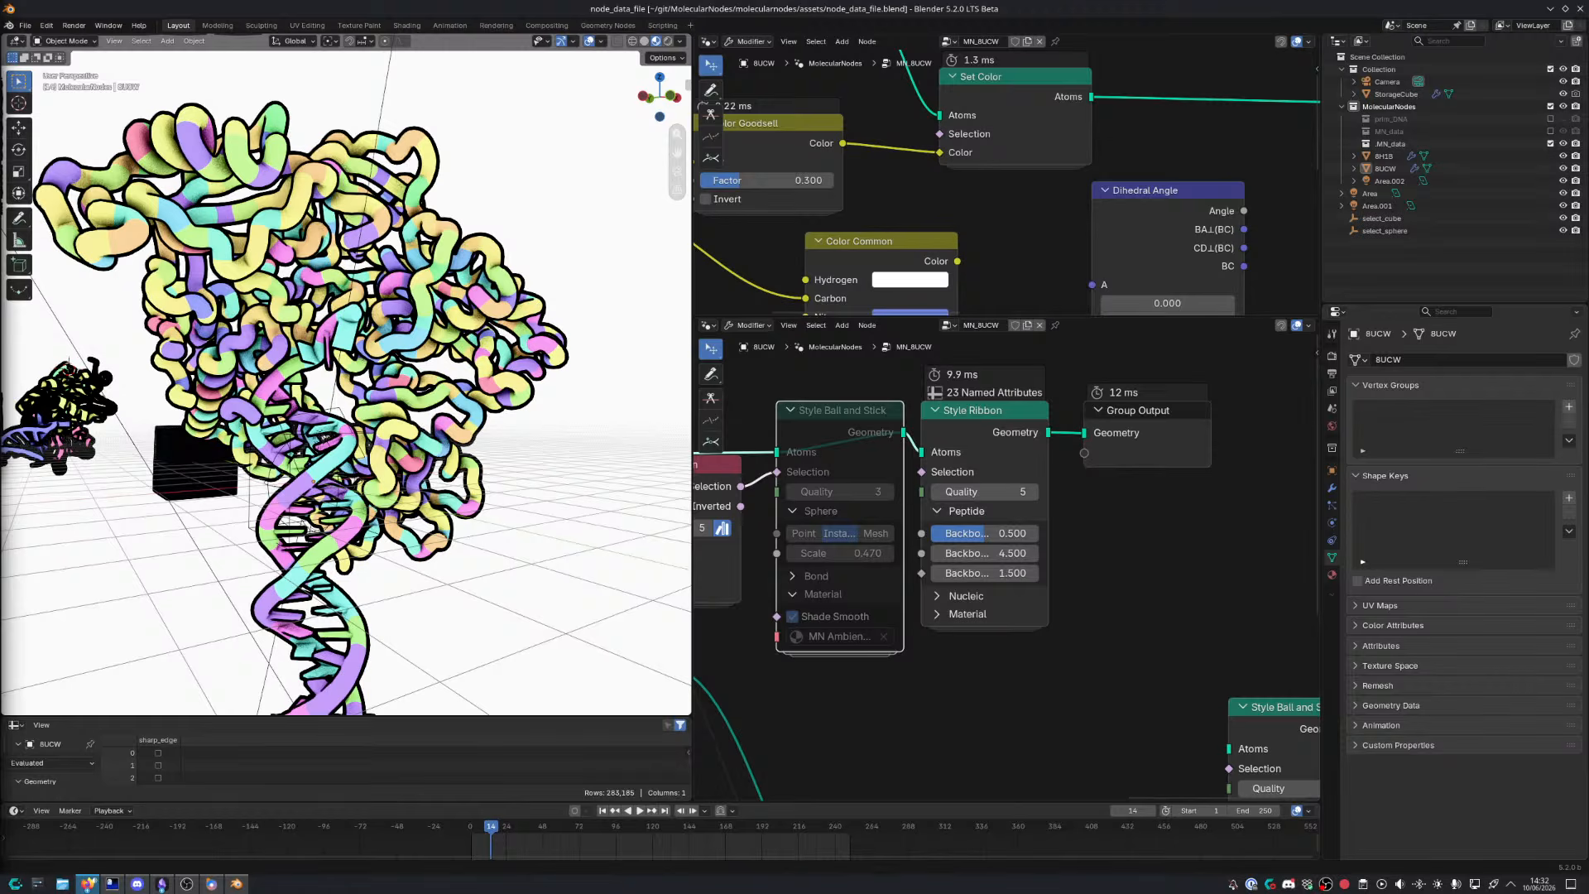
{"action": "key", "text": "super+d"}
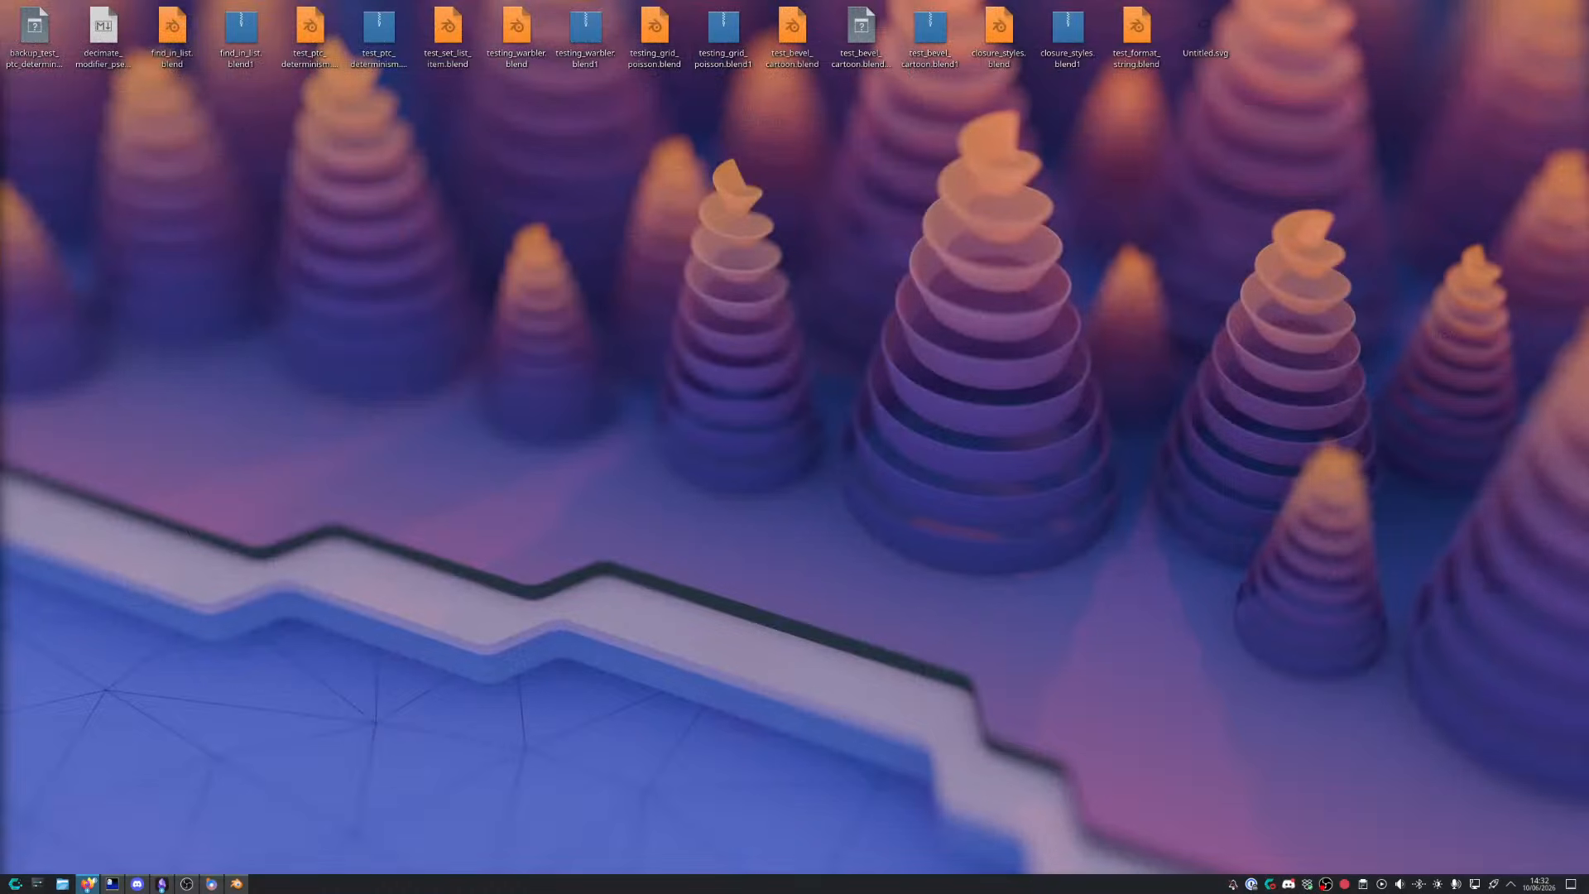
{"action": "key", "text": "super+d"}
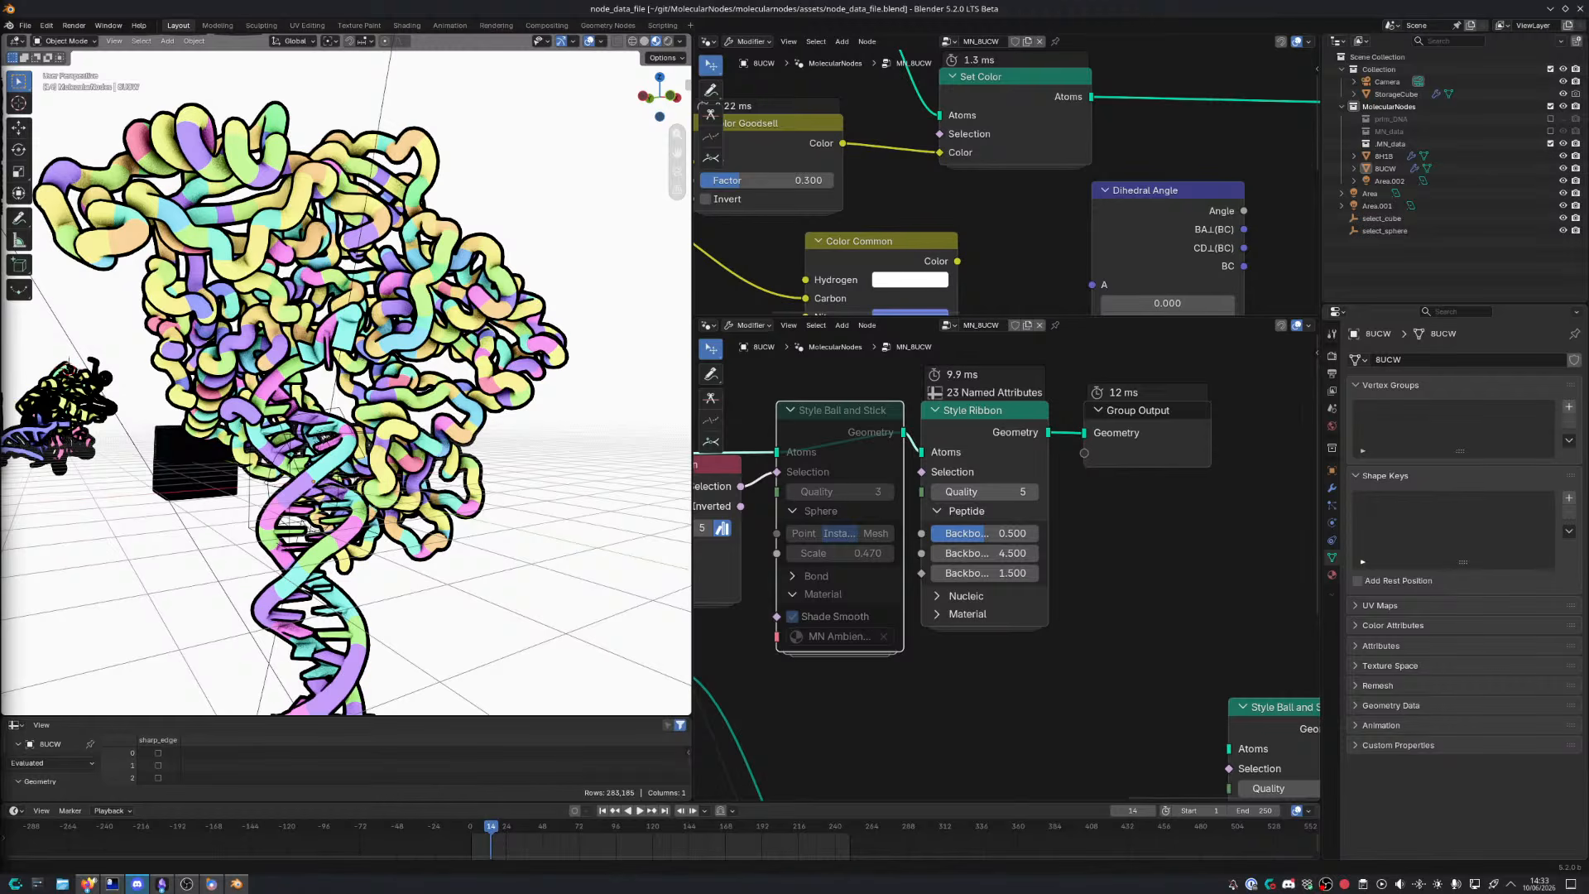
{"action": "left_click", "coordinate": [395, 421]}
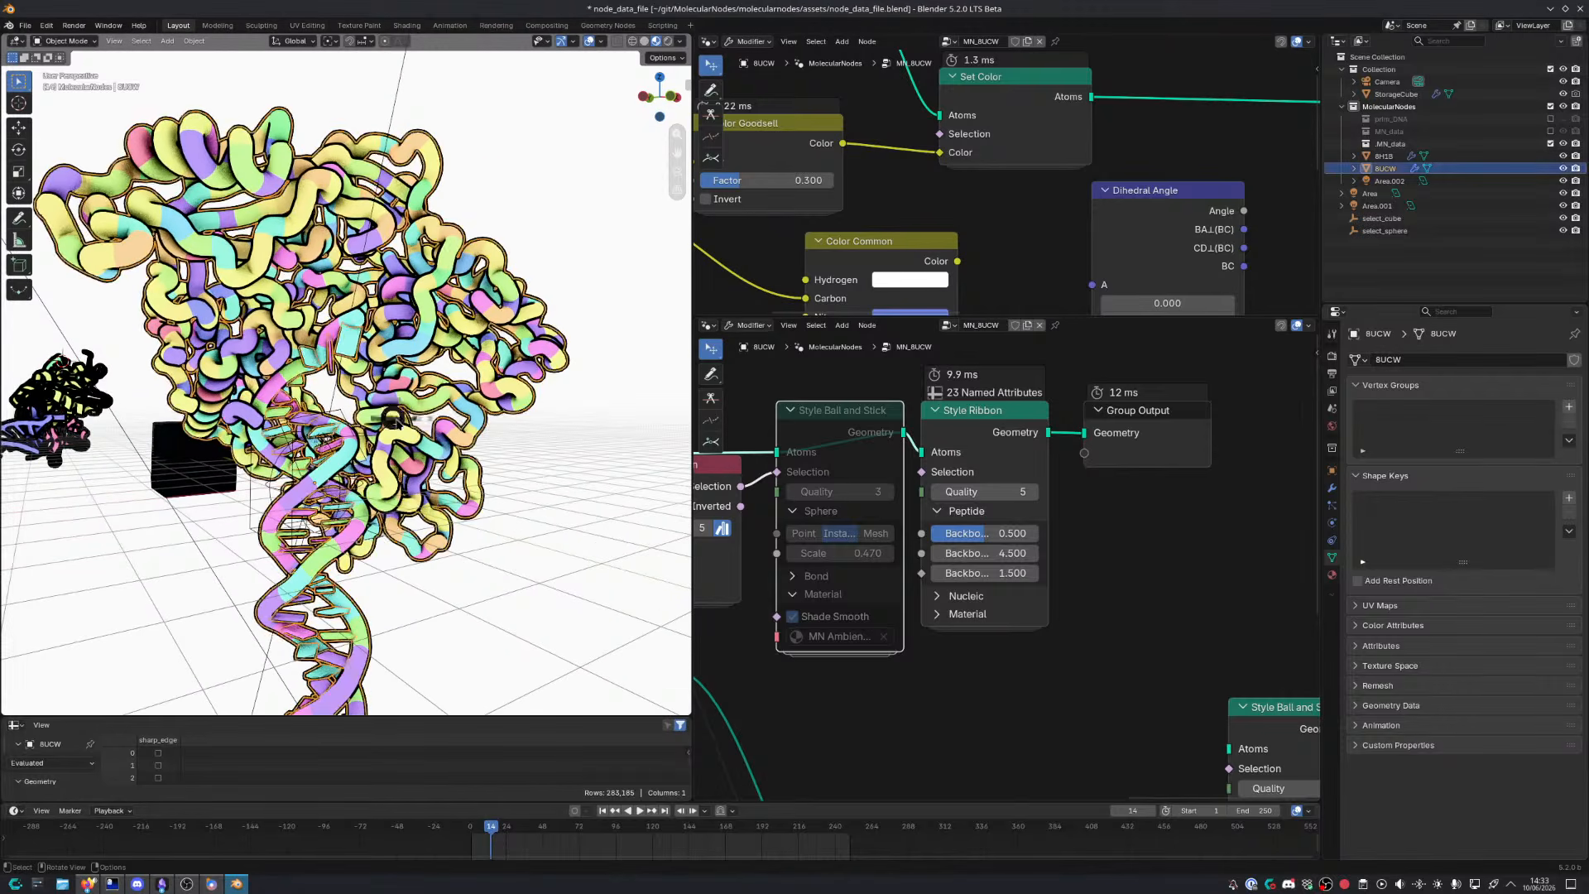
{"action": "middle_click_drag", "start_coordinate": [396, 421], "coordinate": [427, 307], "text": "shift"}
{"action": "left_click", "coordinate": [568, 508]}
{"action": "scroll", "coordinate": [555, 503], "scroll_direction": "down", "scroll_amount": 3}
{"action": "mouse_move", "coordinate": [518, 494]}
{"action": "middle_mouse_down"}
{"action": "mouse_move", "coordinate": [535, 478]}
{"action": "mouse_move", "coordinate": [508, 491]}
{"action": "middle_mouse_up"}
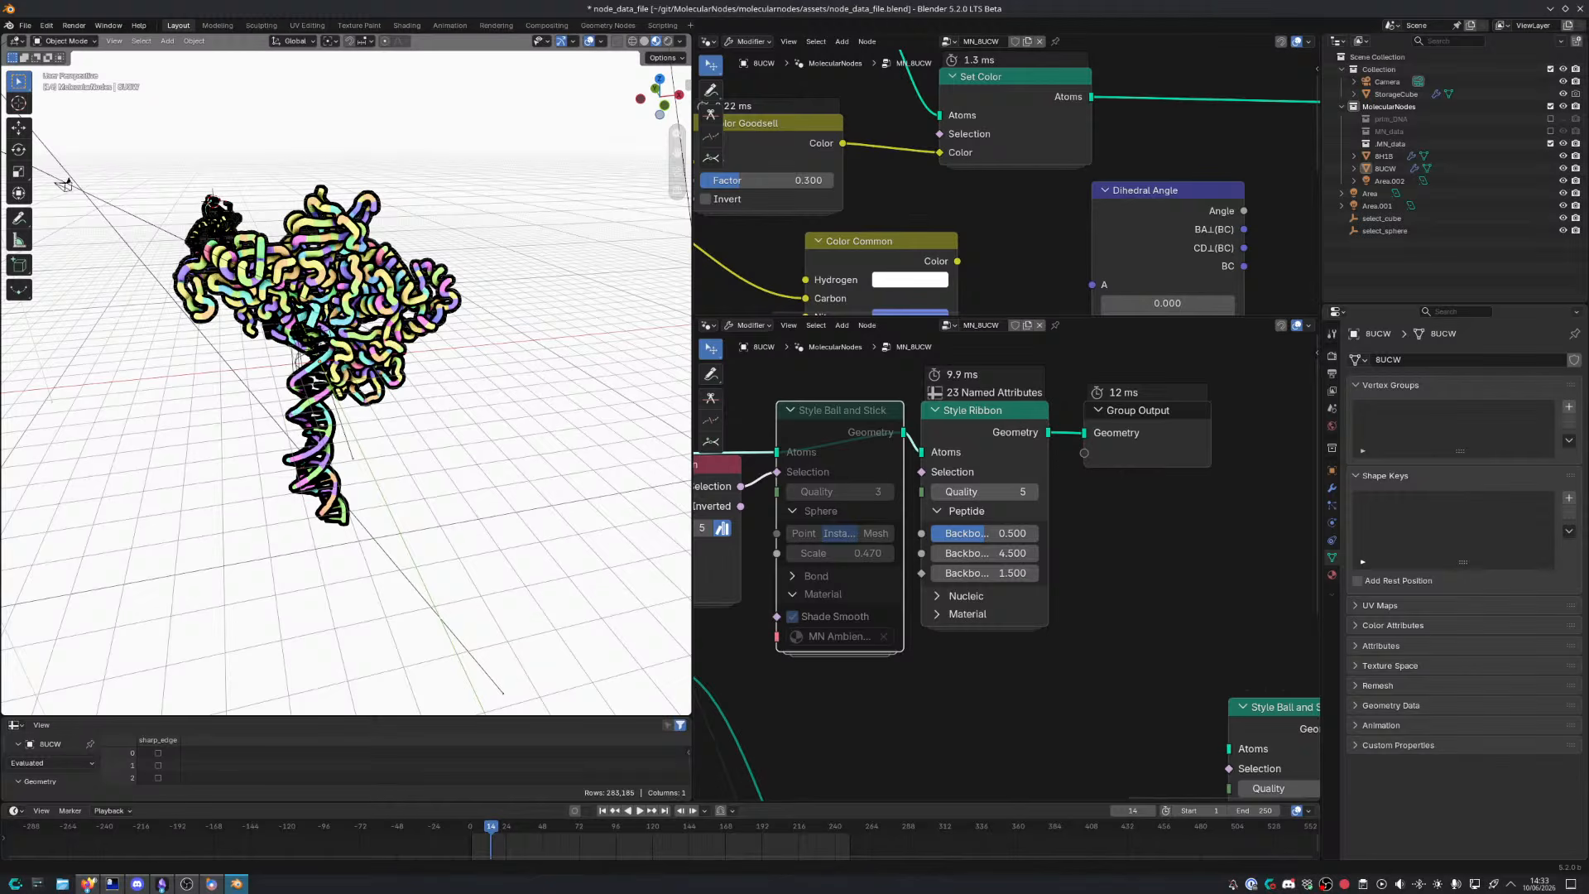
{"action": "key", "text": "super+d"}
{"action": "key", "text": "super+d"}
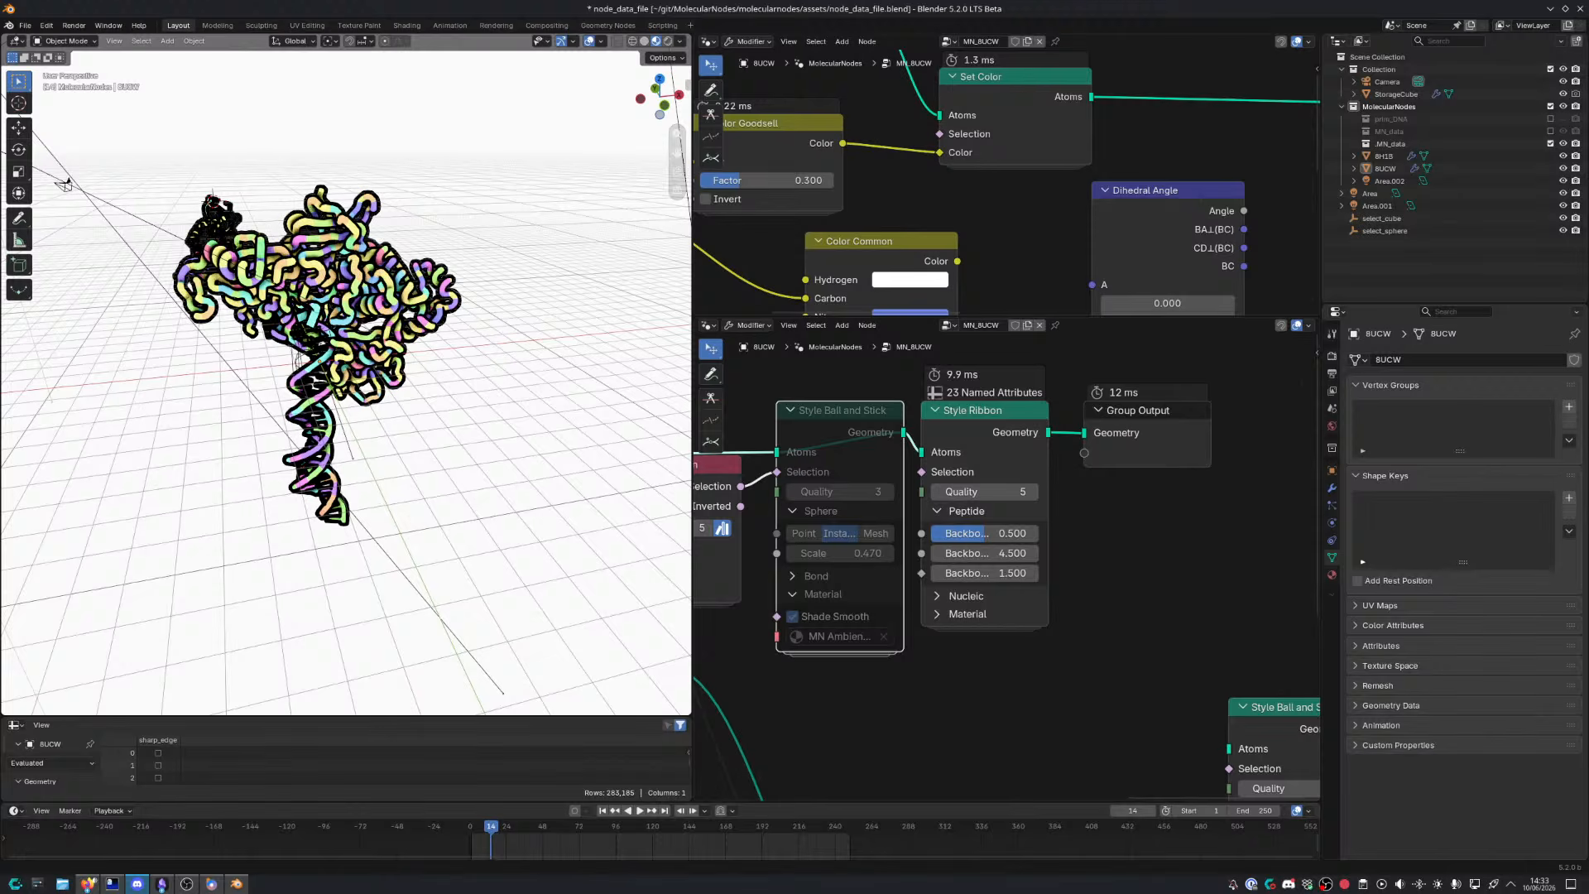
{"action": "middle_click_drag", "start_coordinate": [166, 366], "coordinate": [250, 322]}
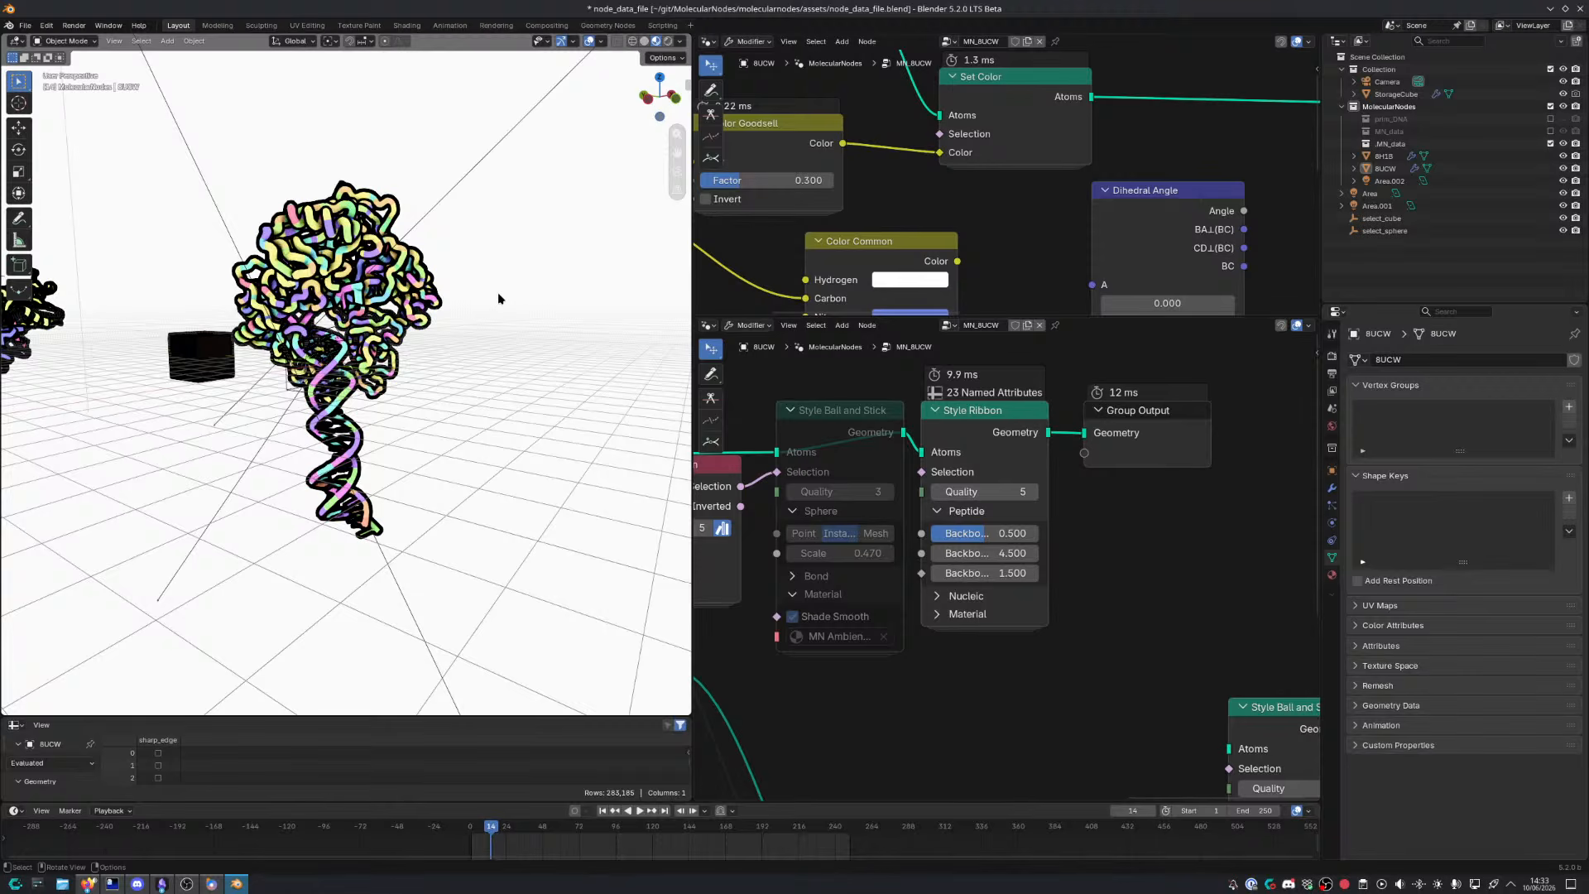
{"action": "middle_click_drag", "start_coordinate": [499, 298], "coordinate": [447, 297]}
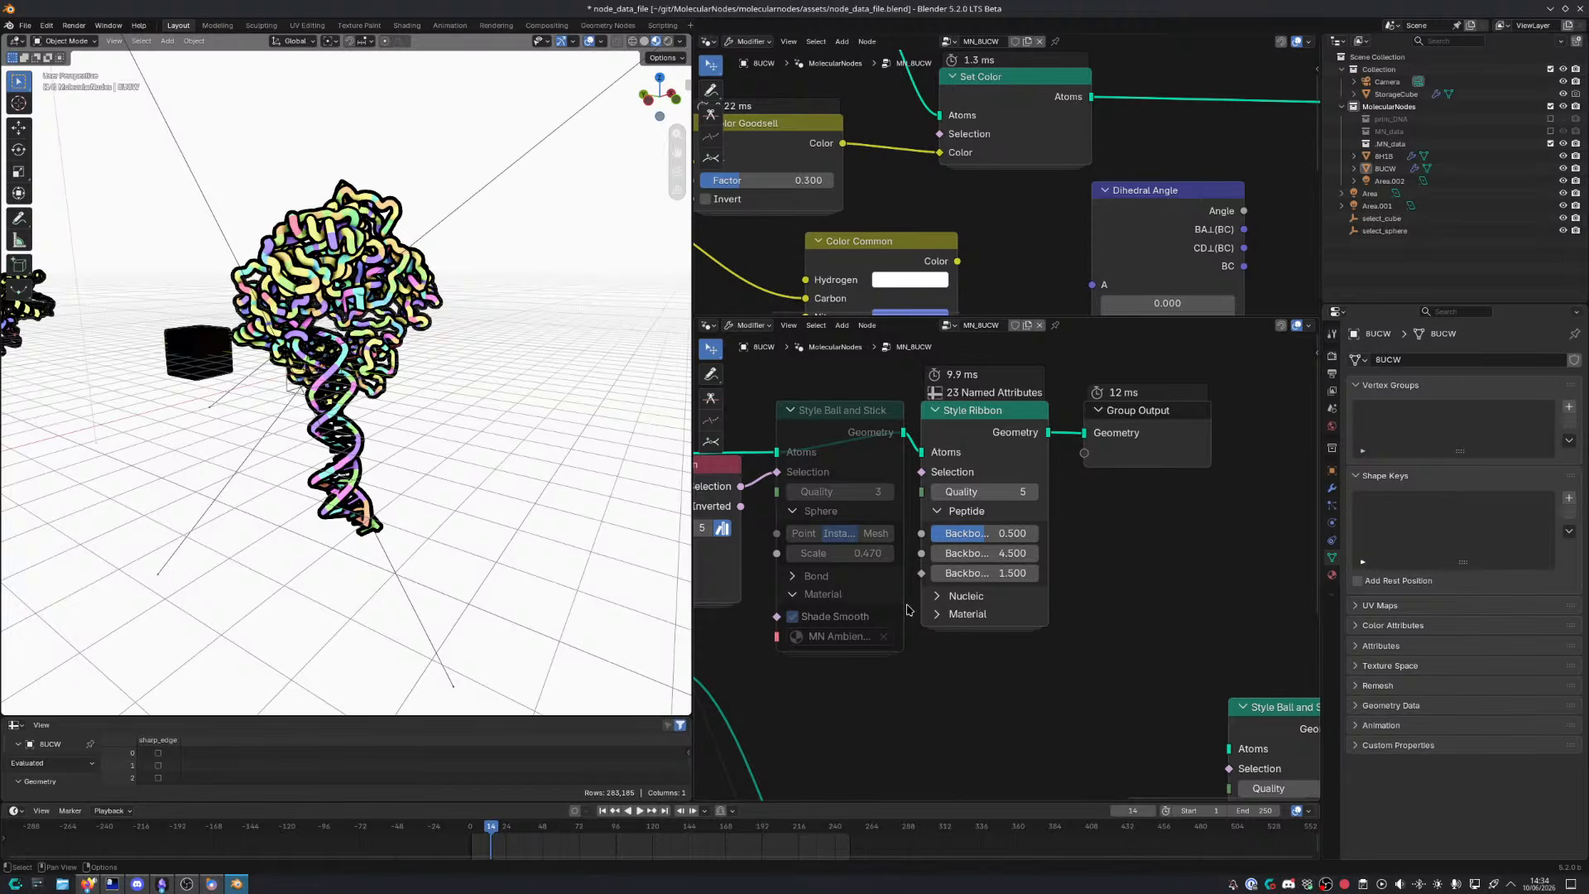
{"action": "middle_click_drag", "start_coordinate": [633, 484], "coordinate": [549, 412]}
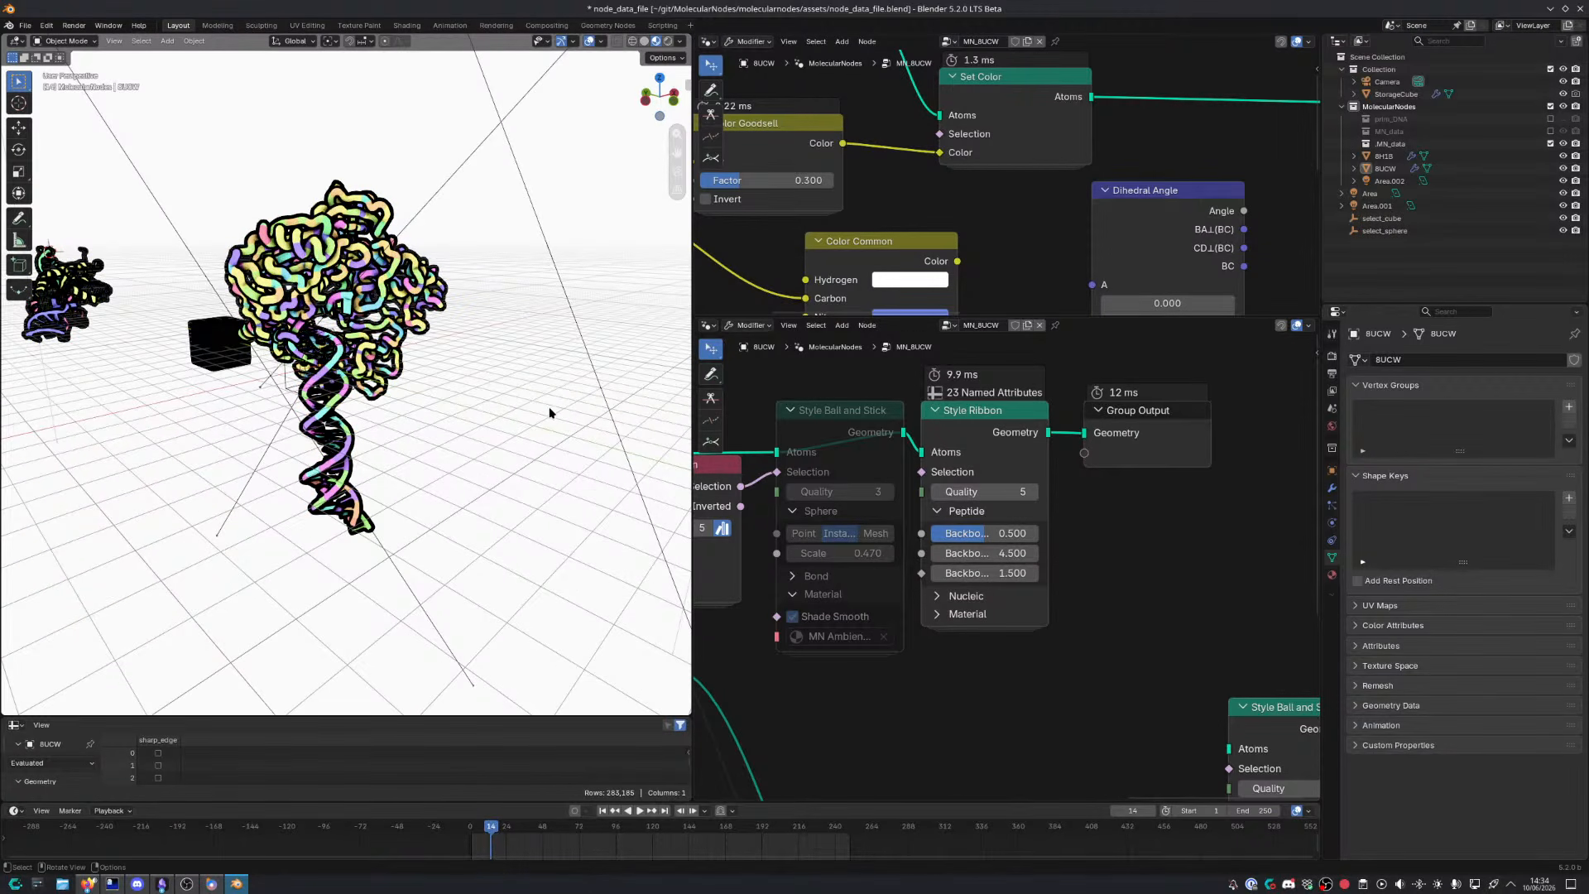
{"action": "middle_click_drag", "start_coordinate": [527, 418], "coordinate": [524, 389]}
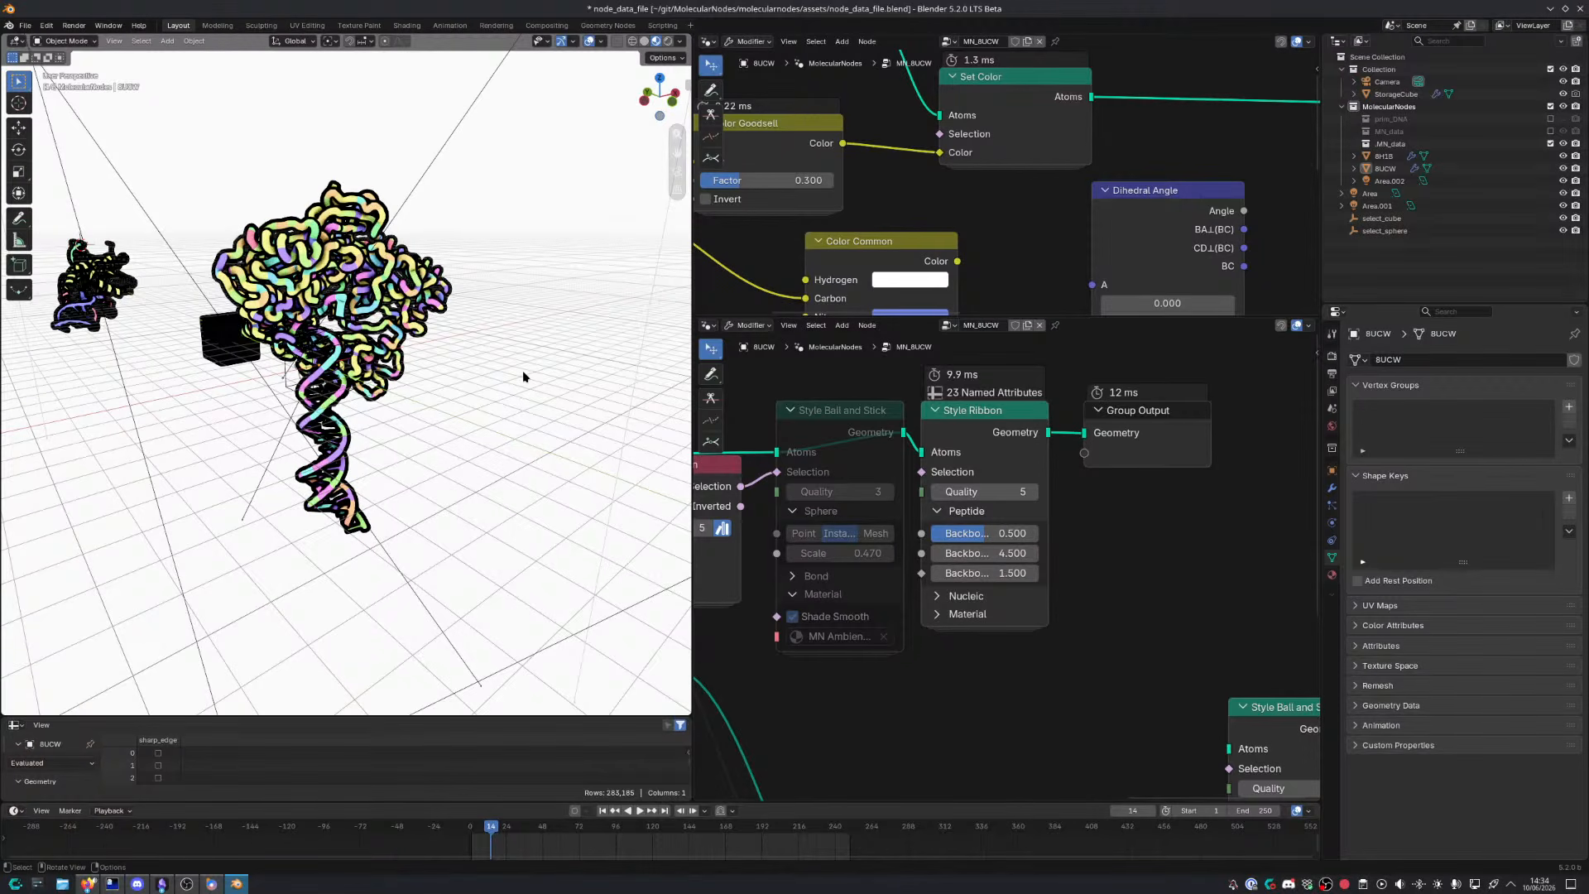
{"action": "key", "text": "XF86AudioLowerVolume"}
{"action": "key", "text": "XF86AudioRaiseVolume"}
{"action": "middle_click_drag", "start_coordinate": [524, 372], "coordinate": [548, 372], "text": "shift"}
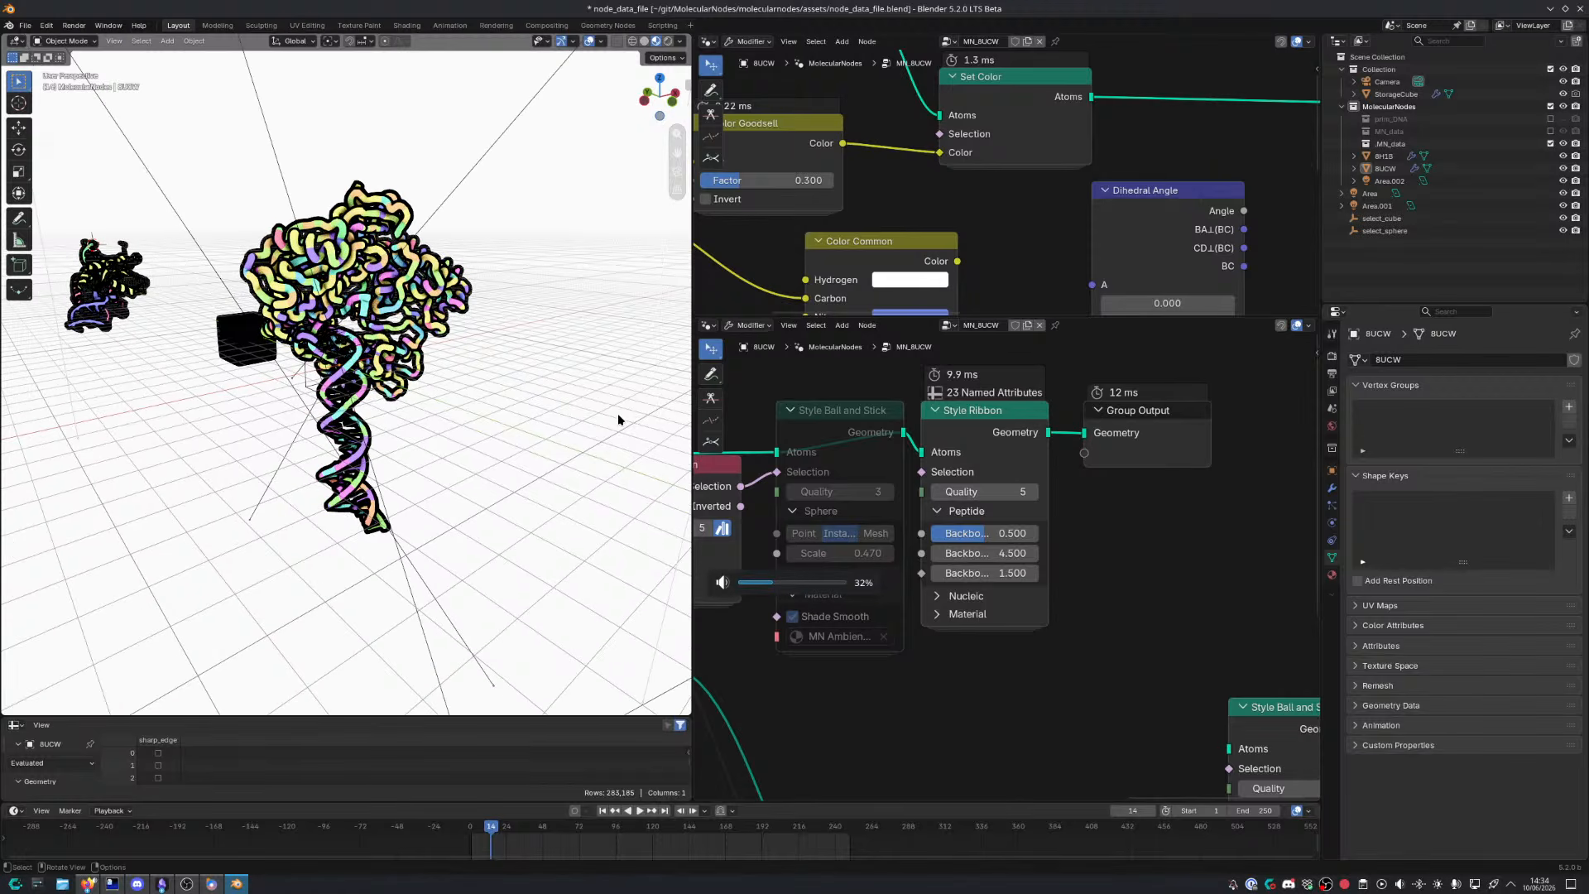
{"action": "scroll", "coordinate": [457, 449], "scroll_direction": "up", "scroll_amount": 2}
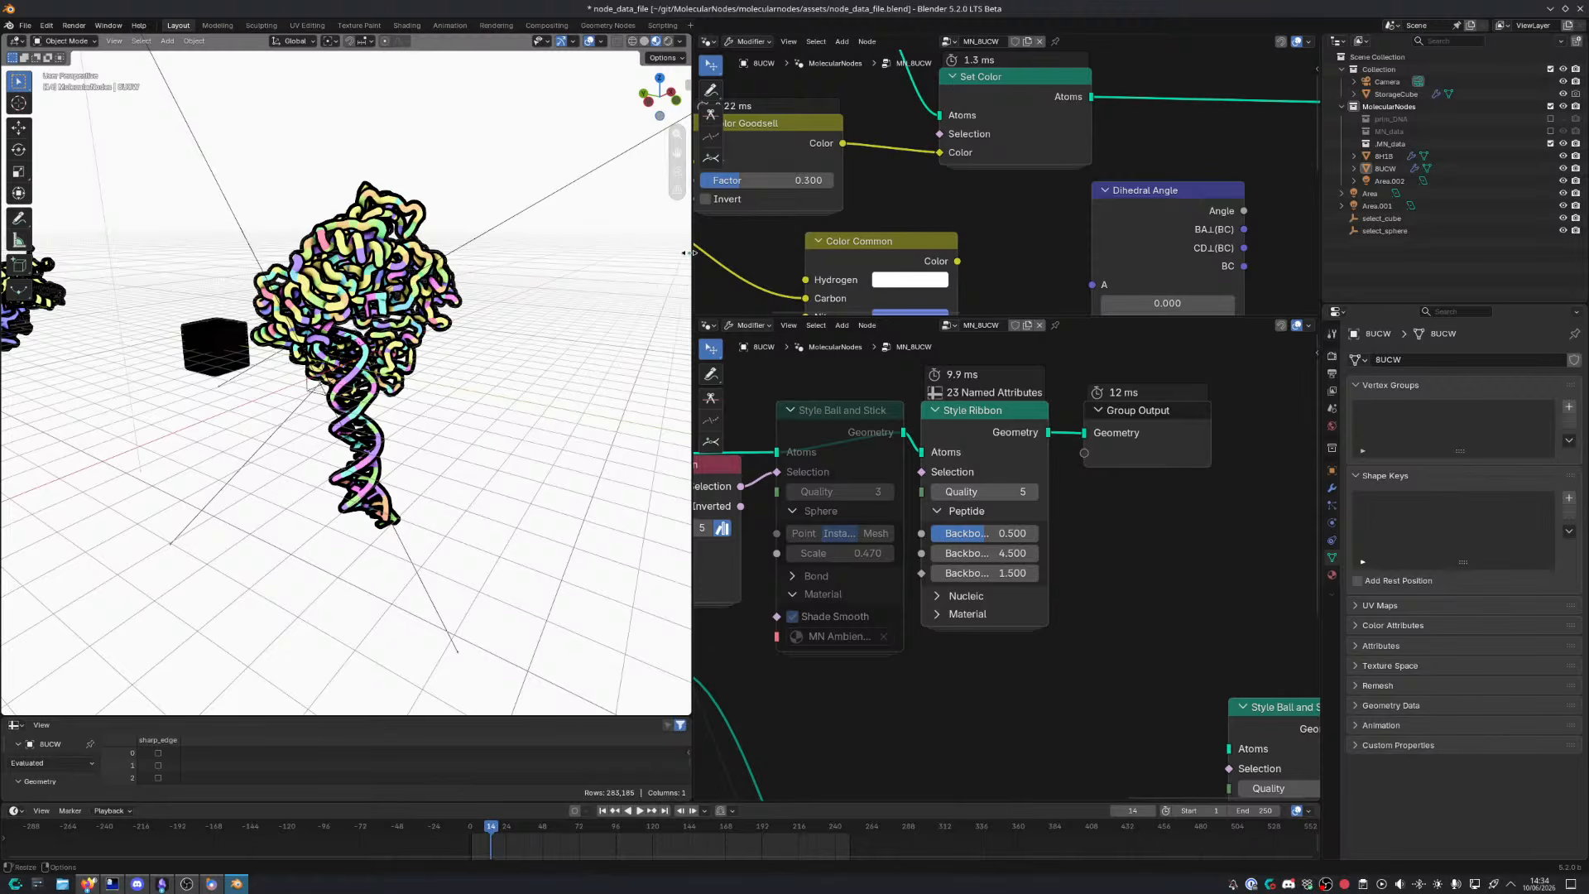
Enlarge the lower node editor by narrowing the 3D viewport and shrinking the upper node editor
{"action": "left_click_drag", "start_coordinate": [692, 253], "coordinate": [498, 293]}
{"action": "middle_click_drag", "start_coordinate": [323, 401], "coordinate": [295, 380]}
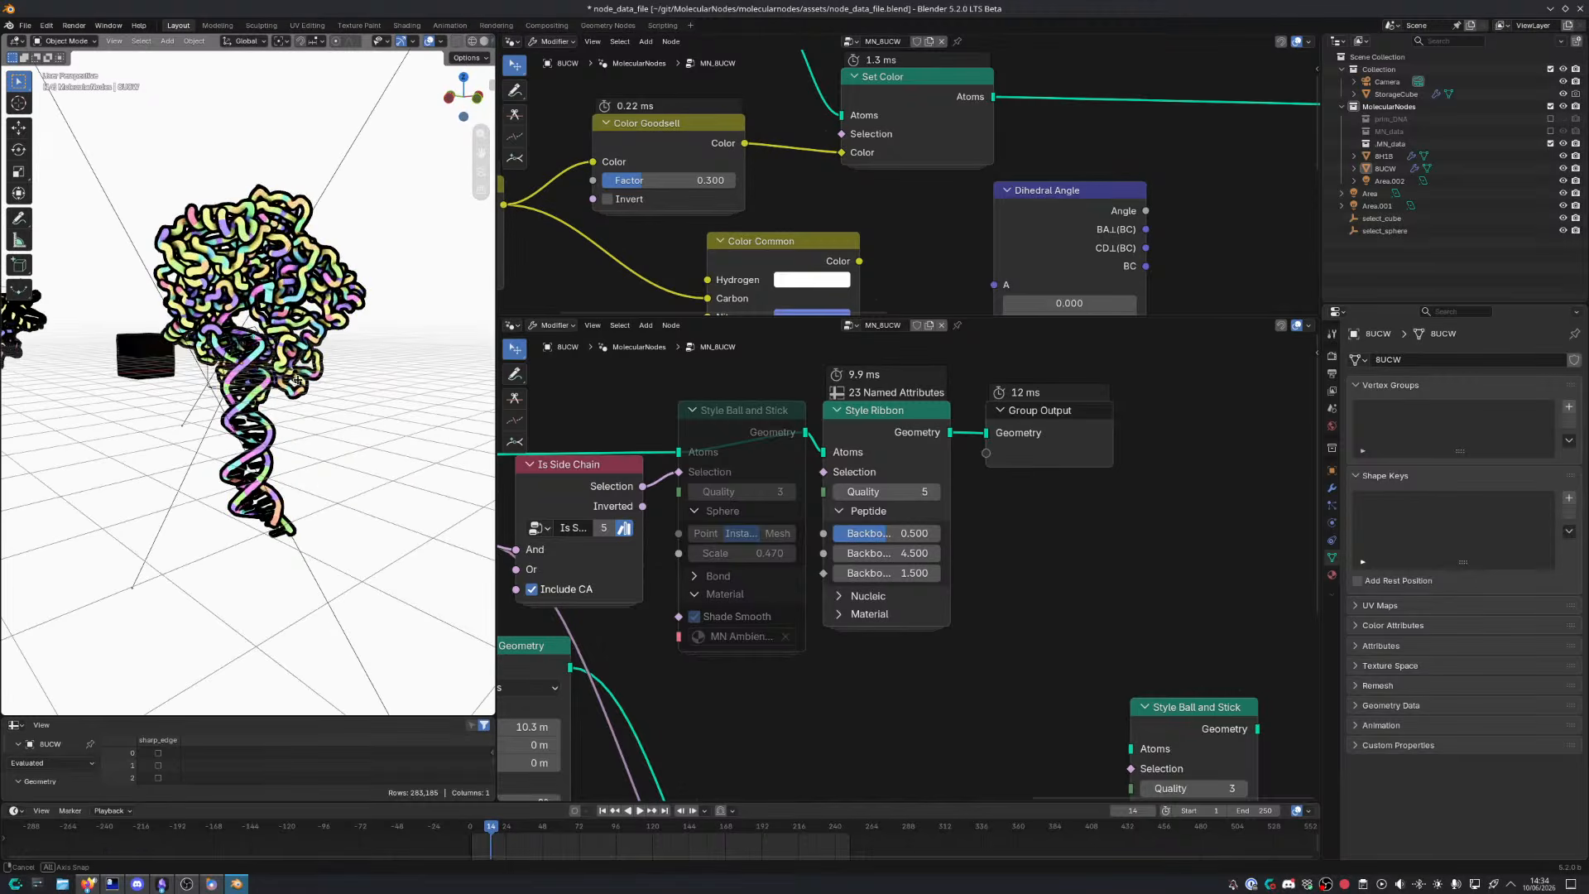
{"action": "middle_click_drag", "start_coordinate": [736, 565], "coordinate": [883, 497]}
{"action": "scroll", "coordinate": [855, 597], "scroll_direction": "down", "scroll_amount": 5}
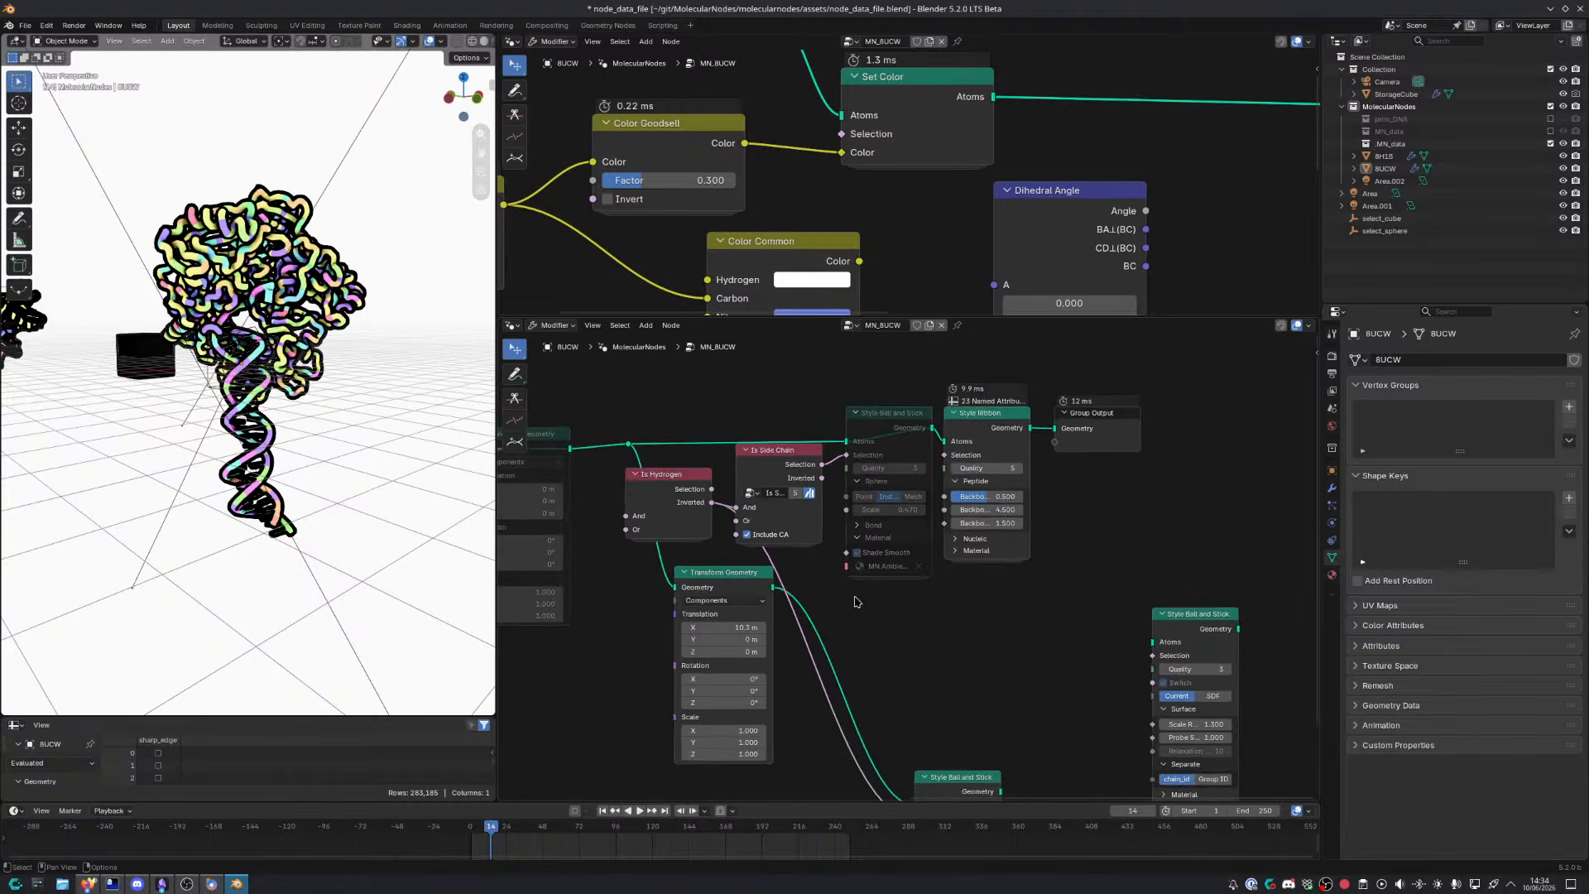
{"action": "scroll", "coordinate": [745, 638], "scroll_direction": "down", "scroll_amount": 3}
{"action": "middle_click_drag", "start_coordinate": [532, 732], "coordinate": [797, 591]}
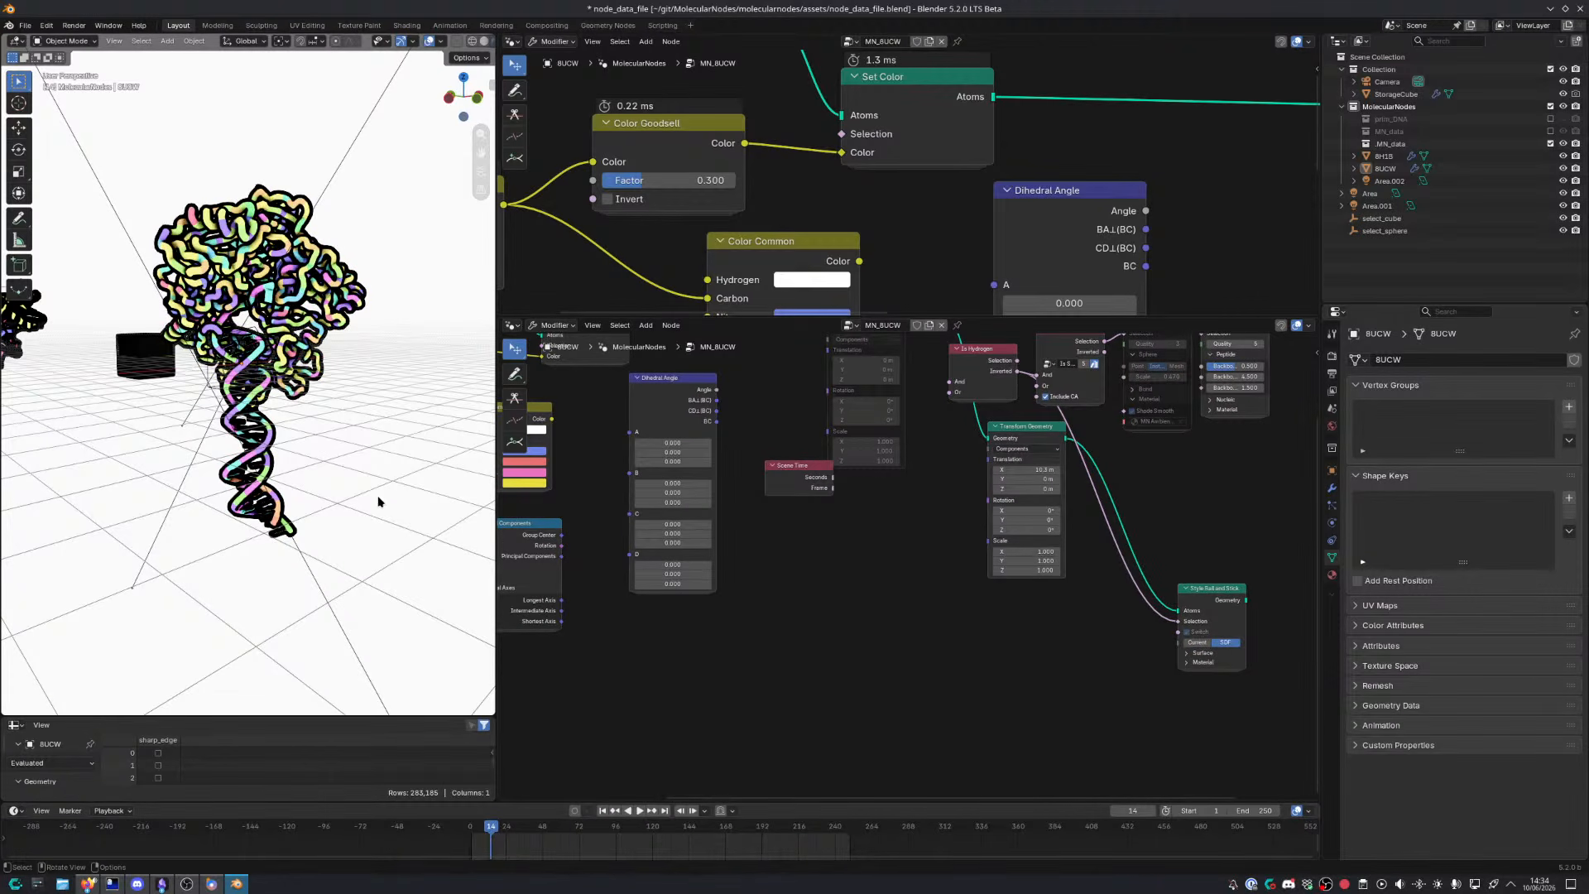
{"action": "middle_click_drag", "start_coordinate": [389, 460], "coordinate": [350, 440]}
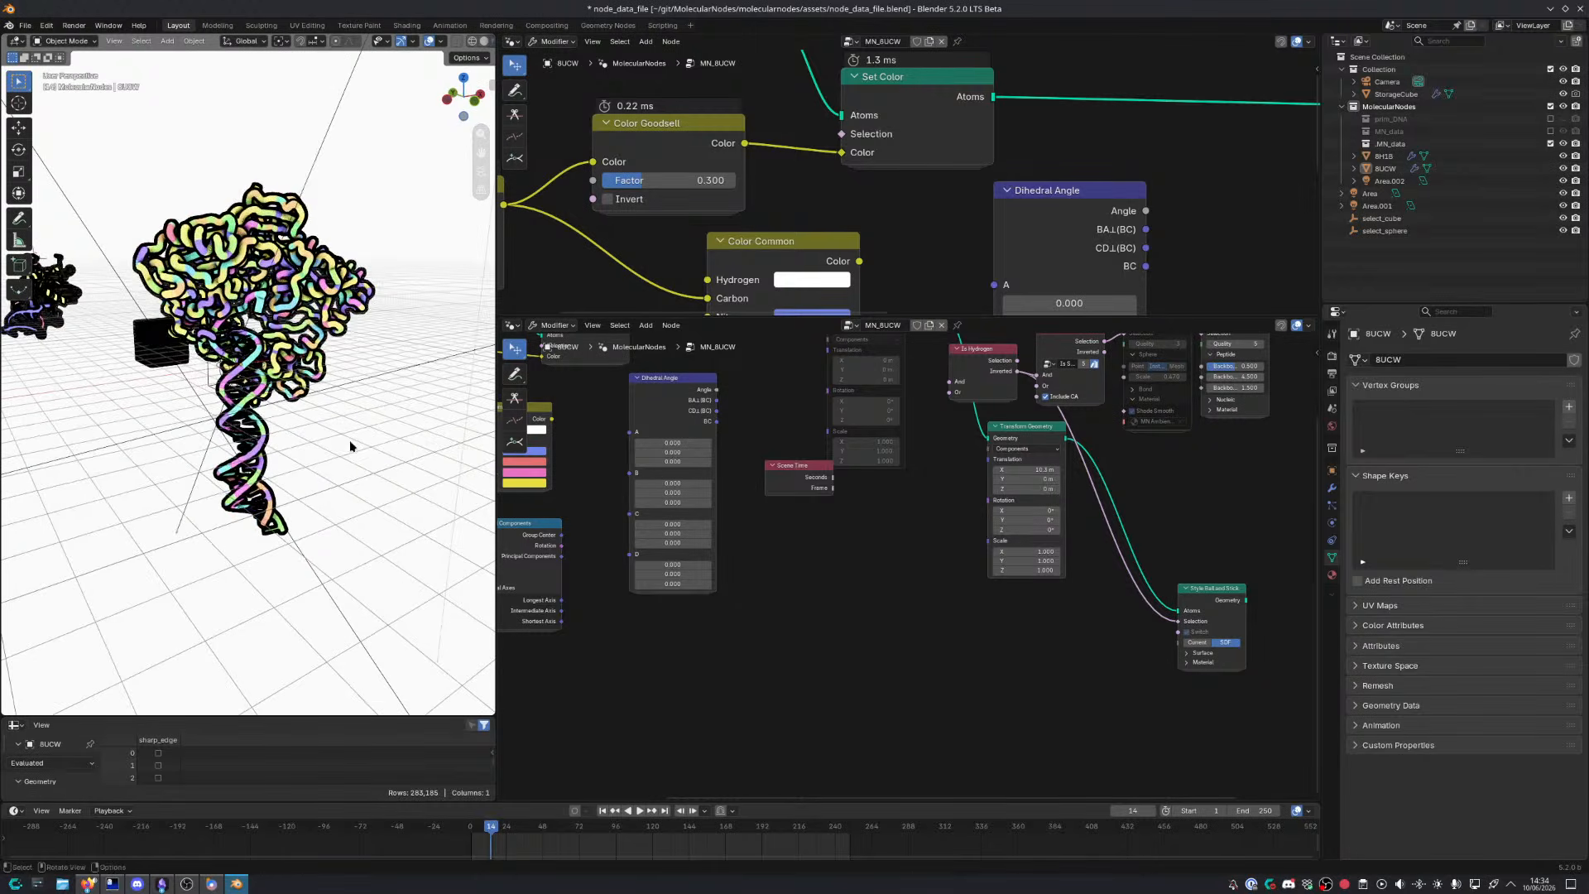
{"action": "left_click_drag", "start_coordinate": [1044, 317], "coordinate": [1039, 278]}
{"action": "middle_click_drag", "start_coordinate": [813, 608], "coordinate": [676, 686]}
{"action": "scroll", "coordinate": [831, 551], "scroll_direction": "up", "scroll_amount": 3}
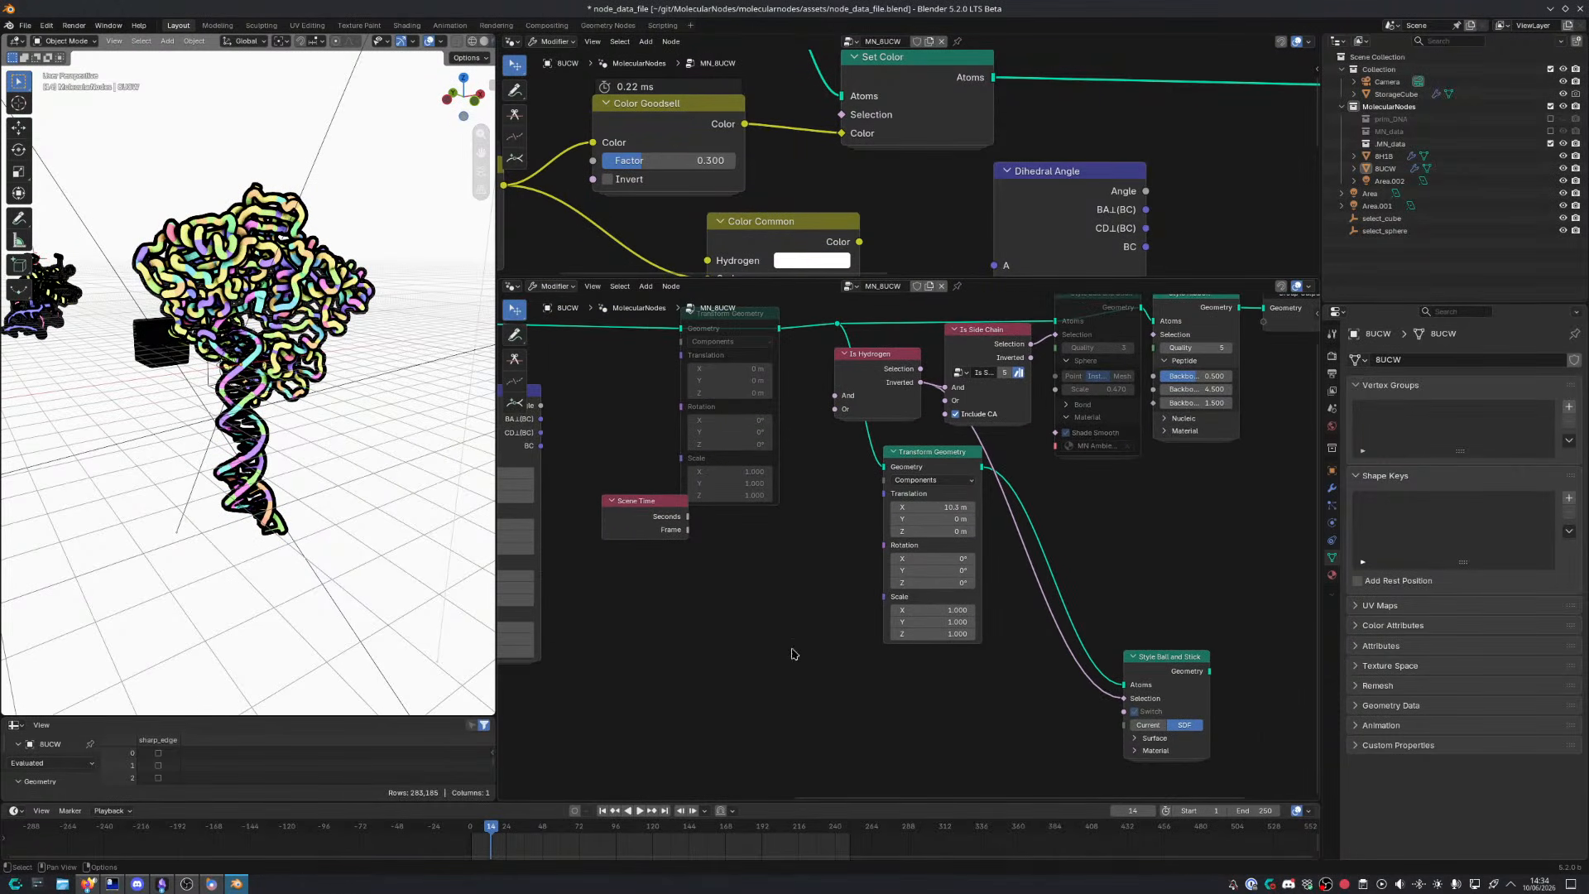
Move the active Transform Geometry node and its connected Style Ball and Stick node side by side to free space in the tree
{"action": "left_click_drag", "start_coordinate": [929, 472], "coordinate": [1213, 479]}
{"action": "left_click_drag", "start_coordinate": [1109, 494], "coordinate": [1124, 485]}
{"action": "scroll", "coordinate": [919, 579], "scroll_direction": "up", "scroll_amount": 2}
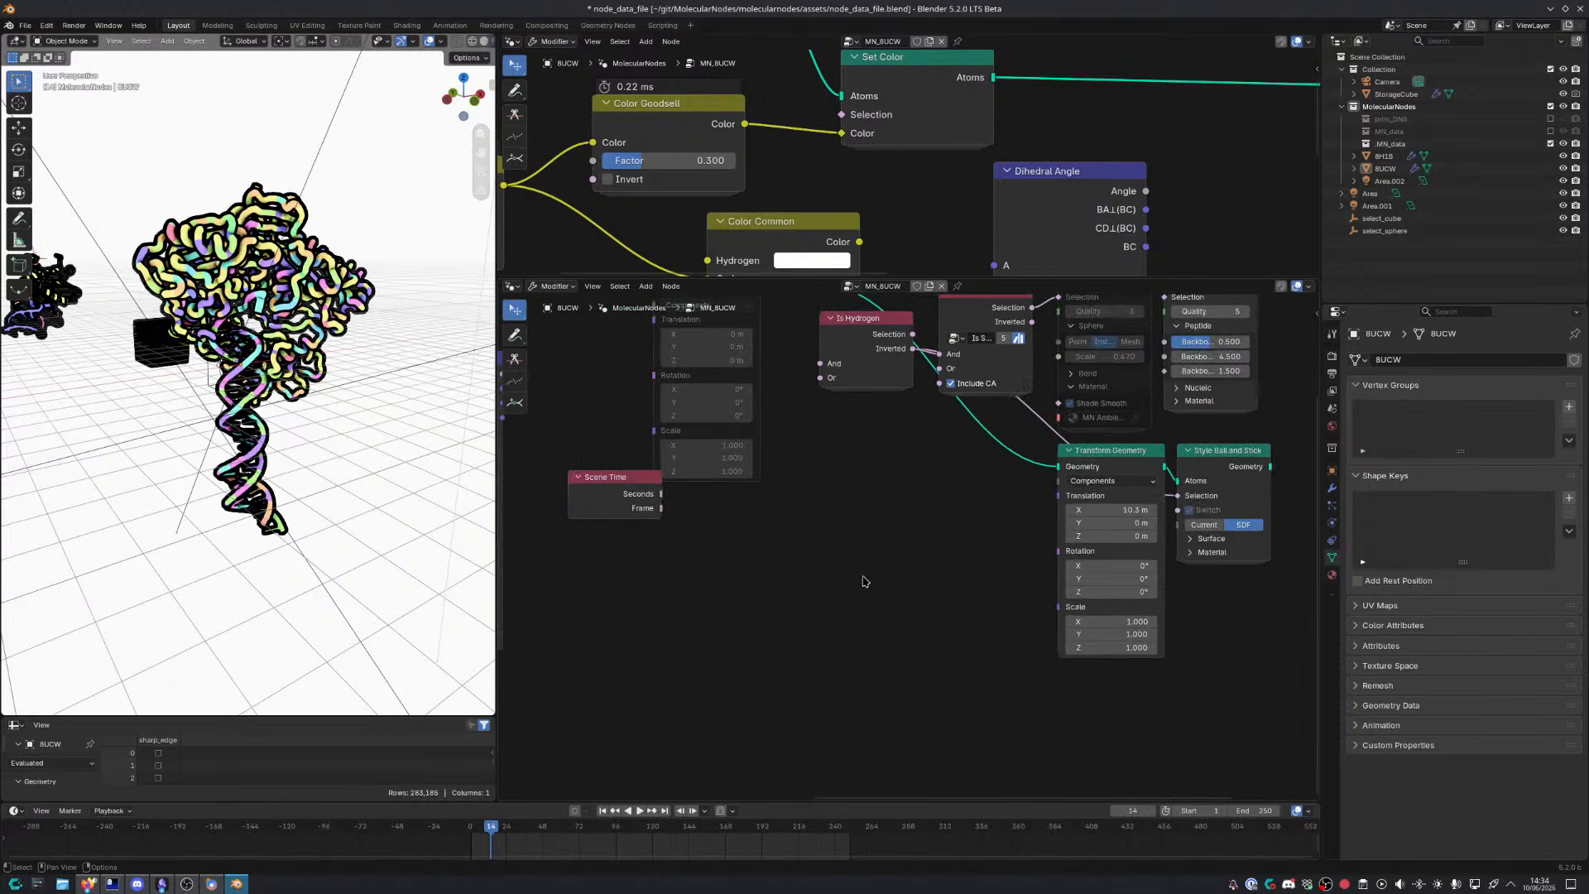
Add a Molecular Nodes Res ID Custom selection node with the default residue IDs and place it below the Scene Time node
{"action": "key", "text": "shift+a"}
{"action": "mouse_move", "coordinate": [855, 582]}
{"action": "mouse_move", "coordinate": [827, 859]}
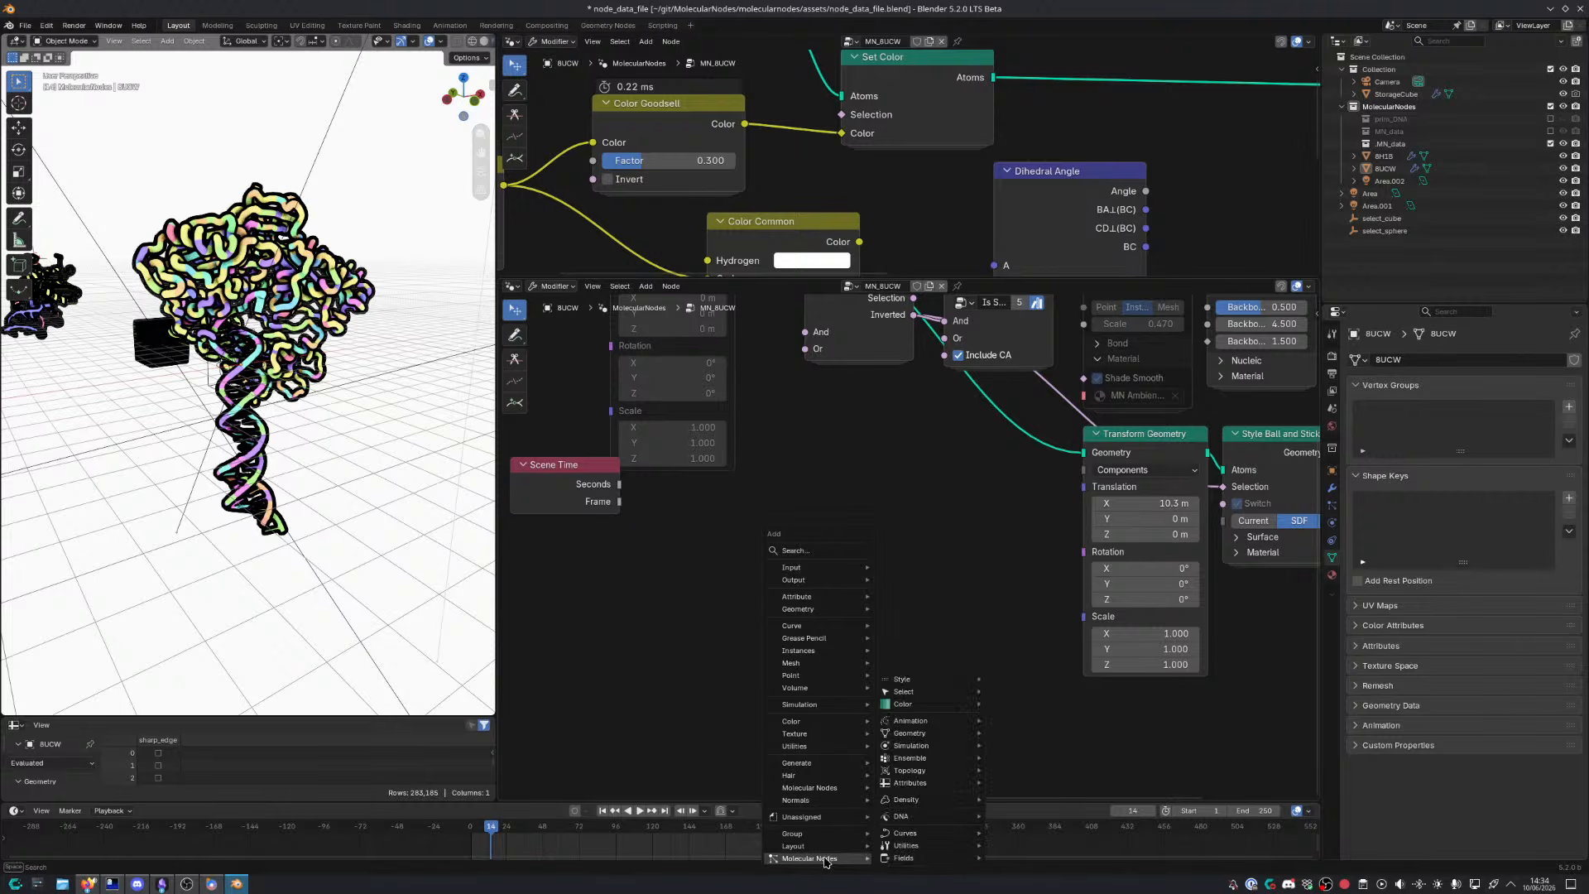
{"action": "mouse_move", "coordinate": [929, 692]}
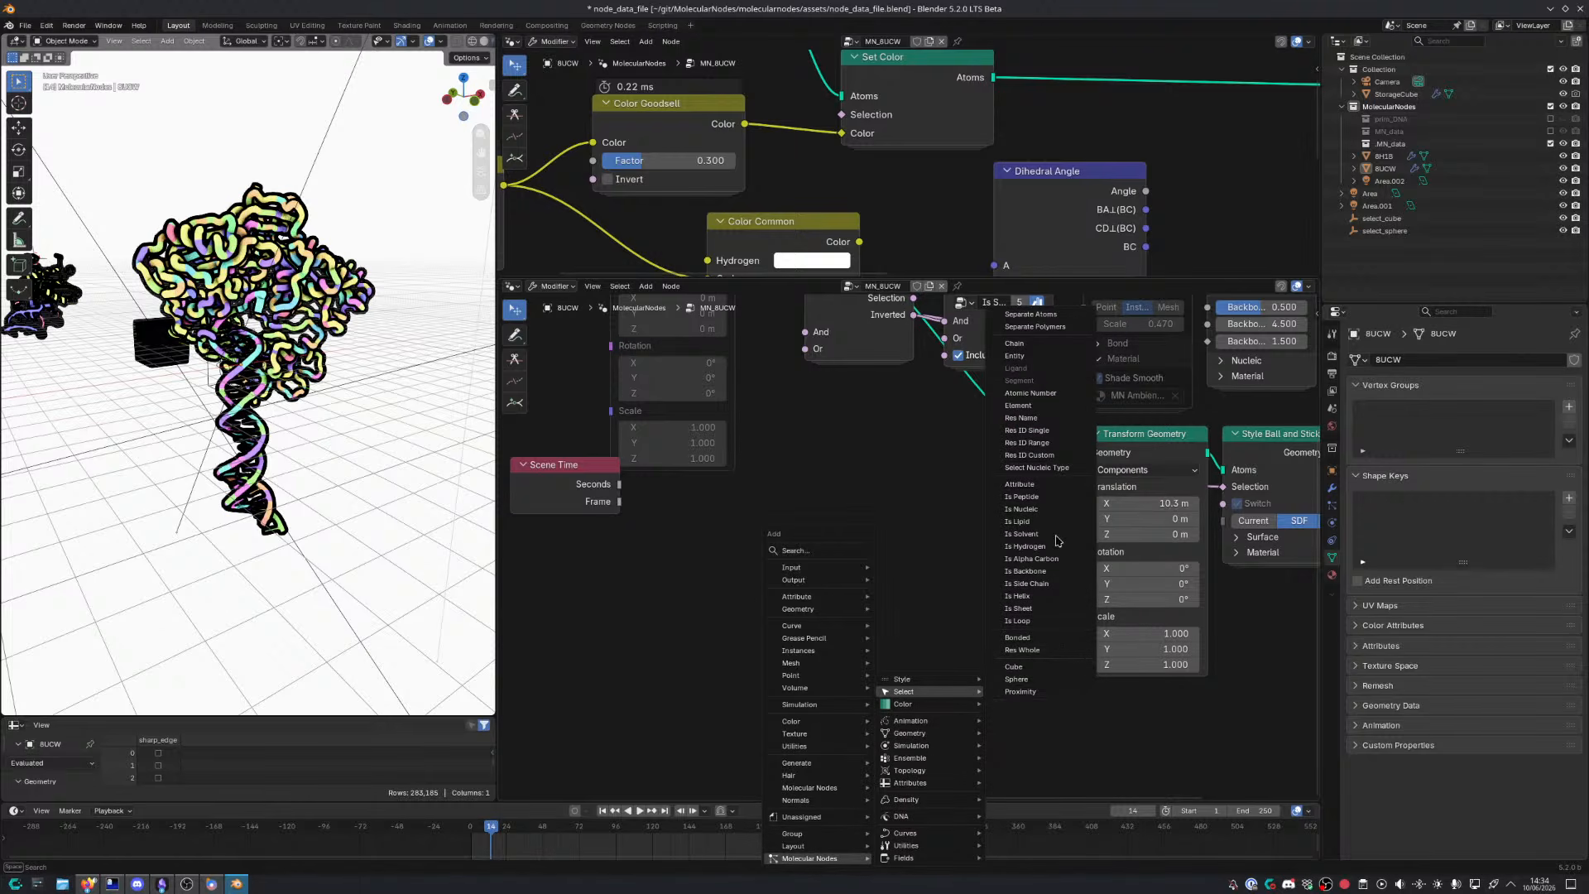
{"action": "left_click", "coordinate": [1053, 456]}
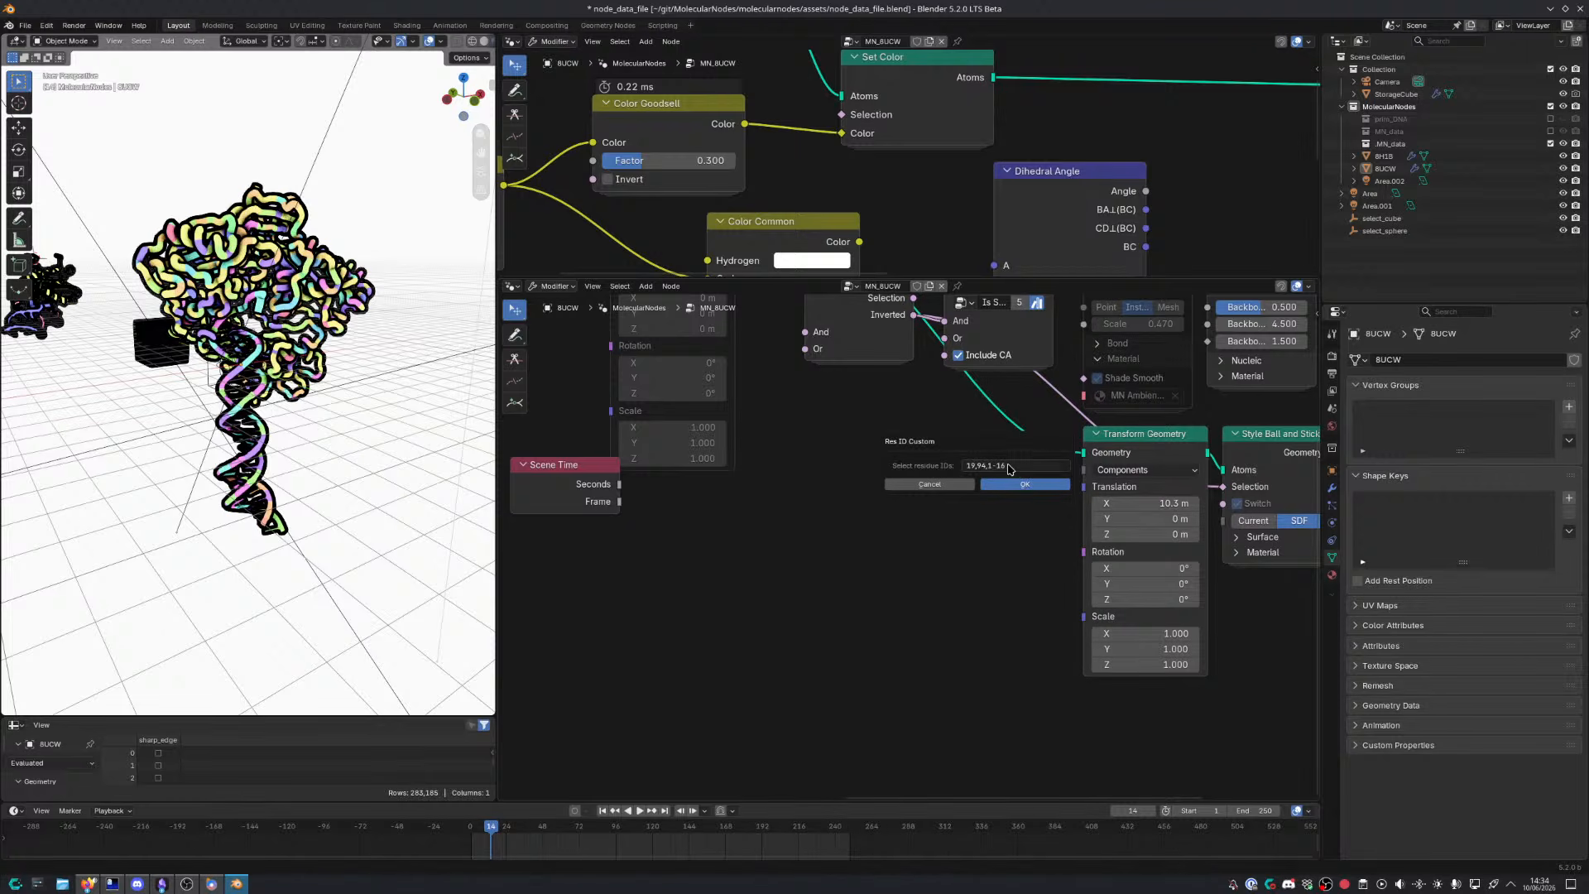
{"action": "left_click", "coordinate": [1027, 488]}
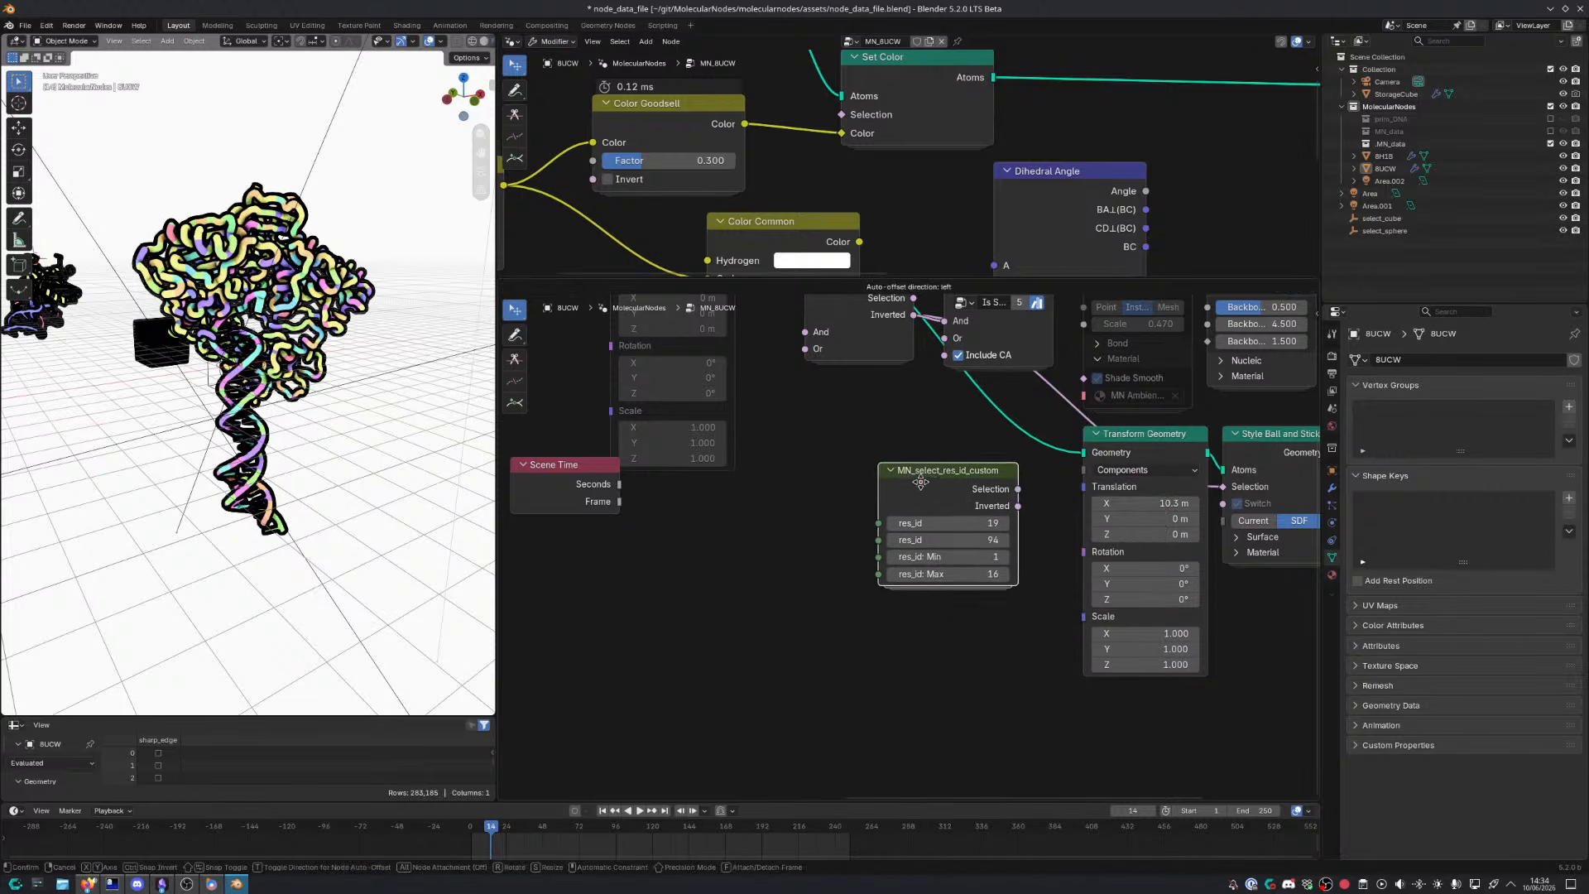
{"action": "left_click", "coordinate": [717, 540]}
{"action": "scroll", "coordinate": [717, 540], "scroll_direction": "up", "scroll_amount": 6}
{"action": "middle_click_drag", "start_coordinate": [664, 575], "coordinate": [883, 550]}
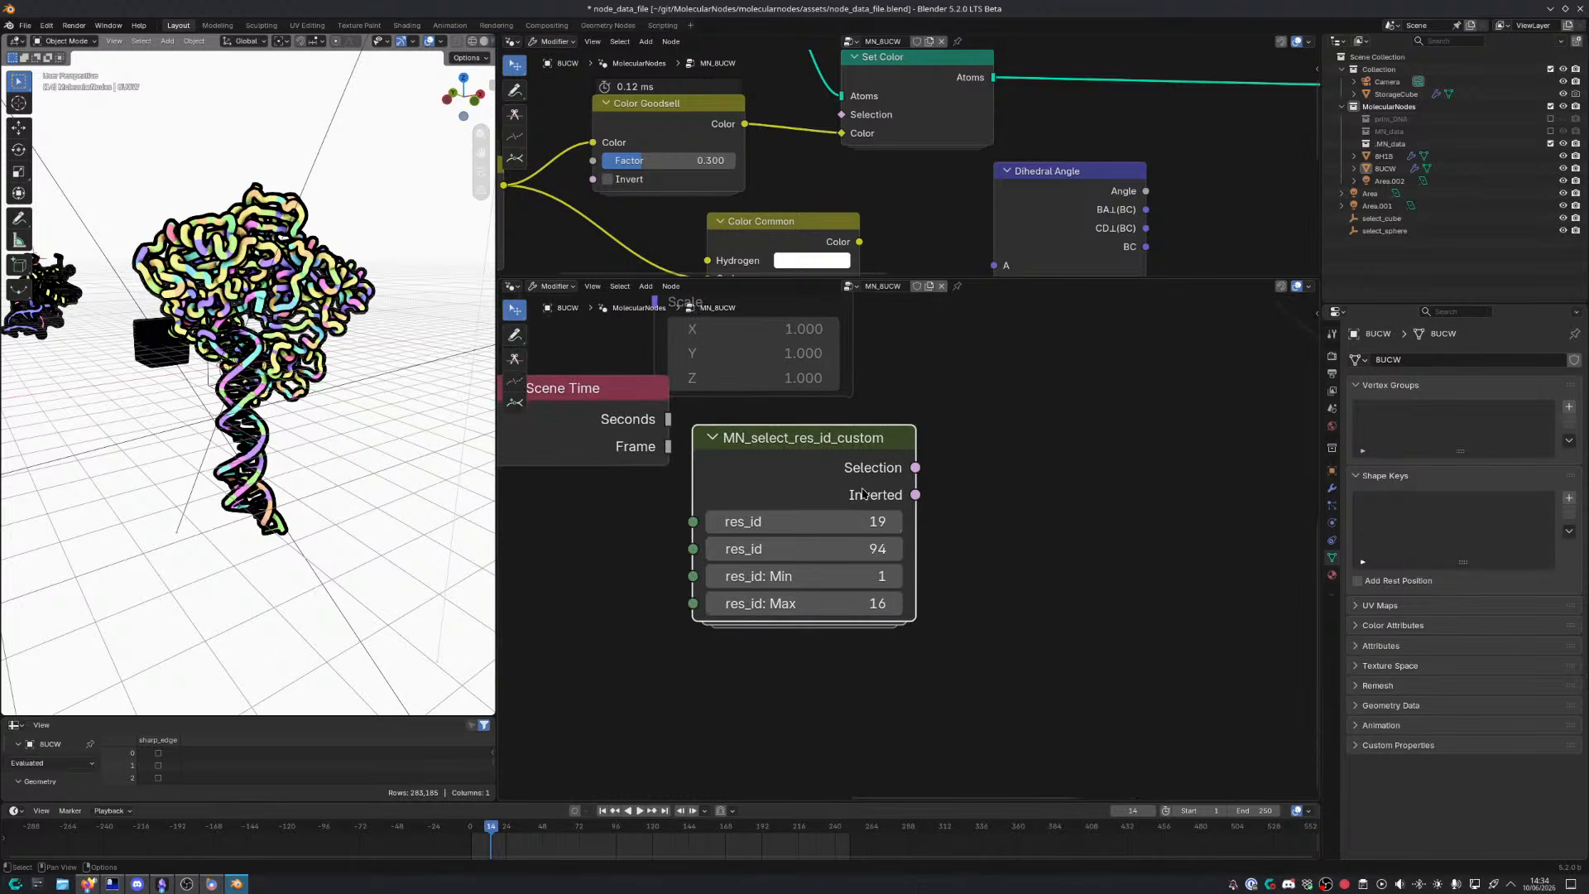
{"action": "left_click_drag", "start_coordinate": [826, 478], "coordinate": [850, 500]}
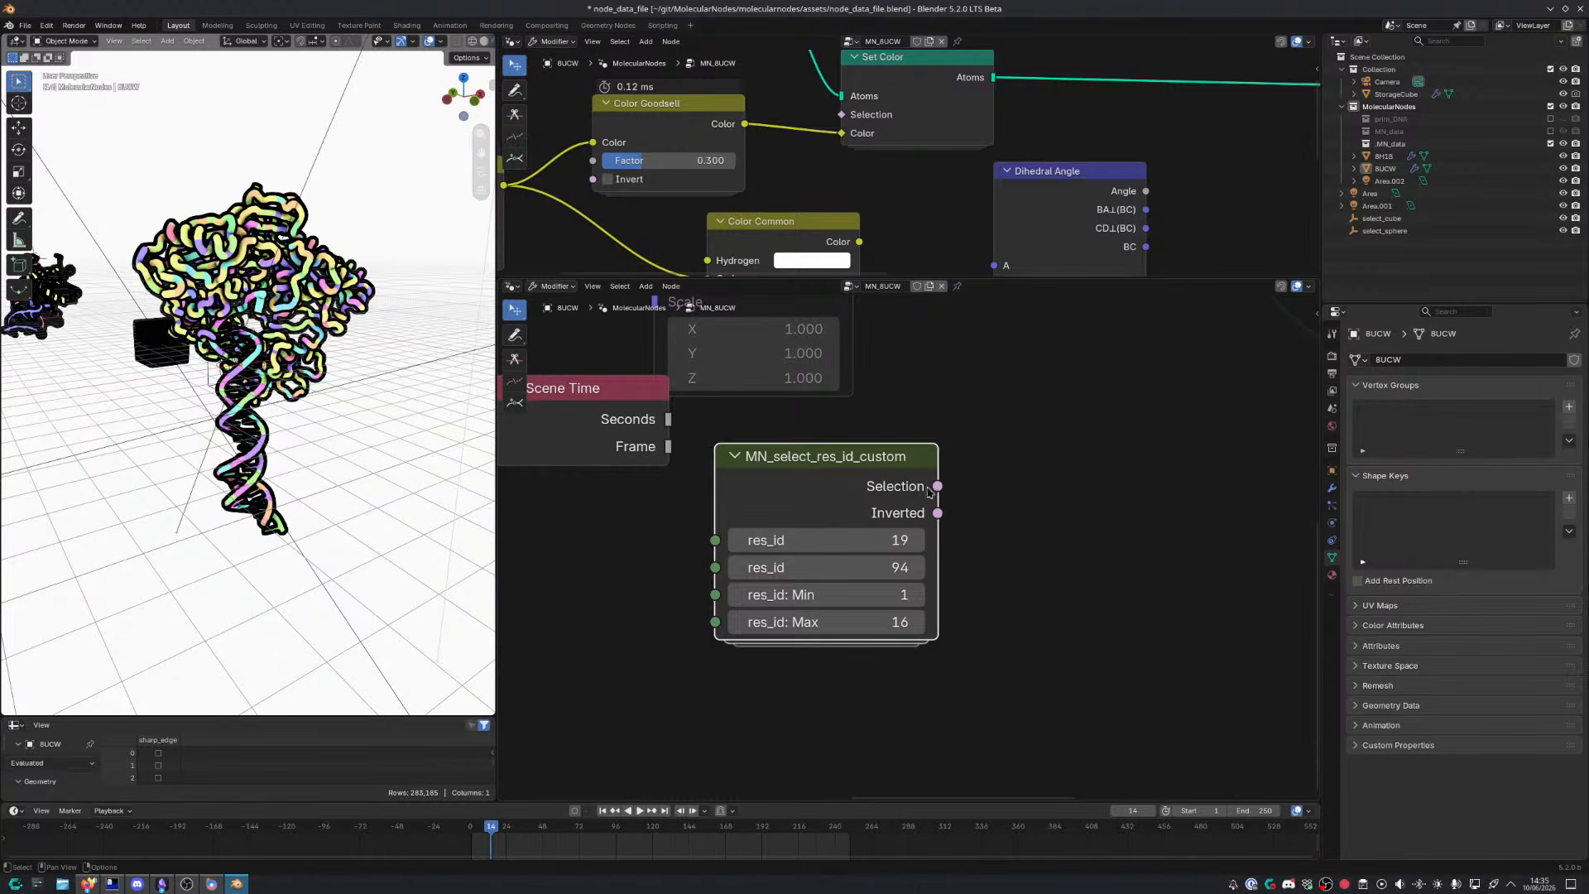
Examine all the nodes inside the MN_select_res_id_custom group and return to the parent tree
{"action": "key", "text": "Tab"}
{"action": "key", "text": "Home"}
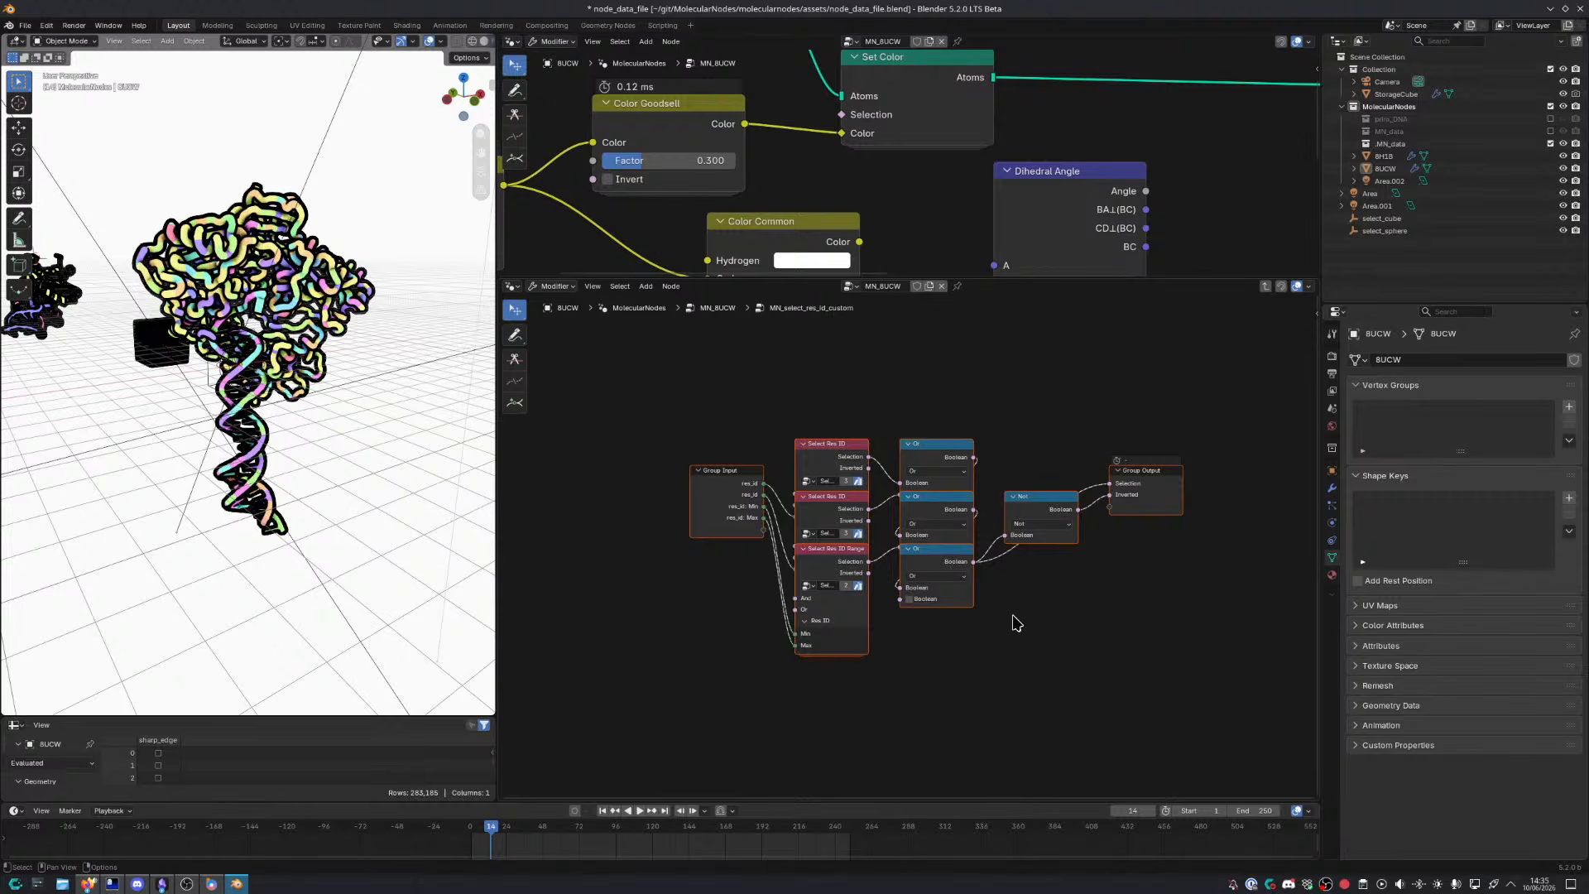
{"action": "key", "text": "Tab"}
Move the MN_select_res_id_custom node aside to leave empty space next to it
{"action": "left_click_drag", "start_coordinate": [810, 495], "coordinate": [645, 565]}
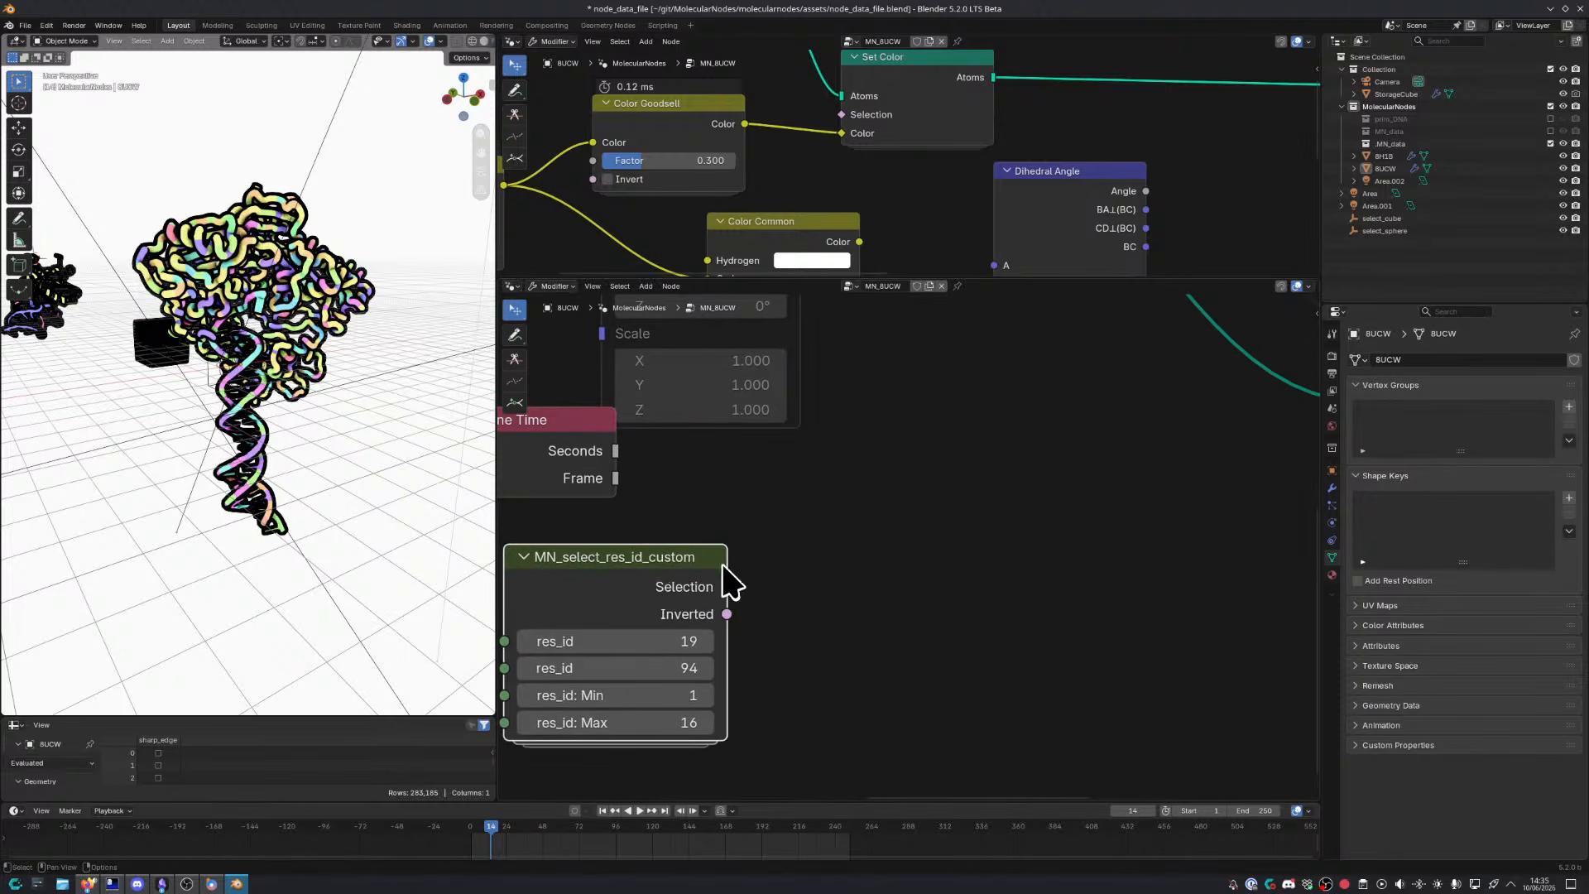
{"action": "middle_click_drag", "start_coordinate": [724, 568], "coordinate": [908, 476]}
{"action": "left_click_drag", "start_coordinate": [905, 462], "coordinate": [798, 470]}
{"action": "middle_click_drag", "start_coordinate": [1085, 448], "coordinate": [982, 476]}
Add a String node beside MN_select_res_id_custom and set its text to "5, 10, 20-40, 50-75"
{"action": "key", "text": "shift+a"}
{"action": "type", "text": "string"}
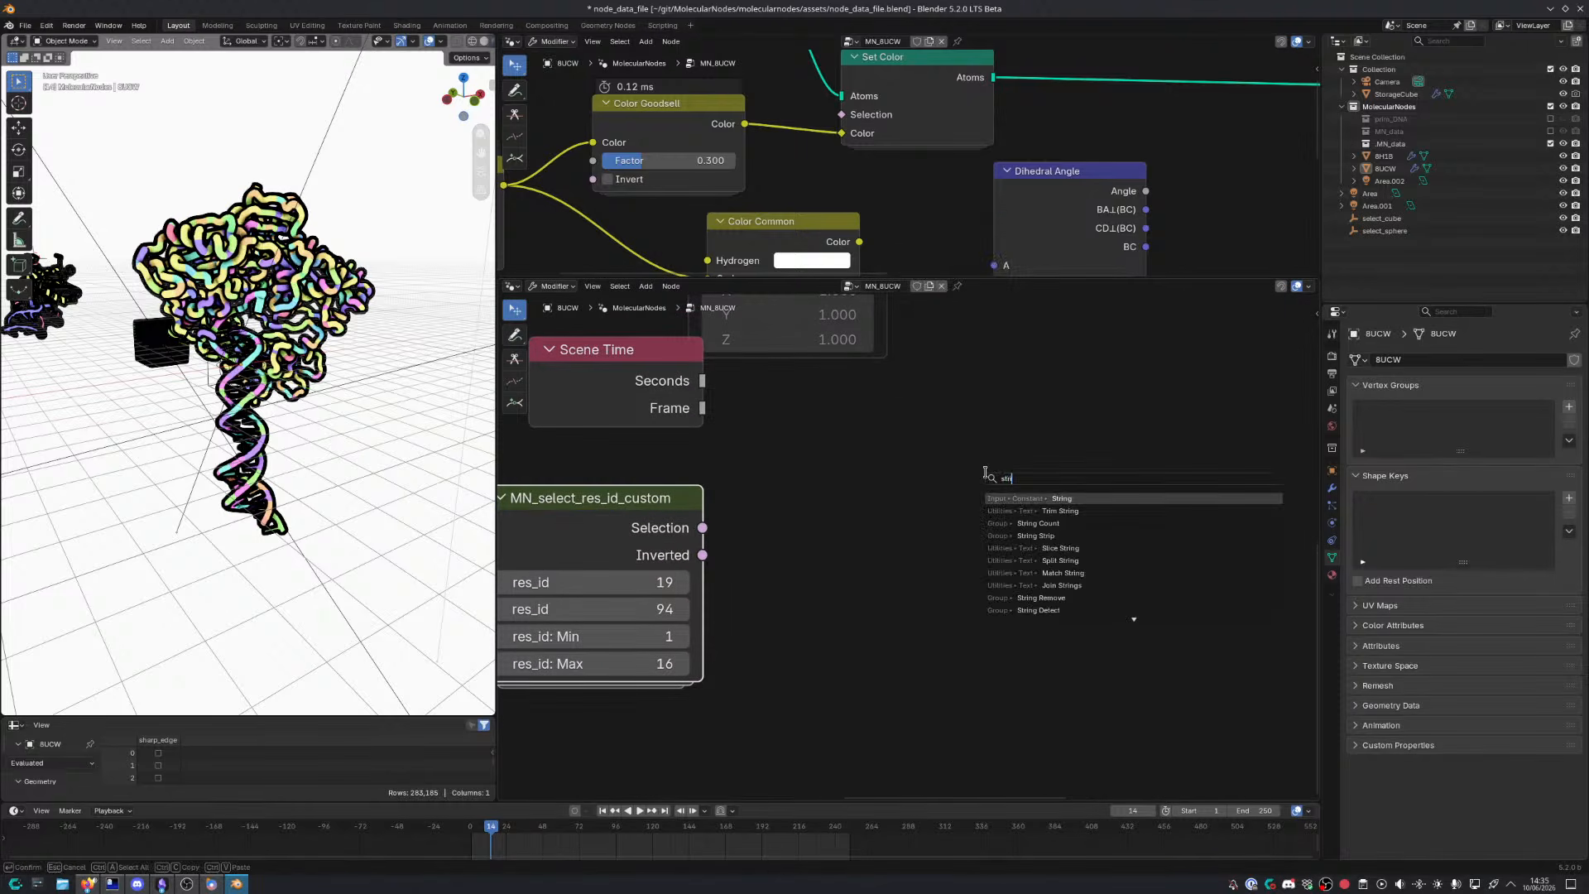
{"action": "key", "text": "Return"}
{"action": "left_click", "coordinate": [775, 527]}
{"action": "left_click", "coordinate": [810, 557]}
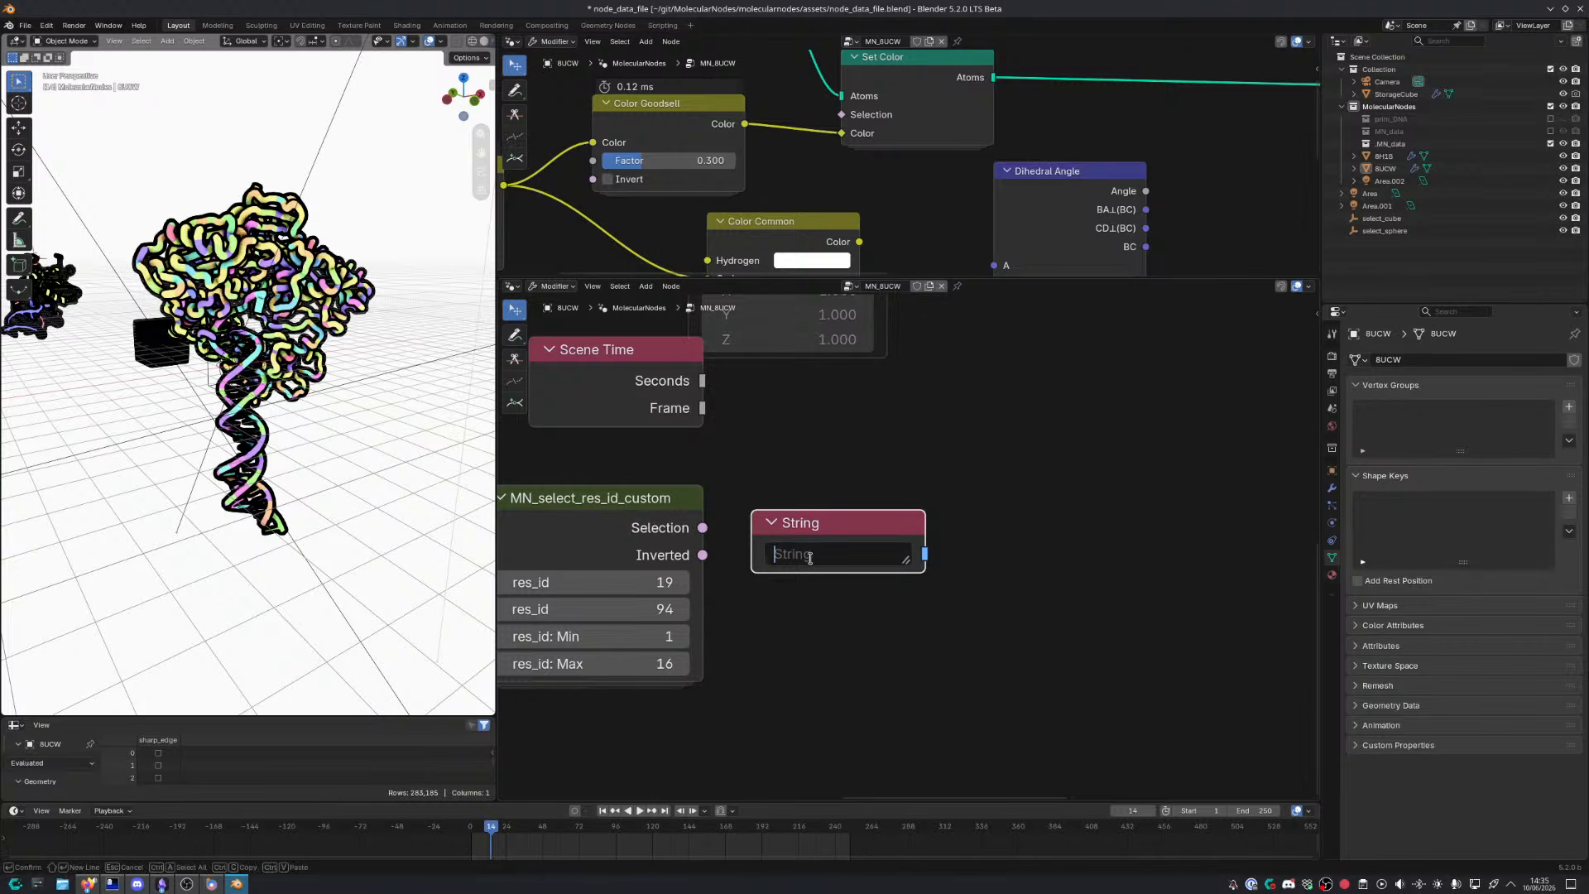
{"action": "type", "text": "5, 10, 20-40, 50-"}
{"action": "key", "text": "ctrl+a"}
{"action": "type", "text": "75"}
{"action": "key", "text": "Return"}
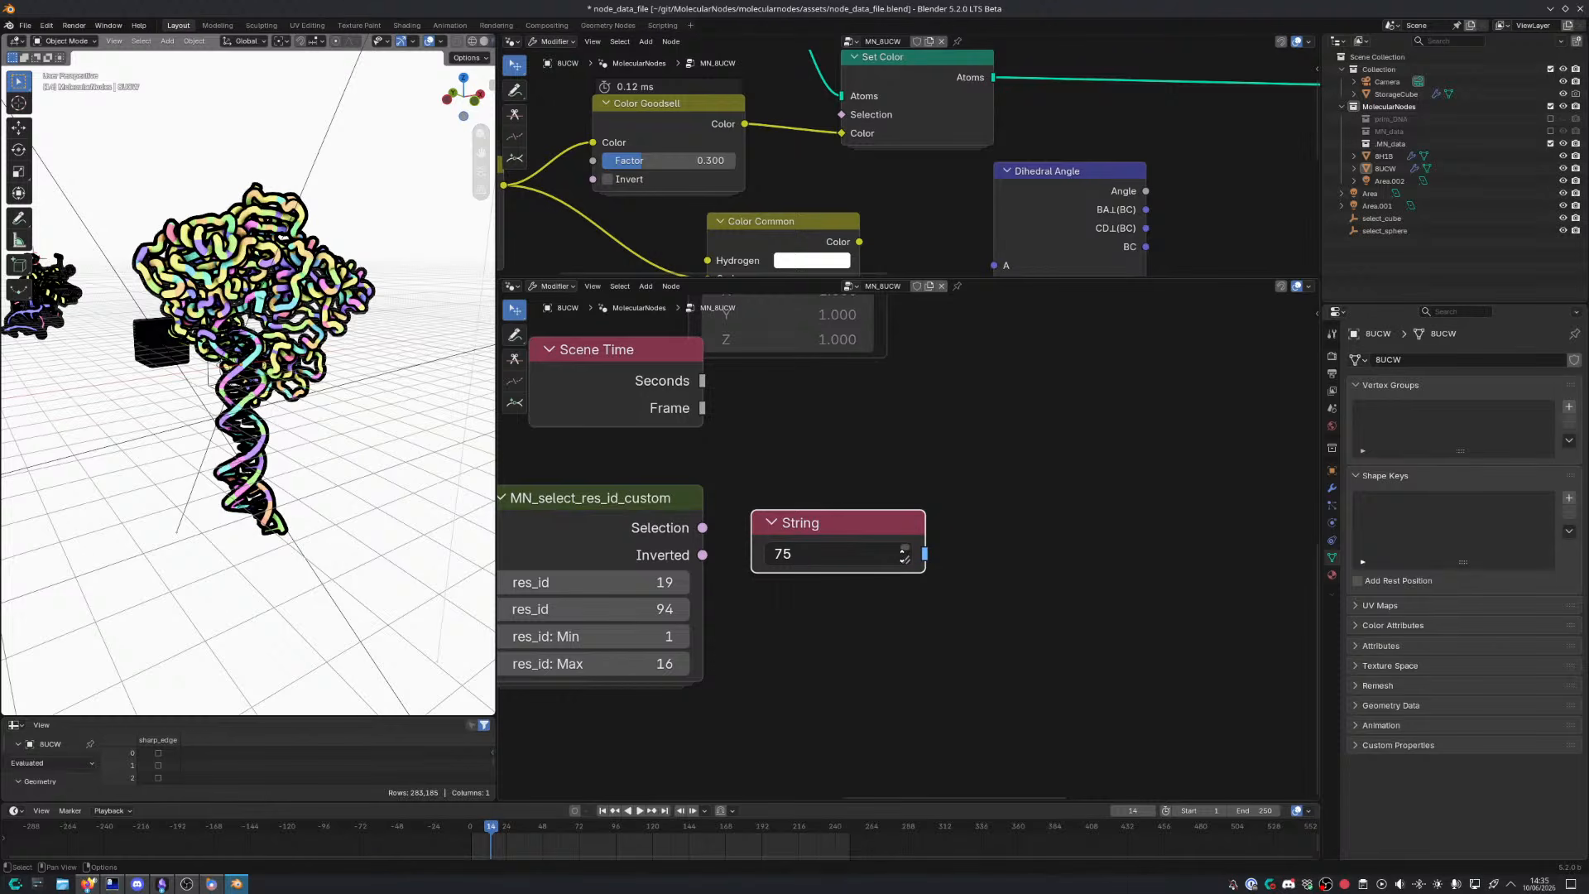
Widen the String node to fit its text and maximize the lower node editor
{"action": "left_click_drag", "start_coordinate": [925, 523], "coordinate": [993, 534]}
{"action": "key", "text": "ctrl+space"}
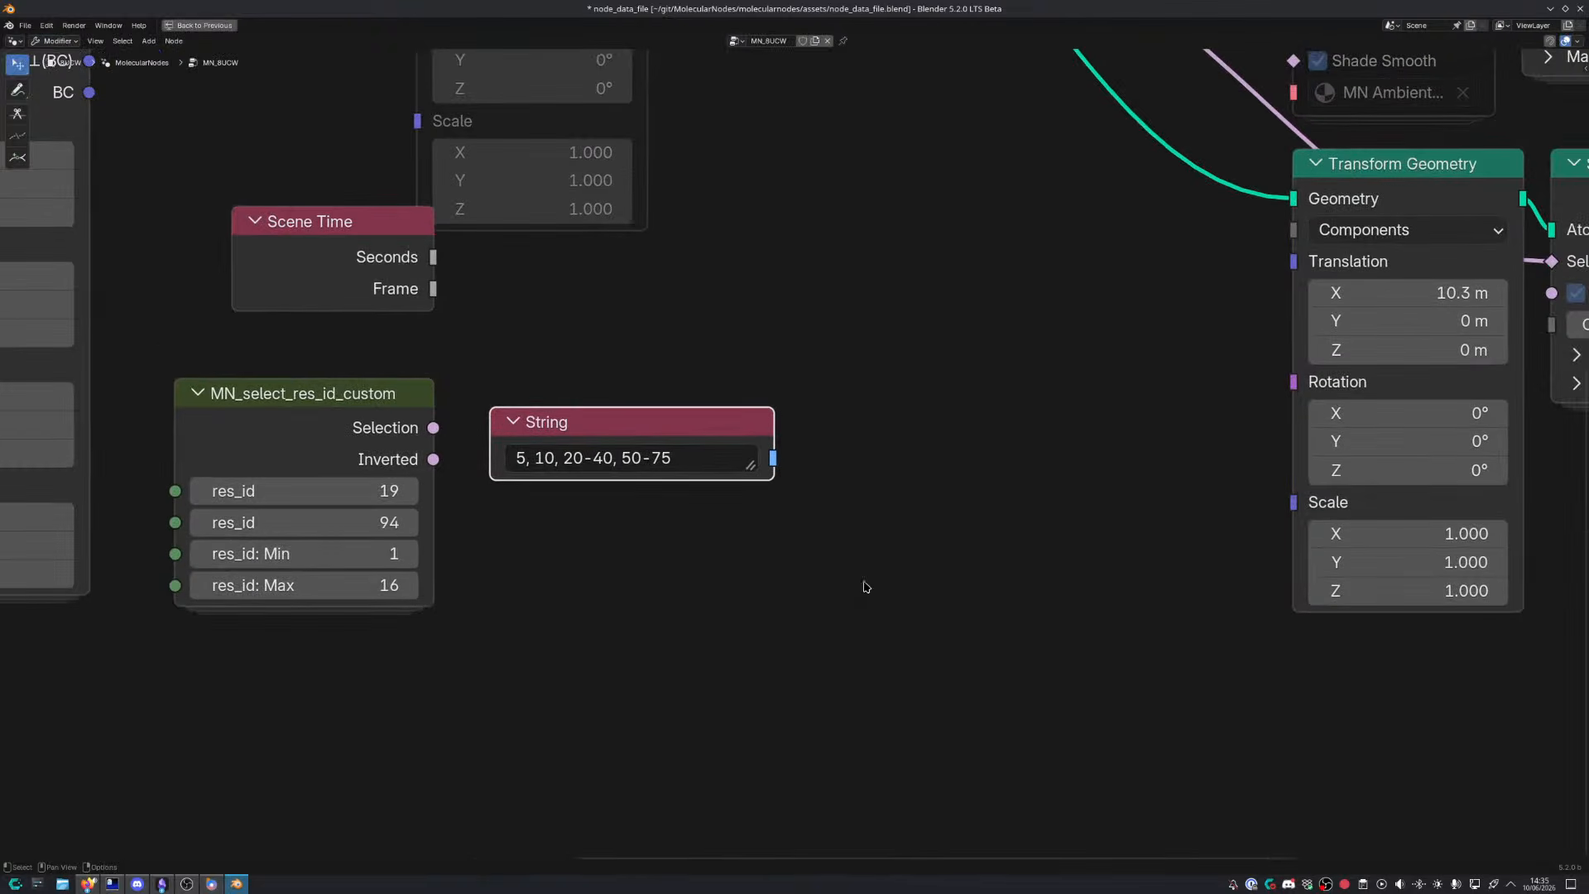
{"action": "left_click", "coordinate": [910, 568]}
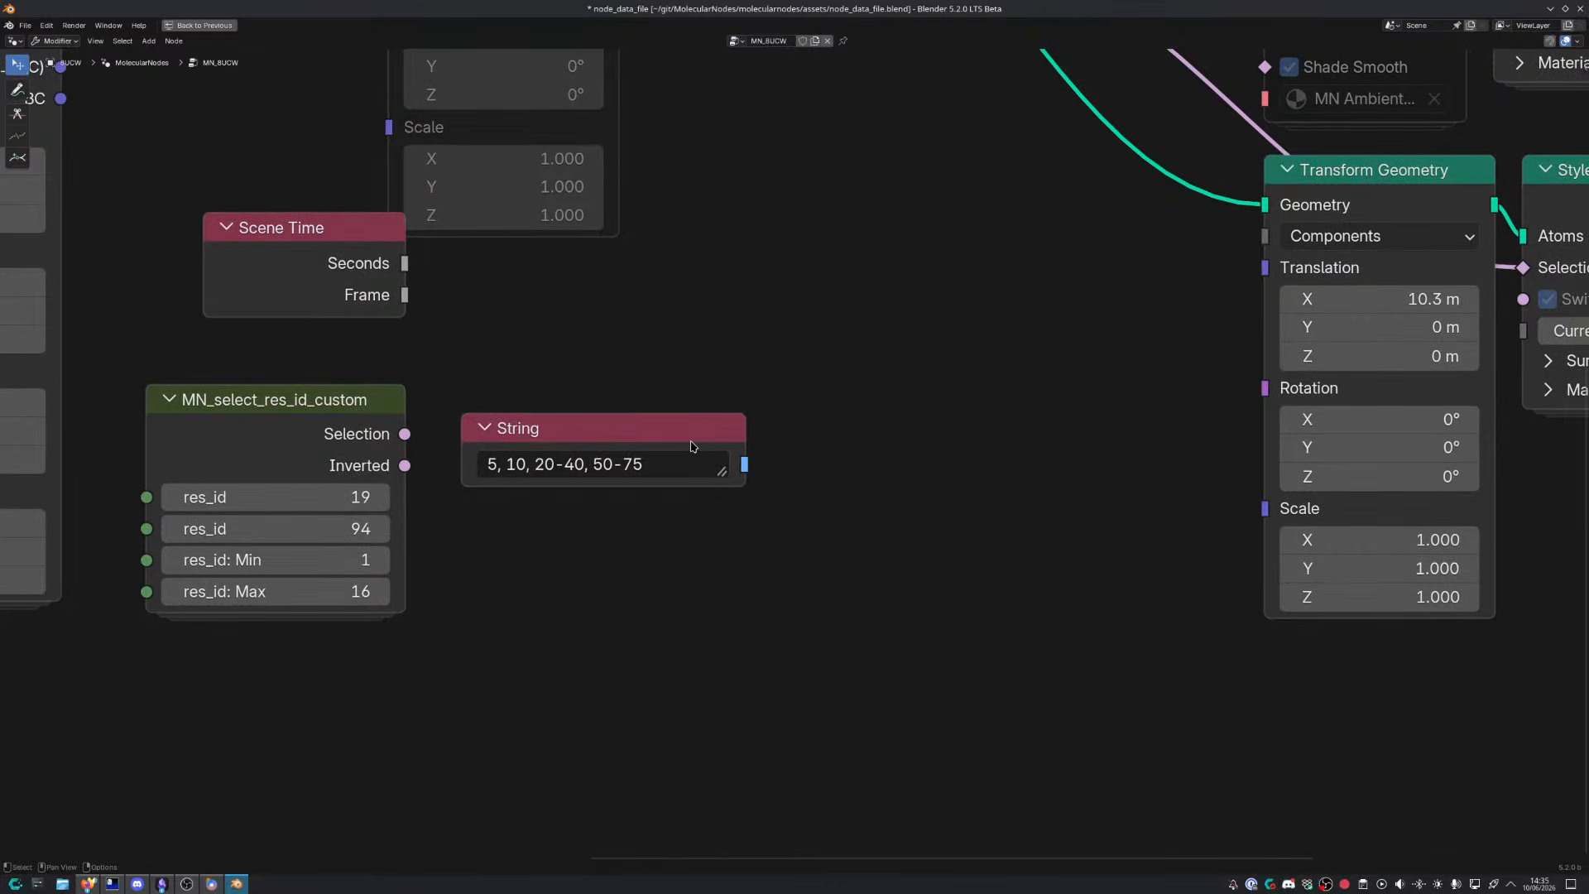
Add a Split String node fed by the String node's output and place it beside the String node
{"action": "left_click_drag", "start_coordinate": [696, 447], "coordinate": [815, 453]}
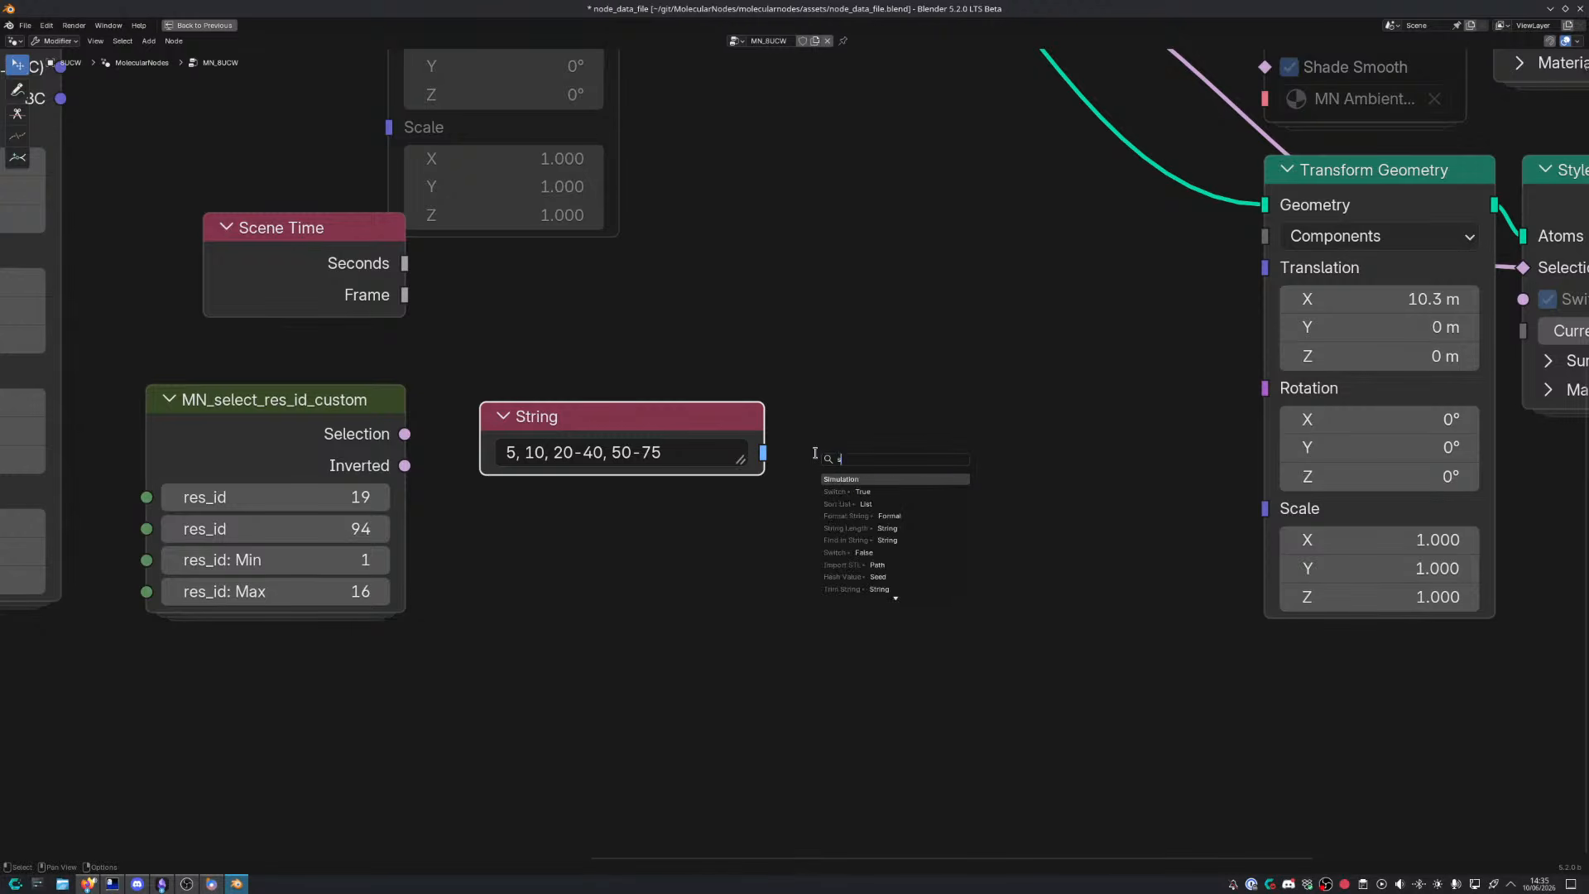
{"action": "key", "text": "Escape"}
{"action": "left_click_drag", "start_coordinate": [766, 456], "coordinate": [825, 446]}
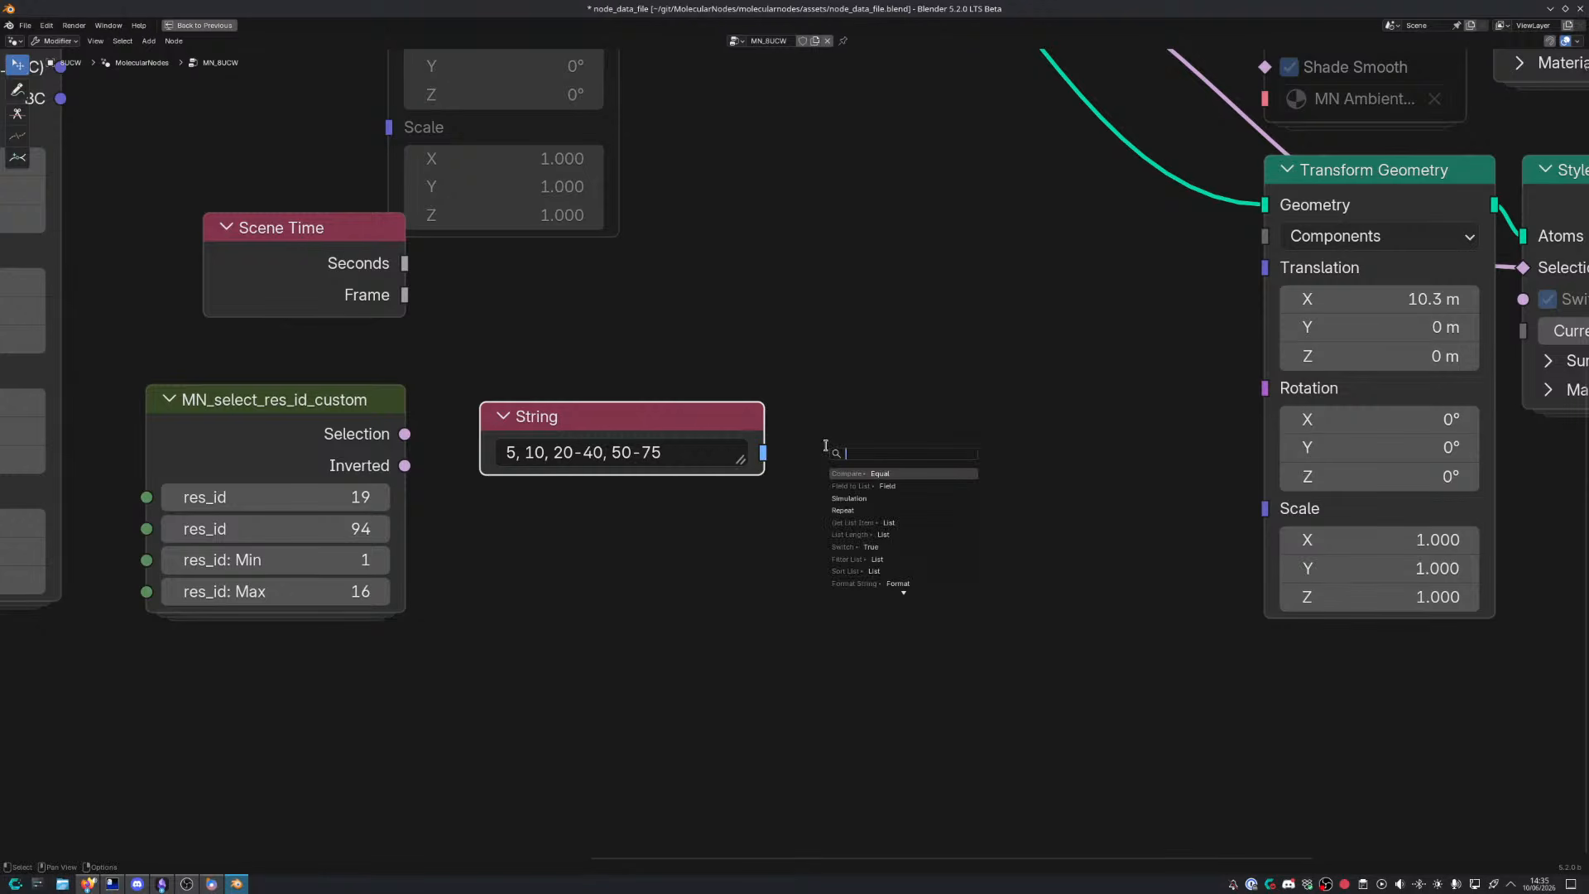
{"action": "type", "text": "split s"}
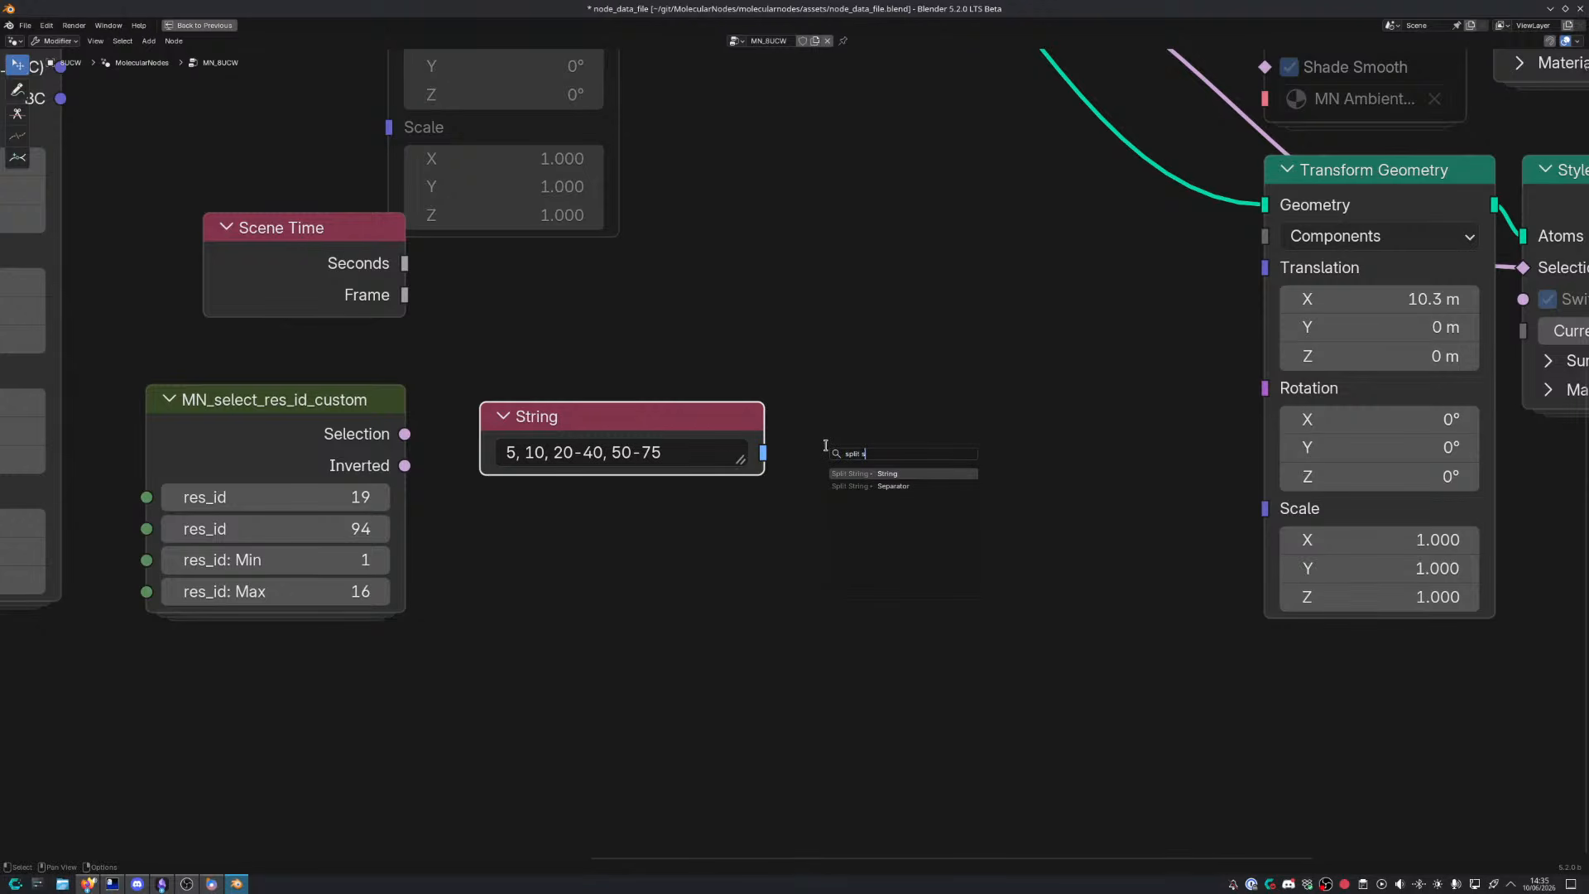
{"action": "type", "text": "tr"}
{"action": "key", "text": "Return"}
{"action": "left_click", "coordinate": [823, 427]}
{"action": "left_click", "coordinate": [793, 428]}
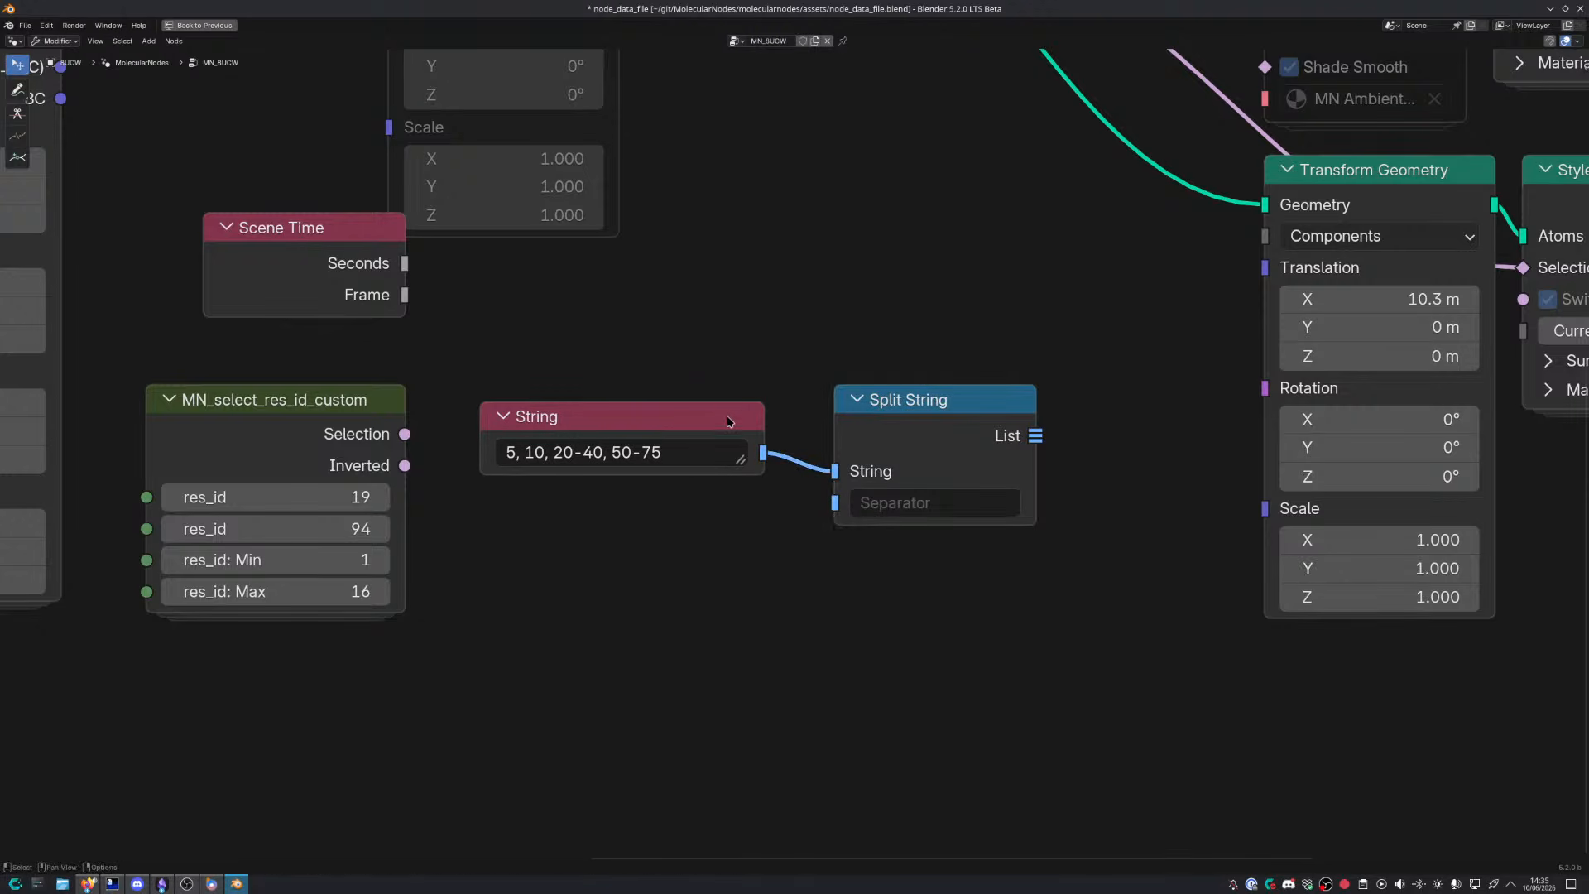
Combine the String and Split String nodes into a new node group
{"action": "left_click_drag", "start_coordinate": [731, 422], "coordinate": [723, 399]}
{"action": "left_click_drag", "start_coordinate": [716, 356], "coordinate": [924, 546]}
{"action": "key", "text": "ctrl+g"}
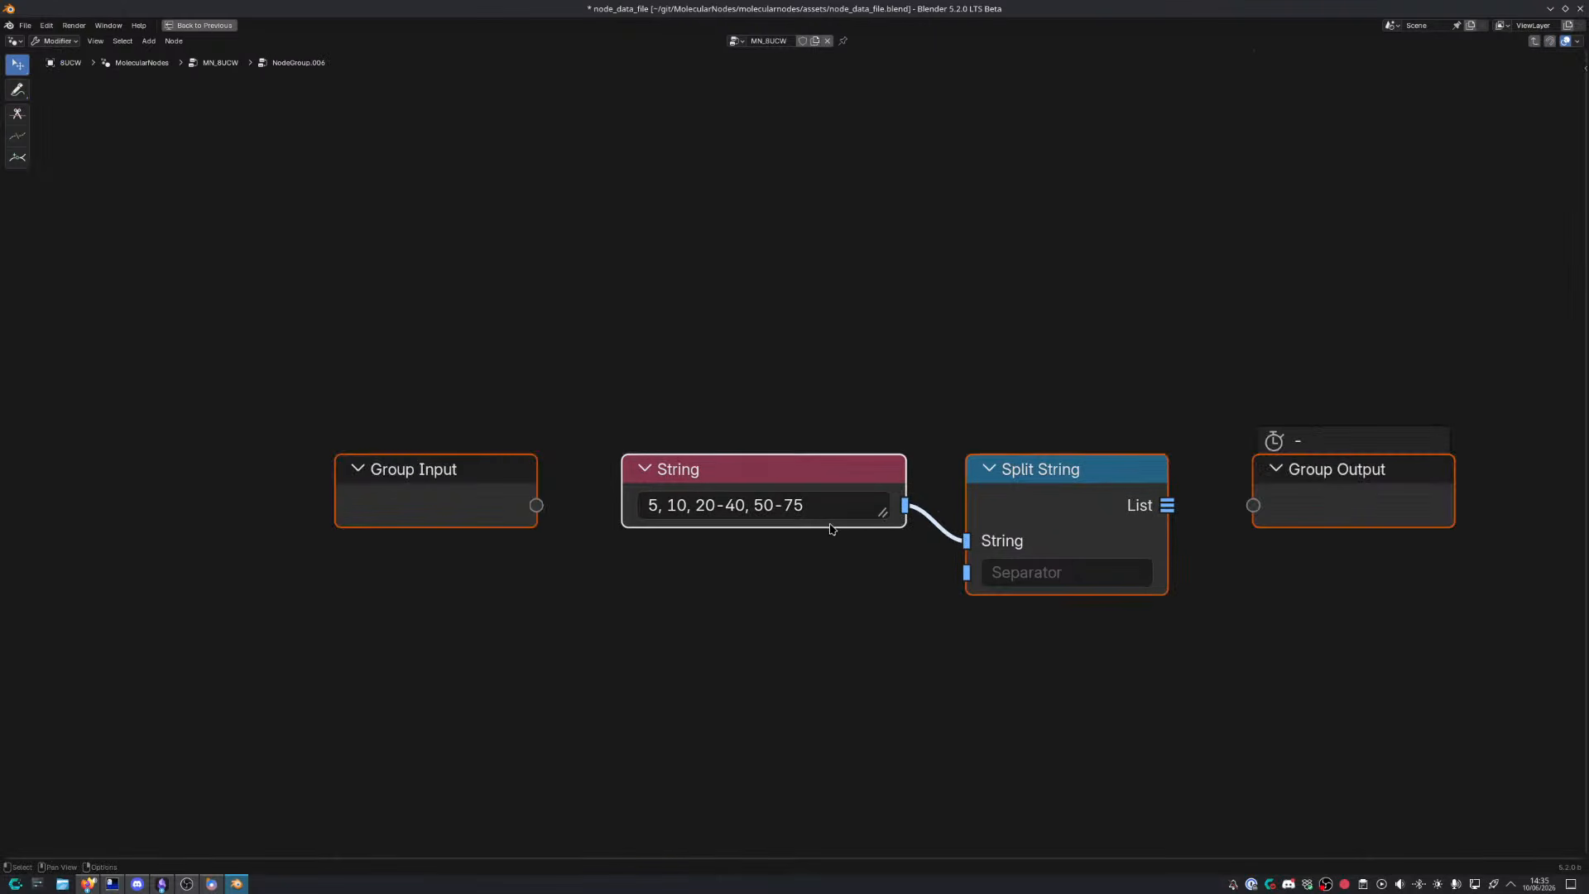
Move the String and Split String nodes back below the Group Input node and set the Split String separator to ","
{"action": "key", "text": "g"}
{"action": "left_click", "coordinate": [394, 666]}
{"action": "middle_click_drag", "start_coordinate": [423, 684], "coordinate": [518, 600]}
{"action": "left_click", "coordinate": [524, 575]}
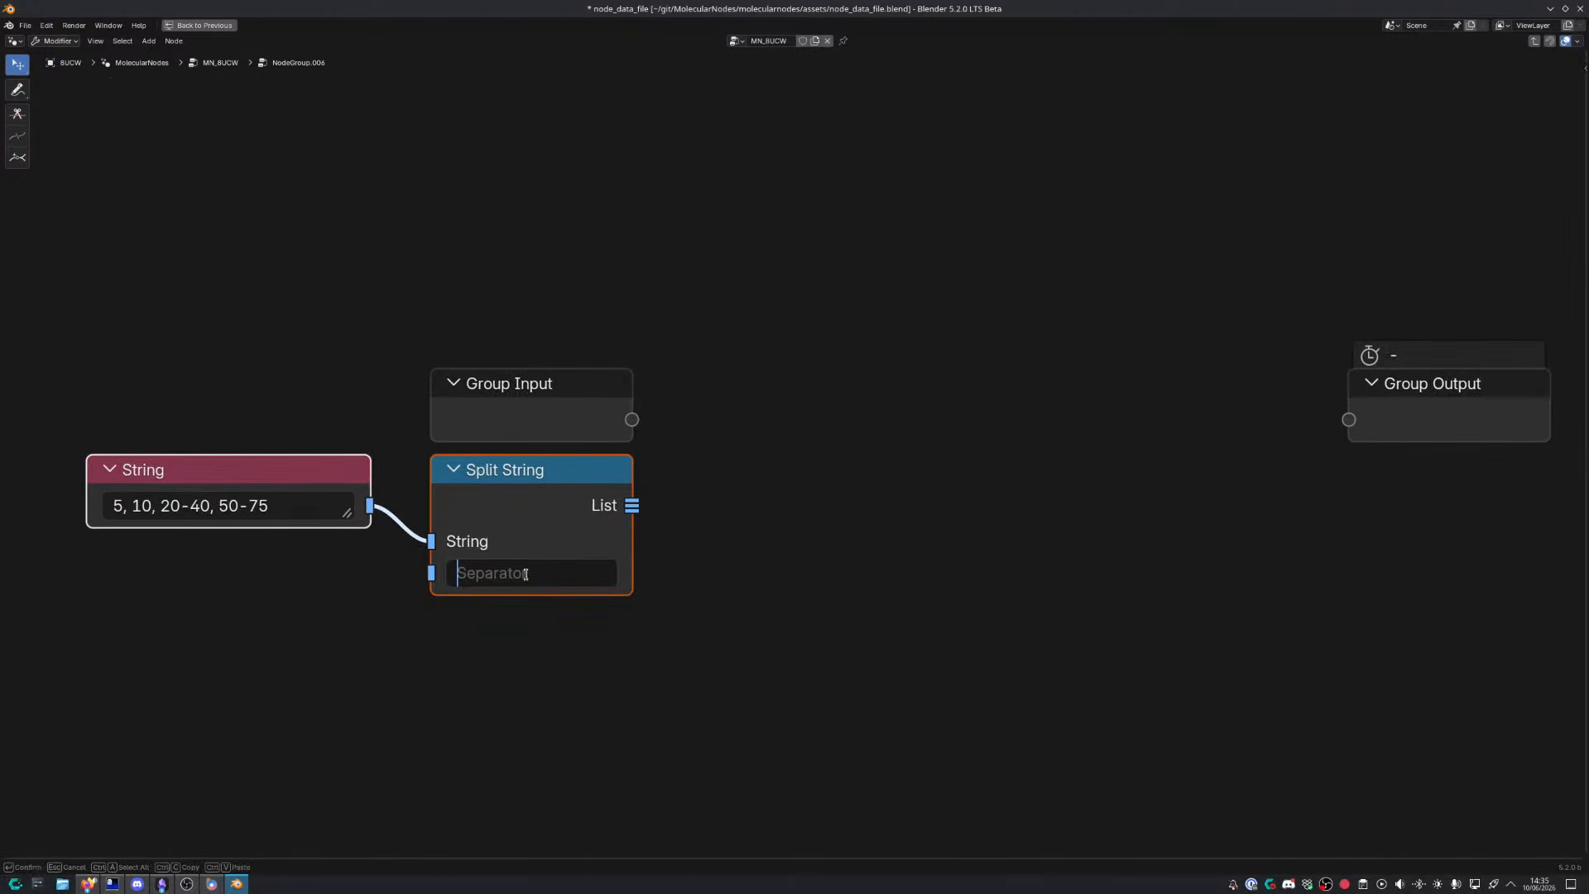
{"action": "type", "text": ","}
{"action": "key", "text": "Return"}
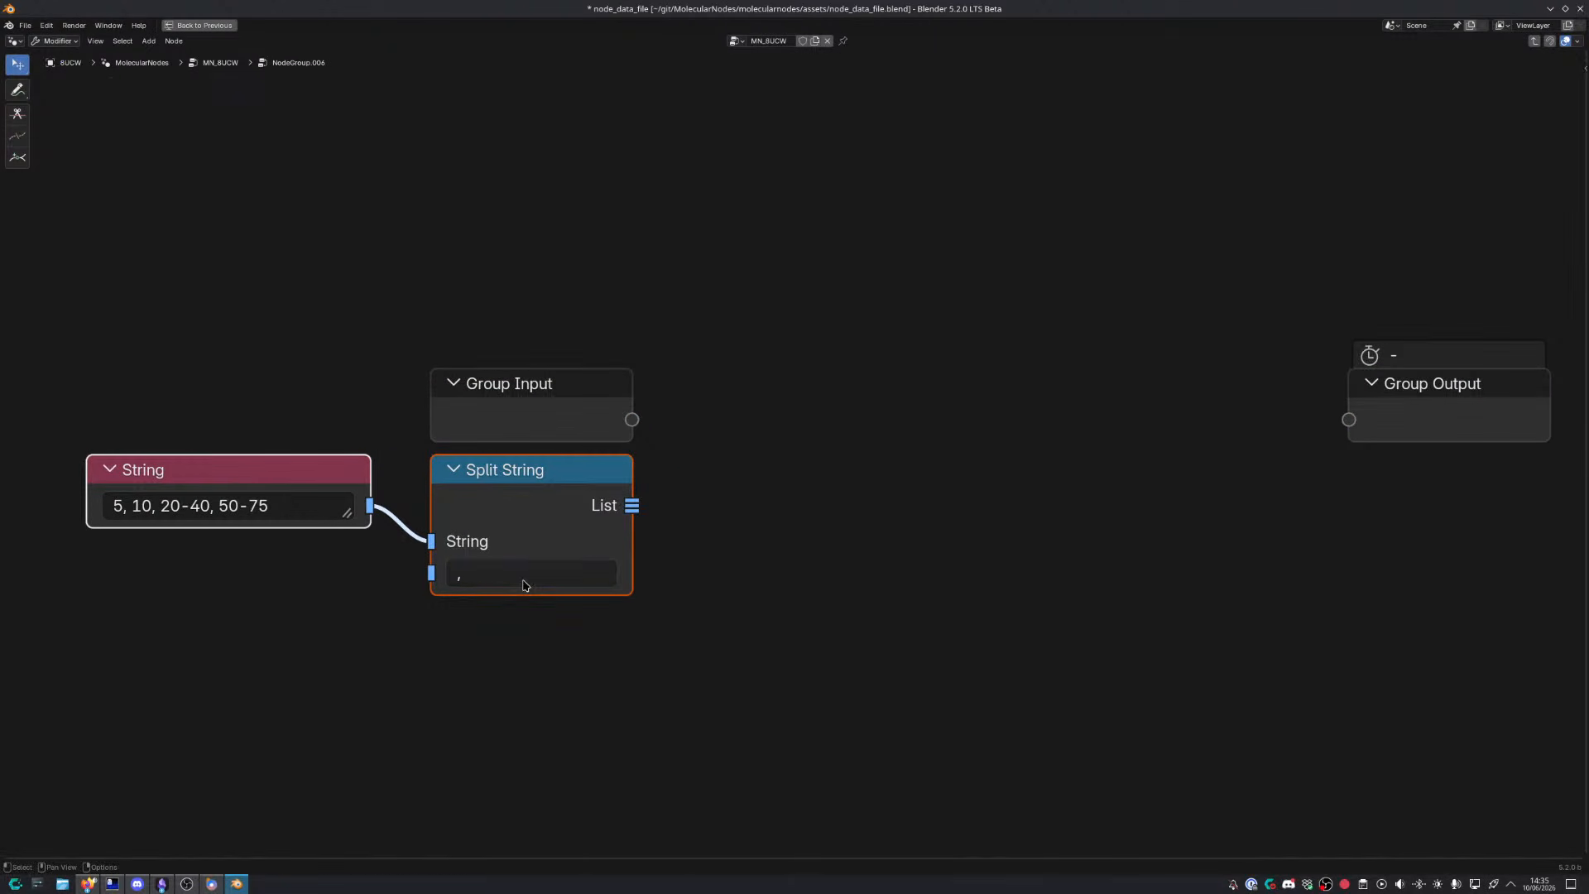
Preview the Split String list through a Viewer node and enlarge the spreadsheet area to read the resulting items
{"action": "left_click", "coordinate": [637, 507], "text": "ctrl+shift"}
{"action": "key", "text": "ctrl+space"}
{"action": "left_click_drag", "start_coordinate": [407, 728], "coordinate": [372, 388]}
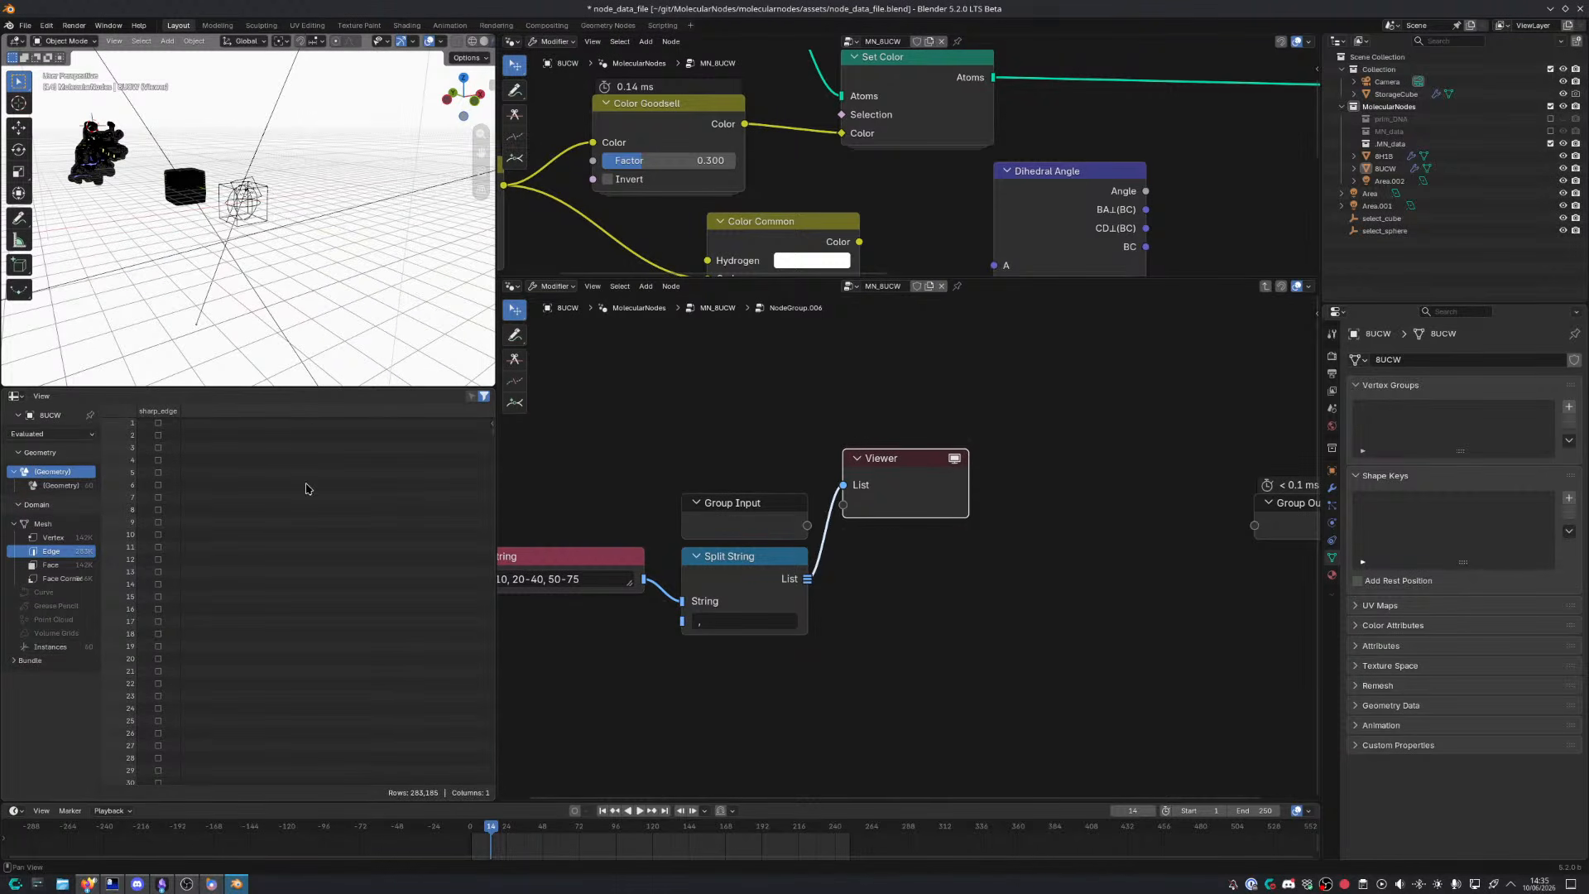
{"action": "left_click", "coordinate": [802, 579], "text": "ctrl+shift"}
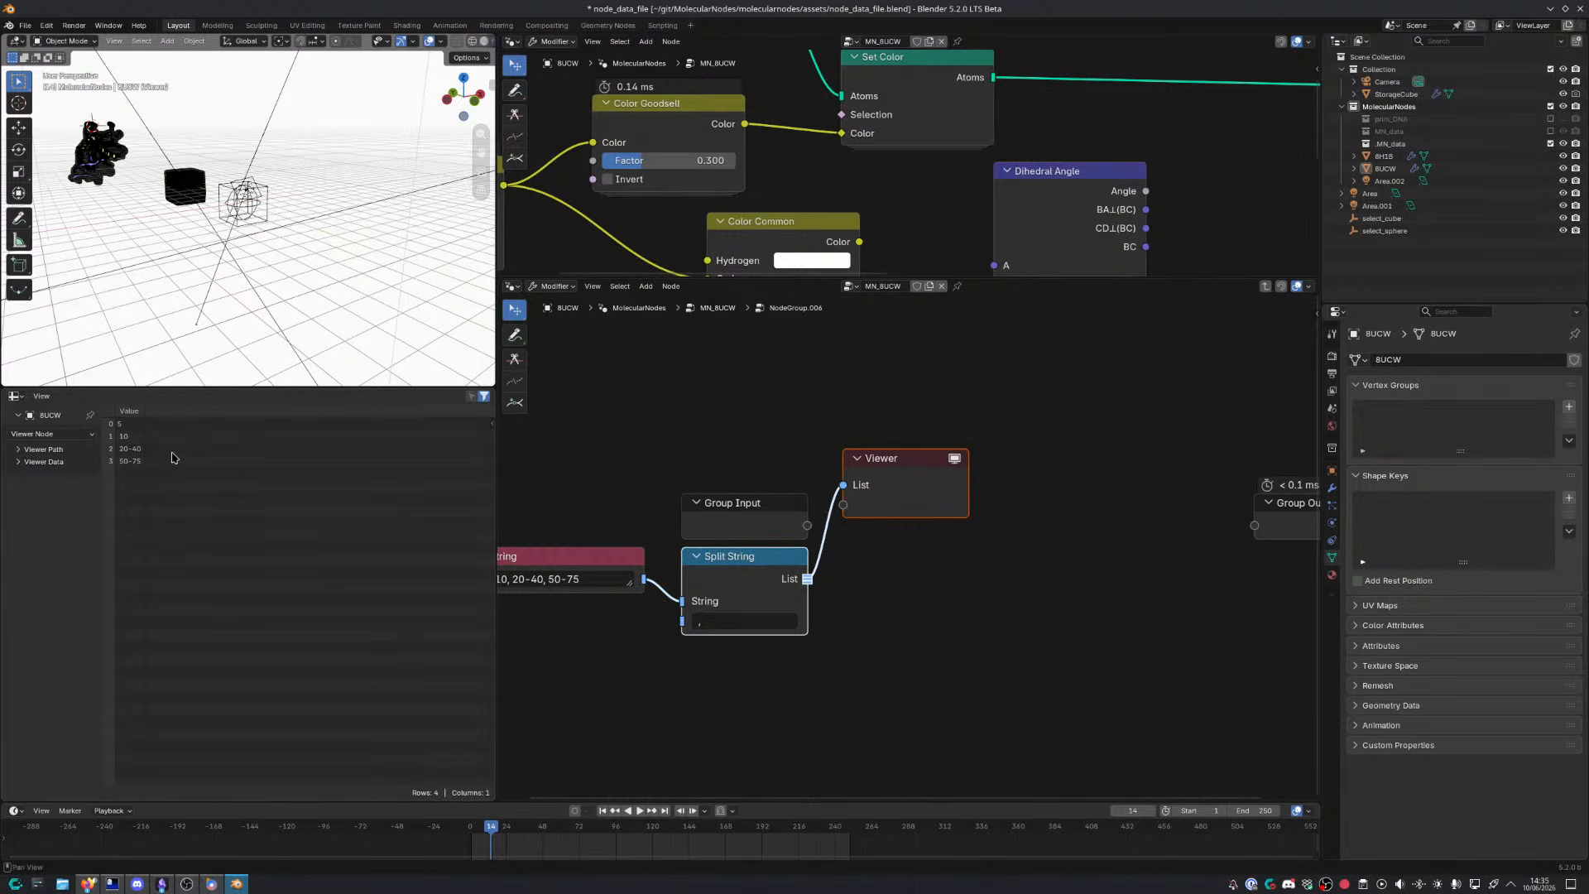
Add a Trim String node fed by the Split String list, place it beside Split String and view its output in the Viewer
{"action": "left_click_drag", "start_coordinate": [807, 579], "coordinate": [865, 581]}
{"action": "type", "text": "trim"}
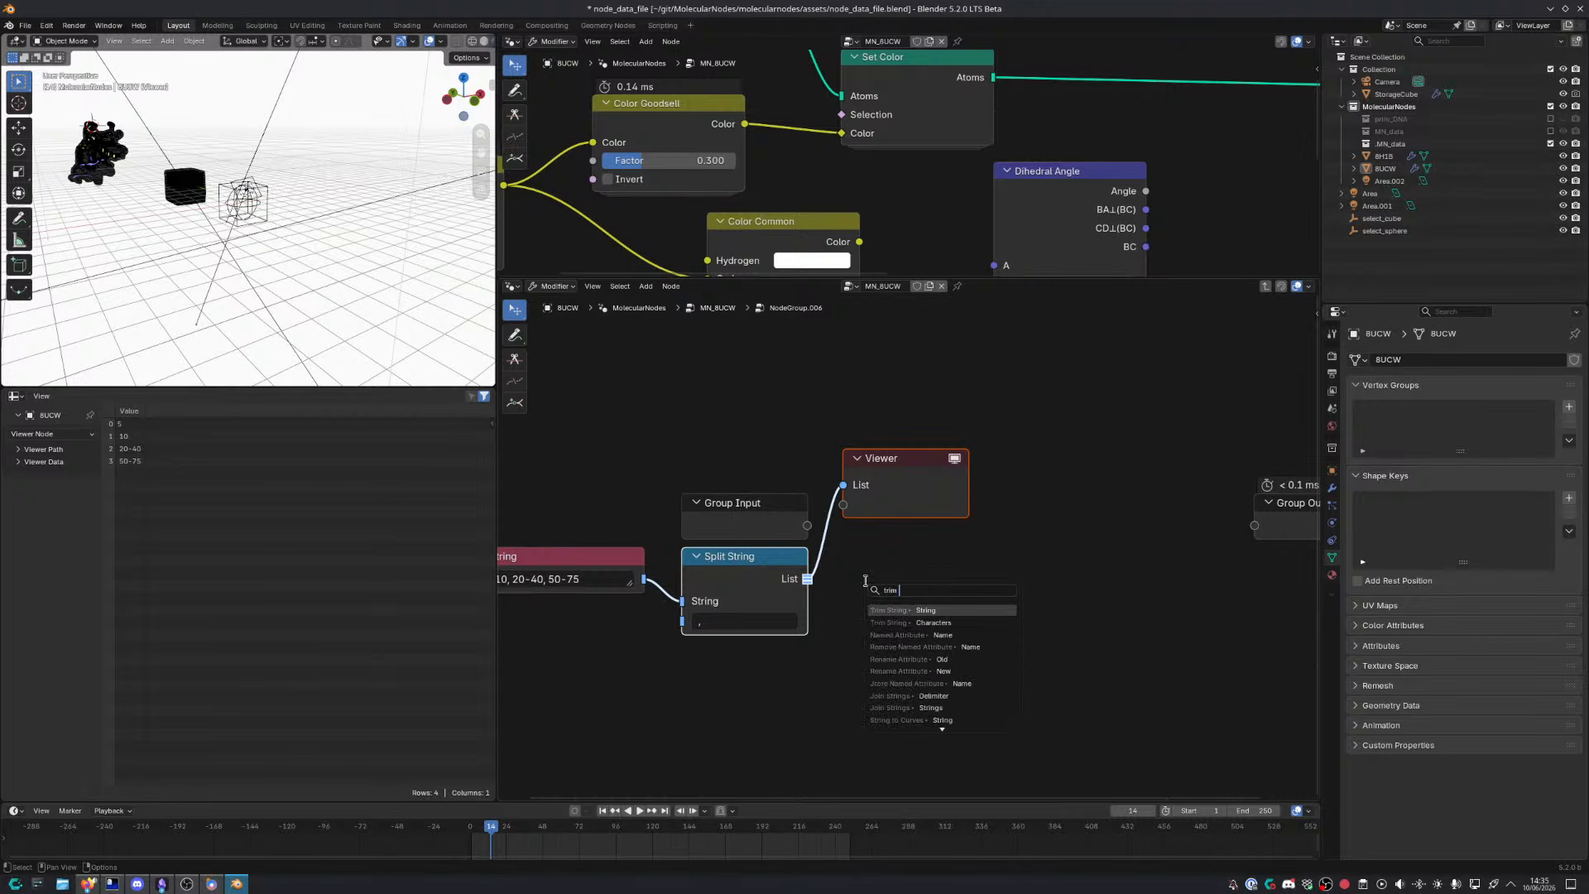
{"action": "key", "text": "Return"}
{"action": "left_click", "coordinate": [827, 562]}
{"action": "left_click_drag", "start_coordinate": [831, 560], "coordinate": [713, 557]}
{"action": "middle_click_drag", "start_coordinate": [752, 681], "coordinate": [927, 658]}
{"action": "left_click_drag", "start_coordinate": [927, 658], "coordinate": [605, 563]}
{"action": "left_click_drag", "start_coordinate": [801, 563], "coordinate": [783, 563]}
{"action": "left_click", "coordinate": [913, 573]}
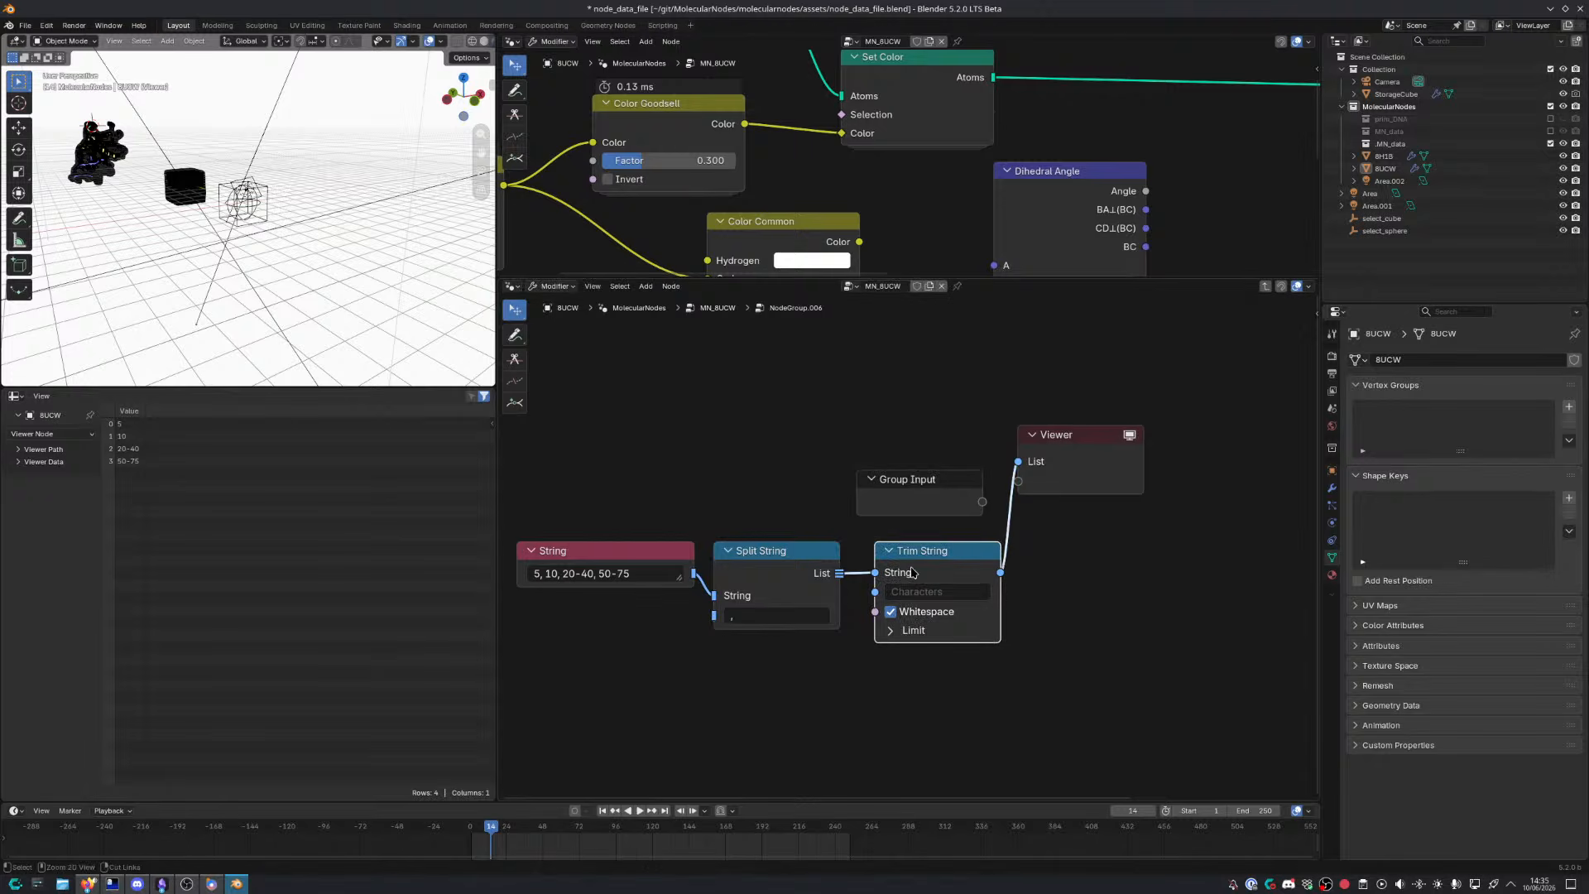
Add a repeat zone and place it beside the Trim String node
{"action": "middle_click_drag", "start_coordinate": [1001, 590], "coordinate": [806, 567]}
{"action": "scroll", "coordinate": [861, 569], "scroll_direction": "up", "scroll_amount": 3}
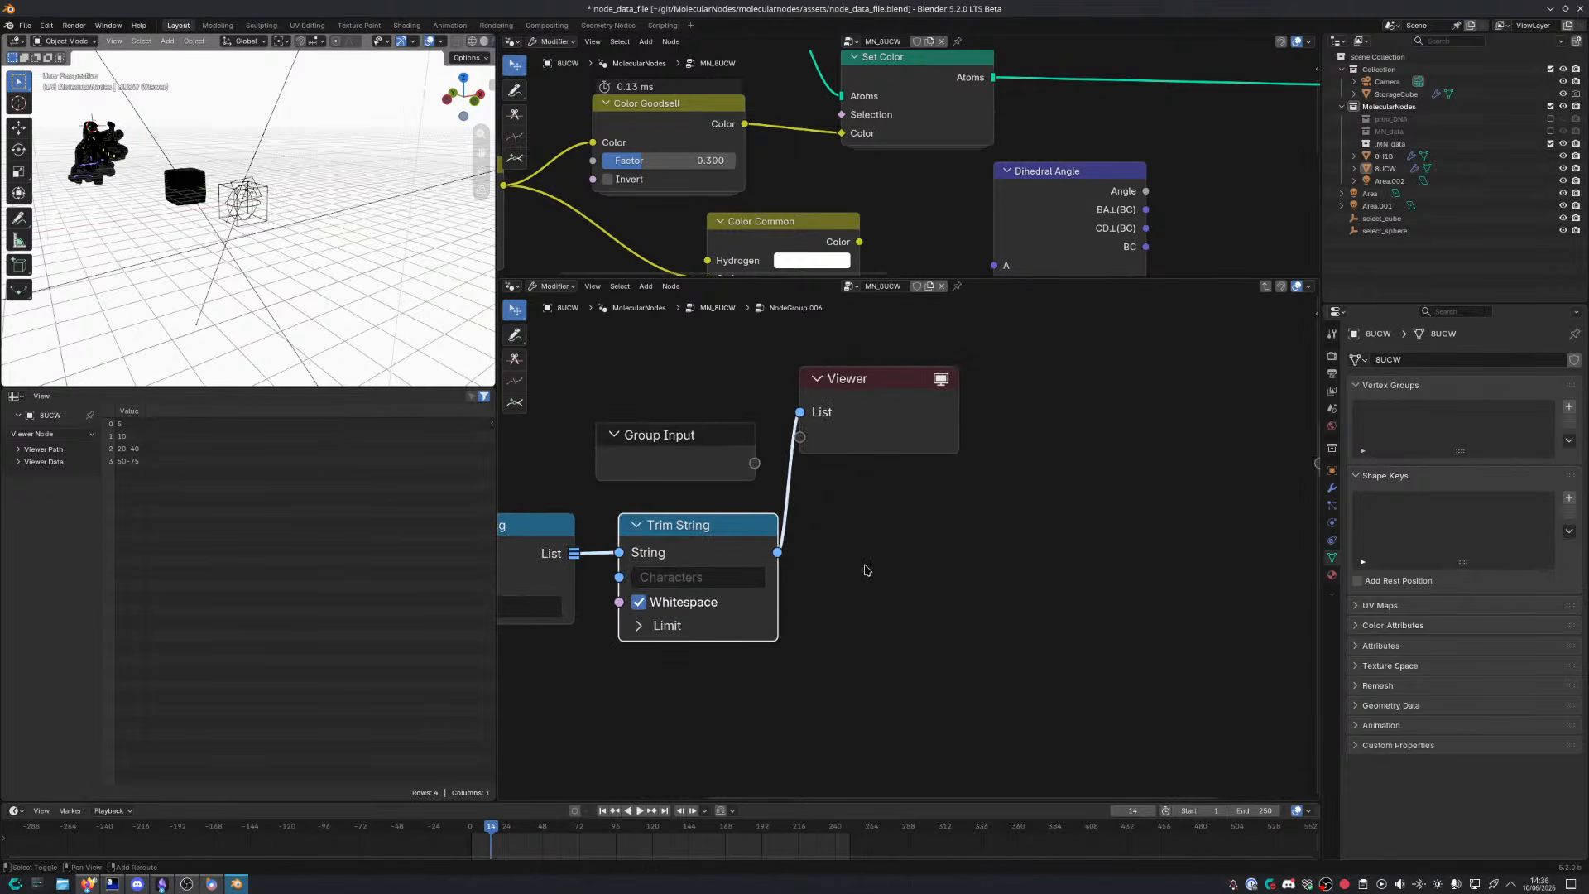
{"action": "key", "text": "shift+a"}
{"action": "type", "text": "repe"}
{"action": "key", "text": "Return"}
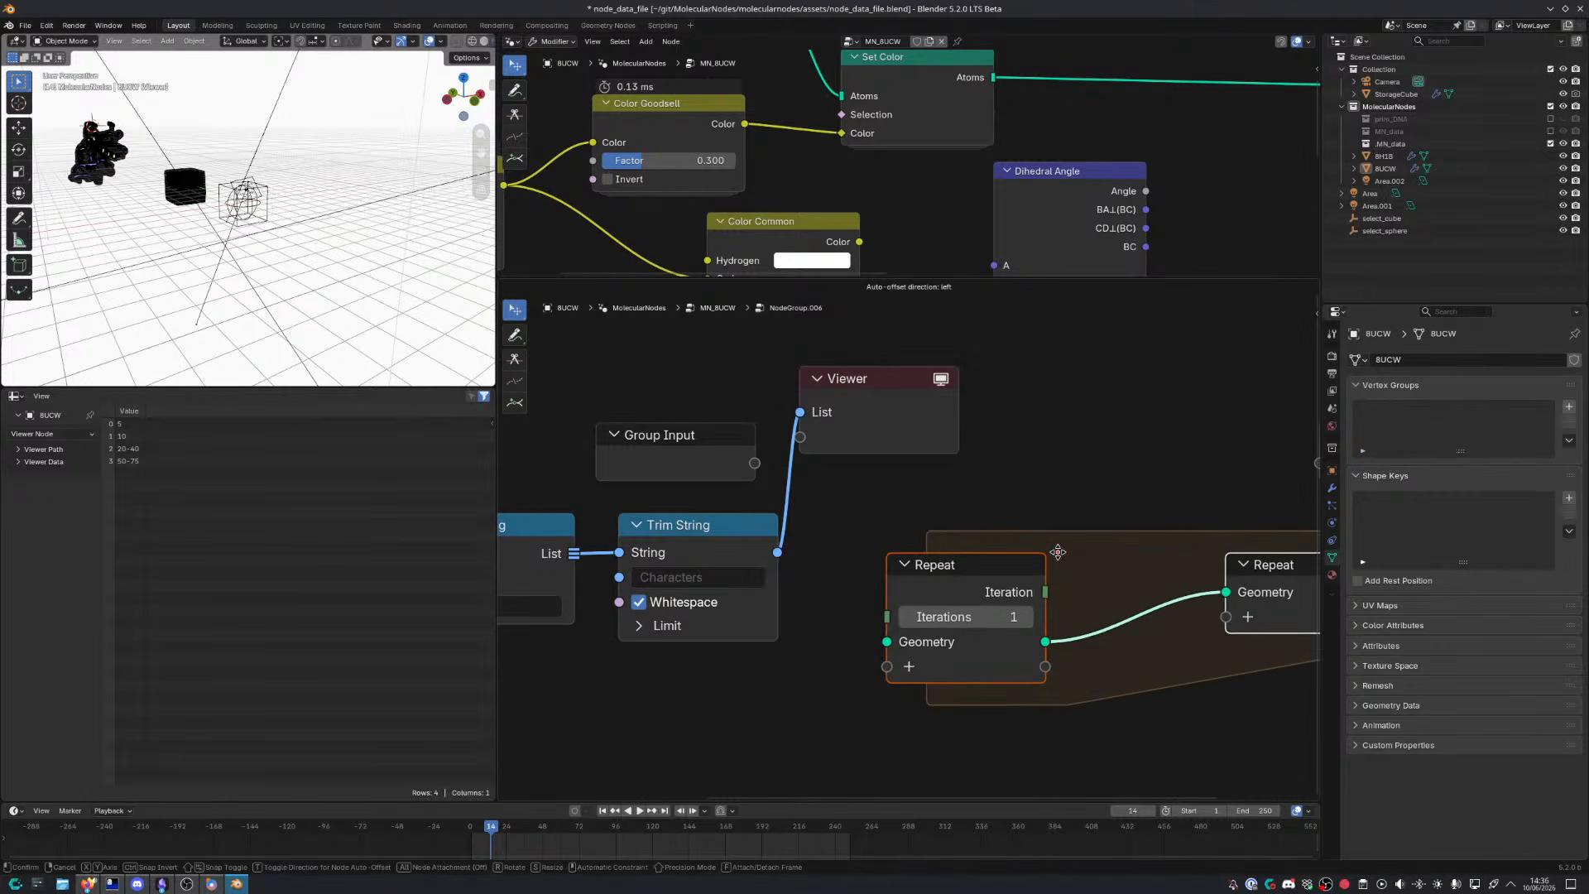
{"action": "left_click", "coordinate": [1039, 539]}
Add a List Length node fed by the Trim String output, place it just above the Repeat input node and narrow it
{"action": "left_click_drag", "start_coordinate": [777, 553], "coordinate": [845, 581]}
{"action": "type", "text": "len"}
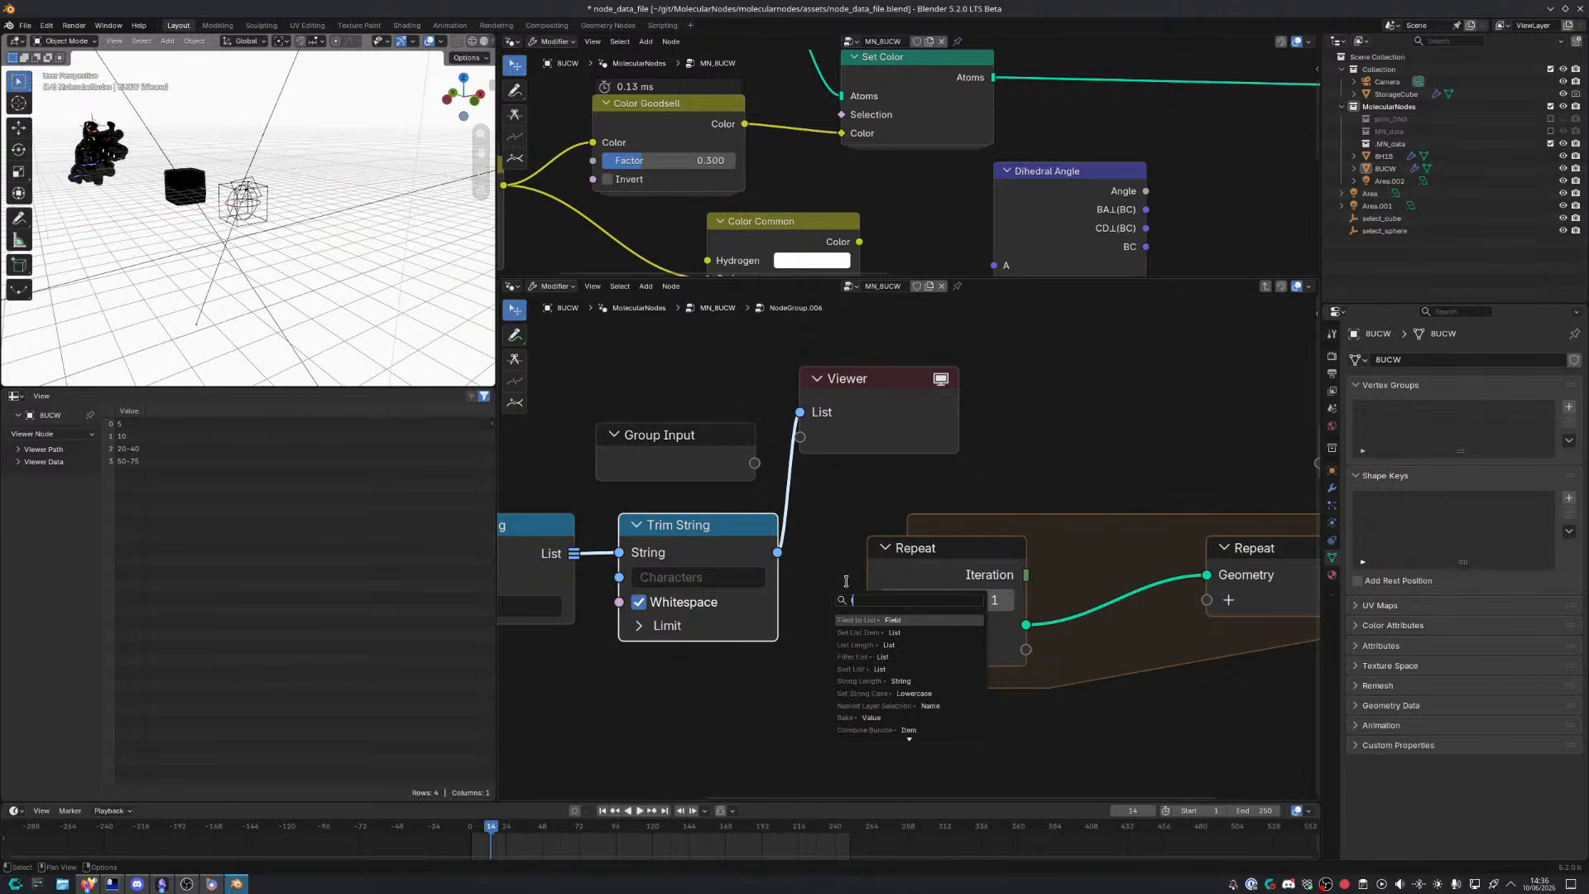
{"action": "key", "text": "Return"}
{"action": "left_click", "coordinate": [908, 401]}
{"action": "left_click", "coordinate": [909, 403]}
{"action": "key", "text": "g"}
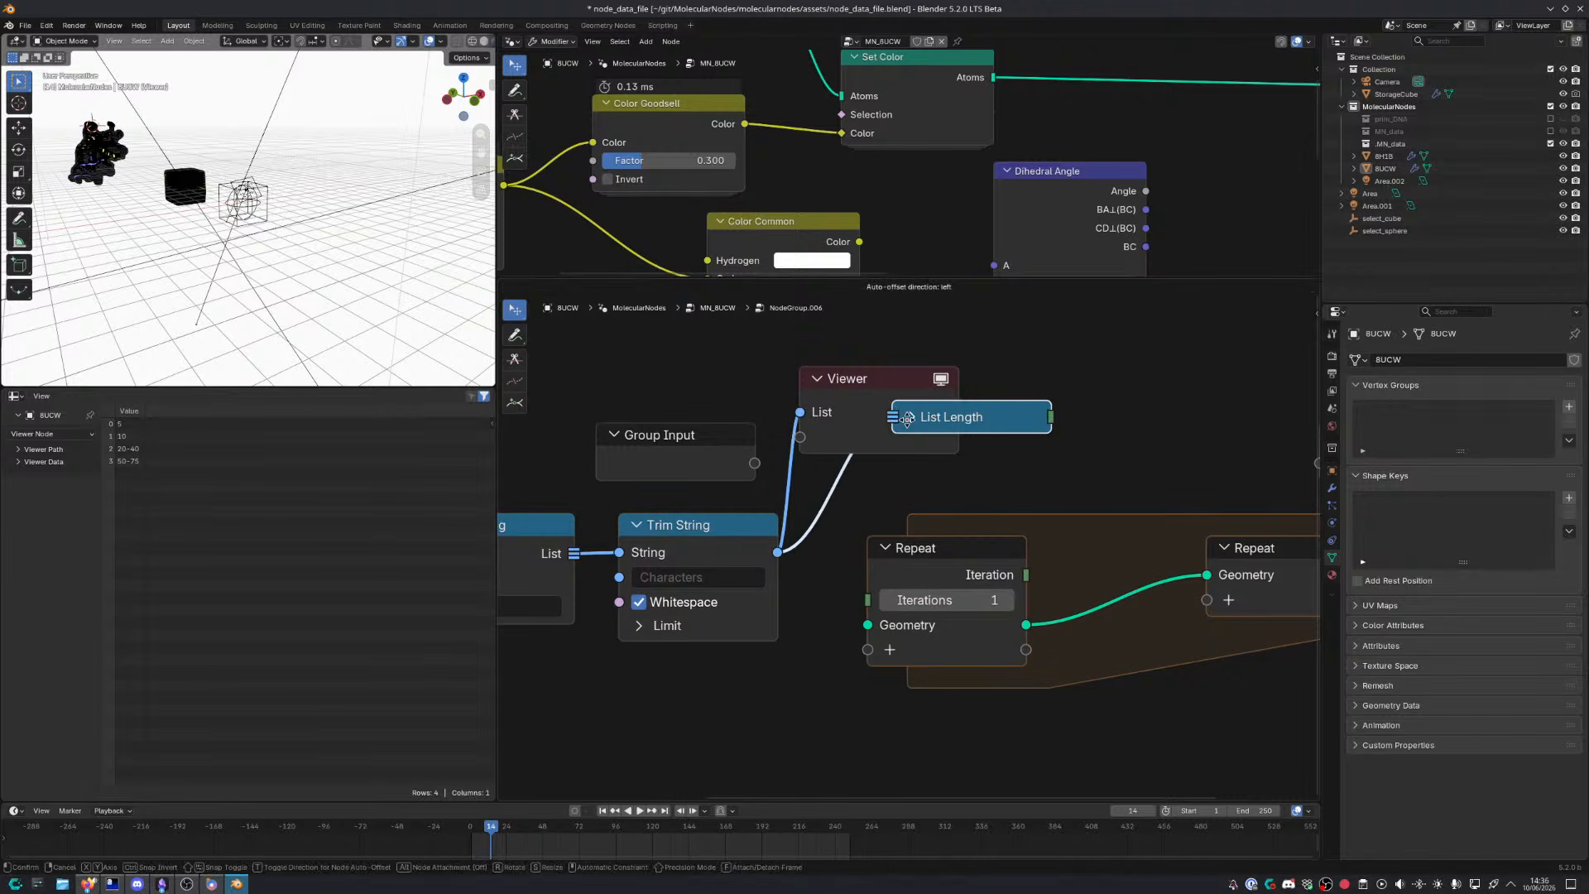
{"action": "left_click", "coordinate": [883, 528]}
{"action": "key", "text": "g"}
{"action": "left_click", "coordinate": [894, 502]}
{"action": "left_click_drag", "start_coordinate": [1026, 515], "coordinate": [981, 530]}
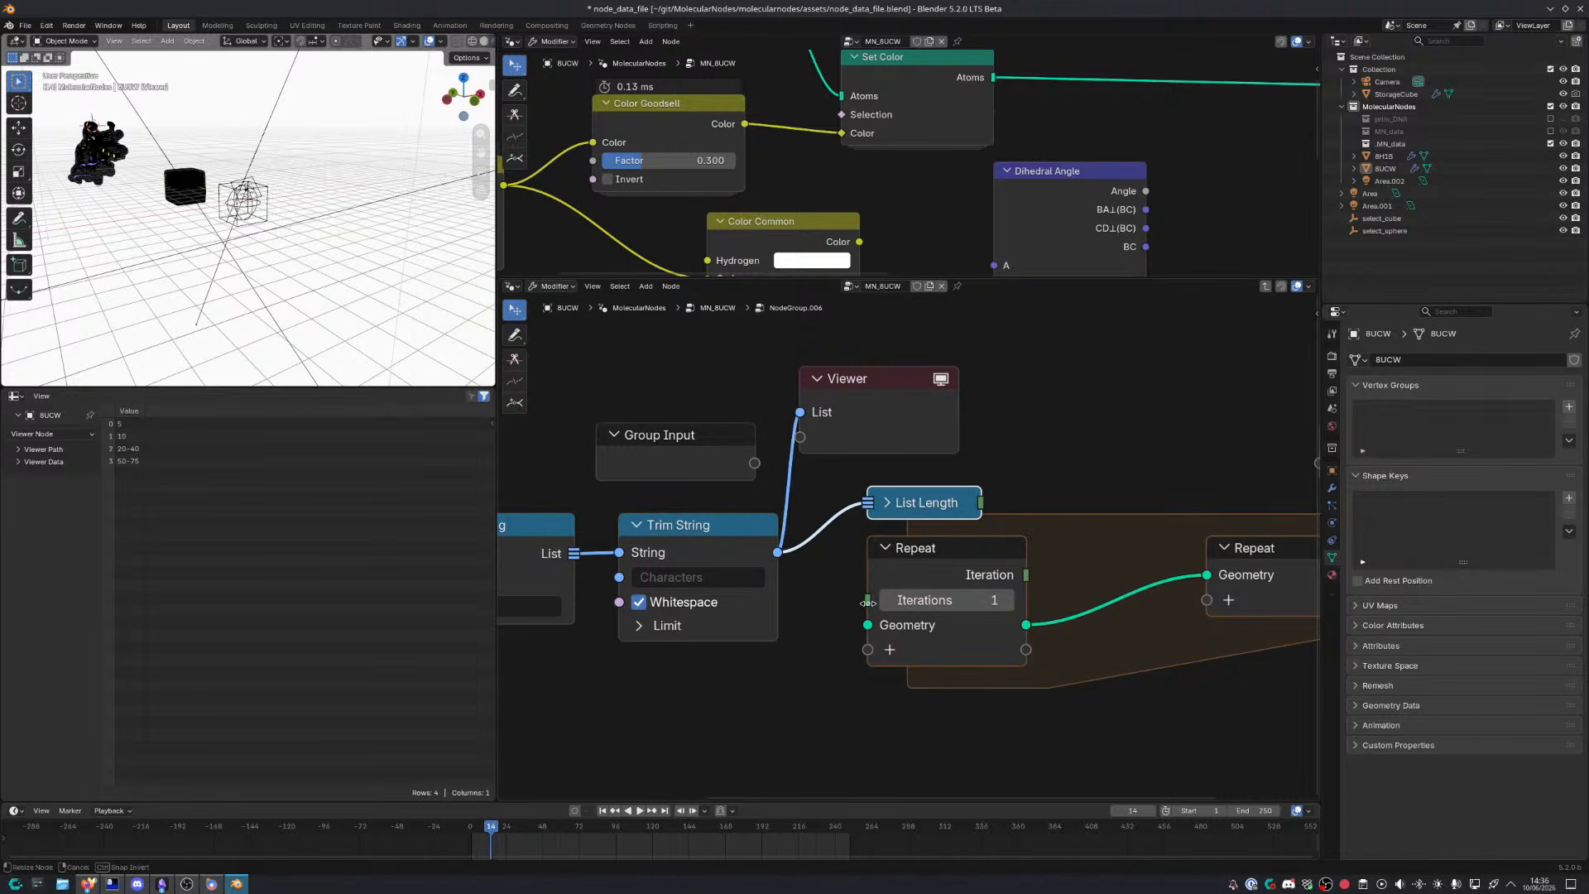
Connect the List Length output to the repeat zone's Iterations and widen List Length to match the Repeat node
{"action": "left_click_drag", "start_coordinate": [868, 600], "coordinate": [998, 556]}
{"action": "left_click", "coordinate": [977, 503]}
{"action": "left_click_drag", "start_coordinate": [981, 503], "coordinate": [869, 598]}
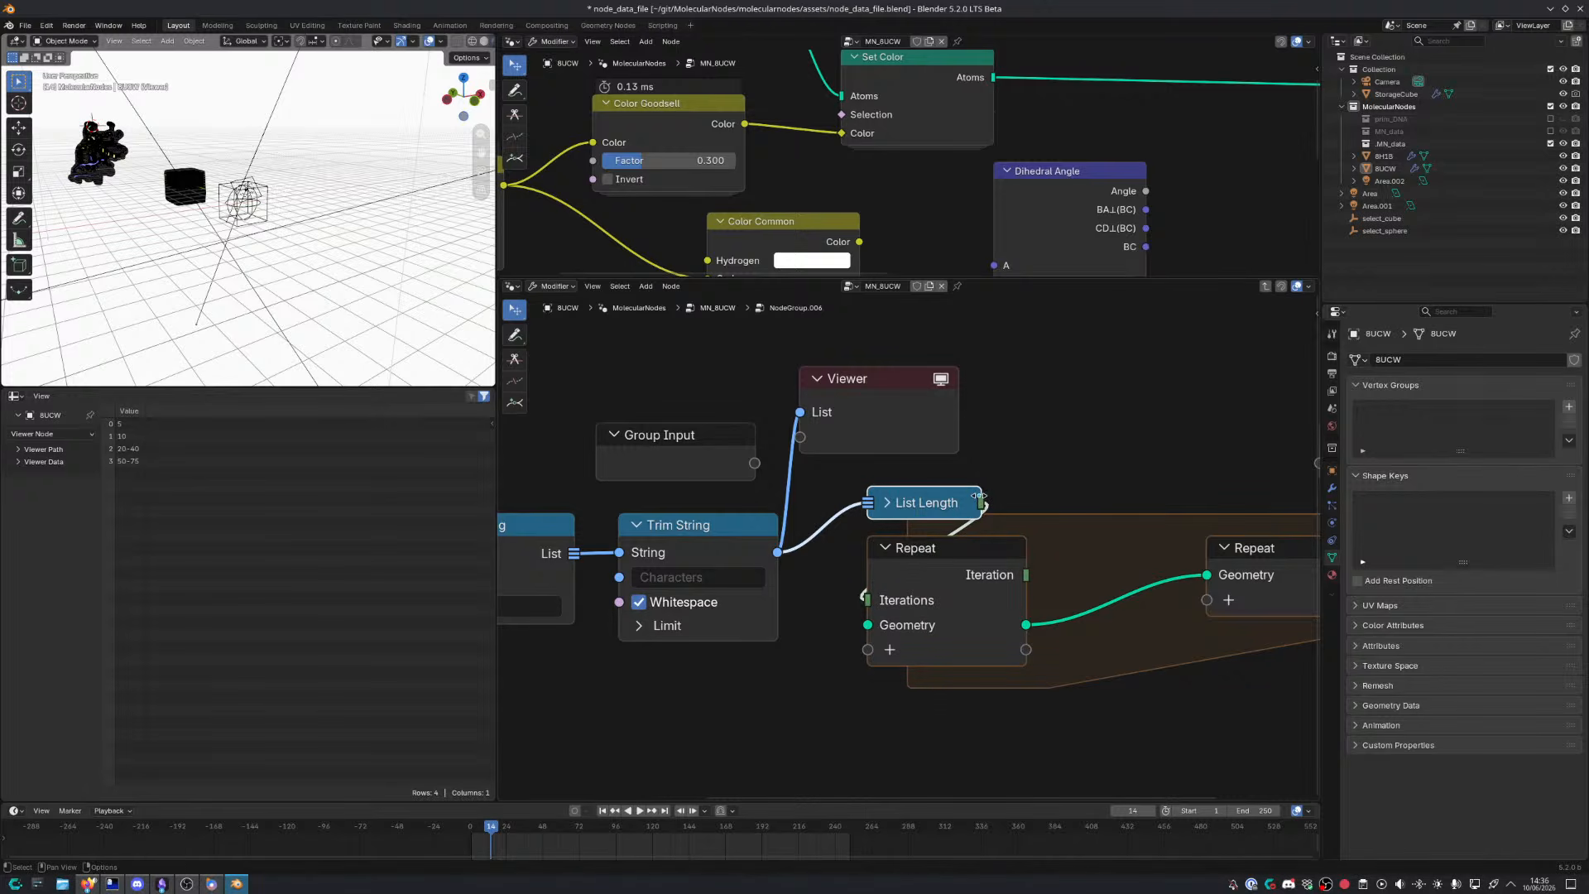
{"action": "left_click_drag", "start_coordinate": [979, 497], "coordinate": [1025, 501]}
Remove the Geometry item from the repeat zone
{"action": "middle_click_drag", "start_coordinate": [1134, 552], "coordinate": [945, 502]}
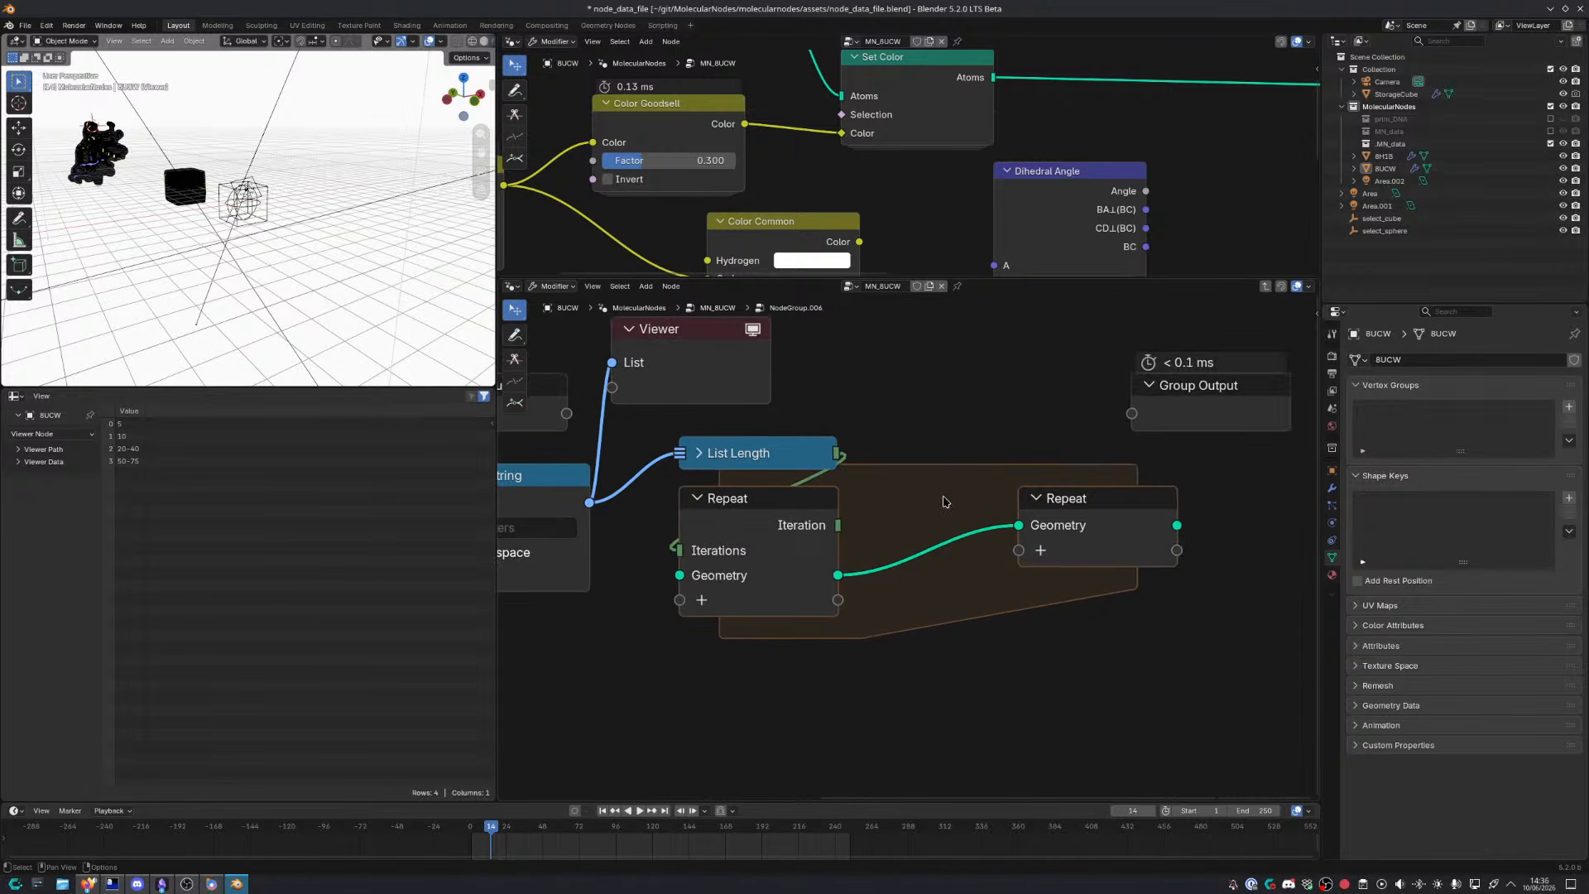
{"action": "left_click", "coordinate": [708, 571]}
{"action": "key", "text": "n"}
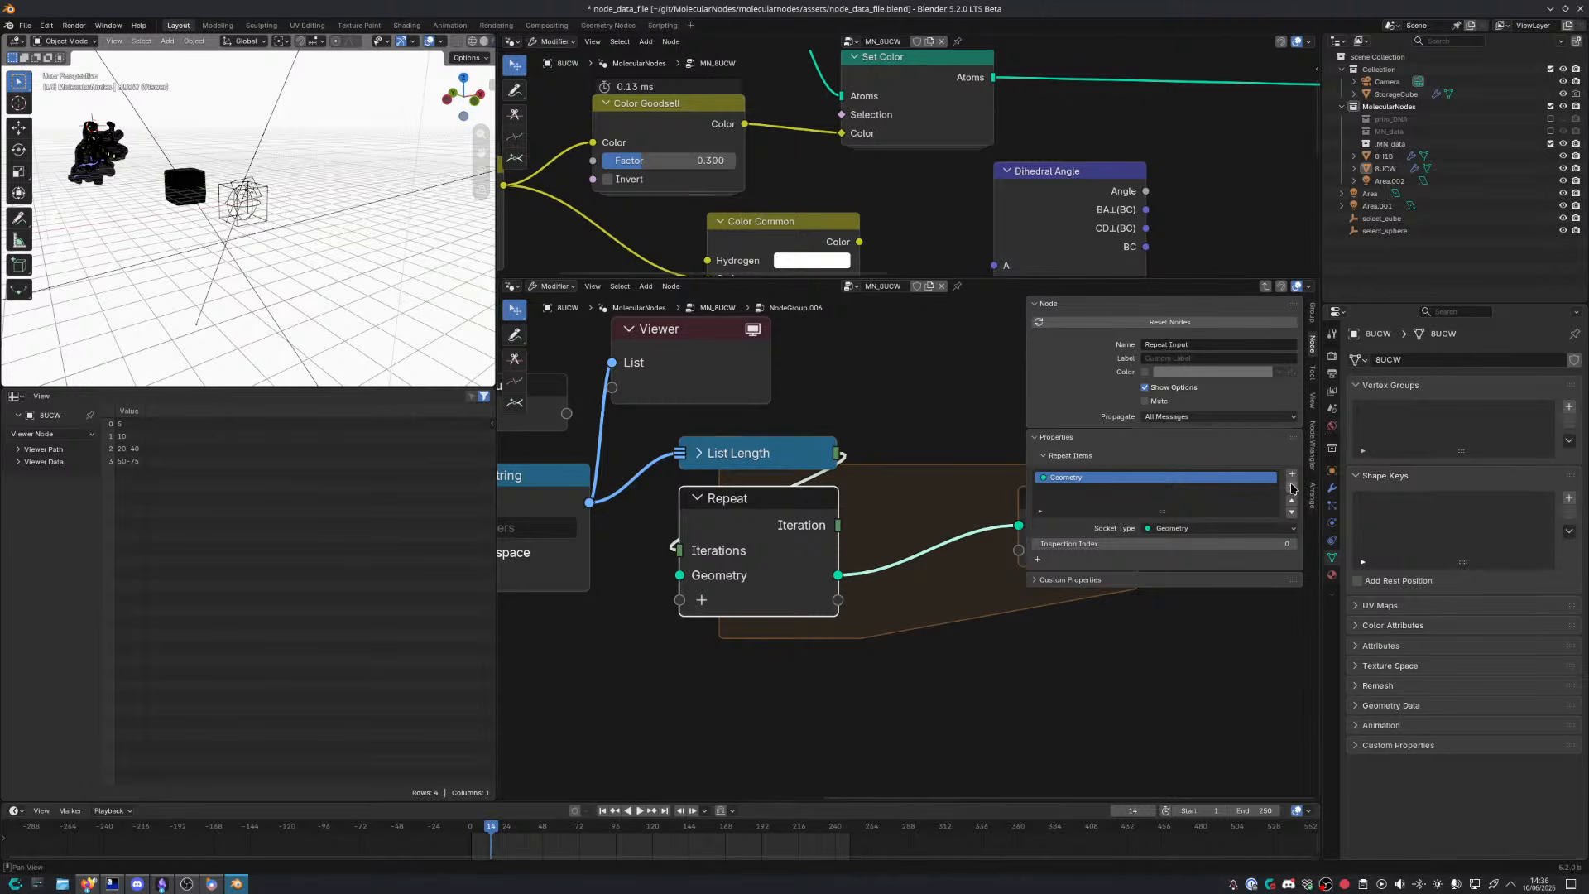
{"action": "key", "text": "n"}
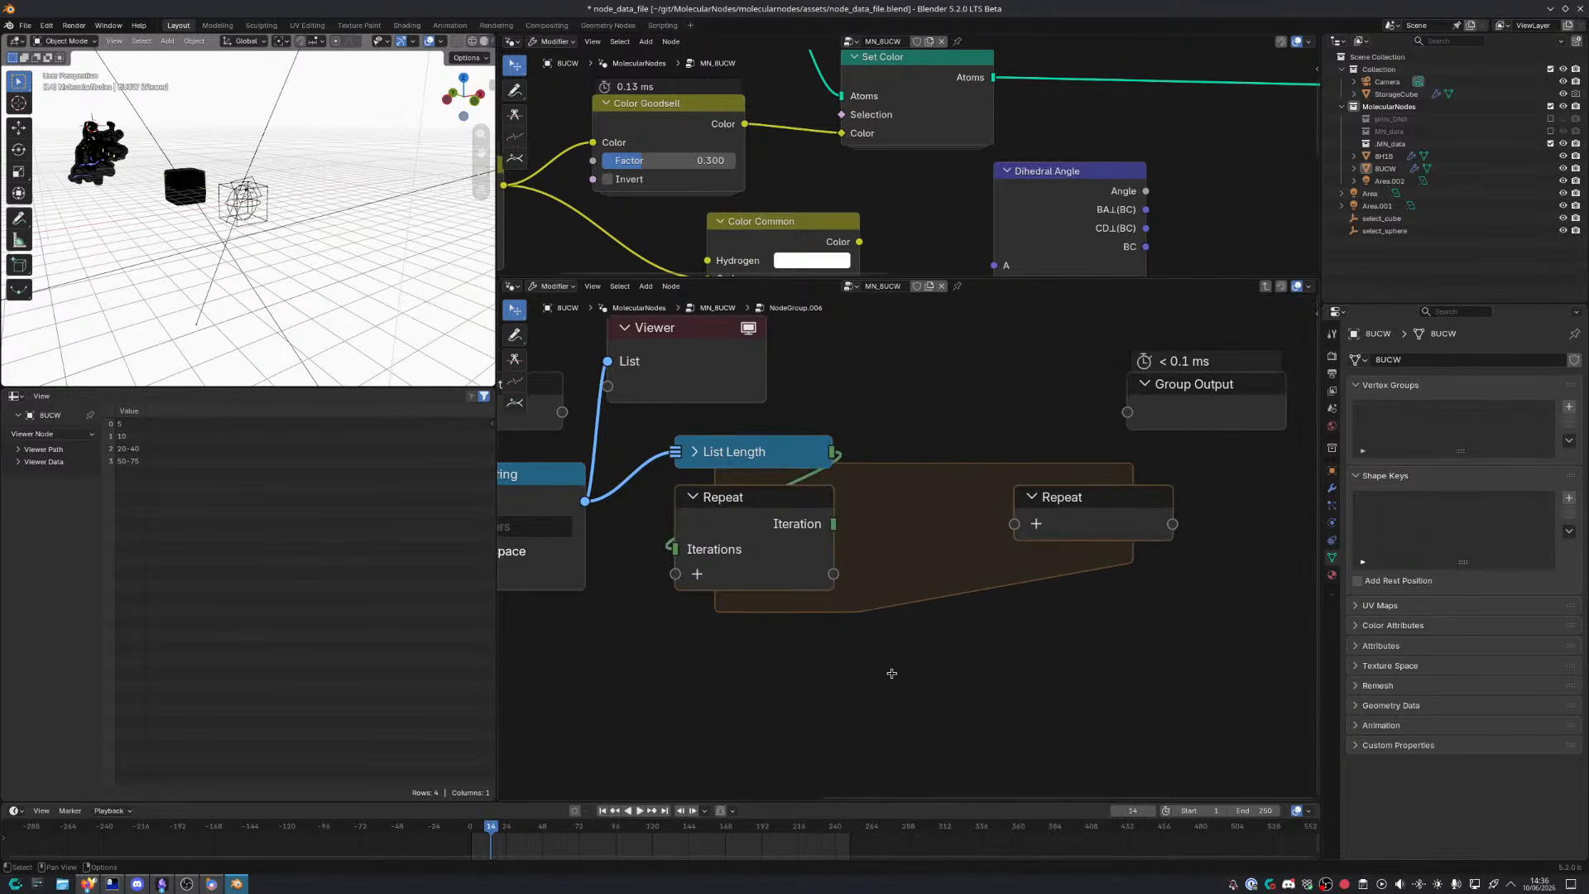
Add a Boolean Math node set to Or and place it between the two Repeat nodes
{"action": "middle_click_drag", "start_coordinate": [887, 674], "coordinate": [775, 638]}
{"action": "key", "text": "shift+a"}
{"action": "mouse_move", "coordinate": [908, 569]}
{"action": "type", "text": "or"}
{"action": "key", "text": "Return"}
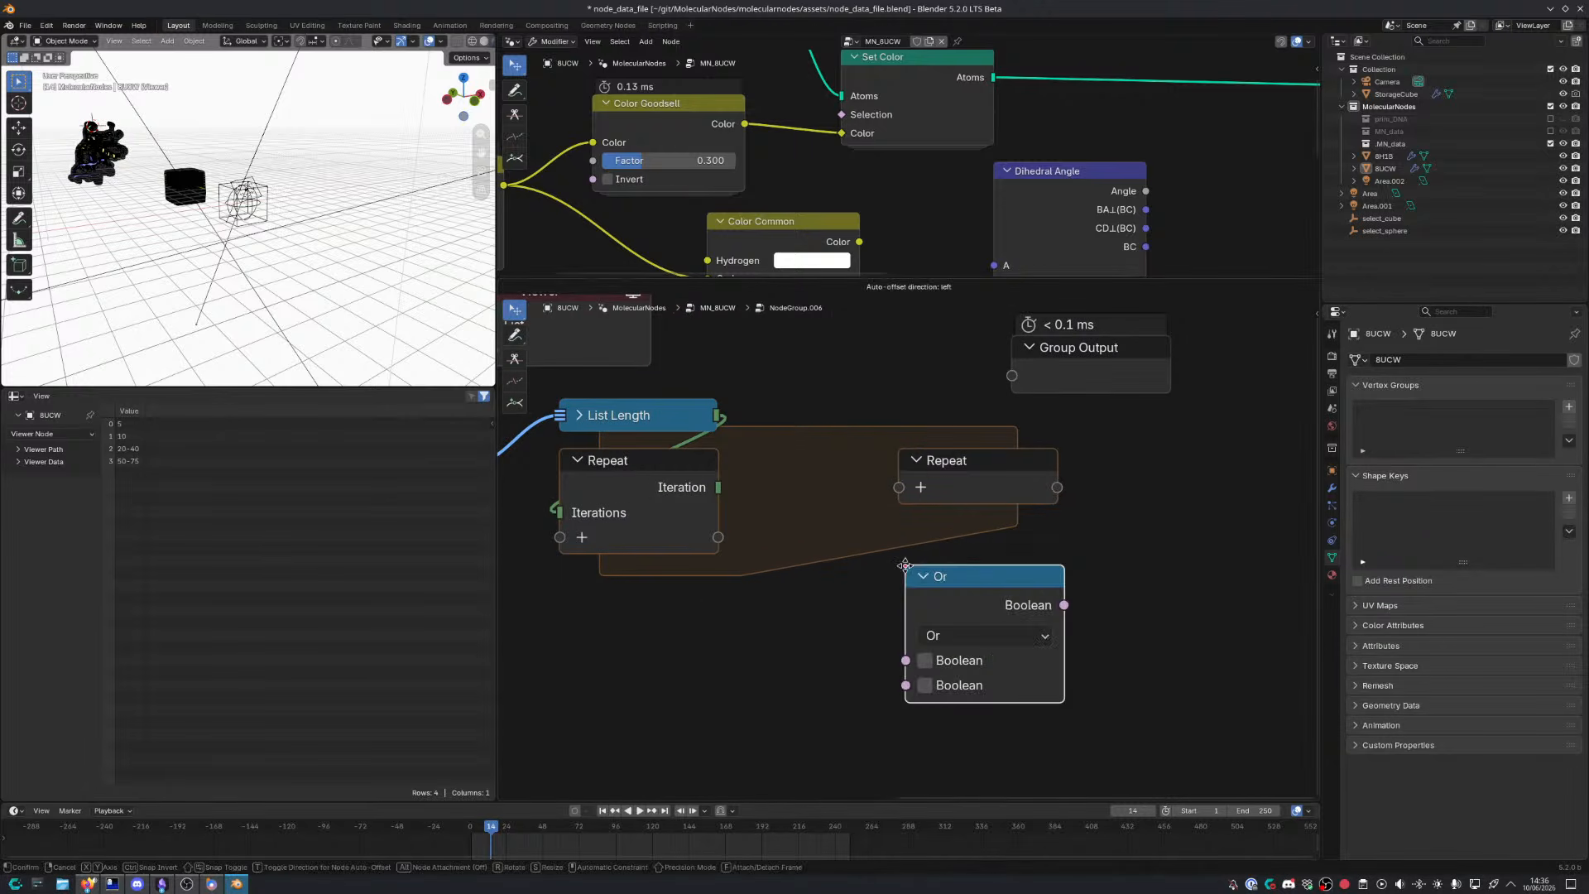
{"action": "left_click", "coordinate": [788, 475]}
Add a Boolean item to the repeat zone, route it through the Or node to the Repeat output and space the nodes apart
{"action": "left_click_drag", "start_coordinate": [718, 538], "coordinate": [785, 567]}
{"action": "key", "text": "g"}
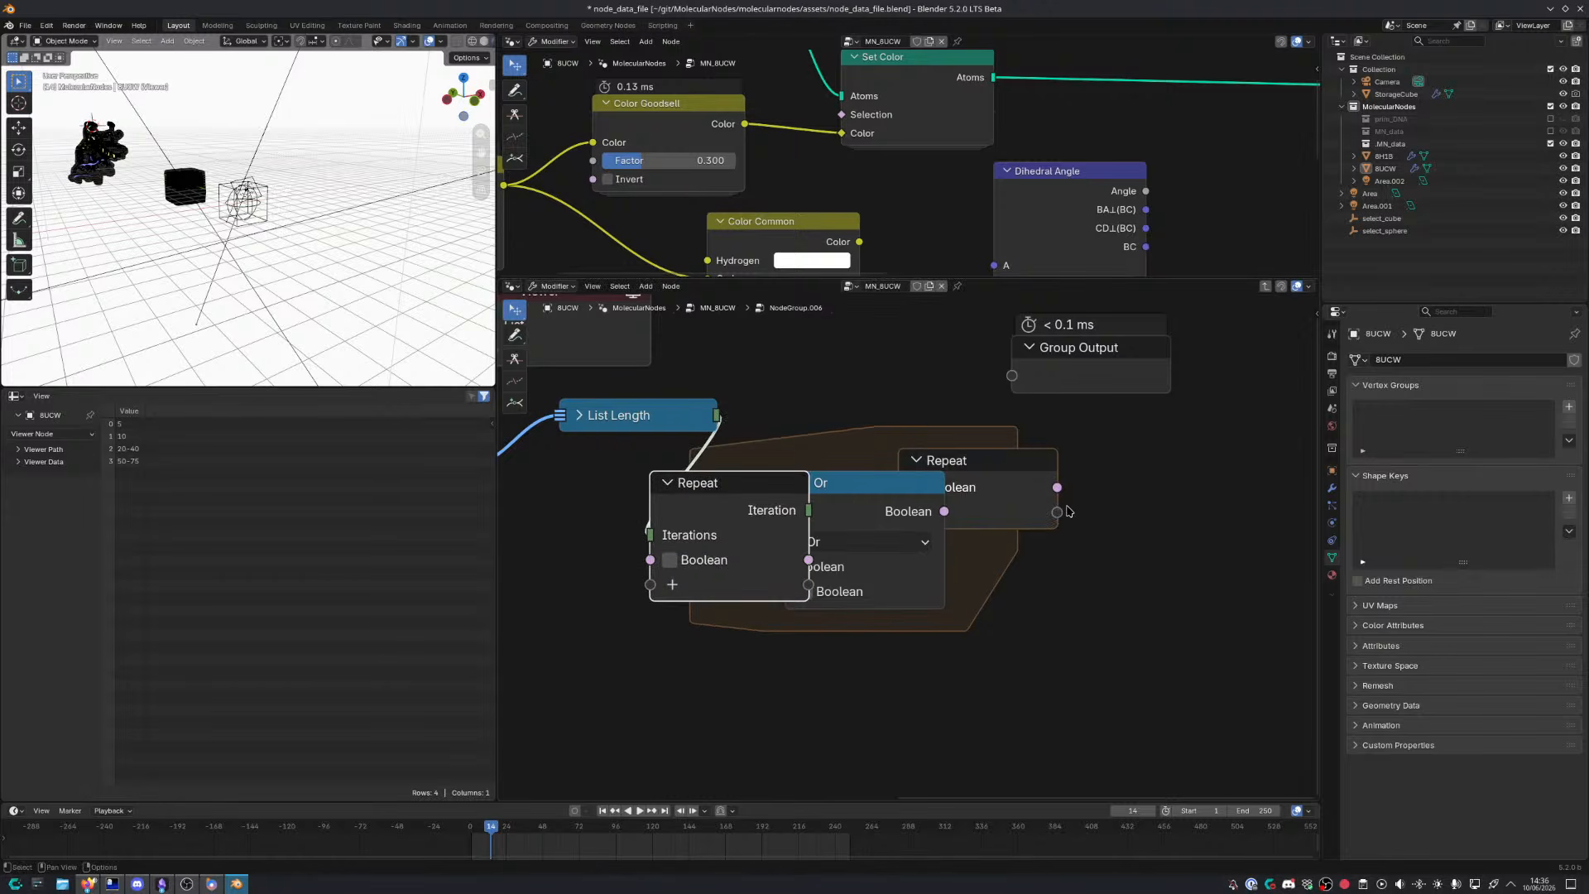
{"action": "left_click", "coordinate": [1033, 491]}
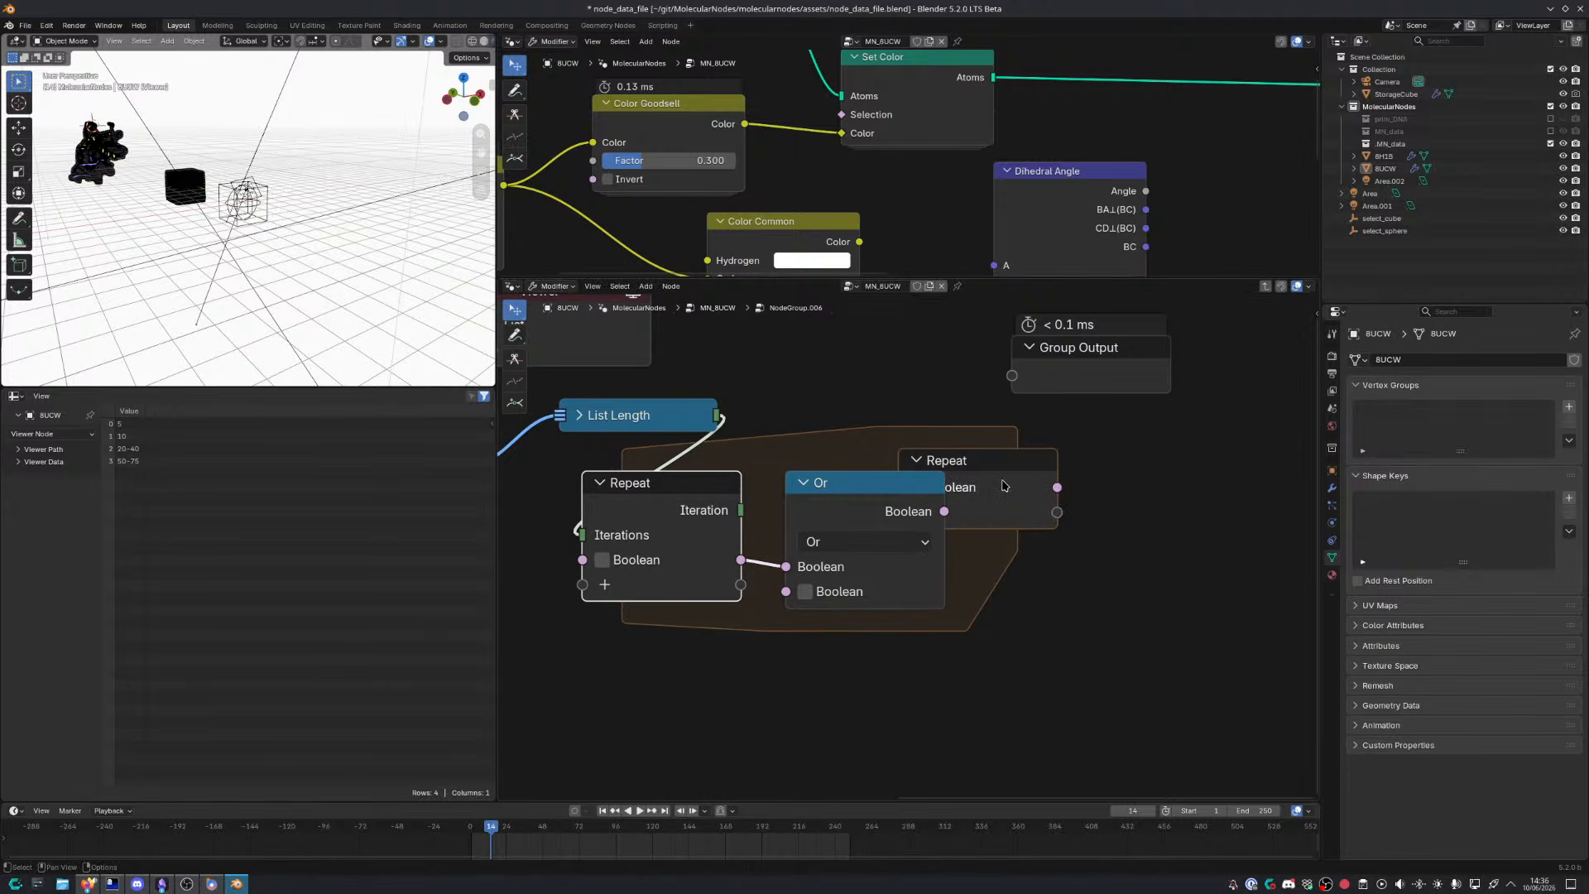
{"action": "key", "text": "g"}
{"action": "left_click", "coordinate": [1027, 486]}
{"action": "left_click", "coordinate": [992, 466]}
{"action": "left_click_drag", "start_coordinate": [991, 466], "coordinate": [1082, 488]}
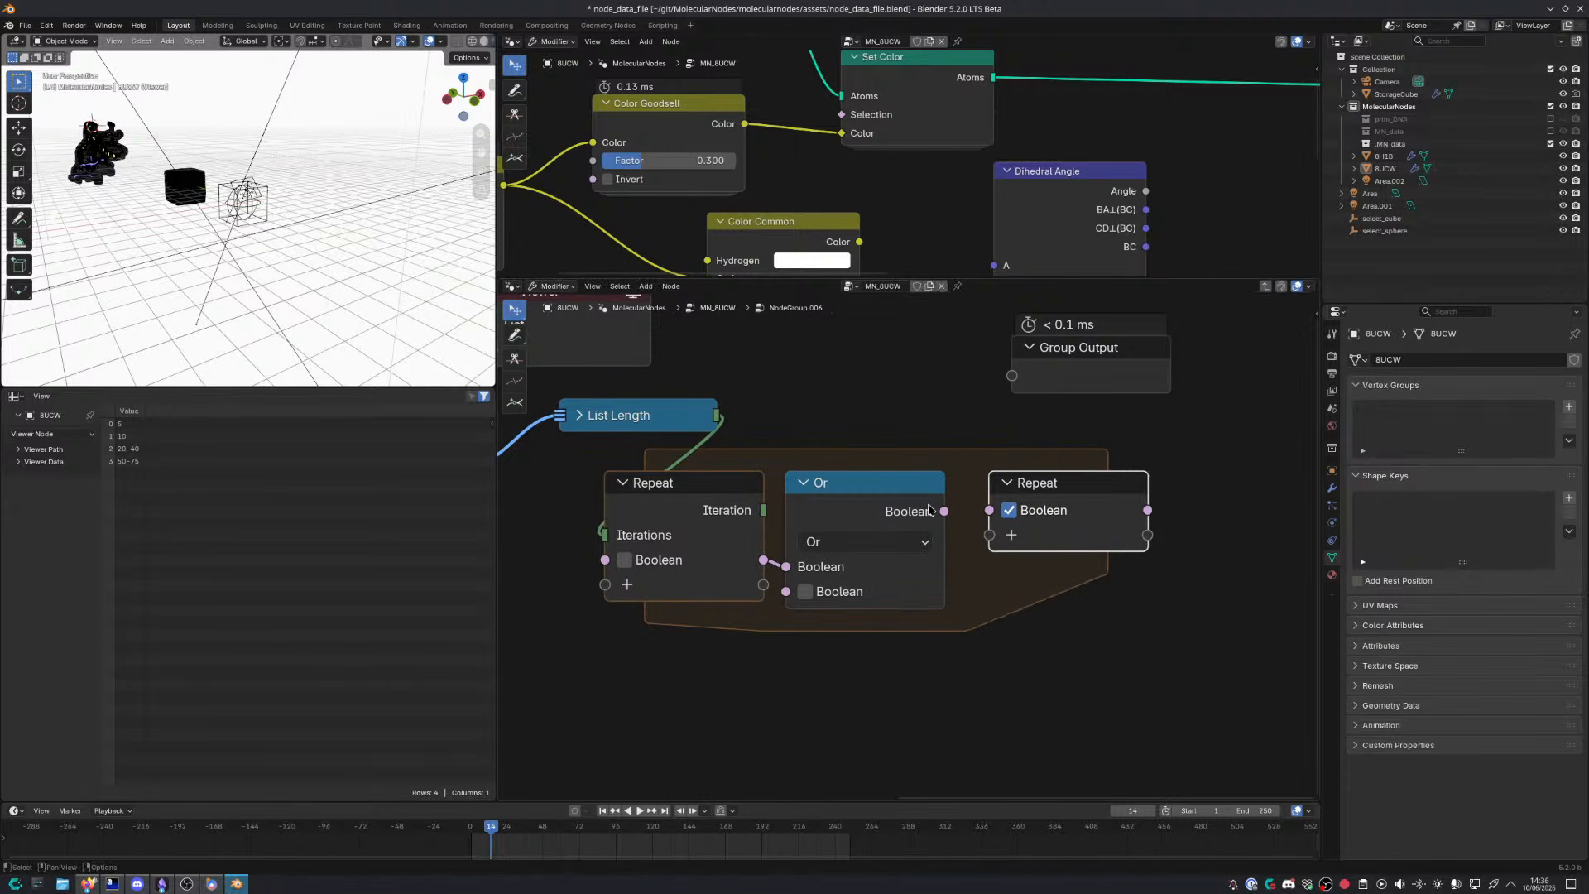
{"action": "left_click_drag", "start_coordinate": [943, 512], "coordinate": [990, 511]}
{"action": "left_click", "coordinate": [1010, 619]}
Delete the old Viewer node and preview the Trim String output with a new one to check the list items
{"action": "scroll", "coordinate": [957, 649], "scroll_direction": "down", "scroll_amount": 4}
{"action": "middle_click_drag", "start_coordinate": [954, 649], "coordinate": [1071, 603]}
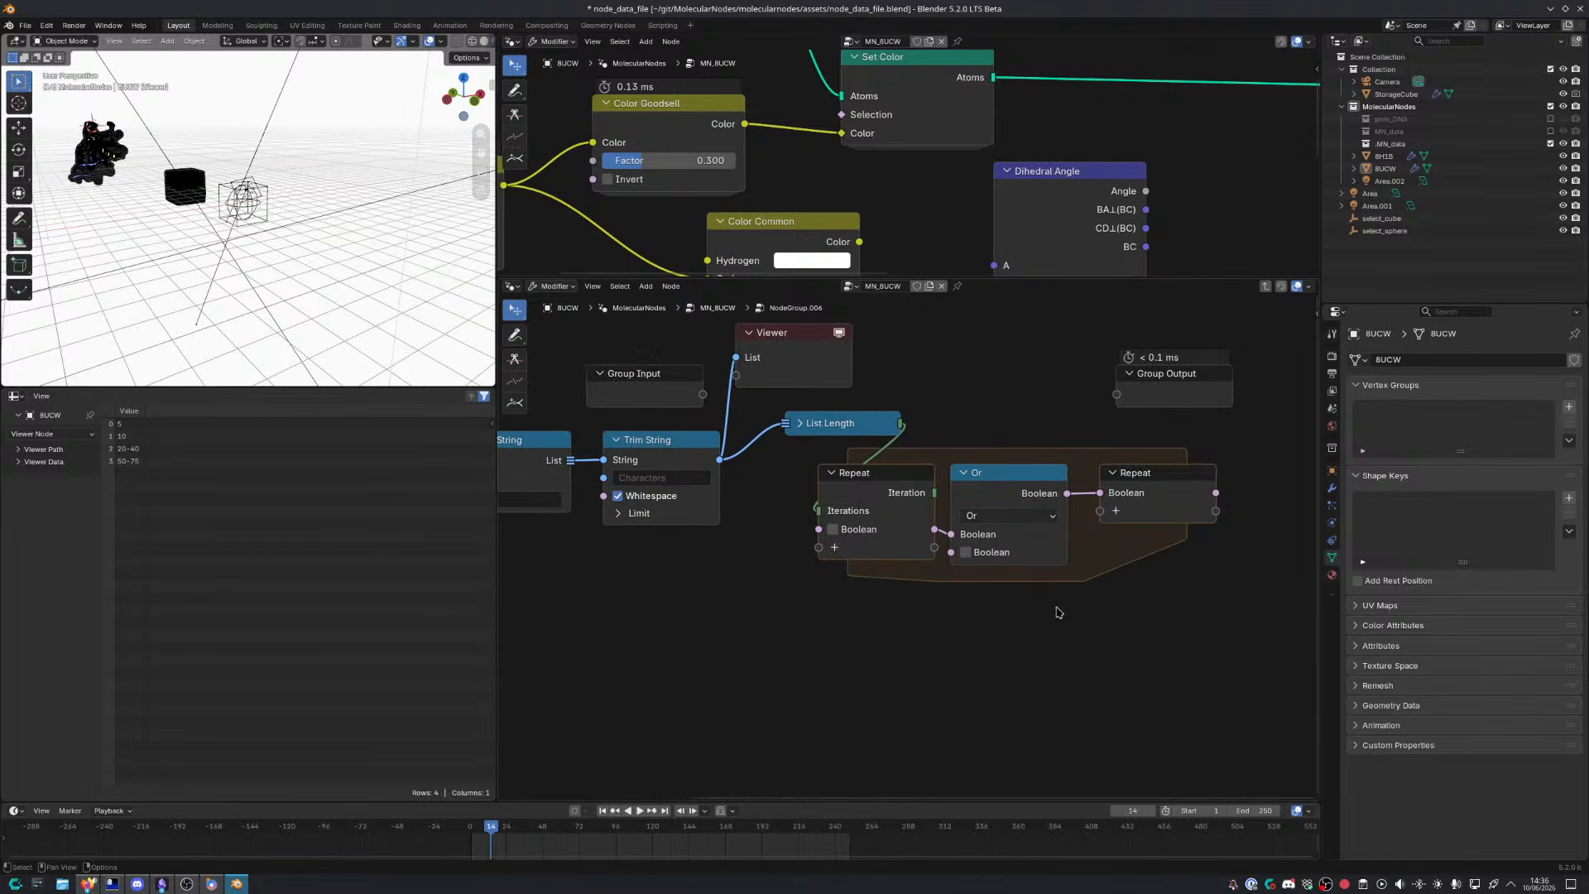
{"action": "key", "text": "ctrl+space"}
{"action": "middle_click_drag", "start_coordinate": [737, 608], "coordinate": [878, 631]}
{"action": "left_click", "coordinate": [747, 166]}
{"action": "key", "text": "x"}
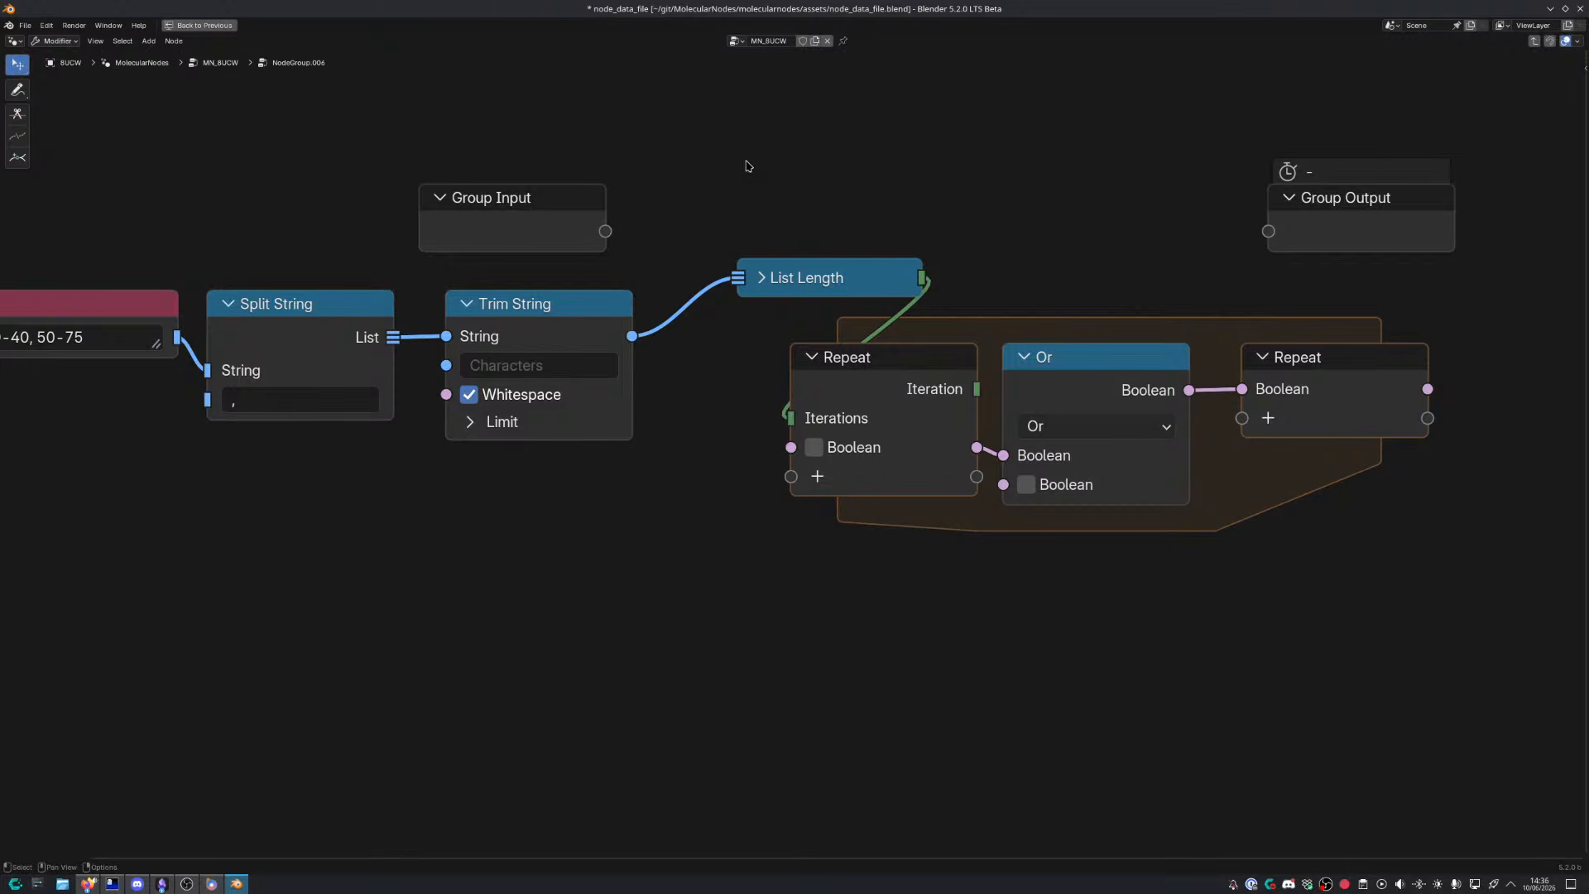
{"action": "left_click", "coordinate": [579, 356], "text": "ctrl+shift"}
{"action": "key", "text": "ctrl+space"}
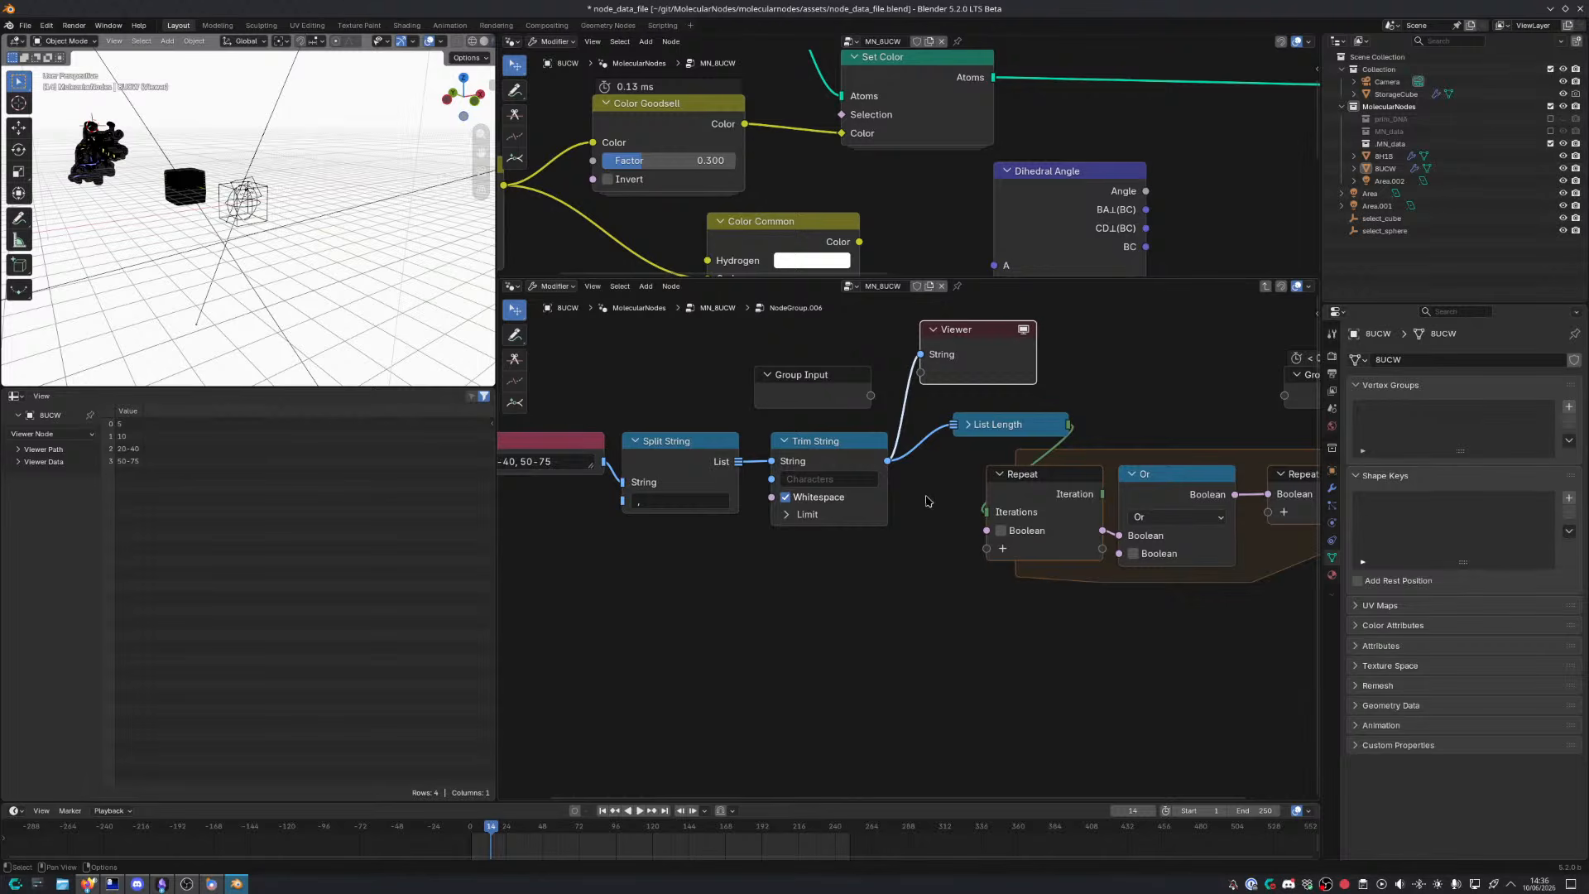
Maximize the lower node editor and shift the Or and Repeat output nodes away from the Repeat input to widen the zone
{"action": "middle_click_drag", "start_coordinate": [927, 501], "coordinate": [775, 404]}
{"action": "key", "text": "ctrl+space"}
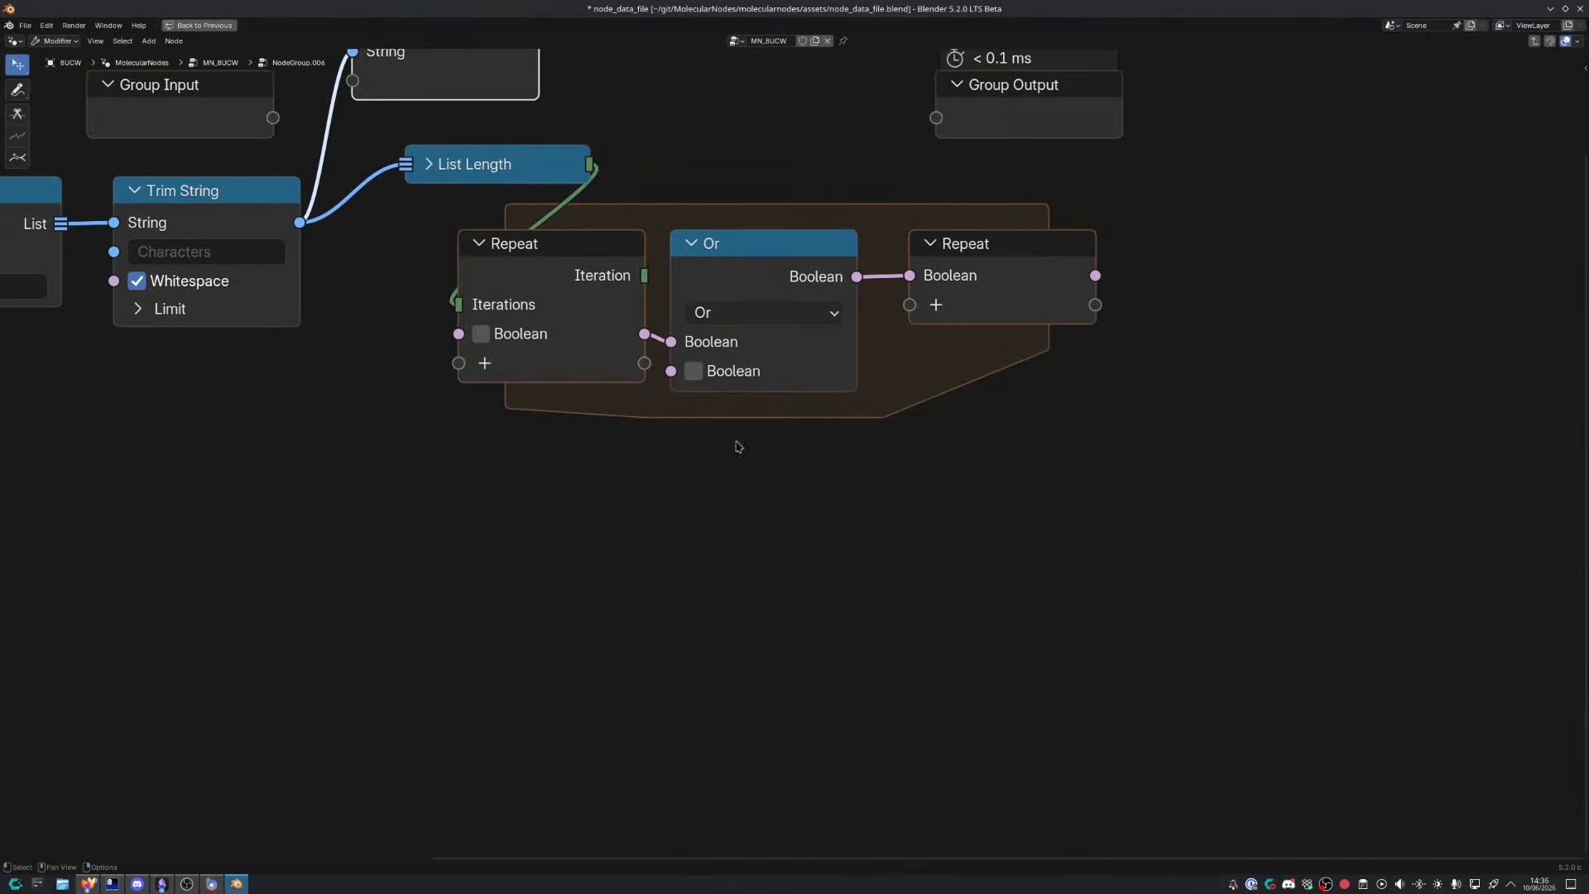
{"action": "left_click_drag", "start_coordinate": [853, 279], "coordinate": [1052, 410]}
{"action": "key", "text": "g"}
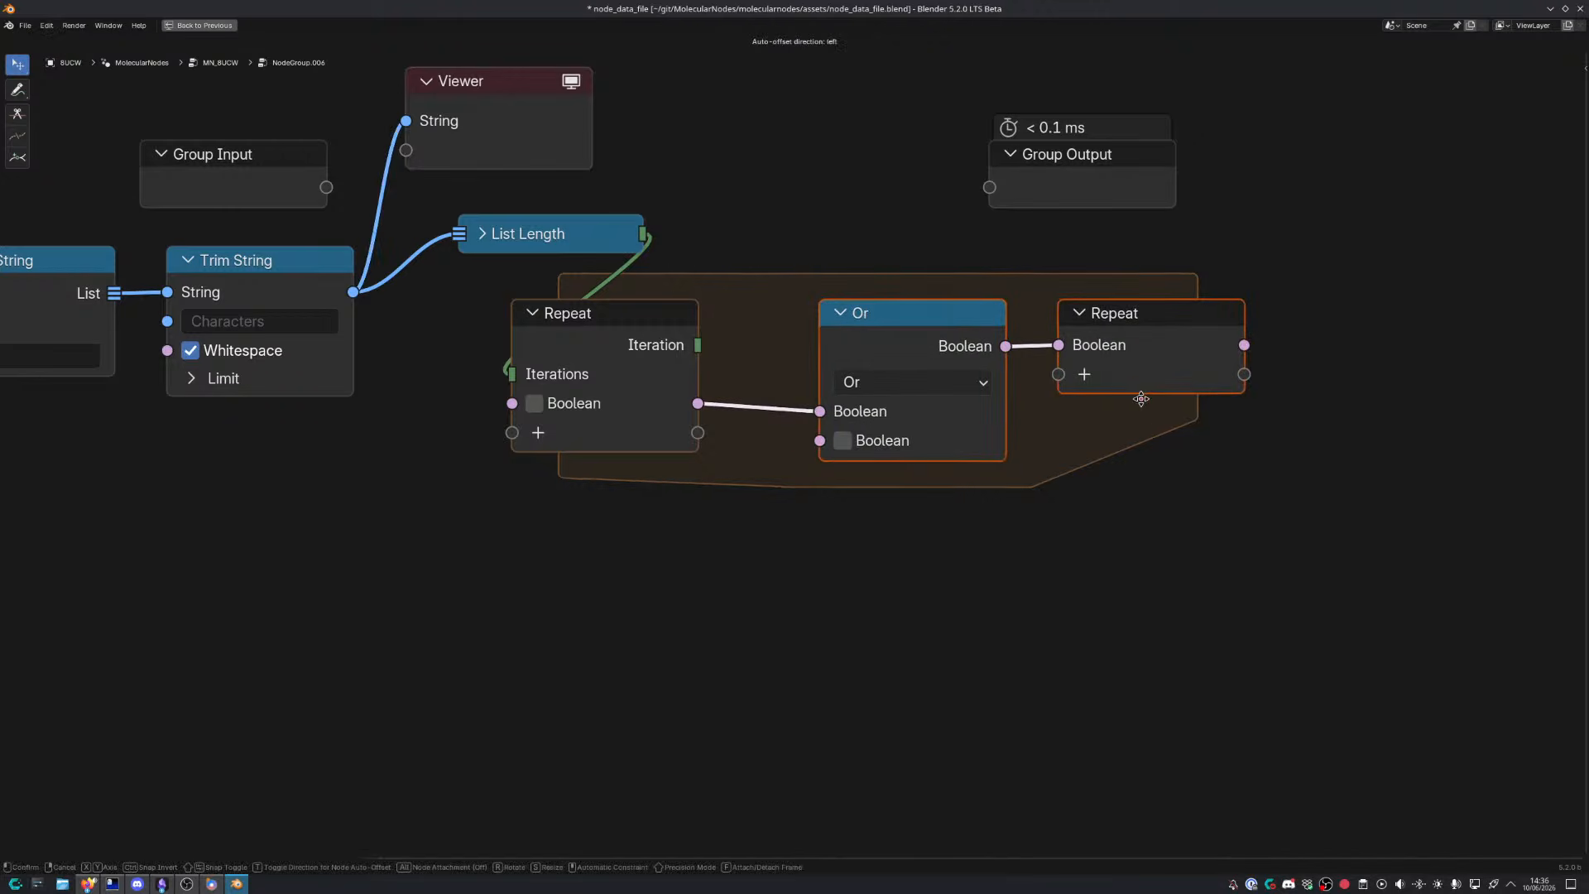
{"action": "left_click", "coordinate": [1132, 399]}
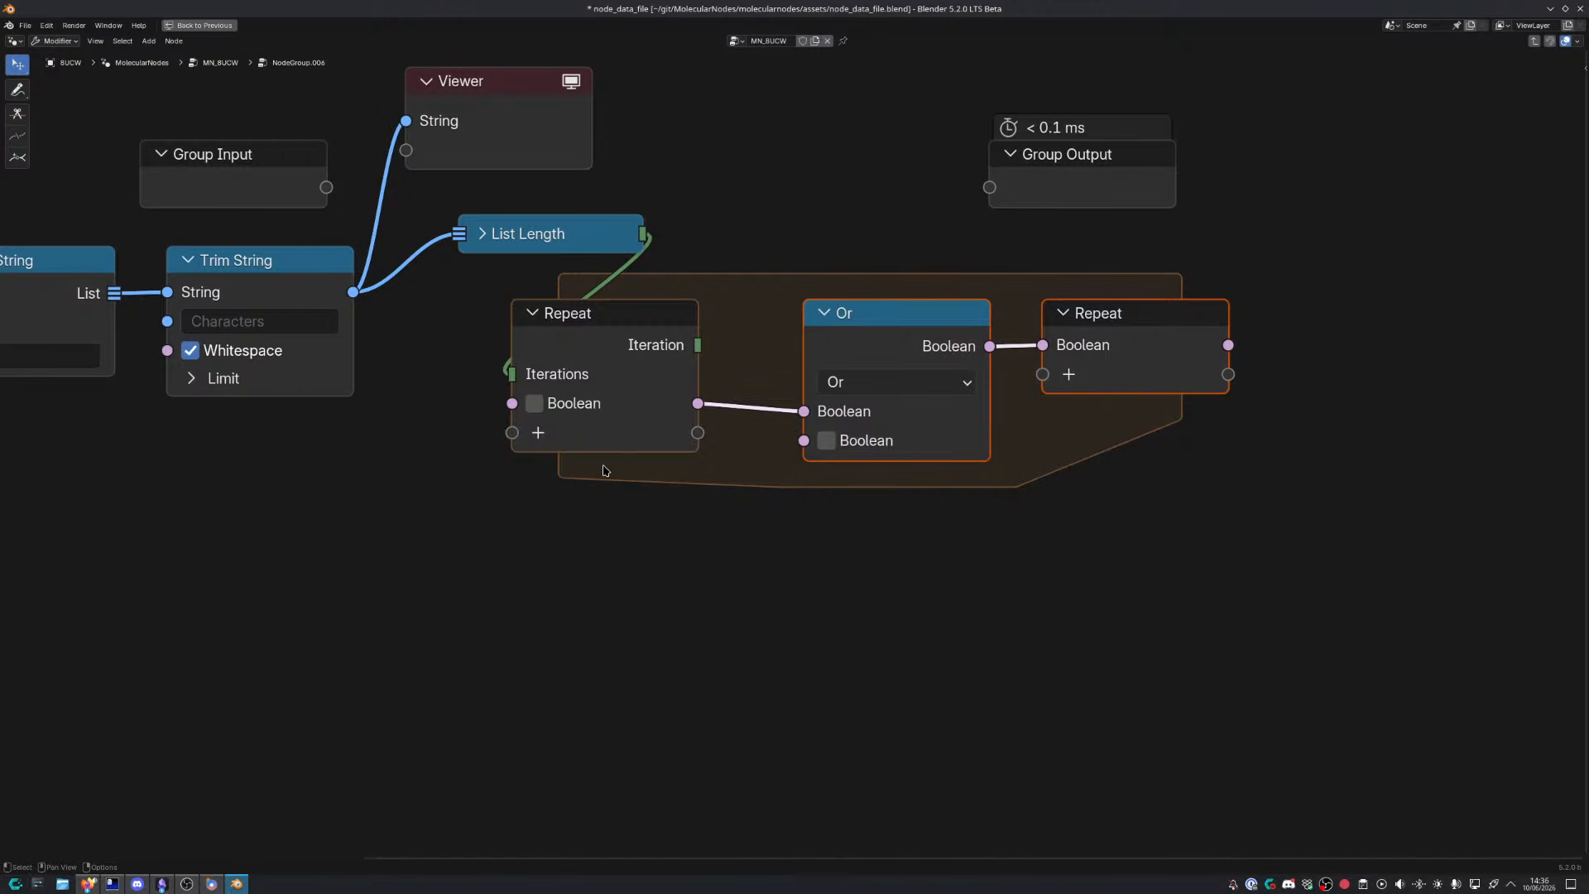
{"action": "left_click_drag", "start_coordinate": [1180, 366], "coordinate": [1206, 366]}
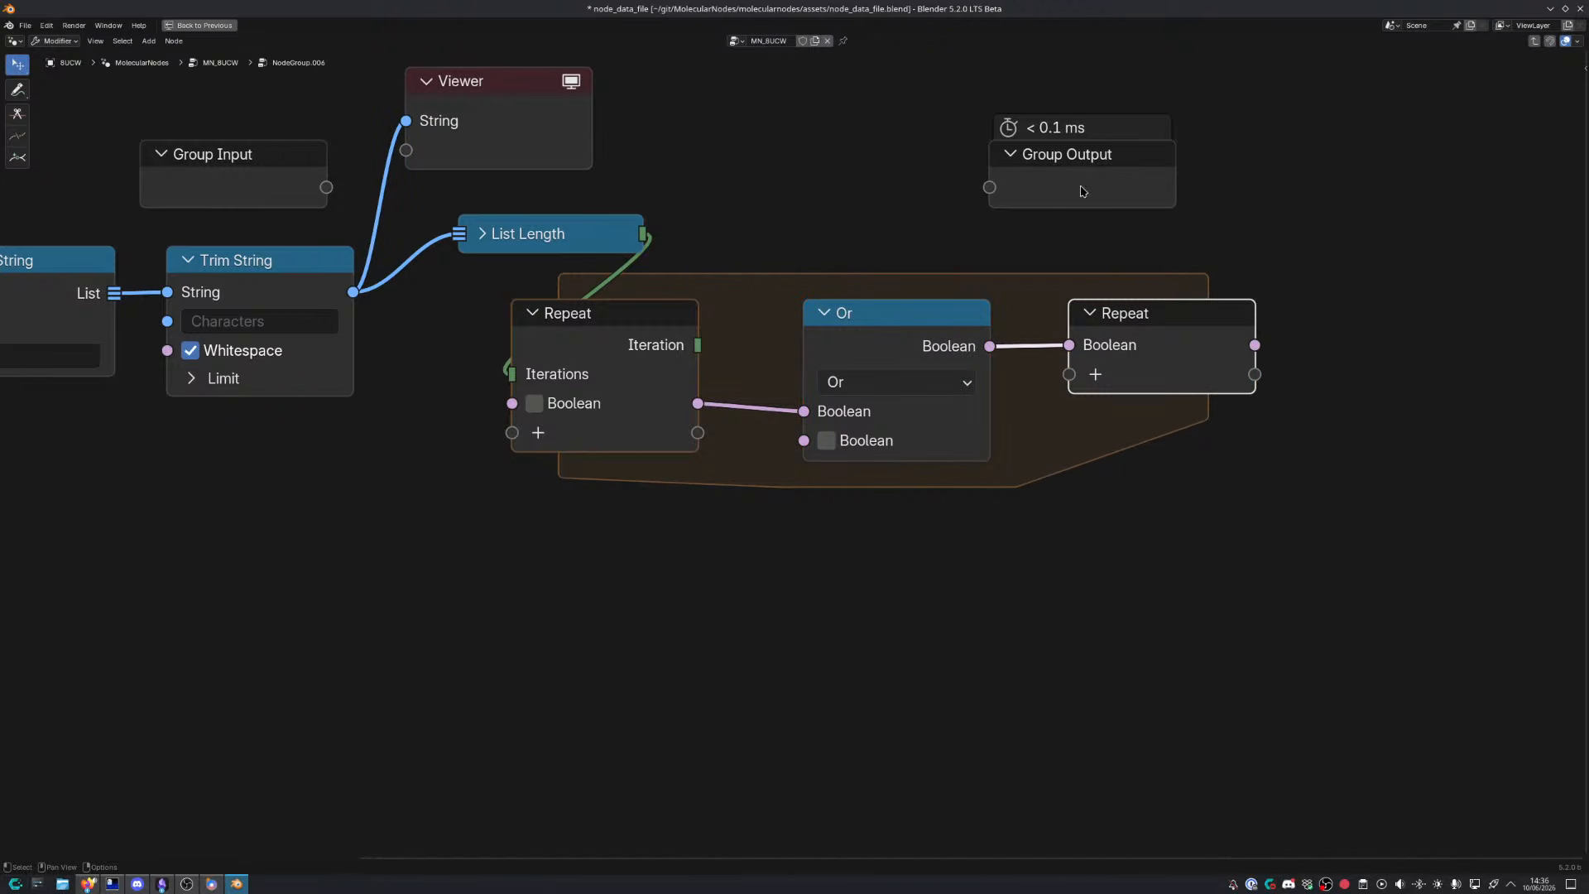
{"action": "middle_click_drag", "start_coordinate": [692, 451], "coordinate": [844, 378]}
{"action": "middle_click_drag", "start_coordinate": [474, 394], "coordinate": [462, 456]}
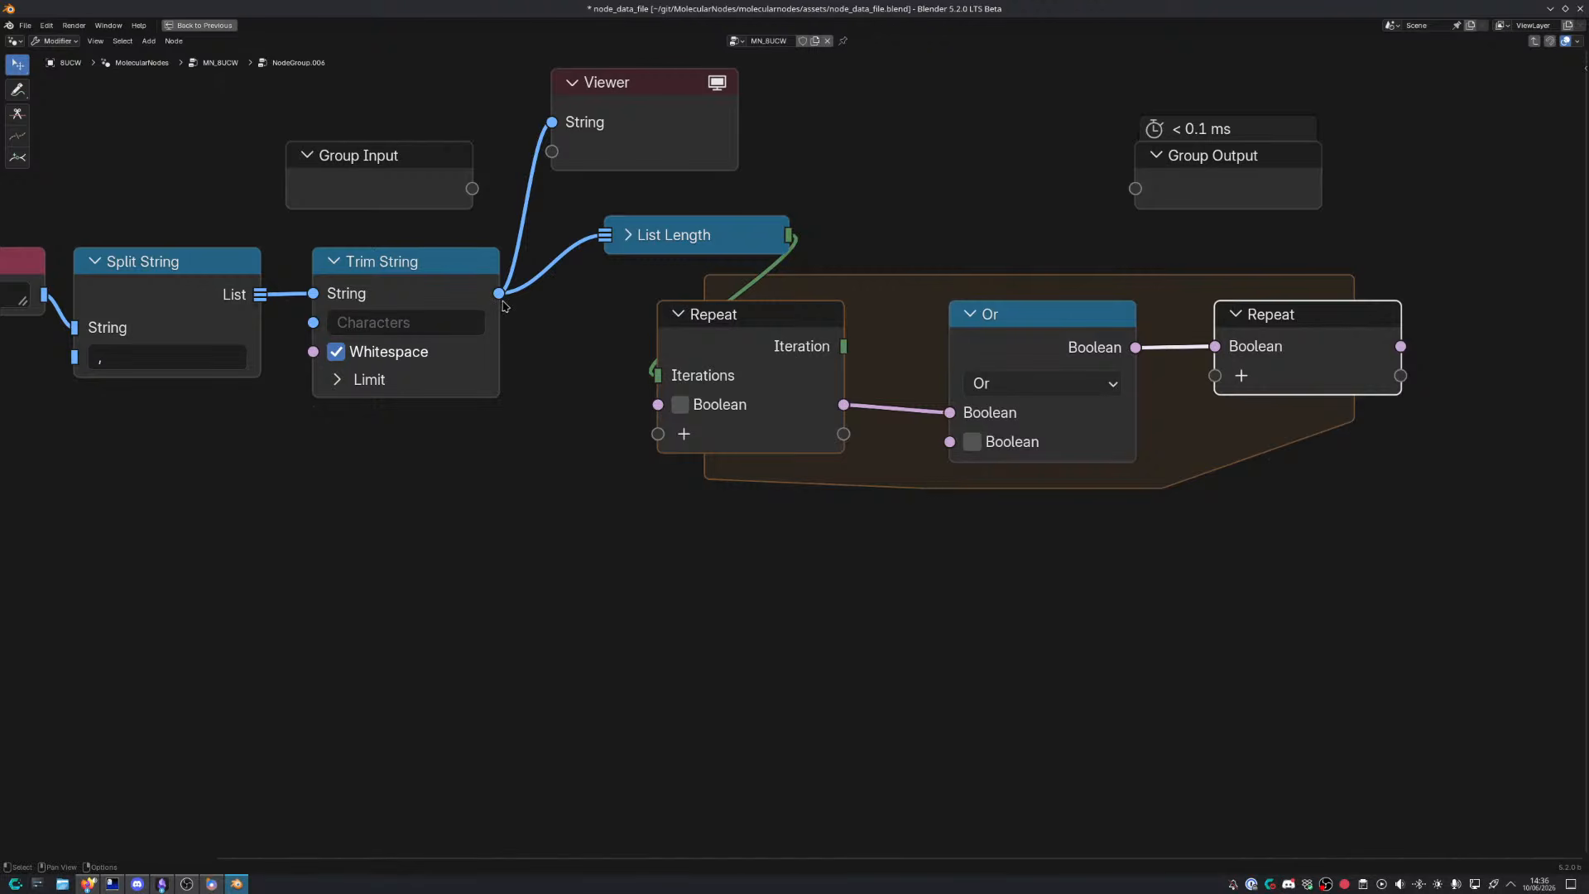
Add a String Get List Item node fed by Trim String, place it below the Repeat input and link Iteration to its Index
{"action": "left_click_drag", "start_coordinate": [500, 296], "coordinate": [496, 563]}
{"action": "type", "text": "get list"}
{"action": "key", "text": "Return"}
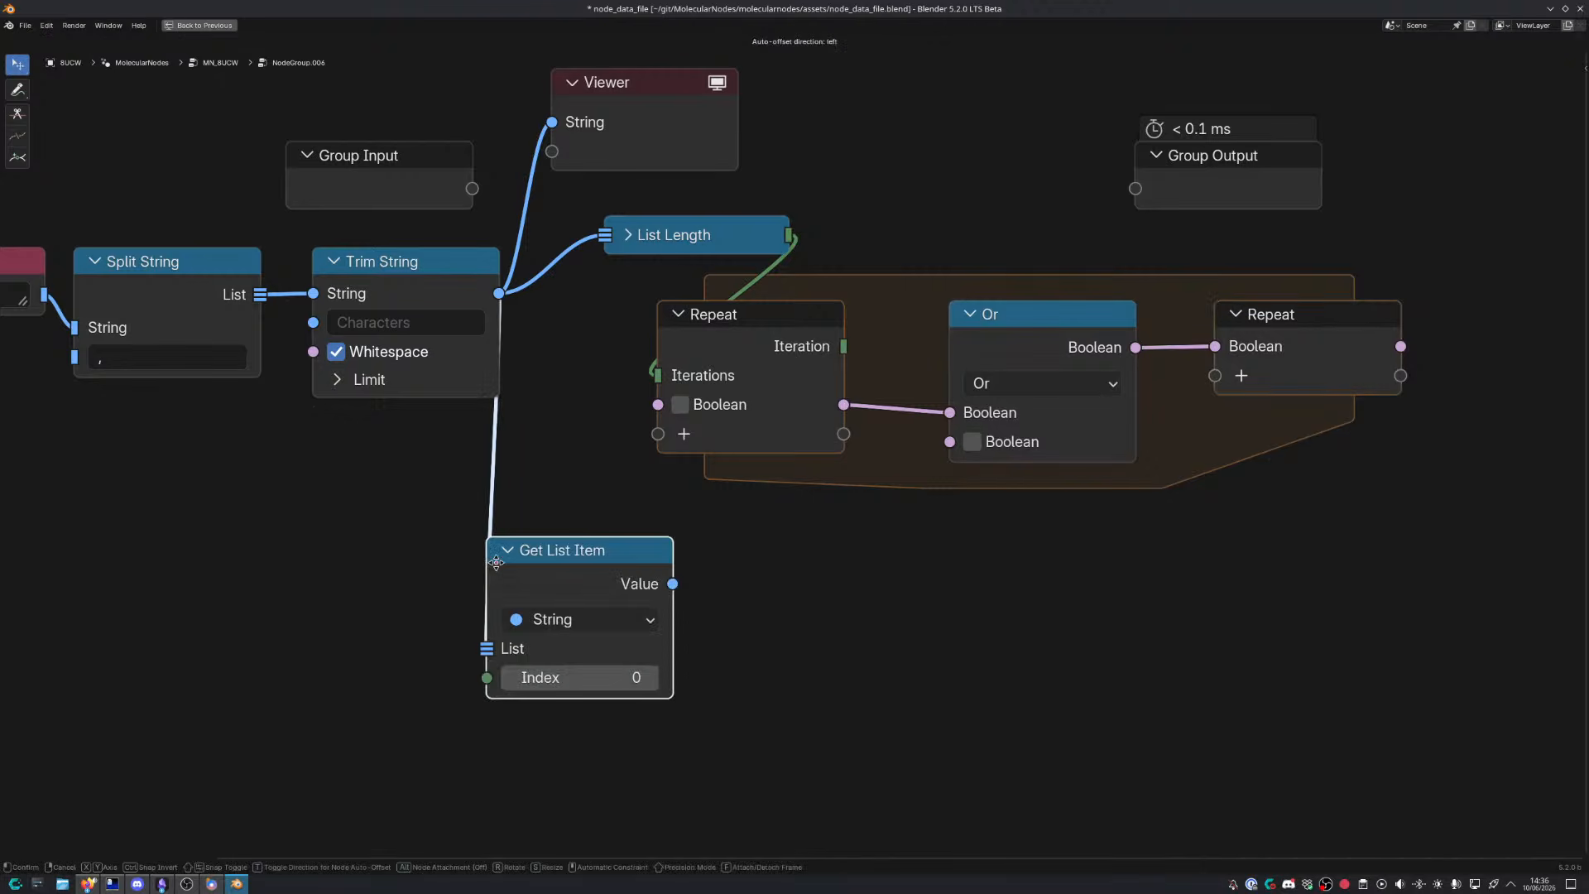
{"action": "left_click", "coordinate": [666, 539]}
{"action": "left_click_drag", "start_coordinate": [844, 346], "coordinate": [660, 654]}
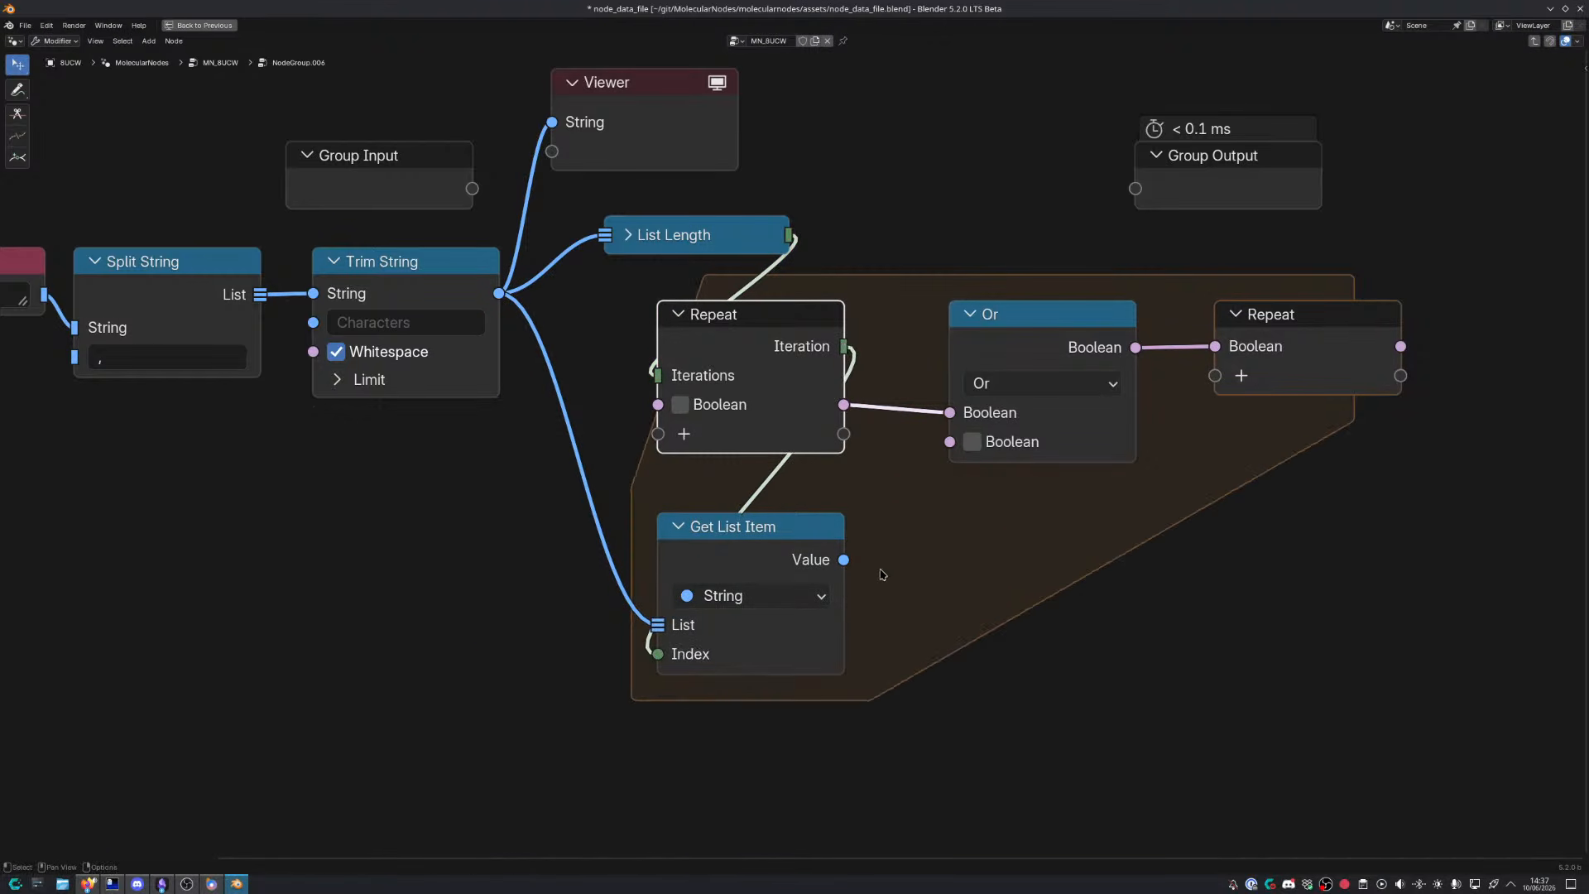
Preview the Get List Item value in the spreadsheet with a Viewer node, delete that Viewer and maximize the node editor again
{"action": "left_click", "coordinate": [841, 564], "text": "ctrl+shift"}
{"action": "key", "text": "ctrl+space"}
{"action": "middle_click_drag", "start_coordinate": [743, 568], "coordinate": [715, 549]}
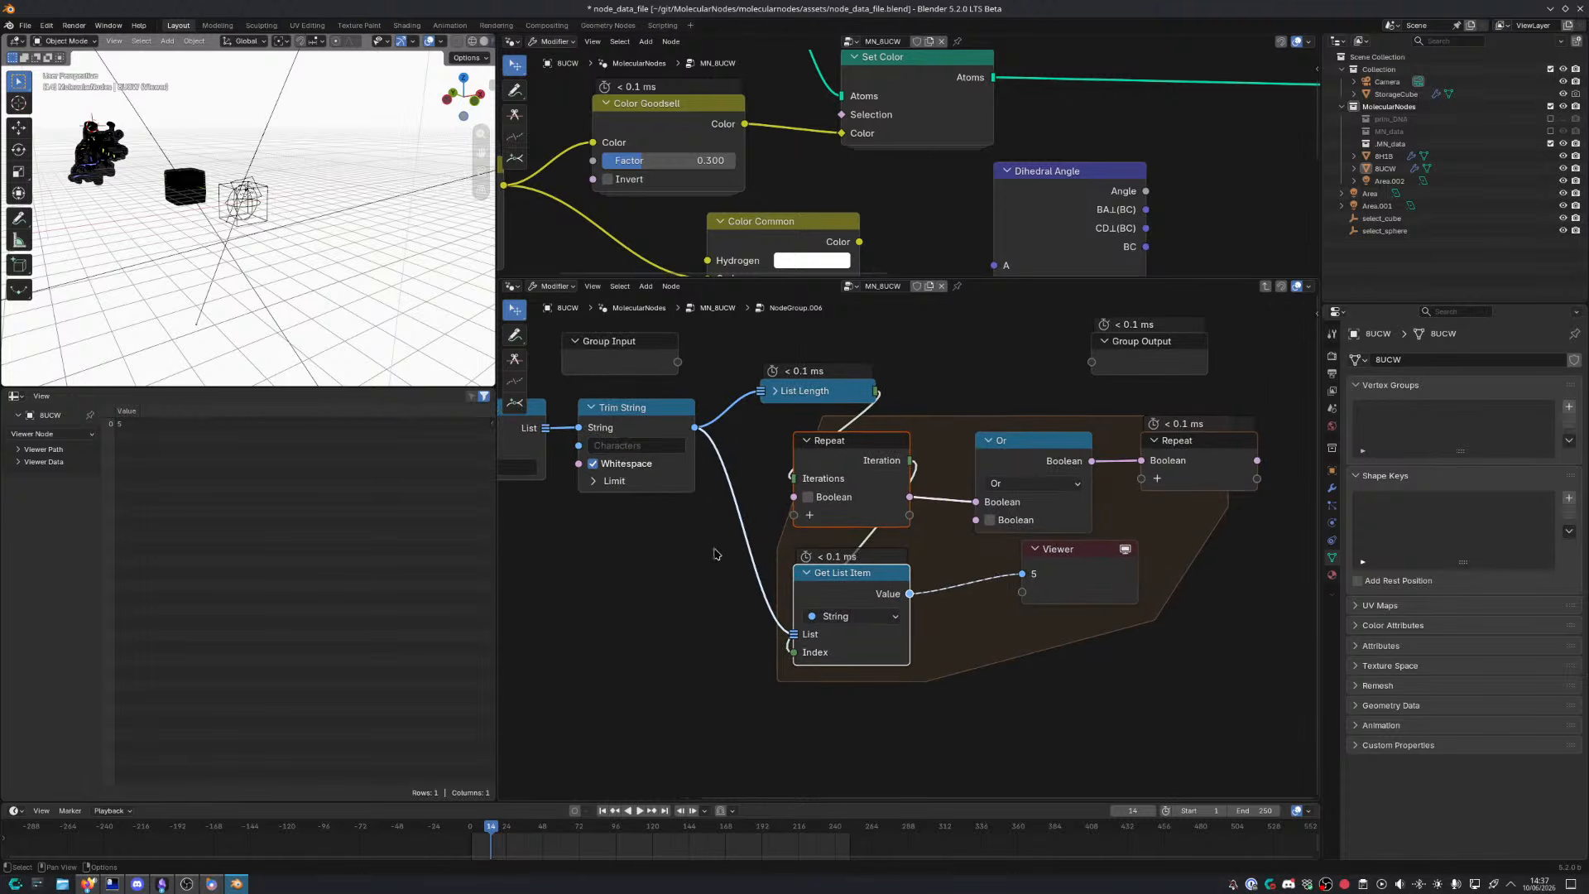
{"action": "left_click", "coordinate": [1104, 582]}
{"action": "key", "text": "x"}
{"action": "middle_click_drag", "start_coordinate": [985, 635], "coordinate": [947, 578]}
{"action": "key", "text": "ctrl+space"}
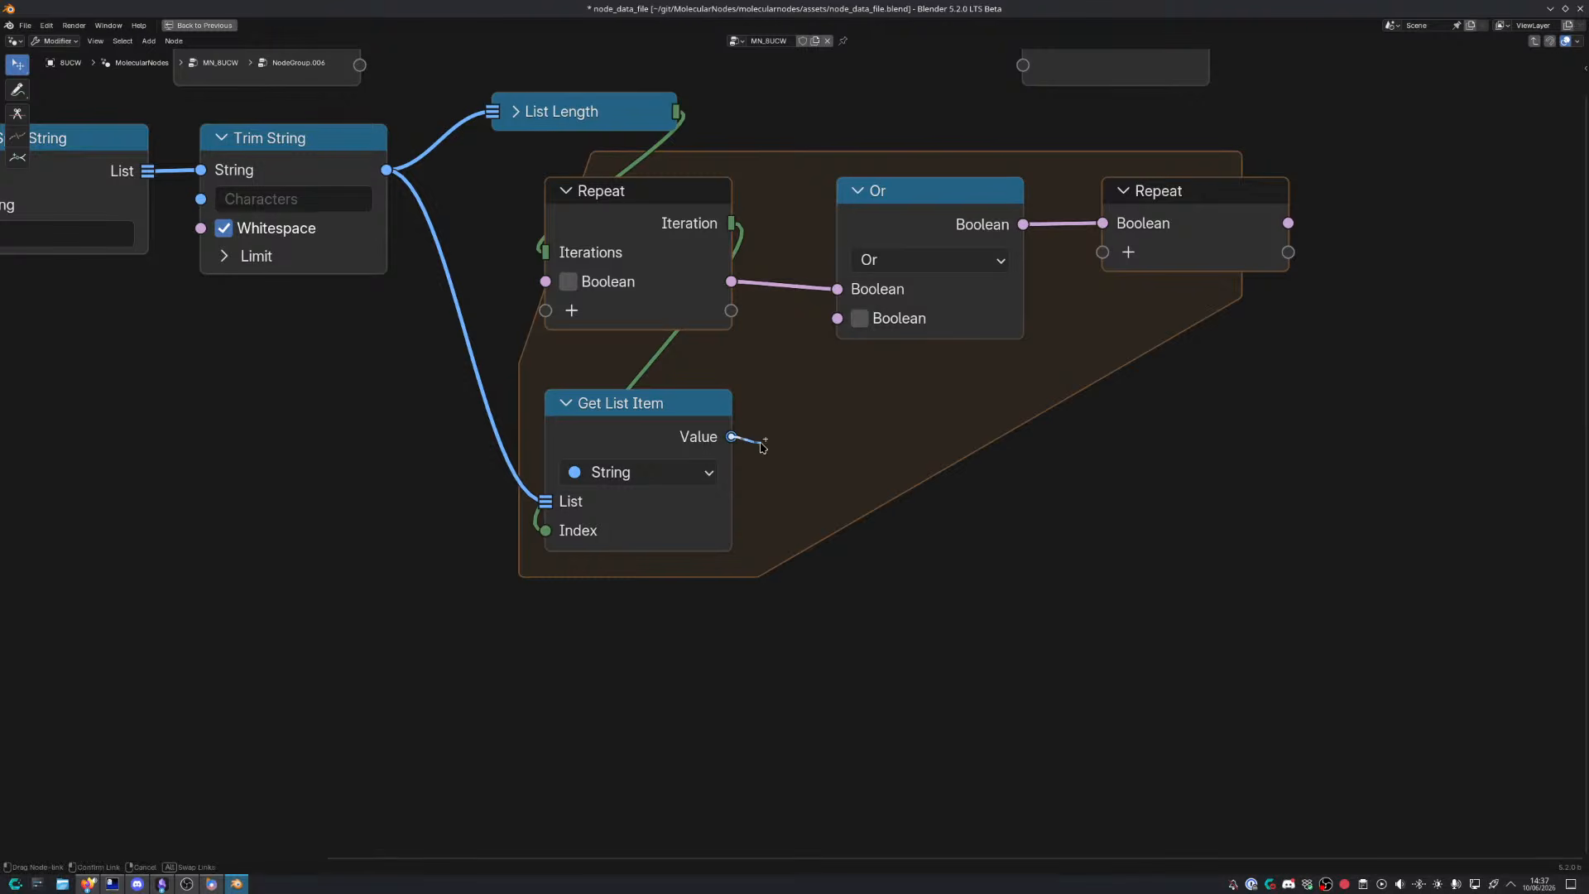
Add a Match String node fed by the Get List Item value, using Contains with the key "-"
{"action": "left_click_drag", "start_coordinate": [732, 437], "coordinate": [813, 447]}
{"action": "type", "text": "starts"}
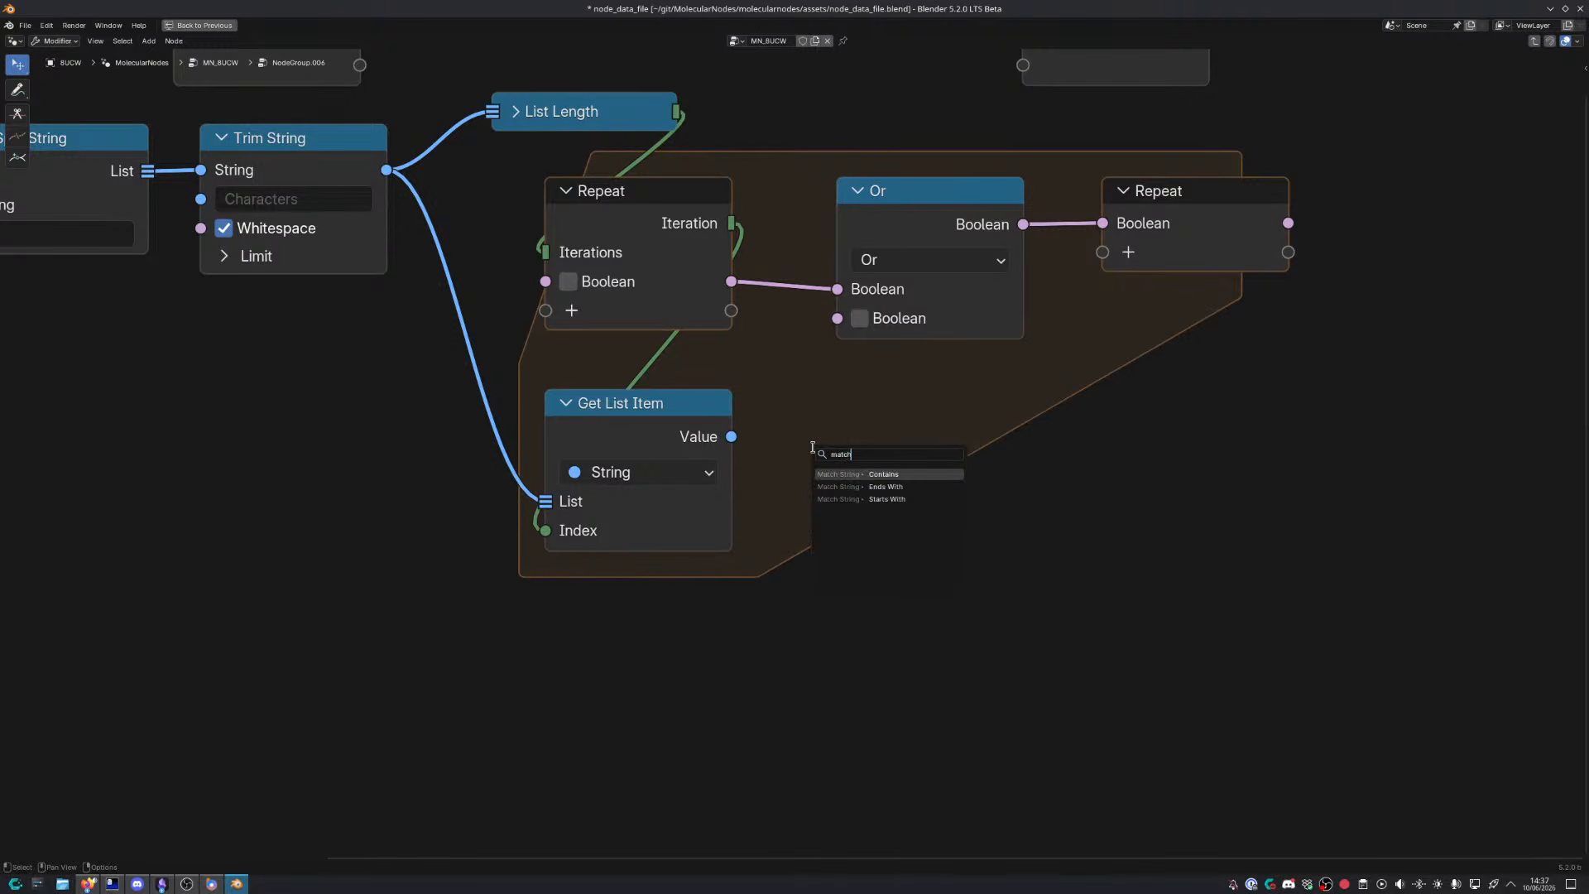
{"action": "key", "text": "Return"}
{"action": "left_click", "coordinate": [868, 528]}
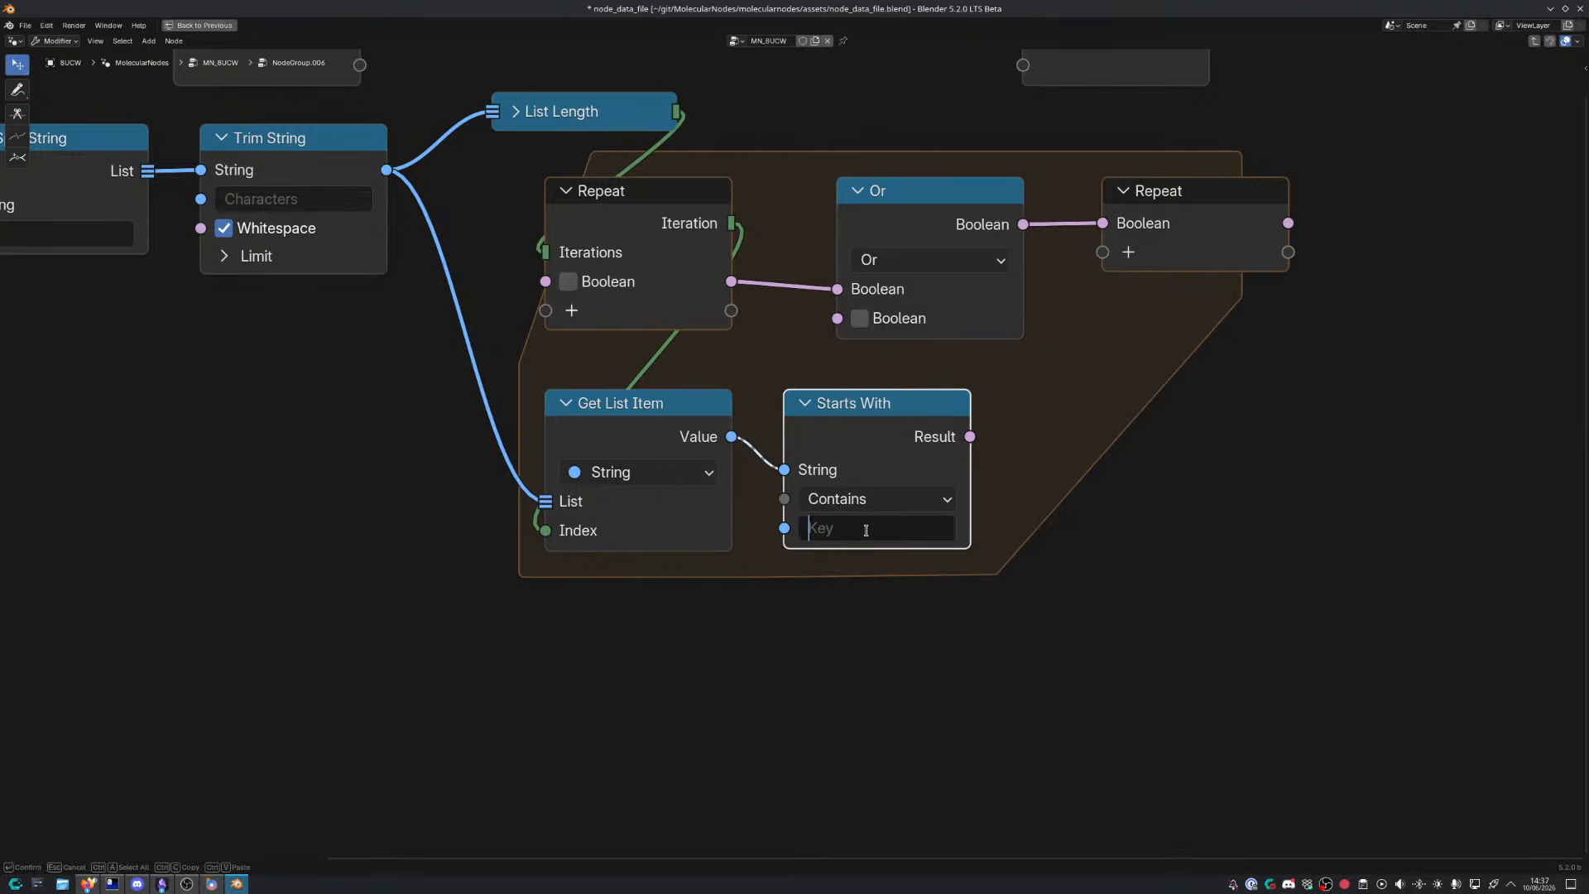
{"action": "type", "text": "-"}
{"action": "key", "text": "Return"}
Restore the full layout and preview the Split String list in the spreadsheet through a Viewer node
{"action": "middle_click_drag", "start_coordinate": [383, 379], "coordinate": [571, 447]}
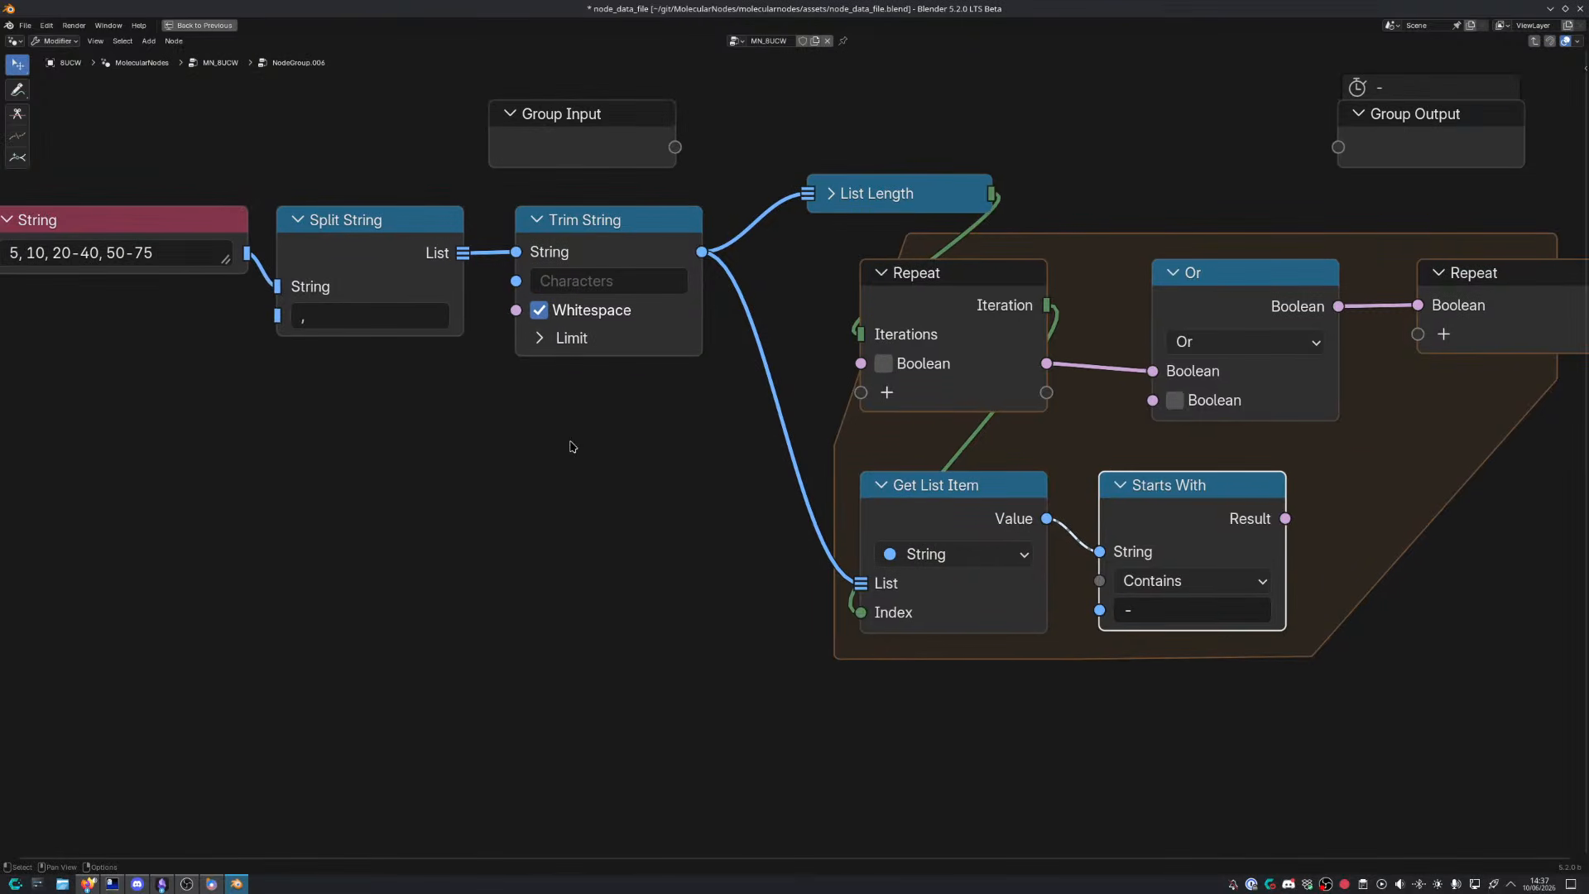
{"action": "key", "text": "ctrl+space"}
{"action": "left_click", "coordinate": [667, 424], "text": "ctrl+shift"}
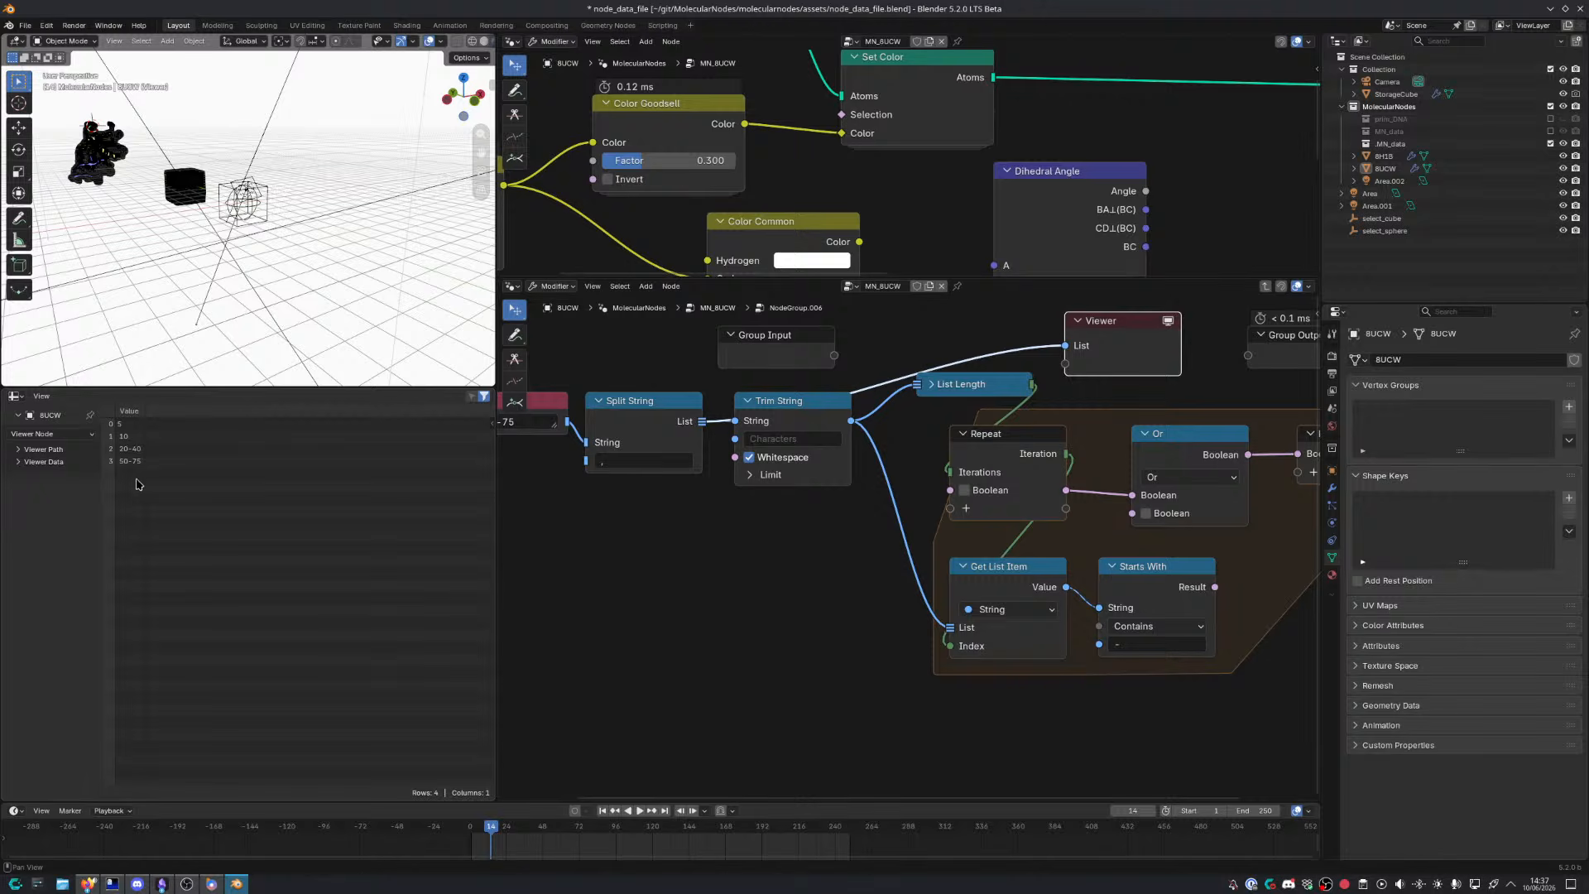
Maximize the node editor and move the Or and Repeat output nodes further along to make room in the zone
{"action": "key", "text": "ctrl+space"}
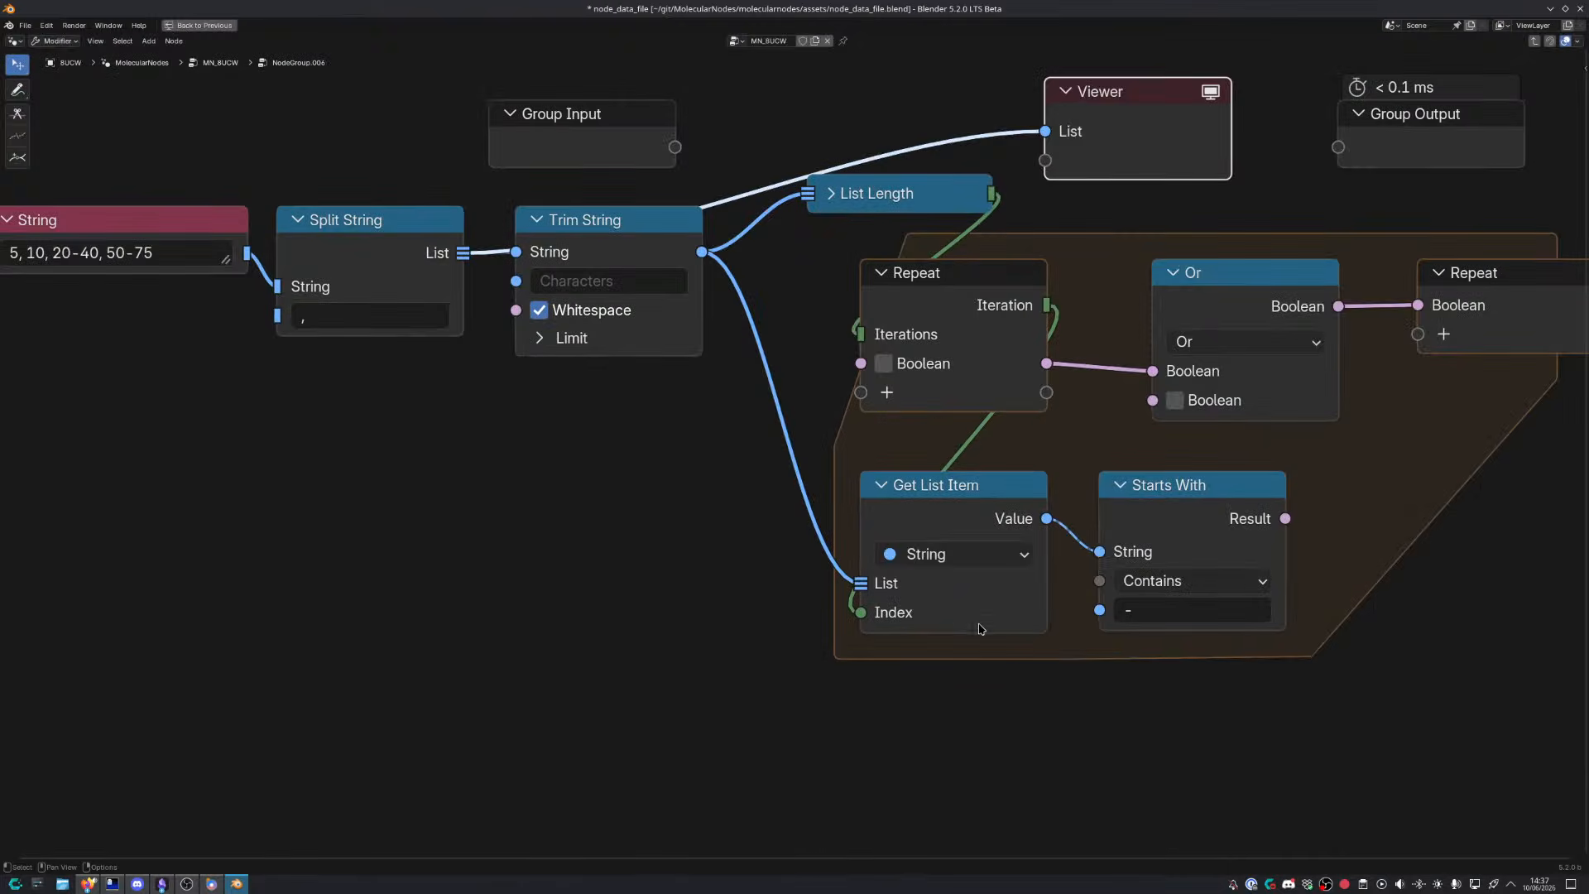
{"action": "middle_click_drag", "start_coordinate": [929, 610], "coordinate": [355, 579]}
{"action": "left_click_drag", "start_coordinate": [672, 188], "coordinate": [995, 359]}
{"action": "key", "text": "g"}
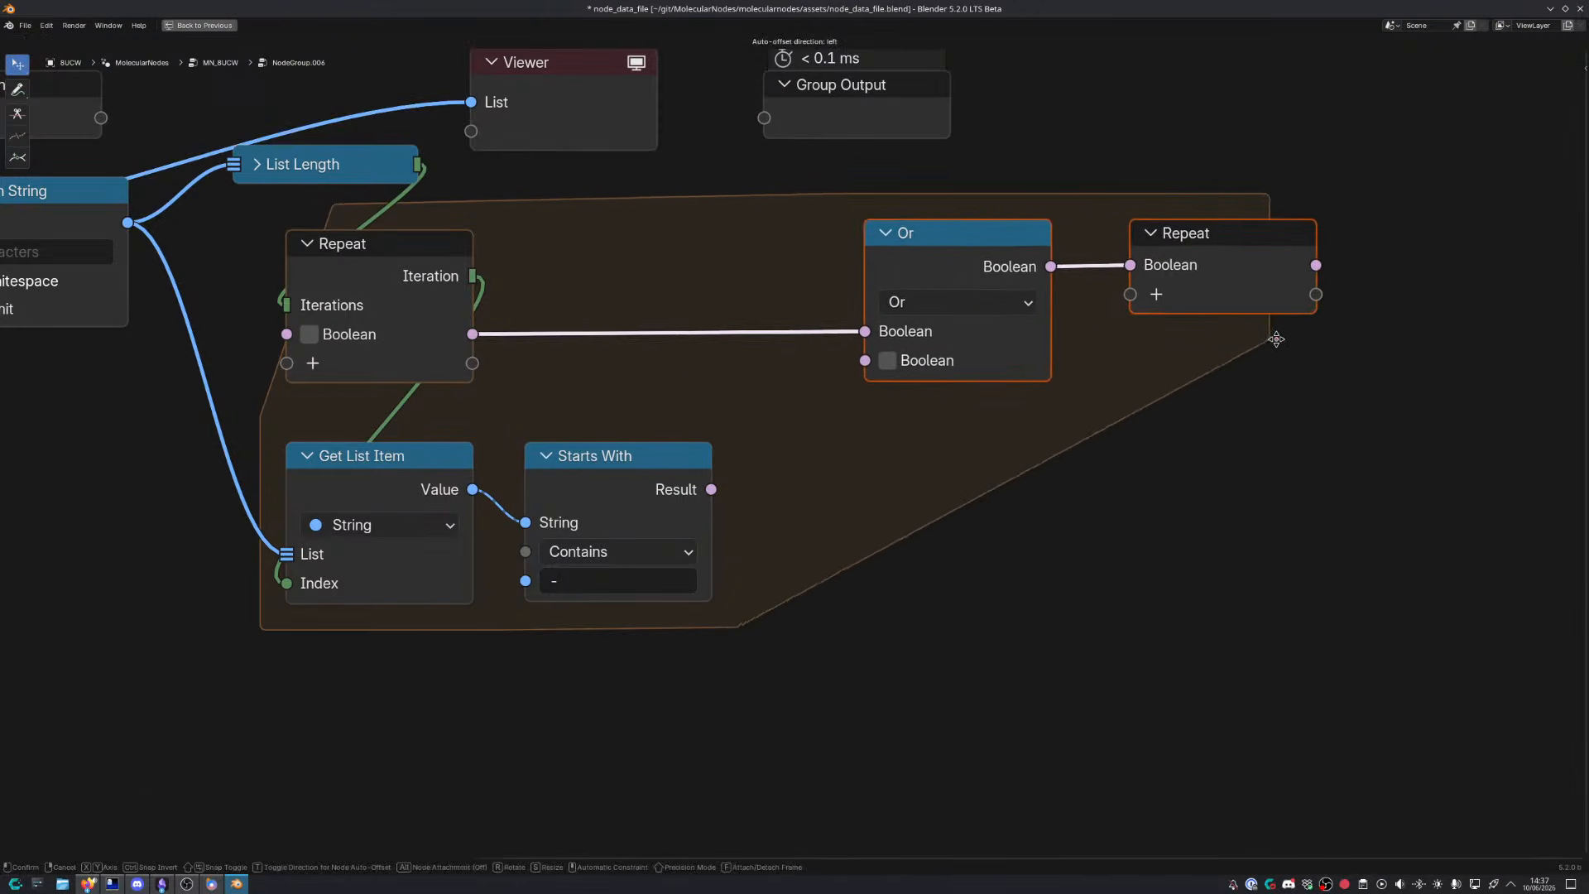
{"action": "left_click", "coordinate": [1386, 347], "text": "ctrl"}
Add a Switch node driven by the string match Result, place it beside that node and set its type to Closure
{"action": "left_click_drag", "start_coordinate": [711, 490], "coordinate": [907, 448]}
{"action": "type", "text": "swithc"}
{"action": "key", "text": "Return"}
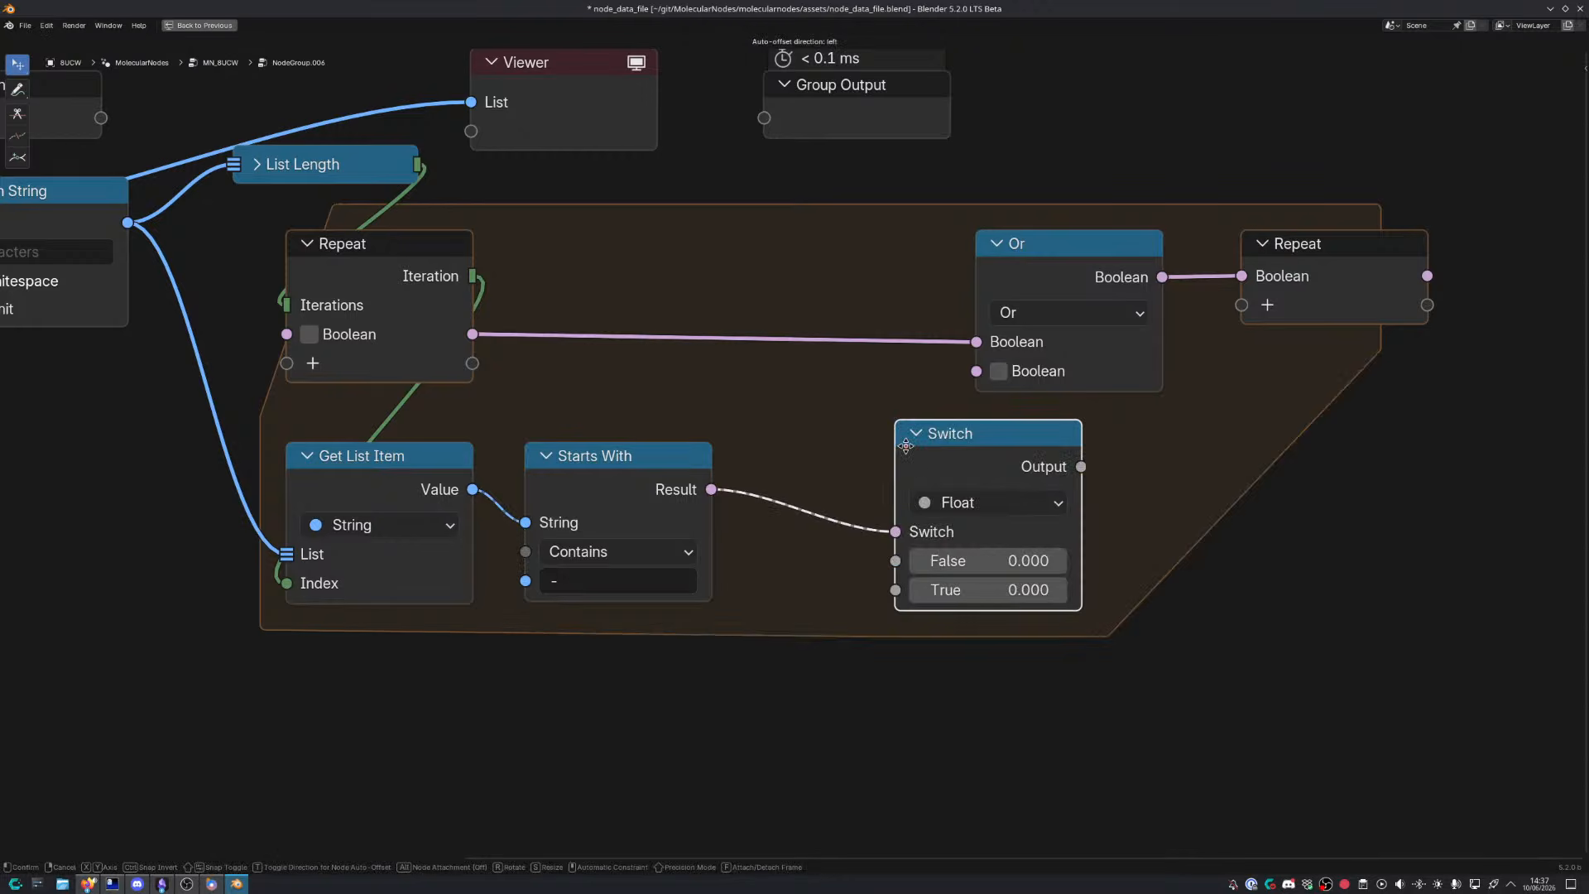
{"action": "left_click", "coordinate": [802, 475], "text": "ctrl"}
{"action": "left_click", "coordinate": [867, 527]}
{"action": "left_click", "coordinate": [869, 436]}
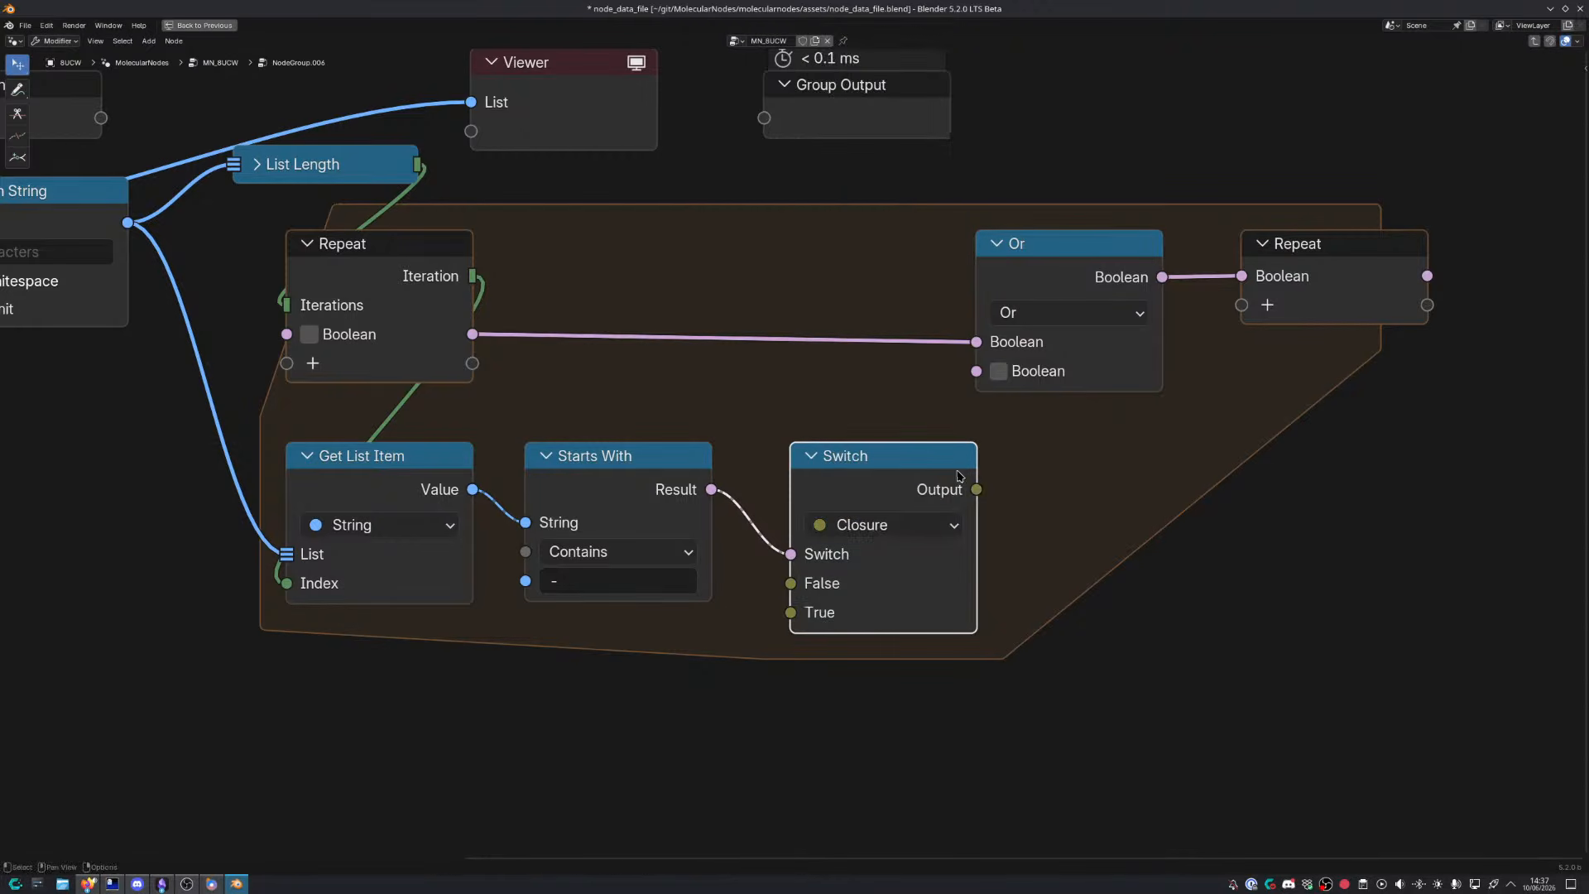
Add an Evaluate Closure node fed by the Switch output and place it below the Or node
{"action": "left_click_drag", "start_coordinate": [893, 471], "coordinate": [986, 504]}
{"action": "type", "text": "ev"}
{"action": "key", "text": "Return"}
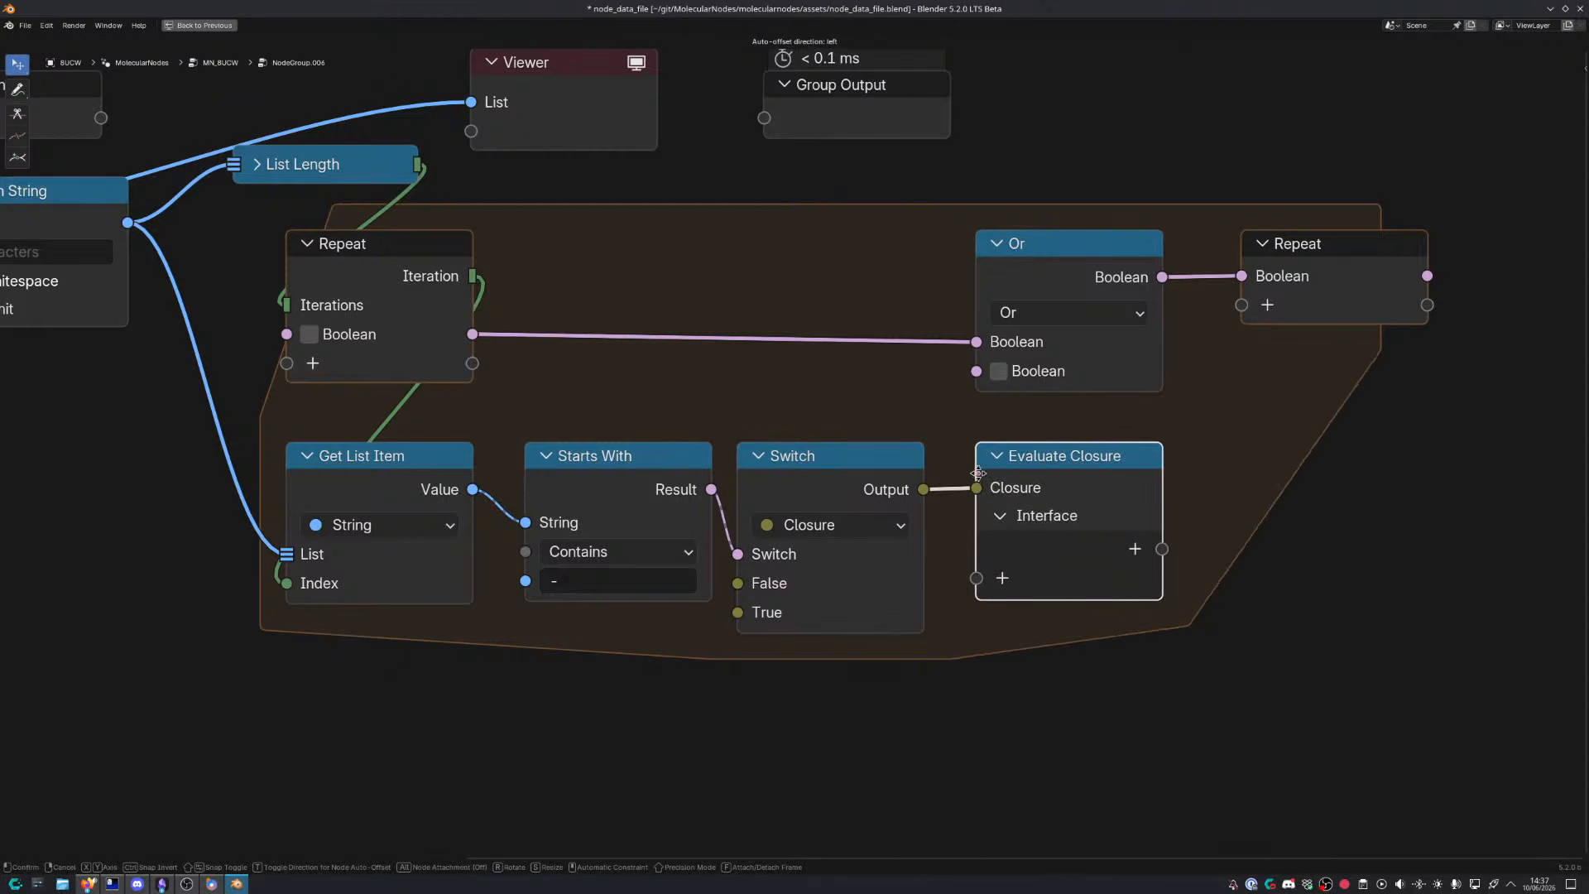
{"action": "left_click", "coordinate": [979, 473]}
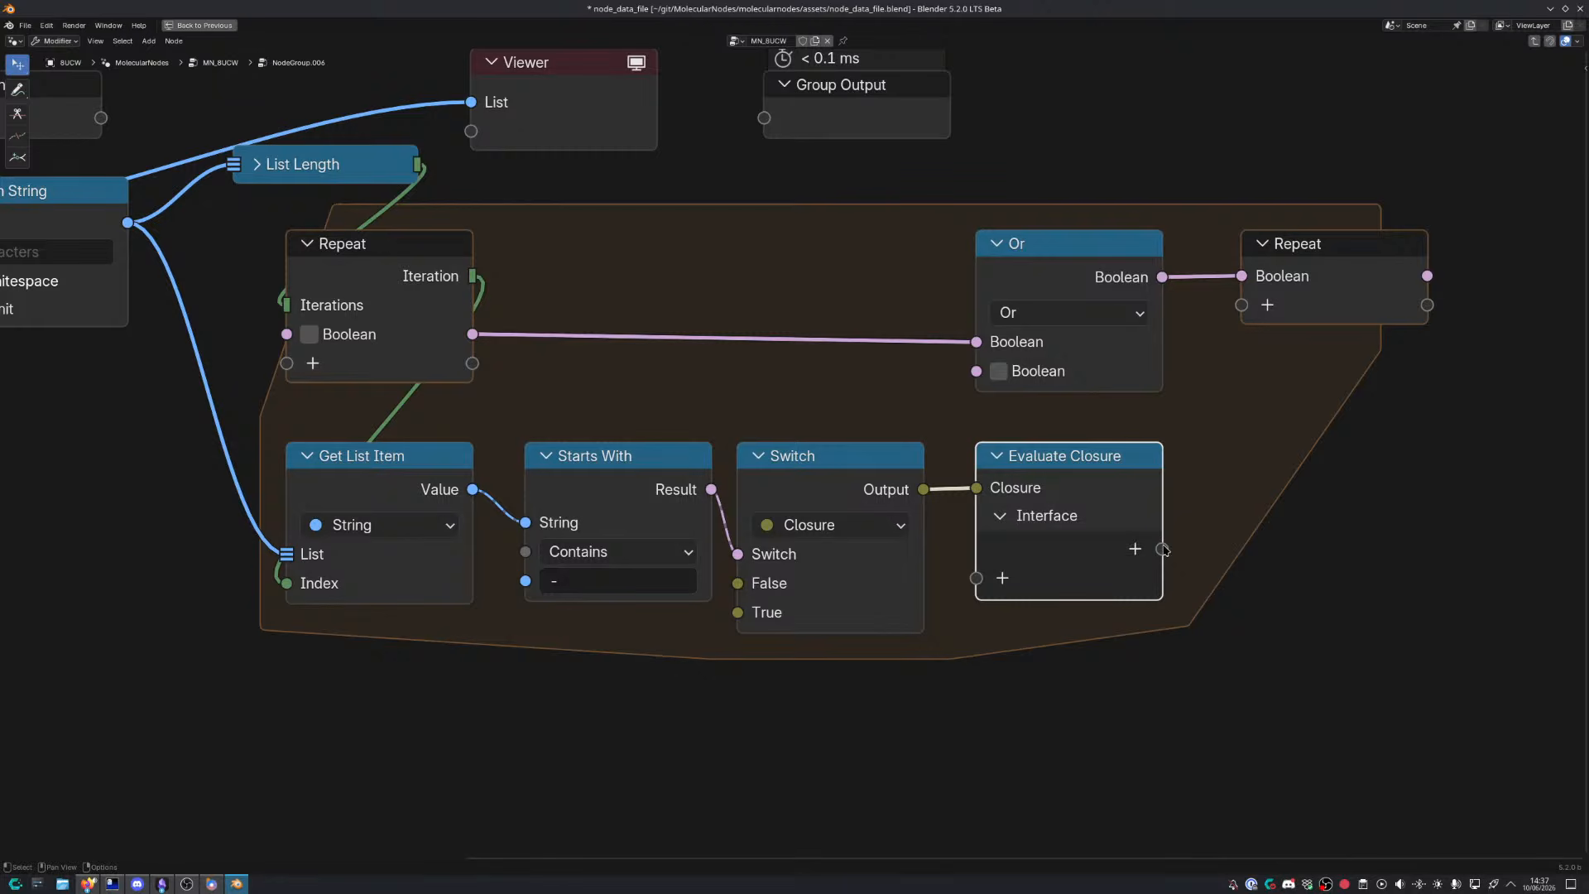
Add a Boolean output item named Selection to the Evaluate Closure node
{"action": "left_click", "coordinate": [1135, 550]}
{"action": "left_click", "coordinate": [1095, 569]}
{"action": "left_click", "coordinate": [1094, 570]}
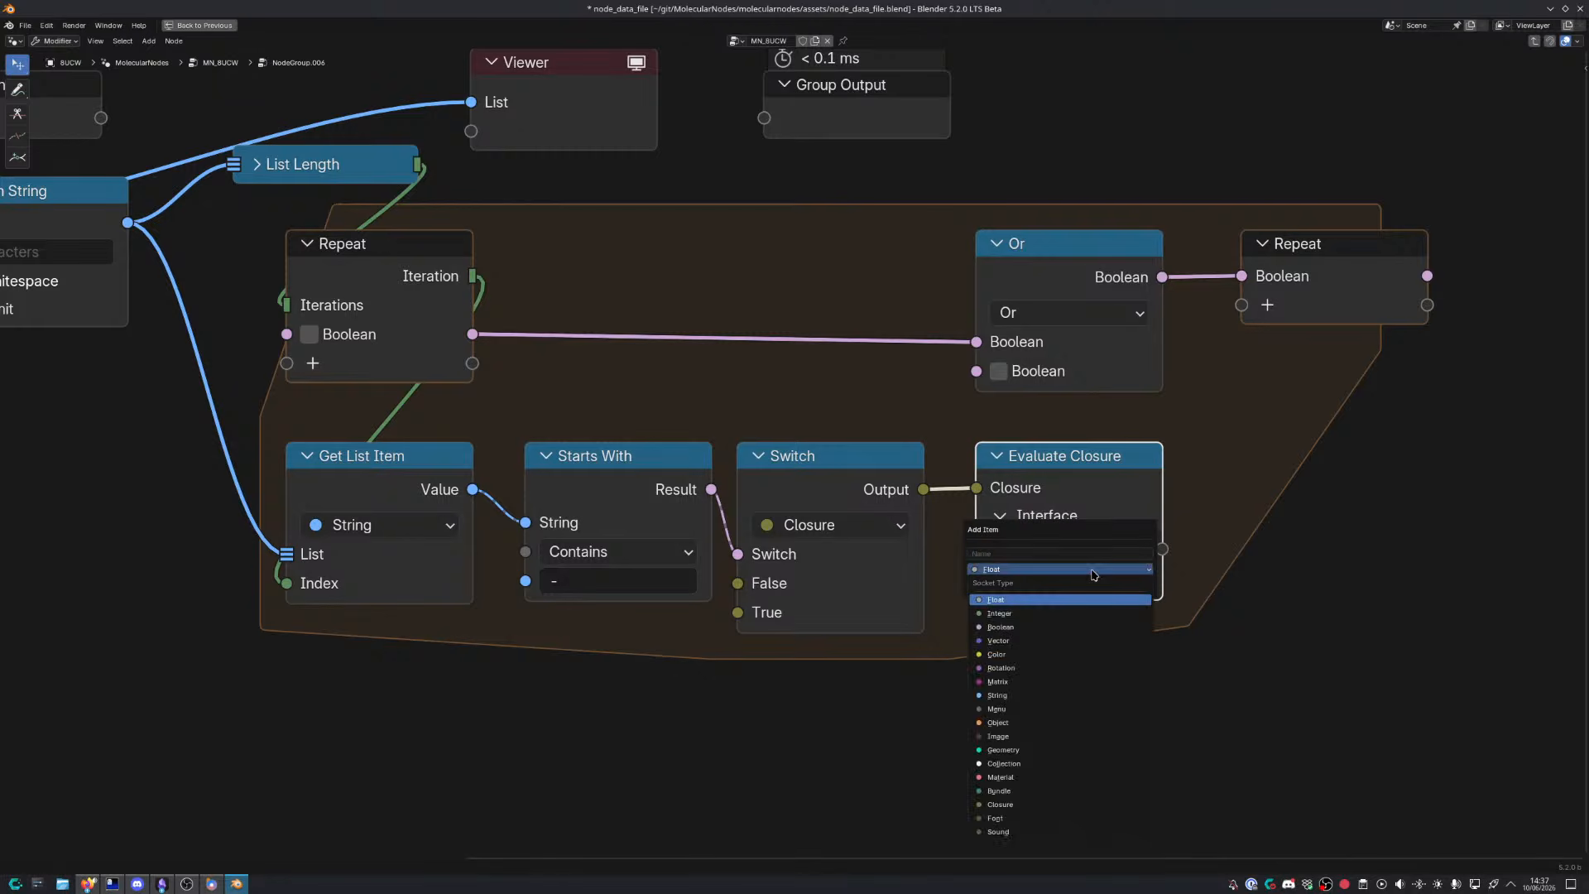
{"action": "key", "text": "v"}
{"action": "left_click", "coordinate": [1079, 572]}
{"action": "key", "text": "b"}
{"action": "left_click", "coordinate": [1058, 554]}
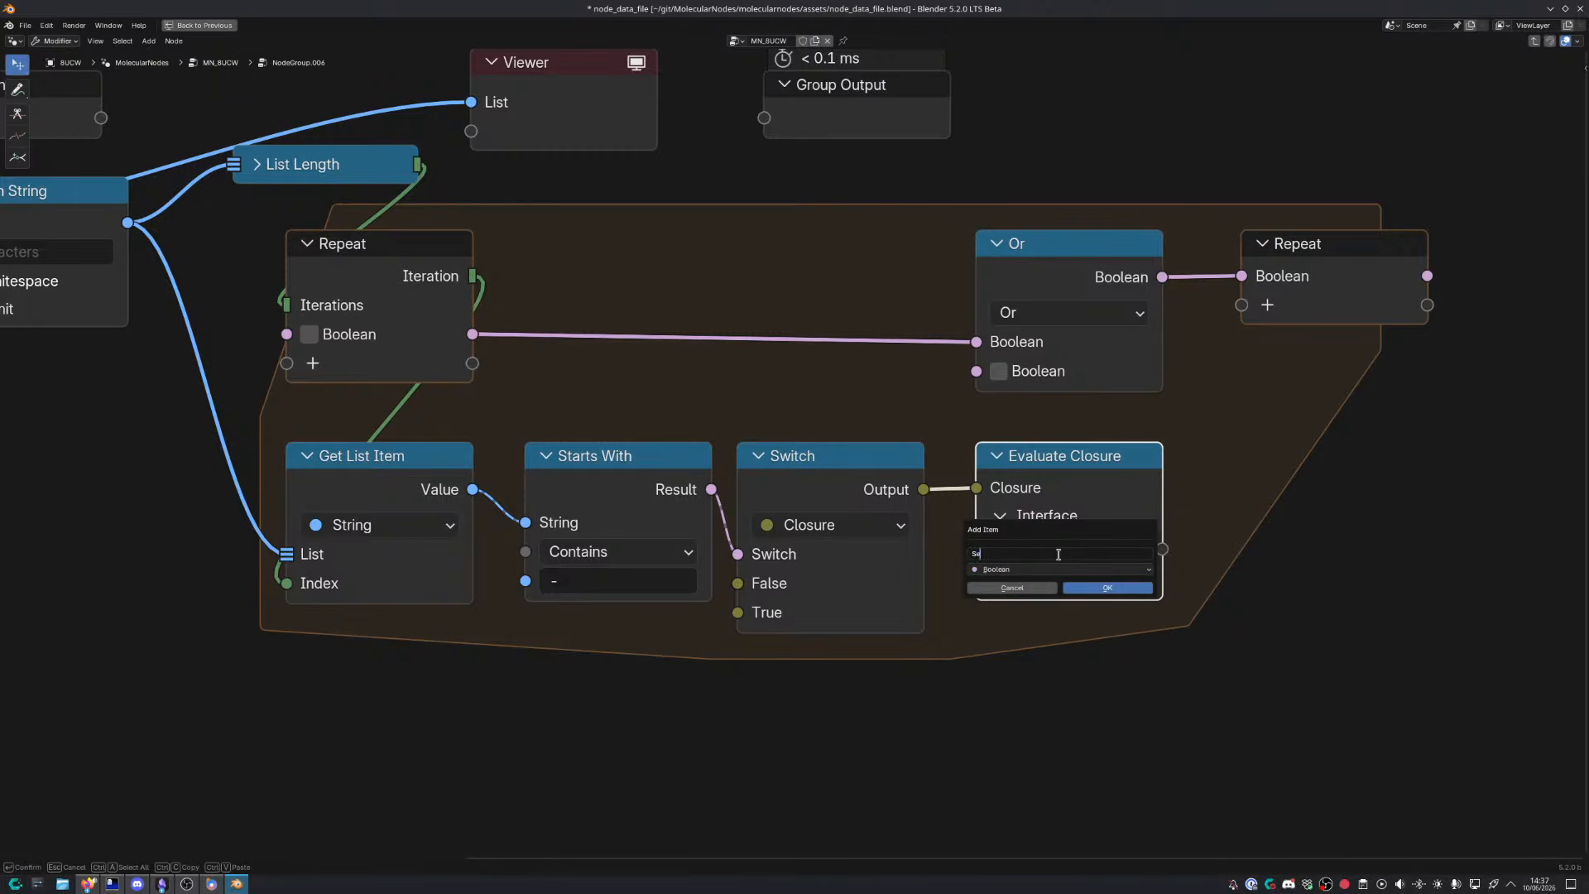
{"action": "key", "text": "Return"}
{"action": "left_click", "coordinate": [1100, 590]}
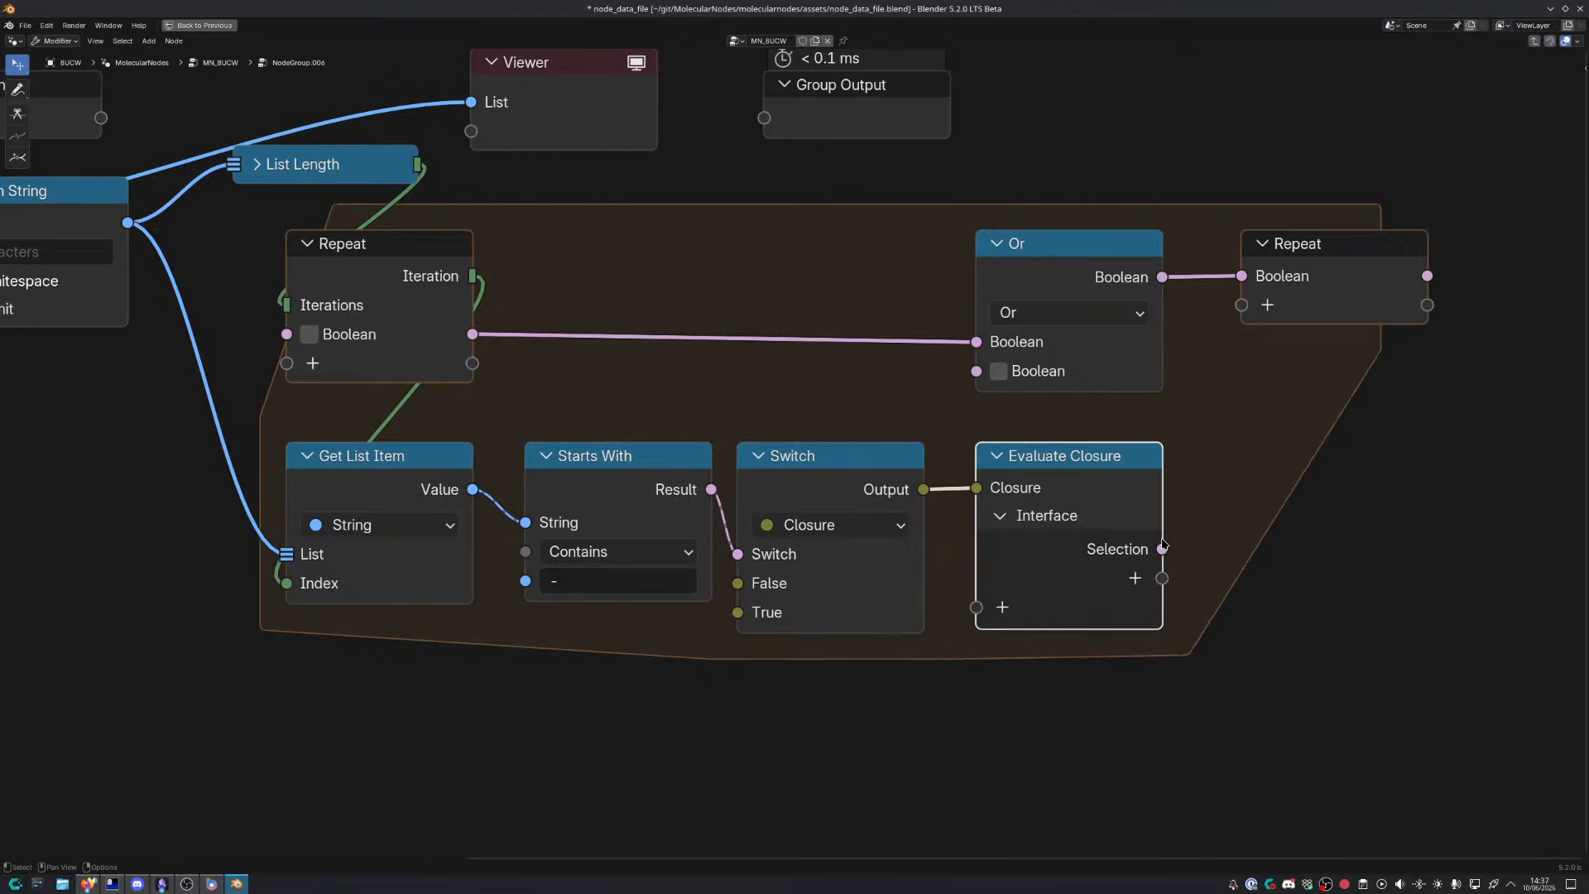
Link the Evaluate Closure Selection to the Or node's second Boolean and align the node closer beneath it
{"action": "left_click_drag", "start_coordinate": [1163, 523], "coordinate": [977, 371]}
{"action": "left_click_drag", "start_coordinate": [1069, 493], "coordinate": [1068, 466]}
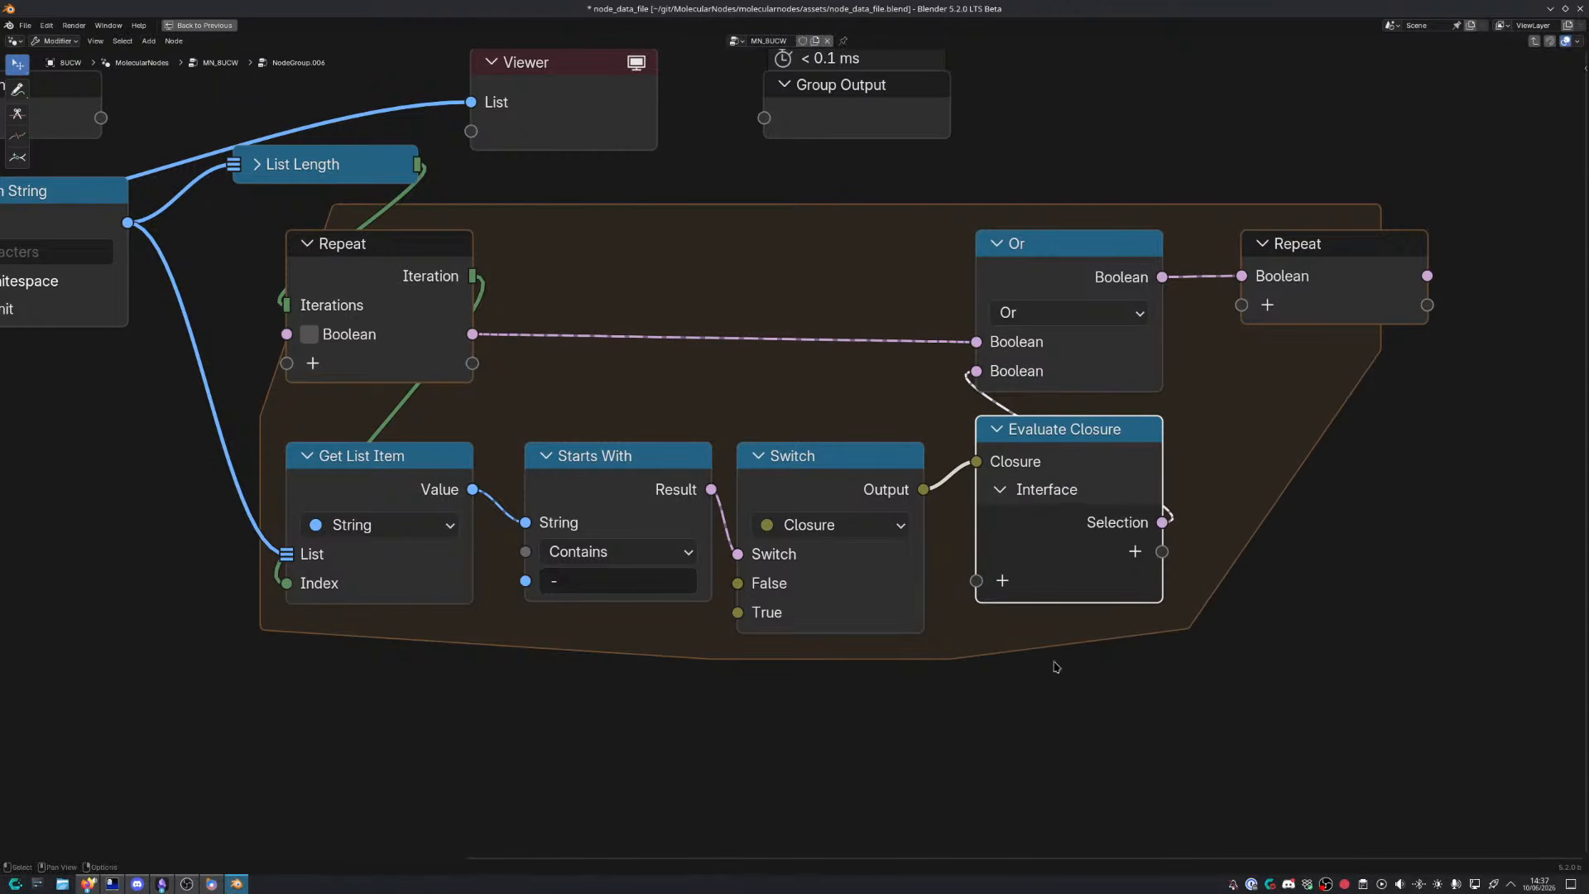
{"action": "middle_click_drag", "start_coordinate": [1048, 650], "coordinate": [1187, 529]}
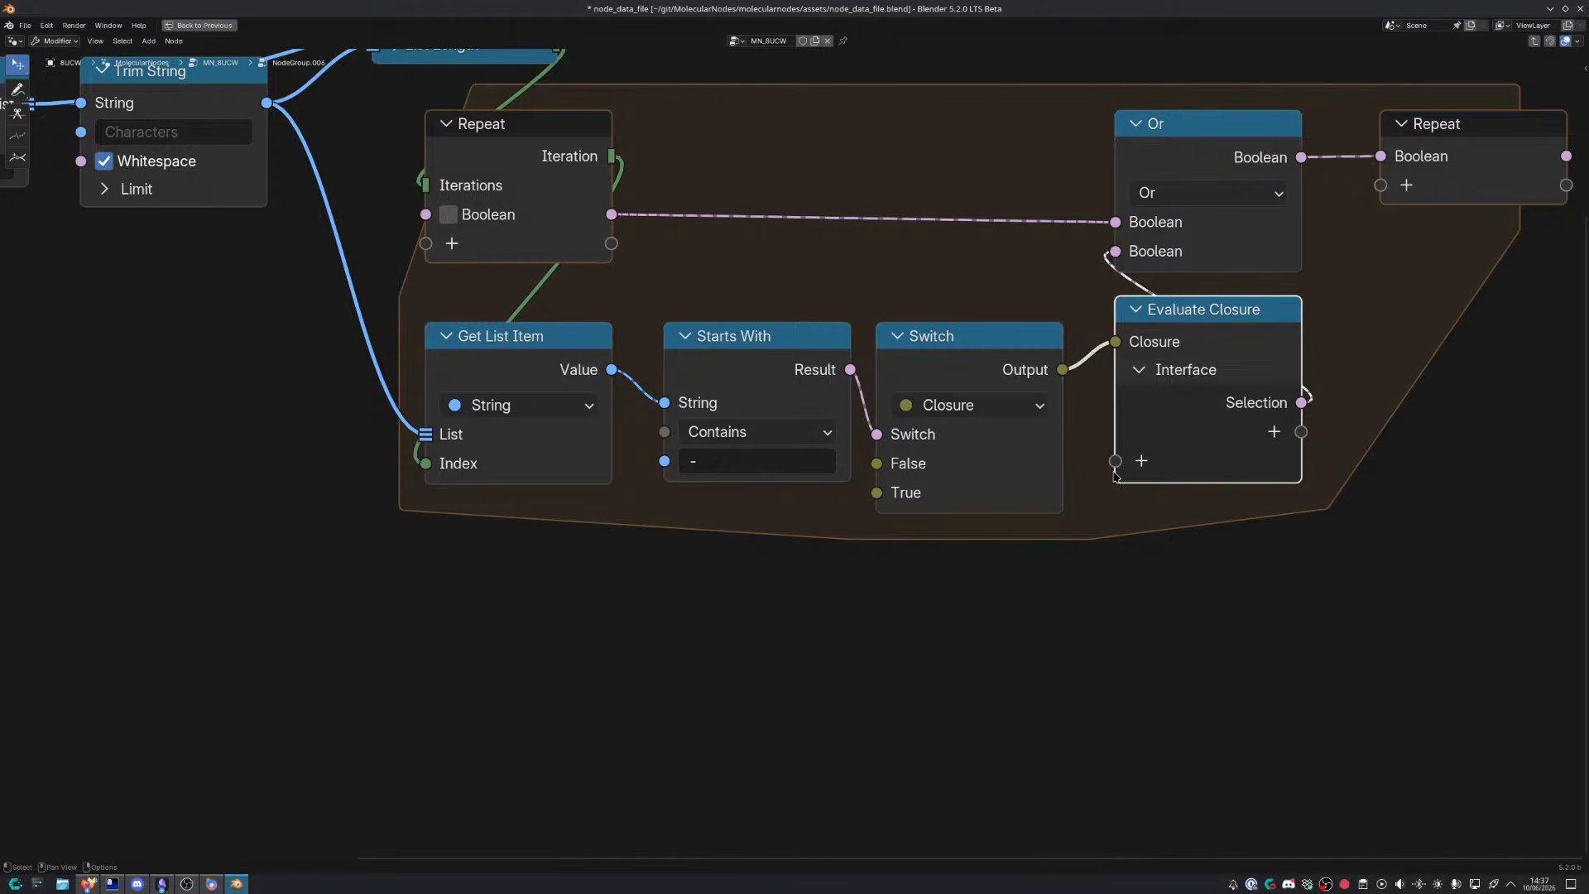
Feed the Get List Item value into Evaluate Closure as a new input item named String
{"action": "middle_click_drag", "start_coordinate": [578, 338], "coordinate": [574, 433]}
{"action": "left_click_drag", "start_coordinate": [607, 466], "coordinate": [1112, 556]}
{"action": "middle_click_drag", "start_coordinate": [1143, 557], "coordinate": [1145, 444]}
{"action": "double_click", "coordinate": [1024, 490]}
{"action": "type", "text": "String"}
{"action": "key", "text": "Return"}
{"action": "middle_click_drag", "start_coordinate": [972, 502], "coordinate": [847, 532]}
{"action": "middle_click_drag", "start_coordinate": [885, 480], "coordinate": [873, 512]}
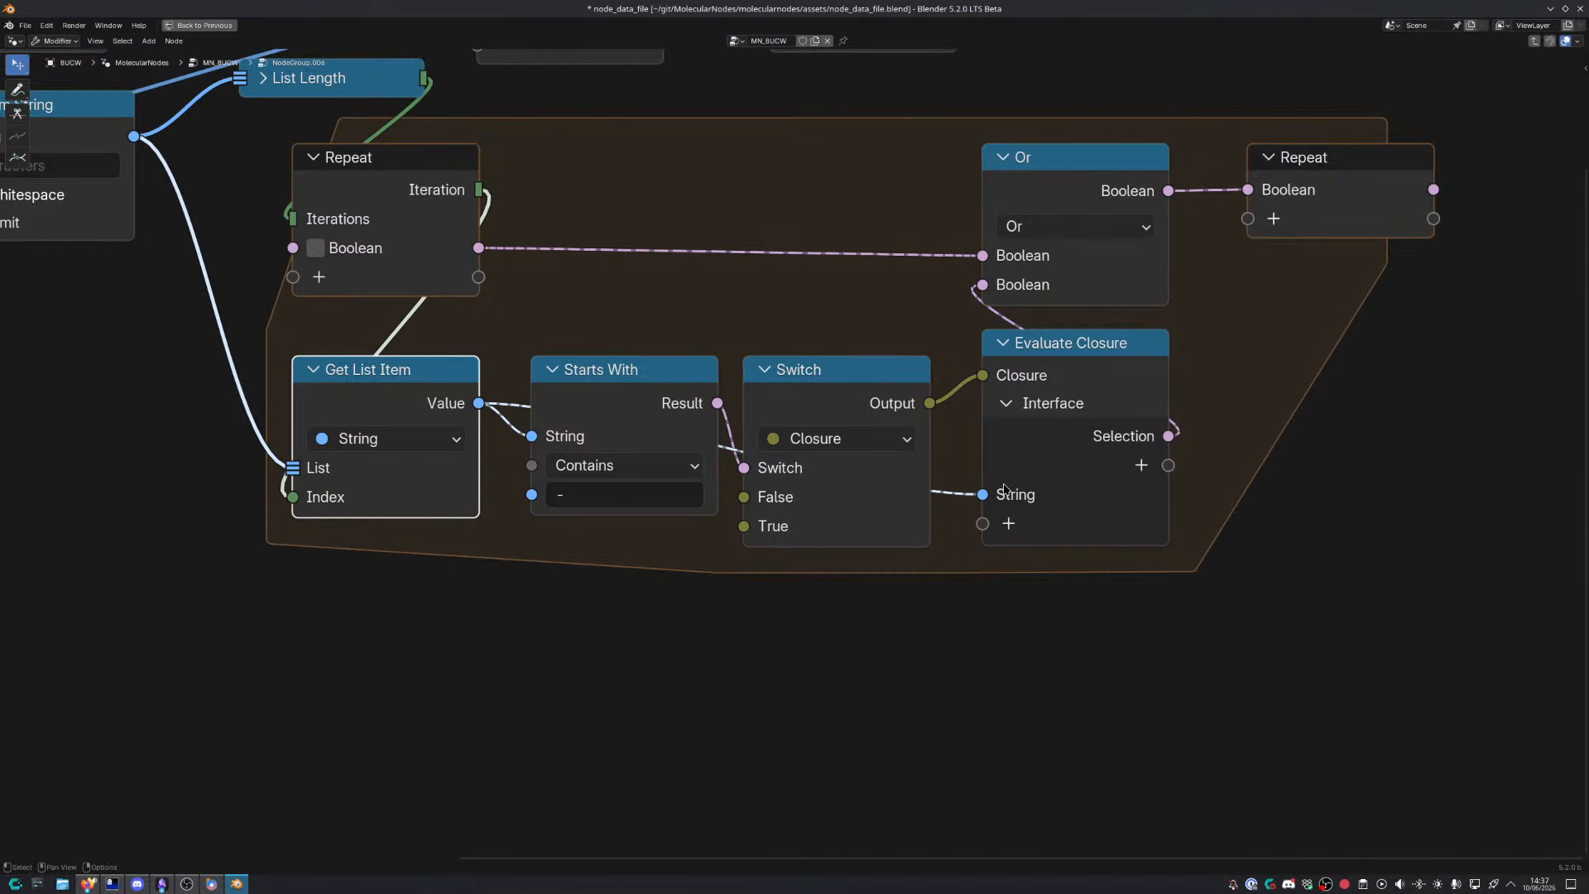
{"action": "middle_click_drag", "start_coordinate": [1004, 487], "coordinate": [1017, 526]}
{"action": "middle_click_drag", "start_coordinate": [860, 320], "coordinate": [884, 377]}
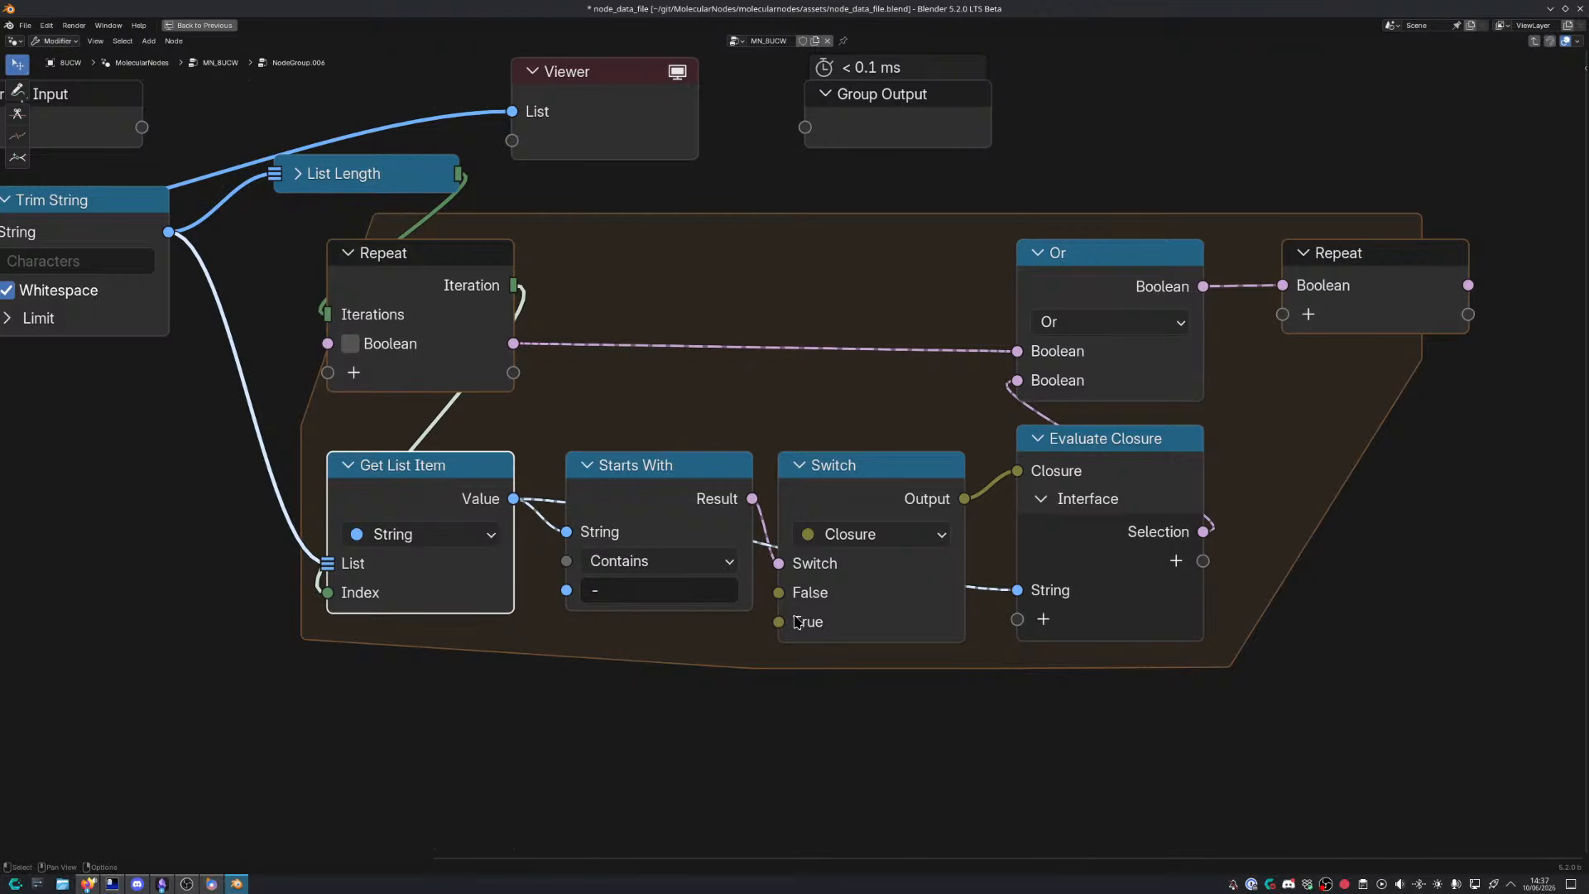
Link the Repeat zone's Boolean result to the Group Output, name that socket Selection and place the Group Output beside the zone
{"action": "scroll", "coordinate": [720, 404], "scroll_direction": "up", "scroll_amount": 2}
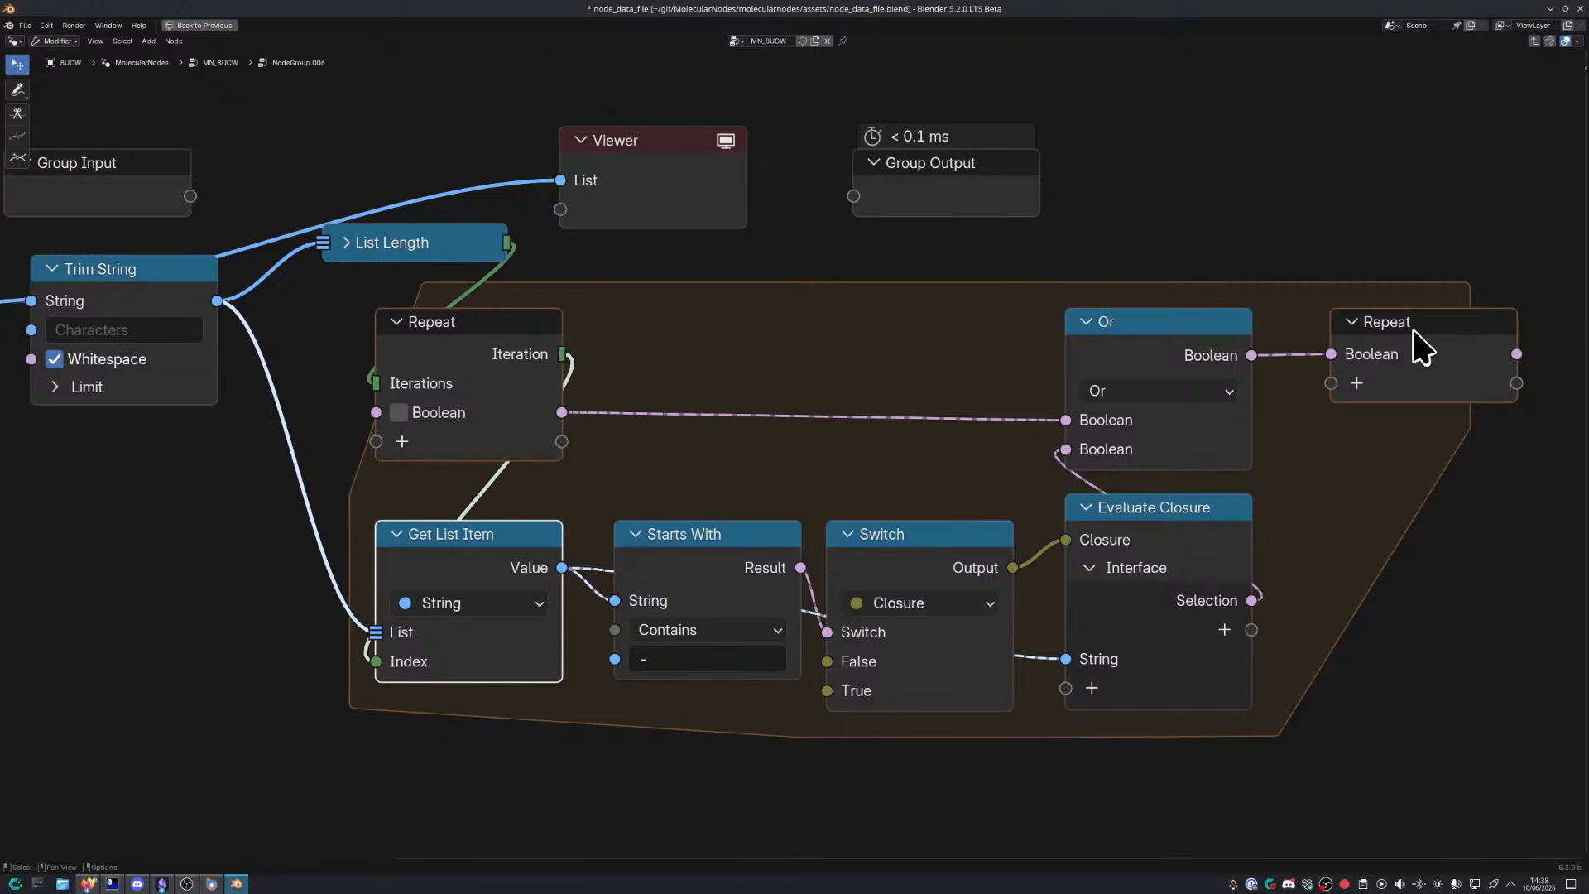
{"action": "left_click_drag", "start_coordinate": [1517, 353], "coordinate": [853, 196]}
{"action": "double_click", "coordinate": [893, 198]}
{"action": "type", "text": "S"}
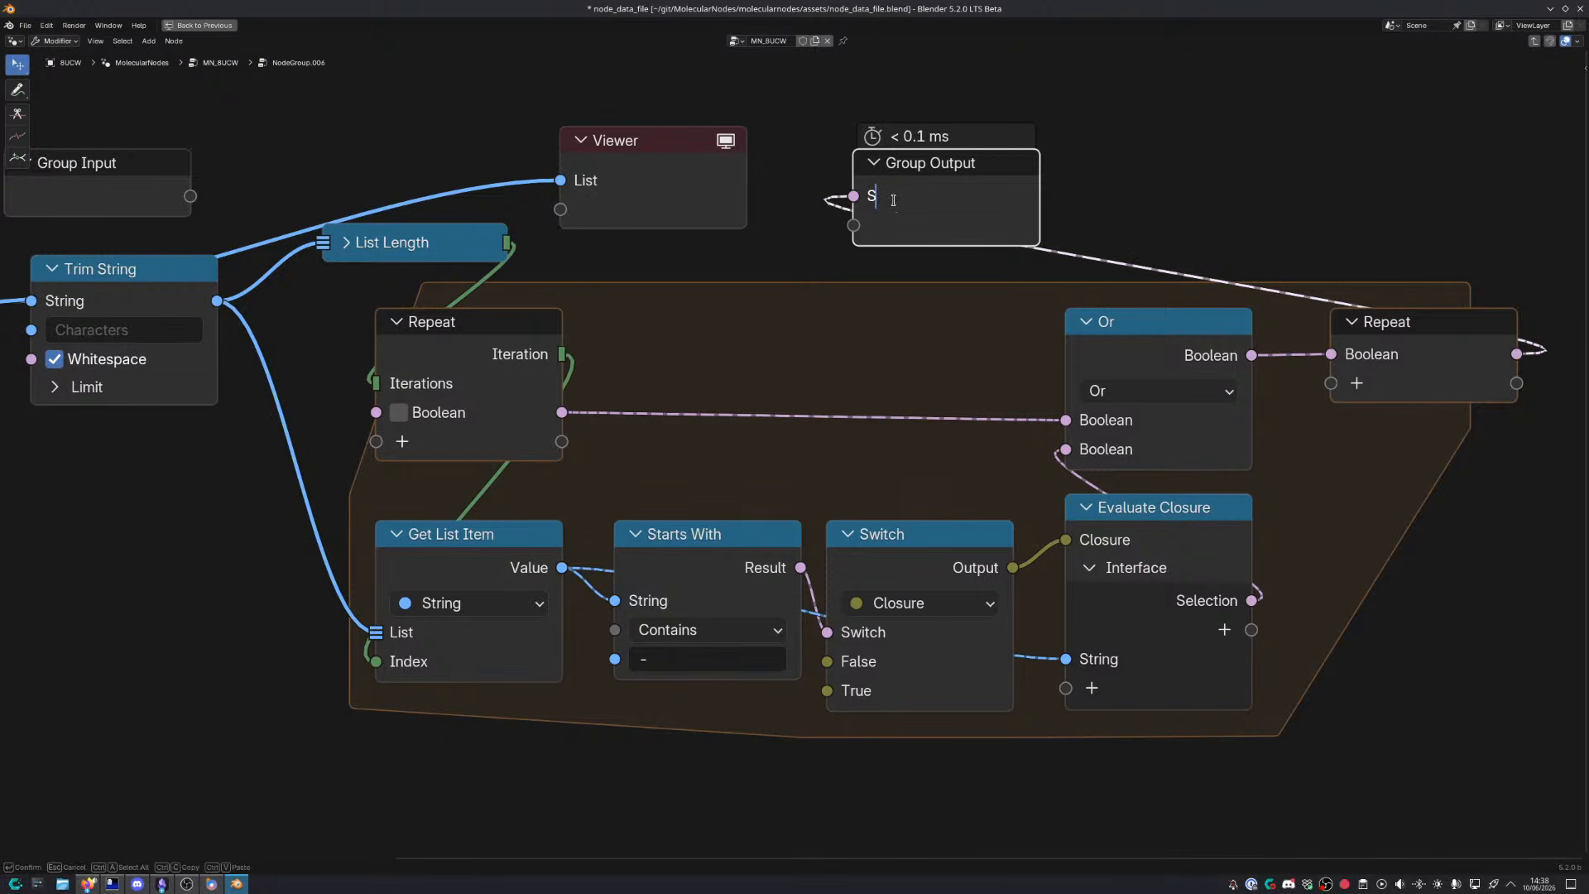
{"action": "type", "text": "election"}
{"action": "key", "text": "Return"}
{"action": "scroll", "coordinate": [896, 205], "scroll_direction": "down", "scroll_amount": 2}
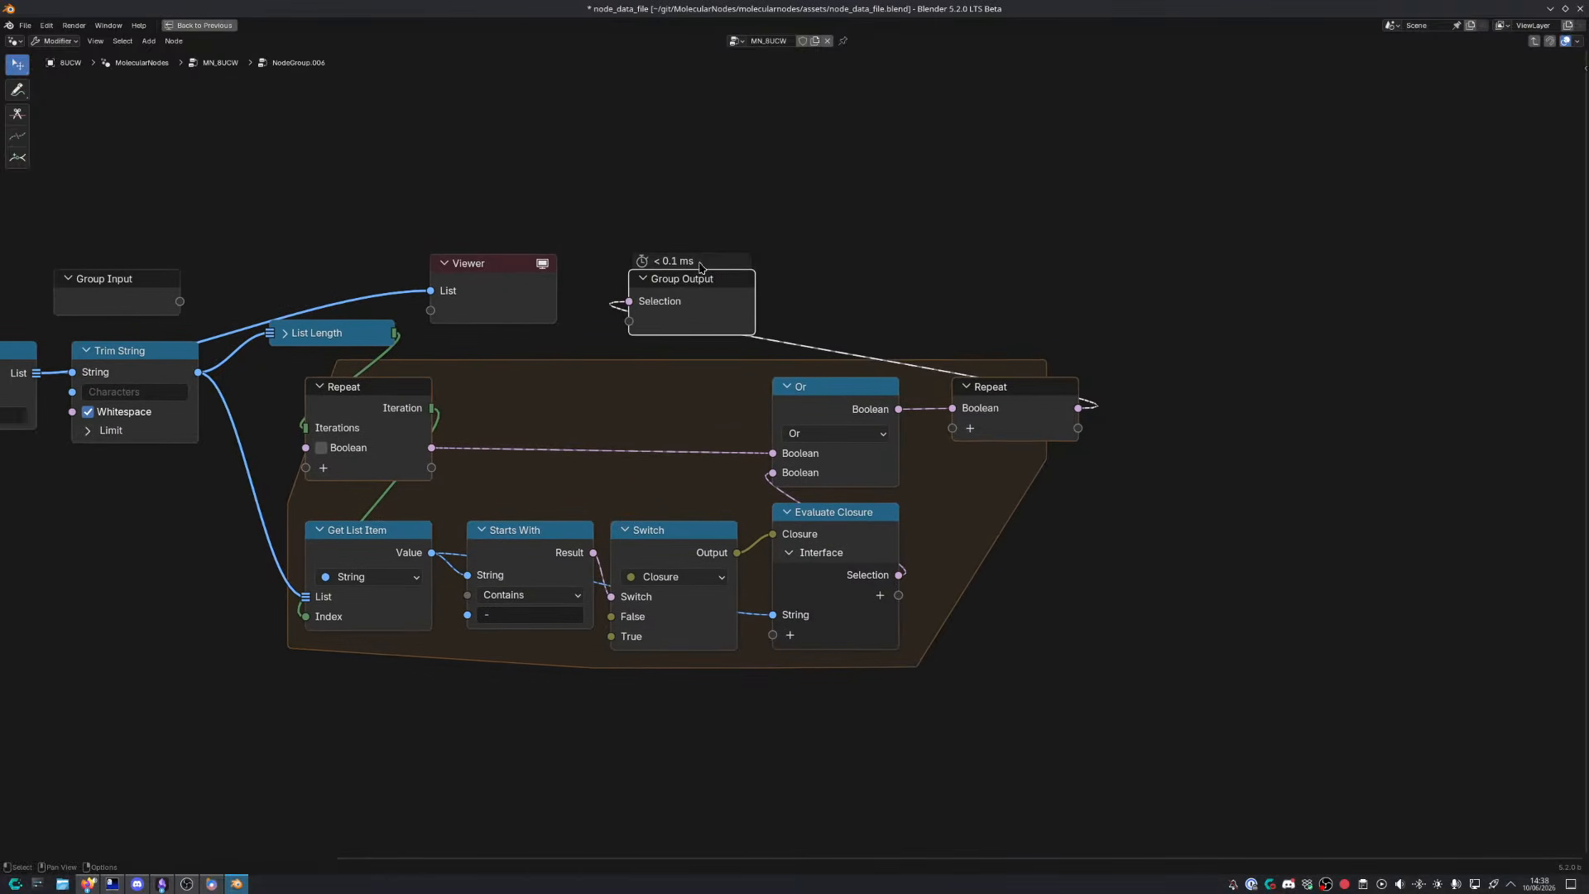
{"action": "left_click_drag", "start_coordinate": [694, 295], "coordinate": [1161, 404]}
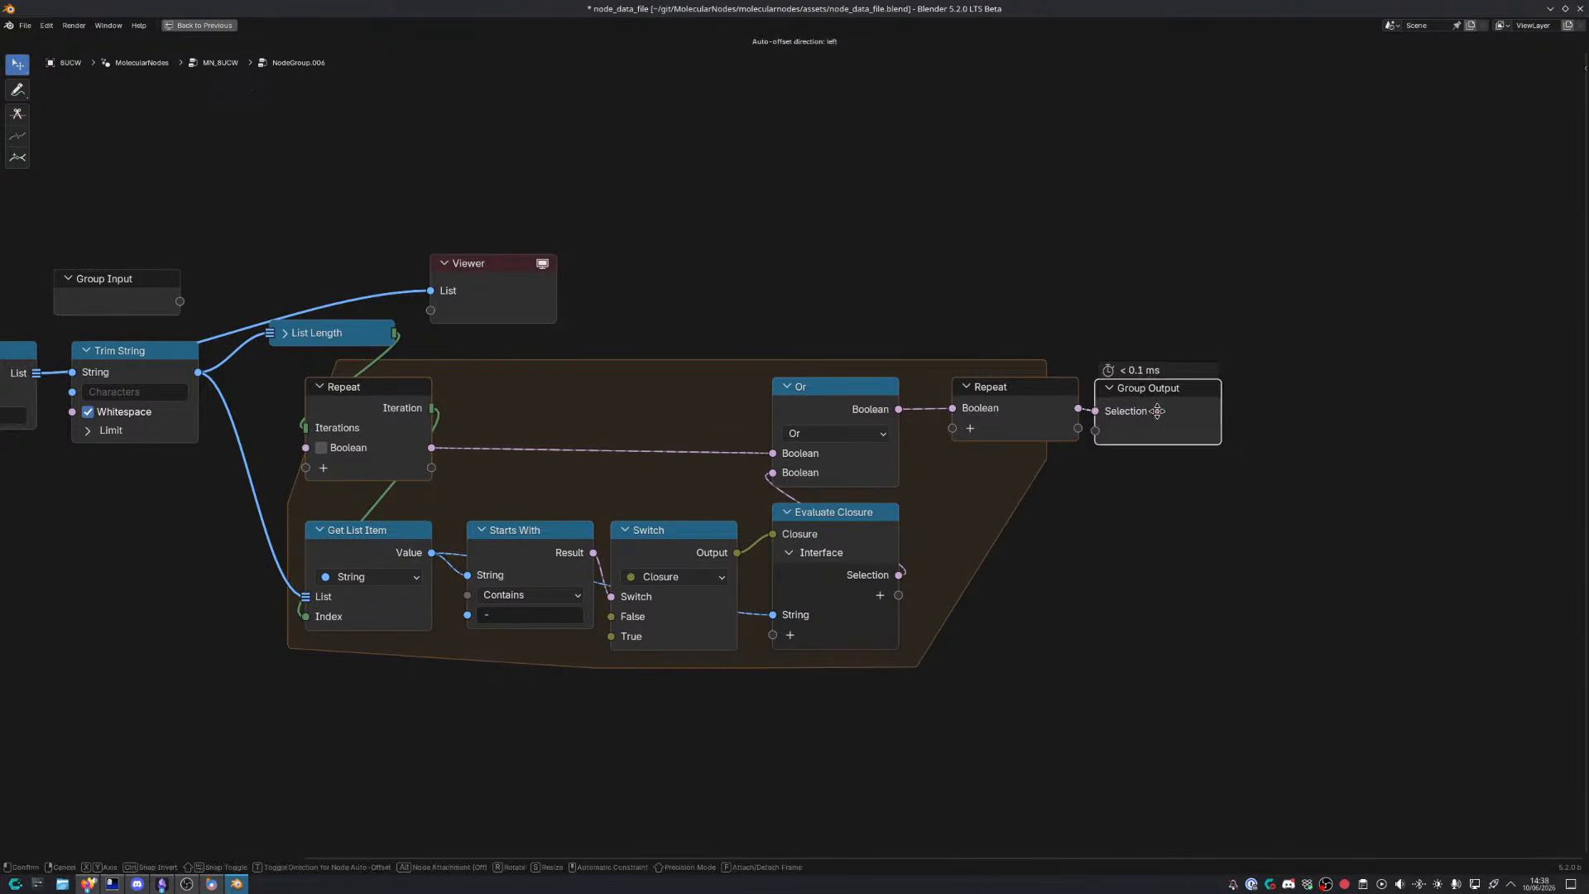
{"action": "scroll", "coordinate": [694, 521], "scroll_direction": "up", "scroll_amount": 4}
{"action": "middle_click_drag", "start_coordinate": [694, 521], "coordinate": [1003, 500]}
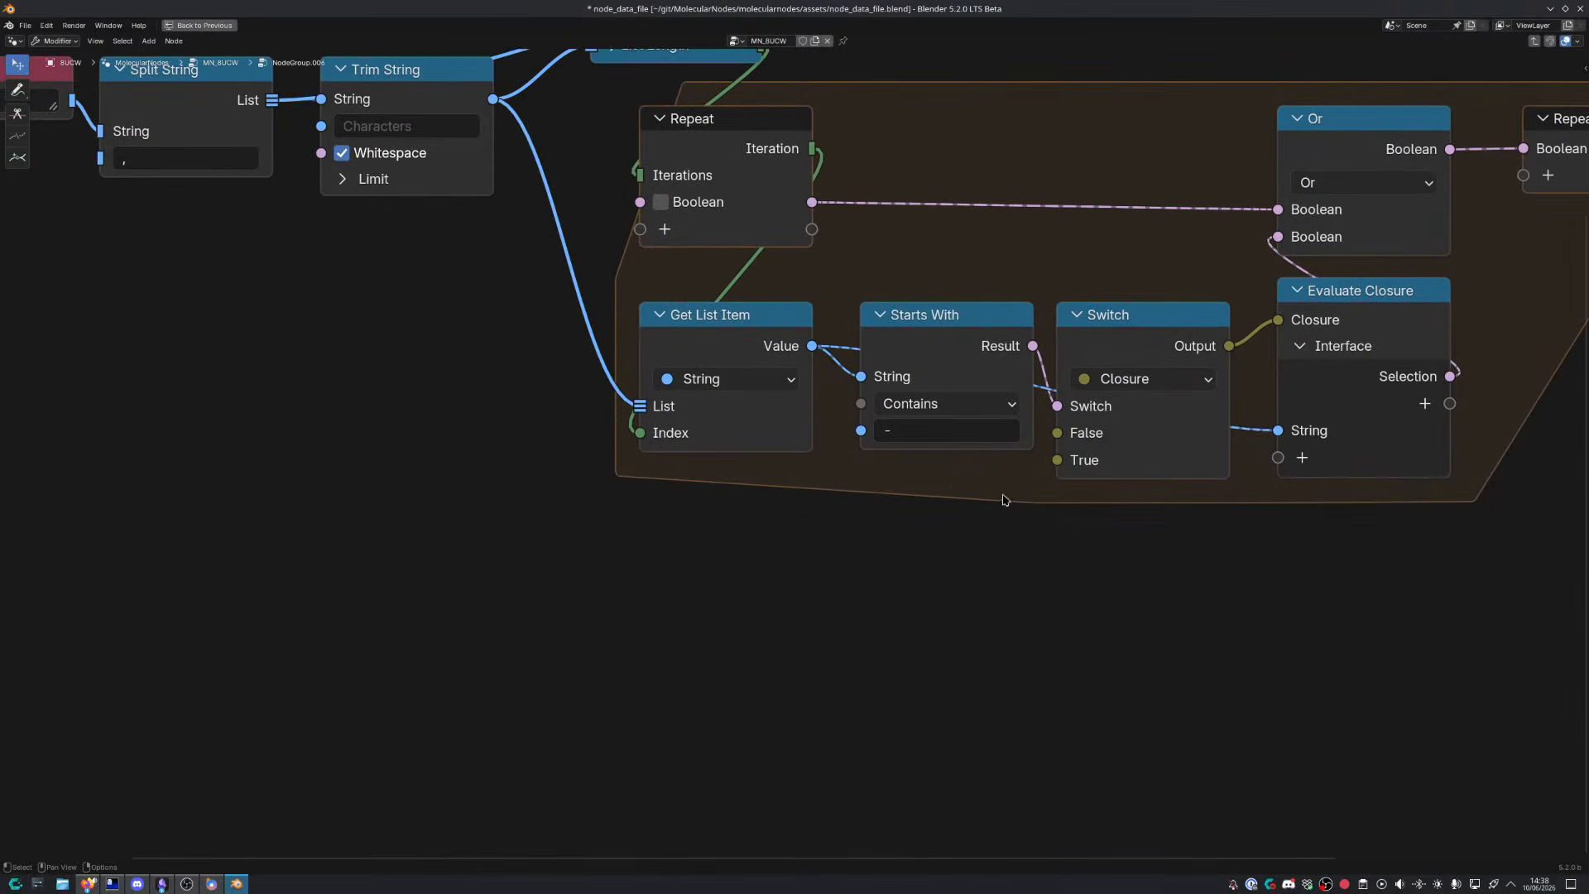
{"action": "left_click_drag", "start_coordinate": [1059, 437], "coordinate": [828, 539]}
{"action": "type", "text": "closu"}
{"action": "key", "text": "Return"}
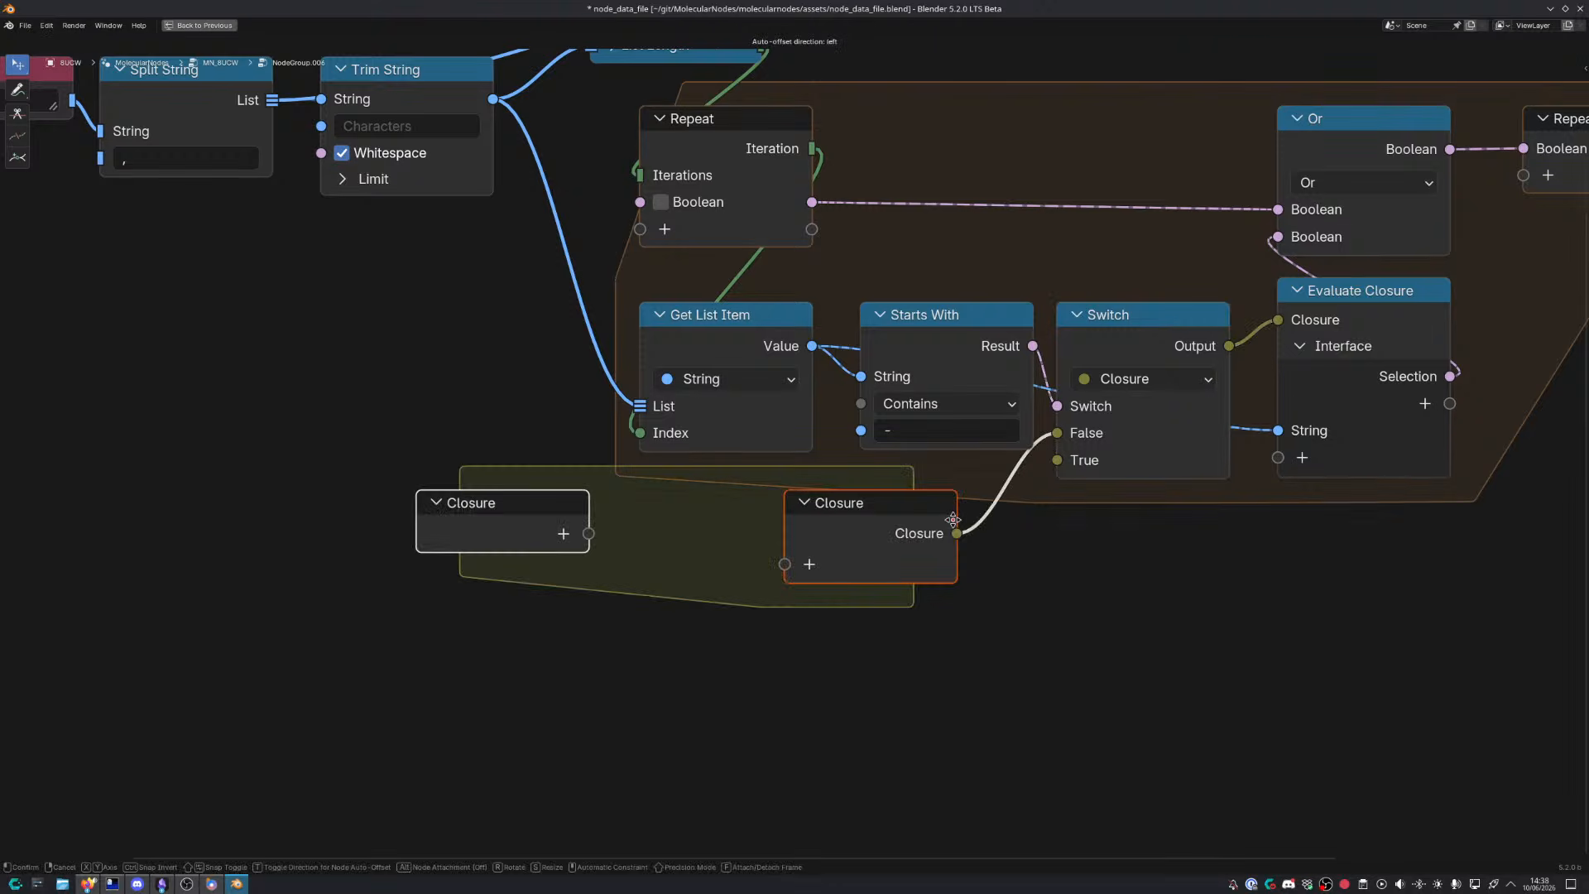
{"action": "key", "text": "x"}
Create a closure zone from Evaluate Closure's Closure input, connect it to the Switch's False input and relink the Switch output to Evaluate Closure
{"action": "right_click_drag", "start_coordinate": [1261, 318], "coordinate": [1255, 338], "text": "ctrl"}
{"action": "left_click_drag", "start_coordinate": [1278, 321], "coordinate": [1094, 519]}
{"action": "type", "text": "clos"}
{"action": "key", "text": "Return"}
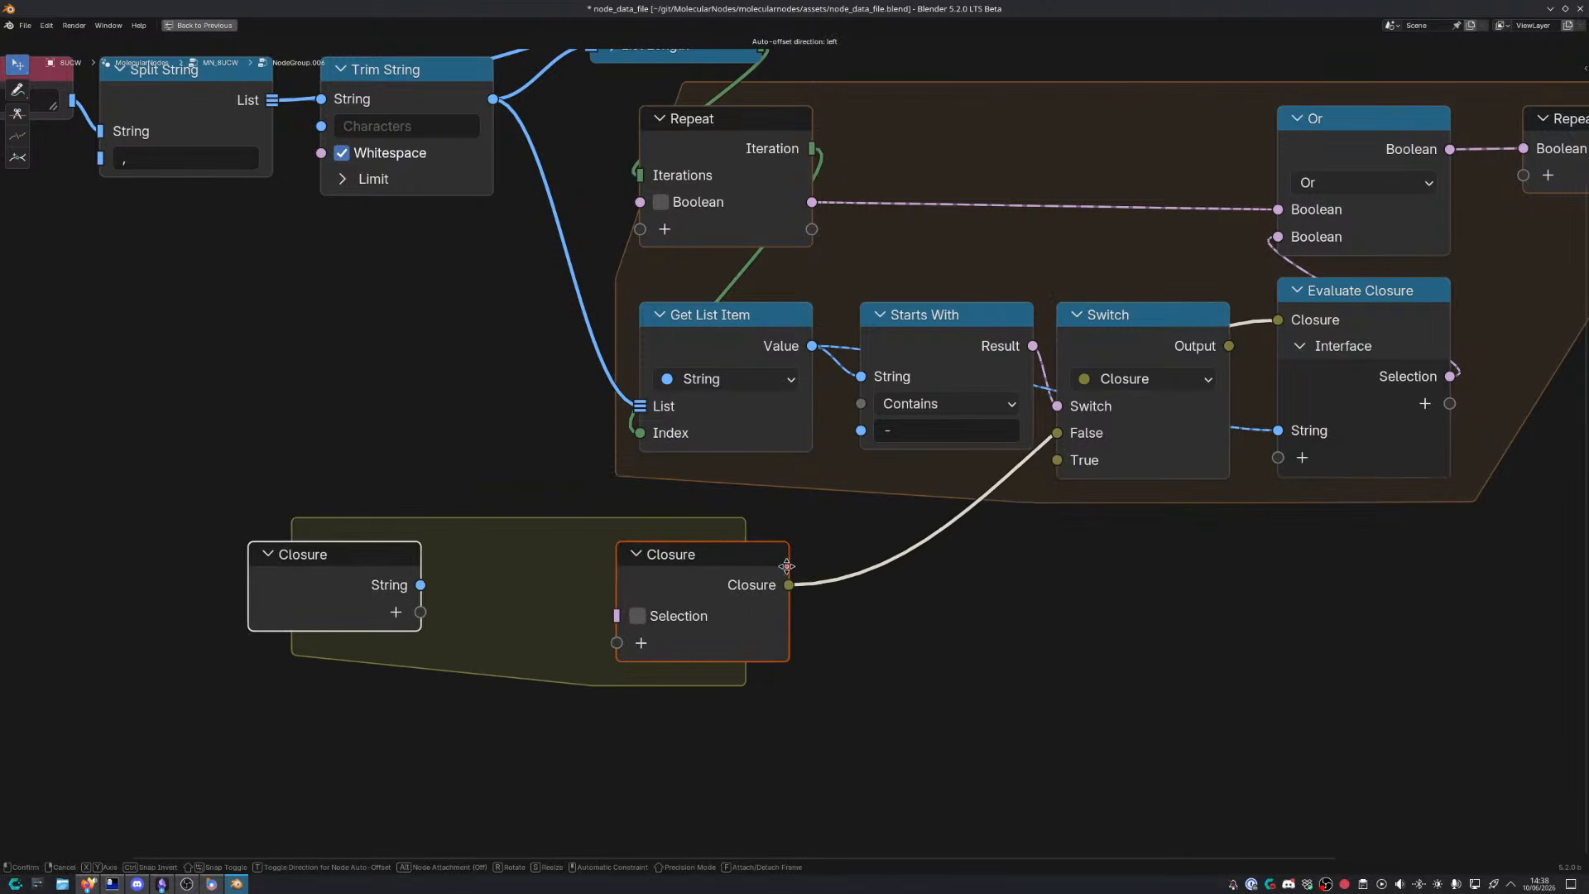
{"action": "left_click", "coordinate": [794, 559]}
{"action": "left_click_drag", "start_coordinate": [763, 566], "coordinate": [1057, 432], "text": "ctrl"}
{"action": "left_click_drag", "start_coordinate": [1229, 346], "coordinate": [1282, 319]}
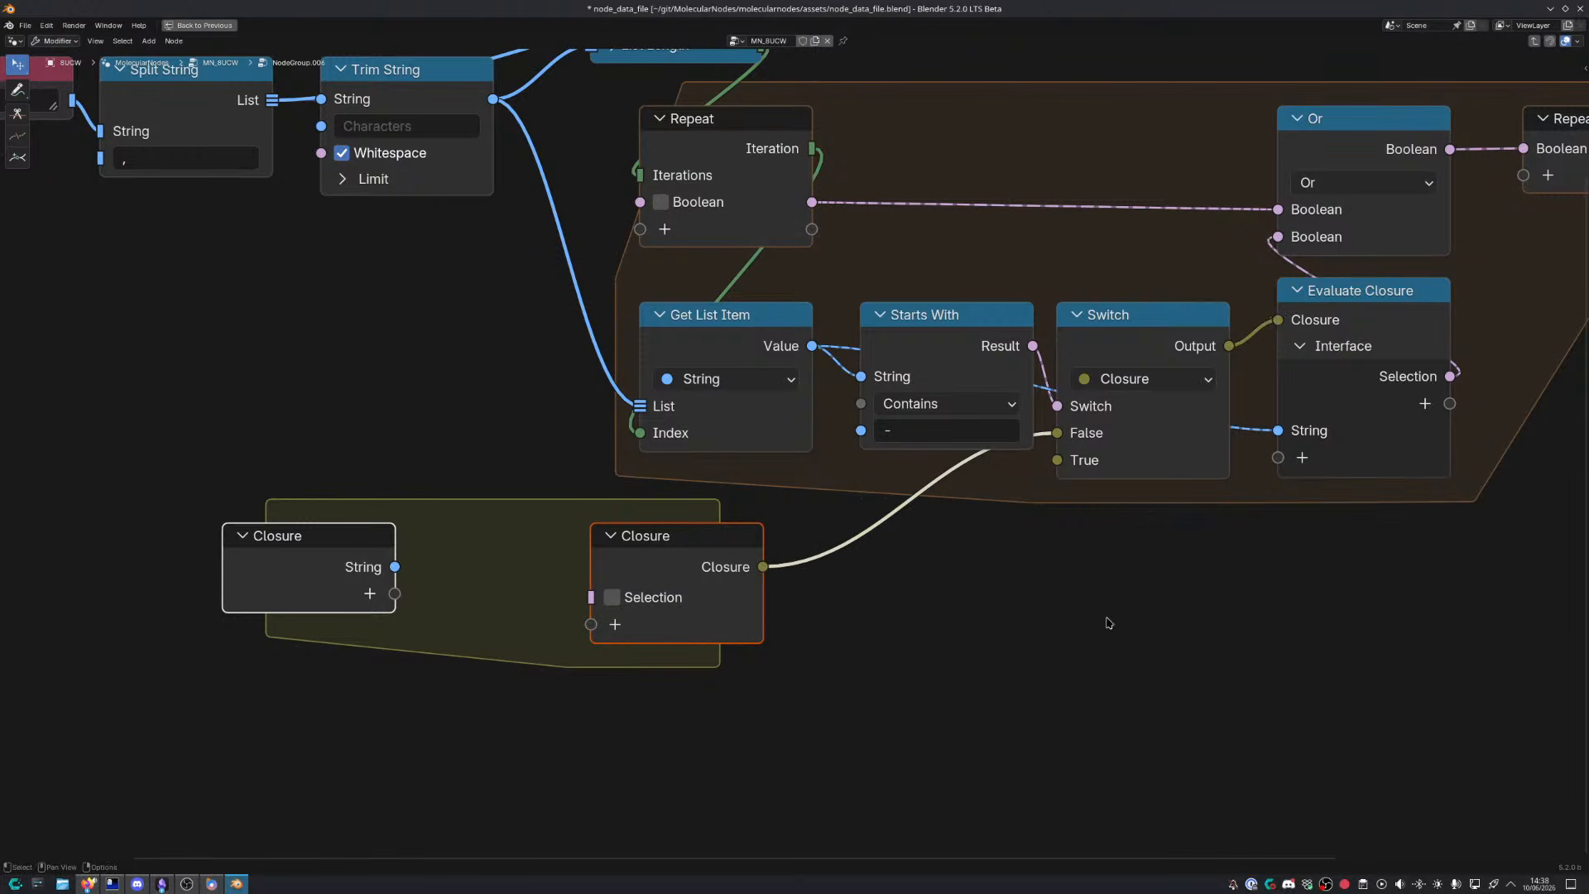
Add a String to Value node fed by the closure's String item and set its type to Integer
{"action": "left_click", "coordinate": [1107, 623]}
{"action": "middle_click_drag", "start_coordinate": [807, 663], "coordinate": [997, 528]}
{"action": "left_click_drag", "start_coordinate": [460, 403], "coordinate": [441, 452]}
{"action": "type", "text": "stringf"}
{"action": "key", "text": "BackSpace"}
{"action": "type", "text": "to"}
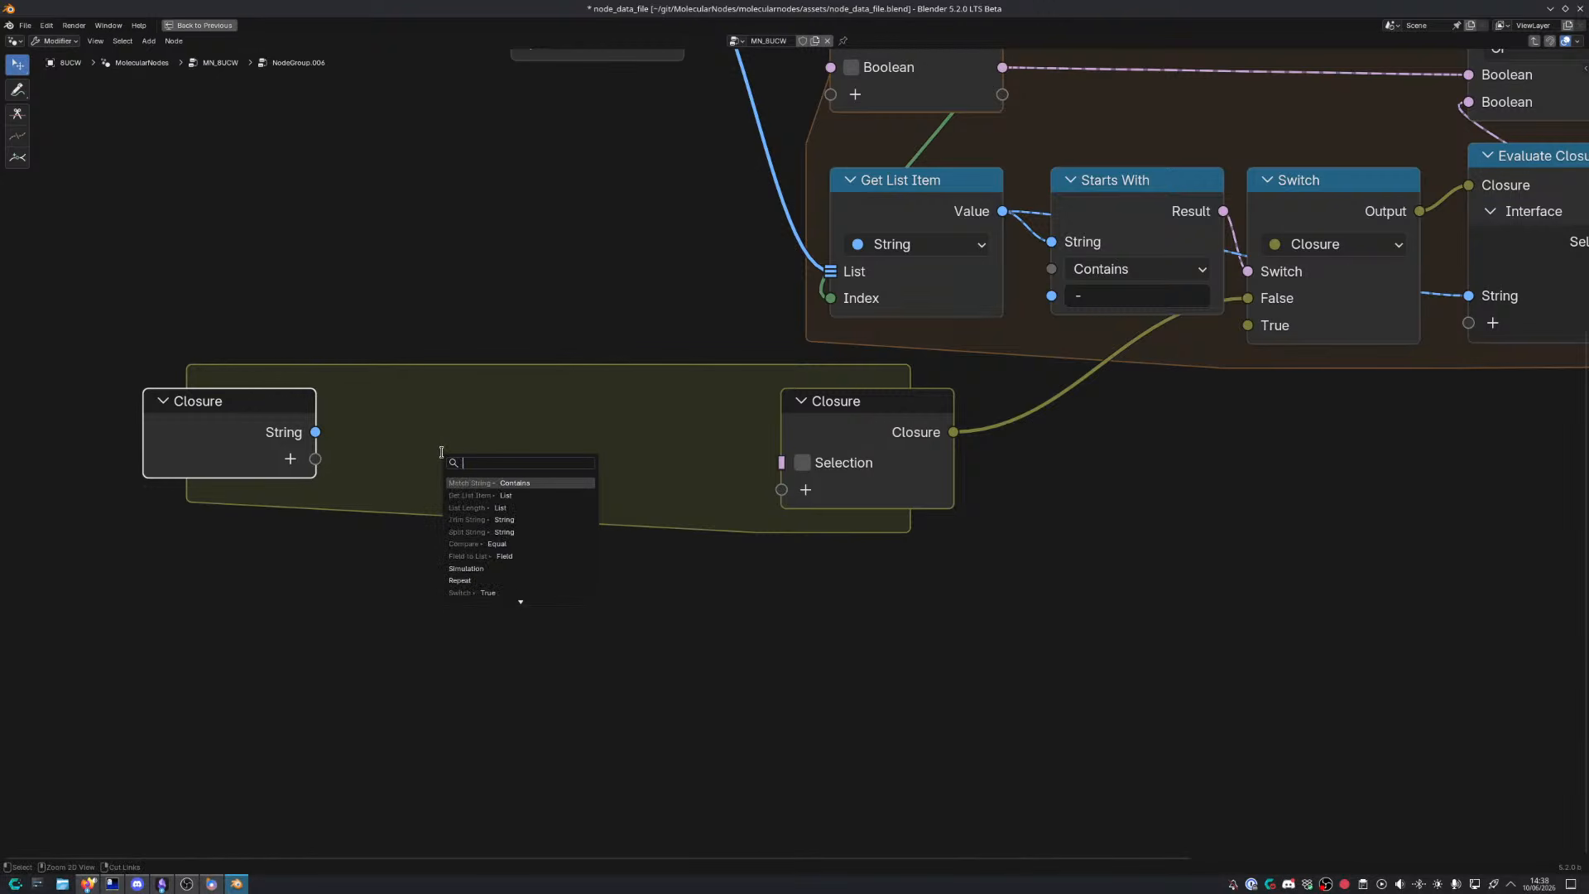
{"action": "key", "text": "Return"}
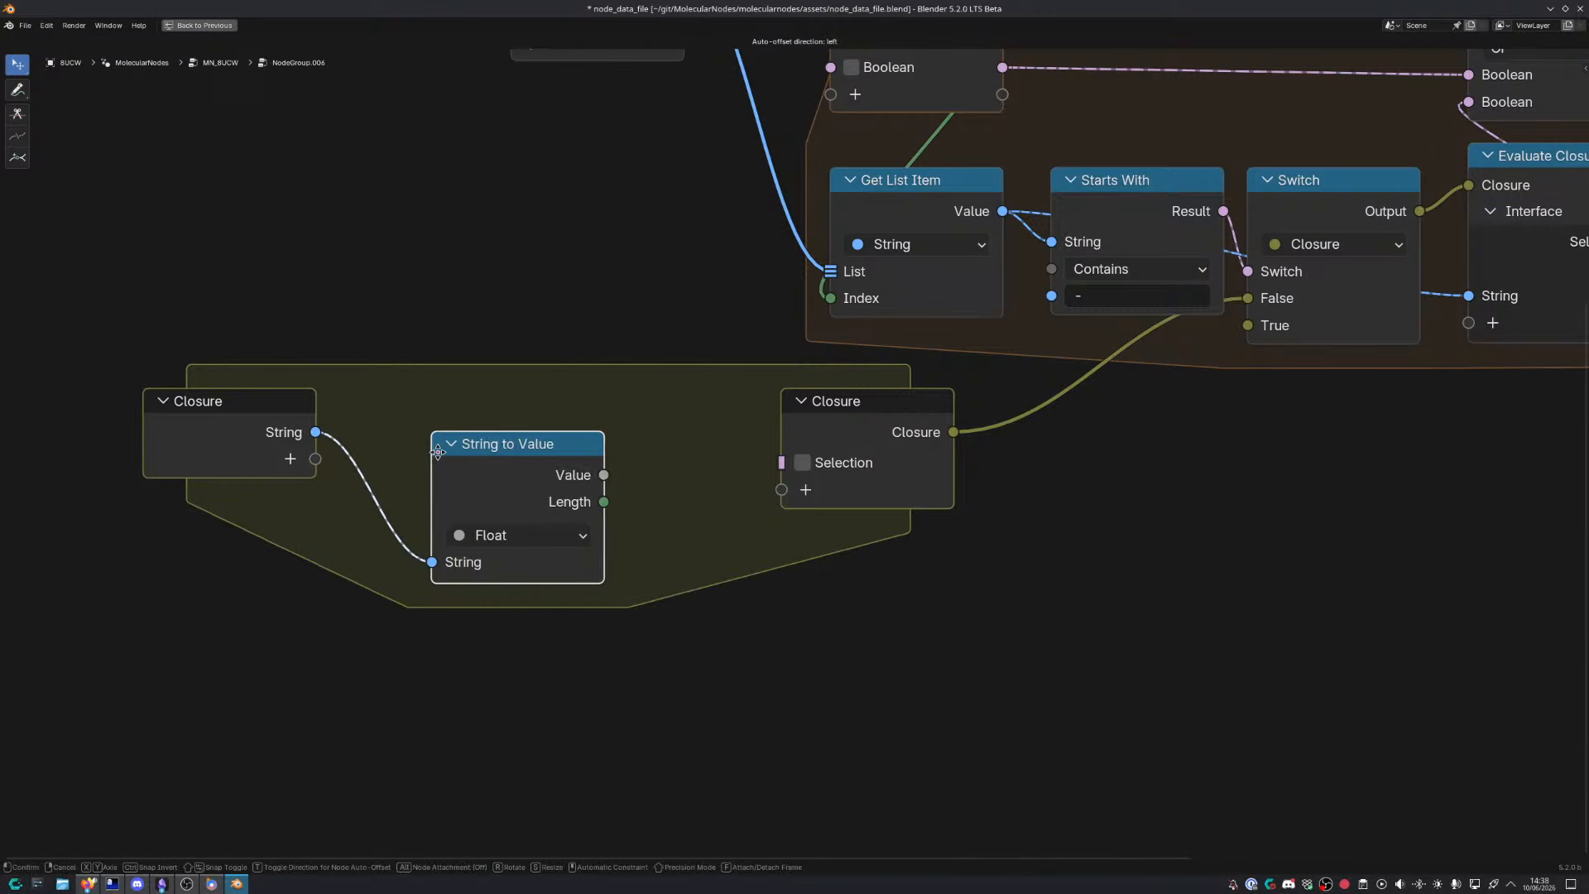
{"action": "left_click", "coordinate": [374, 433]}
{"action": "left_click", "coordinate": [435, 516]}
{"action": "left_click", "coordinate": [434, 605]}
Shift the closure input with its String to Value node for space and add an integer Equal comparison fed by the Value
{"action": "left_click_drag", "start_coordinate": [253, 340], "coordinate": [472, 470]}
{"action": "left_click_drag", "start_coordinate": [443, 466], "coordinate": [504, 454]}
{"action": "left_click", "coordinate": [326, 449]}
{"action": "type", "text": "equal"}
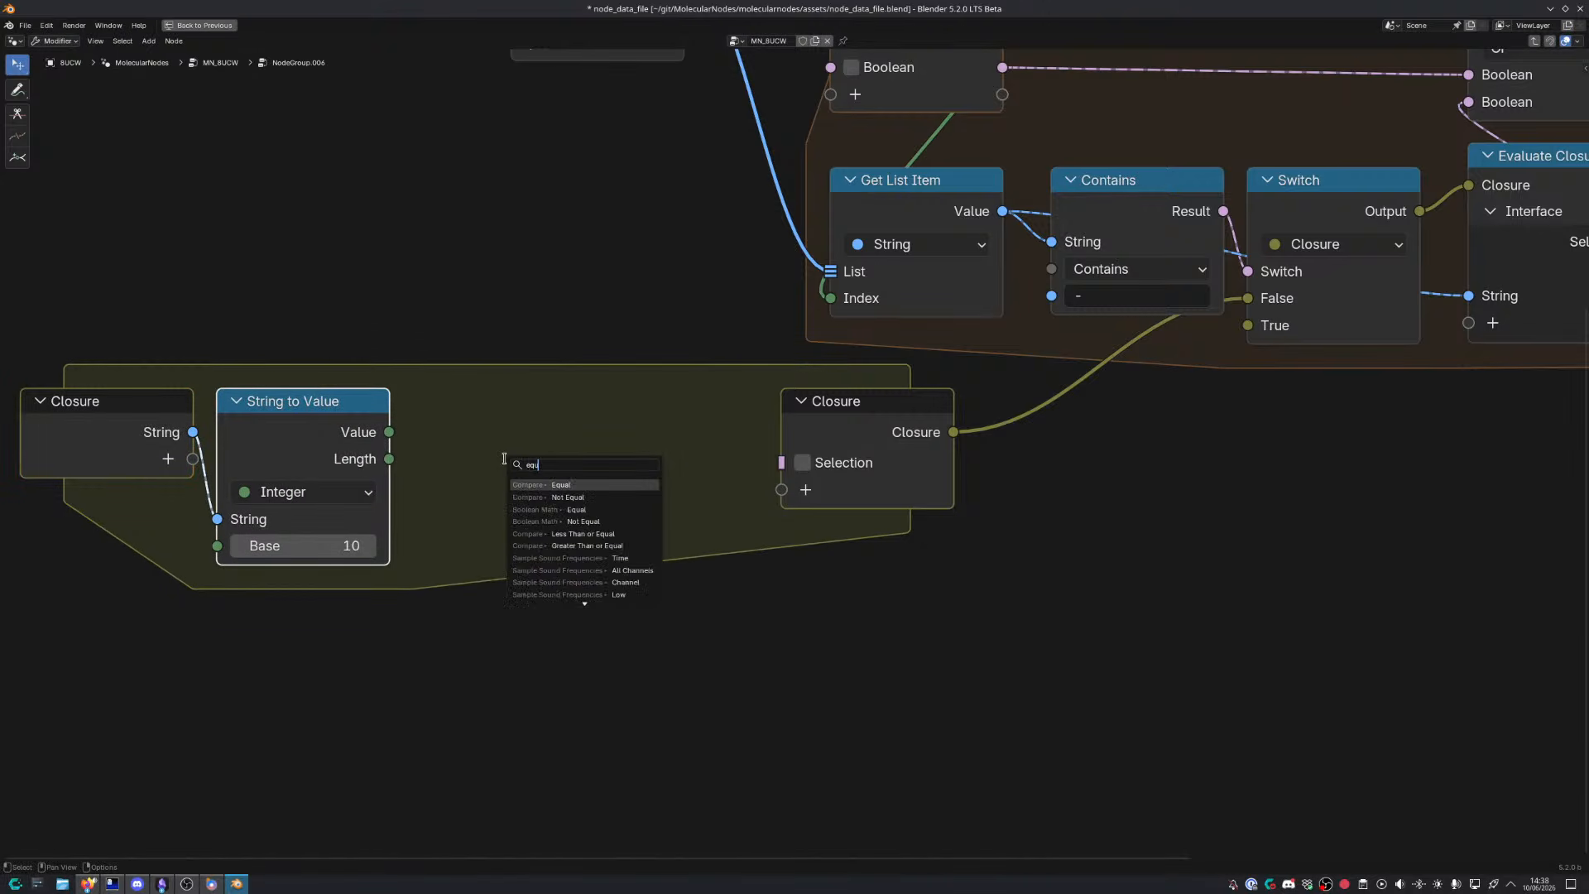
{"action": "key", "text": "Return"}
{"action": "left_click", "coordinate": [464, 439]}
Add a Residue ID node below String to Value and leave it unmuted
{"action": "key", "text": "shift+a"}
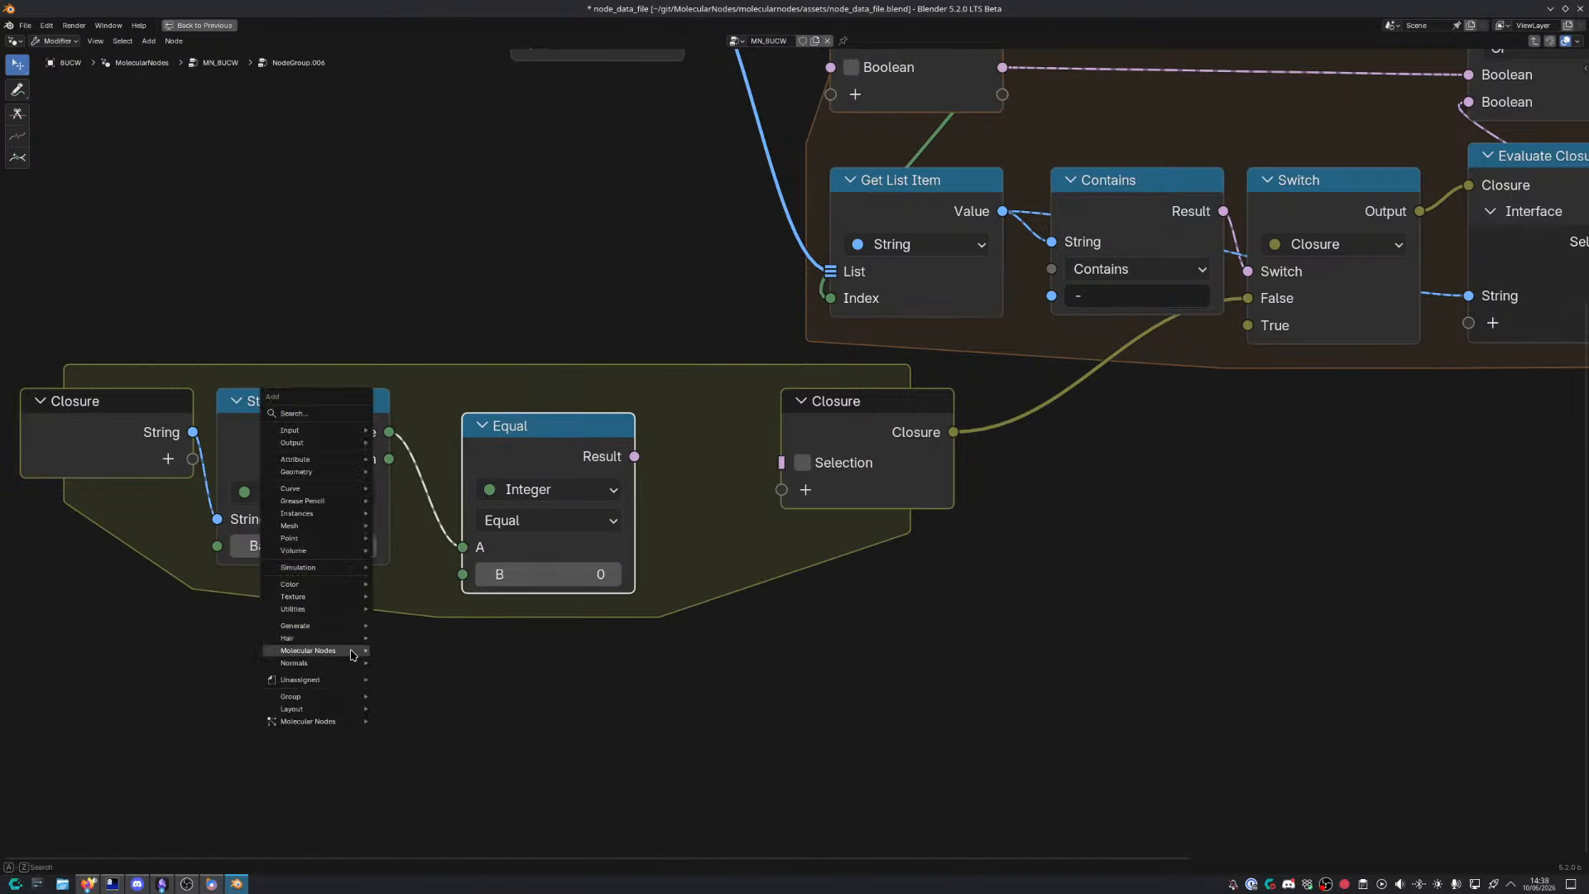
{"action": "type", "text": "res"}
{"action": "key", "text": "Return"}
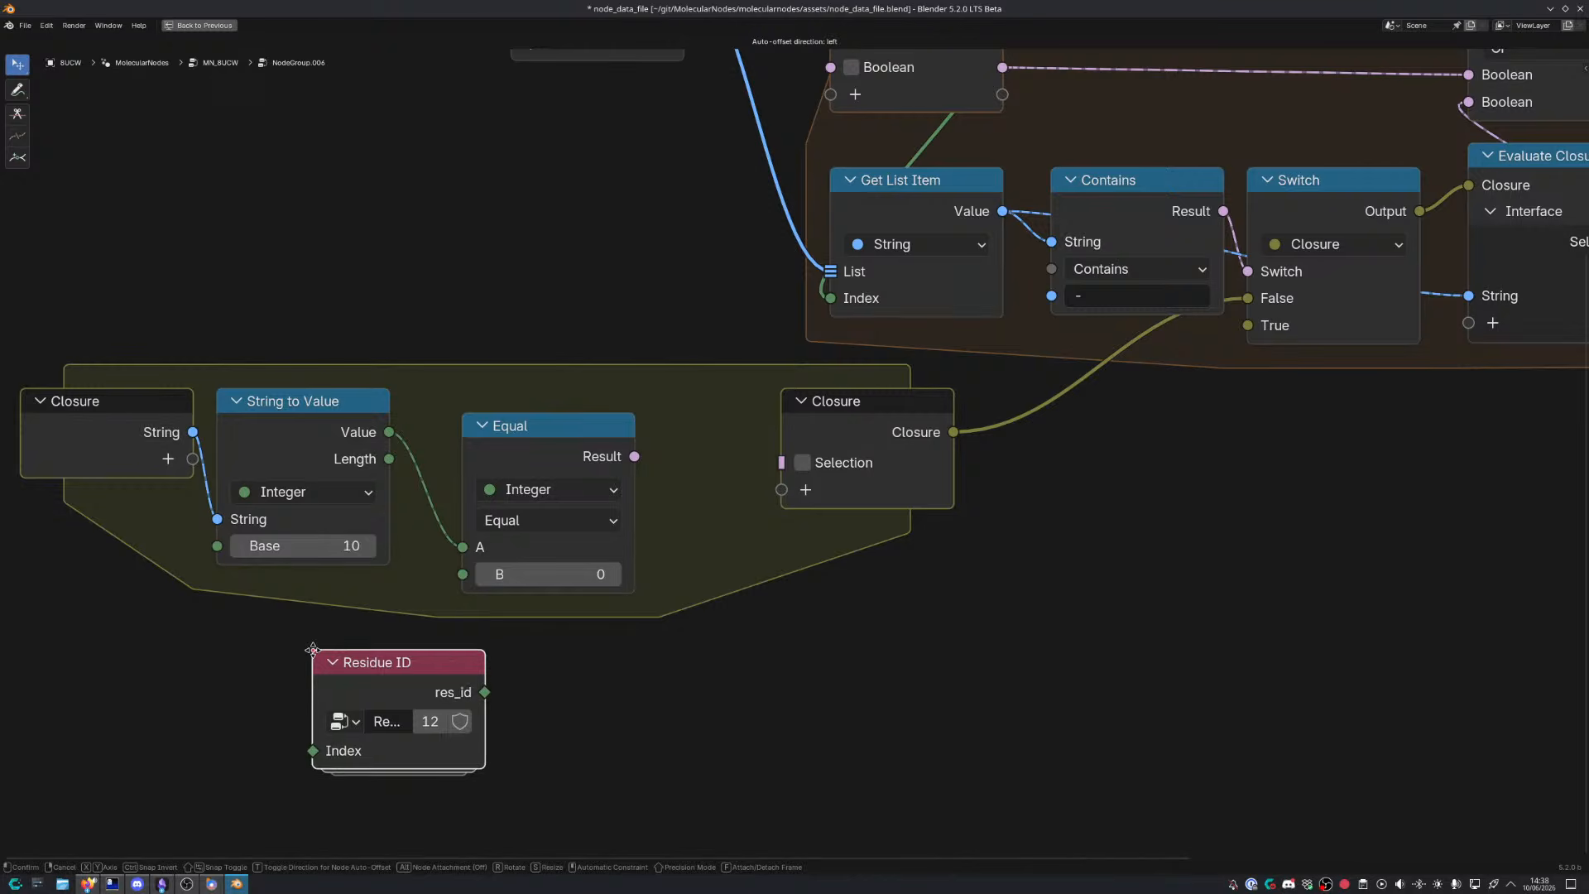
{"action": "left_click", "coordinate": [215, 599]}
{"action": "right_click", "coordinate": [263, 636]}
{"action": "mouse_move", "coordinate": [248, 842]}
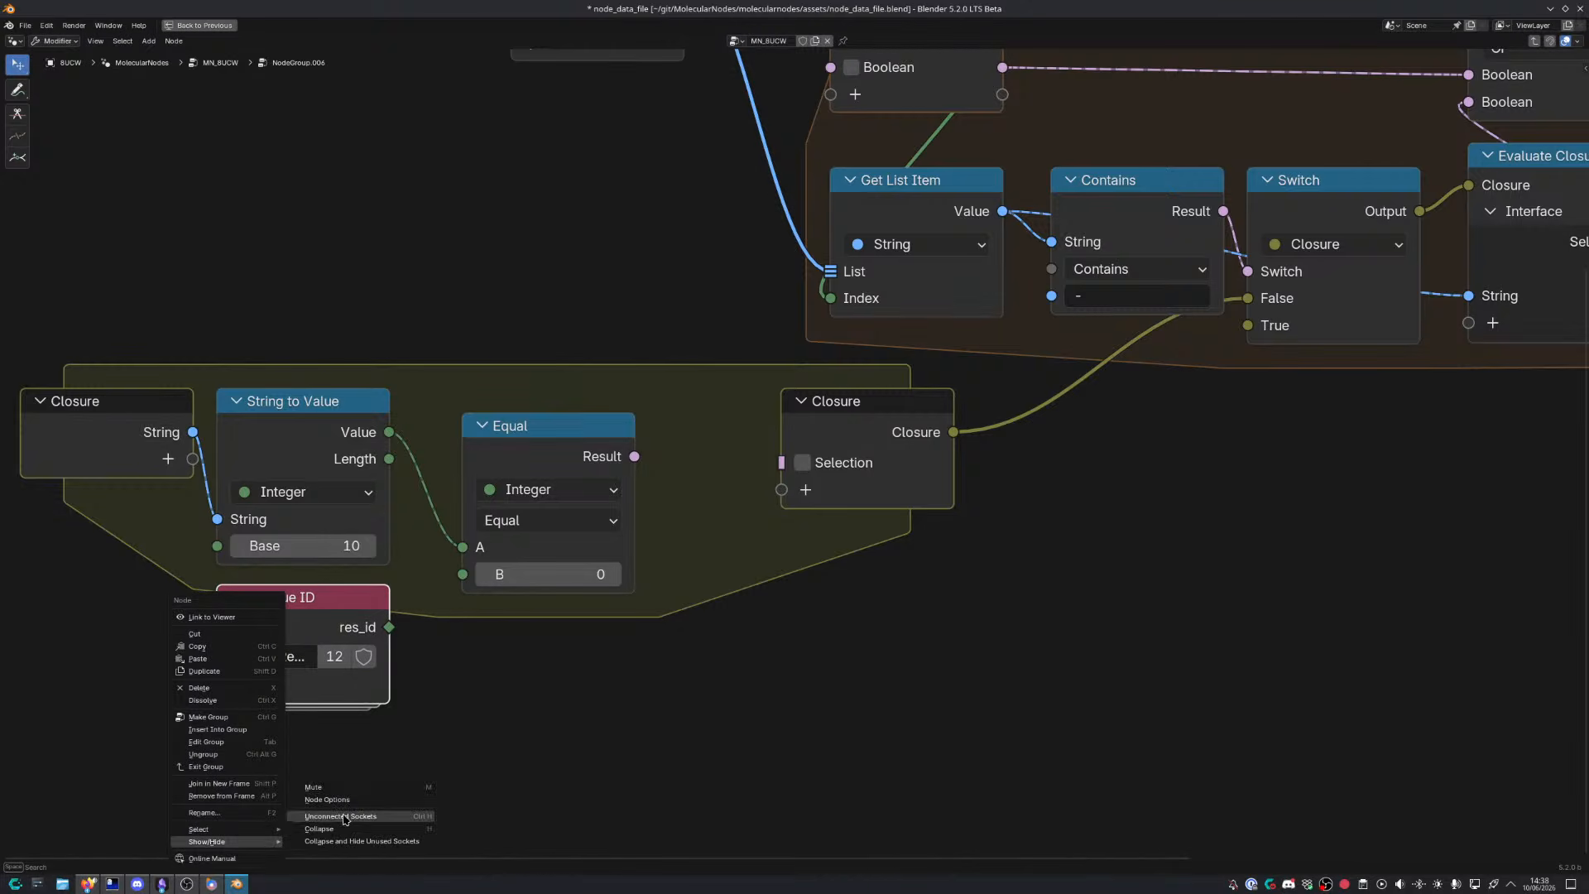
{"action": "double_click", "coordinate": [350, 786]}
{"action": "double_click", "coordinate": [755, 450]}
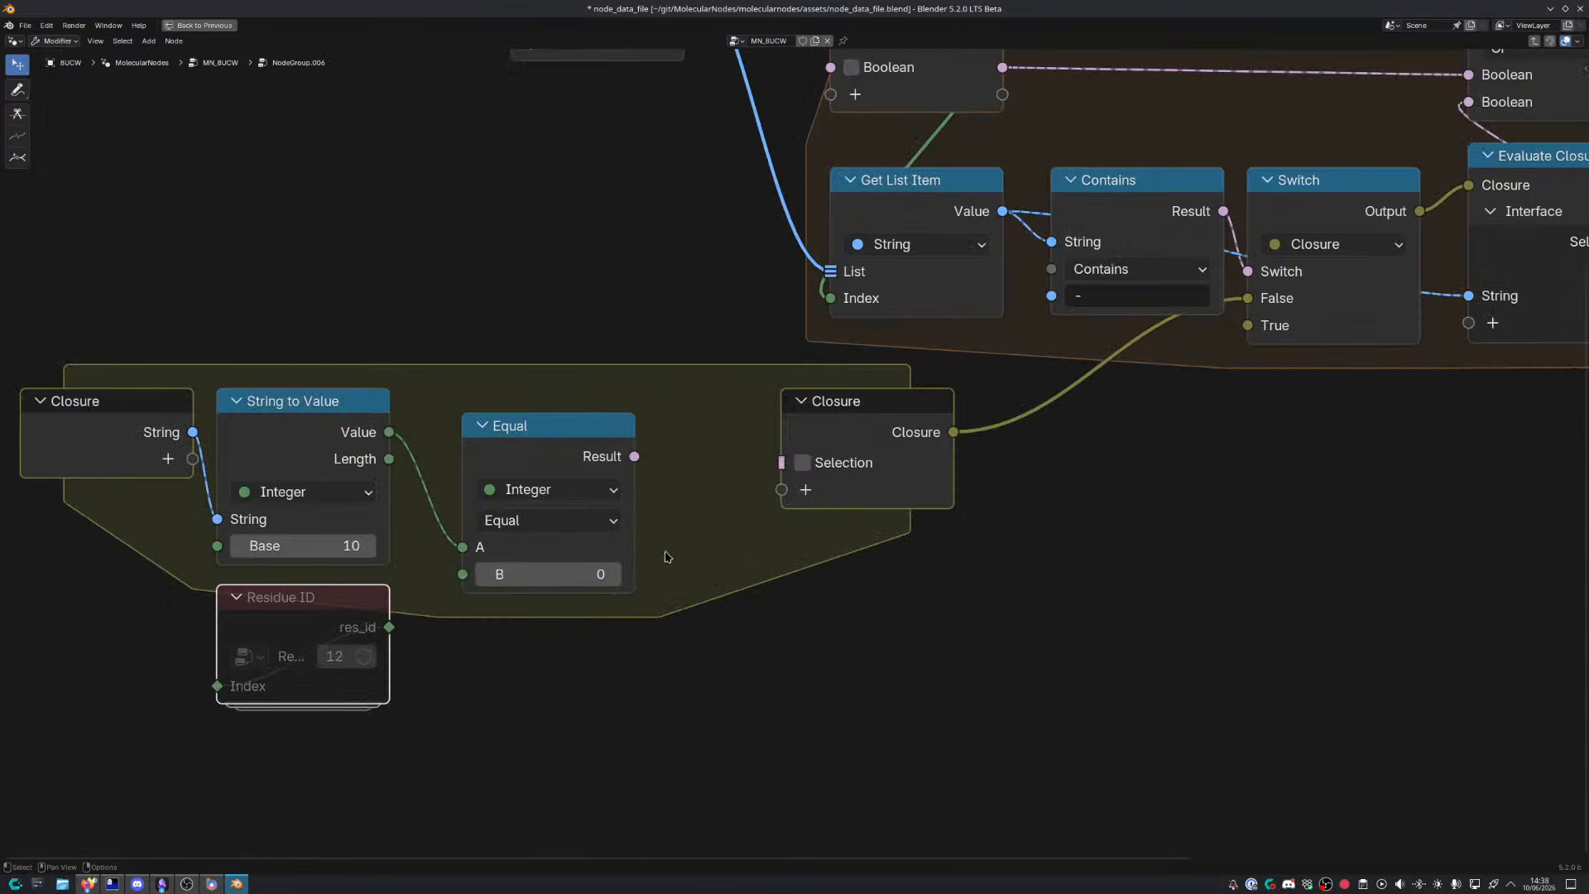
Connect res_id to the Equal node's B and its Result to the closure's Selection, then tighten the zone's node layout
{"action": "left_click_drag", "start_coordinate": [389, 627], "coordinate": [444, 570]}
{"action": "left_click_drag", "start_coordinate": [561, 454], "coordinate": [782, 462]}
{"action": "left_click_drag", "start_coordinate": [79, 348], "coordinate": [460, 664]}
{"action": "key", "text": "g"}
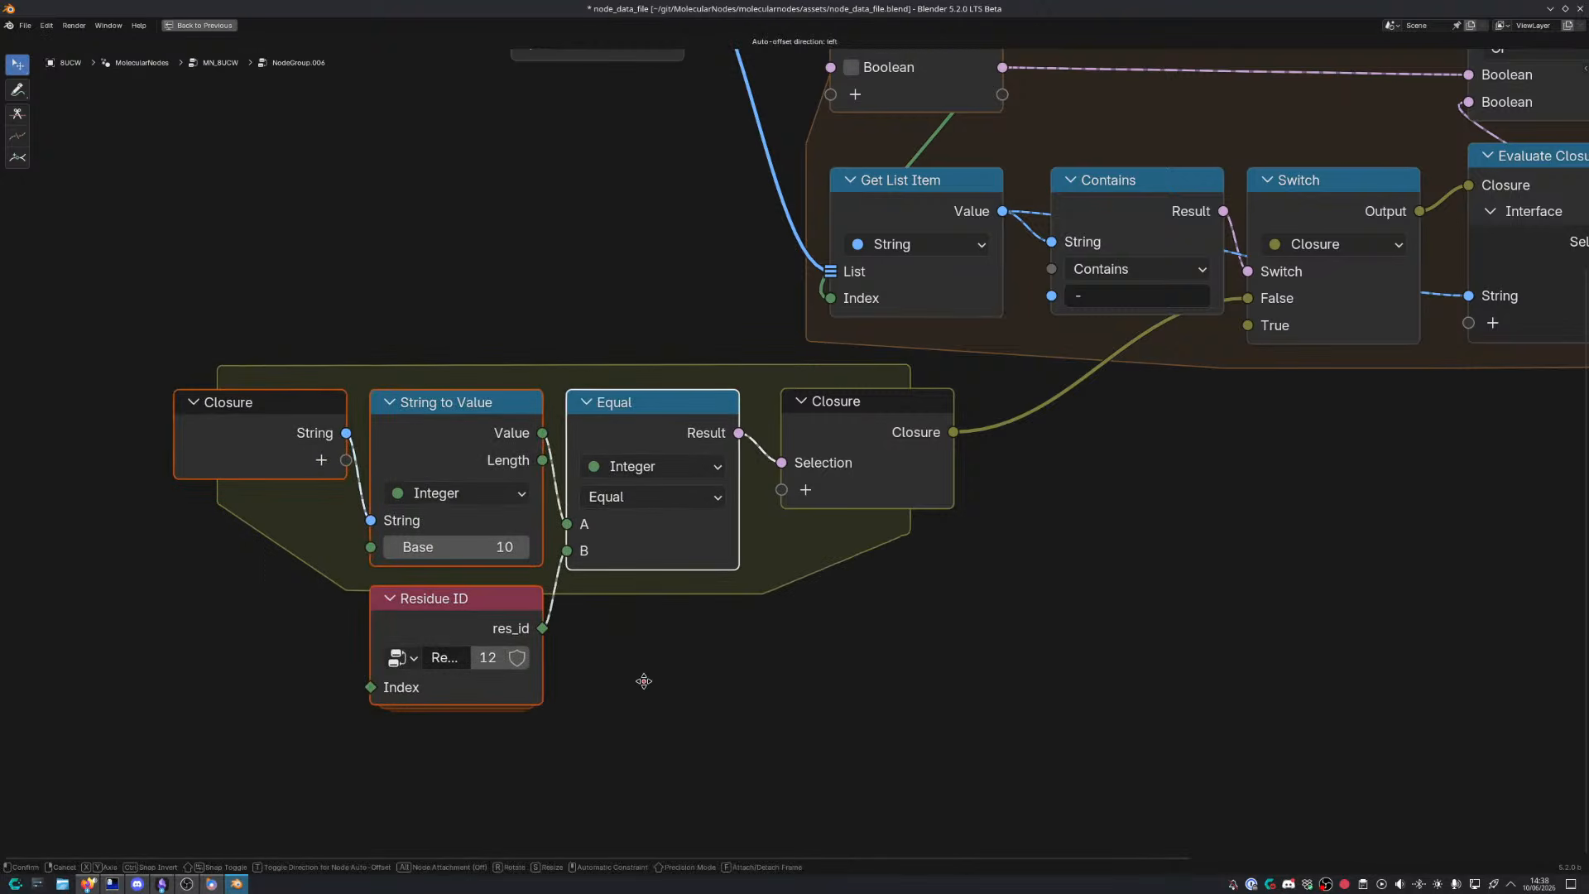
{"action": "left_click", "coordinate": [780, 700]}
Duplicate the whole closure zone below the original and delete the nodes inside the copy
{"action": "scroll", "coordinate": [723, 692], "scroll_direction": "down", "scroll_amount": 3}
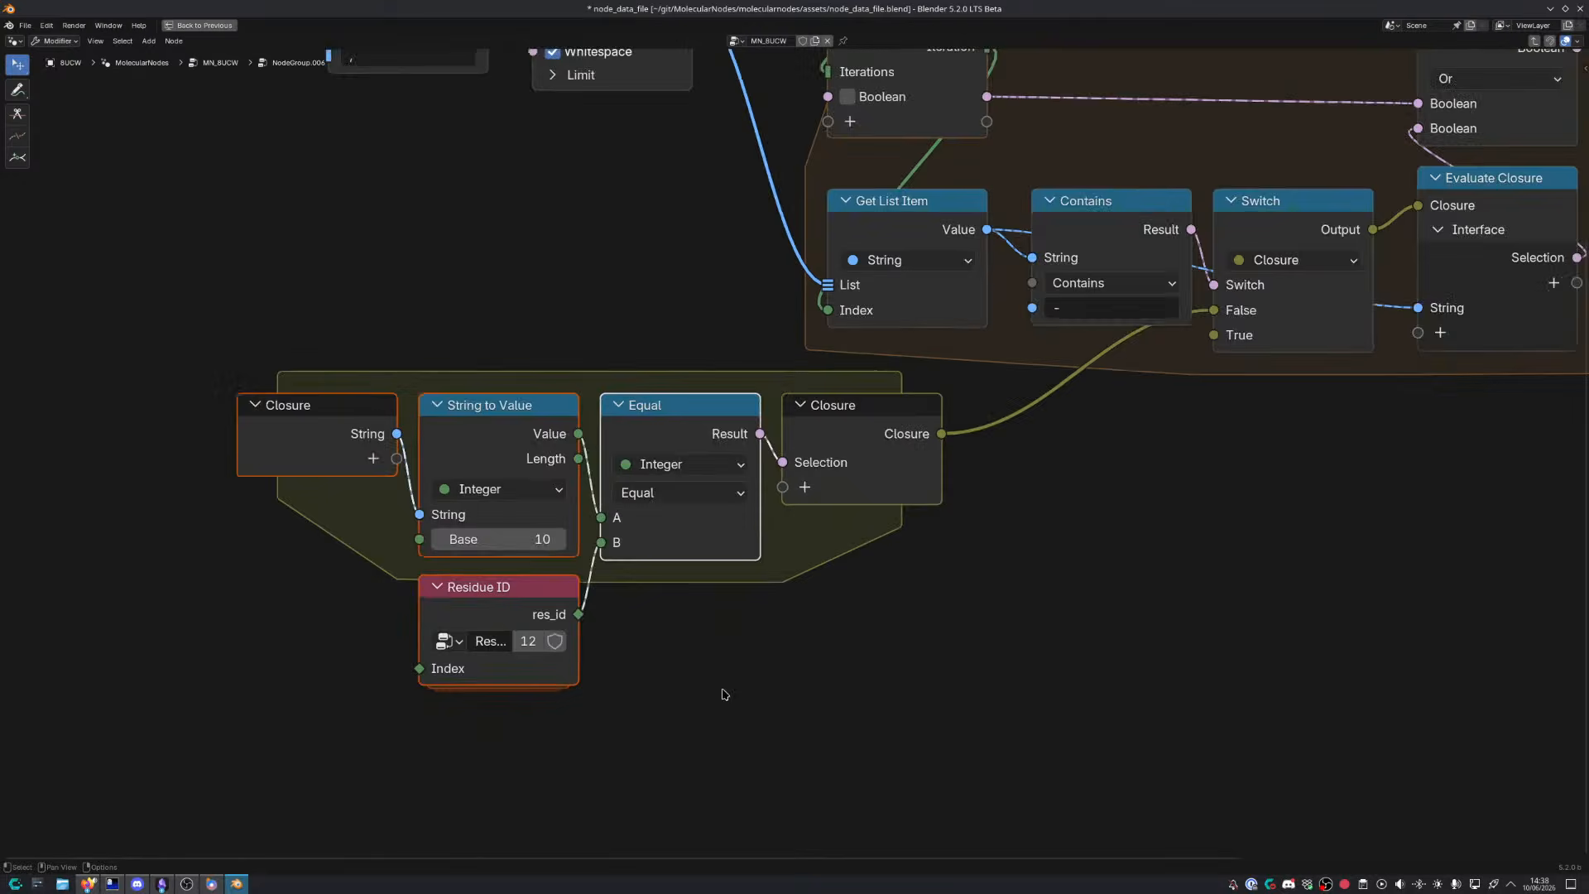
{"action": "left_click_drag", "start_coordinate": [342, 253], "coordinate": [855, 528], "text": "shift"}
{"action": "key", "text": "shift+d"}
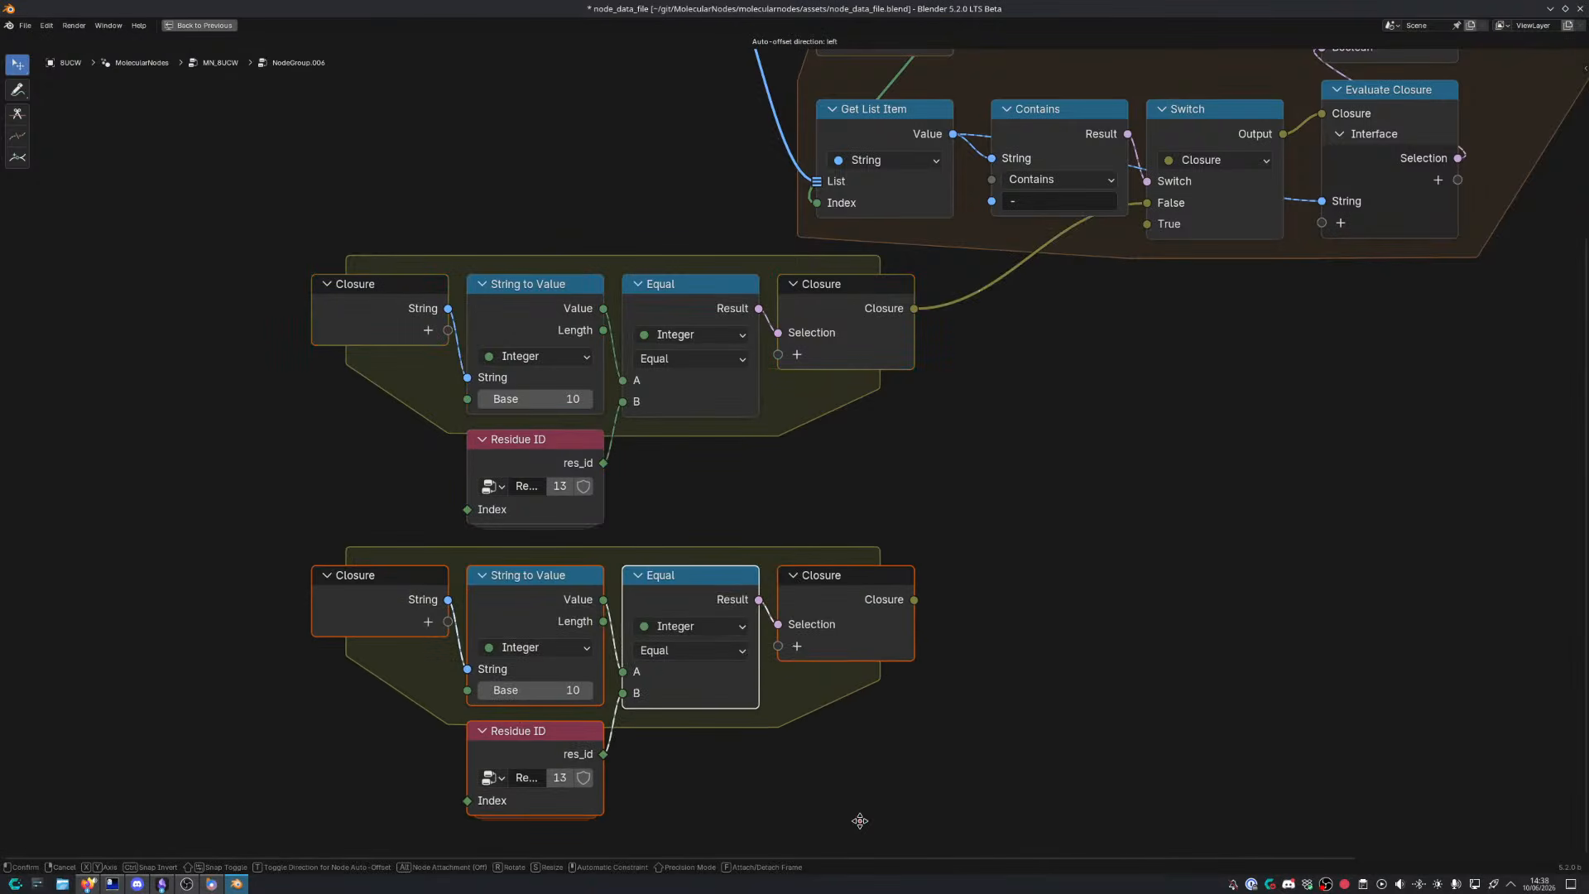
{"action": "left_click", "coordinate": [695, 653]}
{"action": "left_click_drag", "start_coordinate": [531, 455], "coordinate": [669, 733]}
{"action": "key", "text": "x"}
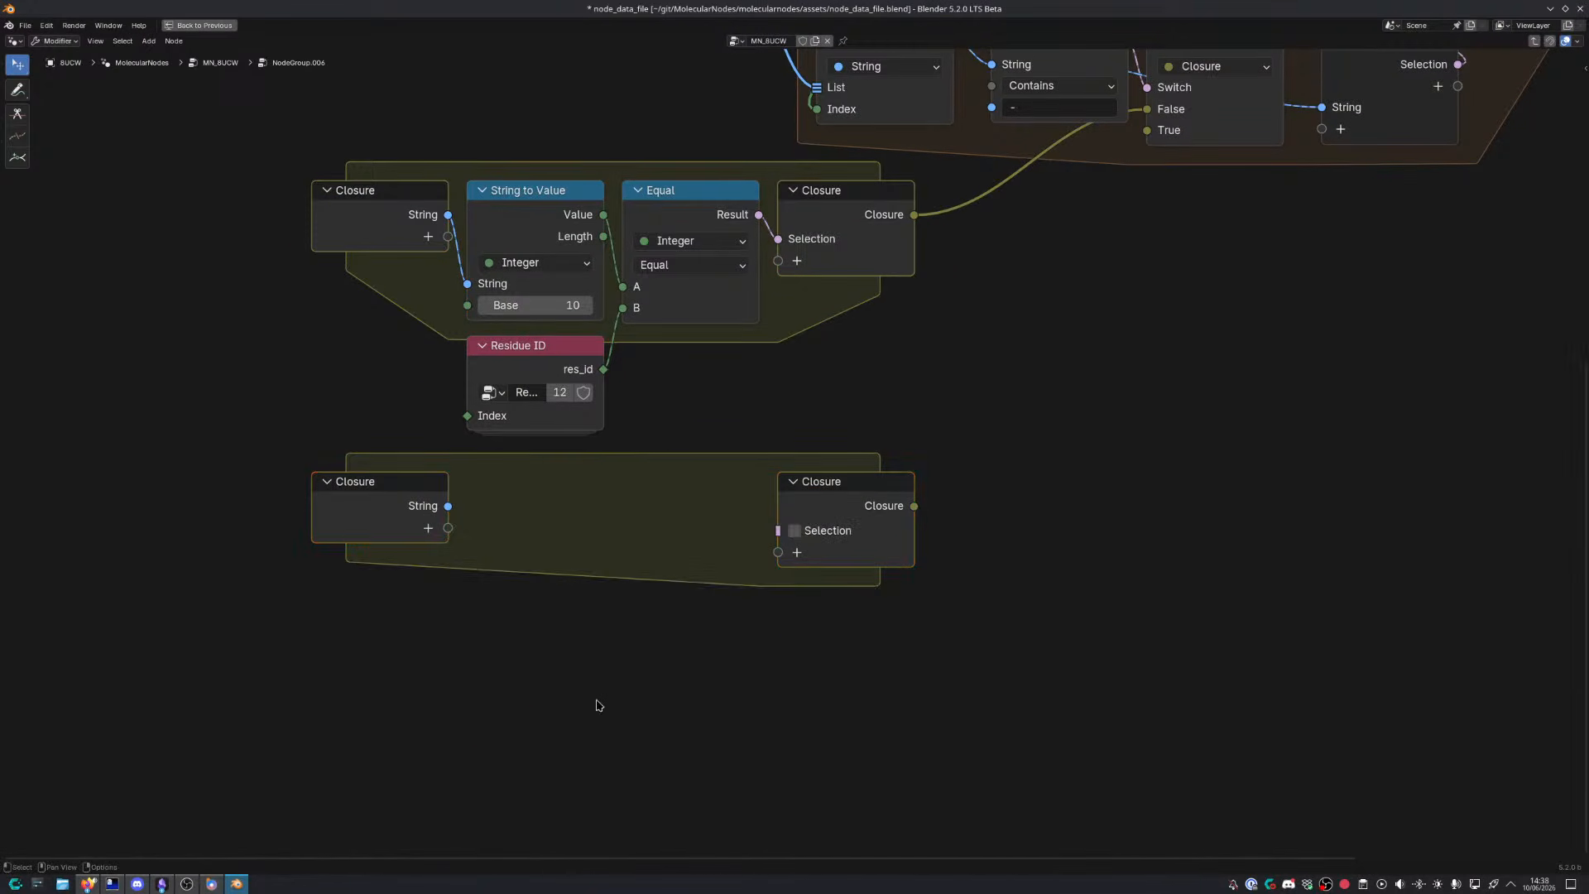
Widen the copied closure zone and add a Split String node fed by its String item, with "-" as separator
{"action": "middle_click_drag", "start_coordinate": [596, 703], "coordinate": [651, 664]}
{"action": "left_click_drag", "start_coordinate": [459, 499], "coordinate": [375, 547]}
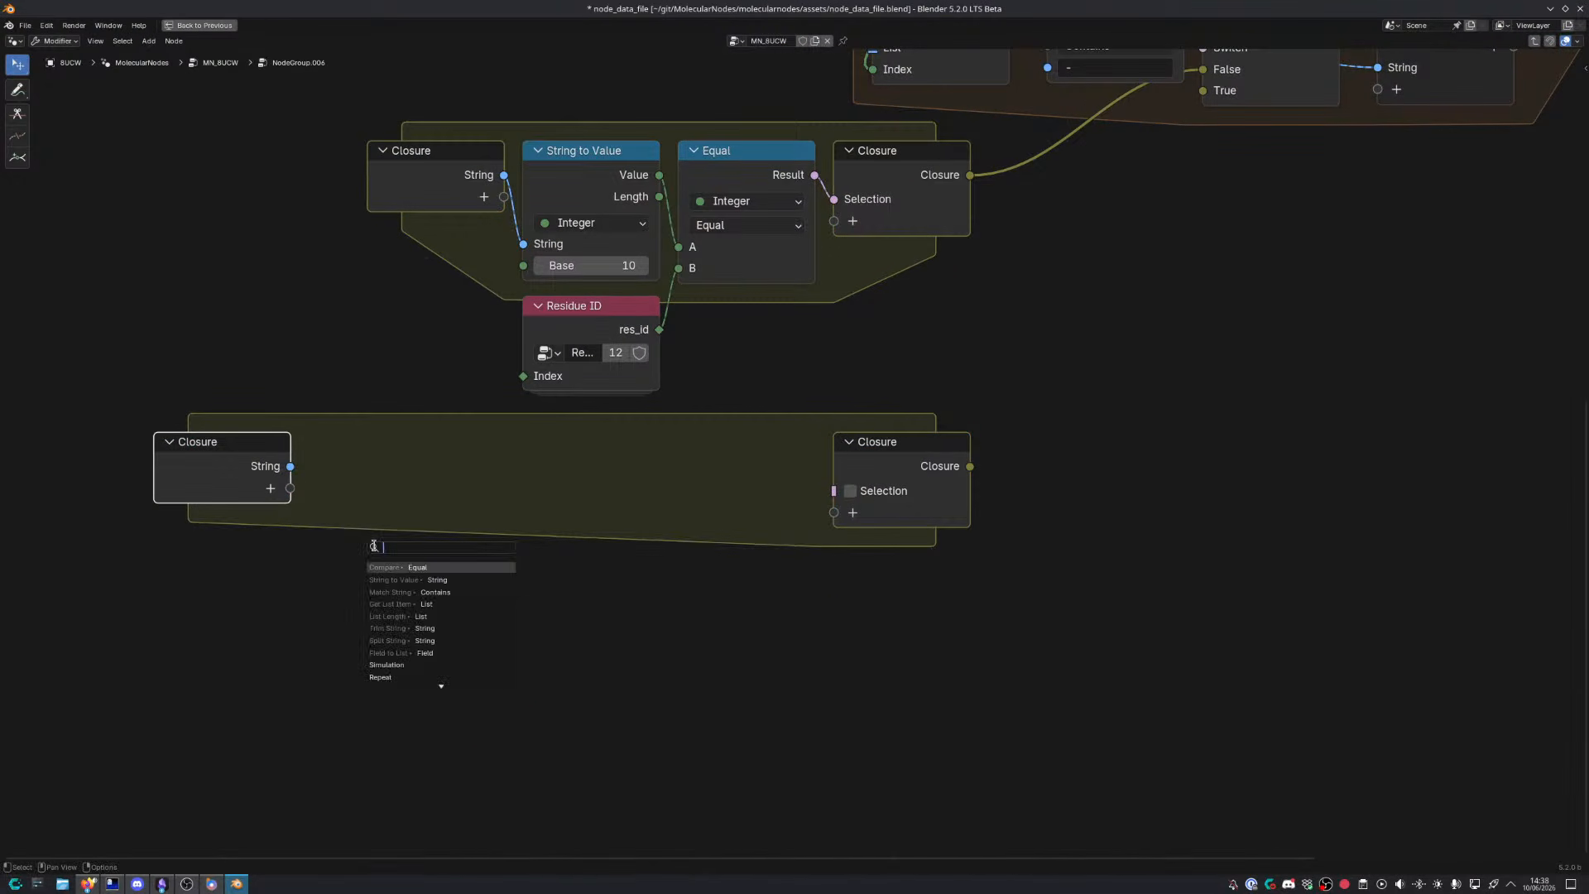
{"action": "type", "text": "split str"}
{"action": "key", "text": "Return"}
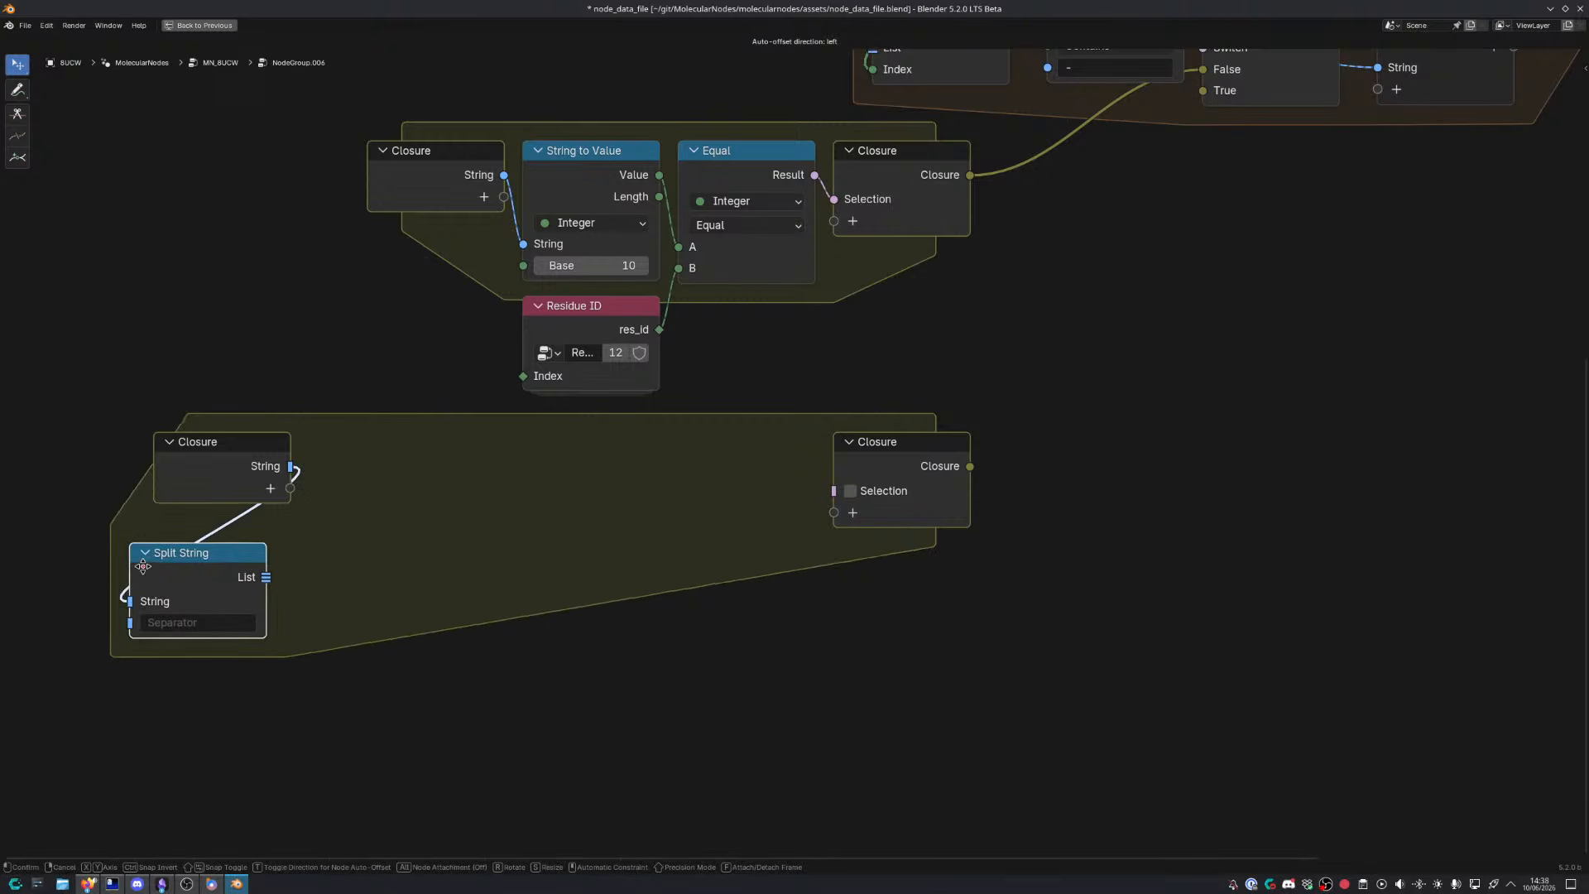
{"action": "left_click", "coordinate": [191, 616]}
{"action": "left_click", "coordinate": [191, 616]}
{"action": "key", "text": "Return"}
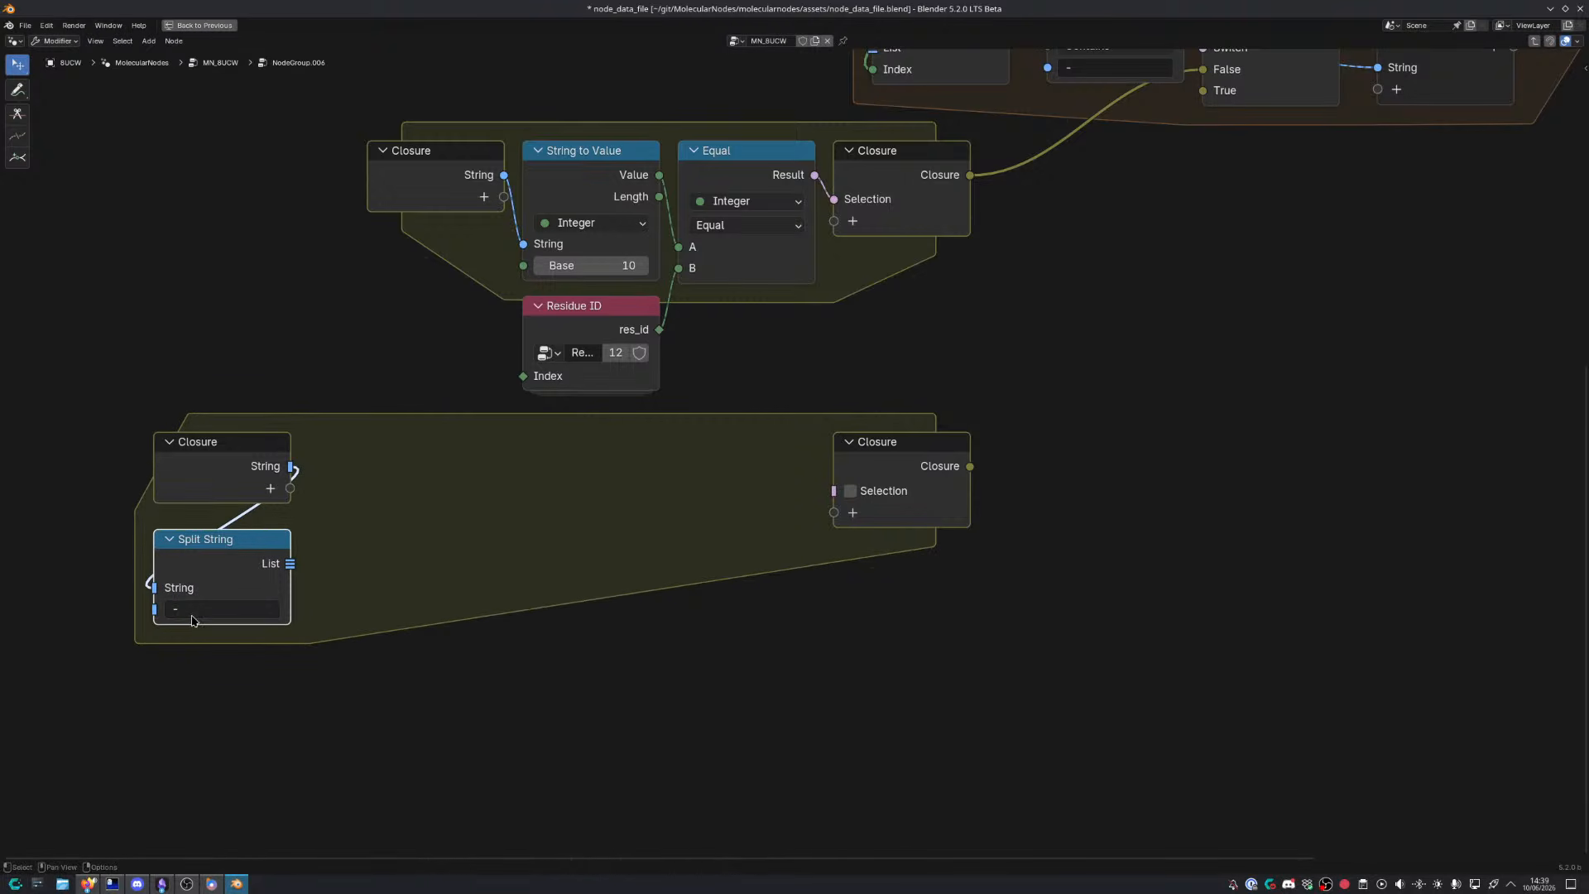
Feed the Split String list into a new Get List Item node and duplicate it below with its link and Index 1
{"action": "scroll", "coordinate": [273, 619], "scroll_direction": "up", "scroll_amount": 2}
{"action": "middle_click_drag", "start_coordinate": [273, 619], "coordinate": [399, 563]}
{"action": "left_click_drag", "start_coordinate": [420, 498], "coordinate": [503, 496]}
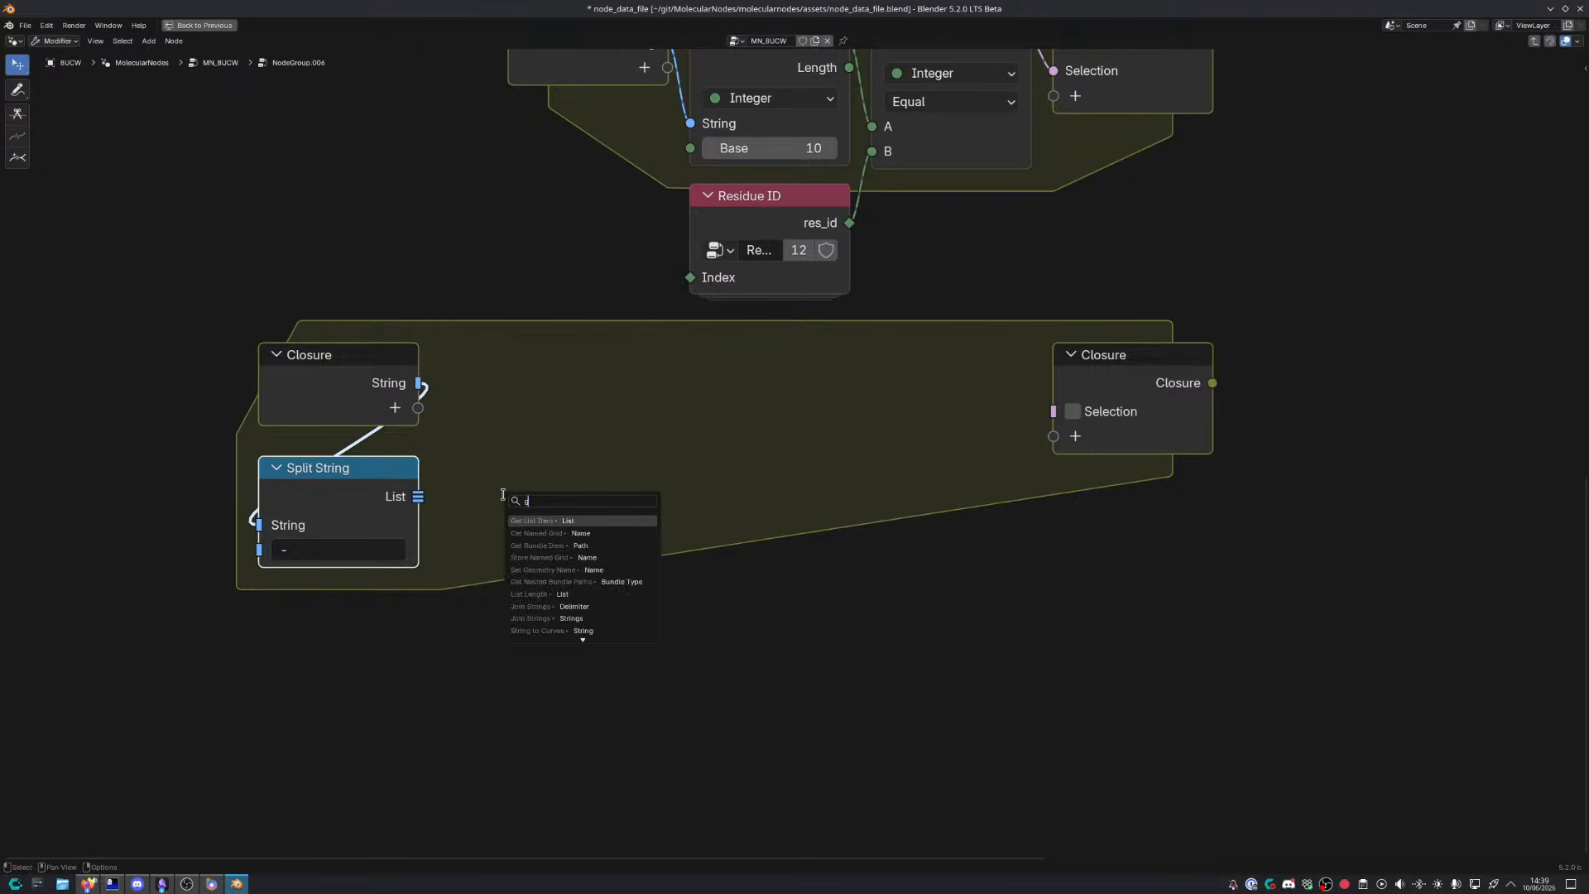
{"action": "type", "text": "get lis"}
{"action": "key", "text": "Return"}
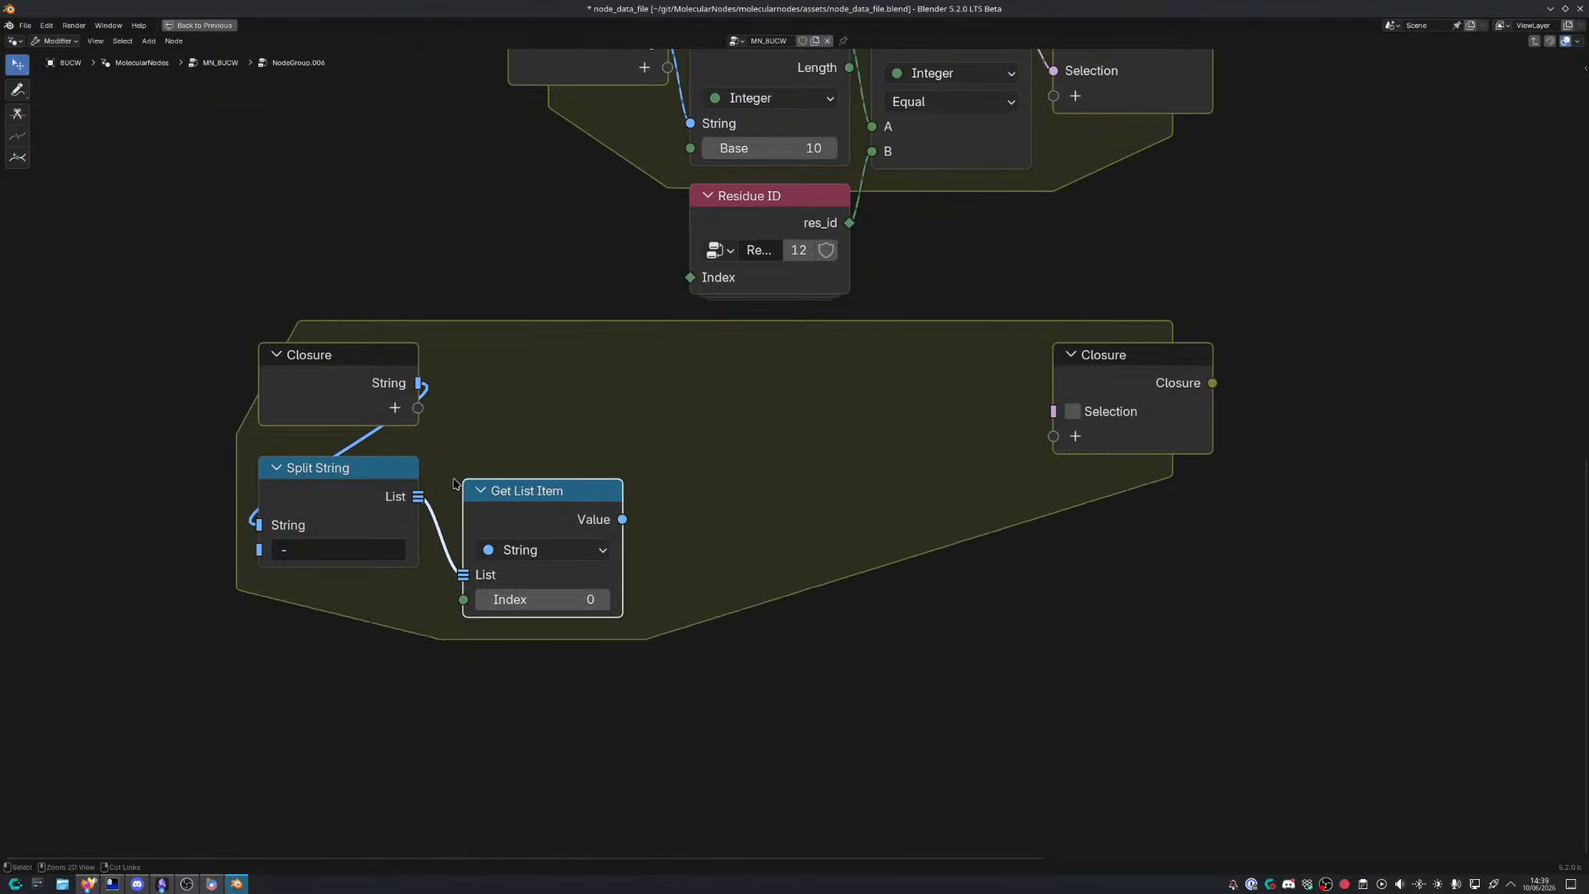
{"action": "left_click", "coordinate": [448, 465]}
{"action": "key", "text": "shift+d"}
{"action": "left_click", "coordinate": [505, 637]}
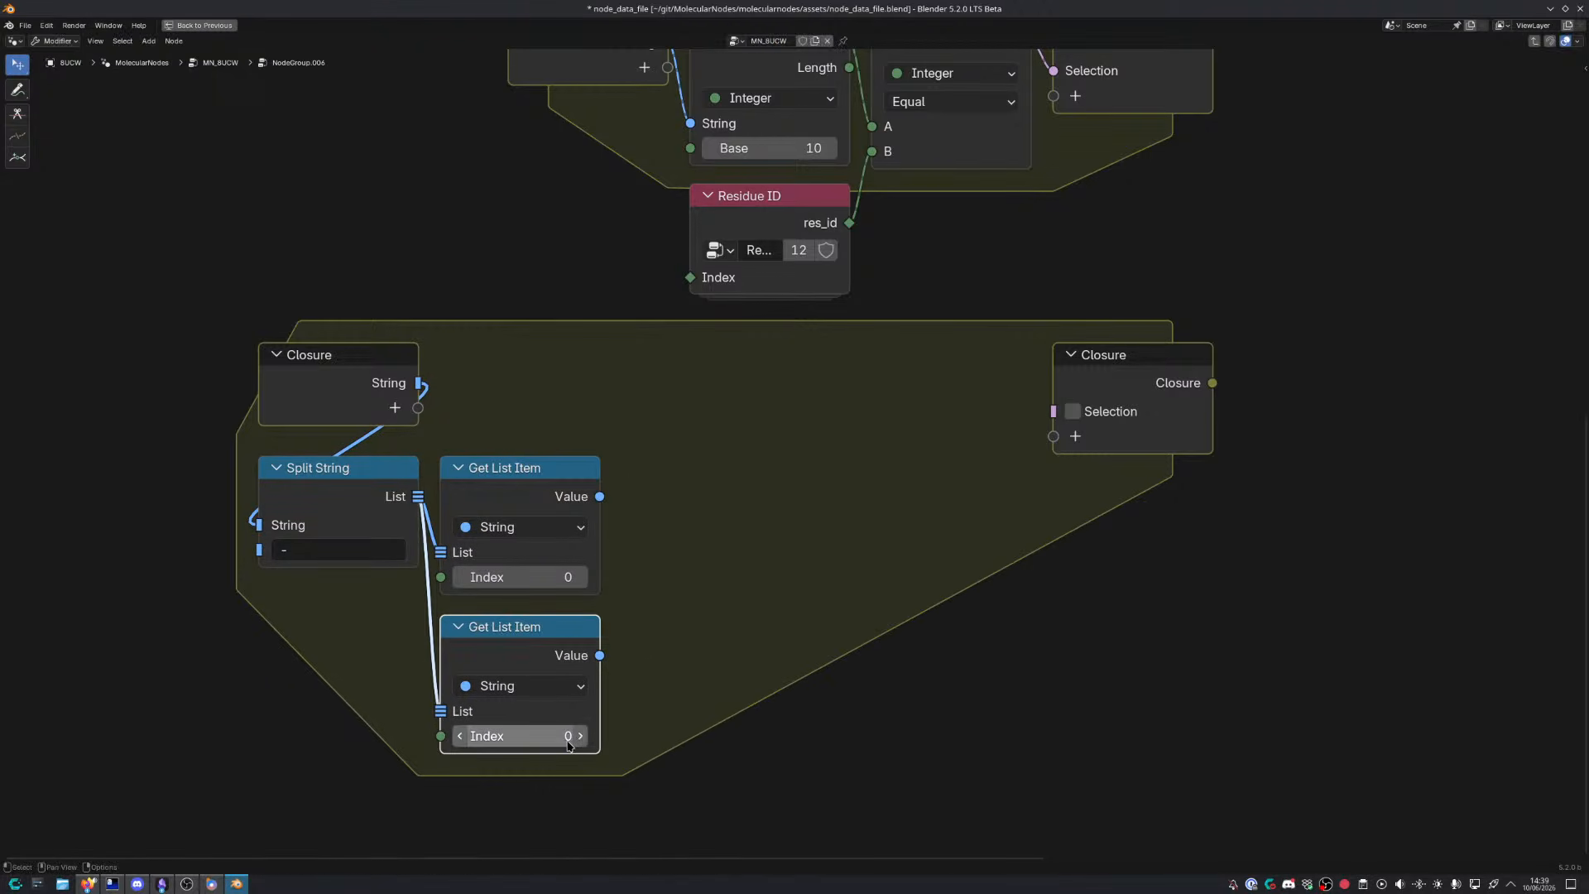
{"action": "left_click", "coordinate": [582, 736]}
Add an Integer String to Value node after the first Get List Item and a duplicate fed by the second item
{"action": "left_click_drag", "start_coordinate": [600, 496], "coordinate": [660, 500]}
{"action": "type", "text": "string to value"}
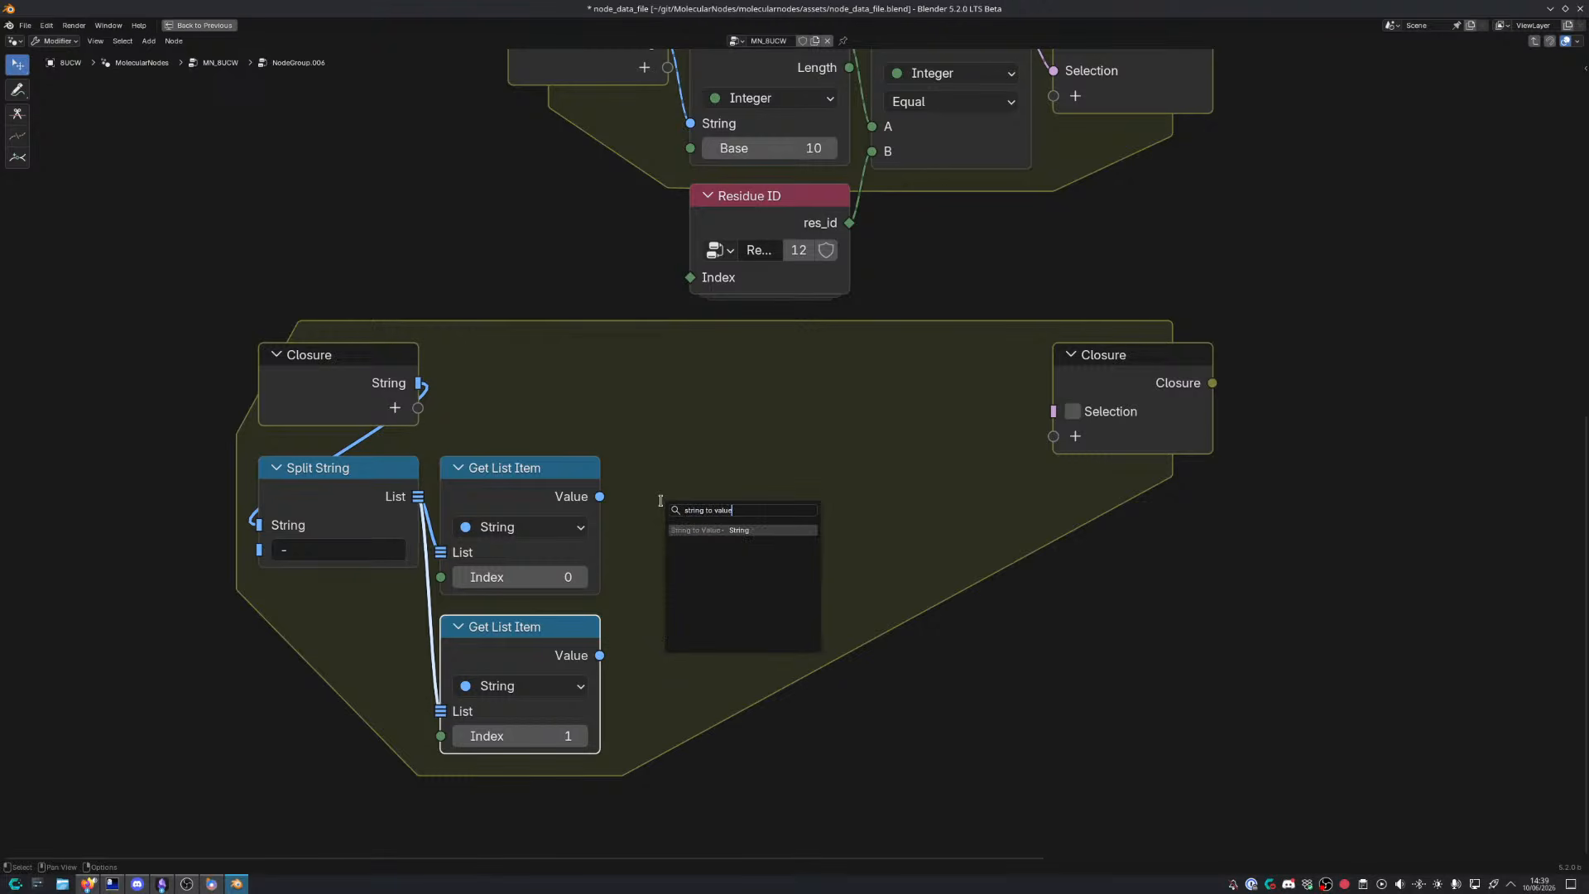
{"action": "key", "text": "Return"}
{"action": "left_click", "coordinate": [637, 479]}
{"action": "left_click", "coordinate": [757, 549]}
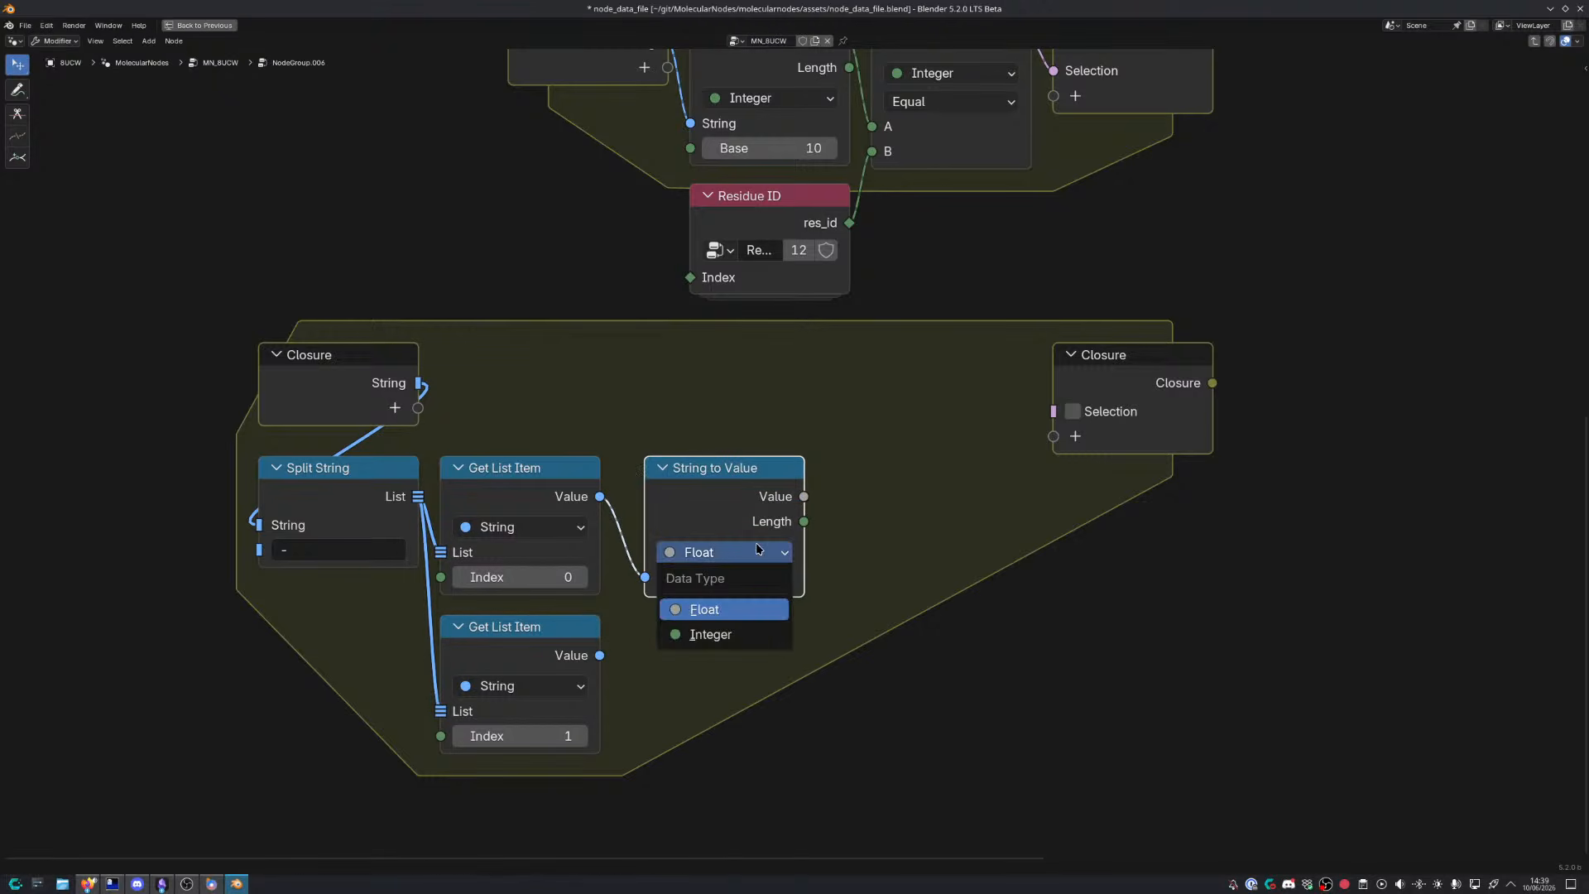
{"action": "left_click", "coordinate": [710, 634]}
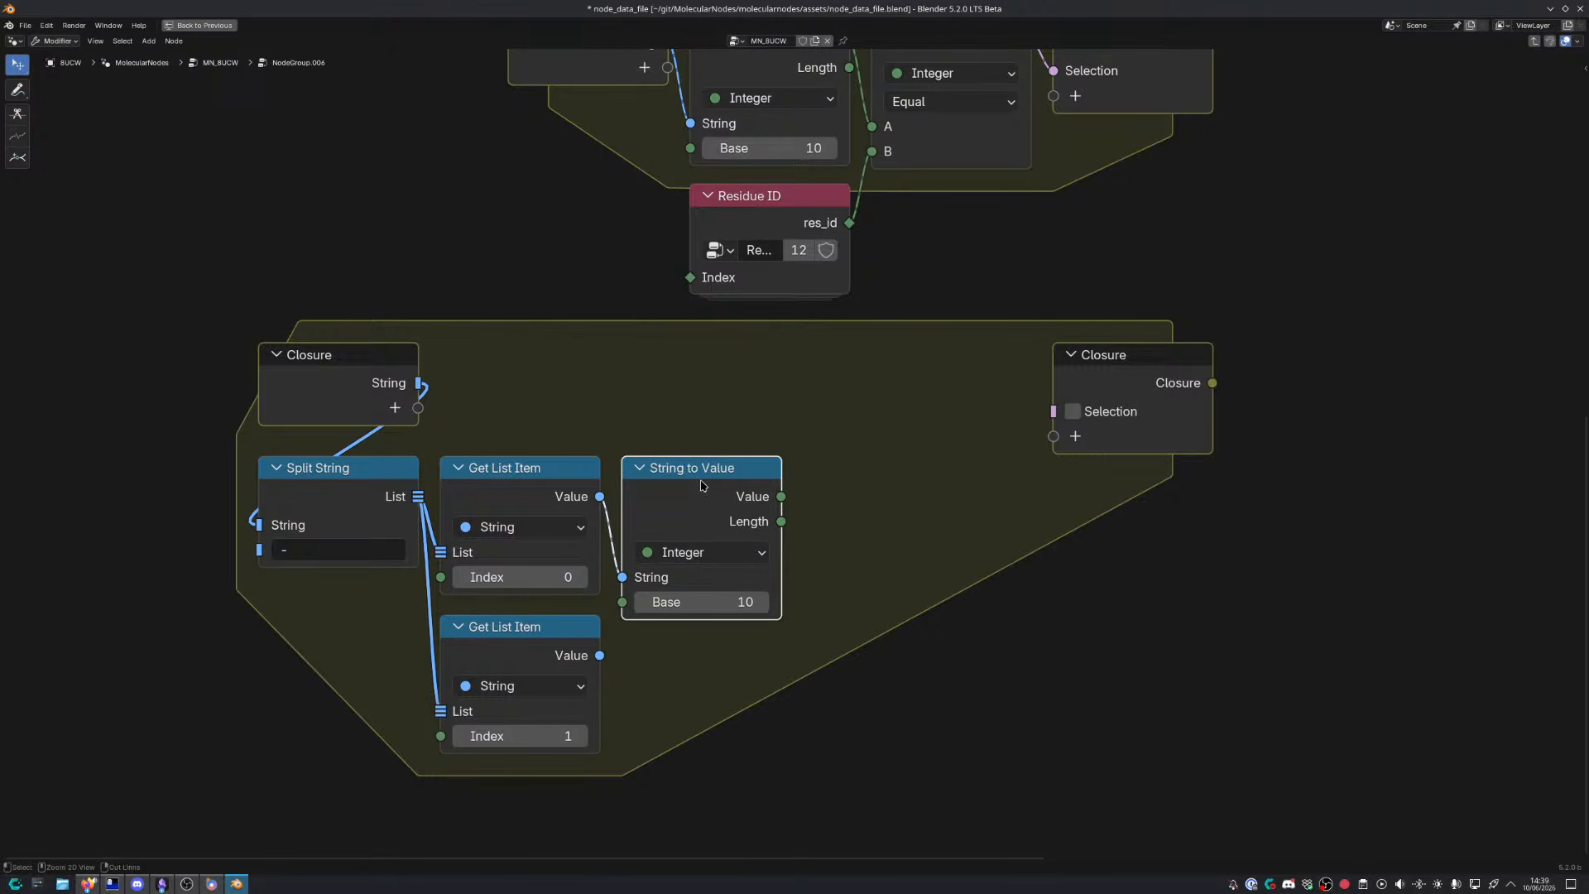
{"action": "key", "text": "ctrl+shift+d"}
{"action": "left_click", "coordinate": [704, 669]}
{"action": "left_click_drag", "start_coordinate": [600, 656], "coordinate": [624, 758]}
{"action": "middle_click_drag", "start_coordinate": [824, 694], "coordinate": [781, 643]}
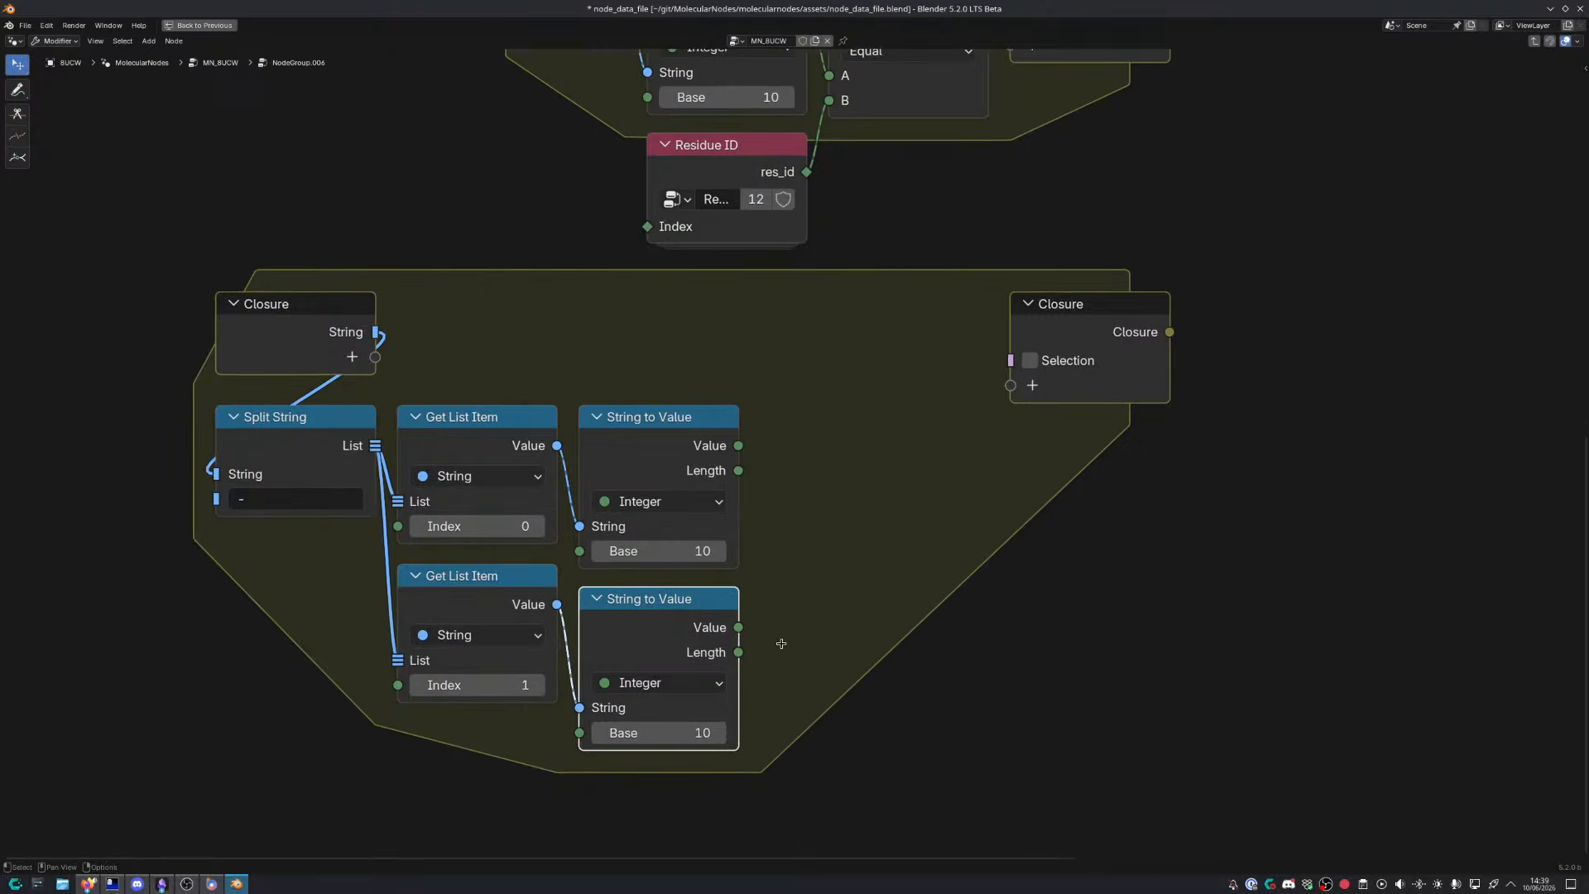
Add a Greater Than or Equal node with the first String to Value's Value as A
{"action": "middle_click_drag", "start_coordinate": [762, 524], "coordinate": [563, 511]}
{"action": "left_click_drag", "start_coordinate": [546, 434], "coordinate": [656, 471]}
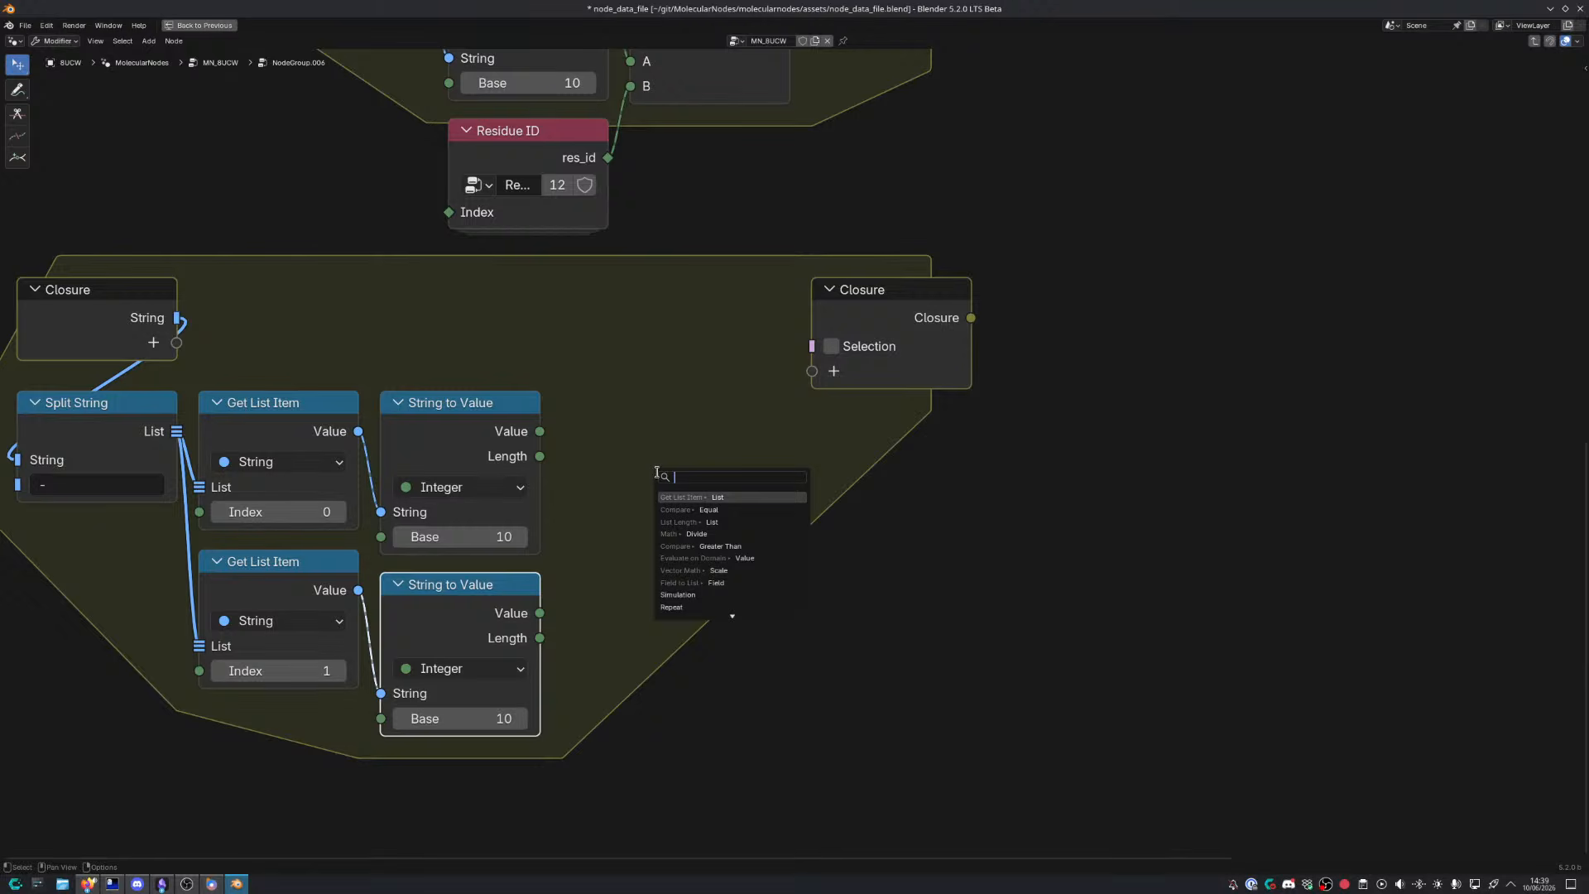
{"action": "type", "text": "great"}
{"action": "key", "text": "Down"}
{"action": "key", "text": "Return"}
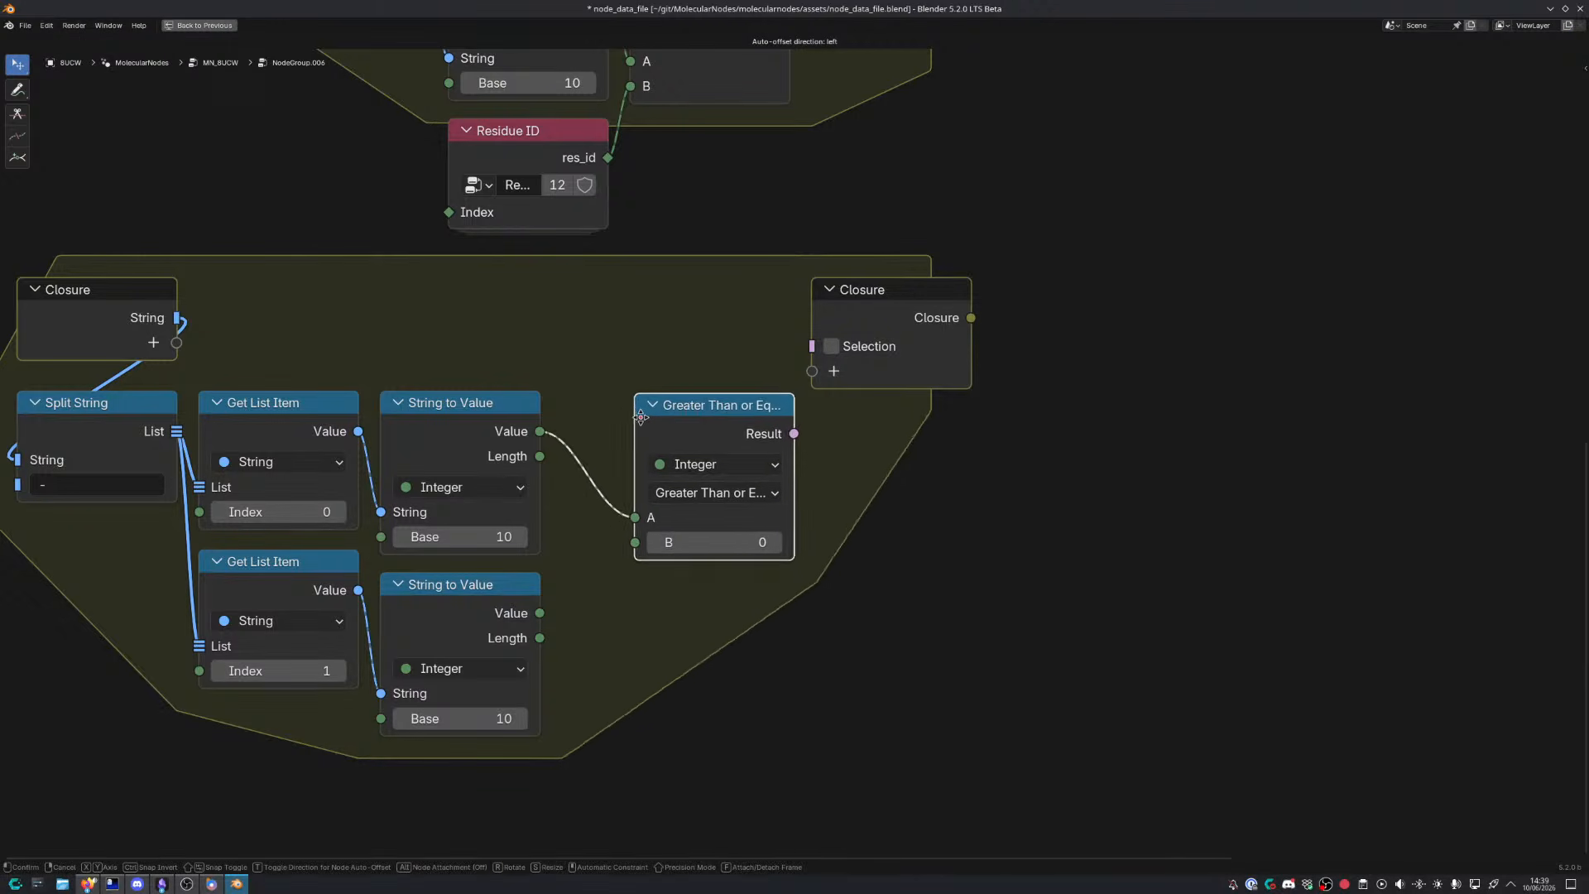
{"action": "left_click", "coordinate": [591, 415]}
Add a Less Than or Equal node below with the second String to Value's Value as A
{"action": "left_click_drag", "start_coordinate": [540, 612], "coordinate": [637, 648]}
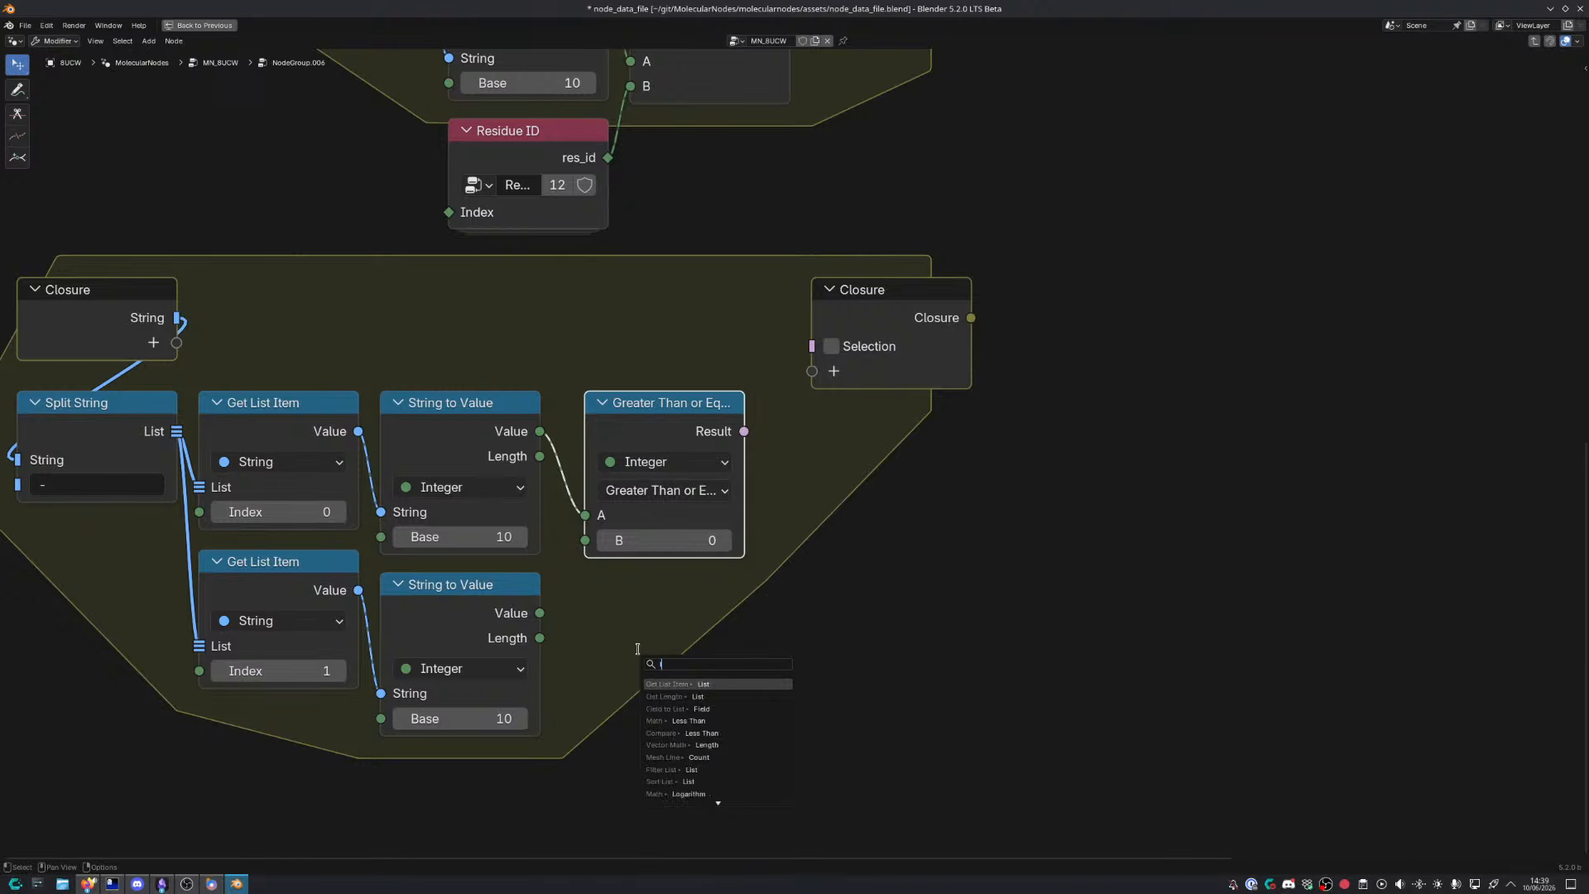
{"action": "type", "text": "less tha"}
{"action": "key", "text": "Down"}
{"action": "key", "text": "Return"}
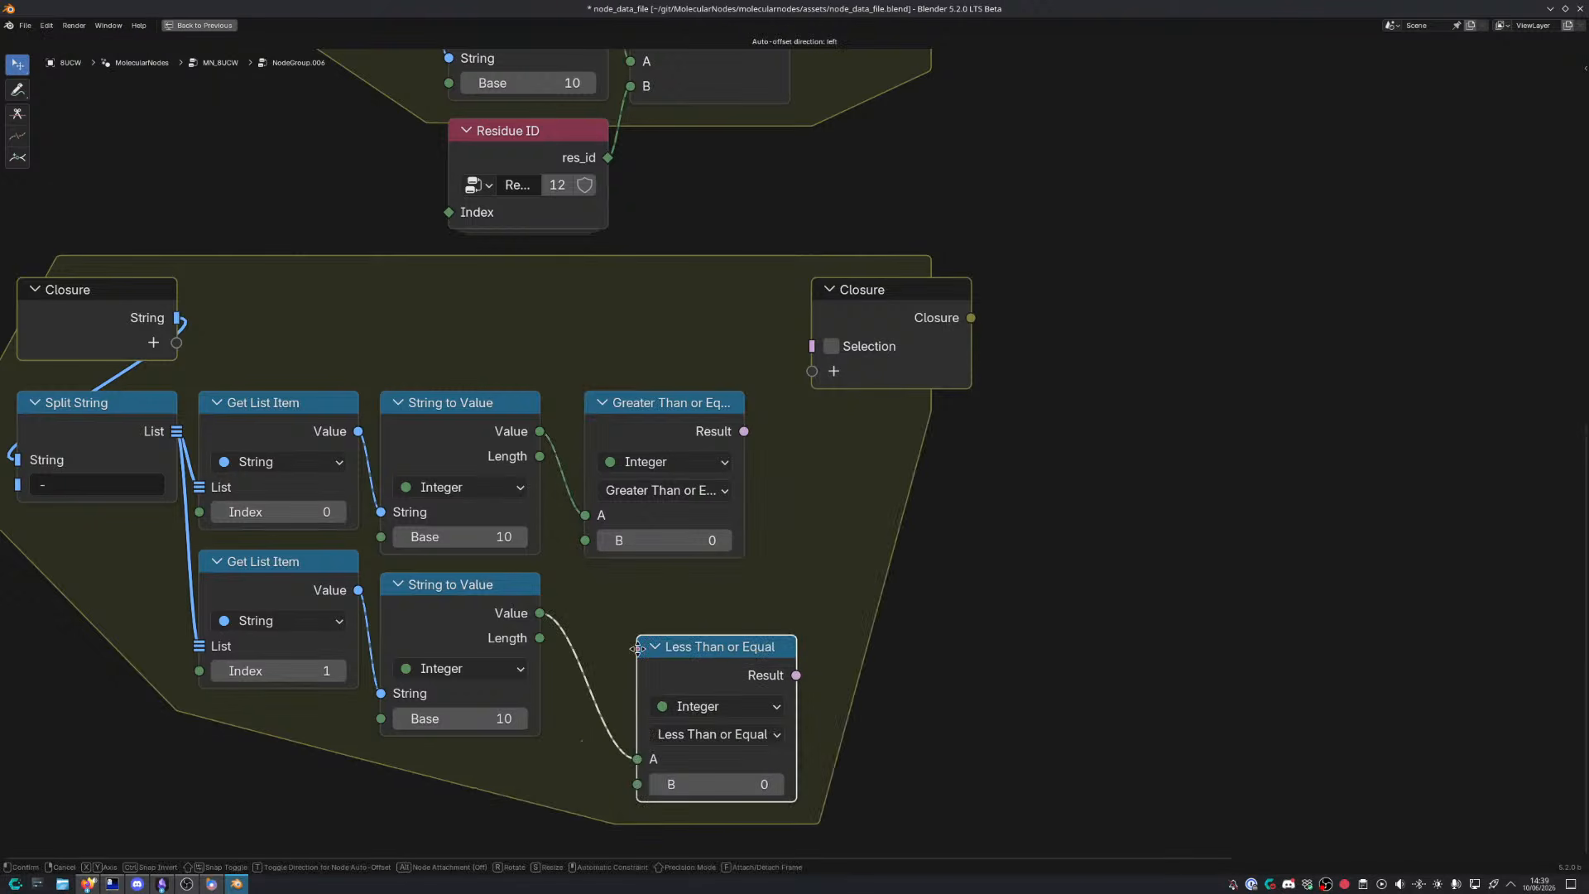
{"action": "left_click", "coordinate": [611, 598]}
Duplicate the Residue ID node below the String to Value nodes and connect res_id to B of both comparison nodes
{"action": "middle_click_drag", "start_coordinate": [580, 516], "coordinate": [764, 518]}
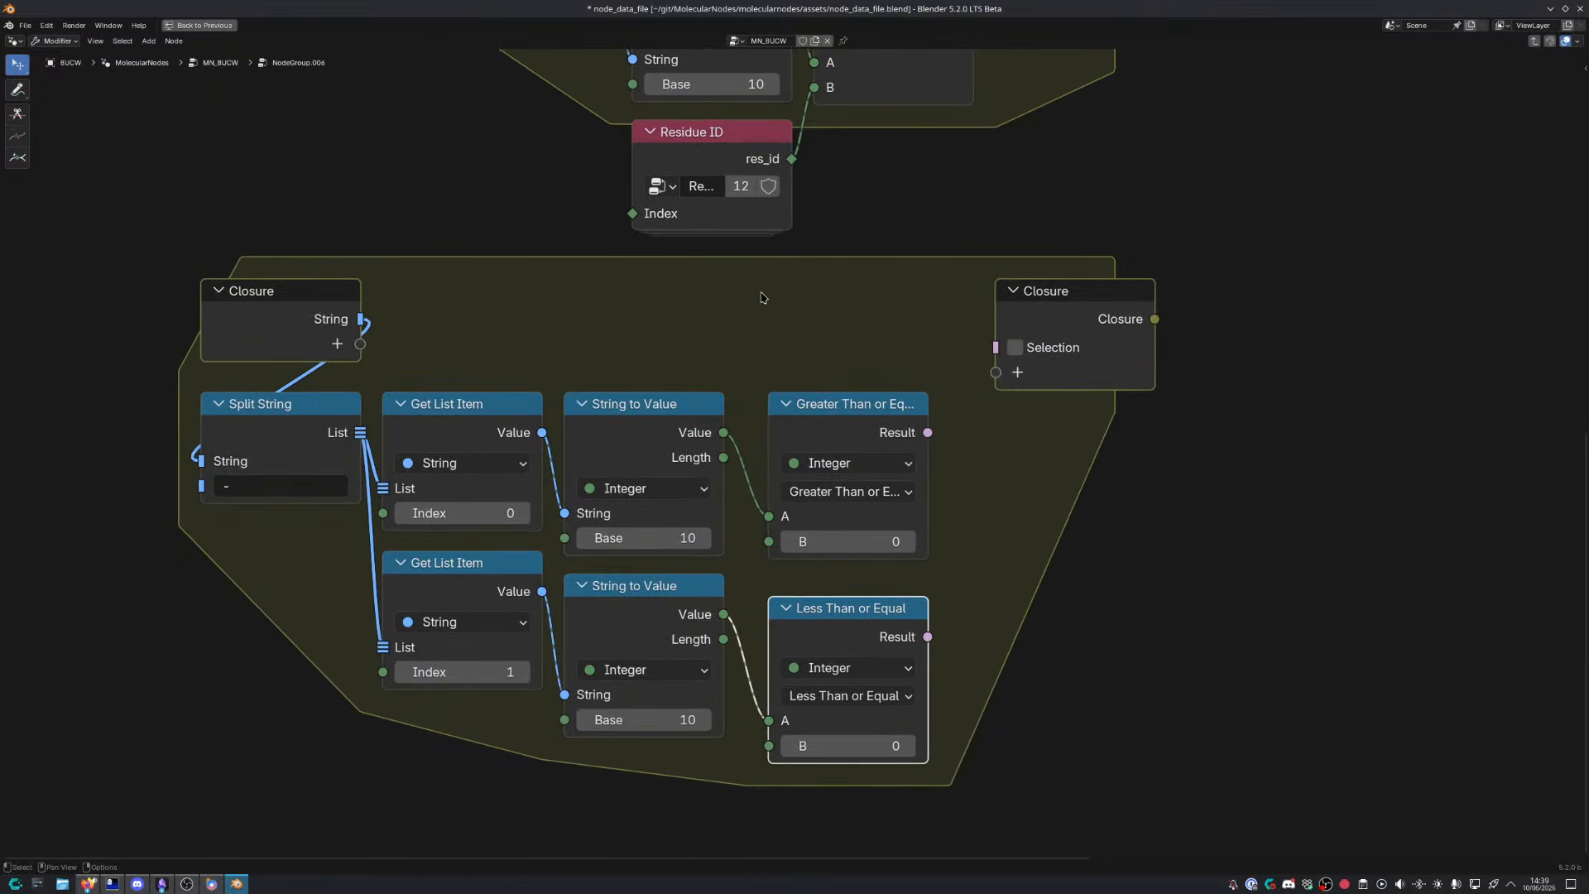
{"action": "left_click", "coordinate": [742, 163]}
{"action": "key", "text": "shift+d"}
{"action": "left_click", "coordinate": [495, 801]}
{"action": "left_click_drag", "start_coordinate": [544, 748], "coordinate": [771, 548]}
{"action": "middle_click_drag", "start_coordinate": [646, 748], "coordinate": [638, 521]}
{"action": "left_click_drag", "start_coordinate": [455, 534], "coordinate": [762, 520]}
Combine both comparison results in an And node and connect its Boolean to the range closure's Selection
{"action": "middle_click_drag", "start_coordinate": [845, 493], "coordinate": [528, 699]}
{"action": "left_click_drag", "start_coordinate": [779, 314], "coordinate": [1028, 291]}
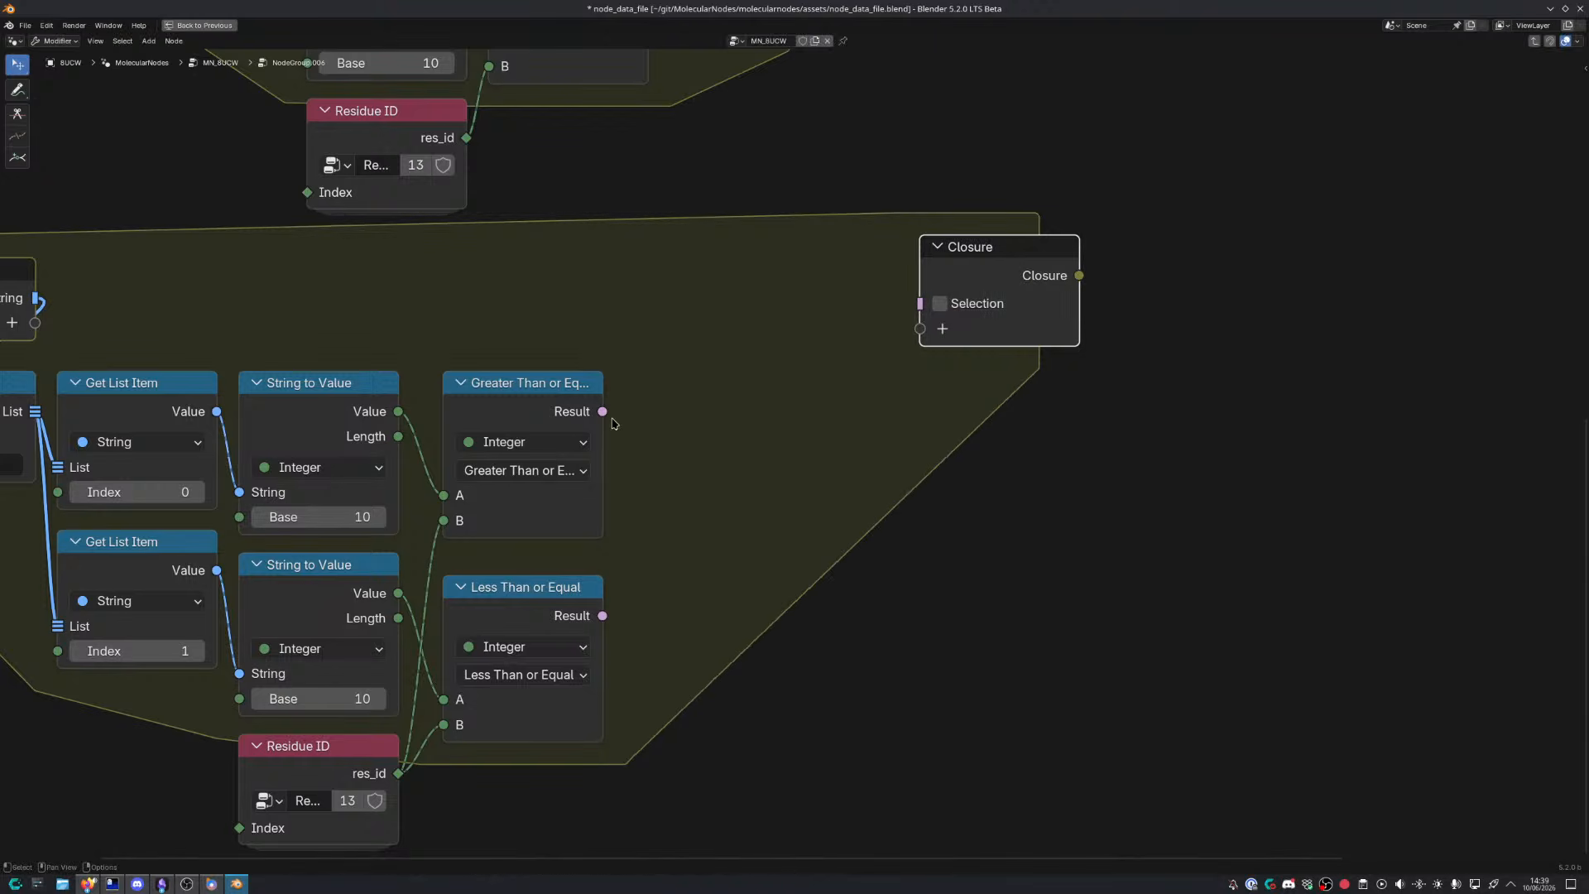
{"action": "left_click_drag", "start_coordinate": [604, 413], "coordinate": [715, 414]}
{"action": "type", "text": "and"}
{"action": "key", "text": "Return"}
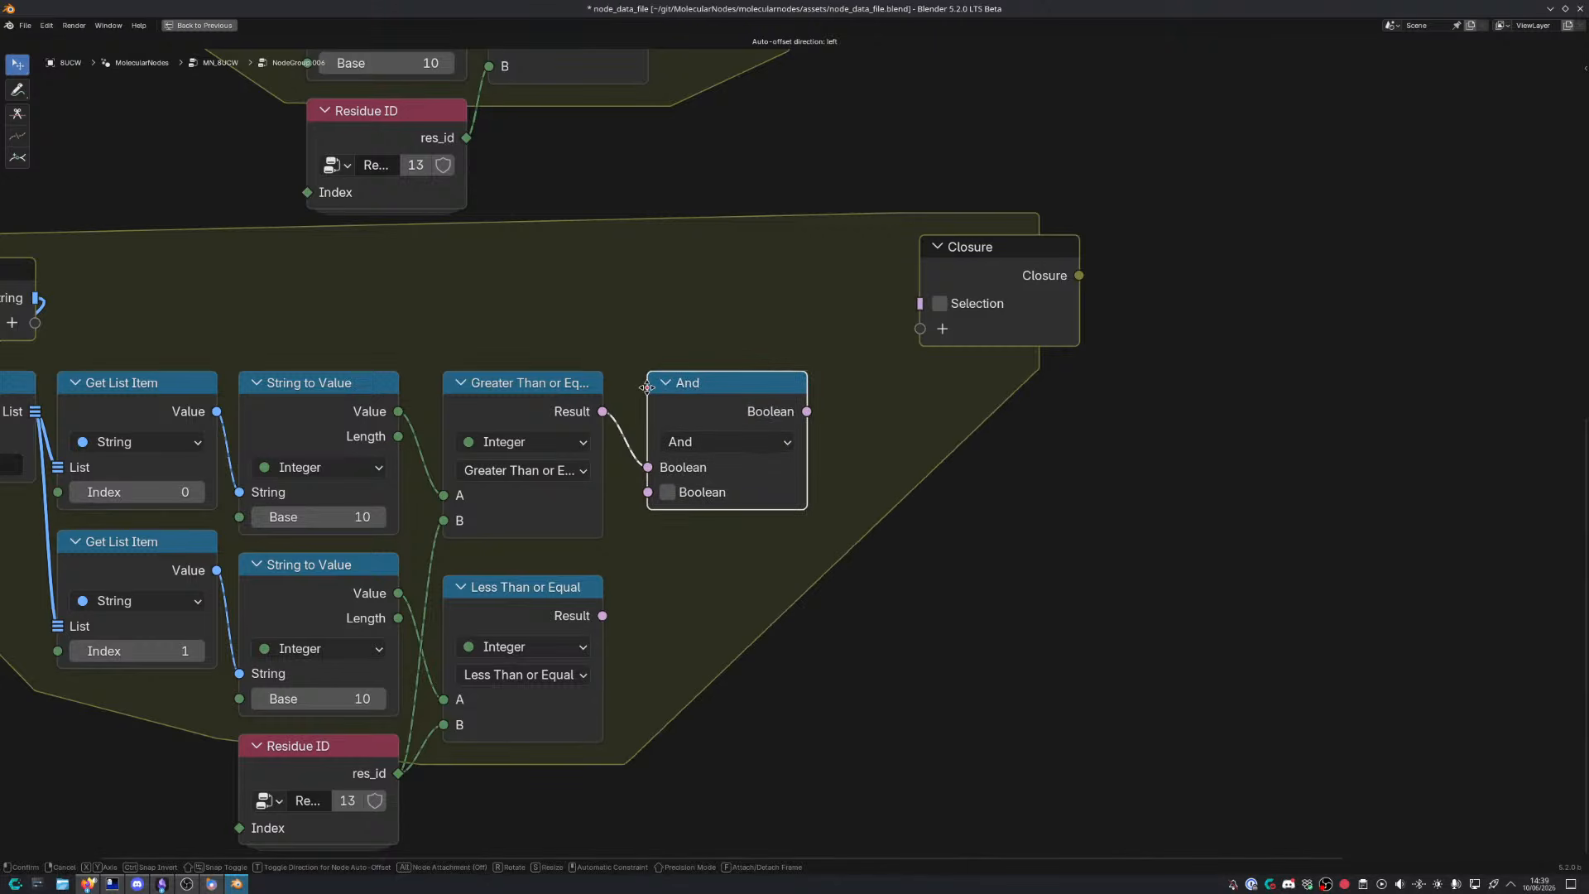
{"action": "left_click", "coordinate": [653, 393]}
{"action": "left_click_drag", "start_coordinate": [602, 615], "coordinate": [648, 491]}
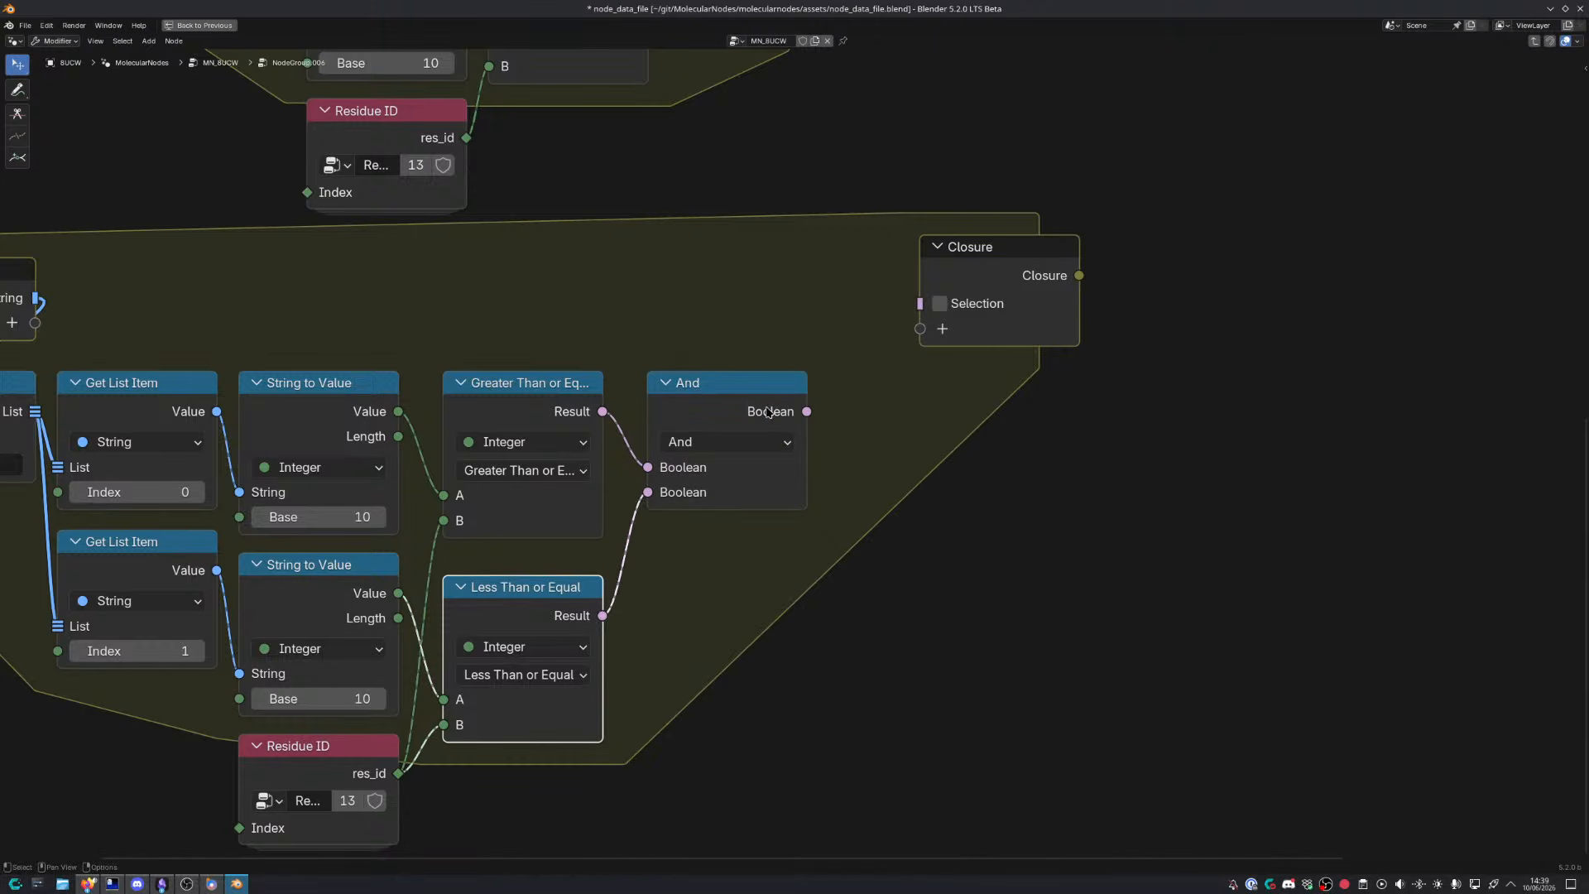
{"action": "left_click_drag", "start_coordinate": [807, 411], "coordinate": [920, 303]}
Align the range zone's Closure input and output nodes in a row with the nodes between them
{"action": "left_click_drag", "start_coordinate": [1029, 267], "coordinate": [1005, 290]}
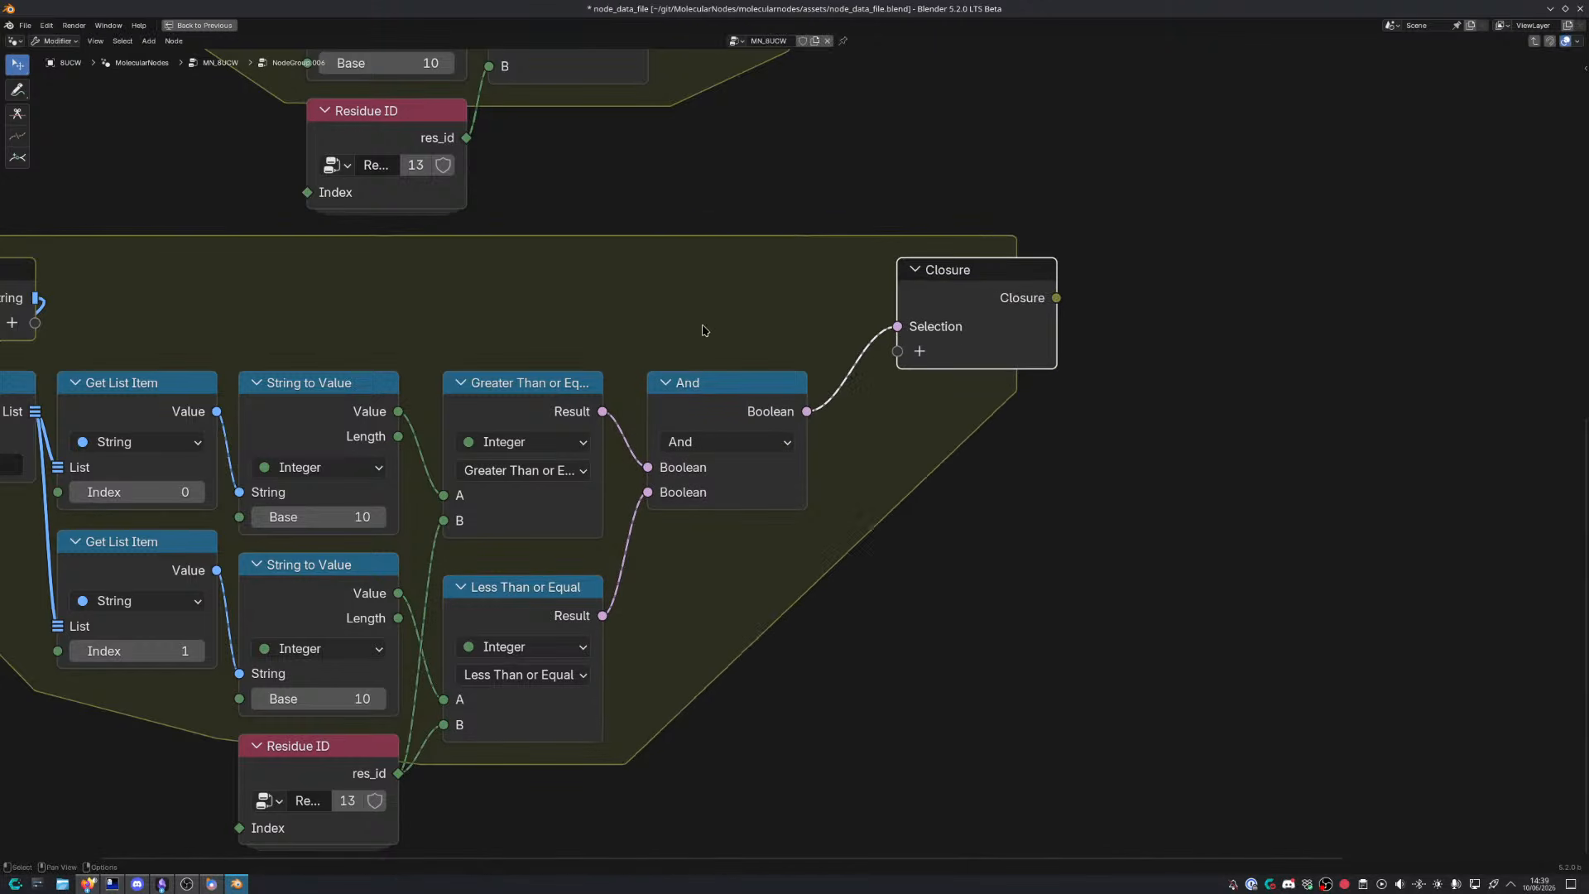
{"action": "scroll", "coordinate": [346, 303], "scroll_direction": "down", "scroll_amount": 4}
{"action": "middle_click_drag", "start_coordinate": [346, 304], "coordinate": [756, 326]}
{"action": "scroll", "coordinate": [757, 322], "scroll_direction": "up", "scroll_amount": 1}
{"action": "left_click_drag", "start_coordinate": [452, 312], "coordinate": [307, 384]}
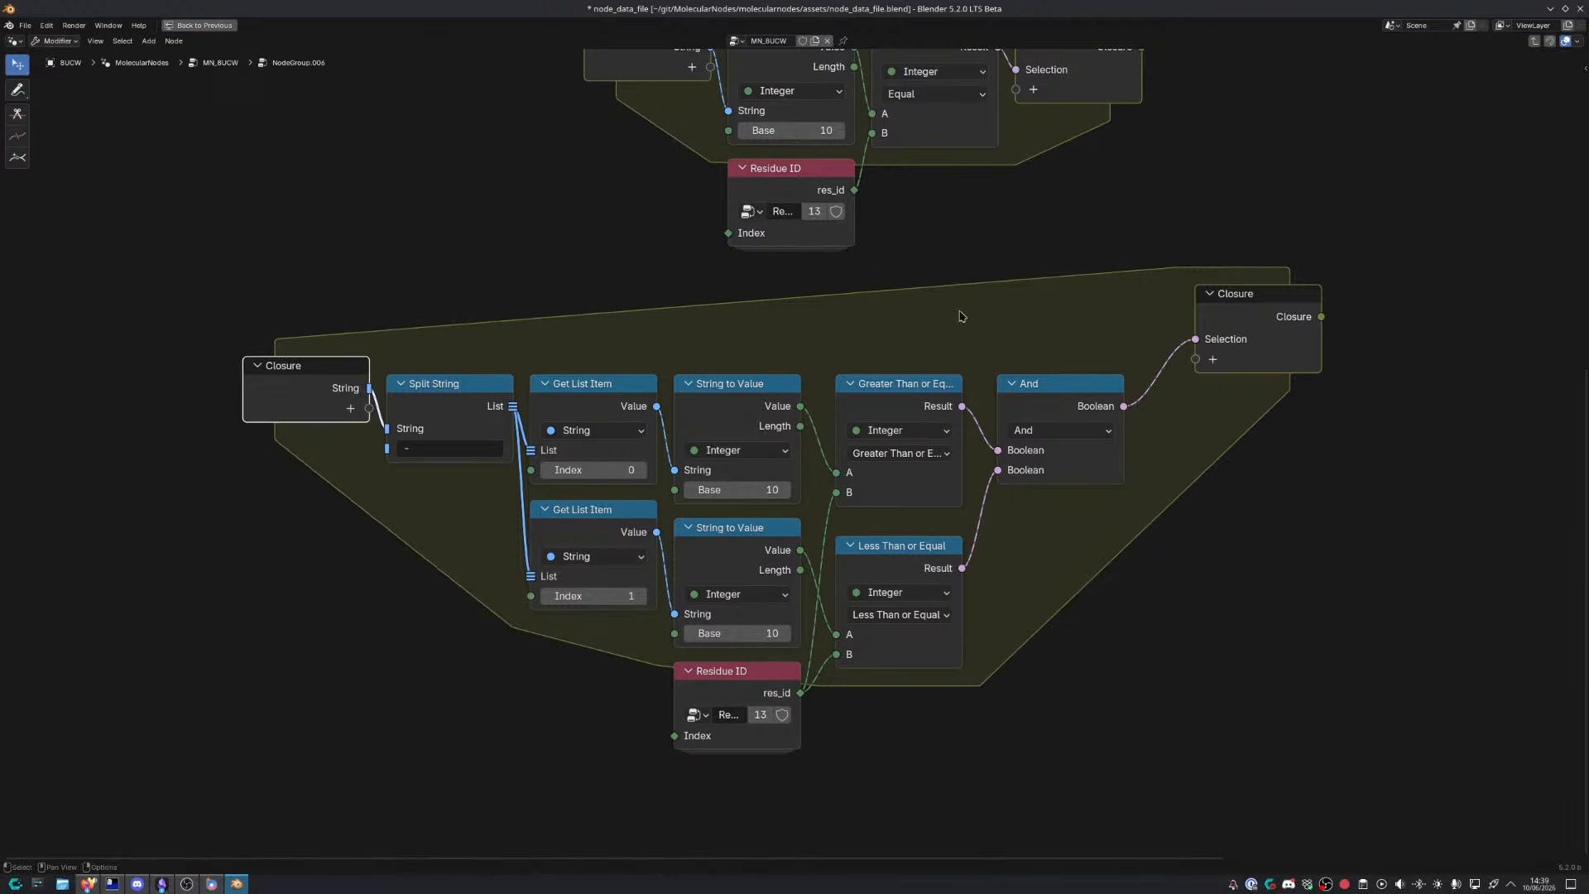
{"action": "left_click_drag", "start_coordinate": [1263, 311], "coordinate": [1227, 381]}
{"action": "scroll", "coordinate": [795, 453], "scroll_direction": "down", "scroll_amount": 3}
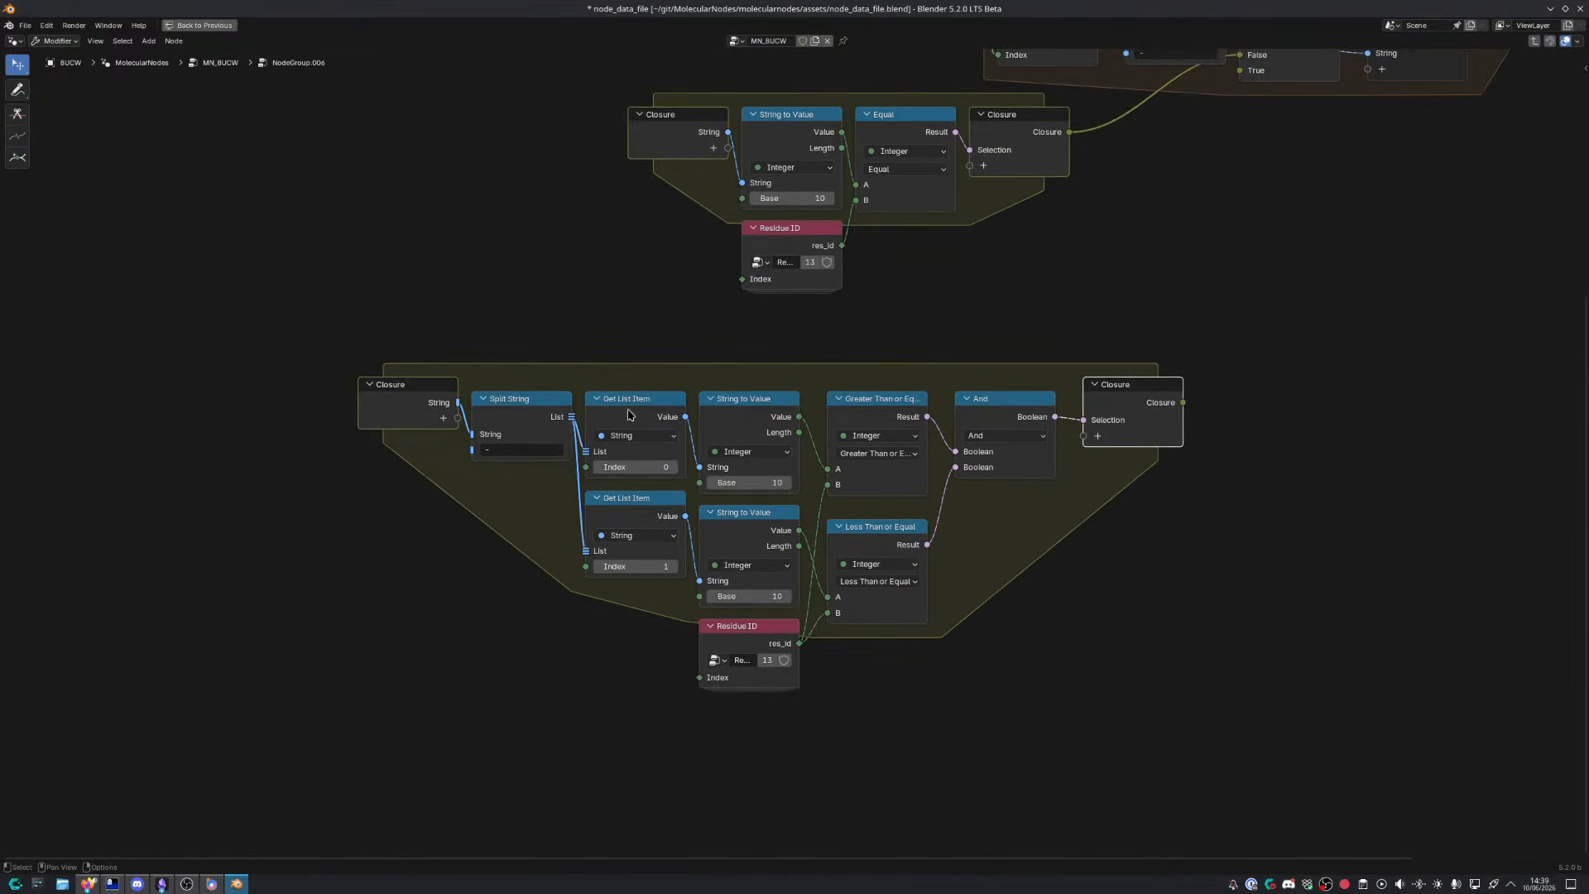
Shift the whole range closure zone left and connect its Closure output to the Switch node's True input
{"action": "left_click_drag", "start_coordinate": [299, 333], "coordinate": [1157, 688]}
{"action": "key", "text": "g"}
{"action": "left_click", "coordinate": [1034, 636]}
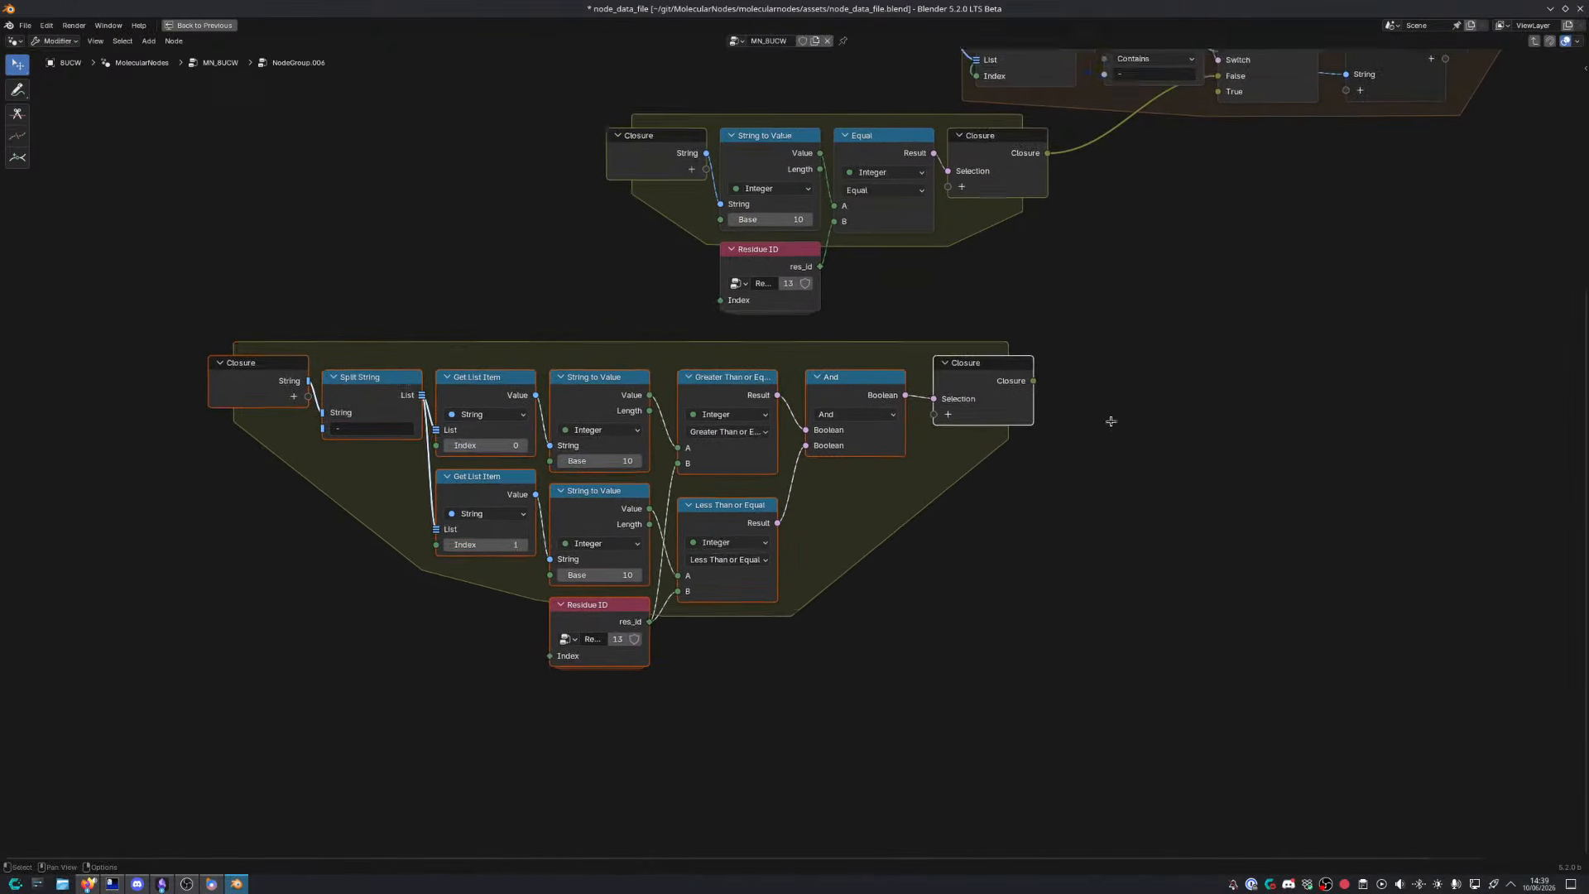
{"action": "middle_click_drag", "start_coordinate": [1110, 418], "coordinate": [877, 395]}
{"action": "middle_click_drag", "start_coordinate": [668, 491], "coordinate": [582, 639]}
{"action": "left_click_drag", "start_coordinate": [710, 495], "coordinate": [941, 235]}
{"action": "middle_click_drag", "start_coordinate": [939, 232], "coordinate": [963, 538]}
Feed Split String from the Group Input's String and delete the test String node and the Viewer
{"action": "left_click_drag", "start_coordinate": [607, 210], "coordinate": [442, 302]}
{"action": "left_click", "coordinate": [407, 273]}
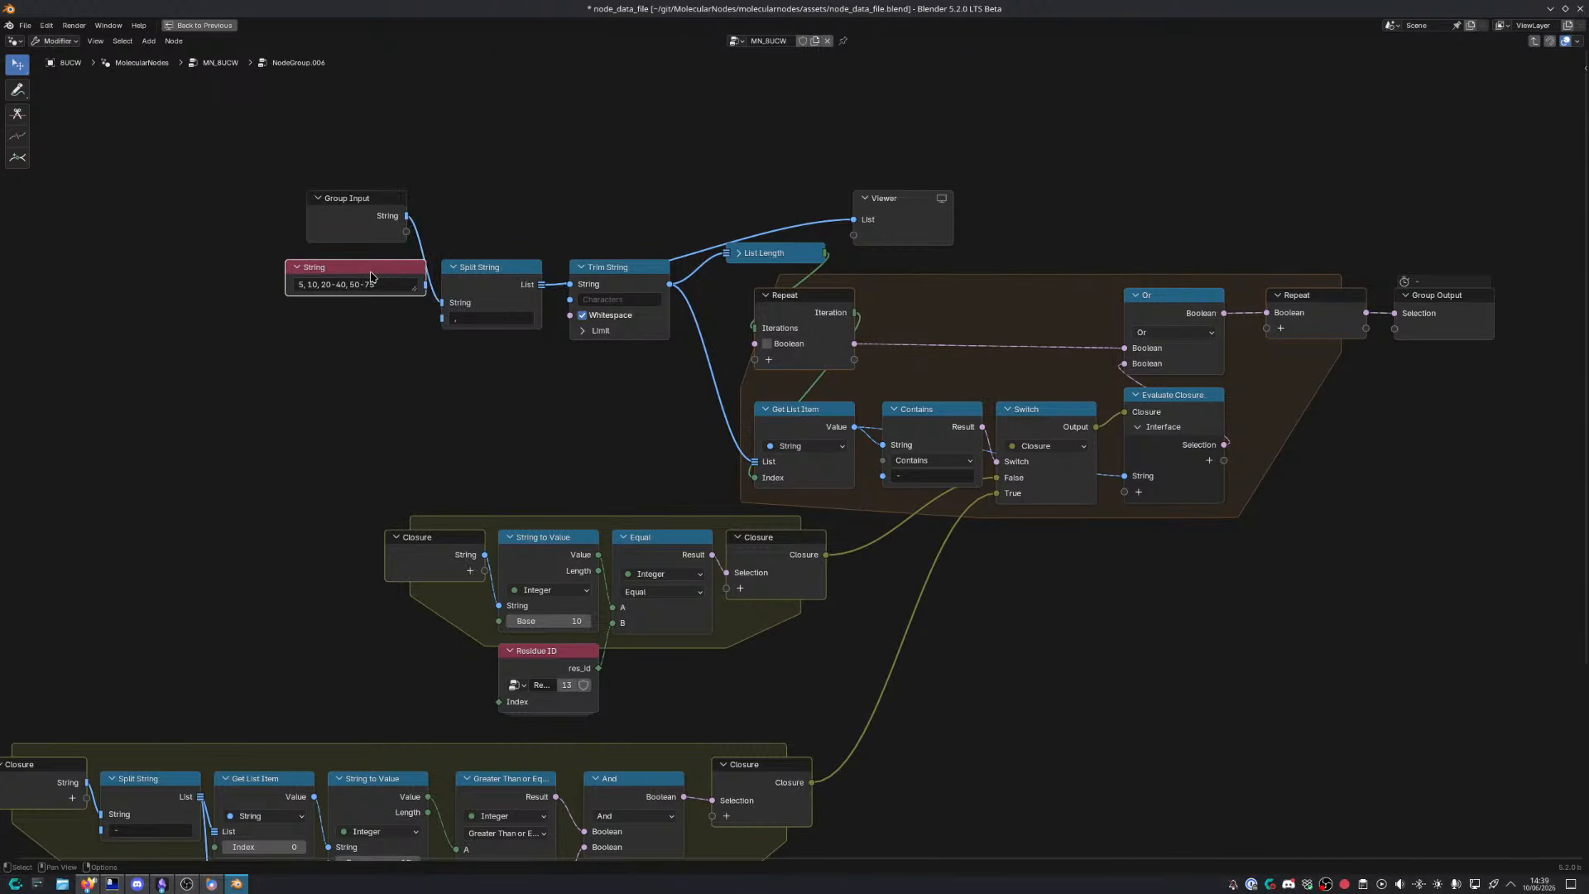
{"action": "key", "text": "x"}
{"action": "left_click", "coordinate": [899, 226]}
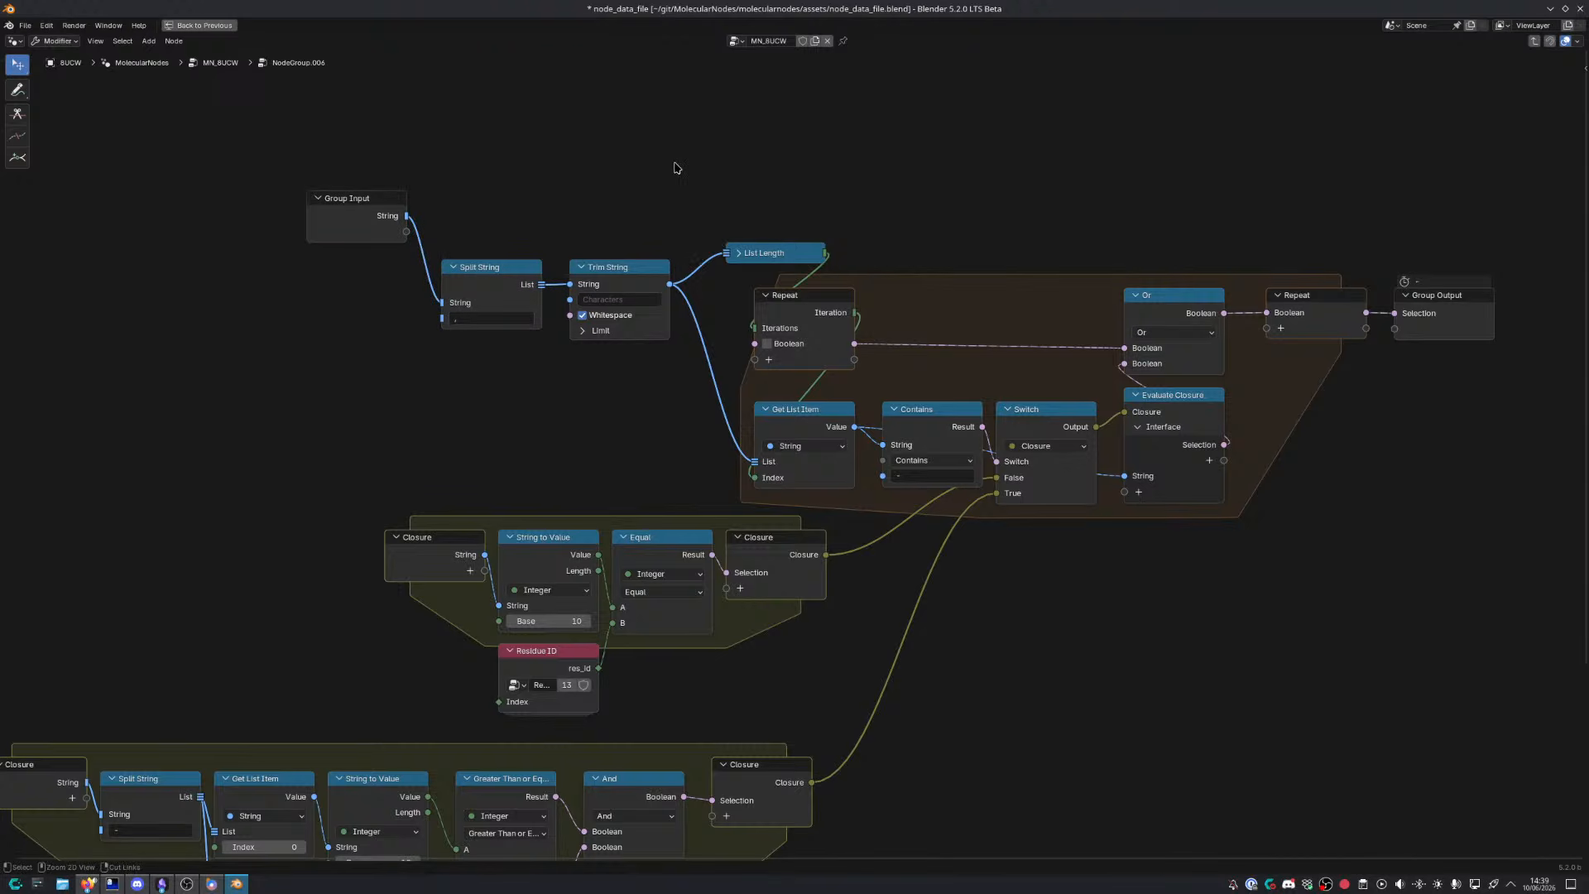
Save the file and rename the finished node group as Select Res ID String from the parent tree
{"action": "key", "text": "ctrl+s"}
{"action": "key", "text": "Tab"}
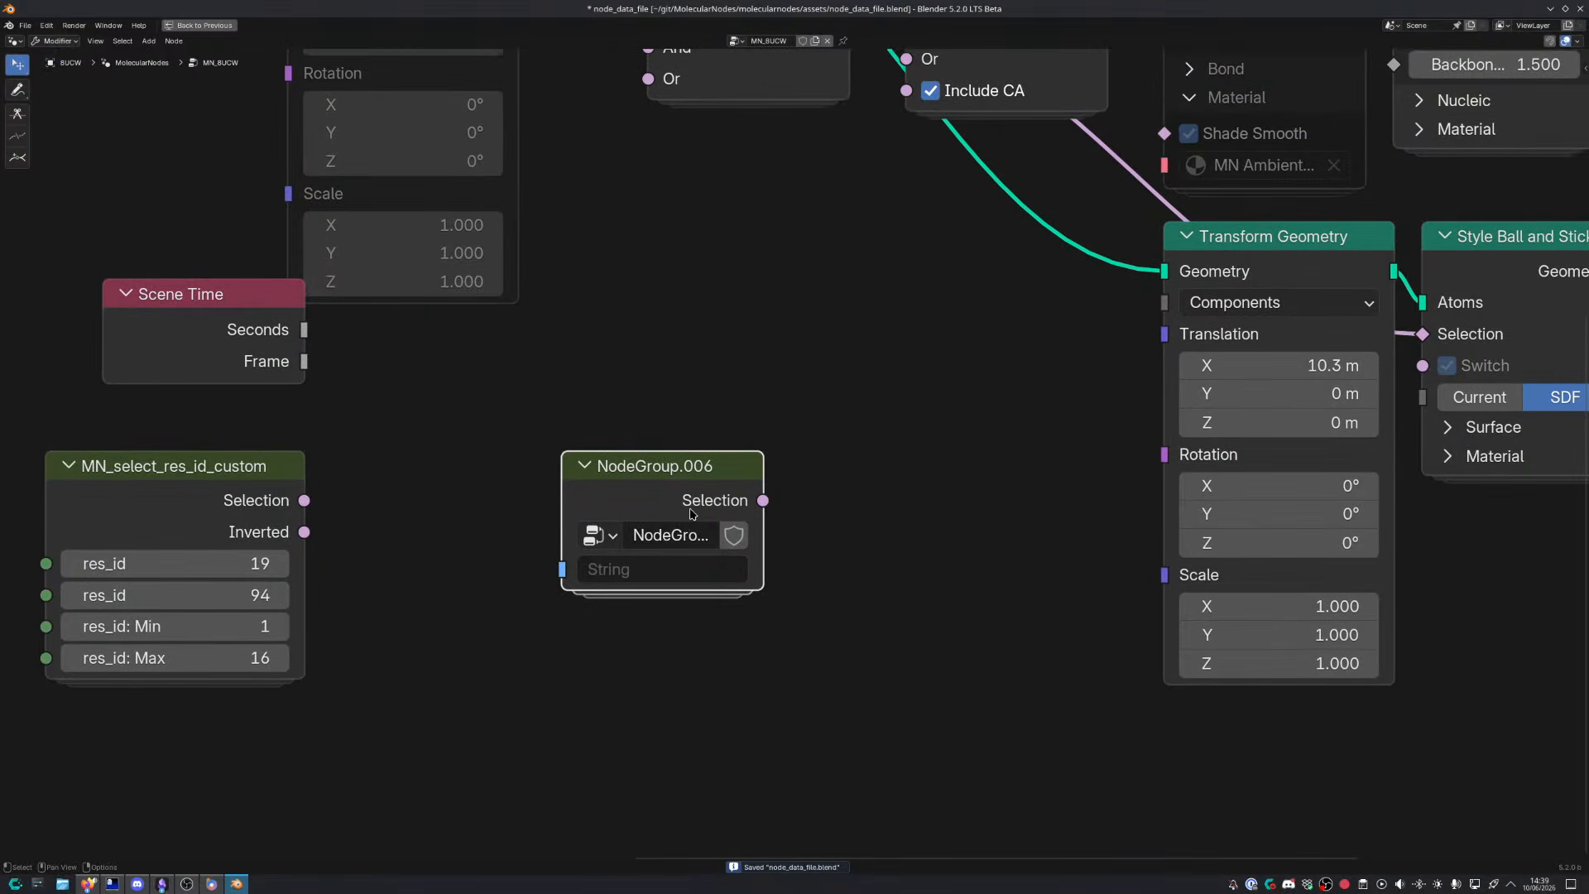
{"action": "left_click", "coordinate": [676, 523]}
{"action": "type", "text": "Select"}
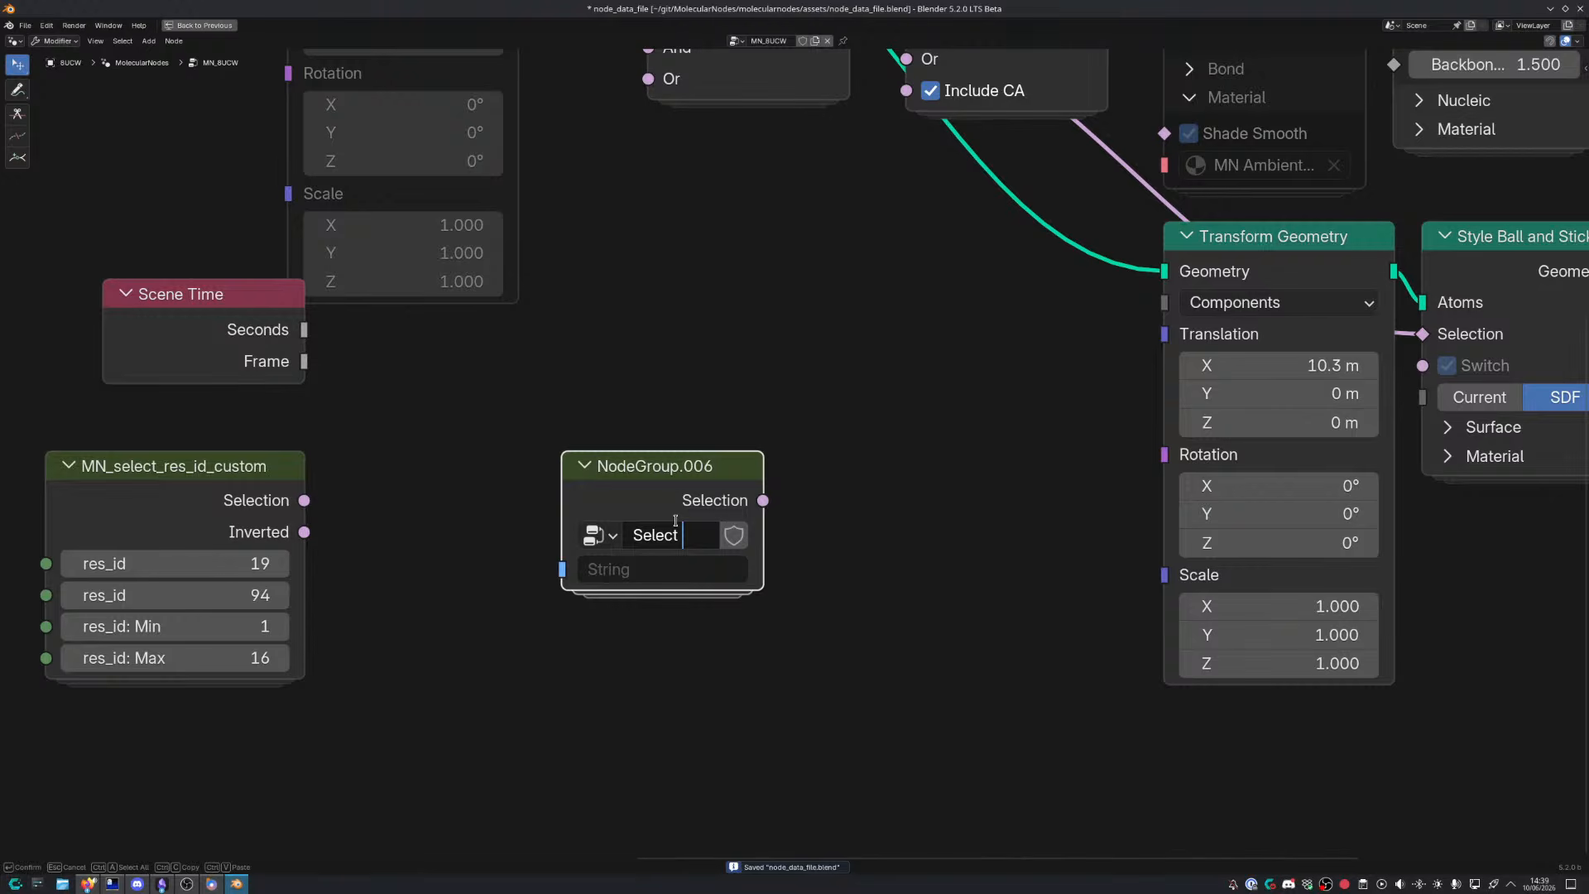
{"action": "type", "text": " Res ID"}
{"action": "key", "text": "Return"}
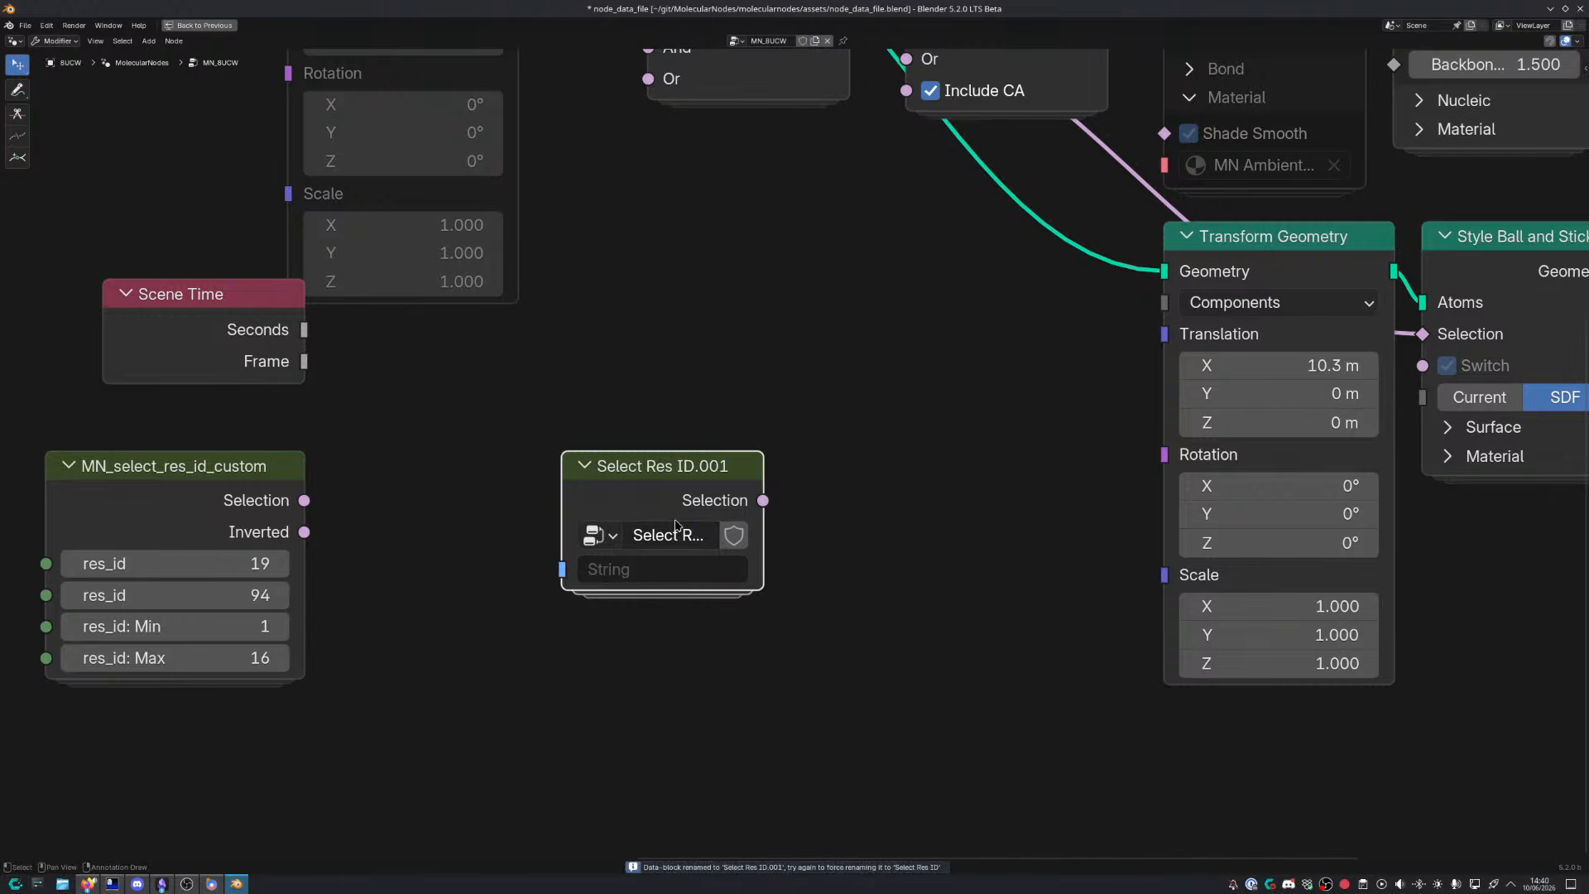
{"action": "left_click", "coordinate": [696, 535]}
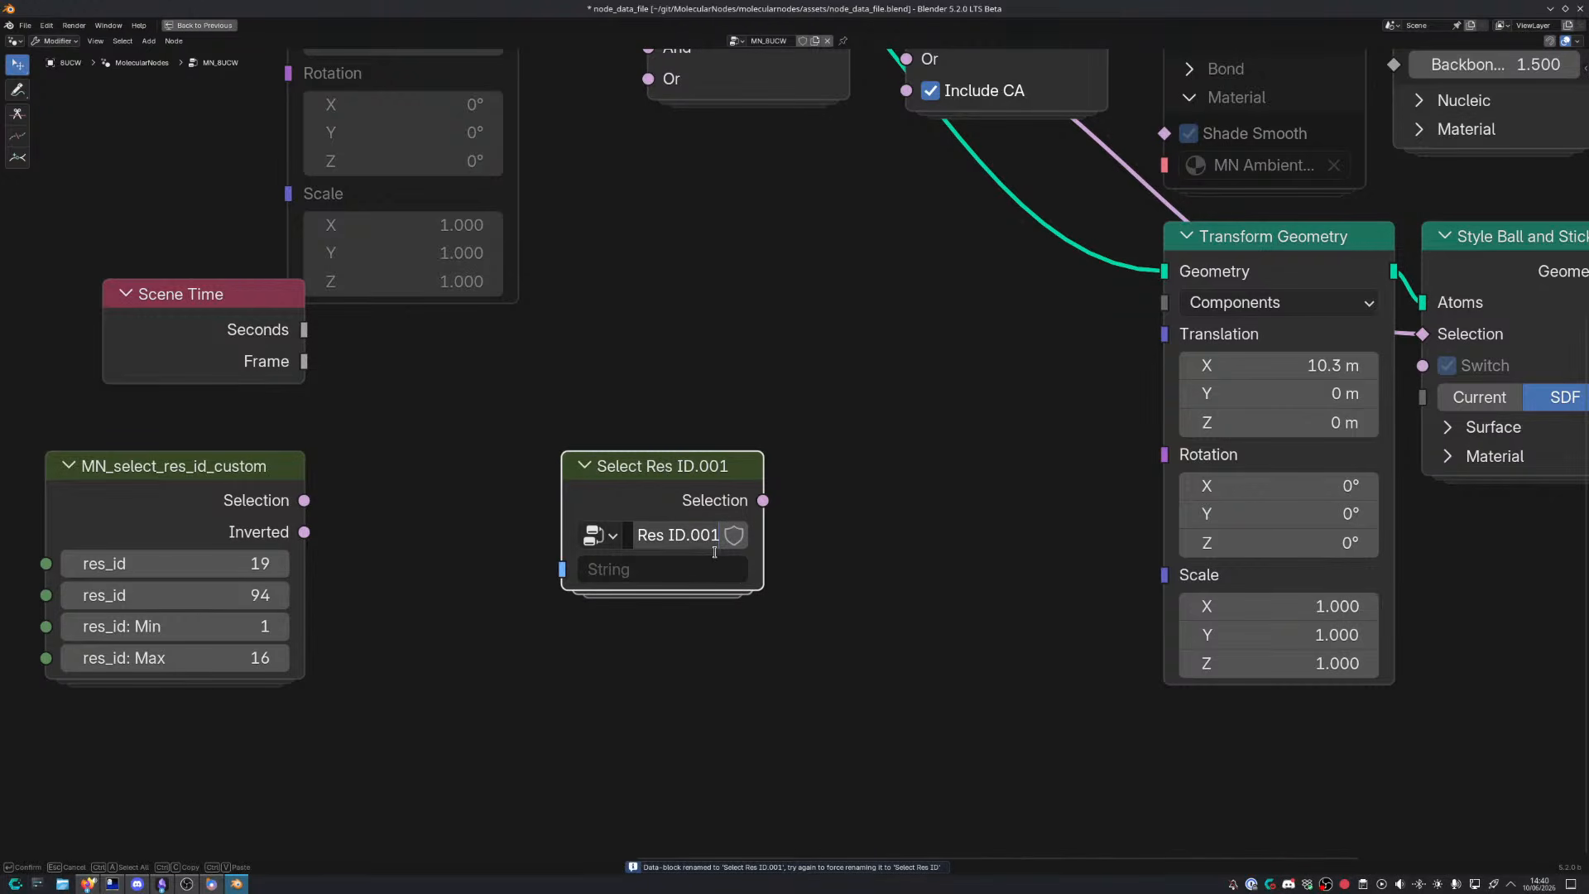
{"action": "key", "text": "BackSpace"}
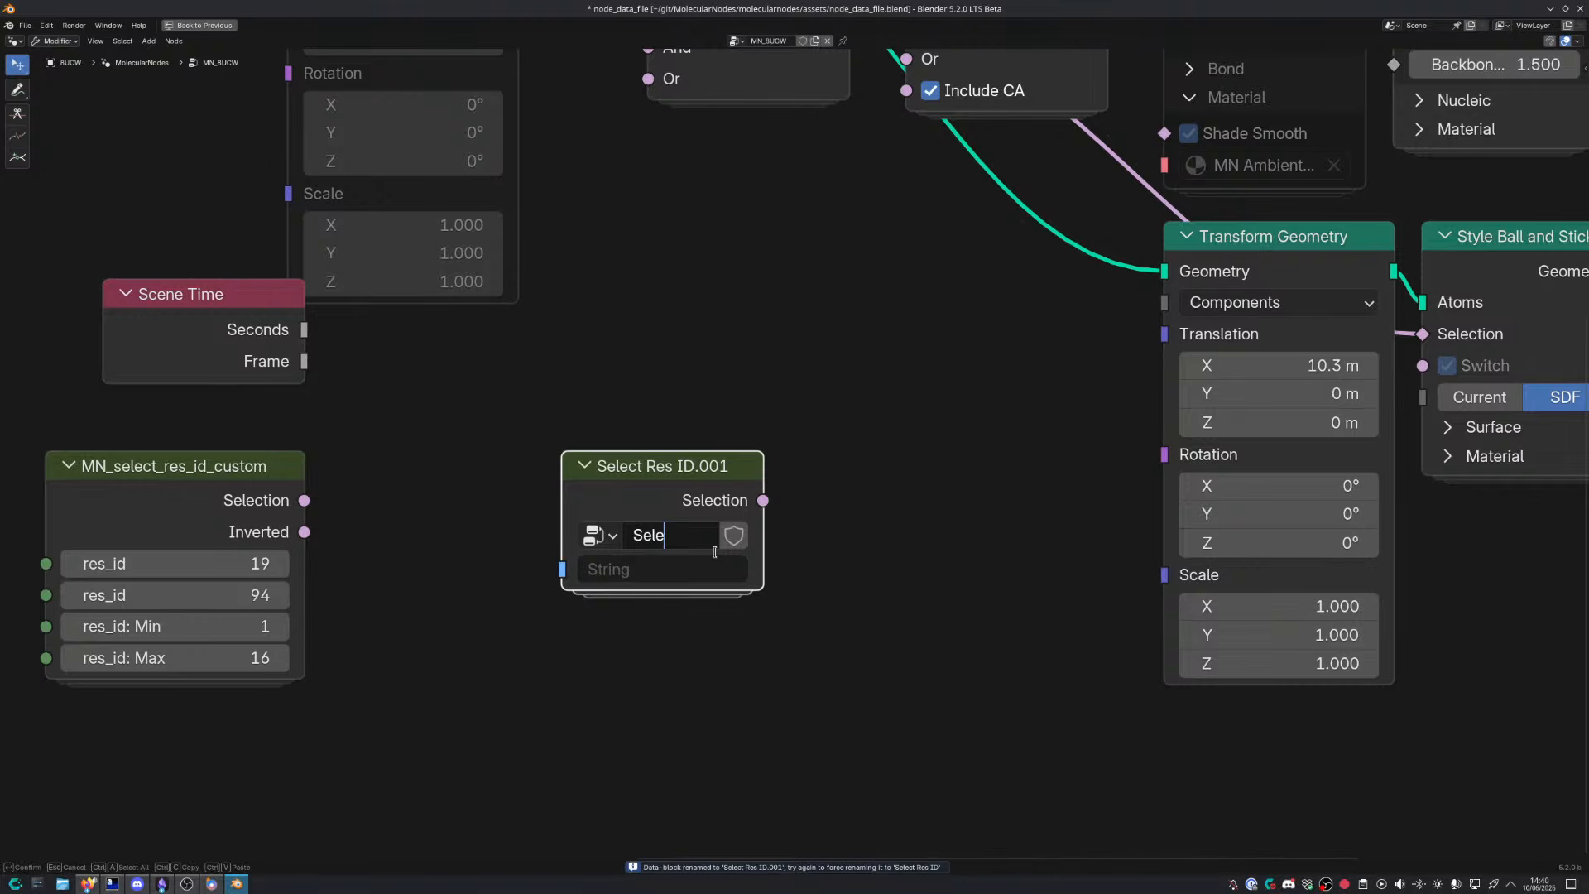
{"action": "type", "text": "Select Res ID String"}
{"action": "key", "text": "Return"}
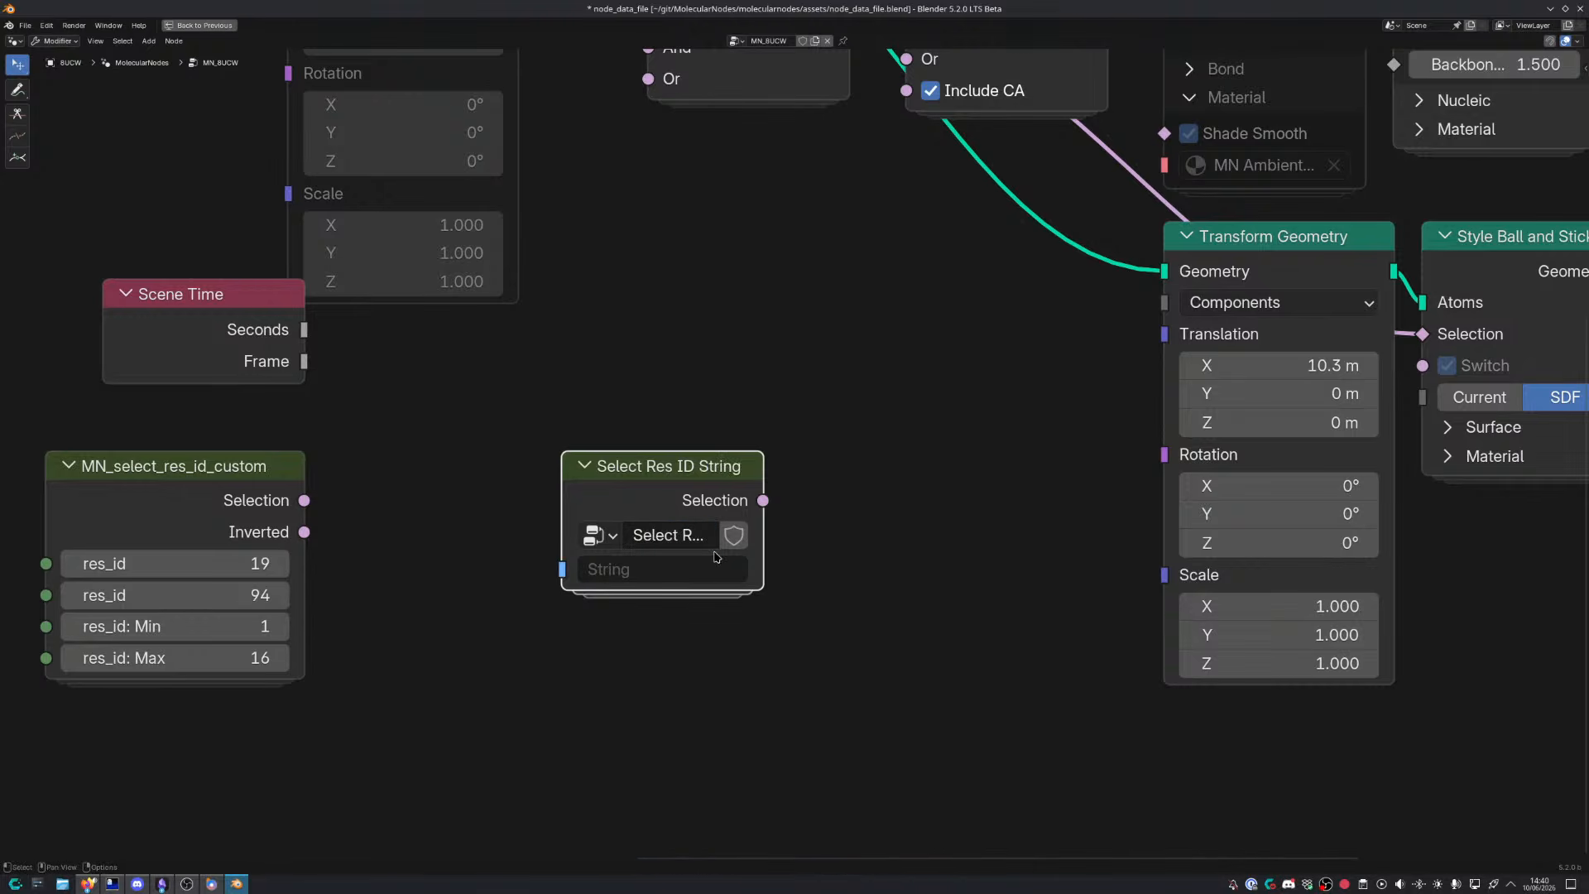
Move the Select Res ID String node beneath Is Hydrogen and restore the full multi-editor layout
{"action": "key", "text": "g"}
{"action": "left_click", "coordinate": [739, 320]}
{"action": "scroll", "coordinate": [766, 380], "scroll_direction": "down", "scroll_amount": 4}
{"action": "middle_click_drag", "start_coordinate": [769, 372], "coordinate": [614, 670]}
{"action": "key", "text": "g"}
{"action": "left_click", "coordinate": [846, 247]}
{"action": "key", "text": "ctrl+space"}
{"action": "middle_click_drag", "start_coordinate": [782, 497], "coordinate": [774, 430]}
{"action": "scroll", "coordinate": [801, 440], "scroll_direction": "up", "scroll_amount": 3}
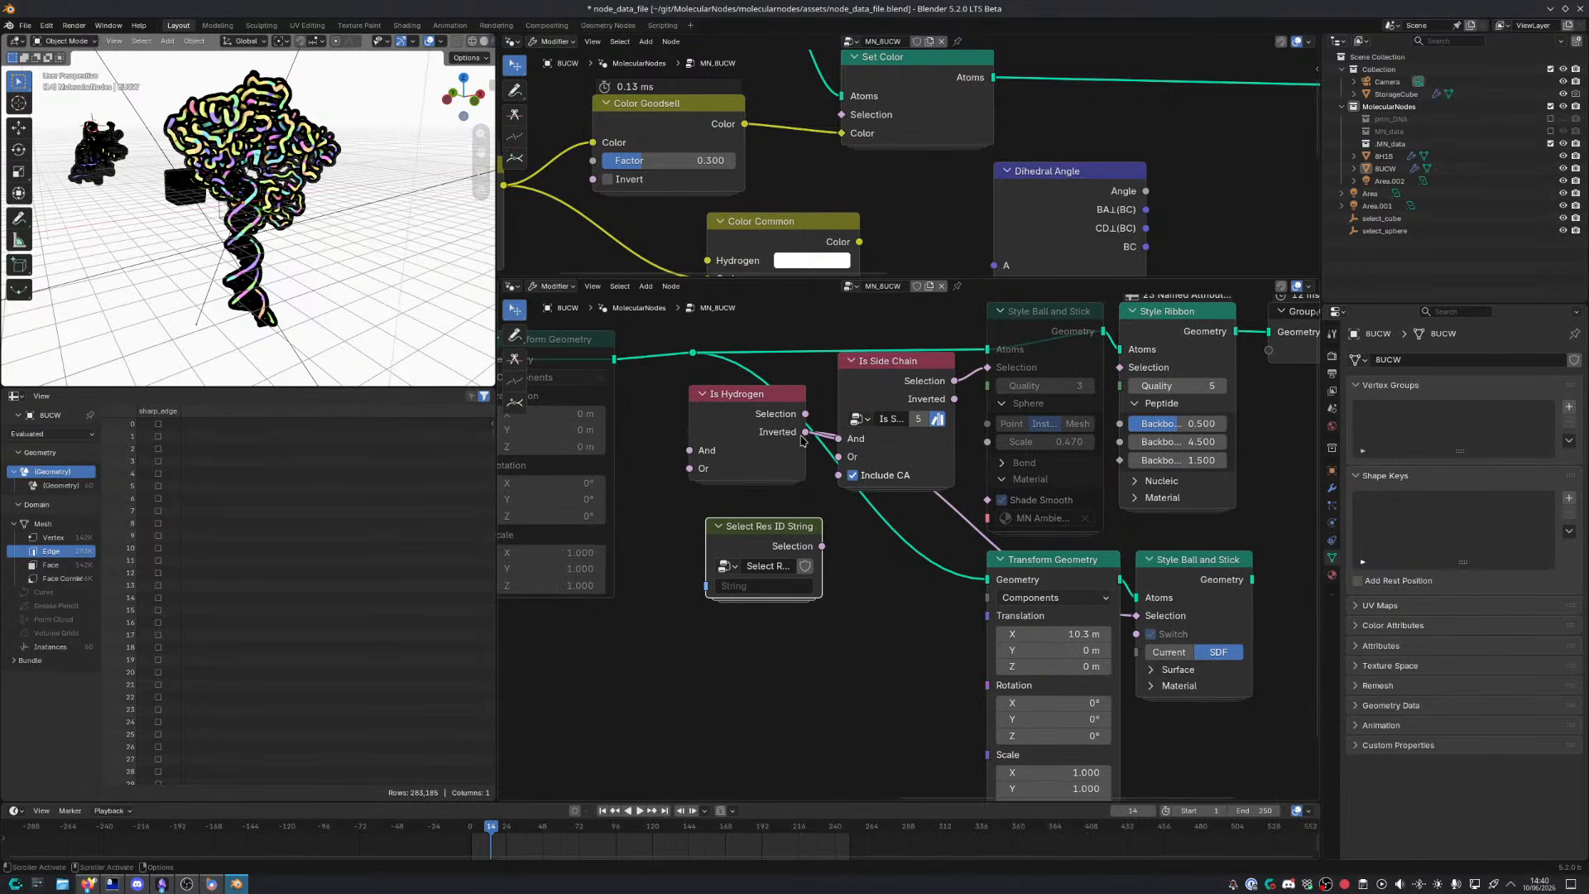
Connect Select Res ID String's Selection to Style Ribbon's Selection and enter the residue range 1-30
{"action": "left_click_drag", "start_coordinate": [823, 547], "coordinate": [996, 376]}
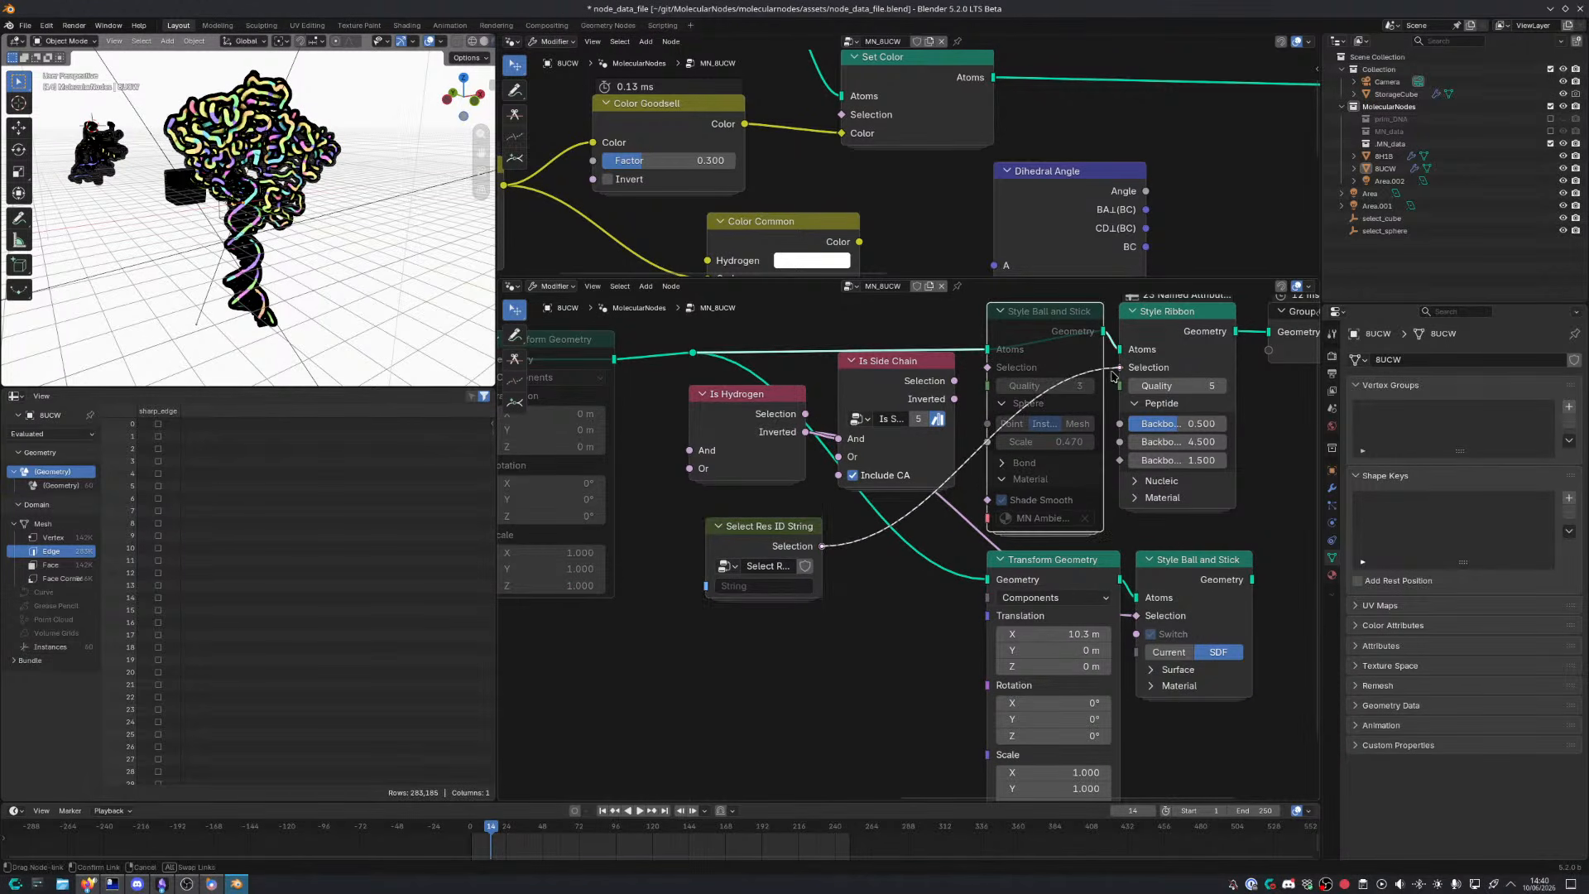
{"action": "scroll", "coordinate": [766, 601], "scroll_direction": "up", "scroll_amount": 2}
{"action": "left_click", "coordinate": [723, 602]}
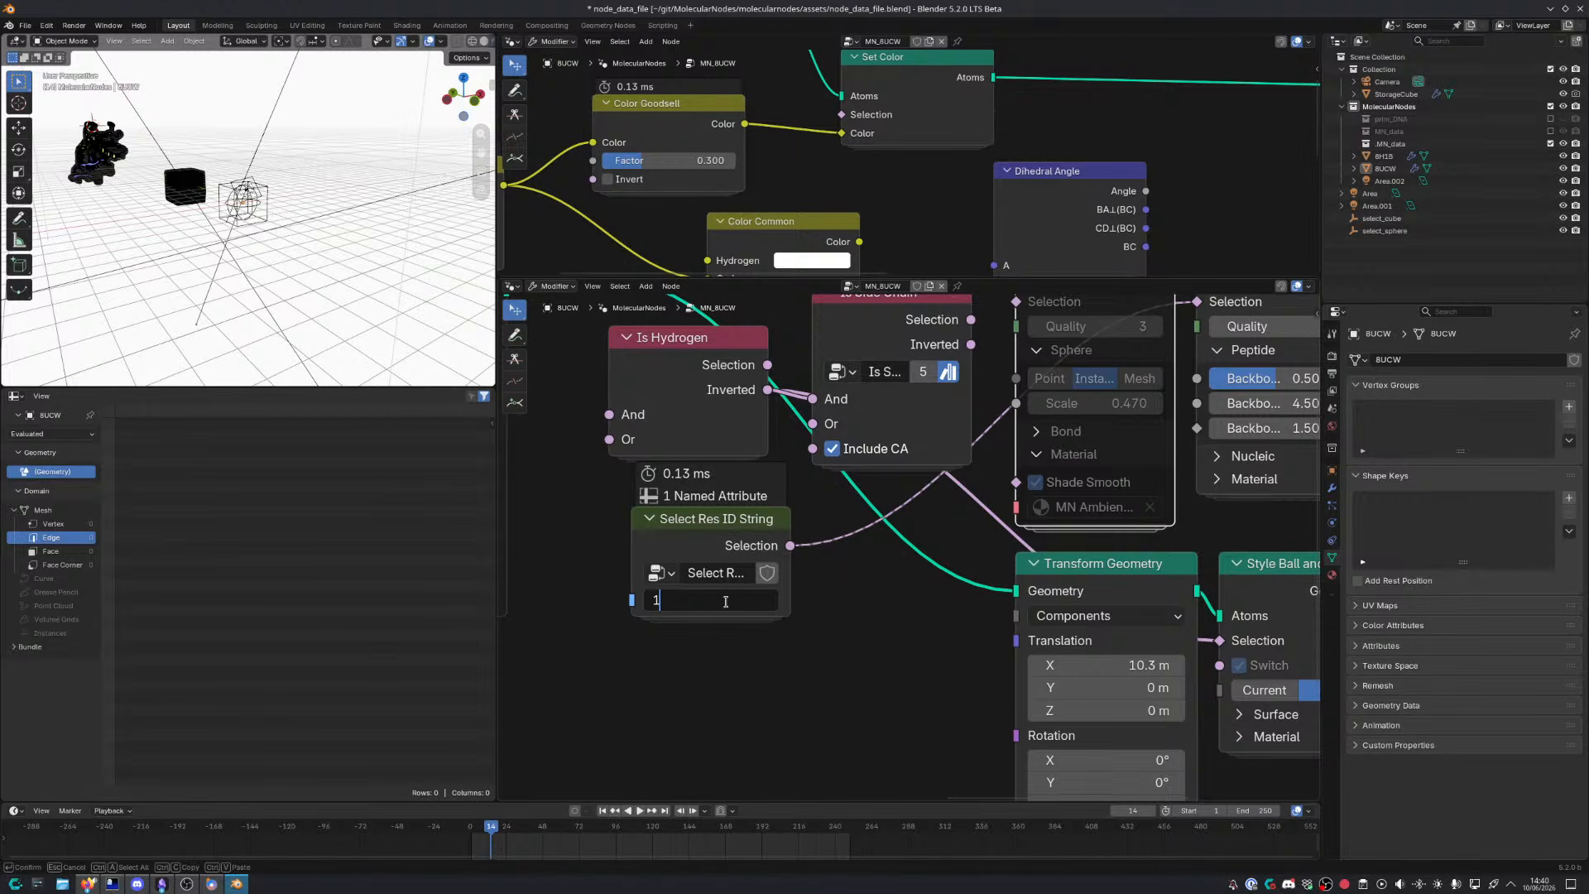
{"action": "type", "text": "1-30"}
{"action": "key", "text": "Return"}
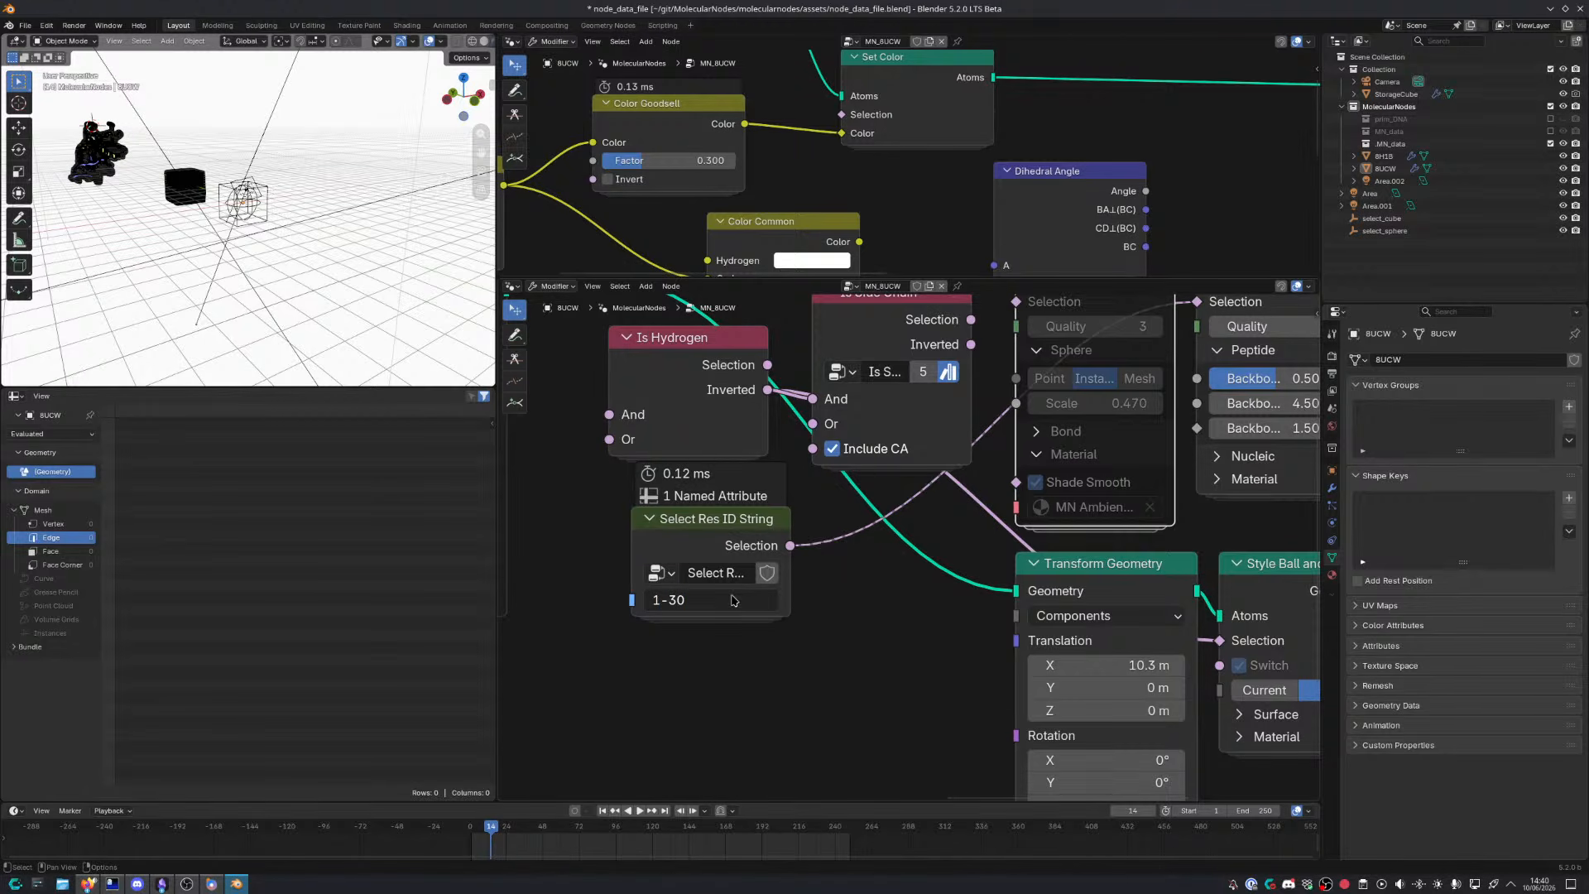
Reposition the Select Res ID String node slightly and set its residue string to 1-200
{"action": "left_click_drag", "start_coordinate": [744, 561], "coordinate": [781, 573]}
{"action": "left_click", "coordinate": [750, 613]}
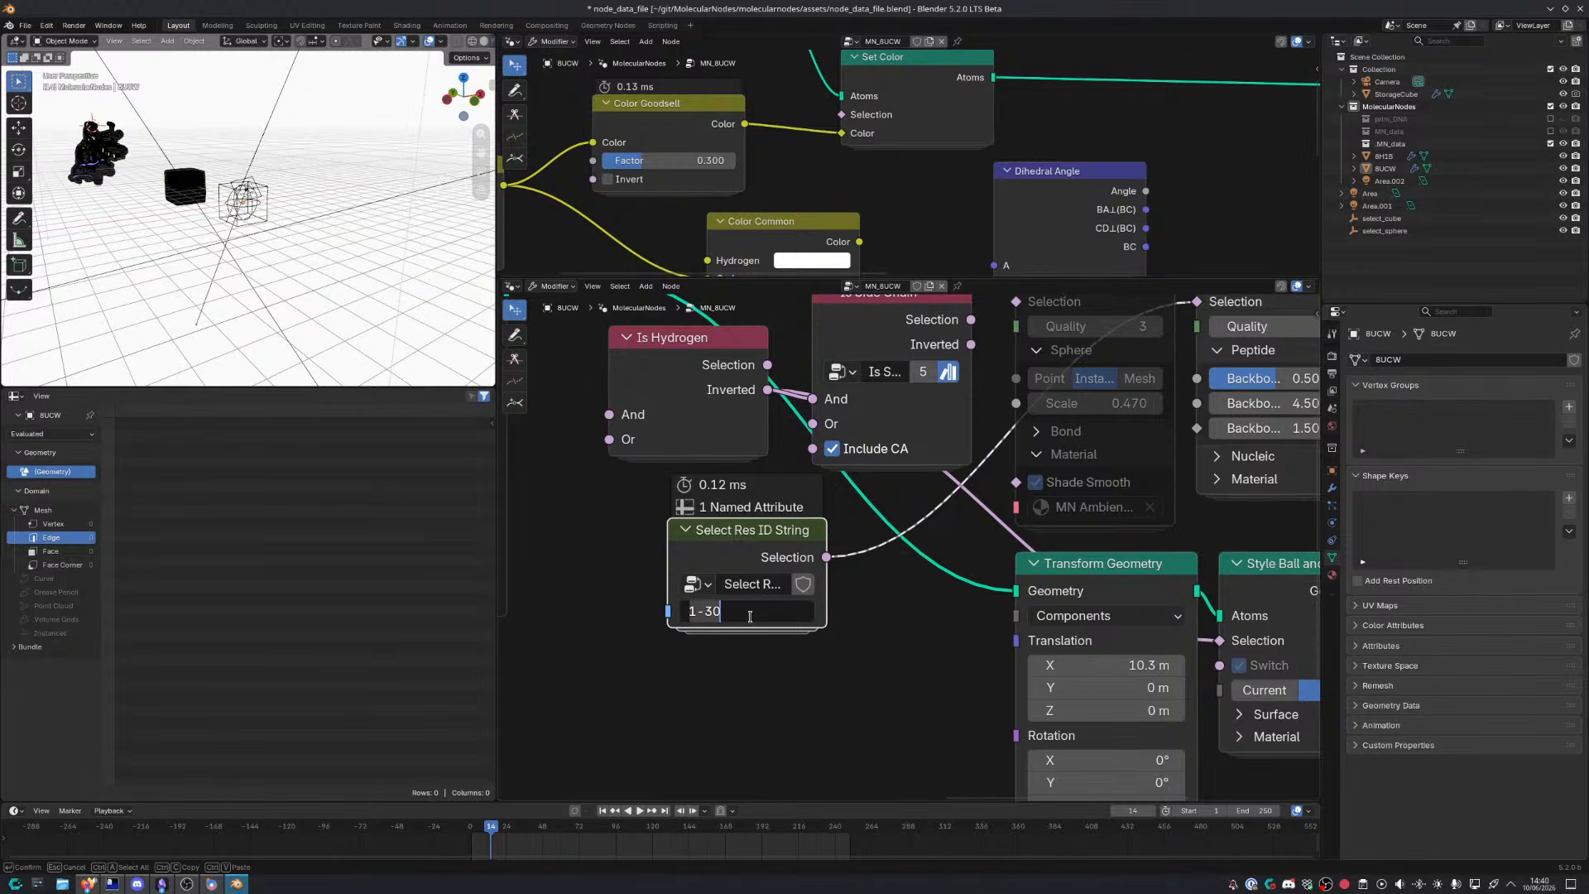
{"action": "type", "text": "1-200"}
{"action": "key", "text": "Return"}
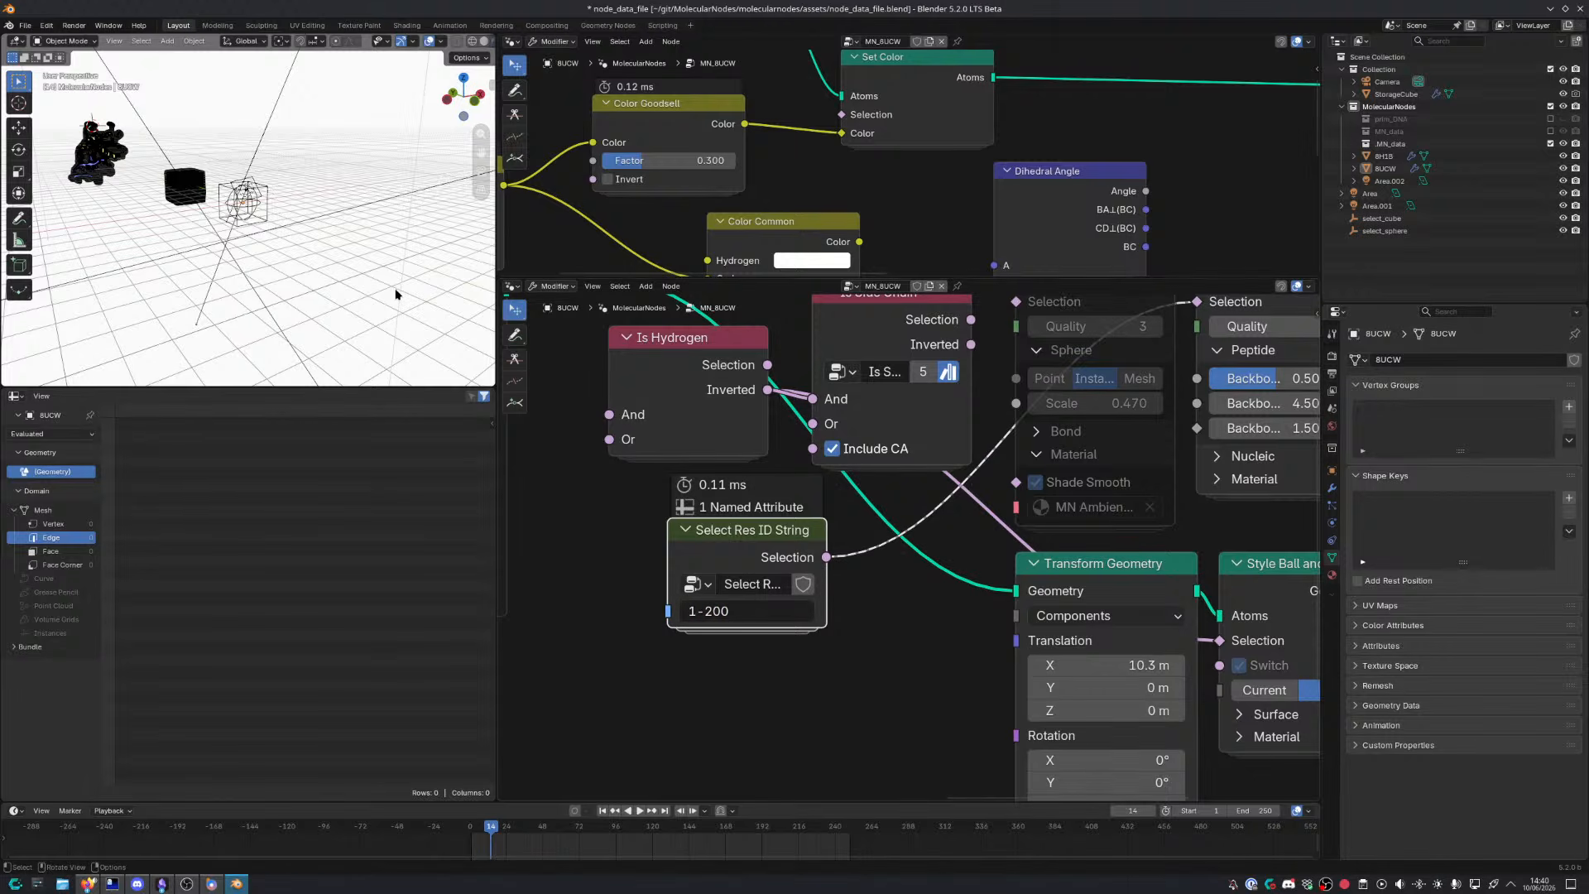
Preview the Atoms geometry at the reroute ahead of the style nodes with a Viewer node
{"action": "middle_click_drag", "start_coordinate": [395, 294], "coordinate": [416, 307]}
{"action": "middle_click_drag", "start_coordinate": [838, 532], "coordinate": [1007, 611]}
{"action": "scroll", "coordinate": [797, 626], "scroll_direction": "down", "scroll_amount": 4}
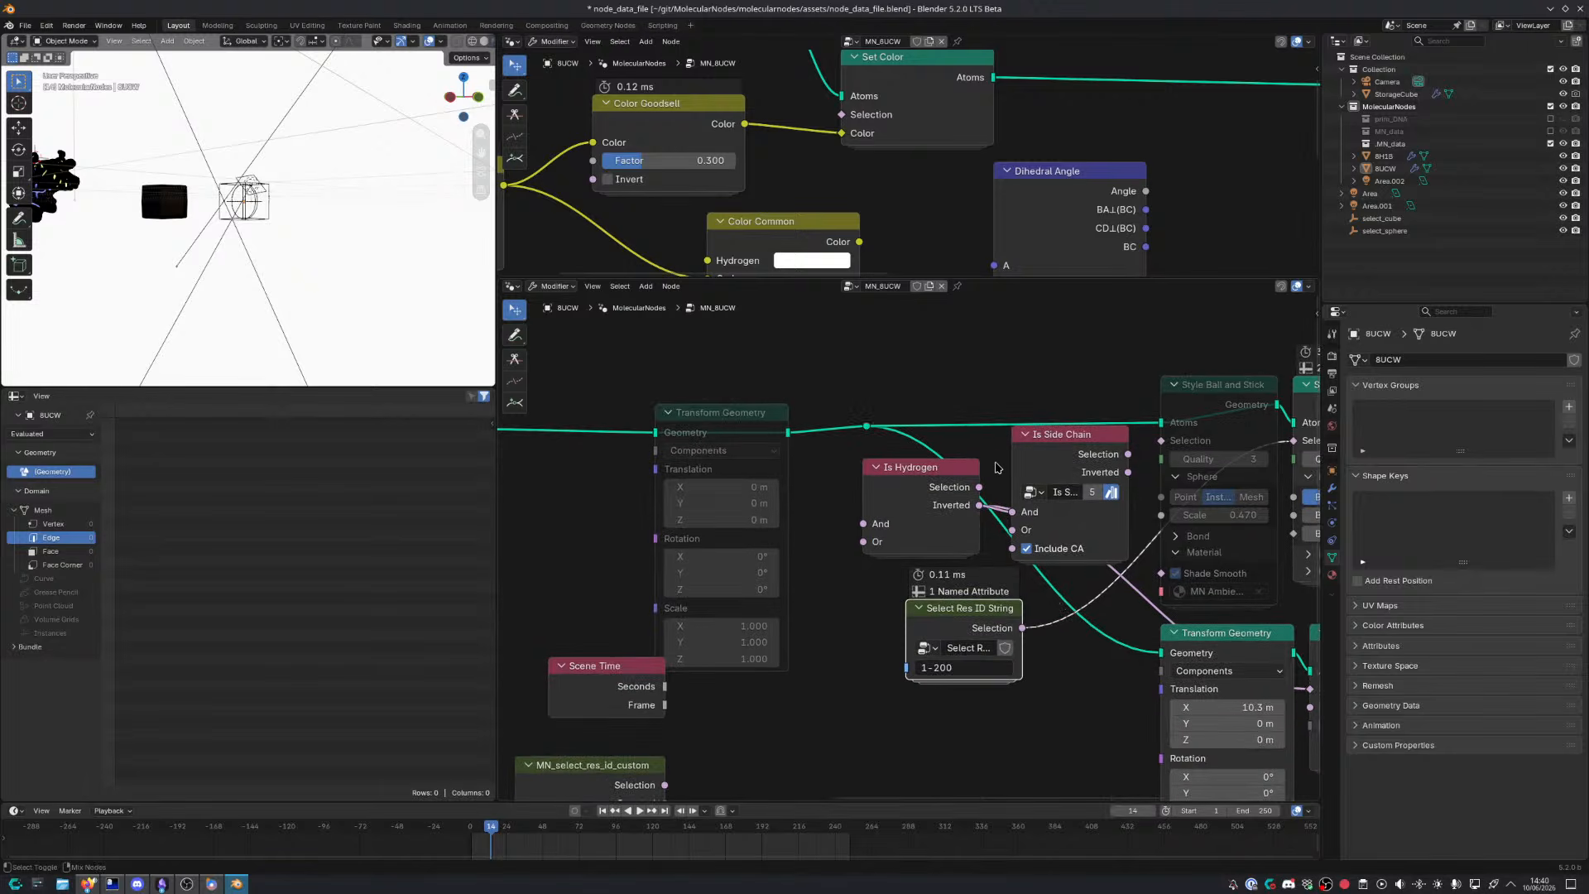
{"action": "left_click", "coordinate": [869, 431], "text": "ctrl+shift"}
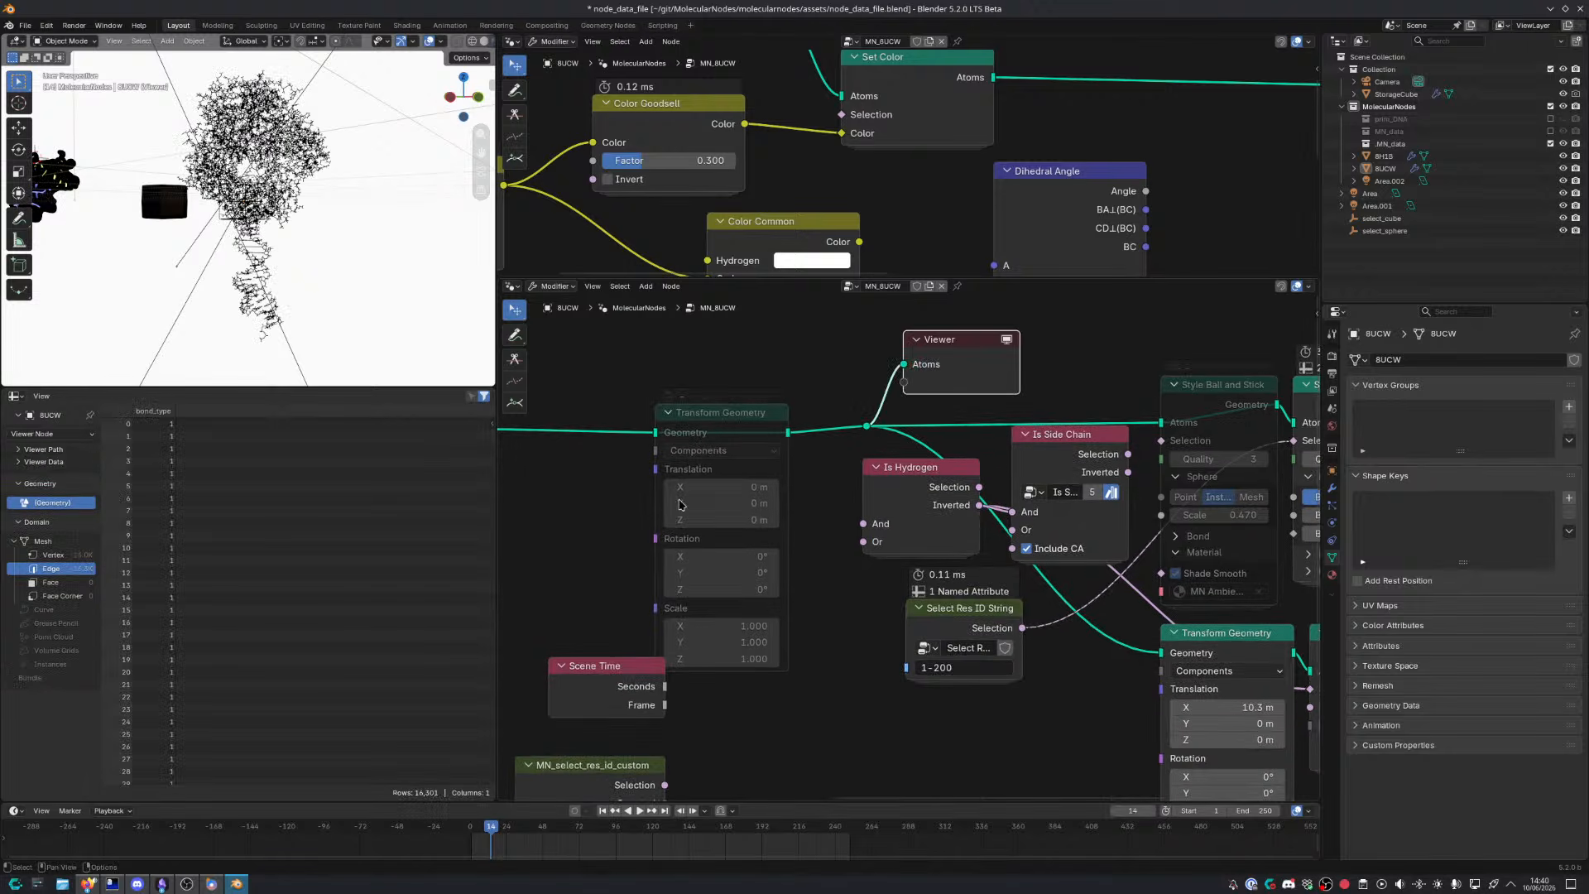
Show the Atoms vertex attributes in the spreadsheet and set Select Res ID String's residue string to 1-500
{"action": "left_click", "coordinate": [73, 556]}
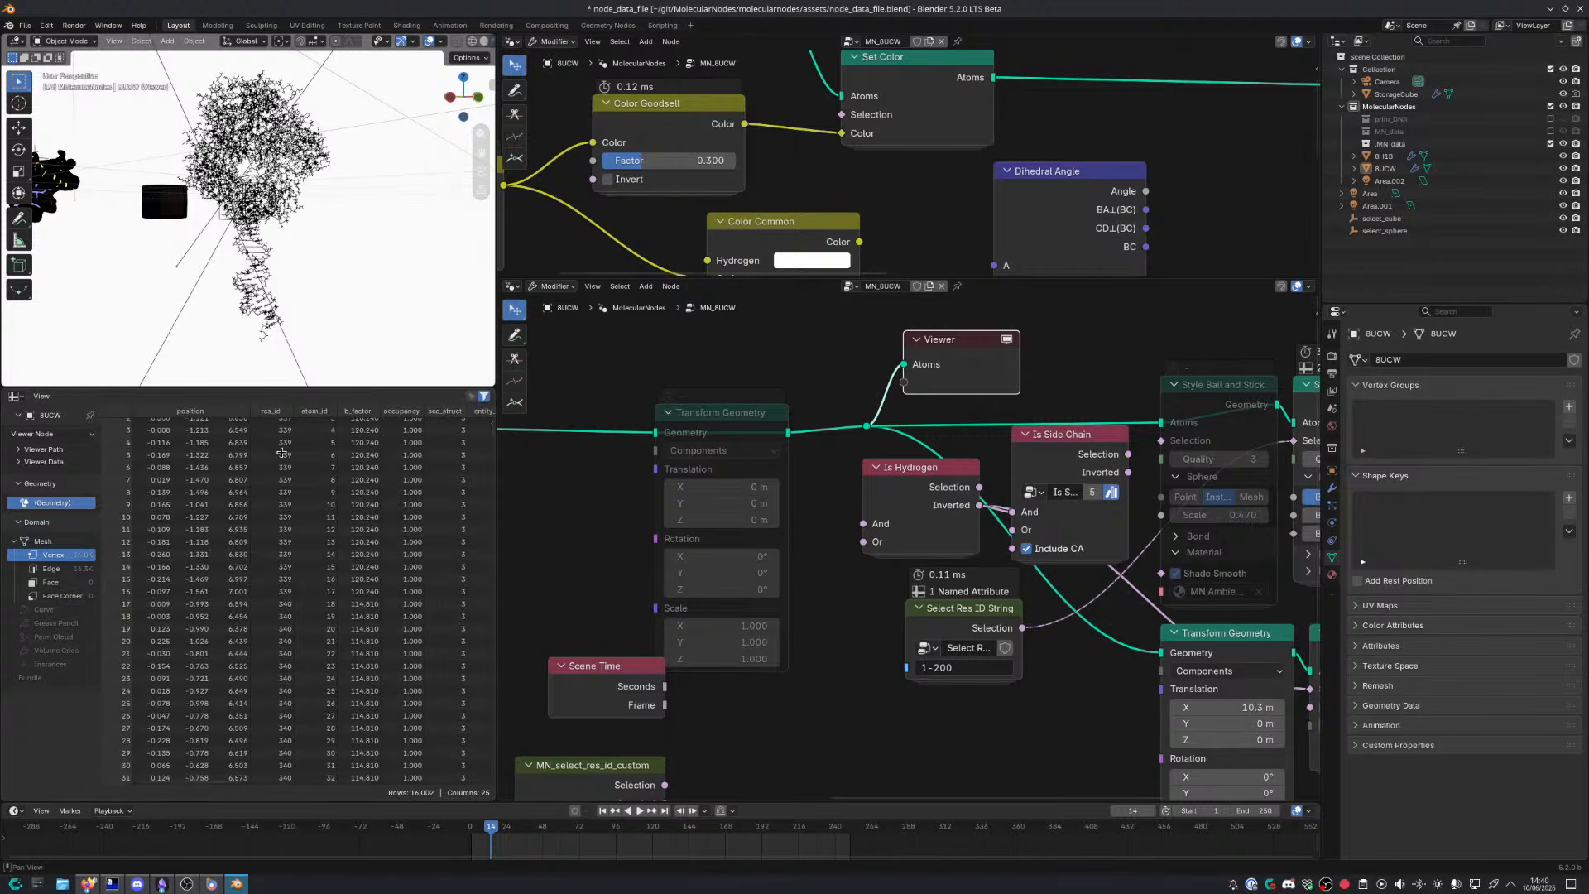
{"action": "left_click", "coordinate": [977, 667]}
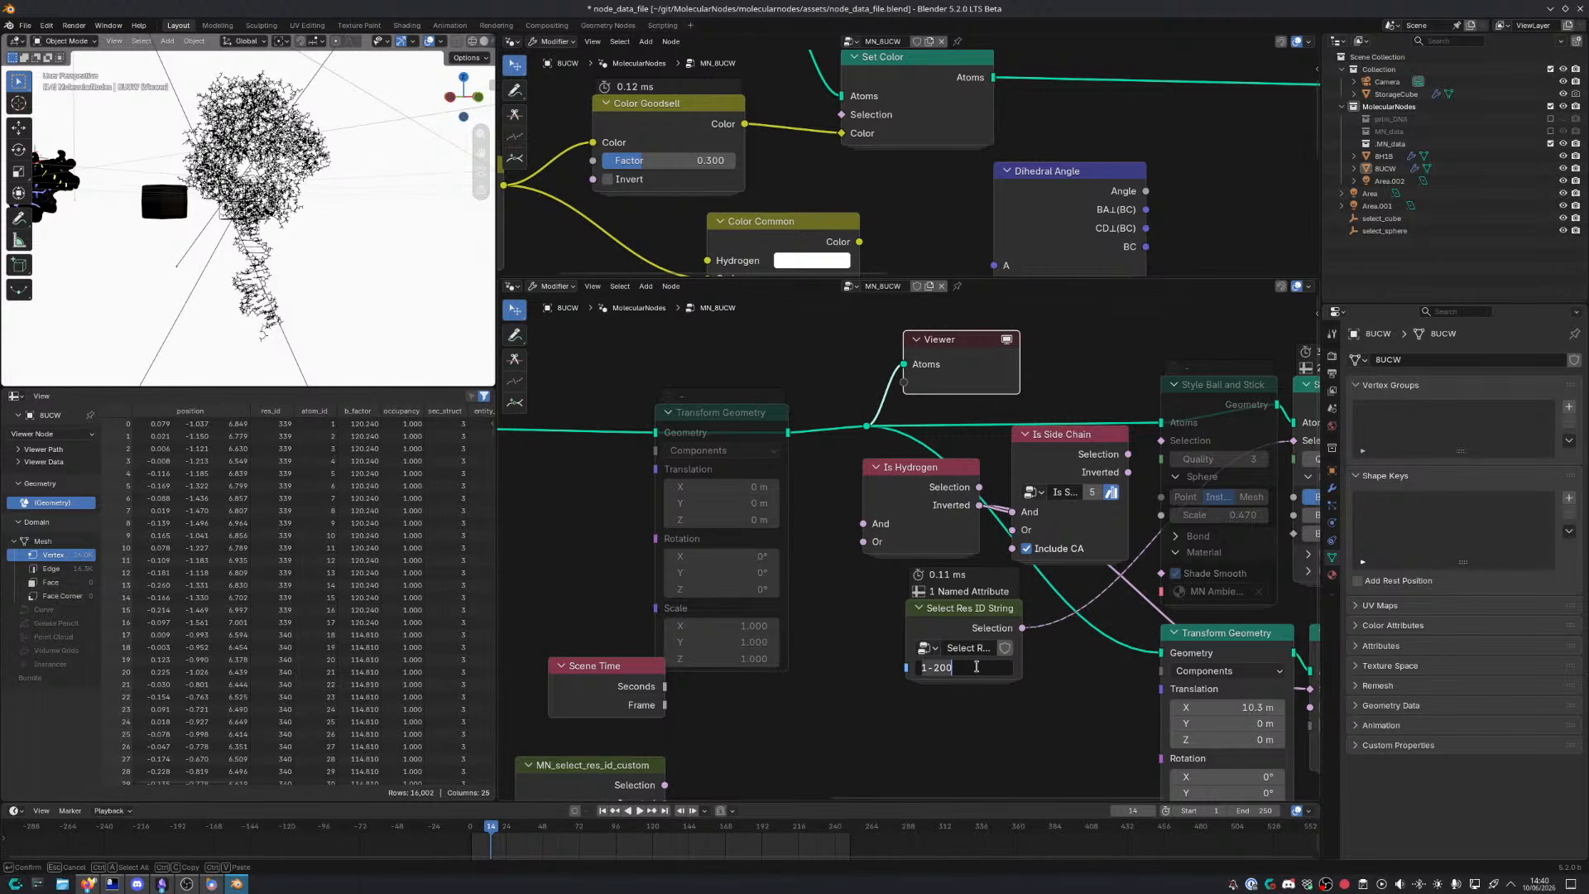
{"action": "type", "text": "1-500"}
{"action": "key", "text": "Return"}
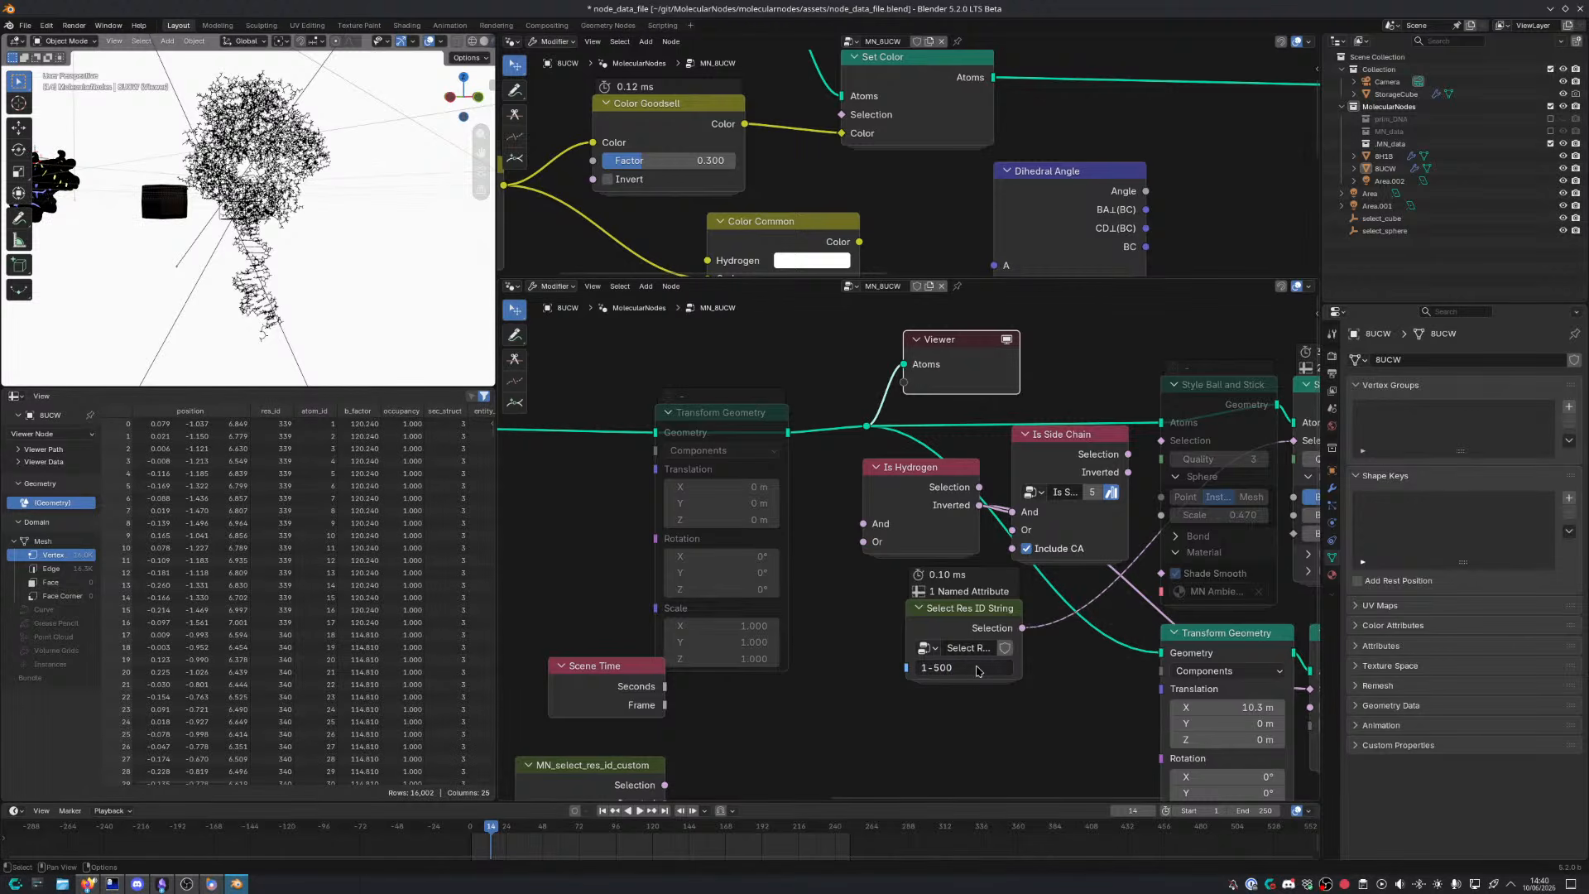
Delete the Viewer at the reroute and preview Style Ribbon's Geometry output with a new Viewer
{"action": "middle_click_drag", "start_coordinate": [977, 667], "coordinate": [933, 674]}
{"action": "left_click", "coordinate": [919, 400]}
{"action": "left_click", "coordinate": [933, 361]}
{"action": "key", "text": "x"}
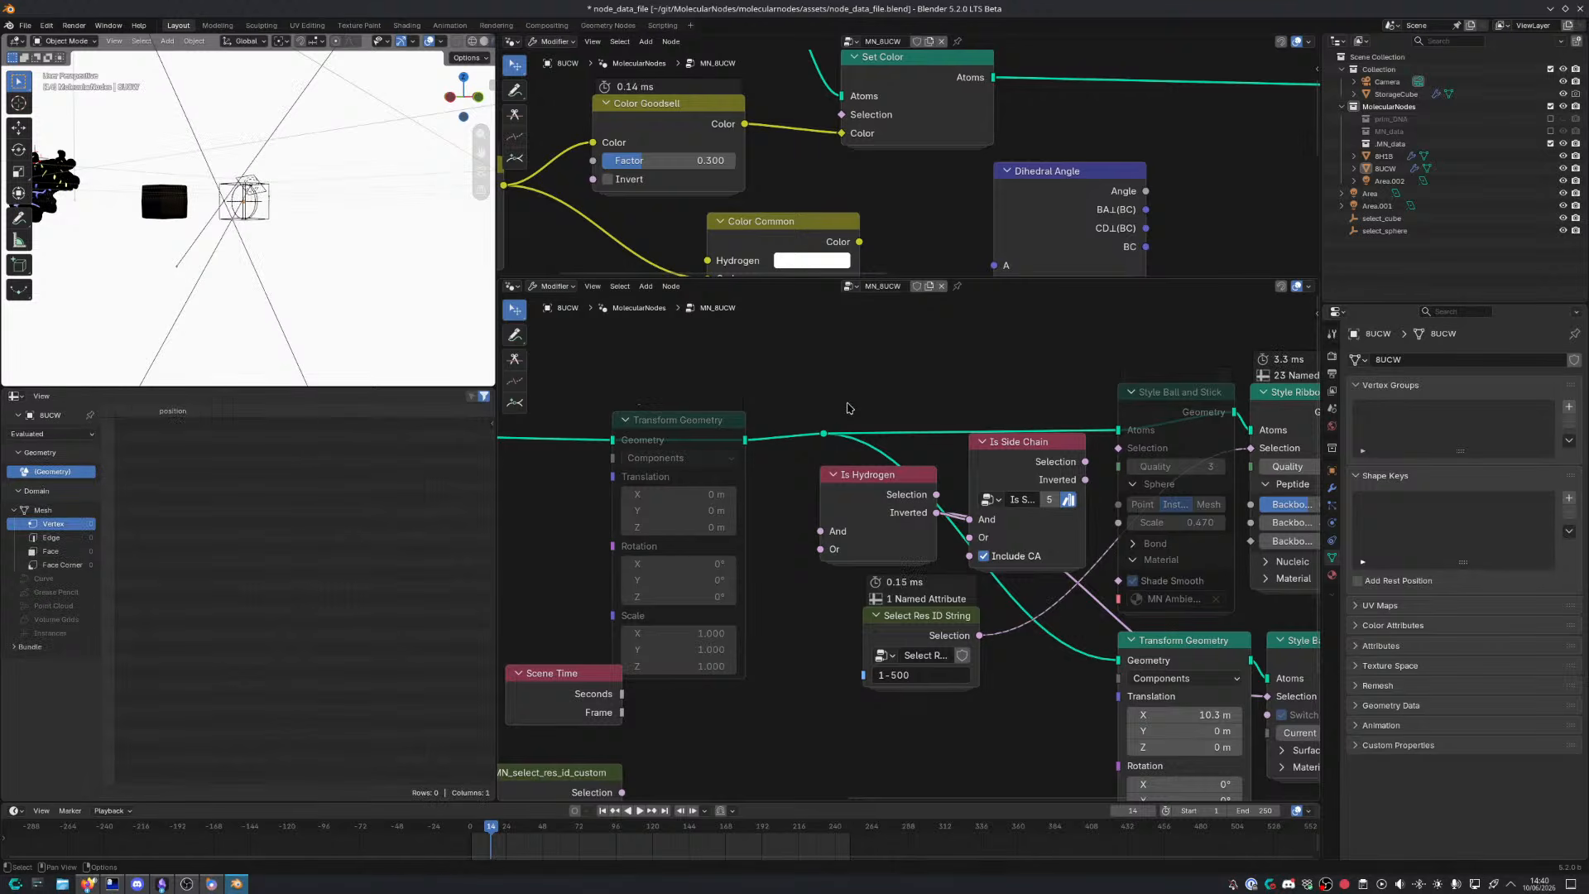
{"action": "middle_click_drag", "start_coordinate": [997, 485], "coordinate": [763, 489]}
{"action": "left_click", "coordinate": [1142, 420], "text": "ctrl+shift"}
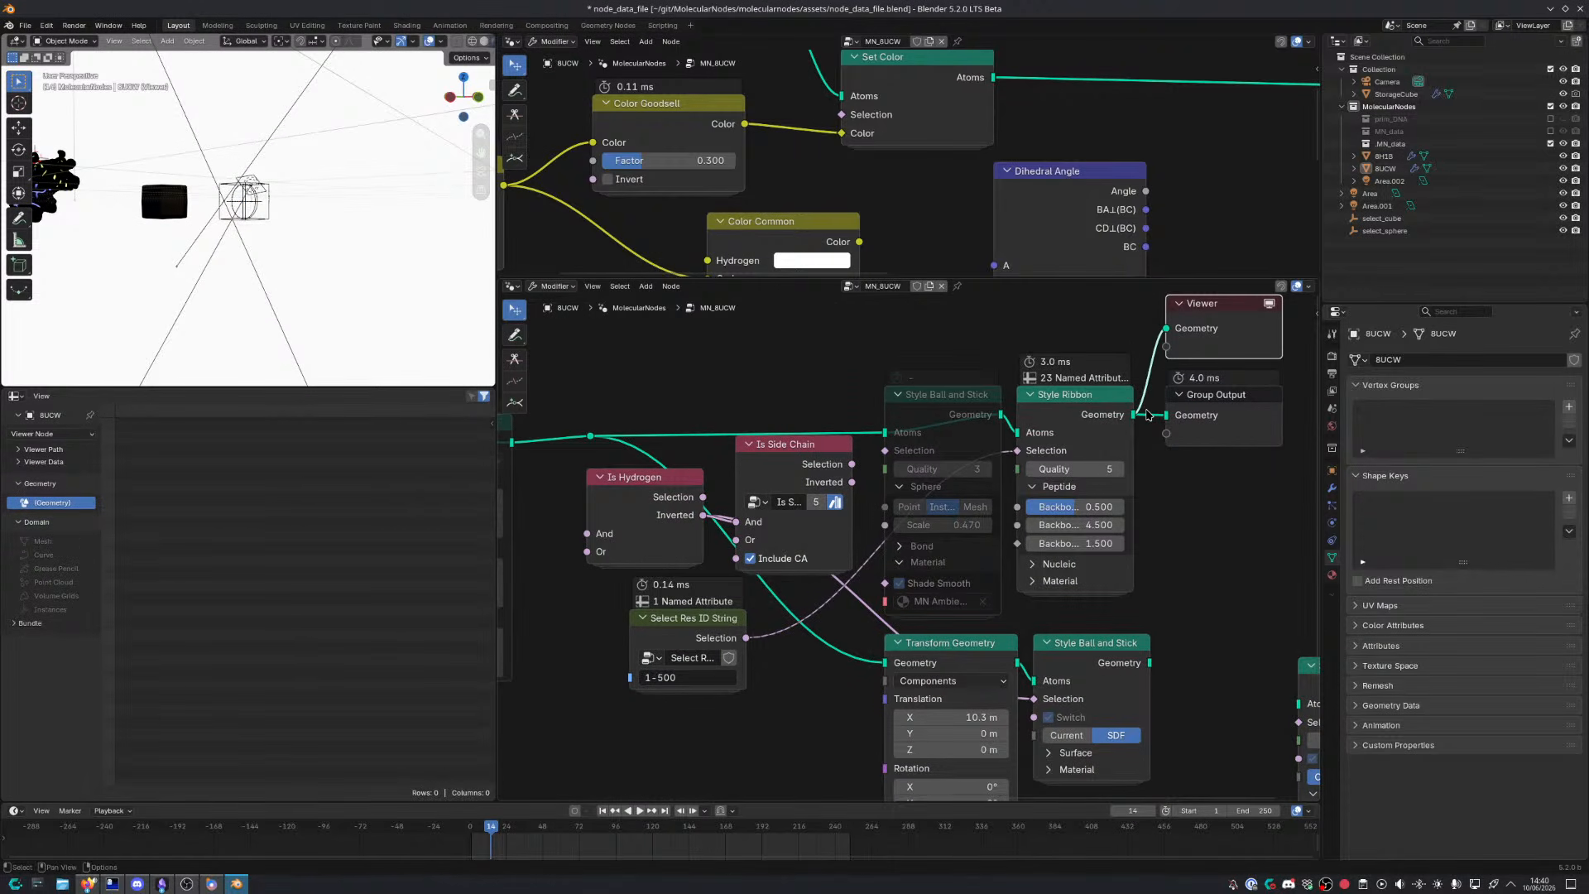
Examine the string splitting, repeat zone and closures inside the Select Res ID String group in a maximized editor
{"action": "middle_click_drag", "start_coordinate": [695, 626], "coordinate": [763, 593]}
{"action": "left_click", "coordinate": [764, 593]}
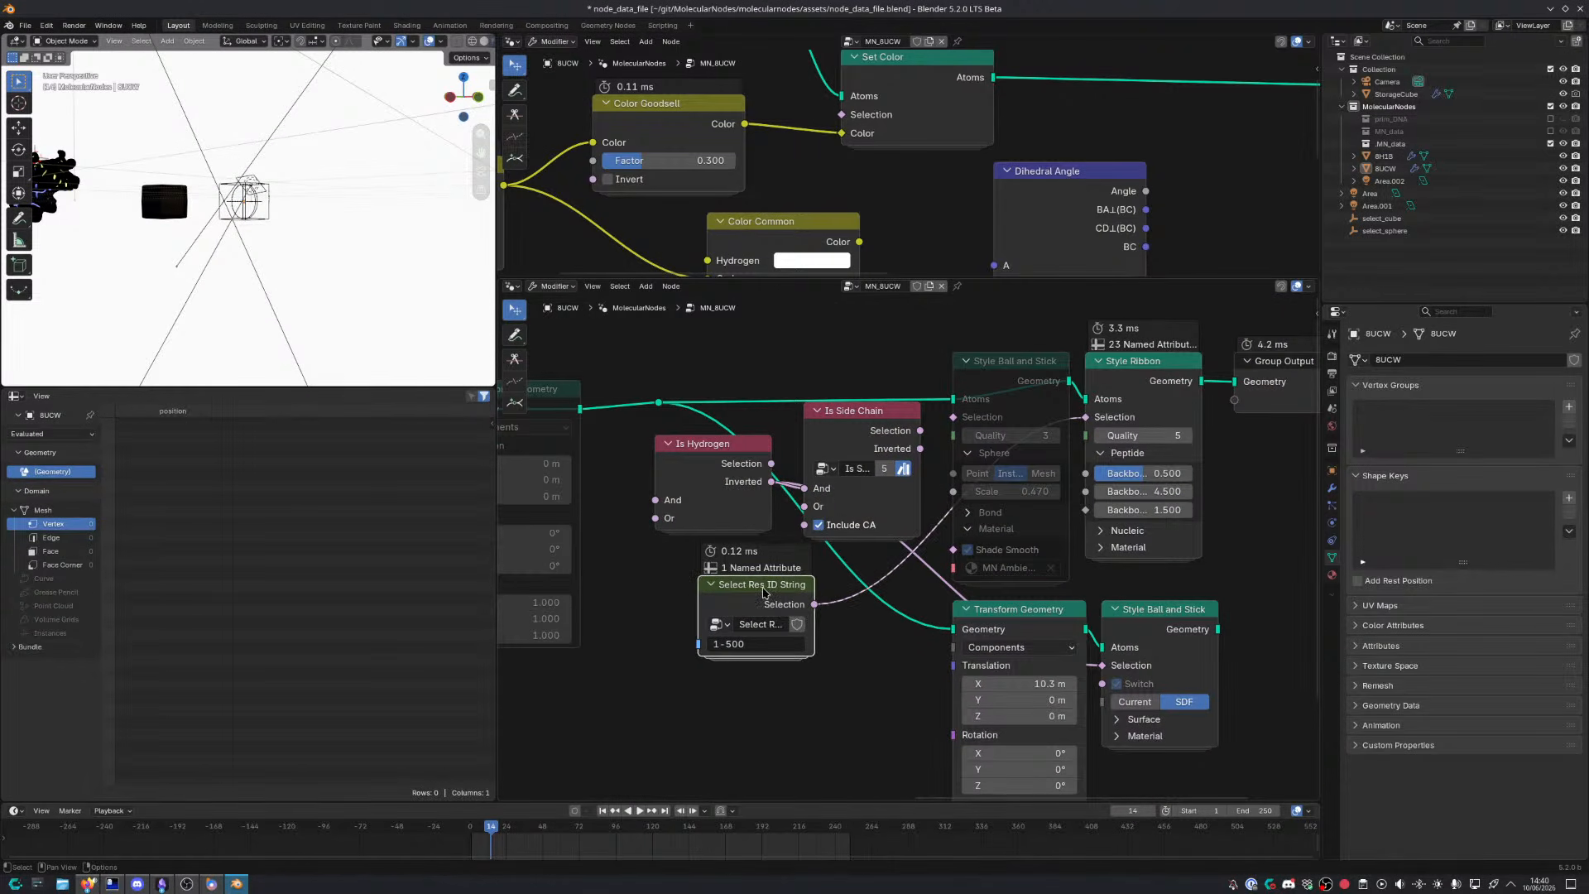
{"action": "key", "text": "Tab"}
{"action": "key", "text": "ctrl+space"}
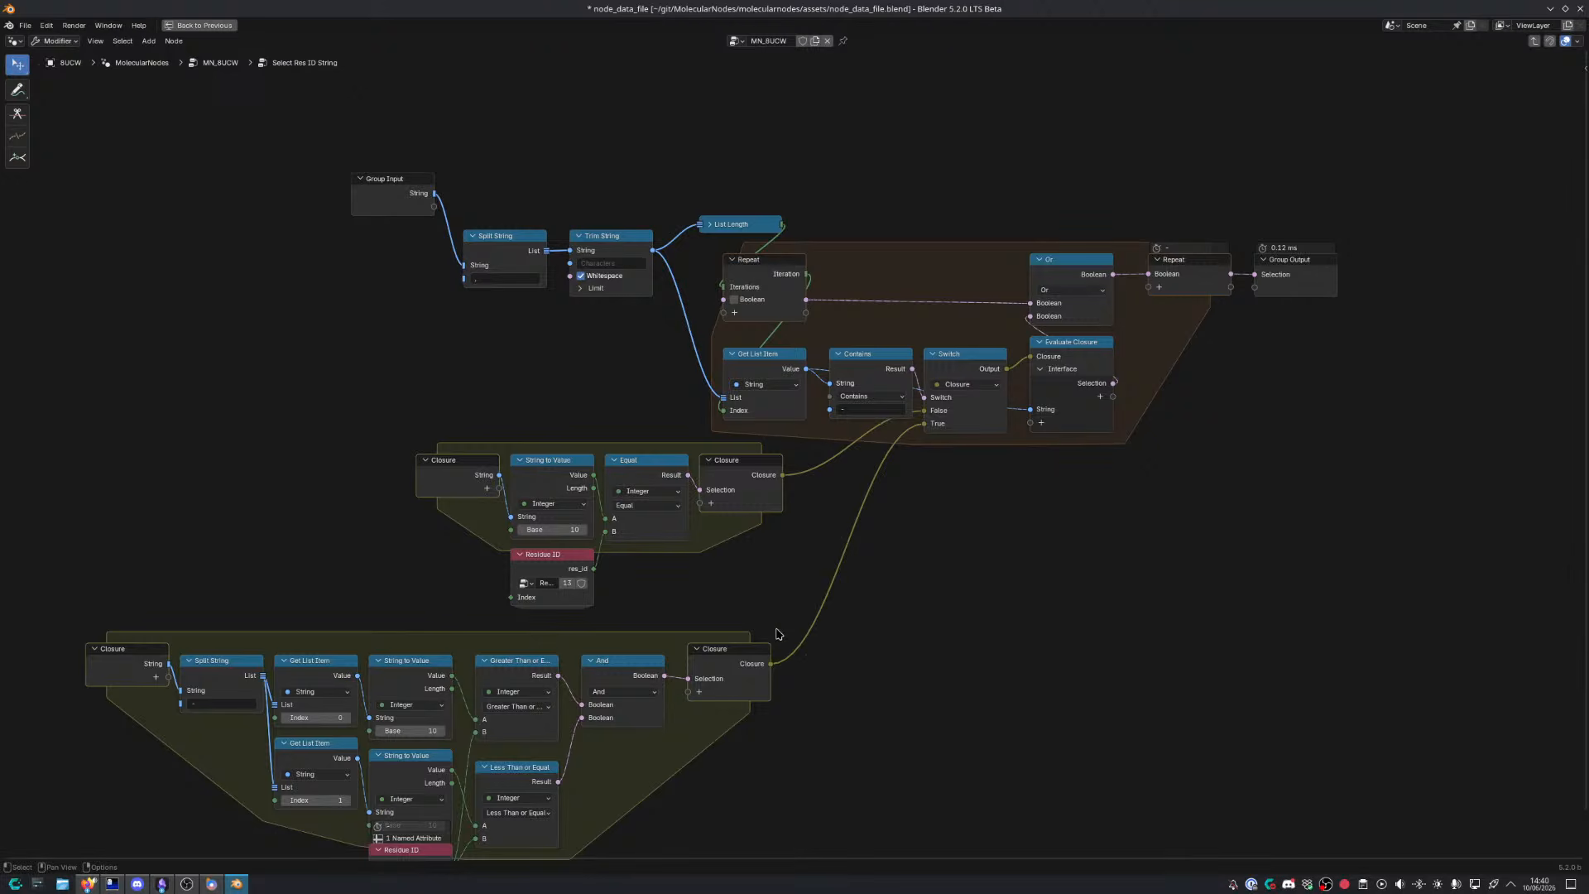
{"action": "scroll", "coordinate": [807, 496], "scroll_direction": "up", "scroll_amount": 2}
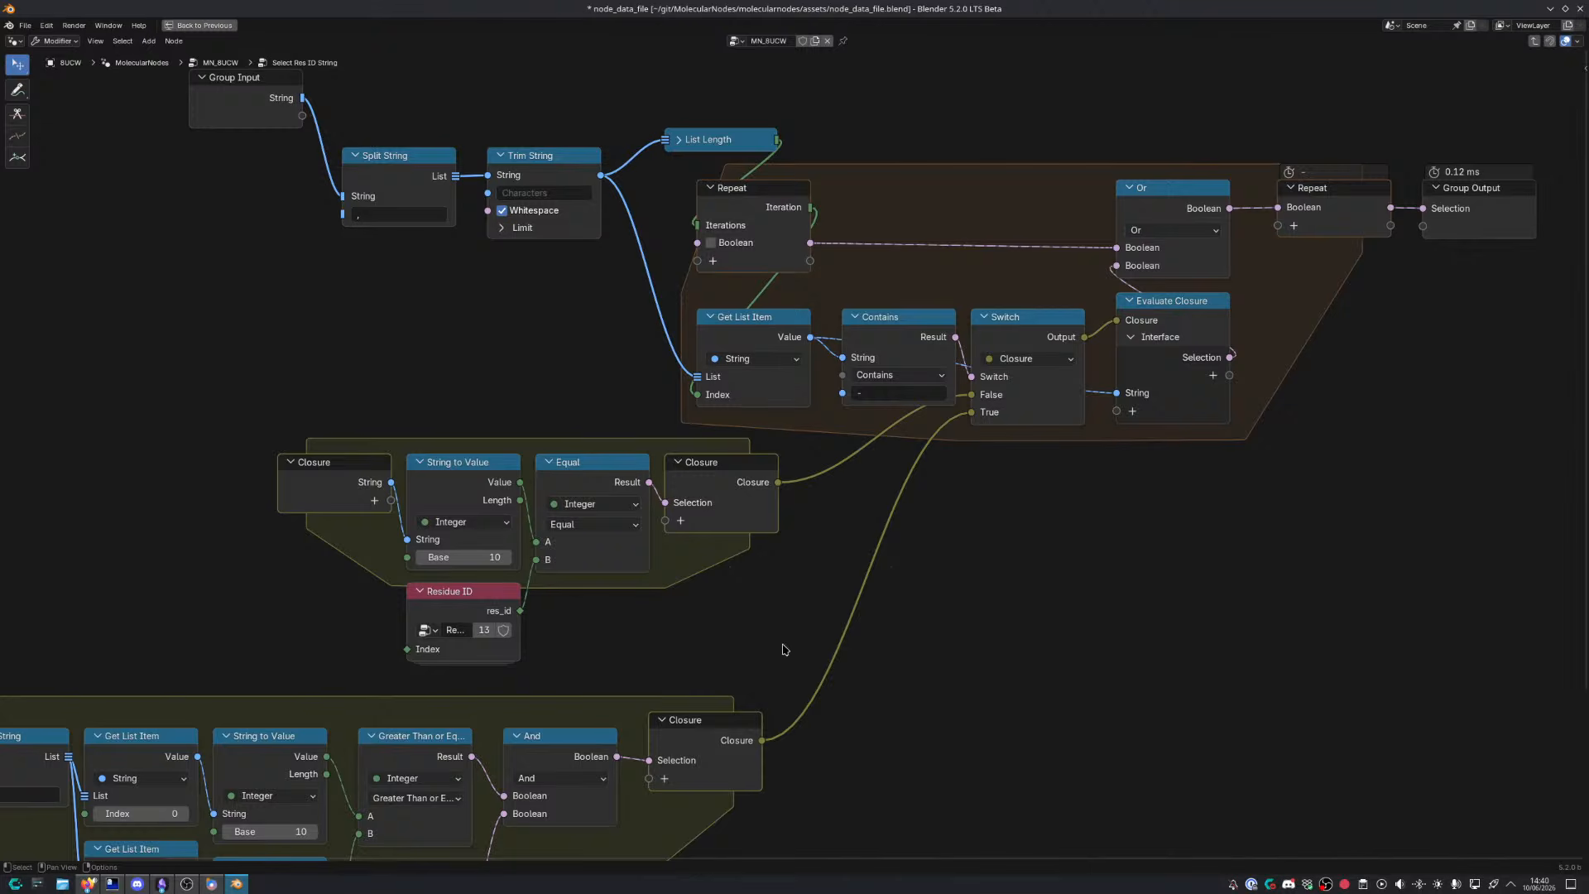
{"action": "key", "text": "Tab"}
{"action": "middle_click_drag", "start_coordinate": [774, 546], "coordinate": [928, 550]}
{"action": "key", "text": "ctrl+space"}
Reopen the Select Res ID String group and move the range closure's Residue ID node slightly lower
{"action": "key", "text": "Tab"}
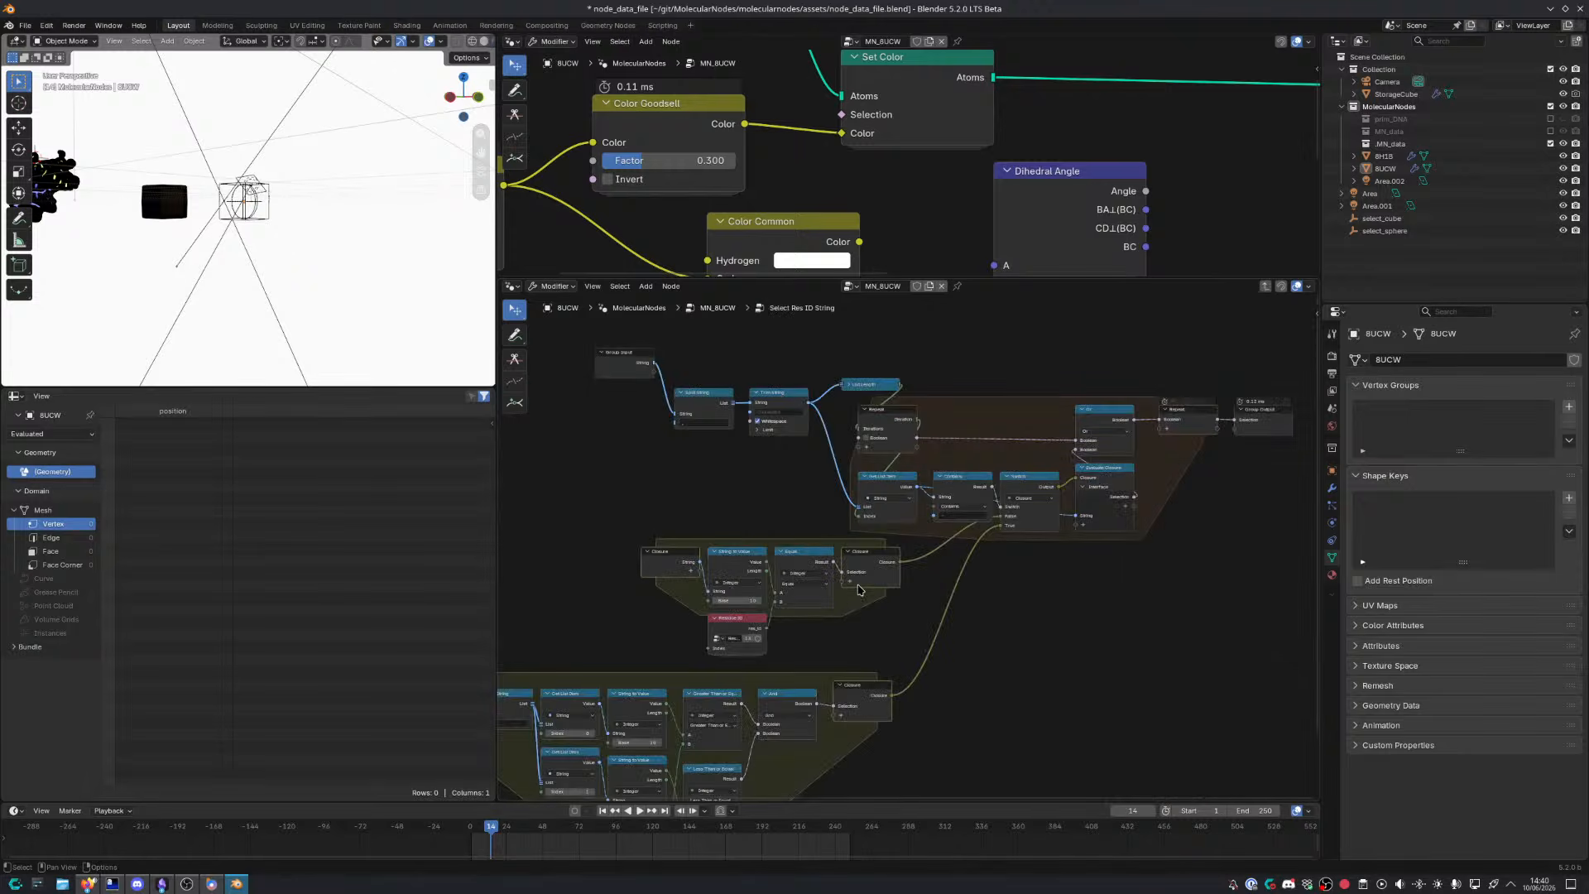
{"action": "middle_click_drag", "start_coordinate": [826, 620], "coordinate": [1016, 394]}
{"action": "key", "text": "ctrl+space"}
{"action": "scroll", "coordinate": [623, 525], "scroll_direction": "up", "scroll_amount": 2}
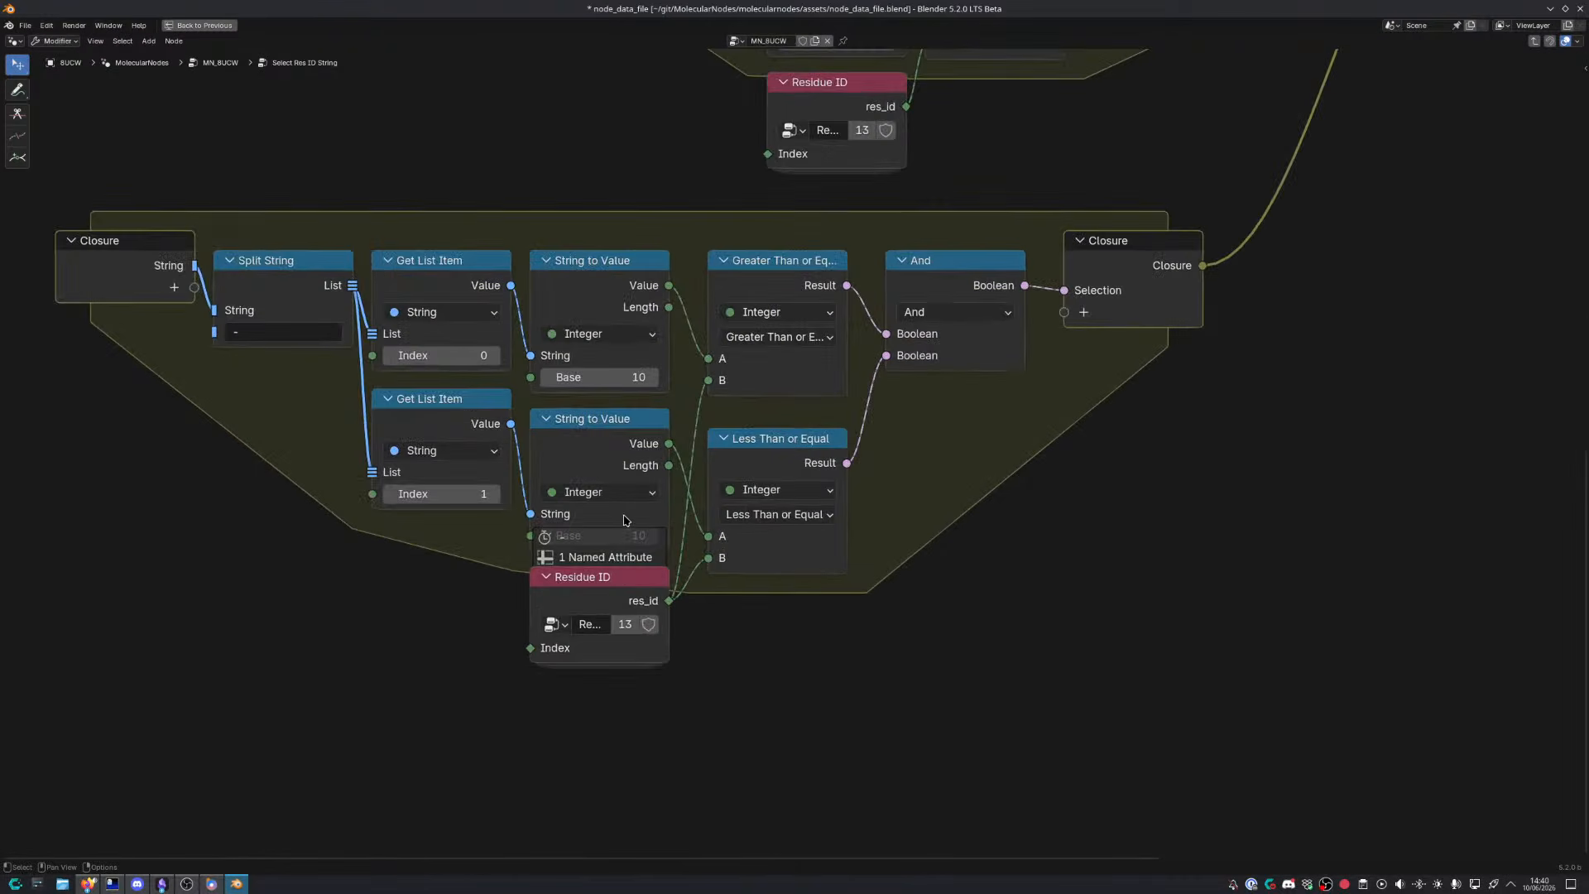
{"action": "left_click_drag", "start_coordinate": [646, 594], "coordinate": [646, 614]}
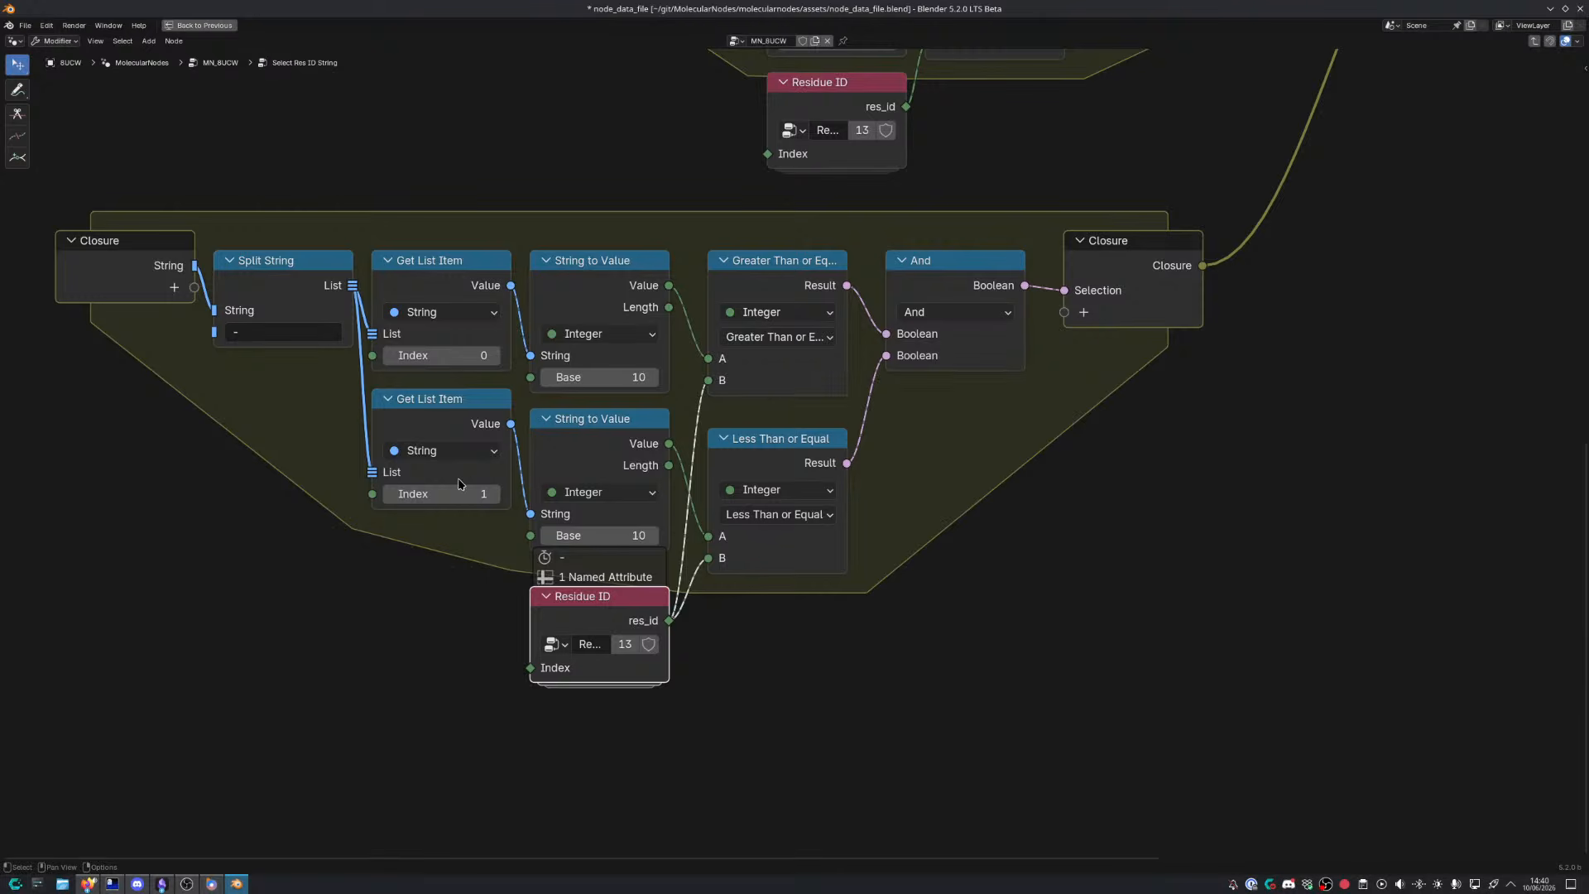
Move the range closure's input and Split String node away from Get List Item, and add a reroute on the List links
{"action": "middle_click_drag", "start_coordinate": [273, 376], "coordinate": [597, 401]}
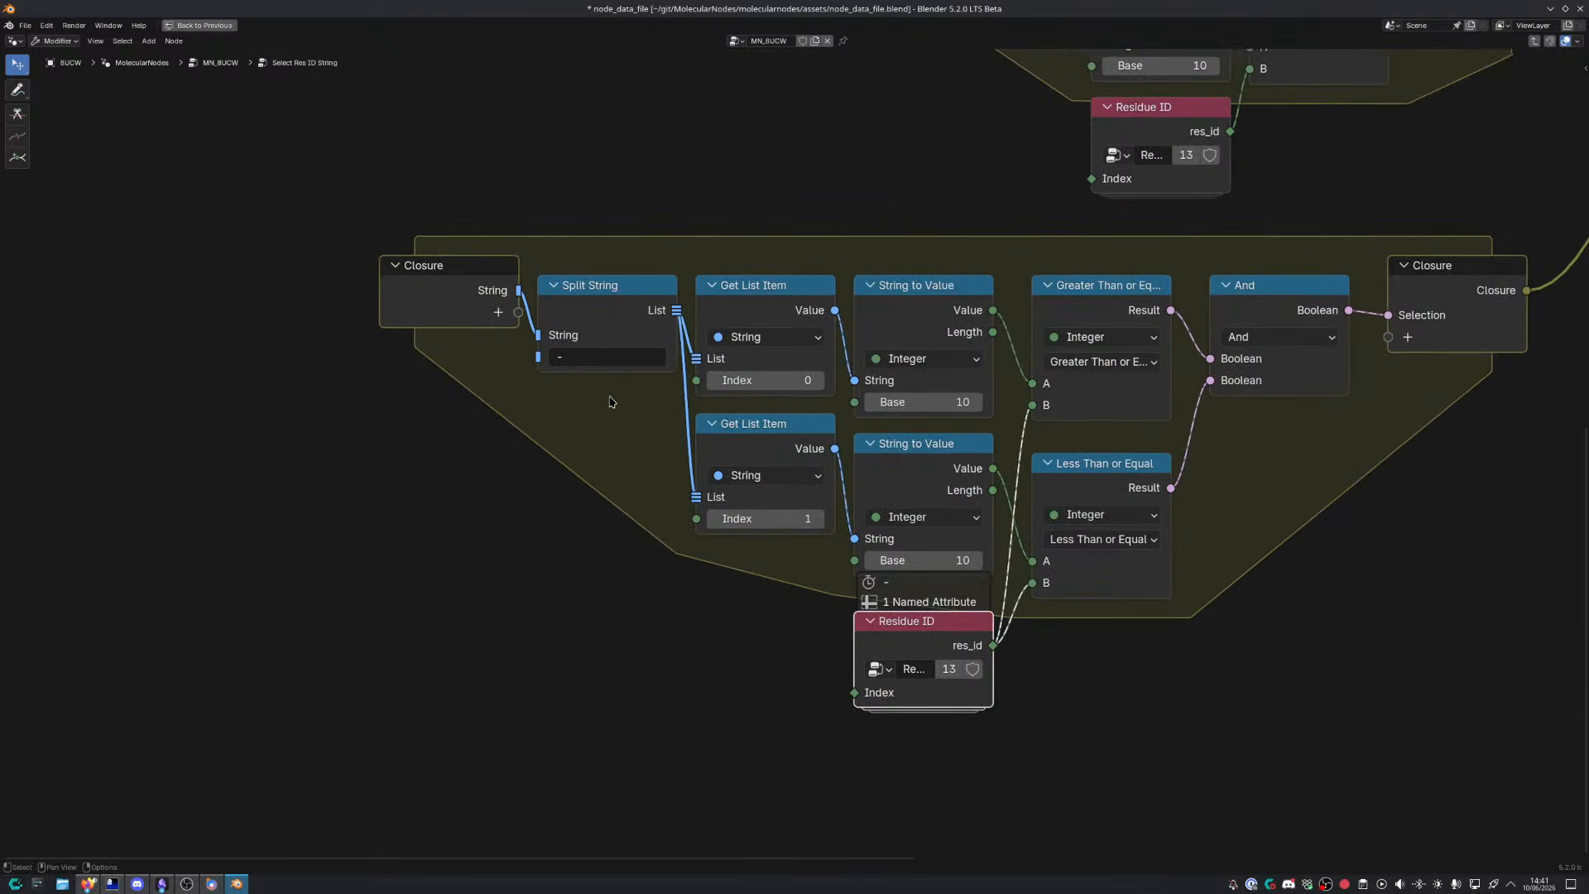
{"action": "left_click_drag", "start_coordinate": [420, 205], "coordinate": [627, 390]}
{"action": "key", "text": "g"}
{"action": "left_click", "coordinate": [410, 370]}
{"action": "right_click_drag", "start_coordinate": [610, 253], "coordinate": [562, 431], "text": "shift"}
{"action": "key", "text": "shift+a"}
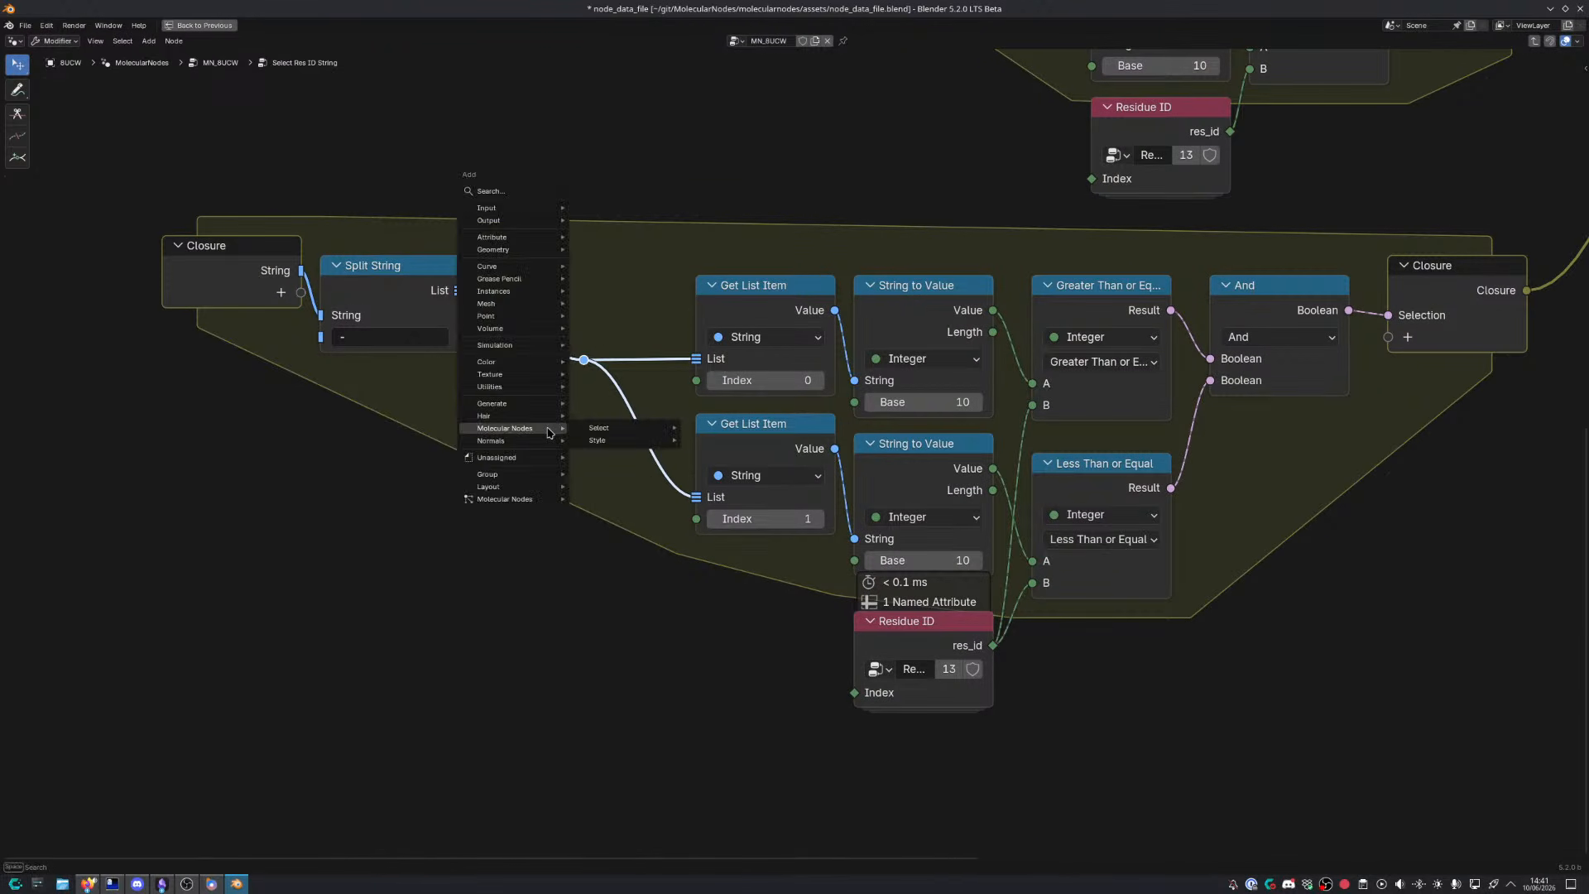
{"action": "type", "text": "sc"}
{"action": "key", "text": "Return"}
{"action": "left_click", "coordinate": [524, 431]}
{"action": "key", "text": "x"}
Insert a Trim String node between the range closure's Split String and the reroute
{"action": "key", "text": "shift+a"}
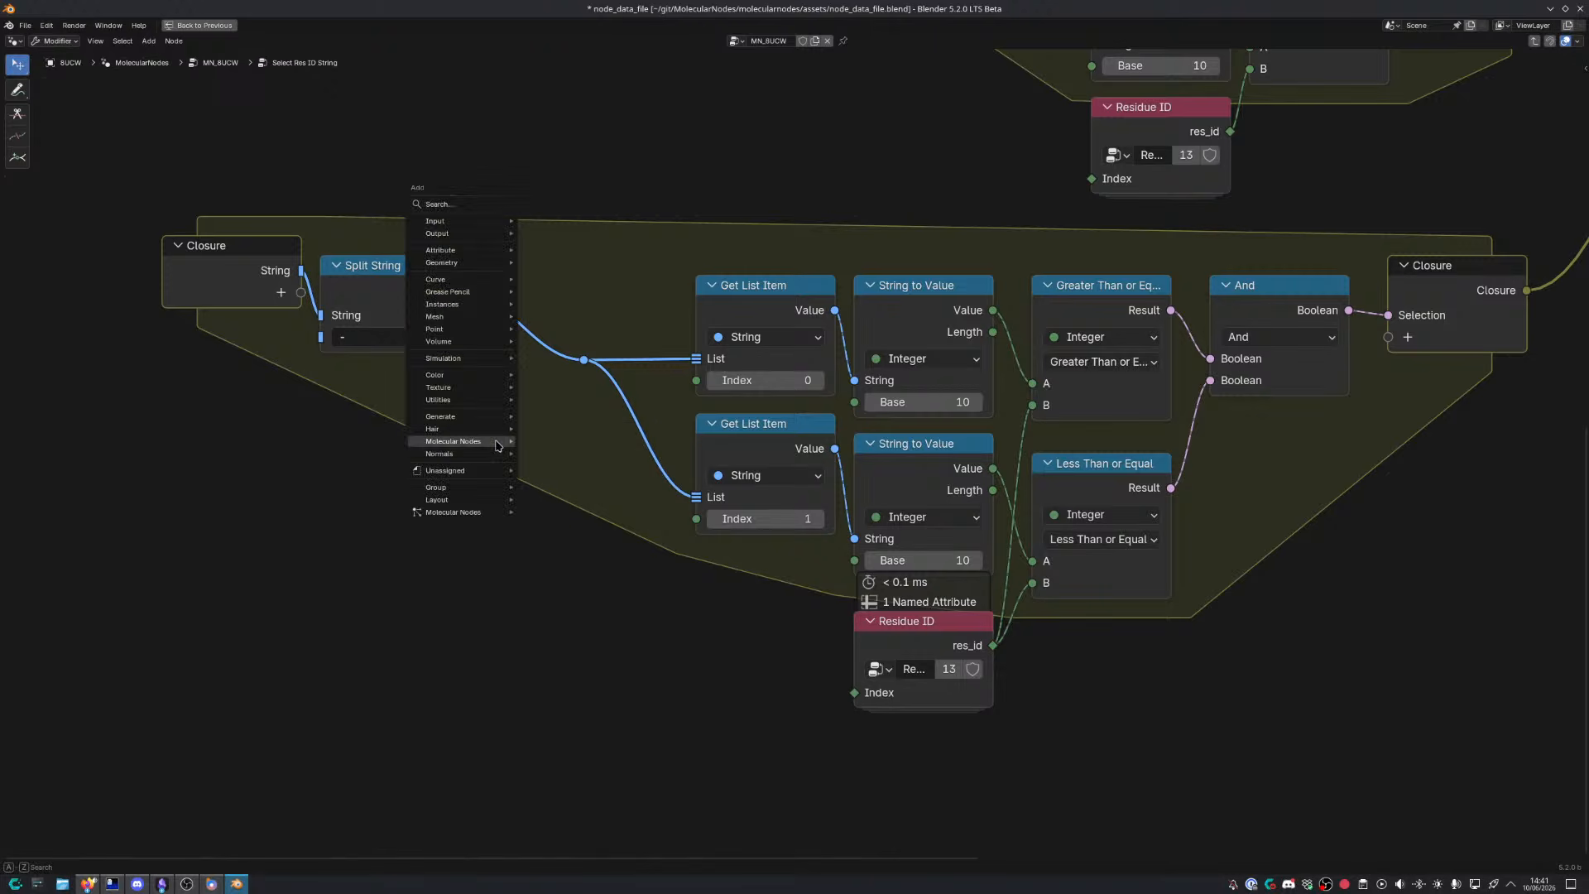
{"action": "type", "text": "trime"}
{"action": "key", "text": "Down"}
{"action": "key", "text": "Down"}
{"action": "key", "text": "Down"}
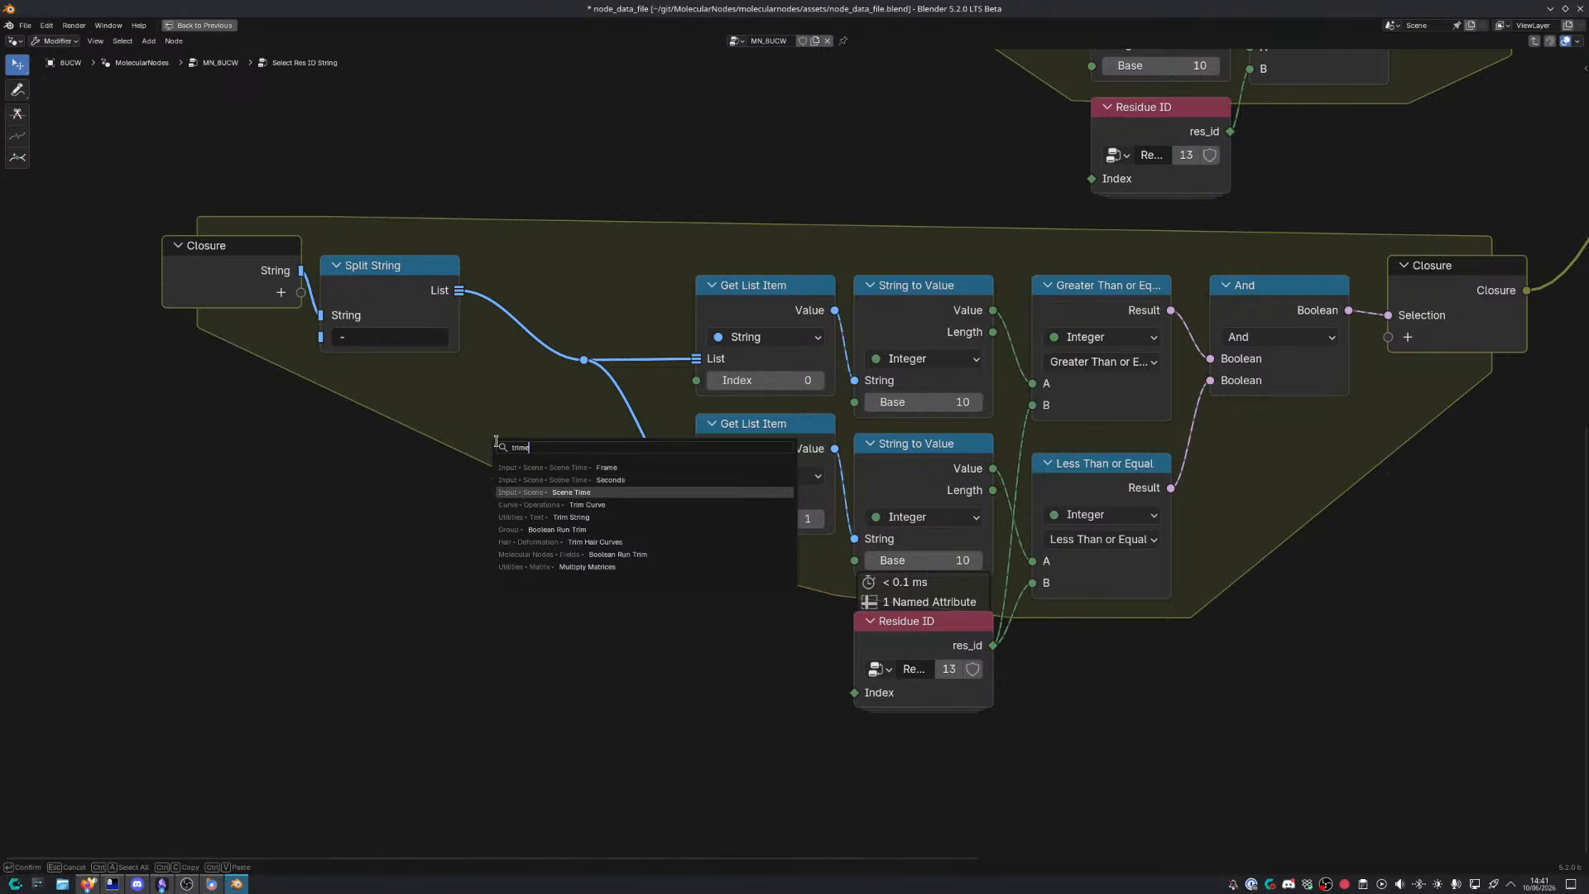
{"action": "key", "text": "Return"}
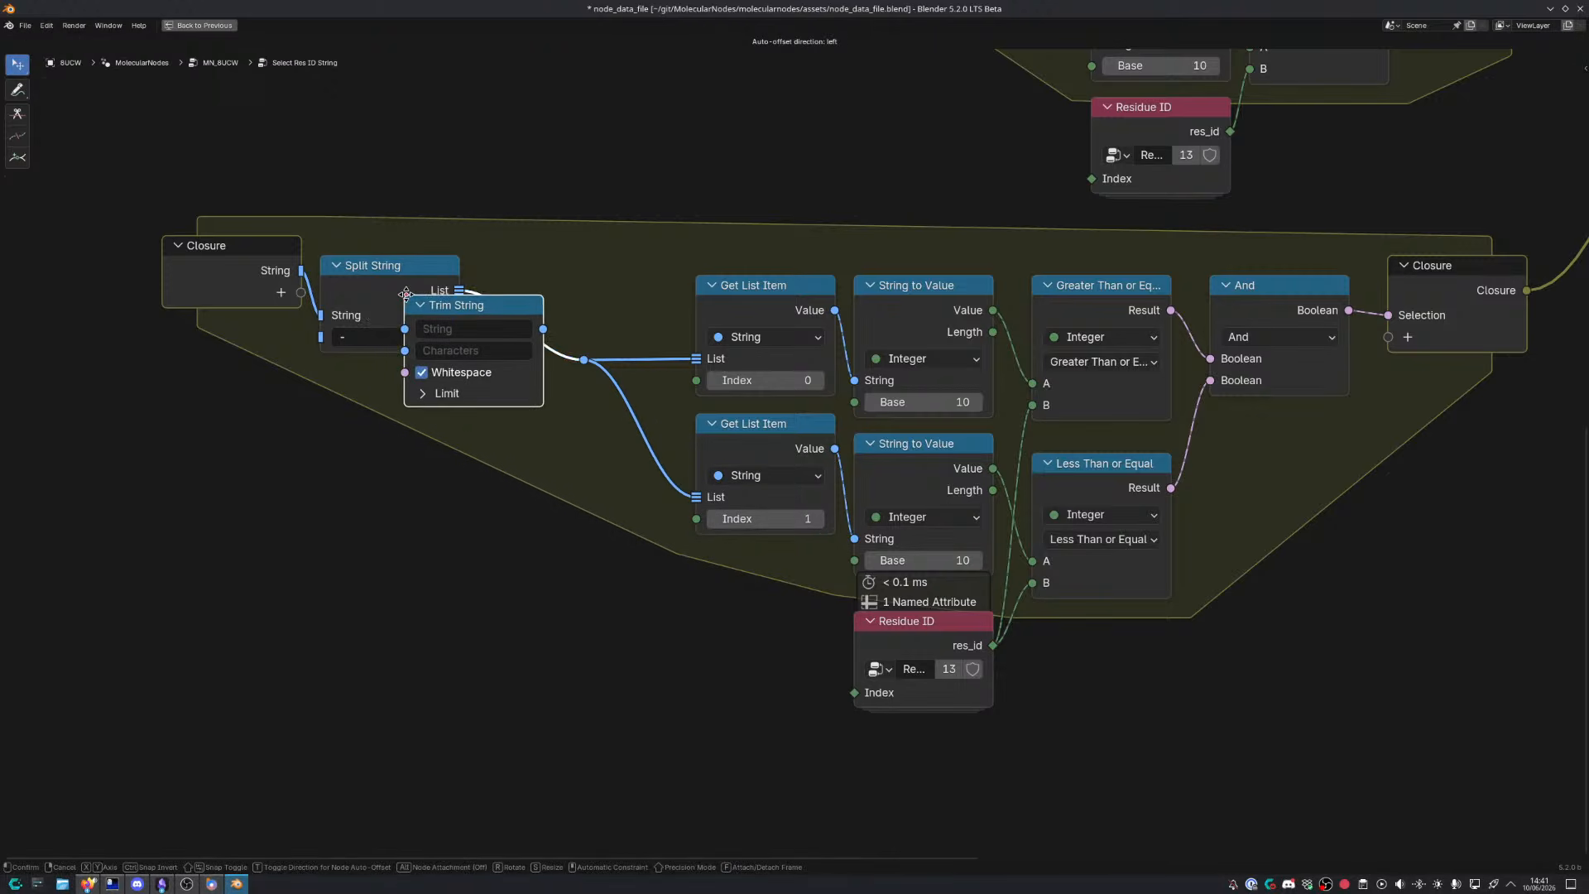
{"action": "left_click", "coordinate": [380, 255]}
Restore the multi-editor layout and shift the range closure's input, Split String and Trim String nodes closer to the reroute
{"action": "key", "text": "ctrl+space"}
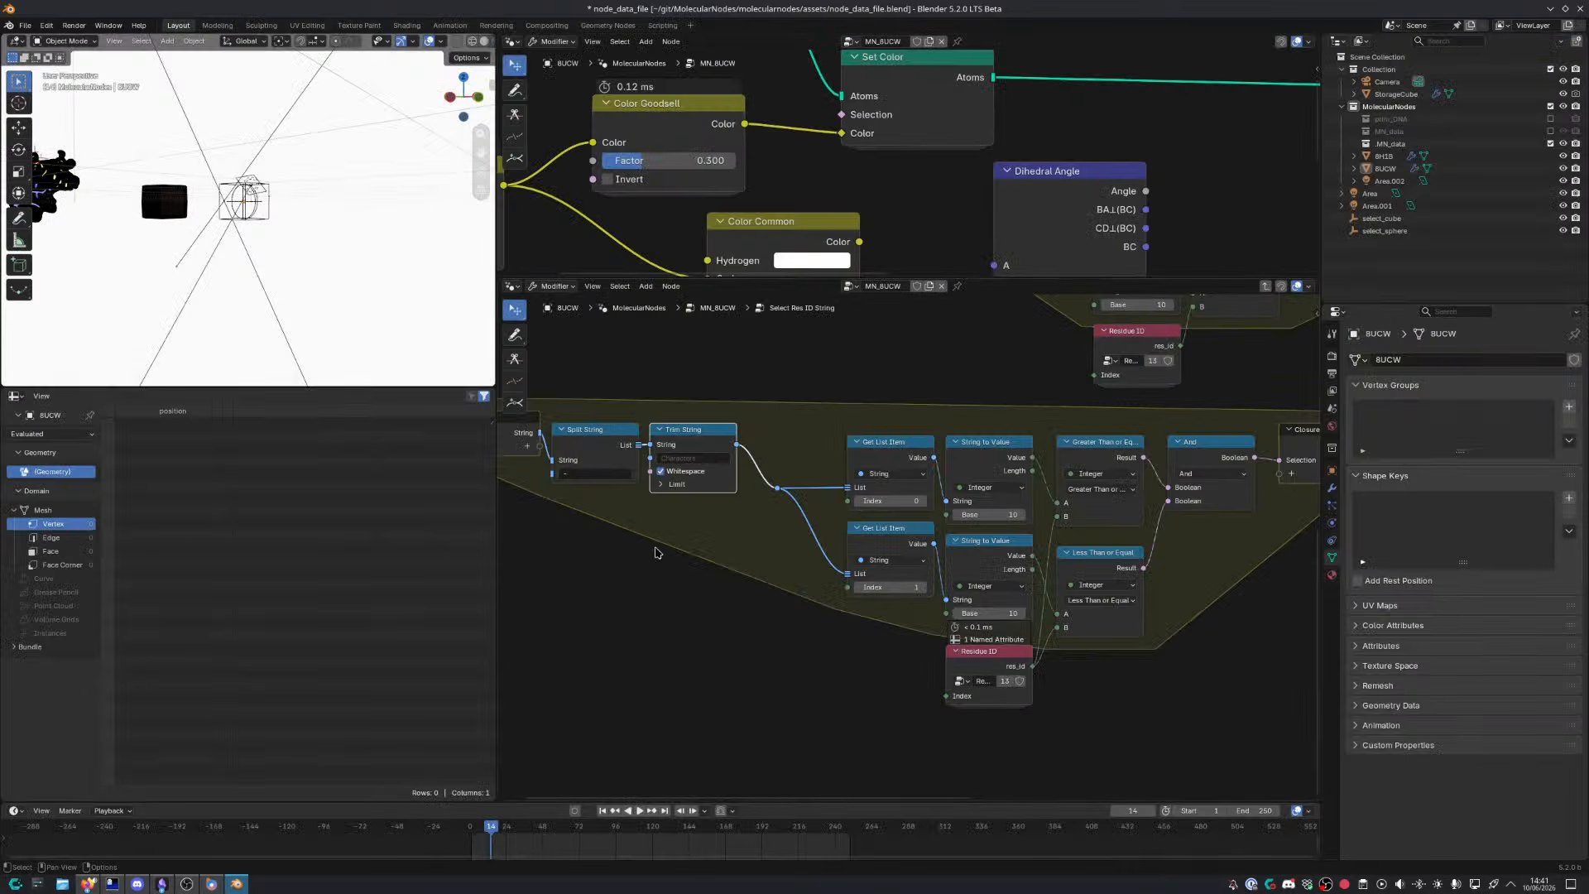
{"action": "middle_click_drag", "start_coordinate": [697, 559], "coordinate": [791, 562]}
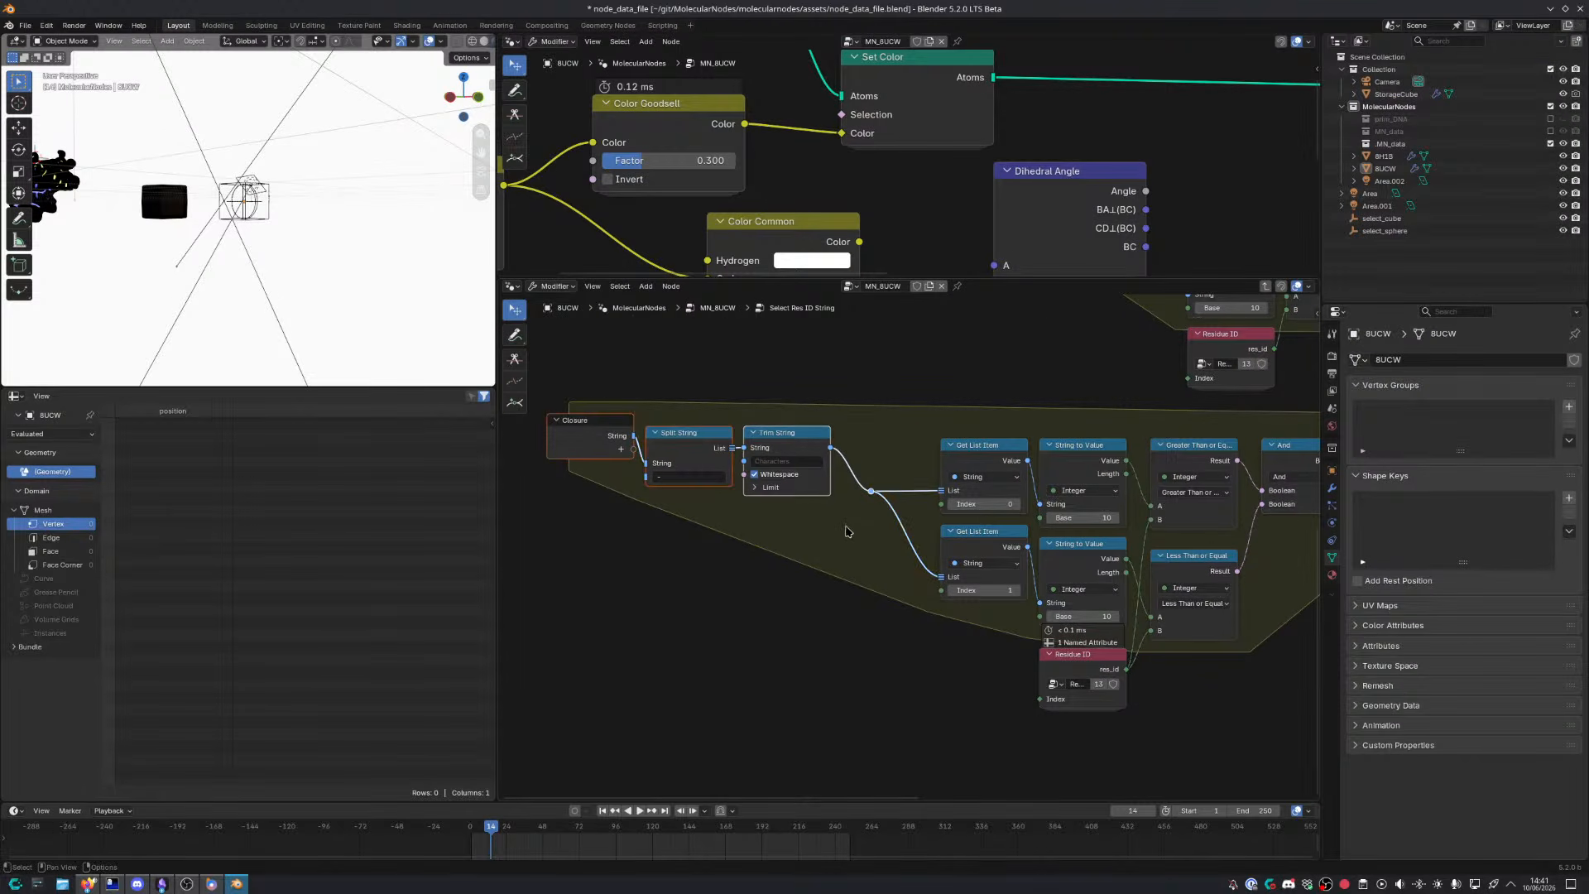
{"action": "left_click_drag", "start_coordinate": [625, 381], "coordinate": [816, 549]}
{"action": "key", "text": "g"}
{"action": "left_click", "coordinate": [845, 554]}
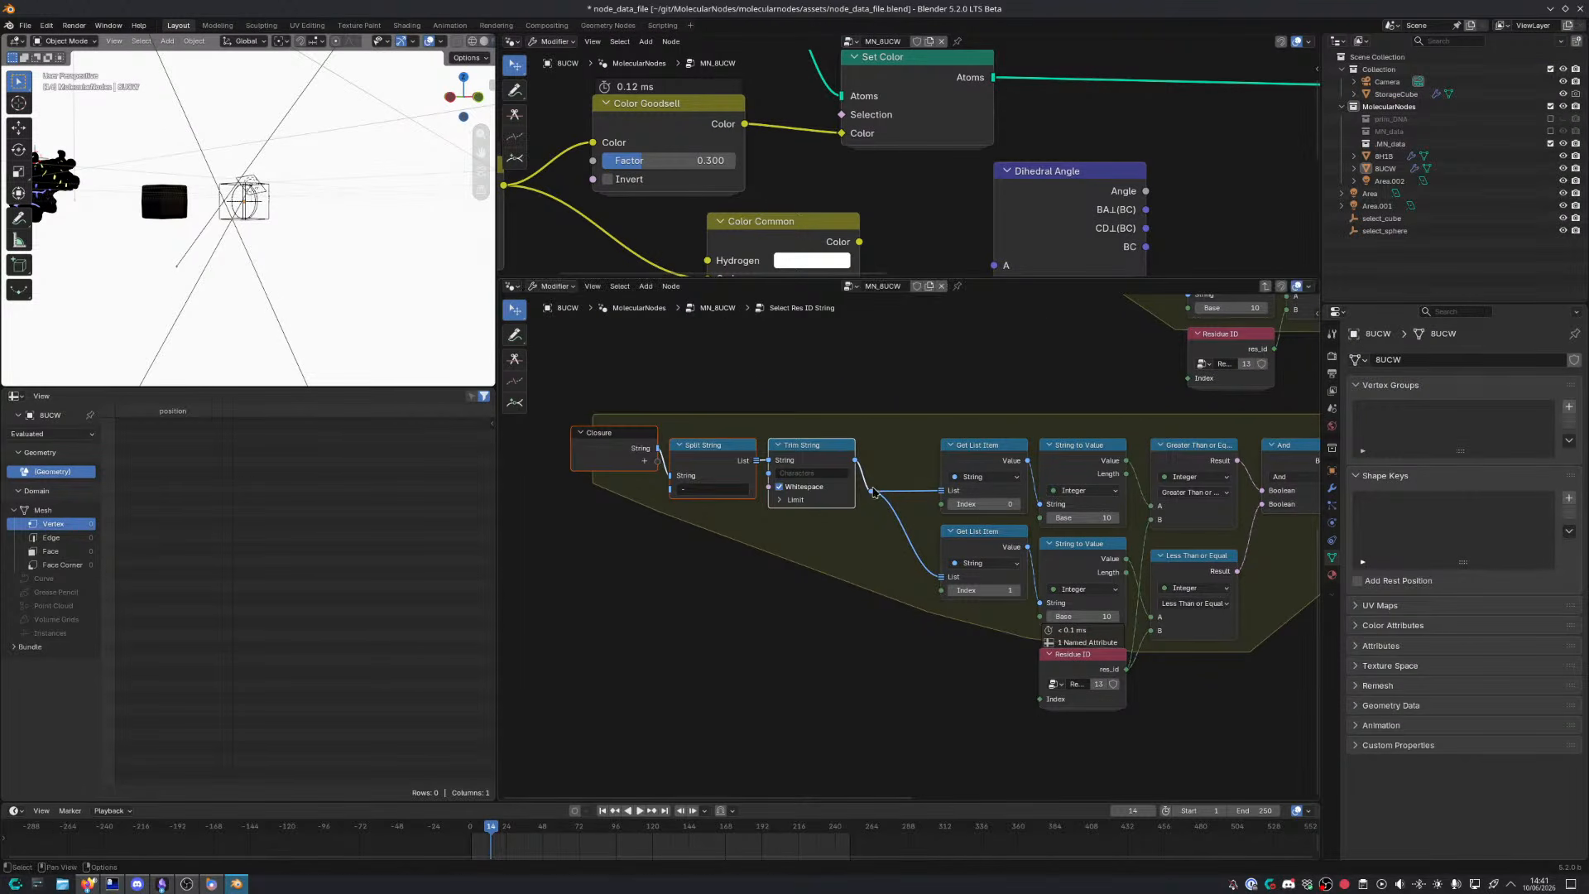
Dissolve the reroute and move the closure input, Split String and Trim String nodes next to the Get List Item nodes
{"action": "left_click", "coordinate": [870, 490]}
{"action": "key", "text": "ctrl+x"}
{"action": "left_click_drag", "start_coordinate": [596, 399], "coordinate": [852, 531]}
{"action": "key", "text": "g"}
{"action": "left_click", "coordinate": [911, 532]}
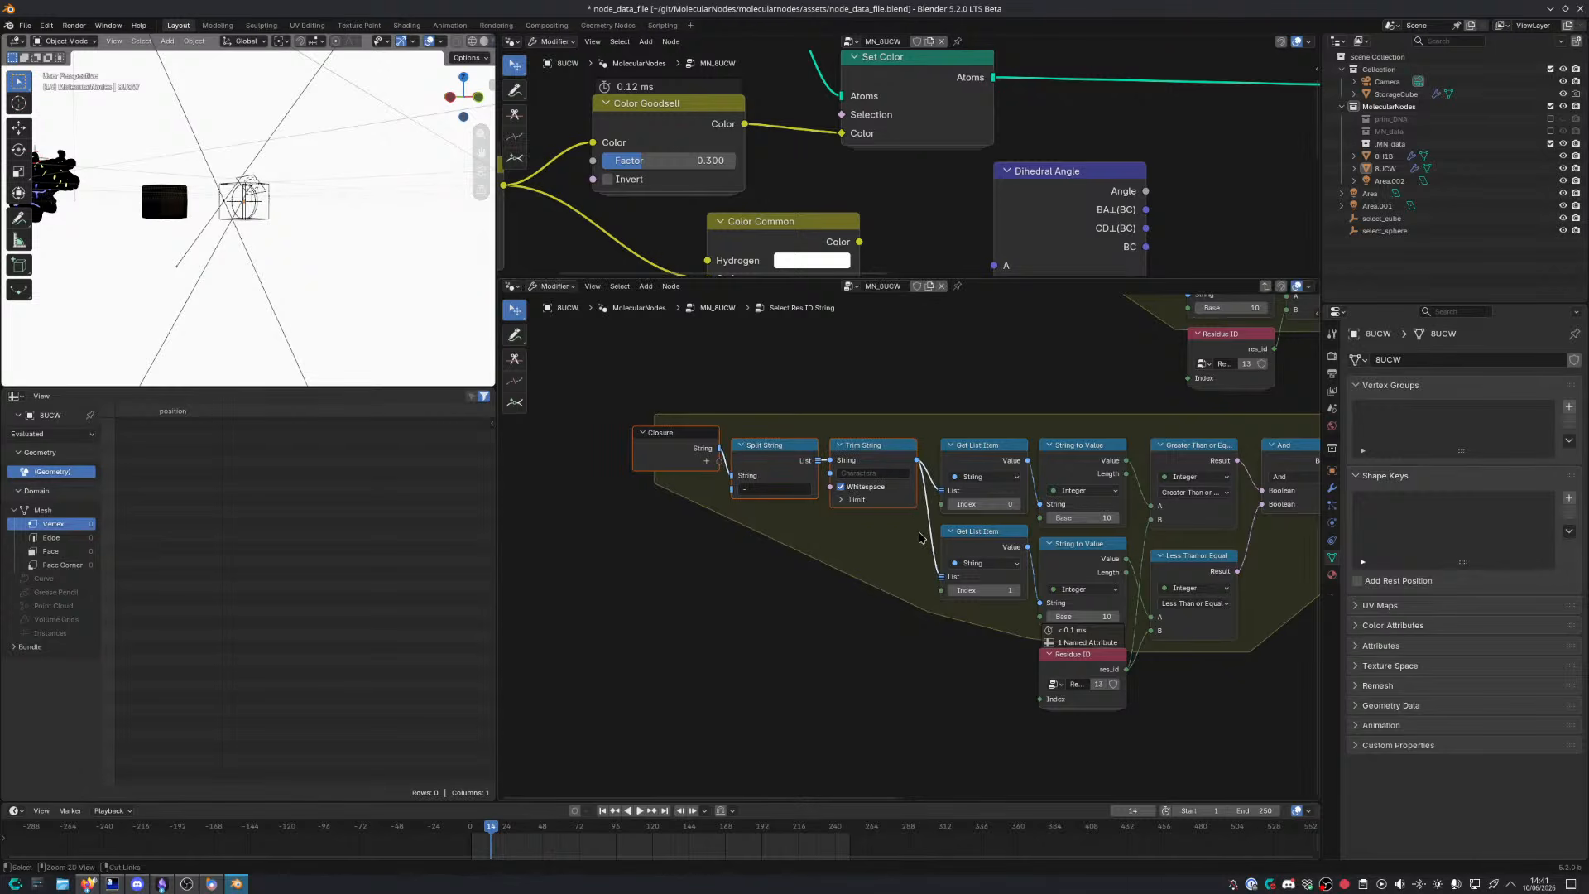
Return to the parent node tree, preview Select Res ID String's Selection output with a Viewer, and remove that Viewer
{"action": "middle_click_drag", "start_coordinate": [968, 604], "coordinate": [702, 591]}
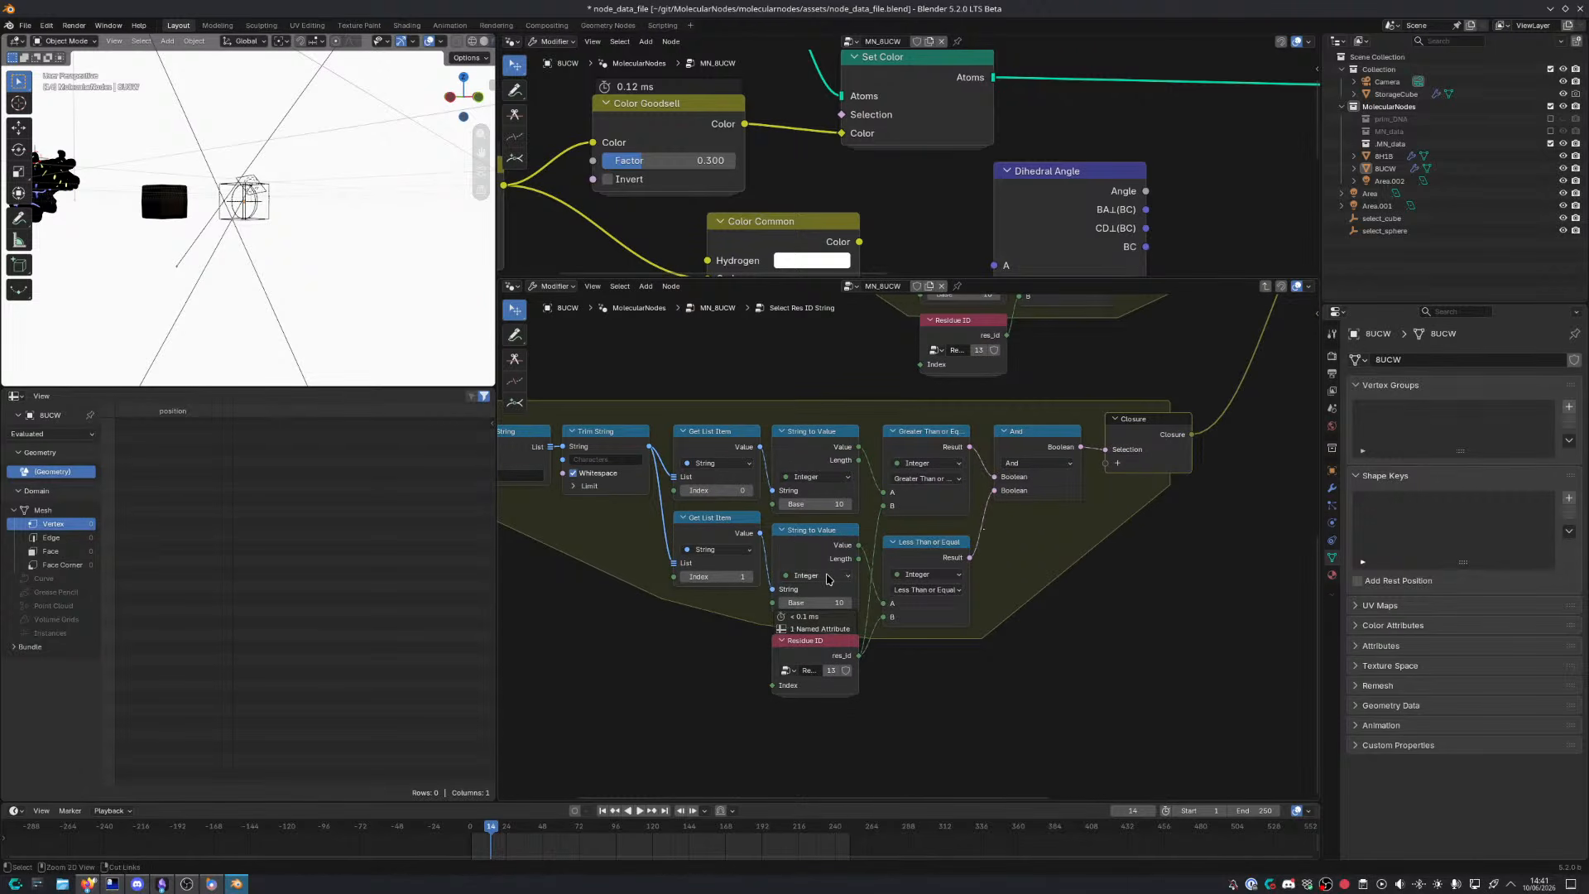
{"action": "middle_click_drag", "start_coordinate": [603, 548], "coordinate": [790, 567]}
{"action": "scroll", "coordinate": [784, 547], "scroll_direction": "up", "scroll_amount": 5}
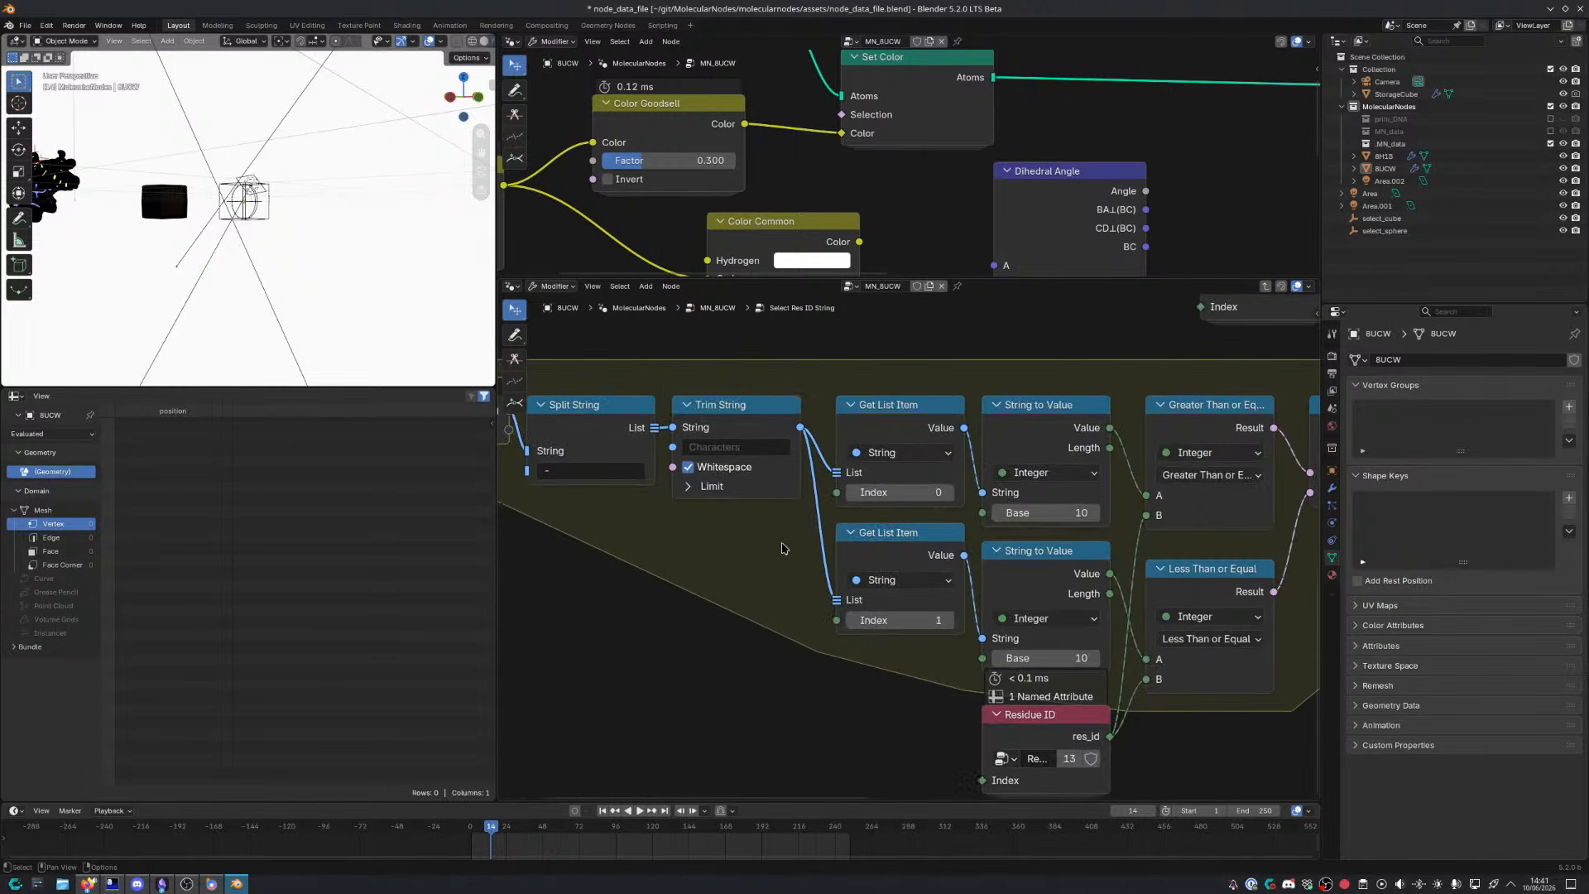
{"action": "key", "text": "Tab"}
{"action": "left_click", "coordinate": [824, 598], "text": "ctrl+shift"}
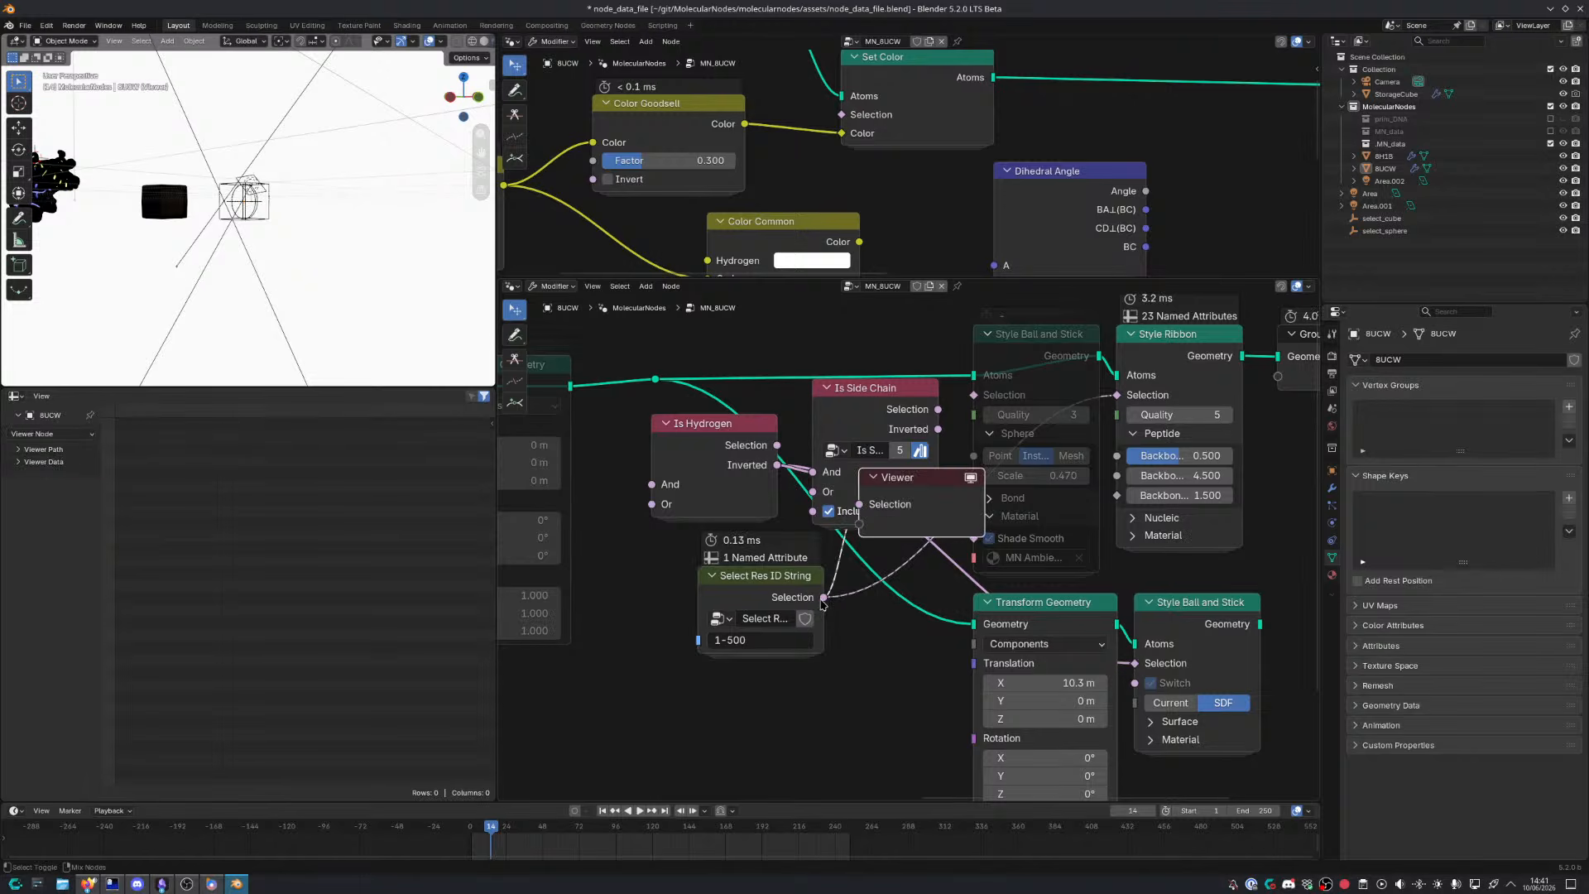
{"action": "key", "text": "x"}
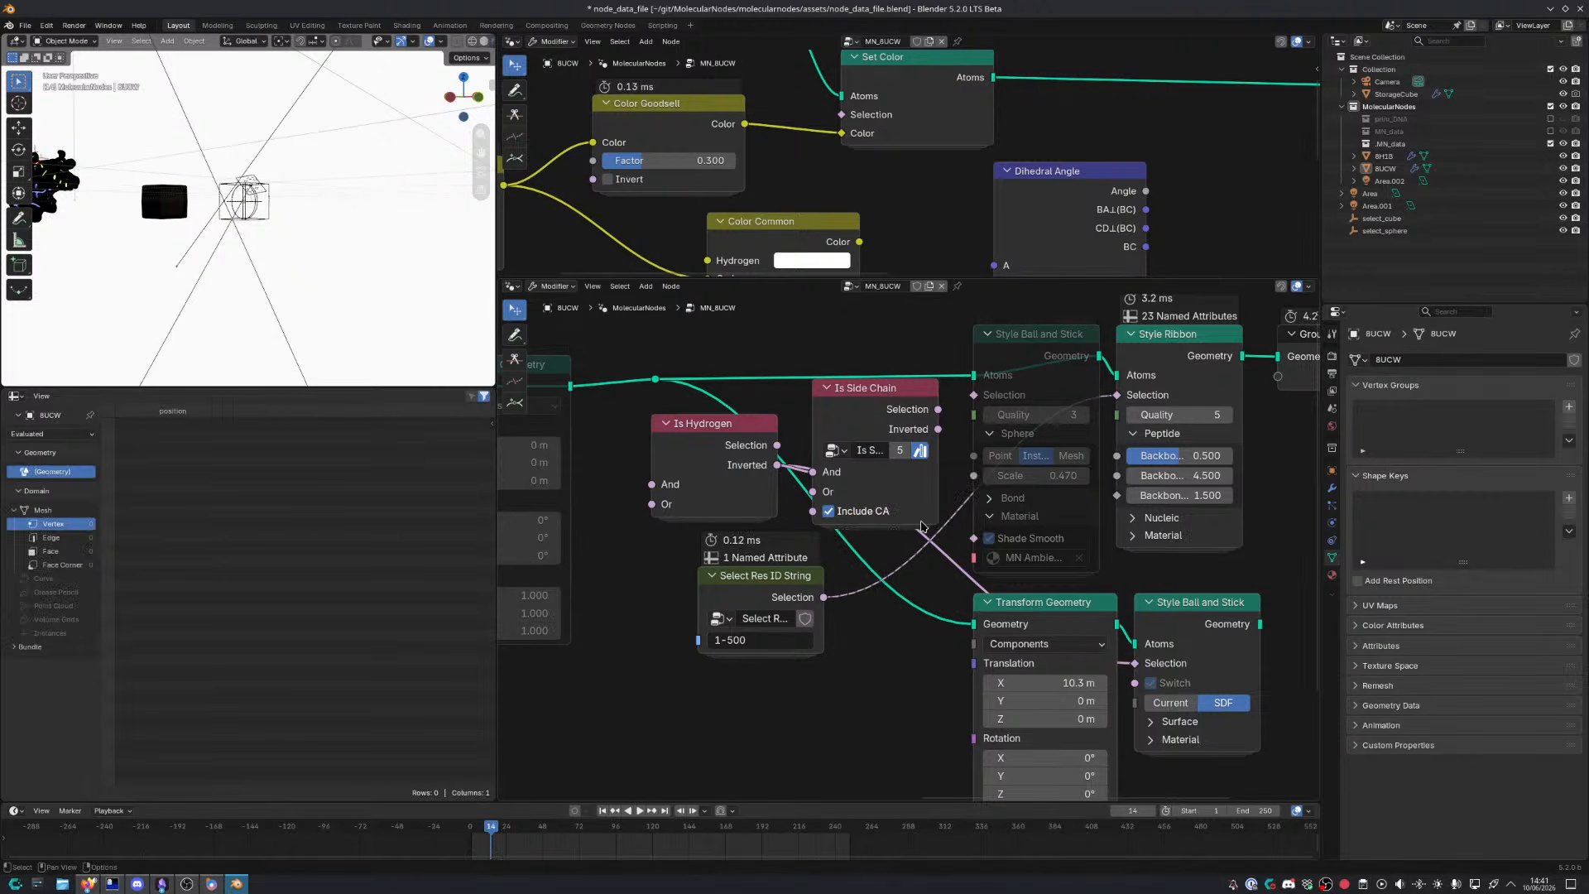
Move Is Hydrogen, Is Side Chain and the muted Style Ball and Stick node together, away from Style Ribbon
{"action": "middle_click_drag", "start_coordinate": [829, 486], "coordinate": [819, 514]}
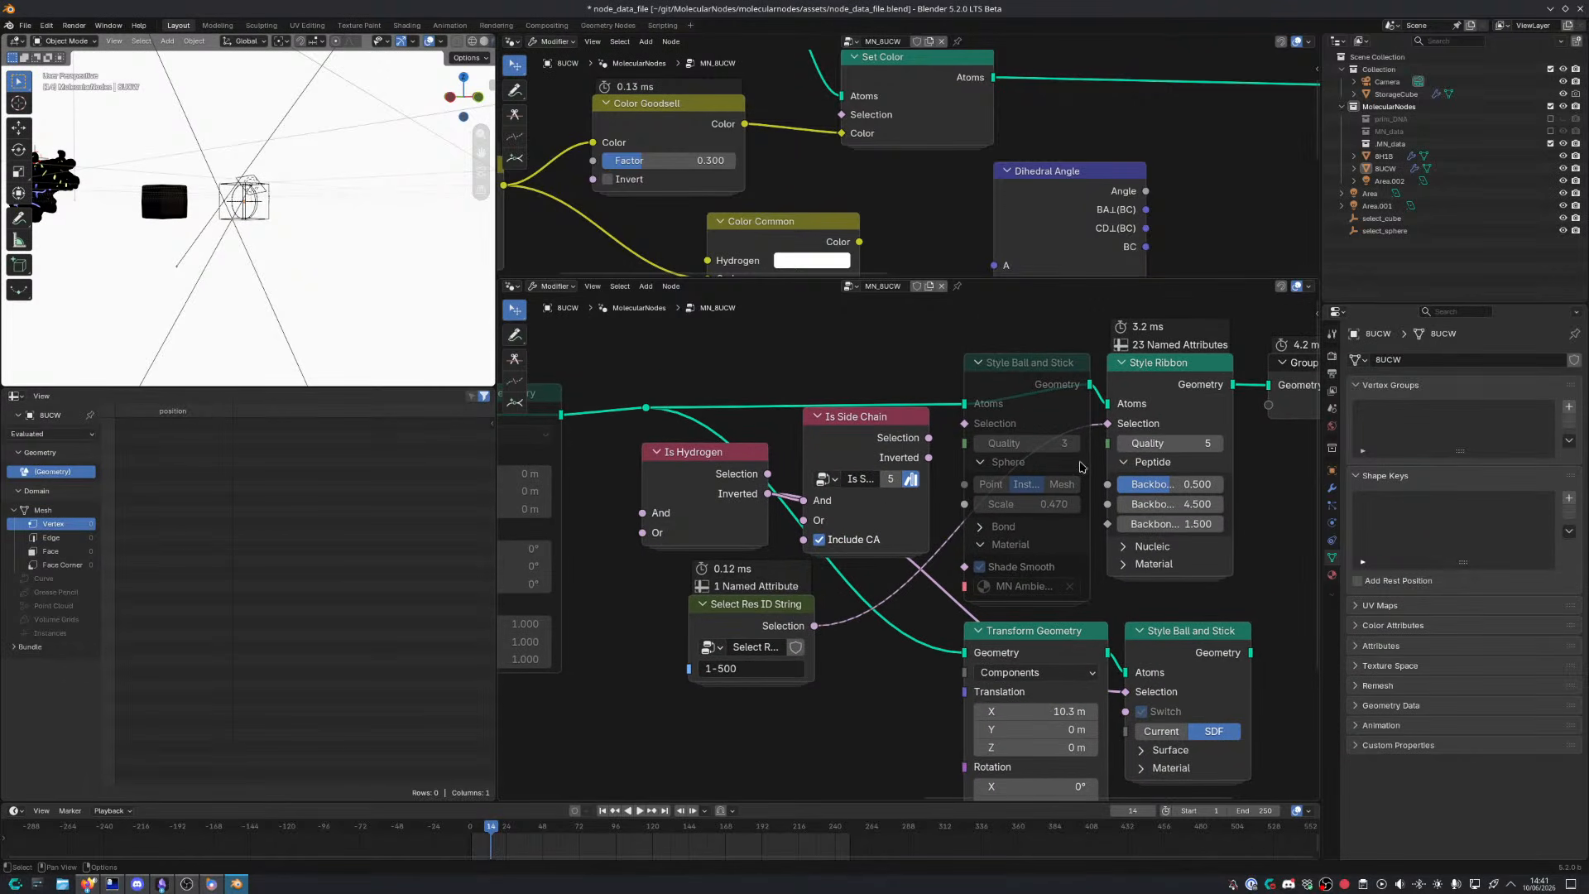
{"action": "left_click_drag", "start_coordinate": [708, 373], "coordinate": [1049, 528]}
{"action": "key", "text": "g"}
{"action": "left_click", "coordinate": [997, 512]}
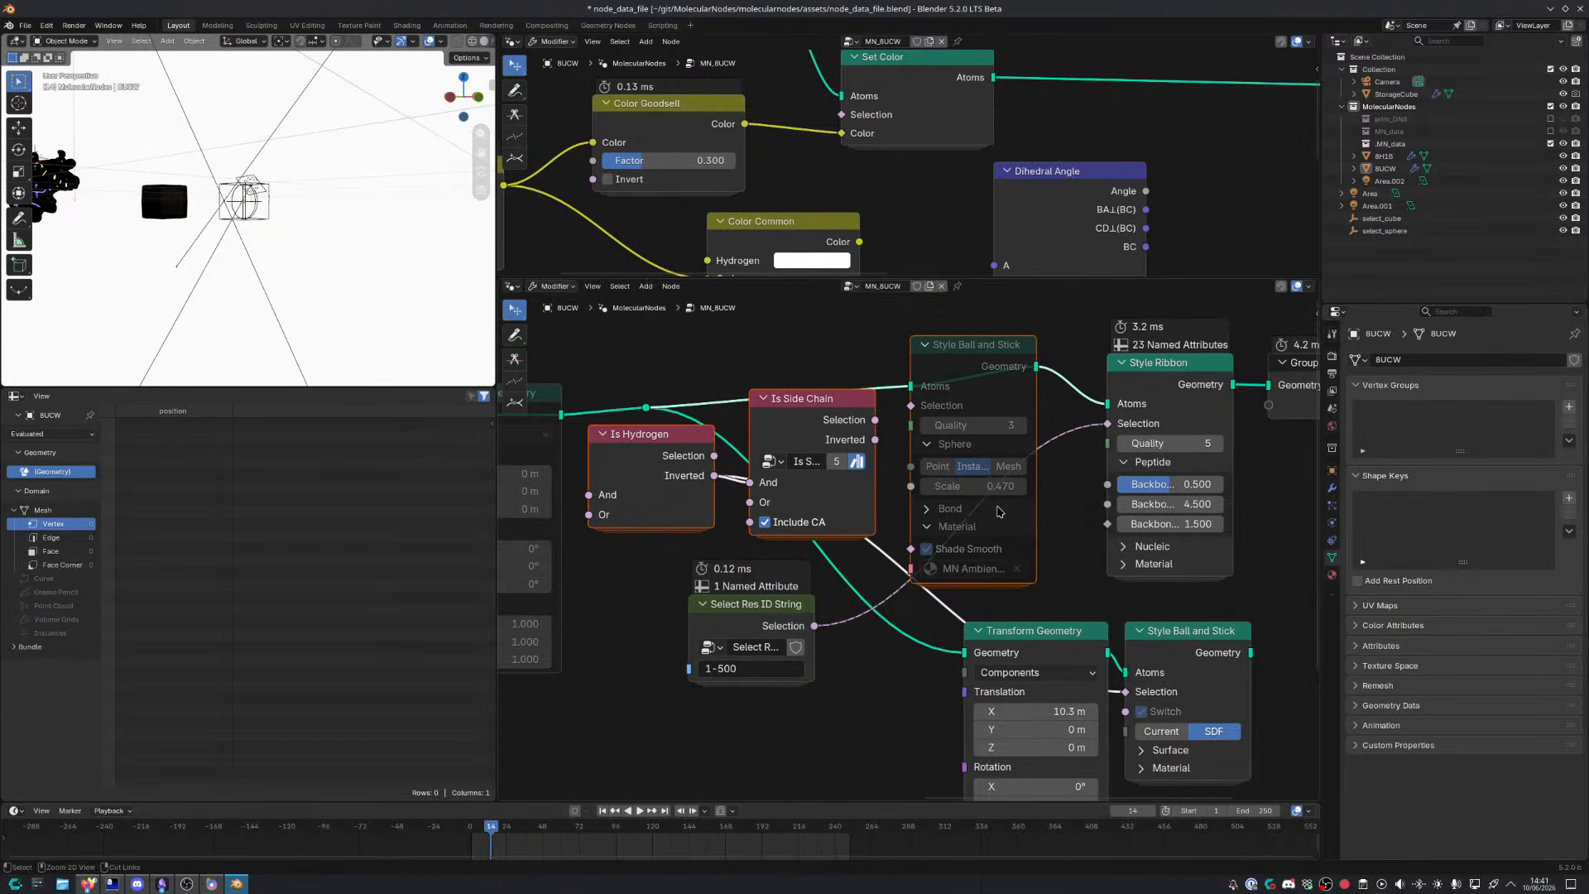
{"action": "left_click", "coordinate": [1187, 391]}
{"action": "key", "text": "Tab"}
{"action": "key", "text": "Tab"}
Add a Select Res ID Range node beneath Select Res ID String and set its Max to 500
{"action": "middle_click_drag", "start_coordinate": [790, 718], "coordinate": [874, 611]}
{"action": "key", "text": "shift+a"}
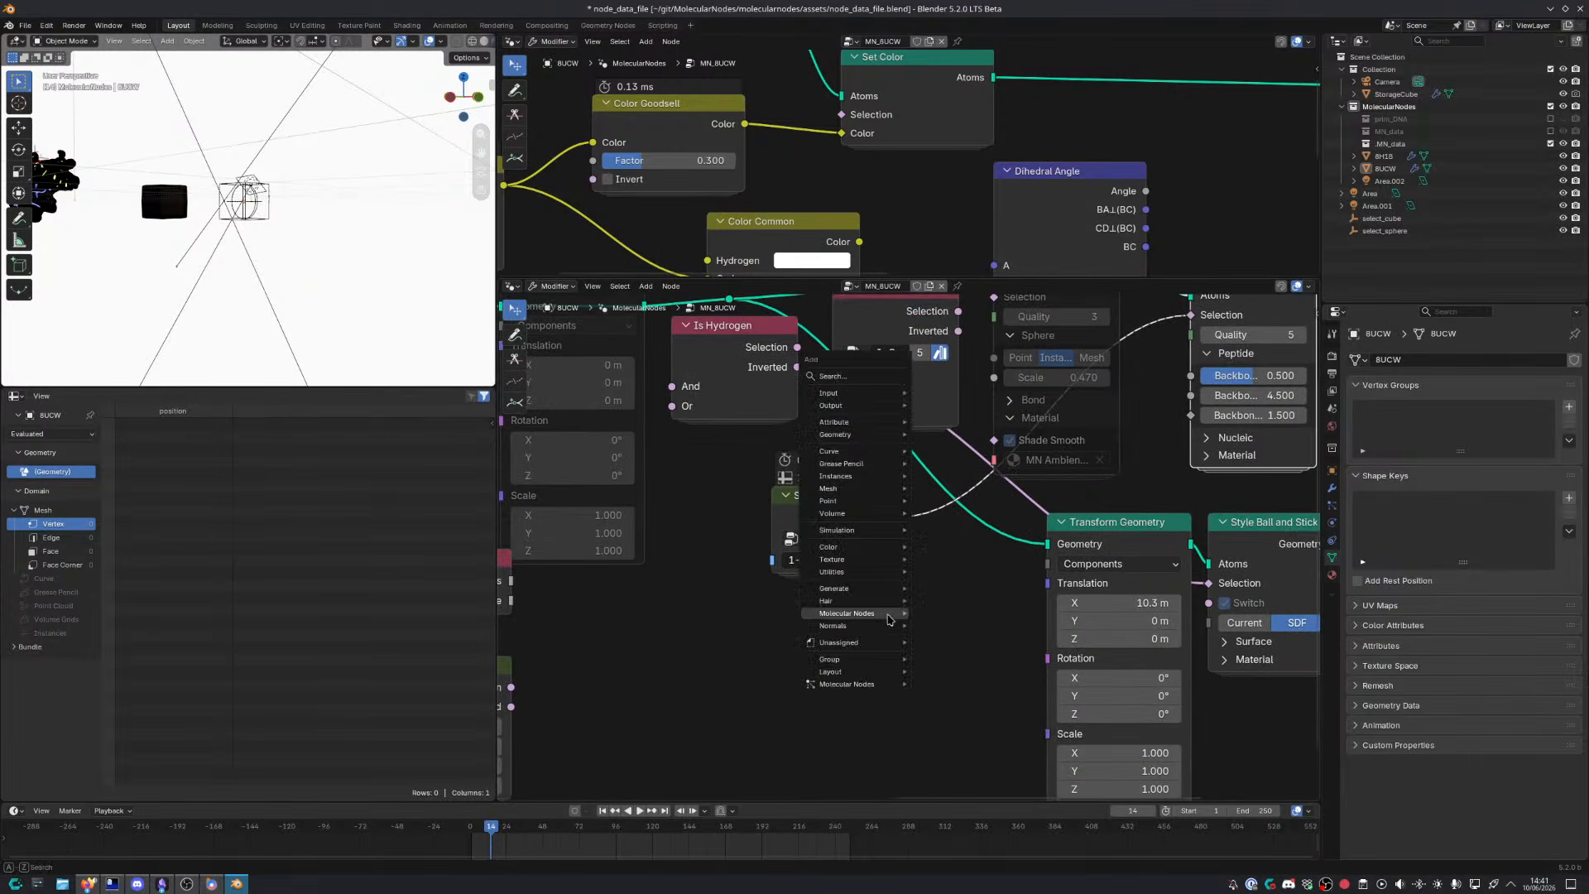
{"action": "type", "text": "res id ra"}
{"action": "key", "text": "Return"}
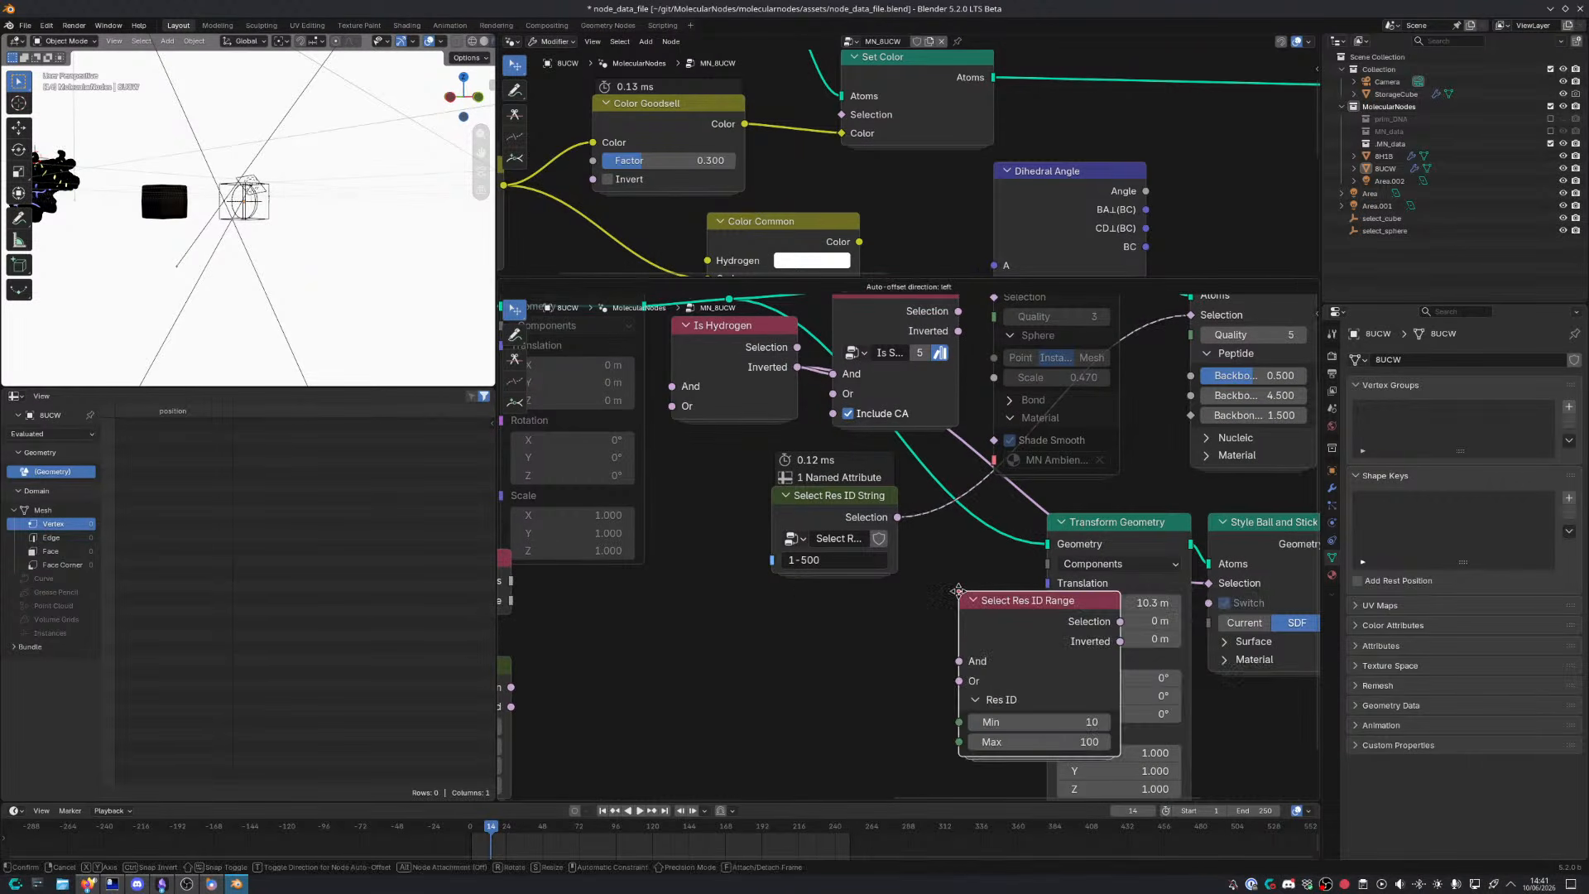
{"action": "left_click", "coordinate": [759, 601]}
{"action": "left_click", "coordinate": [890, 752]}
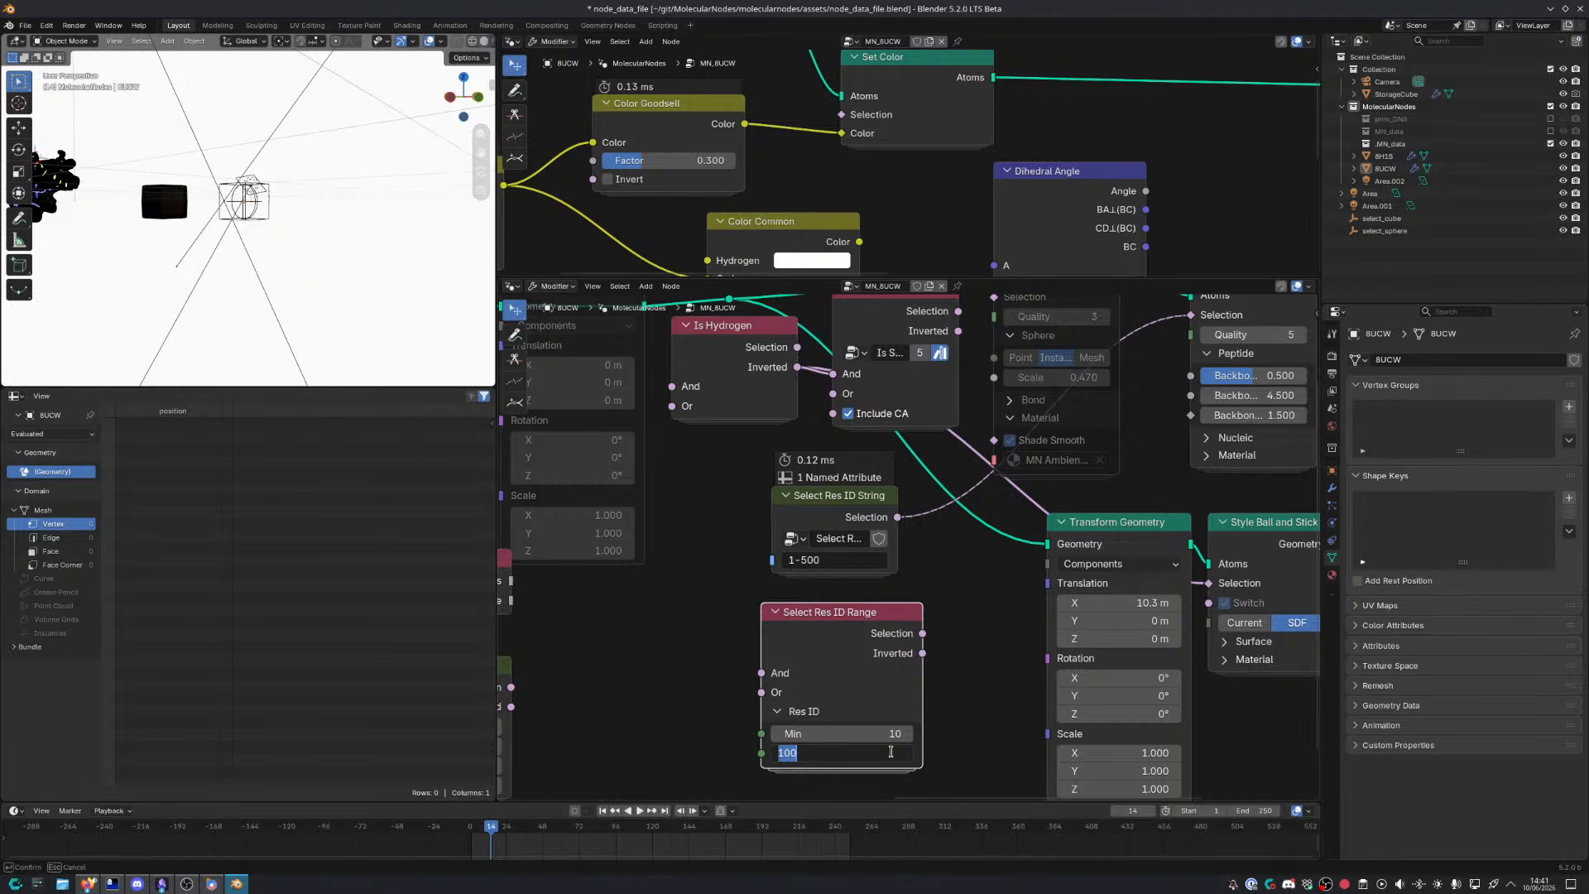
{"action": "type", "text": "500"}
{"action": "key", "text": "Return"}
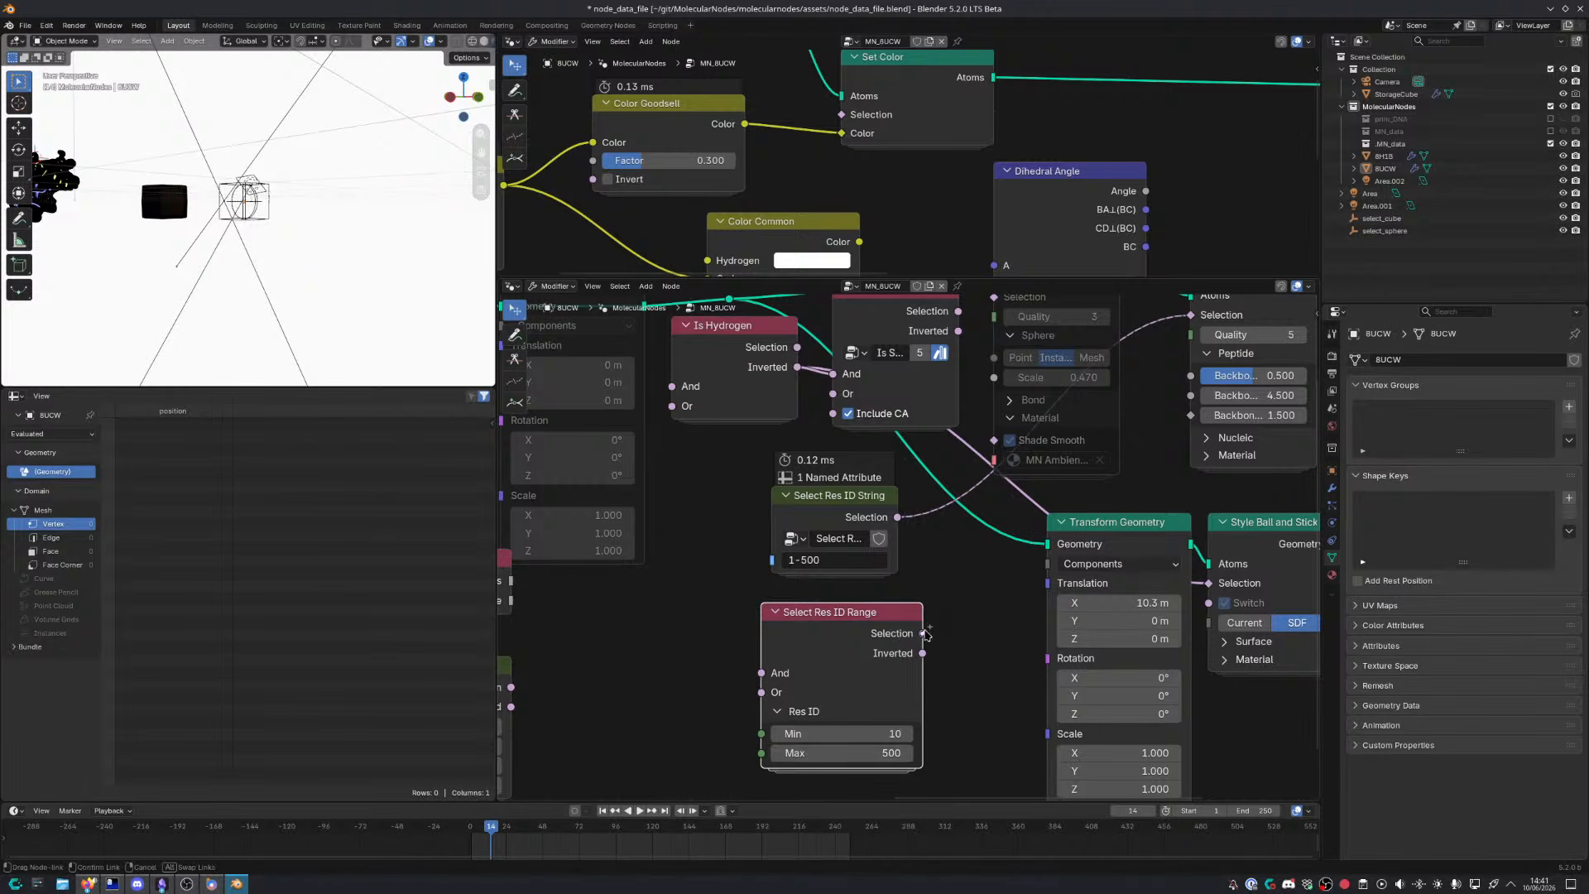
Test Select Res ID Range's Selection on Style Ribbon's Selection, and reconnect Select Res ID String's Selection in its place
{"action": "left_click_drag", "start_coordinate": [923, 633], "coordinate": [1193, 335]}
{"action": "middle_click_drag", "start_coordinate": [348, 277], "coordinate": [299, 271]}
{"action": "left_click_drag", "start_coordinate": [865, 639], "coordinate": [865, 675]}
{"action": "middle_click_drag", "start_coordinate": [1003, 519], "coordinate": [935, 565]}
{"action": "left_click_drag", "start_coordinate": [829, 575], "coordinate": [1115, 379]}
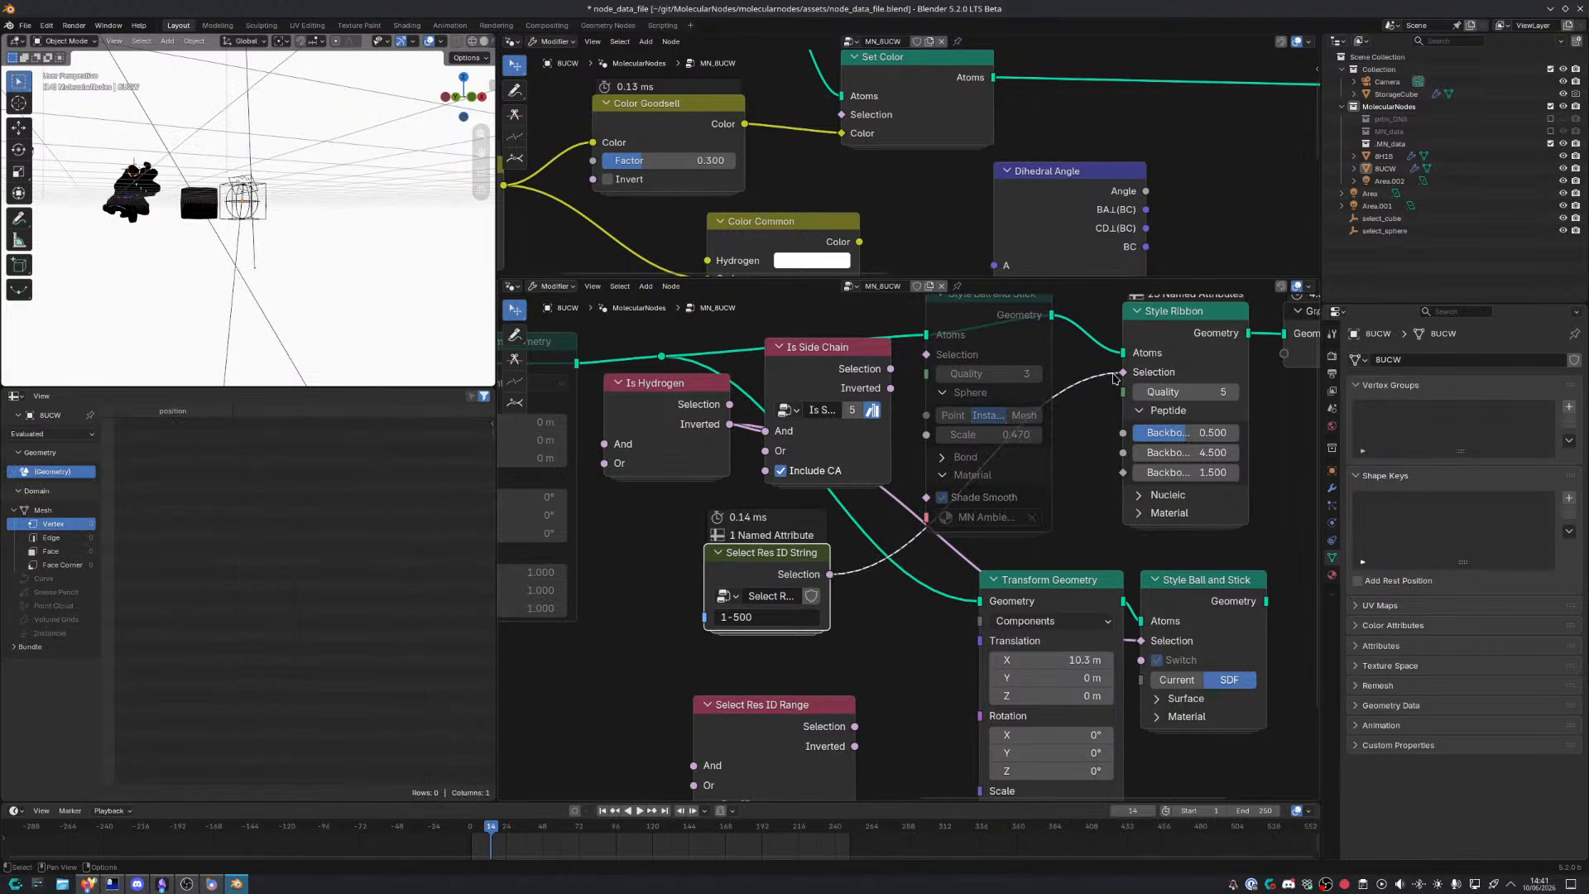
Examine the repeat zone, the Contains switch and both closures inside the Select Res ID String group
{"action": "key", "text": "Tab"}
{"action": "scroll", "coordinate": [917, 536], "scroll_direction": "down", "scroll_amount": 5}
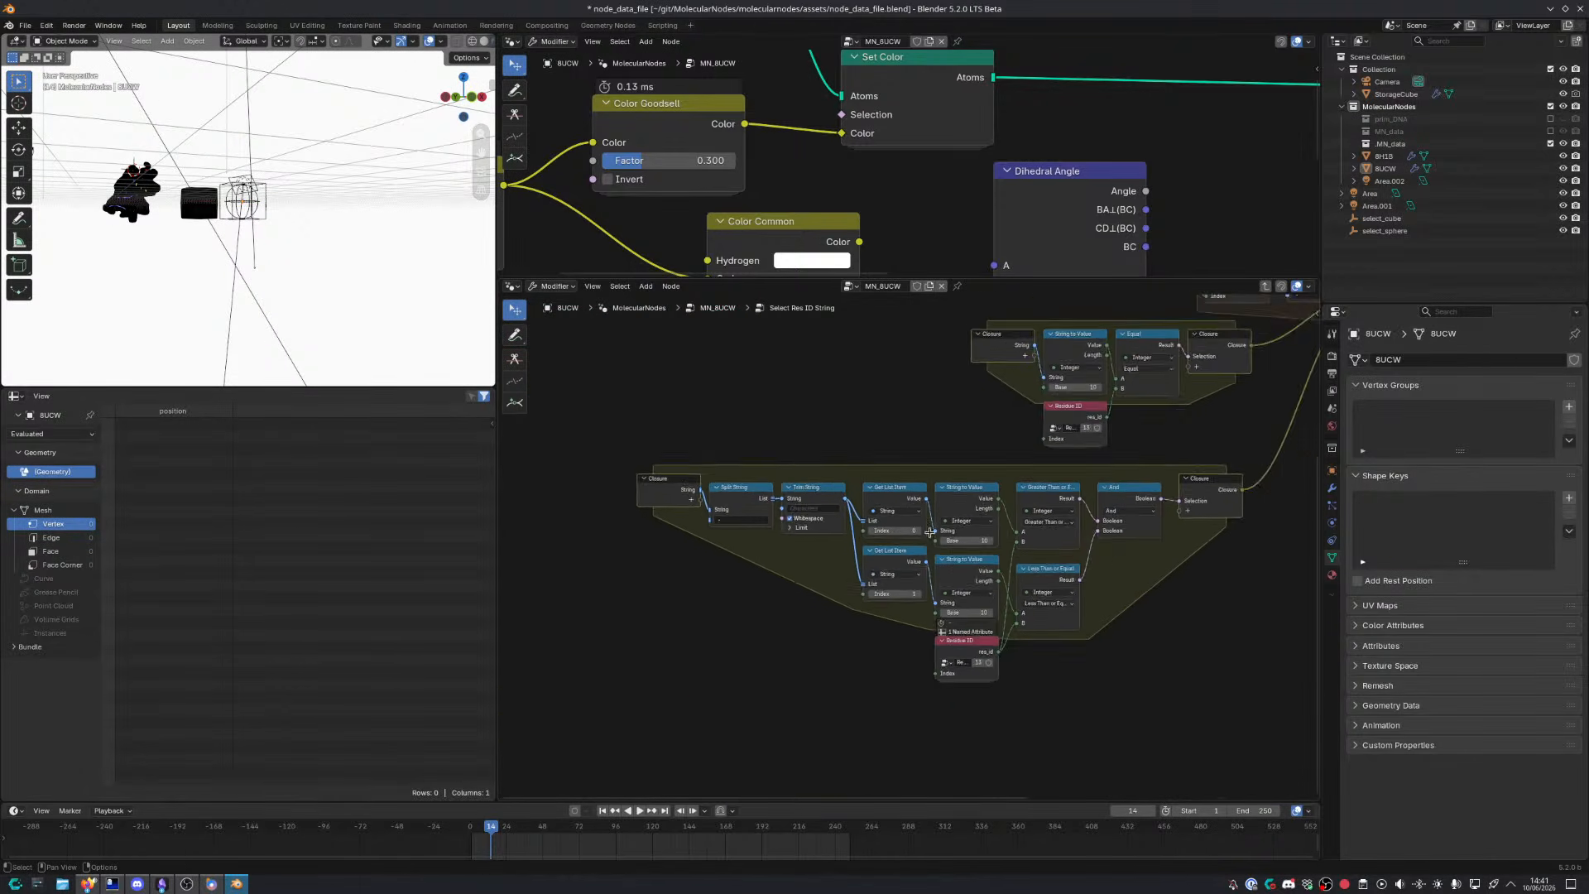
{"action": "middle_click_drag", "start_coordinate": [917, 537], "coordinate": [671, 679]}
{"action": "scroll", "coordinate": [764, 646], "scroll_direction": "up", "scroll_amount": 4}
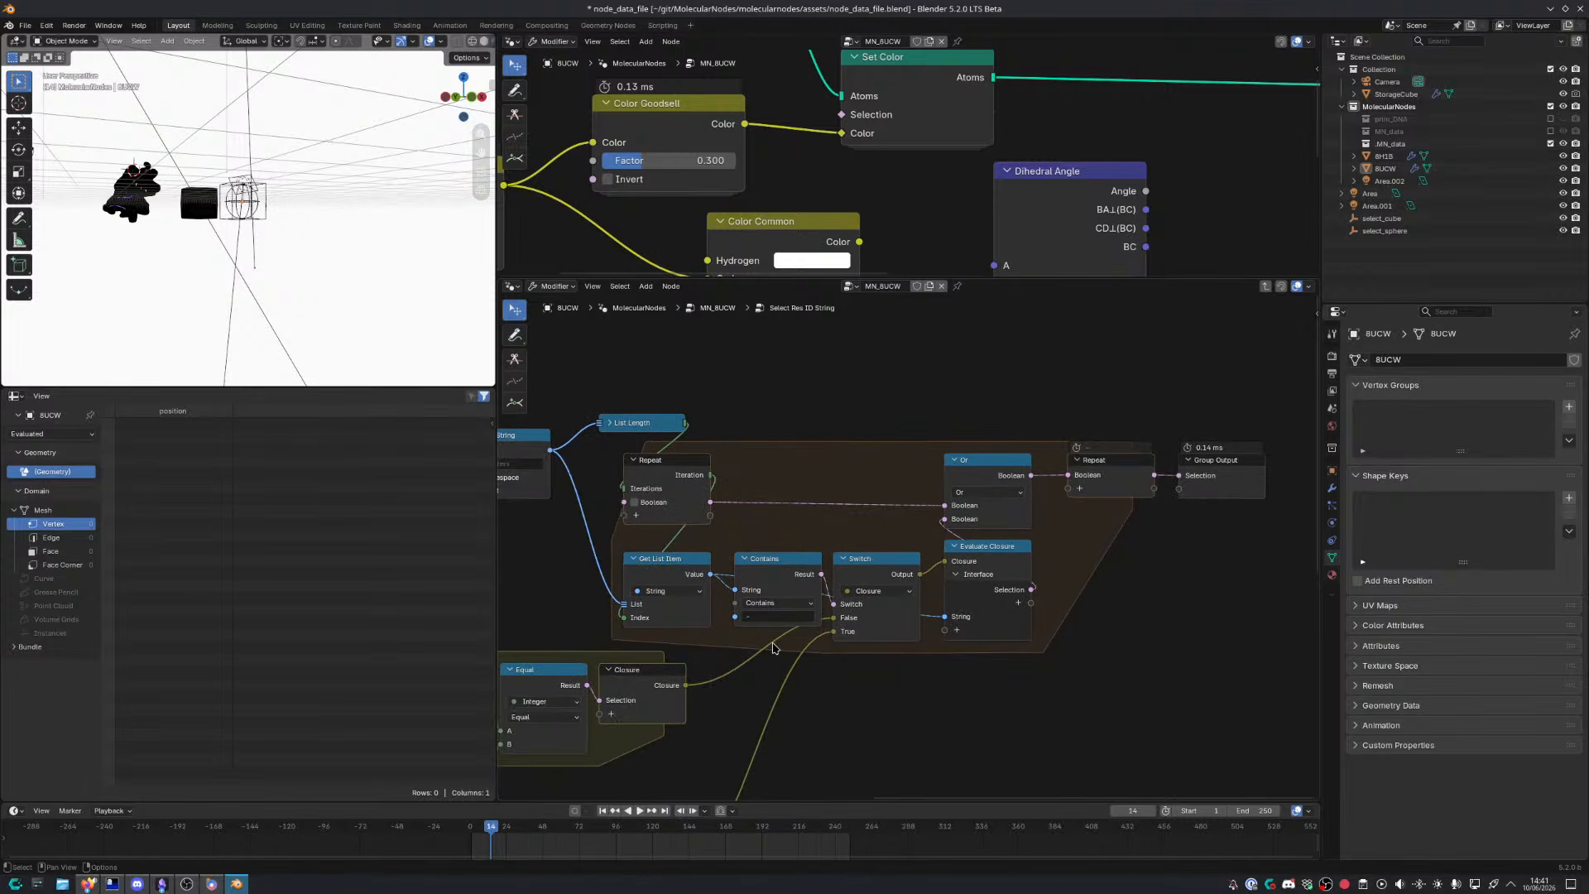
{"action": "middle_click_drag", "start_coordinate": [774, 649], "coordinate": [901, 508]}
{"action": "scroll", "coordinate": [900, 508], "scroll_direction": "down", "scroll_amount": 3}
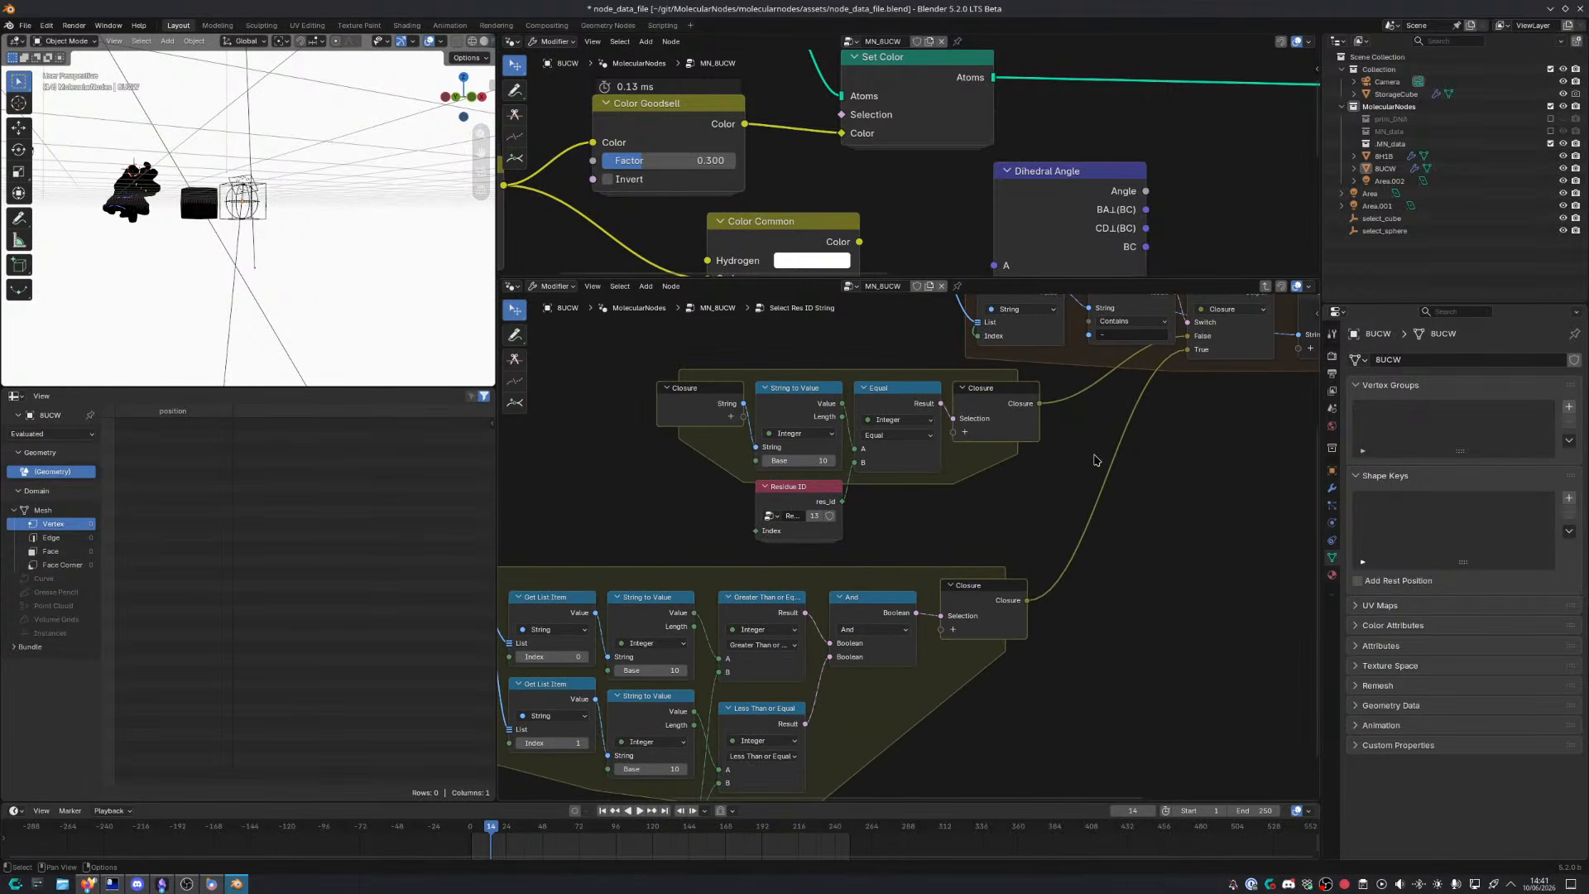
{"action": "key", "text": "Tab"}
Set the Select Res ID String node's text to the residue list 440, 441
{"action": "scroll", "coordinate": [781, 686], "scroll_direction": "up", "scroll_amount": 1}
{"action": "left_click", "coordinate": [760, 633]}
{"action": "type", "text": "440"}
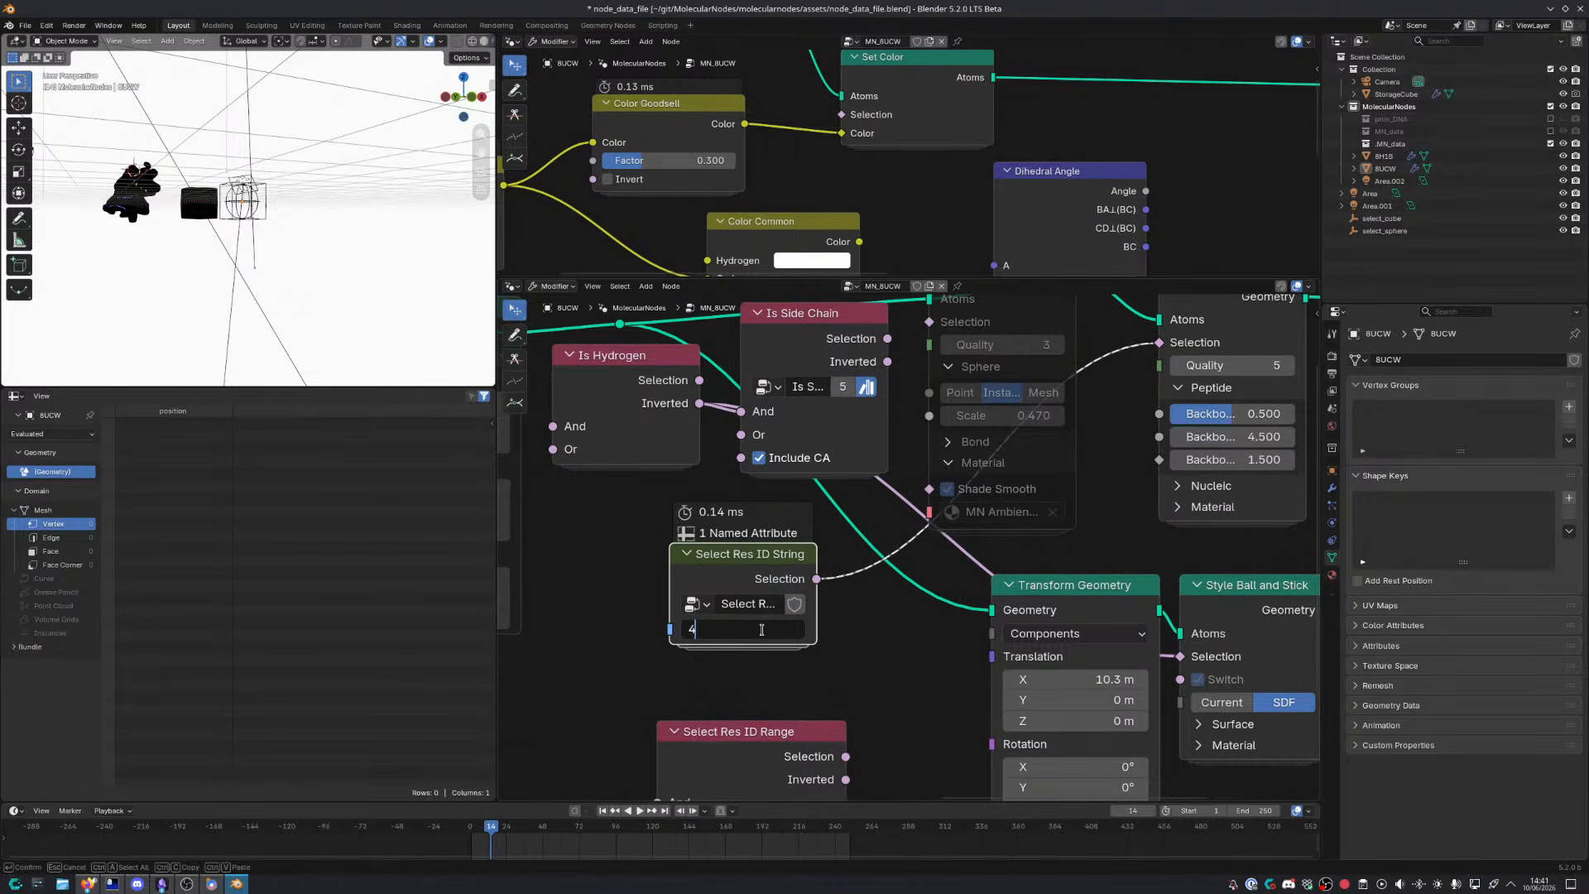
{"action": "key", "text": "Return"}
{"action": "left_click", "coordinate": [761, 632]}
{"action": "type", "text": ", 441"}
{"action": "key", "text": "Return"}
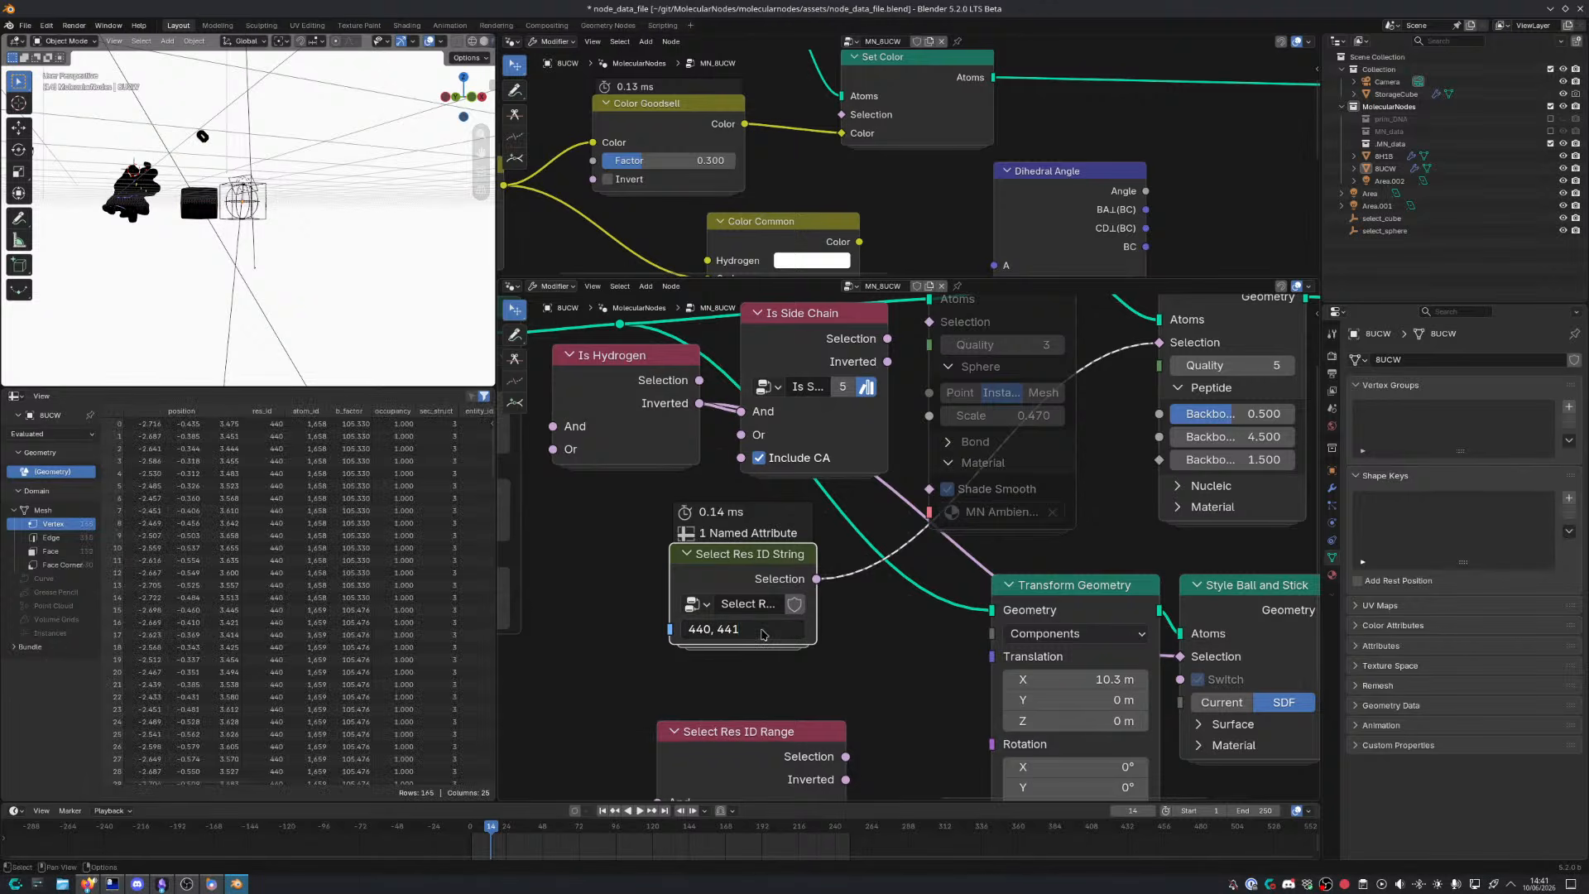
Extend the Select Res ID String node's residue list to 440, 441, 442
{"action": "middle_click_drag", "start_coordinate": [738, 667], "coordinate": [706, 701]}
{"action": "left_click", "coordinate": [738, 664]}
{"action": "left_click", "coordinate": [745, 665]}
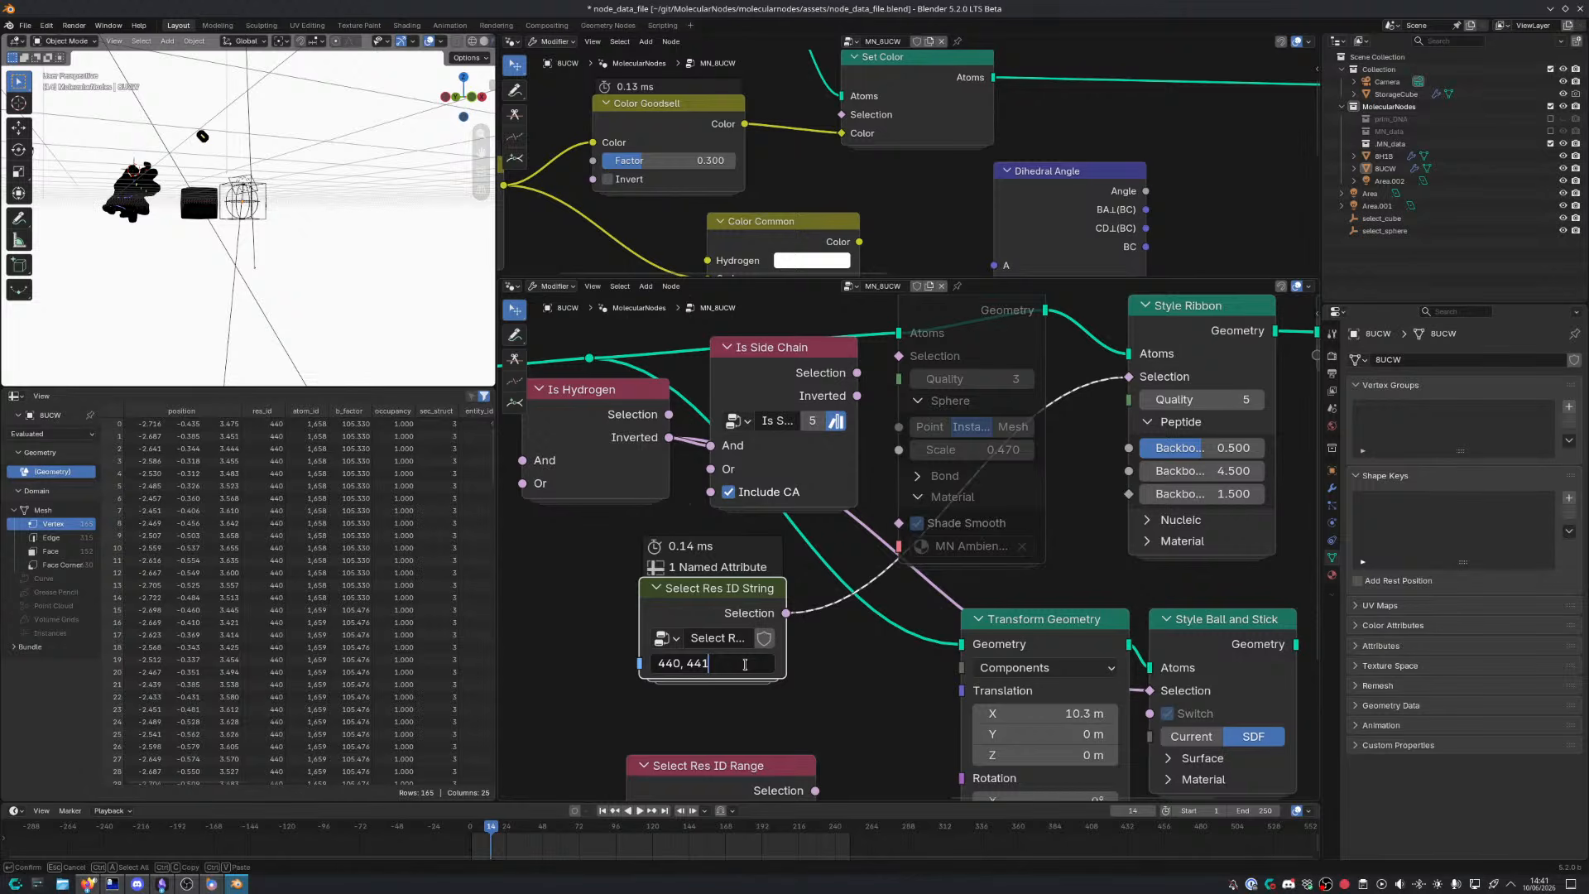
{"action": "type", "text": ", 442"}
{"action": "key", "text": "Return"}
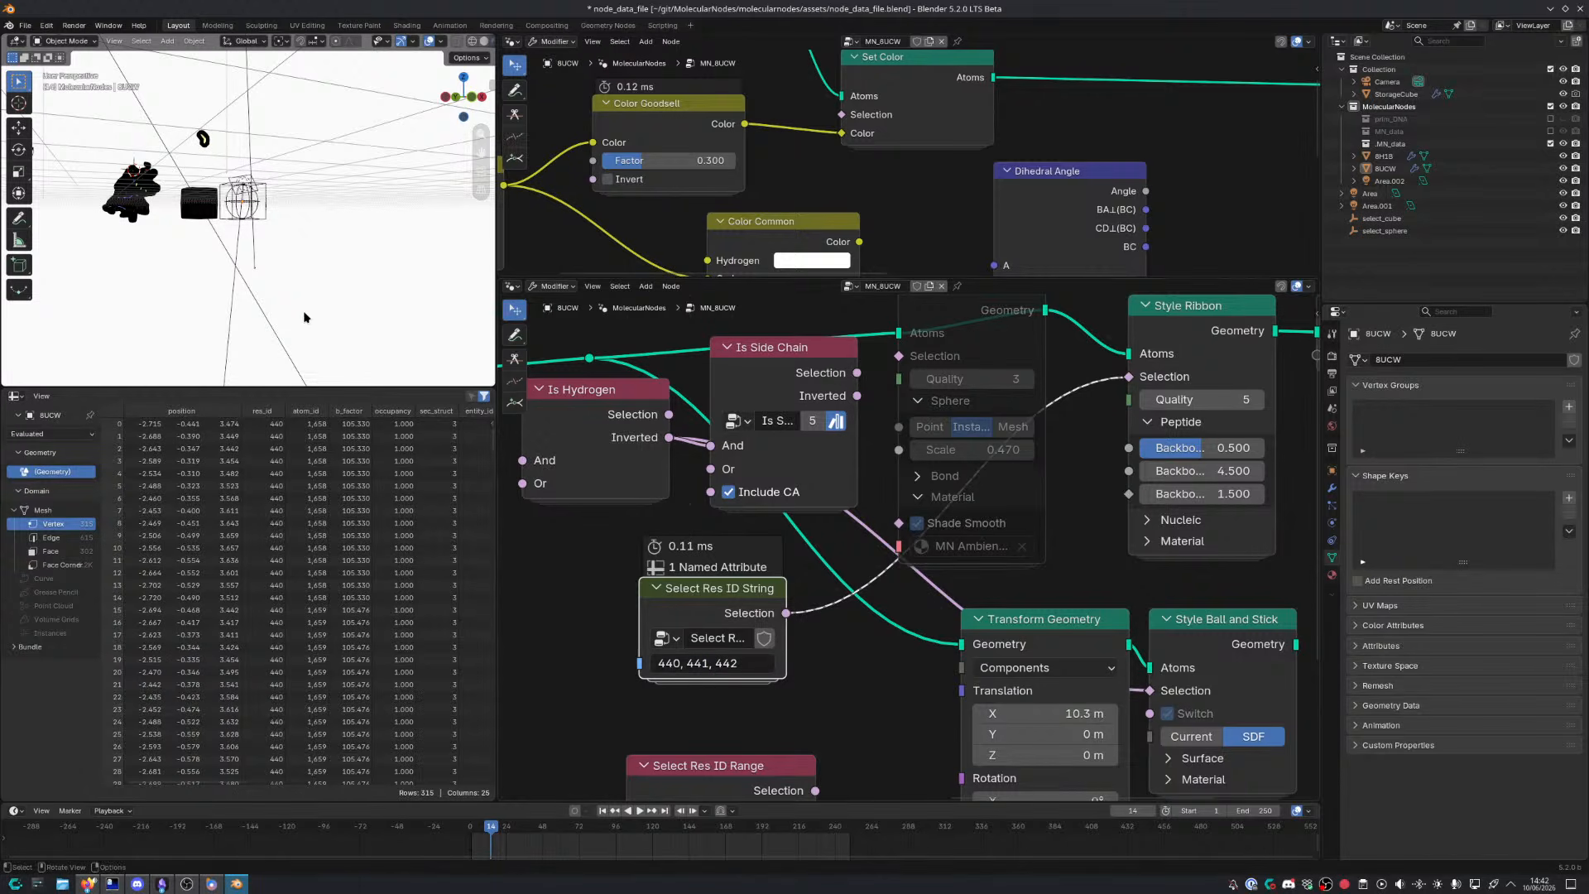
Select the BUCW ribbon in the 3D viewport and inspect the selected residues up close
{"action": "middle_click_drag", "start_coordinate": [196, 166], "coordinate": [193, 156]}
{"action": "left_click", "coordinate": [217, 155]}
{"action": "key", "text": "grave"}
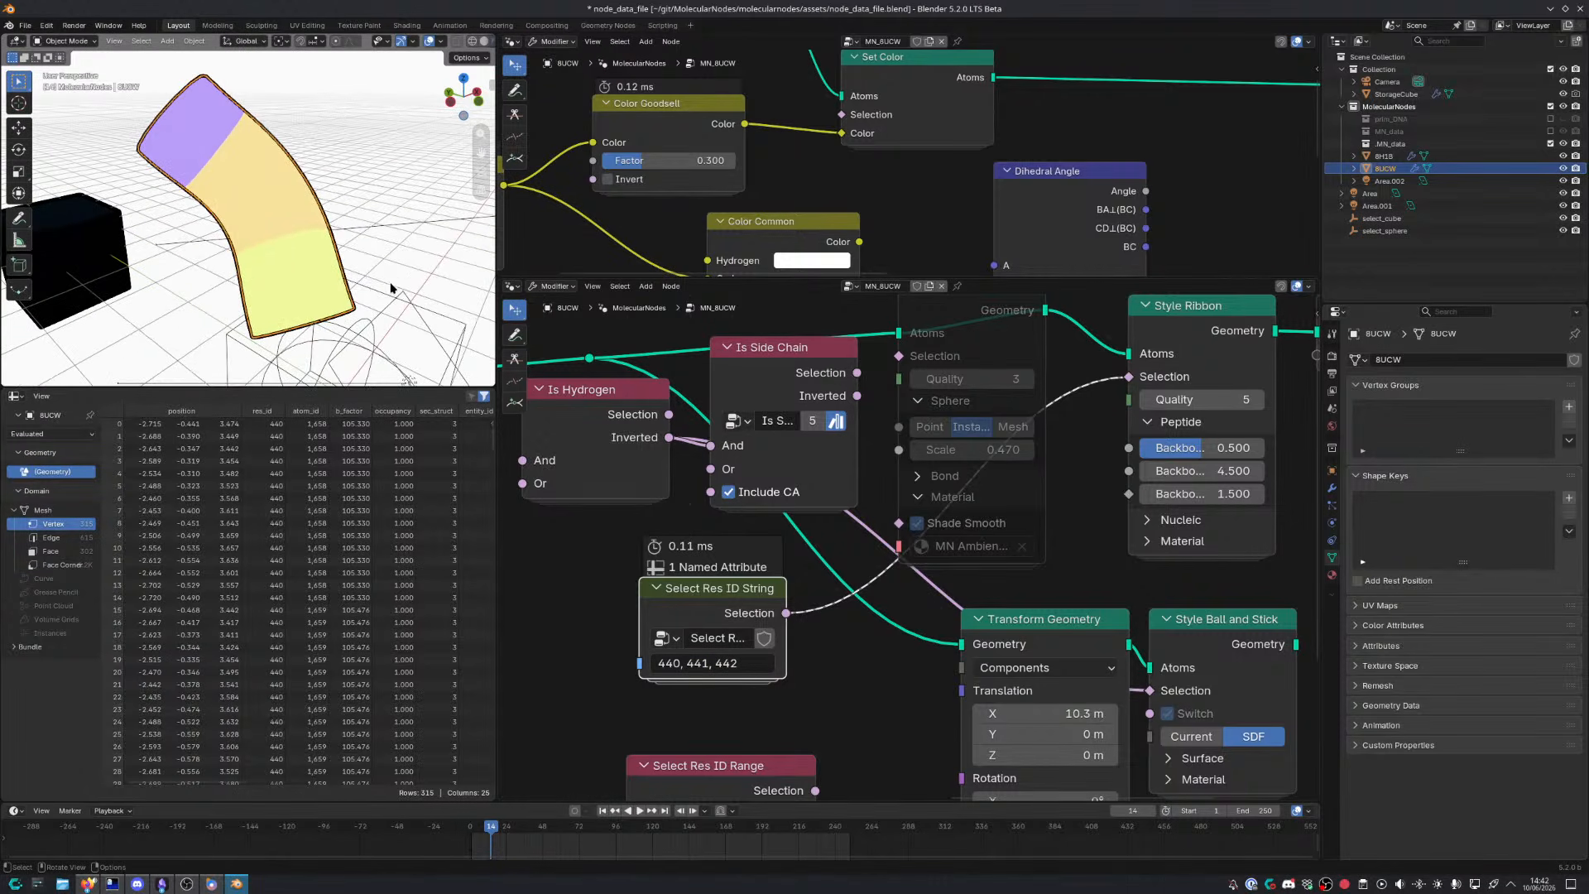
{"action": "scroll", "coordinate": [390, 288], "scroll_direction": "down", "scroll_amount": 6}
{"action": "middle_click_drag", "start_coordinate": [387, 286], "coordinate": [390, 254]}
Examine the range closure inside the Select Res ID String group, checking its list items, value conversions, comparisons and Residue ID inputs
{"action": "key", "text": "Tab"}
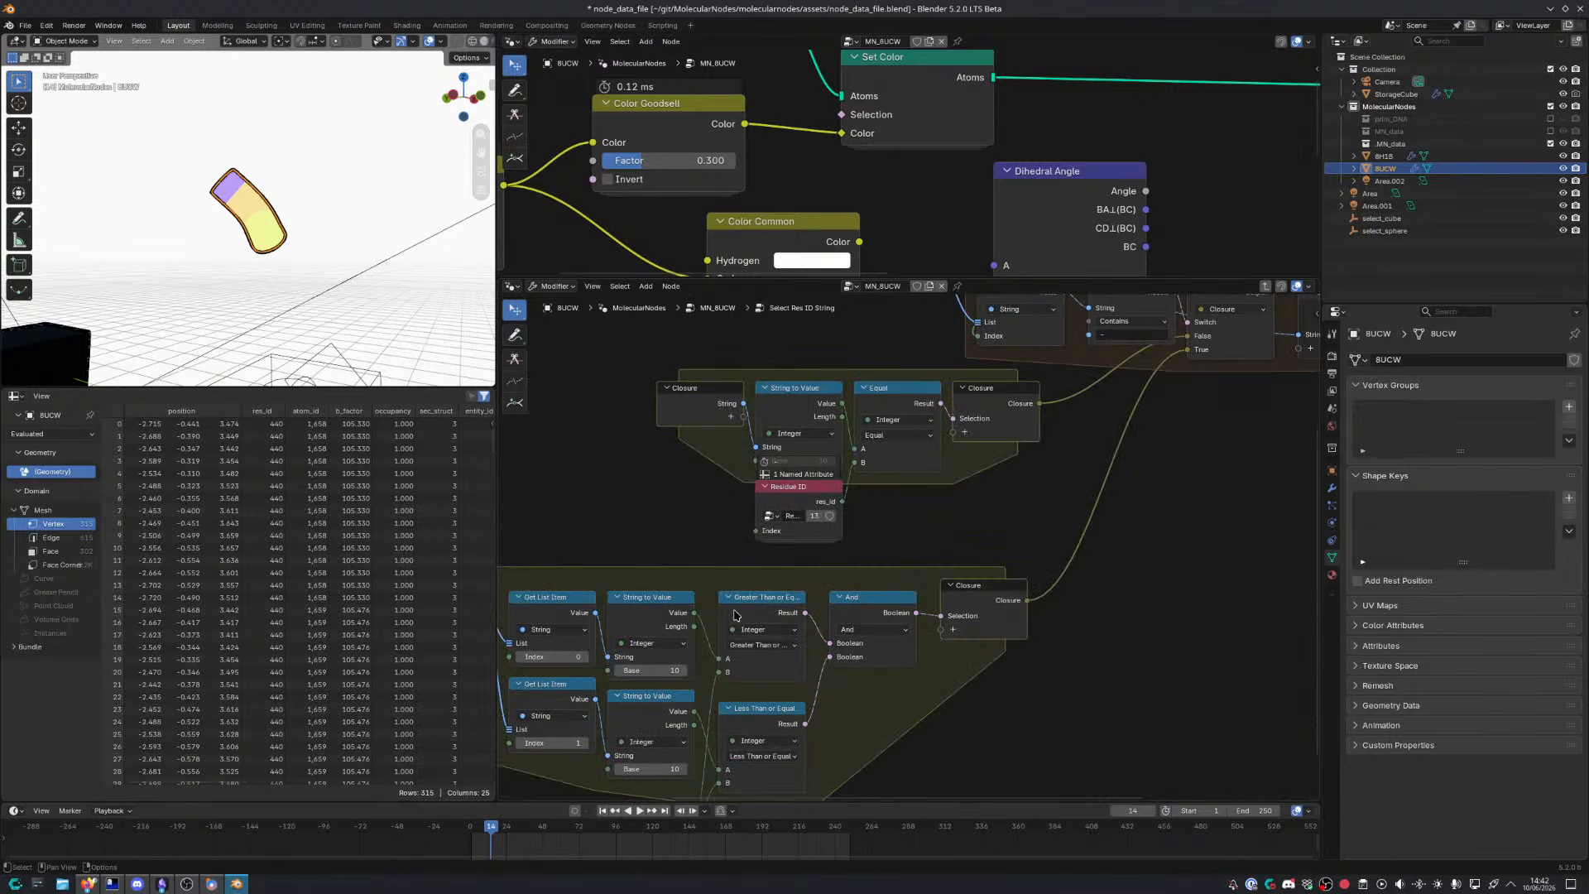
{"action": "middle_click_drag", "start_coordinate": [736, 615], "coordinate": [1035, 492]}
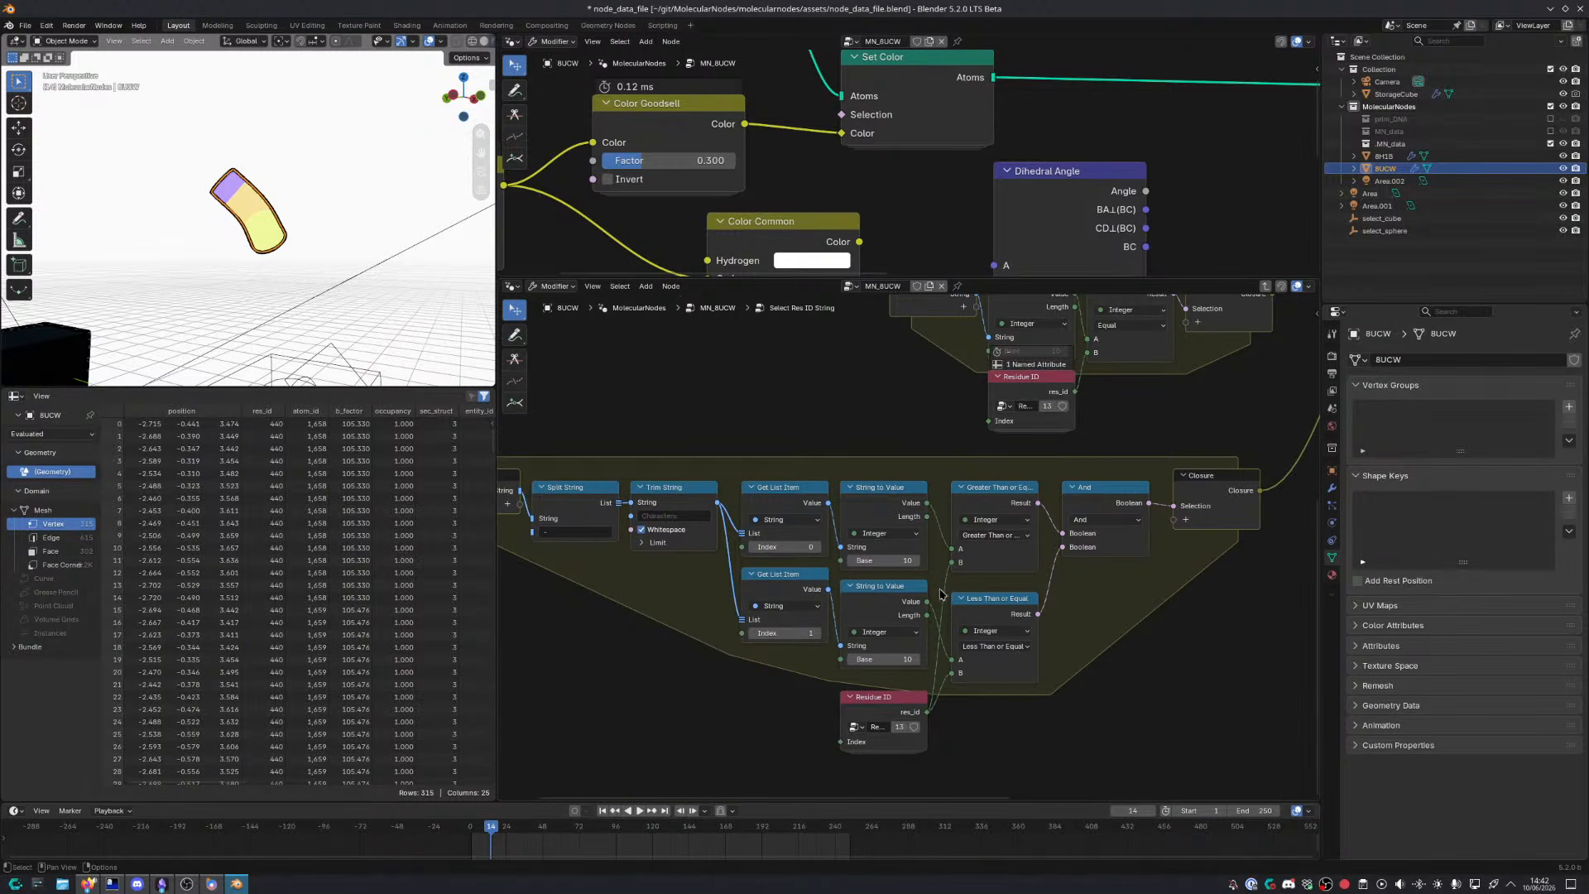
{"action": "key", "text": "ctrl+space"}
{"action": "middle_click_drag", "start_coordinate": [1192, 406], "coordinate": [902, 635]}
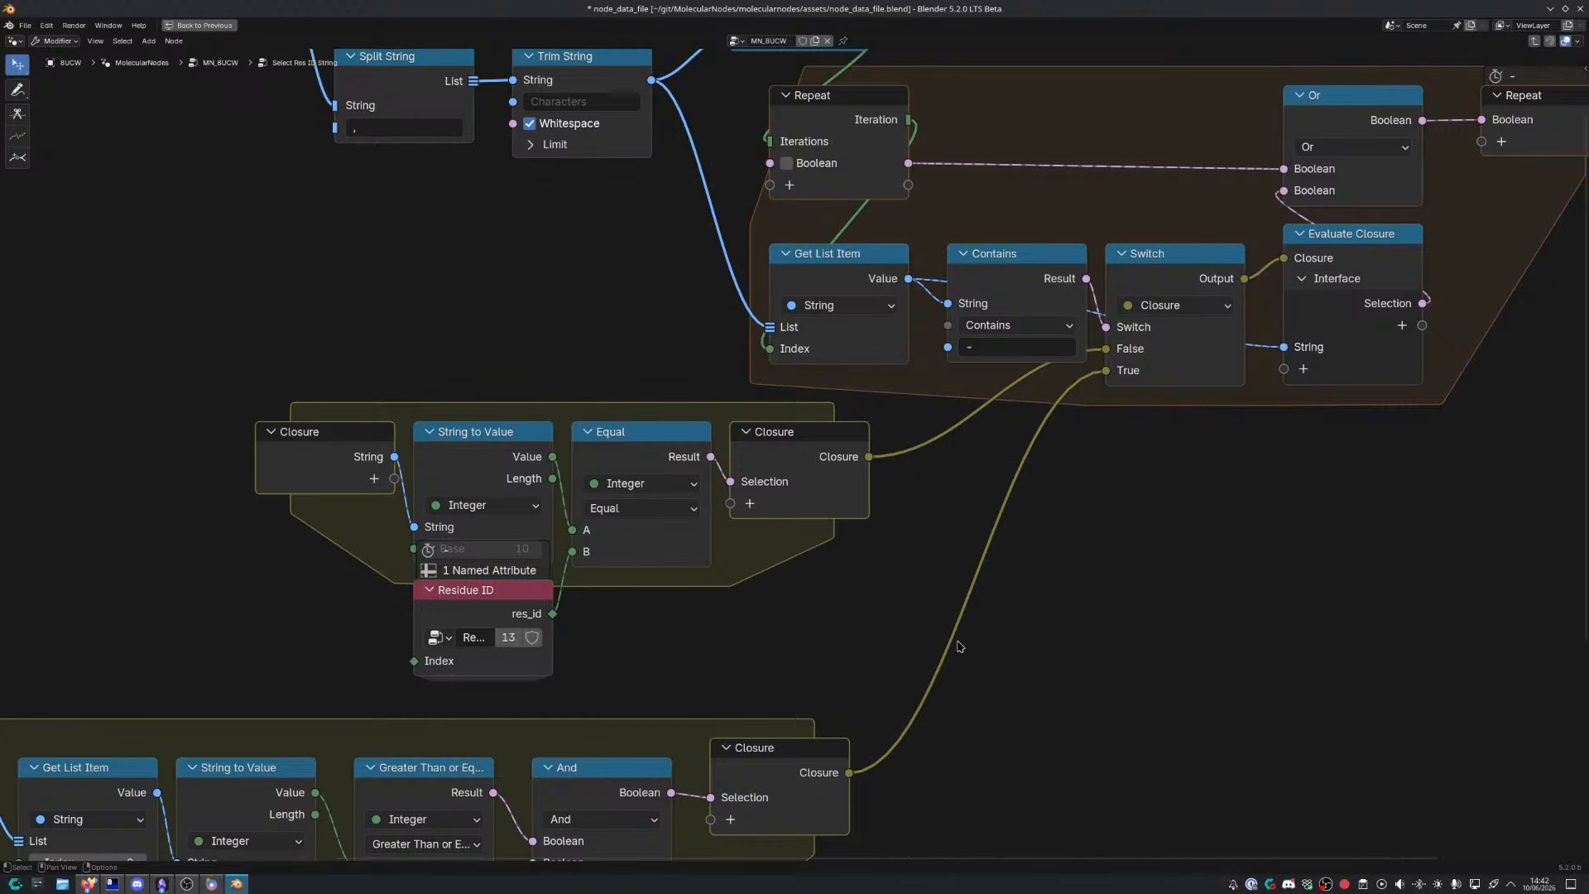
{"action": "middle_click_drag", "start_coordinate": [846, 719], "coordinate": [1268, 359]}
{"action": "middle_click_drag", "start_coordinate": [413, 531], "coordinate": [589, 507]}
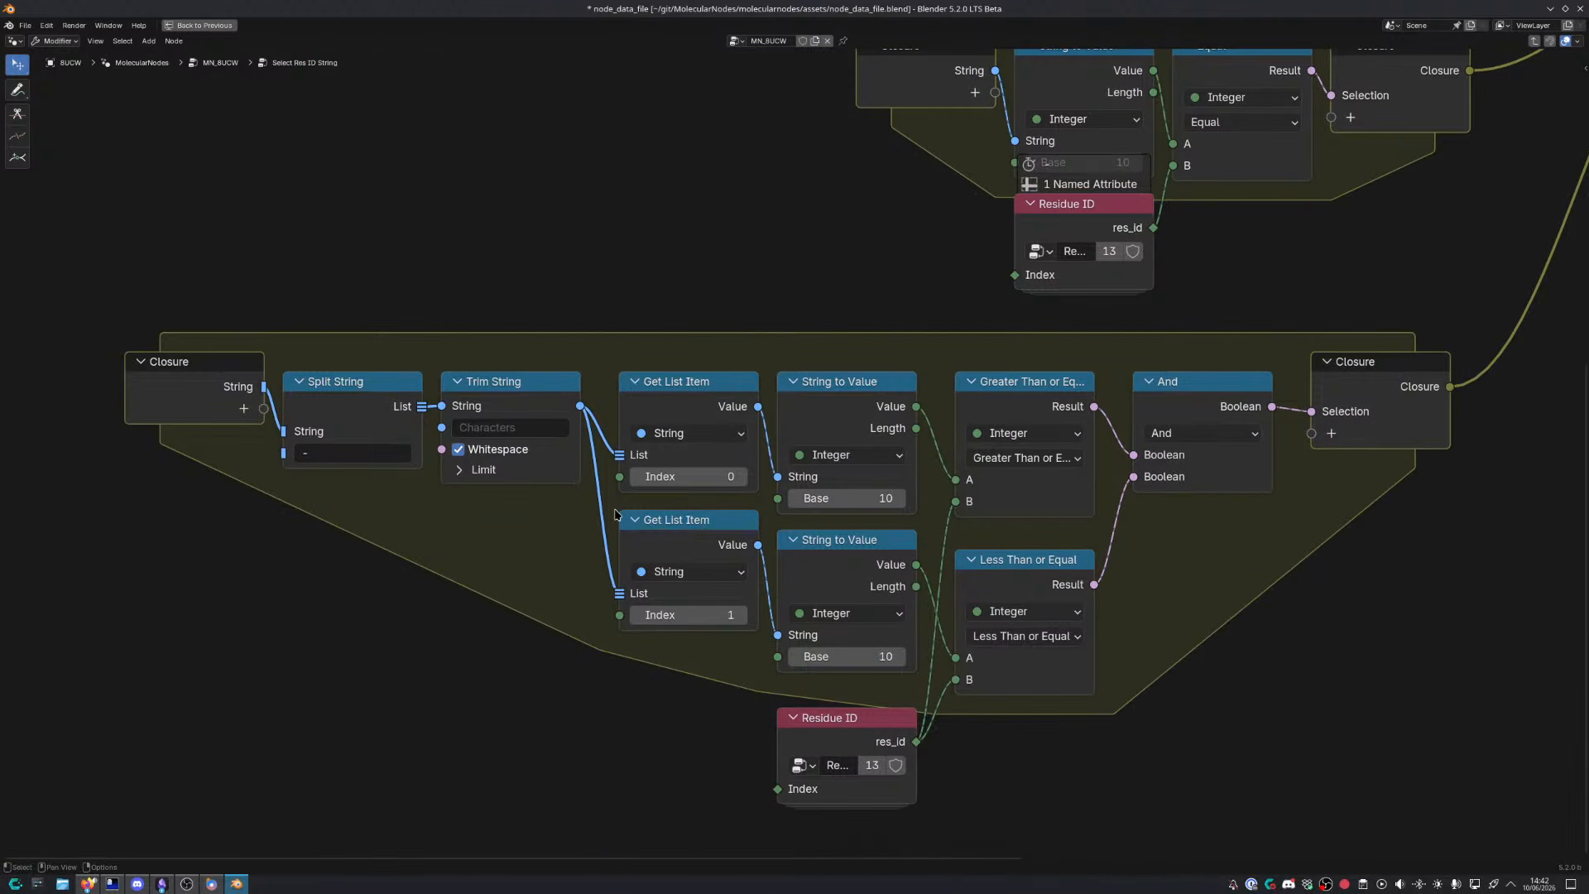
{"action": "scroll", "coordinate": [589, 511], "scroll_direction": "up", "scroll_amount": 5}
{"action": "mouse_move", "coordinate": [180, 523]}
{"action": "middle_mouse_down"}
{"action": "mouse_move", "coordinate": [386, 535]}
{"action": "mouse_move", "coordinate": [169, 531]}
{"action": "middle_mouse_up"}
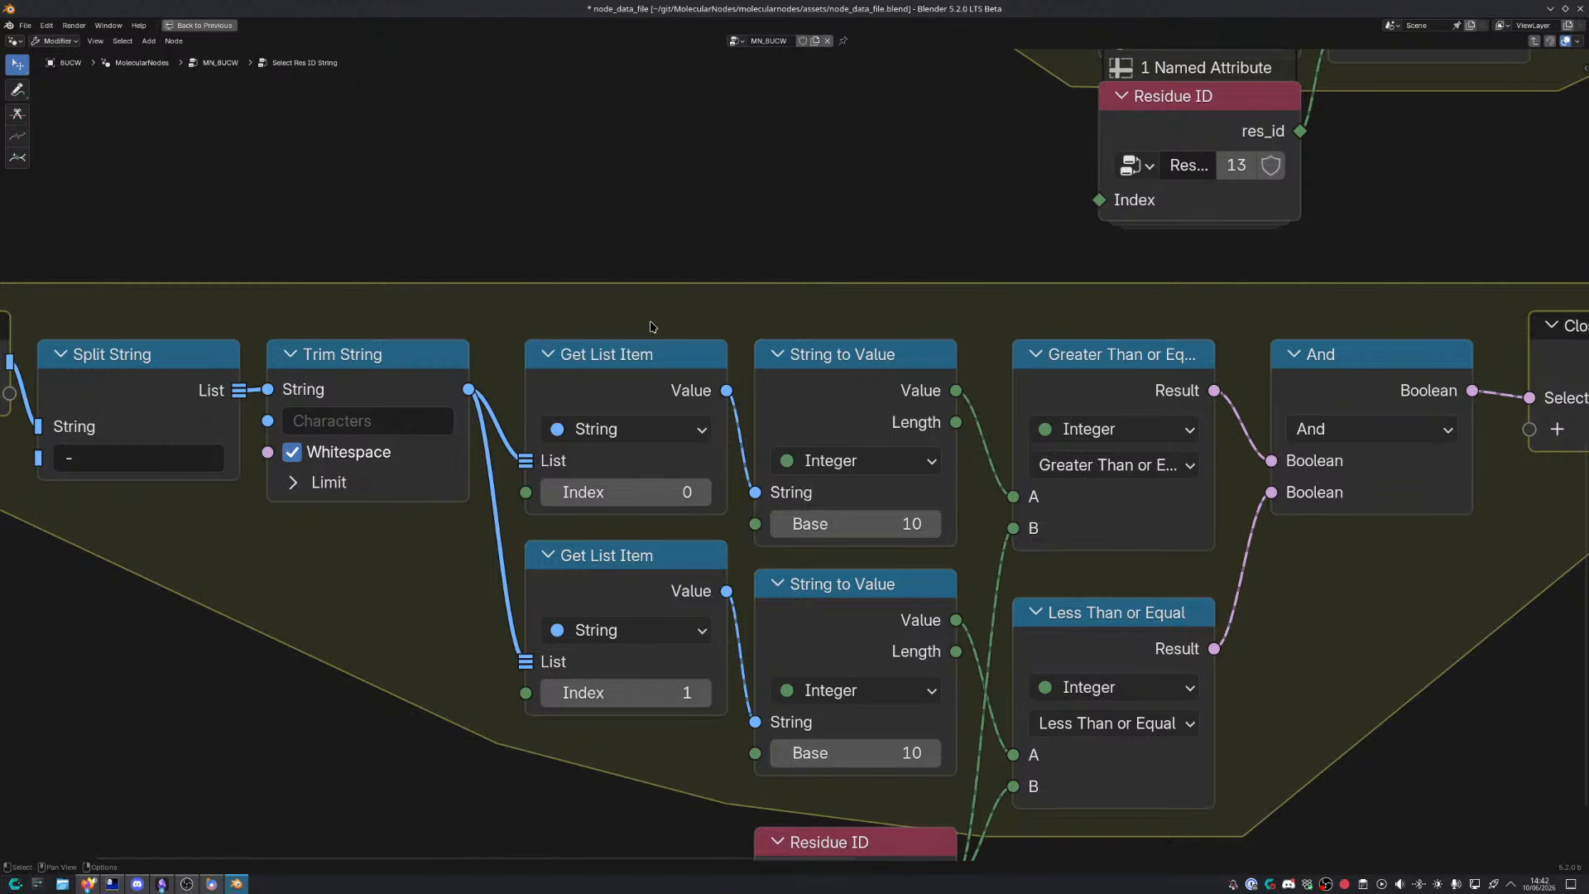
{"action": "middle_click_drag", "start_coordinate": [646, 667], "coordinate": [308, 598]}
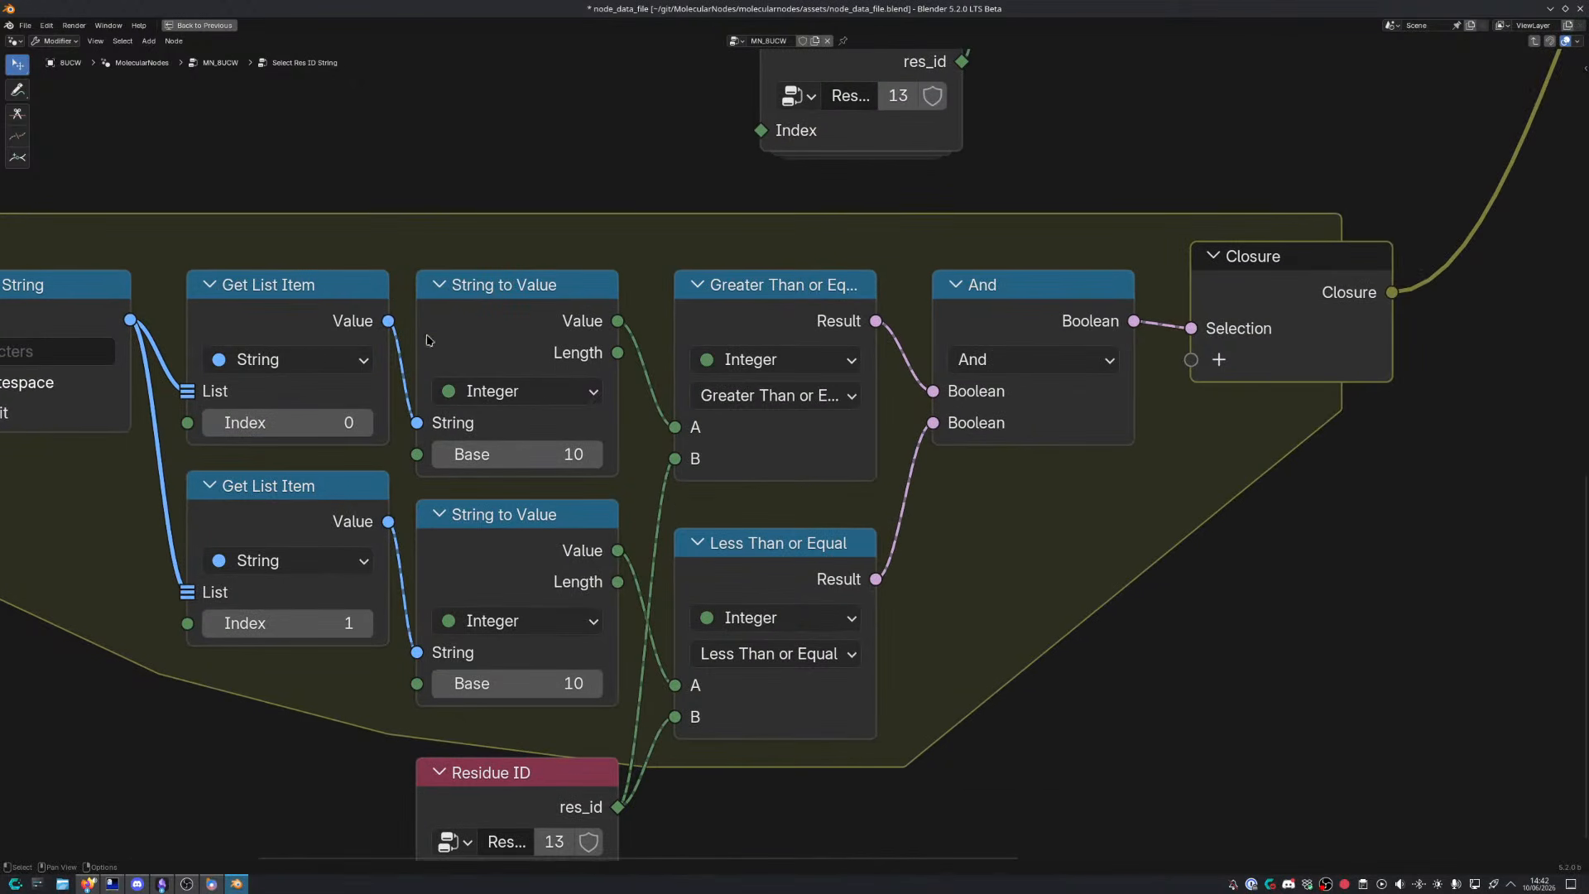
{"action": "middle_click_drag", "start_coordinate": [715, 463], "coordinate": [709, 402]}
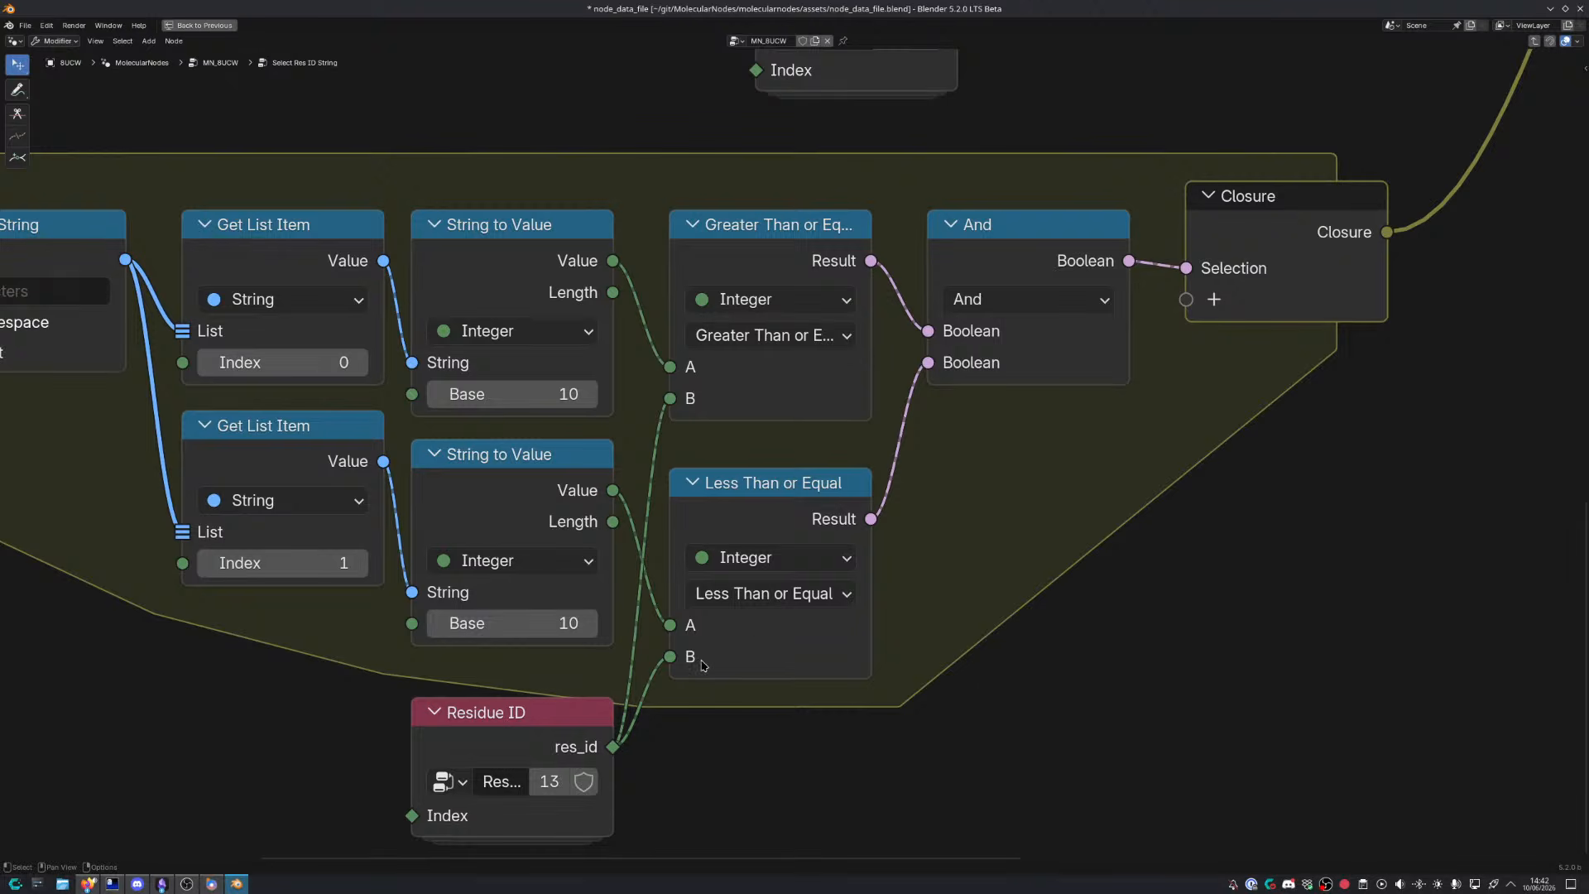
{"action": "mouse_move", "coordinate": [697, 667]}
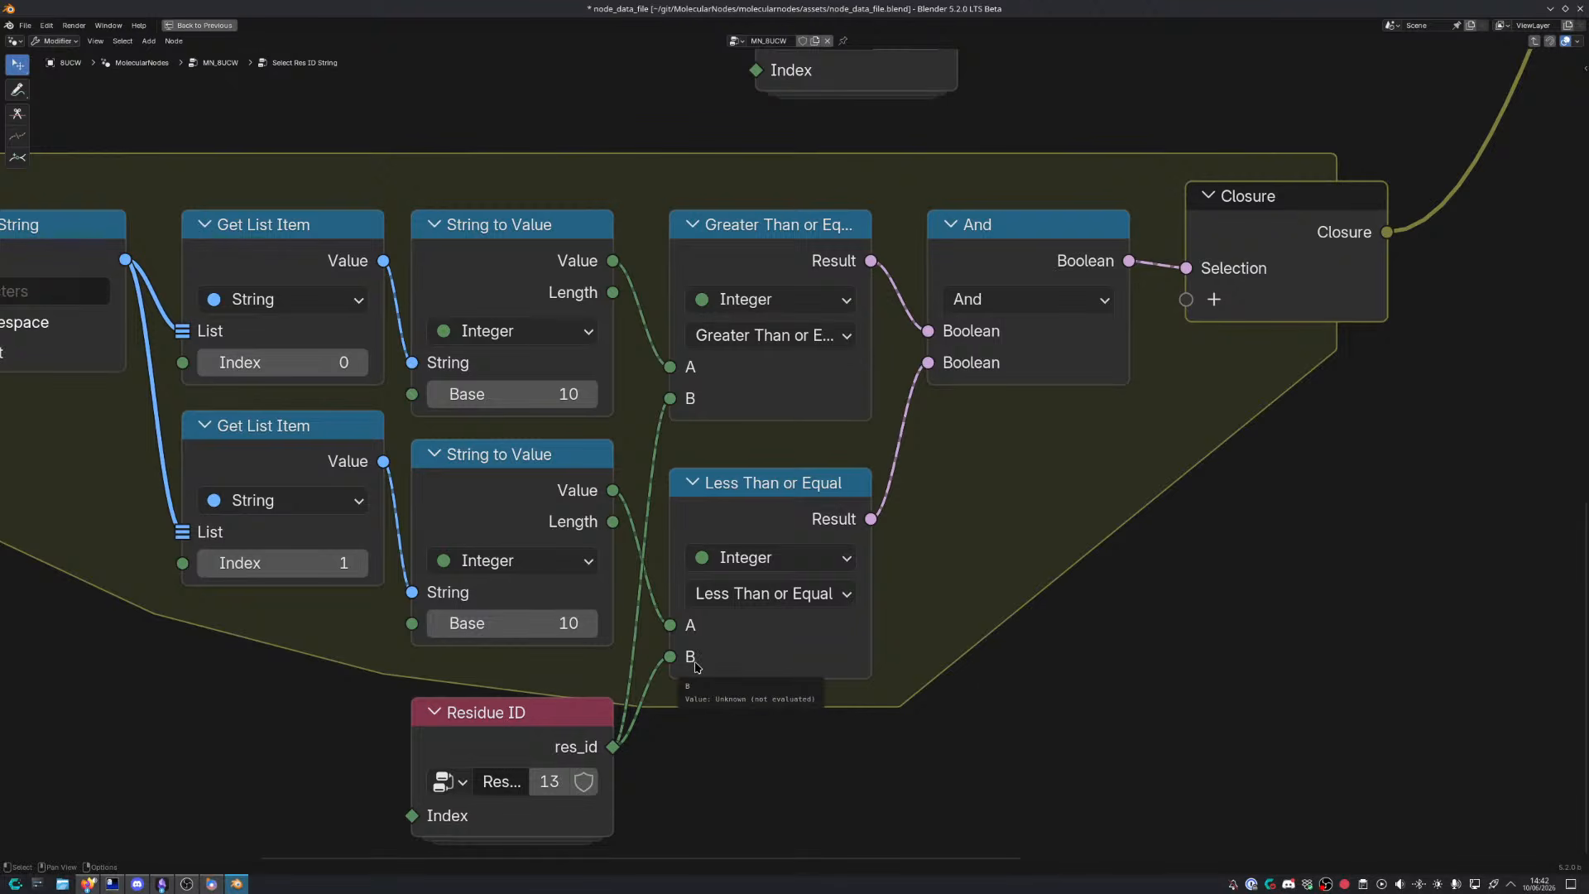
Hide the node options of the range closure's Residue ID node and save the file
{"action": "right_click", "coordinate": [563, 739]}
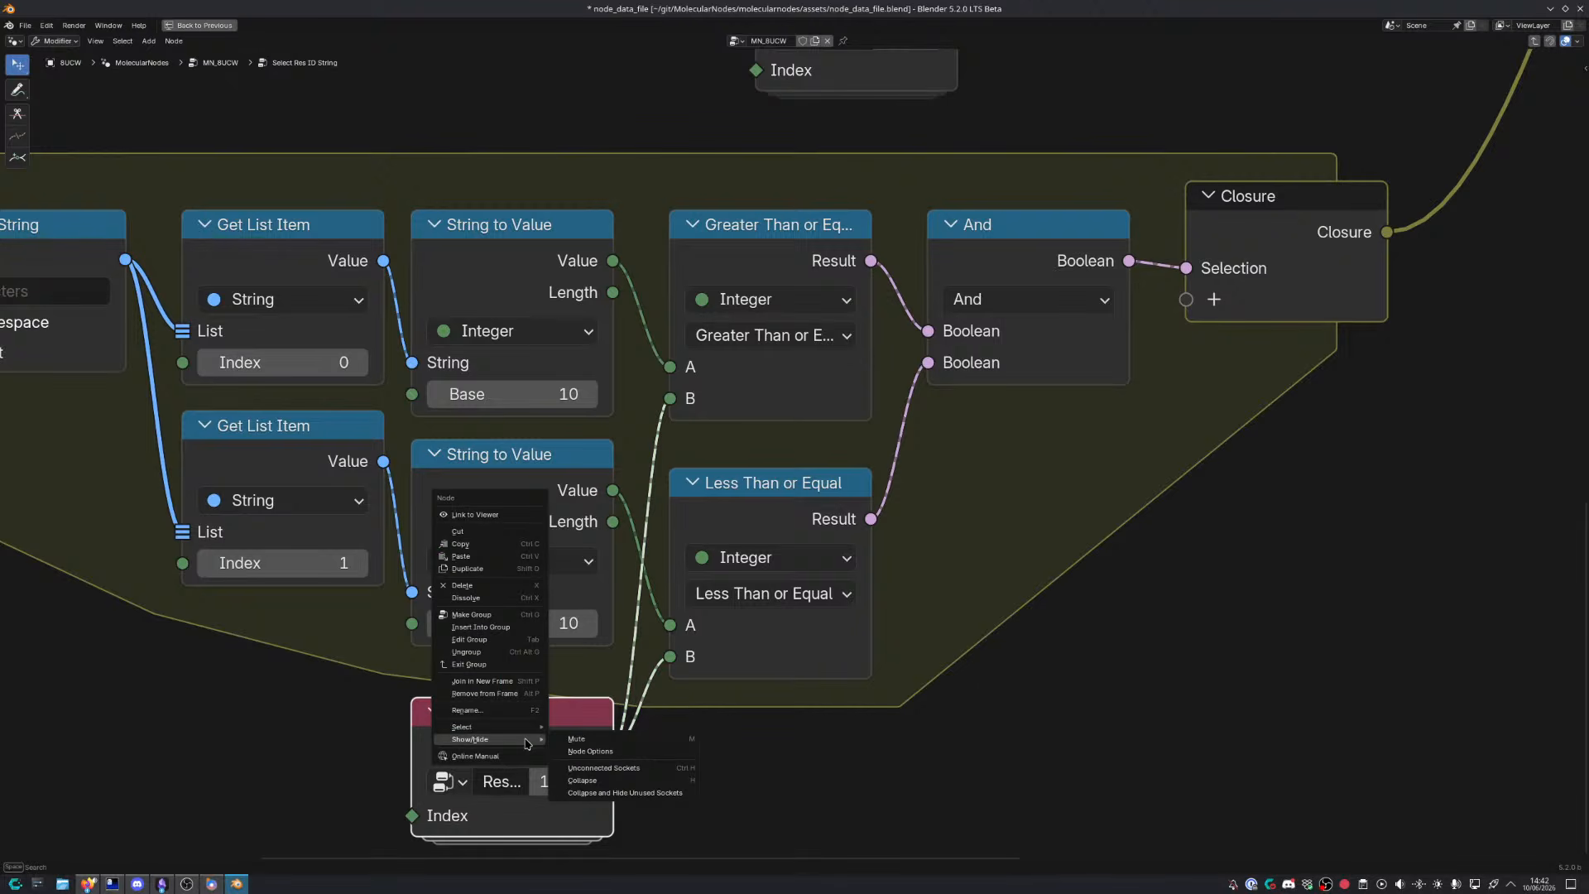
{"action": "left_click", "coordinate": [596, 751]}
{"action": "key", "text": "ctrl+s"}
Return to the parent node tree in the normal editor layout and set Select Res ID String's text to 1-500
{"action": "key", "text": "Tab"}
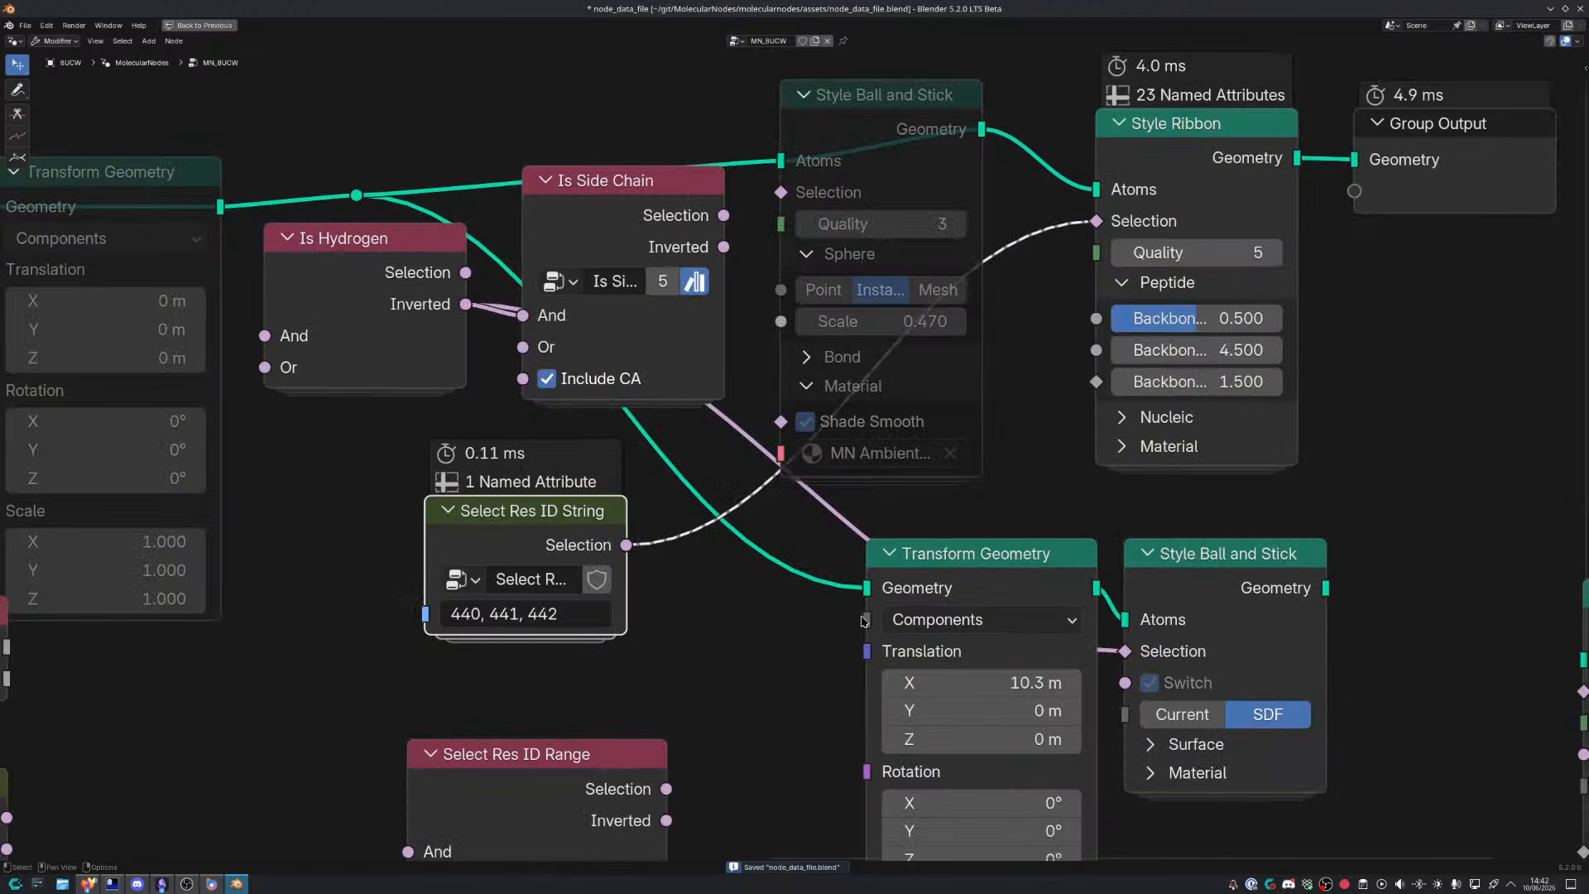
{"action": "key", "text": "ctrl+space"}
{"action": "left_click", "coordinate": [804, 622]}
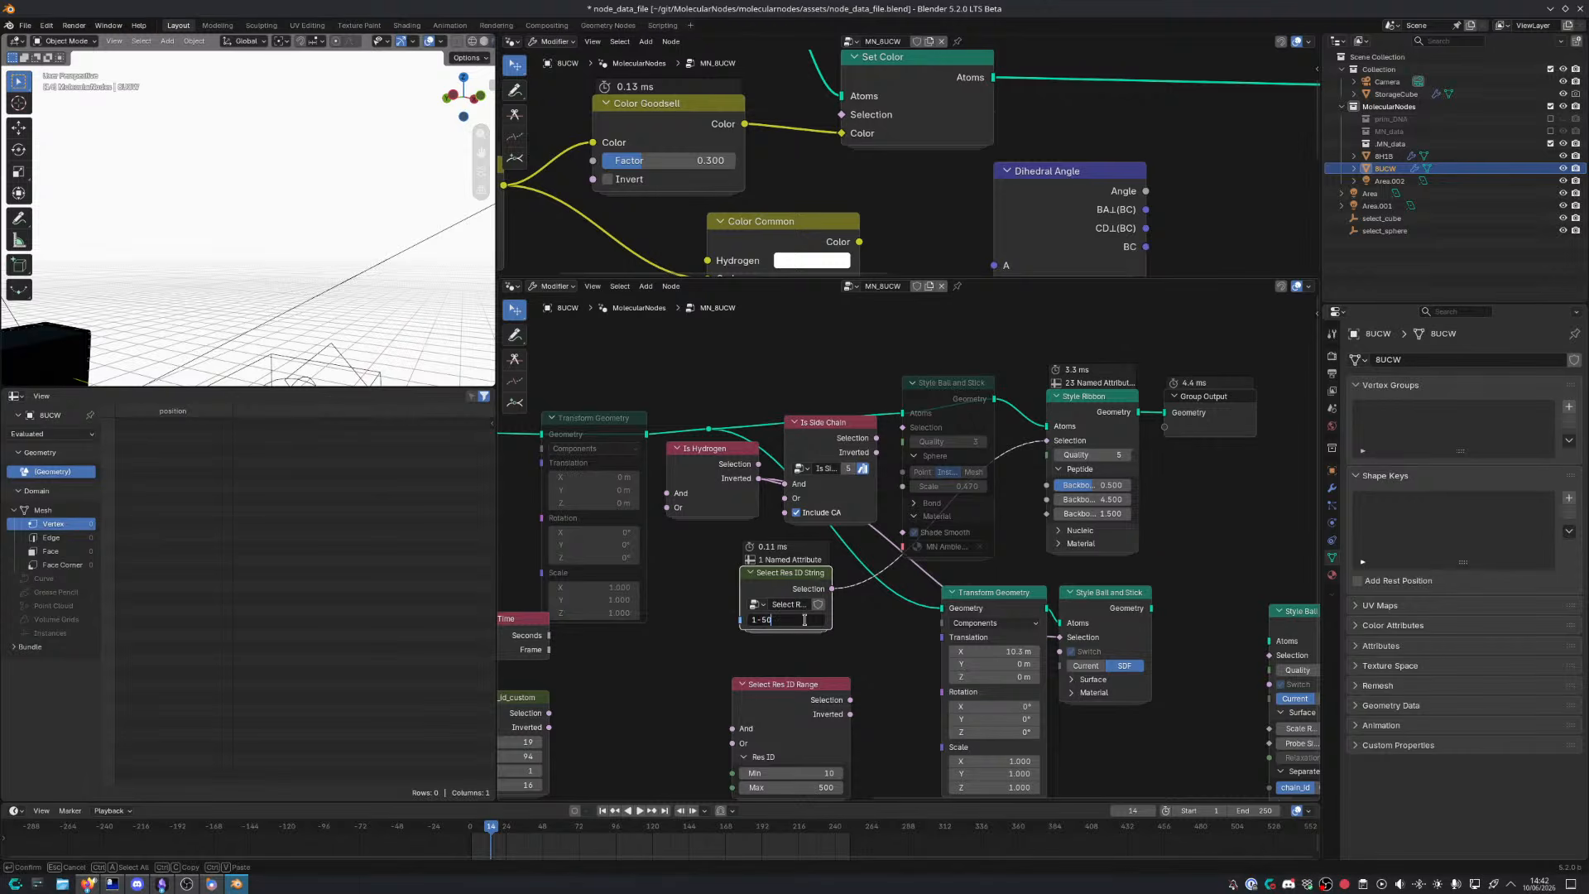
{"action": "type", "text": "0"}
{"action": "key", "text": "Return"}
{"action": "middle_click_drag", "start_coordinate": [811, 630], "coordinate": [860, 642]}
{"action": "scroll", "coordinate": [866, 647], "scroll_direction": "up", "scroll_amount": 1}
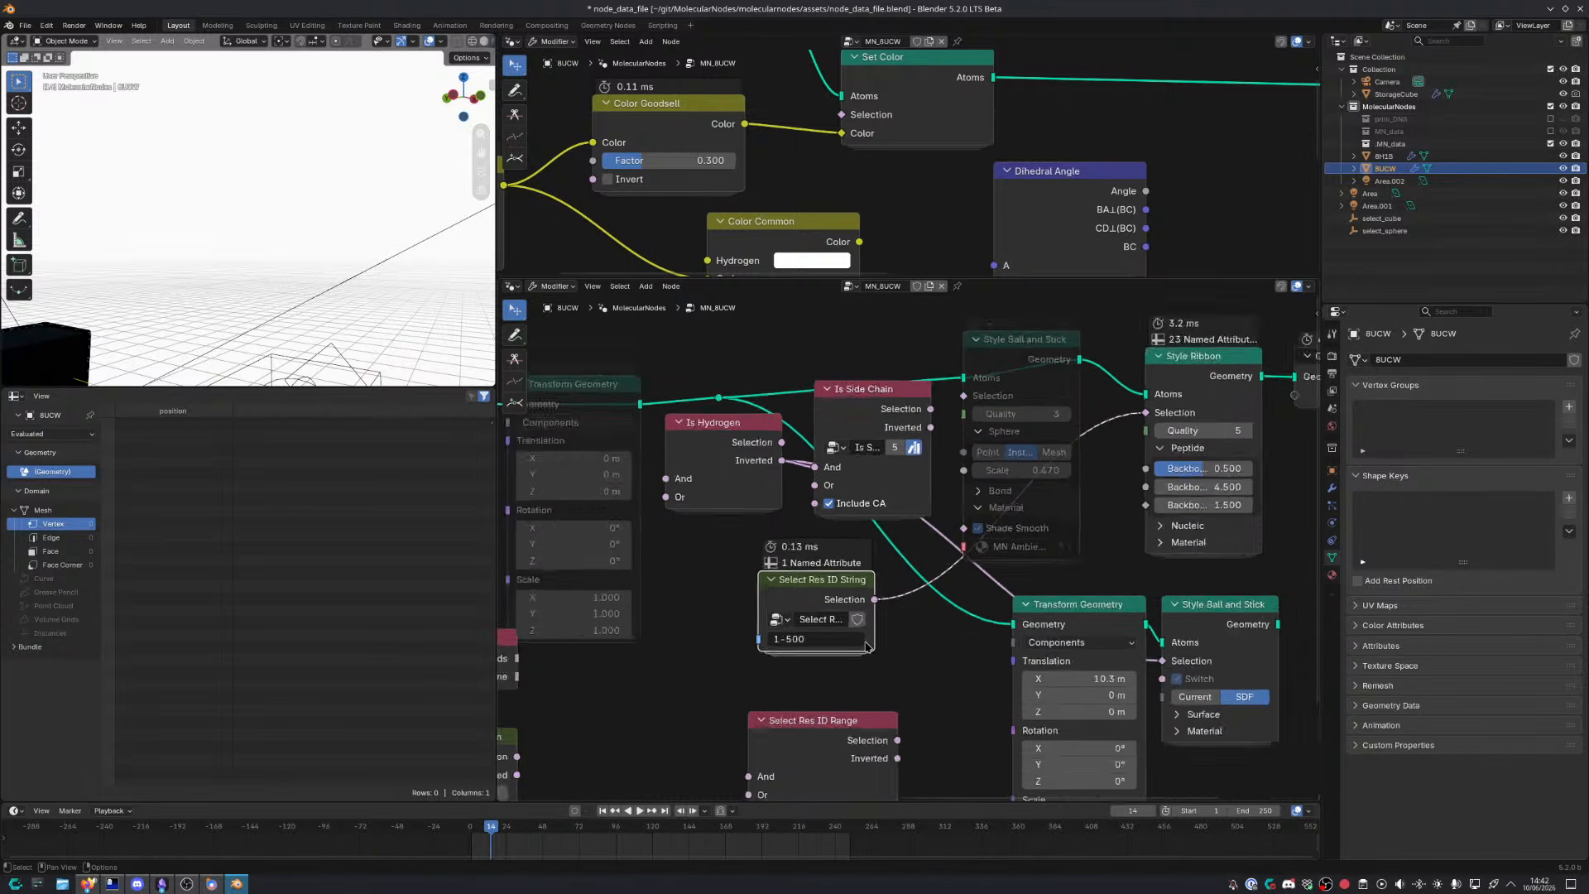
Turn off the Named Attributes overlay while inside the Select Res ID String group and save the file
{"action": "key", "text": "Tab"}
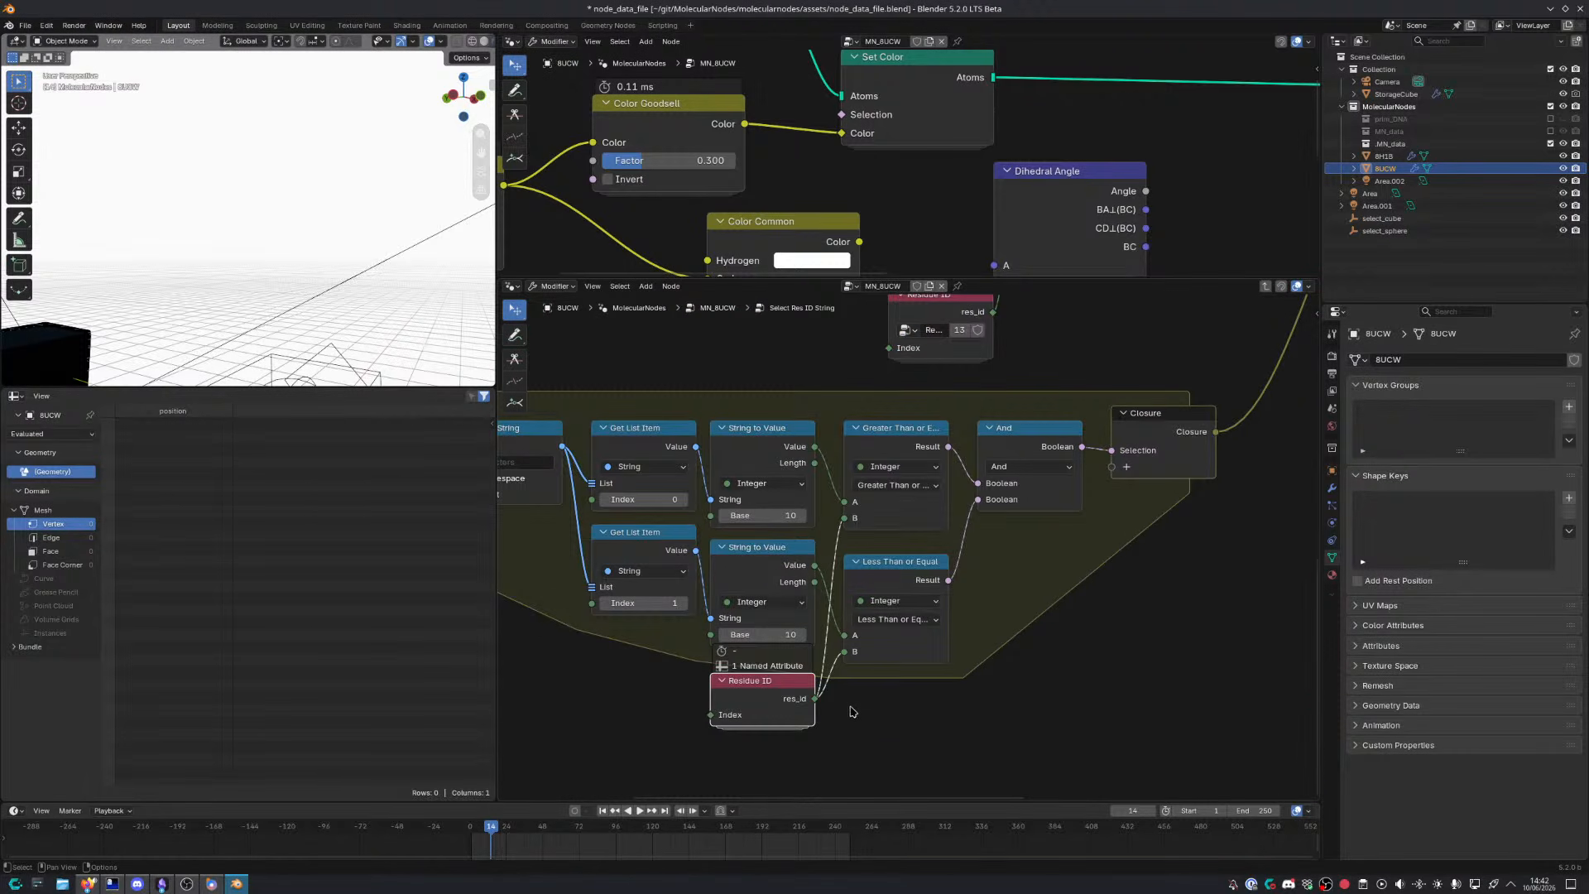
{"action": "left_click", "coordinate": [1309, 286]}
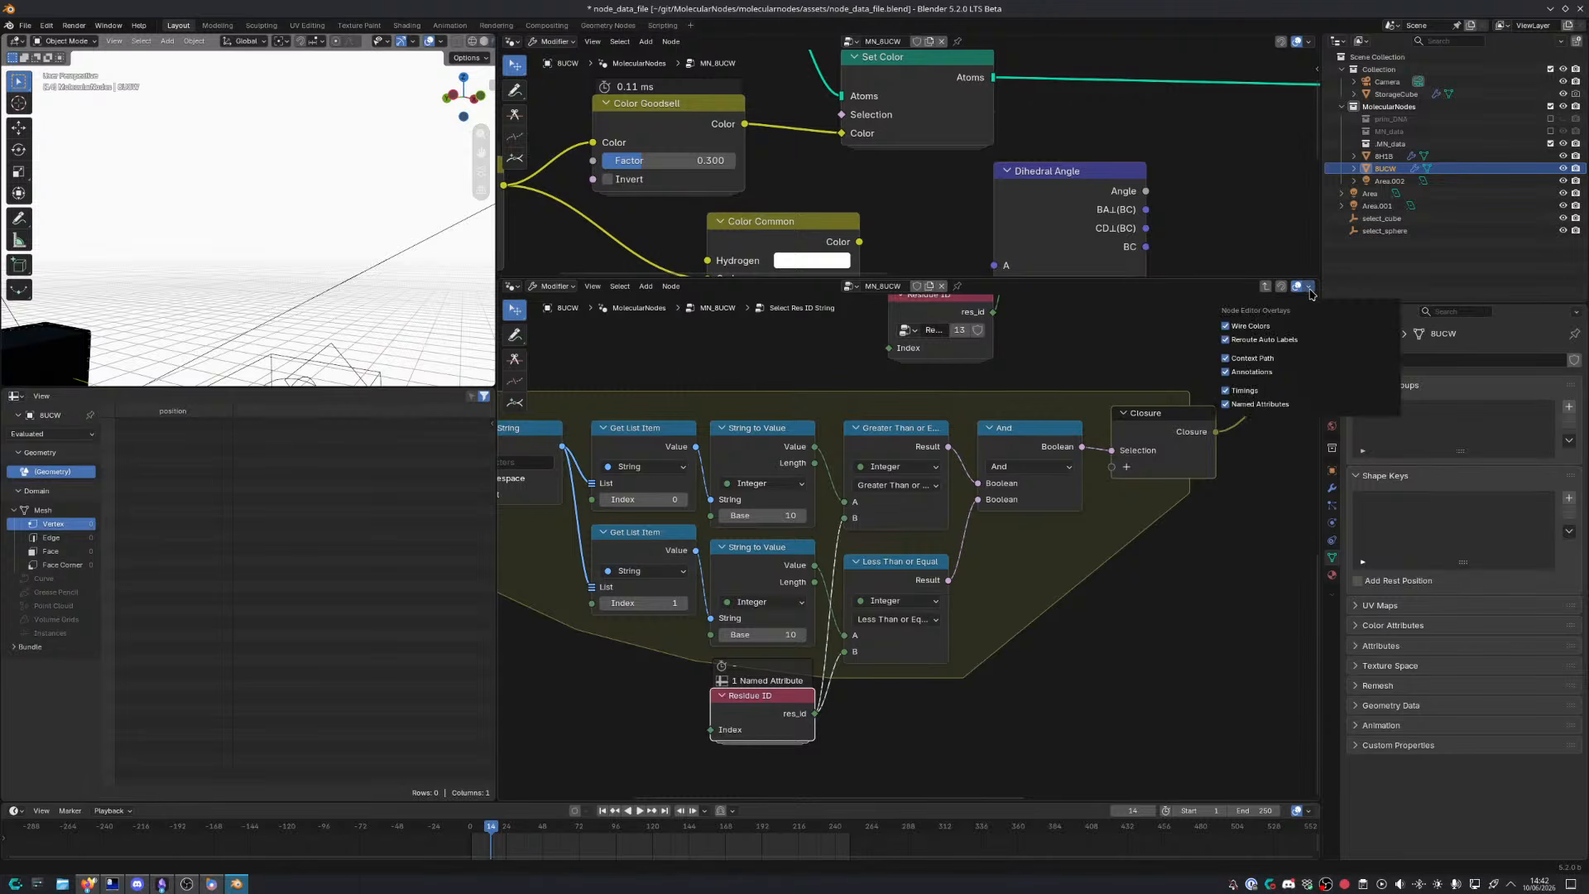
{"action": "left_click", "coordinate": [1226, 404]}
{"action": "key", "text": "n"}
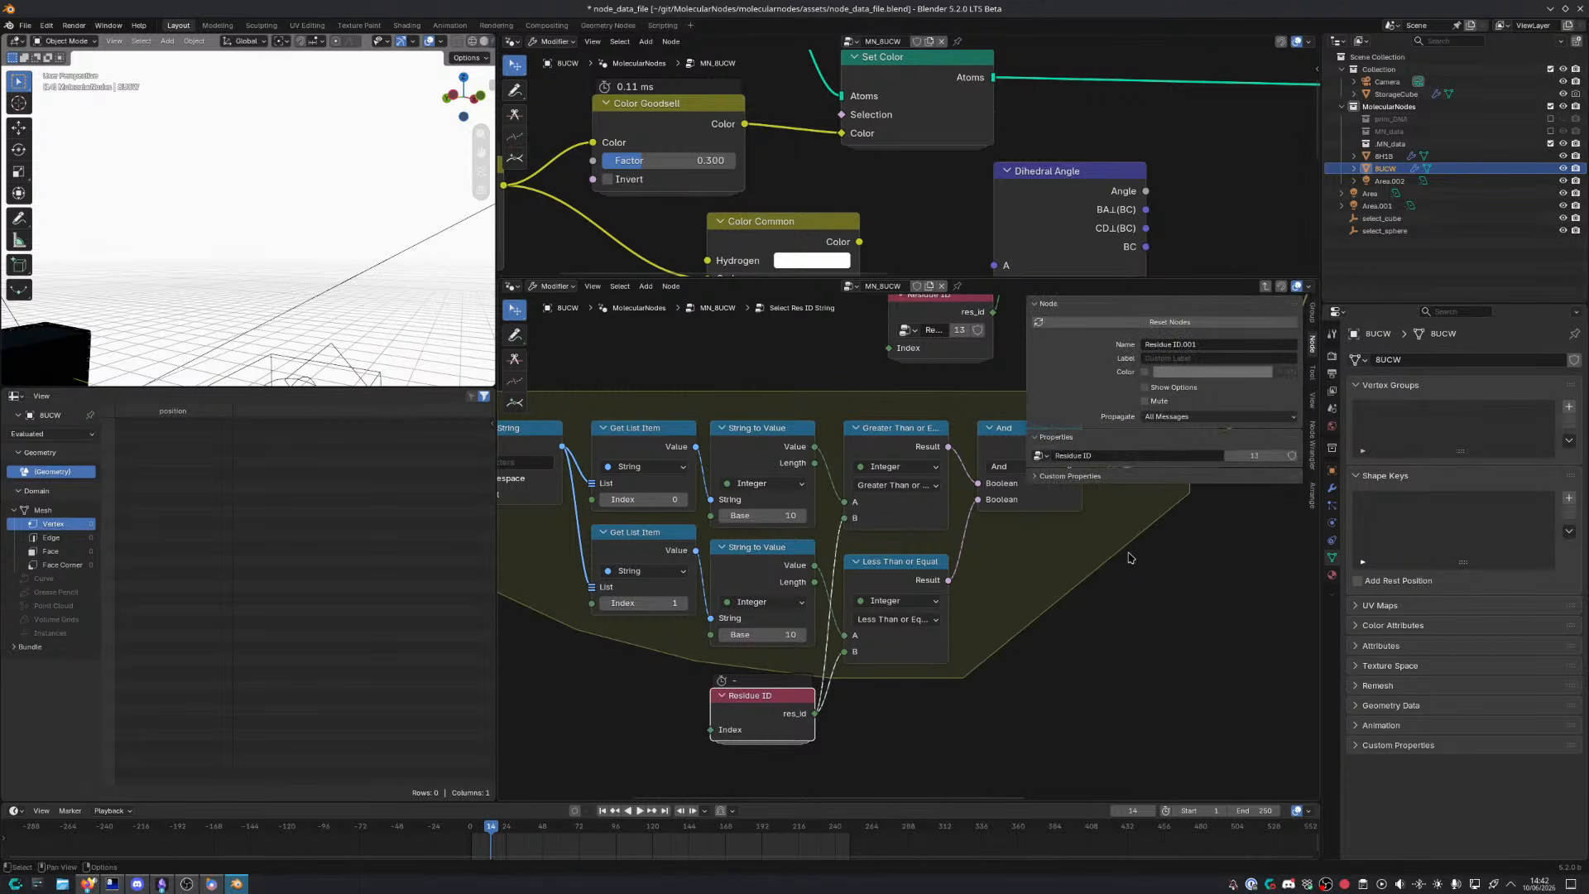
{"action": "key", "text": "n"}
{"action": "key", "text": "ctrl+s"}
Nudge the range closure's Residue ID node and its output Closure node slightly upward
{"action": "middle_click_drag", "start_coordinate": [981, 623], "coordinate": [1006, 564]}
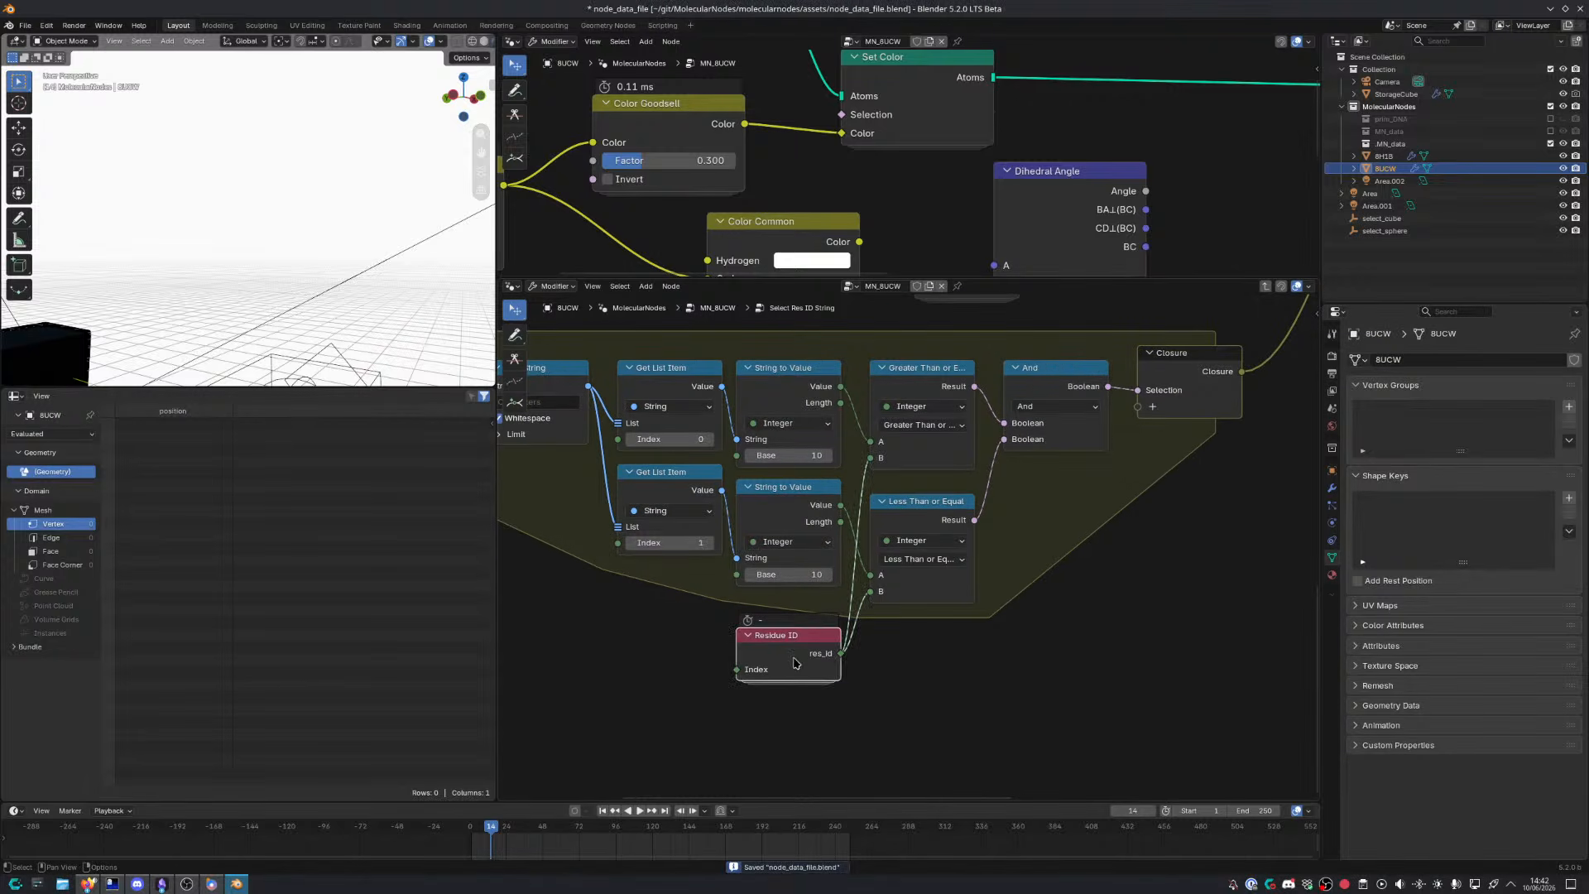
{"action": "left_click_drag", "start_coordinate": [795, 663], "coordinate": [798, 647]}
{"action": "middle_click_drag", "start_coordinate": [687, 612], "coordinate": [650, 671]}
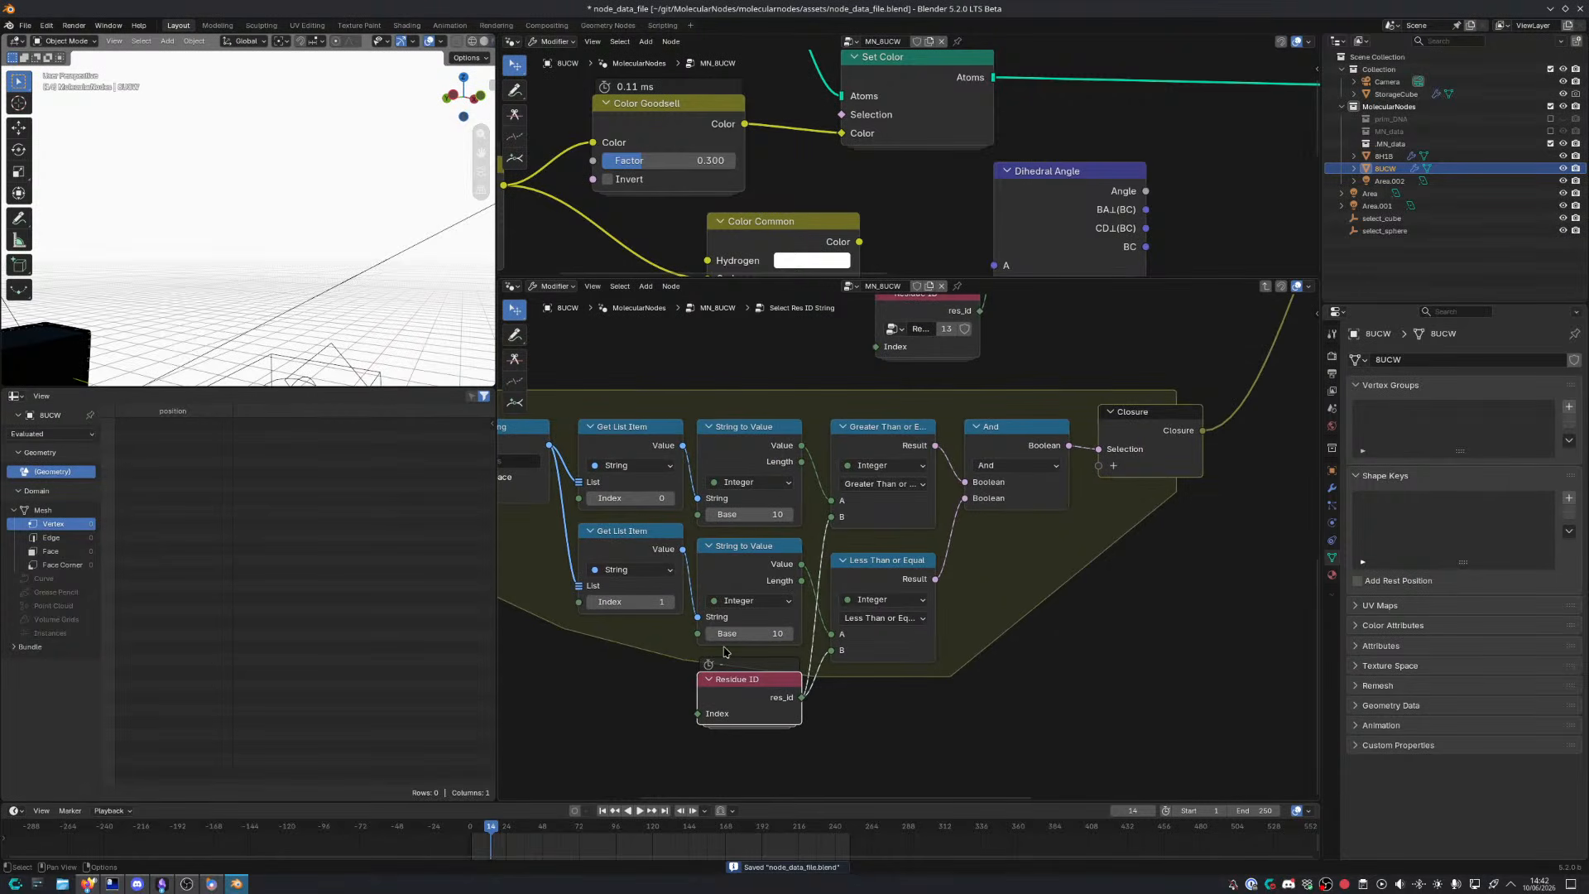
{"action": "scroll", "coordinate": [1114, 455], "scroll_direction": "down", "scroll_amount": 1}
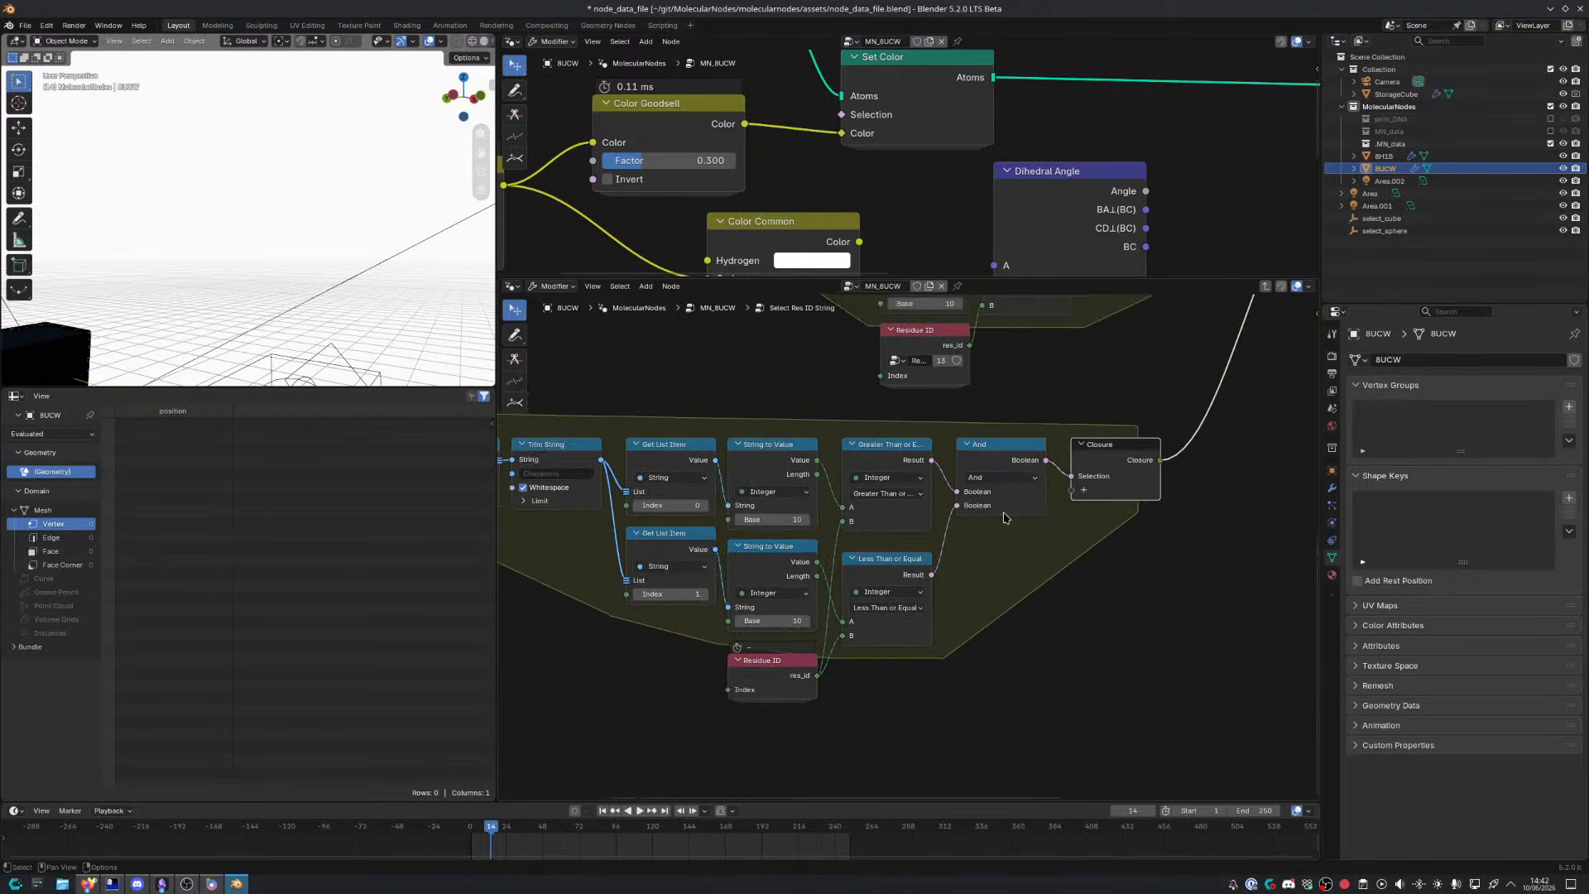
{"action": "left_click_drag", "start_coordinate": [1133, 472], "coordinate": [1132, 460]}
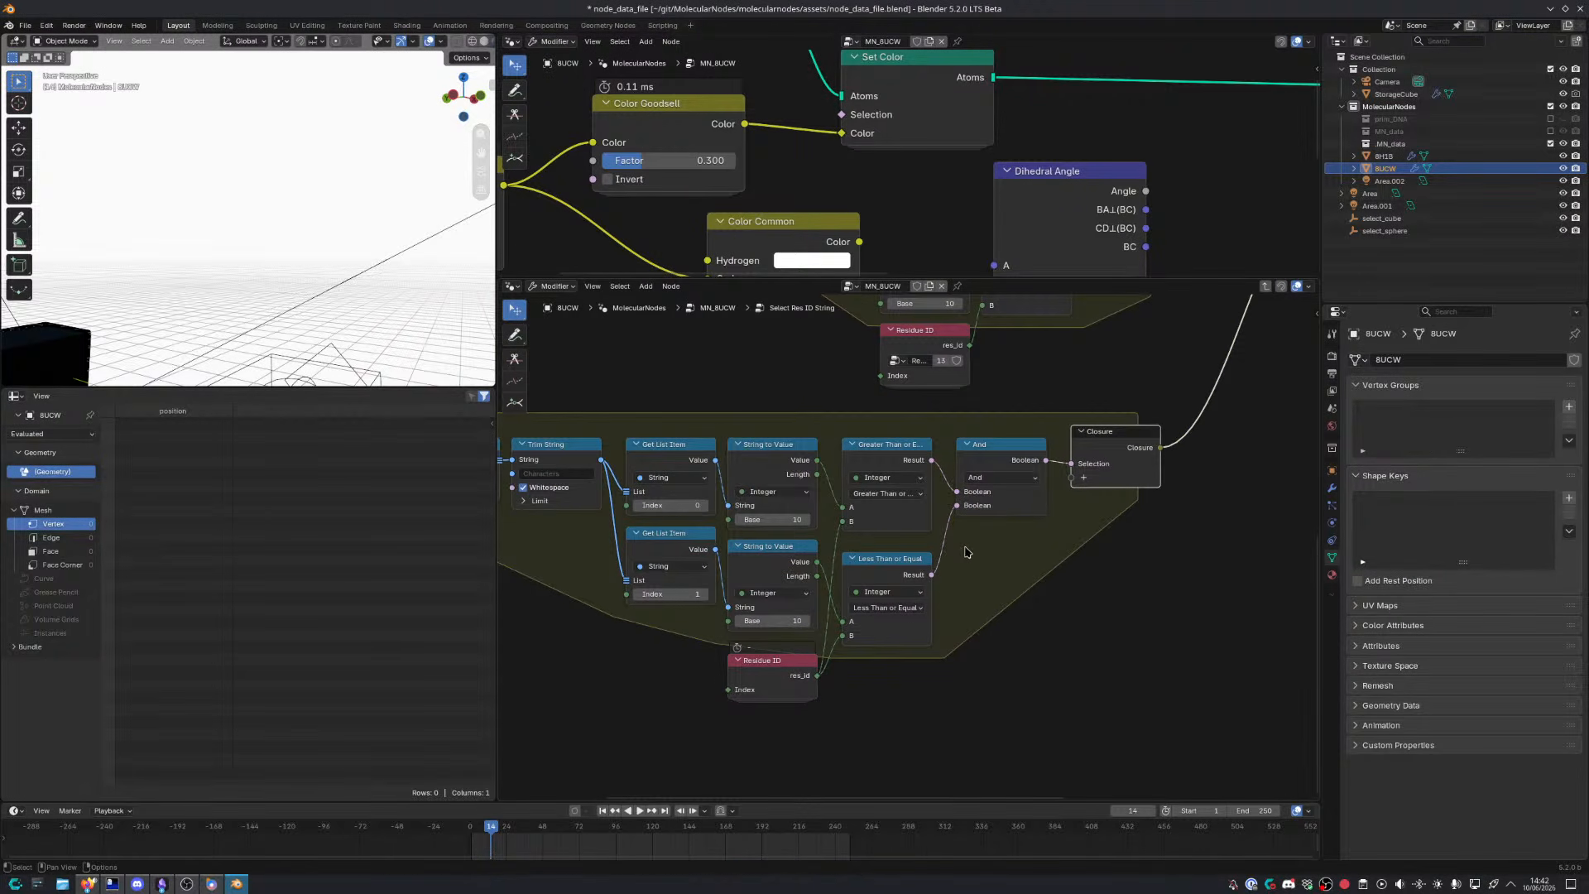
Examine how Get List Item, Contains, the Closure Switch and Evaluate Closure are linked inside the repeat zone
{"action": "middle_click_drag", "start_coordinate": [1179, 375], "coordinate": [863, 659]}
{"action": "middle_click_drag", "start_coordinate": [970, 568], "coordinate": [928, 610]}
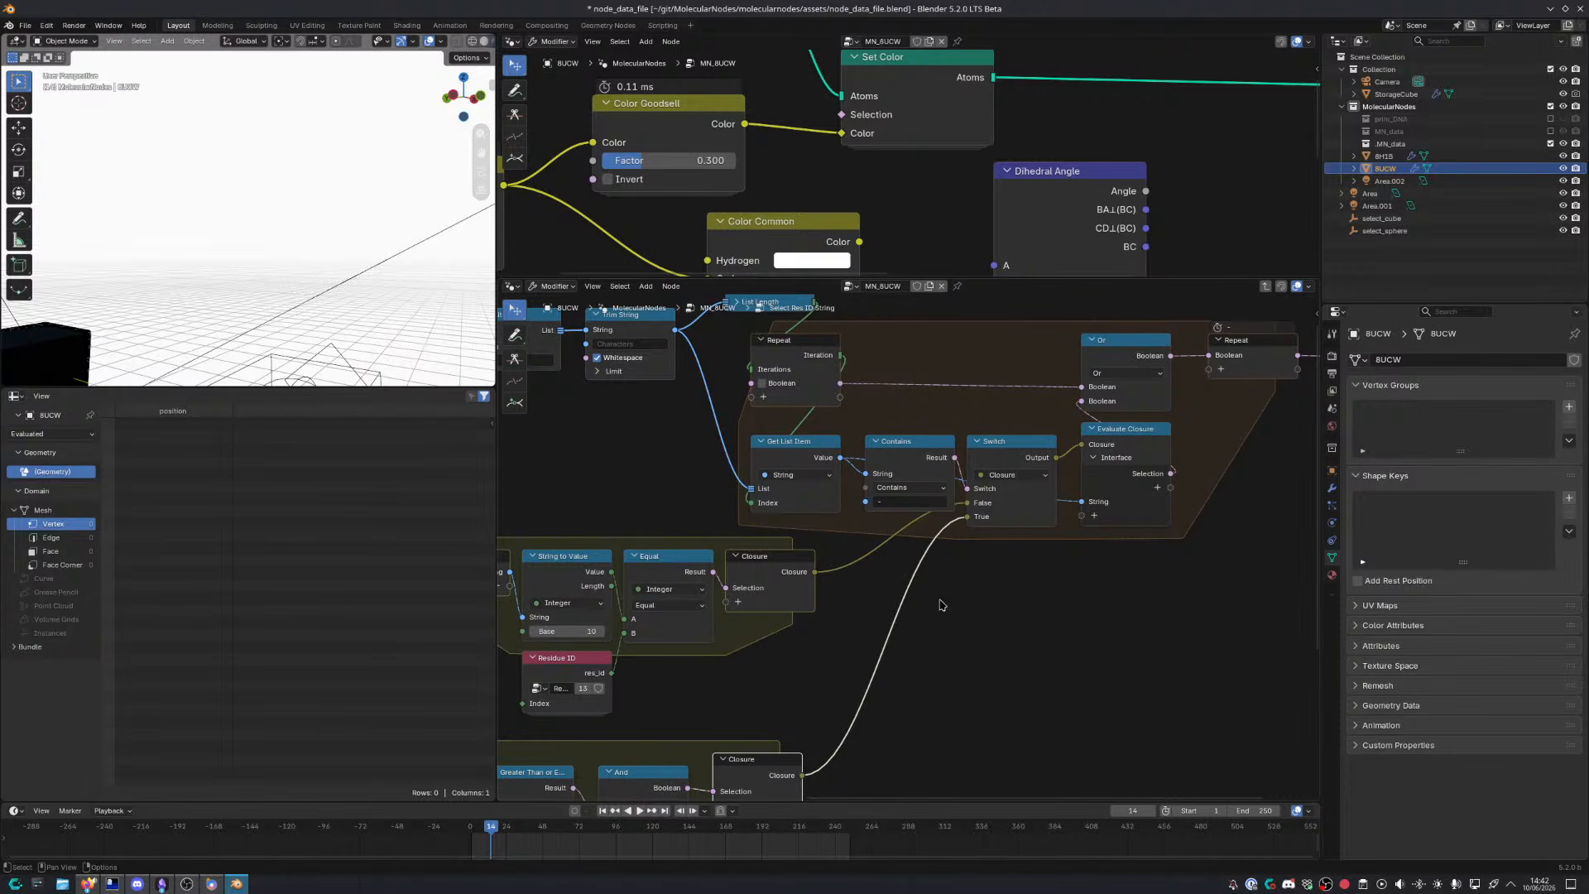
{"action": "scroll", "coordinate": [910, 607], "scroll_direction": "up", "scroll_amount": 2}
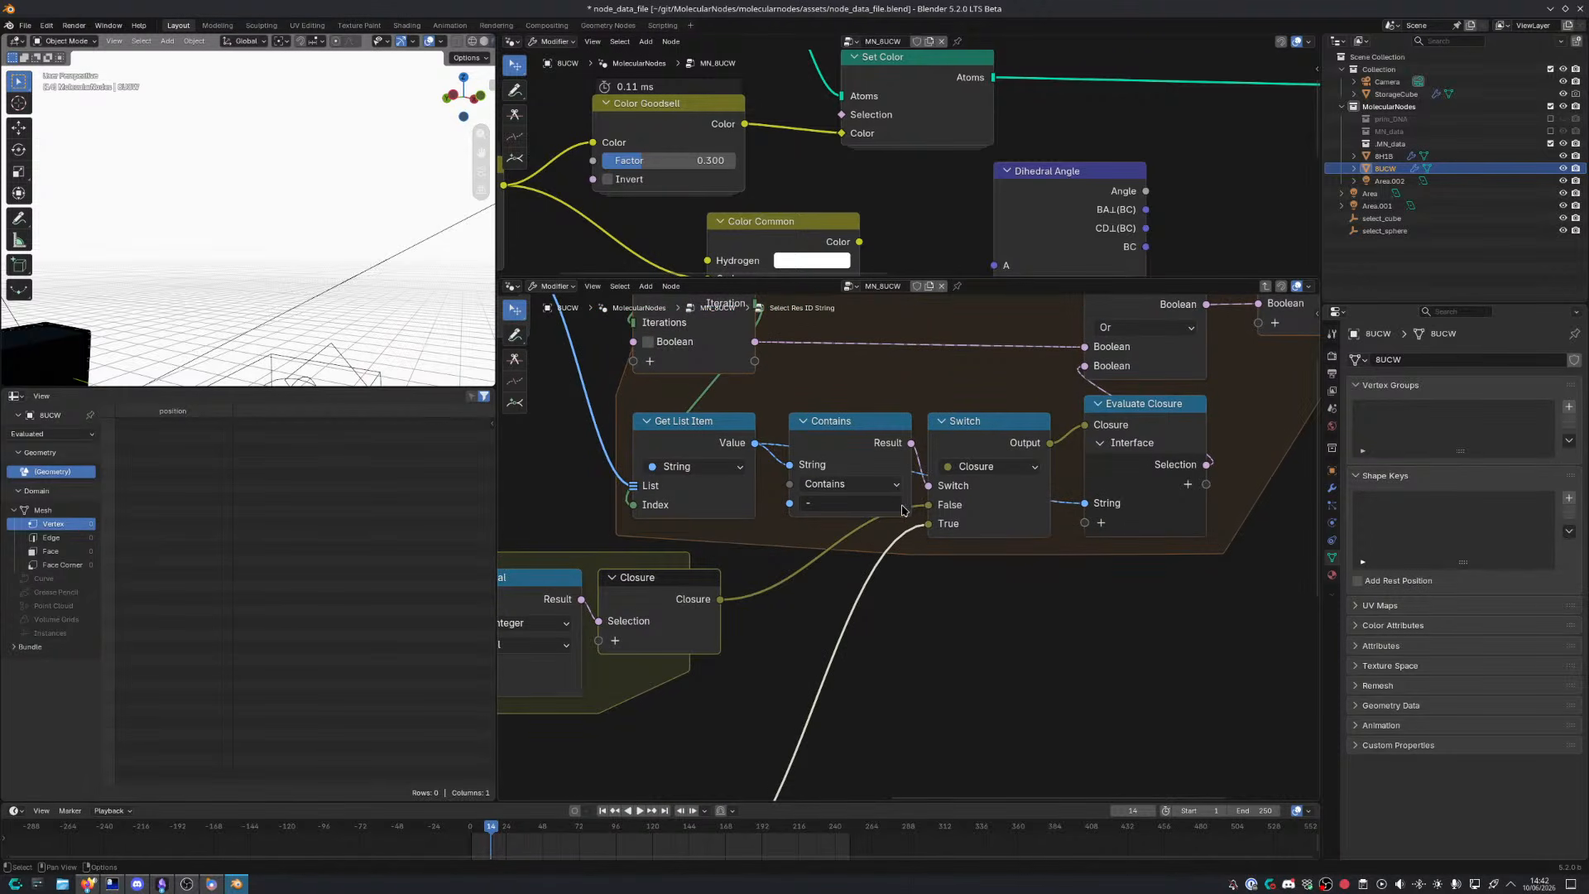
{"action": "middle_click_drag", "start_coordinate": [903, 512], "coordinate": [870, 547]}
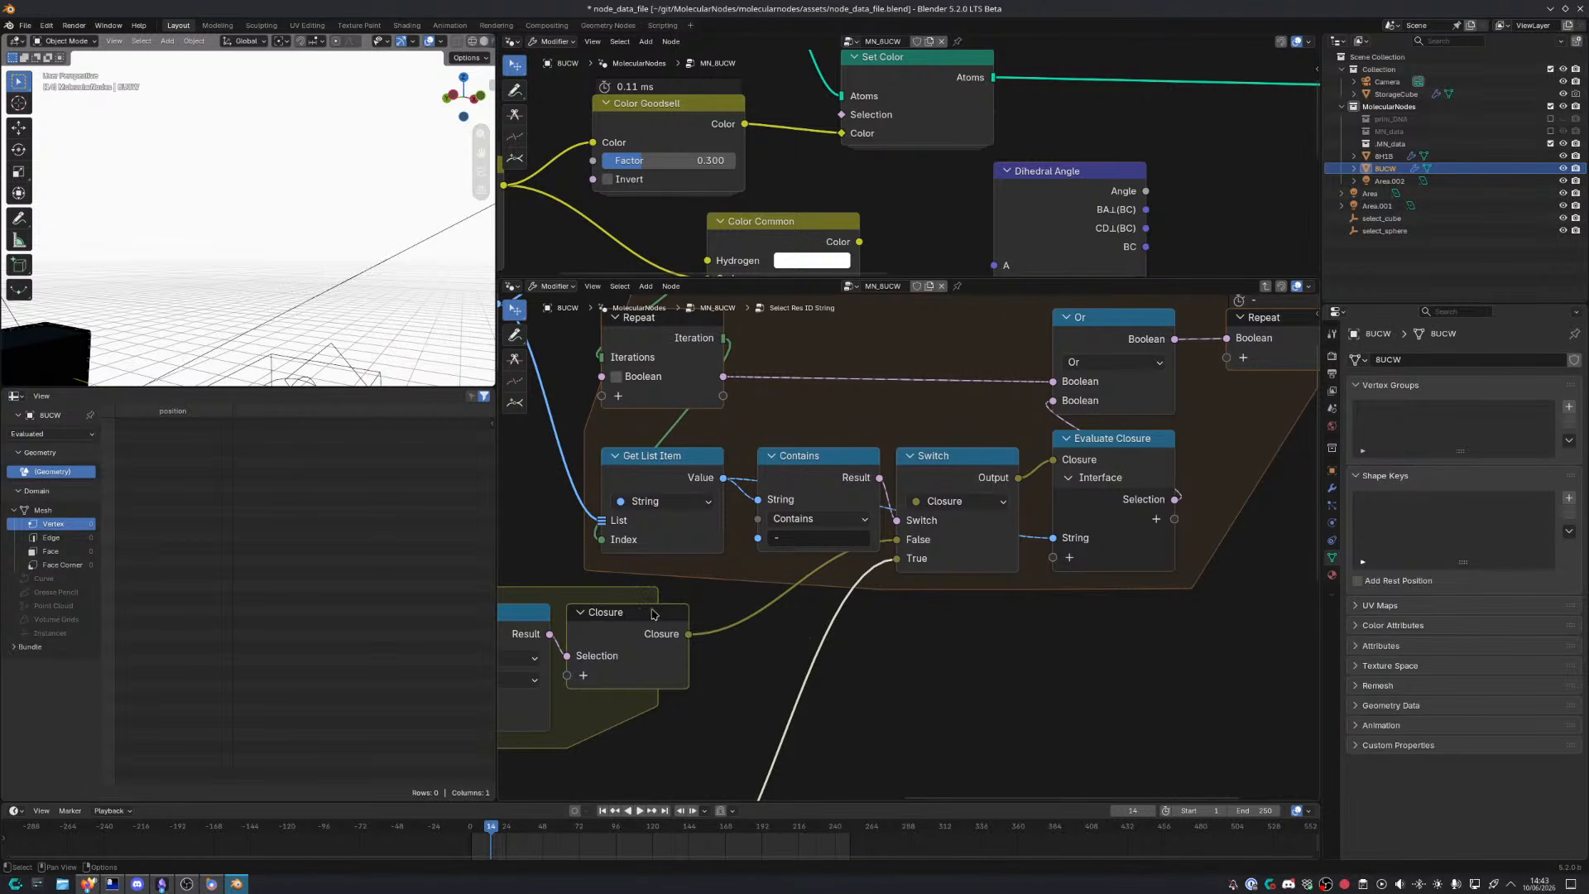
{"action": "middle_click_drag", "start_coordinate": [1034, 464], "coordinate": [973, 494]}
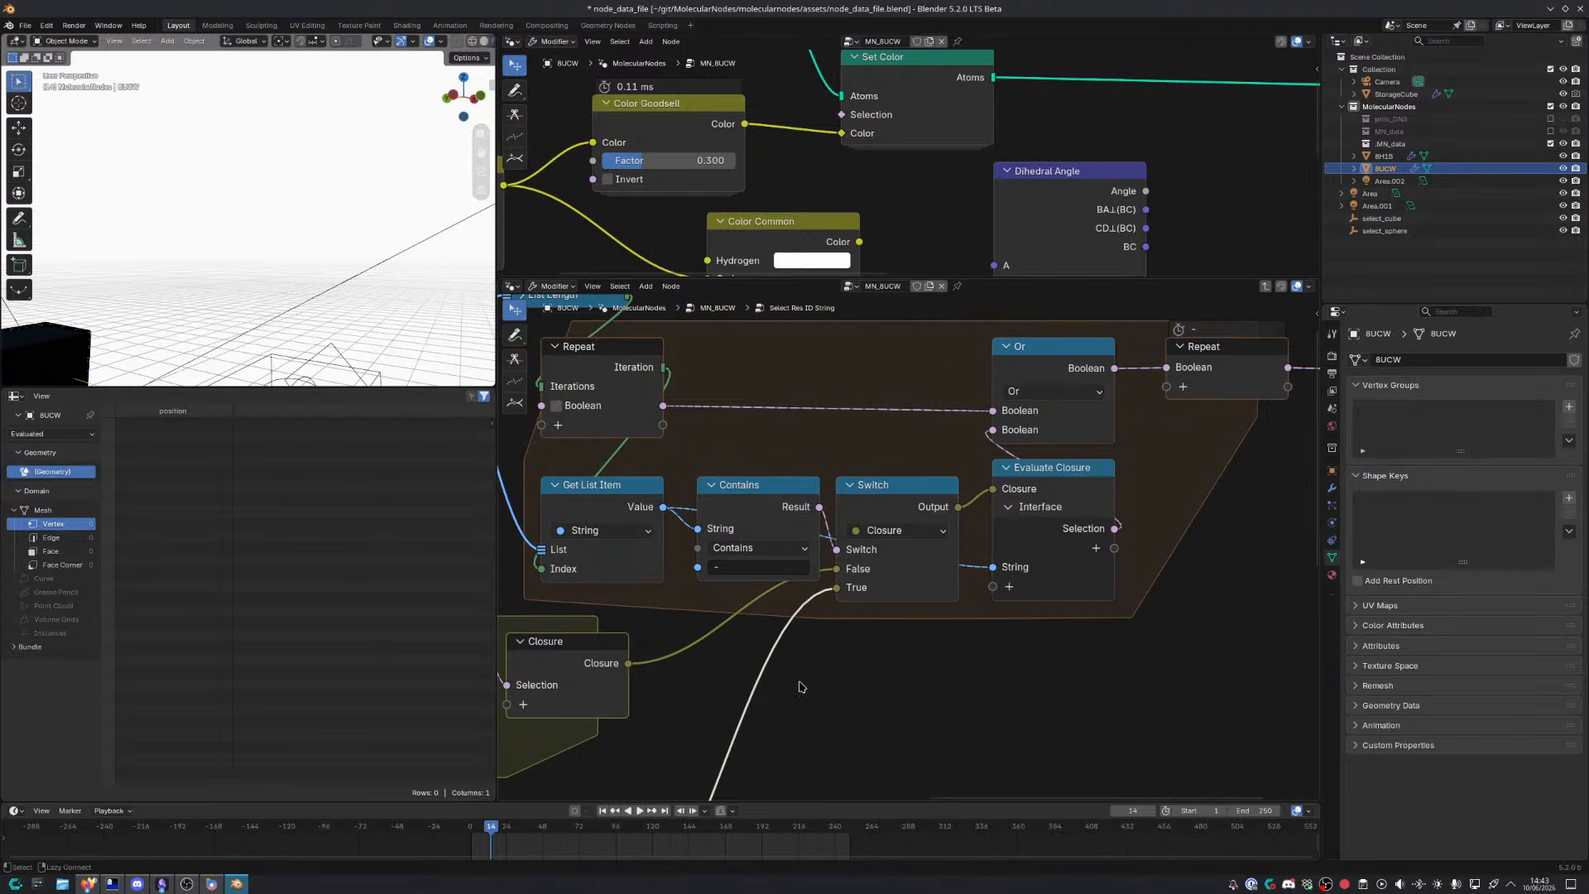
{"action": "key", "text": "alt+Tab"}
{"action": "left_click", "coordinate": [964, 685]}
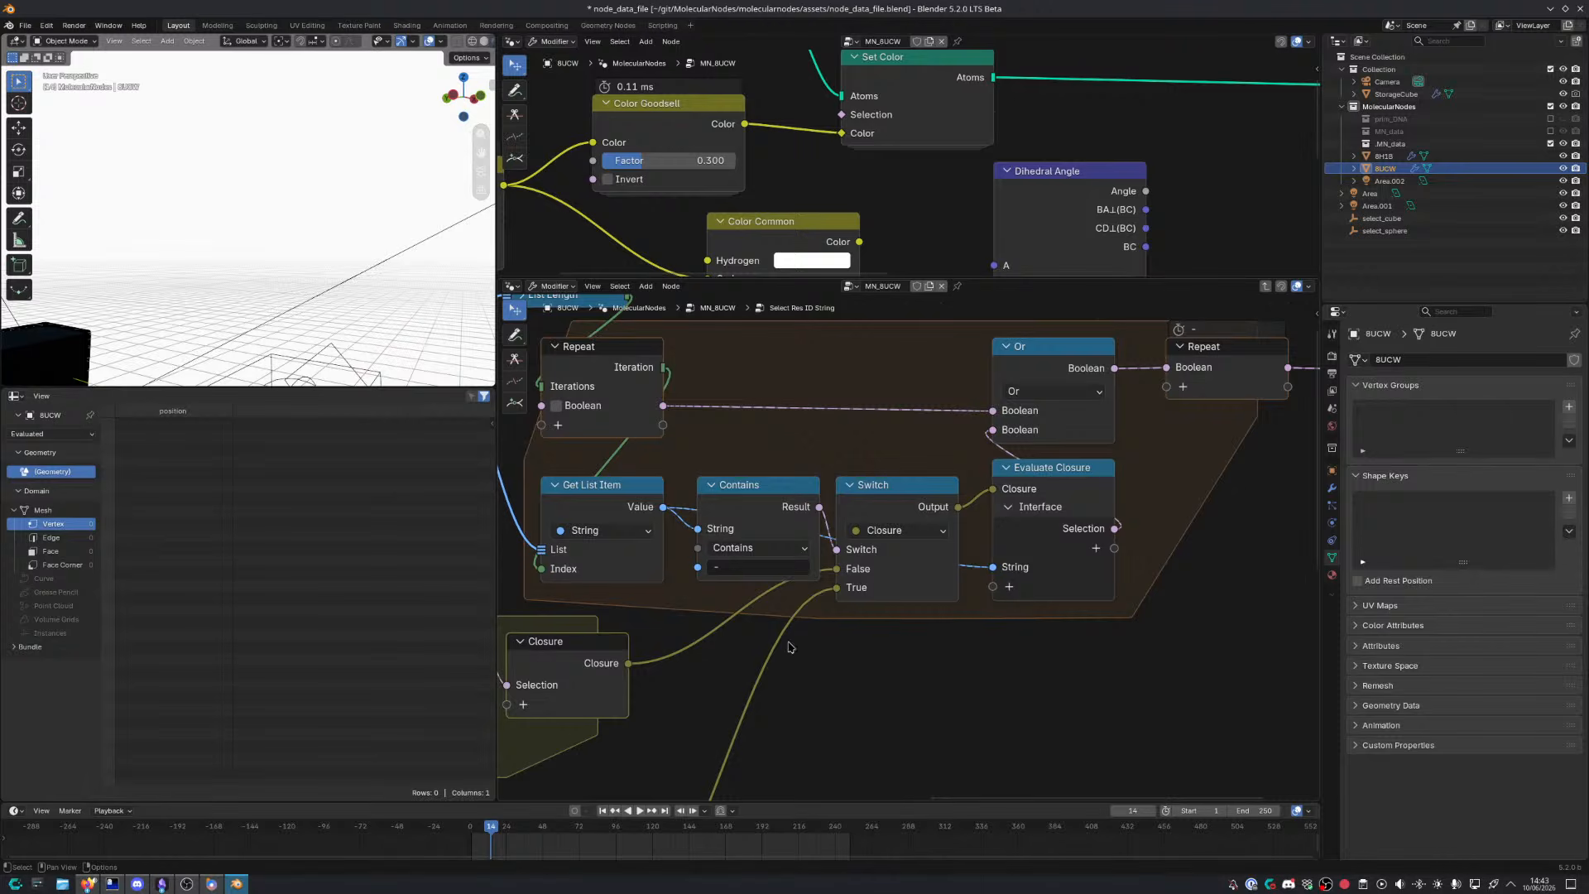
Move Group Input, Split String and Trim String farther from the repeat zone, and align List Length just above the Repeat input node
{"action": "middle_click_drag", "start_coordinate": [789, 647], "coordinate": [901, 640]}
{"action": "key", "text": "ctrl+space"}
{"action": "middle_click_drag", "start_coordinate": [517, 443], "coordinate": [1142, 648]}
{"action": "left_click_drag", "start_coordinate": [221, 91], "coordinate": [698, 461]}
{"action": "left_click_drag", "start_coordinate": [736, 328], "coordinate": [486, 300]}
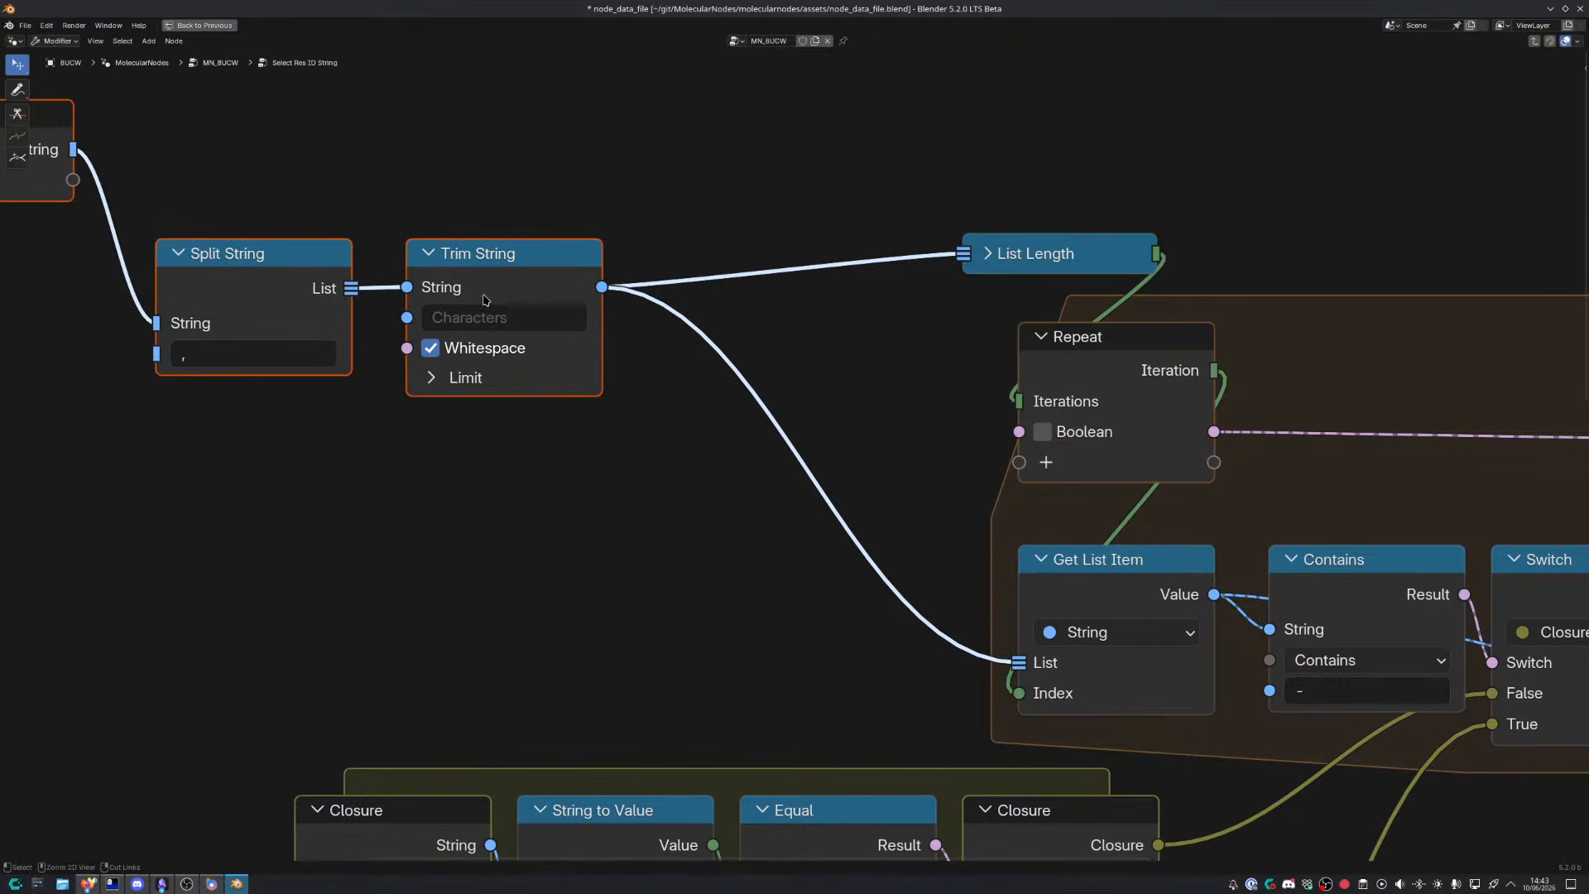
{"action": "left_click_drag", "start_coordinate": [1045, 257], "coordinate": [1100, 283]}
{"action": "left_click", "coordinate": [911, 415]}
Add a String node linked to the Contains node's Key, and connect it also to the Separator of the range closure's Split String
{"action": "middle_click_drag", "start_coordinate": [912, 415], "coordinate": [210, 385]}
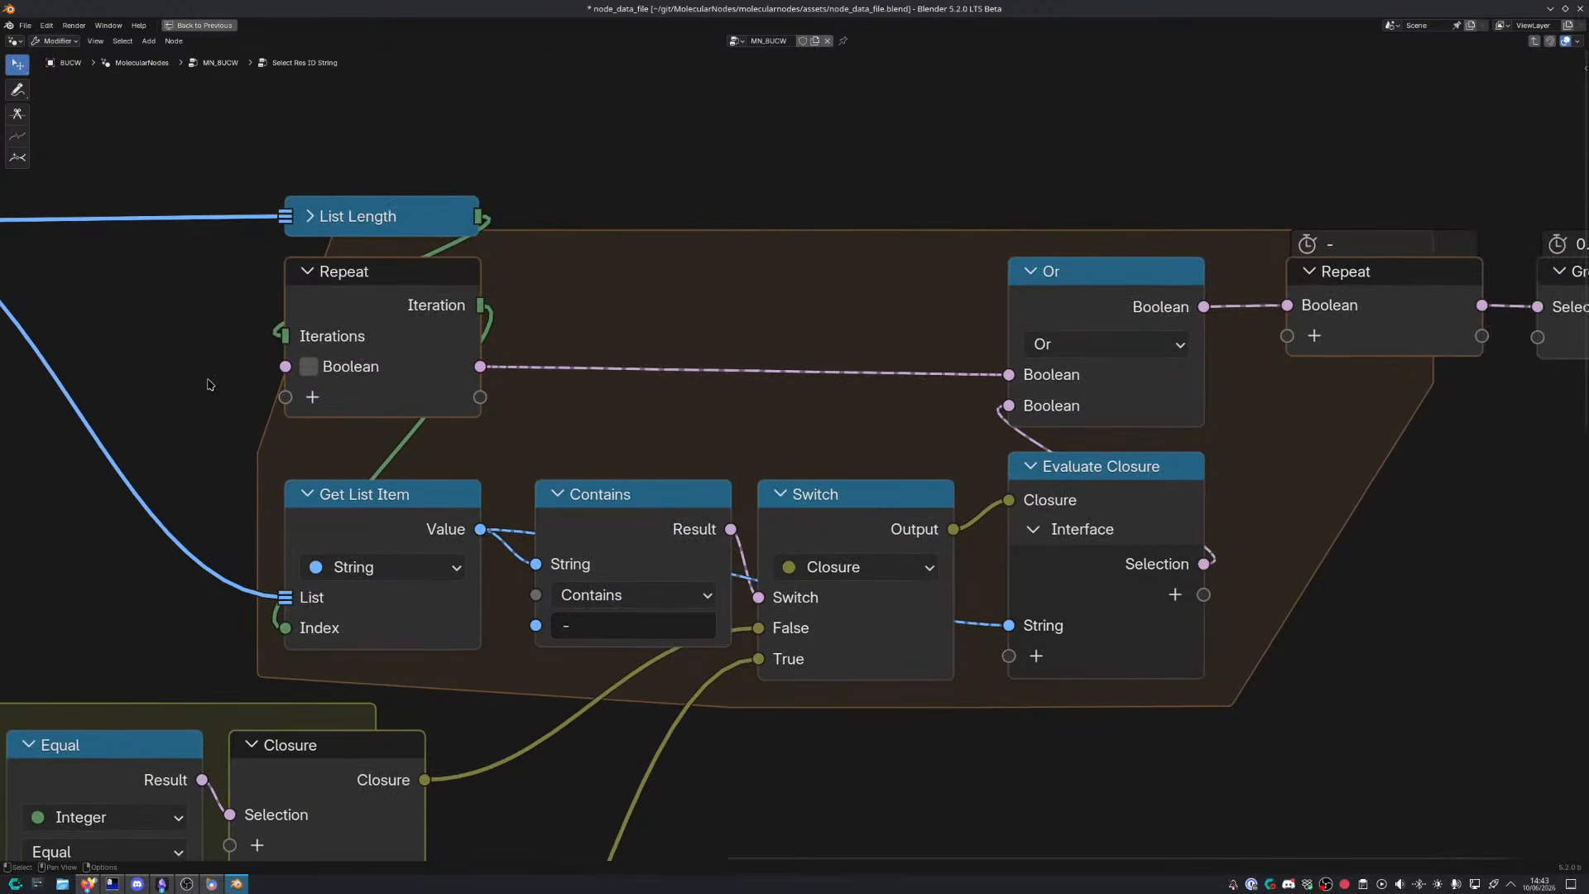
{"action": "middle_click_drag", "start_coordinate": [334, 464], "coordinate": [358, 348]}
{"action": "middle_click_drag", "start_coordinate": [581, 430], "coordinate": [1120, 415]}
{"action": "scroll", "coordinate": [1120, 415], "scroll_direction": "down", "scroll_amount": 4}
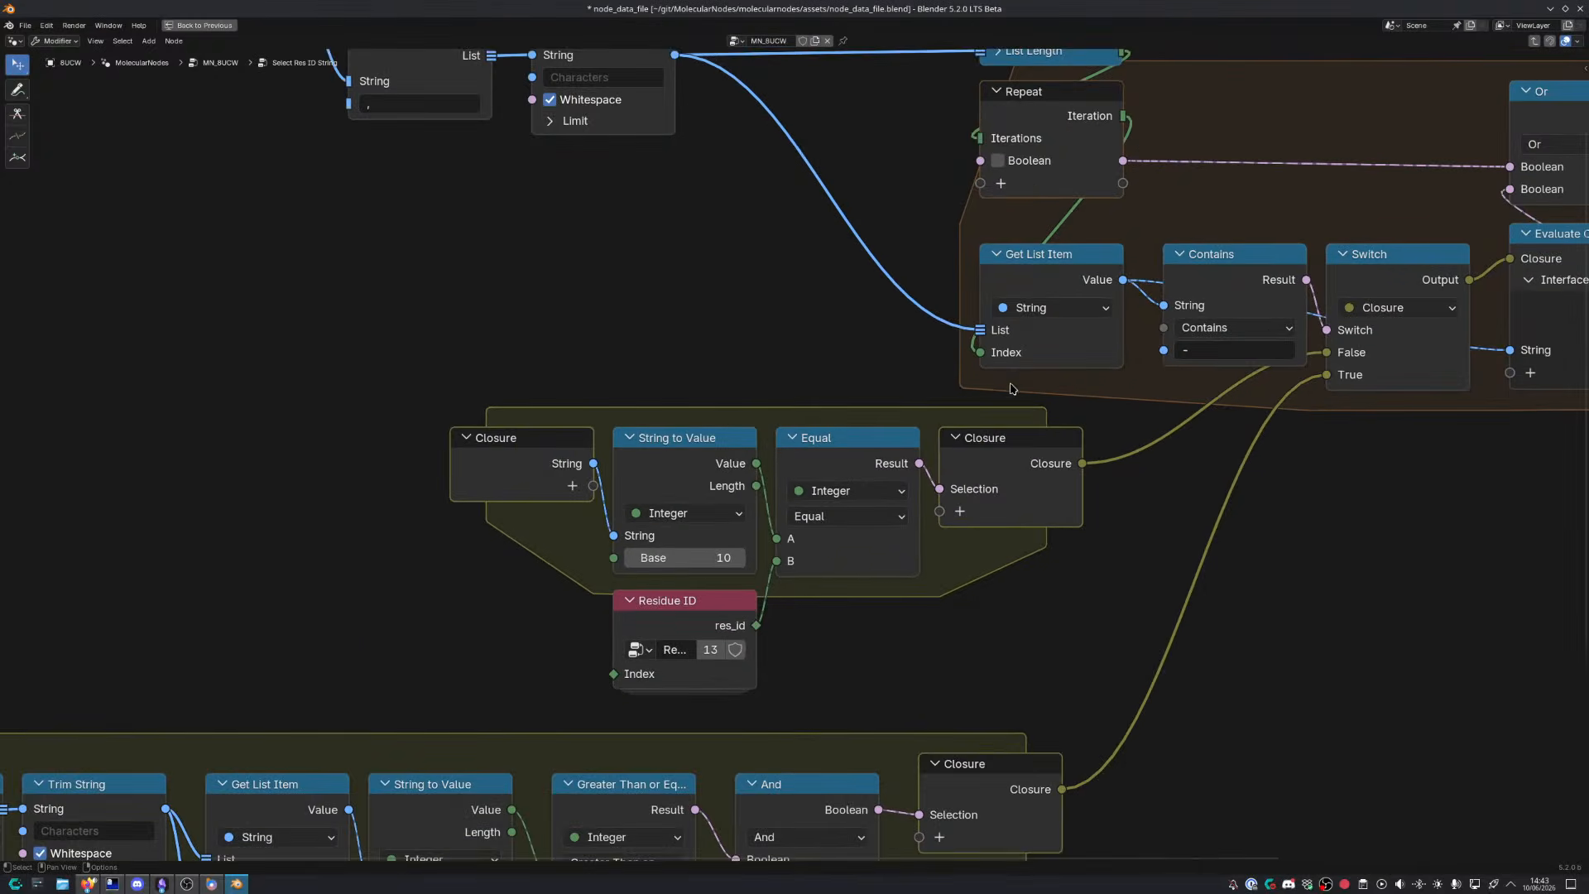
{"action": "left_click_drag", "start_coordinate": [1044, 386], "coordinate": [486, 401]}
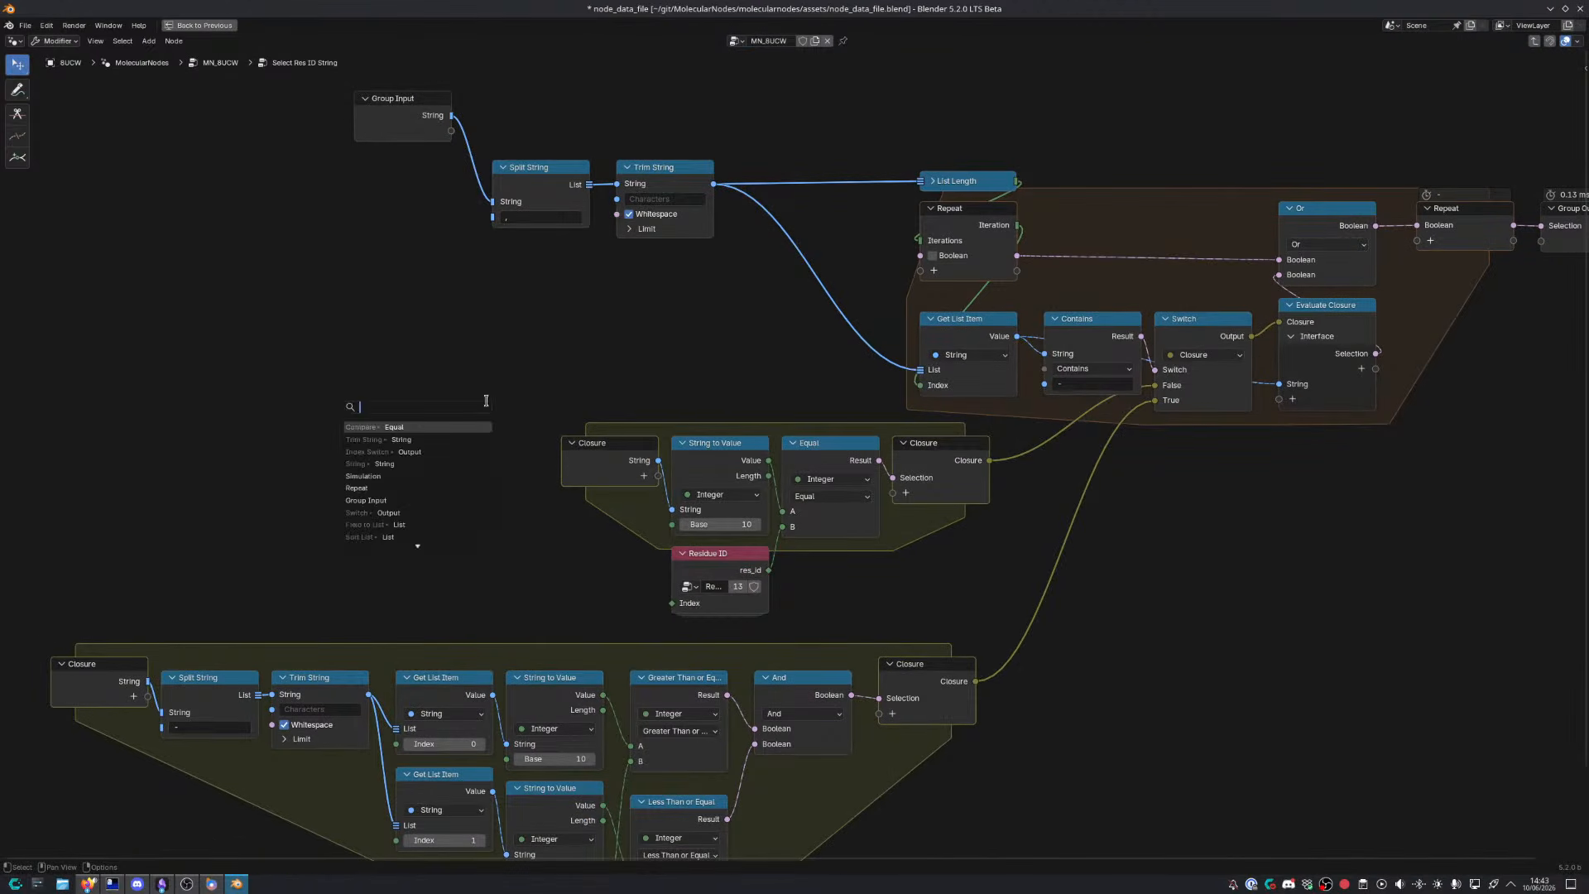
{"action": "type", "text": "str"}
{"action": "key", "text": "Return"}
{"action": "left_click", "coordinate": [92, 434]}
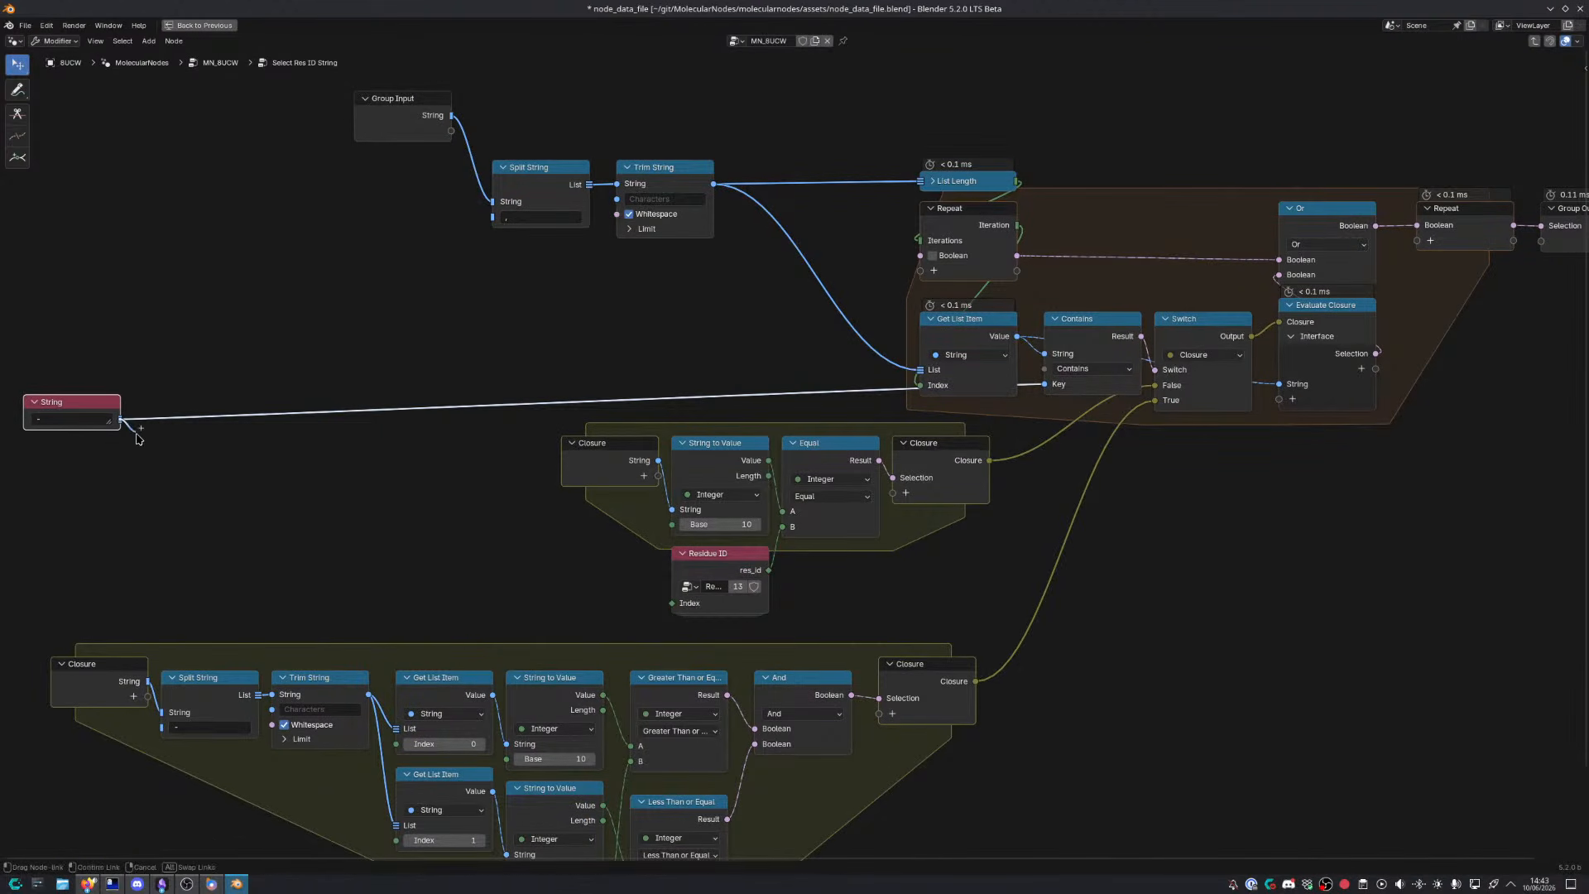
{"action": "left_click_drag", "start_coordinate": [121, 419], "coordinate": [160, 678]}
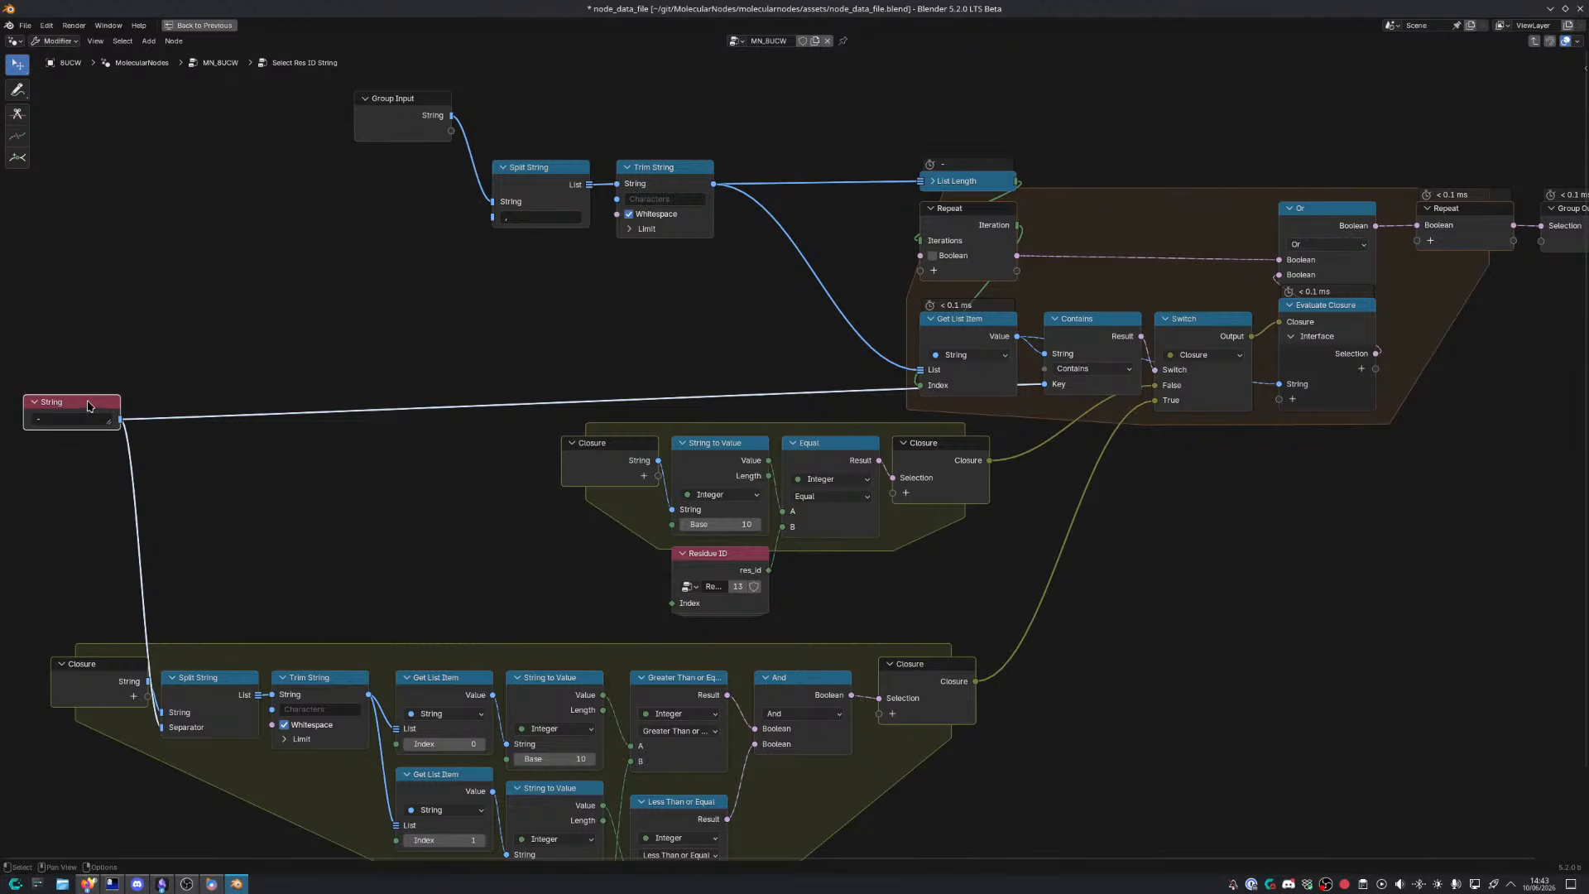
Label the String node "range separator", save the file, and move the node level with the Contains node's Key input
{"action": "left_click_drag", "start_coordinate": [88, 406], "coordinate": [85, 388]}
{"action": "key", "text": "F2"}
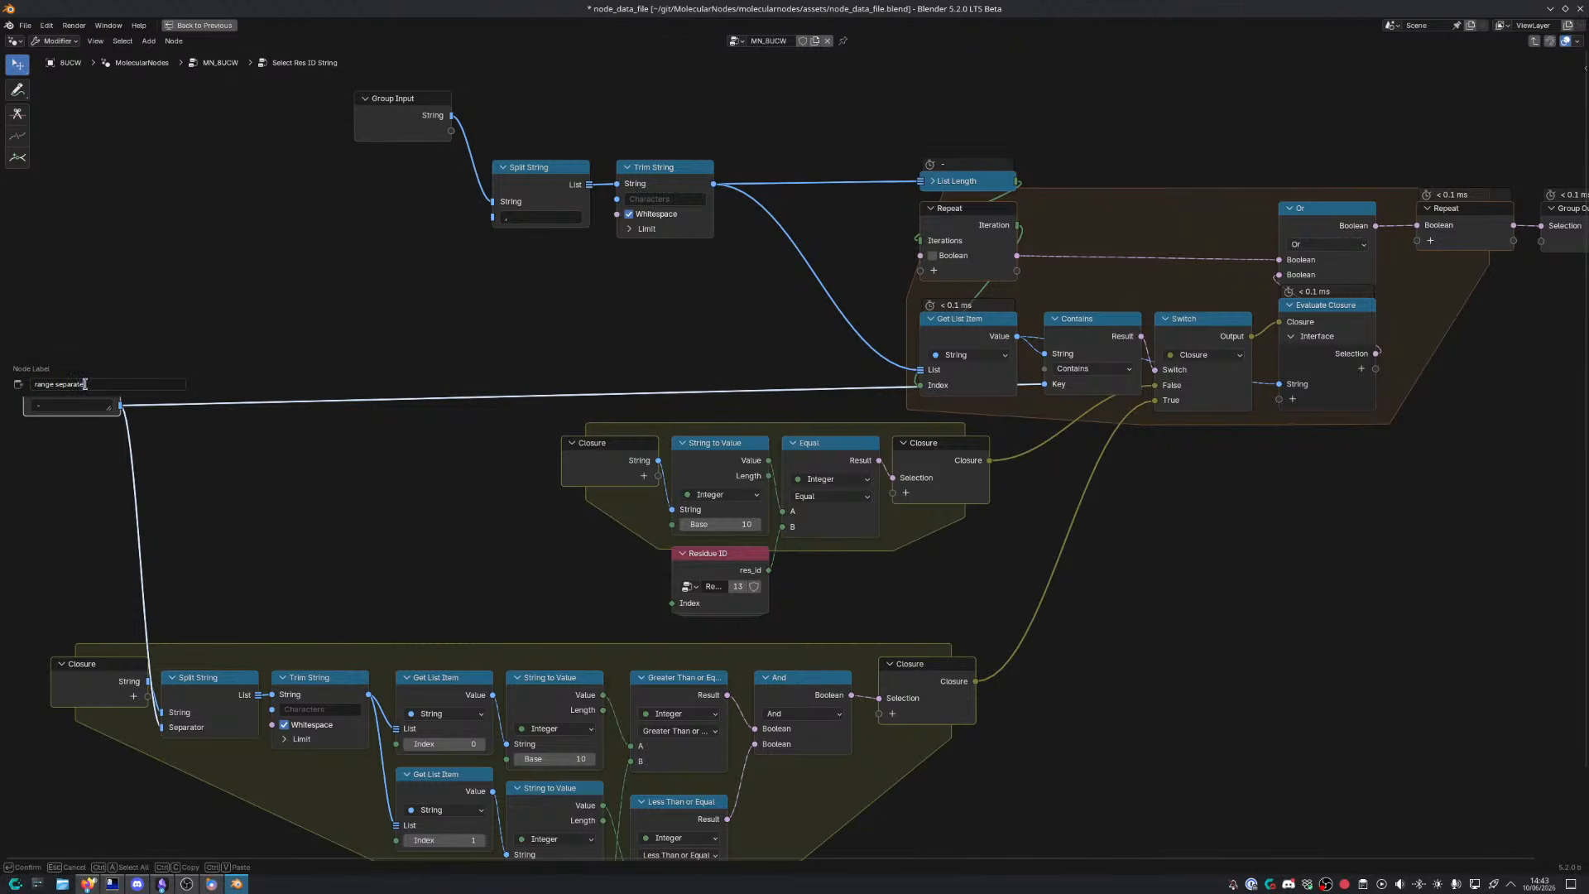
{"action": "type", "text": "range separator"}
{"action": "key", "text": "Return"}
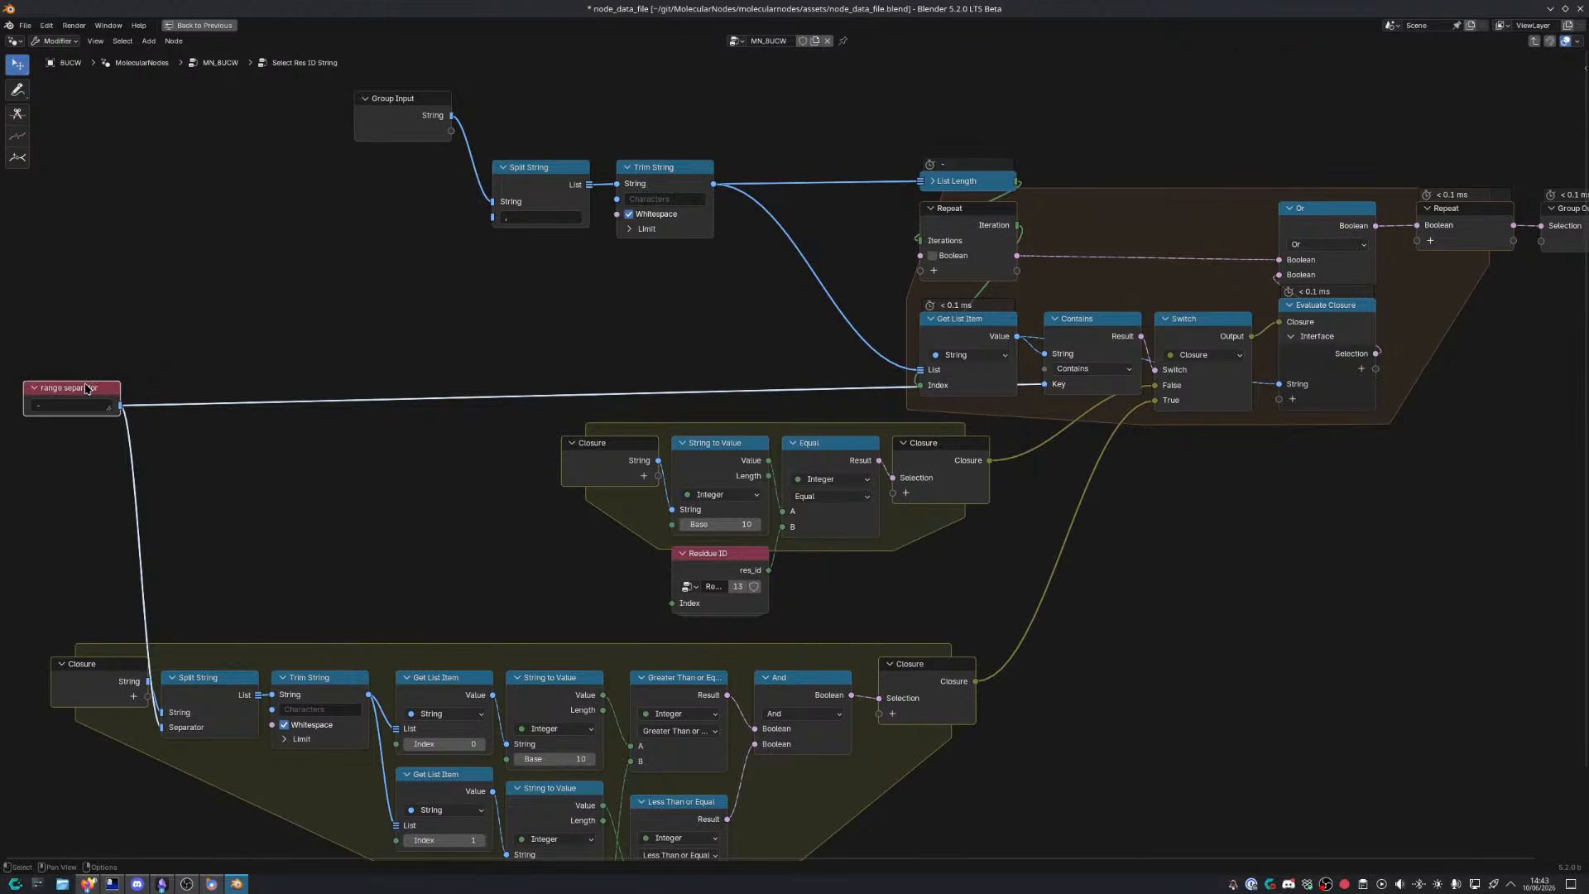
{"action": "left_click", "coordinate": [115, 360]}
{"action": "key", "text": "ctrl+s"}
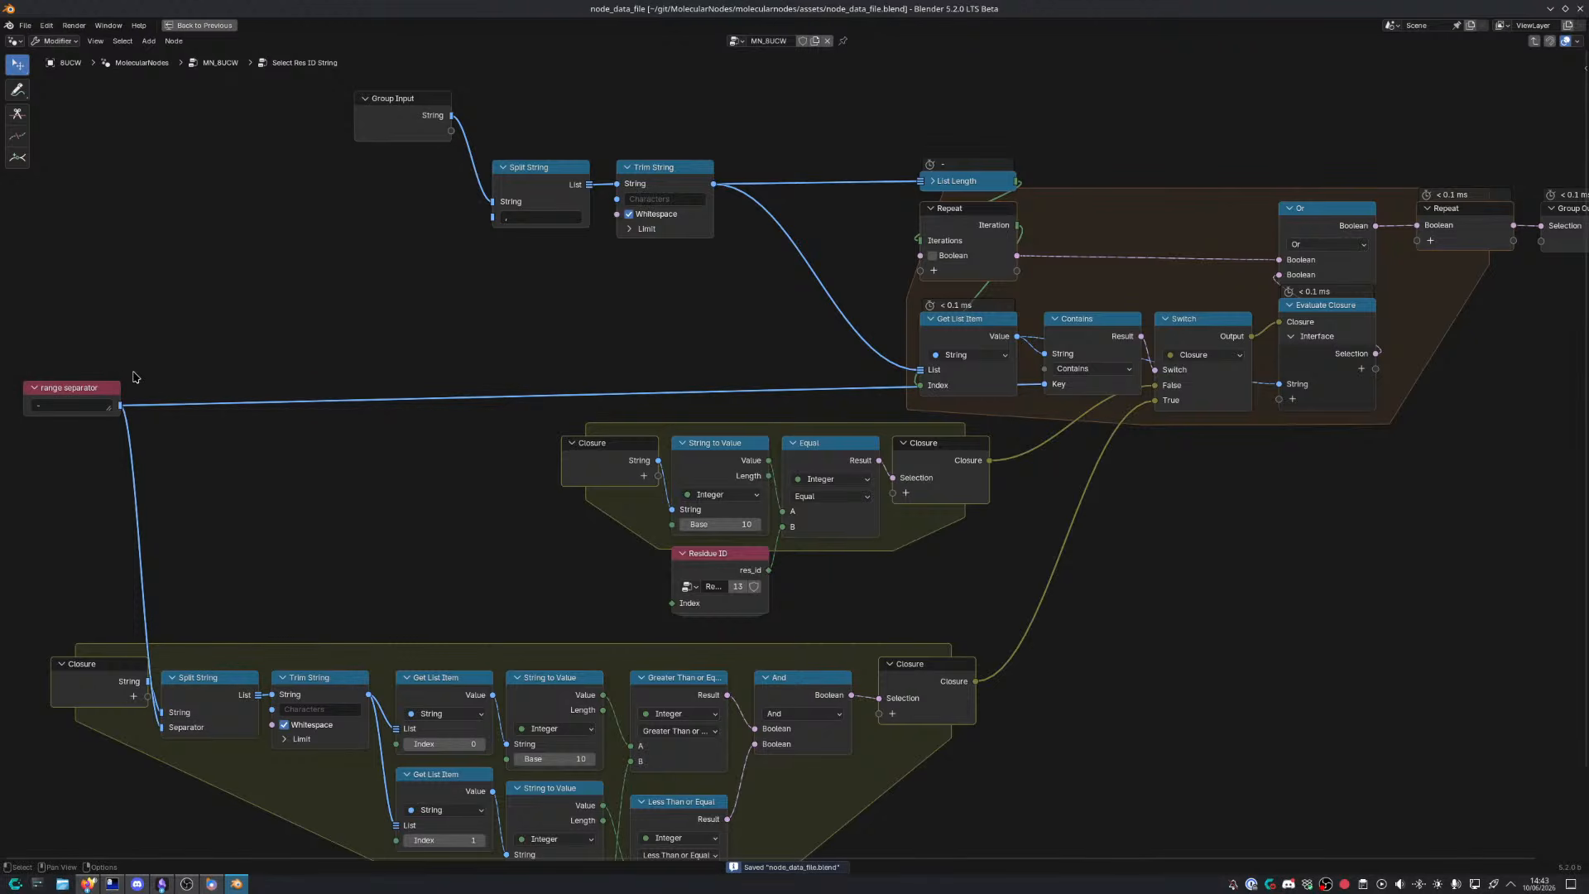
{"action": "left_click_drag", "start_coordinate": [92, 392], "coordinate": [106, 365]}
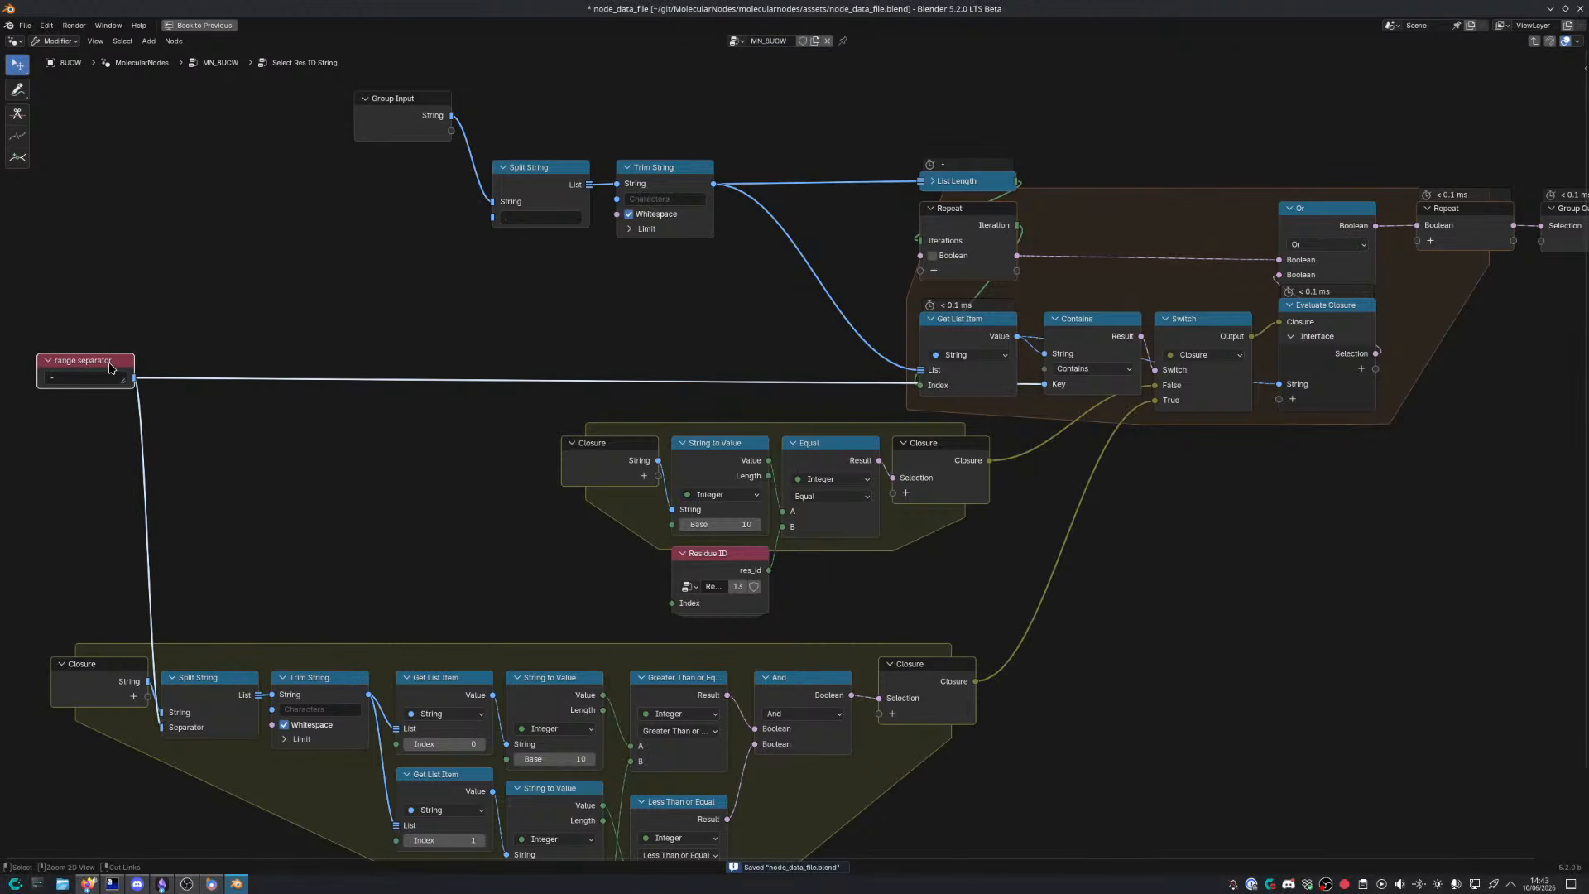
{"action": "left_click", "coordinate": [409, 372]}
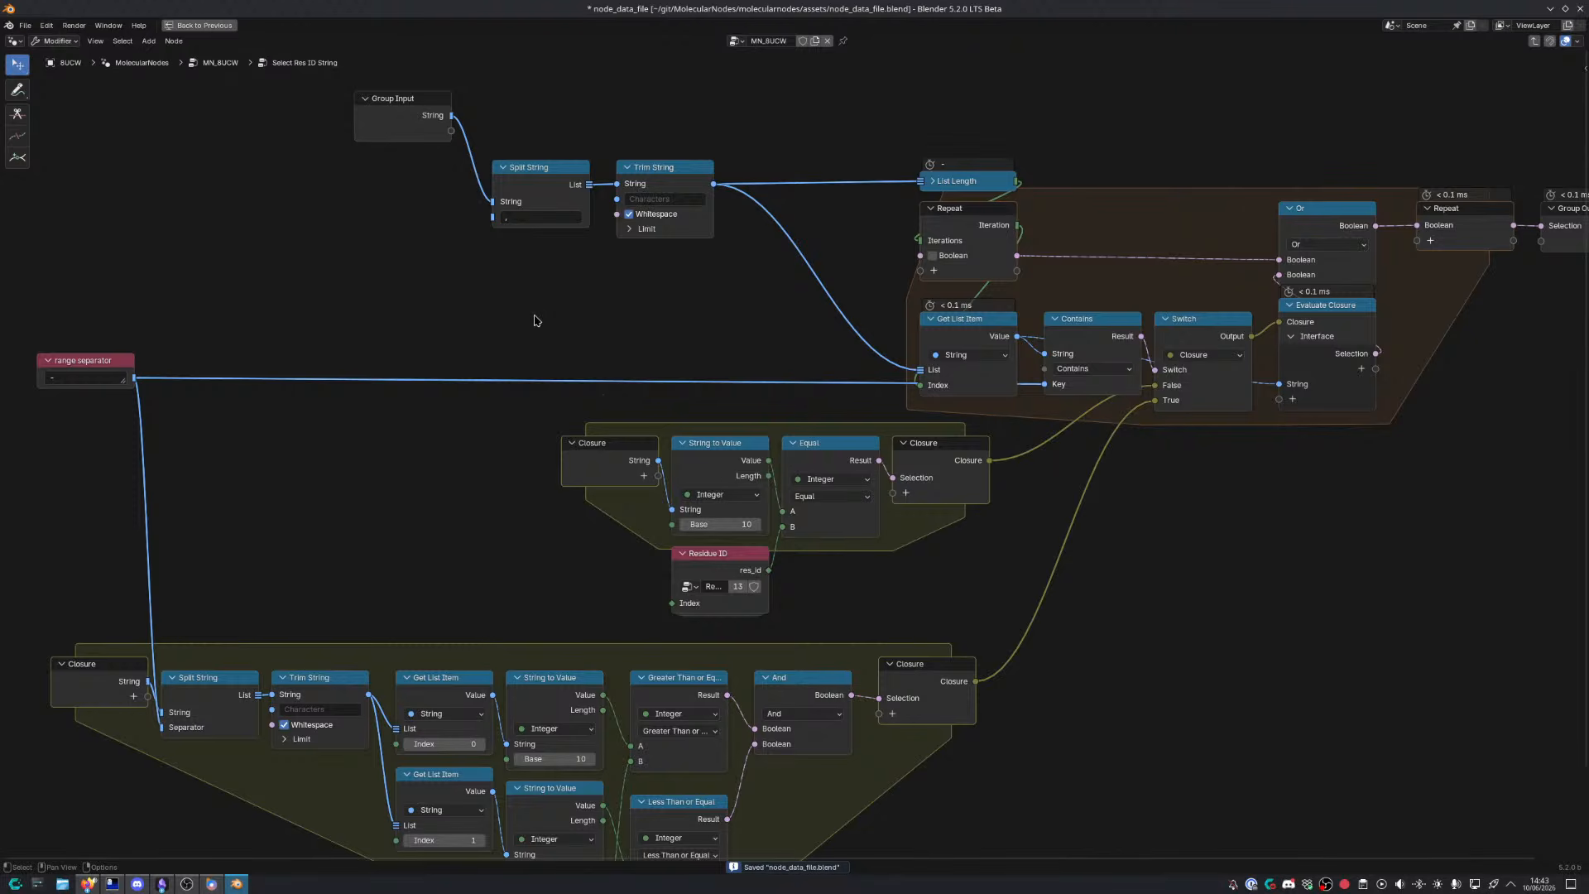
Link the range closure's Greater Than or Equal result directly to its output Closure's Selection and restore the full workspace layout
{"action": "middle_click_drag", "start_coordinate": [761, 512], "coordinate": [619, 324]}
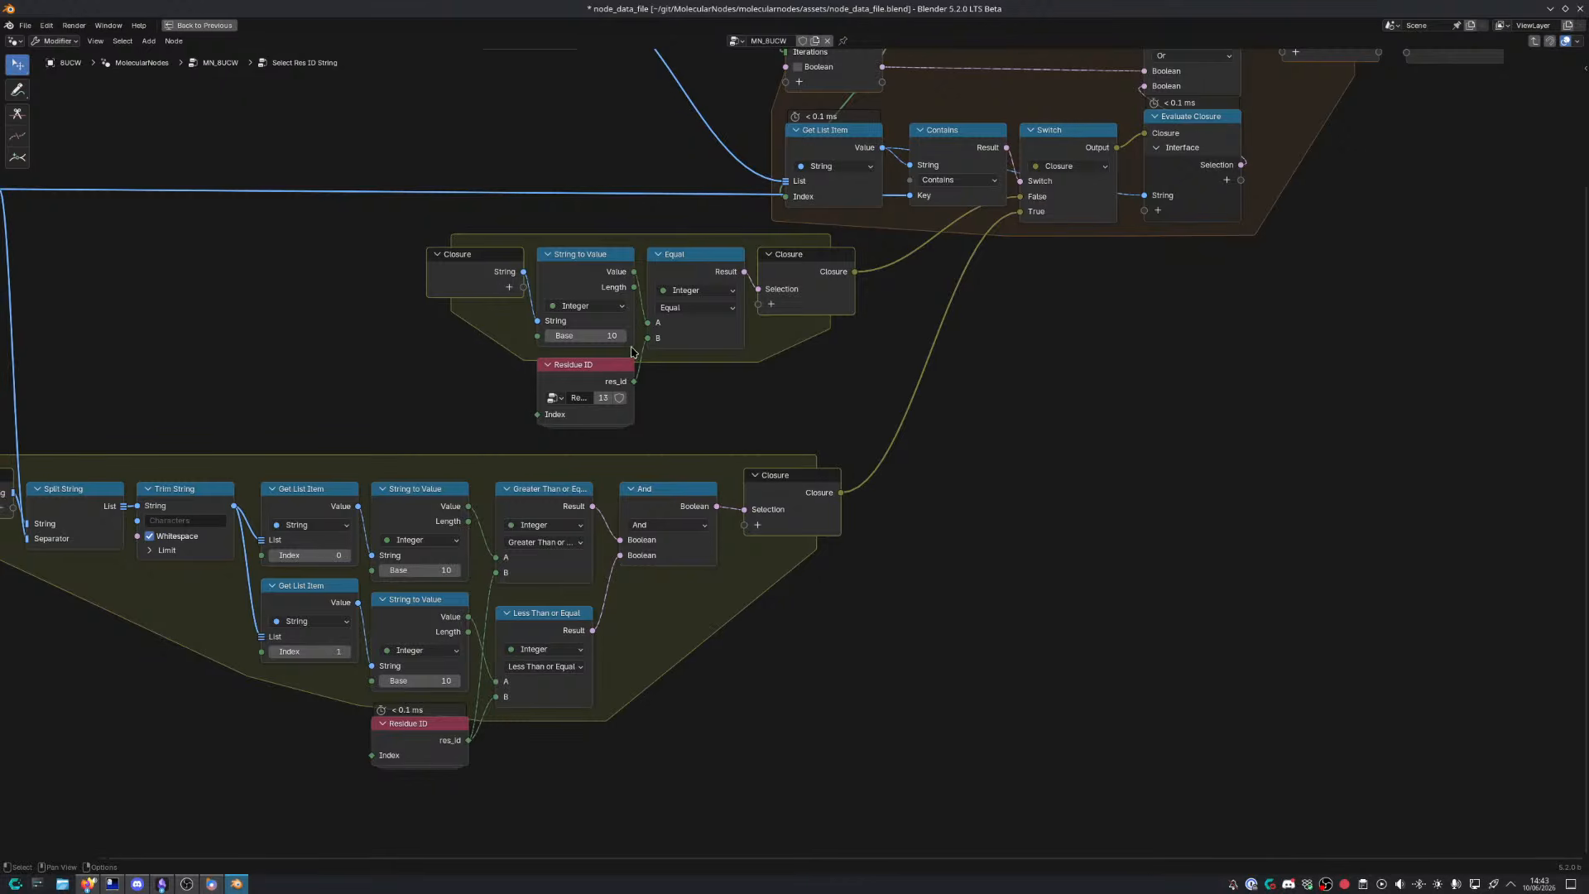
{"action": "middle_click_drag", "start_coordinate": [578, 596], "coordinate": [610, 559]}
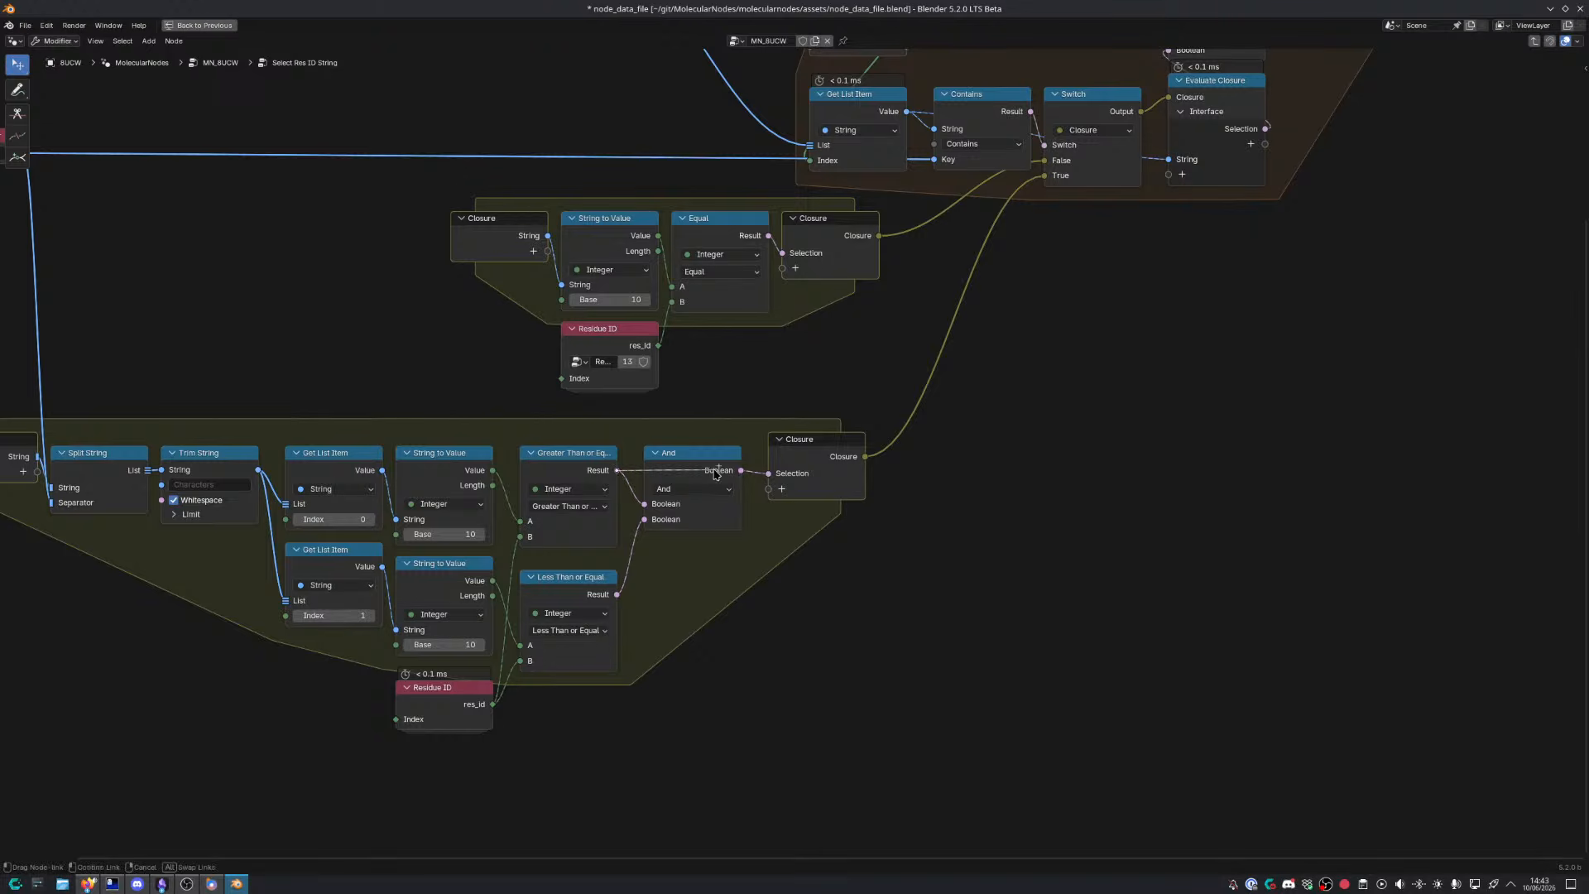
{"action": "key", "text": "ctrl+space"}
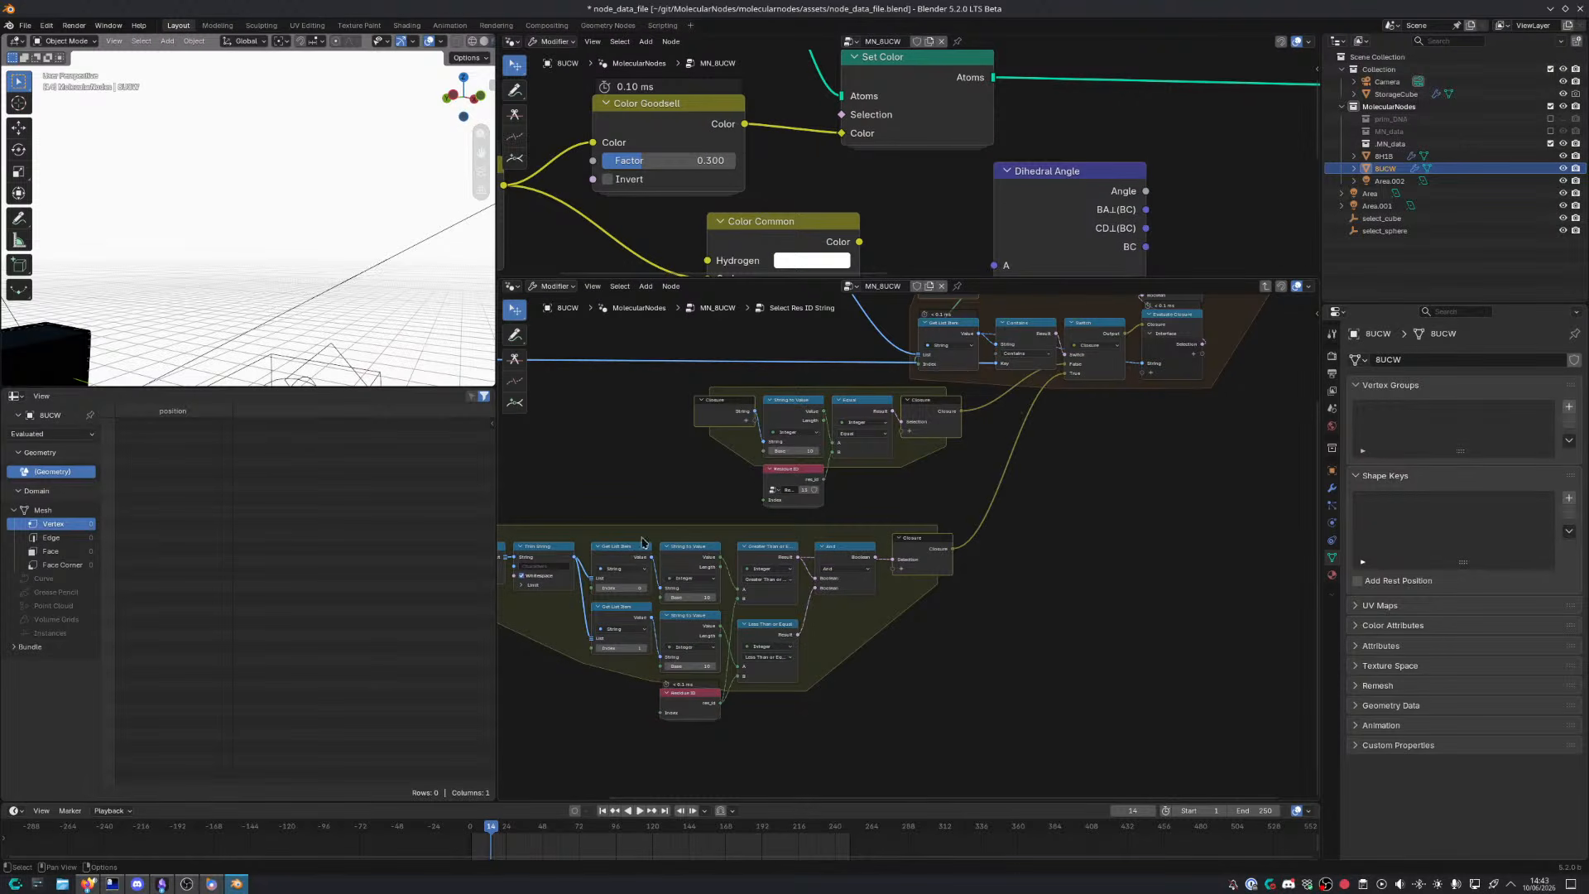
Return to the MN_8UCW tree and preview Style Ribbon's Geometry output with a Viewer
{"action": "key", "text": "Tab"}
{"action": "scroll", "coordinate": [683, 660], "scroll_direction": "up", "scroll_amount": 3}
{"action": "scroll", "coordinate": [684, 661], "scroll_direction": "down", "scroll_amount": 3}
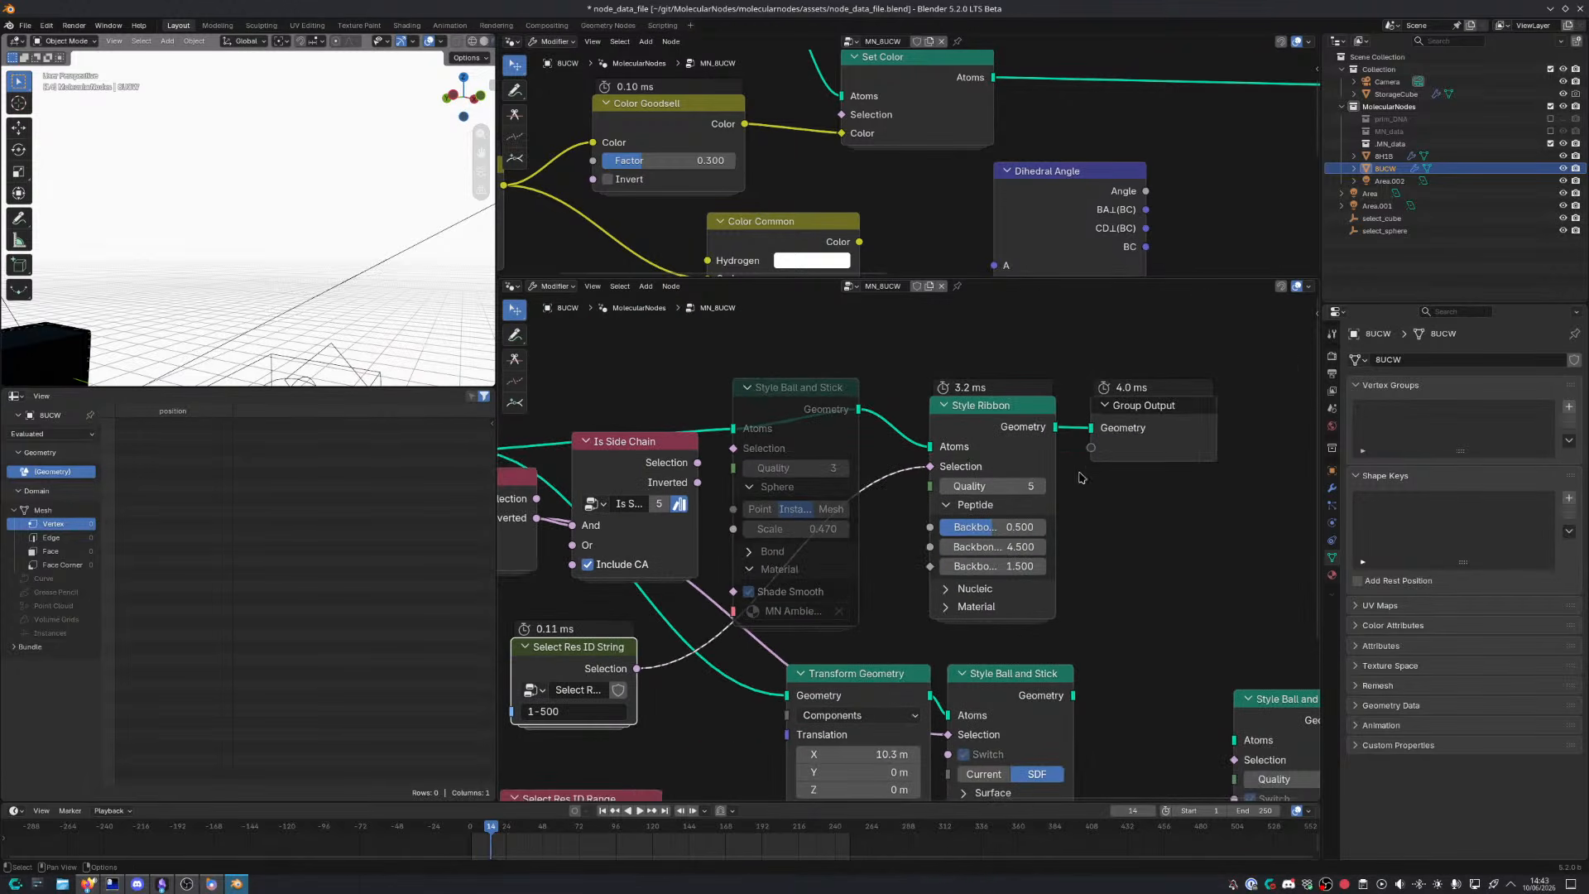
{"action": "left_click", "coordinate": [1059, 430], "text": "ctrl+shift"}
{"action": "middle_click_drag", "start_coordinate": [776, 634], "coordinate": [934, 549]}
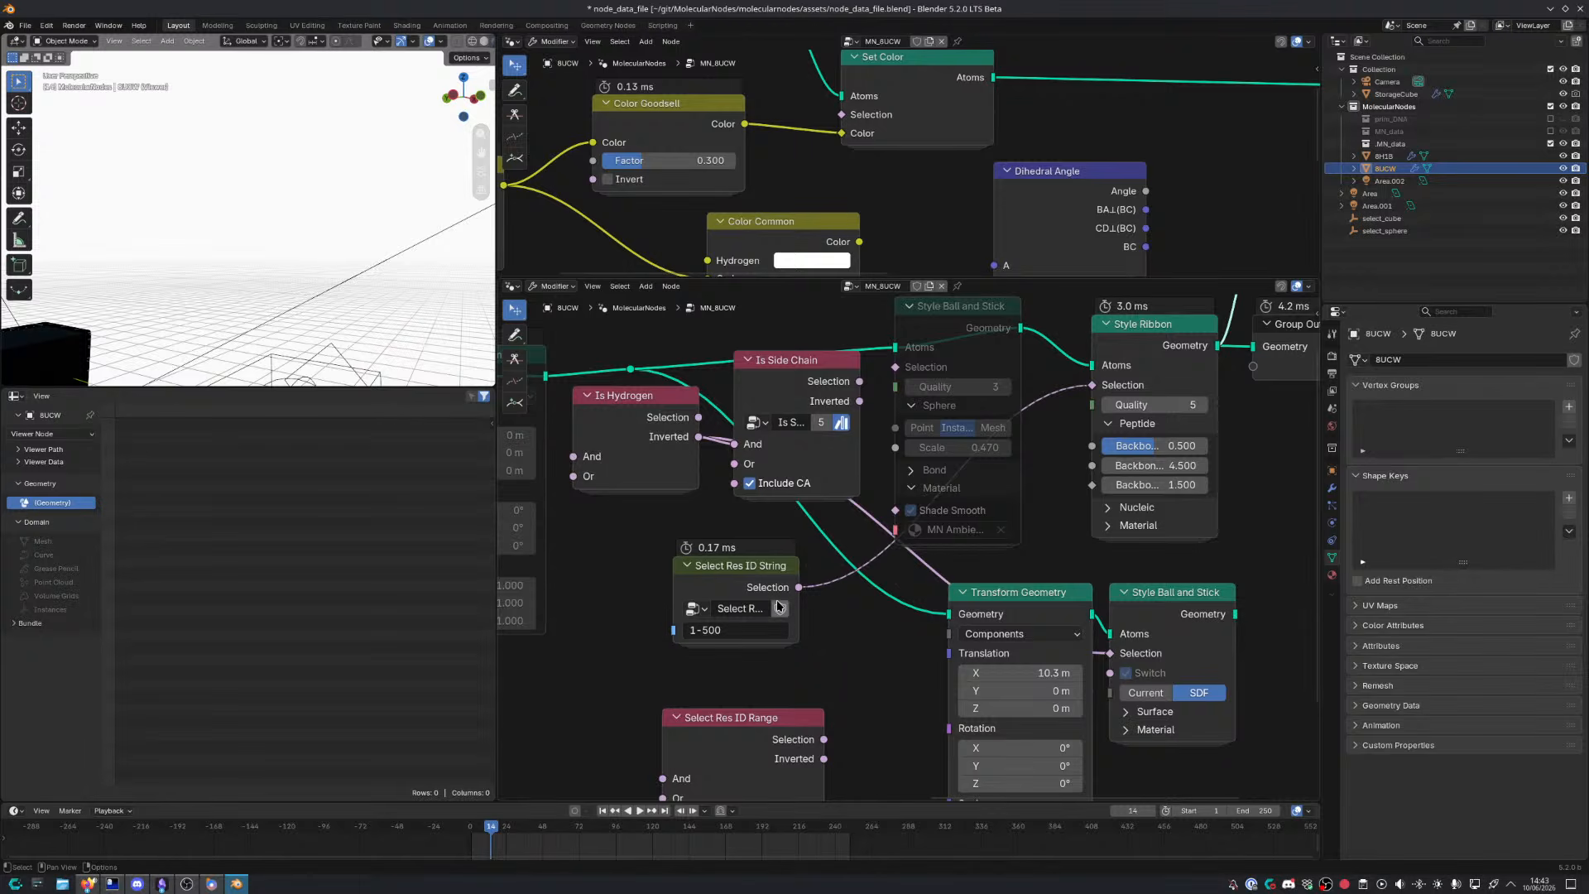
Set the Select Res ID String node's string to 500-1000
{"action": "left_click", "coordinate": [743, 630]}
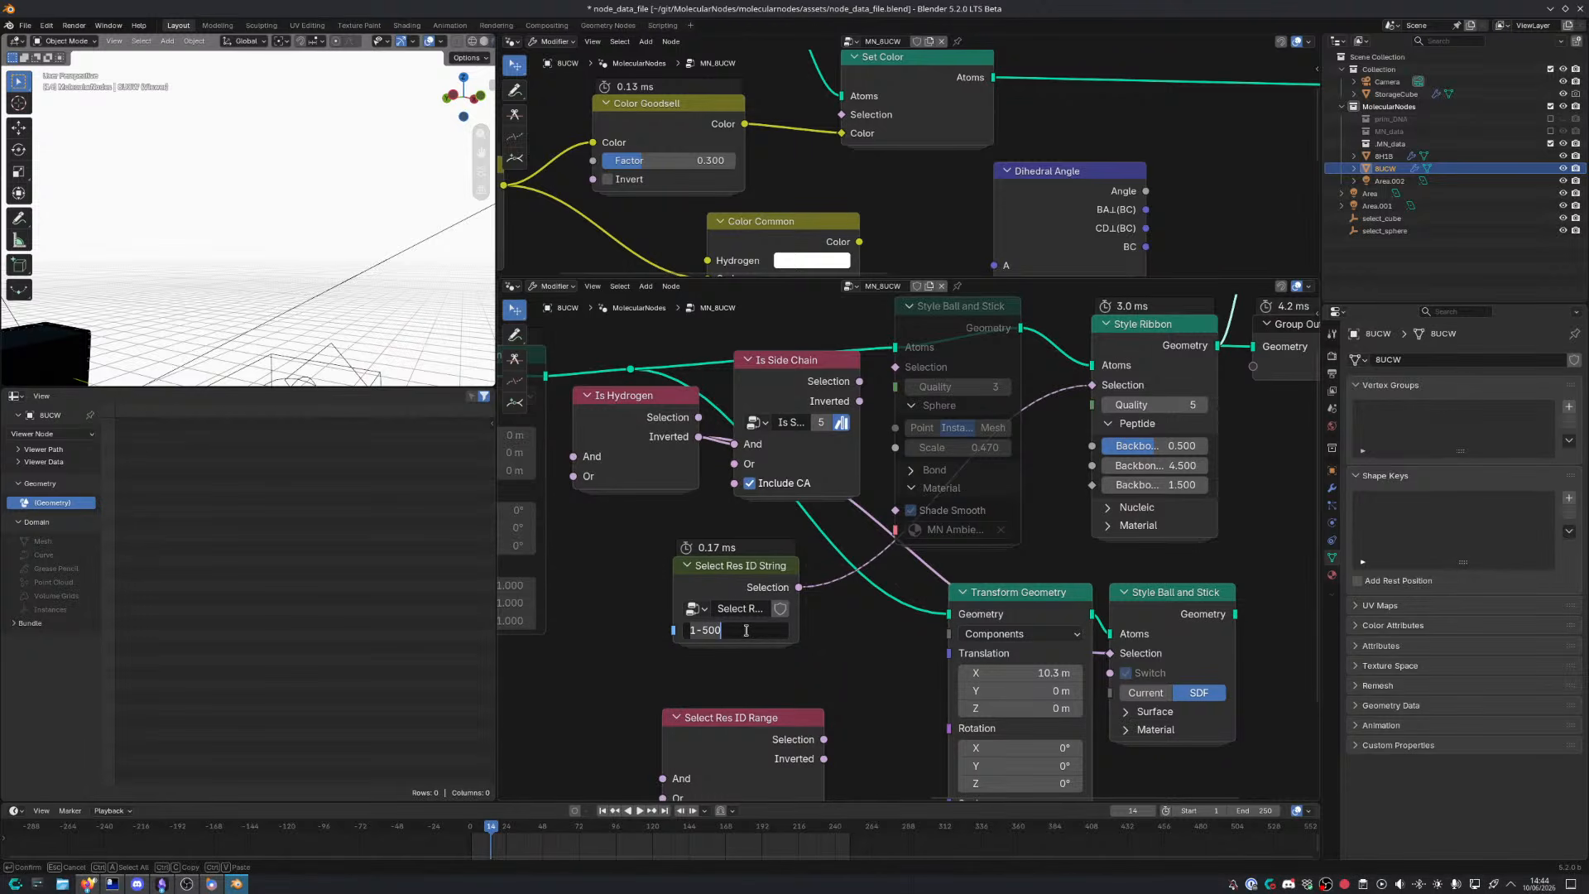
{"action": "type", "text": "1-300"}
{"action": "key", "text": "ctrl+a"}
{"action": "type", "text": "390"}
{"action": "key", "text": "BackSpace"}
{"action": "type", "text": "500-1000"}
{"action": "key", "text": "Return"}
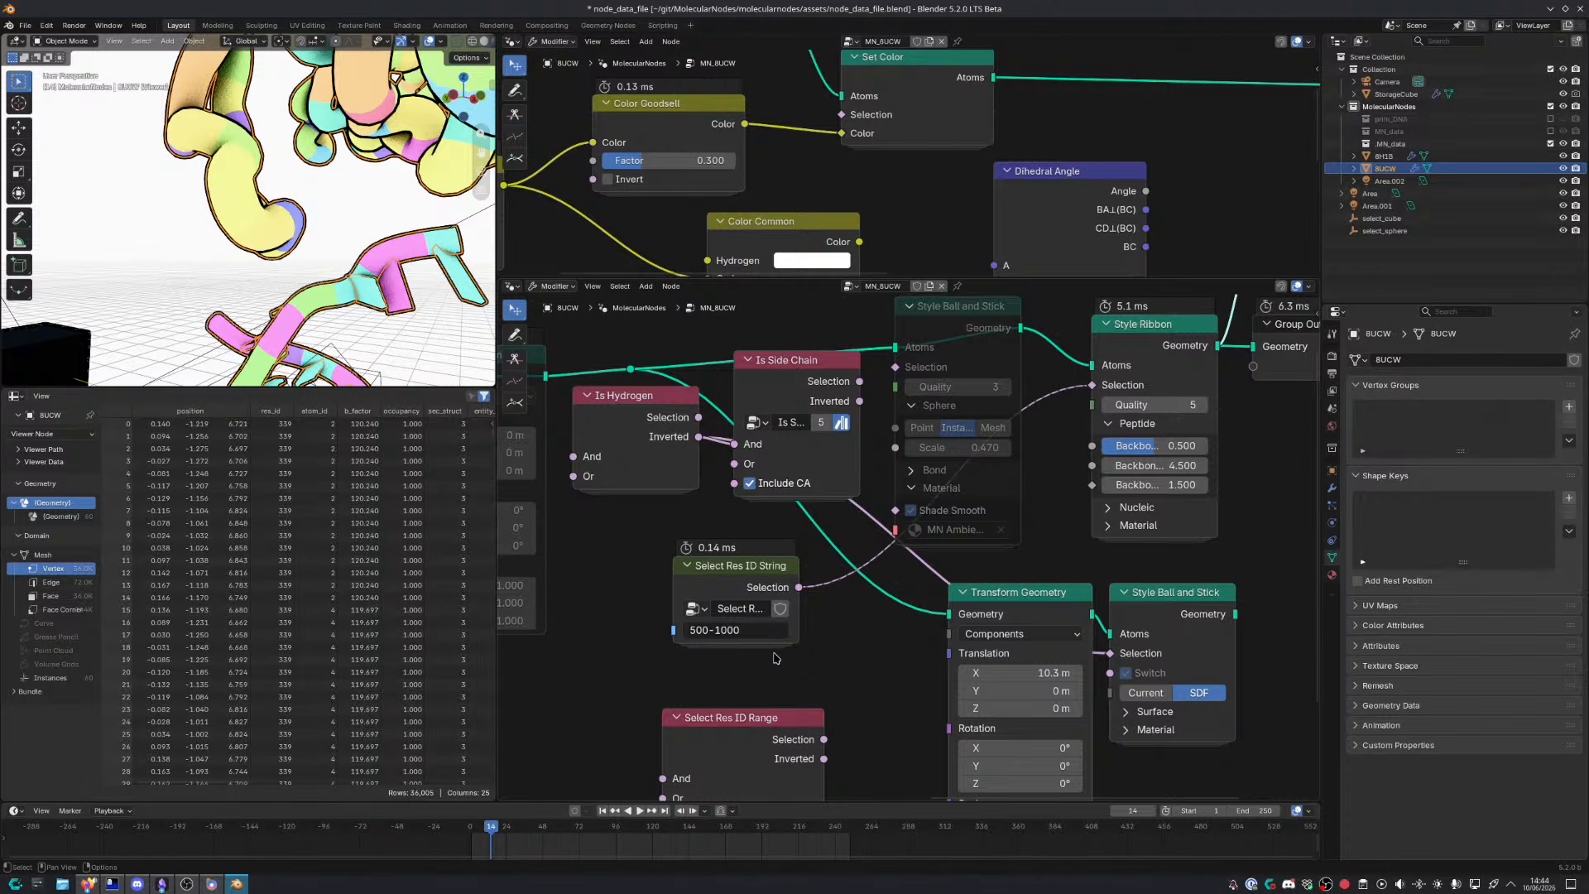
Examine the ribbon structure in the viewport and the res_id values in the spreadsheet for the selected range
{"action": "scroll", "coordinate": [438, 331], "scroll_direction": "down", "scroll_amount": 9}
{"action": "middle_click_drag", "start_coordinate": [339, 282], "coordinate": [231, 286]}
{"action": "middle_click_drag", "start_coordinate": [206, 215], "coordinate": [295, 301]}
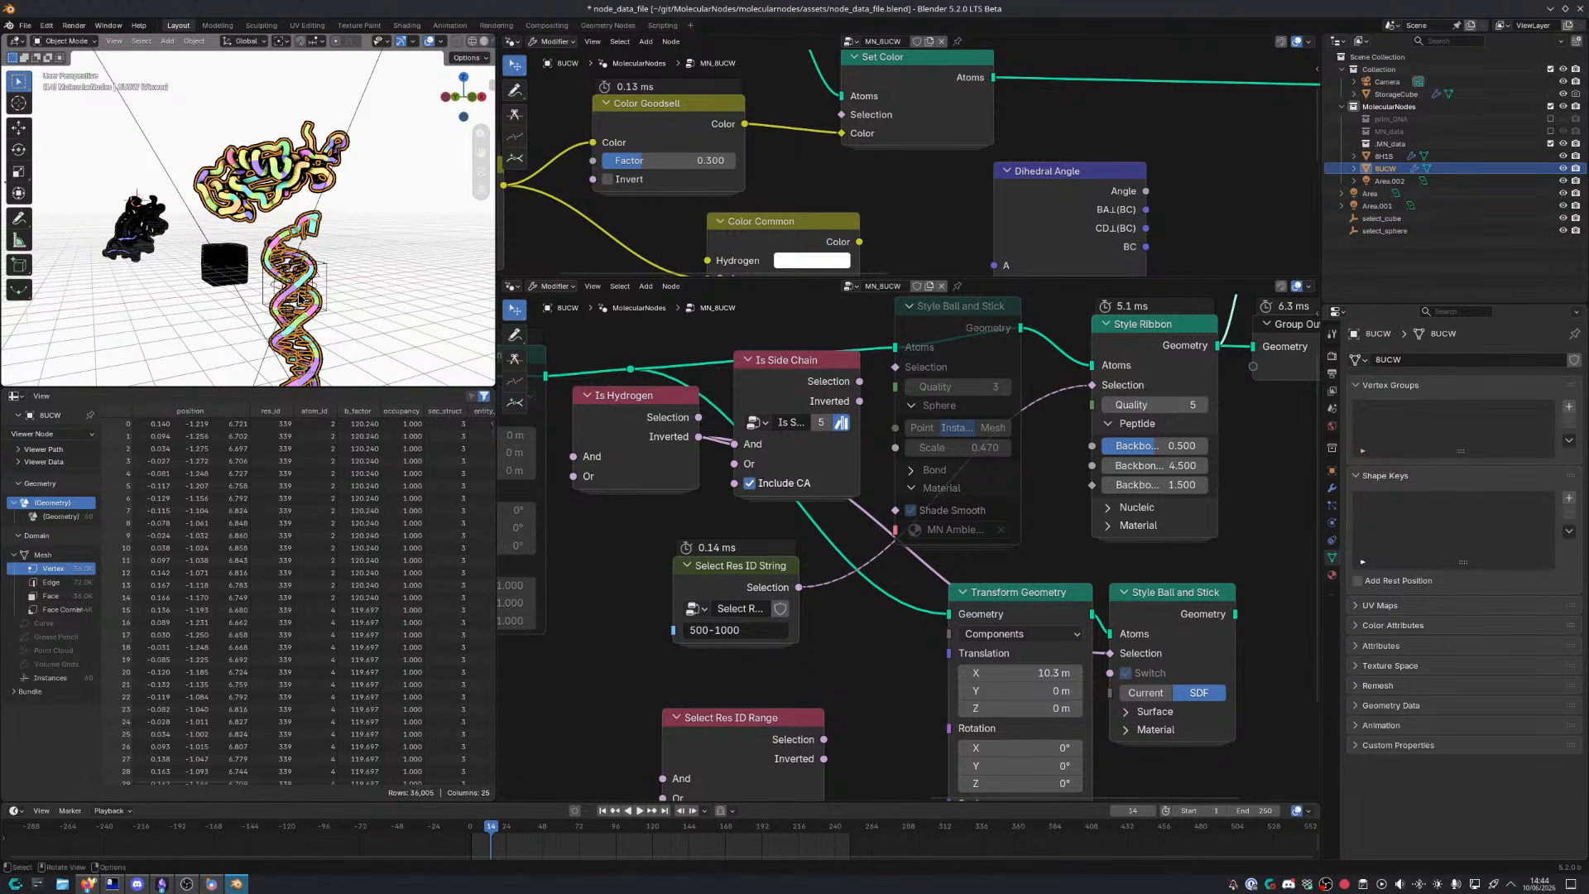
{"action": "middle_click_drag", "start_coordinate": [303, 303], "coordinate": [293, 233]}
{"action": "middle_click_drag", "start_coordinate": [397, 540], "coordinate": [370, 539]}
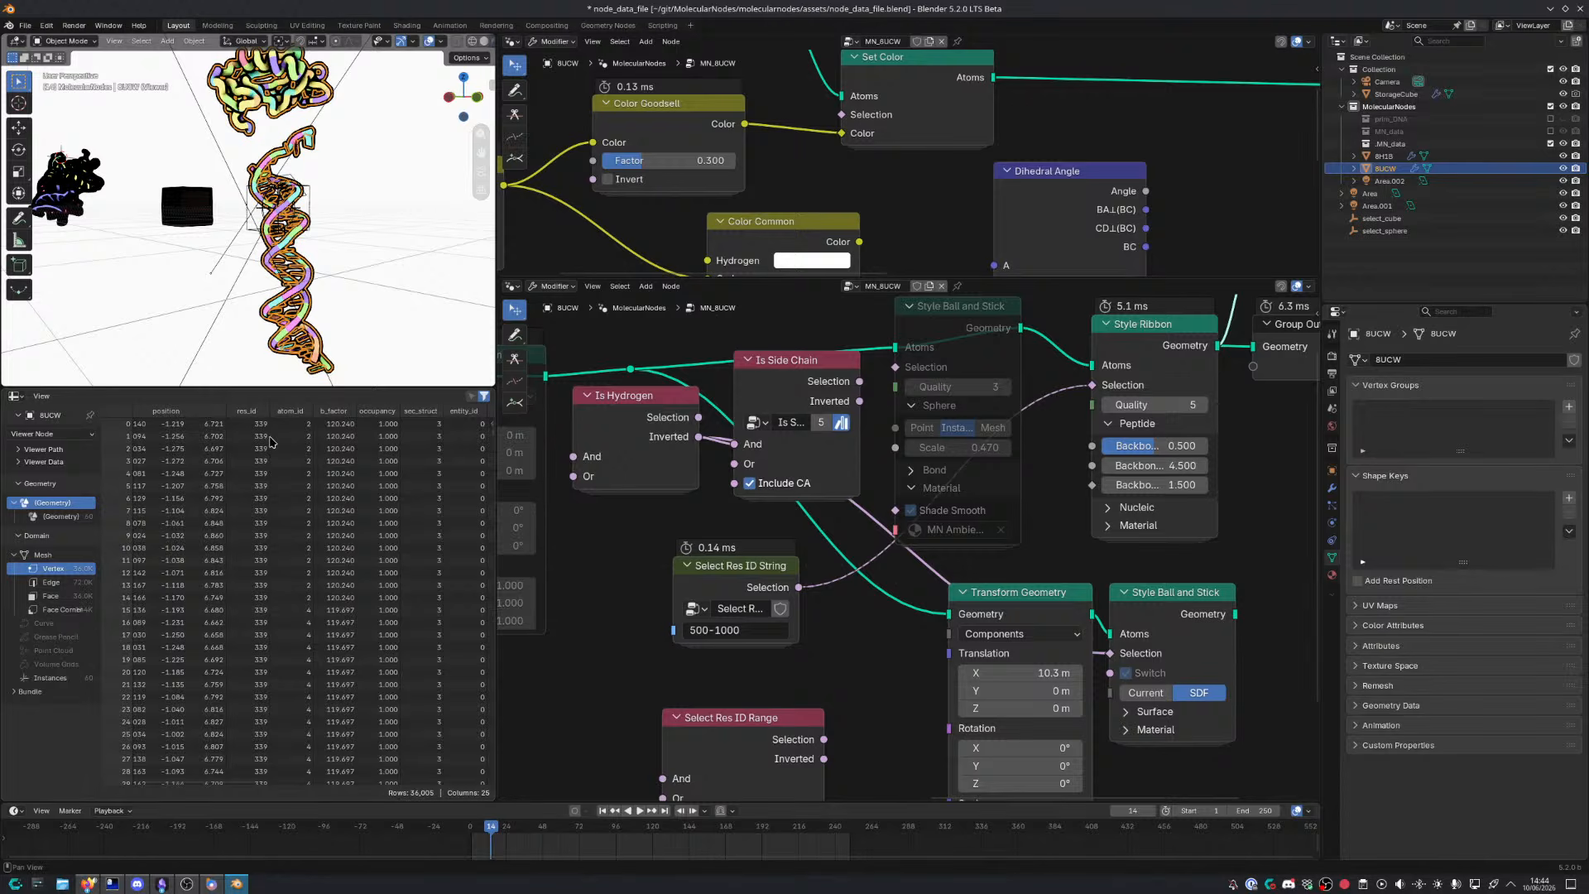
{"action": "scroll", "coordinate": [271, 424], "scroll_direction": "down", "scroll_amount": 2}
{"action": "middle_click_drag", "start_coordinate": [272, 424], "coordinate": [287, 447]}
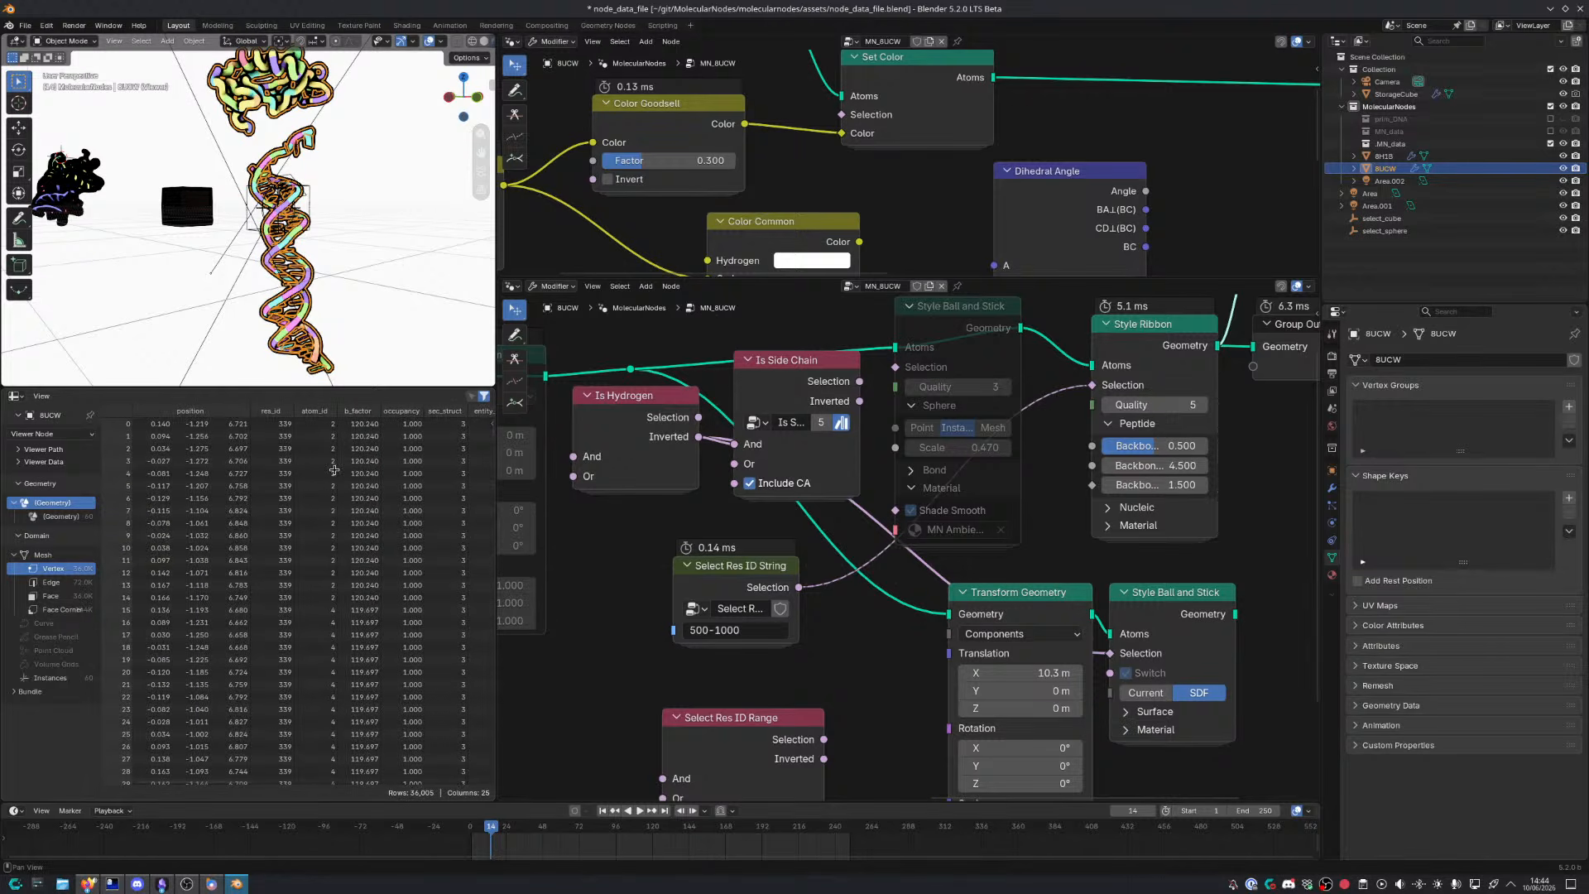
Reopen the Select Res ID String group and link the Less Than or Equal result directly to the range closure's Selection
{"action": "key", "text": "Tab"}
{"action": "scroll", "coordinate": [716, 652], "scroll_direction": "up", "scroll_amount": 4}
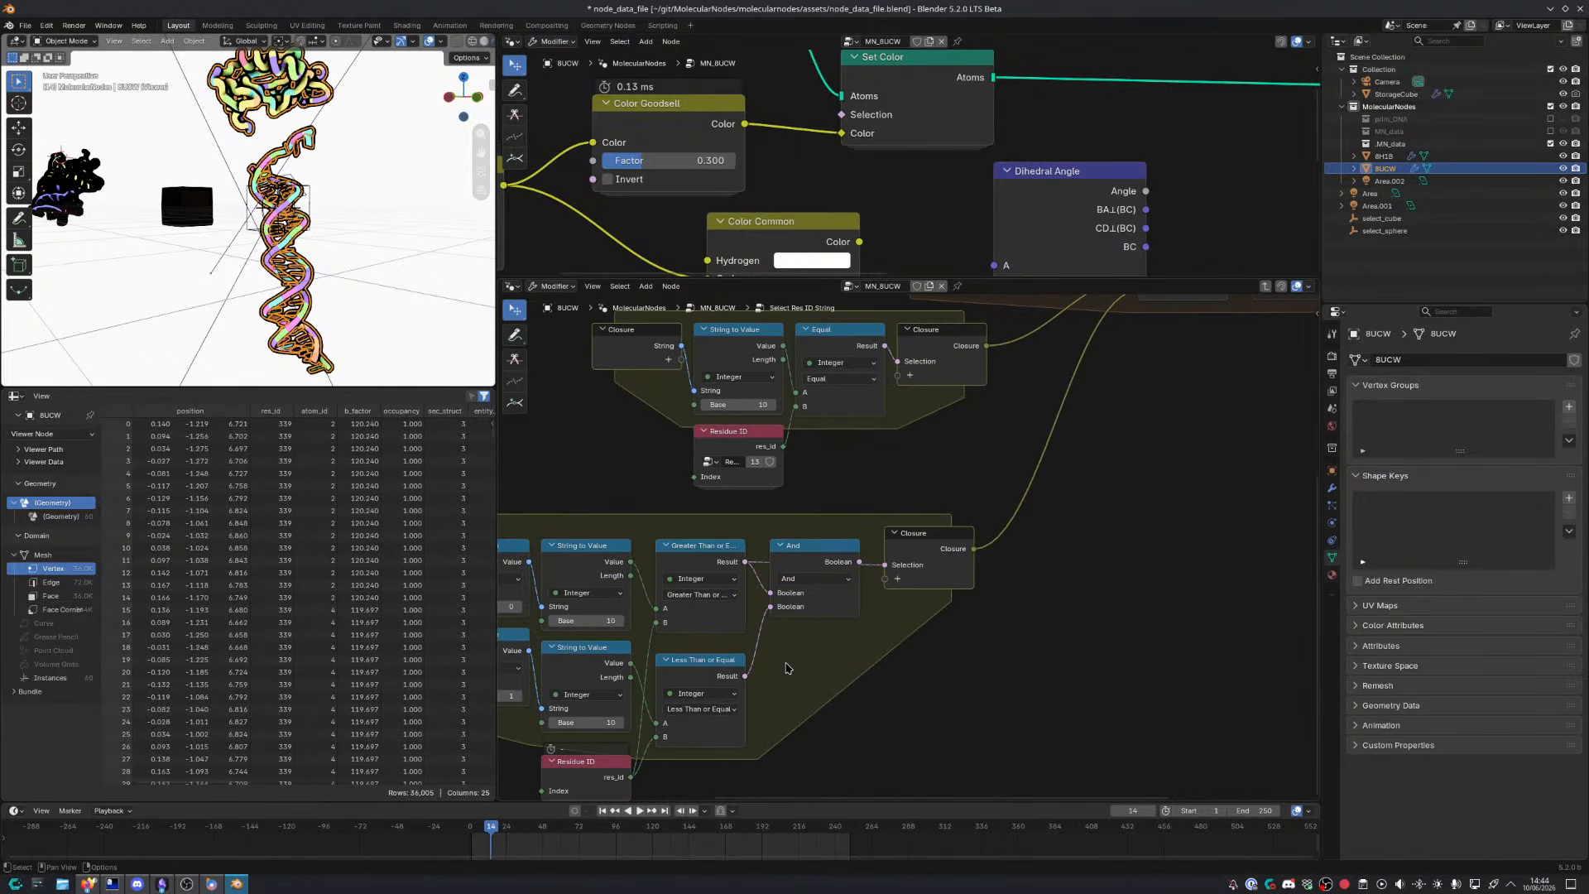
{"action": "left_click", "coordinate": [942, 538]}
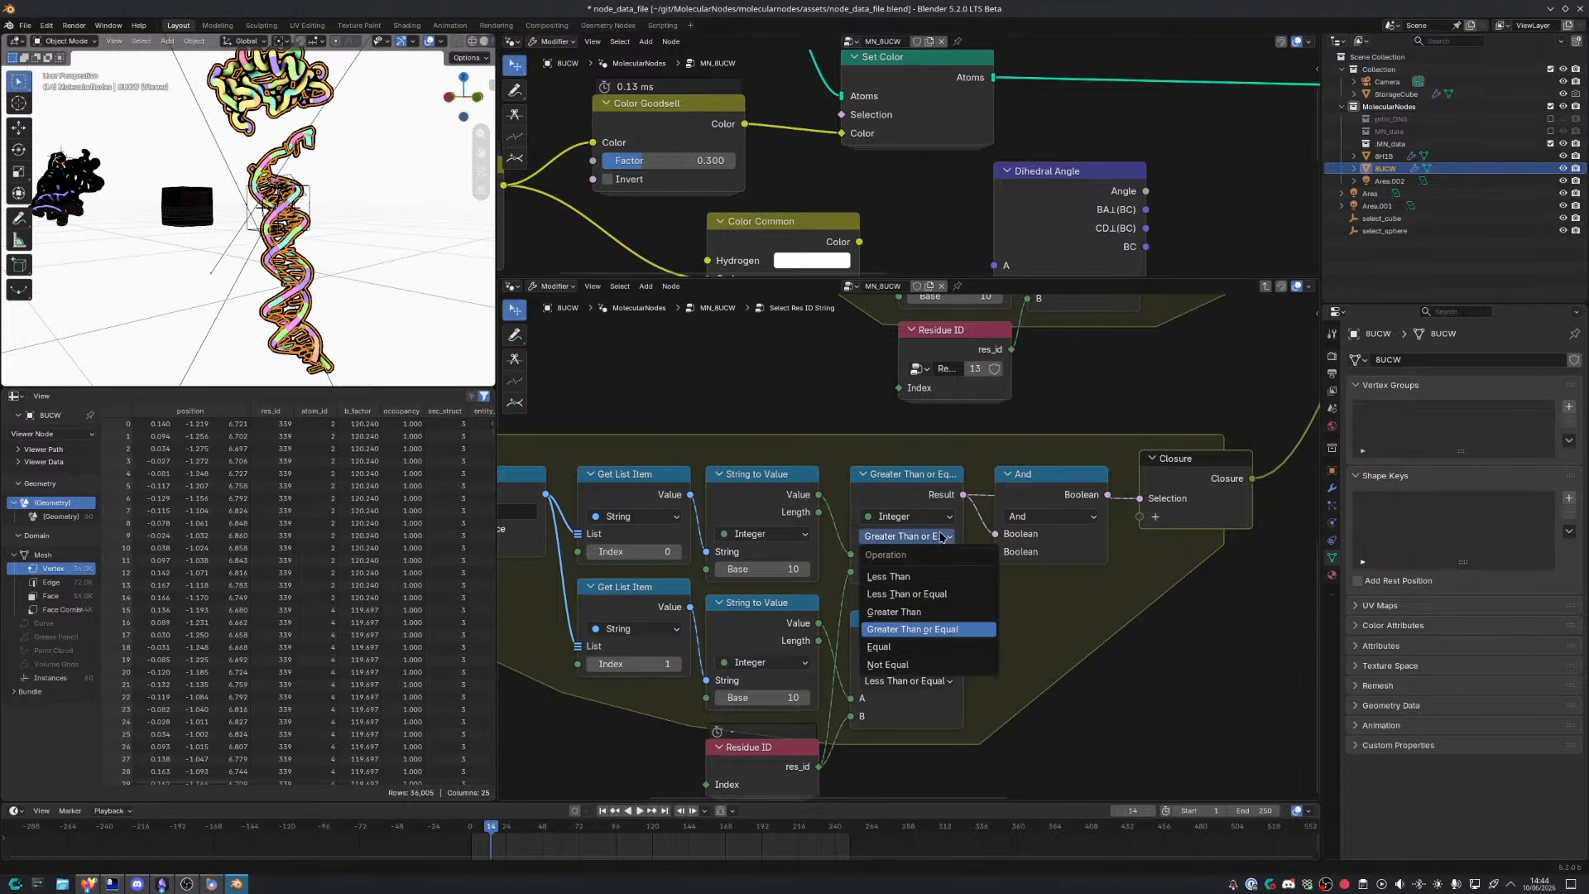
{"action": "left_click", "coordinate": [943, 538]}
{"action": "middle_click_drag", "start_coordinate": [871, 554], "coordinate": [876, 502]}
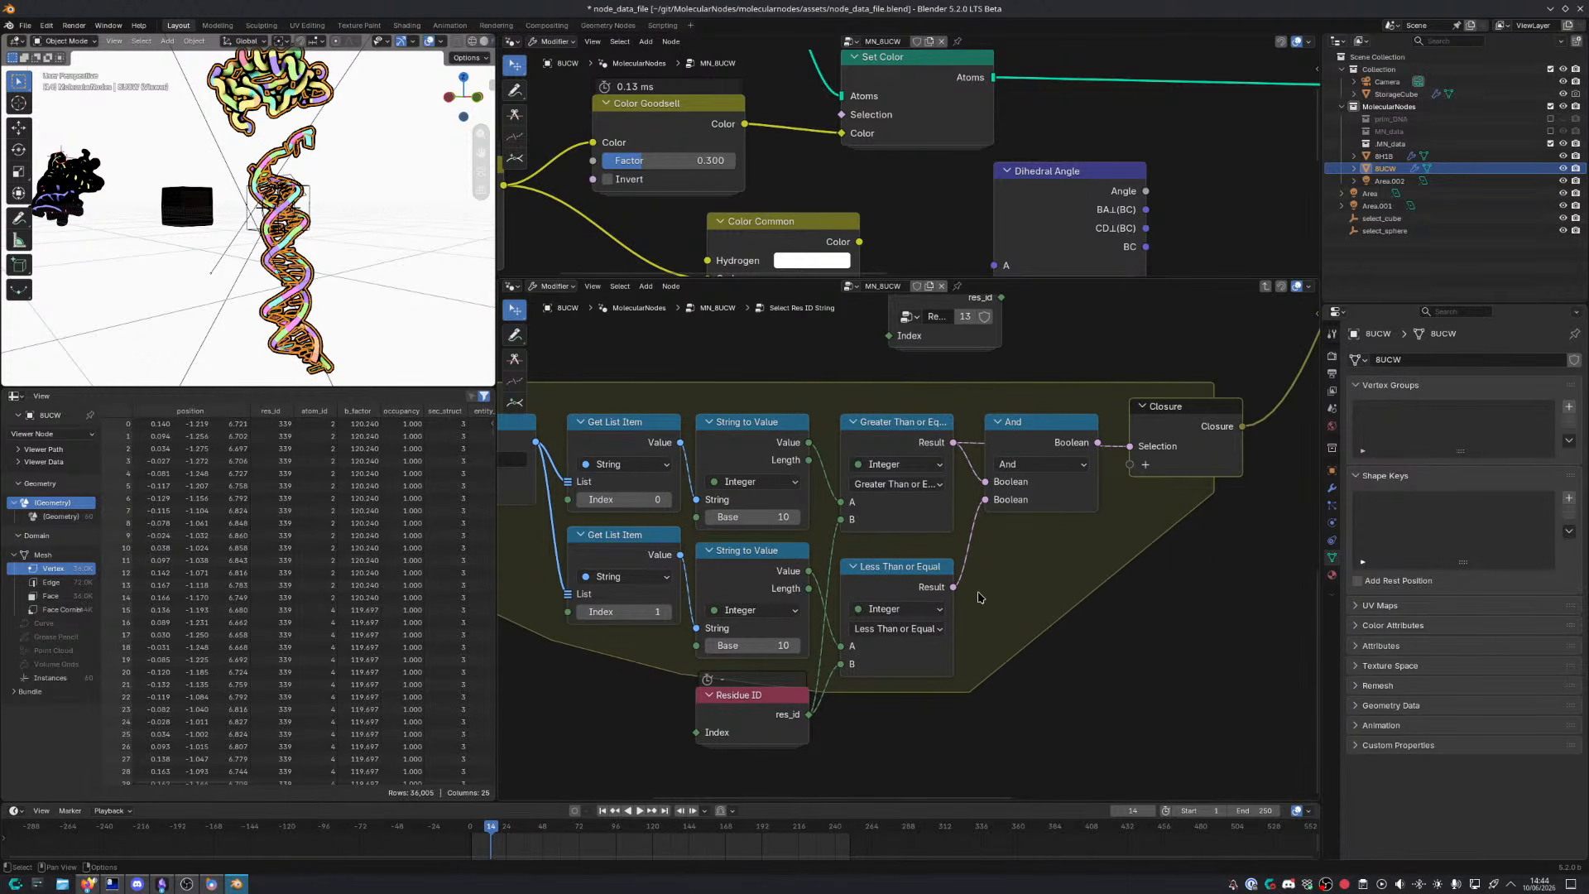
{"action": "left_click_drag", "start_coordinate": [953, 587], "coordinate": [1130, 446]}
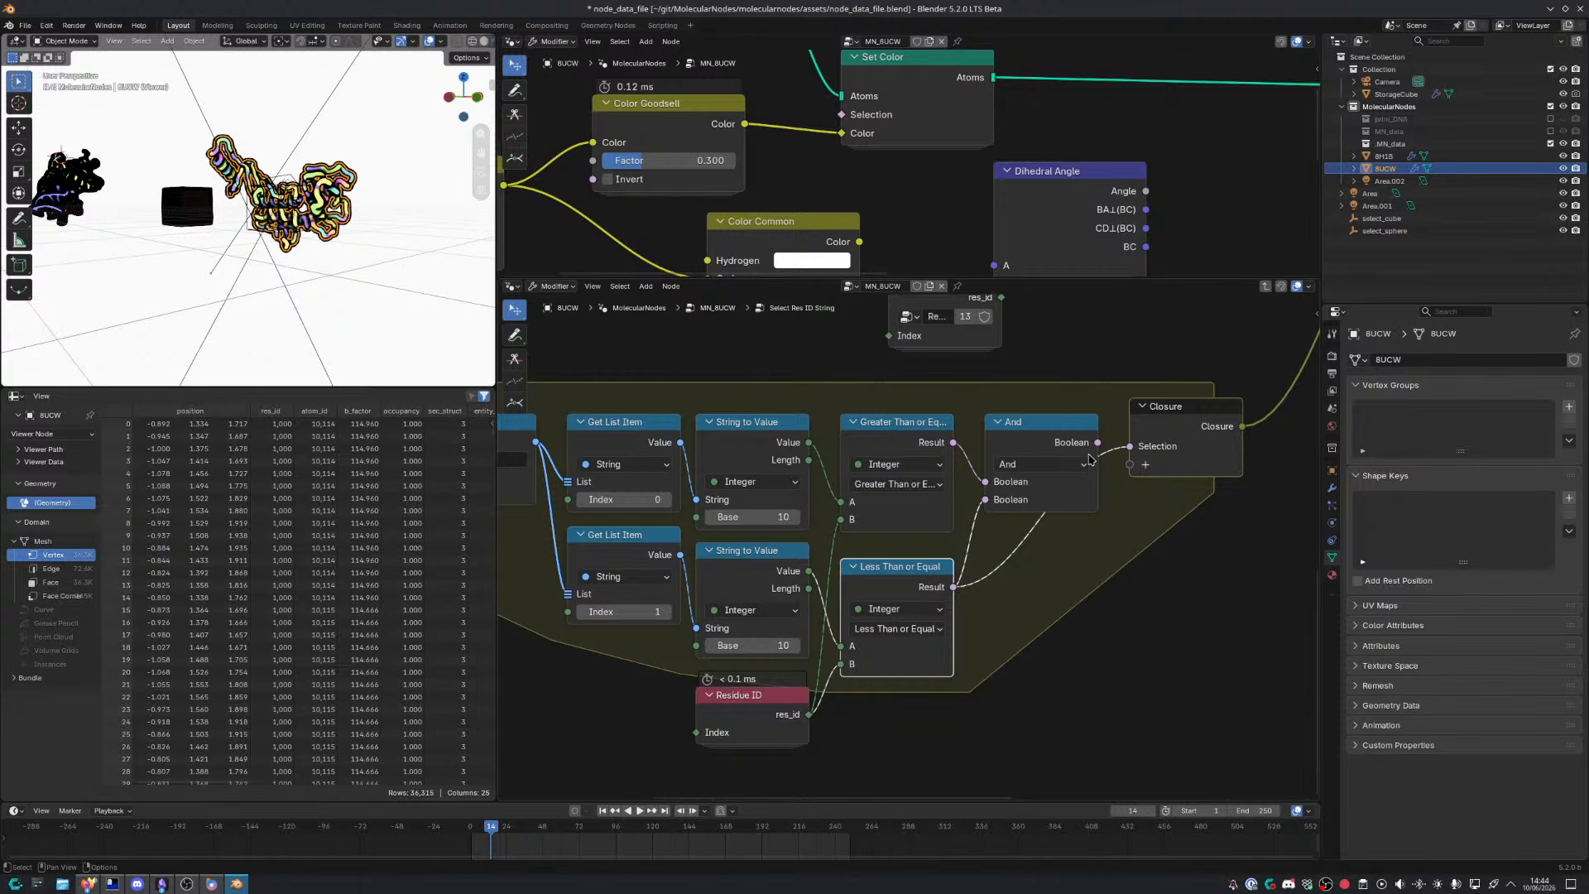
Test the range closure's Selection with And, Greater Than or Equal, and Less Than or Equal in turn, checking the node's range string
{"action": "left_click_drag", "start_coordinate": [1098, 443], "coordinate": [1128, 450]}
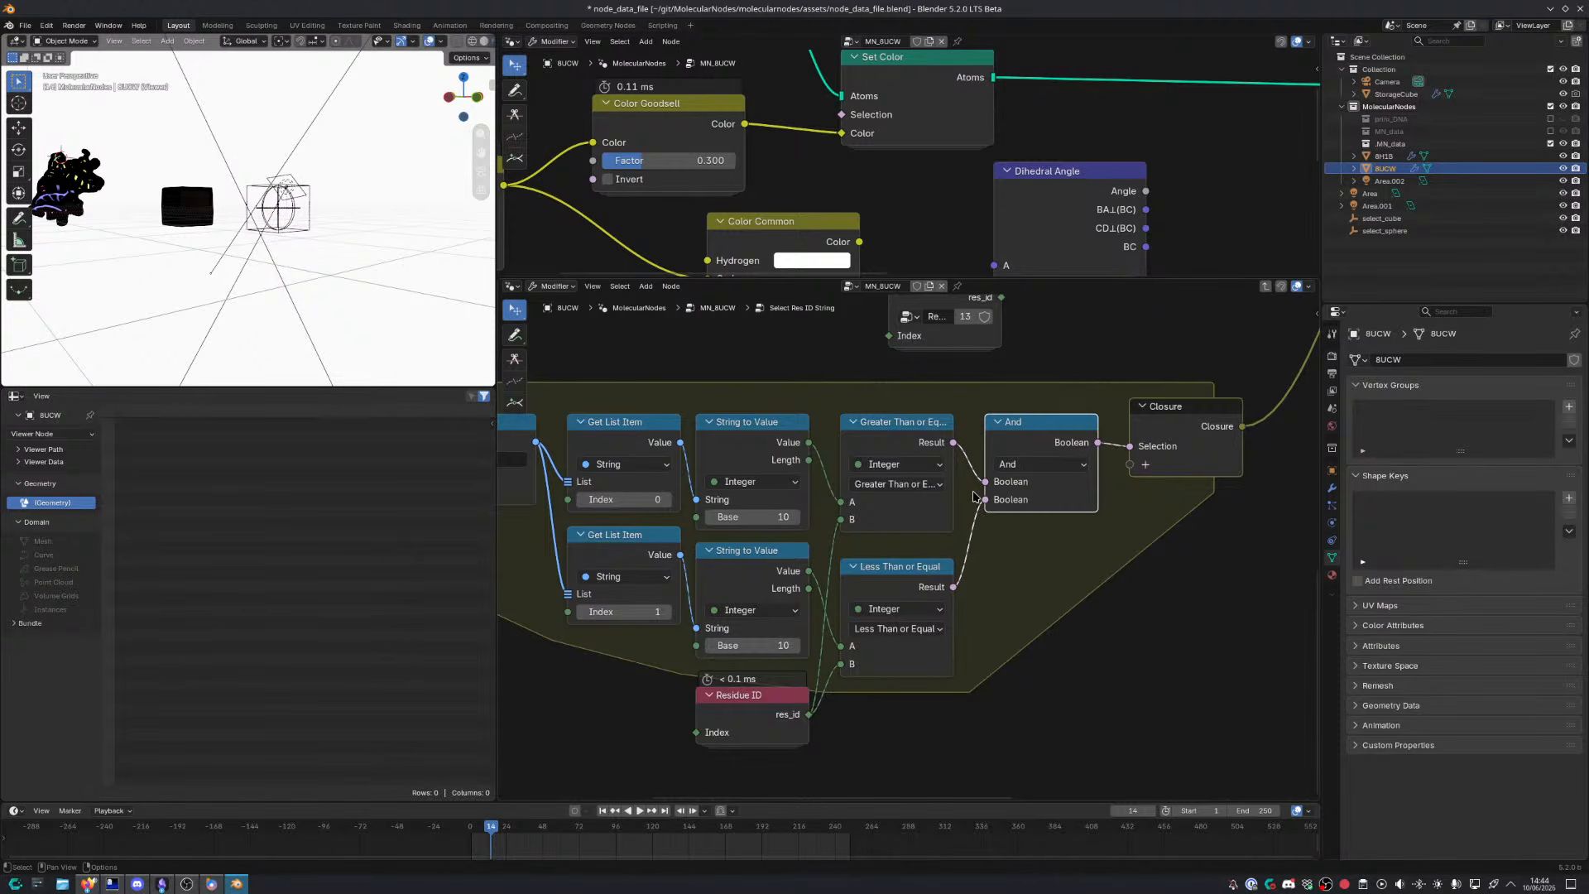
{"action": "left_click_drag", "start_coordinate": [954, 444], "coordinate": [1131, 455]}
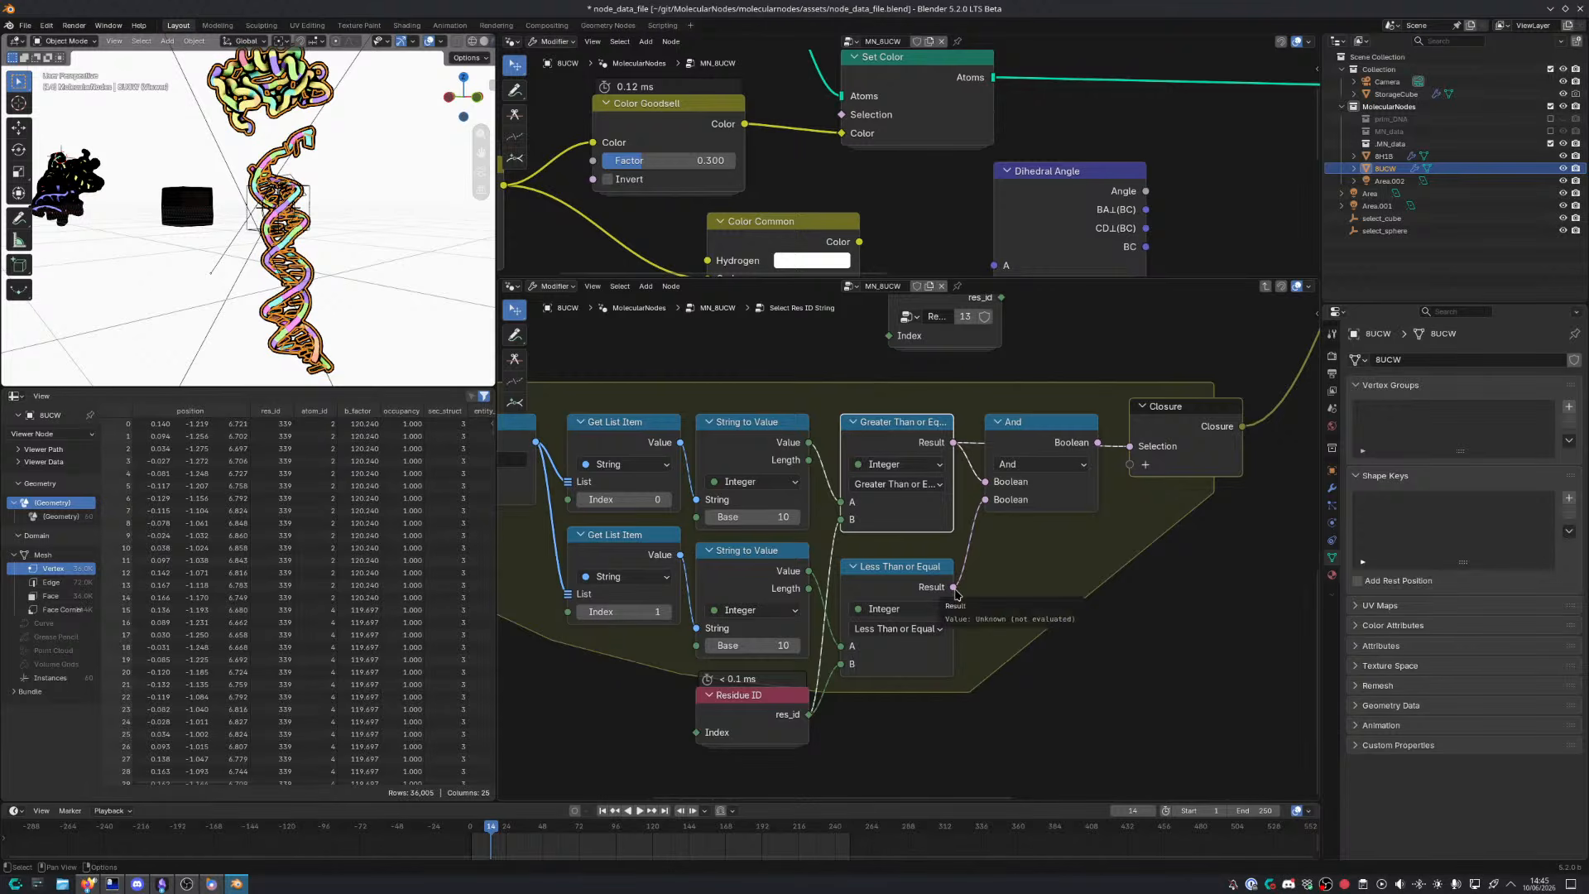
{"action": "left_click_drag", "start_coordinate": [955, 588], "coordinate": [969, 586]}
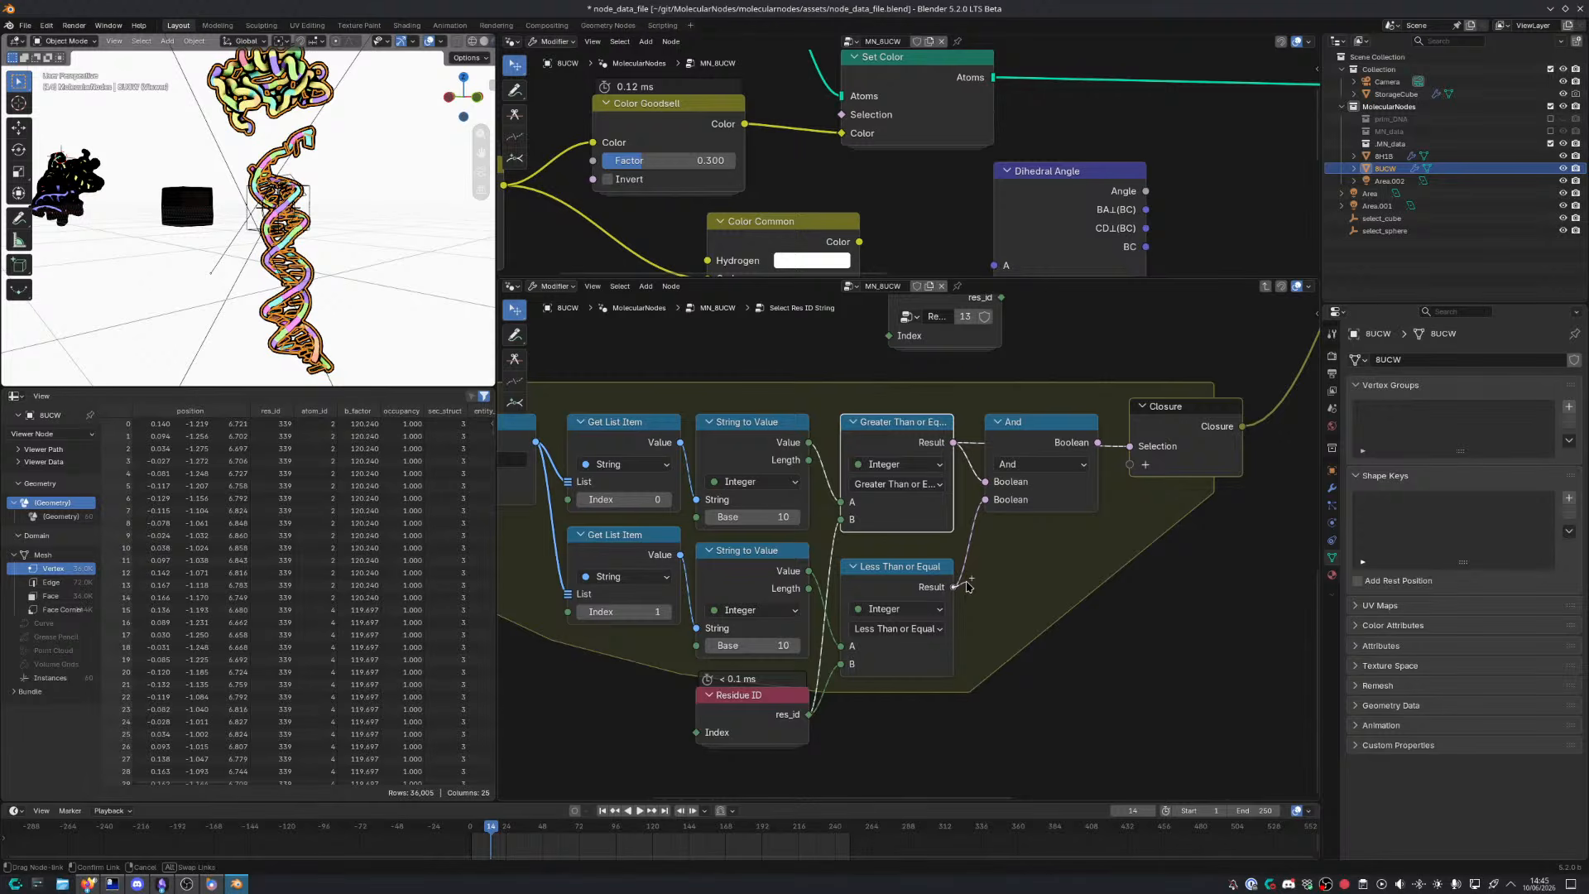
{"action": "left_click_drag", "start_coordinate": [969, 586], "coordinate": [1131, 447]}
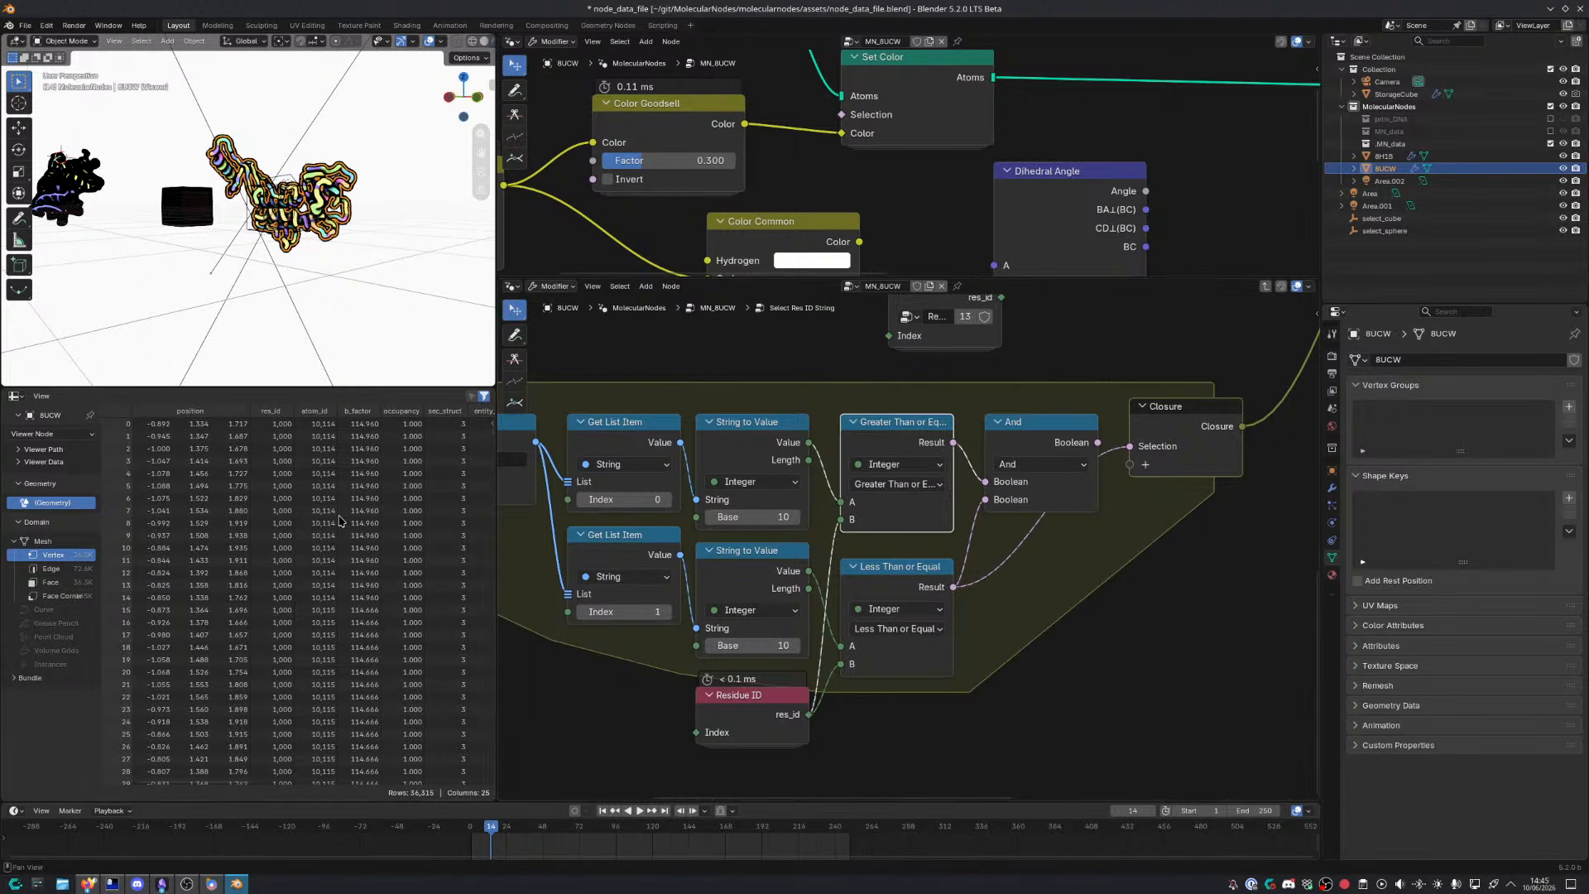
{"action": "key", "text": "Tab"}
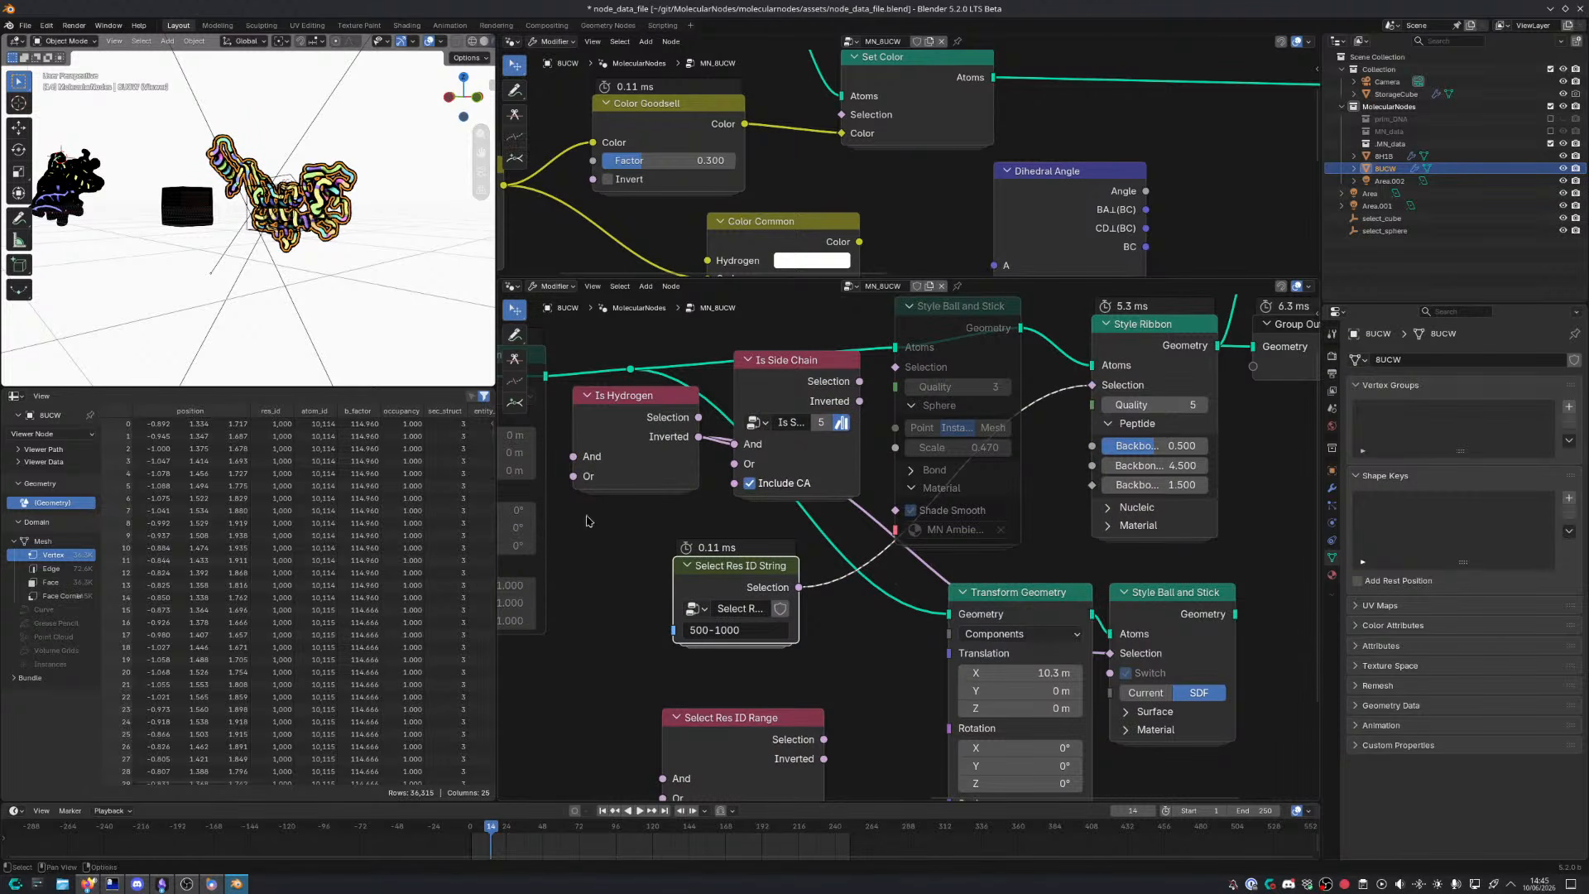
{"action": "mouse_move", "coordinate": [492, 432]}
{"action": "left_mouse_down"}
{"action": "mouse_move", "coordinate": [492, 449]}
{"action": "mouse_move", "coordinate": [493, 427]}
{"action": "left_mouse_up"}
{"action": "key", "text": "Tab"}
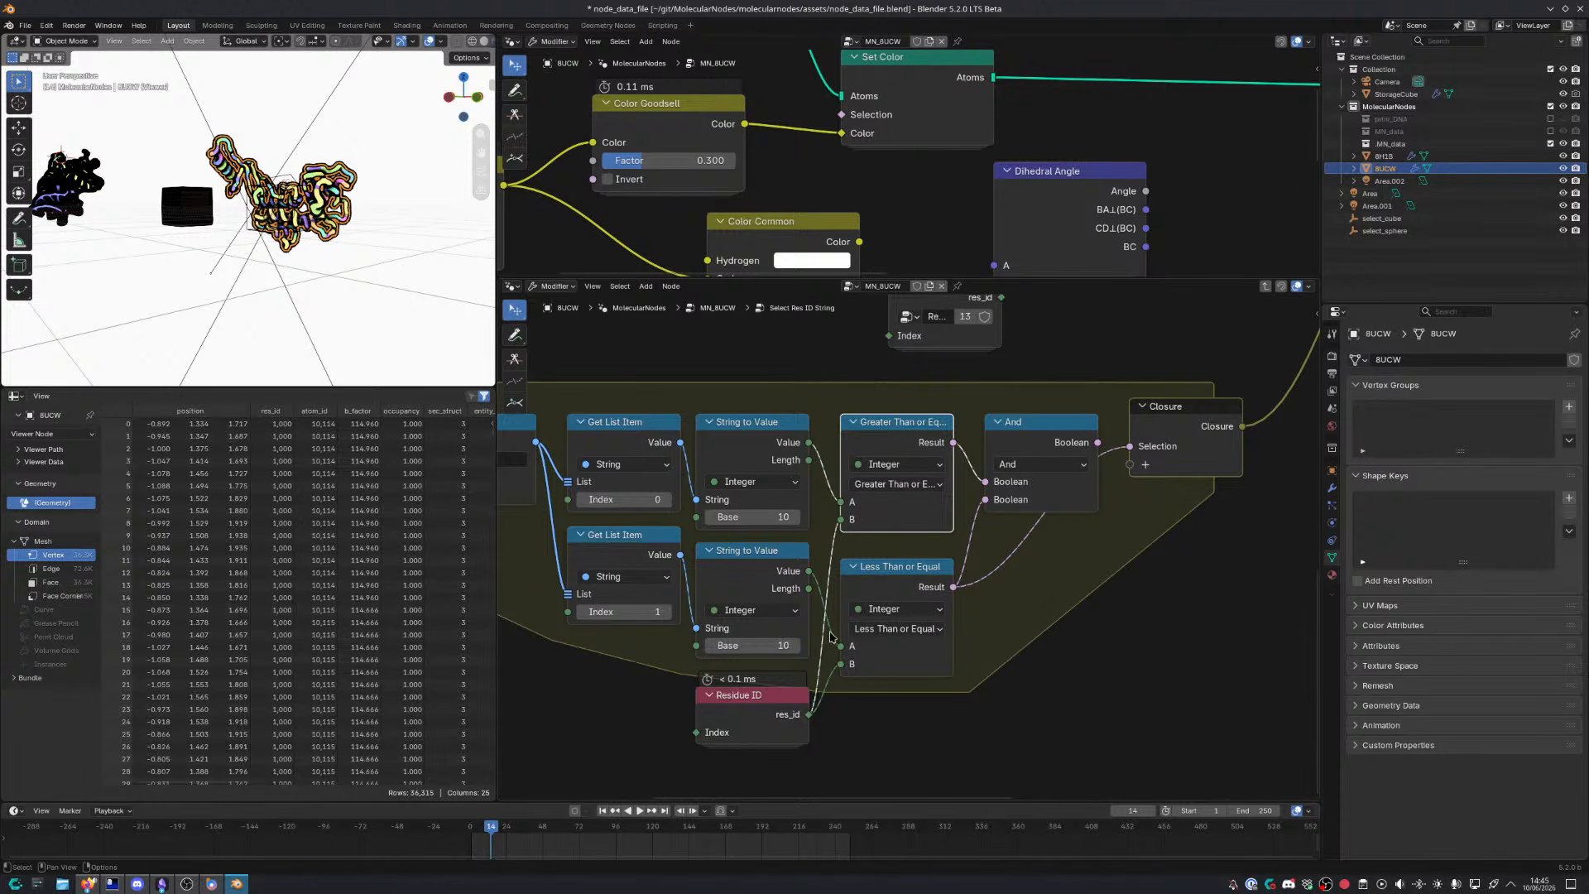
Swap inputs A and B on both range comparison nodes, relink And to the Closure's Selection, and leave the group
{"action": "left_click_drag", "start_coordinate": [842, 665], "coordinate": [843, 646], "text": "alt"}
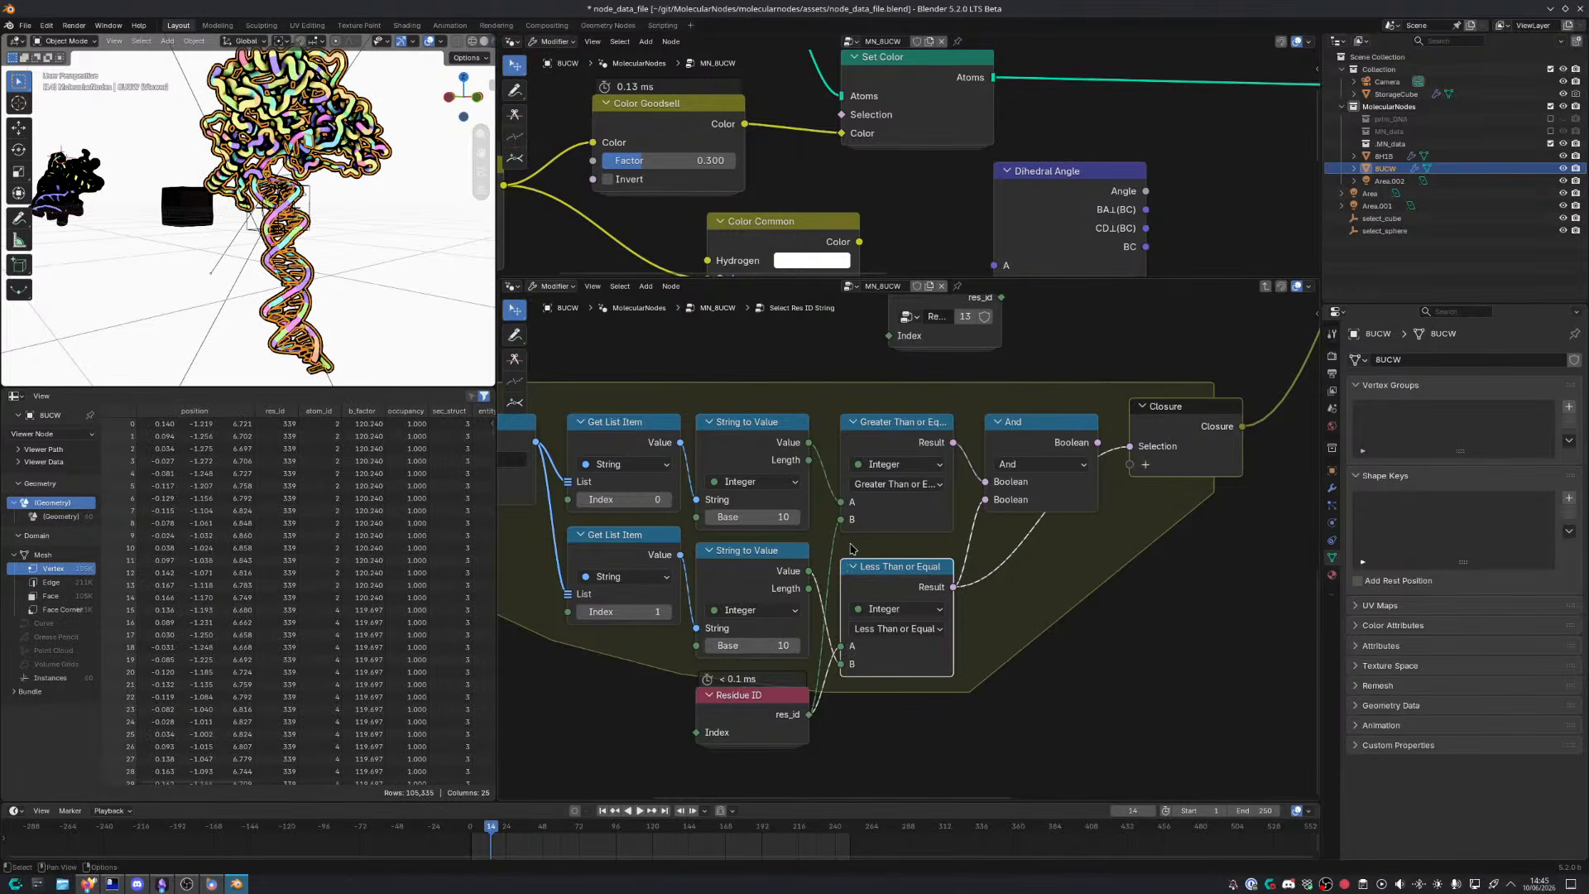
{"action": "left_click_drag", "start_coordinate": [842, 521], "coordinate": [843, 502], "text": "alt"}
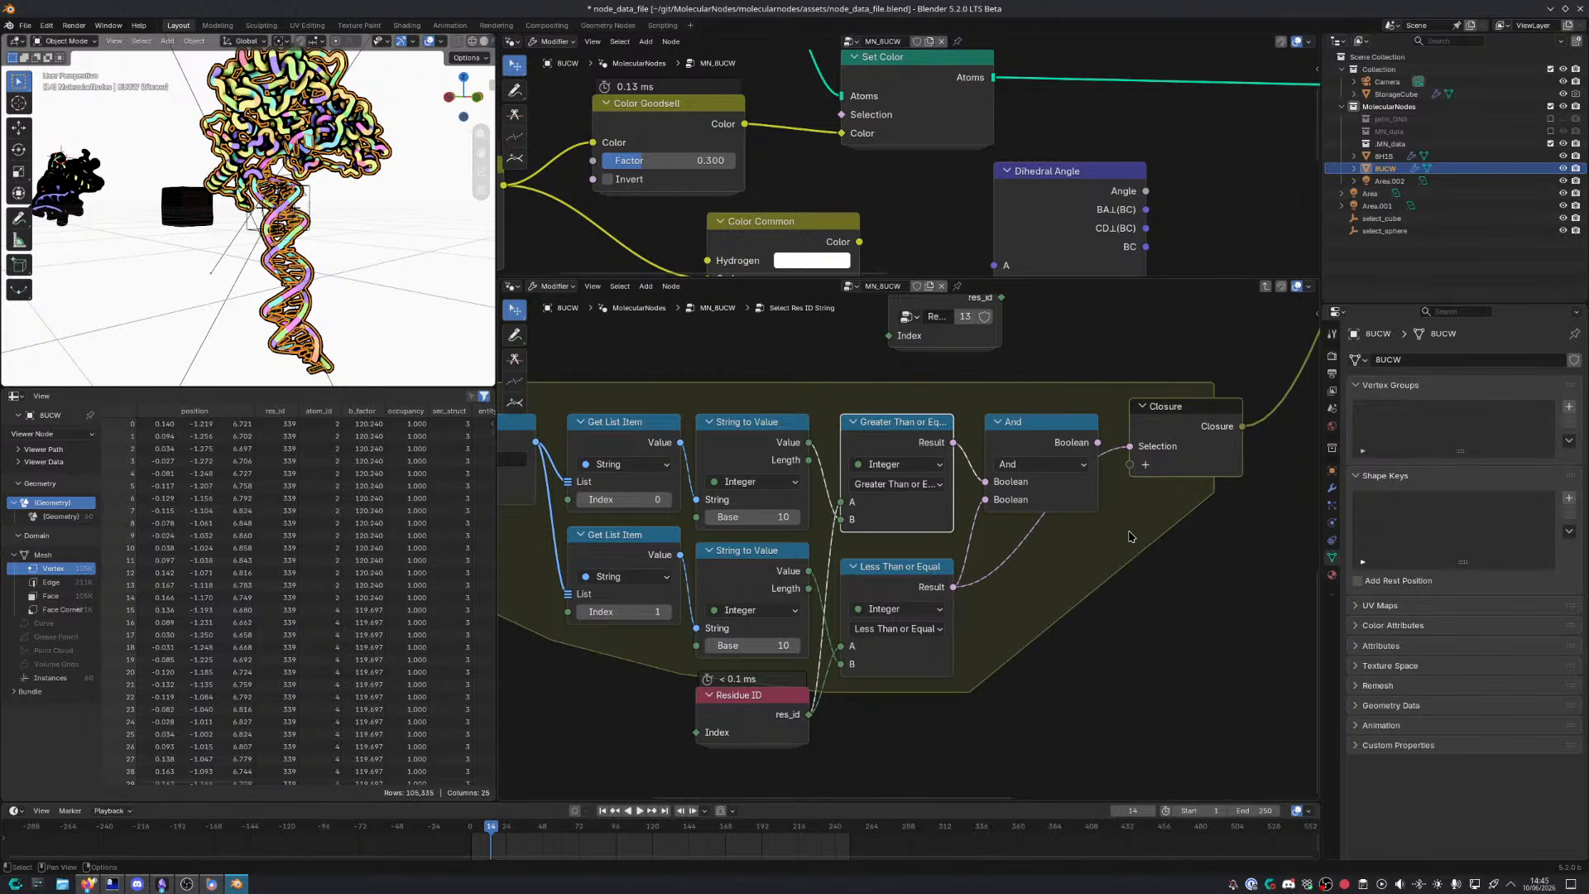
{"action": "key", "text": "ctrl+Tab"}
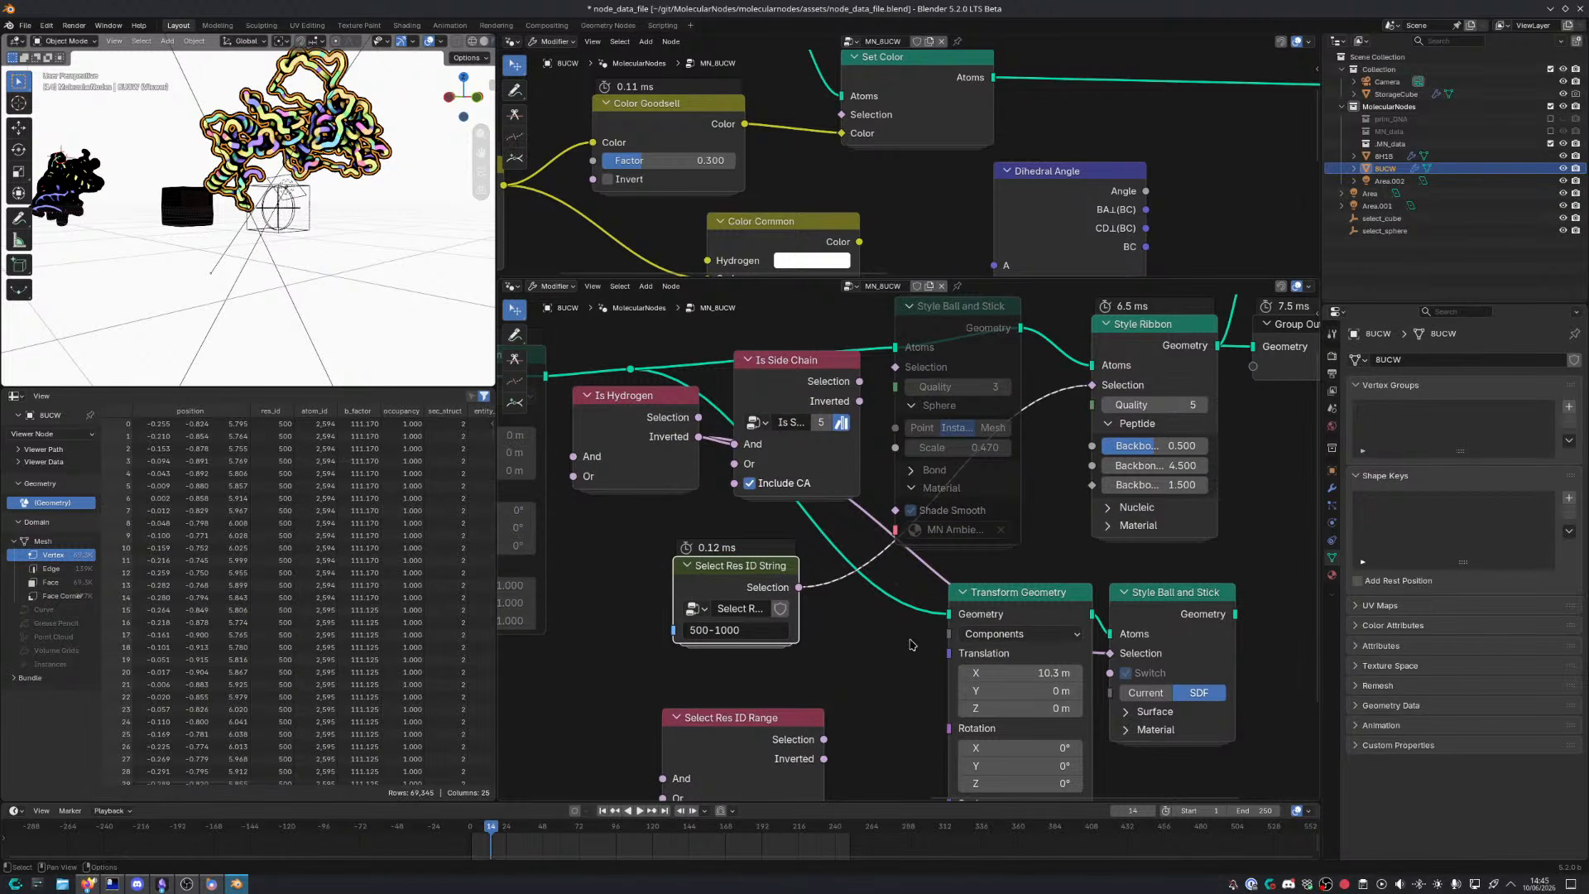
Set the Select Res ID String node's string to 1-300 and check the ribbon in the viewport
{"action": "left_click", "coordinate": [780, 635]}
{"action": "key", "text": "ctrl+a"}
{"action": "key", "text": "BackSpace"}
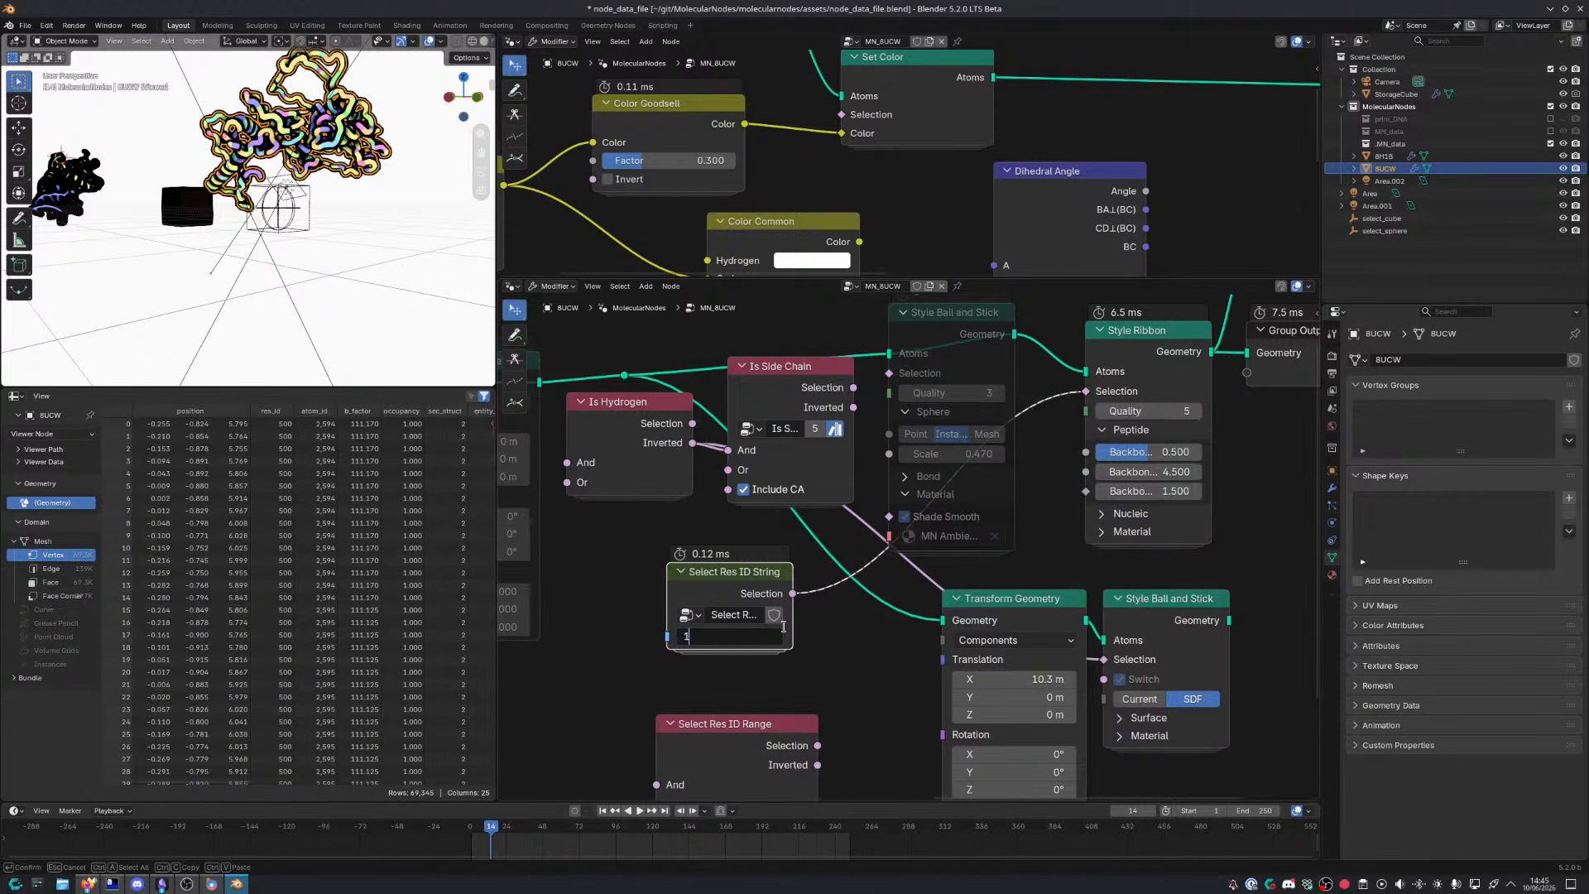
{"action": "type", "text": "1-300"}
{"action": "key", "text": "Return"}
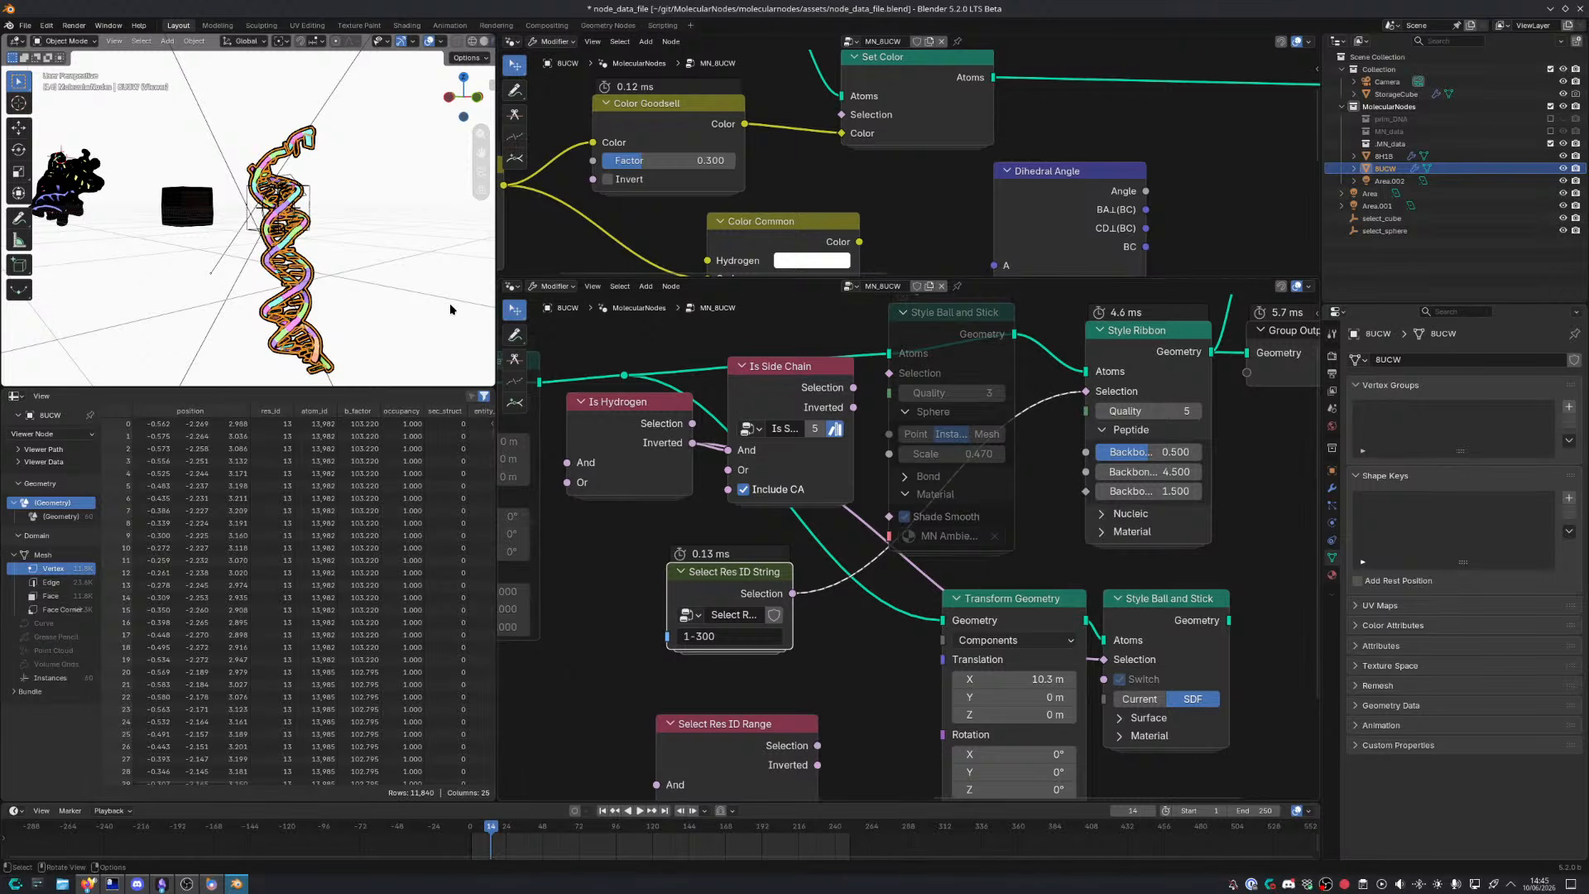
{"action": "middle_click_drag", "start_coordinate": [356, 315], "coordinate": [381, 323]}
Extend the Select Res ID String node's string to "1-300, 500-600" and check the ribbon from another angle
{"action": "scroll", "coordinate": [794, 703], "scroll_direction": "up", "scroll_amount": 3}
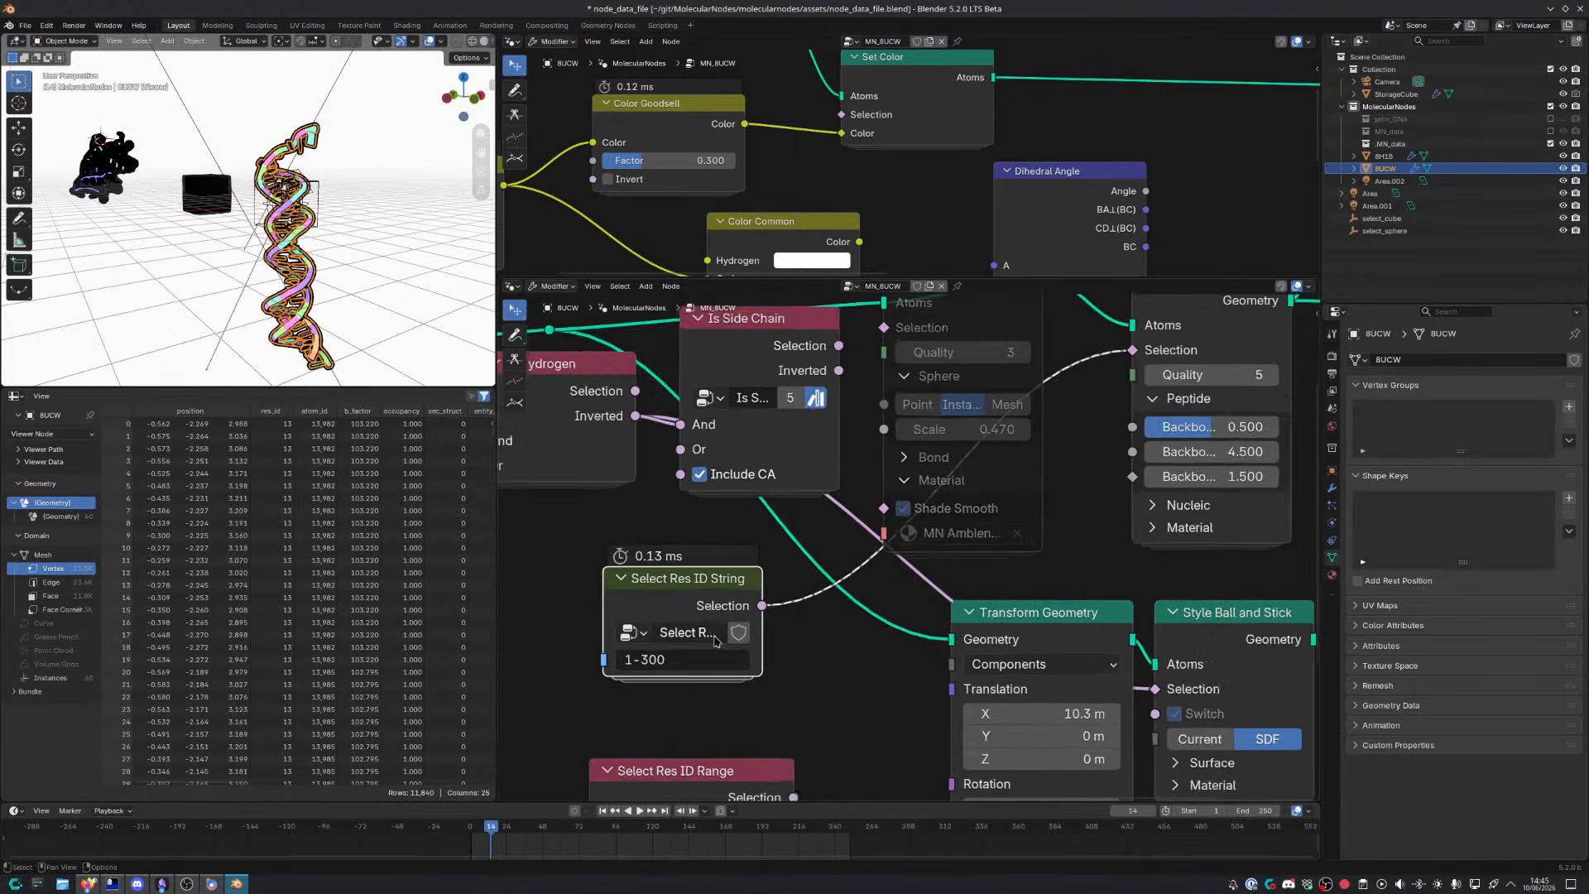
{"action": "left_click", "coordinate": [746, 636]}
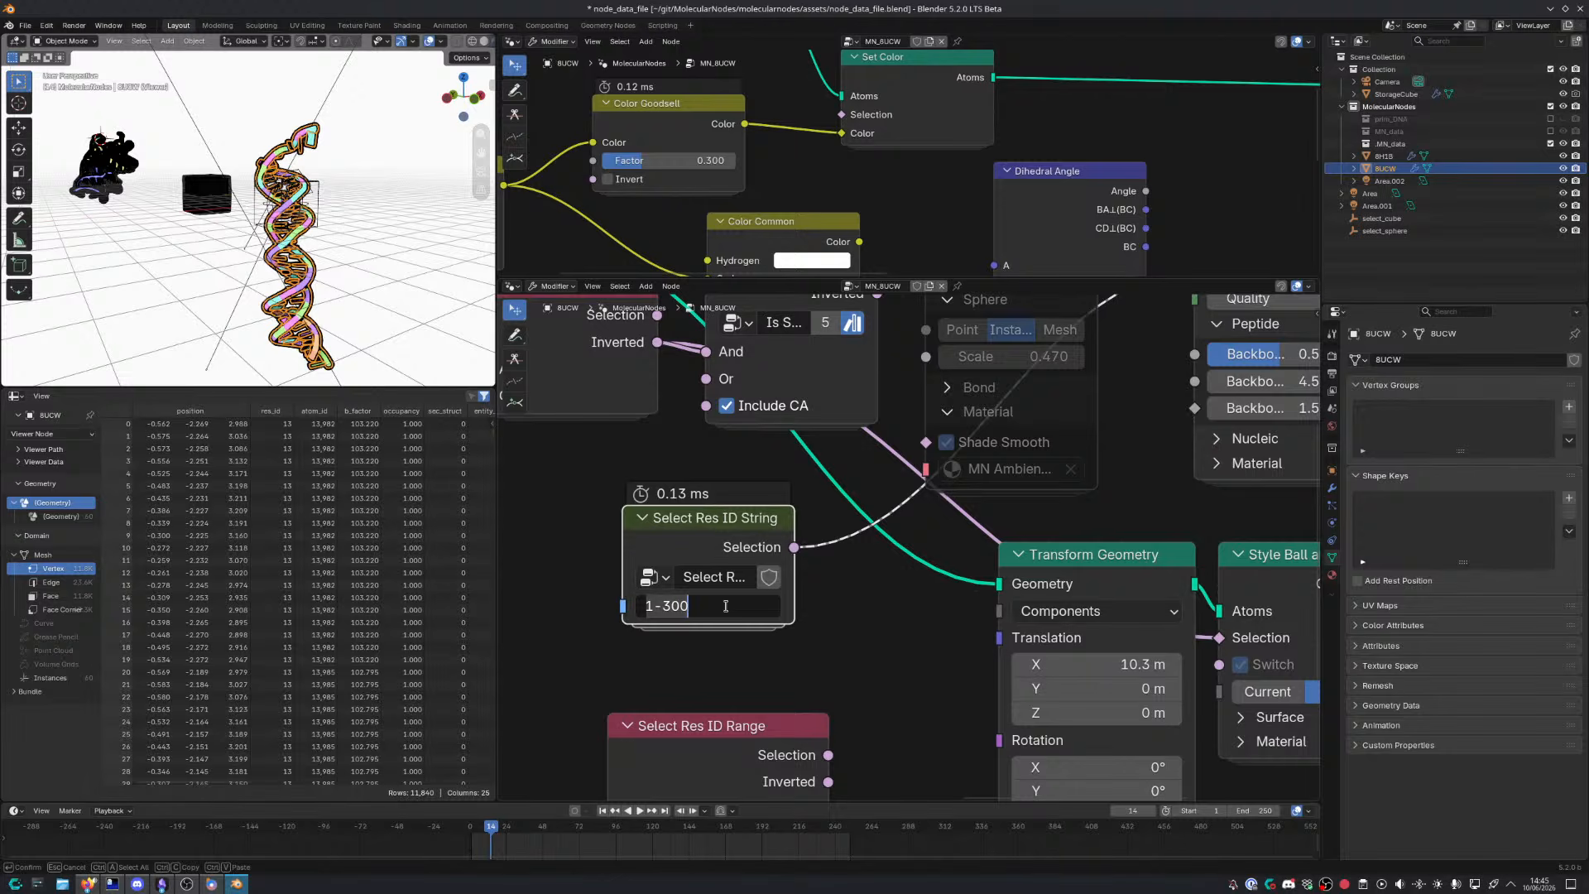
{"action": "left_click", "coordinate": [726, 606]}
{"action": "type", "text": ", 500-600"}
{"action": "key", "text": "Return"}
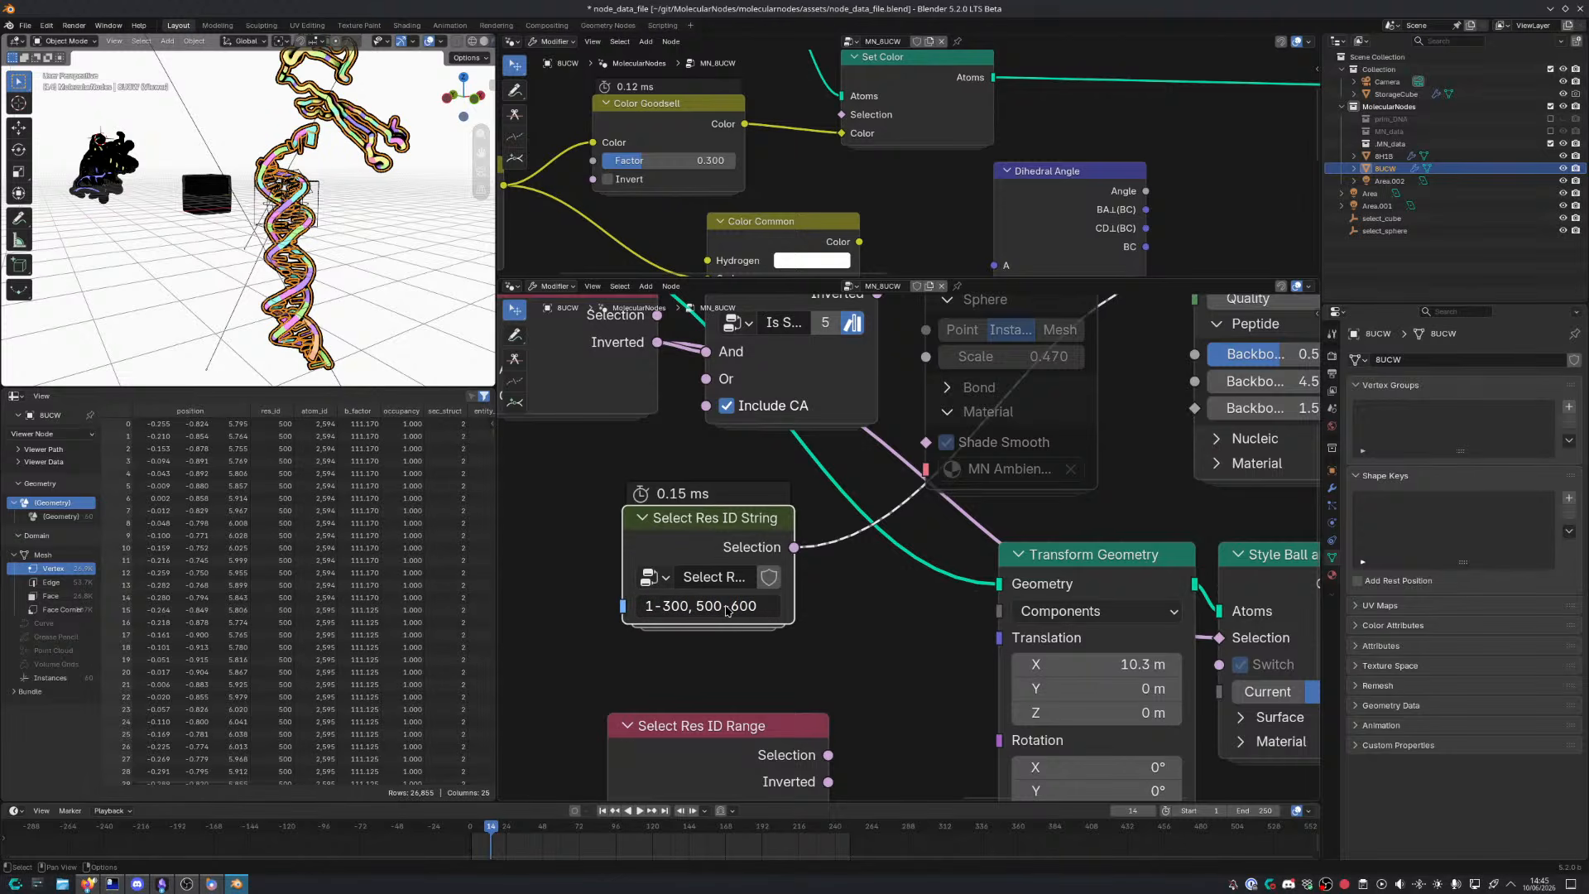
{"action": "middle_click_drag", "start_coordinate": [259, 222], "coordinate": [285, 240]}
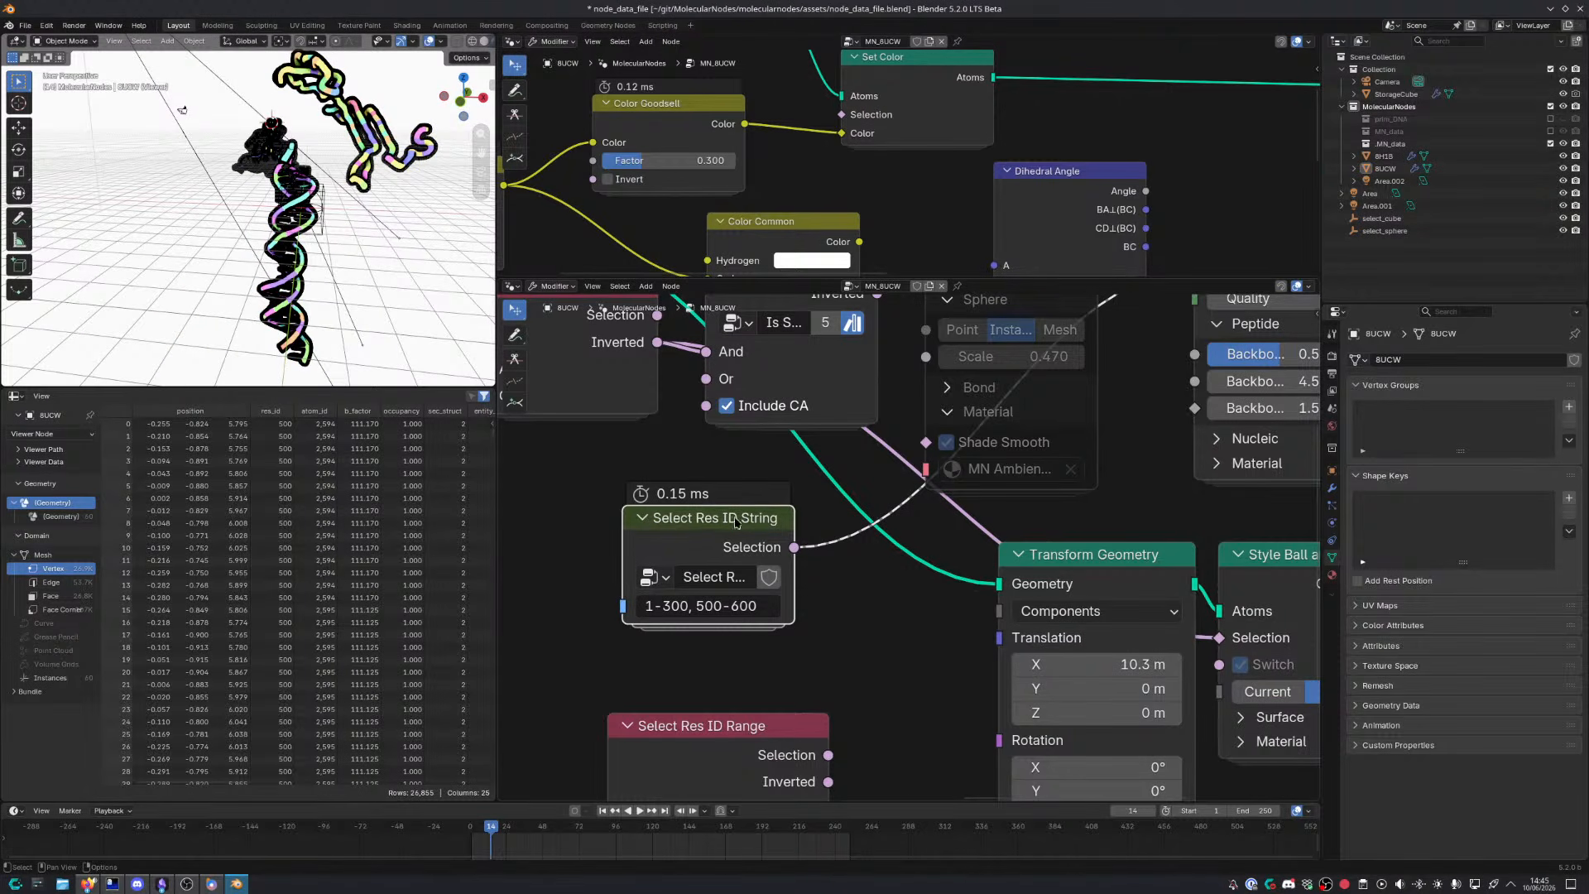
{"action": "scroll", "coordinate": [735, 522], "scroll_direction": "down", "scroll_amount": 3}
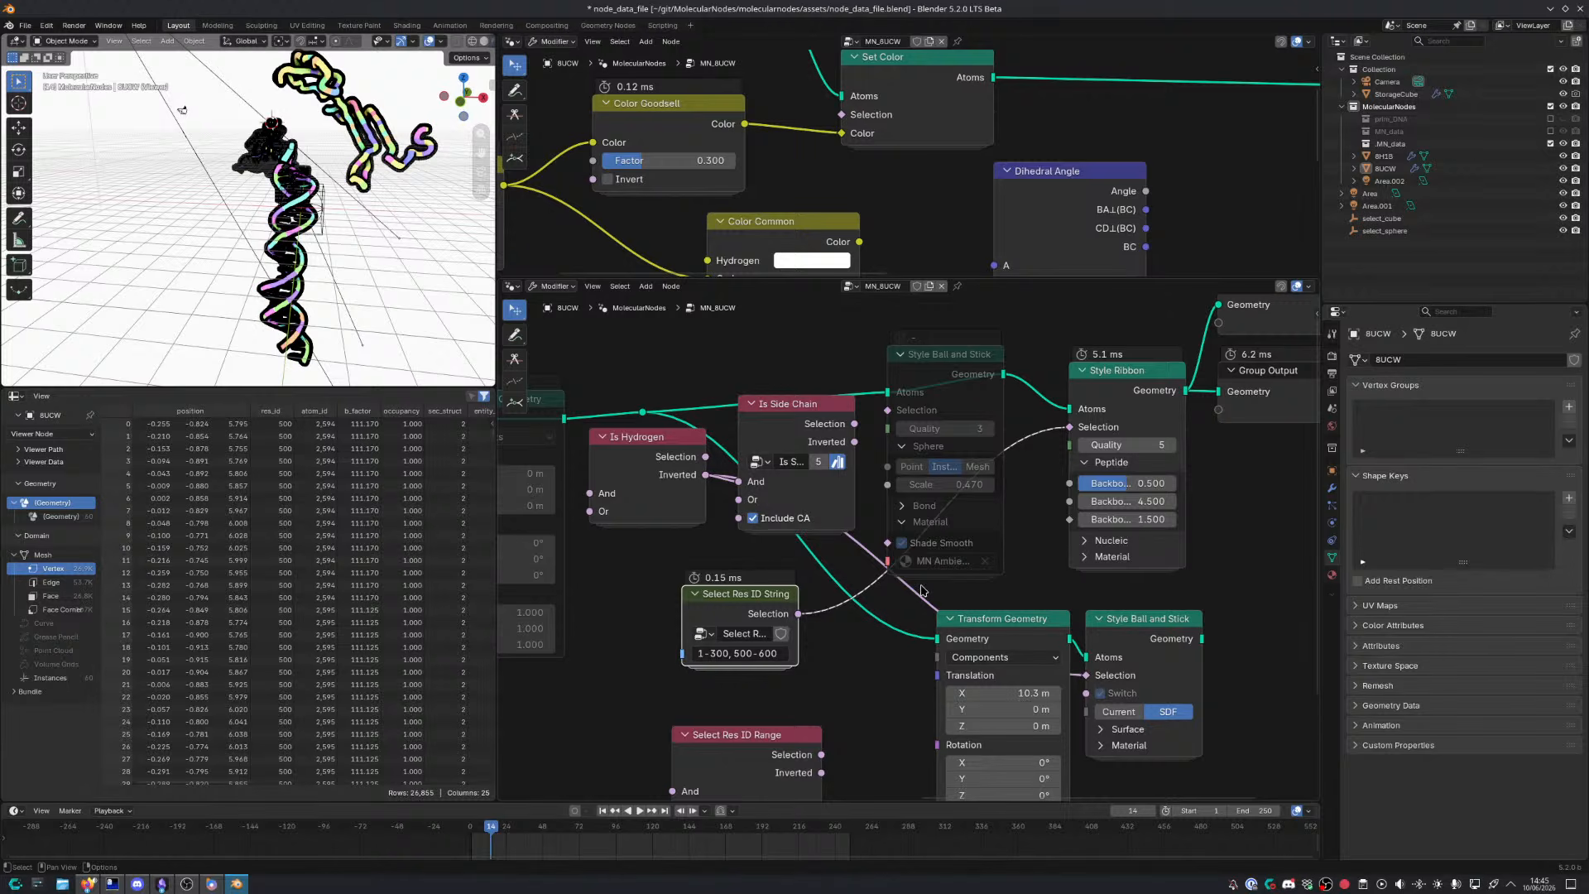
Inside the Select Res ID String group, move Group Input, Split String and Trim String closer to the repeat zone, and leave the group
{"action": "key", "text": "Tab"}
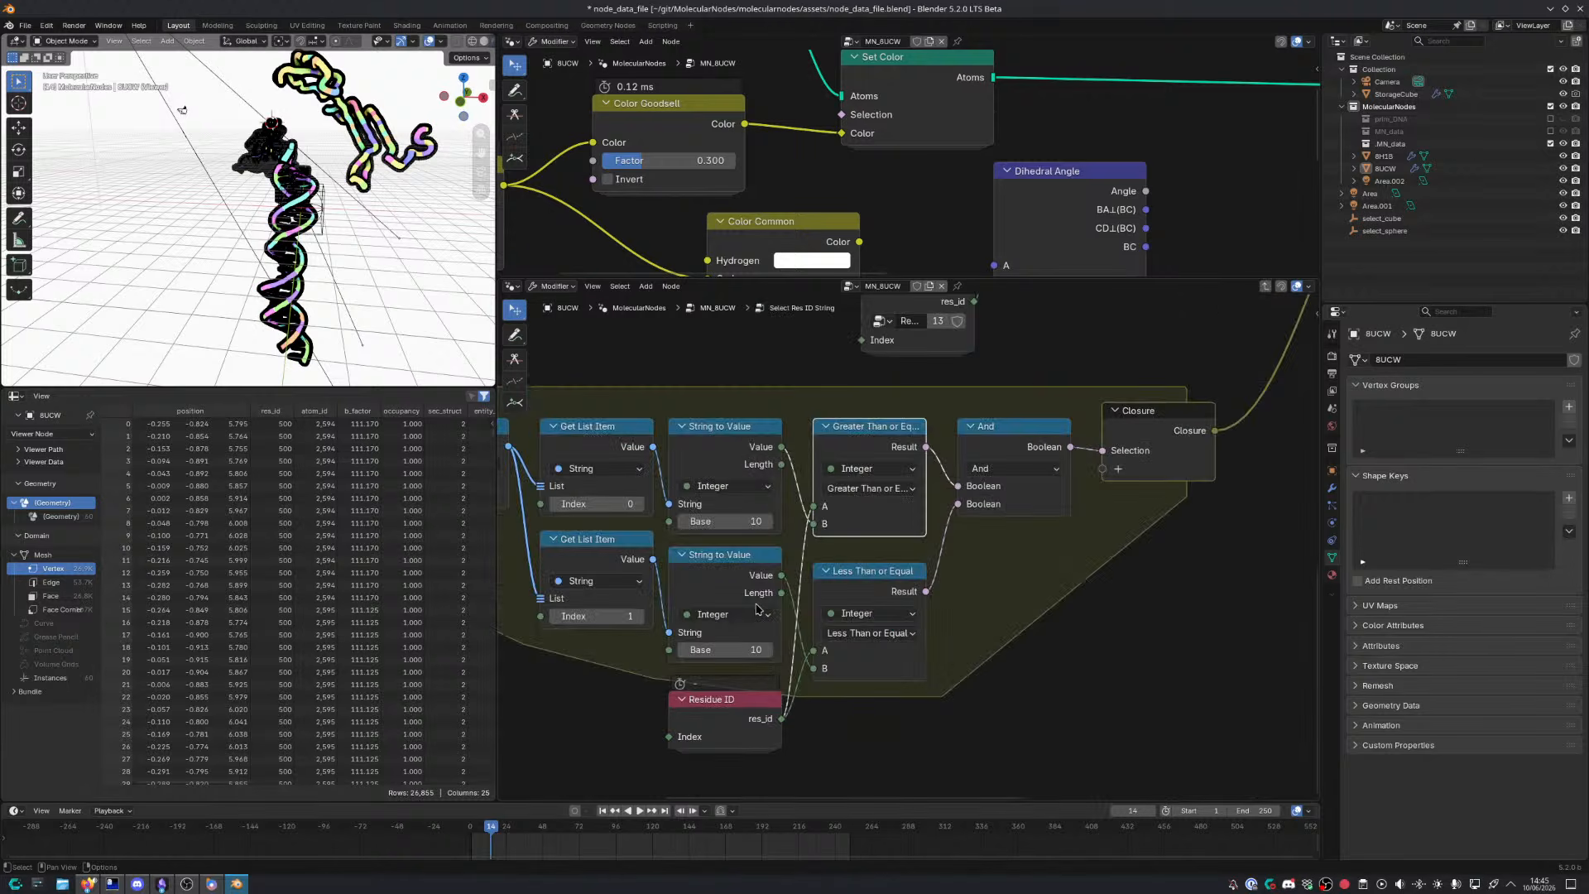
{"action": "scroll", "coordinate": [787, 607], "scroll_direction": "down", "scroll_amount": 3}
{"action": "key", "text": "ctrl+space"}
{"action": "scroll", "coordinate": [774, 476], "scroll_direction": "down", "scroll_amount": 7}
{"action": "scroll", "coordinate": [774, 473], "scroll_direction": "down", "scroll_amount": 4}
{"action": "middle_click_drag", "start_coordinate": [774, 473], "coordinate": [680, 666]}
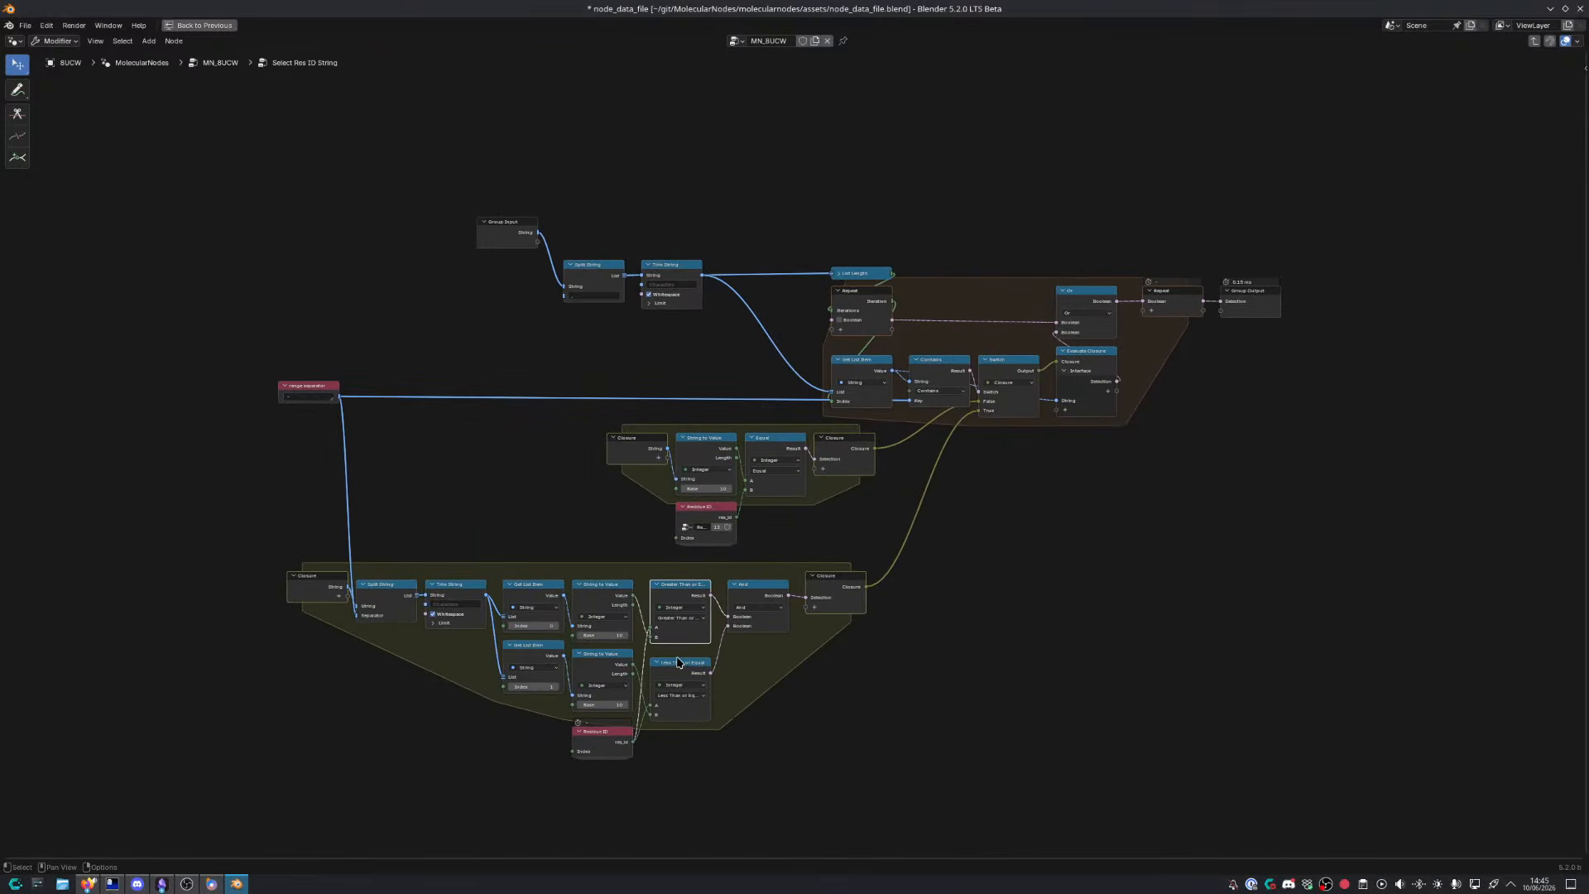
{"action": "scroll", "coordinate": [677, 649], "scroll_direction": "up", "scroll_amount": 5}
{"action": "middle_click_drag", "start_coordinate": [589, 451], "coordinate": [649, 465]}
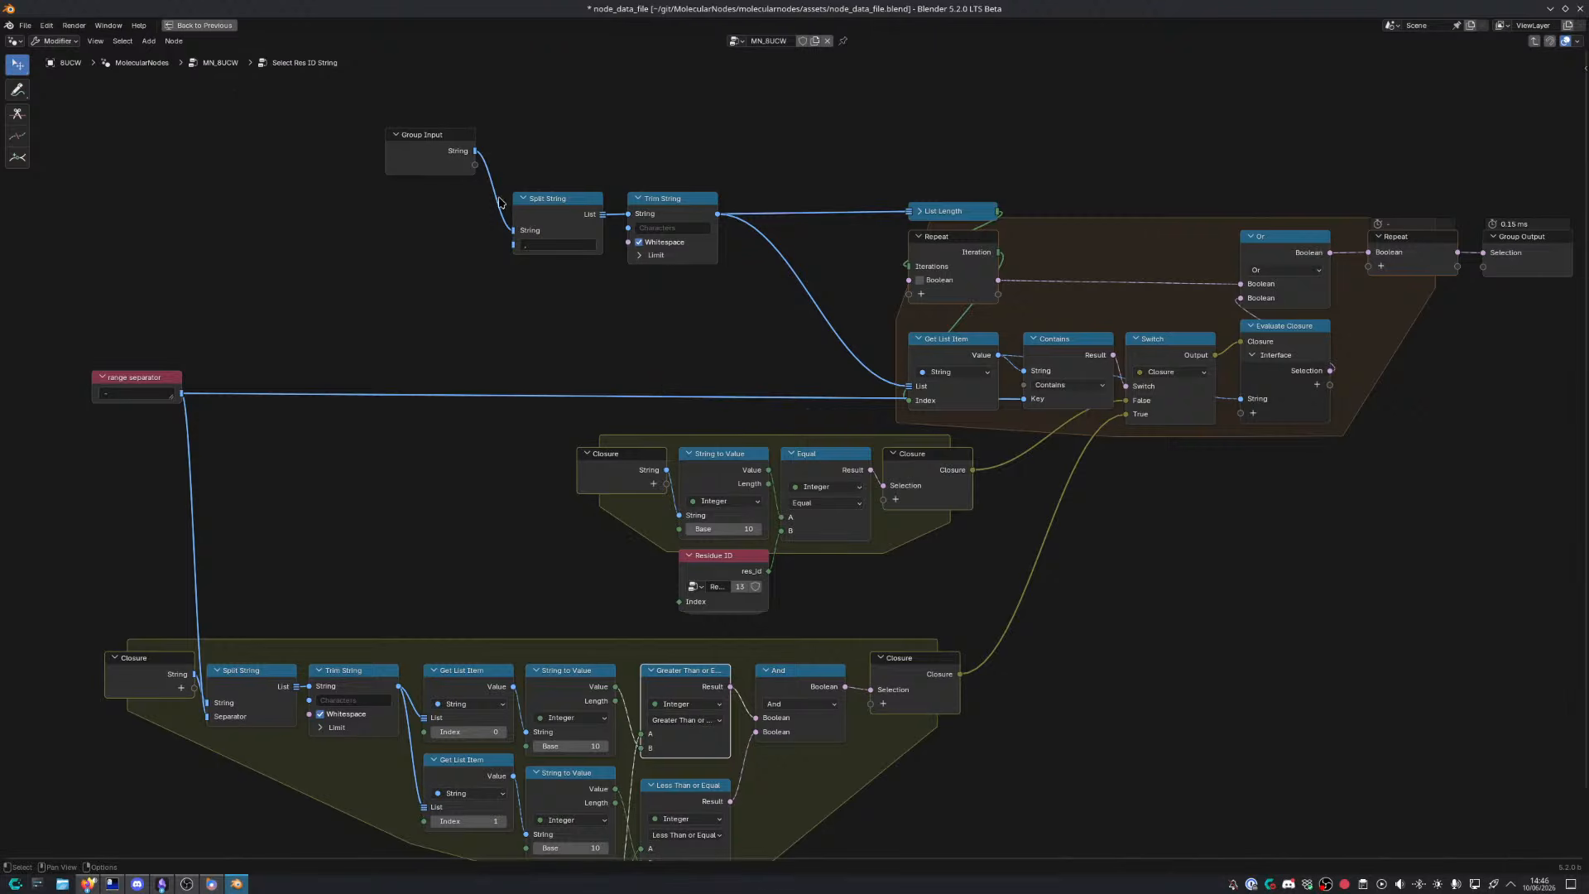
{"action": "left_click_drag", "start_coordinate": [427, 141], "coordinate": [699, 308]}
{"action": "key", "text": "g"}
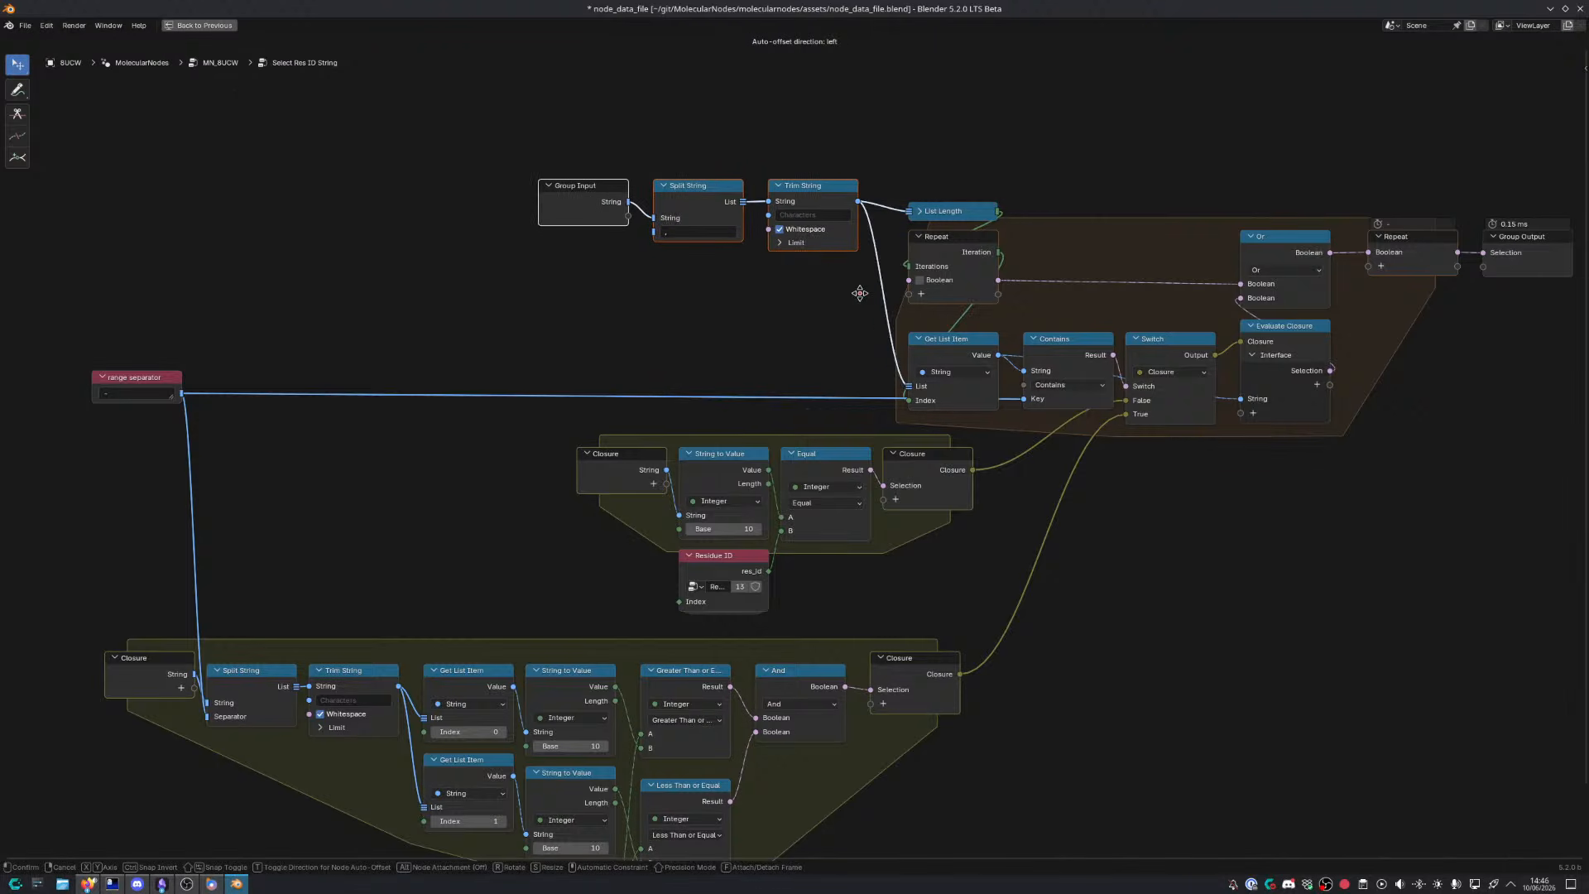
{"action": "left_click", "coordinate": [860, 293]}
{"action": "key", "text": "Tab"}
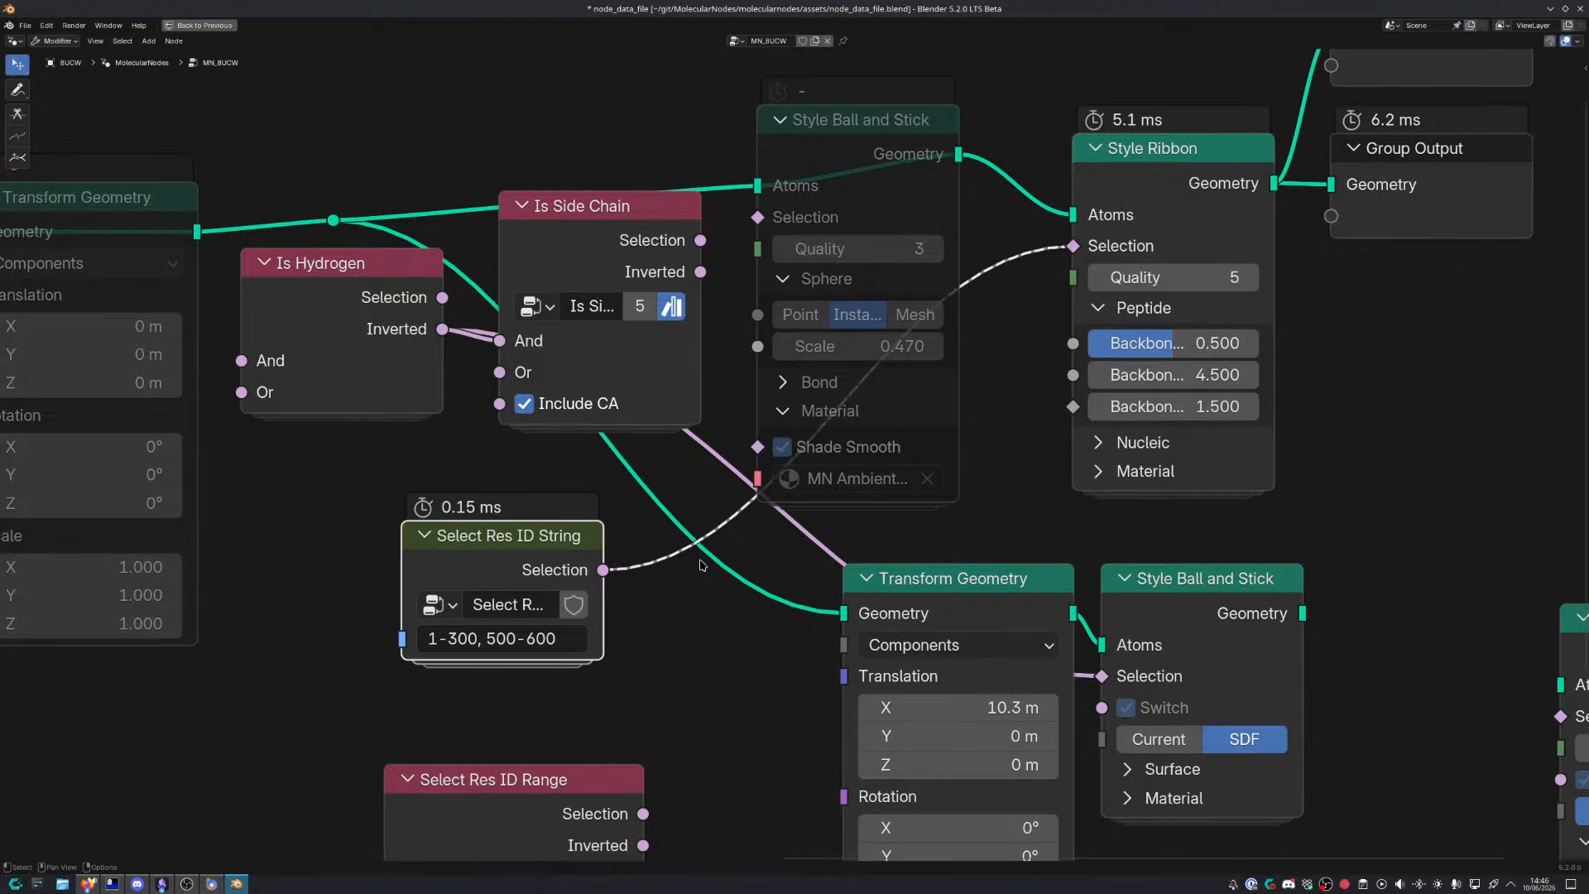
Save the blend file with the finished Select Res ID String group
{"action": "scroll", "coordinate": [631, 607], "scroll_direction": "down", "scroll_amount": 6}
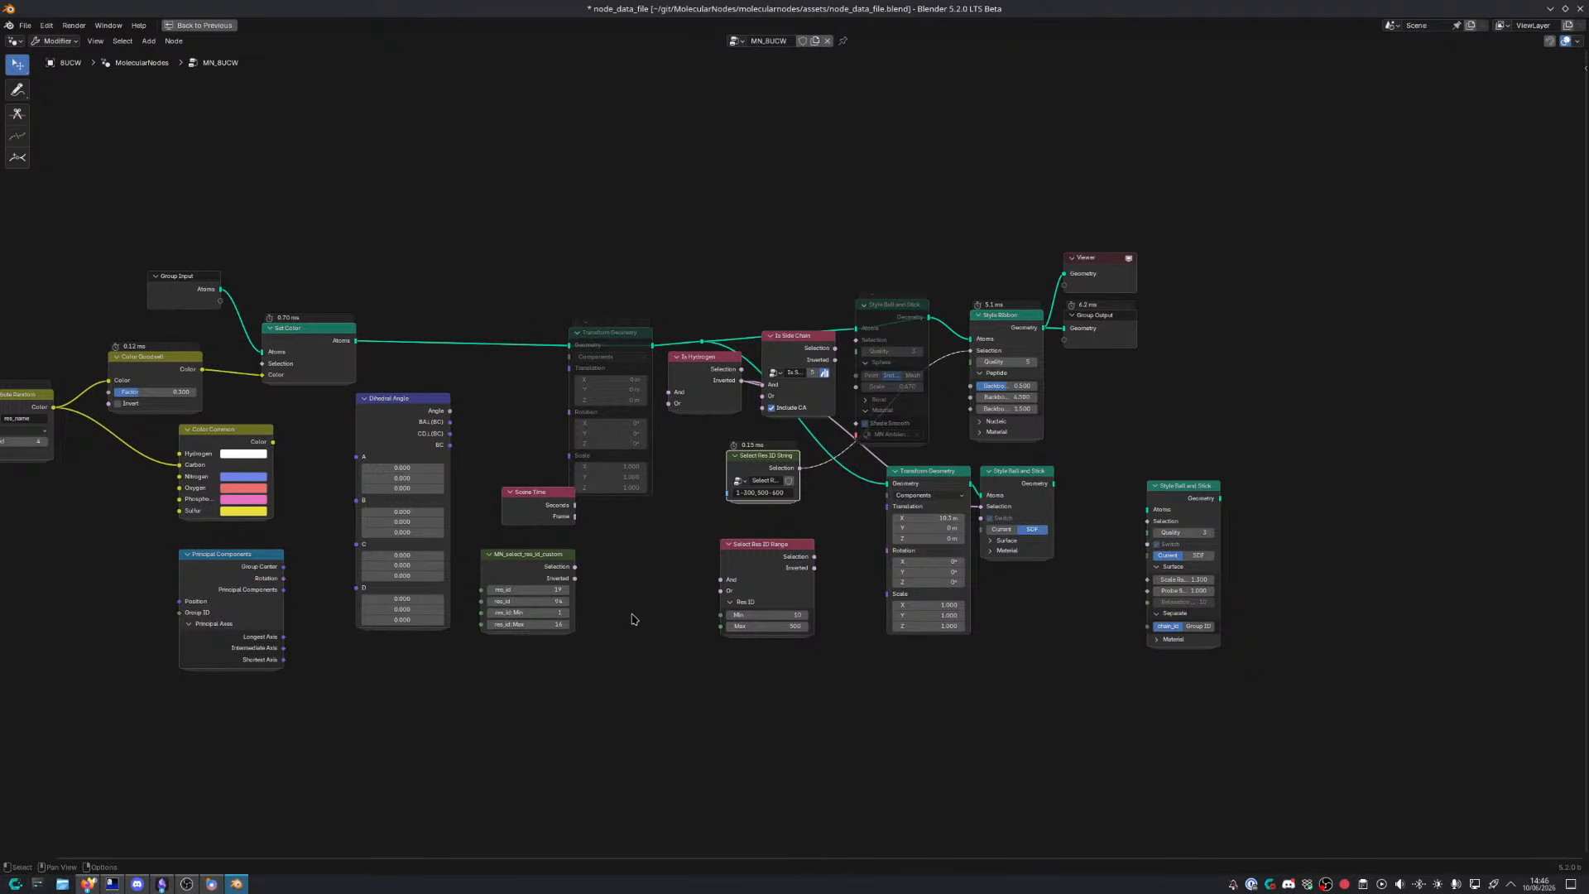
{"action": "scroll", "coordinate": [635, 620], "scroll_direction": "up", "scroll_amount": 5}
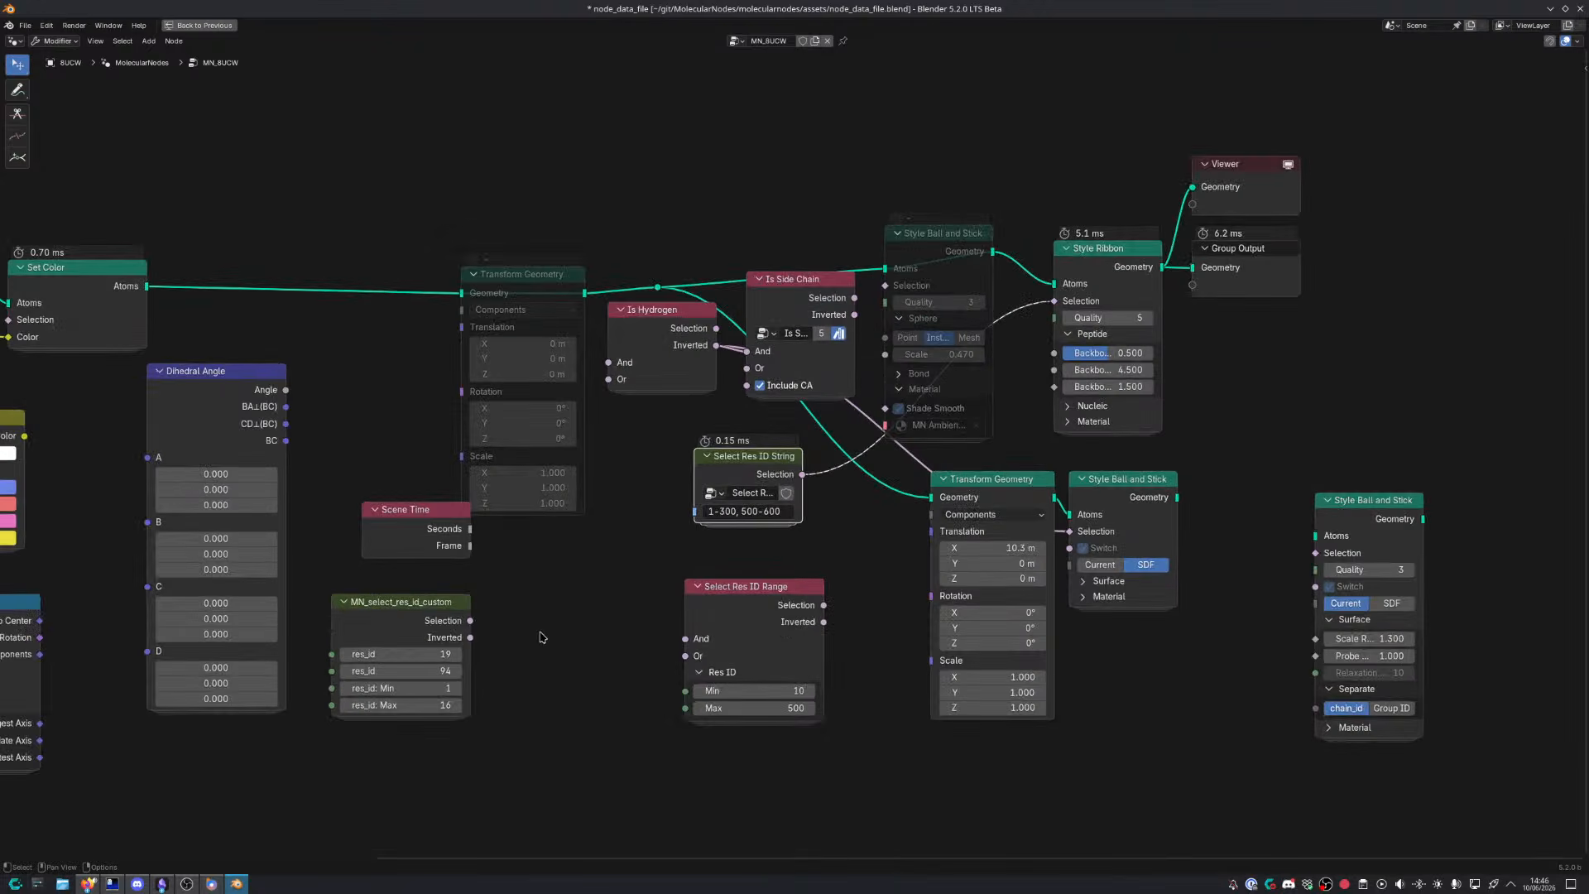
{"action": "middle_click_drag", "start_coordinate": [420, 788], "coordinate": [726, 481]}
{"action": "key", "text": "ctrl+s"}
{"action": "key", "text": "shift+a"}
{"action": "mouse_move", "coordinate": [631, 648]}
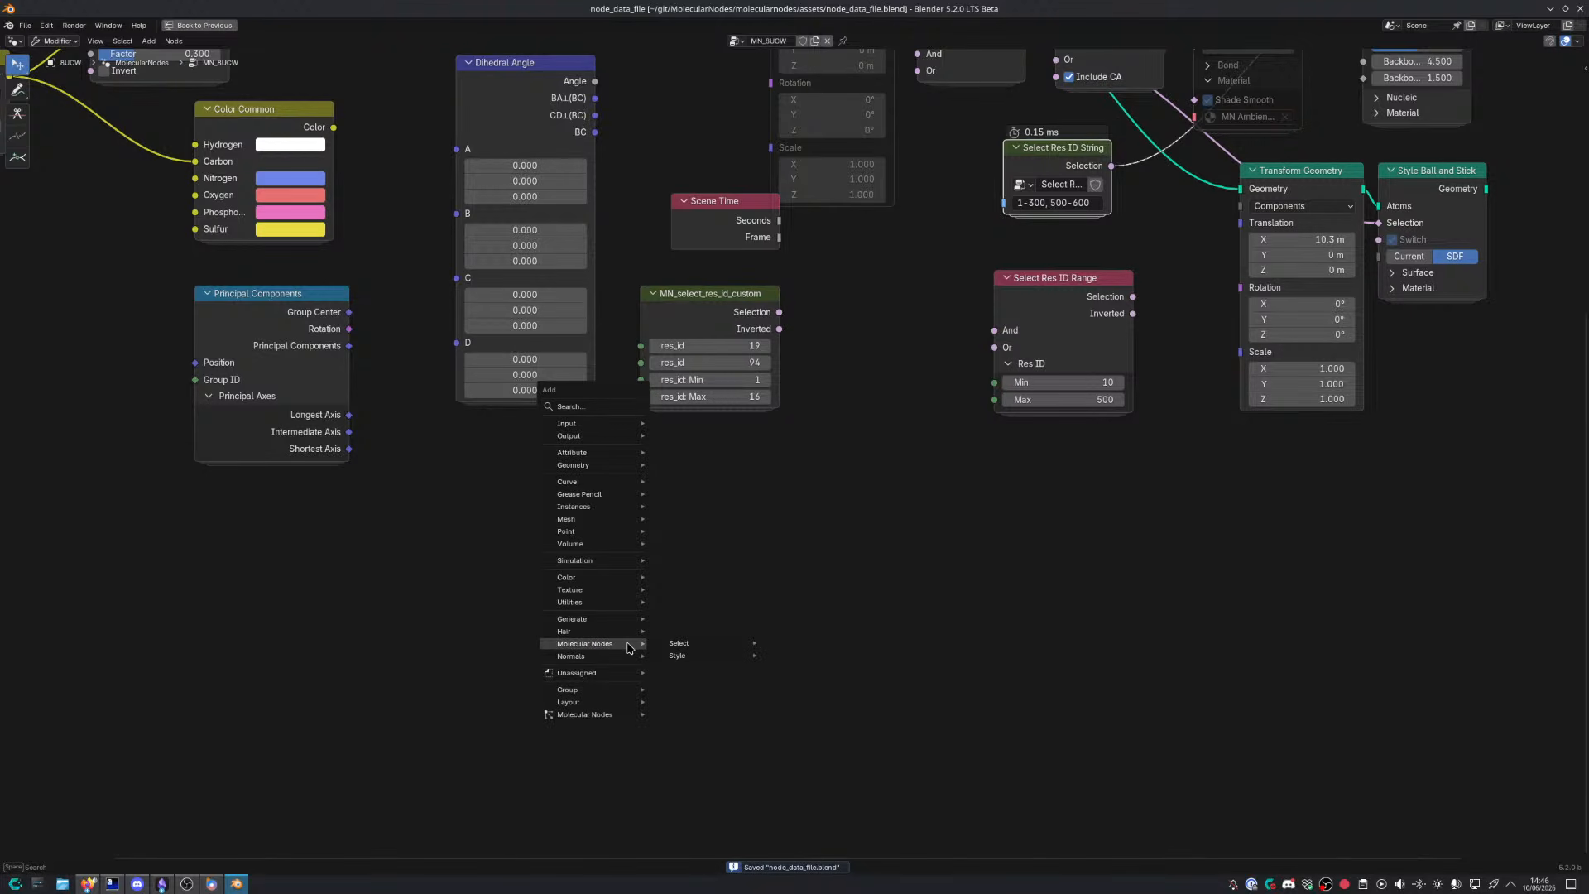
{"action": "type", "text": "texture"}
{"action": "key", "text": "BackSpace"}
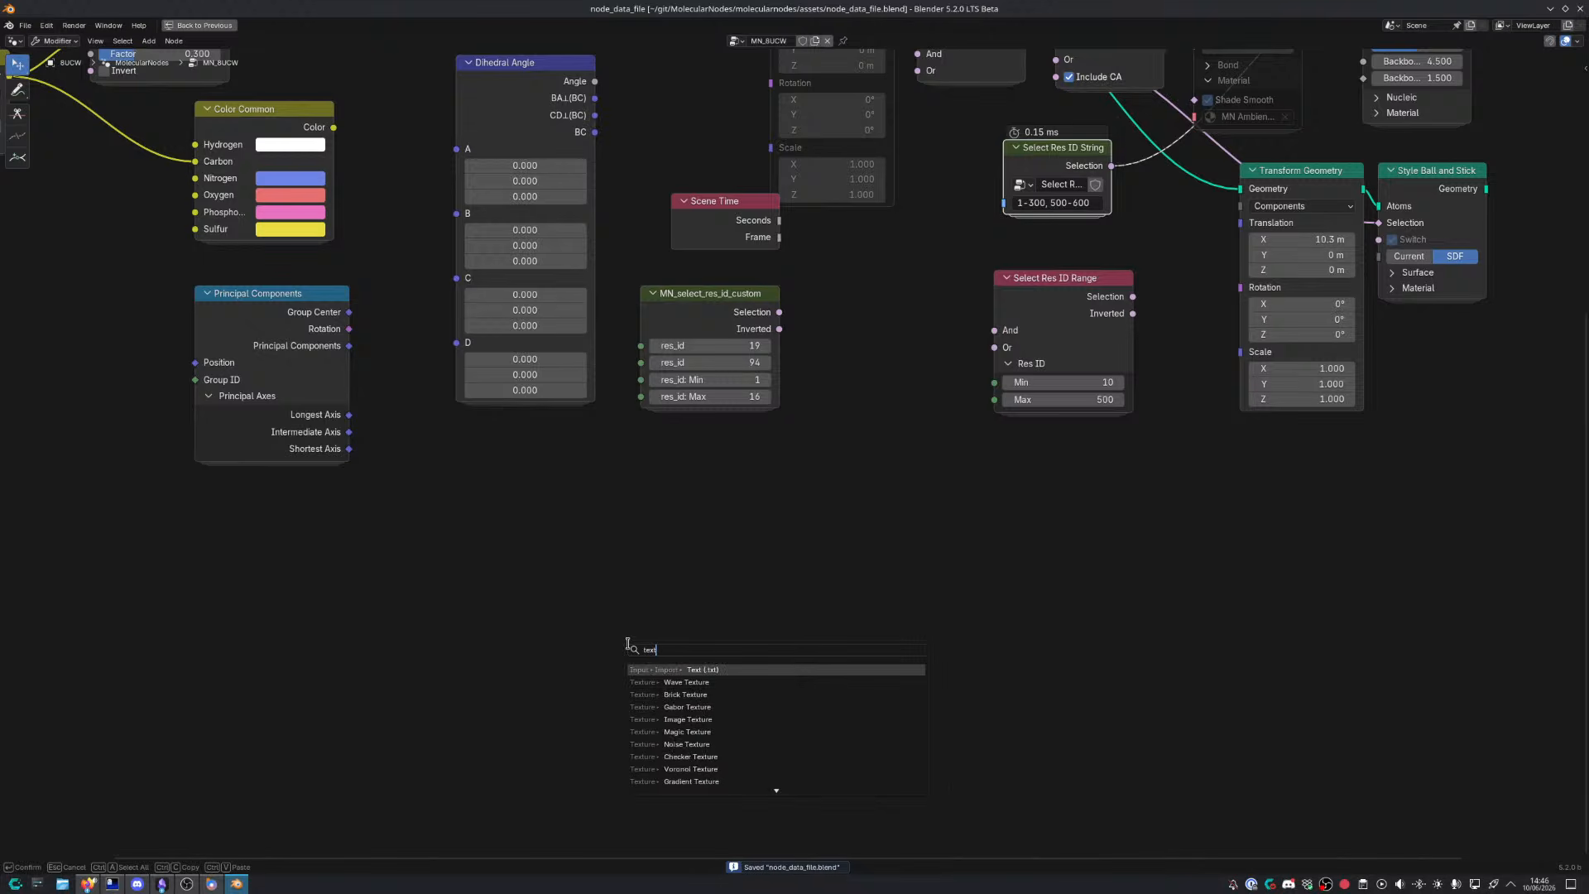
{"action": "key", "text": "ctrl+a"}
{"action": "type", "text": "load"}
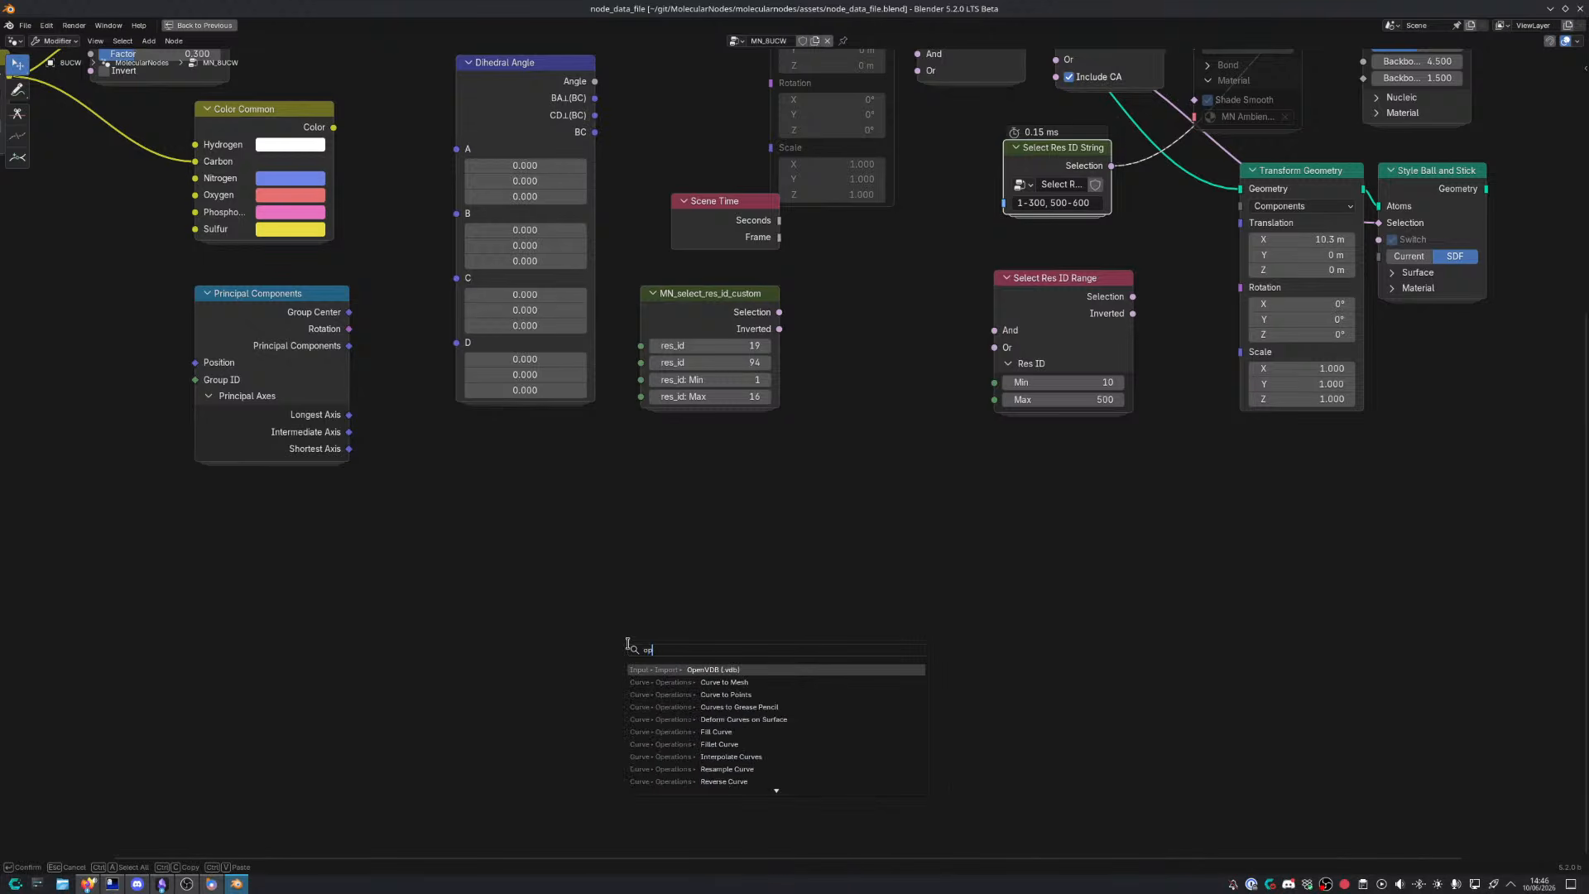
{"action": "key", "text": "Escape"}
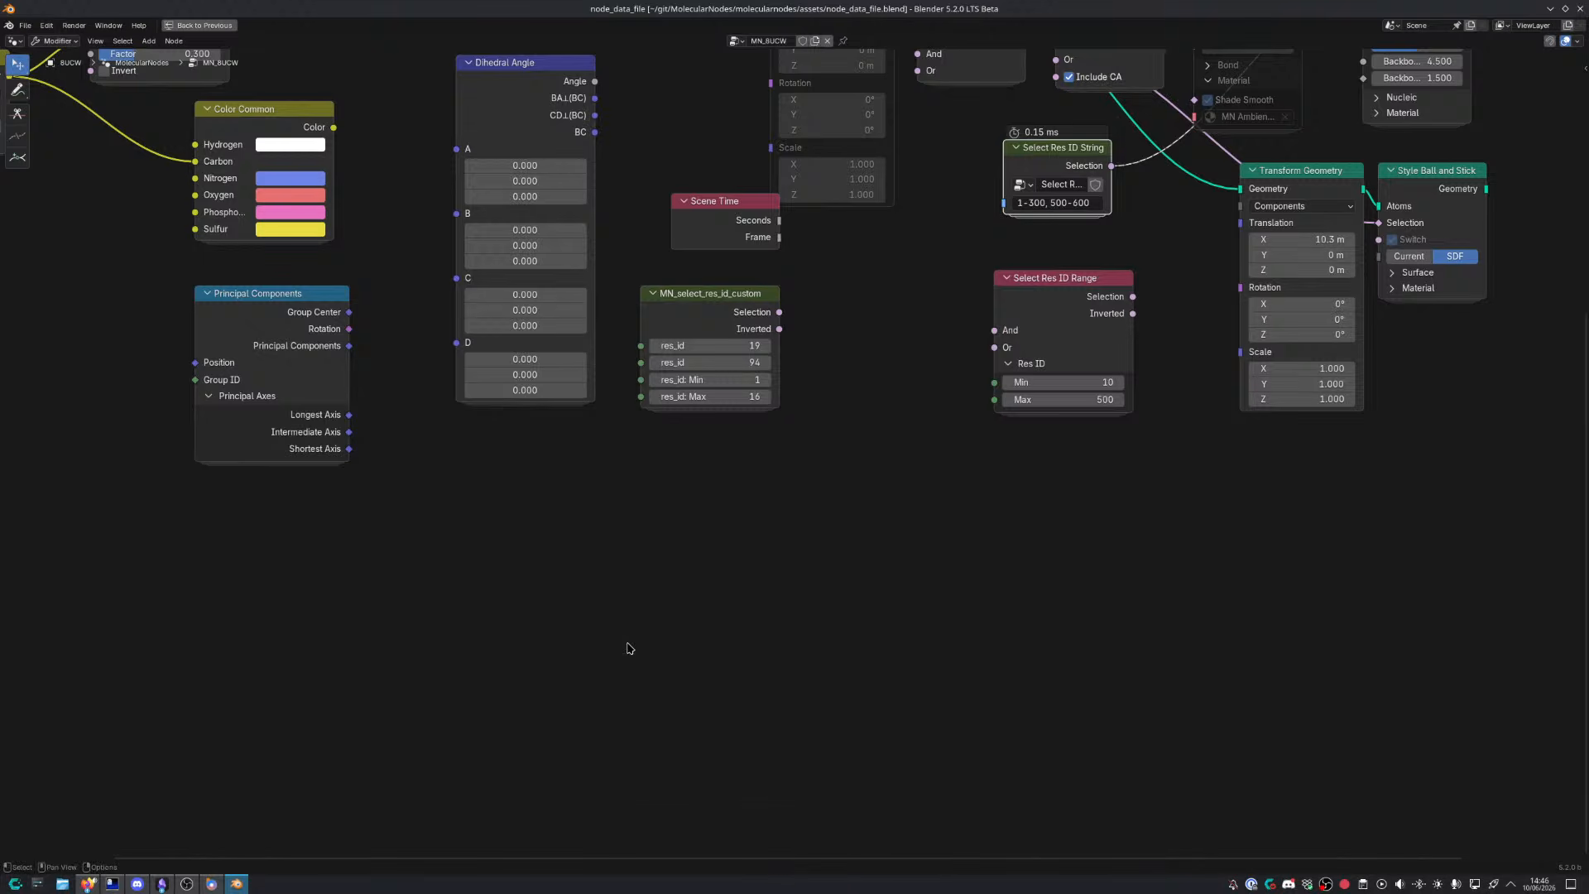
Search the nodes for import types and add an Import Text node in the empty space below the MN_BUCW tree
{"action": "key", "text": "shift+a"}
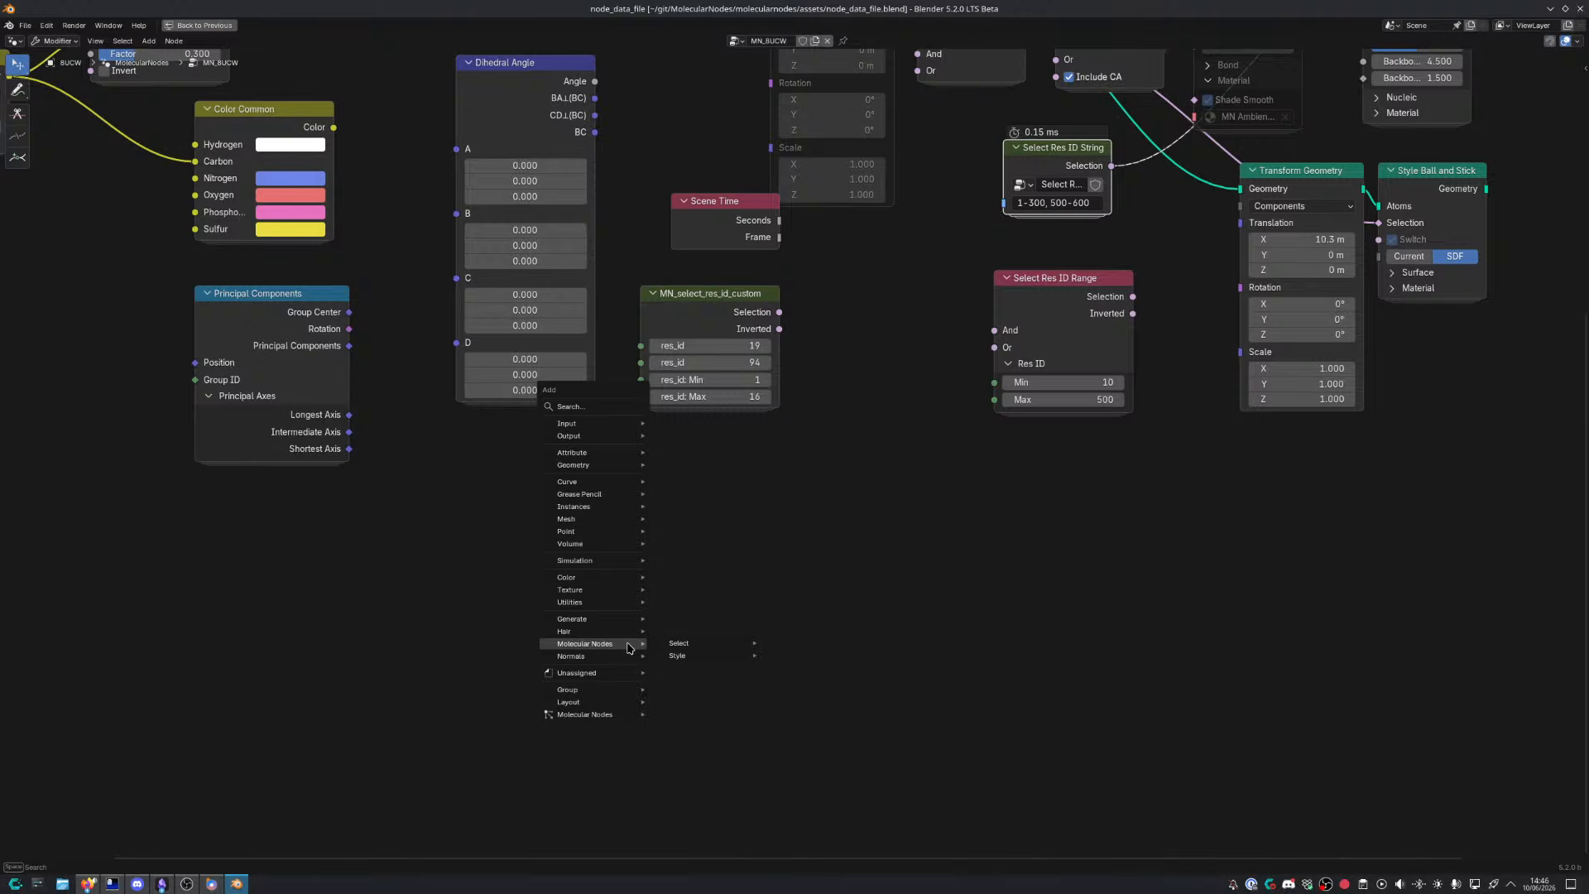
{"action": "type", "text": "objec"}
{"action": "key", "text": "Down"}
{"action": "key", "text": "Down"}
{"action": "key", "text": "Down"}
{"action": "key", "text": "Down"}
{"action": "key", "text": "Down"}
{"action": "key", "text": "Down"}
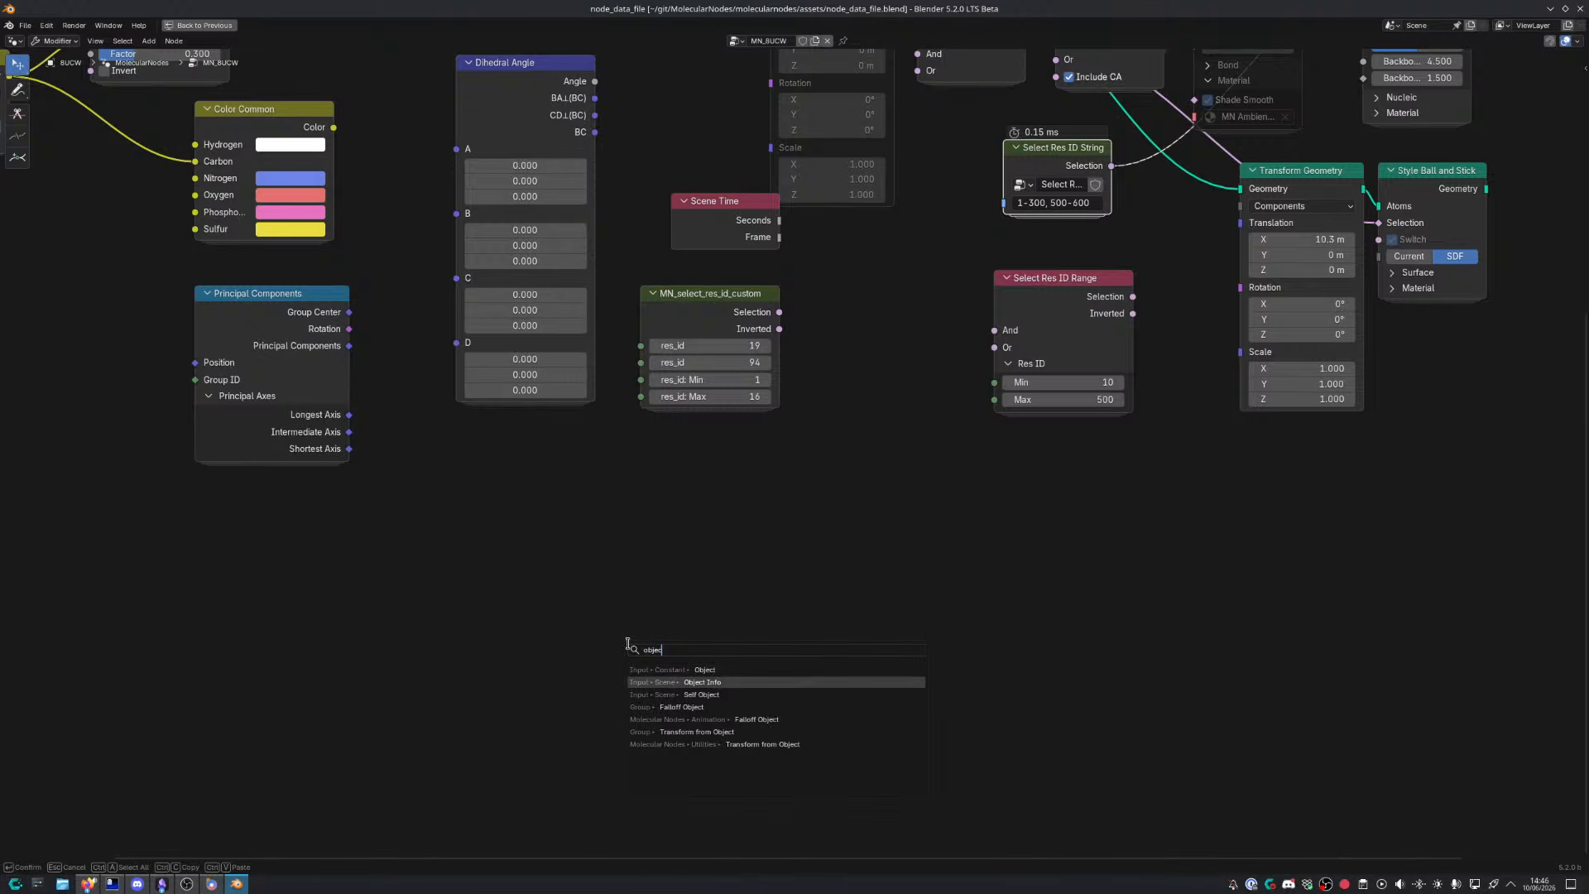
{"action": "key", "text": "ctrl+a"}
{"action": "type", "text": "import"}
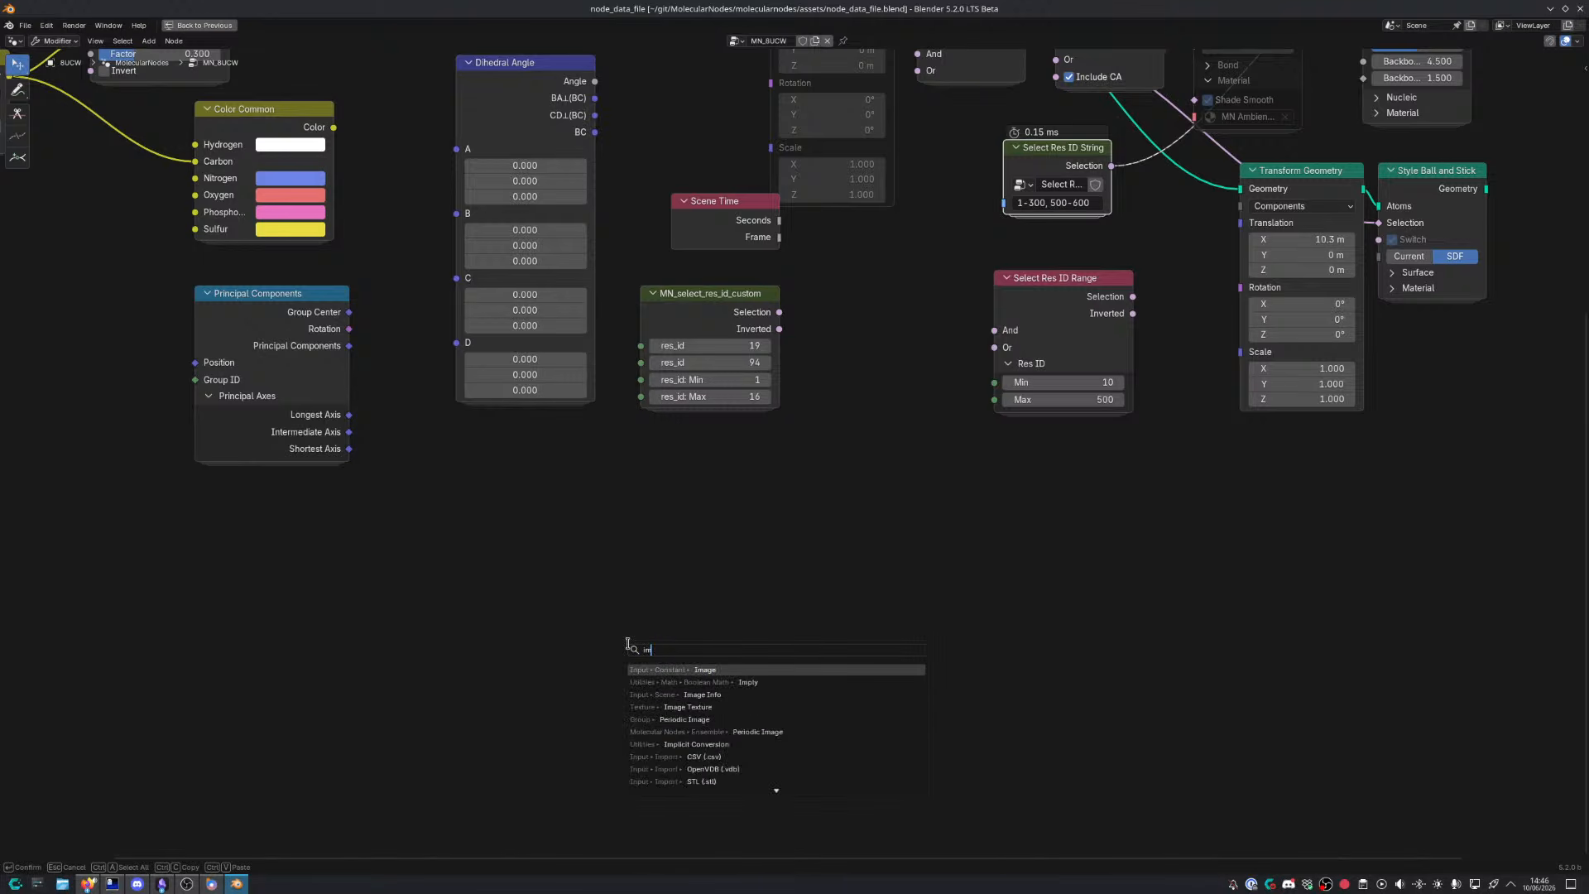
{"action": "key", "text": "Down"}
{"action": "key", "text": "Down"}
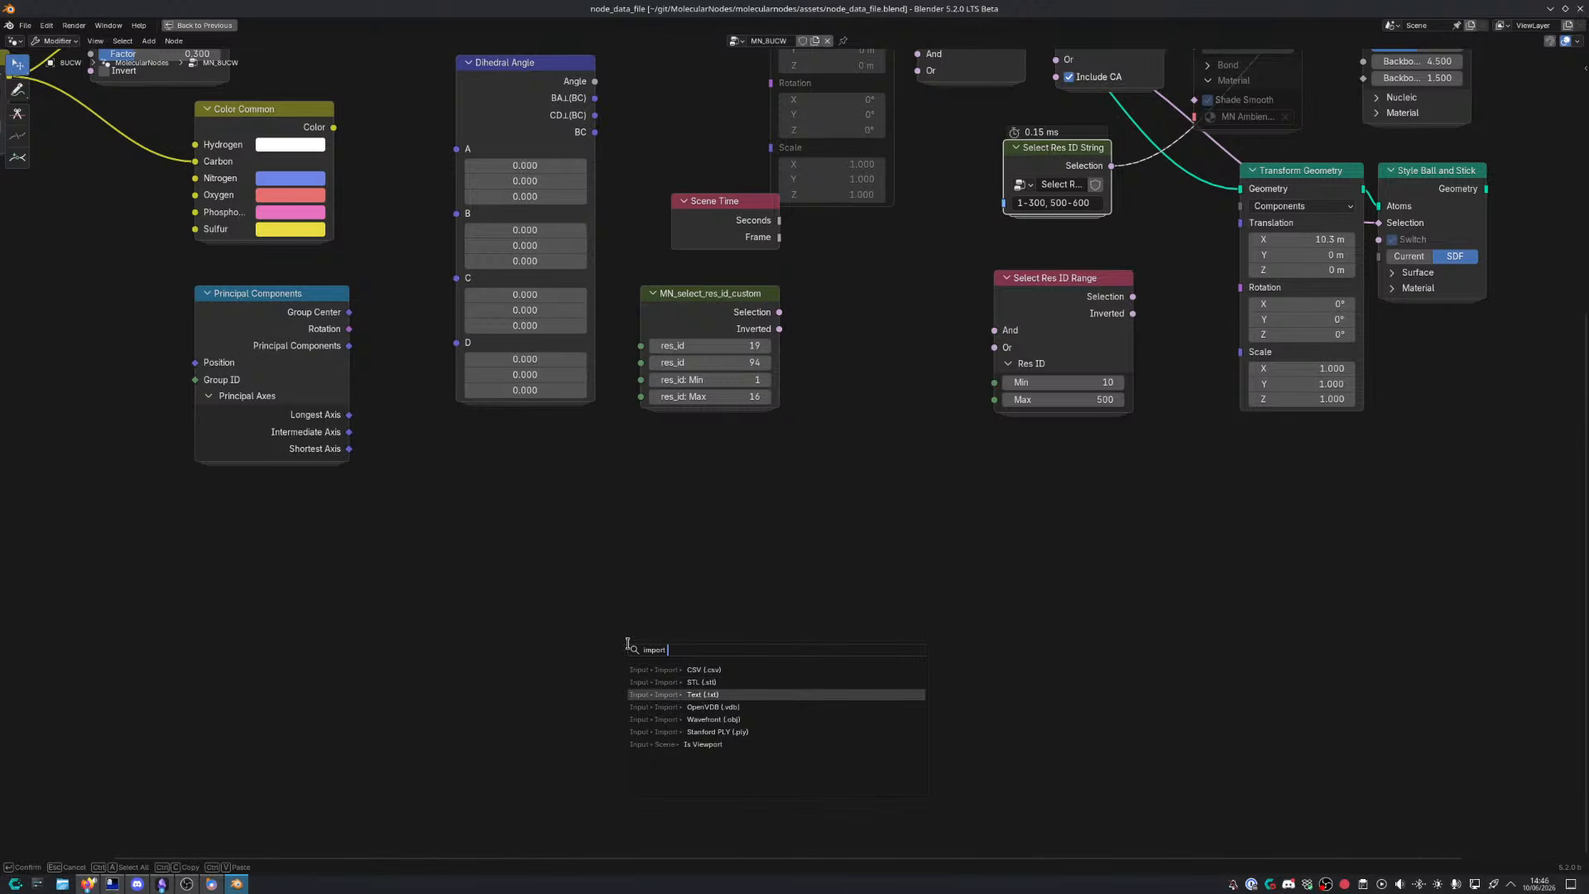
{"action": "key", "text": "Return"}
{"action": "left_click", "coordinate": [650, 630]}
Try to choose a file from the MolecularNodesCache folder for the Import Text node's path
{"action": "left_click", "coordinate": [650, 630]}
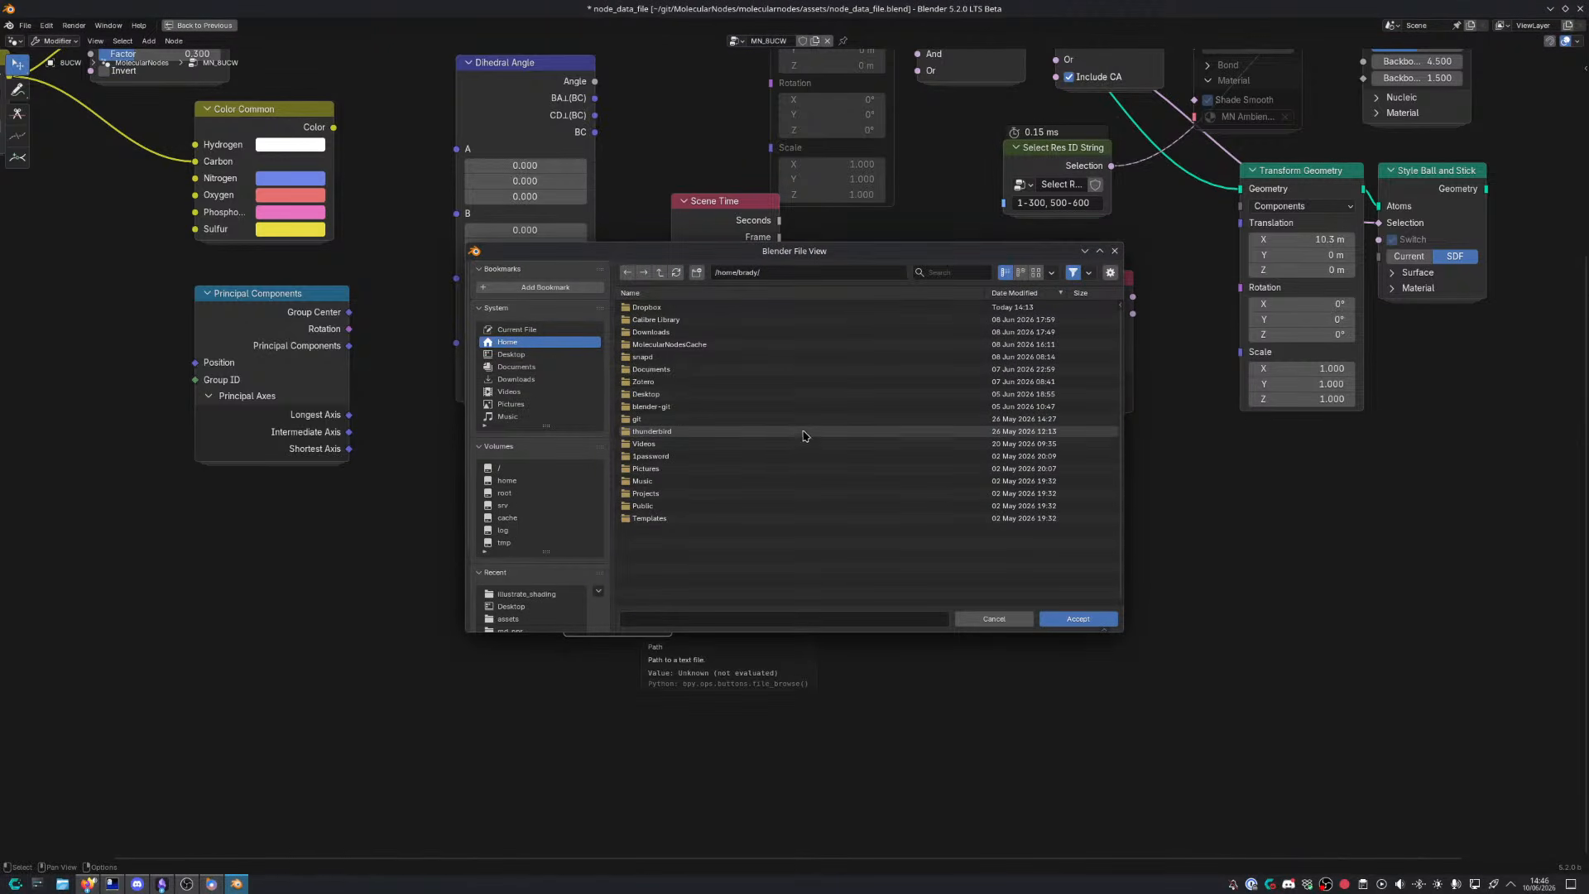
{"action": "left_click", "coordinate": [727, 344]}
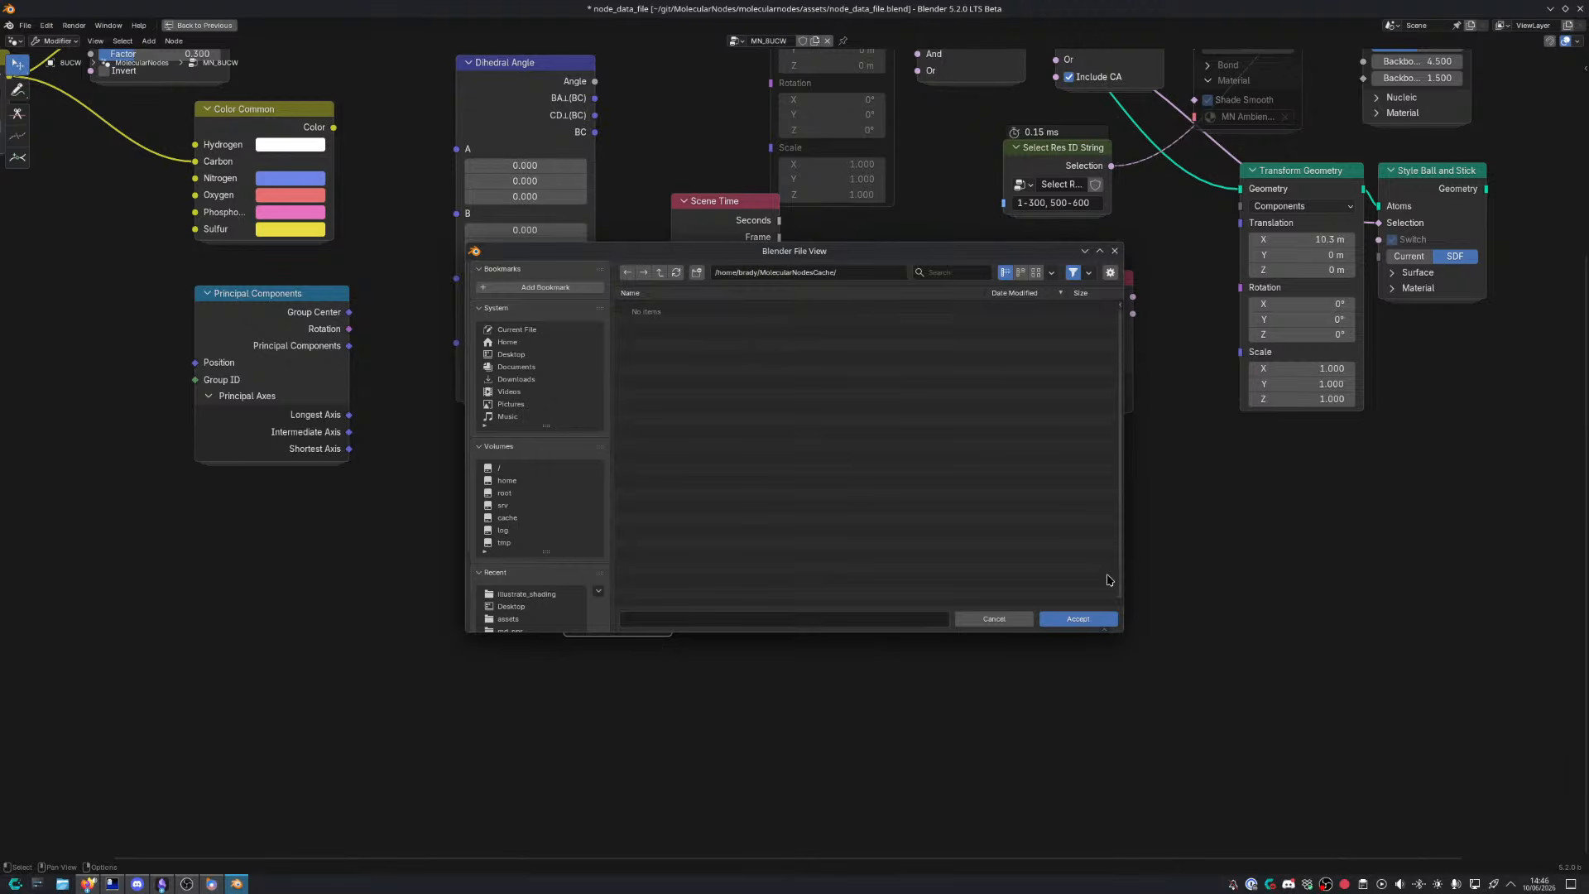
{"action": "left_click", "coordinate": [981, 622]}
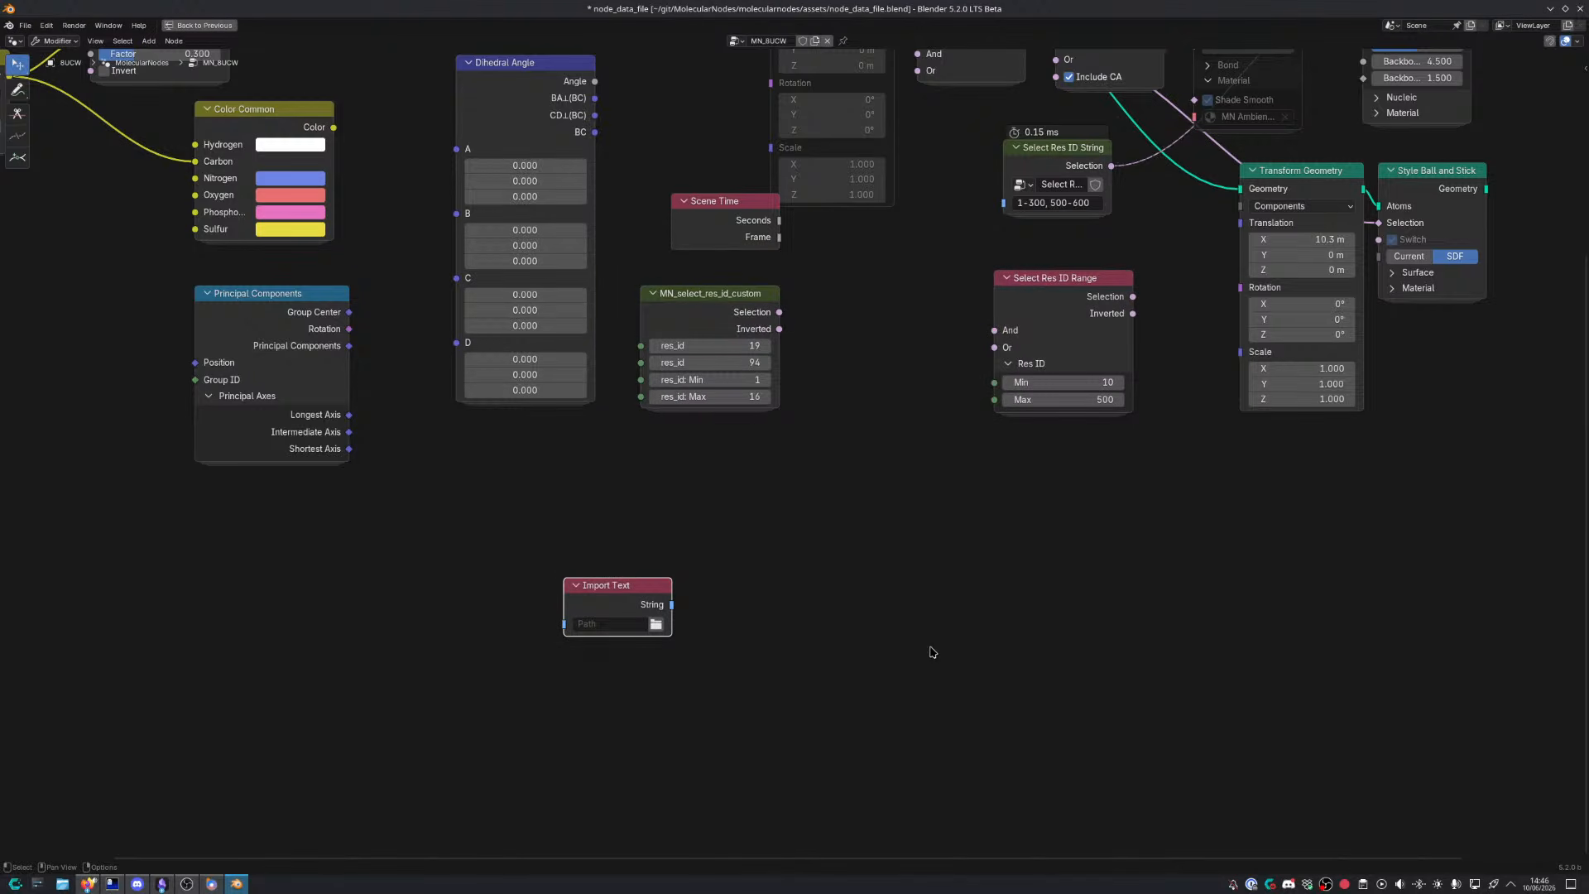
Restore the full layout, set the Molecular Nodes download format to .pdb, and import structure 1BNA from the PDB
{"action": "key", "text": "ctrl+space"}
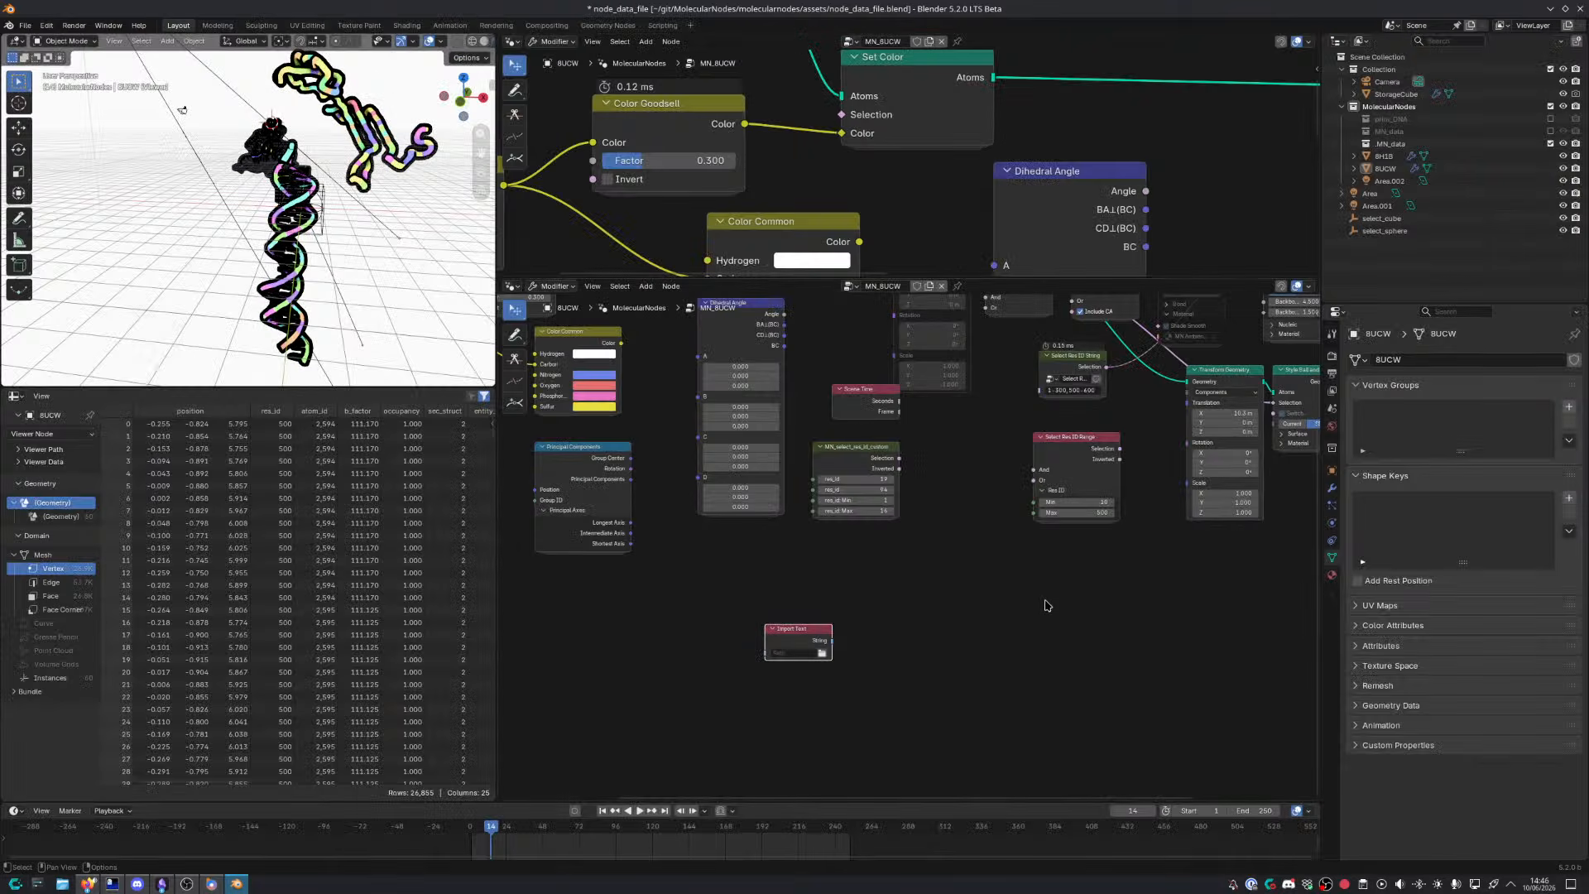
{"action": "left_click", "coordinate": [1332, 426]}
{"action": "left_click", "coordinate": [1483, 629]}
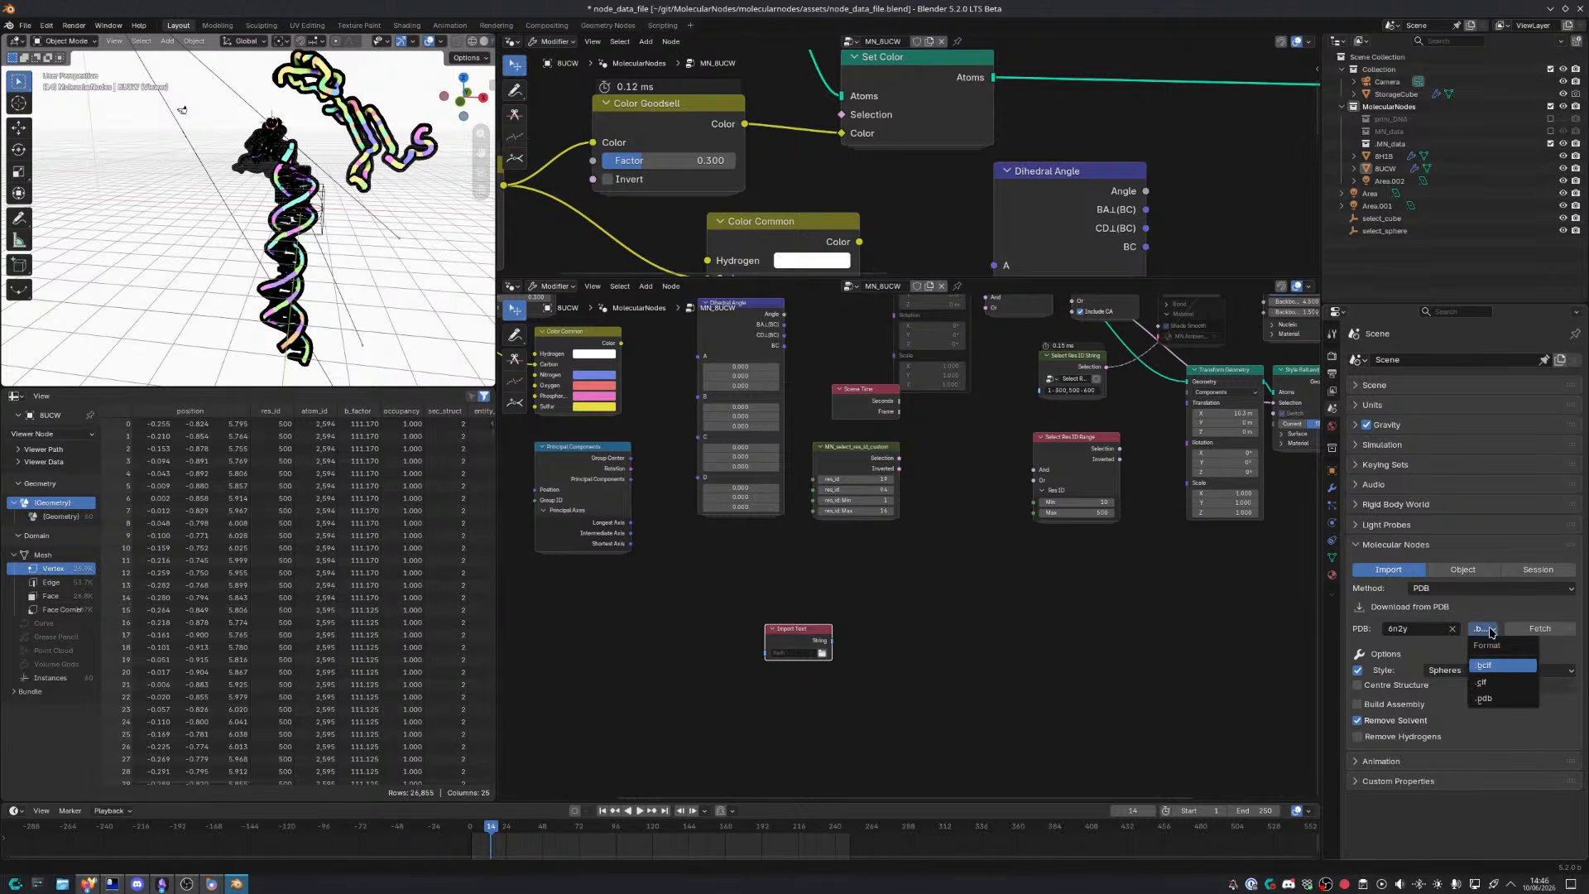
{"action": "left_click", "coordinate": [1503, 698]}
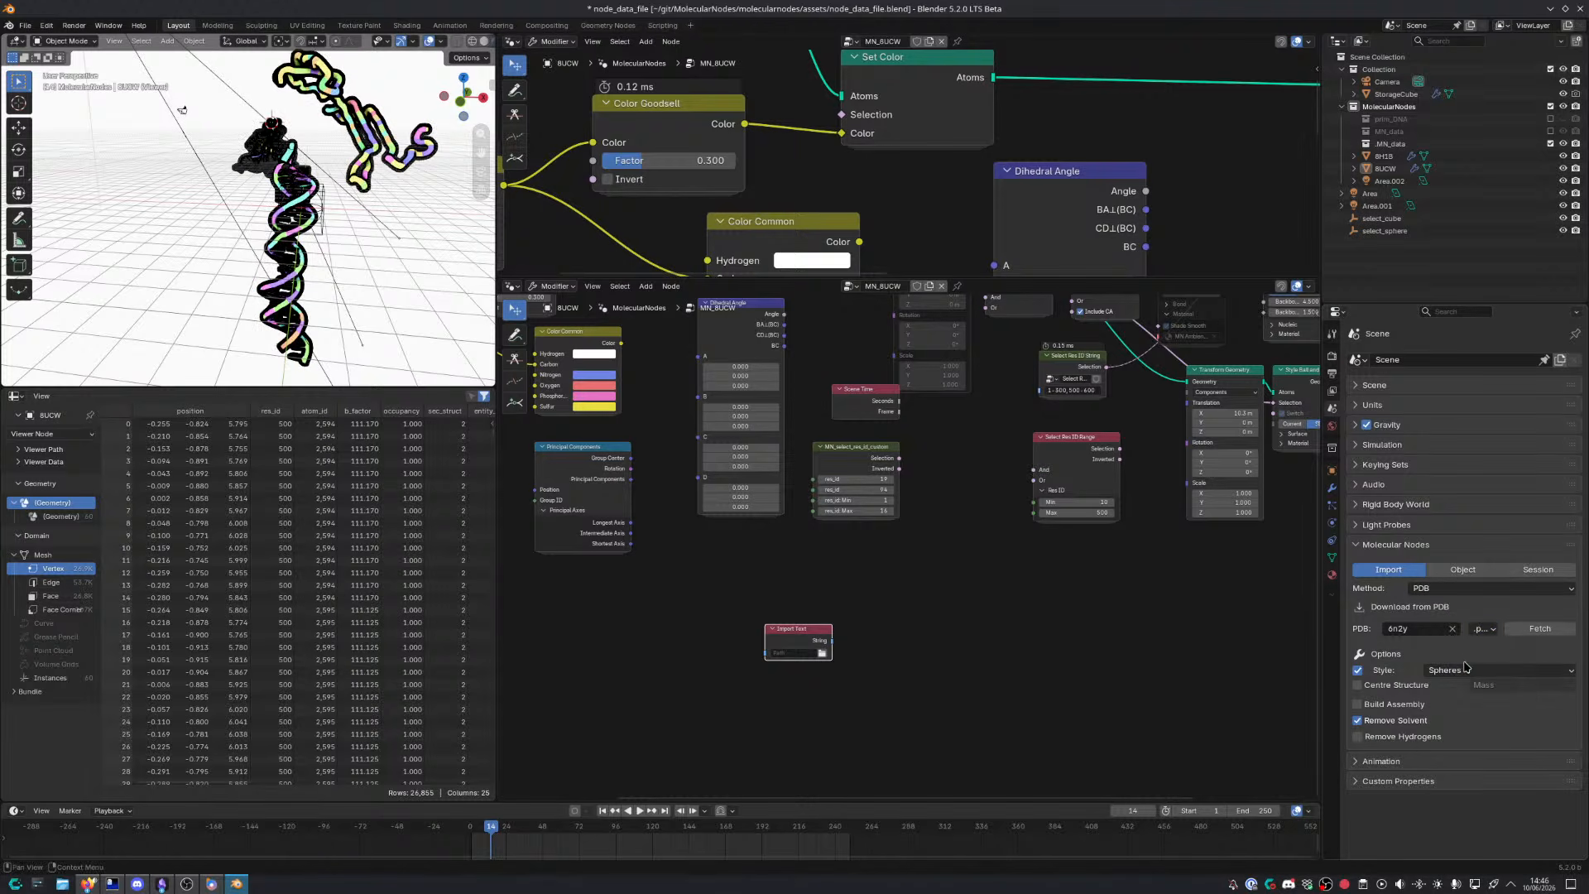
{"action": "left_click", "coordinate": [1424, 630]}
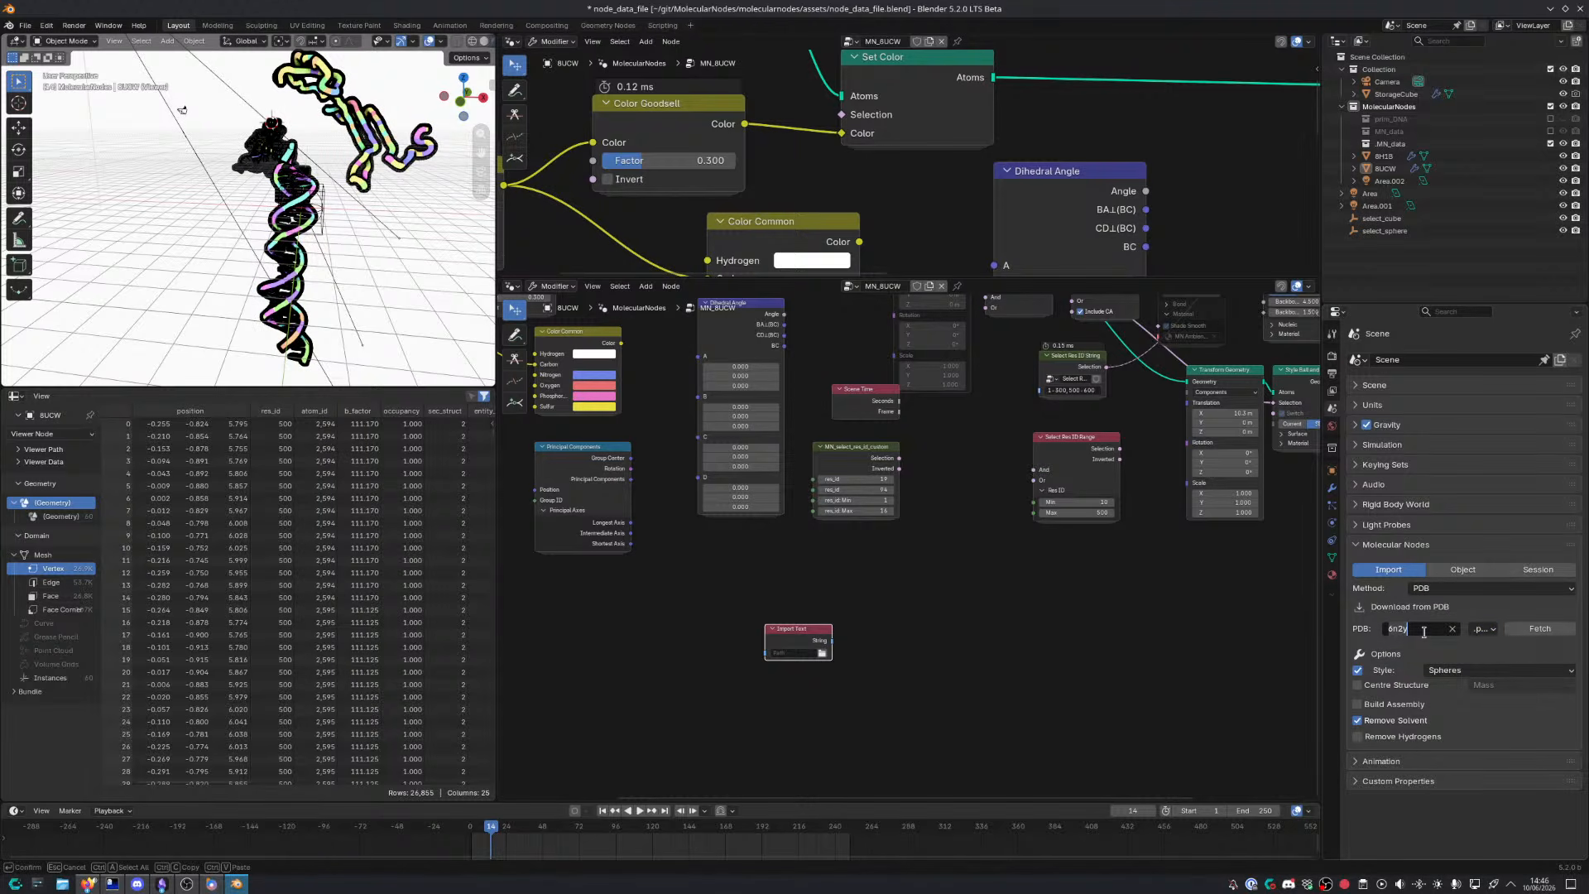
{"action": "type", "text": "1BNA"}
{"action": "key", "text": "Return"}
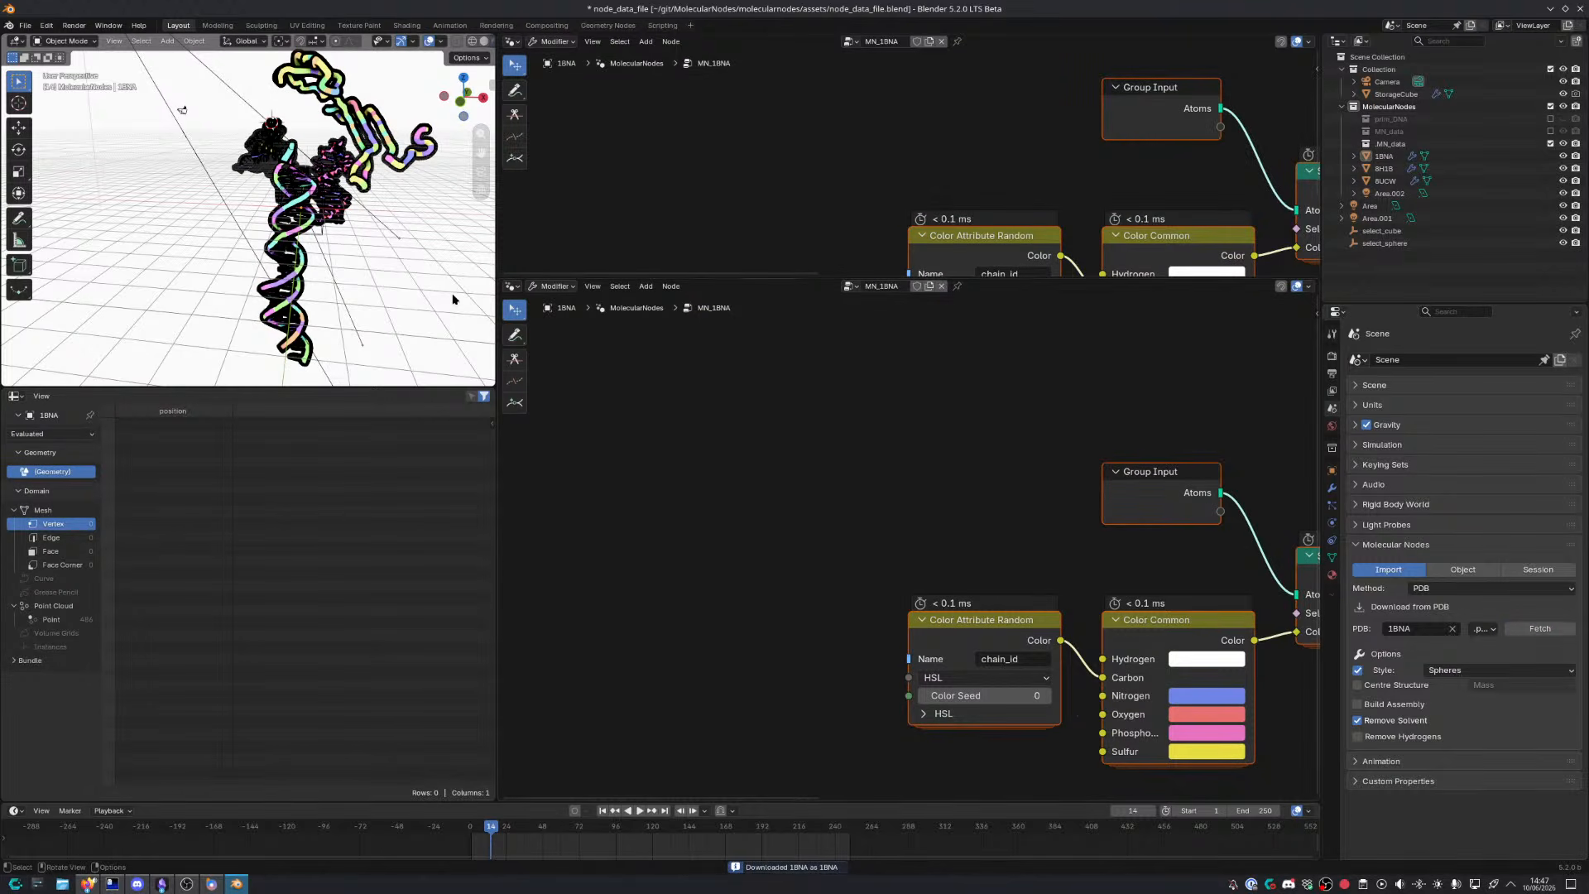
Select the 1BNA structure in the viewport and add an Import Text node below Set Color in its node tree
{"action": "middle_click_drag", "start_coordinate": [439, 313], "coordinate": [348, 306]}
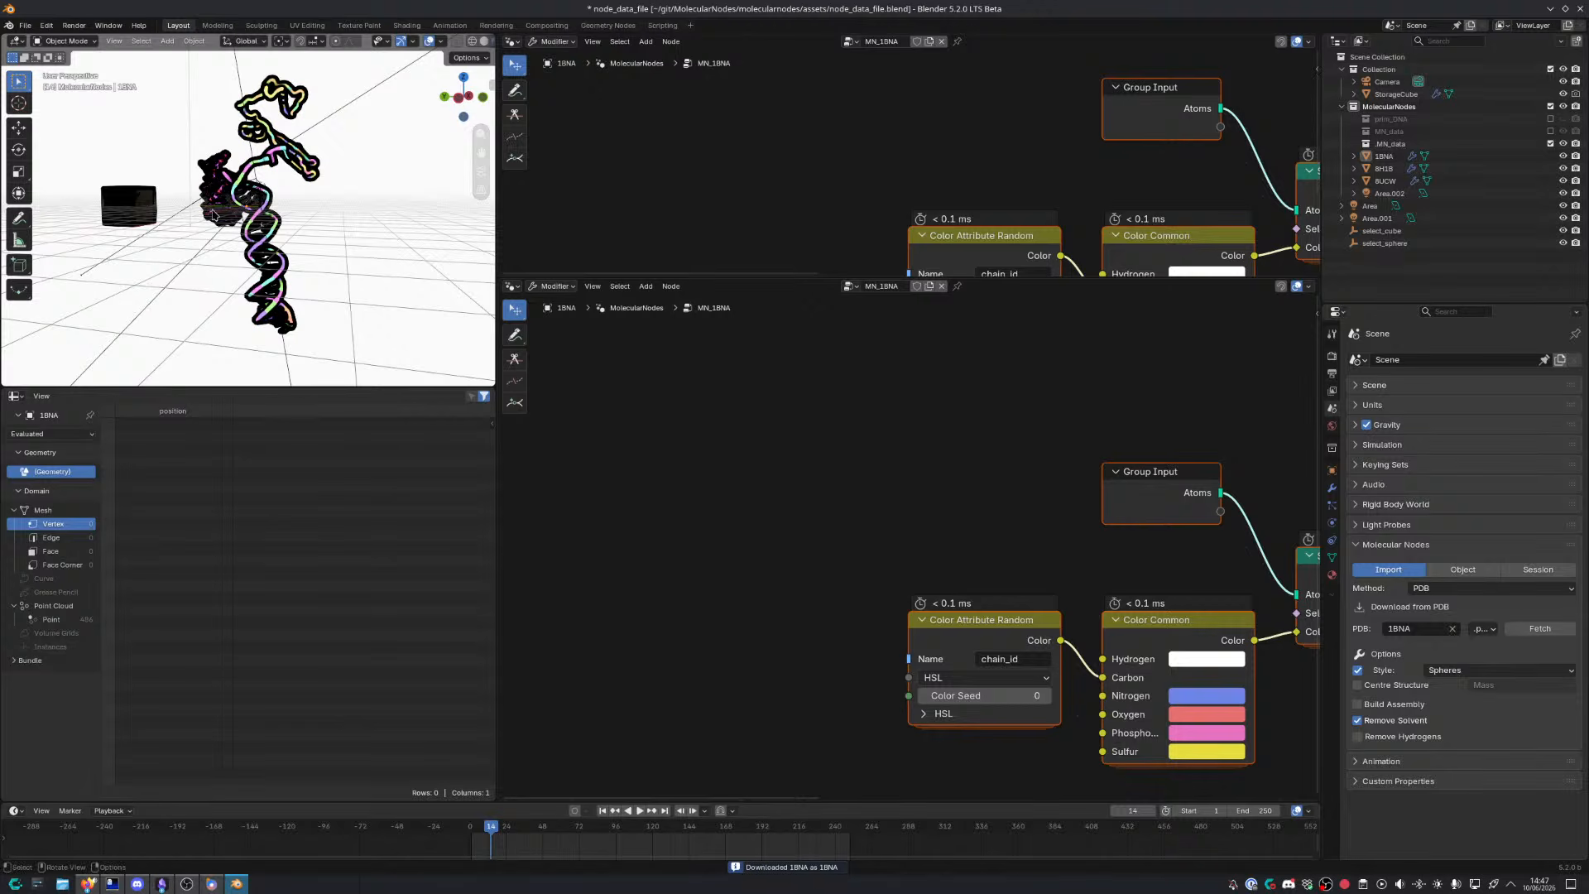
{"action": "left_click", "coordinate": [216, 215]}
{"action": "middle_click_drag", "start_coordinate": [1077, 530], "coordinate": [584, 317]}
{"action": "key", "text": "shift+a"}
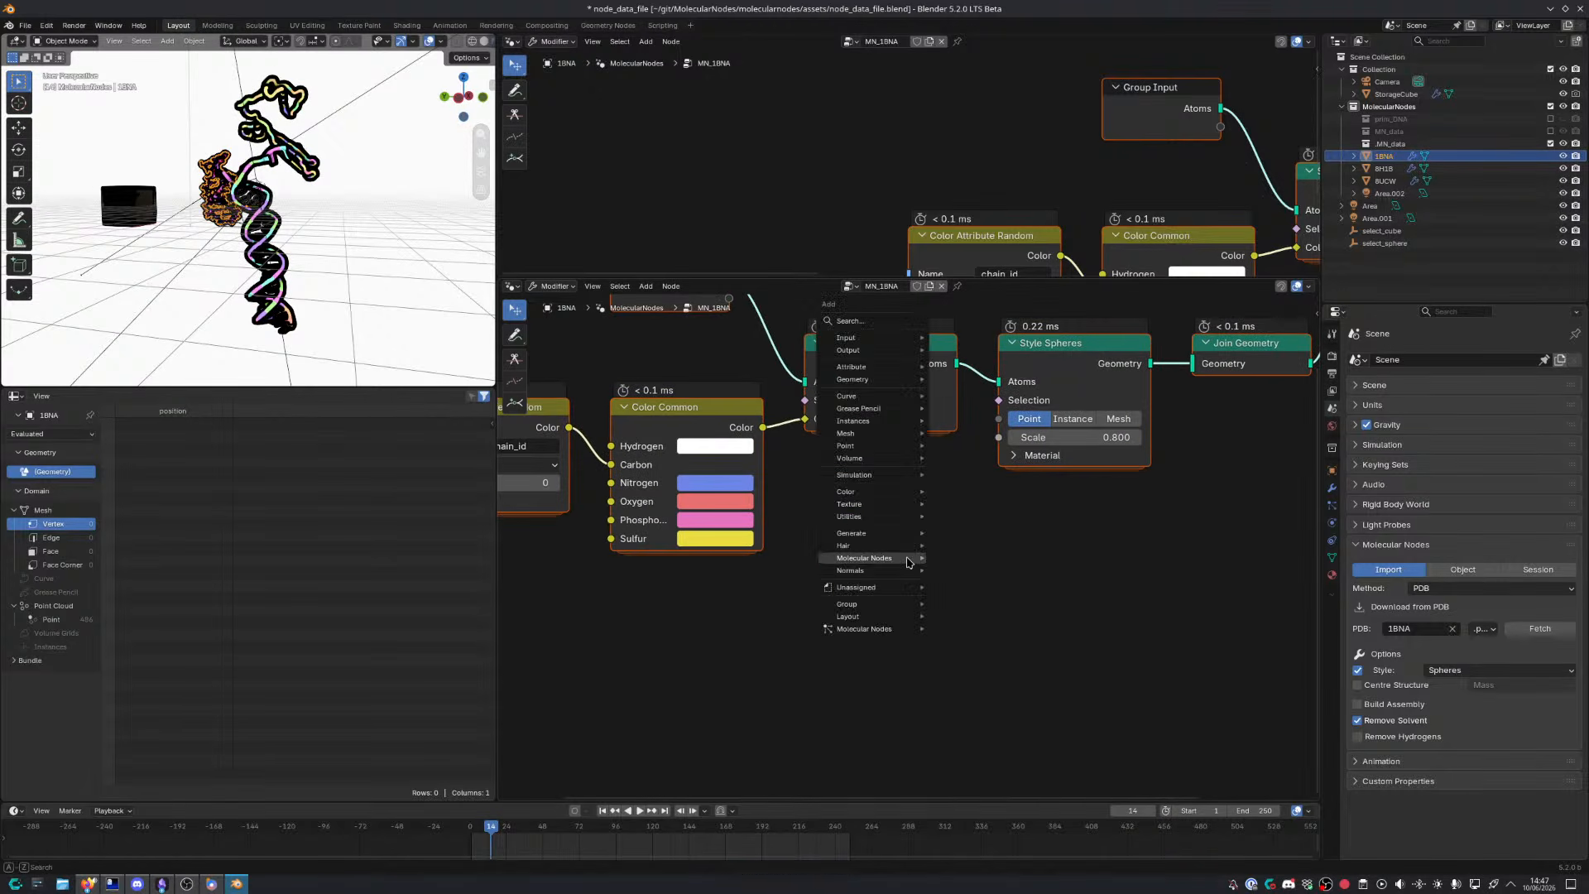
{"action": "type", "text": "import te"}
{"action": "key", "text": "Return"}
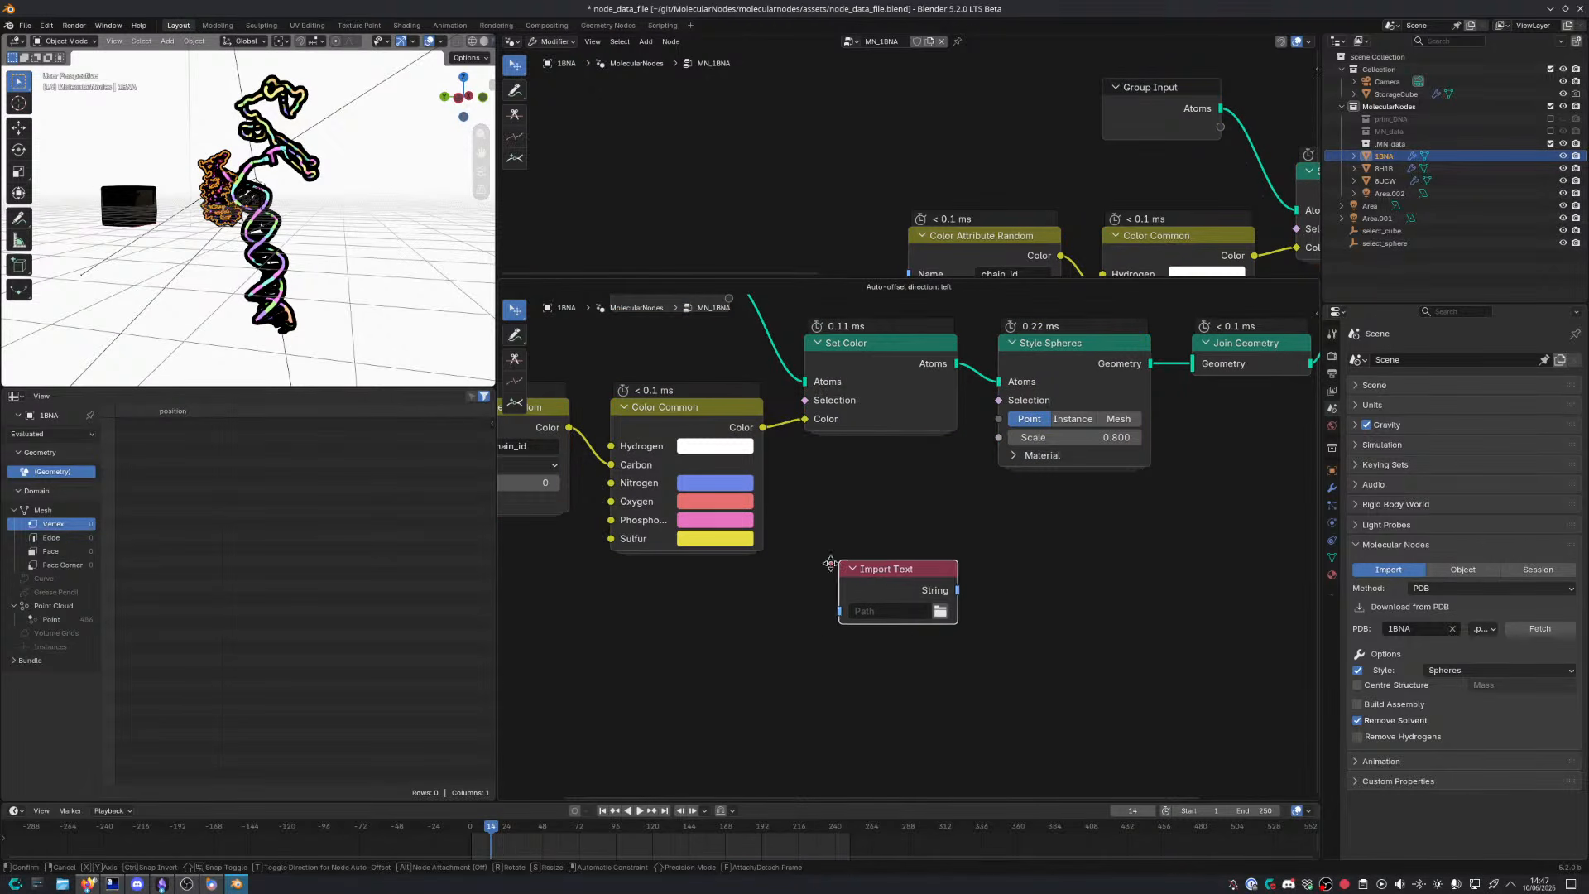
{"action": "left_click", "coordinate": [755, 568]}
Set the Import Text path to 1BNA.pdb from the MolecularNodesCache folder, with file filtering turned off
{"action": "left_click", "coordinate": [856, 619]}
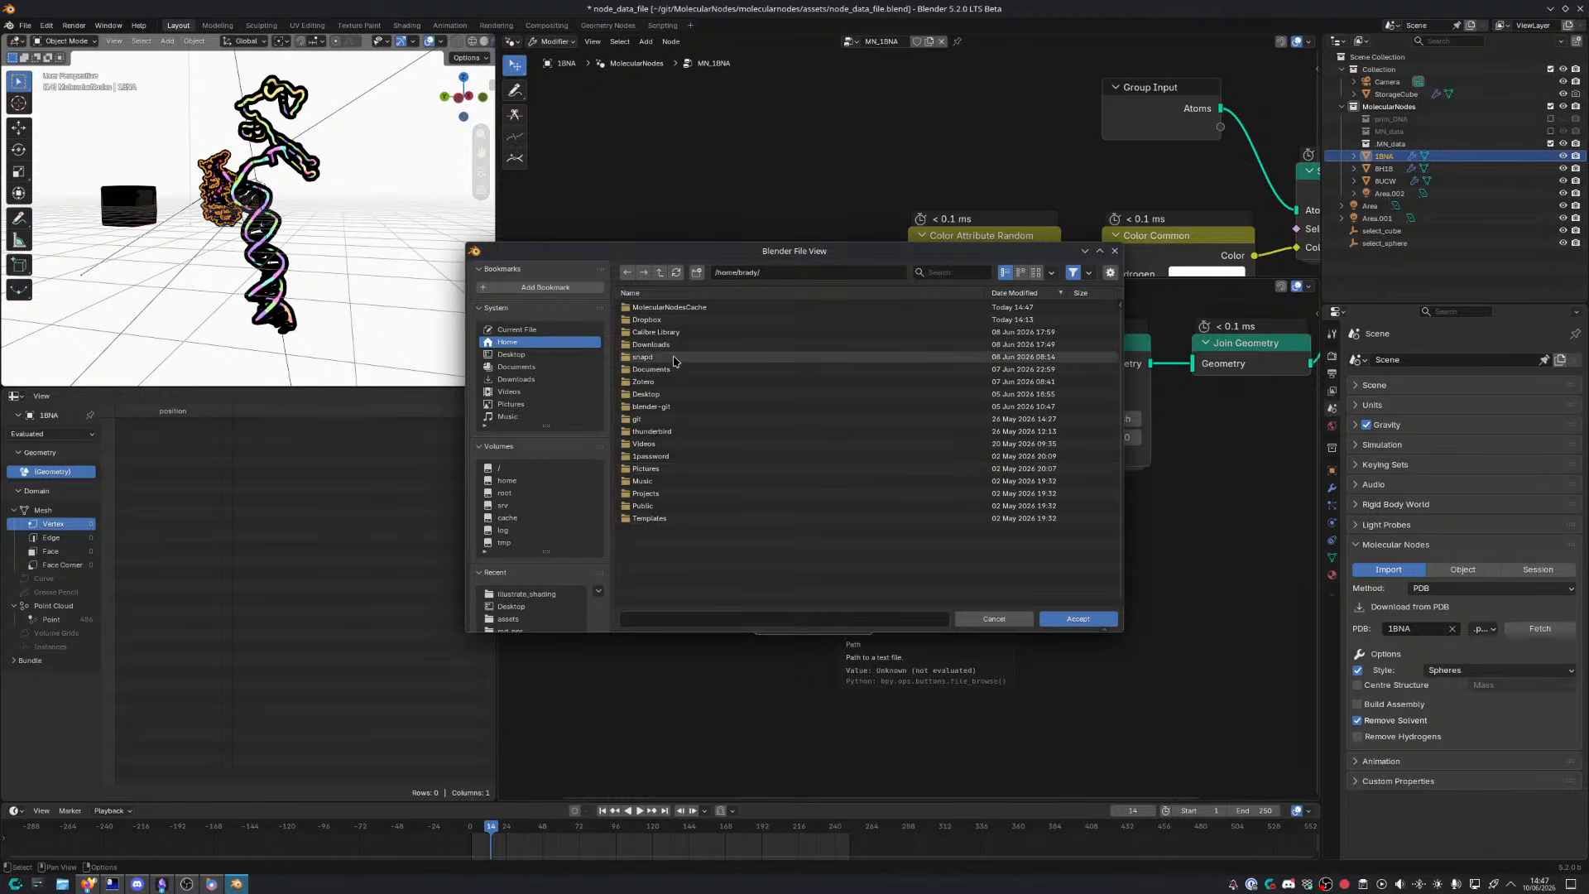
{"action": "left_click", "coordinate": [696, 308]}
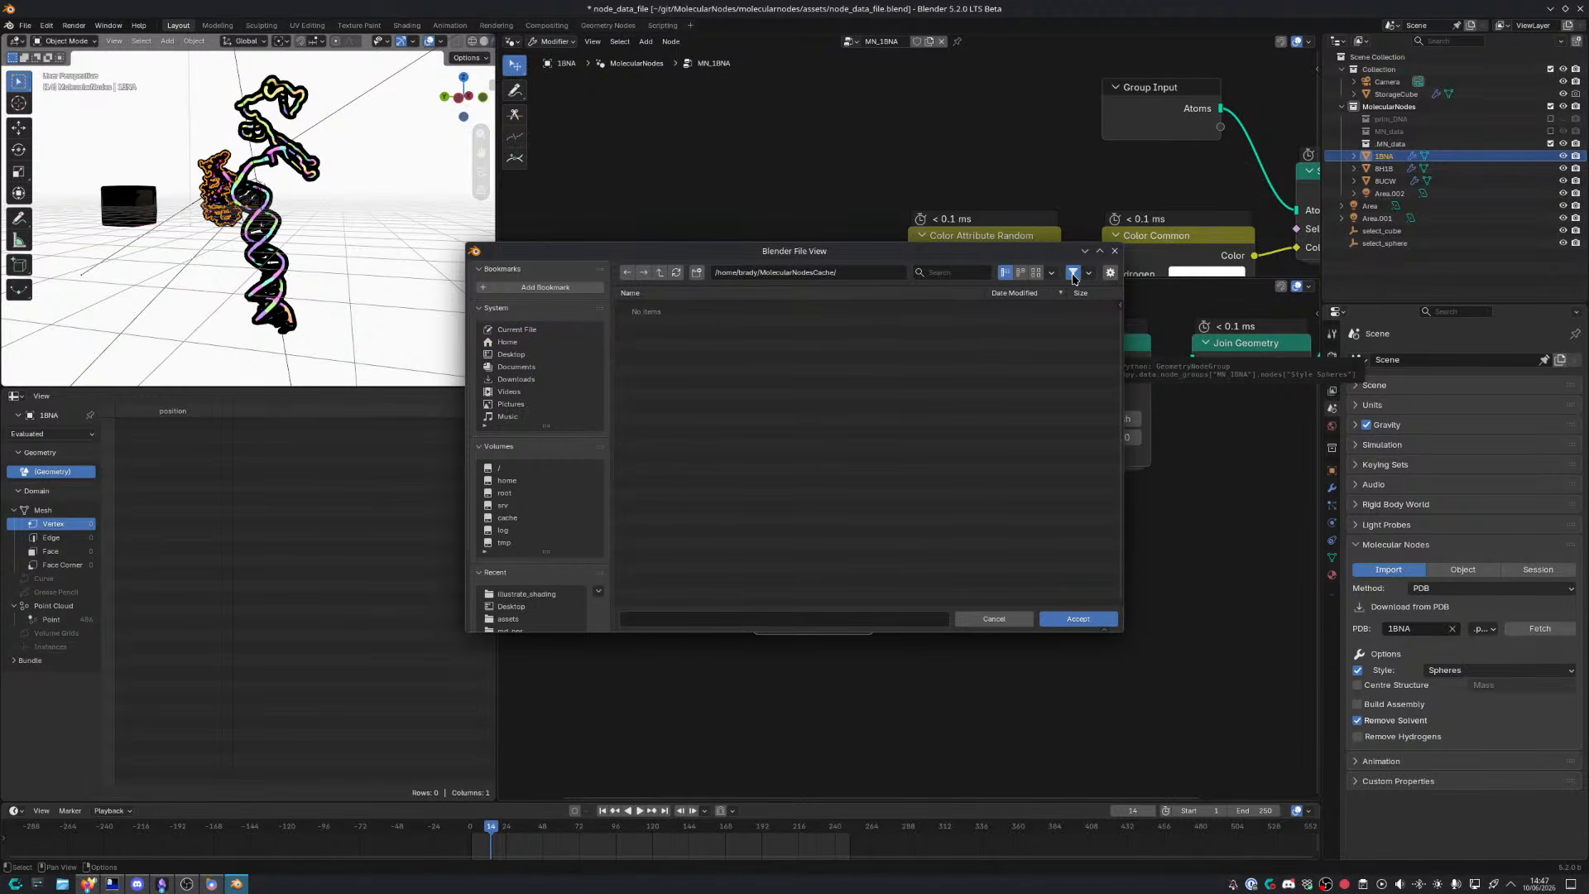
{"action": "left_click", "coordinate": [1073, 273]}
{"action": "left_click", "coordinate": [969, 271]}
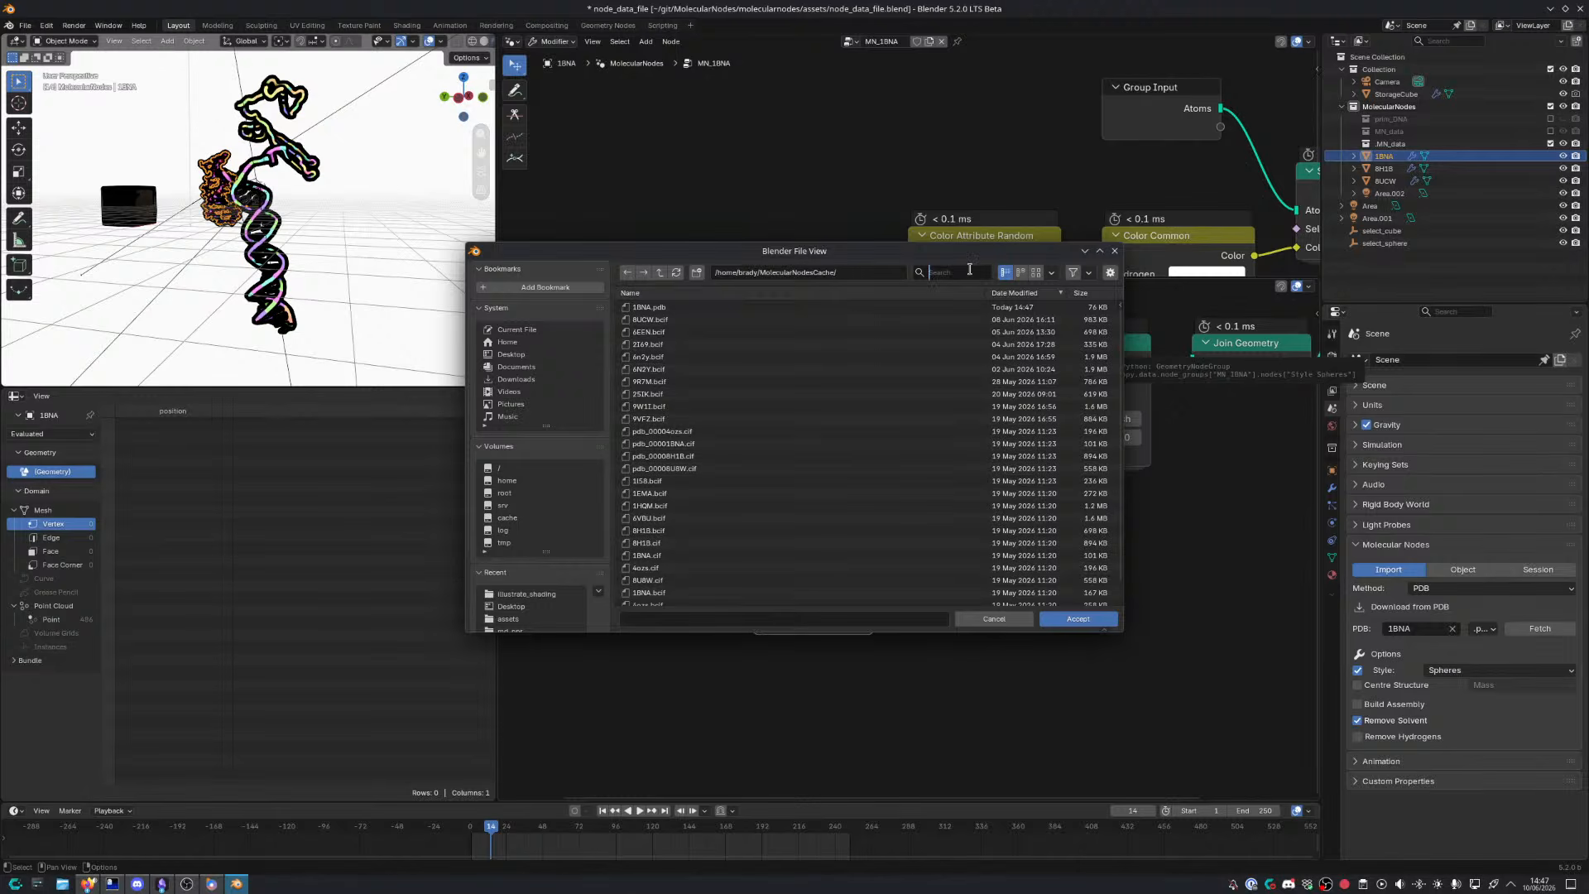
{"action": "double_click", "coordinate": [930, 307]}
Connect Import Text's String output to a Viewer node and widen the Viewer to preview the file's text
{"action": "left_click_drag", "start_coordinate": [822, 588], "coordinate": [705, 605]}
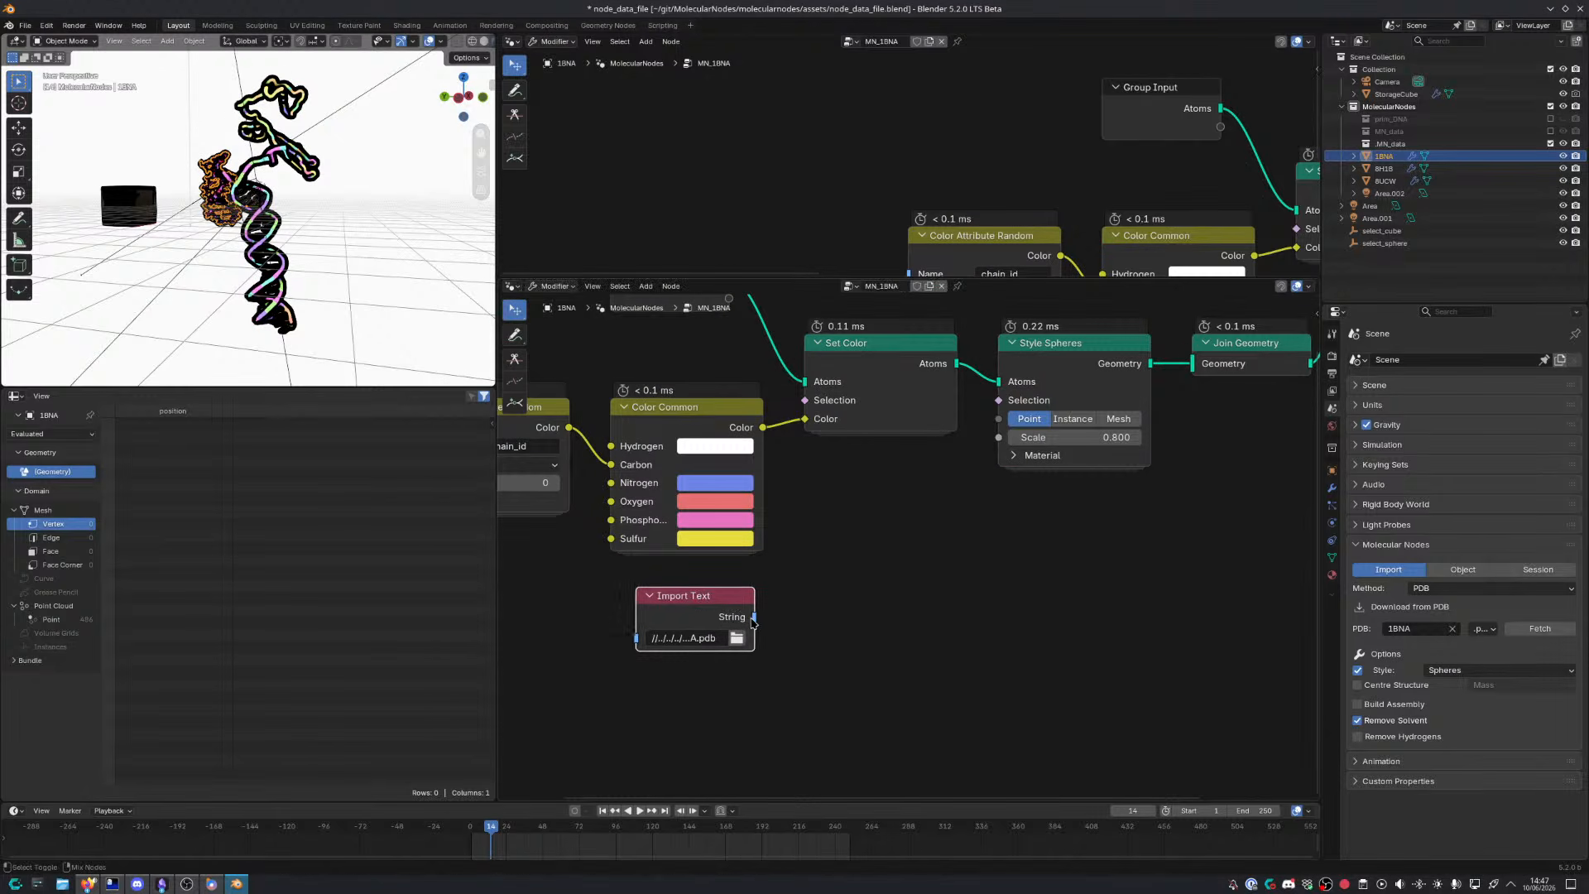
{"action": "left_click", "coordinate": [704, 604], "text": "ctrl+shift"}
{"action": "scroll", "coordinate": [866, 533], "scroll_direction": "up", "scroll_amount": 5}
{"action": "left_click_drag", "start_coordinate": [863, 499], "coordinate": [933, 600]}
{"action": "middle_click_drag", "start_coordinate": [985, 583], "coordinate": [916, 515]}
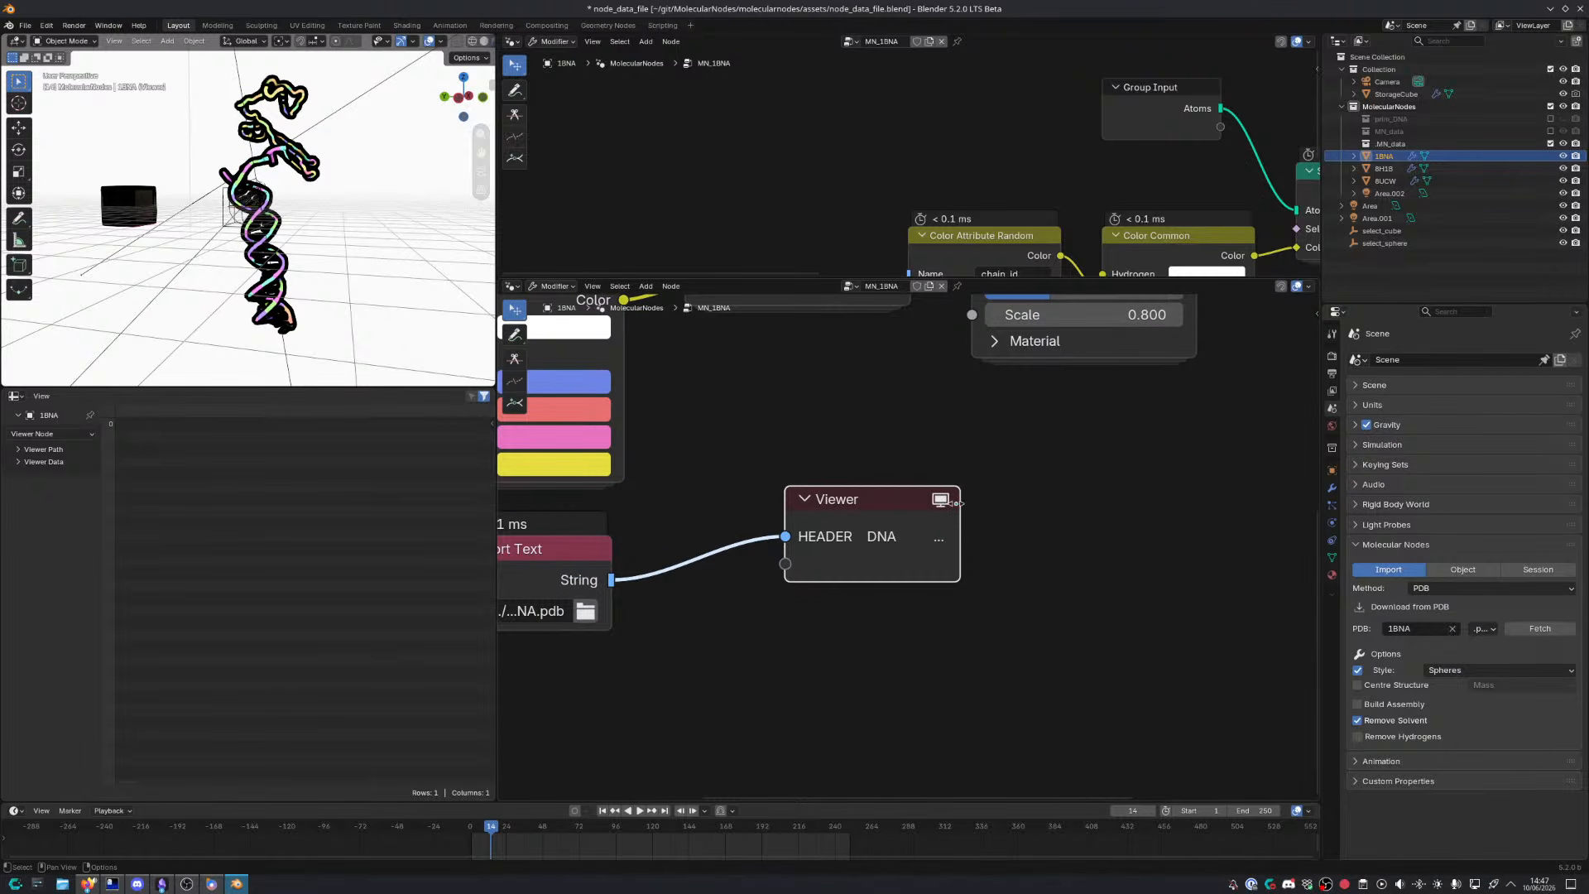
{"action": "left_click_drag", "start_coordinate": [958, 505], "coordinate": [1219, 524]}
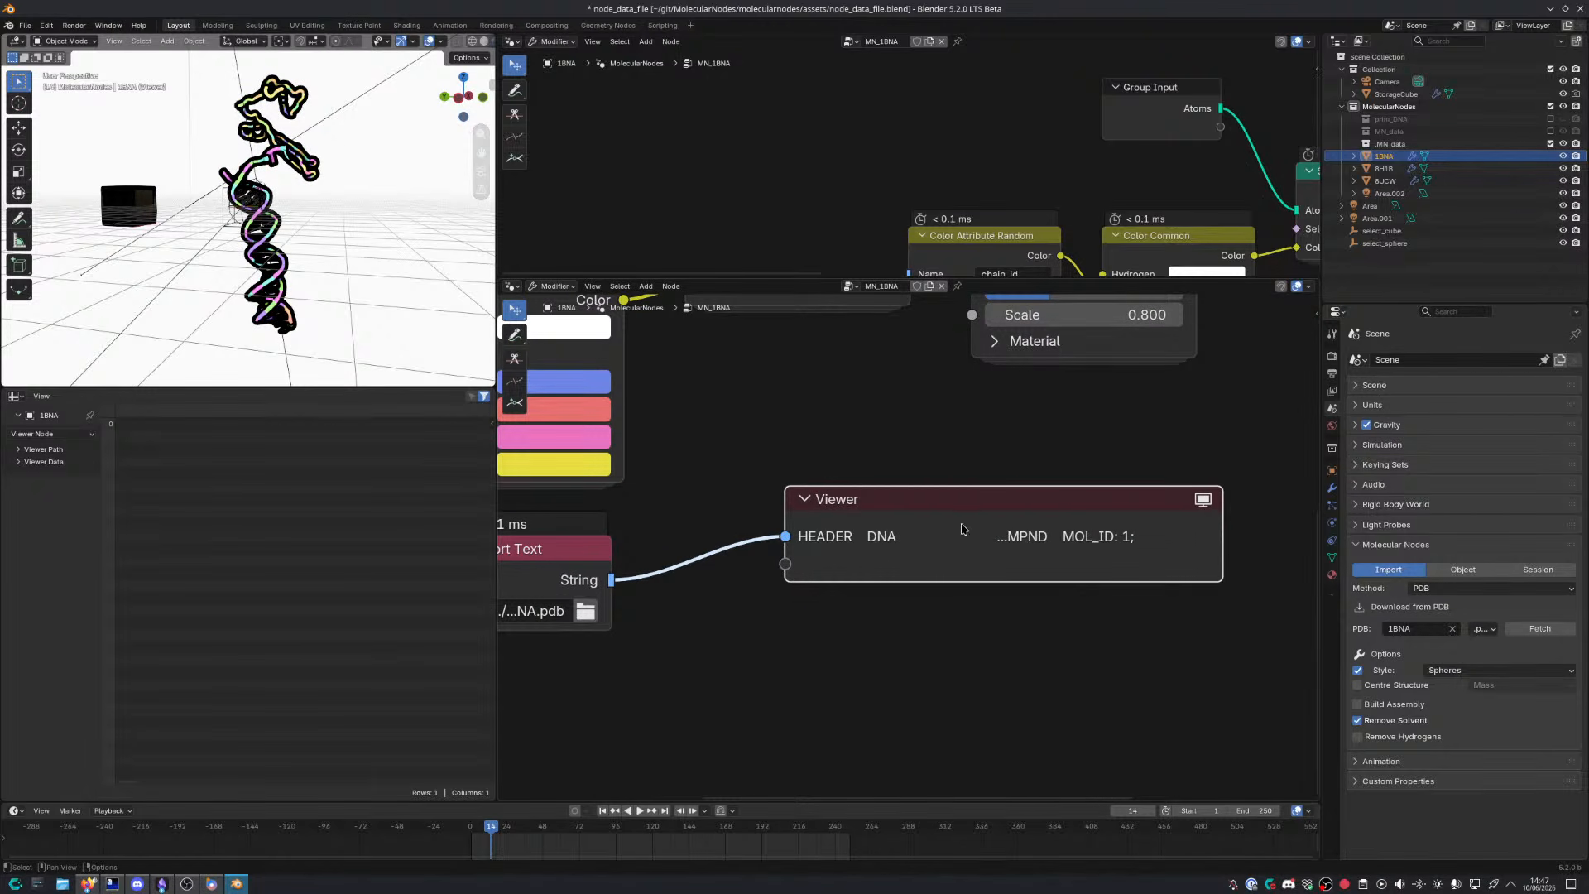
{"action": "left_click_drag", "start_coordinate": [962, 528], "coordinate": [962, 553]}
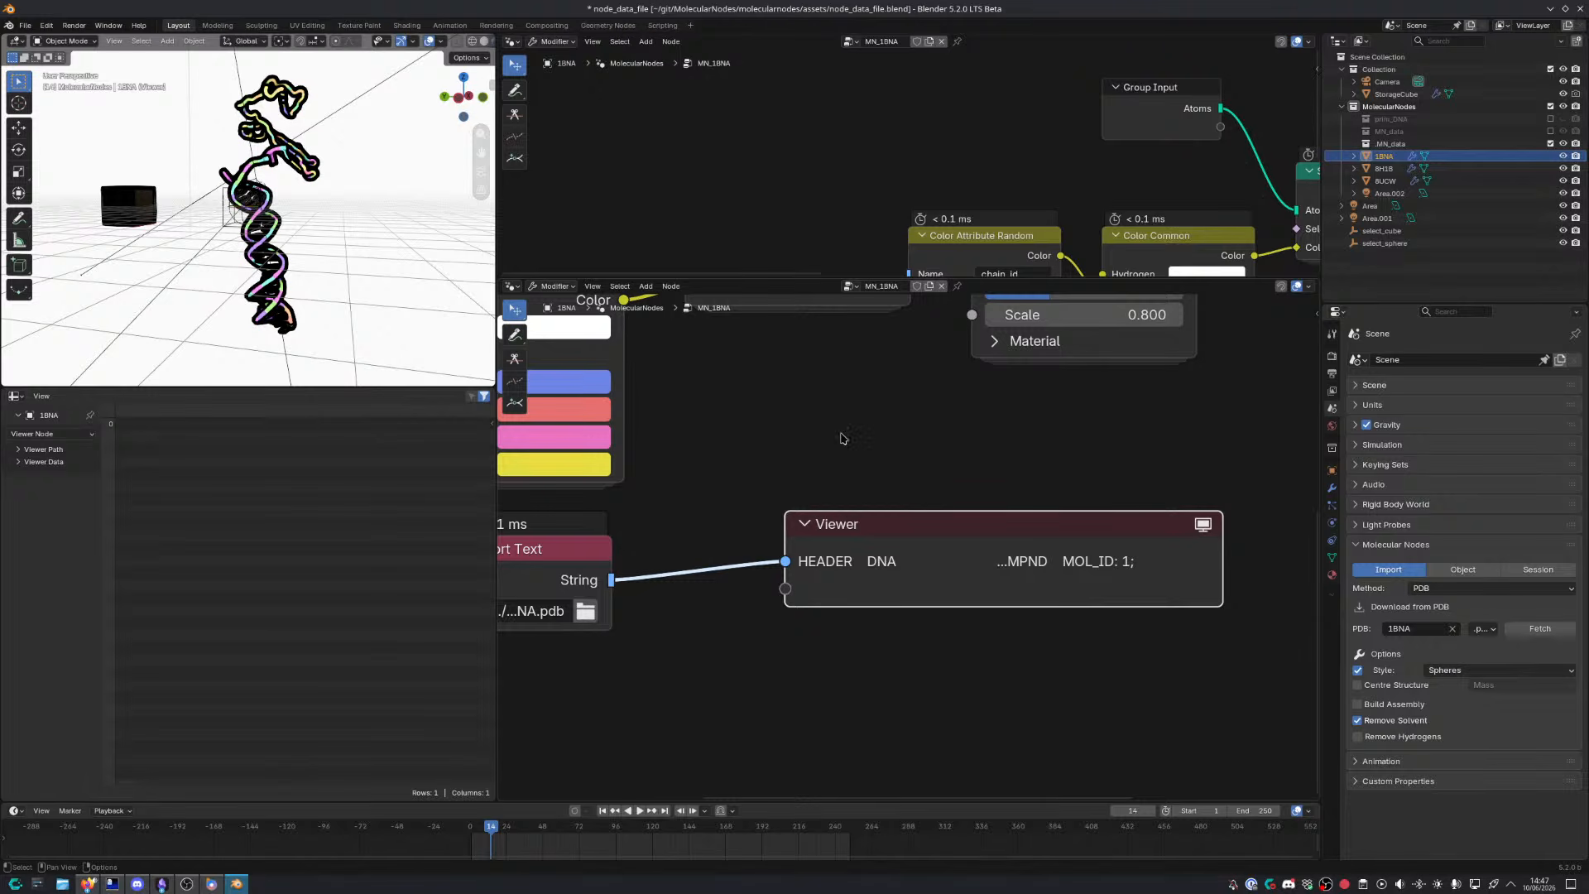
Insert a Split String node between Import Text and the Viewer, with \n as its separator
{"action": "scroll", "coordinate": [841, 438], "scroll_direction": "down", "scroll_amount": 3}
{"action": "left_click_drag", "start_coordinate": [662, 532], "coordinate": [630, 532]}
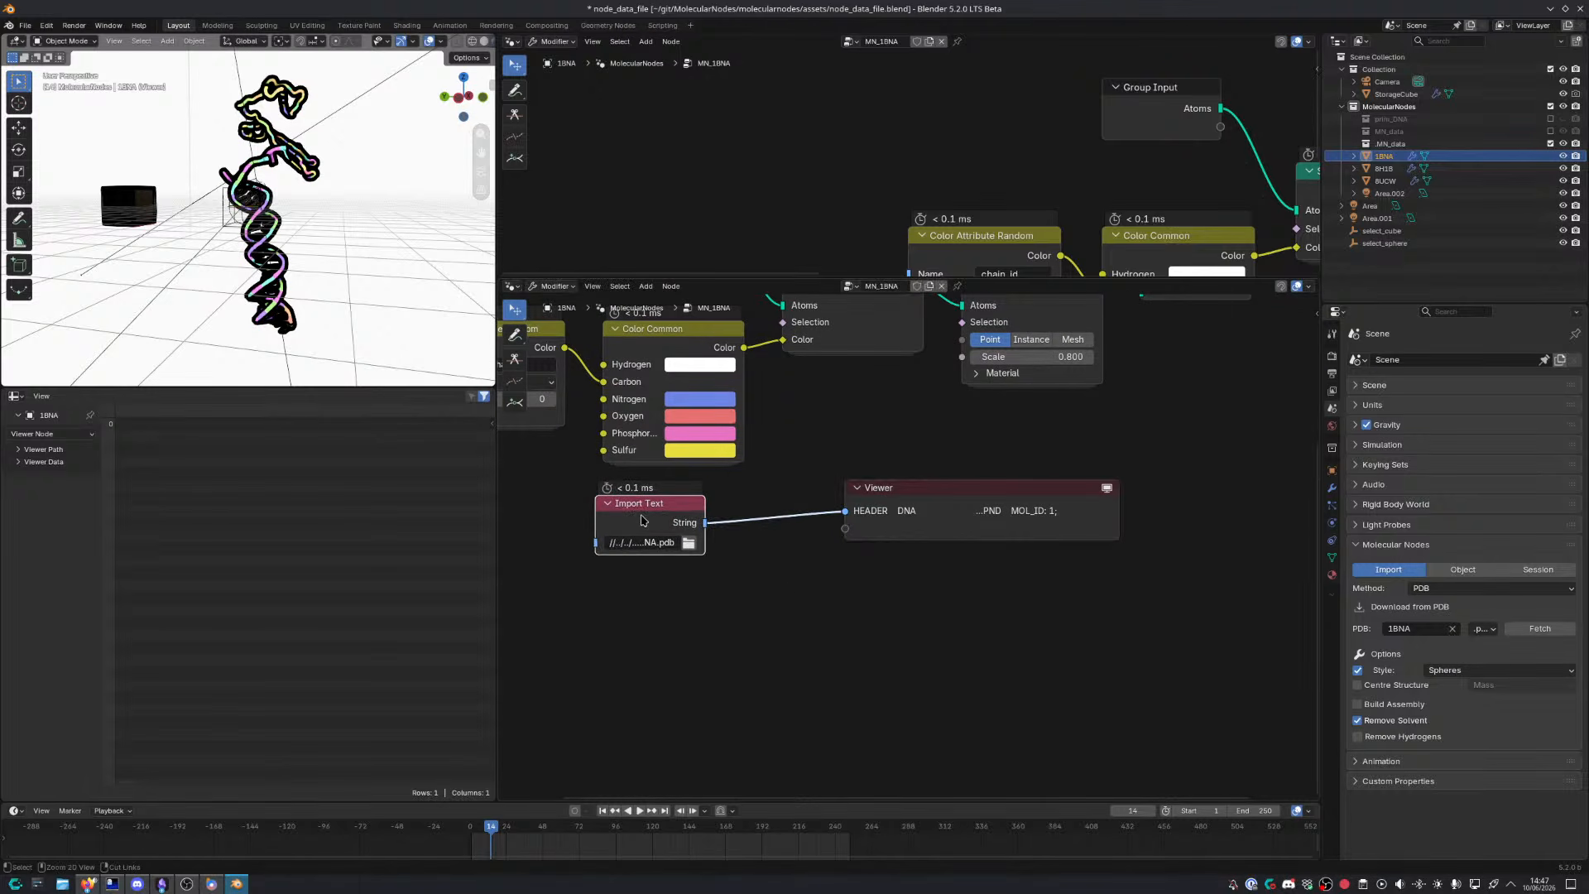
{"action": "key", "text": "shift+a"}
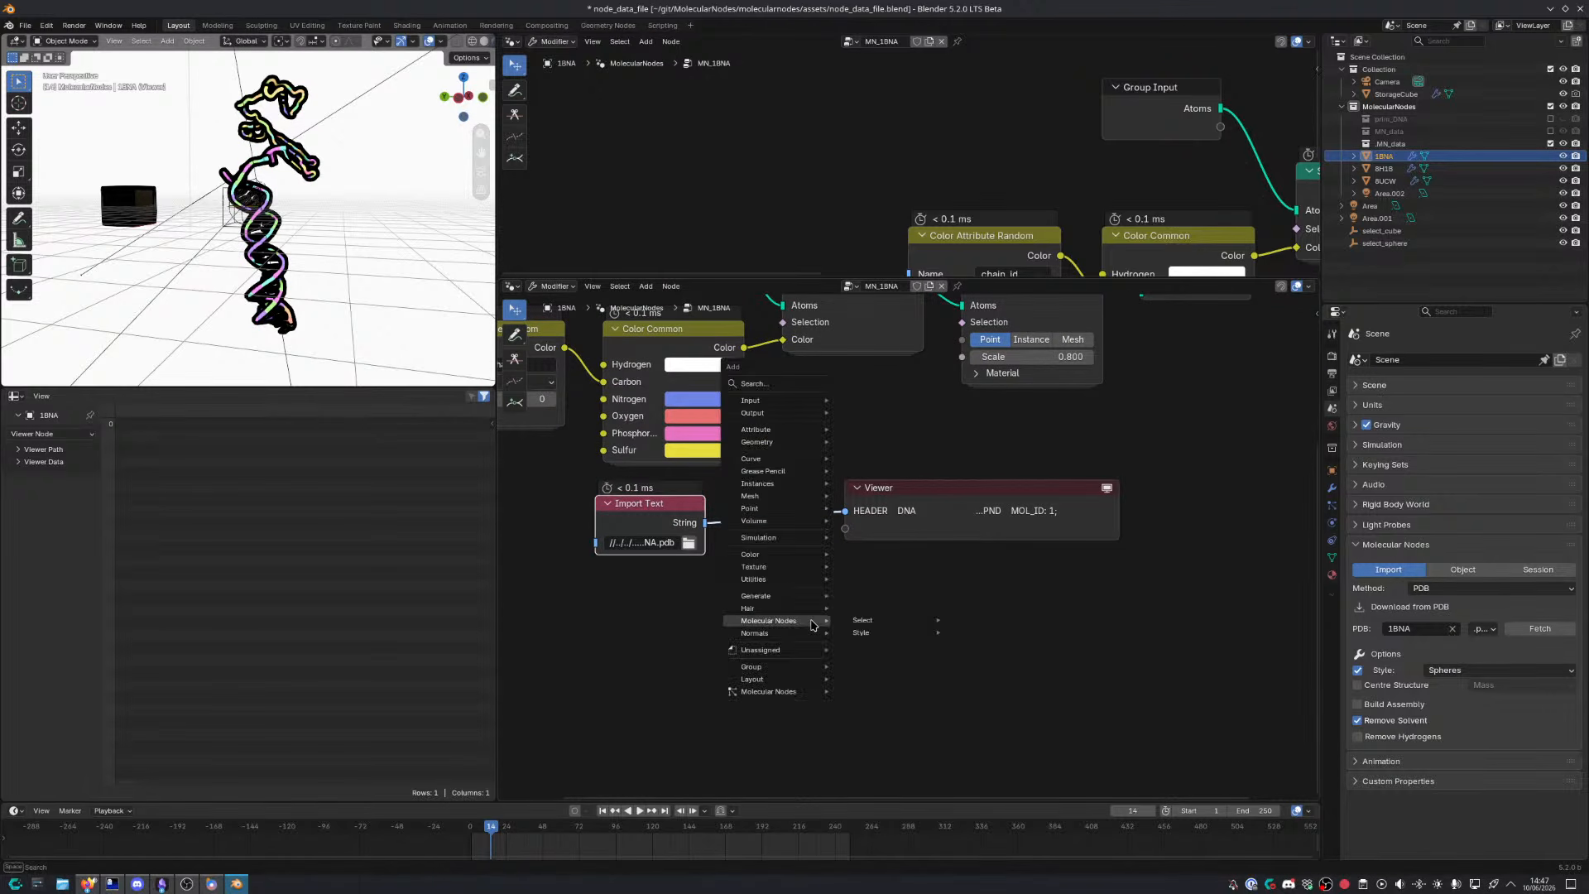
{"action": "type", "text": "splie"}
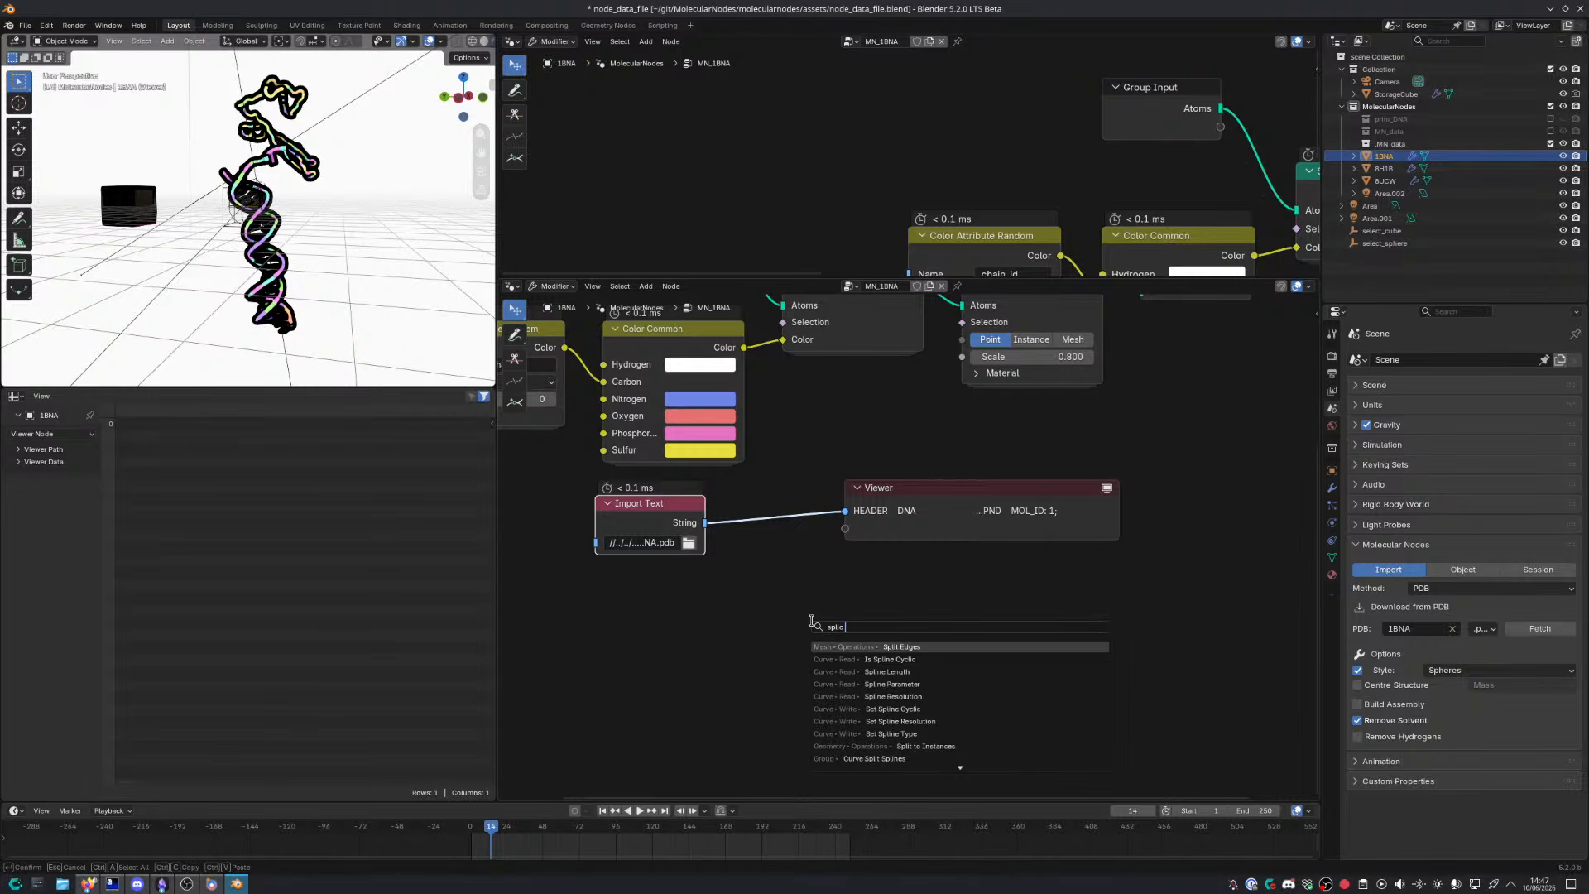
{"action": "key", "text": "BackSpace"}
{"action": "key", "text": "BackSpace"}
{"action": "type", "text": "t str"}
{"action": "key", "text": "Return"}
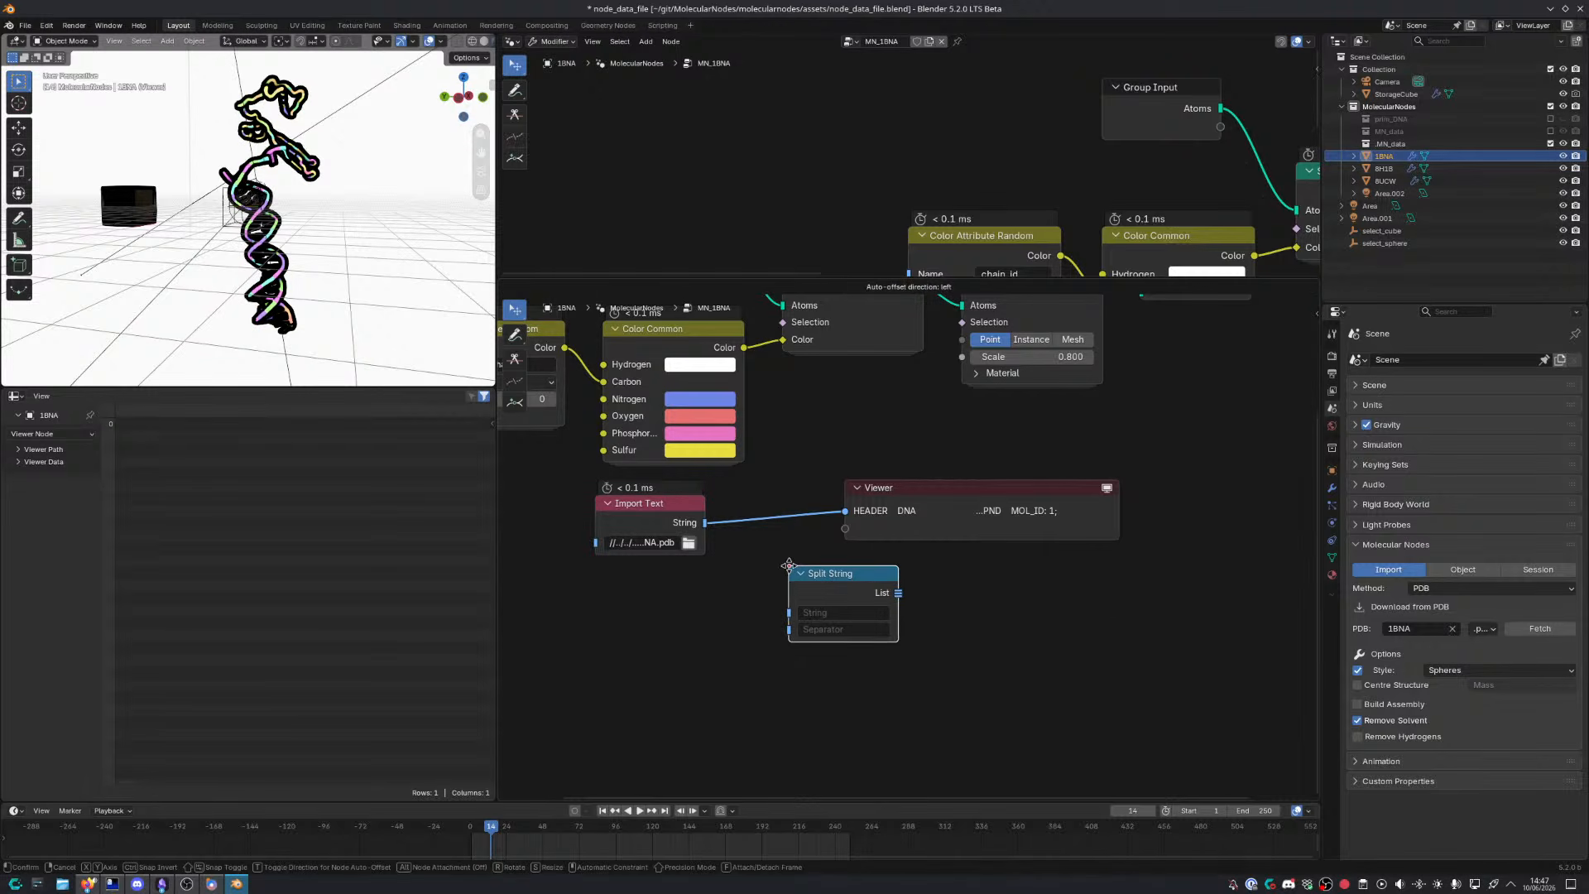
{"action": "left_click", "coordinate": [704, 496]}
{"action": "left_click", "coordinate": [761, 561]}
{"action": "type", "text": "\\n"}
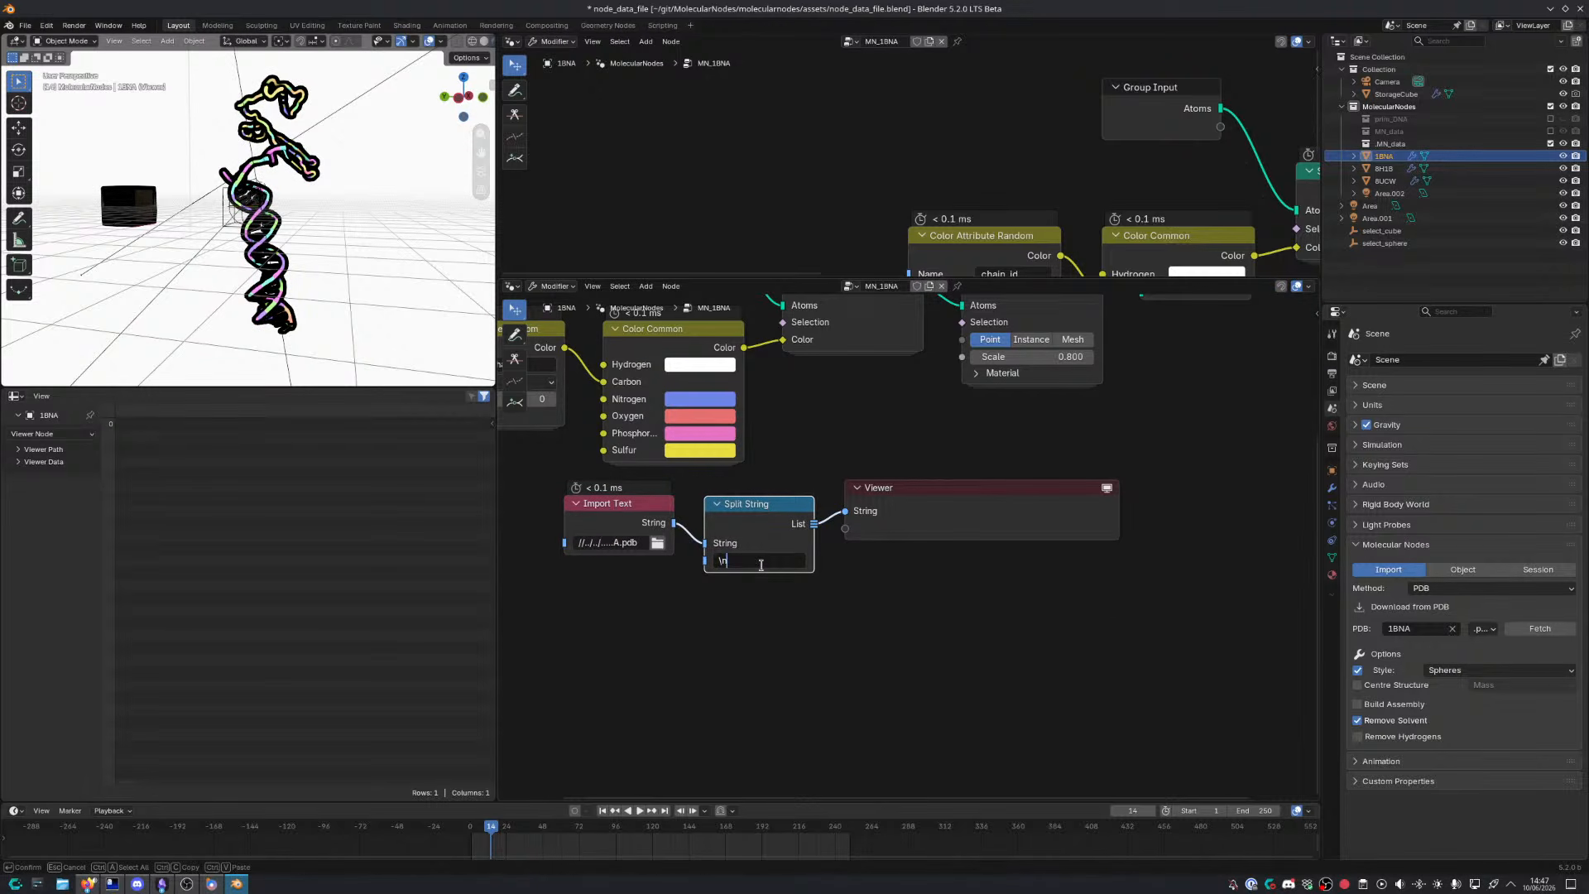
{"action": "key", "text": "Return"}
Preview Import Text's String output in the Viewer again, with the node editor maximized and the nodes widened to read the text
{"action": "left_click_drag", "start_coordinate": [916, 510], "coordinate": [989, 527]}
{"action": "scroll", "coordinate": [912, 540], "scroll_direction": "up", "scroll_amount": 5}
{"action": "middle_click_drag", "start_coordinate": [796, 543], "coordinate": [889, 511]}
{"action": "left_click", "coordinate": [863, 489], "text": "ctrl+shift"}
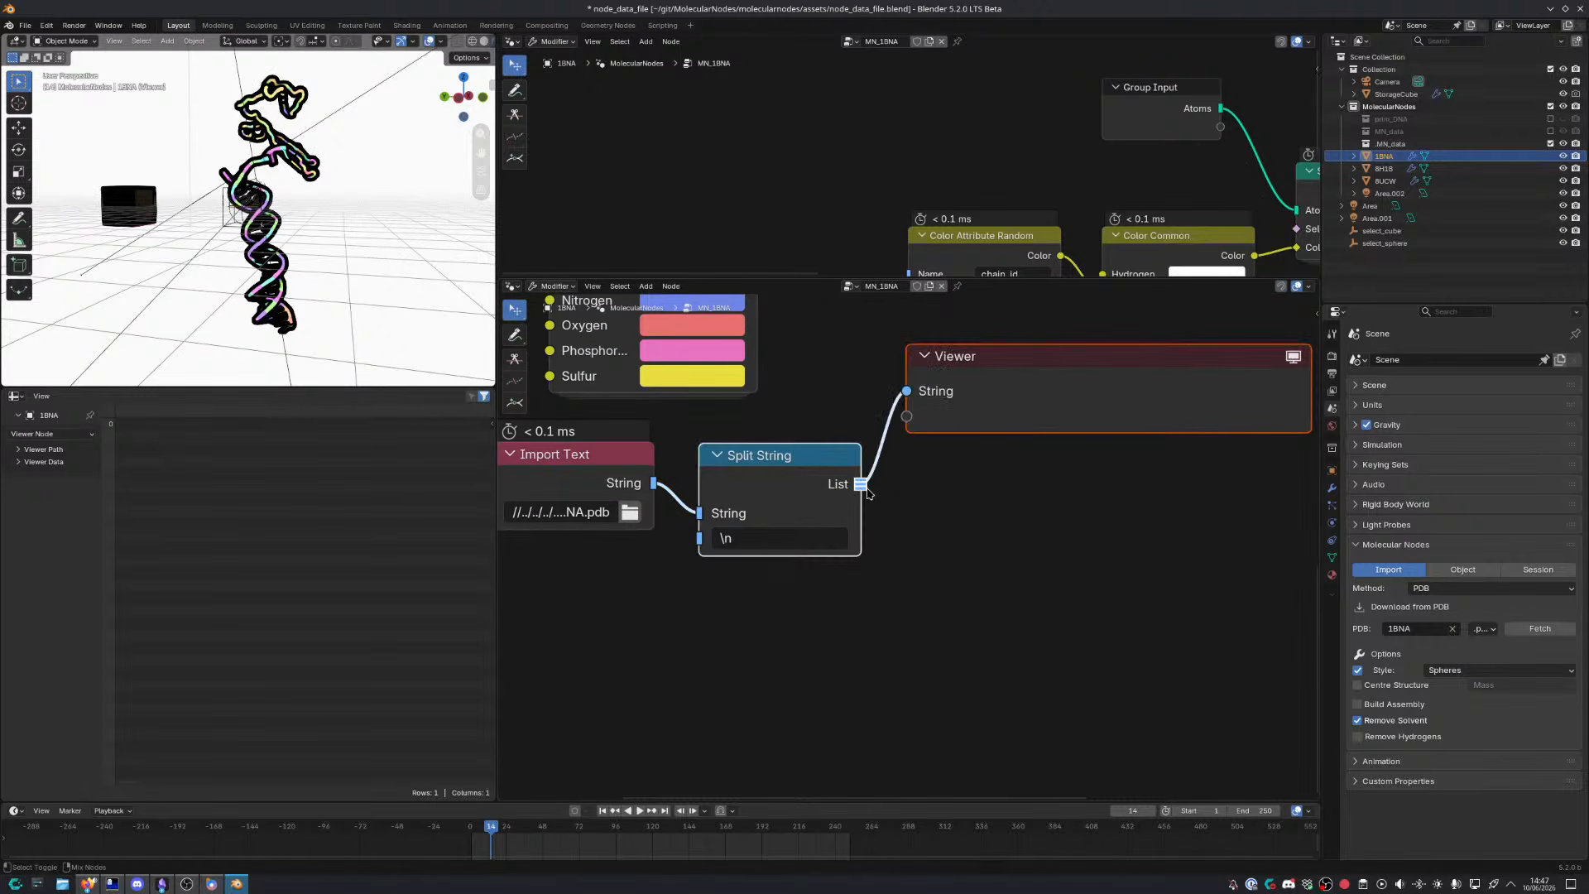
{"action": "left_click", "coordinate": [623, 486], "text": "ctrl+shift"}
{"action": "middle_click_drag", "start_coordinate": [1133, 450], "coordinate": [801, 461]}
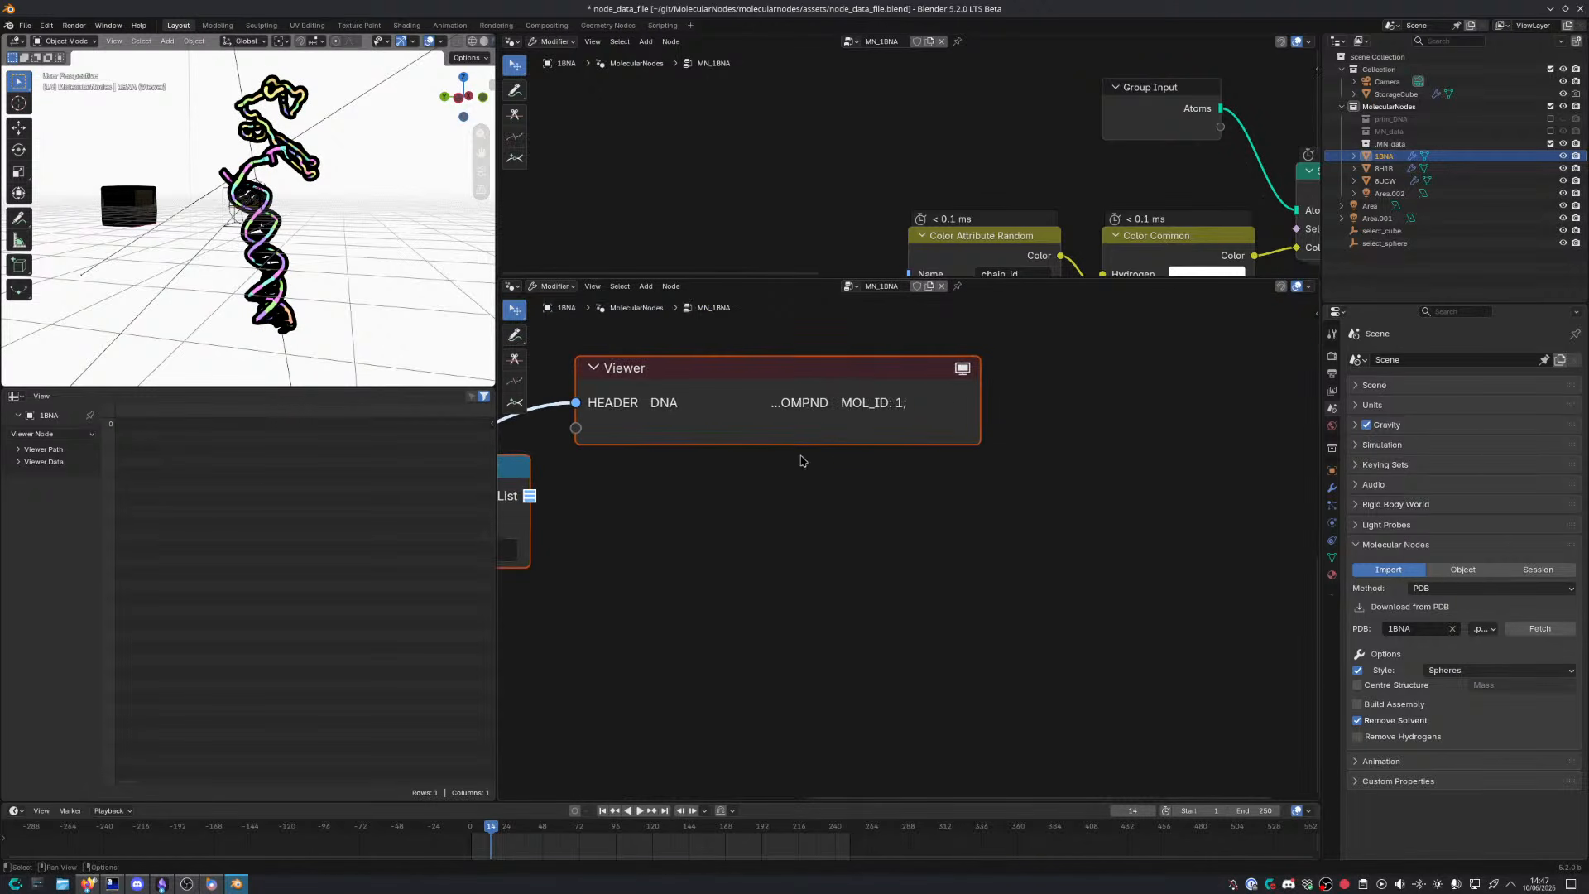
{"action": "left_click_drag", "start_coordinate": [981, 368], "coordinate": [1352, 394]}
{"action": "scroll", "coordinate": [1185, 470], "scroll_direction": "down", "scroll_amount": 5}
{"action": "key", "text": "ctrl+space"}
{"action": "middle_click_drag", "start_coordinate": [1122, 507], "coordinate": [634, 530]}
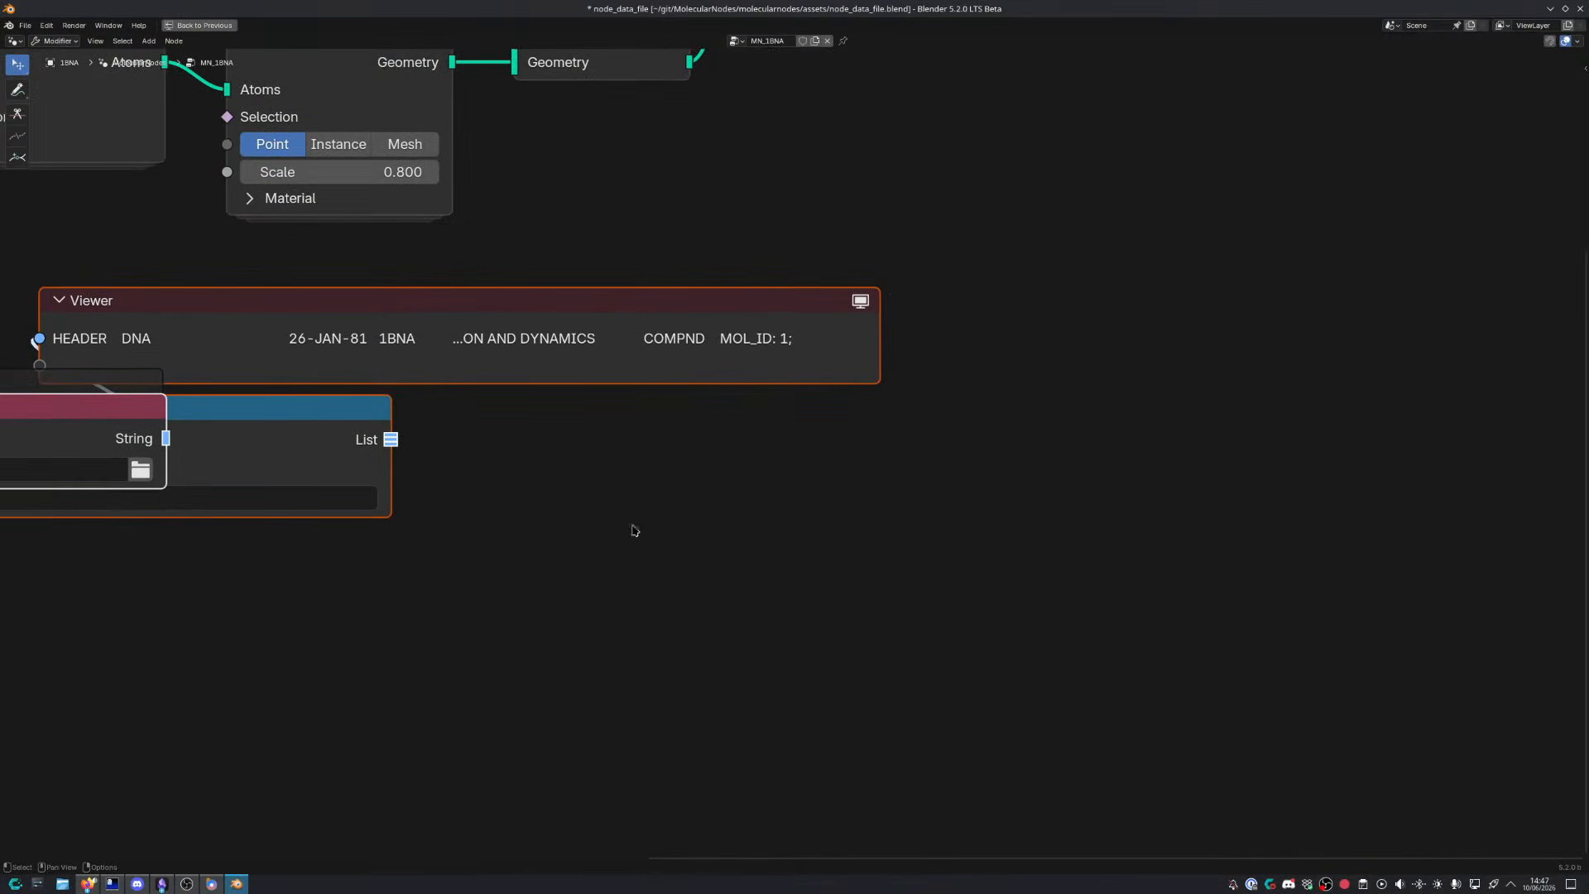
{"action": "left_click_drag", "start_coordinate": [878, 306], "coordinate": [1234, 429]}
{"action": "middle_click_drag", "start_coordinate": [575, 503], "coordinate": [1249, 440]}
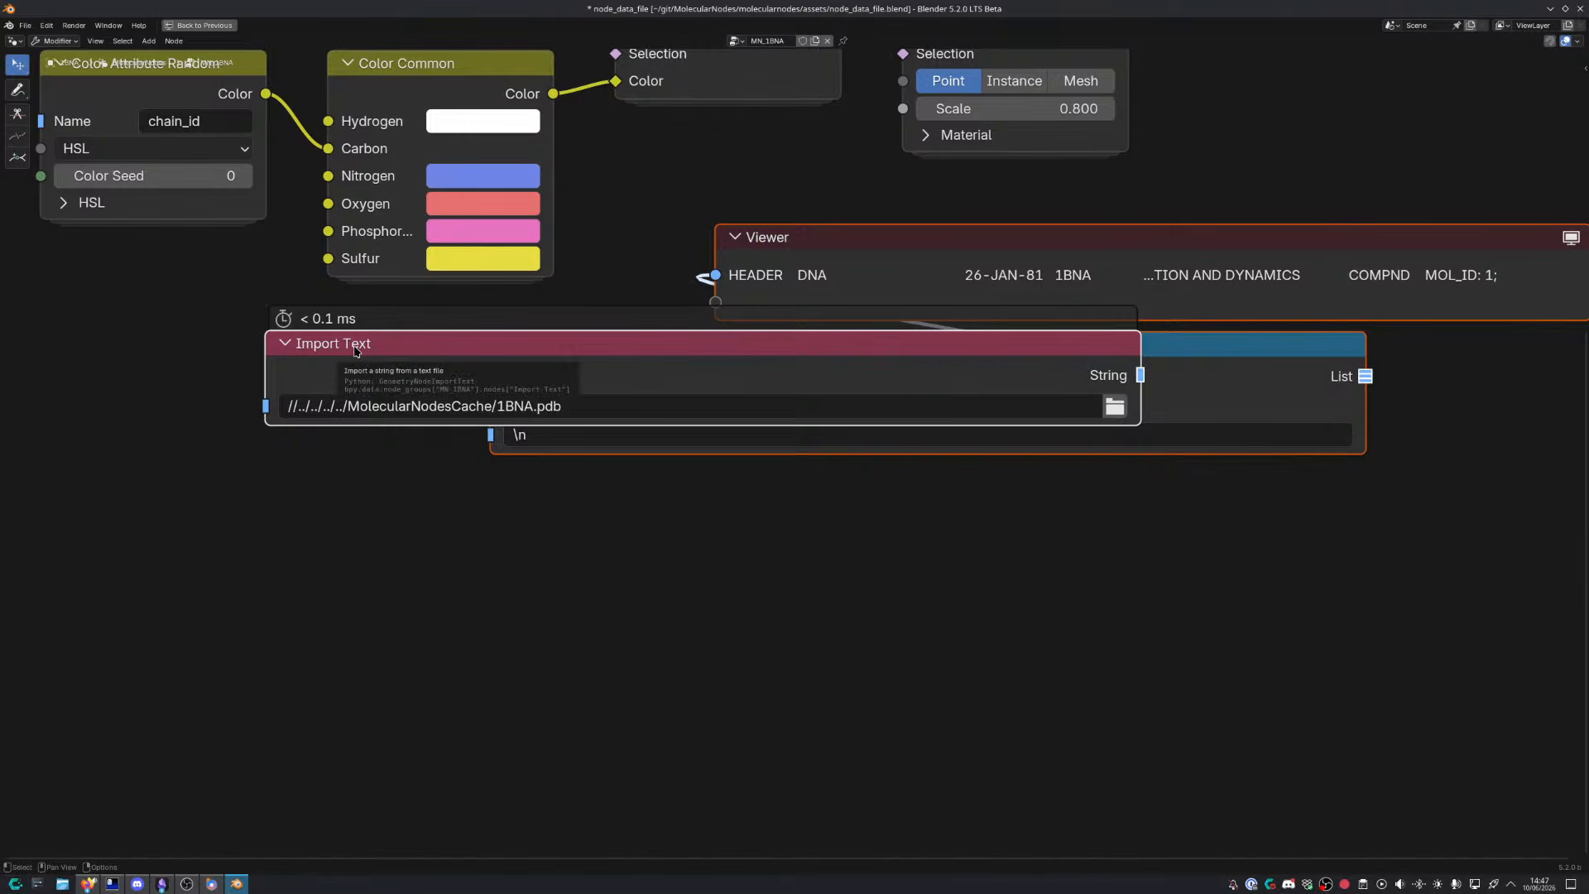
Return to the multi-editor layout, narrow the widened nodes, and place Split String below the Viewer
{"action": "key", "text": "ctrl+space"}
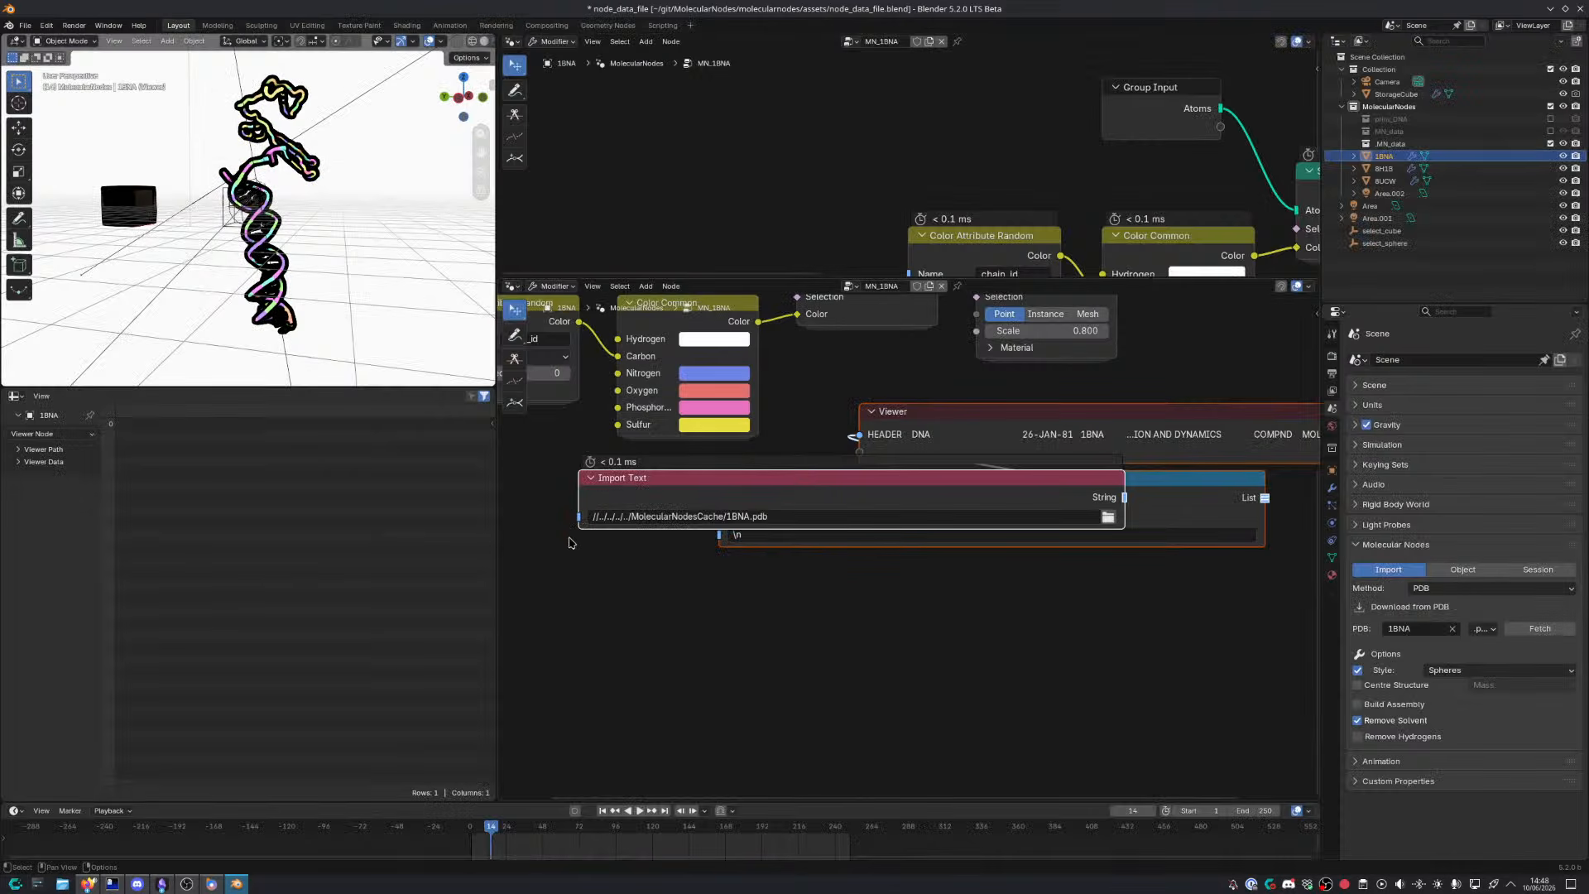
{"action": "middle_click_drag", "start_coordinate": [1140, 479], "coordinate": [1163, 436]}
{"action": "left_click_drag", "start_coordinate": [1147, 438], "coordinate": [852, 499]}
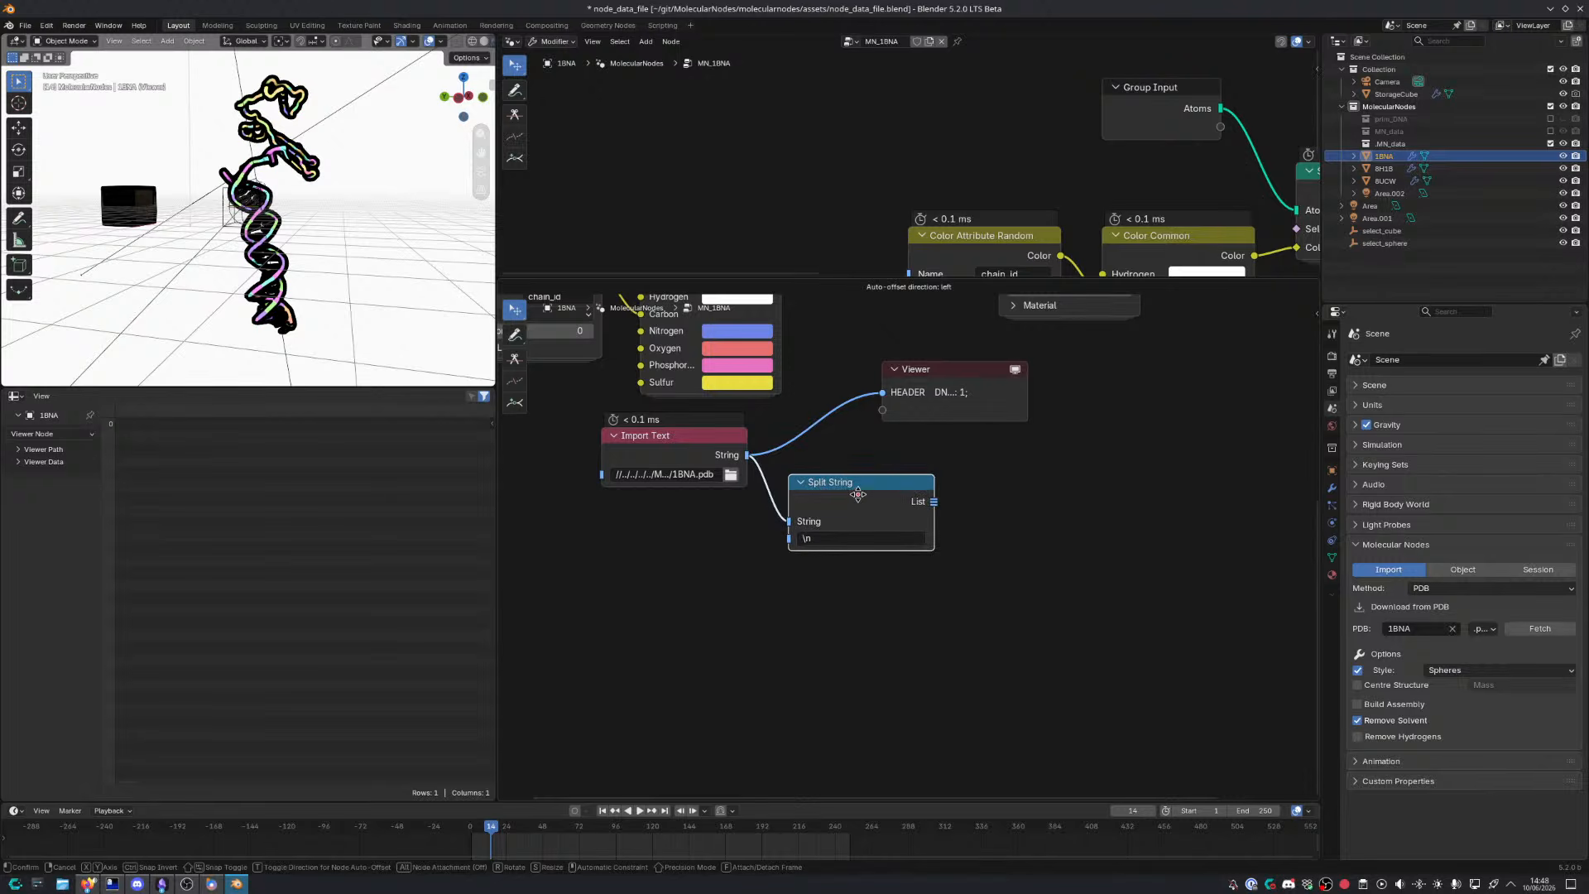
Add a Special Characters node below Import Text and connect its Line Break output to Split String's Separator
{"action": "key", "text": "shift+a"}
{"action": "mouse_move", "coordinate": [654, 577]}
{"action": "key", "text": "Escape"}
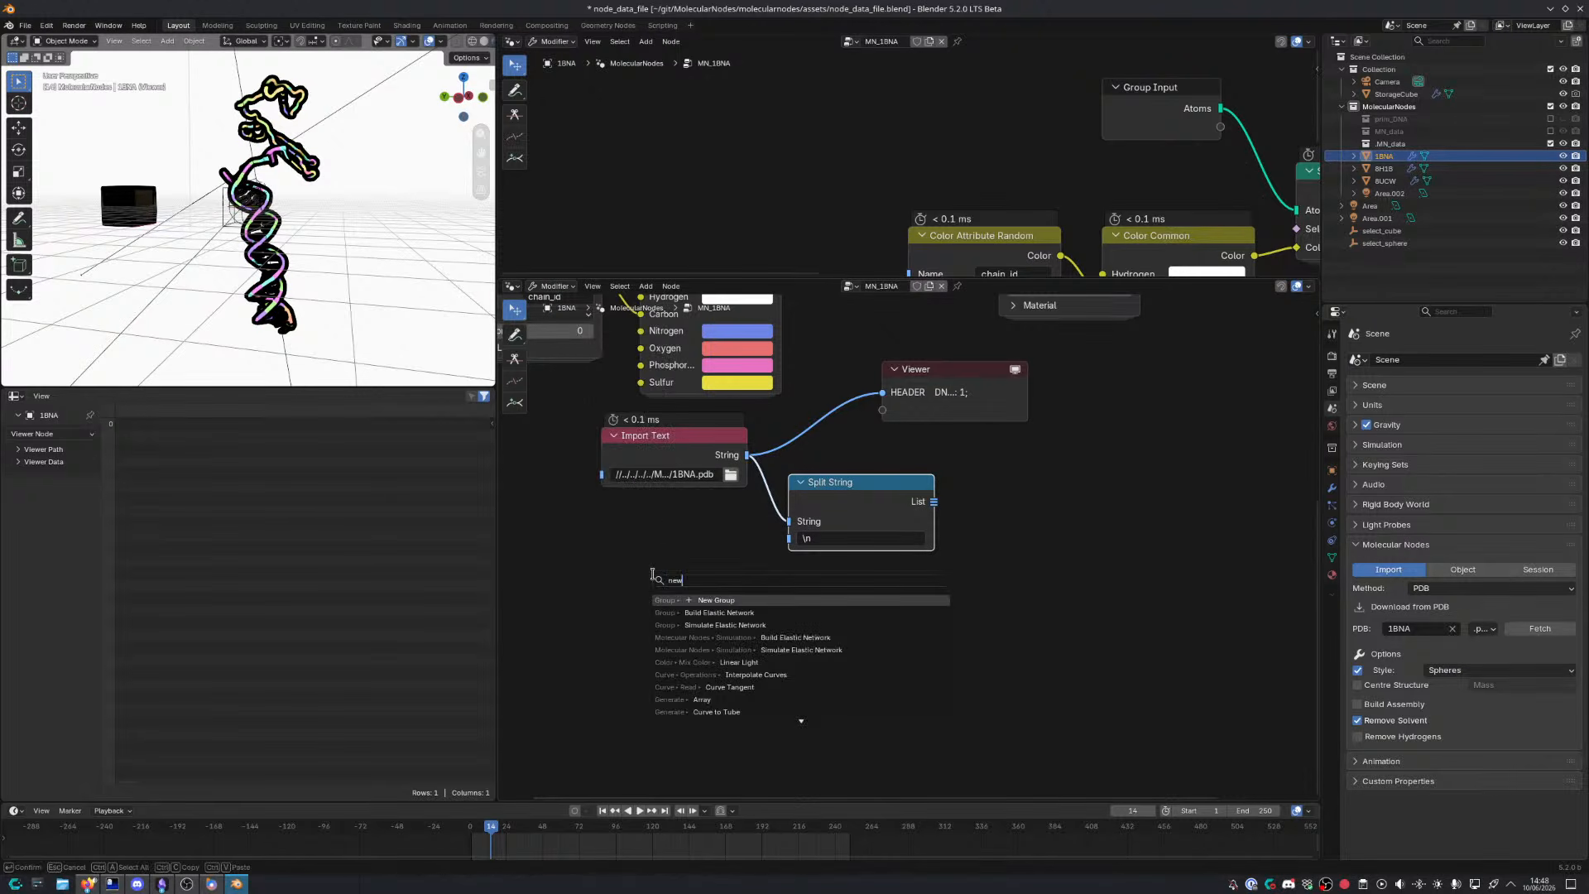
{"action": "key", "text": "shift+a"}
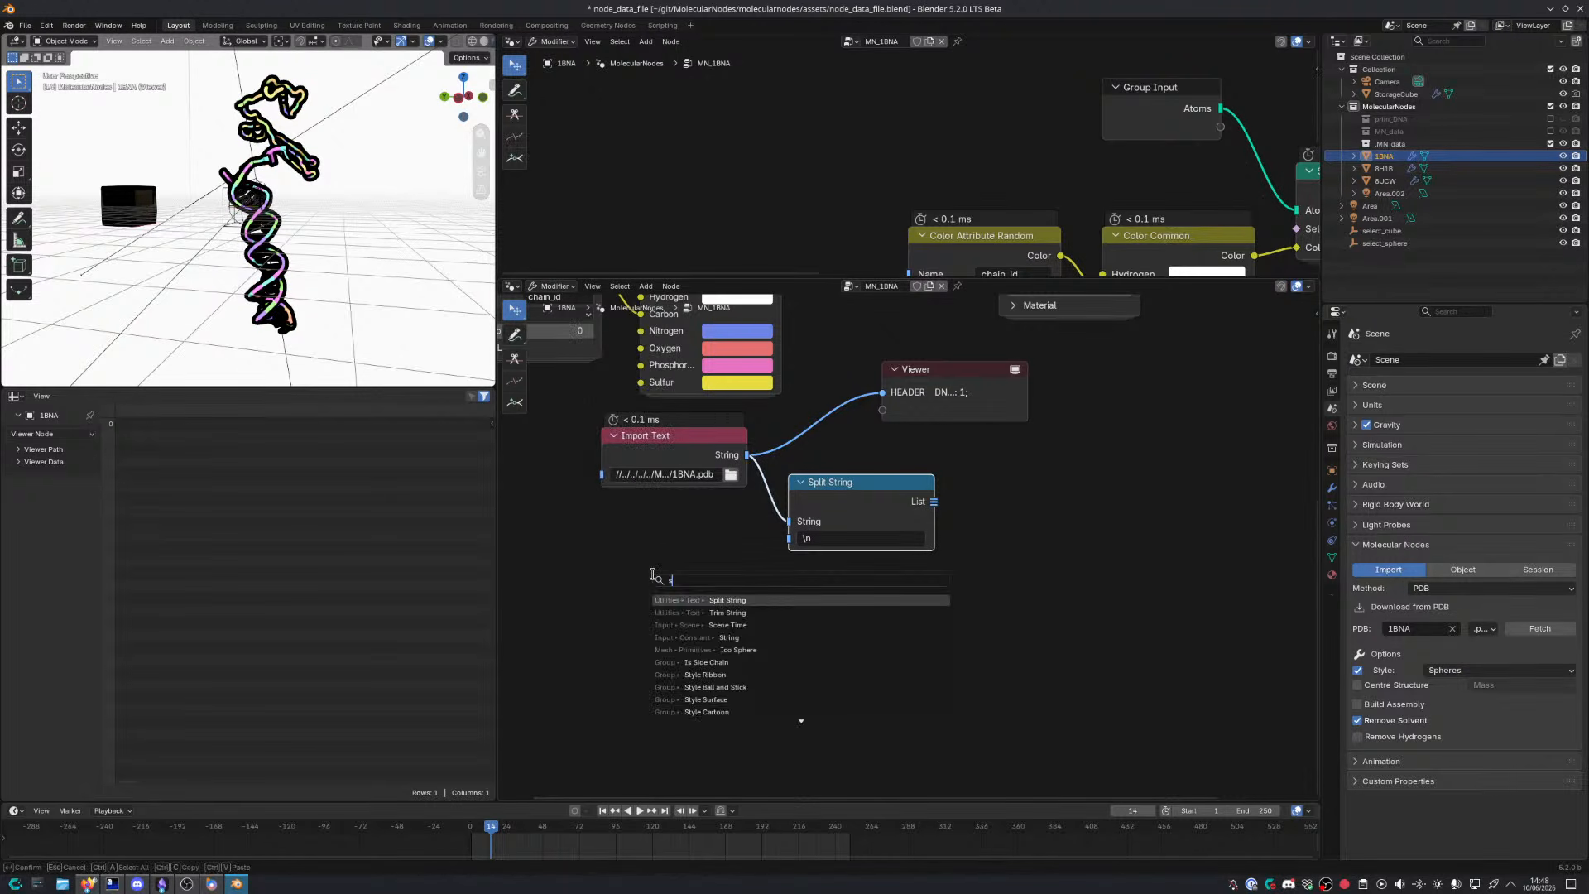
{"action": "type", "text": "specka"}
{"action": "key", "text": "BackSpace"}
{"action": "key", "text": "Return"}
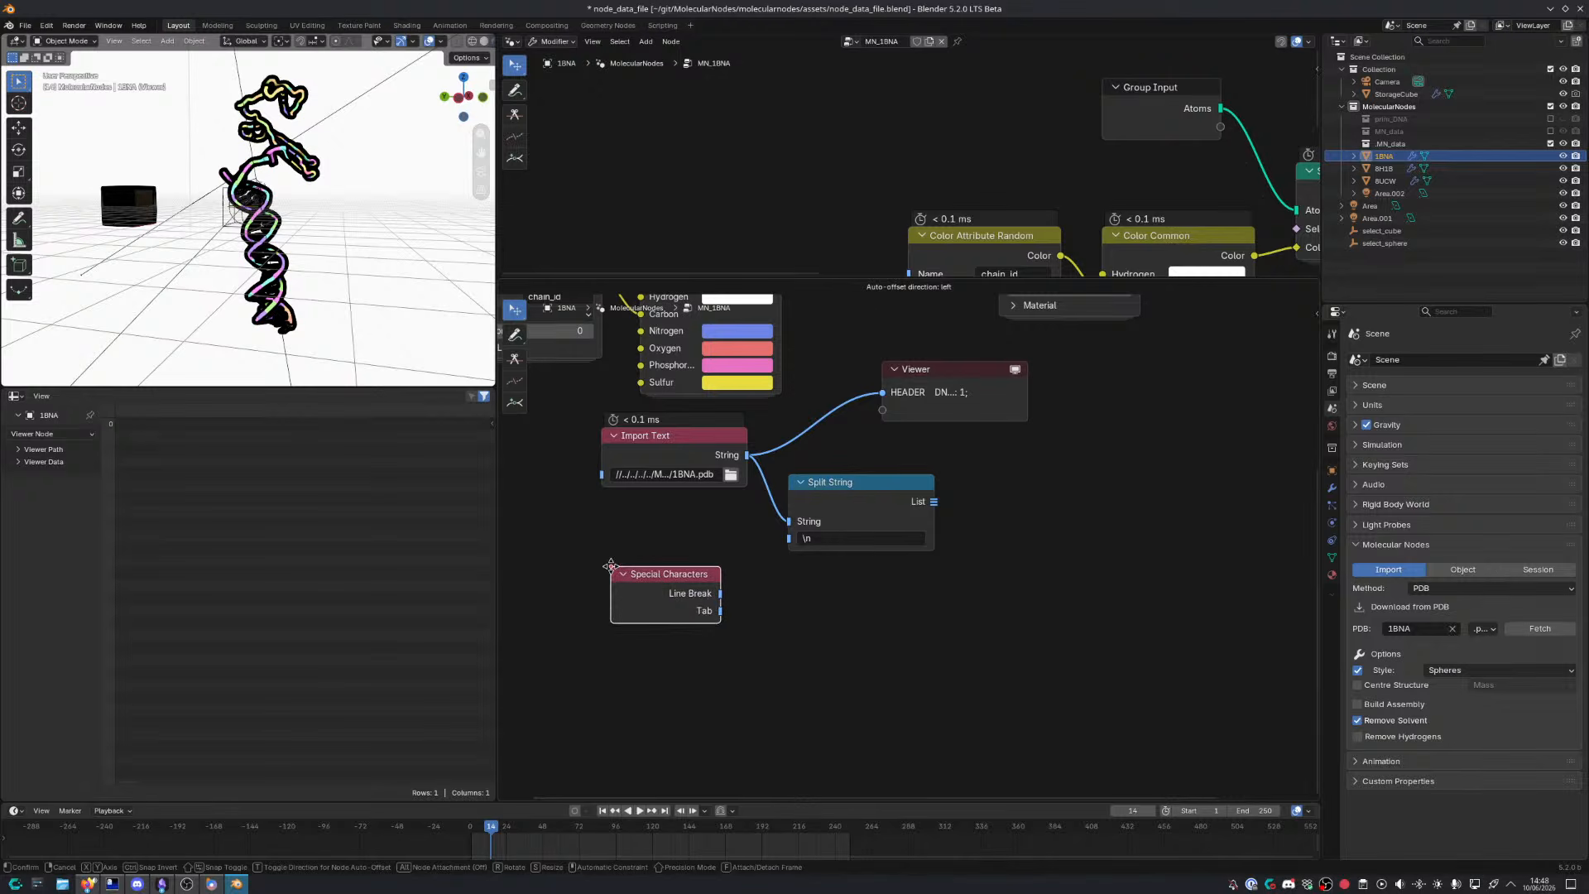
{"action": "left_click", "coordinate": [636, 508]}
{"action": "left_click_drag", "start_coordinate": [743, 534], "coordinate": [789, 538]}
{"action": "left_click_drag", "start_coordinate": [836, 481], "coordinate": [822, 458]}
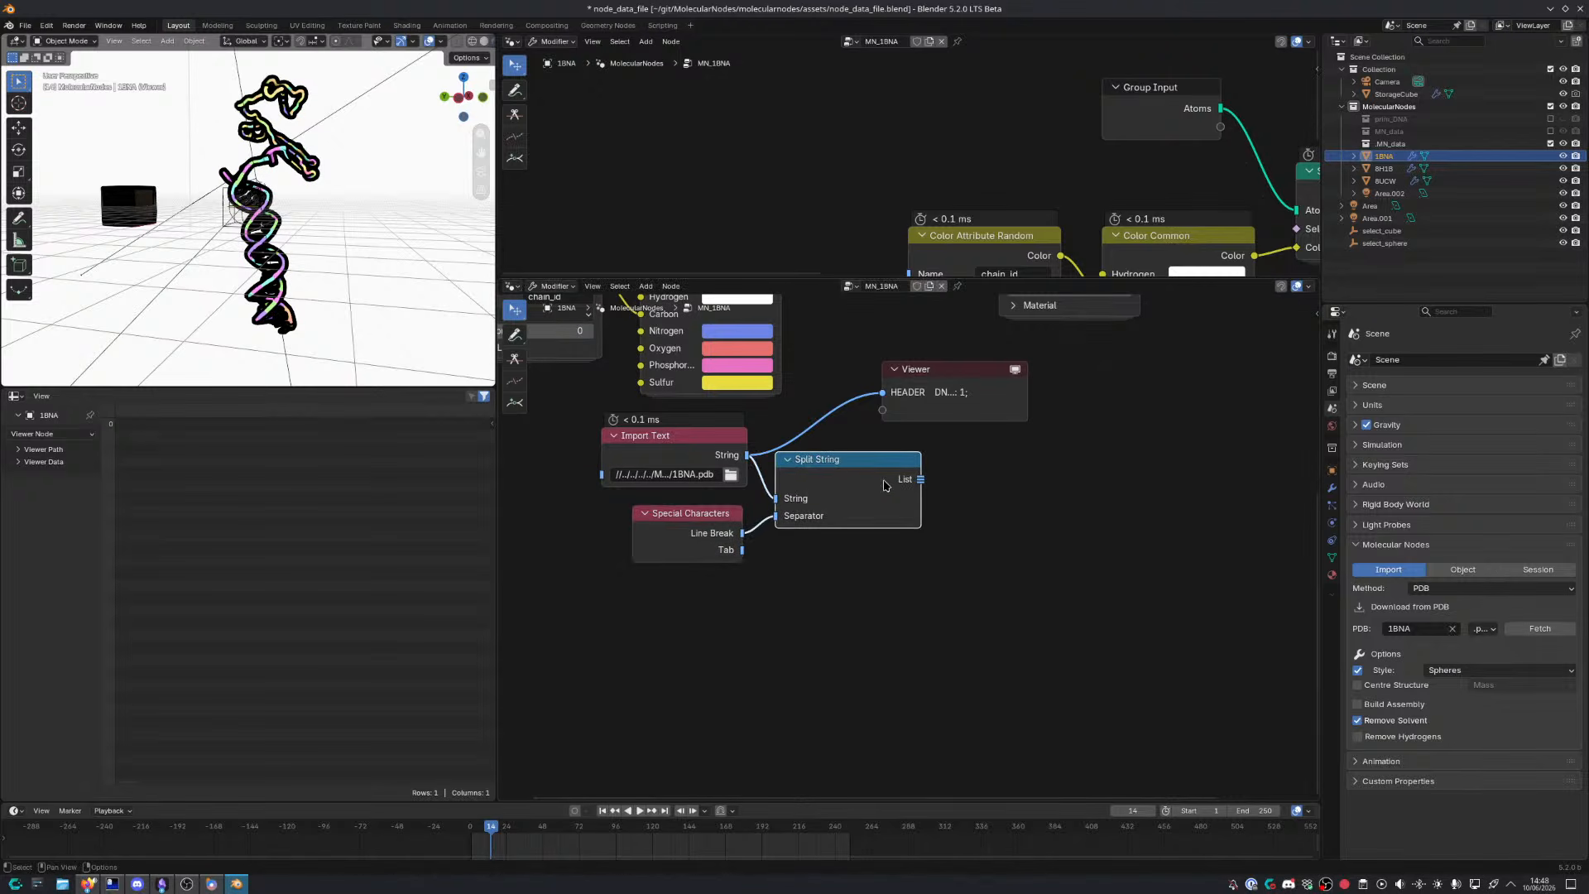
Connect Split String's List output to the Viewer and line up the nodes, leaving a gap before the Viewer
{"action": "left_click_drag", "start_coordinate": [921, 478], "coordinate": [981, 484]}
{"action": "left_click_drag", "start_coordinate": [835, 425], "coordinate": [999, 534]}
{"action": "key", "text": "g"}
{"action": "left_click", "coordinate": [997, 505]}
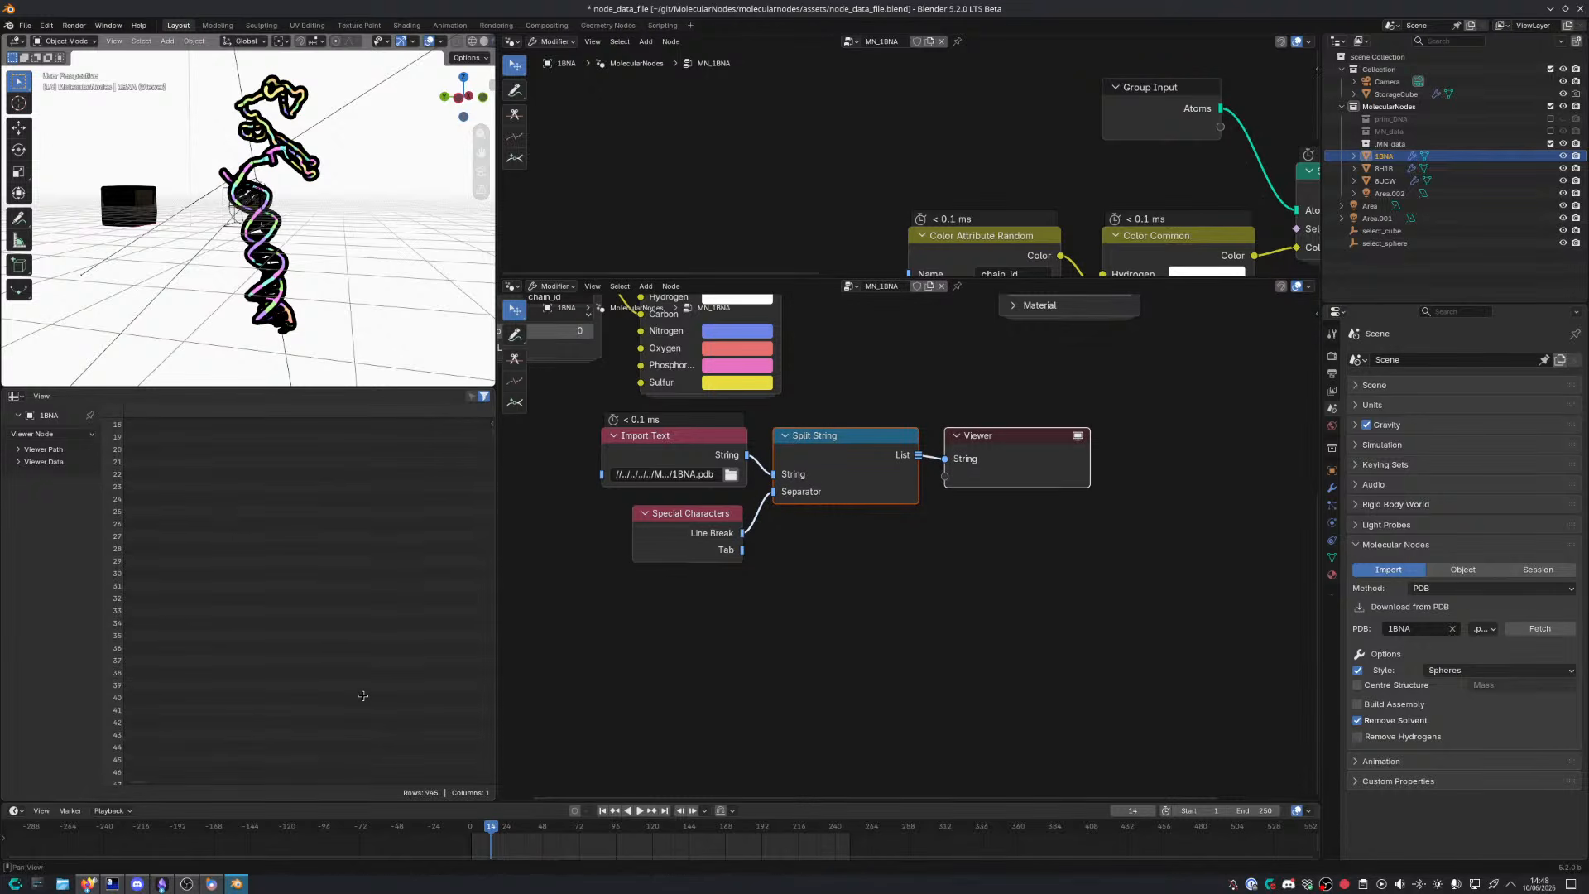
{"action": "left_click_drag", "start_coordinate": [984, 448], "coordinate": [1189, 452]}
{"action": "left_click", "coordinate": [1015, 449]}
{"action": "left_click_drag", "start_coordinate": [936, 457], "coordinate": [988, 463]}
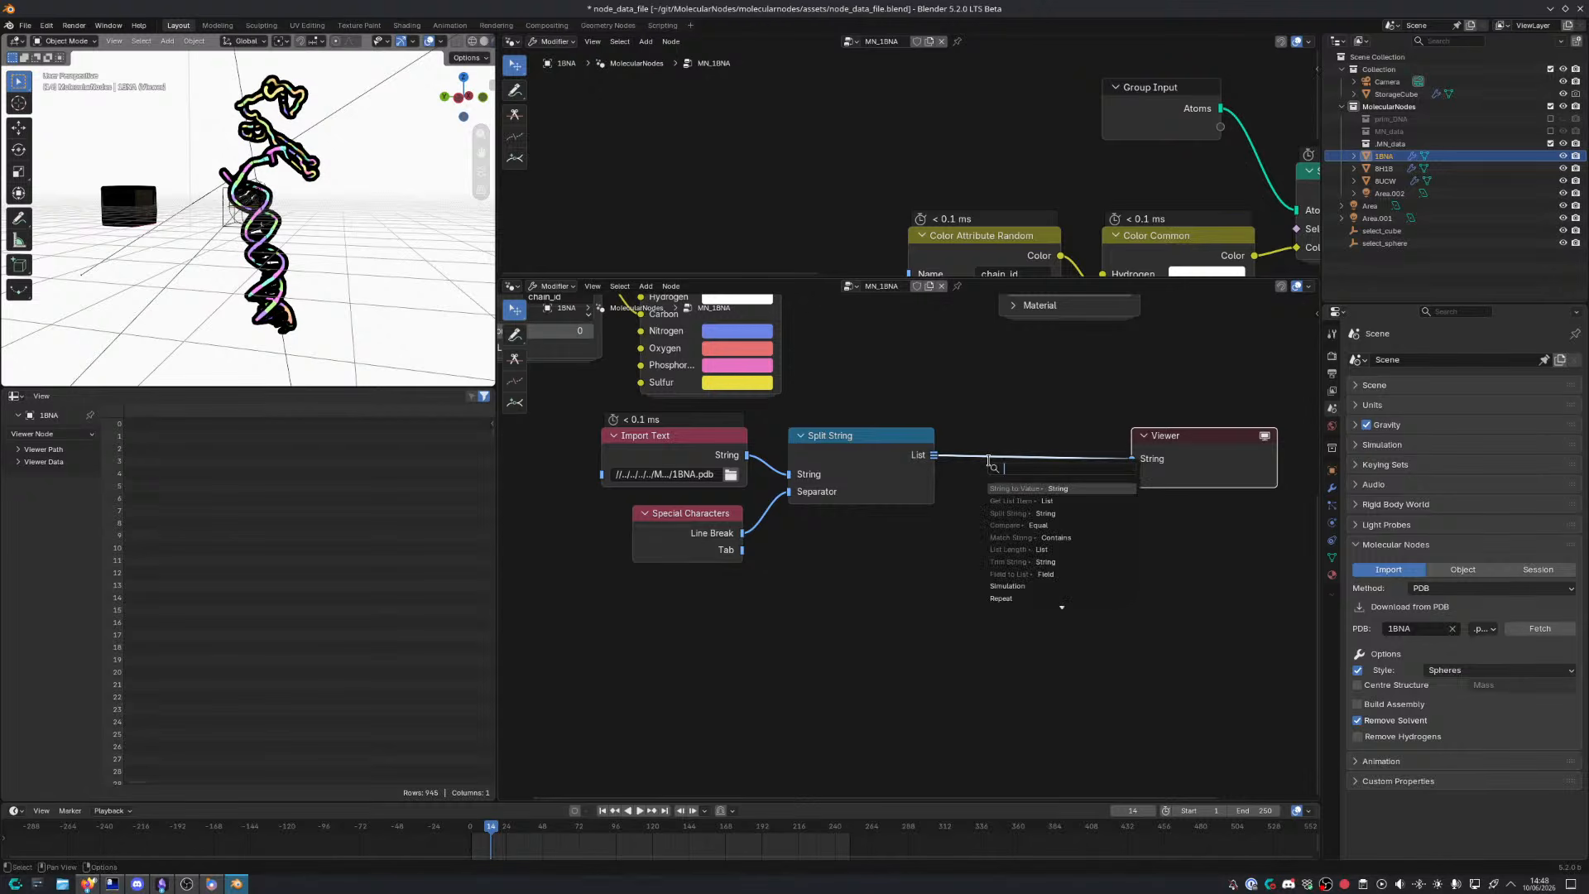
{"action": "type", "text": "len"}
{"action": "key", "text": "Return"}
{"action": "left_click", "coordinate": [973, 454]}
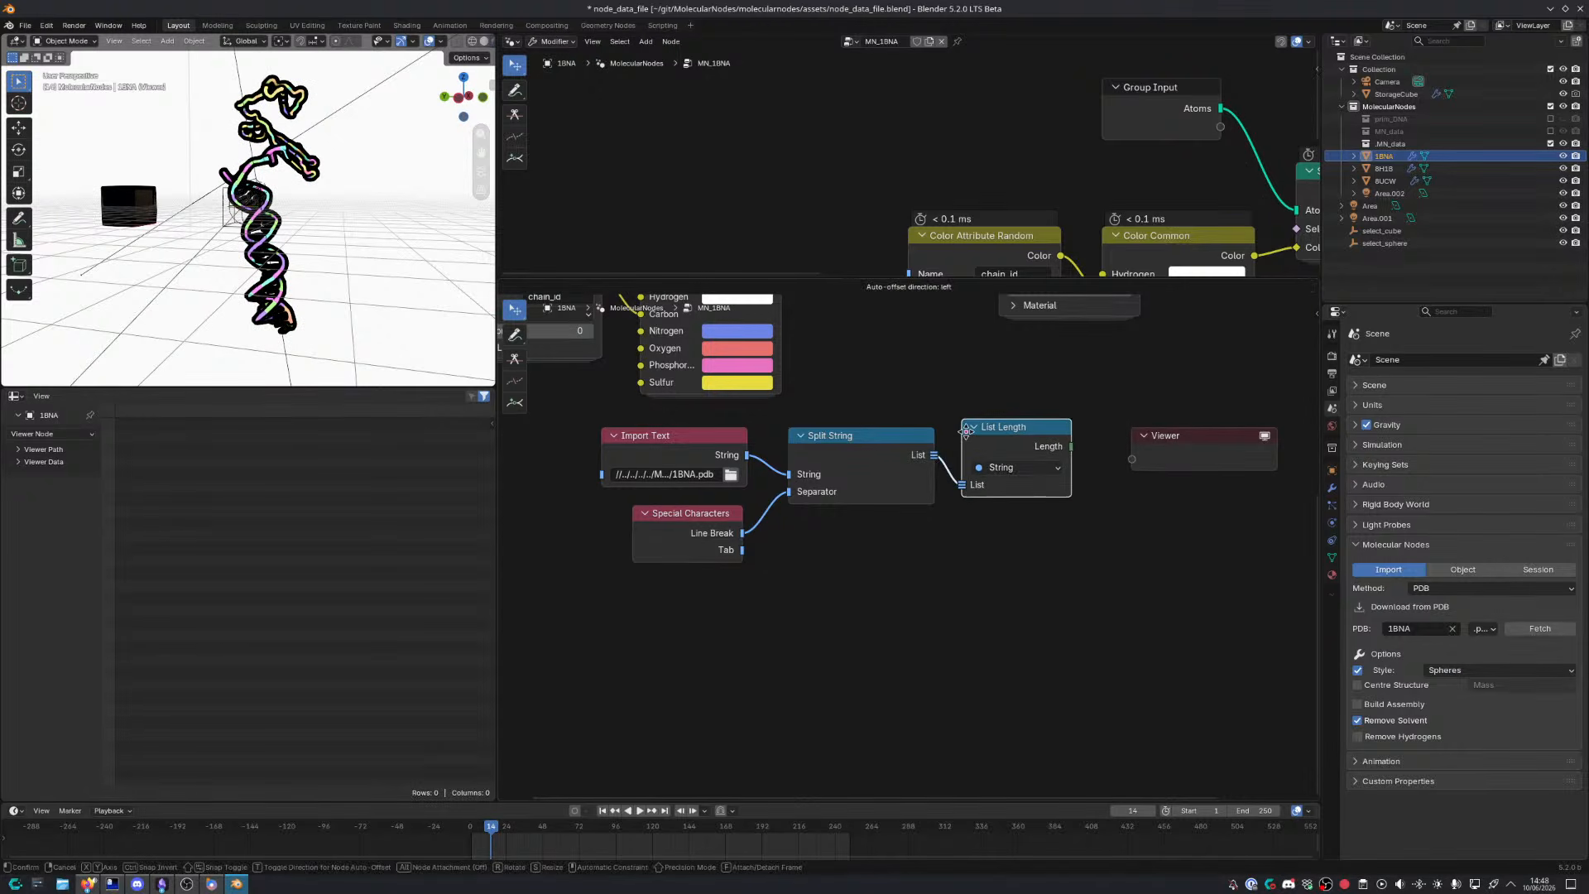
{"action": "key", "text": "Delete"}
Add a String Length node after Split String and view its Length output to review the line lengths in the spreadsheet
{"action": "left_click_drag", "start_coordinate": [934, 454], "coordinate": [981, 487]}
{"action": "type", "text": "length"}
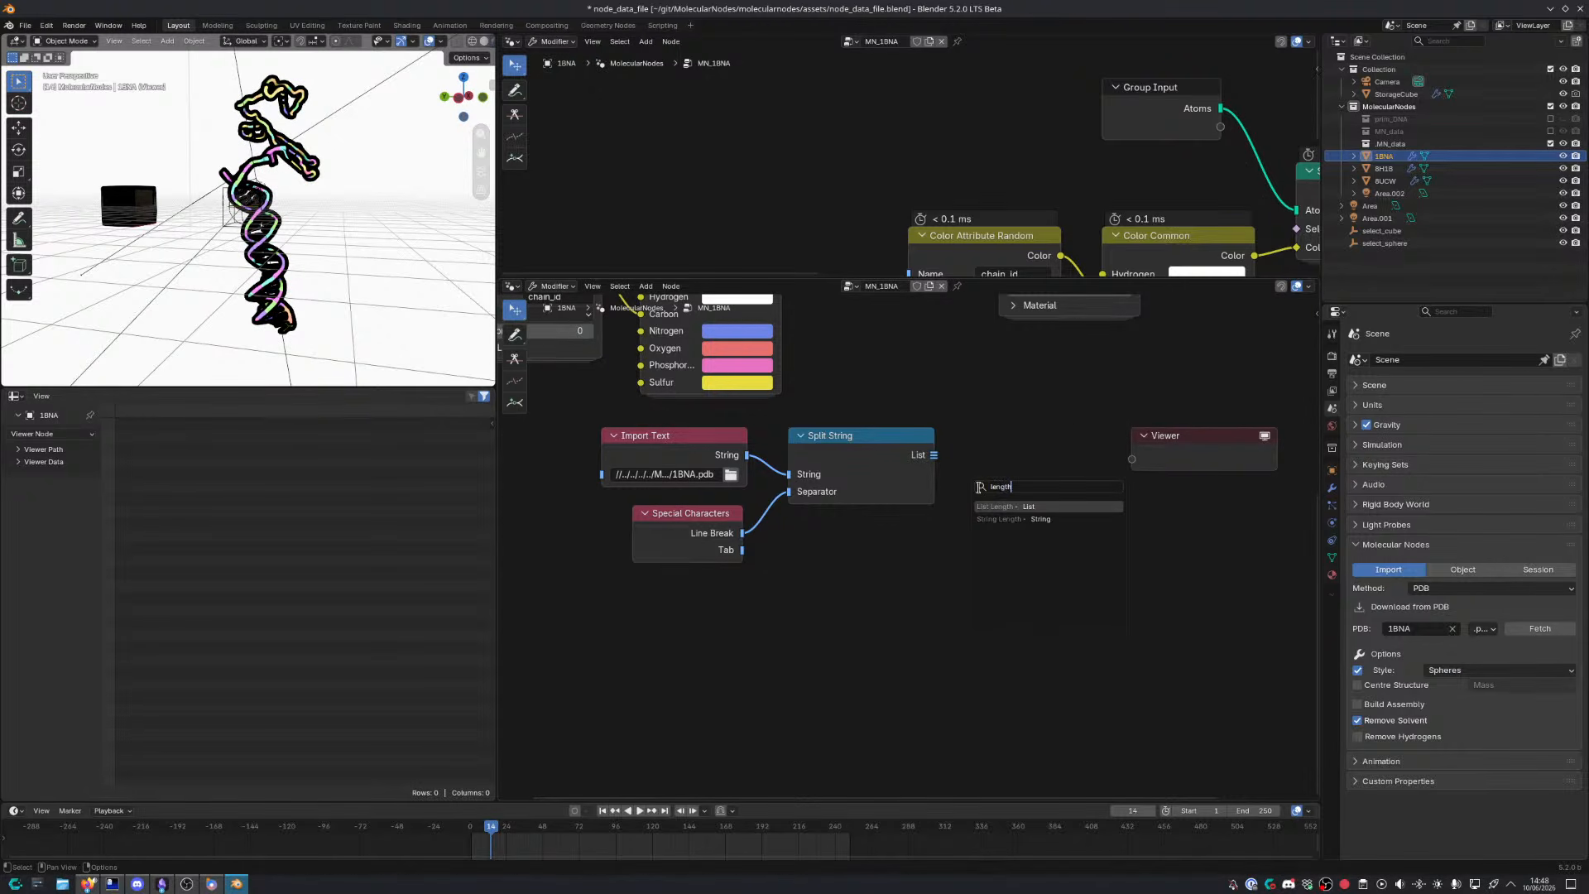
{"action": "left_click", "coordinate": [1003, 519]}
{"action": "left_click", "coordinate": [1070, 460]}
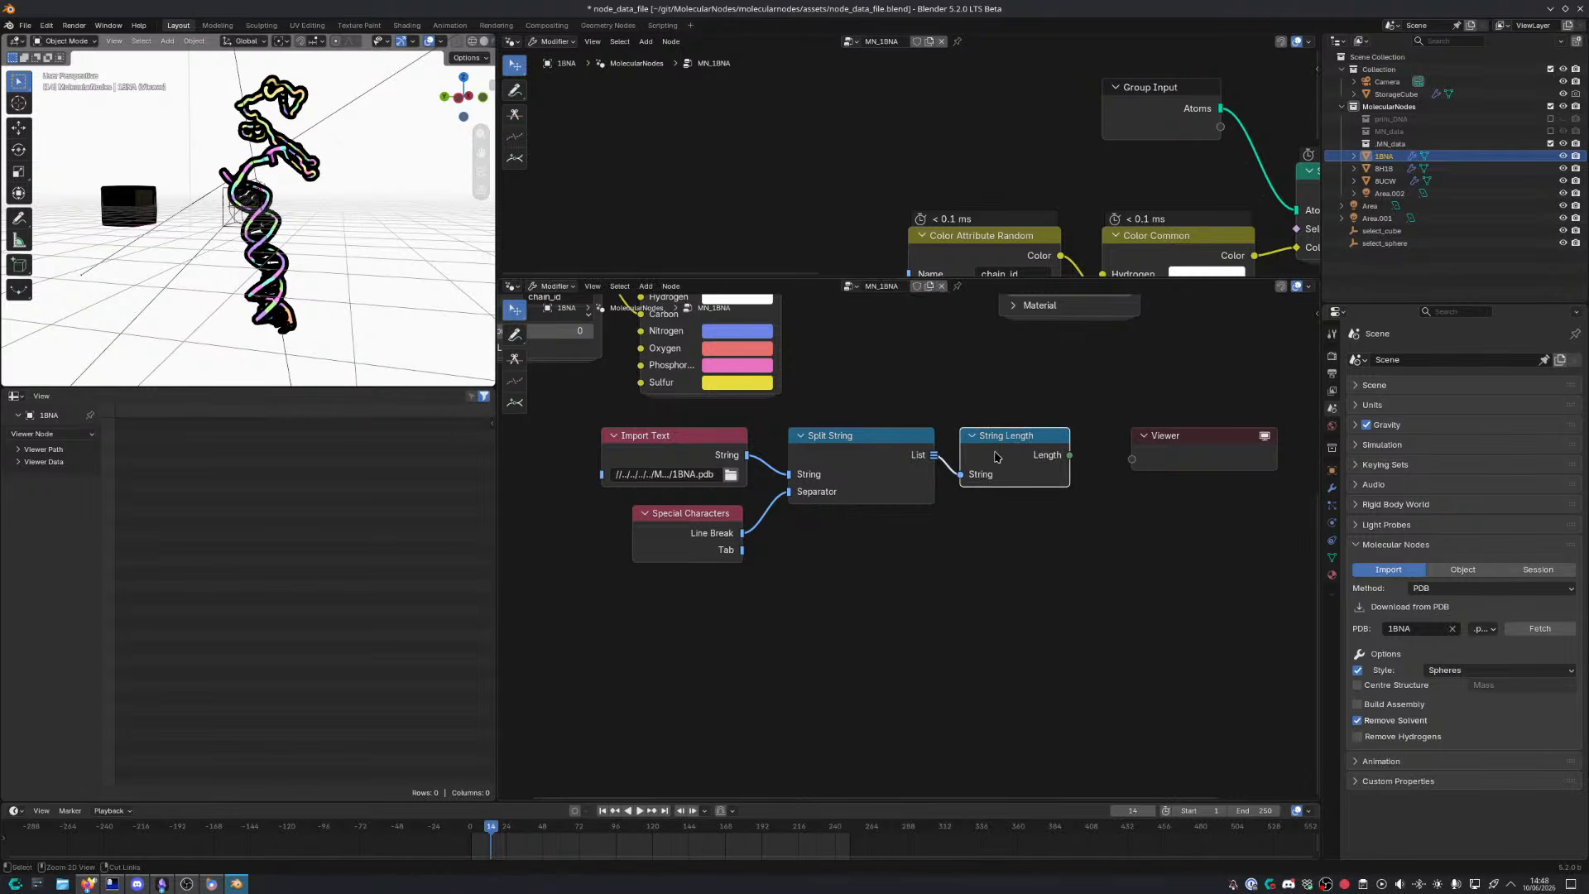
{"action": "left_click", "coordinate": [1072, 462], "text": "ctrl+shift"}
{"action": "scroll", "coordinate": [393, 428], "scroll_direction": "down", "scroll_amount": 5}
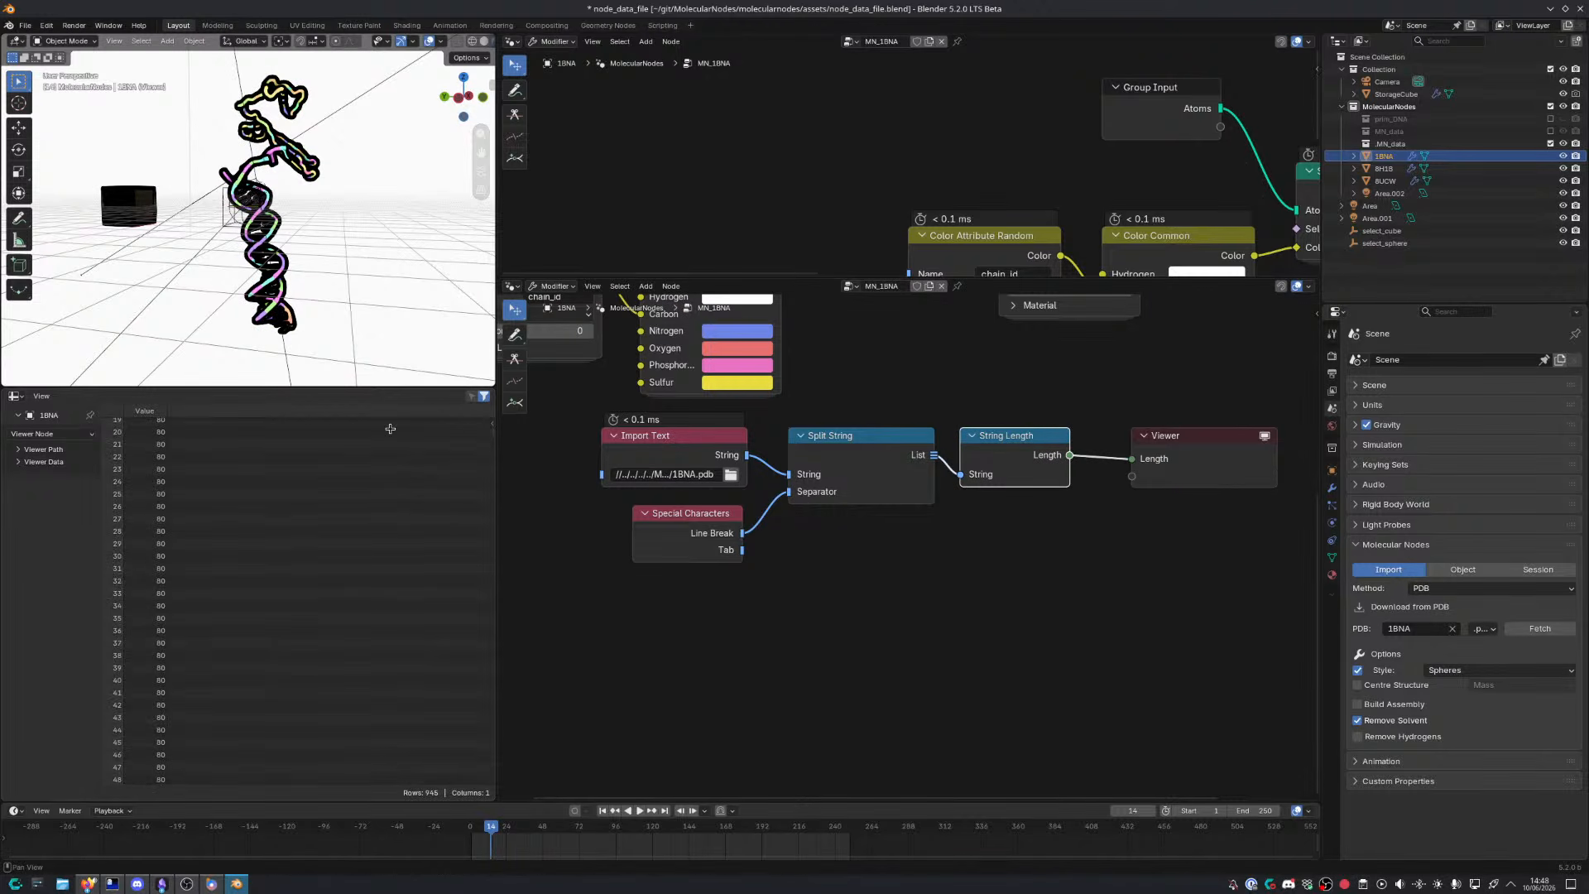
{"action": "scroll", "coordinate": [138, 629], "scroll_direction": "down", "scroll_amount": 4}
{"action": "mouse_move", "coordinate": [494, 443]}
{"action": "left_mouse_down"}
{"action": "mouse_move", "coordinate": [492, 749]}
{"action": "mouse_move", "coordinate": [486, 414]}
{"action": "left_mouse_up"}
Move the whole text-import node chain down, clear of the coloring nodes, and save the file
{"action": "middle_click_drag", "start_coordinate": [844, 587], "coordinate": [822, 601]}
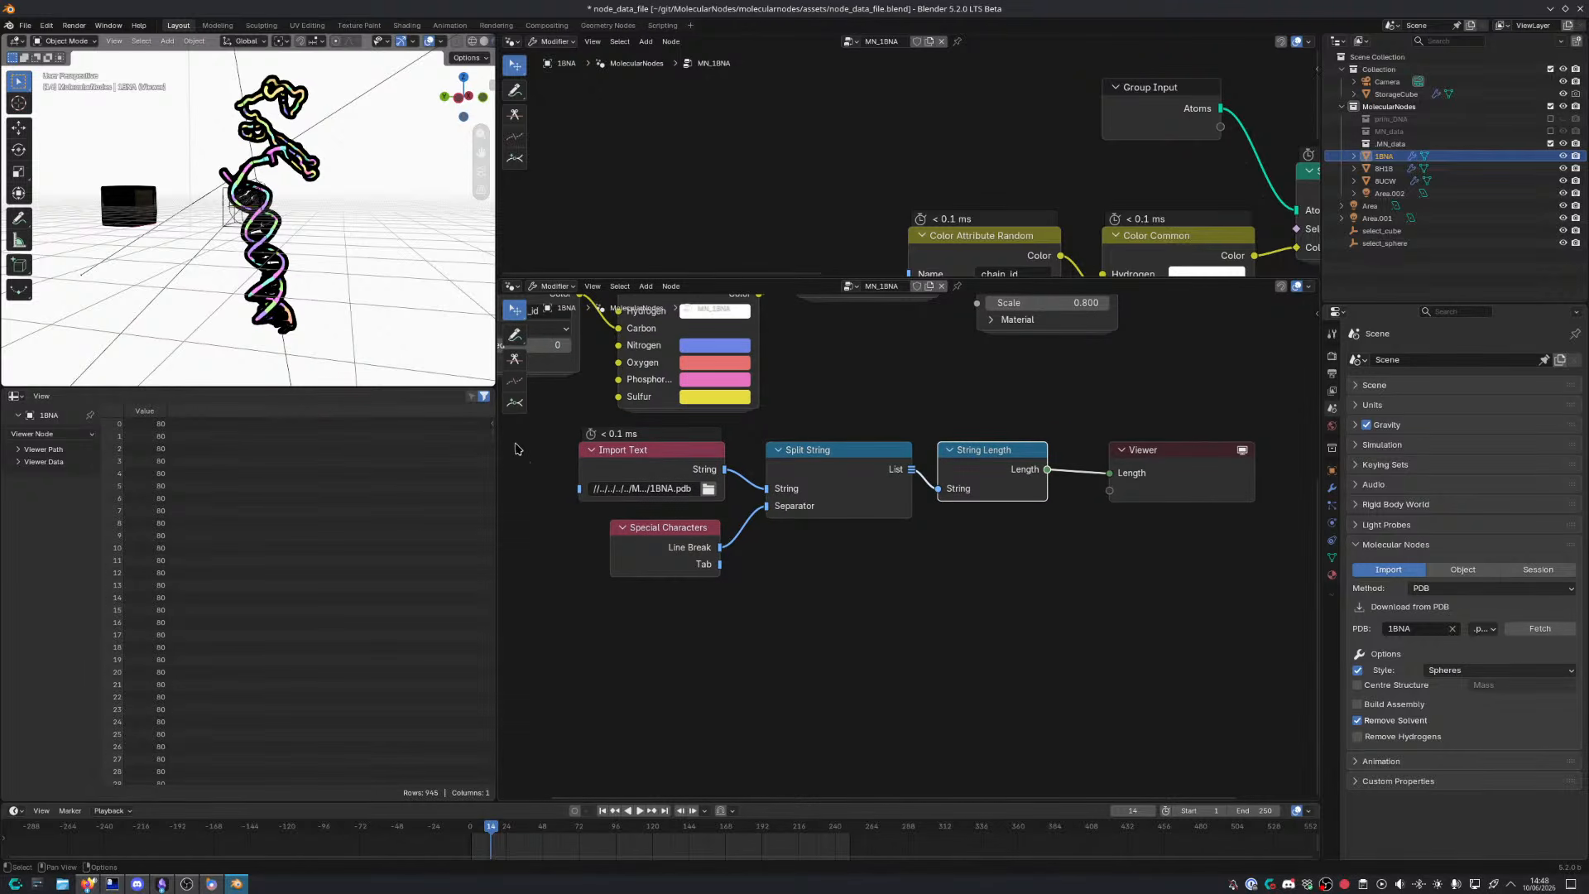
{"action": "left_click_drag", "start_coordinate": [516, 444], "coordinate": [1220, 608]}
{"action": "key", "text": "g"}
{"action": "left_click", "coordinate": [1004, 628]}
{"action": "middle_click_drag", "start_coordinate": [678, 643], "coordinate": [944, 532]}
{"action": "key", "text": "g"}
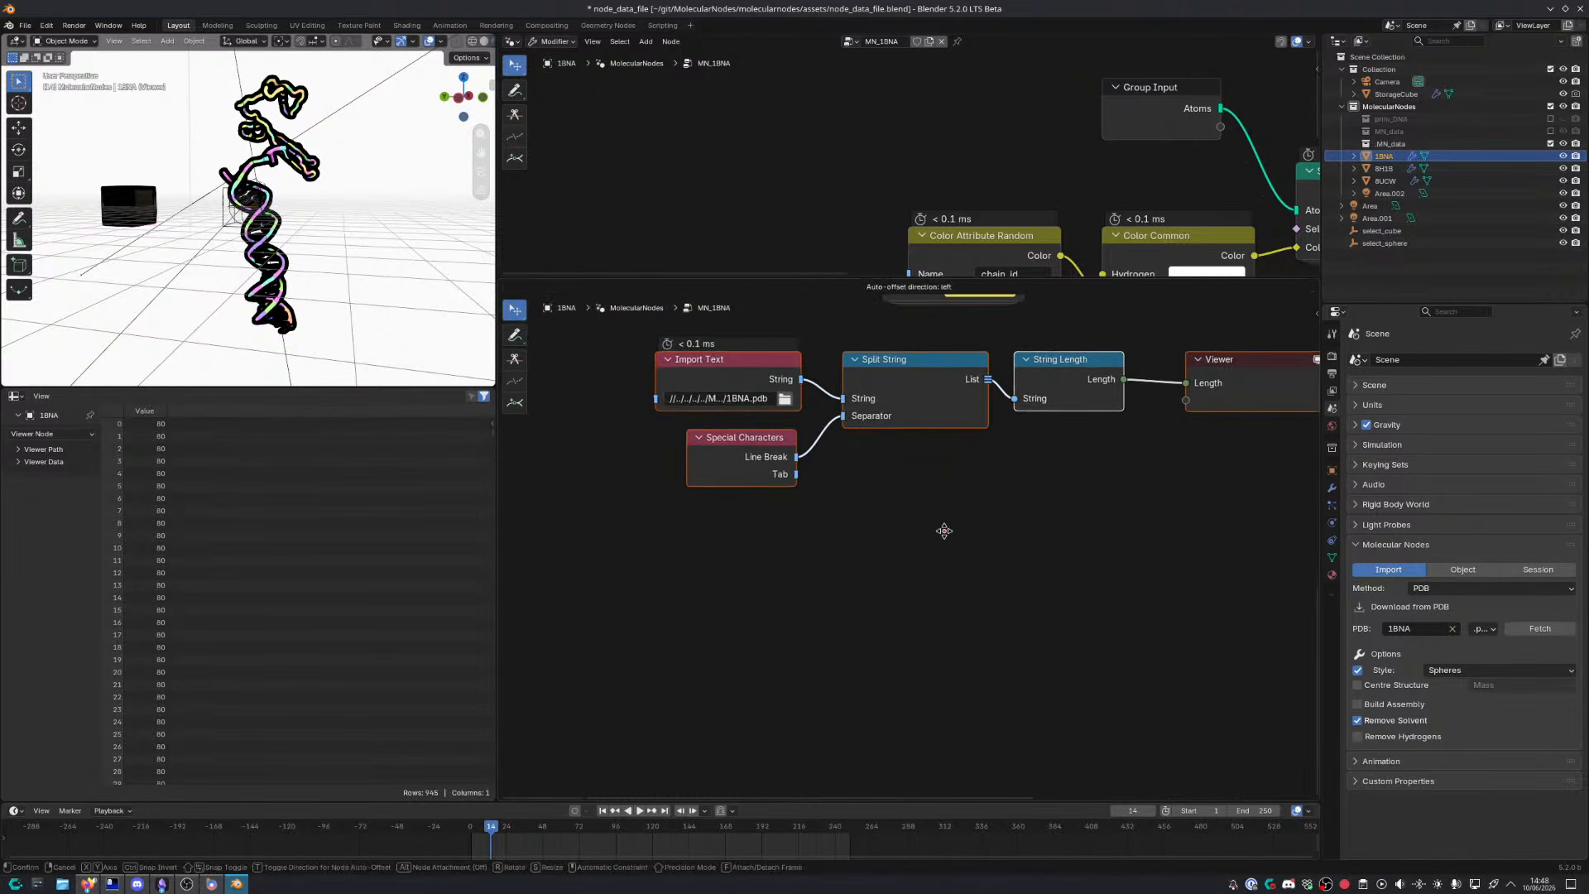
{"action": "left_click", "coordinate": [885, 591]}
{"action": "key", "text": "ctrl+s"}
{"action": "middle_click_drag", "start_coordinate": [996, 582], "coordinate": [993, 591]}
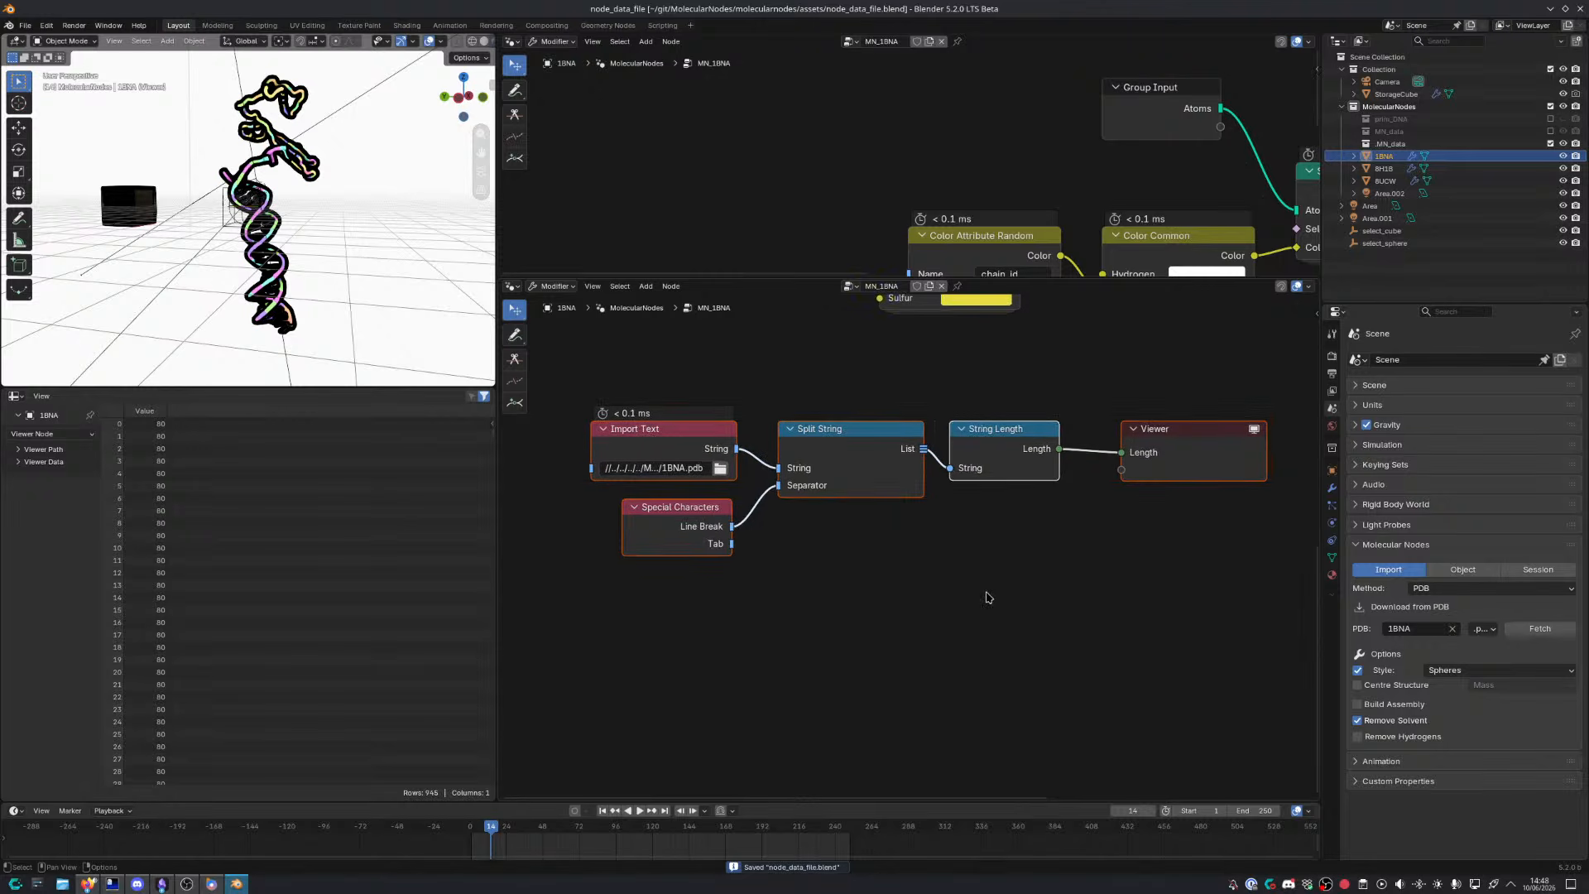
{"action": "left_click", "coordinate": [990, 568]}
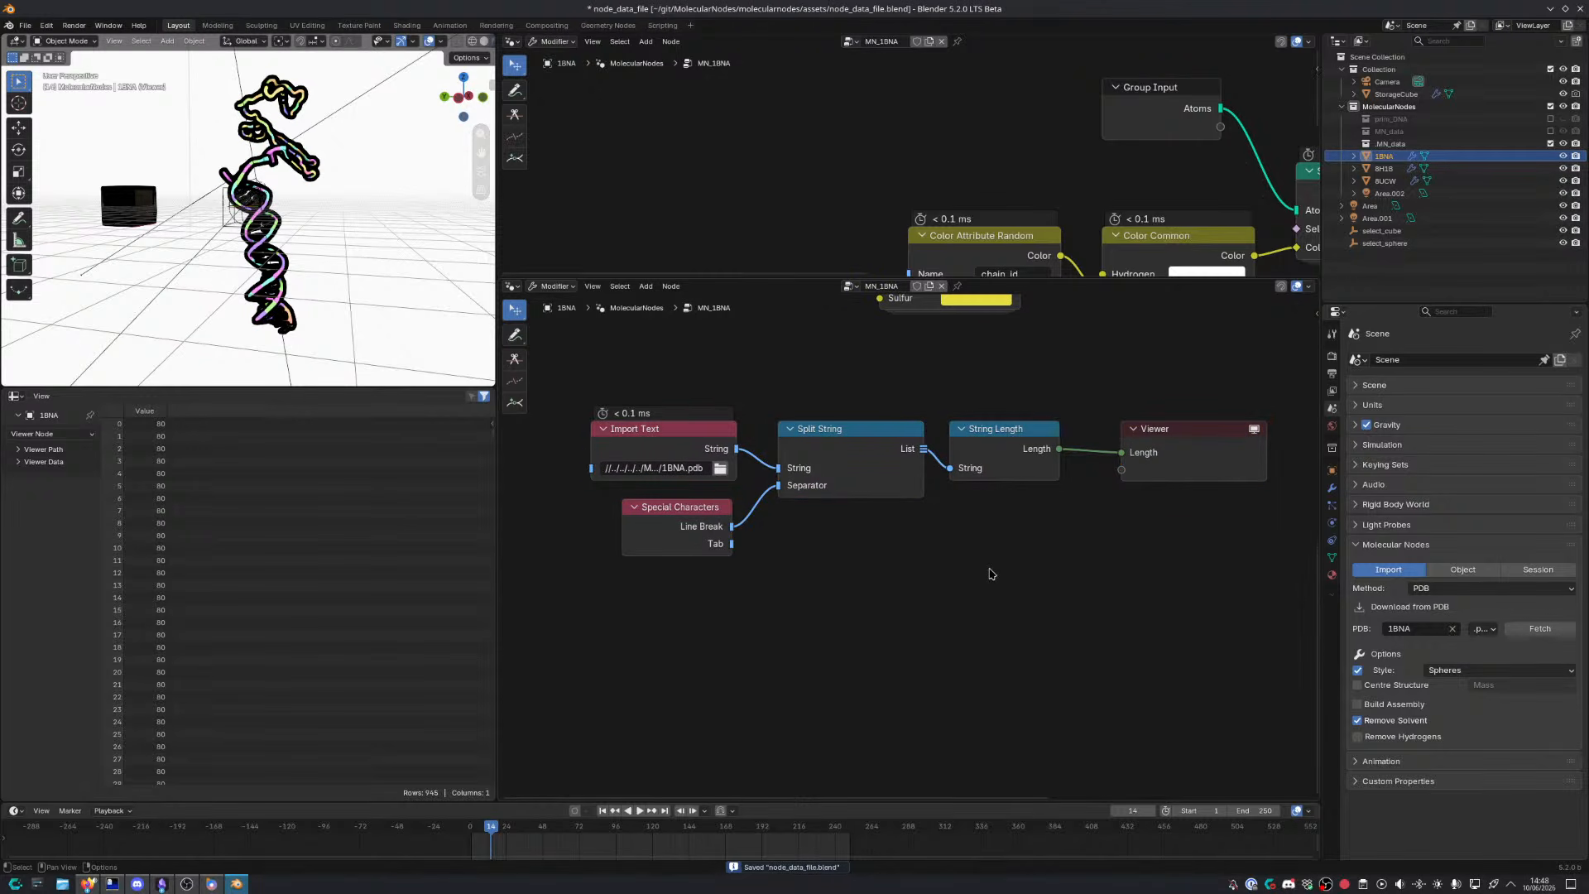
Shift String Length and the Viewer away from Split String to make room for another node between them
{"action": "middle_click_drag", "start_coordinate": [992, 573], "coordinate": [770, 518]}
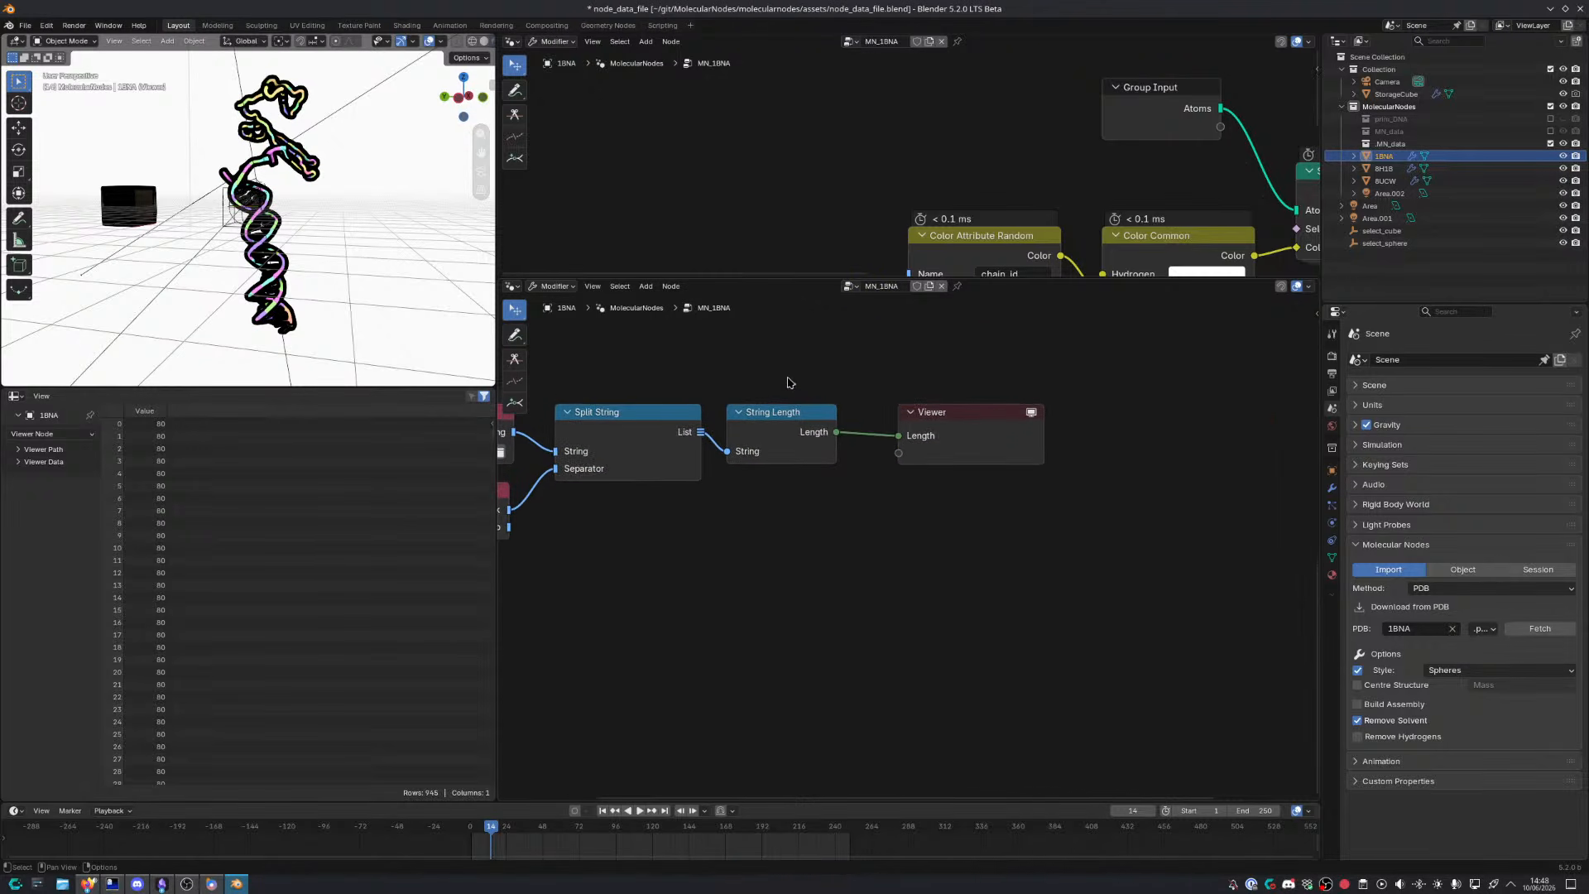
{"action": "left_click_drag", "start_coordinate": [788, 378], "coordinate": [977, 533]}
{"action": "key", "text": "g"}
{"action": "left_click", "coordinate": [1062, 513]}
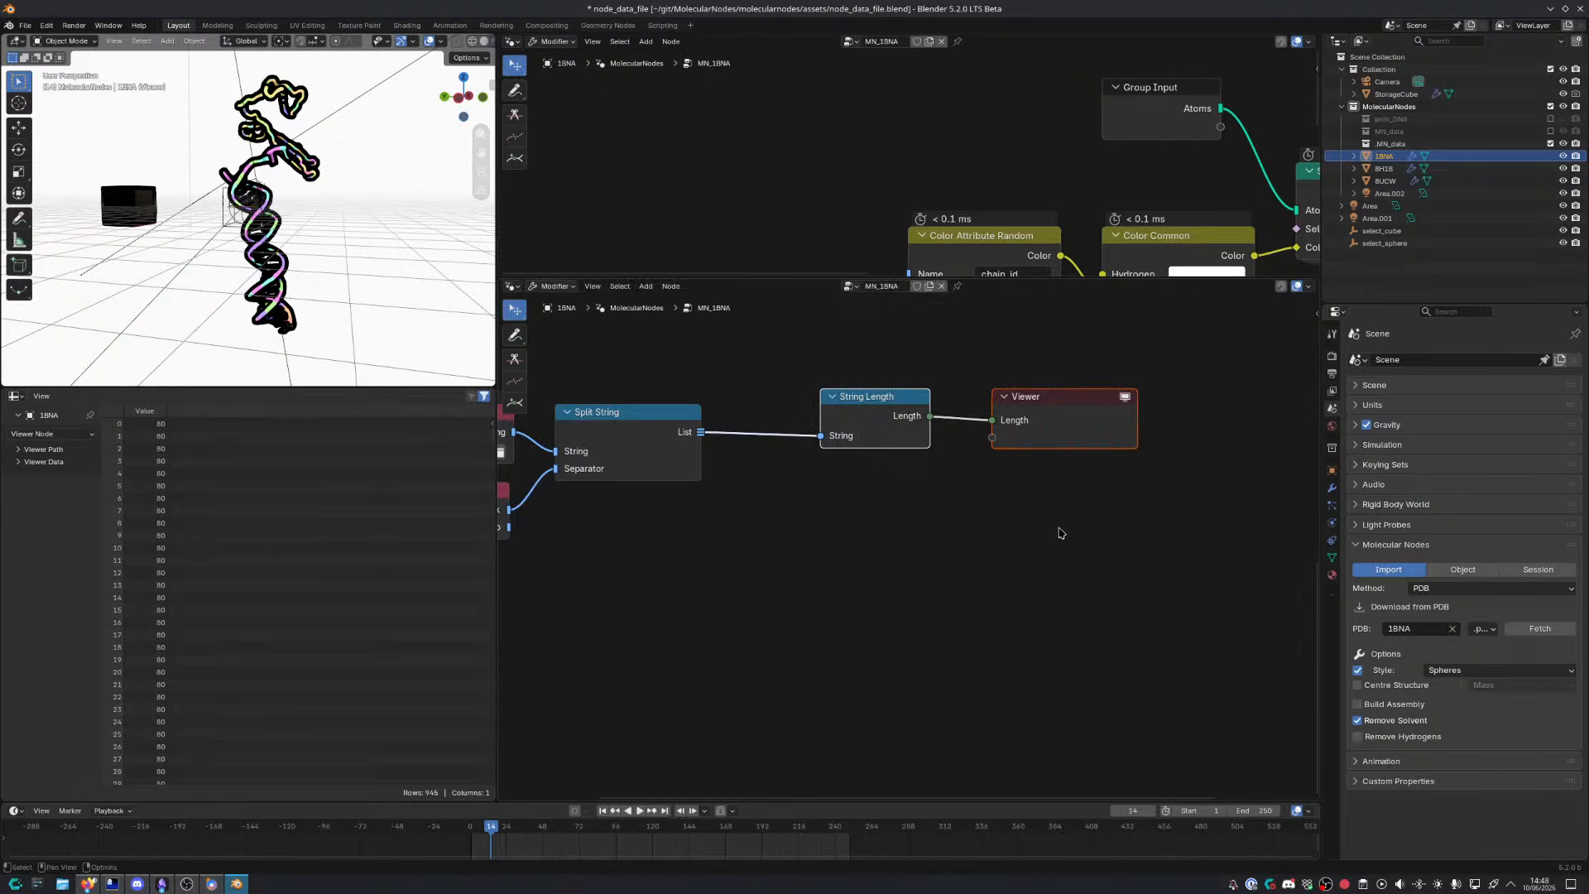
{"action": "key", "text": "g"}
{"action": "left_click", "coordinate": [1064, 550]}
{"action": "key", "text": "shift+a"}
{"action": "mouse_move", "coordinate": [850, 570]}
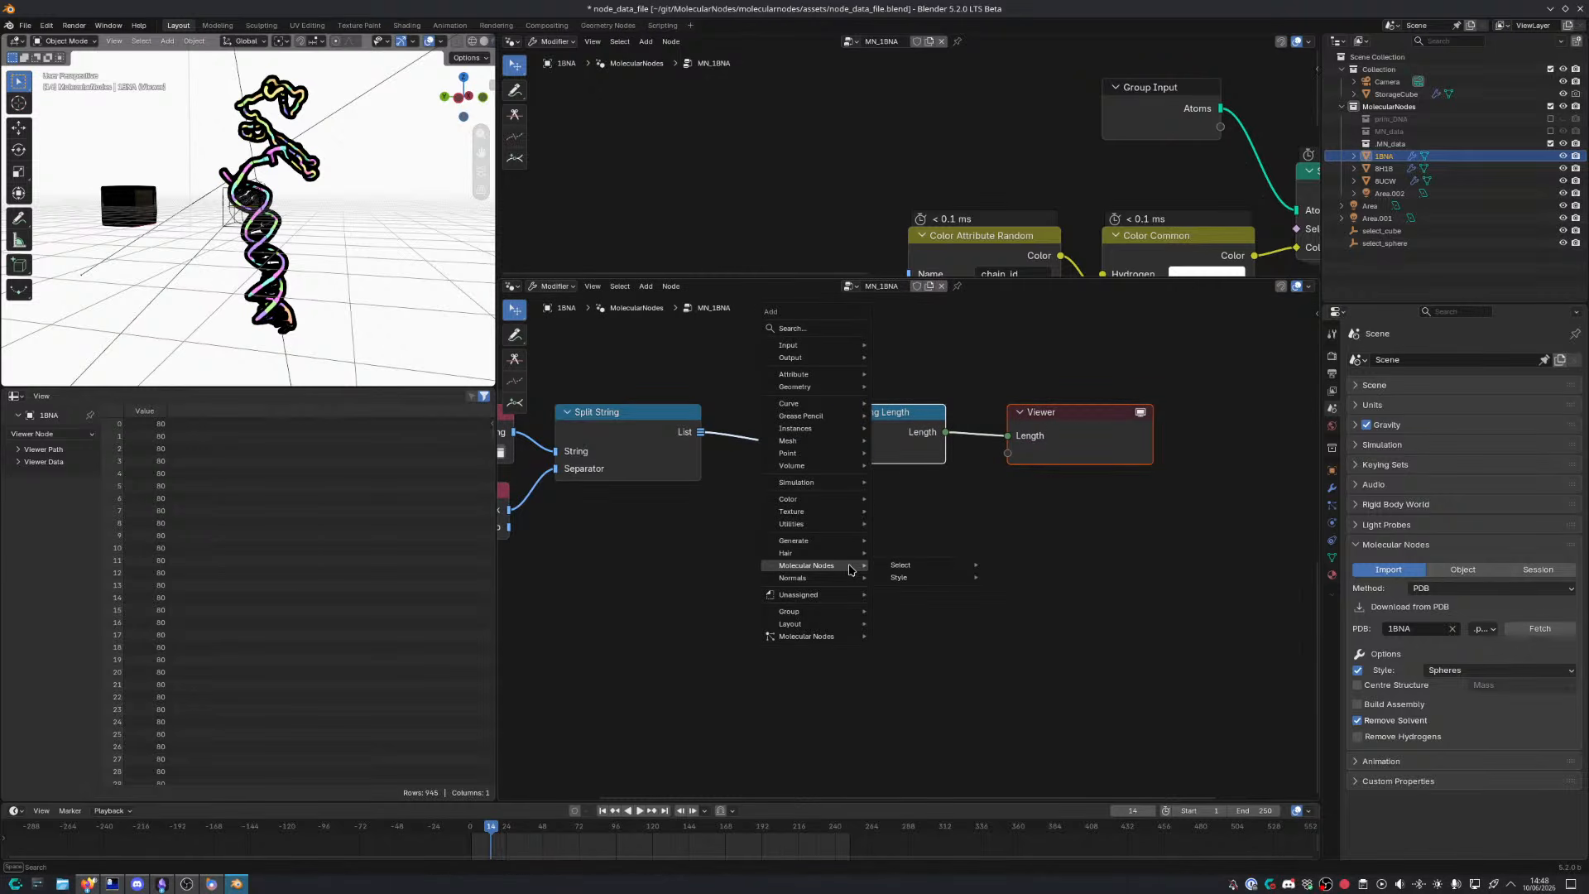
{"action": "key", "text": "alt+Tab"}
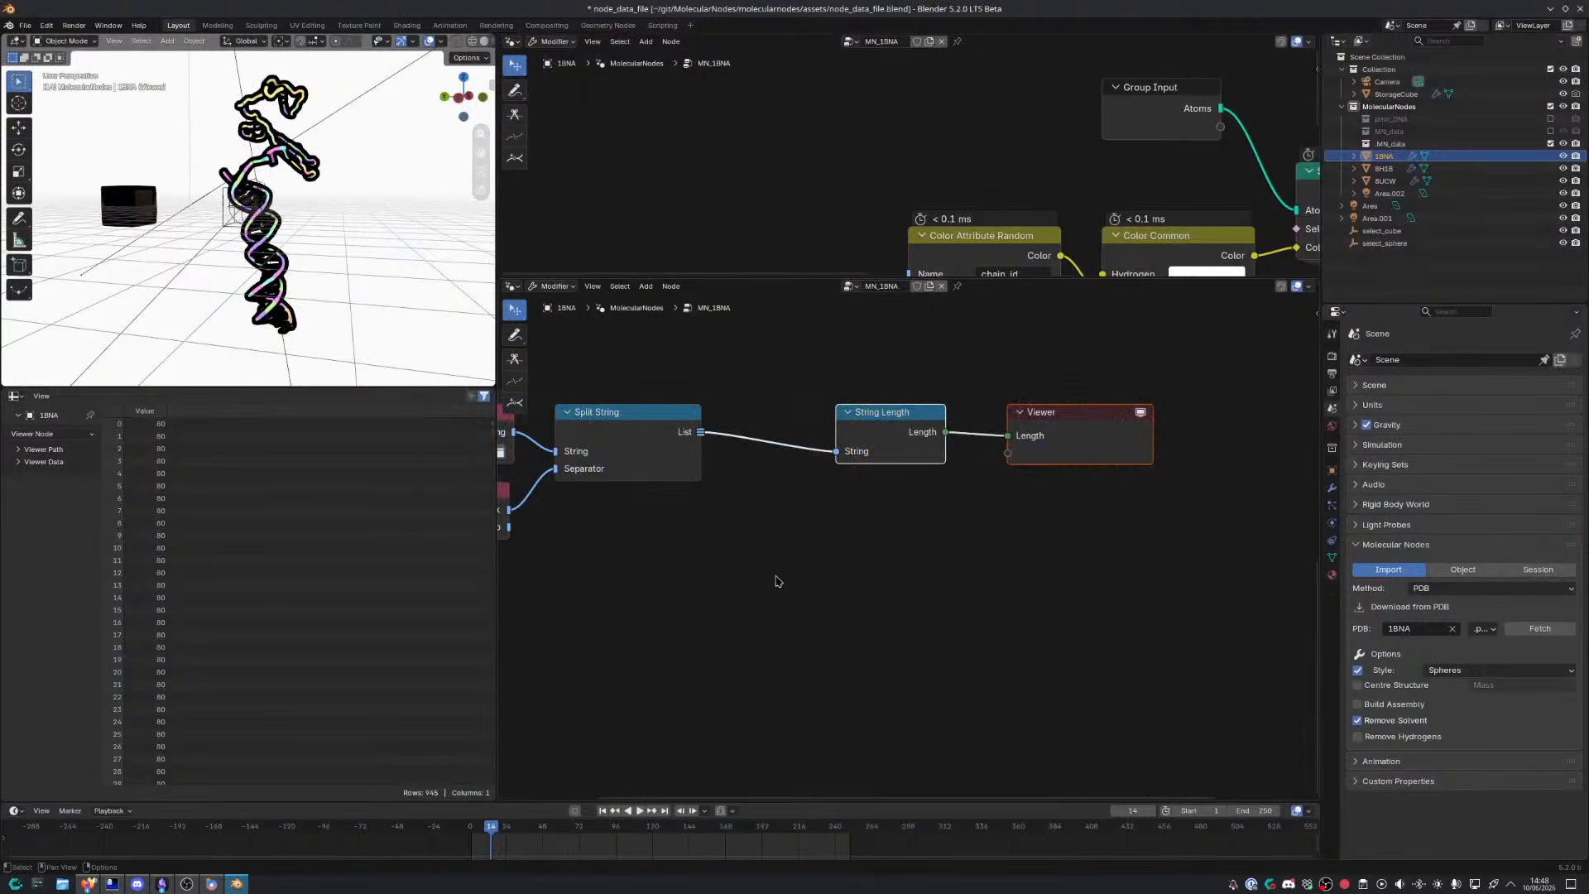
{"action": "middle_click_drag", "start_coordinate": [777, 576], "coordinate": [896, 531]}
Switch to the code editor and open 1BNA.pdb from the home folder's MolecularNodesCache to inspect its text
{"action": "key", "text": "super"}
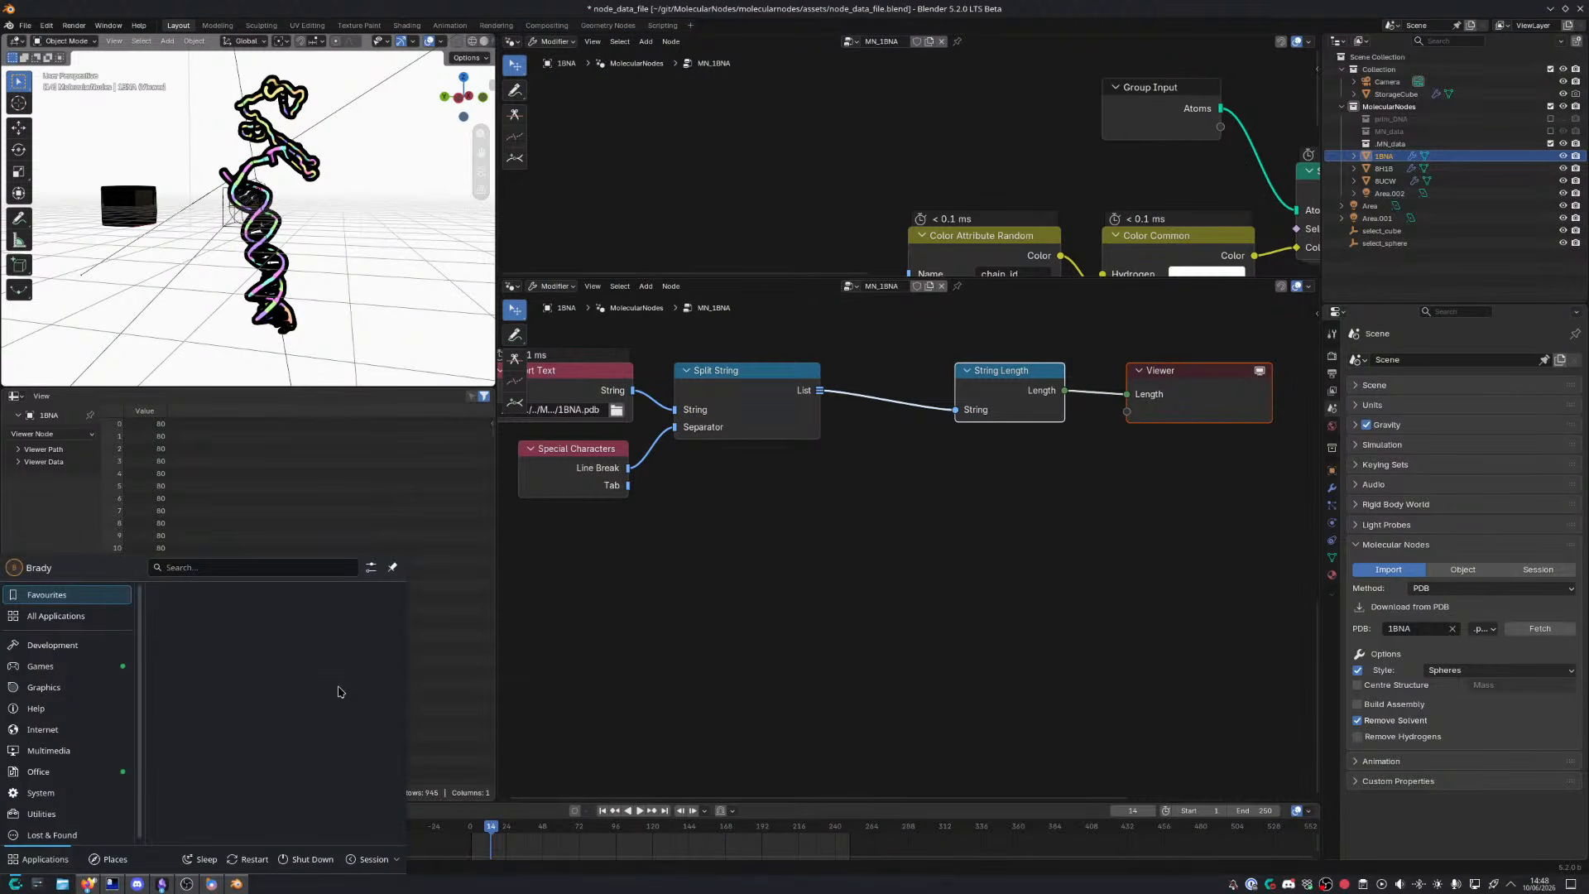
{"action": "key", "text": "super"}
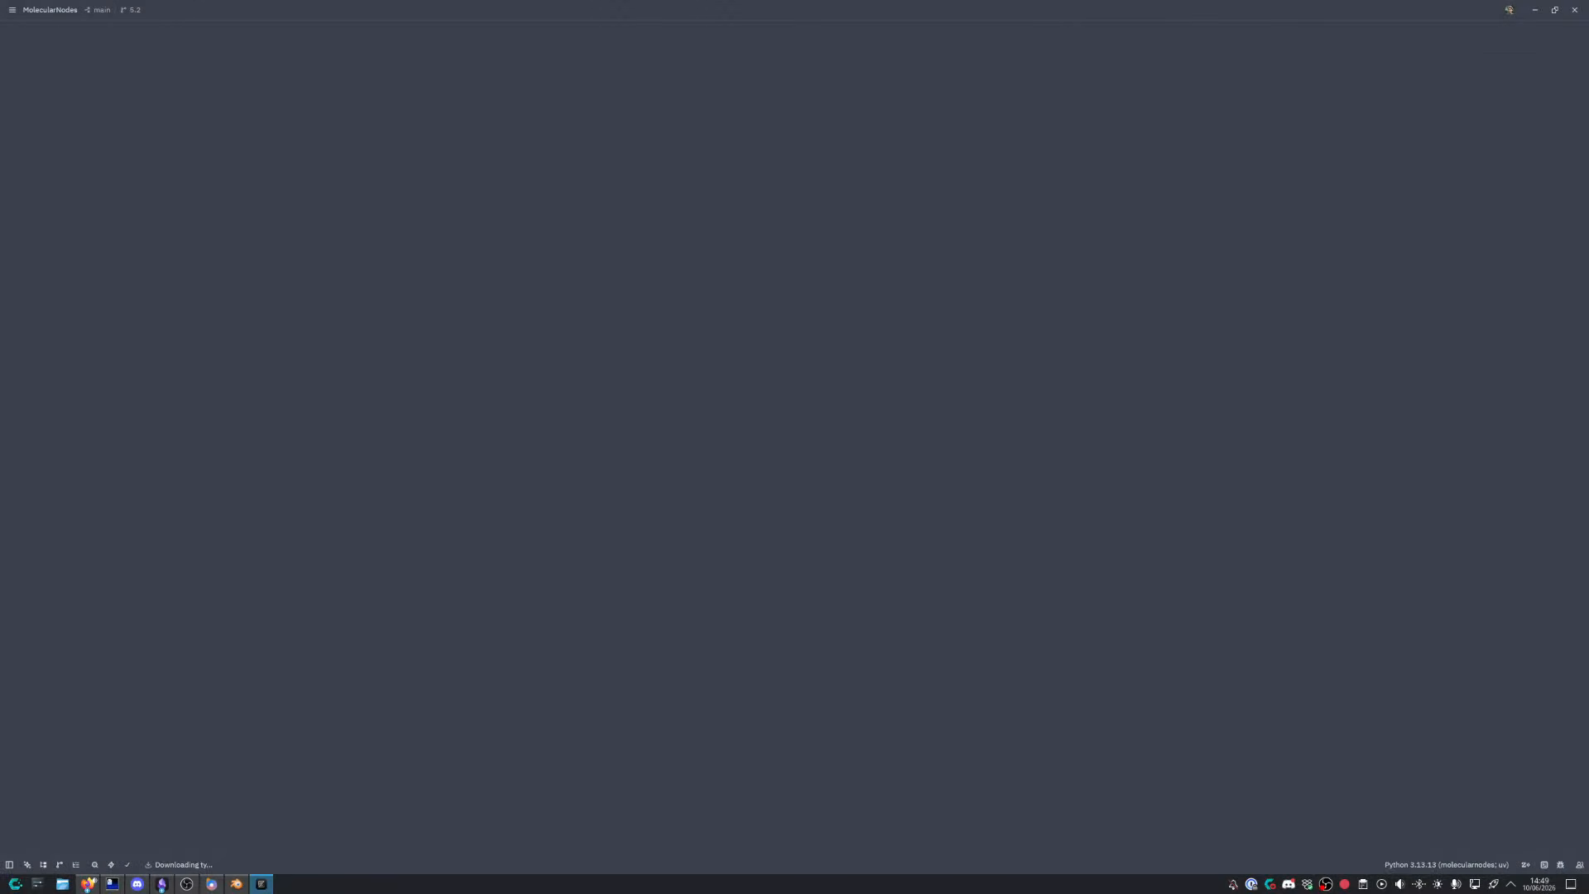
{"action": "key", "text": "ctrl+o"}
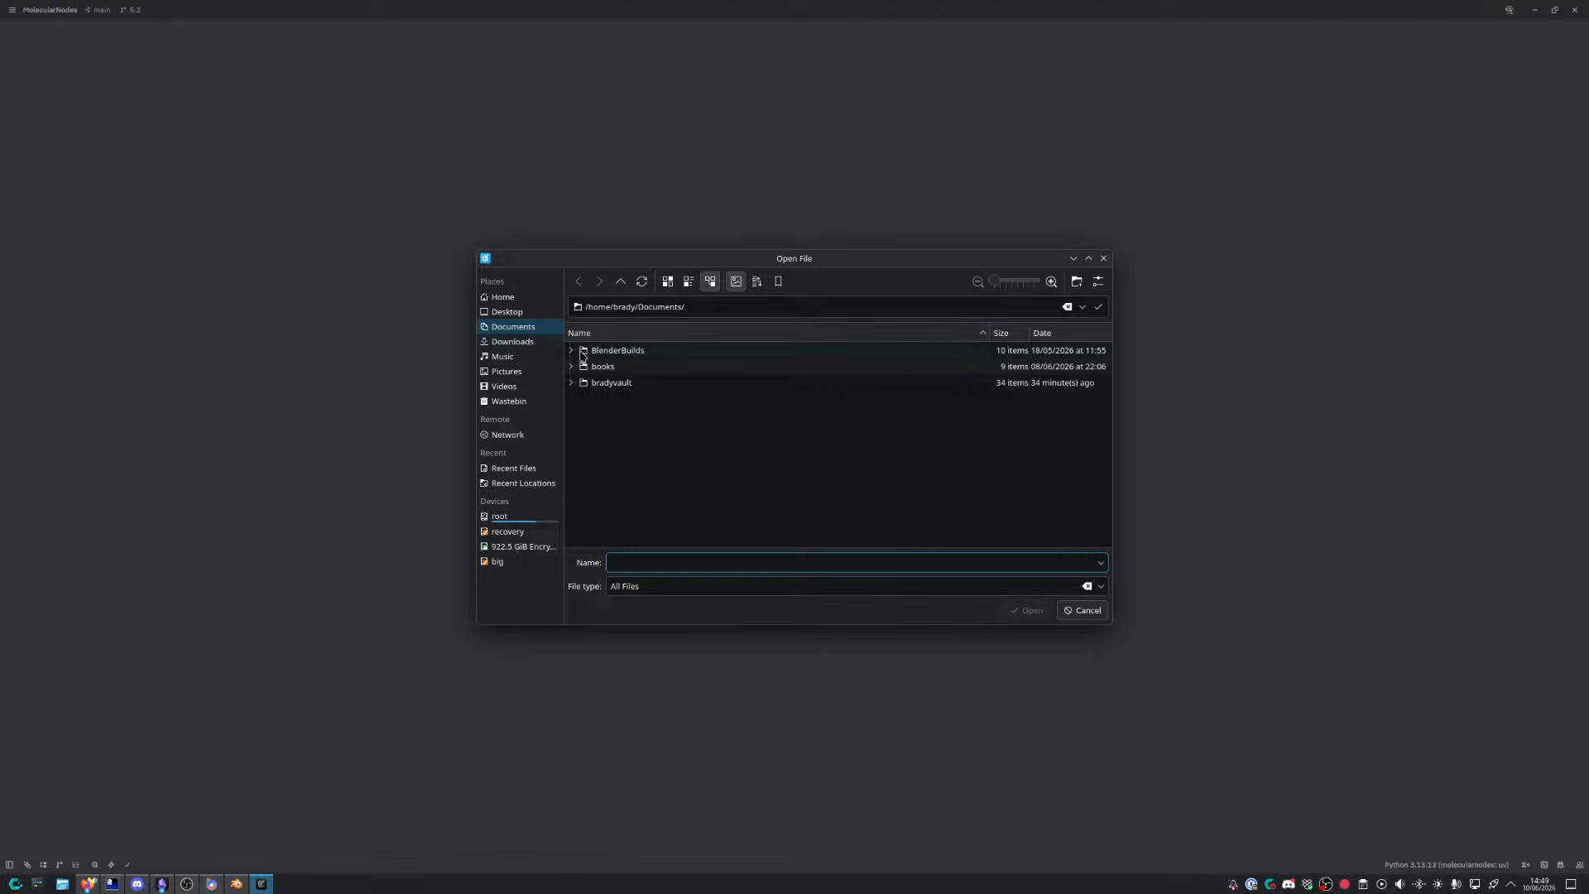
{"action": "left_click", "coordinate": [502, 296]}
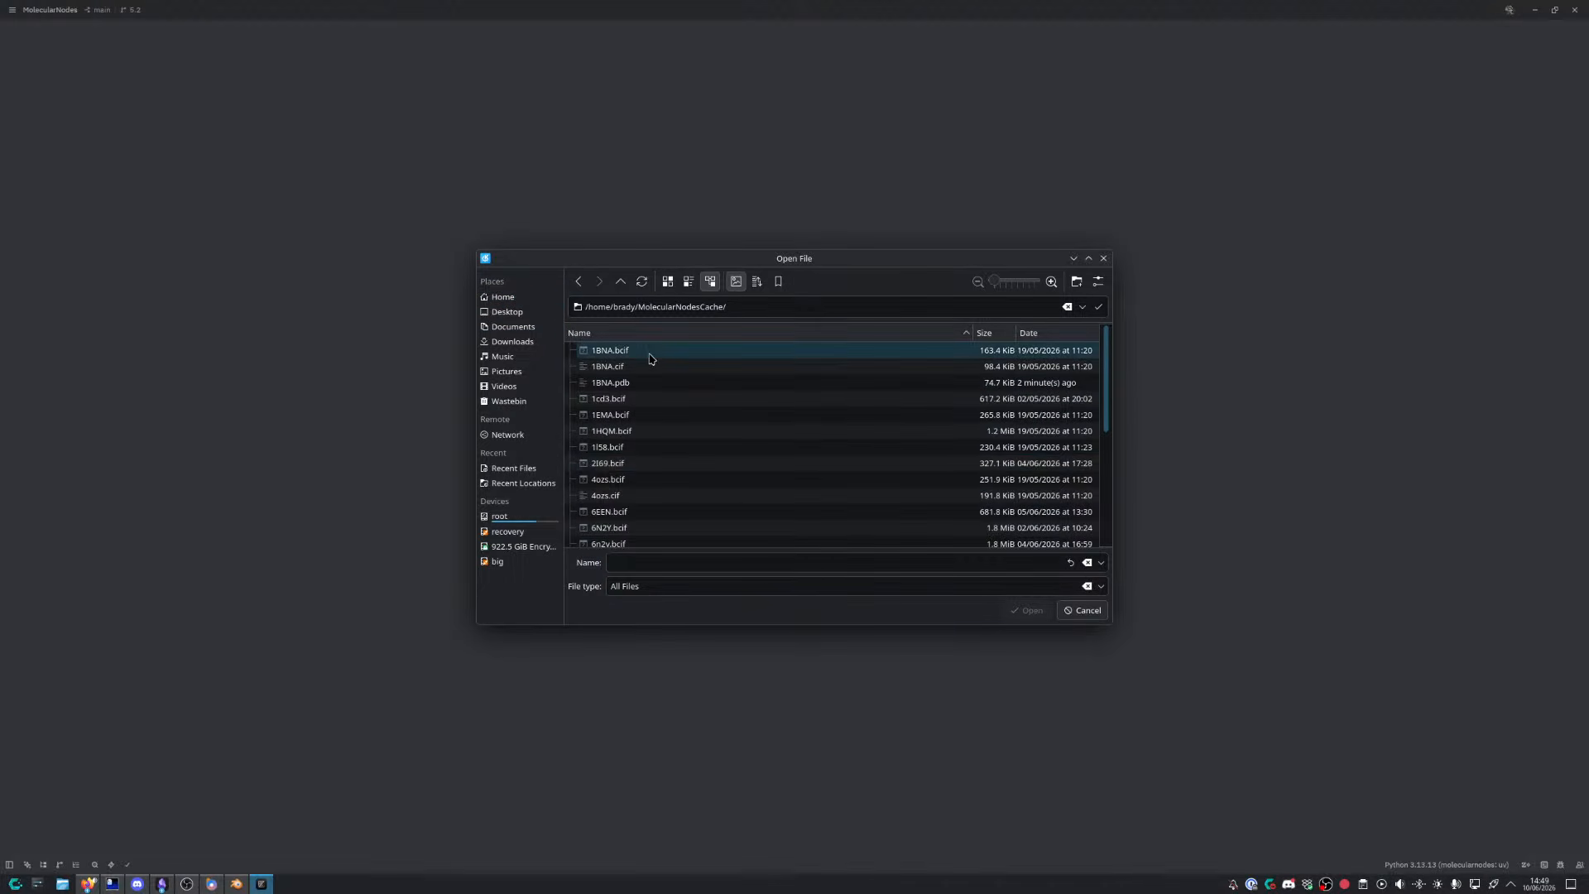
{"action": "double_click", "coordinate": [627, 383]}
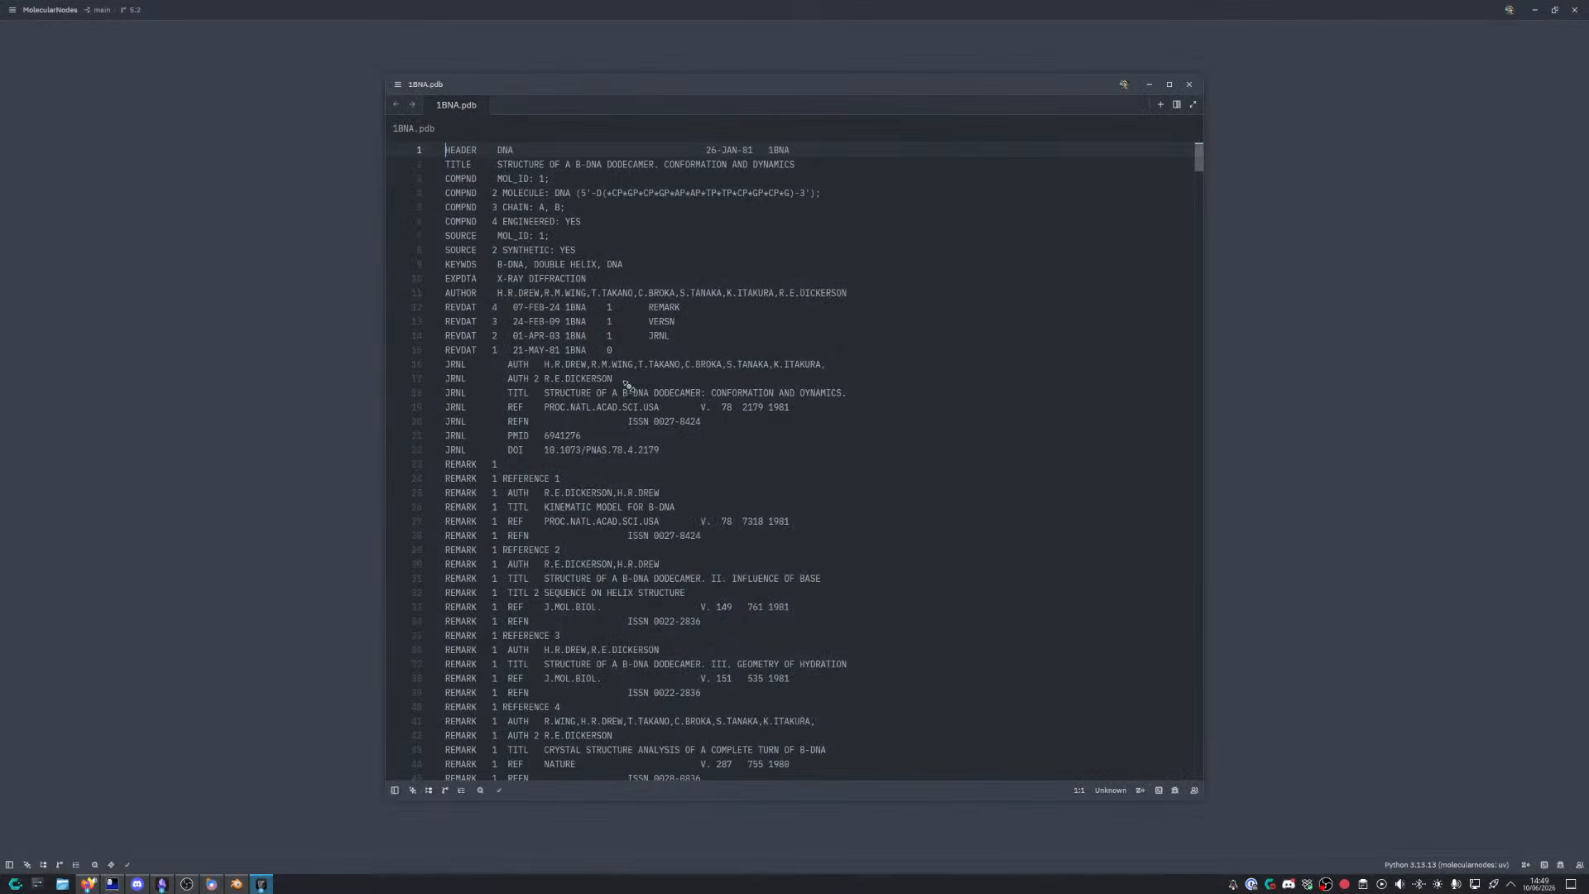
{"action": "left_click_drag", "start_coordinate": [775, 87], "coordinate": [598, 52]}
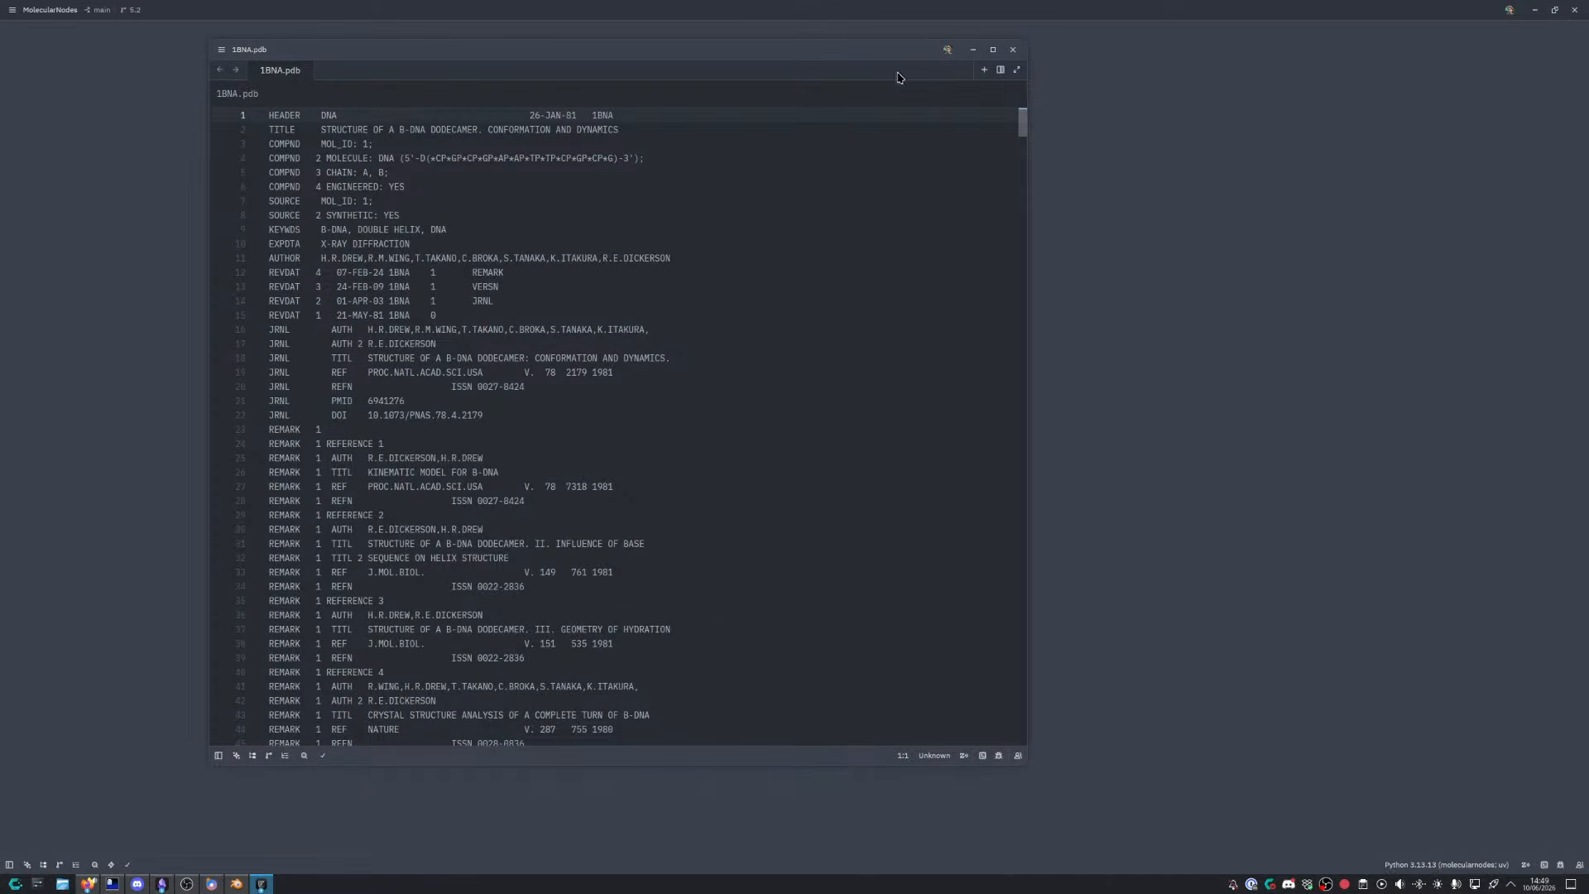
Enlarge the 1BNA.pdb text view, find where the ATOM records begin, and return to the node editor
{"action": "left_click", "coordinate": [1557, 17]}
{"action": "double_click", "coordinate": [737, 49]}
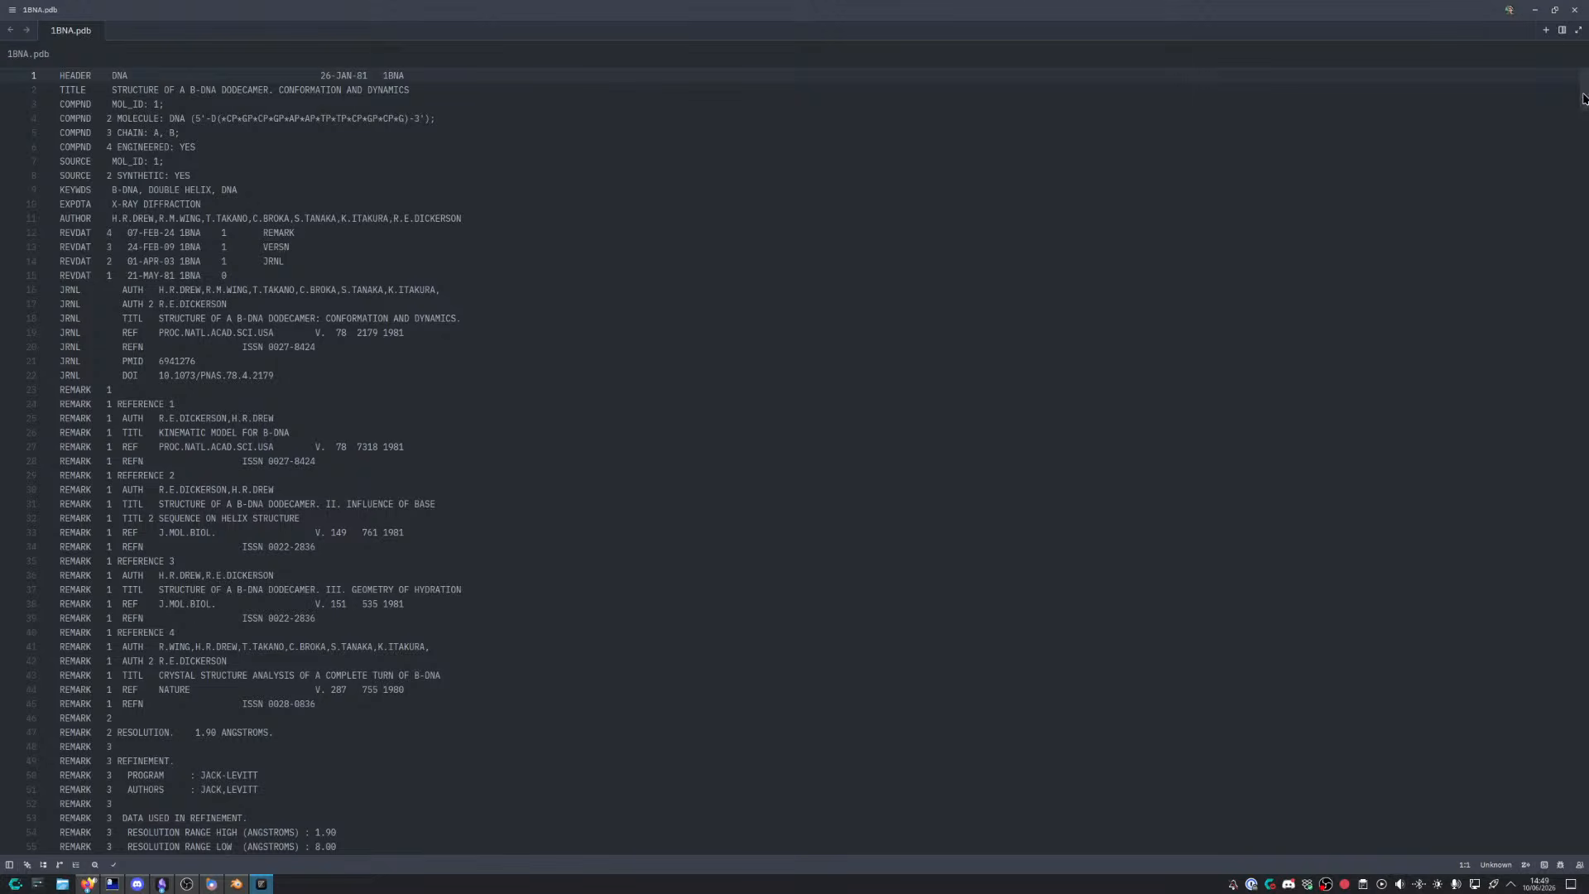
{"action": "left_click_drag", "start_coordinate": [1584, 98], "coordinate": [1541, 353]}
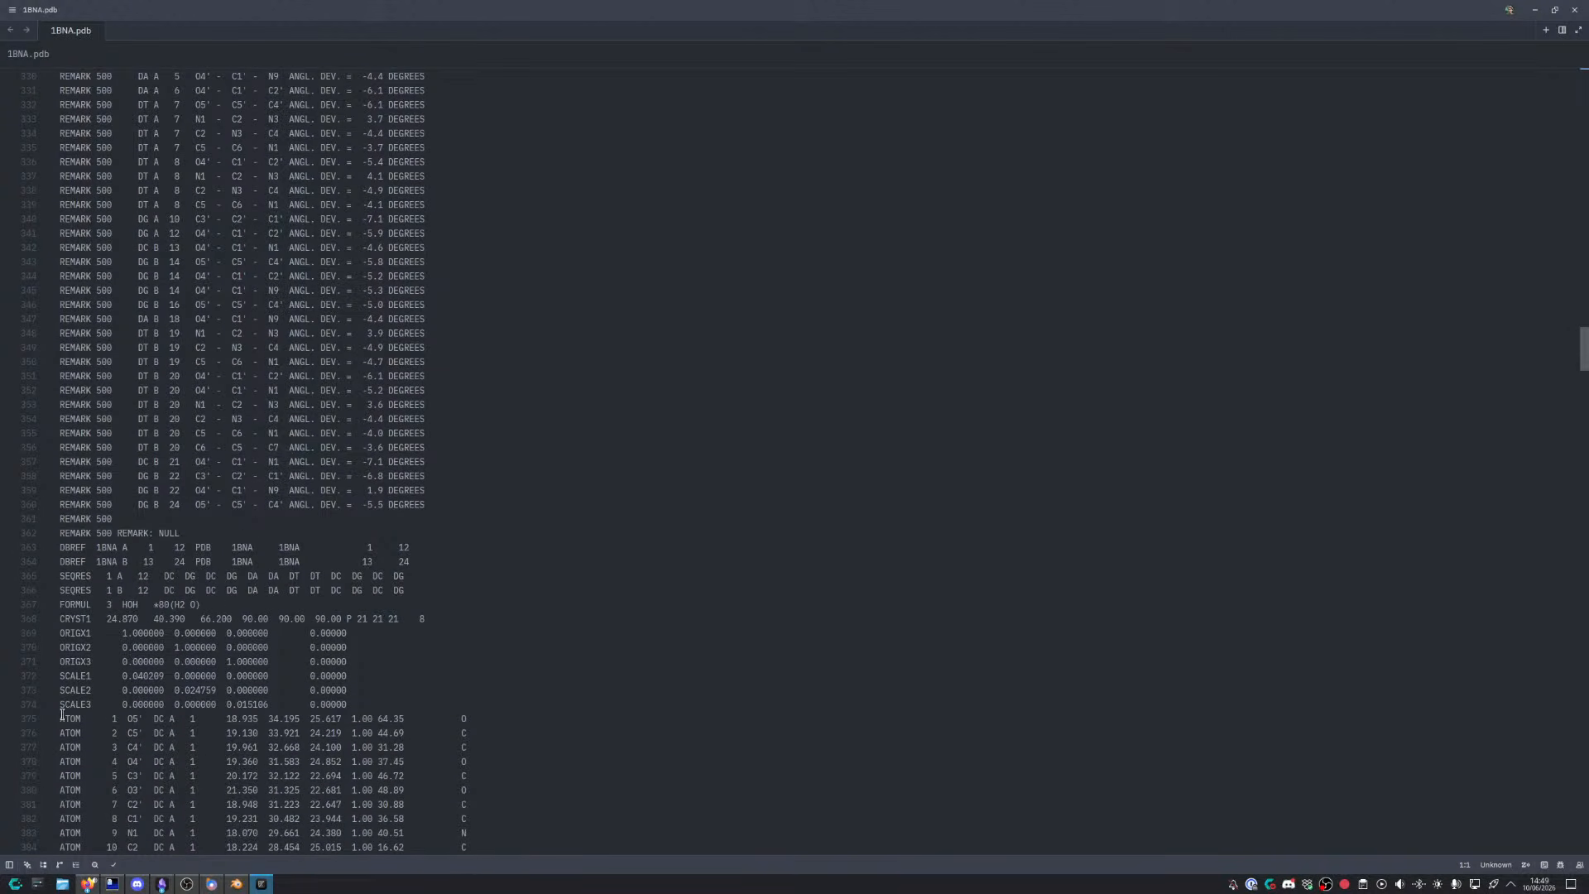
{"action": "left_click_drag", "start_coordinate": [62, 716], "coordinate": [82, 733]}
{"action": "left_click", "coordinate": [1535, 10]}
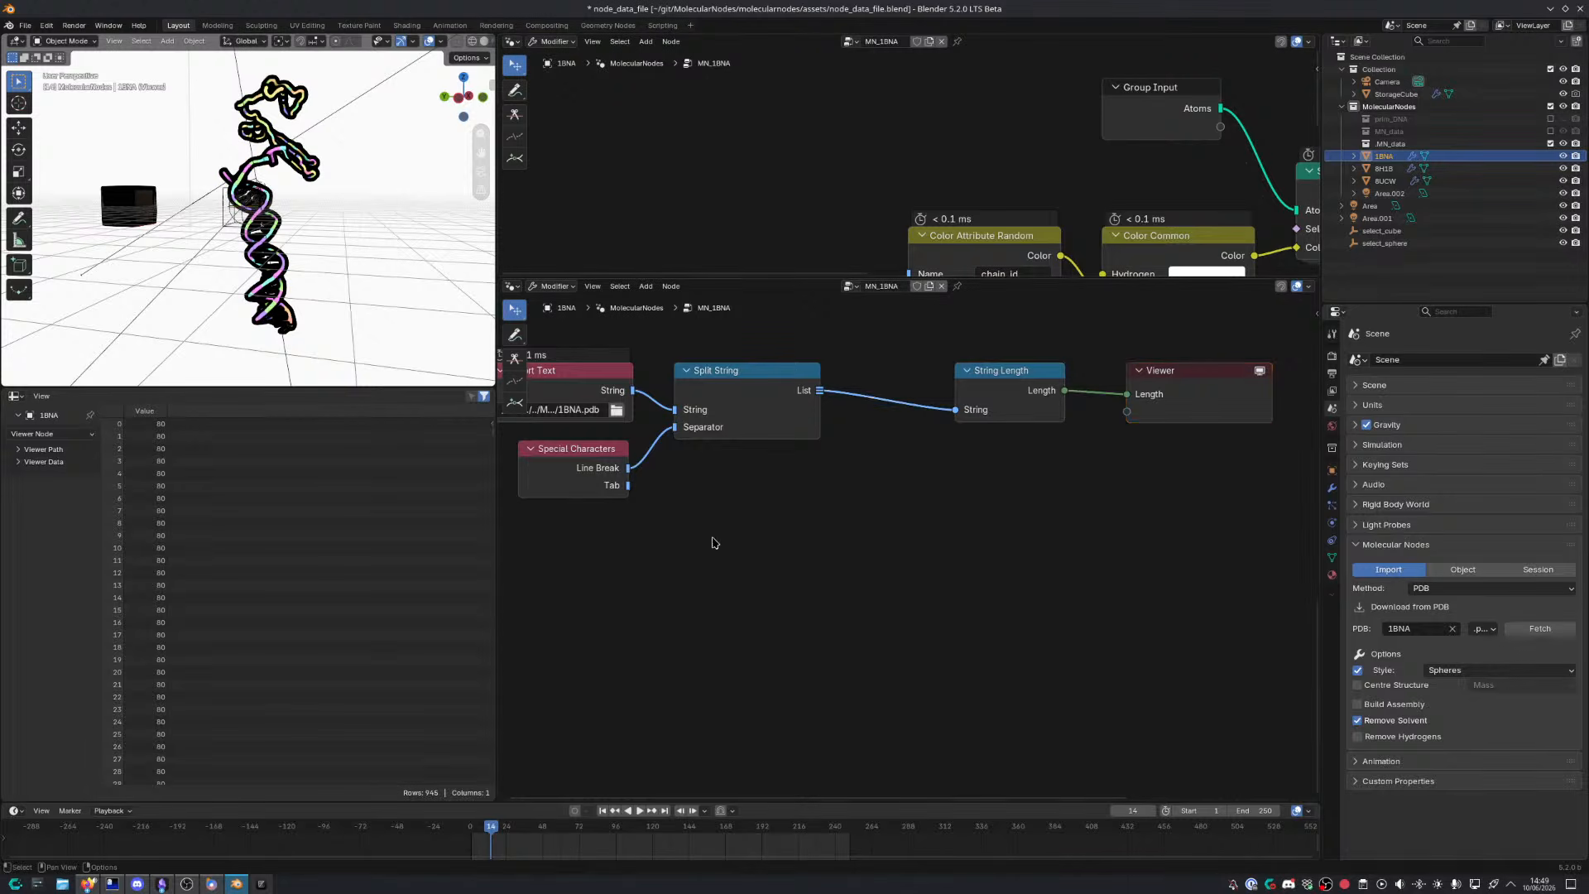
Insert a string Filter List node between Split String and String Length
{"action": "left_click_drag", "start_coordinate": [822, 392], "coordinate": [865, 423]}
{"action": "type", "text": "filter"}
{"action": "key", "text": "Return"}
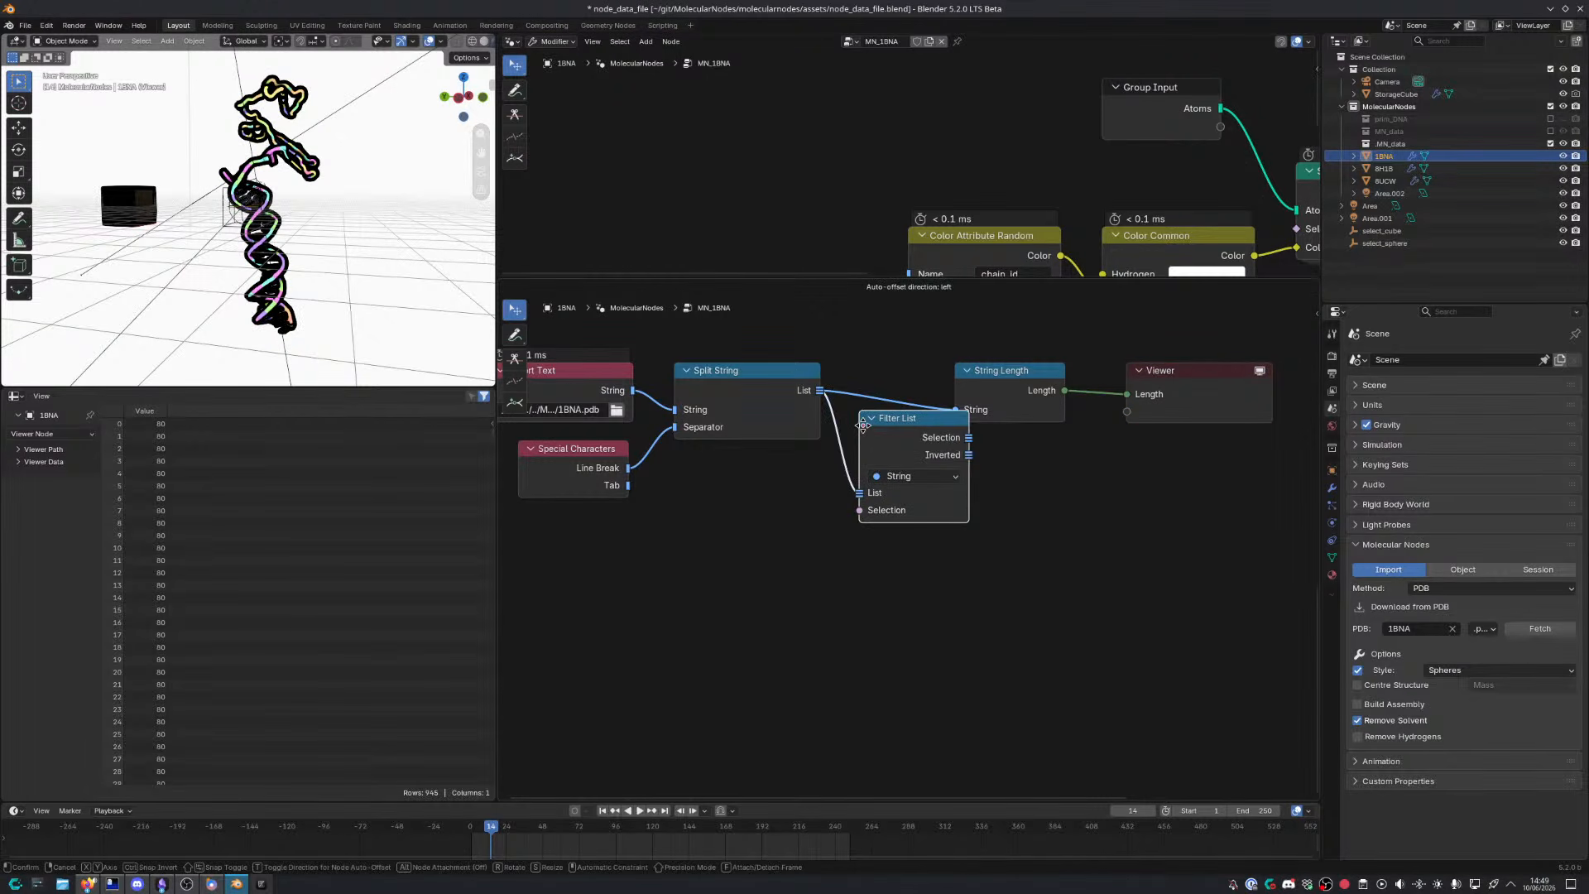
{"action": "left_click", "coordinate": [820, 377]}
Add a Match String node set to Starts With "ATOM" on the Split String list and connect its Result to Filter List's Selection
{"action": "left_click_drag", "start_coordinate": [784, 390], "coordinate": [728, 478]}
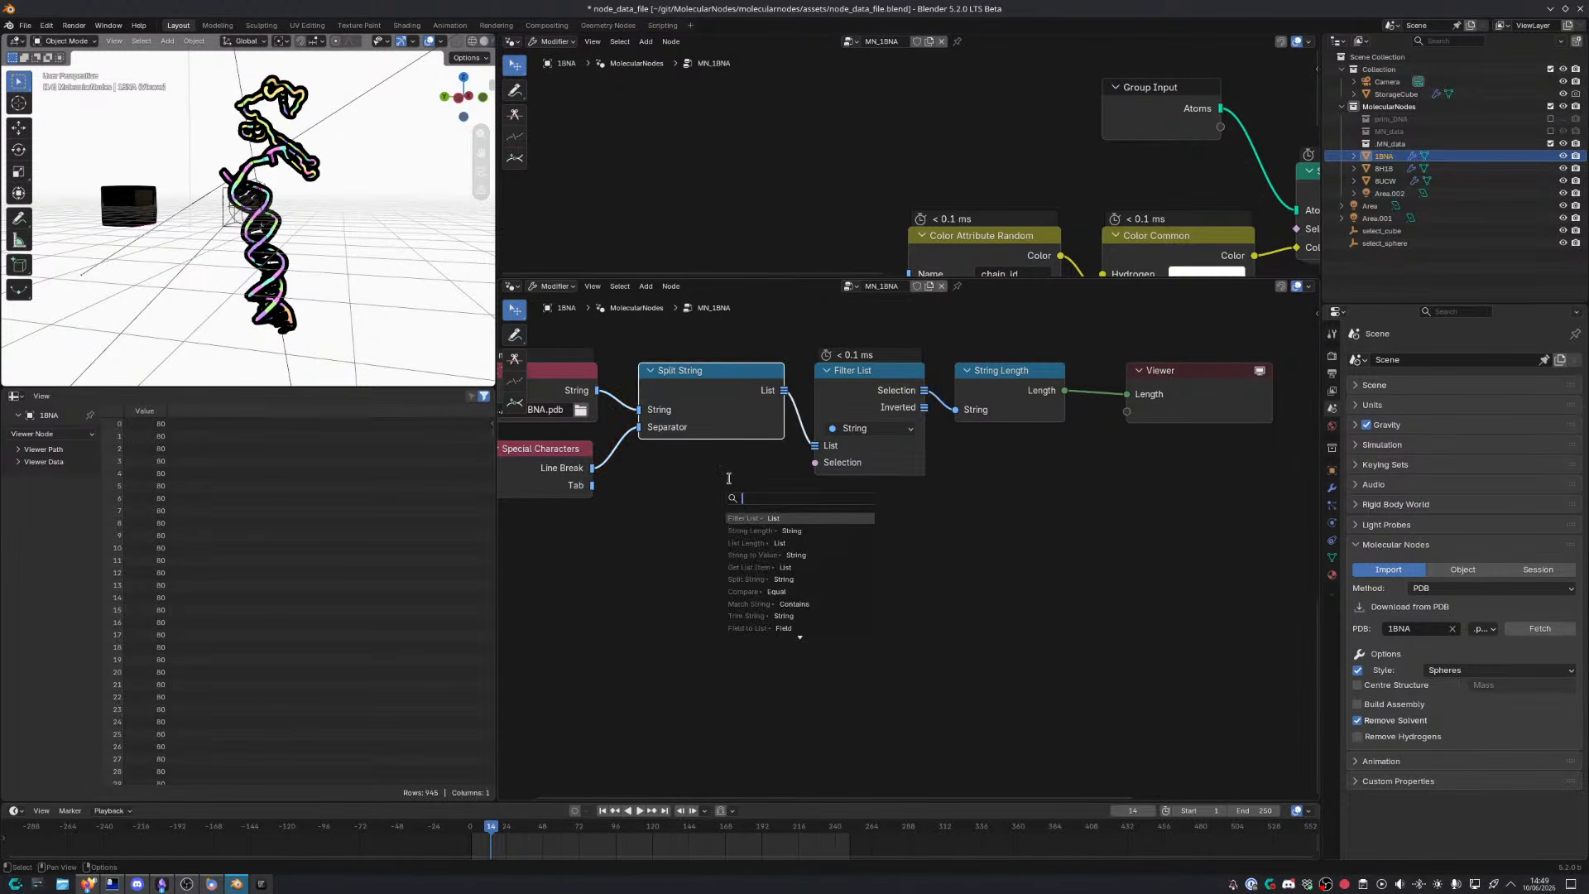
{"action": "type", "text": "star"}
{"action": "key", "text": "Return"}
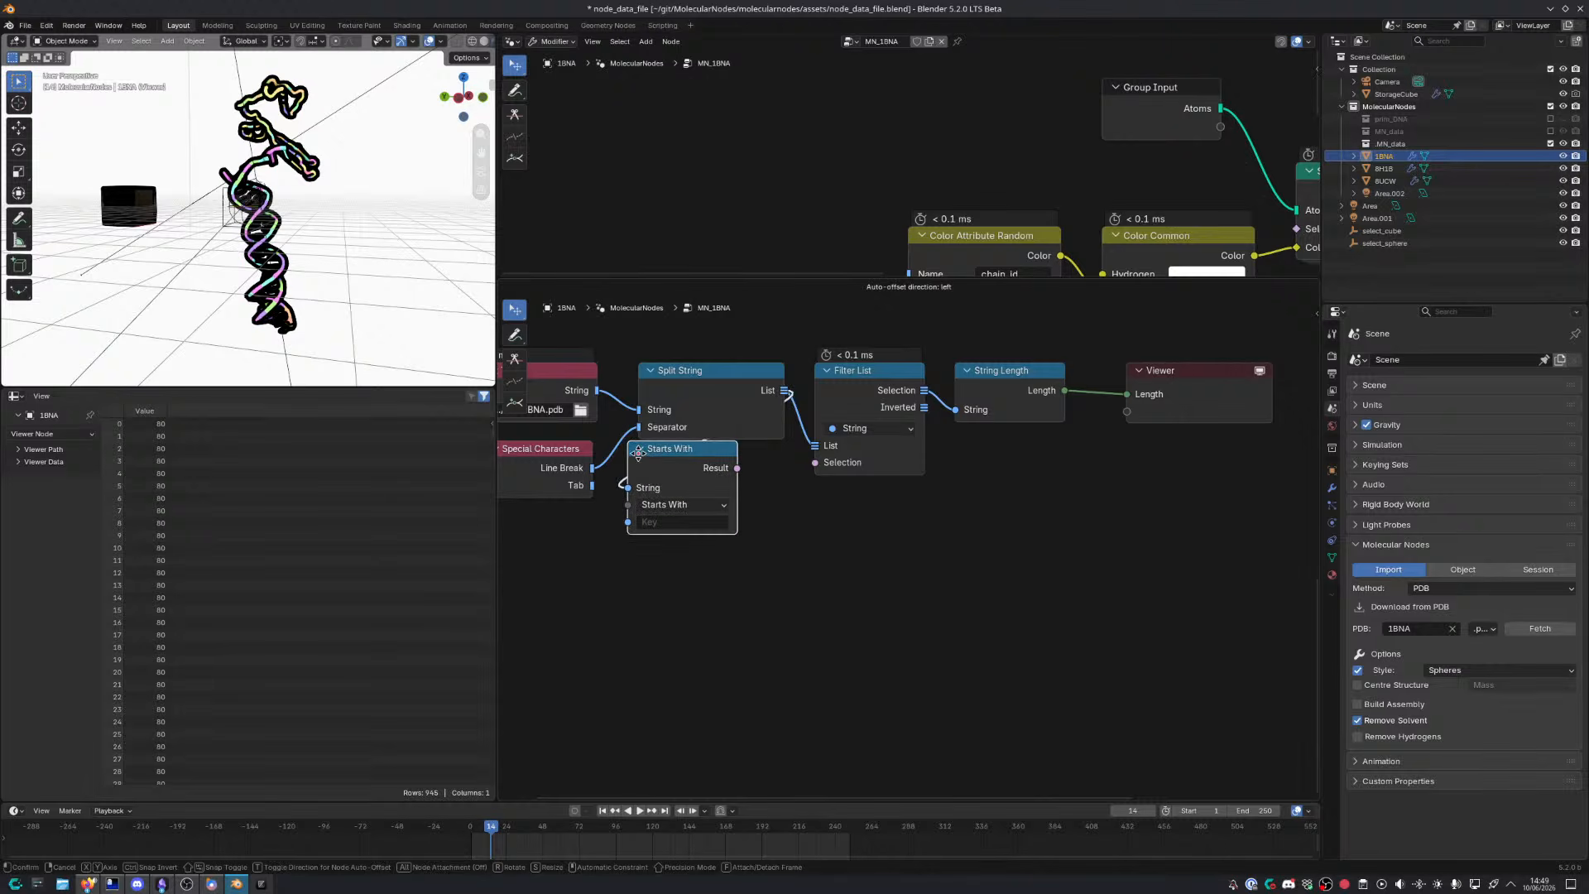
{"action": "double_click", "coordinate": [681, 537]}
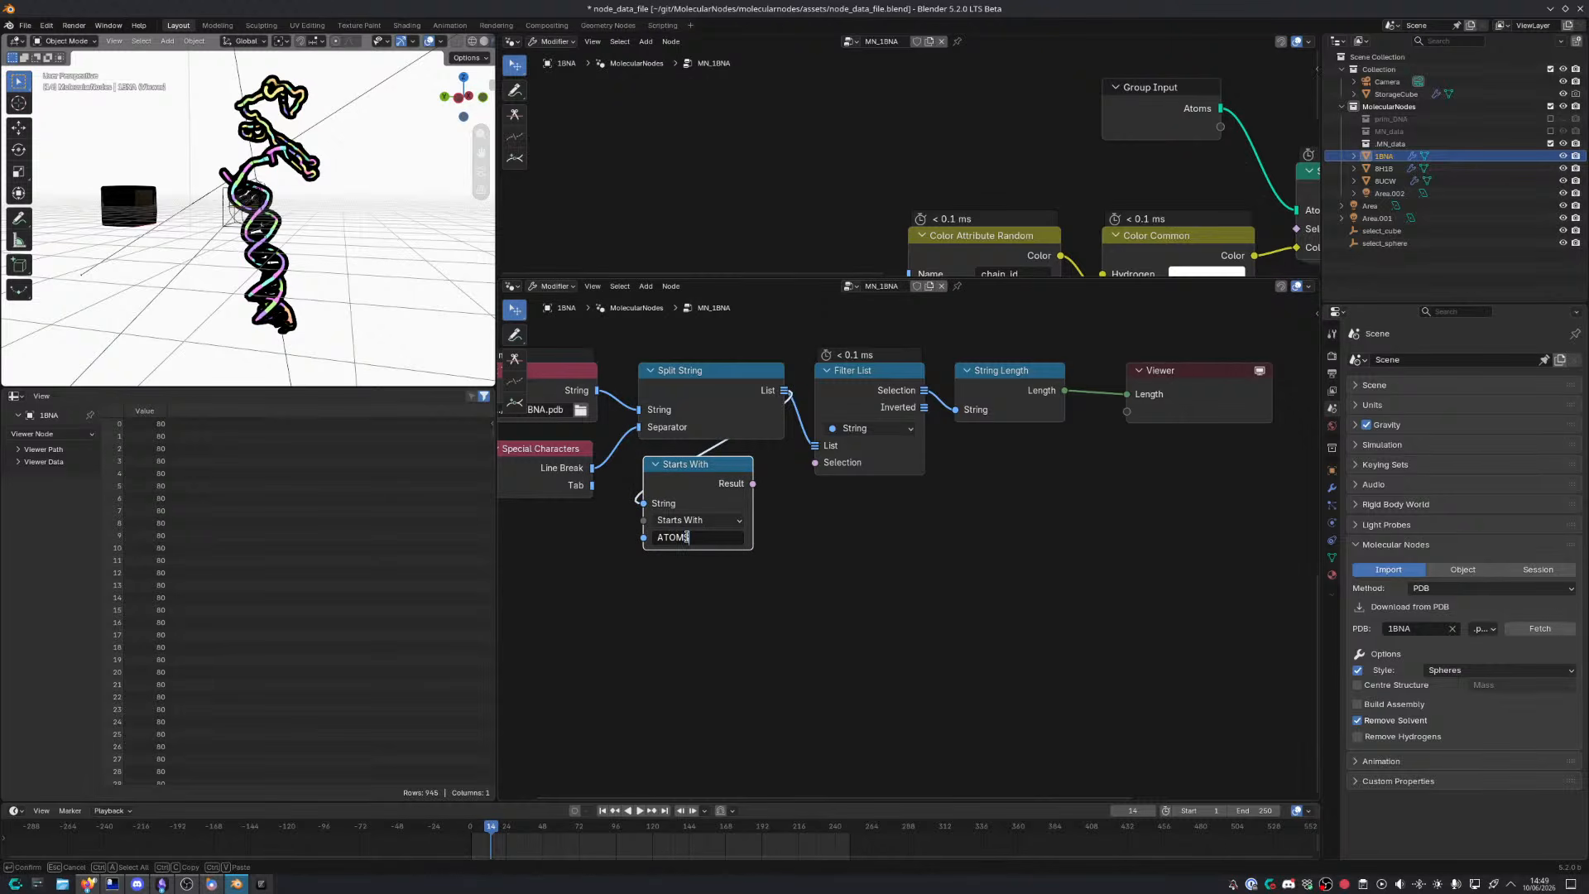
{"action": "key", "text": "Return"}
{"action": "left_click_drag", "start_coordinate": [751, 485], "coordinate": [818, 463]}
{"action": "scroll", "coordinate": [885, 530], "scroll_direction": "down", "scroll_amount": 2}
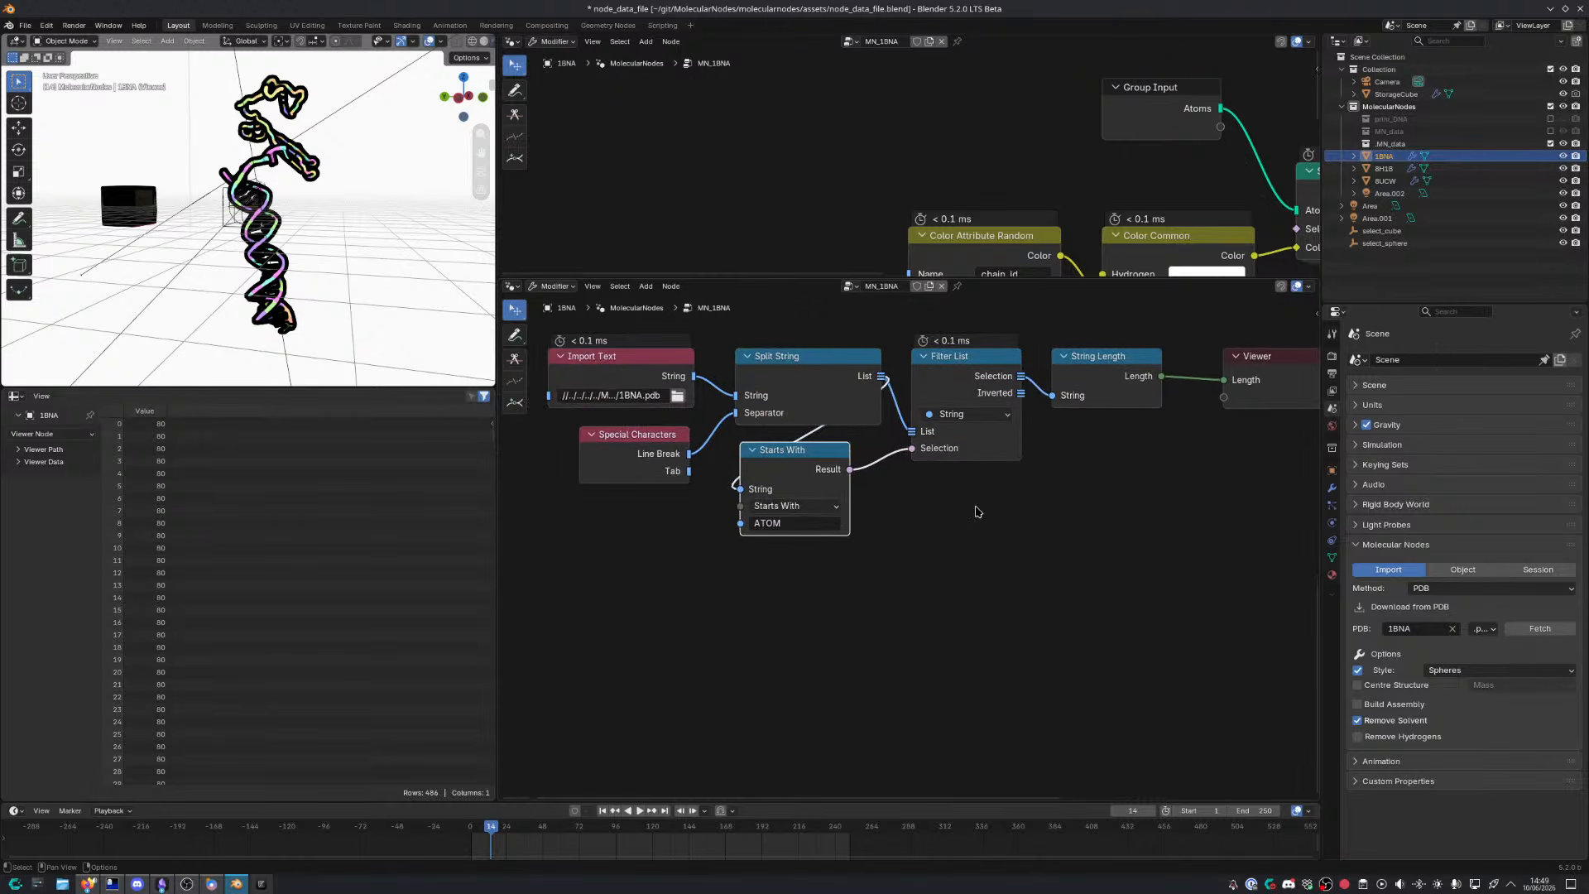
{"action": "left_click_drag", "start_coordinate": [675, 352], "coordinate": [1106, 587]}
{"action": "scroll", "coordinate": [890, 629], "scroll_direction": "up", "scroll_amount": 2}
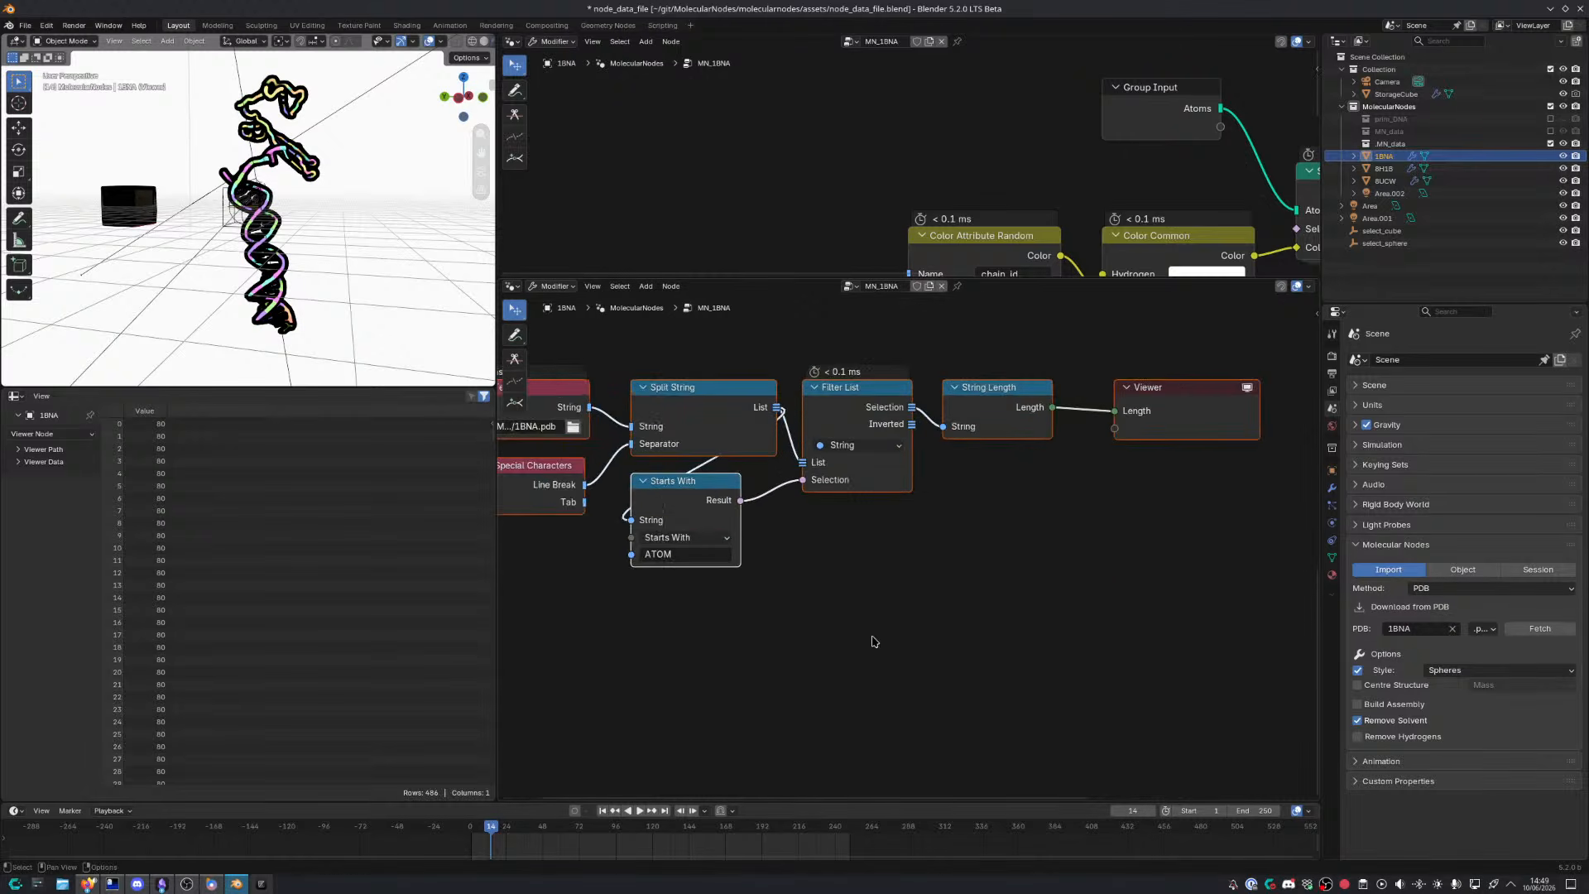
{"action": "middle_click_drag", "start_coordinate": [880, 549], "coordinate": [714, 560]}
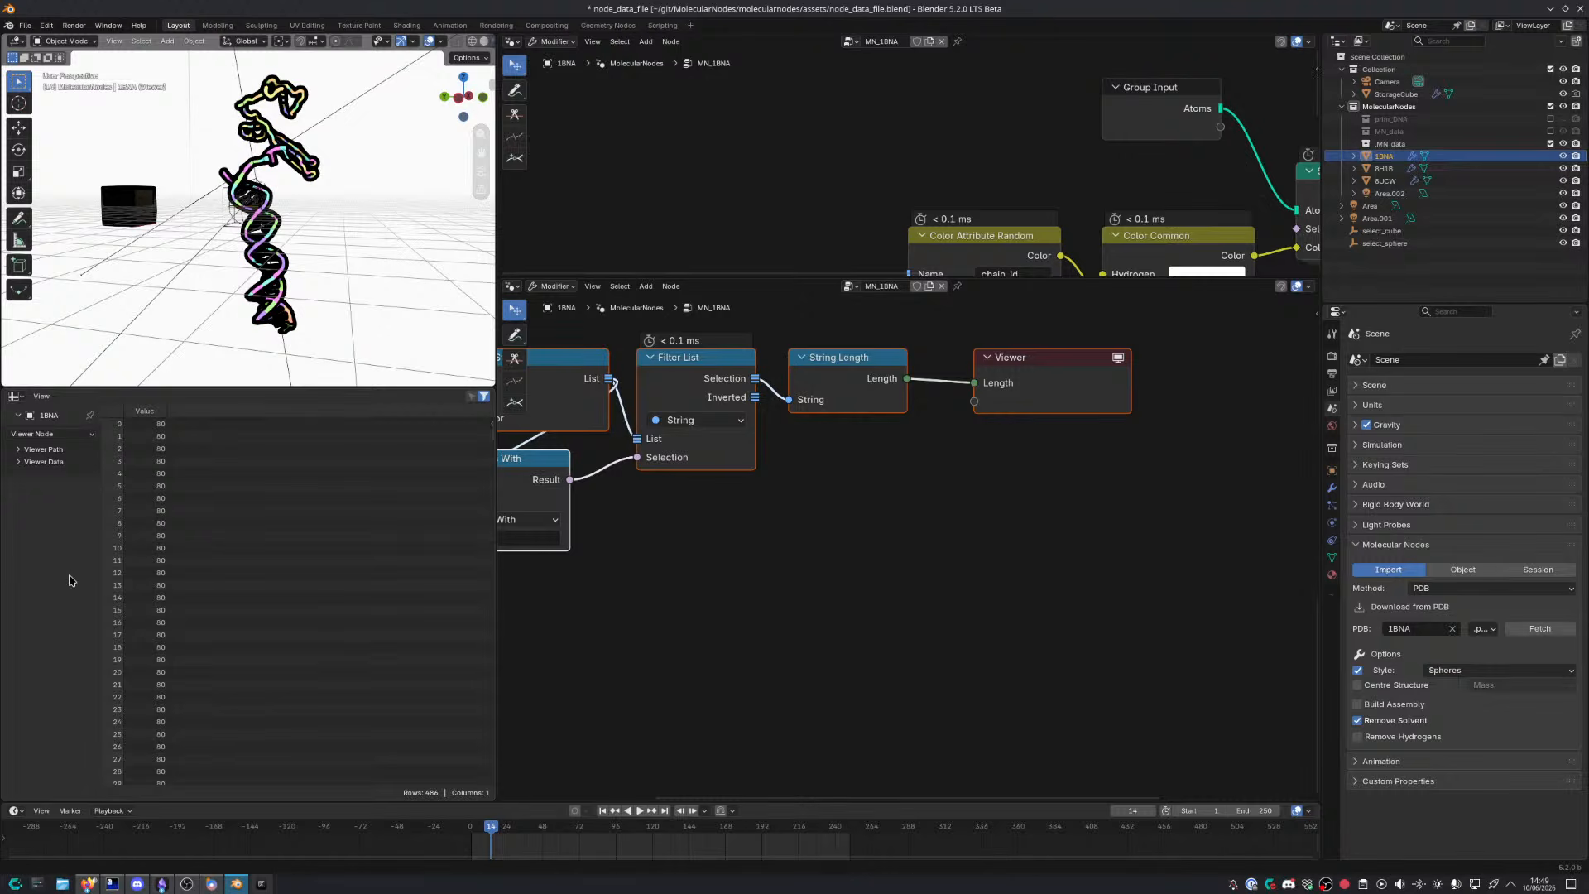
Switch to the browser and examine the ATOM record's column layout on the Protein Data Bank format page, highlighting the atom serial number field
{"action": "key", "text": "alt+Tab"}
{"action": "key", "text": "alt+Tab"}
{"action": "key", "text": "alt+Tab"}
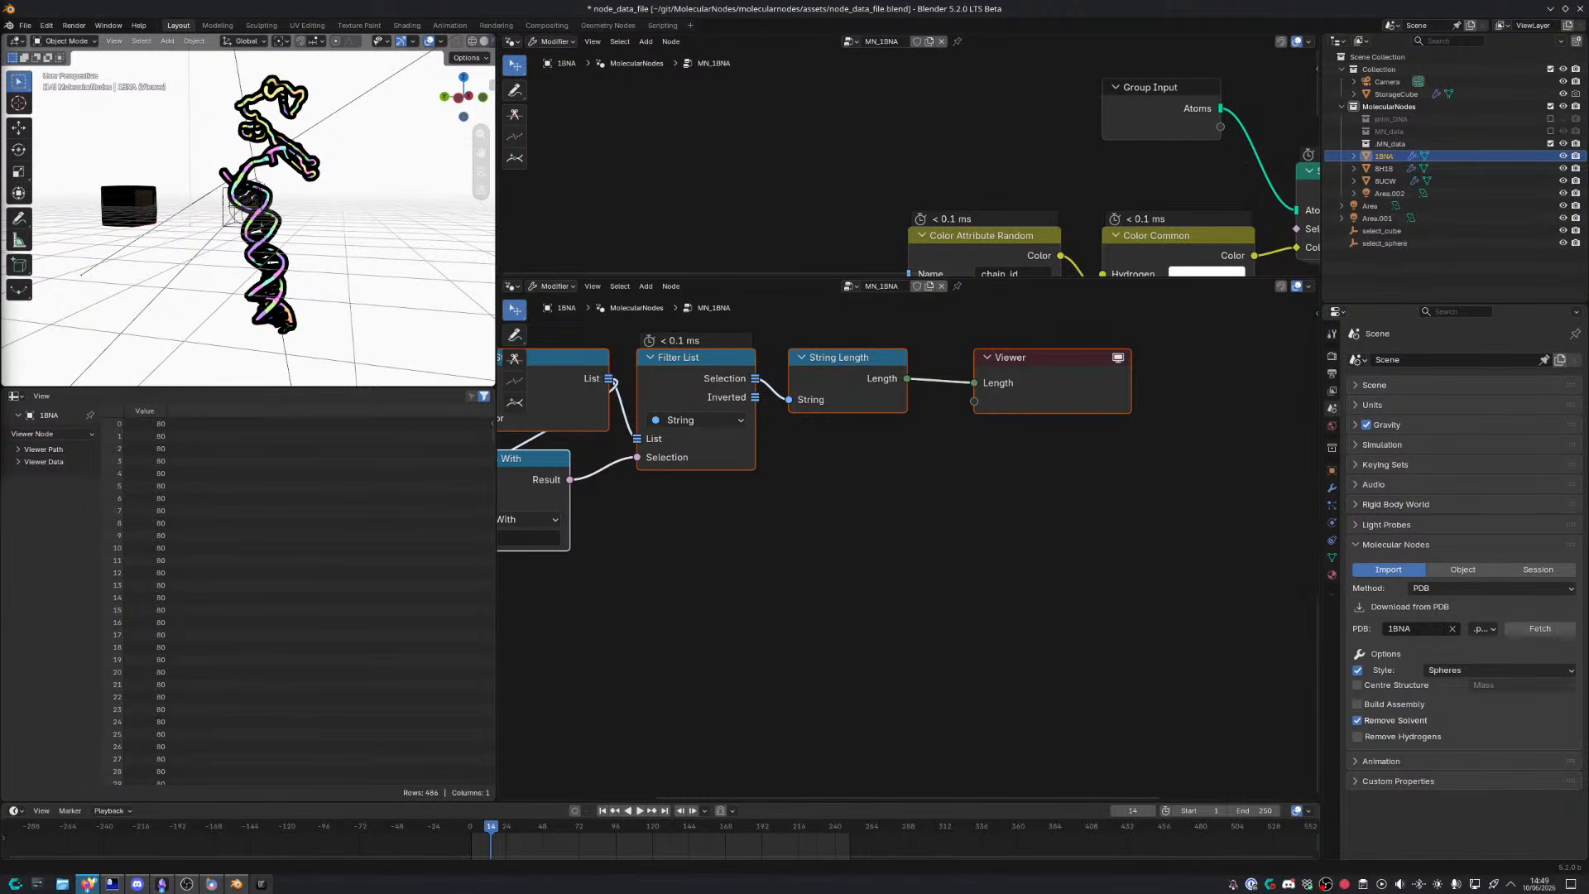
{"action": "left_click", "coordinate": [89, 884]}
{"action": "left_click", "coordinate": [364, 131]}
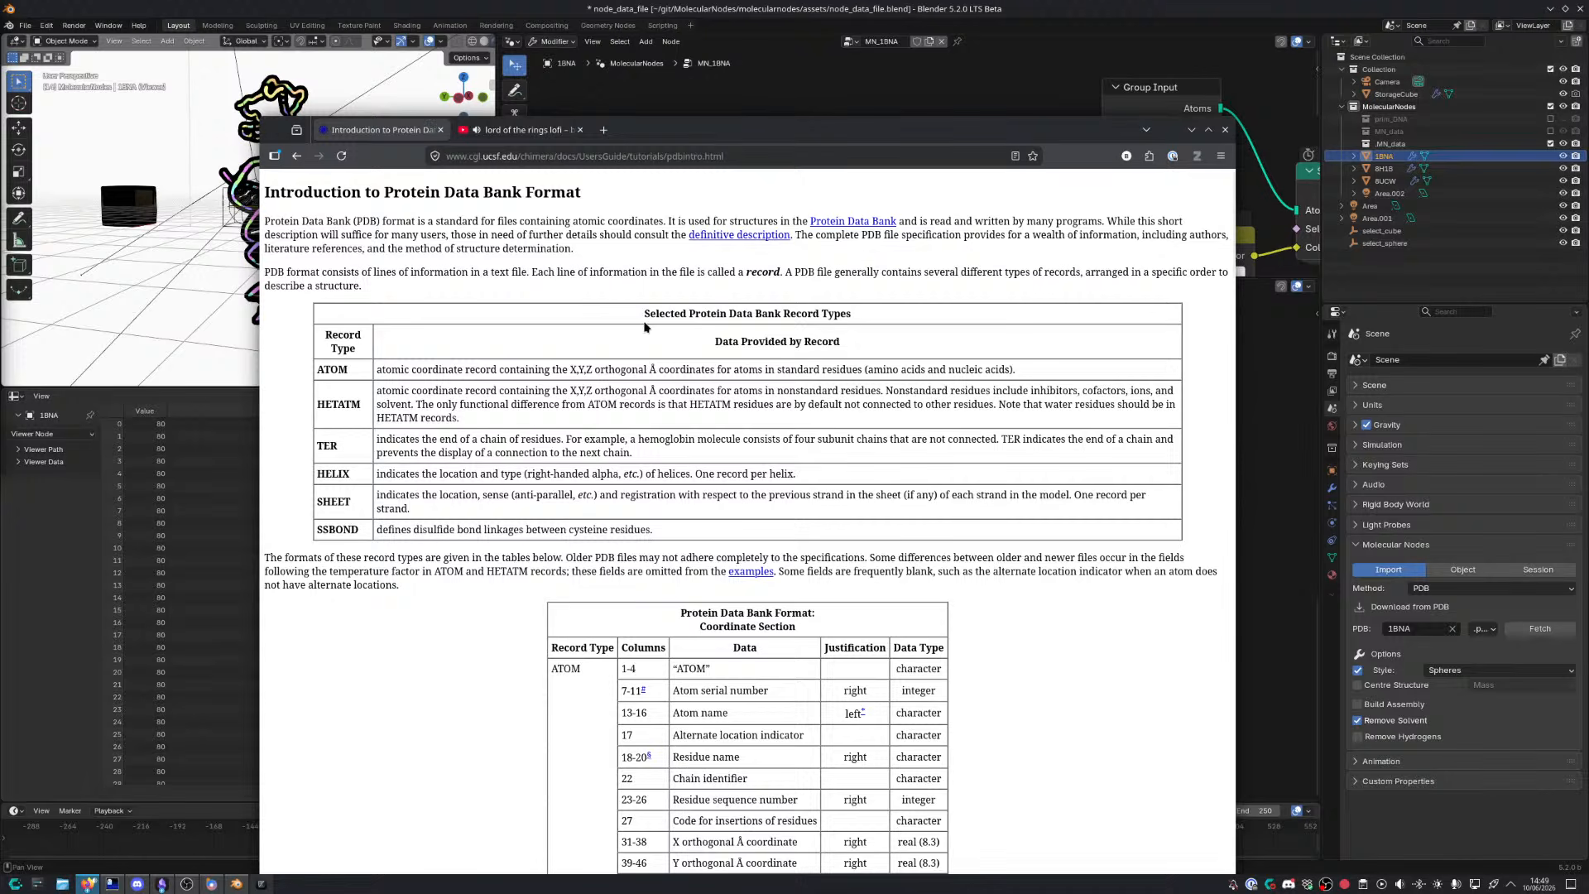
{"action": "scroll", "coordinate": [662, 348], "scroll_direction": "down", "scroll_amount": 5}
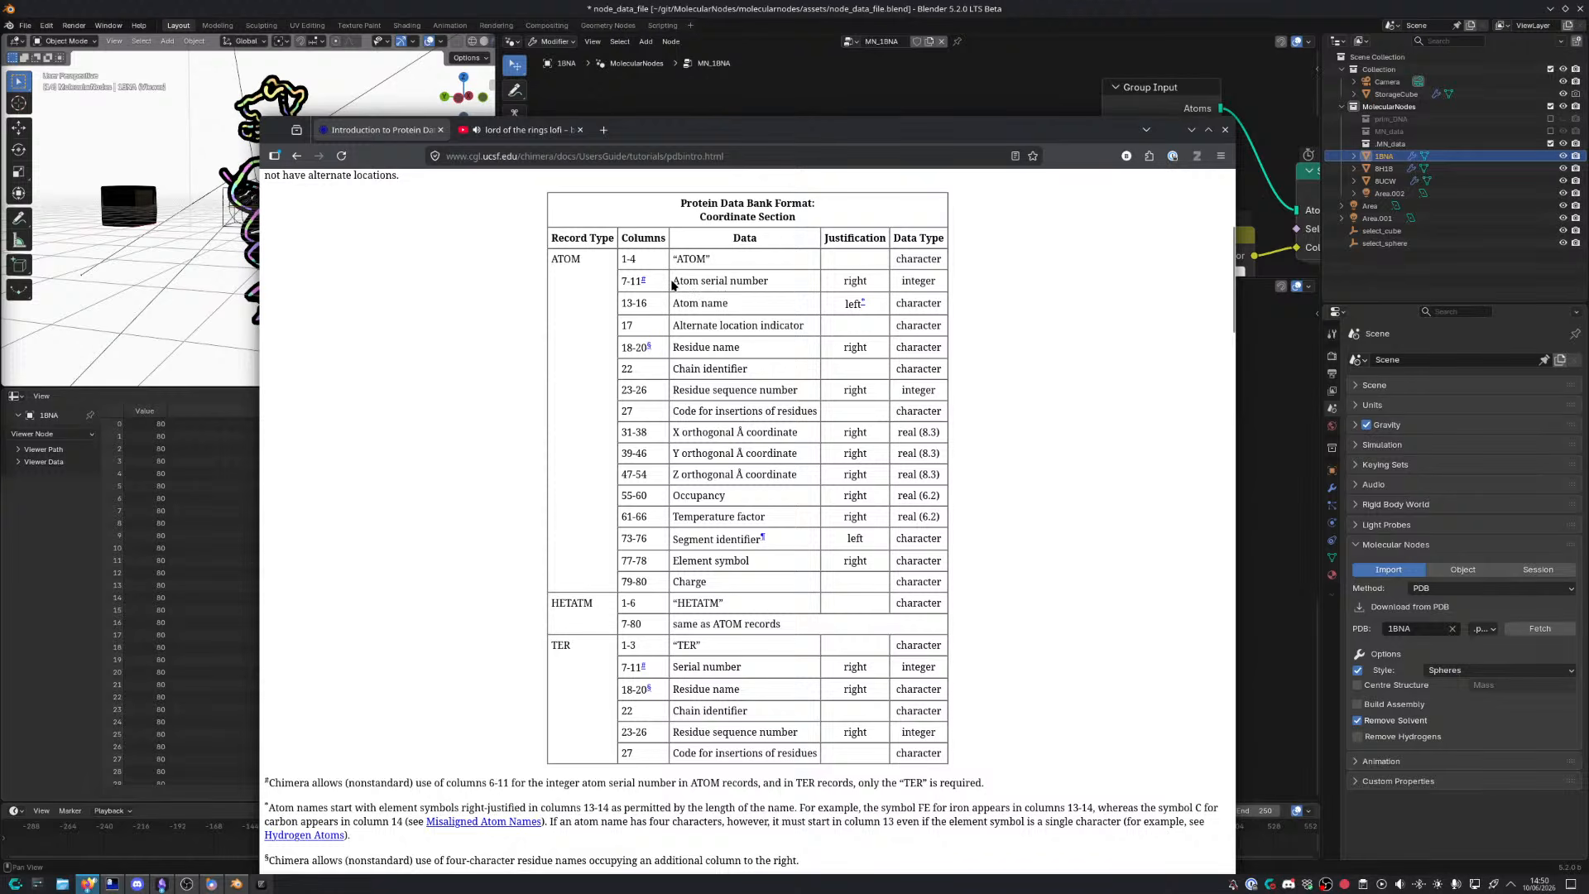
{"action": "left_click_drag", "start_coordinate": [672, 284], "coordinate": [774, 290]}
Return to Blender, move the Viewer away in the enlarged node editor, and delete the String Length node
{"action": "key", "text": "alt+Tab"}
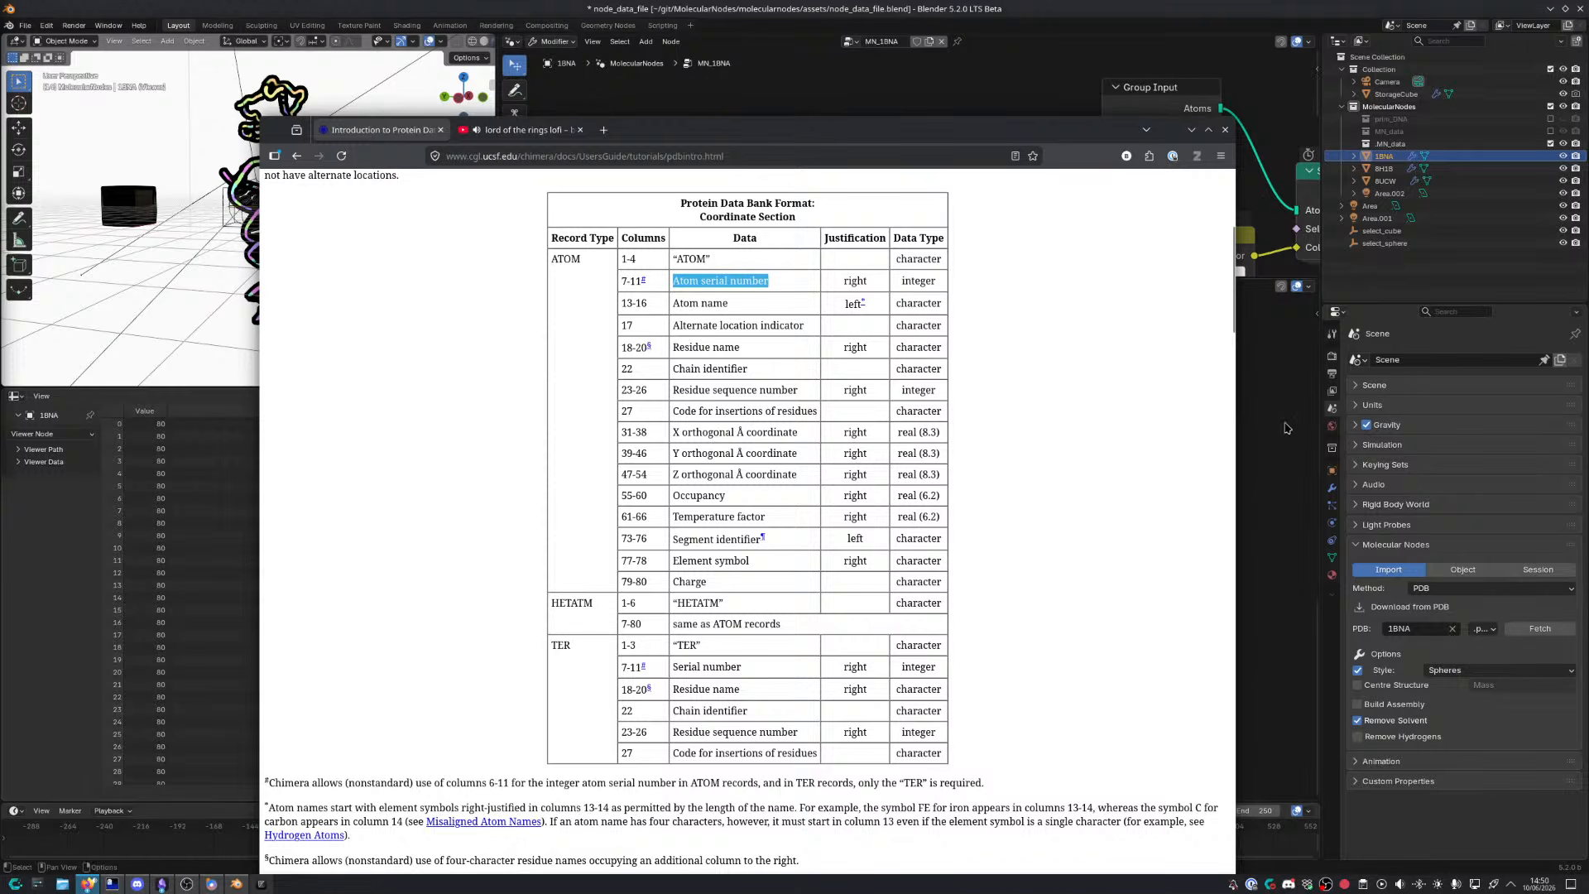
{"action": "middle_click_drag", "start_coordinate": [843, 486], "coordinate": [579, 542]}
{"action": "key", "text": "ctrl+space"}
{"action": "left_click_drag", "start_coordinate": [735, 270], "coordinate": [977, 270]}
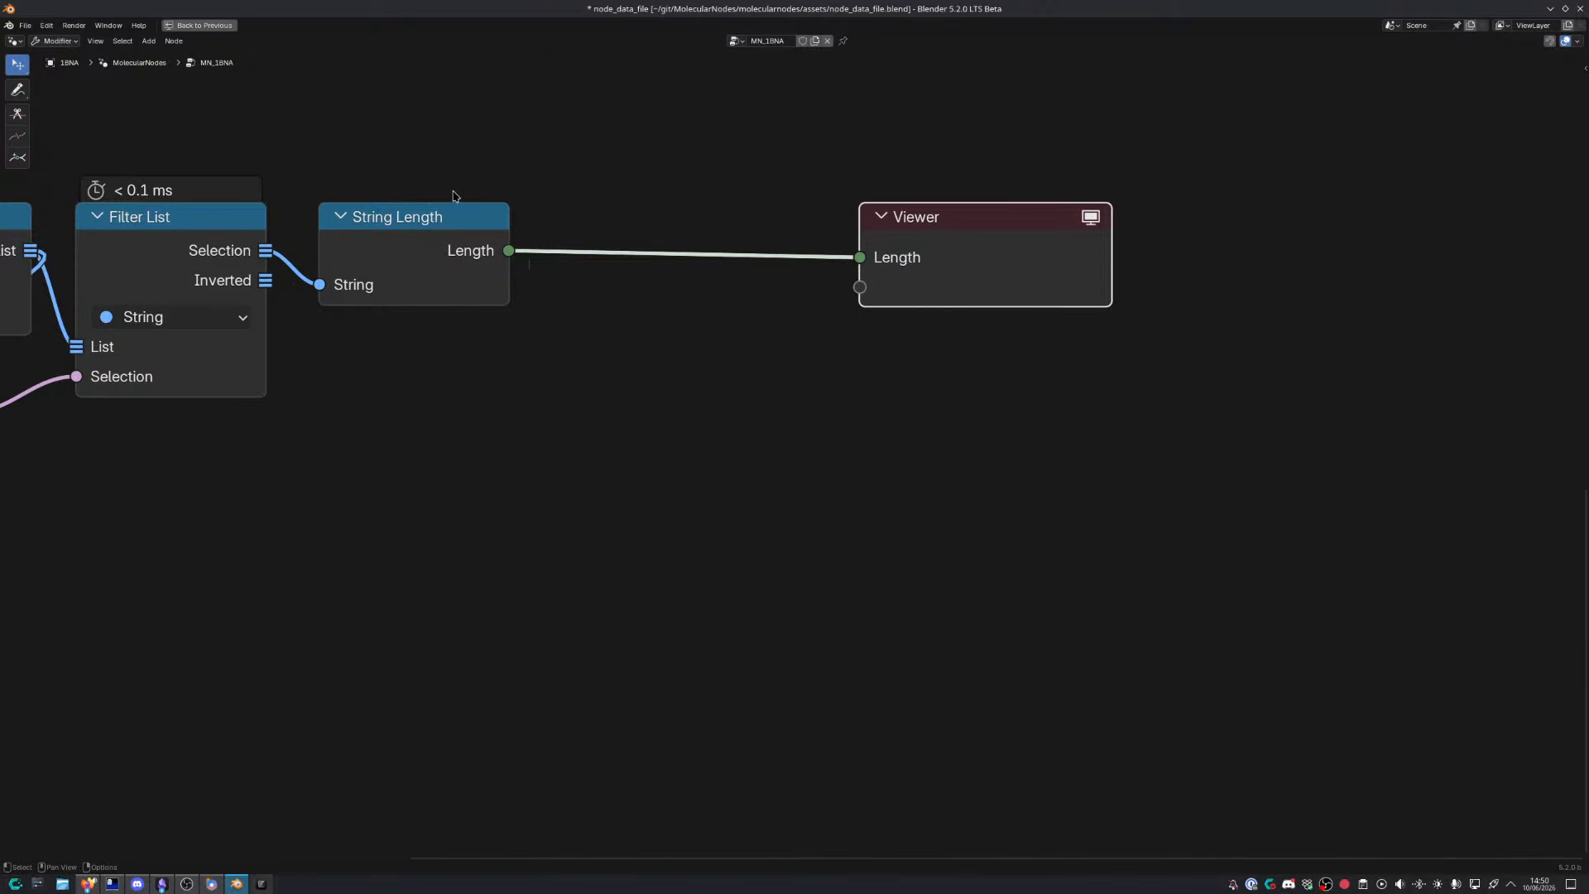
{"action": "left_click", "coordinate": [454, 217]}
{"action": "middle_click_drag", "start_coordinate": [453, 217], "coordinate": [709, 343]}
{"action": "left_click", "coordinate": [635, 416]}
{"action": "key", "text": "x"}
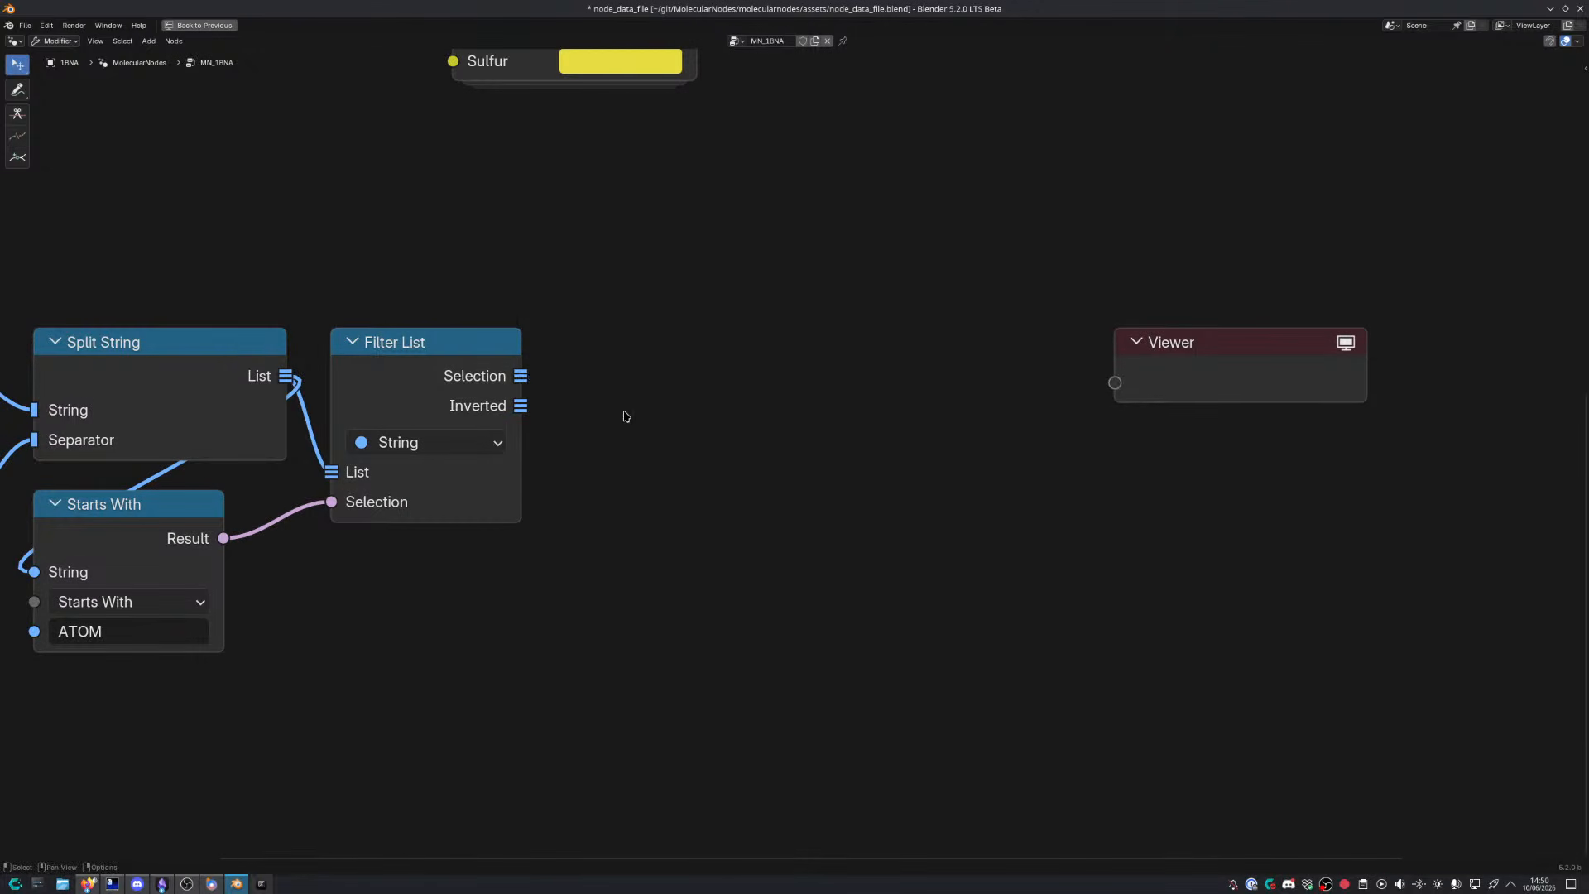
Move the text-import, split and filter nodes away from the Viewer to leave room for more nodes
{"action": "scroll", "coordinate": [441, 484], "scroll_direction": "down", "scroll_amount": 4}
{"action": "middle_click_drag", "start_coordinate": [412, 438], "coordinate": [573, 394]}
{"action": "left_click_drag", "start_coordinate": [225, 285], "coordinate": [688, 540]}
{"action": "key", "text": "g"}
{"action": "left_click", "coordinate": [513, 560]}
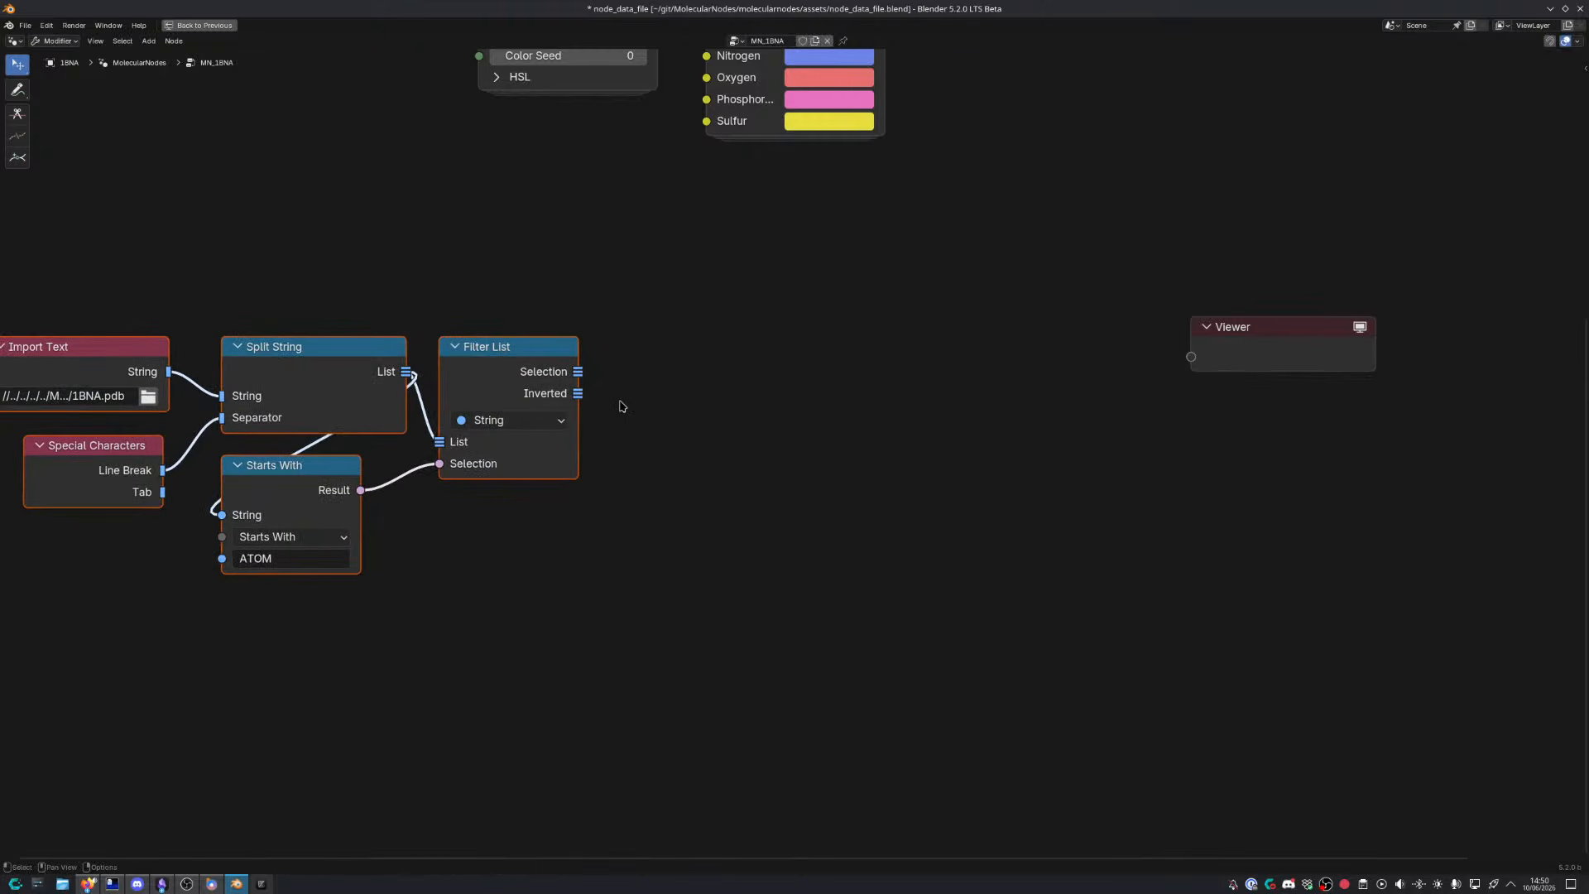
Add a List Length node fed by Filter List's Selection output and place it beside Filter List
{"action": "left_click_drag", "start_coordinate": [578, 372], "coordinate": [835, 354]}
{"action": "type", "text": "len"}
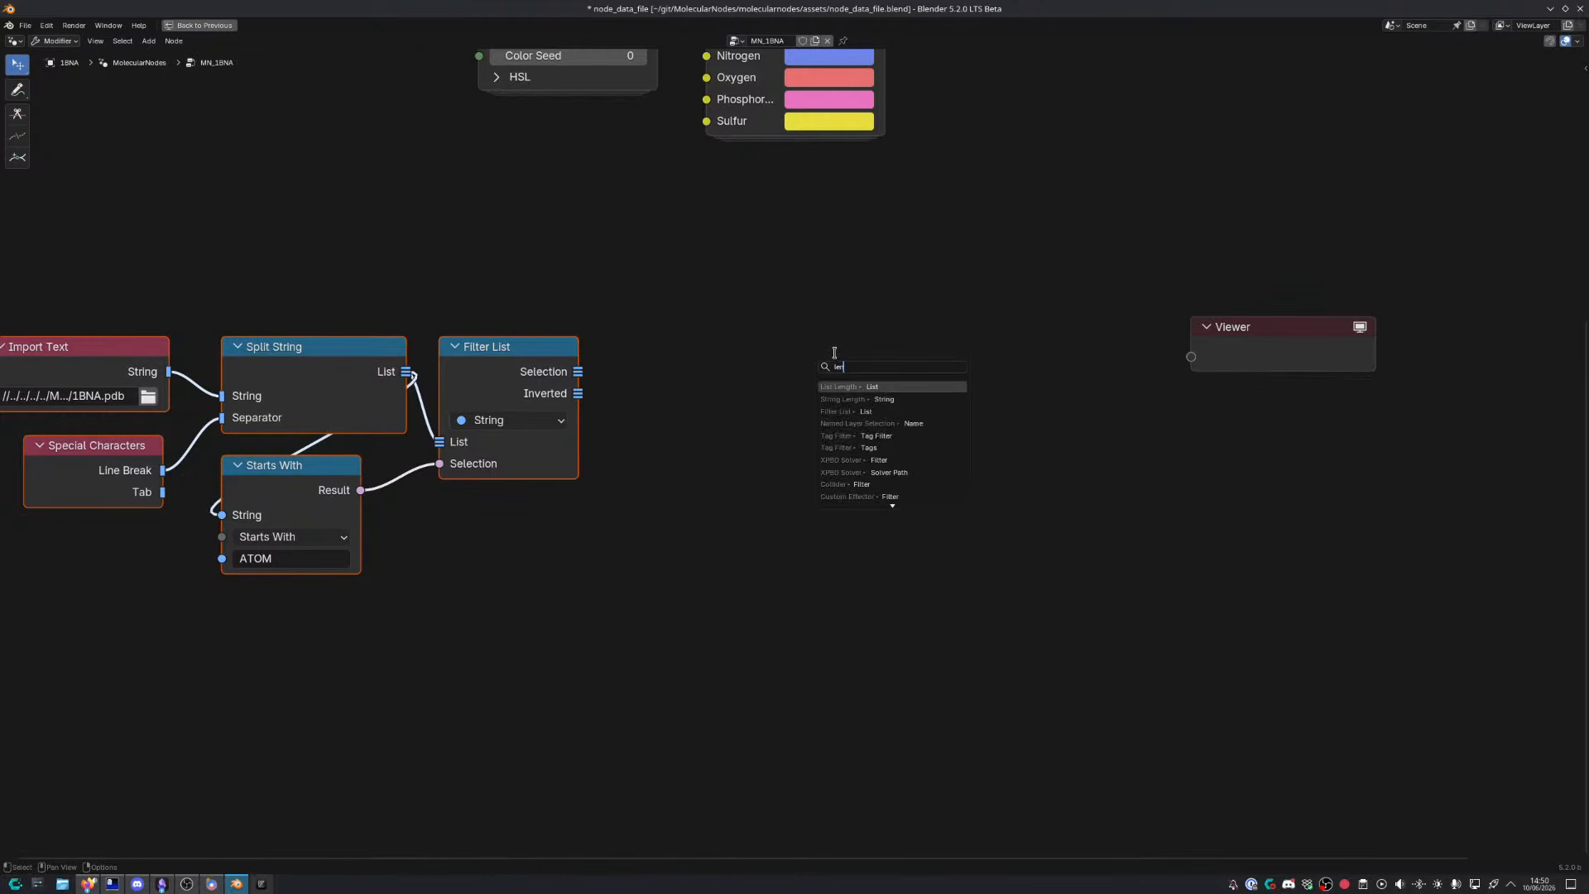
{"action": "key", "text": "Return"}
{"action": "left_click", "coordinate": [667, 339], "text": "ctrl"}
{"action": "left_click_drag", "start_coordinate": [775, 352], "coordinate": [849, 358]}
{"action": "type", "text": "star"}
{"action": "key", "text": "Return"}
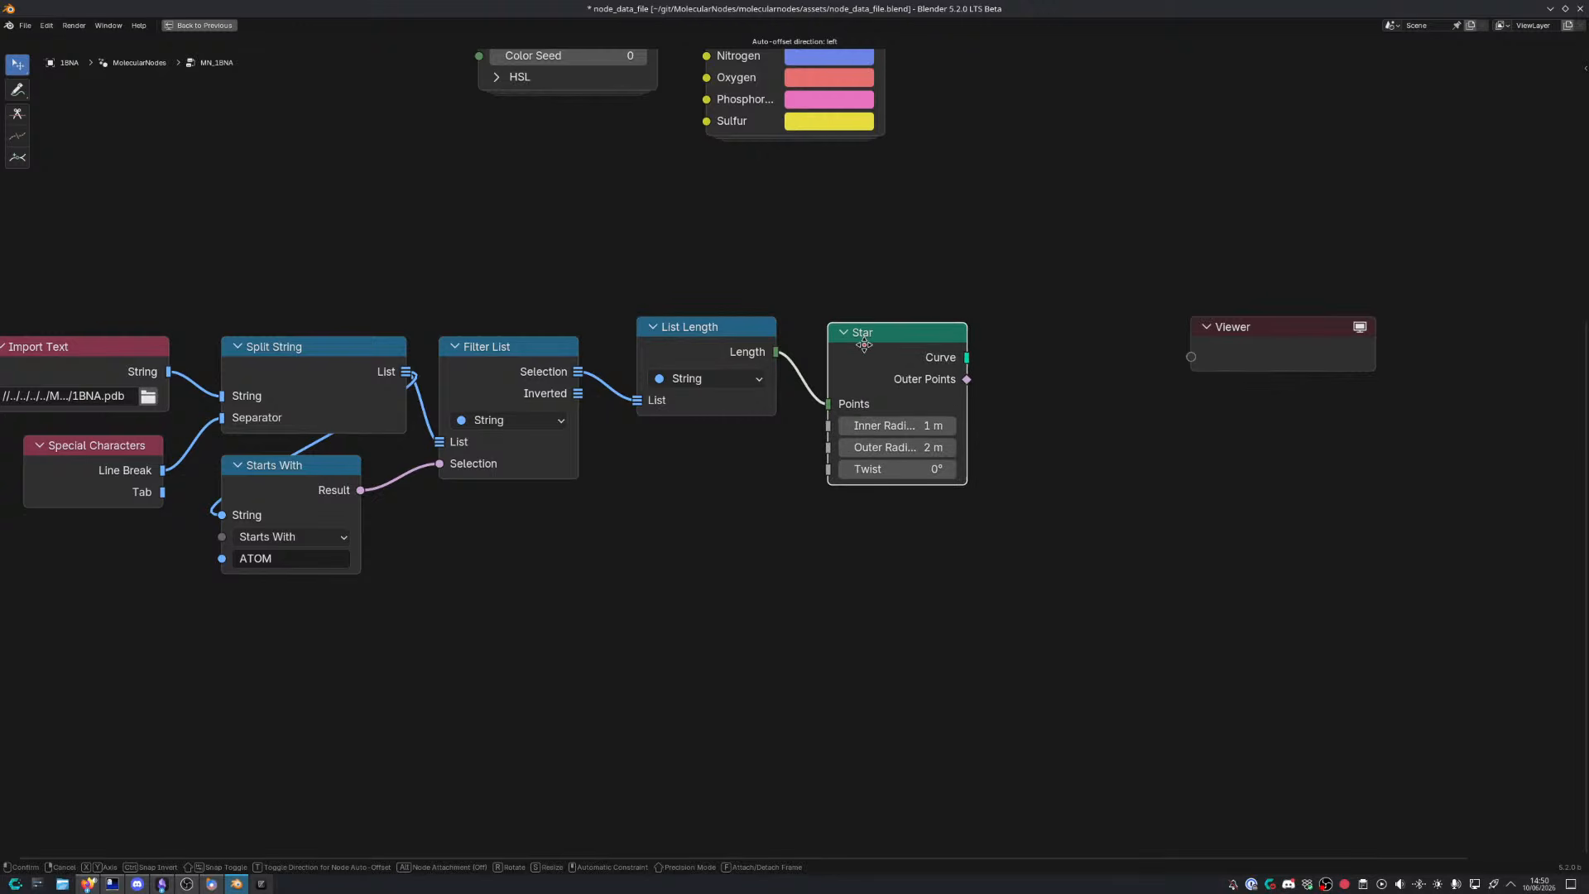
{"action": "left_click", "coordinate": [853, 343]}
{"action": "key", "text": "ctrl+space"}
{"action": "key", "text": "x"}
Add a Points node with its Count driven by the List Length output
{"action": "scroll", "coordinate": [902, 468], "scroll_direction": "up", "scroll_amount": 1}
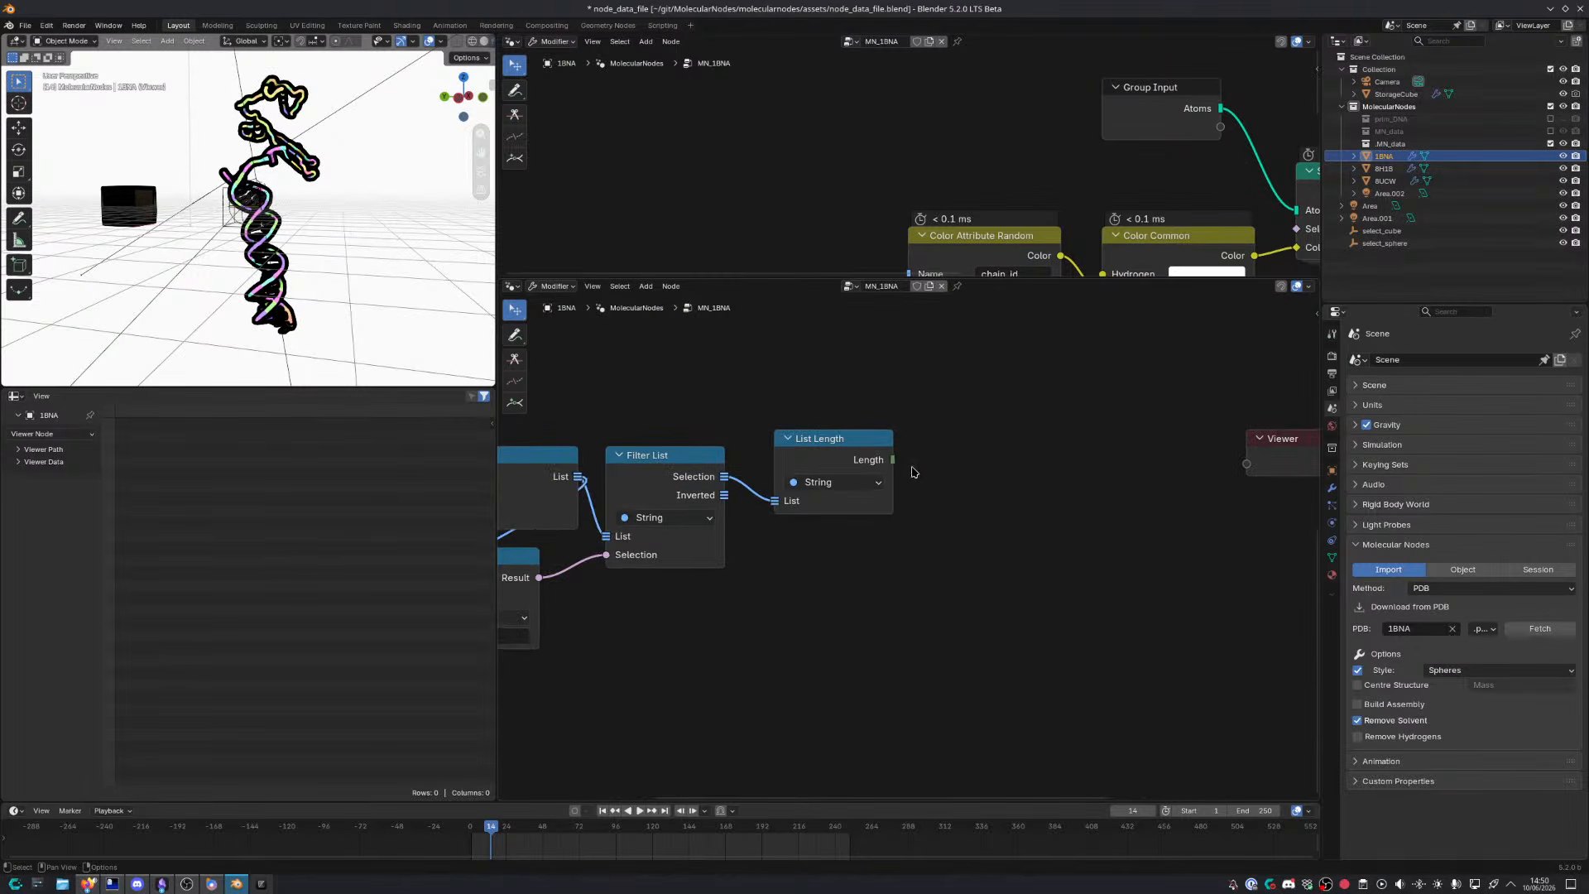
{"action": "left_click_drag", "start_coordinate": [893, 460], "coordinate": [958, 461]}
{"action": "type", "text": "points"}
{"action": "key", "text": "Down"}
{"action": "key", "text": "Return"}
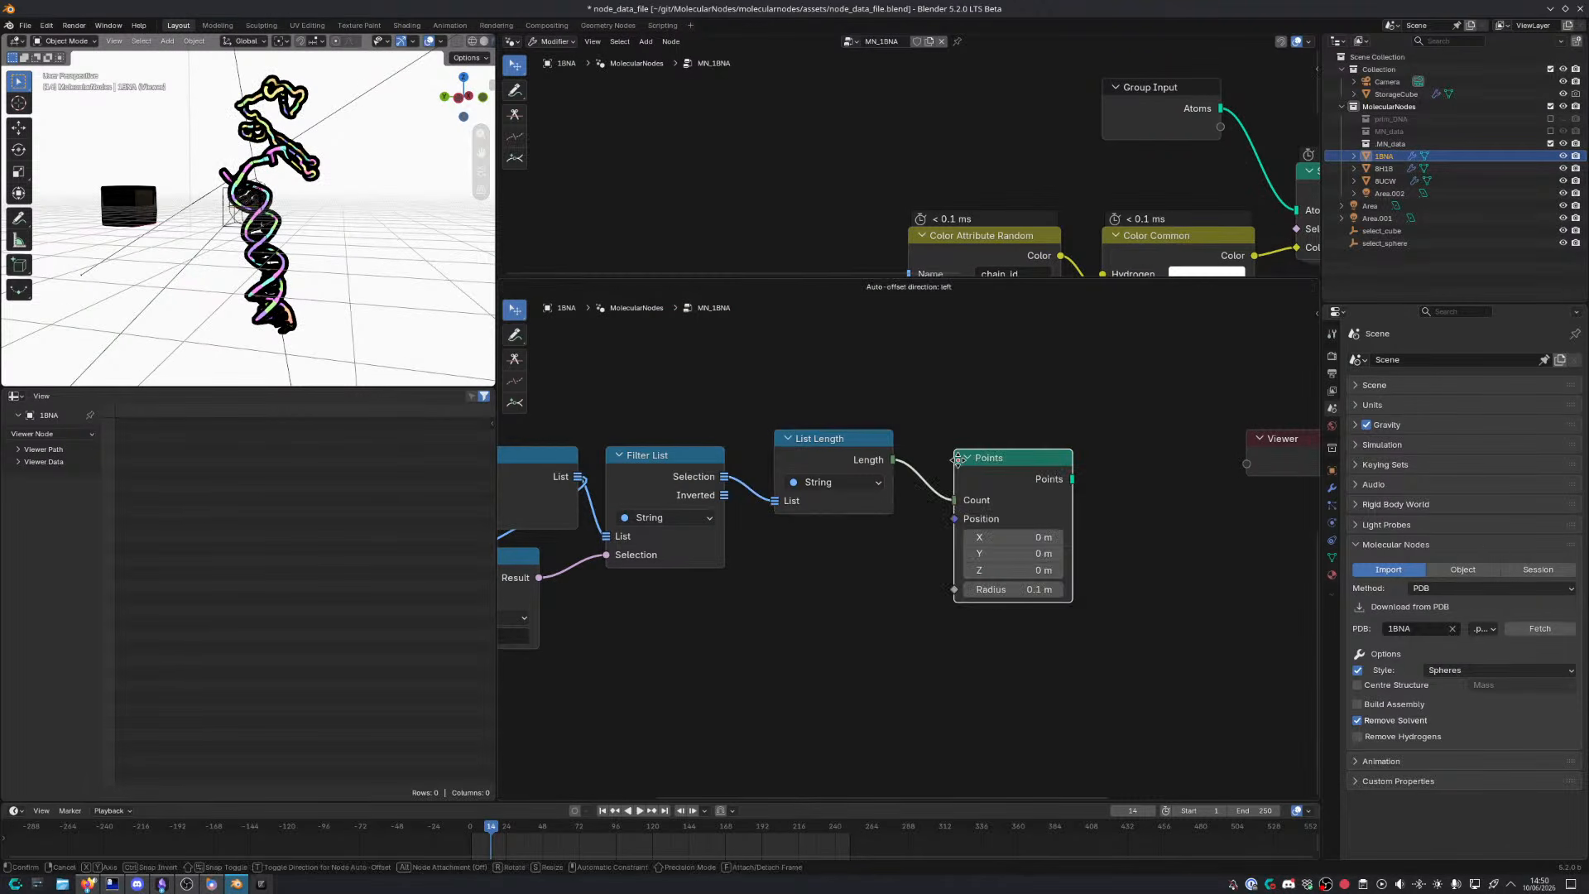
{"action": "left_click", "coordinate": [950, 443]}
Connect the Points output to the Viewer and line up the List Length and Points nodes with Filter List
{"action": "left_click", "coordinate": [1065, 466], "text": "ctrl+shift"}
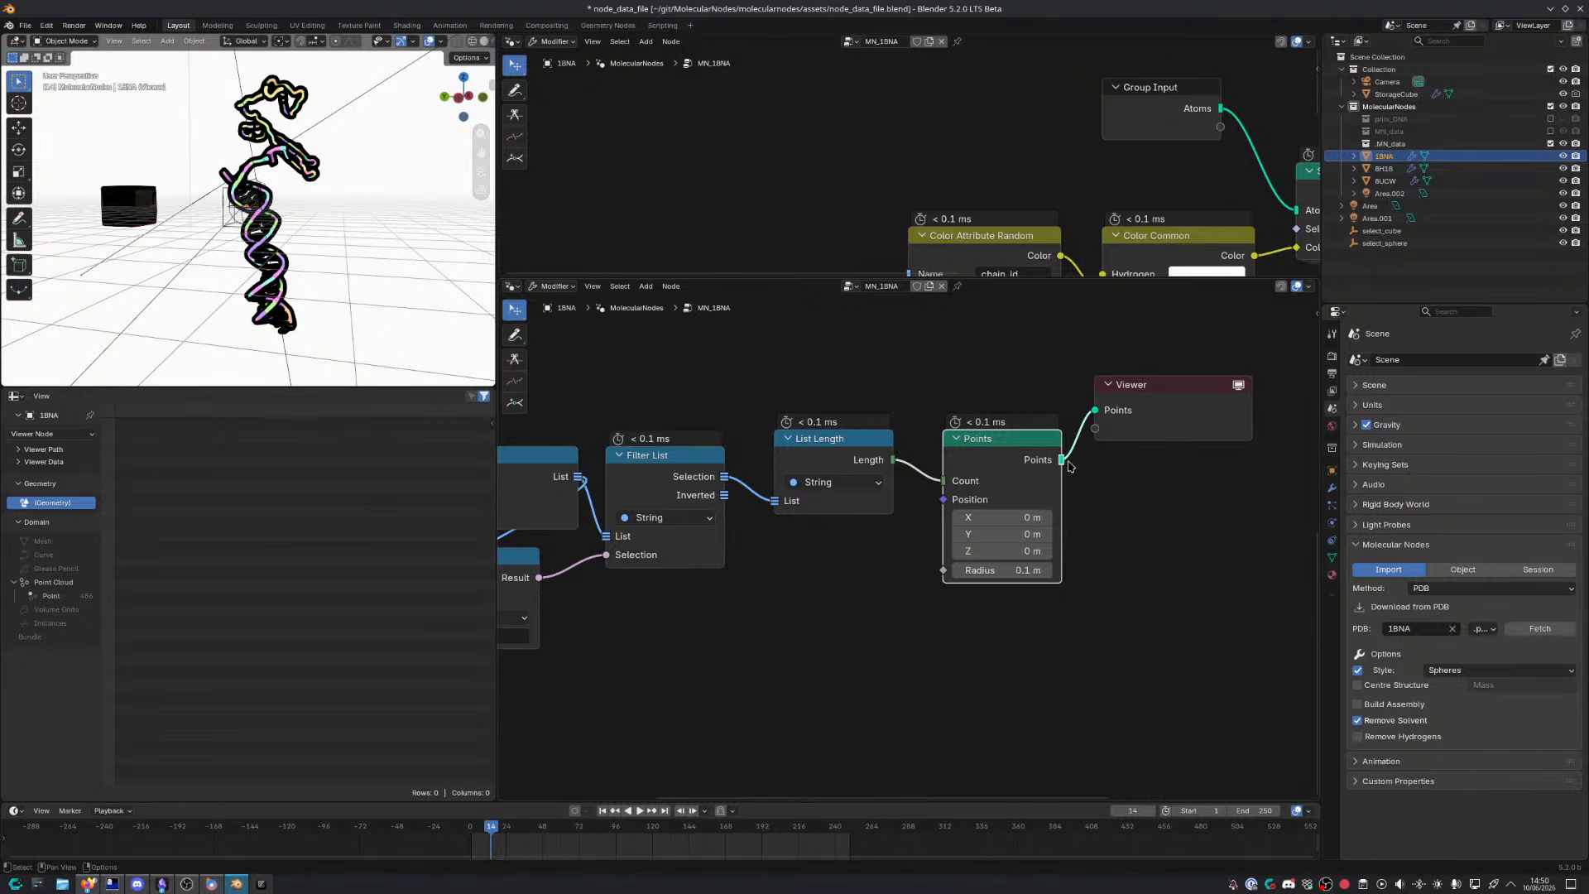
{"action": "left_click_drag", "start_coordinate": [1096, 418], "coordinate": [1129, 471]}
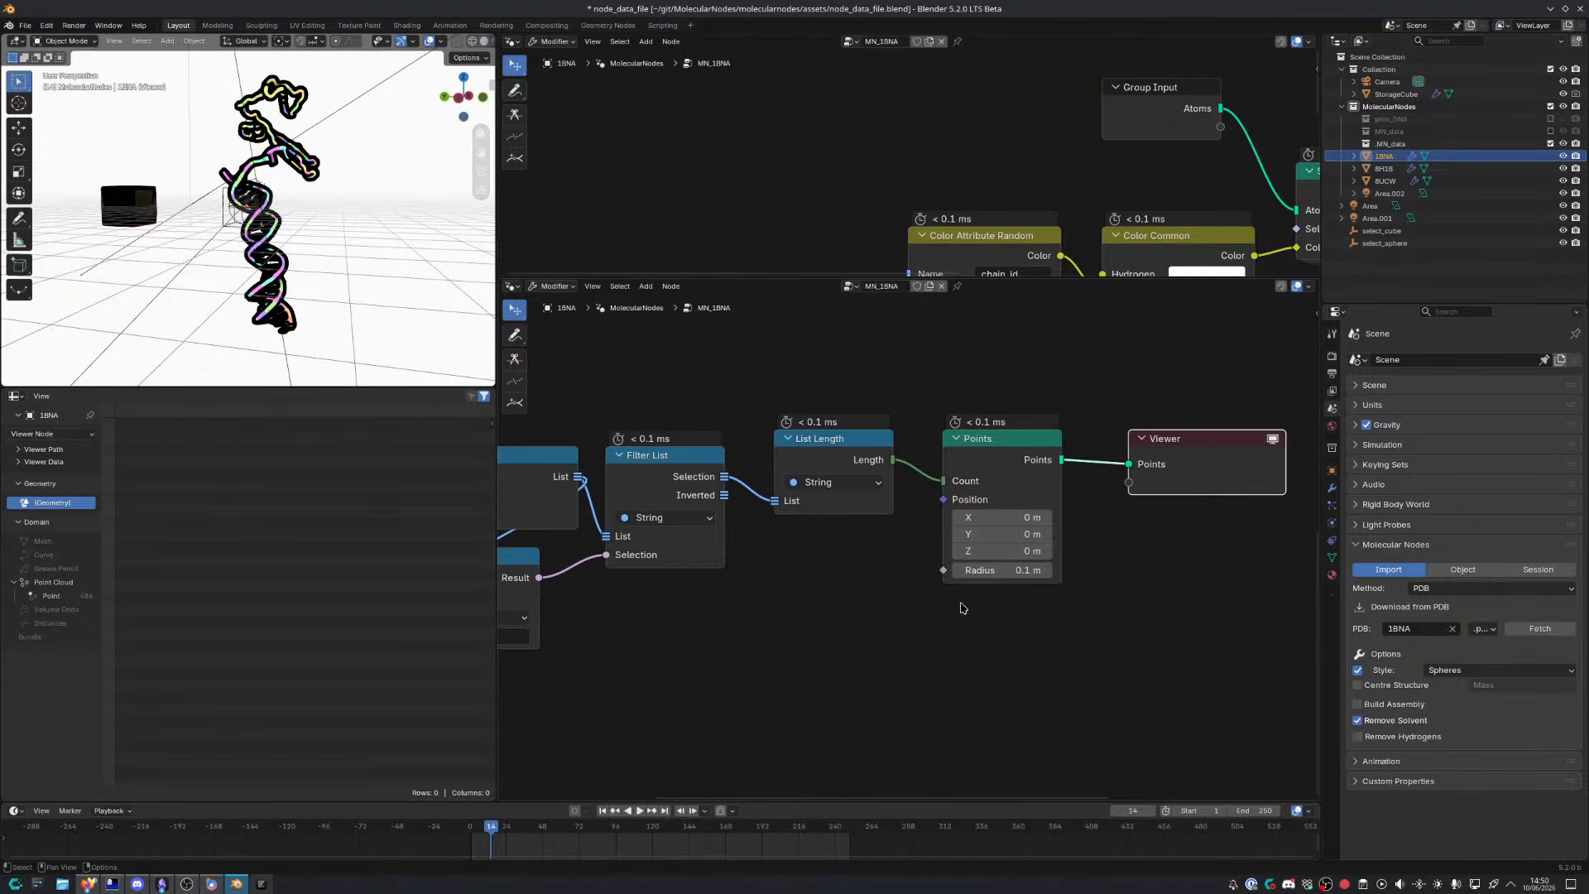
{"action": "left_click_drag", "start_coordinate": [845, 370], "coordinate": [994, 500]}
{"action": "key", "text": "g"}
{"action": "left_click", "coordinate": [995, 520]}
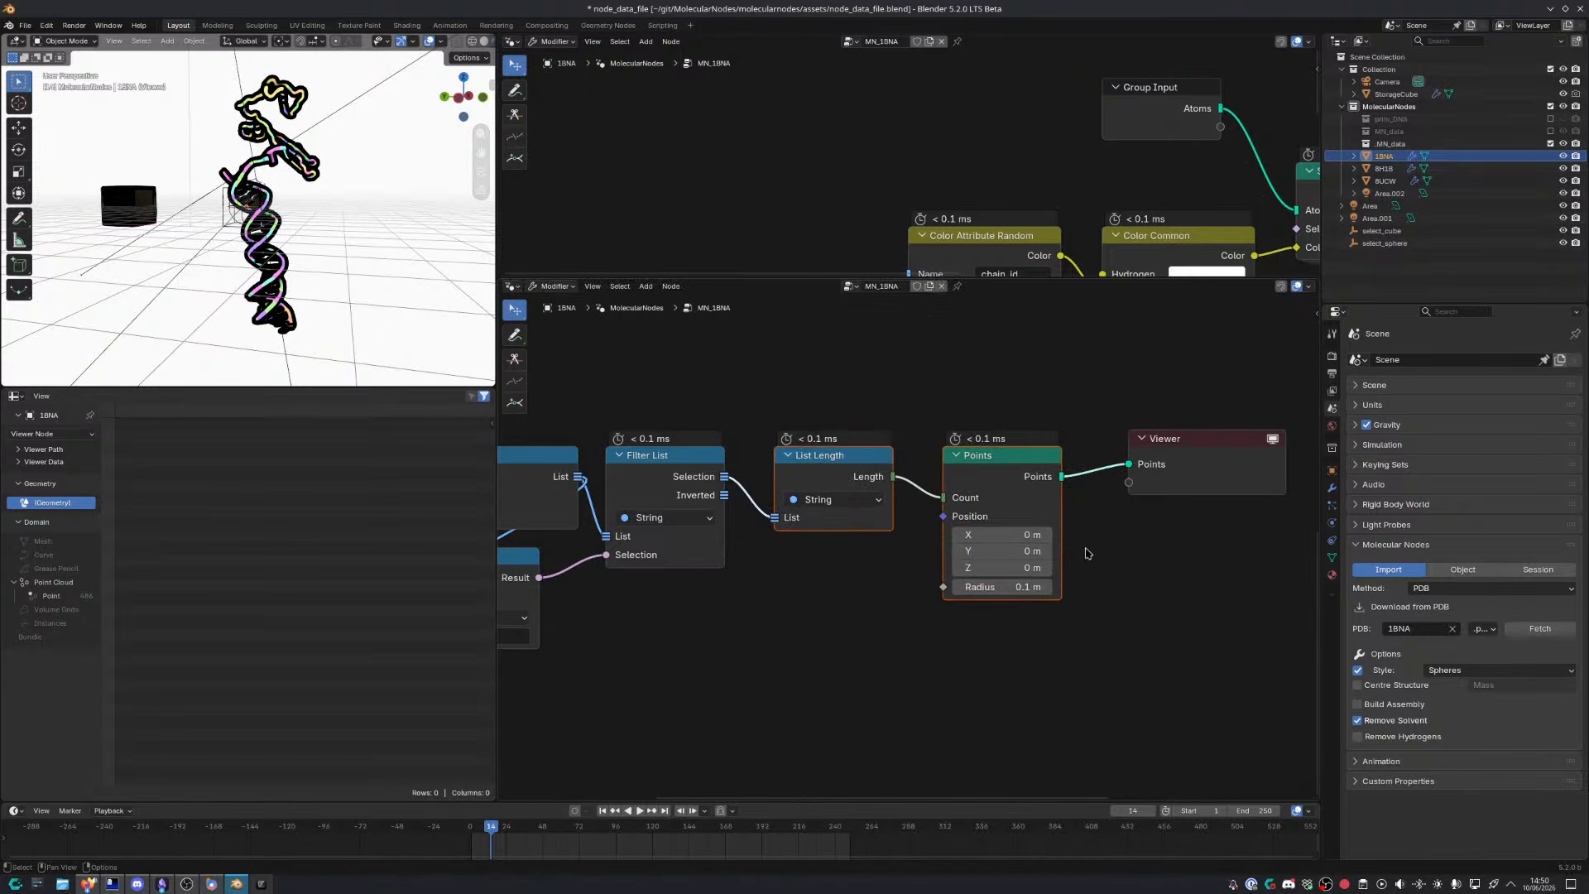
Make room before the Viewer and insert a Store Named Attribute node between Points and the Viewer
{"action": "middle_click_drag", "start_coordinate": [1091, 552], "coordinate": [924, 514]}
{"action": "left_click_drag", "start_coordinate": [1027, 439], "coordinate": [1145, 439]}
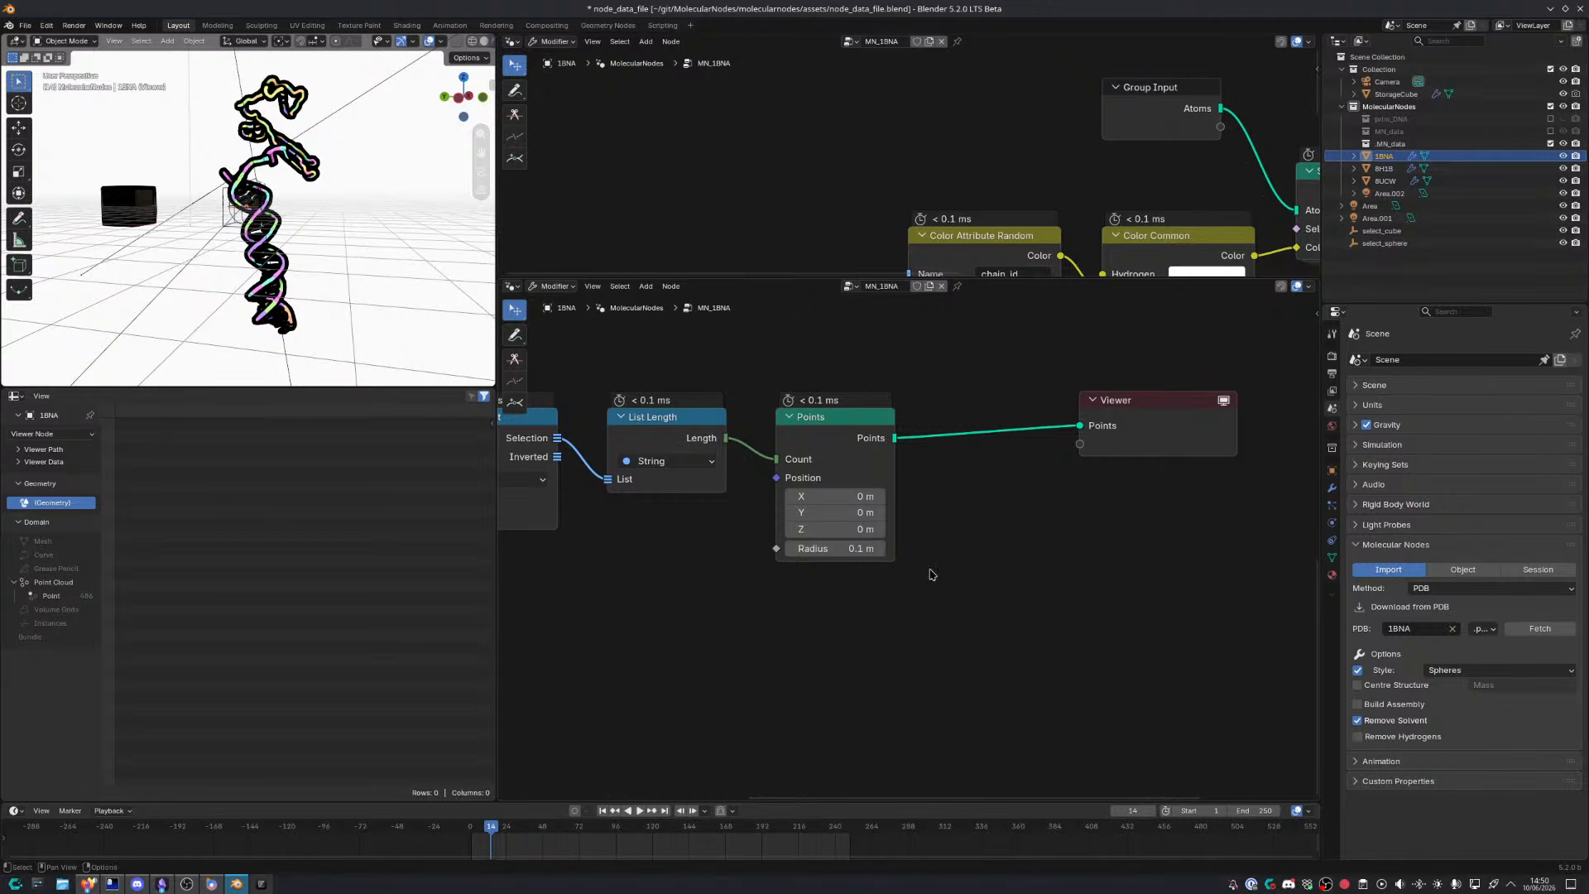
{"action": "key", "text": "shift+a"}
{"action": "type", "text": "store na"}
{"action": "key", "text": "Return"}
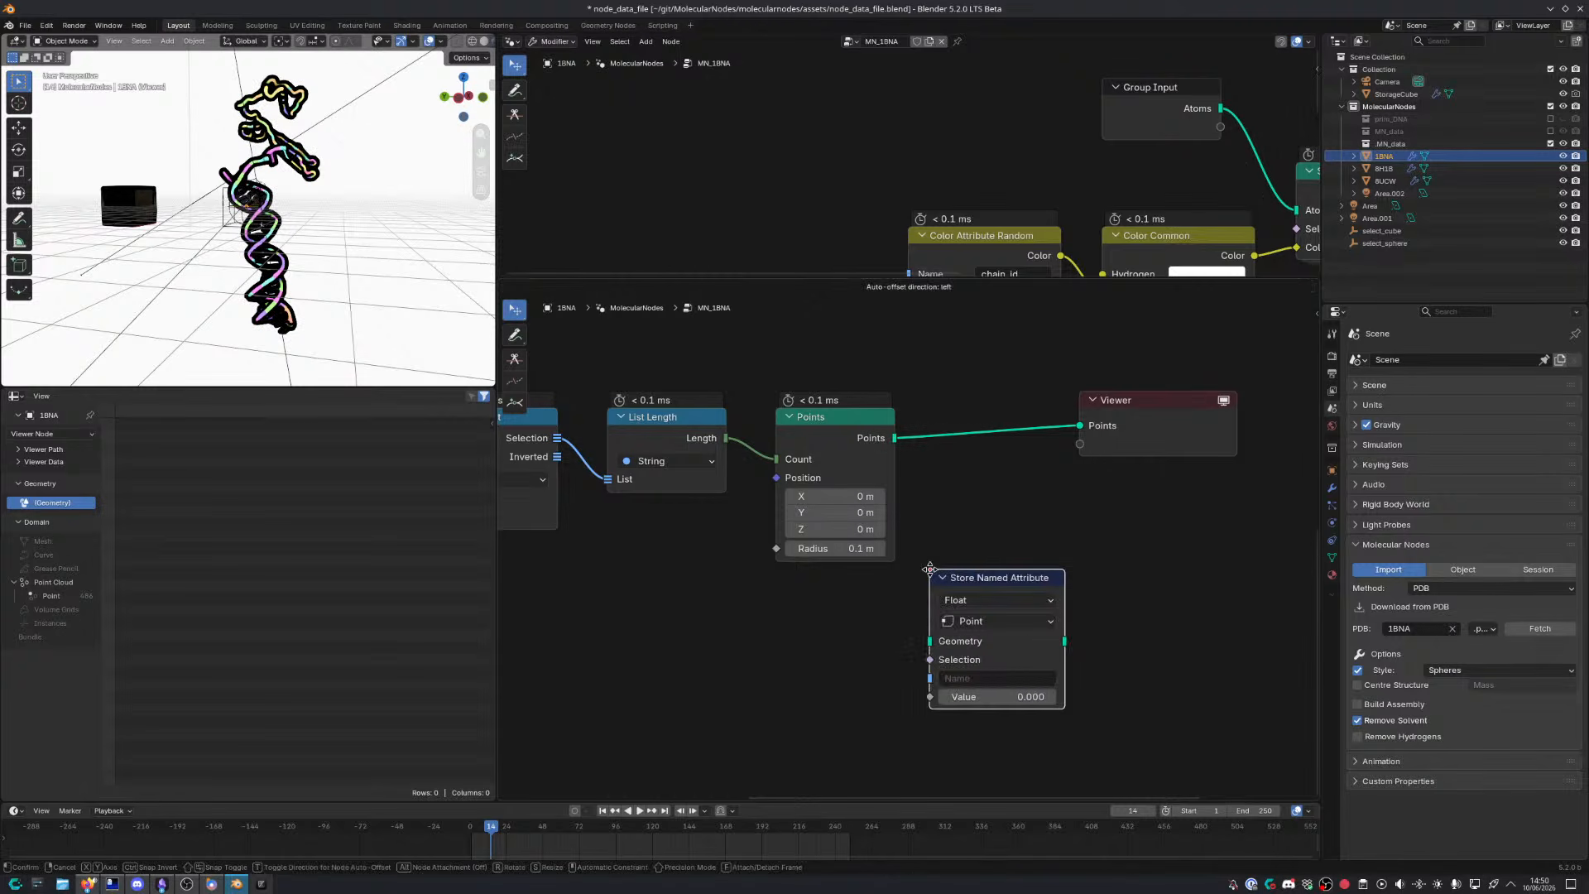
{"action": "left_click", "coordinate": [919, 426]}
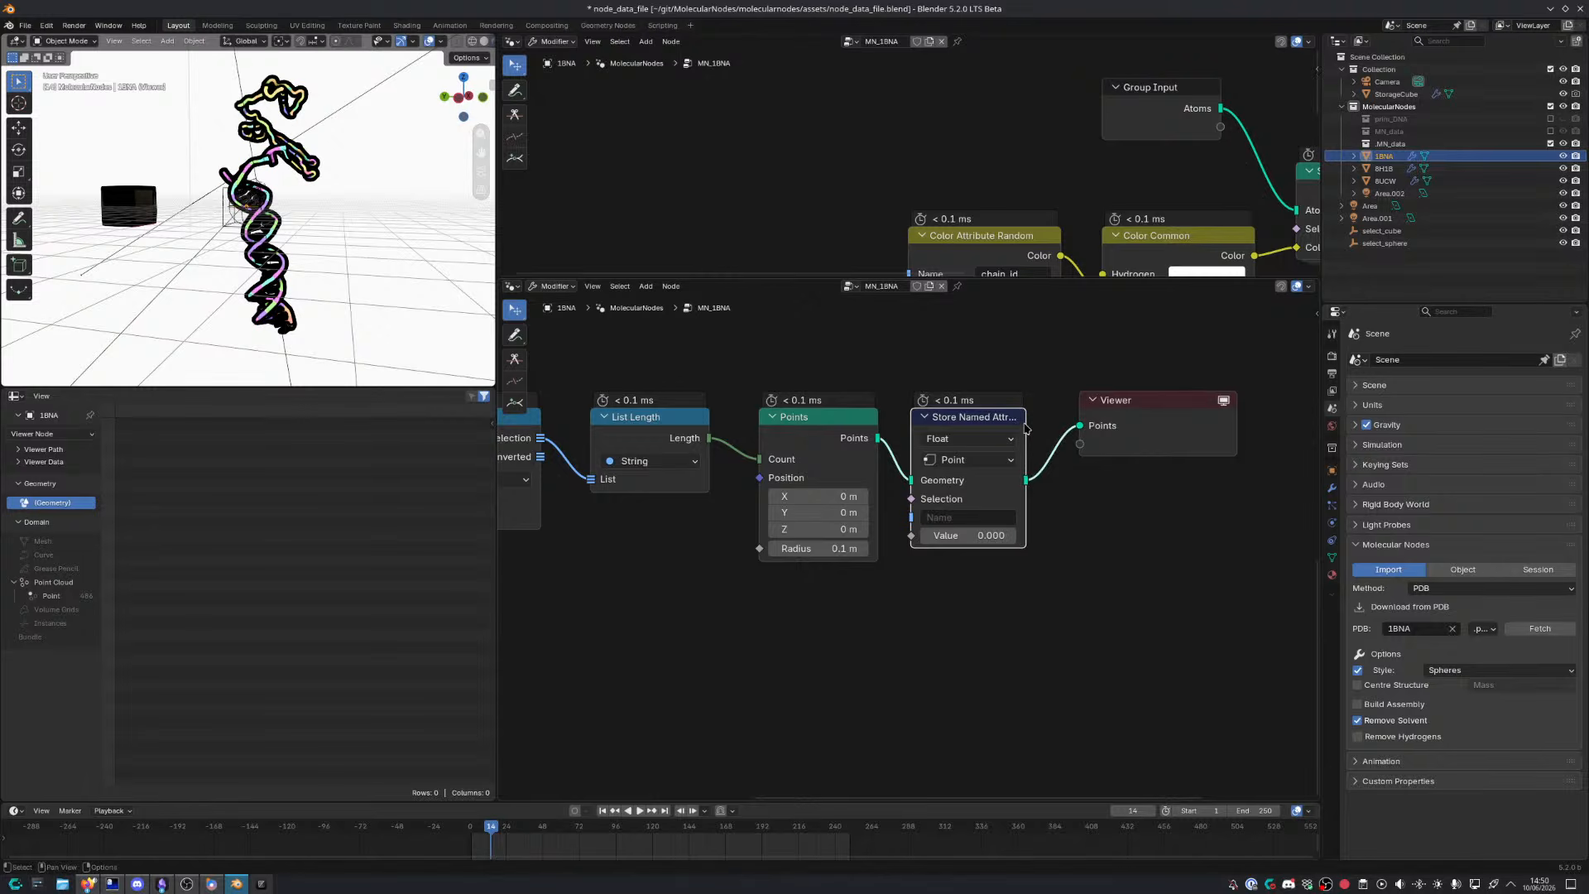
Name the stored attribute atom_id and set its data type to Integer
{"action": "key", "text": "ctrl+space"}
{"action": "middle_click_drag", "start_coordinate": [748, 692], "coordinate": [913, 637]}
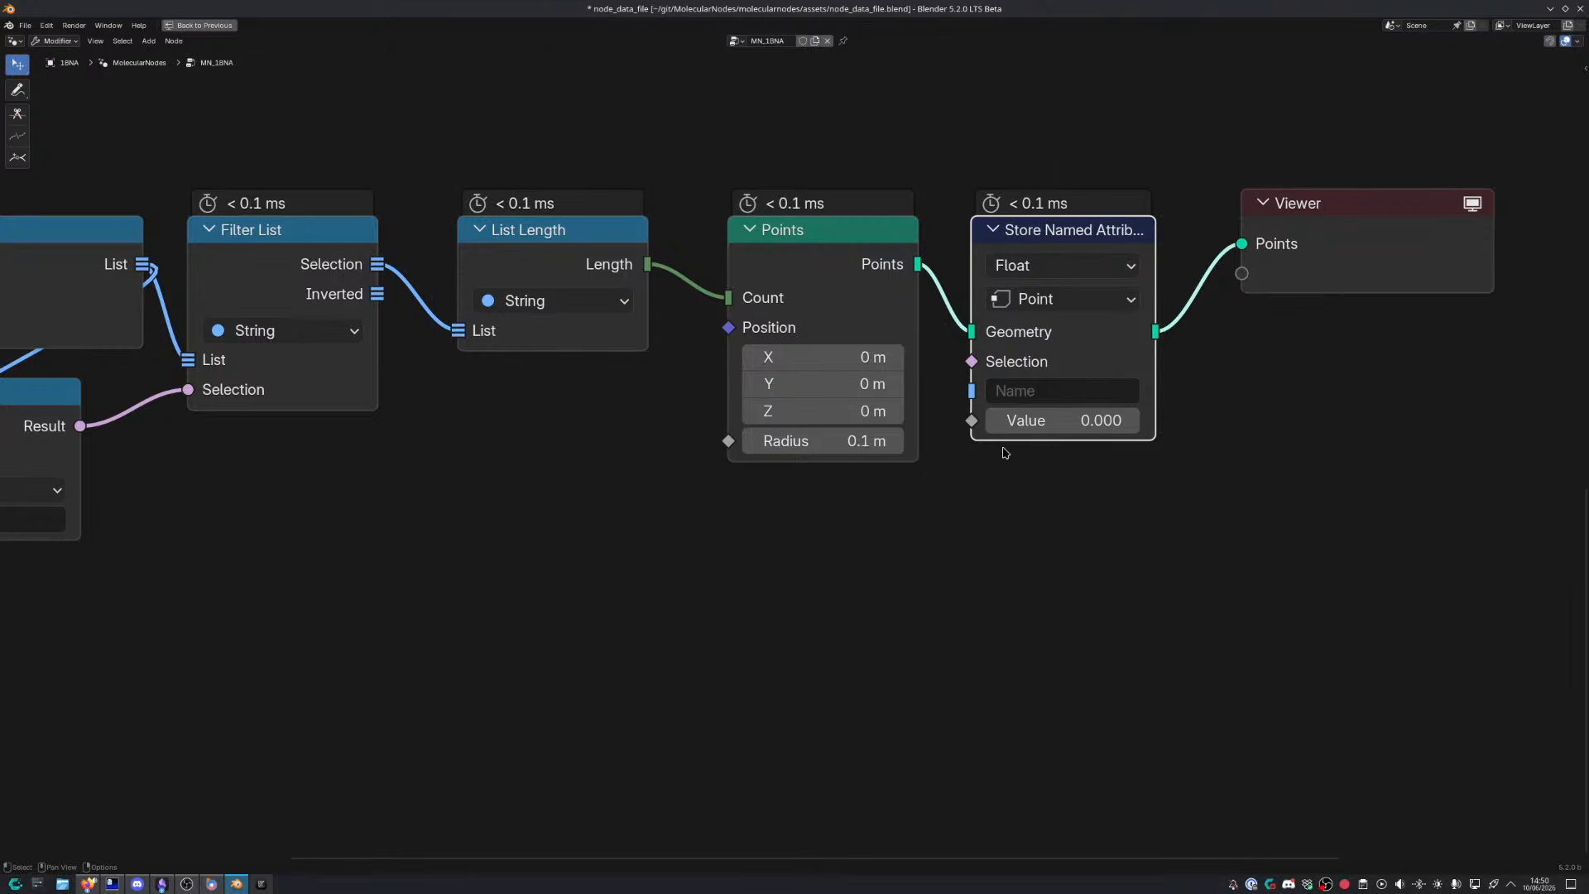
{"action": "middle_click_drag", "start_coordinate": [1001, 451], "coordinate": [984, 475]}
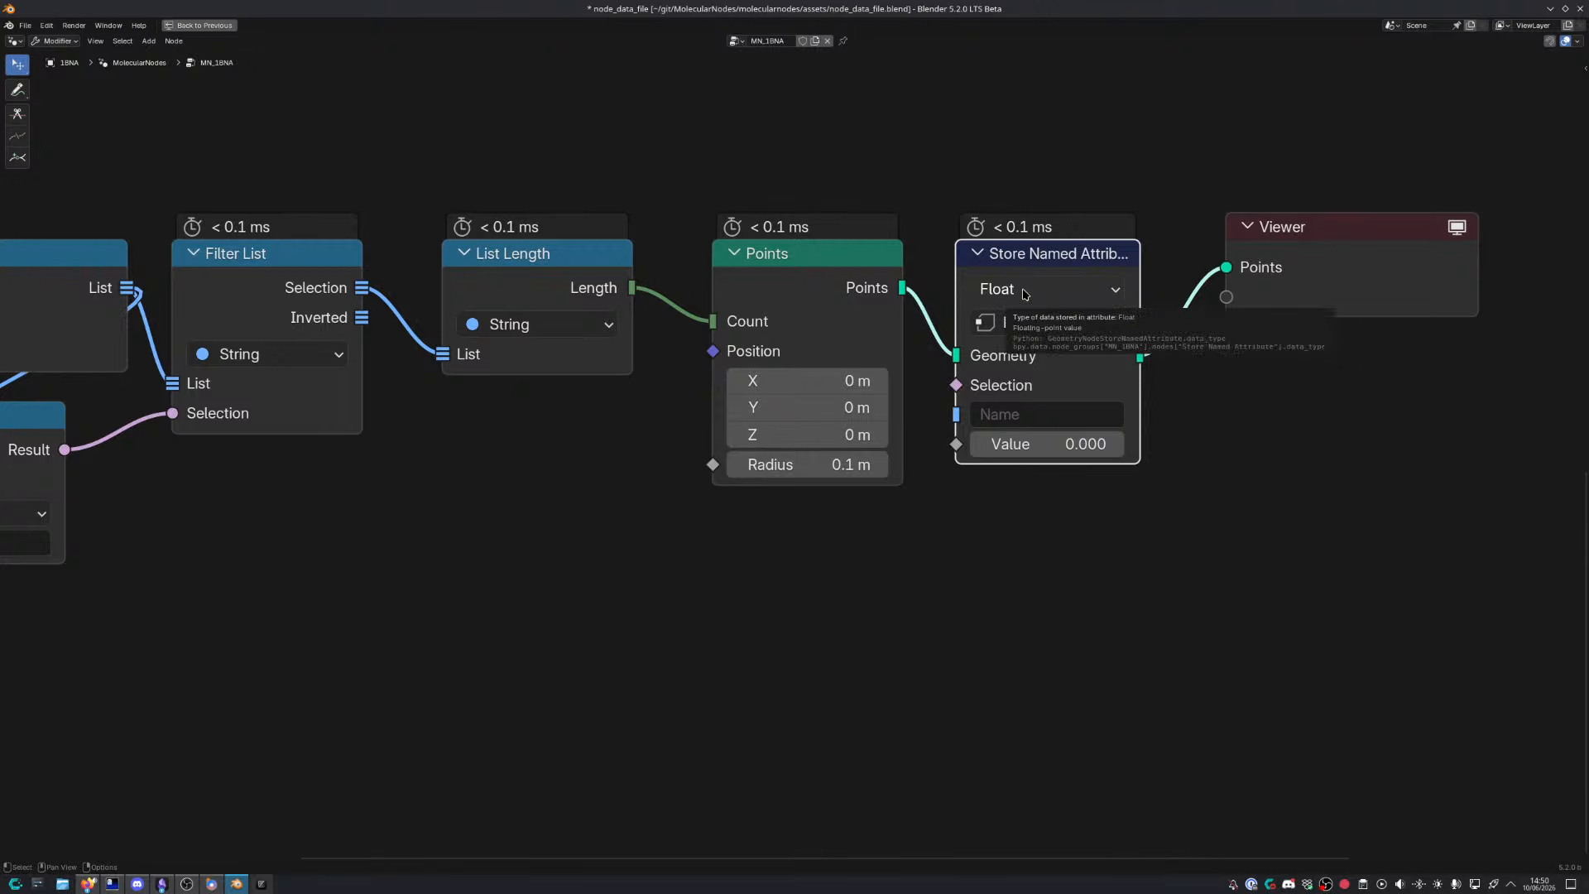
{"action": "left_click", "coordinate": [1017, 414]}
{"action": "type", "text": "atom_id"}
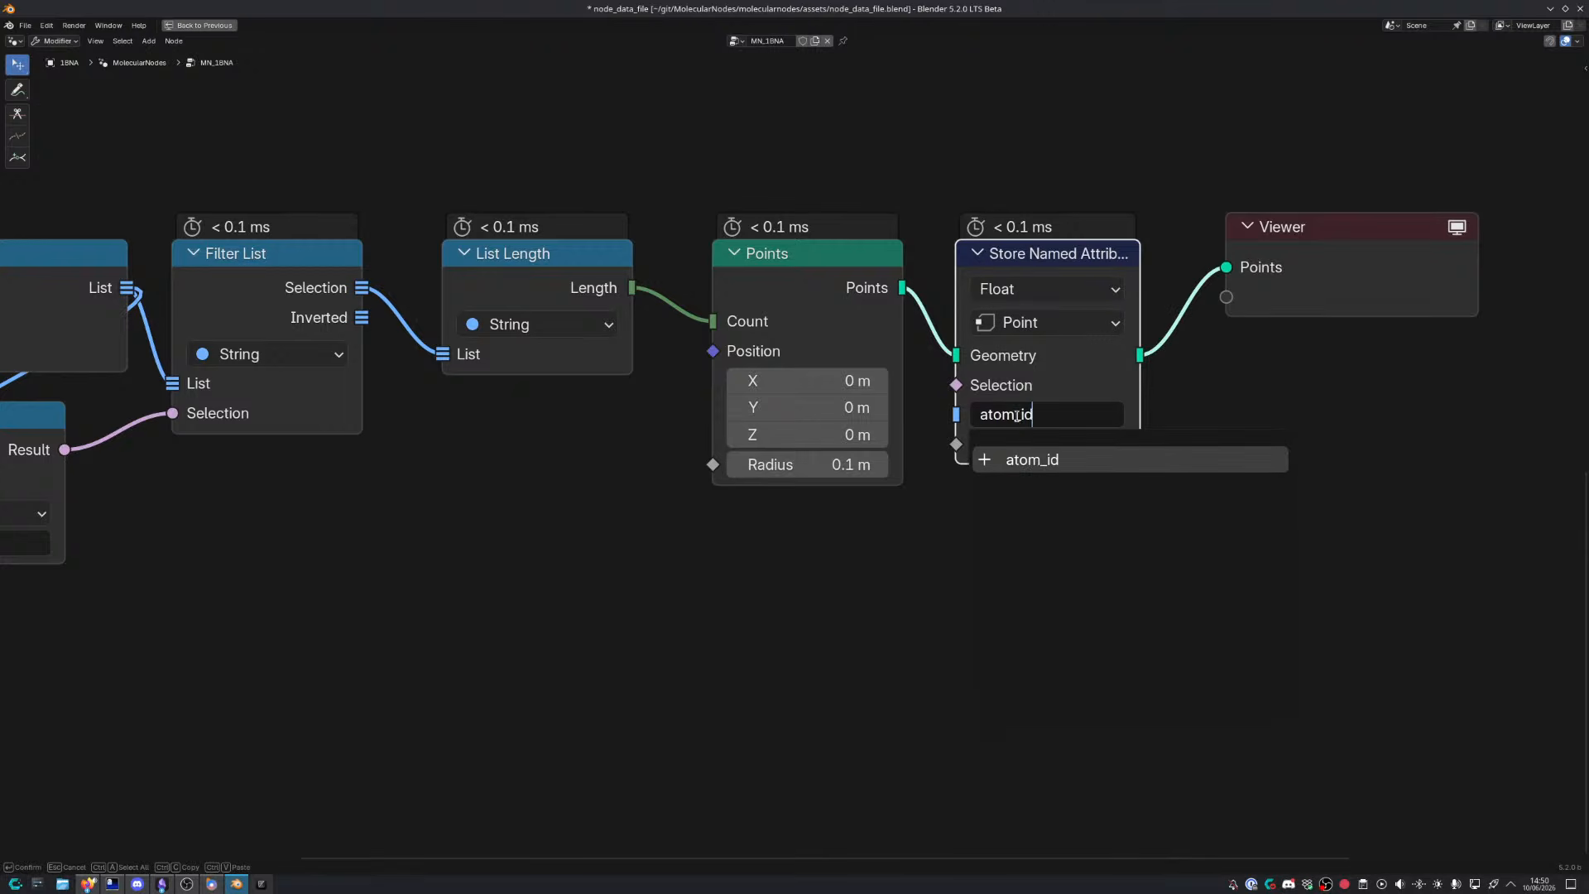
{"action": "key", "text": "Return"}
{"action": "left_click", "coordinate": [1047, 292]}
{"action": "left_click", "coordinate": [1049, 299]}
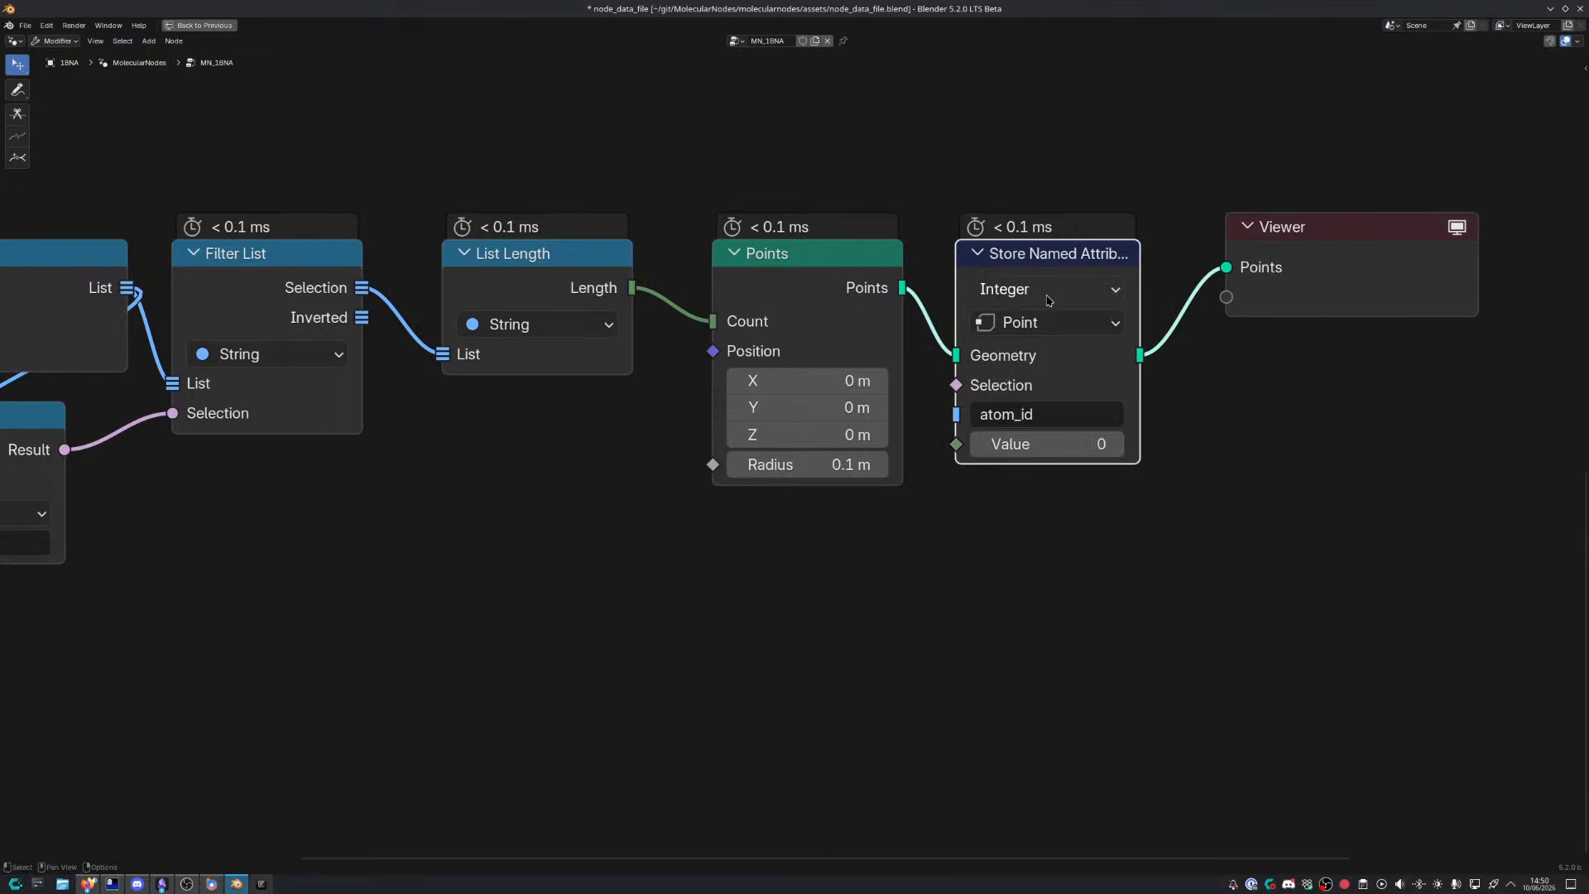
Add a Slice String node fed by Filter List's Selection output and place it below List Length
{"action": "middle_click_drag", "start_coordinate": [787, 540], "coordinate": [875, 504]}
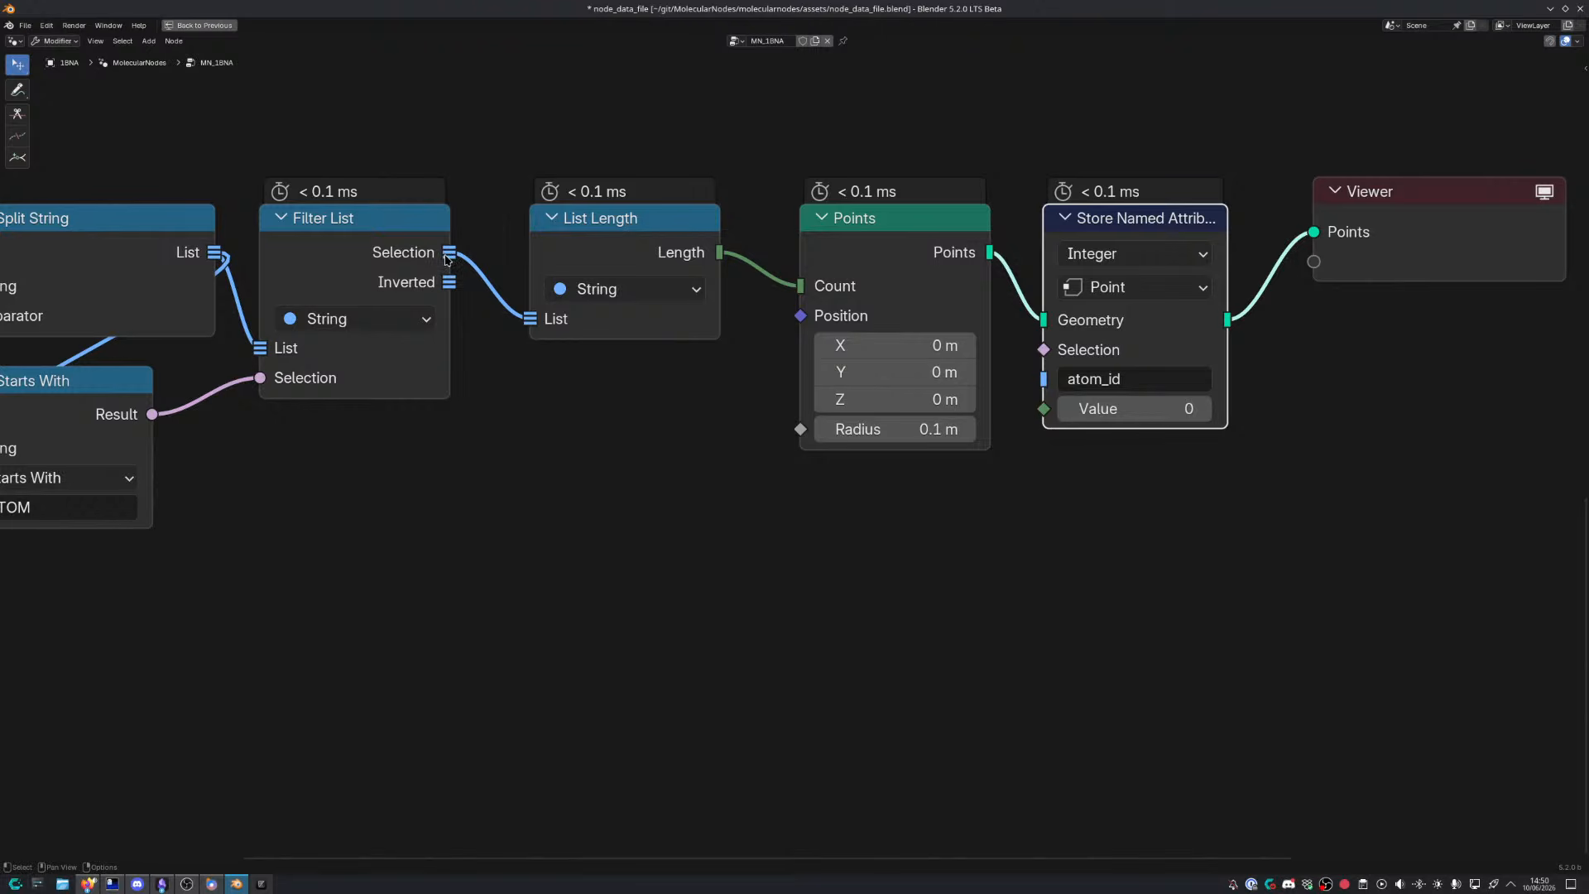
{"action": "left_click_drag", "start_coordinate": [448, 254], "coordinate": [511, 530]}
{"action": "type", "text": "slice"}
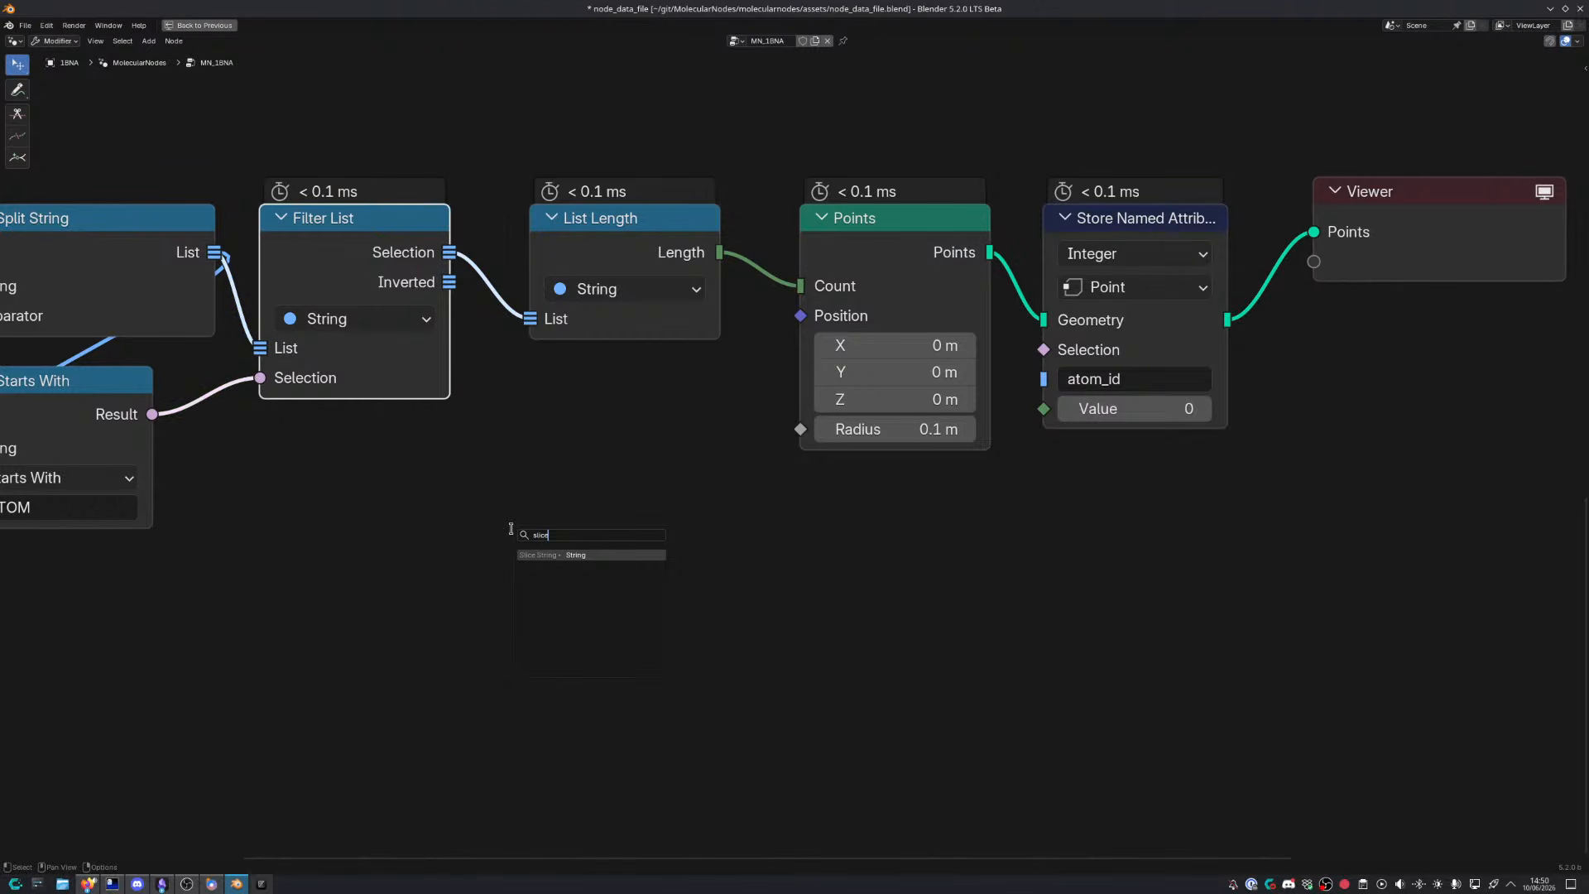
{"action": "key", "text": "Return"}
{"action": "left_click", "coordinate": [538, 508]}
{"action": "key", "text": "ctrl+space"}
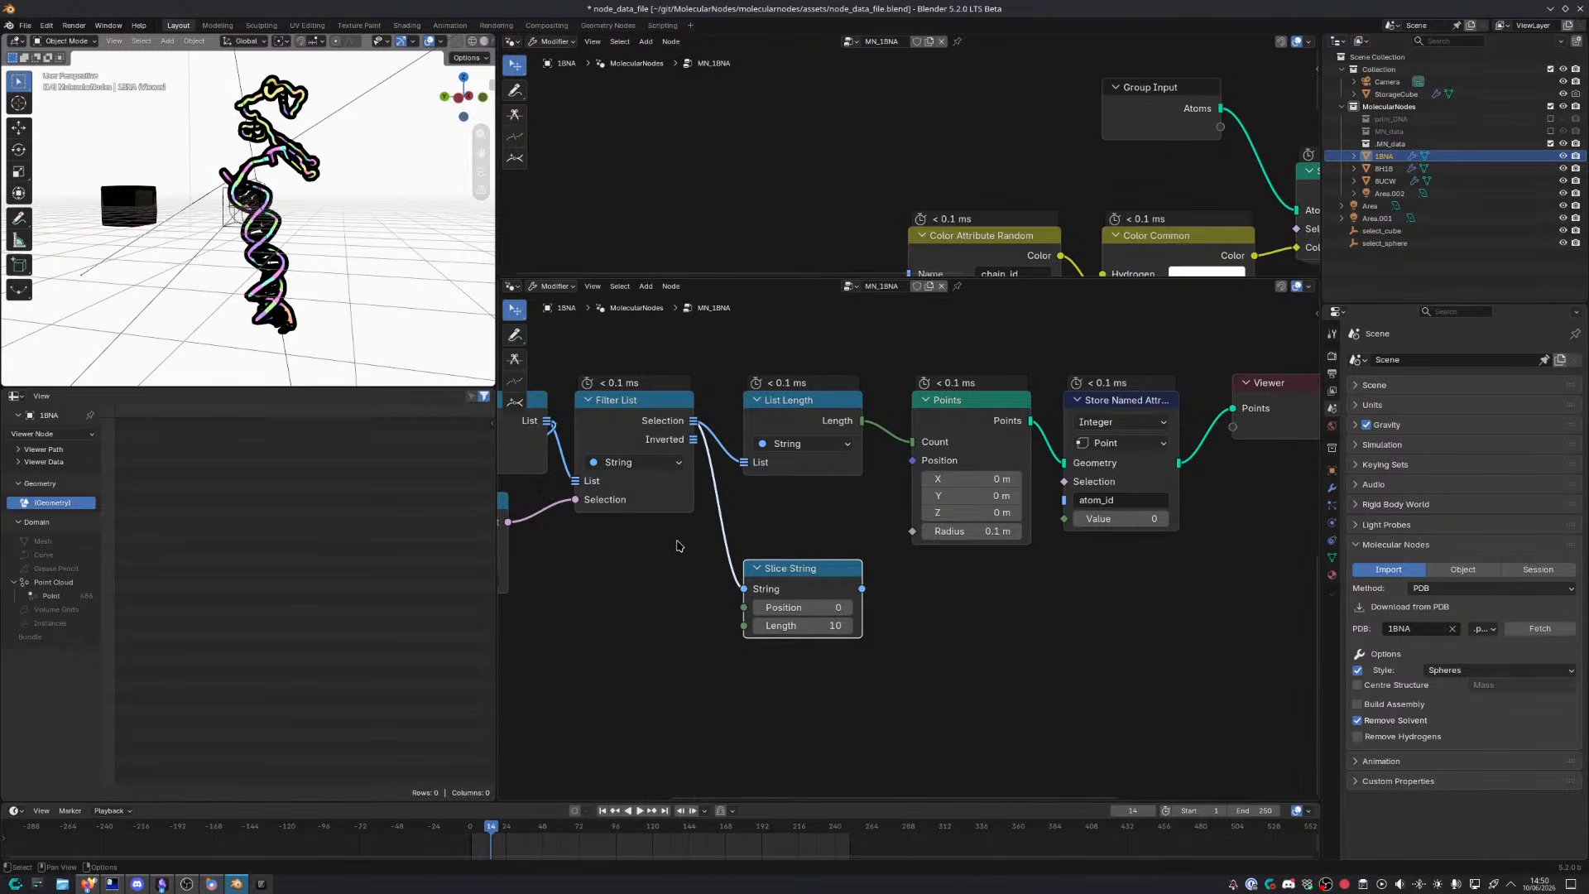
Check the atom serial number columns on the browser's PDB format page, and in Blender set the Slice String position to 7
{"action": "key", "text": "alt+Tab"}
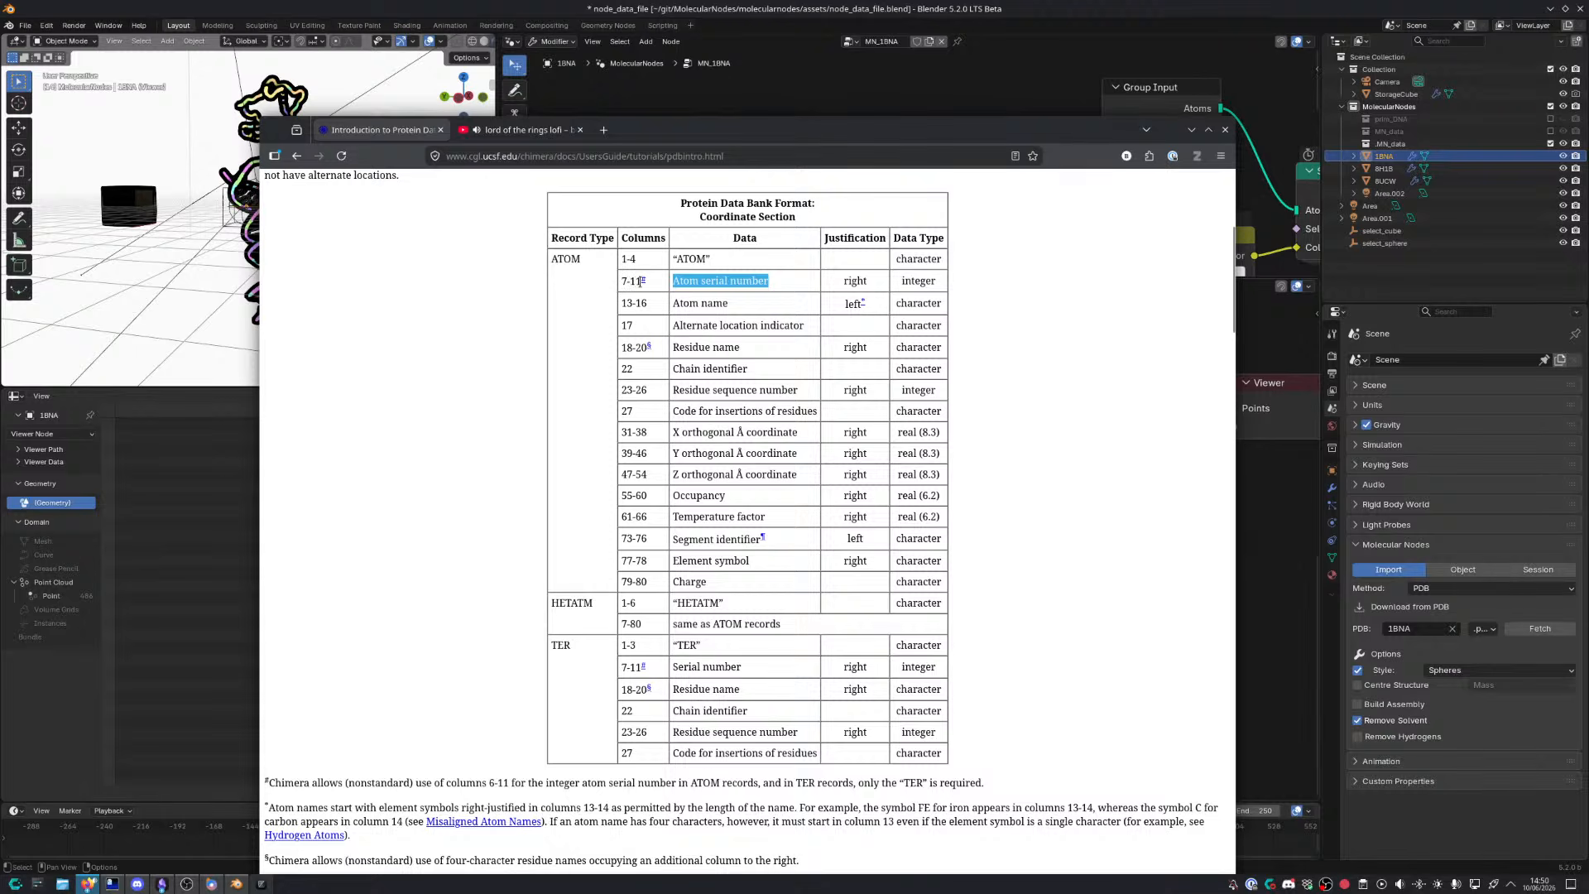
{"action": "key", "text": "alt+Tab"}
{"action": "scroll", "coordinate": [824, 570], "scroll_direction": "up", "scroll_amount": 4}
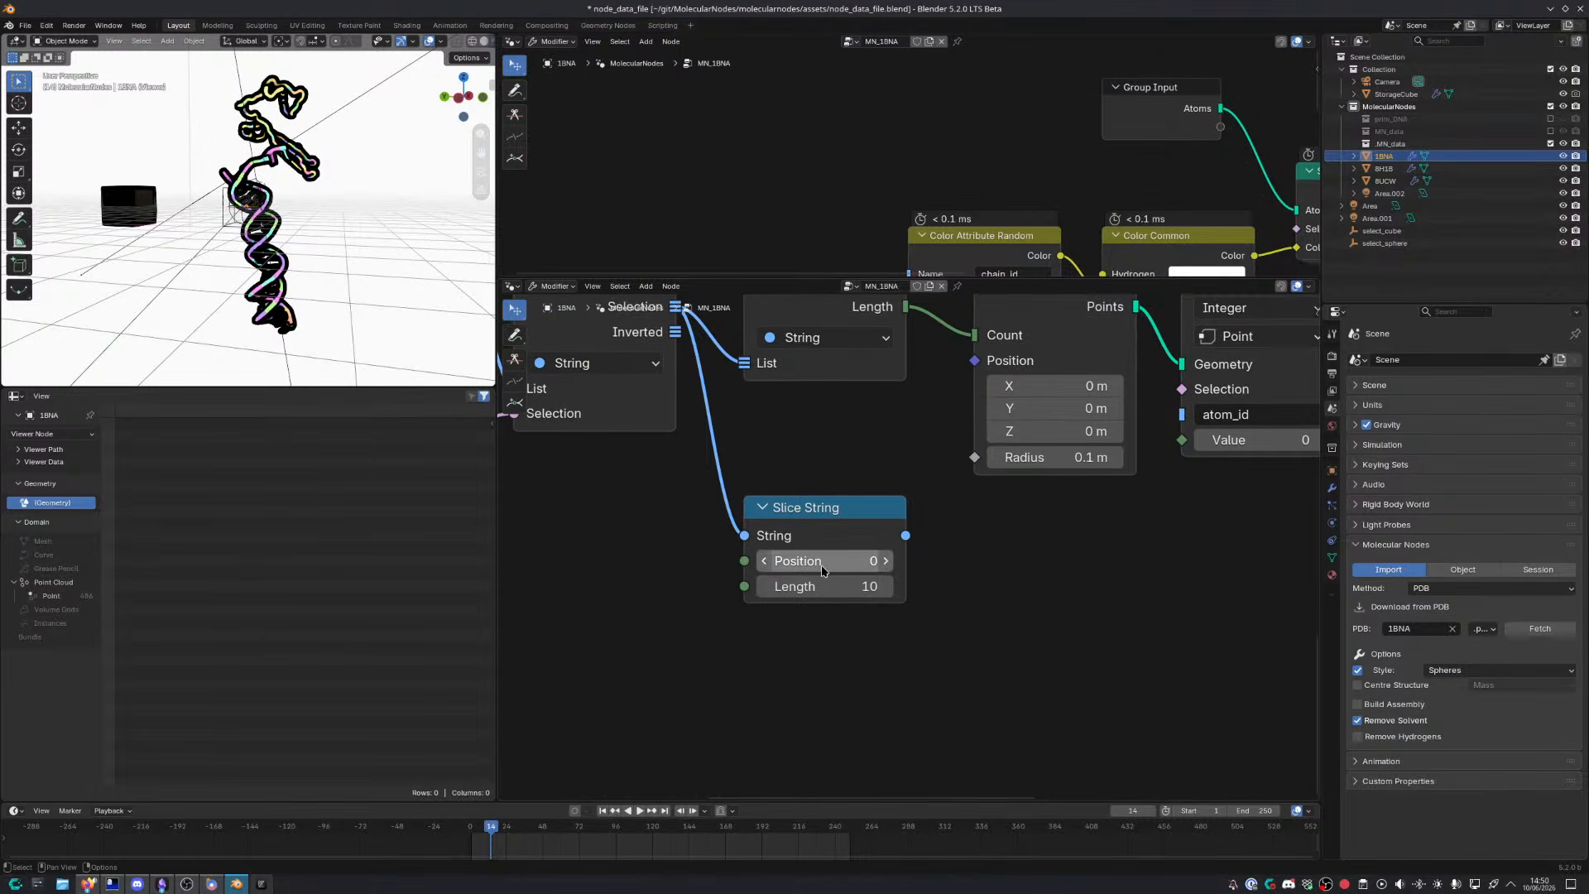
{"action": "left_click", "coordinate": [823, 565]}
{"action": "type", "text": "7-11"}
{"action": "key", "text": "Return"}
{"action": "left_click", "coordinate": [848, 555]}
{"action": "type", "text": "7"}
{"action": "key", "text": "Return"}
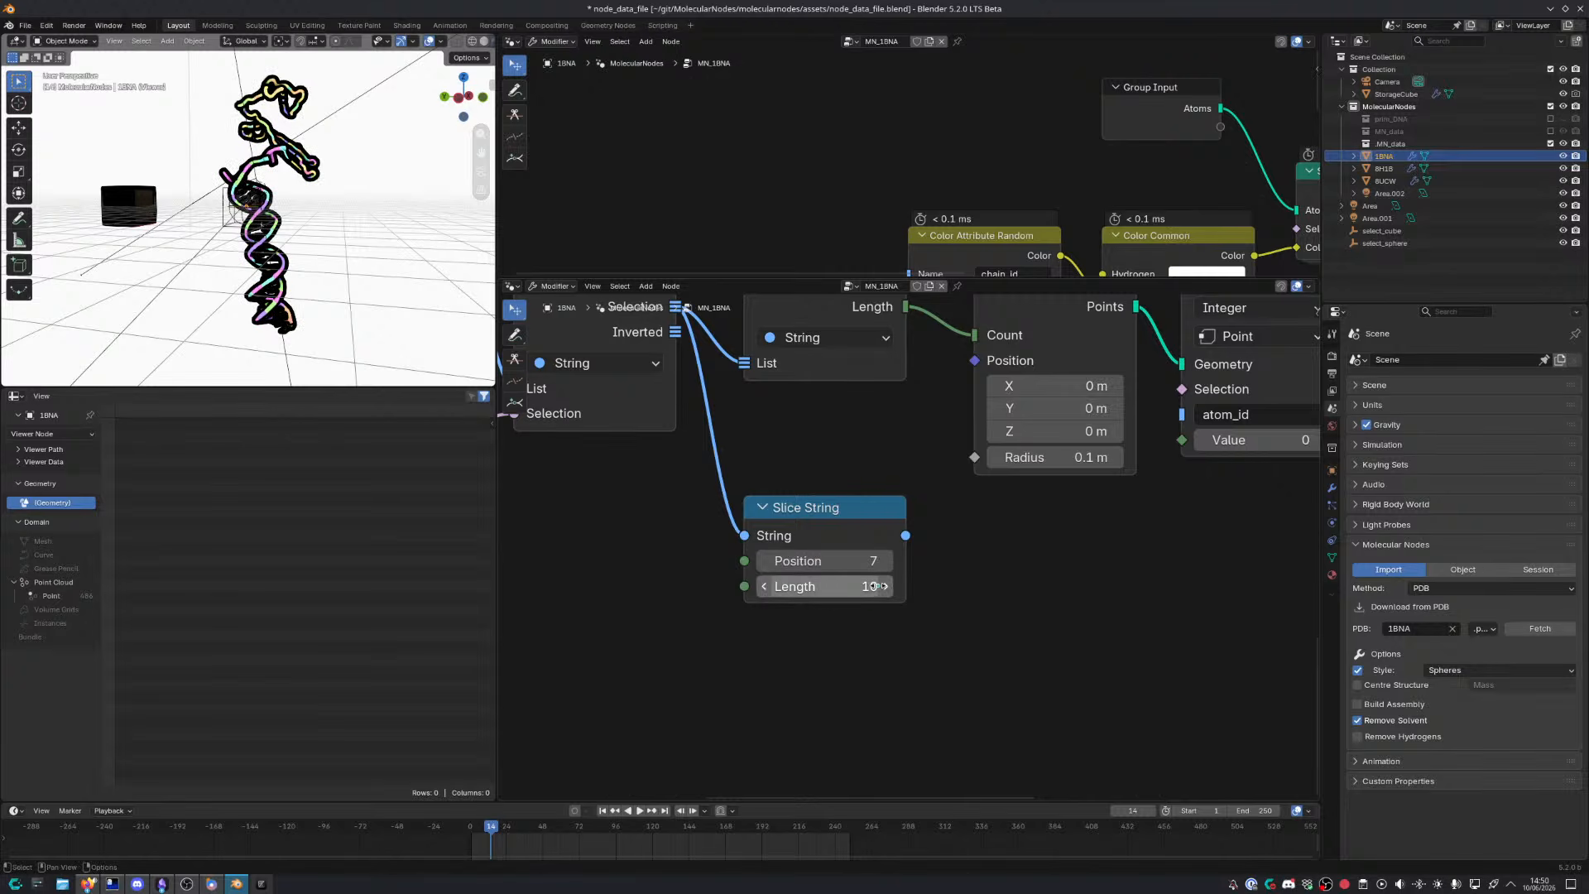
Set the Slice String length to 4 and connect its output to the Viewer to inspect the sliced values
{"action": "left_click", "coordinate": [849, 589]}
{"action": "type", "text": "4"}
{"action": "key", "text": "Return"}
{"action": "left_click", "coordinate": [909, 543], "text": "ctrl+shift"}
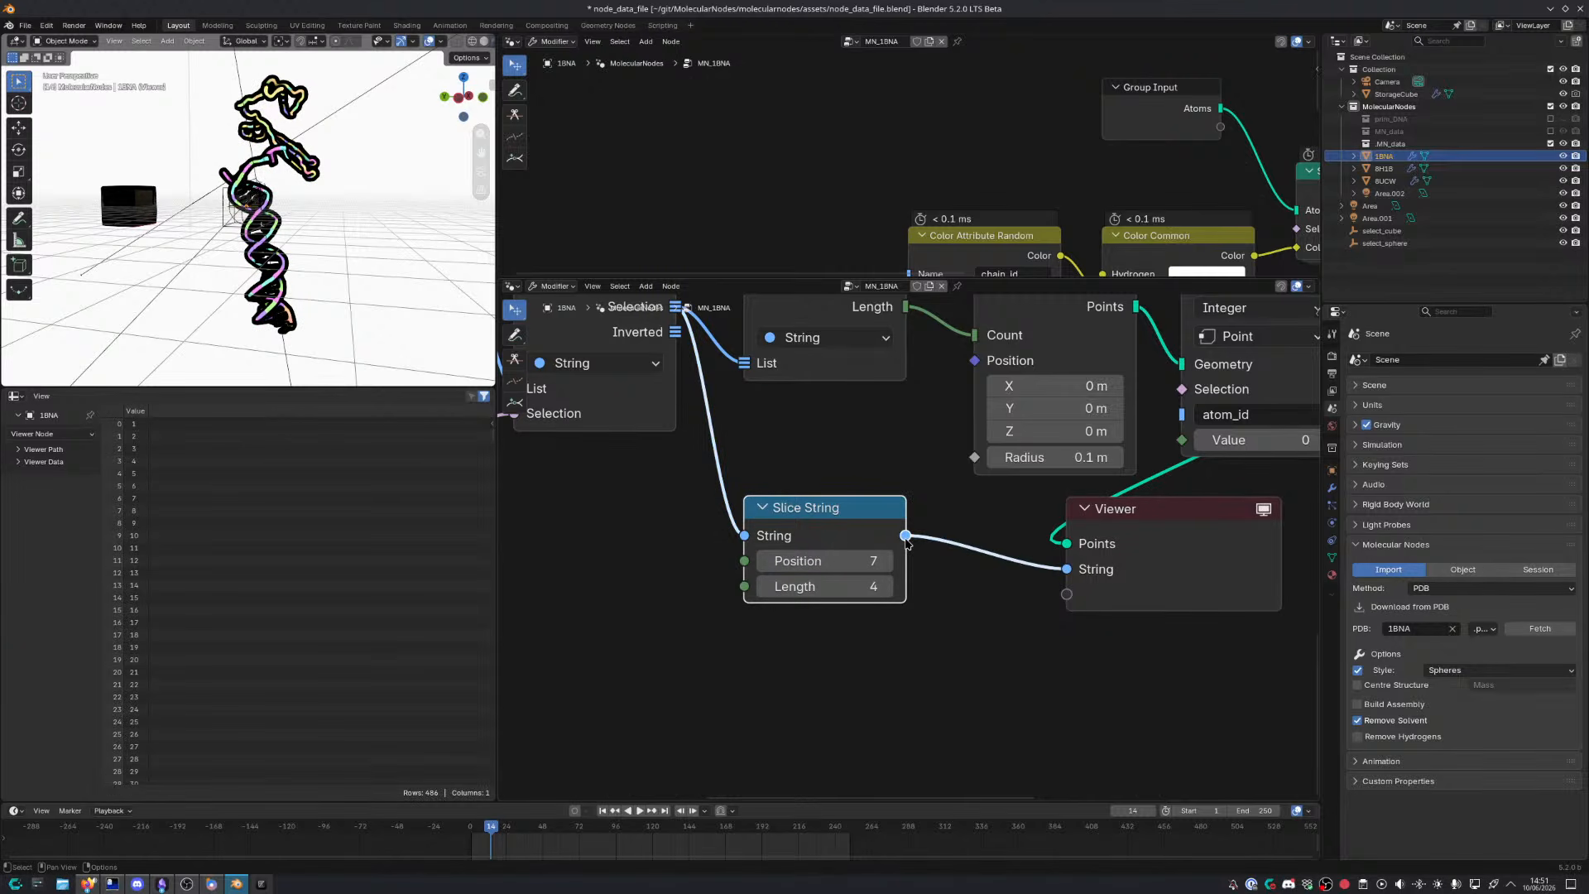
{"action": "scroll", "coordinate": [490, 441], "scroll_direction": "up", "scroll_amount": 3}
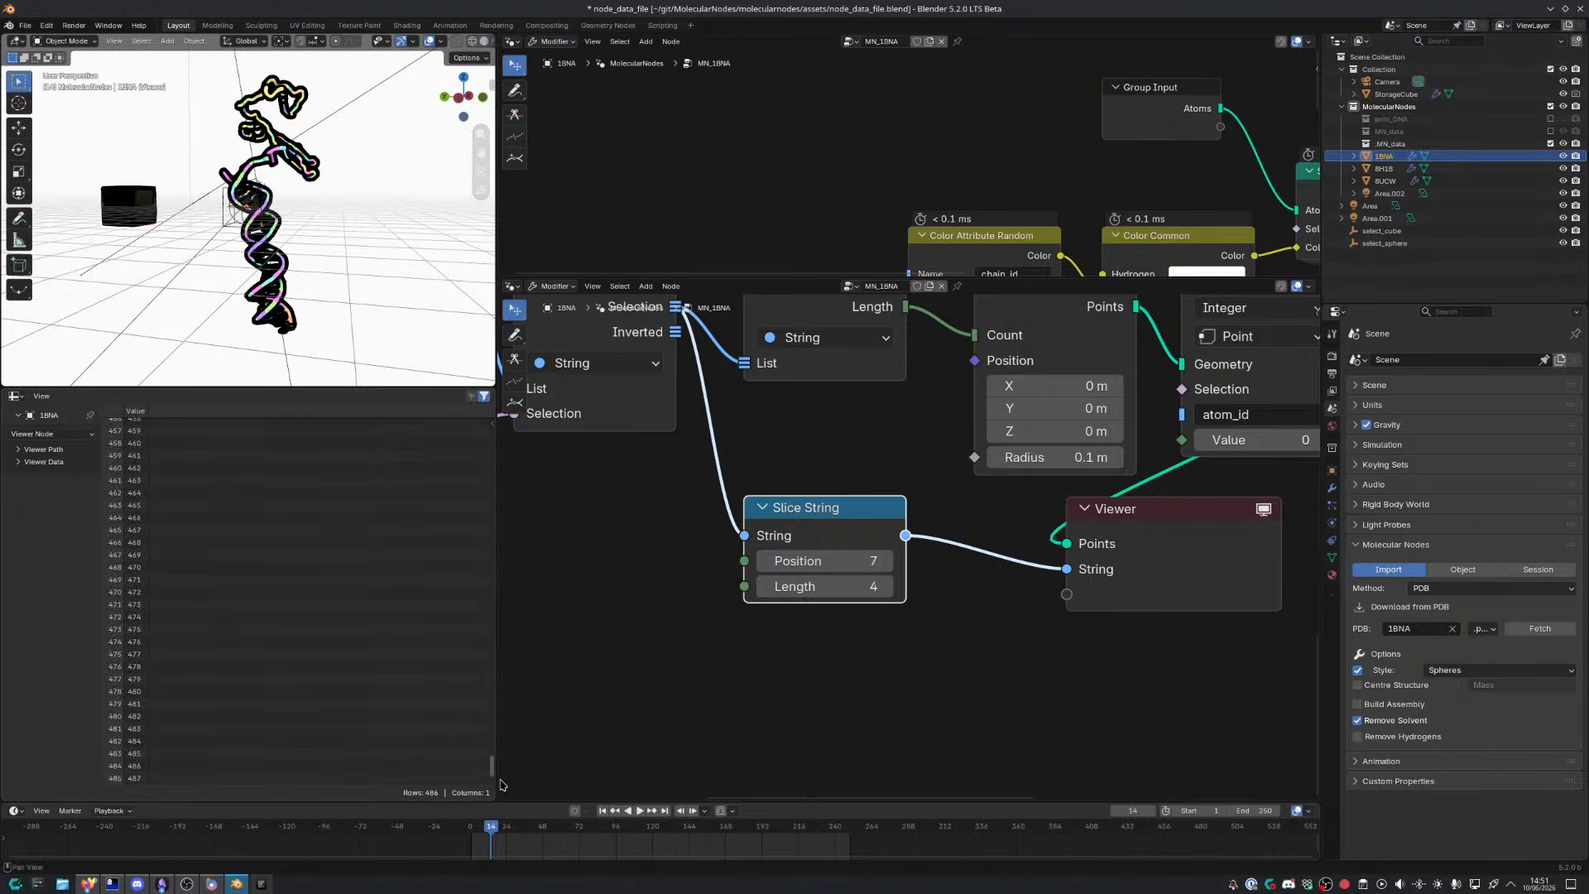
Move the Slice String node beneath Filter List and search for a "to" conversion node to attach to its output
{"action": "left_click_drag", "start_coordinate": [804, 524], "coordinate": [595, 522]}
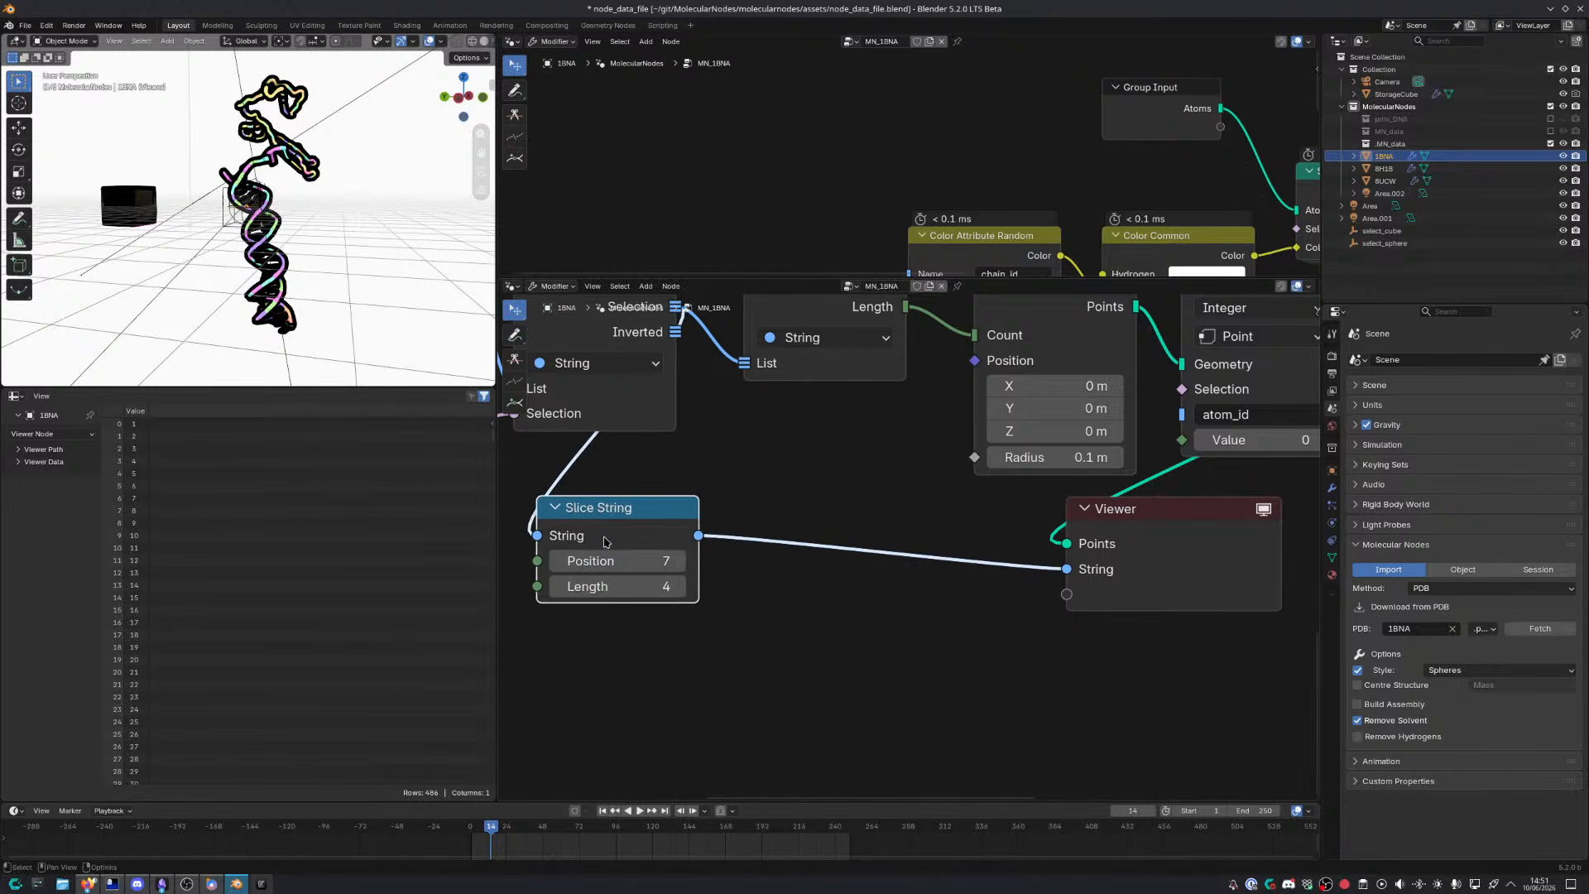
{"action": "left_click_drag", "start_coordinate": [699, 535], "coordinate": [793, 549]}
{"action": "type", "text": "to"}
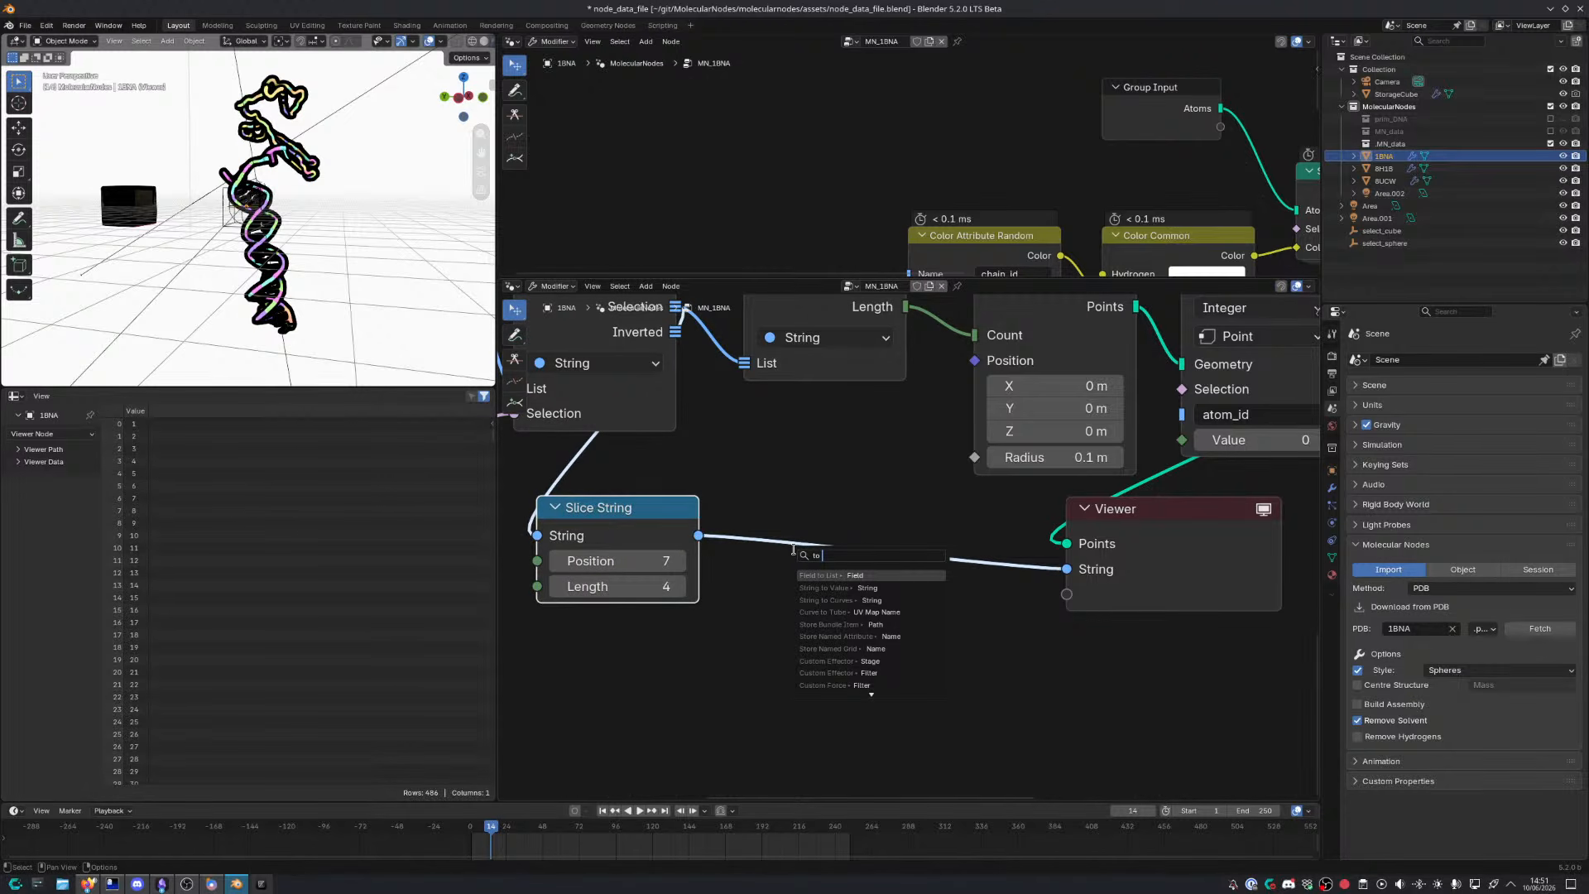
Convert the Slice String output with a String to Value node set to Integer, and preview its value in the Viewer
{"action": "key", "text": "BackSpace"}
{"action": "key", "text": "BackSpace"}
{"action": "type", "text": "string to"}
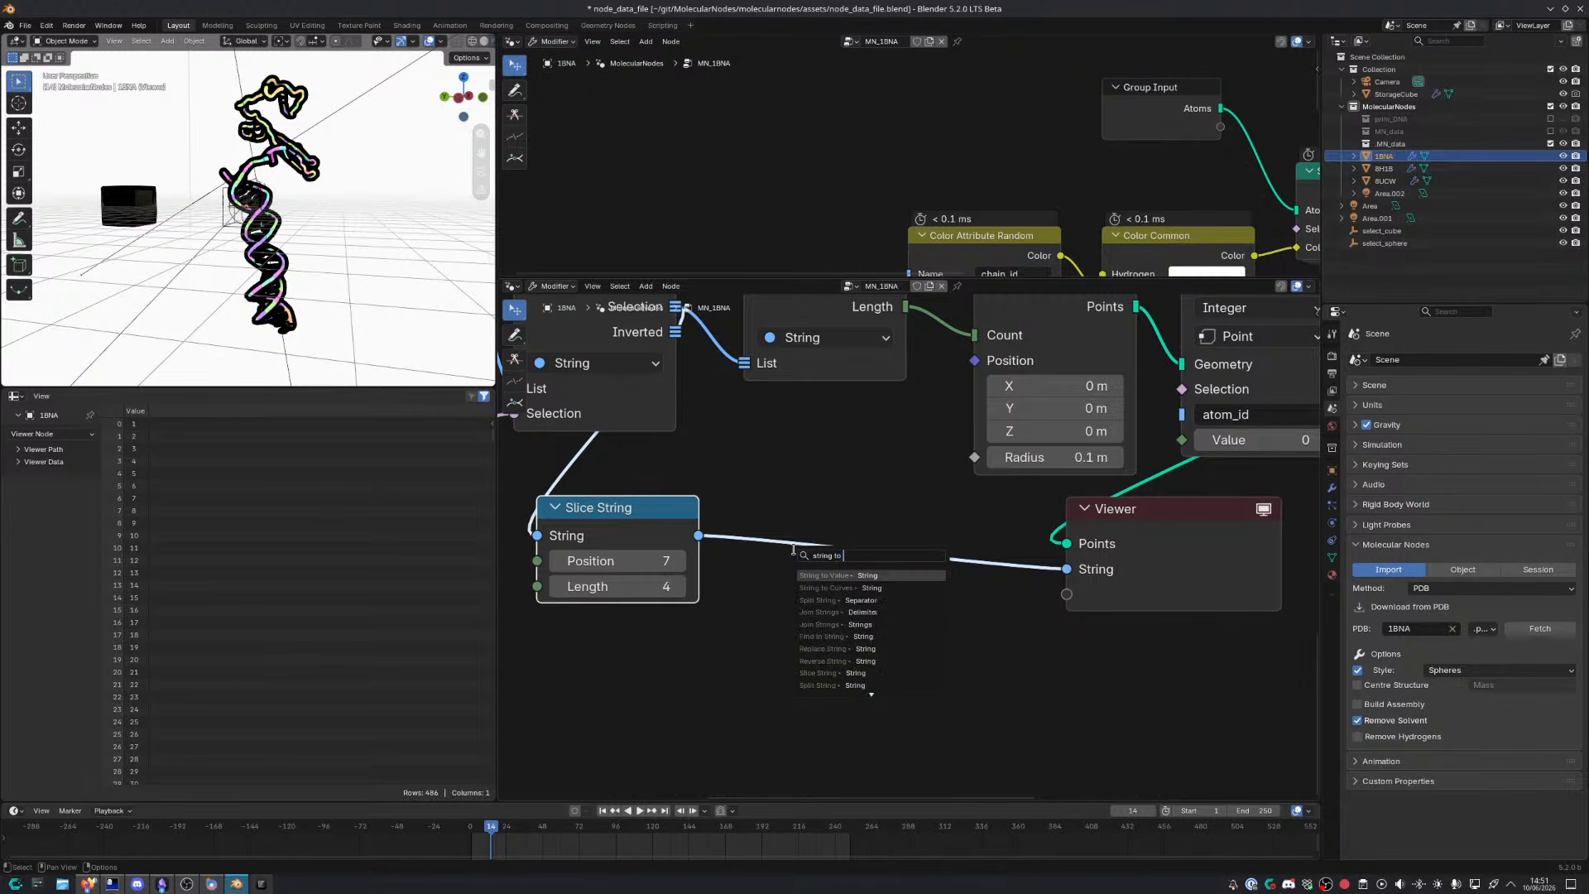
{"action": "key", "text": "Return"}
{"action": "left_click", "coordinate": [869, 625]}
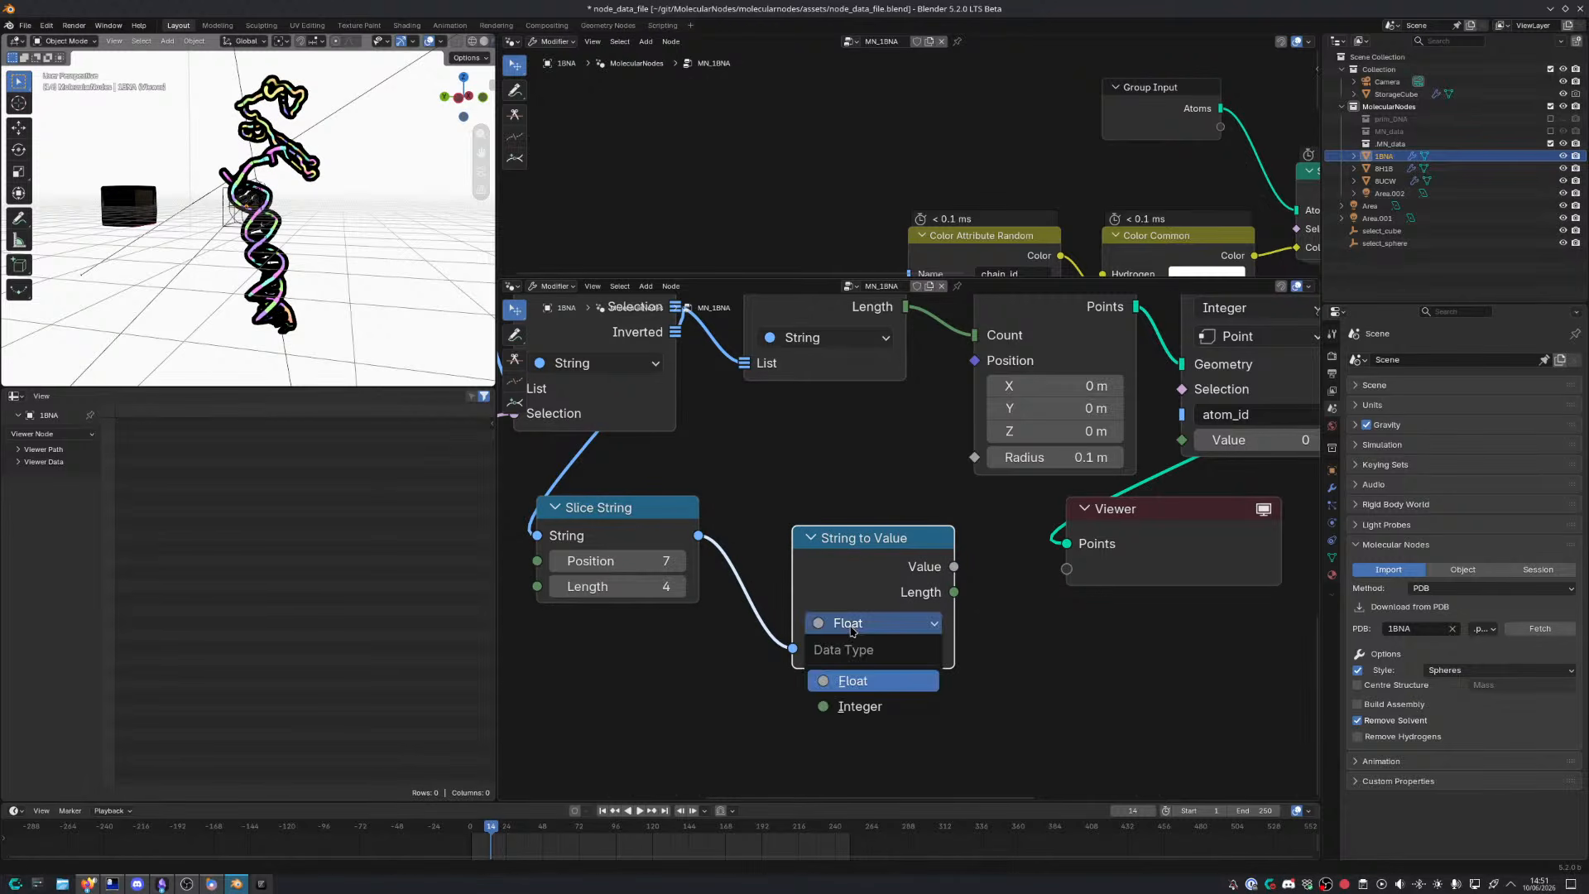
{"action": "left_click", "coordinate": [856, 702]}
{"action": "left_click_drag", "start_coordinate": [844, 578], "coordinate": [773, 548]}
{"action": "left_click", "coordinate": [773, 548], "text": "ctrl+shift"}
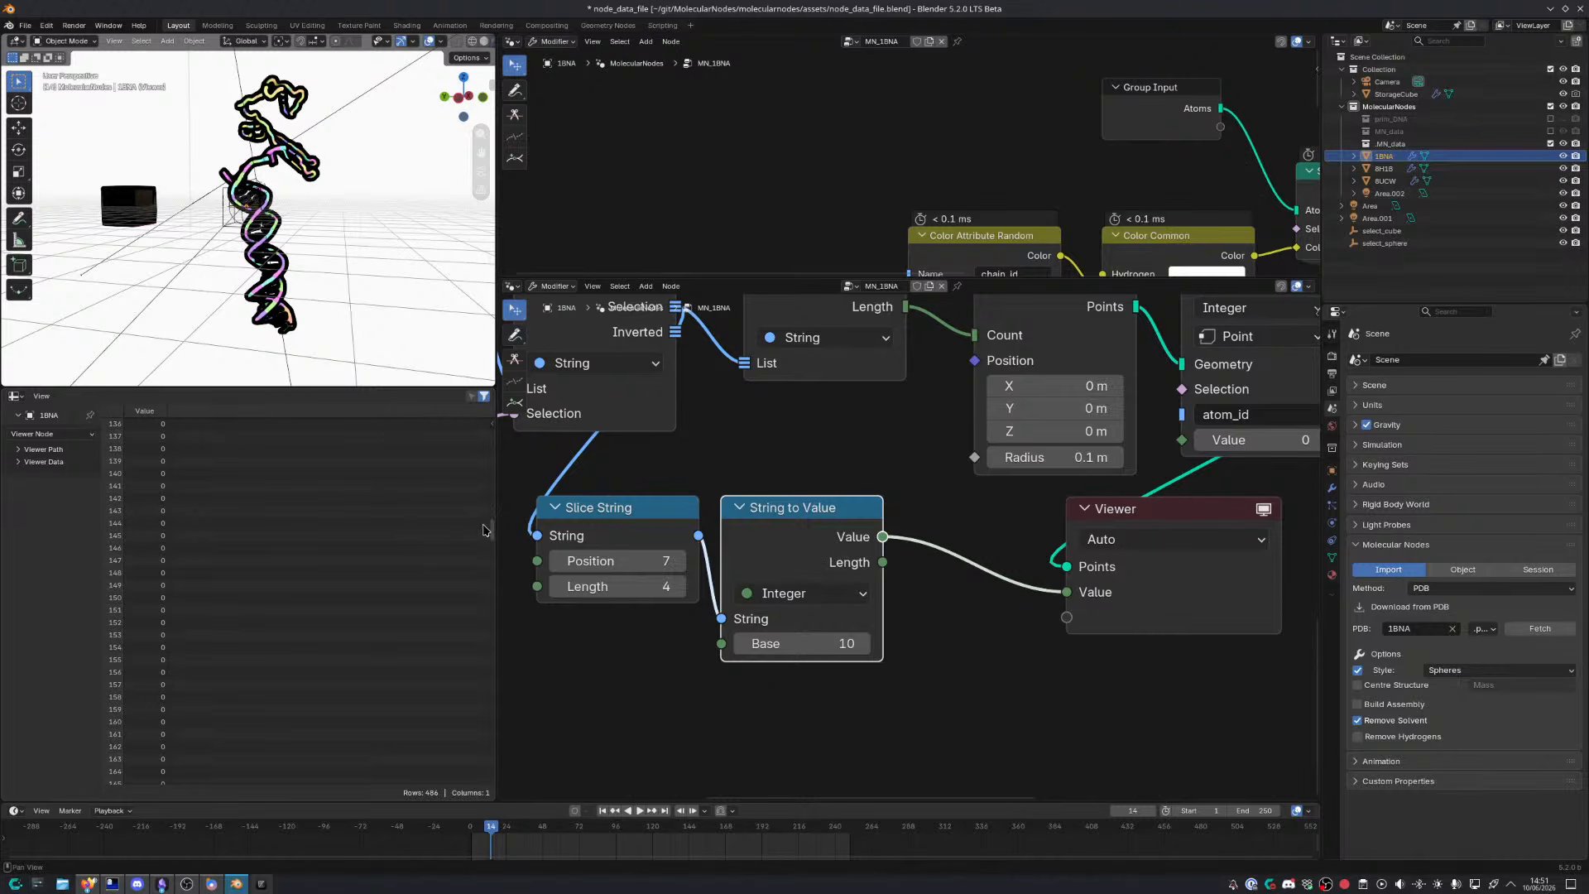
Move the Slice String node away from String to Value to make room between them
{"action": "middle_click_drag", "start_coordinate": [701, 599], "coordinate": [870, 571]}
{"action": "left_click_drag", "start_coordinate": [793, 502], "coordinate": [724, 501]}
{"action": "left_click", "coordinate": [899, 493]}
{"action": "key", "text": "shift+a"}
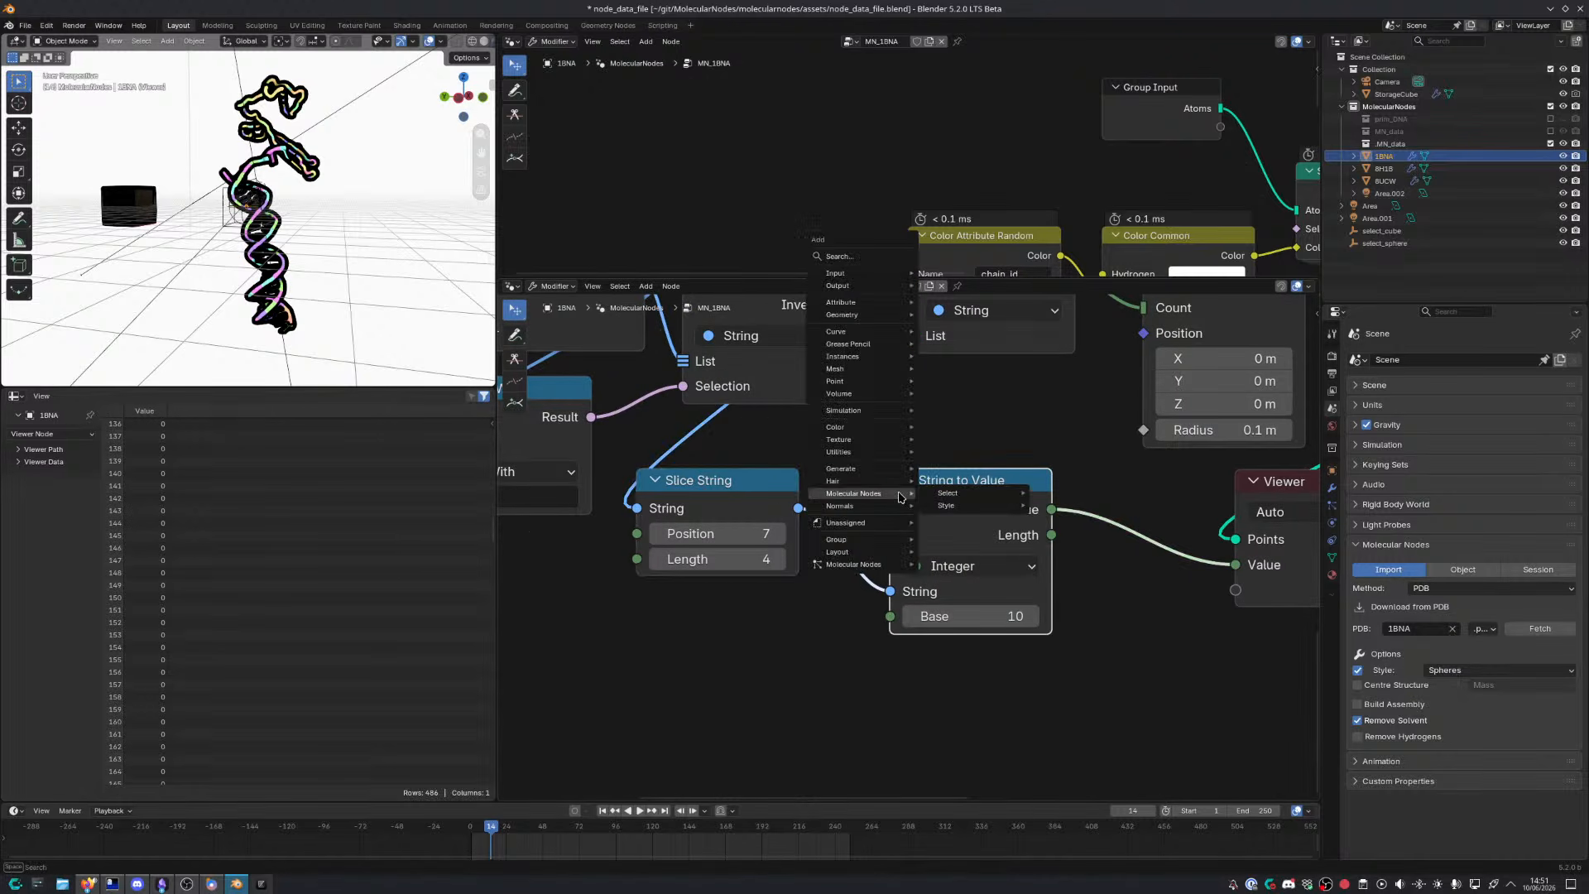
{"action": "type", "text": "trim"}
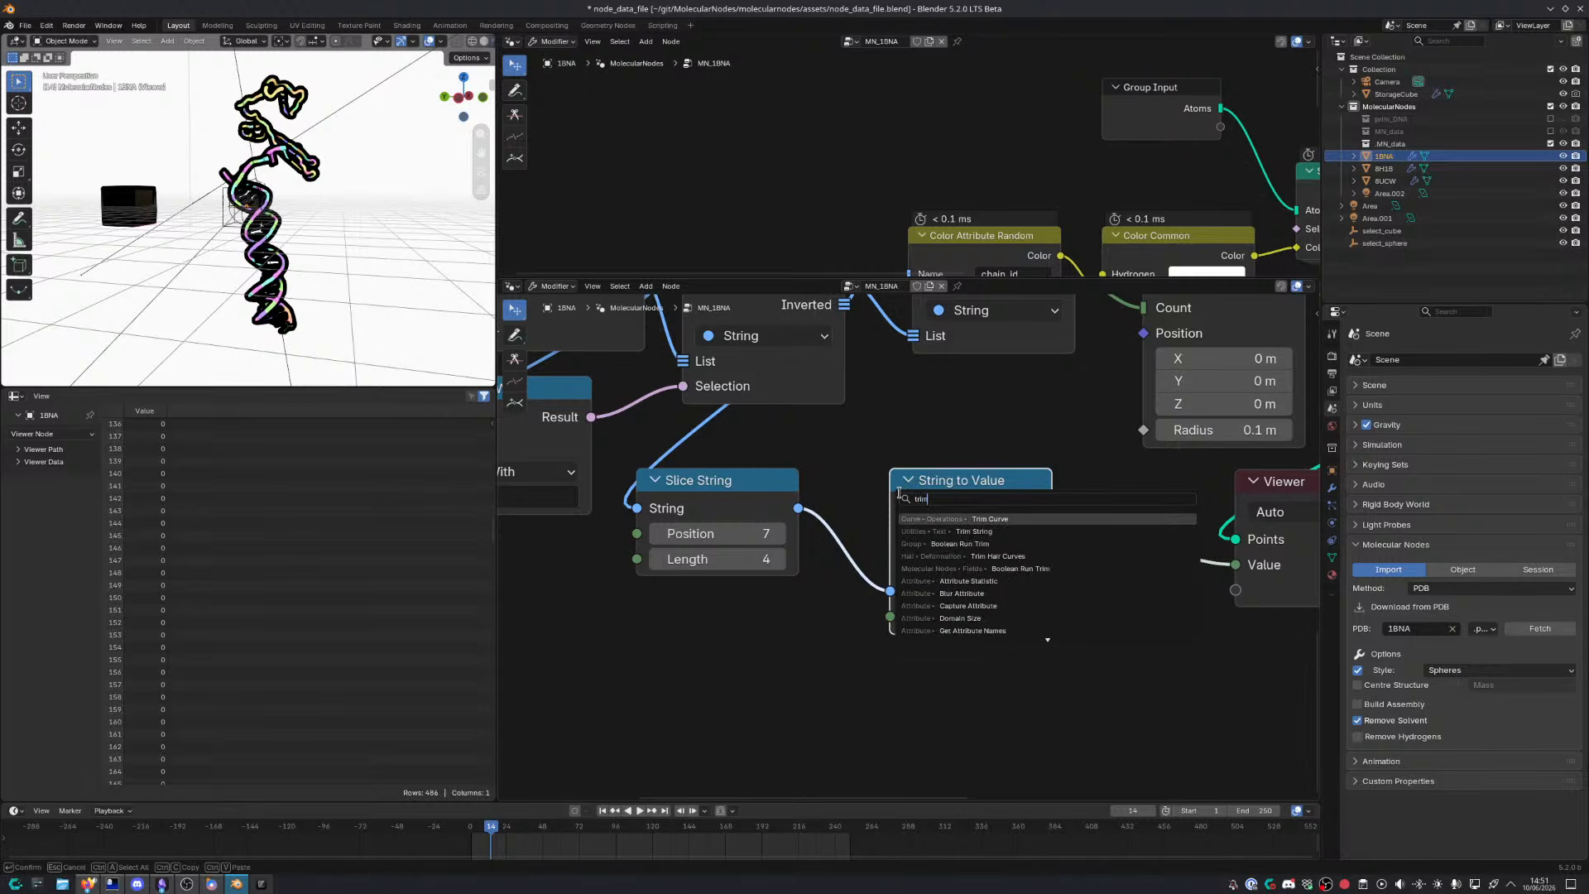
{"action": "key", "text": "Return"}
{"action": "key", "text": "Escape"}
Insert a Trim String node between Slice String and String to Value, and space the neighbouring nodes and the Viewer evenly
{"action": "key", "text": "shift+a"}
{"action": "type", "text": "trim"}
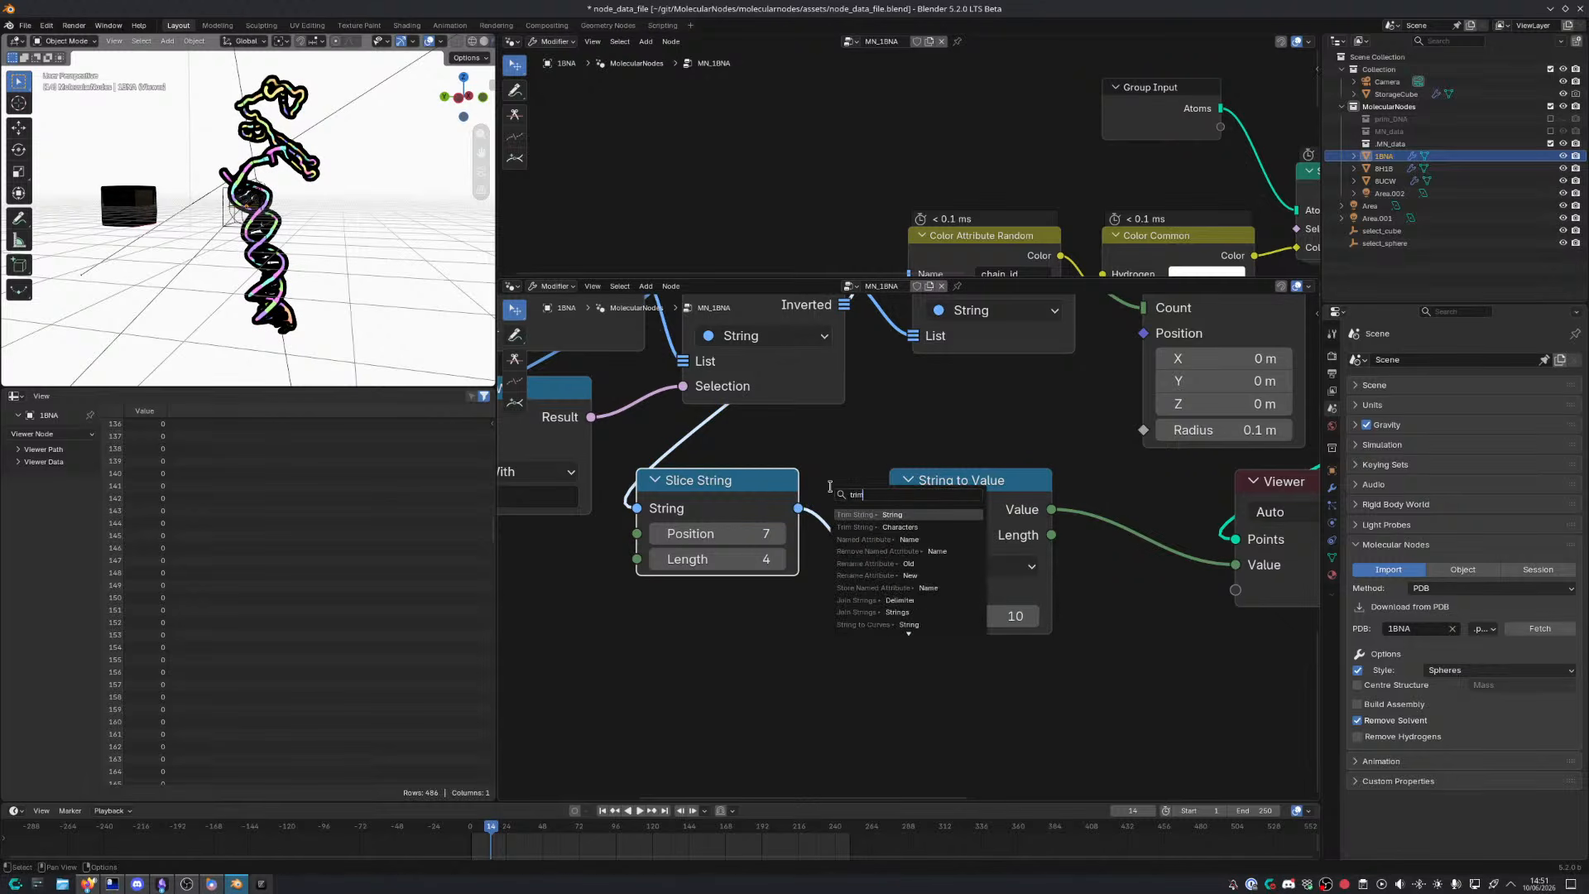
{"action": "key", "text": "Return"}
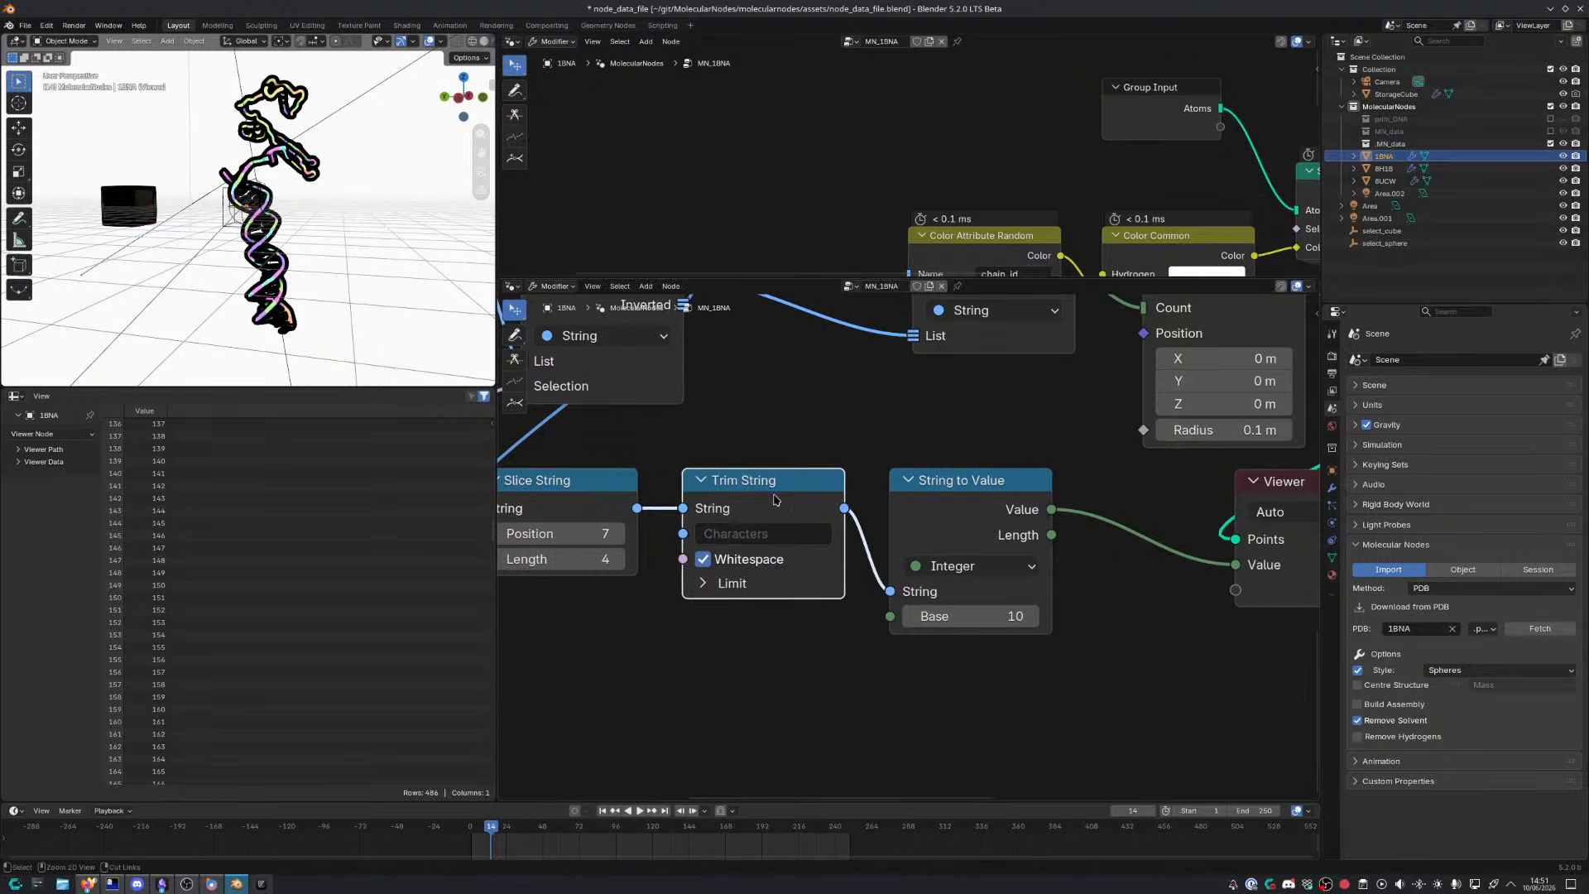
{"action": "left_click", "coordinate": [614, 481]}
{"action": "left_click", "coordinate": [949, 506]}
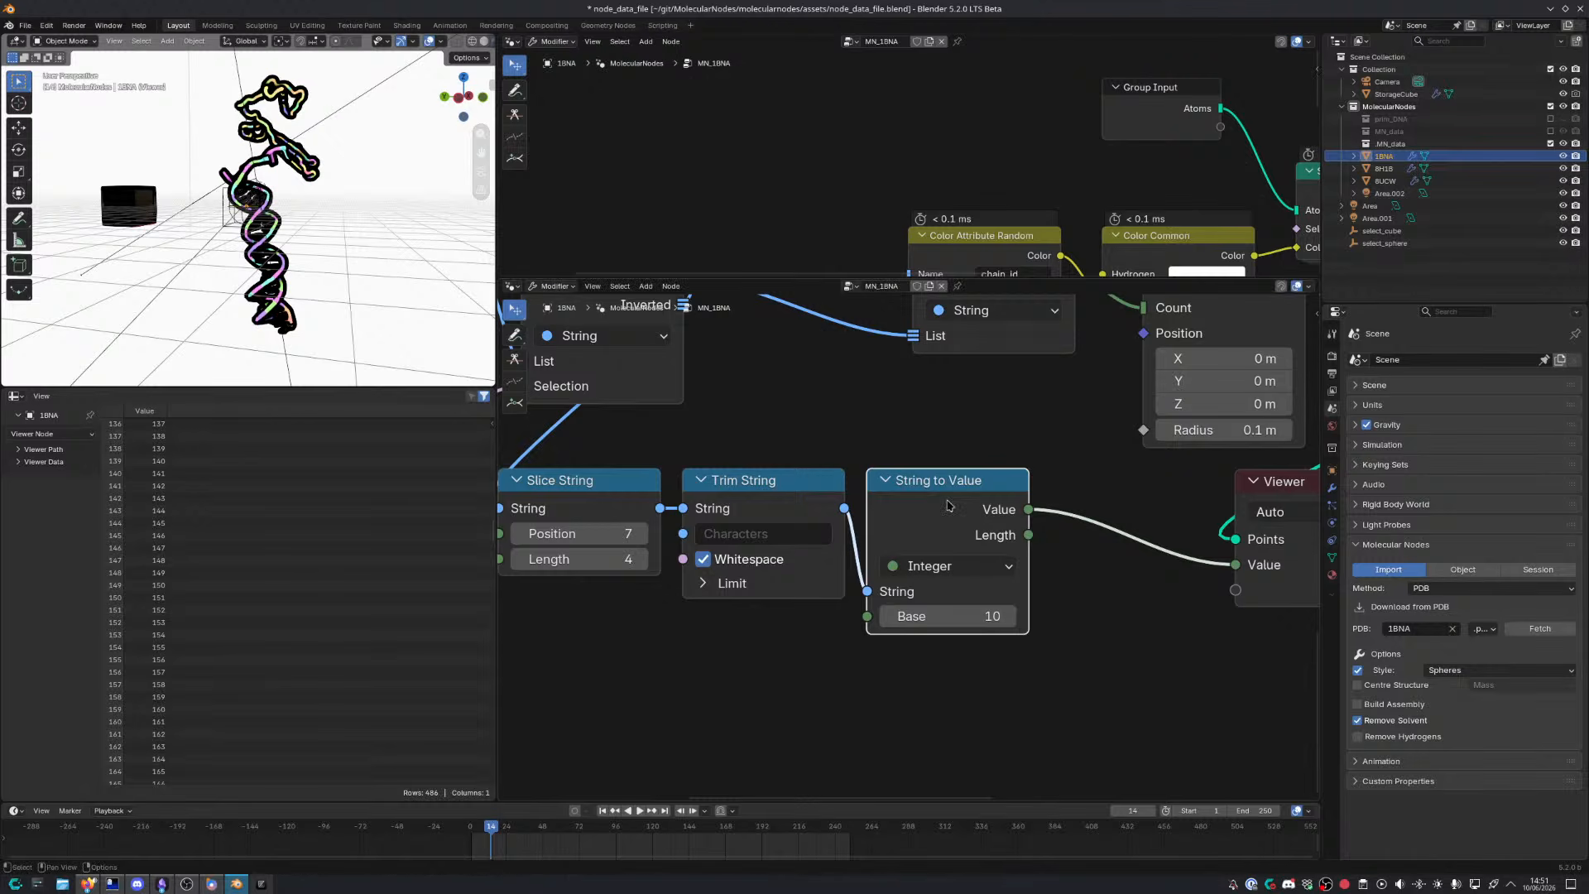
{"action": "middle_click_drag", "start_coordinate": [1045, 673], "coordinate": [942, 651]}
{"action": "left_click_drag", "start_coordinate": [1213, 461], "coordinate": [1120, 460]}
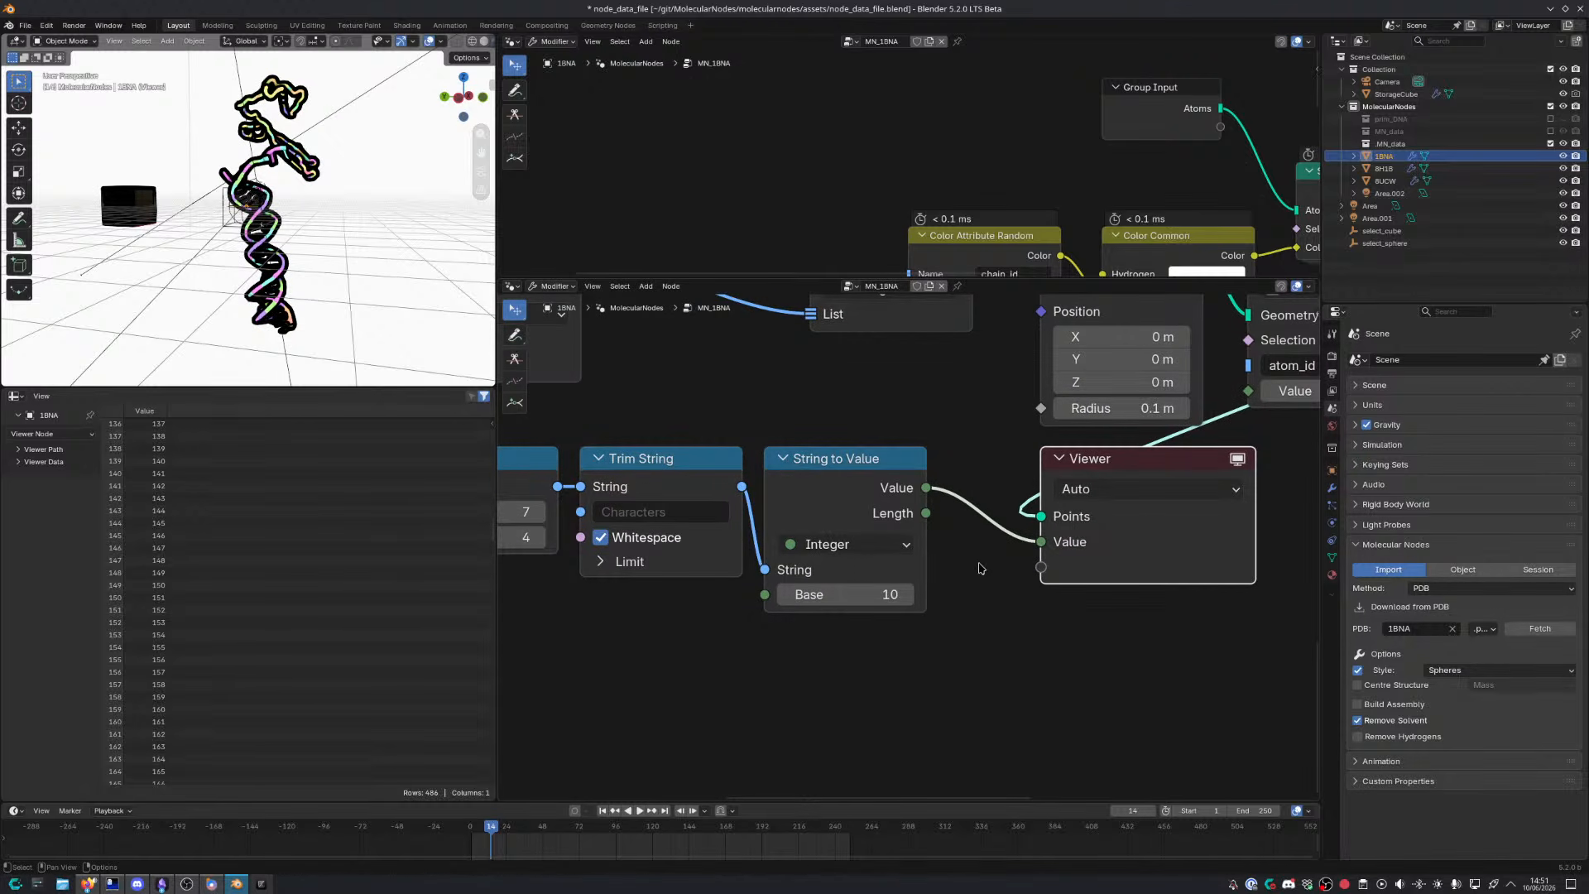
Try to link the String to Value output directly into the value of the atom_id Store Named Attribute node
{"action": "scroll", "coordinate": [878, 563], "scroll_direction": "down", "scroll_amount": 3}
{"action": "left_click_drag", "start_coordinate": [886, 588], "coordinate": [1159, 501]}
{"action": "left_click_drag", "start_coordinate": [760, 576], "coordinate": [1008, 529]}
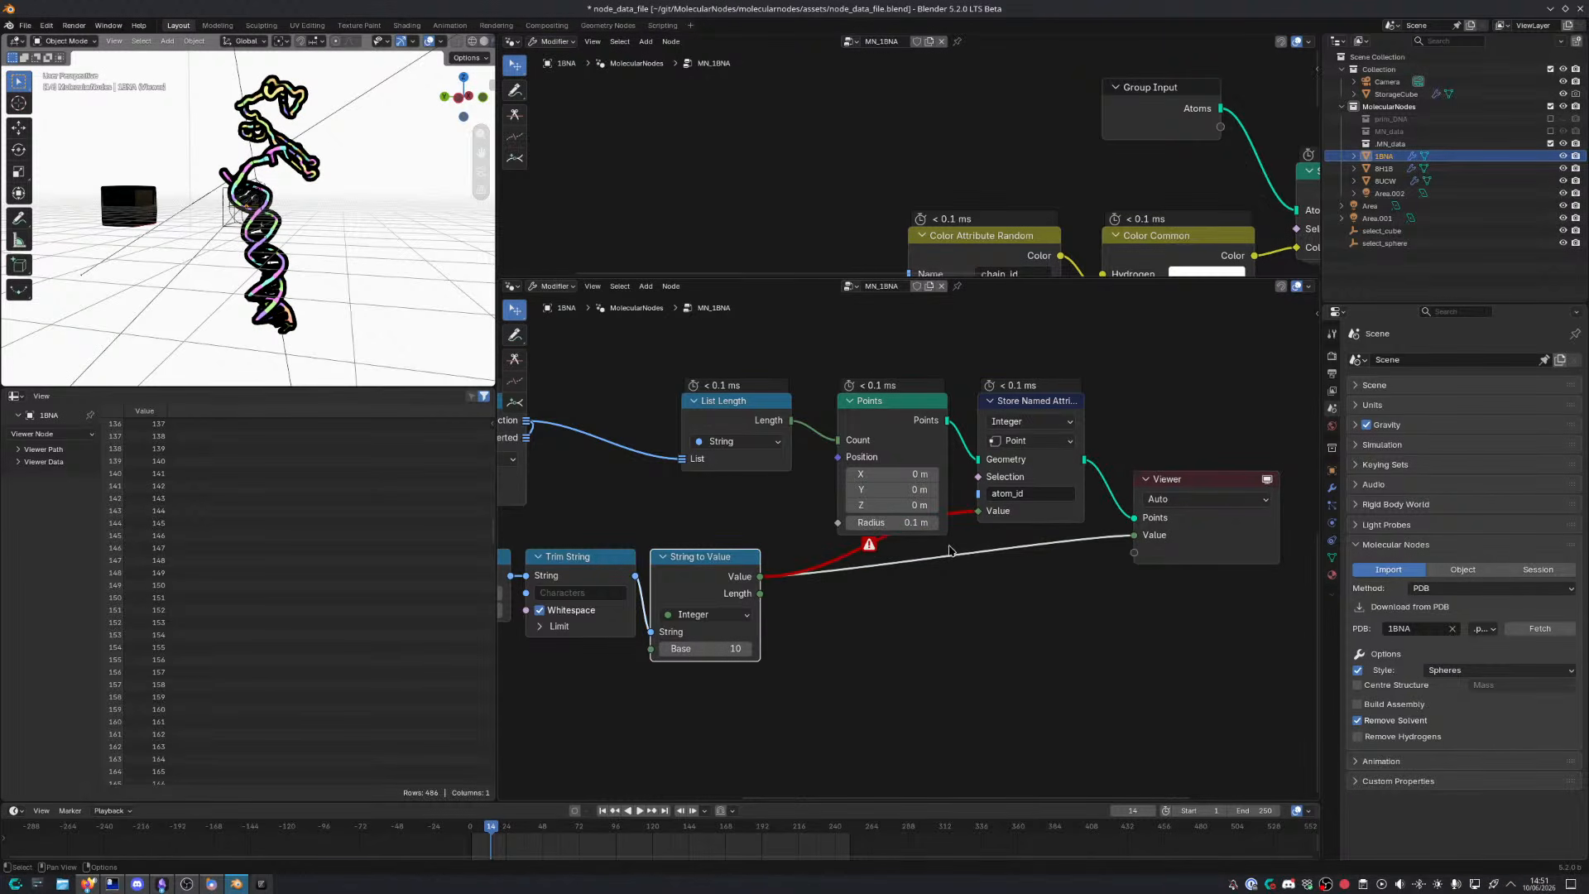
{"action": "key", "text": "ctrl+z"}
Add an Integer Get List Item node whose list comes from the String to Value output
{"action": "key", "text": "shift+a"}
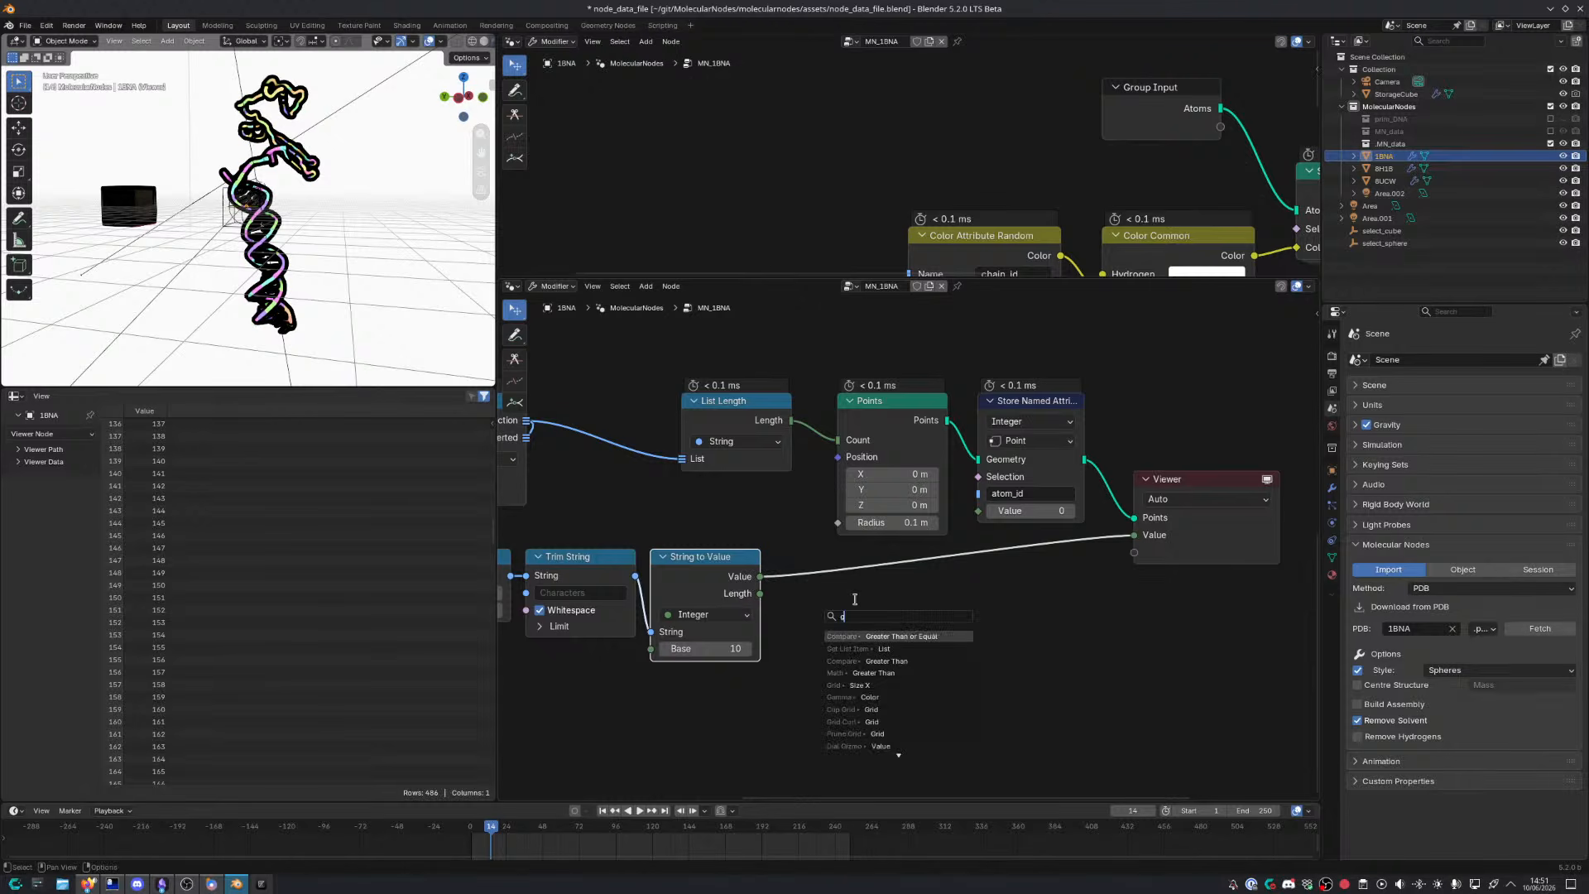
{"action": "type", "text": "get"}
{"action": "key", "text": "Return"}
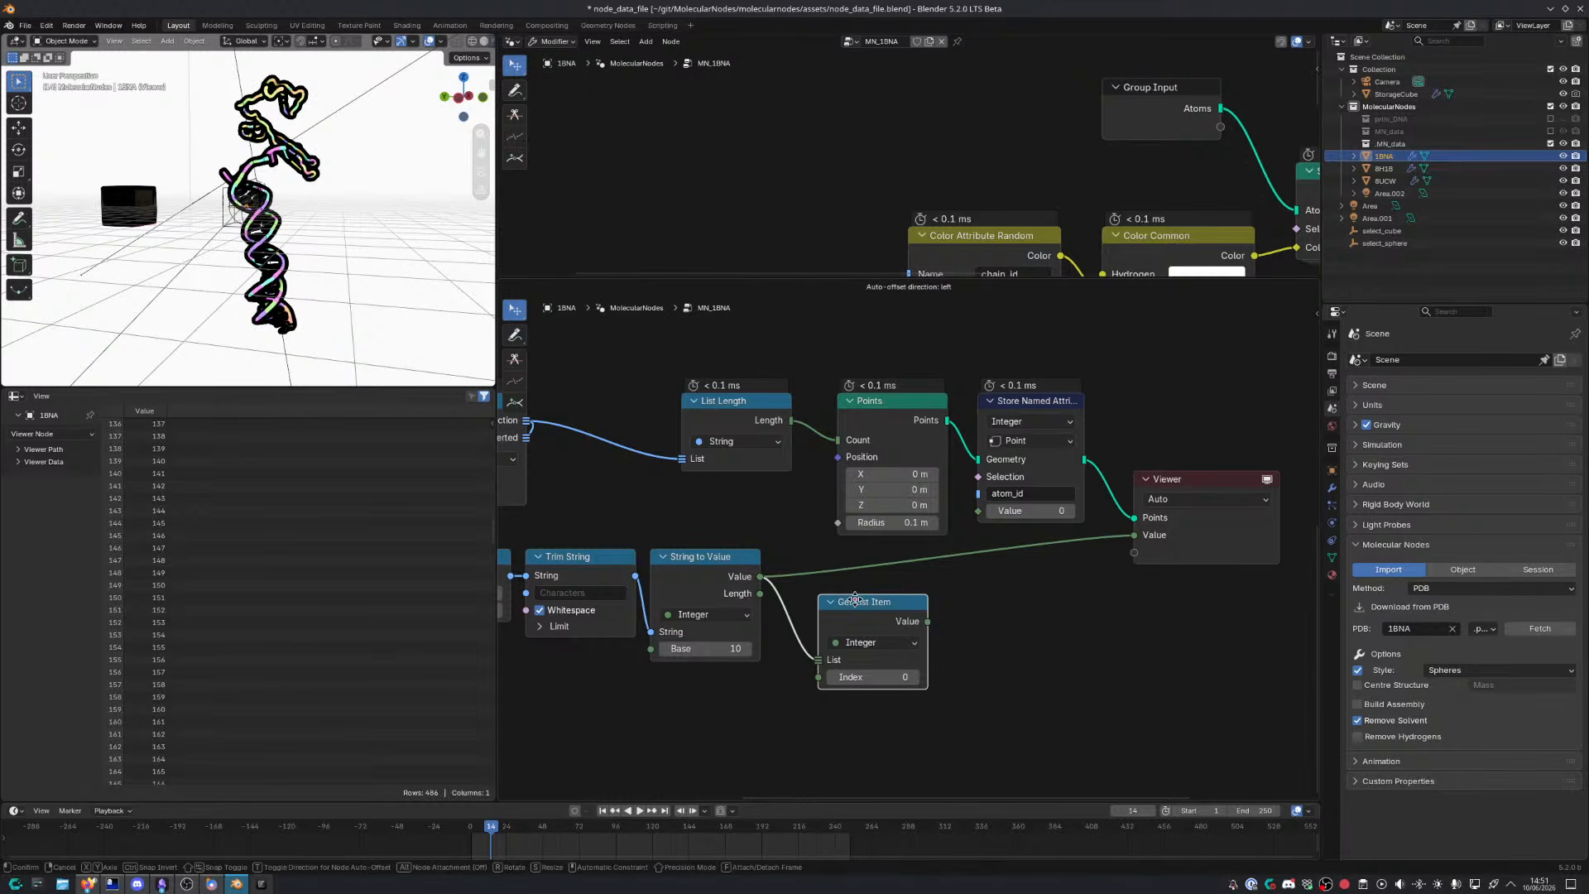
{"action": "left_click", "coordinate": [855, 599]}
Feed the Get List Item index from an Index node and link its value into the atom_id Store Named Attribute node
{"action": "left_click_drag", "start_coordinate": [819, 678], "coordinate": [797, 704]}
{"action": "type", "text": "ind"}
{"action": "key", "text": "Return"}
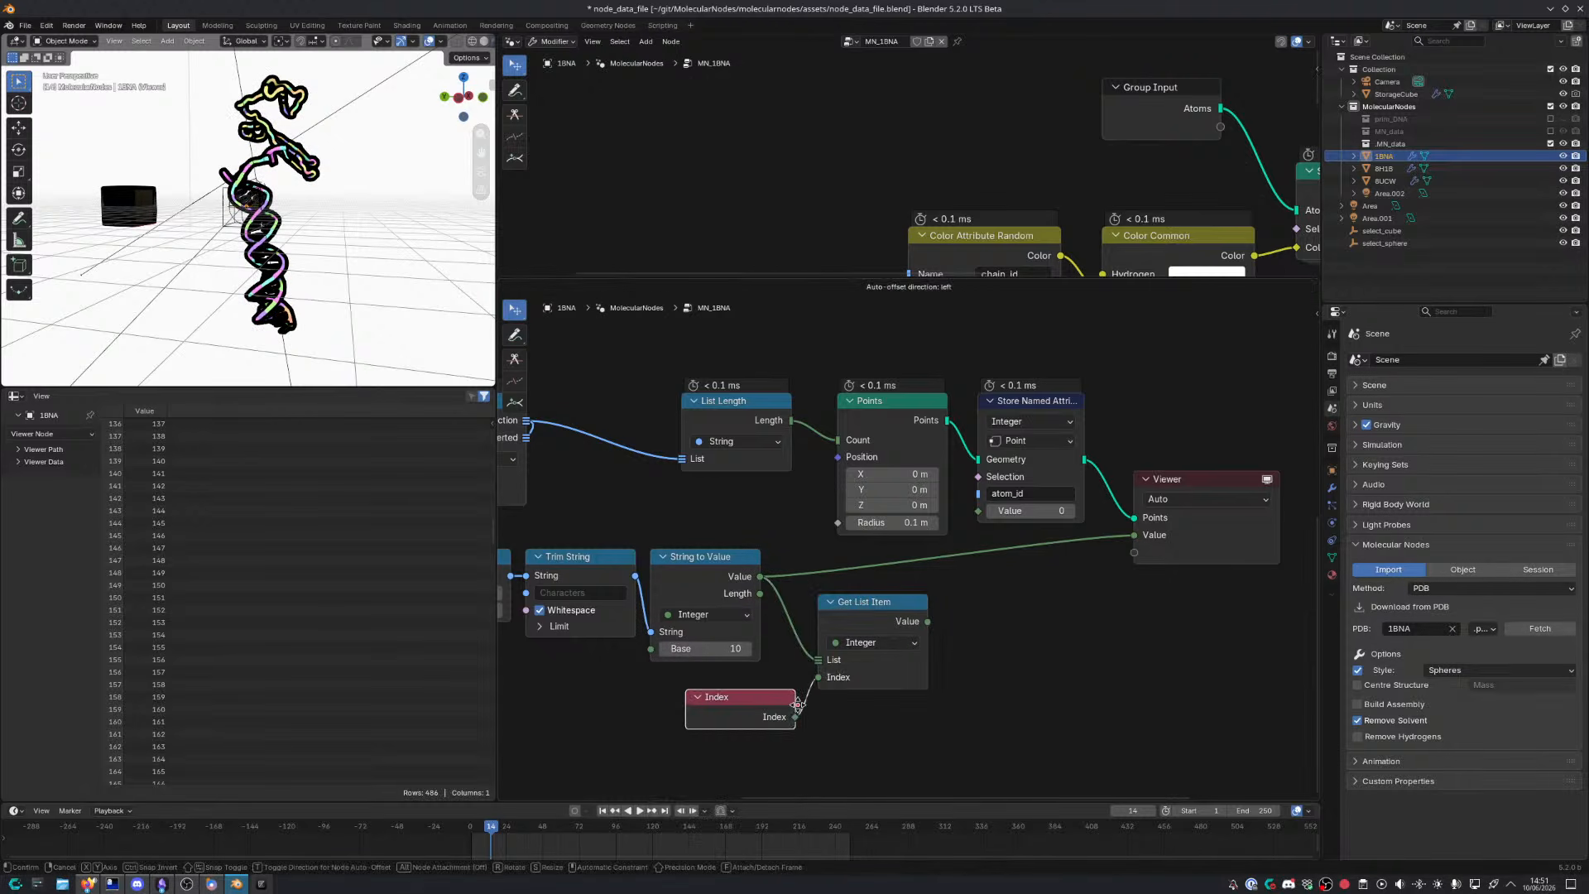
{"action": "left_click", "coordinate": [764, 686]}
{"action": "left_click_drag", "start_coordinate": [883, 603], "coordinate": [1010, 517]}
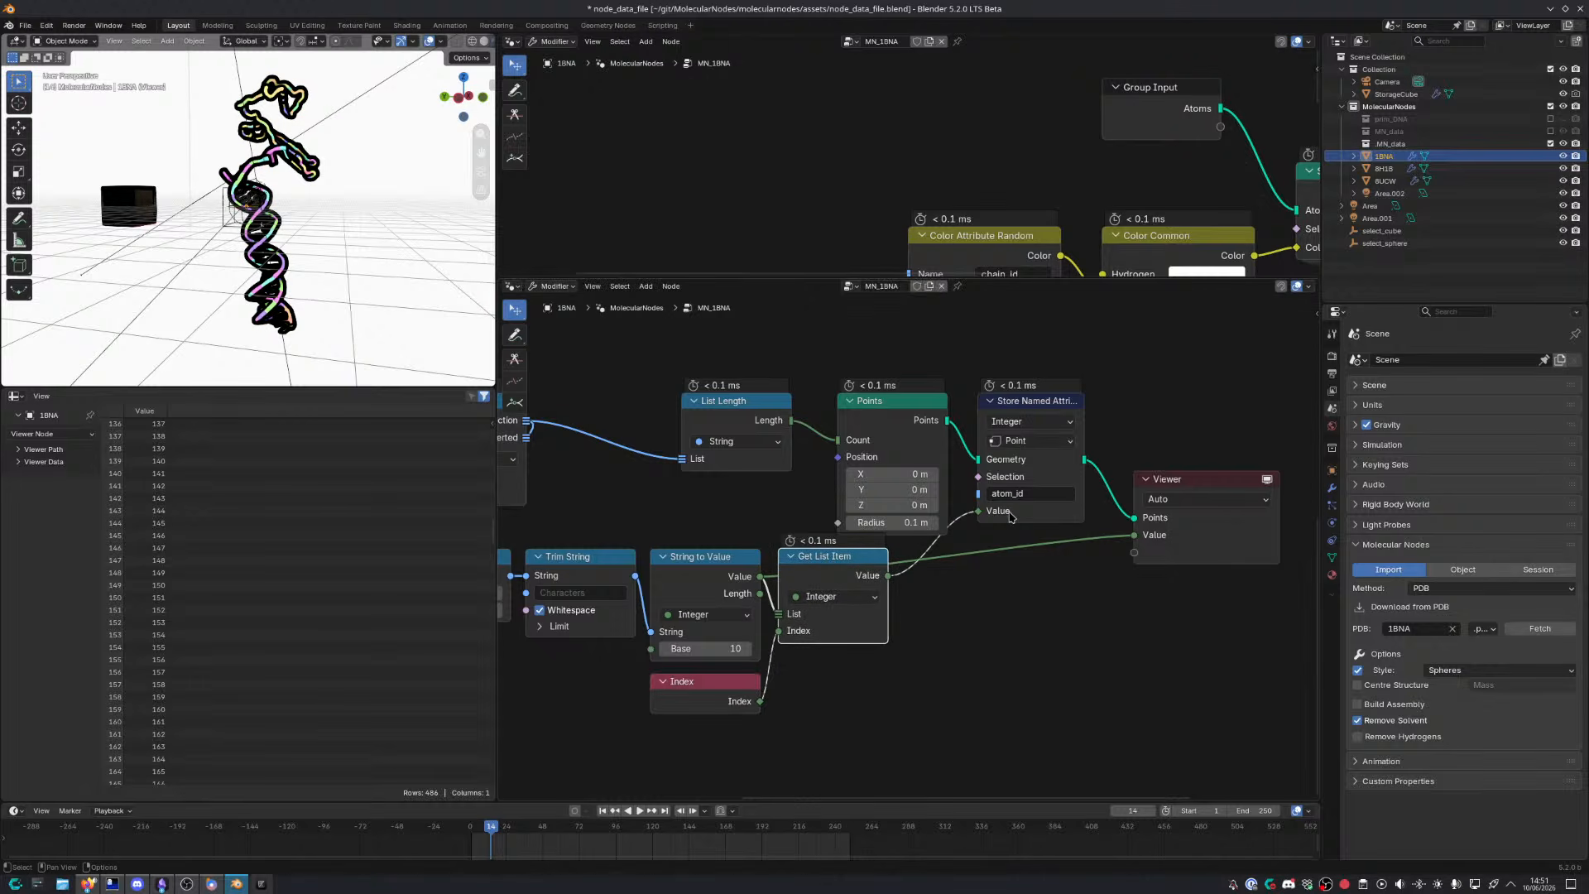
Replace the Viewer with one on the Store Named Attribute output and show the point cloud's Point data in the spreadsheet
{"action": "left_click", "coordinate": [1192, 482]}
{"action": "key", "text": "x"}
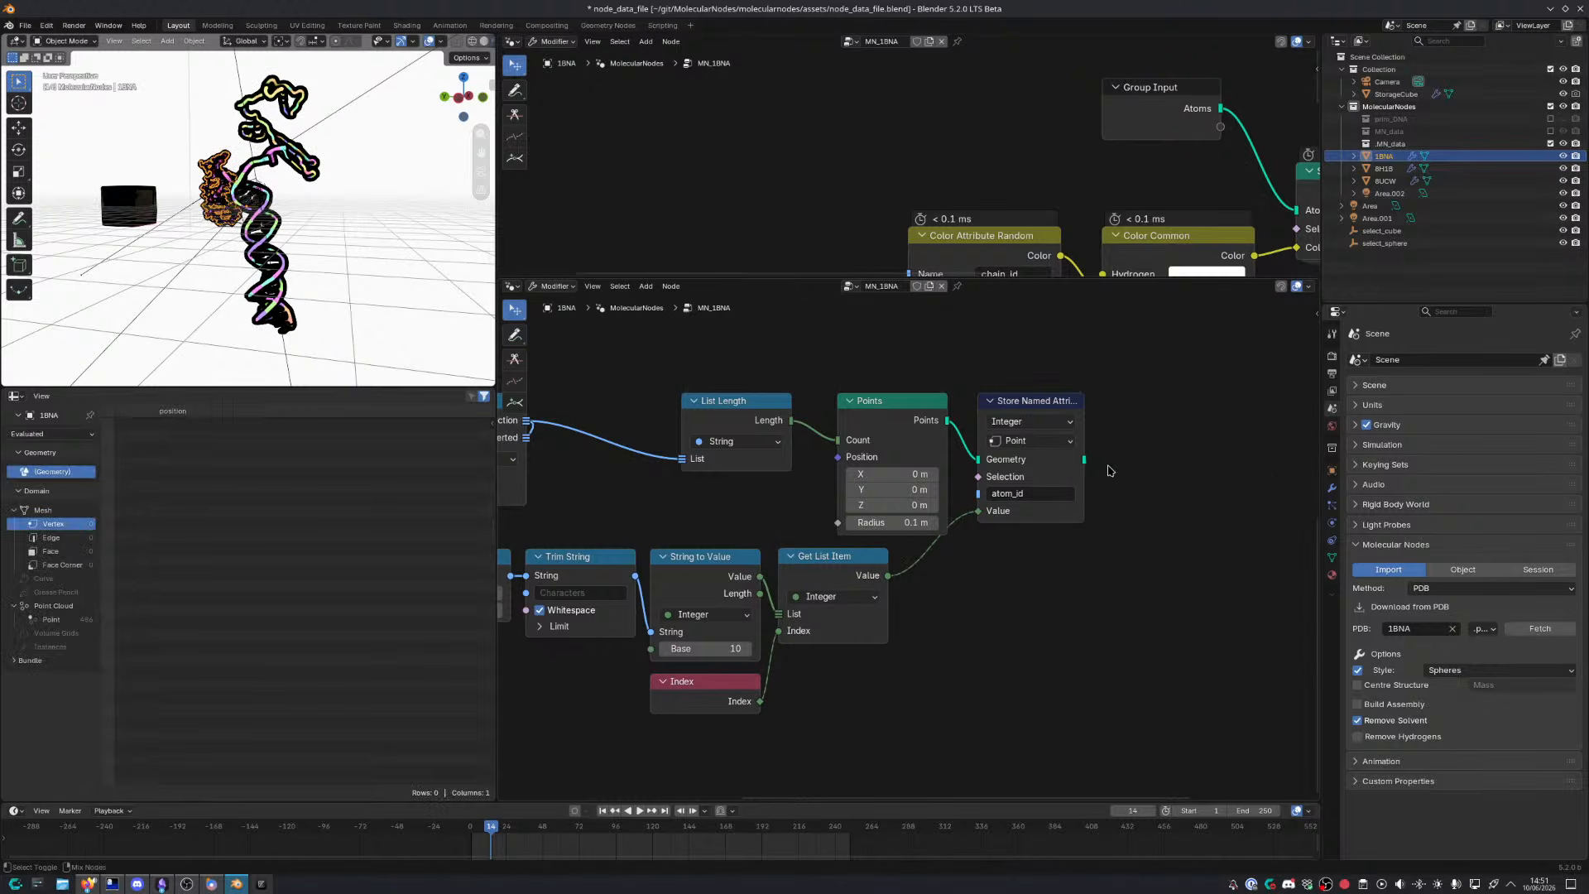
{"action": "left_click", "coordinate": [1087, 466], "text": "ctrl+shift"}
{"action": "left_click", "coordinate": [54, 596]}
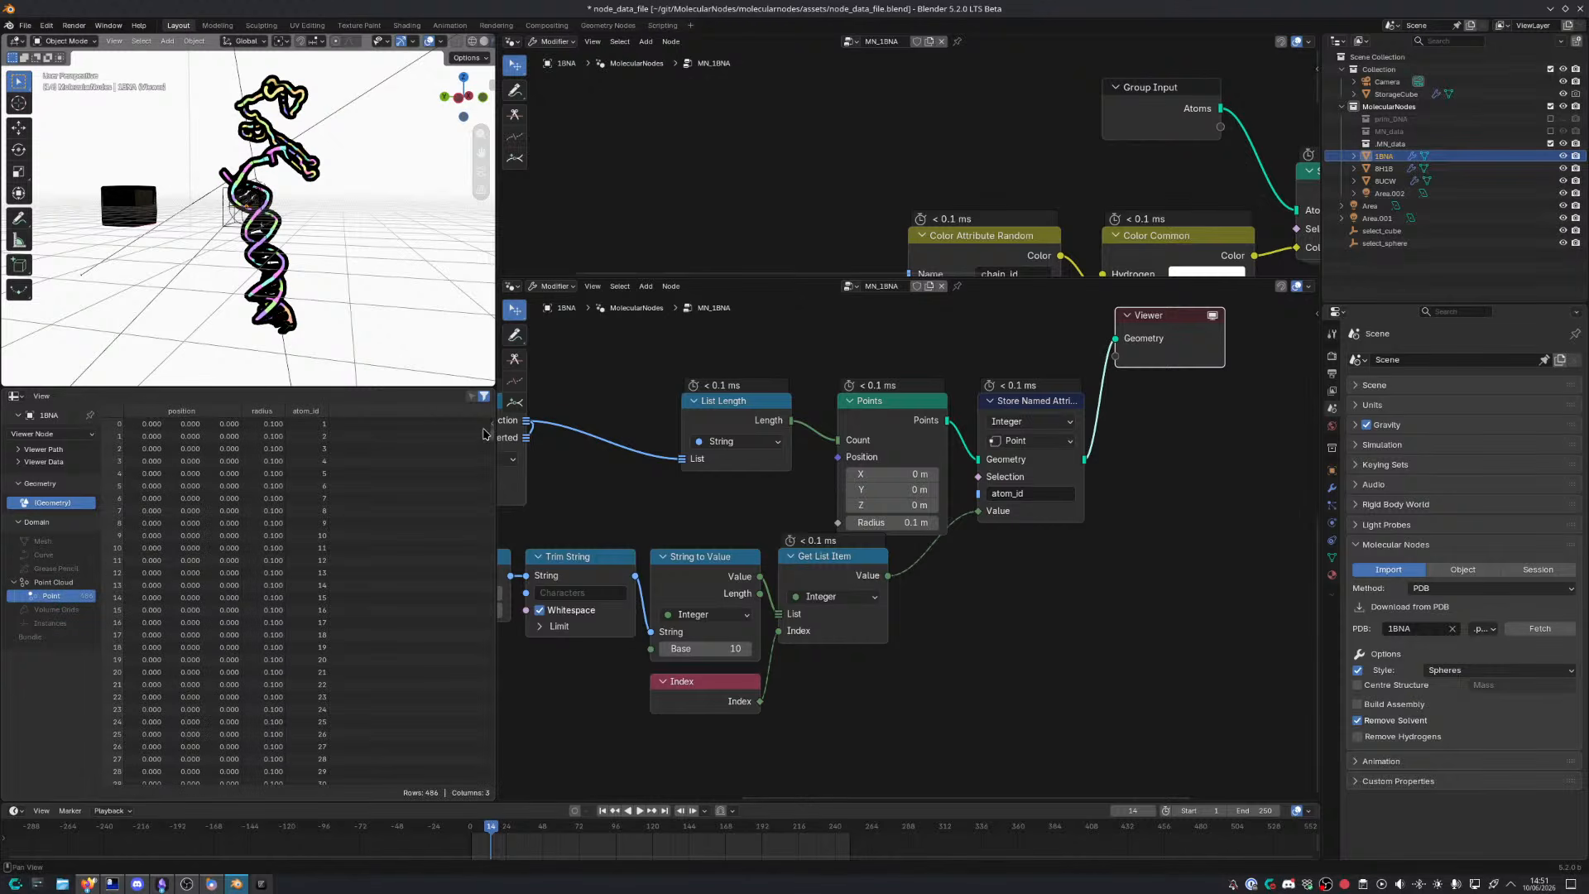
{"action": "left_click_drag", "start_coordinate": [491, 439], "coordinate": [516, 342]}
{"action": "left_click_drag", "start_coordinate": [1205, 327], "coordinate": [1217, 406]}
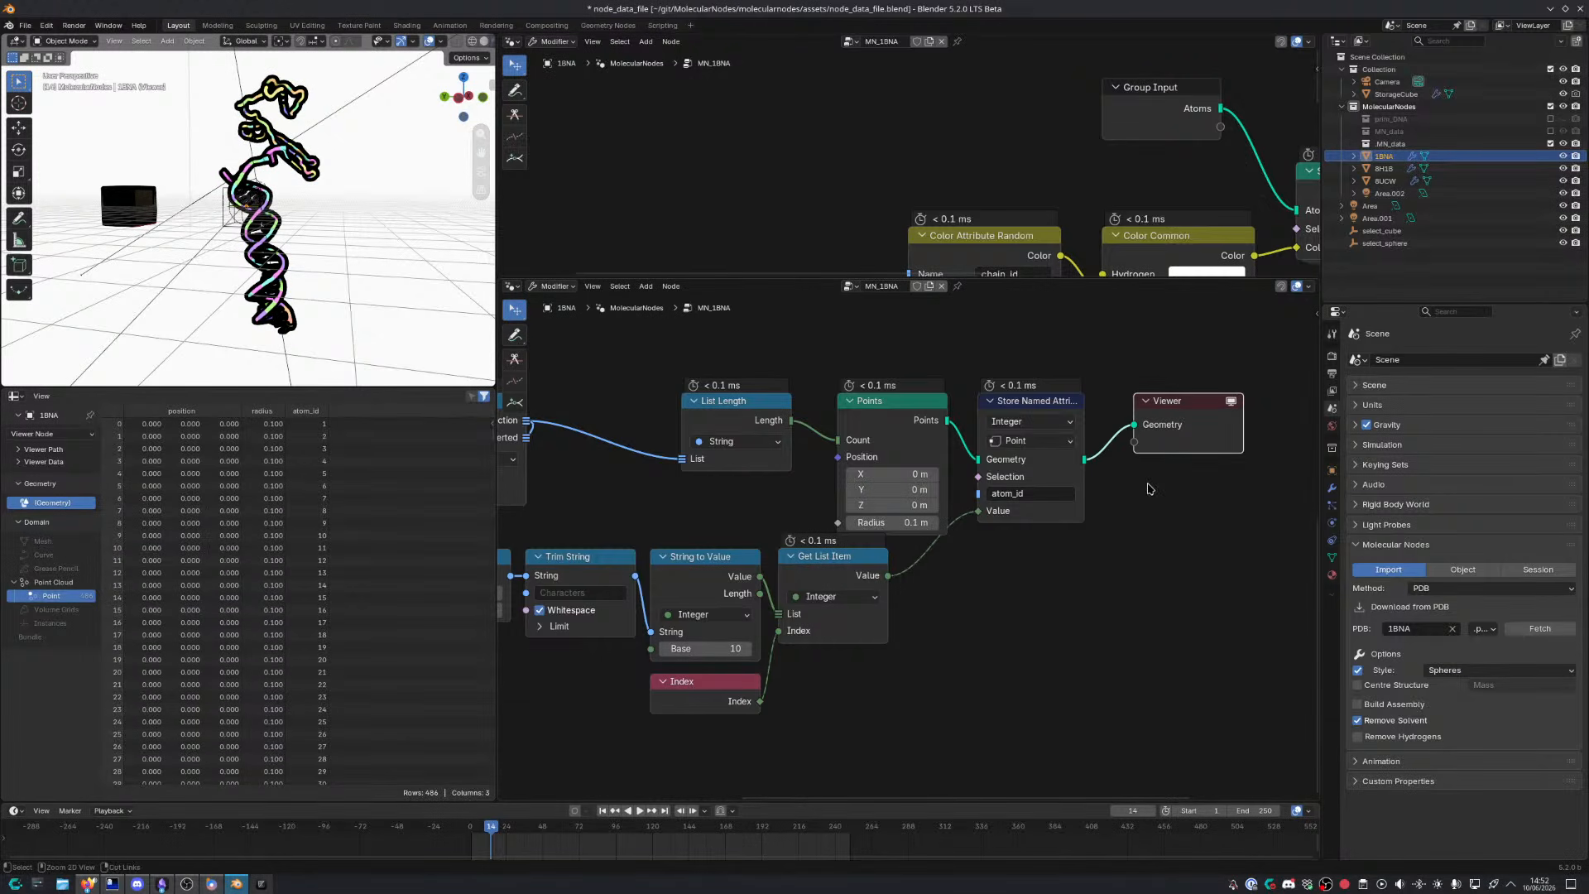
Maximize the node editor and reposition the file-parsing nodes to open up space in the graph
{"action": "key", "text": "ctrl+space"}
{"action": "middle_click_drag", "start_coordinate": [782, 575], "coordinate": [1017, 595]}
{"action": "middle_click_drag", "start_coordinate": [686, 590], "coordinate": [750, 520]}
{"action": "scroll", "coordinate": [745, 523], "scroll_direction": "down", "scroll_amount": 5}
{"action": "middle_click_drag", "start_coordinate": [718, 534], "coordinate": [987, 530]}
{"action": "left_click_drag", "start_coordinate": [340, 232], "coordinate": [646, 470]}
{"action": "key", "text": "g"}
{"action": "left_click", "coordinate": [382, 423]}
{"action": "left_click_drag", "start_coordinate": [754, 314], "coordinate": [518, 280]}
Move the Slice String to Get List Item chain lower, and shift List Length, Points and Store Named Attribute toward Filter List
{"action": "middle_click_drag", "start_coordinate": [803, 421], "coordinate": [484, 405]}
{"action": "left_click_drag", "start_coordinate": [456, 400], "coordinate": [835, 614]}
{"action": "key", "text": "g"}
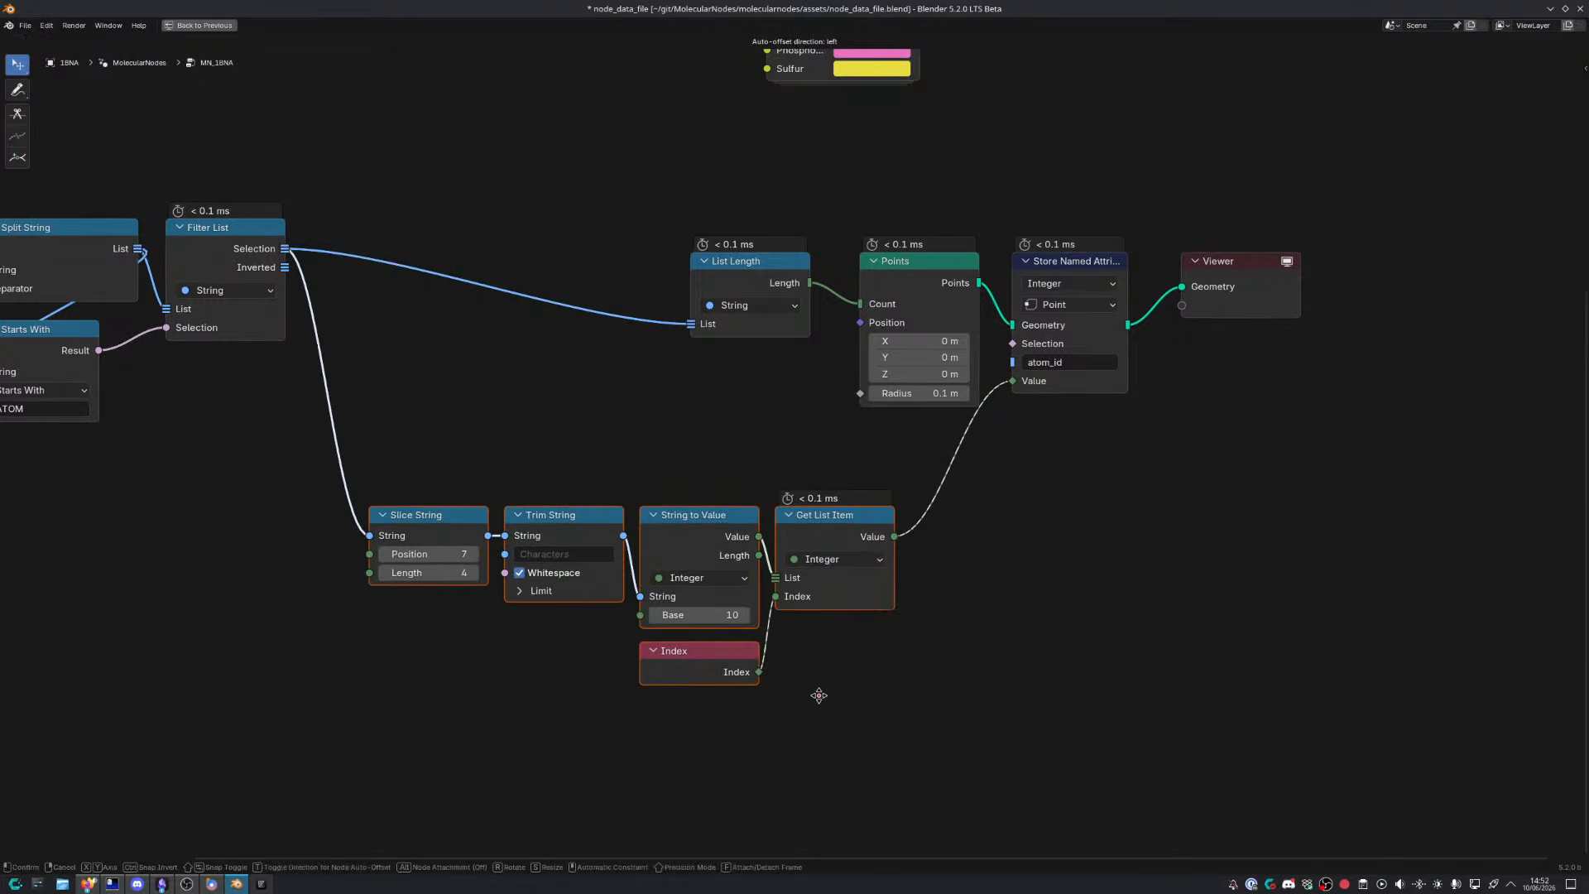
{"action": "left_click", "coordinate": [799, 713]}
{"action": "left_click_drag", "start_coordinate": [728, 205], "coordinate": [1119, 368]}
{"action": "key", "text": "g"}
{"action": "left_click", "coordinate": [914, 351]}
{"action": "key", "text": "shift+a"}
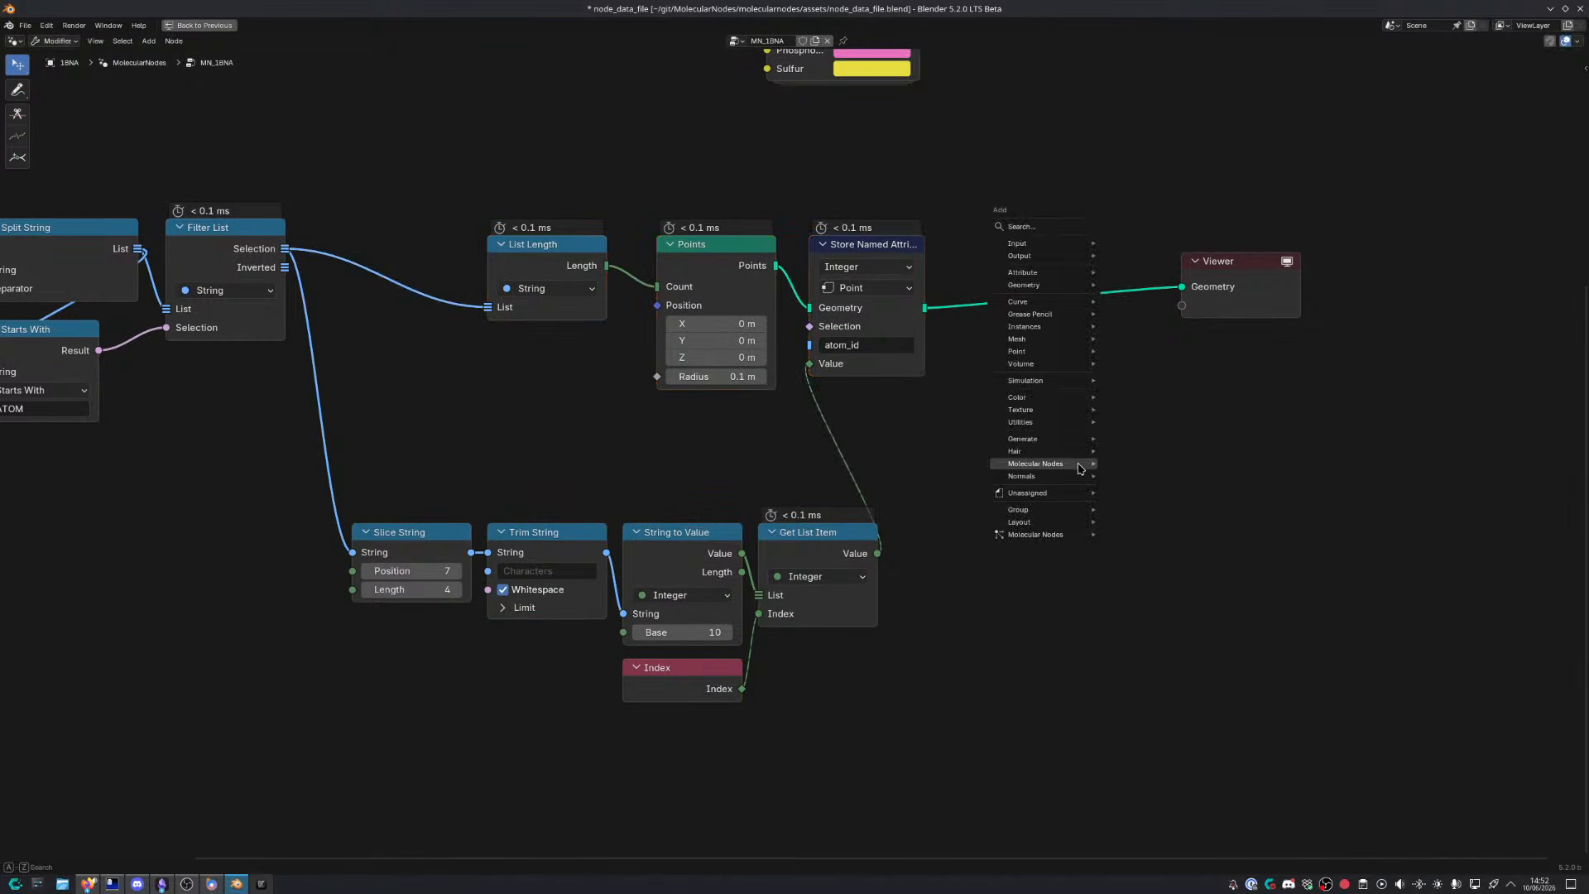
{"action": "mouse_move", "coordinate": [1079, 463]}
{"action": "key", "text": "Escape"}
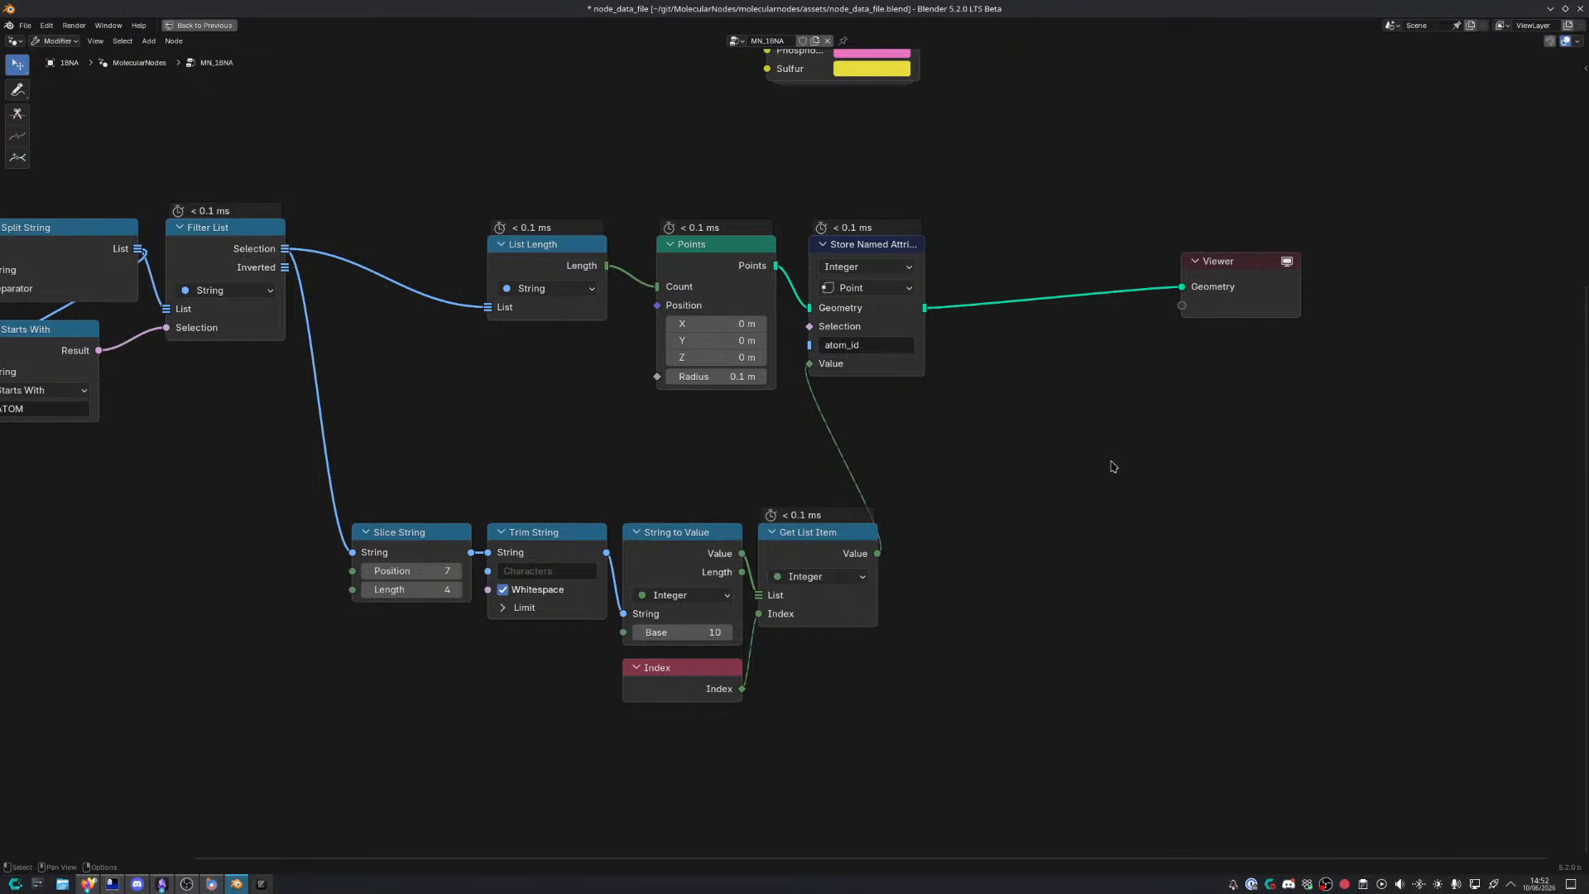
Add a Combine Bundle node in the empty space beneath the link from Store Named Attribute to the Viewer
{"action": "middle_click_drag", "start_coordinate": [1092, 476], "coordinate": [1111, 444]}
{"action": "key", "text": "shift+a"}
{"action": "mouse_move", "coordinate": [1113, 444]}
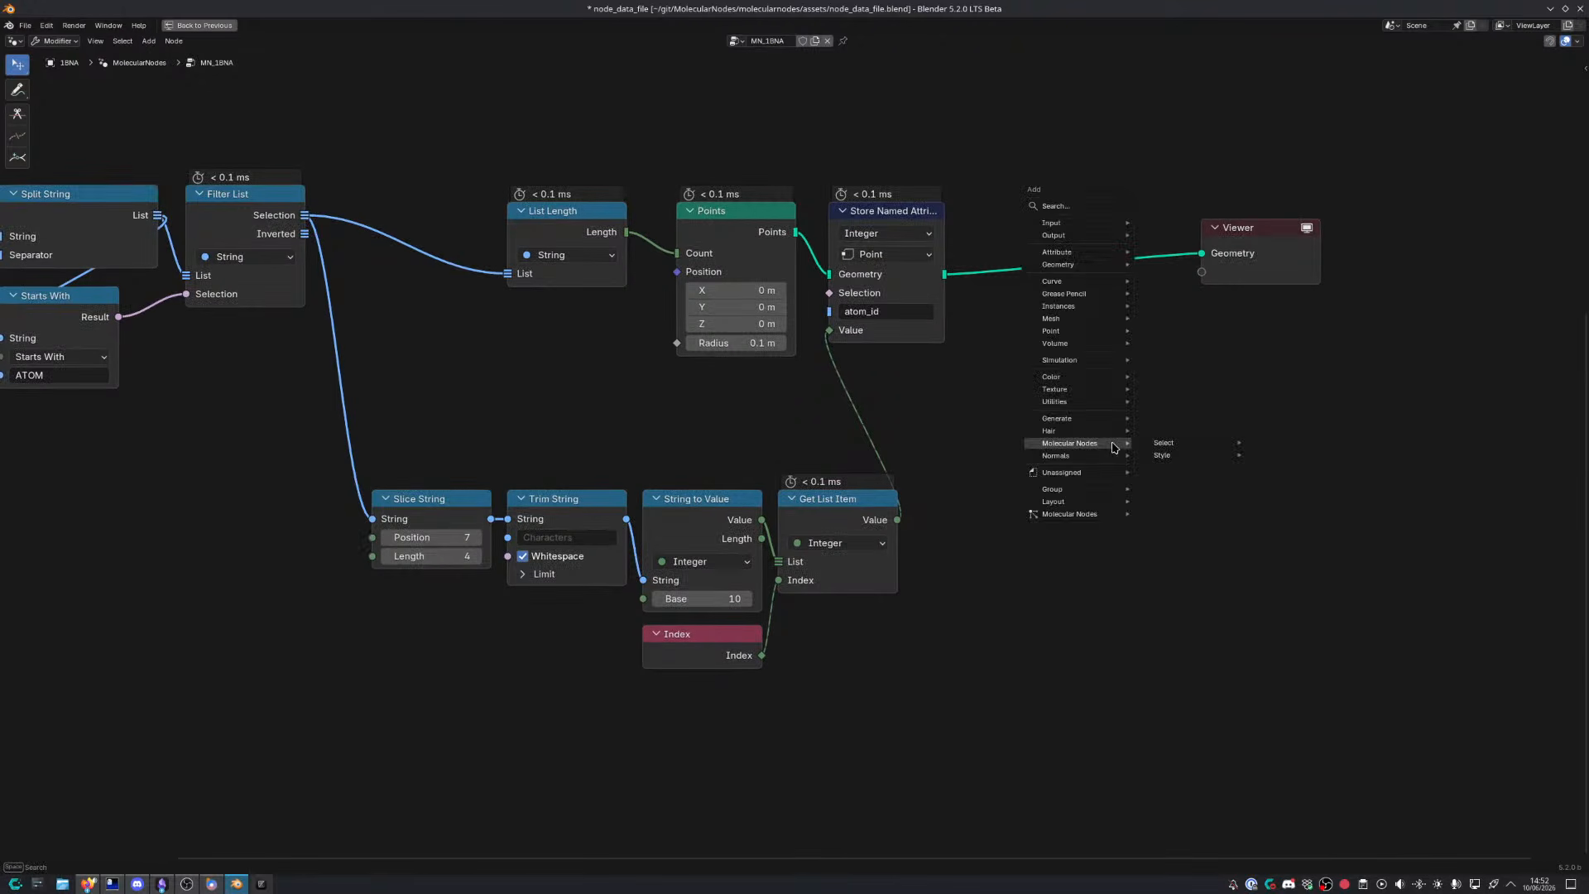
{"action": "type", "text": "bundle"}
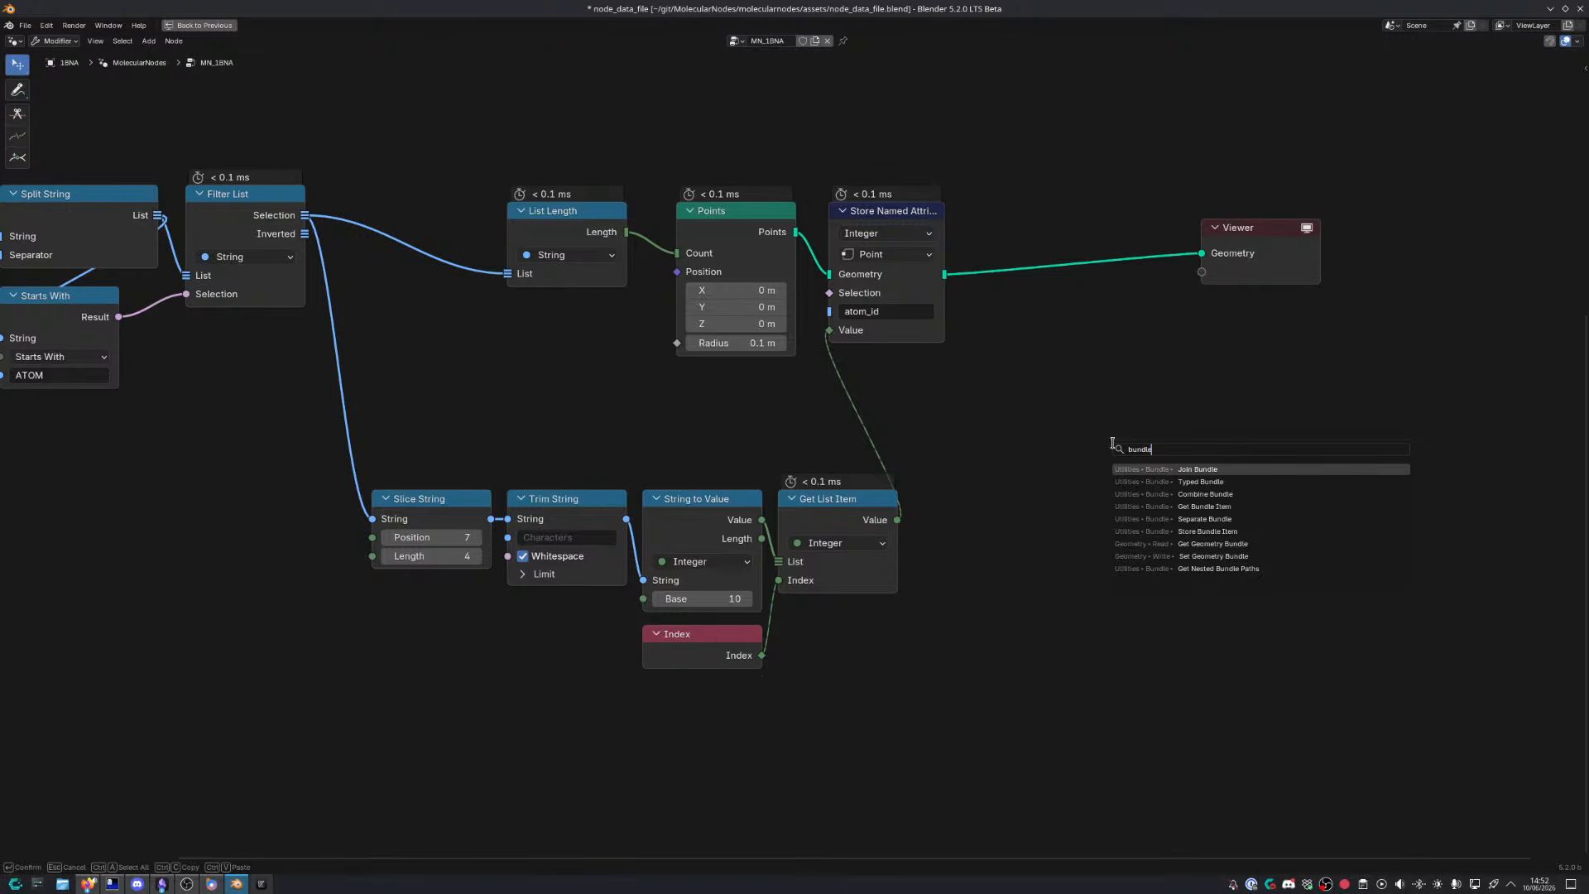
{"action": "key", "text": "Down"}
{"action": "key", "text": "Down"}
{"action": "key", "text": "Return"}
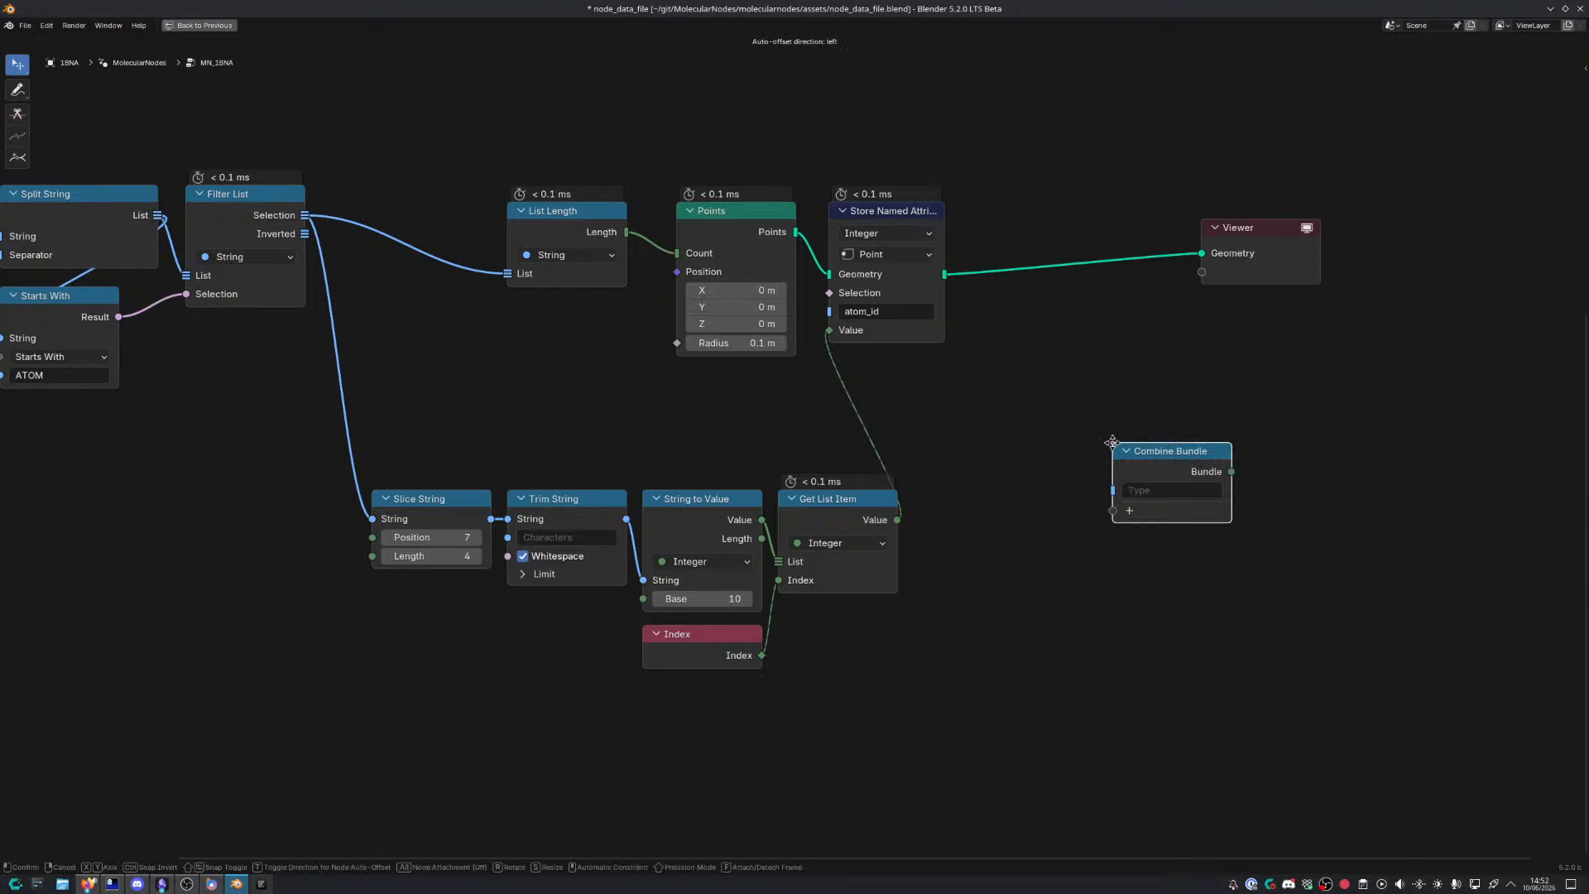
{"action": "left_click", "coordinate": [1065, 435]}
Move the List Length and Points nodes closer to Filter List
{"action": "left_click_drag", "start_coordinate": [560, 172], "coordinate": [762, 363]}
{"action": "key", "text": "g"}
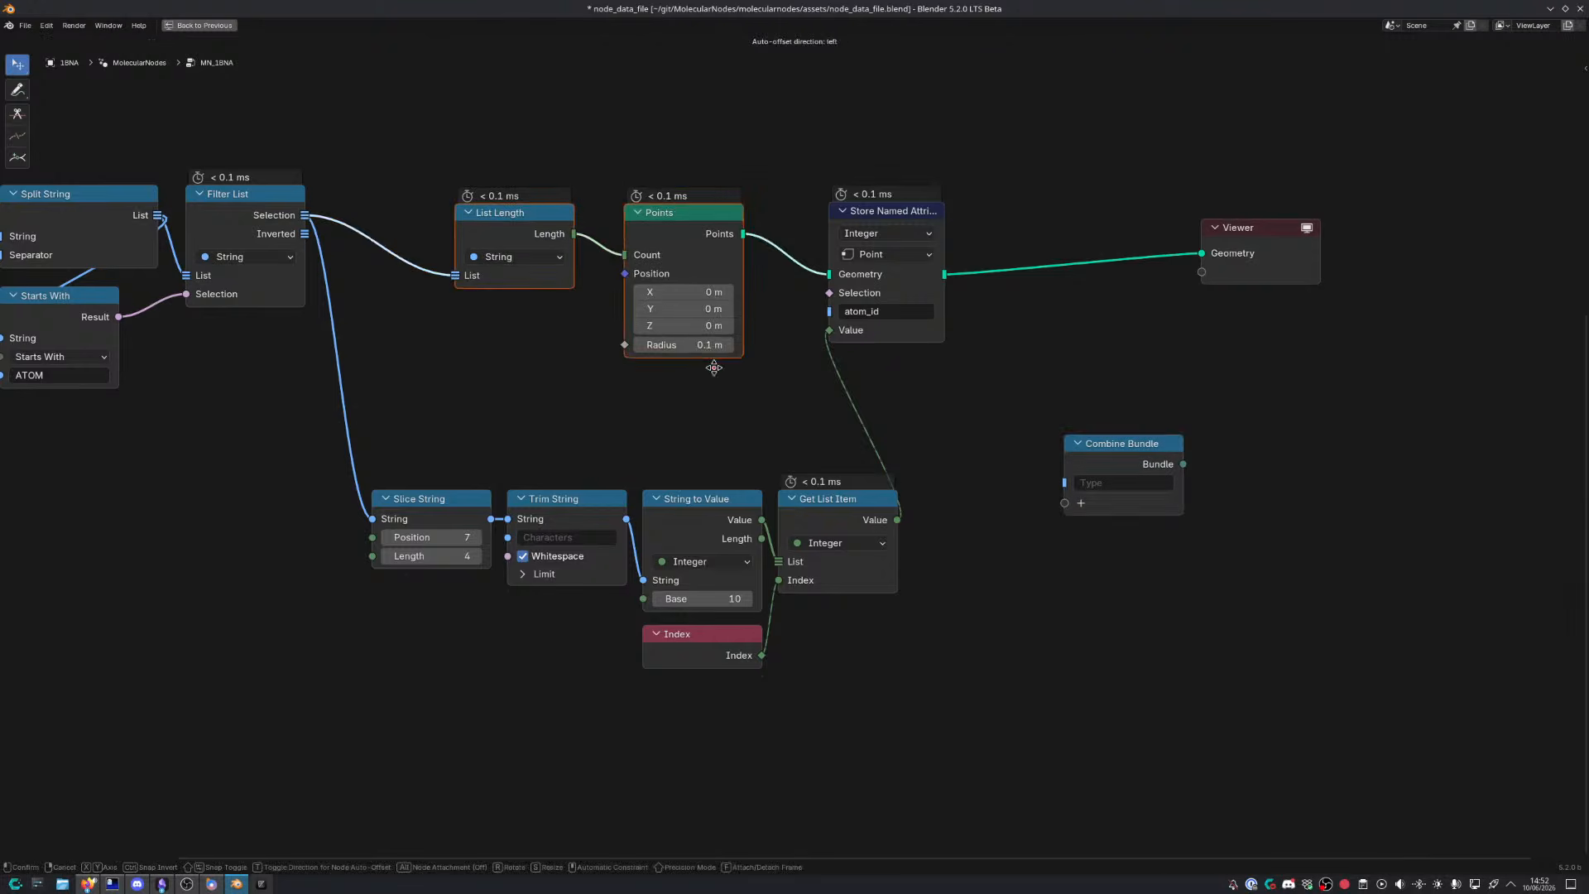
{"action": "left_click", "coordinate": [637, 353]}
{"action": "left_click_drag", "start_coordinate": [480, 218], "coordinate": [507, 214]}
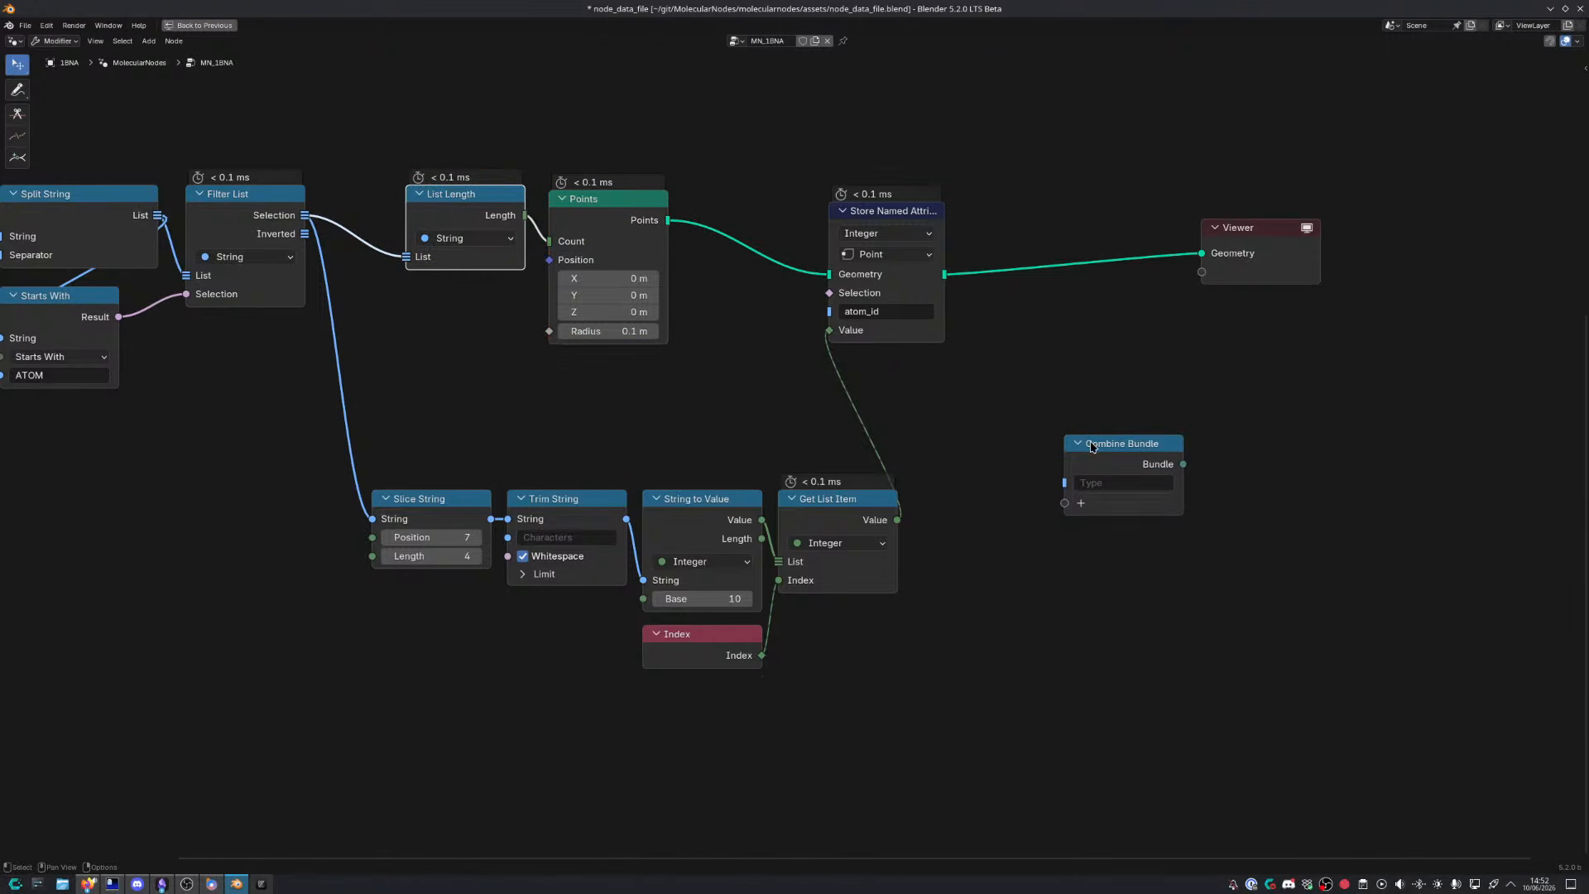
Bring Combine Bundle under Store Named Attribute and shift the Slice String to Get List Item chain beneath Filter List and Points
{"action": "left_click_drag", "start_coordinate": [1092, 447], "coordinate": [941, 383]}
{"action": "left_click_drag", "start_coordinate": [430, 432], "coordinate": [820, 733]}
{"action": "key", "text": "g"}
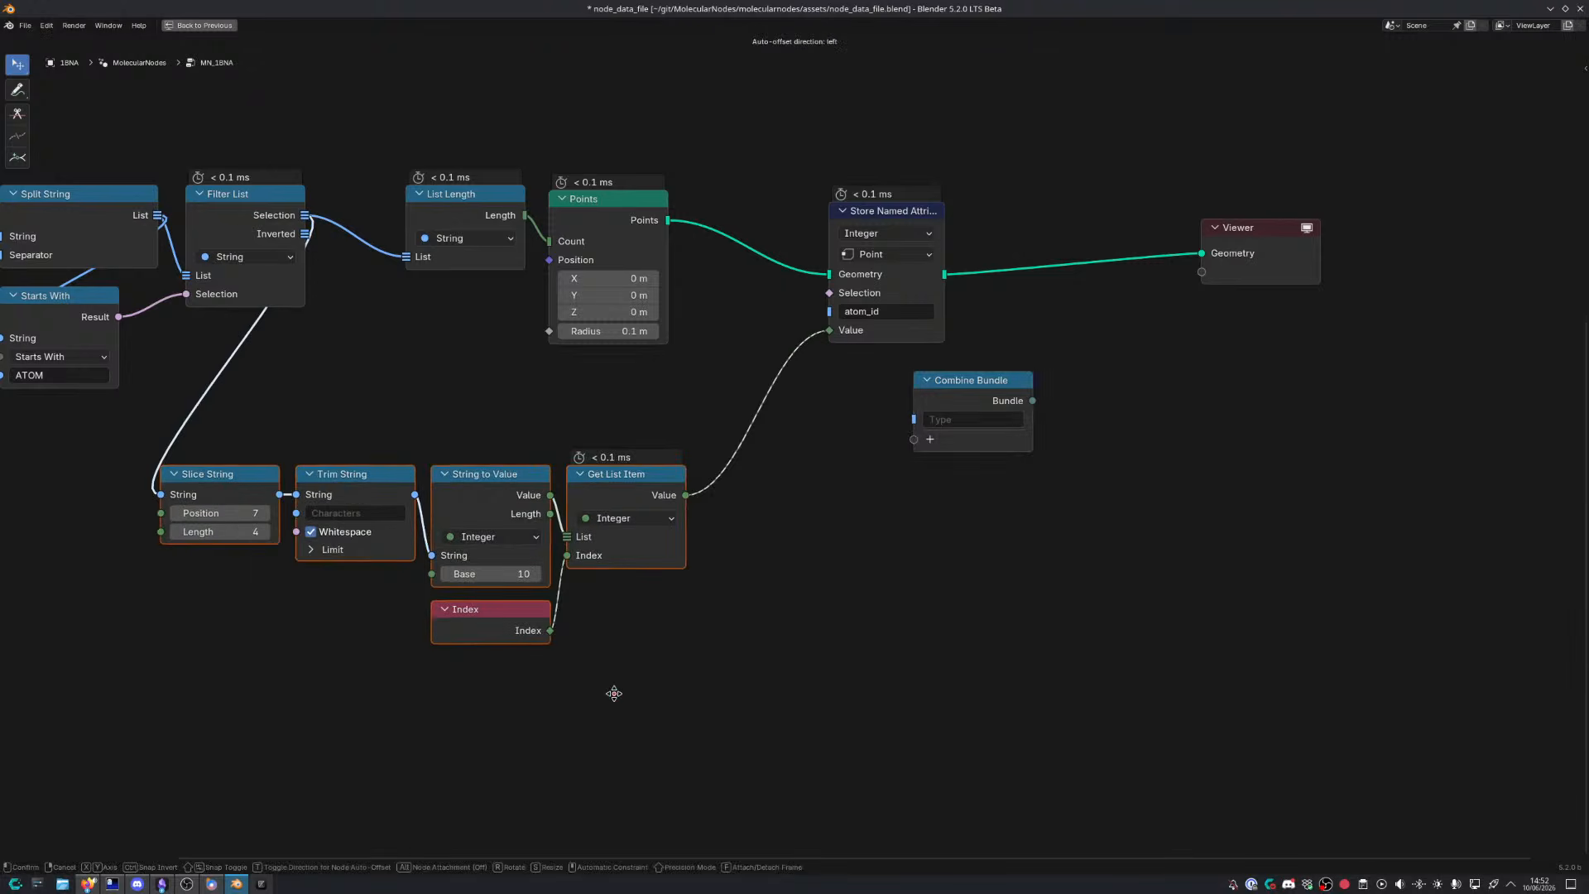
{"action": "left_click", "coordinate": [607, 700]}
Place the Combine Bundle node beside Get List Item and set its type to MN.PDBParse
{"action": "left_click_drag", "start_coordinate": [954, 400], "coordinate": [869, 488]}
{"action": "scroll", "coordinate": [812, 570], "scroll_direction": "up", "scroll_amount": 2}
{"action": "left_click", "coordinate": [876, 519]}
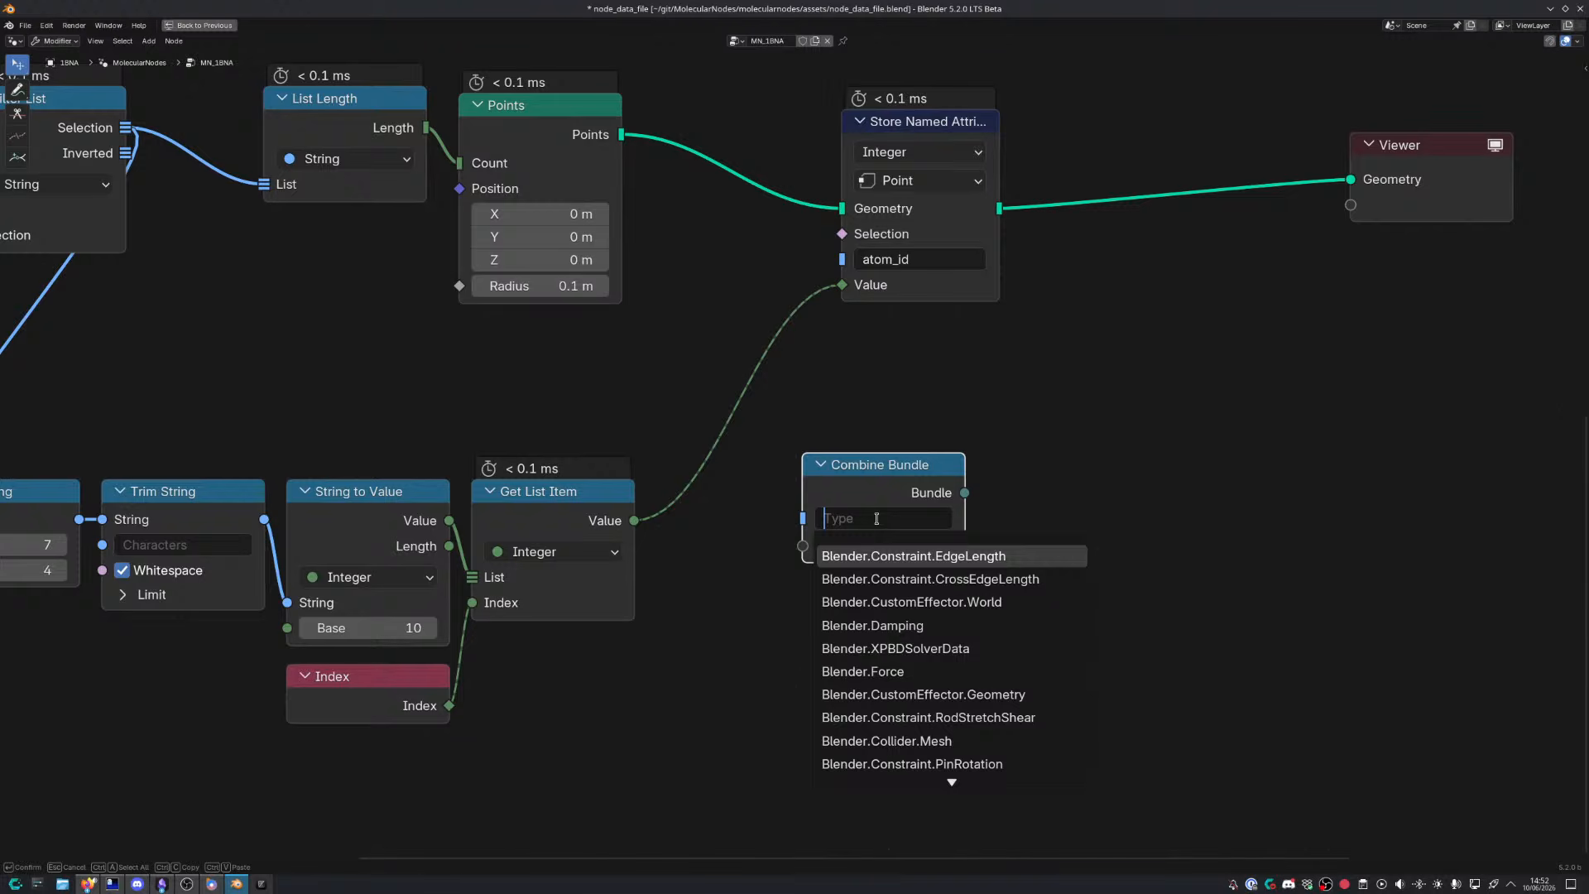
{"action": "type", "text": "MN"}
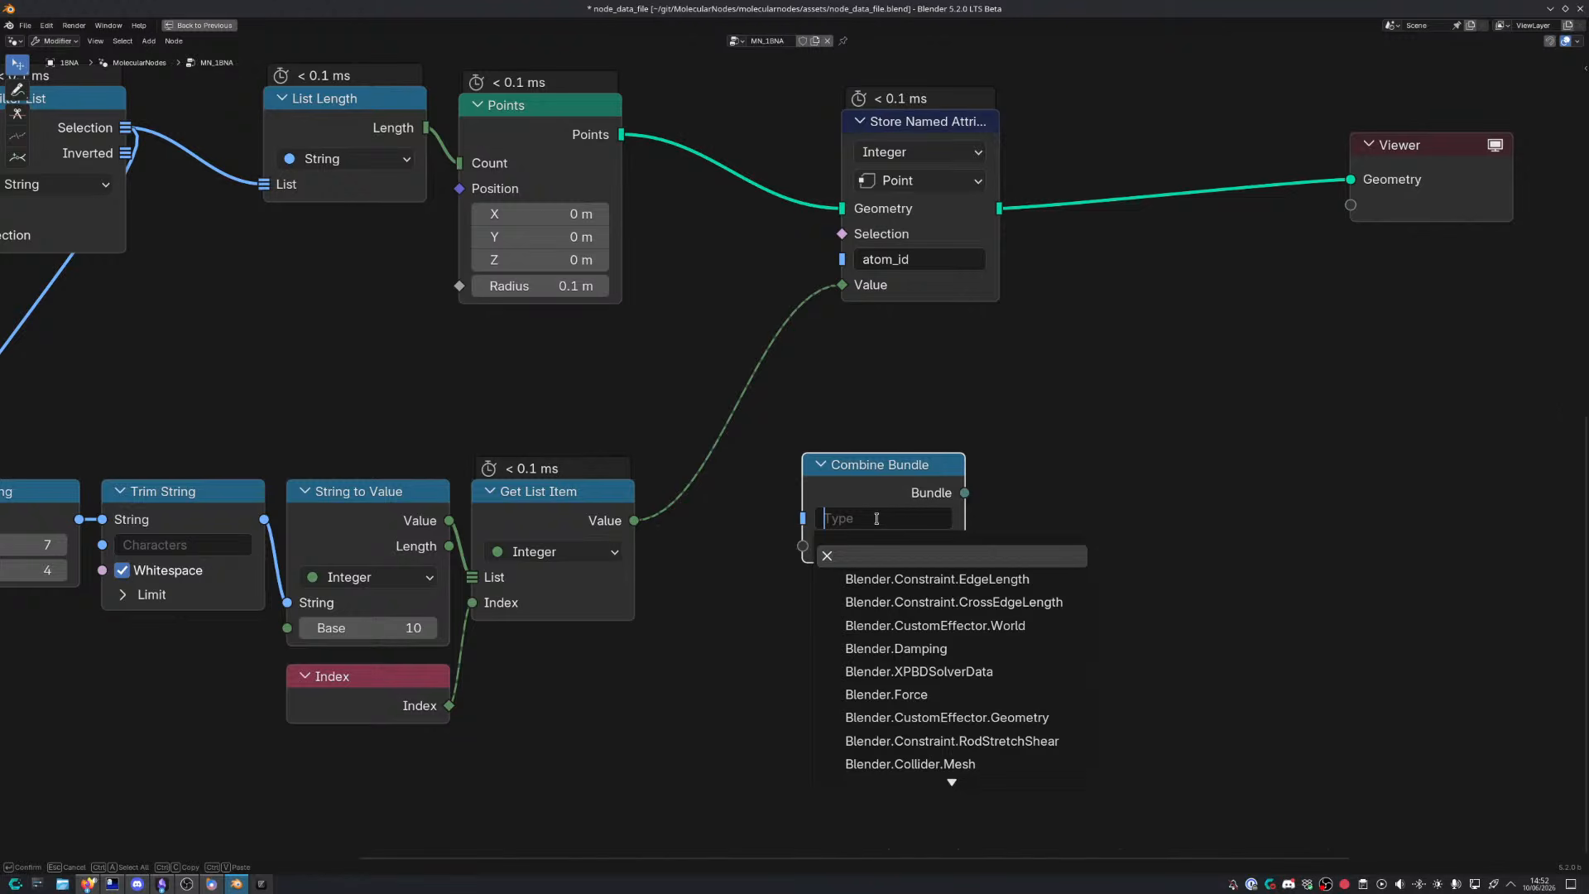
{"action": "type", "text": "MN"}
{"action": "type", "text": ".PDBParse"}
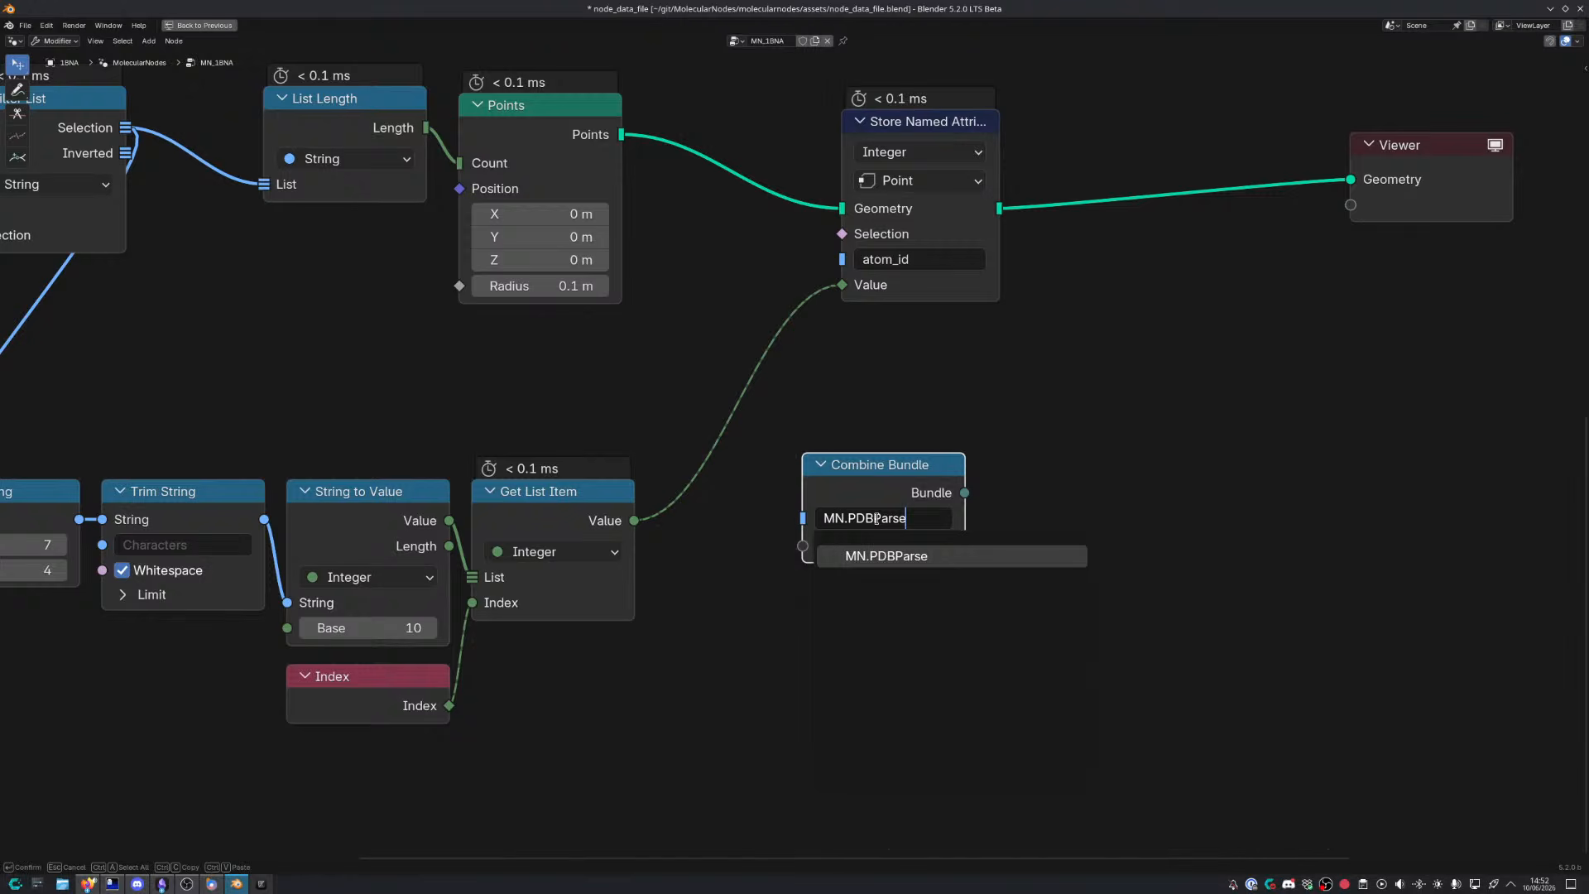
{"action": "key", "text": "Return"}
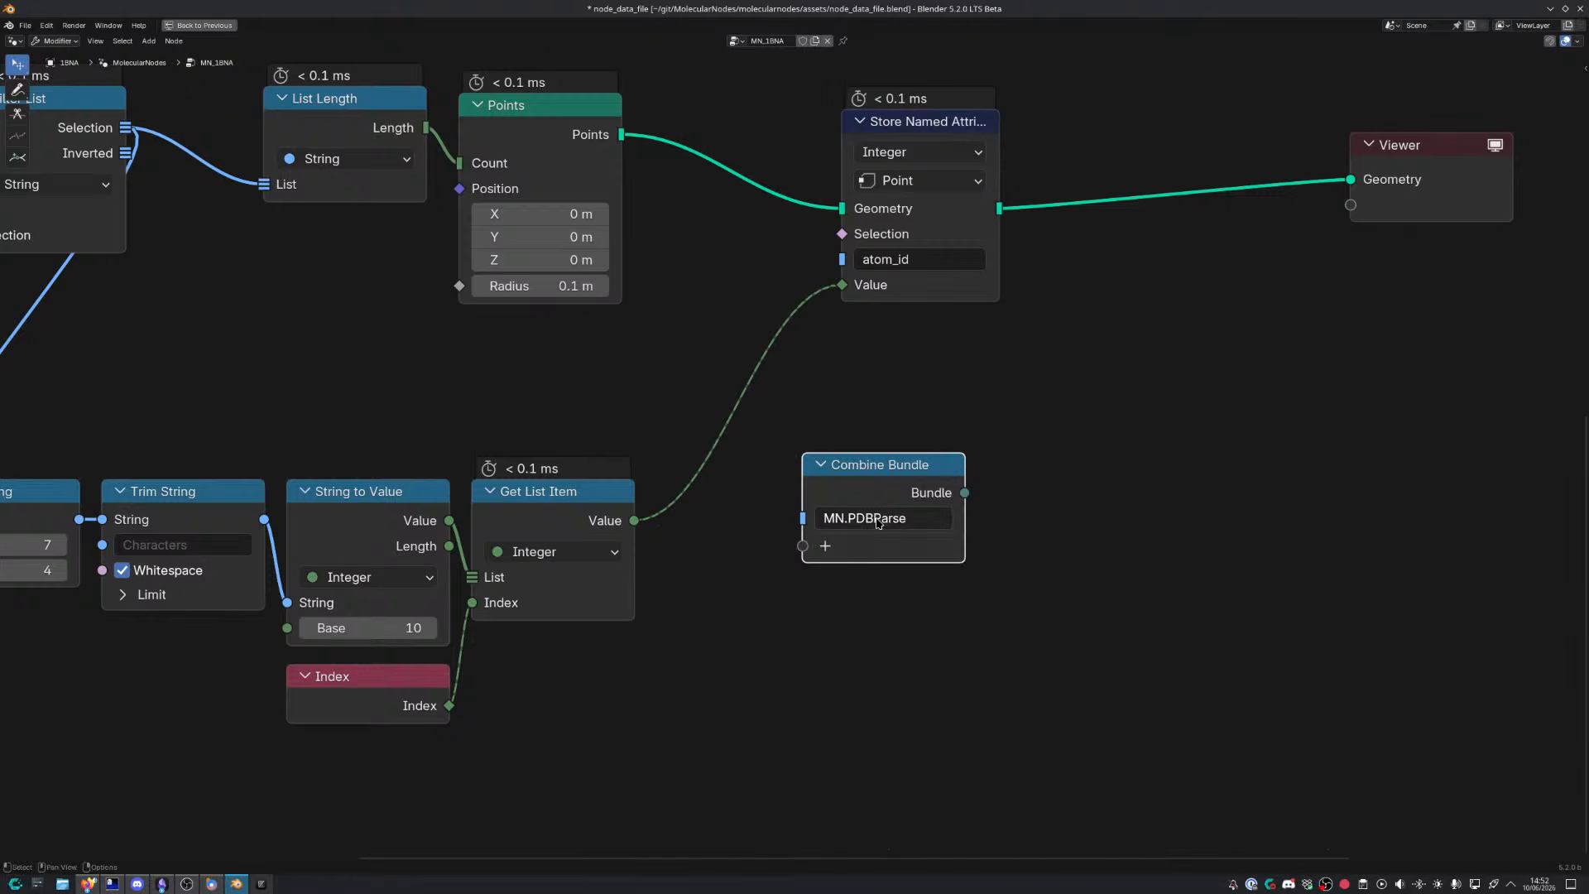
Add a Get Nested Bundle Paths node above and beyond Combine Bundle, and lower Combine Bundle slightly
{"action": "scroll", "coordinate": [864, 570], "scroll_direction": "down", "scroll_amount": 2}
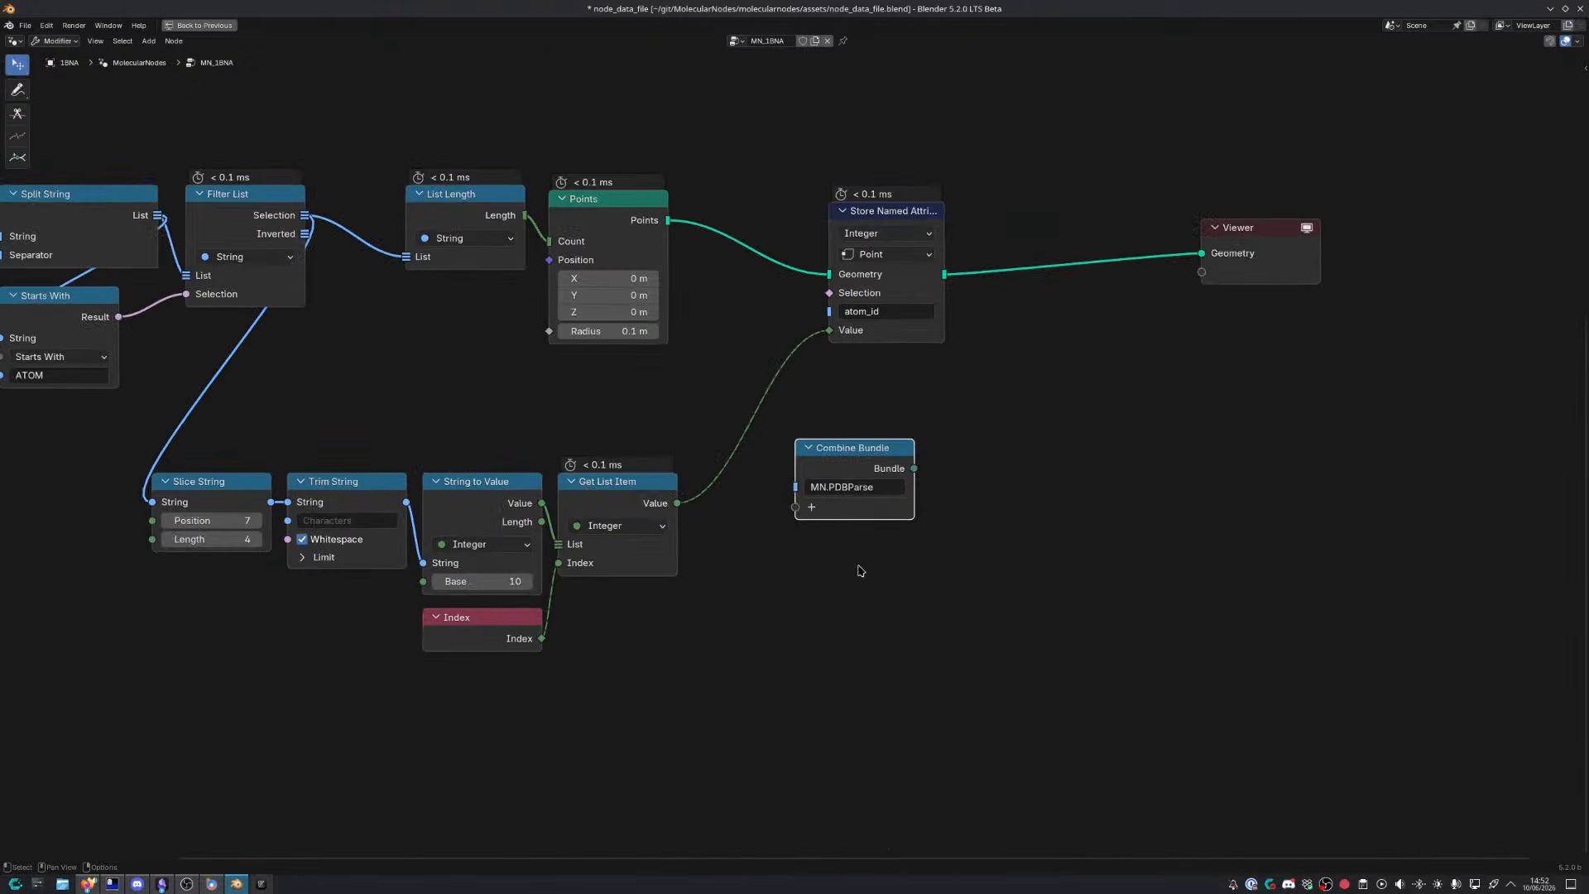
{"action": "key", "text": "shift+a"}
{"action": "type", "text": "bundle item"}
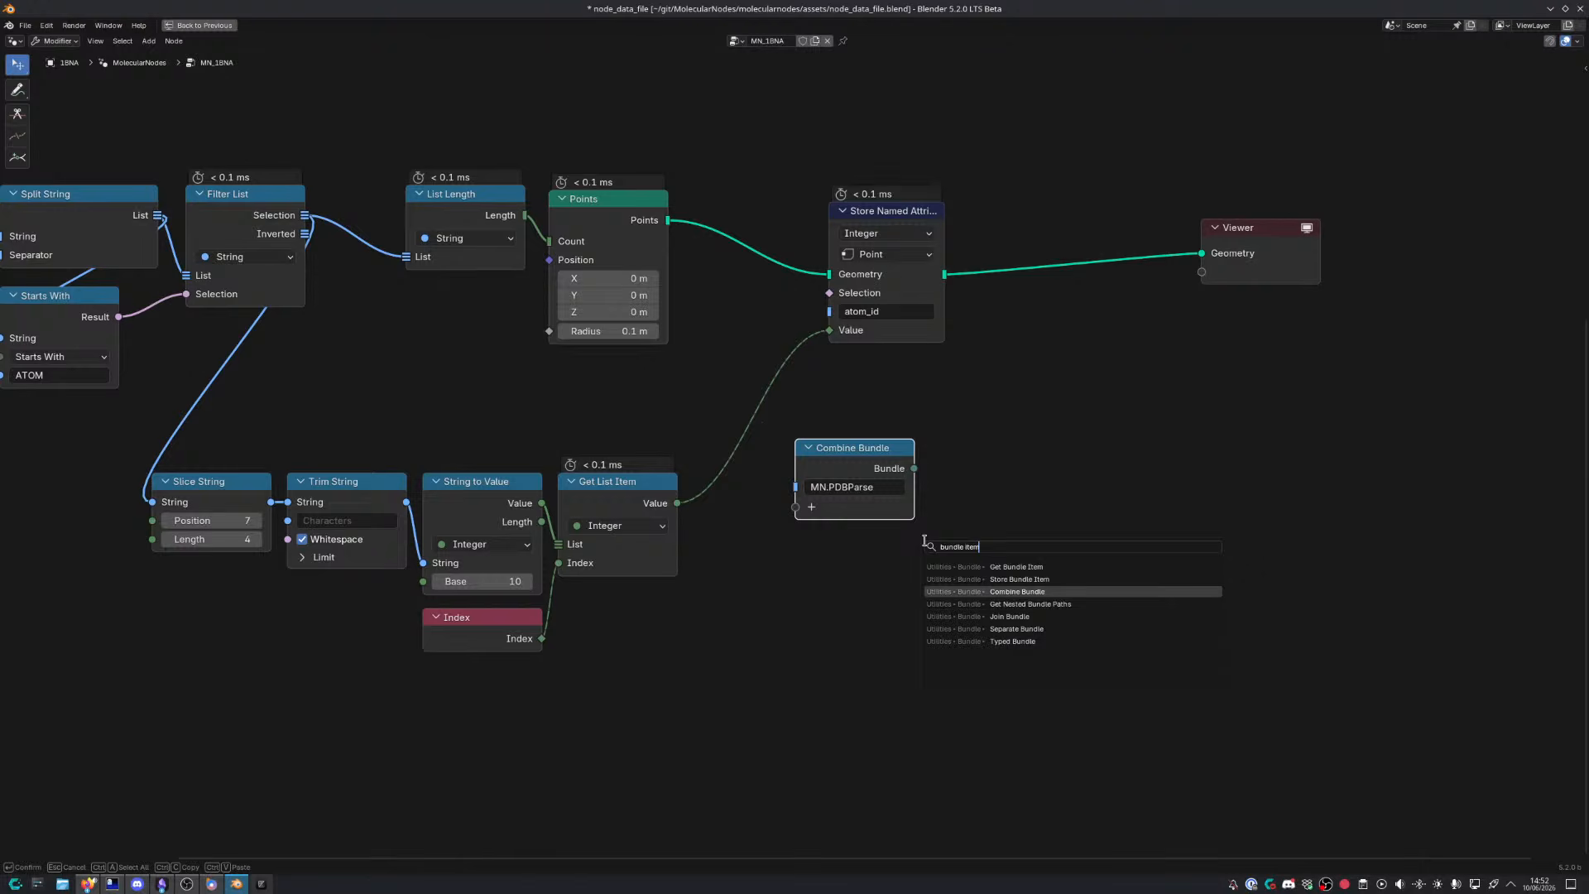
{"action": "key", "text": "Down"}
{"action": "key", "text": "Return"}
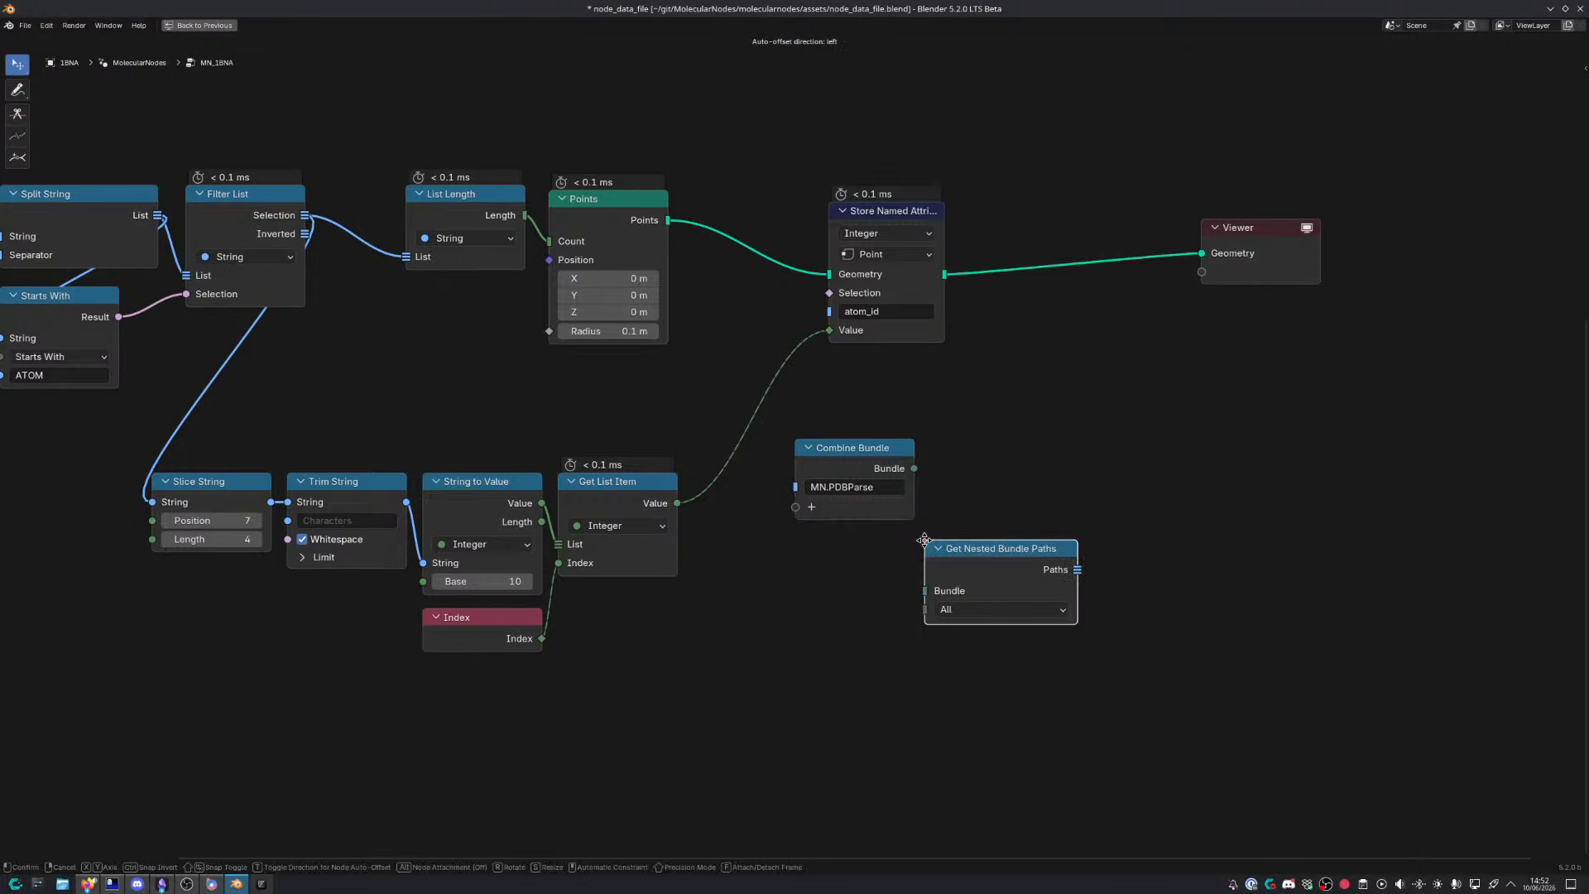
{"action": "left_click", "coordinate": [969, 400]}
{"action": "left_click_drag", "start_coordinate": [871, 449], "coordinate": [861, 507]}
Add a Closure zone below the Slice String to Get List Item chain
{"action": "middle_click_drag", "start_coordinate": [445, 509], "coordinate": [617, 413]}
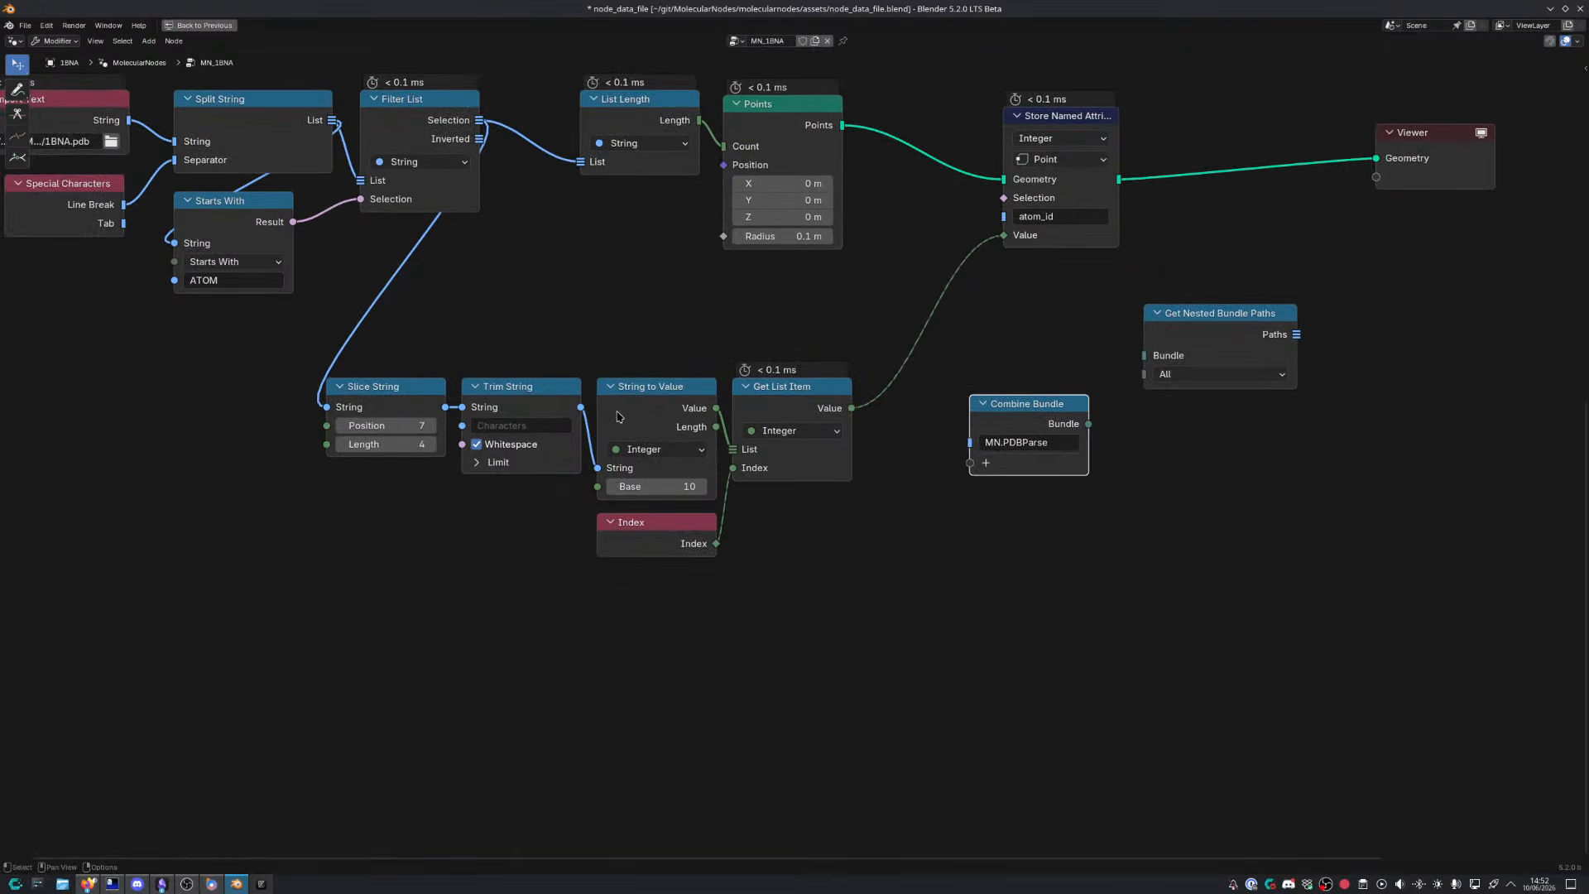
{"action": "middle_click_drag", "start_coordinate": [387, 598], "coordinate": [409, 565]}
{"action": "key", "text": "shift+a"}
{"action": "type", "text": "closure"}
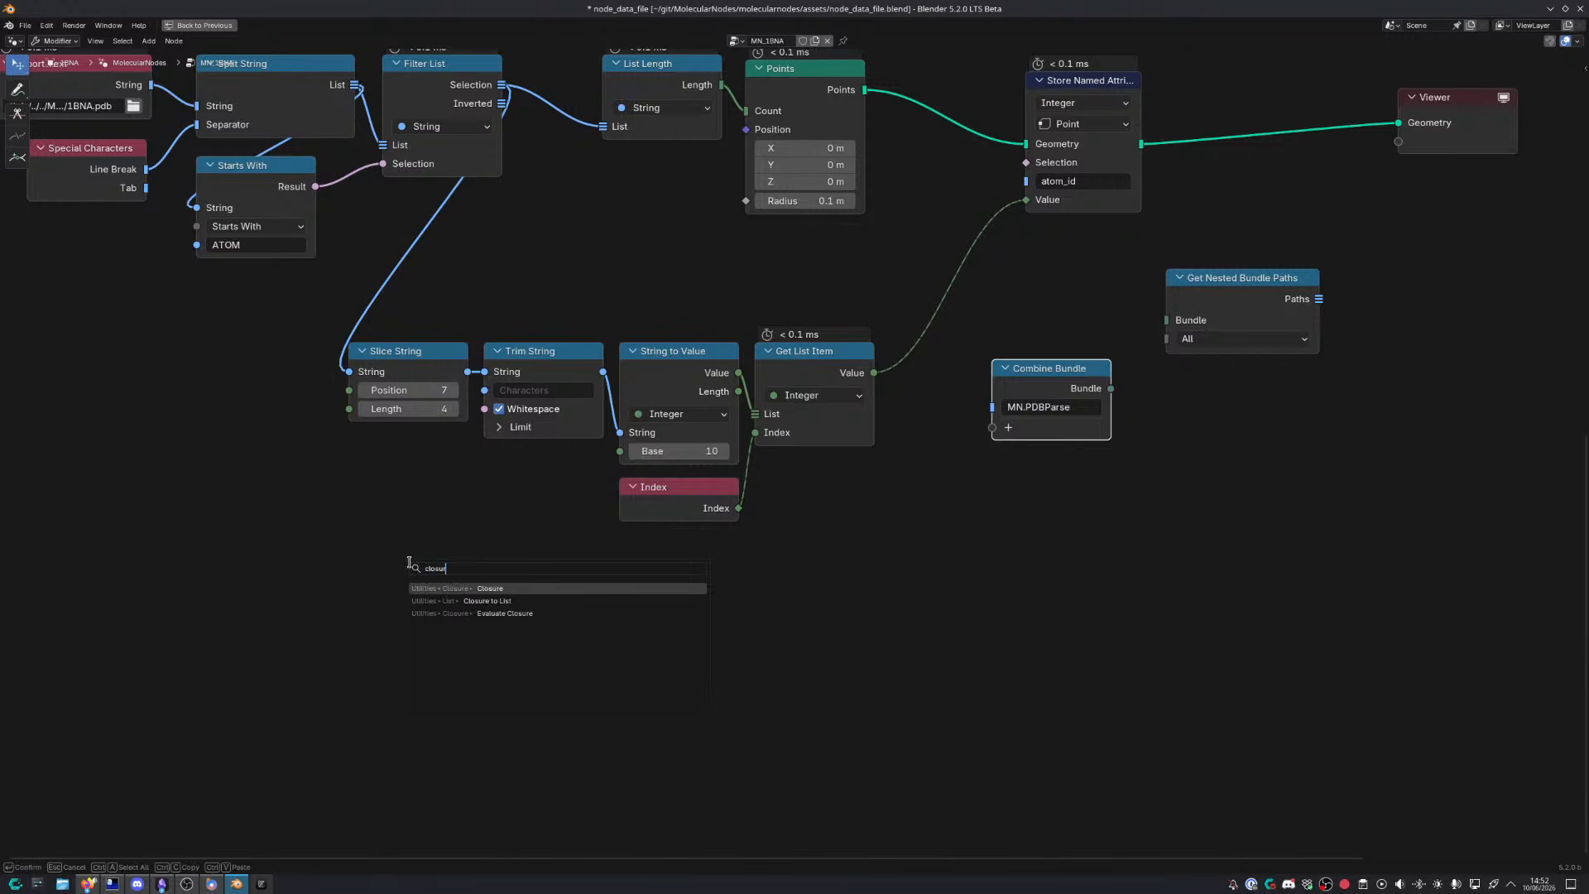
{"action": "key", "text": "Return"}
{"action": "left_click", "coordinate": [507, 550]}
Detach Store Named Attribute from the Points-to-Viewer link, place it below Combine Bundle, and cut the link feeding Slice String
{"action": "left_click_drag", "start_coordinate": [407, 307], "coordinate": [846, 519]}
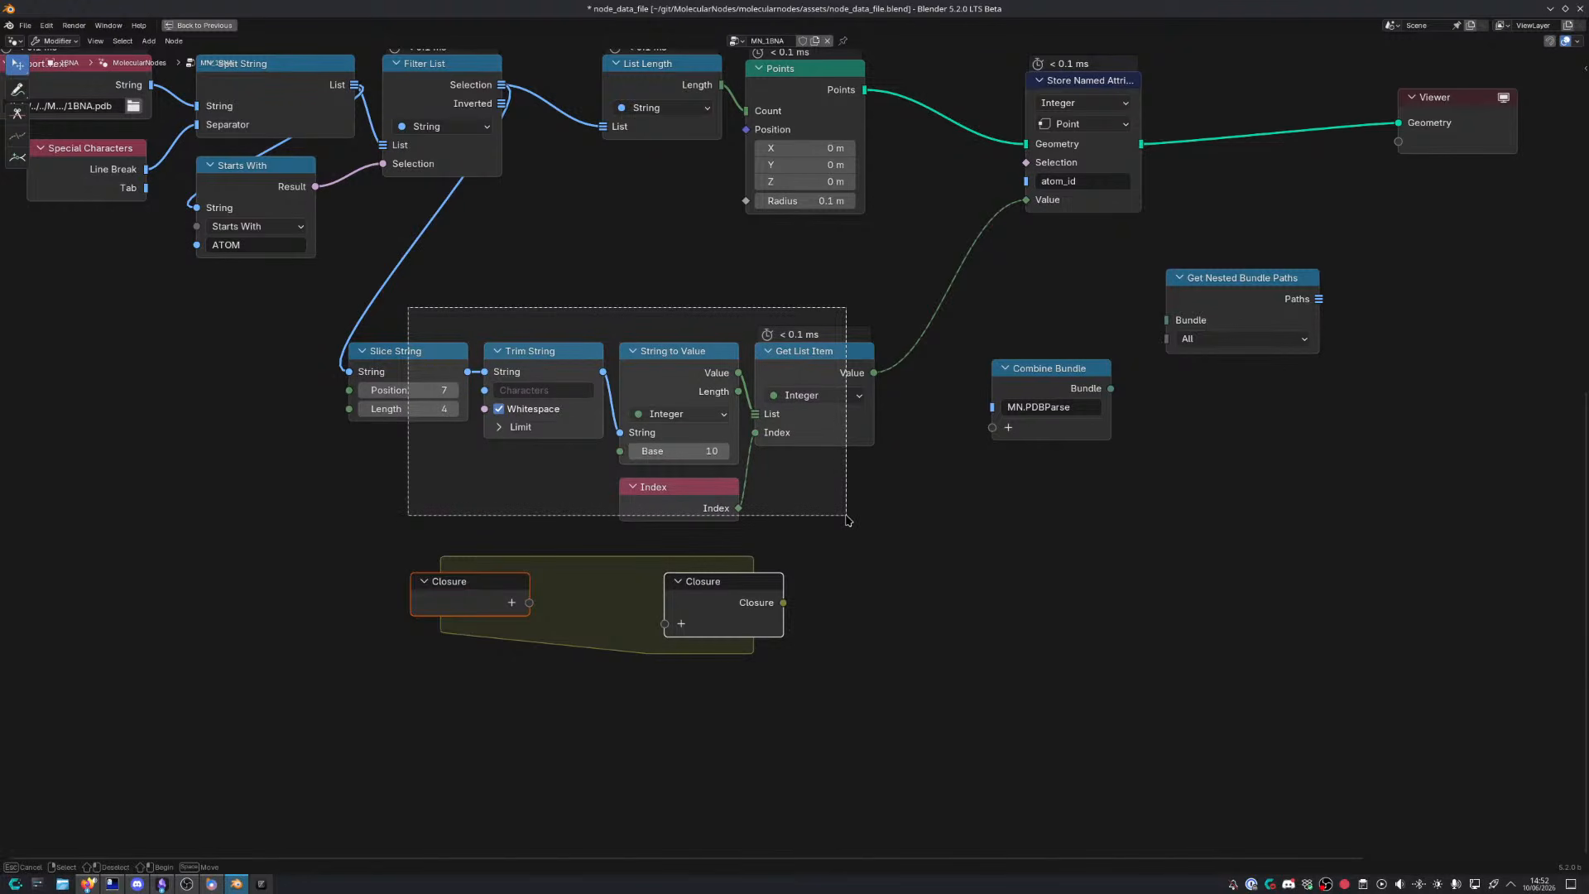
{"action": "left_click_drag", "start_coordinate": [847, 519], "coordinate": [847, 520]}
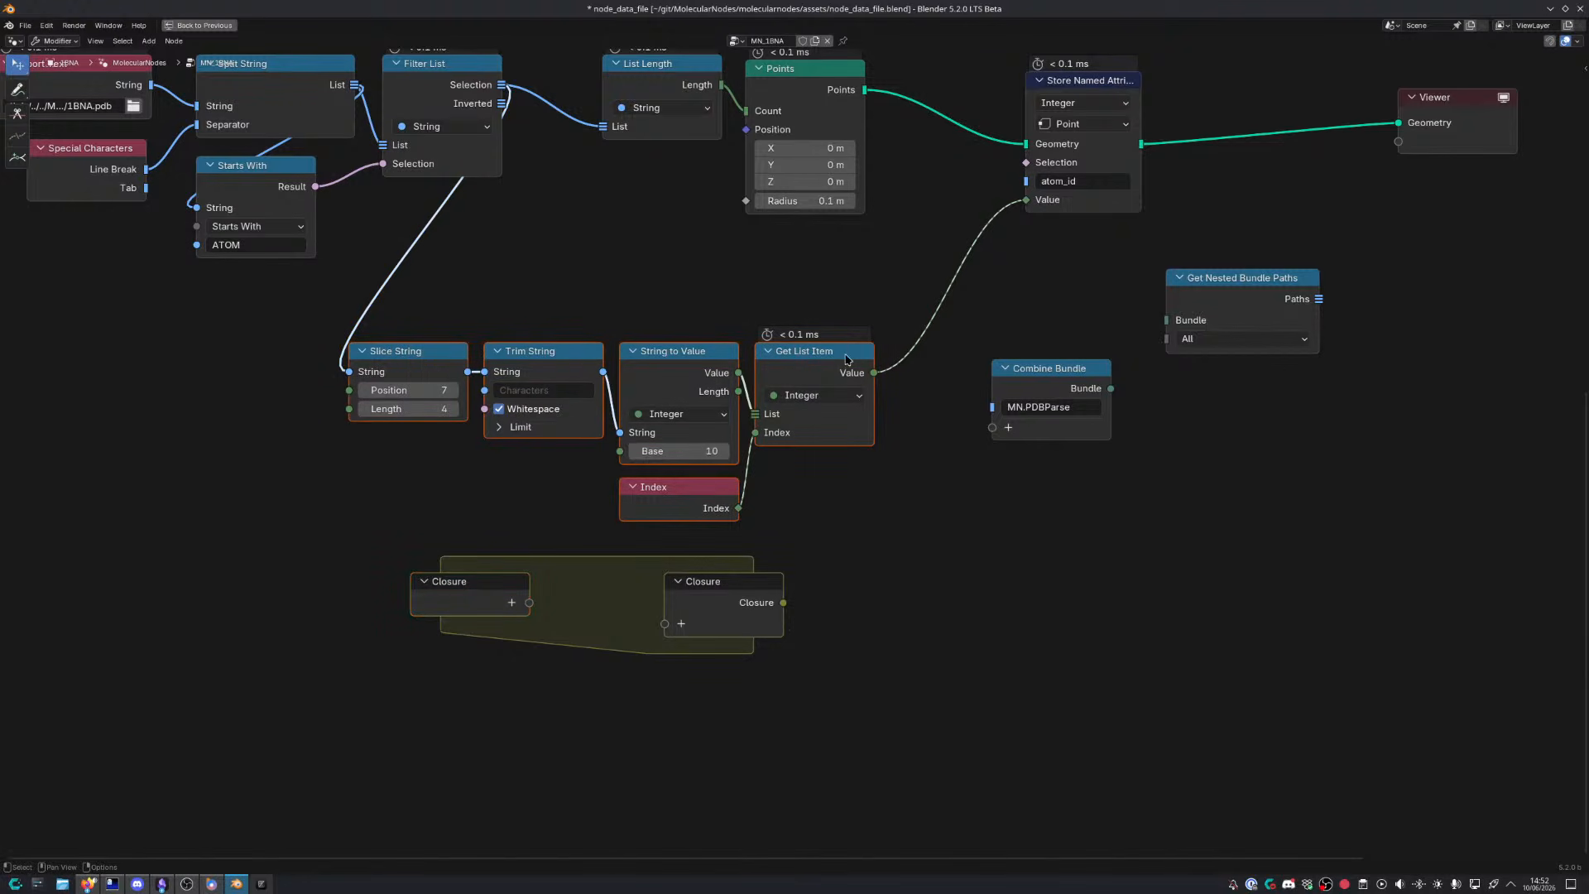
{"action": "middle_click_drag", "start_coordinate": [861, 269], "coordinate": [809, 320]}
{"action": "left_click_drag", "start_coordinate": [1036, 138], "coordinate": [954, 533], "text": "alt"}
{"action": "middle_click_drag", "start_coordinate": [814, 553], "coordinate": [918, 499]}
{"action": "right_click_drag", "start_coordinate": [539, 309], "coordinate": [545, 310], "text": "ctrl"}
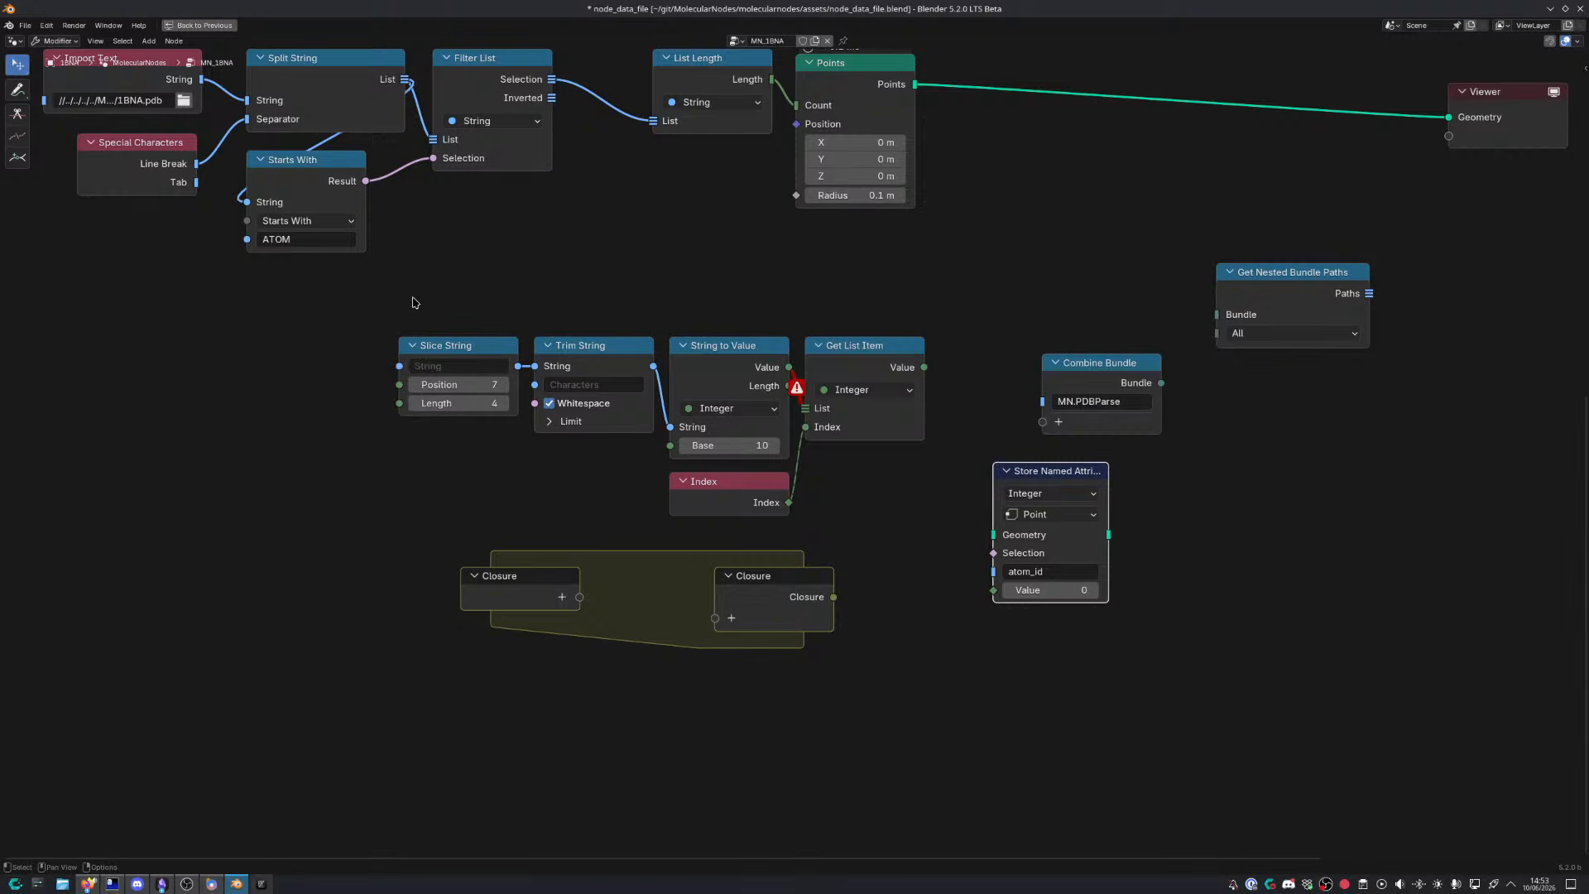
Move the closure zone up and place the Slice String to Get List Item chain with its Index node beneath it
{"action": "left_click_drag", "start_coordinate": [413, 297], "coordinate": [888, 504]}
{"action": "key", "text": "g"}
{"action": "left_click", "coordinate": [868, 779]}
{"action": "left_click_drag", "start_coordinate": [515, 446], "coordinate": [792, 577]}
{"action": "key", "text": "g"}
{"action": "left_click", "coordinate": [798, 414]}
{"action": "left_click_drag", "start_coordinate": [490, 525], "coordinate": [866, 799]}
{"action": "key", "text": "g"}
{"action": "left_click", "coordinate": [845, 738]}
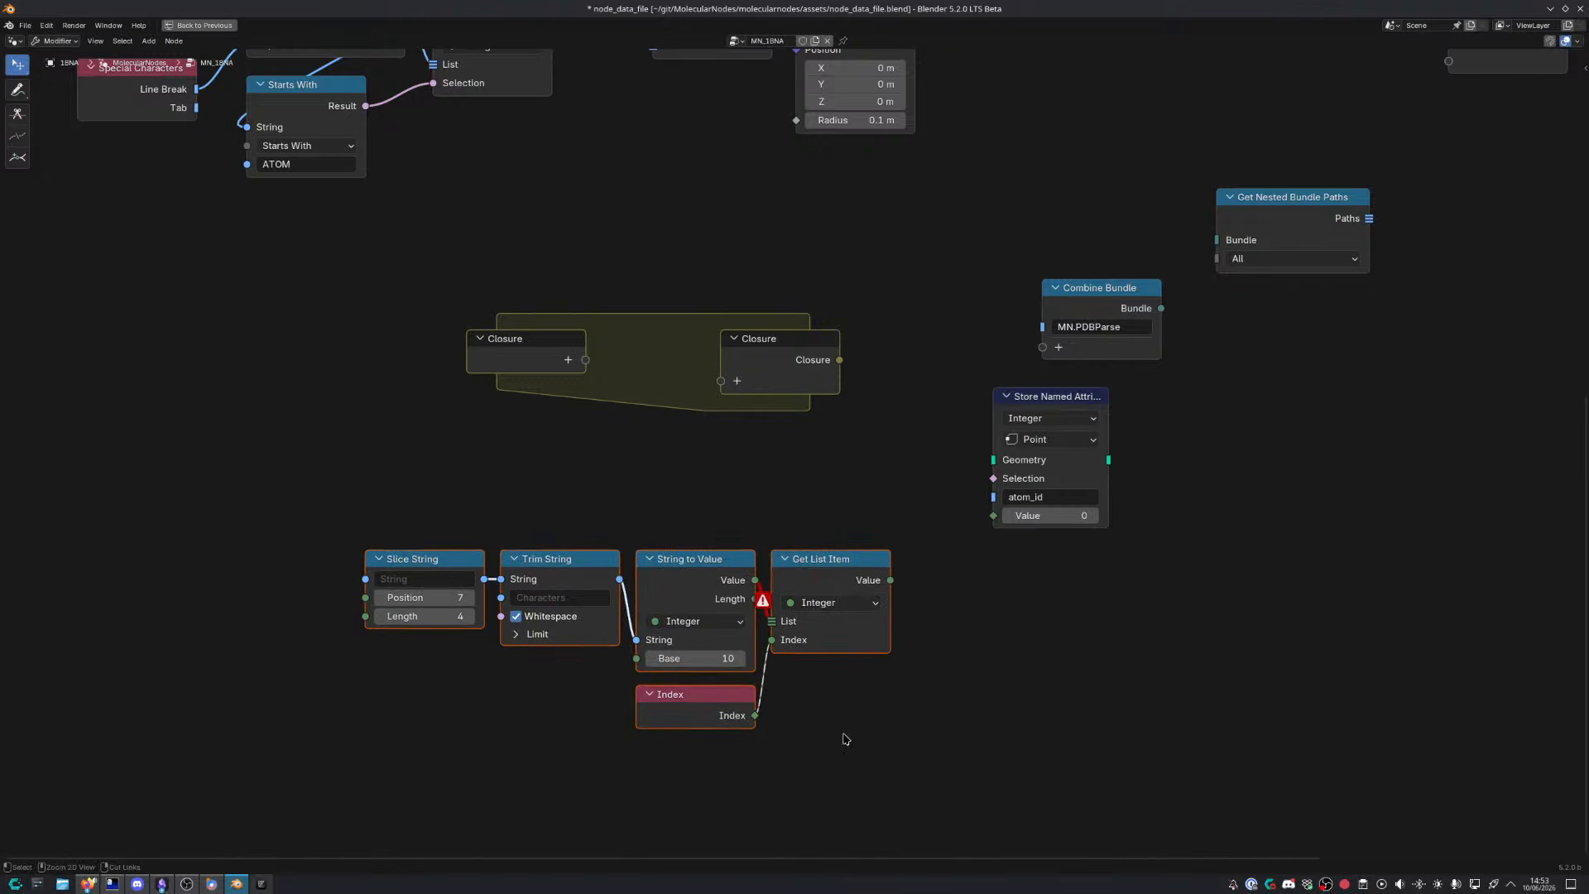
Place Store Named Attribute inside the closure zone, connect its Geometry to the zone's input and output, and widen the zone around it
{"action": "left_click_drag", "start_coordinate": [1055, 397], "coordinate": [658, 327]}
{"action": "left_click_drag", "start_coordinate": [713, 389], "coordinate": [721, 380]}
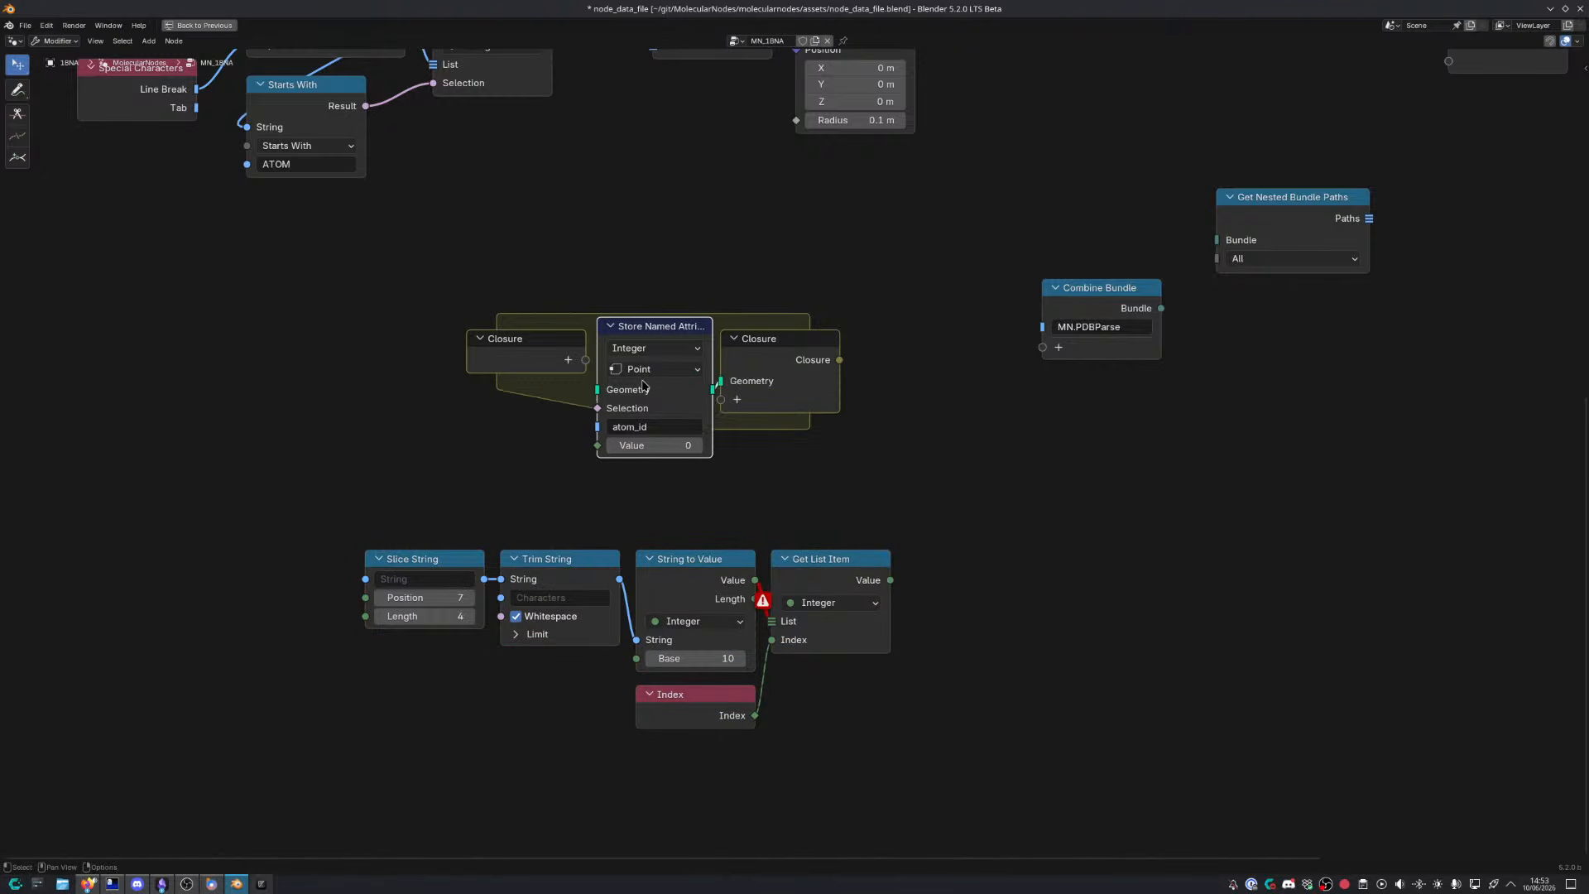
{"action": "left_click_drag", "start_coordinate": [585, 361], "coordinate": [443, 348]}
{"action": "left_click_drag", "start_coordinate": [813, 366], "coordinate": [831, 350]}
{"action": "left_click_drag", "start_coordinate": [457, 333], "coordinate": [528, 320]}
Shift the closure zone up and move the Import Text to Filter List nodes left and down, away from List Length
{"action": "middle_click_drag", "start_coordinate": [540, 325], "coordinate": [582, 407]}
{"action": "left_click_drag", "start_coordinate": [538, 331], "coordinate": [947, 426]}
{"action": "middle_click_drag", "start_coordinate": [178, 46], "coordinate": [438, 168]}
{"action": "left_click_drag", "start_coordinate": [369, 135], "coordinate": [822, 356]}
{"action": "key", "text": "g"}
{"action": "left_click", "coordinate": [509, 503]}
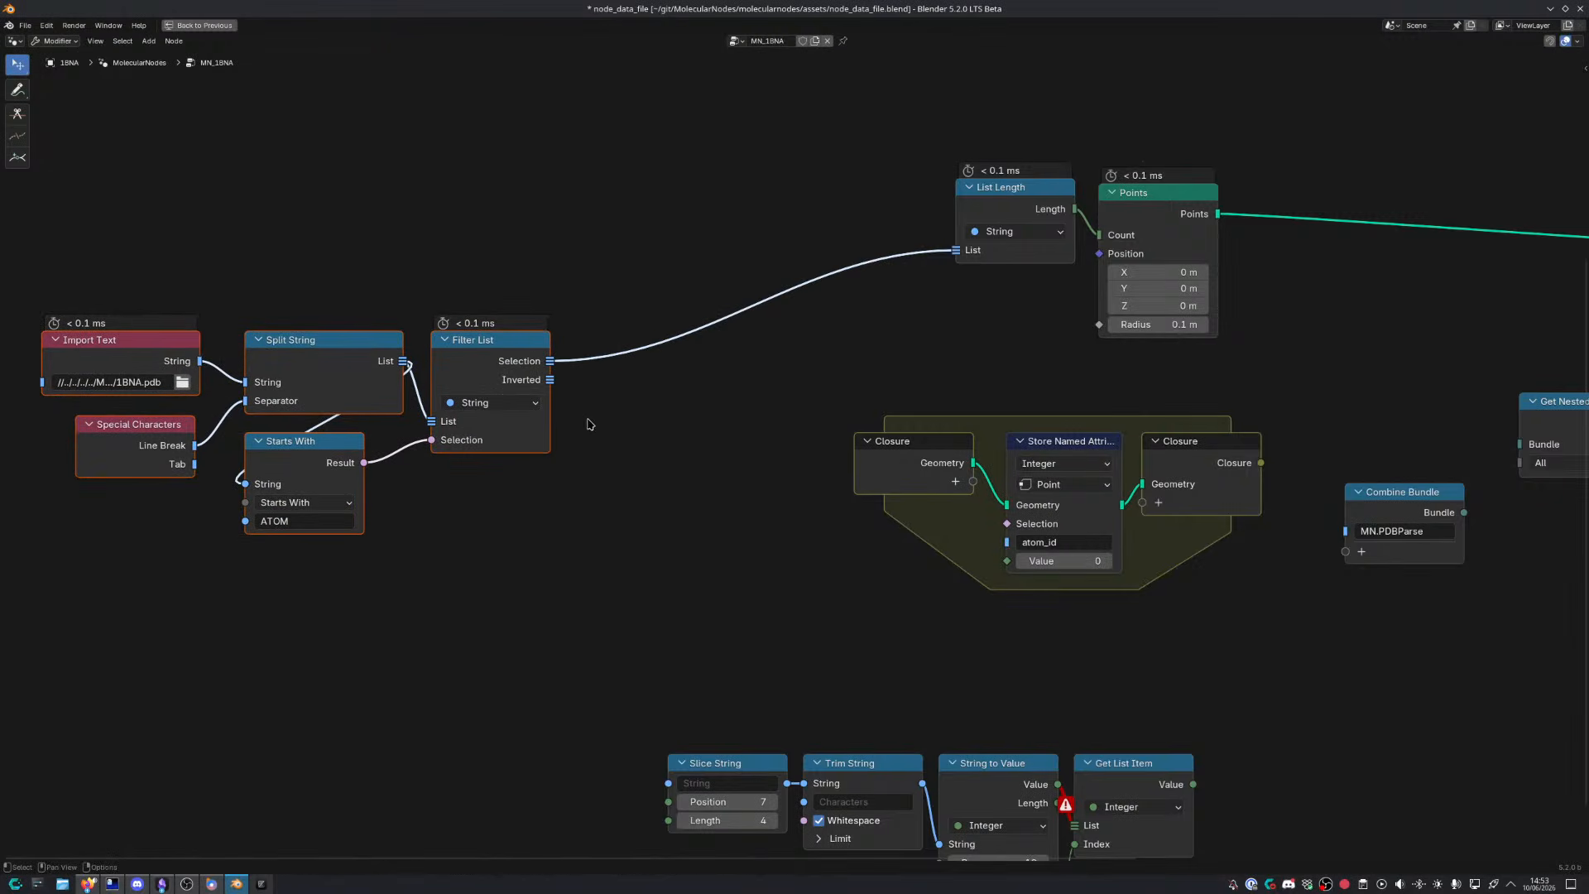
Wire Filter List's Selection through the relocated Slice String chain into the Value of the closure's Store Named Attribute
{"action": "left_click_drag", "start_coordinate": [551, 362], "coordinate": [669, 783]}
{"action": "middle_click_drag", "start_coordinate": [725, 700], "coordinate": [514, 533]}
{"action": "left_click_drag", "start_coordinate": [525, 528], "coordinate": [919, 761]}
{"action": "key", "text": "g"}
{"action": "left_click", "coordinate": [697, 540]}
{"action": "left_click_drag", "start_coordinate": [766, 397], "coordinate": [800, 393]}
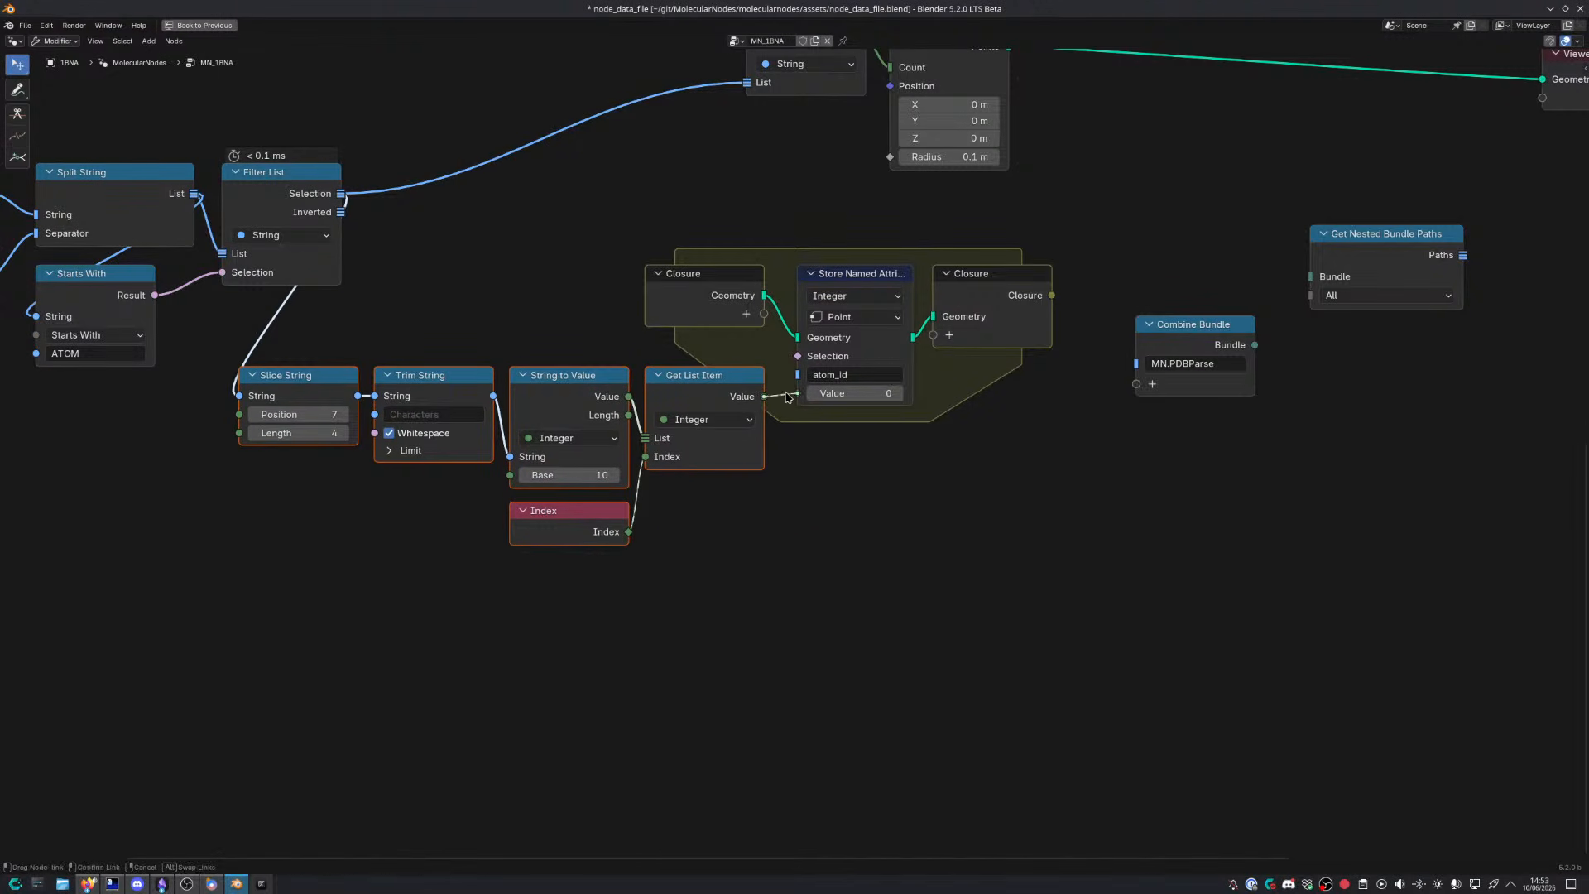
Move the string-parsing chain and the closure zone down together, farther from List Length and Points
{"action": "middle_click_drag", "start_coordinate": [872, 421], "coordinate": [669, 492]}
{"action": "middle_click_drag", "start_coordinate": [527, 508], "coordinate": [677, 482]}
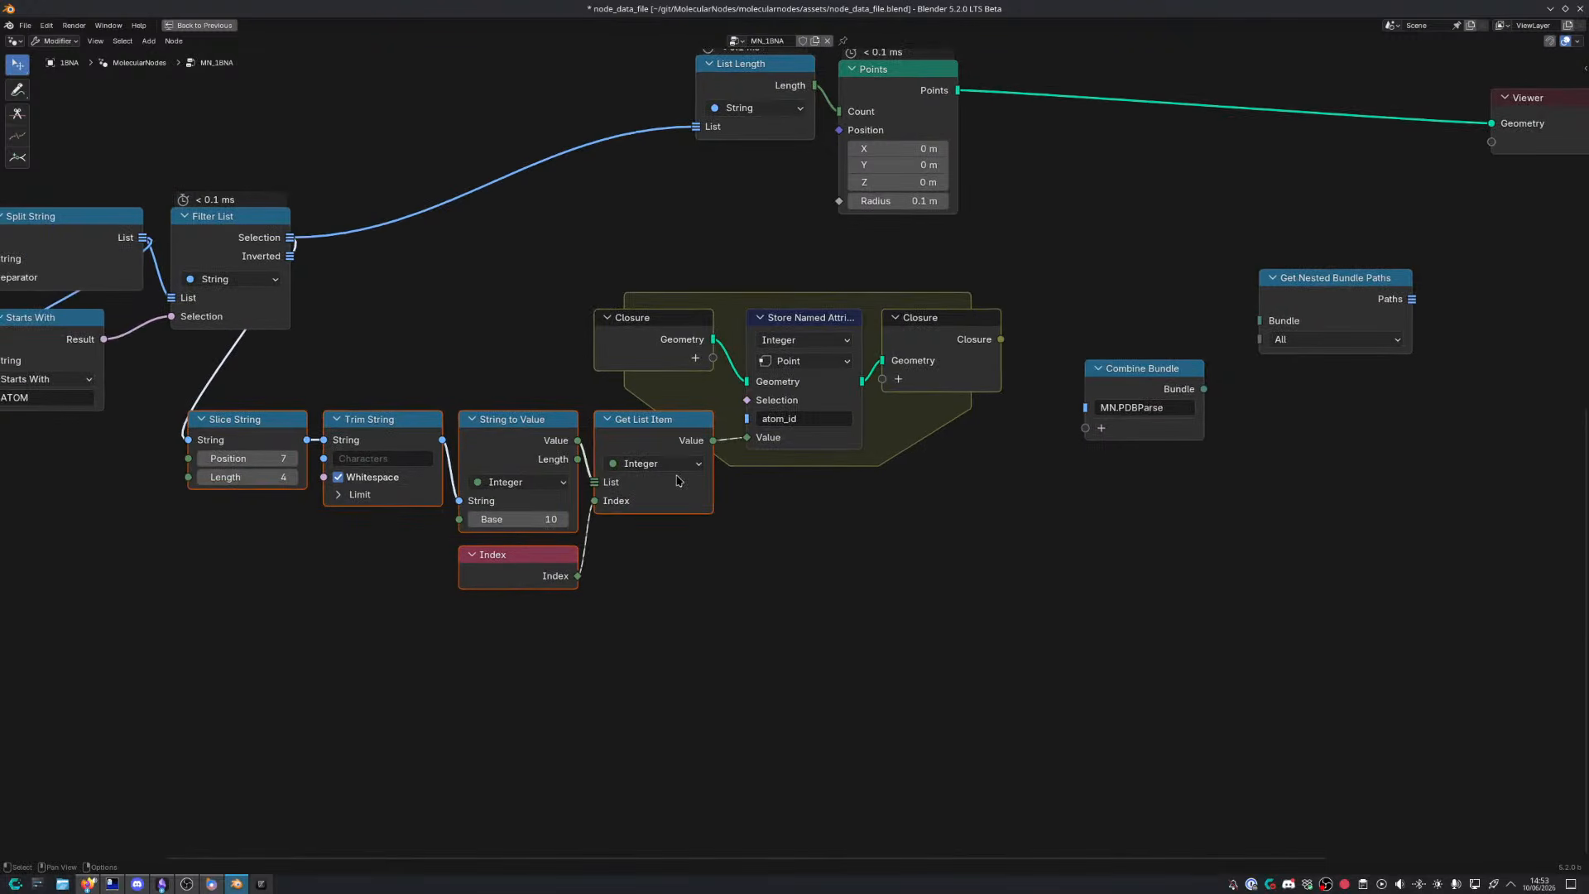
{"action": "left_click_drag", "start_coordinate": [283, 372], "coordinate": [944, 669]}
{"action": "key", "text": "g"}
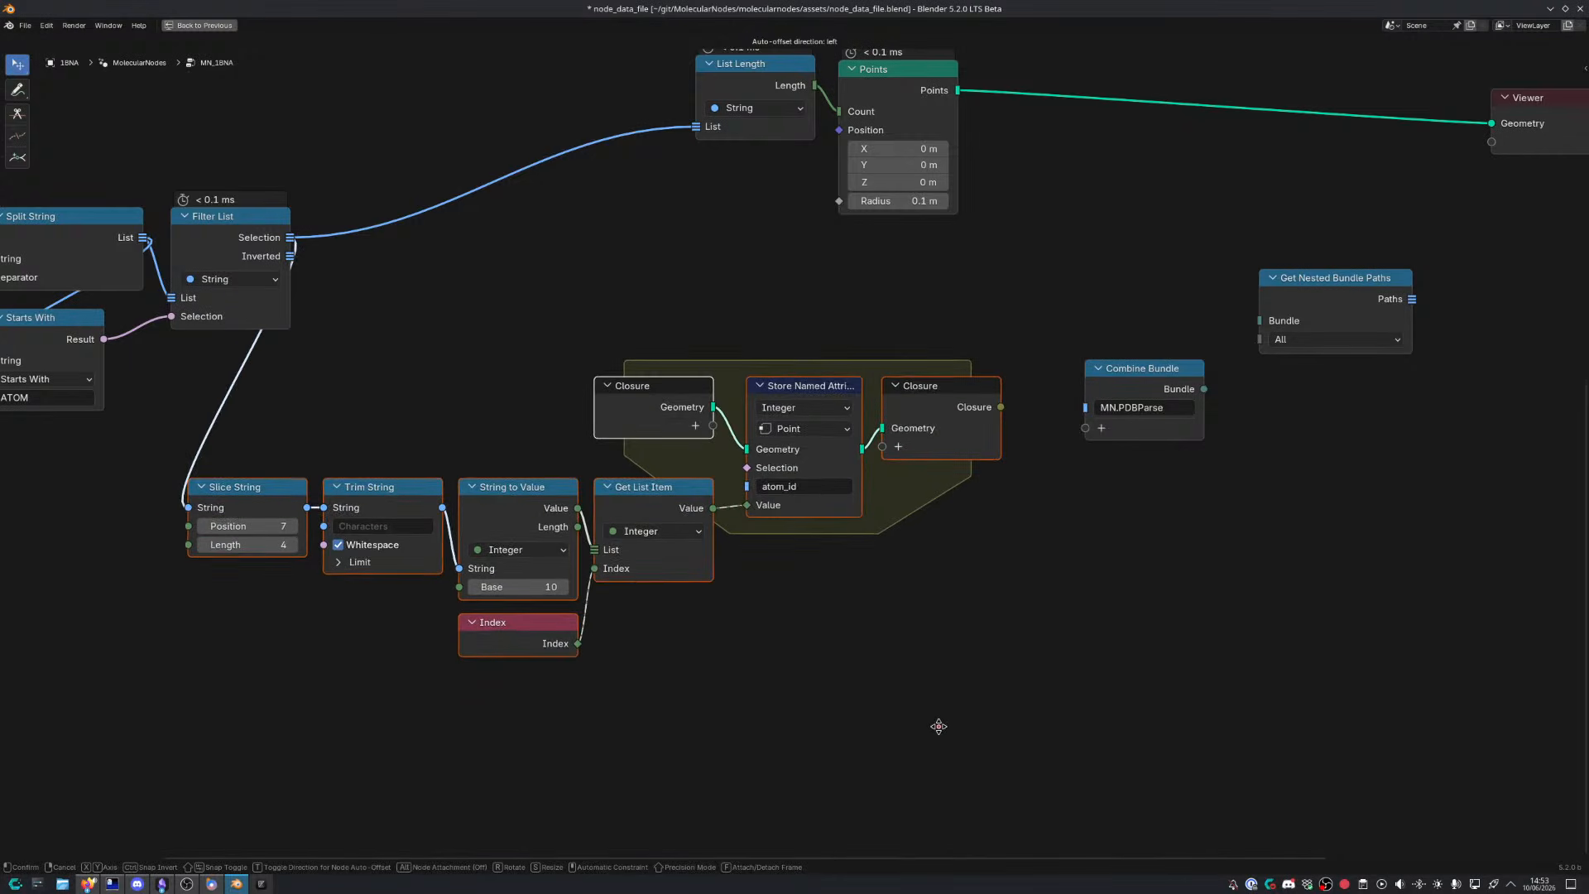
{"action": "left_click", "coordinate": [943, 723]}
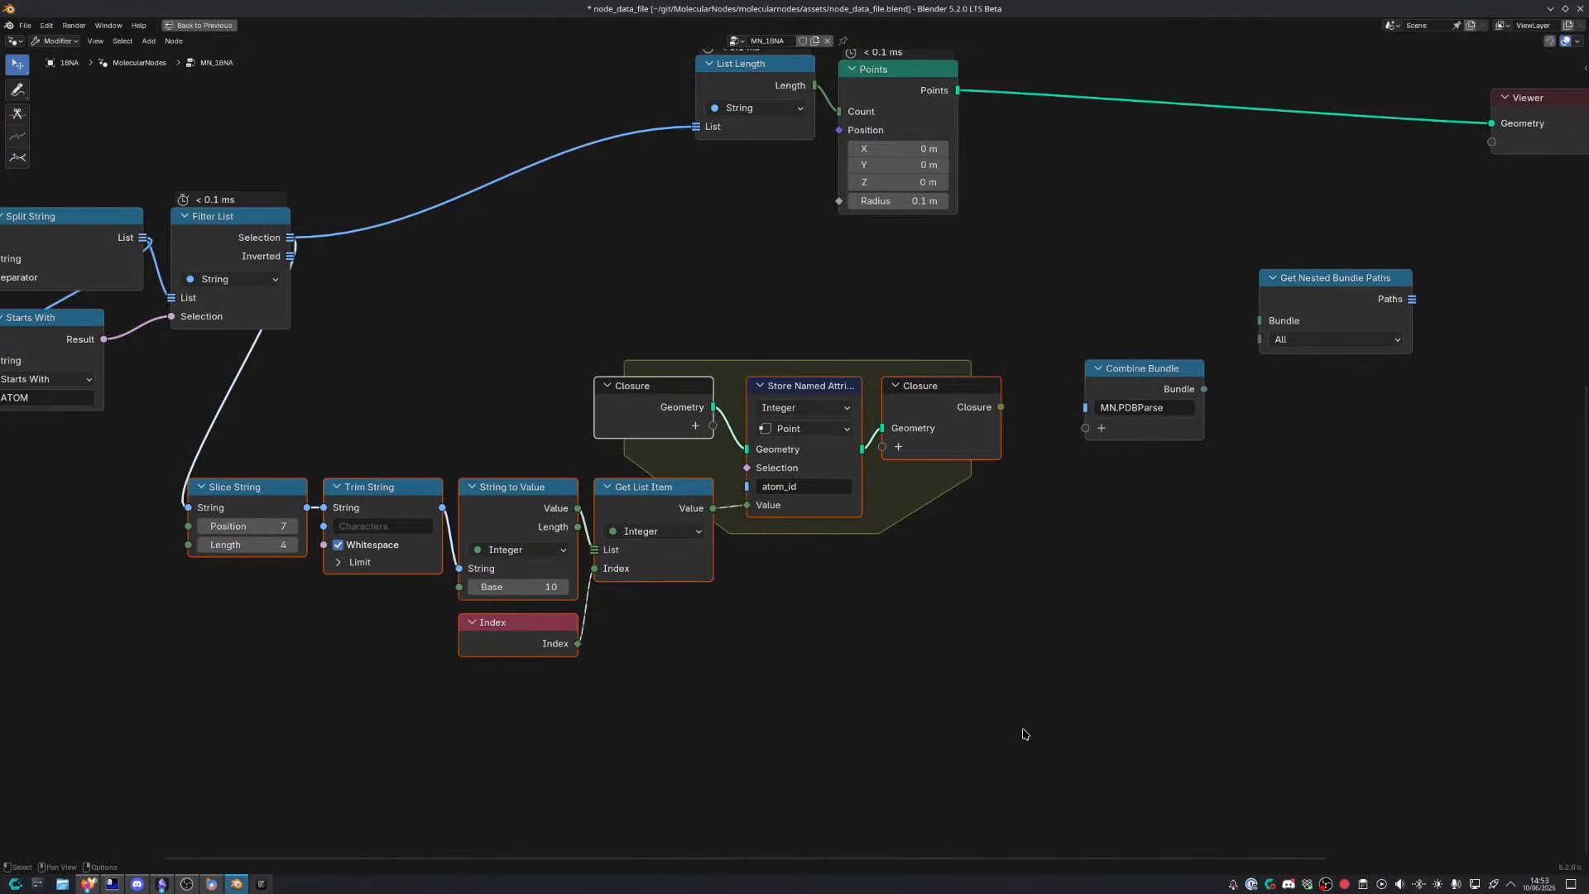
Connect the zone's Closure output to a new item on Combine Bundle and align that node beside the zone
{"action": "middle_click_drag", "start_coordinate": [824, 667], "coordinate": [745, 736]}
{"action": "left_click", "coordinate": [990, 488]}
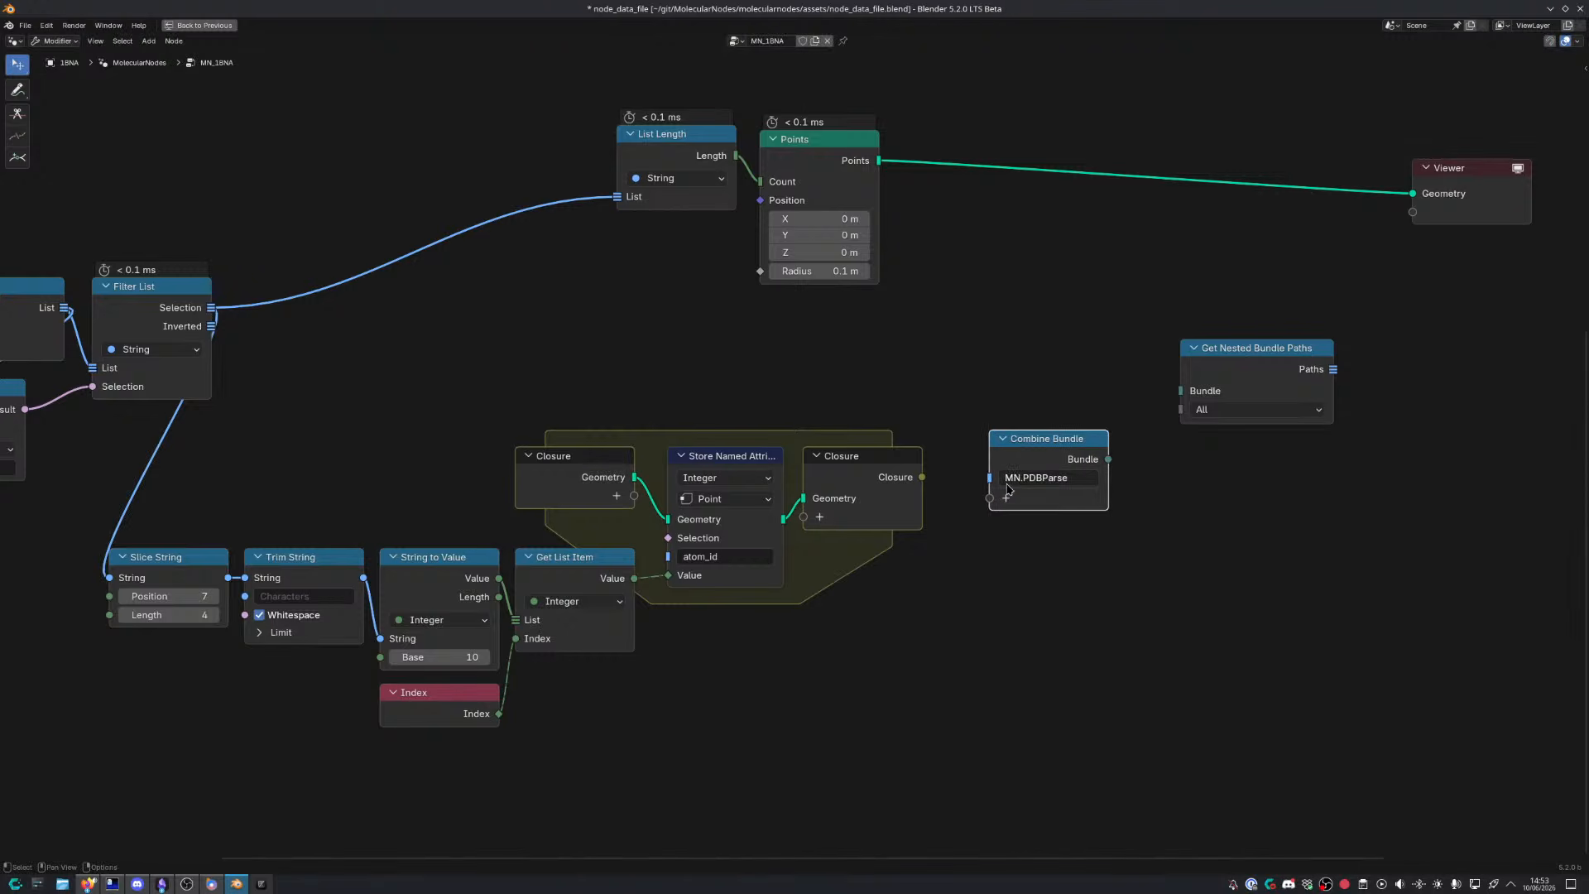
{"action": "left_click_drag", "start_coordinate": [923, 478], "coordinate": [974, 497]}
{"action": "scroll", "coordinate": [1023, 547], "scroll_direction": "up", "scroll_amount": 2}
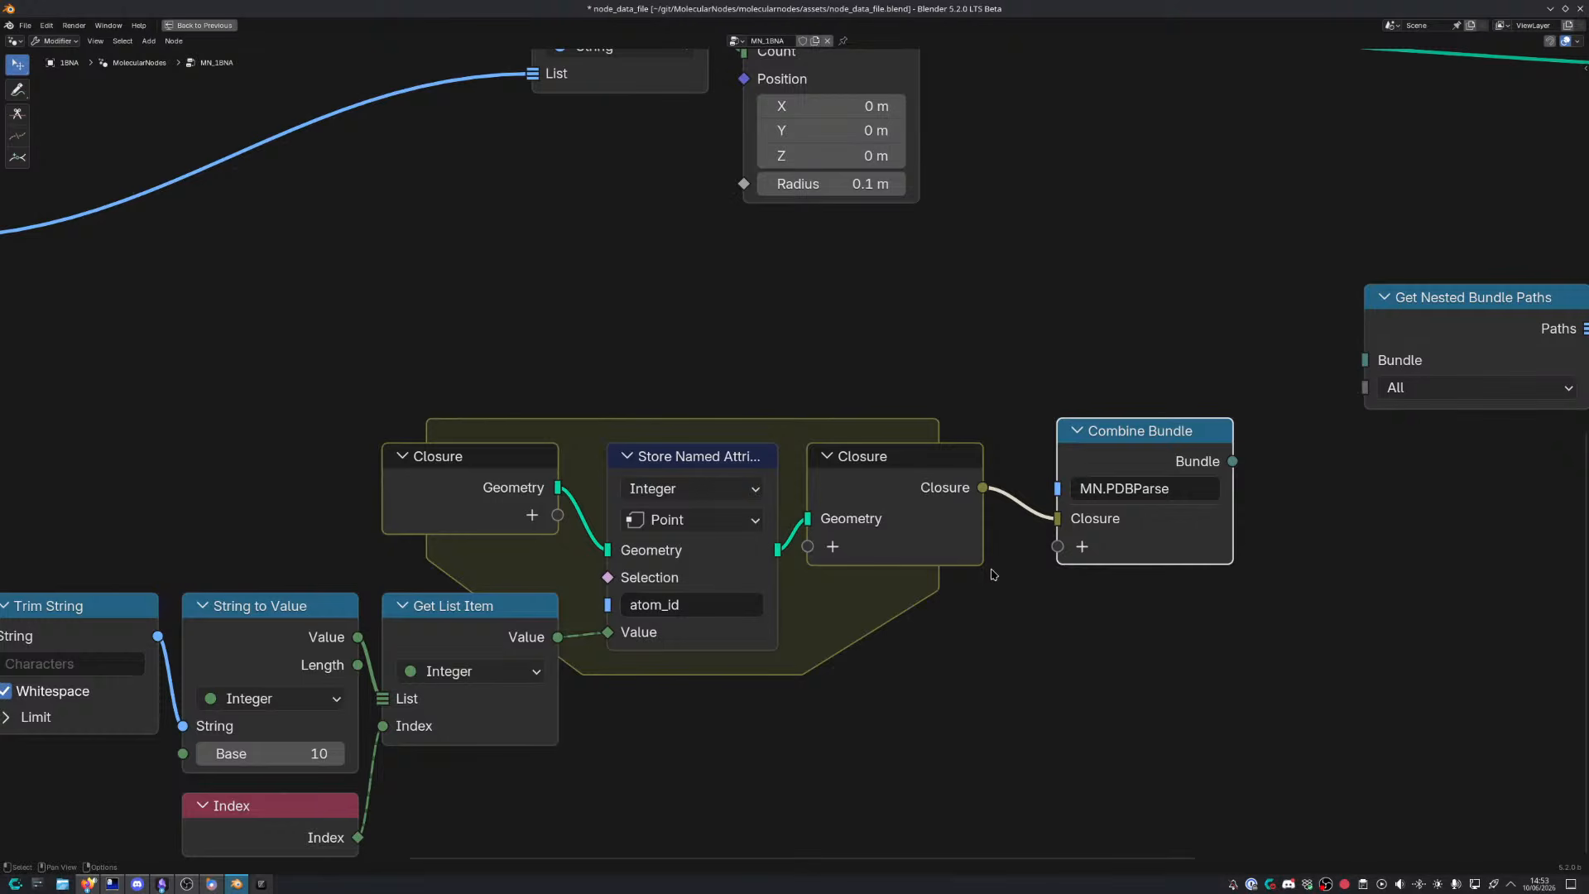
{"action": "left_click_drag", "start_coordinate": [1054, 481], "coordinate": [1030, 506]}
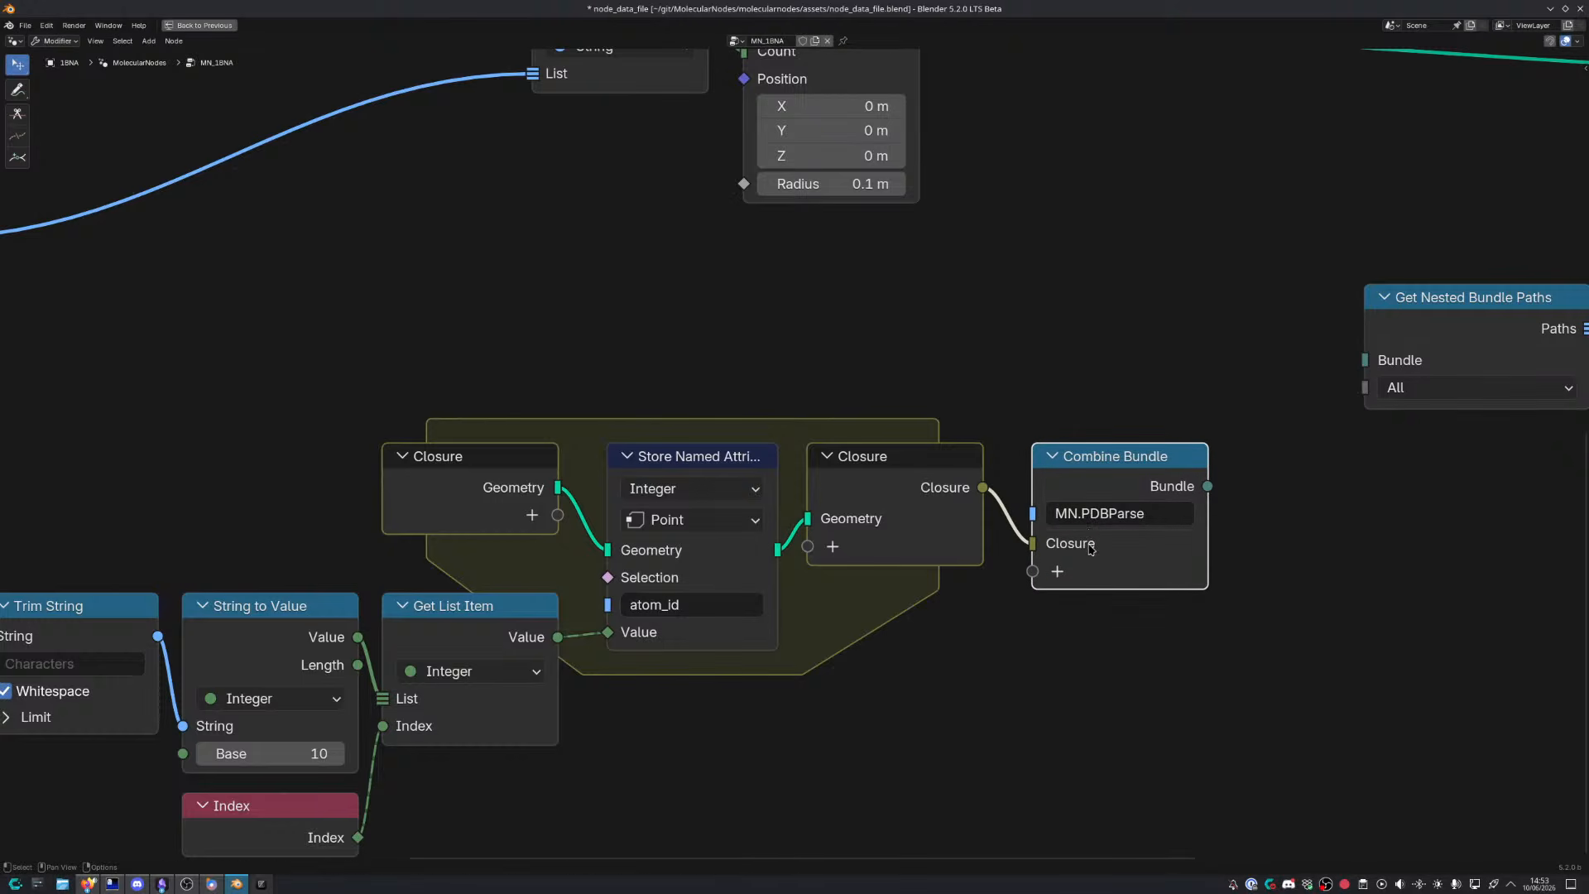
Add a second Combine Bundle node beside the MN.PDBParse one and feed it that node's Bundle output
{"action": "middle_click_drag", "start_coordinate": [1091, 550], "coordinate": [871, 541]}
{"action": "key", "text": "shift+a"}
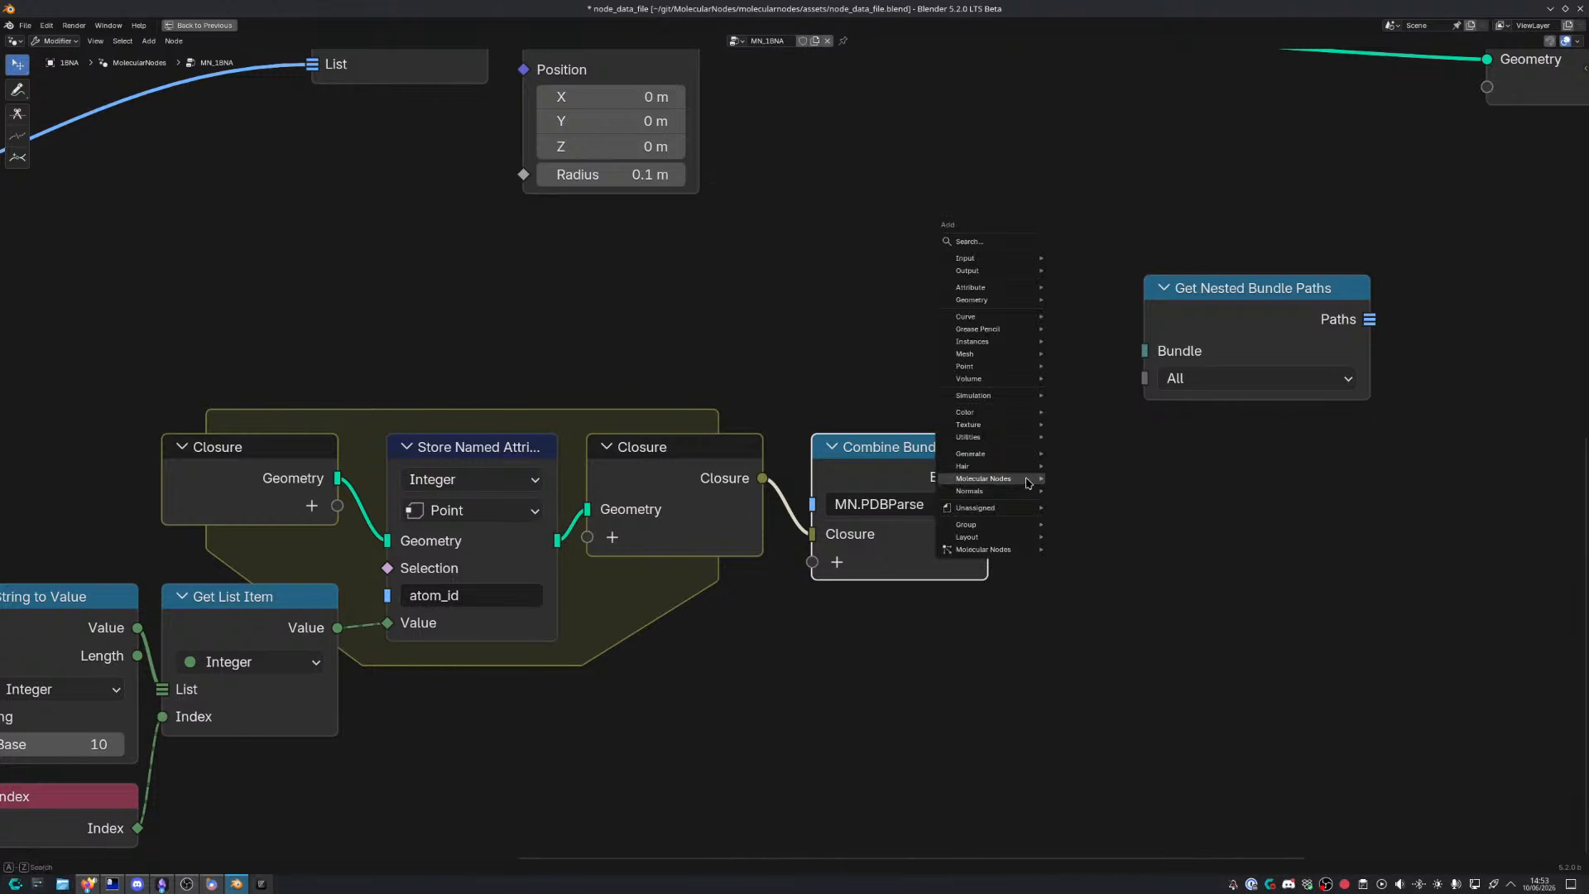
{"action": "type", "text": "combine bu"}
{"action": "key", "text": "Return"}
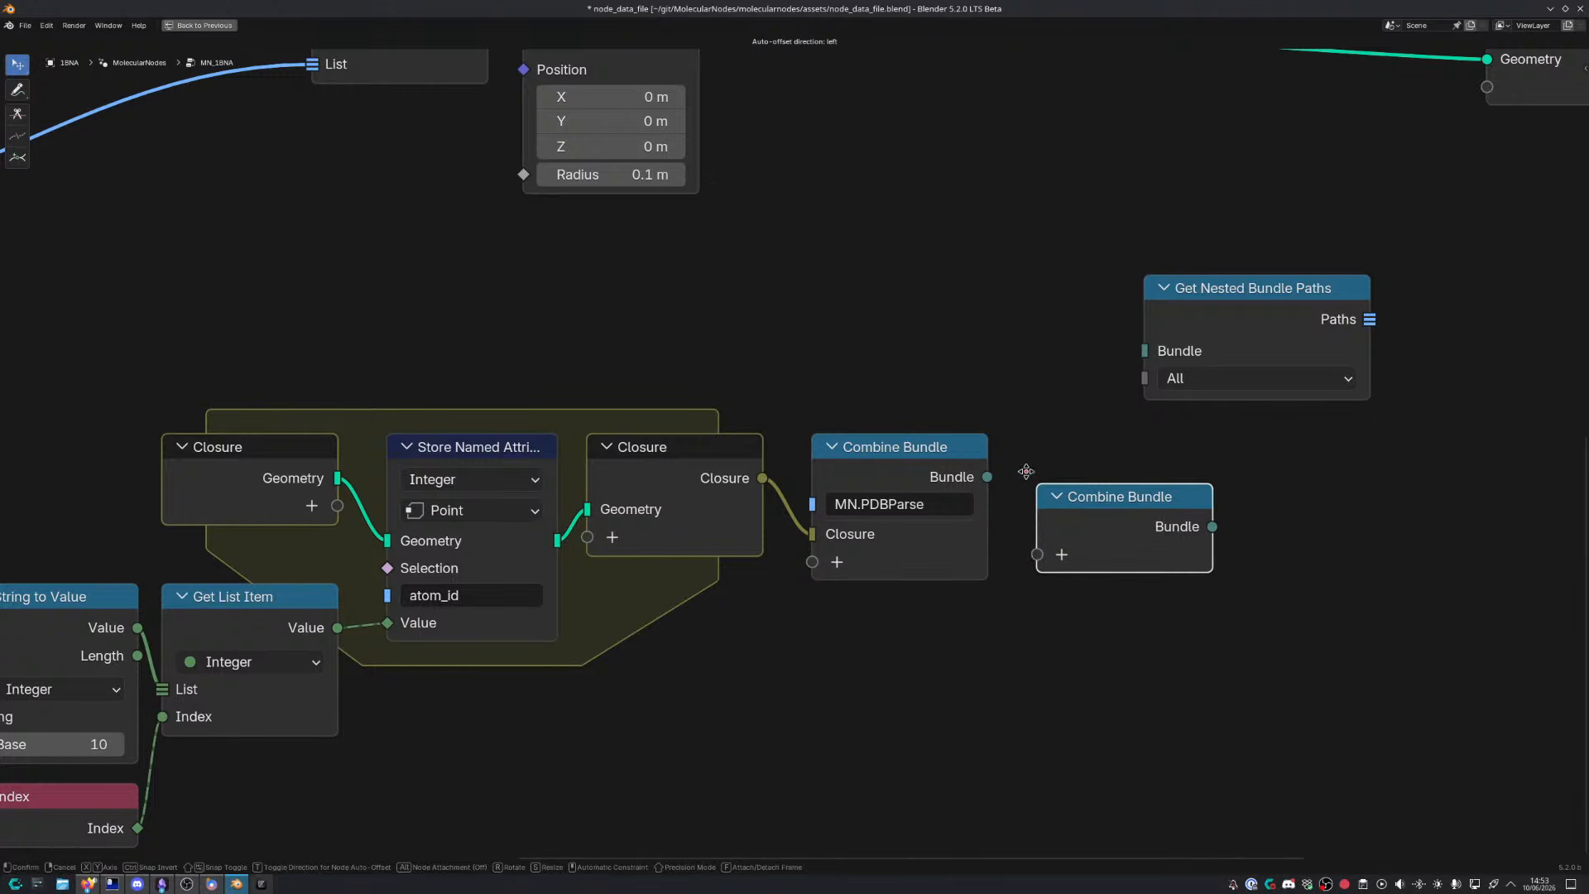
{"action": "left_click", "coordinate": [1039, 462]}
{"action": "left_click_drag", "start_coordinate": [988, 477], "coordinate": [1037, 529]}
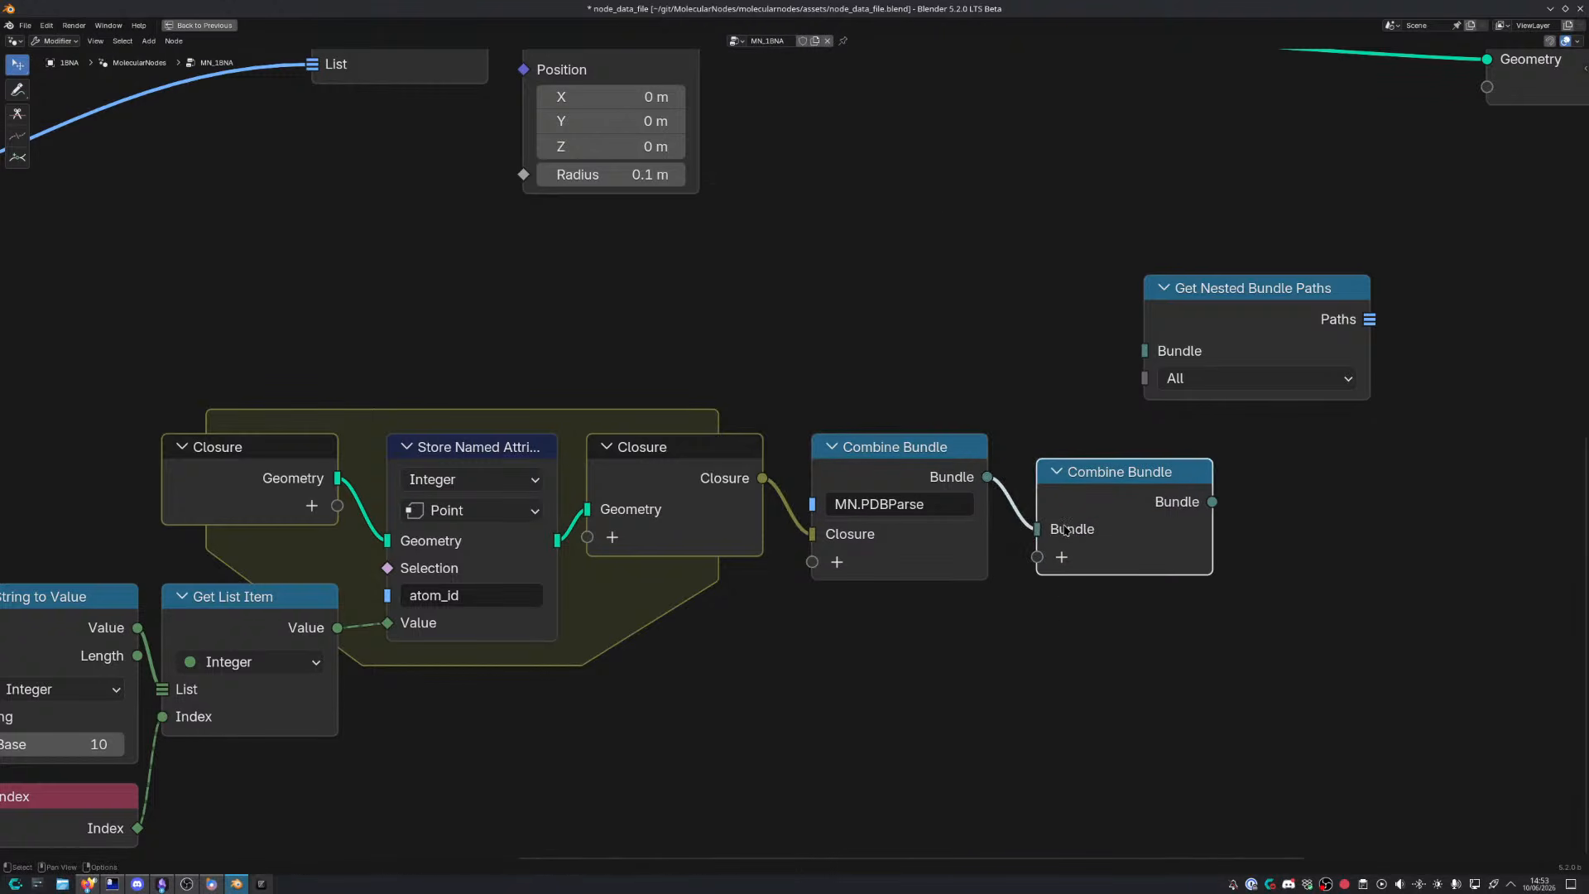
Save node_data_file.blend
{"action": "key", "text": "Home"}
{"action": "key", "text": "ctrl+s"}
{"action": "scroll", "coordinate": [905, 409], "scroll_direction": "up", "scroll_amount": 3}
{"action": "key", "text": "shift+a"}
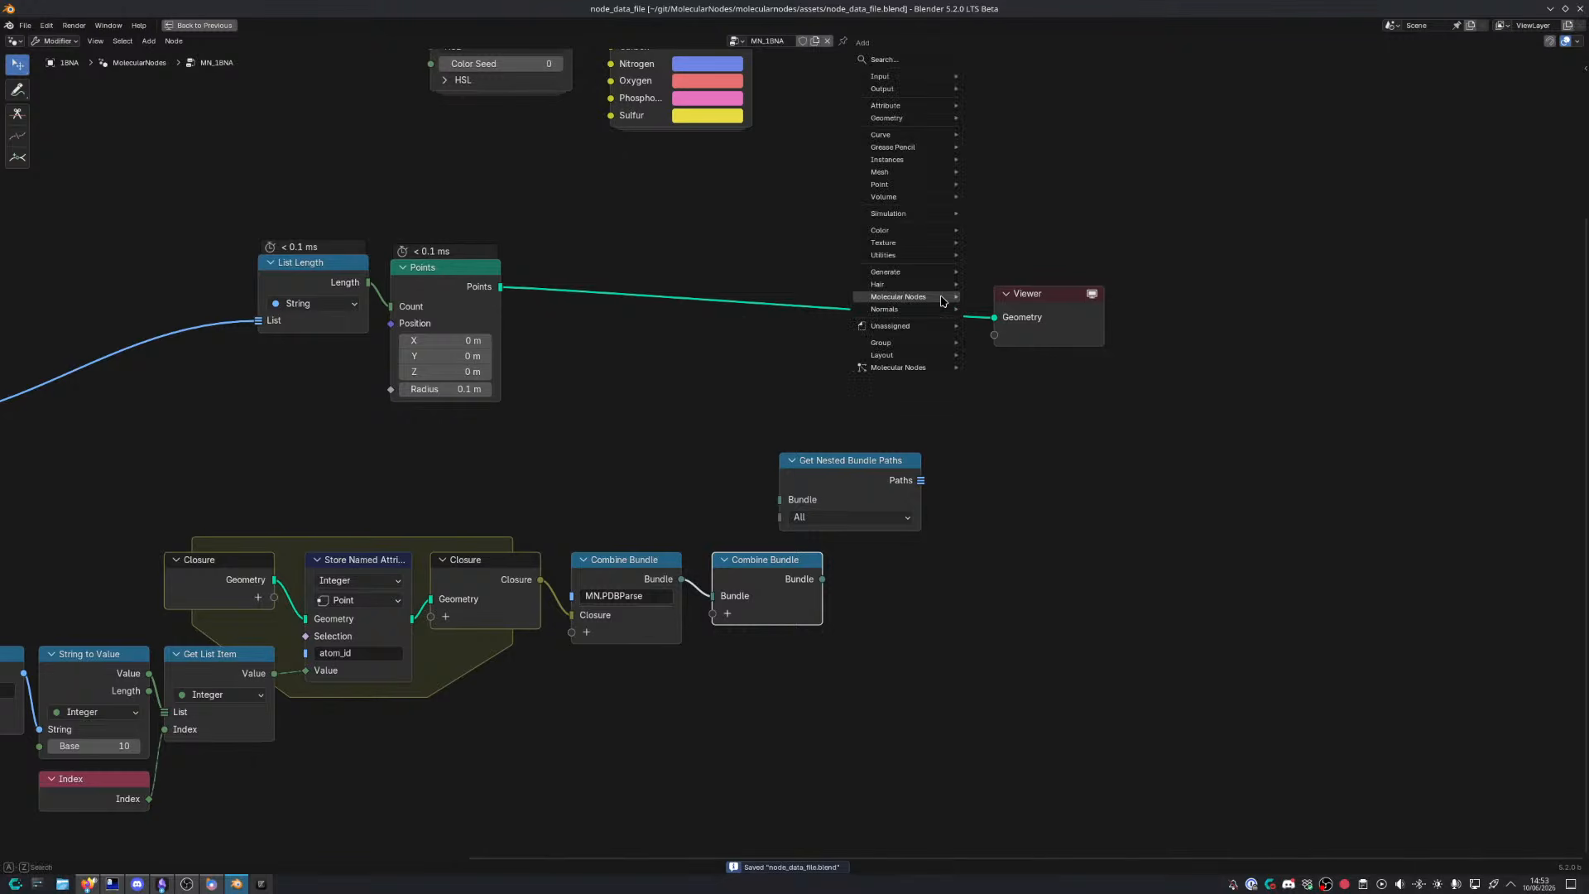
{"action": "mouse_move", "coordinate": [942, 301]}
{"action": "type", "text": "leng"}
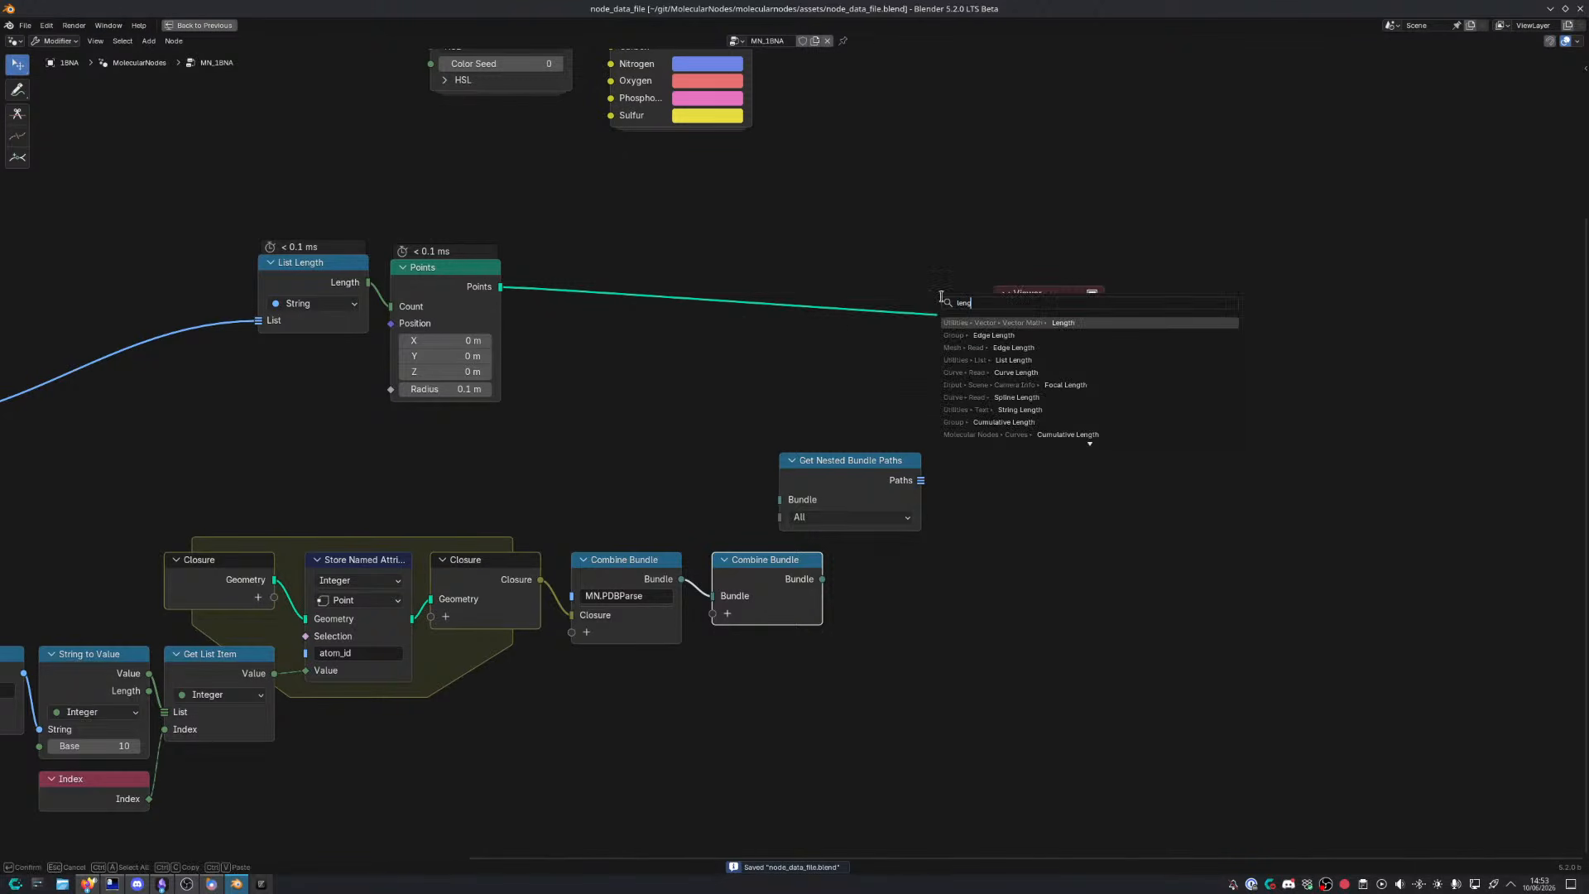
{"action": "key", "text": "Return"}
{"action": "left_click", "coordinate": [615, 325]}
{"action": "key", "text": "x"}
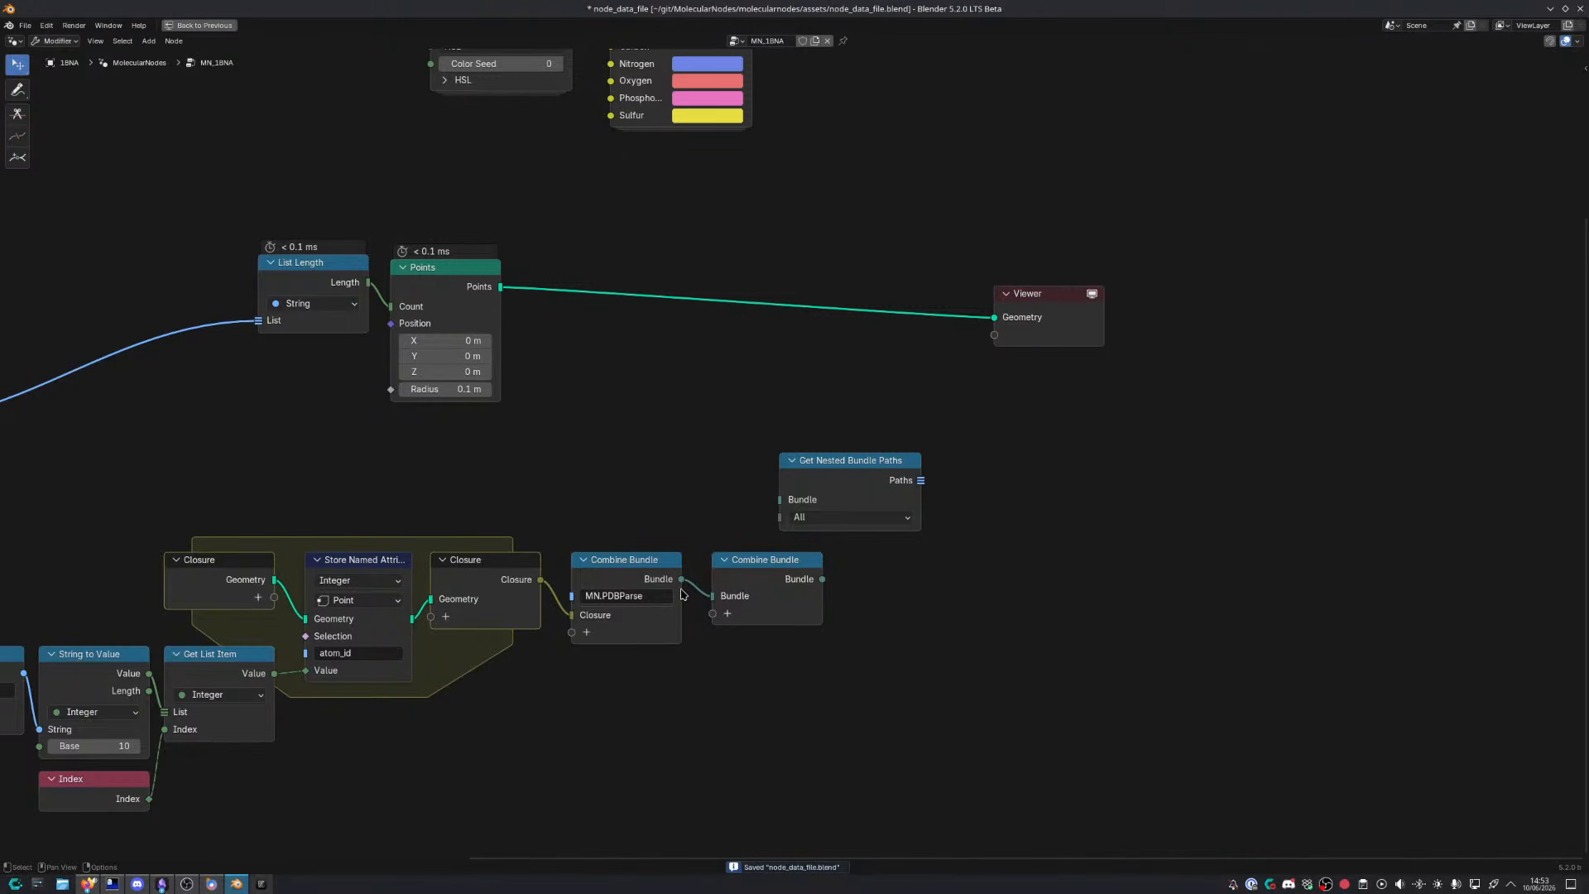
Connect the second Combine Bundle's output to Get Nested Bundle Paths and rename its Bundle item to atom_id
{"action": "left_click_drag", "start_coordinate": [827, 501], "coordinate": [775, 500]}
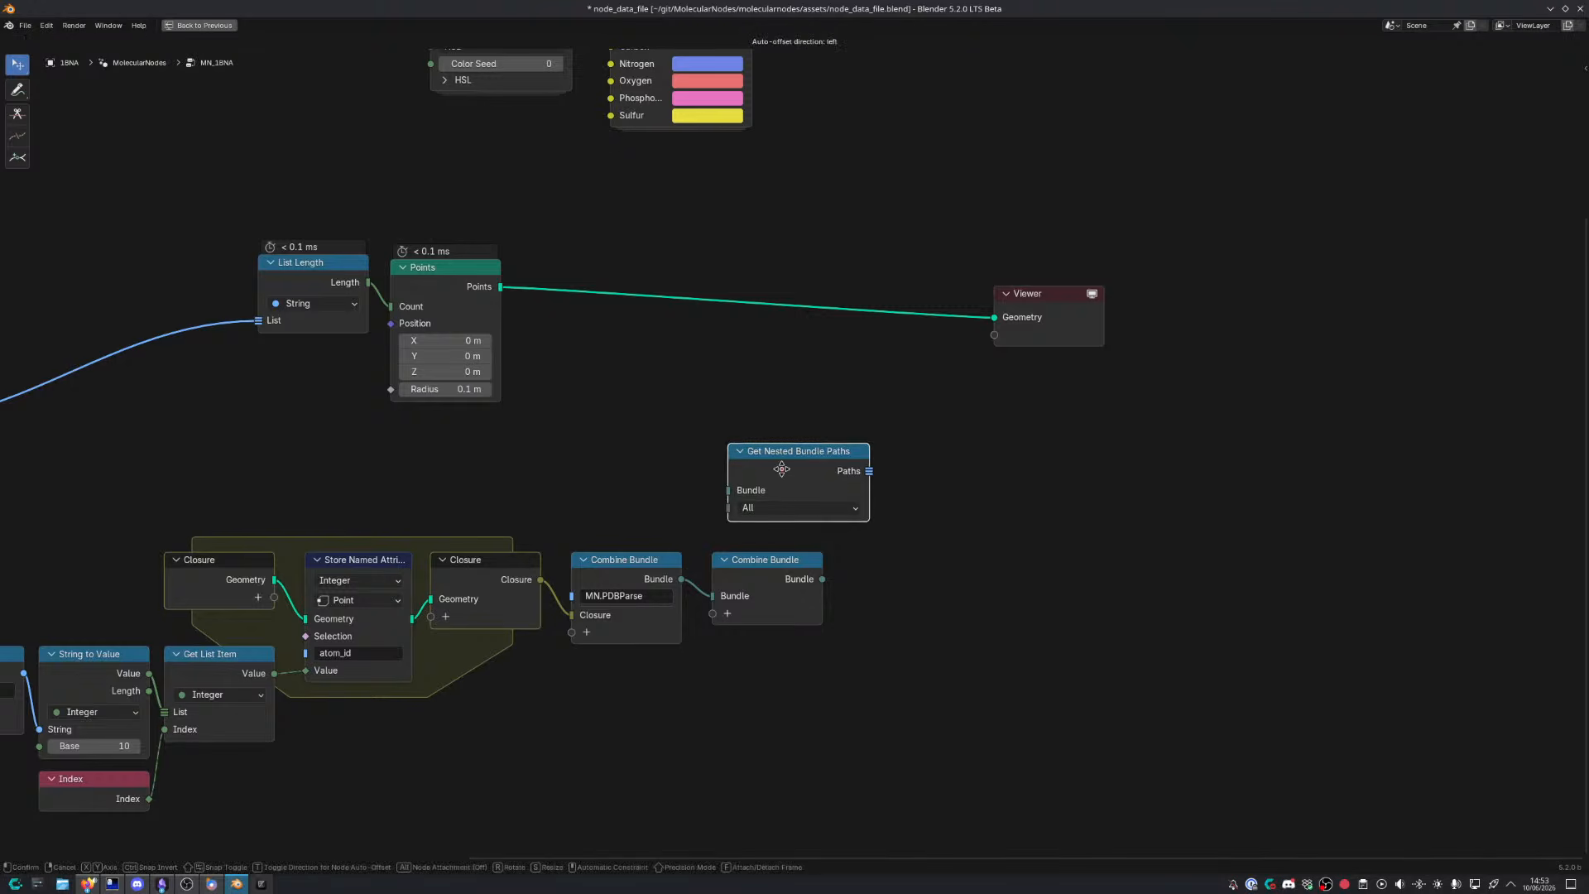
{"action": "left_click_drag", "start_coordinate": [824, 580], "coordinate": [782, 522]}
{"action": "scroll", "coordinate": [782, 521], "scroll_direction": "up", "scroll_amount": 2}
{"action": "double_click", "coordinate": [714, 689]}
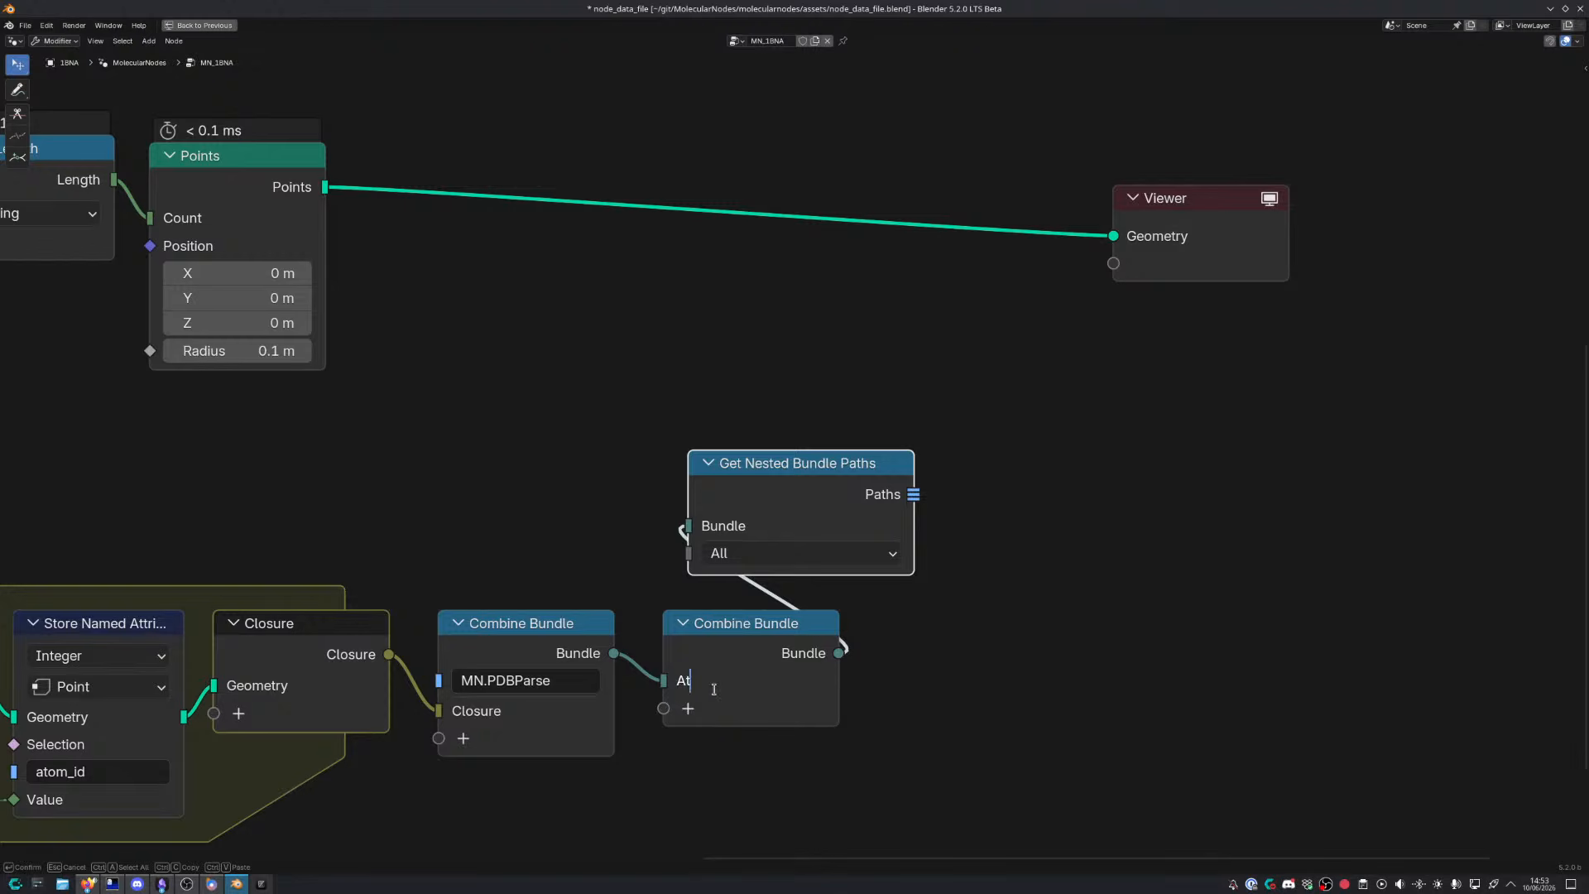
{"action": "type", "text": "atom_id"}
{"action": "key", "text": "Return"}
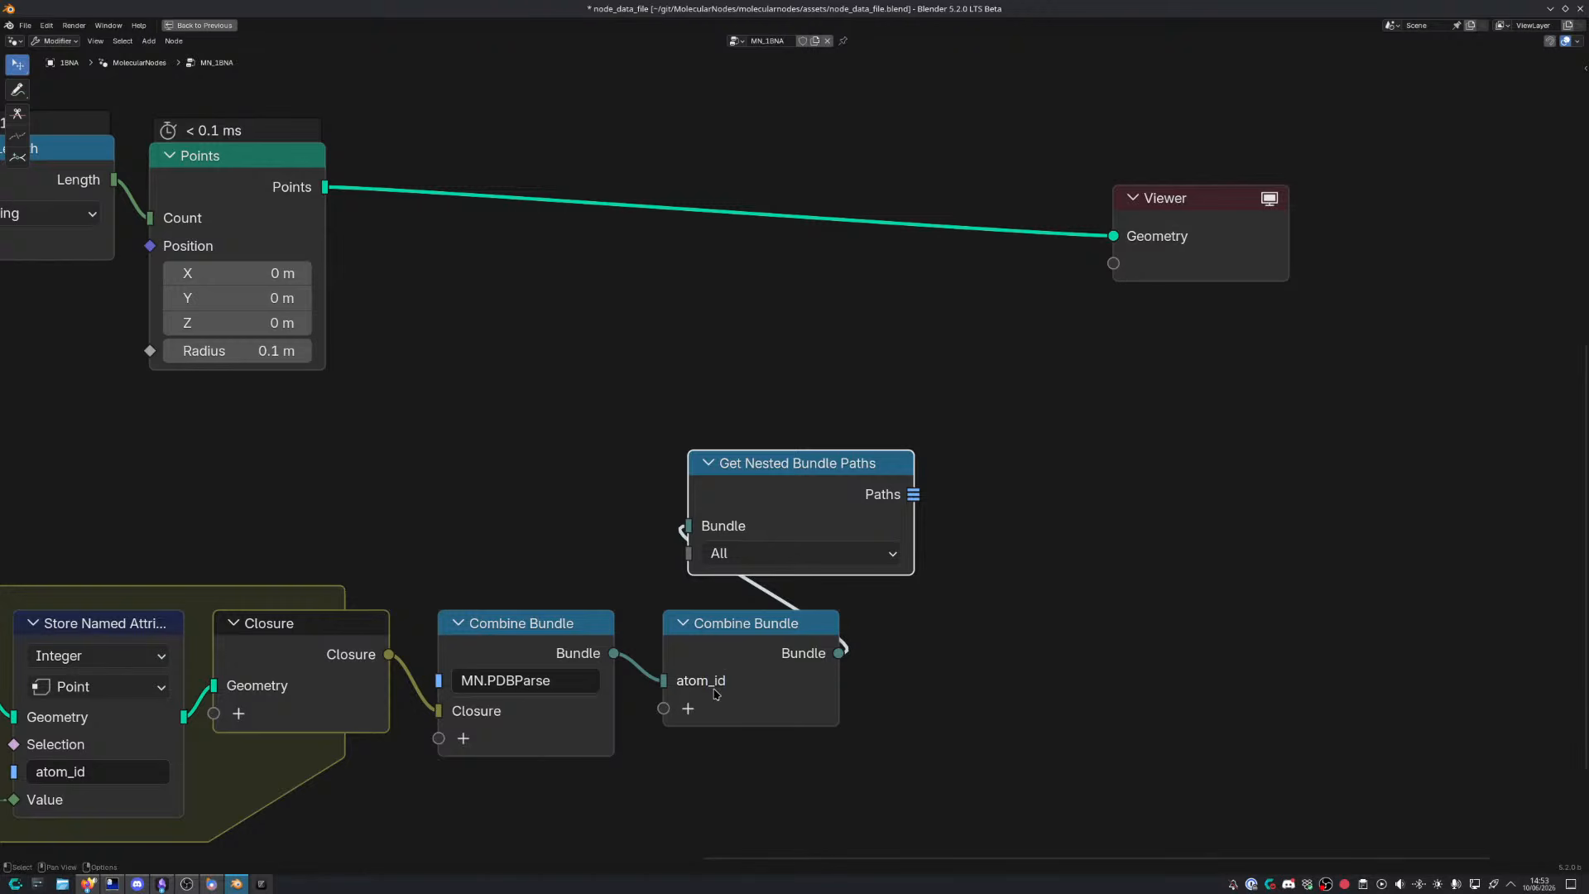
Add a String item called name to the MN.PDBParse Combine Bundle node
{"action": "scroll", "coordinate": [715, 692], "scroll_direction": "up", "scroll_amount": 1}
{"action": "middle_click_drag", "start_coordinate": [517, 706], "coordinate": [695, 554]}
{"action": "left_click", "coordinate": [603, 593]}
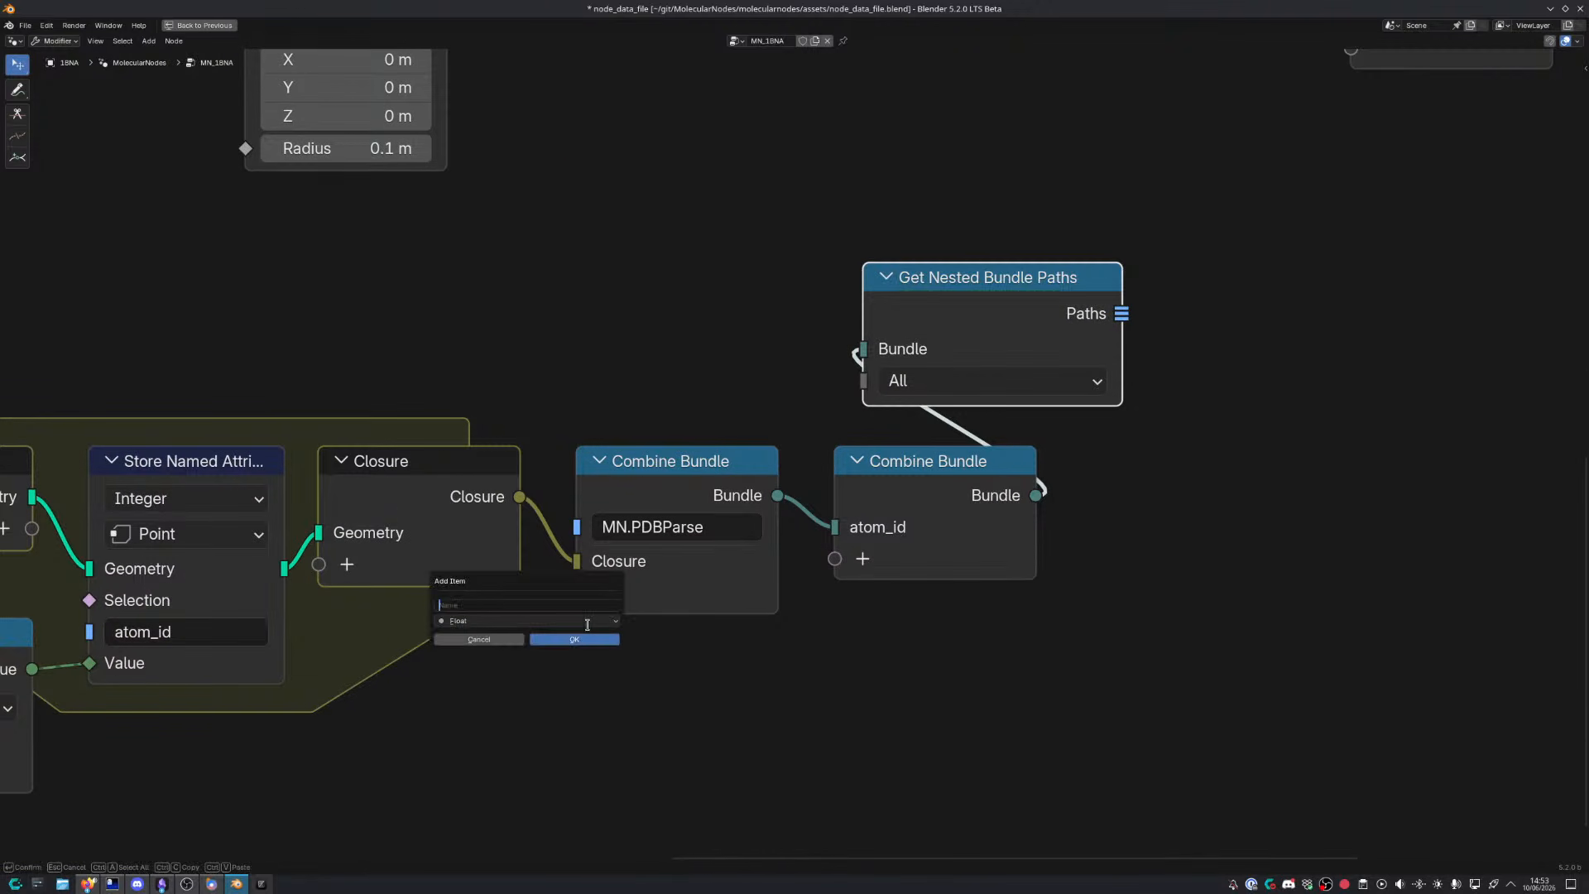
{"action": "left_click", "coordinate": [566, 626]}
{"action": "left_click", "coordinate": [569, 629]}
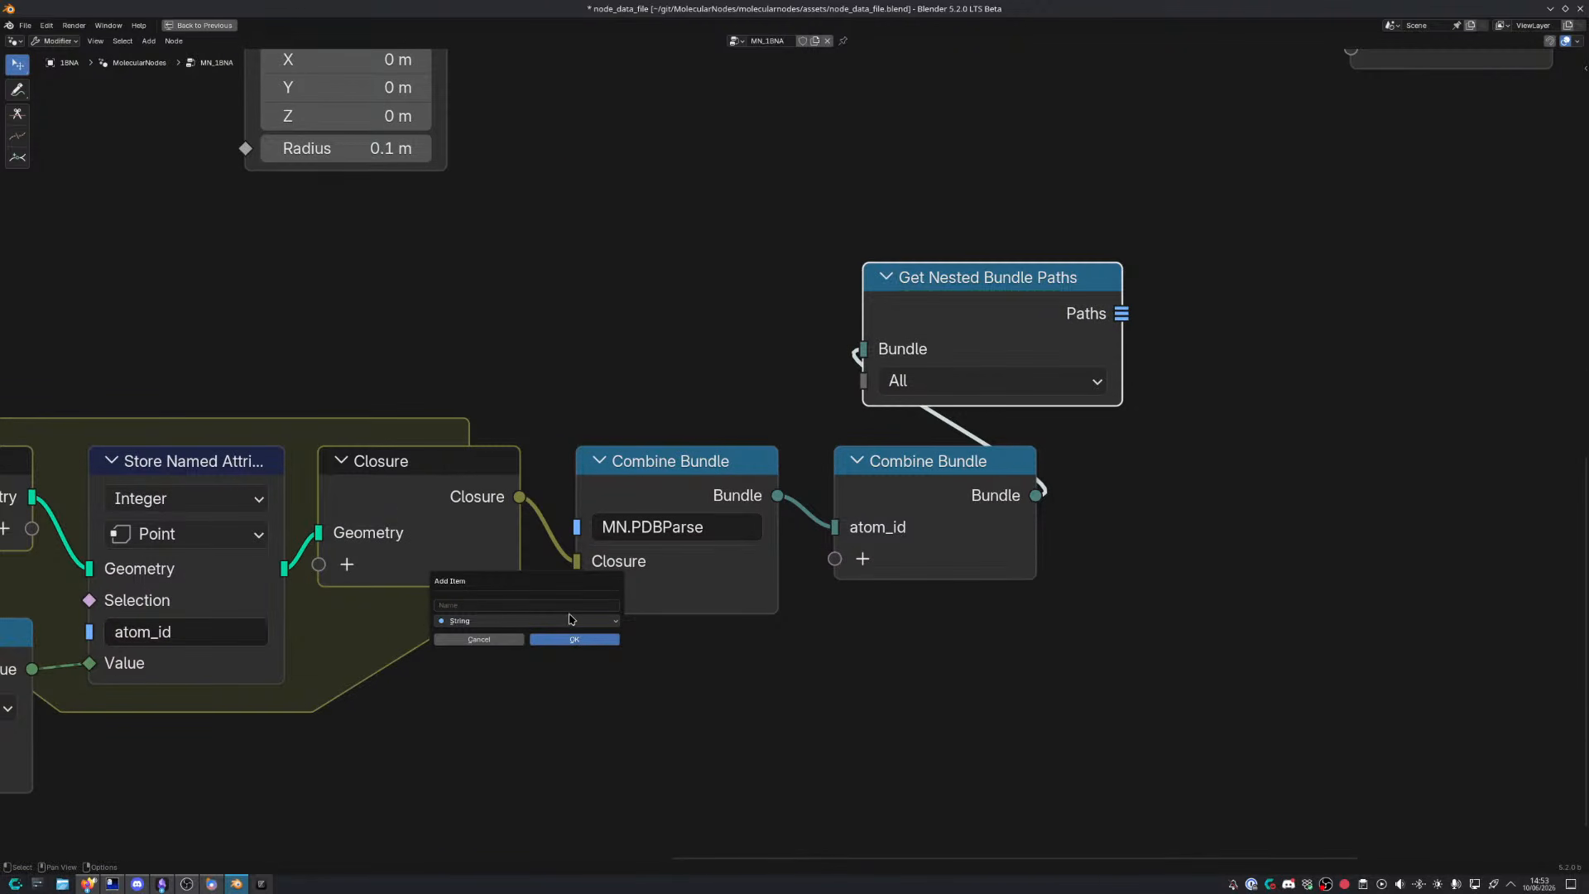
{"action": "left_click", "coordinate": [574, 607]}
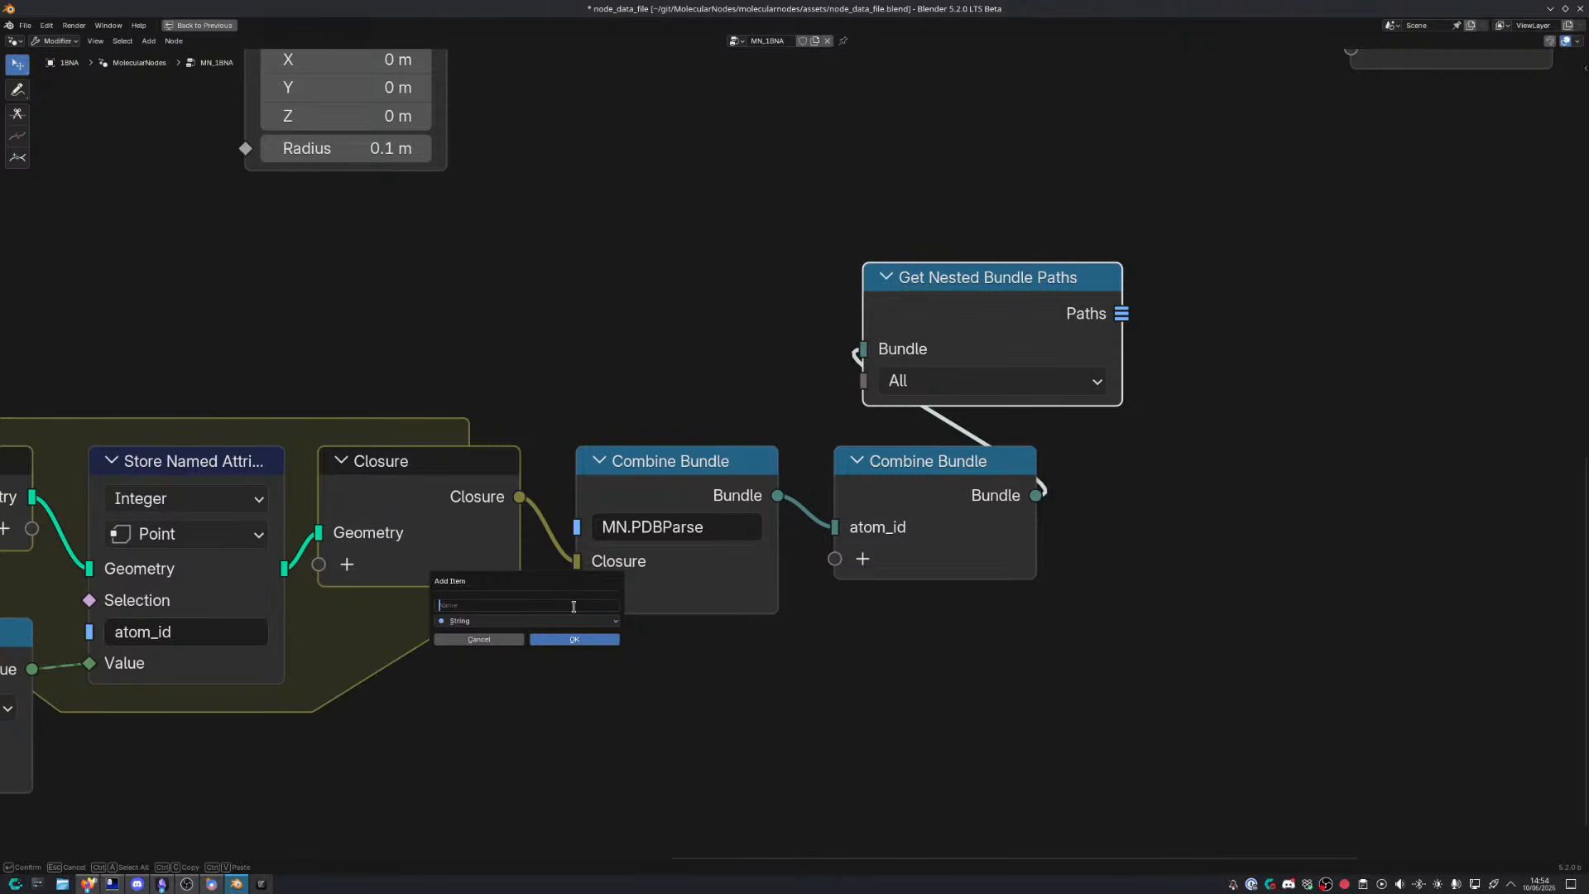
{"action": "type", "text": "name"}
{"action": "key", "text": "Return"}
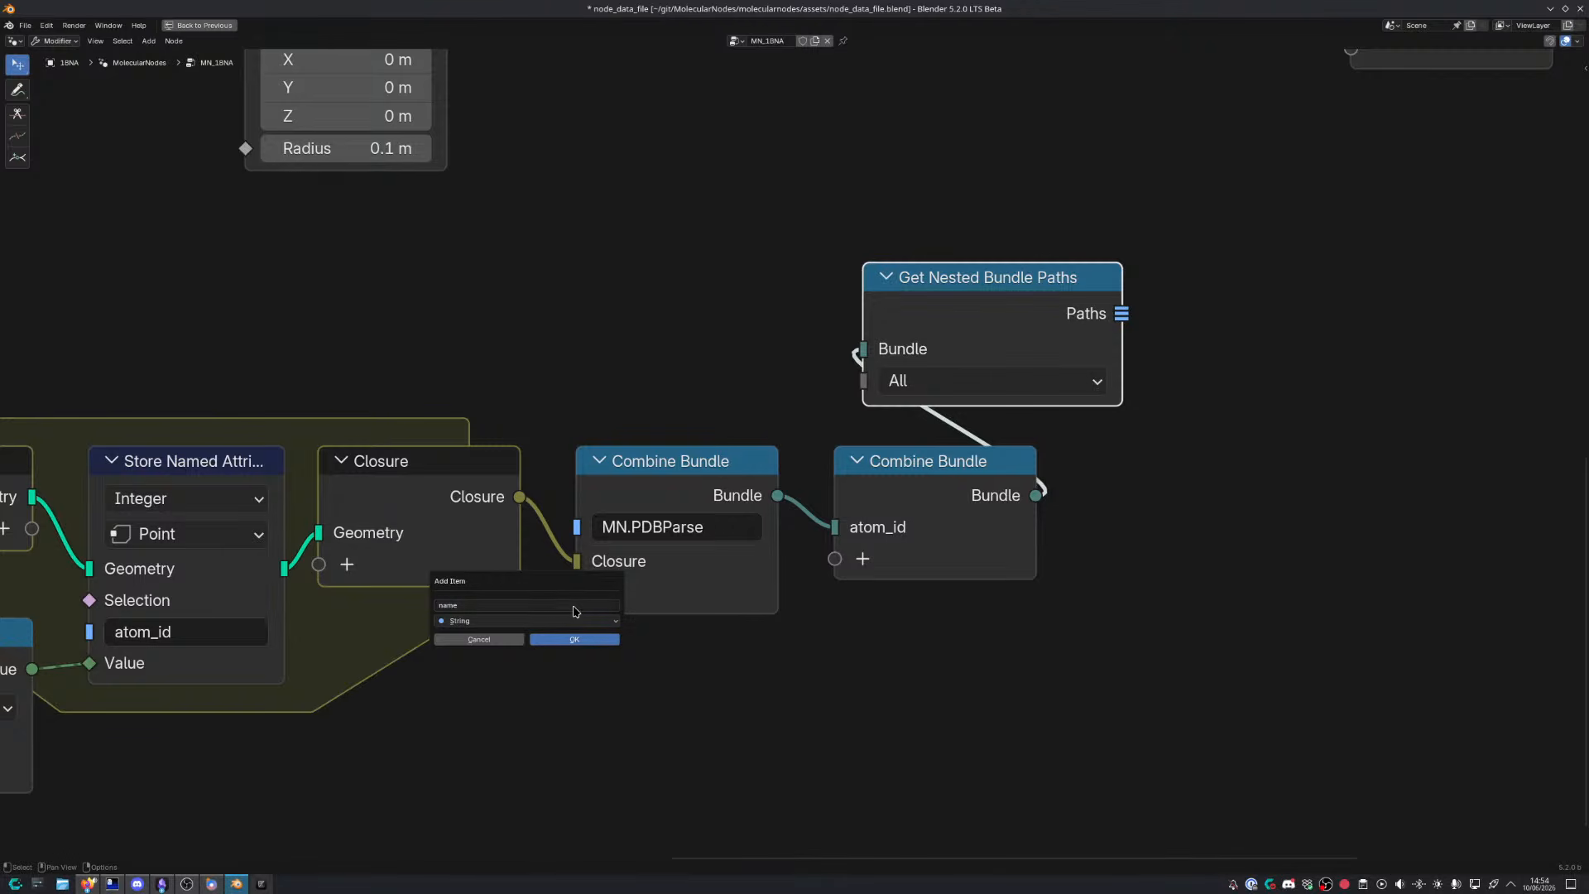
{"action": "left_click", "coordinate": [584, 641]}
Set the bundle's name item to atom_id and move Get Nested Bundle Paths up below the Points-to-Viewer link
{"action": "left_click", "coordinate": [713, 594]}
{"action": "type", "text": "atom"}
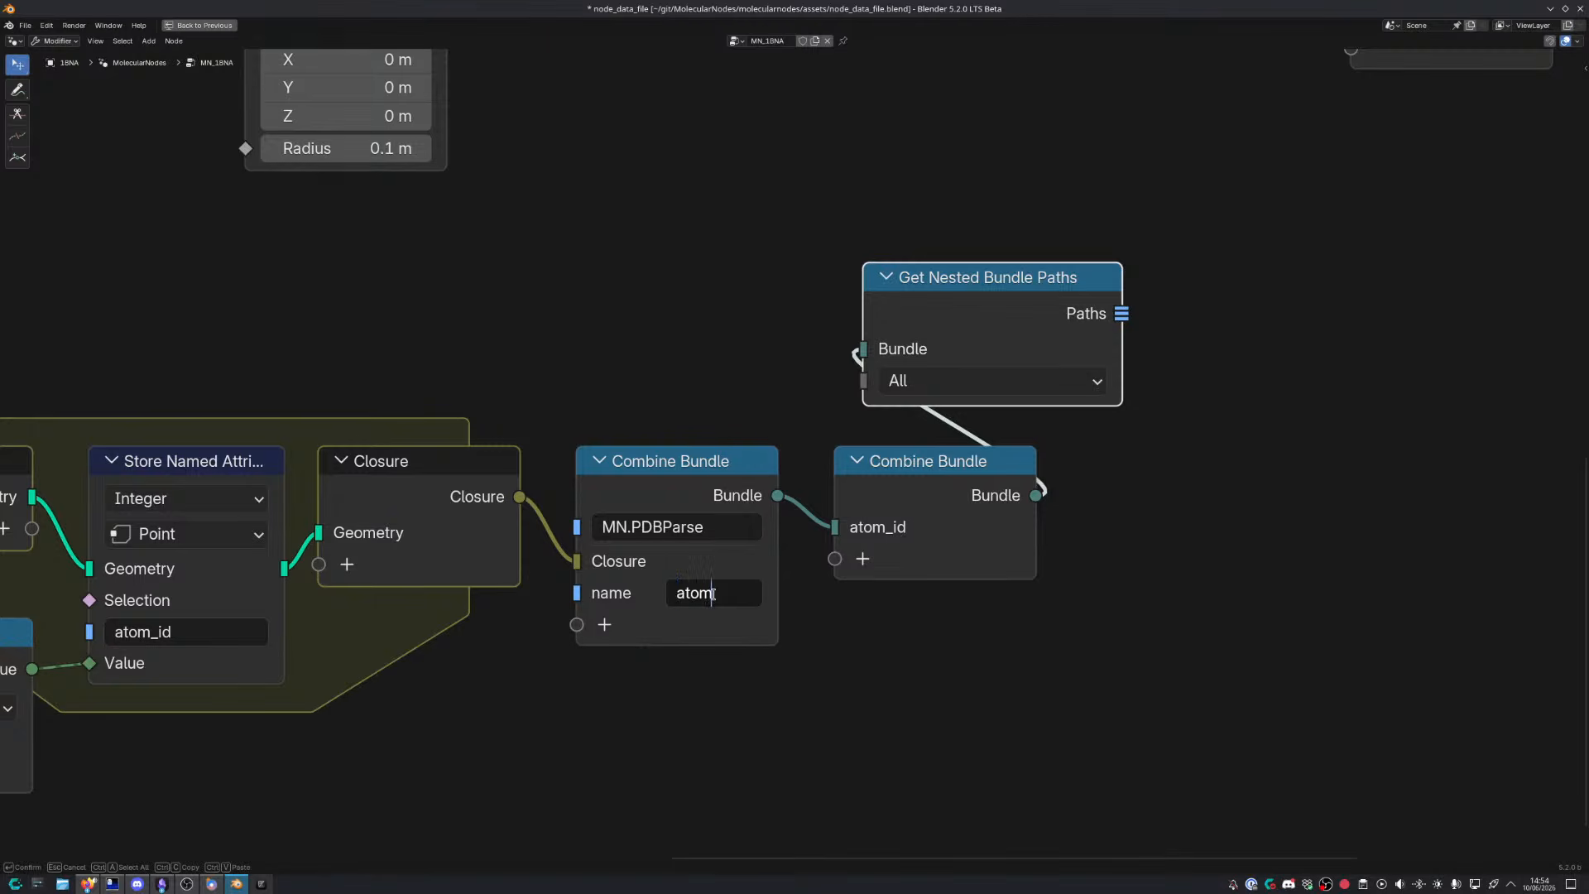
{"action": "type", "text": "_id"}
{"action": "key", "text": "Return"}
{"action": "scroll", "coordinate": [917, 483], "scroll_direction": "down", "scroll_amount": 2}
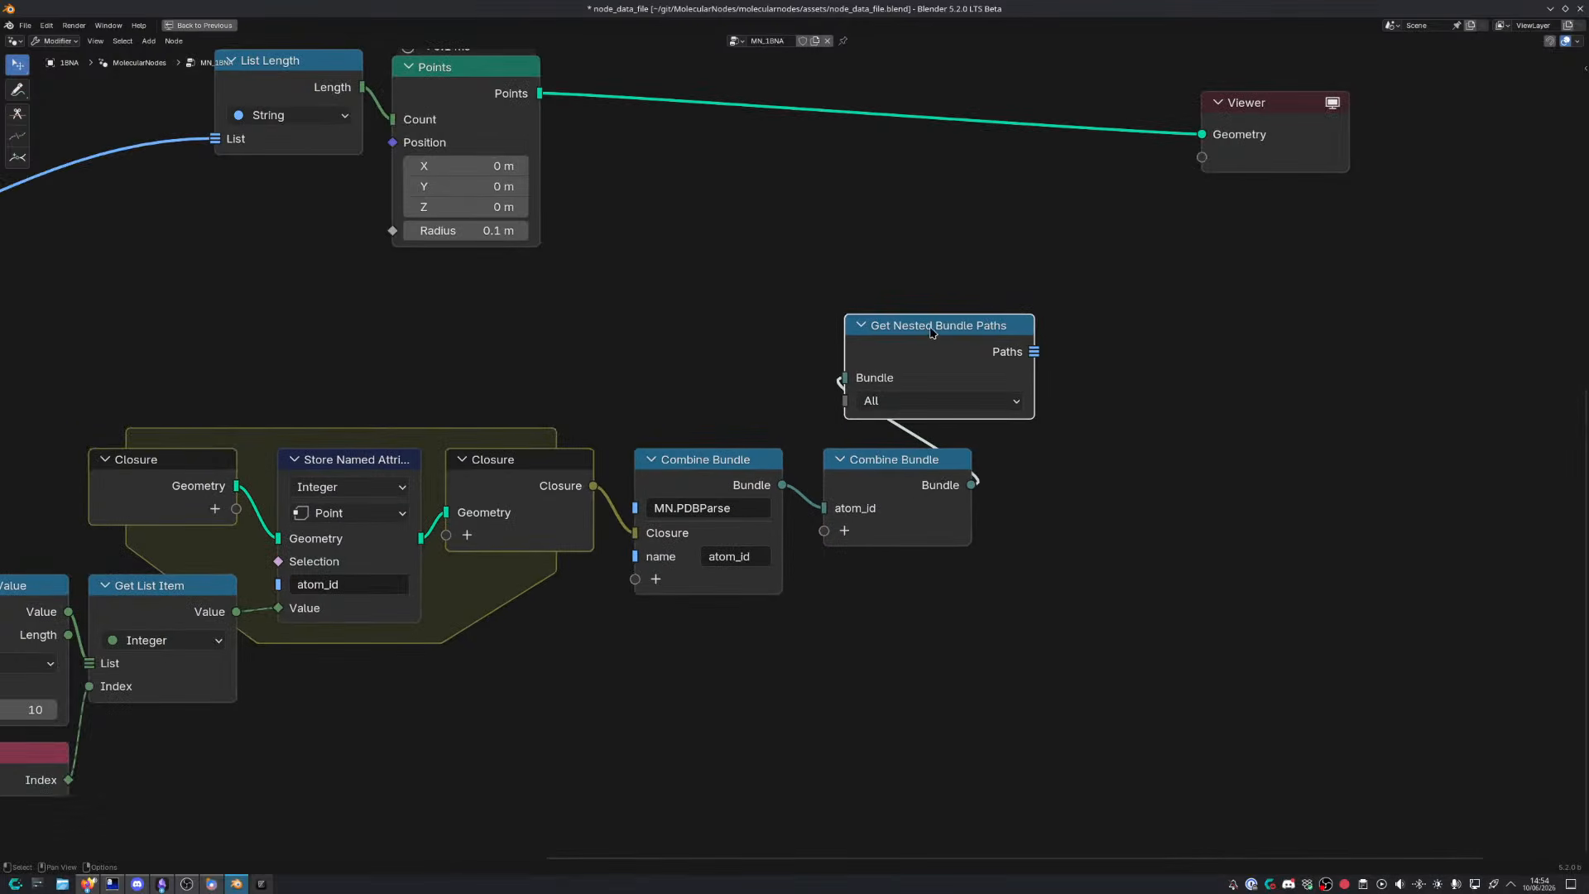
{"action": "left_click_drag", "start_coordinate": [947, 328], "coordinate": [867, 176]}
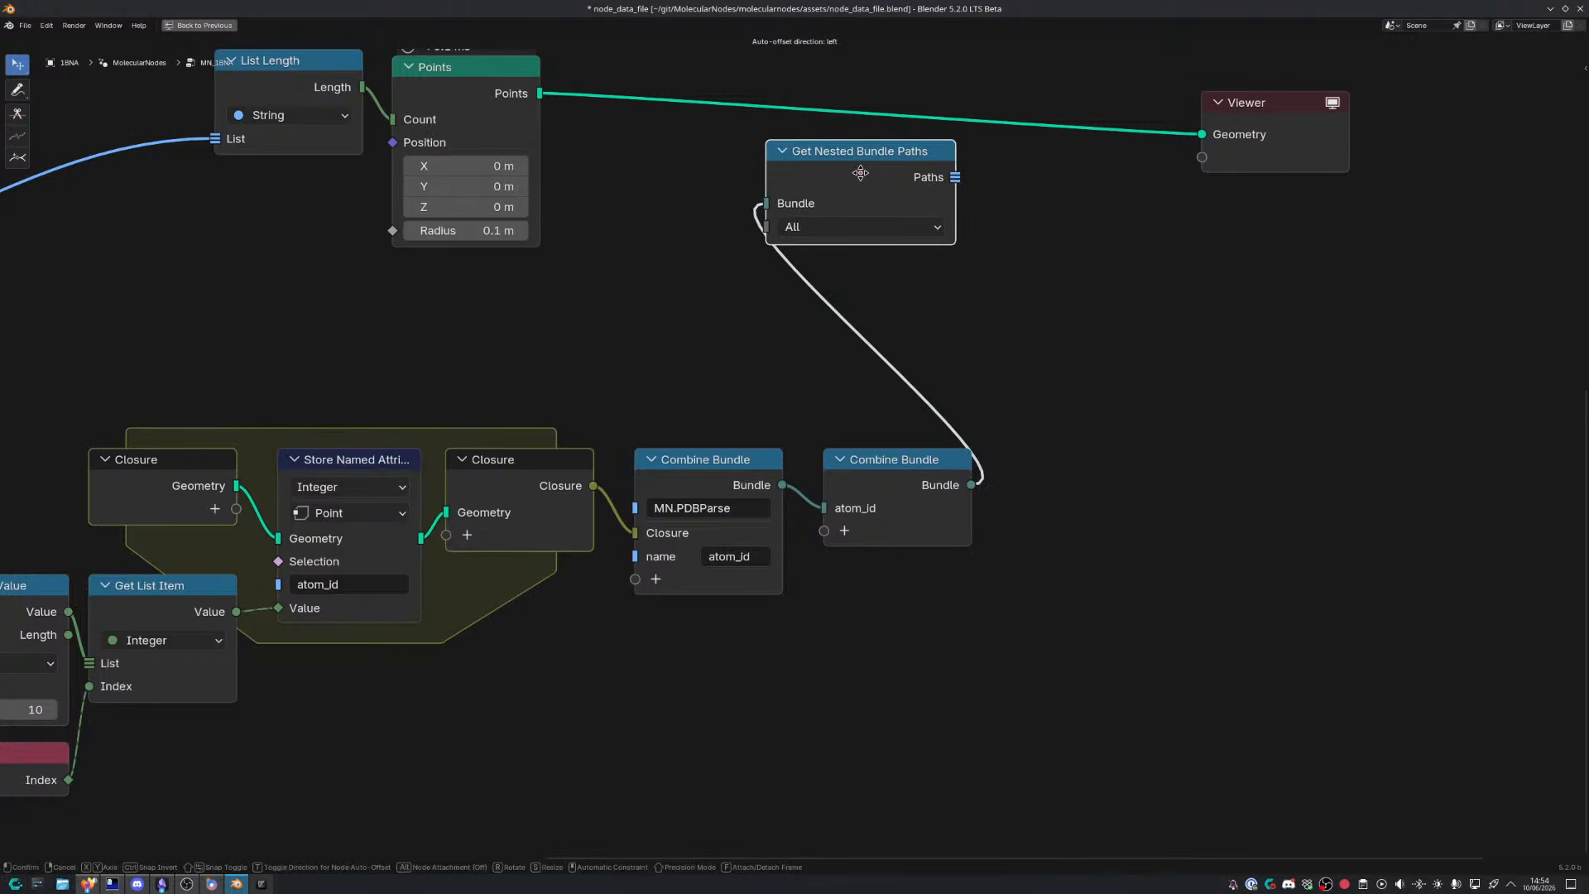
Replace the second Combine Bundle with a Join Bundle node on the link between the MN.PDBParse bundle and Get Nested Bundle Paths
{"action": "scroll", "coordinate": [677, 412], "scroll_direction": "down", "scroll_amount": 1}
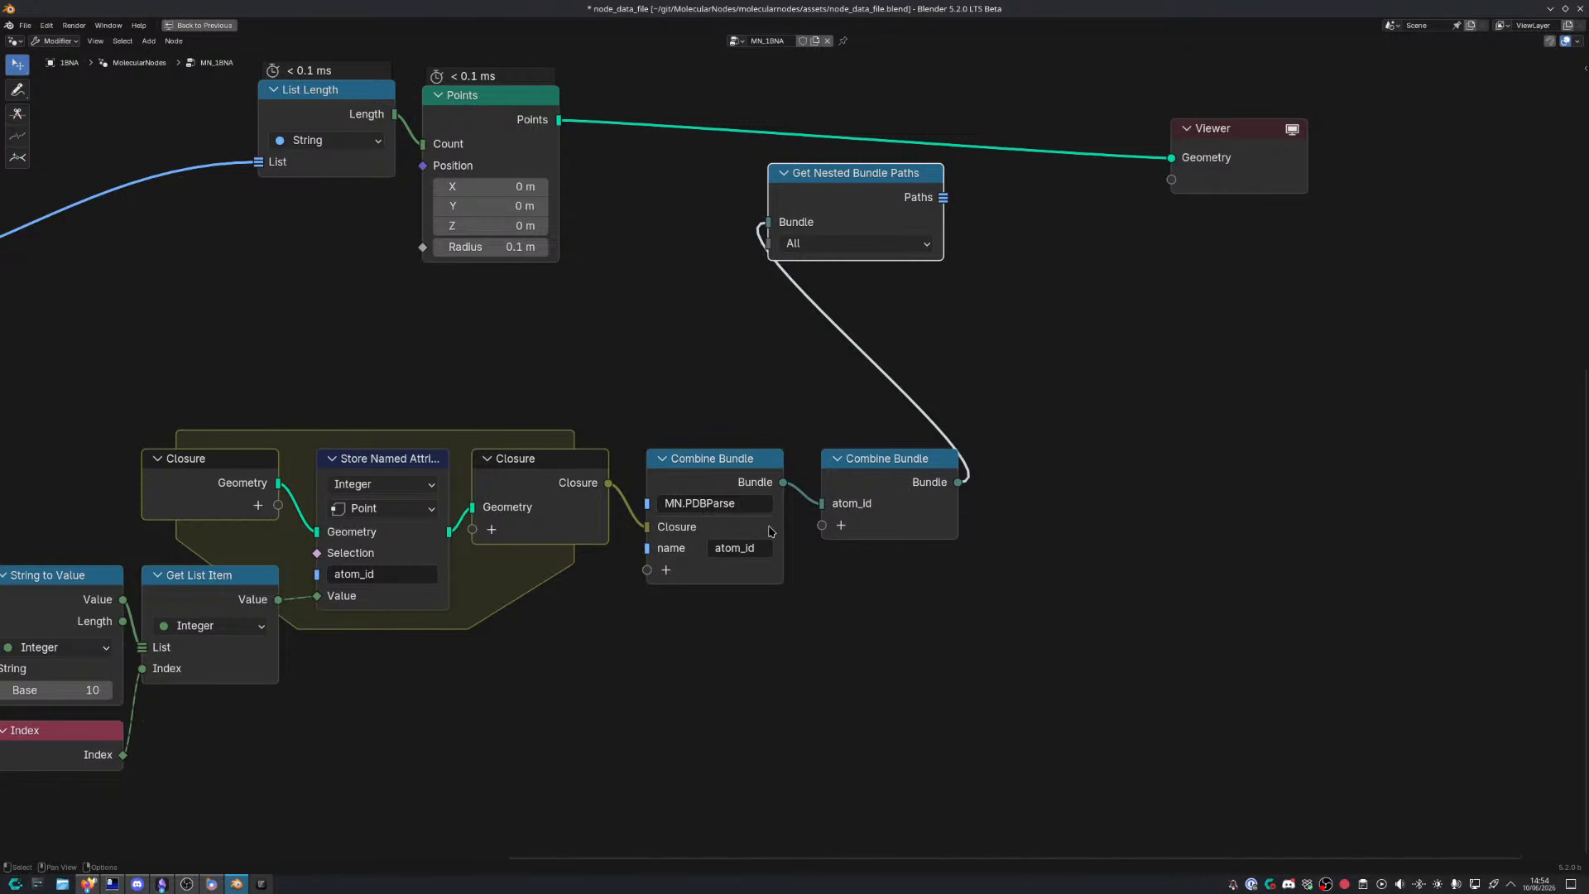
{"action": "left_click", "coordinate": [892, 529]}
{"action": "key", "text": "ctrl+x"}
{"action": "key", "text": "shift+a"}
{"action": "type", "text": "join goem"}
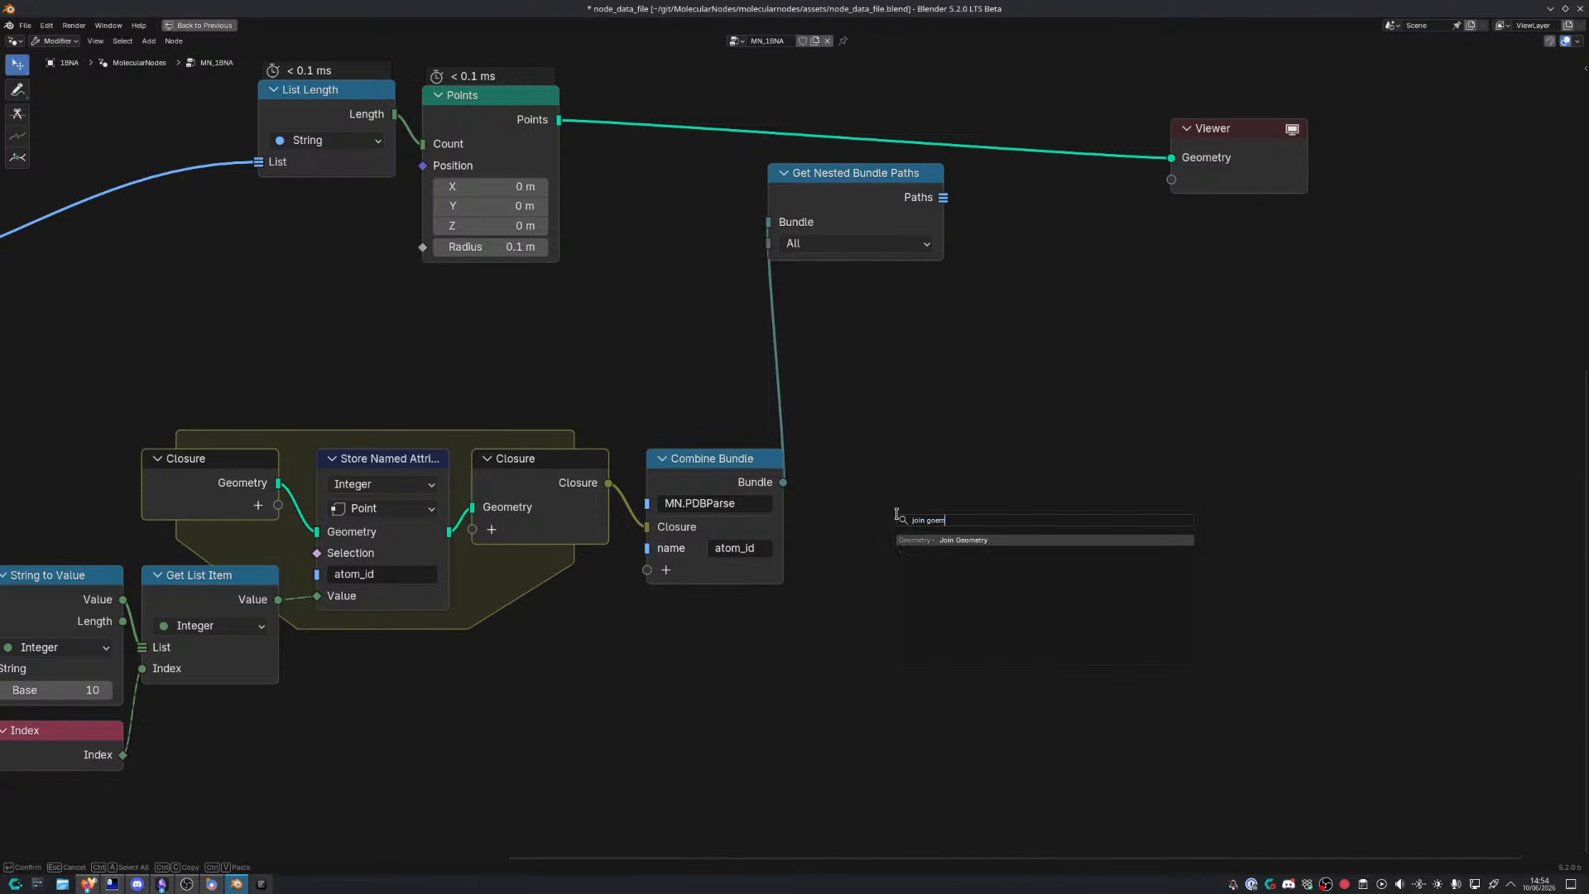
{"action": "key", "text": "BackSpace"}
{"action": "key", "text": "BackSpace"}
{"action": "key", "text": "BackSpace"}
{"action": "key", "text": "BackSpace"}
{"action": "type", "text": "bund"}
{"action": "key", "text": "Return"}
{"action": "left_click", "coordinate": [730, 423]}
{"action": "left_click_drag", "start_coordinate": [778, 431], "coordinate": [681, 447]}
Move the string-parsing chain, closure zone and Combine Bundle together down and away from Join Bundle
{"action": "scroll", "coordinate": [480, 563], "scroll_direction": "down", "scroll_amount": 5}
{"action": "middle_click_drag", "start_coordinate": [464, 571], "coordinate": [919, 445]}
{"action": "left_click_drag", "start_coordinate": [318, 372], "coordinate": [986, 631]}
{"action": "key", "text": "g"}
{"action": "left_click", "coordinate": [887, 668]}
Bring Join Bundle closer to Combine Bundle and place Get Nested Bundle Paths just above it
{"action": "middle_click_drag", "start_coordinate": [1046, 461], "coordinate": [717, 605]}
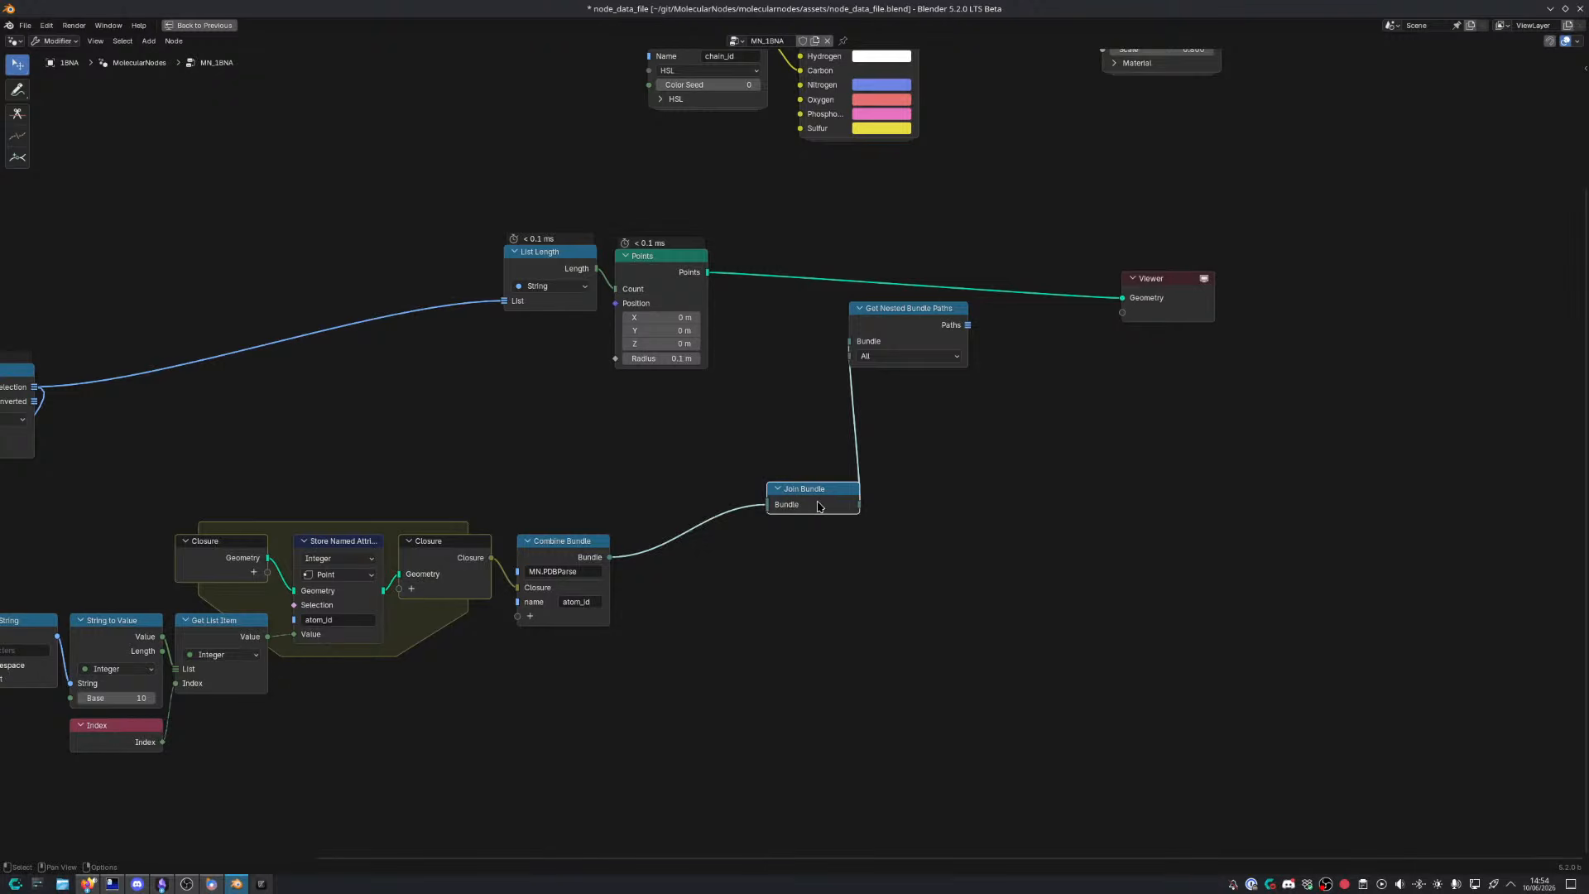
{"action": "left_click_drag", "start_coordinate": [816, 500], "coordinate": [750, 513]}
{"action": "left_click_drag", "start_coordinate": [886, 330], "coordinate": [768, 395]}
Add a Repeat zone between the Points and Viewer nodes and connect the Points output to its Geometry input
{"action": "key", "text": "shift+a"}
{"action": "type", "text": "rep"}
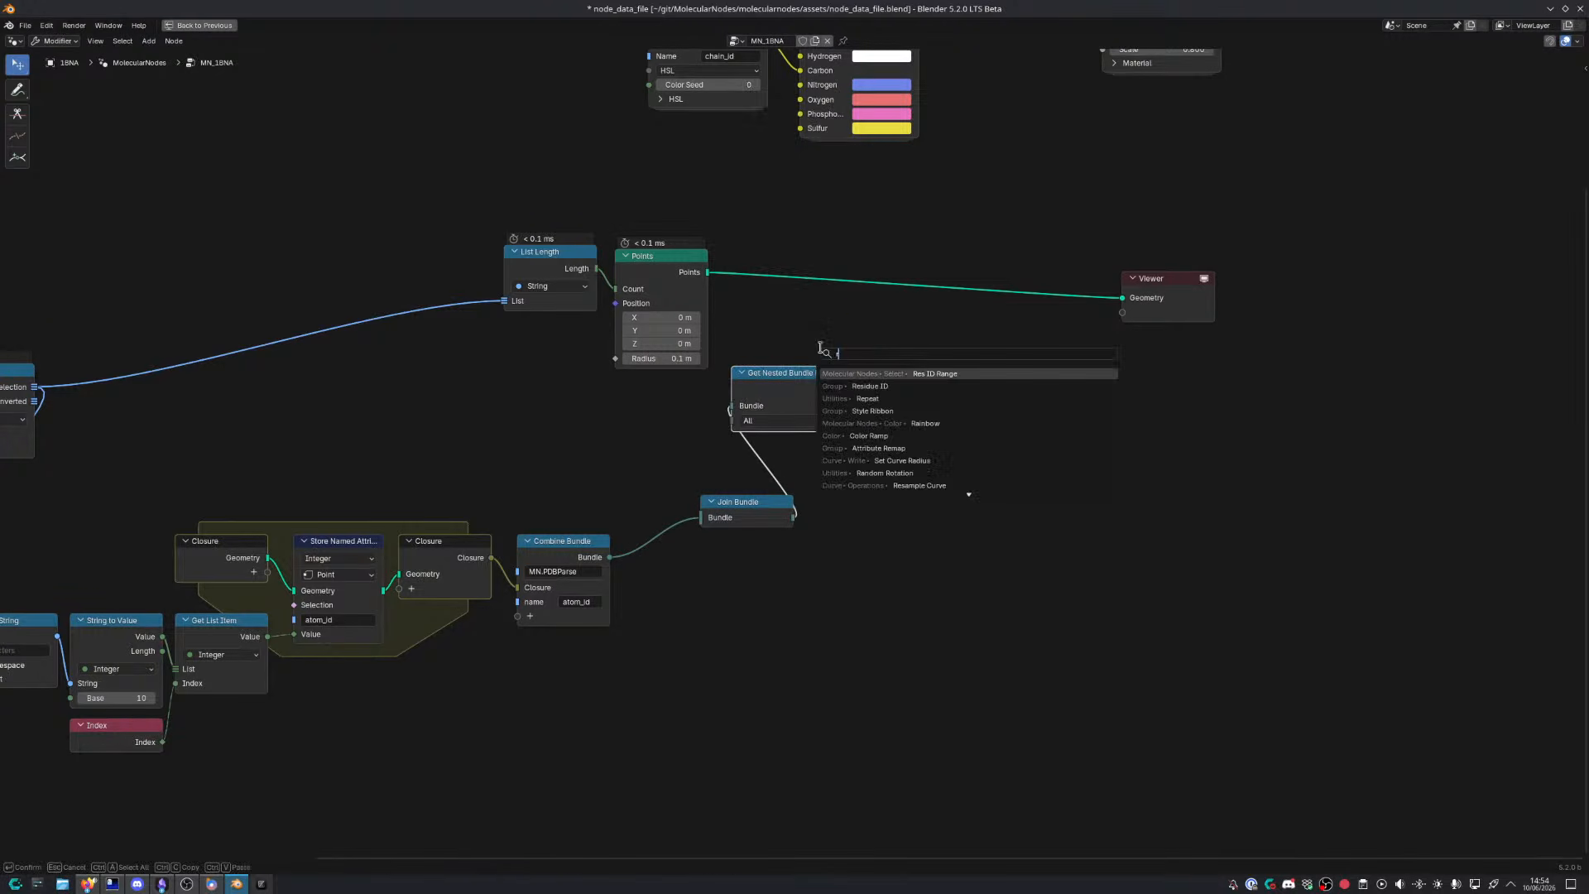
{"action": "key", "text": "Return"}
{"action": "left_click", "coordinate": [905, 245]}
{"action": "scroll", "coordinate": [838, 336], "scroll_direction": "up", "scroll_amount": 6}
{"action": "middle_click_drag", "start_coordinate": [839, 336], "coordinate": [687, 495]}
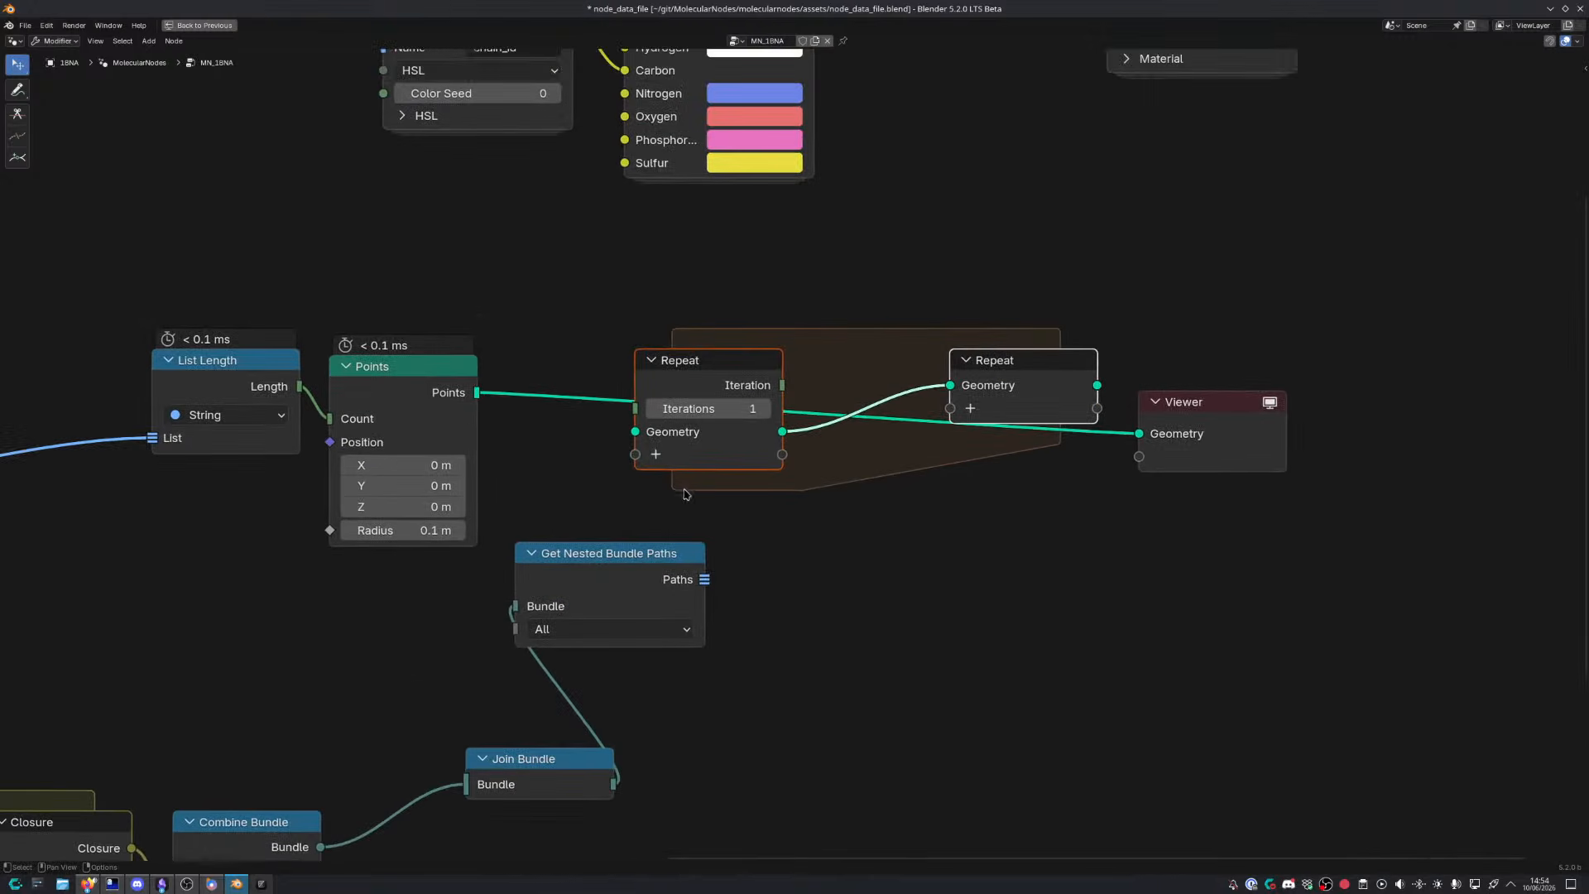
{"action": "left_click_drag", "start_coordinate": [484, 400], "coordinate": [635, 431]}
Add an Evaluate Closure node just below the Repeat zone
{"action": "key", "text": "shift+a"}
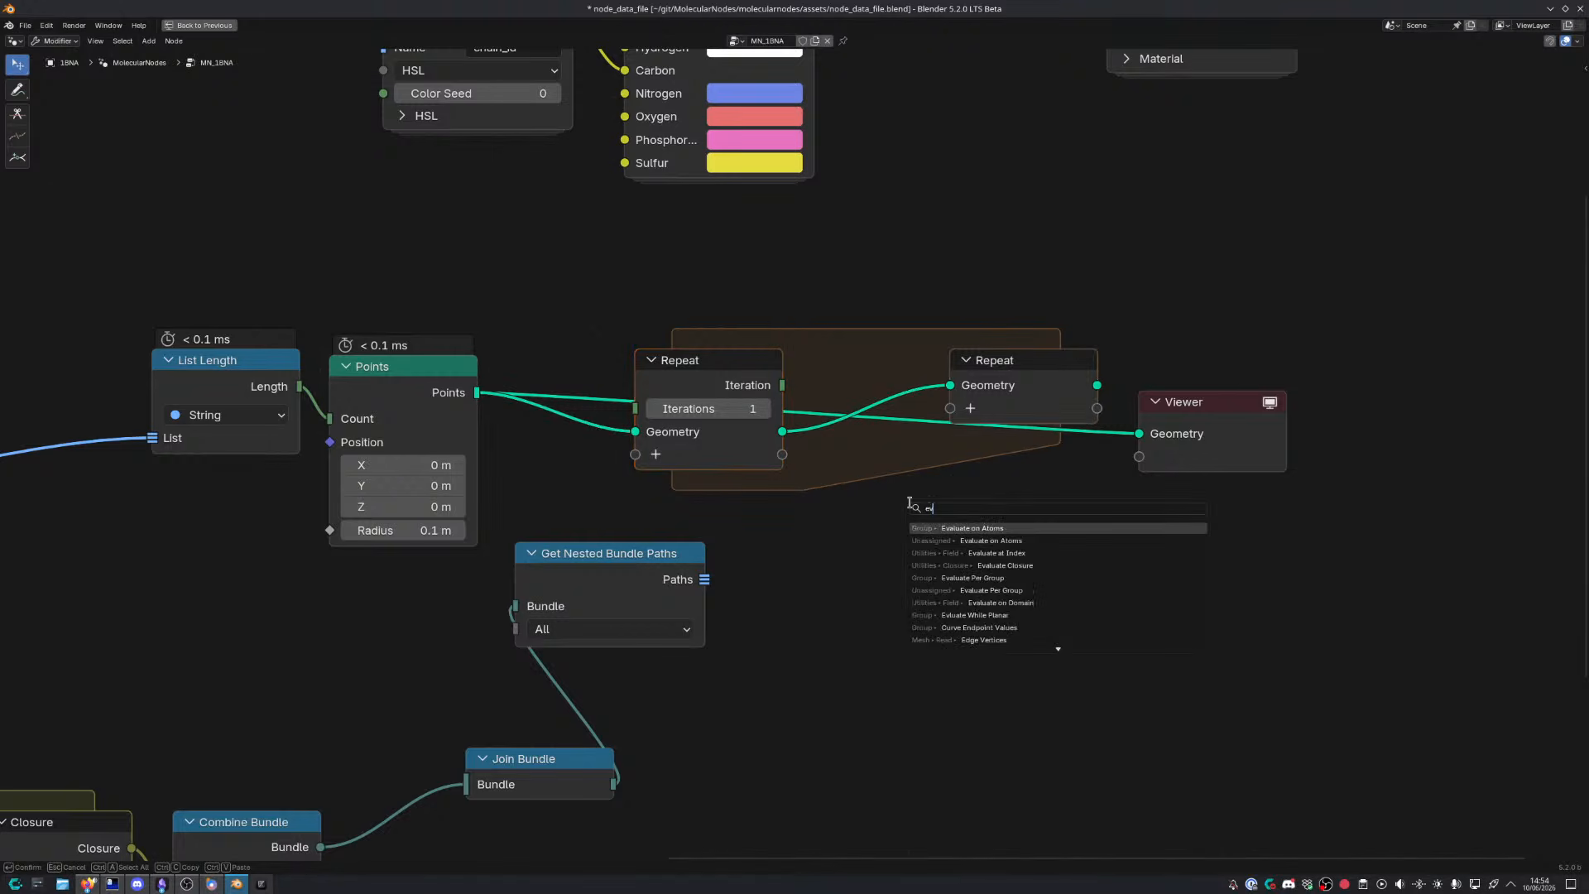
{"action": "type", "text": "evaluate clos"}
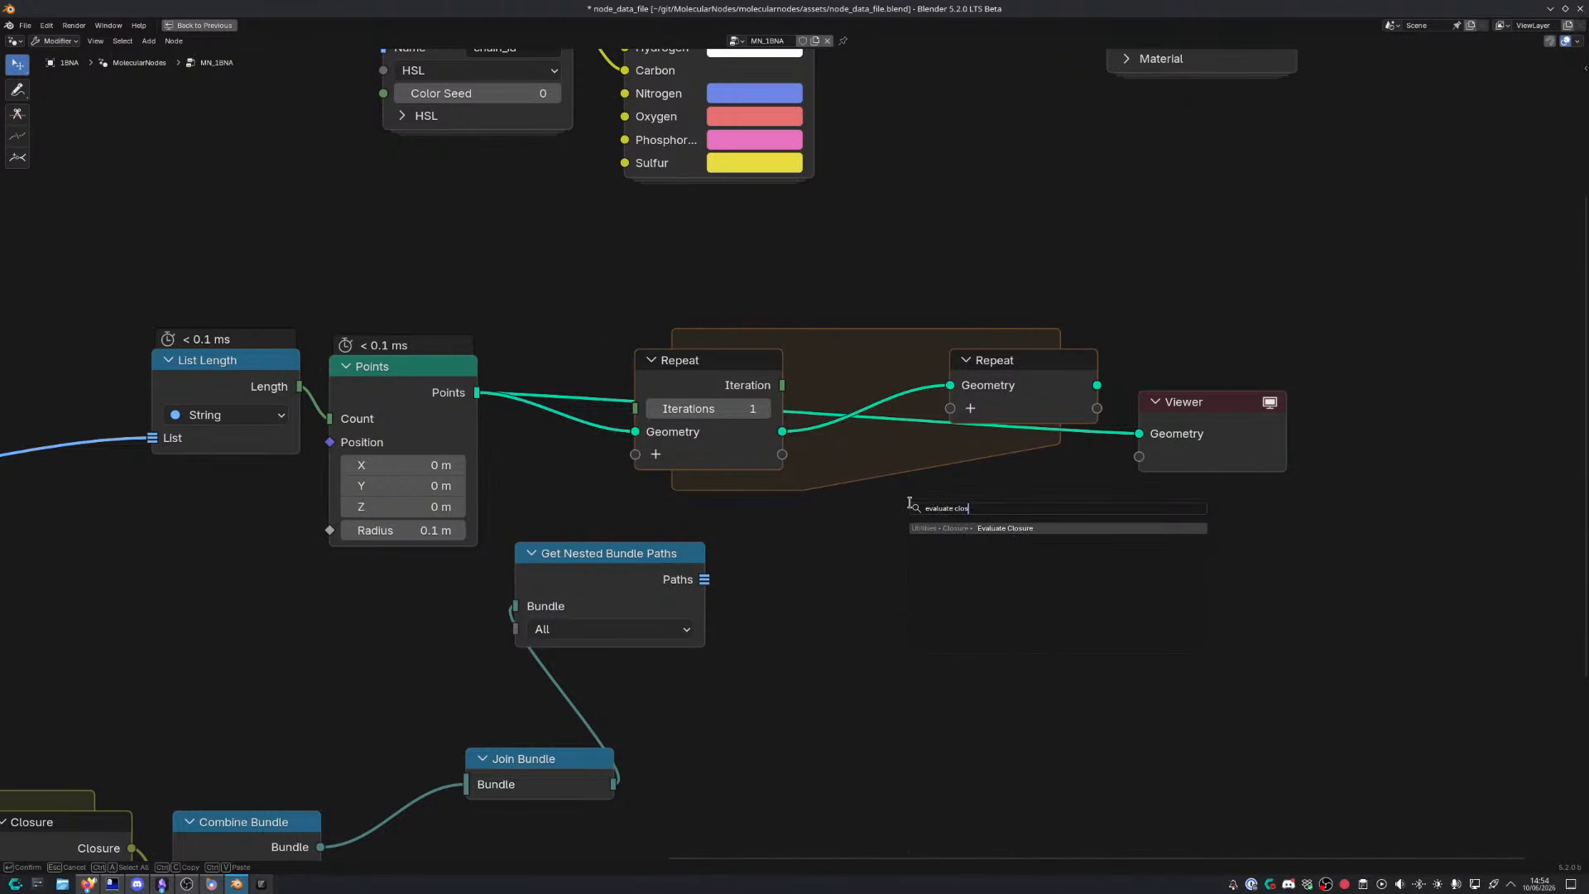
{"action": "key", "text": "Return"}
{"action": "left_click", "coordinate": [822, 483]}
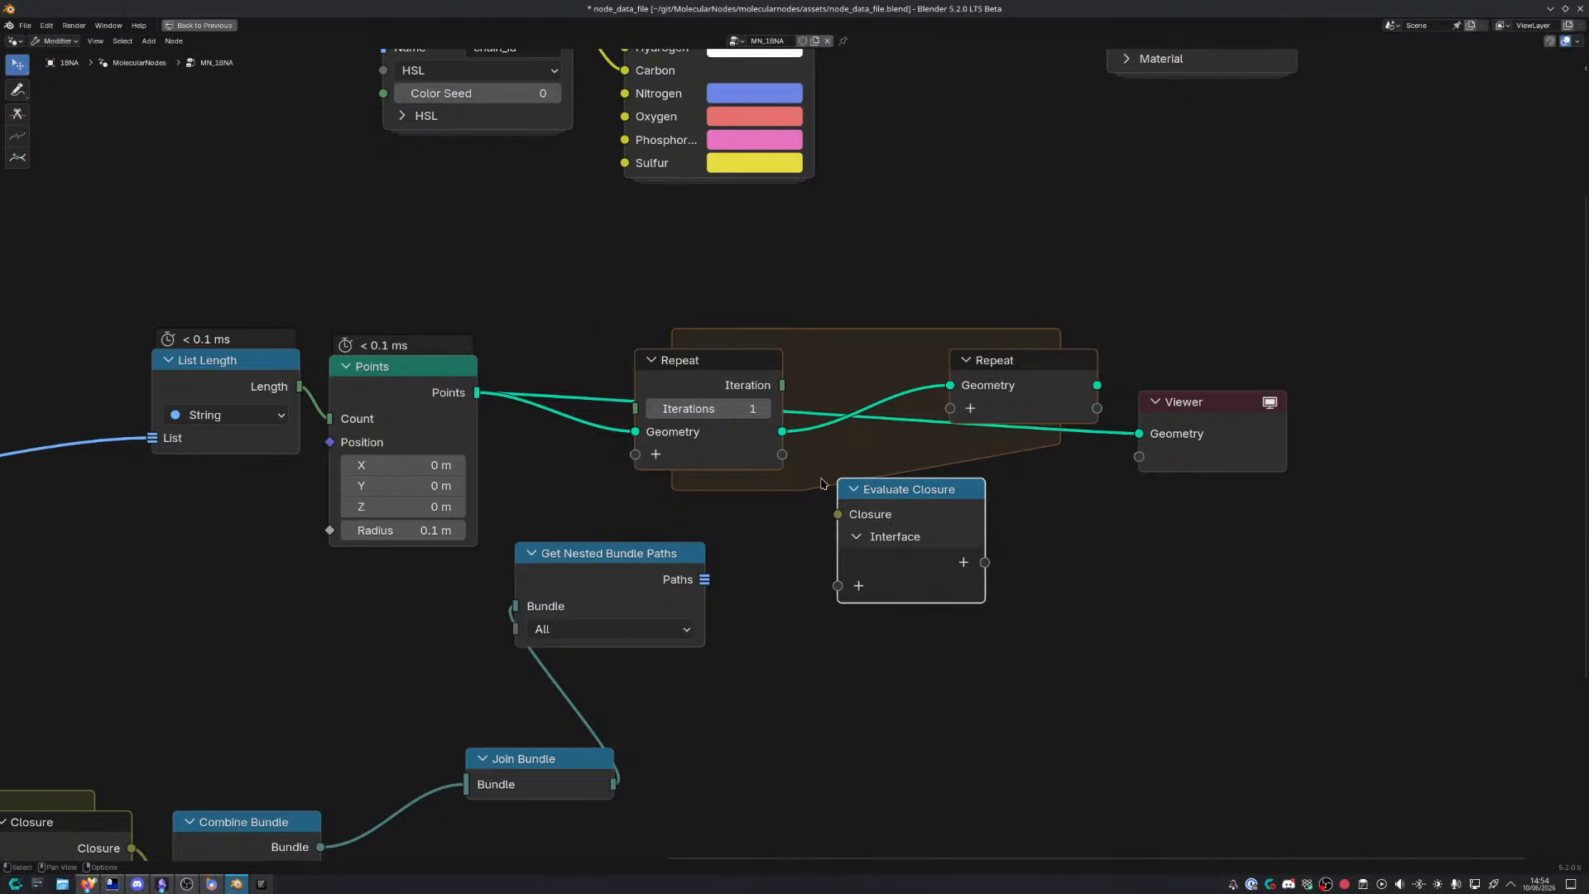
Lower Get Nested Bundle Paths away from the Repeat zone and move Join Bundle to its left
{"action": "left_click_drag", "start_coordinate": [641, 570], "coordinate": [575, 642]}
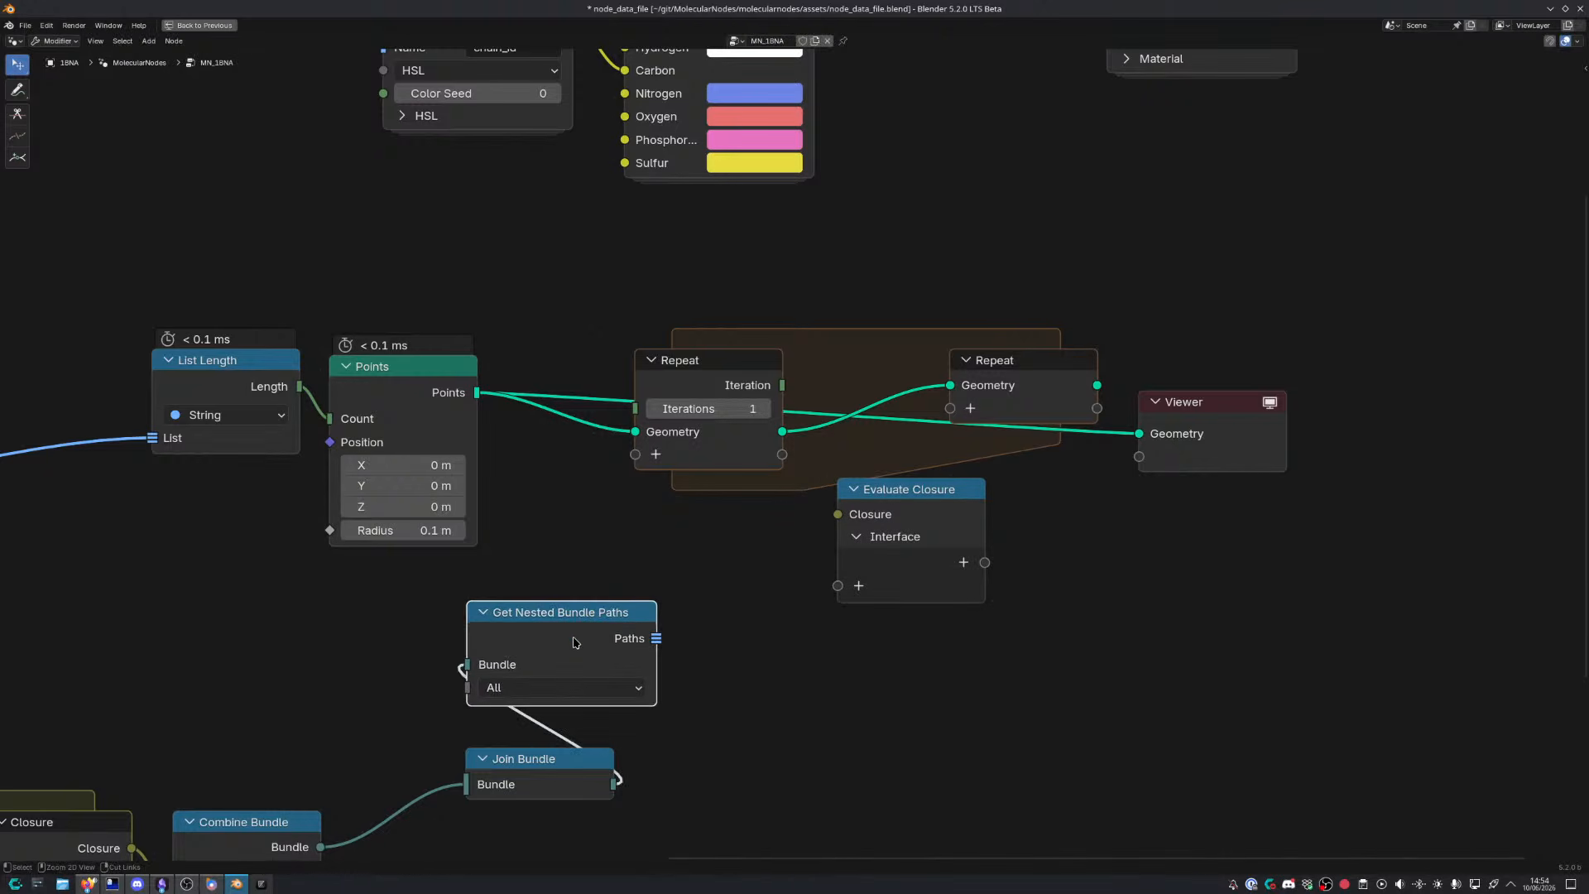
{"action": "middle_click_drag", "start_coordinate": [592, 639], "coordinate": [680, 498]}
{"action": "left_click_drag", "start_coordinate": [656, 629], "coordinate": [447, 588]}
Add a Get Bundle Item node with its Path linked from Paths, set its type to Closure and move it farther right
{"action": "left_click_drag", "start_coordinate": [745, 498], "coordinate": [812, 546]}
{"action": "type", "text": "get bund"}
{"action": "key", "text": "Return"}
{"action": "left_click", "coordinate": [812, 548]}
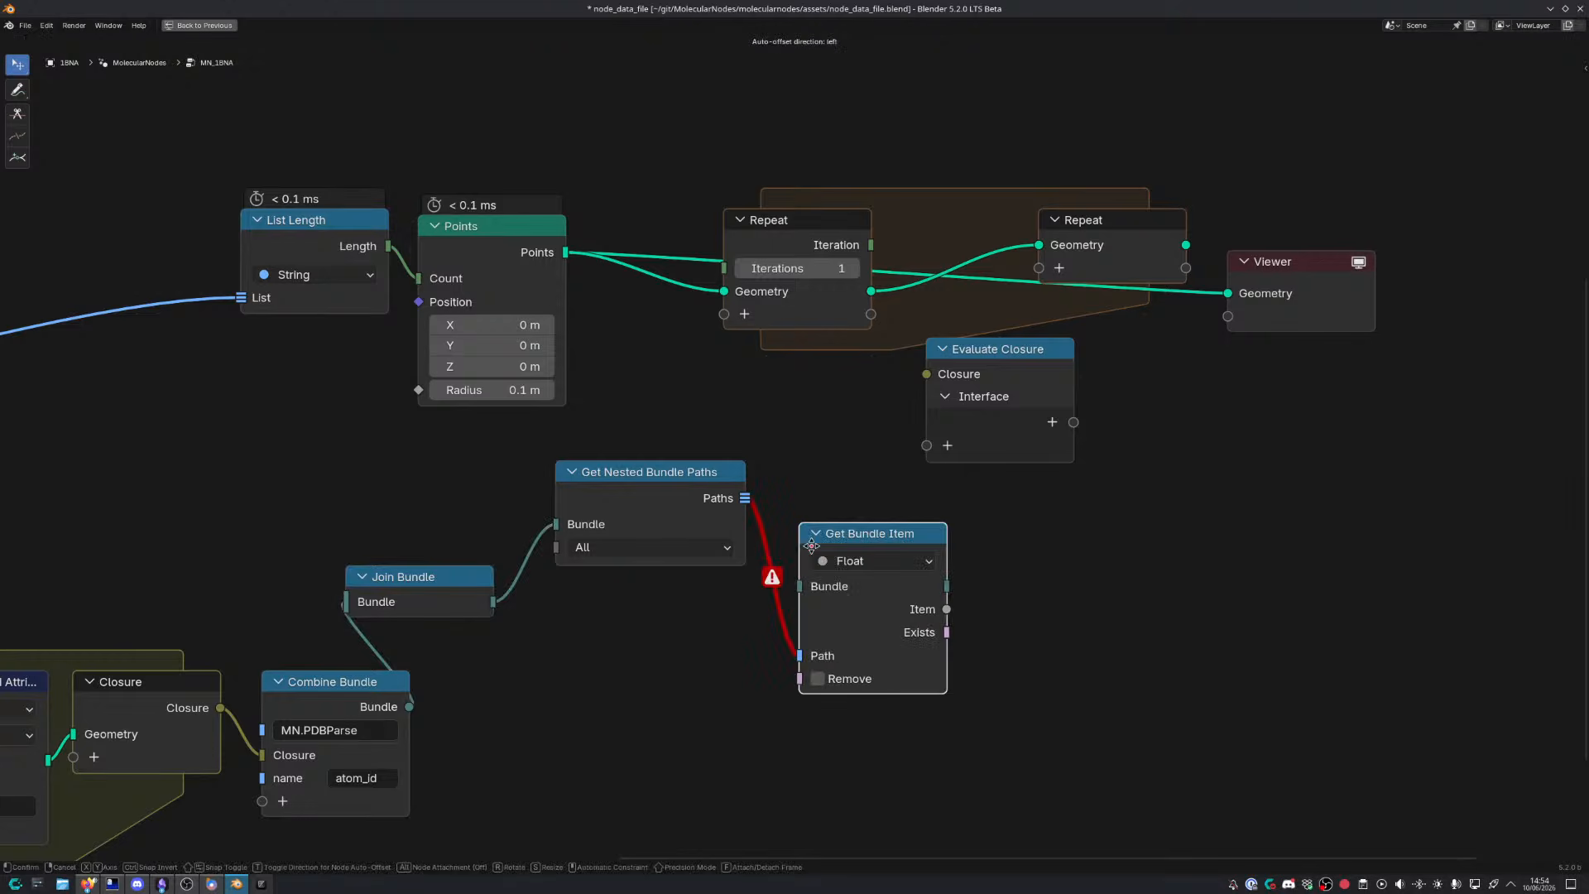
{"action": "left_click", "coordinate": [876, 561]}
{"action": "left_click", "coordinate": [863, 490]}
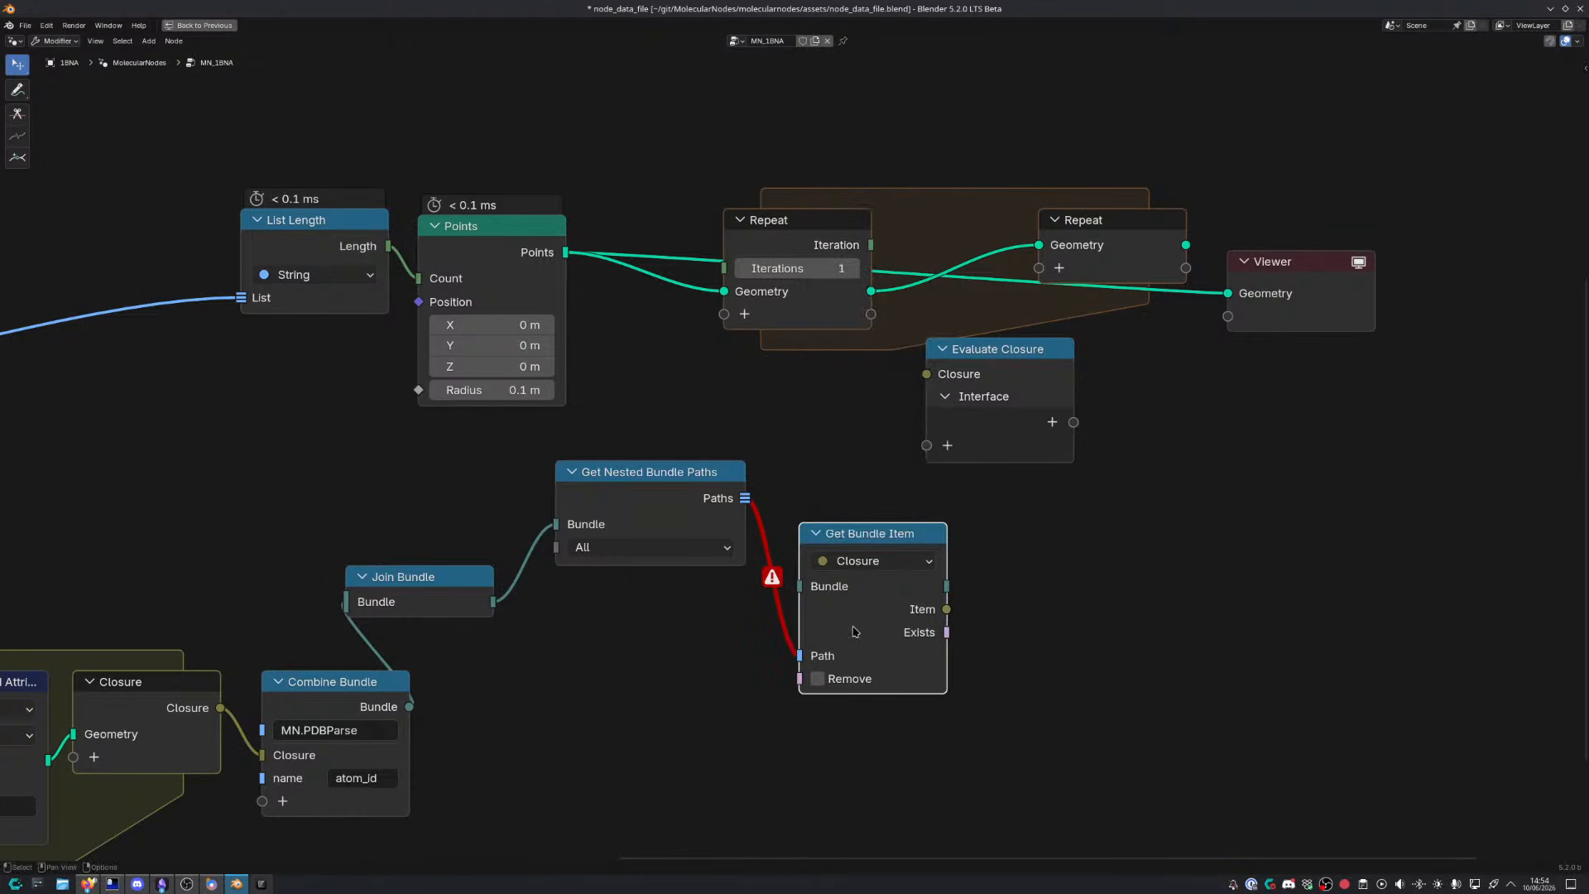
{"action": "left_click_drag", "start_coordinate": [849, 538], "coordinate": [1093, 512]}
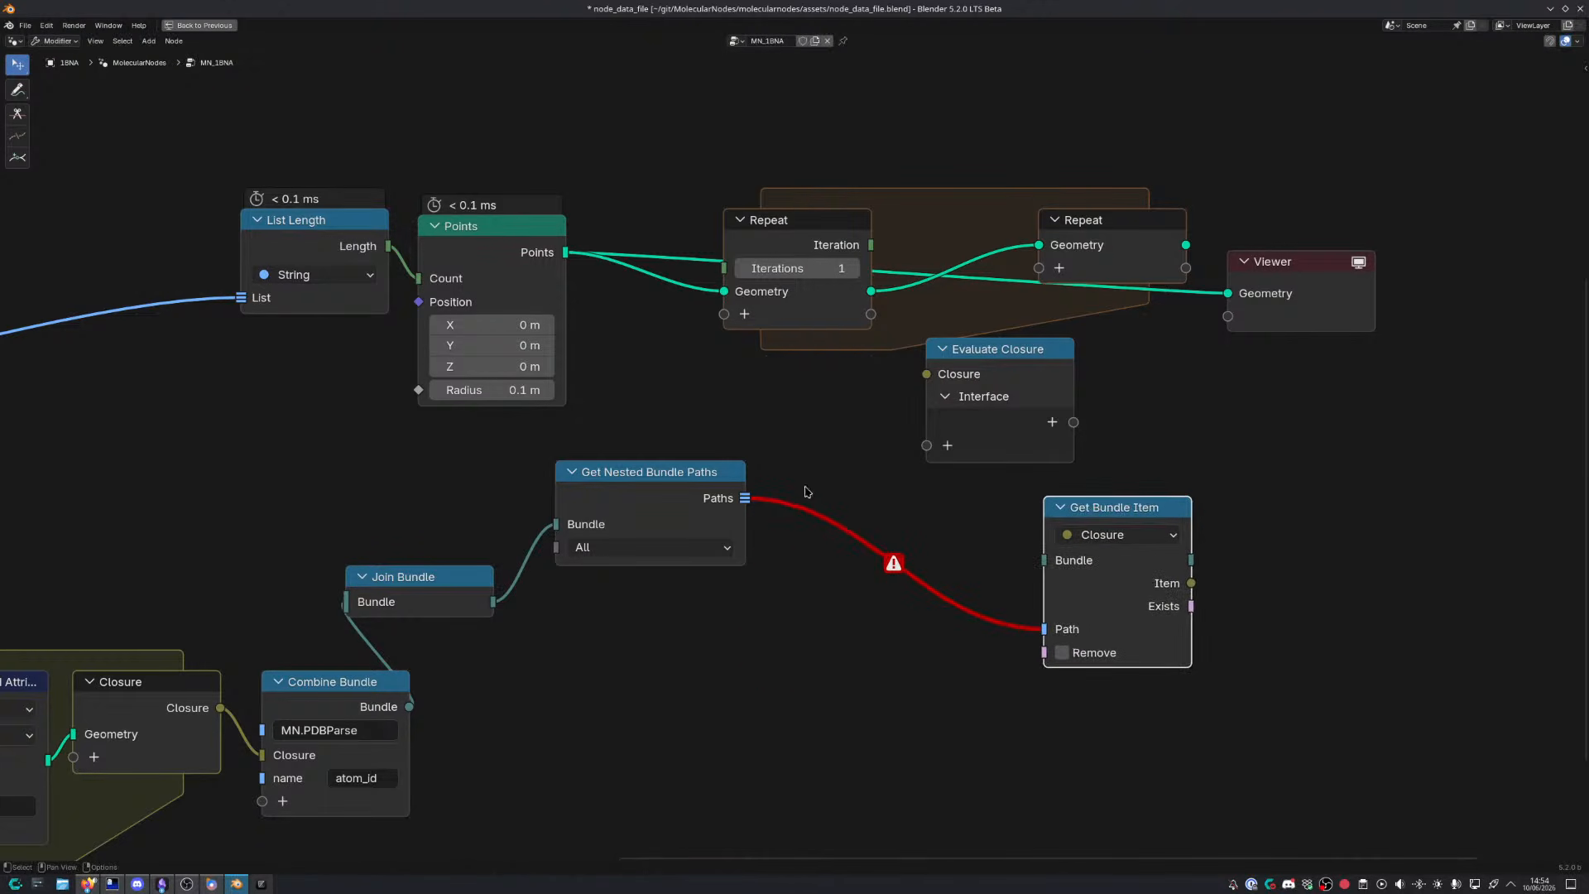
Insert a Get List Item node between Paths and Get Bundle Item, with its Index driven by the Repeat zone's Iteration
{"action": "left_click_drag", "start_coordinate": [748, 498], "coordinate": [827, 464]}
{"action": "type", "text": "get list it"}
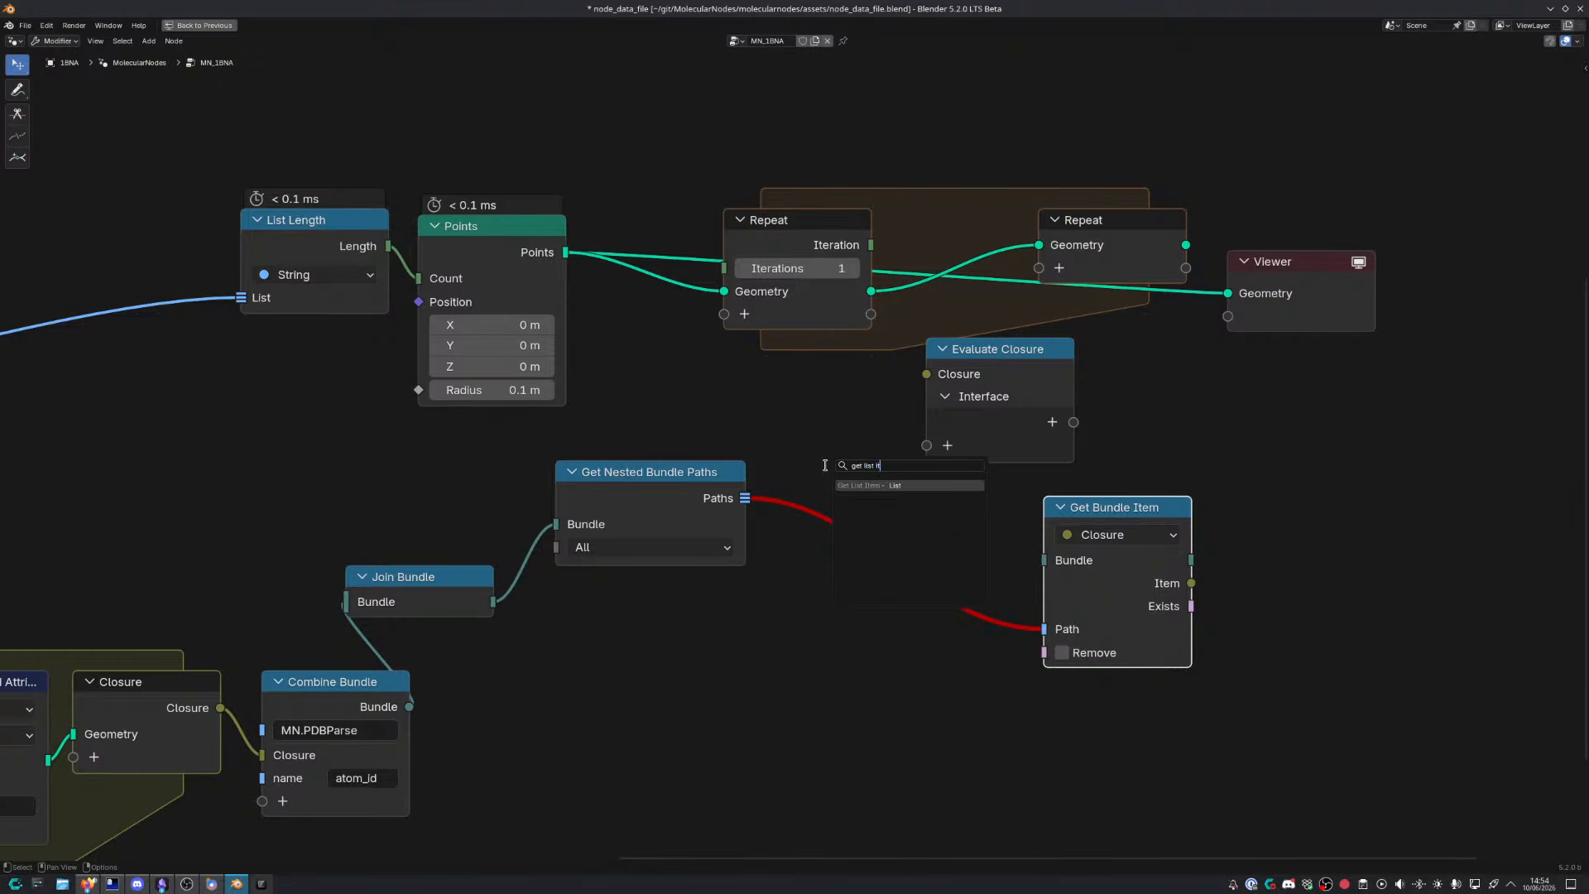
{"action": "key", "text": "Return"}
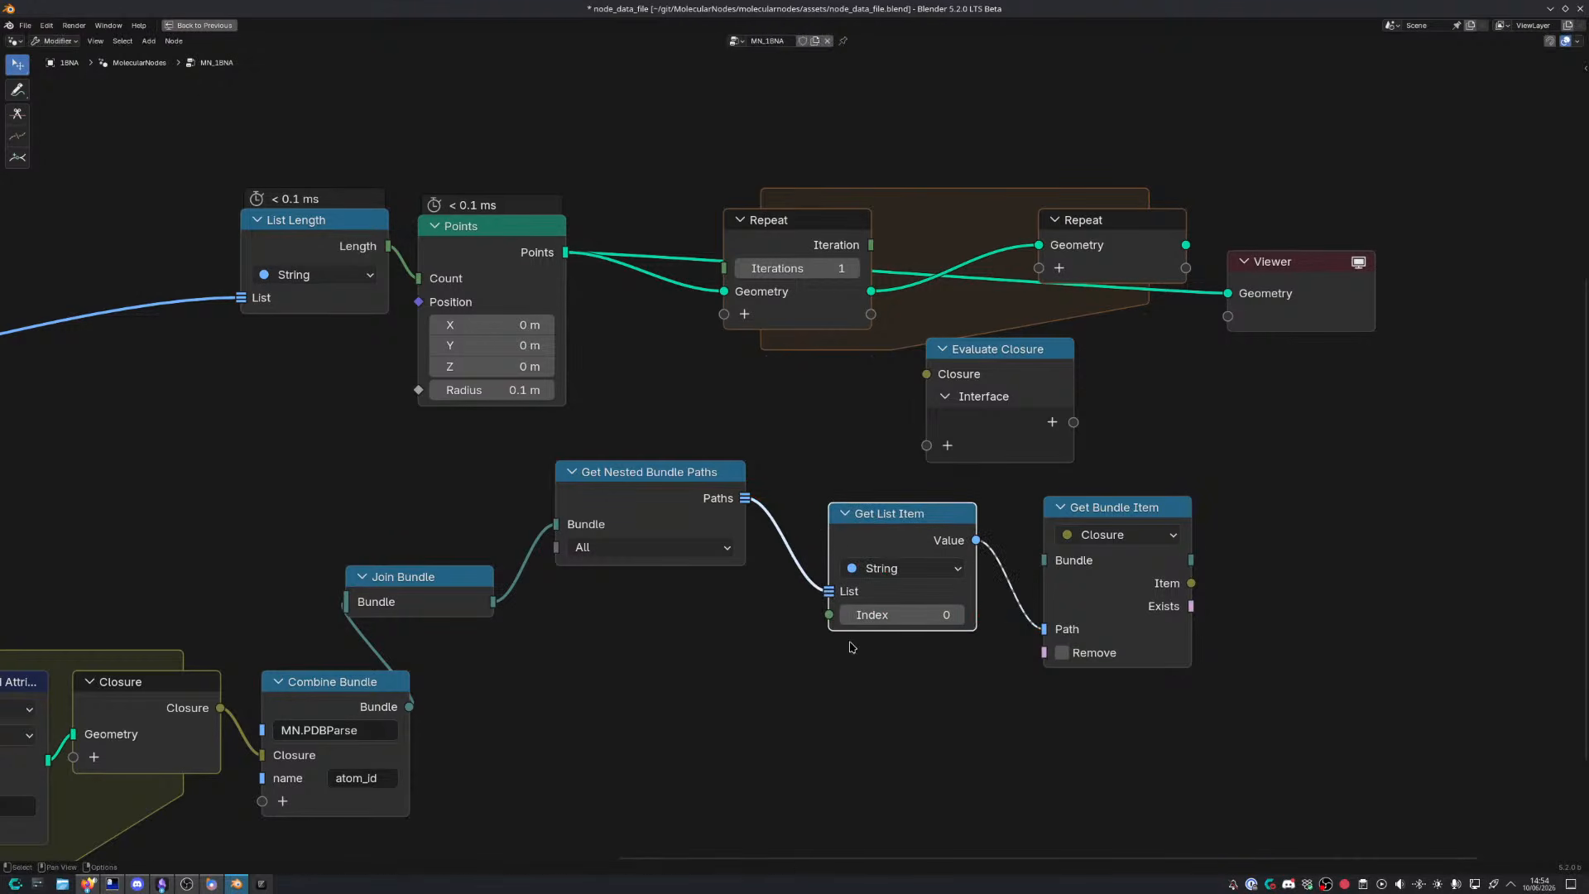
{"action": "left_click_drag", "start_coordinate": [871, 246], "coordinate": [829, 614]}
{"action": "middle_click_drag", "start_coordinate": [903, 539], "coordinate": [683, 576]}
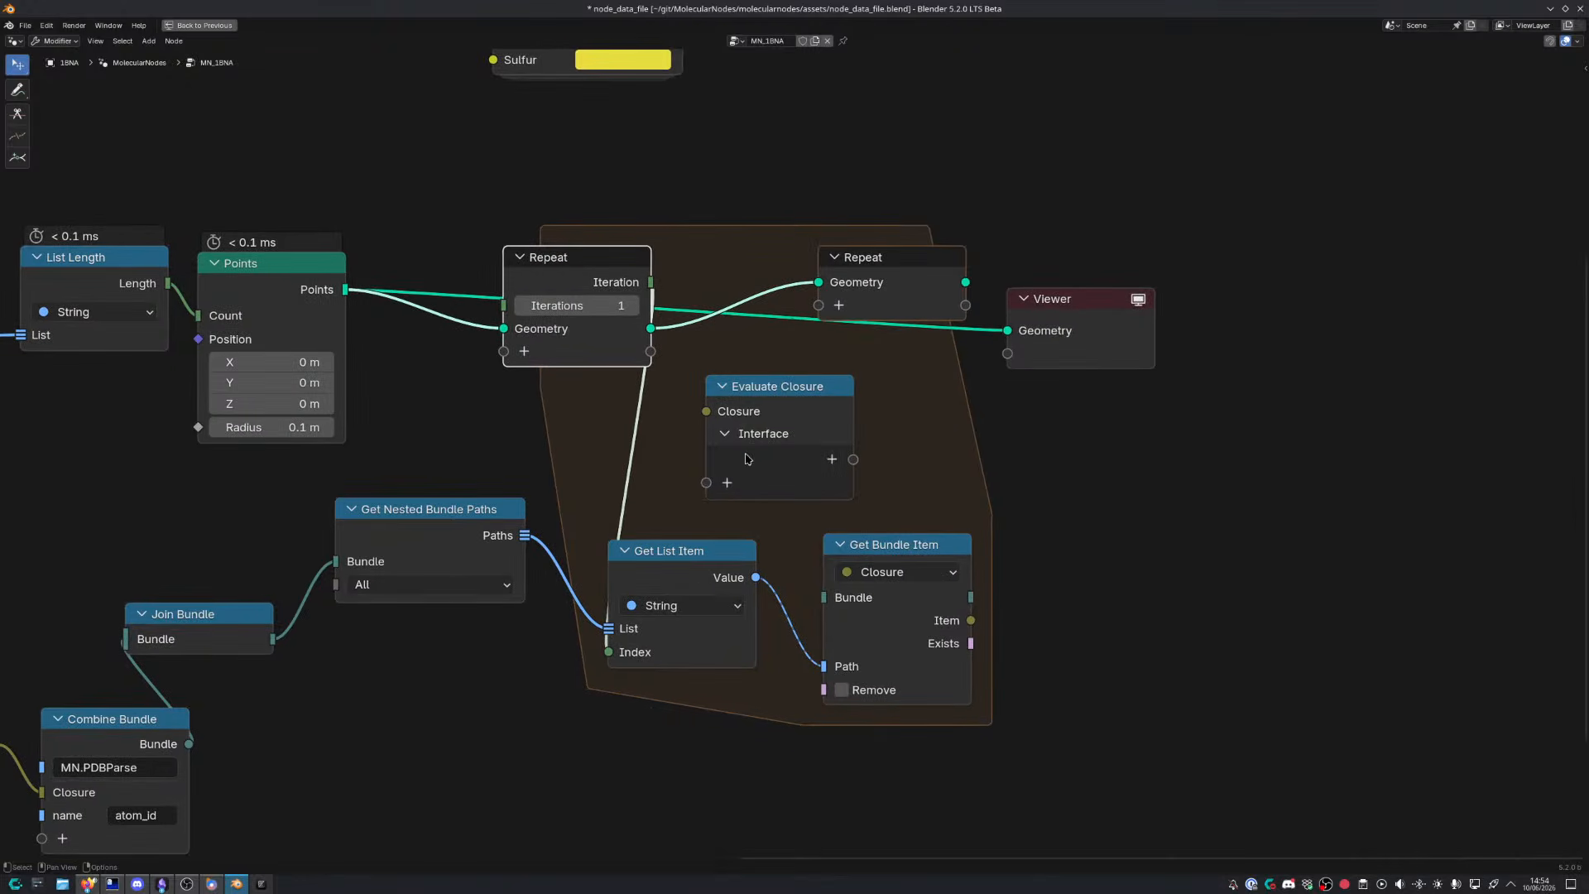
Widen the Repeat zone, move the Viewer beyond it and link the zone's output Geometry to the Viewer
{"action": "left_click", "coordinate": [892, 288]}
{"action": "left_click_drag", "start_coordinate": [891, 287], "coordinate": [933, 308]}
{"action": "left_click_drag", "start_coordinate": [1068, 300], "coordinate": [1164, 215]}
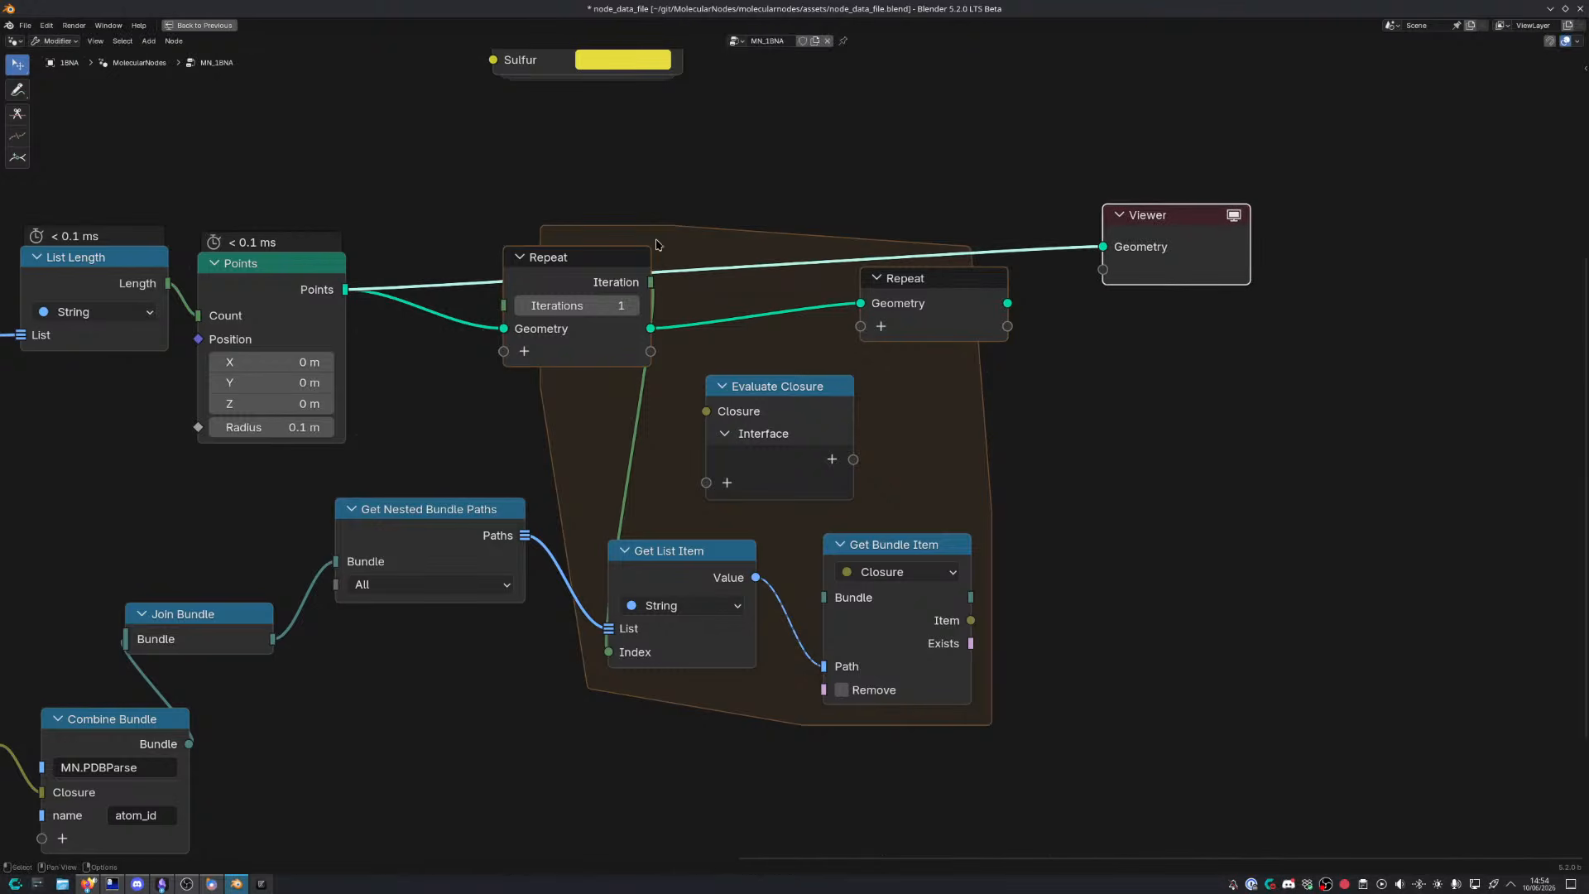
{"action": "left_click", "coordinate": [584, 277]}
{"action": "left_click_drag", "start_coordinate": [583, 277], "coordinate": [522, 319]}
{"action": "left_click_drag", "start_coordinate": [958, 320], "coordinate": [1187, 360]}
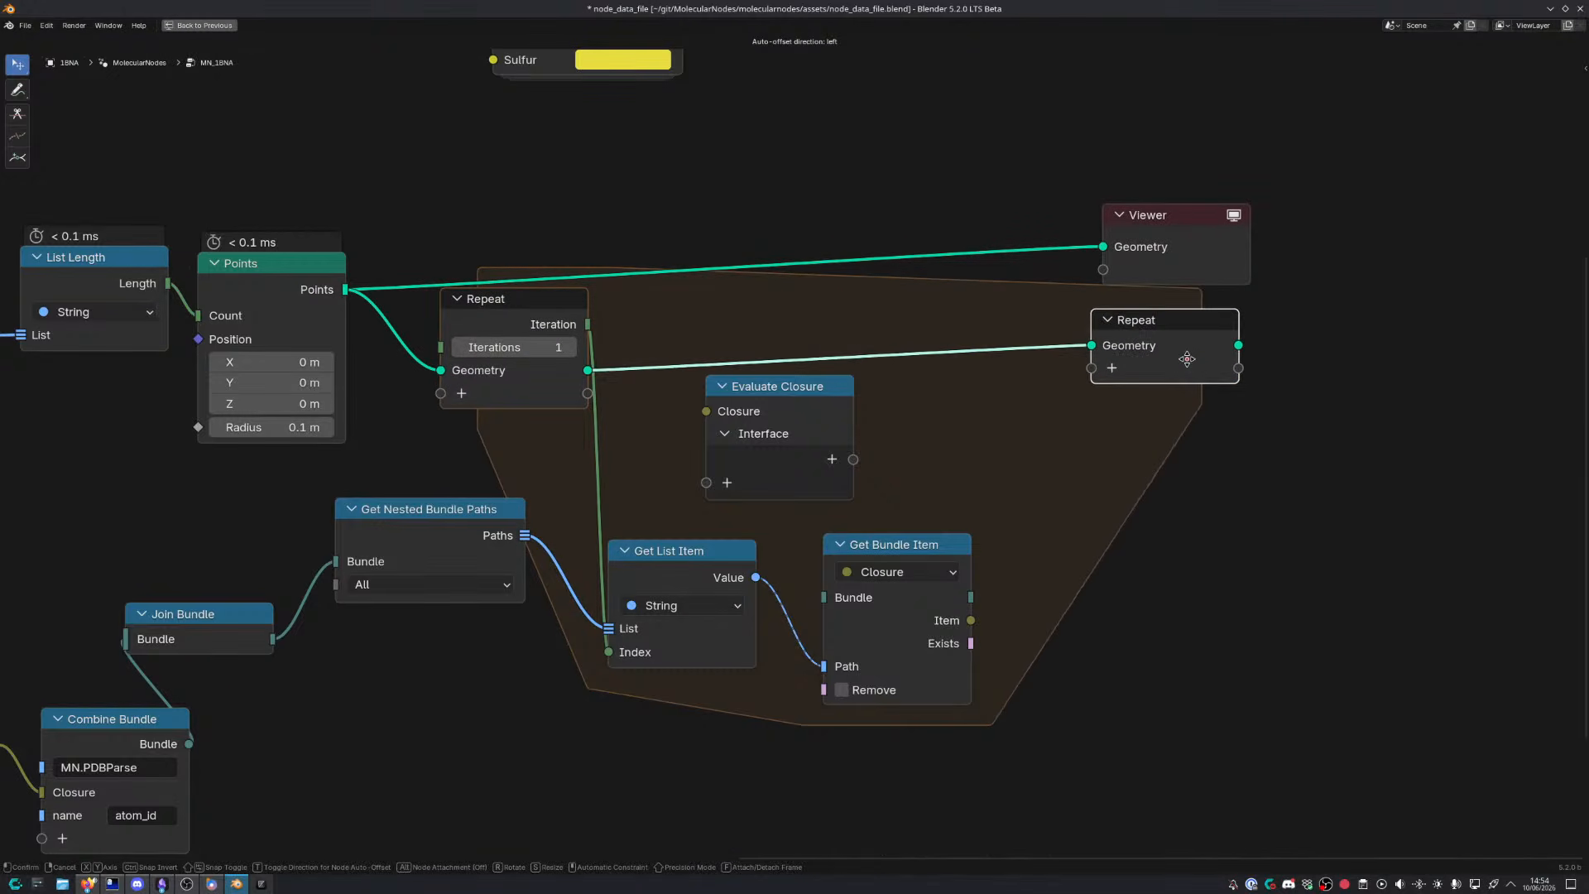
{"action": "left_click_drag", "start_coordinate": [1180, 269], "coordinate": [1420, 290]}
{"action": "left_click", "coordinate": [1163, 331], "text": "ctrl+shift"}
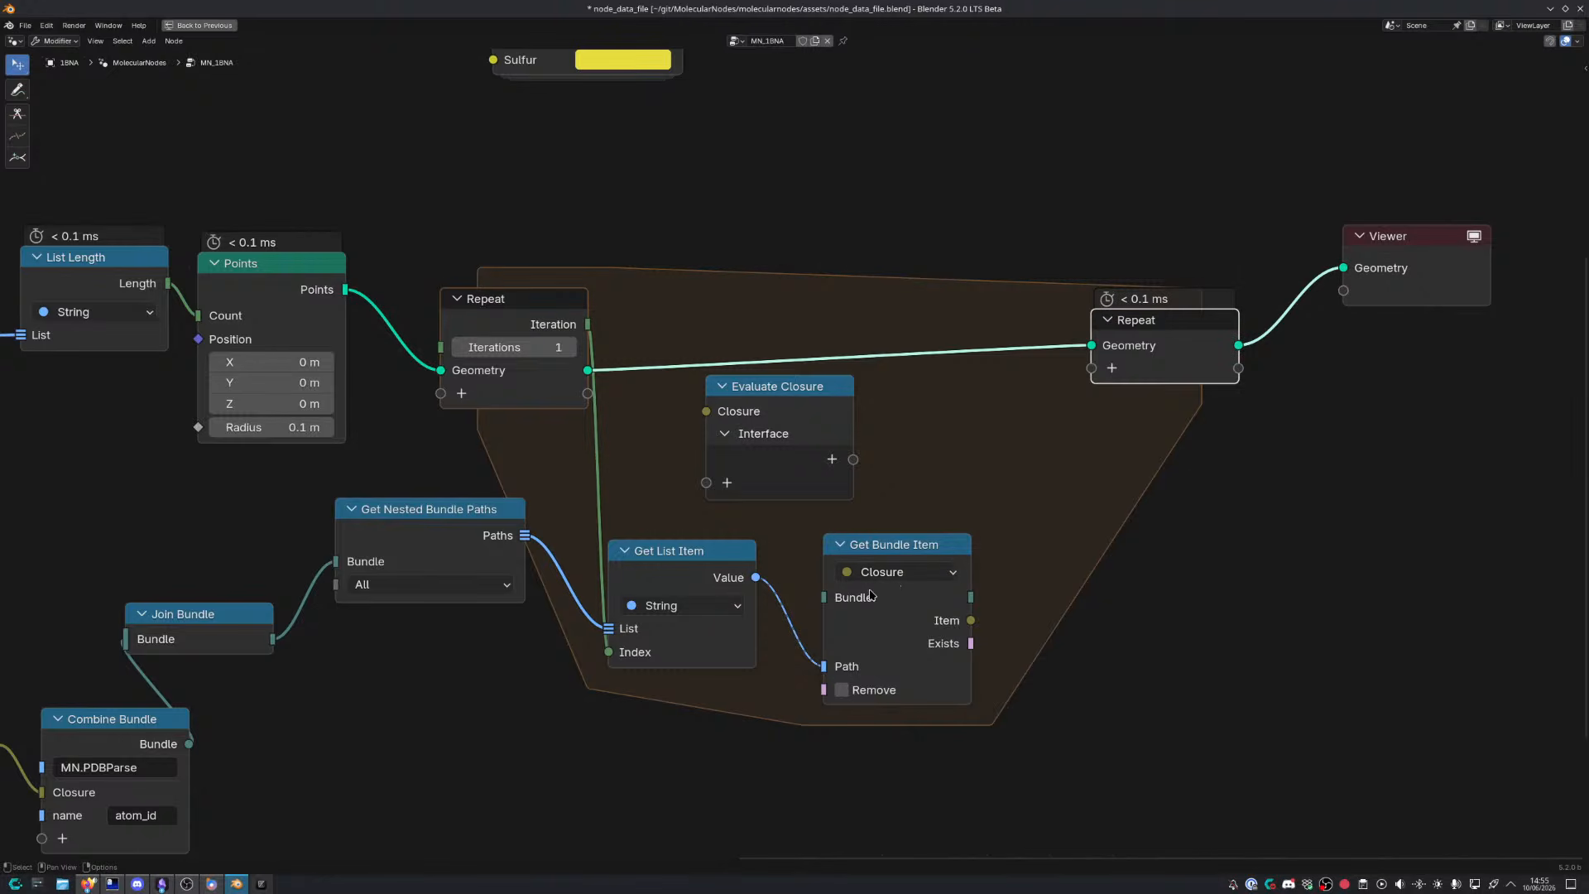
Place Evaluate Closure between the Repeat input and output nodes and route the zone's Geometry through it
{"action": "scroll", "coordinate": [882, 581], "scroll_direction": "down", "scroll_amount": 1}
{"action": "left_click_drag", "start_coordinate": [788, 386], "coordinate": [843, 329]}
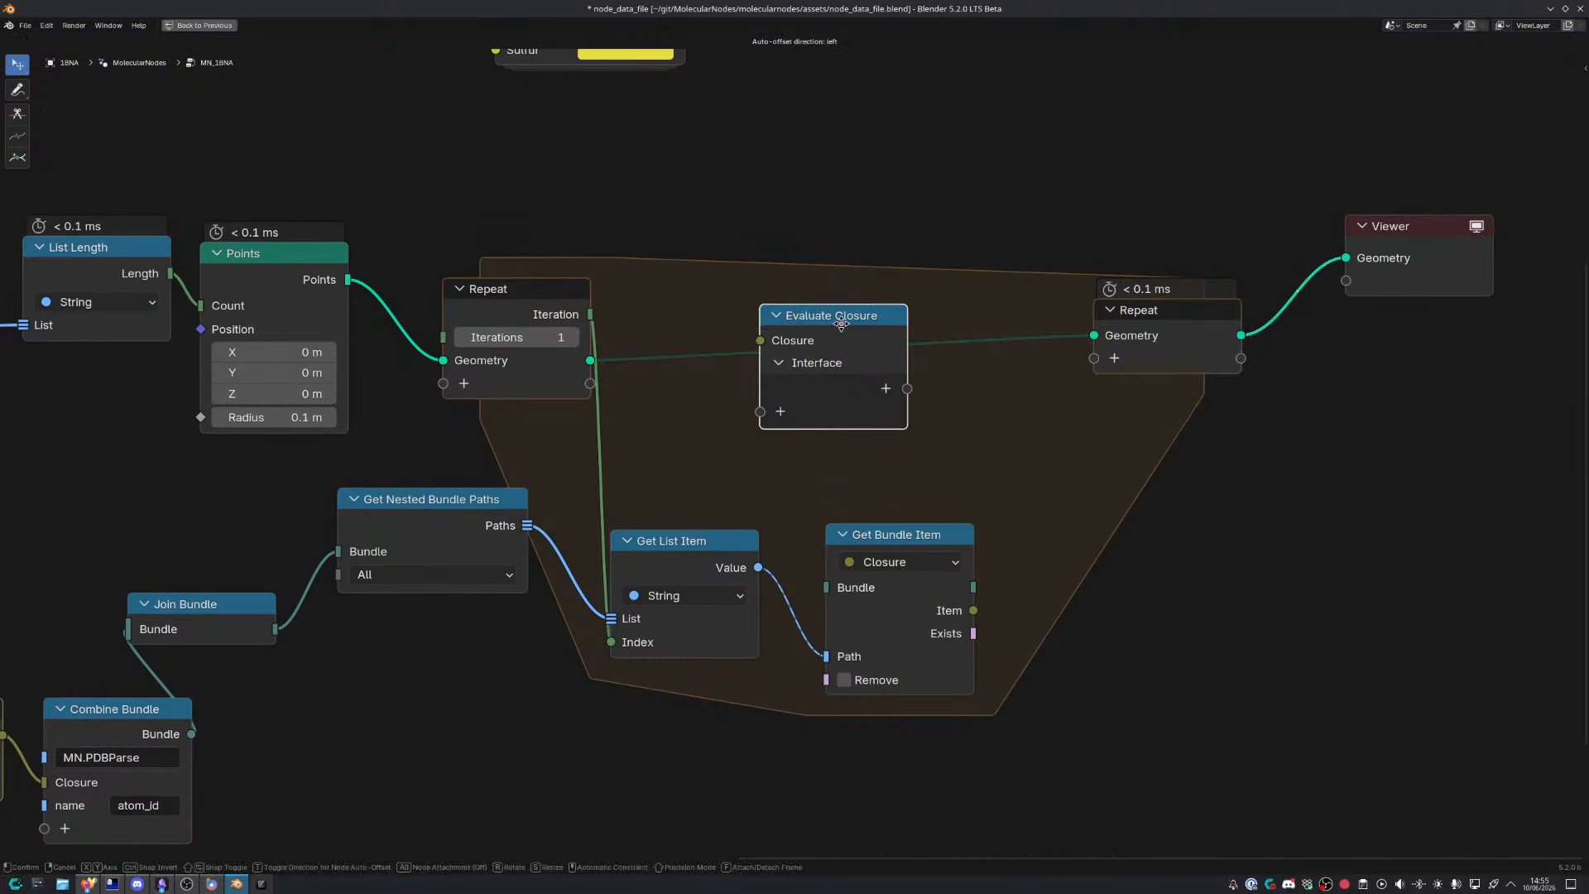
{"action": "left_click_drag", "start_coordinate": [589, 361], "coordinate": [780, 411]}
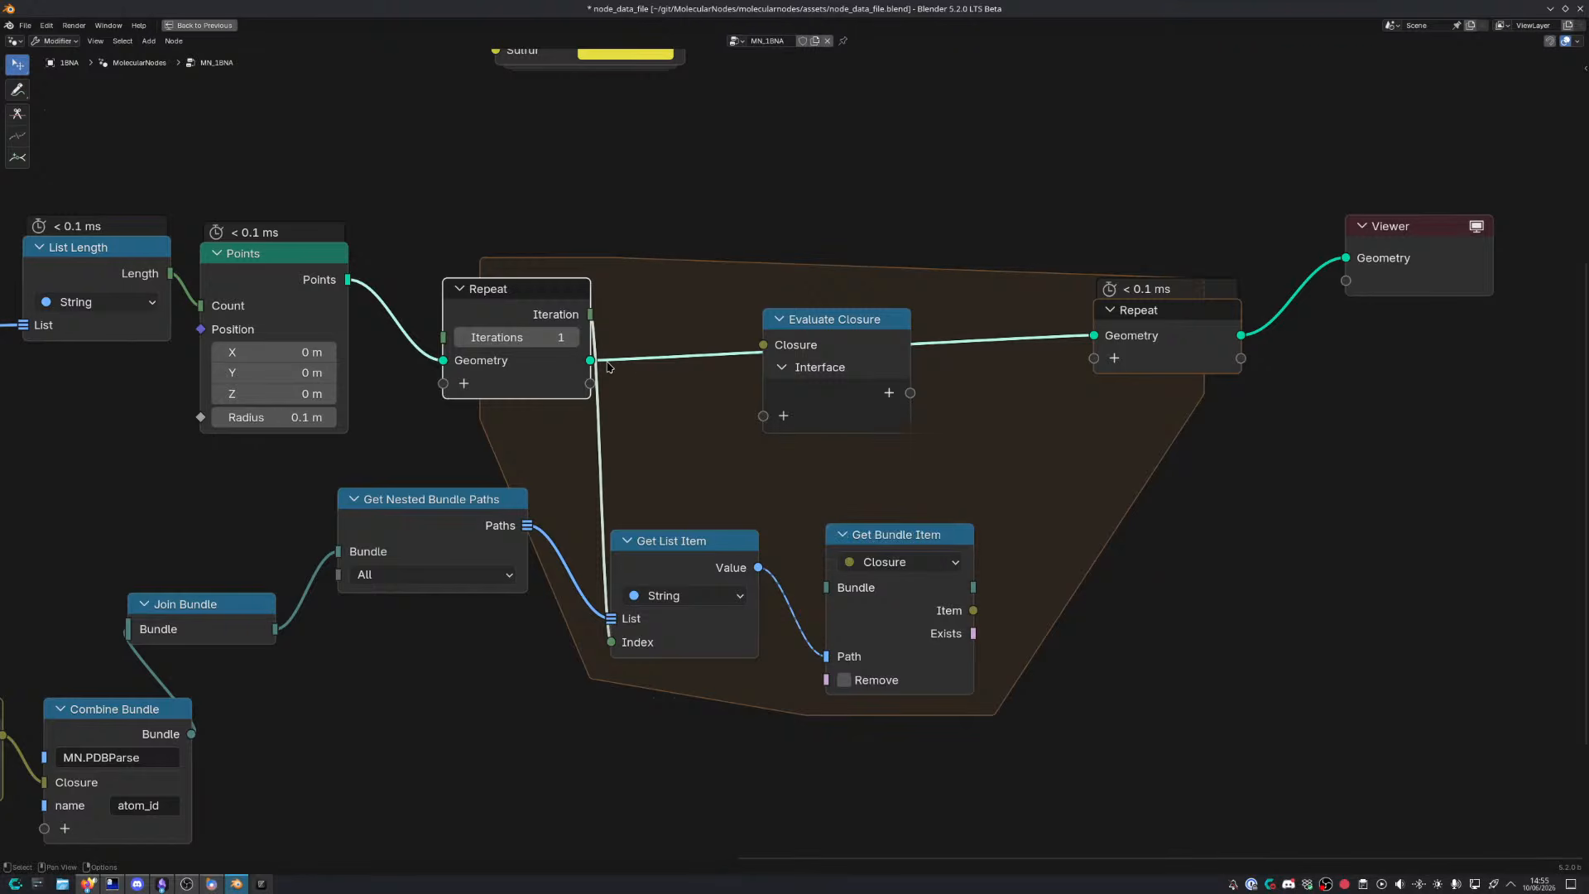
{"action": "left_click_drag", "start_coordinate": [591, 361], "coordinate": [763, 416]}
{"action": "left_click_drag", "start_coordinate": [910, 393], "coordinate": [1093, 335]}
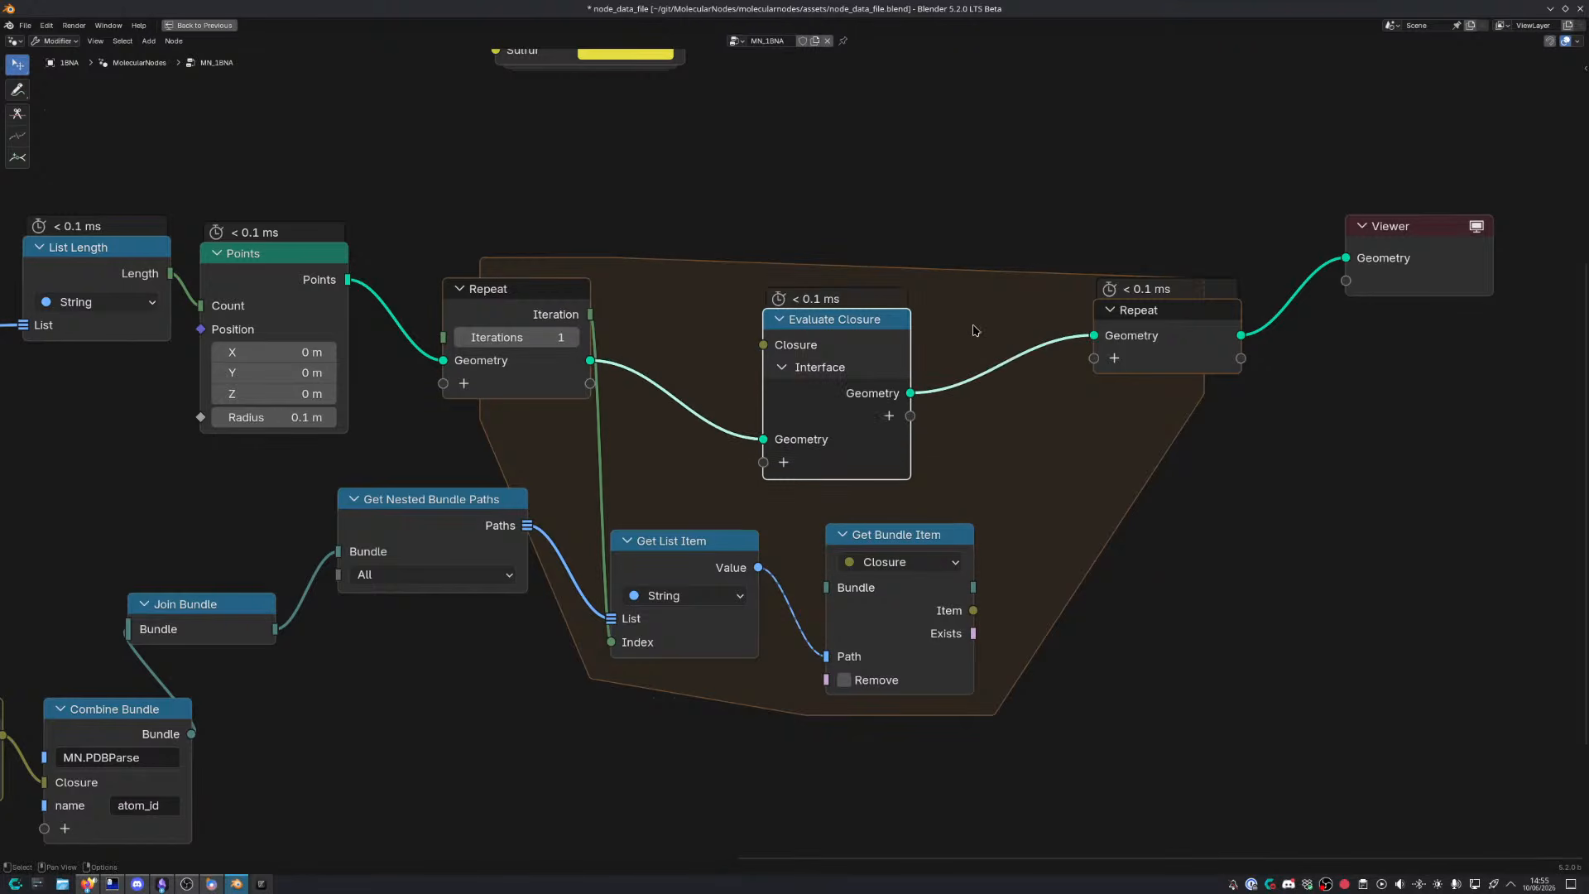
Feed Get Bundle Item's Item output into Evaluate Closure's Closure input and place the collapsed Get Bundle Item above that node
{"action": "left_click_drag", "start_coordinate": [974, 611], "coordinate": [971, 335]}
{"action": "left_click", "coordinate": [841, 531]}
{"action": "key", "text": "g"}
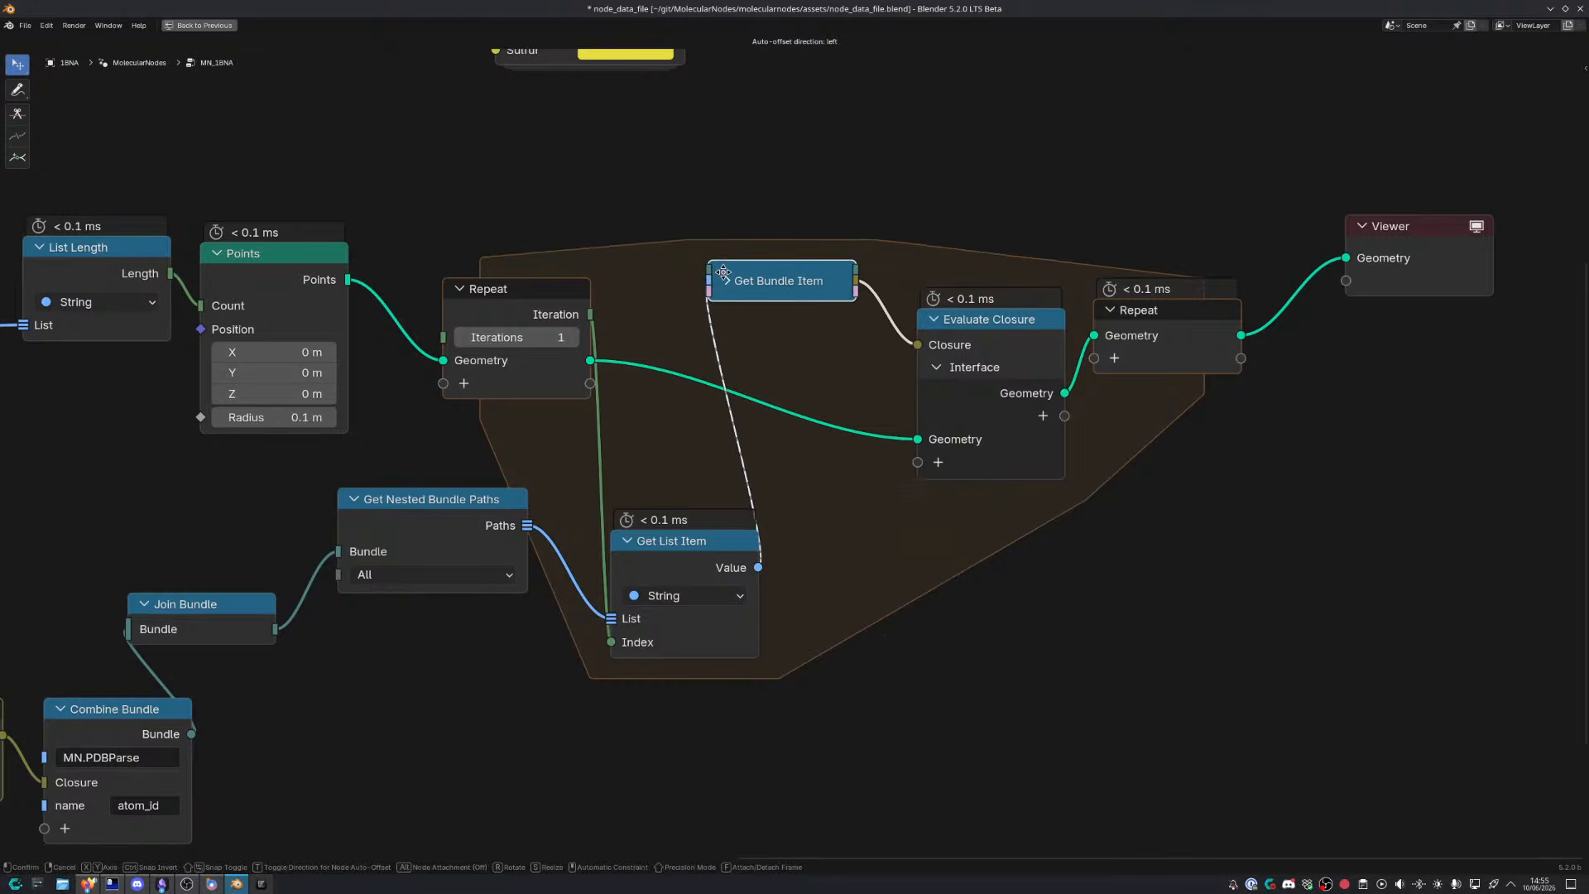
{"action": "left_click", "coordinate": [939, 261]}
Collapse Get List Item and place it directly beside the collapsed Get Bundle Item node
{"action": "left_click_drag", "start_coordinate": [678, 544], "coordinate": [778, 236]}
{"action": "left_click", "coordinate": [729, 235]}
{"action": "key", "text": "g"}
{"action": "left_click", "coordinate": [775, 246]}
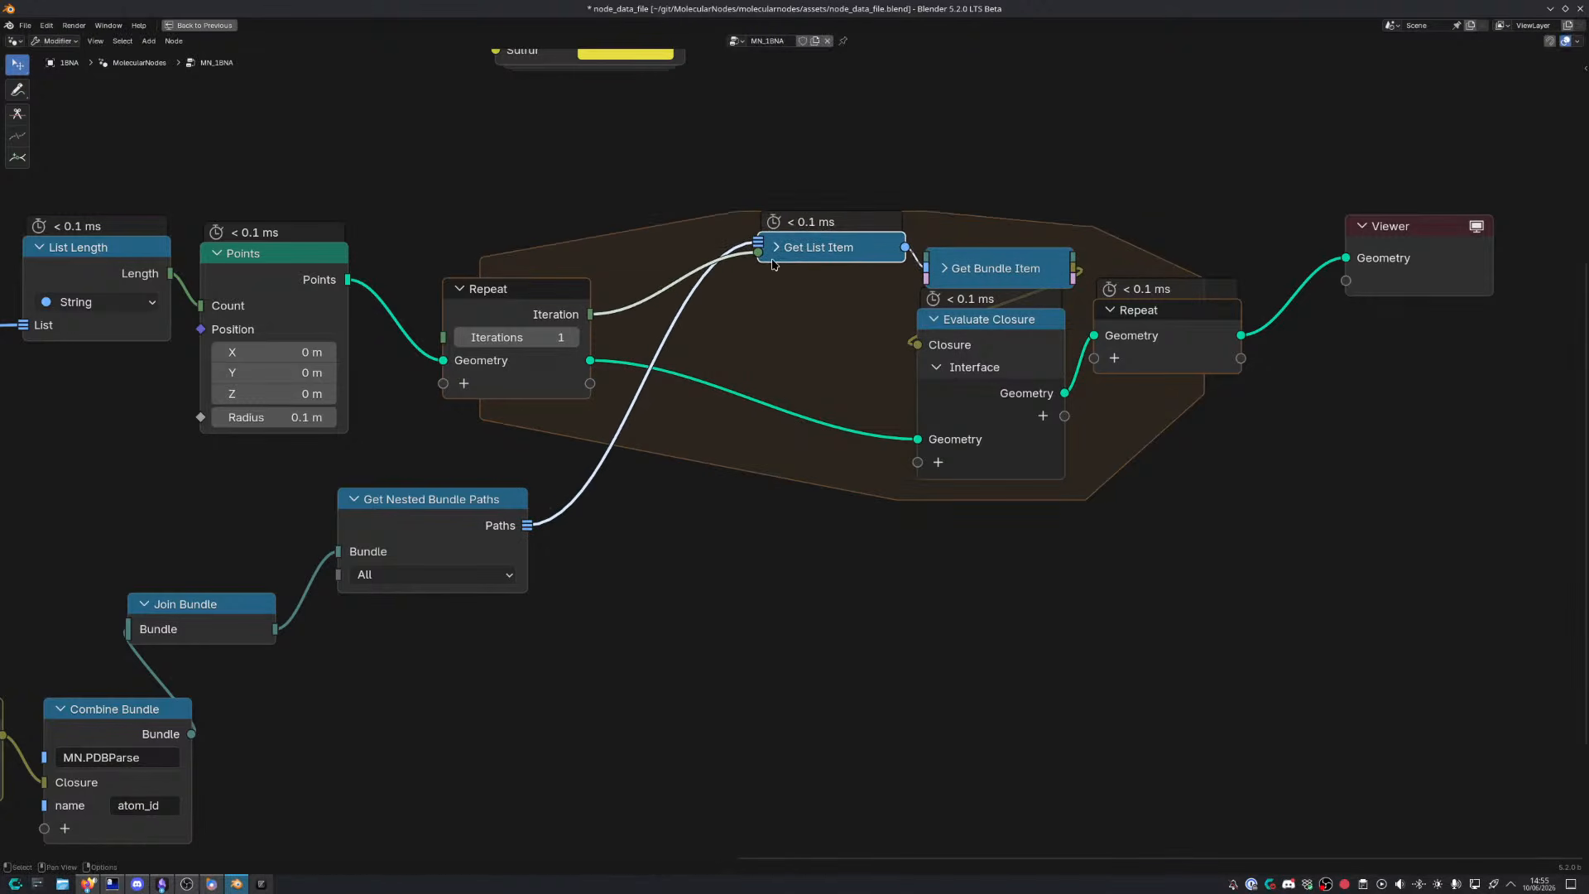
{"action": "key", "text": "g"}
{"action": "left_click", "coordinate": [773, 276]}
Connect the Join Bundle output to Get Bundle Item's Bundle input
{"action": "middle_click_drag", "start_coordinate": [700, 548], "coordinate": [928, 466]}
{"action": "scroll", "coordinate": [910, 467], "scroll_direction": "down", "scroll_amount": 2}
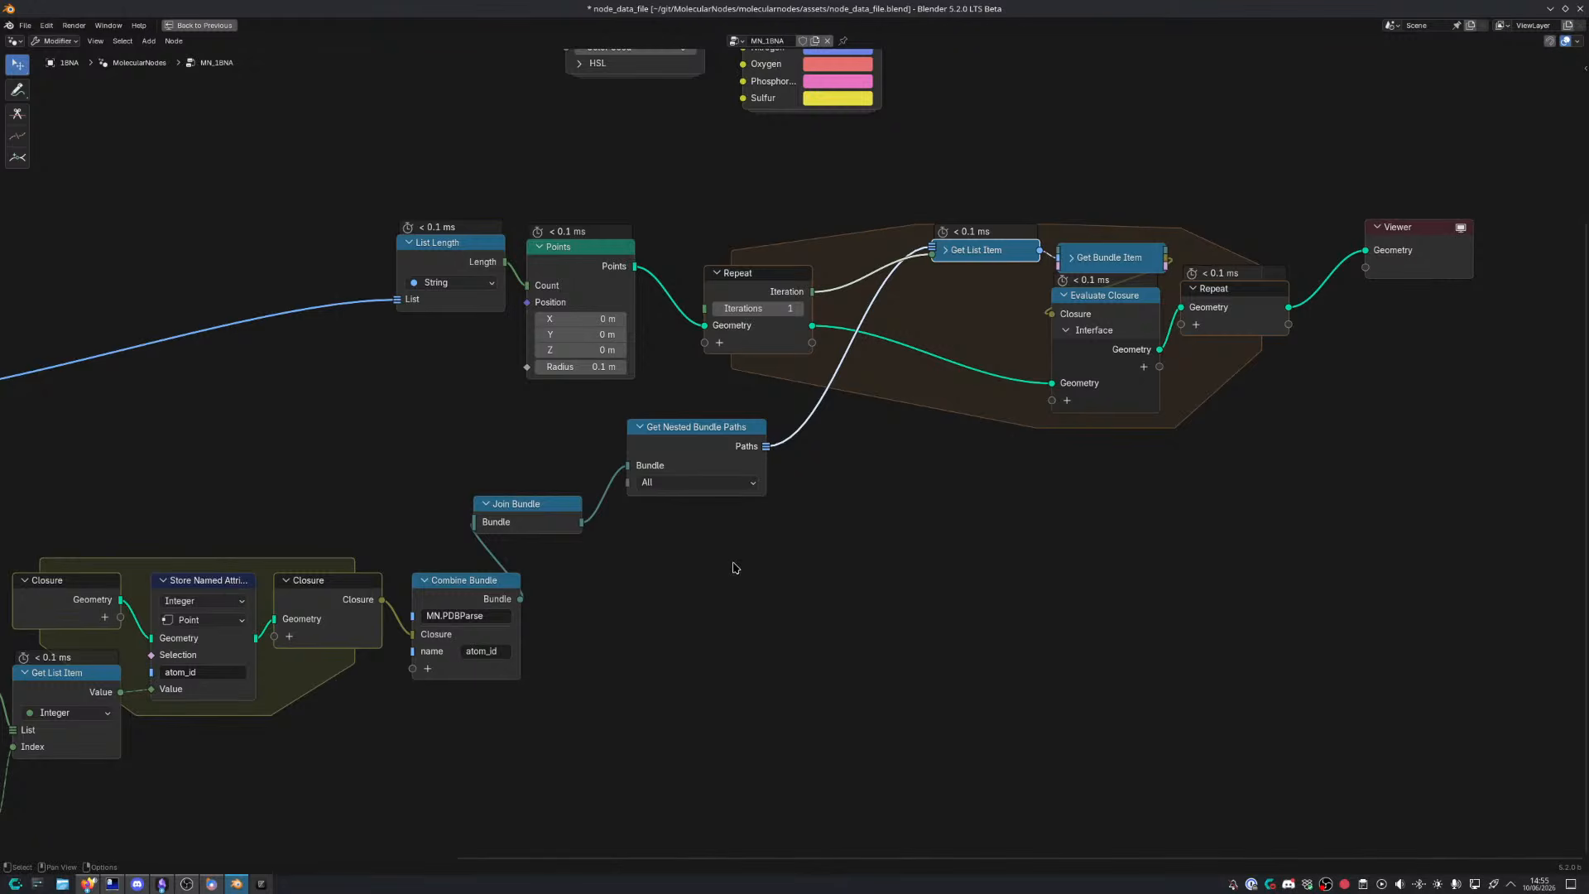
{"action": "left_click", "coordinate": [943, 252]}
{"action": "left_click", "coordinate": [944, 251]}
{"action": "left_click_drag", "start_coordinate": [582, 524], "coordinate": [1035, 319]}
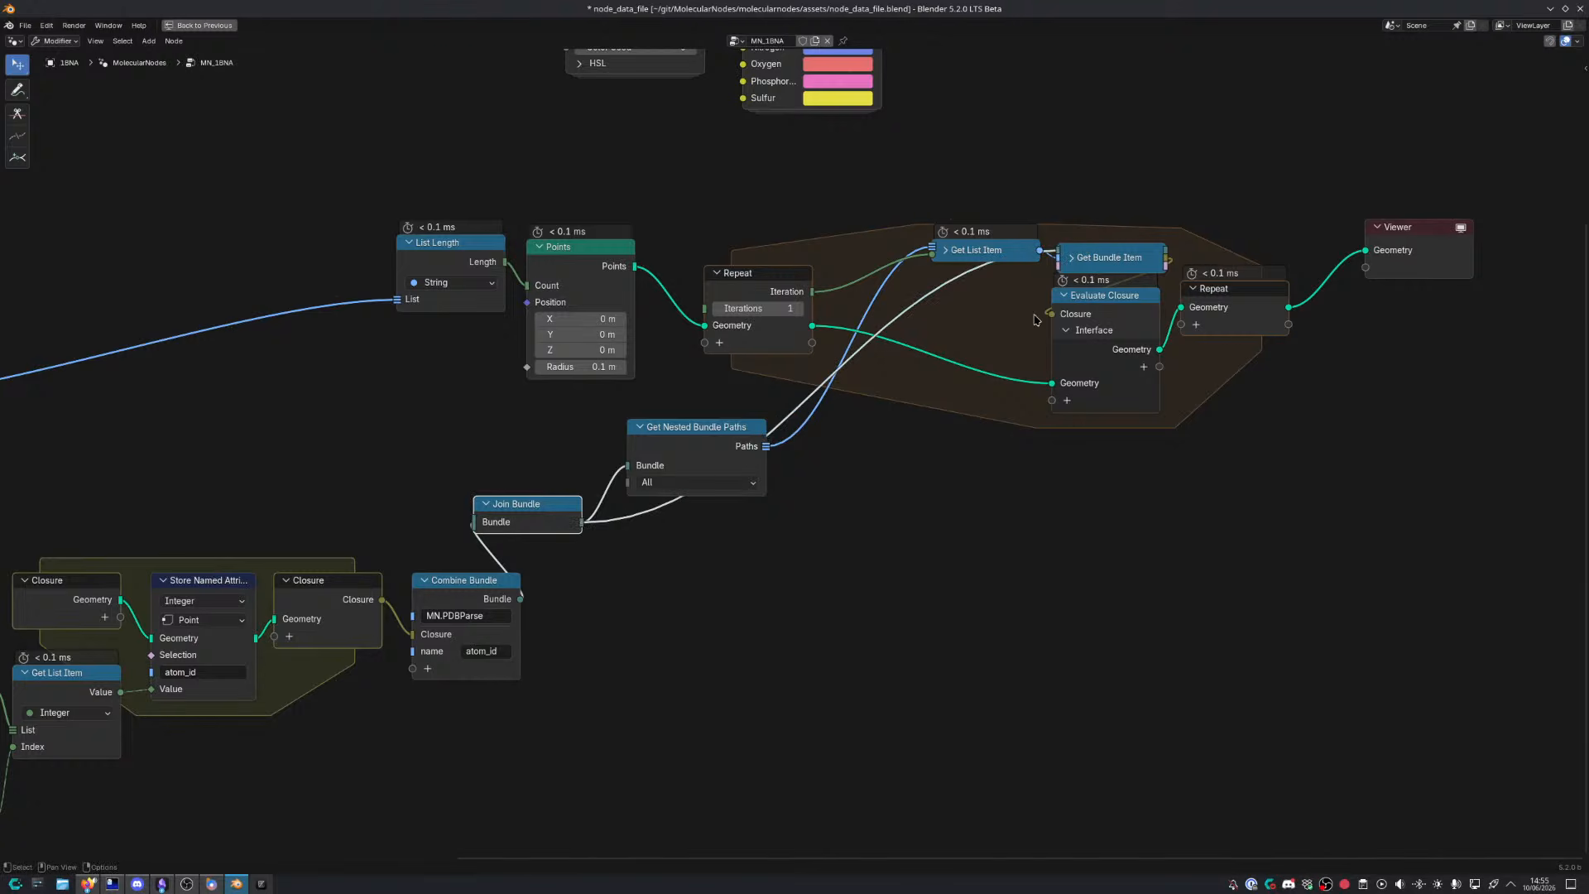
{"action": "middle_click_drag", "start_coordinate": [650, 535], "coordinate": [812, 540]}
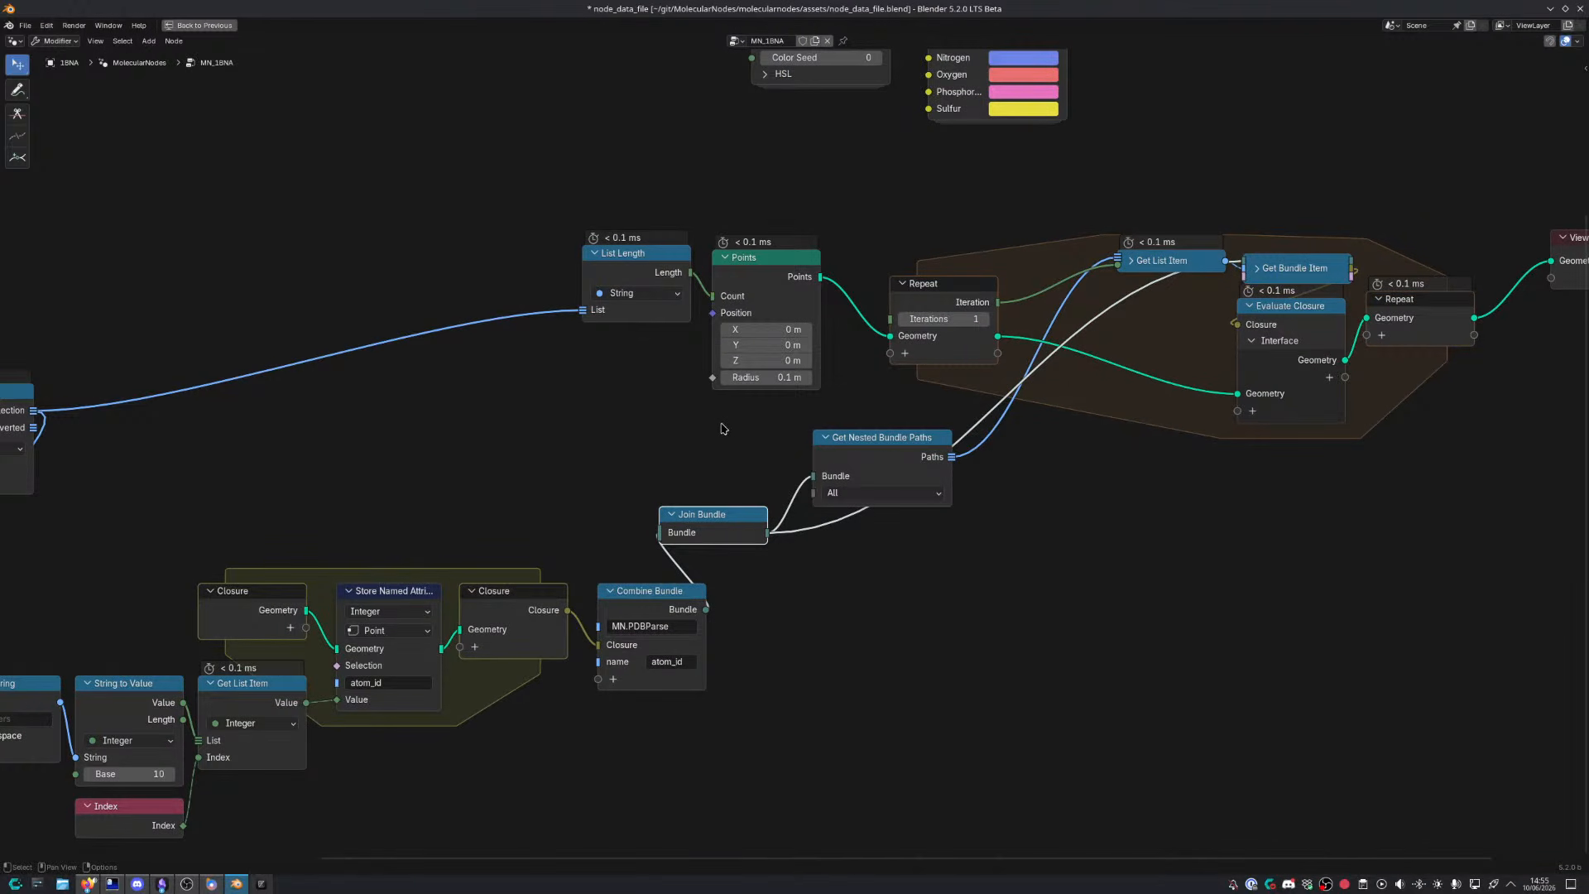
{"action": "middle_click_drag", "start_coordinate": [662, 394], "coordinate": [669, 406]}
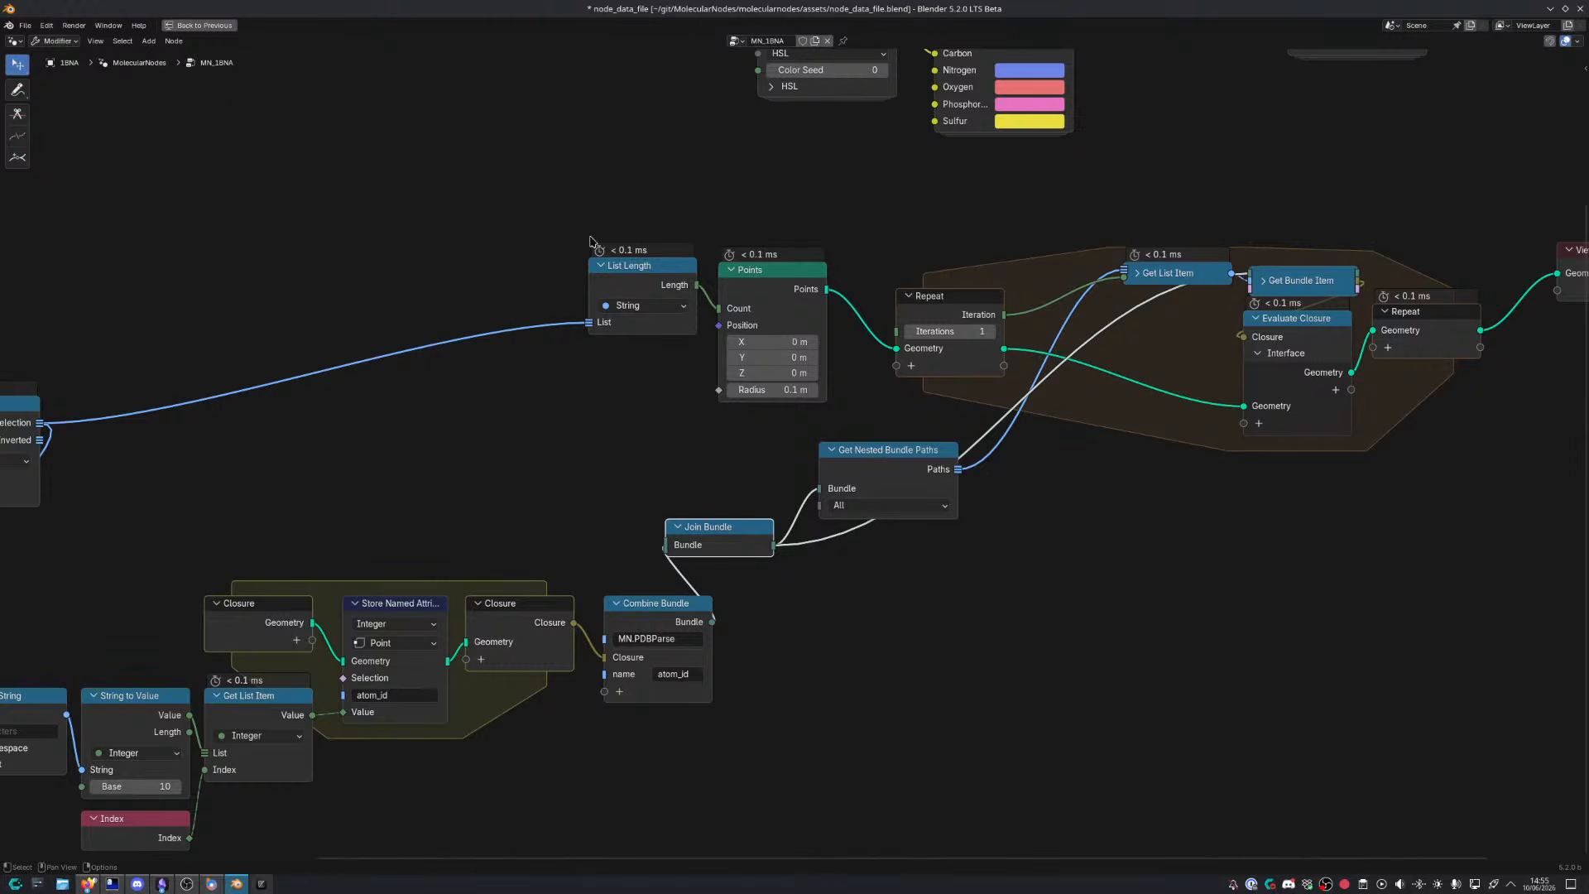
Move List Length and Points farther left and place Get Nested Bundle Paths directly beneath the Repeat input node
{"action": "left_click_drag", "start_coordinate": [601, 222], "coordinate": [813, 414]}
{"action": "key", "text": "g"}
{"action": "left_click", "coordinate": [656, 407]}
{"action": "middle_click_drag", "start_coordinate": [765, 416], "coordinate": [543, 405]}
{"action": "scroll", "coordinate": [729, 434], "scroll_direction": "up", "scroll_amount": 5}
{"action": "left_click_drag", "start_coordinate": [637, 440], "coordinate": [740, 443]}
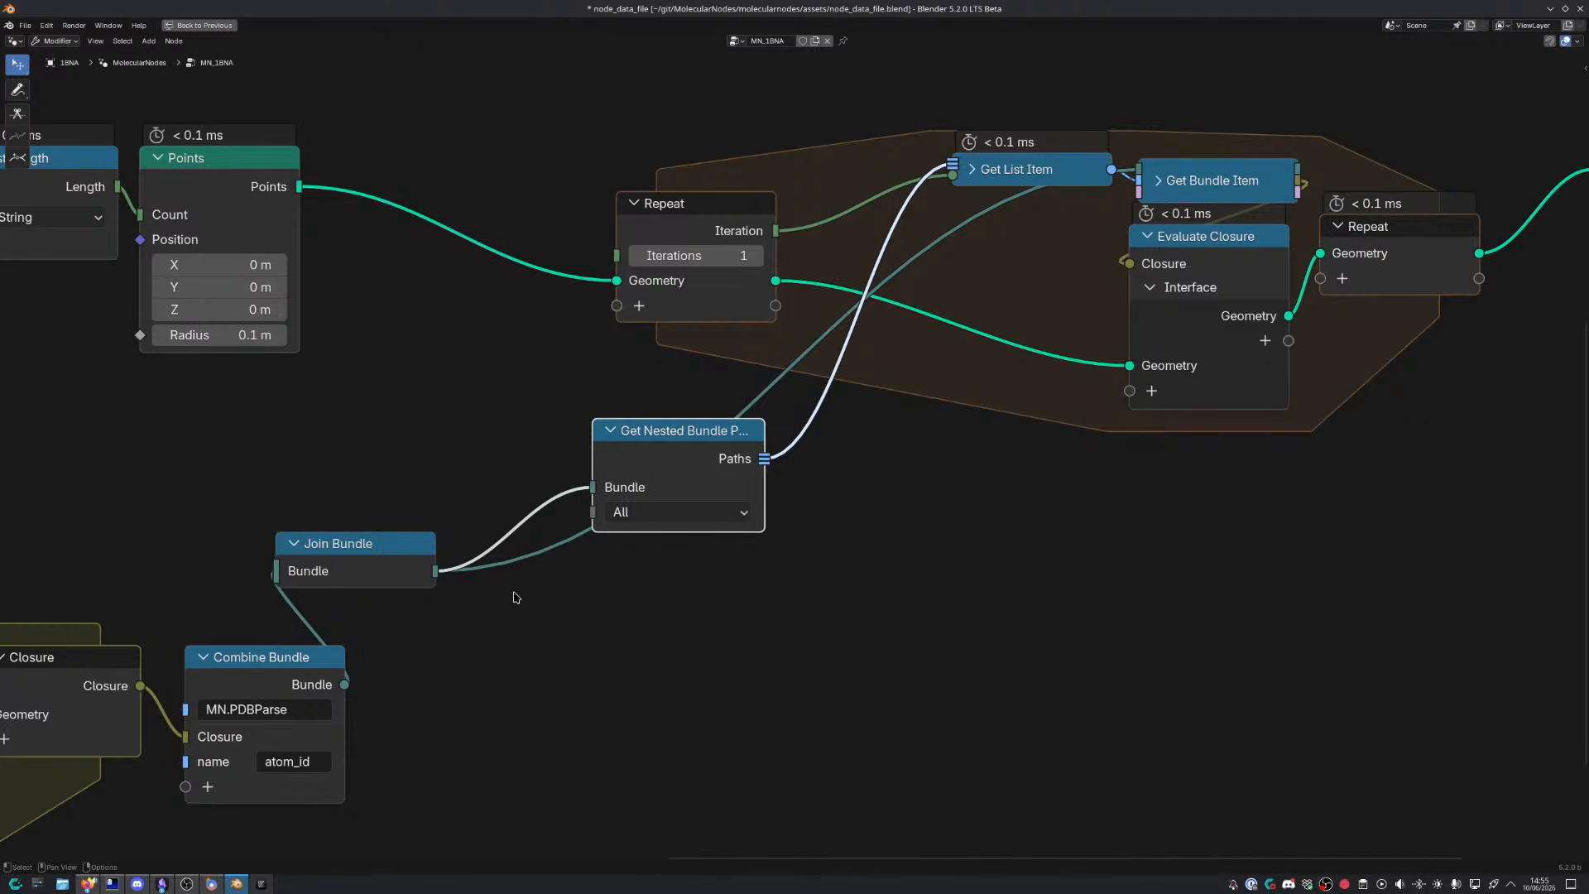
{"action": "middle_click_drag", "start_coordinate": [517, 598], "coordinate": [517, 600]}
{"action": "left_click_drag", "start_coordinate": [638, 470], "coordinate": [661, 402]}
Add a shared reroute on the Join Bundle output links and a second on the Get Bundle Item branch, both above the Repeat zone
{"action": "right_click_drag", "start_coordinate": [429, 457], "coordinate": [512, 619], "text": "shift"}
{"action": "key", "text": "g"}
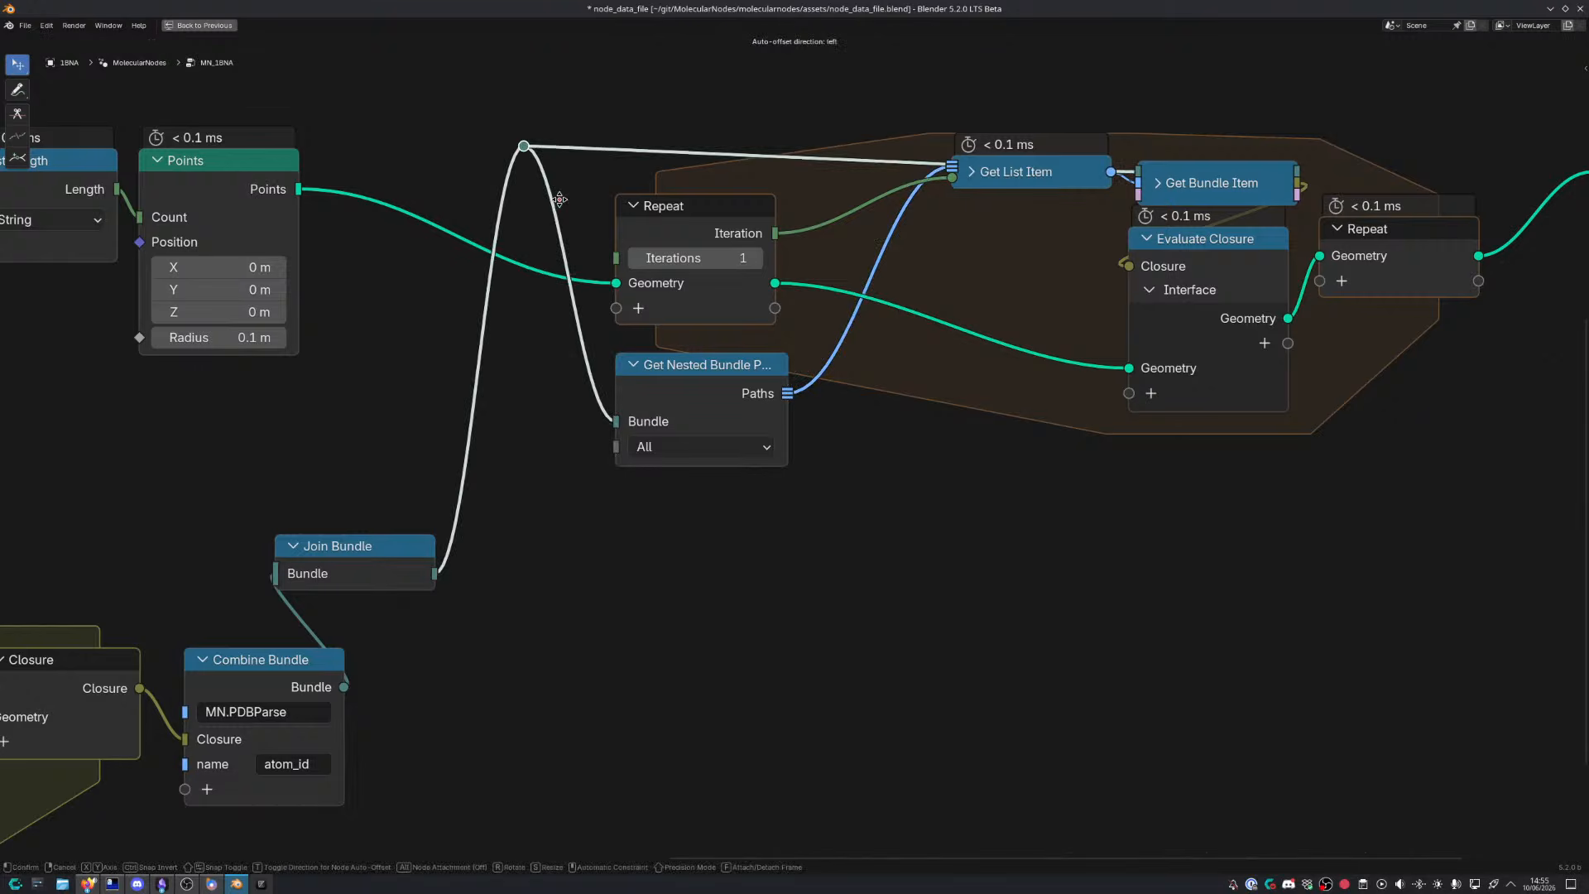
{"action": "left_click", "coordinate": [584, 202]}
{"action": "middle_click_drag", "start_coordinate": [586, 201], "coordinate": [491, 293]}
{"action": "right_click_drag", "start_coordinate": [633, 296], "coordinate": [722, 199], "text": "shift"}
{"action": "key", "text": "g"}
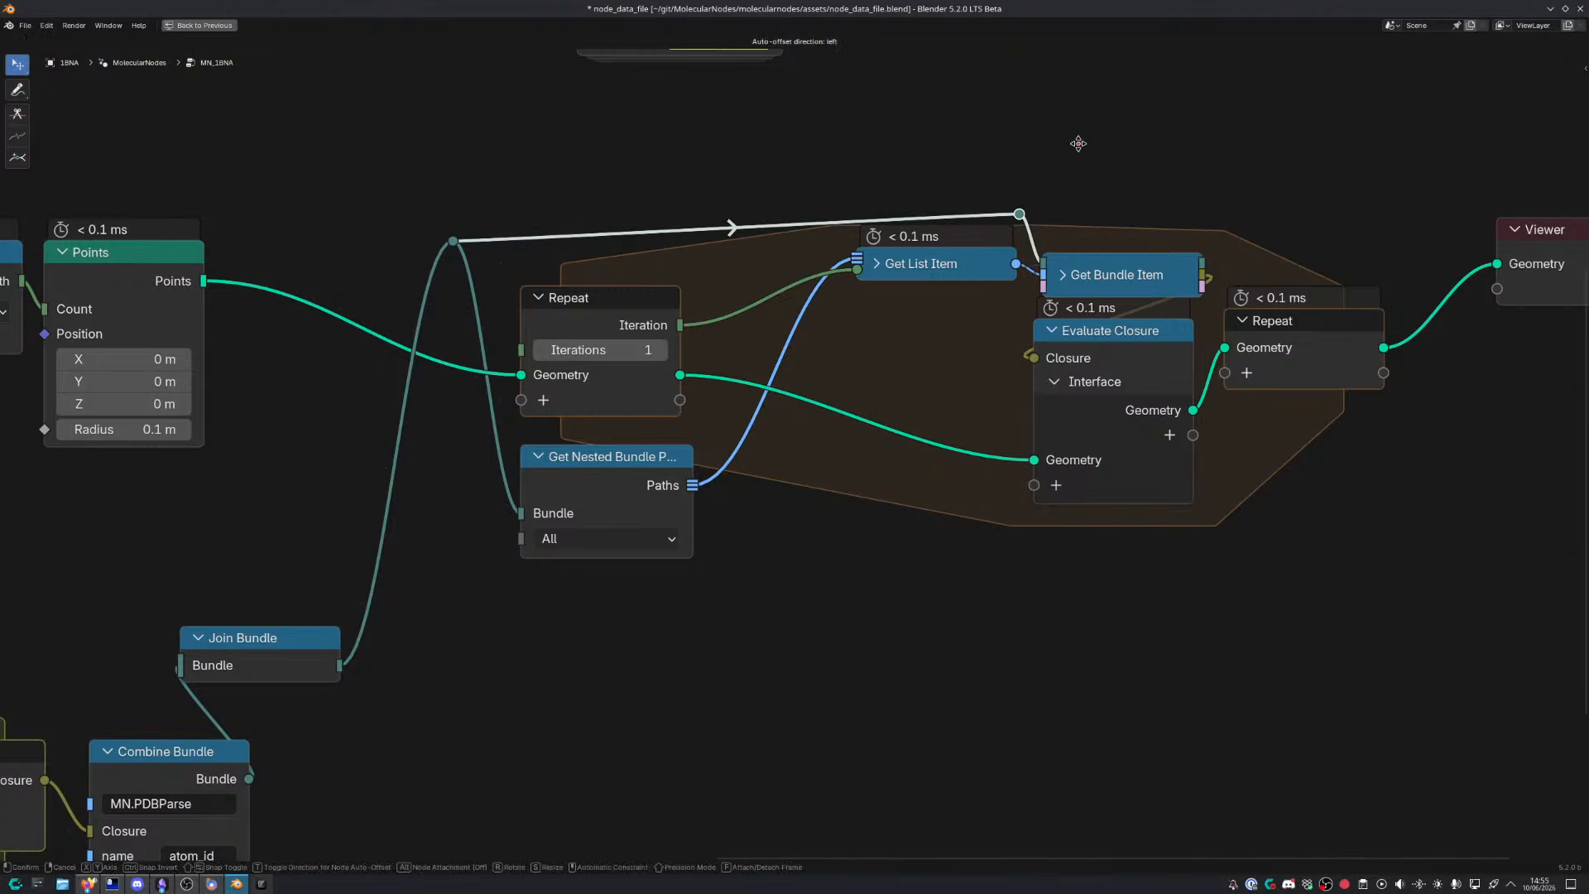
{"action": "left_click", "coordinate": [1079, 147]}
Align the two bundle reroutes in a level line above the Repeat zone and save the file
{"action": "left_click_drag", "start_coordinate": [452, 240], "coordinate": [453, 218]}
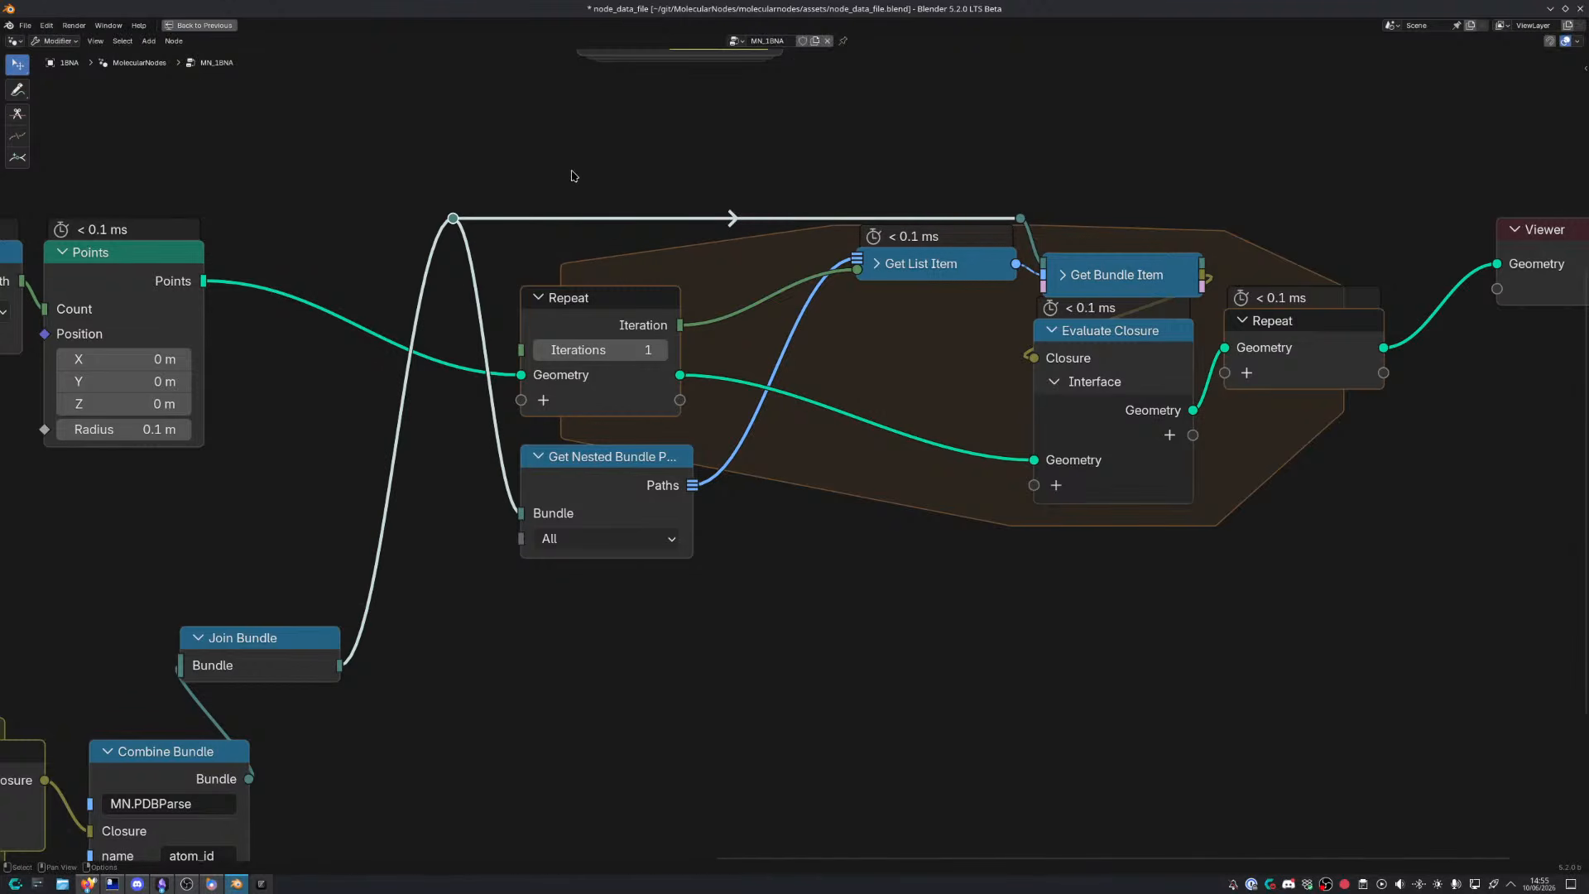
{"action": "left_click", "coordinate": [585, 169]}
{"action": "left_click", "coordinate": [1019, 218]}
{"action": "key", "text": "g"}
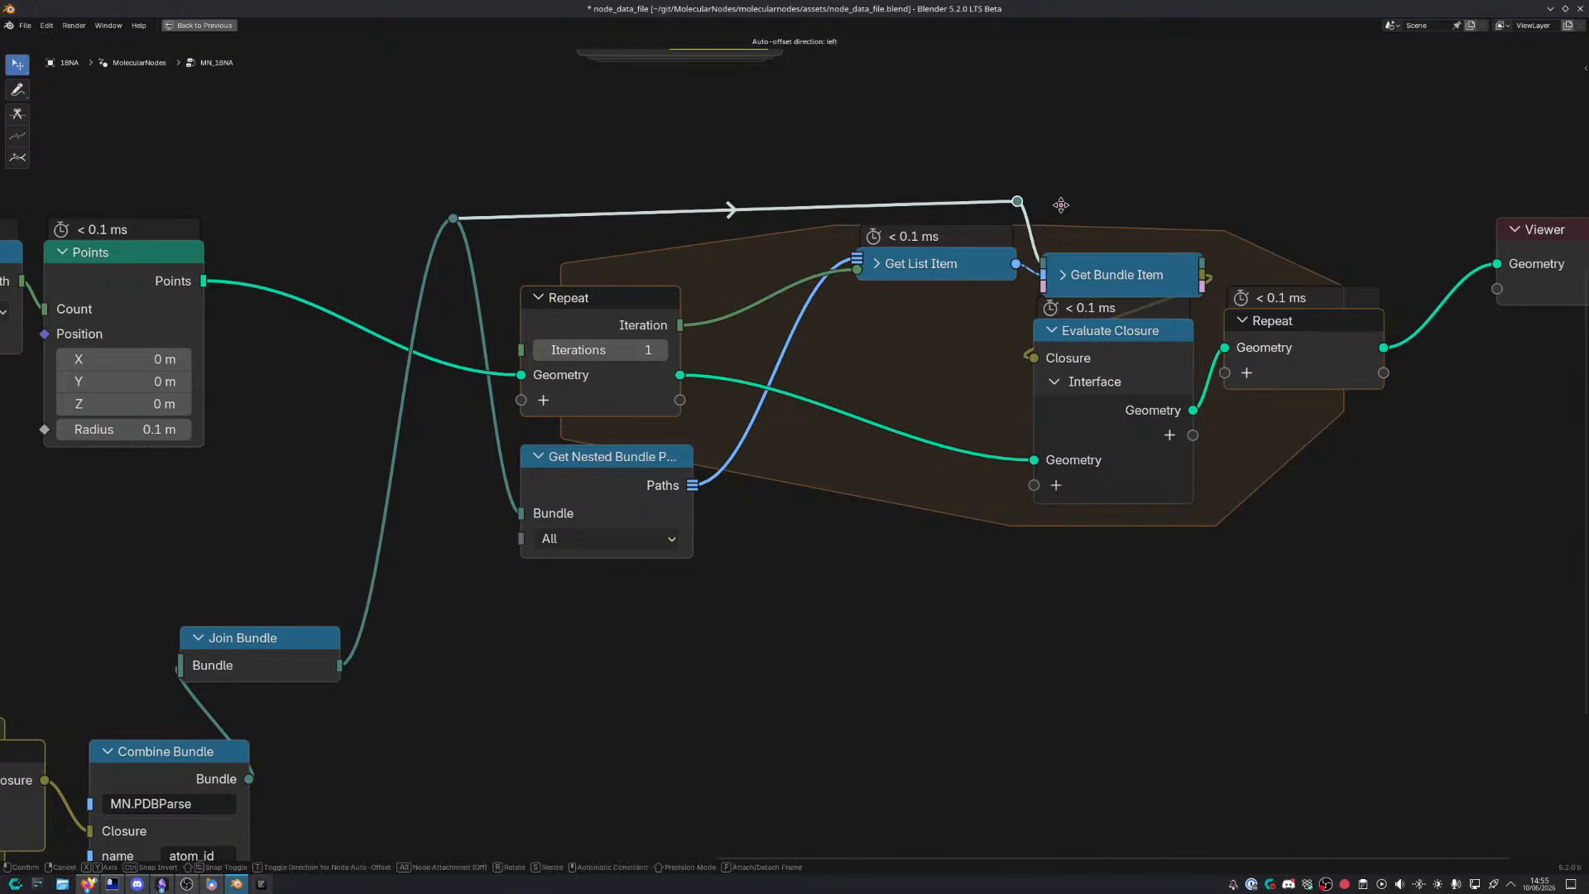
{"action": "left_click", "coordinate": [1068, 198]}
{"action": "left_click", "coordinate": [1109, 161]}
{"action": "key", "text": "ctrl+s"}
{"action": "middle_click_drag", "start_coordinate": [1140, 223], "coordinate": [886, 184]}
{"action": "left_click_drag", "start_coordinate": [766, 158], "coordinate": [763, 180]}
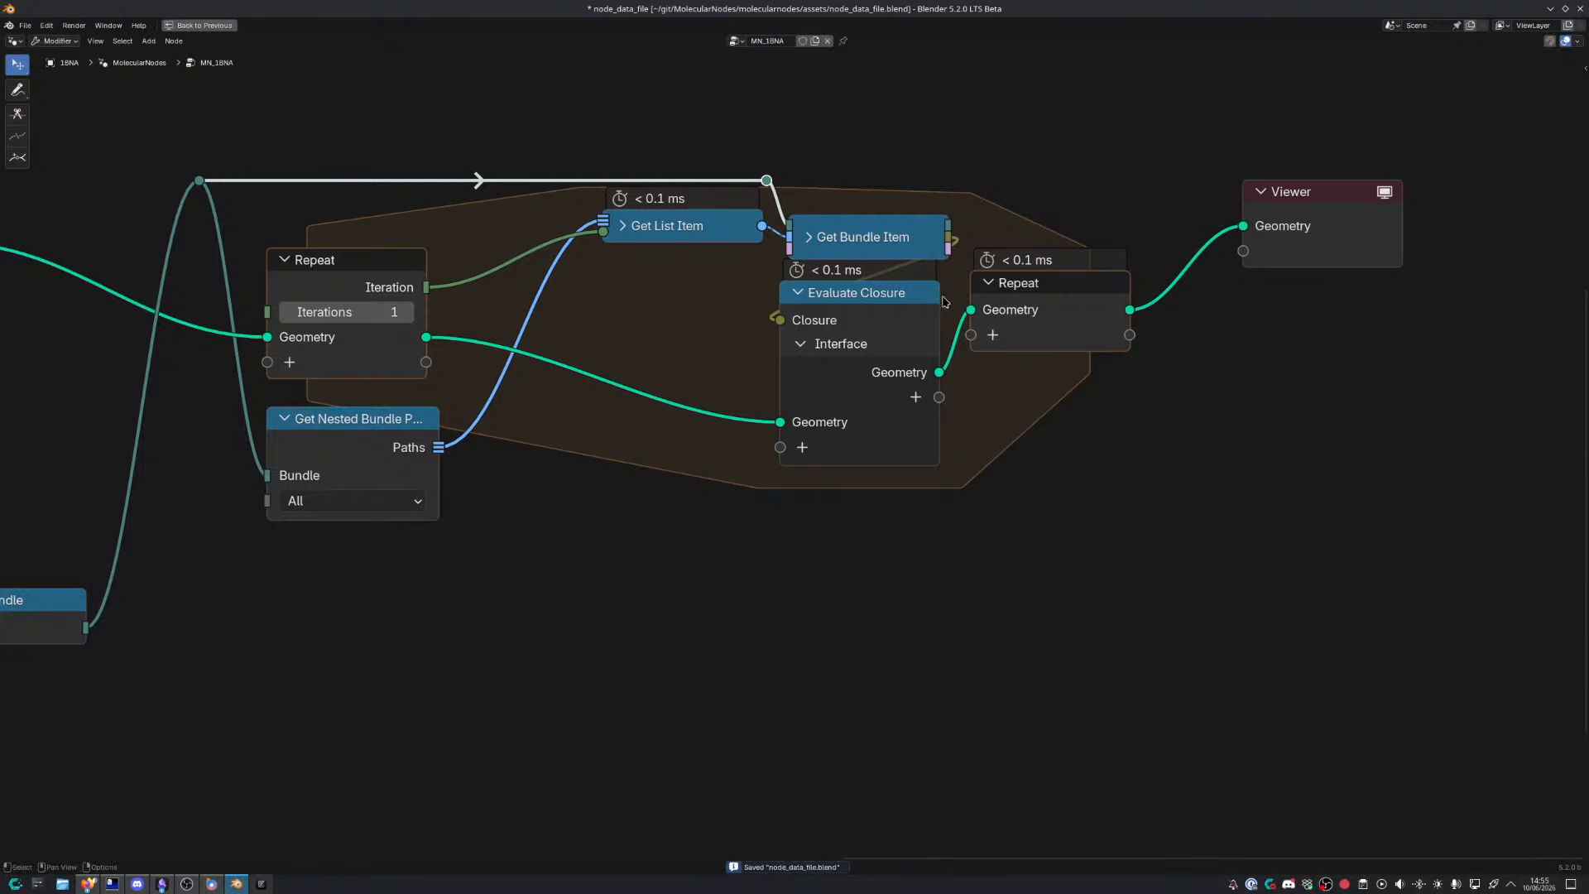
Move the Repeat input node and Get Nested Bundle Paths together closer to Get List Item
{"action": "middle_click_drag", "start_coordinate": [502, 414], "coordinate": [731, 419]}
{"action": "left_click_drag", "start_coordinate": [451, 252], "coordinate": [670, 527]}
{"action": "key", "text": "g"}
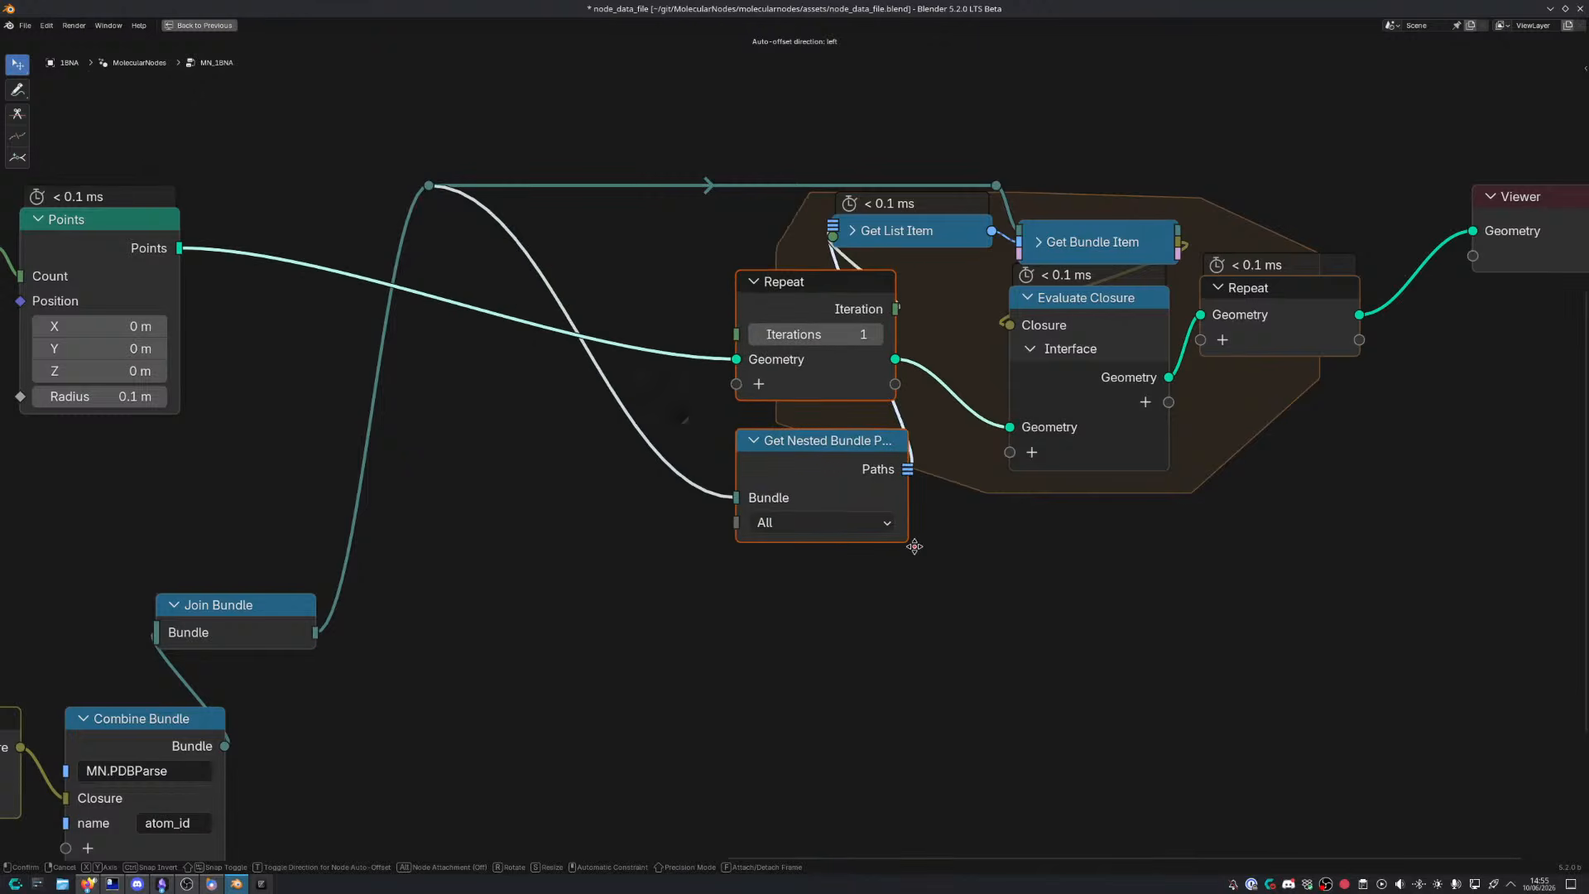
{"action": "key", "text": "Escape"}
{"action": "left_click", "coordinate": [1039, 526]}
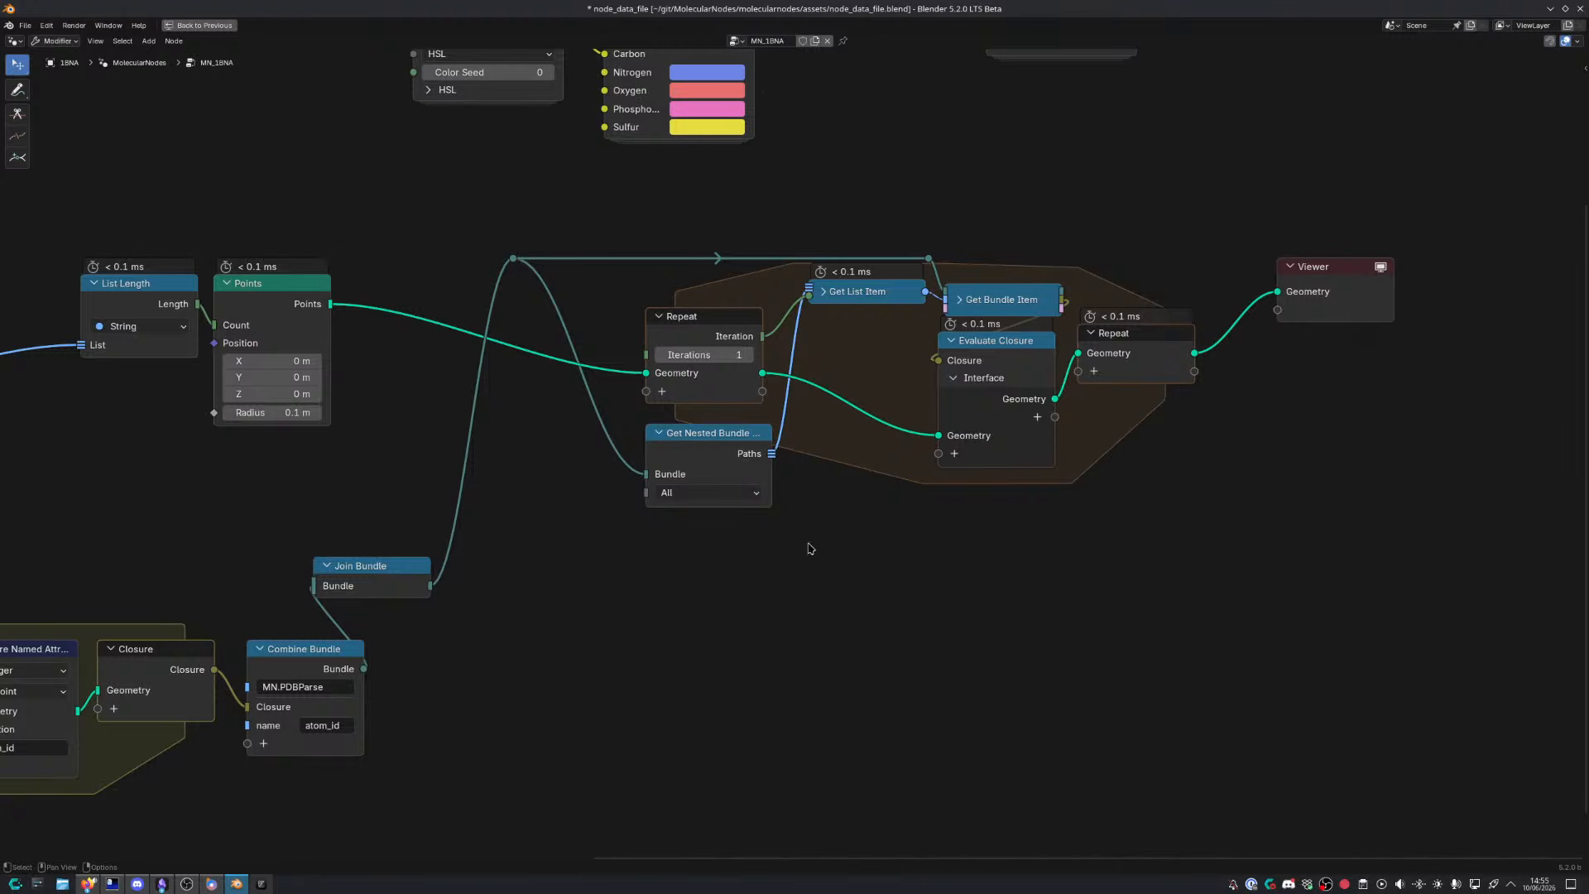
Move Join Bundle farther right, clear of the Combine Bundle node
{"action": "middle_click_drag", "start_coordinate": [811, 548], "coordinate": [1209, 399]}
{"action": "left_click_drag", "start_coordinate": [764, 428], "coordinate": [946, 447]}
{"action": "middle_click_drag", "start_coordinate": [815, 530], "coordinate": [949, 396]}
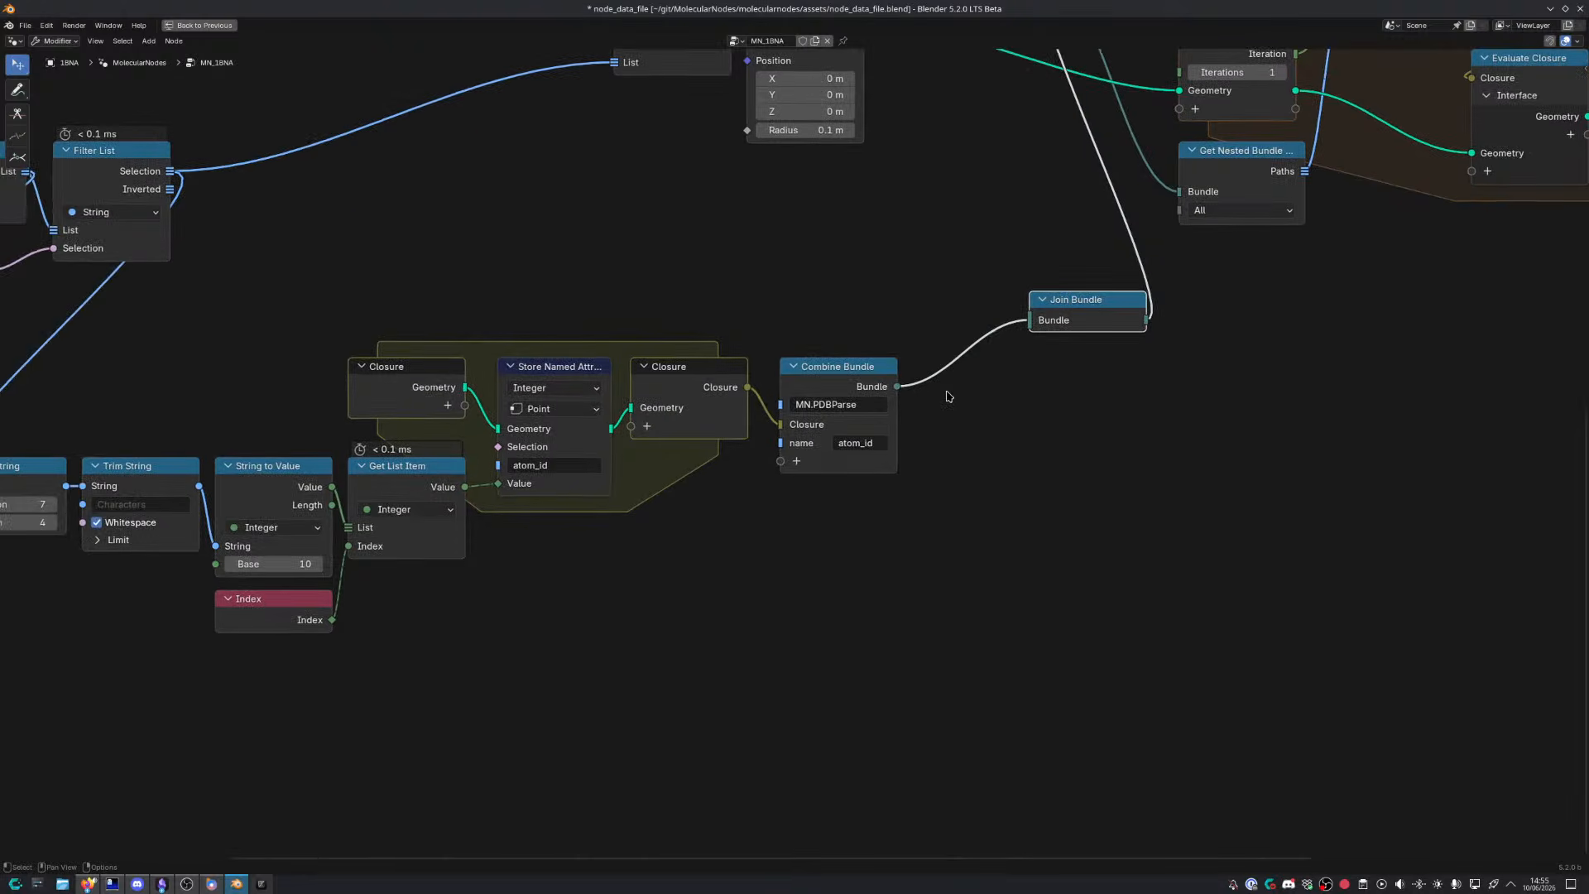
Check the point attribute spreadsheet in the full layout and return to the maximized node editor at the parsing chain
{"action": "key", "text": "ctrl+space"}
{"action": "middle_click_drag", "start_coordinate": [806, 585], "coordinate": [885, 546]}
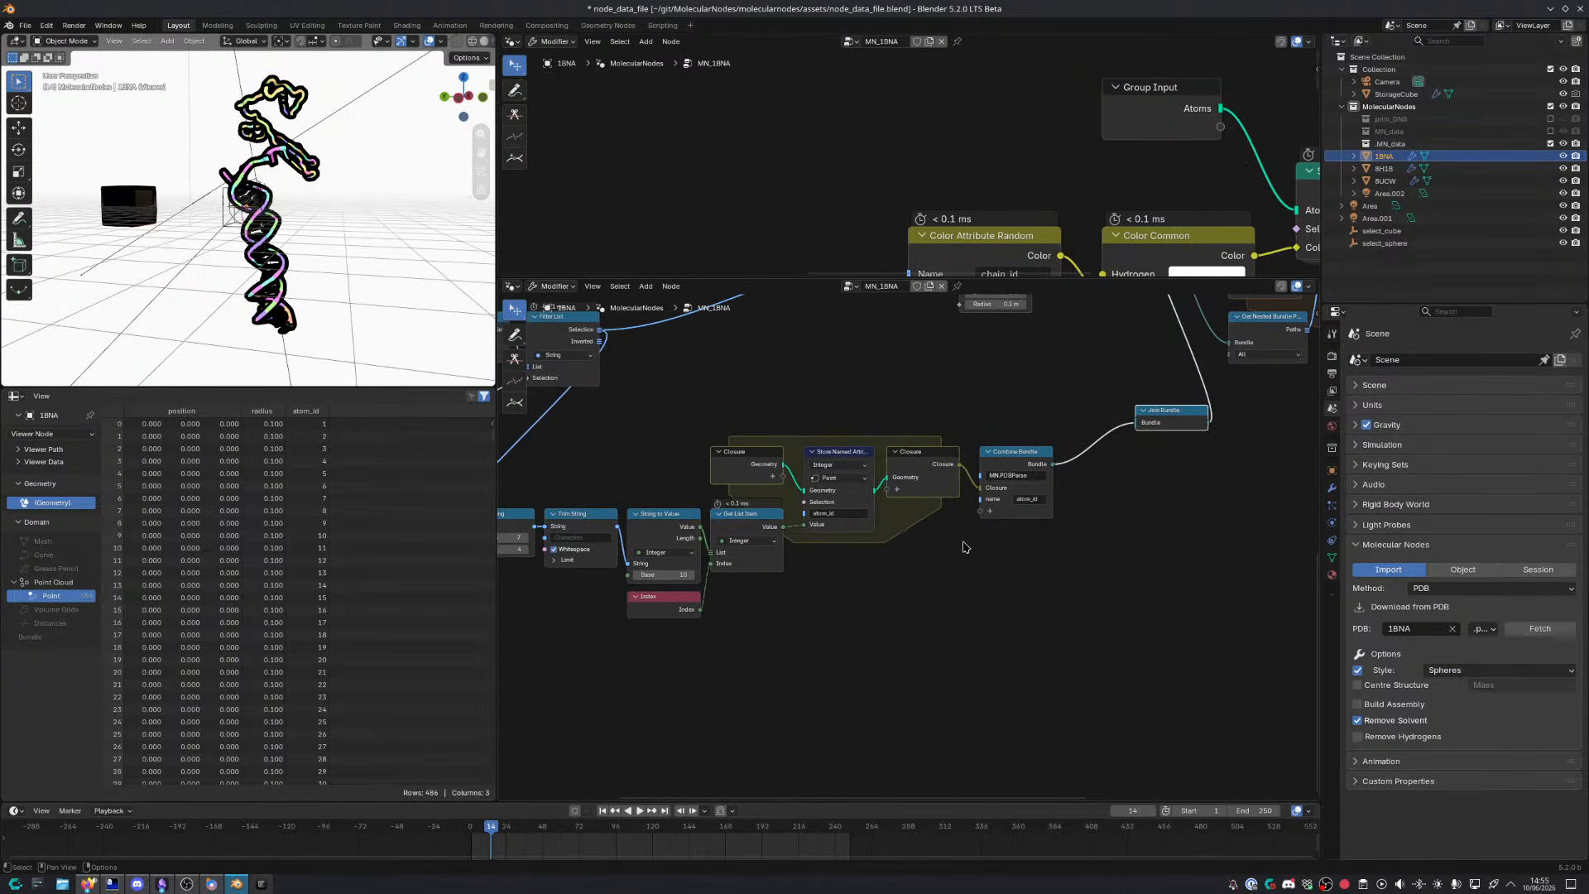
{"action": "scroll", "coordinate": [952, 559], "scroll_direction": "up", "scroll_amount": 4}
{"action": "key", "text": "ctrl+space"}
{"action": "scroll", "coordinate": [765, 652], "scroll_direction": "down", "scroll_amount": 6}
{"action": "middle_click_drag", "start_coordinate": [719, 657], "coordinate": [852, 654]}
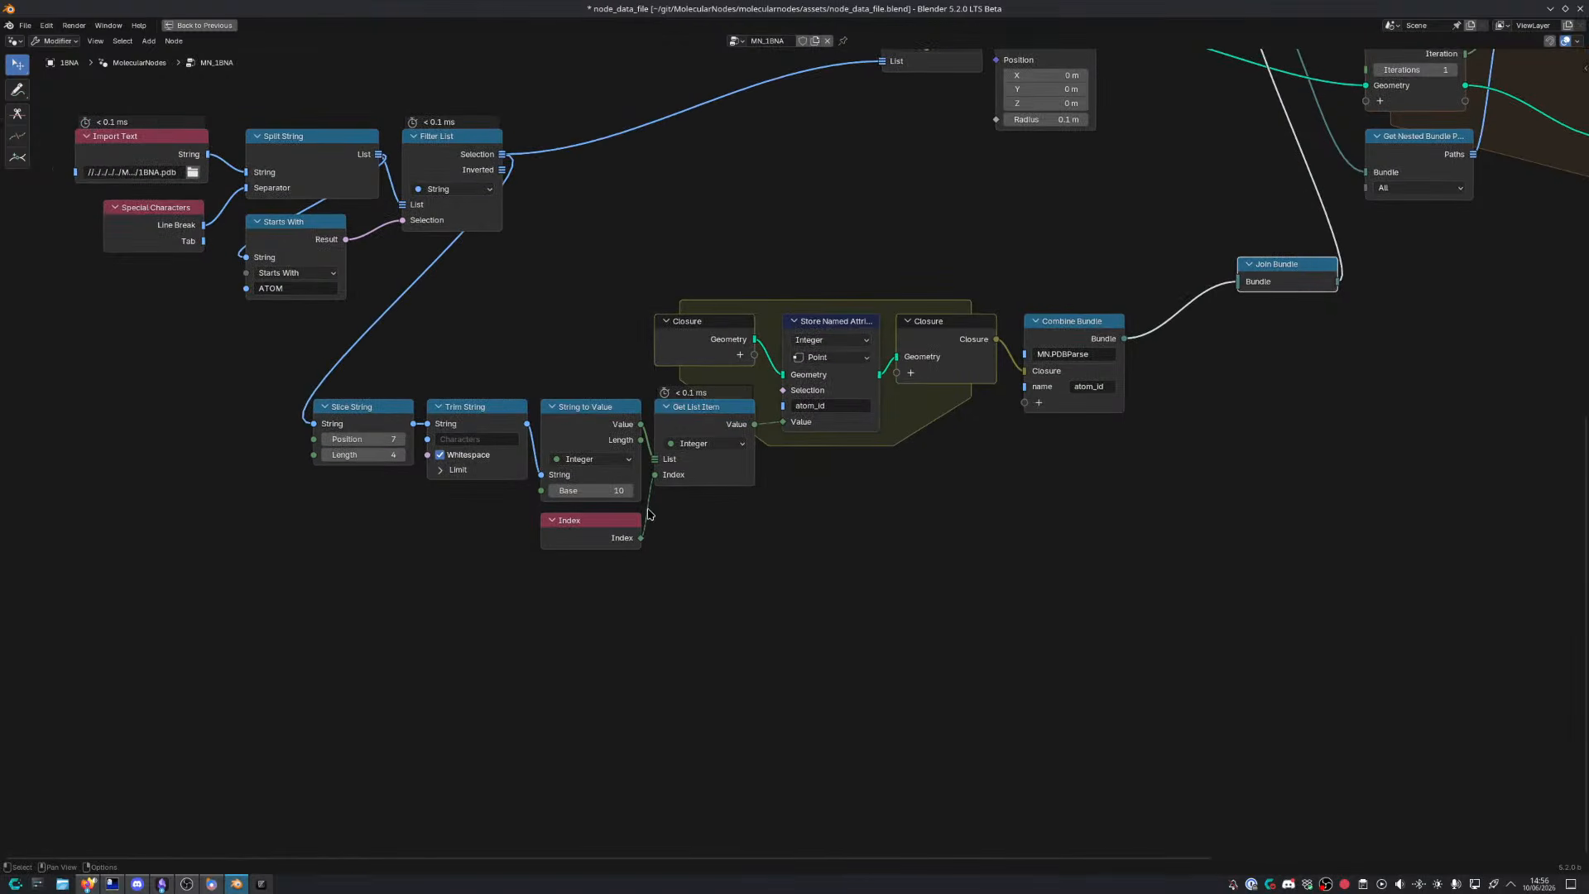
Frame the nodes from Slice String through Combine Bundle, label the frame "Atom ID Parsing", and save the file
{"action": "left_click_drag", "start_coordinate": [376, 293], "coordinate": [929, 580]}
{"action": "left_click", "coordinate": [935, 579]}
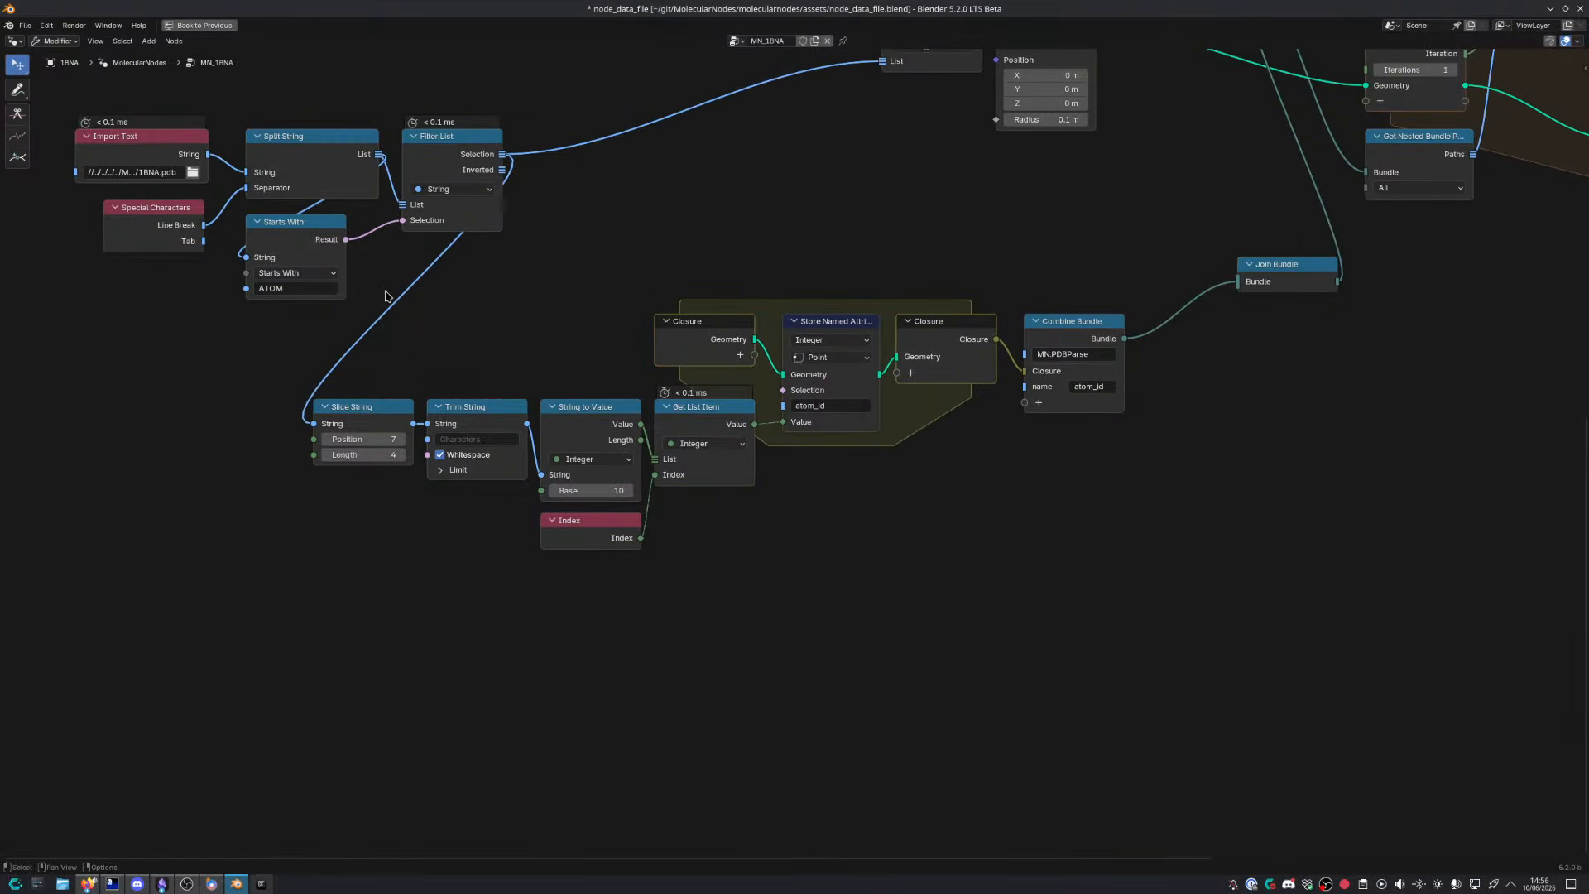
{"action": "left_click_drag", "start_coordinate": [385, 296], "coordinate": [1100, 609]}
{"action": "key", "text": "ctrl+j"}
{"action": "key", "text": "F2"}
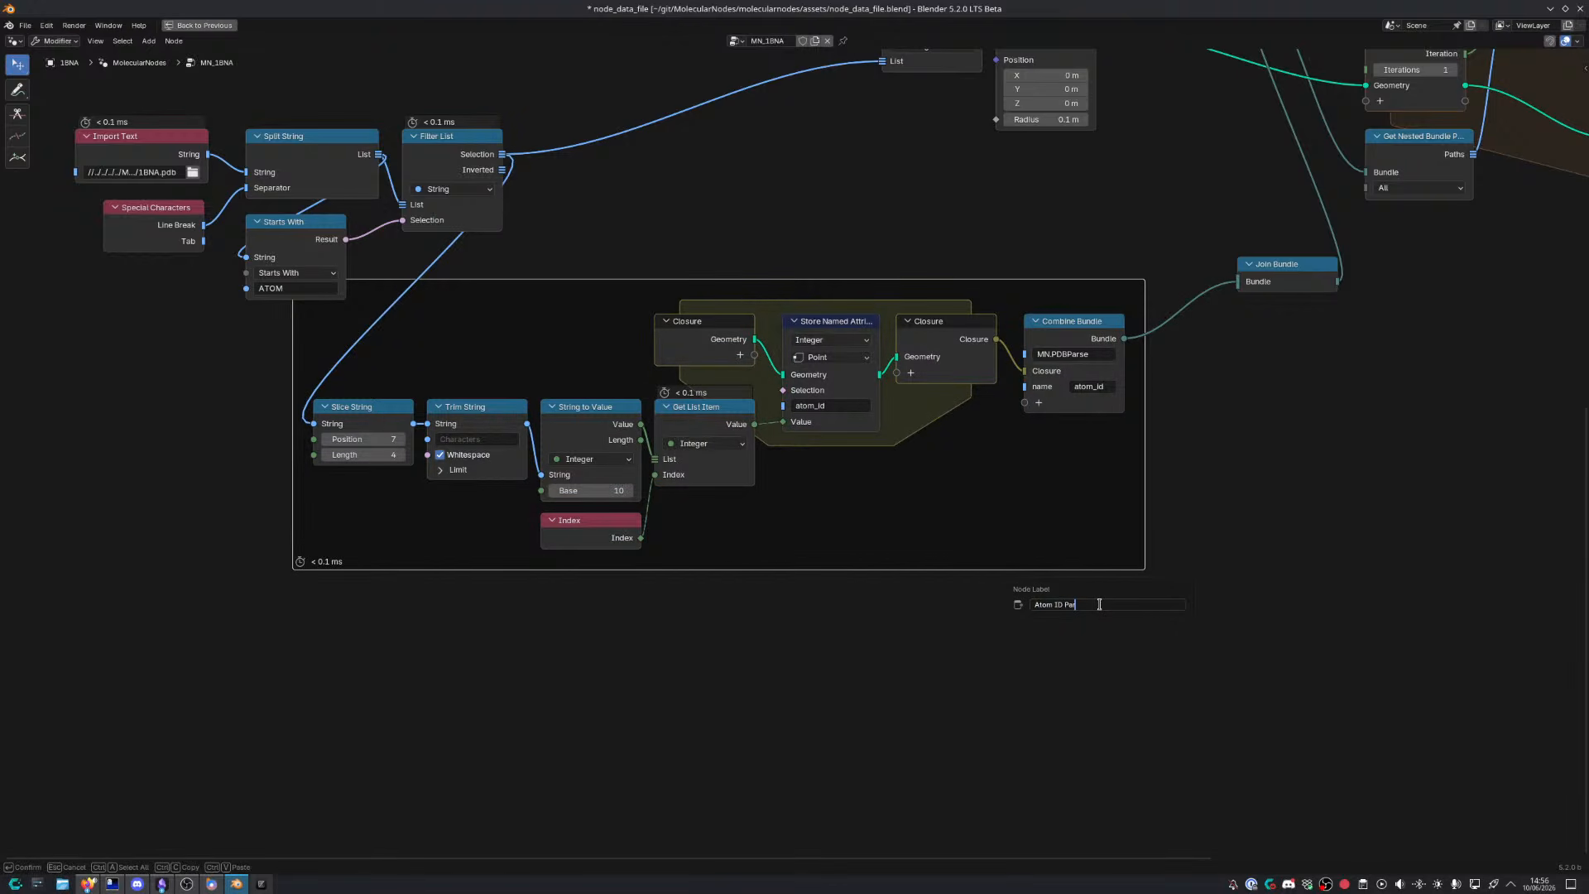
{"action": "key", "text": "Return"}
{"action": "key", "text": "ctrl+s"}
Move the import, split, Starts With and Filter List nodes farther left of the Atom ID Parsing frame
{"action": "scroll", "coordinate": [464, 634], "scroll_direction": "down", "scroll_amount": 5}
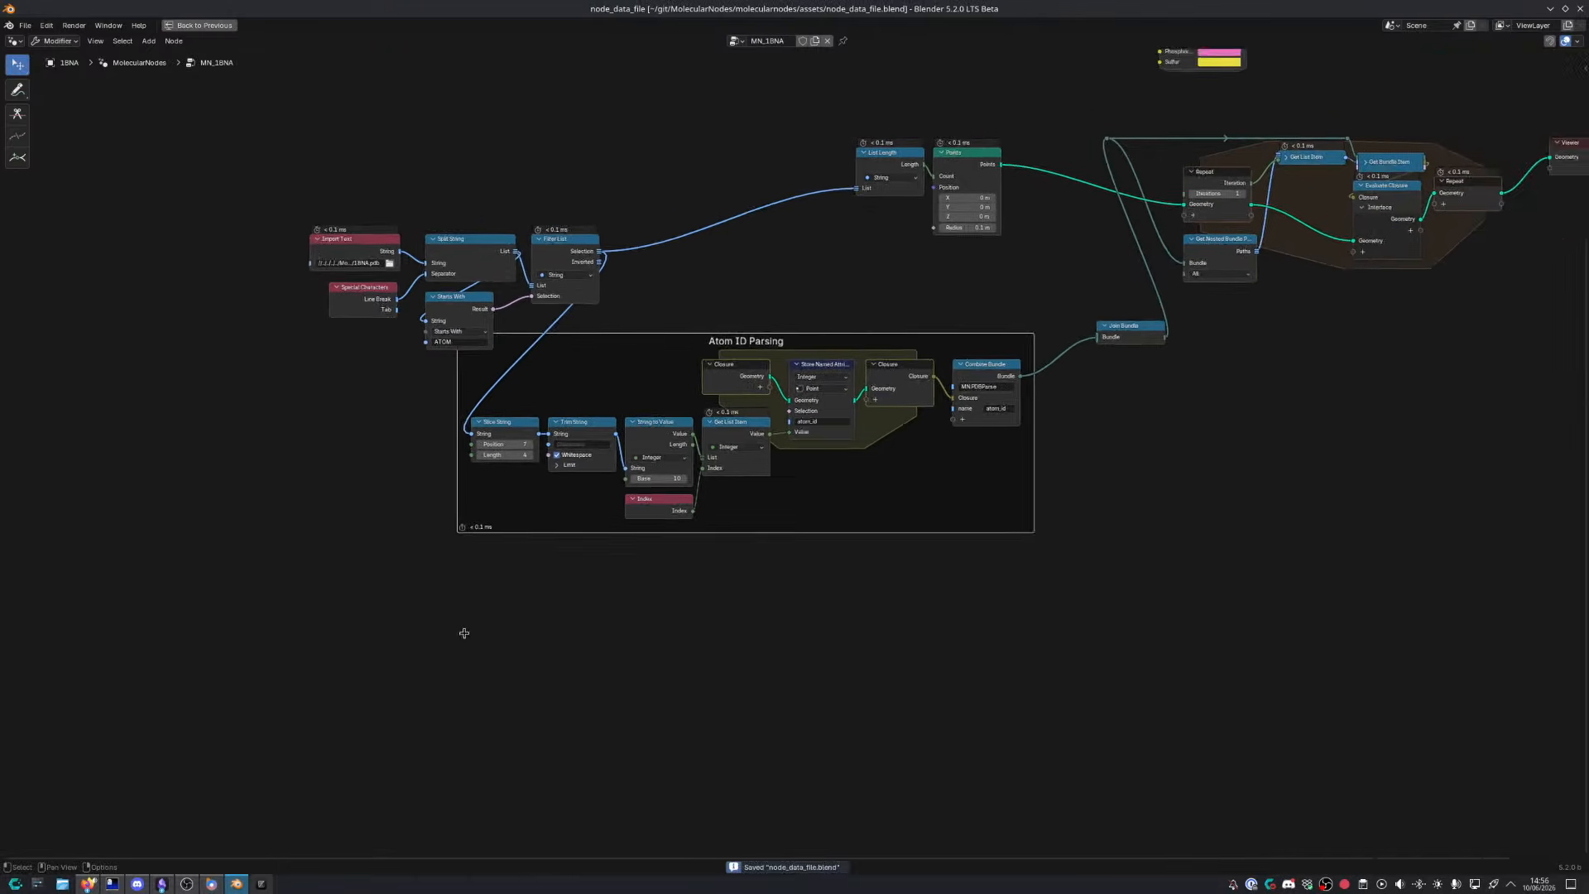
{"action": "middle_click_drag", "start_coordinate": [464, 634], "coordinate": [582, 629]}
{"action": "left_click_drag", "start_coordinate": [430, 170], "coordinate": [728, 337]}
{"action": "key", "text": "g"}
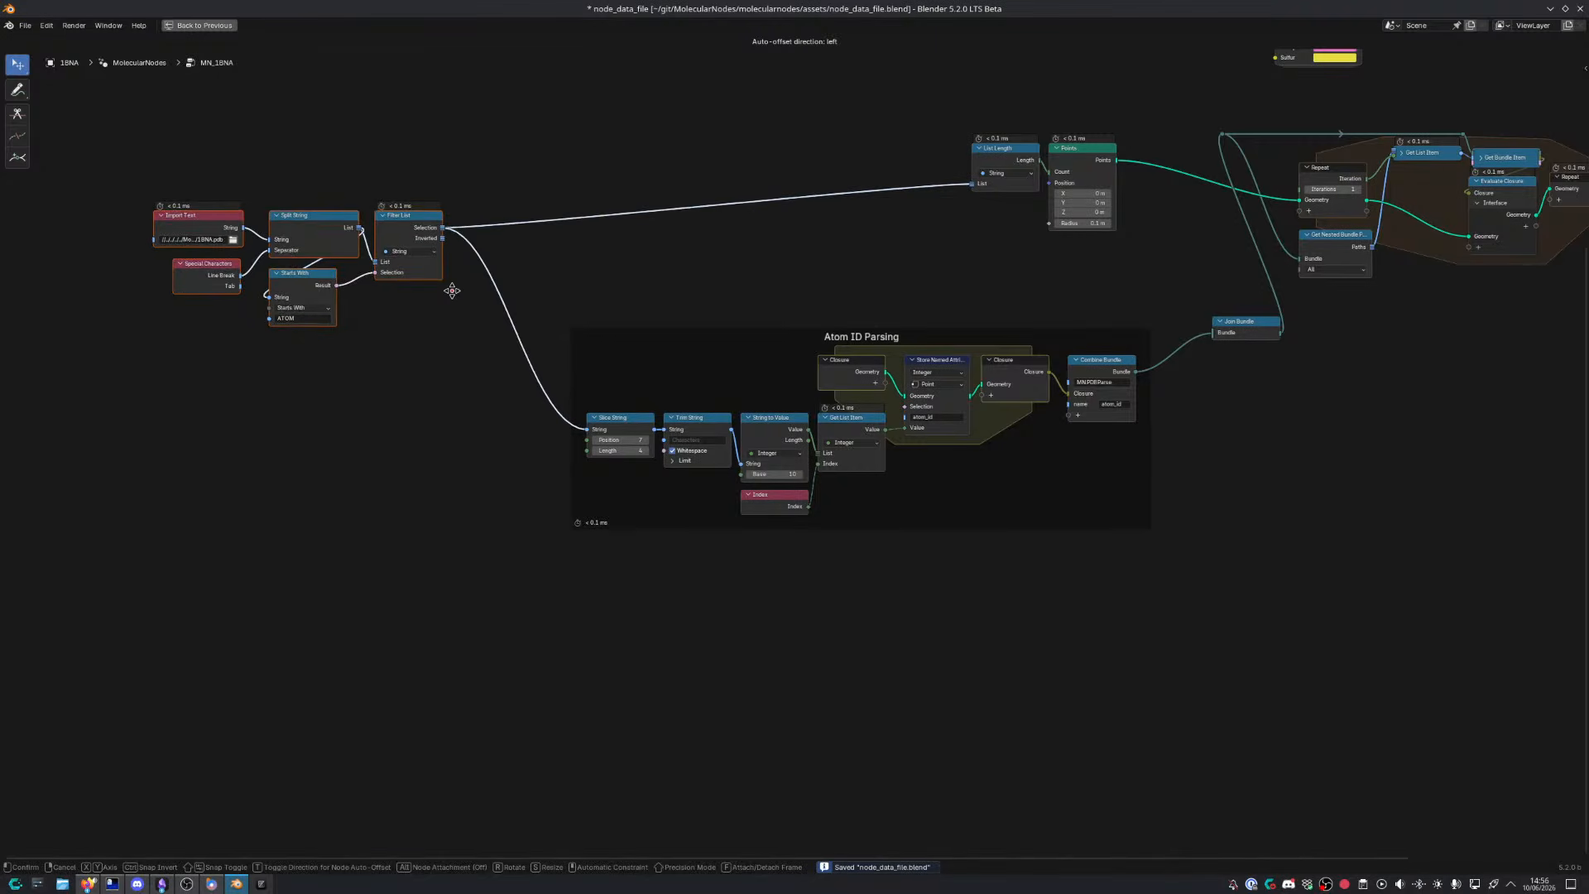
{"action": "left_click", "coordinate": [445, 327]}
Bring the Atom ID Parsing frame closer to Filter List and lower the Join Bundle node
{"action": "middle_click_drag", "start_coordinate": [662, 405], "coordinate": [453, 377]}
{"action": "scroll", "coordinate": [480, 357], "scroll_direction": "up", "scroll_amount": 3}
{"action": "left_click_drag", "start_coordinate": [218, 234], "coordinate": [978, 546]}
{"action": "key", "text": "g"}
{"action": "left_click", "coordinate": [904, 509]}
{"action": "left_click", "coordinate": [1094, 273]}
{"action": "key", "text": "g"}
{"action": "left_click", "coordinate": [1111, 355]}
Duplicate the whole Atom ID Parsing frame with its contents and place the copy below the original
{"action": "middle_click_drag", "start_coordinate": [788, 444], "coordinate": [1005, 418]}
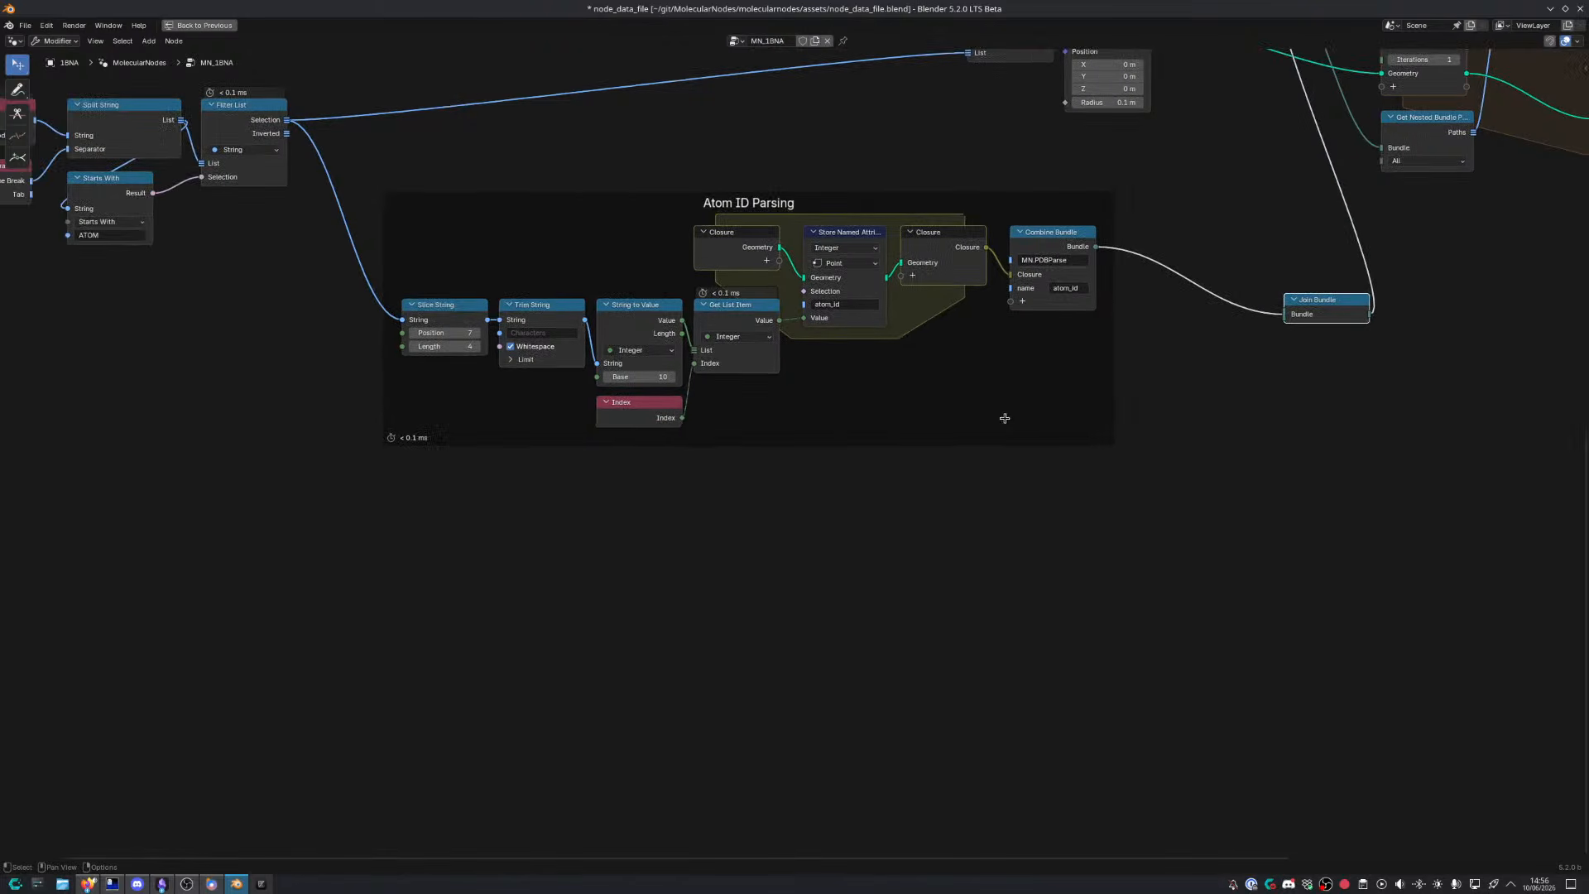
{"action": "left_click_drag", "start_coordinate": [344, 171], "coordinate": [1108, 510]}
{"action": "key", "text": "shift+d"}
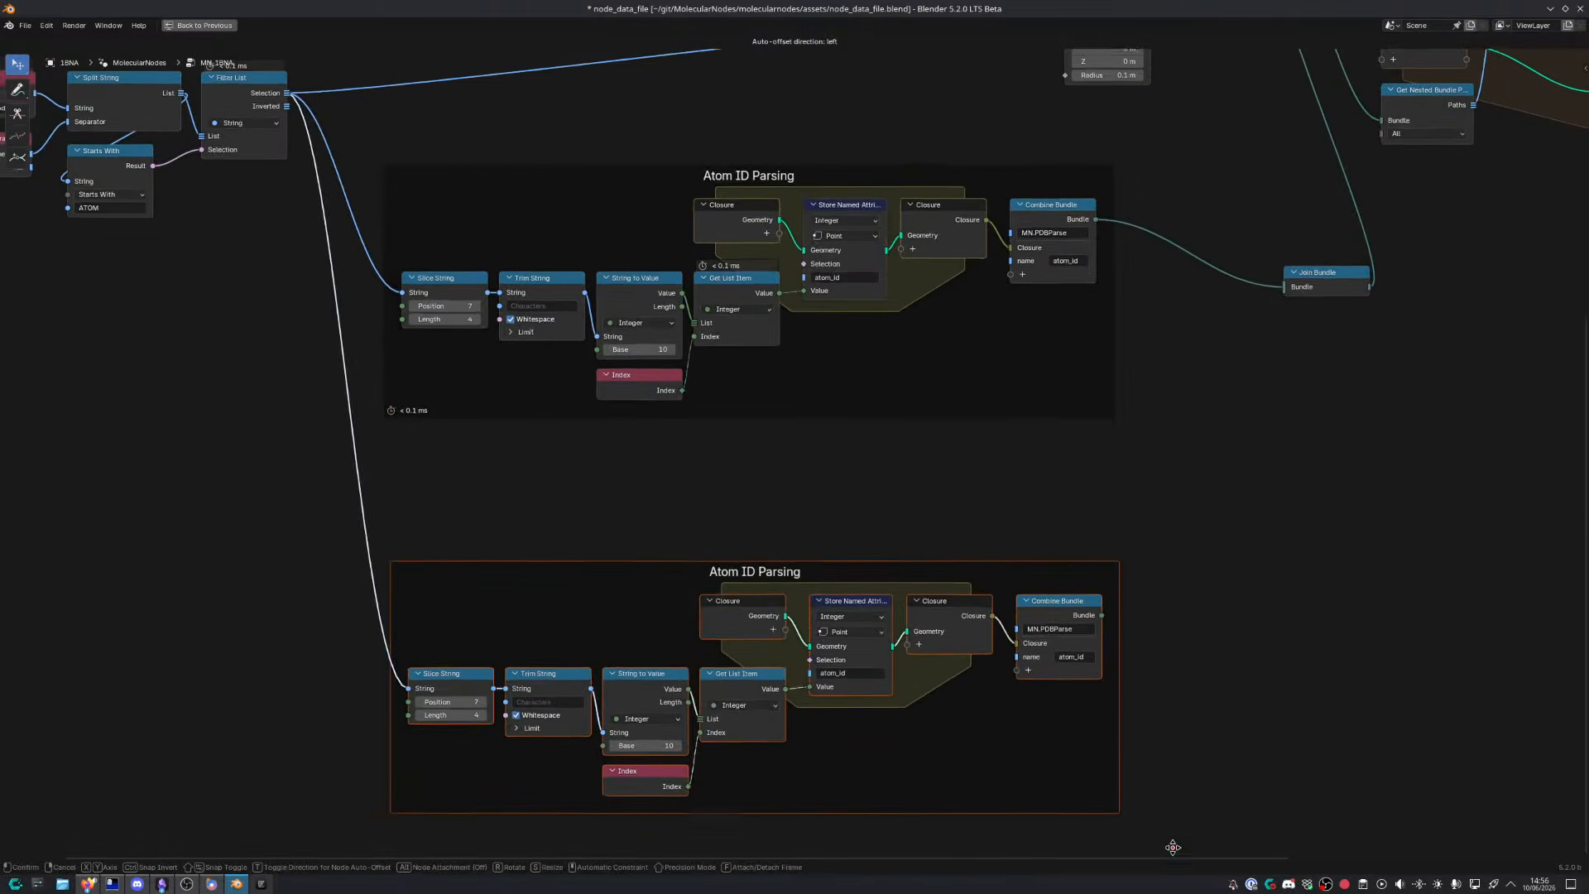
{"action": "left_click", "coordinate": [1151, 756]}
Set the name value in the duplicated Combine Bundle node to "position"
{"action": "scroll", "coordinate": [1059, 674], "scroll_direction": "up", "scroll_amount": 2}
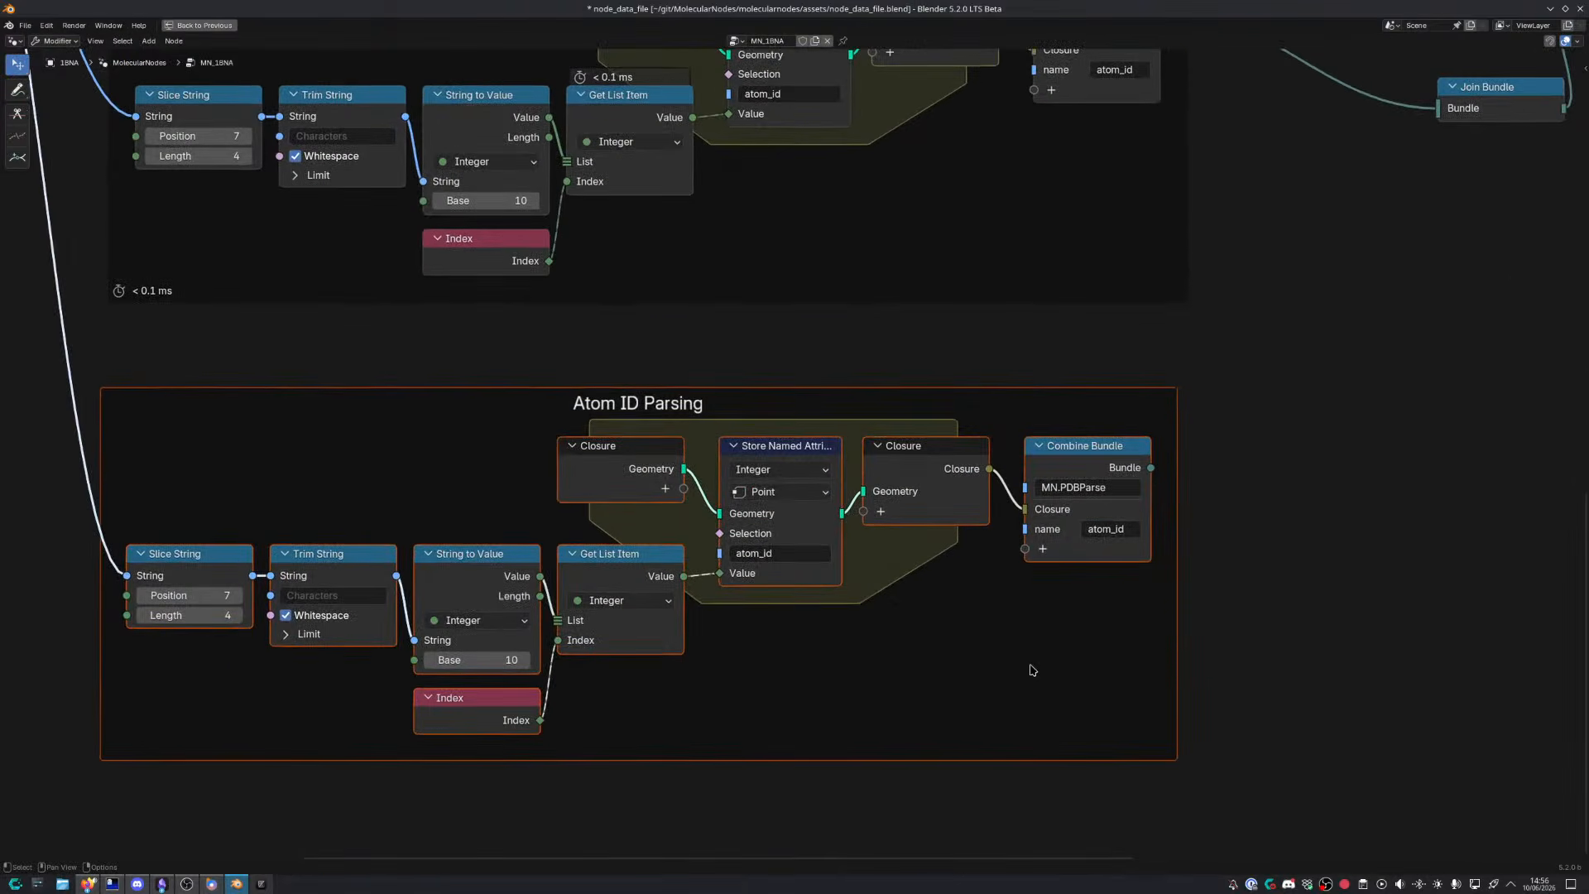
{"action": "left_click", "coordinate": [1125, 528]}
{"action": "type", "text": "posi"}
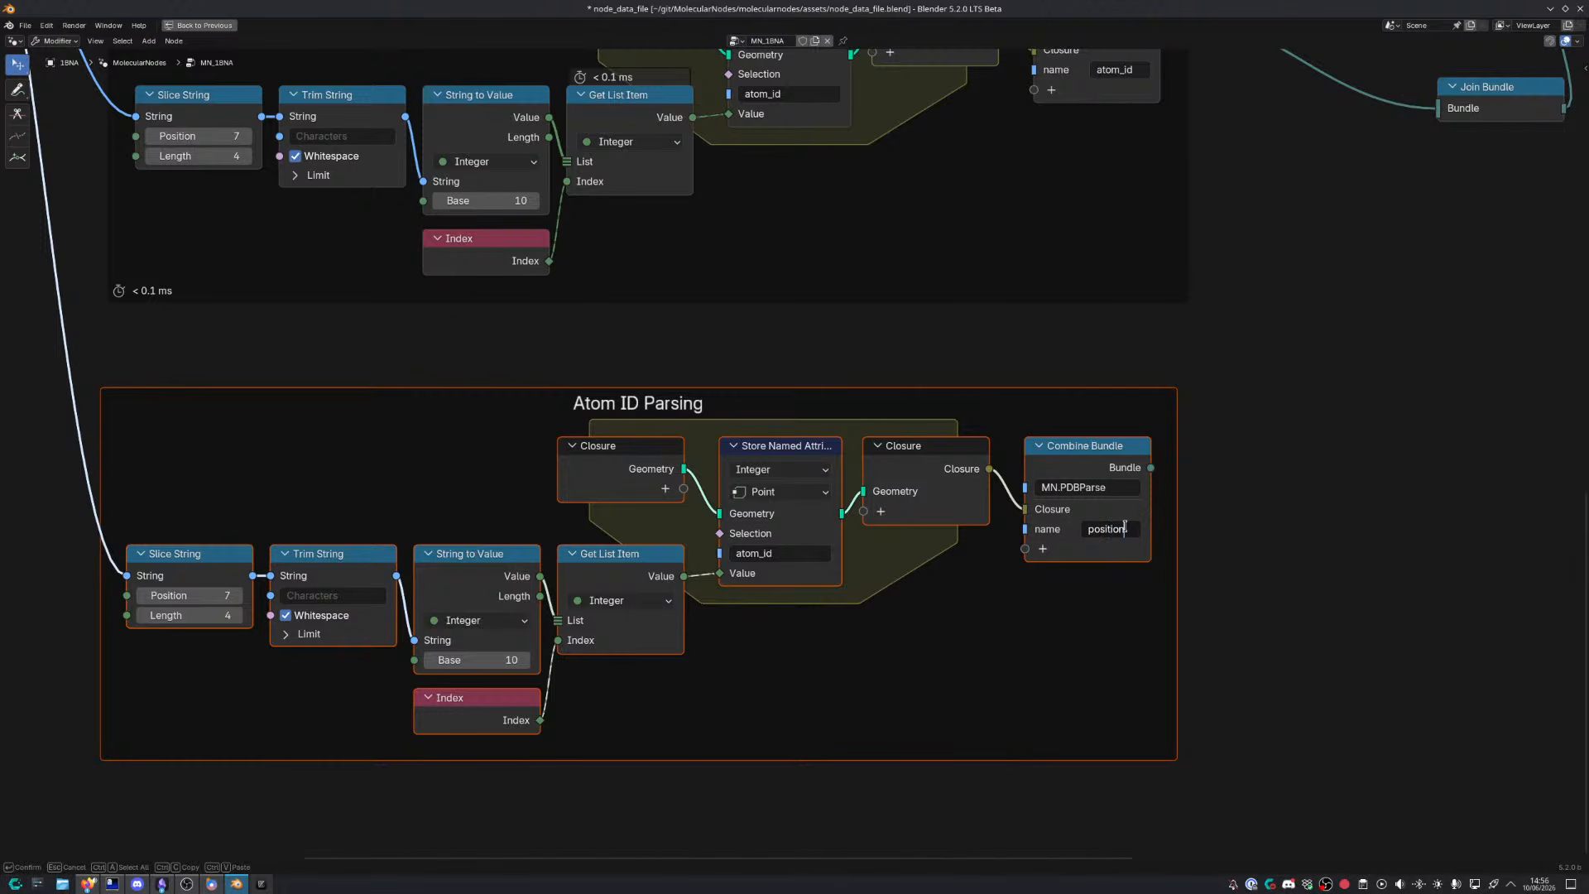
{"action": "type", "text": "tion"}
{"action": "key", "text": "Return"}
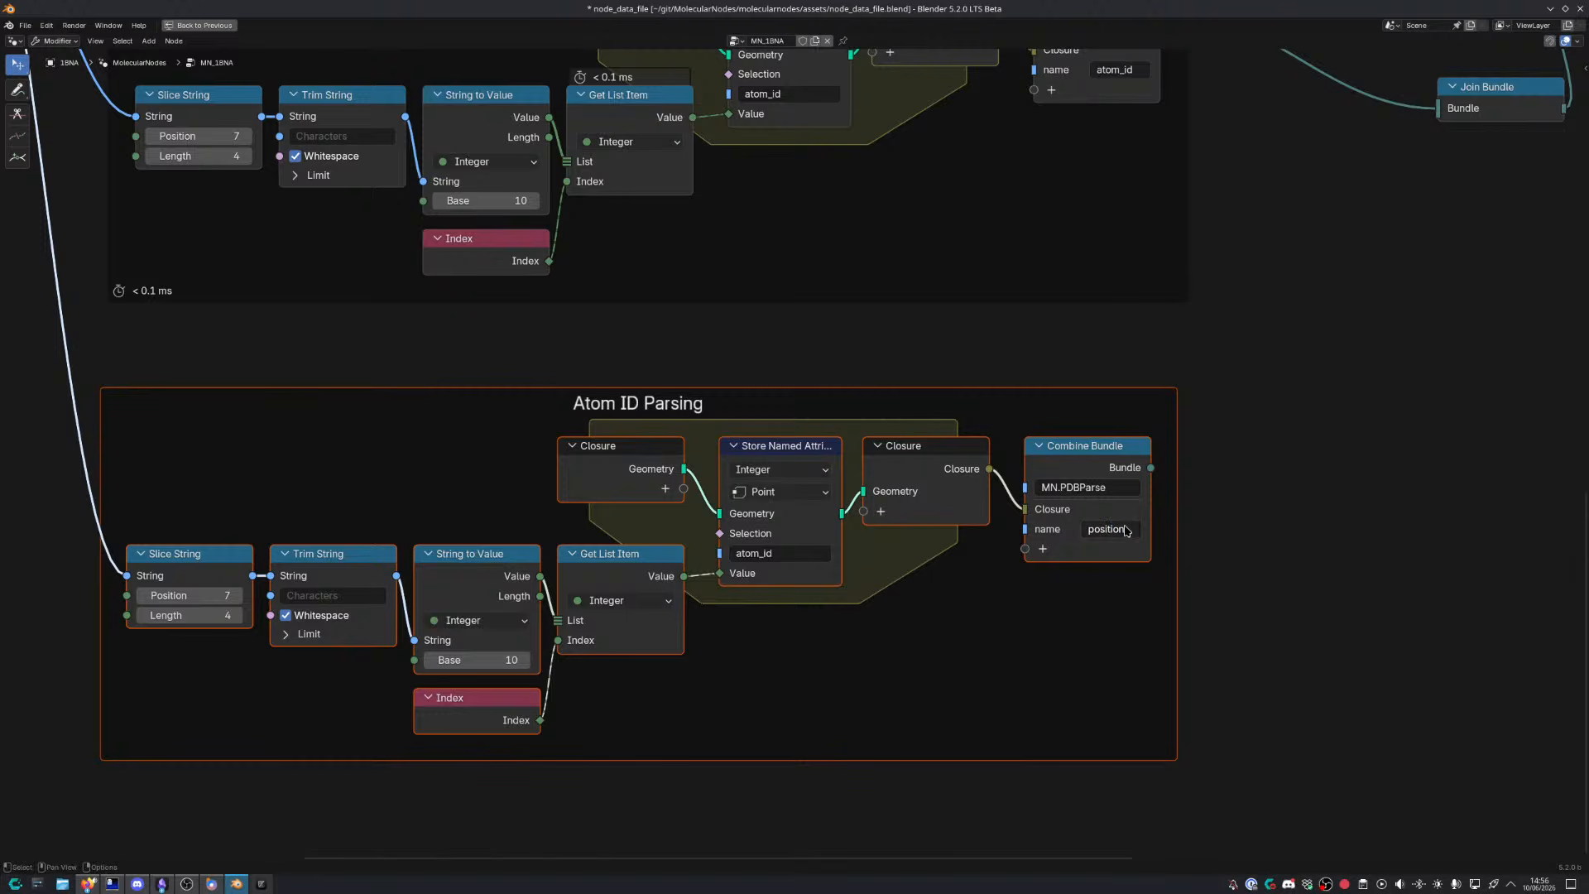
Replace the duplicated Store Named Attribute node with a Set Position node inside the closure zone
{"action": "left_click", "coordinate": [774, 451]}
{"action": "key", "text": "ctrl+x"}
{"action": "key", "text": "shift+a"}
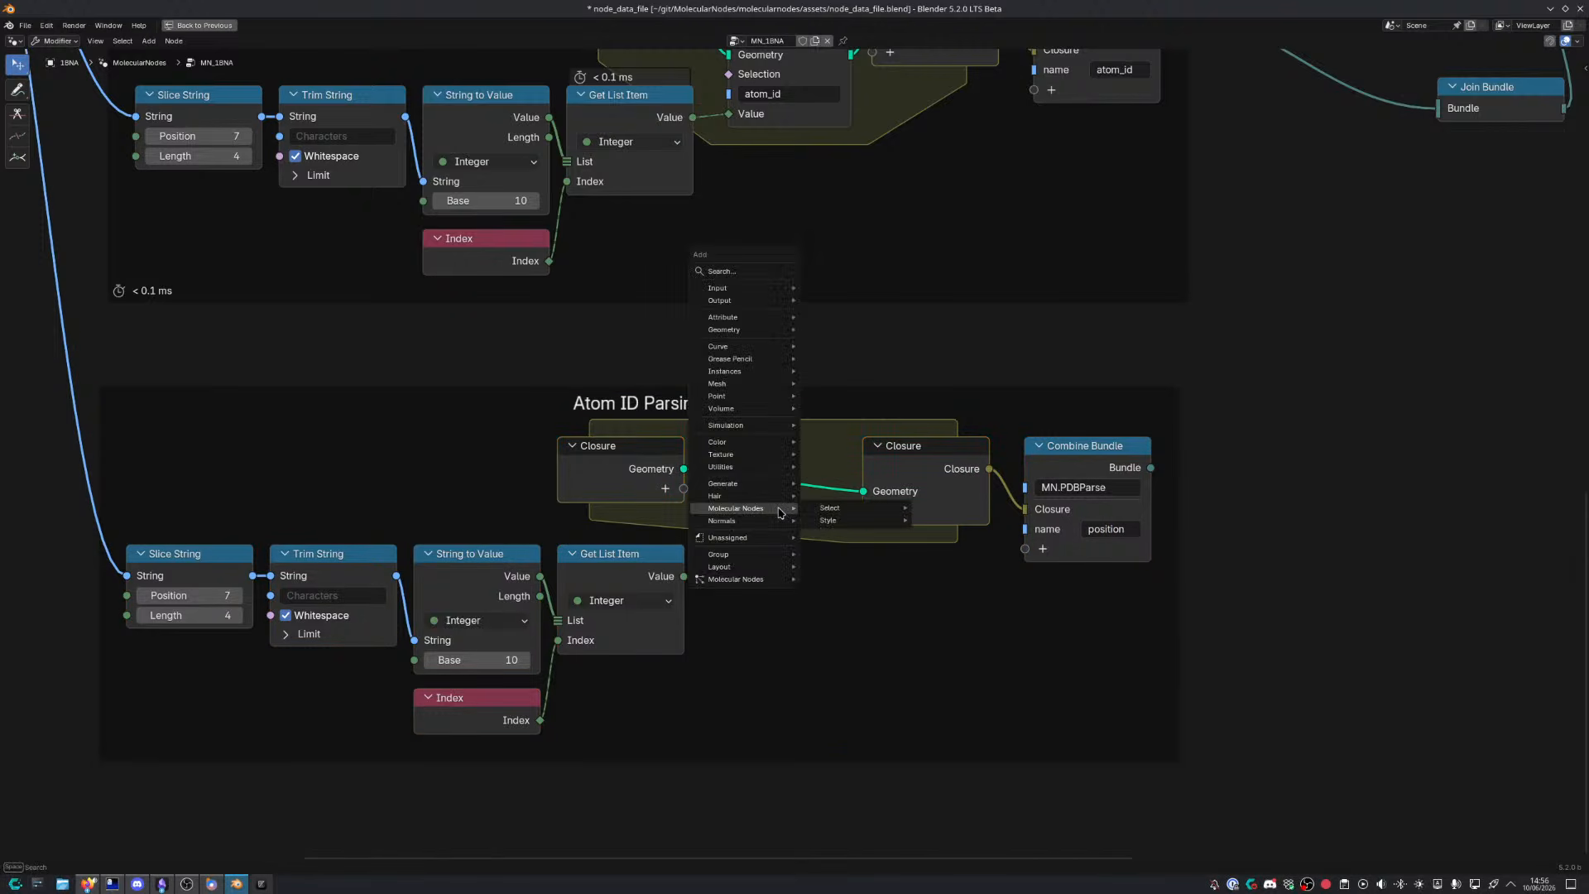
{"action": "type", "text": "set pos"}
{"action": "key", "text": "Return"}
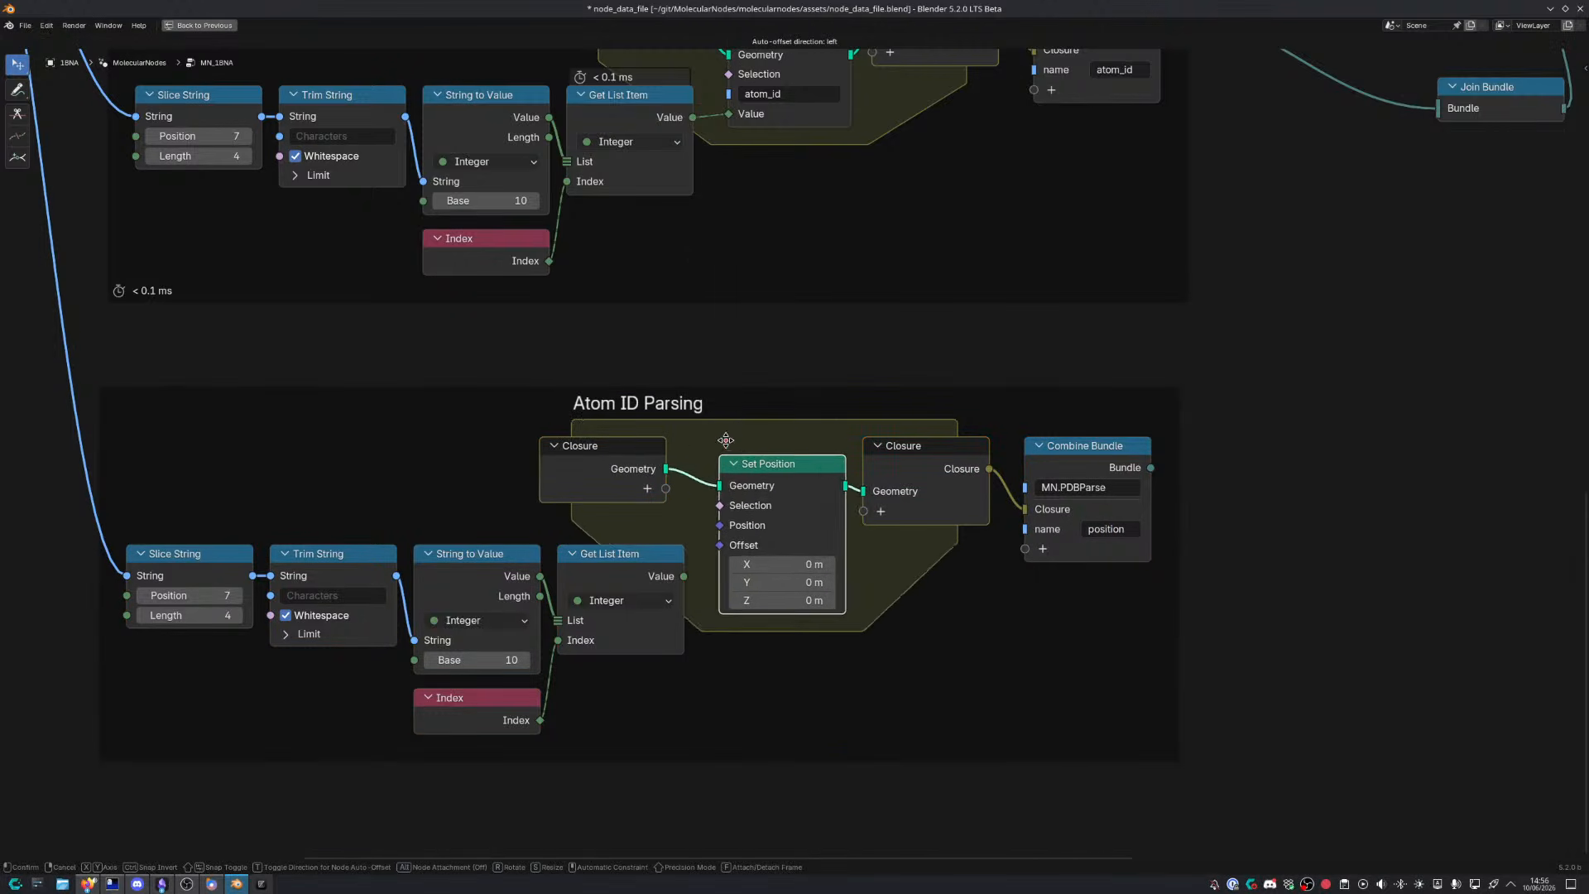
{"action": "left_click", "coordinate": [702, 438]}
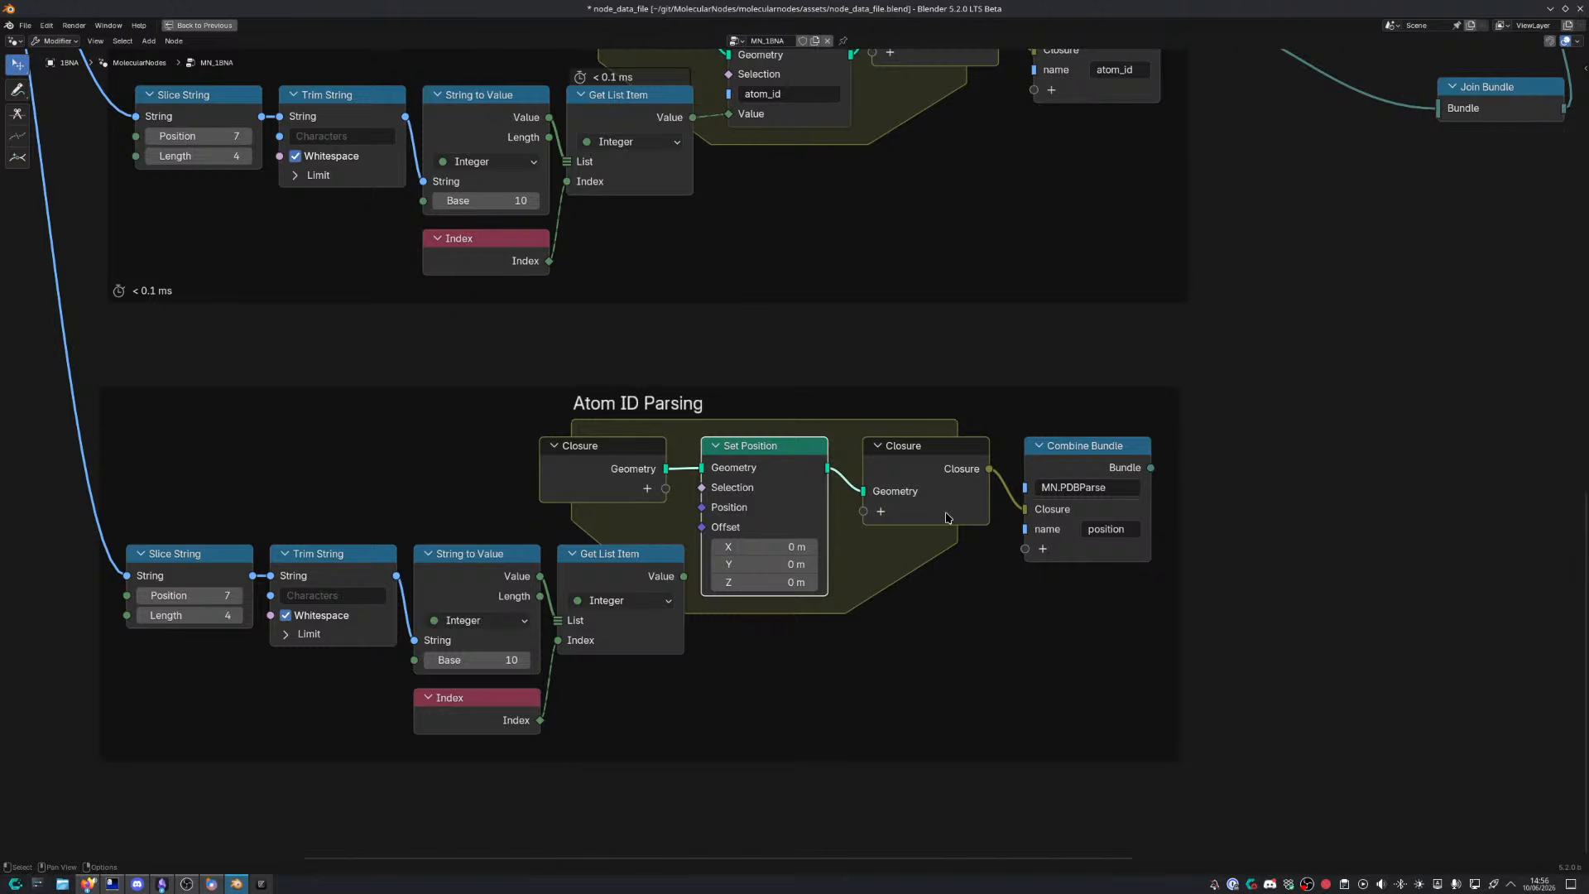
Move the duplicated Slice String to Get List Item chain left, clear of the closure zone
{"action": "middle_click_drag", "start_coordinate": [936, 480], "coordinate": [1223, 373]}
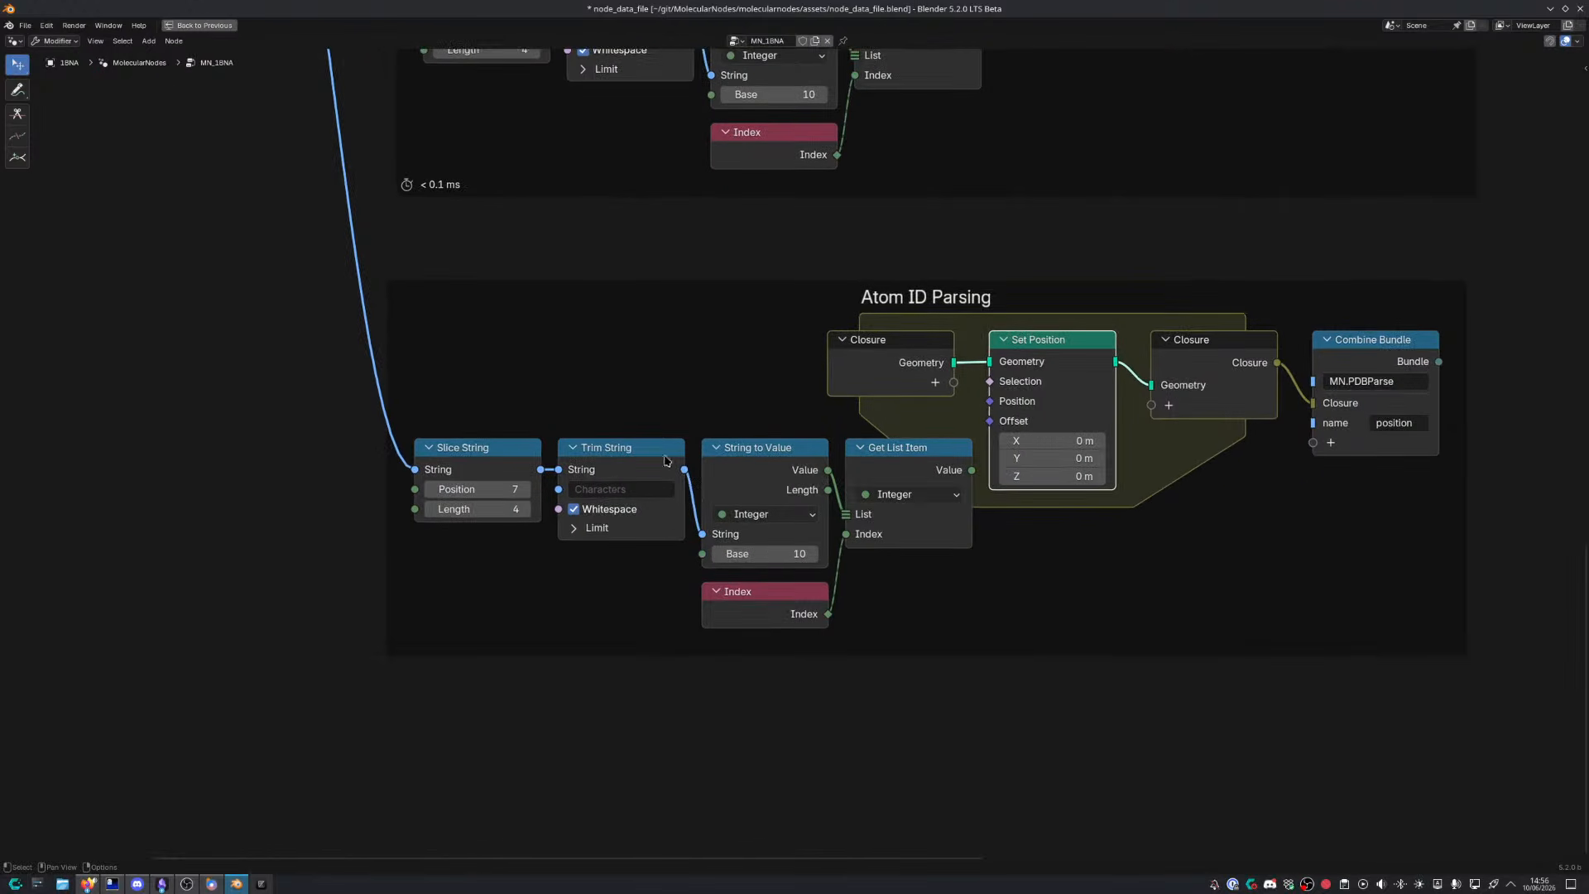
{"action": "left_click_drag", "start_coordinate": [462, 416], "coordinate": [928, 624]}
{"action": "key", "text": "g"}
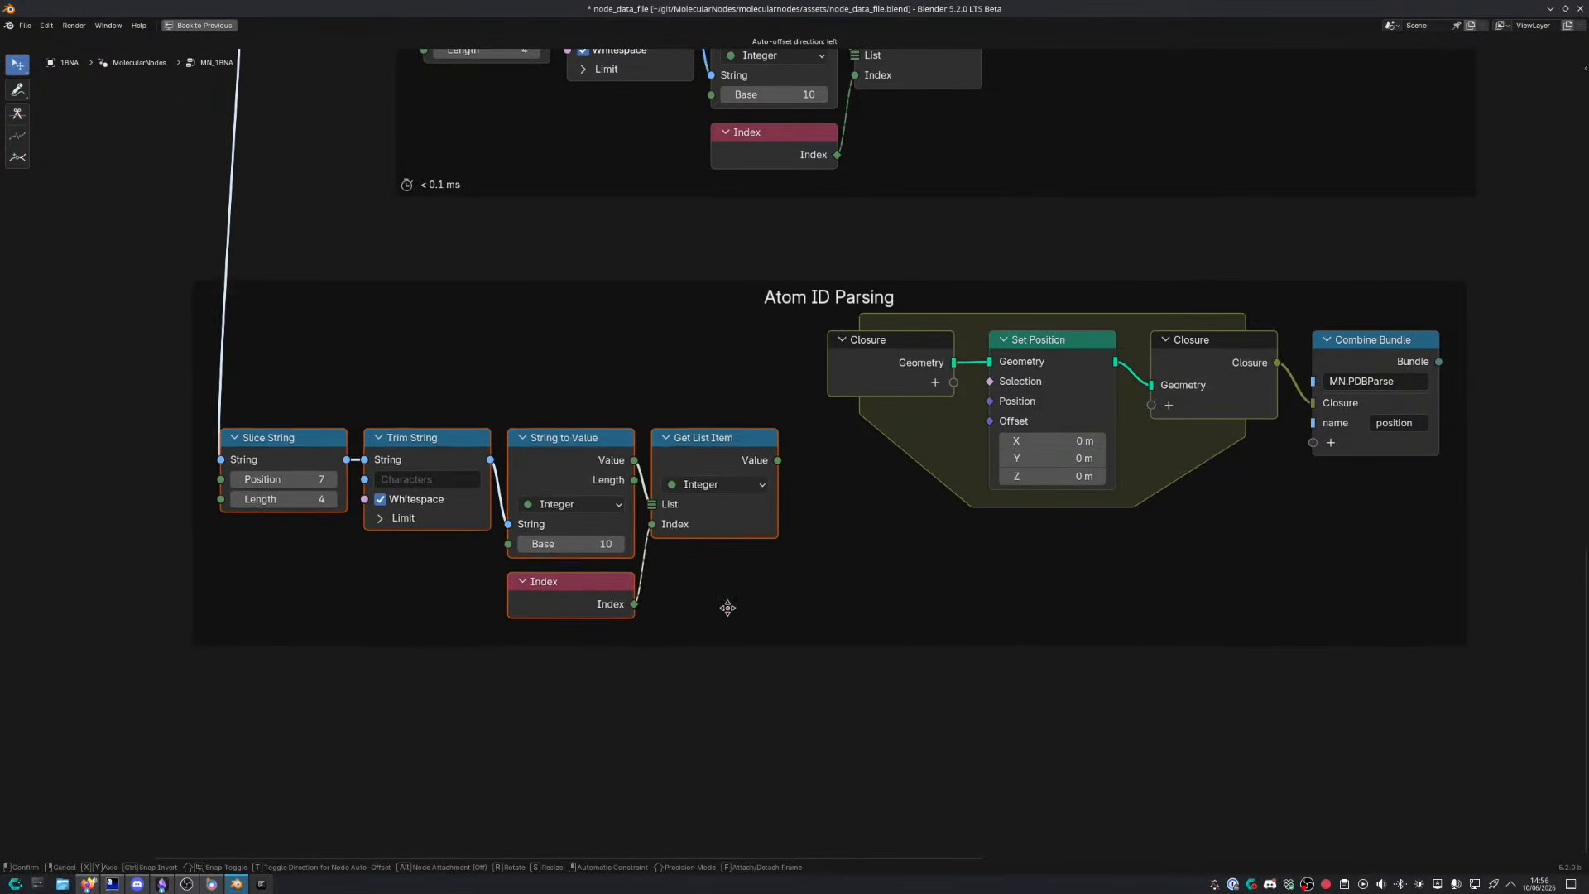
{"action": "left_click", "coordinate": [737, 606]}
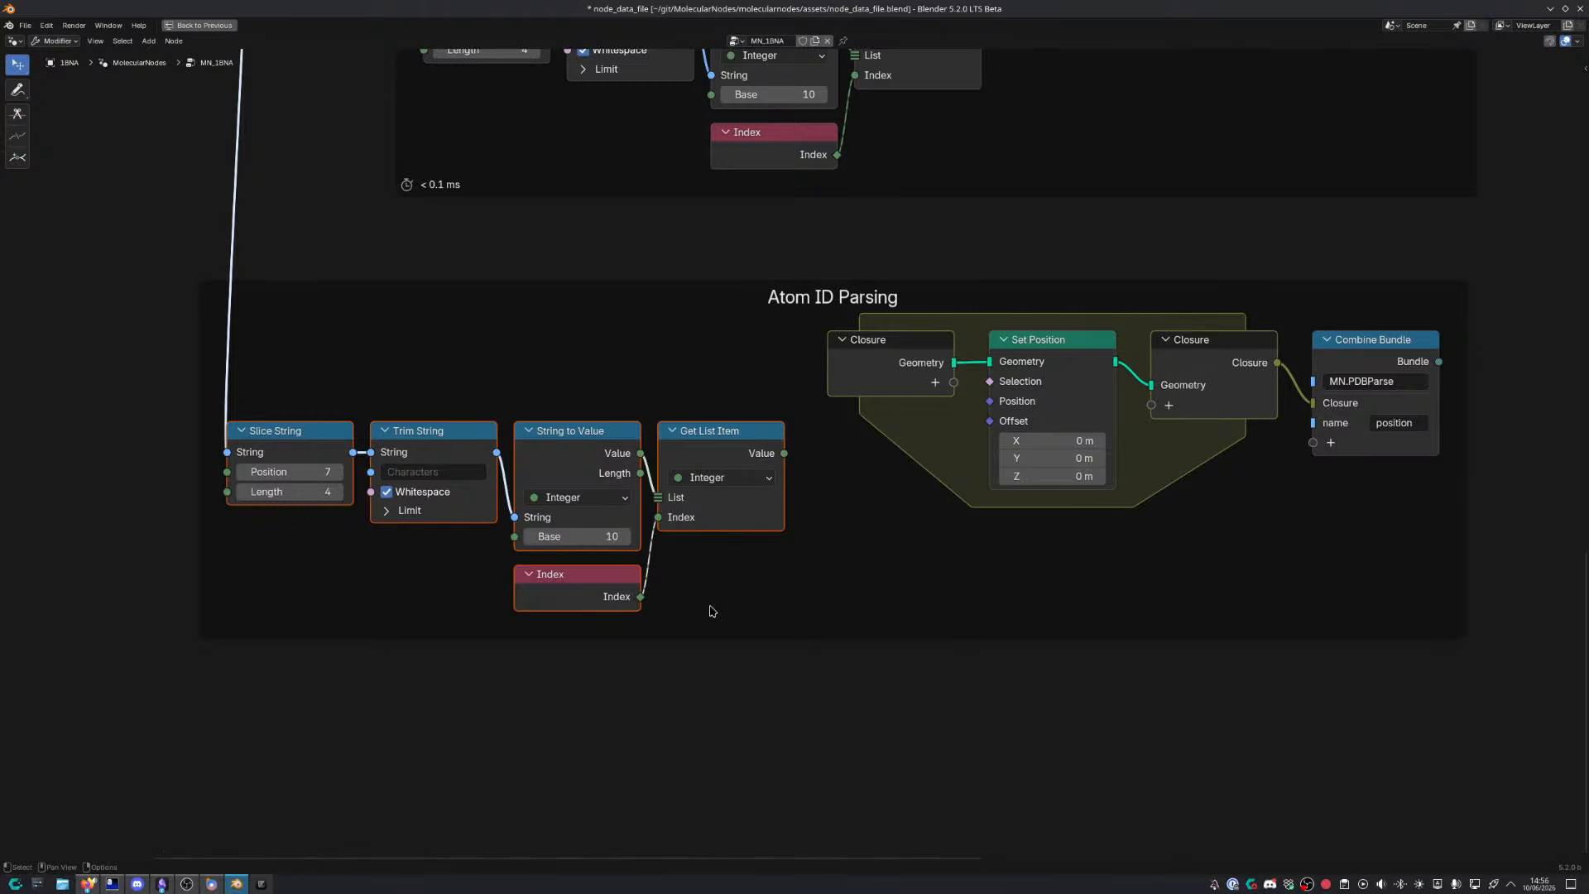
Set the data type of the duplicated String to Value node to Float
{"action": "scroll", "coordinate": [704, 584], "scroll_direction": "up", "scroll_amount": 1}
{"action": "scroll", "coordinate": [883, 562], "scroll_direction": "down", "scroll_amount": 3}
{"action": "middle_click_drag", "start_coordinate": [750, 538], "coordinate": [800, 545]}
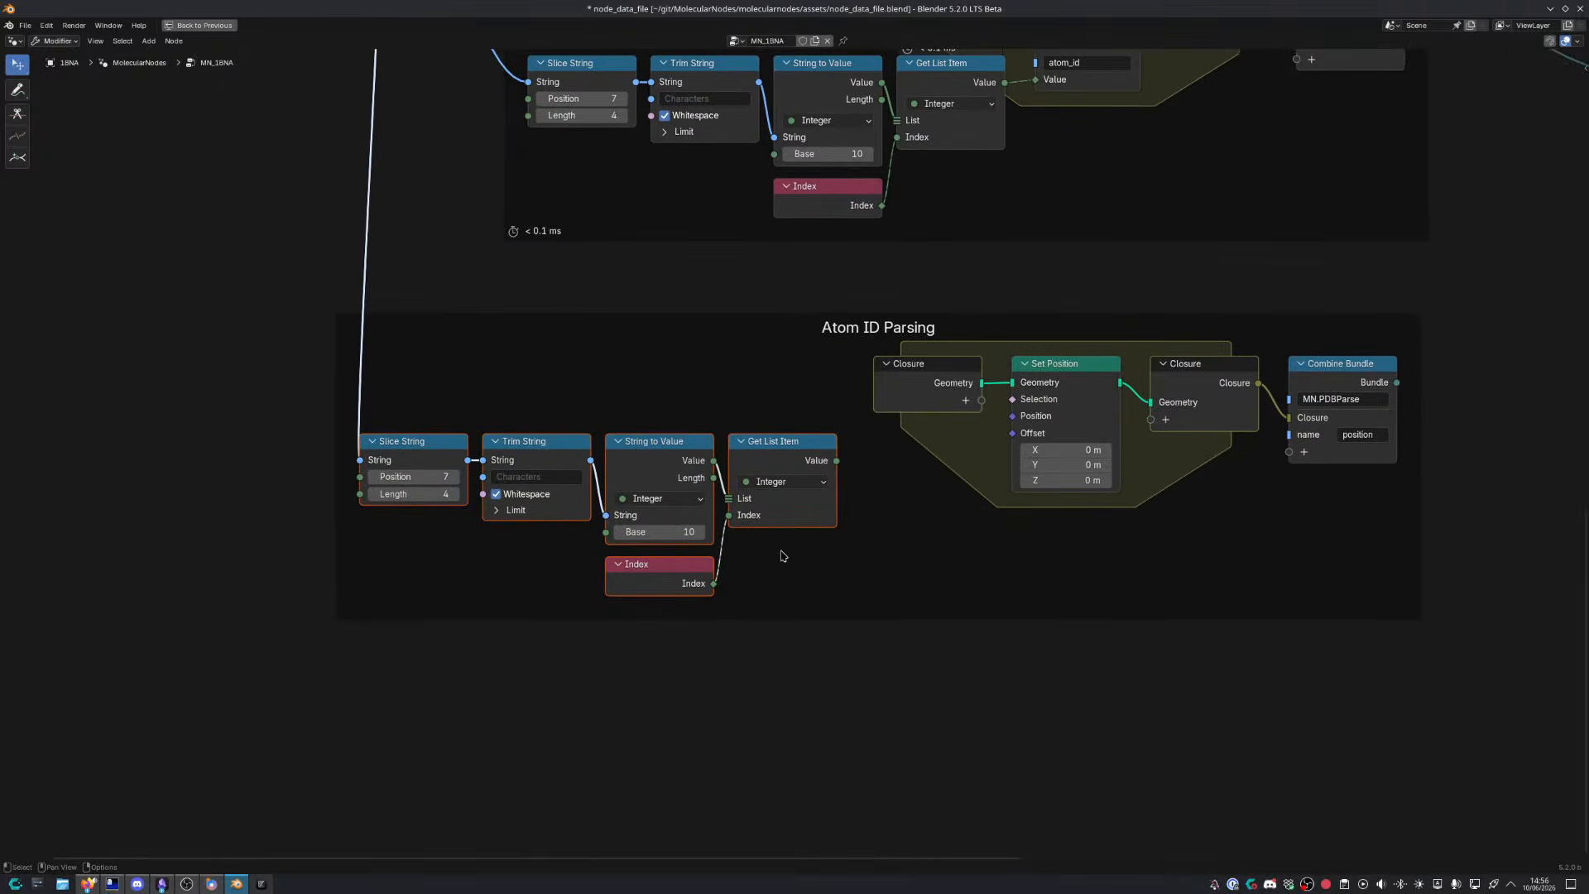
{"action": "scroll", "coordinate": [781, 552], "scroll_direction": "up", "scroll_amount": 5}
{"action": "left_click", "coordinate": [644, 522]}
{"action": "left_click", "coordinate": [631, 573]}
{"action": "middle_click_drag", "start_coordinate": [772, 641], "coordinate": [731, 389]}
{"action": "scroll", "coordinate": [703, 455], "scroll_direction": "down", "scroll_amount": 3}
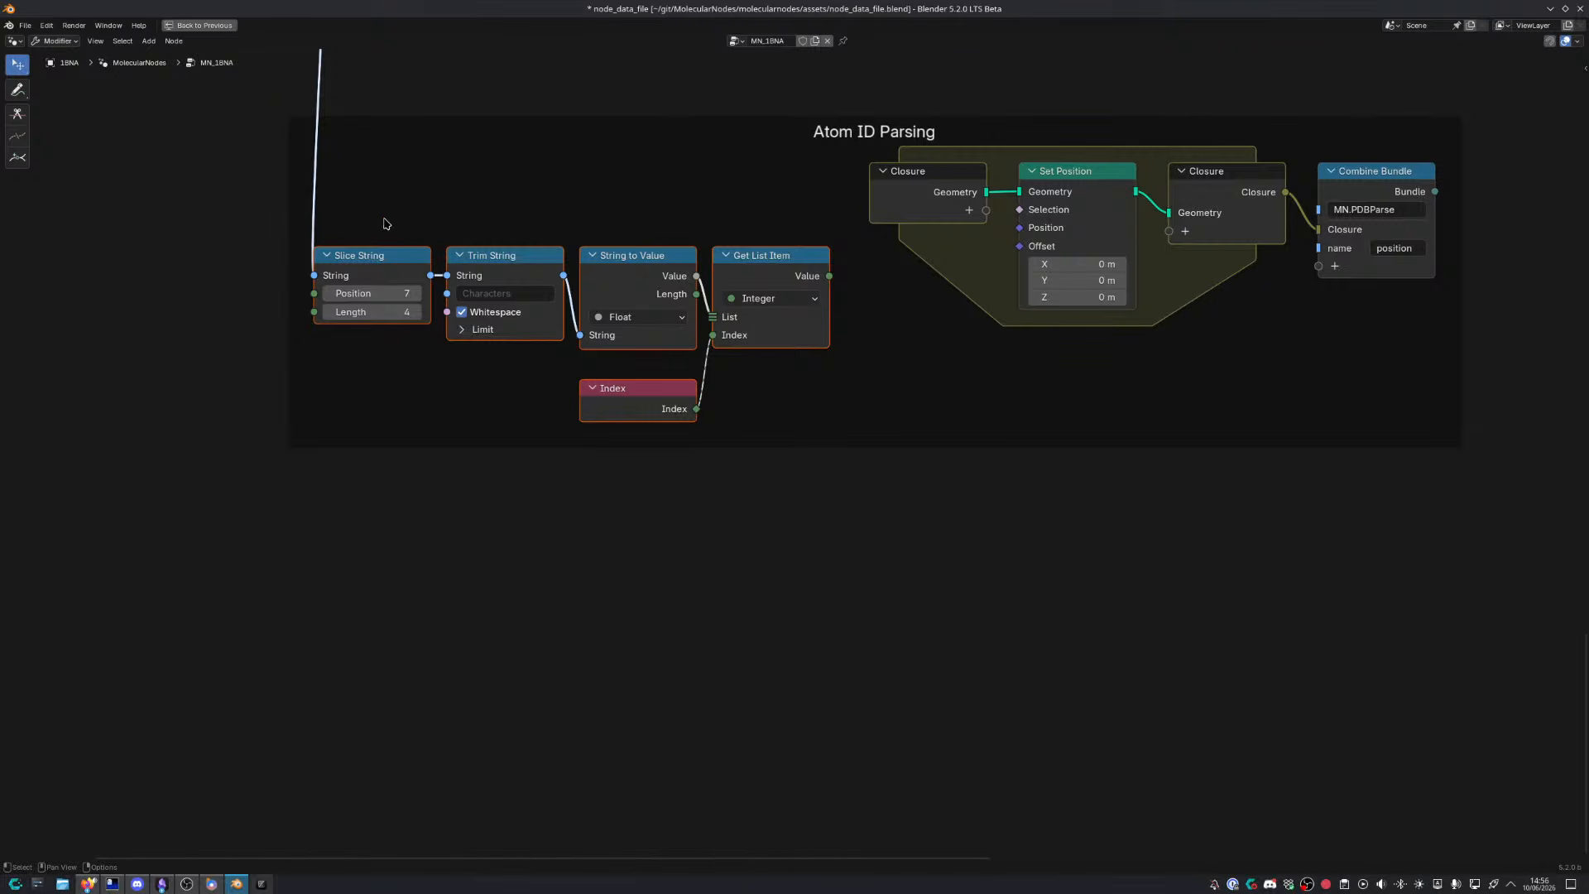
Add a reroute on the string link feeding the lower Slice String and place it left of the chain
{"action": "left_click_drag", "start_coordinate": [384, 218], "coordinate": [780, 433]}
{"action": "scroll", "coordinate": [745, 445], "scroll_direction": "down", "scroll_amount": 4}
{"action": "middle_click_drag", "start_coordinate": [567, 311], "coordinate": [697, 409]}
{"action": "right_click_drag", "start_coordinate": [611, 328], "coordinate": [515, 319], "text": "shift"}
{"action": "key", "text": "g"}
{"action": "left_click", "coordinate": [408, 390]}
Duplicate the float-parsing chain twice with its incoming link kept, stacking the copies below the first
{"action": "left_click_drag", "start_coordinate": [536, 348], "coordinate": [898, 498]}
{"action": "key", "text": "ctrl+shift+d"}
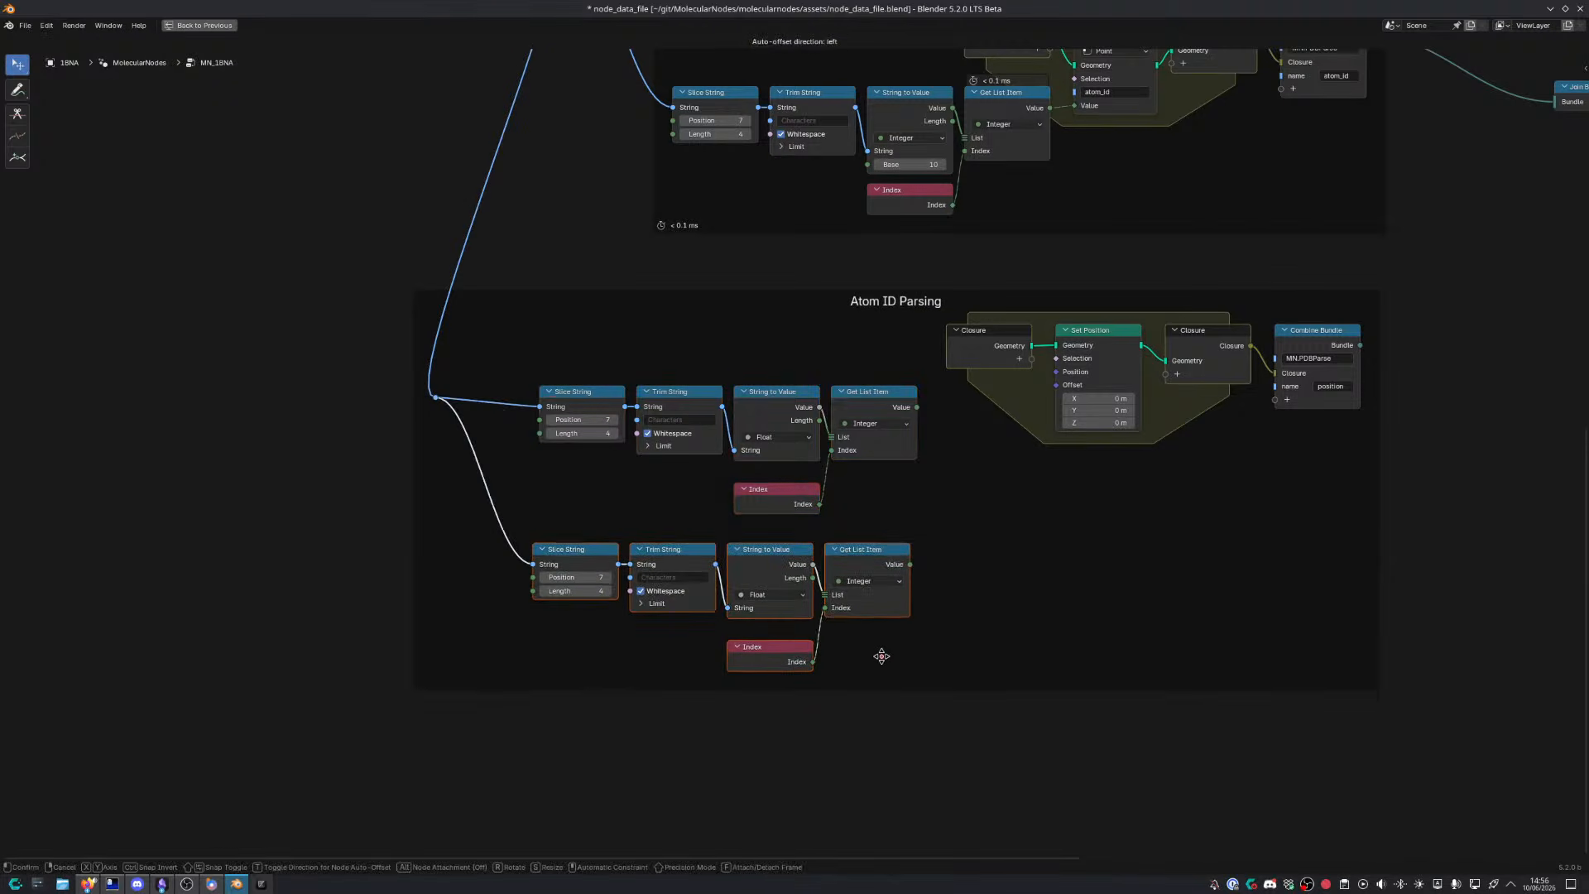
{"action": "left_click", "coordinate": [884, 654]}
{"action": "key", "text": "ctrl+shift+d"}
{"action": "left_click", "coordinate": [884, 753]}
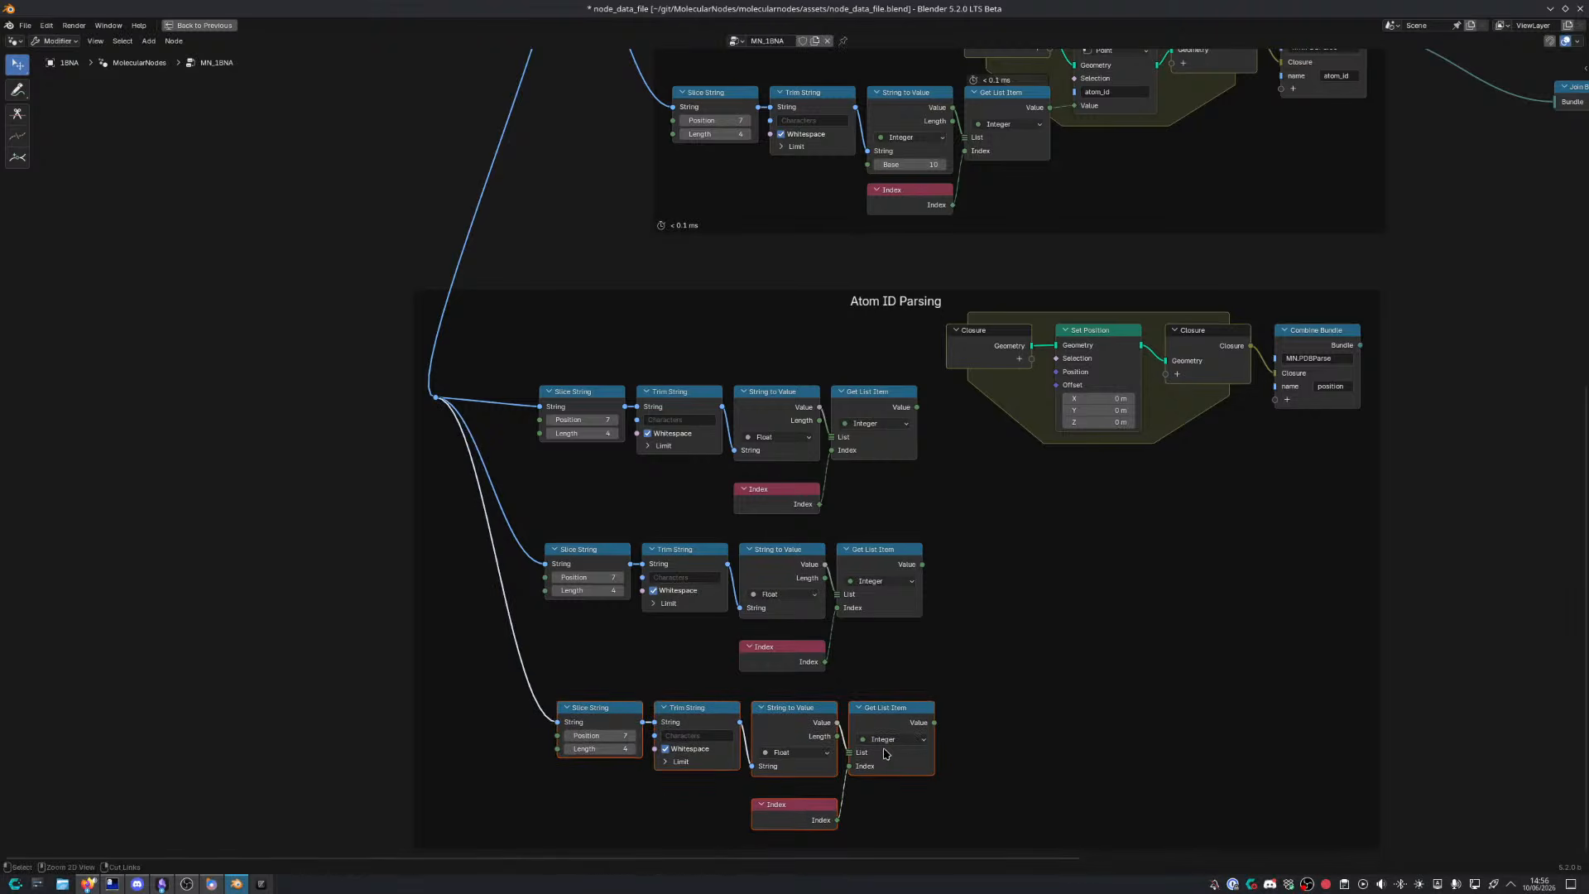
Frame the first float-parsing chain and label the frame "x"
{"action": "left_click_drag", "start_coordinate": [543, 343], "coordinate": [896, 529]}
{"action": "key", "text": "ctrl+j"}
{"action": "key", "text": "F2"}
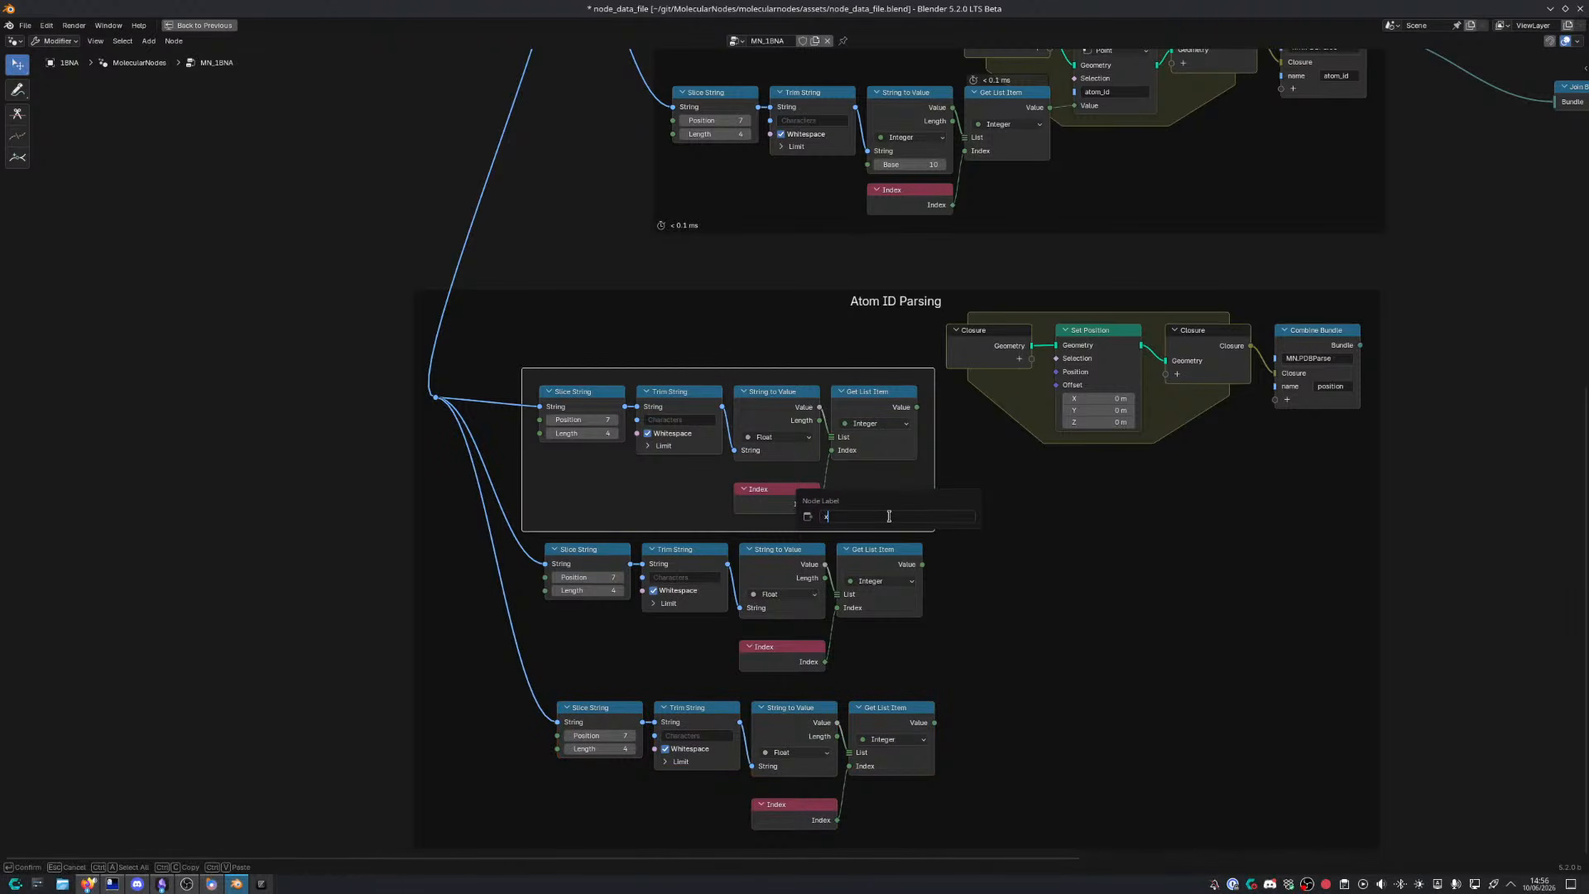
{"action": "type", "text": "x"}
{"action": "key", "text": "Return"}
Frame the second float-parsing chain with the label "y" and align the x and y frames with a gap between them
{"action": "left_click_drag", "start_coordinate": [486, 562], "coordinate": [916, 667]}
{"action": "key", "text": "ctrl+j"}
{"action": "key", "text": "F2"}
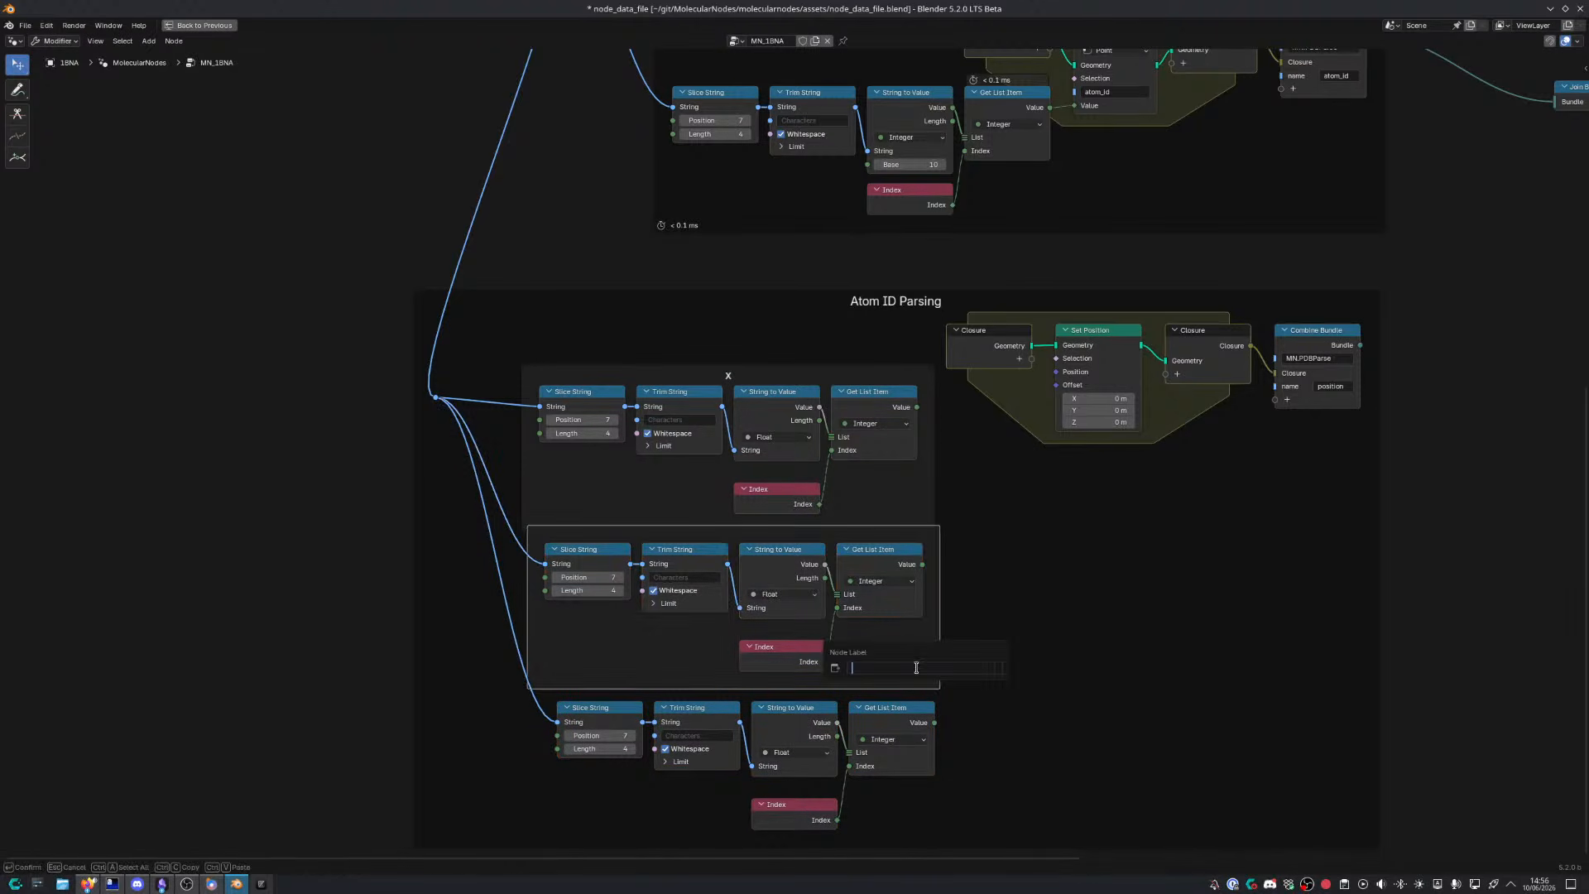
{"action": "type", "text": "y"}
{"action": "key", "text": "Return"}
{"action": "left_click_drag", "start_coordinate": [813, 368], "coordinate": [793, 331]}
{"action": "left_click_drag", "start_coordinate": [819, 532], "coordinate": [794, 520]}
{"action": "middle_click_drag", "start_coordinate": [794, 571], "coordinate": [860, 451]}
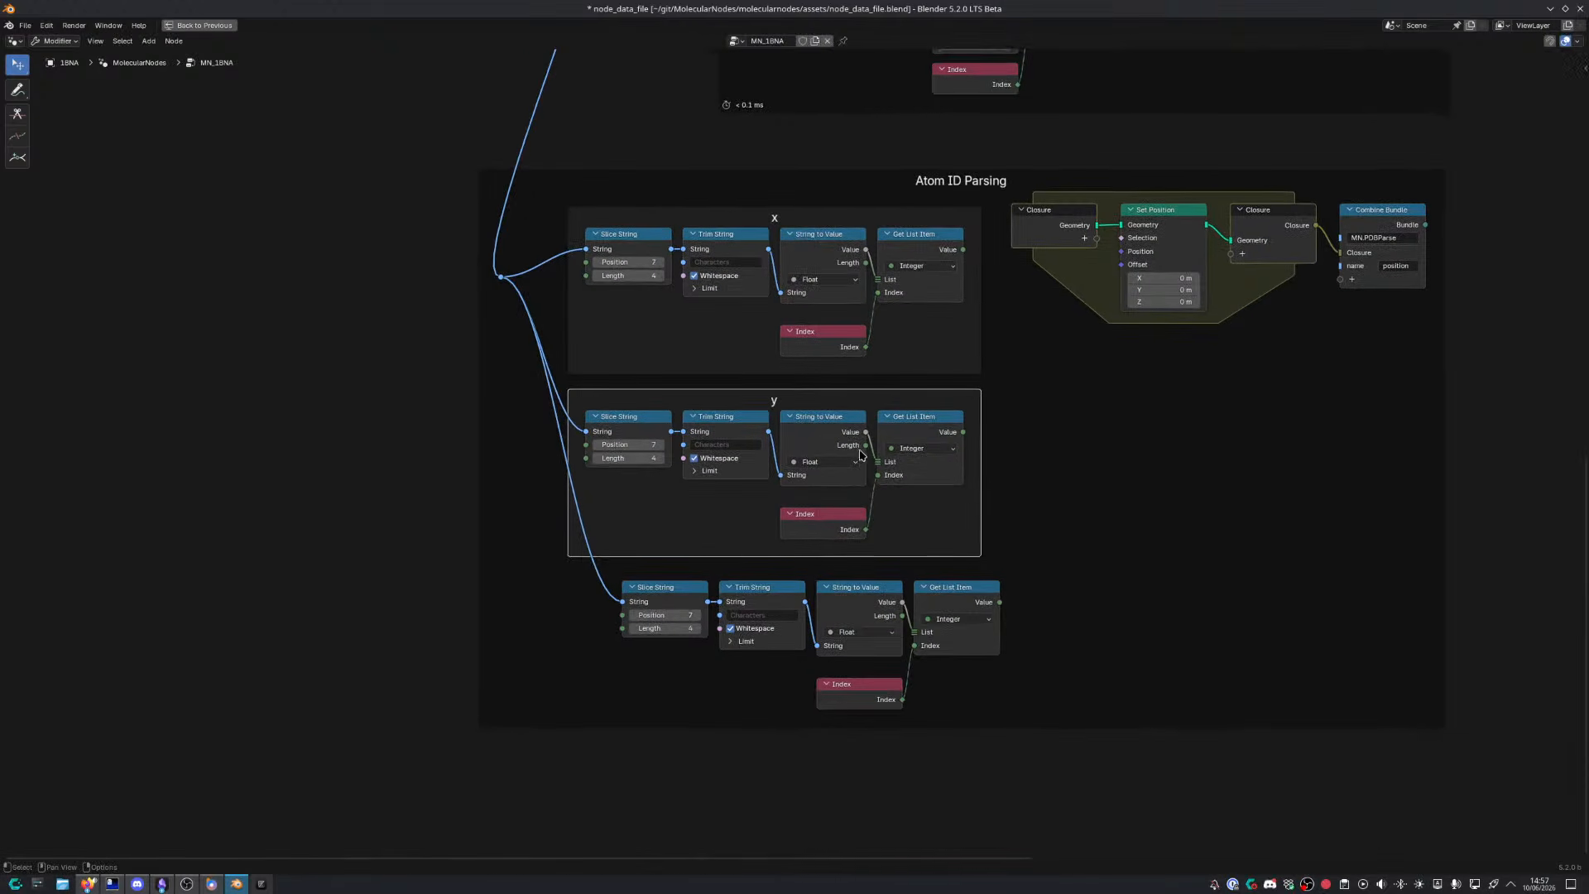
{"action": "left_click_drag", "start_coordinate": [582, 589], "coordinate": [1056, 736]}
{"action": "key", "text": "ctrl+j"}
{"action": "key", "text": "F2"}
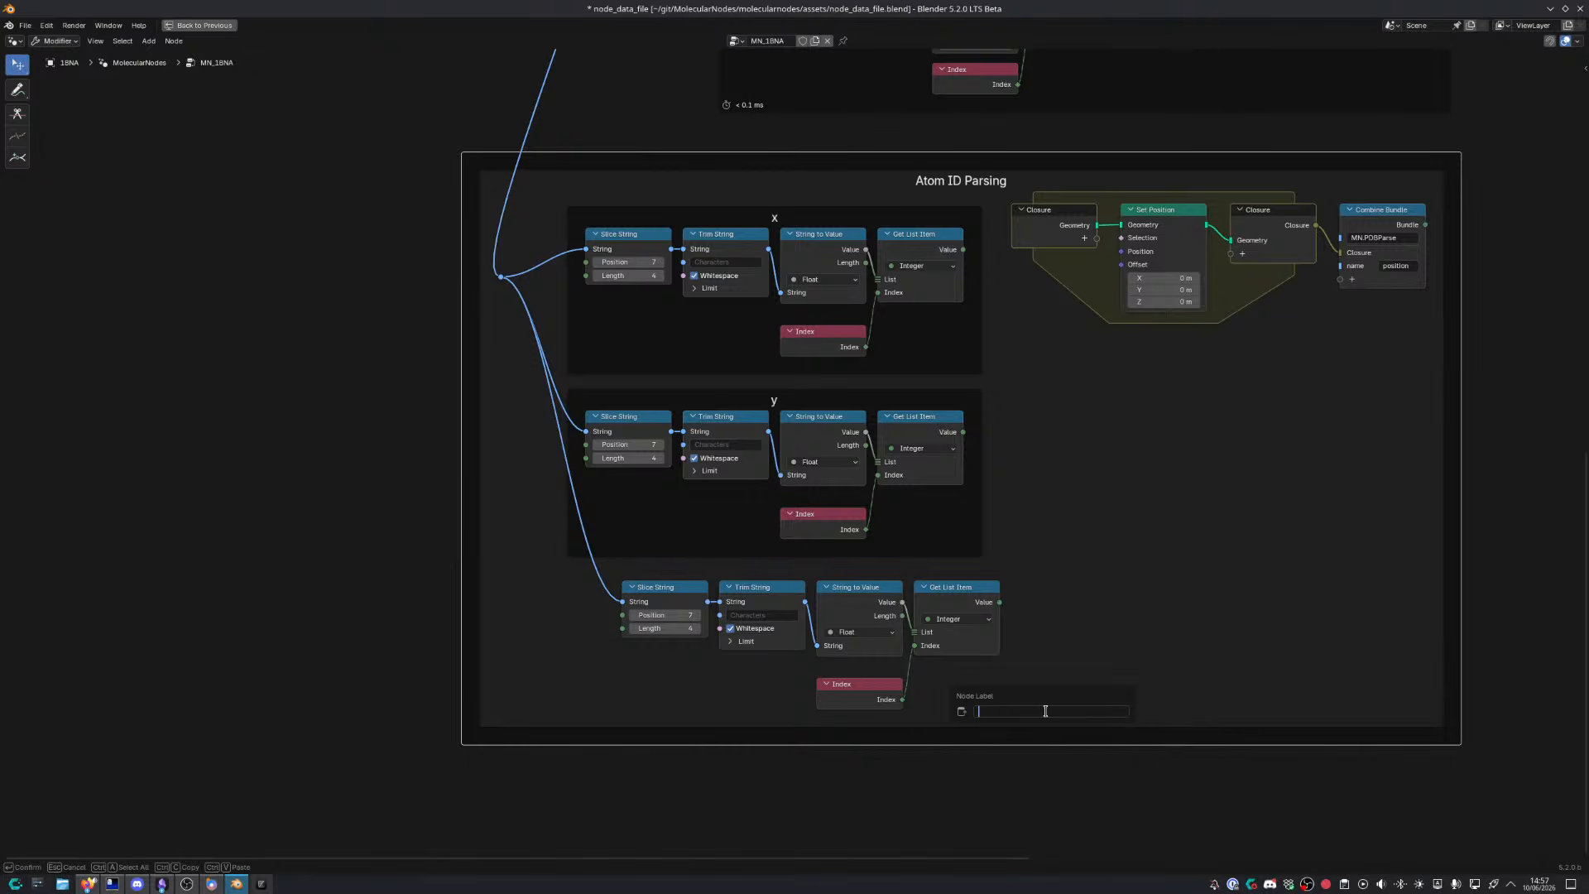
{"action": "key", "text": "Escape"}
{"action": "key", "text": "ctrl+z"}
Frame the third float-parsing chain, label the frame "z", and save the file
{"action": "left_click_drag", "start_coordinate": [623, 602], "coordinate": [983, 700]}
{"action": "key", "text": "ctrl+j"}
{"action": "key", "text": "F2"}
{"action": "type", "text": "z"}
{"action": "key", "text": "Return"}
{"action": "key", "text": "ctrl+s"}
Switch to the browser to look up the coordinate columns in the PDB format table, and return to Blender
{"action": "middle_click_drag", "start_coordinate": [1067, 681], "coordinate": [1042, 695]}
{"action": "key", "text": "alt+Tab"}
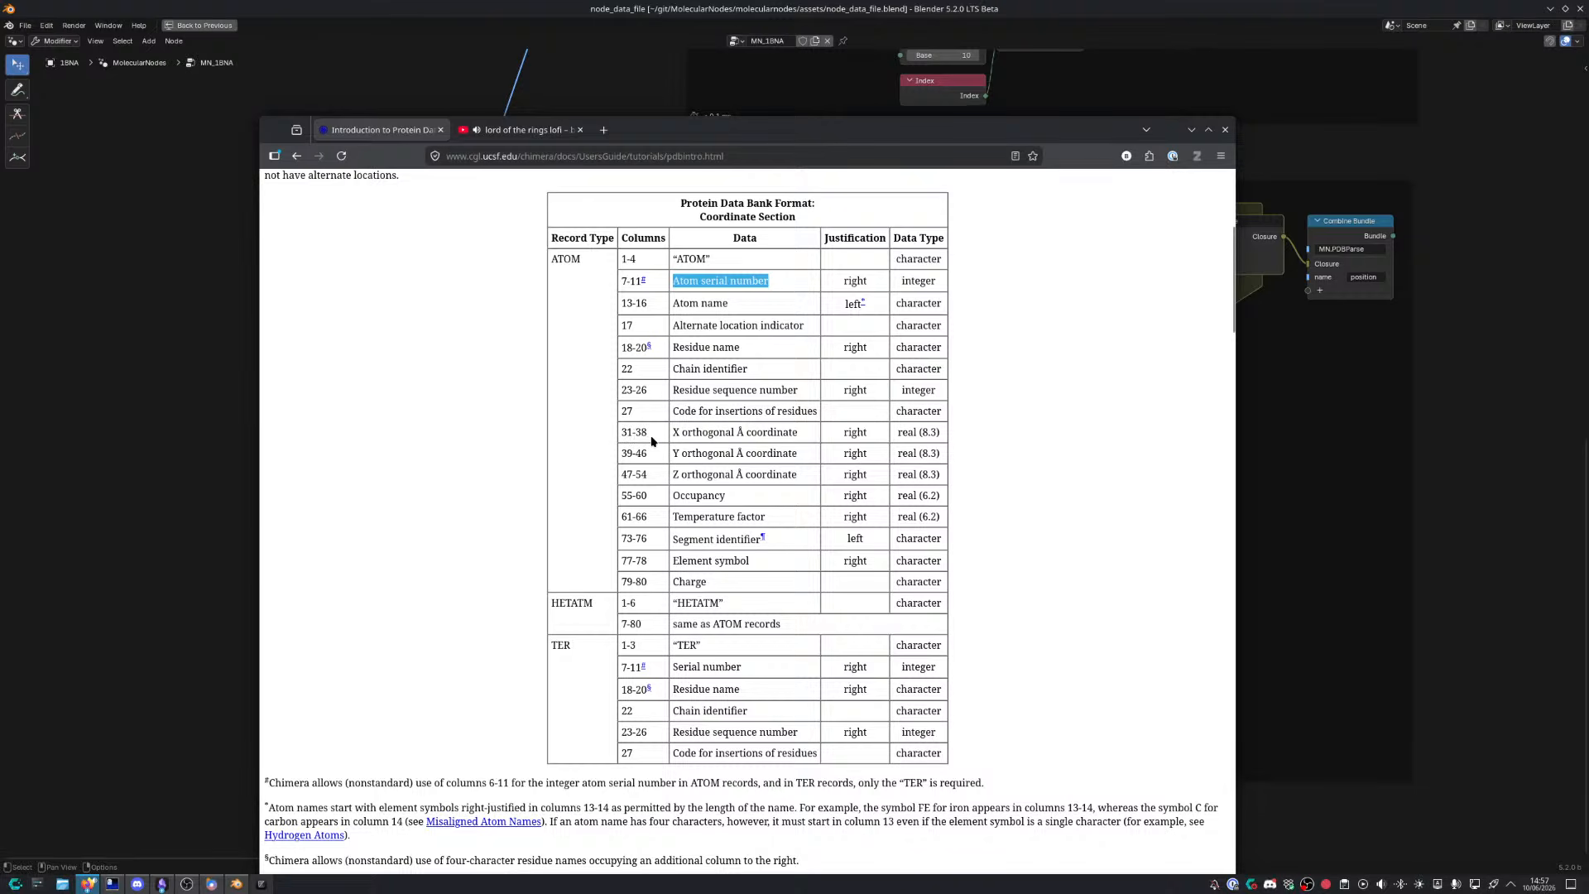
{"action": "key", "text": "alt+Tab"}
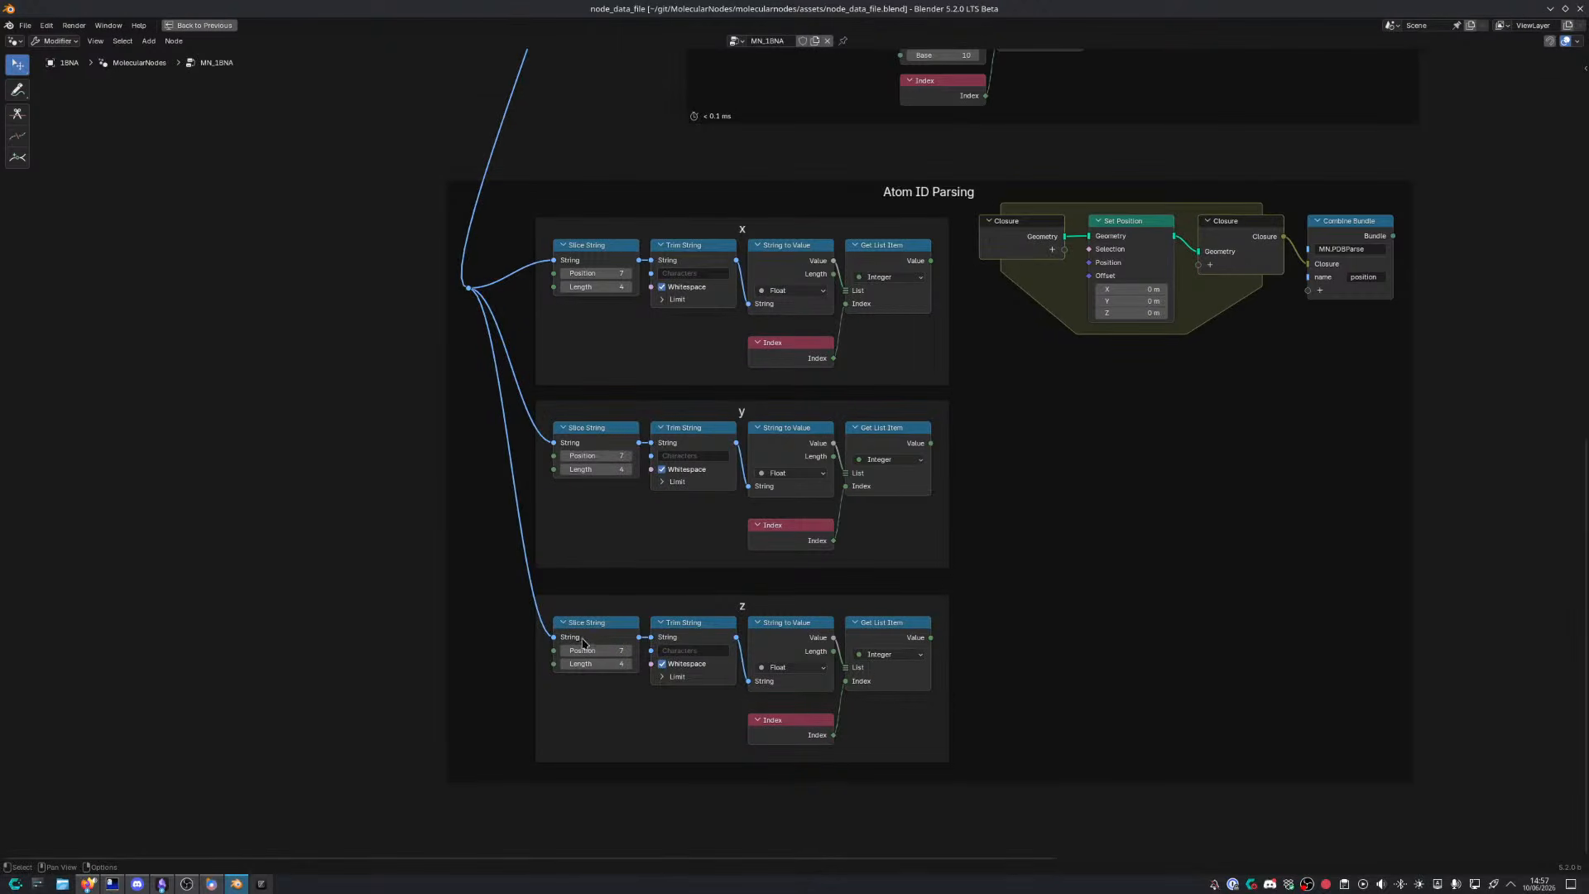
Set the Slice String node in the x frame to position 31 and length 7
{"action": "scroll", "coordinate": [546, 469], "scroll_direction": "up", "scroll_amount": 2}
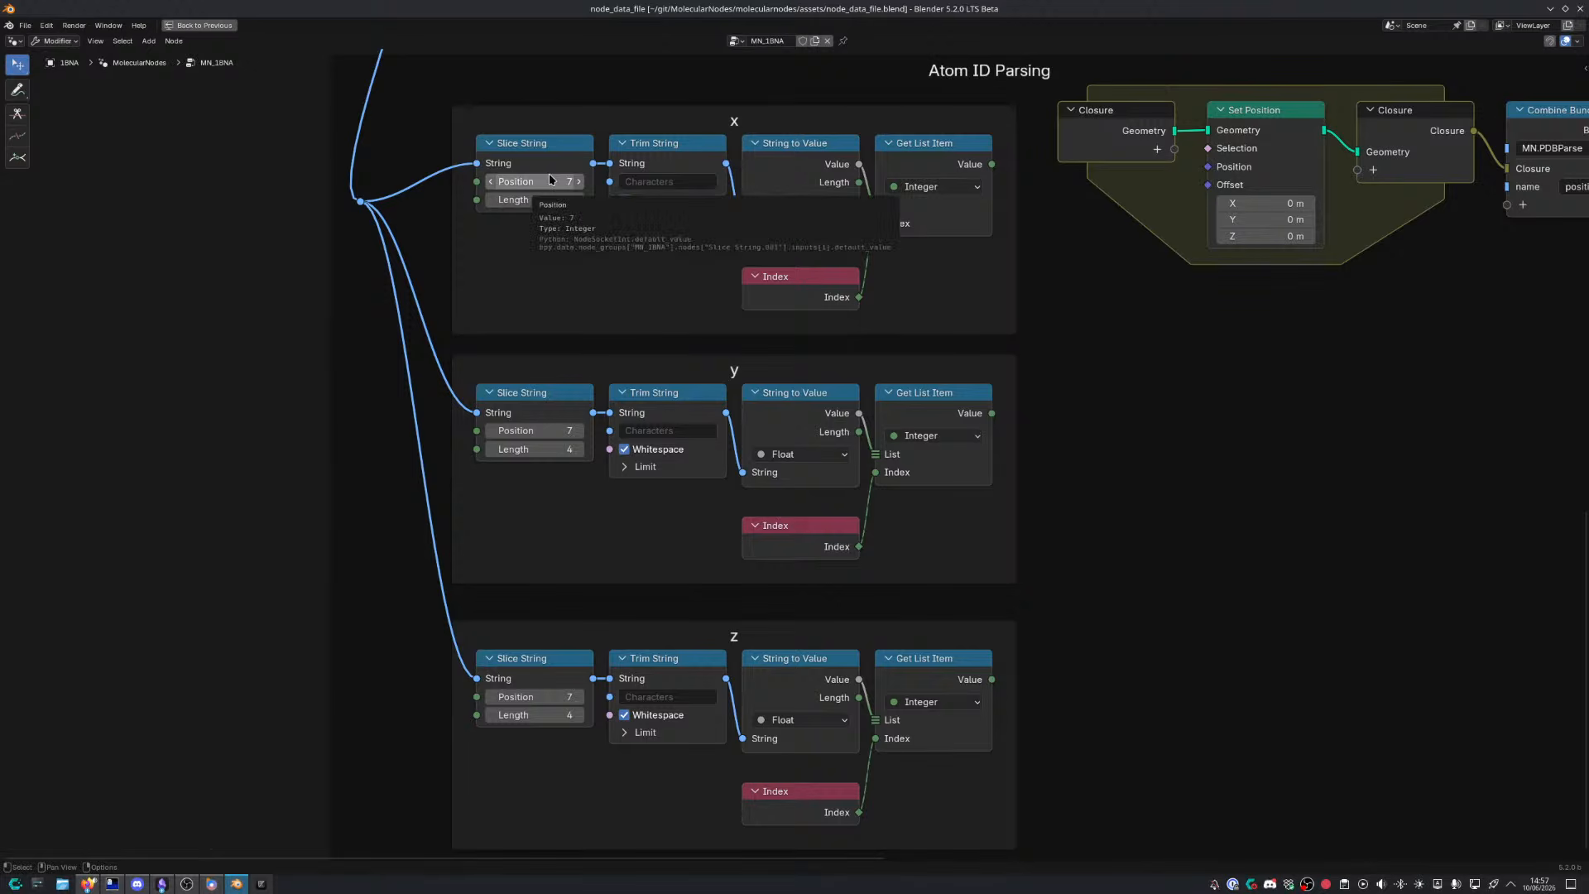
{"action": "type", "text": "31"}
{"action": "left_click", "coordinate": [564, 207]}
{"action": "type", "text": "7"}
{"action": "key", "text": "Return"}
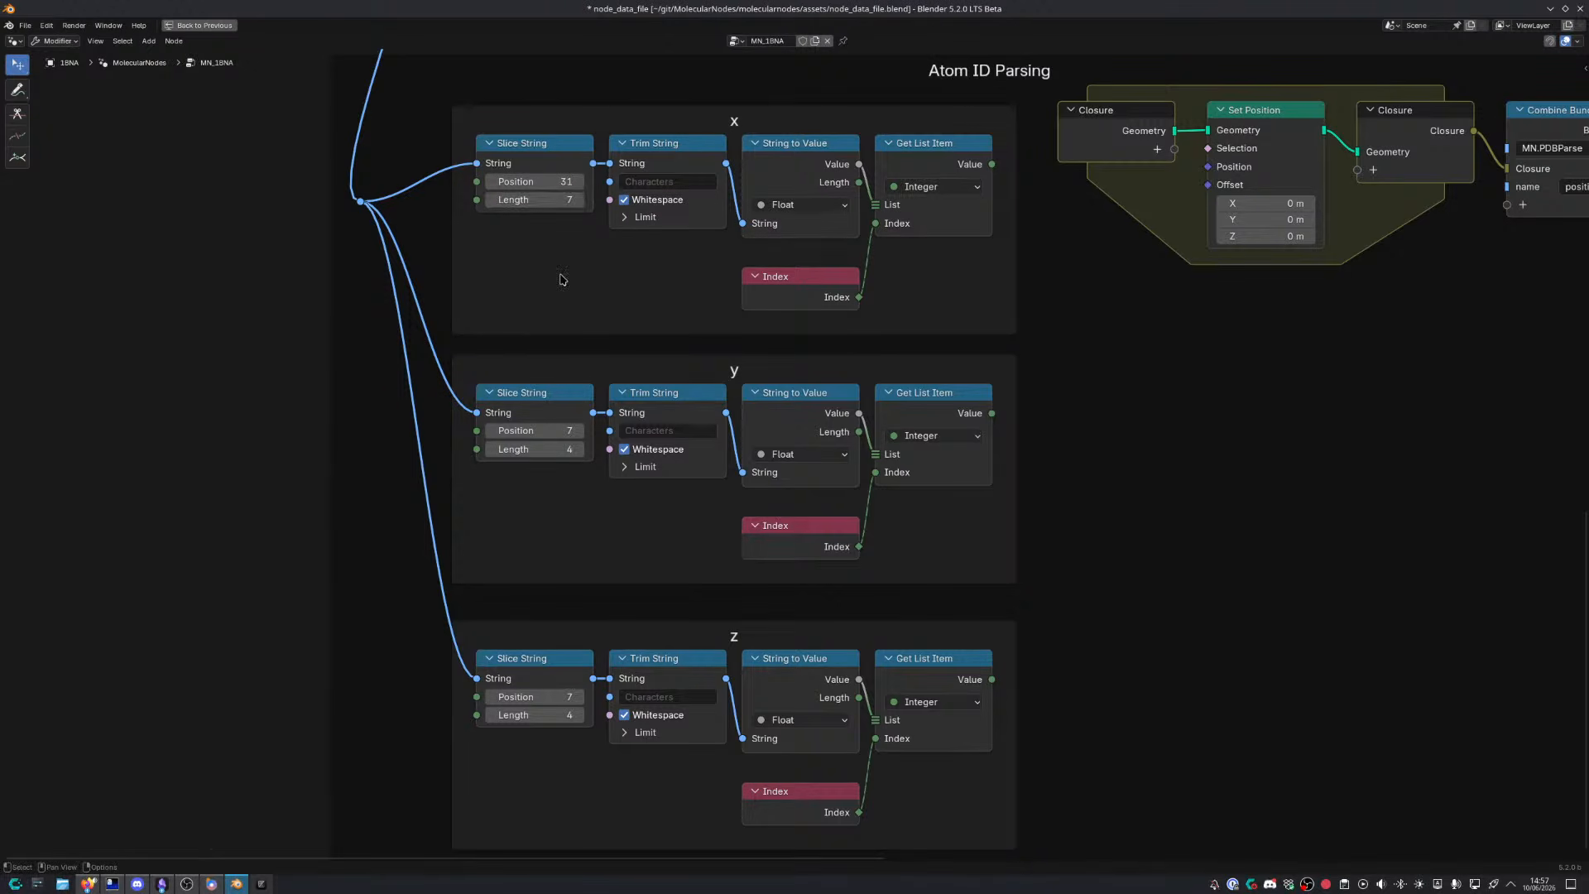
Set the data type of Get List Item in the x frame to Float
{"action": "middle_click_drag", "start_coordinate": [590, 261], "coordinate": [490, 369]}
{"action": "middle_click_drag", "start_coordinate": [842, 338], "coordinate": [739, 352]}
{"action": "left_click", "coordinate": [764, 333]}
{"action": "left_click", "coordinate": [775, 357]}
Add a Combine XYZ node fed by the x list item and link its vector to Set Position's Position input
{"action": "left_click_drag", "start_coordinate": [751, 258], "coordinate": [815, 307]}
{"action": "type", "text": "combine"}
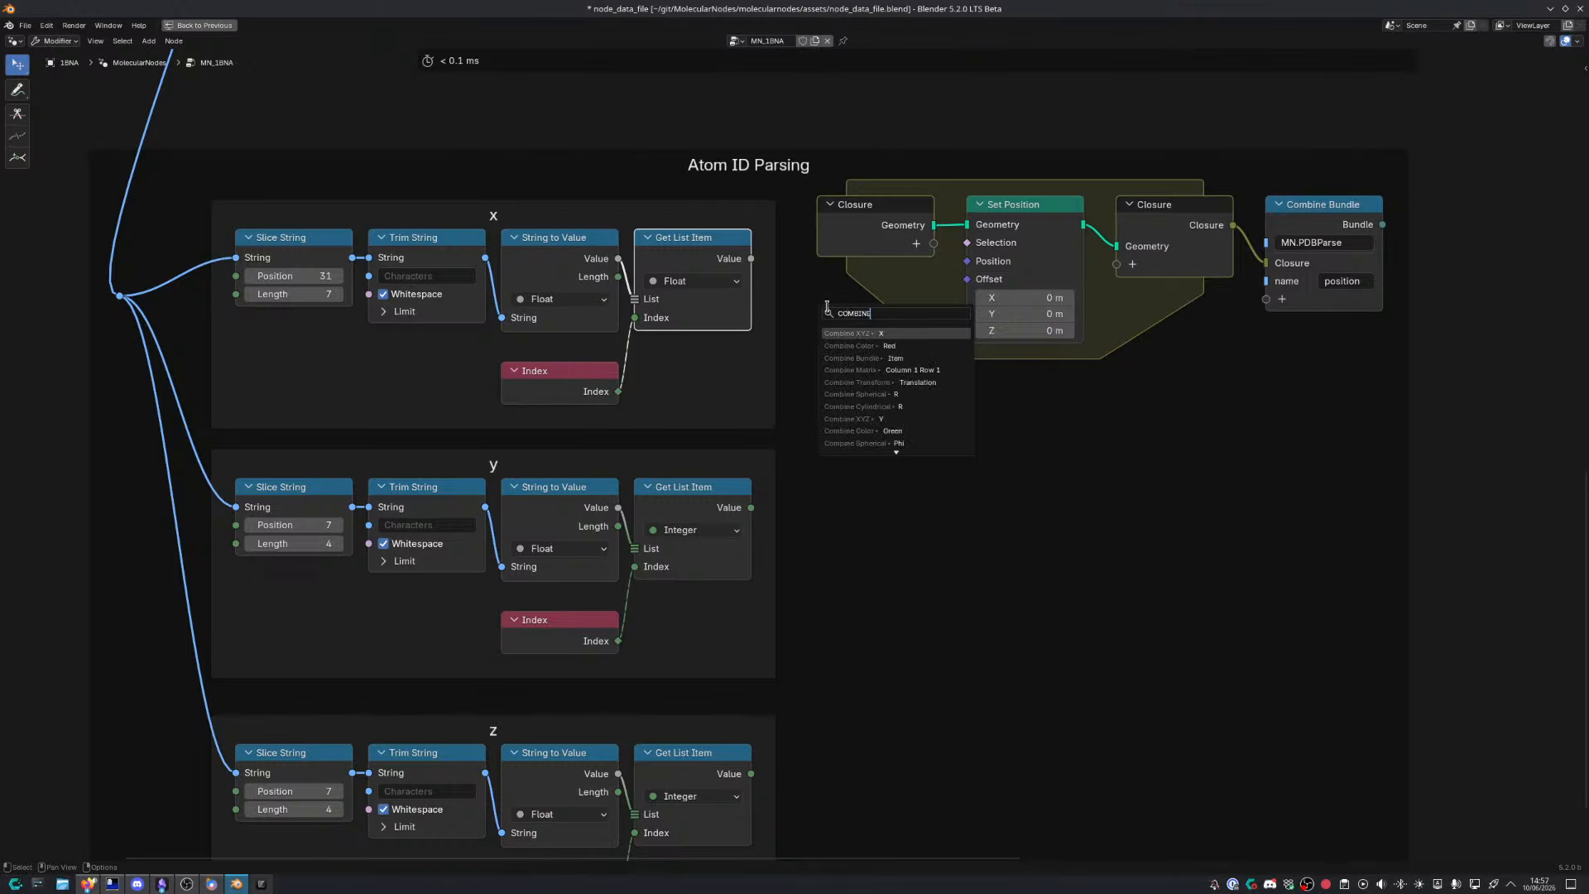
{"action": "key", "text": "Return"}
{"action": "left_click", "coordinate": [828, 295]}
{"action": "left_click_drag", "start_coordinate": [934, 308], "coordinate": [967, 261]}
Set the y and z Get List Item nodes to Float and link their values to Combine XYZ's Y and Z inputs
{"action": "scroll", "coordinate": [714, 529], "scroll_direction": "up", "scroll_amount": 1, "text": "ctrl"}
{"action": "middle_click_drag", "start_coordinate": [720, 585], "coordinate": [758, 468]}
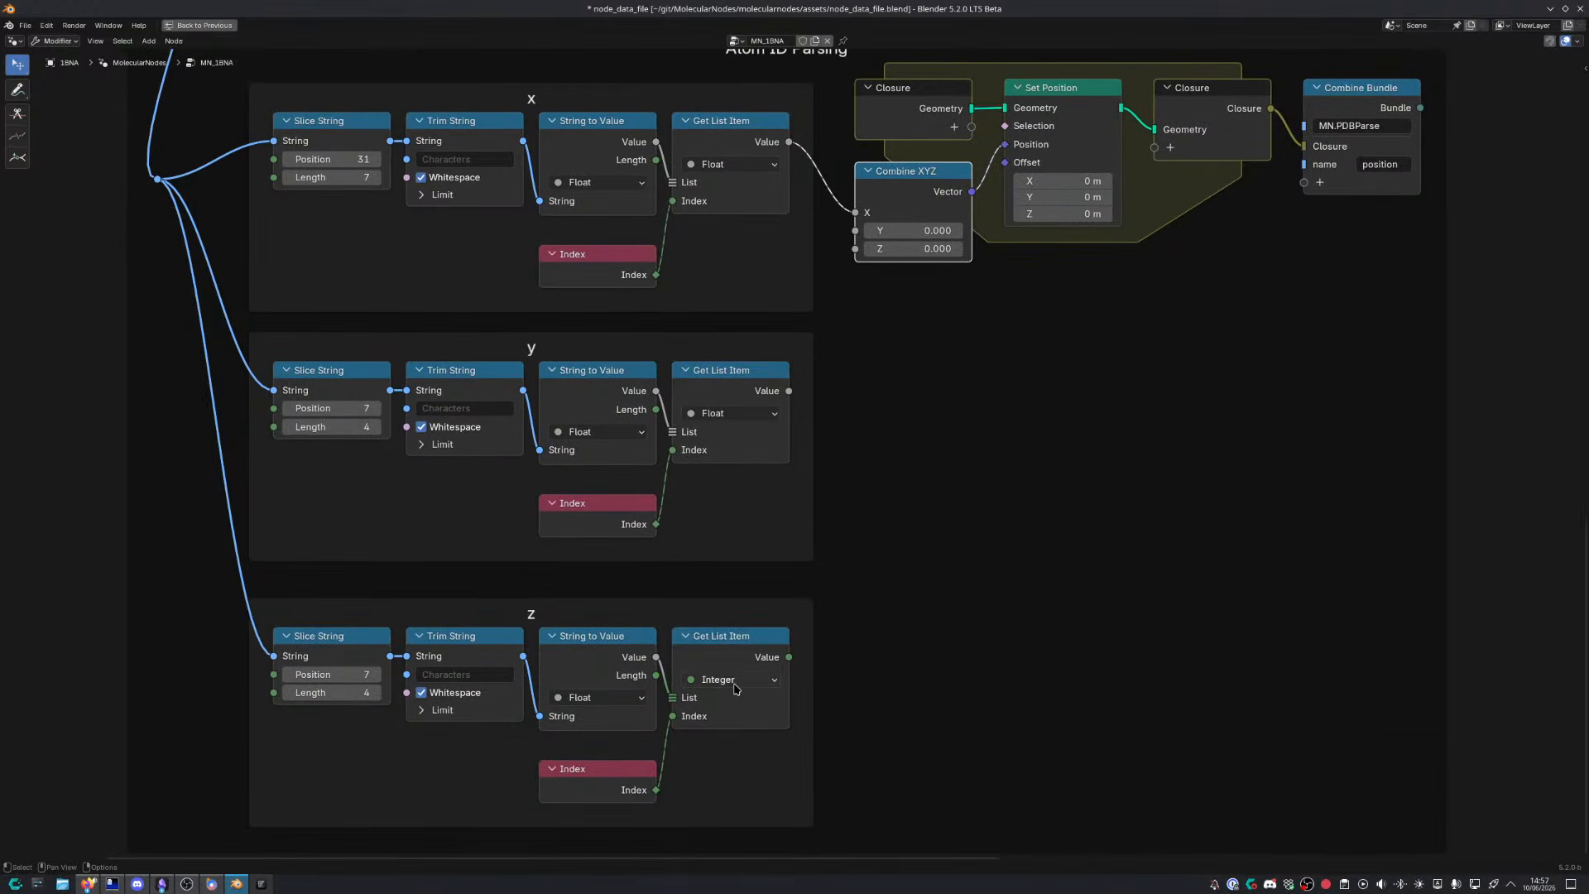
{"action": "scroll", "coordinate": [735, 683], "scroll_direction": "up", "scroll_amount": 1, "text": "ctrl"}
{"action": "left_click_drag", "start_coordinate": [791, 392], "coordinate": [856, 231]}
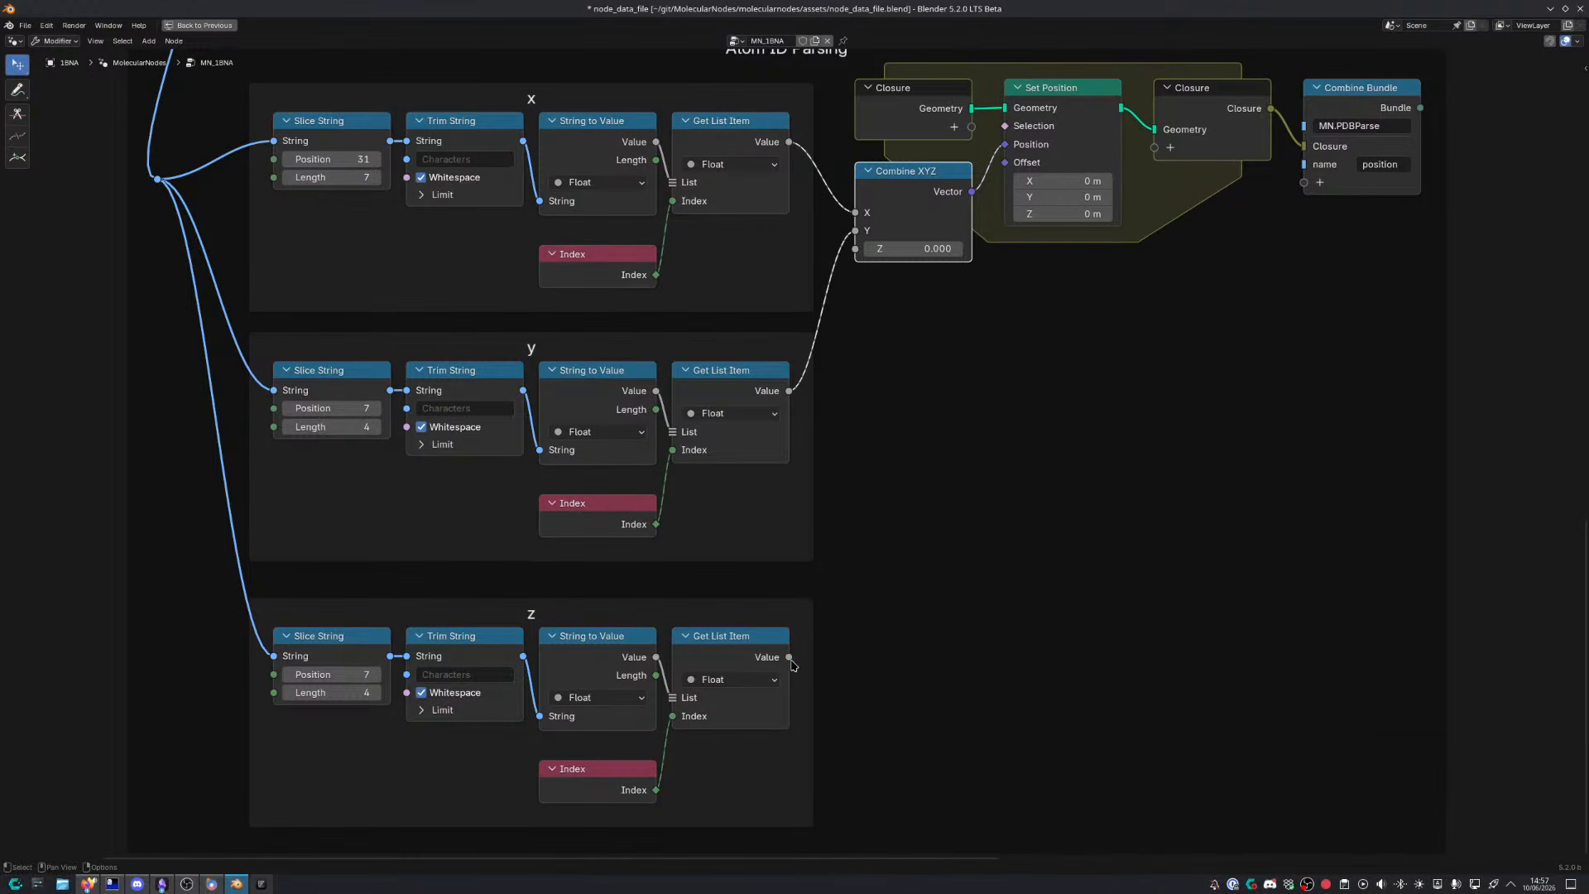
{"action": "left_click_drag", "start_coordinate": [789, 657], "coordinate": [856, 249]}
In the full layout with wireframe viewport shading, link the position Combine Bundle output into Join Bundle
{"action": "key", "text": "ctrl+space"}
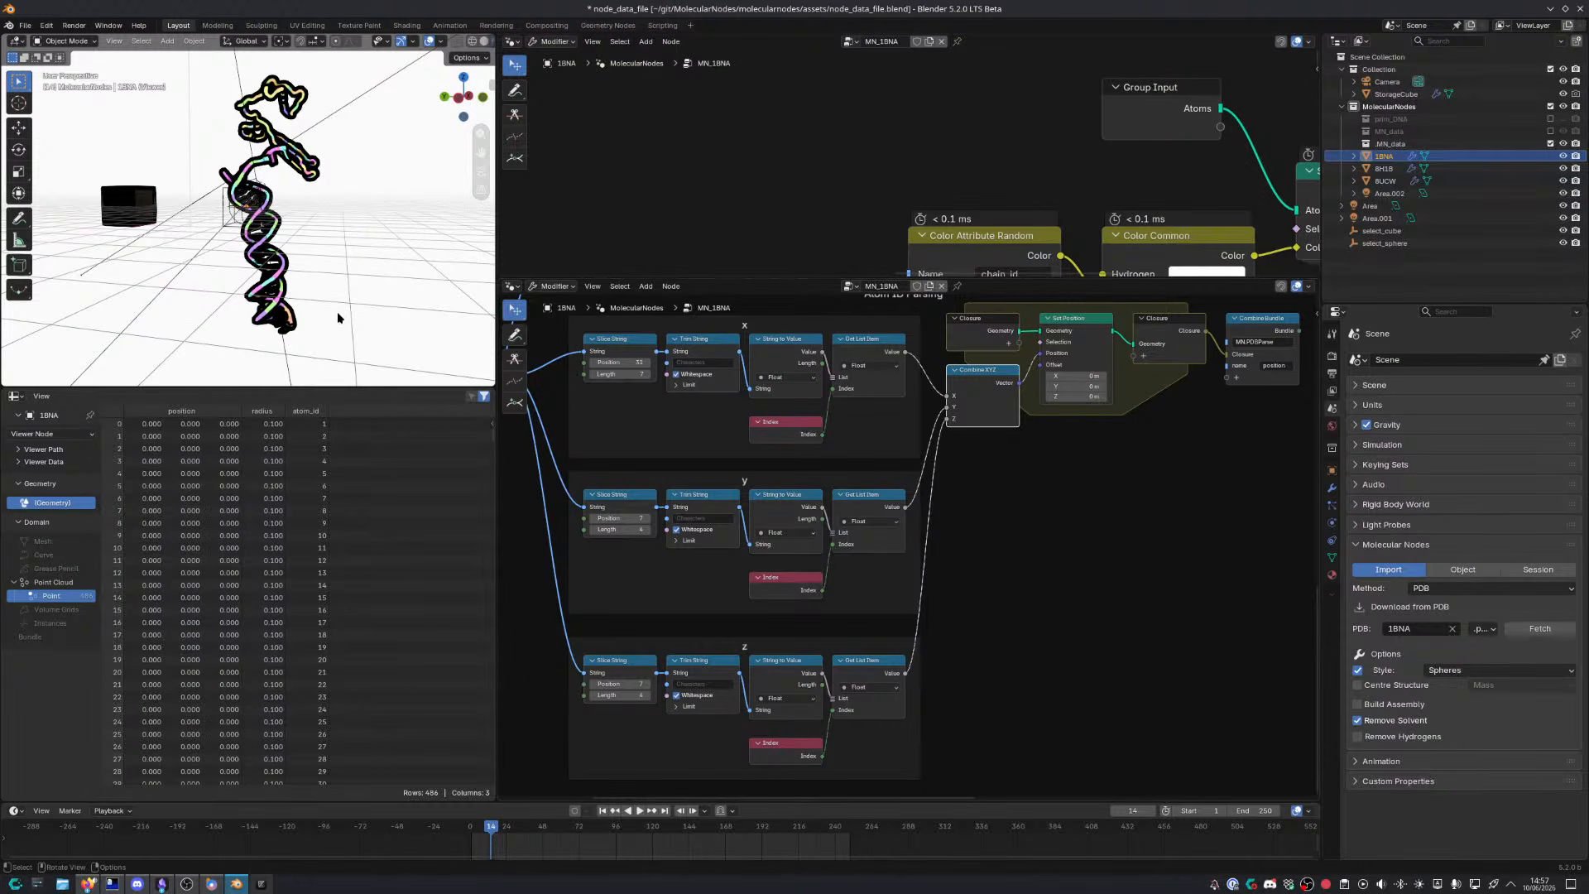
{"action": "key", "text": "shift+z"}
{"action": "middle_click_drag", "start_coordinate": [1216, 383], "coordinate": [836, 554]}
{"action": "scroll", "coordinate": [919, 534], "scroll_direction": "down", "scroll_amount": 4}
{"action": "left_click_drag", "start_coordinate": [909, 536], "coordinate": [1029, 389]}
Link the Repeat zone's geometry output to the Group Output node, placed next to the Viewer
{"action": "middle_click_drag", "start_coordinate": [1031, 389], "coordinate": [791, 659]}
{"action": "middle_click_drag", "start_coordinate": [1106, 481], "coordinate": [996, 505]}
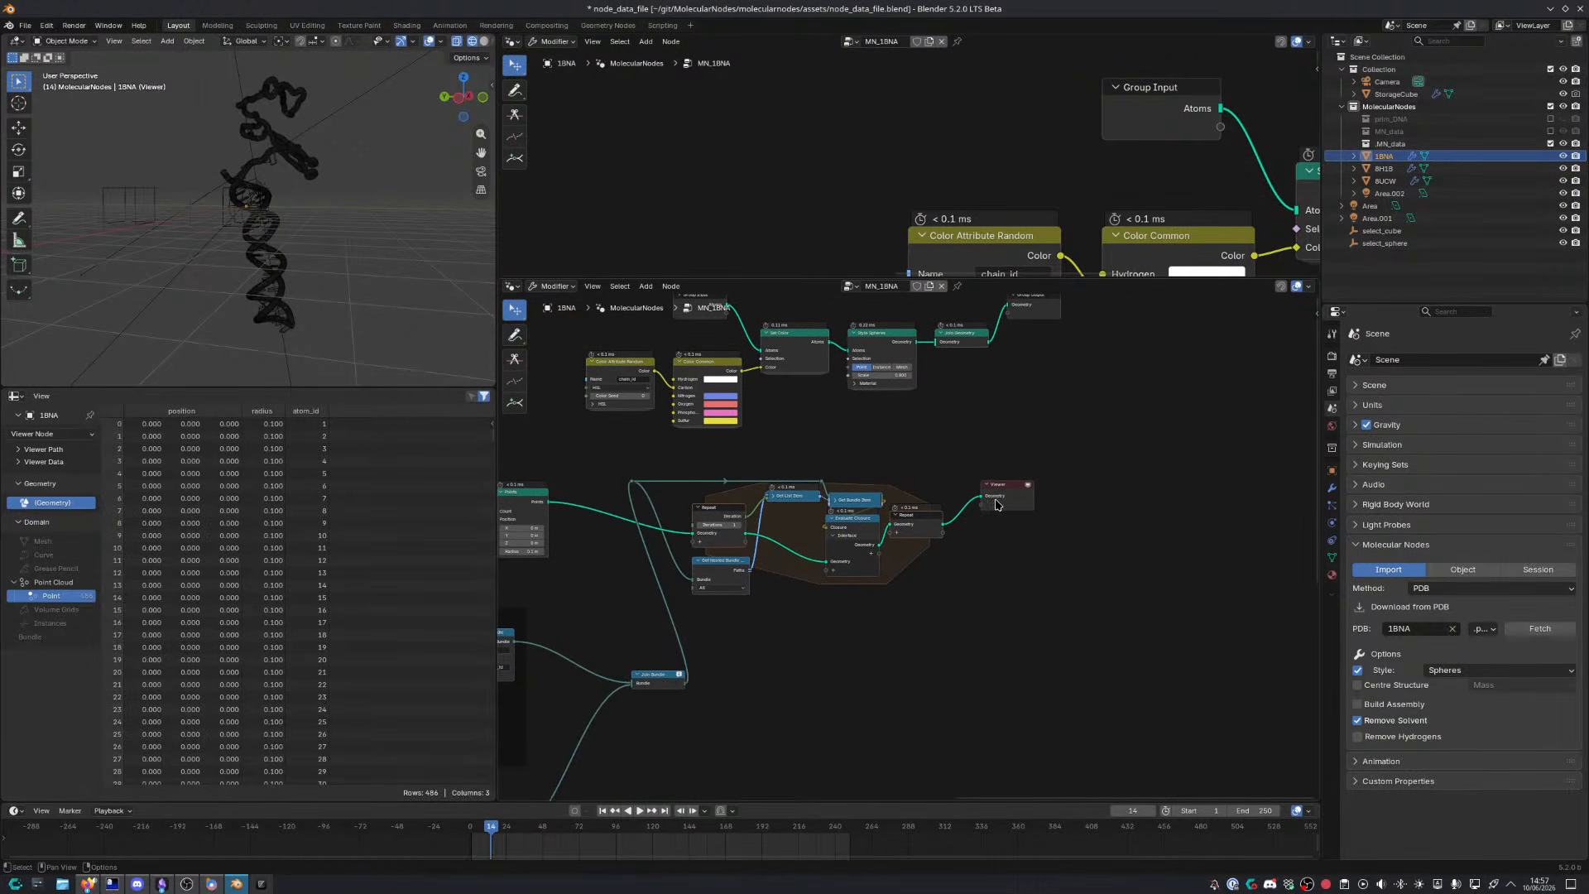
{"action": "left_click_drag", "start_coordinate": [944, 525], "coordinate": [1005, 471]}
Hide the other molecule covering the viewport and make the 1BNA object active again
{"action": "scroll", "coordinate": [286, 276], "scroll_direction": "up", "scroll_amount": 12}
{"action": "middle_click_drag", "start_coordinate": [284, 277], "coordinate": [263, 189]}
{"action": "scroll", "coordinate": [334, 277], "scroll_direction": "down", "scroll_amount": 6}
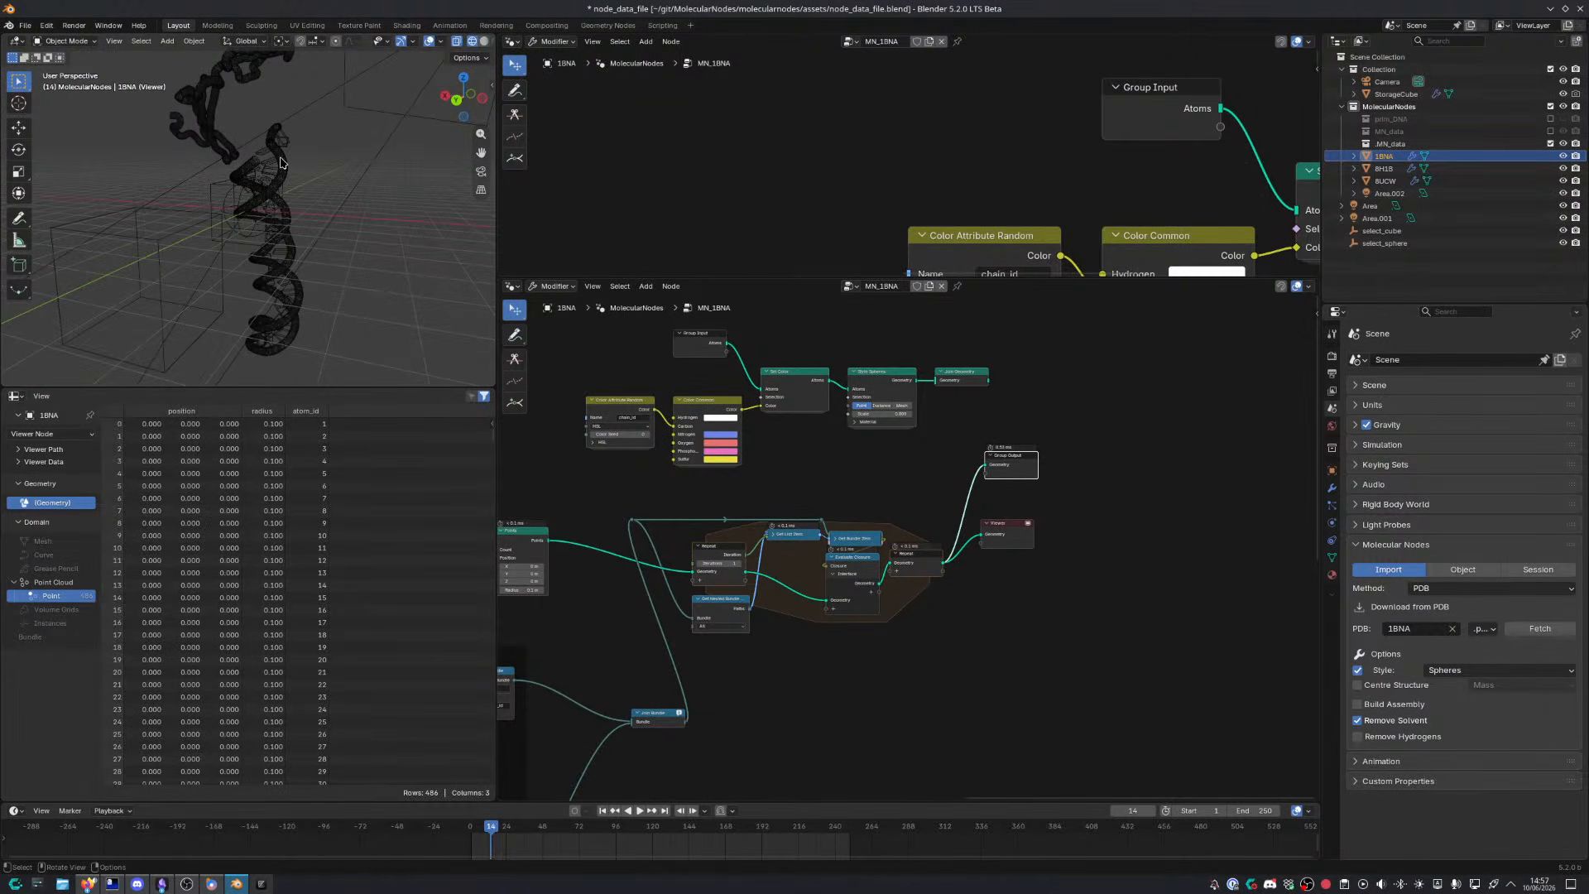
{"action": "left_click", "coordinate": [280, 162]}
{"action": "key", "text": "h"}
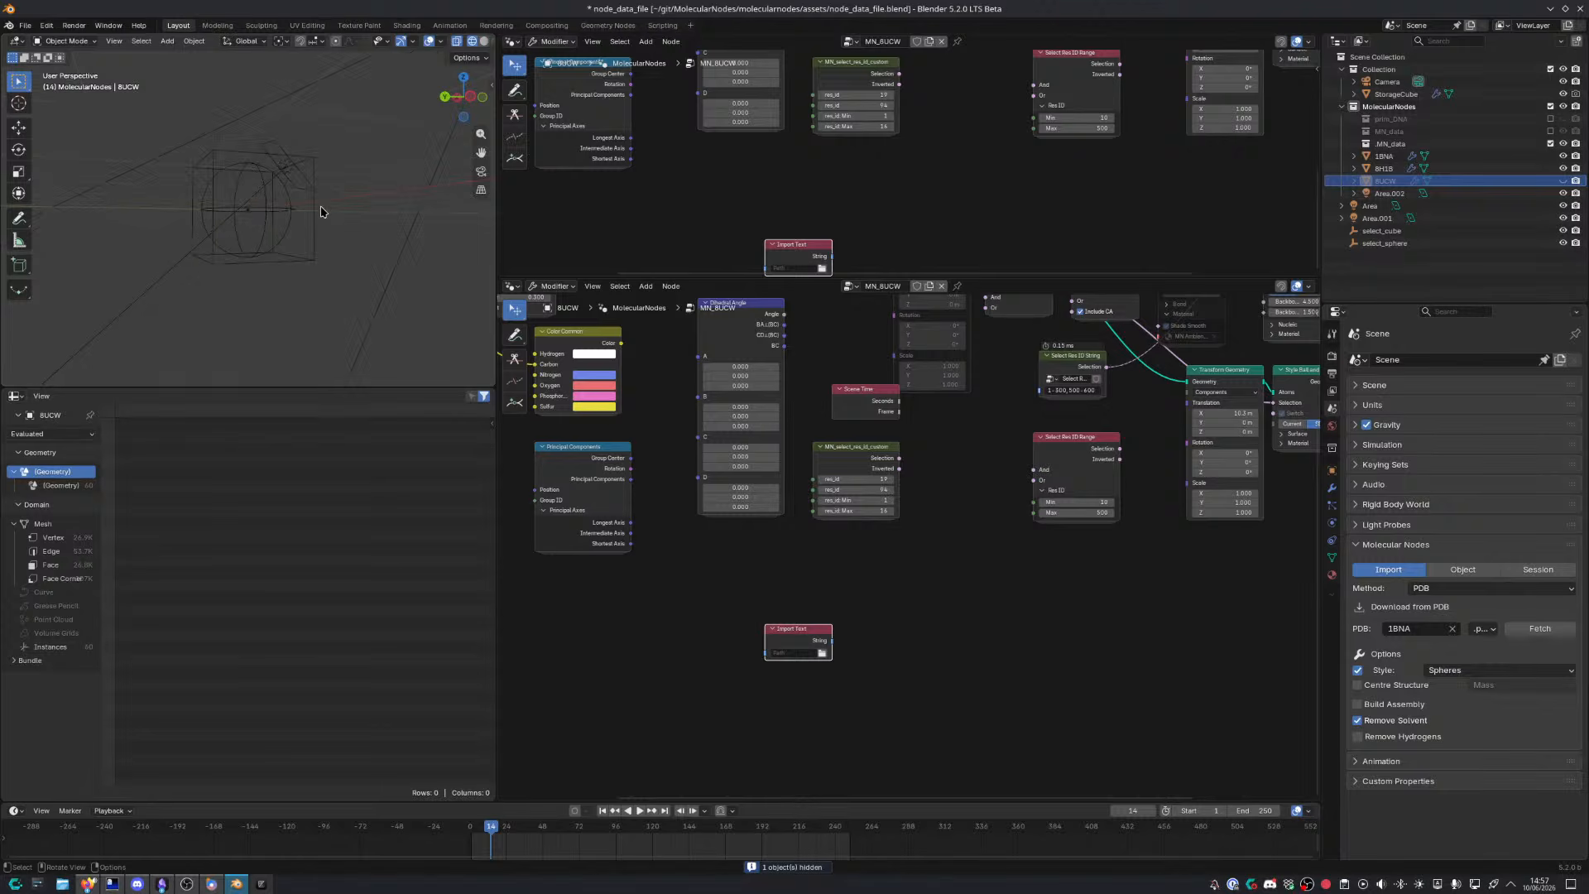
{"action": "left_click", "coordinate": [1387, 157]}
{"action": "middle_click_drag", "start_coordinate": [363, 235], "coordinate": [291, 255]}
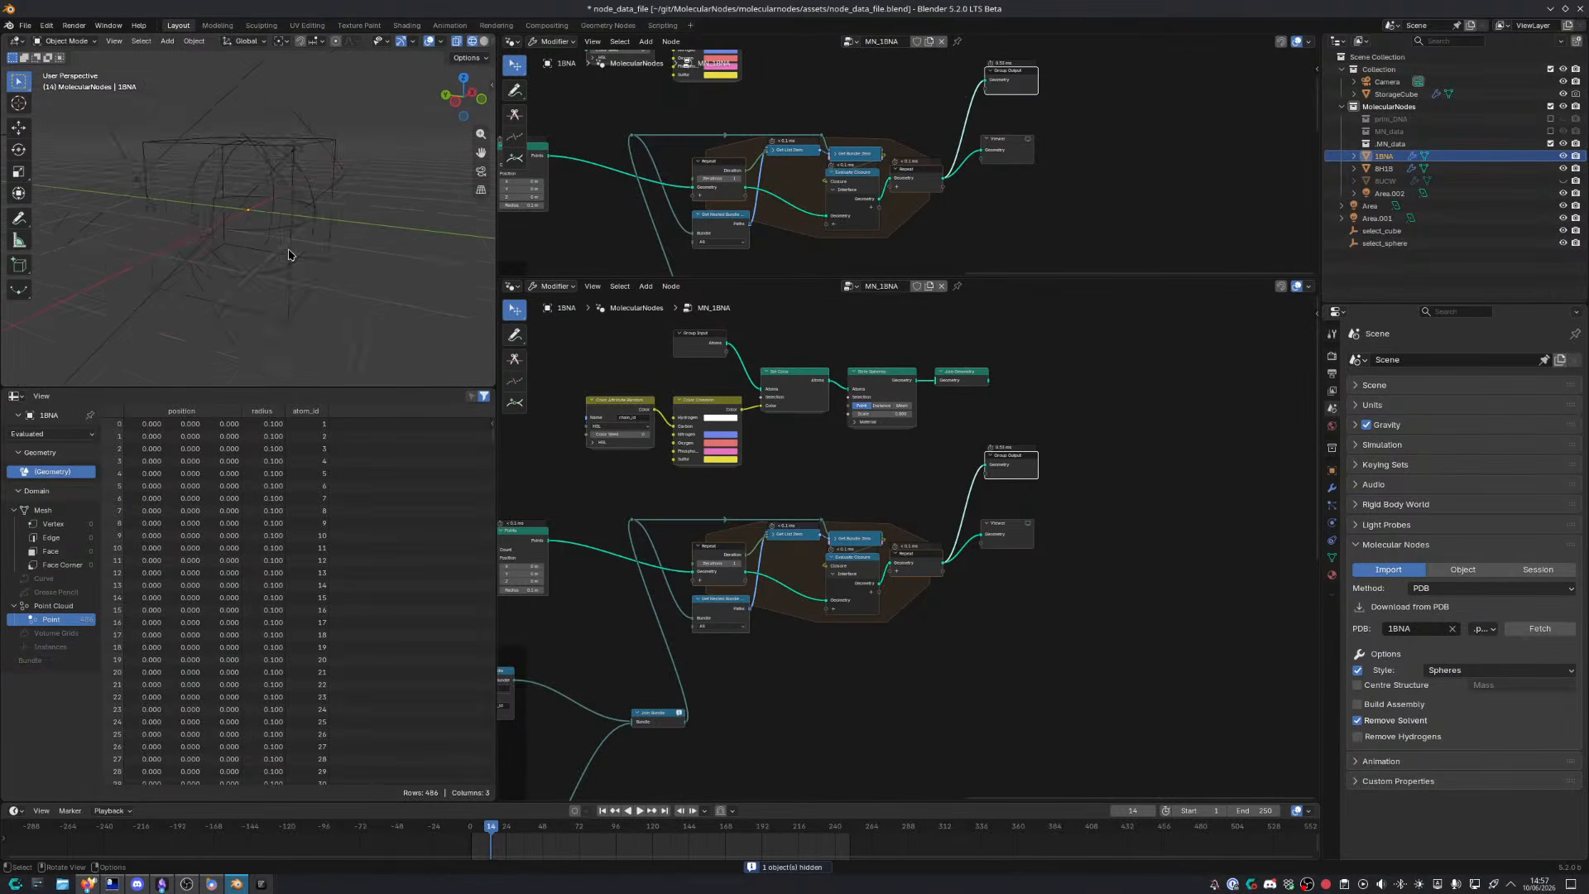
Preview the x Get List Item values through the Viewer in the spreadsheet, and delete the Viewer node
{"action": "scroll", "coordinate": [291, 258], "scroll_direction": "up", "scroll_amount": 4}
{"action": "middle_click_drag", "start_coordinate": [912, 558], "coordinate": [1113, 418]}
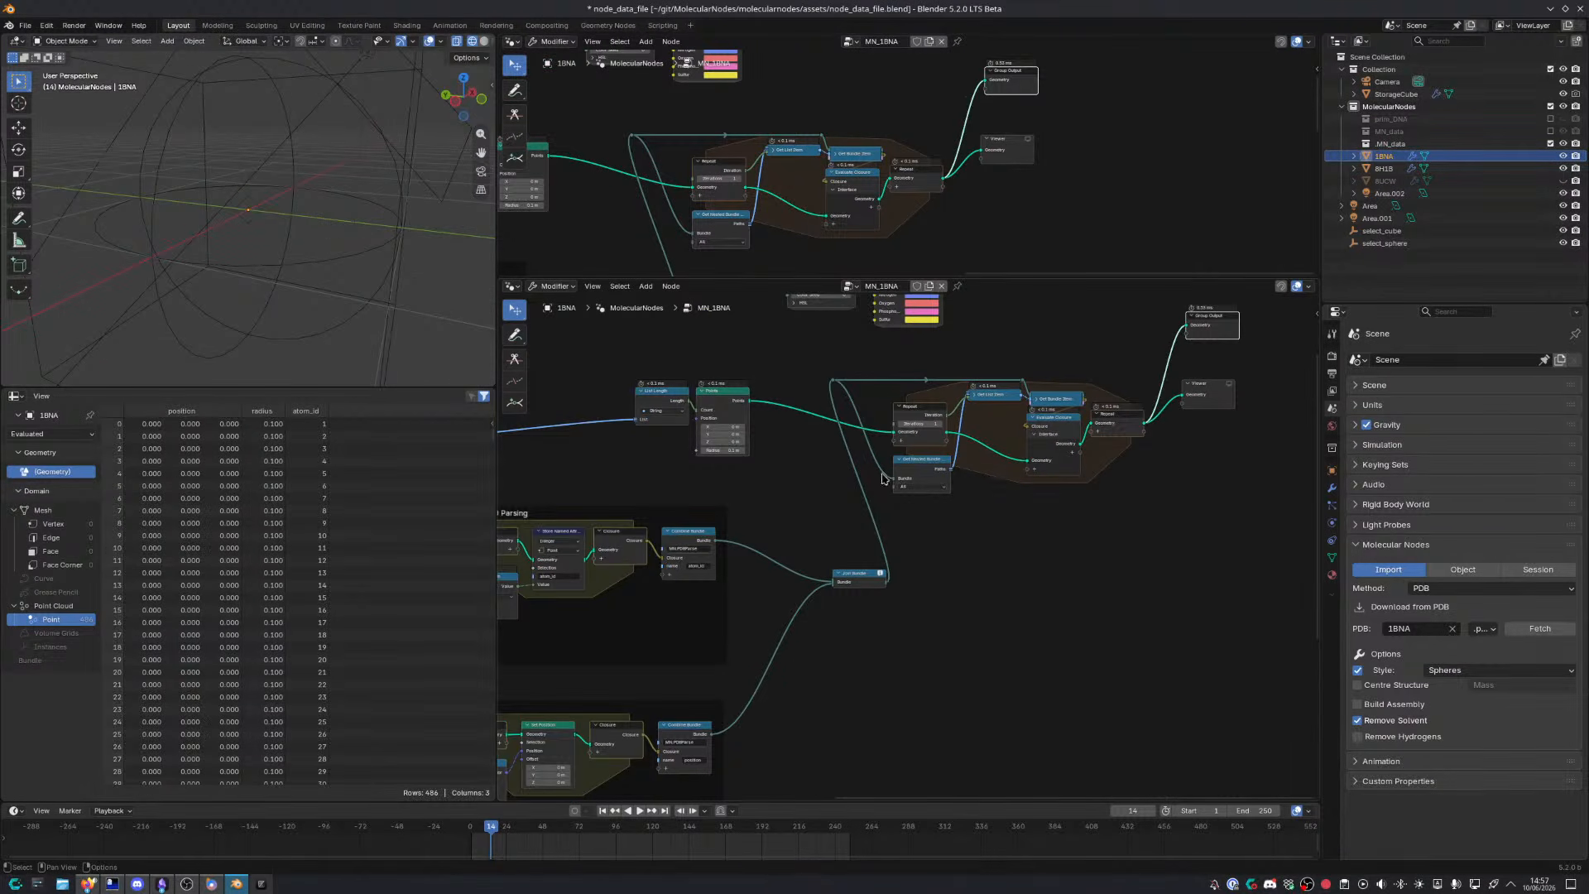
{"action": "middle_click_drag", "start_coordinate": [695, 649], "coordinate": [1080, 382]}
{"action": "scroll", "coordinate": [777, 512], "scroll_direction": "up", "scroll_amount": 3}
{"action": "middle_click_drag", "start_coordinate": [785, 518], "coordinate": [826, 488]}
{"action": "left_click", "coordinate": [896, 421], "text": "ctrl+shift"}
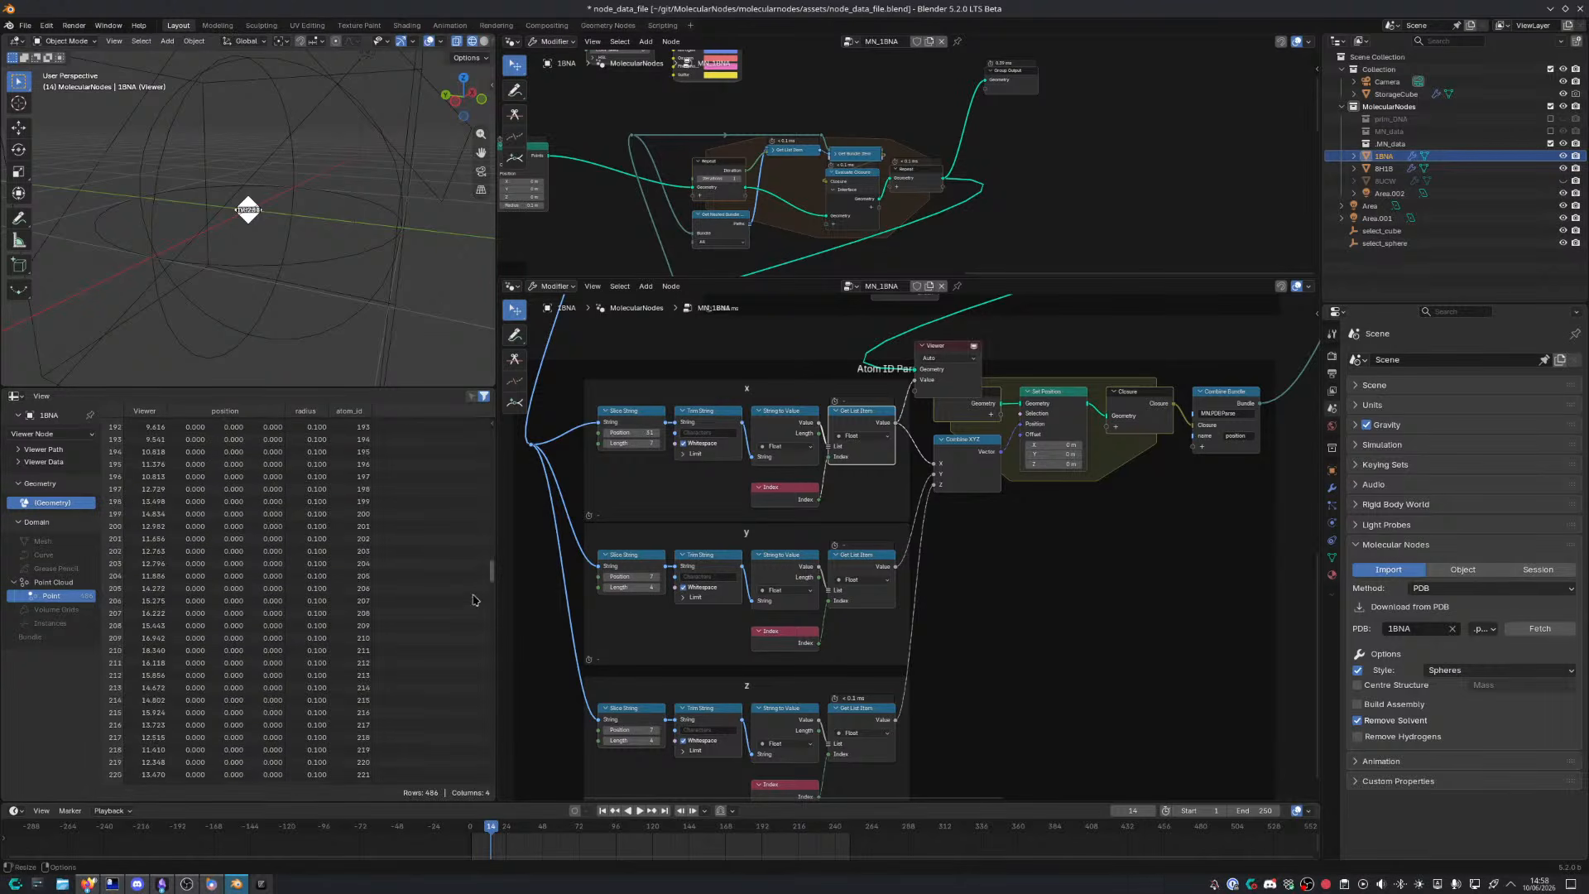
{"action": "middle_click_drag", "start_coordinate": [1005, 392], "coordinate": [800, 541]}
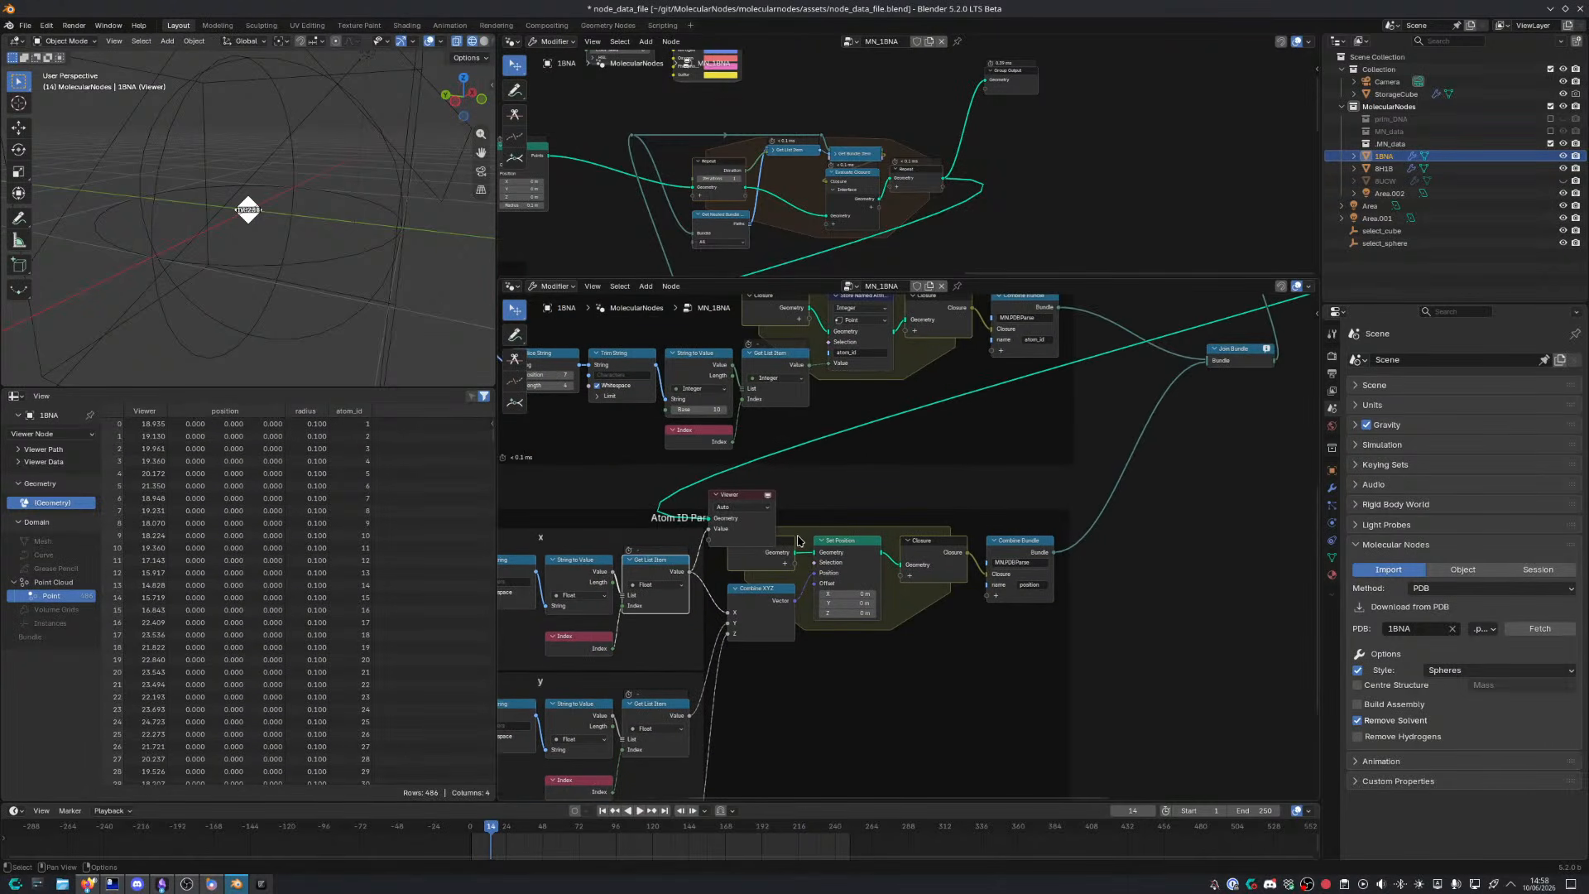
{"action": "key", "text": "x"}
{"action": "middle_click_drag", "start_coordinate": [736, 703], "coordinate": [924, 579]}
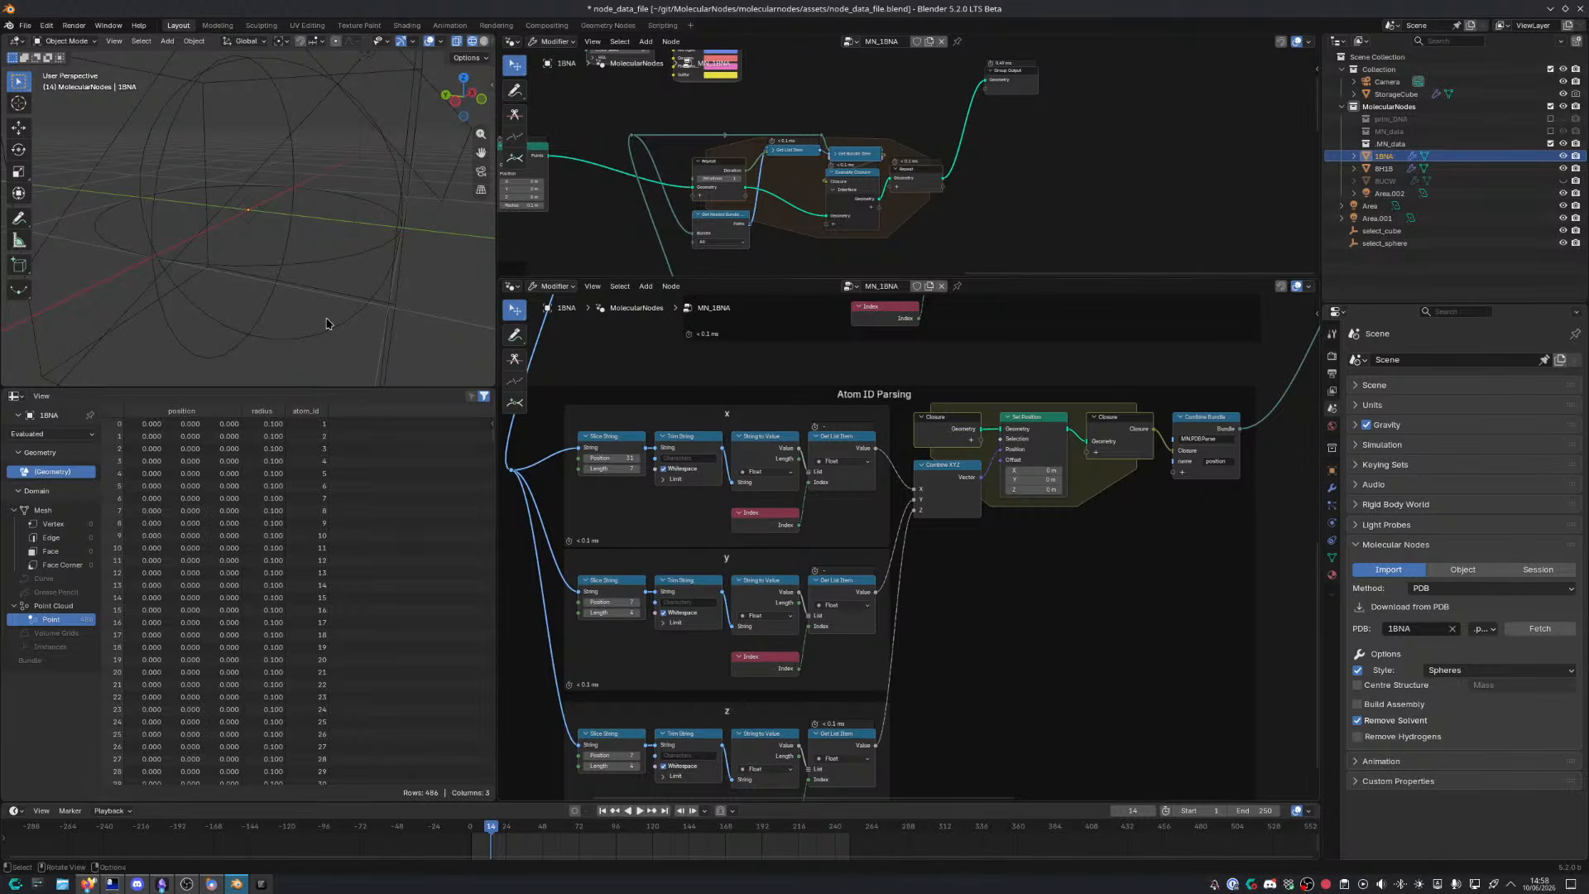
Maximize the node editor and move the Join Bundle node slightly closer to the Repeat zone
{"action": "scroll", "coordinate": [327, 323], "scroll_direction": "down", "scroll_amount": 6}
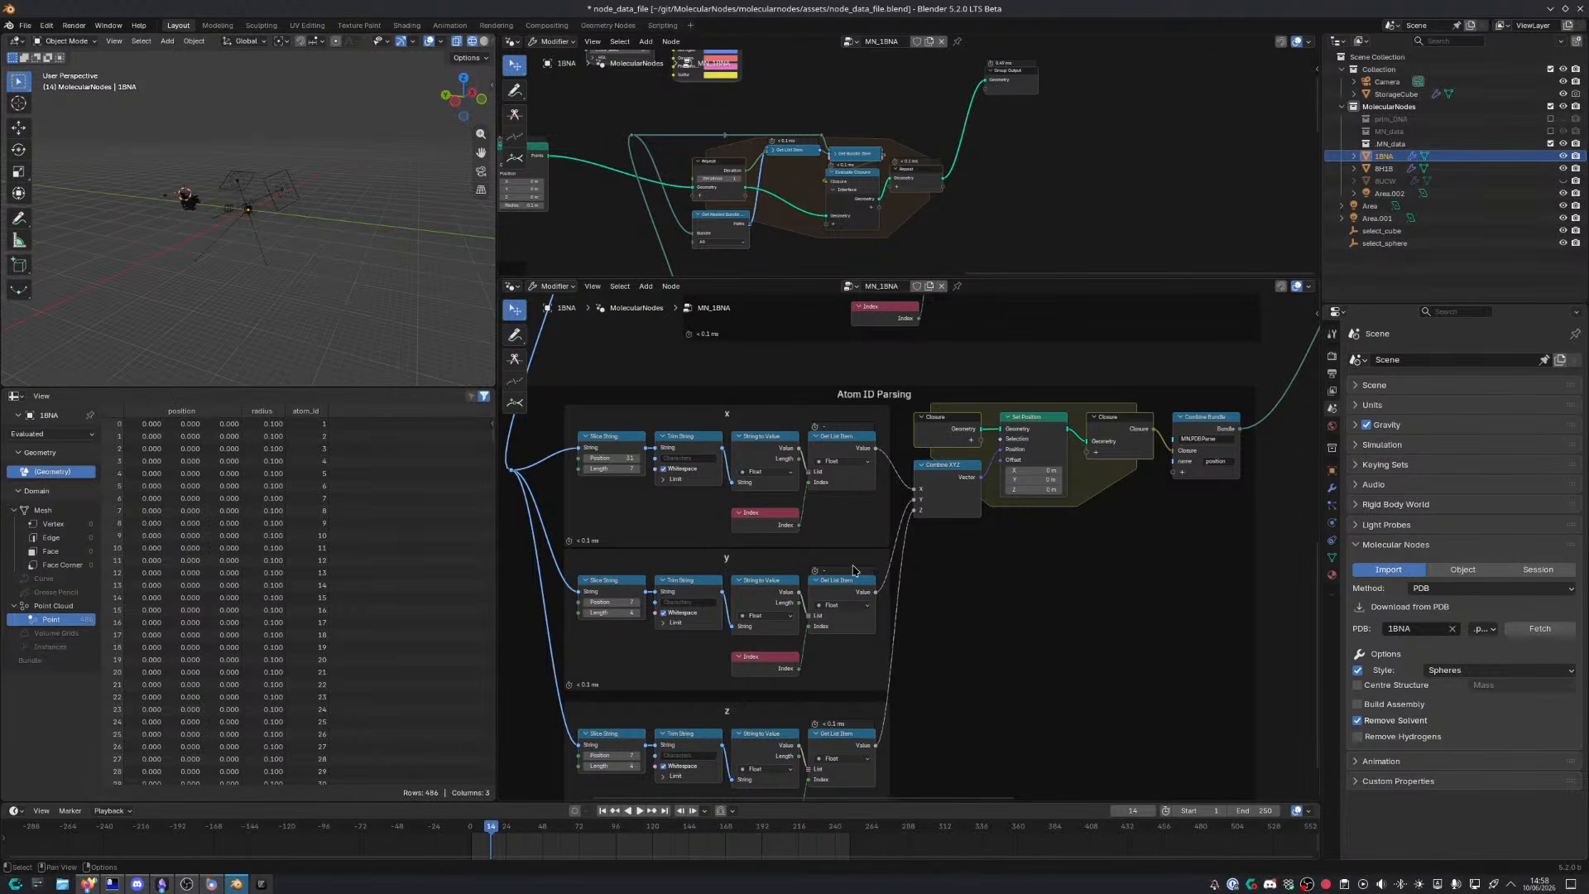
{"action": "key", "text": "ctrl+space"}
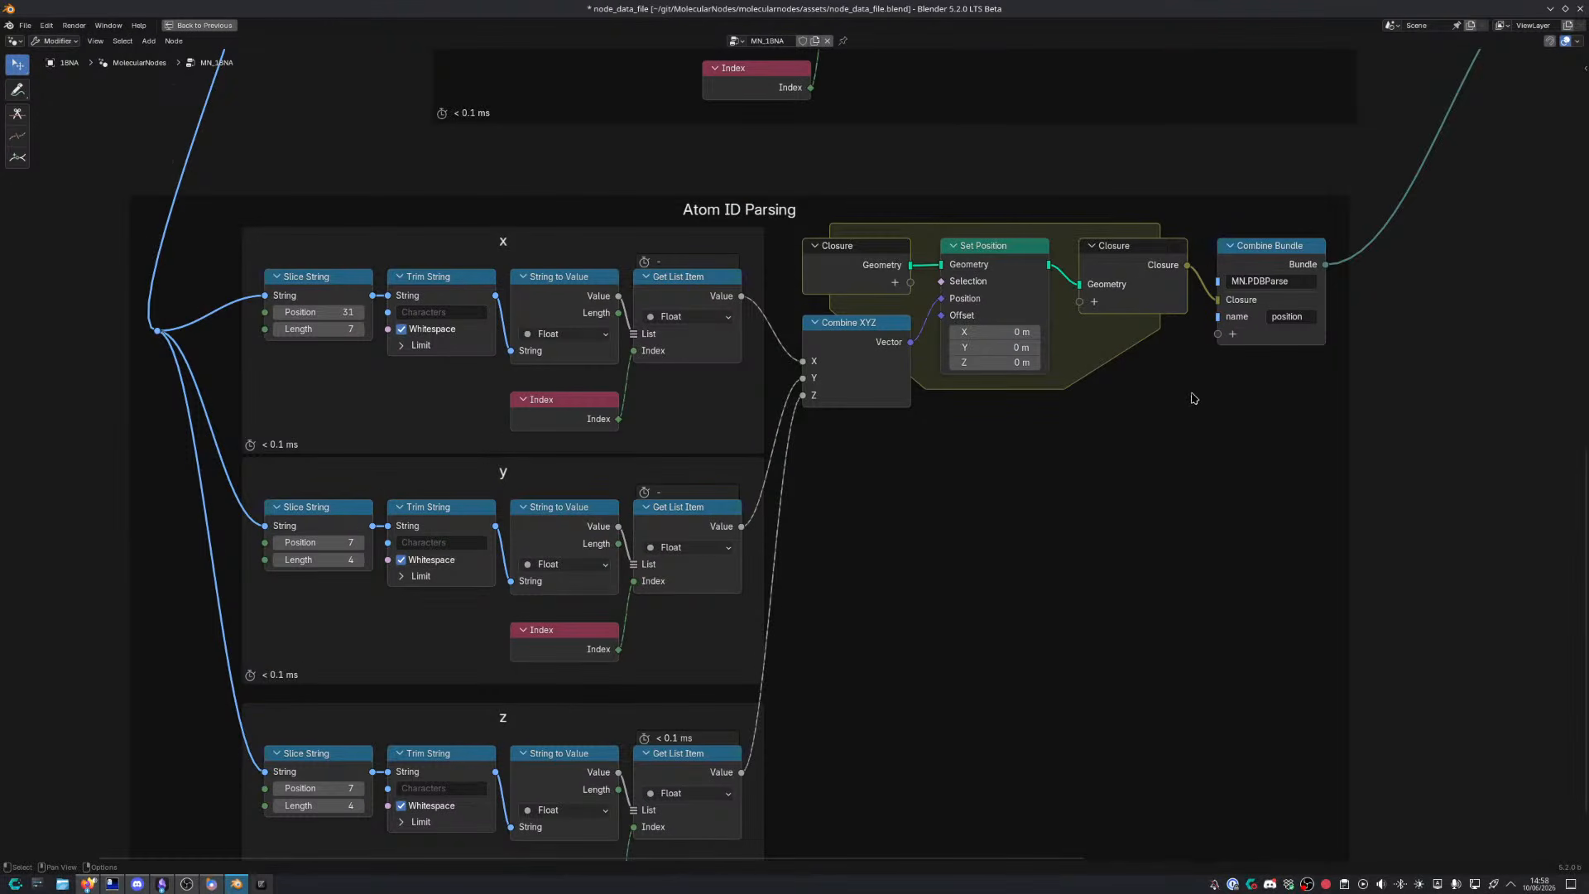
{"action": "middle_click_drag", "start_coordinate": [1216, 329], "coordinate": [704, 633]}
{"action": "middle_click_drag", "start_coordinate": [981, 426], "coordinate": [692, 783]}
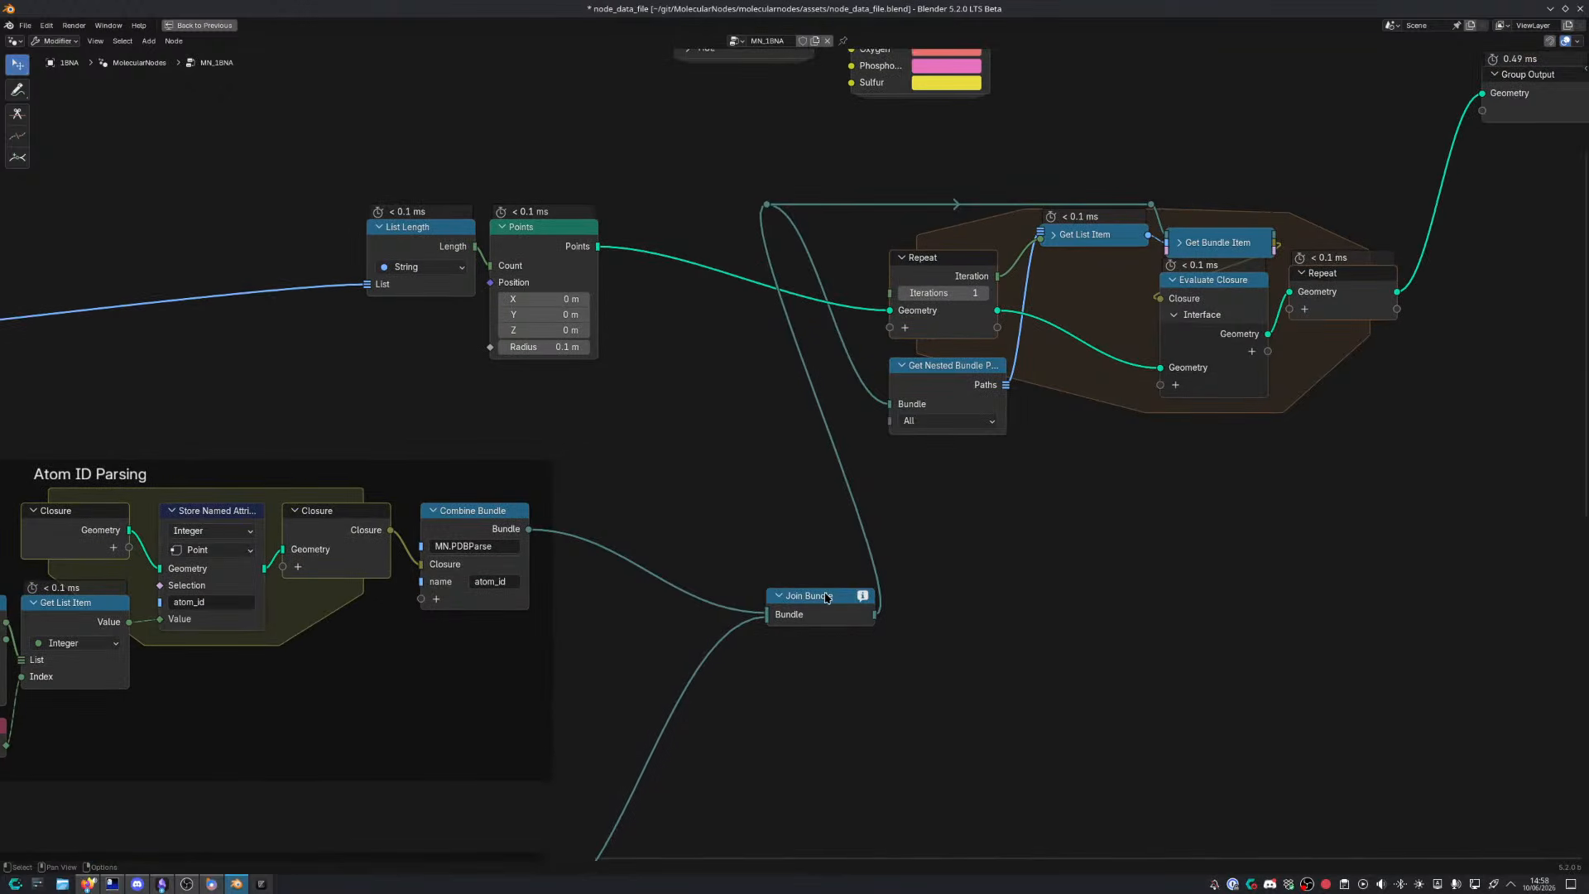
{"action": "left_click_drag", "start_coordinate": [818, 605], "coordinate": [890, 562]}
{"action": "mouse_move", "coordinate": [744, 497]}
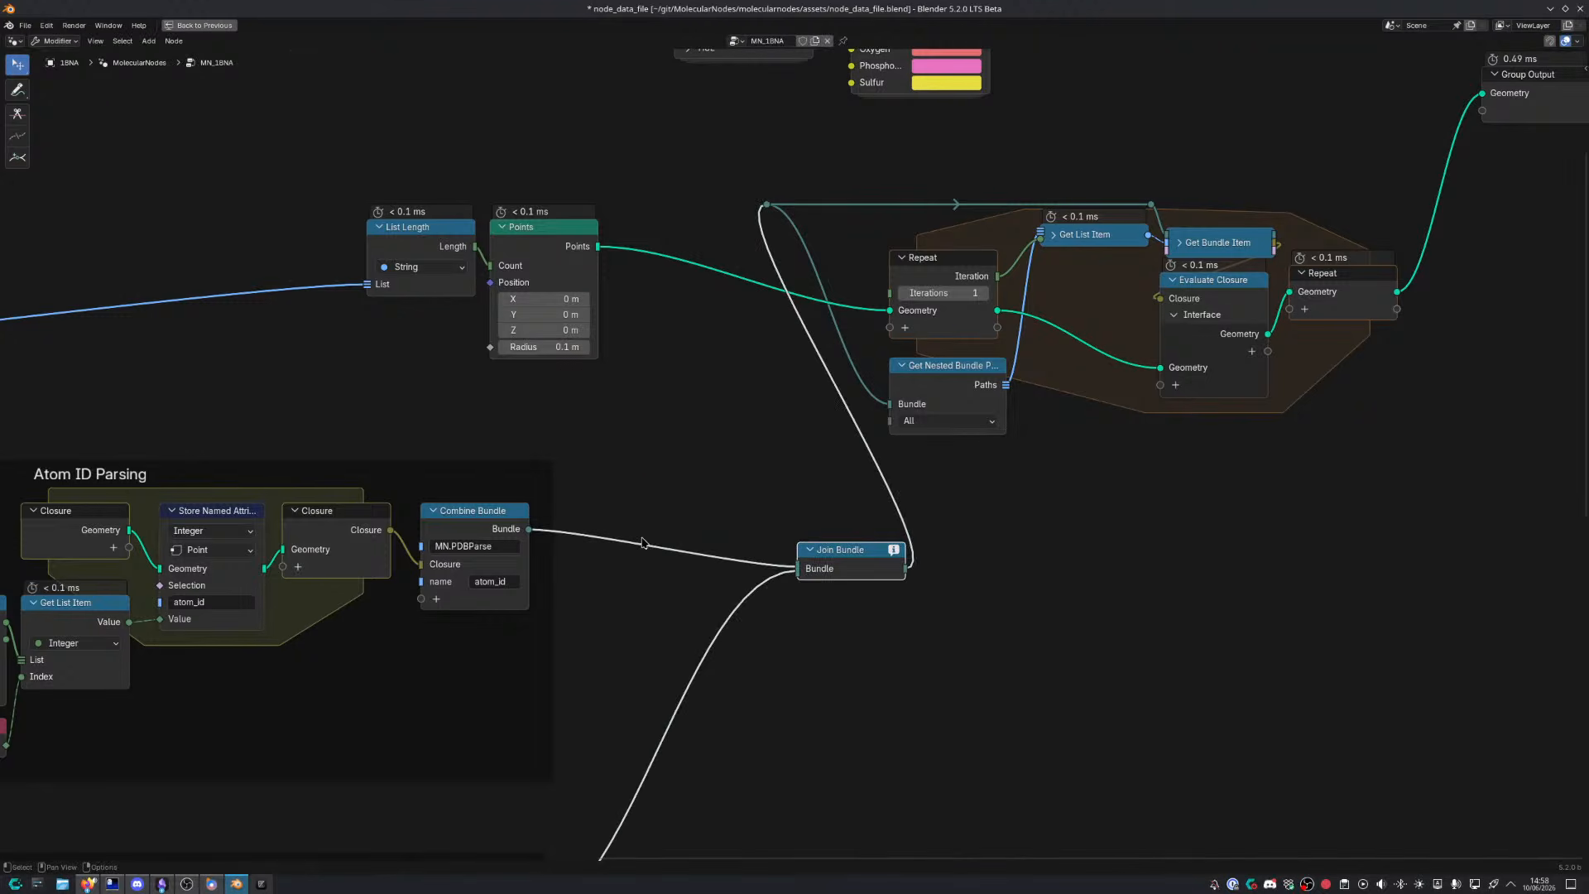
Add a Combine Bundle node beside the atom_id parsing frame and link the atom_id bundle into it
{"action": "left_click", "coordinate": [642, 543]}
{"action": "key", "text": "shift+a"}
{"action": "mouse_move", "coordinate": [642, 540]}
{"action": "key", "text": "space"}
{"action": "type", "text": "BU"}
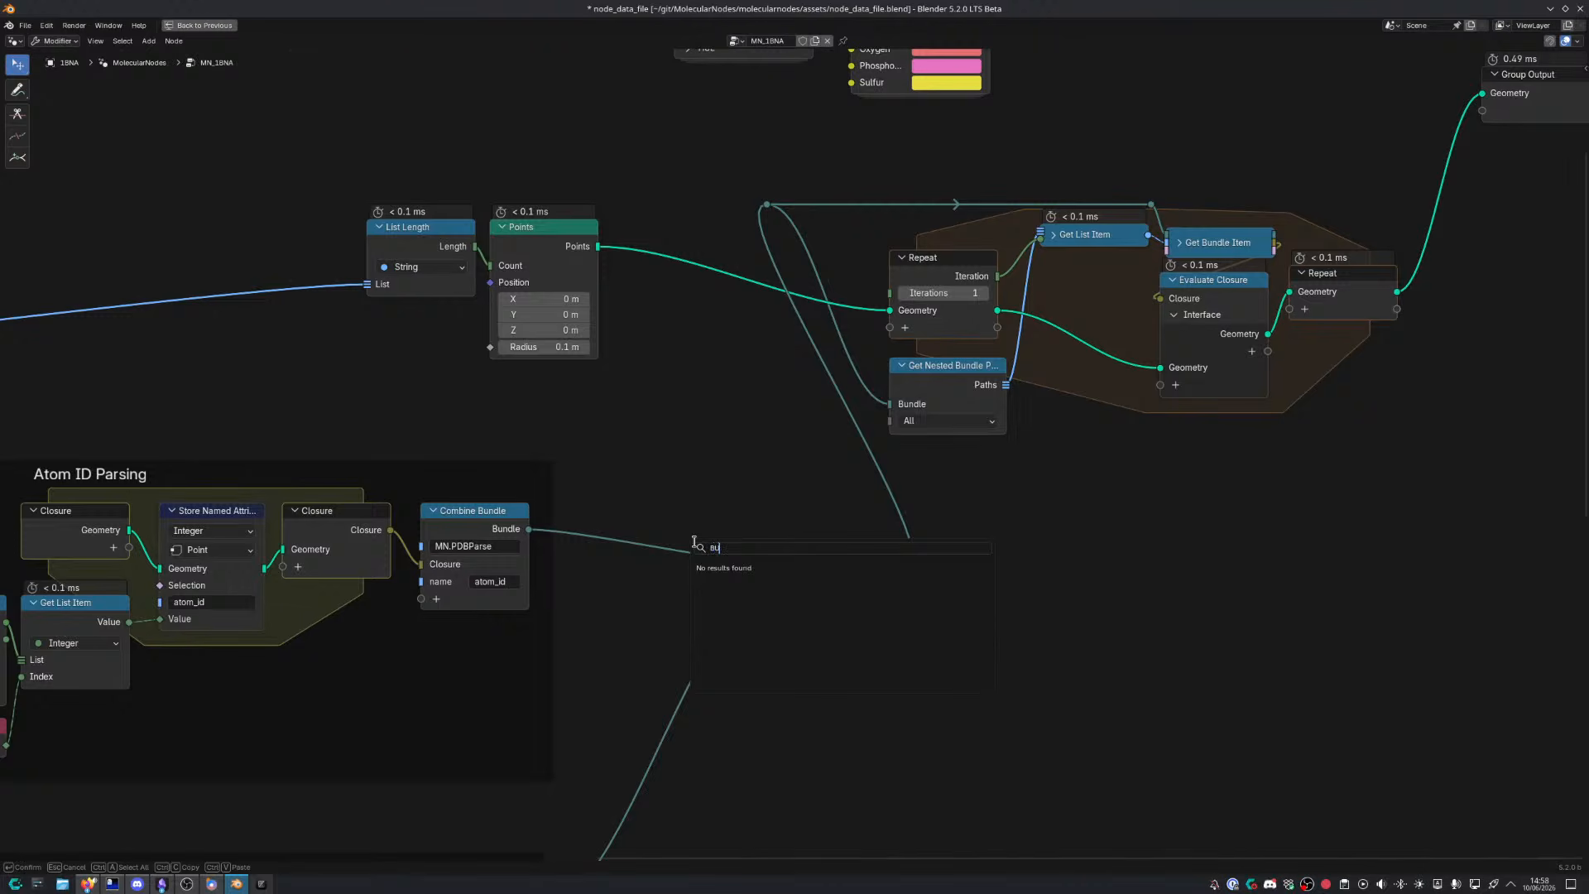
{"action": "key", "text": "Escape"}
{"action": "key", "text": "space"}
{"action": "type", "text": "COMBINE"}
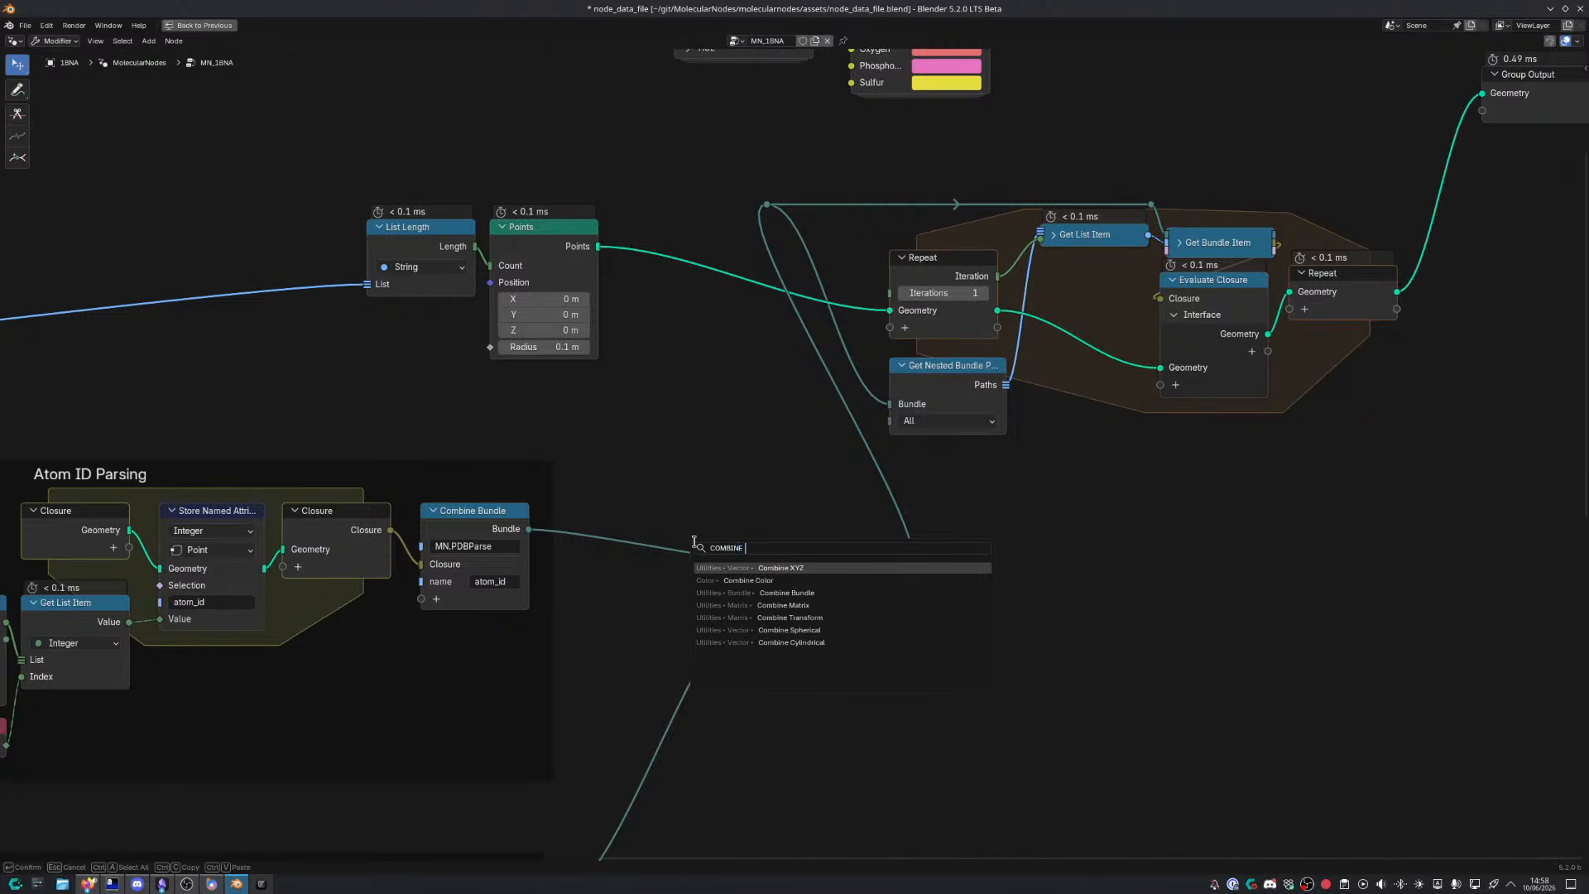
{"action": "type", "text": " BU"}
{"action": "key", "text": "Return"}
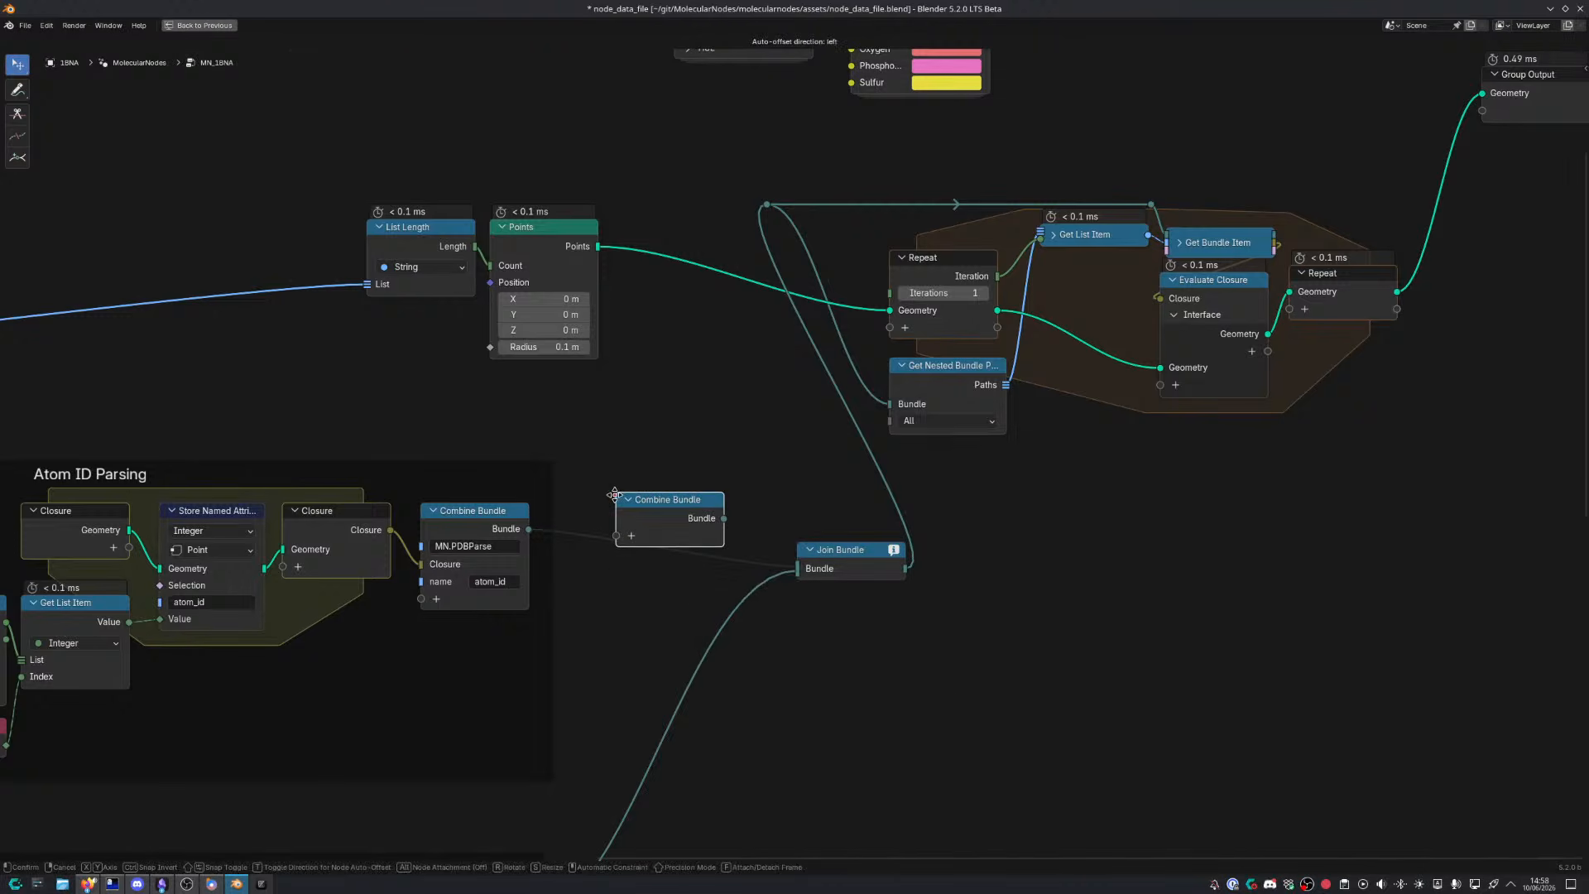
{"action": "left_click", "coordinate": [626, 519]}
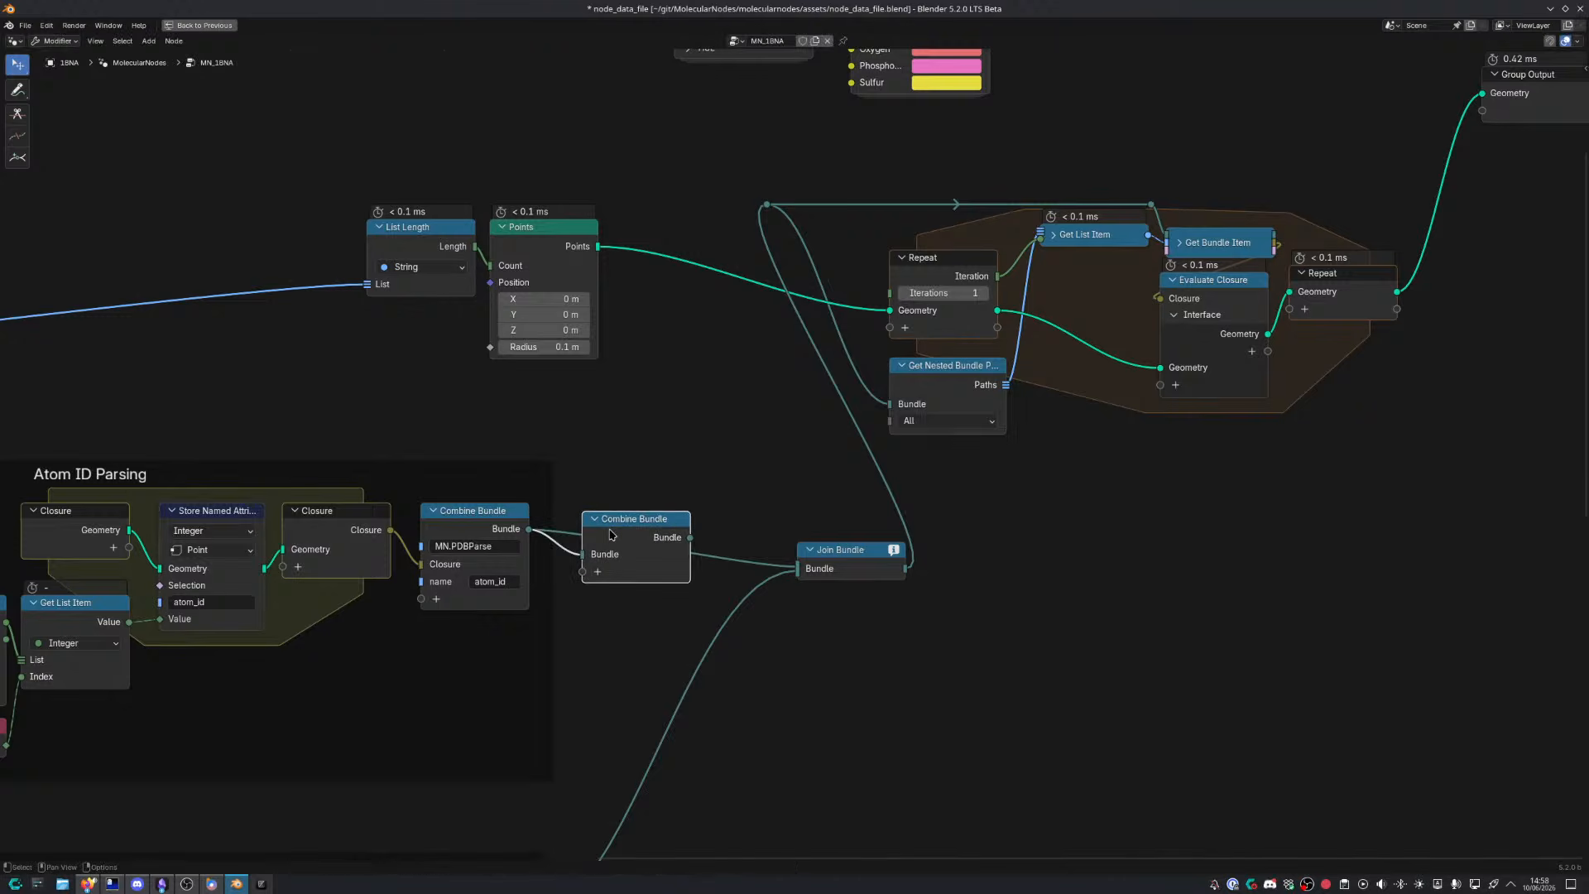
Rename the new Combine Bundle node's bundle input to atom_id
{"action": "scroll", "coordinate": [737, 529], "scroll_direction": "up", "scroll_amount": 3}
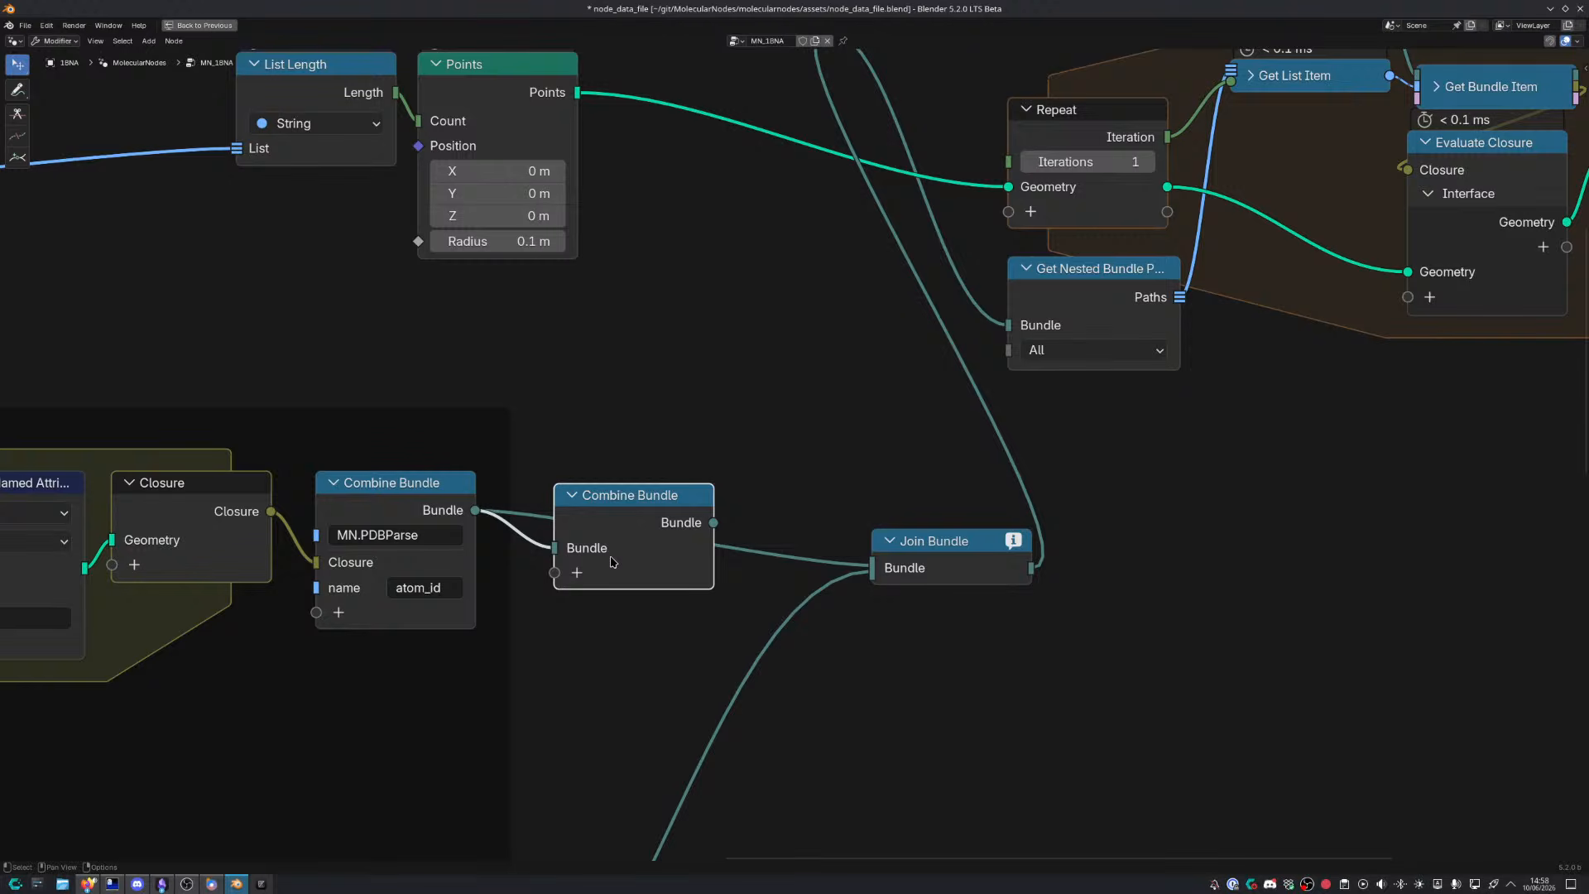
{"action": "scroll", "coordinate": [615, 556], "scroll_direction": "down", "scroll_amount": 5}
{"action": "double_click", "coordinate": [639, 419]}
{"action": "type", "text": "a"}
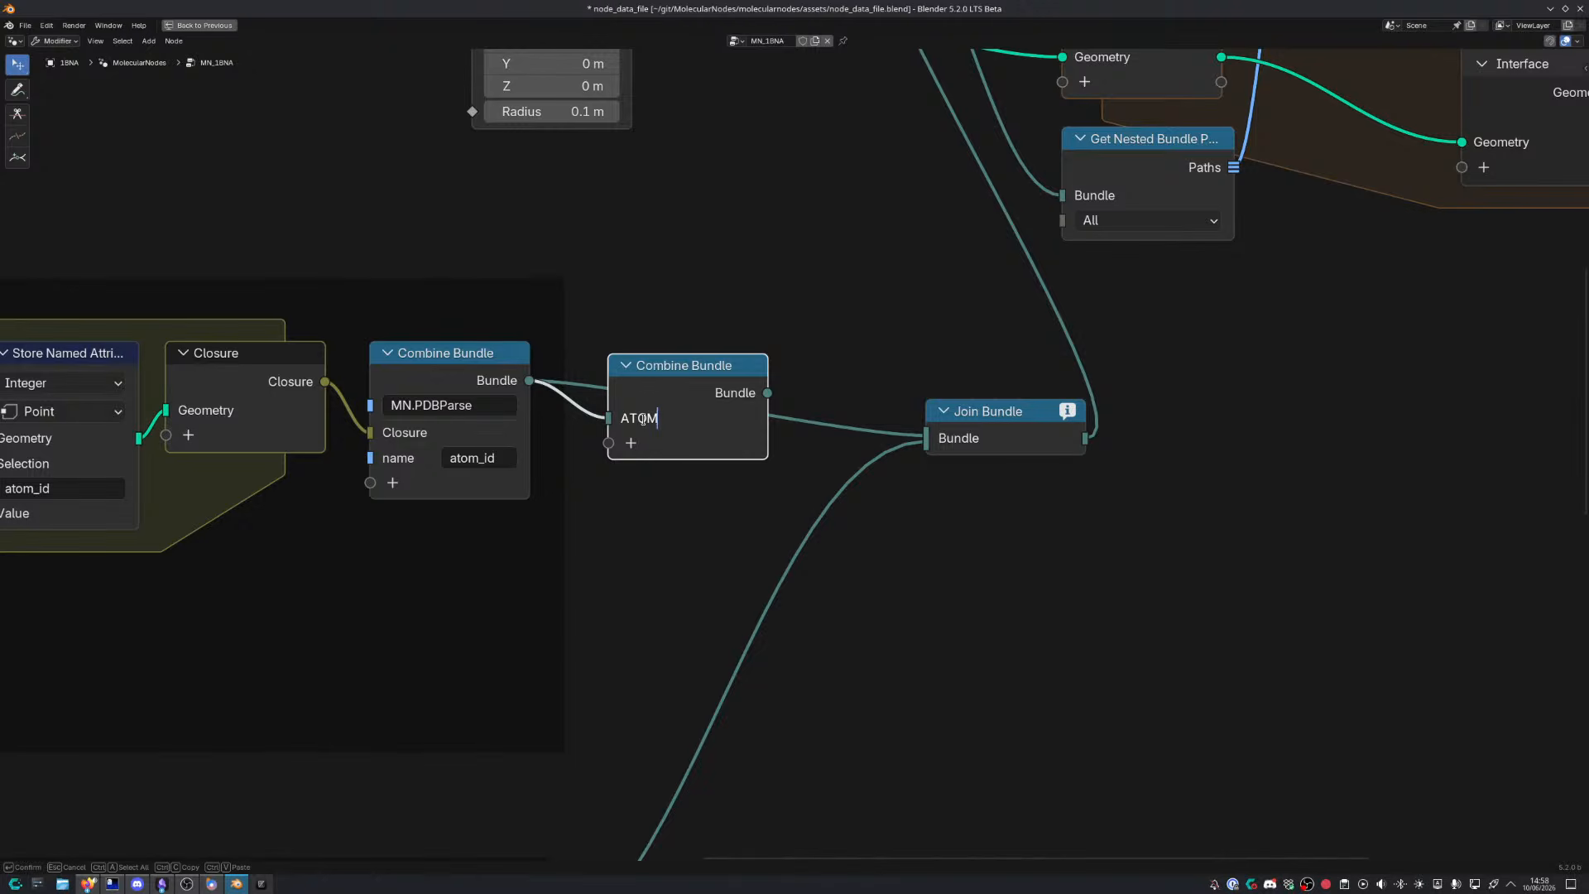
{"action": "type", "text": "atom_id"}
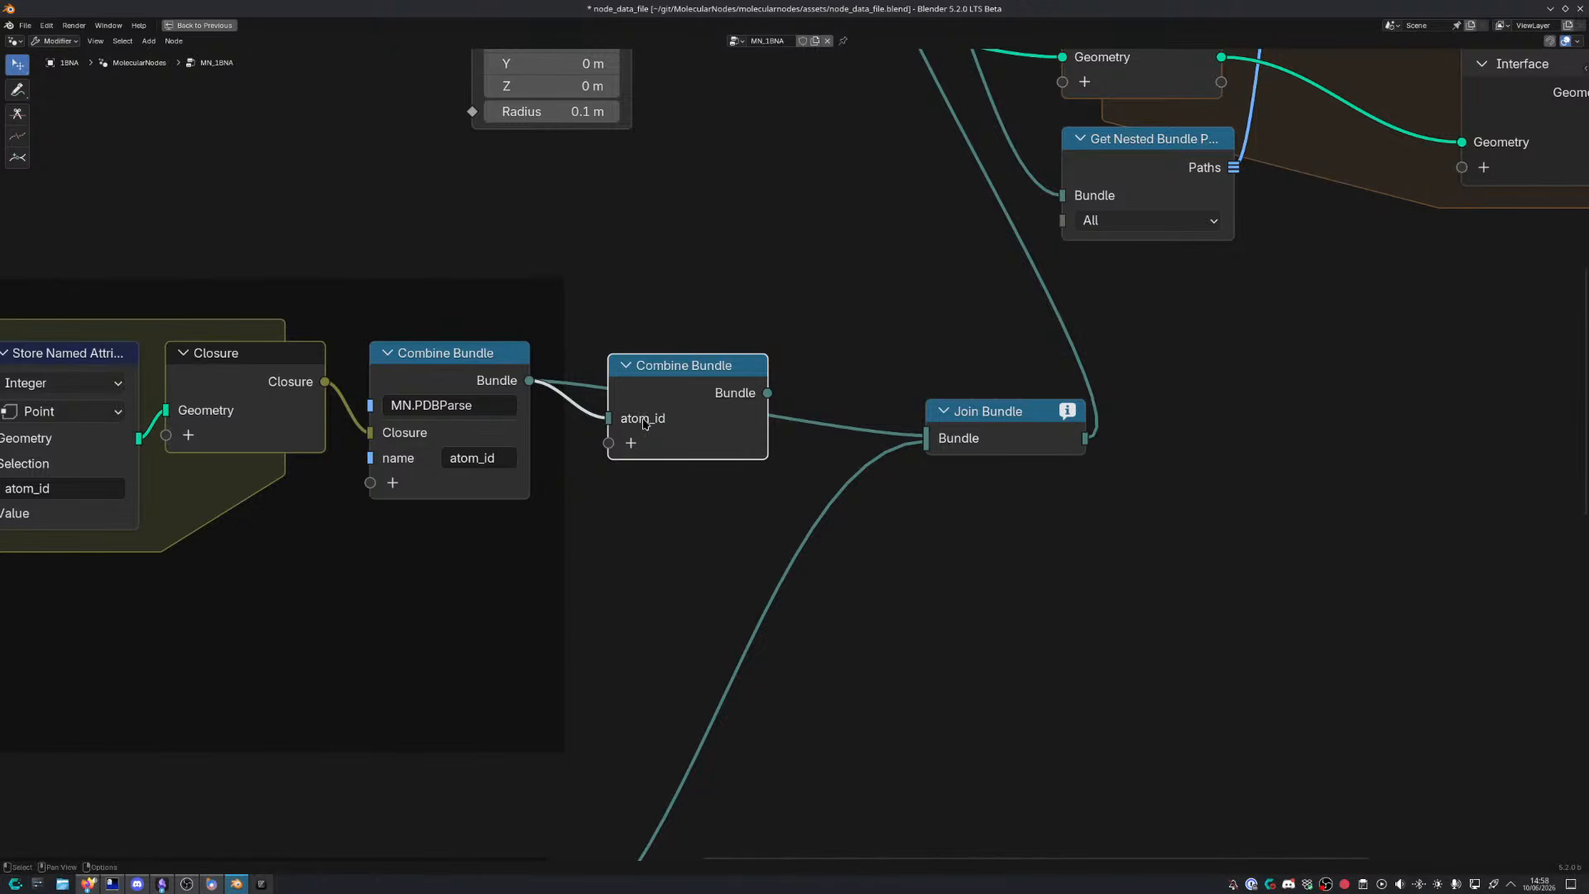
{"action": "key", "text": "Return"}
Link the position bundle into the new Combine Bundle node as a second input and name it position
{"action": "scroll", "coordinate": [777, 498], "scroll_direction": "down", "scroll_amount": 4}
{"action": "left_click_drag", "start_coordinate": [709, 634], "coordinate": [766, 309]}
{"action": "double_click", "coordinate": [788, 309]}
{"action": "type", "text": "positio"}
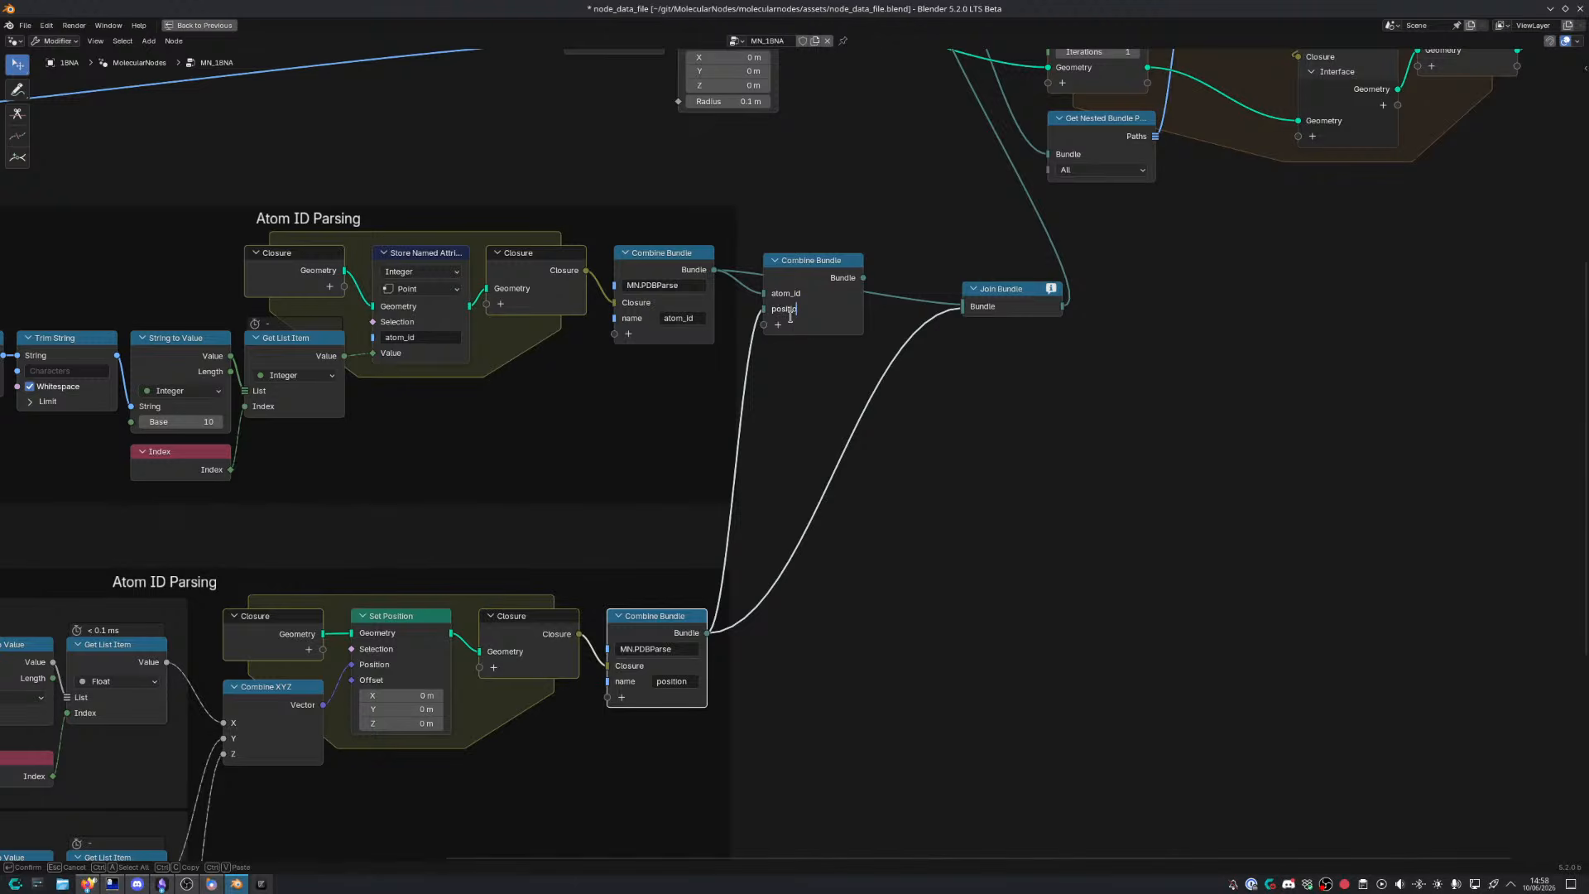
{"action": "type", "text": "n"}
{"action": "key", "text": "Return"}
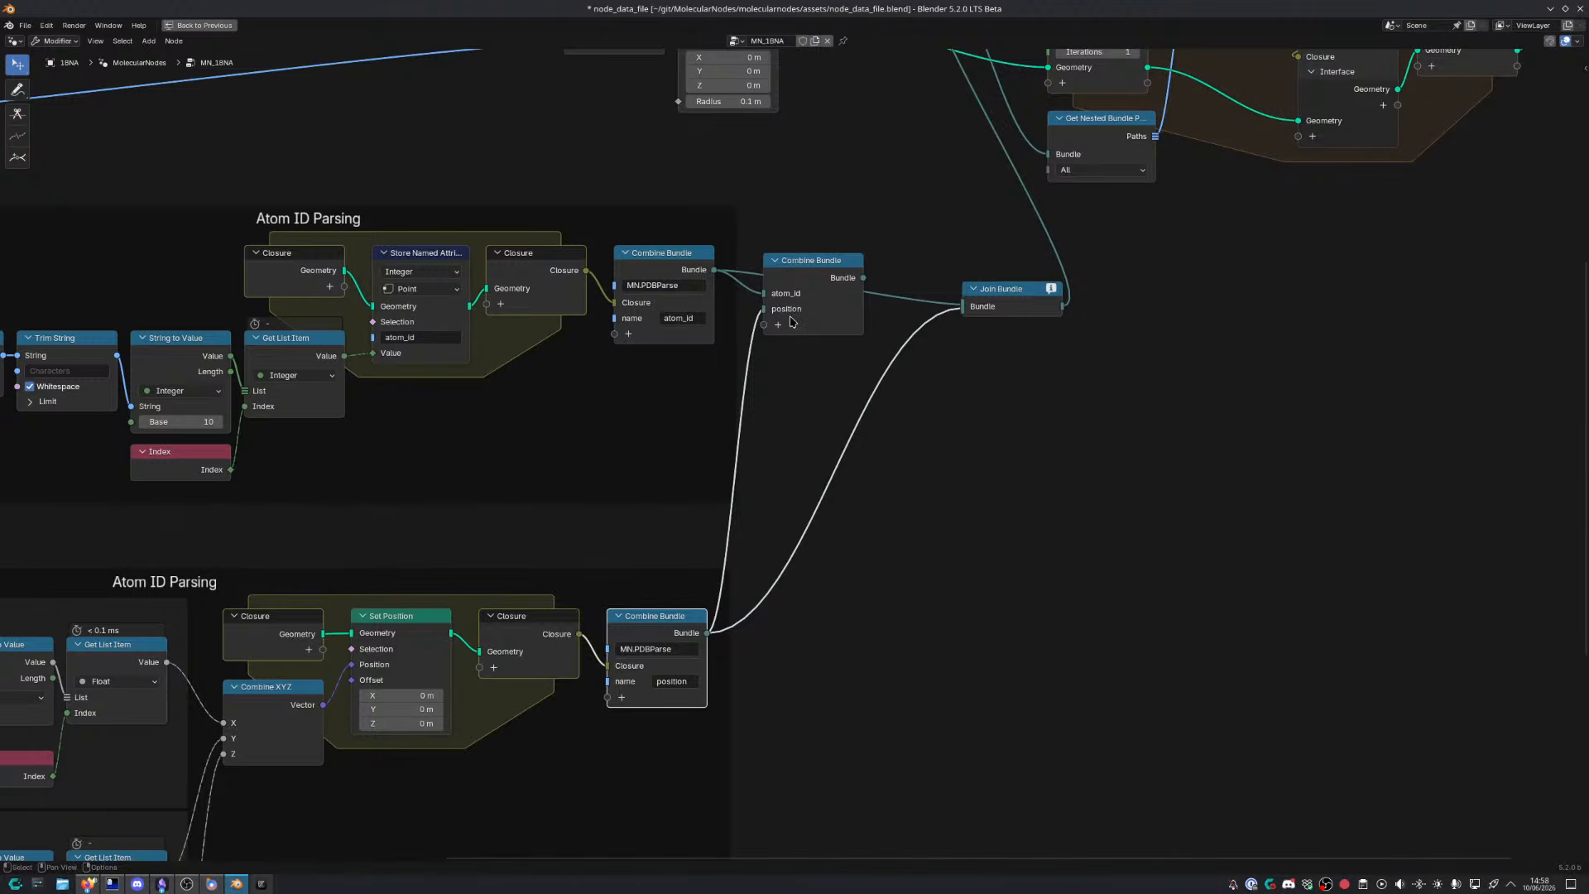
Disconnect the position link from the extra Combine Bundle node and delete that node
{"action": "left_click", "coordinate": [816, 283]}
{"action": "left_click_drag", "start_coordinate": [863, 279], "coordinate": [927, 272]}
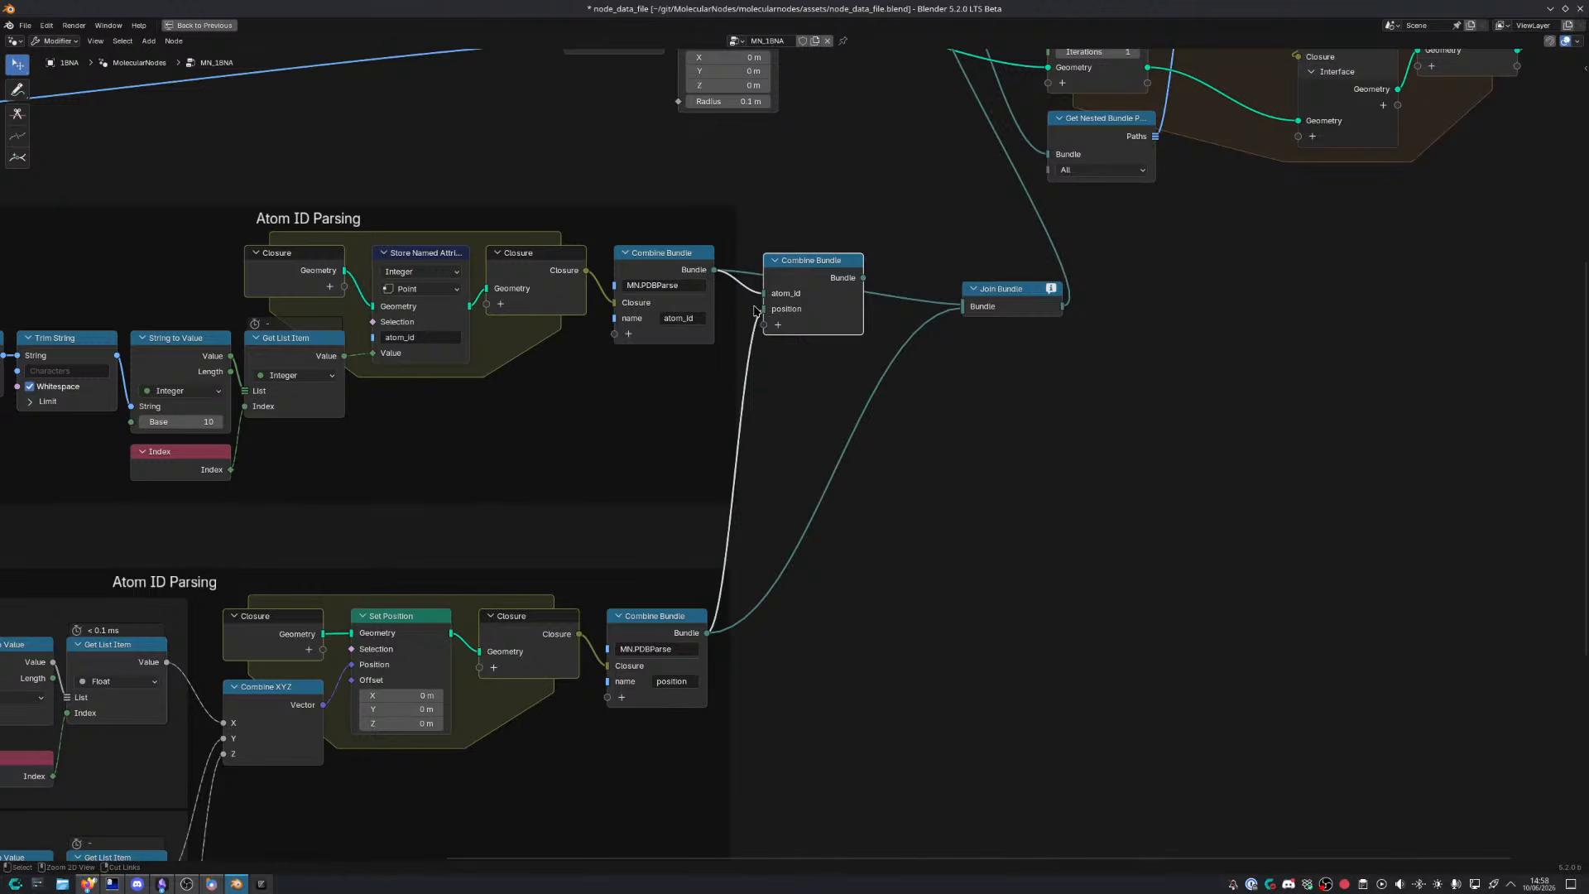
{"action": "left_click_drag", "start_coordinate": [767, 309], "coordinate": [774, 347]}
{"action": "mouse_move", "coordinate": [810, 269]}
{"action": "left_mouse_down"}
{"action": "mouse_move", "coordinate": [762, 267]}
{"action": "mouse_move", "coordinate": [793, 267]}
{"action": "mouse_move", "coordinate": [793, 252]}
{"action": "left_mouse_up"}
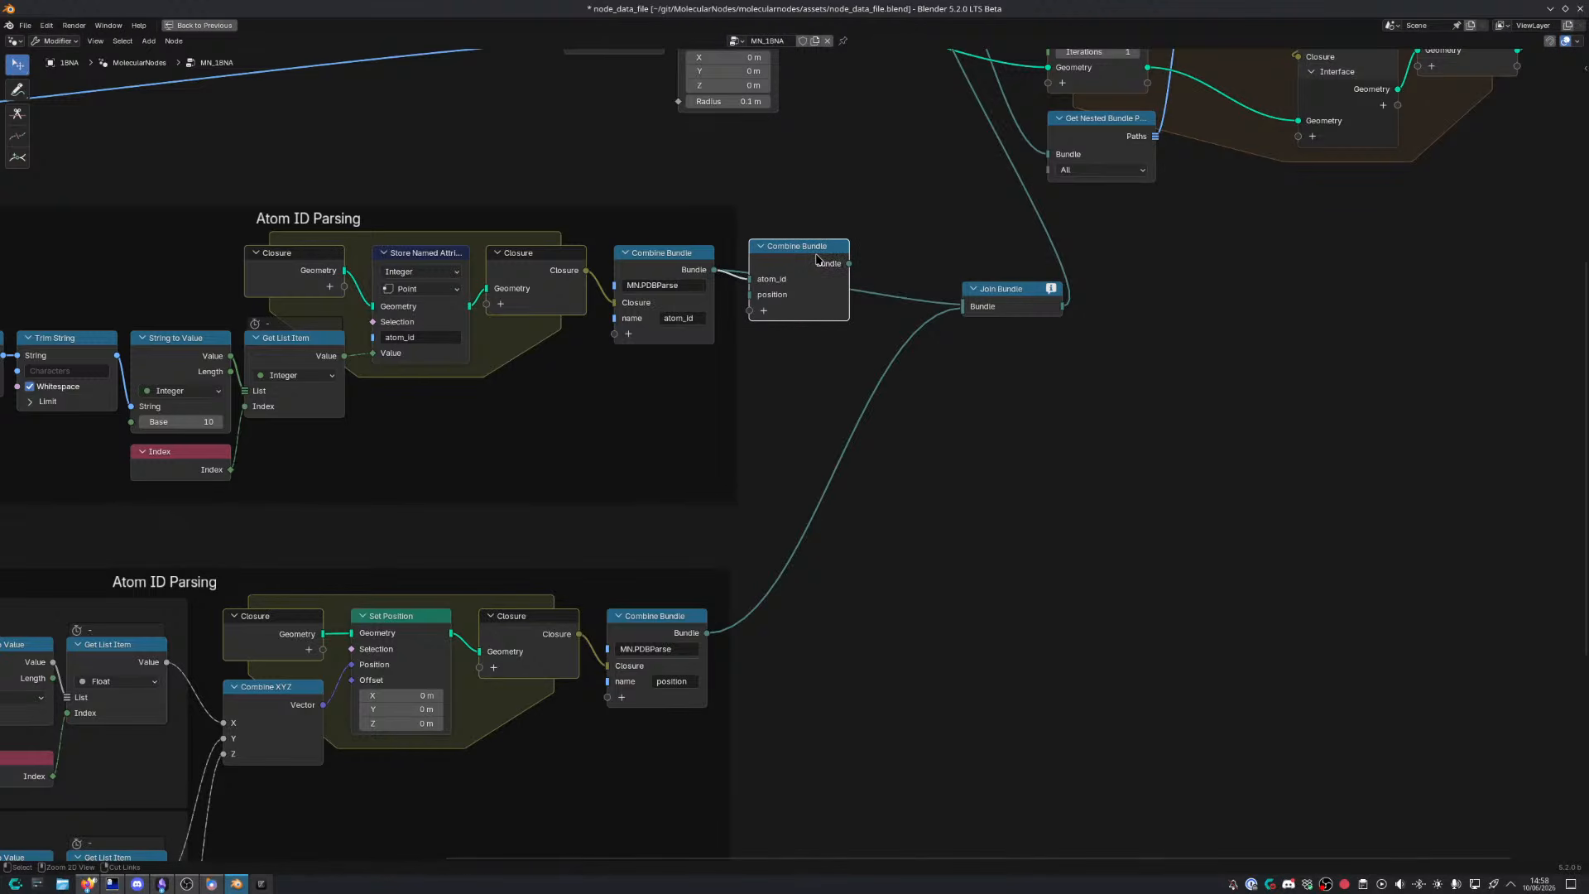
{"action": "key", "text": "ctrl+x"}
{"action": "key", "text": "shift+a"}
{"action": "type", "text": "set bundle"}
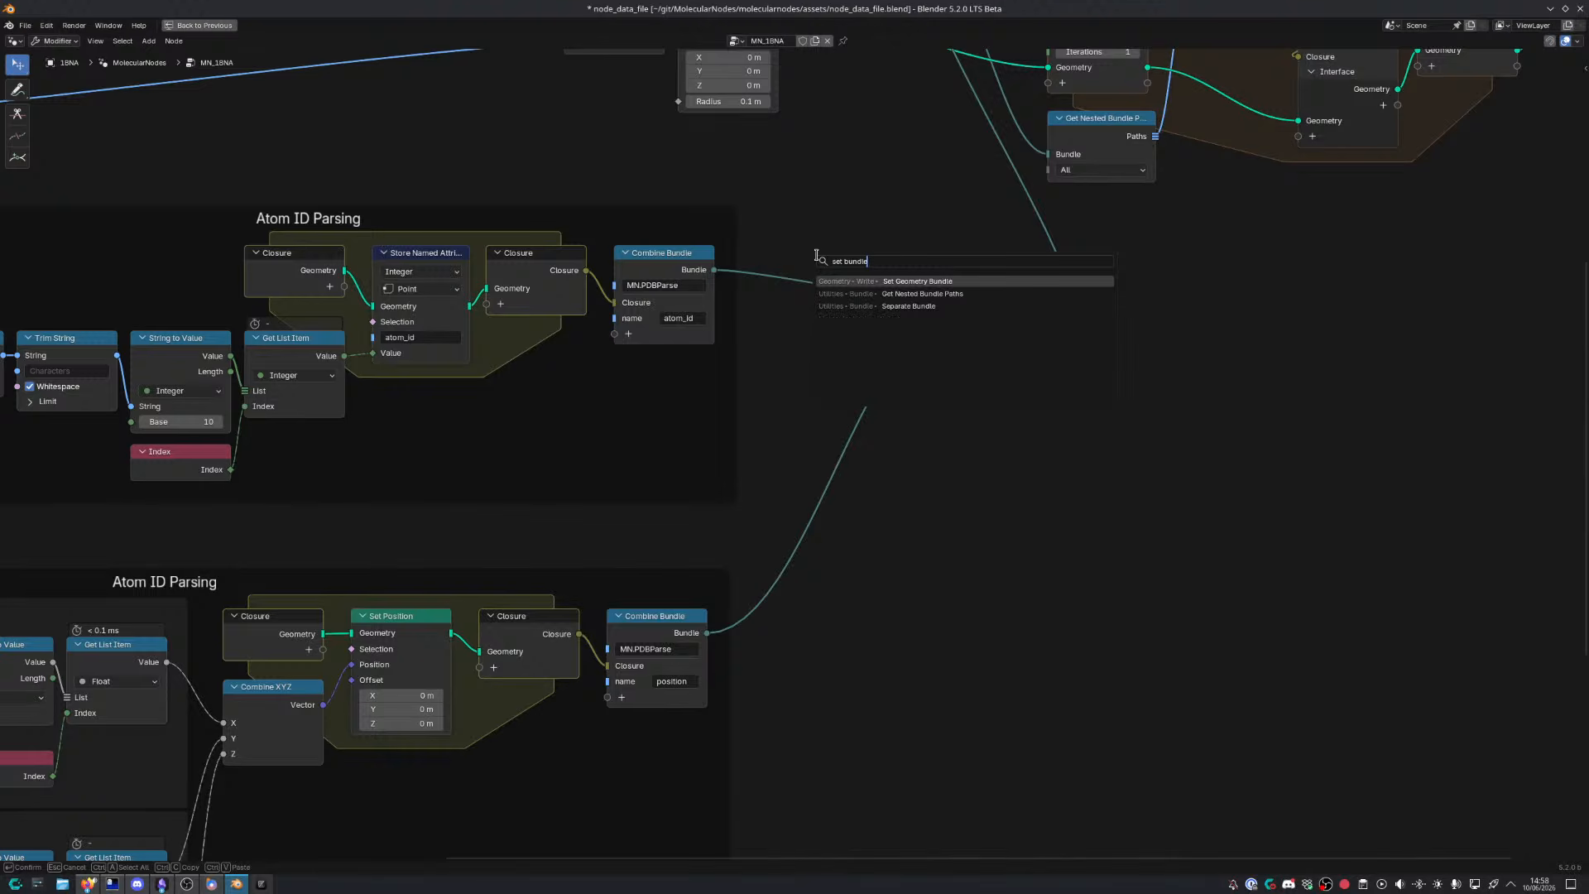
{"action": "type", "text": "bun"}
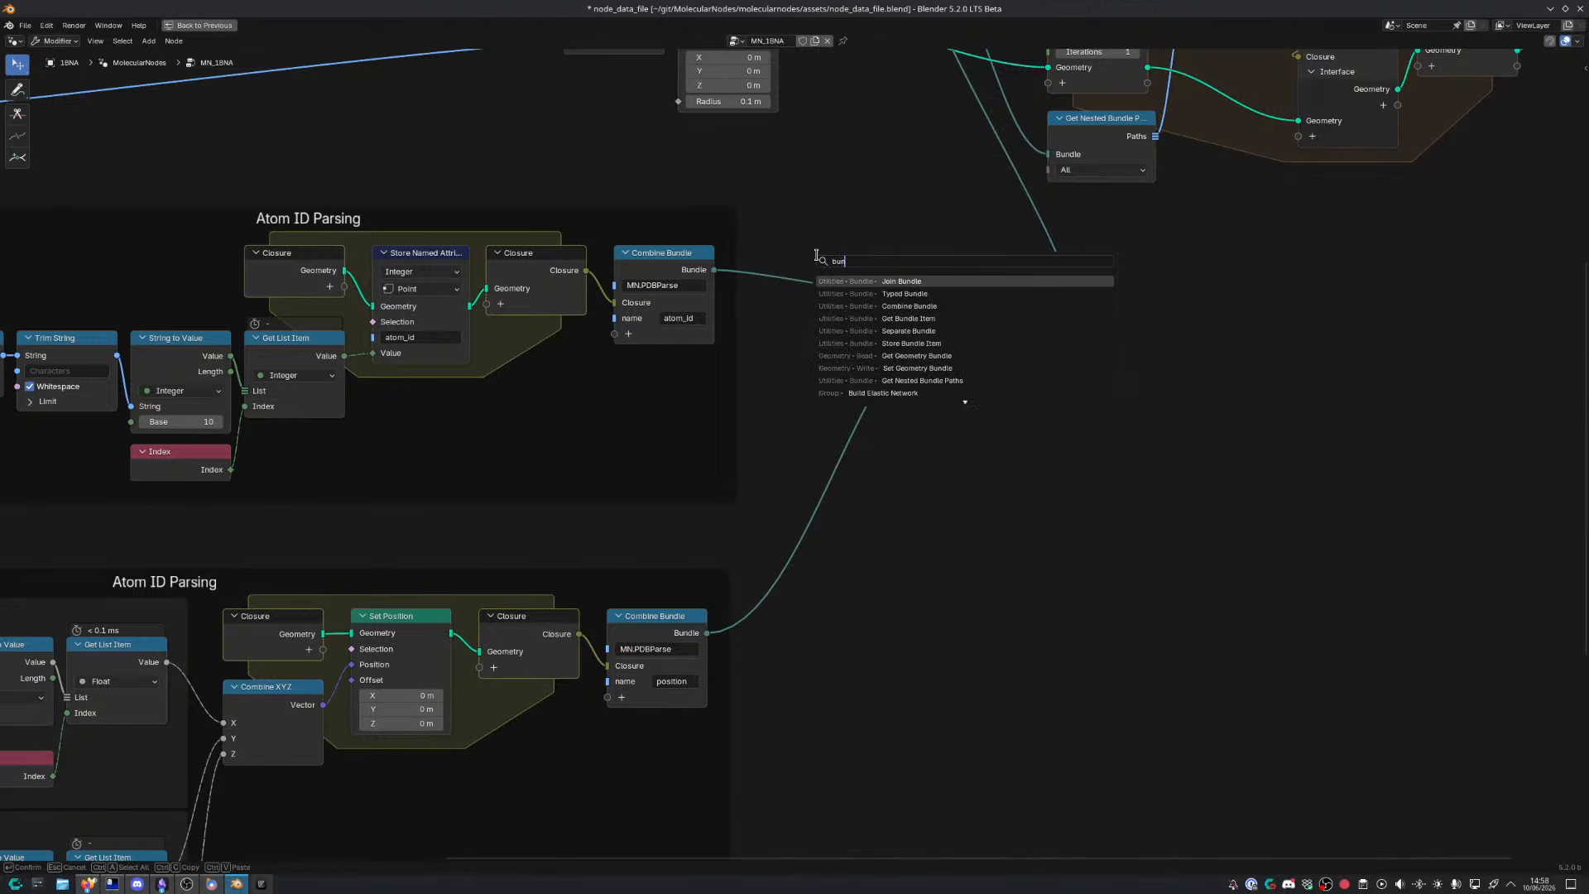
{"action": "type", "text": "dle ite"}
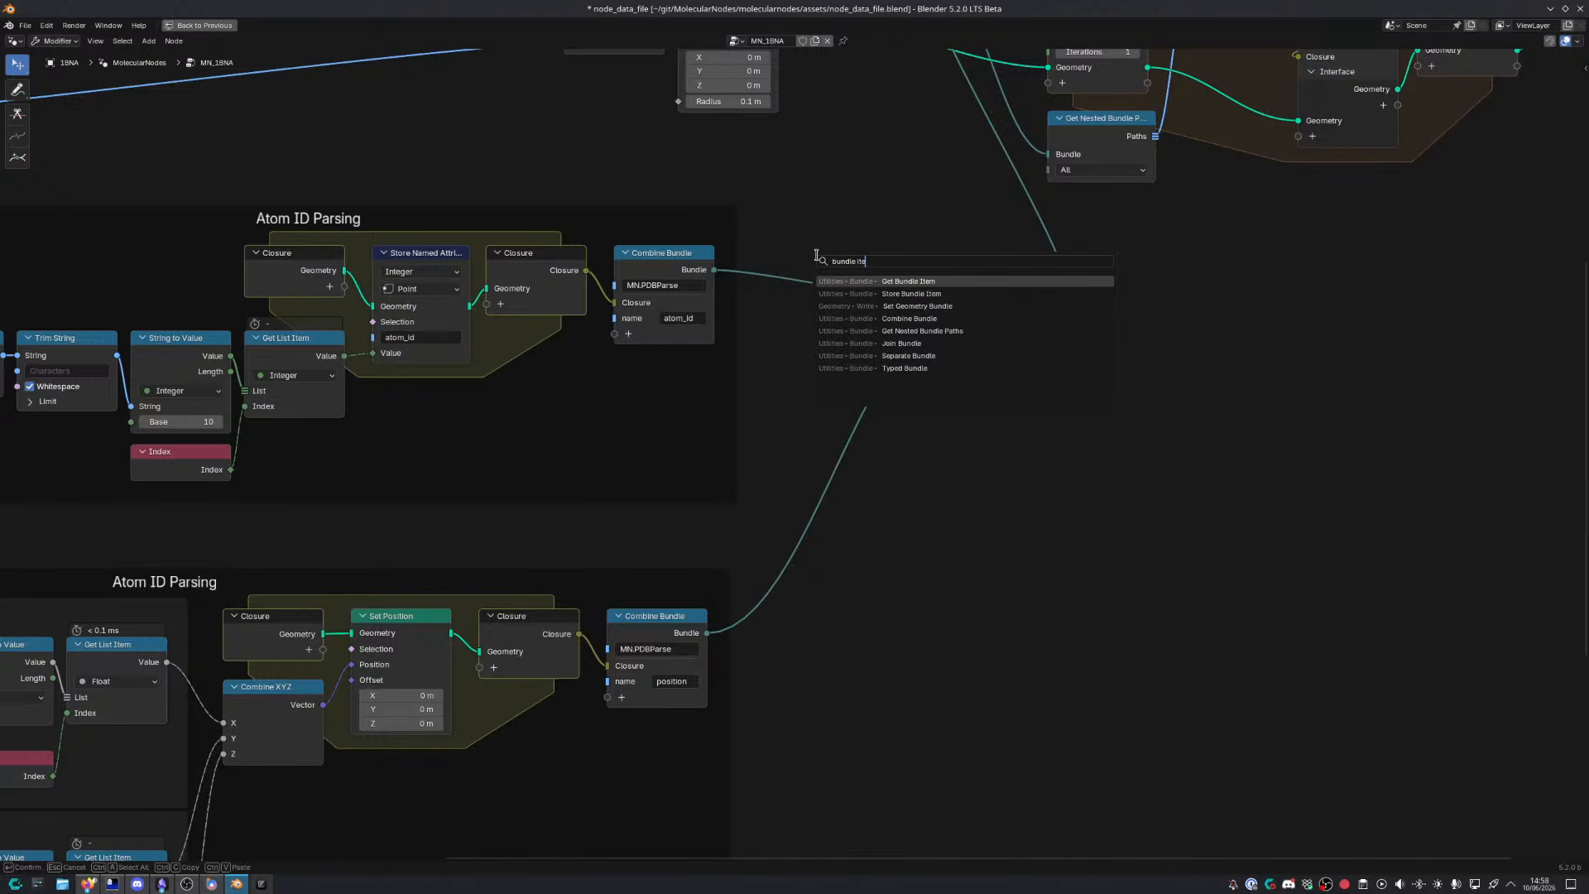
{"action": "key", "text": "Down"}
{"action": "key", "text": "Down"}
{"action": "key", "text": "Down"}
{"action": "key", "text": "Down"}
{"action": "key", "text": "Down"}
{"action": "key", "text": "Return"}
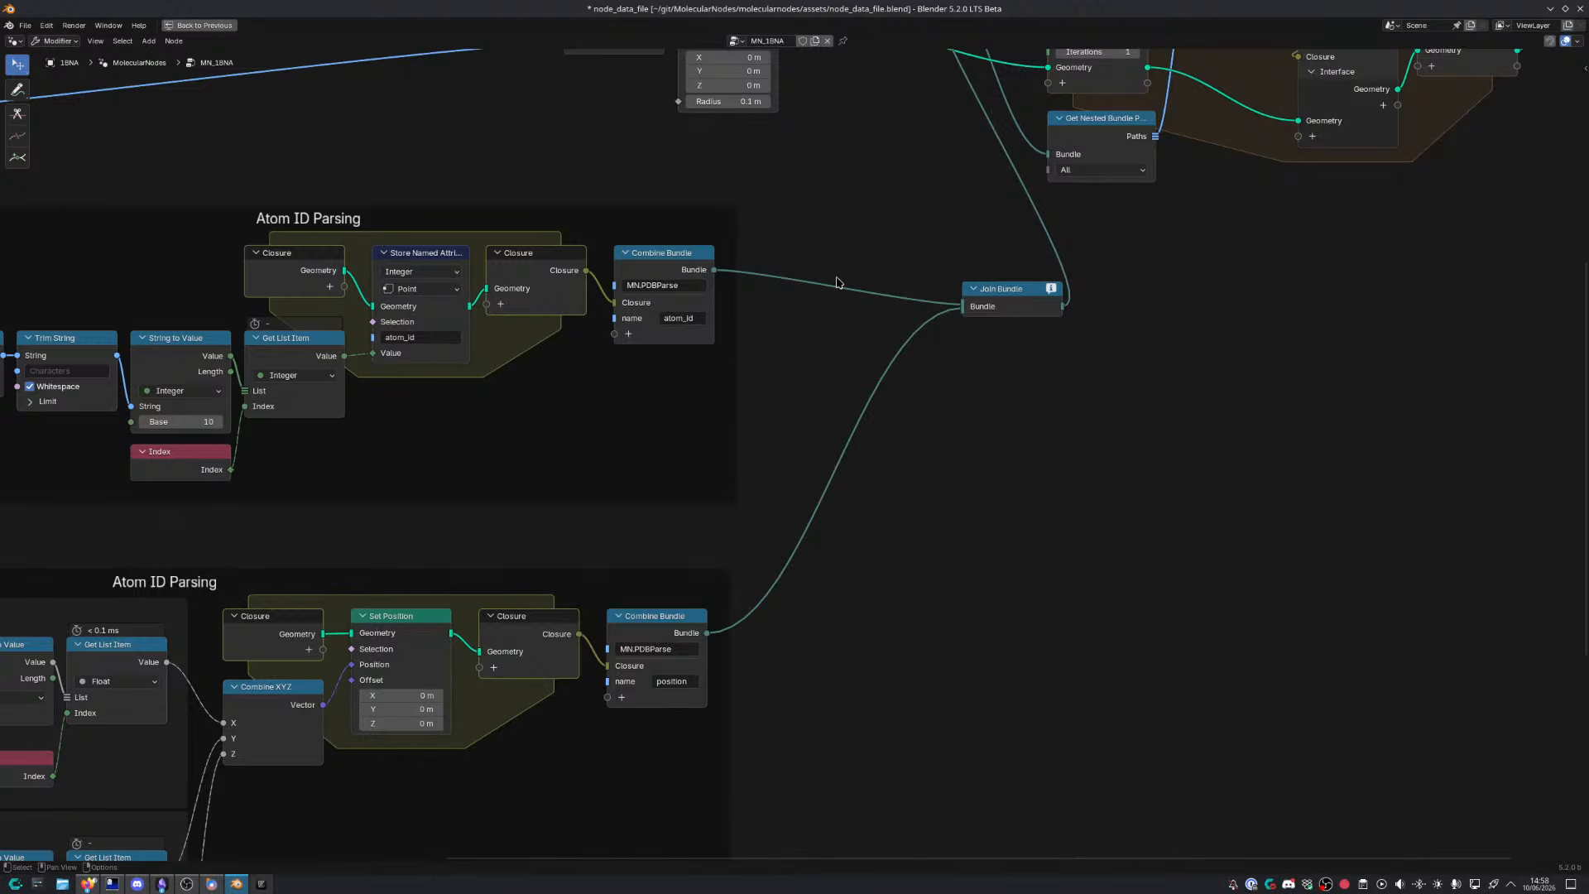
Switch to the text editor and examine the REMARK, CRYST1, SCALE and ATOM records in 1BNA.pdb
{"action": "scroll", "coordinate": [838, 282], "scroll_direction": "down", "scroll_amount": 3}
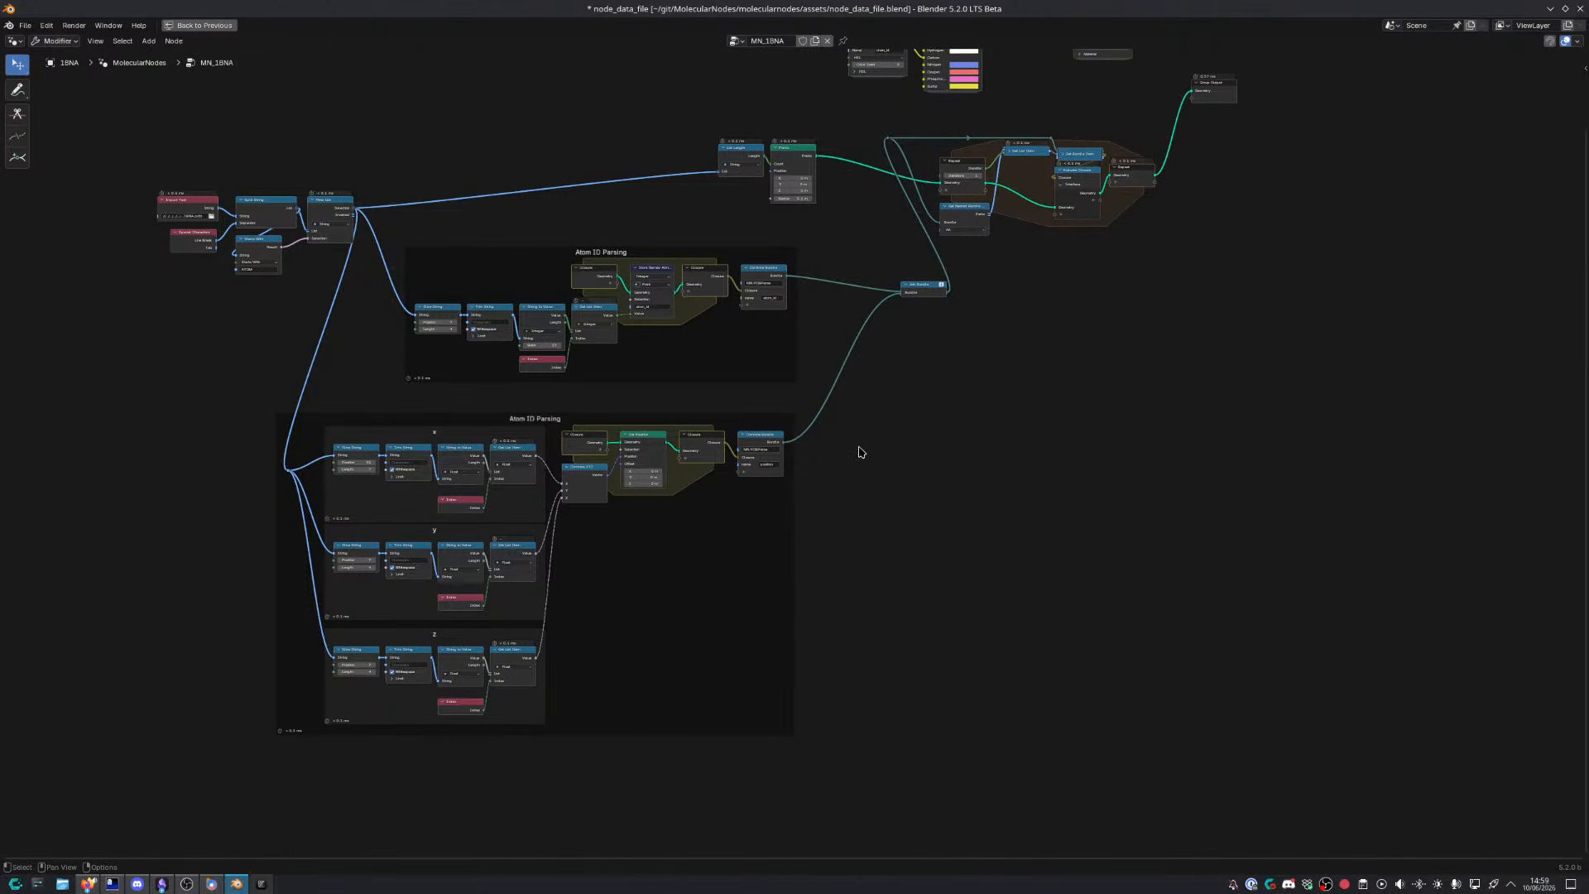
{"action": "key", "text": "alt+Tab"}
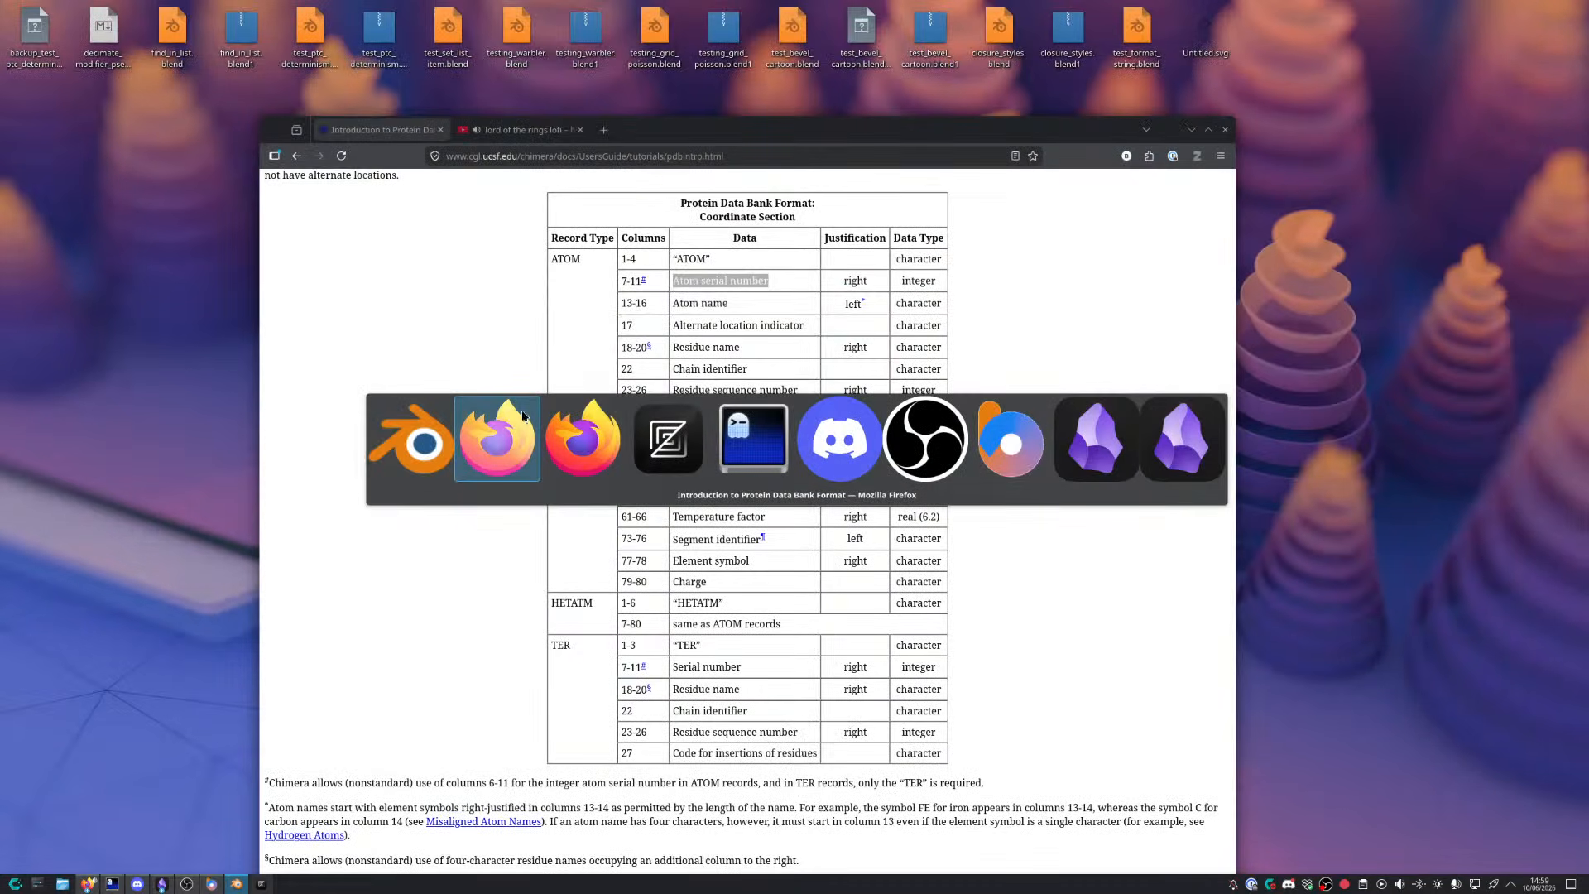
{"action": "left_click", "coordinate": [680, 450]}
{"action": "scroll", "coordinate": [539, 473], "scroll_direction": "down", "scroll_amount": 6}
{"action": "scroll", "coordinate": [544, 487], "scroll_direction": "up", "scroll_amount": 4}
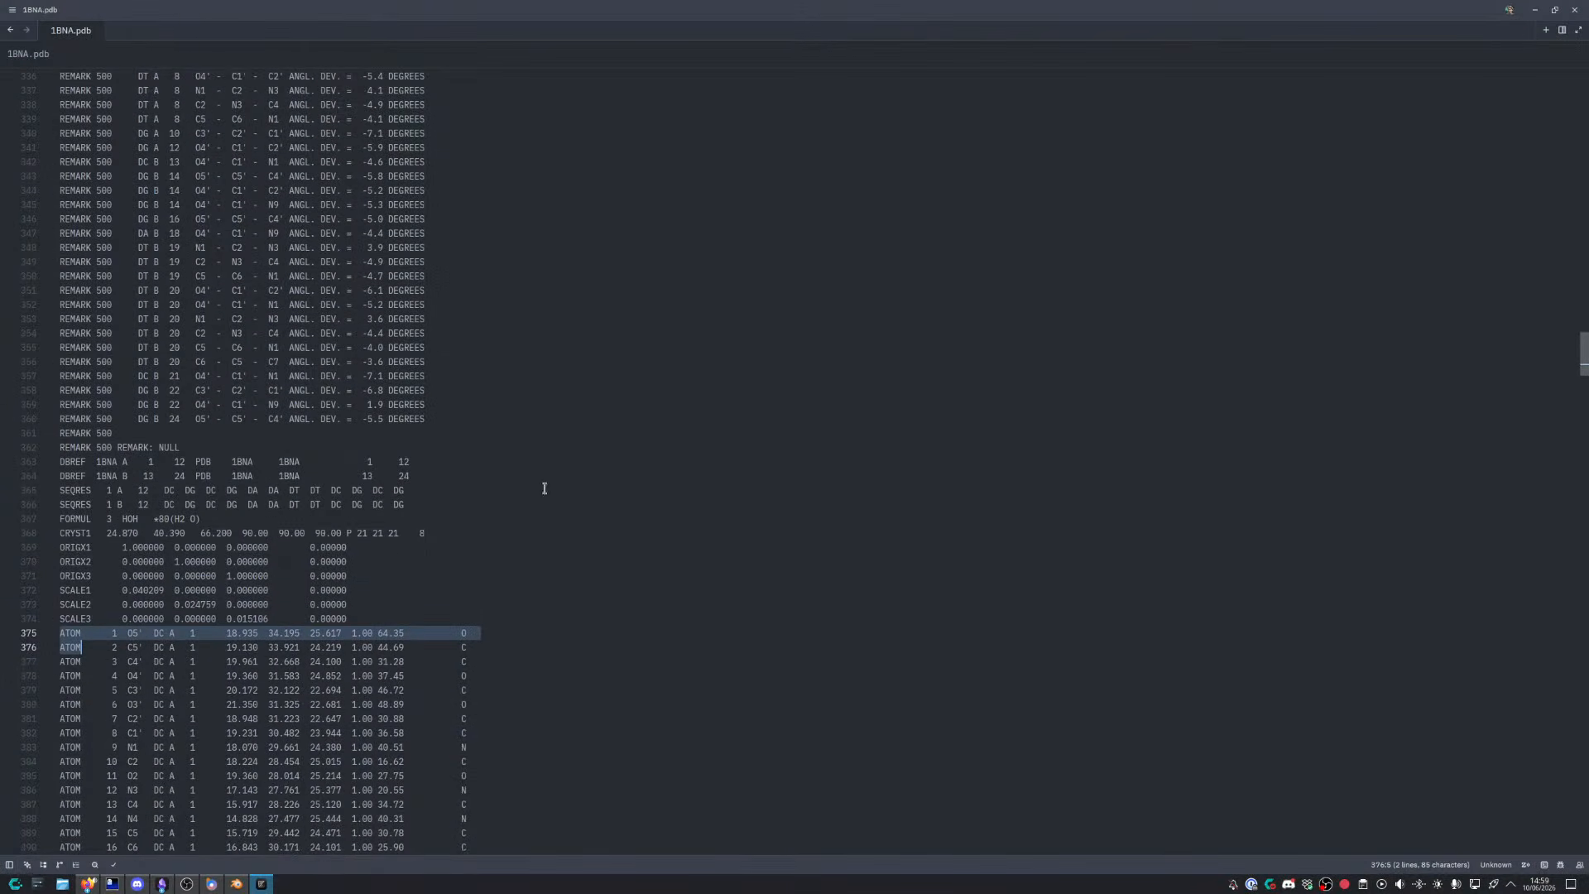
{"action": "scroll", "coordinate": [546, 490], "scroll_direction": "up", "scroll_amount": 15}
{"action": "scroll", "coordinate": [941, 486], "scroll_direction": "down", "scroll_amount": 8}
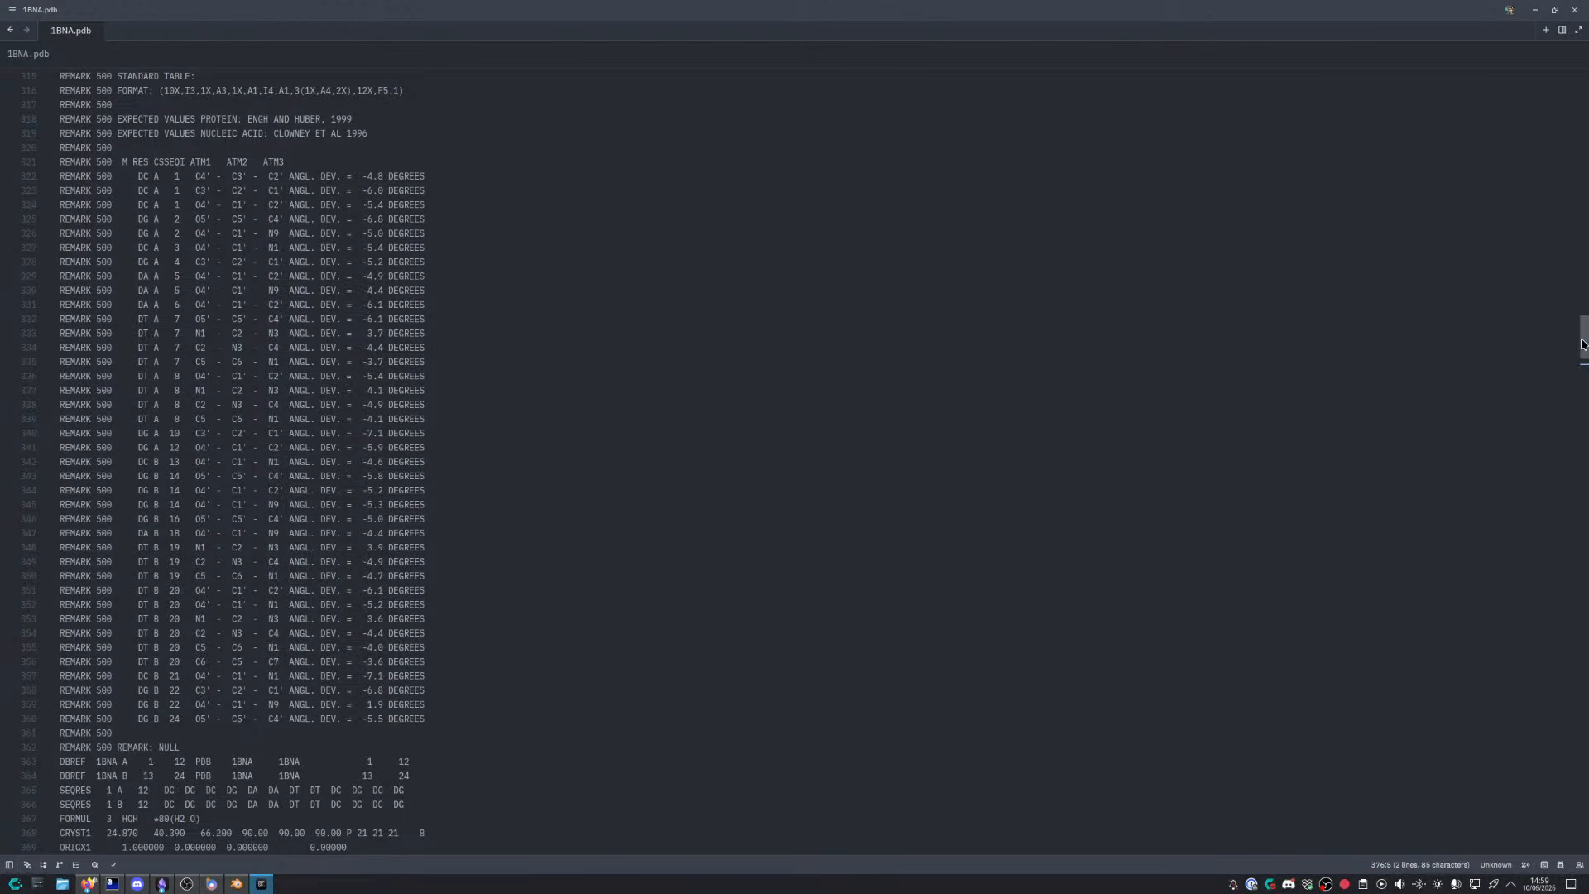
{"action": "mouse_move", "coordinate": [1582, 344]}
{"action": "left_mouse_down"}
{"action": "mouse_move", "coordinate": [1582, 539]}
{"action": "mouse_move", "coordinate": [1584, 361]}
{"action": "left_mouse_up"}
{"action": "left_click", "coordinate": [515, 539]}
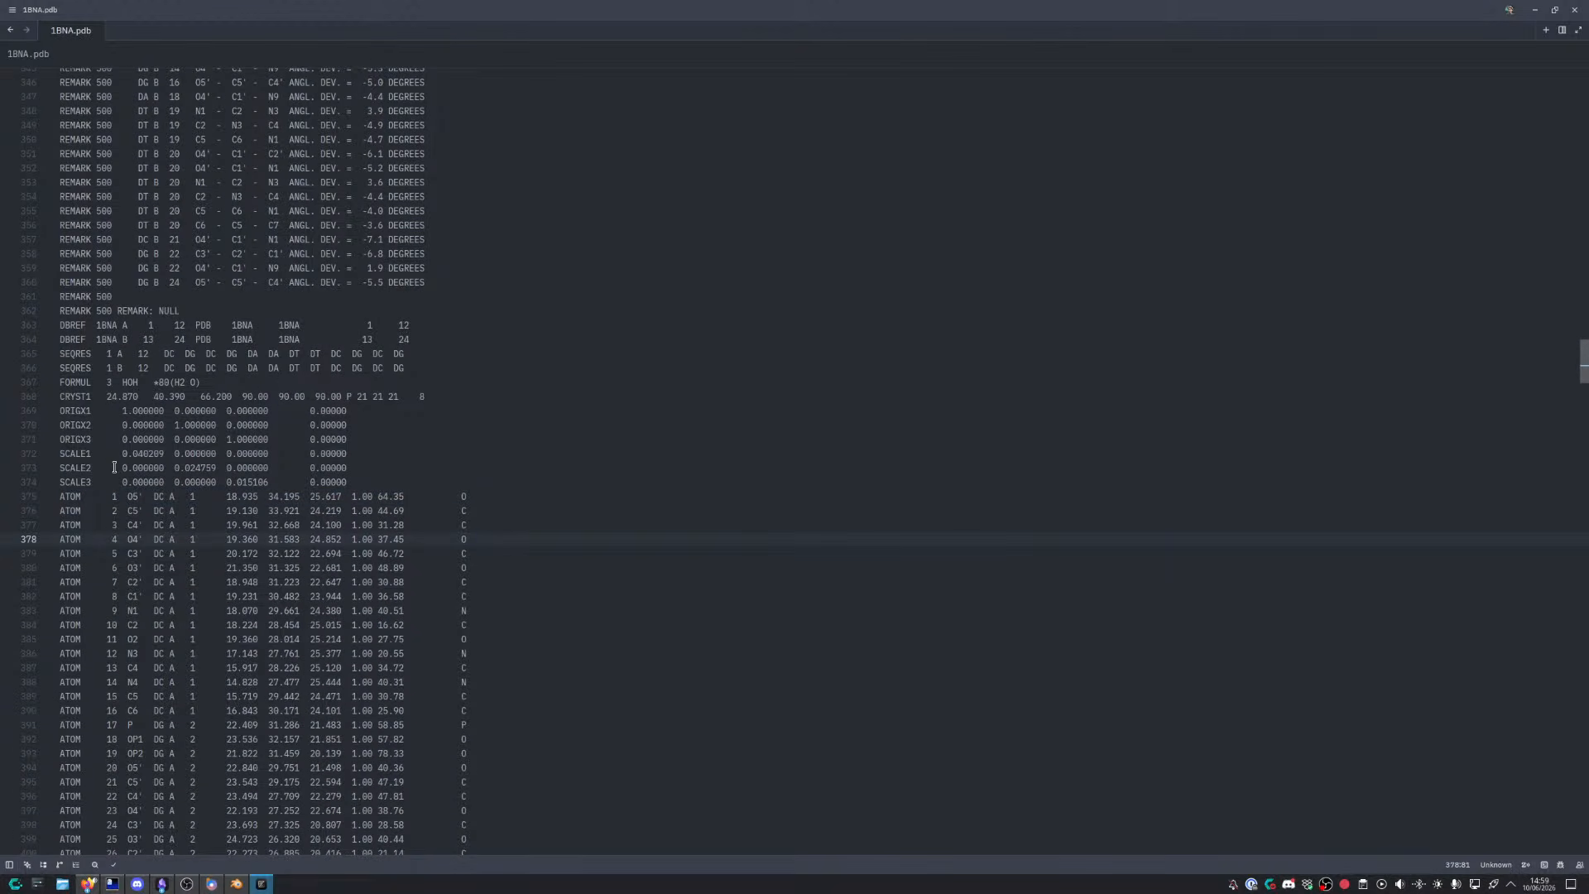
{"action": "left_click_drag", "start_coordinate": [62, 453], "coordinate": [612, 608]}
{"action": "left_click", "coordinate": [643, 522]}
{"action": "scroll", "coordinate": [426, 576], "scroll_direction": "down", "scroll_amount": 2}
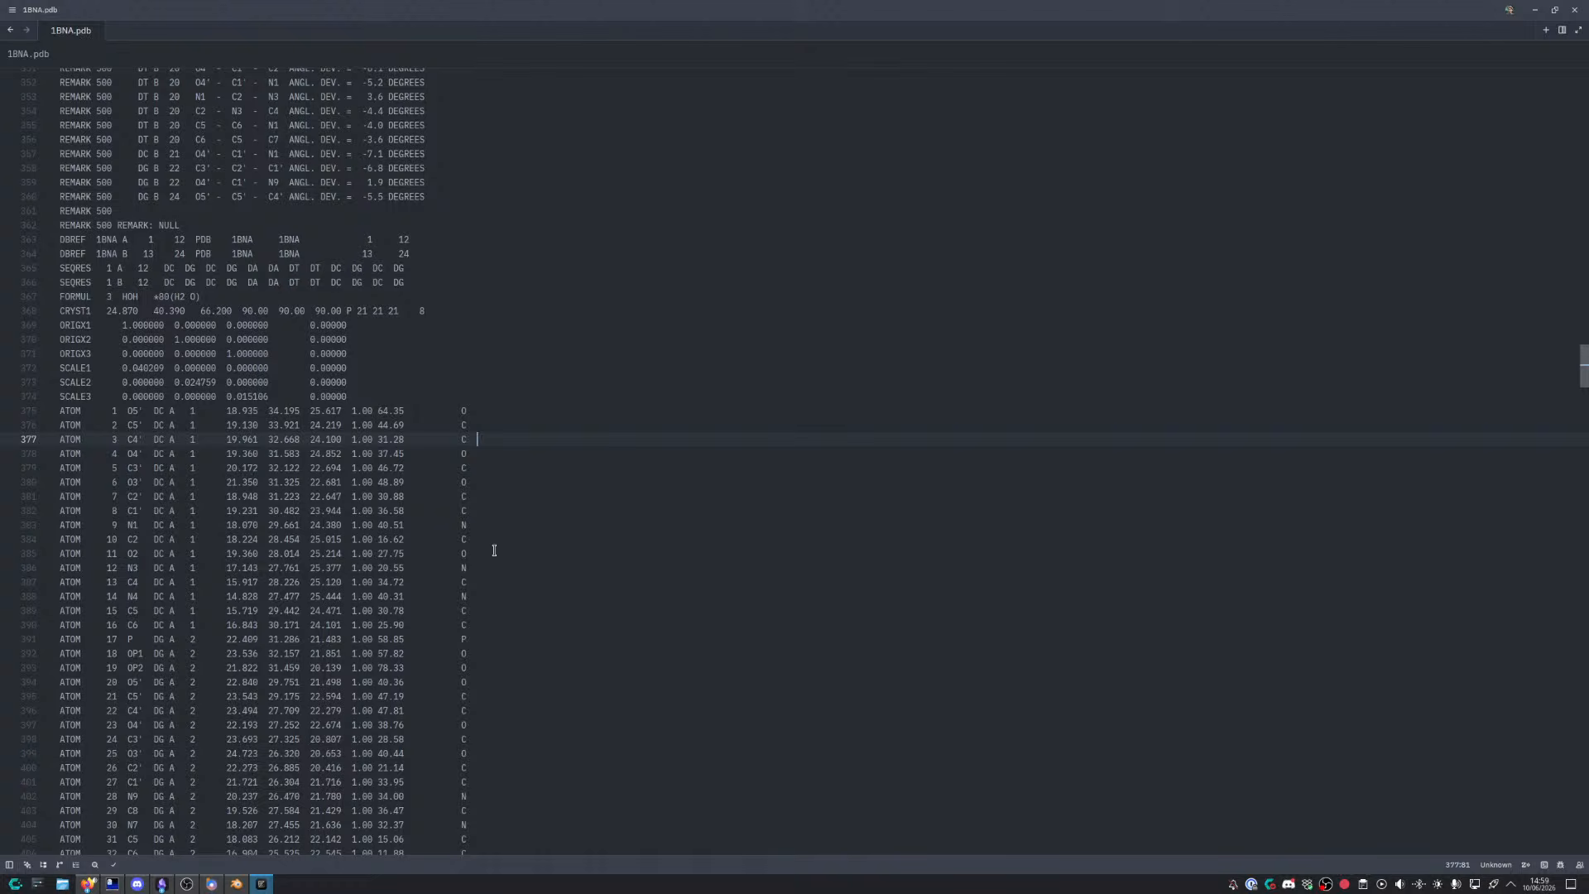
{"action": "left_click_drag", "start_coordinate": [106, 312], "coordinate": [369, 568]}
Switch back to Blender and examine how the parsing closures feed Join Bundle and the Repeat zone
{"action": "key", "text": "alt+Tab"}
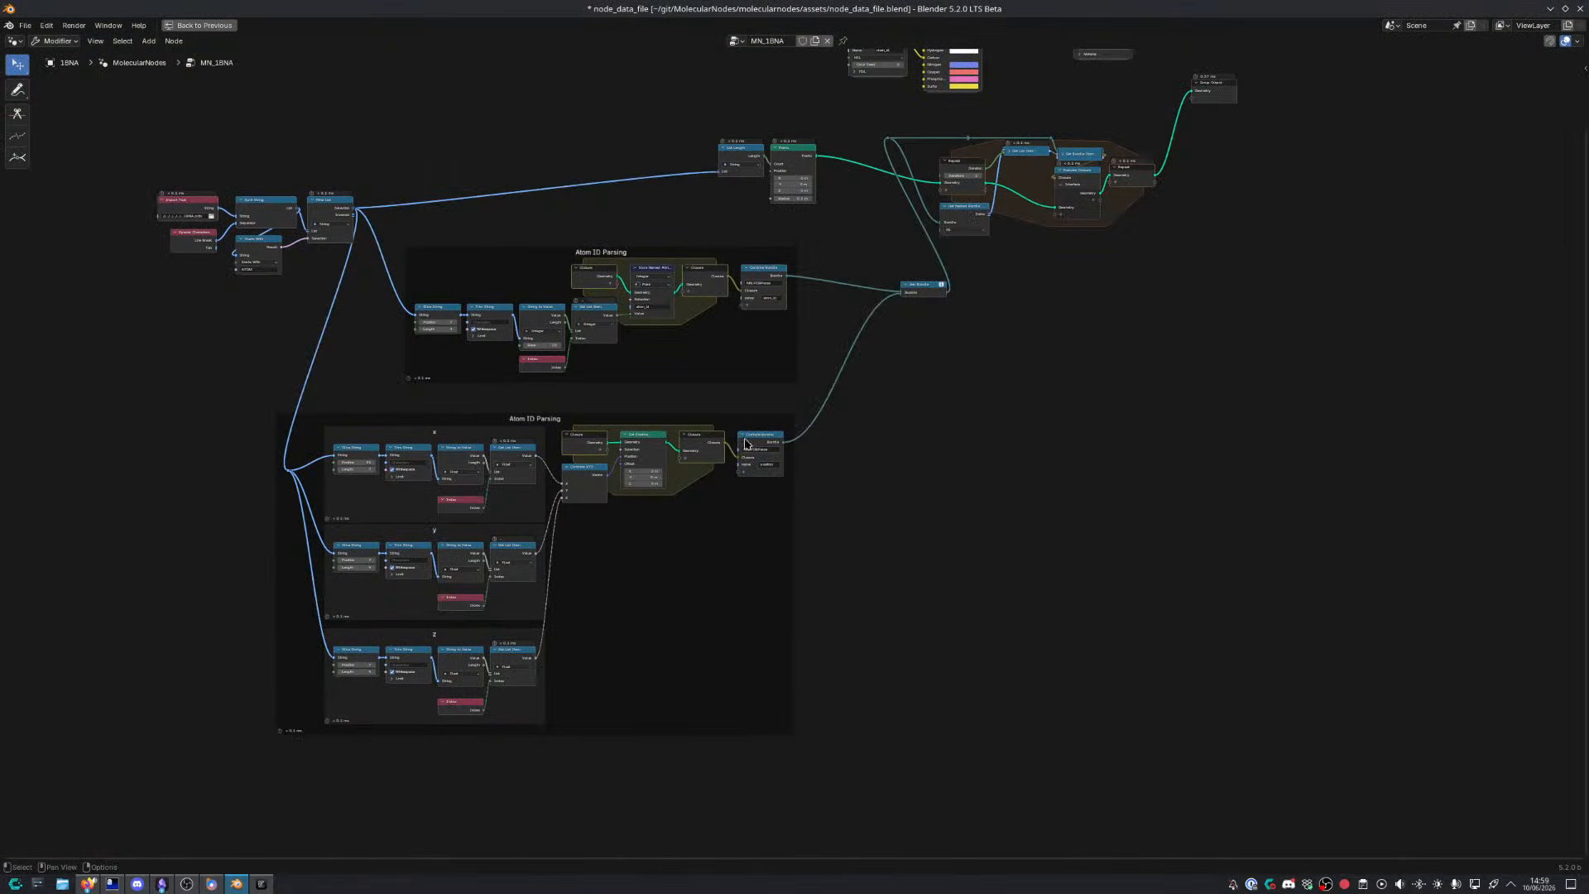
{"action": "middle_click_drag", "start_coordinate": [1053, 449], "coordinate": [1045, 636]}
{"action": "scroll", "coordinate": [749, 563], "scroll_direction": "up", "scroll_amount": 6}
{"action": "middle_click_drag", "start_coordinate": [749, 563], "coordinate": [832, 417]}
{"action": "middle_click_drag", "start_coordinate": [1011, 361], "coordinate": [727, 472]}
{"action": "scroll", "coordinate": [904, 383], "scroll_direction": "up", "scroll_amount": 2}
{"action": "middle_click_drag", "start_coordinate": [905, 383], "coordinate": [837, 549]}
In the full layout, activate the 8UCW object and examine the contents of its Select Res ID String node group
{"action": "key", "text": "ctrl+space"}
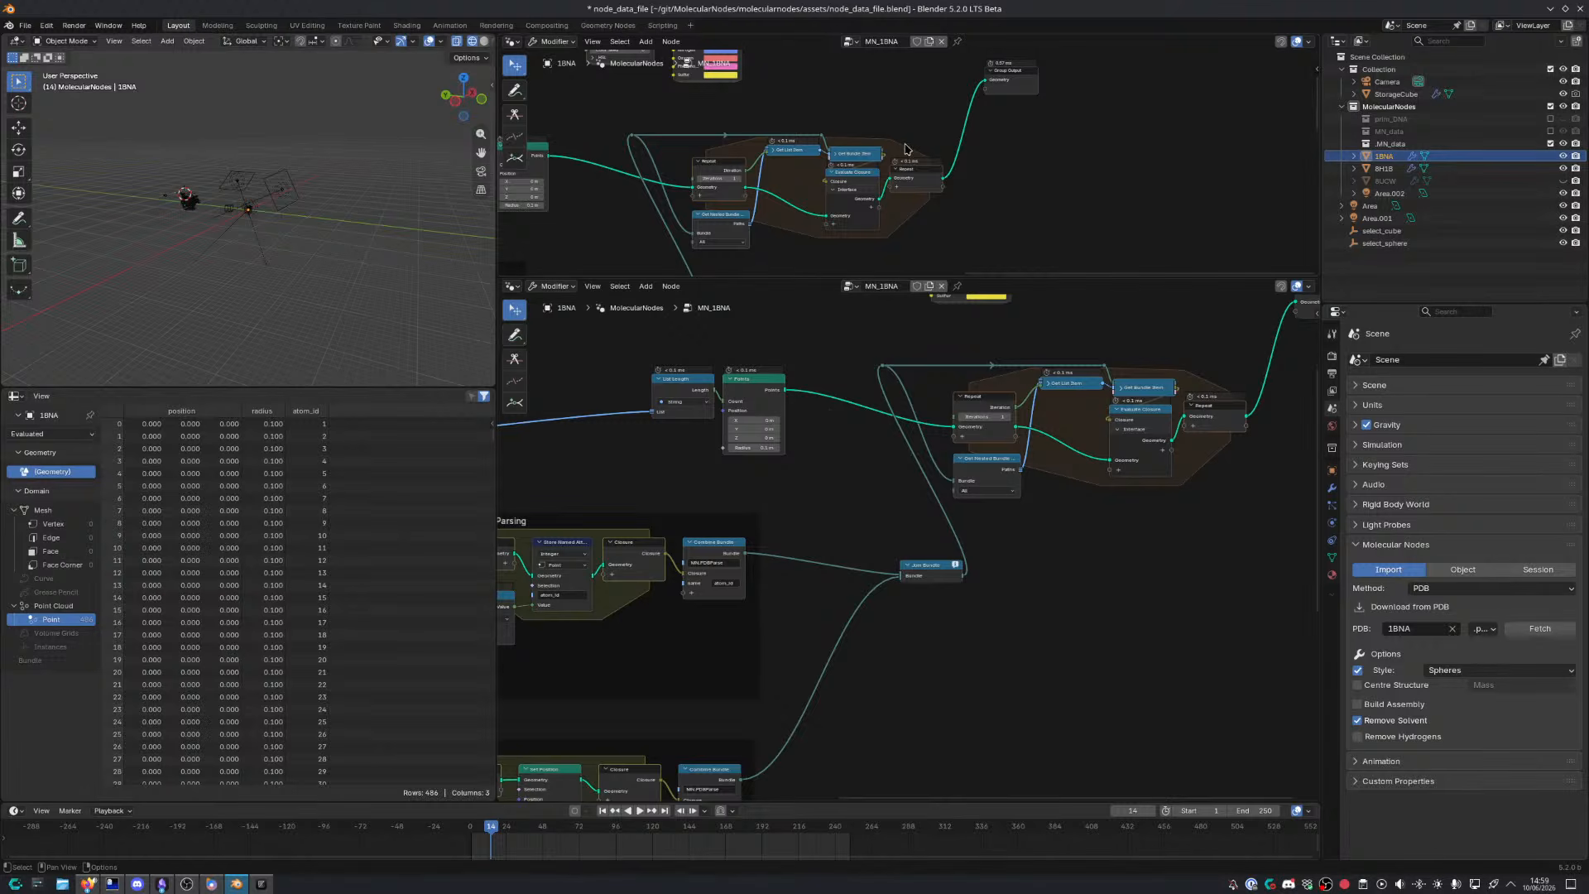
{"action": "left_click", "coordinate": [1388, 181]}
{"action": "middle_click_drag", "start_coordinate": [945, 494], "coordinate": [717, 582]}
{"action": "left_click", "coordinate": [659, 522]}
{"action": "key", "text": "Tab"}
{"action": "key", "text": "ctrl+space"}
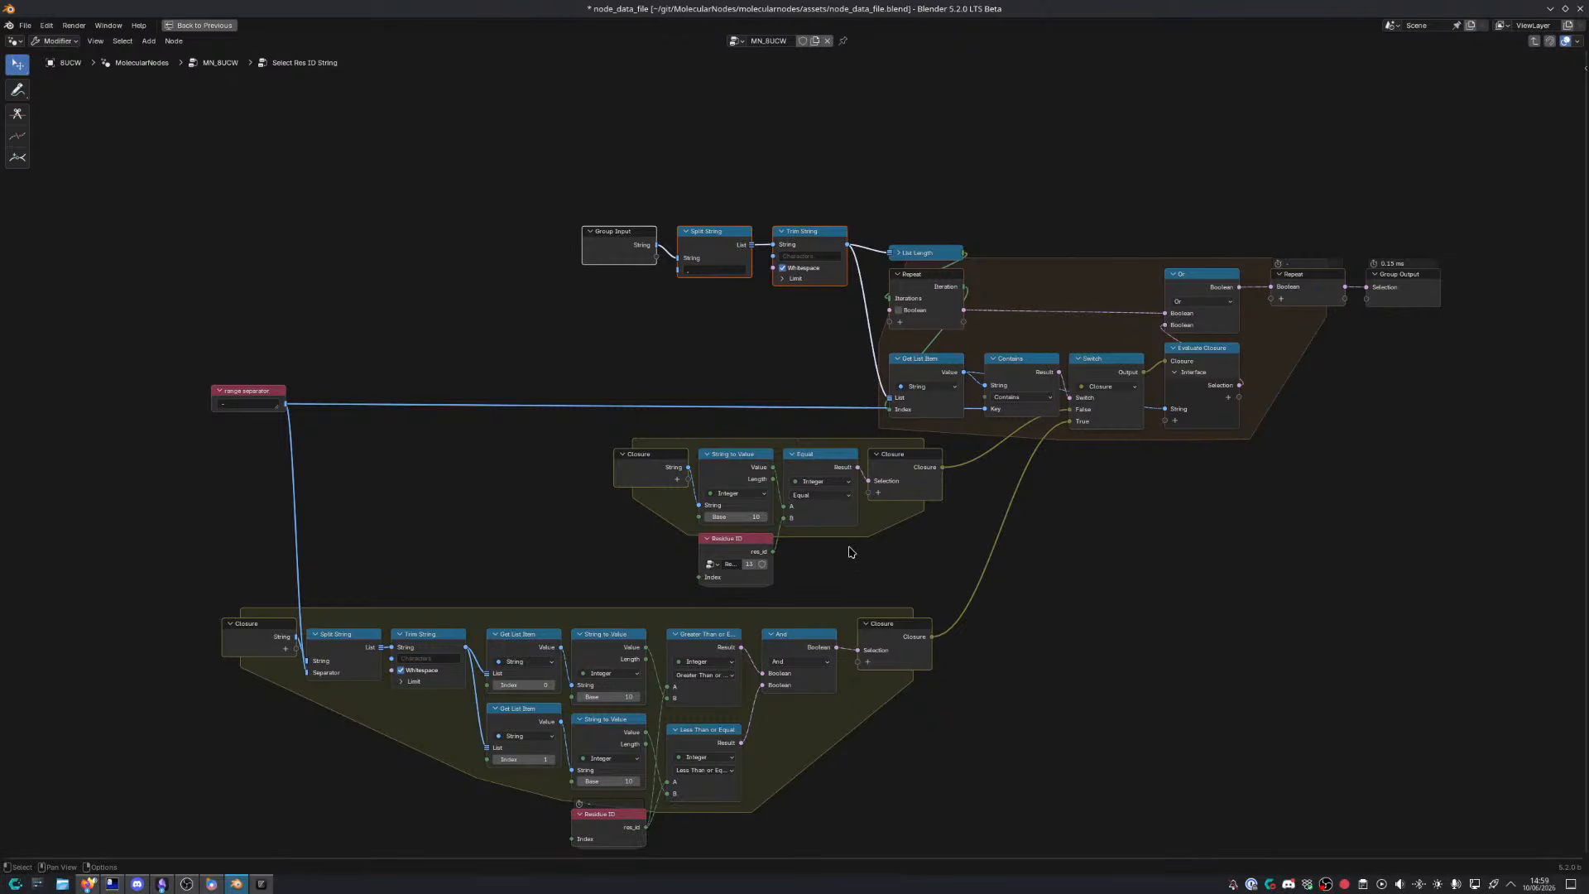
{"action": "key", "text": "ctrl+space"}
{"action": "key", "text": "Tab"}
Move the Select Res ID String node away from Transform Geometry and widen it
{"action": "scroll", "coordinate": [890, 536], "scroll_direction": "up", "scroll_amount": 5}
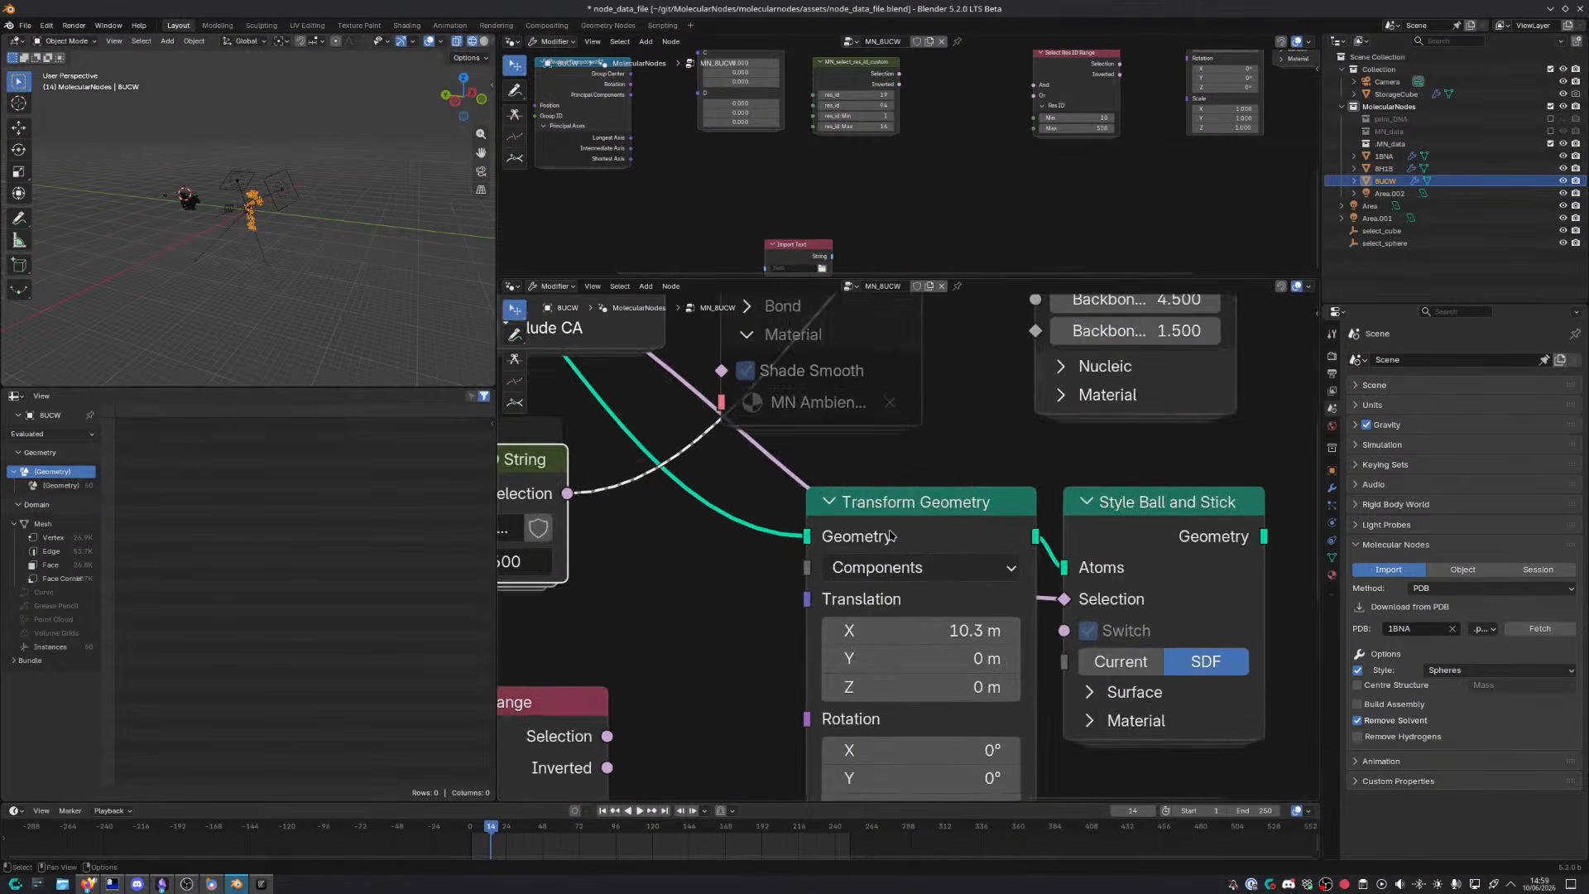
{"action": "middle_click_drag", "start_coordinate": [890, 534], "coordinate": [1286, 493]}
{"action": "left_click_drag", "start_coordinate": [838, 423], "coordinate": [735, 381]}
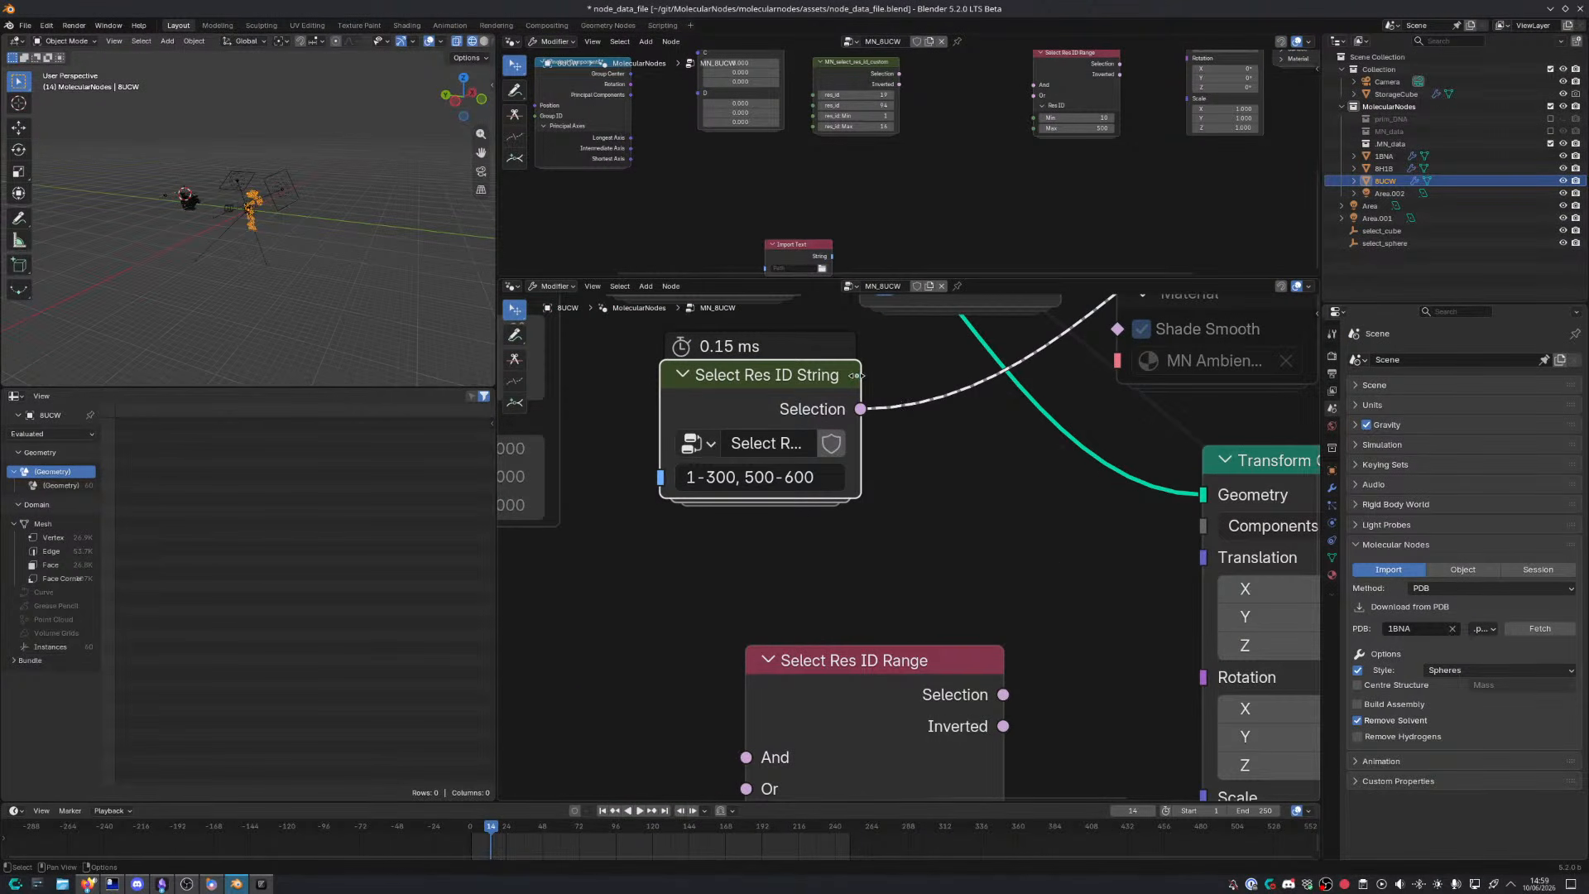
{"action": "left_click_drag", "start_coordinate": [859, 375], "coordinate": [890, 375]}
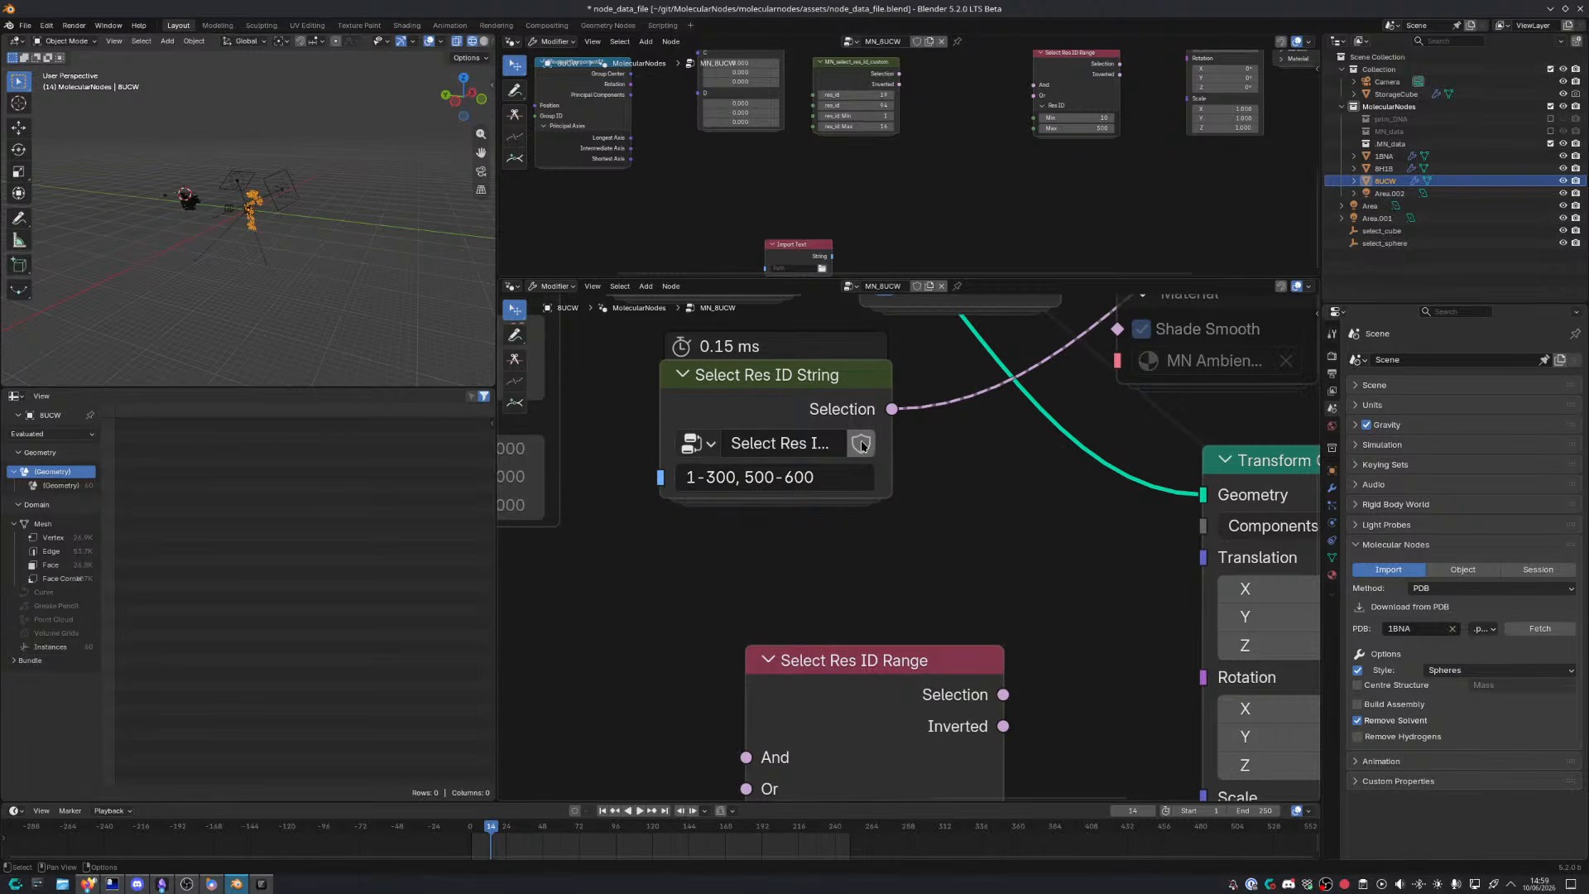
Open the Select Res ID String node group full-screen, examine its closures and Repeat zone, and return to the parent node tree
{"action": "middle_click_drag", "start_coordinate": [861, 443], "coordinate": [866, 479]}
{"action": "key", "text": "Tab"}
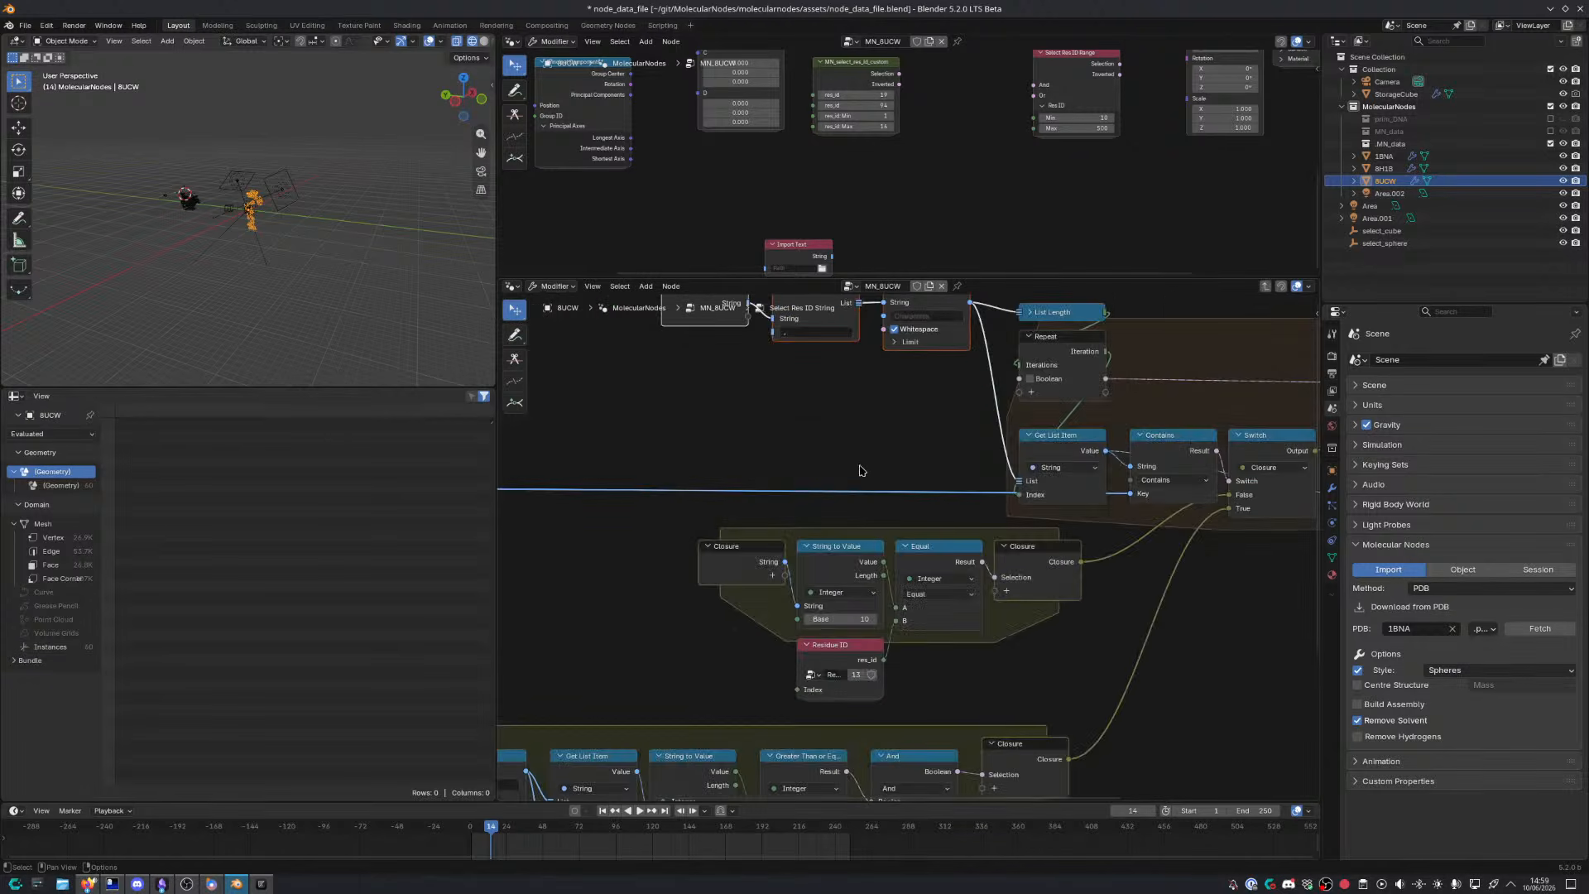
{"action": "key", "text": "ctrl+space"}
{"action": "middle_click_drag", "start_coordinate": [859, 719], "coordinate": [1022, 483]}
{"action": "scroll", "coordinate": [970, 331], "scroll_direction": "down", "scroll_amount": 5}
{"action": "middle_click_drag", "start_coordinate": [723, 431], "coordinate": [365, 503]}
{"action": "key", "text": "Tab"}
{"action": "key", "text": "ctrl+space"}
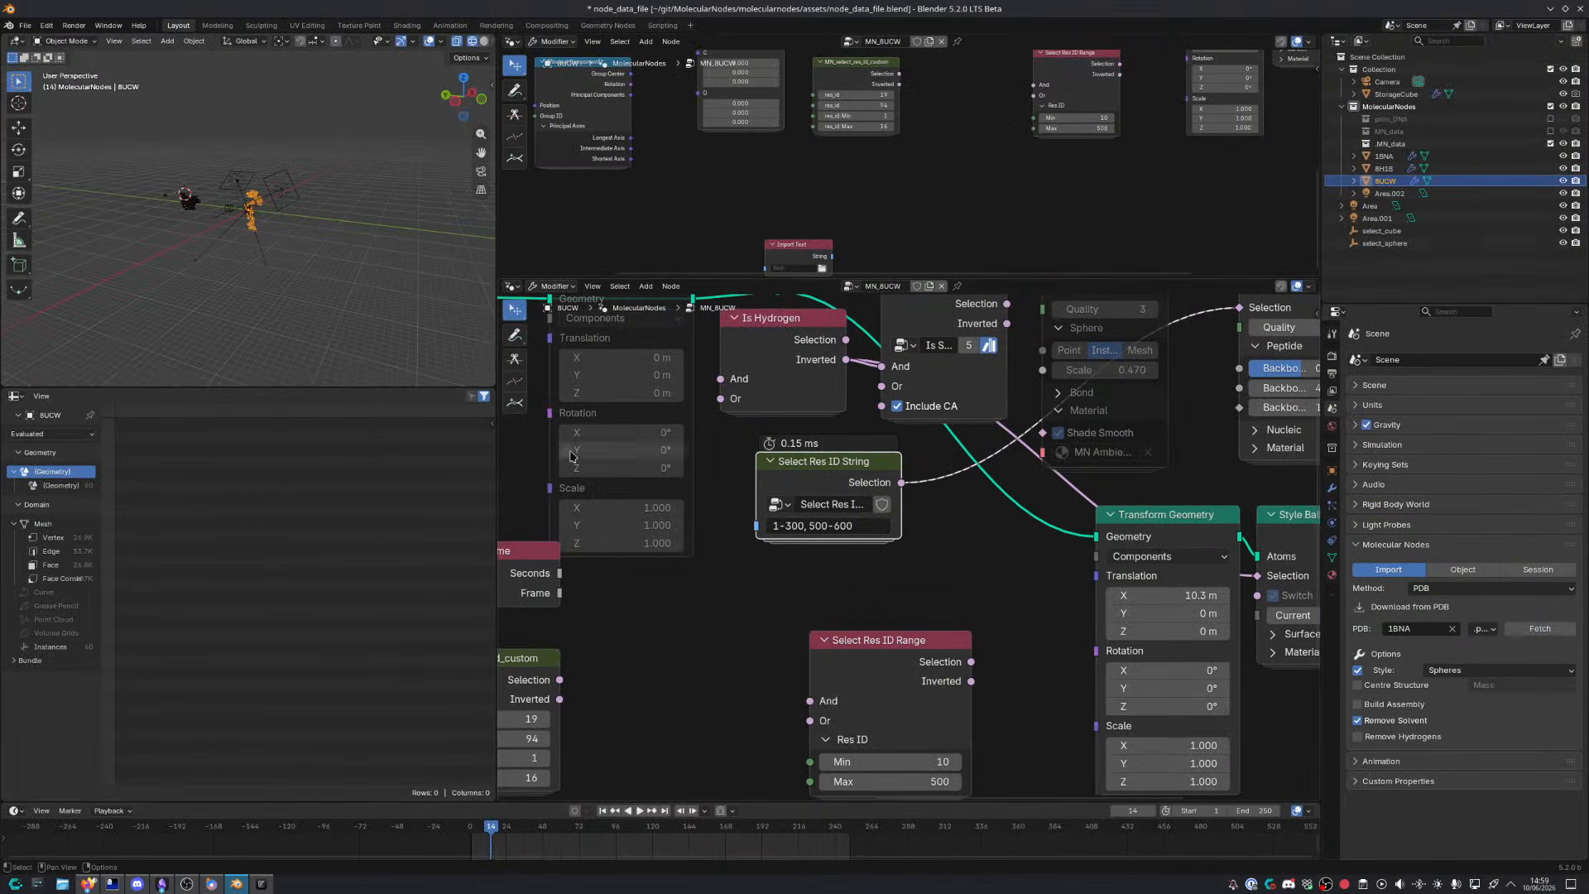
Hide the 8UCW object, make 1BNA active, and reposition its Join Bundle node in the maximized node tree
{"action": "left_click", "coordinate": [1563, 180]}
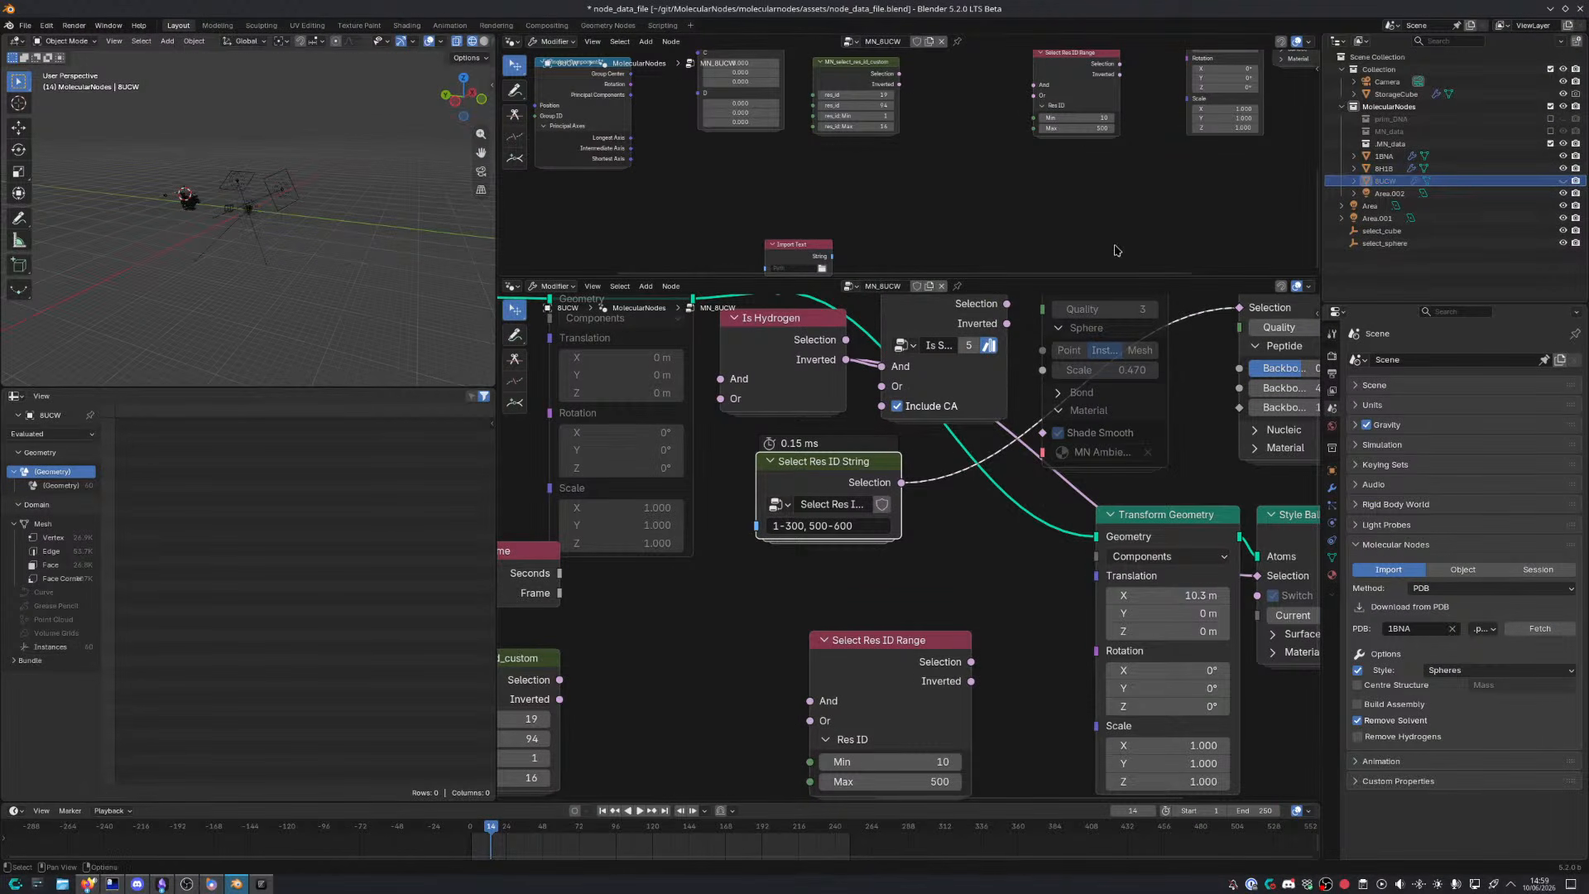
{"action": "left_click", "coordinate": [1383, 156]}
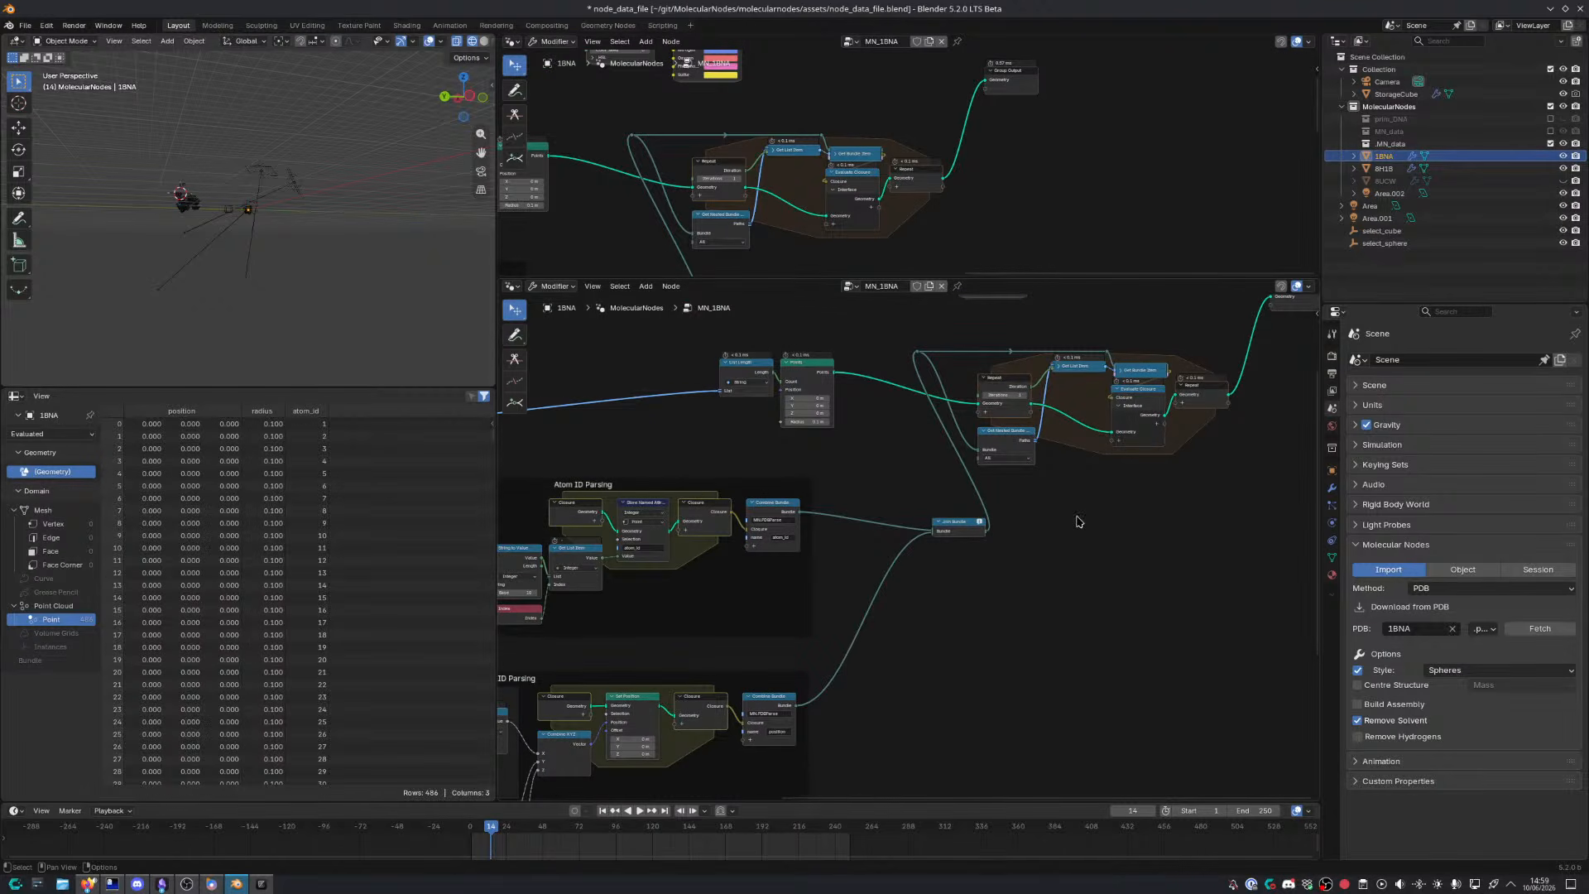
{"action": "key", "text": "ctrl+space"}
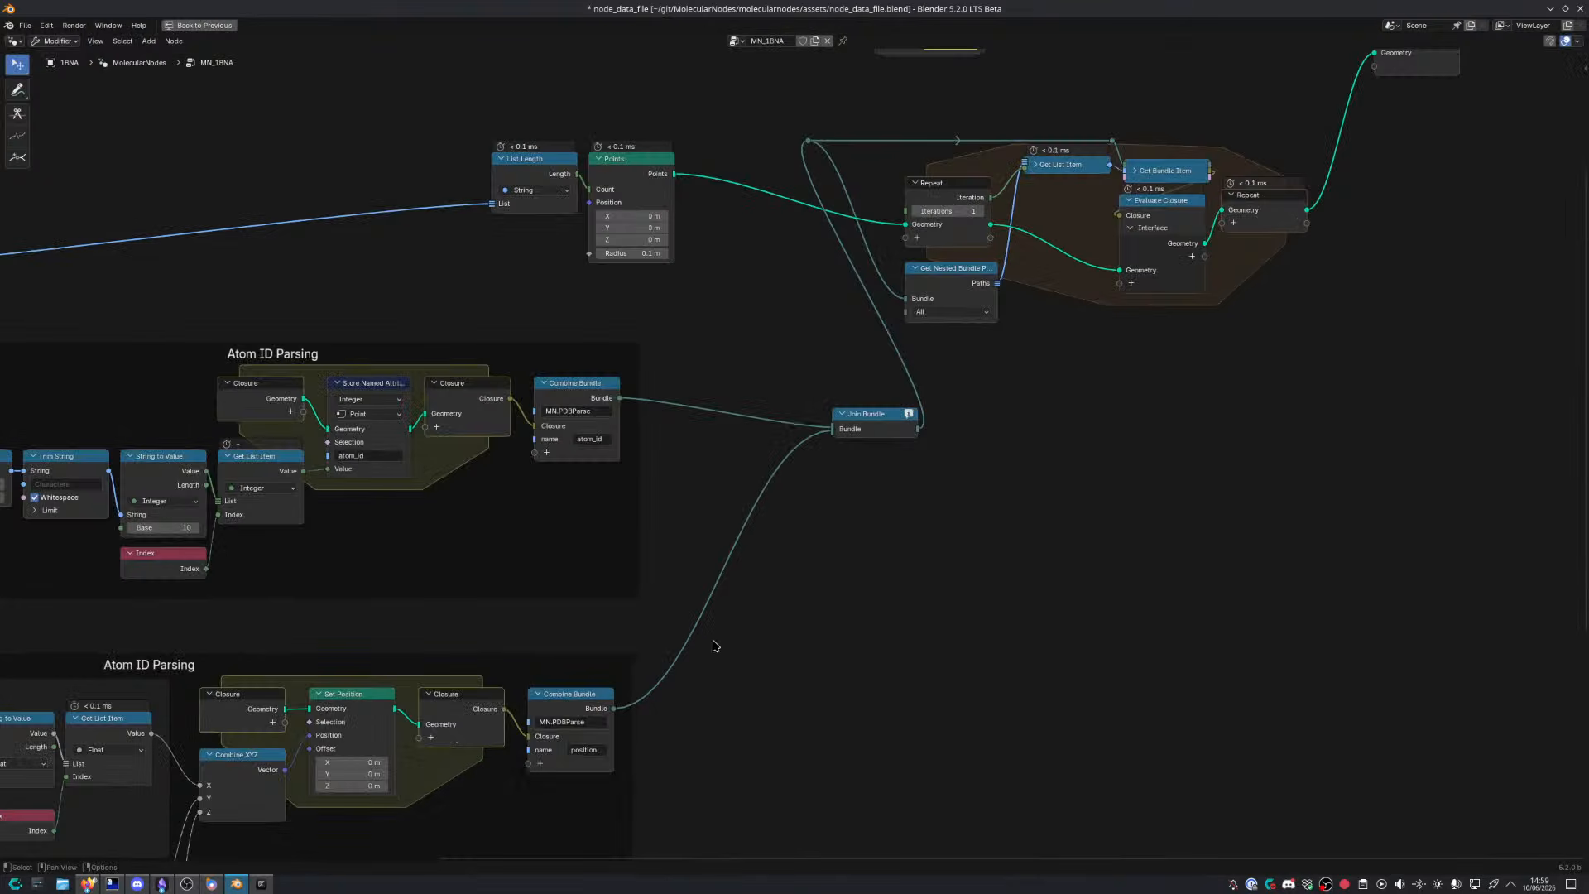
{"action": "middle_click_drag", "start_coordinate": [718, 645], "coordinate": [867, 501]}
{"action": "scroll", "coordinate": [989, 380], "scroll_direction": "up", "scroll_amount": 4}
{"action": "middle_click_drag", "start_coordinate": [996, 369], "coordinate": [922, 567]}
{"action": "left_click_drag", "start_coordinate": [977, 450], "coordinate": [949, 420]}
{"action": "left_click", "coordinate": [869, 349]}
{"action": "key", "text": "shift+a"}
{"action": "type", "text": "store bundle"}
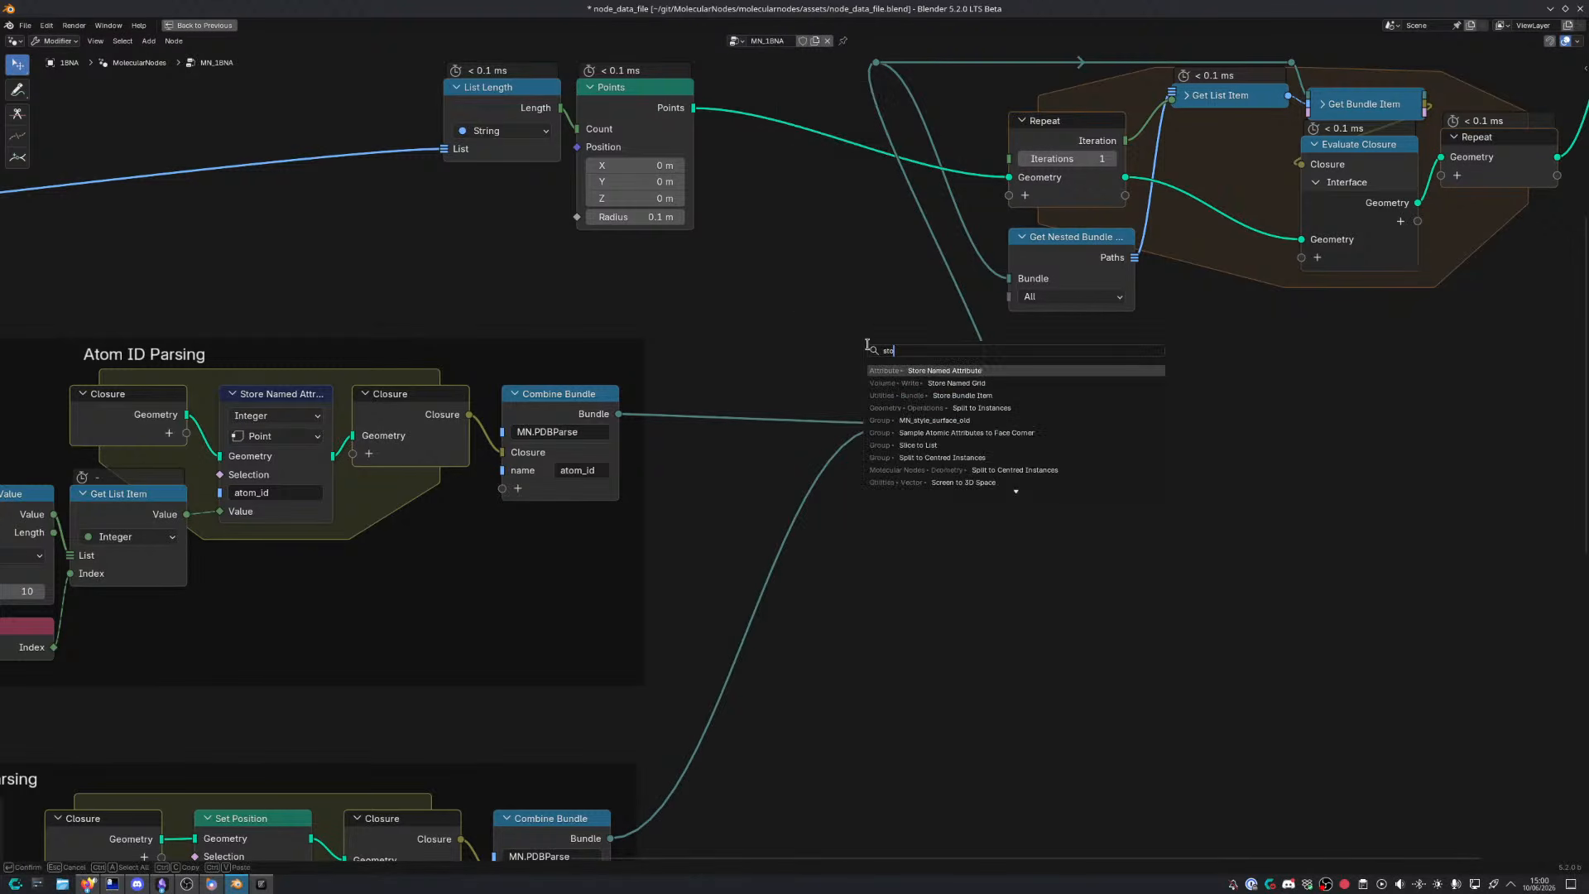
{"action": "key", "text": "Return"}
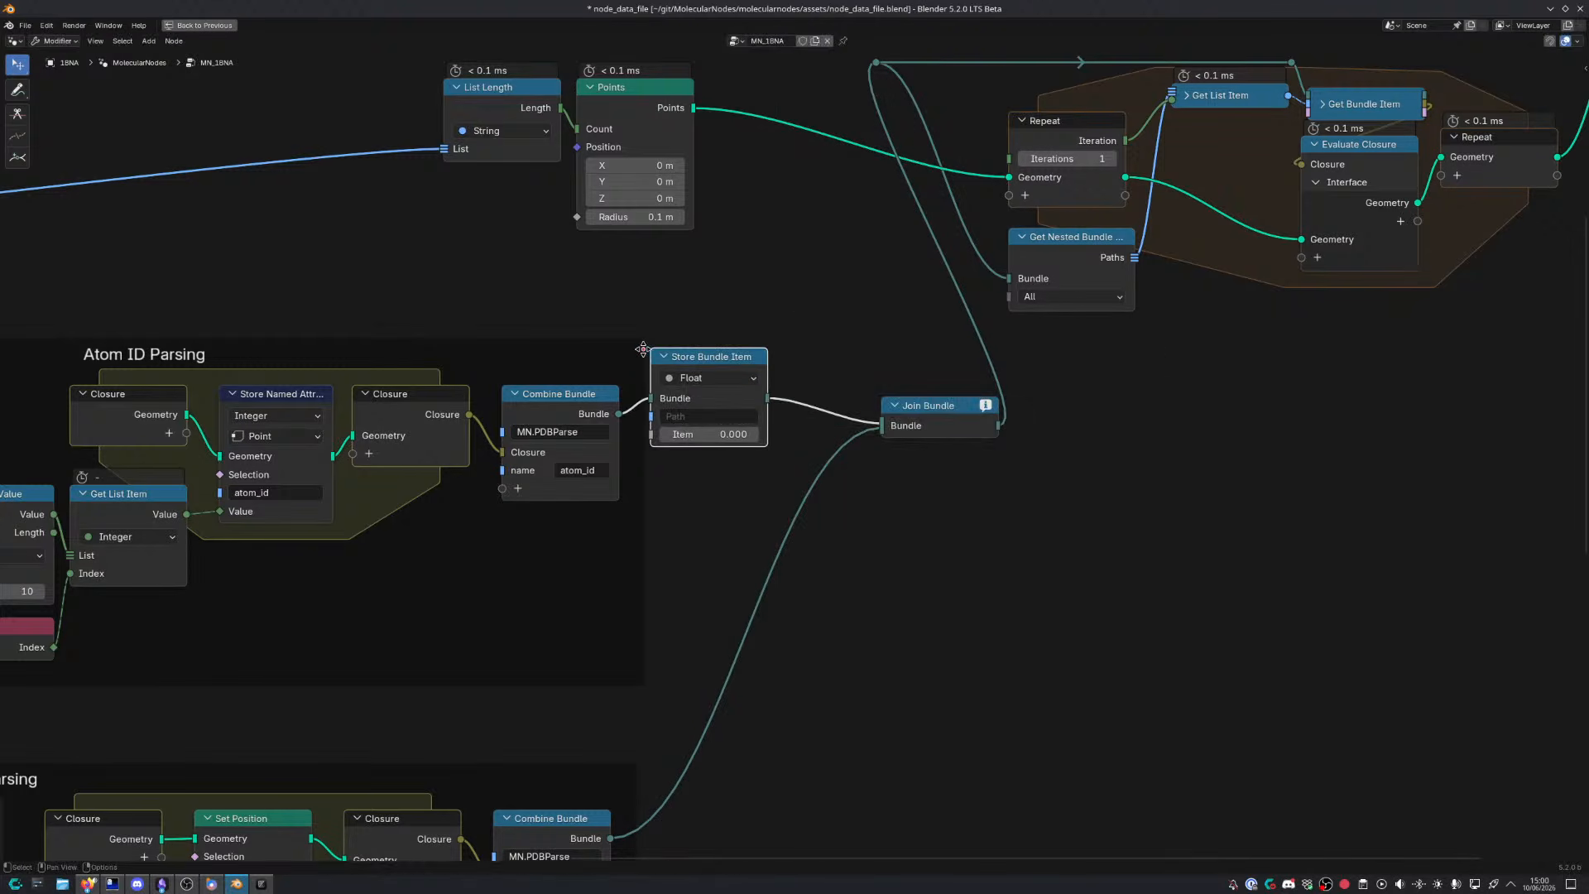
{"action": "left_click", "coordinate": [675, 377]}
{"action": "left_click", "coordinate": [751, 453]}
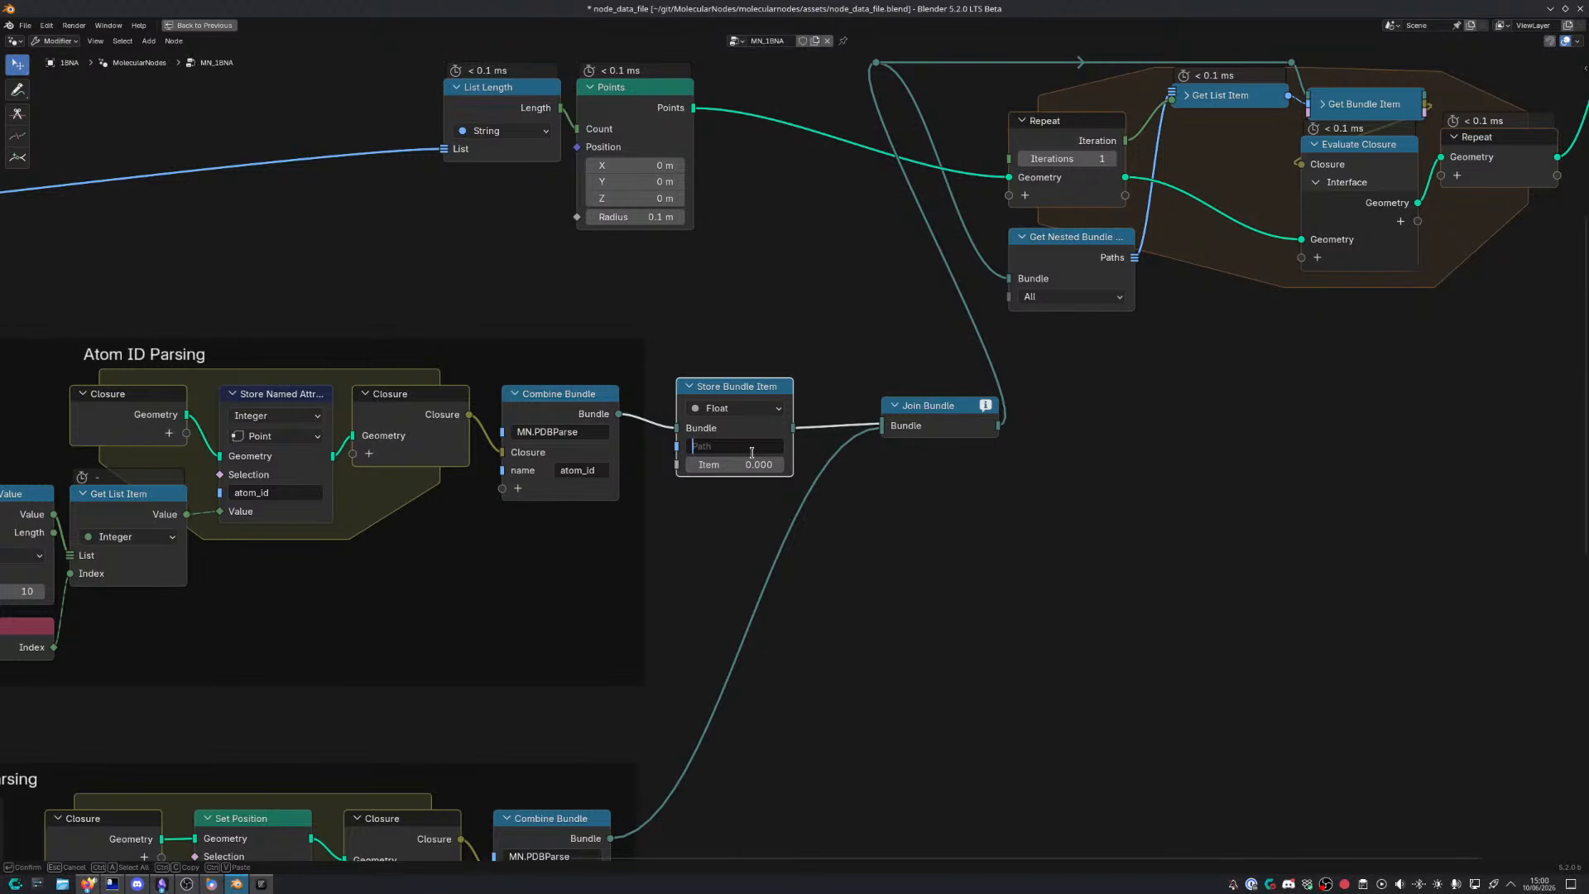
{"action": "key", "text": "Escape"}
{"action": "left_click", "coordinate": [757, 410]}
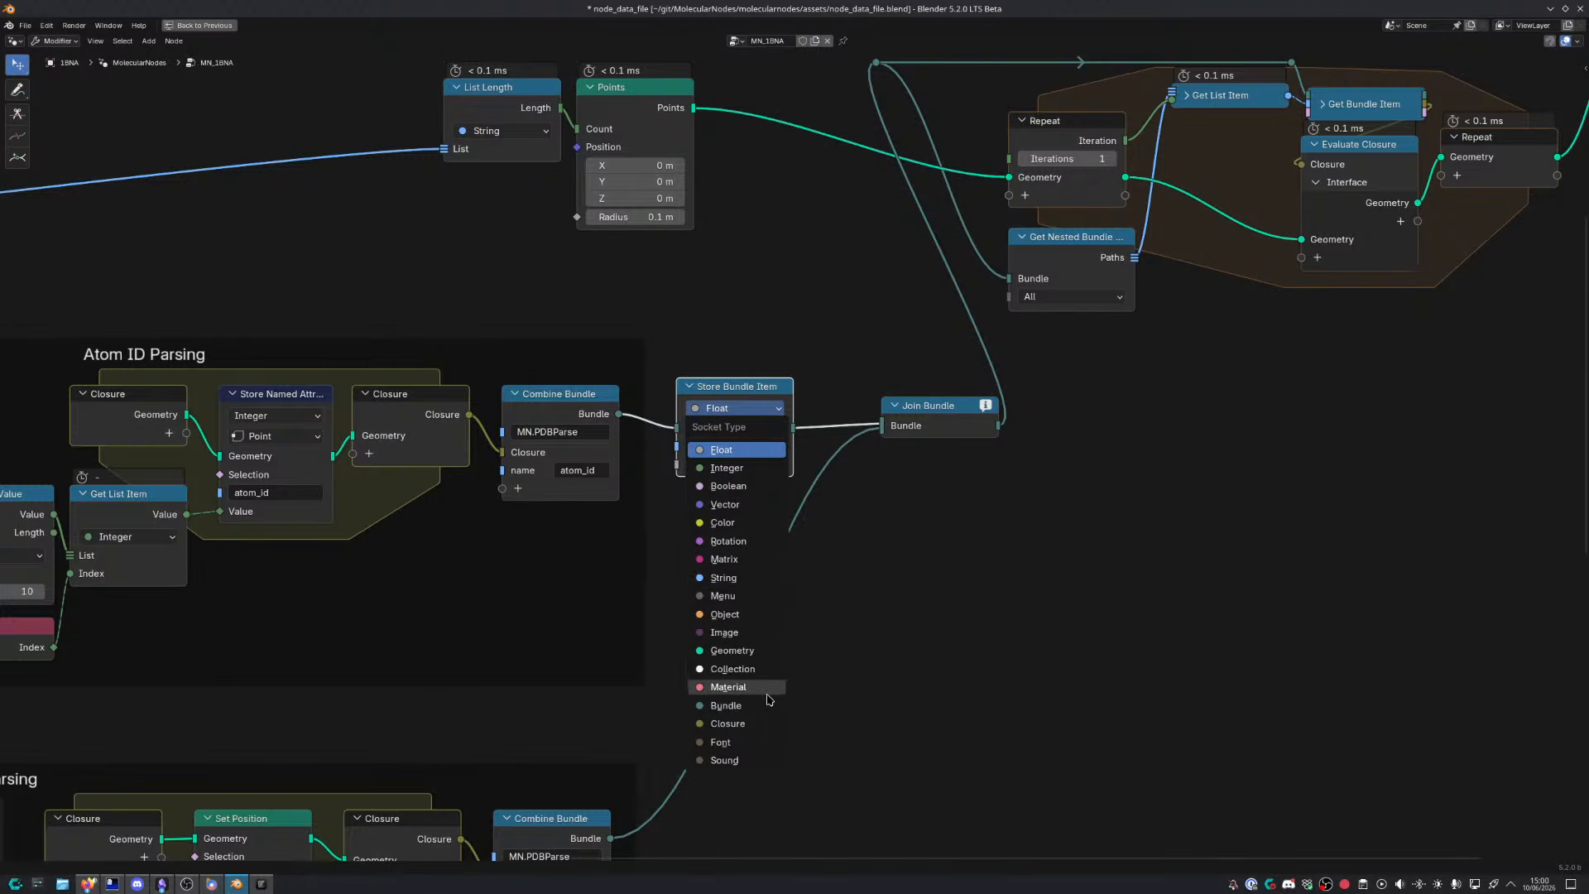
{"action": "key", "text": "ctrl+x"}
Add a Combine Bundle node before Join Bundle, feed it the atom ID parsing bundle, and name that item atom_id
{"action": "key", "text": "shift+a"}
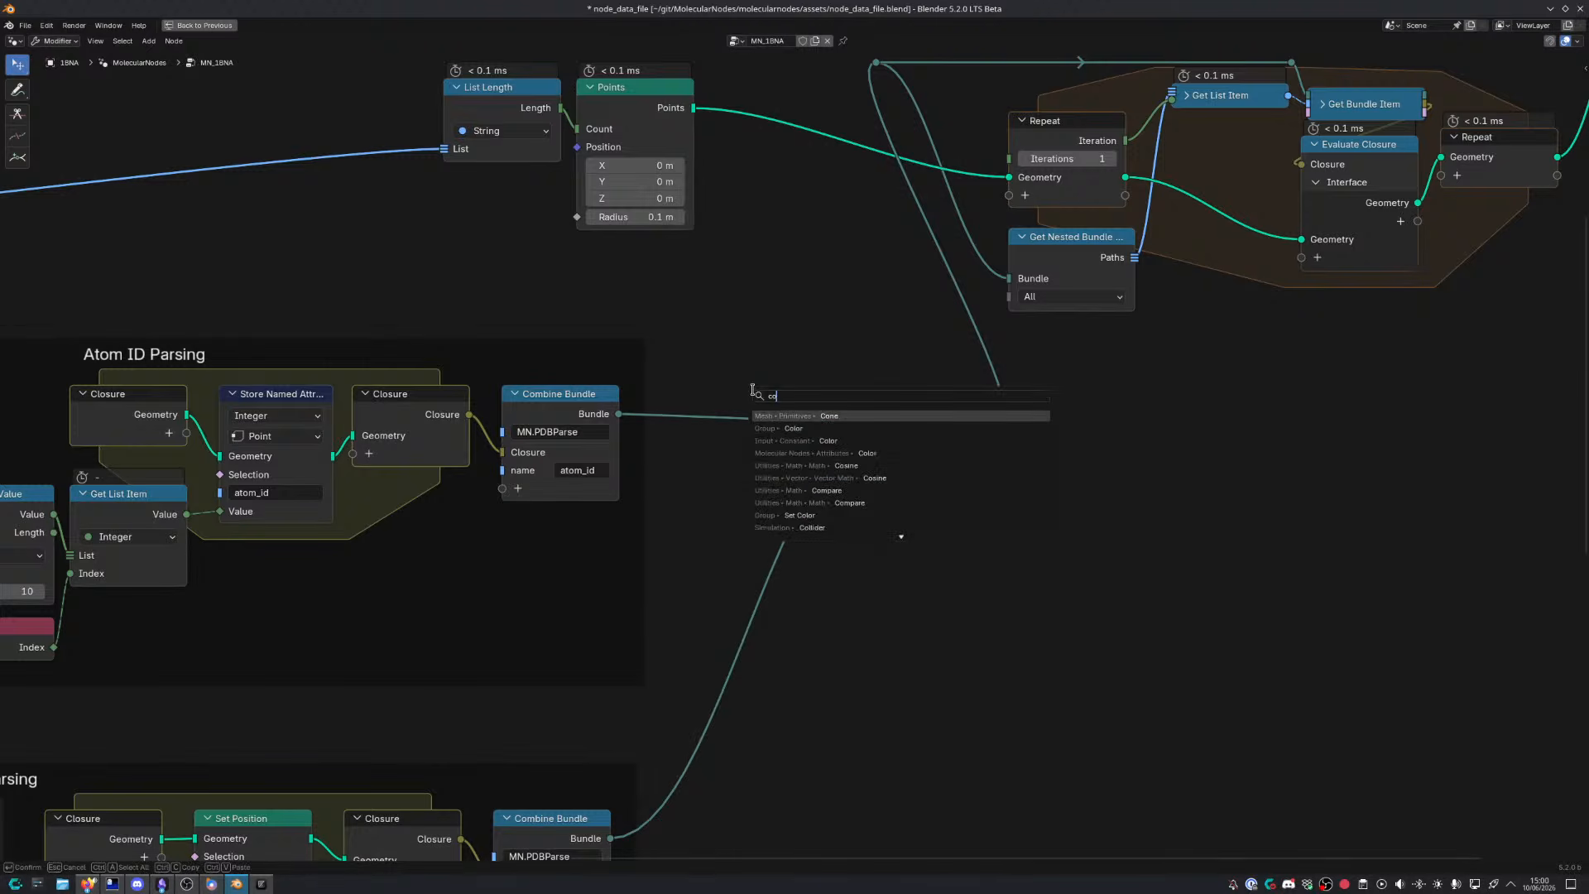
{"action": "type", "text": "combine bund"}
{"action": "key", "text": "Return"}
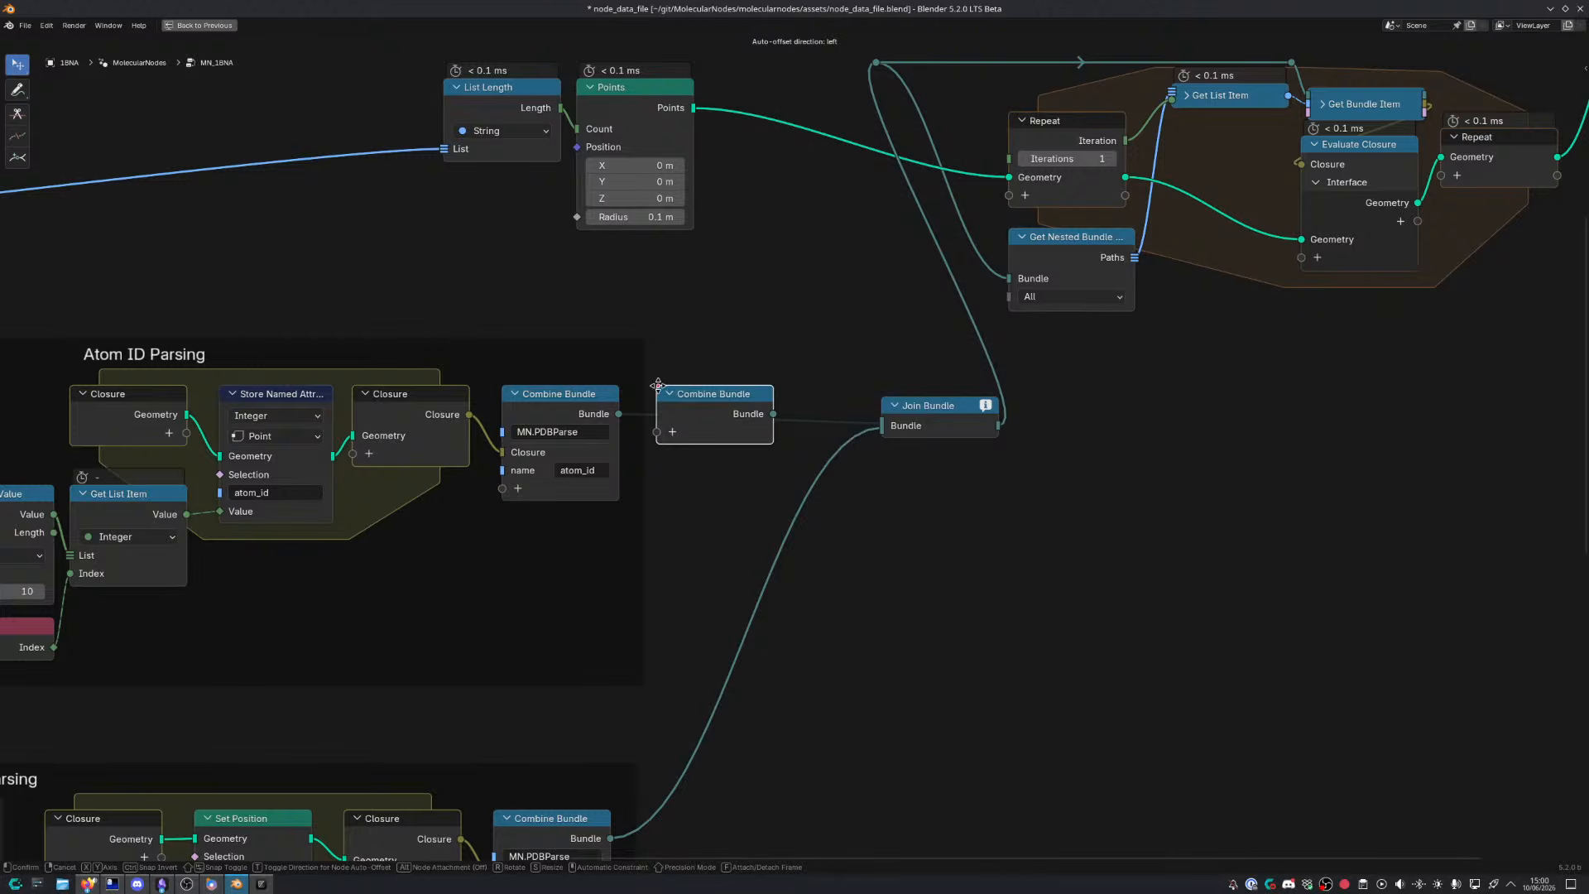
{"action": "left_click", "coordinate": [675, 411]}
{"action": "left_click_drag", "start_coordinate": [620, 413], "coordinate": [765, 419]}
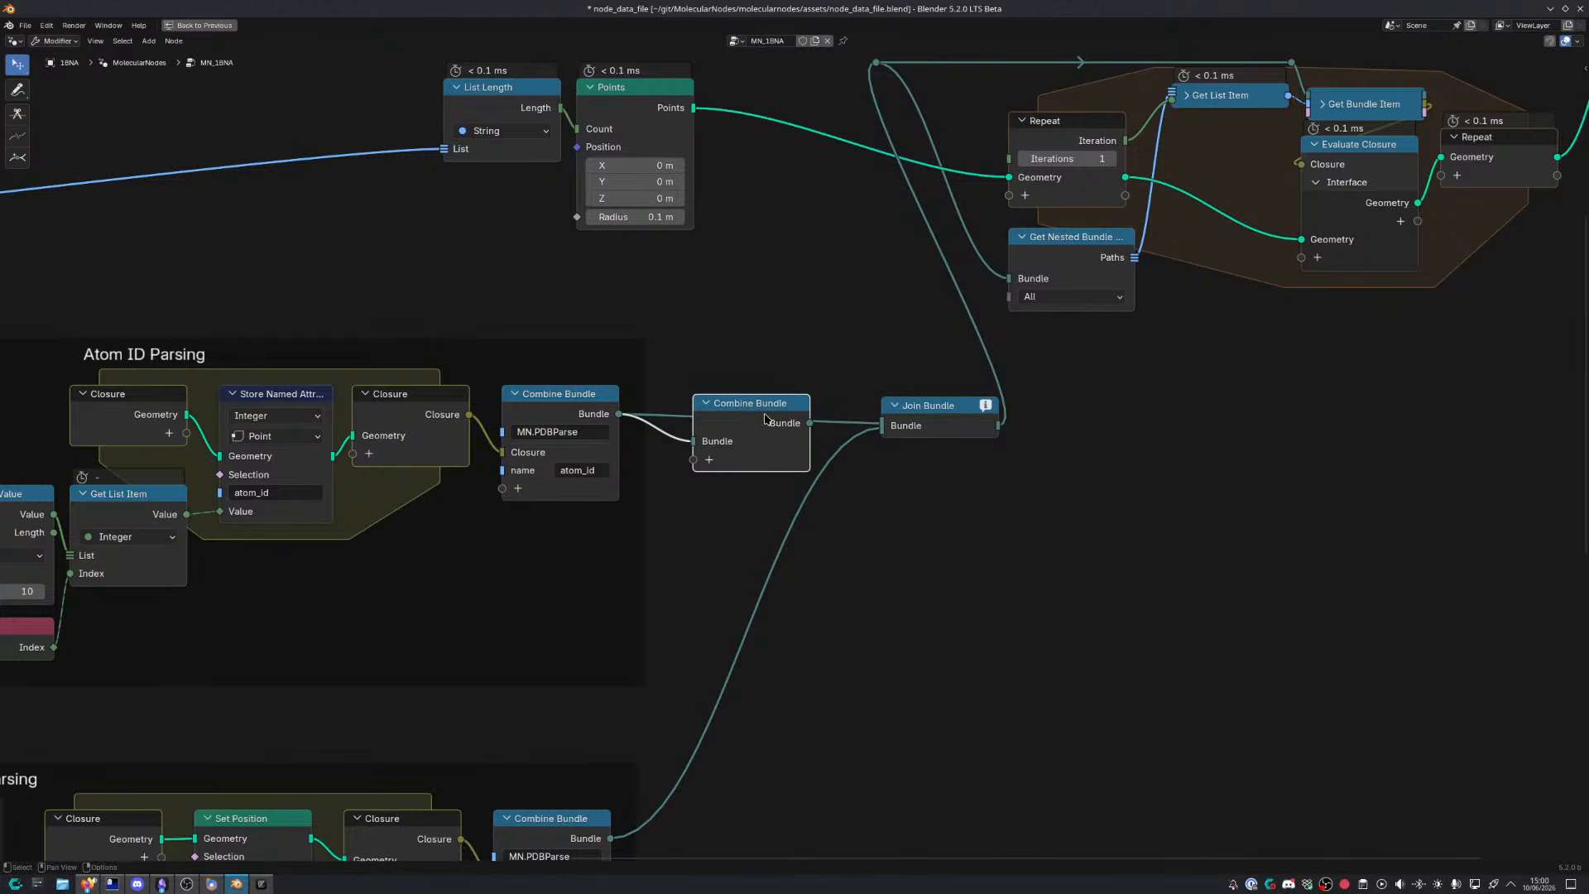
{"action": "double_click", "coordinate": [724, 441]}
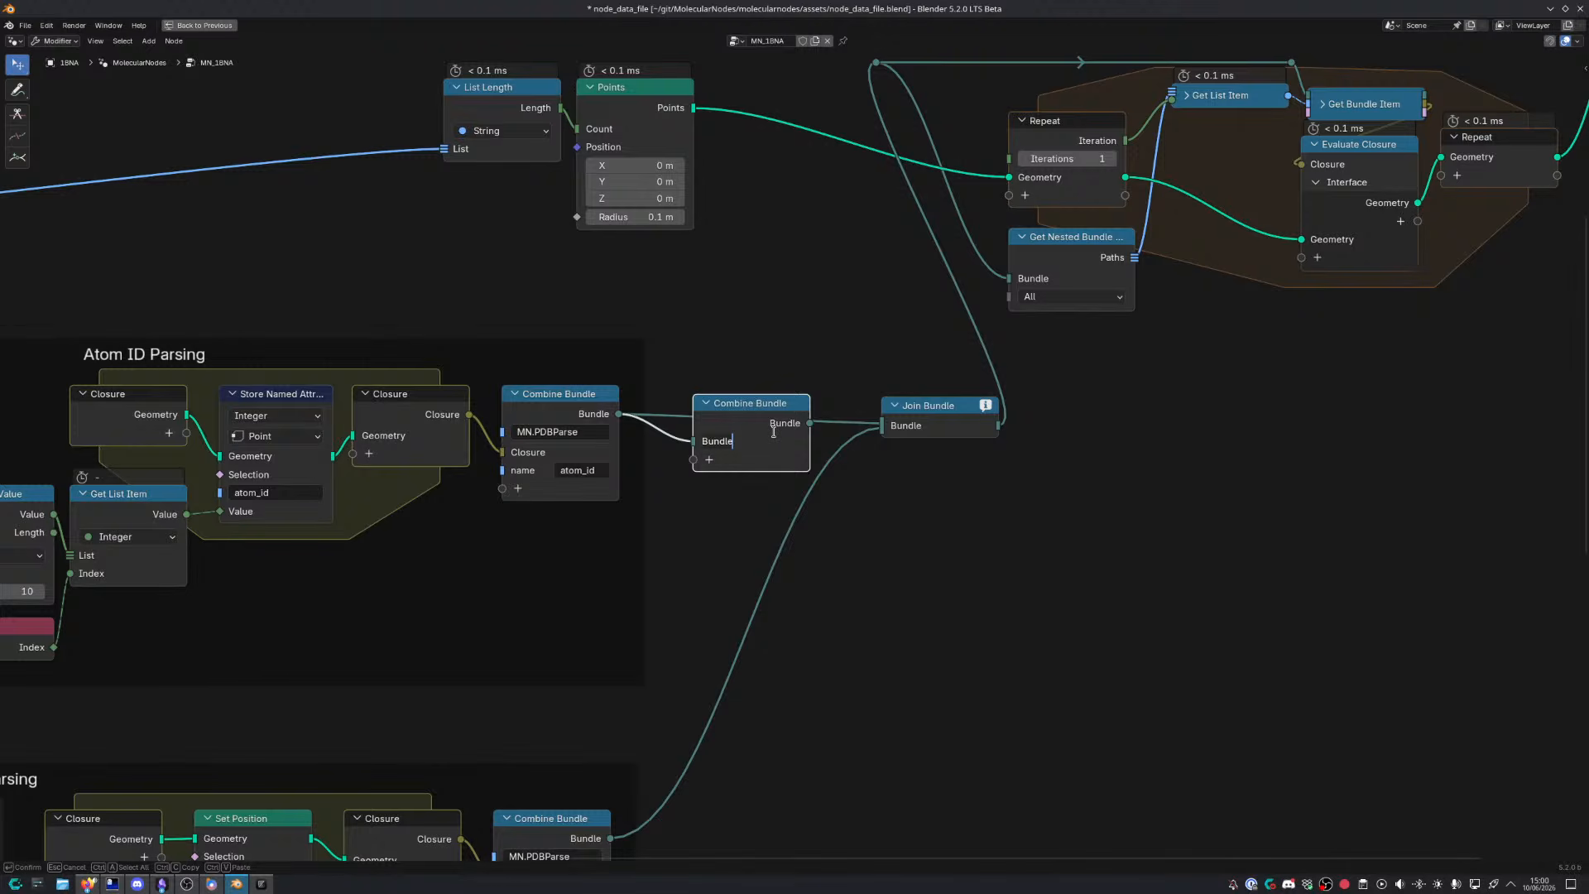
{"action": "type", "text": "atom_id"}
{"action": "key", "text": "Return"}
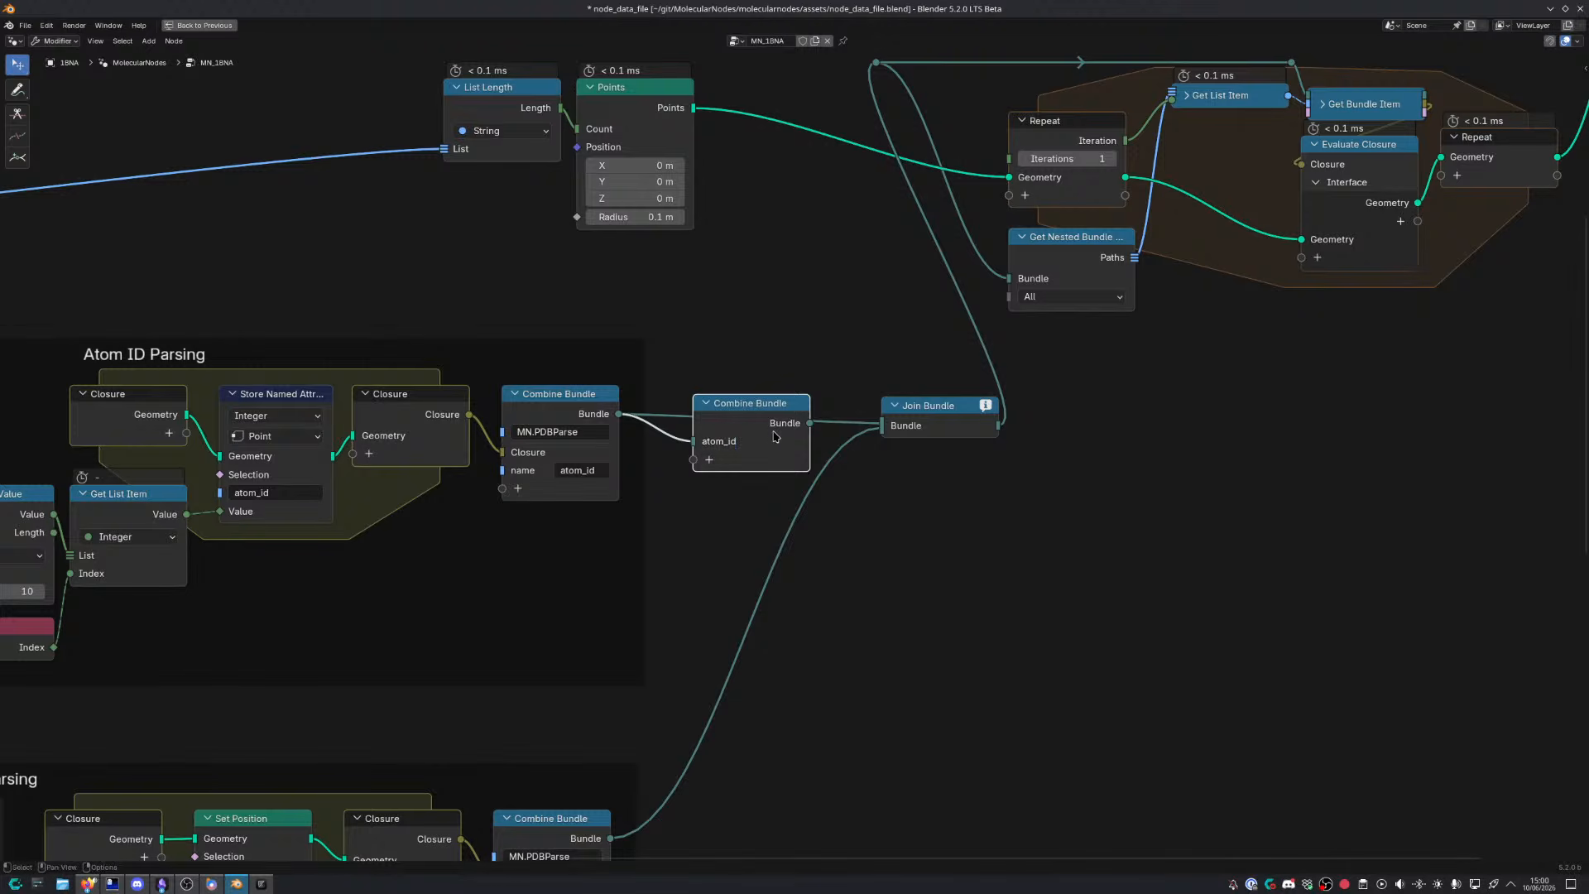
Link the outer atom_id Combine Bundle into Join Bundle and cut the inner bundle's direct link
{"action": "left_click_drag", "start_coordinate": [811, 424], "coordinate": [882, 425]}
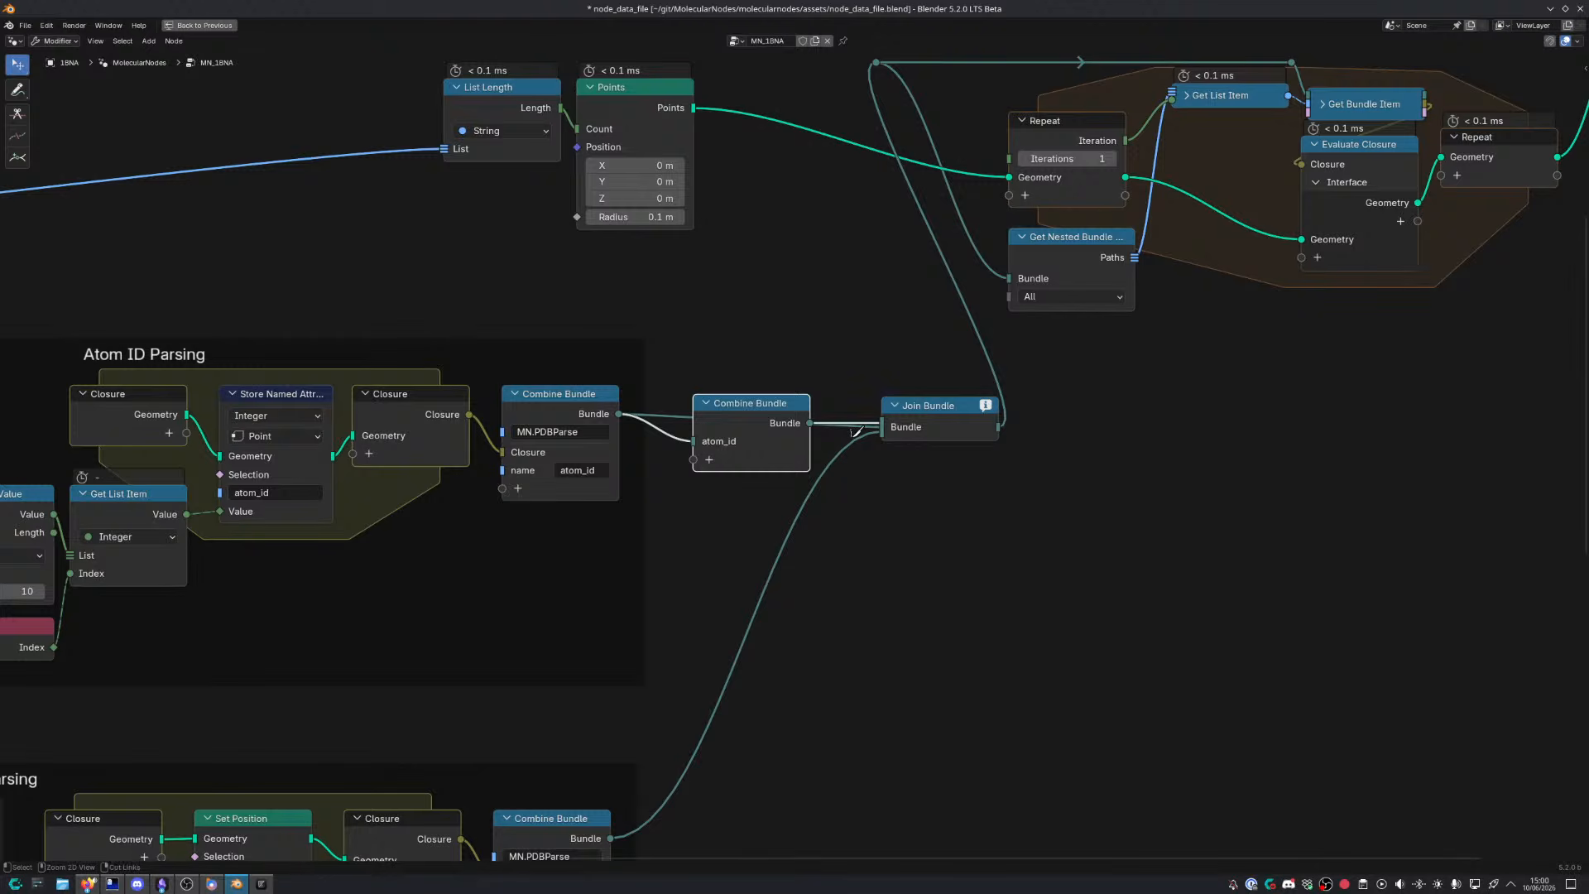
{"action": "right_click_drag", "start_coordinate": [672, 411], "coordinate": [674, 425], "text": "ctrl"}
{"action": "left_click_drag", "start_coordinate": [742, 420], "coordinate": [728, 424]}
Duplicate the outer Combine Bundle and insert the copy between the position parsing bundle and Join Bundle
{"action": "key", "text": "shift+d"}
{"action": "left_click", "coordinate": [741, 601]}
{"action": "left_click_drag", "start_coordinate": [741, 603], "coordinate": [748, 701]}
{"action": "middle_click_drag", "start_coordinate": [734, 735], "coordinate": [833, 452]}
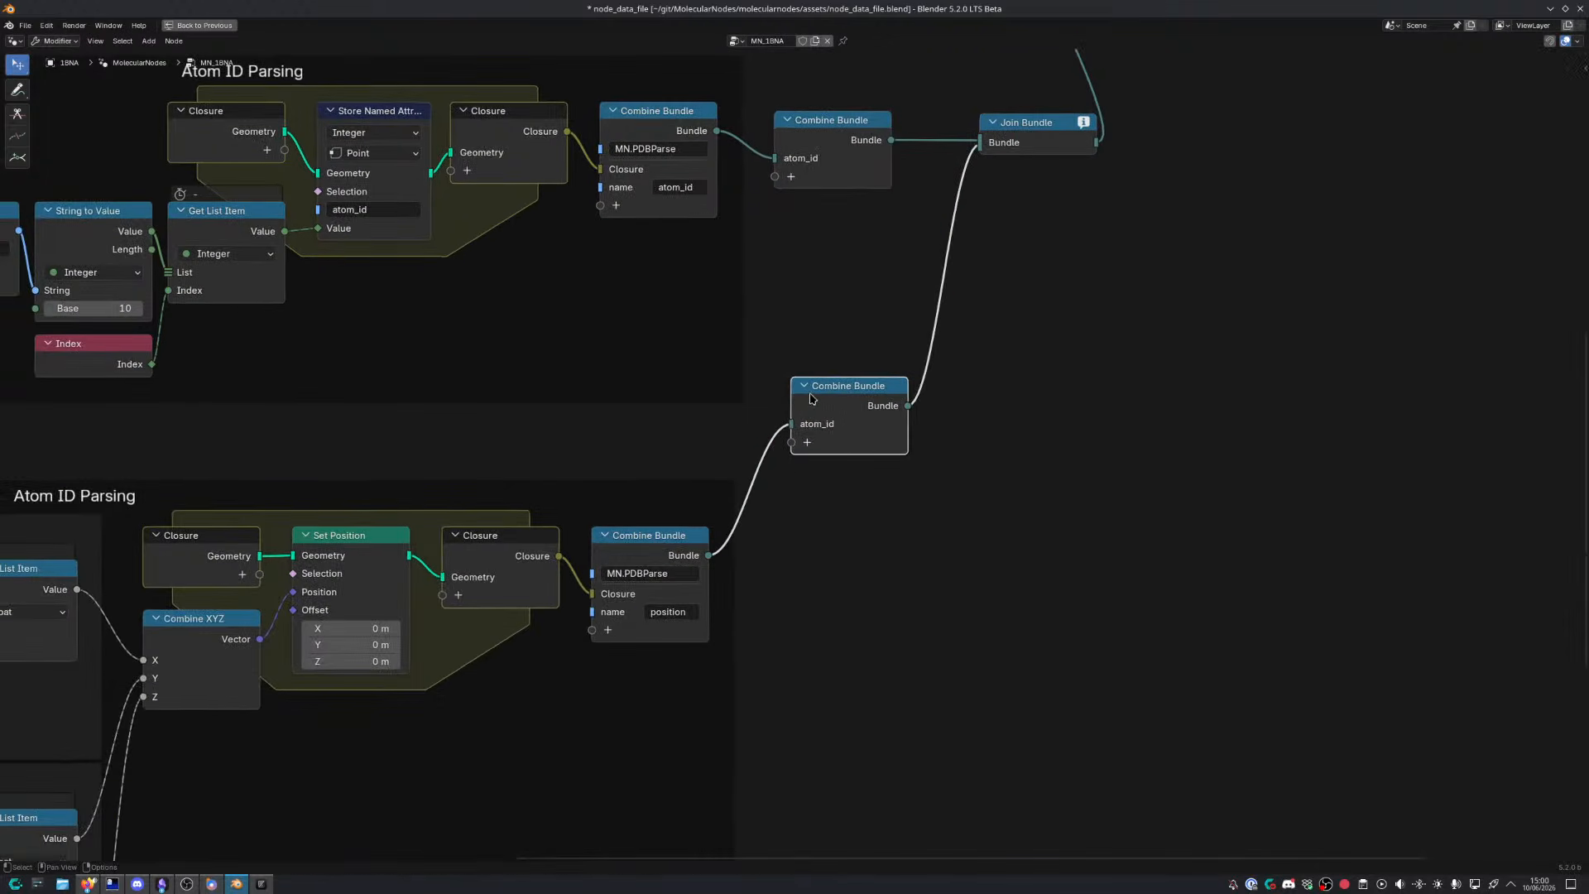
{"action": "left_click_drag", "start_coordinate": [811, 396], "coordinate": [799, 545]}
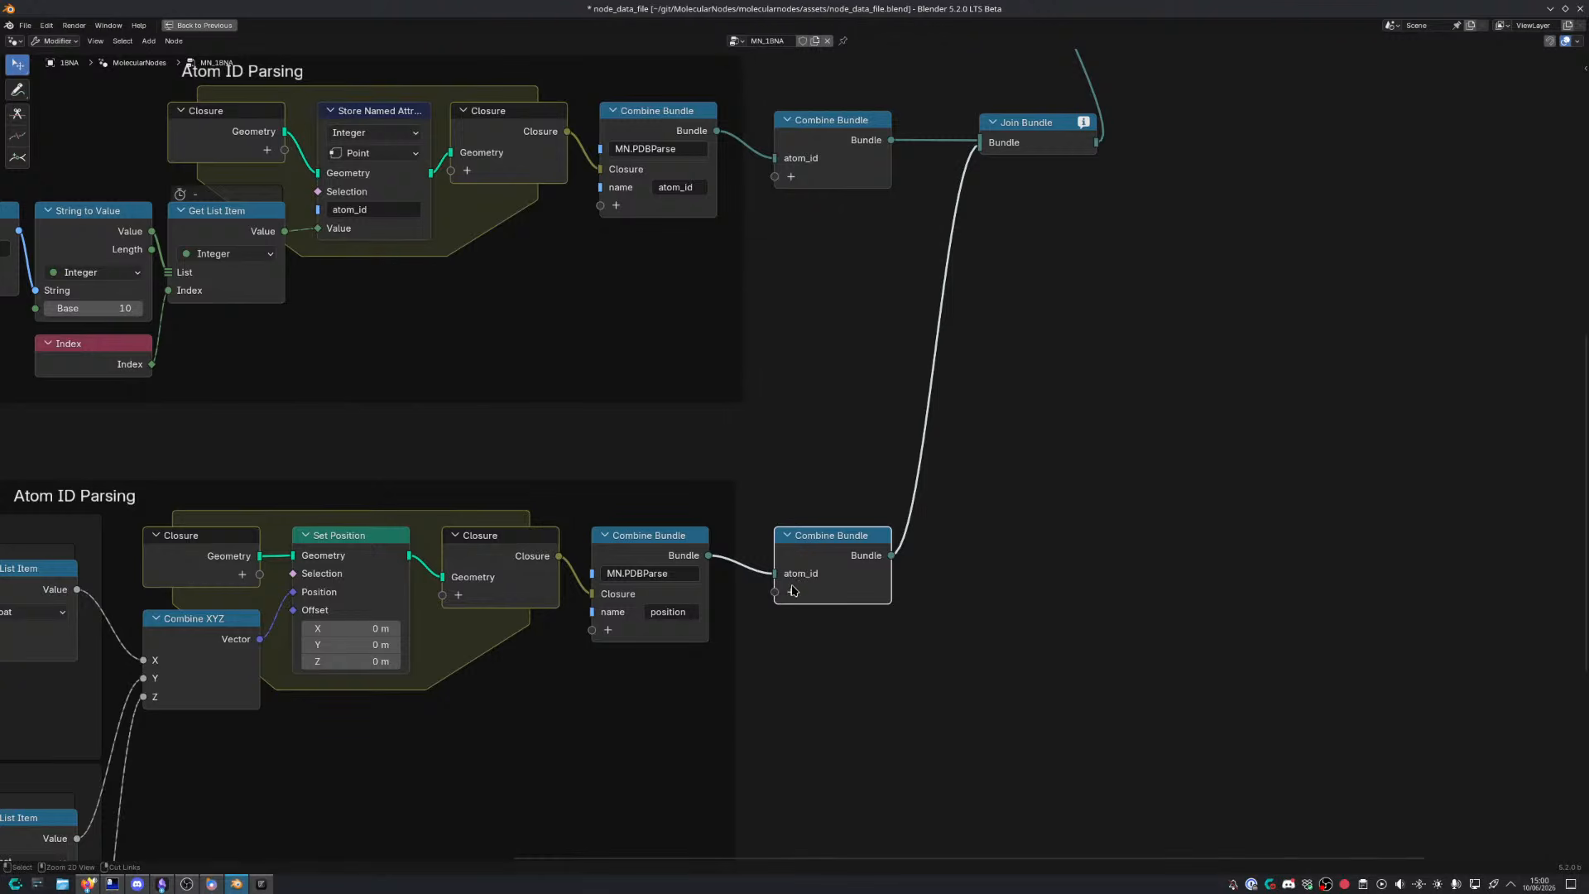
Rename the duplicated Combine Bundle's item to position
{"action": "double_click", "coordinate": [801, 575]}
{"action": "key", "text": "ctrl+a"}
{"action": "type", "text": "position"}
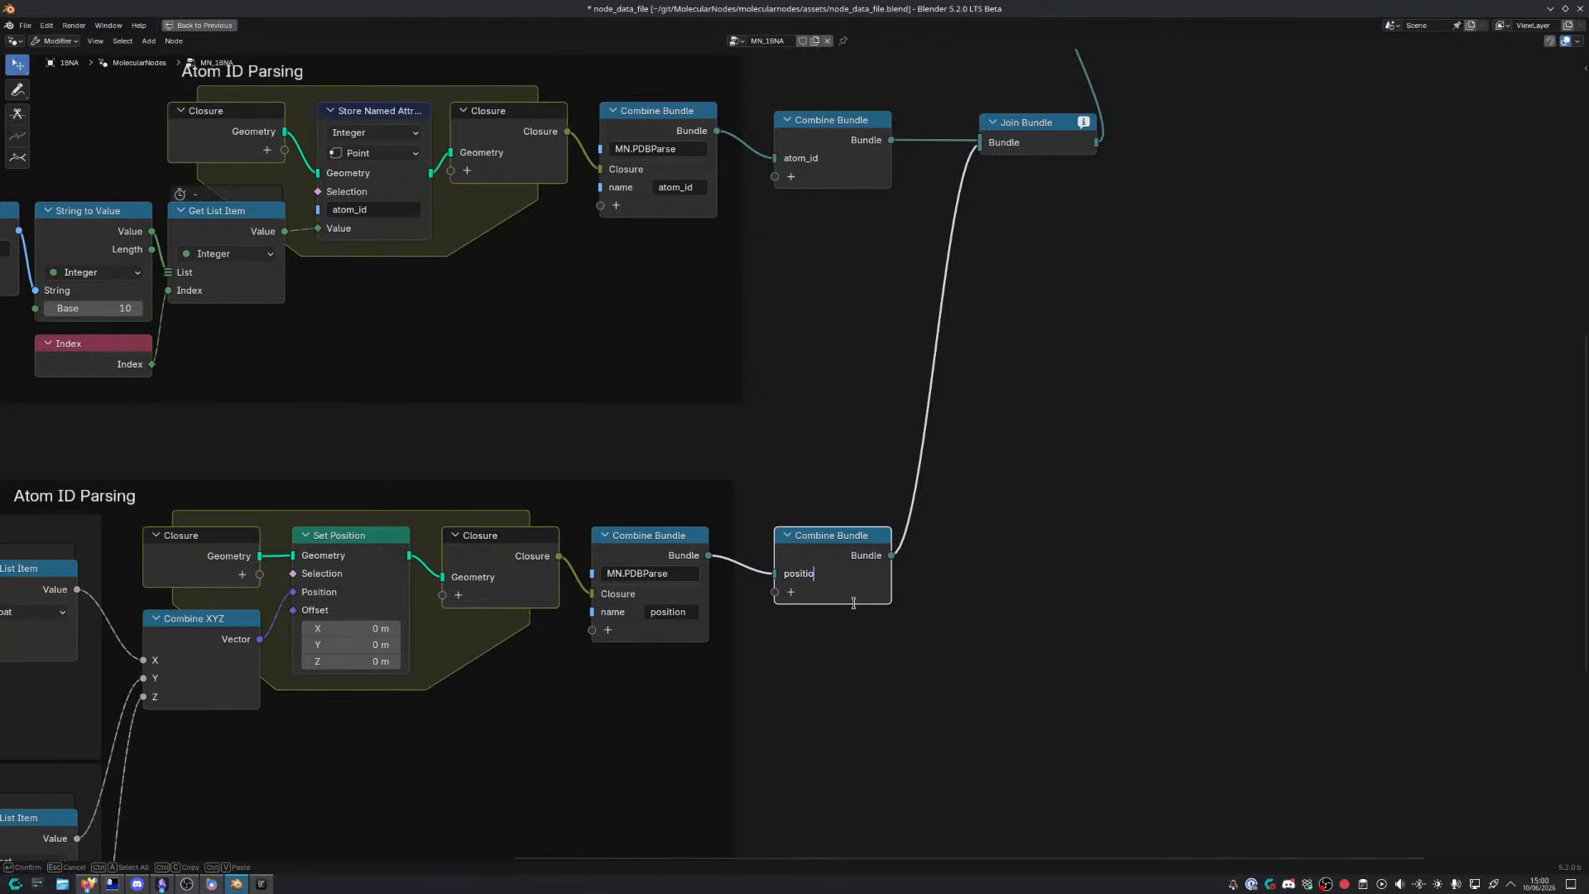
{"action": "key", "text": "Return"}
{"action": "left_click_drag", "start_coordinate": [840, 558], "coordinate": [840, 556]}
{"action": "left_click", "coordinate": [971, 344]}
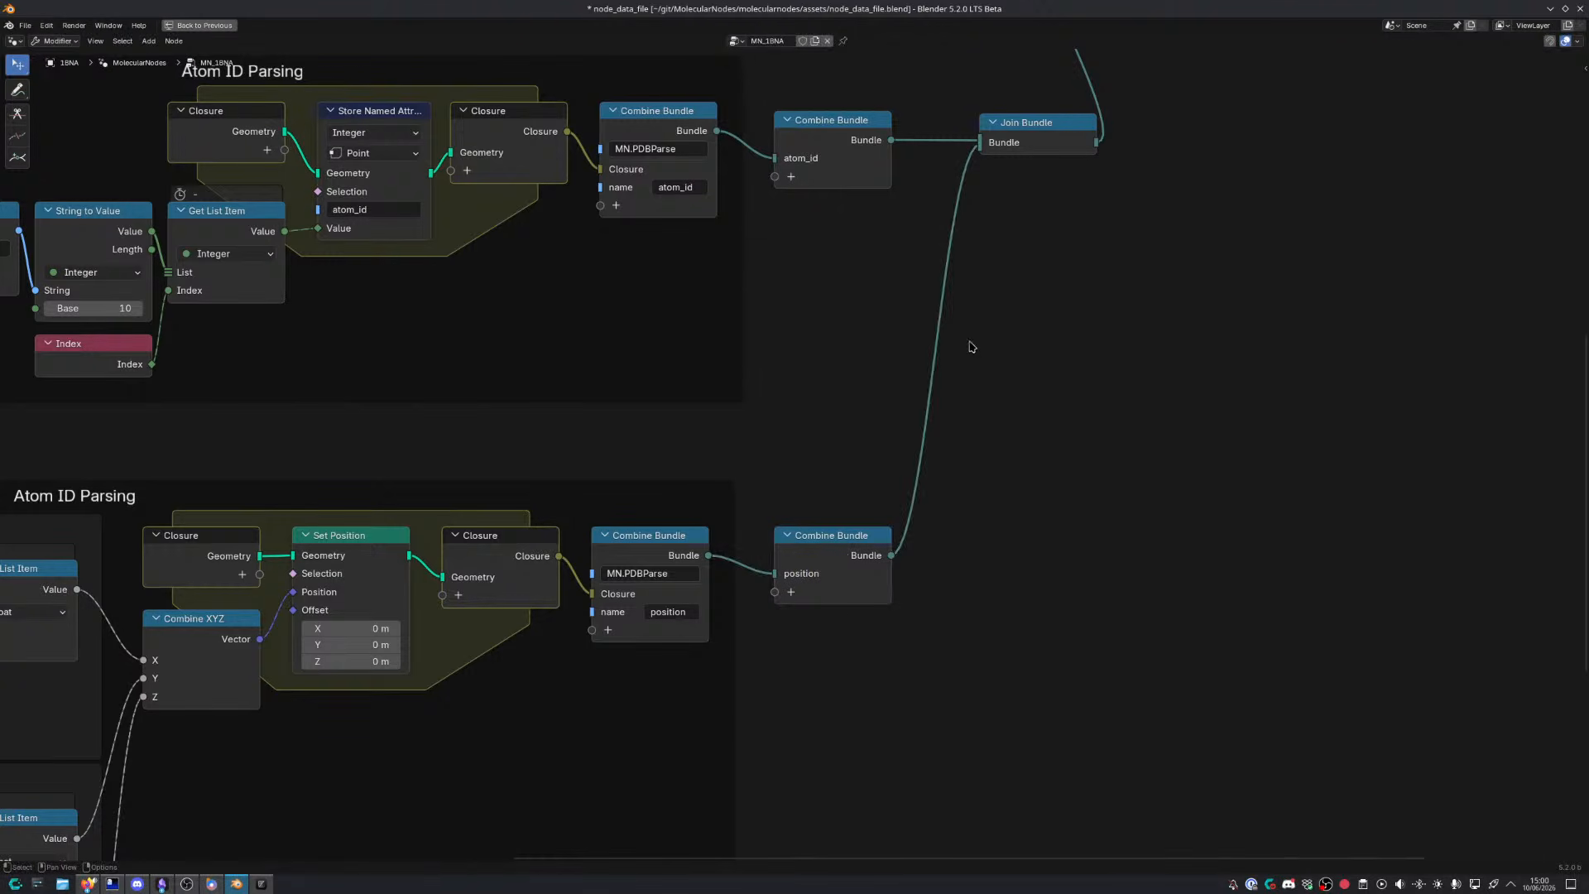
Move Get List Item below Get Nested Bundle Paths and insert a Join Strings node with delimiter "/" before Get Bundle Item
{"action": "middle_click_drag", "start_coordinate": [1033, 185], "coordinate": [869, 501]}
{"action": "middle_click_drag", "start_coordinate": [1088, 121], "coordinate": [584, 270]}
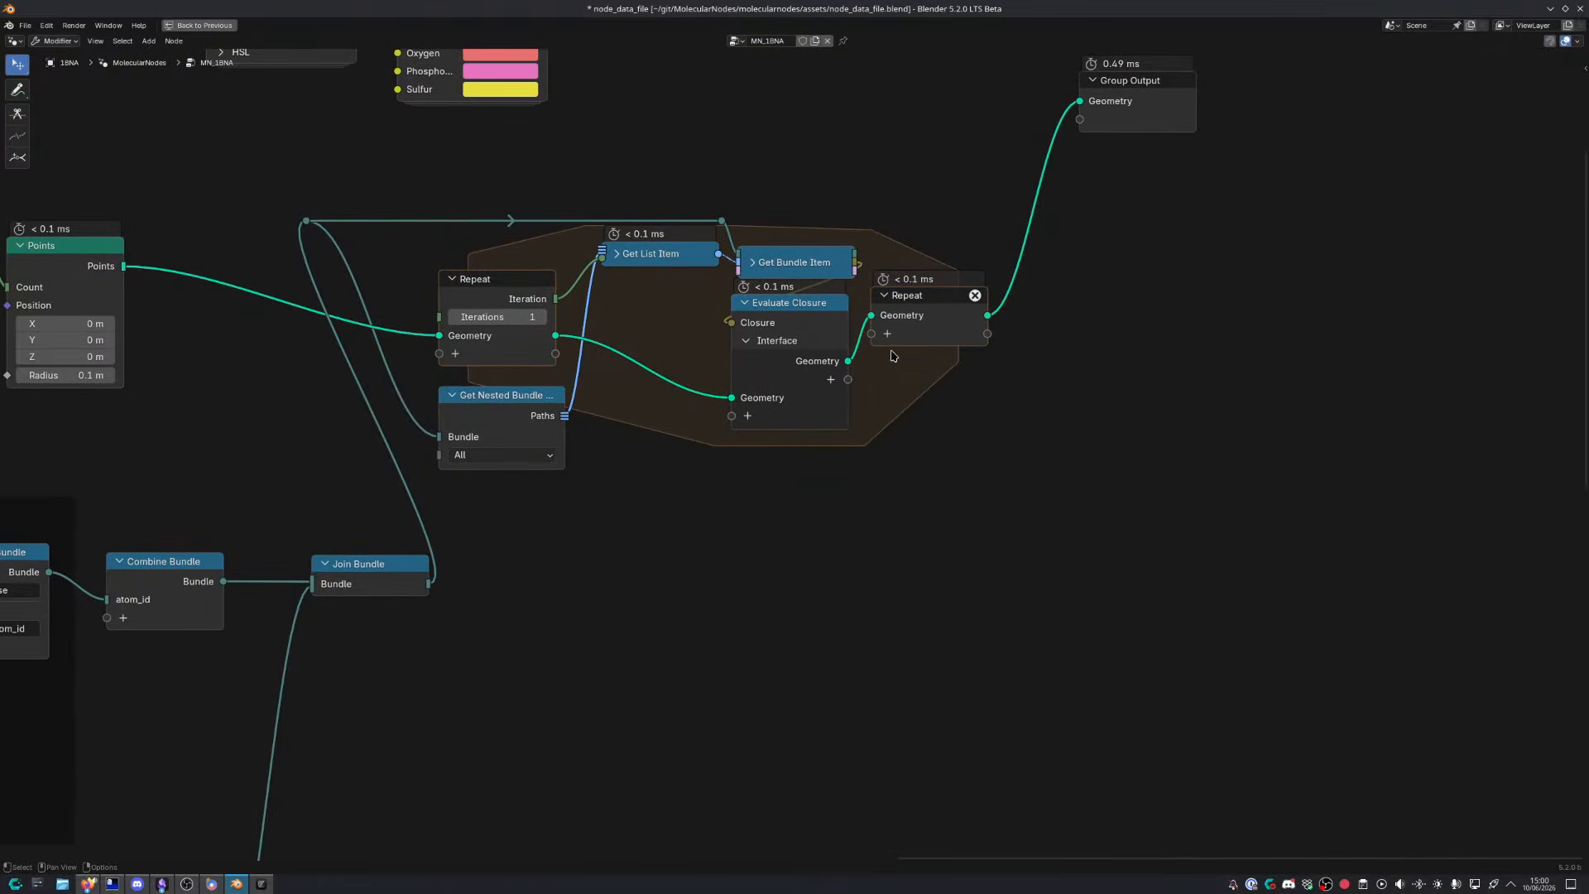
{"action": "left_click", "coordinate": [752, 263]}
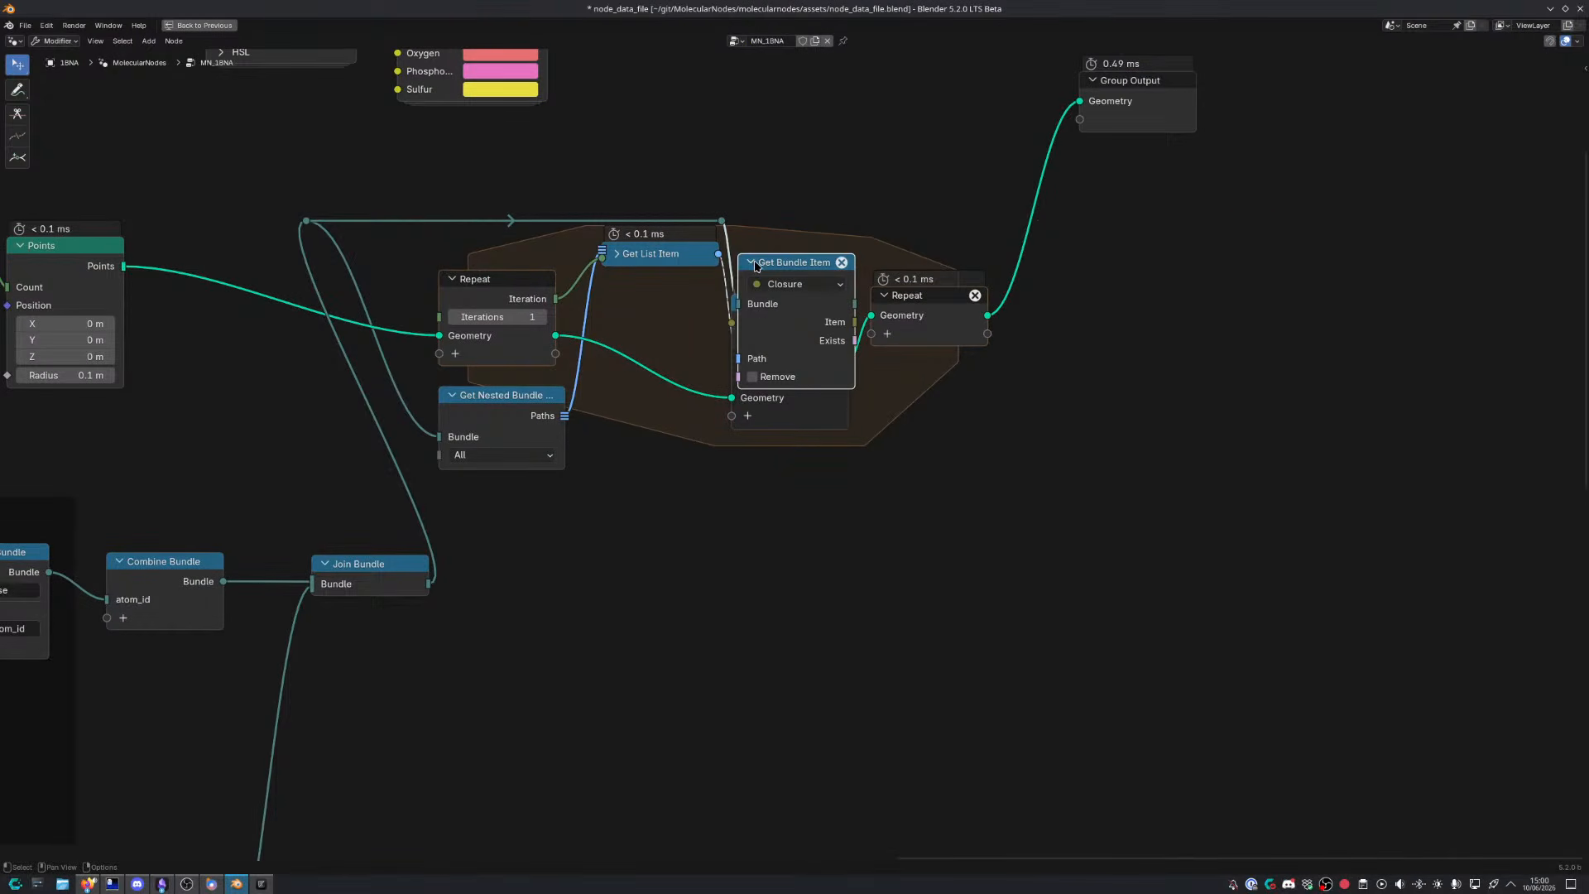
{"action": "left_click", "coordinate": [755, 264]}
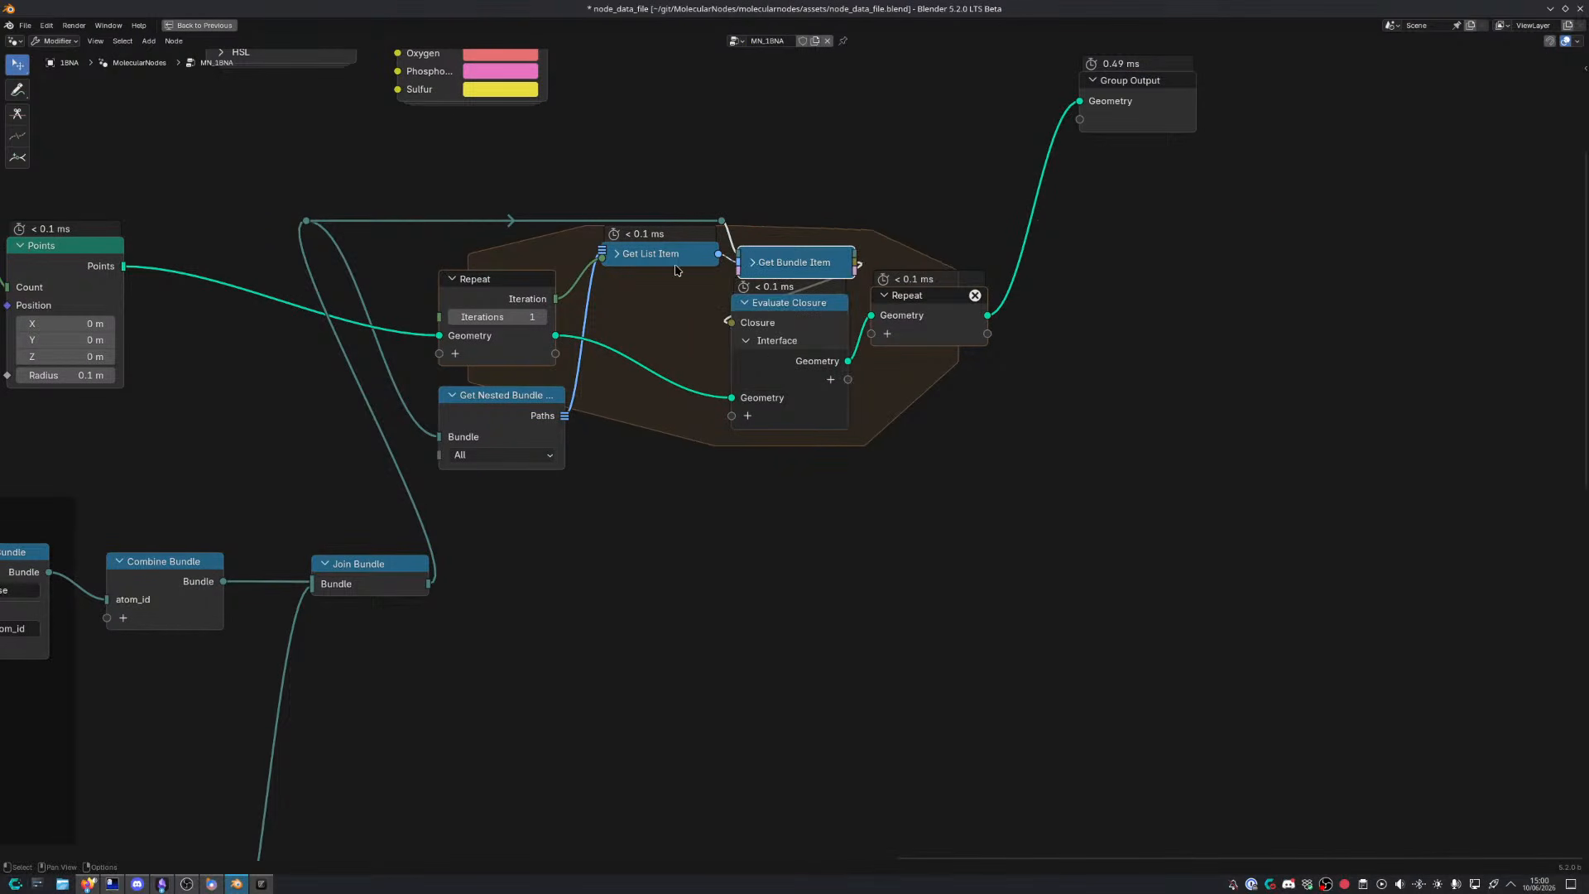
{"action": "left_click_drag", "start_coordinate": [674, 264], "coordinate": [511, 521]}
{"action": "key", "text": "shift+a"}
{"action": "type", "text": "join str"}
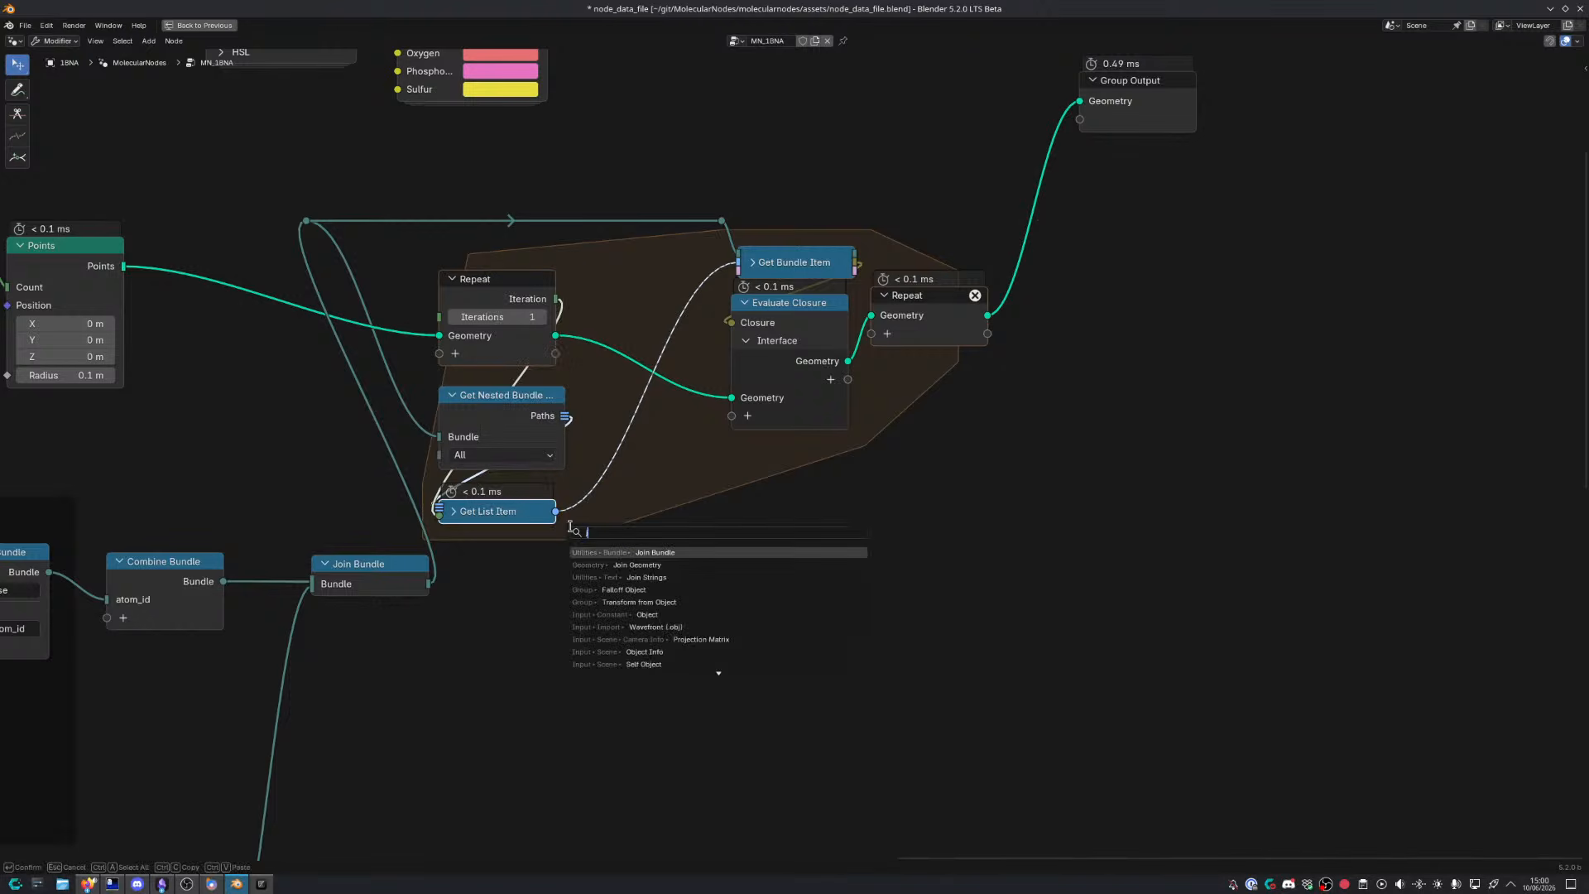
{"action": "key", "text": "Return"}
{"action": "left_click", "coordinate": [588, 488]}
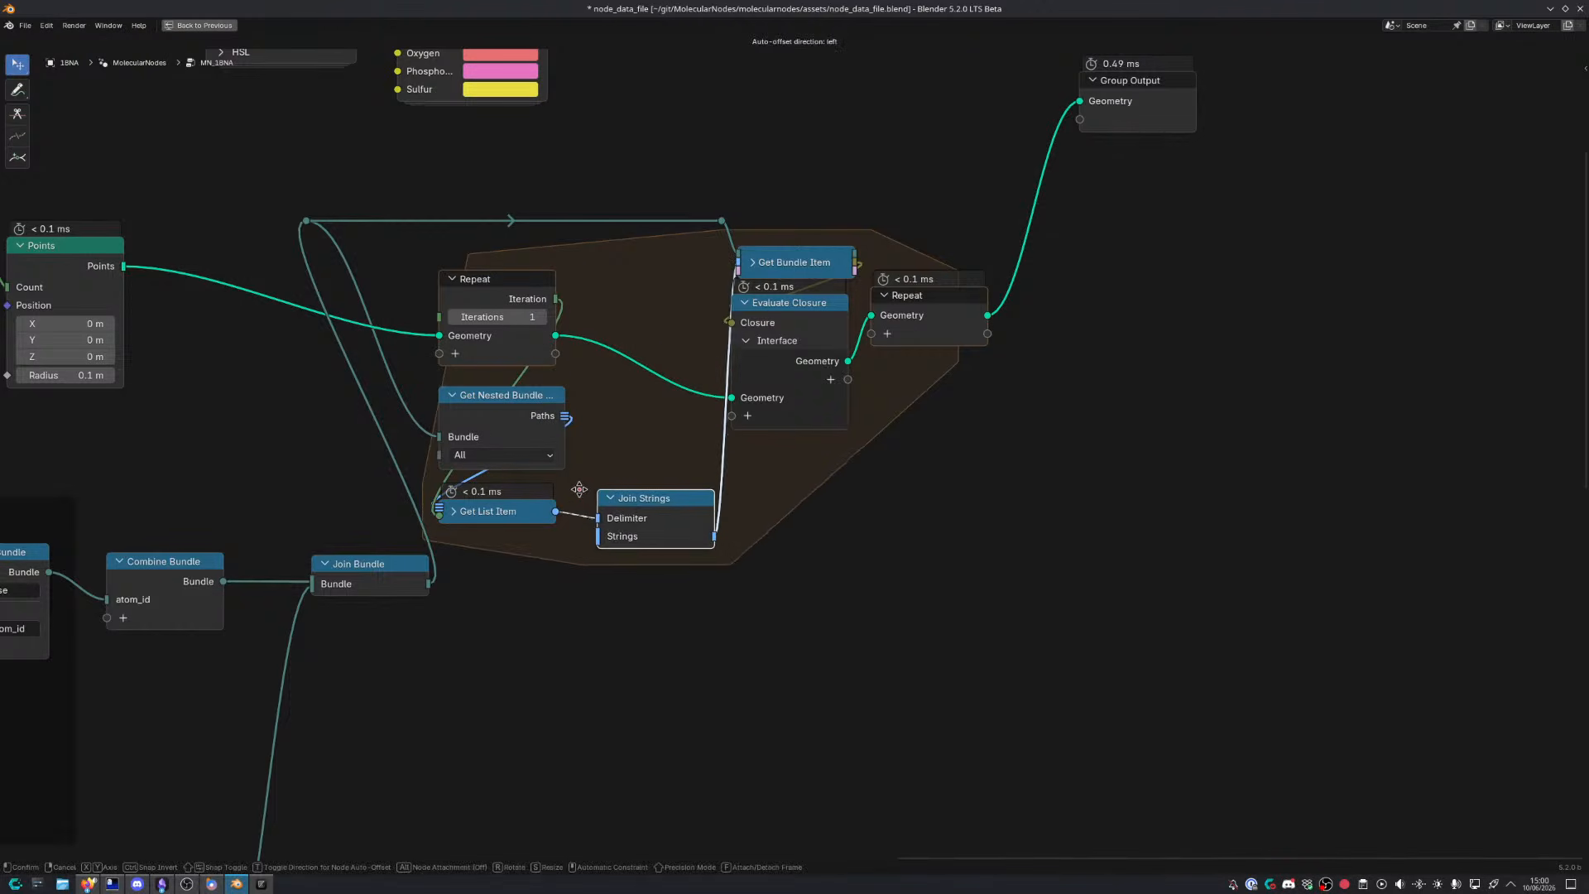
{"action": "left_click", "coordinate": [691, 516]}
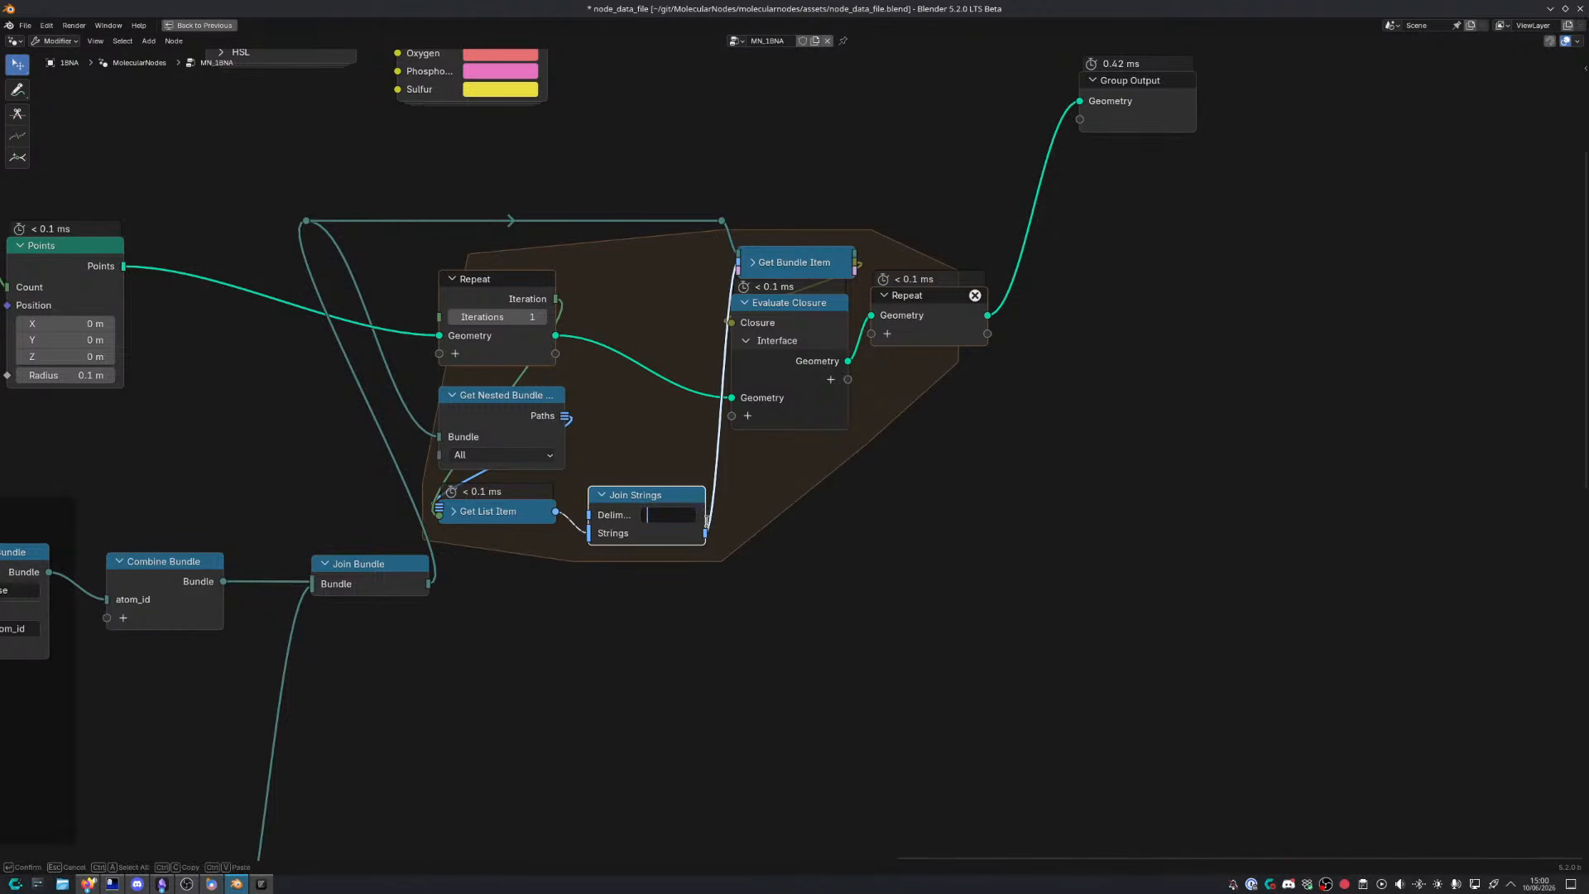
{"action": "key", "text": "Return"}
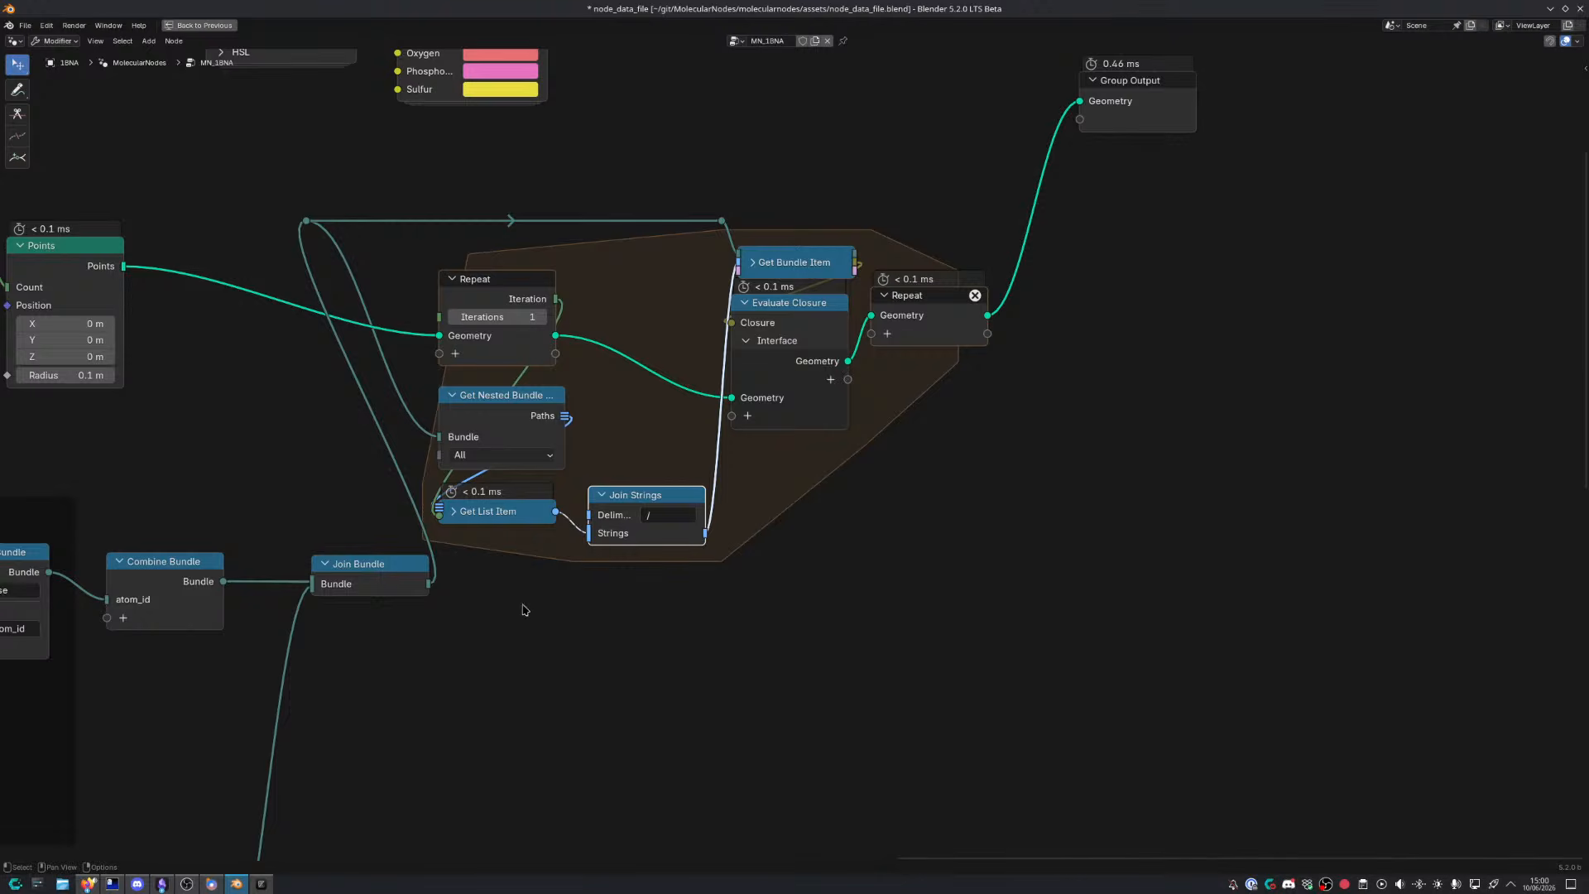
Add a String node containing "Closure" and link it to the Strings input of Join Strings
{"action": "scroll", "coordinate": [642, 607], "scroll_direction": "up", "scroll_amount": 2}
{"action": "key", "text": "shift+a"}
{"action": "type", "text": "string"}
{"action": "key", "text": "Return"}
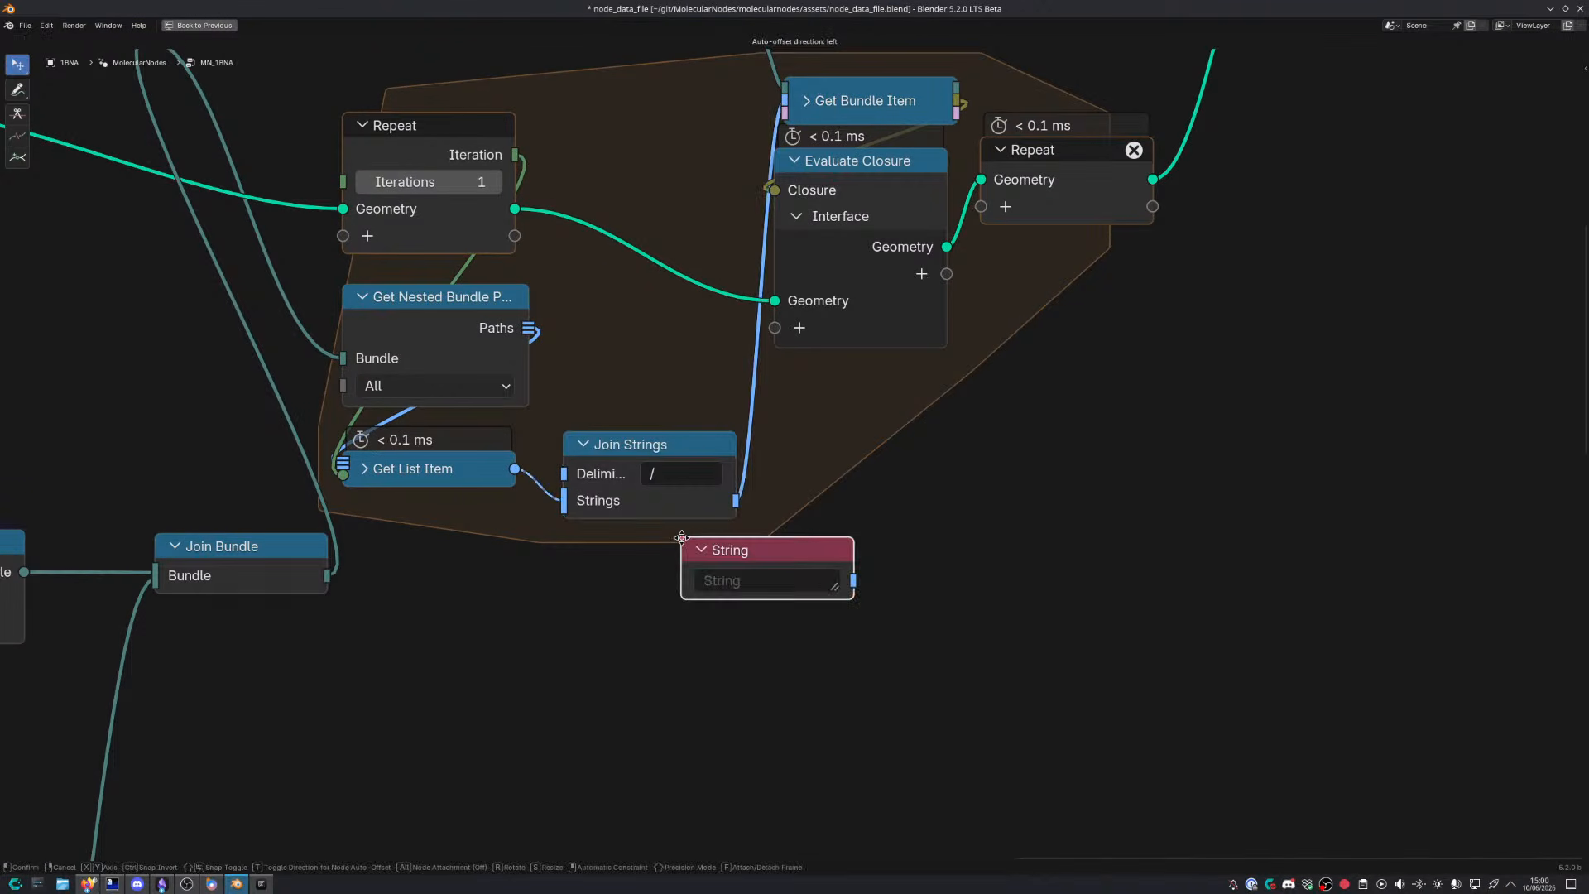
{"action": "left_click", "coordinate": [367, 506]}
{"action": "left_click", "coordinate": [461, 551]}
{"action": "type", "text": "cl"}
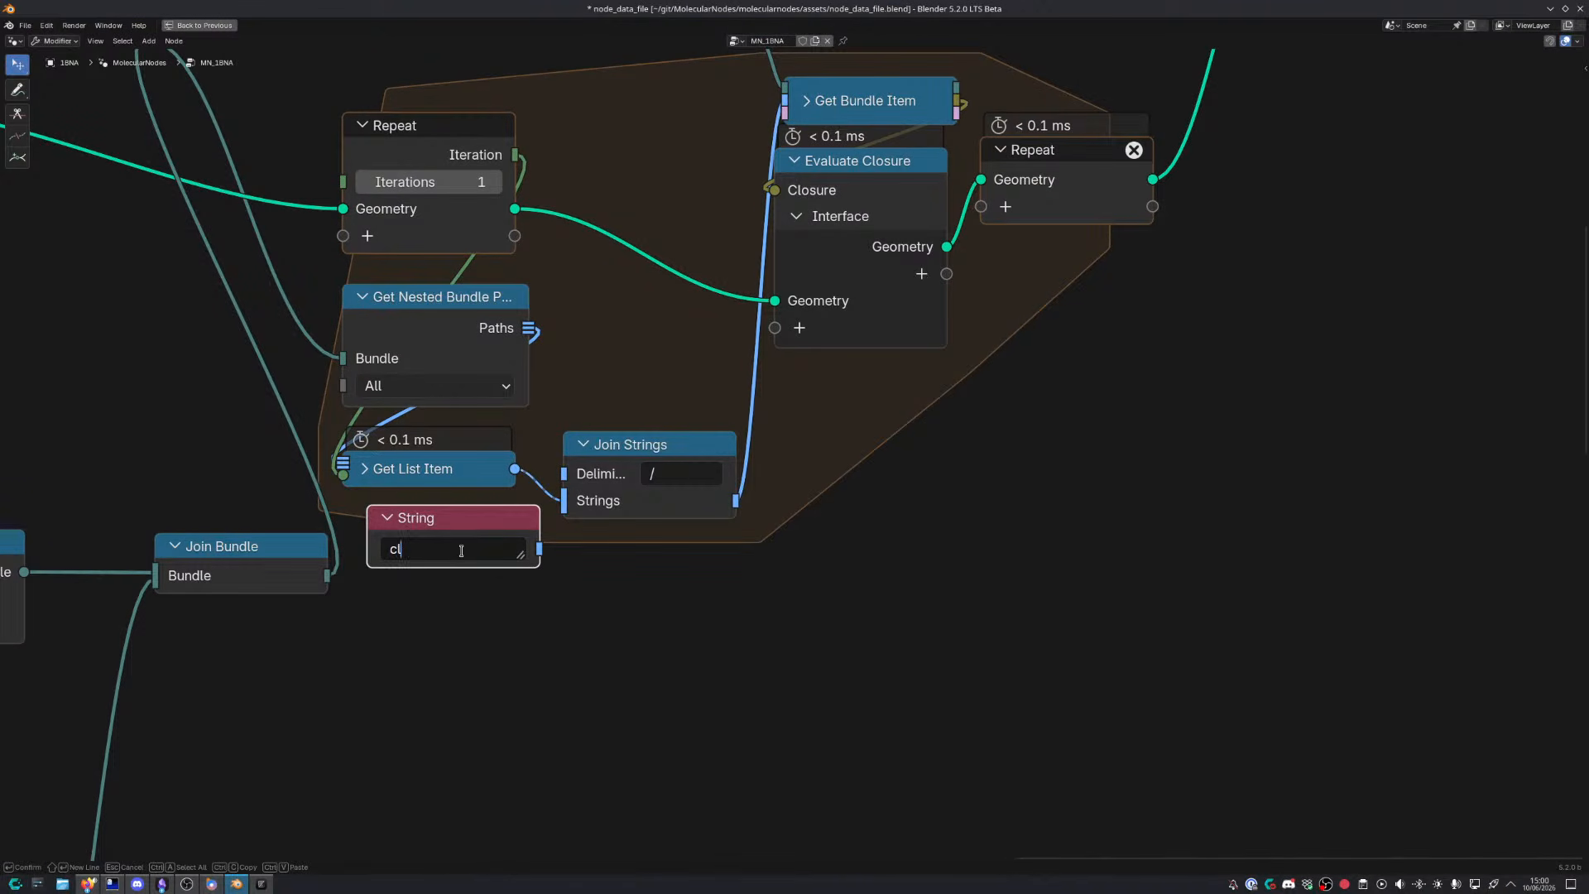
{"action": "type", "text": "osutrere"}
{"action": "key", "text": "Return"}
{"action": "left_click_drag", "start_coordinate": [539, 548], "coordinate": [565, 501]}
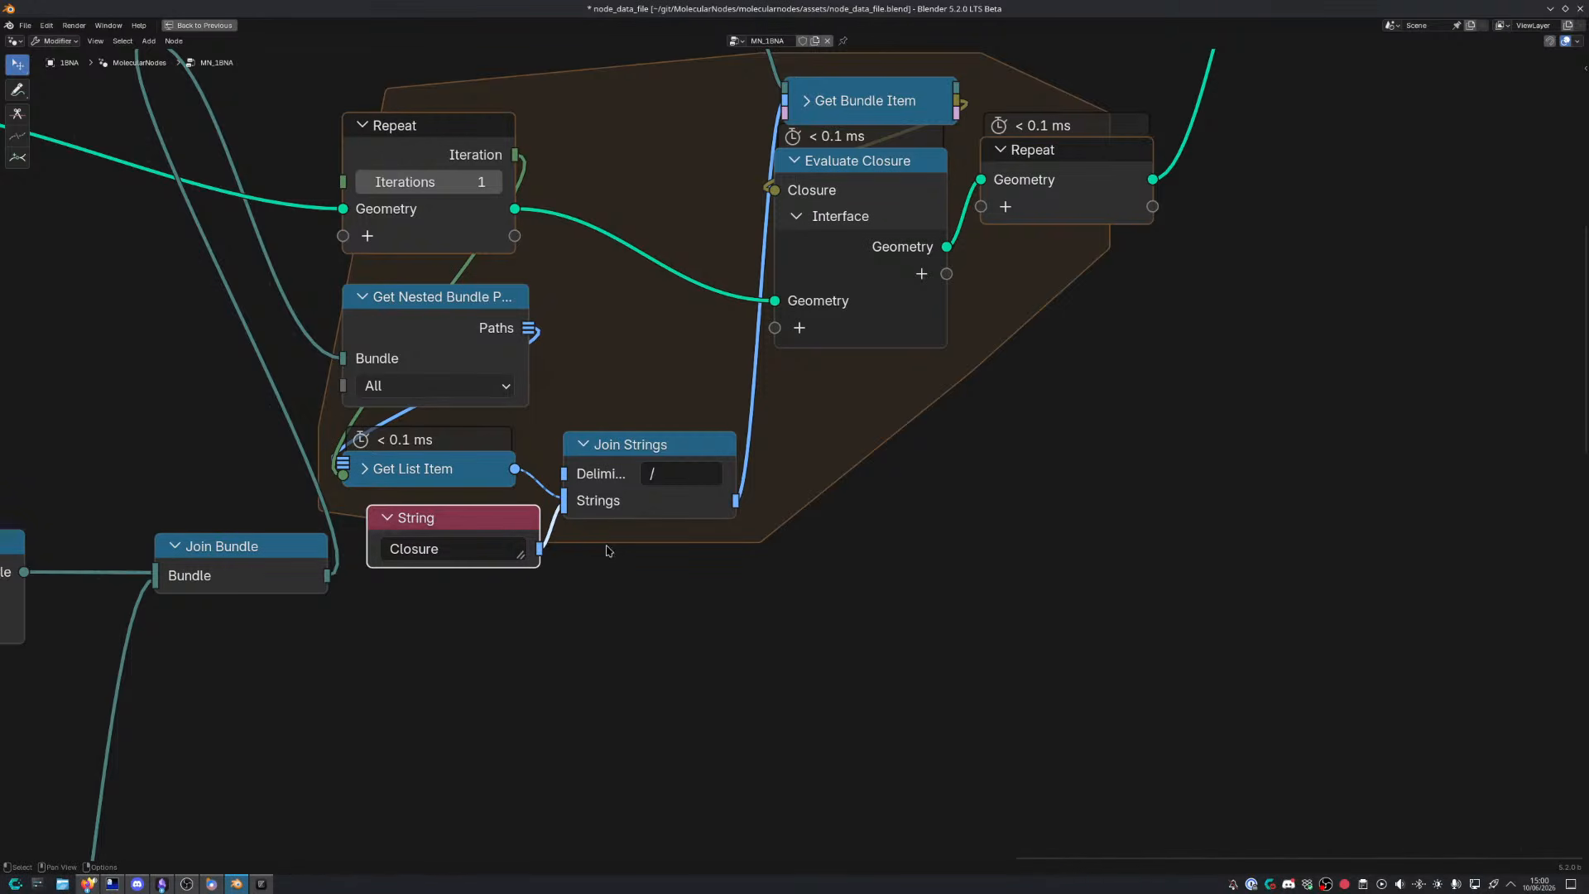
Back in the full layout, expand Get Bundle Item, space it out with Evaluate Closure and the Repeat output, and save the file
{"action": "key", "text": "ctrl+space"}
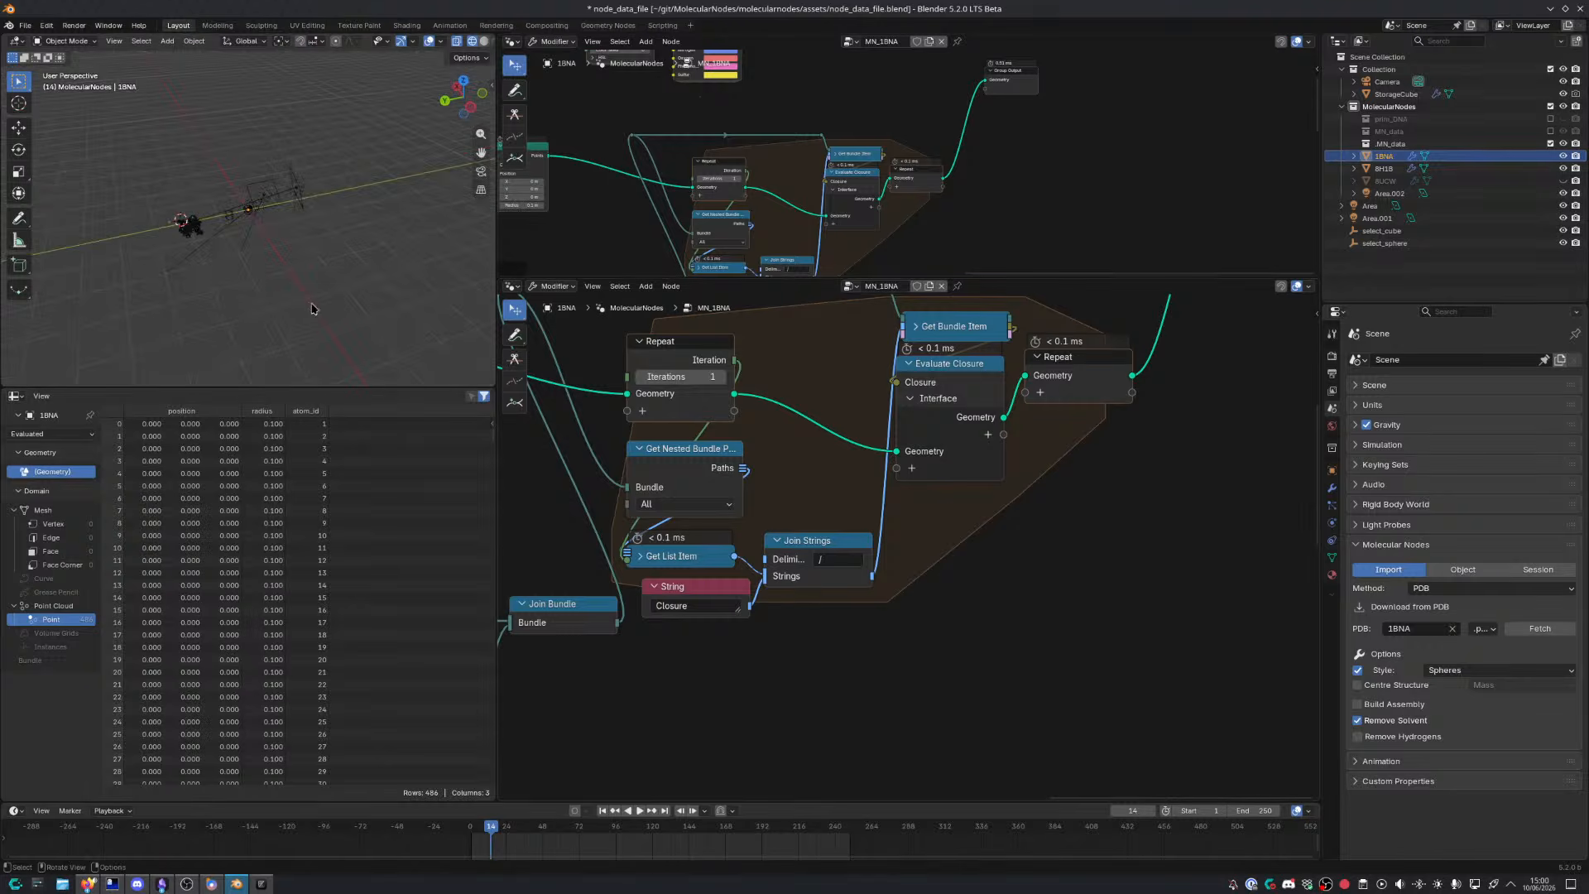
{"action": "scroll", "coordinate": [312, 309], "scroll_direction": "up", "scroll_amount": 12}
{"action": "middle_click_drag", "start_coordinate": [313, 309], "coordinate": [367, 263]}
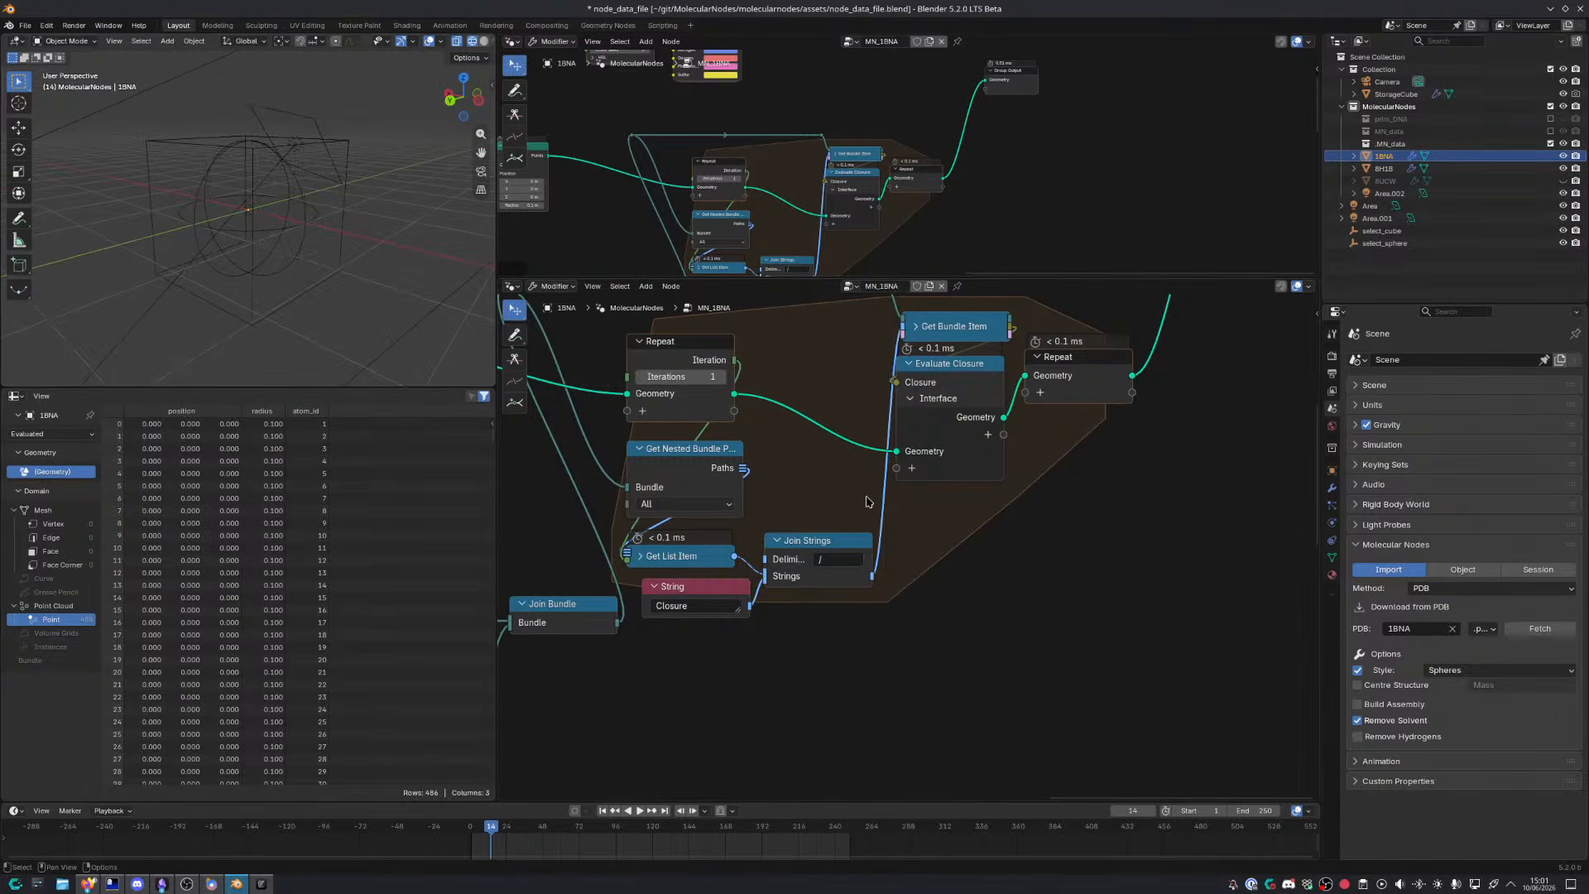
{"action": "middle_click_drag", "start_coordinate": [898, 480], "coordinate": [878, 518]}
{"action": "middle_click_drag", "start_coordinate": [1076, 427], "coordinate": [985, 457]}
{"action": "left_click_drag", "start_coordinate": [983, 439], "coordinate": [1228, 439]}
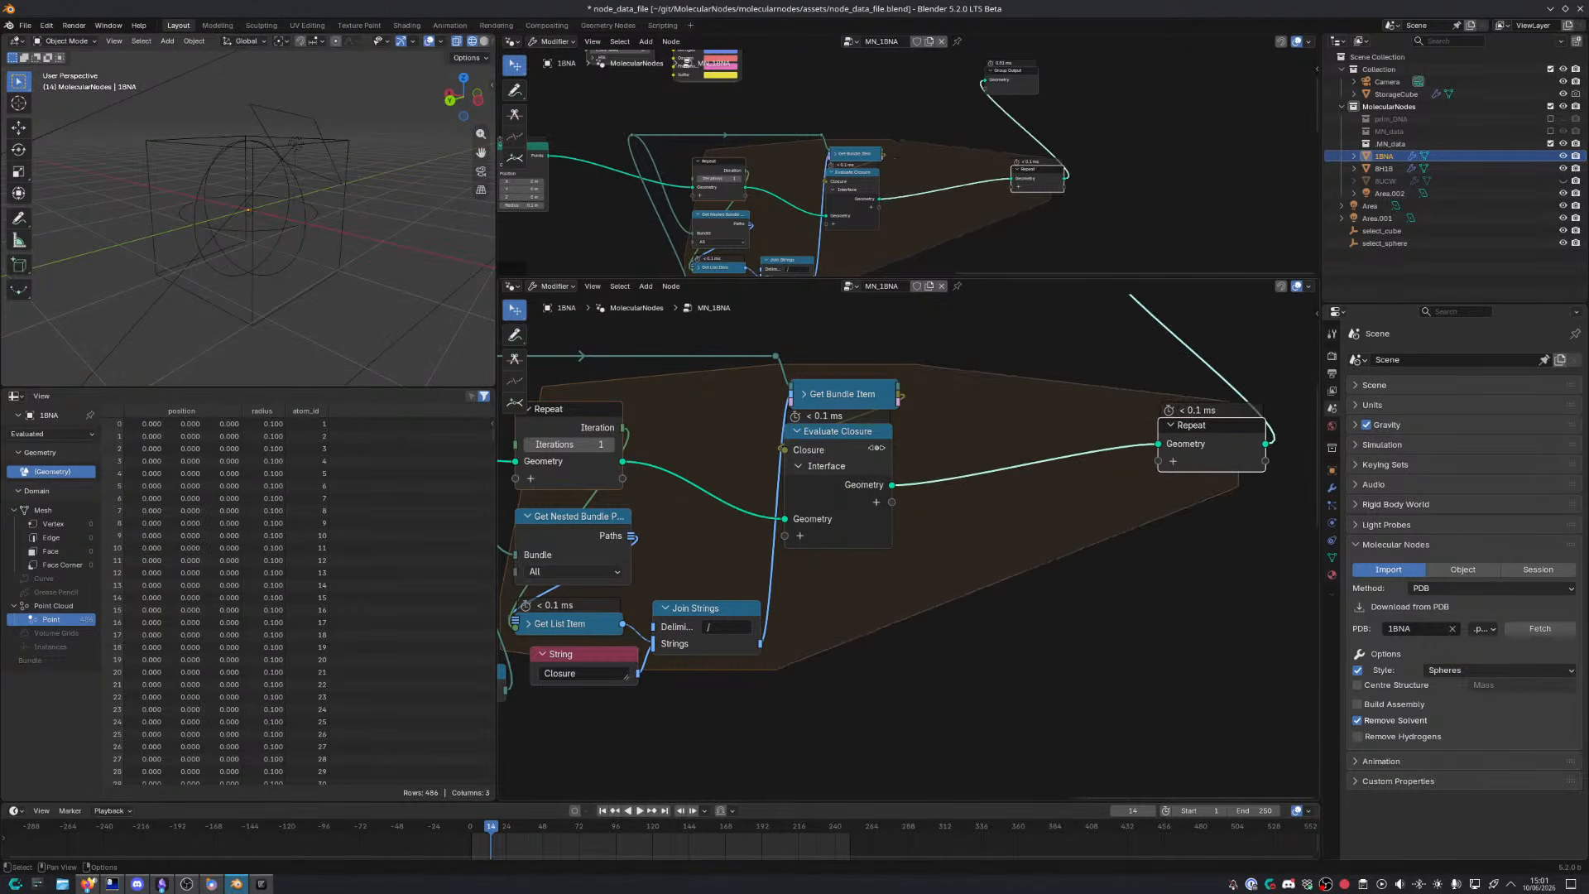
{"action": "left_click_drag", "start_coordinate": [851, 442], "coordinate": [1123, 438]}
{"action": "left_click", "coordinate": [805, 394]}
{"action": "key", "text": "g"}
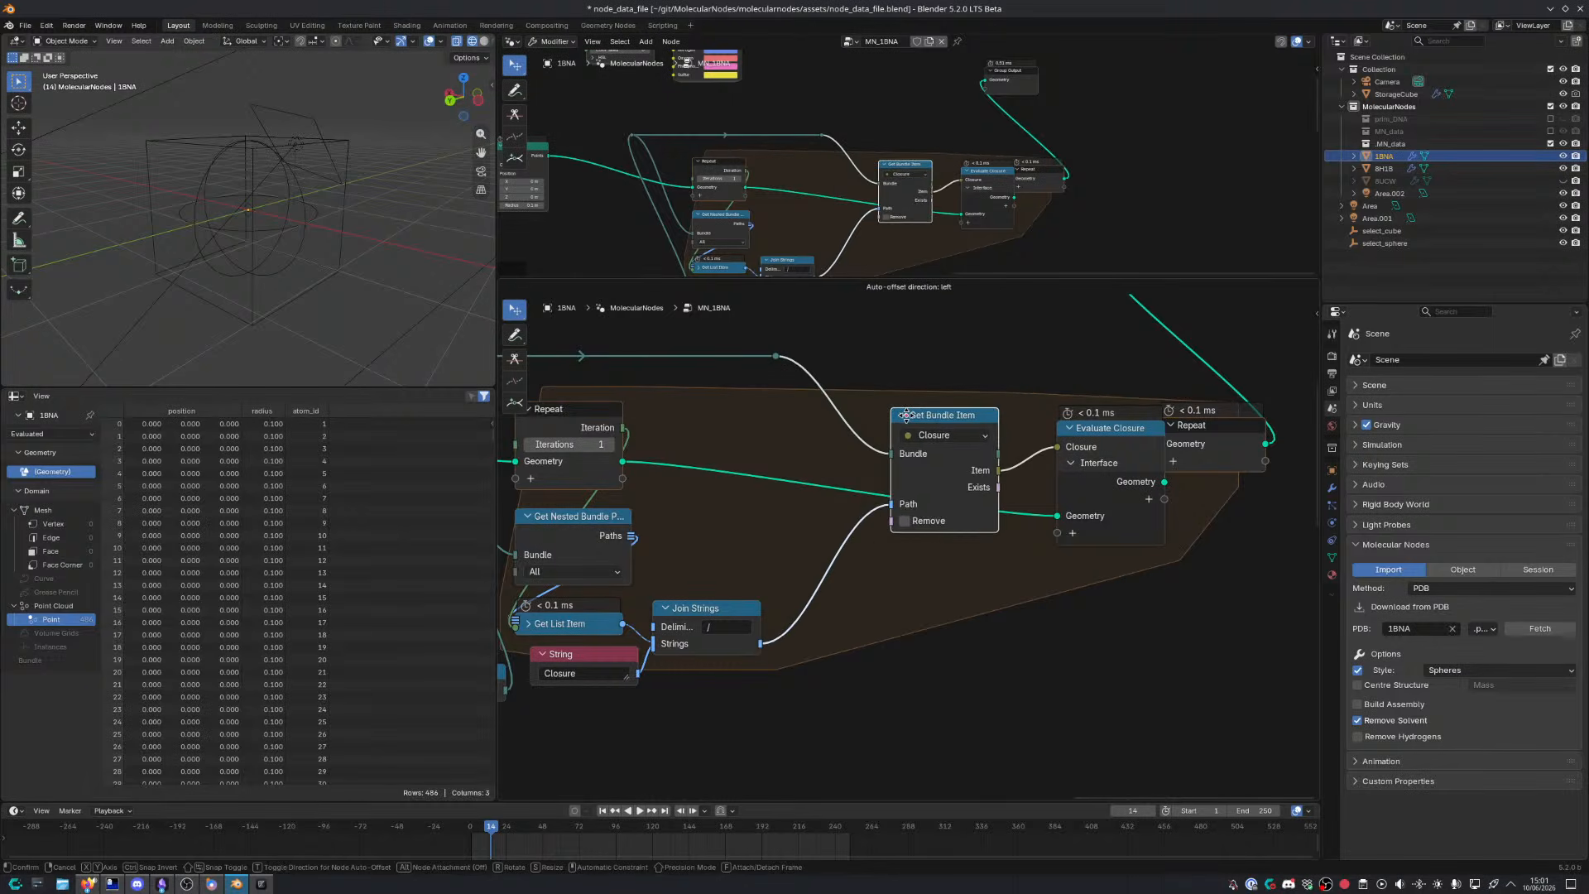
{"action": "left_click", "coordinate": [899, 425]}
{"action": "left_click_drag", "start_coordinate": [963, 432], "coordinate": [909, 425]}
{"action": "key", "text": "ctrl+s"}
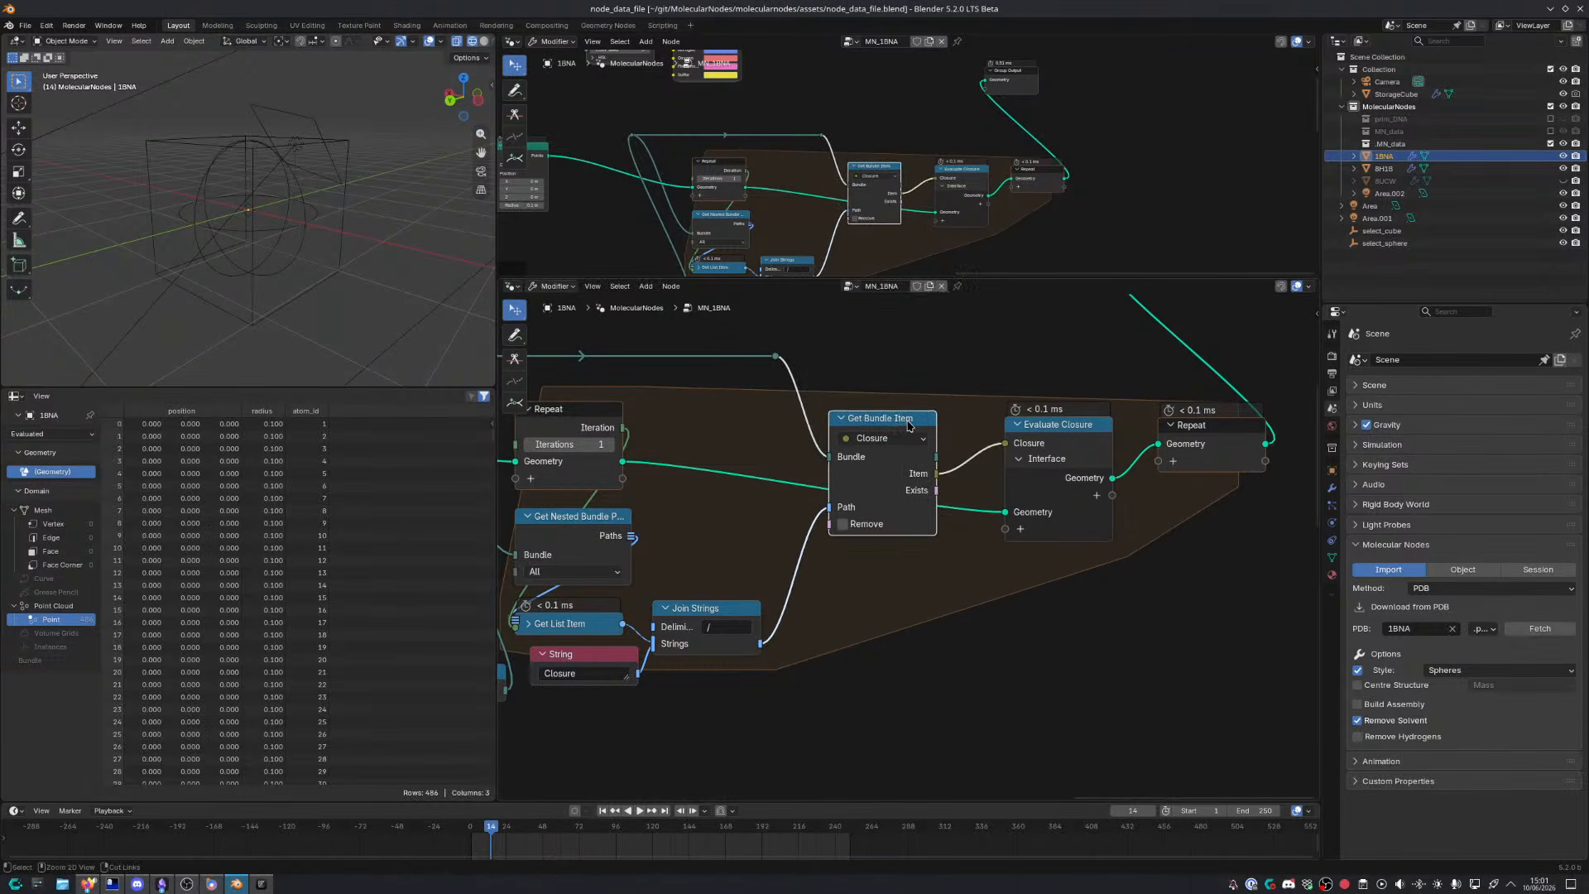
Preview the Paths output of Get Nested Bundle Paths and the output of Get List Item in the Viewer
{"action": "scroll", "coordinate": [761, 542], "scroll_direction": "down", "scroll_amount": 6}
{"action": "middle_click_drag", "start_coordinate": [756, 545], "coordinate": [975, 426]}
{"action": "scroll", "coordinate": [997, 471], "scroll_direction": "up", "scroll_amount": 4}
{"action": "middle_click_drag", "start_coordinate": [1014, 496], "coordinate": [942, 536]}
{"action": "scroll", "coordinate": [960, 507], "scroll_direction": "up", "scroll_amount": 2}
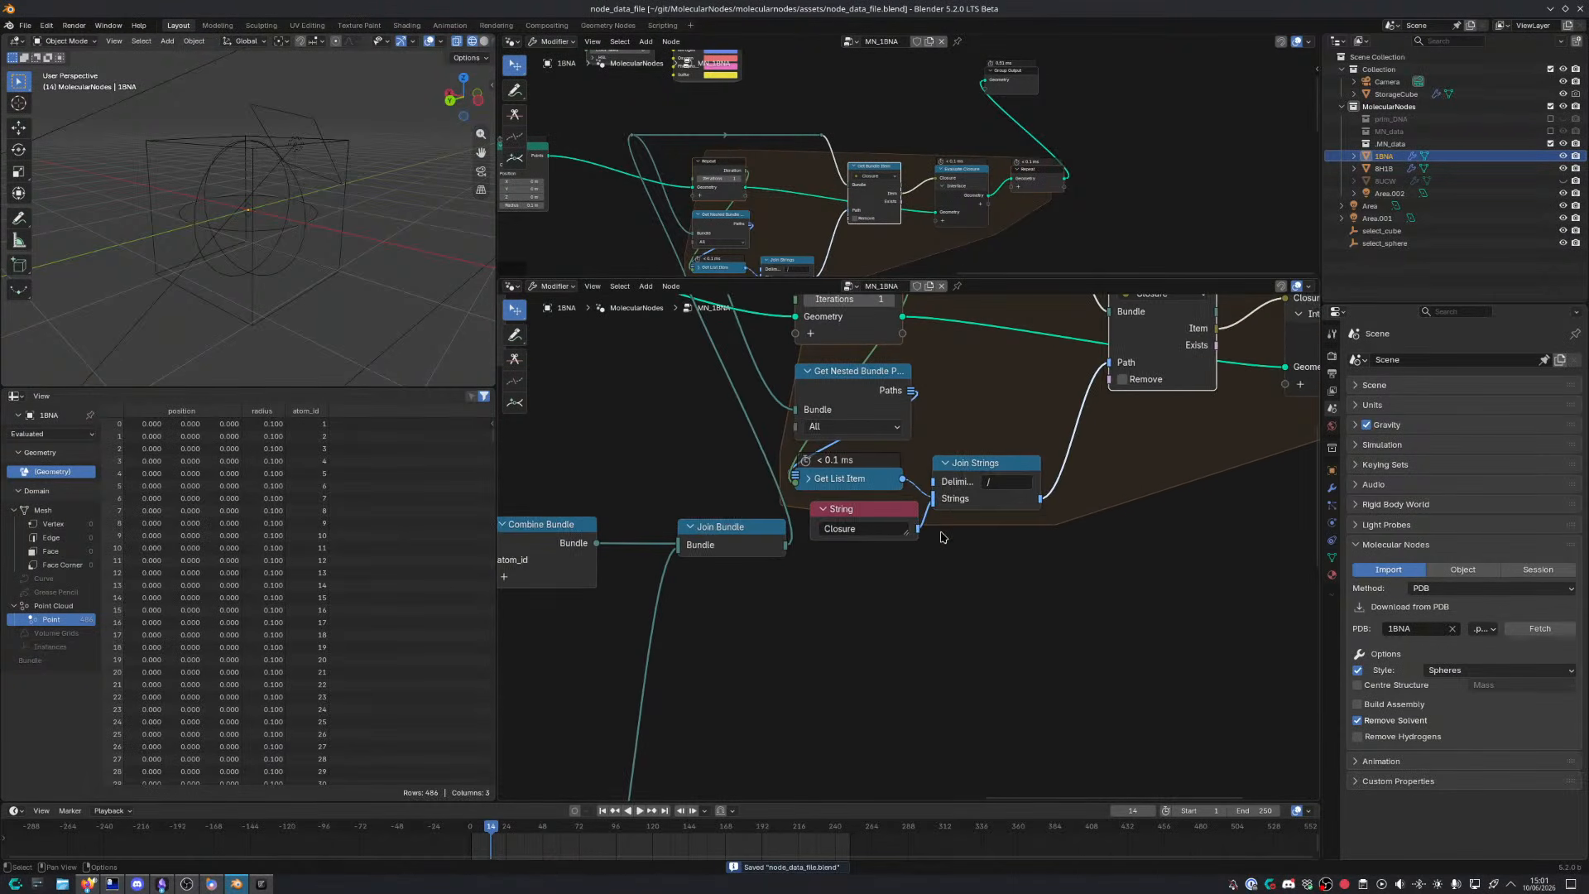
{"action": "middle_click_drag", "start_coordinate": [932, 403], "coordinate": [885, 488]}
{"action": "left_click", "coordinate": [871, 470], "text": "ctrl+shift"}
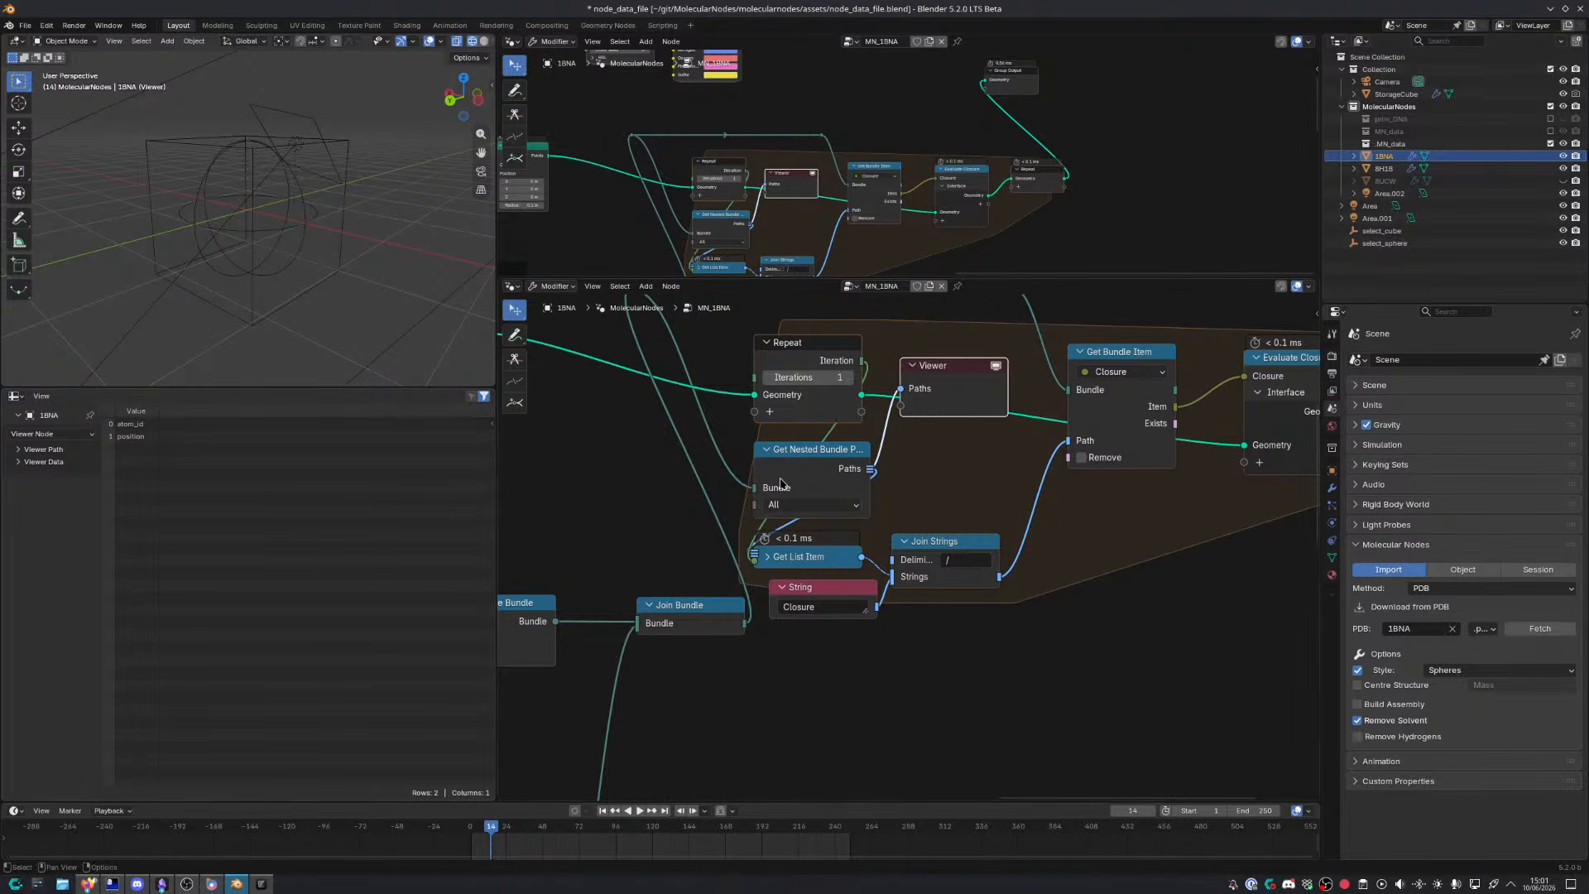
{"action": "middle_click_drag", "start_coordinate": [898, 480], "coordinate": [881, 471]}
{"action": "left_click", "coordinate": [862, 557], "text": "ctrl+shift"}
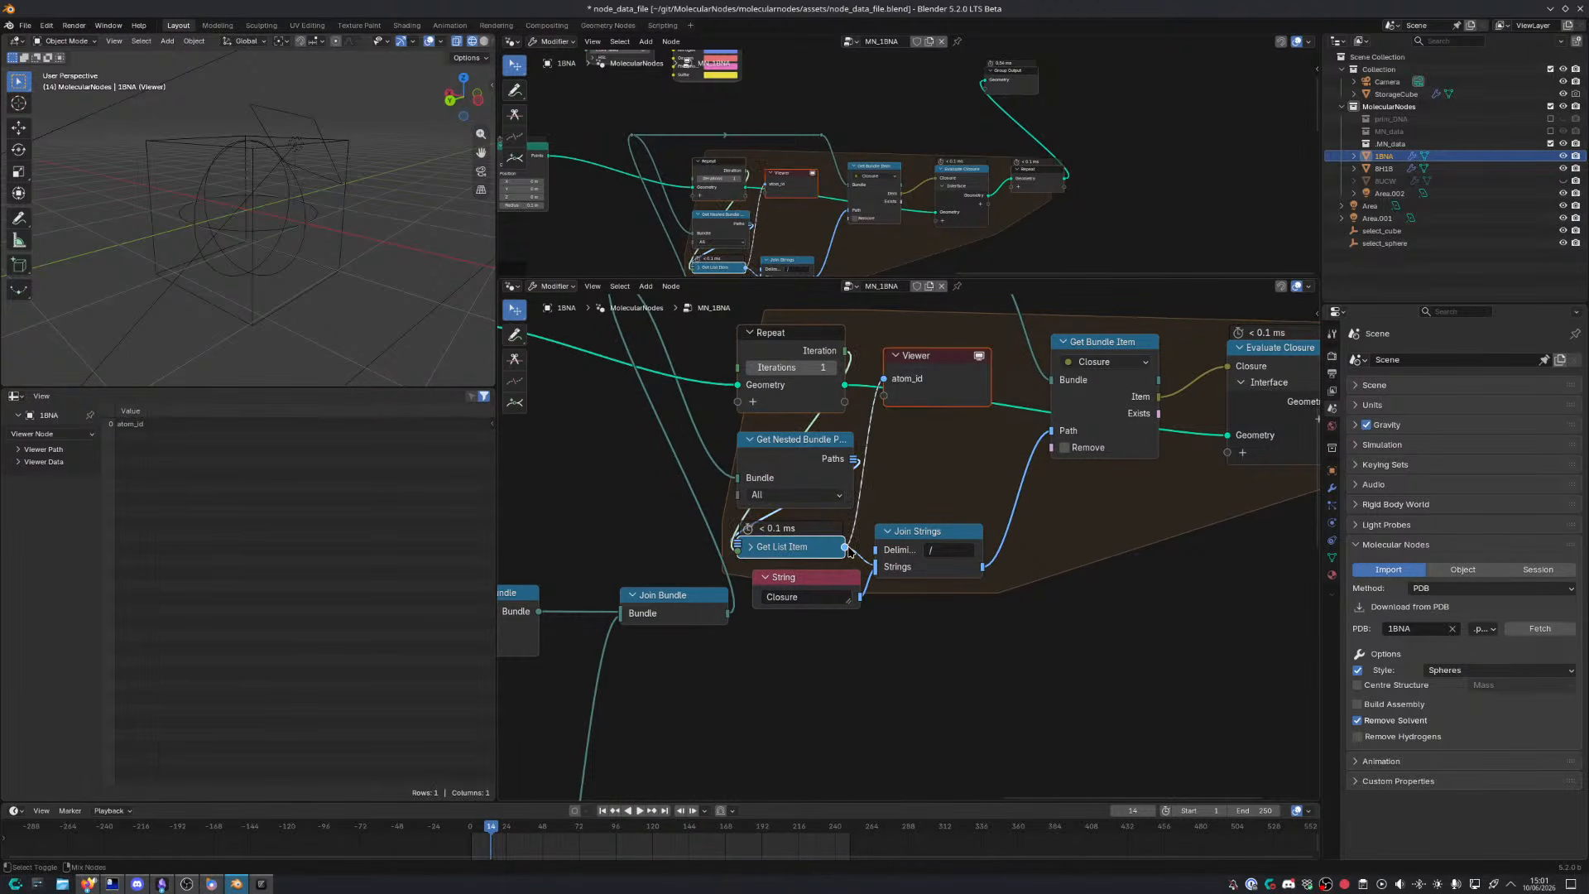
Set Get Nested Bundle Paths to Bundle Type with "MN" as the type, moving Get List Item, String and Join Strings down to make room
{"action": "left_click", "coordinate": [824, 498]}
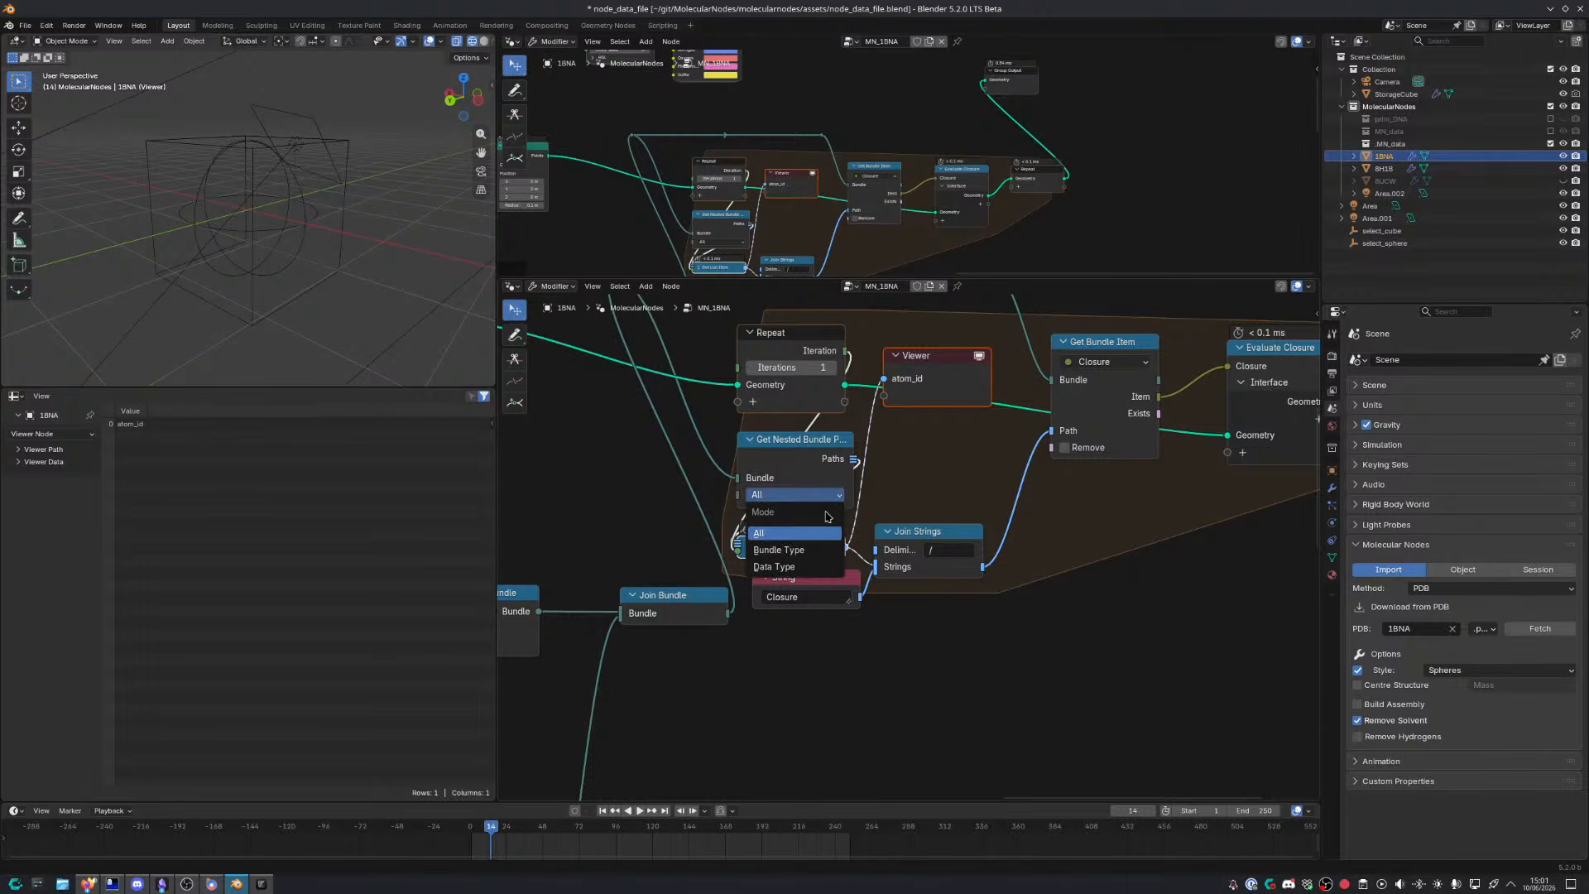
{"action": "left_click", "coordinate": [807, 551]}
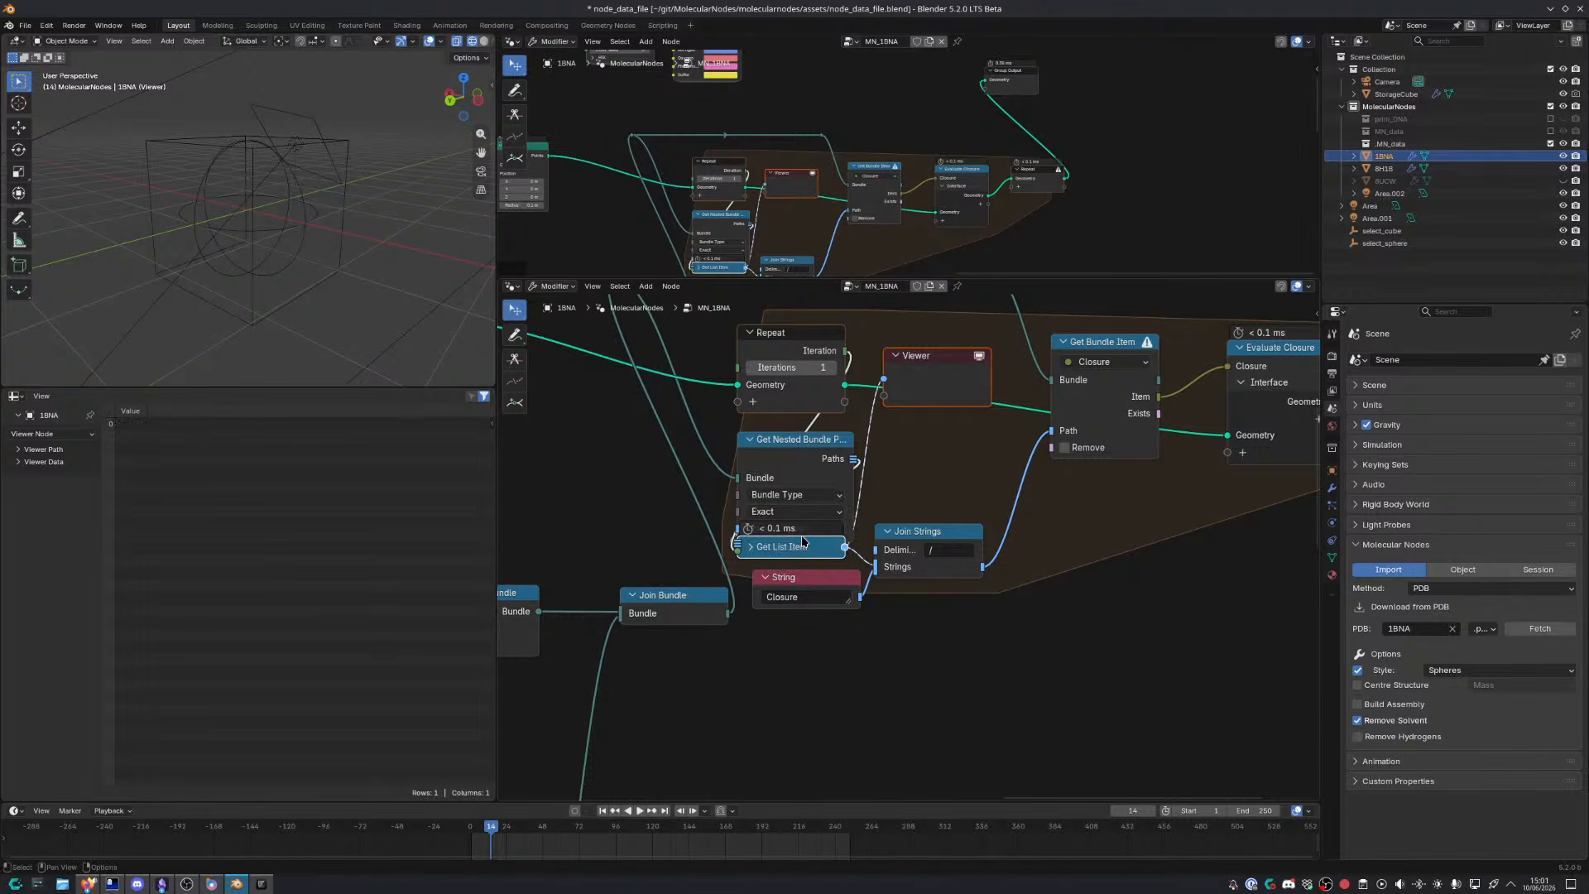
{"action": "left_click_drag", "start_coordinate": [924, 641], "coordinate": [815, 531]}
{"action": "key", "text": "g"}
{"action": "key", "text": "y"}
{"action": "left_click", "coordinate": [804, 565]}
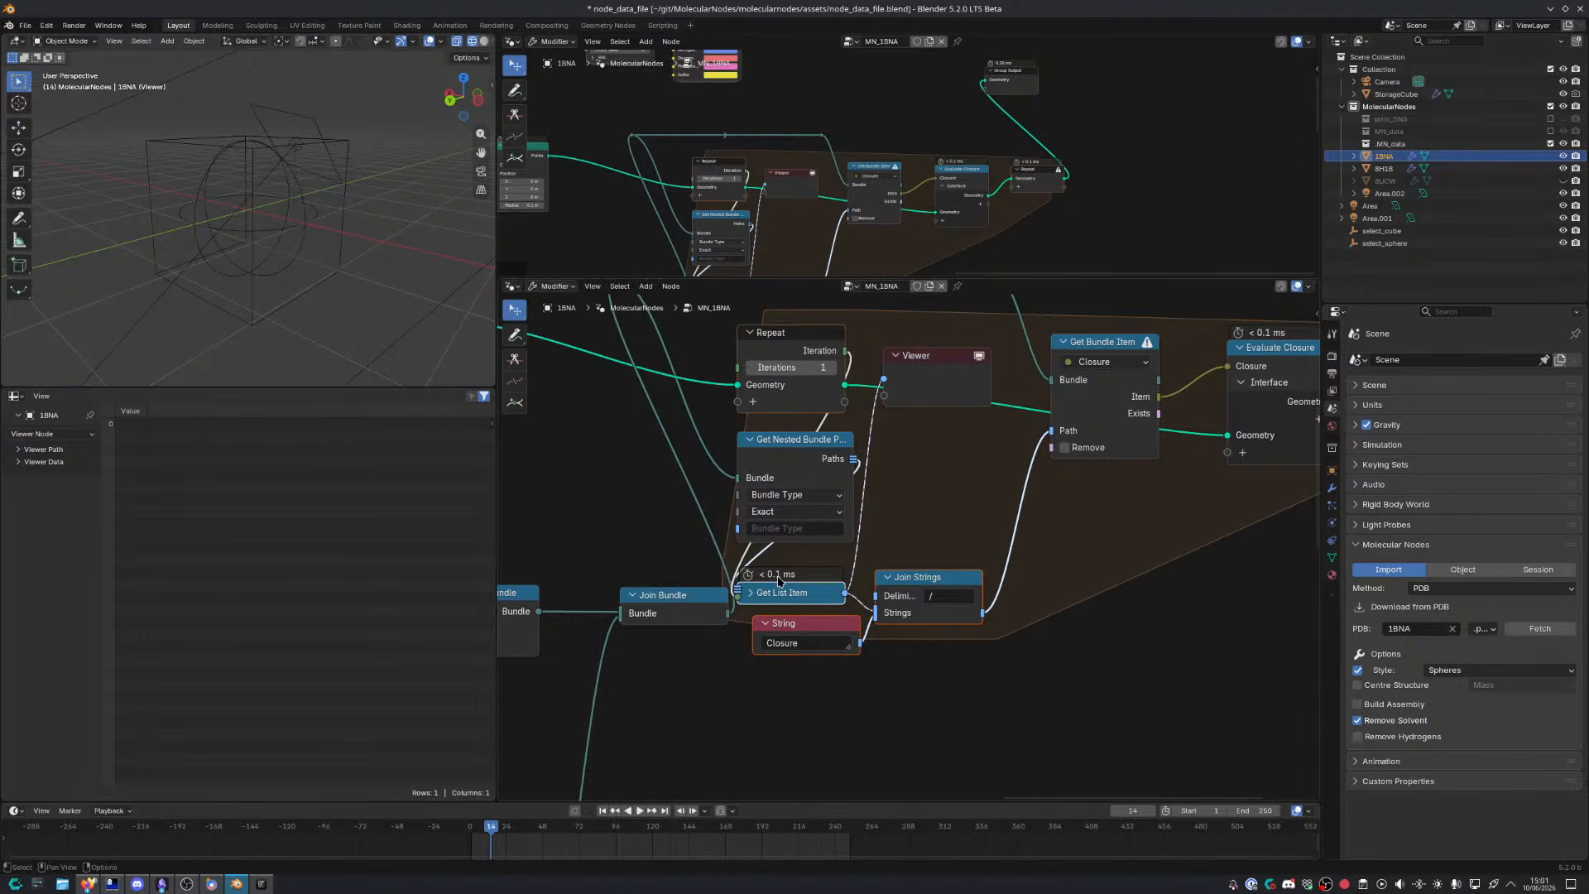
{"action": "middle_click_drag", "start_coordinate": [784, 560], "coordinate": [884, 519]}
{"action": "left_click", "coordinate": [904, 488]}
{"action": "type", "text": "MN"}
{"action": "key", "text": "Return"}
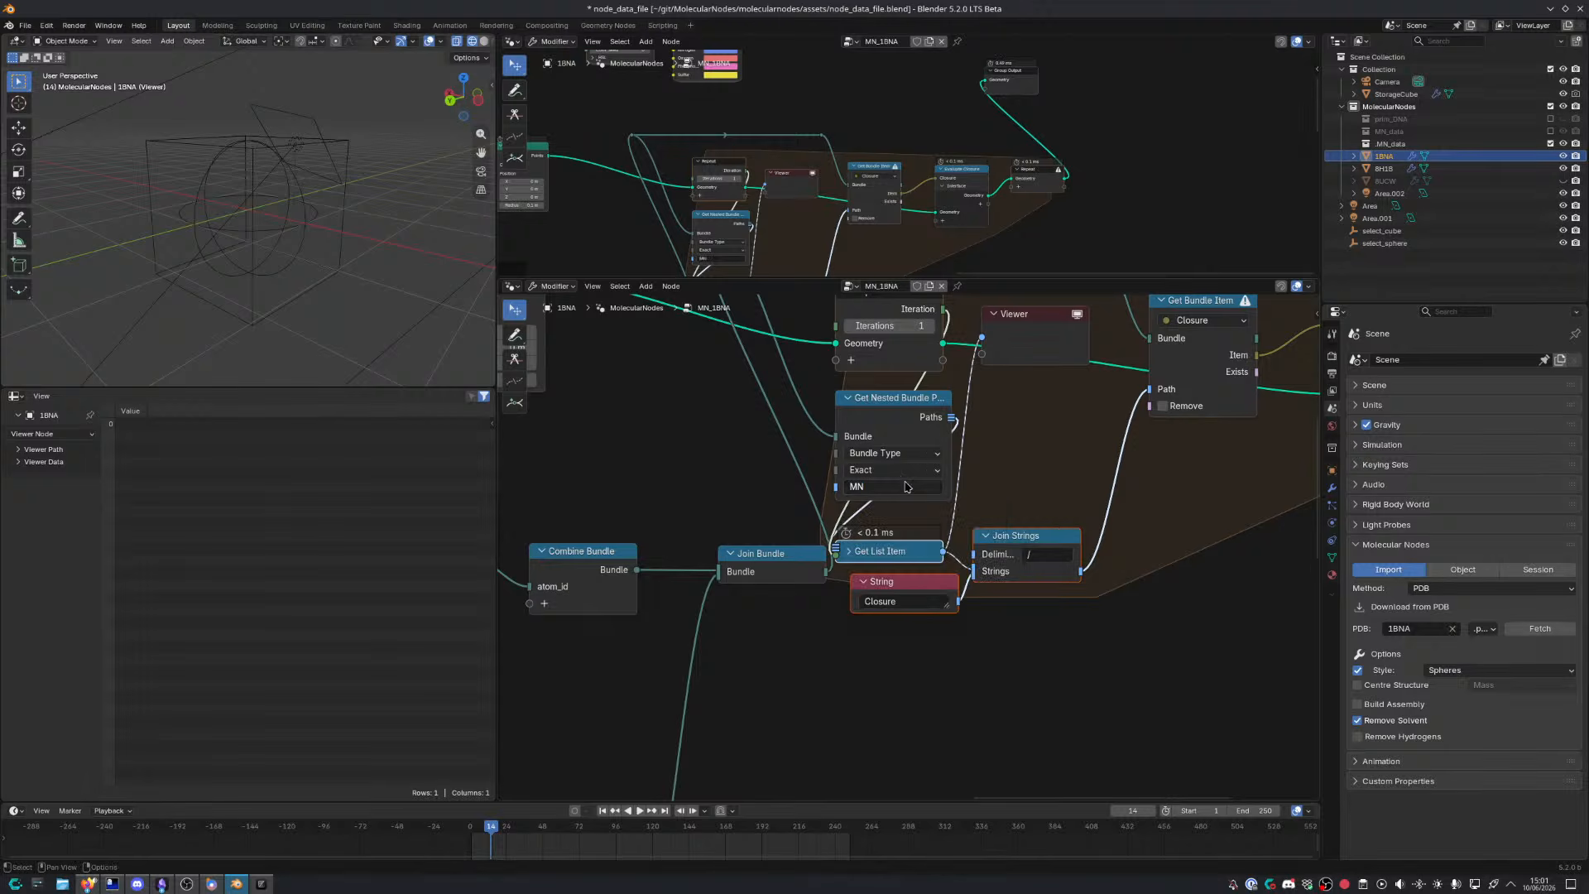
Move Join Bundle closer to Combine Bundle and switch Get Nested Bundle Paths to Wildcard matching with the type "MN*"
{"action": "left_click_drag", "start_coordinate": [770, 553], "coordinate": [718, 550]}
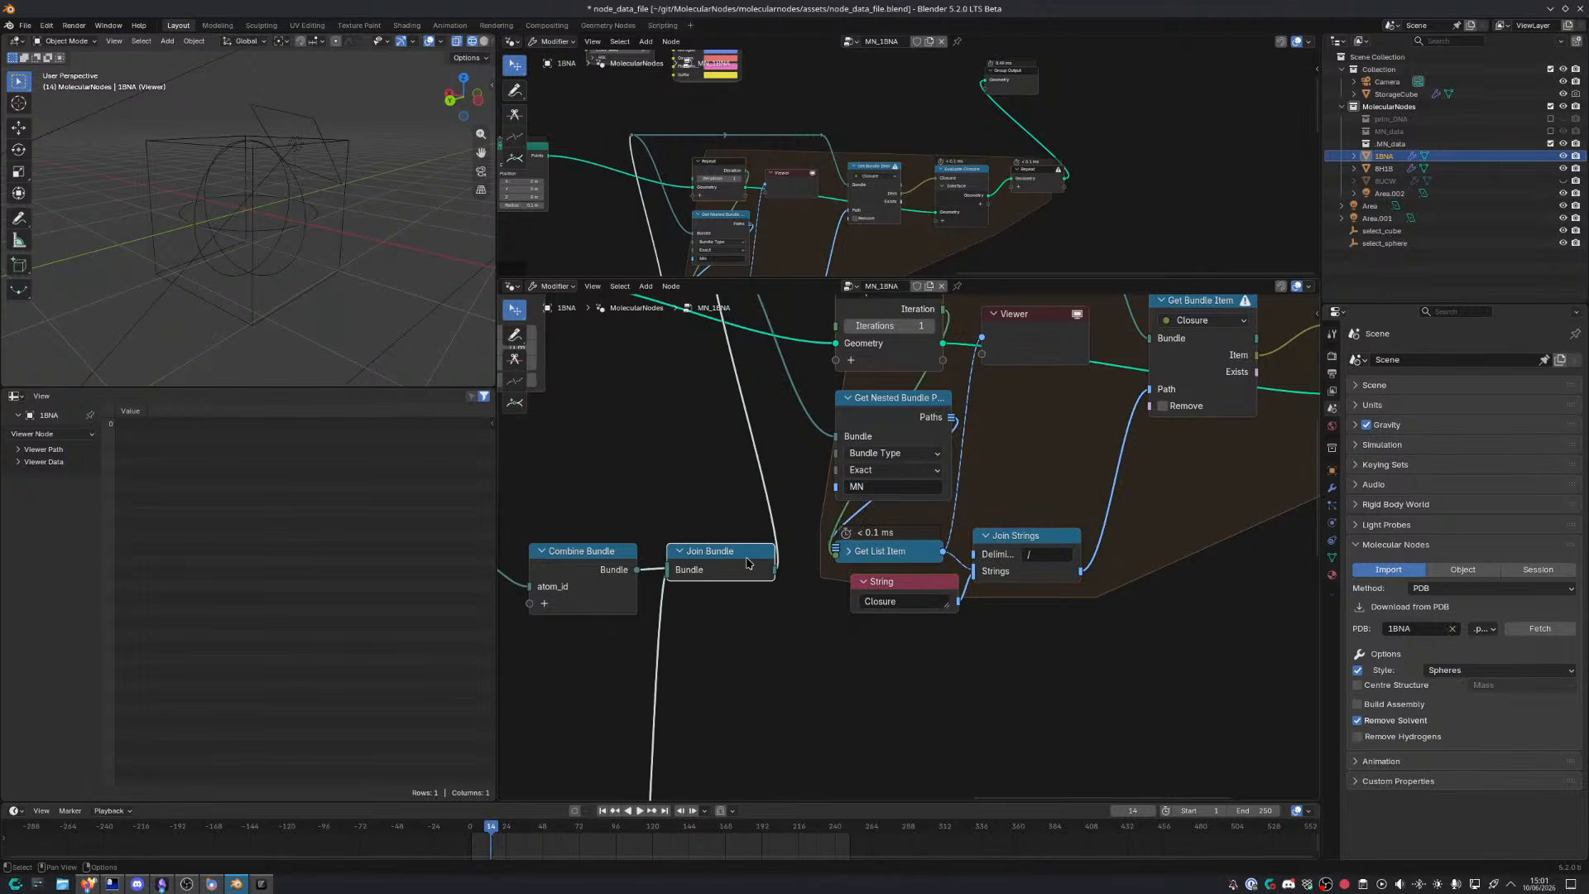
{"action": "left_click", "coordinate": [894, 487]}
{"action": "left_click", "coordinate": [897, 471]}
{"action": "left_click", "coordinate": [899, 472]}
{"action": "left_click", "coordinate": [899, 526]}
{"action": "left_click", "coordinate": [901, 488]}
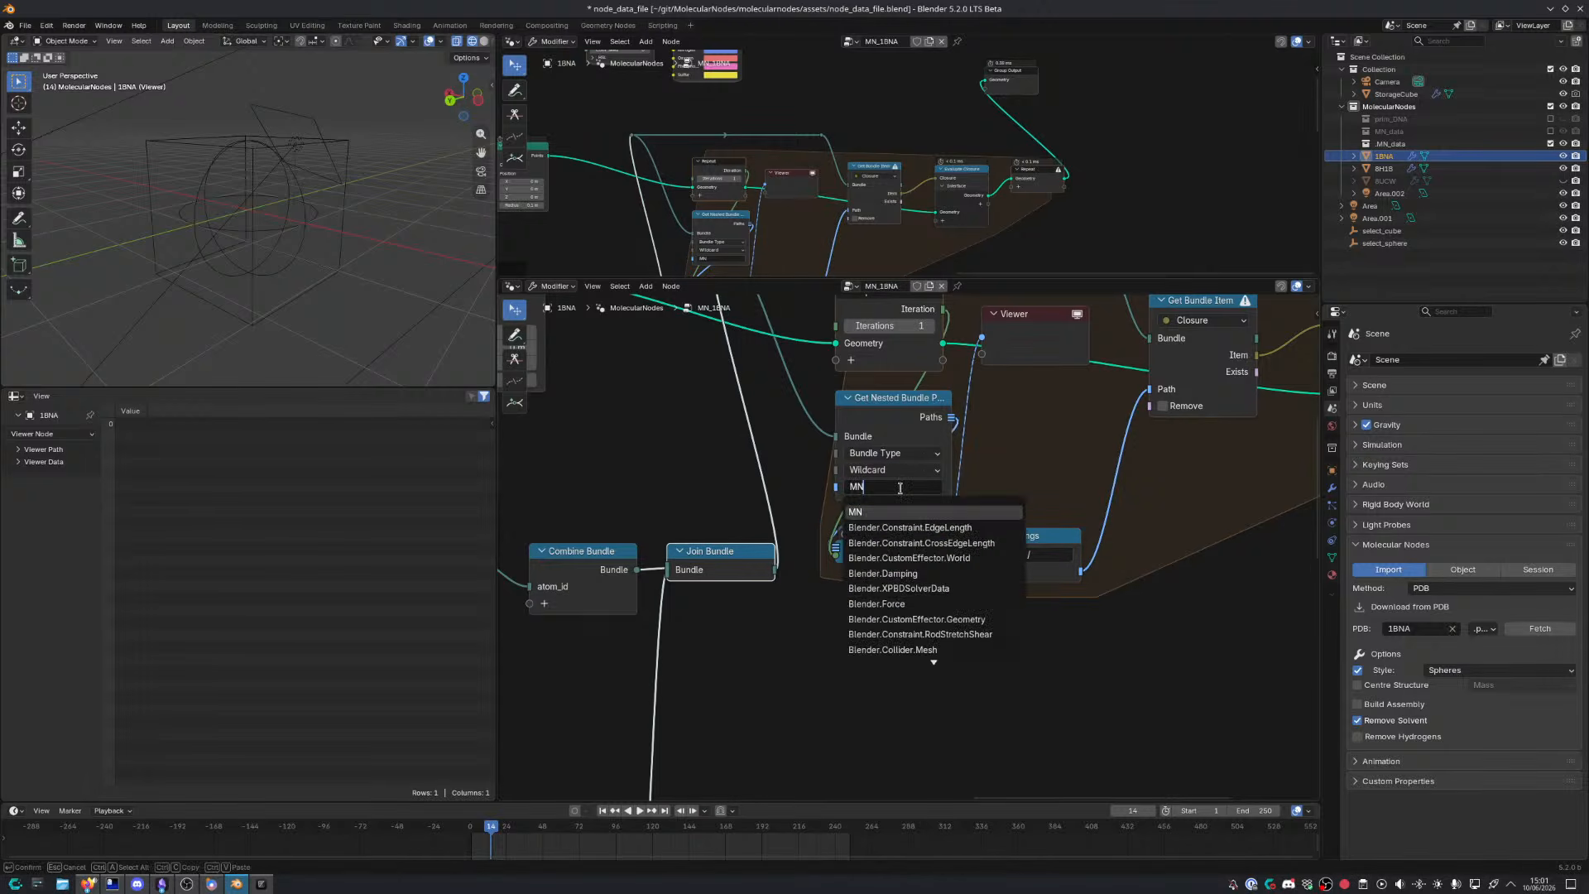
{"action": "type", "text": "*"}
{"action": "key", "text": "Return"}
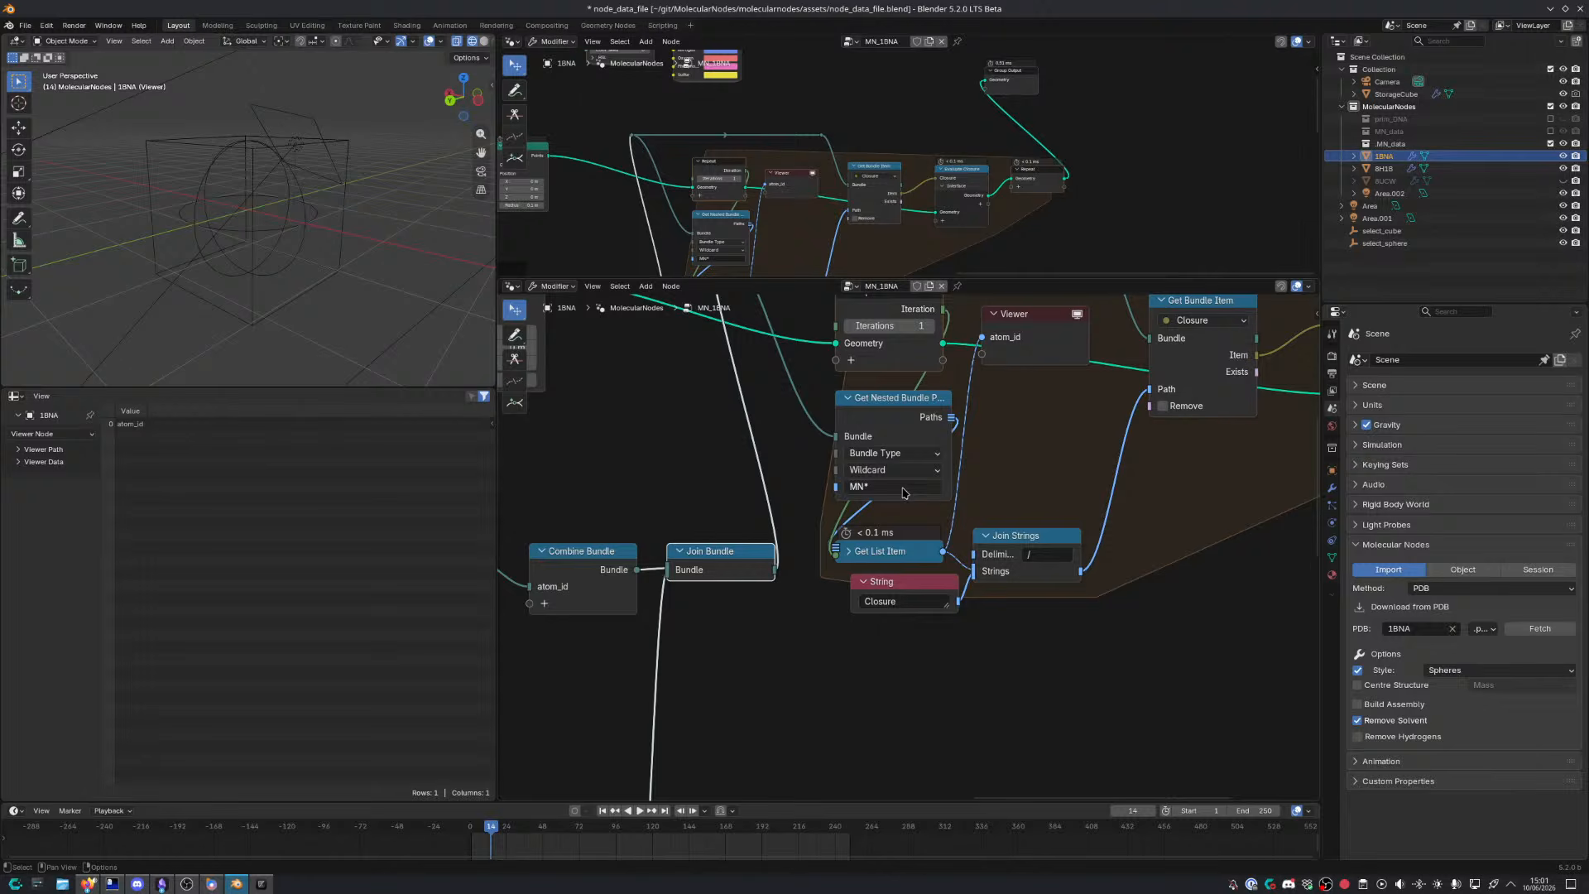
Preview the outputs of Get Nested Bundle Paths, Get List Item and Join Strings, widening the spreadsheet column to read the full path
{"action": "left_click", "coordinate": [953, 418], "text": "ctrl+shift"}
{"action": "left_click", "coordinate": [948, 557], "text": "ctrl+shift"}
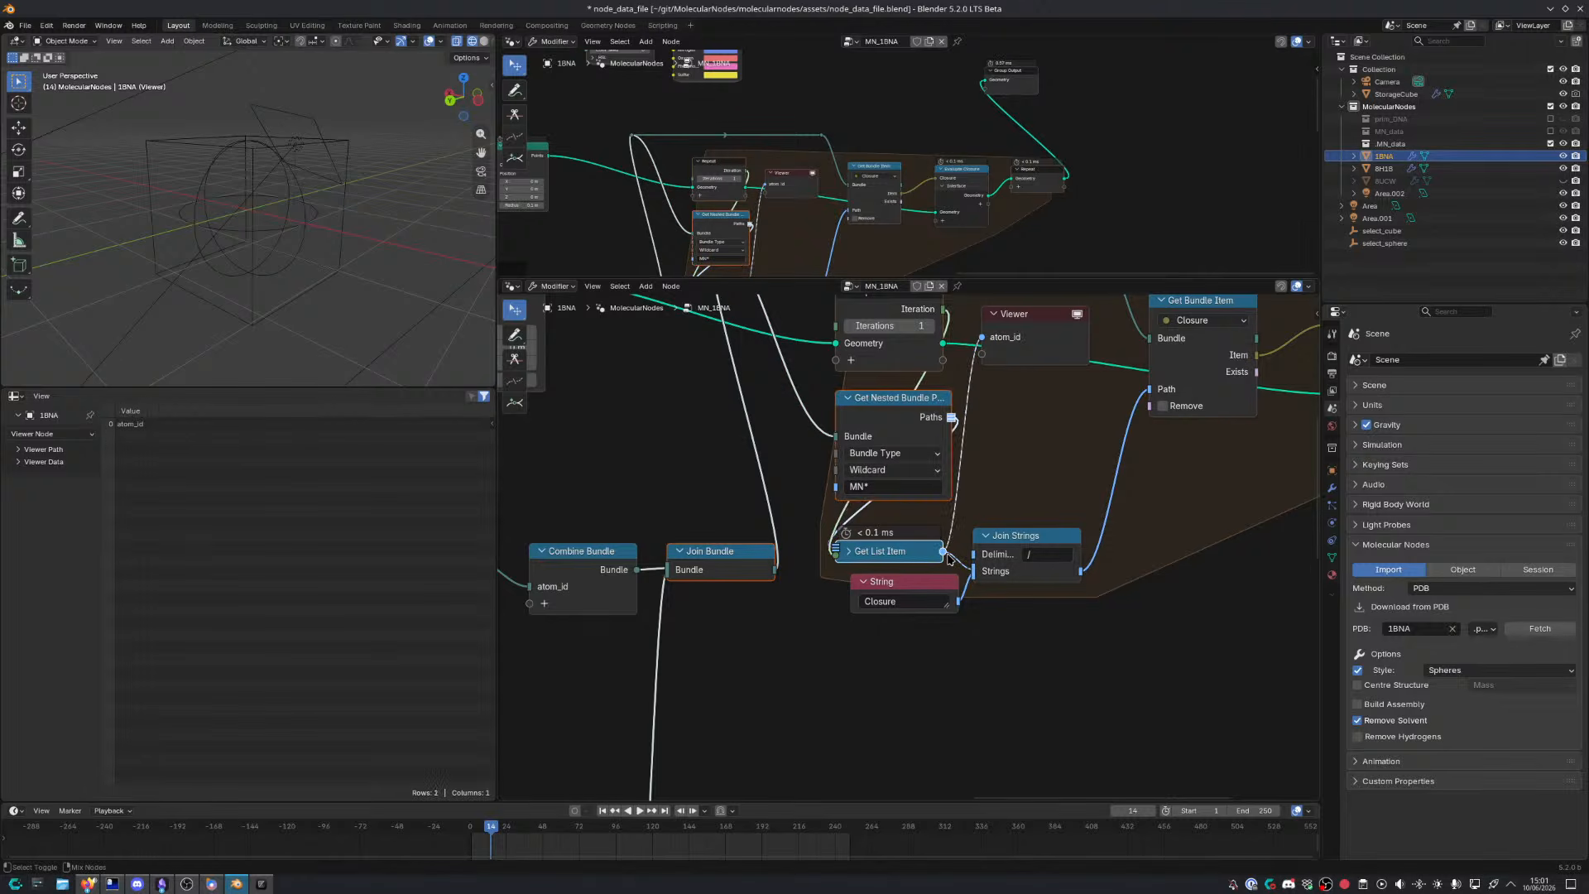
{"action": "left_click", "coordinate": [1084, 568], "text": "ctrl+shift"}
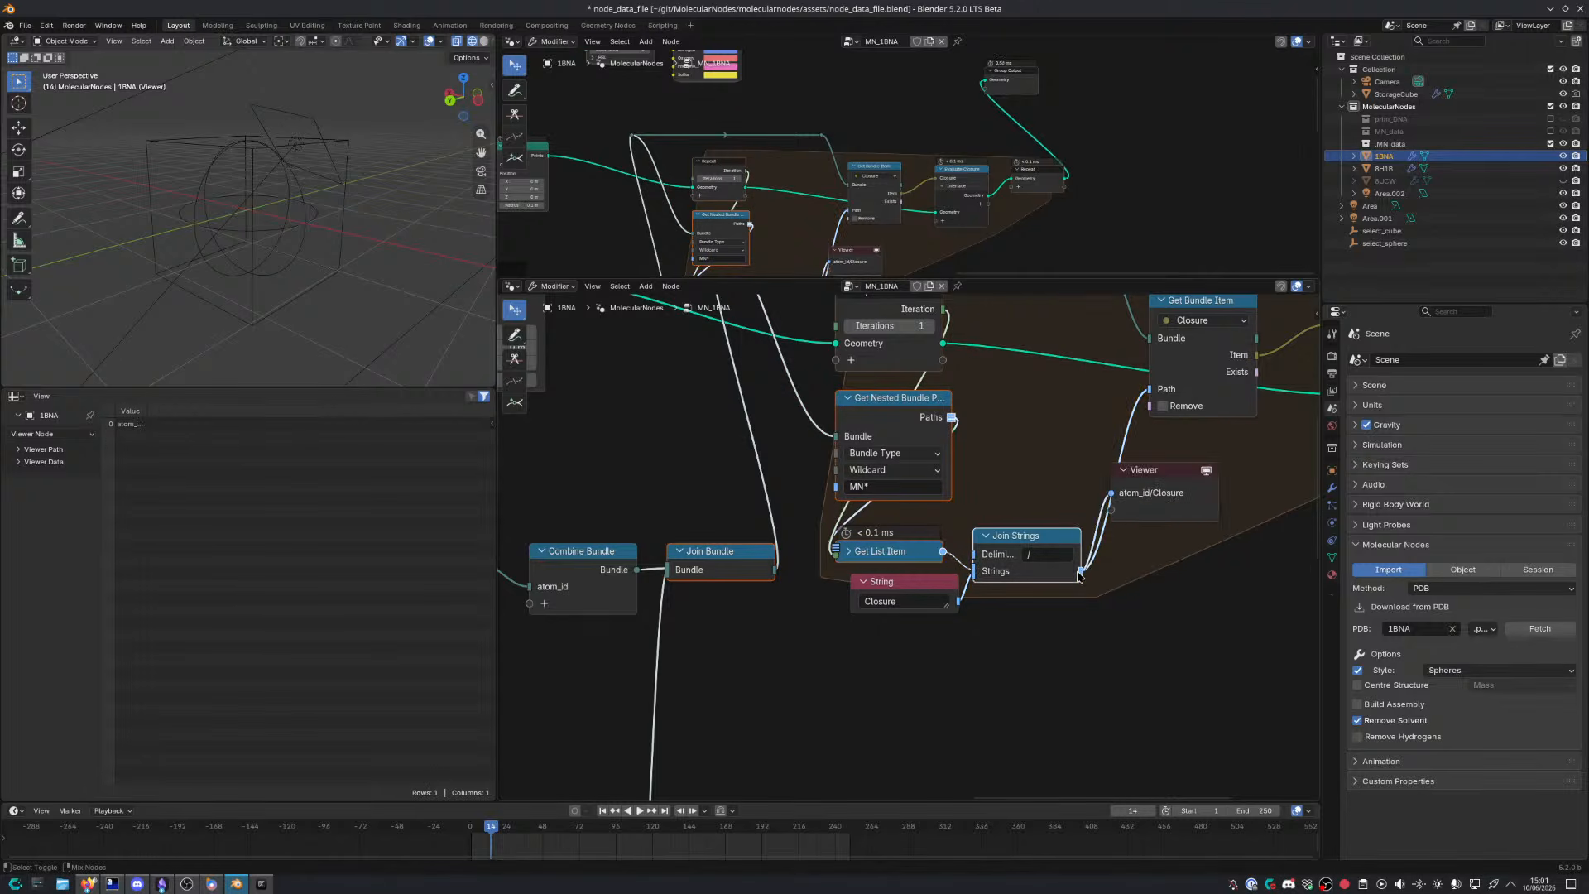
{"action": "left_click_drag", "start_coordinate": [150, 414], "coordinate": [183, 416]}
Align the String node beneath Get List Item and preview the Item output of Get Bundle Item
{"action": "left_click_drag", "start_coordinate": [929, 589], "coordinate": [914, 590]}
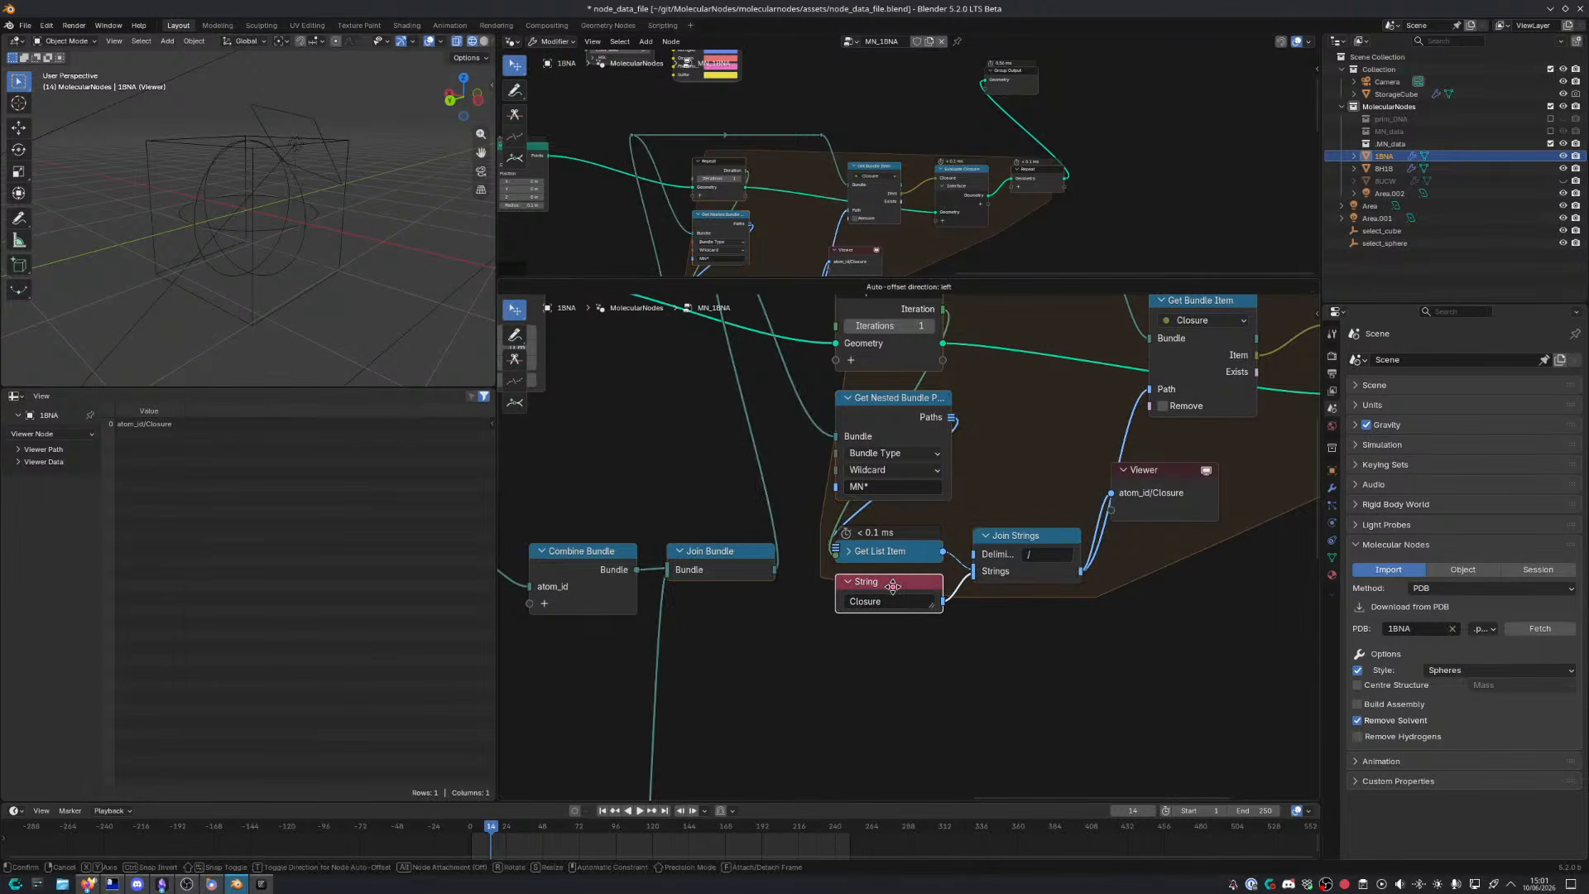
{"action": "middle_click_drag", "start_coordinate": [914, 590], "coordinate": [781, 699]}
{"action": "left_click", "coordinate": [1128, 469], "text": "ctrl+shift"}
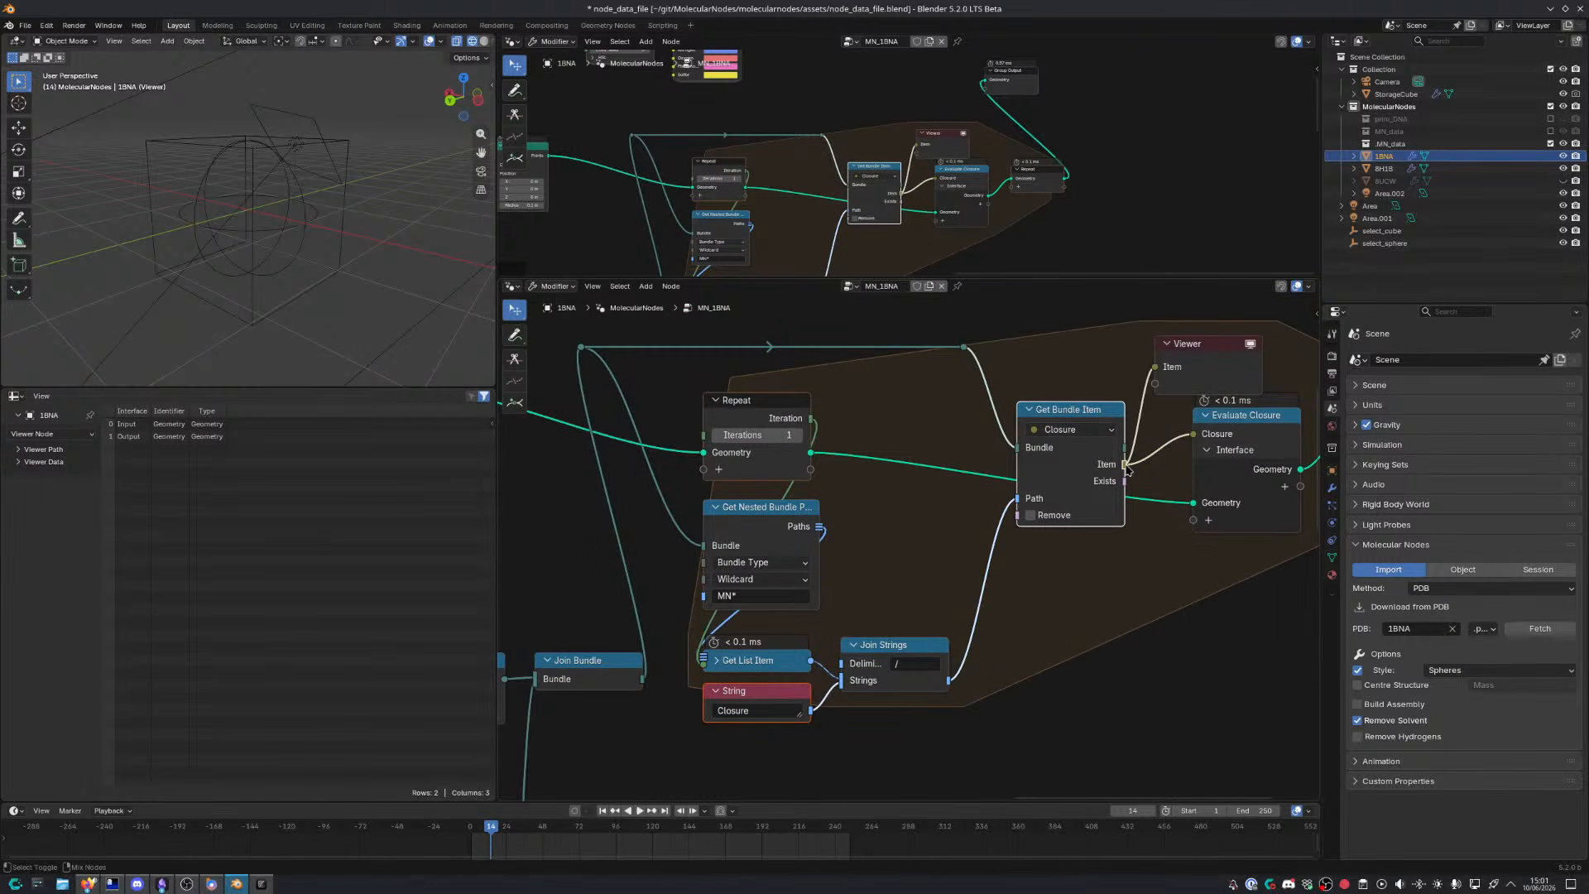
{"action": "middle_click_drag", "start_coordinate": [1136, 486], "coordinate": [806, 538]}
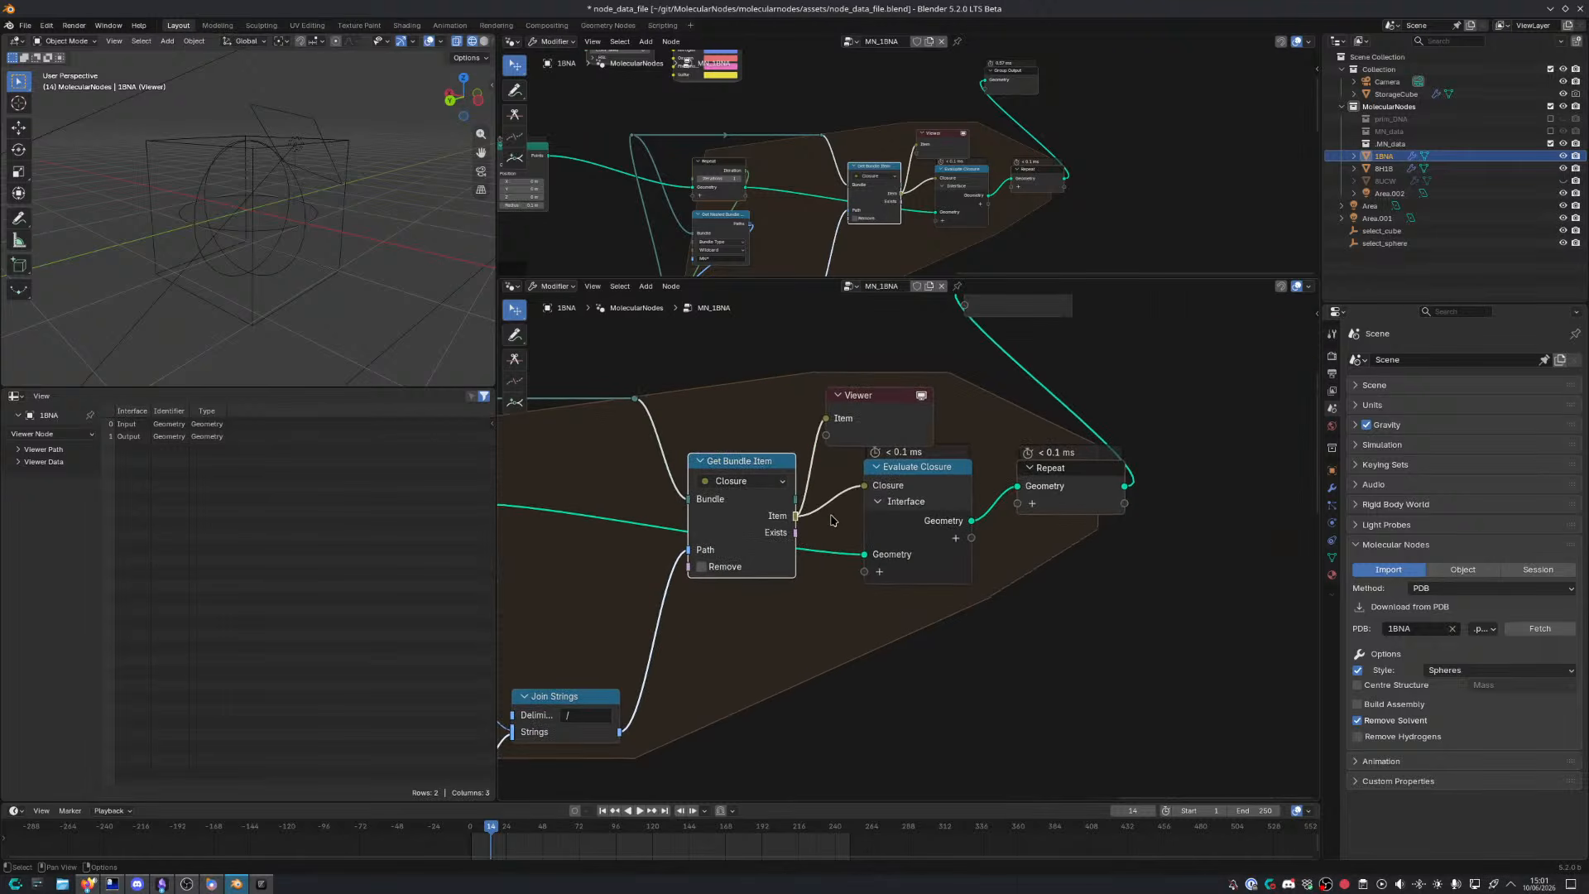
Delete the Viewer node and save the file
{"action": "left_click", "coordinate": [878, 420]}
{"action": "key", "text": "x"}
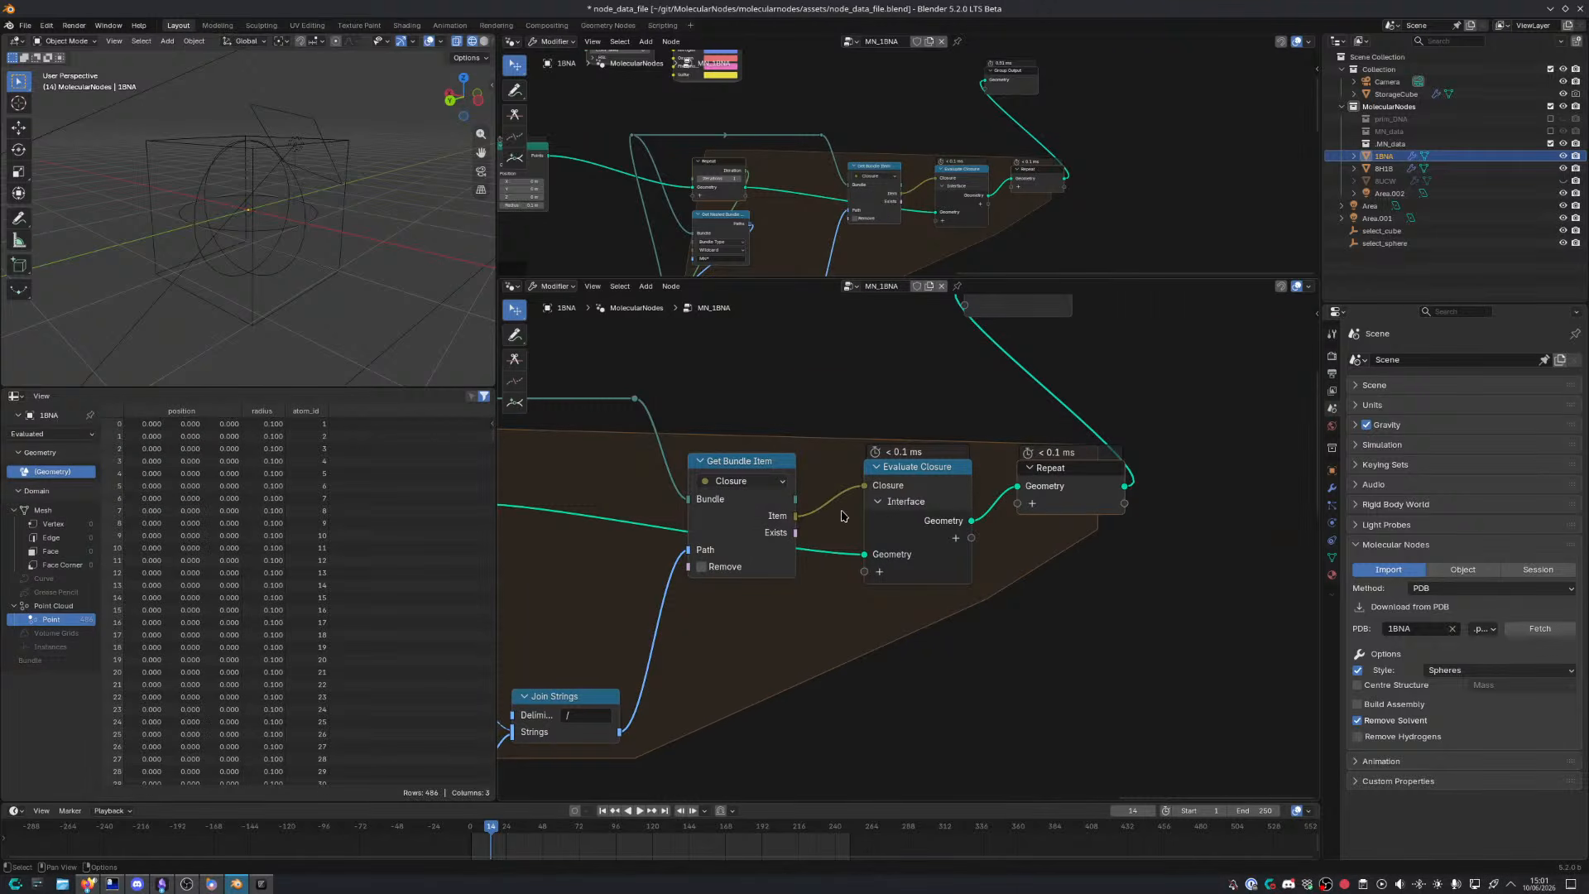
{"action": "key", "text": "ctrl+s"}
In the position parsing branch, link the x Get List Item value directly to Set Position's Position and check the point spreadsheet
{"action": "scroll", "coordinate": [805, 575], "scroll_direction": "down", "scroll_amount": 6}
{"action": "key", "text": "ctrl+space"}
{"action": "middle_click_drag", "start_coordinate": [806, 579], "coordinate": [581, 790]}
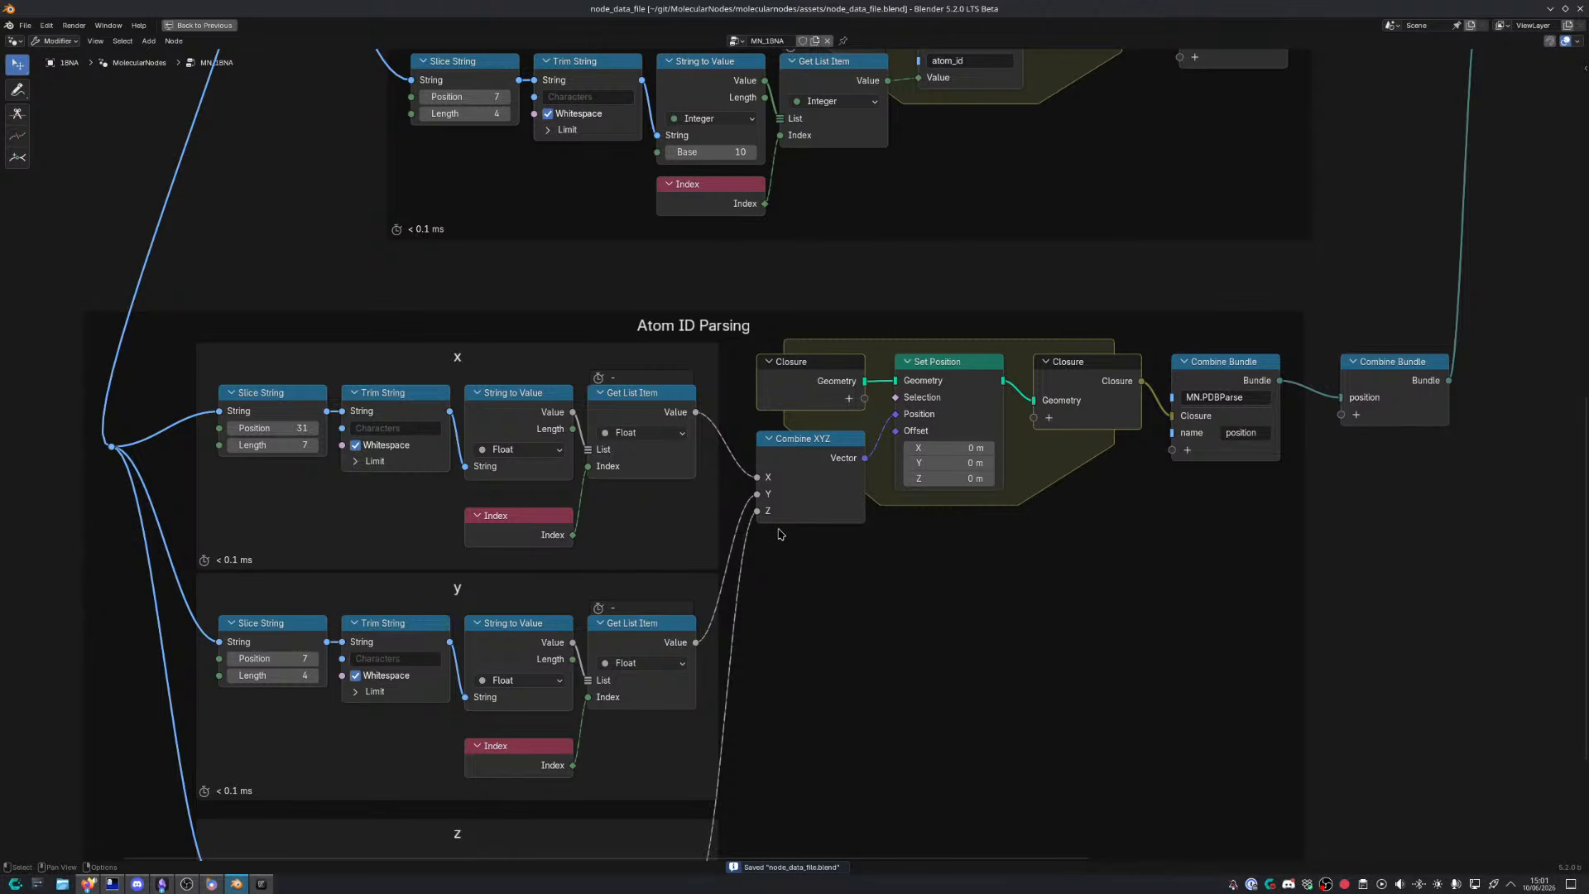
{"action": "key", "text": "ctrl+space"}
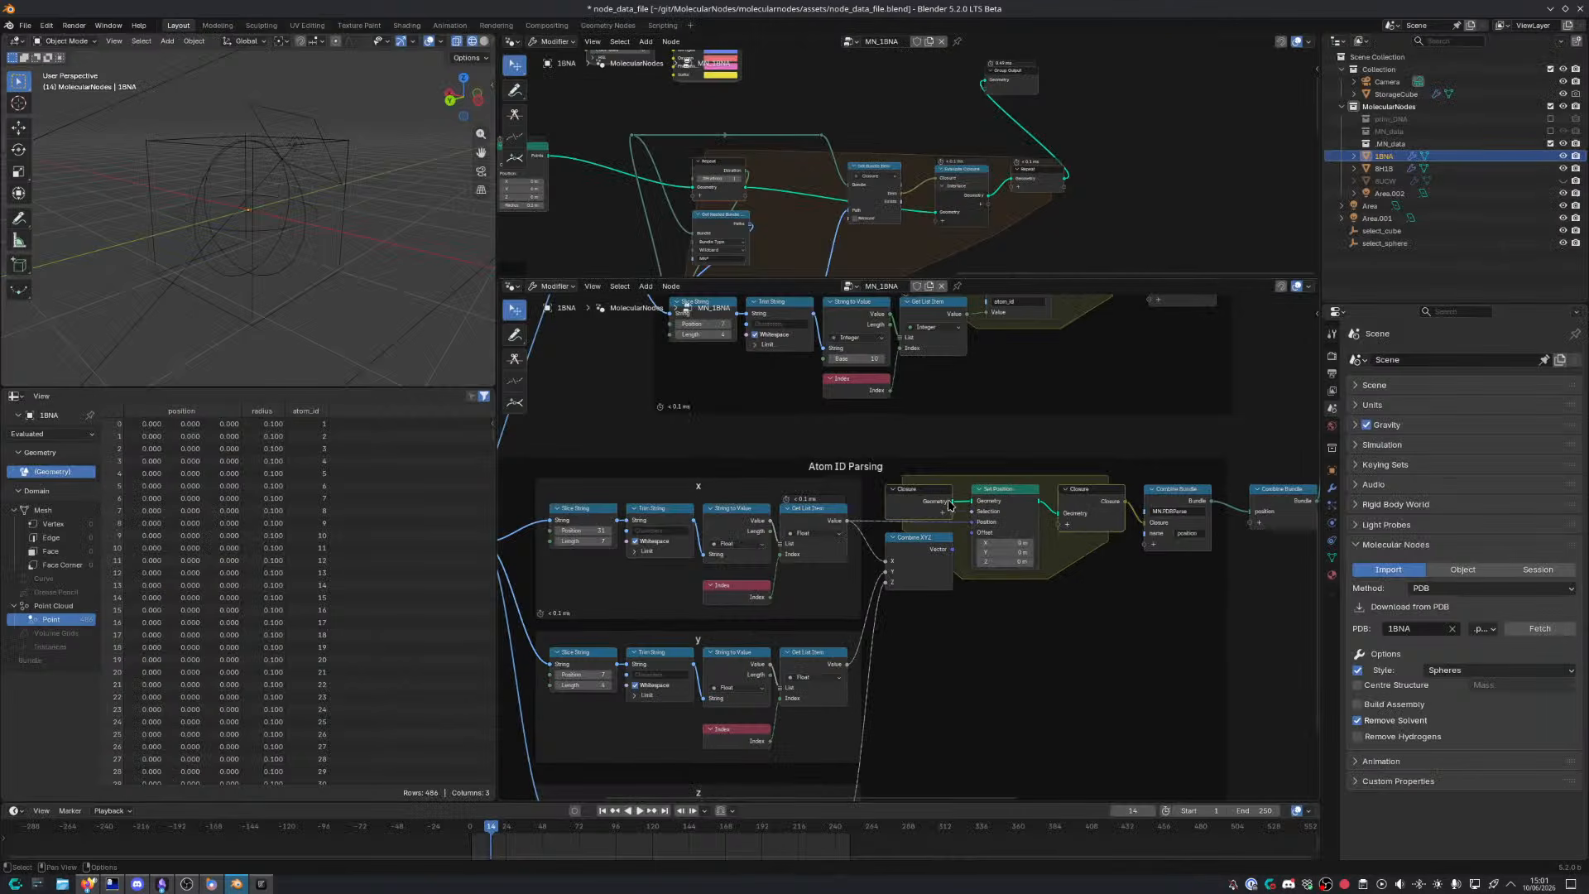
{"action": "key", "text": "ctrl+space"}
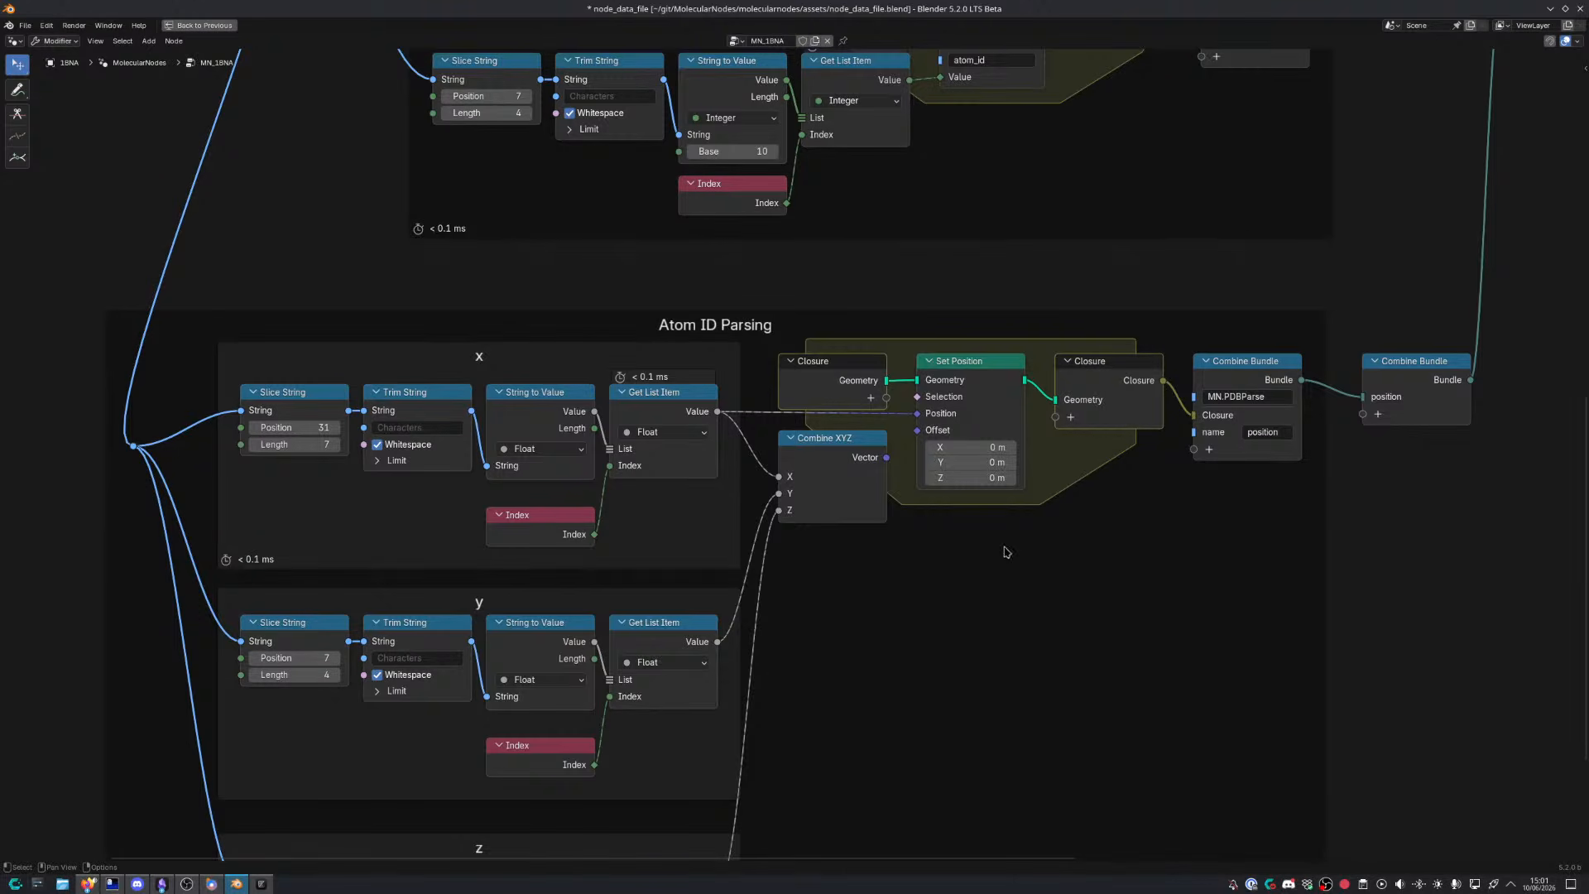
{"action": "middle_click_drag", "start_coordinate": [1007, 552], "coordinate": [673, 676]}
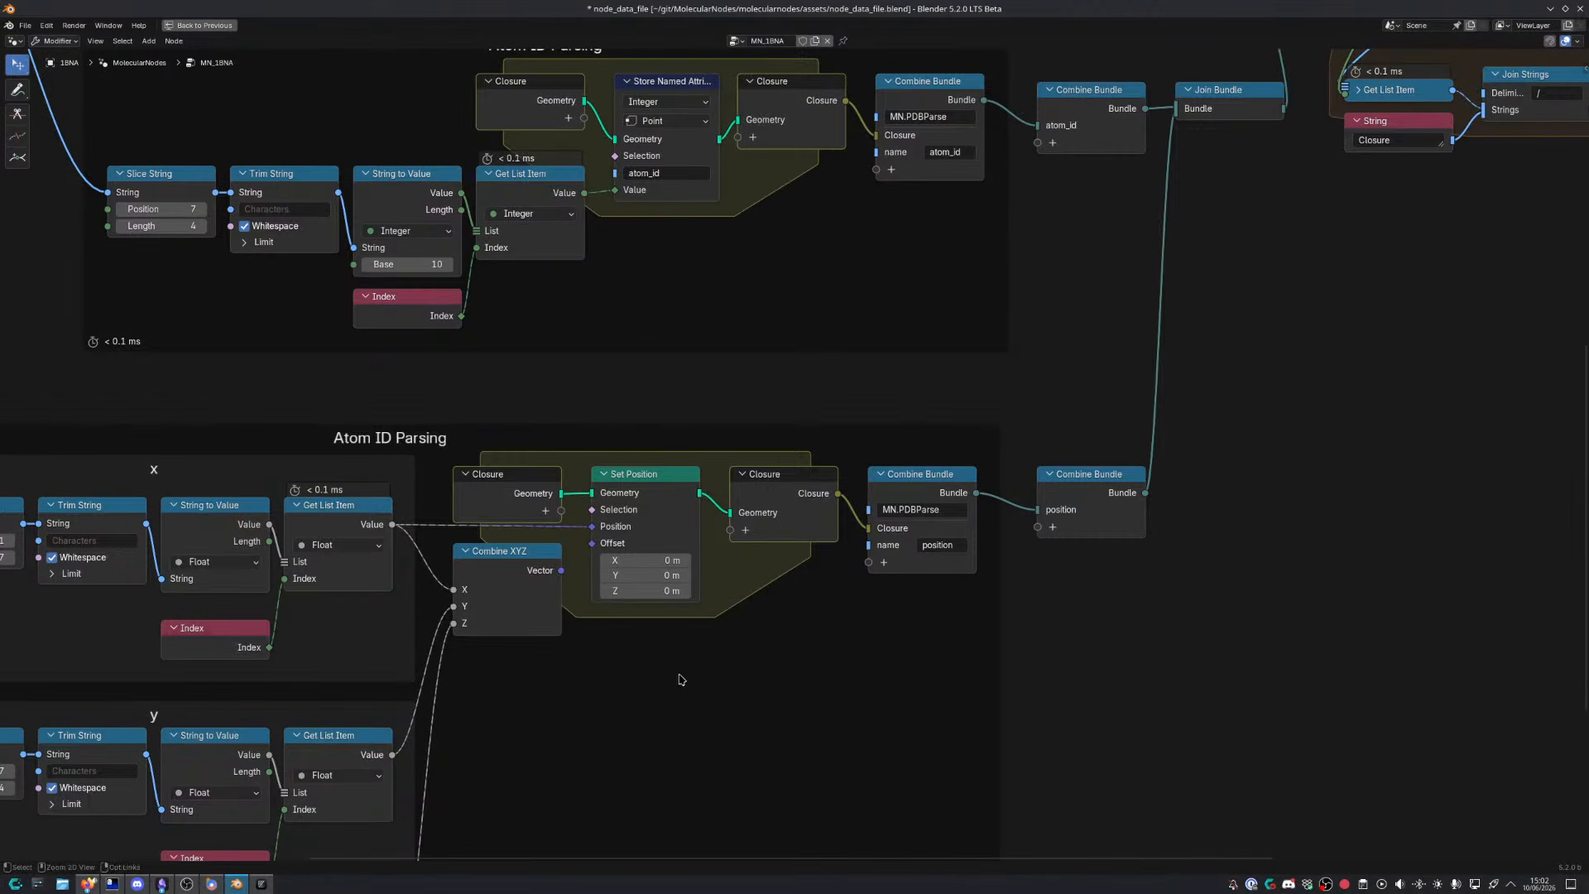
{"action": "key", "text": "ctrl+space"}
{"action": "scroll", "coordinate": [295, 747], "scroll_direction": "up", "scroll_amount": 10}
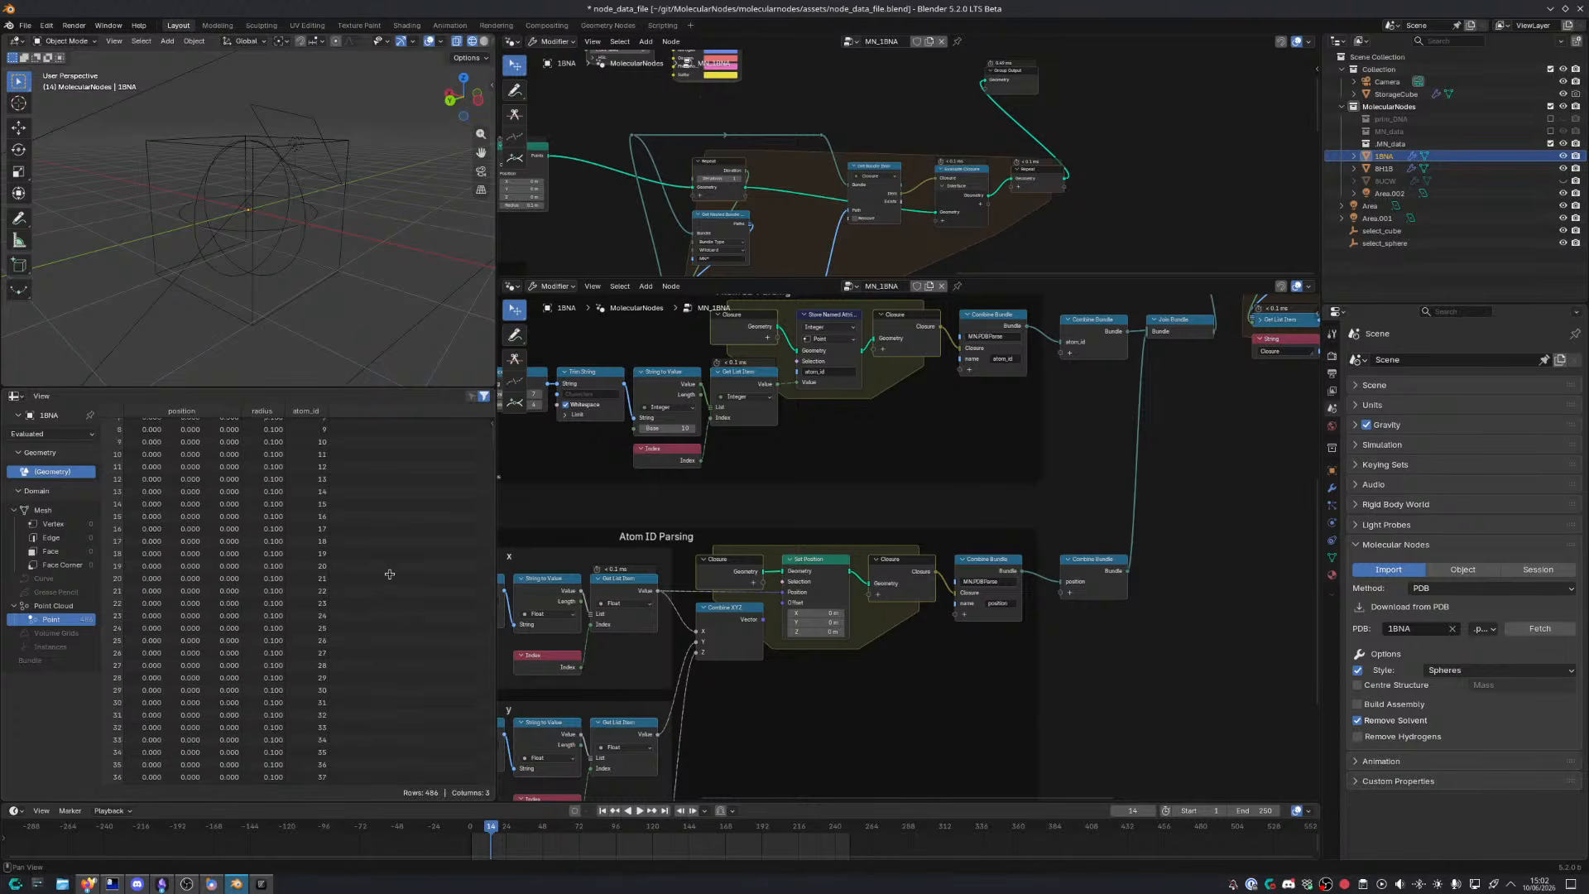
Preview the Filter List selection and each x-parsing node's output, from Slice String through Trim String and String to Value to Get List Item
{"action": "middle_click_drag", "start_coordinate": [646, 538], "coordinate": [859, 627]}
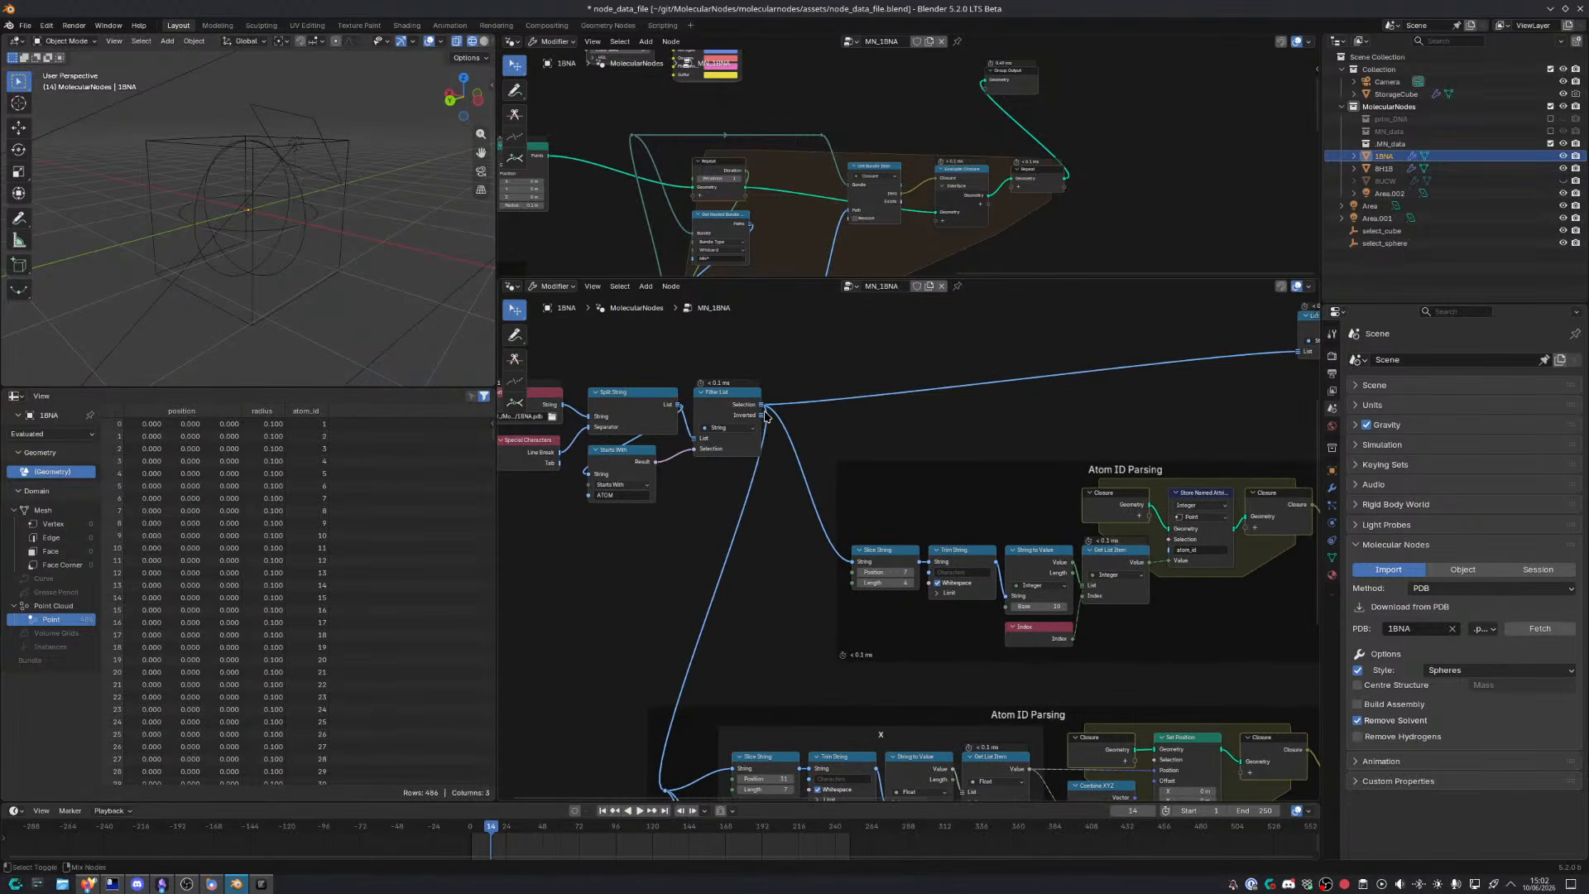
{"action": "left_click", "coordinate": [722, 438], "text": "ctrl+shift"}
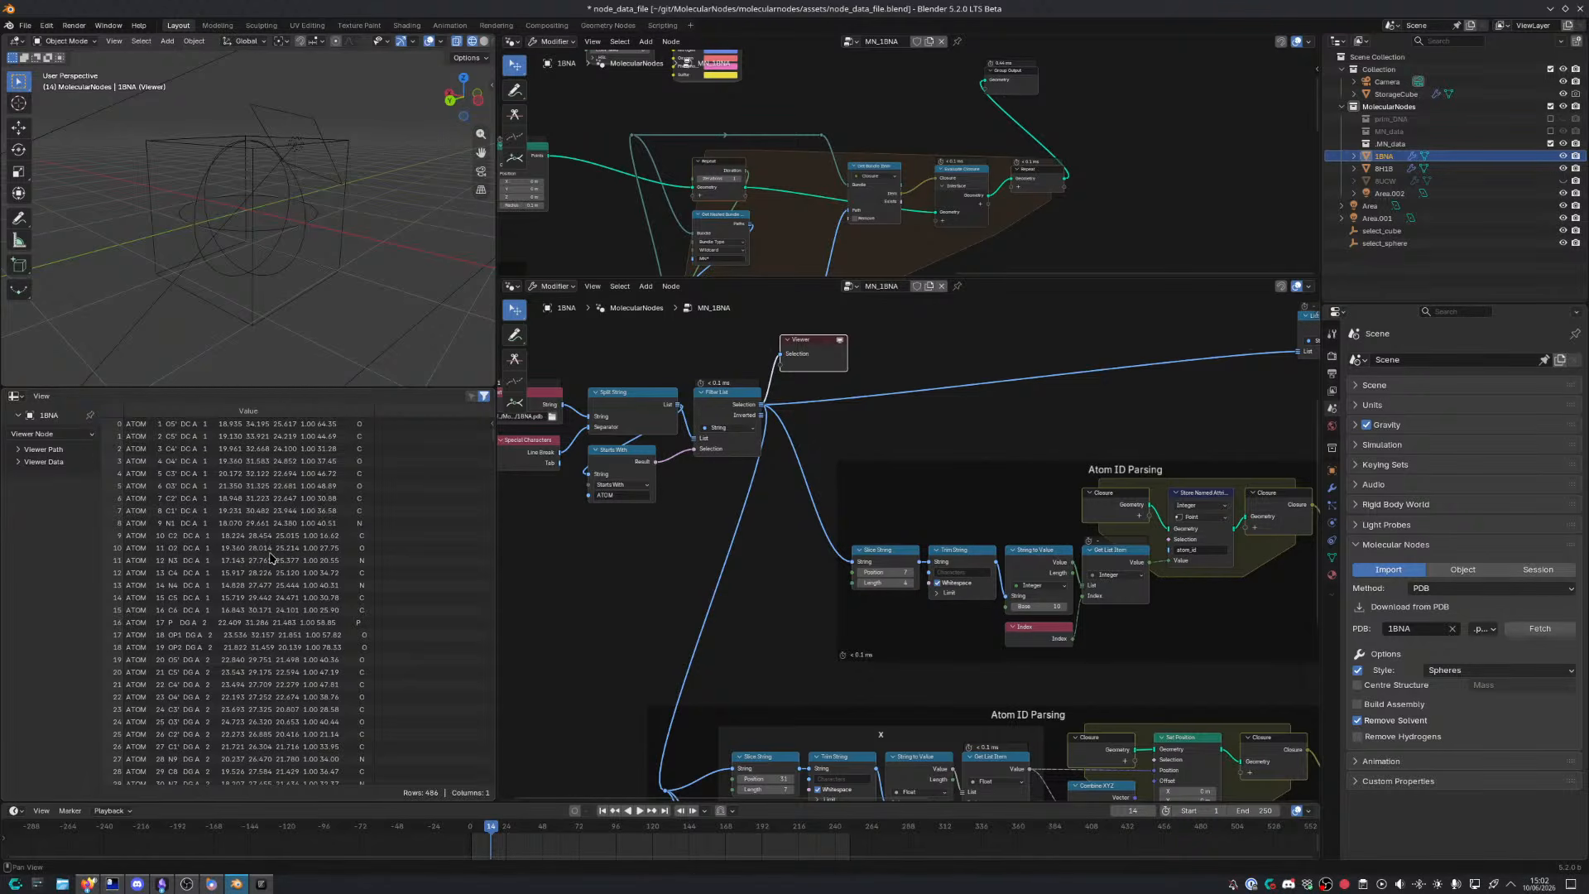
{"action": "middle_click_drag", "start_coordinate": [736, 621], "coordinate": [745, 467]}
{"action": "scroll", "coordinate": [821, 634], "scroll_direction": "up", "scroll_amount": 5}
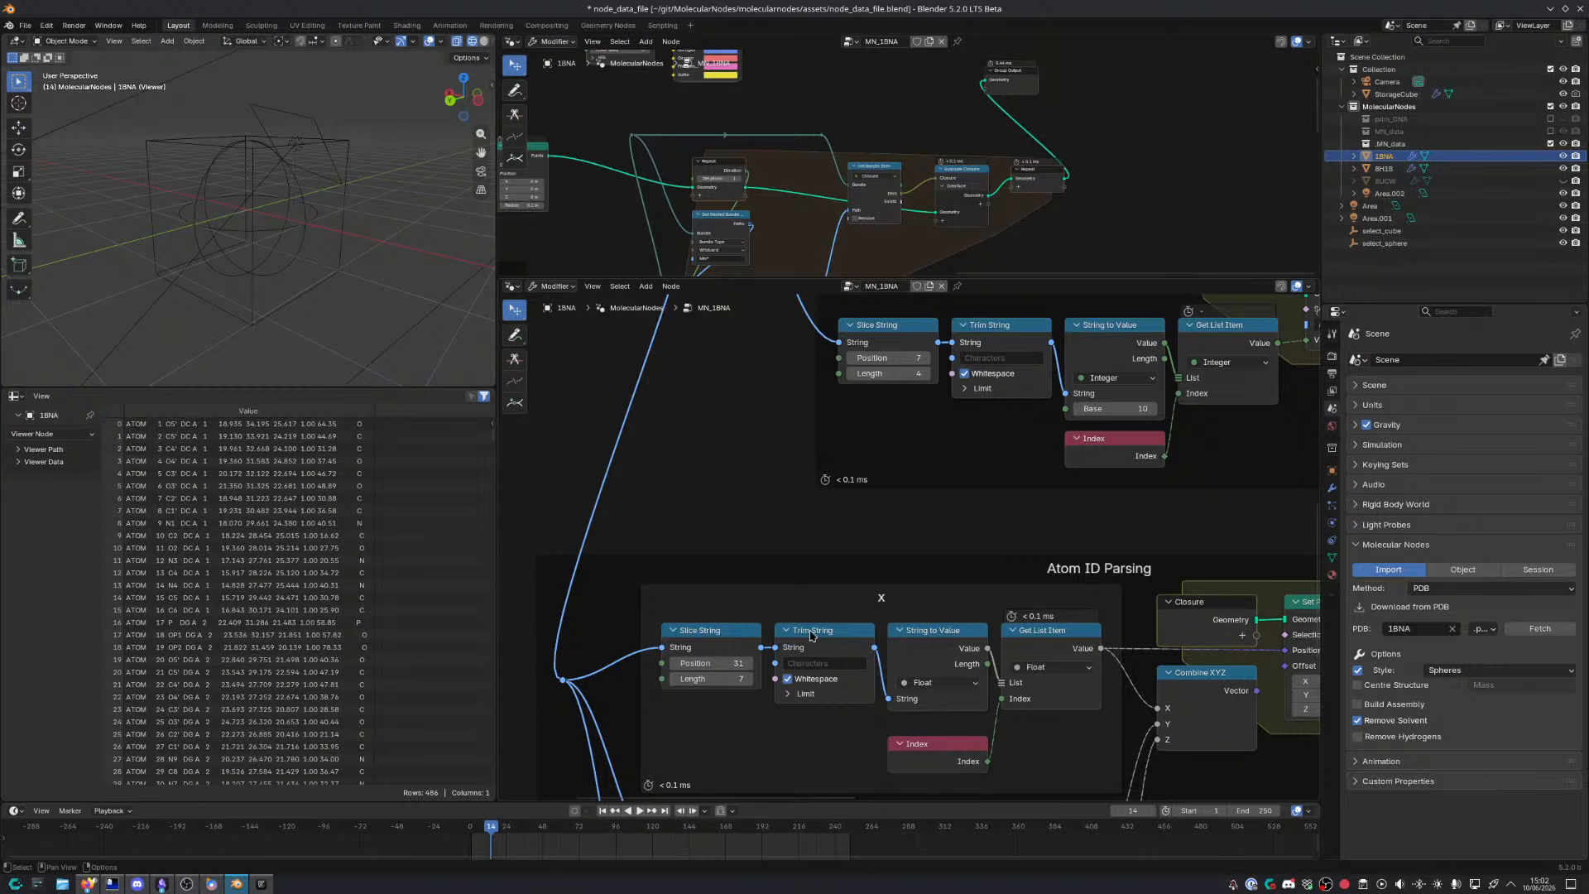
{"action": "left_click", "coordinate": [761, 654], "text": "ctrl+shift"}
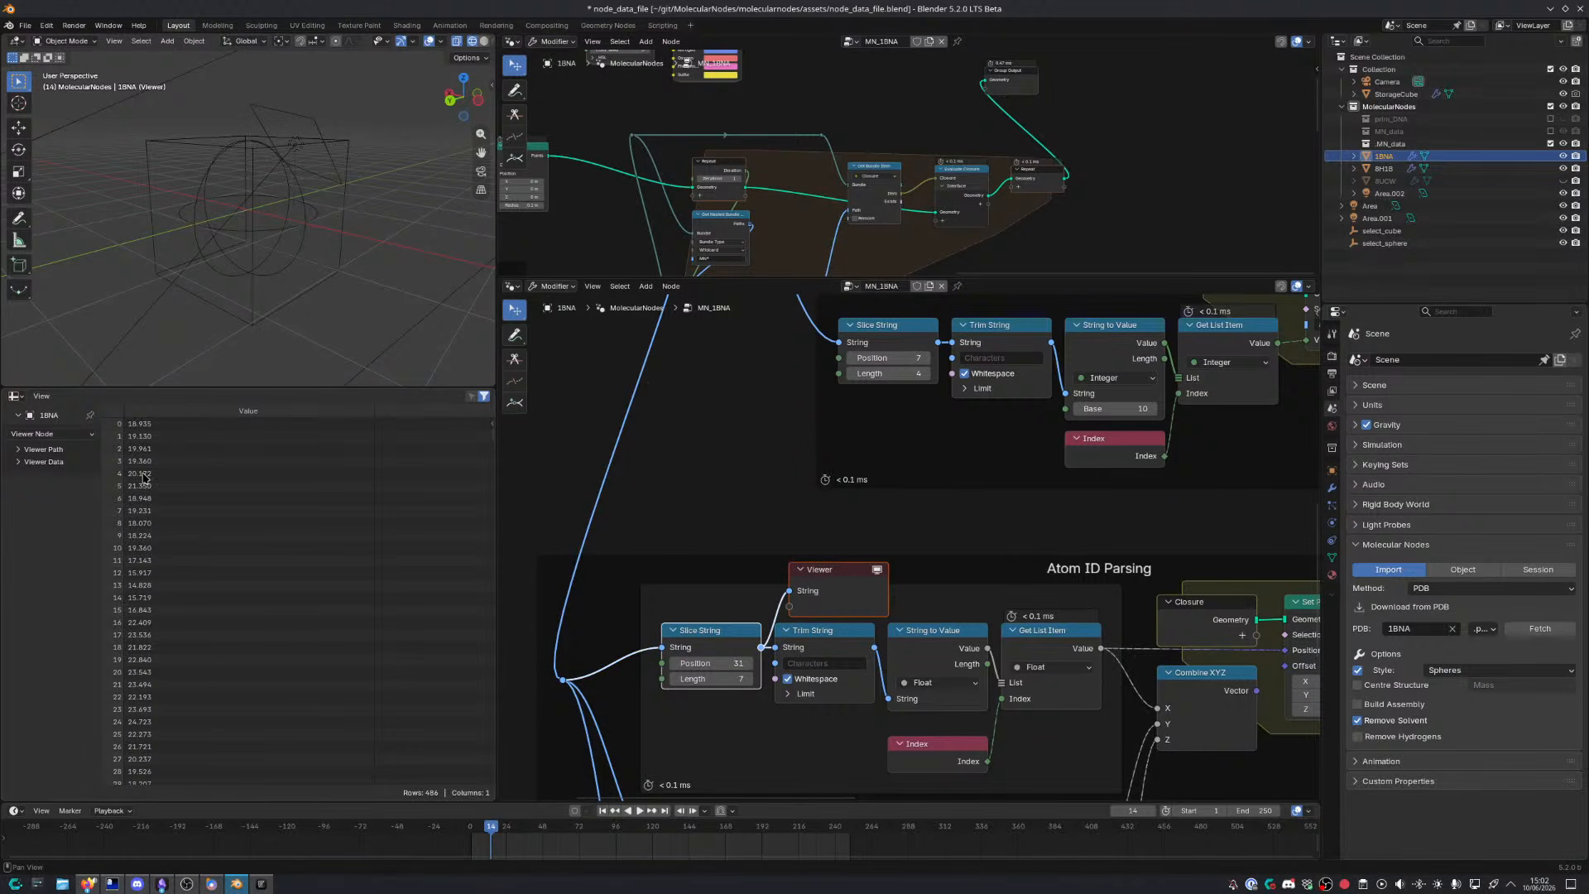
{"action": "left_click", "coordinate": [868, 658], "text": "ctrl+shift"}
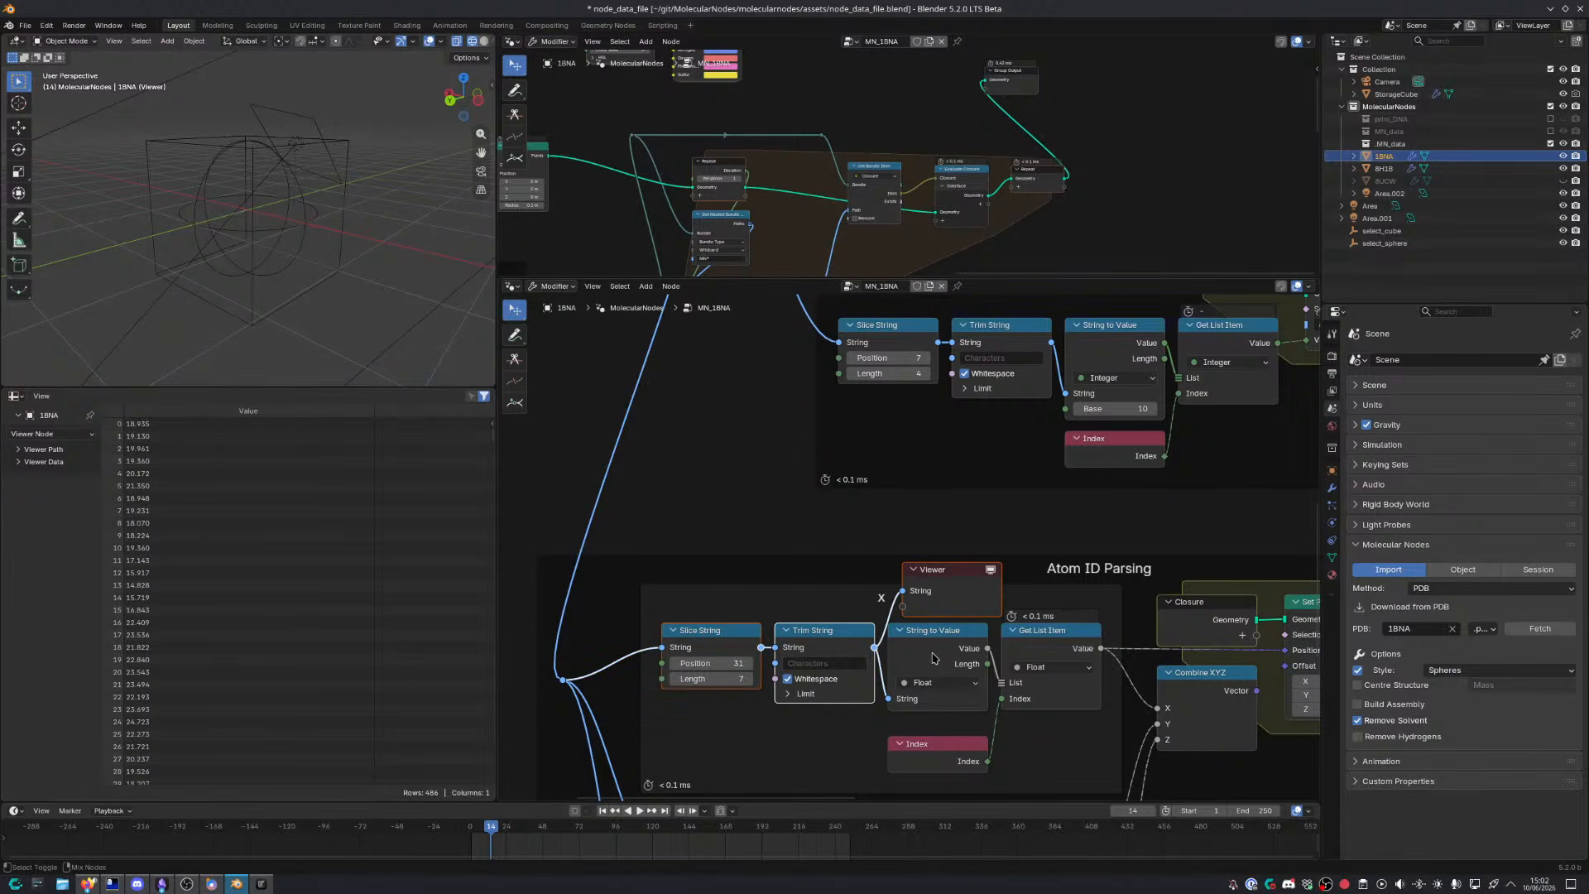
{"action": "left_click", "coordinate": [991, 655], "text": "ctrl+shift"}
{"action": "middle_click_drag", "start_coordinate": [991, 656], "coordinate": [708, 617]}
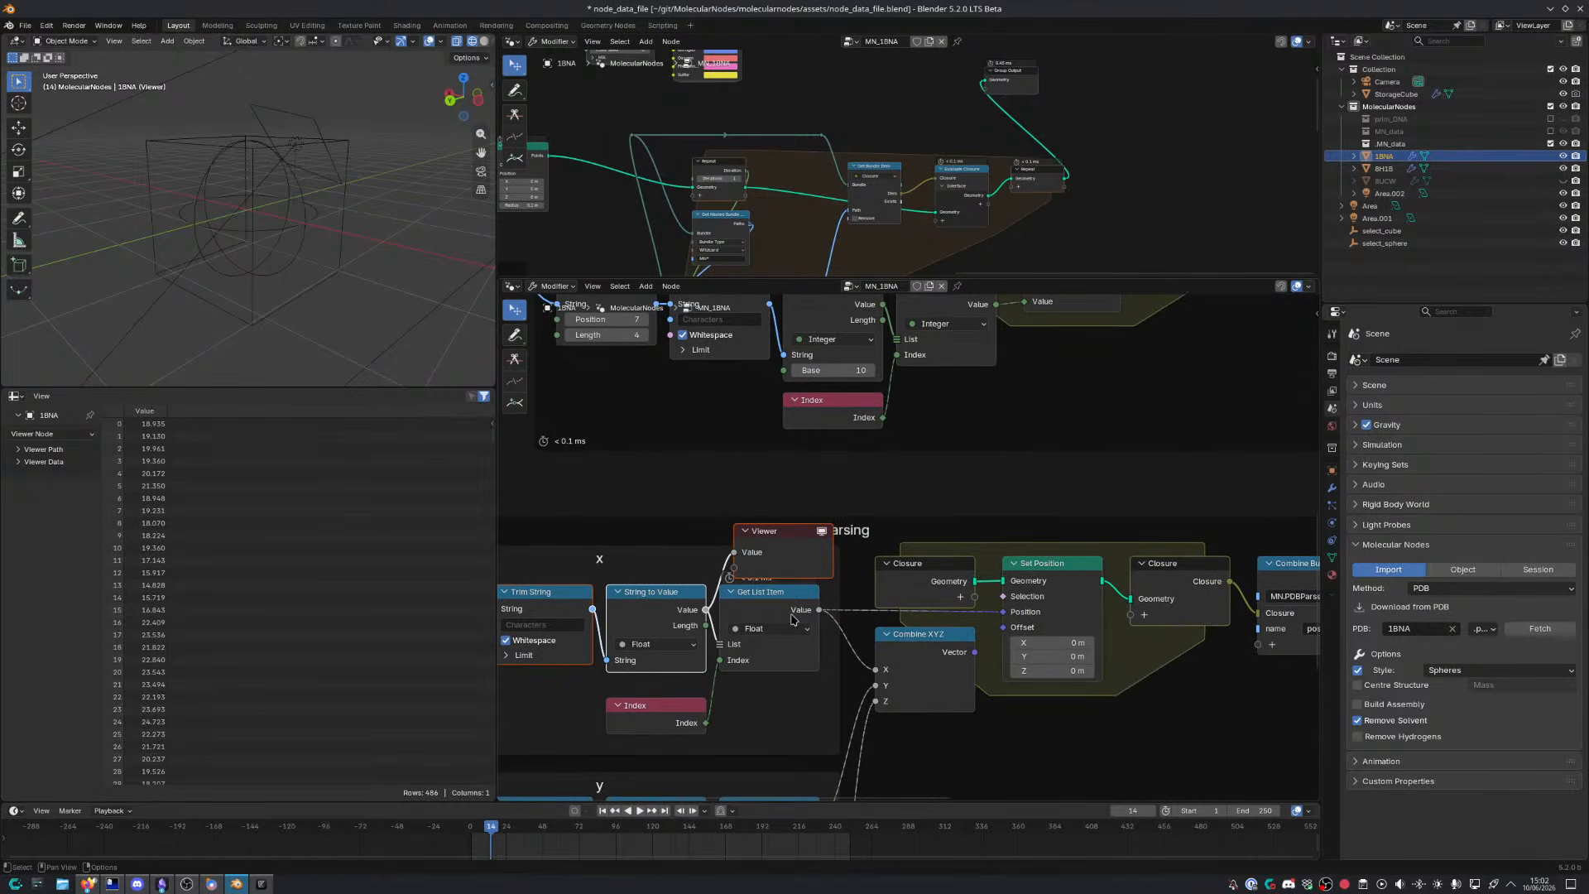
{"action": "left_click", "coordinate": [819, 610], "text": "ctrl+shift"}
{"action": "middle_click_drag", "start_coordinate": [832, 618], "coordinate": [719, 602]}
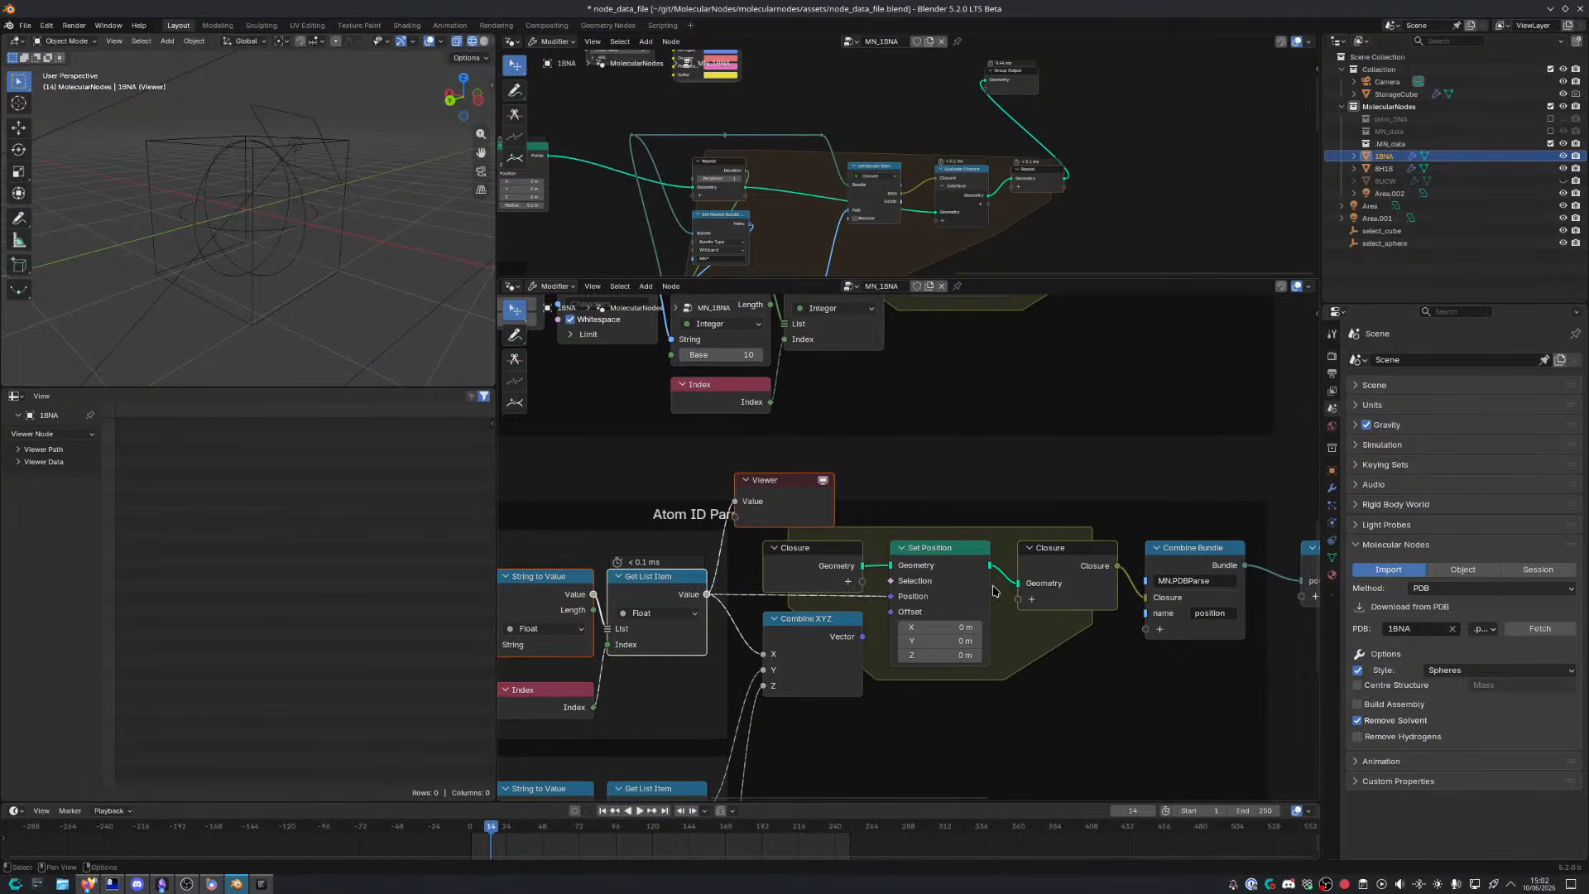
Delete the Viewer together with the selected x-parsing nodes
{"action": "key", "text": "x"}
{"action": "middle_click_drag", "start_coordinate": [1229, 573], "coordinate": [892, 515]}
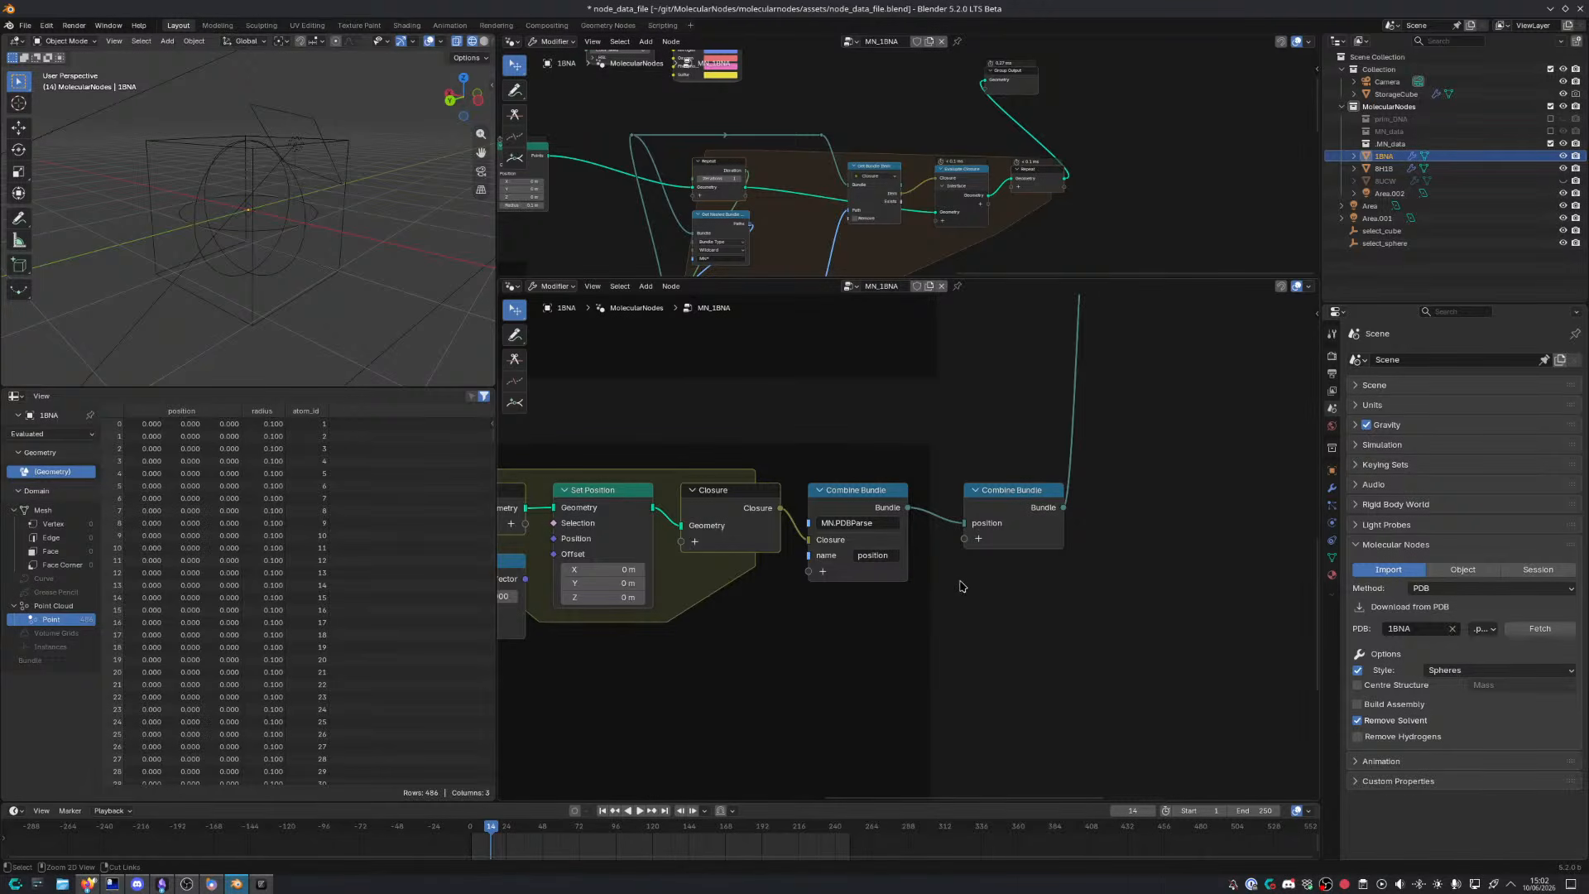
Review the Repeat zone's bundle lookup and preview the closure coming from Get Bundle Item's Item output
{"action": "key", "text": "ctrl+space"}
{"action": "scroll", "coordinate": [911, 507], "scroll_direction": "down", "scroll_amount": 5}
{"action": "middle_click_drag", "start_coordinate": [1003, 462], "coordinate": [686, 703]}
{"action": "scroll", "coordinate": [766, 537], "scroll_direction": "up", "scroll_amount": 1}
{"action": "middle_click_drag", "start_coordinate": [767, 536], "coordinate": [538, 646]}
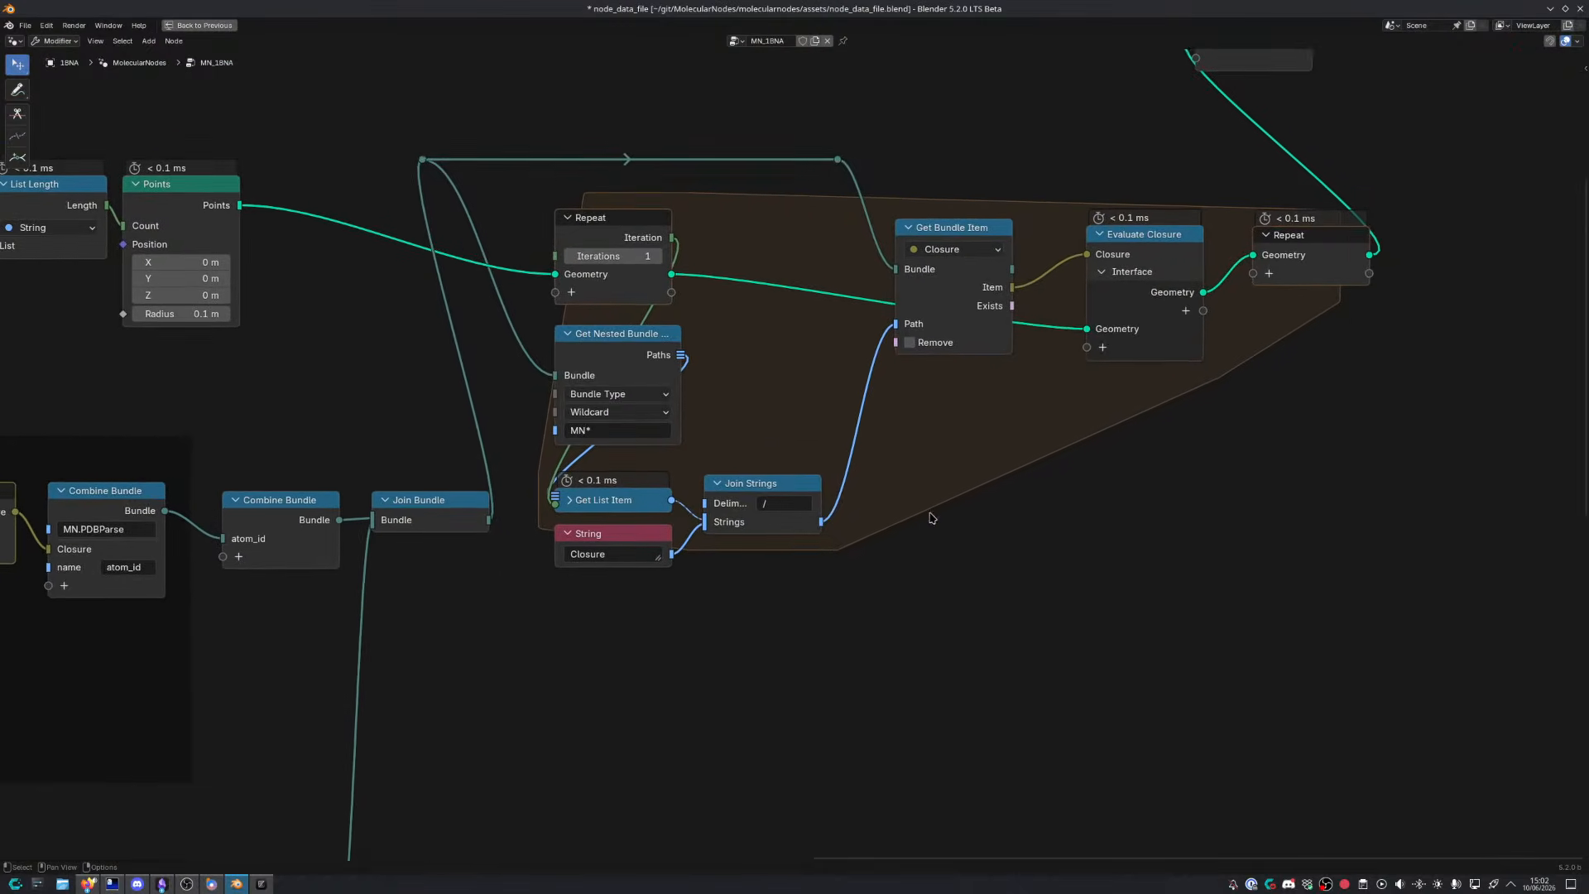
{"action": "key", "text": "ctrl+space"}
{"action": "middle_click_drag", "start_coordinate": [1166, 497], "coordinate": [1067, 525]}
{"action": "scroll", "coordinate": [1067, 525], "scroll_direction": "up", "scroll_amount": 2}
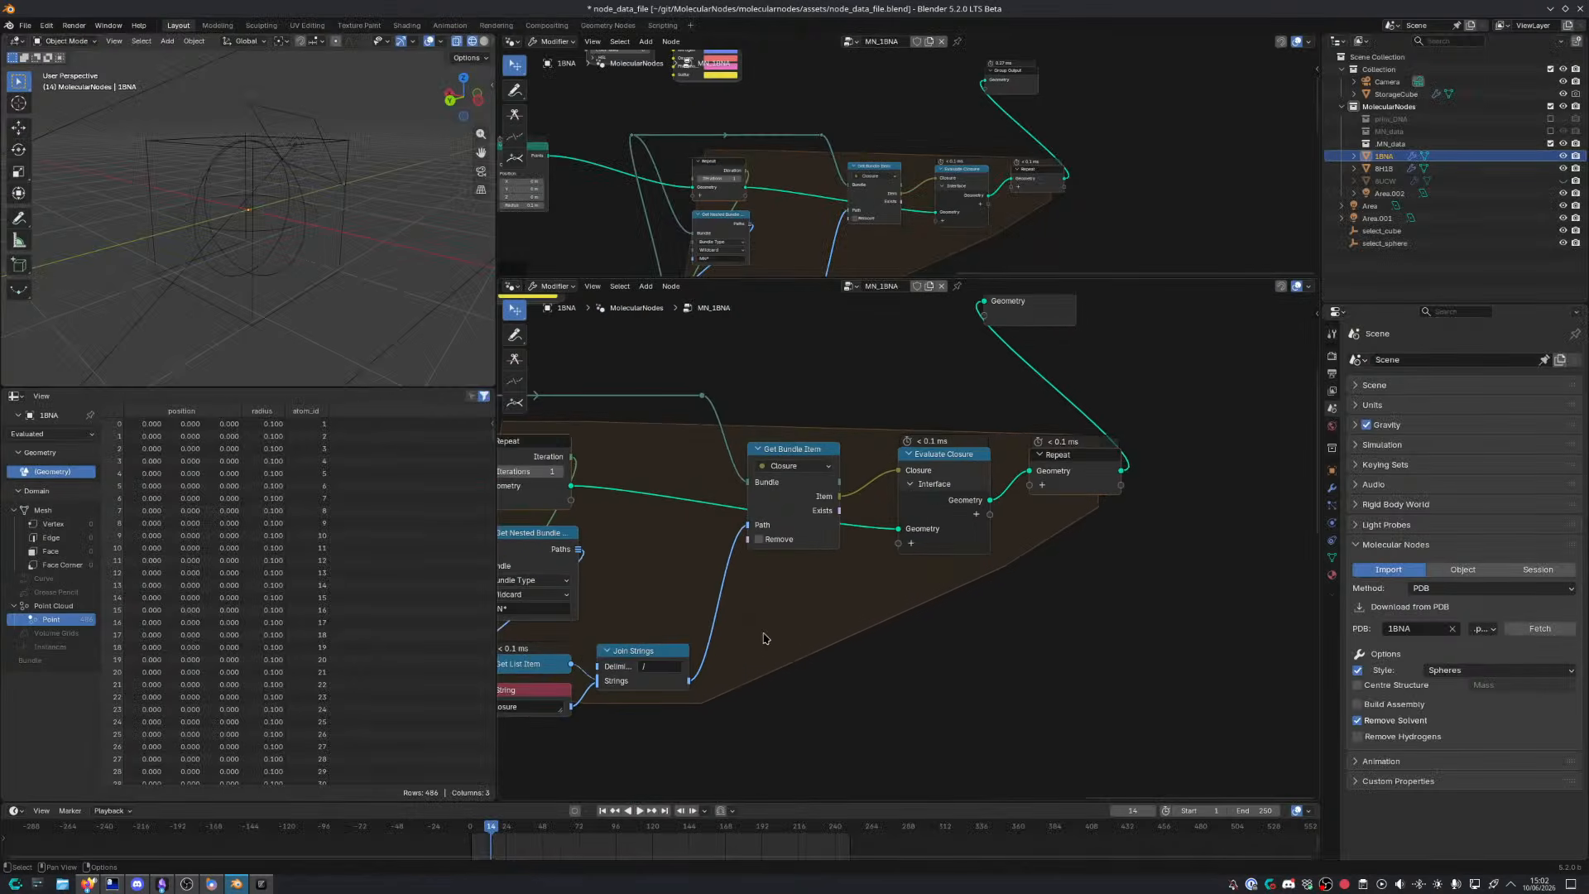
{"action": "left_click", "coordinate": [834, 493], "text": "ctrl+shift"}
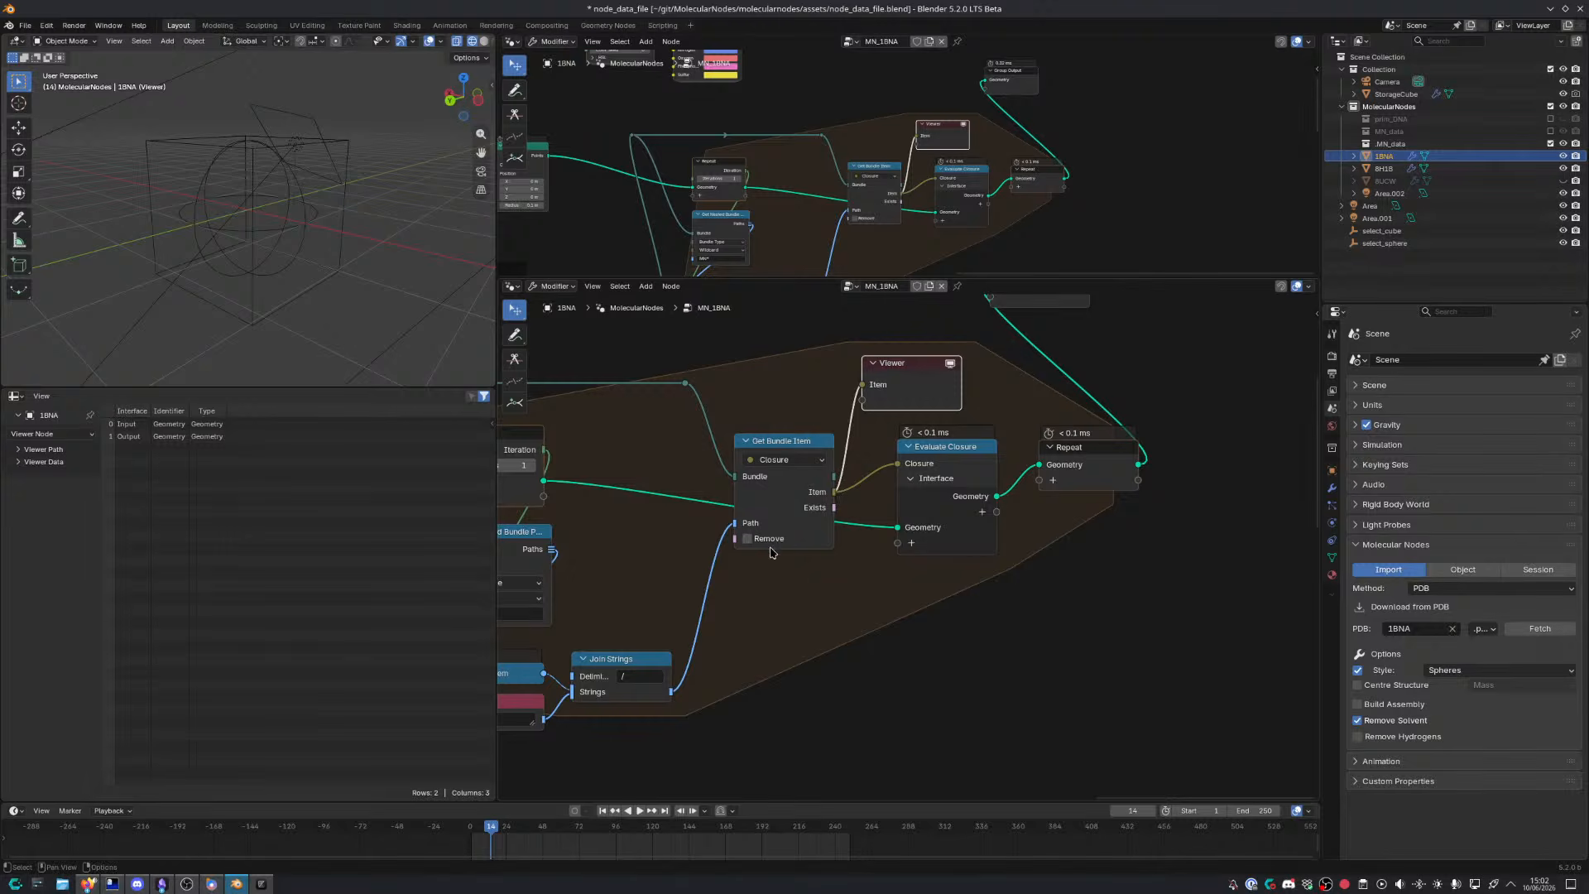
Move the first reroute of the joined bundle link away from the Repeat zone, next to the Points node
{"action": "middle_click_drag", "start_coordinate": [720, 537], "coordinate": [1021, 513]}
{"action": "key", "text": "ctrl+space"}
{"action": "scroll", "coordinate": [822, 502], "scroll_direction": "down", "scroll_amount": 8}
{"action": "middle_click_drag", "start_coordinate": [562, 398], "coordinate": [653, 490]}
{"action": "scroll", "coordinate": [653, 490], "scroll_direction": "up", "scroll_amount": 3}
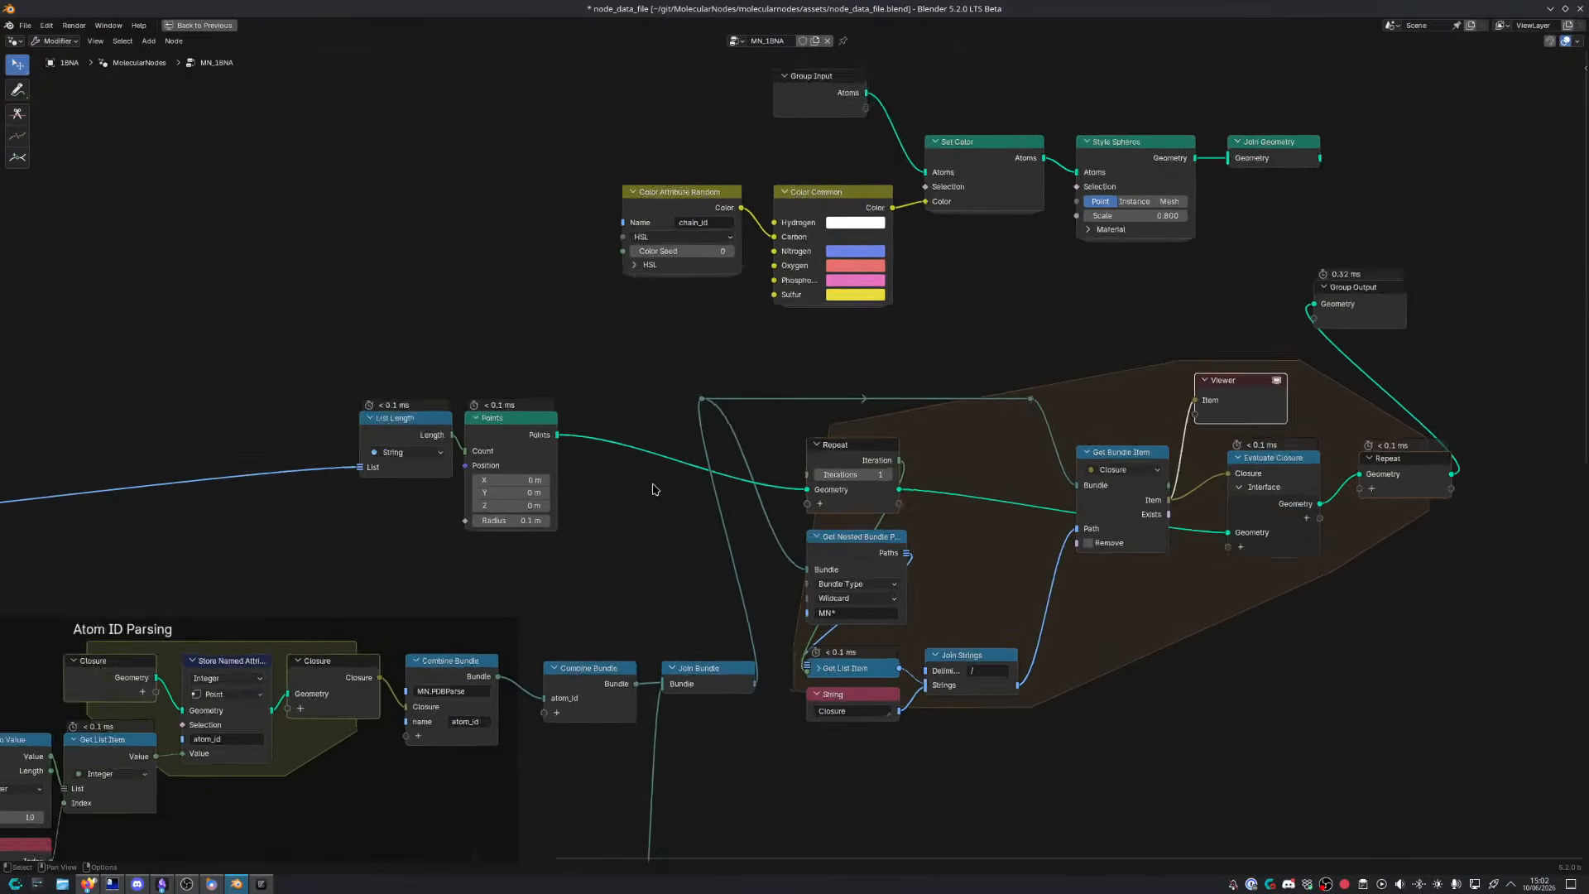
{"action": "scroll", "coordinate": [636, 476], "scroll_direction": "up", "scroll_amount": 4}
{"action": "middle_click_drag", "start_coordinate": [489, 808], "coordinate": [551, 679]}
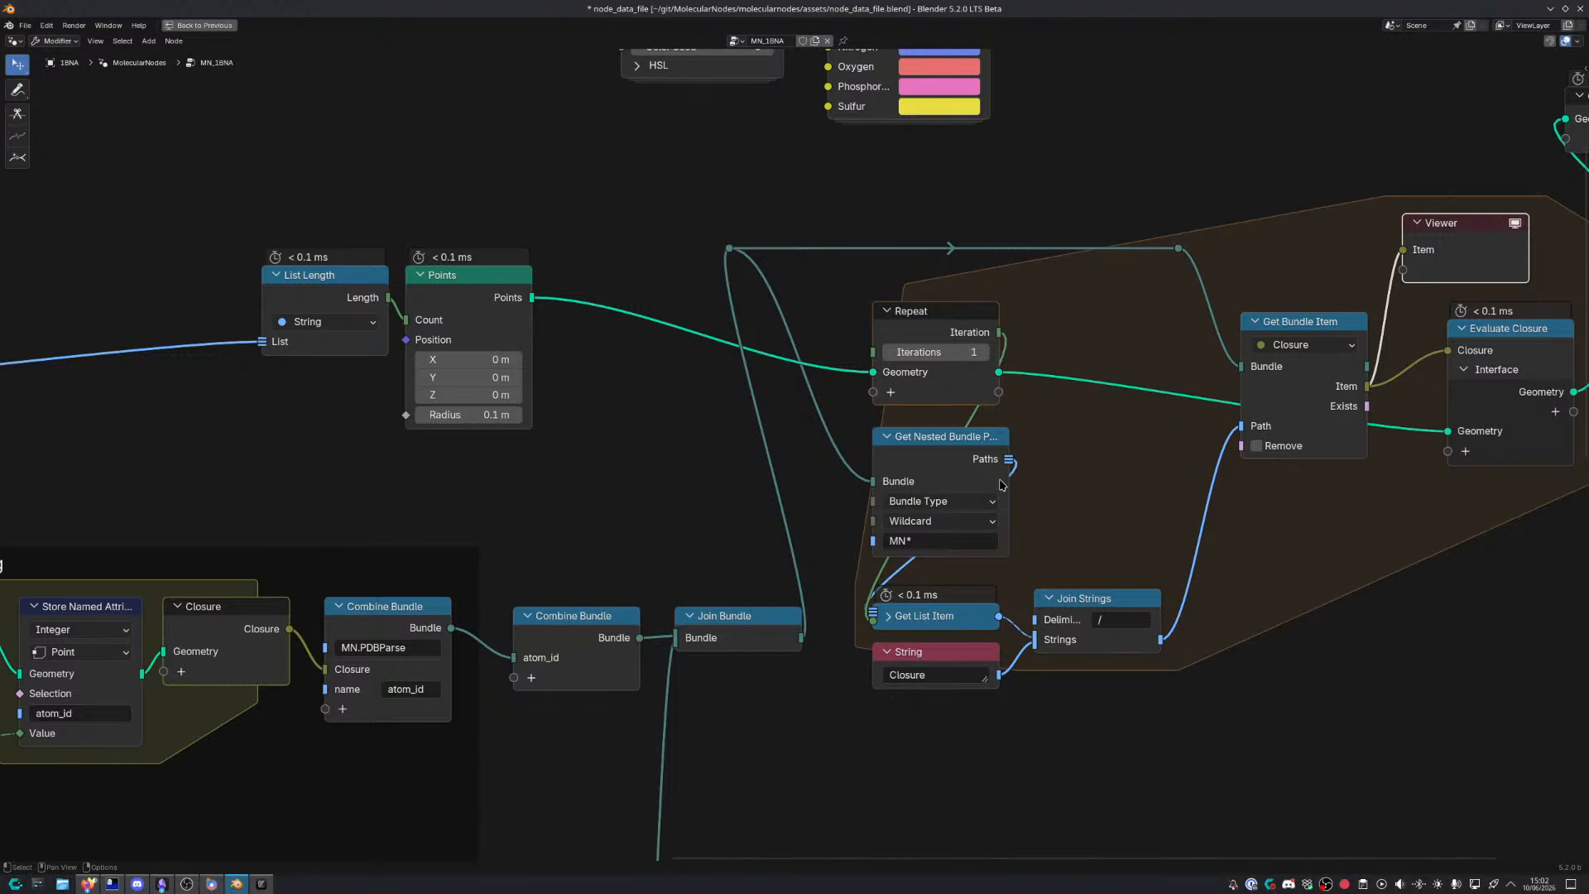
{"action": "left_click_drag", "start_coordinate": [729, 248], "coordinate": [550, 249]}
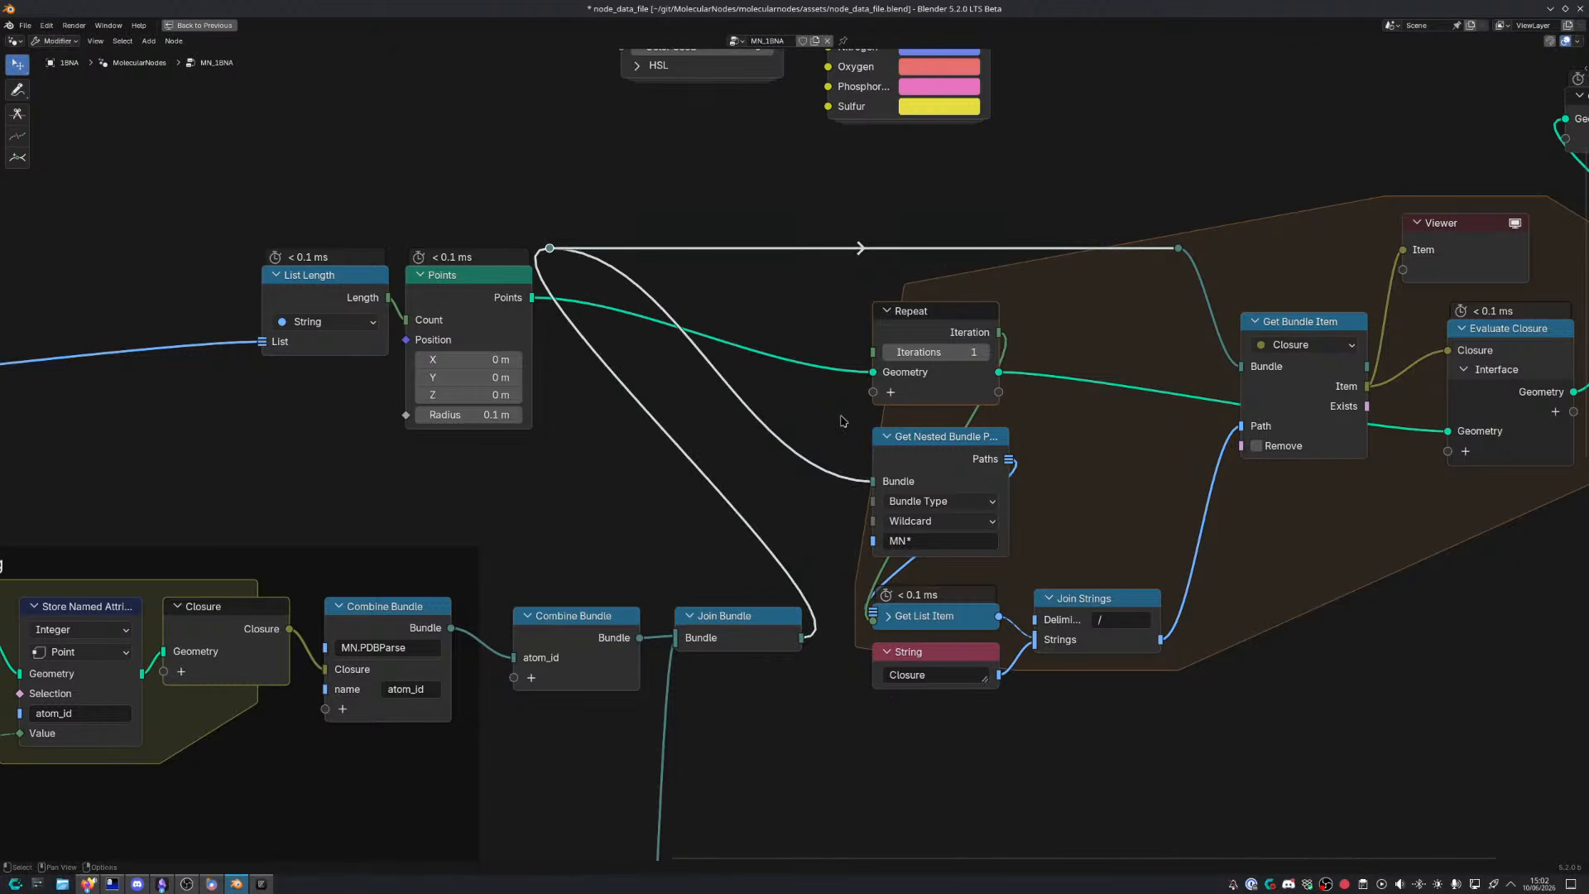
Add a List Length for the Get Nested Bundle Paths output to drive the Repeat iterations, and reconnect Paths to Get List Item
{"action": "left_click_drag", "start_coordinate": [996, 464], "coordinate": [748, 440]}
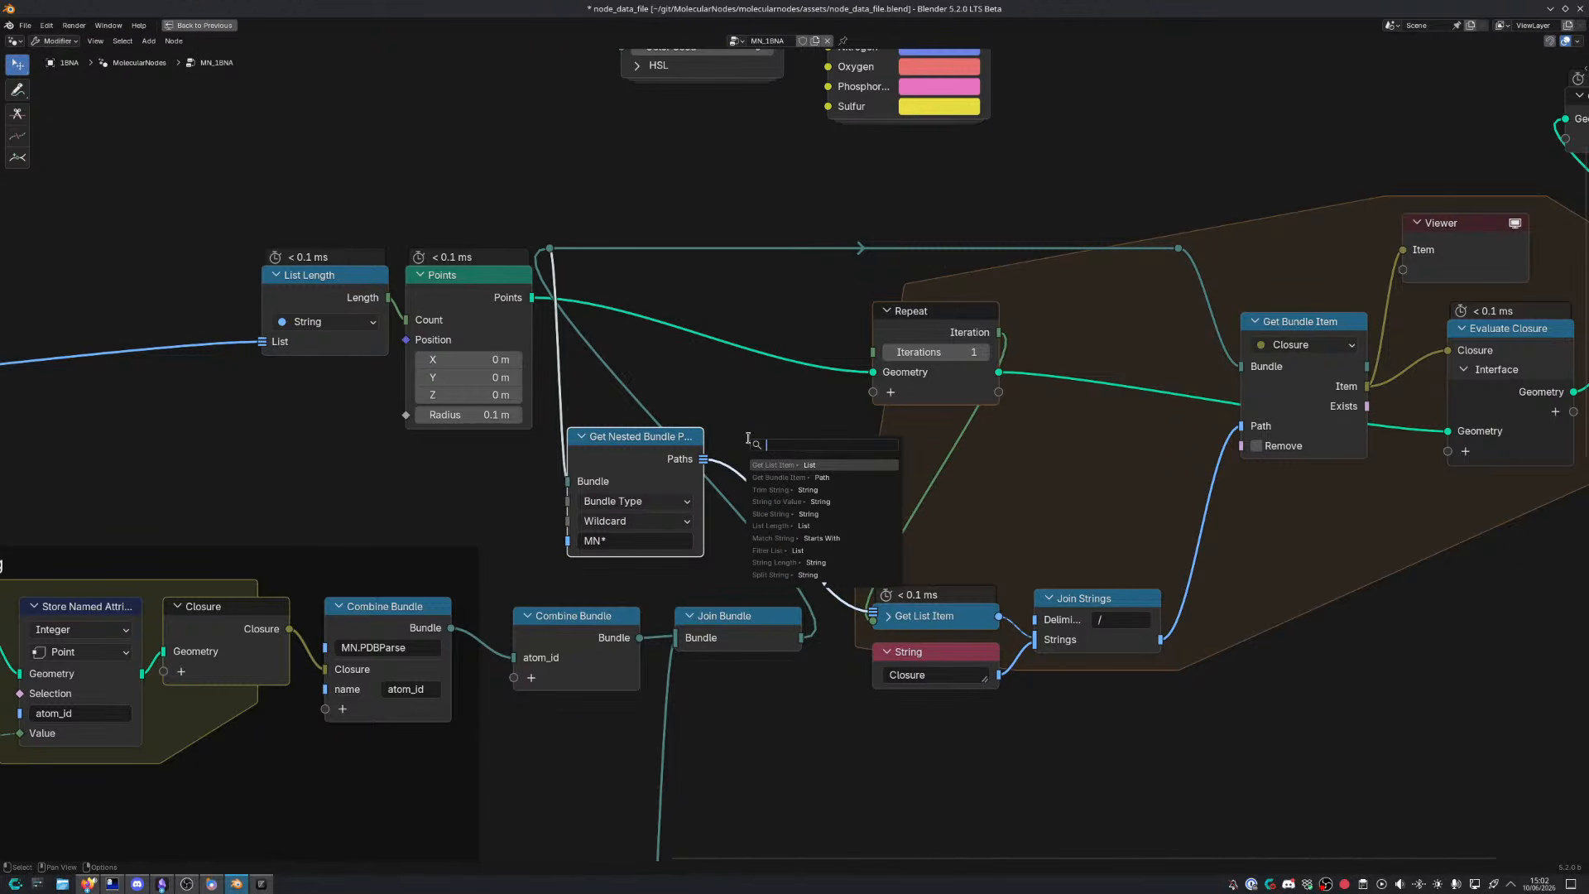
{"action": "type", "text": "list len"}
{"action": "key", "text": "Return"}
{"action": "left_click", "coordinate": [748, 427]}
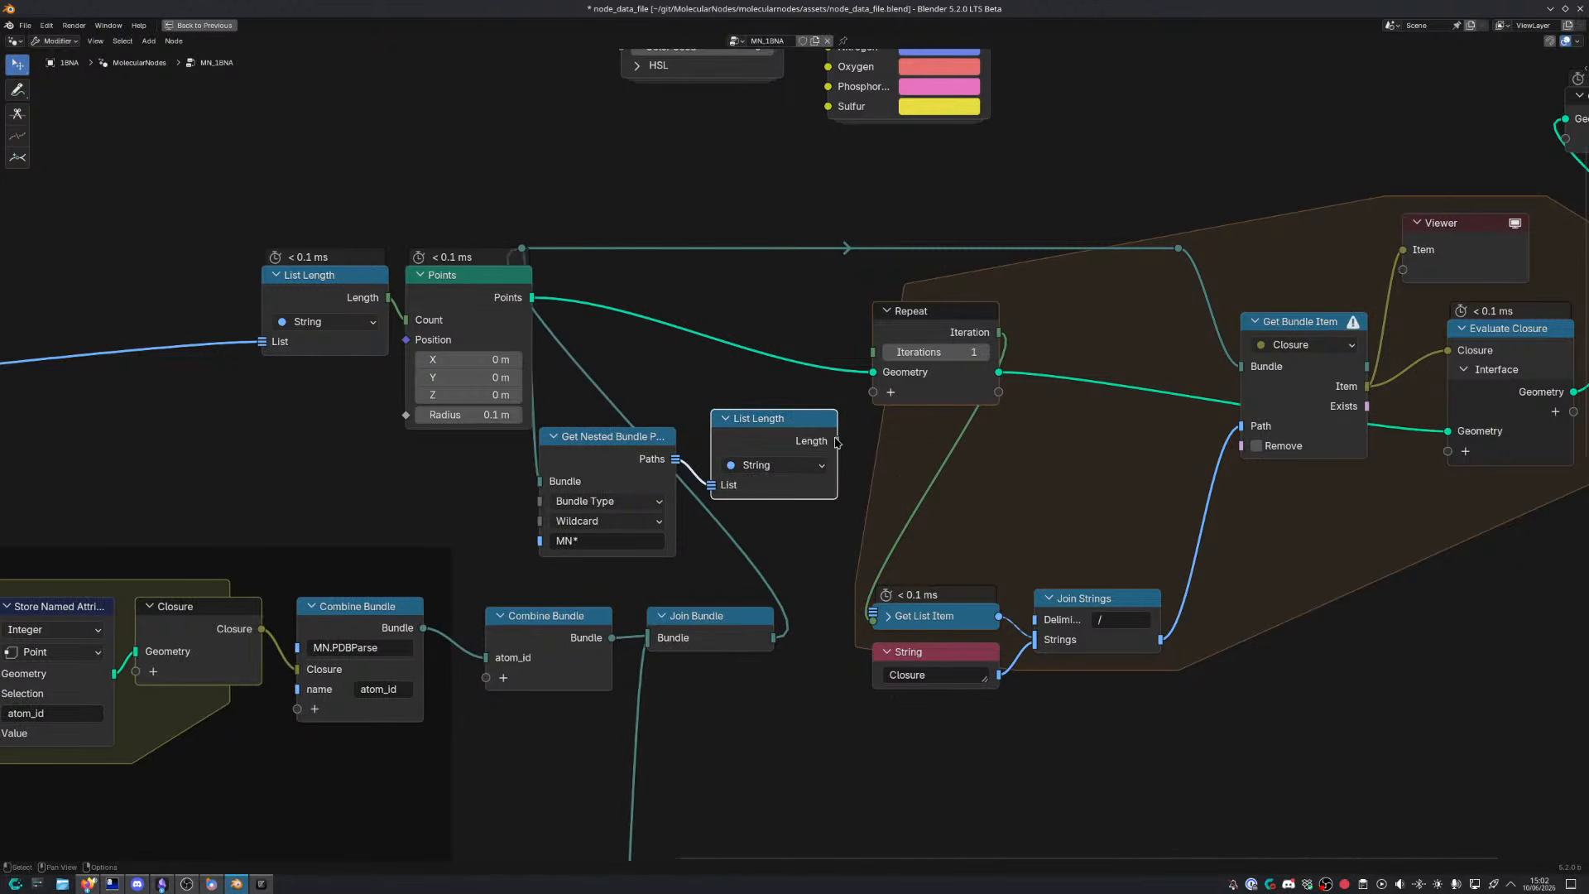
{"action": "left_click_drag", "start_coordinate": [840, 441], "coordinate": [873, 353]}
{"action": "left_click_drag", "start_coordinate": [793, 428], "coordinate": [806, 321]}
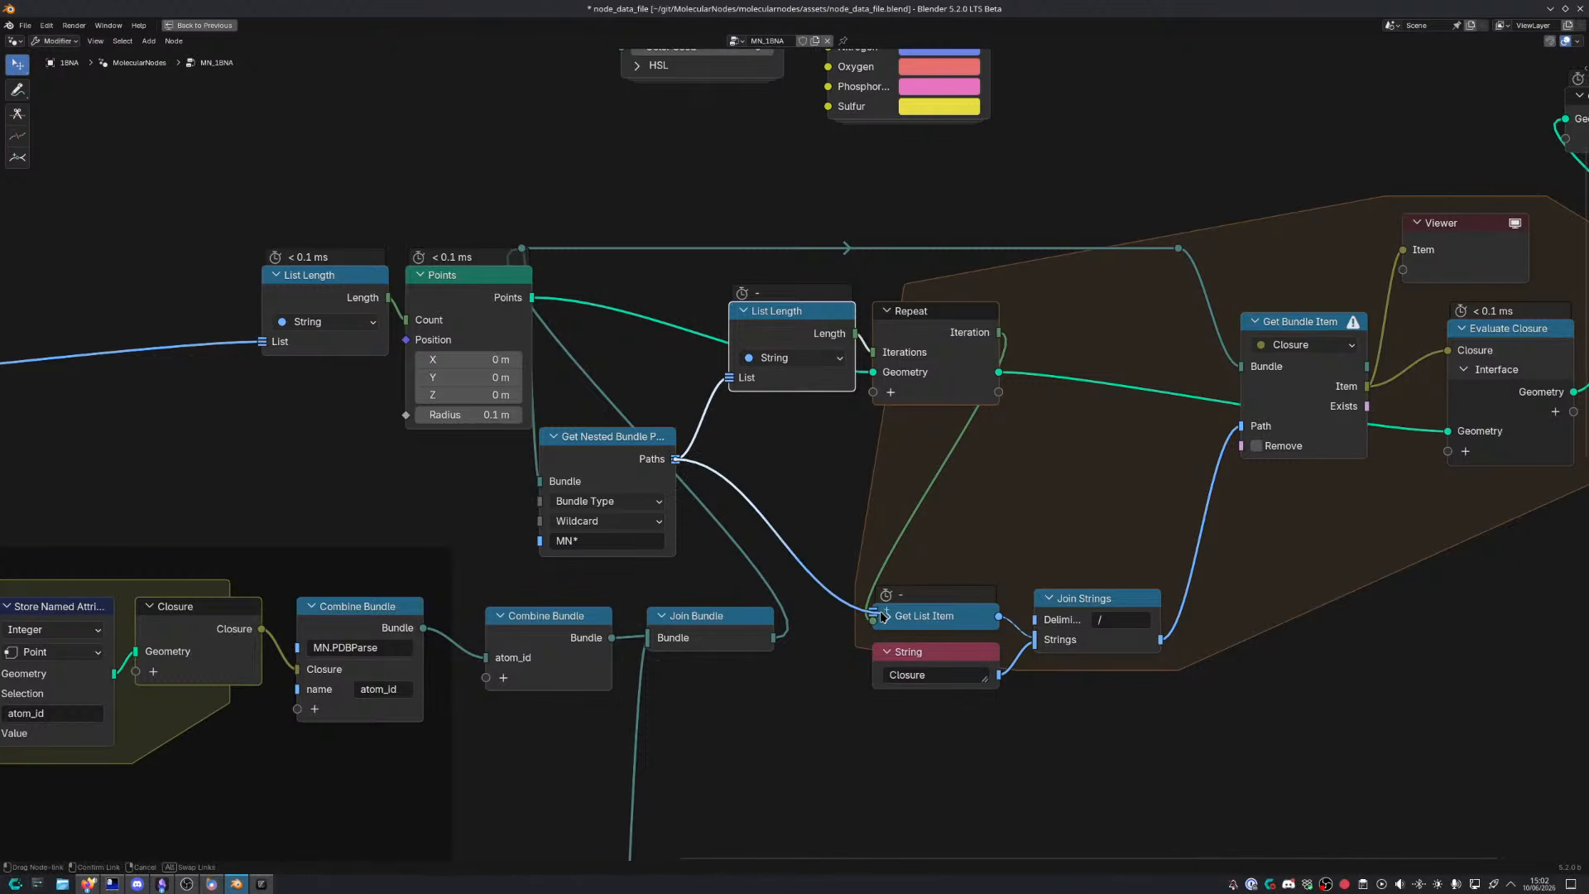
{"action": "left_click_drag", "start_coordinate": [675, 461], "coordinate": [874, 613]}
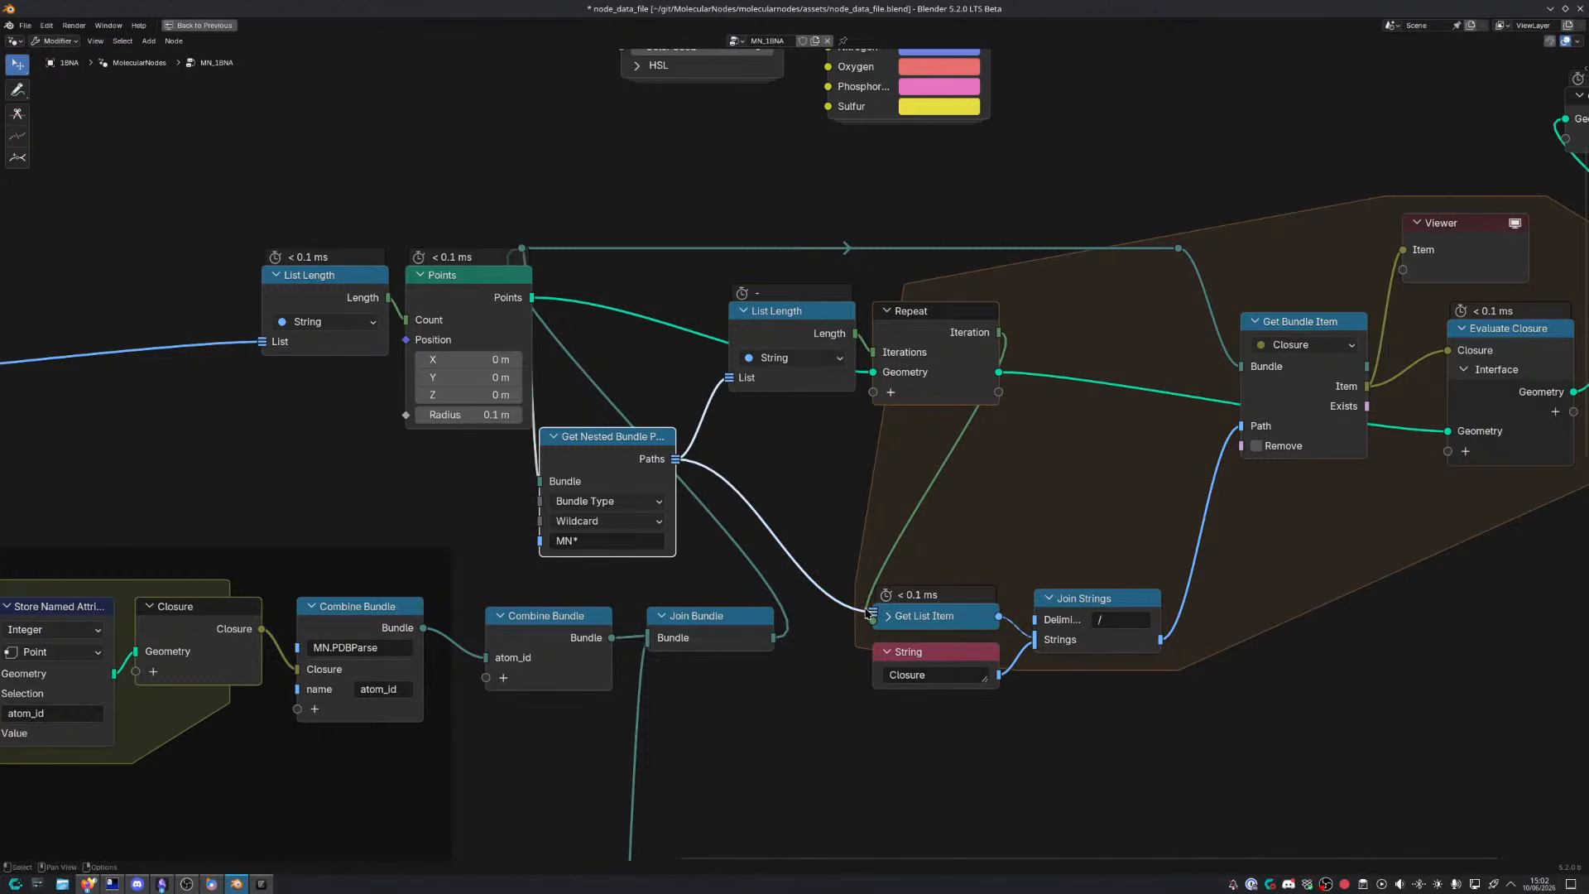
Delete the Viewer and place the Group Output directly beside the Repeat zone's output node
{"action": "key", "text": "ctrl+space"}
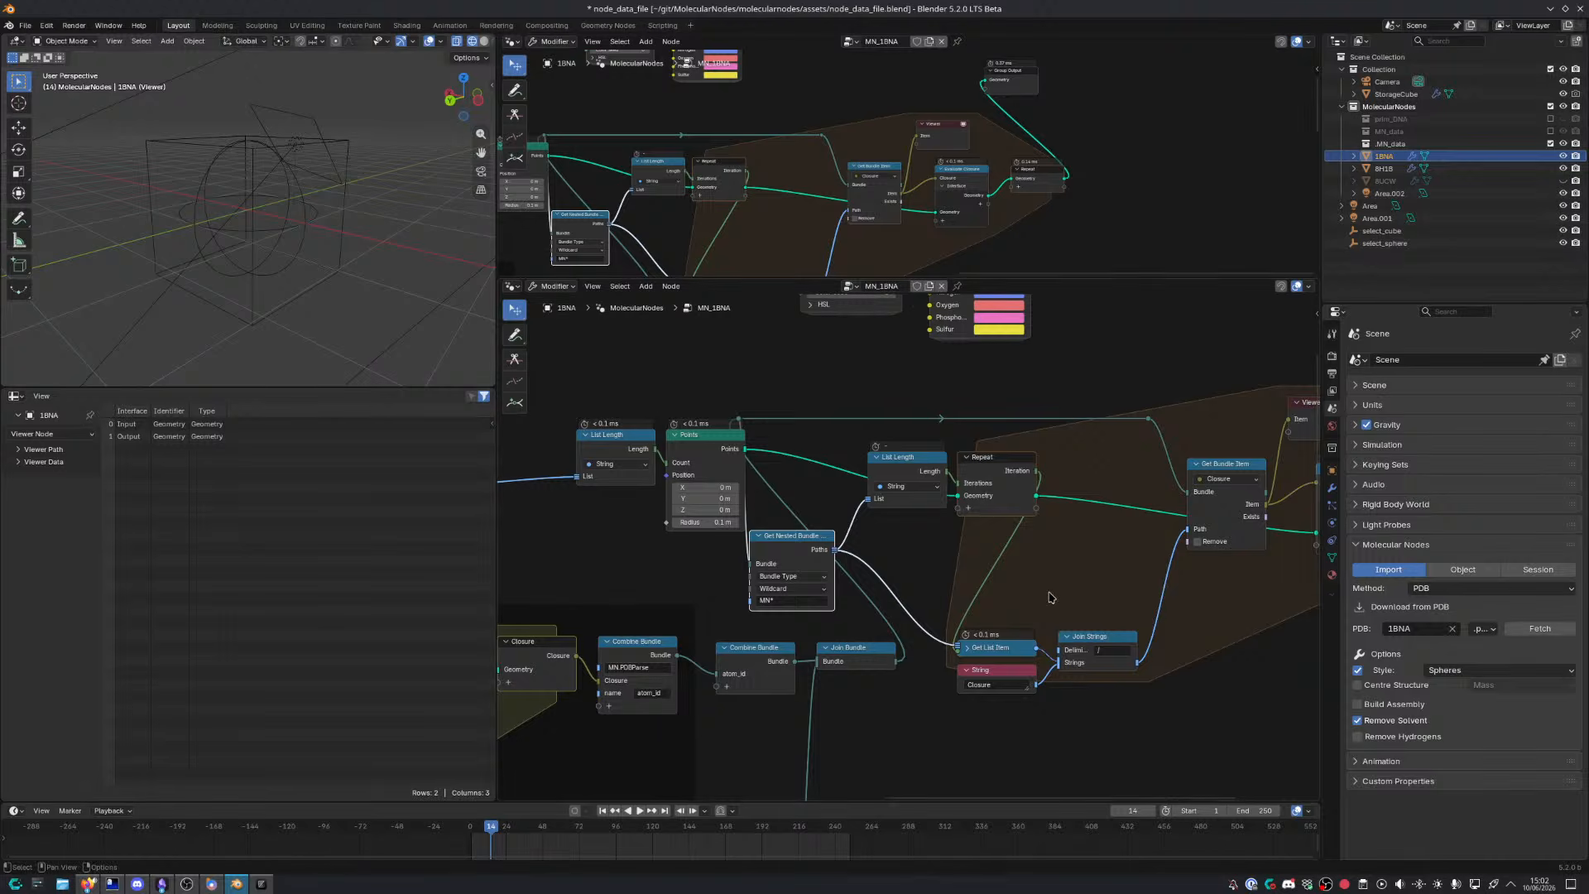
{"action": "middle_click_drag", "start_coordinate": [1203, 544], "coordinate": [813, 577]}
{"action": "left_click", "coordinate": [967, 436]}
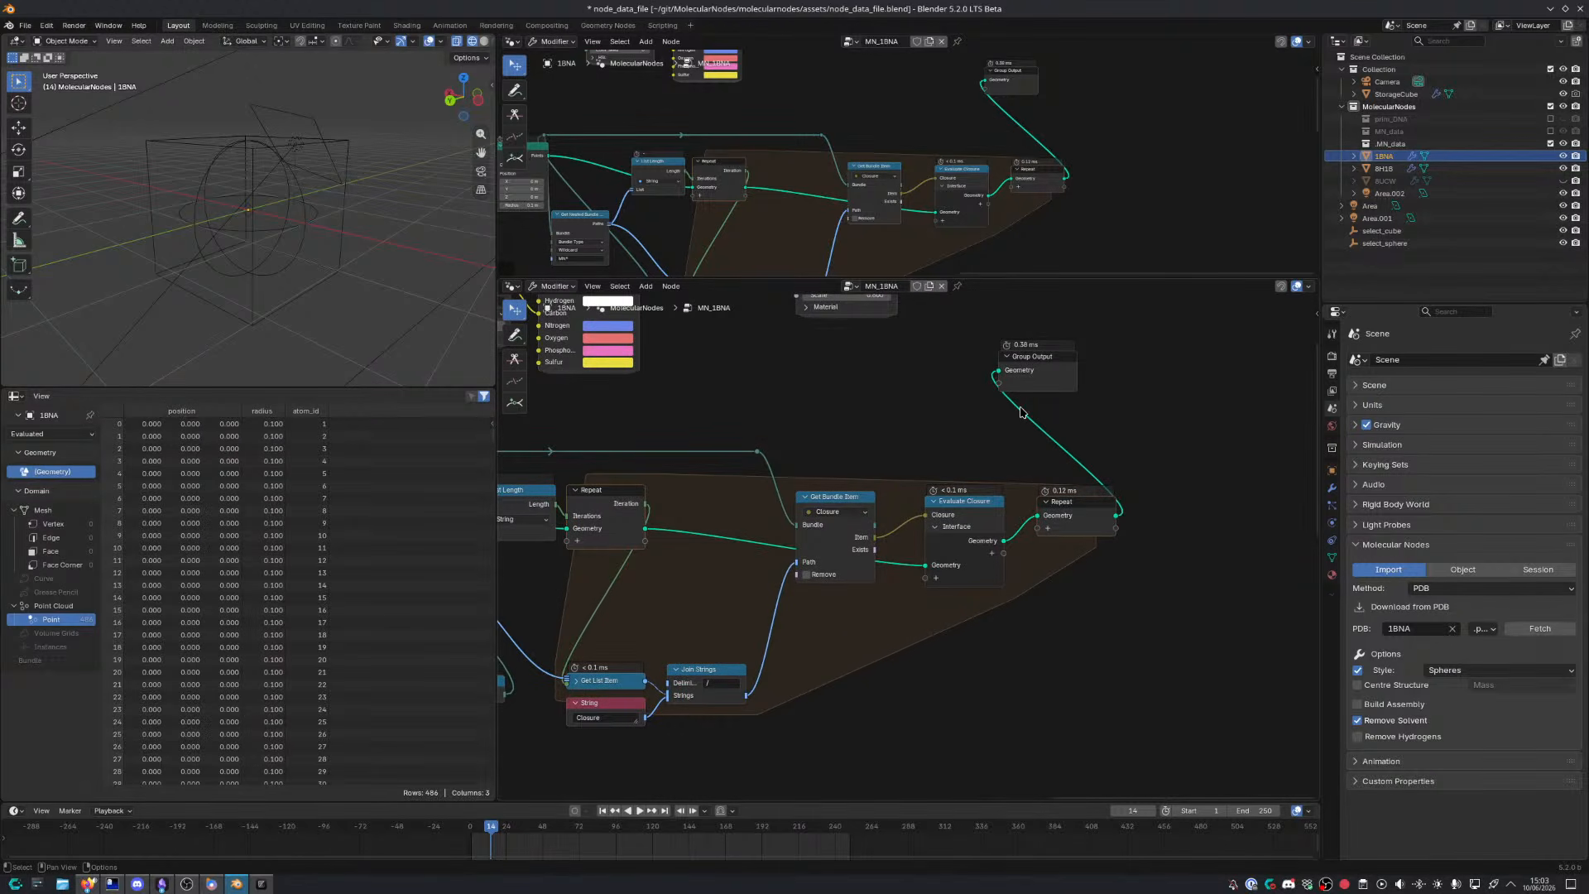
{"action": "left_click_drag", "start_coordinate": [1051, 387], "coordinate": [1214, 523]}
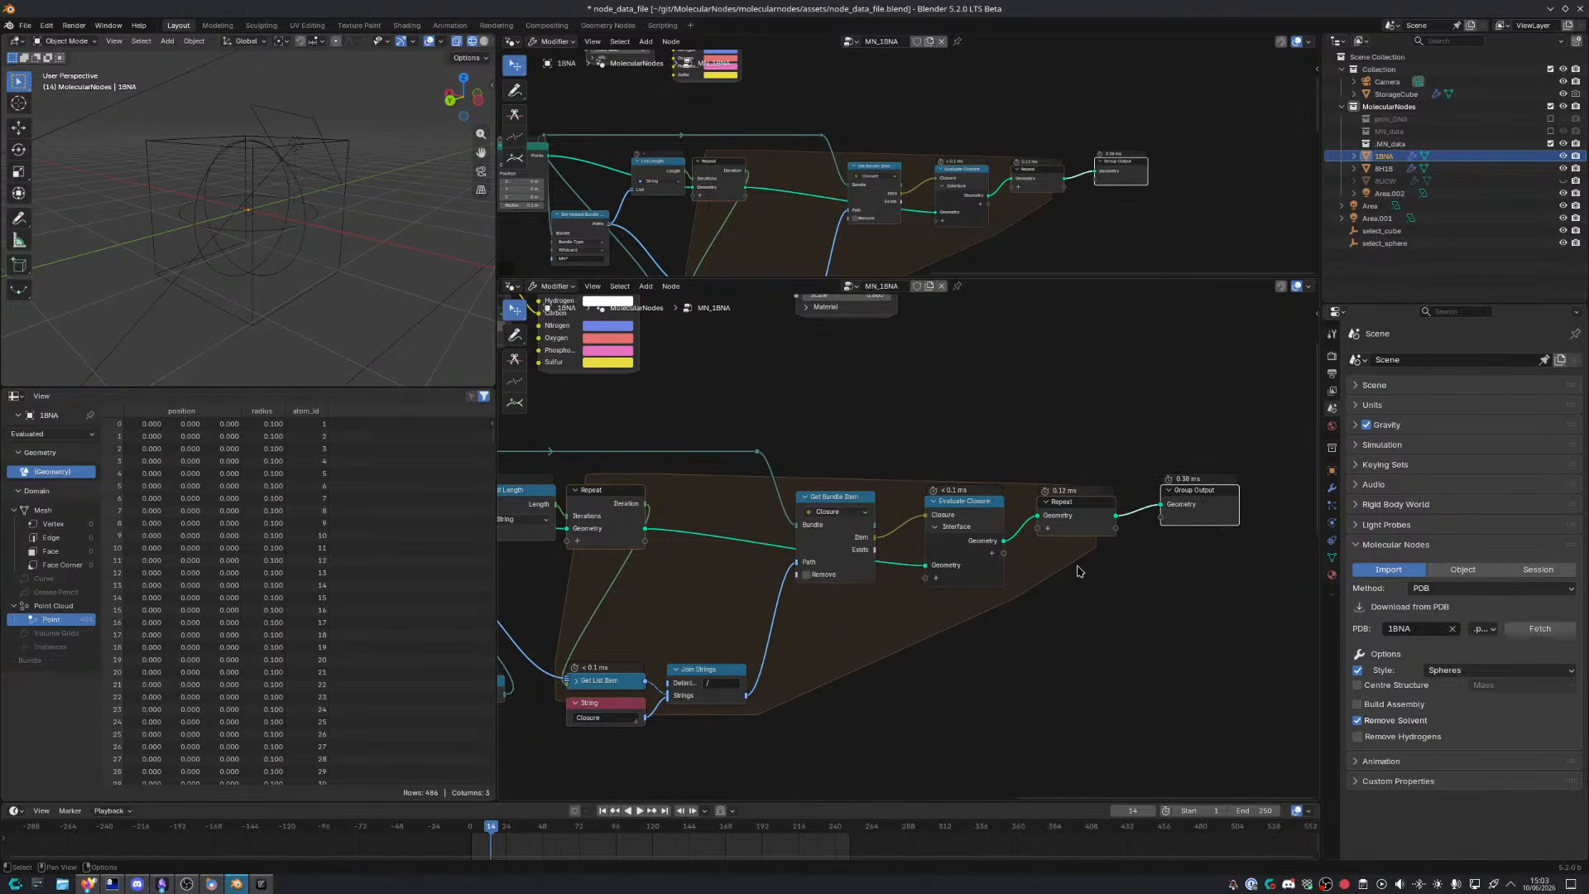
Move the Points node and its List Length together farther away from the Repeat zone
{"action": "middle_click_drag", "start_coordinate": [745, 610], "coordinate": [1008, 543]}
{"action": "middle_click_drag", "start_coordinate": [724, 543], "coordinate": [1004, 509]}
{"action": "key", "text": "ctrl+space"}
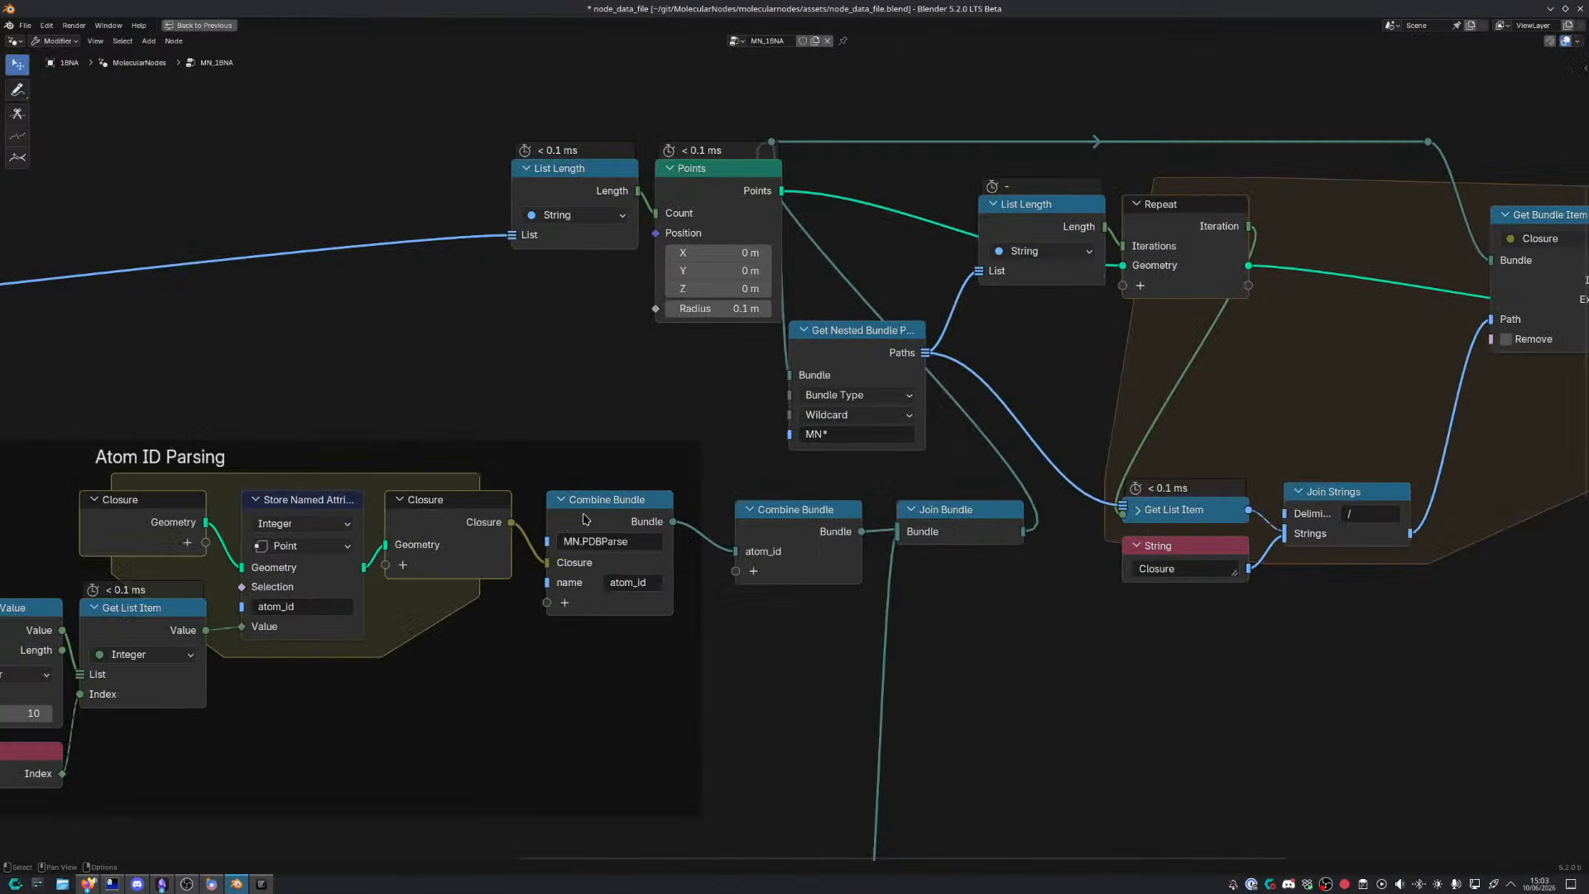
{"action": "middle_click_drag", "start_coordinate": [553, 409], "coordinate": [717, 509]}
{"action": "left_click_drag", "start_coordinate": [663, 229], "coordinate": [919, 402]}
{"action": "key", "text": "g"}
{"action": "left_click", "coordinate": [704, 404]}
Dissolve the first reroute of the joined bundle link, keeping the connections intact
{"action": "middle_click_drag", "start_coordinate": [893, 388], "coordinate": [559, 404]}
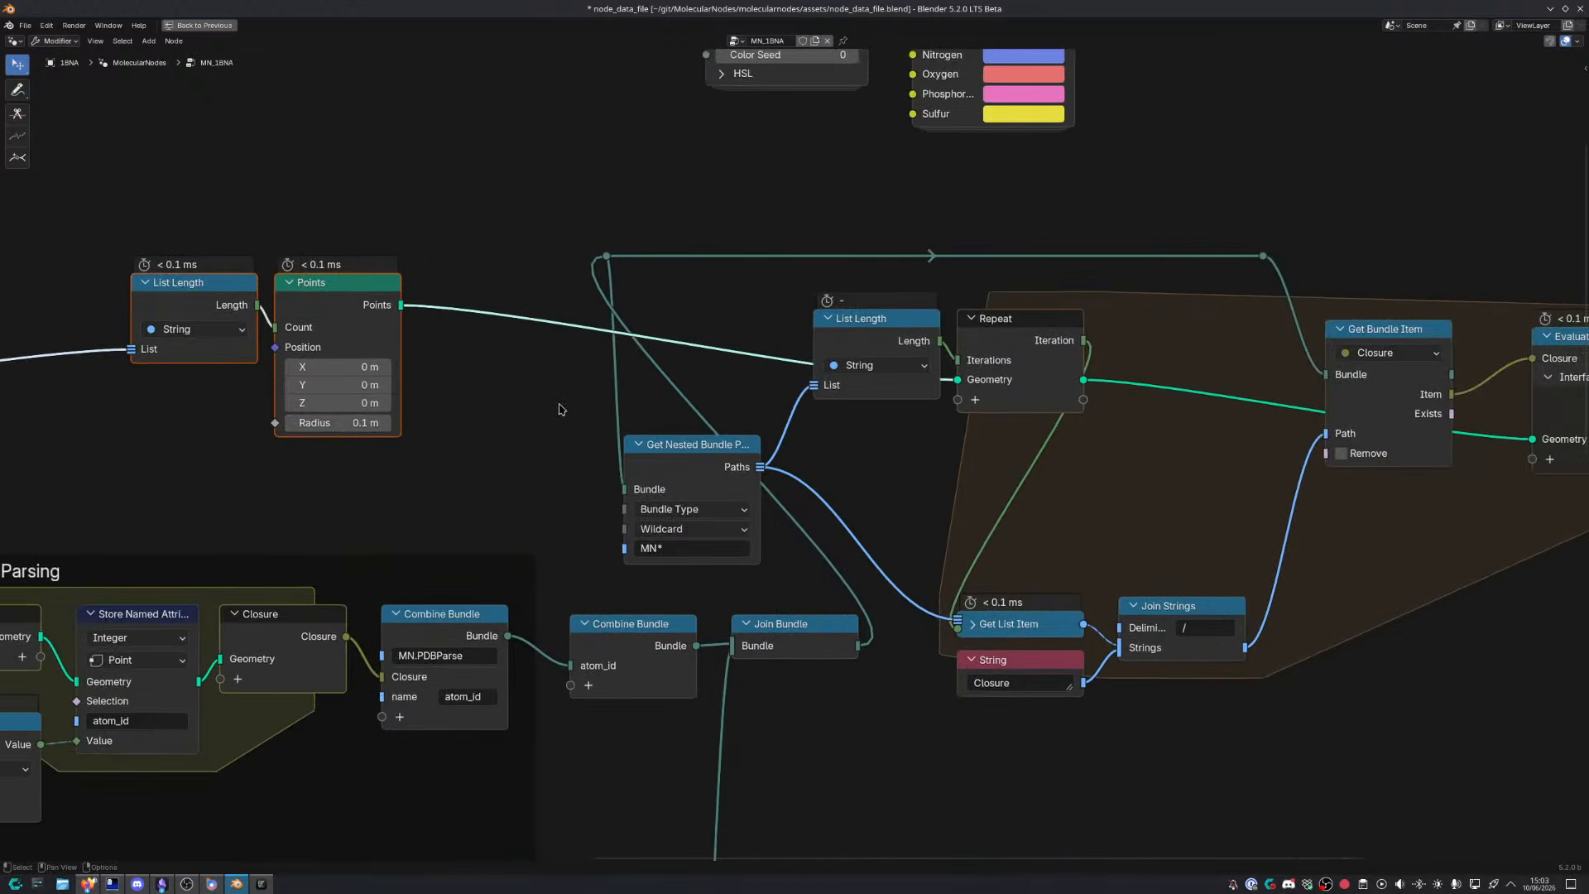
{"action": "left_click_drag", "start_coordinate": [550, 216], "coordinate": [689, 308]}
{"action": "key", "text": "ctrl+x"}
Stack the collapsed List Length directly above the Repeat input node and place Get Nested Bundle Paths just before it
{"action": "middle_click_drag", "start_coordinate": [783, 583], "coordinate": [476, 520]}
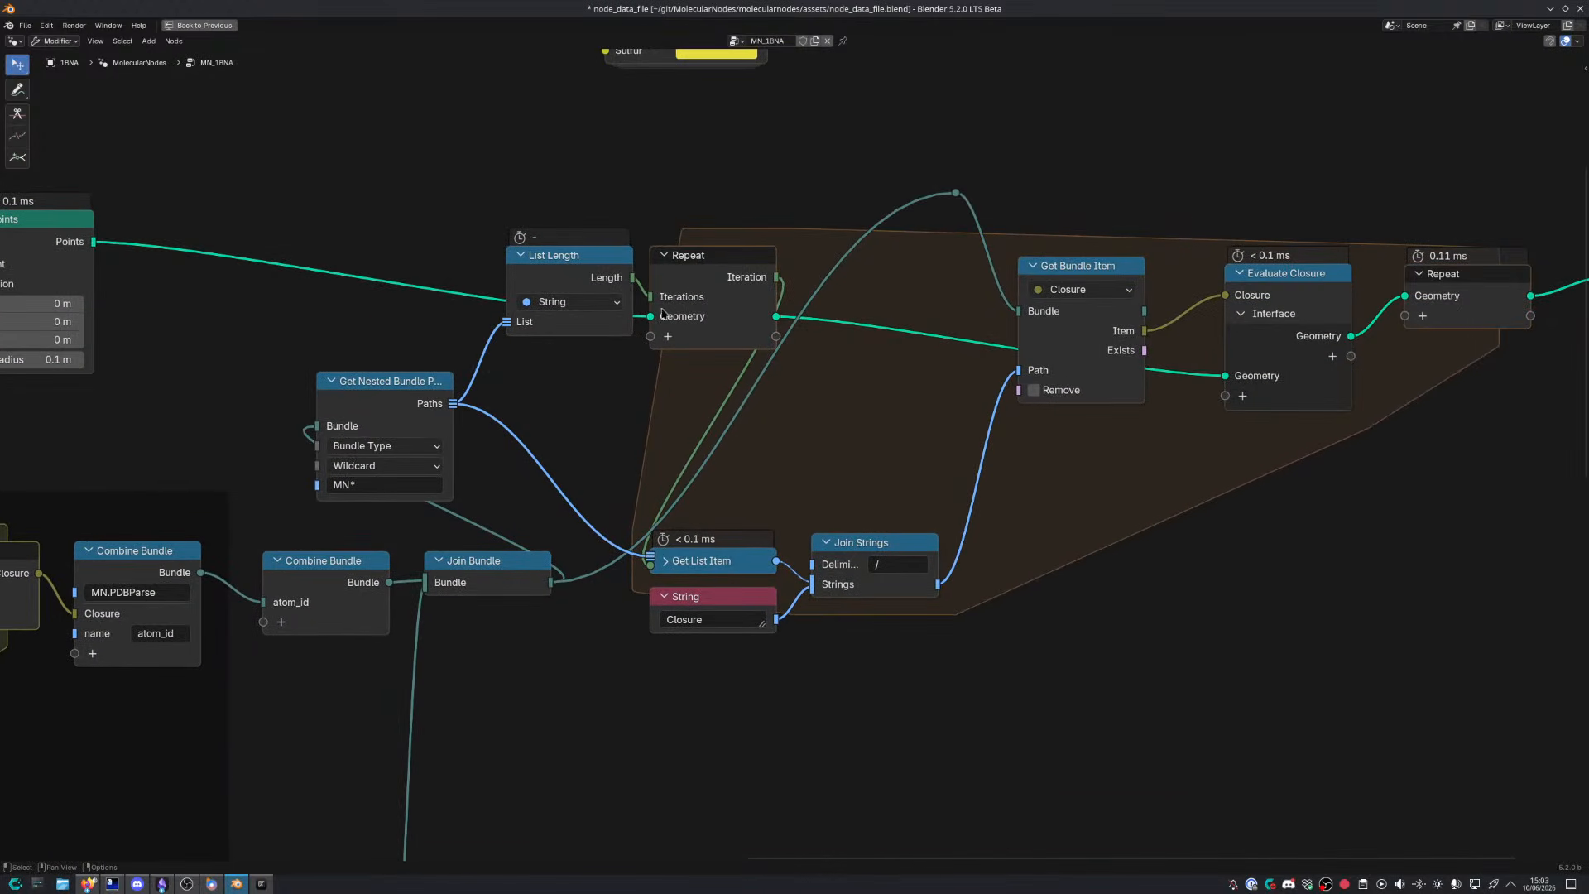
{"action": "left_click_drag", "start_coordinate": [708, 278], "coordinate": [759, 271]}
{"action": "left_click", "coordinate": [521, 255]}
{"action": "key", "text": "g"}
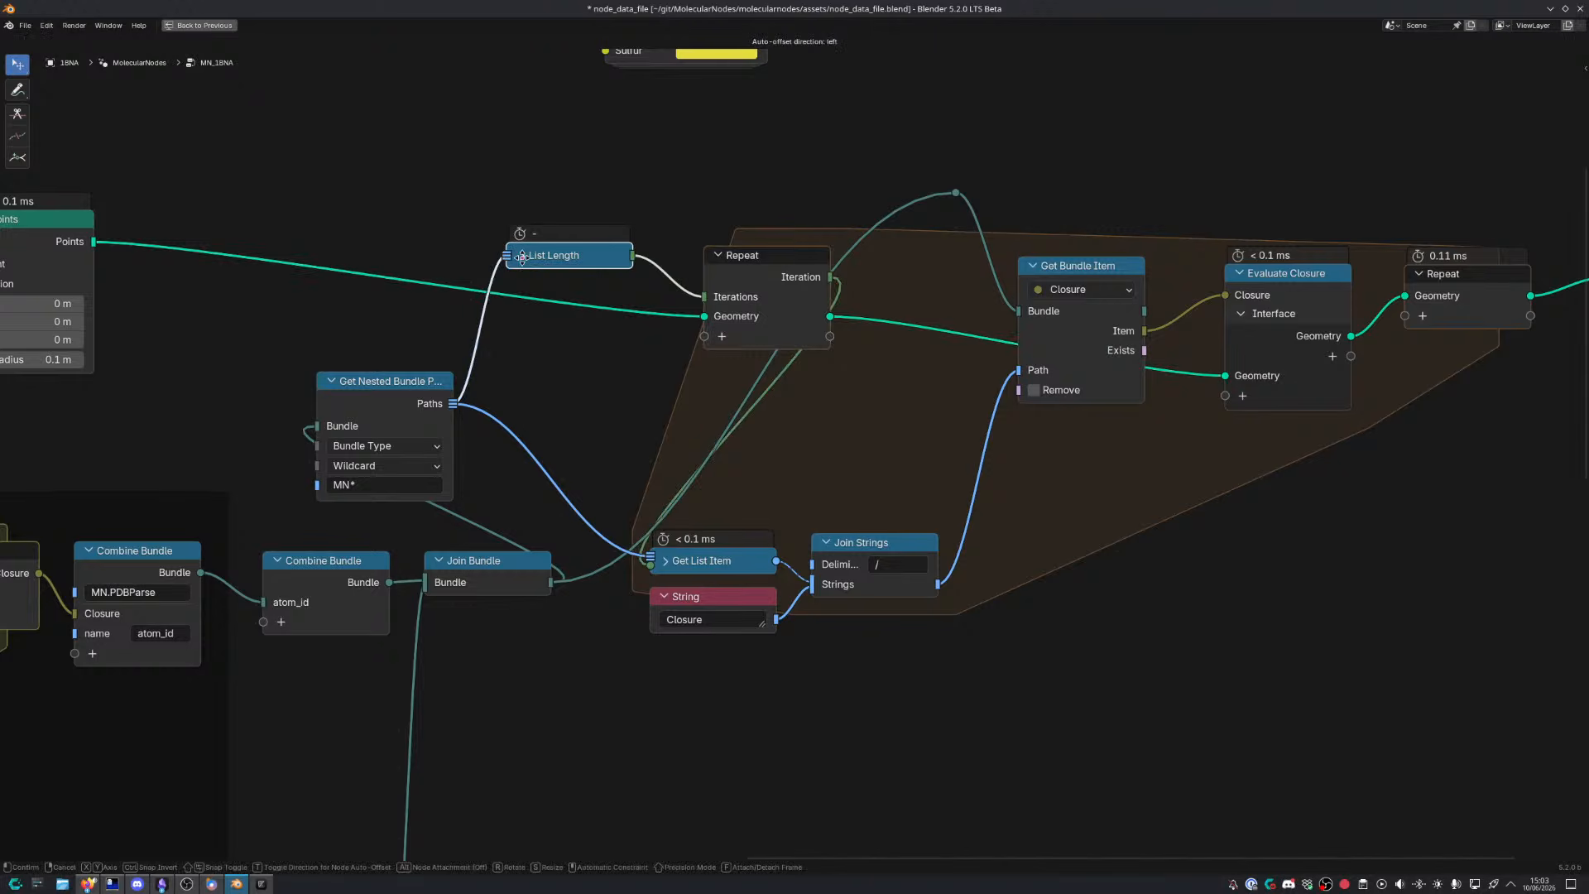
{"action": "left_click", "coordinate": [705, 221]}
{"action": "key", "text": "g"}
{"action": "left_click", "coordinate": [688, 259]}
{"action": "left_click_drag", "start_coordinate": [384, 386], "coordinate": [579, 220]}
Preview the Paths output of Get Nested Bundle Paths and the Item output of Get Bundle Item
{"action": "left_click", "coordinate": [638, 240], "text": "ctrl+shift"}
{"action": "key", "text": "ctrl+space"}
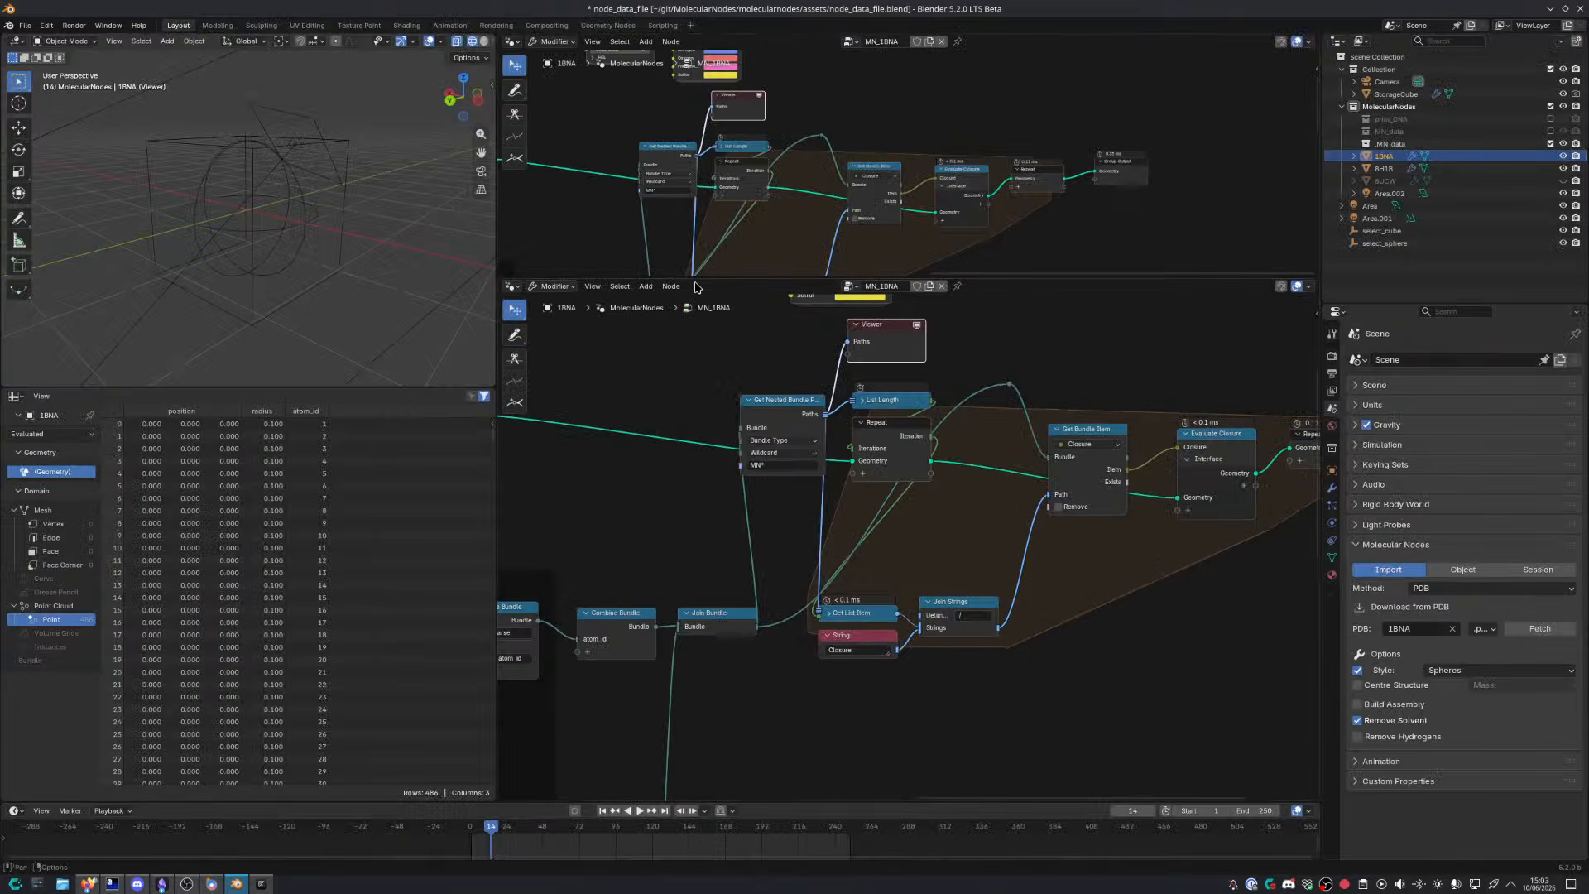
{"action": "left_click", "coordinate": [827, 424], "text": "ctrl+shift"}
{"action": "middle_click_drag", "start_coordinate": [1030, 451], "coordinate": [861, 422]}
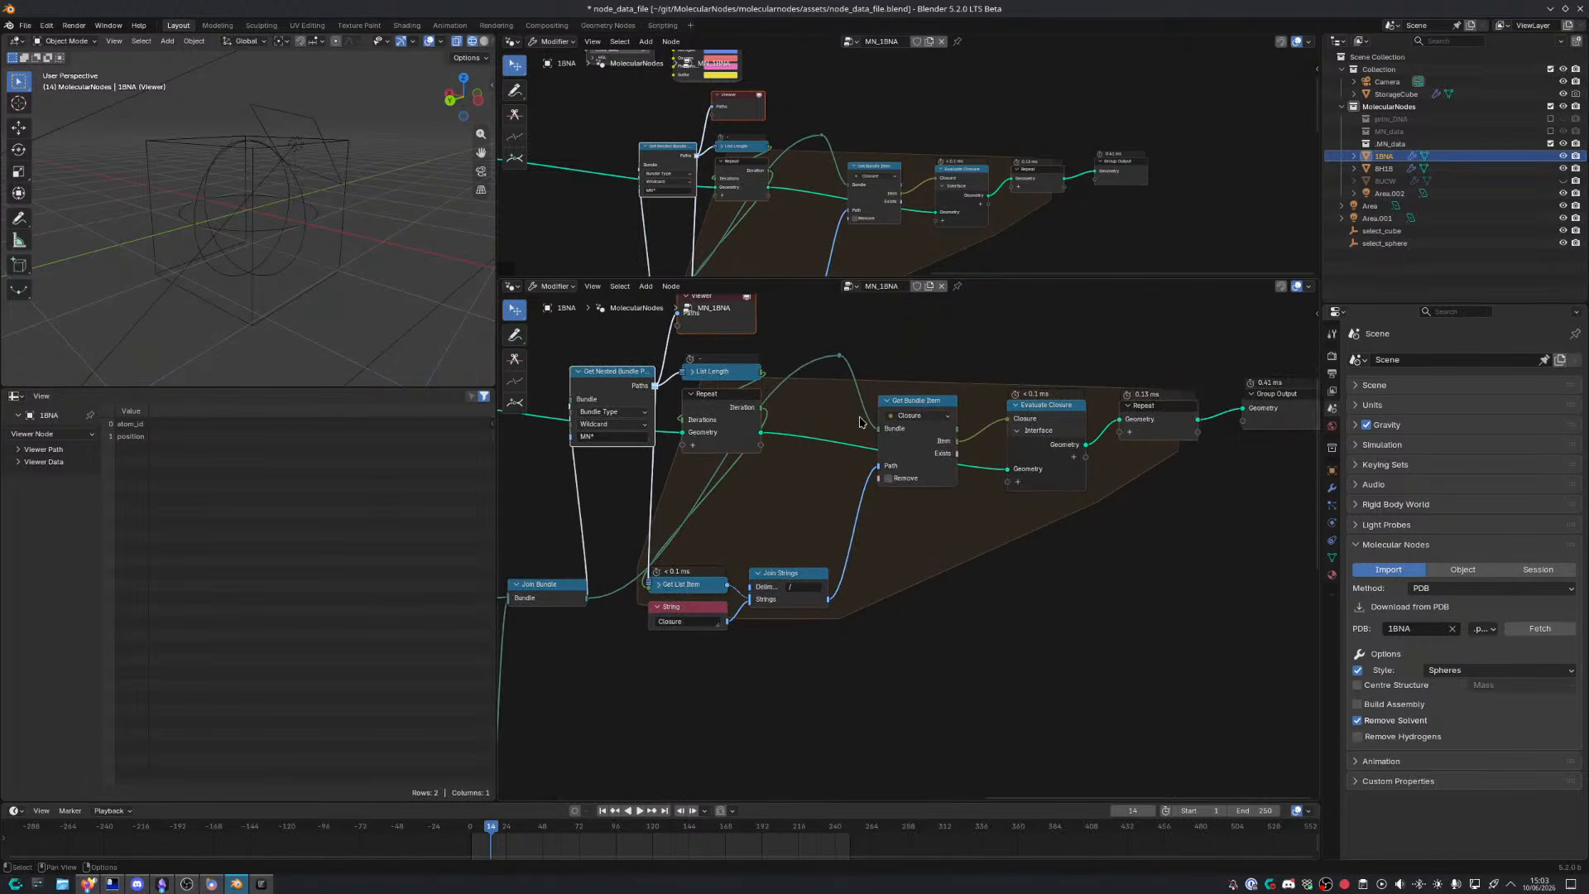
{"action": "left_click", "coordinate": [960, 446], "text": "ctrl+shift"}
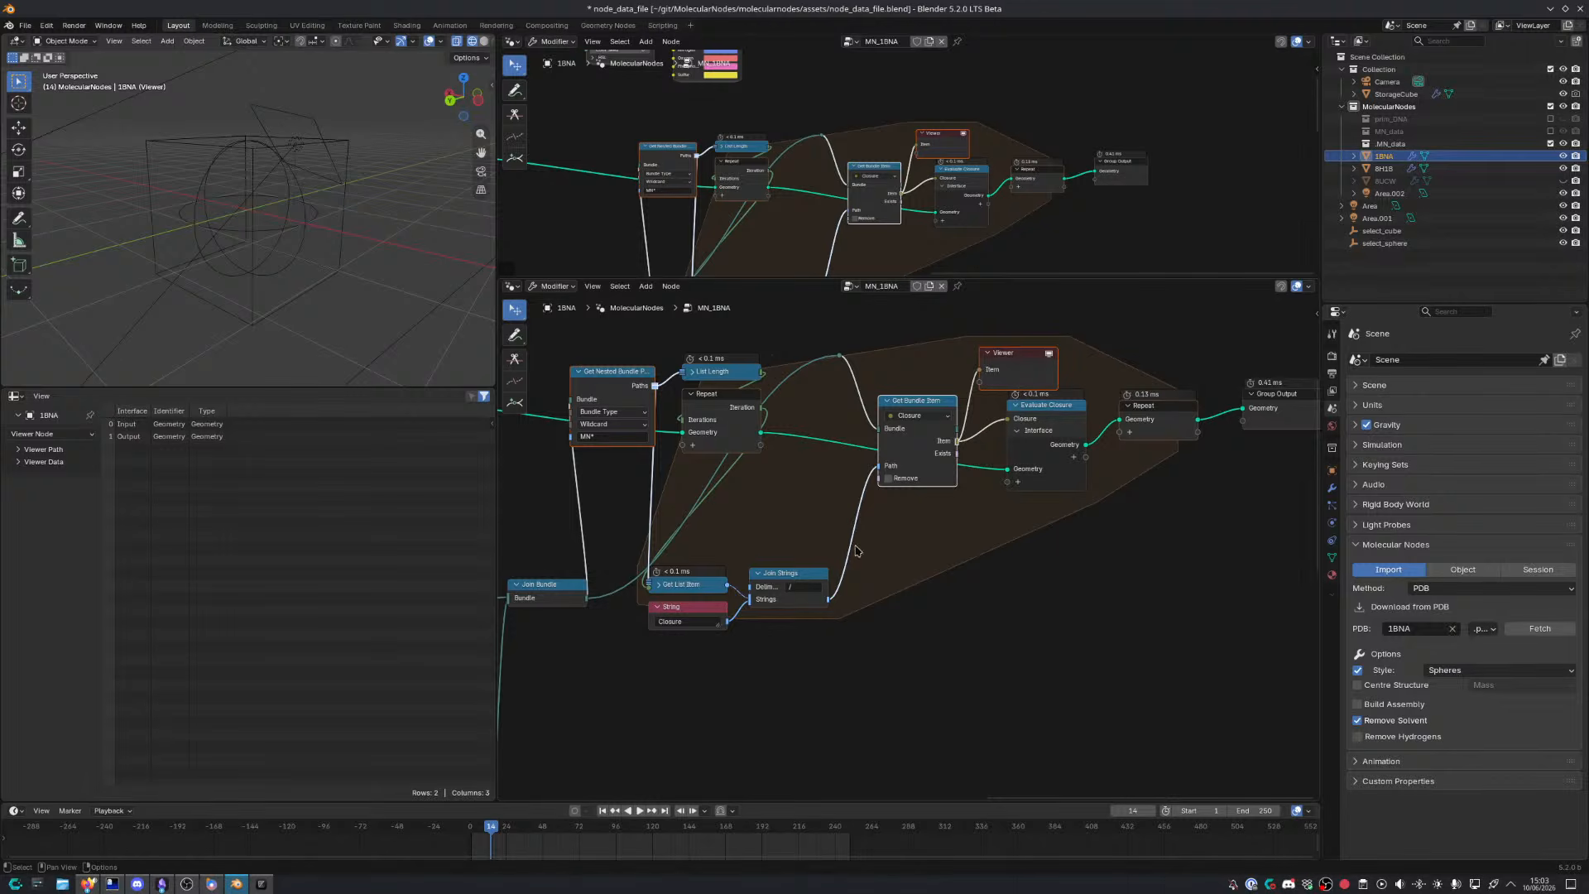
Move Get List Item, the Closure String and Join Strings up to sit directly beneath the Repeat input node
{"action": "left_click_drag", "start_coordinate": [691, 547], "coordinate": [805, 631]}
{"action": "key", "text": "g"}
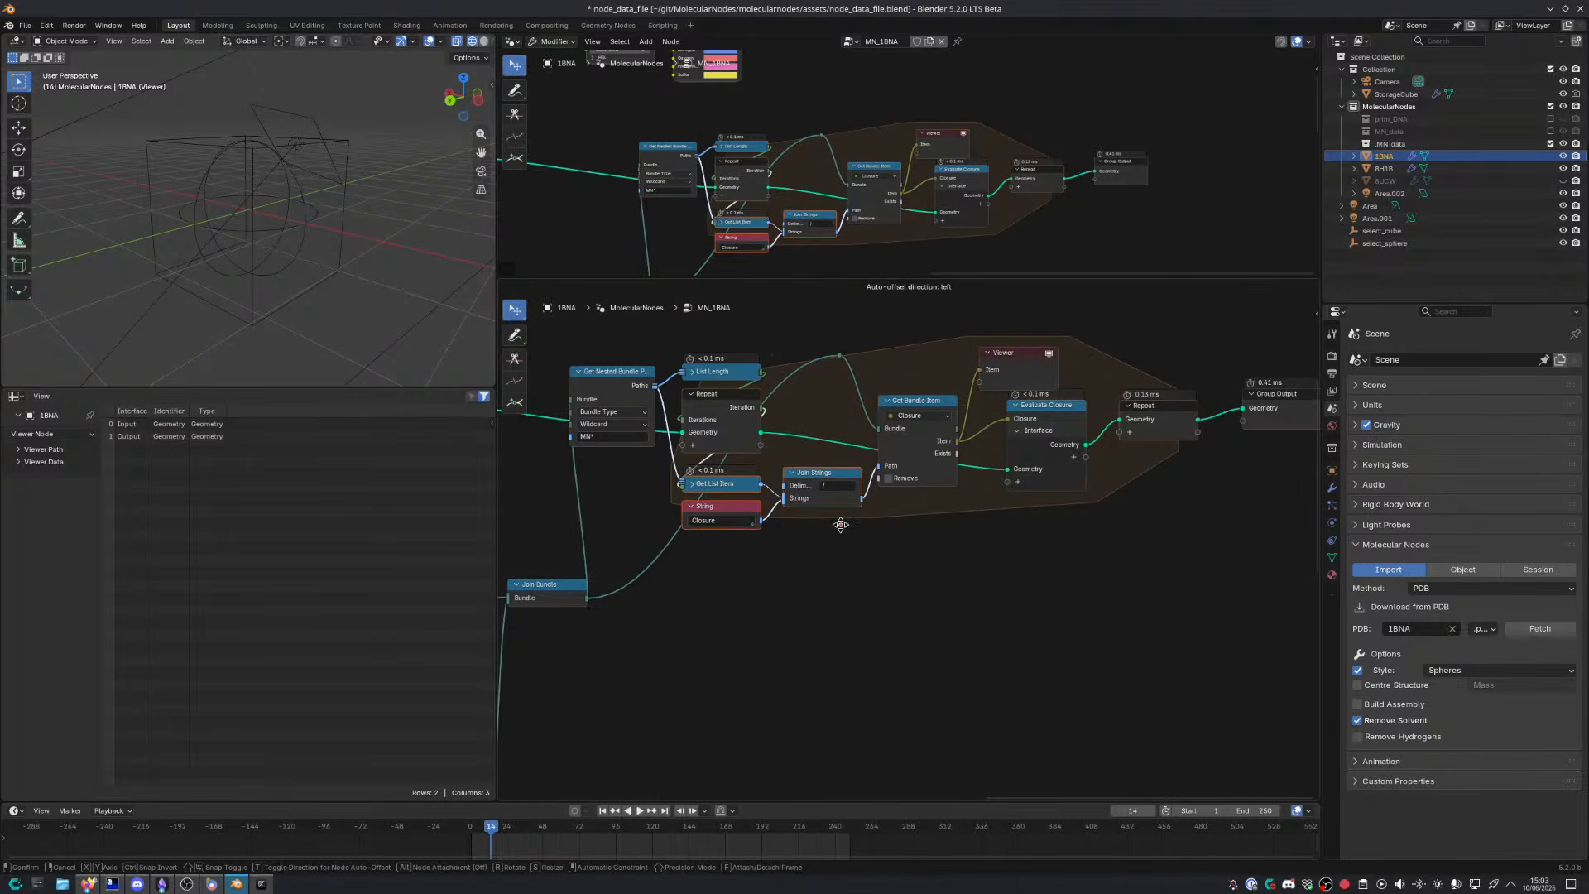
{"action": "left_click", "coordinate": [841, 525]}
Delete the Viewer attached to Get Bundle Item's Item output
{"action": "middle_click_drag", "start_coordinate": [941, 520], "coordinate": [868, 533]}
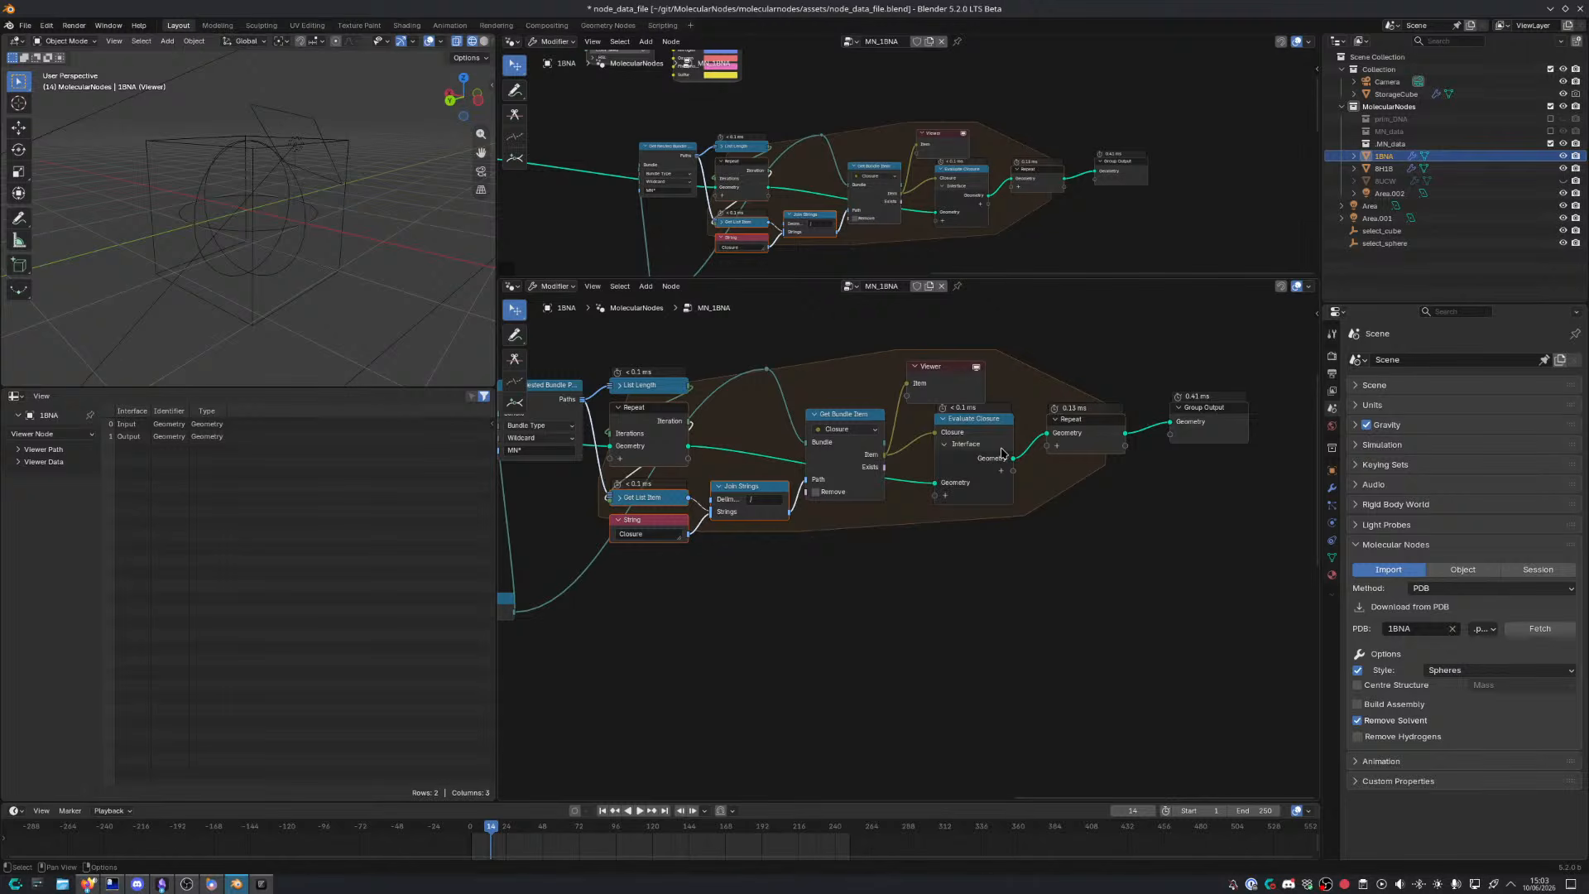
{"action": "left_click", "coordinate": [946, 378]}
{"action": "key", "text": "x"}
Shift Get Bundle Item and Evaluate Closure up together to line them up with the Repeat output node
{"action": "middle_click_drag", "start_coordinate": [974, 400], "coordinate": [921, 409]}
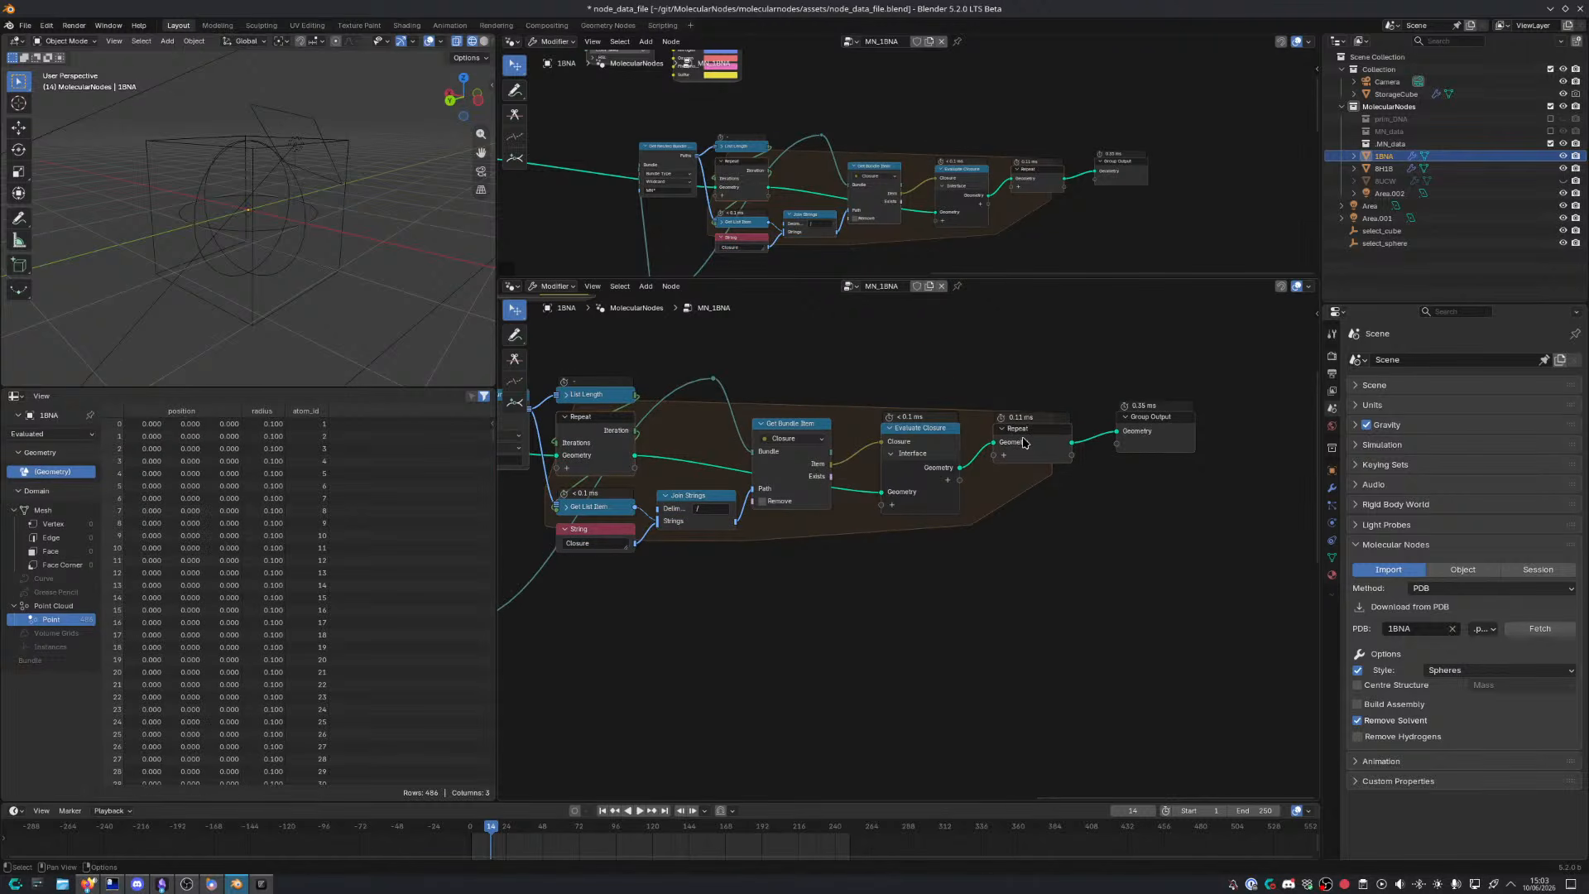
{"action": "left_click_drag", "start_coordinate": [798, 397], "coordinate": [933, 464]}
{"action": "key", "text": "g"}
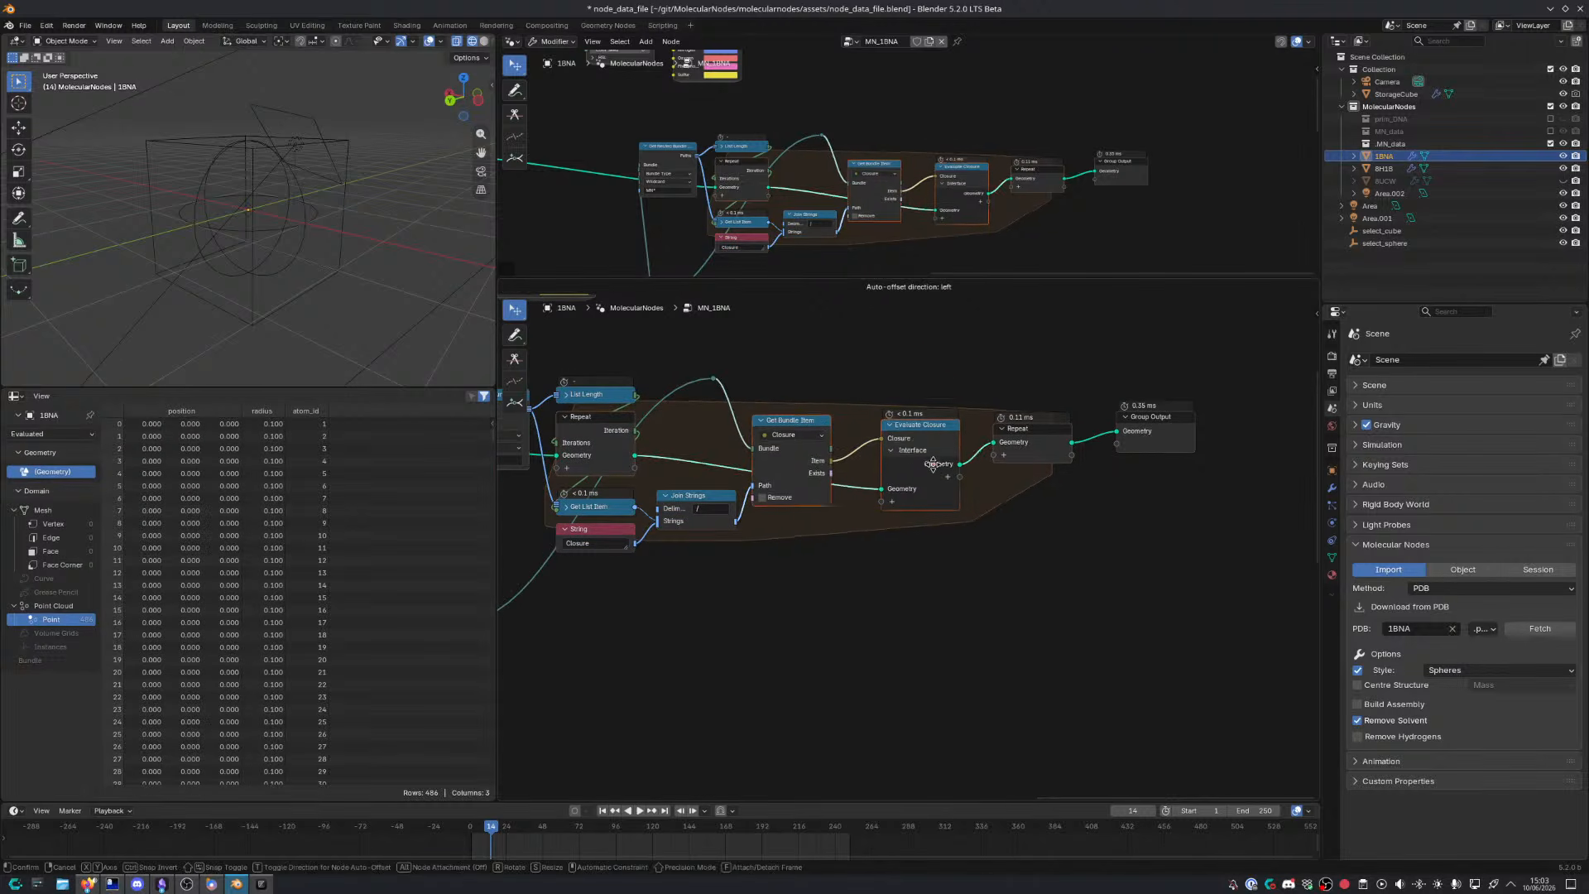
{"action": "left_click", "coordinate": [927, 458], "text": "ctrl"}
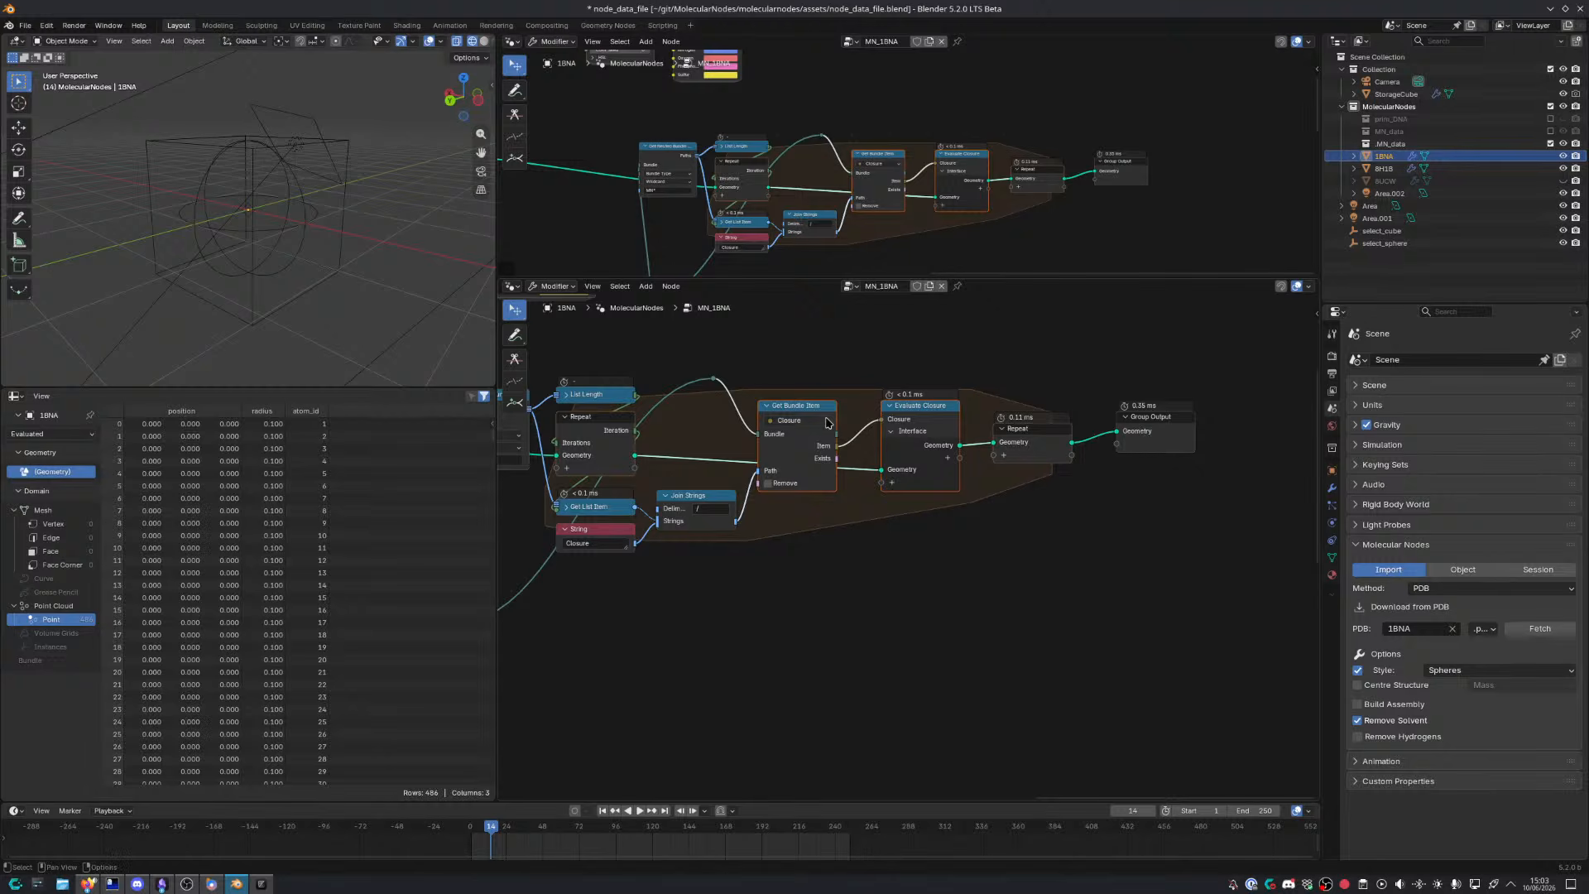
Dissolve the remaining reroute of the bundle link and place Get Bundle Item below the main geometry link, after Join Strings
{"action": "middle_click_drag", "start_coordinate": [693, 447], "coordinate": [871, 354]}
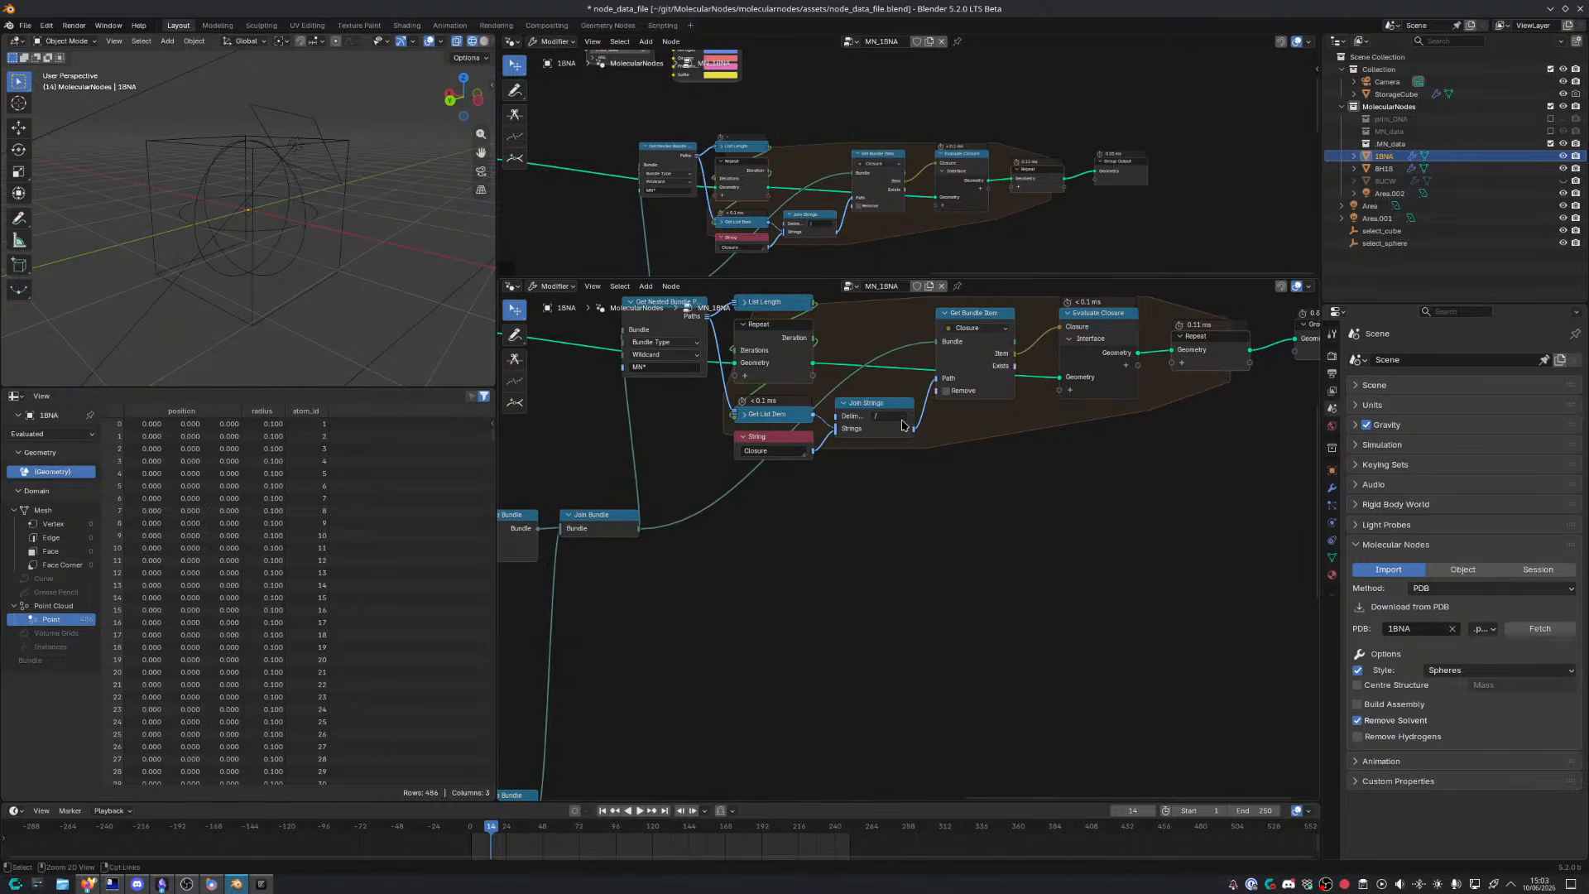
{"action": "key", "text": "ctrl+space"}
{"action": "middle_click_drag", "start_coordinate": [848, 469], "coordinate": [992, 581]}
{"action": "left_click_drag", "start_coordinate": [1034, 227], "coordinate": [1035, 443]}
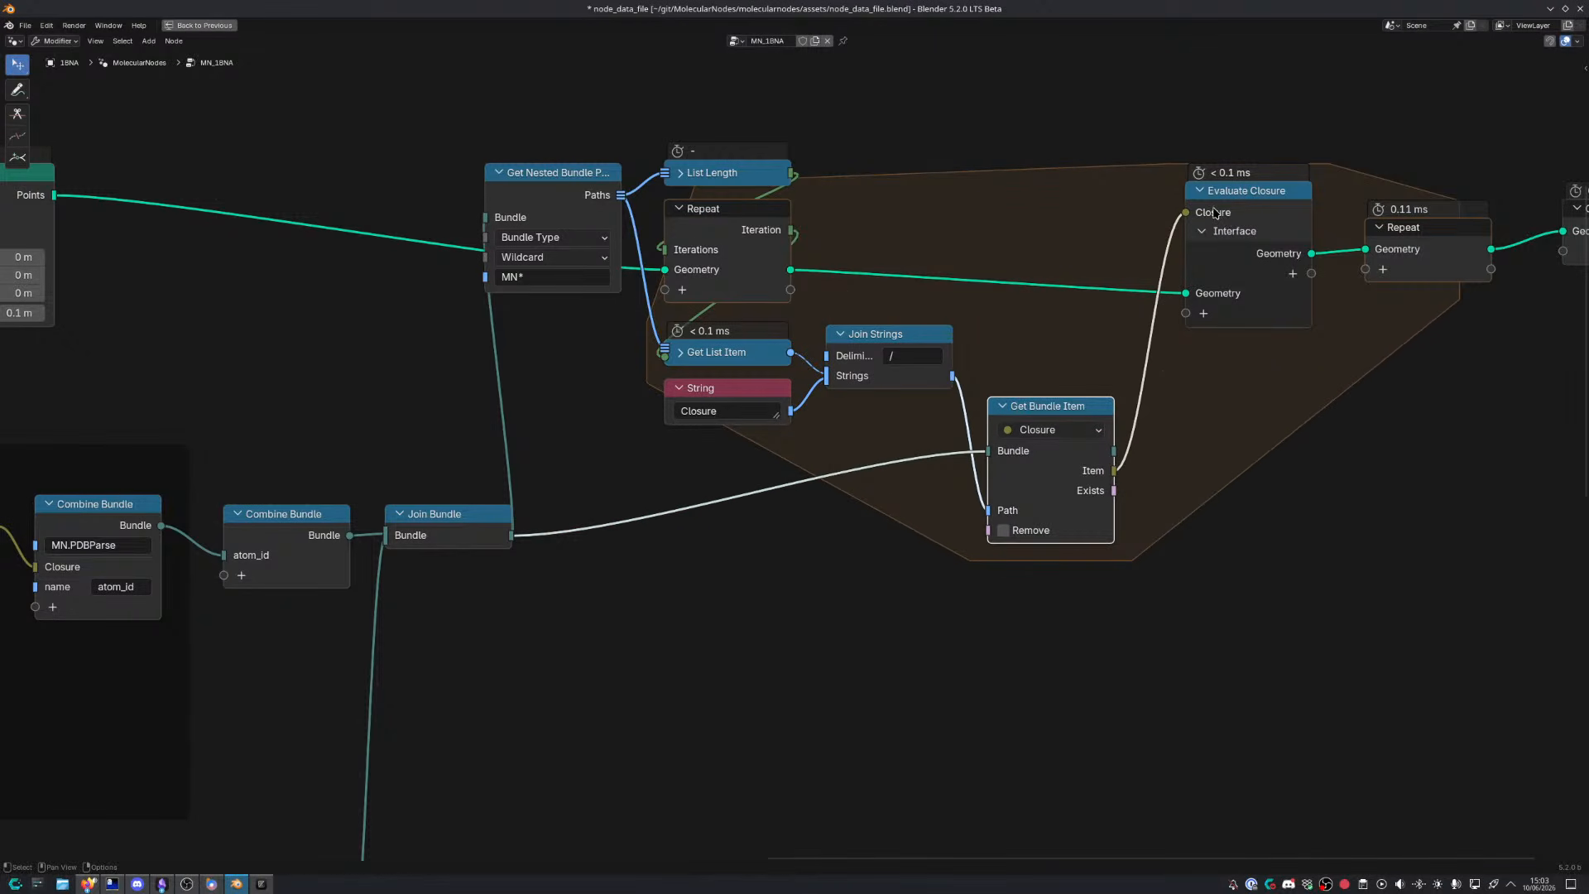
Align Evaluate Closure, the Repeat output and the Group Output in one row, and save the file
{"action": "left_click_drag", "start_coordinate": [1230, 199], "coordinate": [1231, 218]}
{"action": "middle_click_drag", "start_coordinate": [1313, 297], "coordinate": [953, 351]}
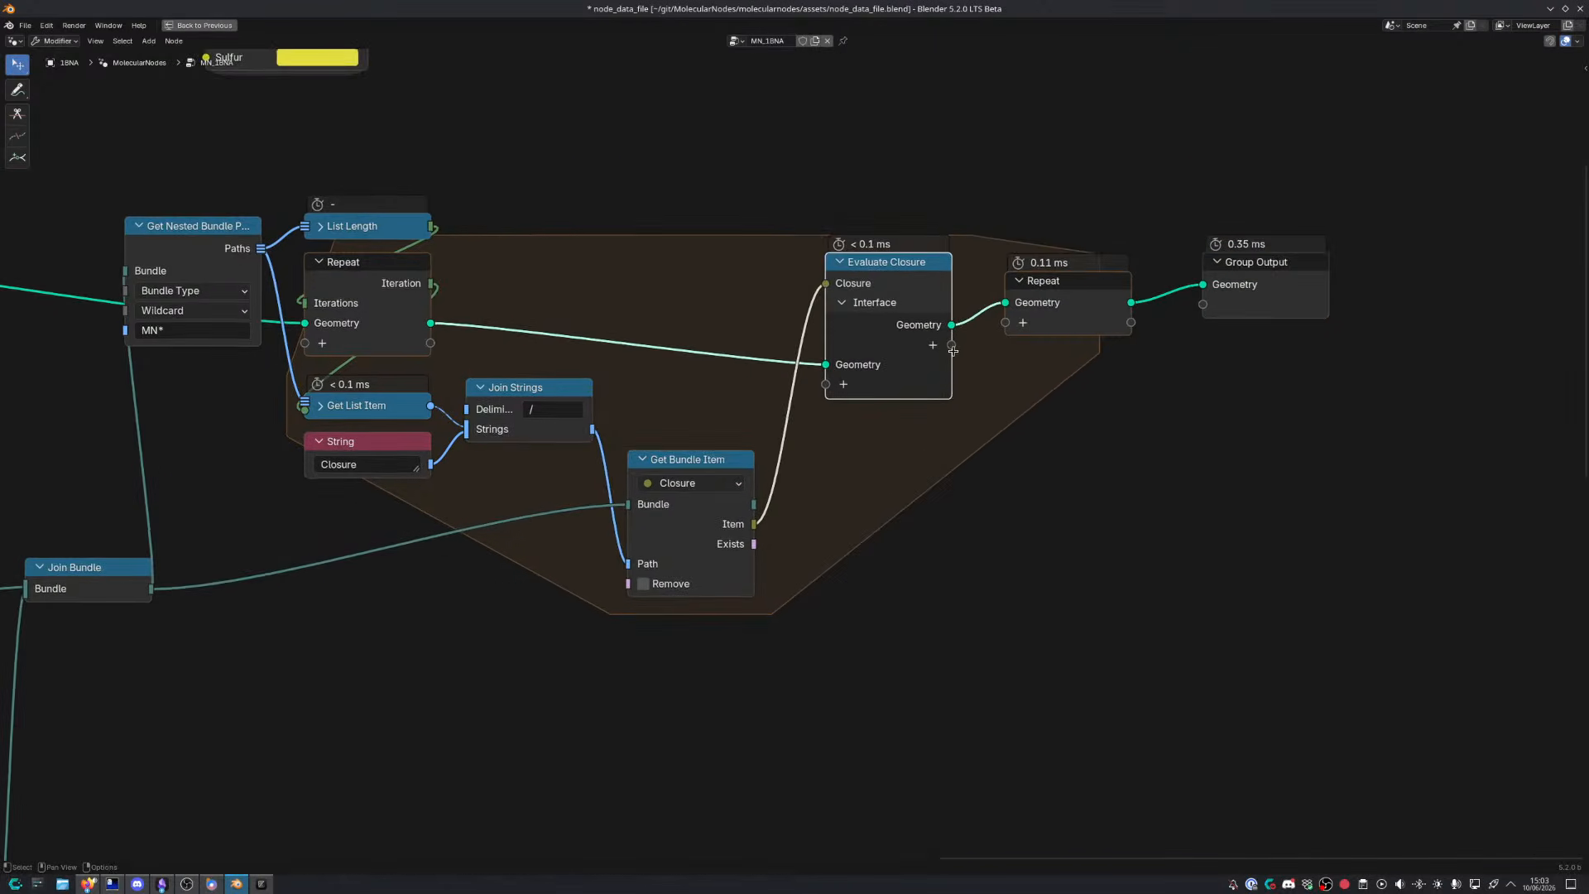
{"action": "left_click", "coordinate": [1094, 223]}
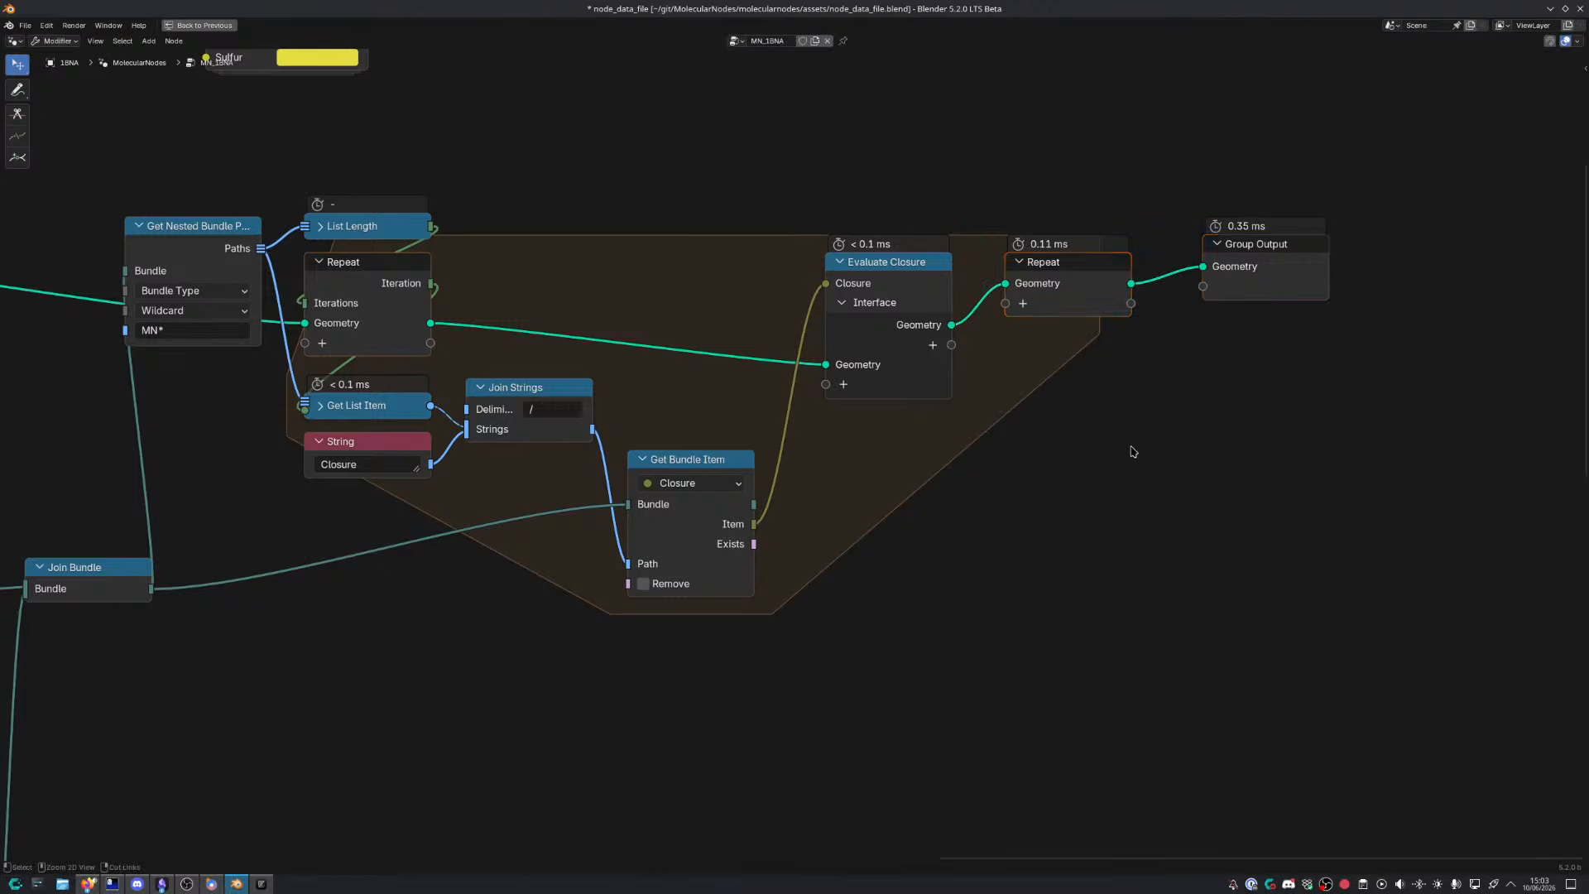
{"action": "key", "text": "ctrl+space"}
{"action": "key", "text": "ctrl+s"}
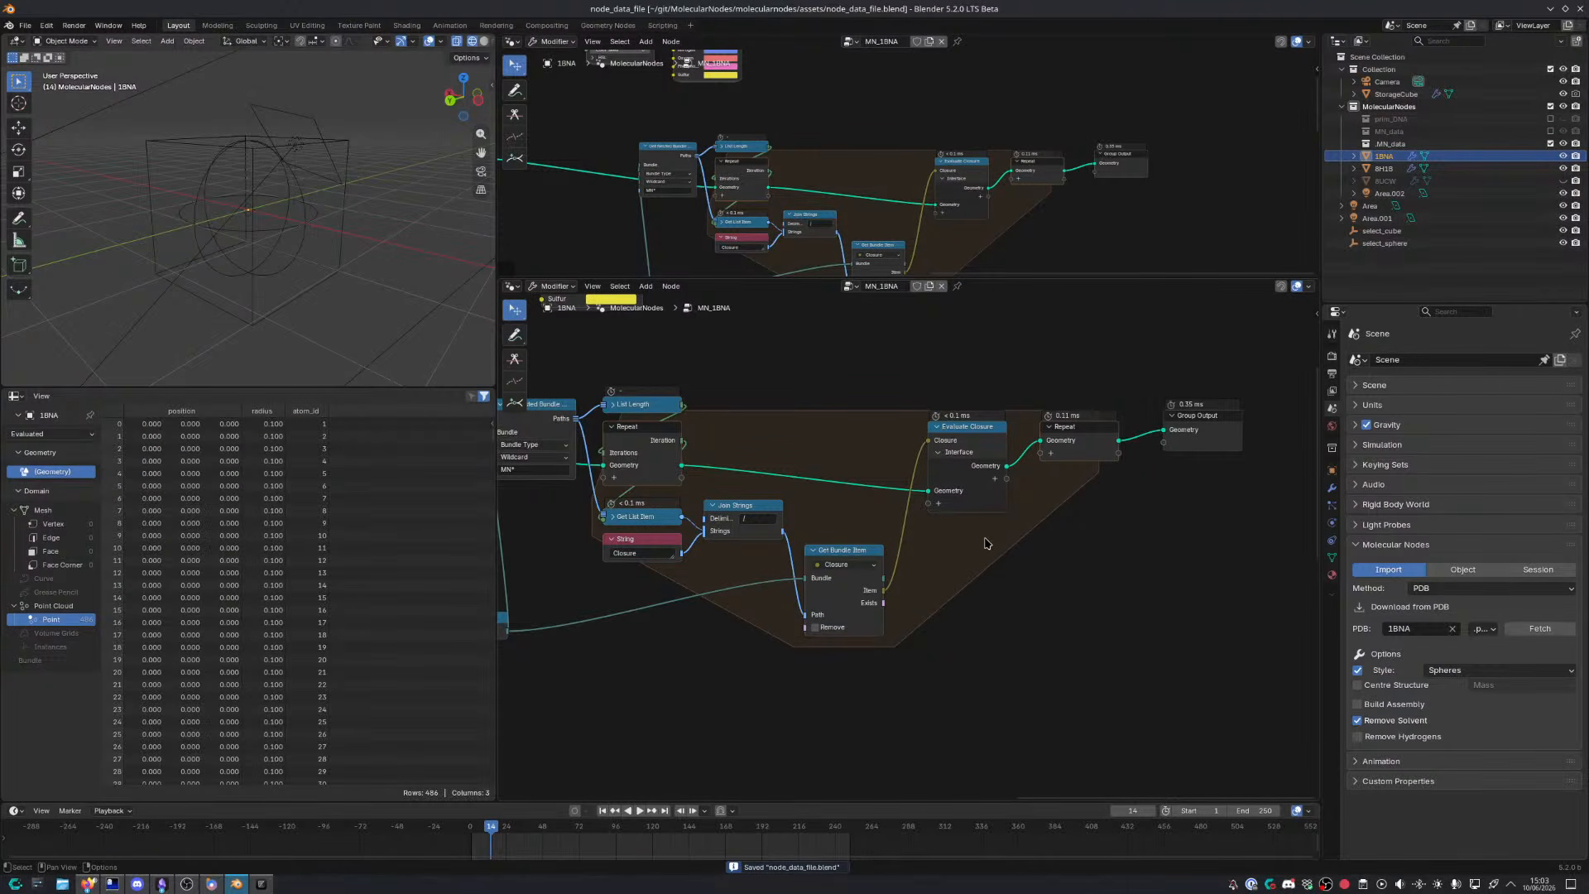
Connect the Combine XYZ vector to the Position input of Set Position inside the position closure
{"action": "middle_click_drag", "start_coordinate": [888, 585], "coordinate": [1191, 481]}
{"action": "middle_click_drag", "start_coordinate": [824, 602], "coordinate": [1062, 406]}
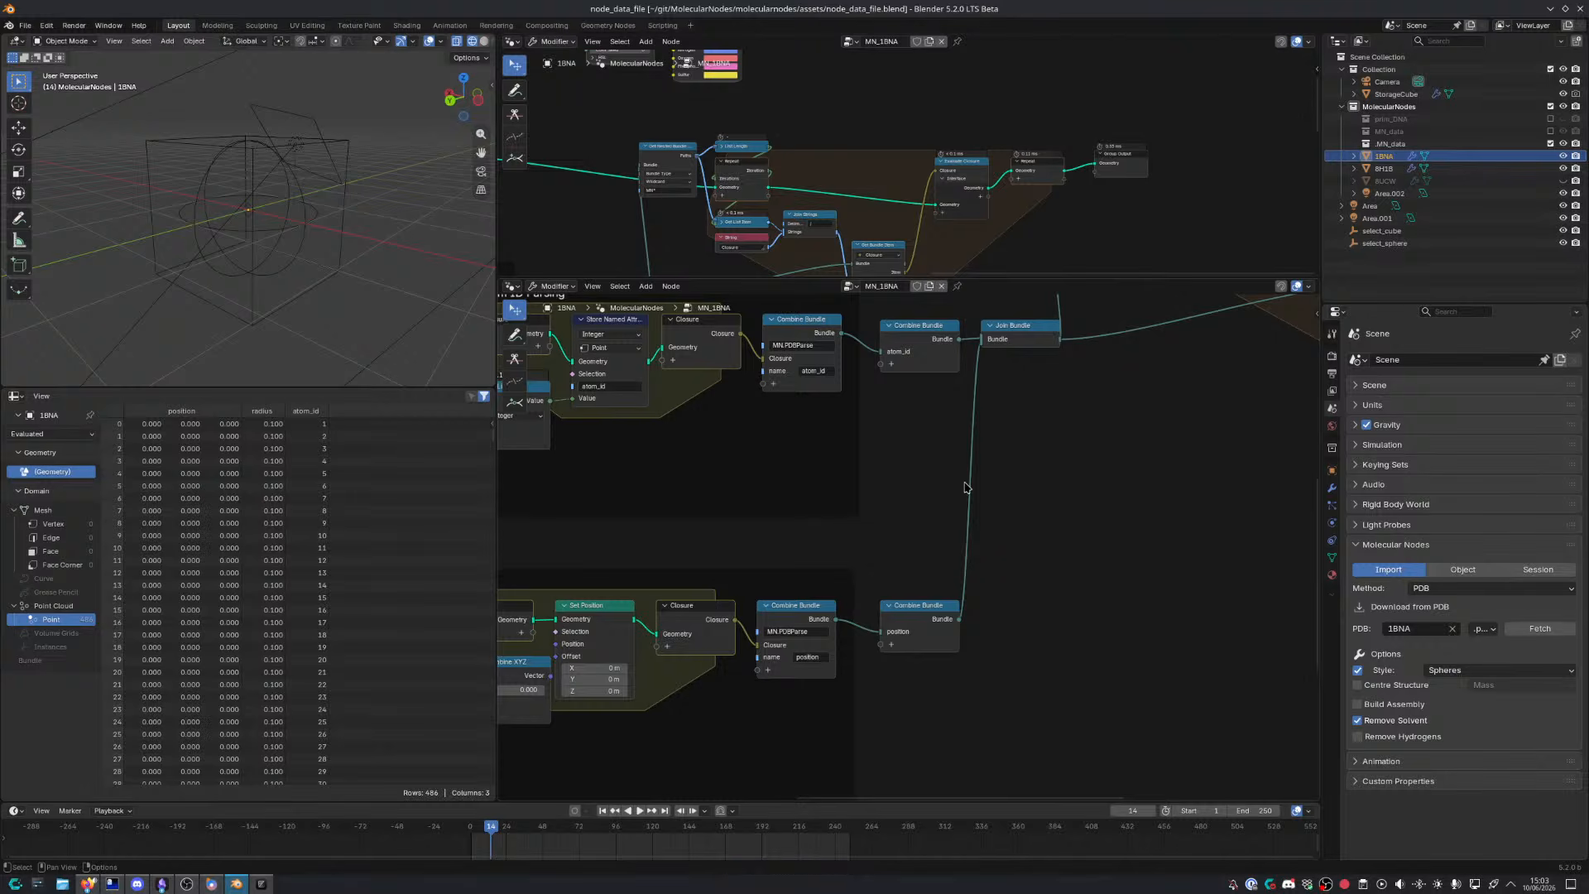
{"action": "middle_click_drag", "start_coordinate": [890, 622], "coordinate": [1144, 404]}
{"action": "key", "text": "ctrl+space"}
{"action": "middle_click_drag", "start_coordinate": [828, 476], "coordinate": [936, 514]}
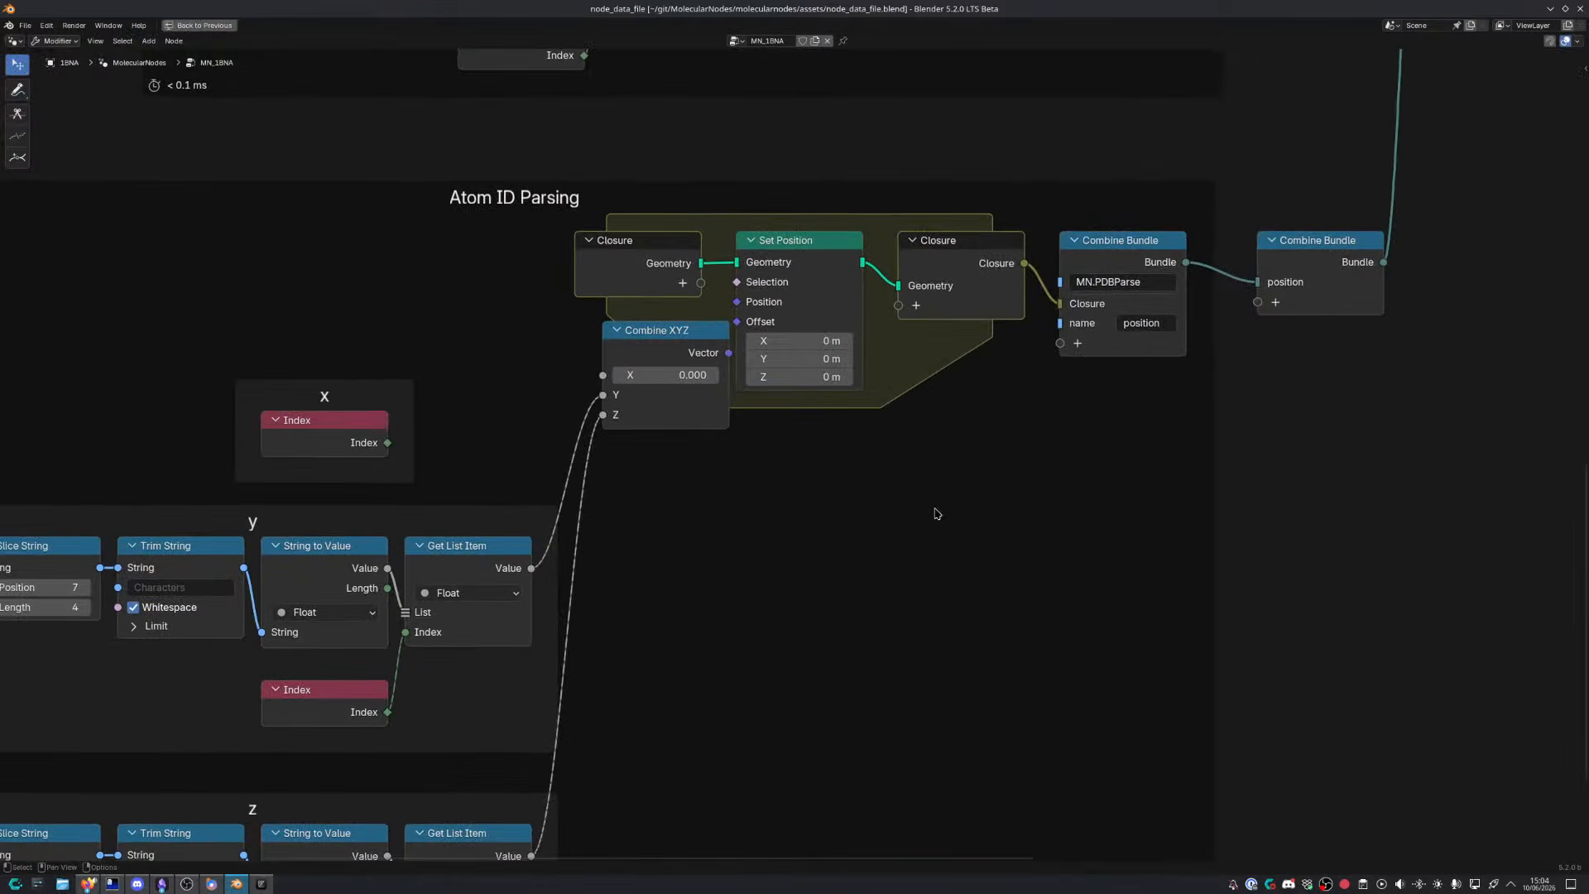
{"action": "left_click_drag", "start_coordinate": [683, 357], "coordinate": [734, 303]}
{"action": "key", "text": "ctrl+space"}
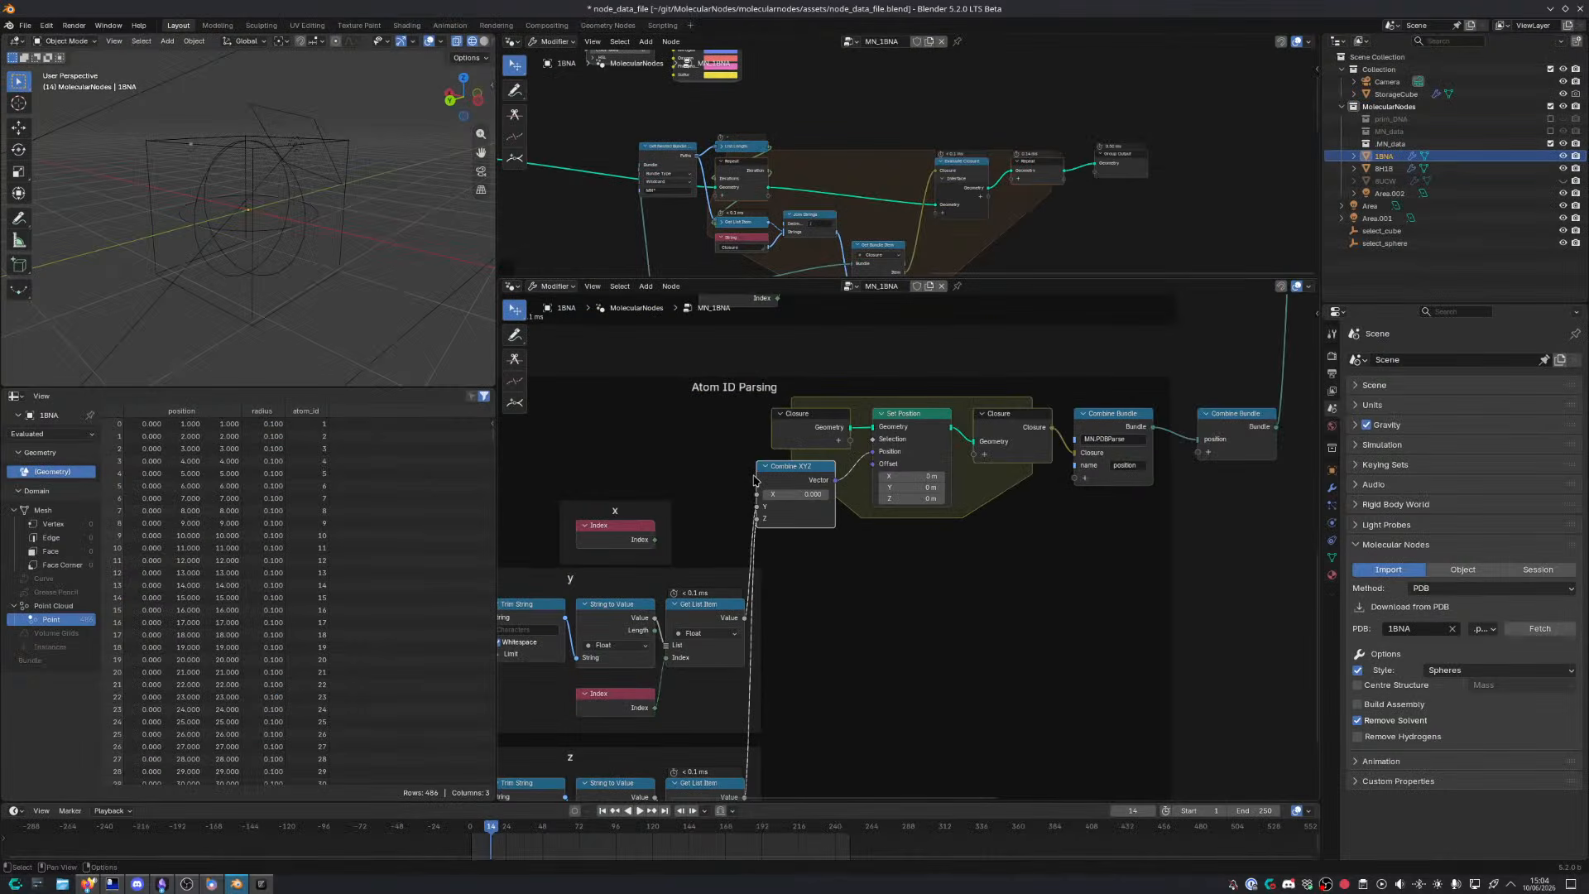
Move the reroute feeding the y and z Slice String nodes farther away from their frames
{"action": "middle_click_drag", "start_coordinate": [699, 631], "coordinate": [964, 545]}
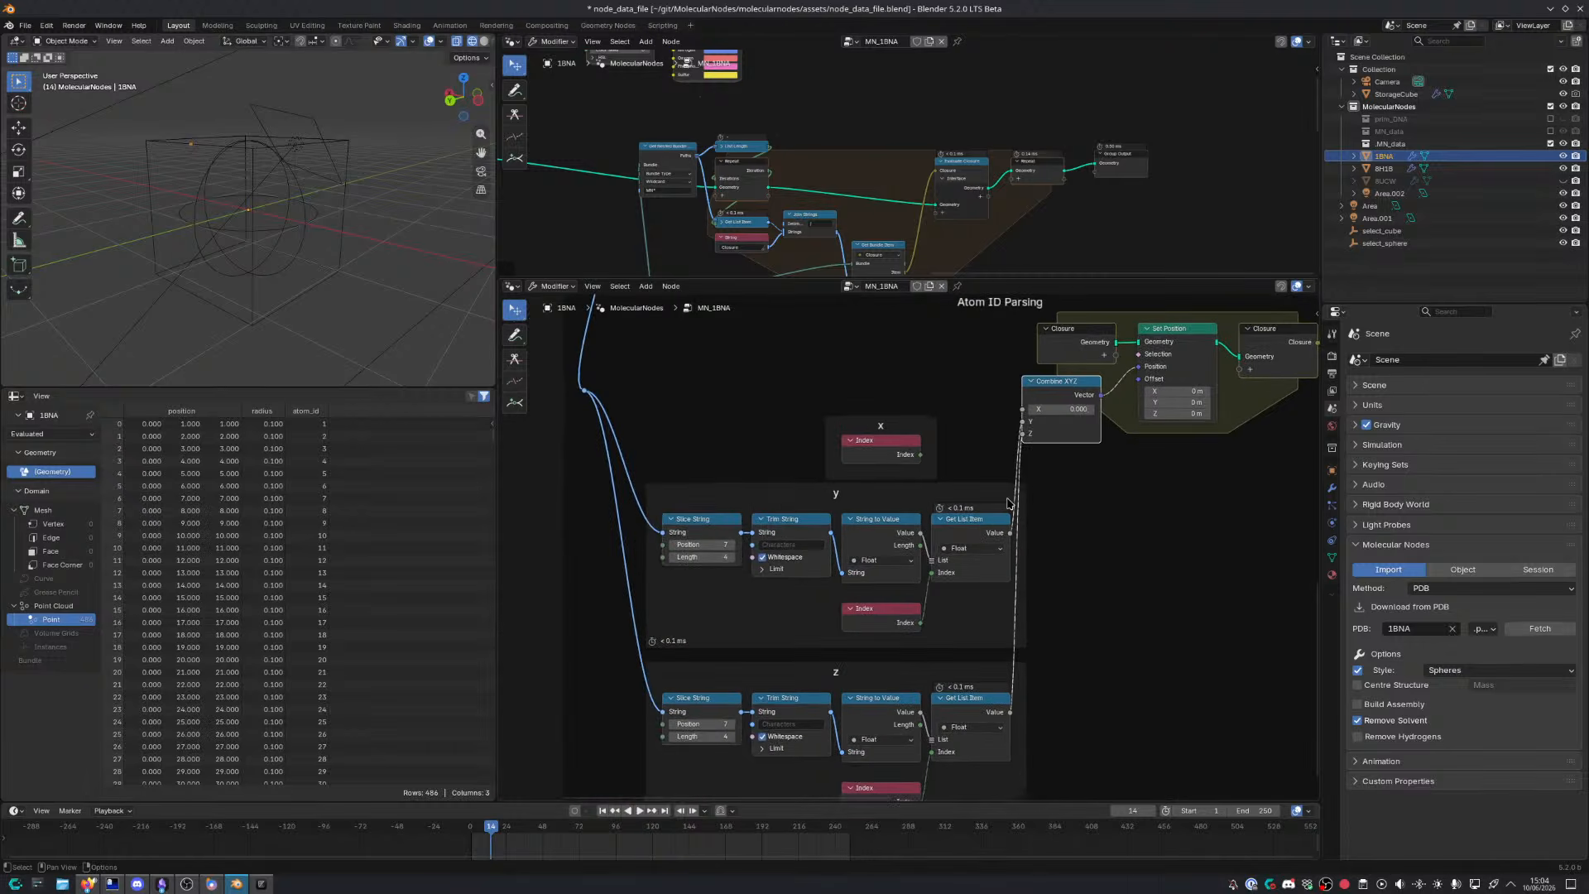
{"action": "key", "text": "ctrl+space"}
{"action": "middle_click_drag", "start_coordinate": [747, 490], "coordinate": [874, 497]}
{"action": "scroll", "coordinate": [874, 498], "scroll_direction": "down", "scroll_amount": 4}
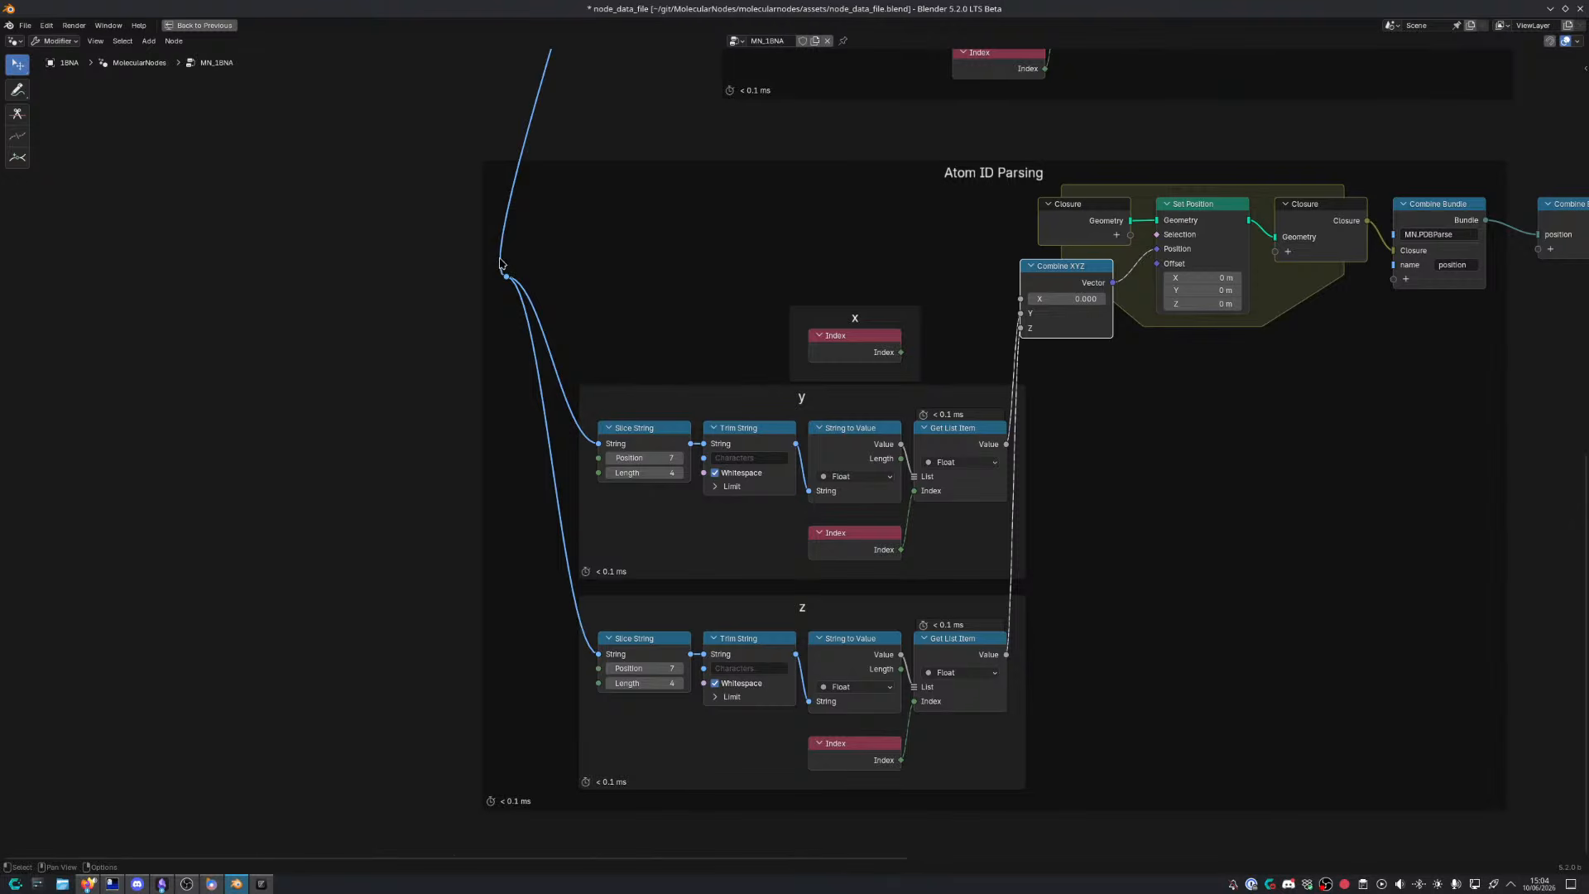
{"action": "left_click_drag", "start_coordinate": [500, 263], "coordinate": [462, 264]}
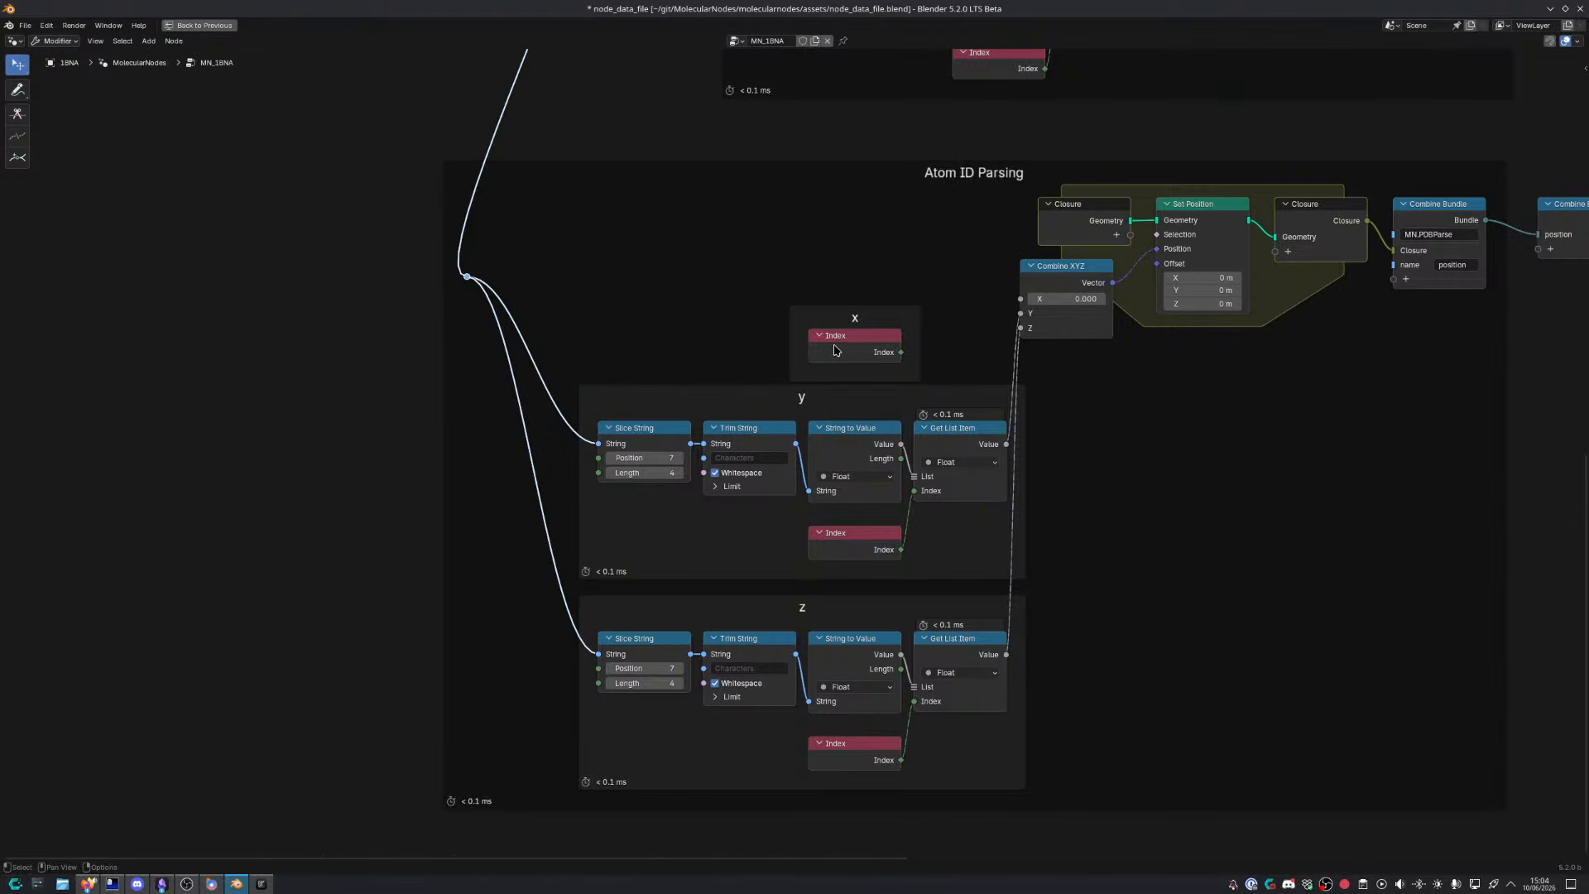
Delete the leftover Index node inside the x frame
{"action": "middle_click_drag", "start_coordinate": [898, 427], "coordinate": [807, 515]}
{"action": "scroll", "coordinate": [838, 447], "scroll_direction": "up", "scroll_amount": 6}
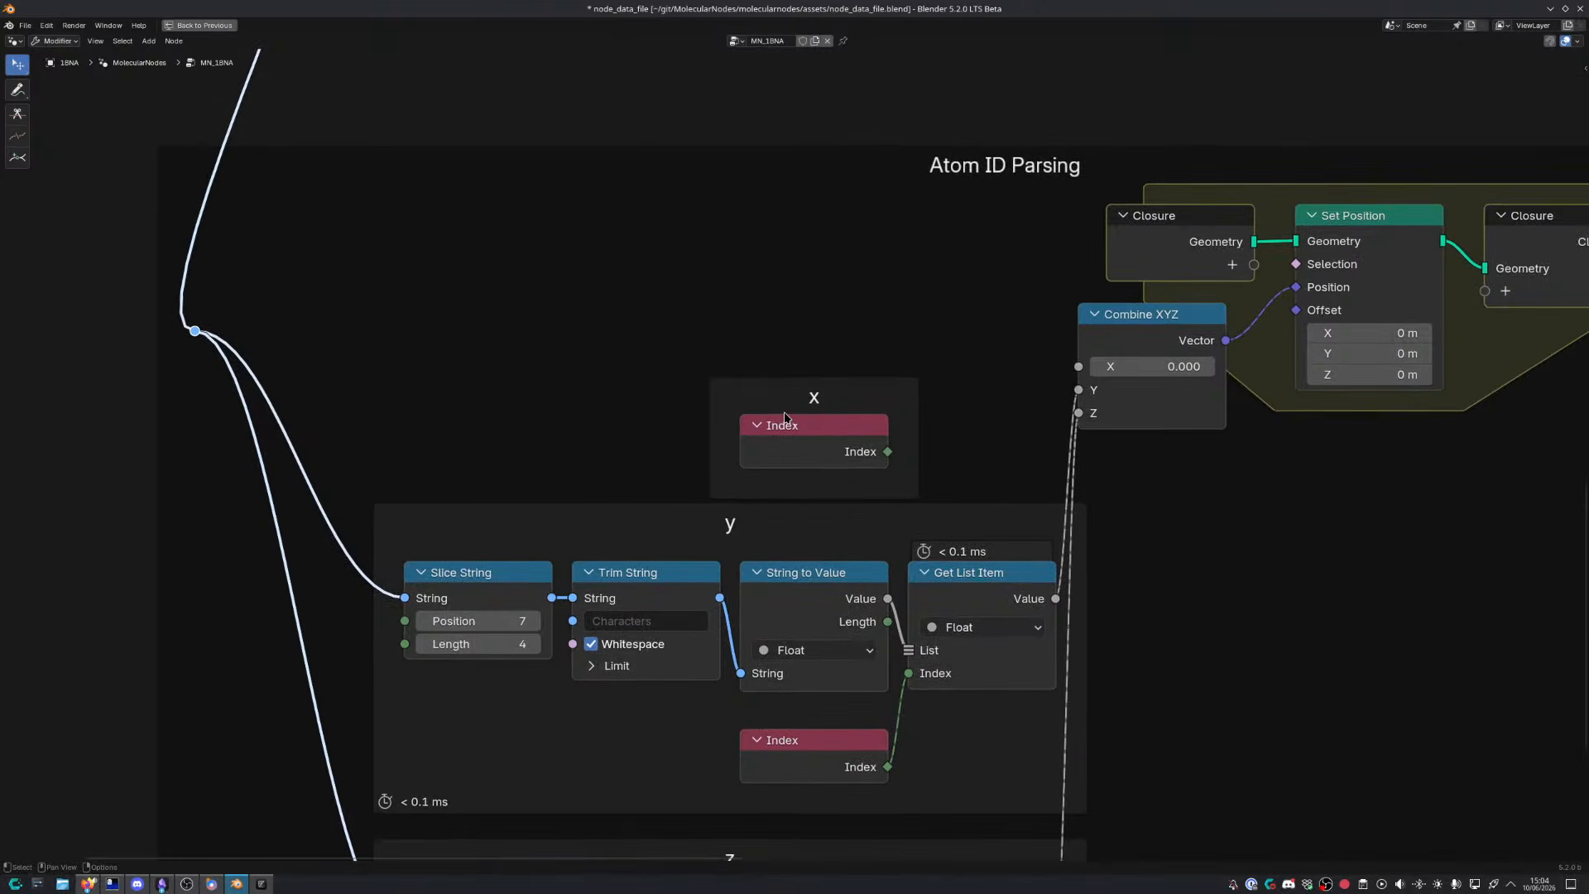
{"action": "left_click", "coordinate": [787, 418]}
{"action": "key", "text": "Delete"}
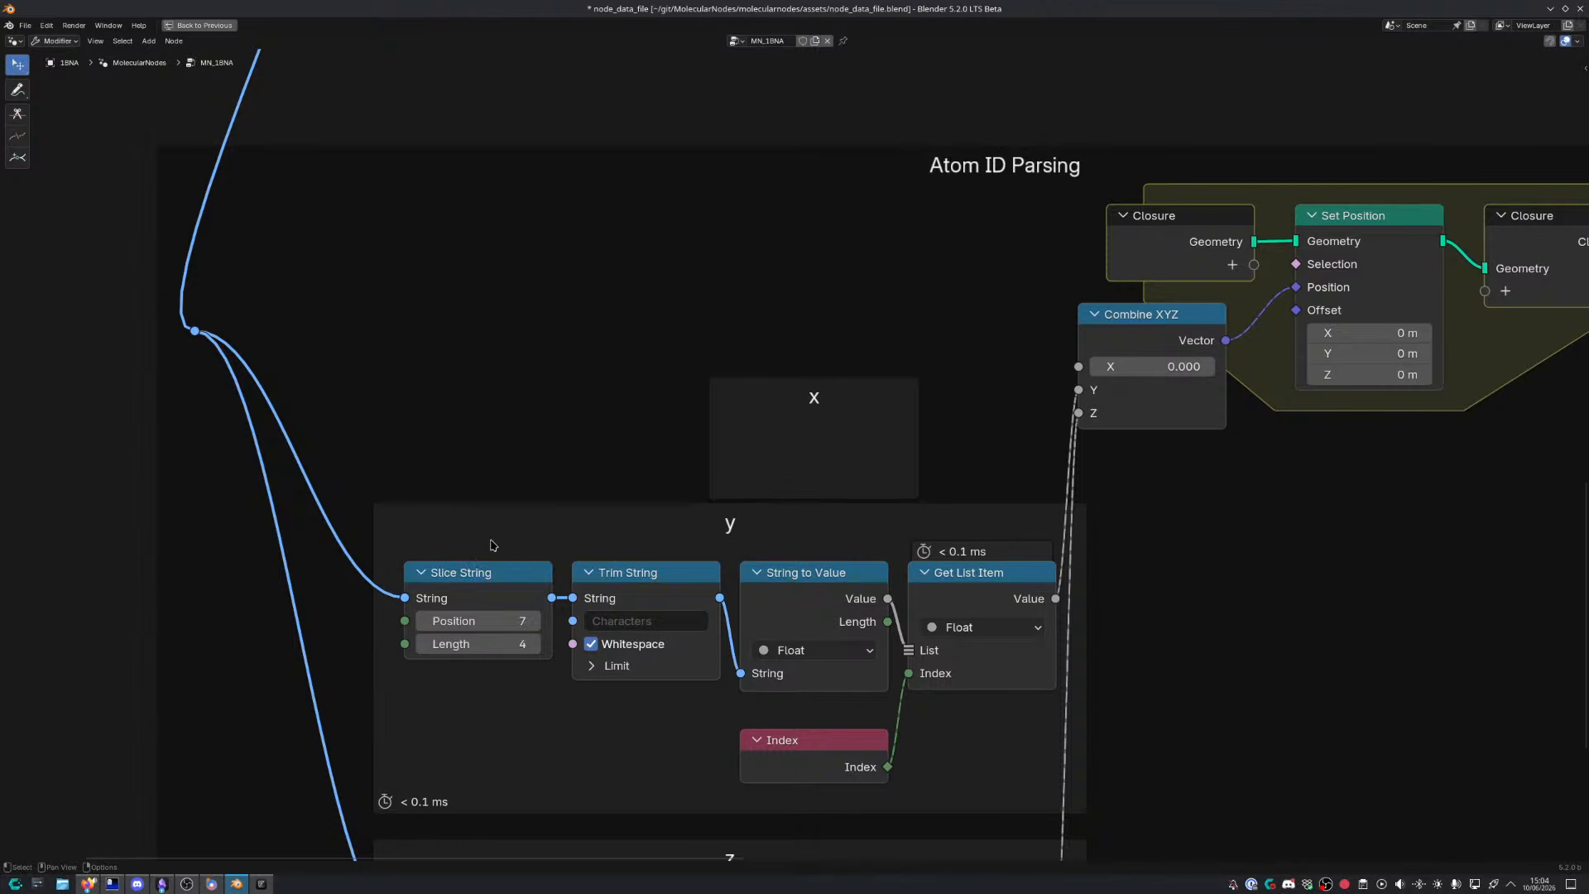
Duplicate all the parsing nodes of the y frame and place the unframed copies above it
{"action": "left_click_drag", "start_coordinate": [491, 545], "coordinate": [974, 750]}
{"action": "key", "text": "shift+d"}
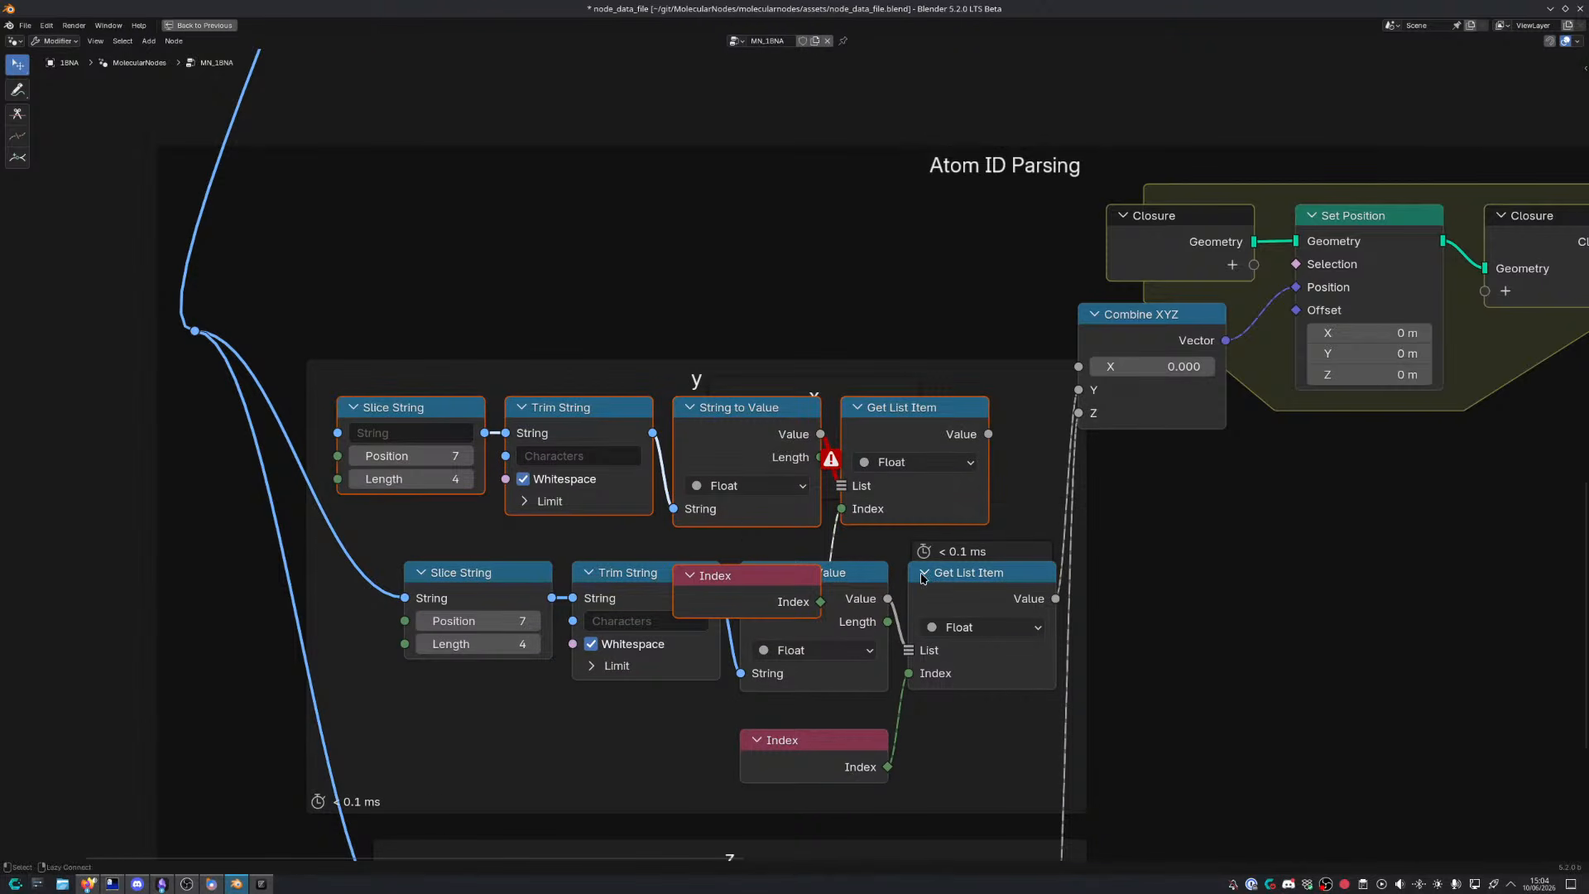
{"action": "left_click", "coordinate": [923, 577]}
{"action": "key", "text": "g"}
{"action": "left_click", "coordinate": [884, 257]}
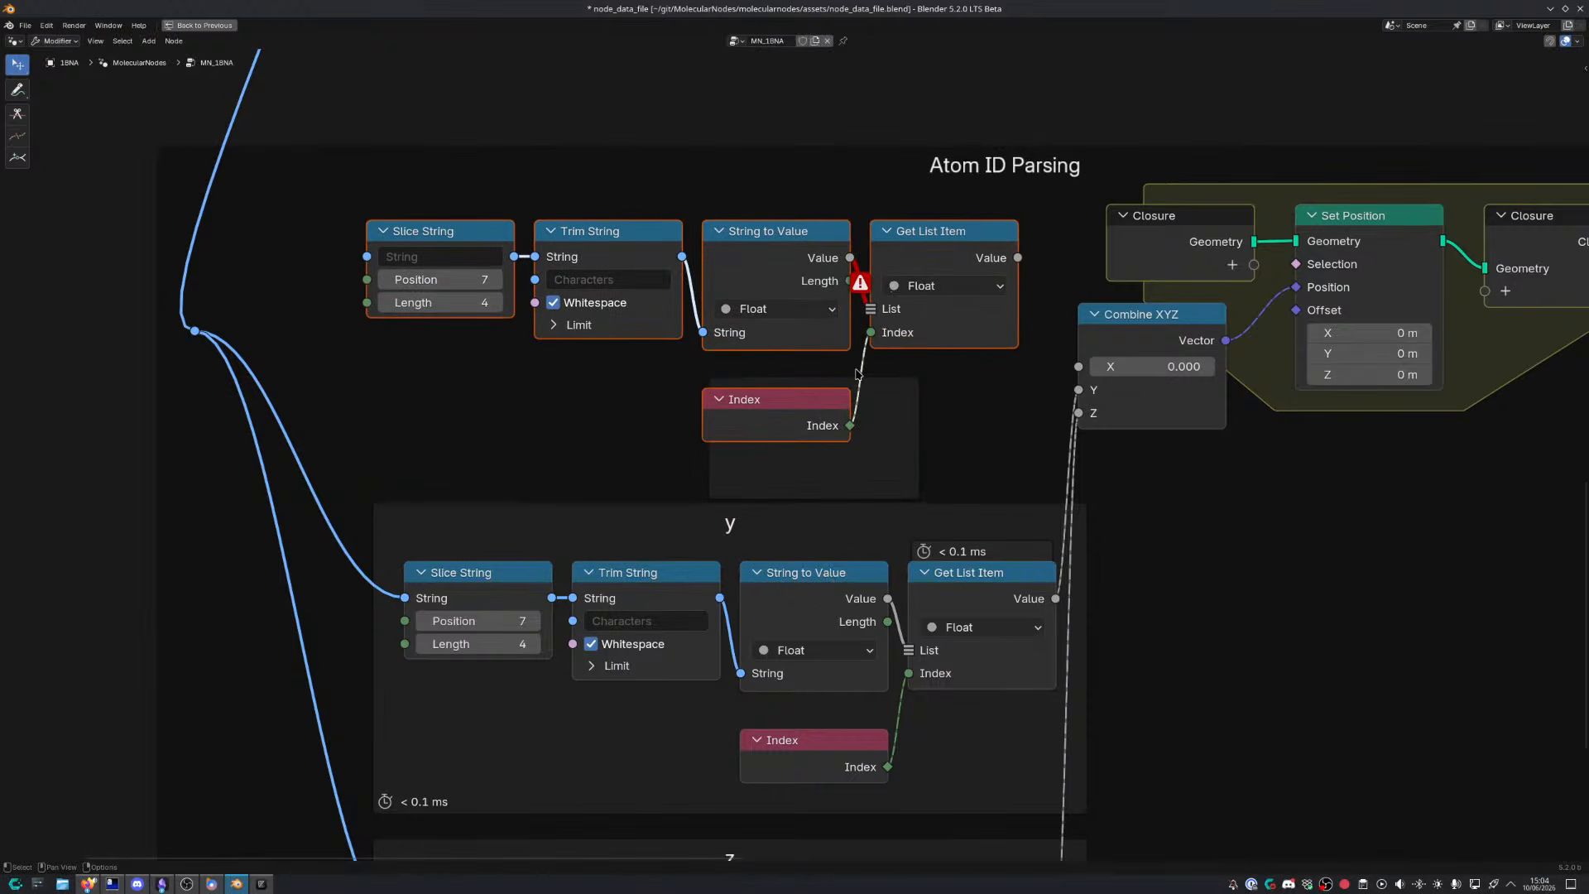
Remove the empty x frame and enclose the duplicated parsing nodes in a new frame labelled X
{"action": "left_click", "coordinate": [857, 462]}
{"action": "key", "text": "ctrl+z"}
{"action": "left_click_drag", "start_coordinate": [308, 210], "coordinate": [965, 434]}
{"action": "key", "text": "shift+f"}
{"action": "type", "text": "X"}
{"action": "key", "text": "Return"}
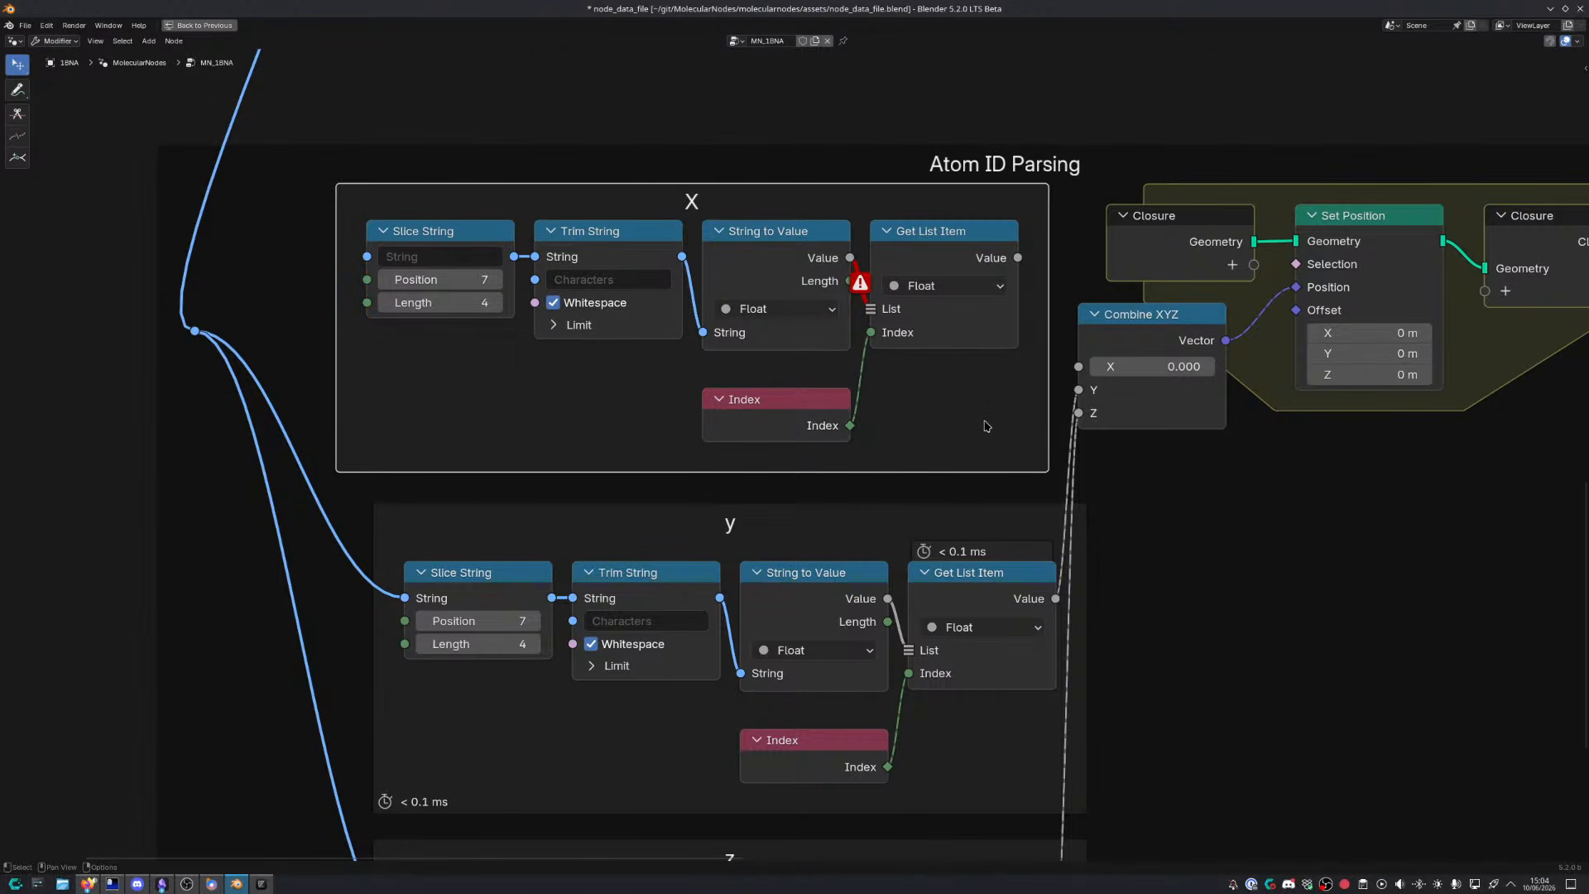
Wire the X frame between the reroute and Combine XYZ's X input, and set its Slice String position to 31
{"action": "left_click_drag", "start_coordinate": [194, 331], "coordinate": [367, 256]}
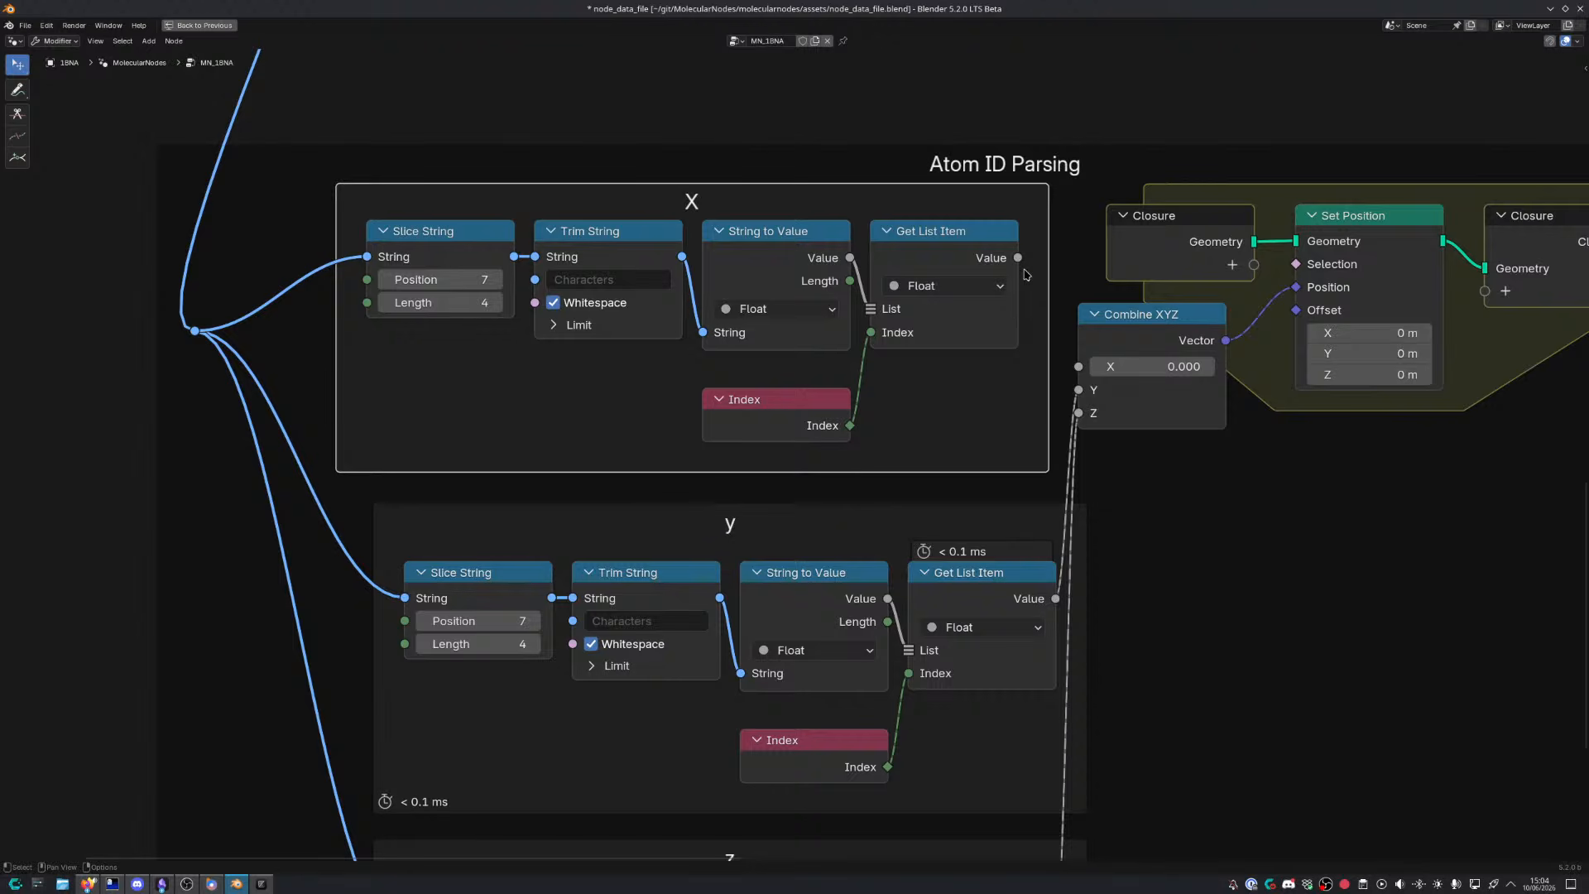
{"action": "left_click_drag", "start_coordinate": [1019, 258], "coordinate": [1079, 366]}
{"action": "double_click", "coordinate": [438, 279]}
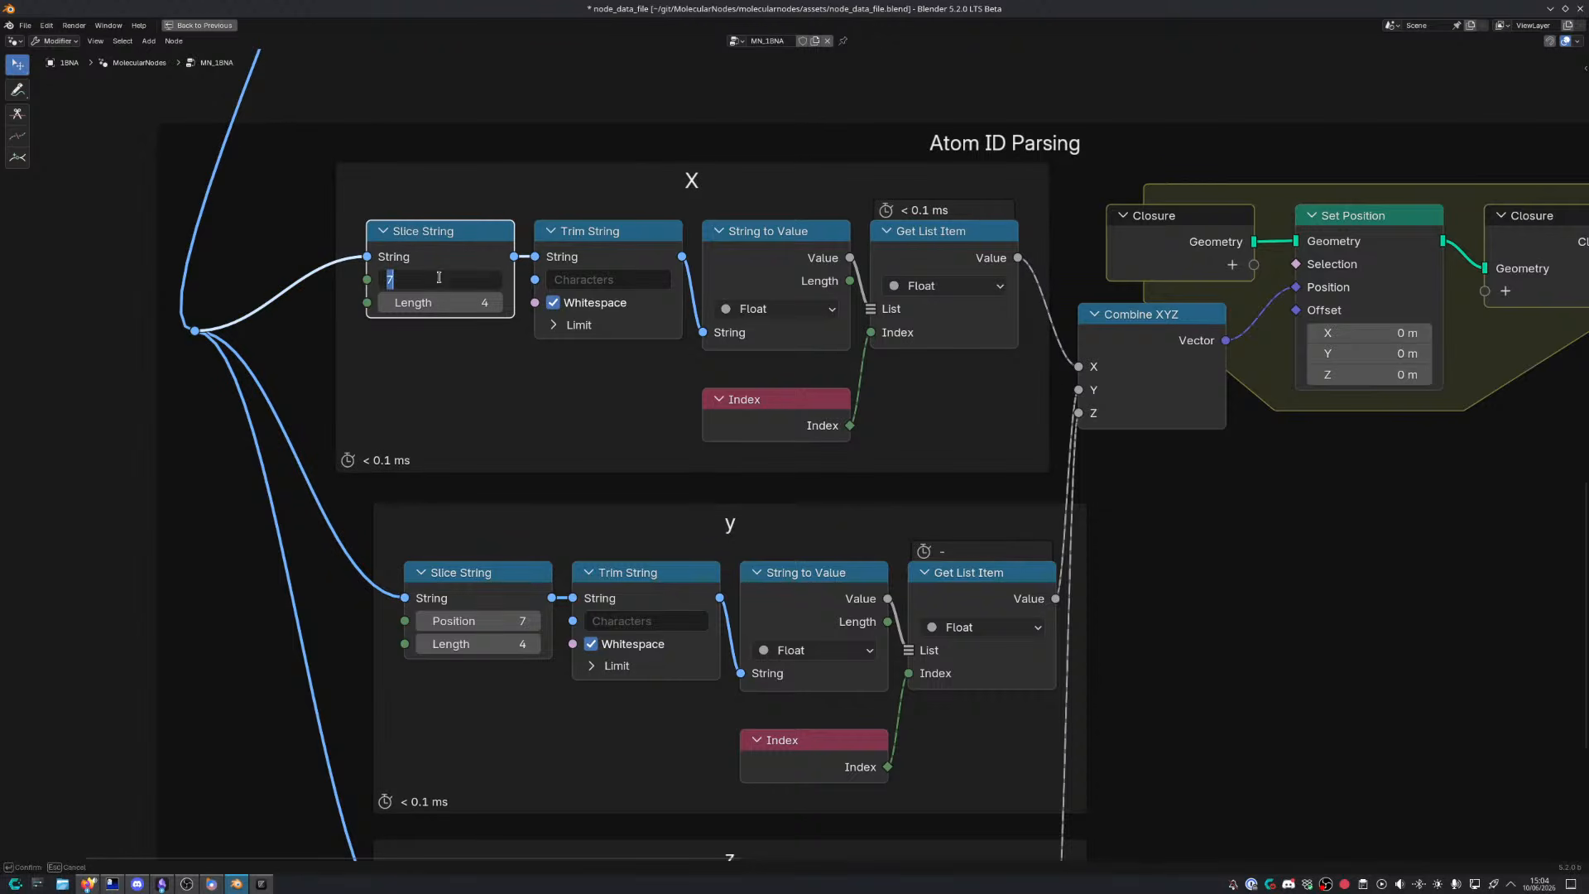
{"action": "type", "text": "31"}
{"action": "key", "text": "Return"}
Consult the coordinate columns in the PDB format table and set the Slice String position to 39 for y and 47 for z
{"action": "key", "text": "alt+Tab"}
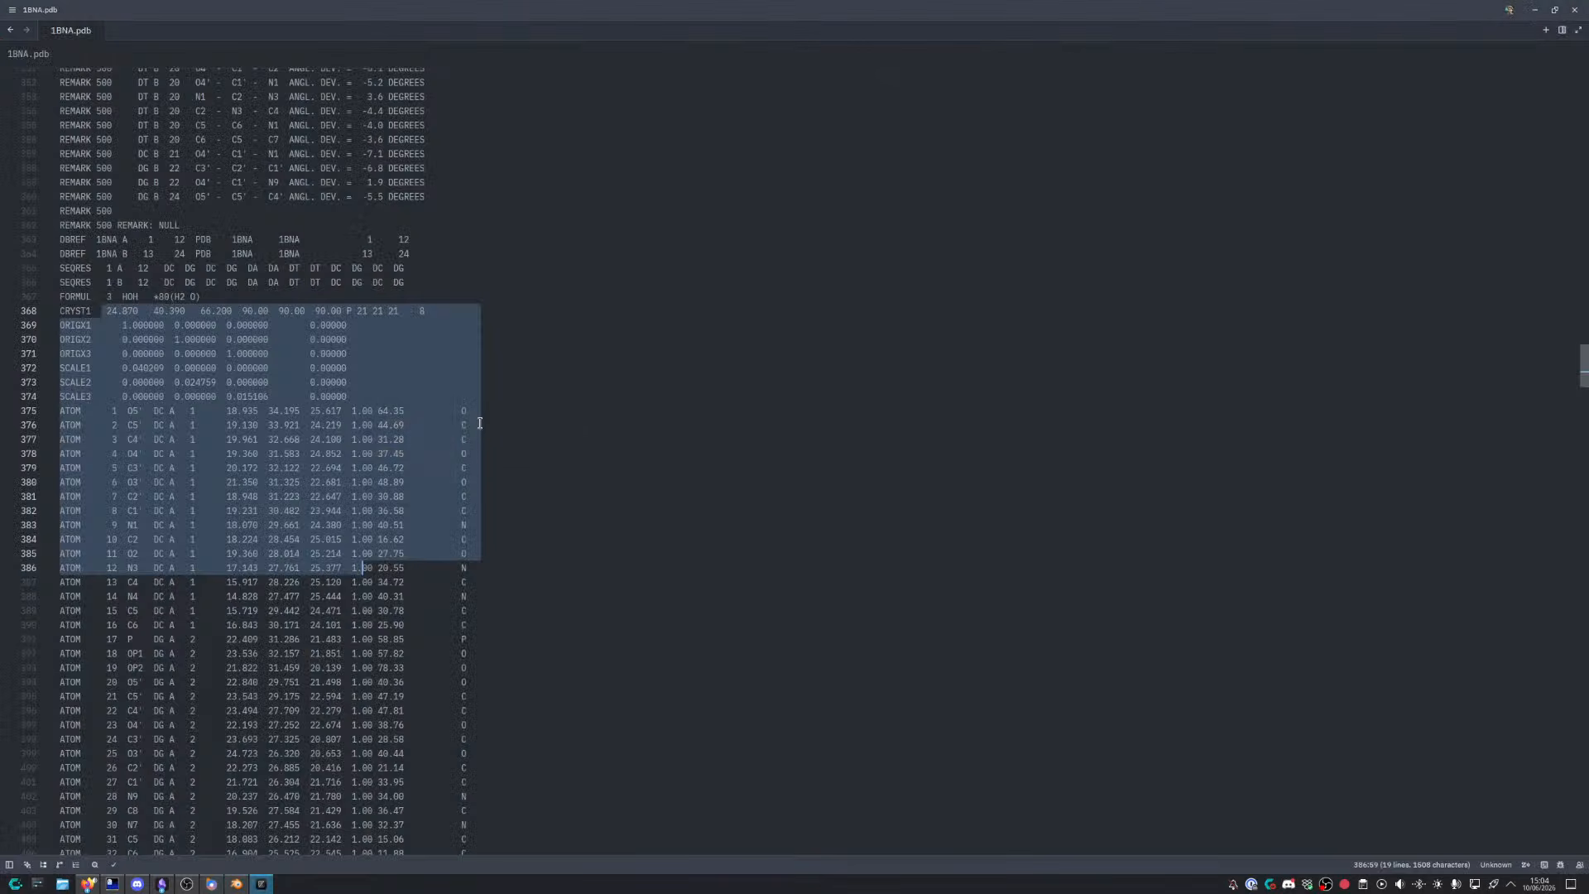
{"action": "key", "text": "alt+Tab"}
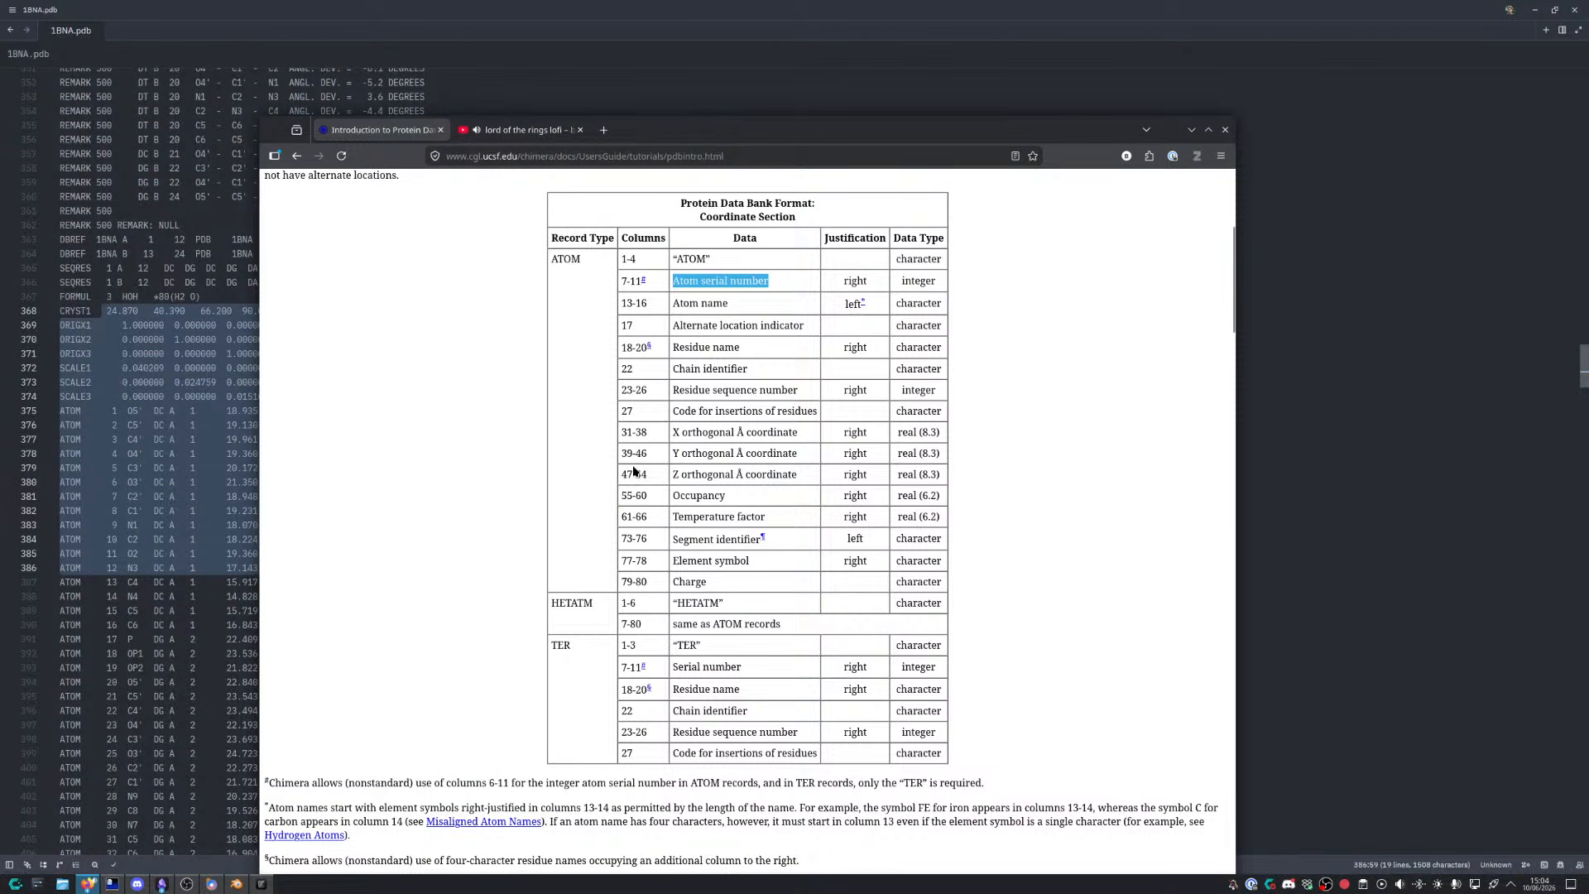
{"action": "key", "text": "alt+Tab"}
{"action": "key", "text": "Tab"}
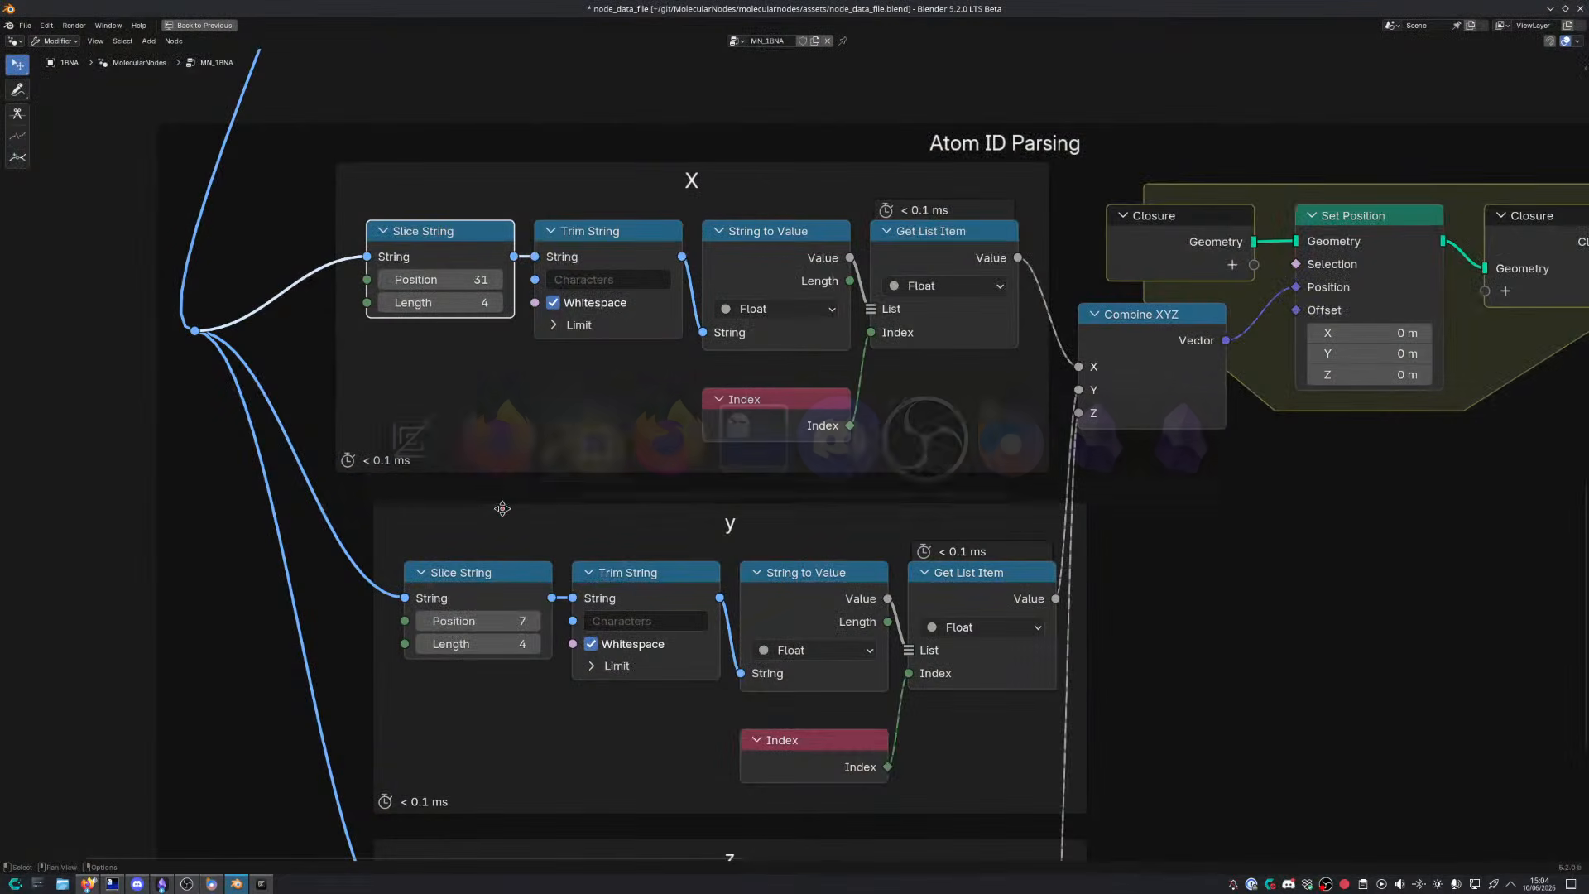
{"action": "left_click", "coordinate": [478, 620]}
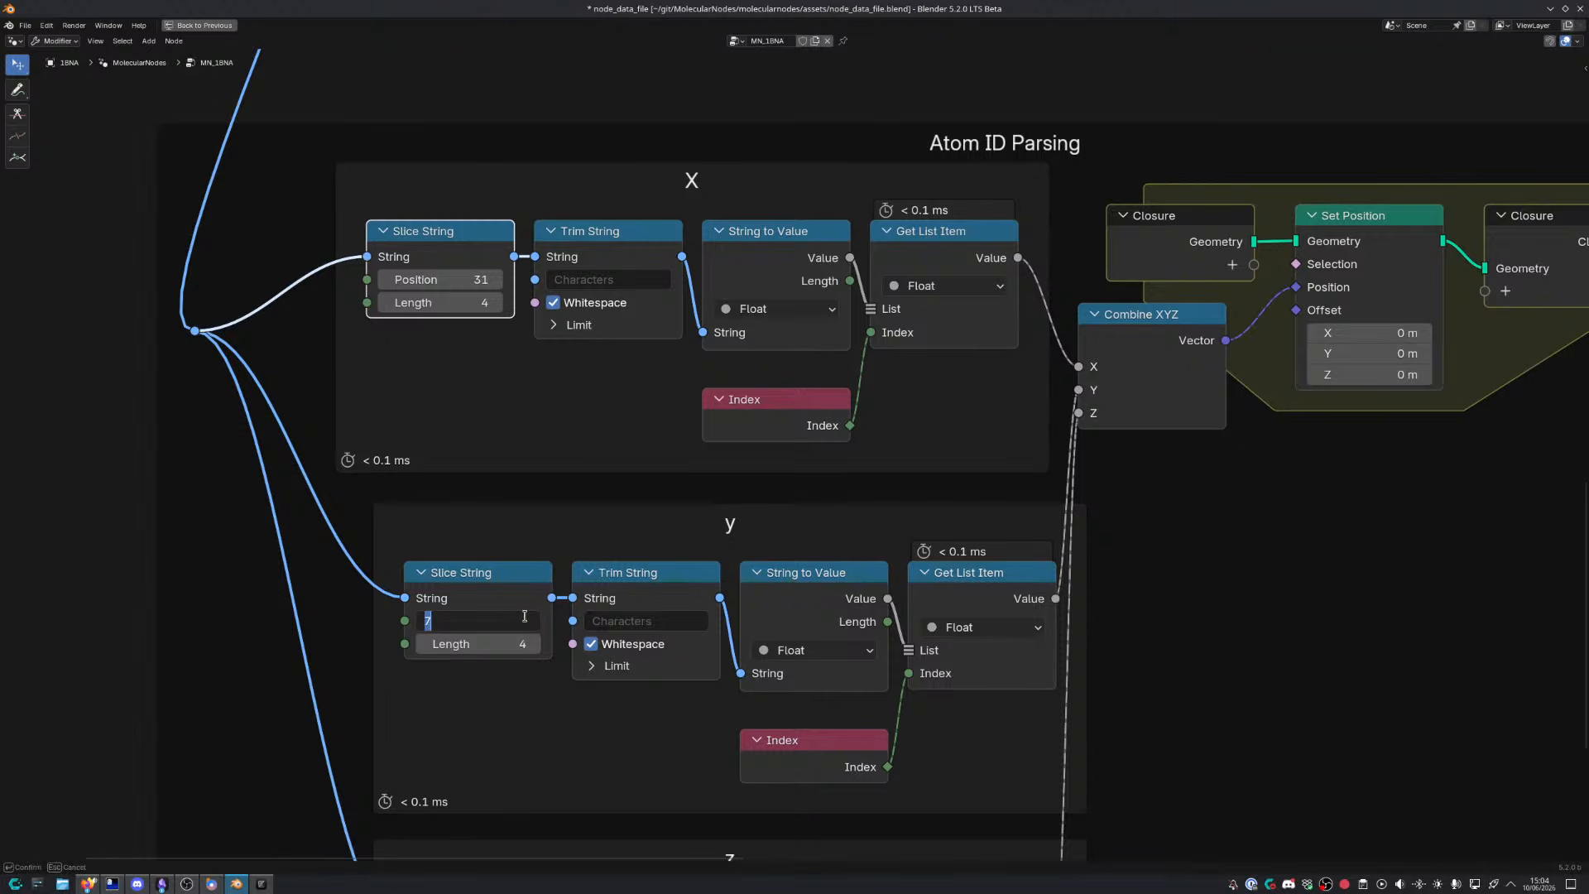
{"action": "type", "text": "39"}
{"action": "key", "text": "Return"}
{"action": "scroll", "coordinate": [574, 661], "scroll_direction": "down", "scroll_amount": 5}
{"action": "middle_click_drag", "start_coordinate": [603, 706], "coordinate": [612, 520]}
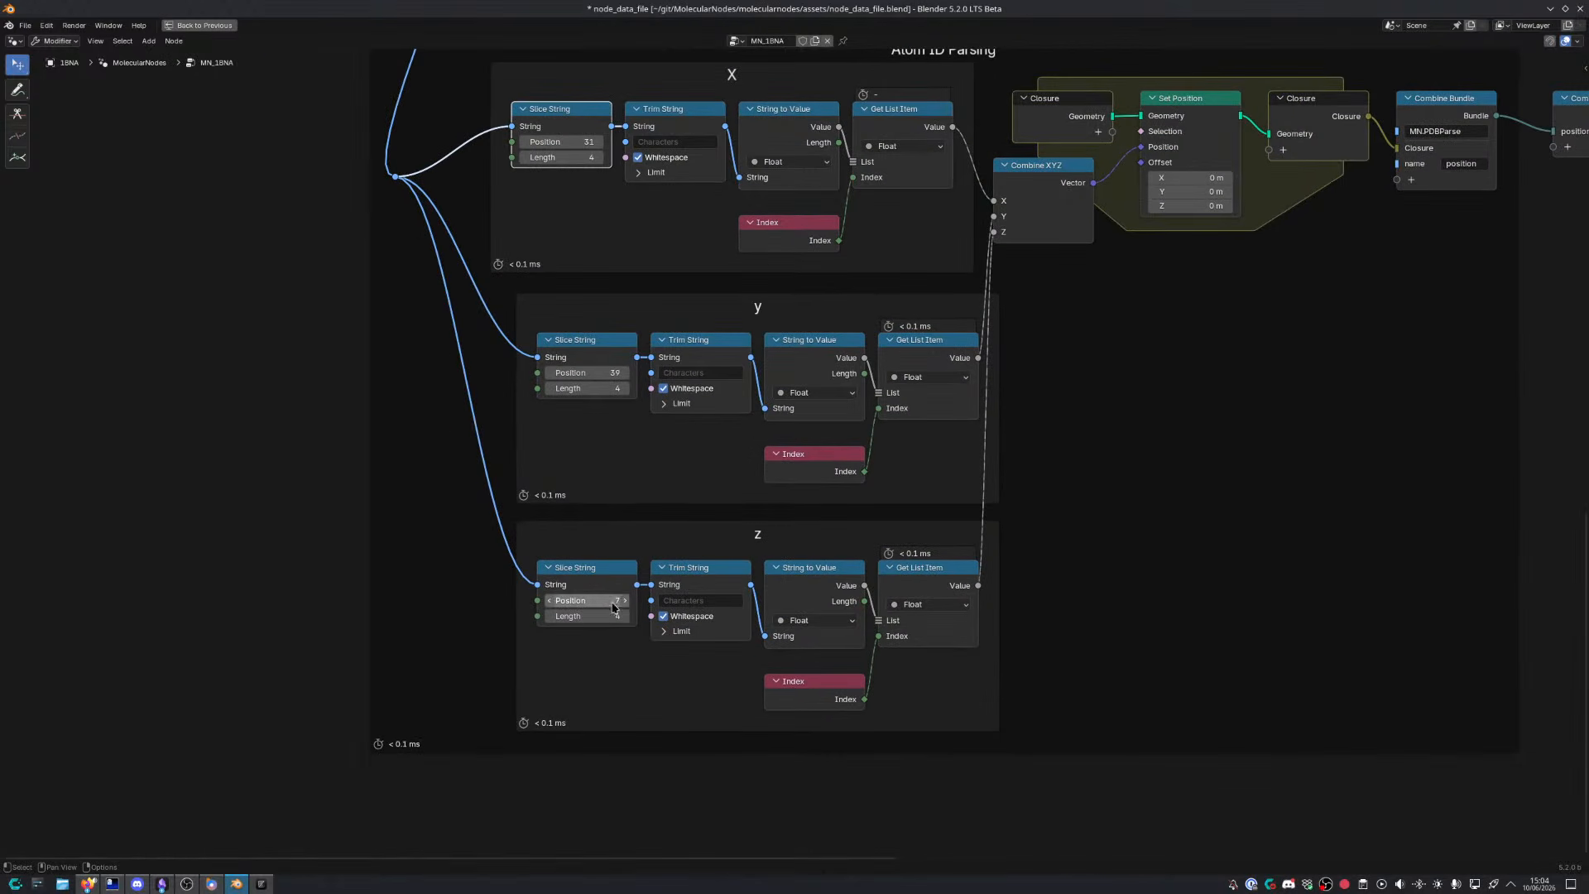
{"action": "left_click", "coordinate": [619, 600]}
{"action": "key", "text": "Return"}
Examine the parsed point positions in the 3D viewport
{"action": "scroll", "coordinate": [660, 327], "scroll_direction": "down", "scroll_amount": 2}
{"action": "middle_click_drag", "start_coordinate": [660, 327], "coordinate": [525, 444]}
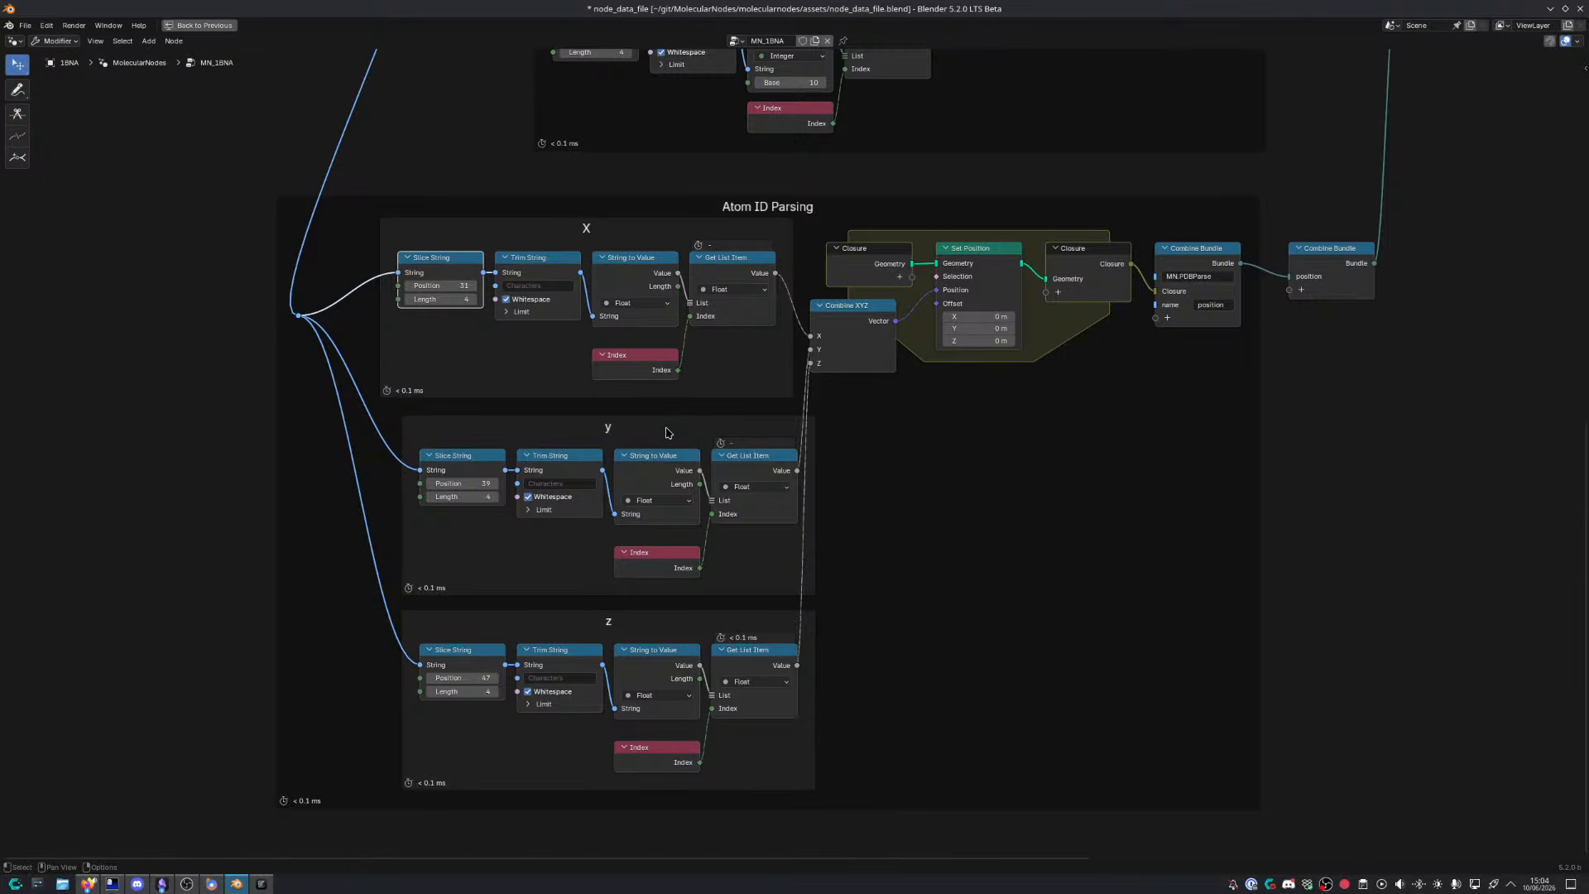
{"action": "middle_click_drag", "start_coordinate": [668, 432], "coordinate": [650, 369]}
{"action": "key", "text": "ctrl+space"}
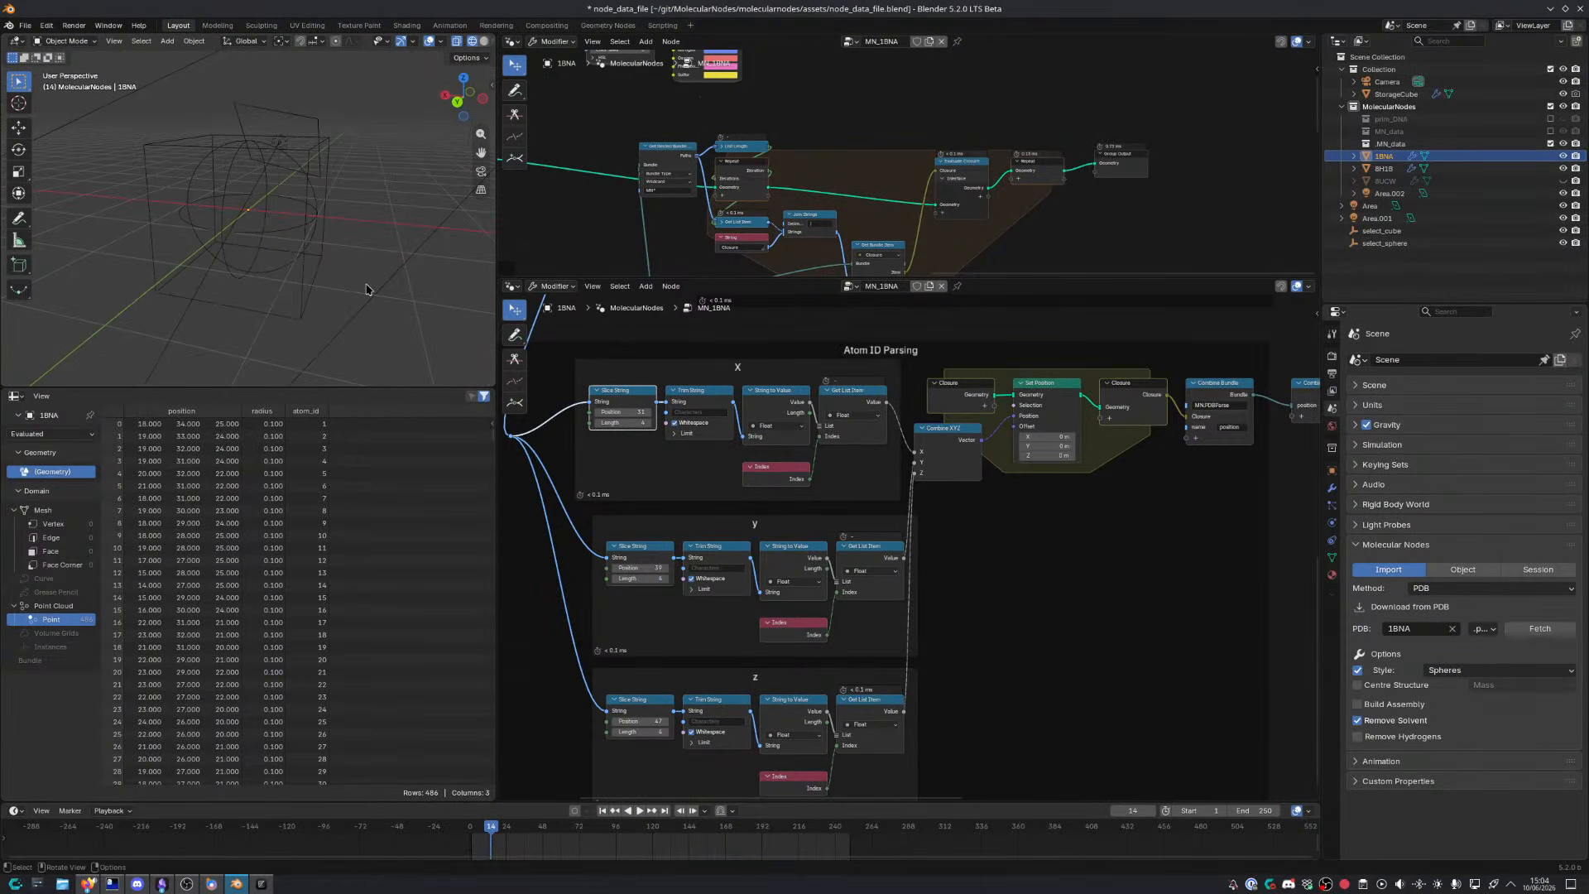
{"action": "middle_click_drag", "start_coordinate": [392, 354], "coordinate": [191, 217]}
{"action": "key", "text": "ctrl+space"}
{"action": "middle_click_drag", "start_coordinate": [389, 314], "coordinate": [553, 380]}
{"action": "key", "text": "ctrl+space"}
{"action": "scroll", "coordinate": [1011, 571], "scroll_direction": "down", "scroll_amount": 1}
{"action": "key", "text": "ctrl+space"}
{"action": "scroll", "coordinate": [997, 560], "scroll_direction": "down", "scroll_amount": 3}
Widen the gap between the X, y and z frames and the Combine XYZ node
{"action": "middle_click_drag", "start_coordinate": [952, 608], "coordinate": [1099, 538]}
{"action": "left_click_drag", "start_coordinate": [439, 222], "coordinate": [845, 692]}
{"action": "left_click", "coordinate": [822, 262]}
{"action": "left_click_drag", "start_coordinate": [828, 265], "coordinate": [843, 280]}
{"action": "left_click", "coordinate": [1180, 421]}
{"action": "middle_click_drag", "start_coordinate": [1192, 423], "coordinate": [869, 537]}
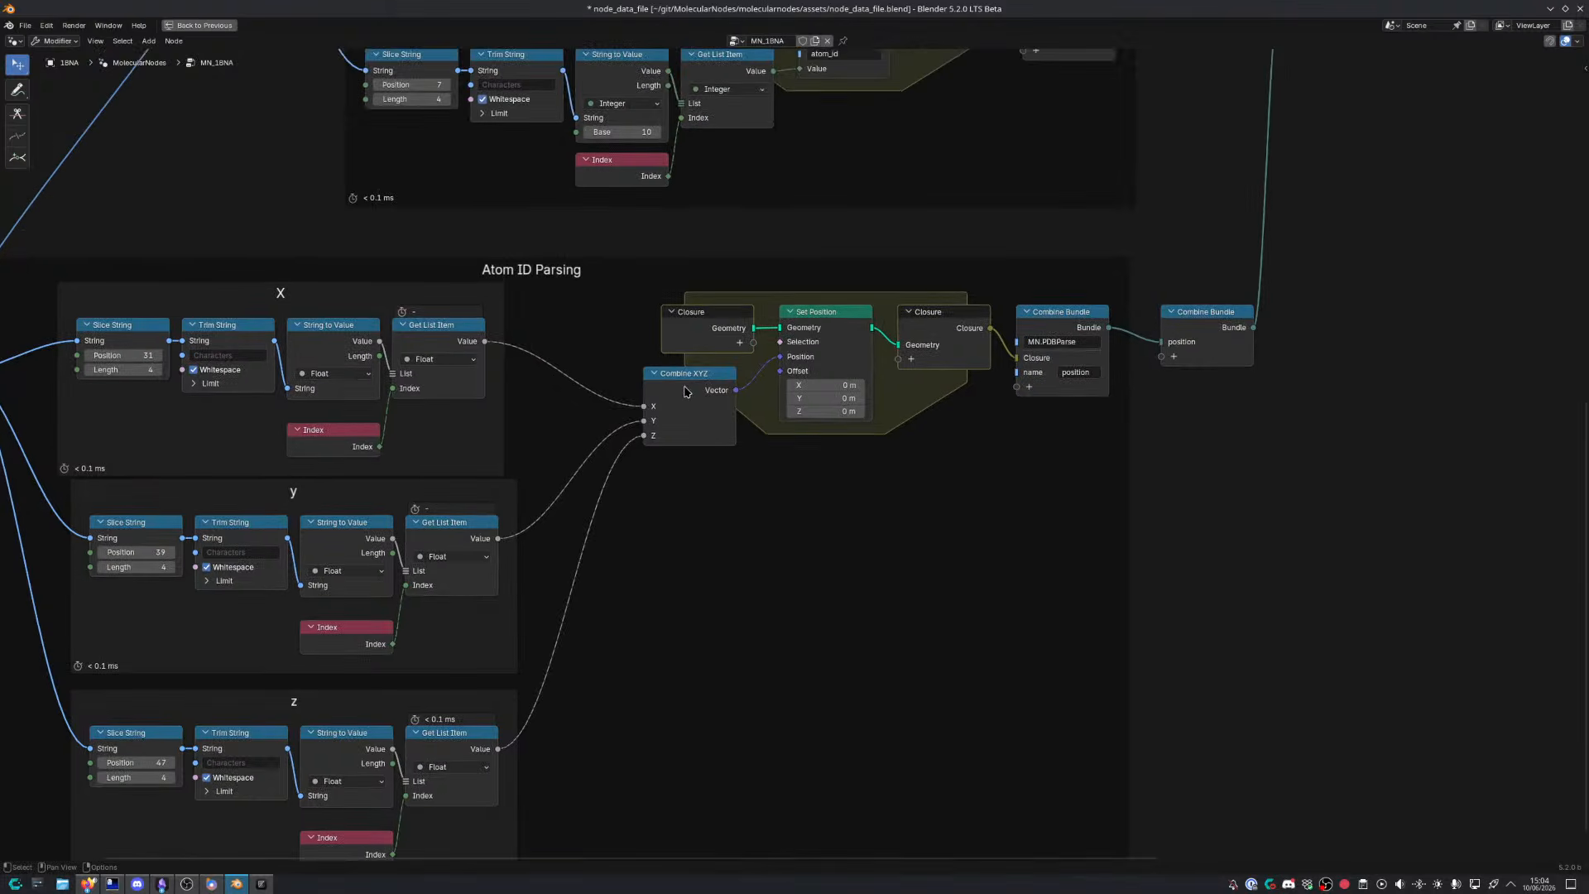
Shift Combine XYZ away from Set Position and insert a vector Scale node between them
{"action": "left_click_drag", "start_coordinate": [700, 397], "coordinate": [606, 403]}
{"action": "scroll", "coordinate": [604, 389], "scroll_direction": "up", "scroll_amount": 5}
{"action": "type", "text": "sca"}
{"action": "left_click_drag", "start_coordinate": [553, 357], "coordinate": [630, 515]}
{"action": "left_click", "coordinate": [638, 416]}
{"action": "left_click", "coordinate": [638, 418]}
Try to find a world scale node to drive the Scale node's factor
{"action": "type", "text": "wor"}
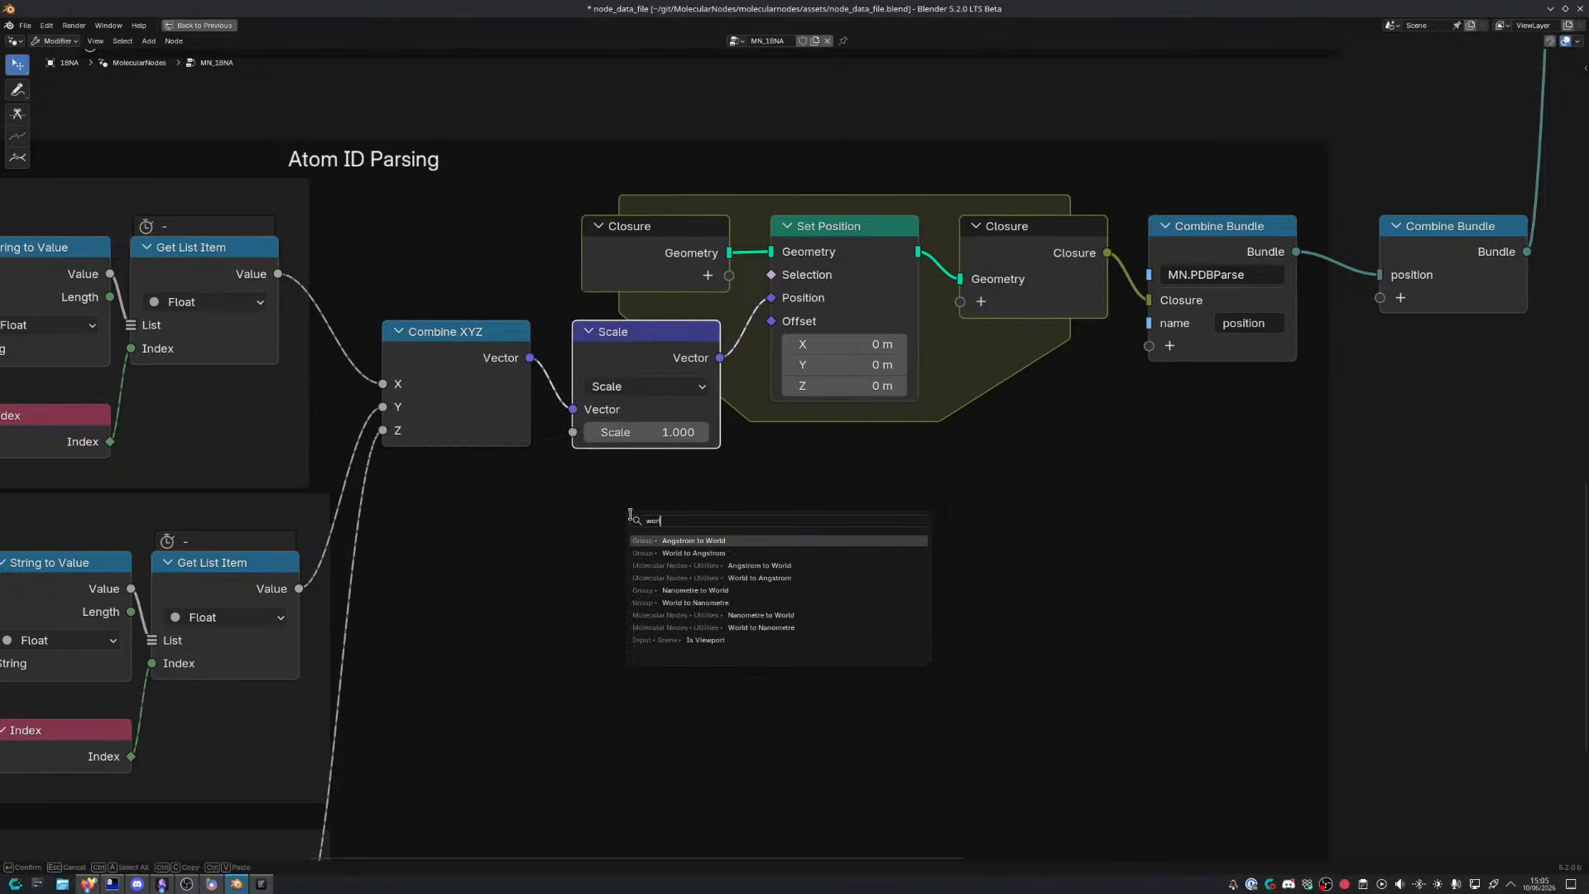
{"action": "type", "text": "ld sca"}
{"action": "key", "text": "Return"}
Drive the Scale node's factor with a Value node set to 0.1
{"action": "left_click_drag", "start_coordinate": [572, 432], "coordinate": [627, 540]}
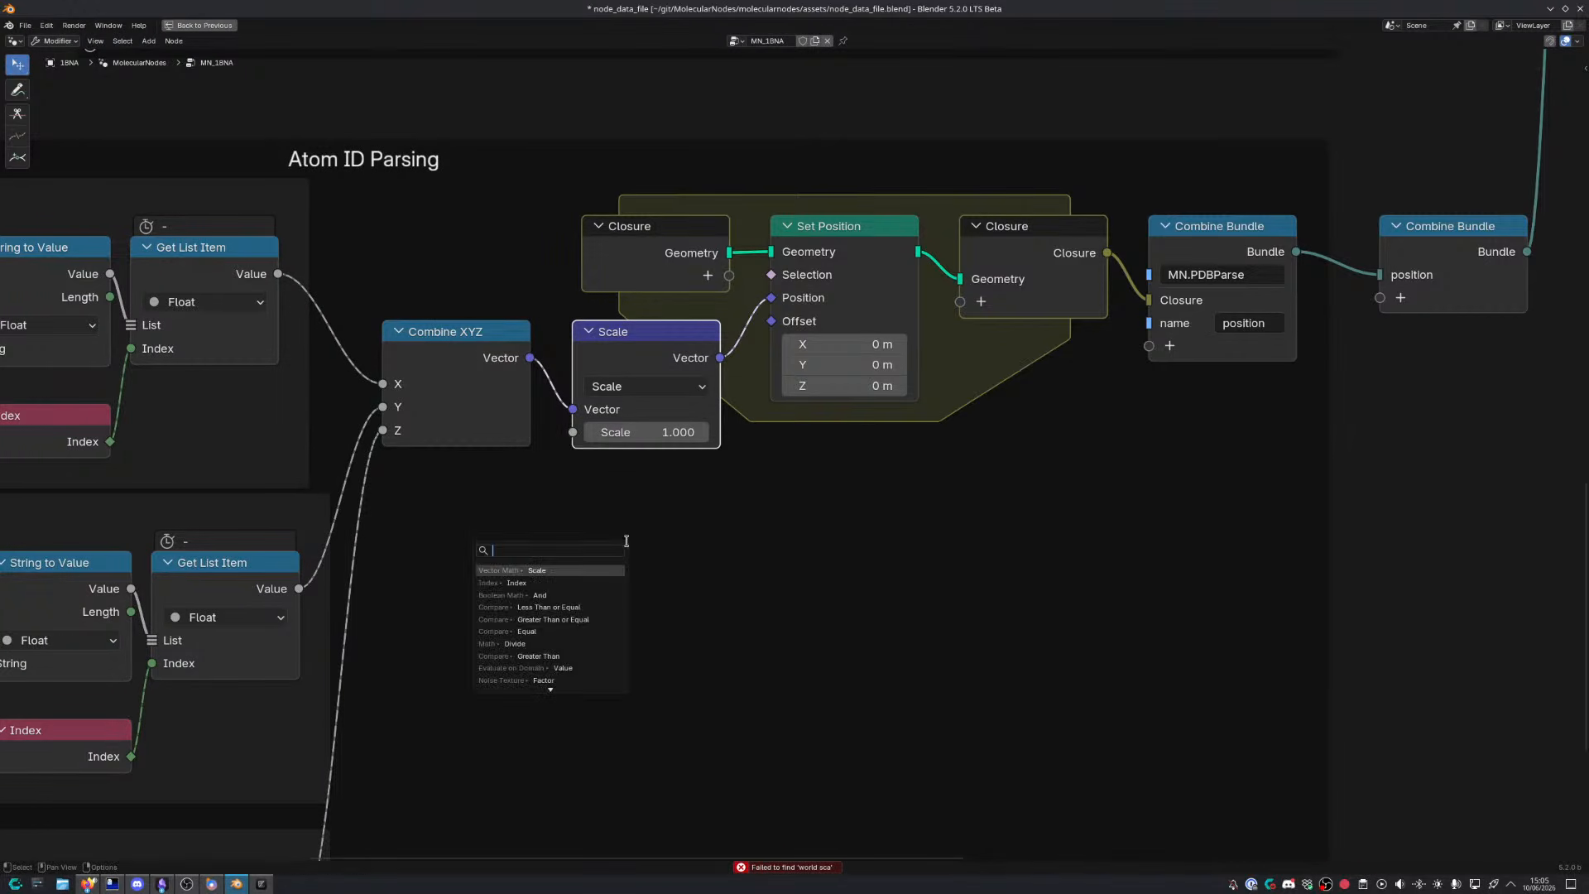
{"action": "type", "text": "valu"}
{"action": "key", "text": "Return"}
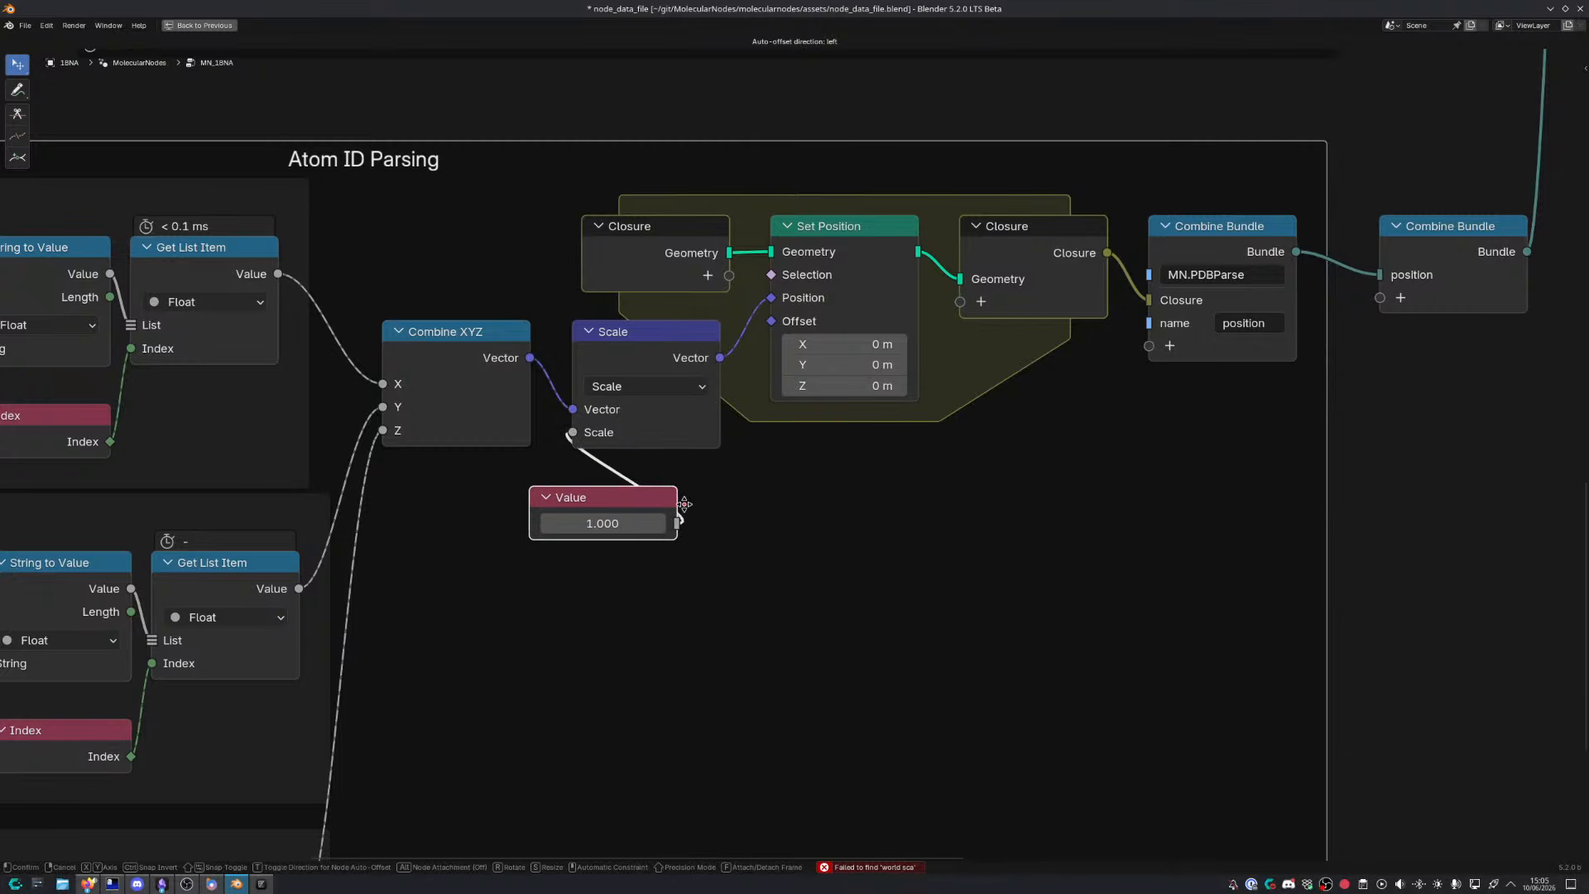
{"action": "left_click", "coordinate": [722, 511], "text": "ctrl"}
{"action": "left_click", "coordinate": [696, 519]}
{"action": "type", "text": "0.1"}
{"action": "key", "text": "Return"}
Check the scaled points in the 3D viewport and save the file
{"action": "key", "text": "ctrl+space"}
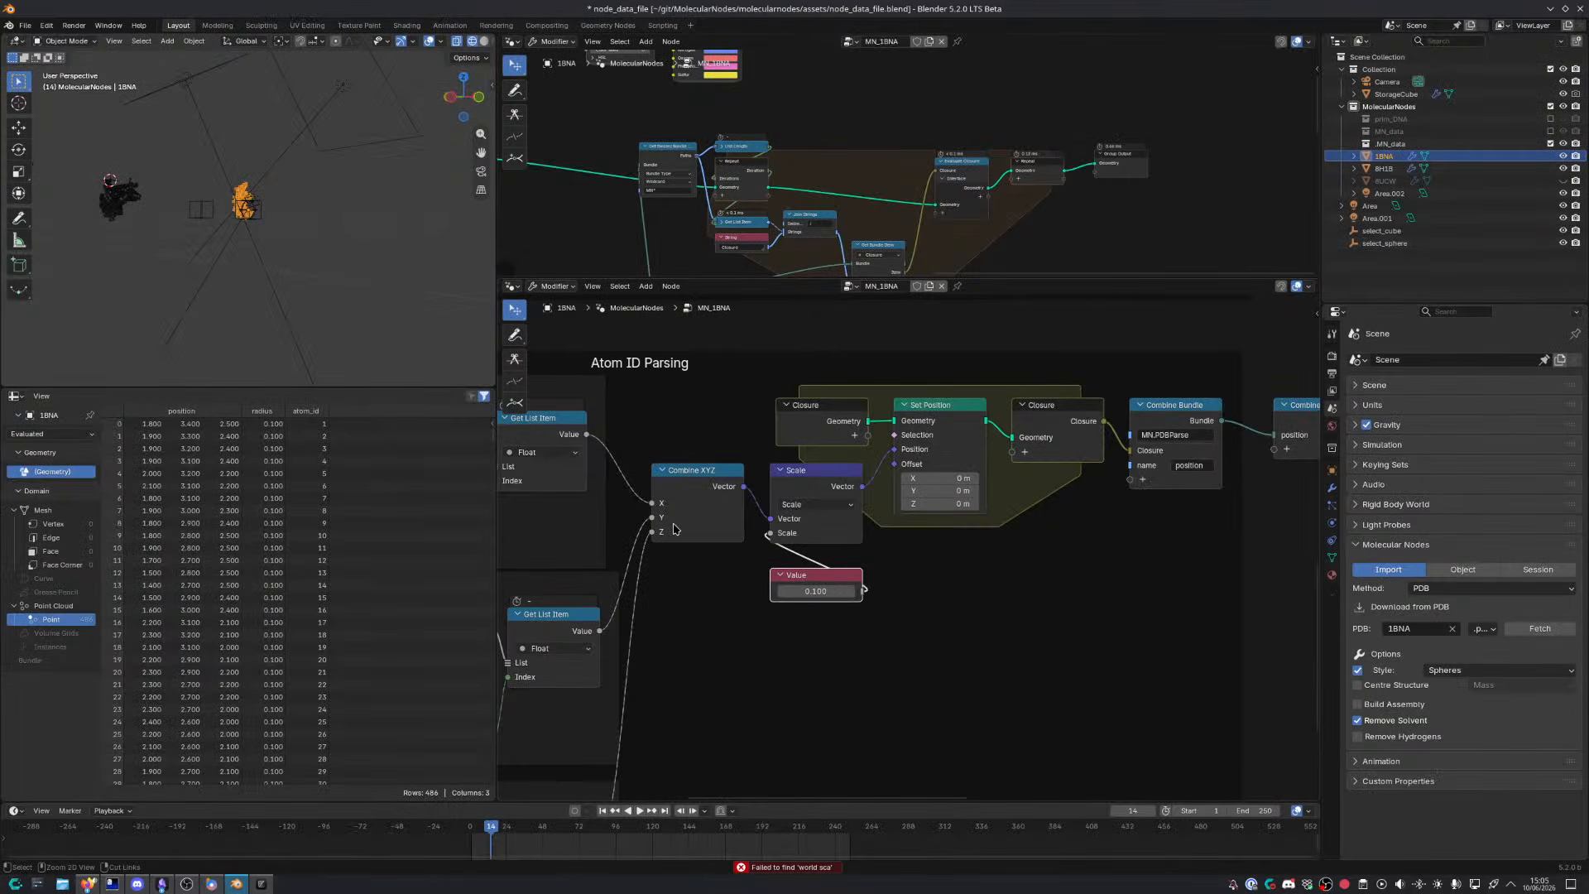
{"action": "scroll", "coordinate": [253, 176], "scroll_direction": "up", "scroll_amount": 7}
{"action": "key", "text": "ctrl+space"}
{"action": "middle_click_drag", "start_coordinate": [245, 256], "coordinate": [452, 291]}
{"action": "key", "text": "ctrl+space"}
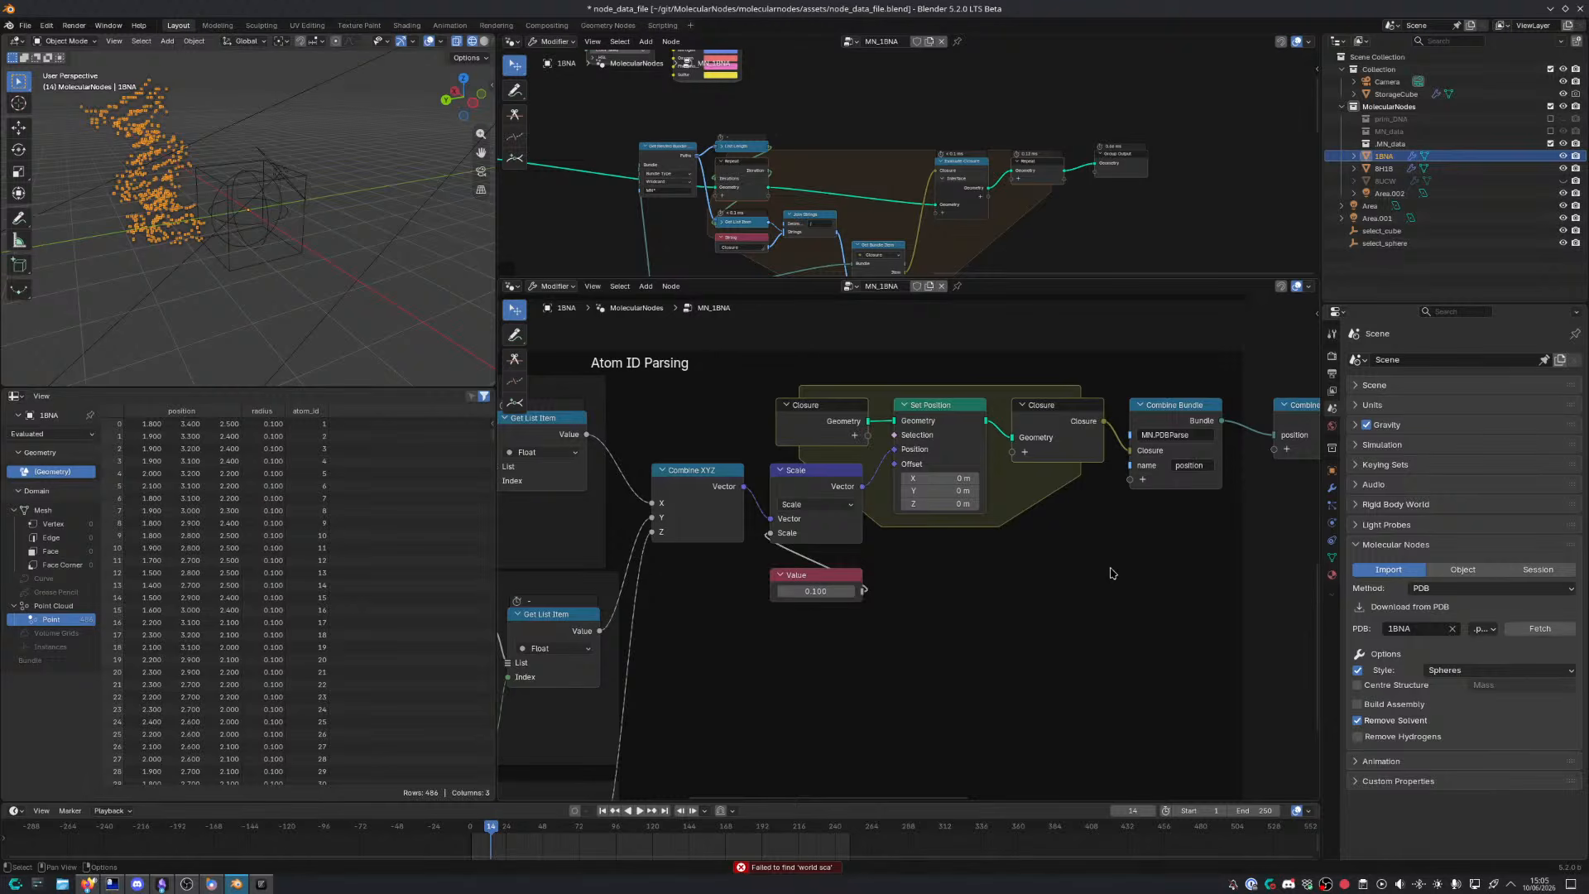
{"action": "middle_click_drag", "start_coordinate": [1128, 568], "coordinate": [598, 717]}
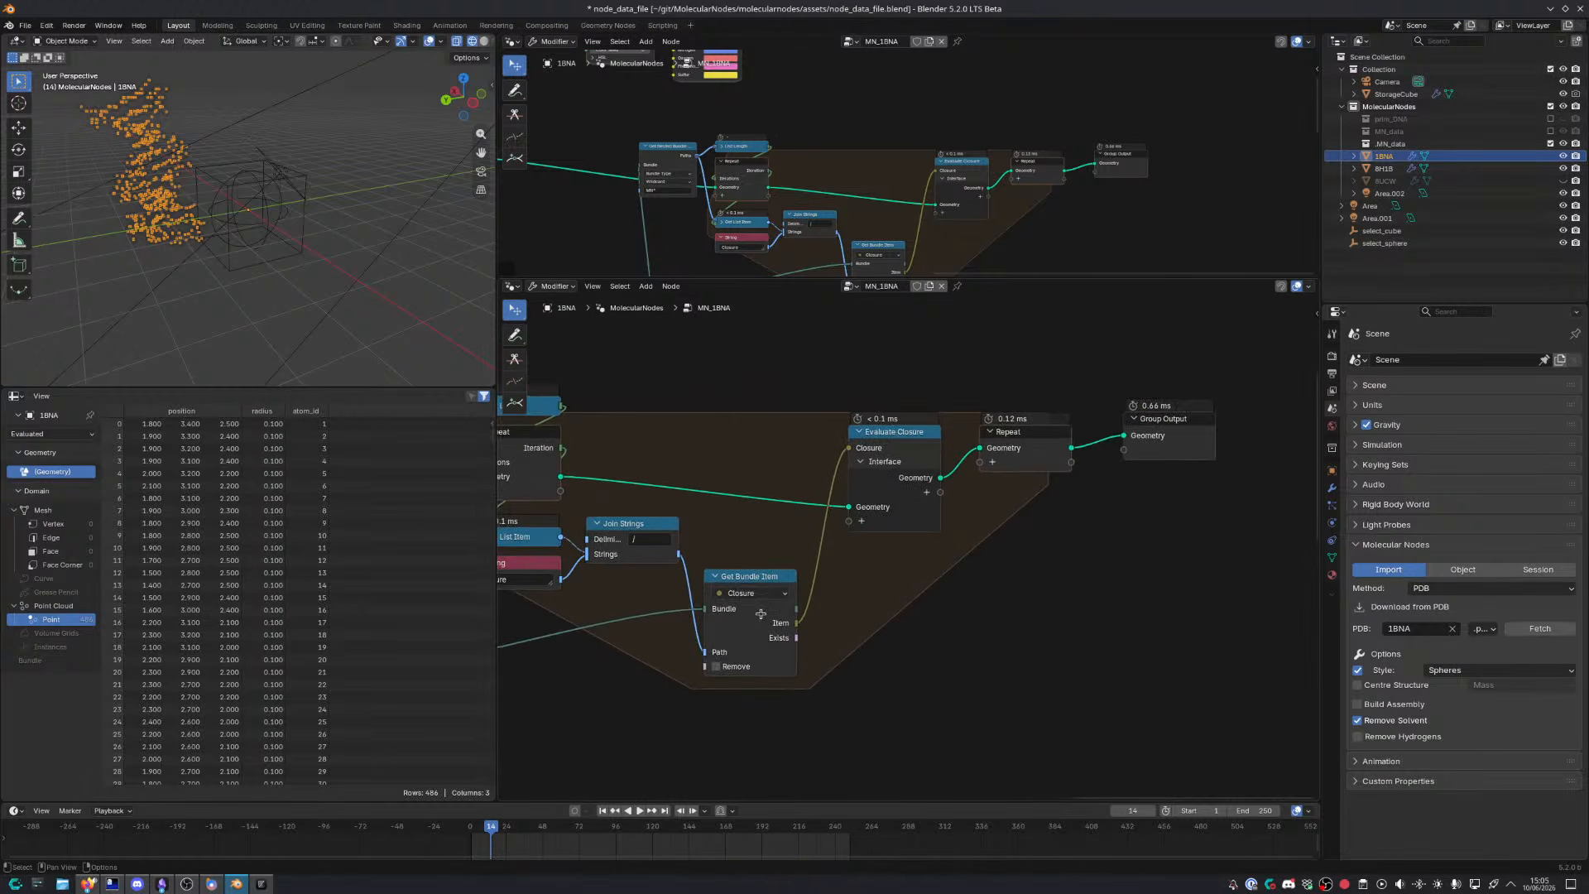
{"action": "key", "text": "ctrl+s"}
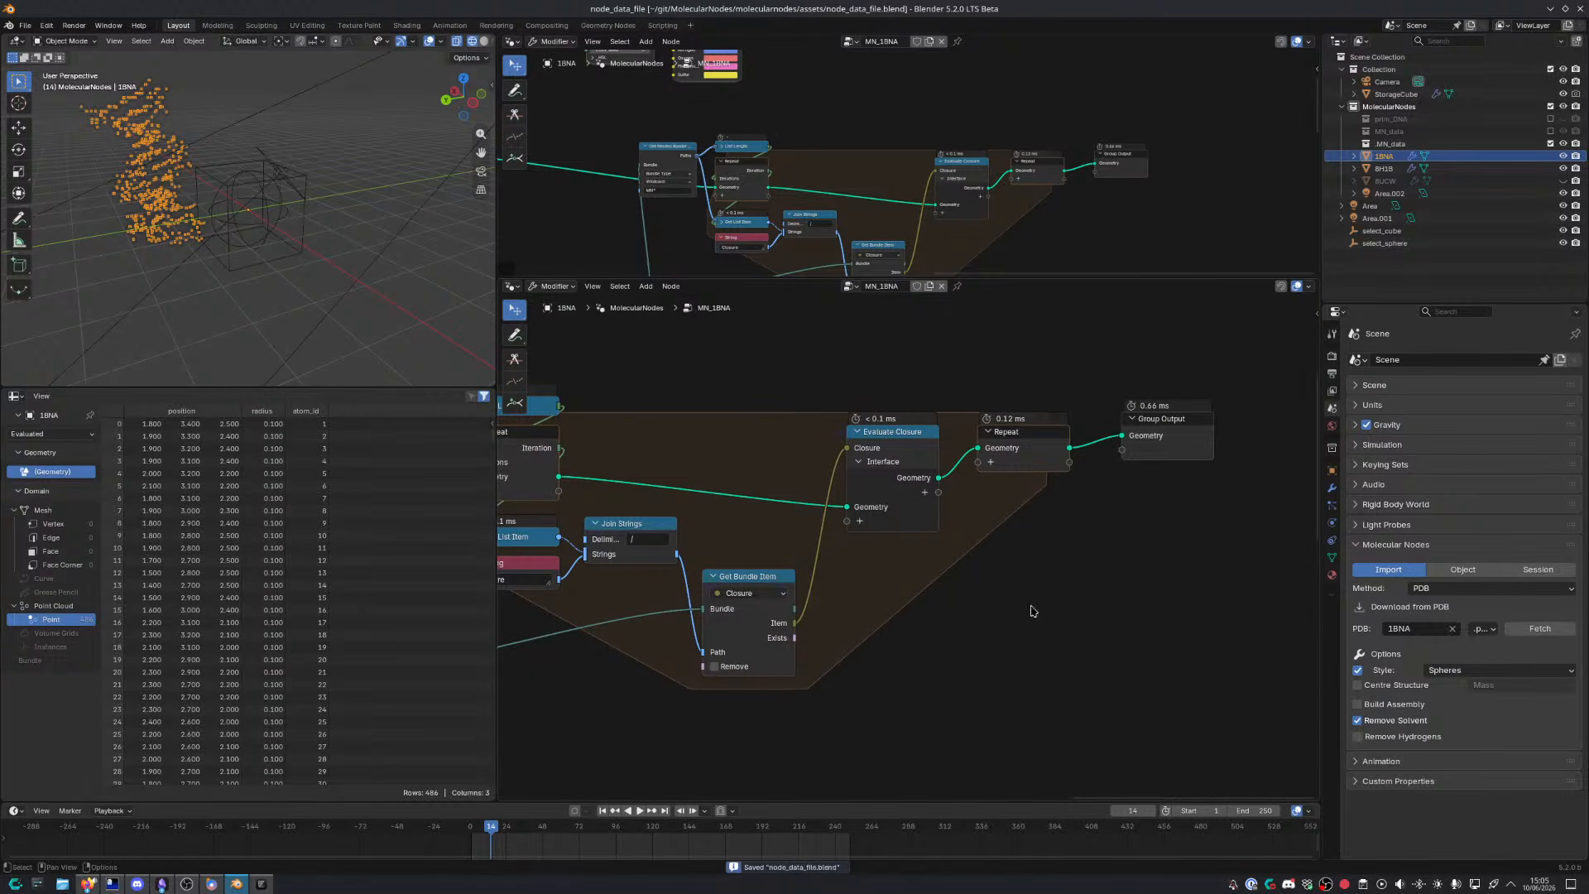
Move Group Output farther from the Repeat zone, insert a Style Spheres node between them and read its info message
{"action": "middle_click_drag", "start_coordinate": [1033, 611], "coordinate": [860, 633]}
{"action": "left_click_drag", "start_coordinate": [1012, 458], "coordinate": [1143, 471]}
{"action": "key", "text": "shift+a"}
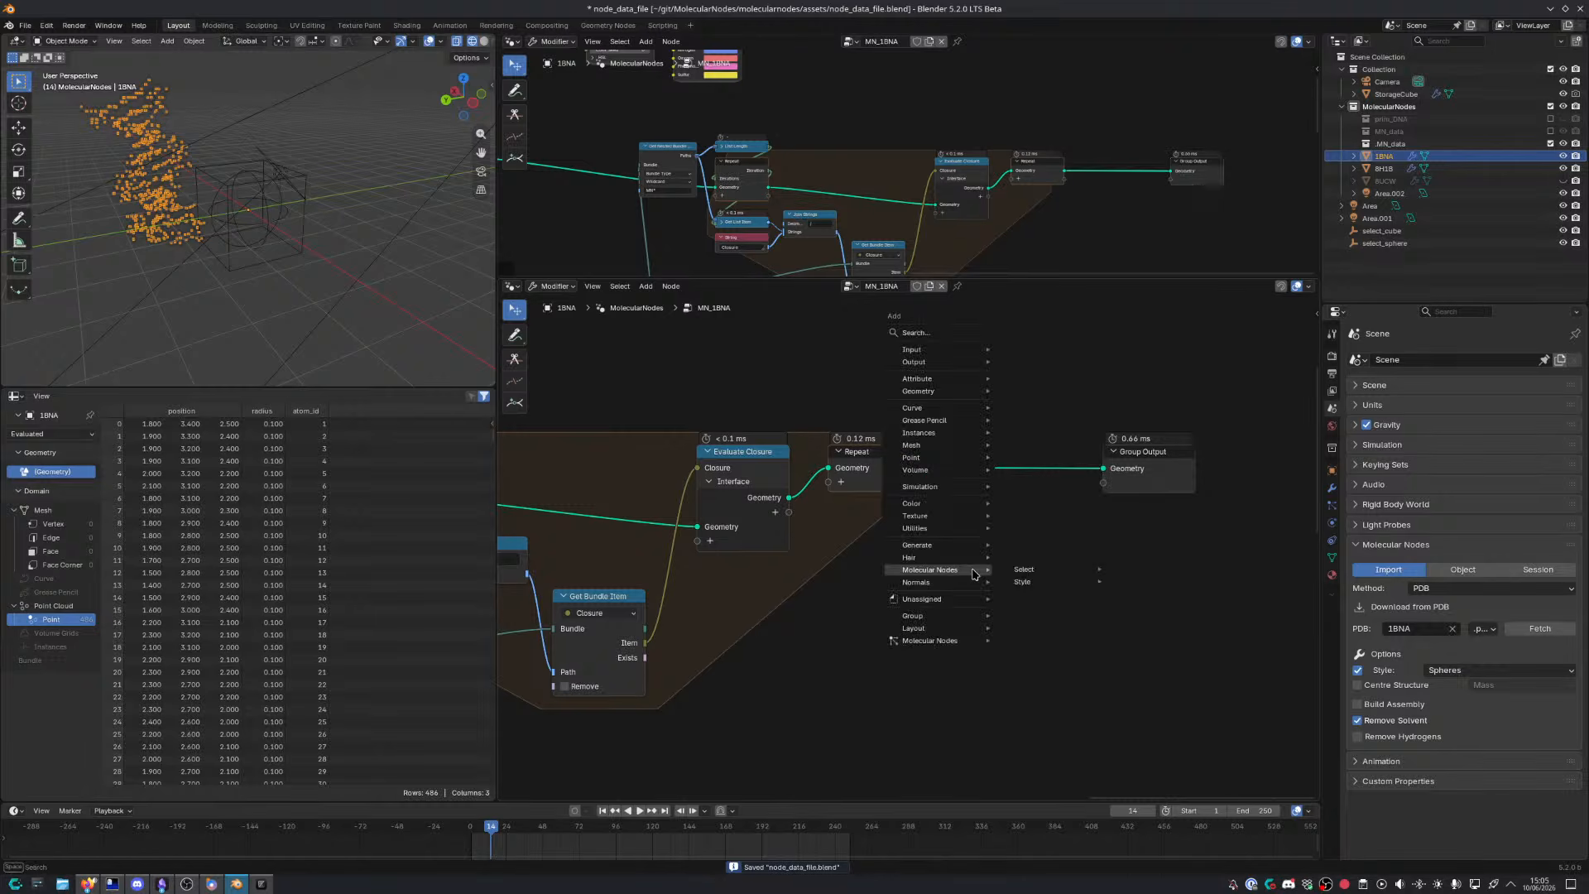
{"action": "type", "text": "style spher"}
{"action": "key", "text": "Return"}
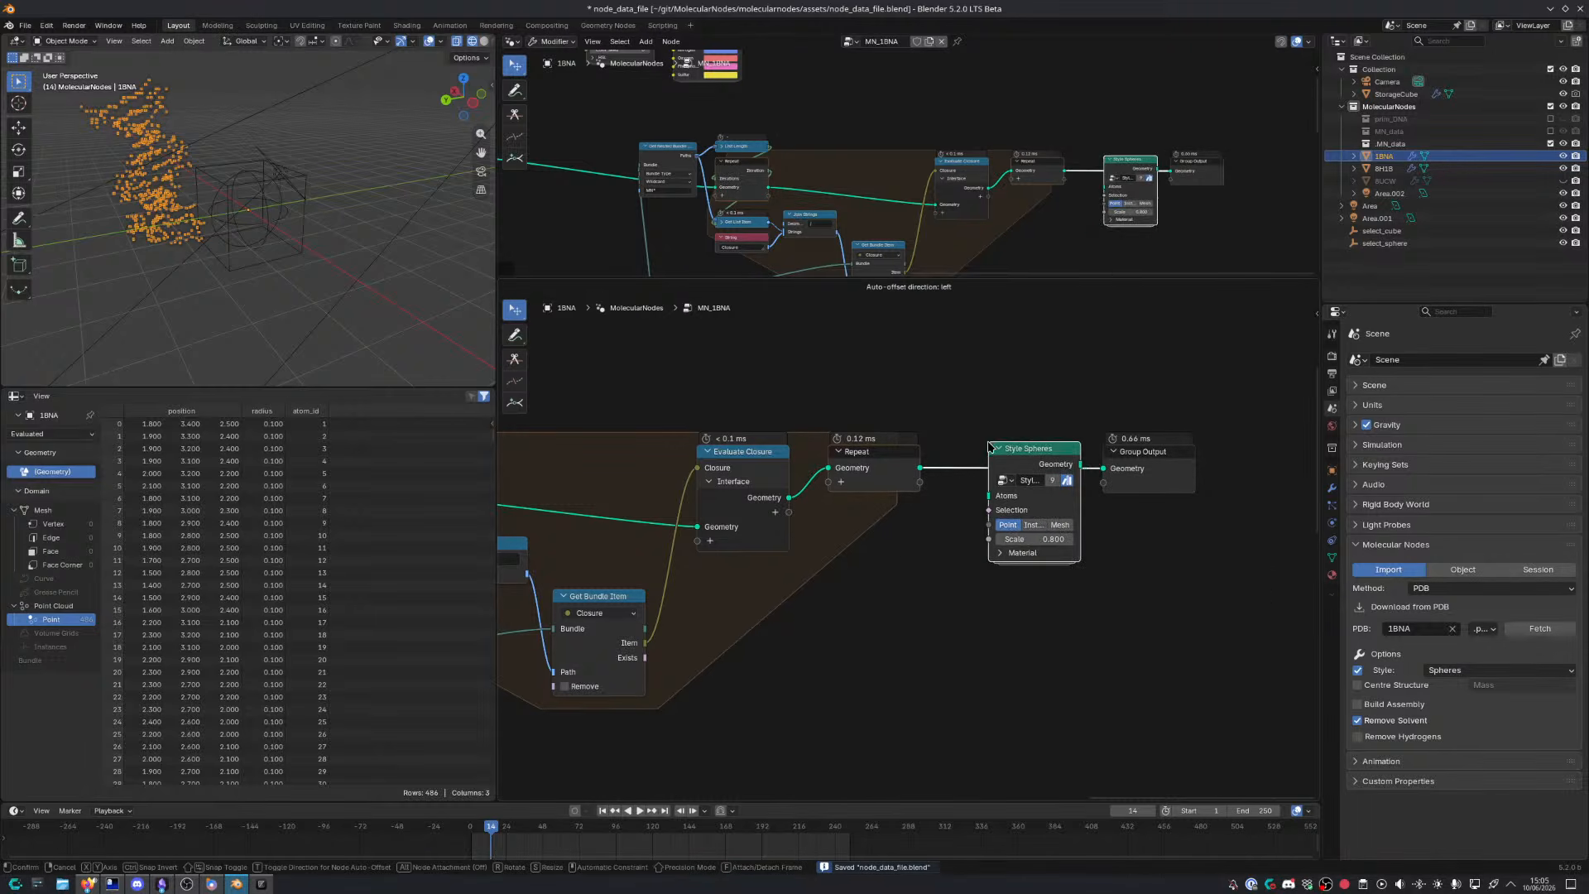
{"action": "left_click", "coordinate": [985, 454]}
{"action": "scroll", "coordinate": [986, 455], "scroll_direction": "up", "scroll_amount": 3}
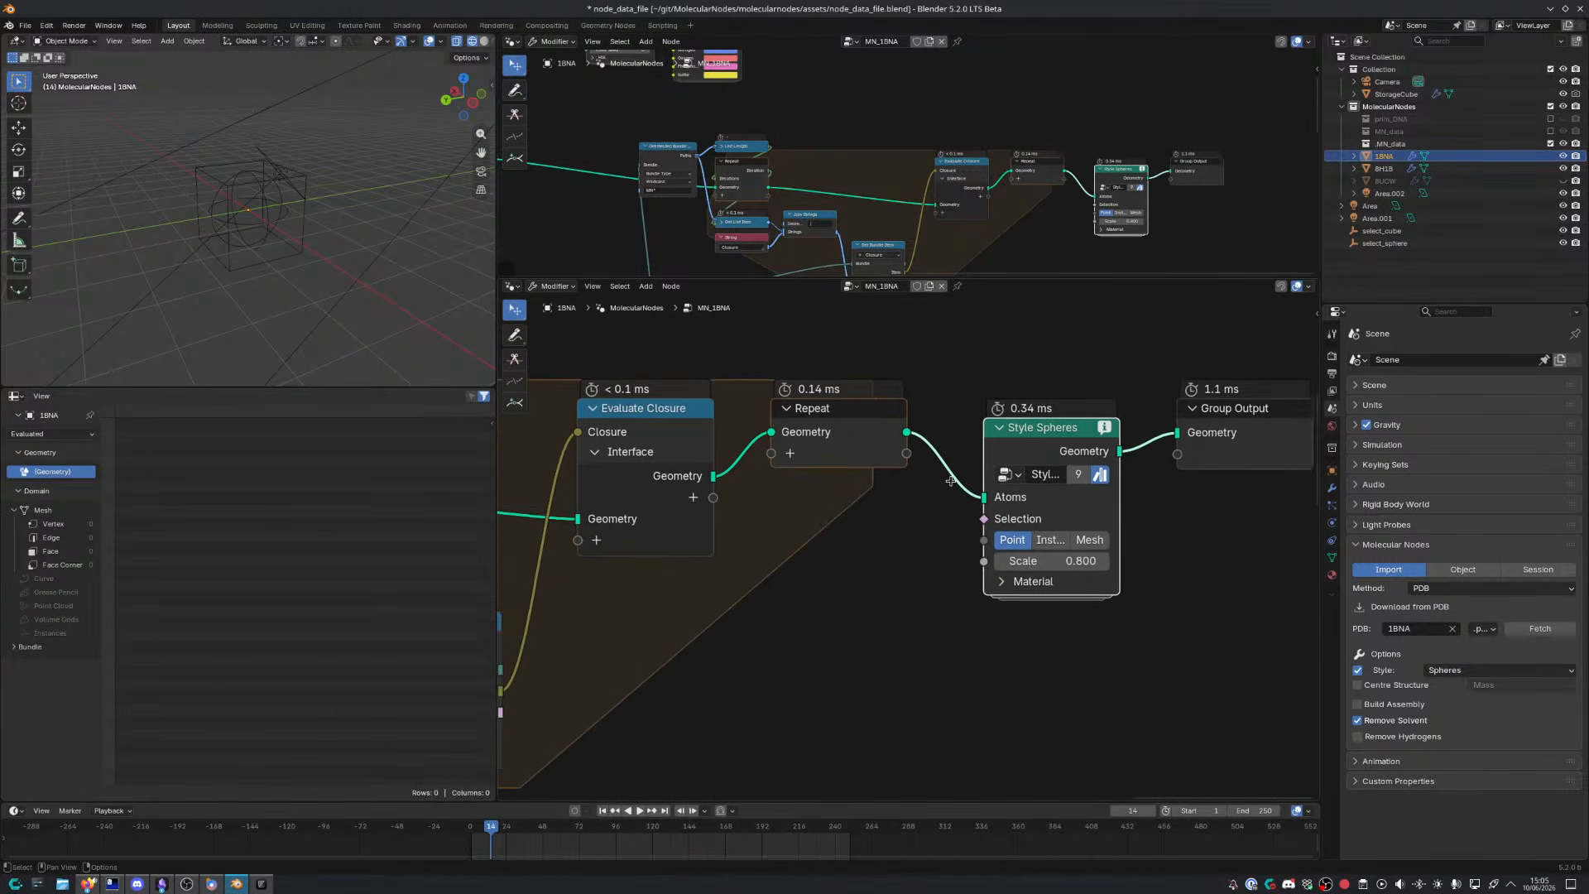
{"action": "mouse_move", "coordinate": [1003, 428]}
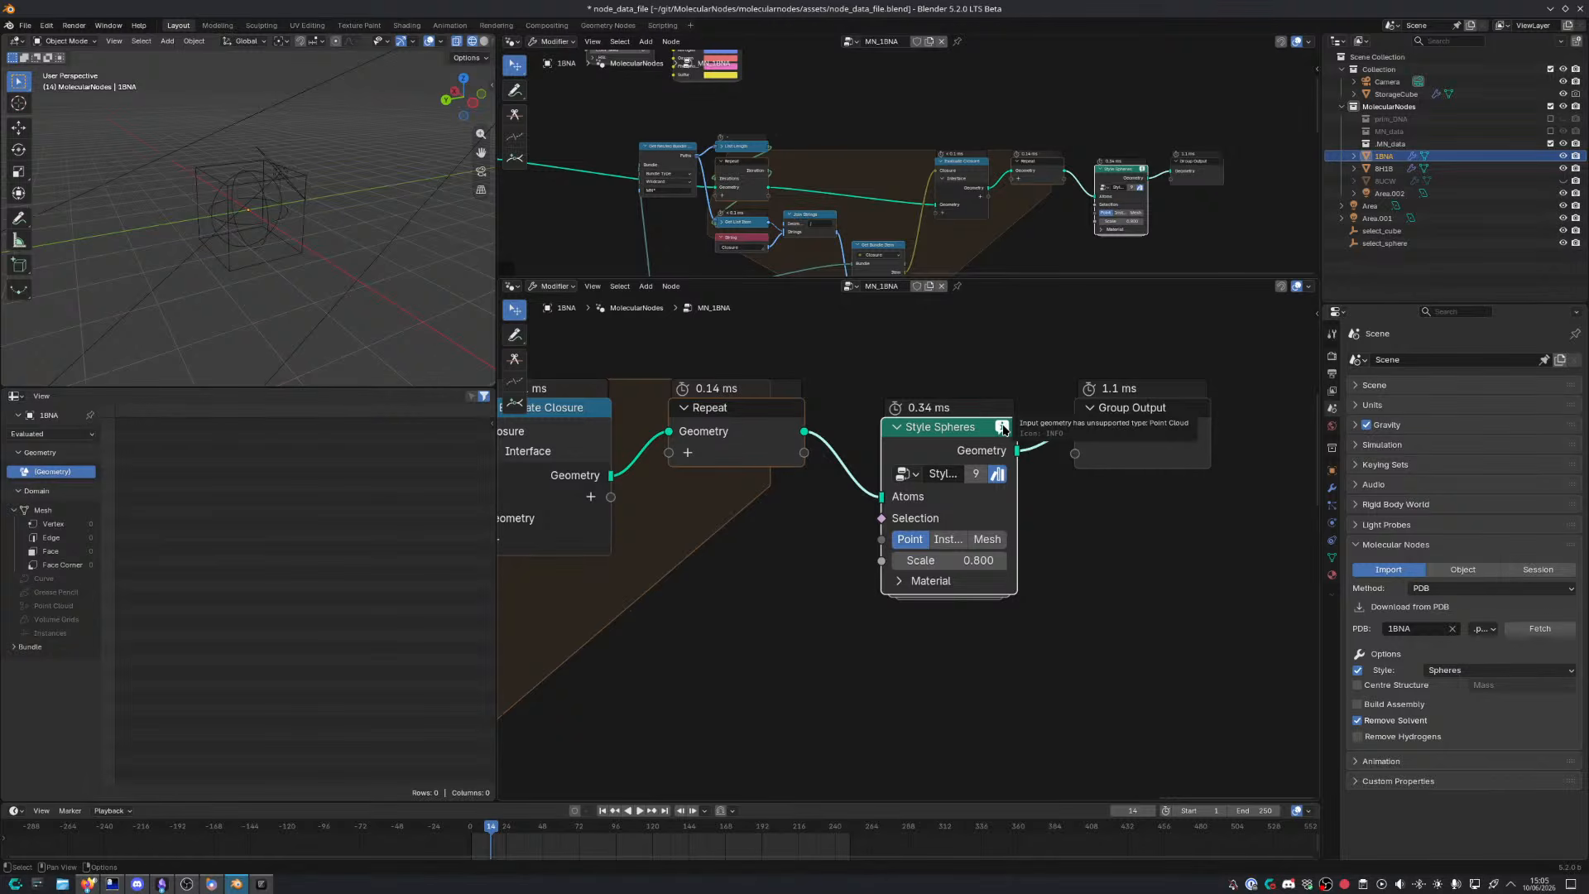
{"action": "key", "text": "shift+a"}
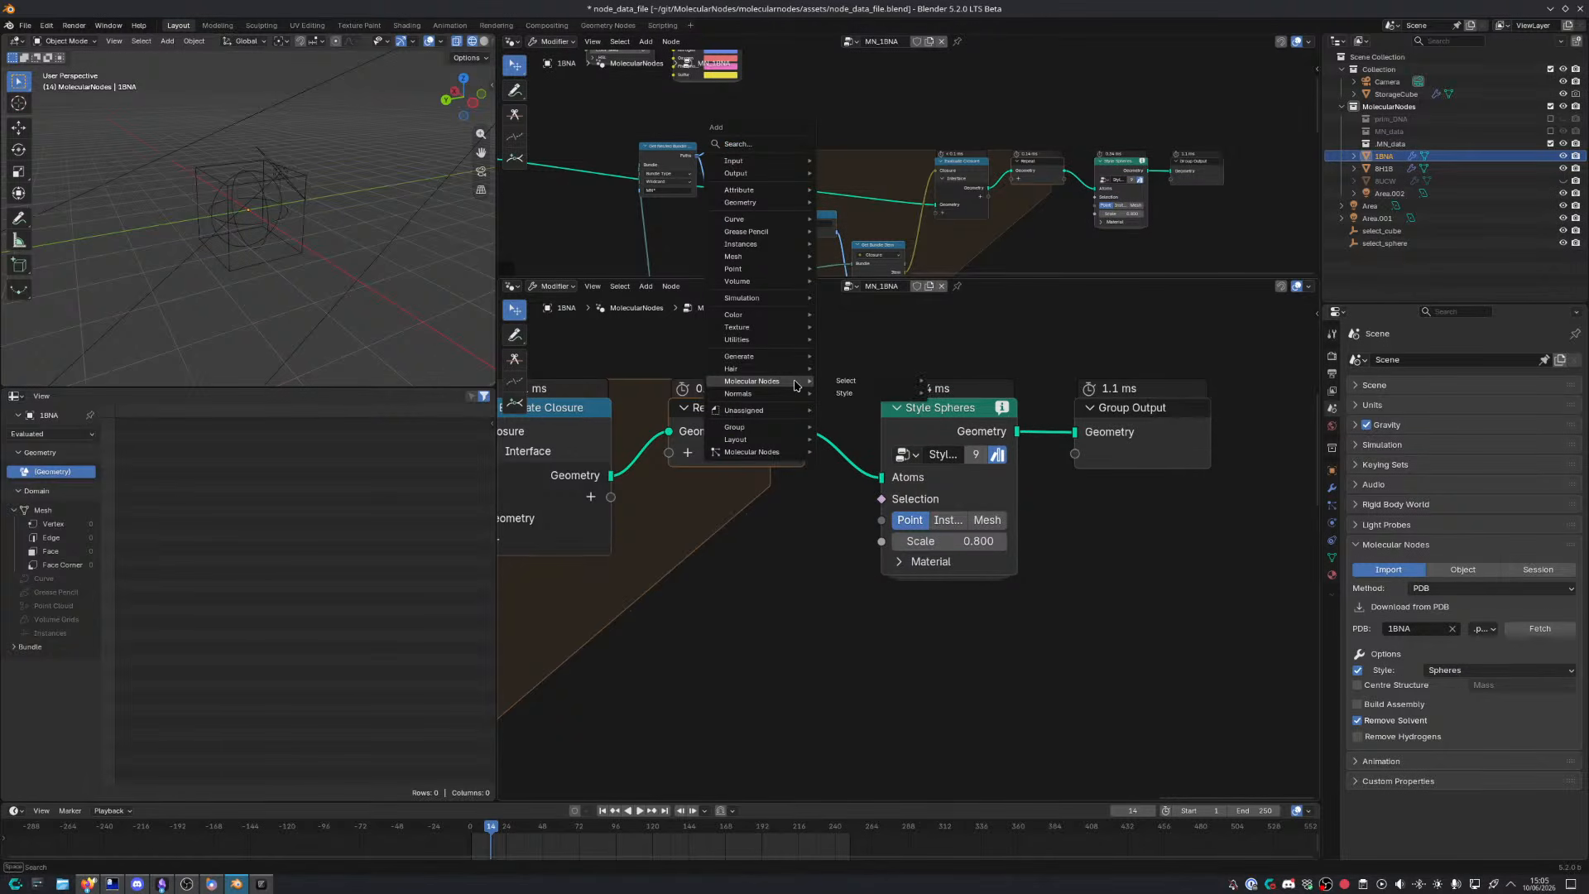
{"action": "type", "text": "points mesh"}
{"action": "key", "text": "Return"}
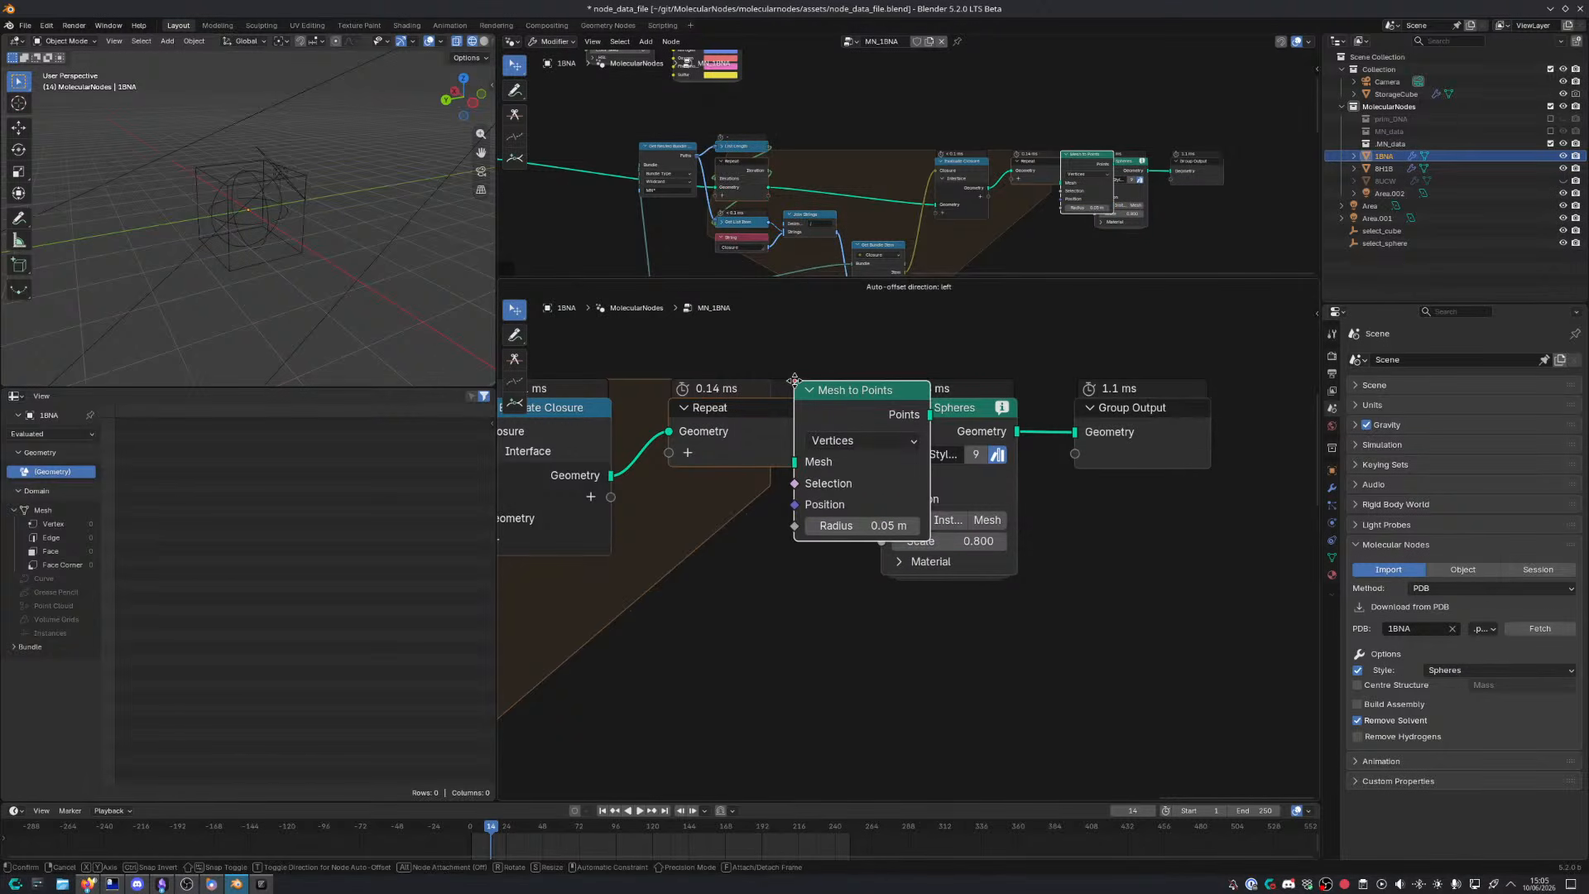
{"action": "left_click", "coordinate": [795, 692]}
{"action": "key", "text": "x"}
Insert a Points to Vertices node directly after the Points node
{"action": "key", "text": "ctrl+space"}
{"action": "middle_click_drag", "start_coordinate": [660, 649], "coordinate": [1420, 659]}
{"action": "scroll", "coordinate": [659, 649], "scroll_direction": "down", "scroll_amount": 6}
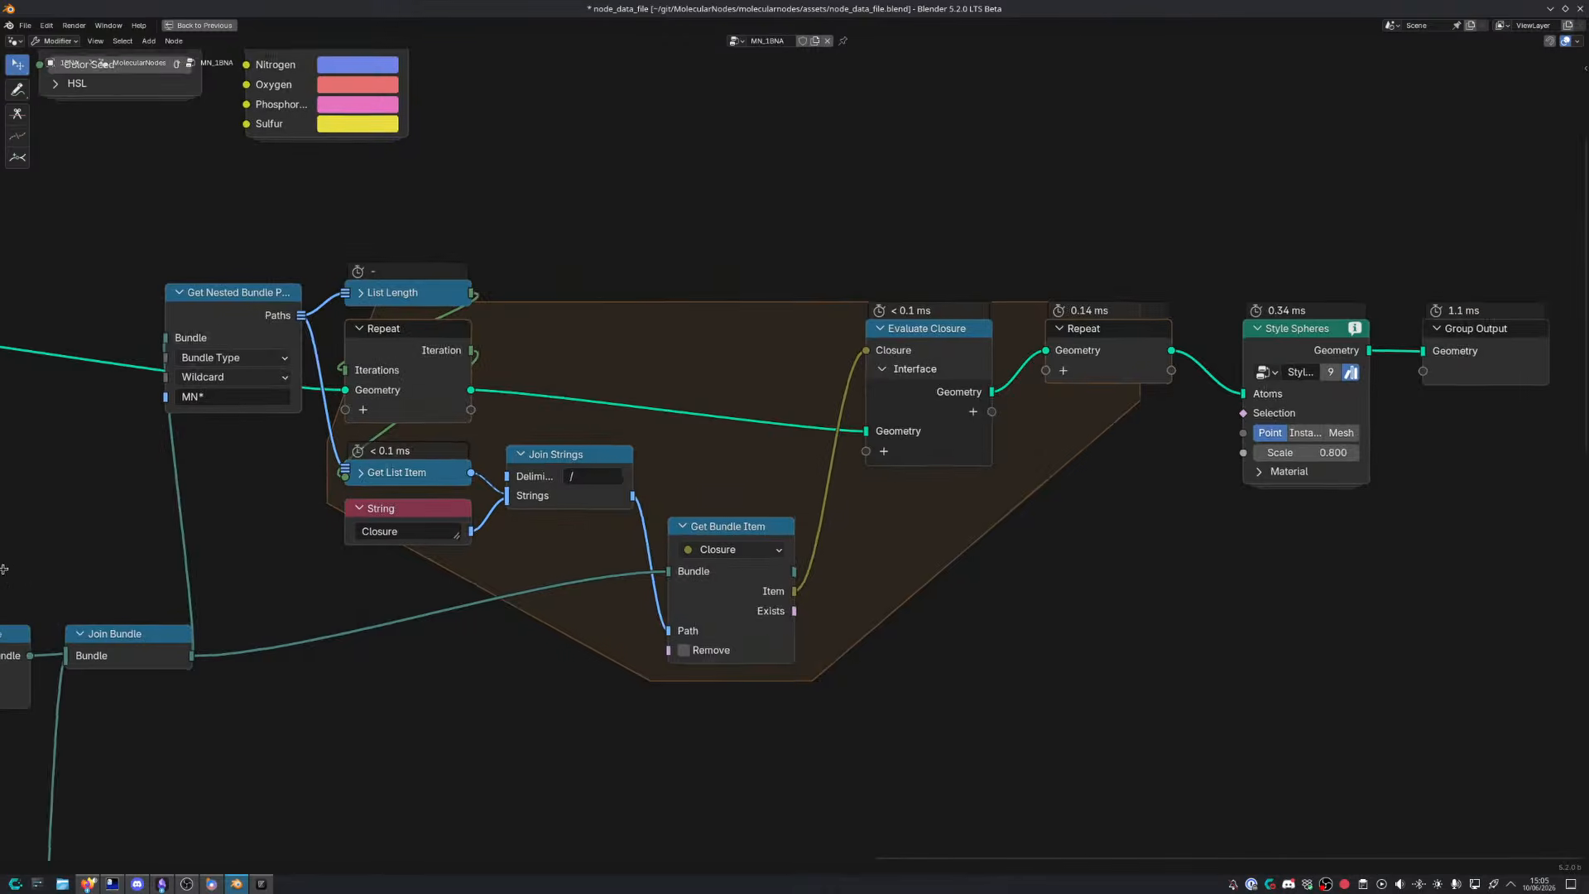
{"action": "middle_click_drag", "start_coordinate": [4, 570], "coordinate": [709, 630]}
{"action": "scroll", "coordinate": [714, 630], "scroll_direction": "up", "scroll_amount": 1}
{"action": "middle_click_drag", "start_coordinate": [507, 481], "coordinate": [820, 489]}
{"action": "key", "text": "shift+a"}
{"action": "type", "text": "vertices"}
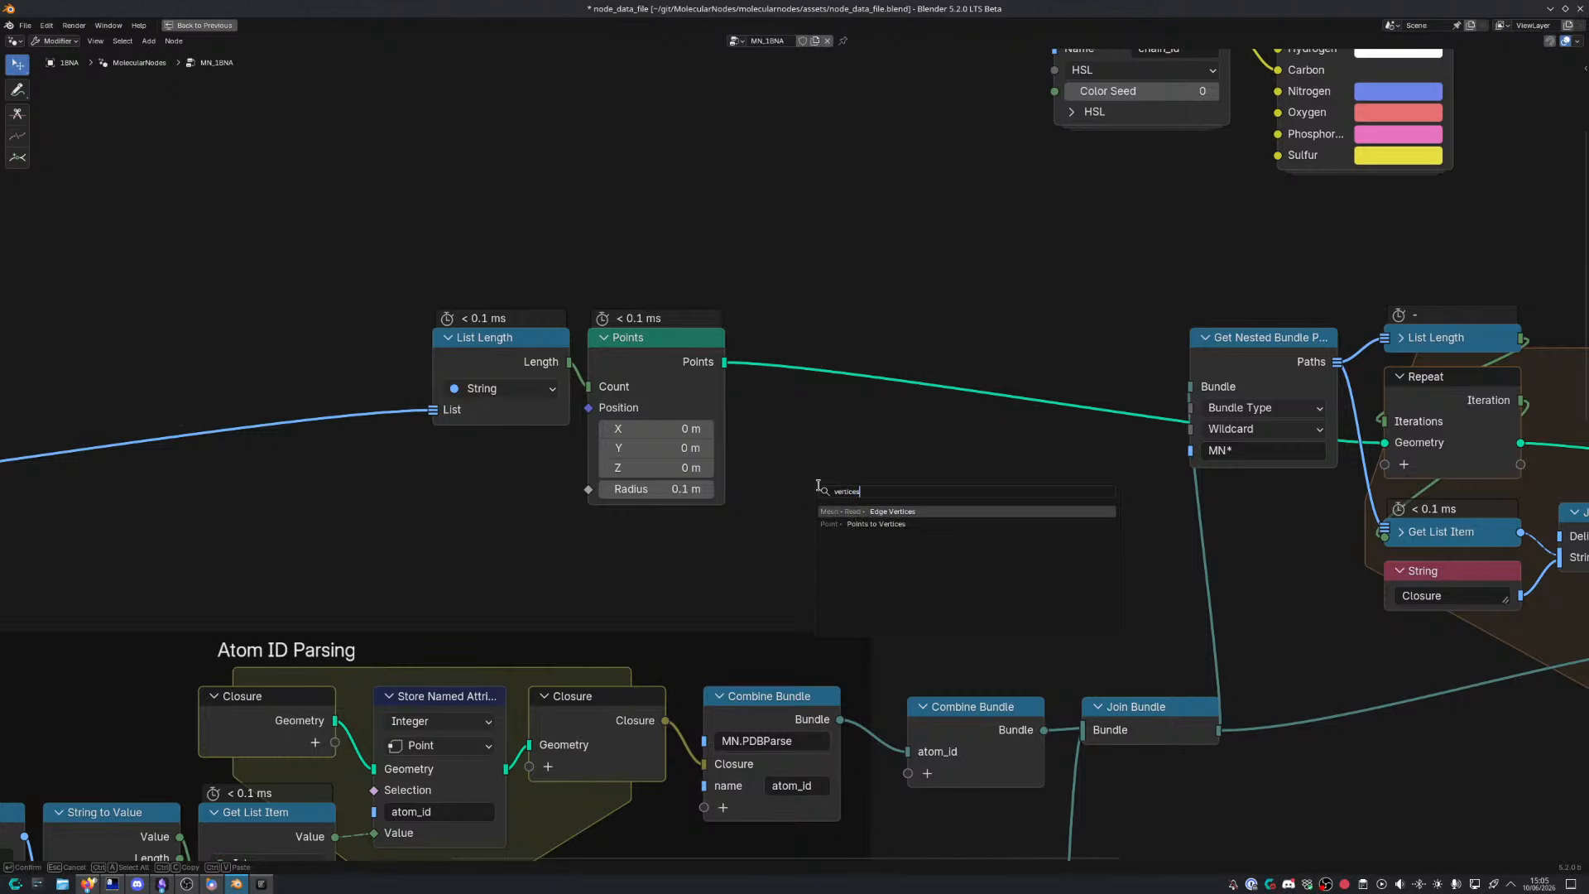
{"action": "key", "text": "Down"}
{"action": "key", "text": "Return"}
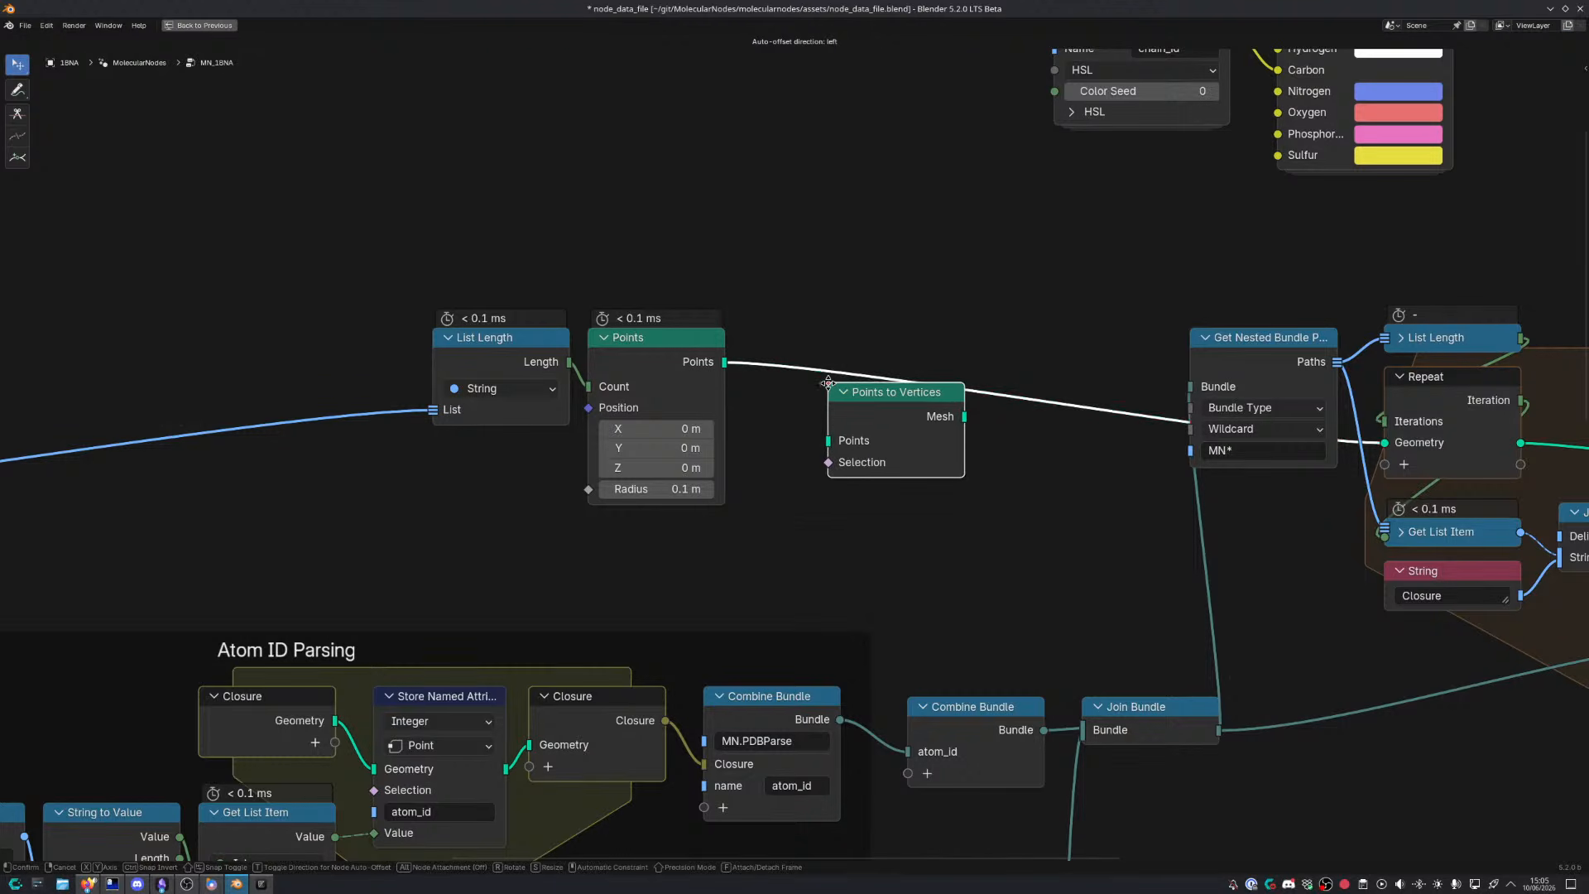
{"action": "left_click", "coordinate": [786, 318]}
Switch the viewport out of wireframe shading and inspect the styled atoms up close
{"action": "key", "text": "ctrl+space"}
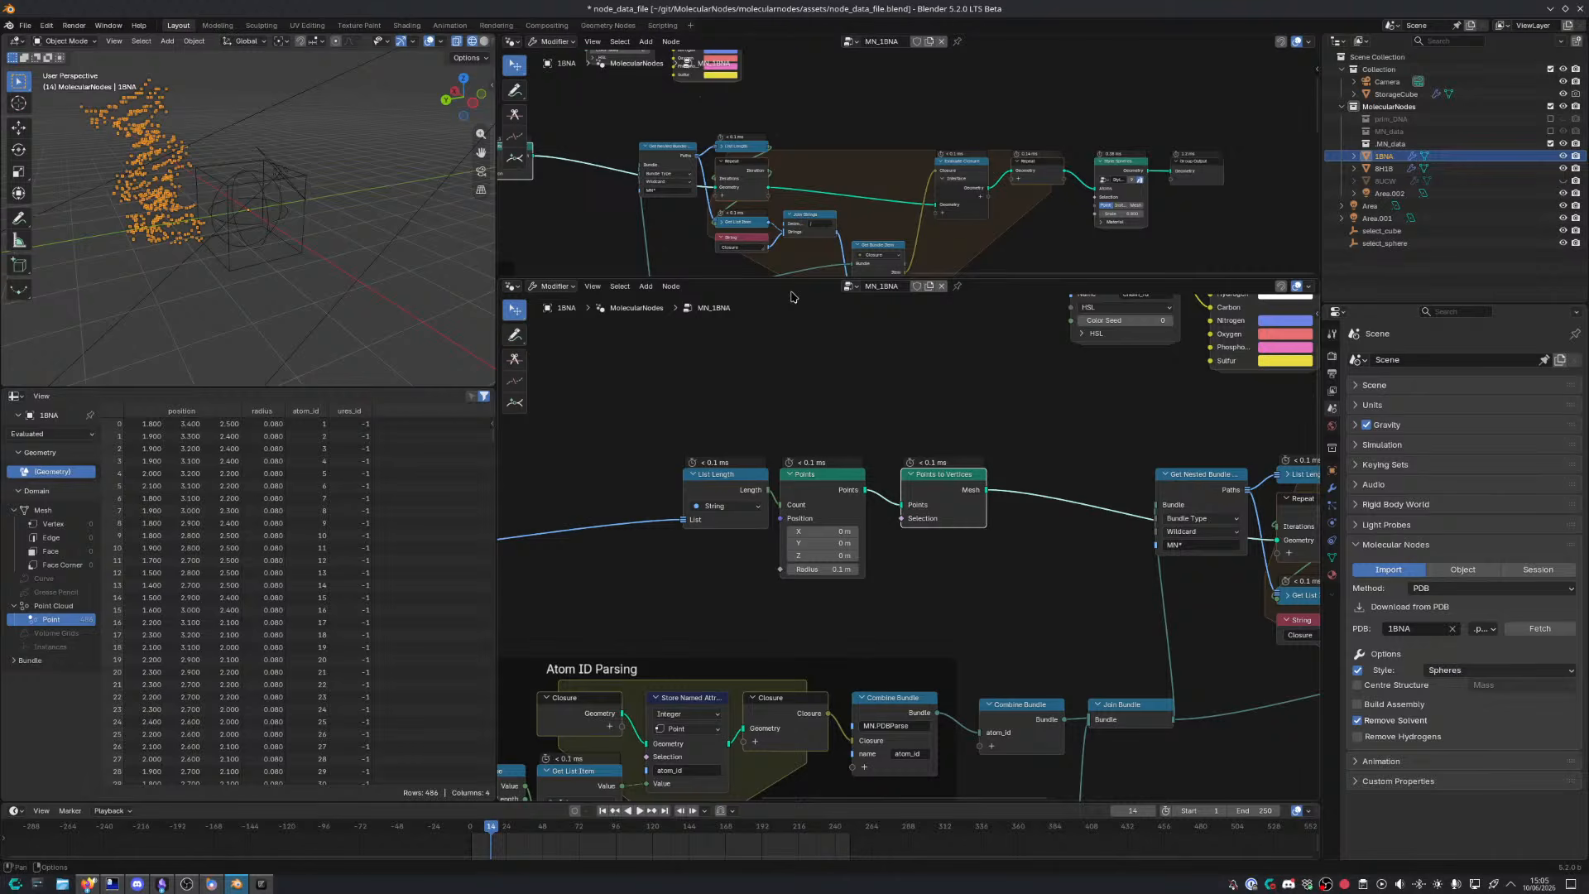
{"action": "left_click", "coordinate": [263, 324]}
{"action": "mouse_move", "coordinate": [263, 323]}
{"action": "middle_mouse_down"}
{"action": "mouse_move", "coordinate": [319, 289]}
{"action": "mouse_move", "coordinate": [264, 235]}
{"action": "mouse_move", "coordinate": [422, 247]}
{"action": "mouse_move", "coordinate": [298, 263]}
{"action": "middle_mouse_up"}
{"action": "key", "text": "shift+z"}
{"action": "scroll", "coordinate": [307, 265], "scroll_direction": "up", "scroll_amount": 4}
{"action": "scroll", "coordinate": [298, 248], "scroll_direction": "up", "scroll_amount": 2}
{"action": "scroll", "coordinate": [346, 267], "scroll_direction": "down", "scroll_amount": 4}
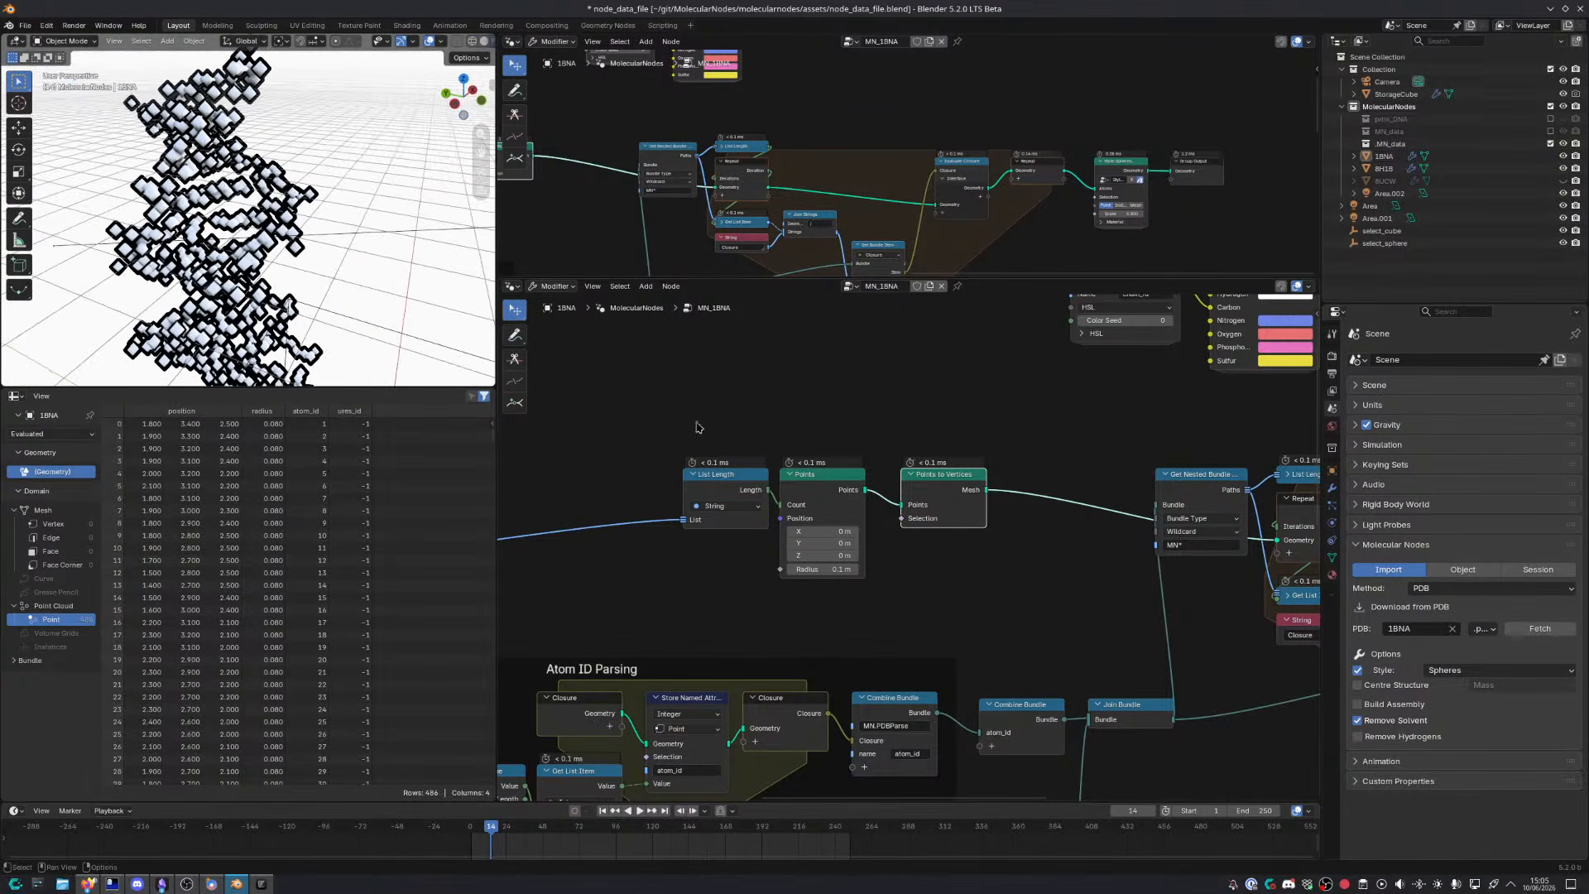
Swap the Style Spheres node before Group Output for a Style Ball and Stick node
{"action": "middle_click_drag", "start_coordinate": [1157, 482], "coordinate": [700, 428]}
{"action": "middle_click_drag", "start_coordinate": [1233, 475], "coordinate": [850, 447]}
{"action": "middle_click_drag", "start_coordinate": [1315, 437], "coordinate": [1090, 461]}
{"action": "scroll", "coordinate": [1090, 461], "scroll_direction": "up", "scroll_amount": 6}
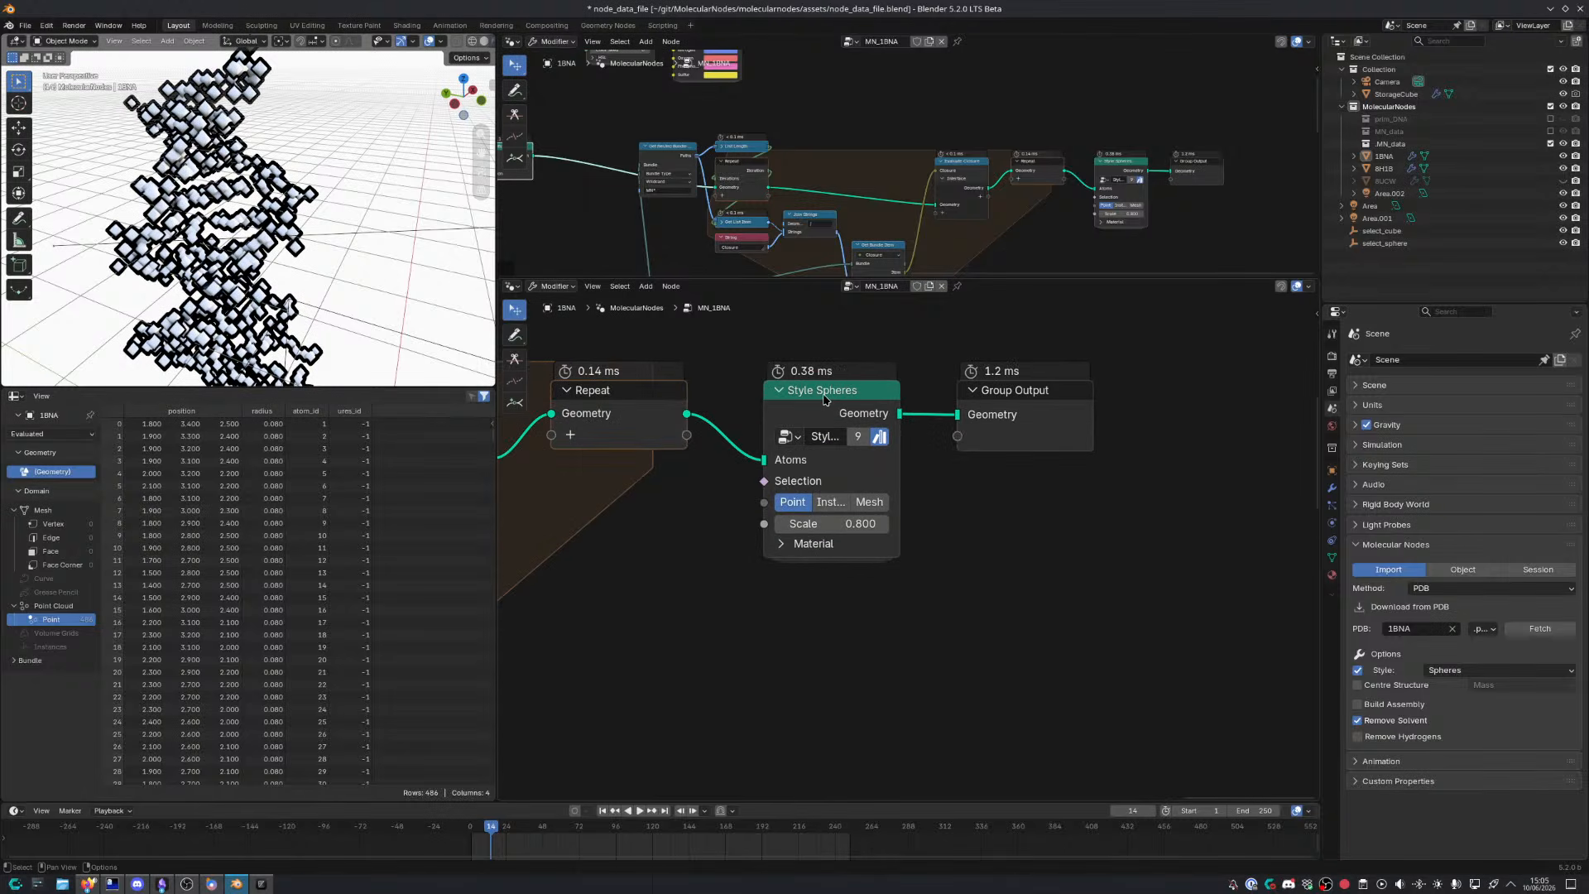
{"action": "left_click", "coordinate": [824, 400]}
{"action": "key", "text": "shift+s"}
{"action": "key", "text": "Escape"}
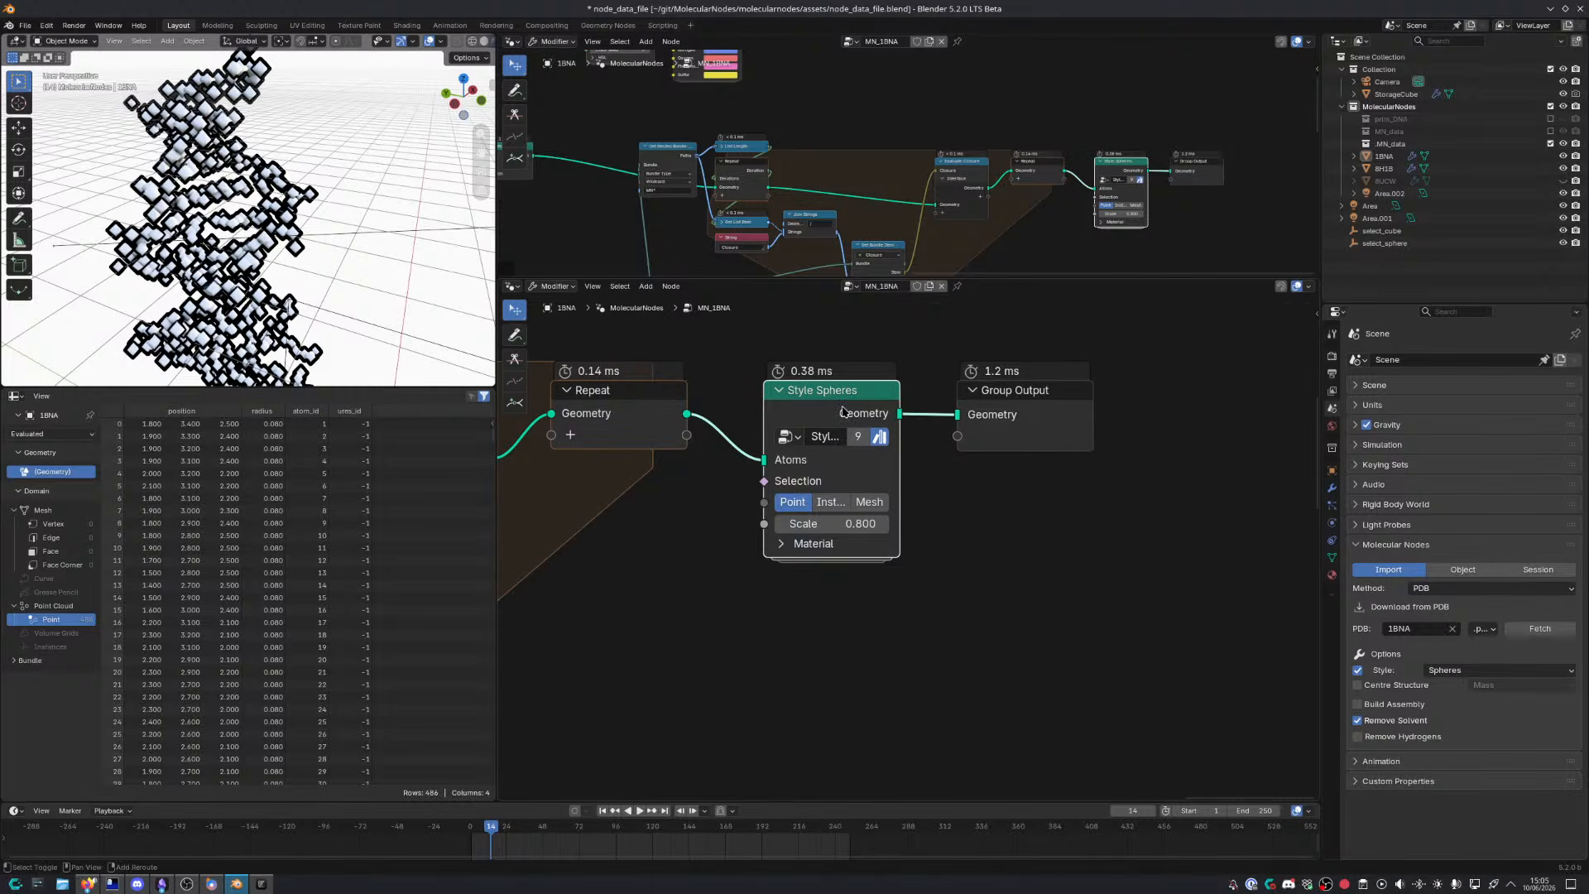
{"action": "mouse_move", "coordinate": [842, 413]}
{"action": "key", "text": "shift+s"}
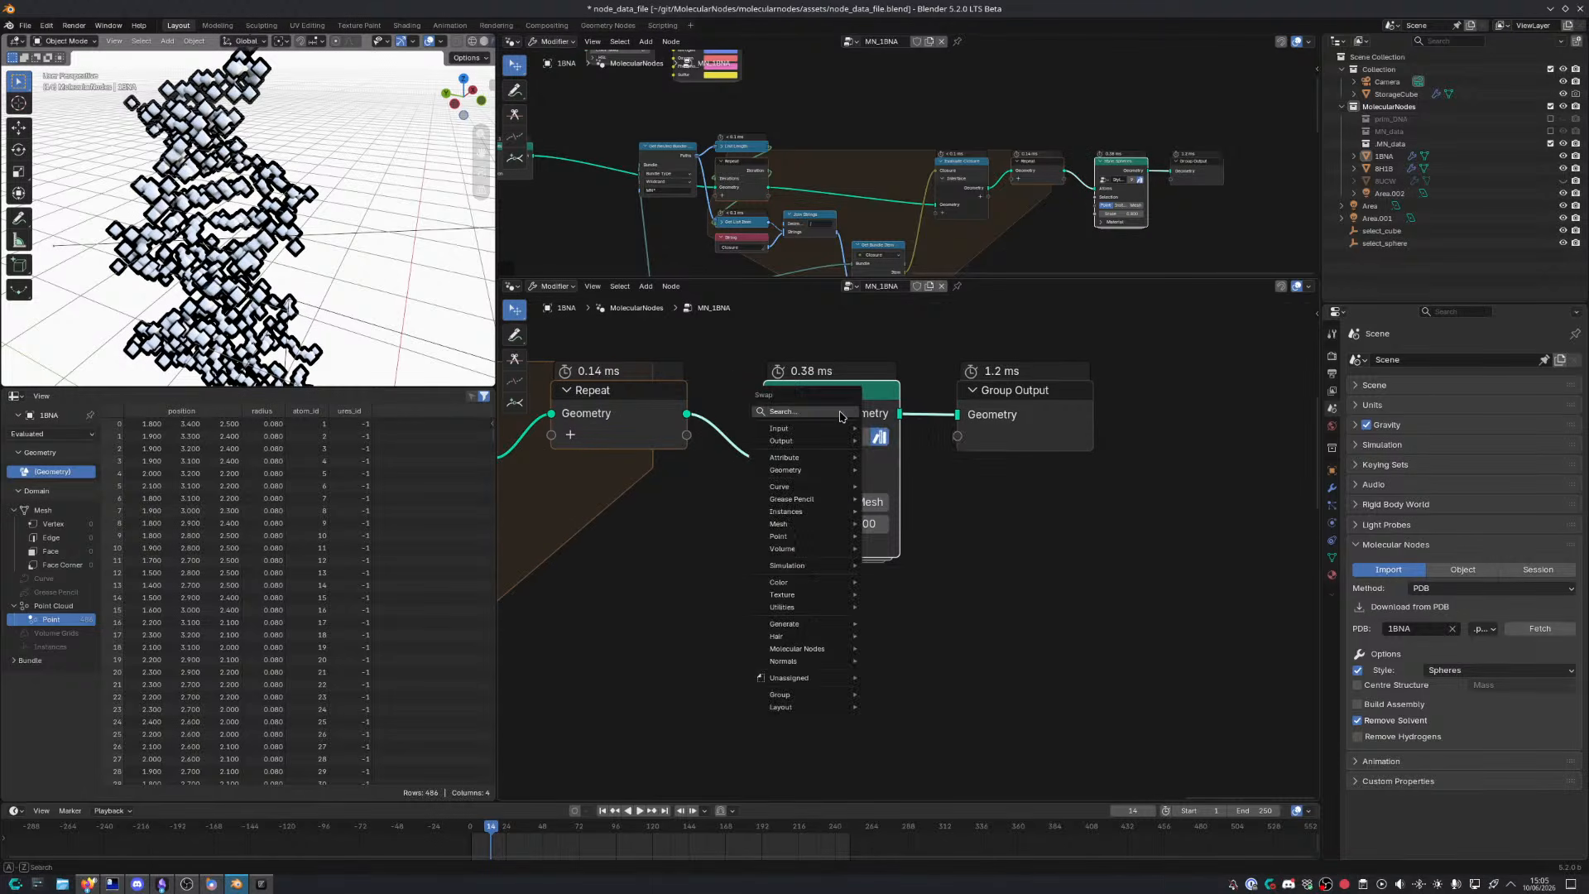
{"action": "type", "text": "ball a"}
{"action": "key", "text": "Return"}
{"action": "scroll", "coordinate": [840, 417], "scroll_direction": "left", "scroll_amount": 1}
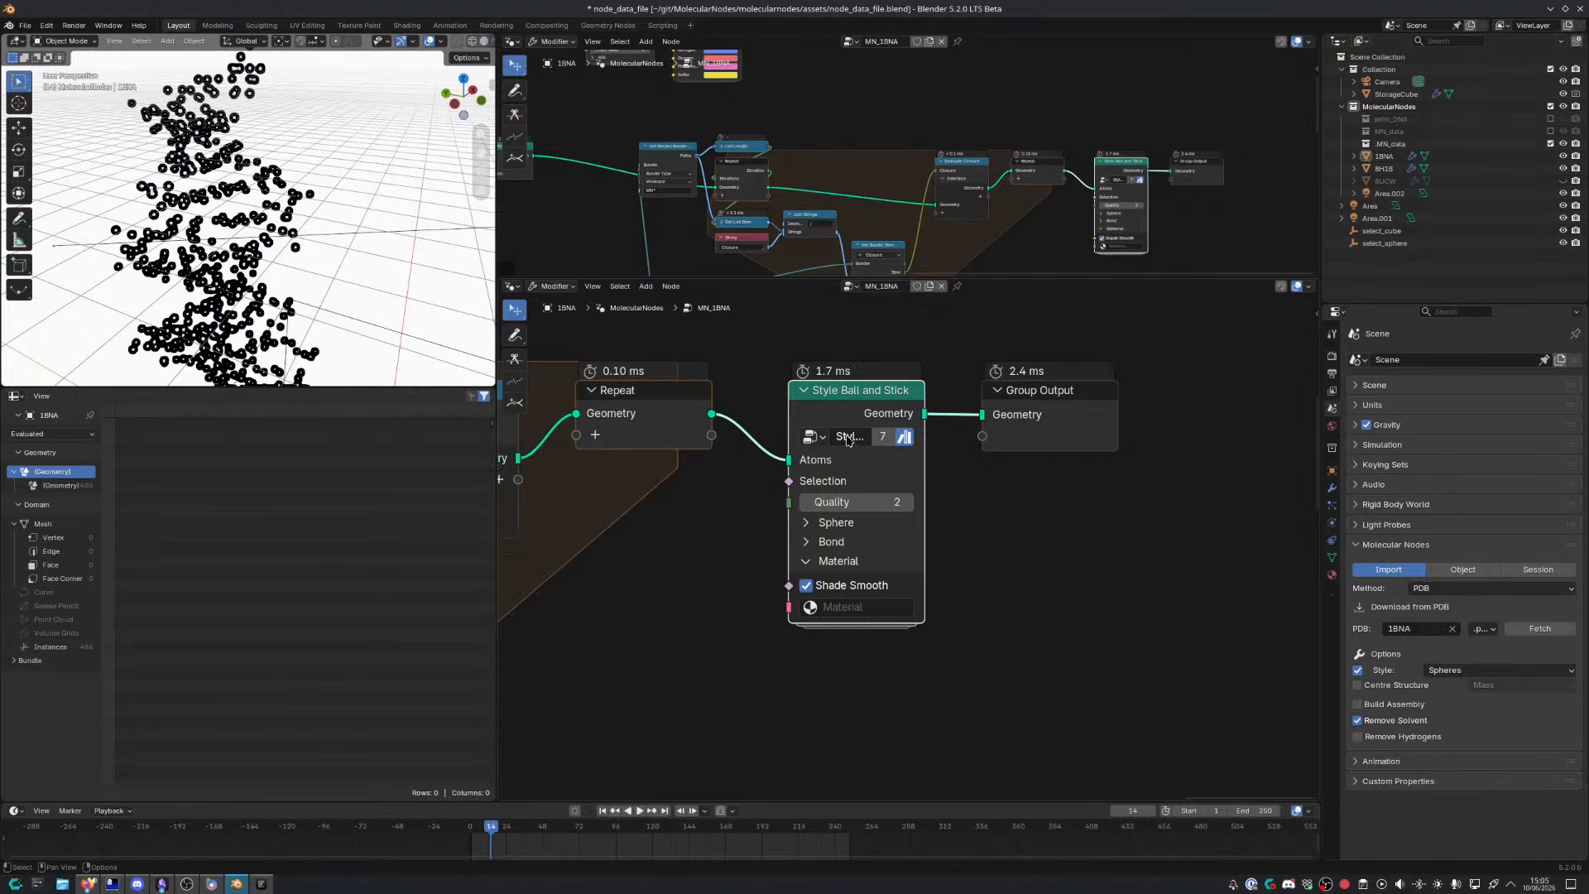
Set the Style Ball and Stick node's bond scale to 0.160 and its Bond Find scale to 1.533, checking the bonds in the viewport
{"action": "left_click", "coordinate": [815, 541]}
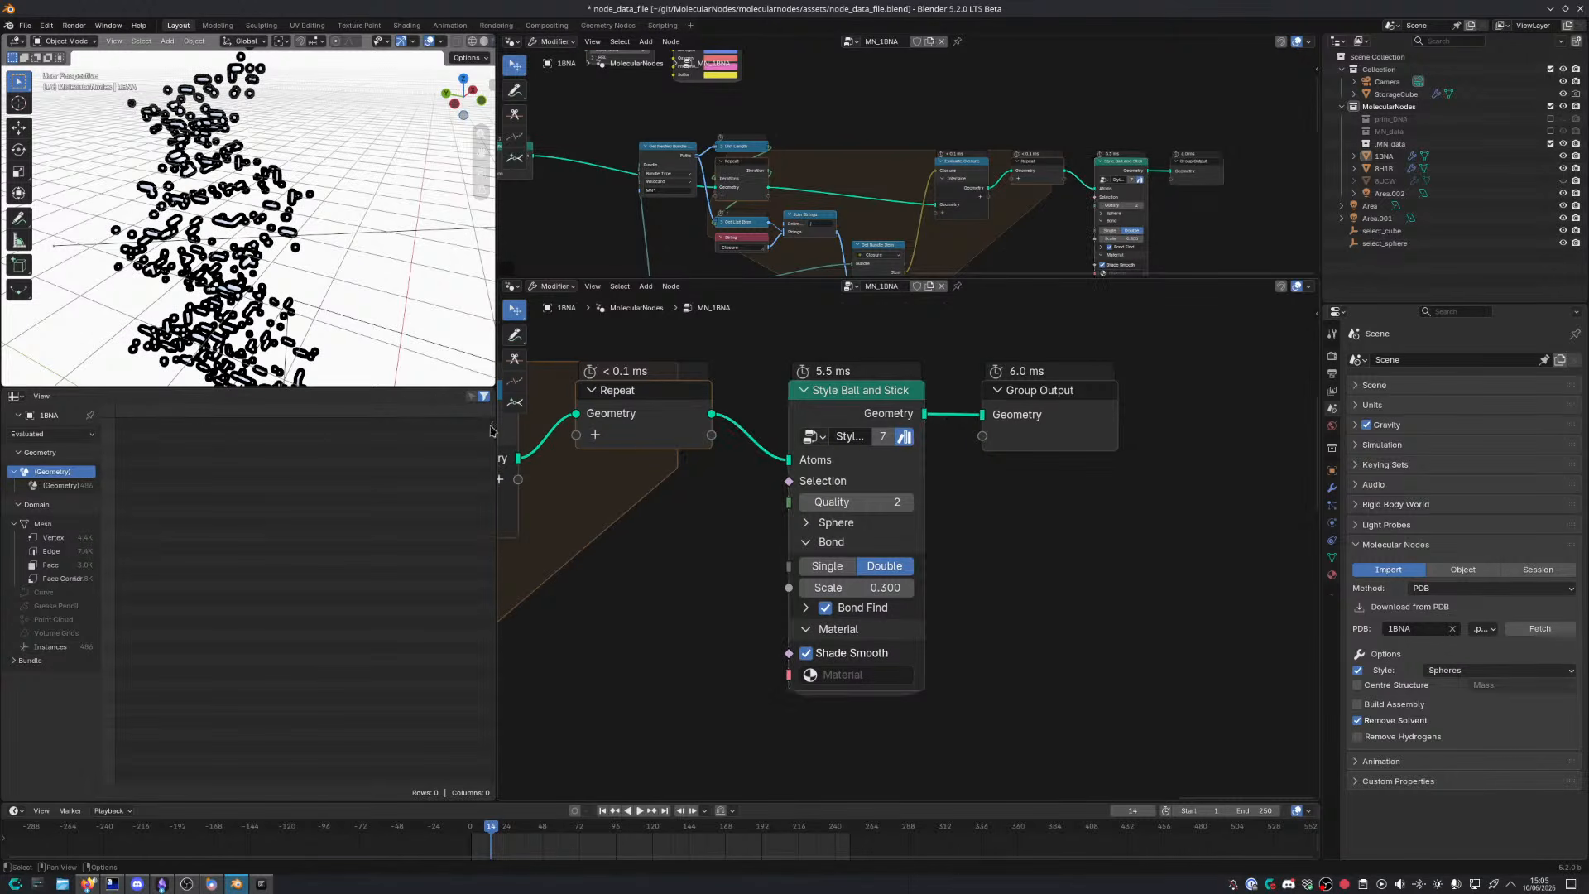
{"action": "left_click_drag", "start_coordinate": [875, 598], "coordinate": [818, 601]}
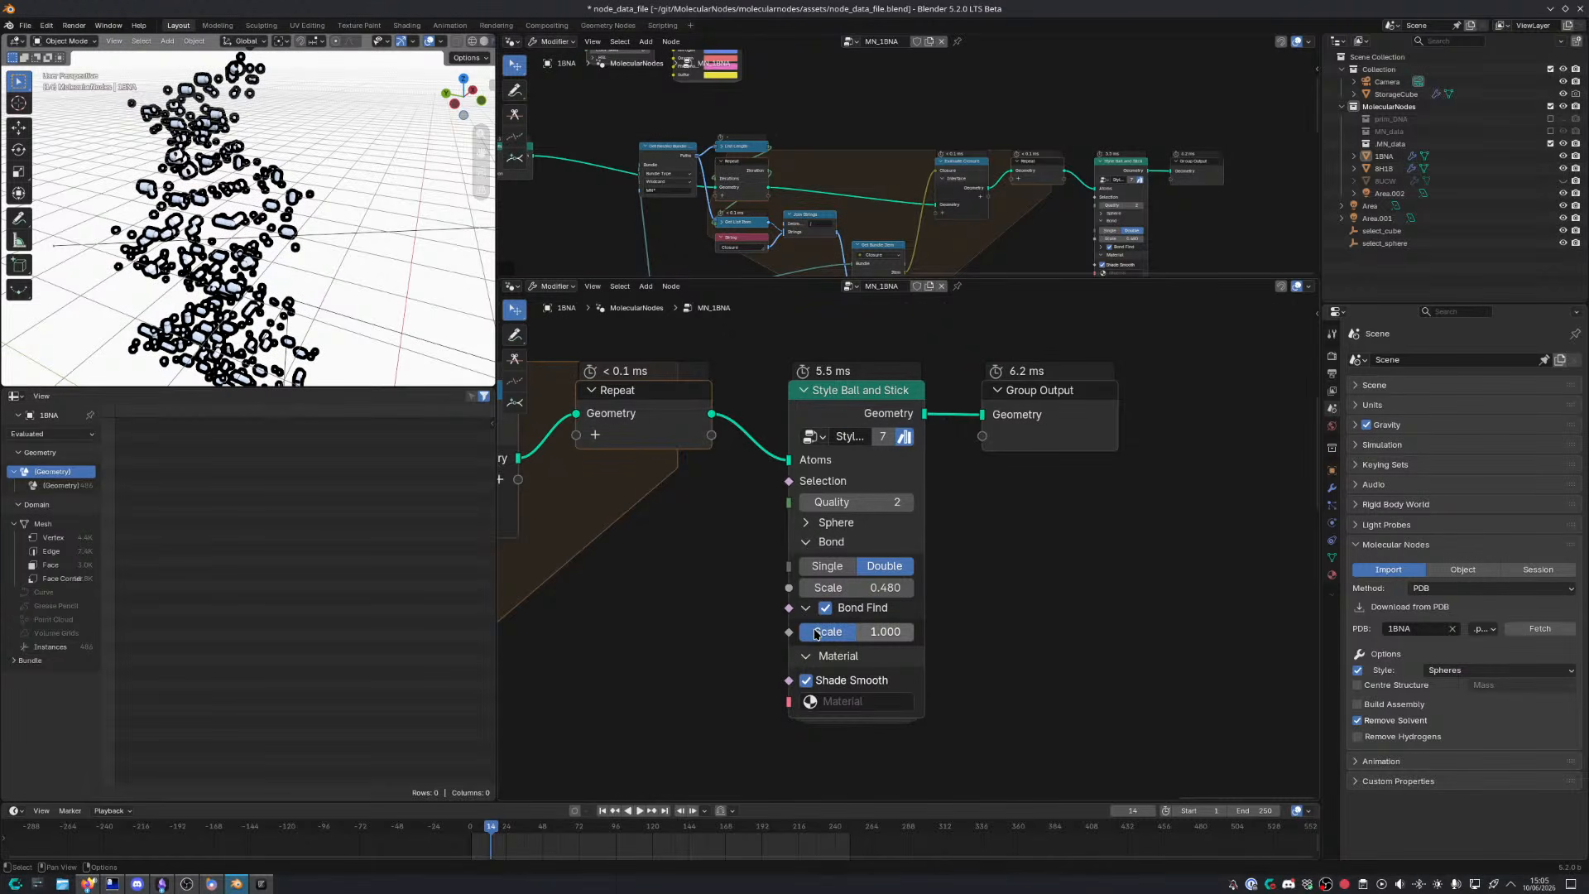
{"action": "left_click_drag", "start_coordinate": [818, 634], "coordinate": [883, 634]}
{"action": "middle_click_drag", "start_coordinate": [341, 349], "coordinate": [416, 311]}
{"action": "left_click_drag", "start_coordinate": [853, 587], "coordinate": [807, 588]}
{"action": "left_click_drag", "start_coordinate": [878, 631], "coordinate": [850, 632]}
{"action": "key", "text": "shift+z"}
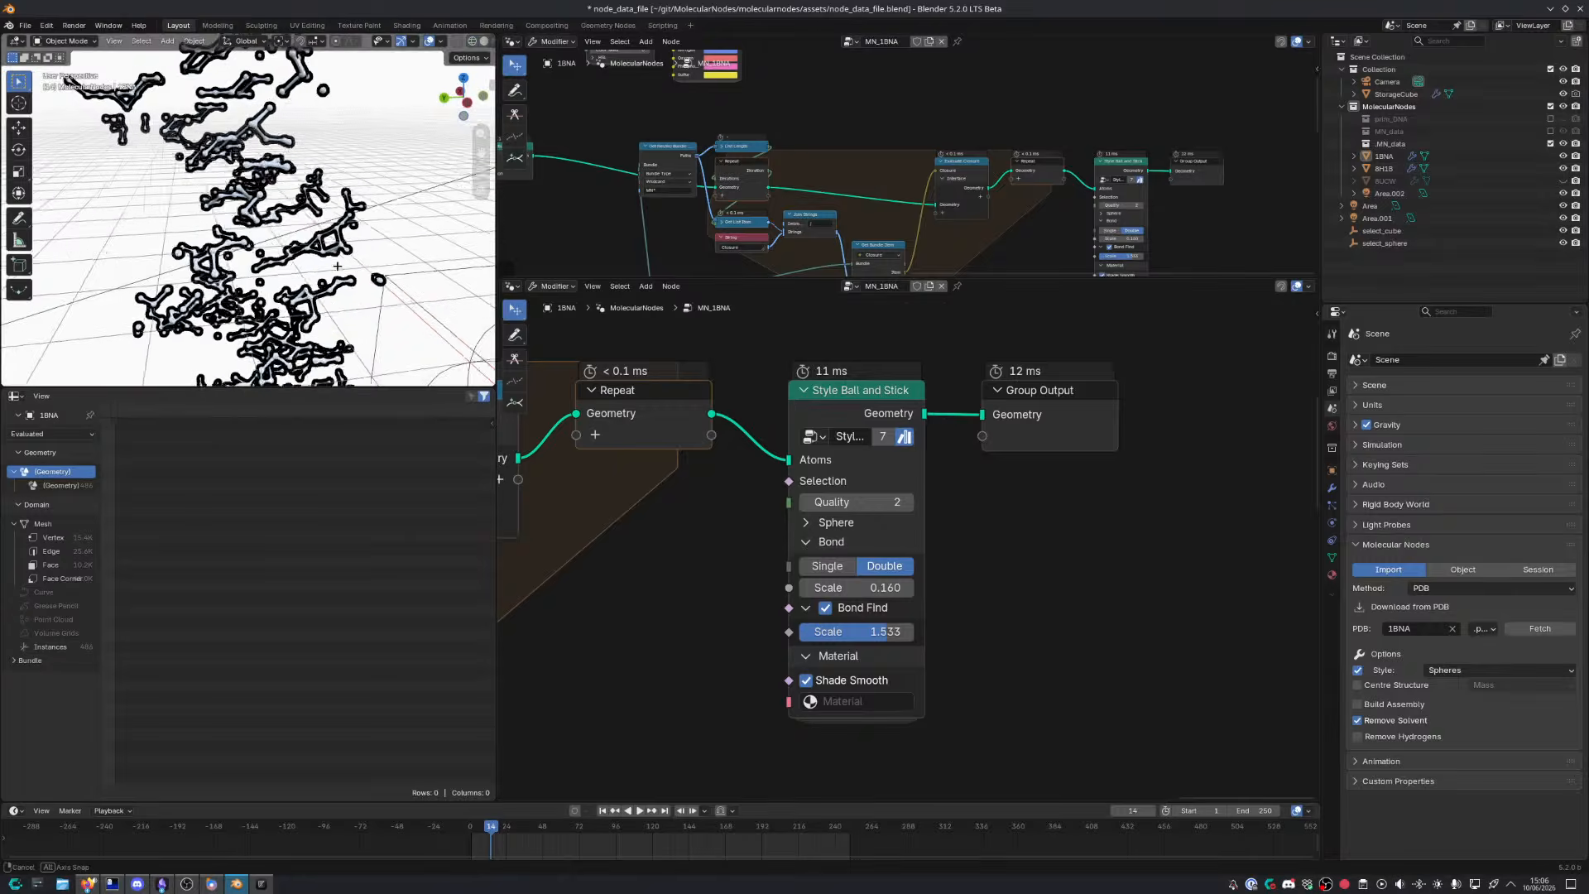
Inspect the ball-and-stick model in the enlarged viewport, looking at how the atoms and bonds line up
{"action": "middle_click_drag", "start_coordinate": [356, 278], "coordinate": [365, 256]}
{"action": "key", "text": "ctrl+space"}
{"action": "mouse_move", "coordinate": [492, 280]}
{"action": "middle_mouse_down"}
{"action": "mouse_move", "coordinate": [560, 310]}
{"action": "mouse_move", "coordinate": [859, 259]}
{"action": "middle_mouse_up"}
{"action": "scroll", "coordinate": [858, 259], "scroll_direction": "down", "scroll_amount": 5}
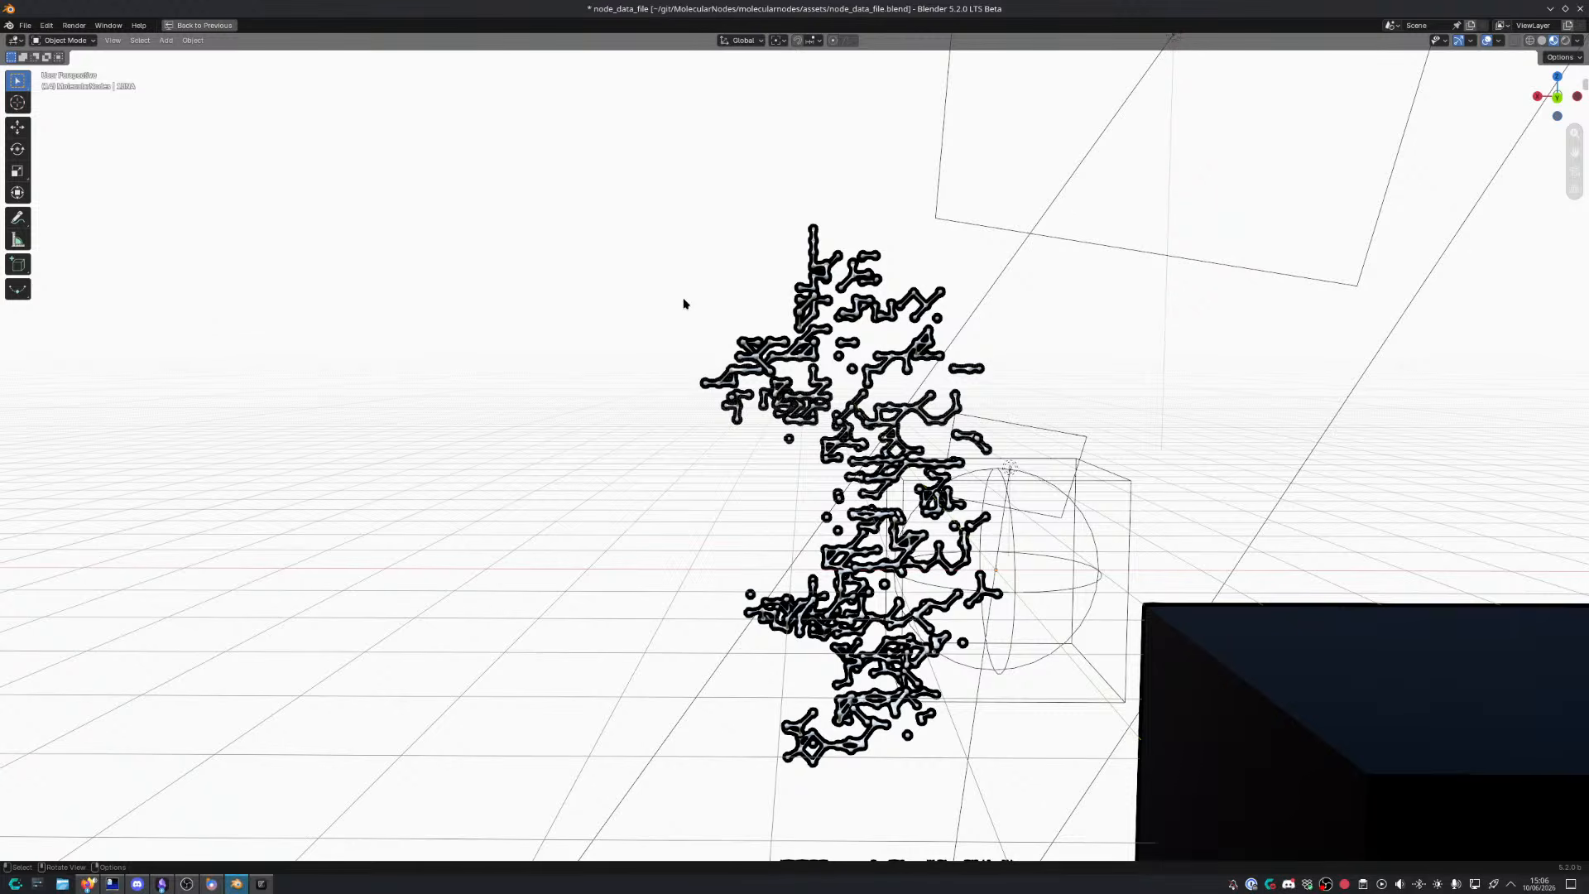
{"action": "key", "text": "ctrl+space"}
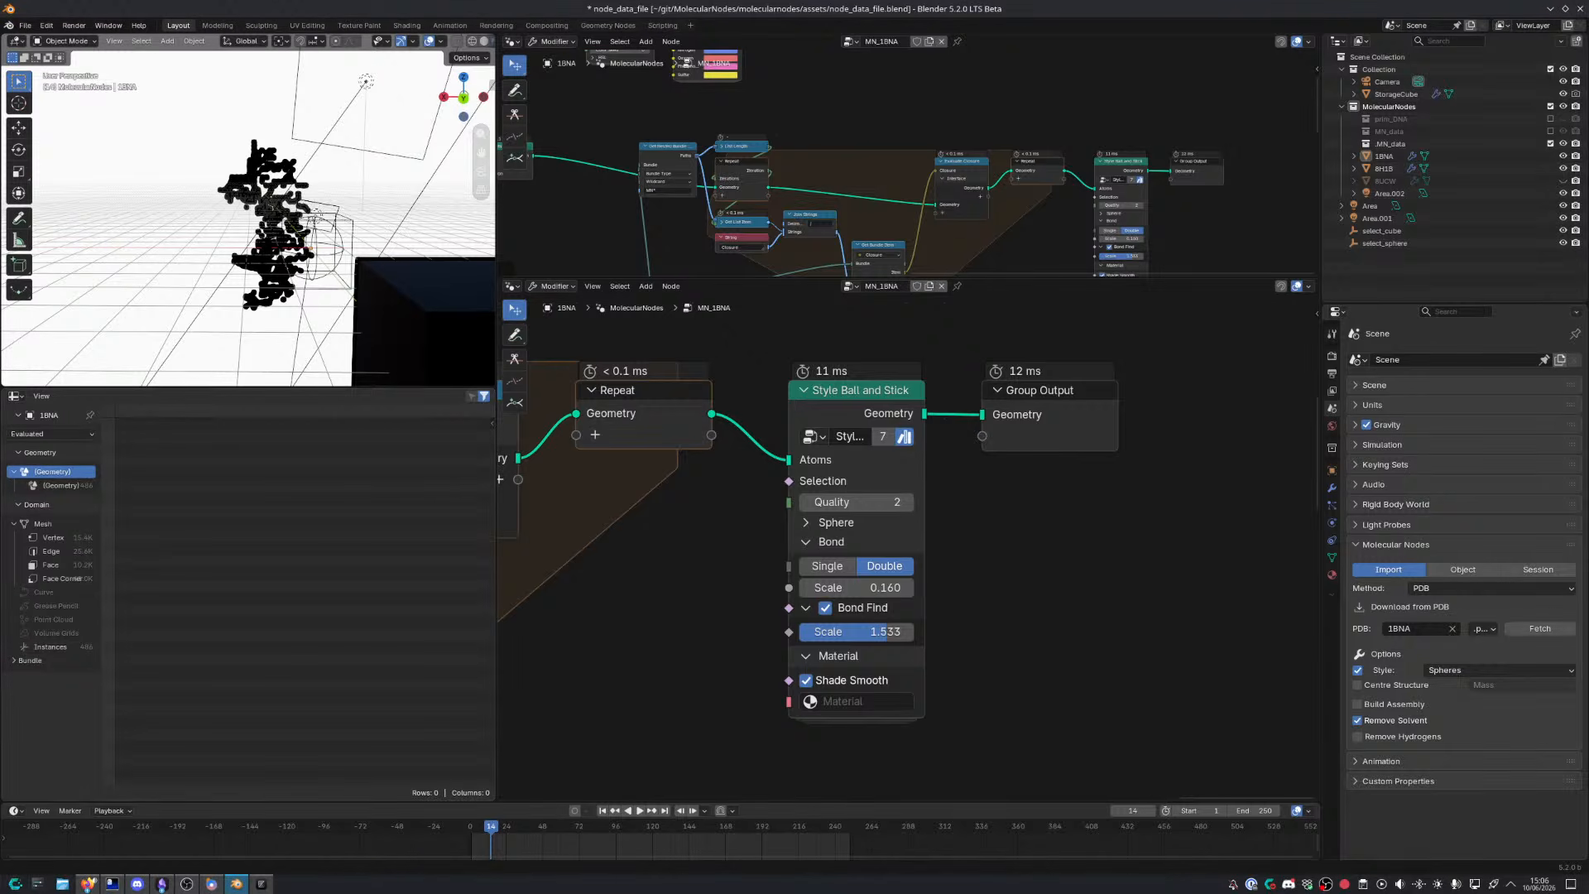
Switch to the browser and check the X, Y and Z coordinate columns in the PDB format table
{"action": "middle_click_drag", "start_coordinate": [683, 567], "coordinate": [894, 574]}
{"action": "scroll", "coordinate": [860, 595], "scroll_direction": "down", "scroll_amount": 5}
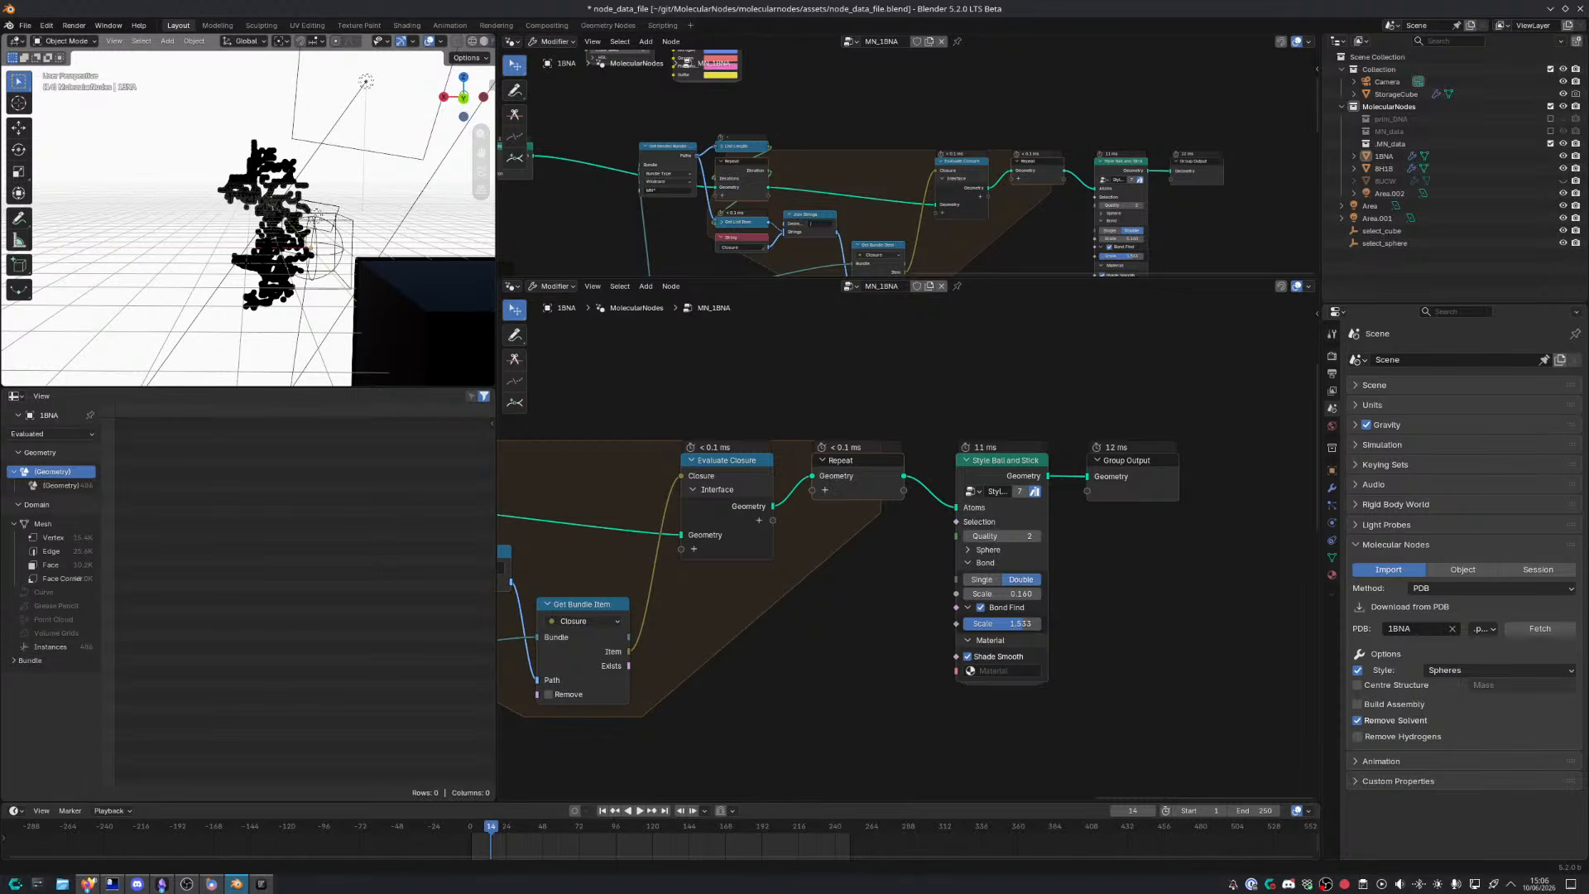
{"action": "key", "text": "alt+Tab"}
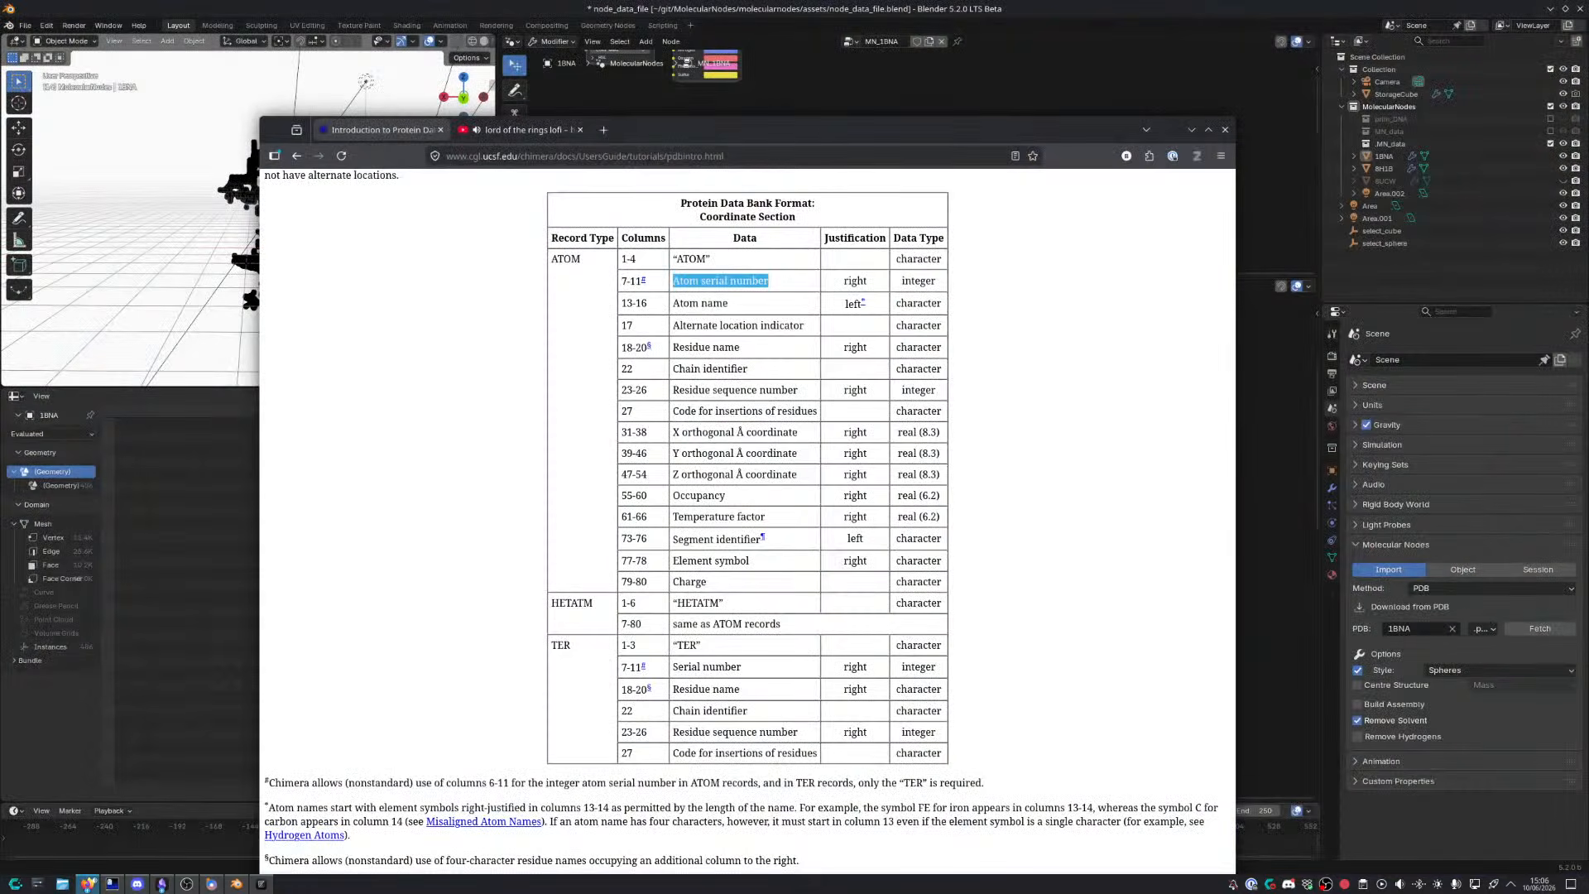
{"action": "left_click", "coordinate": [84, 885]}
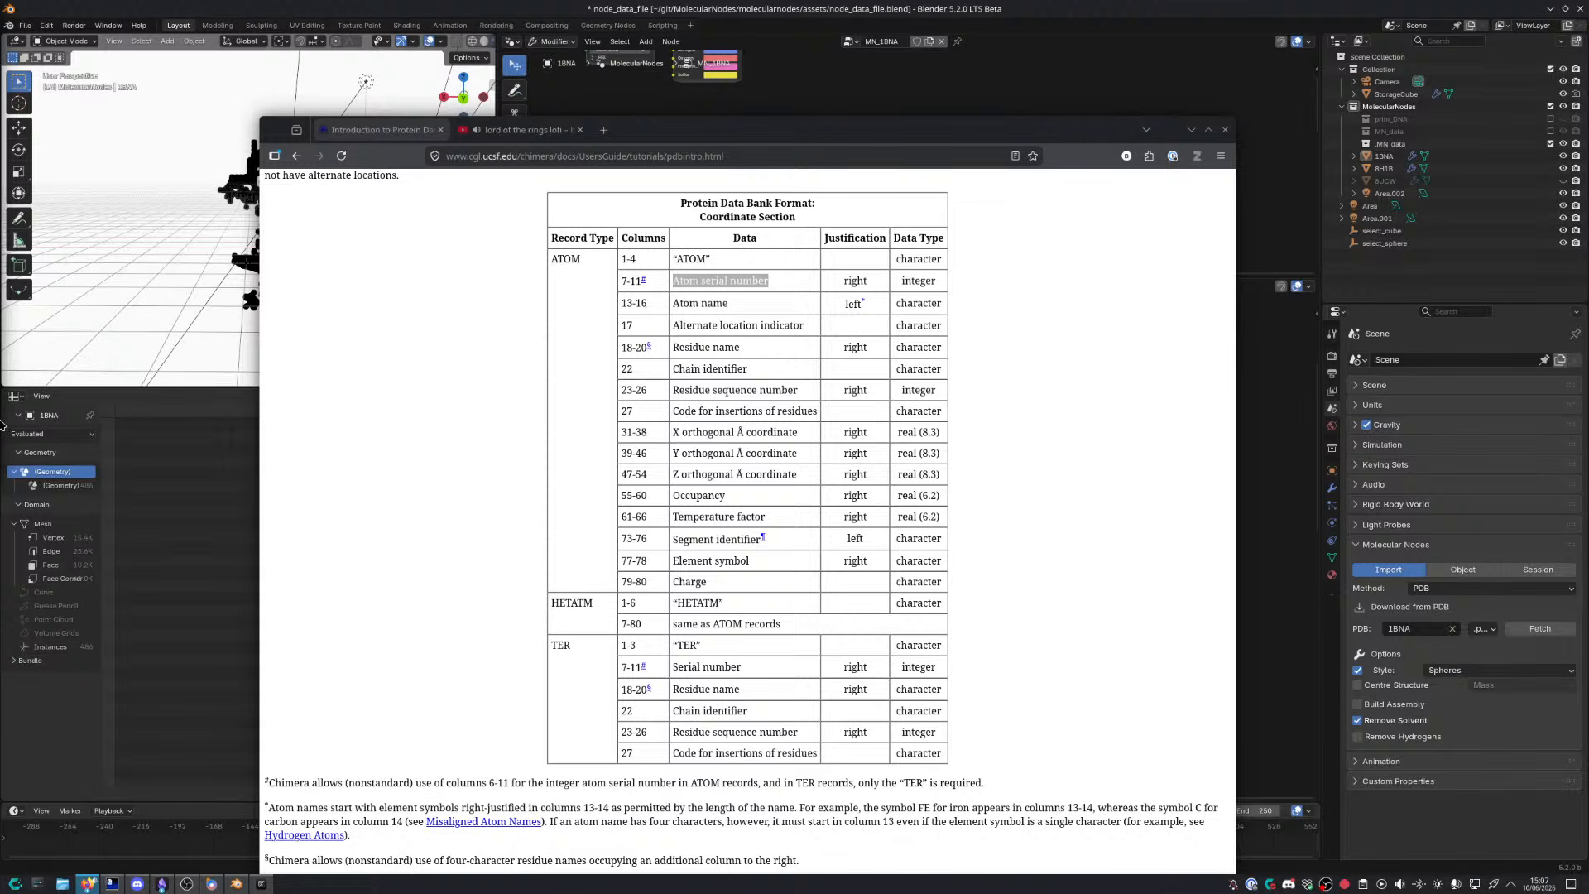
{"action": "left_click", "coordinate": [1272, 503]}
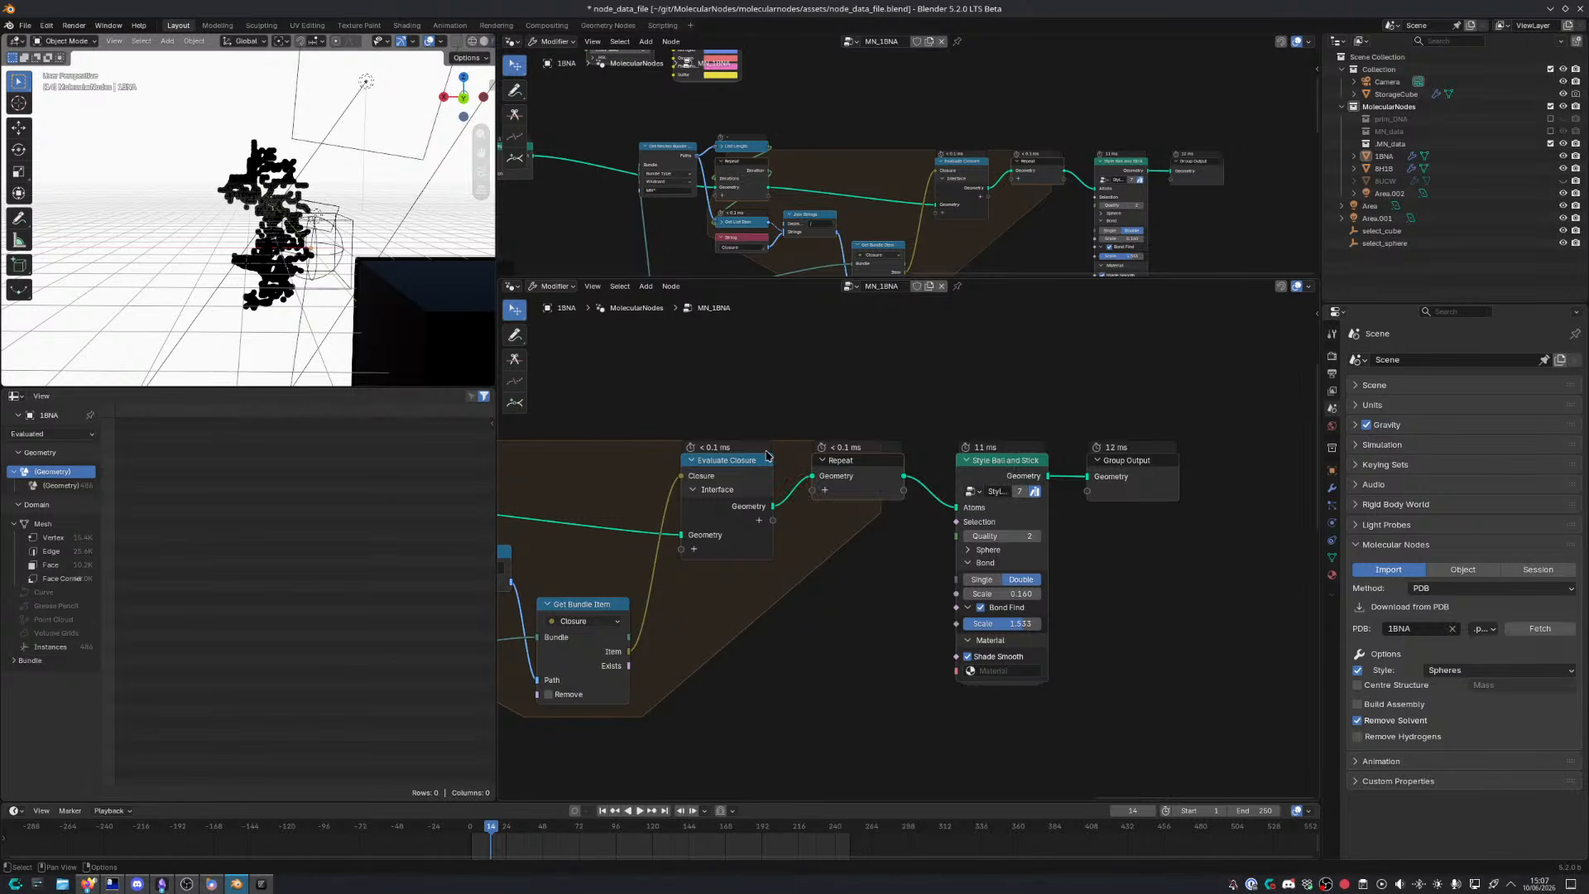
Delete the Style Ball and Stick node, link the Repeat zone's geometry directly to Group Output and save the file
{"action": "middle_click_drag", "start_coordinate": [661, 506], "coordinate": [1031, 370]}
{"action": "middle_click_drag", "start_coordinate": [1108, 412], "coordinate": [777, 477]}
{"action": "left_click", "coordinate": [1047, 403]}
{"action": "key", "text": "shift+s"}
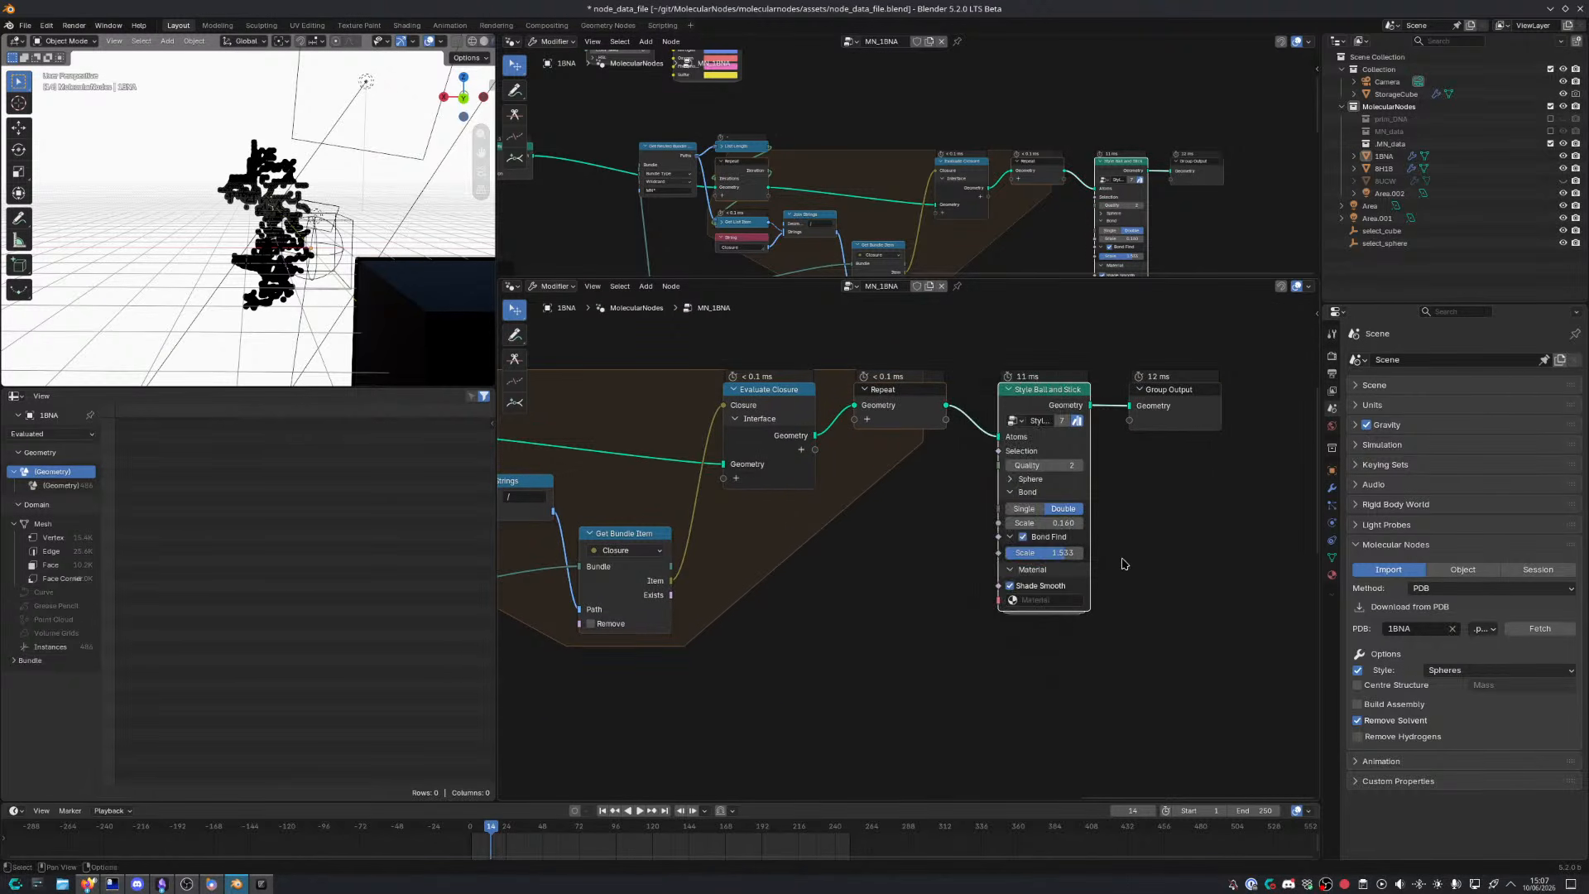
{"action": "key", "text": "shift+s"}
{"action": "type", "text": "uv sp"}
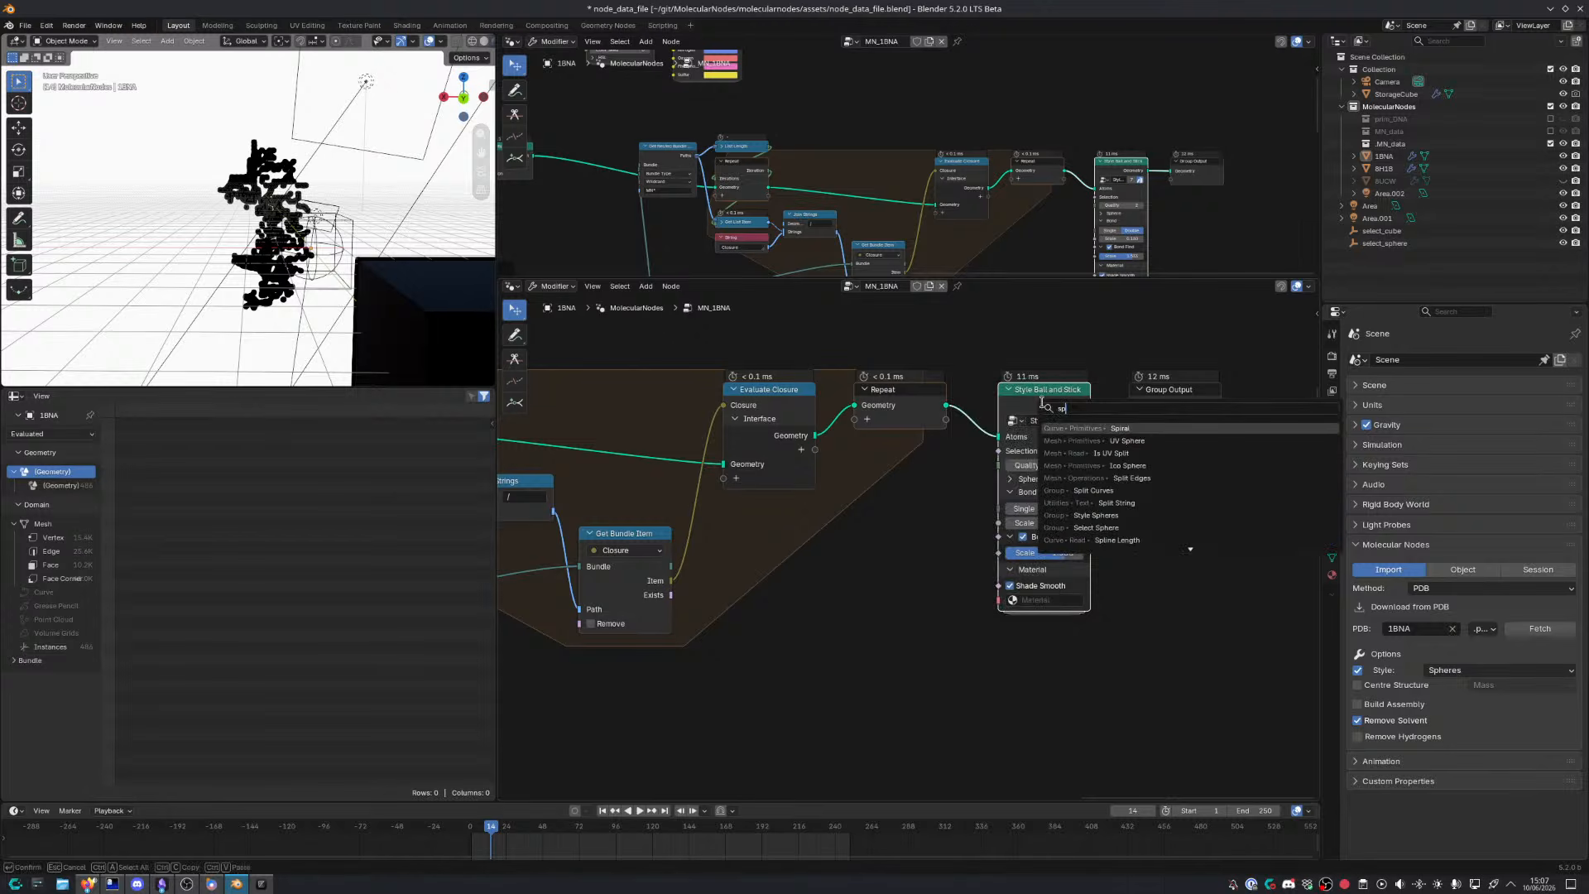
{"action": "key", "text": "Return"}
{"action": "key", "text": "x"}
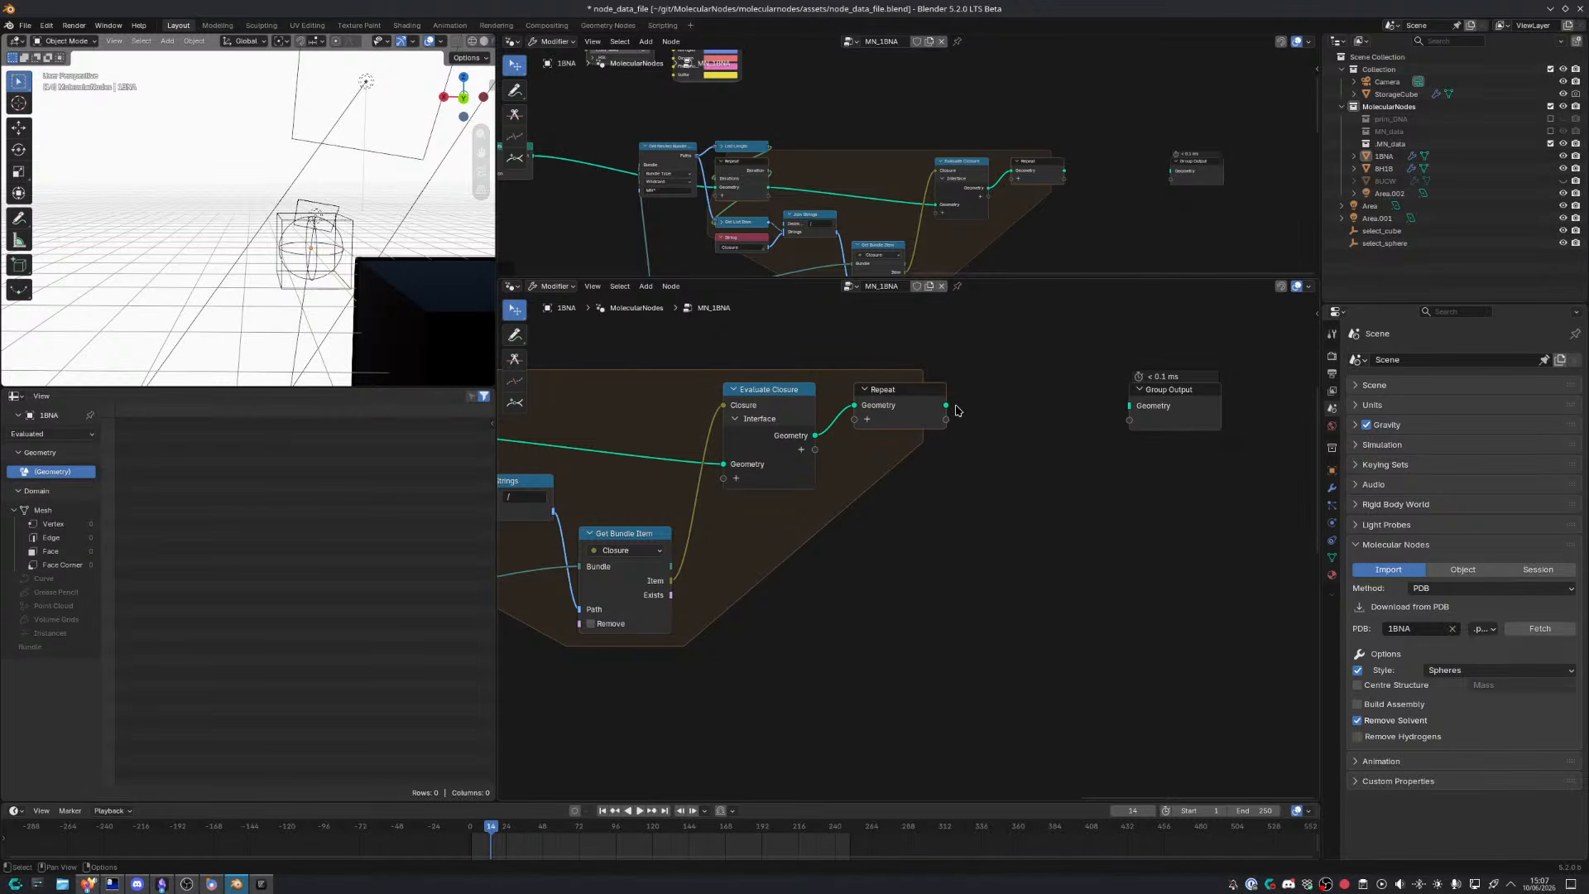
{"action": "left_click_drag", "start_coordinate": [946, 405], "coordinate": [1130, 406]}
{"action": "key", "text": "ctrl+s"}
Examine the spacing of the unstyled atom points in orthographic and perspective views
{"action": "middle_click_drag", "start_coordinate": [314, 248], "coordinate": [271, 280]}
{"action": "left_click", "coordinate": [471, 99]}
{"action": "scroll", "coordinate": [220, 222], "scroll_direction": "up", "scroll_amount": 8}
{"action": "scroll", "coordinate": [259, 243], "scroll_direction": "up", "scroll_amount": 3}
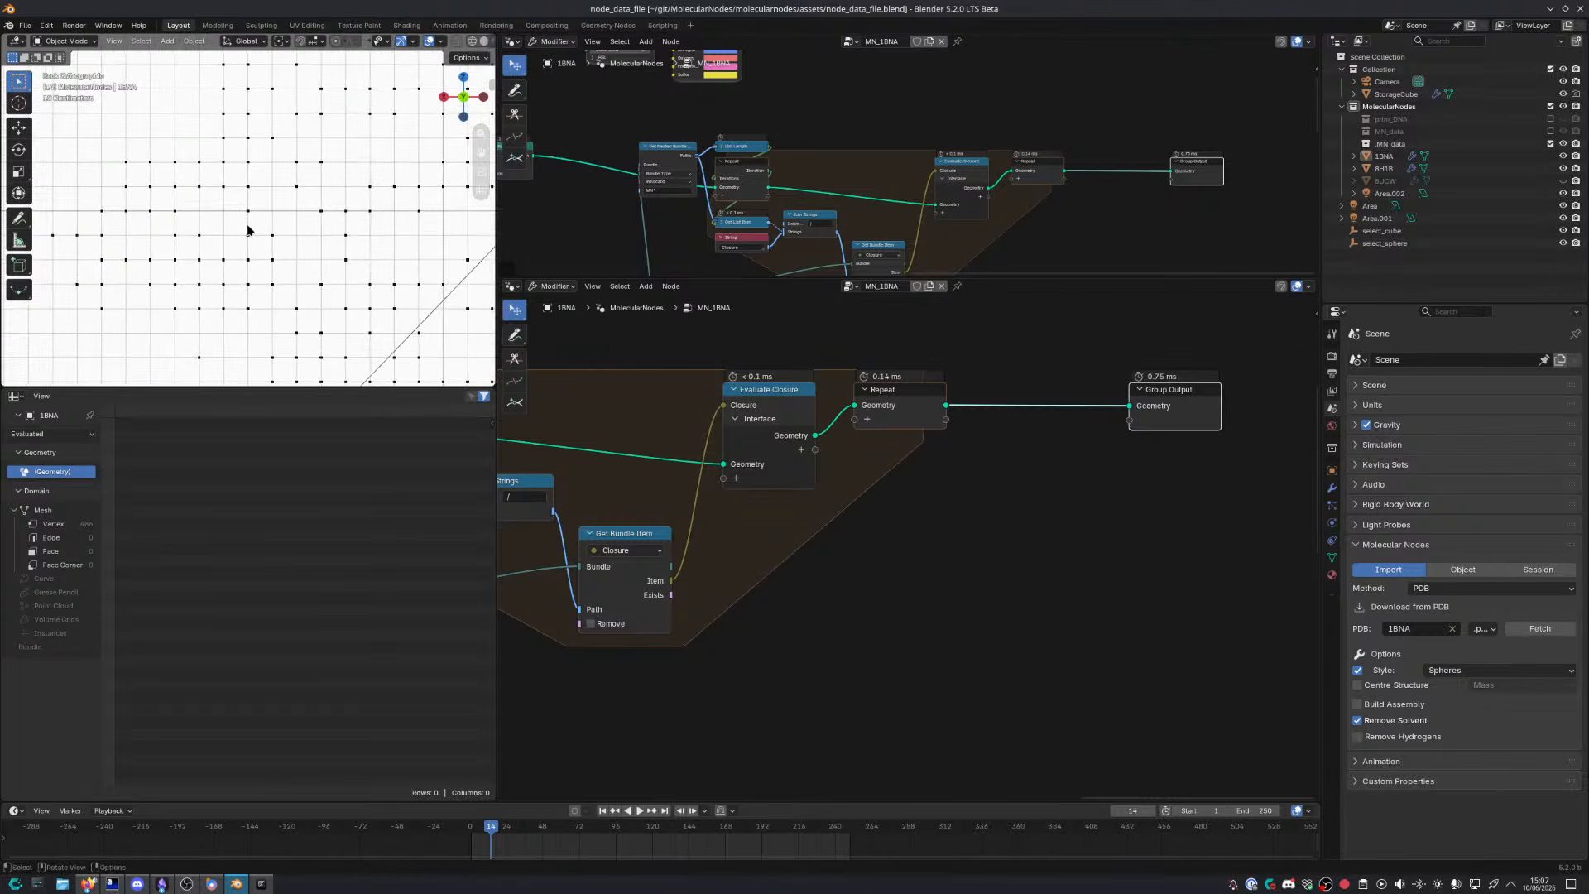
{"action": "middle_click_drag", "start_coordinate": [248, 224], "coordinate": [364, 258]}
{"action": "left_click", "coordinate": [469, 103]}
{"action": "middle_click_drag", "start_coordinate": [264, 232], "coordinate": [337, 264], "text": "shift"}
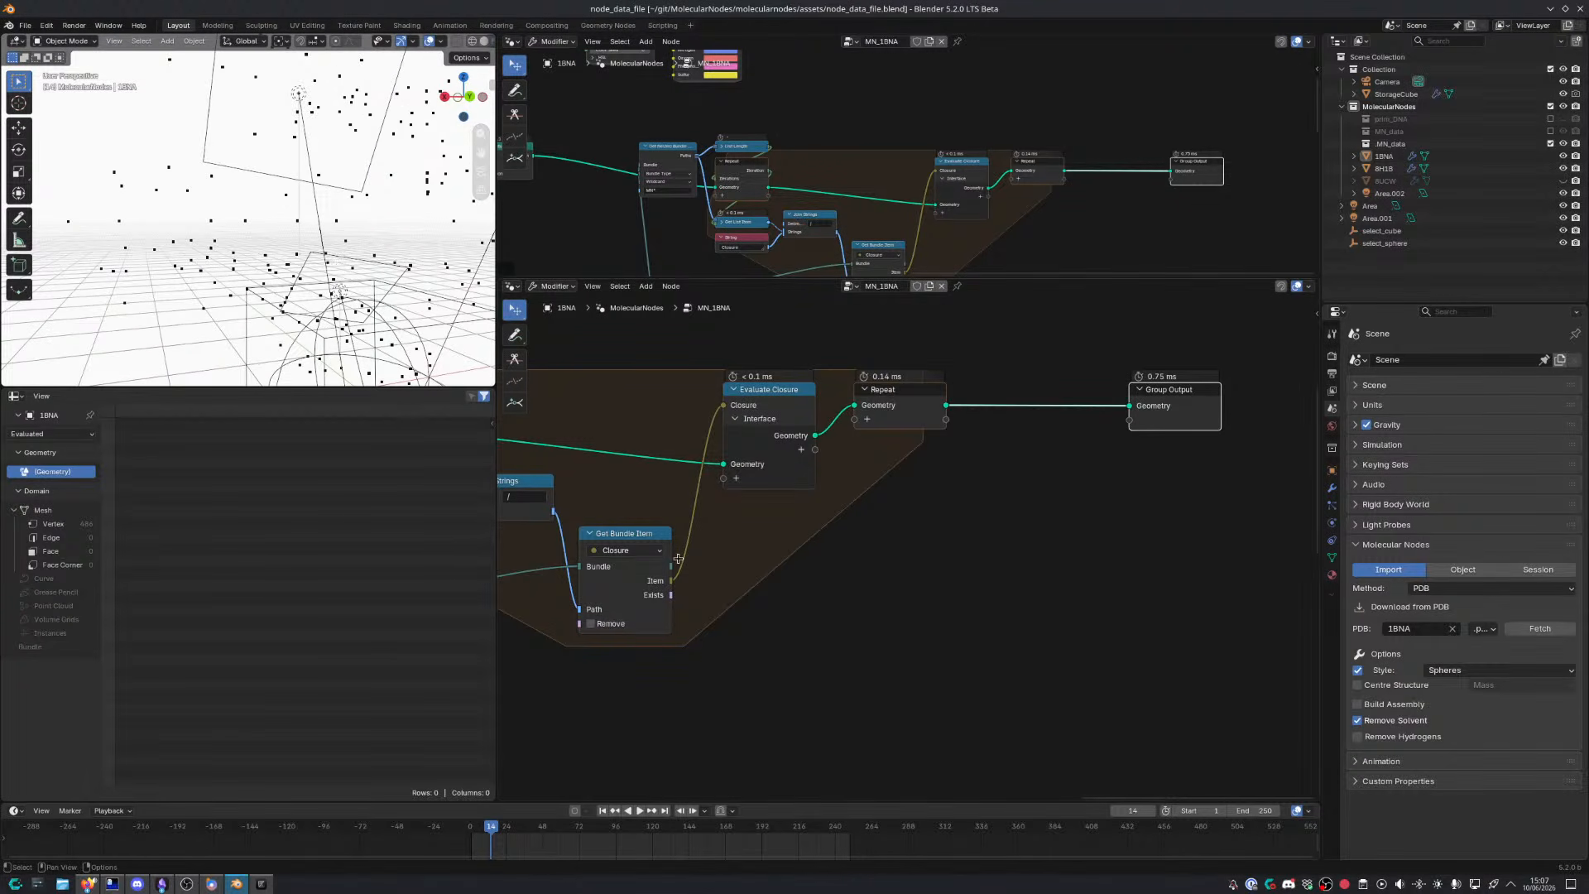
Compare the Slice String positions and lengths for the coordinates with the PDB format table in the browser
{"action": "middle_click_drag", "start_coordinate": [678, 558], "coordinate": [1165, 554]}
{"action": "middle_click_drag", "start_coordinate": [819, 581], "coordinate": [1177, 409]}
{"action": "middle_click_drag", "start_coordinate": [872, 534], "coordinate": [853, 784]}
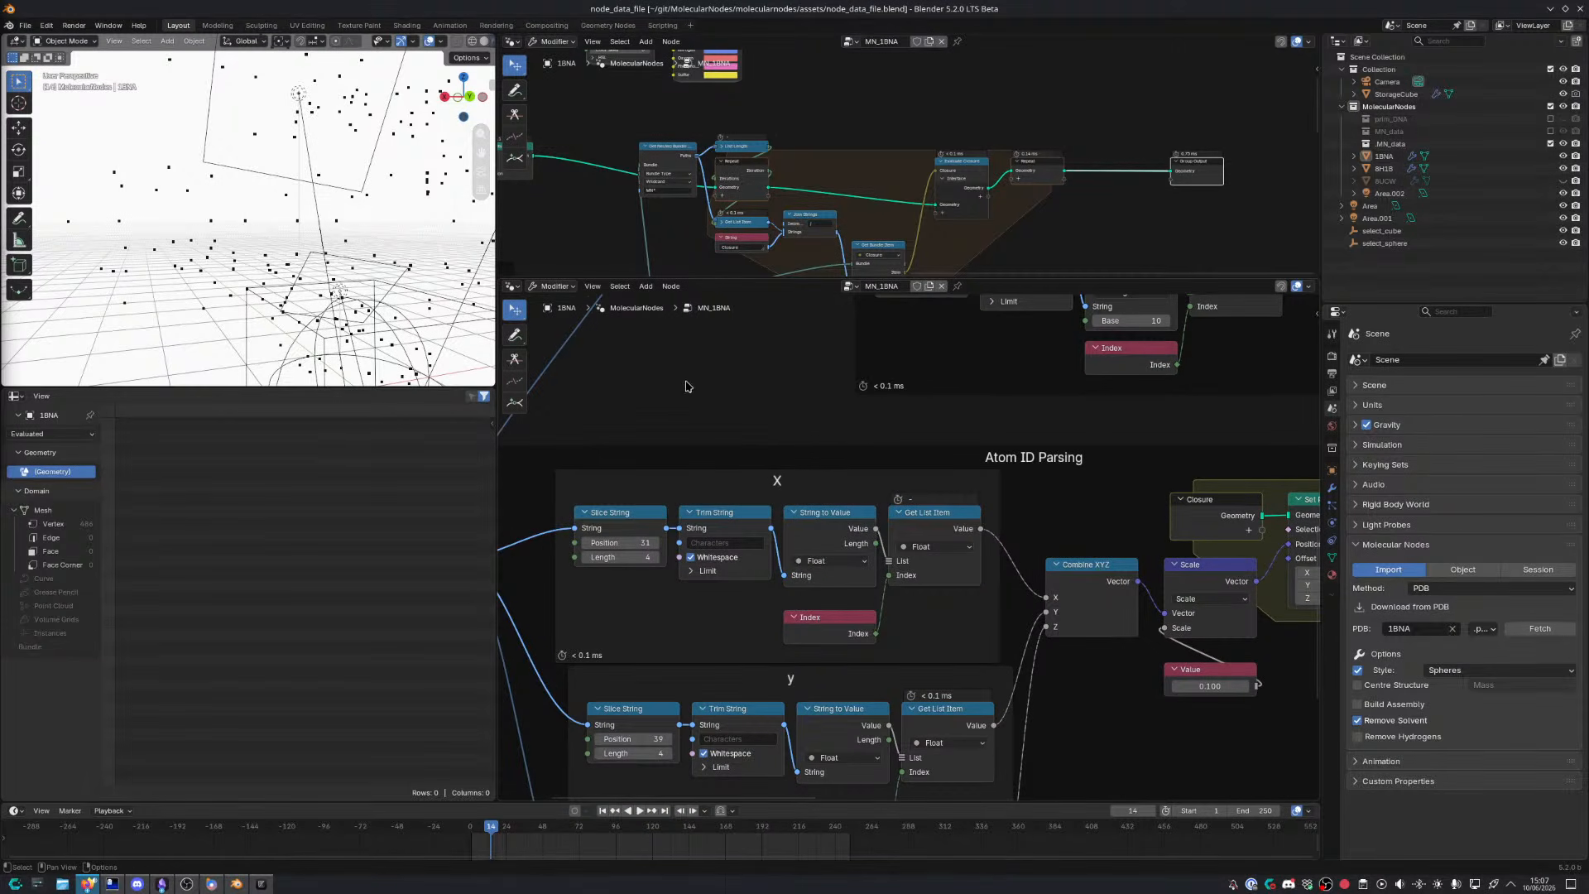
{"action": "key", "text": "alt+Tab"}
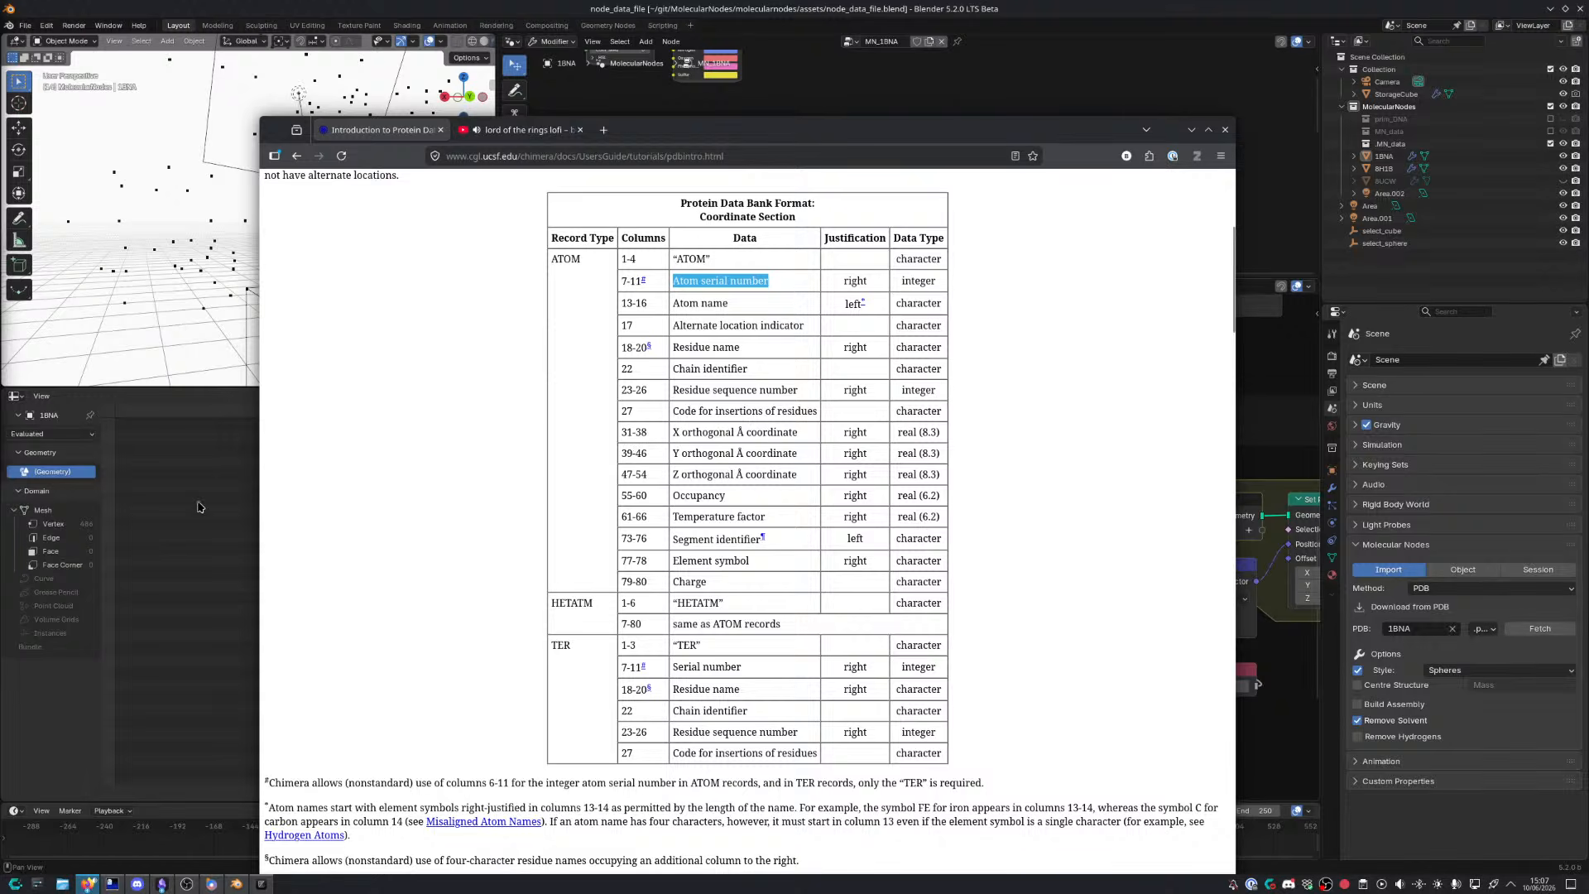
{"action": "key", "text": "alt+Tab"}
Drive the X frame's Slice String length with a new Integer node set to 7
{"action": "left_click_drag", "start_coordinate": [771, 490], "coordinate": [717, 533]}
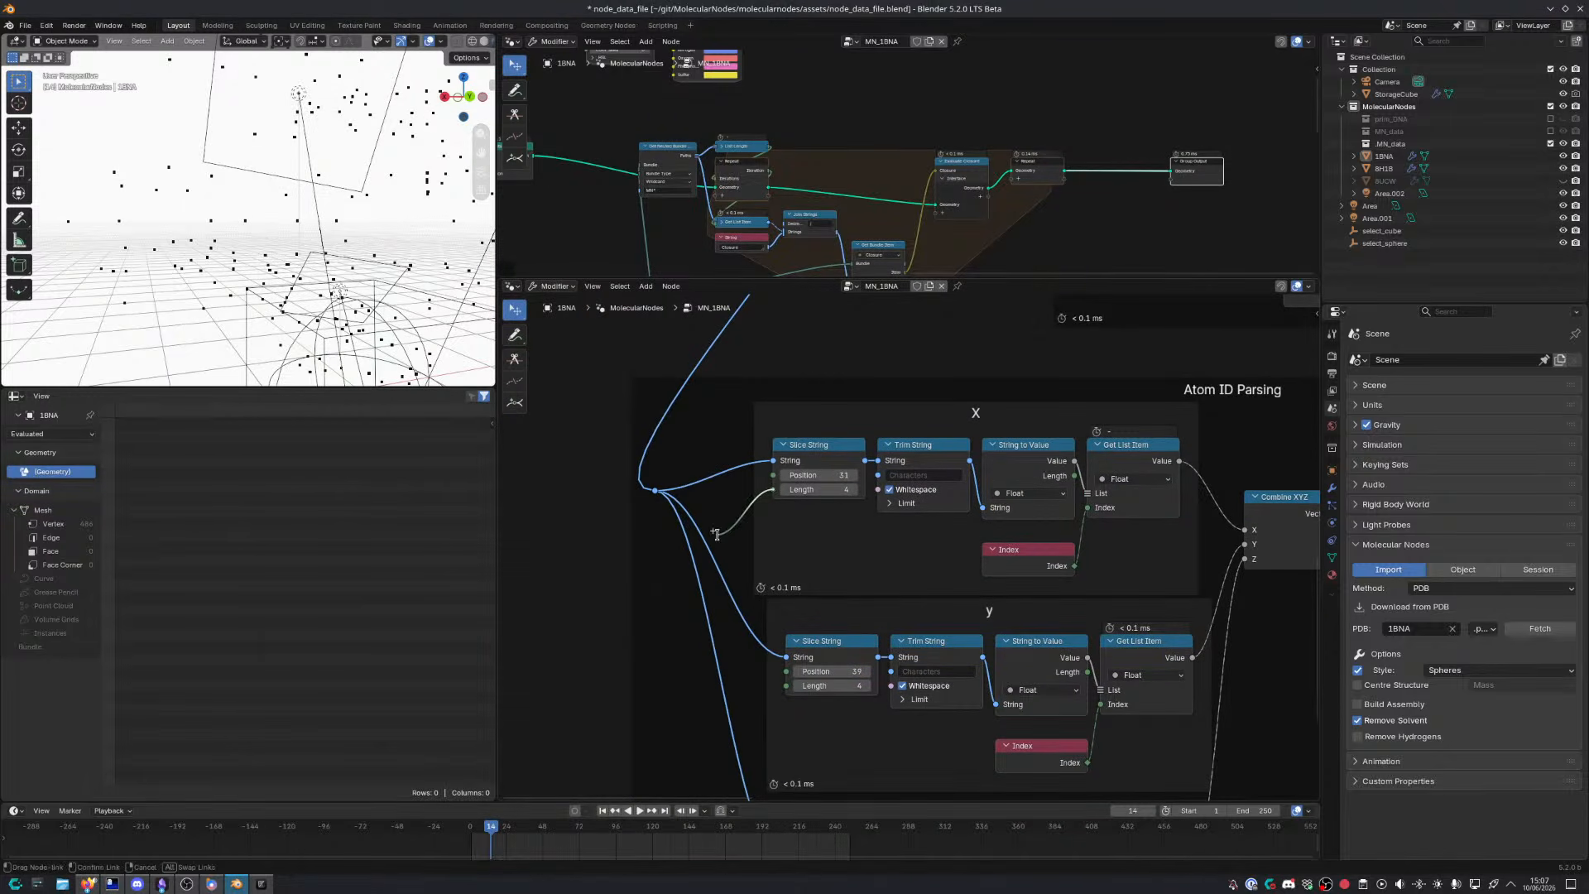
{"action": "type", "text": "int"}
{"action": "key", "text": "Return"}
{"action": "left_click", "coordinate": [733, 530]}
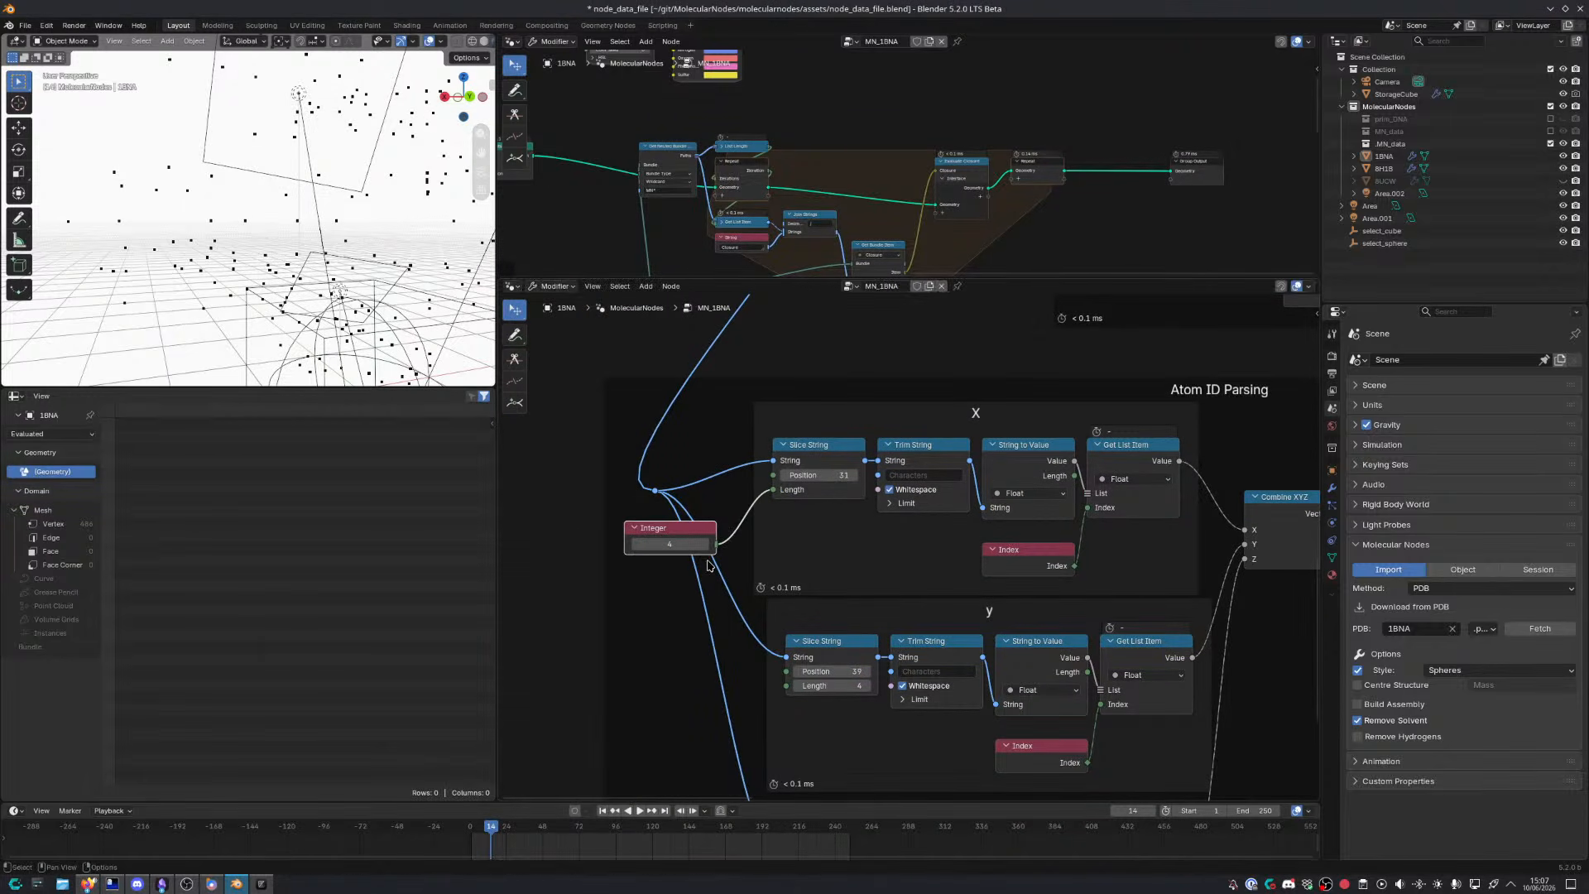
{"action": "left_click", "coordinate": [705, 544]}
{"action": "left_click", "coordinate": [705, 545]}
{"action": "left_click", "coordinate": [705, 545]}
Link the Integer node to the Length inputs of the y and z Slice String nodes
{"action": "left_click_drag", "start_coordinate": [717, 545], "coordinate": [786, 685]}
{"action": "middle_click_drag", "start_coordinate": [762, 617], "coordinate": [821, 418]}
{"action": "left_click_drag", "start_coordinate": [778, 356], "coordinate": [845, 696]}
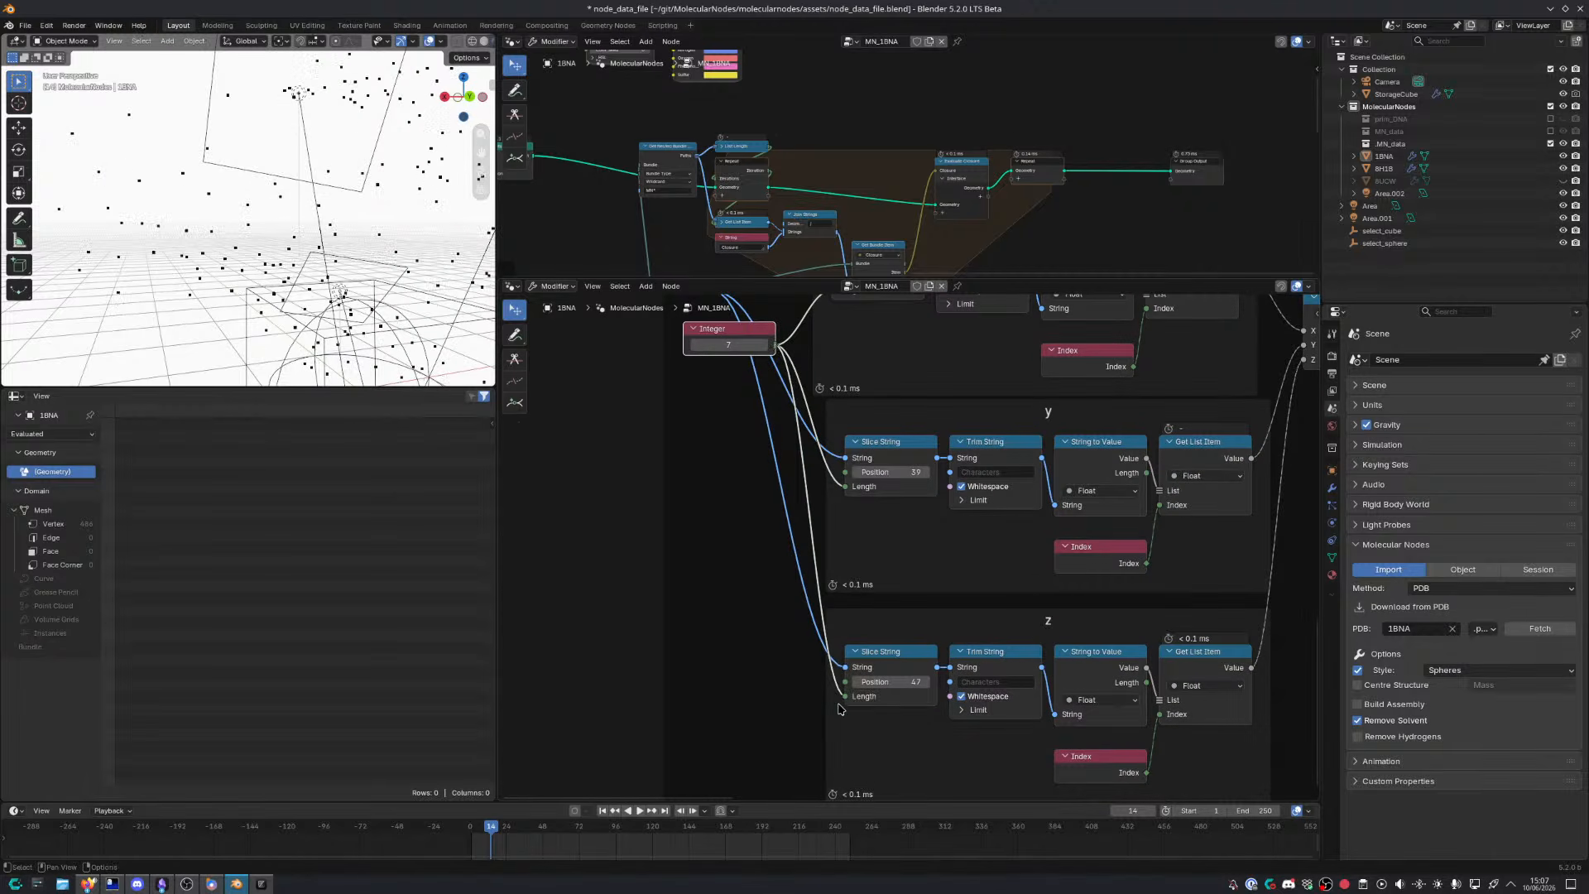
{"action": "middle_click_drag", "start_coordinate": [249, 281], "coordinate": [323, 310]}
Insert a Style Ball and Stick node between the Repeat zone's output and Group Output
{"action": "middle_click_drag", "start_coordinate": [915, 580], "coordinate": [776, 747]}
{"action": "middle_click_drag", "start_coordinate": [1114, 379], "coordinate": [961, 728]}
{"action": "key", "text": "shift+a"}
{"action": "type", "text": "syle"}
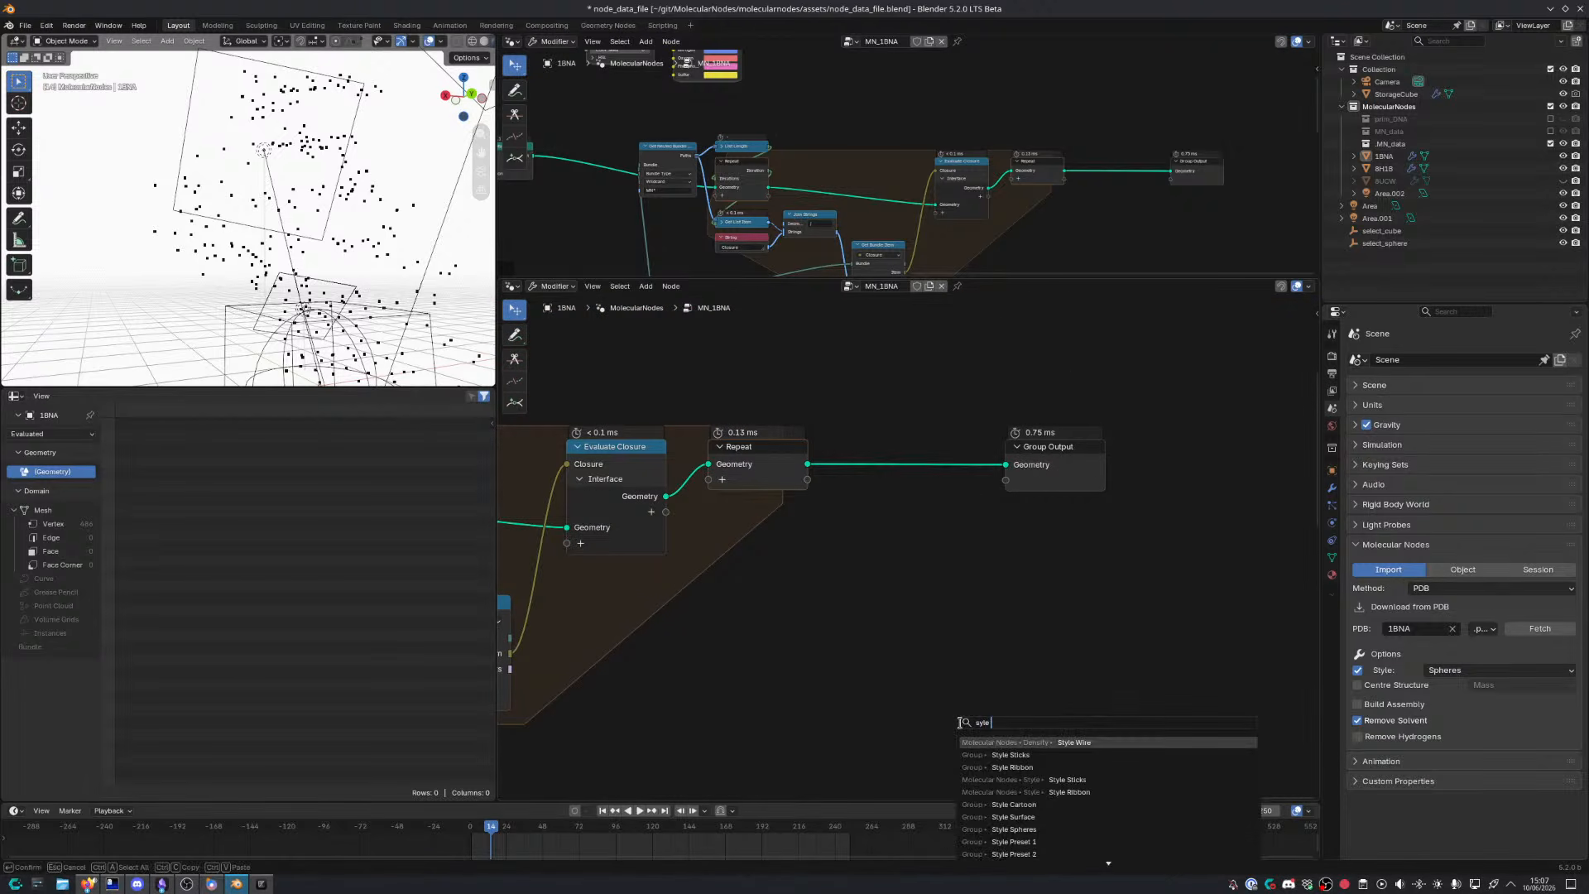
{"action": "type", "text": " stickball st"}
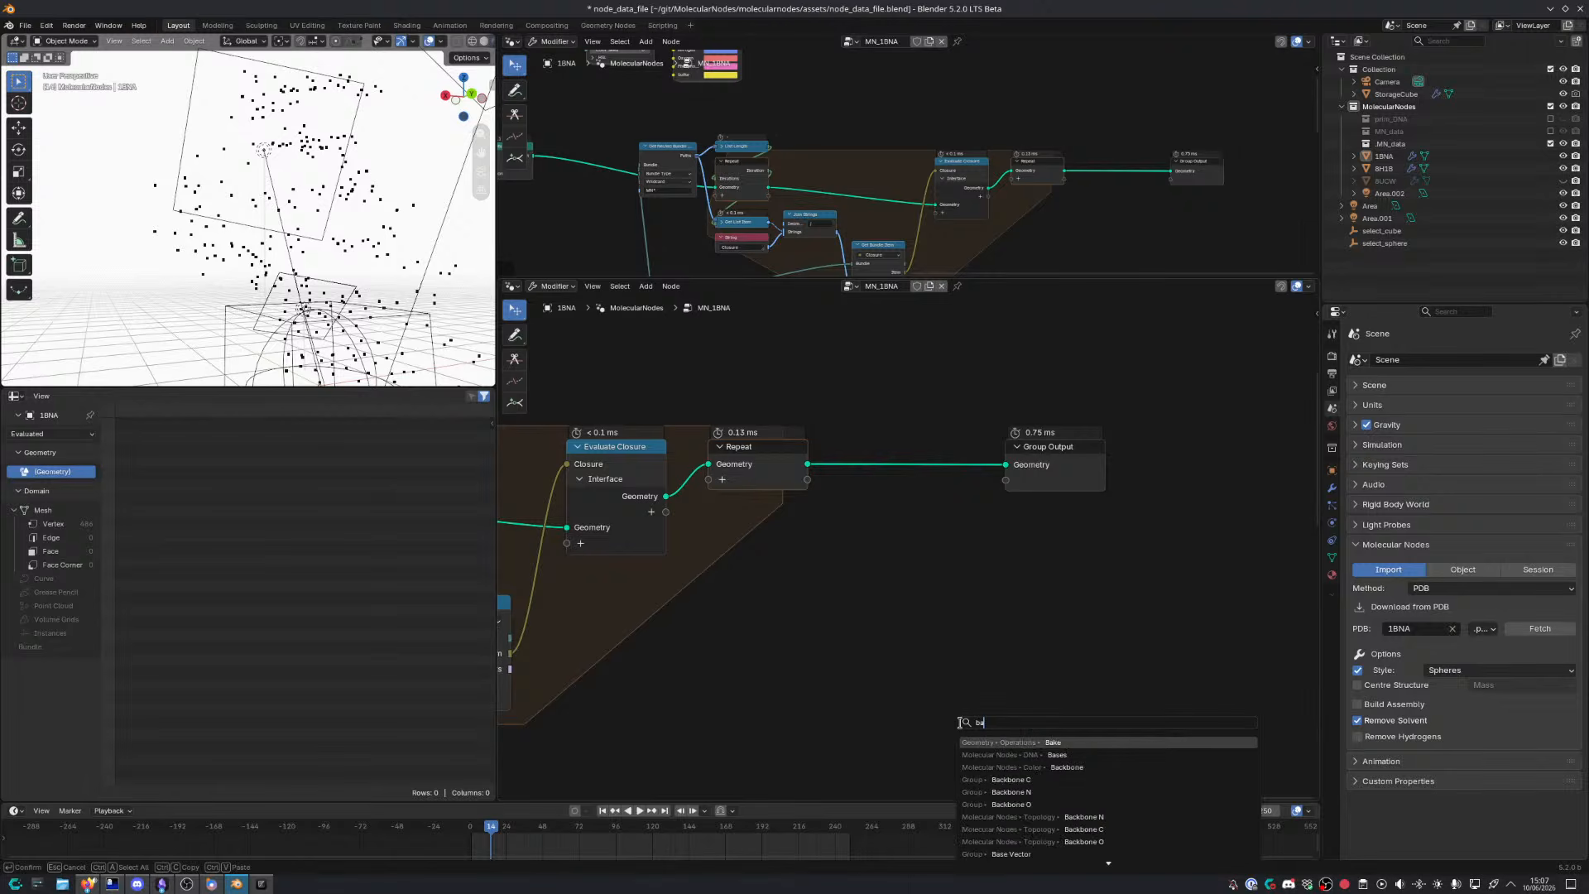
{"action": "key", "text": "Return"}
{"action": "left_click", "coordinate": [837, 404]}
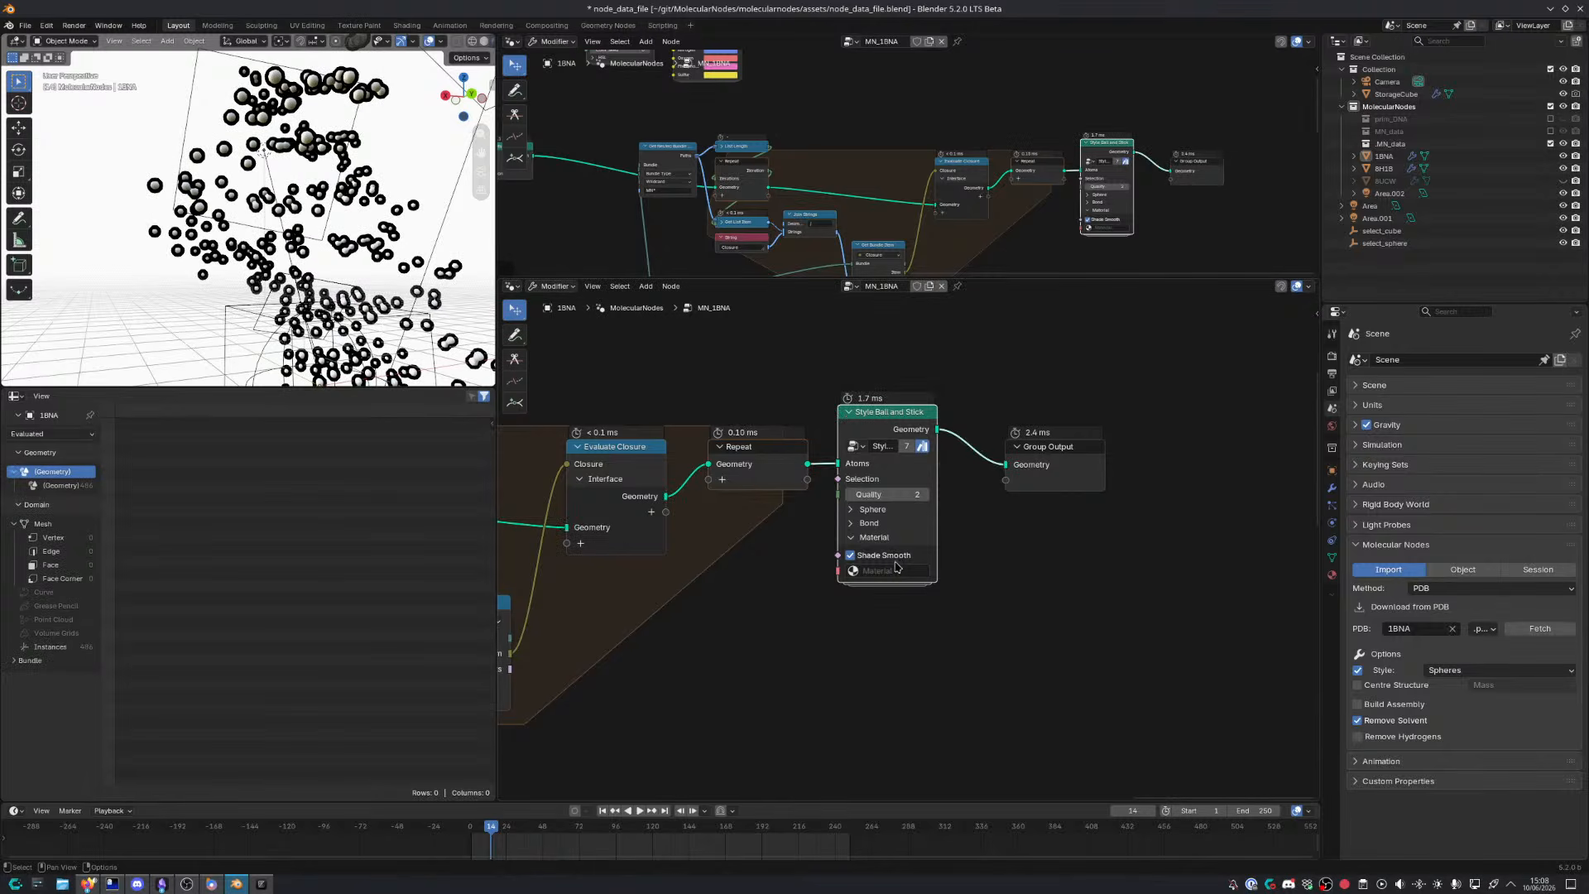
Expand the Style Ball and Stick node's bond settings and set the Bond Find scale to 1.435
{"action": "left_click", "coordinate": [852, 523]}
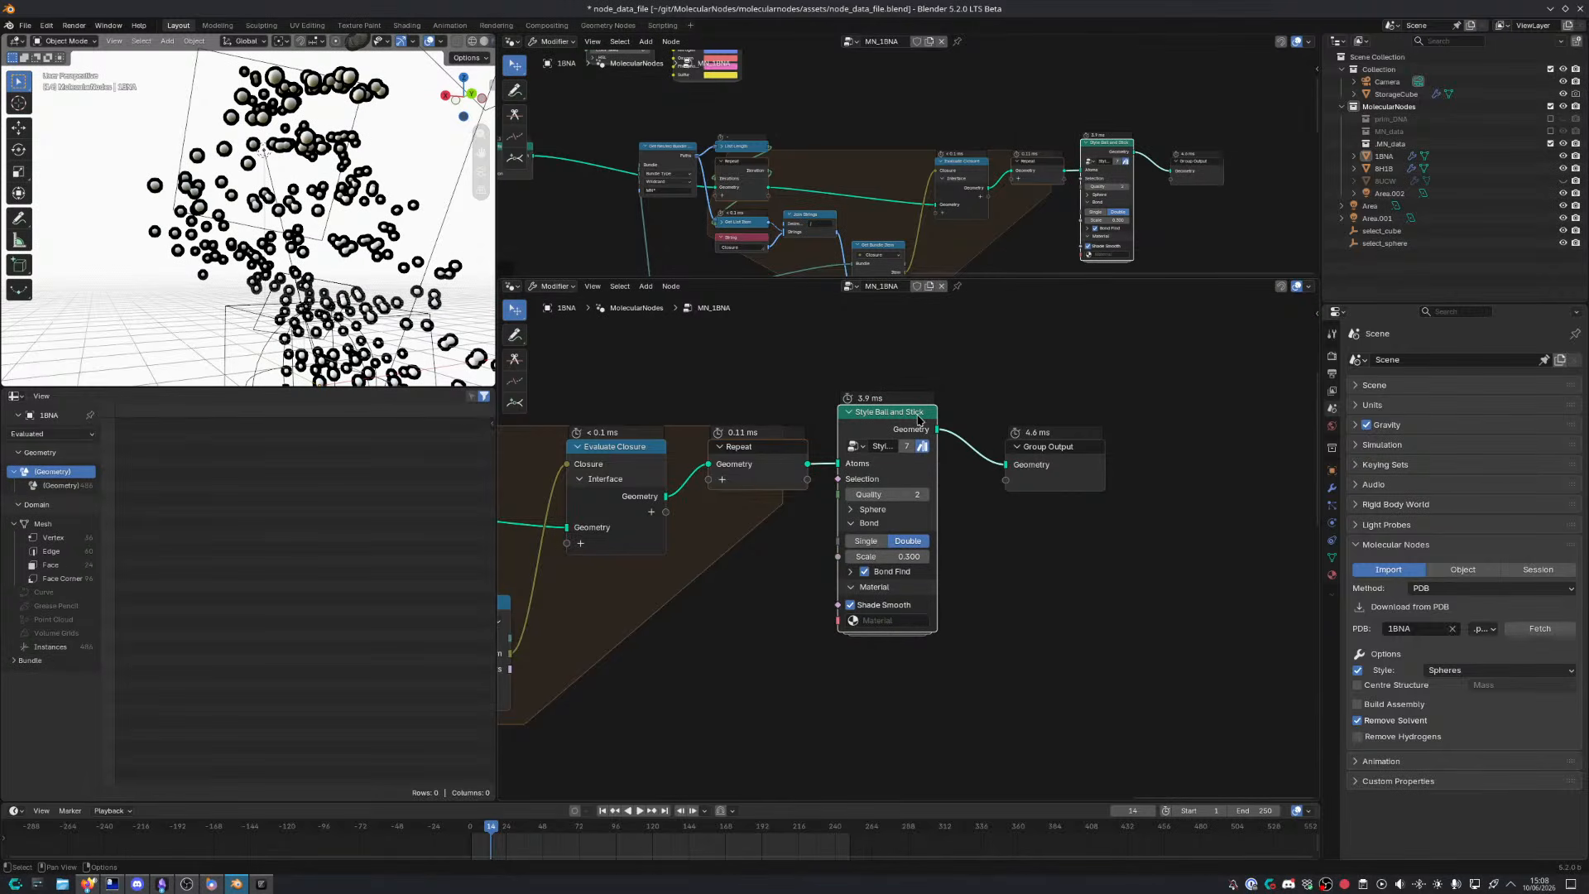
{"action": "left_click_drag", "start_coordinate": [918, 420], "coordinate": [932, 447]}
{"action": "left_click", "coordinate": [862, 597]}
{"action": "left_click_drag", "start_coordinate": [894, 616], "coordinate": [934, 616]}
{"action": "middle_click_drag", "start_coordinate": [331, 347], "coordinate": [397, 304]}
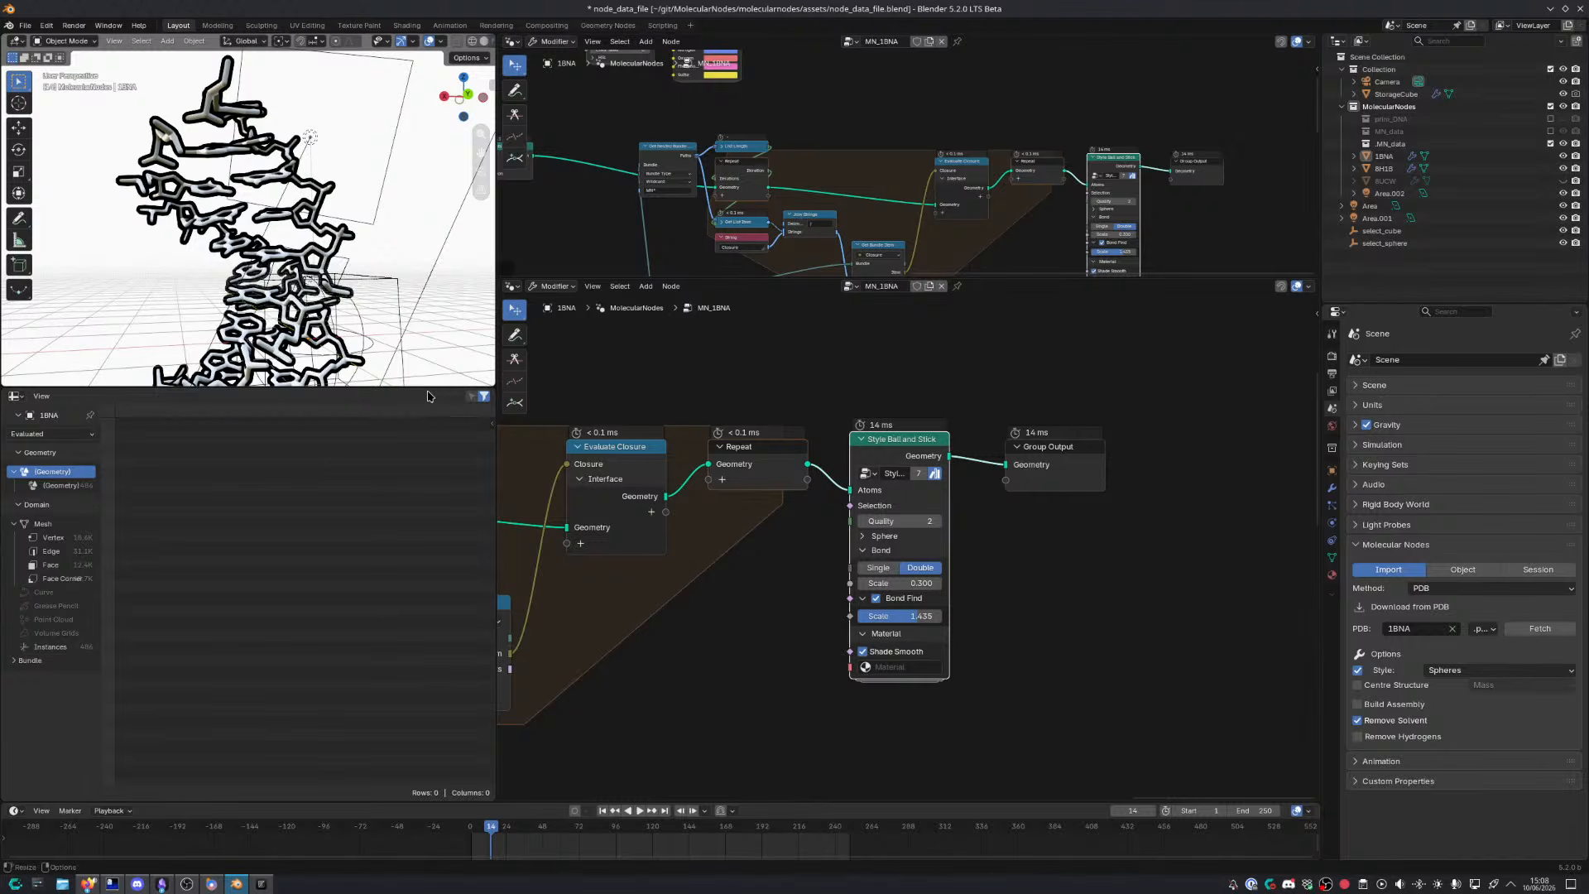
Make the 3D viewport taller over the spreadsheet and save the file
{"action": "left_click_drag", "start_coordinate": [438, 388], "coordinate": [414, 528]}
{"action": "middle_click_drag", "start_coordinate": [430, 435], "coordinate": [364, 464]}
{"action": "key", "text": "ctrl+s"}
Set the Style Ball and Stick node's Bond Find scale to 1.685, inspecting the DNA bonds up close
{"action": "scroll", "coordinate": [315, 389], "scroll_direction": "up", "scroll_amount": 5}
{"action": "middle_click_drag", "start_coordinate": [314, 373], "coordinate": [286, 314]}
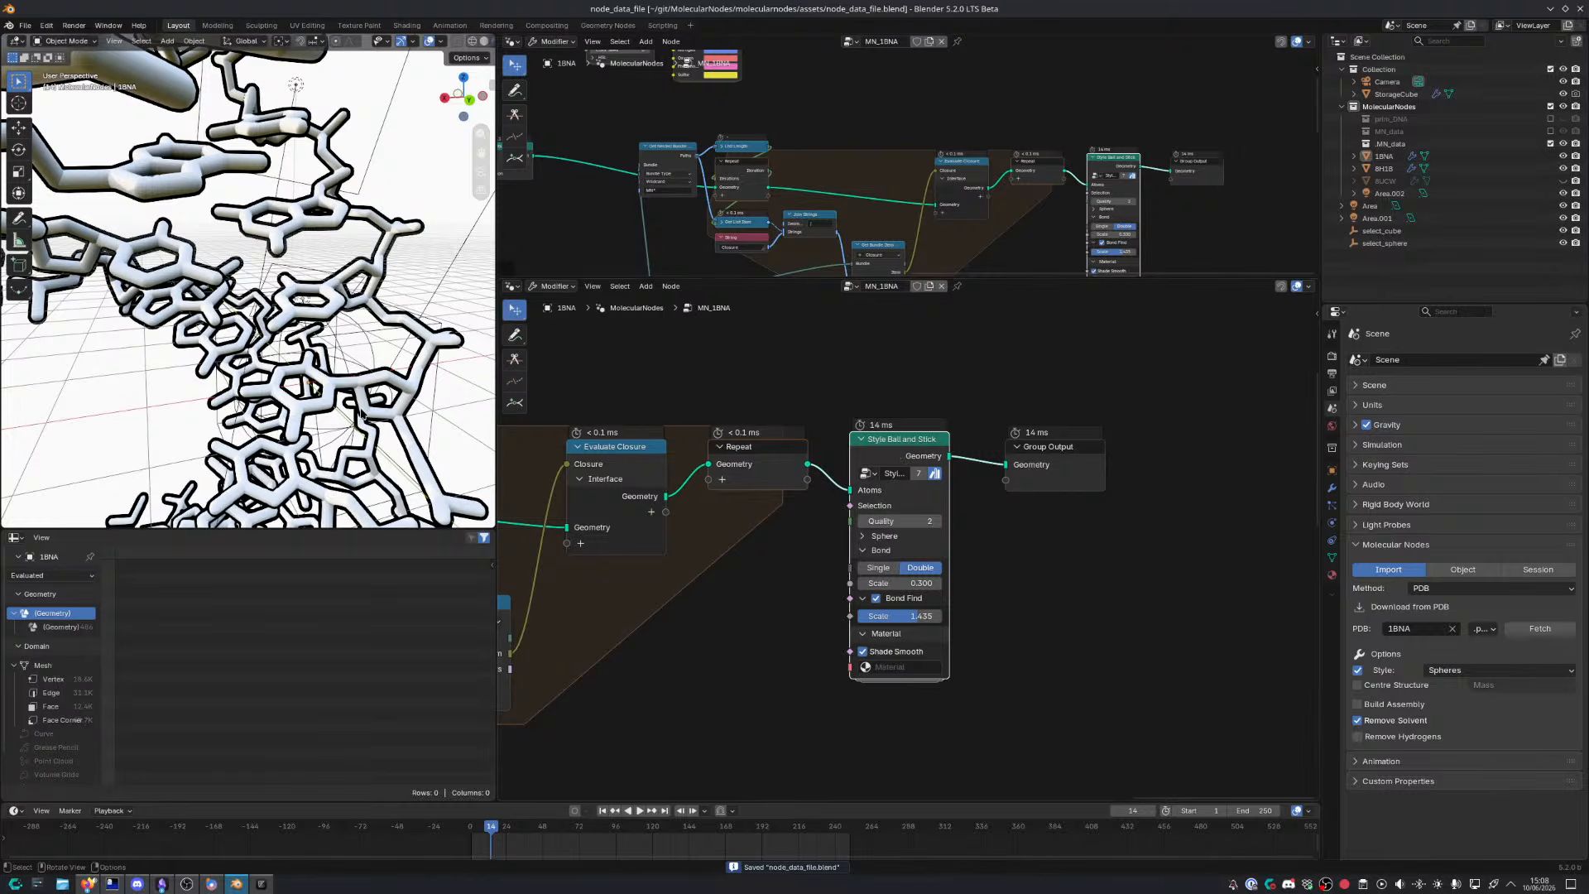
{"action": "middle_click_drag", "start_coordinate": [360, 414], "coordinate": [426, 376]}
{"action": "left_click_drag", "start_coordinate": [904, 621], "coordinate": [914, 621]}
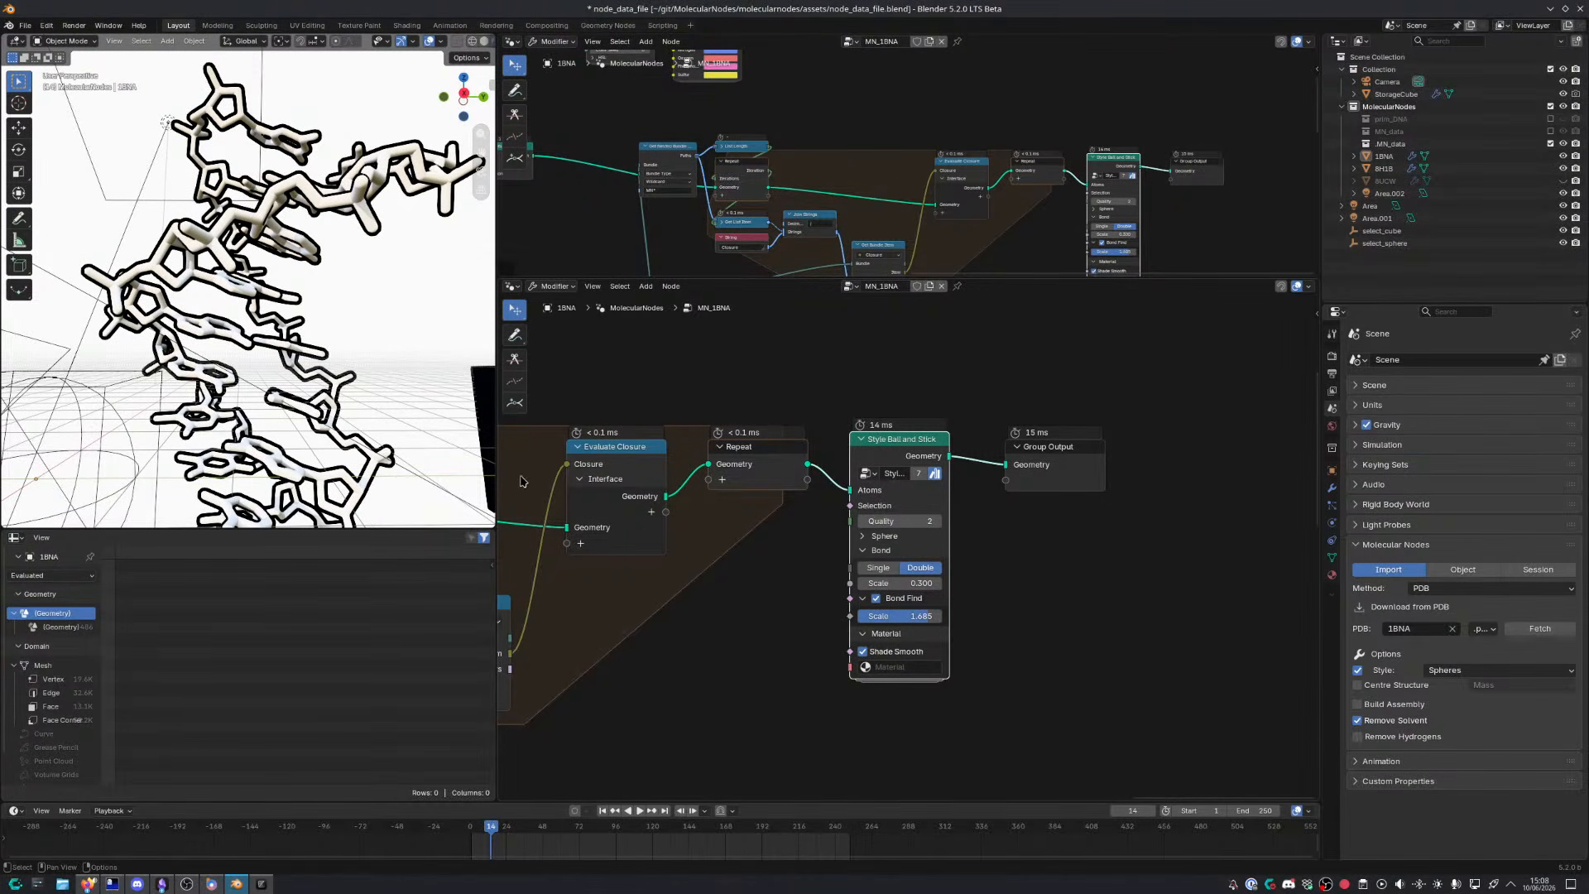
{"action": "middle_click_drag", "start_coordinate": [431, 468], "coordinate": [17, 430]}
Maximize the node editor and move the text import, splitting and filtering nodes further left, away from the parsing frames
{"action": "key", "text": "ctrl+space"}
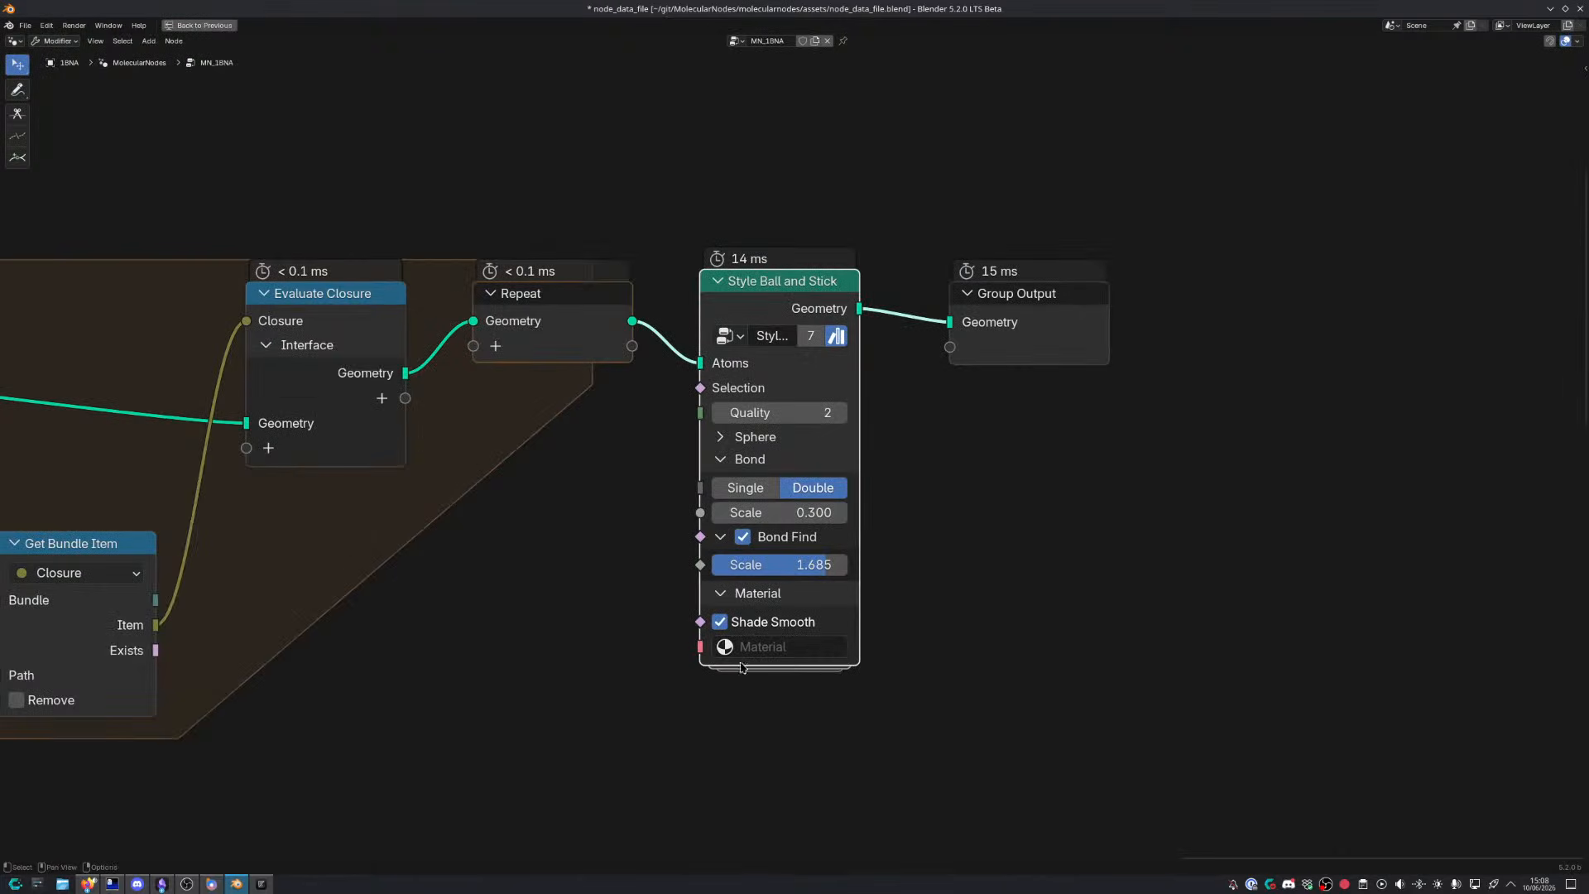
{"action": "middle_click_drag", "start_coordinate": [549, 652], "coordinate": [815, 450]}
{"action": "scroll", "coordinate": [552, 625], "scroll_direction": "down", "scroll_amount": 4}
{"action": "scroll", "coordinate": [553, 625], "scroll_direction": "down", "scroll_amount": 3}
{"action": "middle_click_drag", "start_coordinate": [553, 625], "coordinate": [961, 472]}
{"action": "scroll", "coordinate": [908, 521], "scroll_direction": "down", "scroll_amount": 4}
{"action": "middle_click_drag", "start_coordinate": [908, 522], "coordinate": [1145, 507]}
{"action": "left_click_drag", "start_coordinate": [425, 163], "coordinate": [673, 335]}
{"action": "key", "text": "g"}
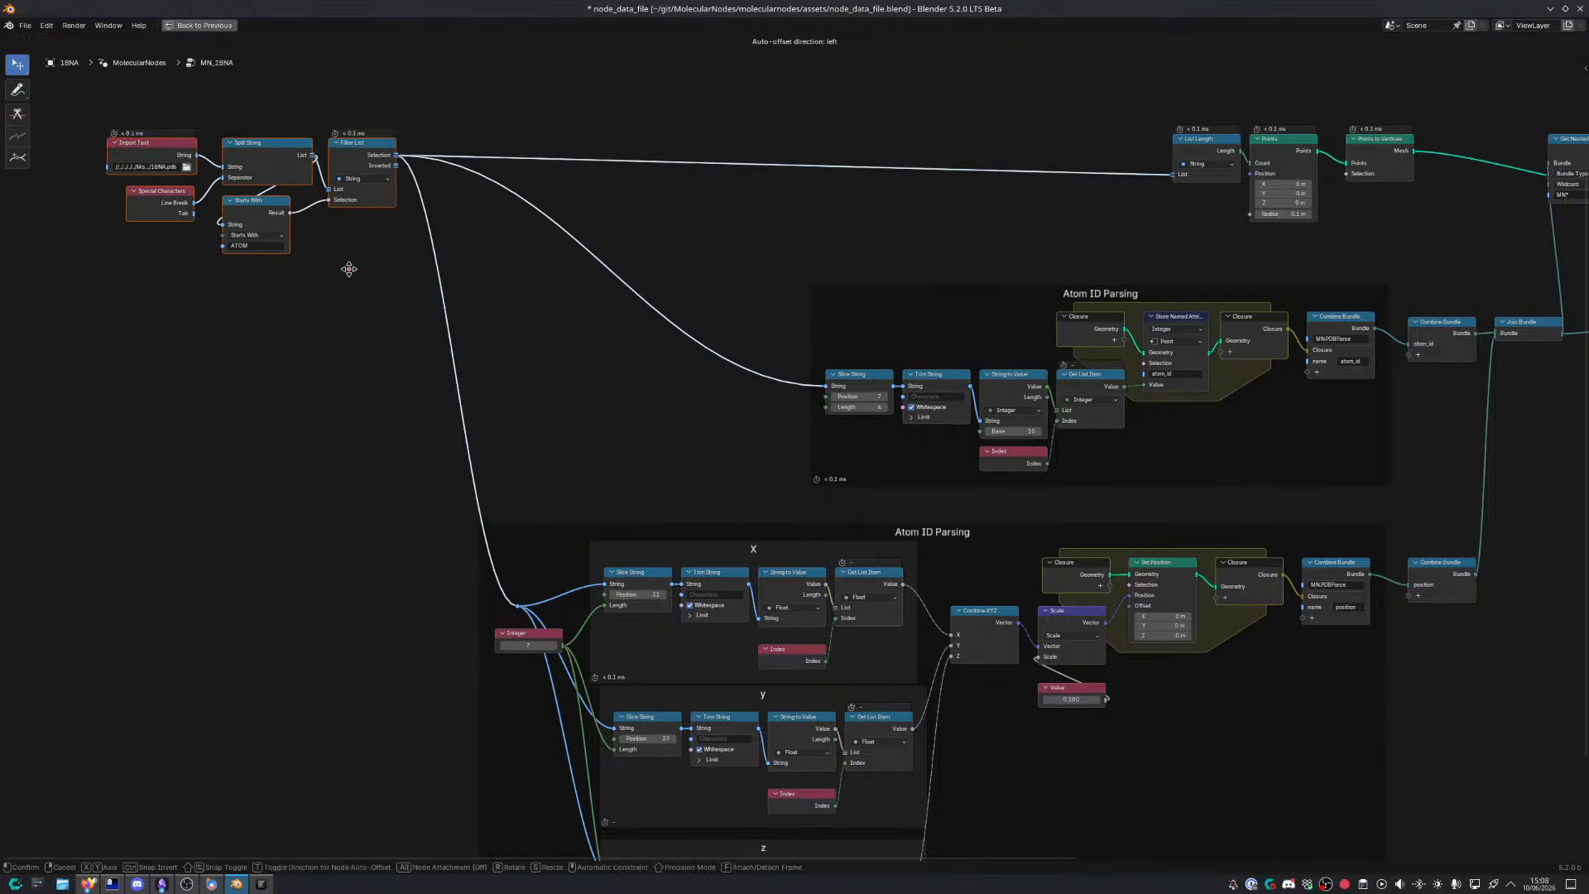
{"action": "left_click", "coordinate": [324, 284]}
{"action": "key", "text": "g"}
{"action": "left_click", "coordinate": [342, 306]}
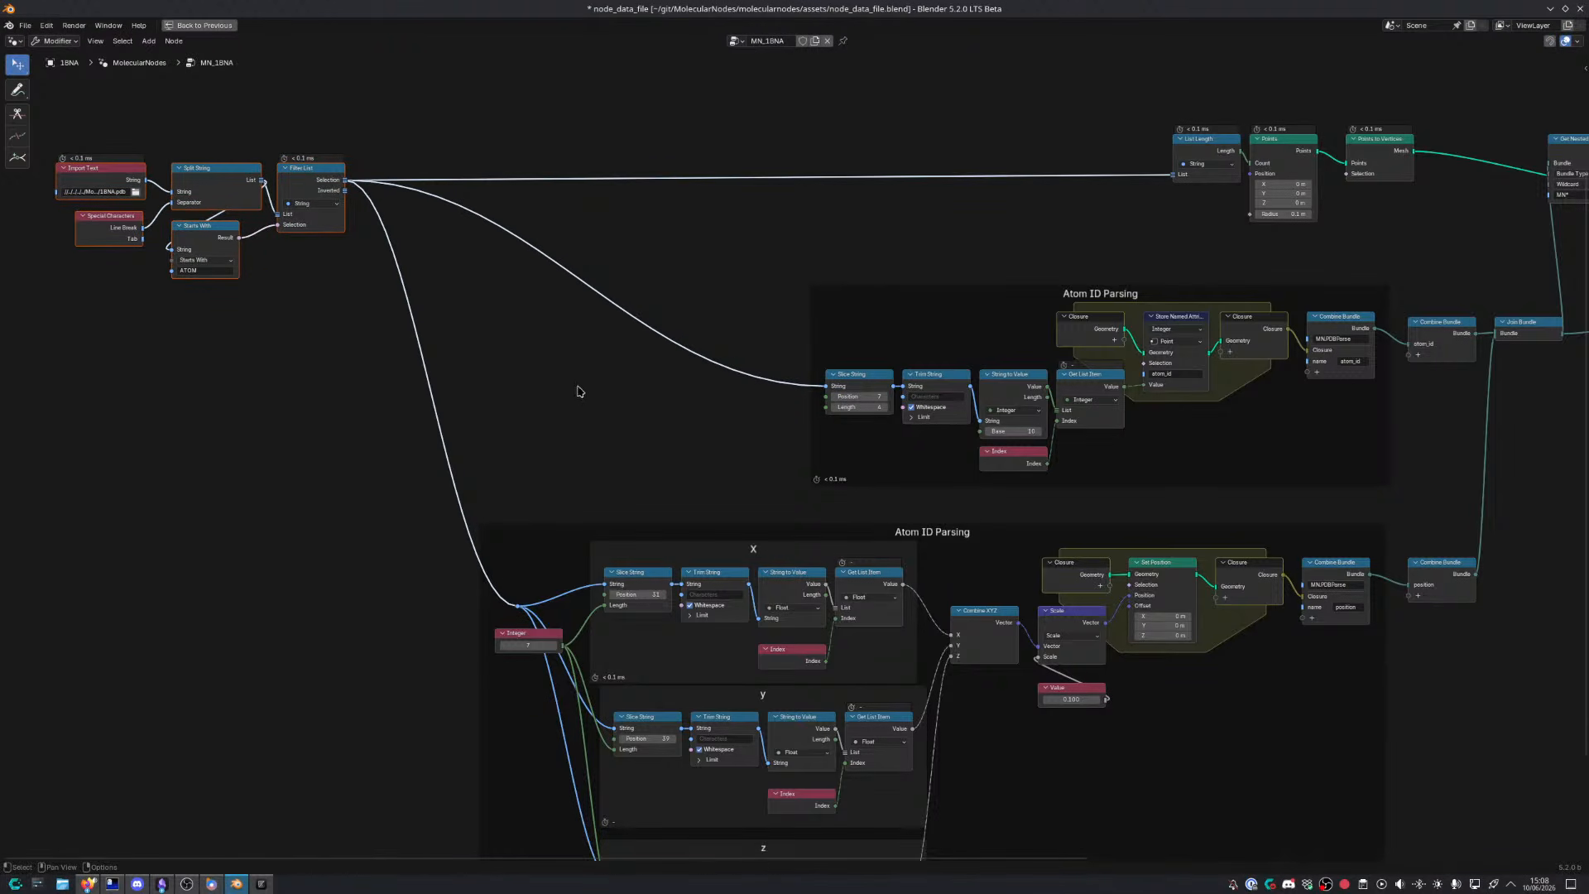
Move both Atom ID Parsing frames left to open a gap before their outer Combine Bundle nodes
{"action": "middle_click_drag", "start_coordinate": [578, 392], "coordinate": [299, 342]}
{"action": "left_click_drag", "start_coordinate": [470, 214], "coordinate": [1115, 448]}
{"action": "key", "text": "g"}
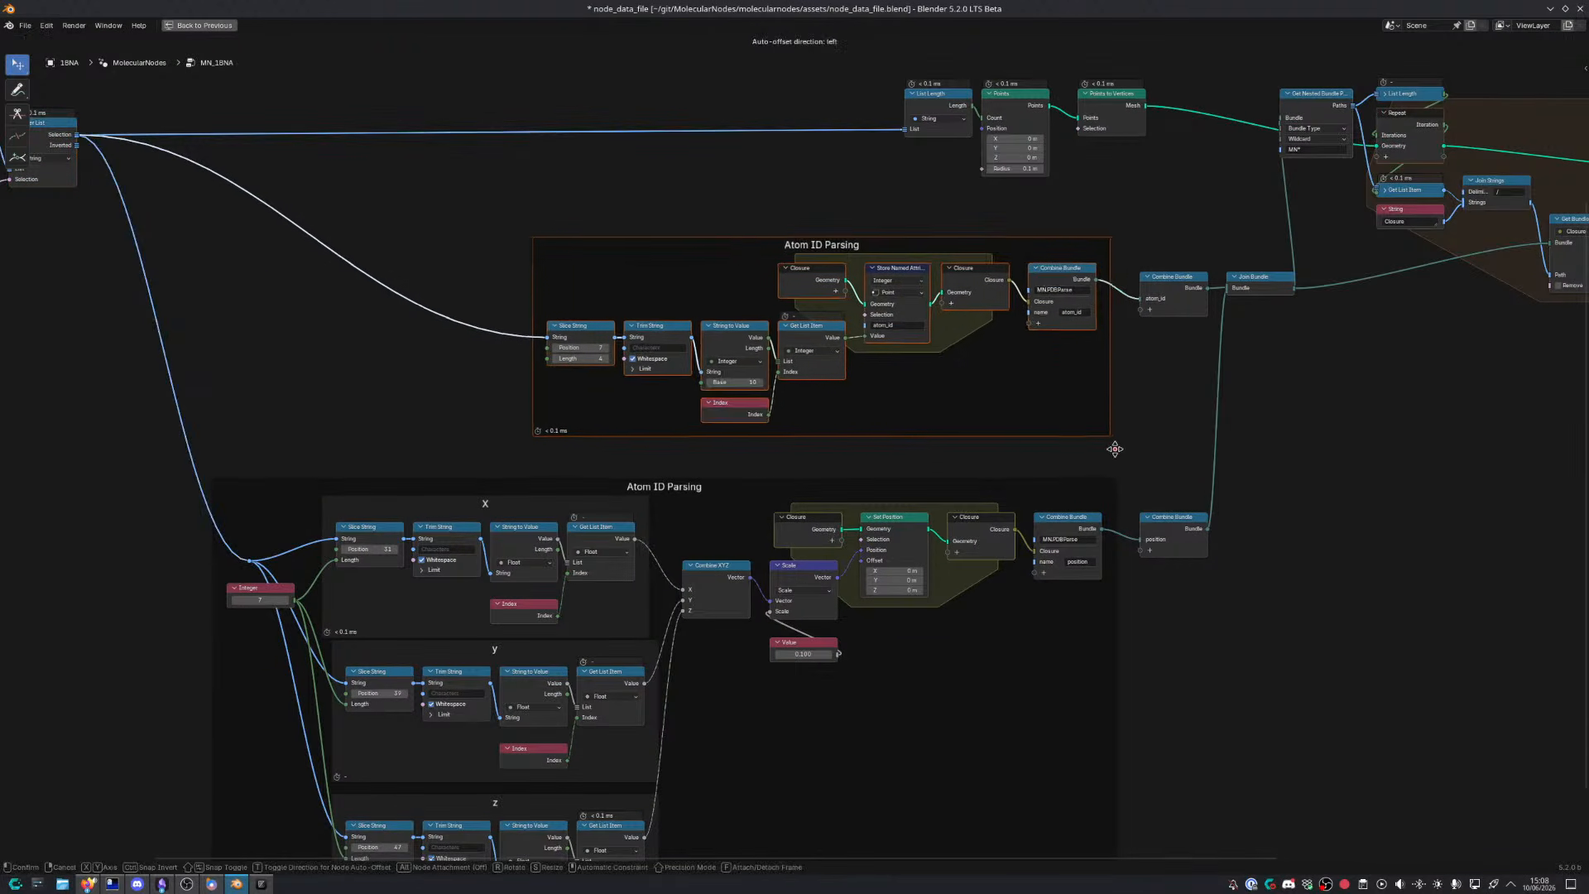
{"action": "left_click", "coordinate": [919, 444]}
{"action": "middle_click_drag", "start_coordinate": [919, 443], "coordinate": [947, 359]}
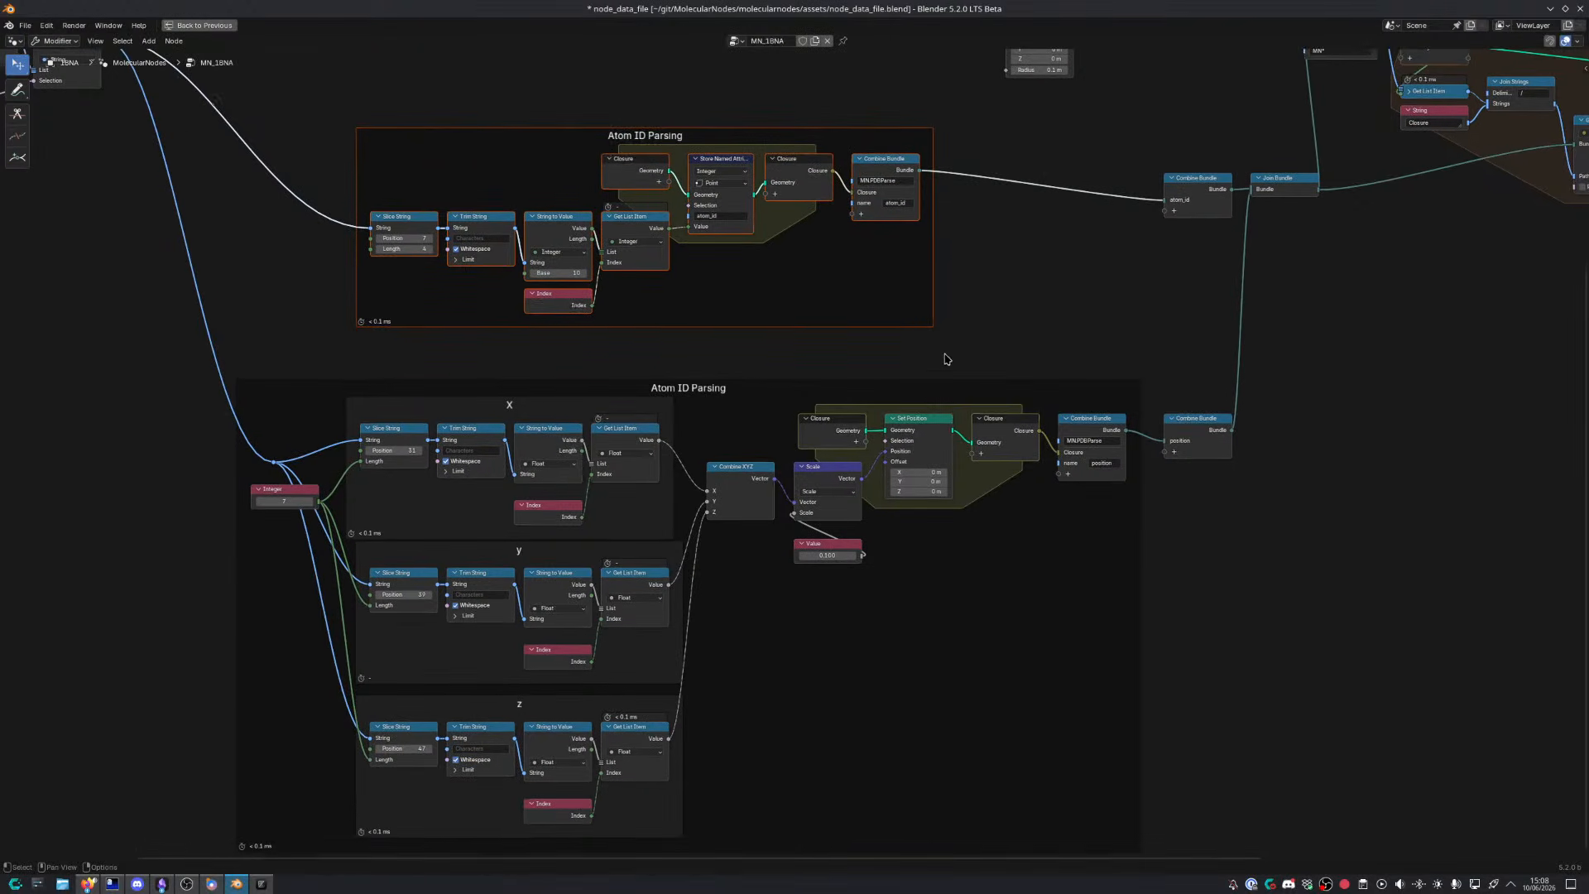
{"action": "left_click_drag", "start_coordinate": [192, 361], "coordinate": [1161, 605]}
{"action": "key", "text": "g"}
{"action": "left_click", "coordinate": [1097, 598]}
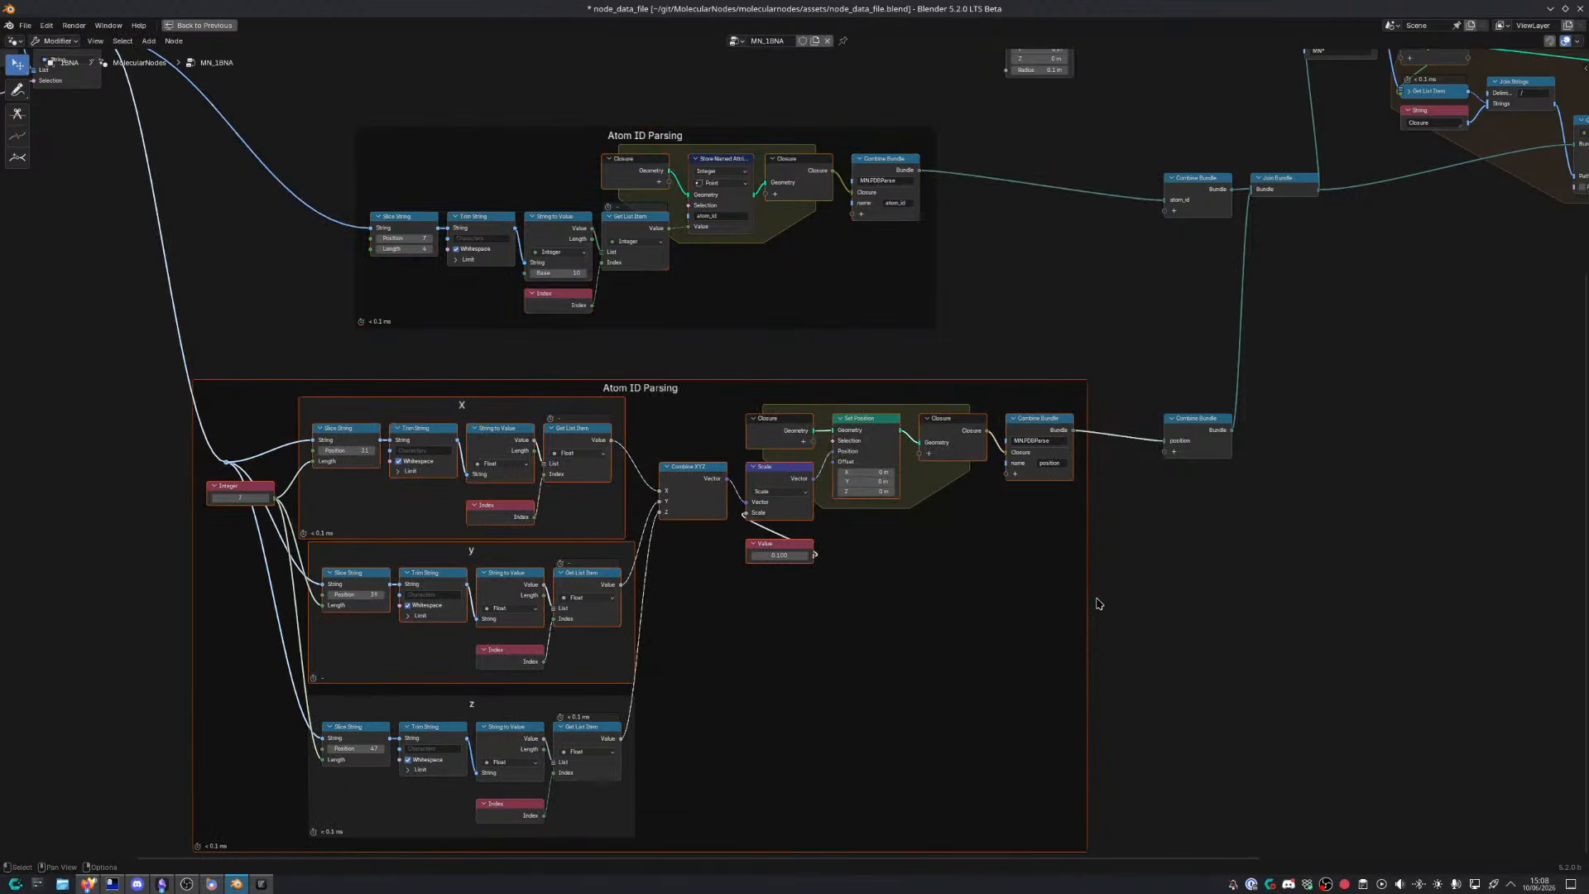
Rename the lower frame holding the X, y and z parsing to "Position Parsing" and save the file
{"action": "left_click", "coordinate": [695, 393]}
{"action": "left_click", "coordinate": [696, 396]}
{"action": "key", "text": "F2"}
{"action": "type", "text": "P"}
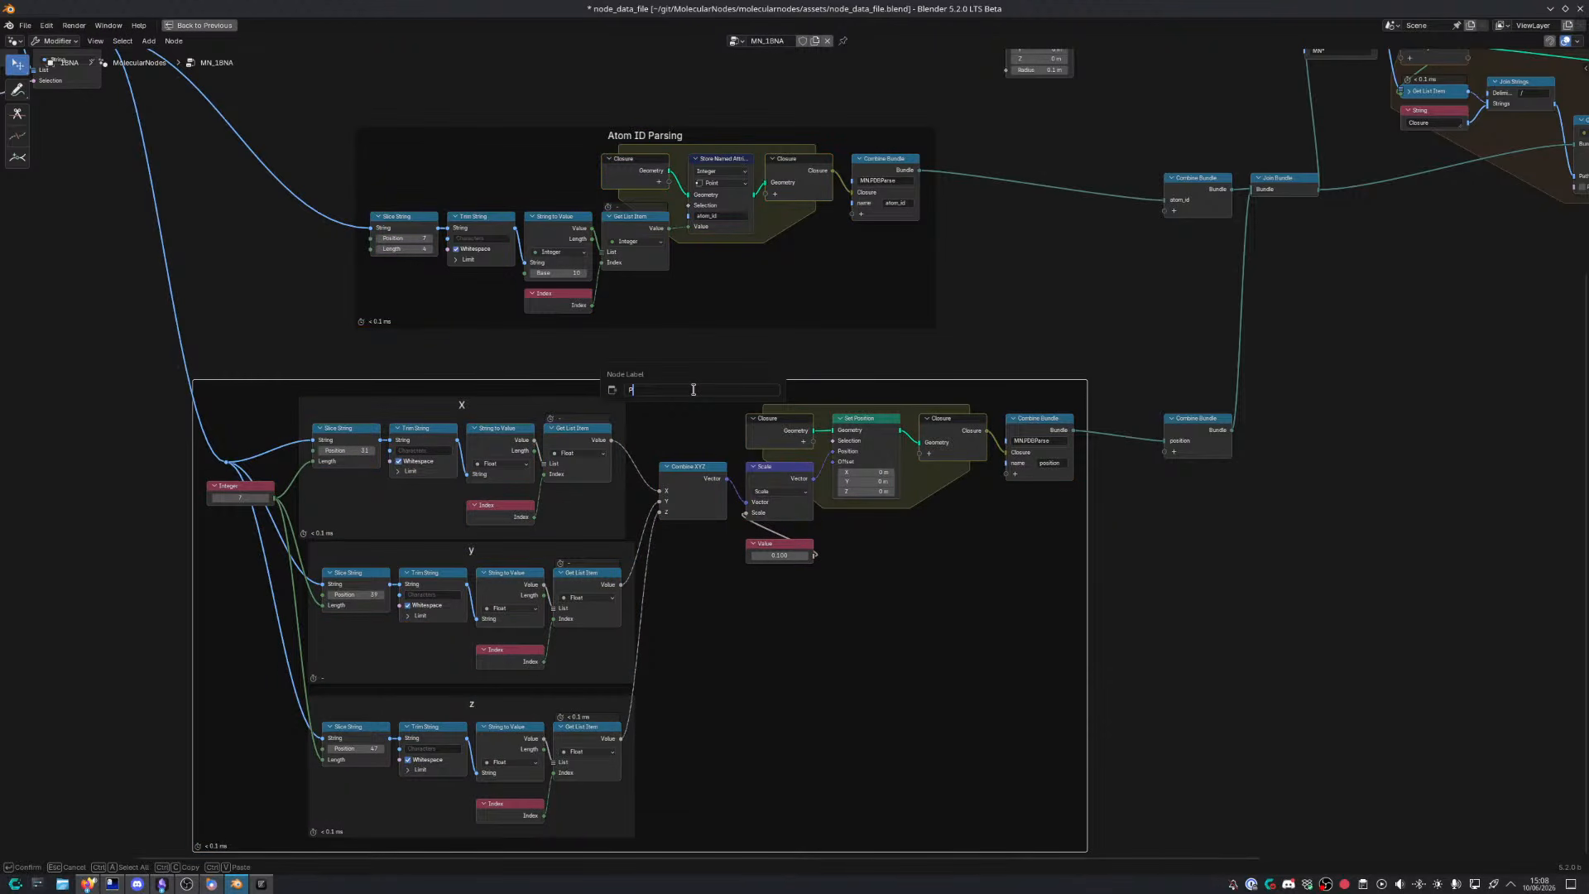
{"action": "type", "text": "osition Parsing"}
{"action": "key", "text": "Return"}
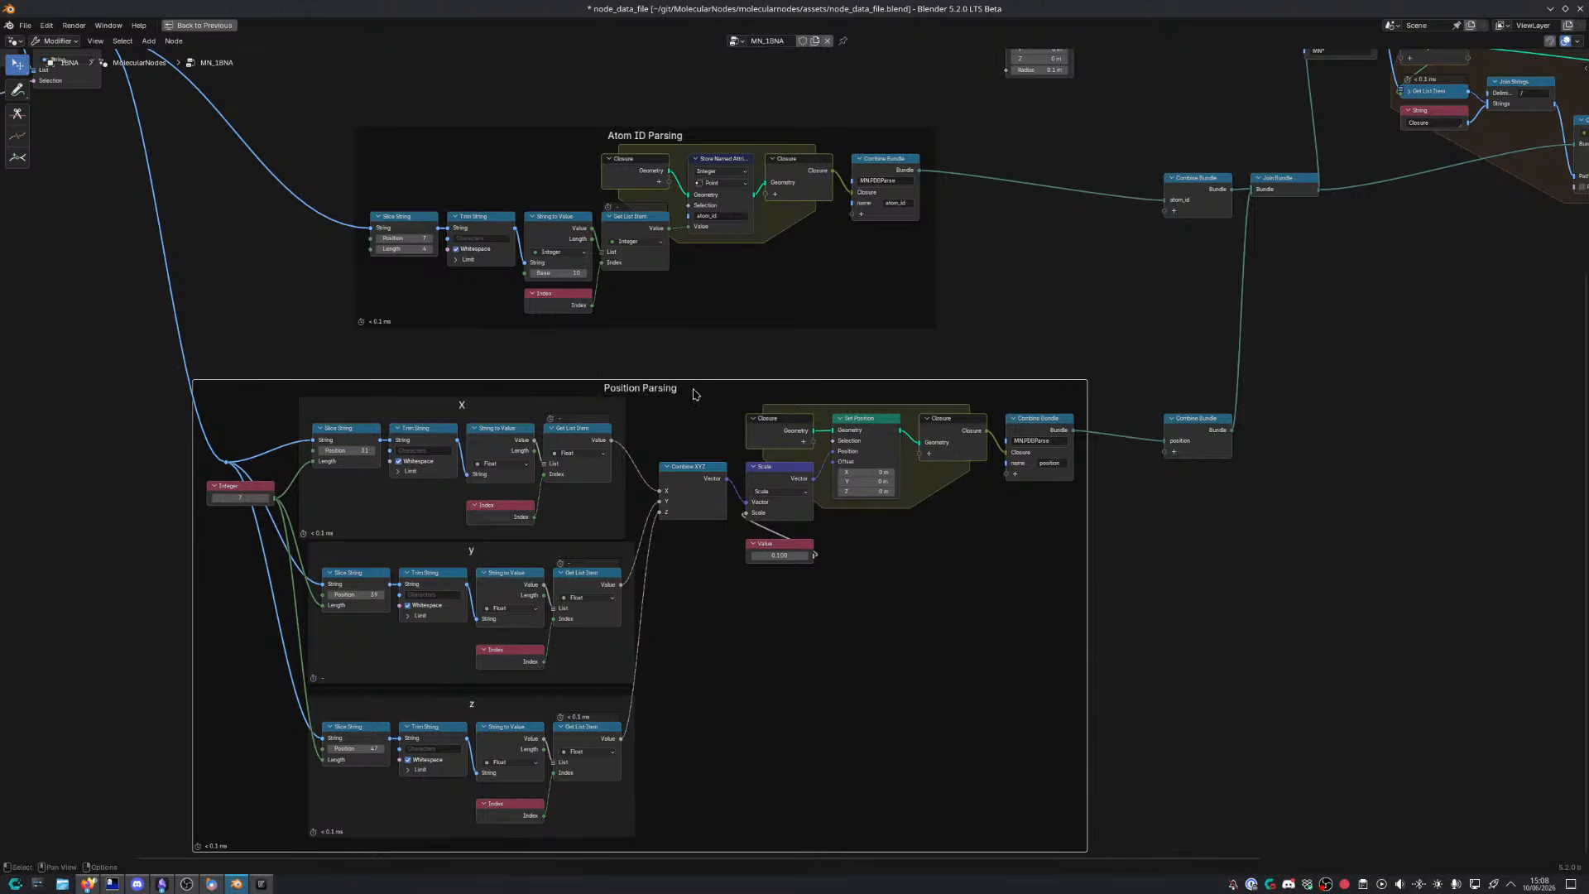
{"action": "left_click", "coordinate": [1086, 346]}
{"action": "key", "text": "ctrl+s"}
Move the outer position and atom_id Combine Bundle nodes left, closer to their parsing frames
{"action": "middle_click_drag", "start_coordinate": [1086, 346], "coordinate": [980, 353]}
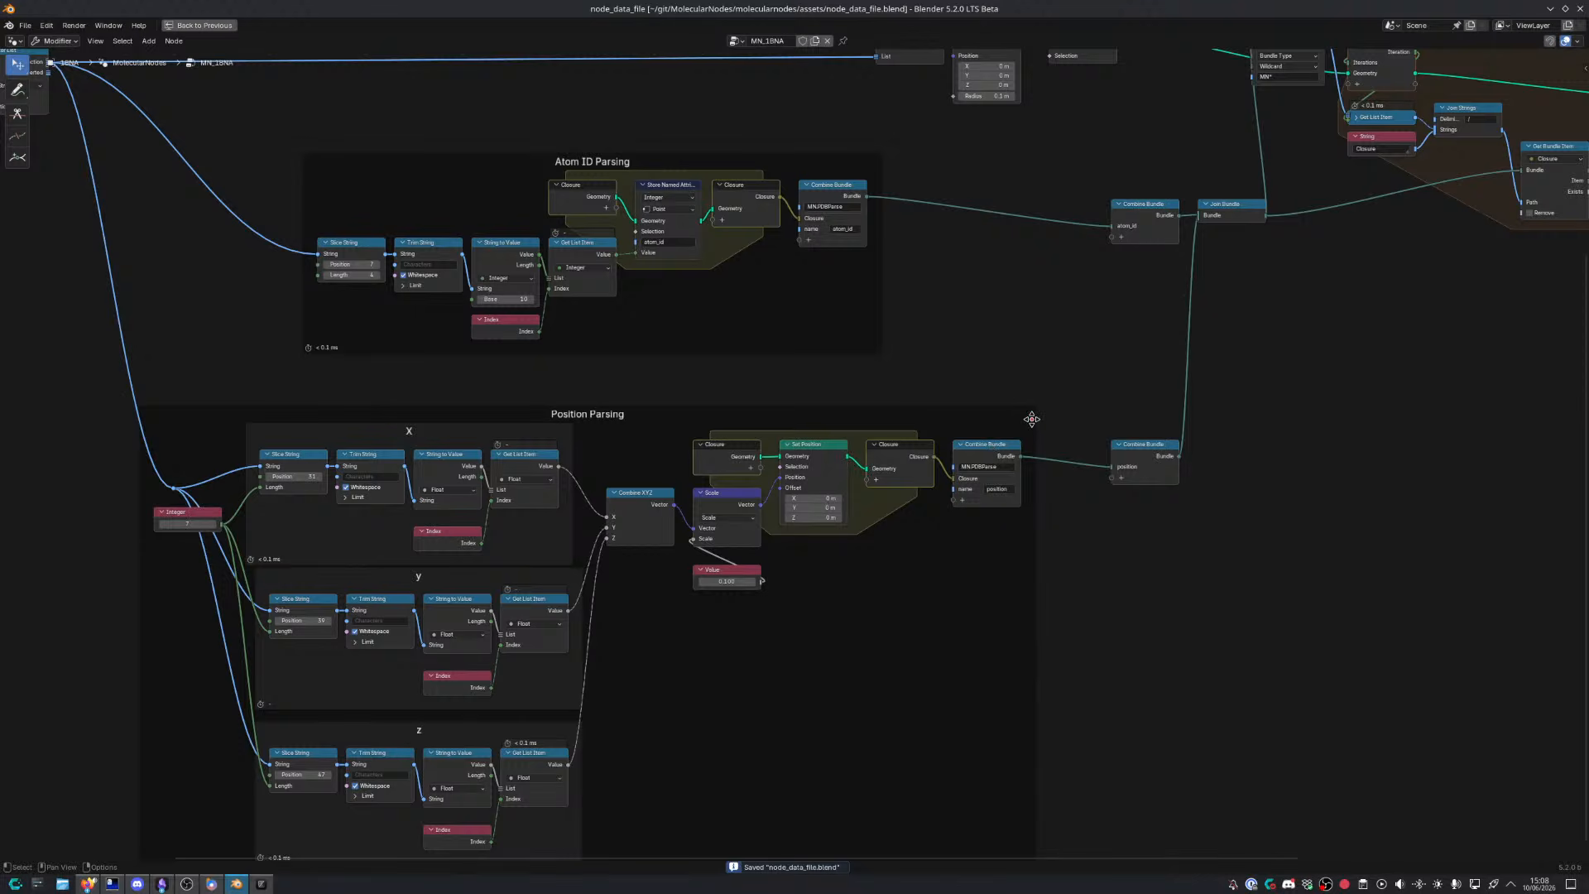
{"action": "left_click_drag", "start_coordinate": [1031, 419], "coordinate": [897, 408]}
{"action": "left_click_drag", "start_coordinate": [1127, 454], "coordinate": [969, 440]}
{"action": "middle_click_drag", "start_coordinate": [1026, 396], "coordinate": [985, 436]}
{"action": "left_click_drag", "start_coordinate": [1091, 255], "coordinate": [963, 246]}
Link the position parser's bundle into the outer atom_id Combine Bundle node as a second item named "position"
{"action": "scroll", "coordinate": [861, 422], "scroll_direction": "up", "scroll_amount": 5}
{"action": "middle_click_drag", "start_coordinate": [861, 422], "coordinate": [878, 503]}
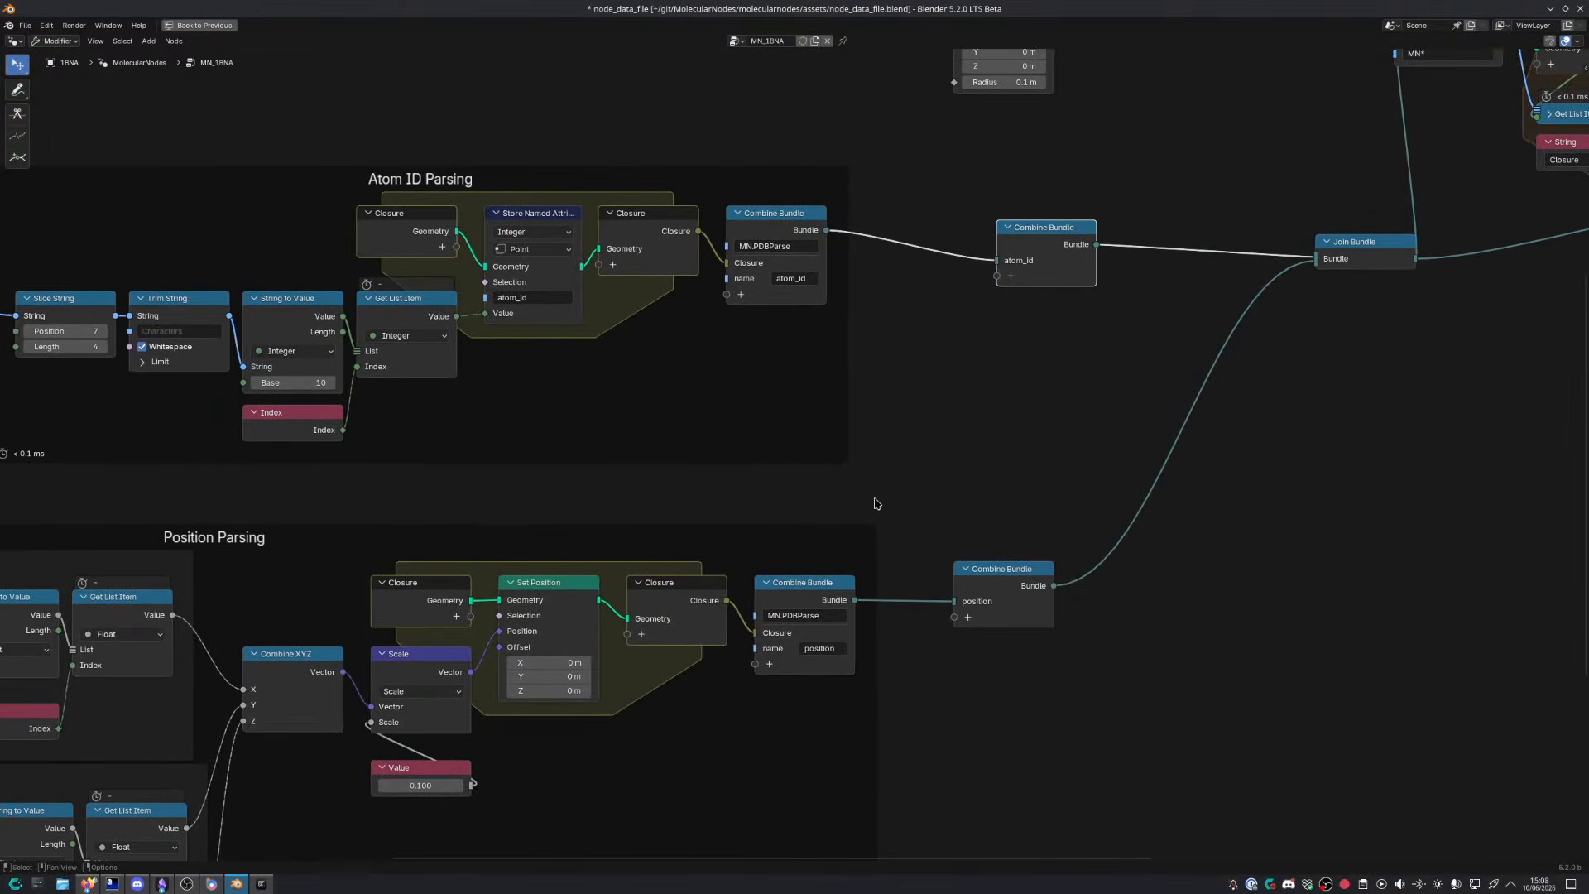
{"action": "left_click_drag", "start_coordinate": [854, 599], "coordinate": [1029, 278]}
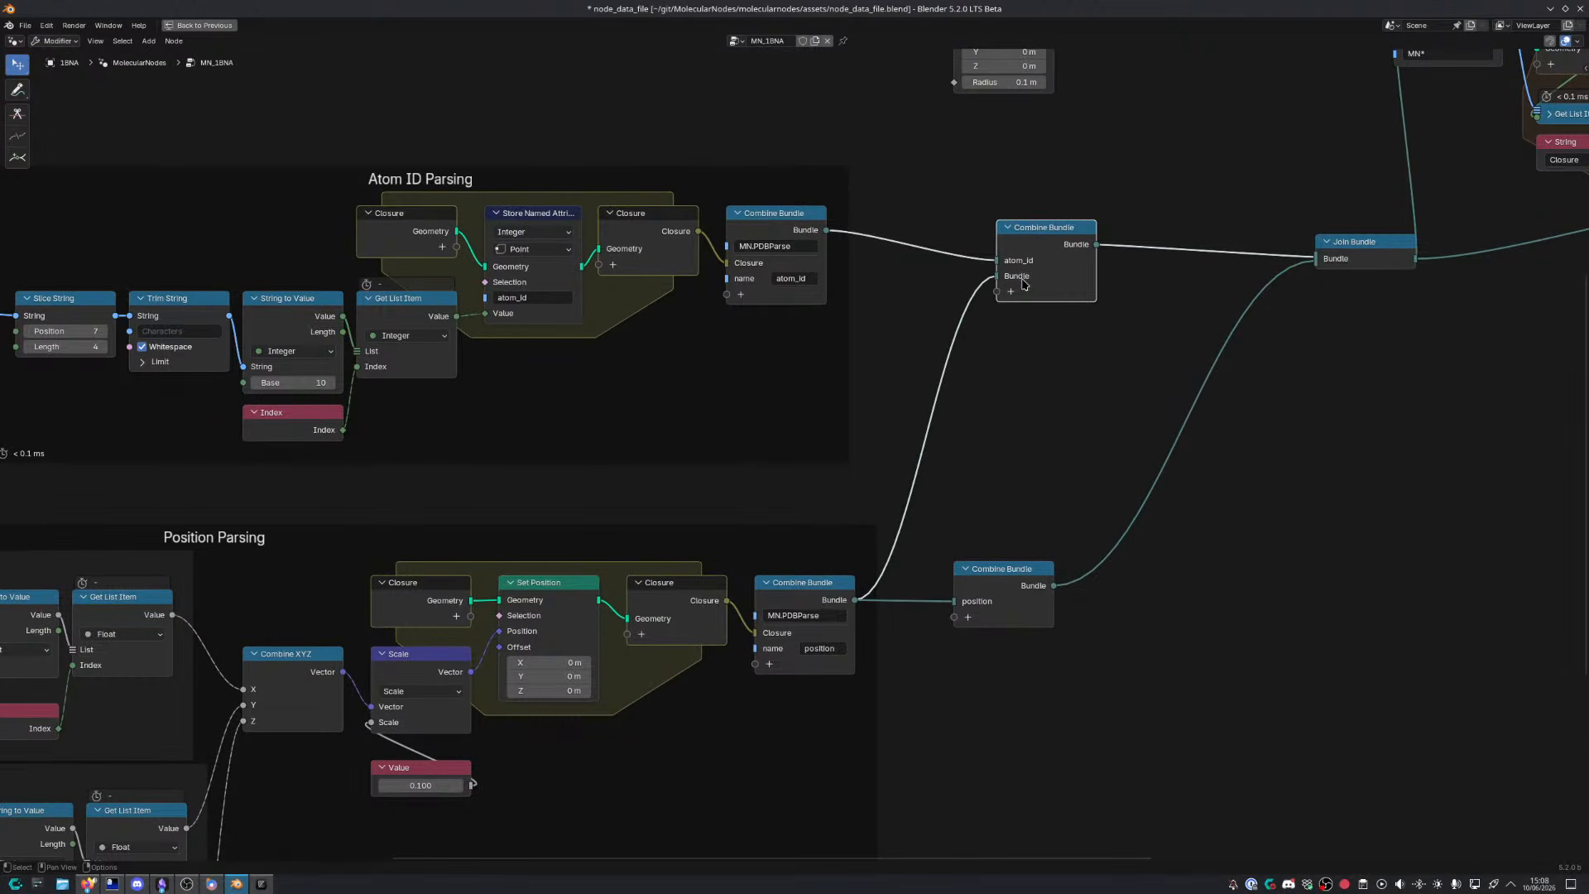
{"action": "double_click", "coordinate": [1014, 278]}
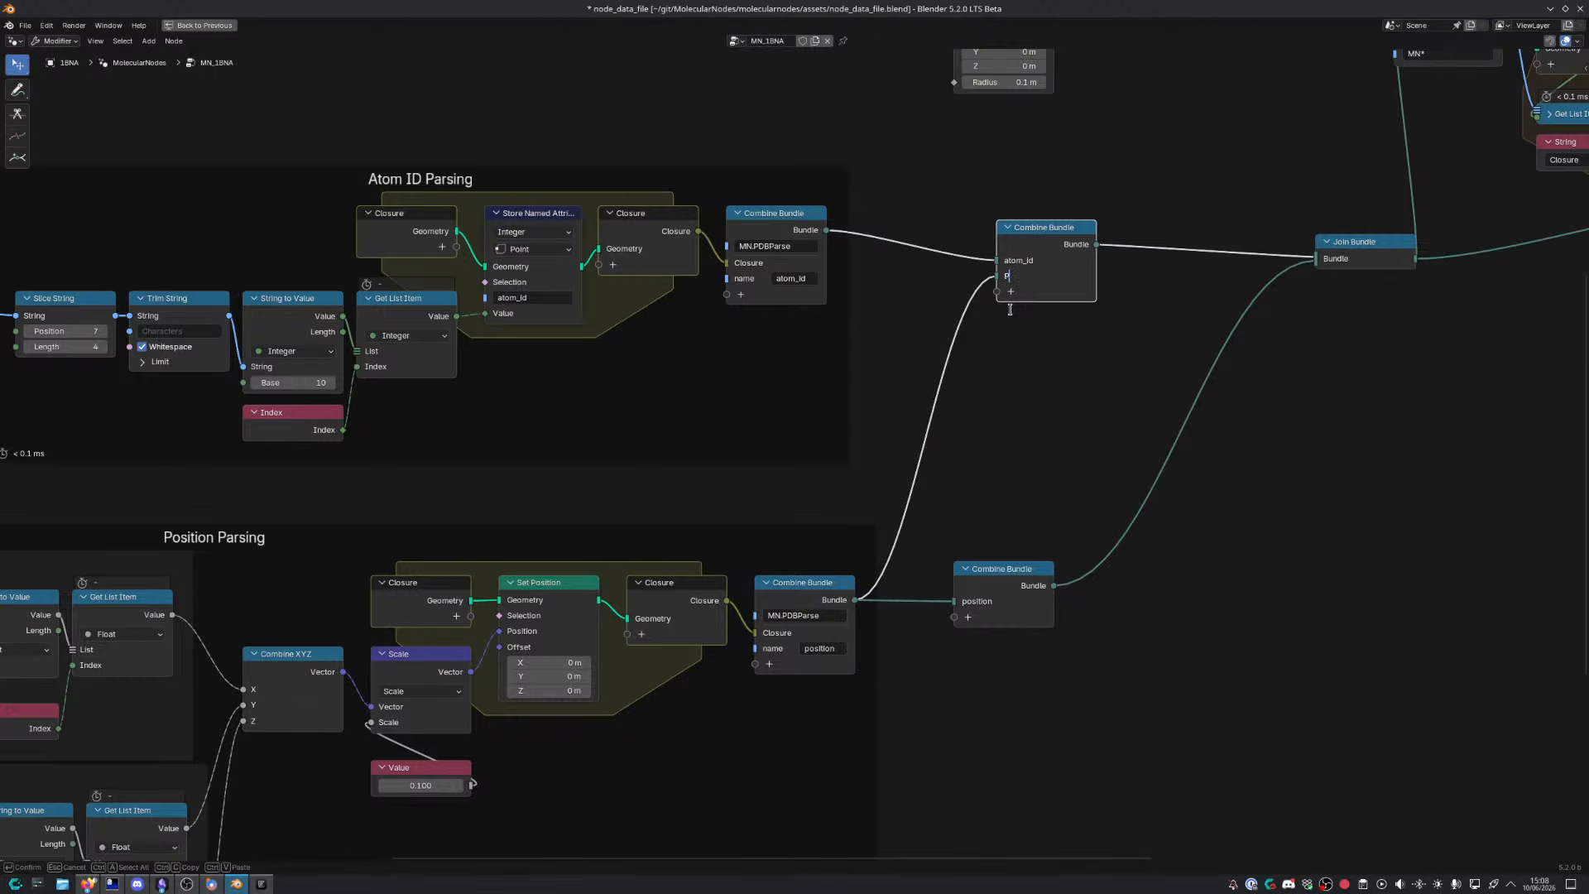
{"action": "type", "text": "Position"}
{"action": "key", "text": "Return"}
{"action": "double_click", "coordinate": [1017, 279]}
{"action": "type", "text": "position"}
{"action": "key", "text": "Return"}
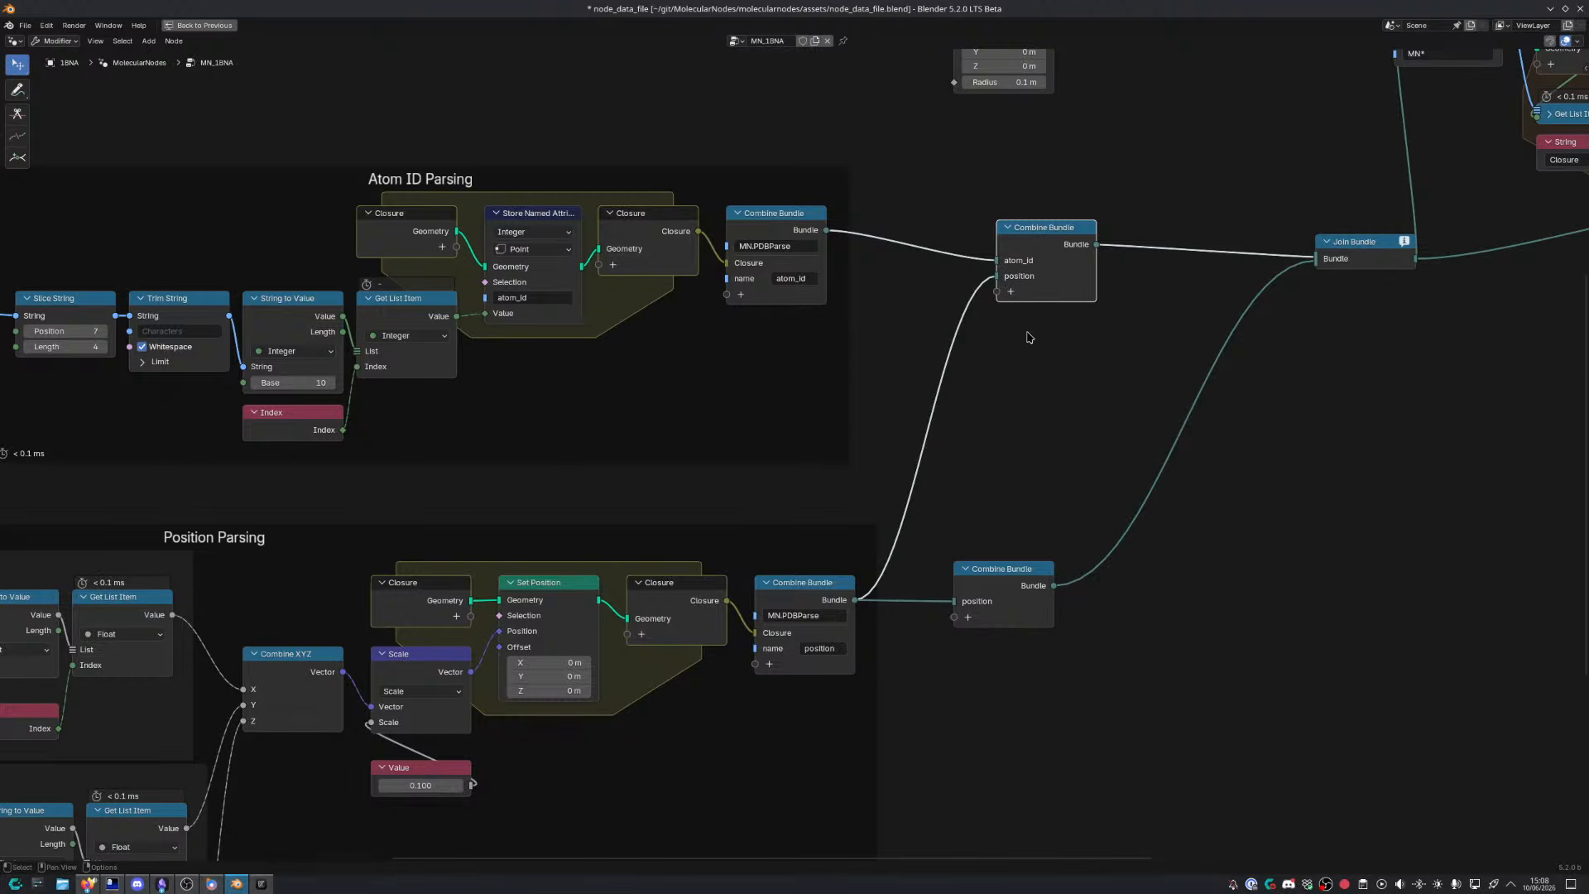
Delete the redundant outer position Combine Bundle node, move the shared one slightly down between both parsing frames, and save the file
{"action": "left_click", "coordinate": [1042, 616]}
{"action": "key", "text": "Delete"}
{"action": "left_click_drag", "start_coordinate": [1042, 231], "coordinate": [1056, 260]}
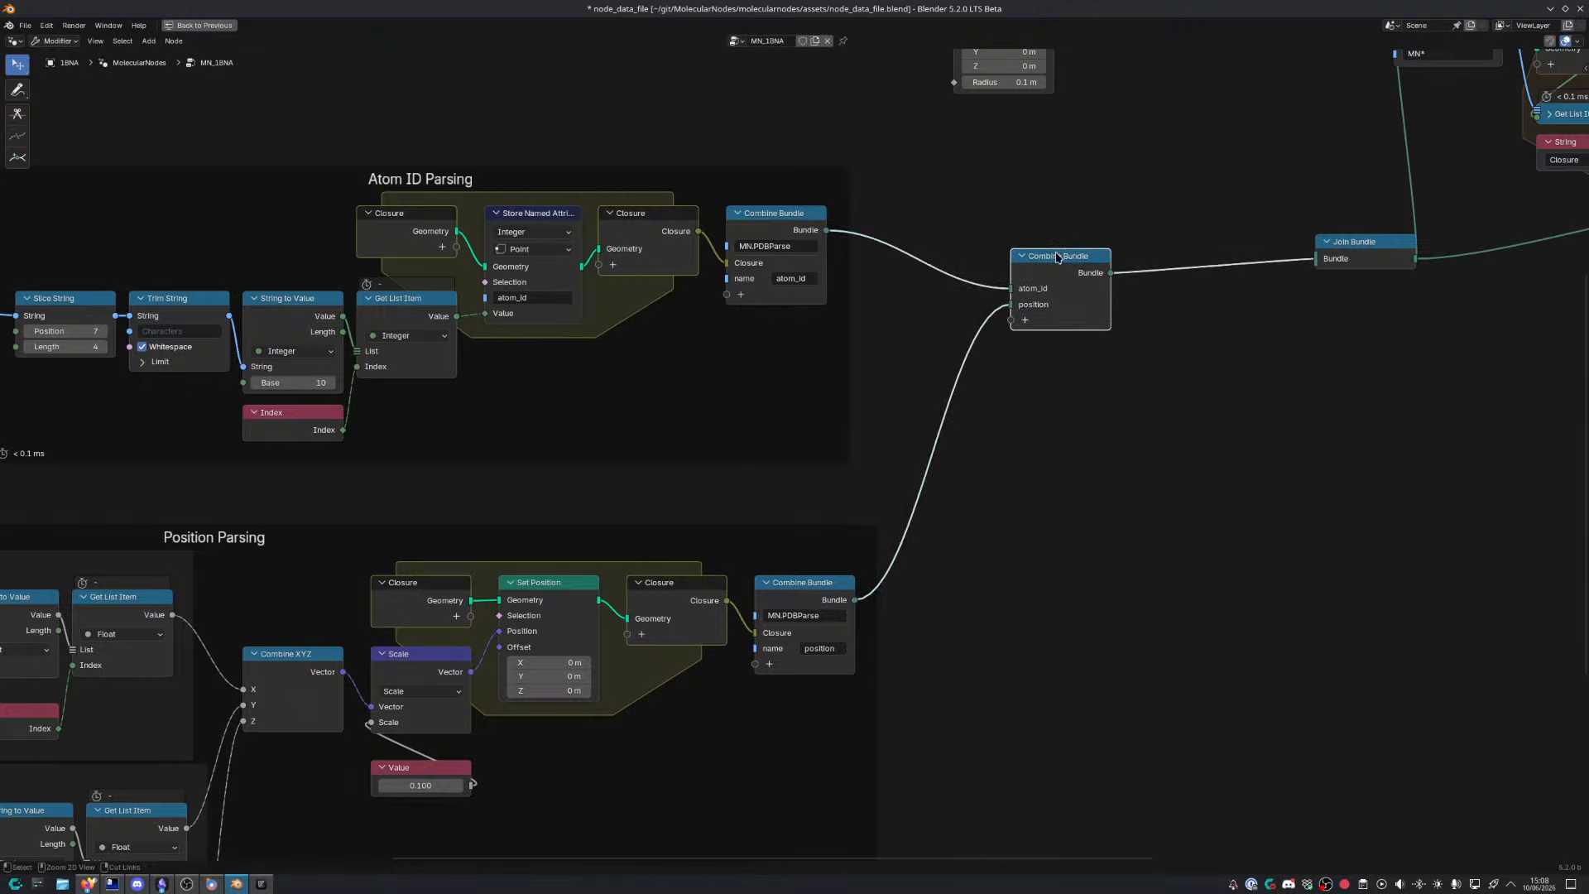
{"action": "left_click", "coordinate": [1151, 466]}
{"action": "key", "text": "ctrl+s"}
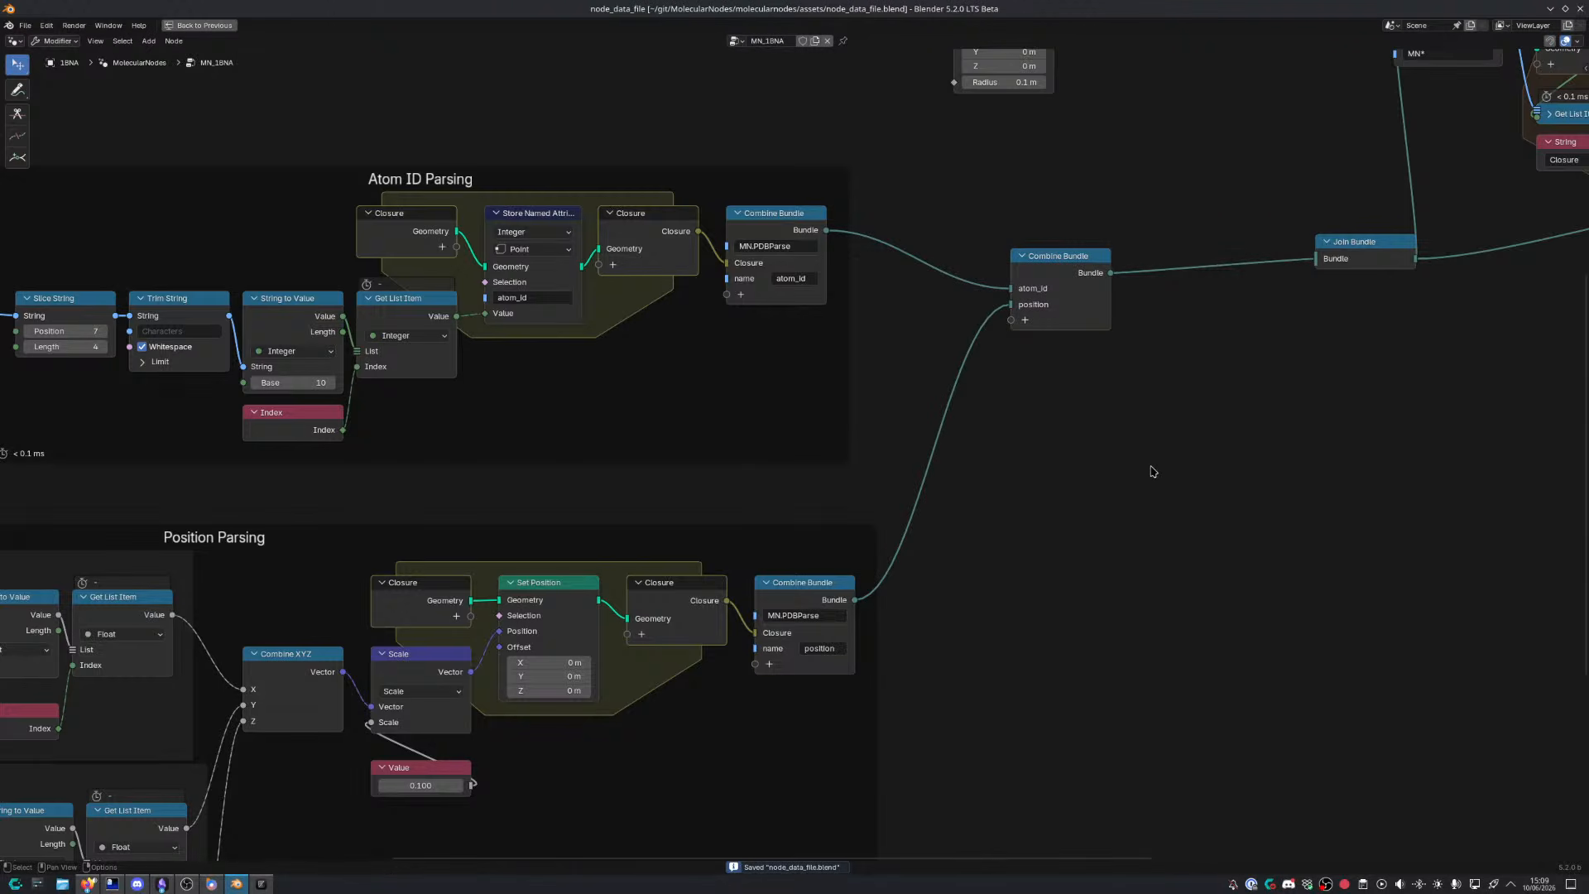
Restore the full workspace layout and review the DNA model, the parsing frames and the PDB coordinate column table in the browser
{"action": "key", "text": "ctrl+space"}
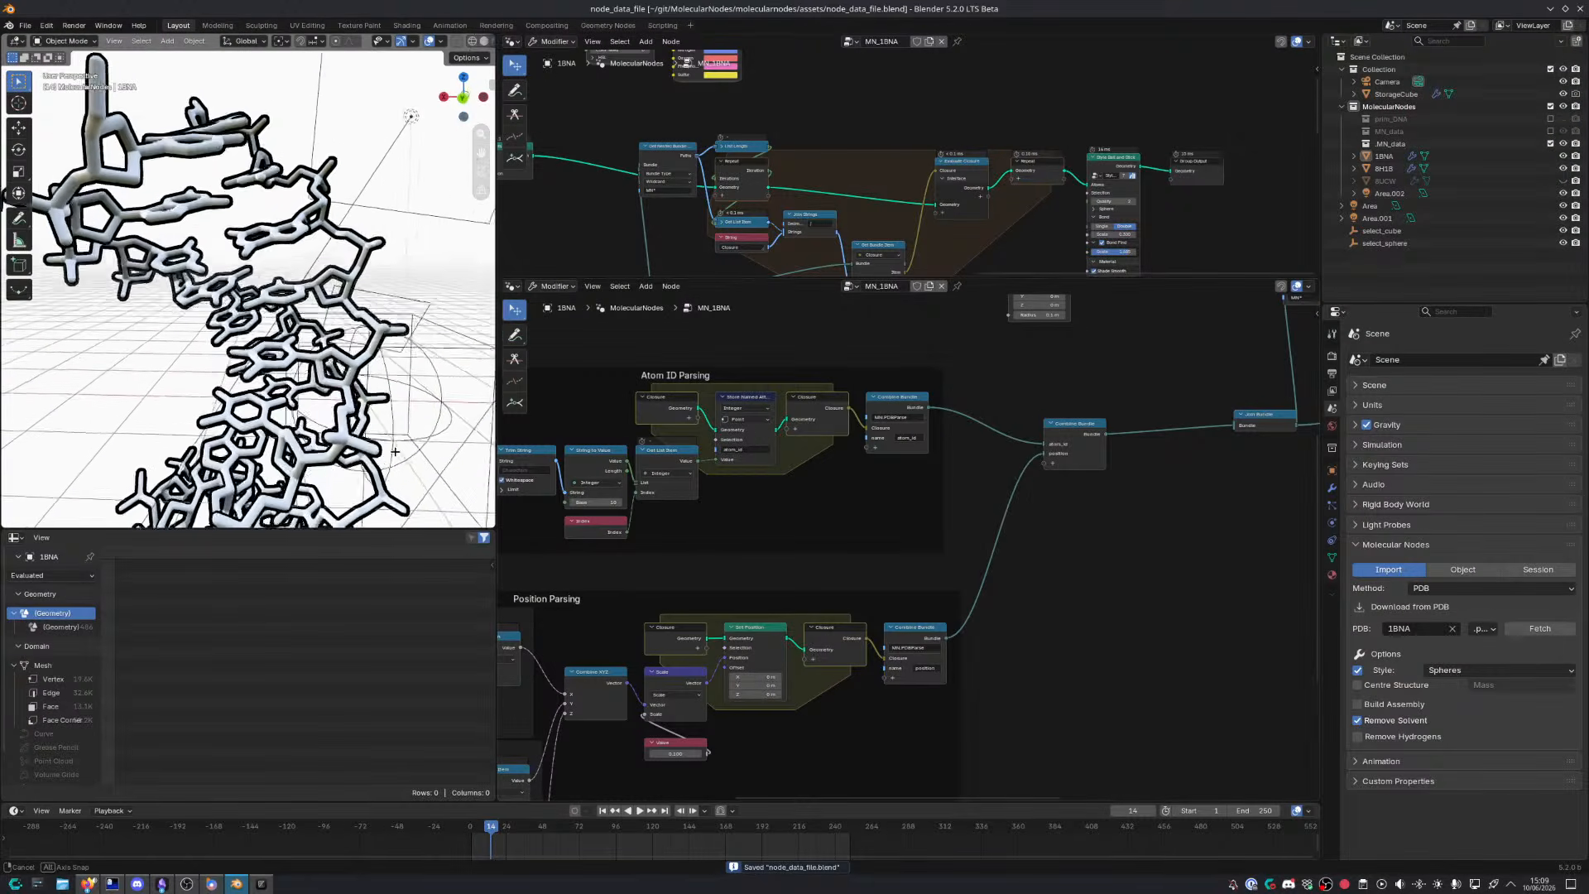
{"action": "middle_click_drag", "start_coordinate": [397, 431], "coordinate": [487, 416]}
{"action": "middle_click_drag", "start_coordinate": [788, 610], "coordinate": [1133, 448]}
{"action": "scroll", "coordinate": [806, 731], "scroll_direction": "down", "scroll_amount": 4}
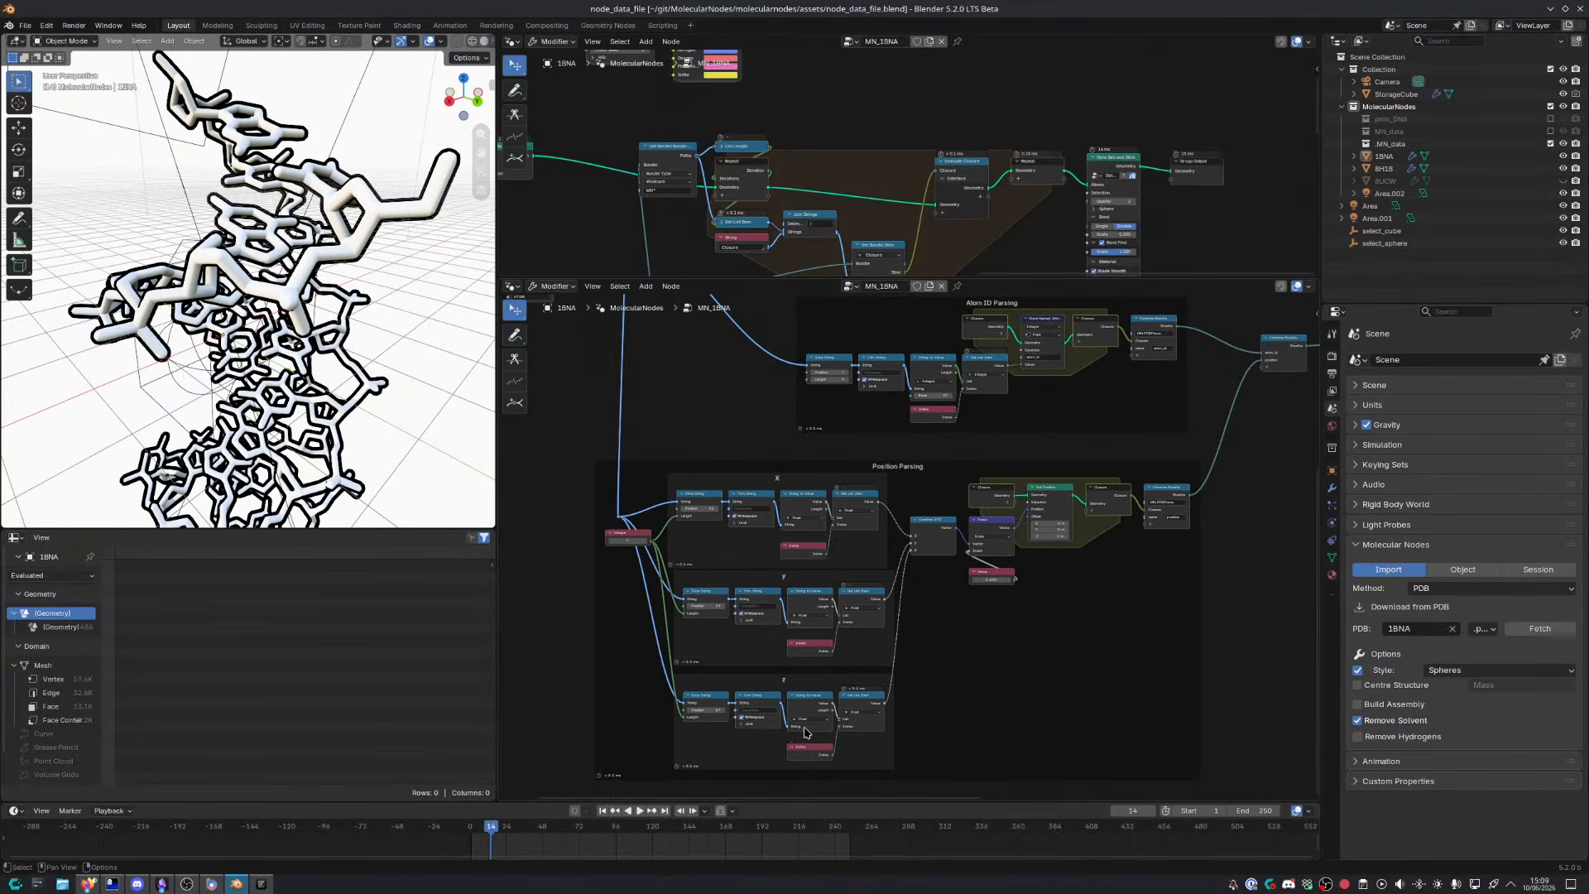
{"action": "key", "text": "alt+Tab"}
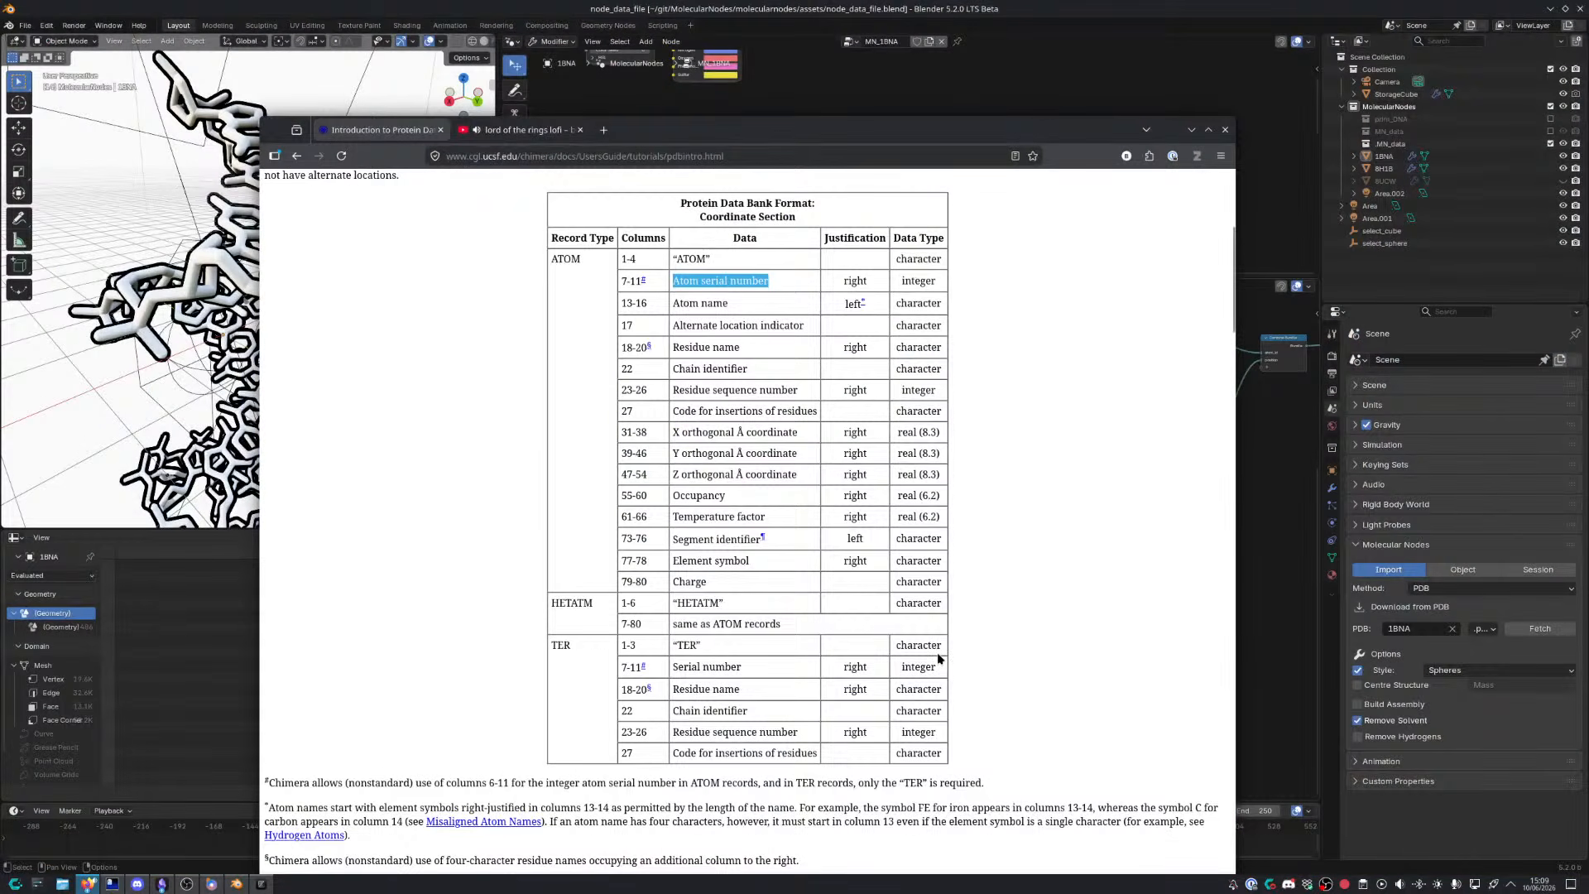
{"action": "key", "text": "alt+Tab"}
{"action": "middle_click_drag", "start_coordinate": [236, 412], "coordinate": [294, 383]}
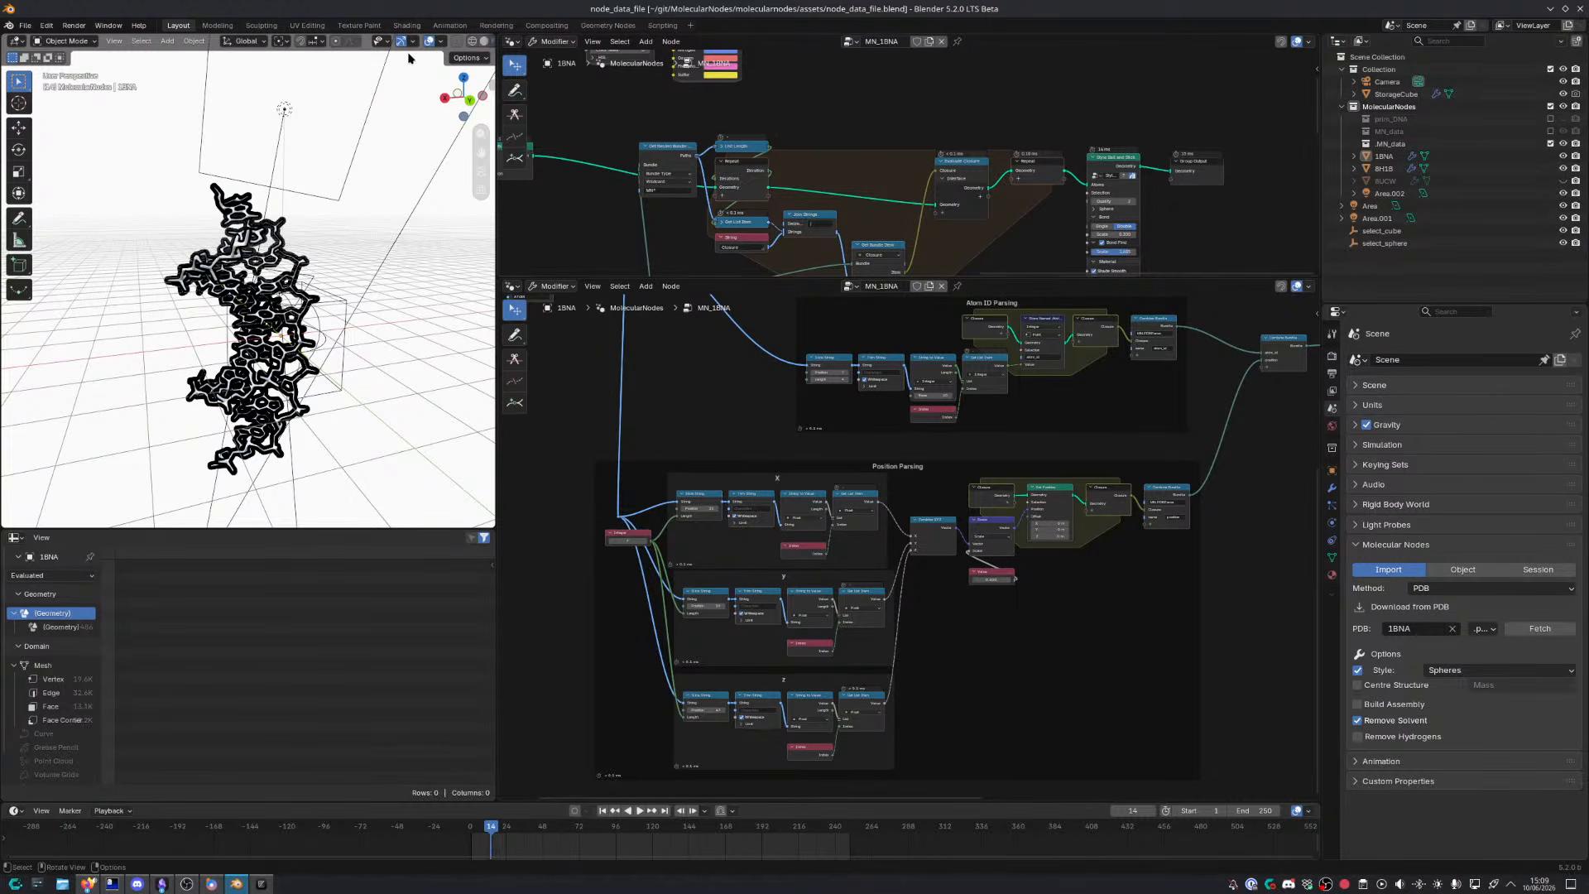
Disable the compositor in the 3D viewport's shading settings
{"action": "left_click", "coordinate": [441, 40]}
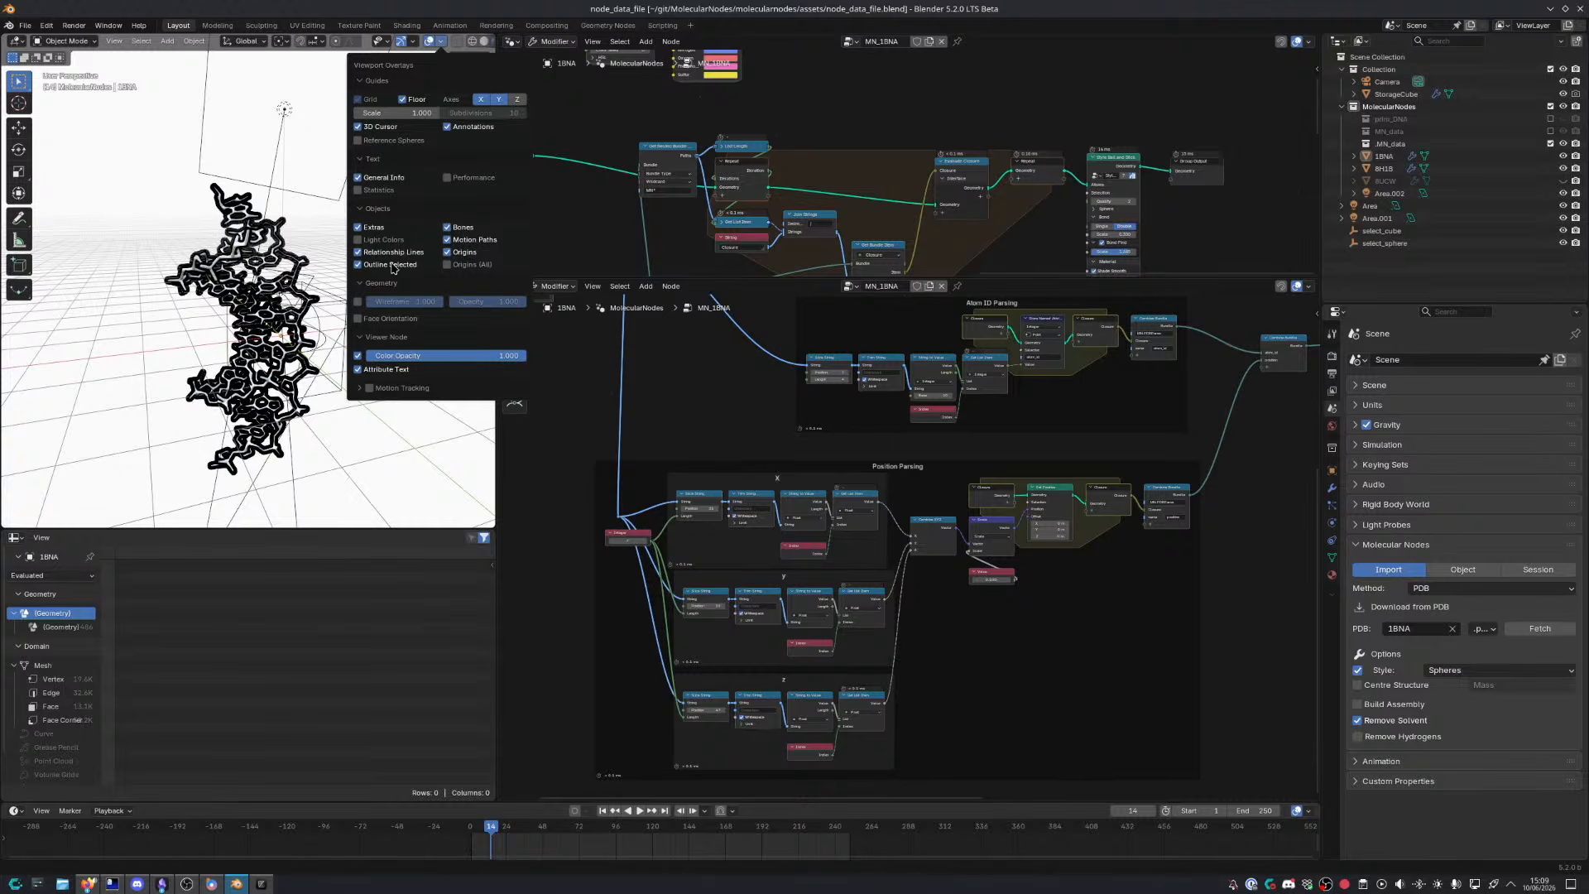
{"action": "left_click", "coordinate": [413, 43]}
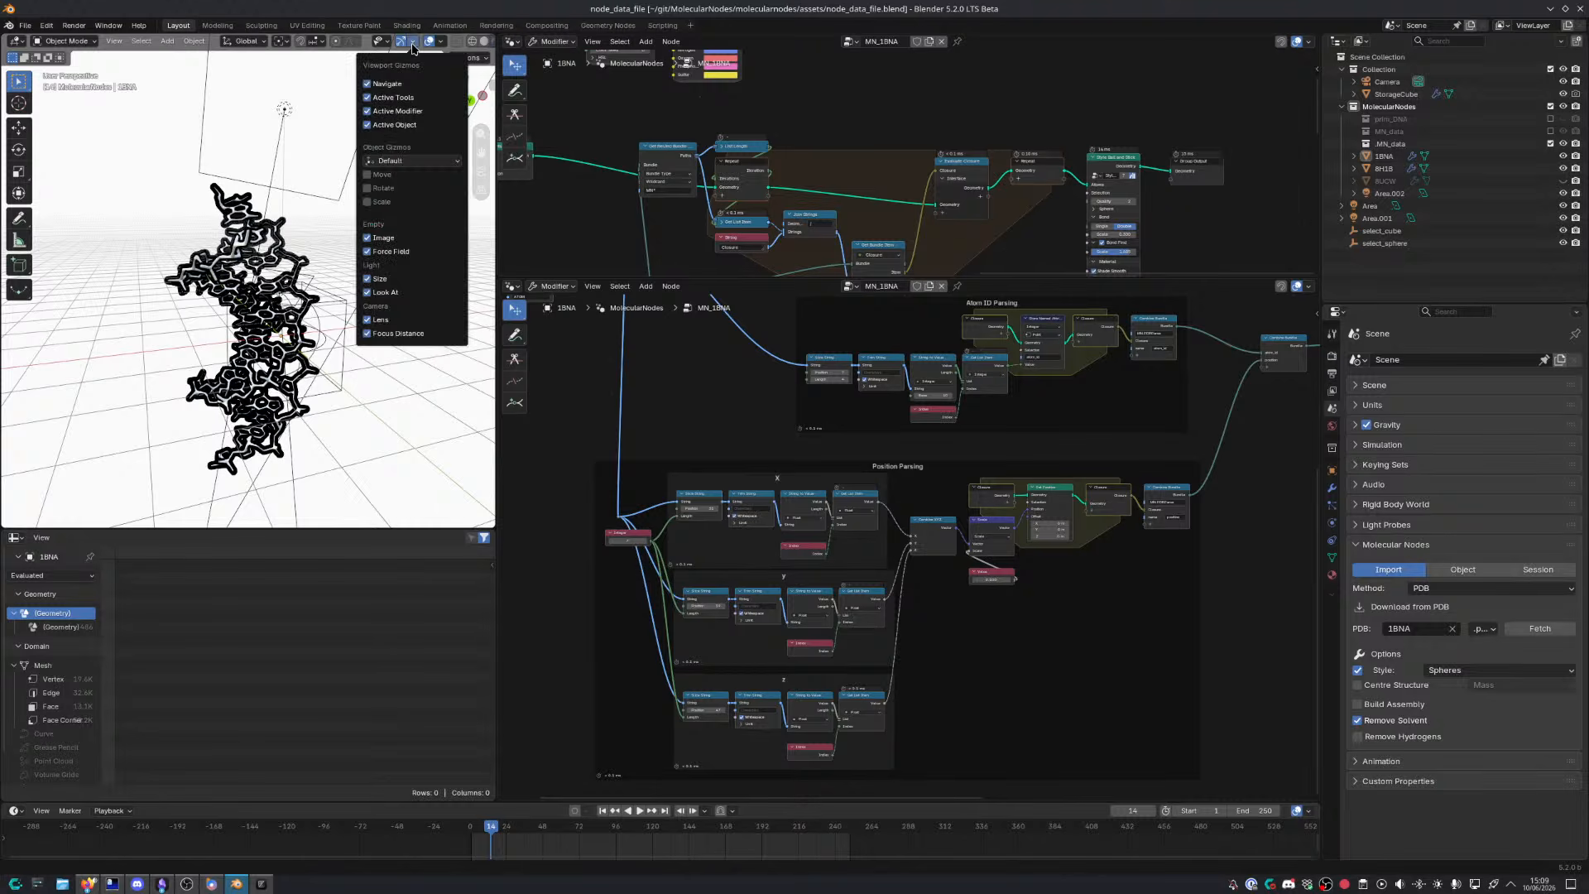
{"action": "middle_click_drag", "start_coordinate": [336, 43], "coordinate": [290, 43]}
{"action": "left_click", "coordinate": [405, 42]}
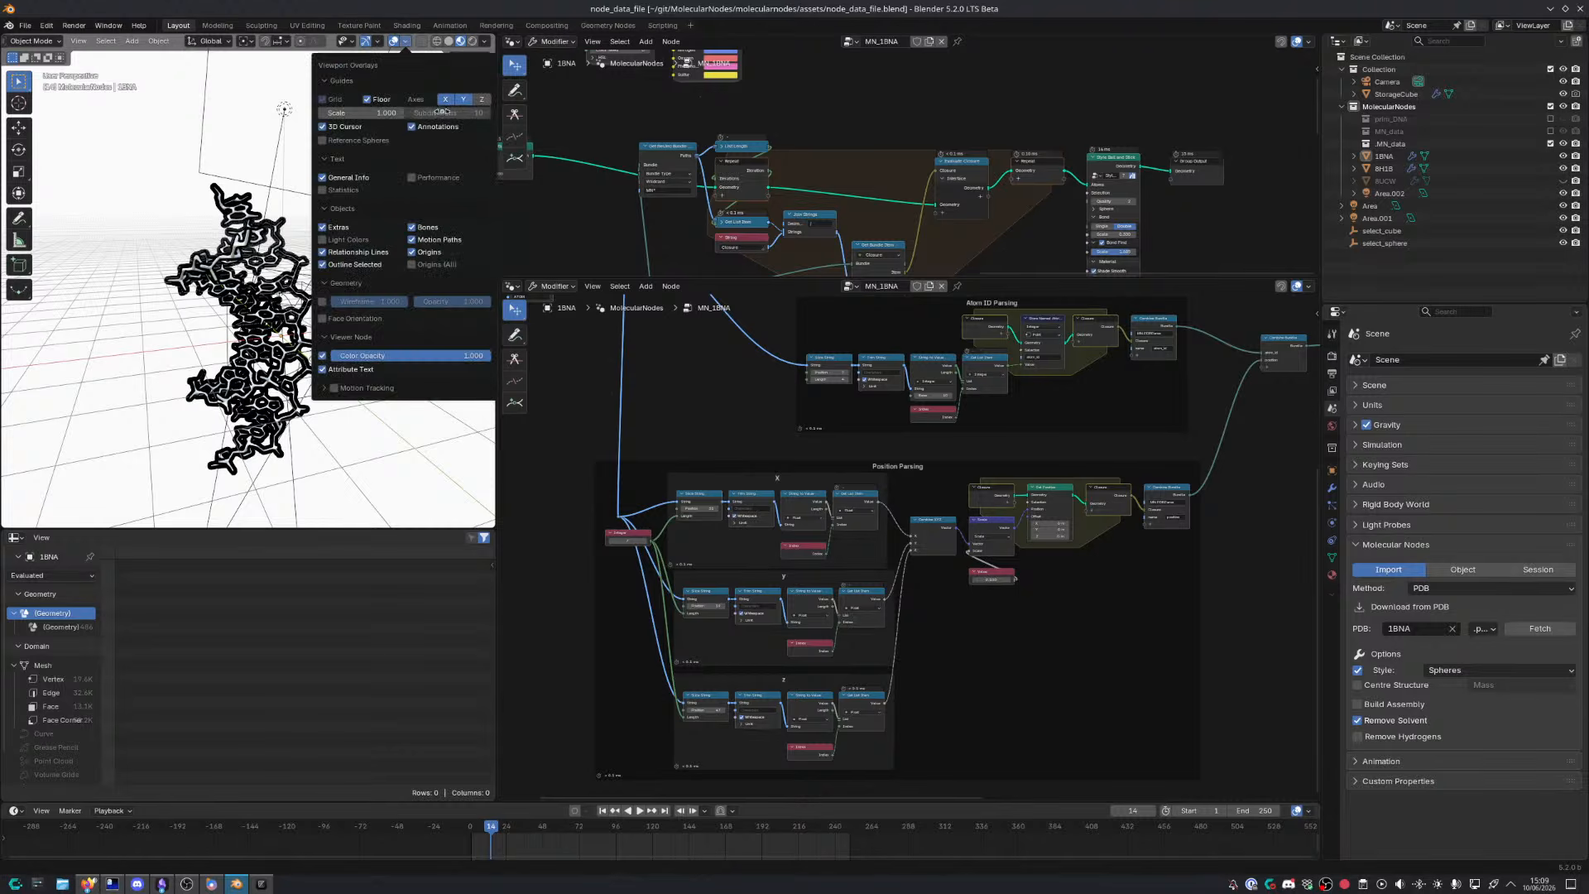
{"action": "left_click", "coordinate": [484, 43]}
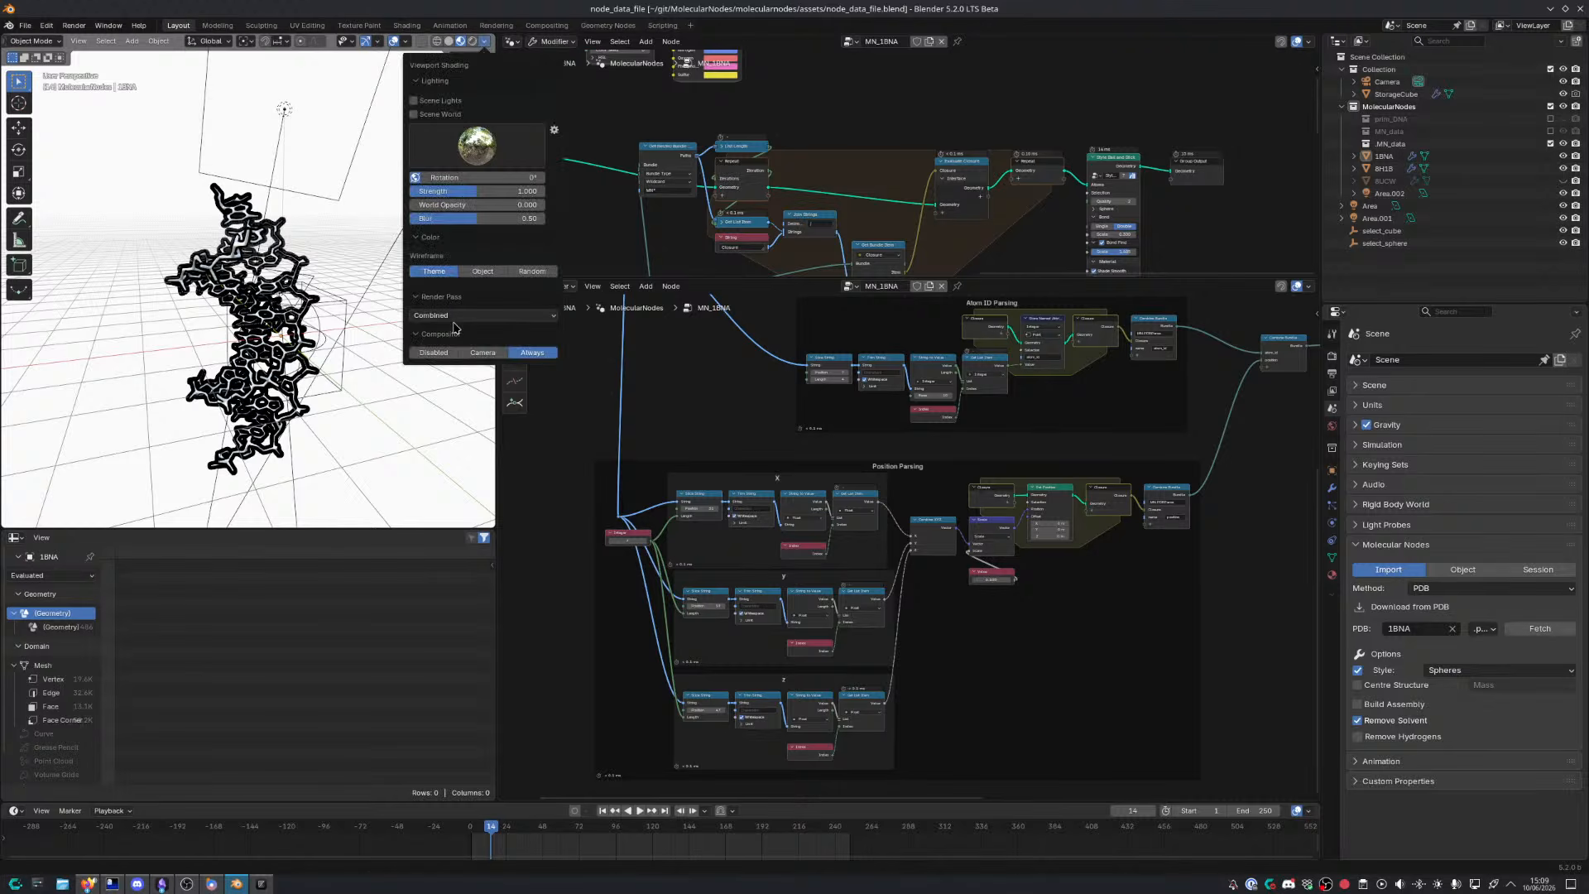
{"action": "left_click", "coordinate": [438, 354]}
Inspect the stick model of the DNA up close and the Atom ID and Position Parsing node frames
{"action": "middle_click_drag", "start_coordinate": [342, 426], "coordinate": [338, 366]}
{"action": "key", "text": "ctrl+space"}
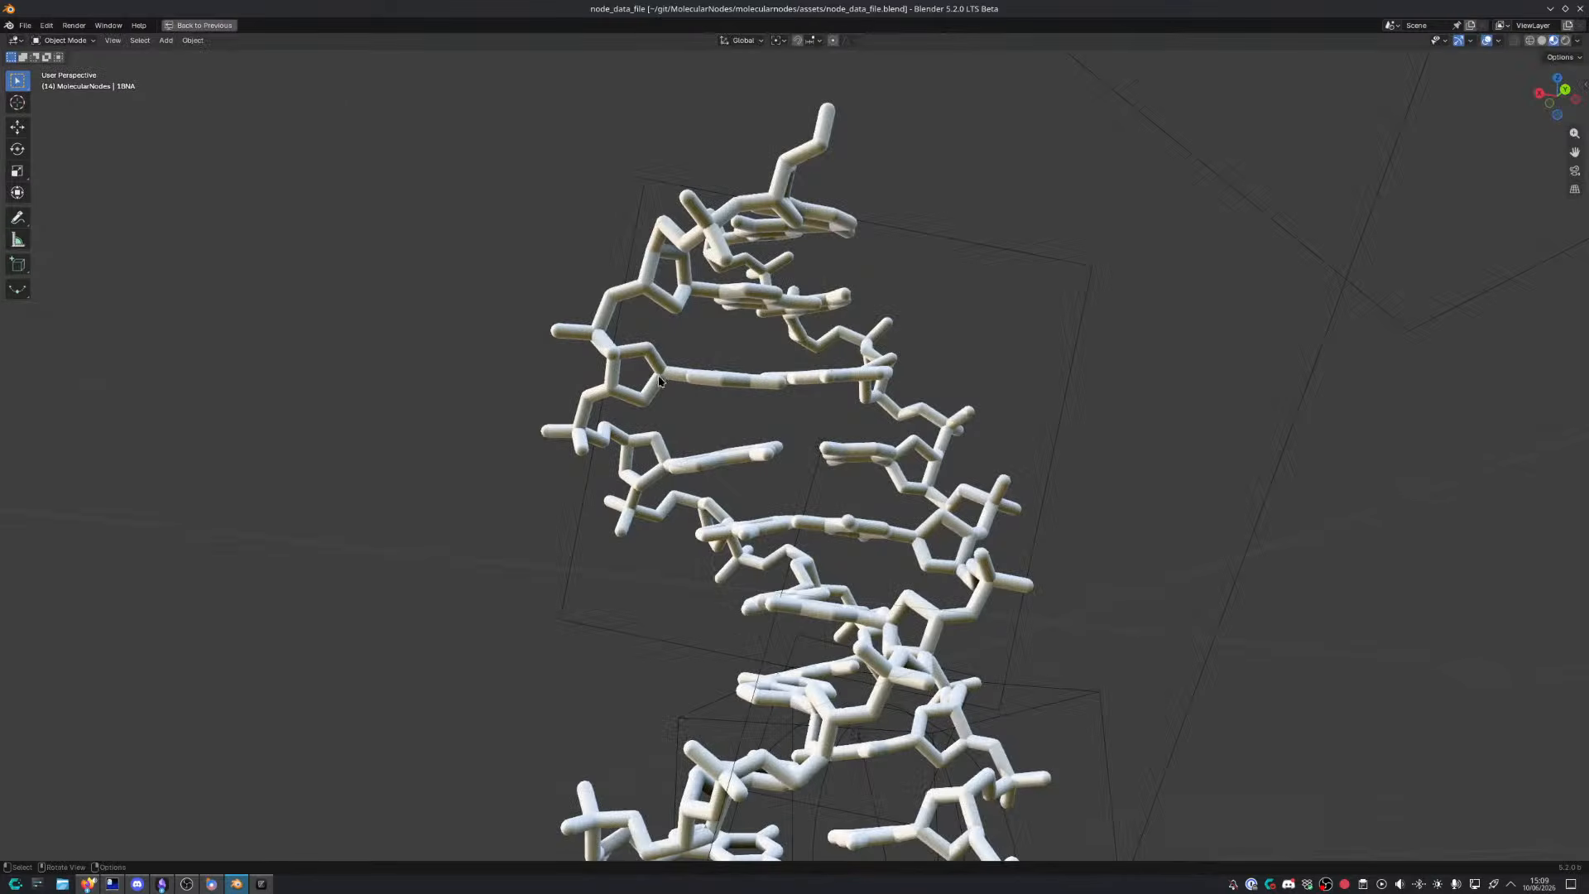
{"action": "scroll", "coordinate": [867, 445], "scroll_direction": "up", "scroll_amount": 6}
{"action": "scroll", "coordinate": [868, 446], "scroll_direction": "down", "scroll_amount": 5}
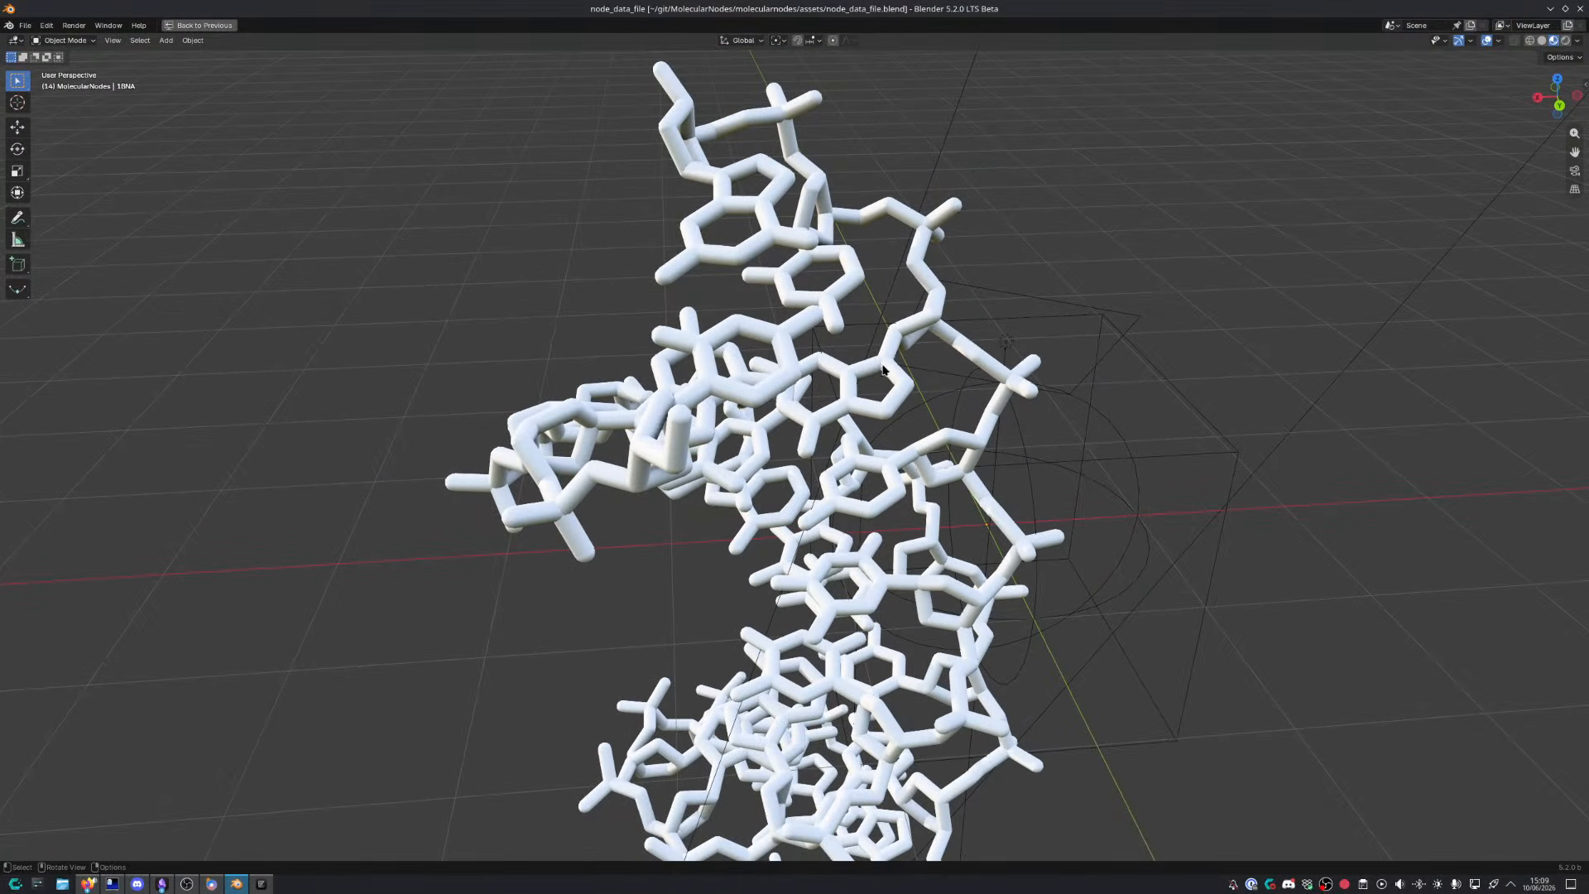
{"action": "middle_click_drag", "start_coordinate": [884, 367], "coordinate": [869, 333]}
{"action": "key", "text": "ctrl+space"}
{"action": "scroll", "coordinate": [975, 574], "scroll_direction": "up", "scroll_amount": 2}
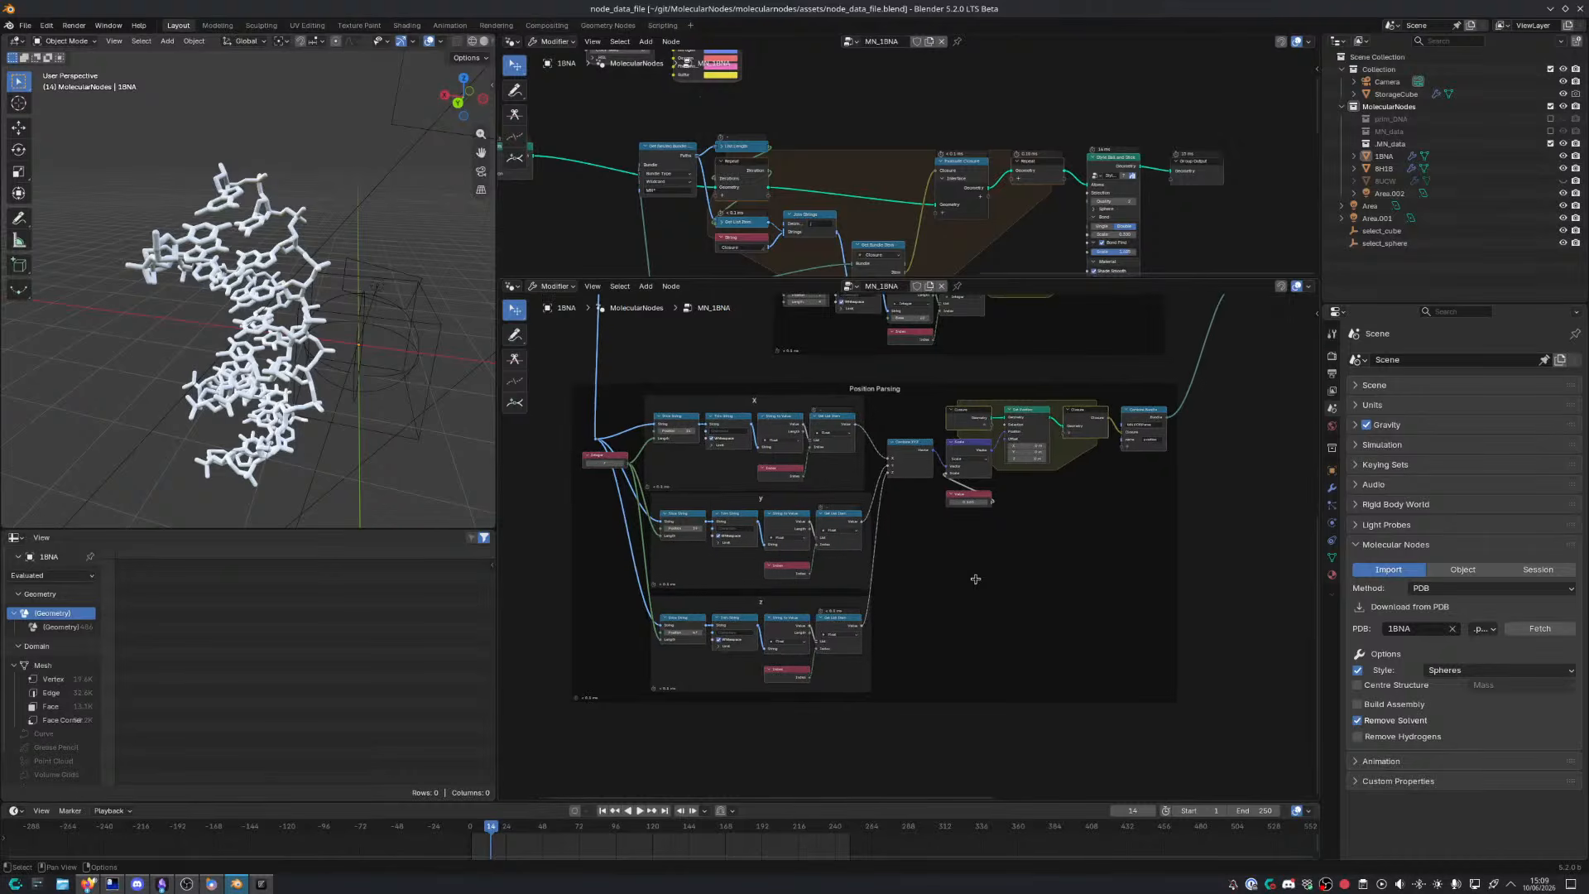
{"action": "key", "text": "ctrl+space"}
{"action": "scroll", "coordinate": [1029, 504], "scroll_direction": "down", "scroll_amount": 2}
{"action": "scroll", "coordinate": [853, 509], "scroll_direction": "up", "scroll_amount": 3}
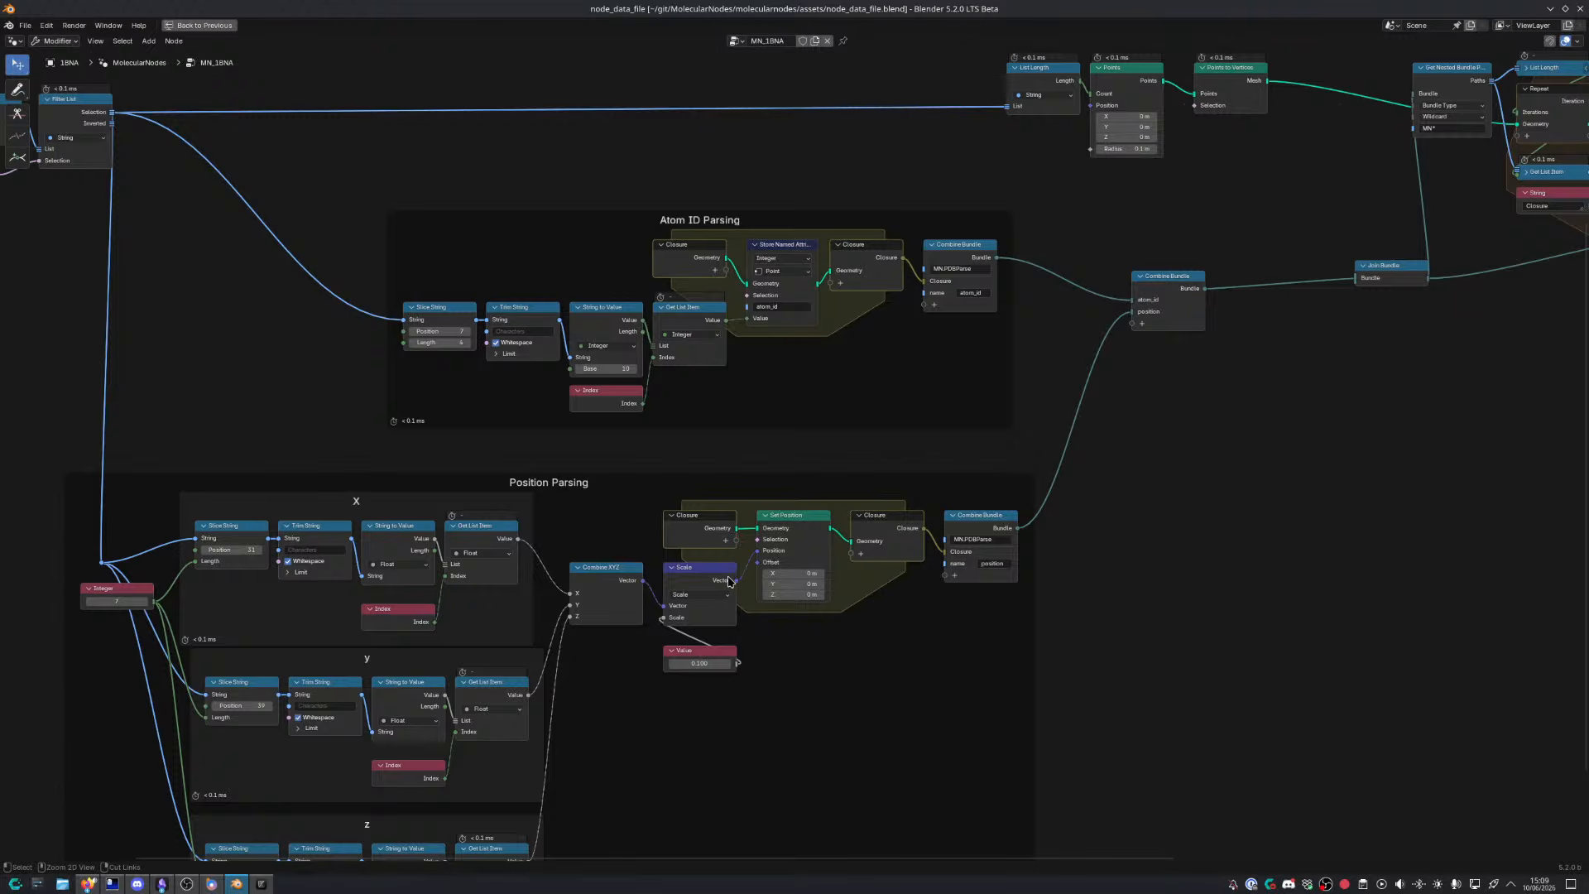
Switch to the browser and look up the element symbol's columns and data type in the PDB coordinate table, then return to Blender
{"action": "key", "text": "alt+Tab"}
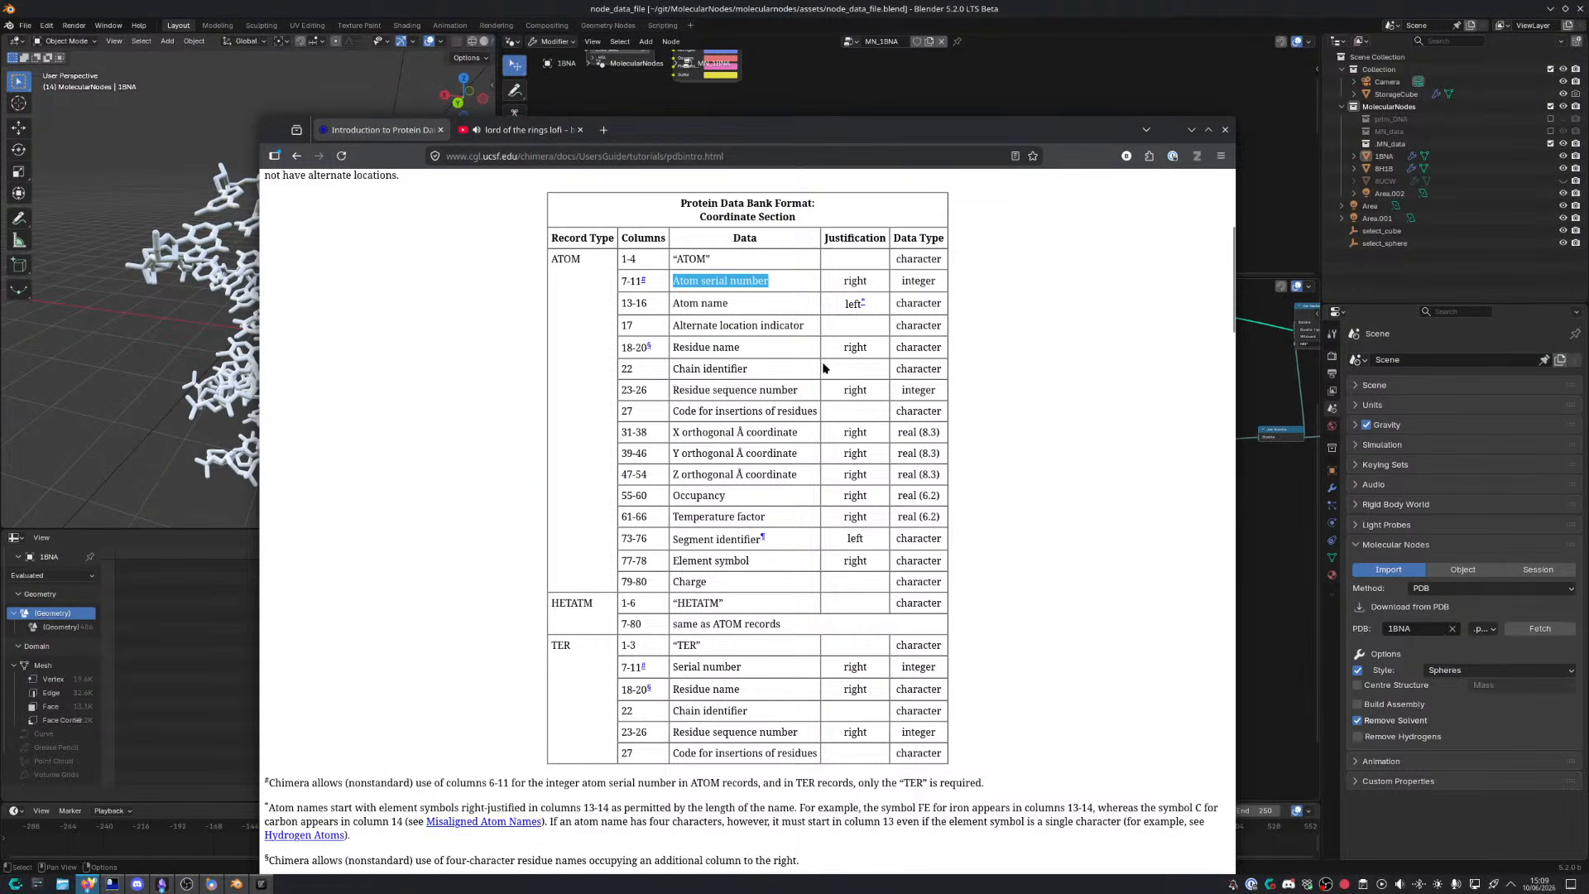
{"action": "left_click_drag", "start_coordinate": [673, 432], "coordinate": [838, 472]}
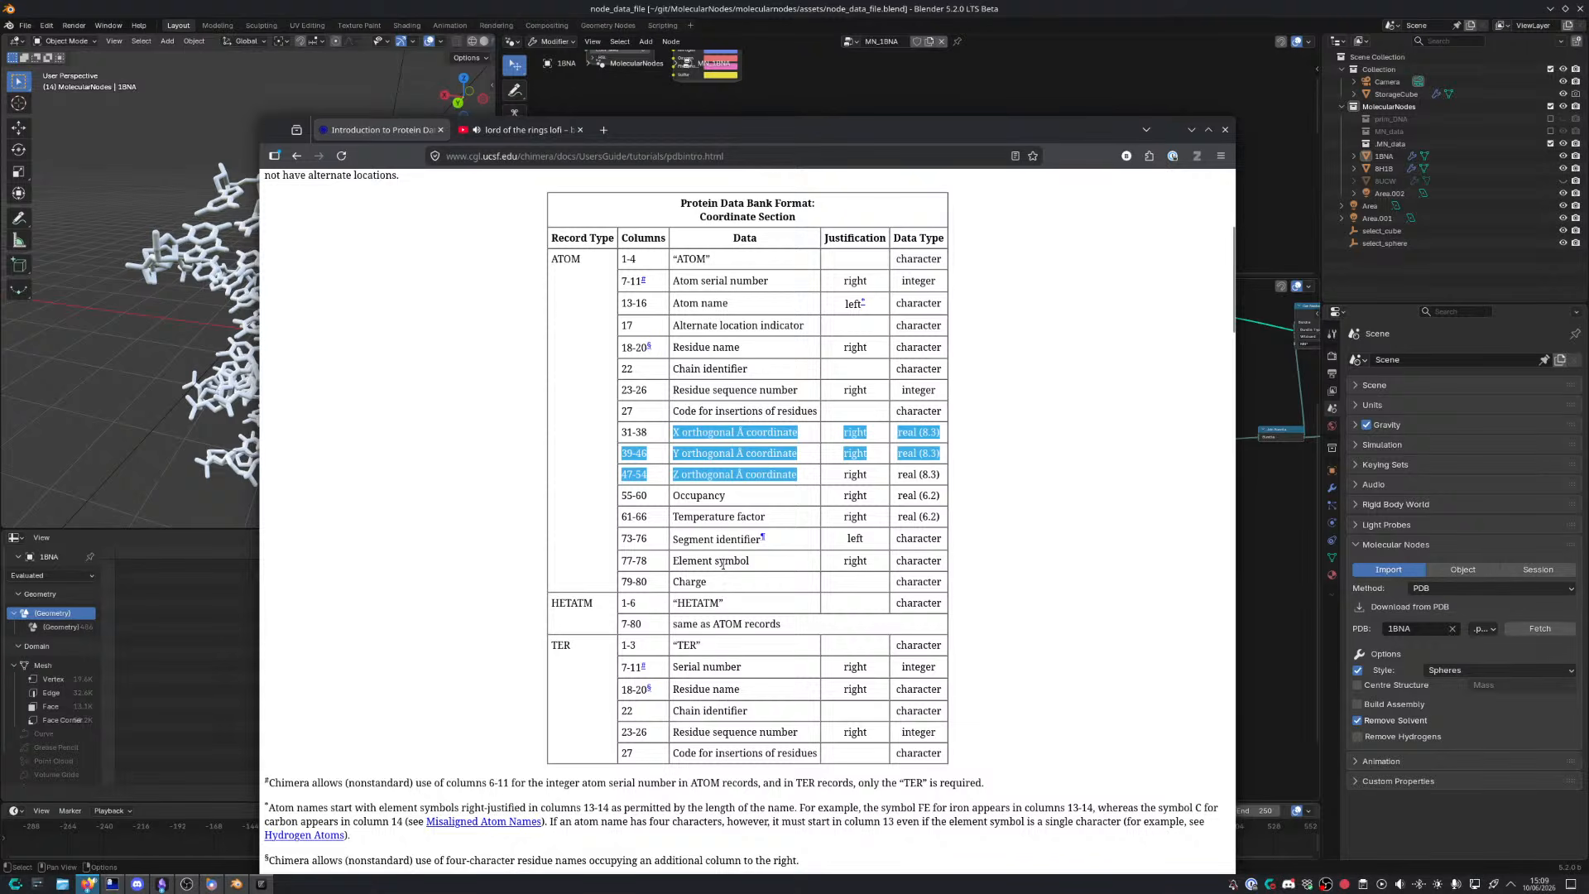
{"action": "left_click_drag", "start_coordinate": [686, 559], "coordinate": [846, 563]}
{"action": "left_click", "coordinate": [891, 563]}
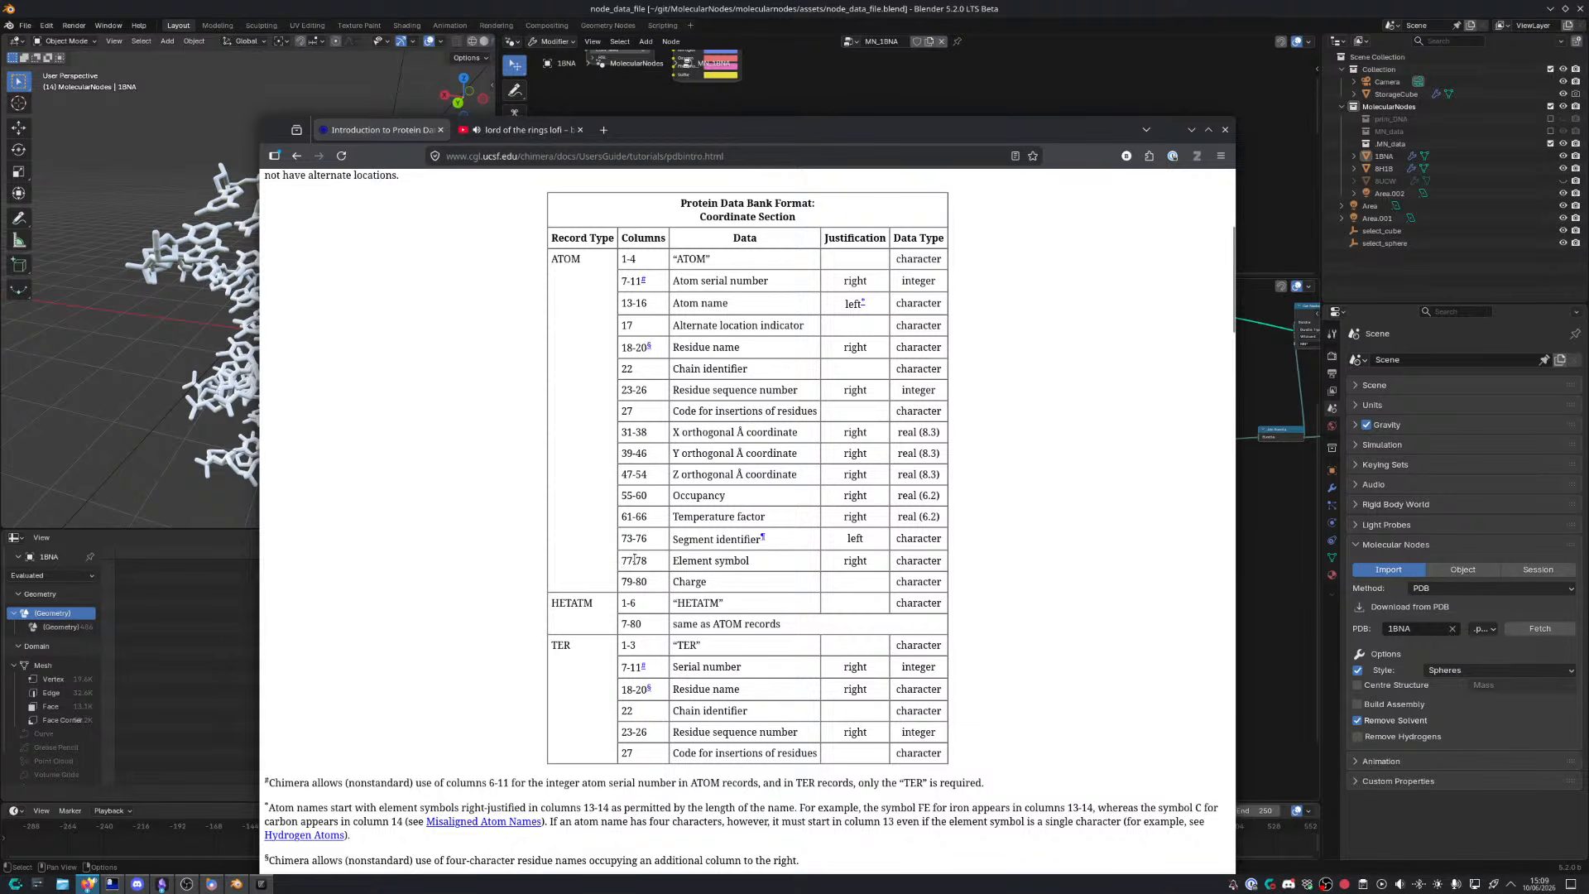
{"action": "left_click_drag", "start_coordinate": [633, 562], "coordinate": [656, 563]}
{"action": "left_click", "coordinate": [641, 563]}
{"action": "left_click", "coordinate": [1267, 563]}
Duplicate the node chain of the Z frame, place the copy below it and detach it from its parent frames
{"action": "middle_click_drag", "start_coordinate": [730, 526], "coordinate": [843, 444]}
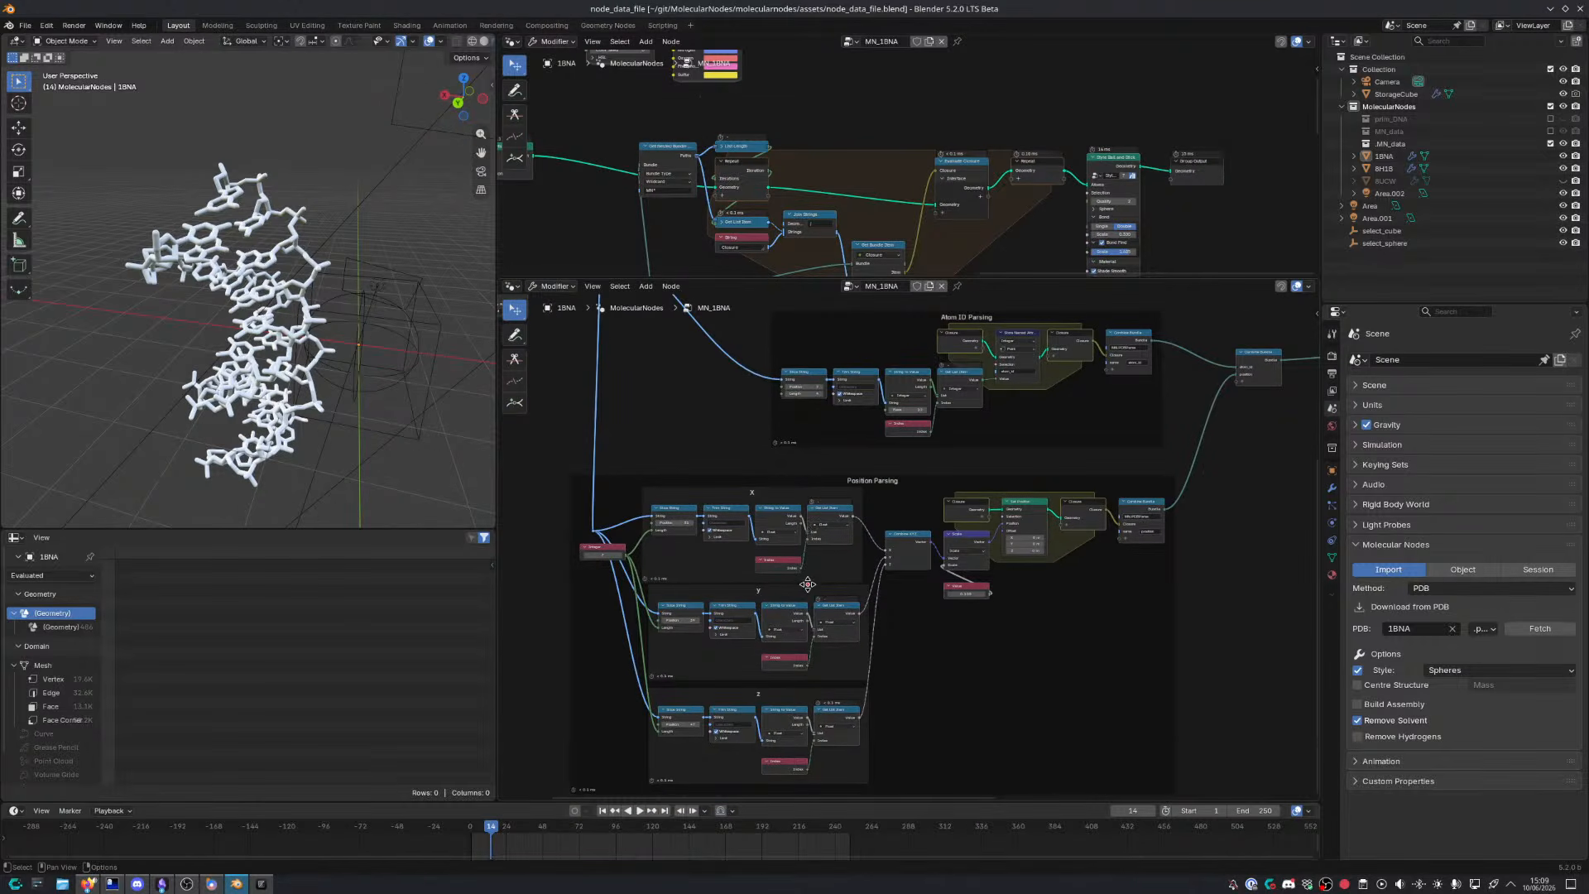
{"action": "middle_click_drag", "start_coordinate": [808, 585], "coordinate": [810, 571]}
{"action": "key", "text": "ctrl+space"}
{"action": "scroll", "coordinate": [811, 571], "scroll_direction": "down", "scroll_amount": 4}
{"action": "middle_click_drag", "start_coordinate": [676, 716], "coordinate": [799, 557]}
{"action": "middle_click_drag", "start_coordinate": [691, 634], "coordinate": [700, 566]}
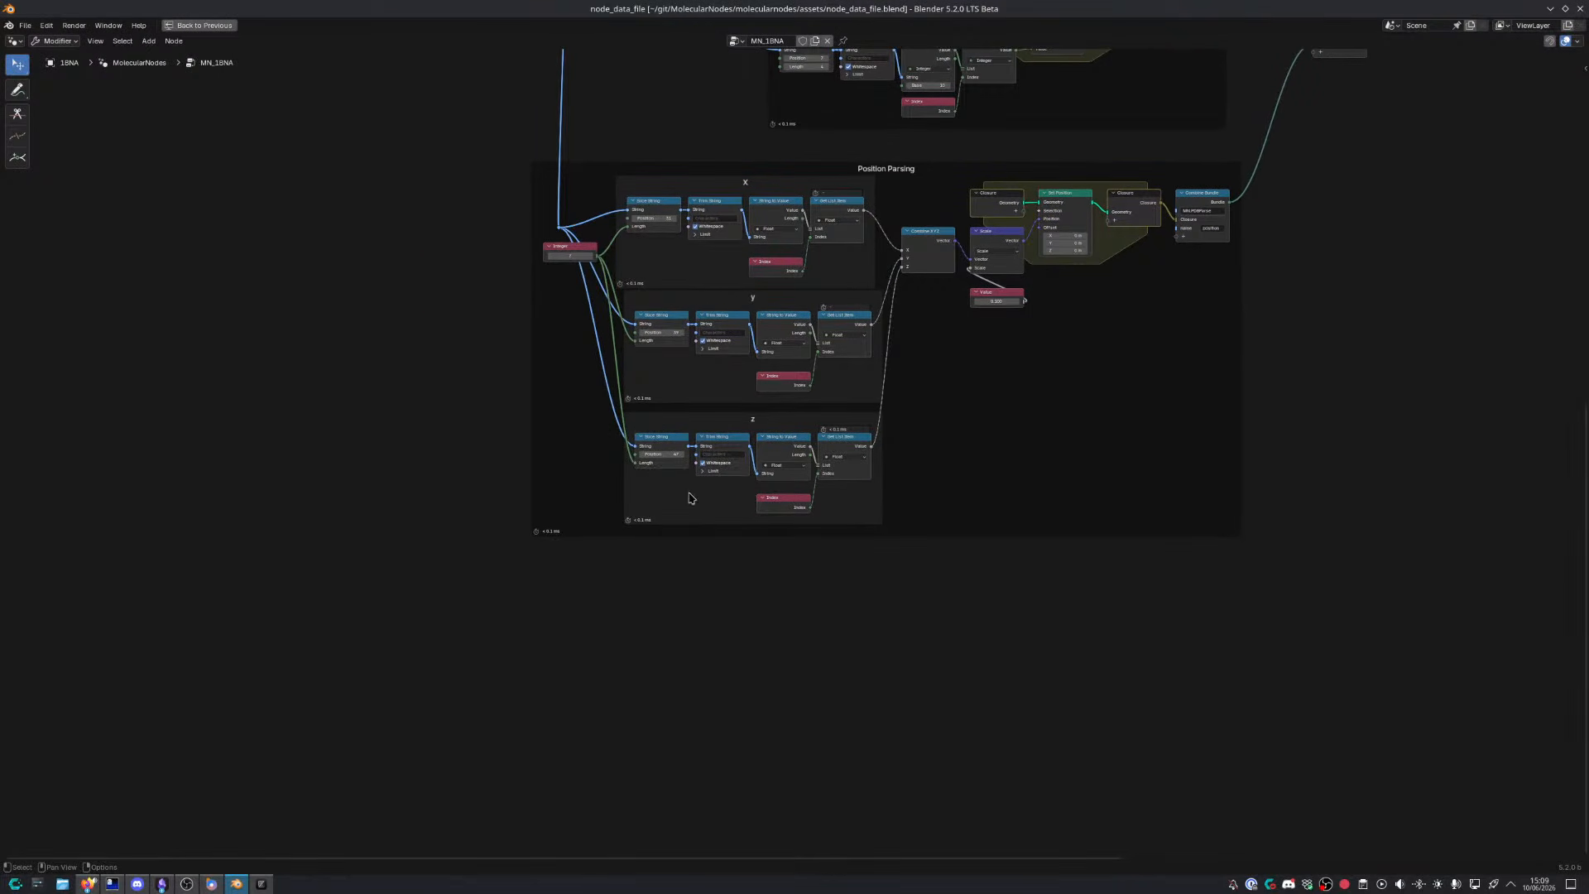
{"action": "left_click_drag", "start_coordinate": [669, 511], "coordinate": [859, 438]}
{"action": "key", "text": "shift+d"}
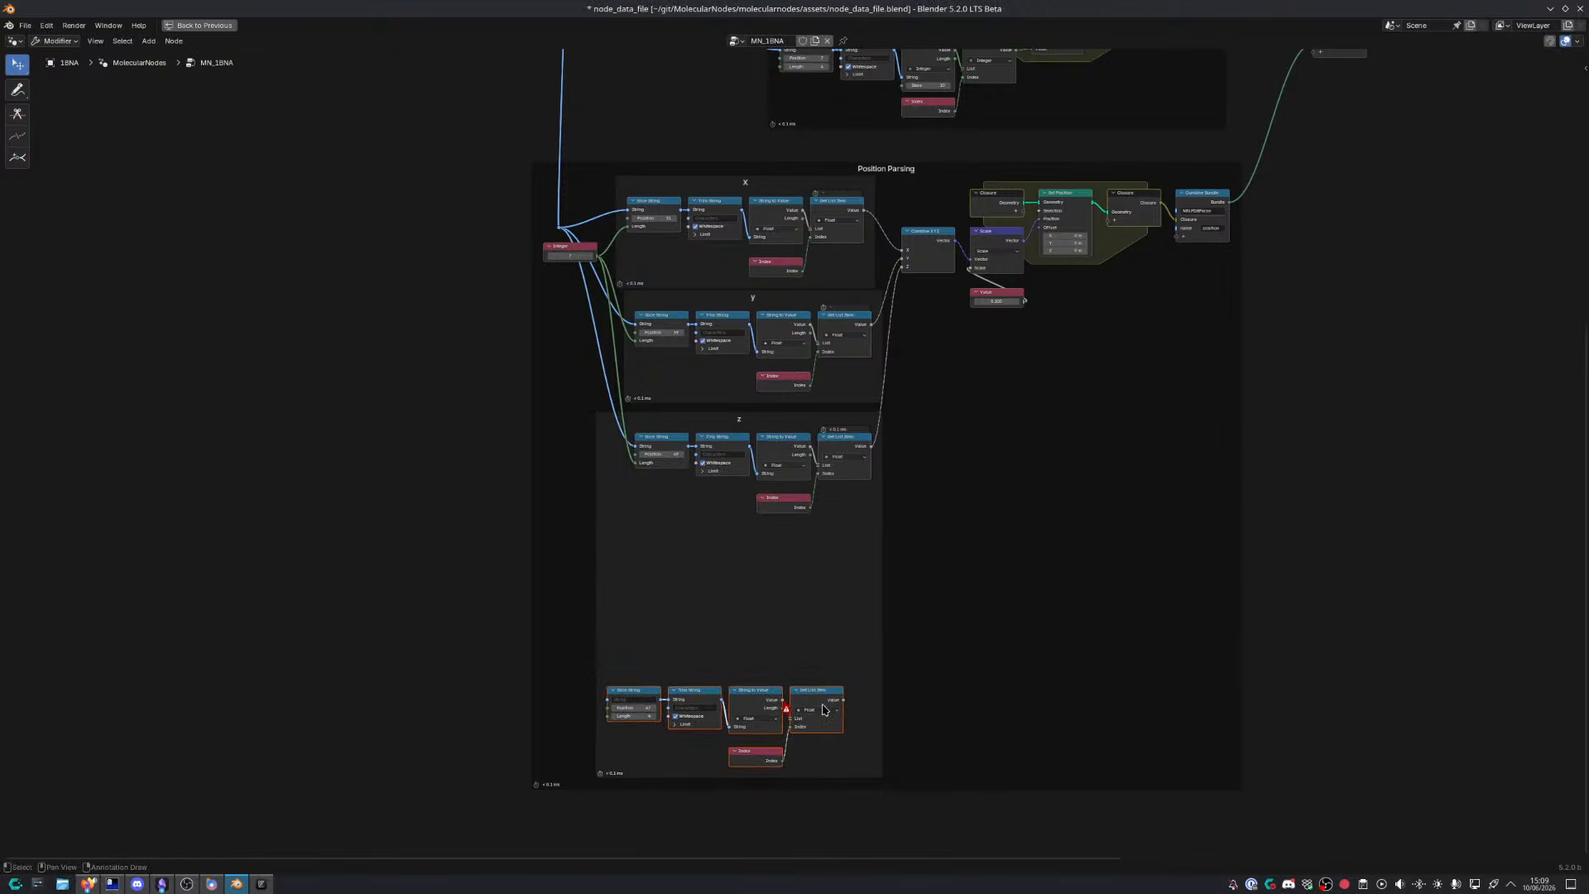
{"action": "key", "text": "alt+p"}
Connect the Filter List node's Selection output to the String input of the duplicated Slice String node
{"action": "scroll", "coordinate": [915, 695], "scroll_direction": "up", "scroll_amount": 3}
{"action": "middle_click_drag", "start_coordinate": [916, 696], "coordinate": [994, 422]}
{"action": "scroll", "coordinate": [936, 348], "scroll_direction": "down", "scroll_amount": 7}
{"action": "middle_click_drag", "start_coordinate": [935, 347], "coordinate": [926, 549]}
{"action": "middle_click_drag", "start_coordinate": [706, 91], "coordinate": [723, 214]}
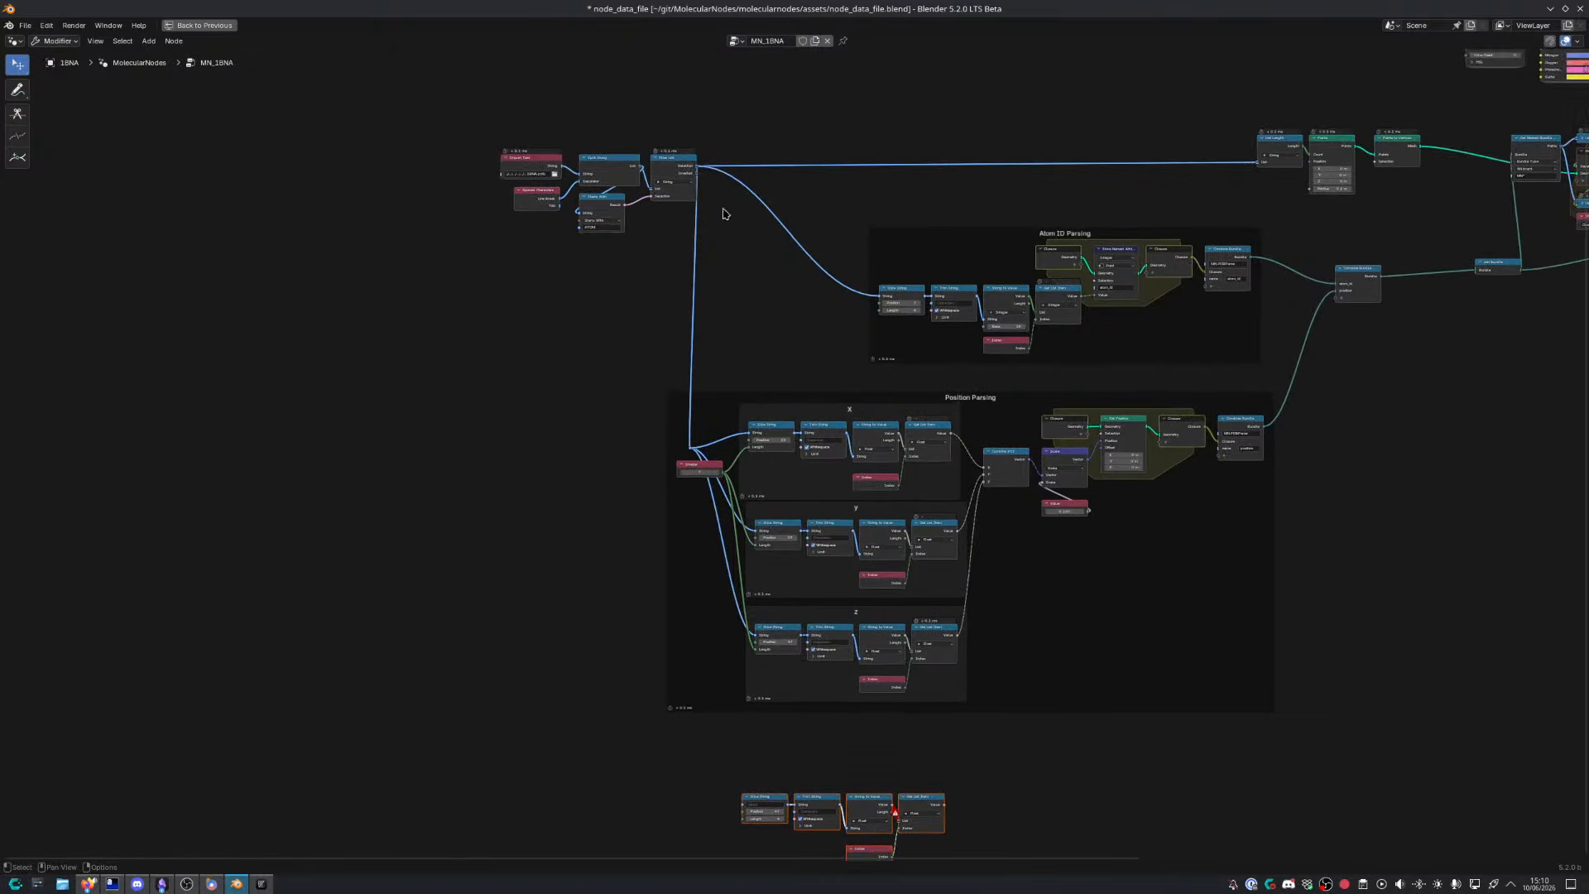
{"action": "left_click_drag", "start_coordinate": [698, 168], "coordinate": [742, 804]}
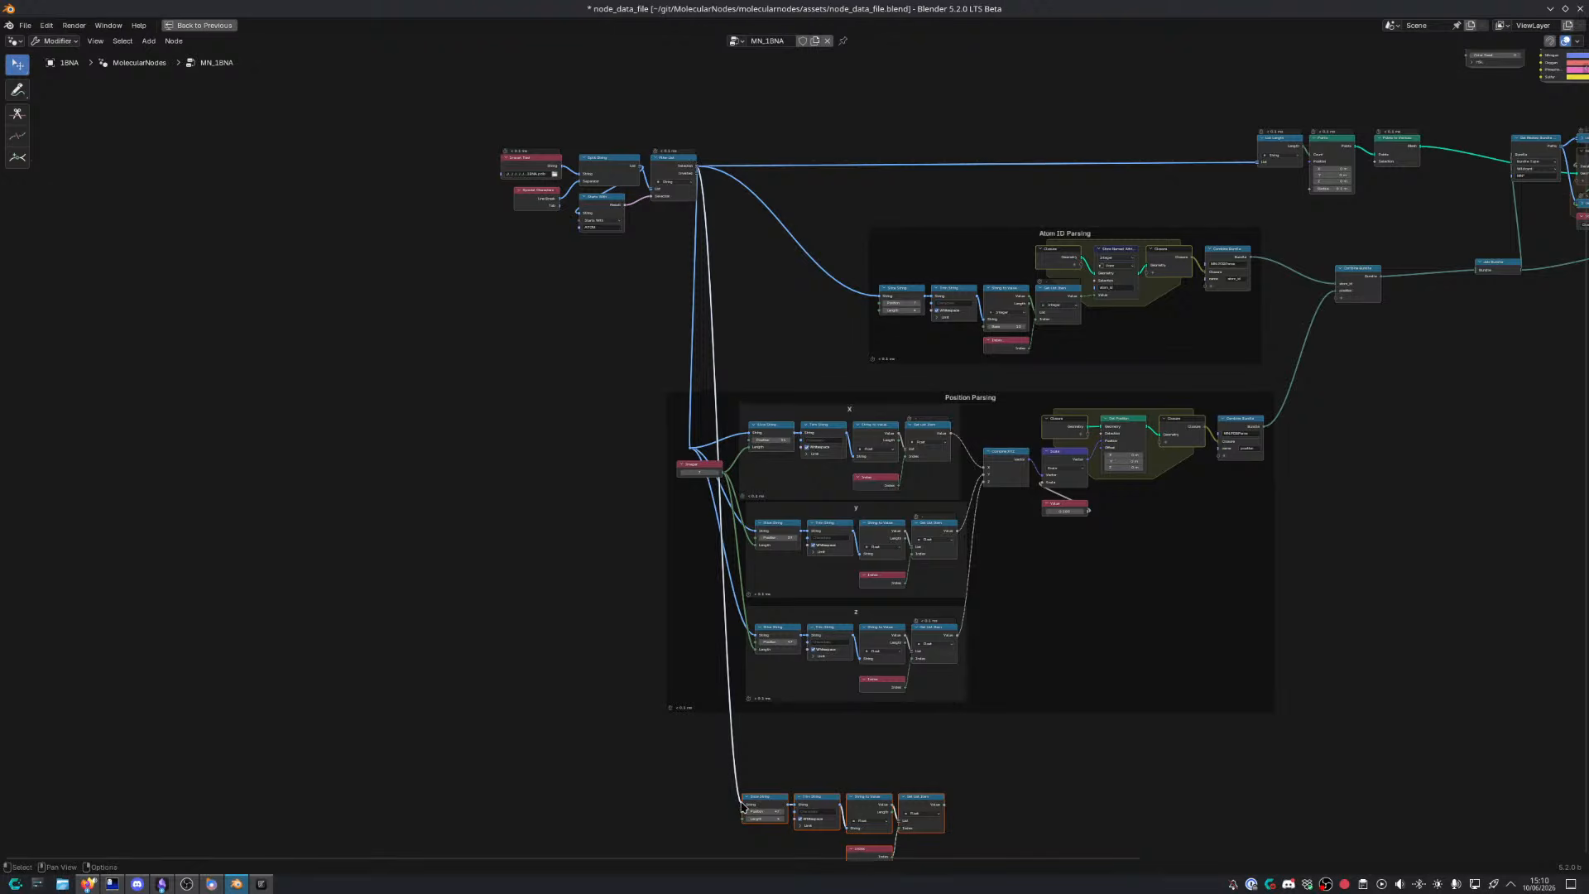
Set the duplicated Slice String node's Position to 77 and Length to 2
{"action": "scroll", "coordinate": [840, 664], "scroll_direction": "up", "scroll_amount": 6}
{"action": "middle_click_drag", "start_coordinate": [839, 664], "coordinate": [791, 365]}
{"action": "scroll", "coordinate": [827, 451], "scroll_direction": "up", "scroll_amount": 7}
{"action": "middle_click_drag", "start_coordinate": [880, 564], "coordinate": [844, 393]}
{"action": "scroll", "coordinate": [849, 442], "scroll_direction": "up", "scroll_amount": 3}
{"action": "left_click", "coordinate": [498, 528]}
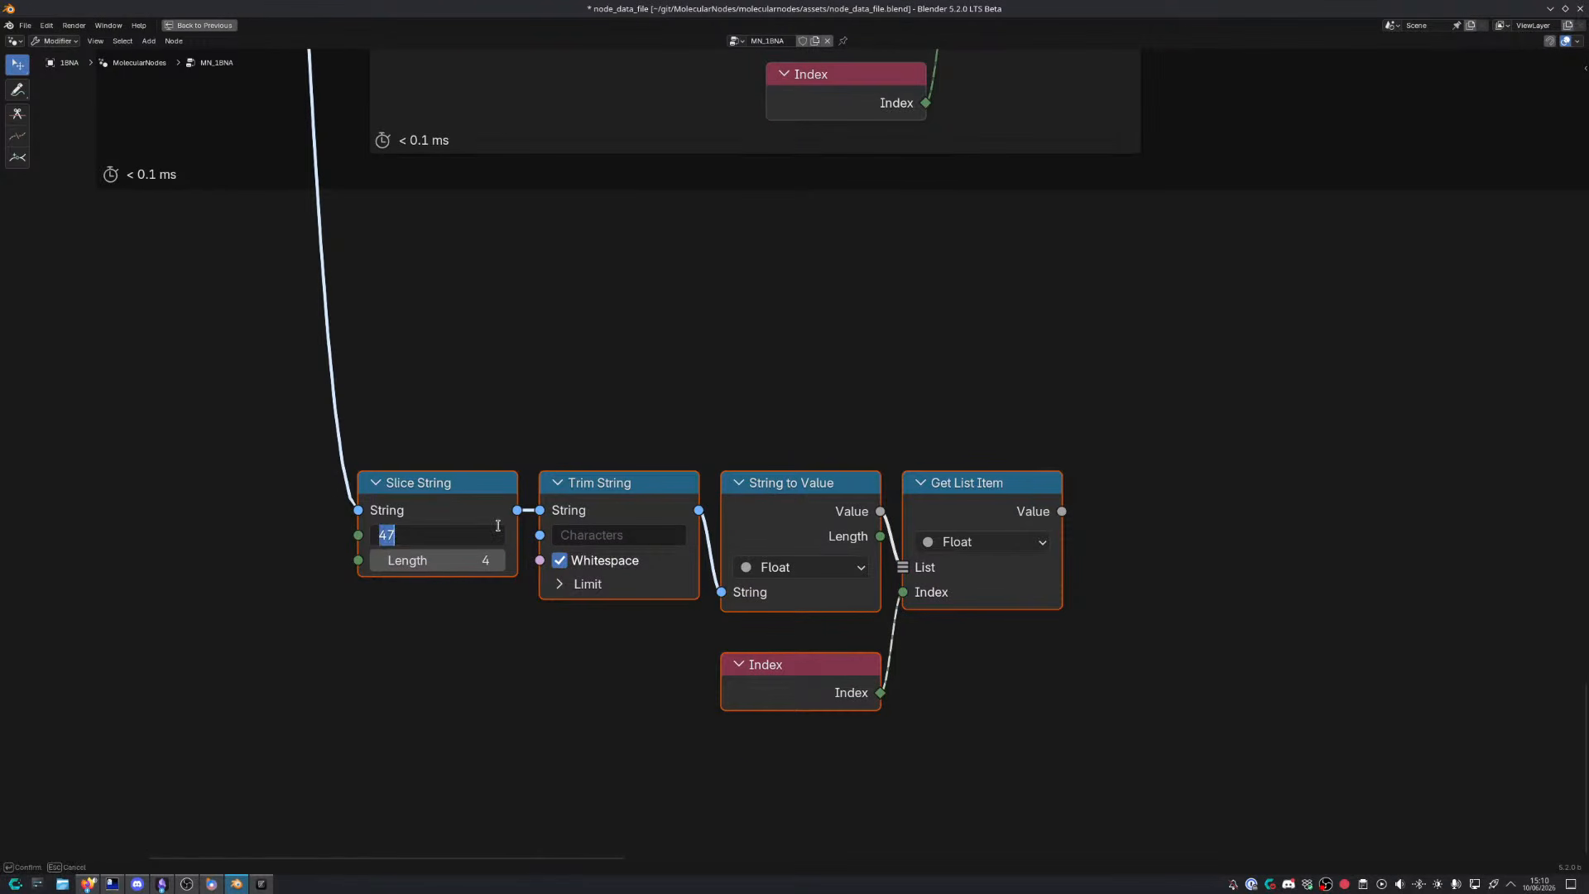
{"action": "type", "text": "77"}
{"action": "key", "text": "Tab"}
{"action": "type", "text": "2"}
{"action": "key", "text": "Return"}
Set the data type of the duplicated String to Value and Get List Item nodes to Integer
{"action": "scroll", "coordinate": [937, 524], "scroll_direction": "down", "scroll_amount": 2}
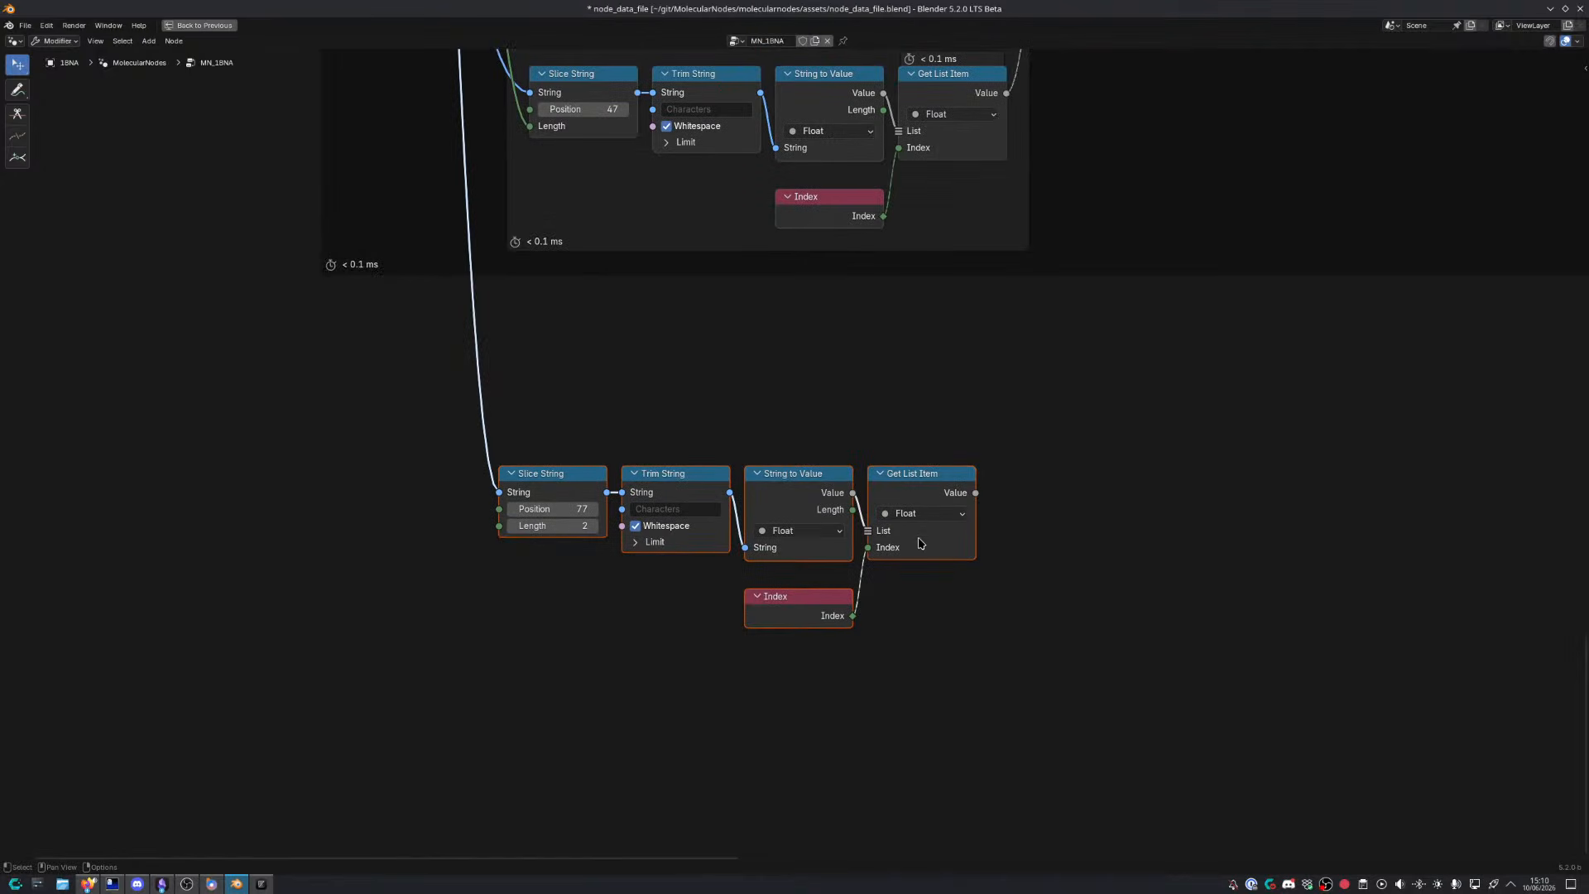
{"action": "left_click_drag", "start_coordinate": [934, 515], "coordinate": [838, 564]}
{"action": "left_click", "coordinate": [1036, 502]}
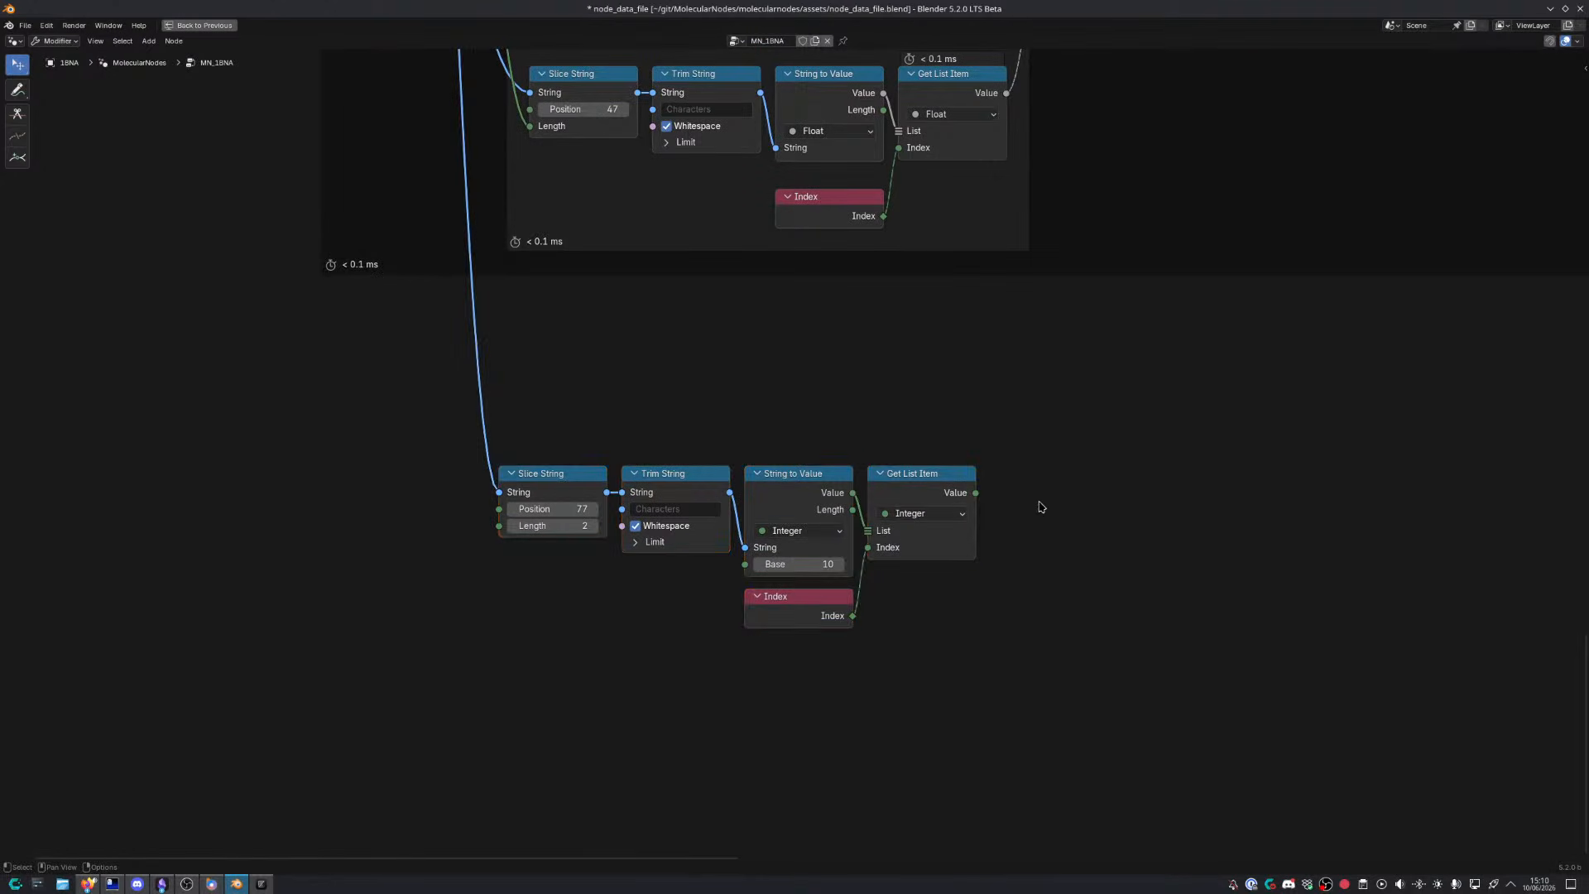
Restore the multi-editor layout and attach a Viewer to the duplicated Trim String node to examine the element symbols in the spreadsheet
{"action": "middle_click_drag", "start_coordinate": [1036, 503], "coordinate": [898, 508]}
{"action": "middle_click_drag", "start_coordinate": [935, 579], "coordinate": [749, 648]}
{"action": "scroll", "coordinate": [745, 638], "scroll_direction": "down", "scroll_amount": 4}
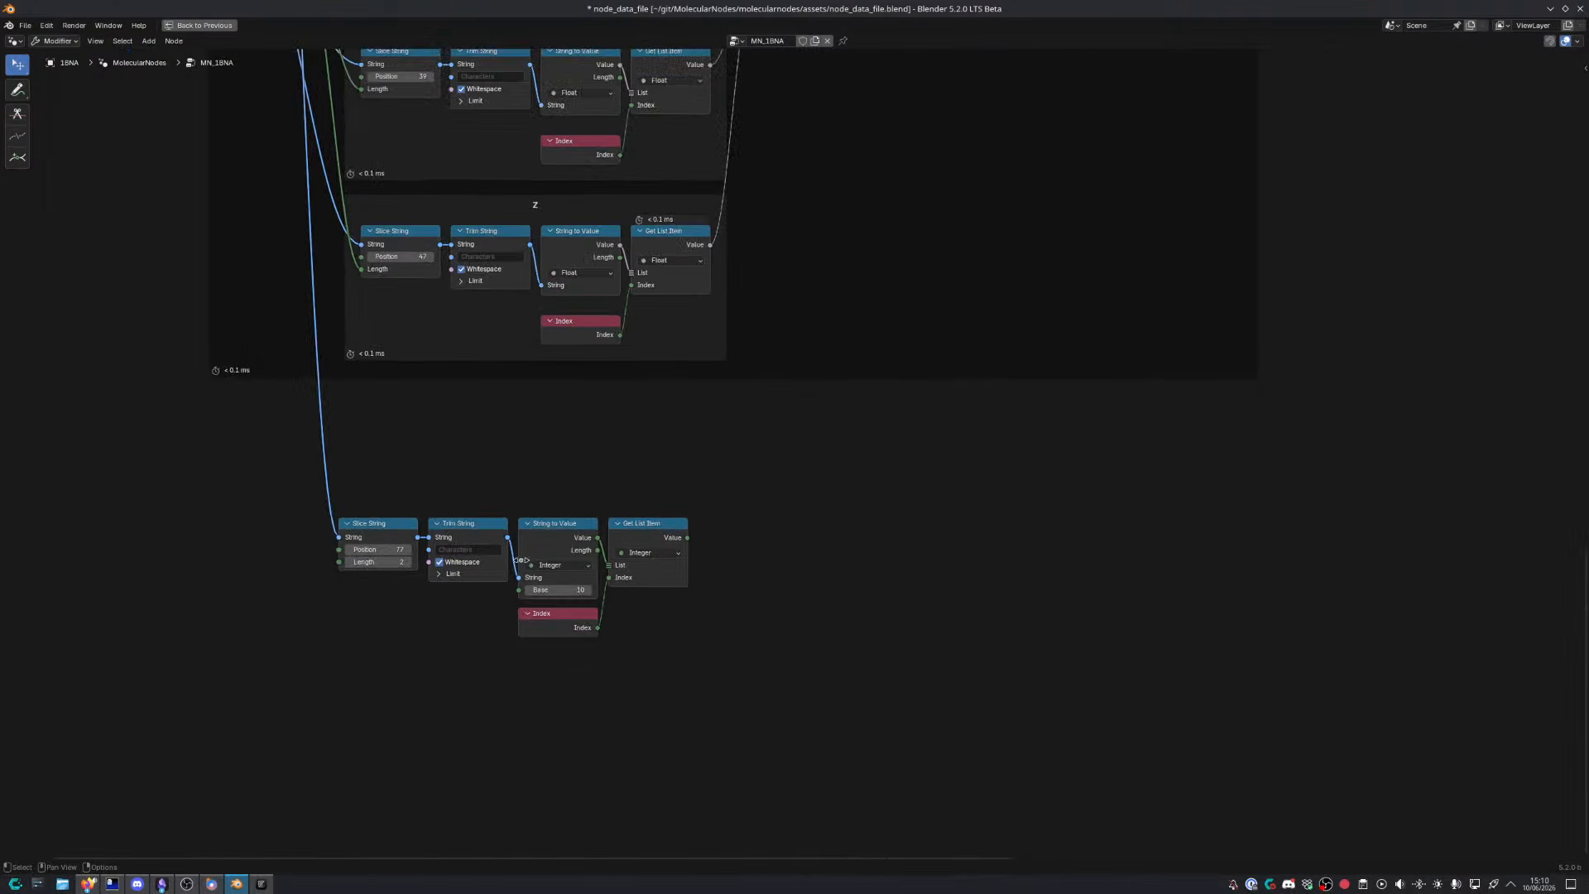
{"action": "middle_click_drag", "start_coordinate": [561, 510], "coordinate": [522, 688]}
{"action": "middle_click_drag", "start_coordinate": [684, 632], "coordinate": [756, 461]}
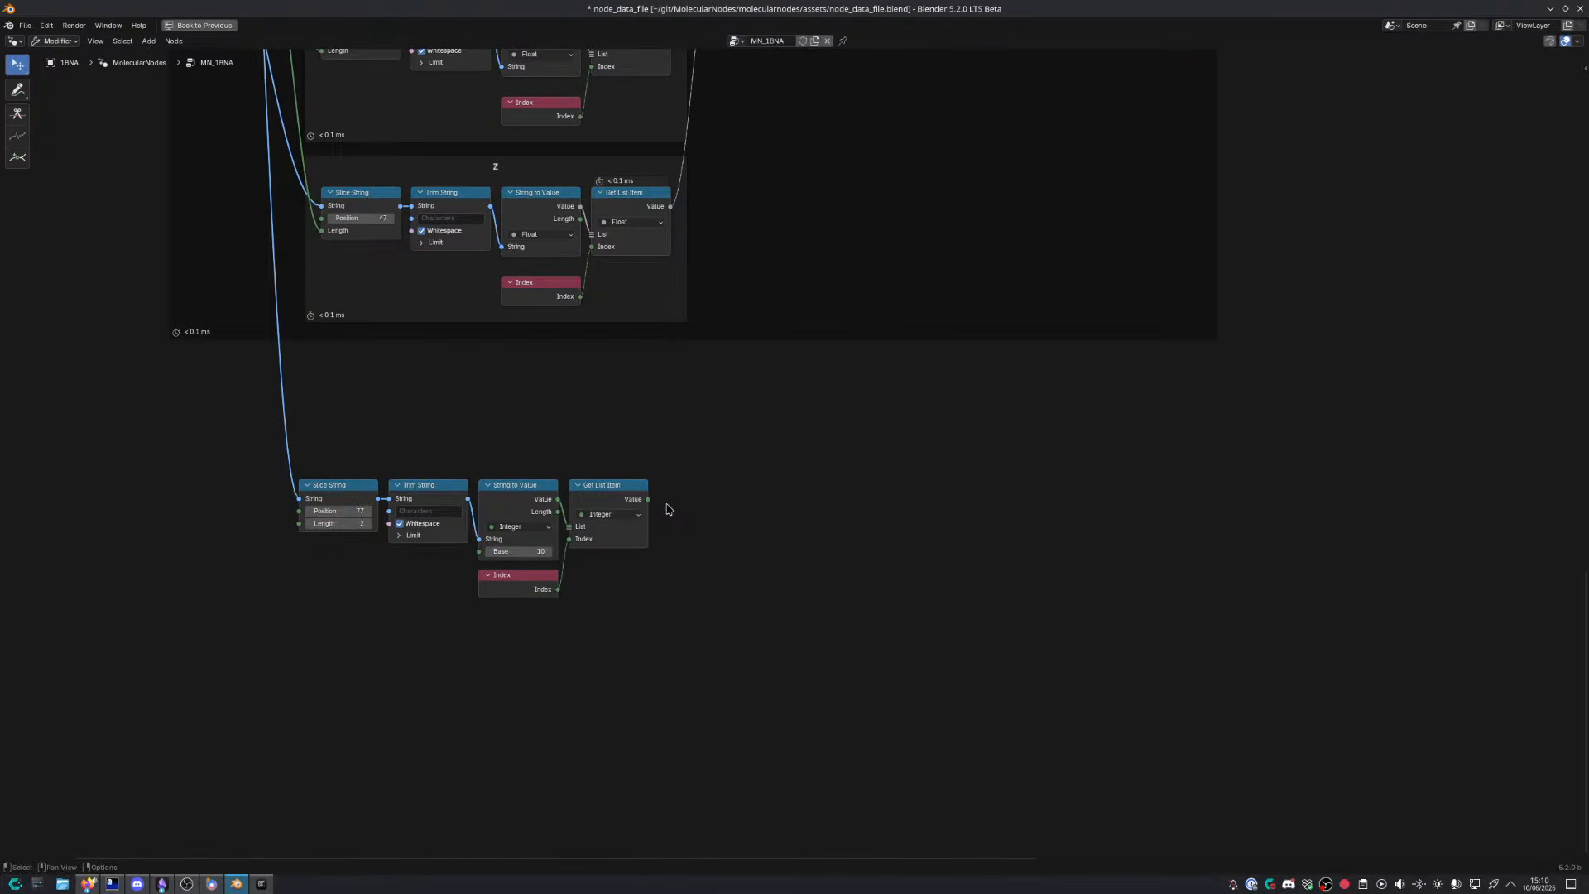
{"action": "middle_click_drag", "start_coordinate": [433, 565], "coordinate": [816, 531]}
{"action": "scroll", "coordinate": [609, 545], "scroll_direction": "up", "scroll_amount": 4}
{"action": "key", "text": "ctrl+space"}
{"action": "scroll", "coordinate": [816, 530], "scroll_direction": "up", "scroll_amount": 3}
{"action": "left_click", "coordinate": [840, 567], "text": "ctrl+shift"}
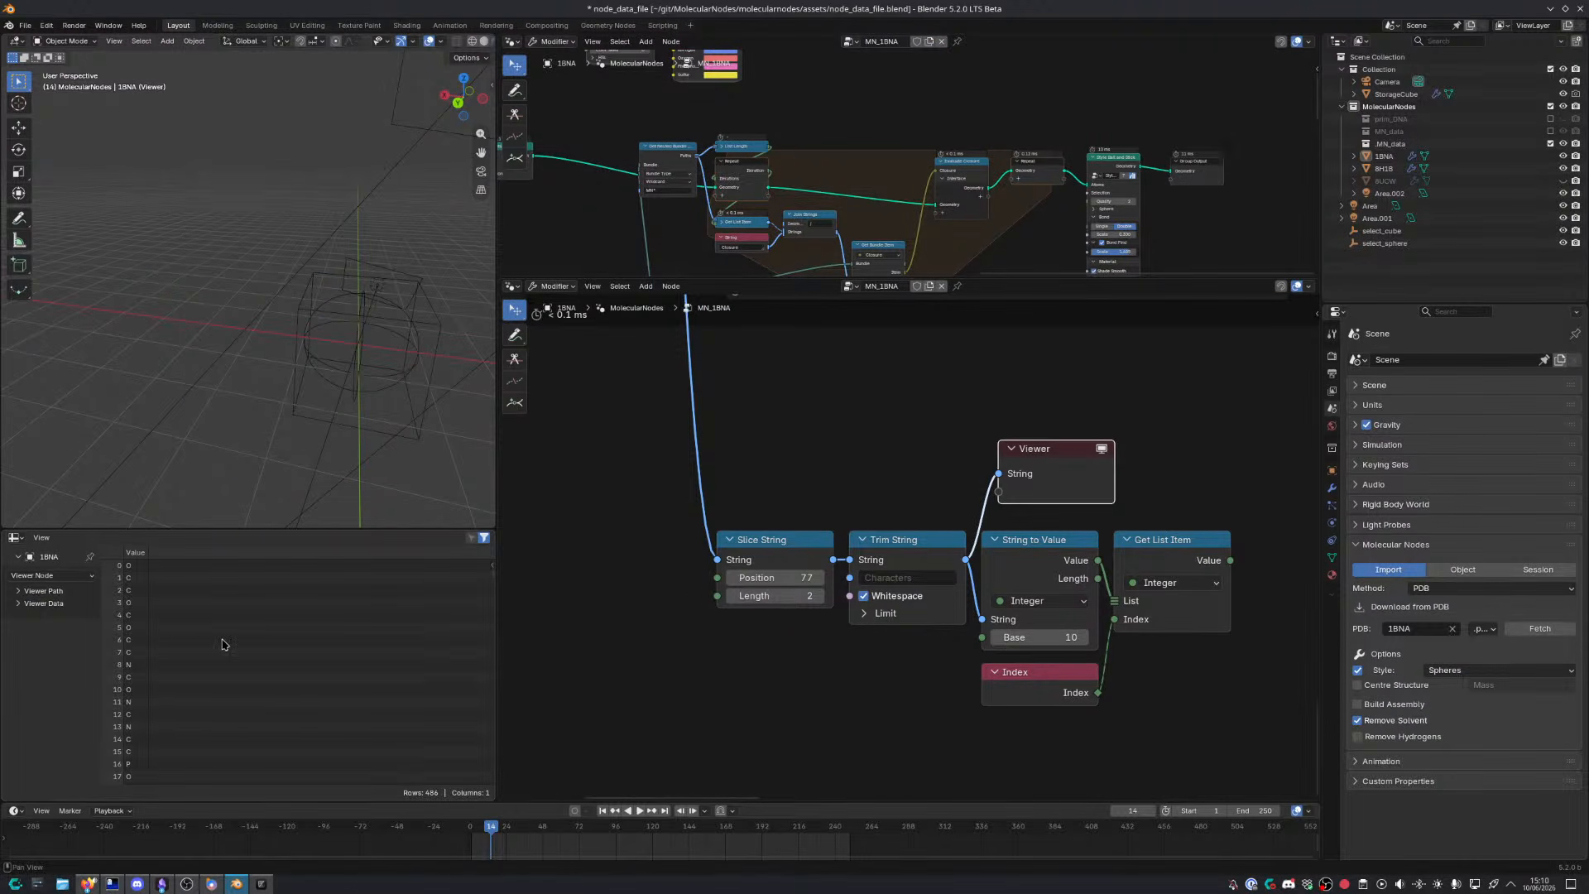
{"action": "scroll", "coordinate": [287, 686], "scroll_direction": "down", "scroll_amount": 2}
{"action": "scroll", "coordinate": [287, 687], "scroll_direction": "up", "scroll_amount": 2}
{"action": "middle_click_drag", "start_coordinate": [797, 676], "coordinate": [650, 580]}
{"action": "key", "text": "shift+a"}
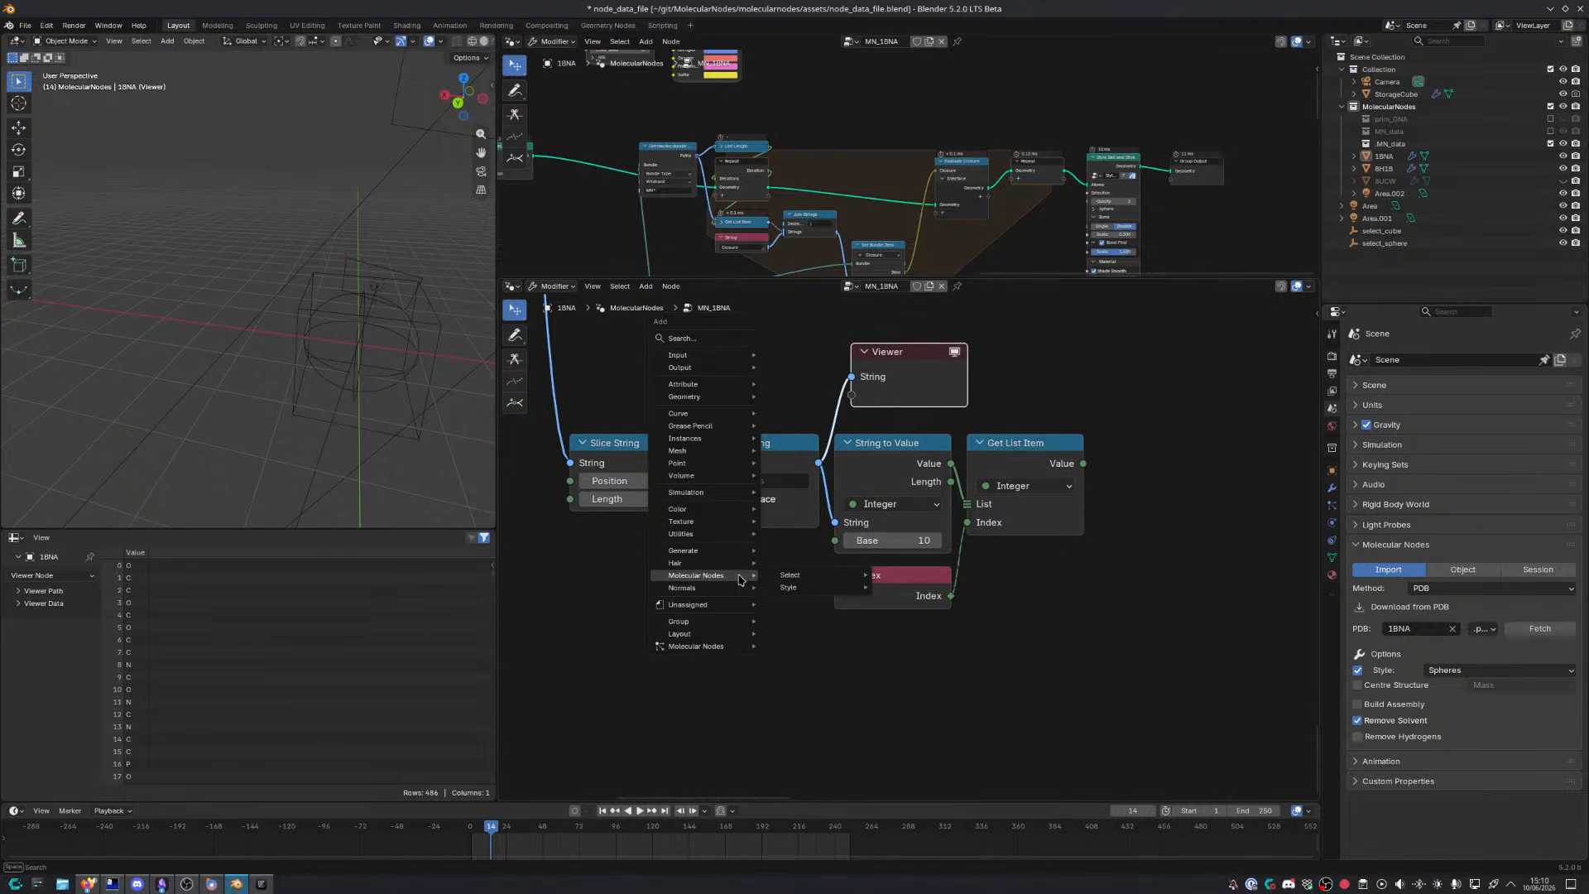
{"action": "type", "text": "string"}
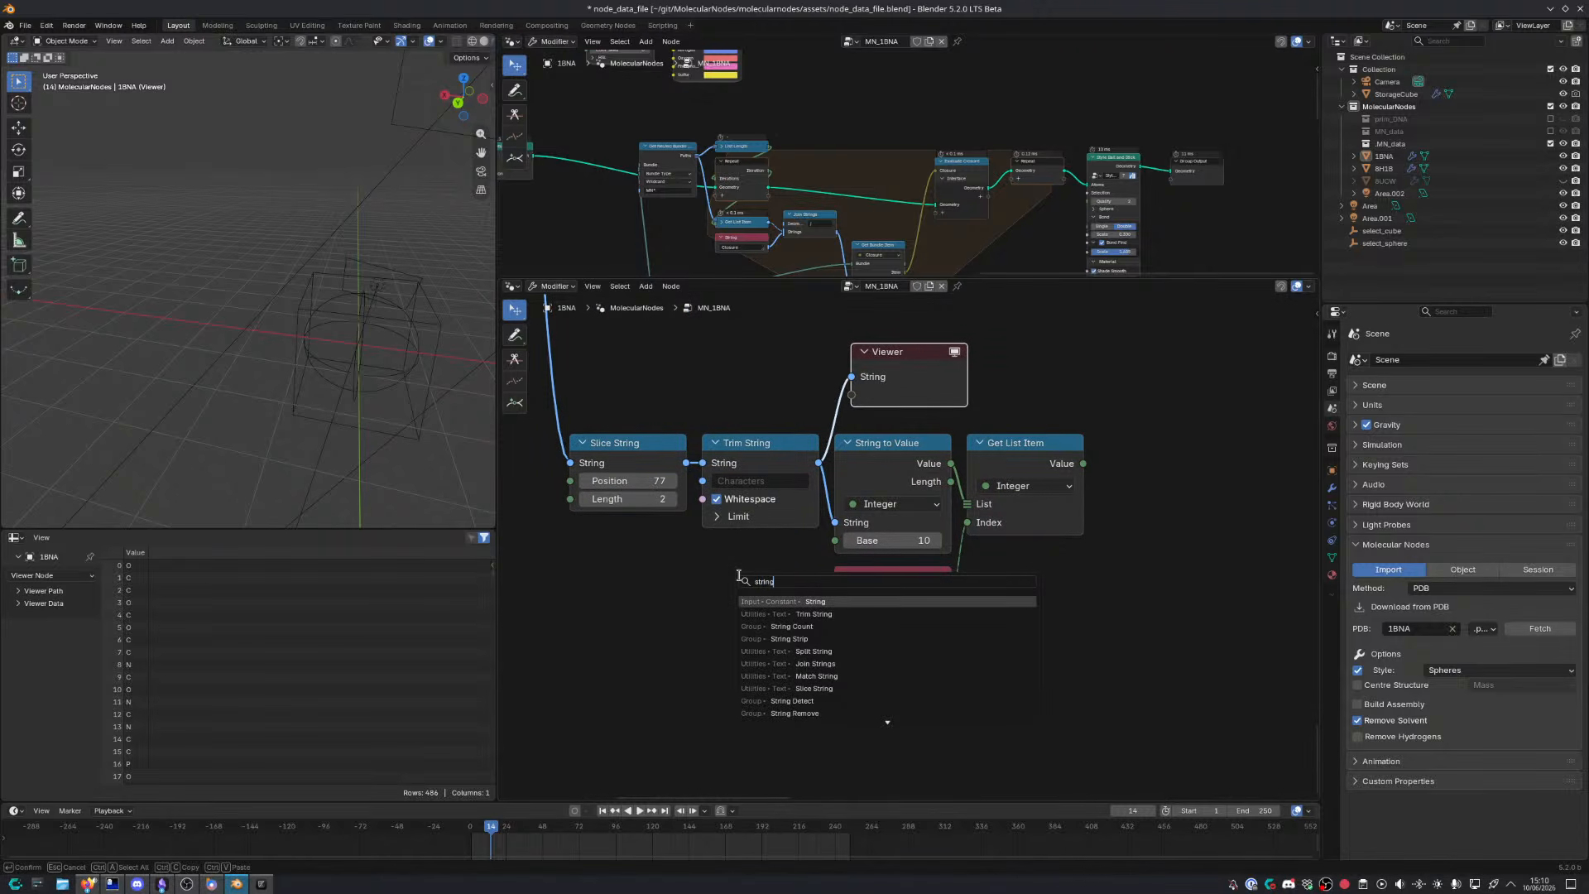
{"action": "key", "text": "BackSpace"}
{"action": "key", "text": "BackSpace"}
{"action": "key", "text": "BackSpace"}
{"action": "key", "text": "BackSpace"}
{"action": "key", "text": "BackSpace"}
{"action": "key", "text": "BackSpace"}
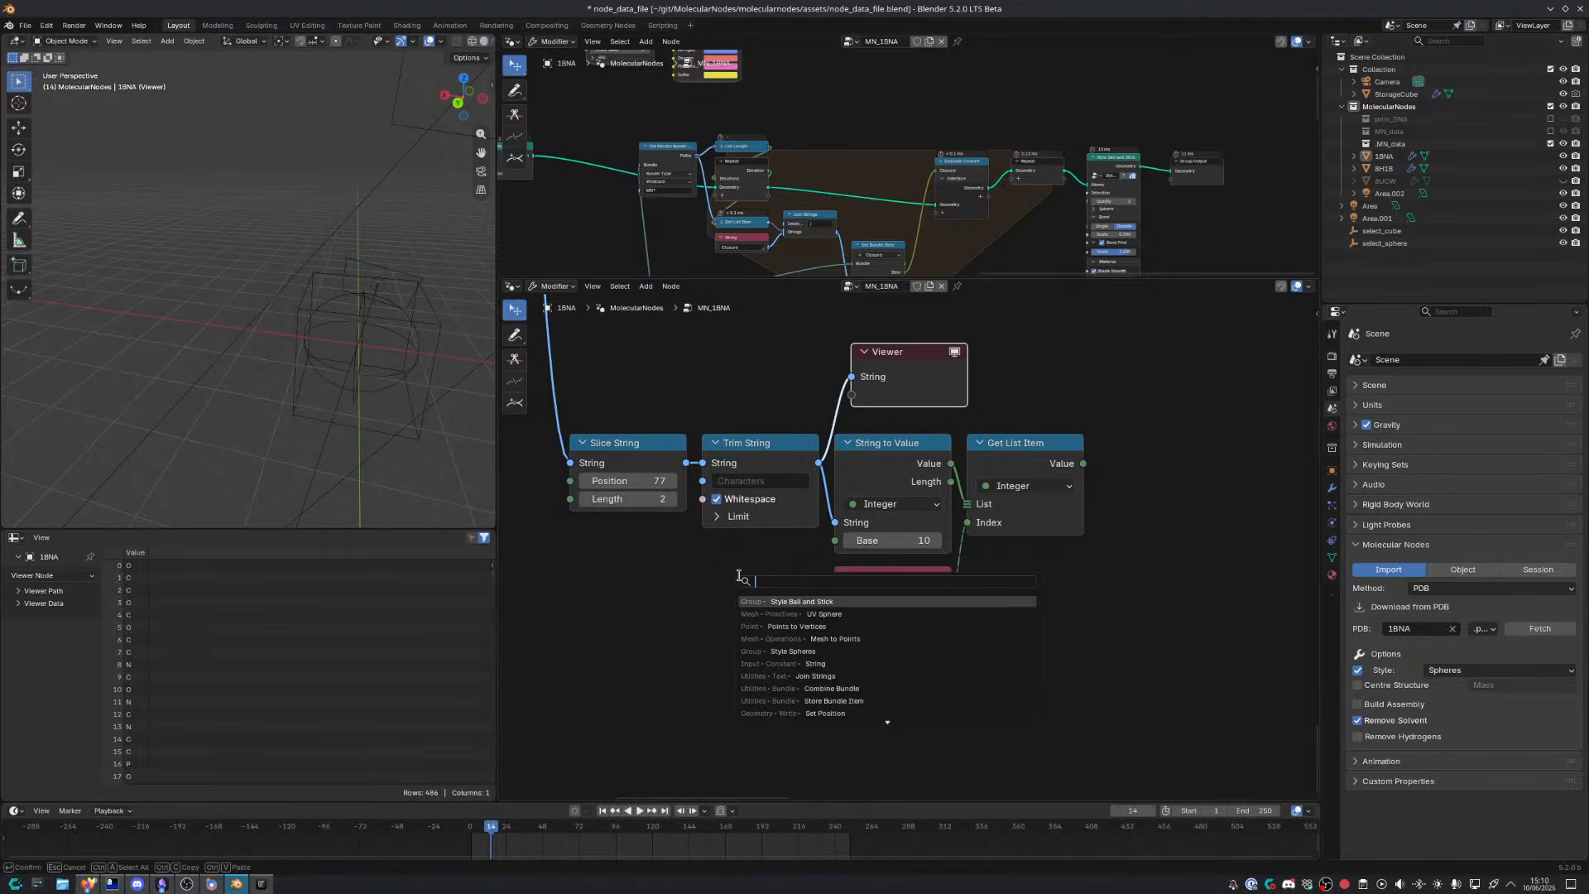
{"action": "type", "text": "get list"}
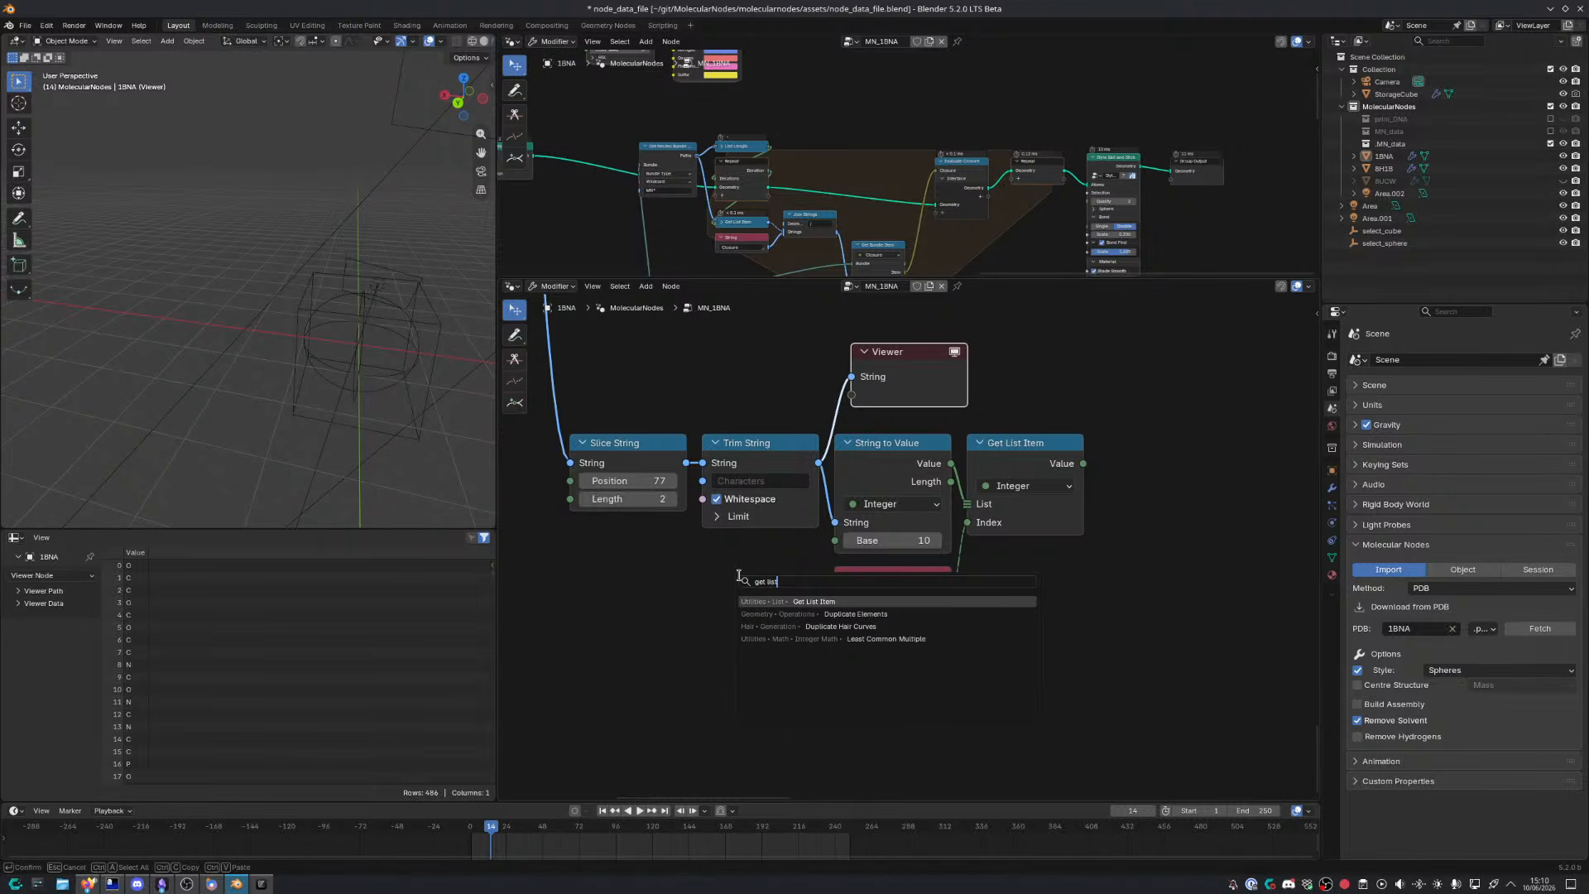
{"action": "key", "text": "ctrl+a"}
{"action": "key", "text": "BackSpace"}
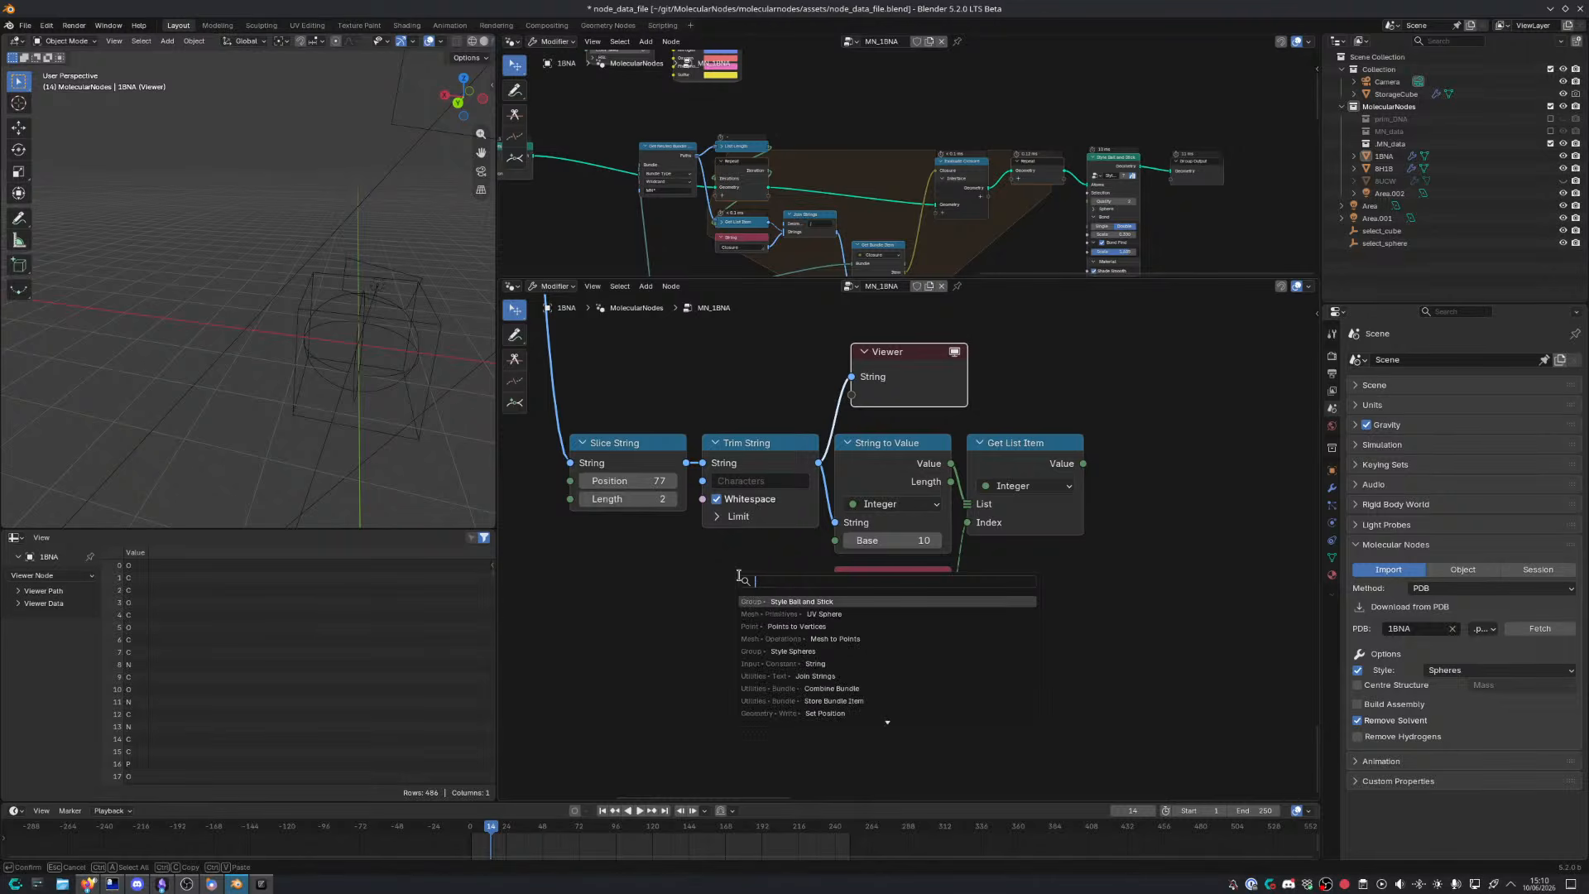
Add a Get Bundle Item node below the duplicated Get List Item node
{"action": "type", "text": "get bundle"}
{"action": "key", "text": "Return"}
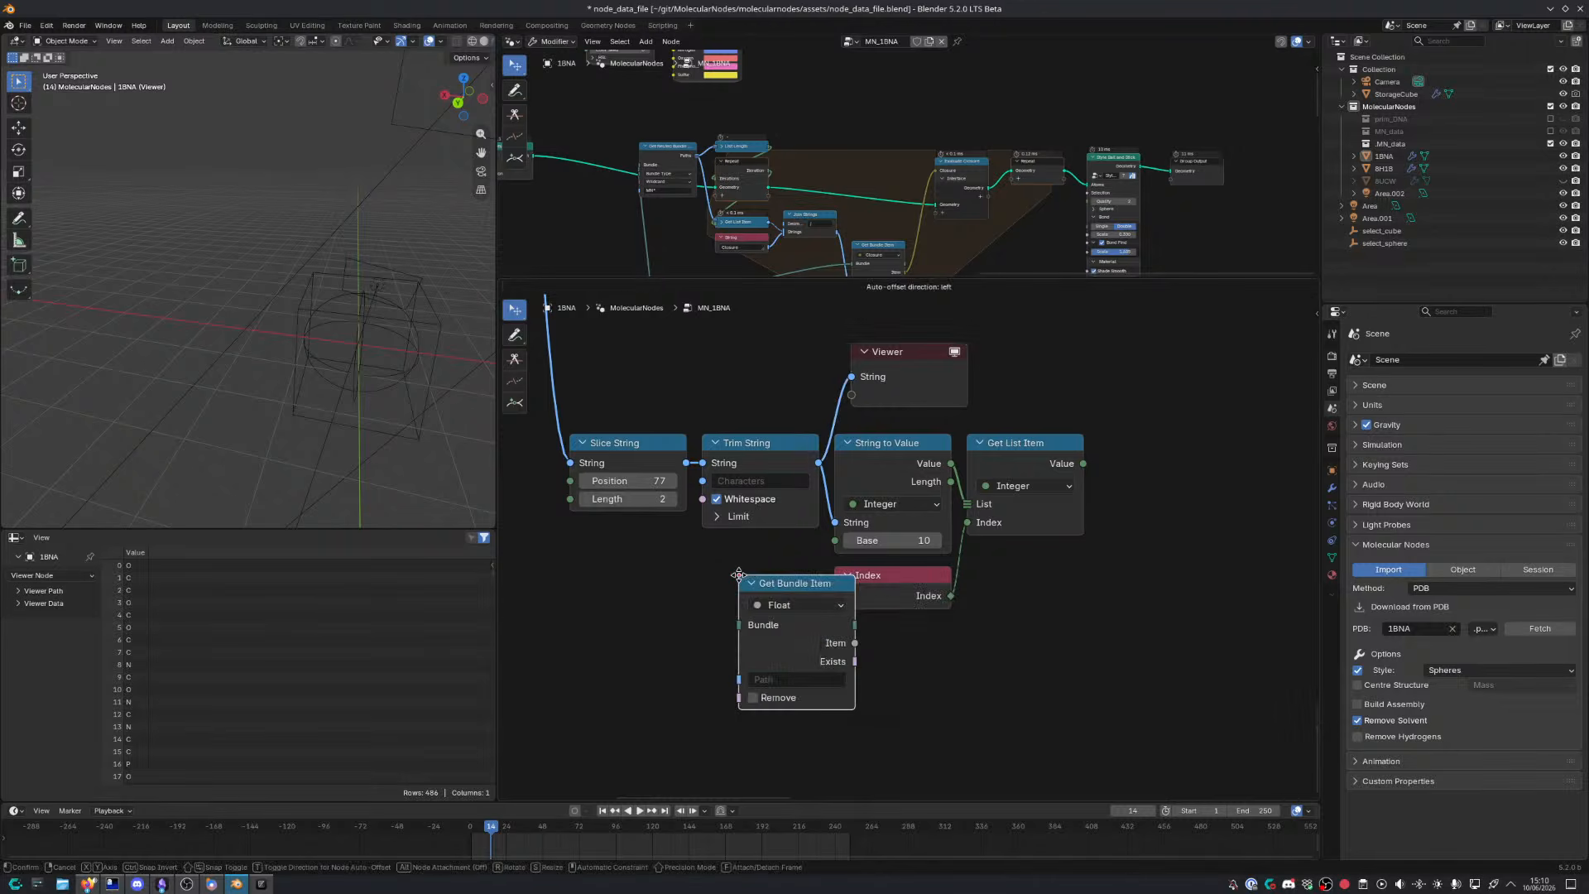
{"action": "left_click", "coordinate": [1022, 574]}
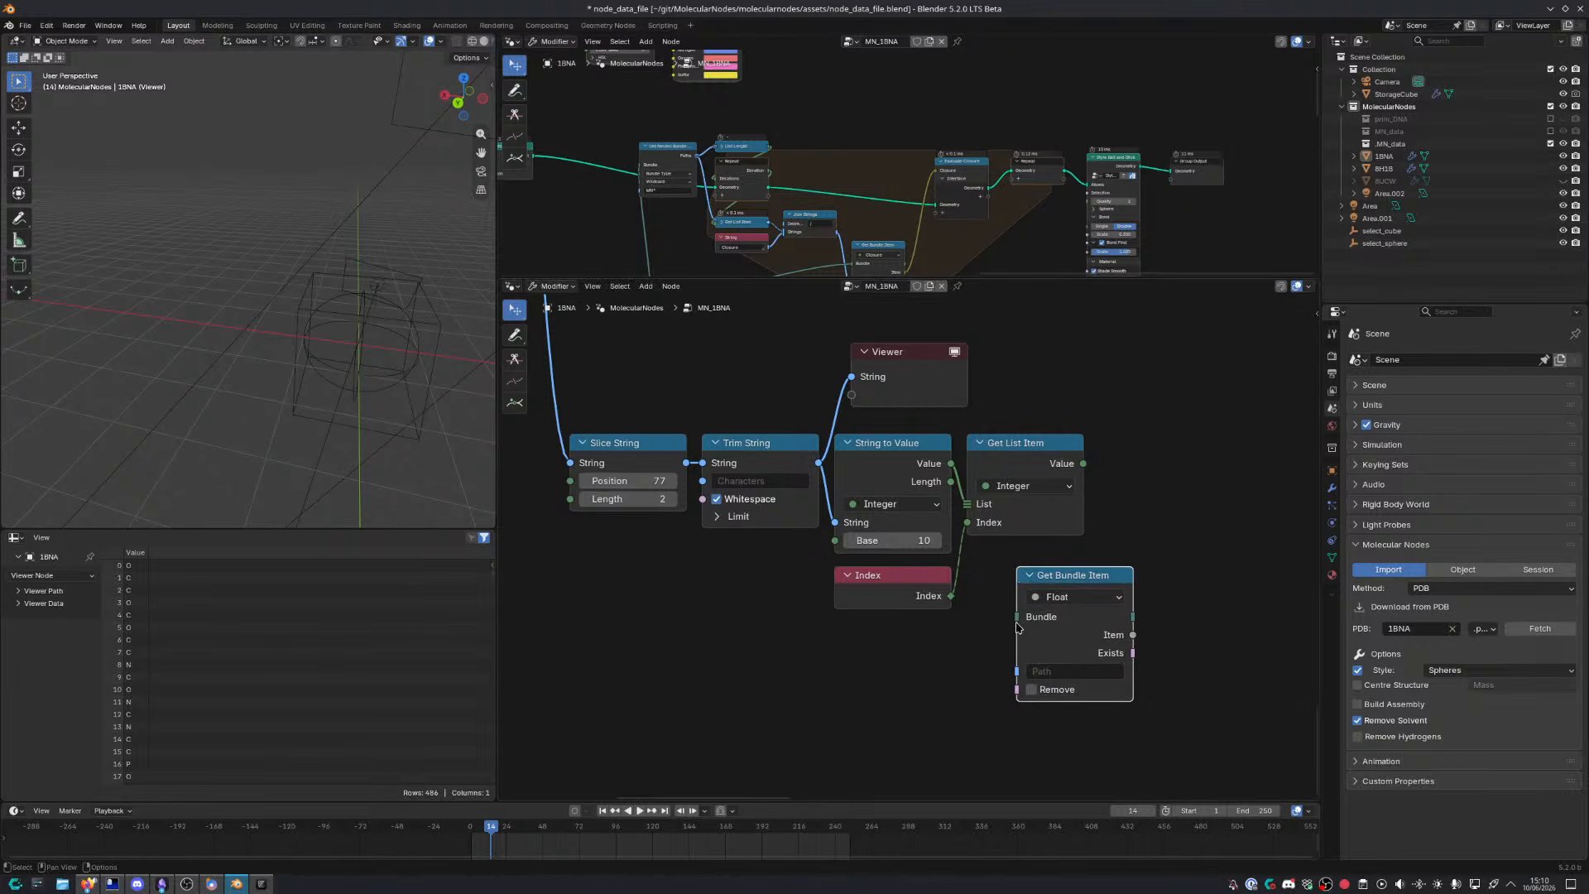
Add a Combine Bundle node connected to the Bundle input of the Get Bundle Item node
{"action": "left_click_drag", "start_coordinate": [1017, 617], "coordinate": [981, 650]}
{"action": "type", "text": "combine"}
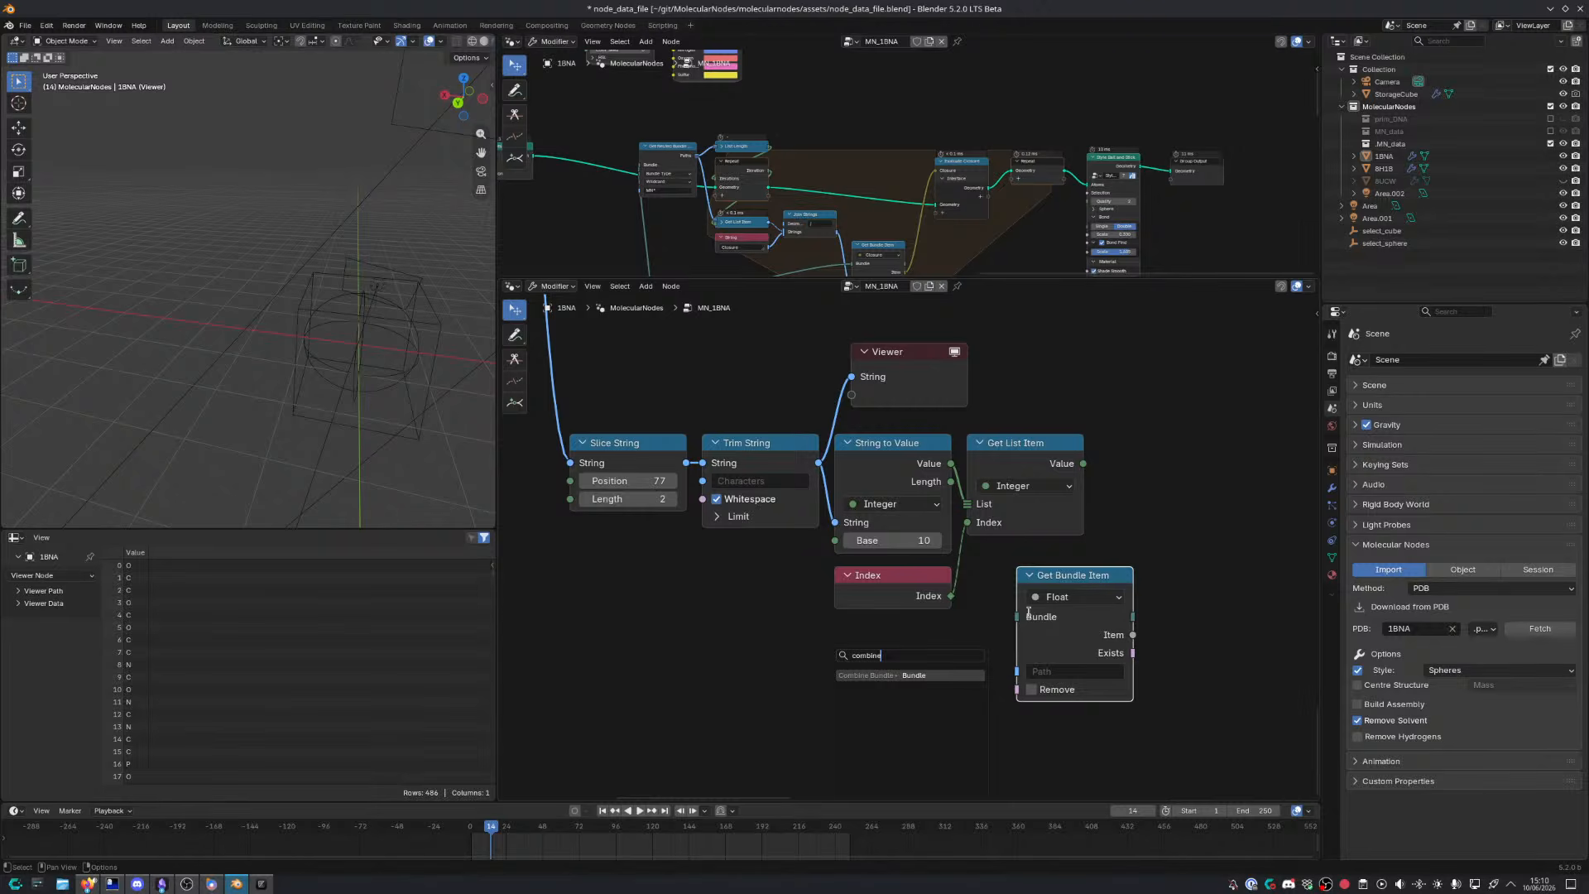
{"action": "key", "text": "Return"}
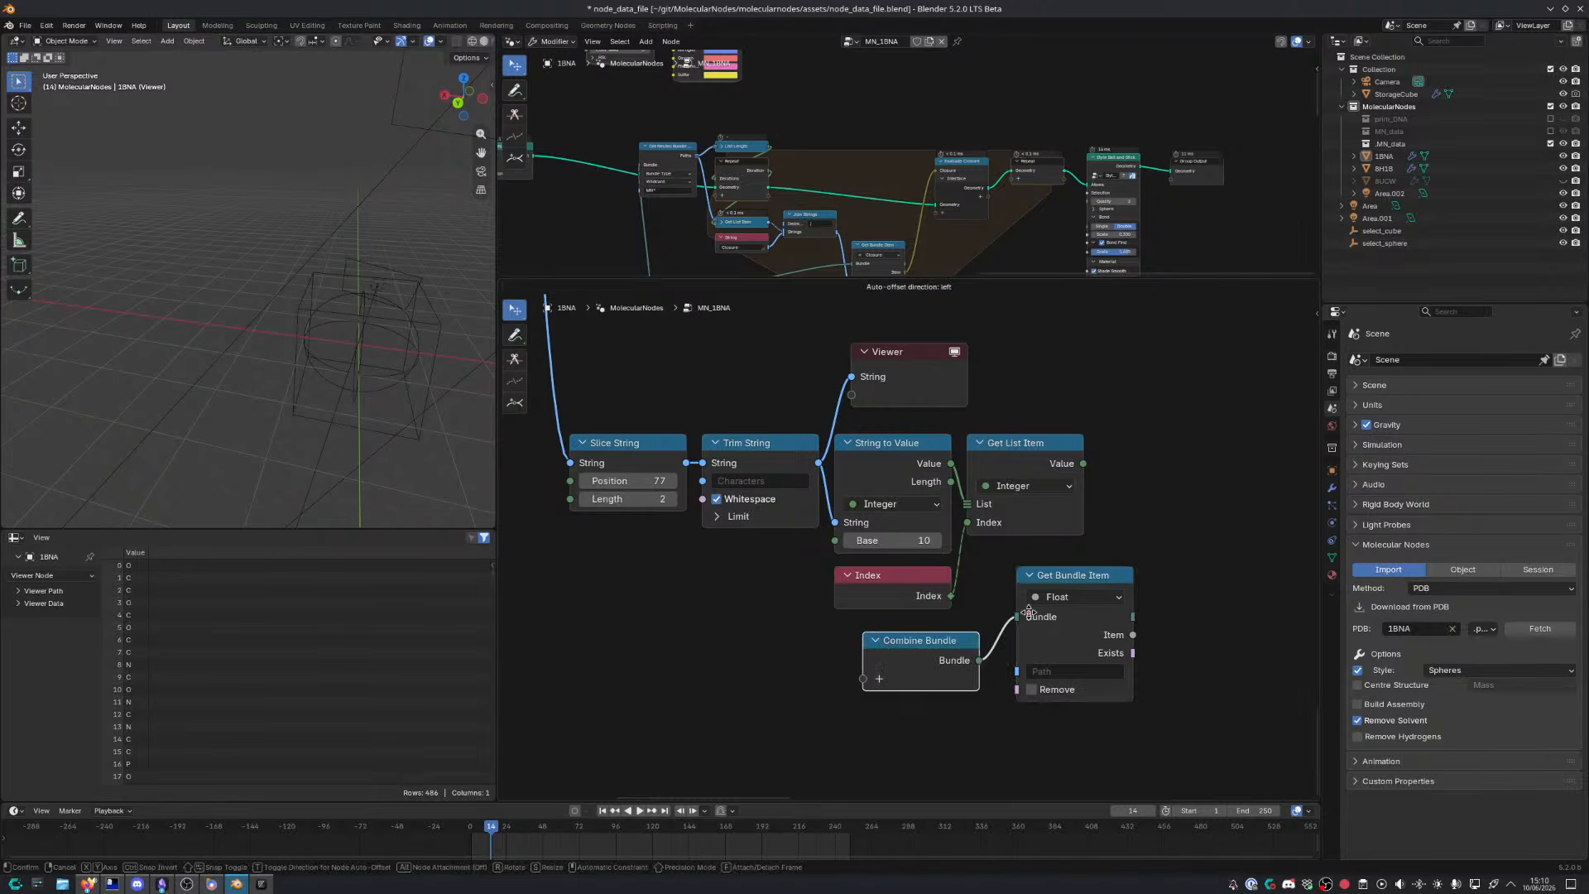
{"action": "left_click", "coordinate": [1031, 614]}
{"action": "middle_click_drag", "start_coordinate": [947, 679], "coordinate": [909, 551]}
Add a String item named H to the Combine Bundle node and set its value to 1
{"action": "left_click", "coordinate": [849, 554]}
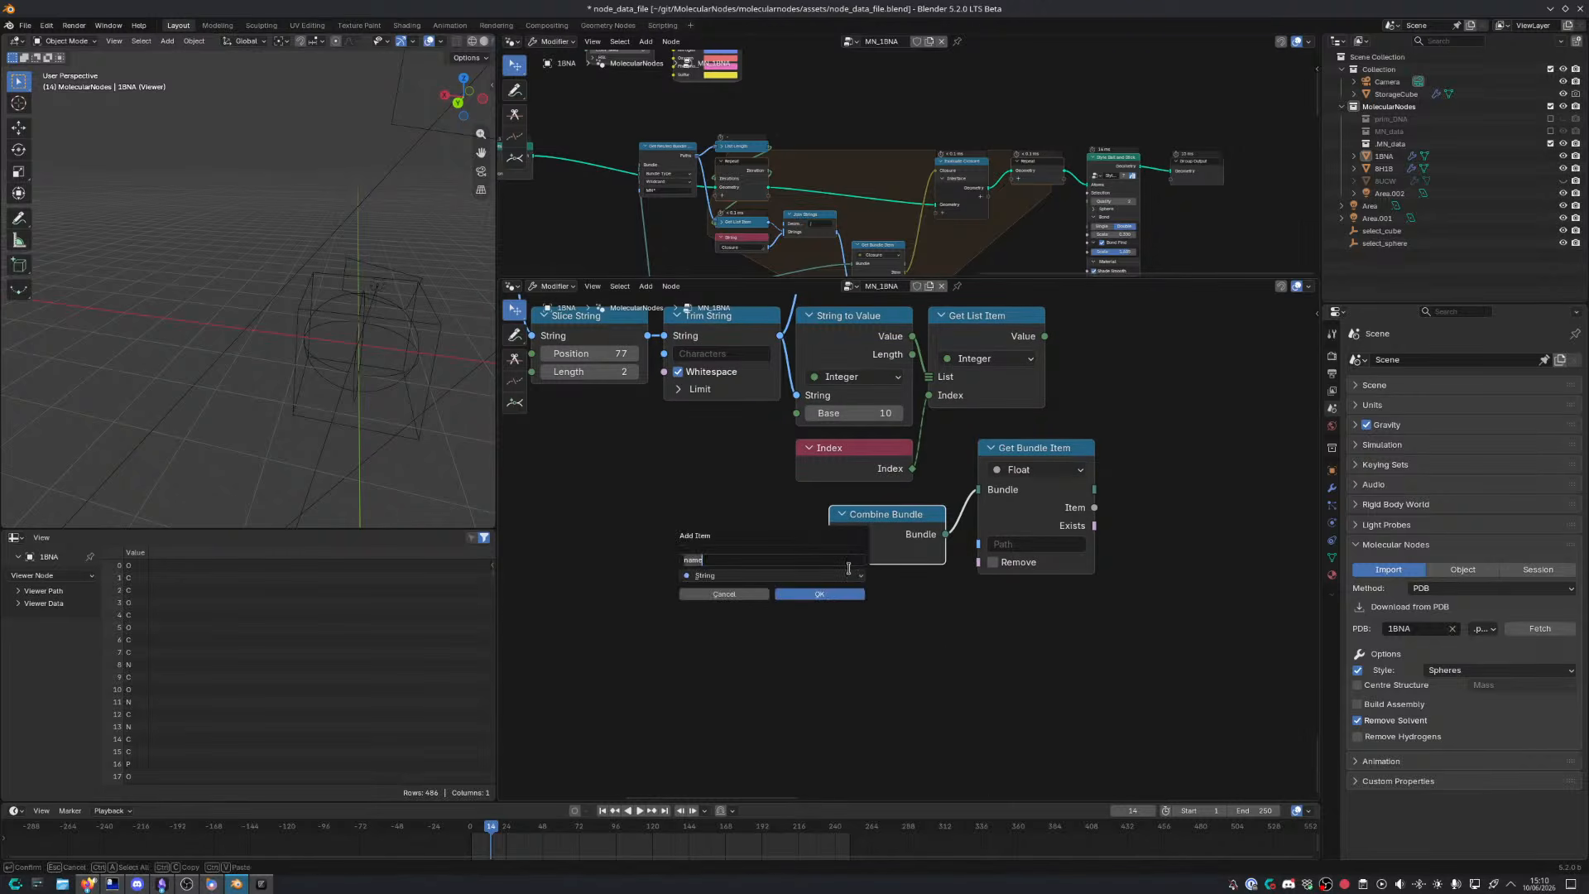
{"action": "type", "text": "H"}
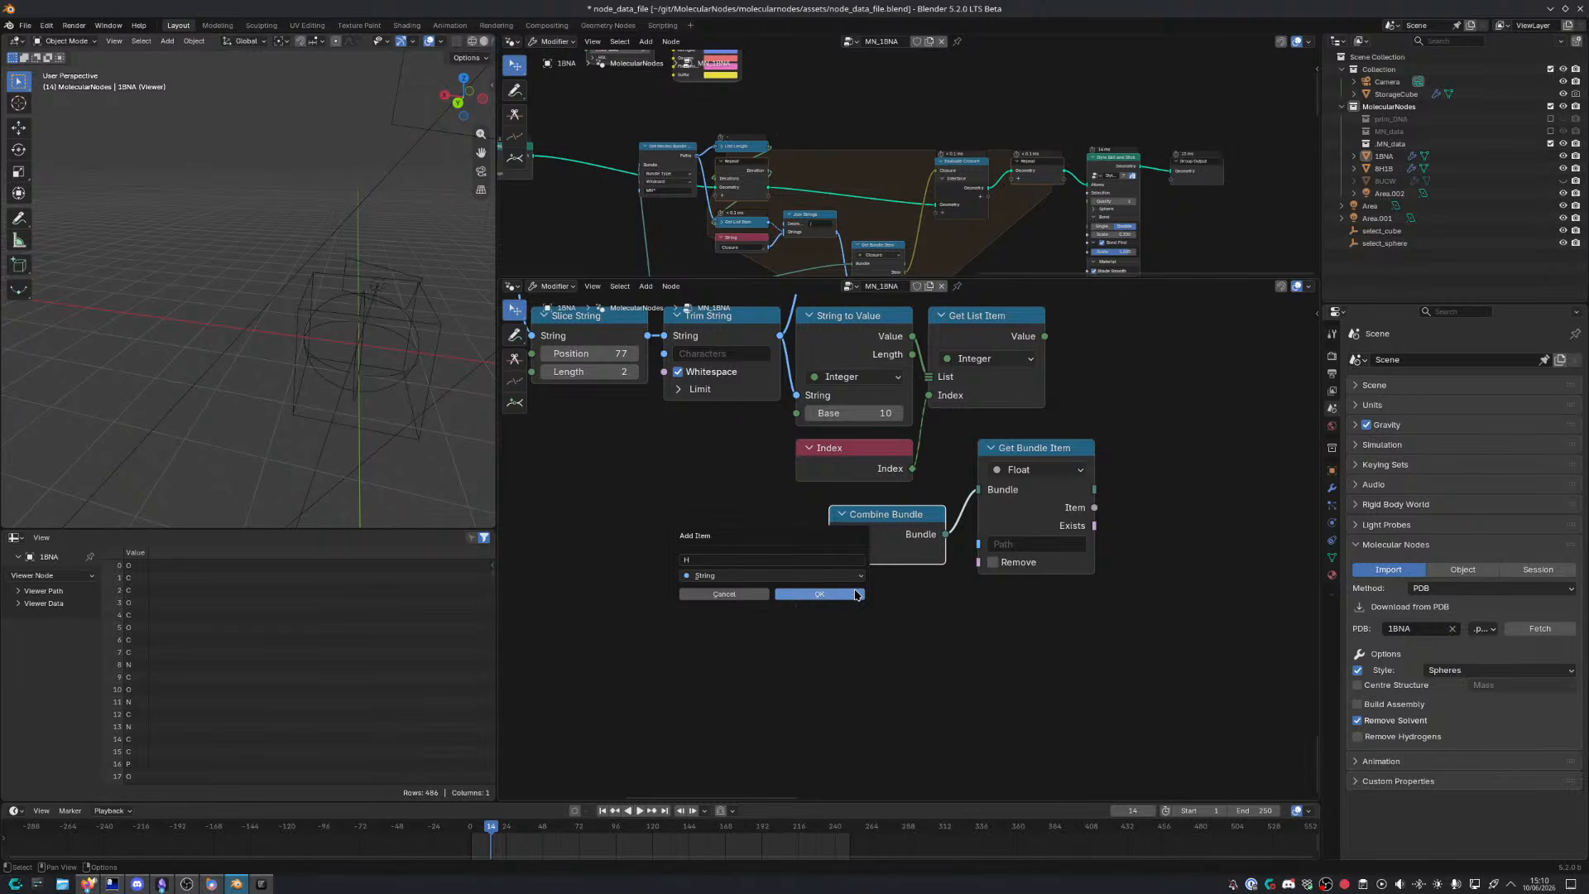
{"action": "left_click", "coordinate": [855, 595]}
{"action": "scroll", "coordinate": [883, 633], "scroll_direction": "up", "scroll_amount": 5}
{"action": "left_click", "coordinate": [868, 530]}
{"action": "type", "text": "1"}
{"action": "left_click", "coordinate": [950, 610]}
{"action": "middle_click_drag", "start_coordinate": [875, 648], "coordinate": [855, 599]}
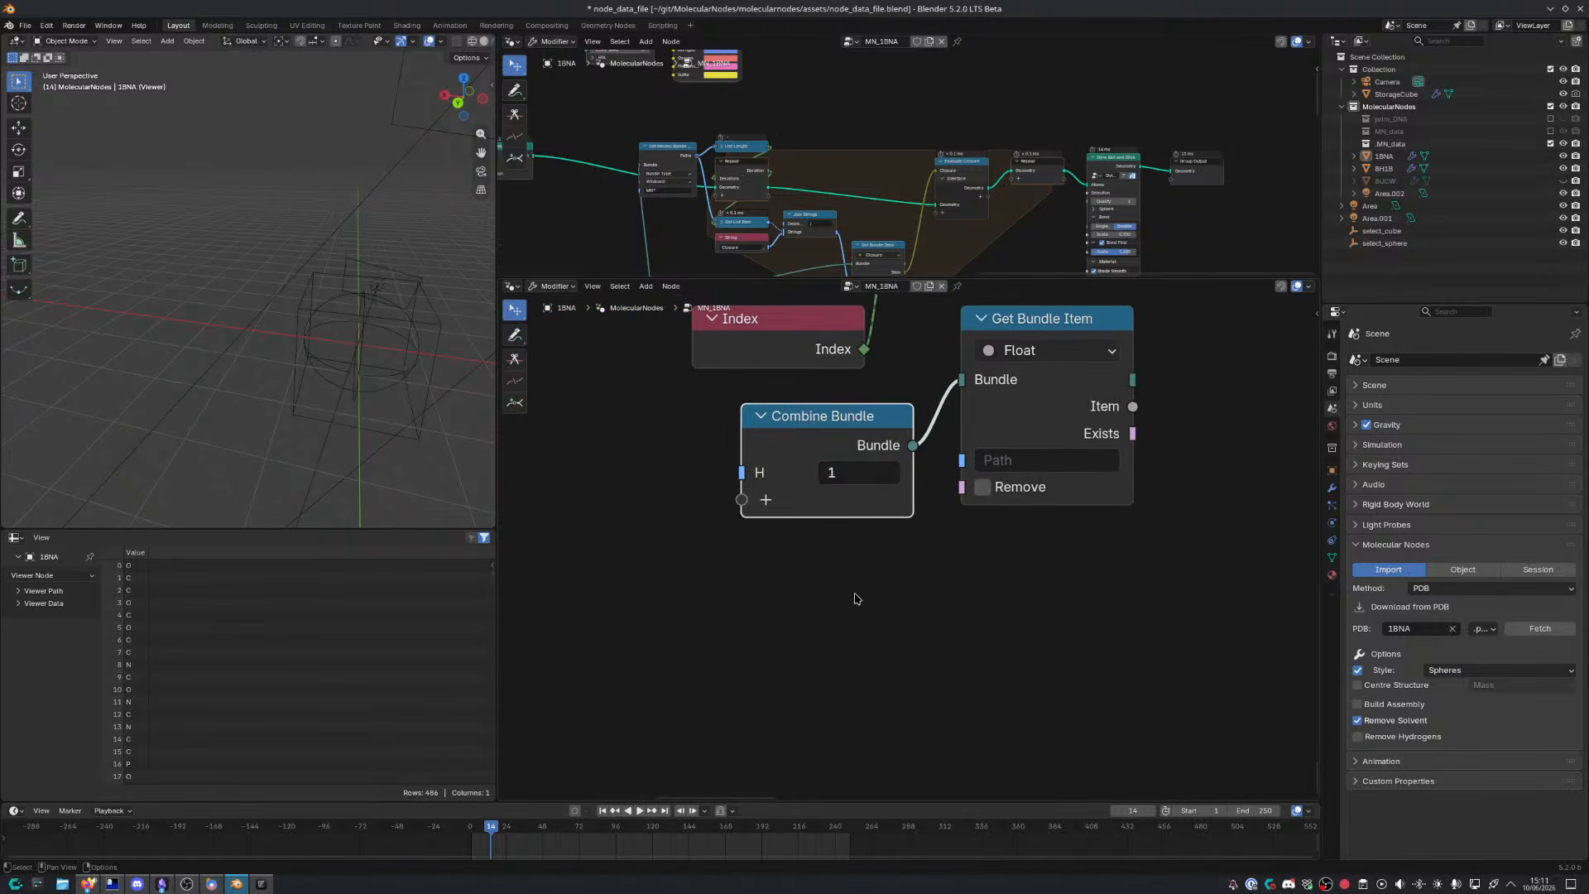
Add a String item named He to the Combine Bundle node and set its value to 2
{"action": "left_click", "coordinate": [765, 501]}
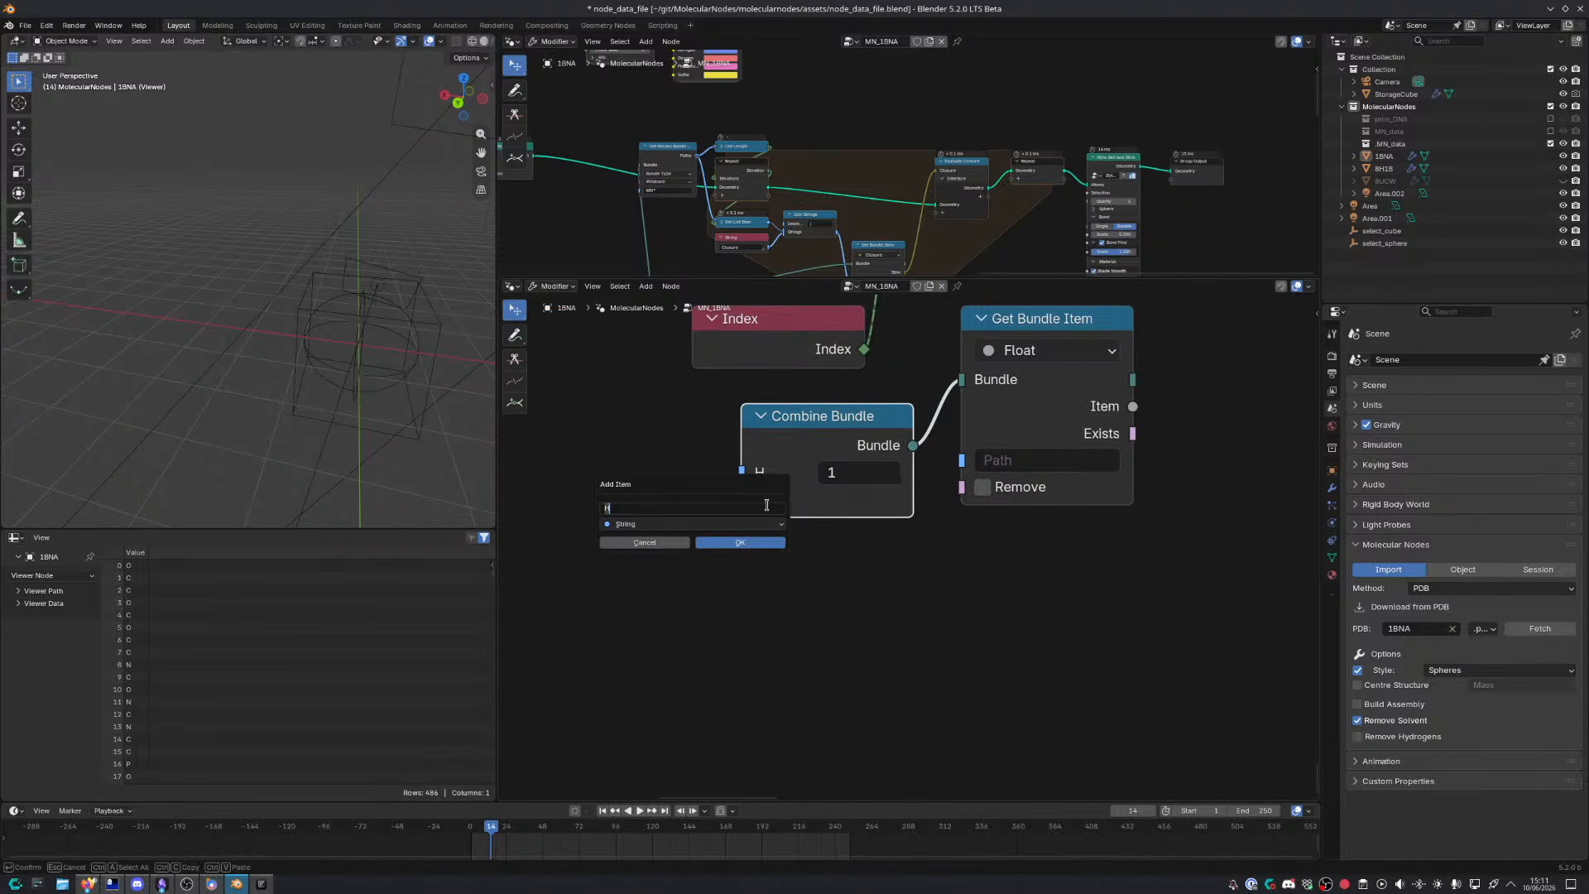
{"action": "type", "text": "He"}
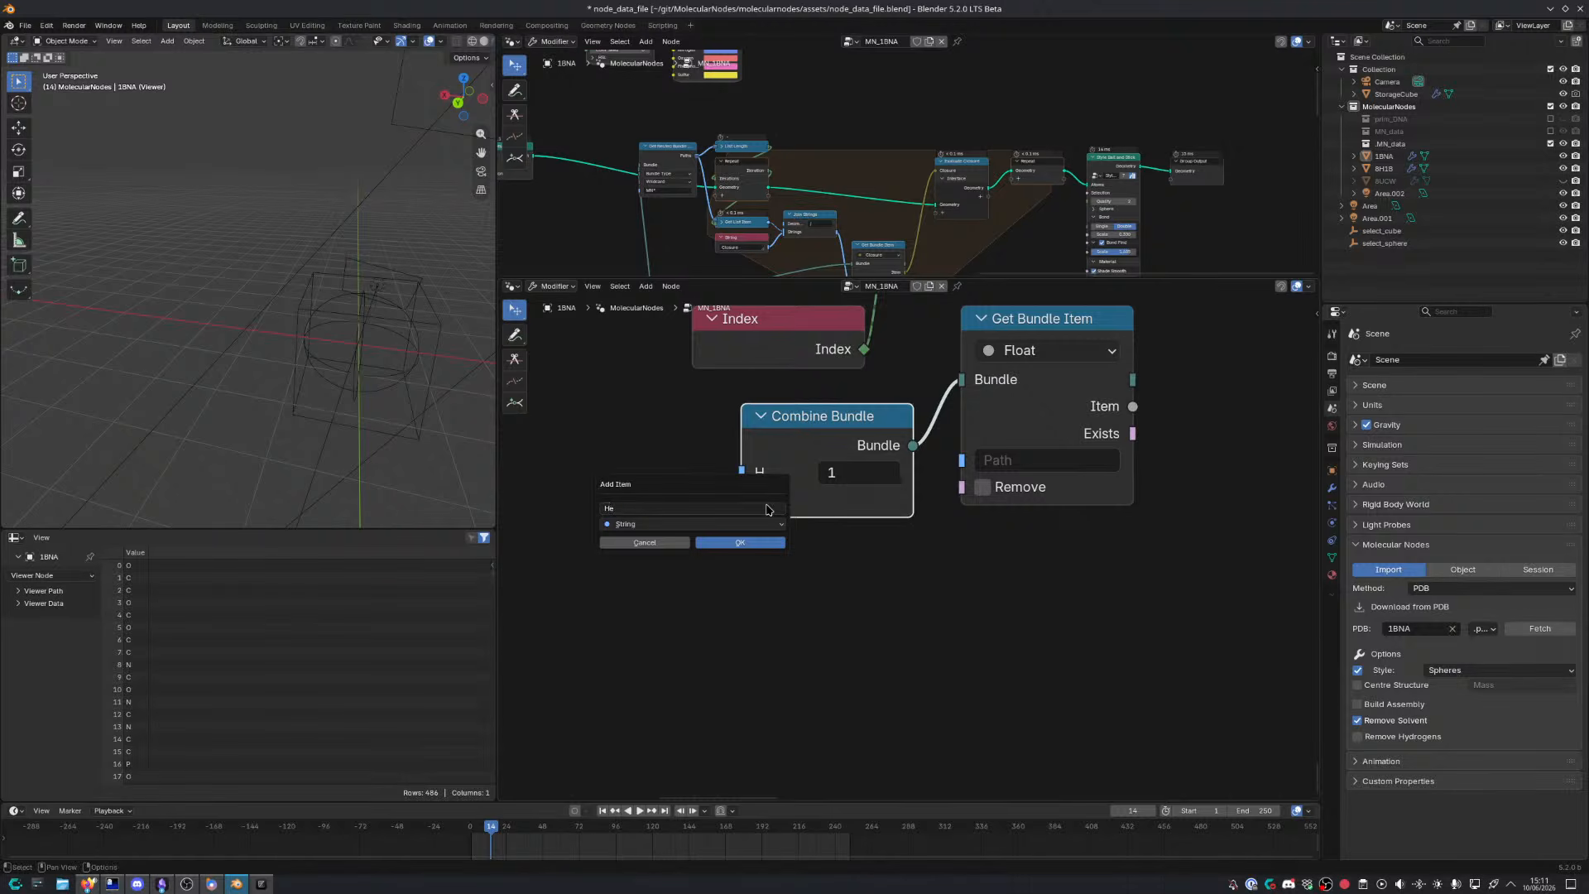
{"action": "left_click", "coordinate": [740, 542]}
{"action": "left_click", "coordinate": [840, 501]}
{"action": "type", "text": "2"}
{"action": "key", "text": "Return"}
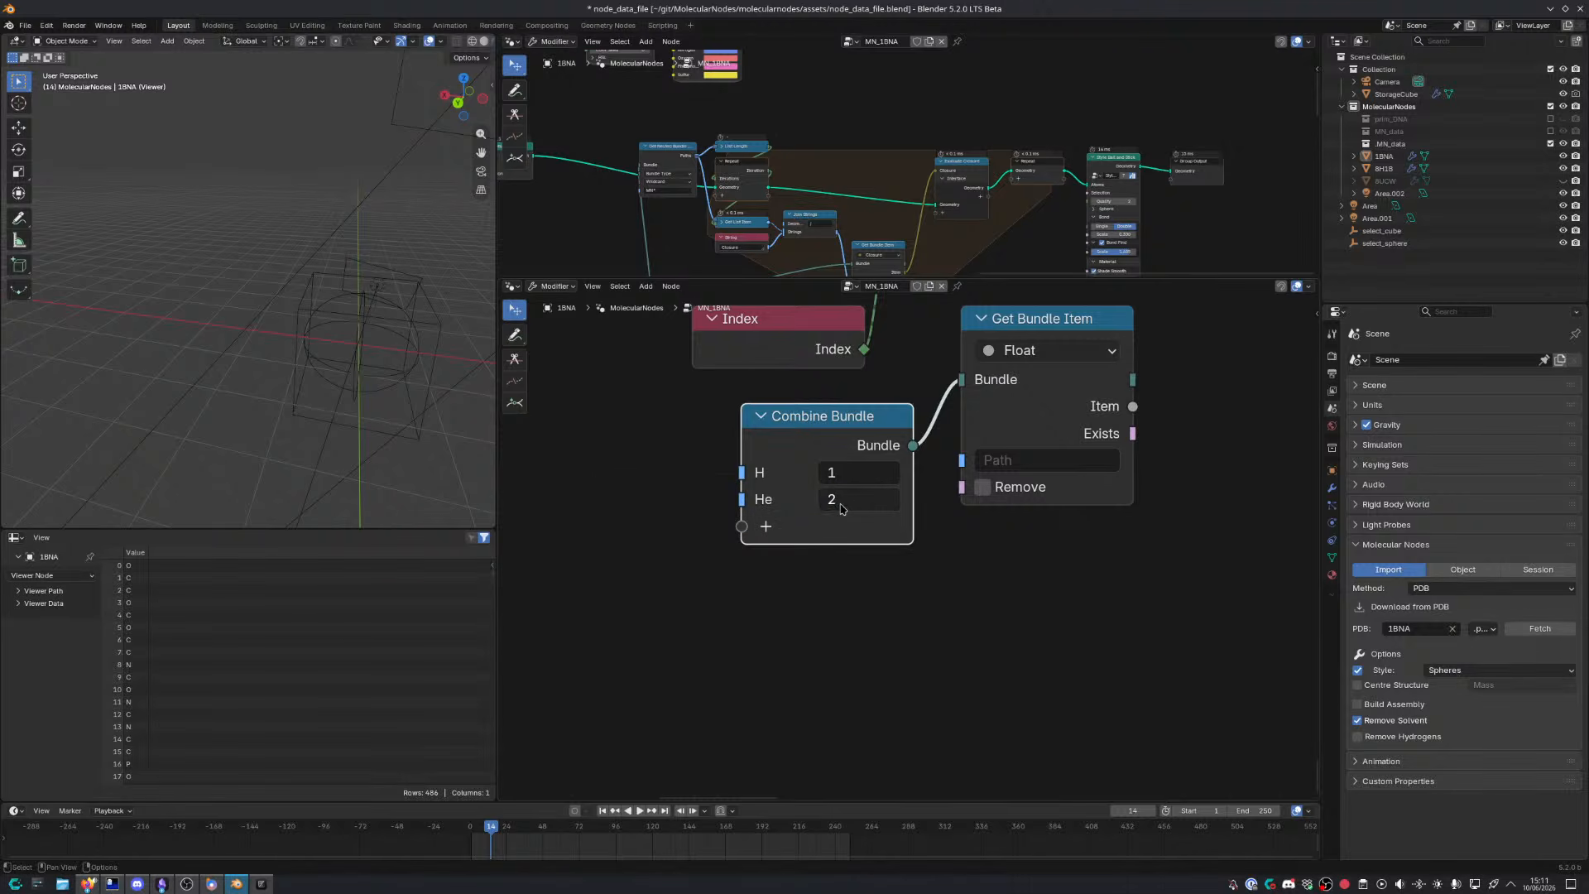
Add a String item named Li to the Combine Bundle node and set its value to 3
{"action": "left_click", "coordinate": [766, 526]}
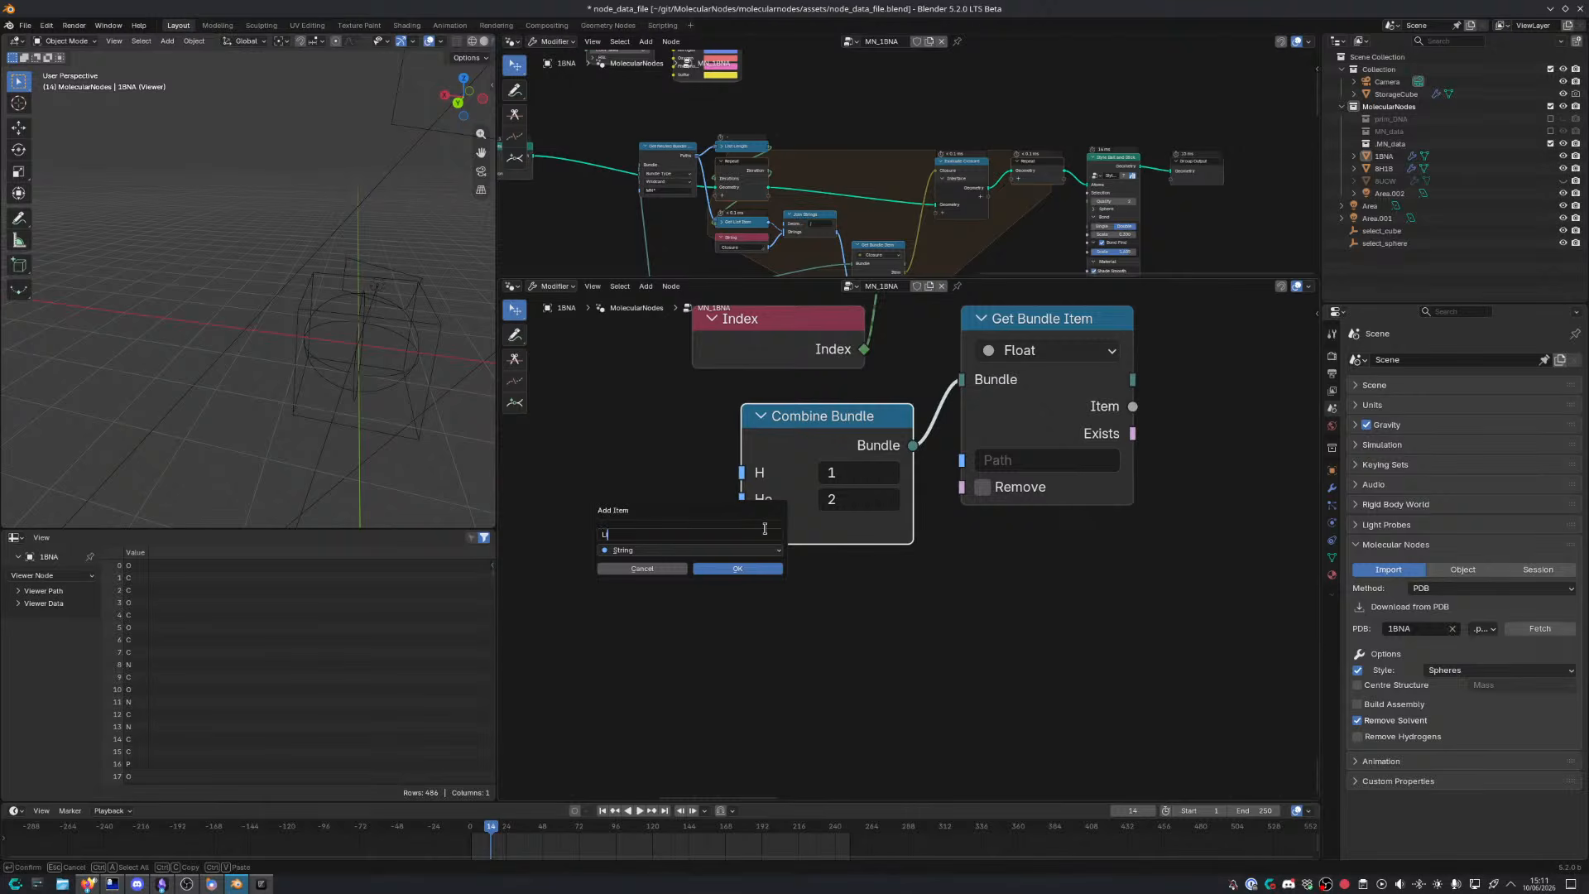
{"action": "type", "text": "Li"}
{"action": "key", "text": "Return"}
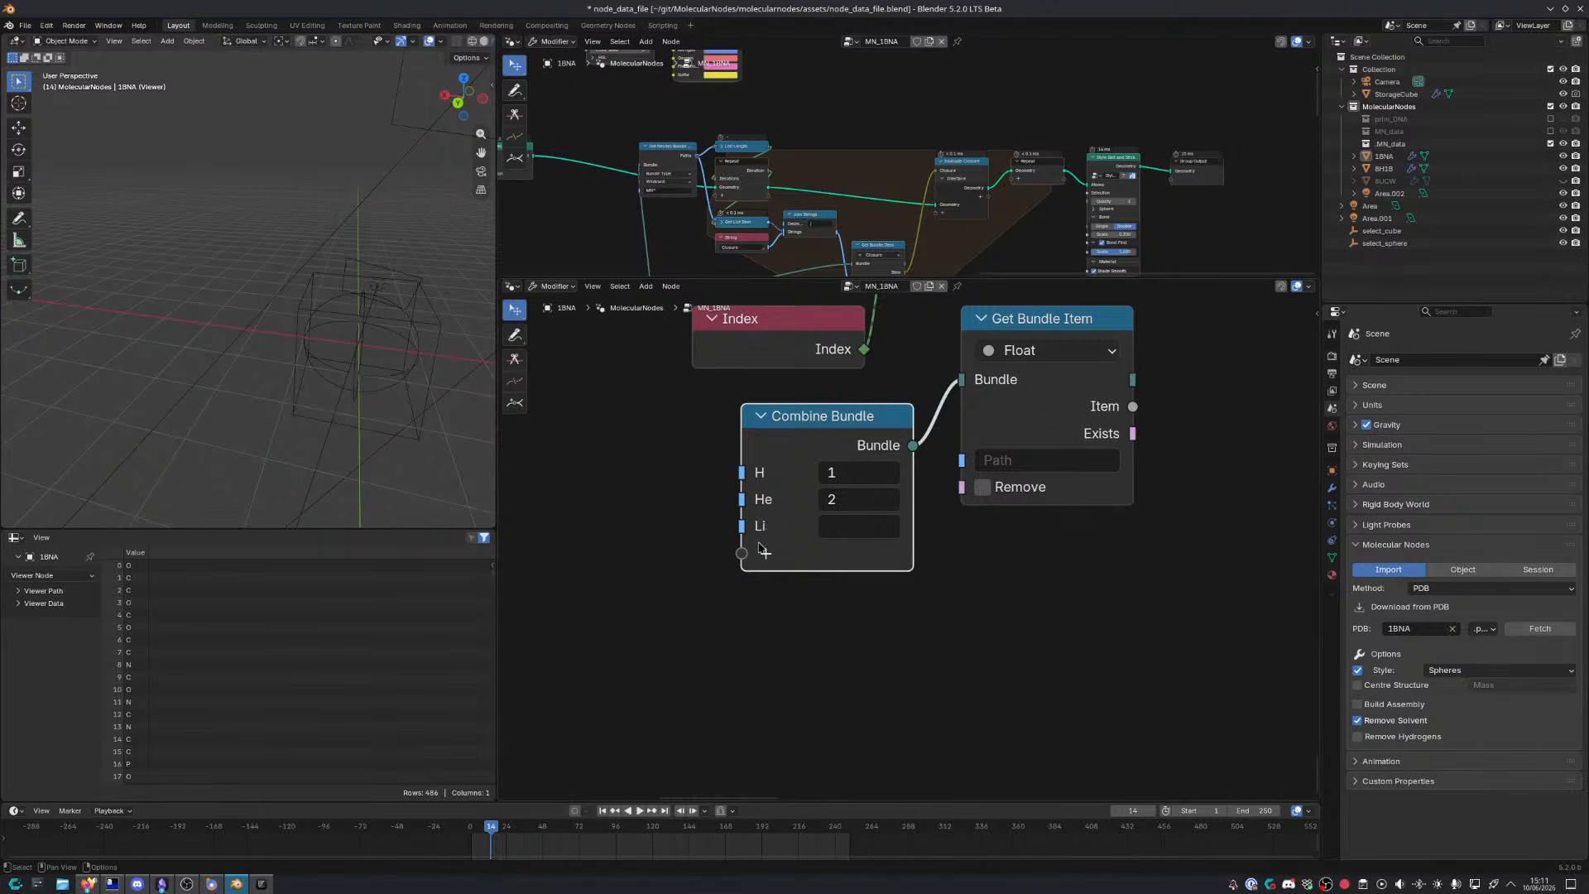
{"action": "left_click", "coordinate": [862, 528]}
{"action": "type", "text": "3"}
{"action": "left_click", "coordinate": [760, 556]}
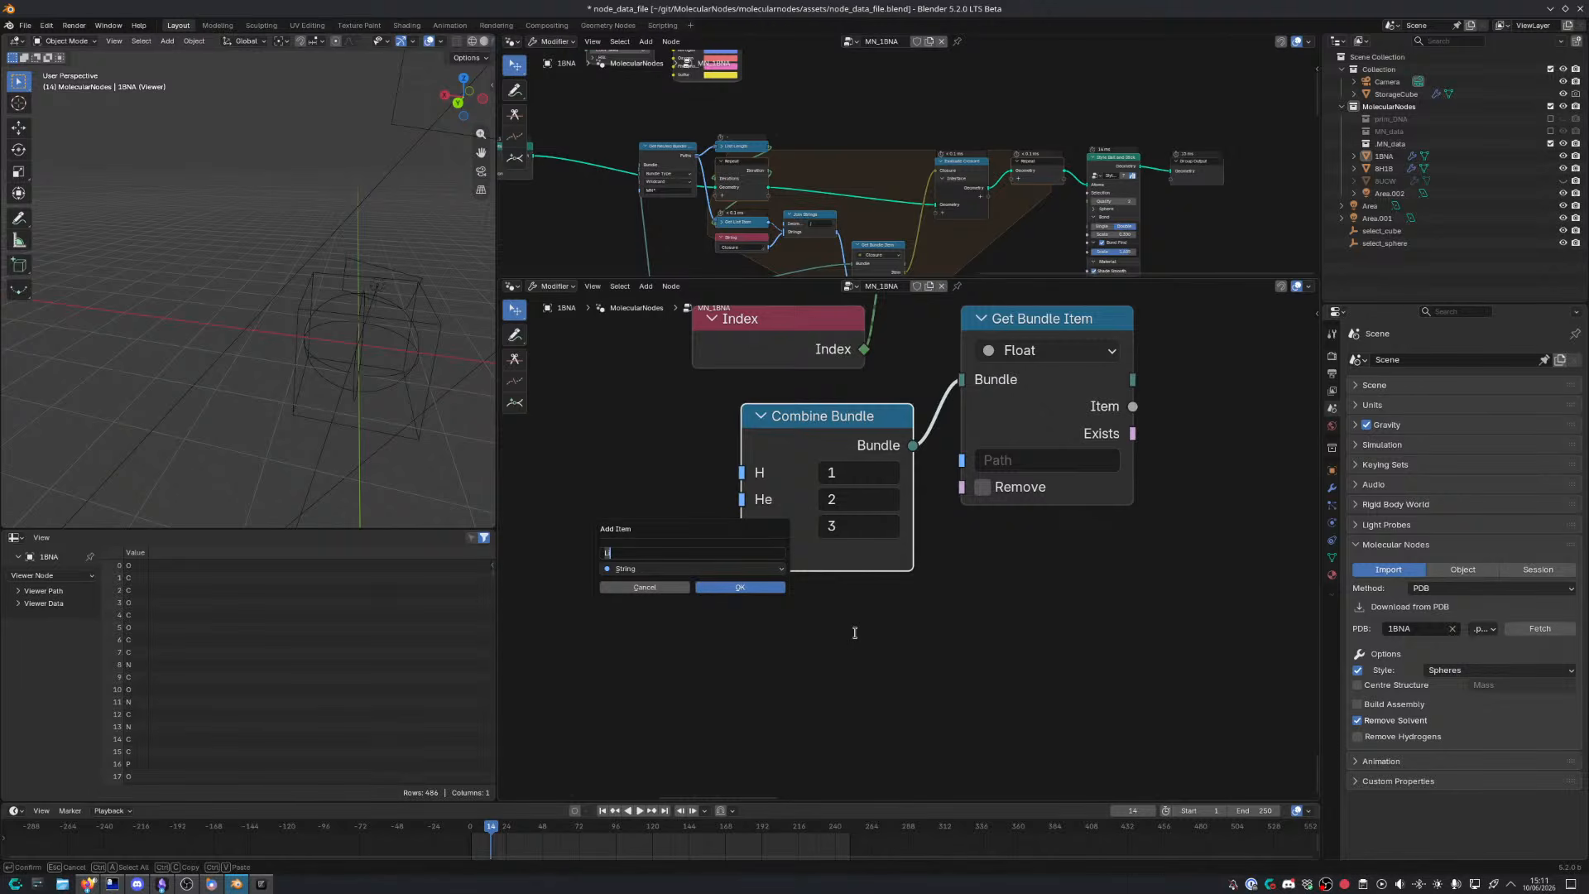
{"action": "key", "text": "Return"}
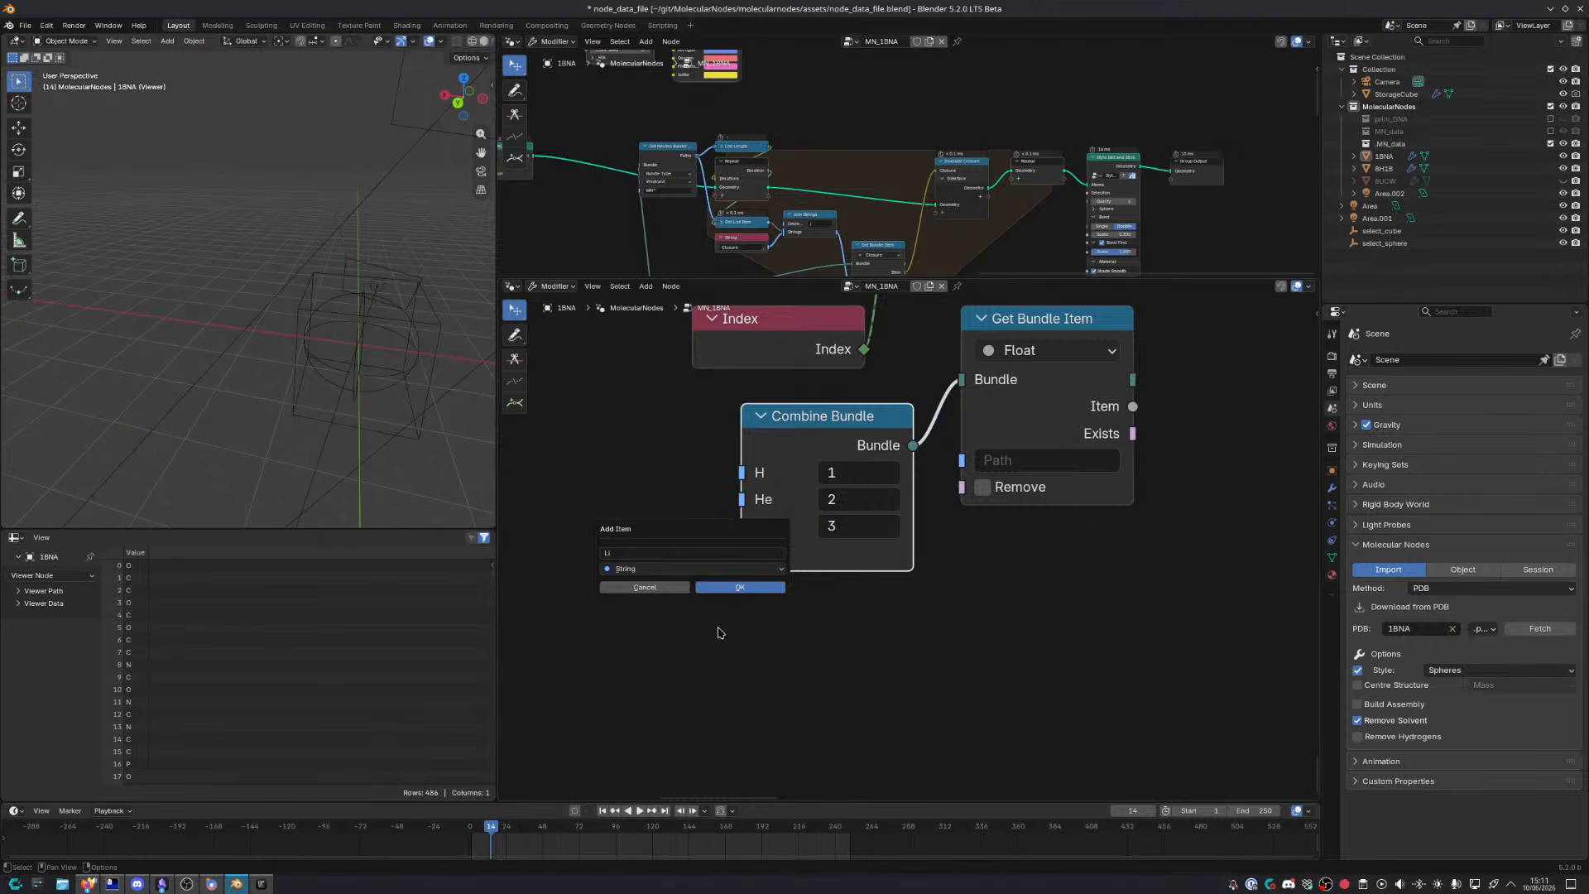
{"action": "key", "text": "Return"}
Switch to the web browser, search for "period table" and examine an image of the elements before returning to Blender
{"action": "key", "text": "alt+Tab"}
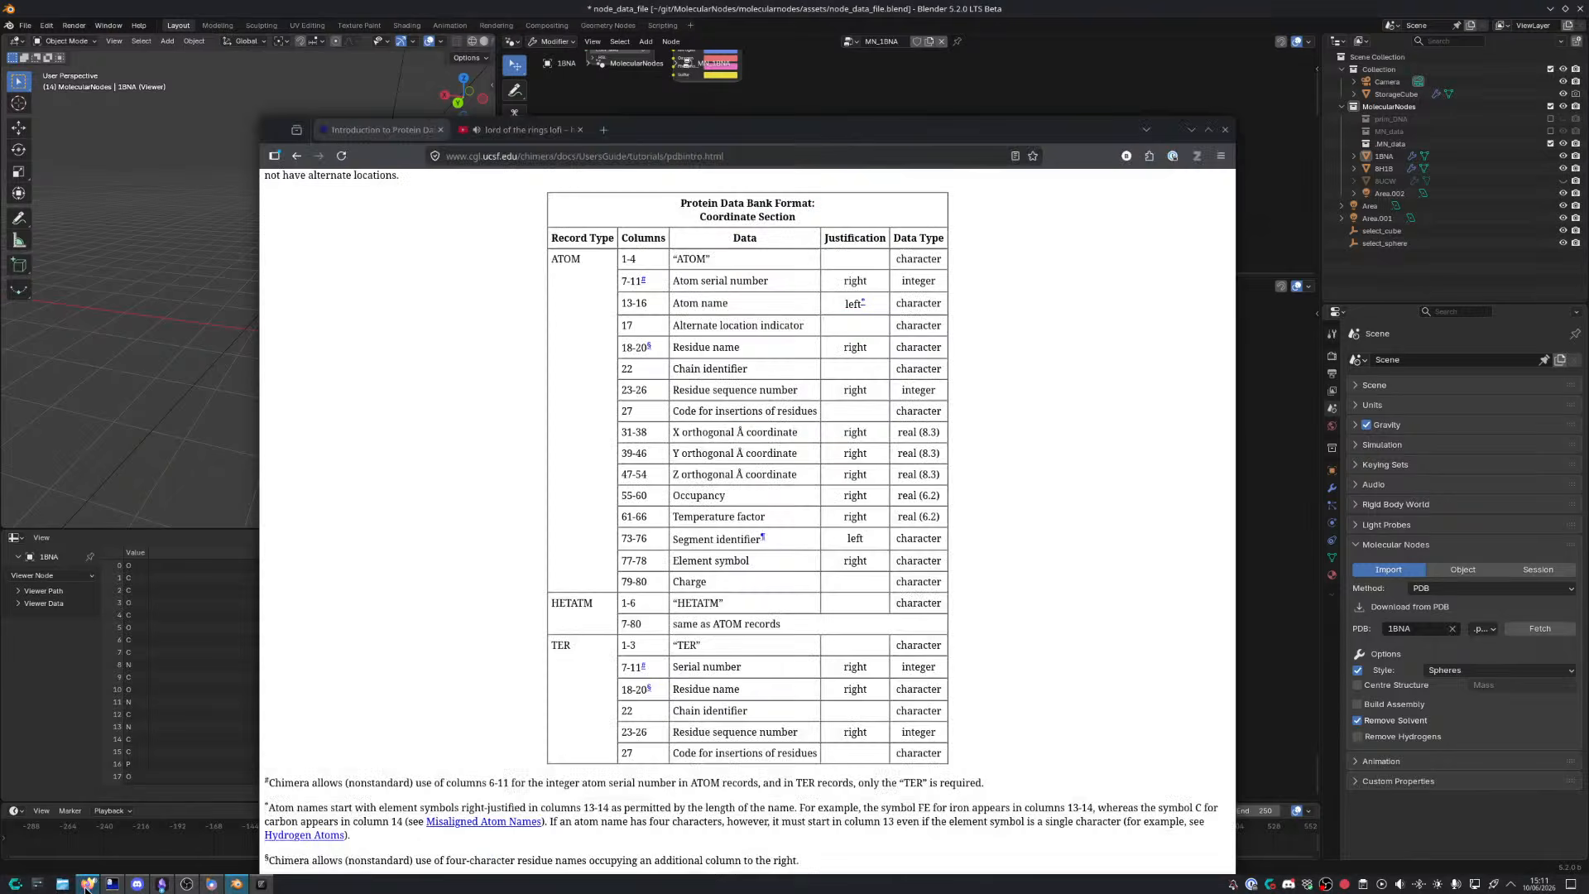
{"action": "key", "text": "ctrl+t"}
{"action": "type", "text": "period table"}
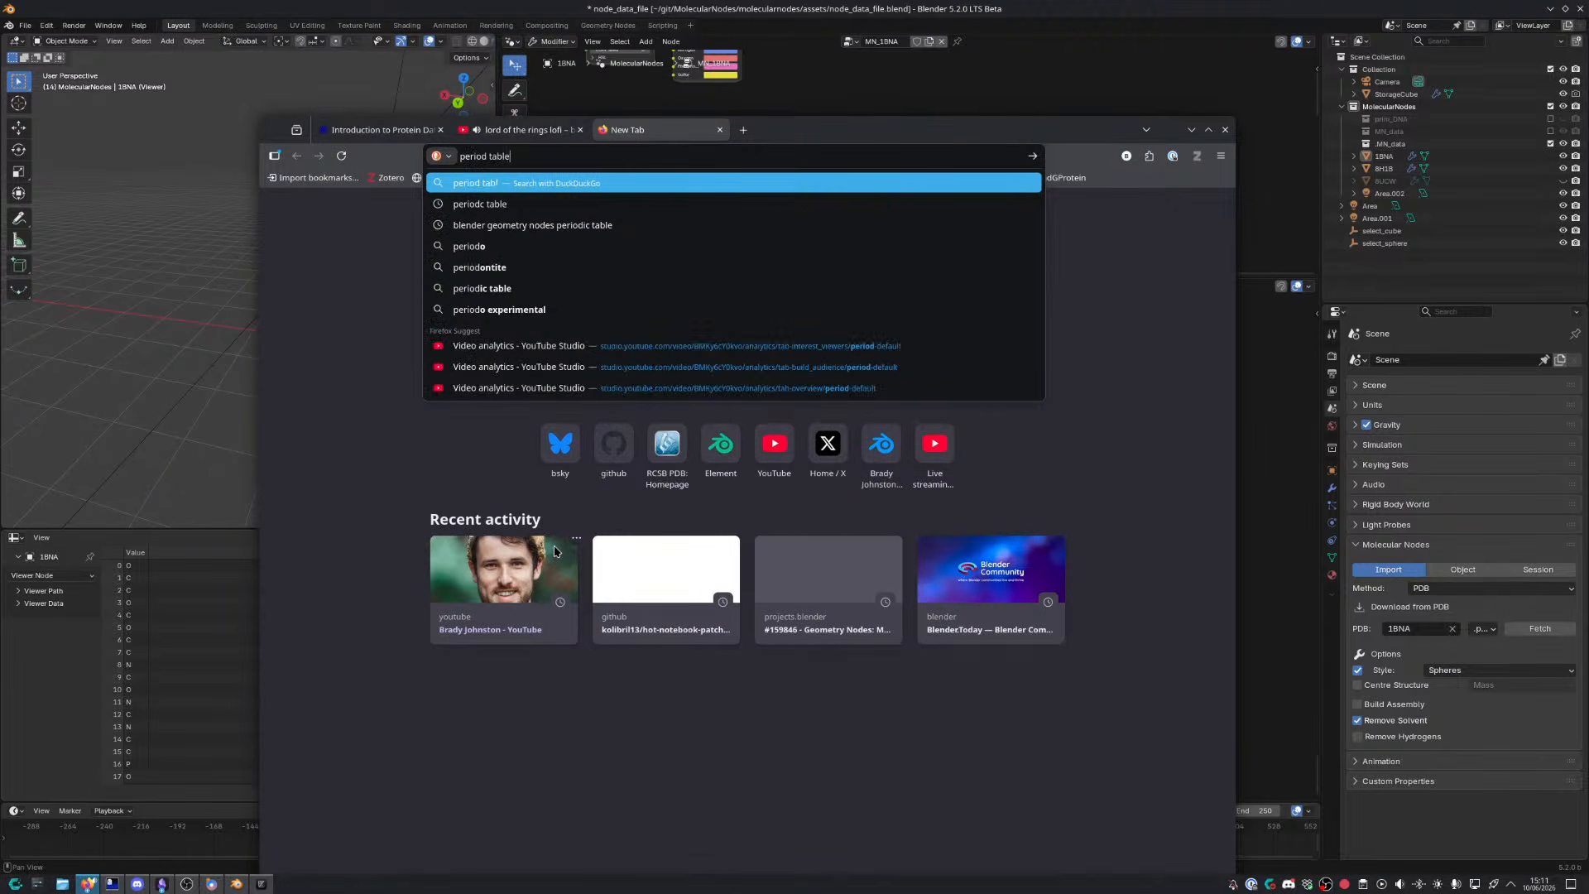
{"action": "key", "text": "Return"}
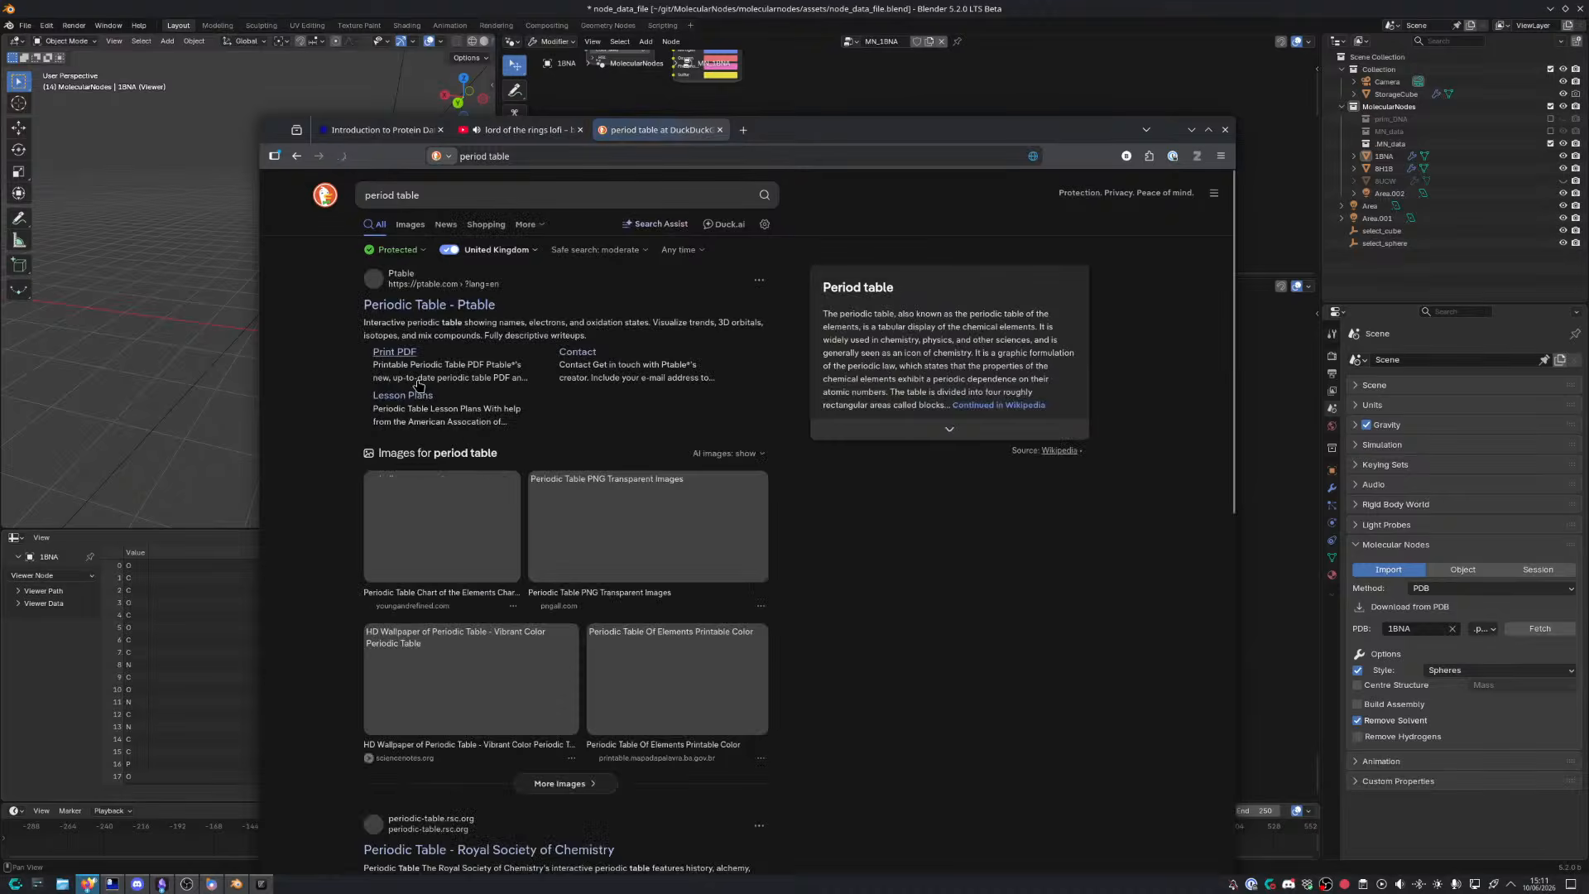
{"action": "left_click", "coordinate": [624, 540]}
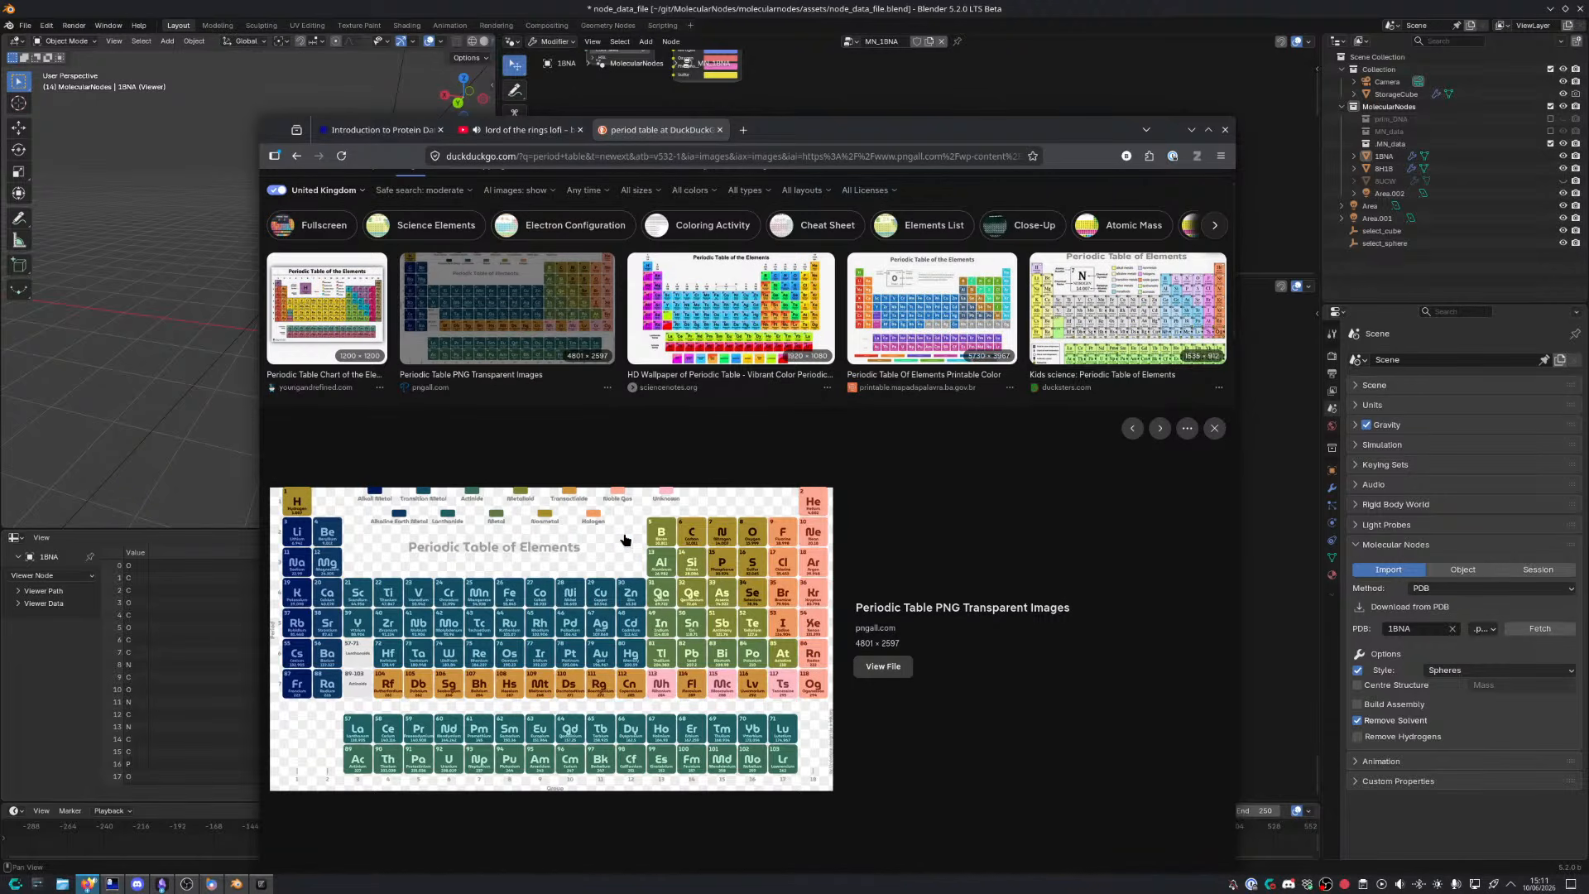
{"action": "left_click", "coordinate": [1280, 543]}
Add a String item named Be to the Combine Bundle node below Li
{"action": "left_click", "coordinate": [766, 554]}
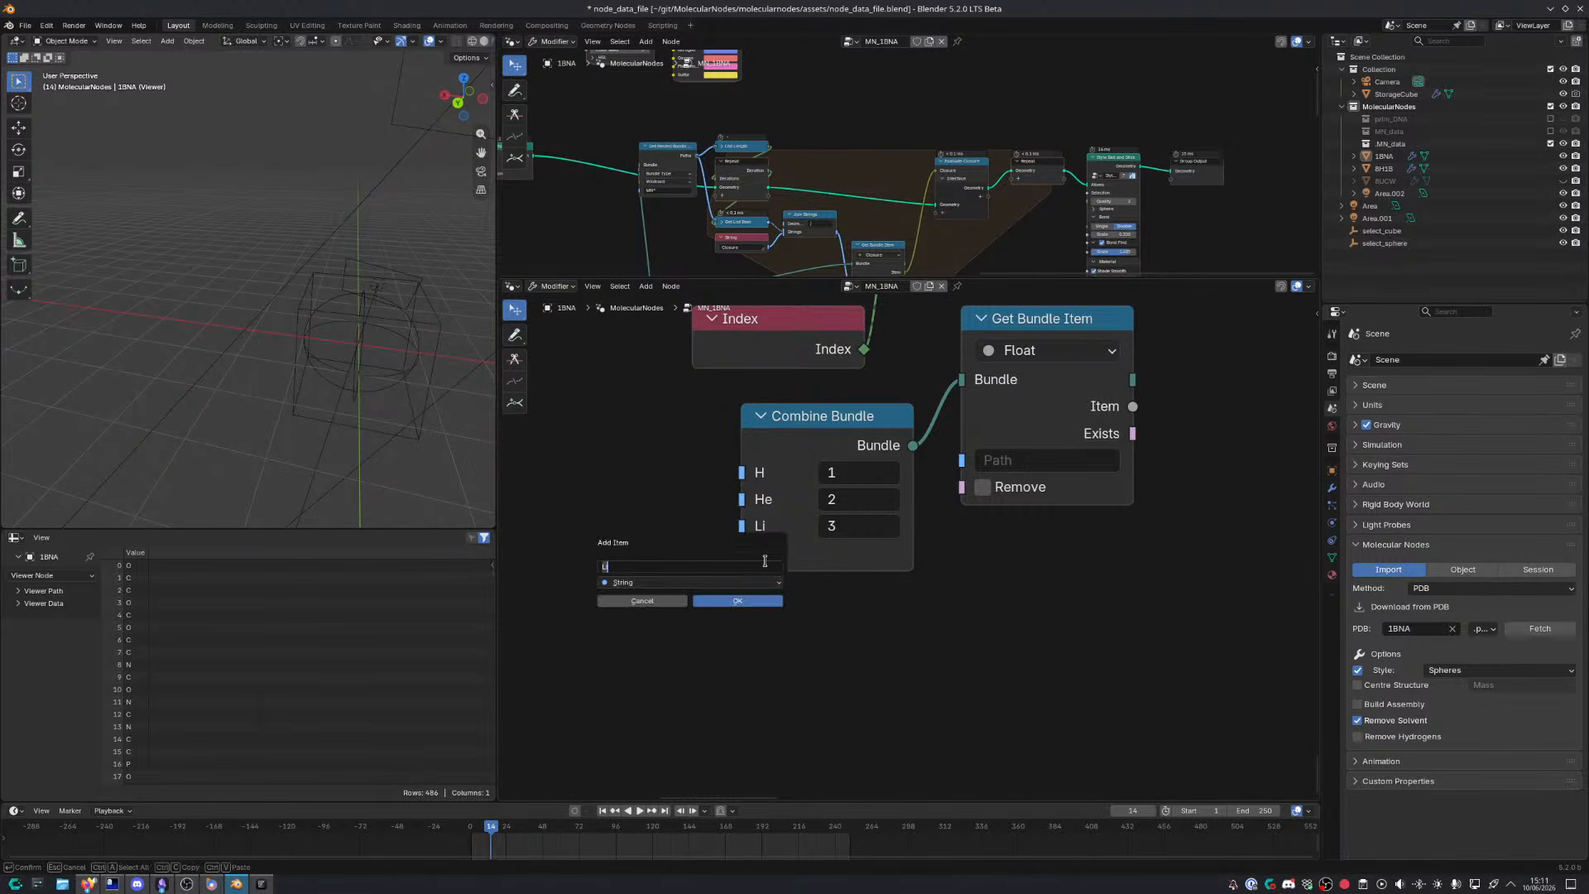
{"action": "type", "text": "Be"}
{"action": "key", "text": "Return"}
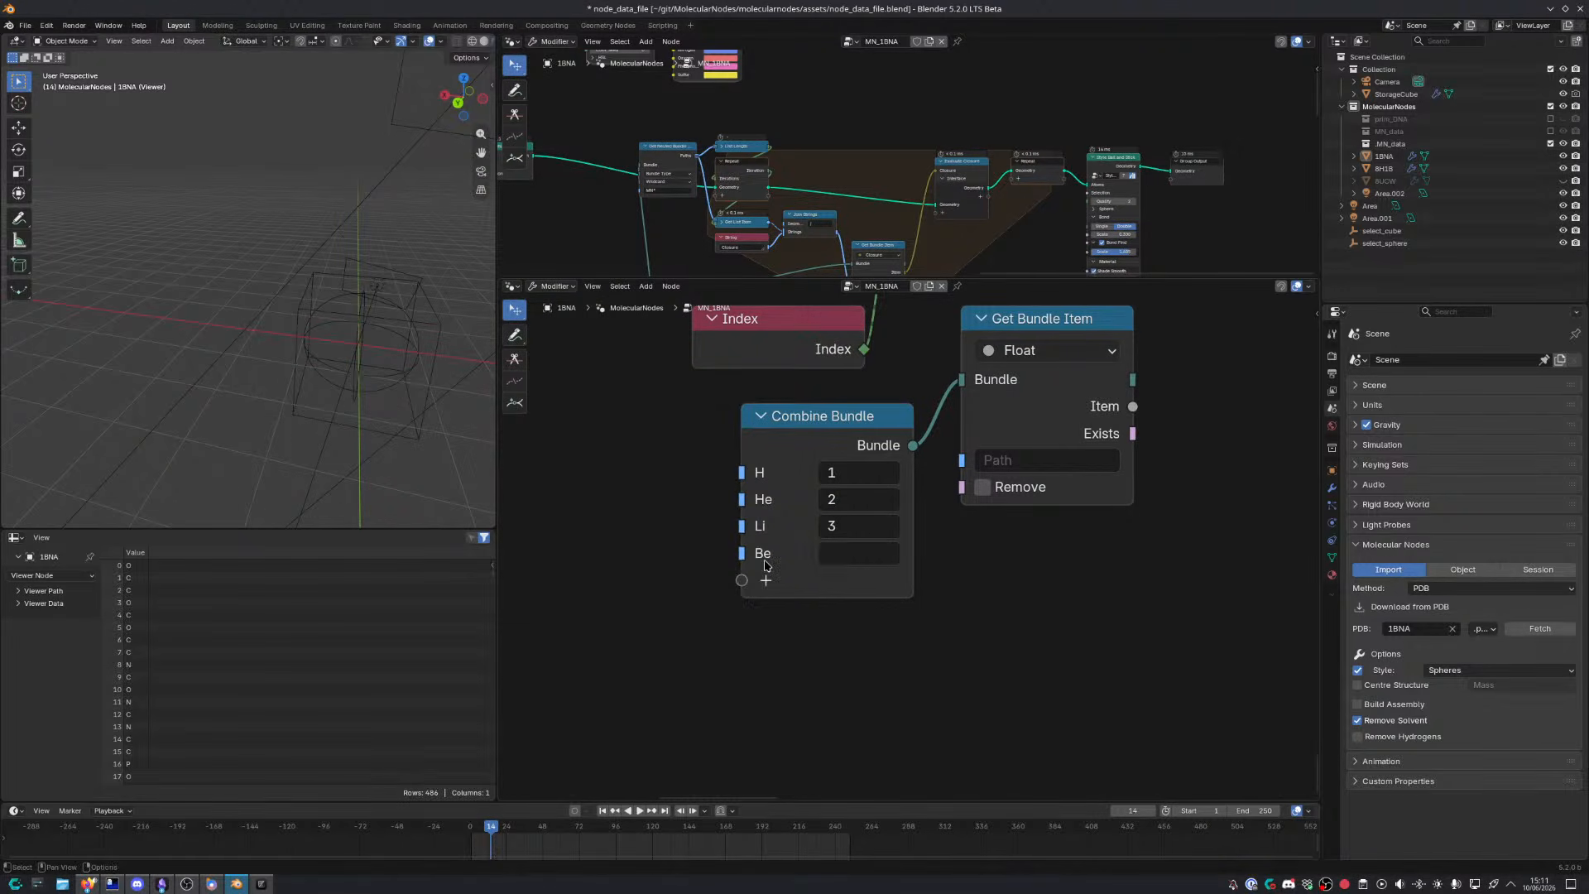
Change the type of the Combine Bundle node's H and He items to Integer
{"action": "left_click", "coordinate": [790, 431]}
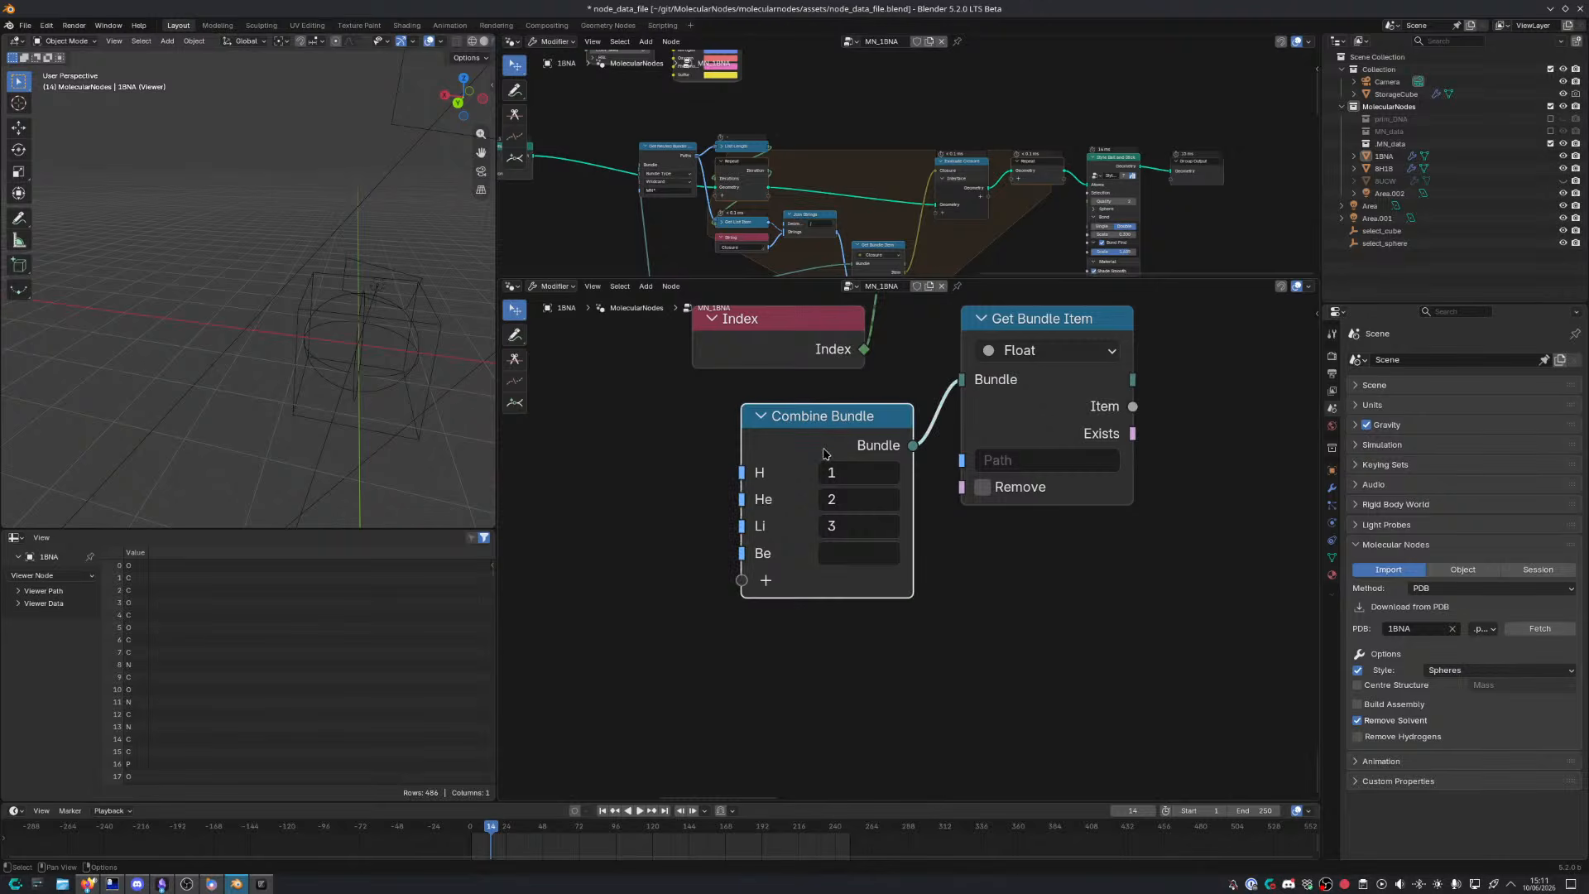
{"action": "key", "text": "n"}
{"action": "left_click", "coordinate": [1170, 508]}
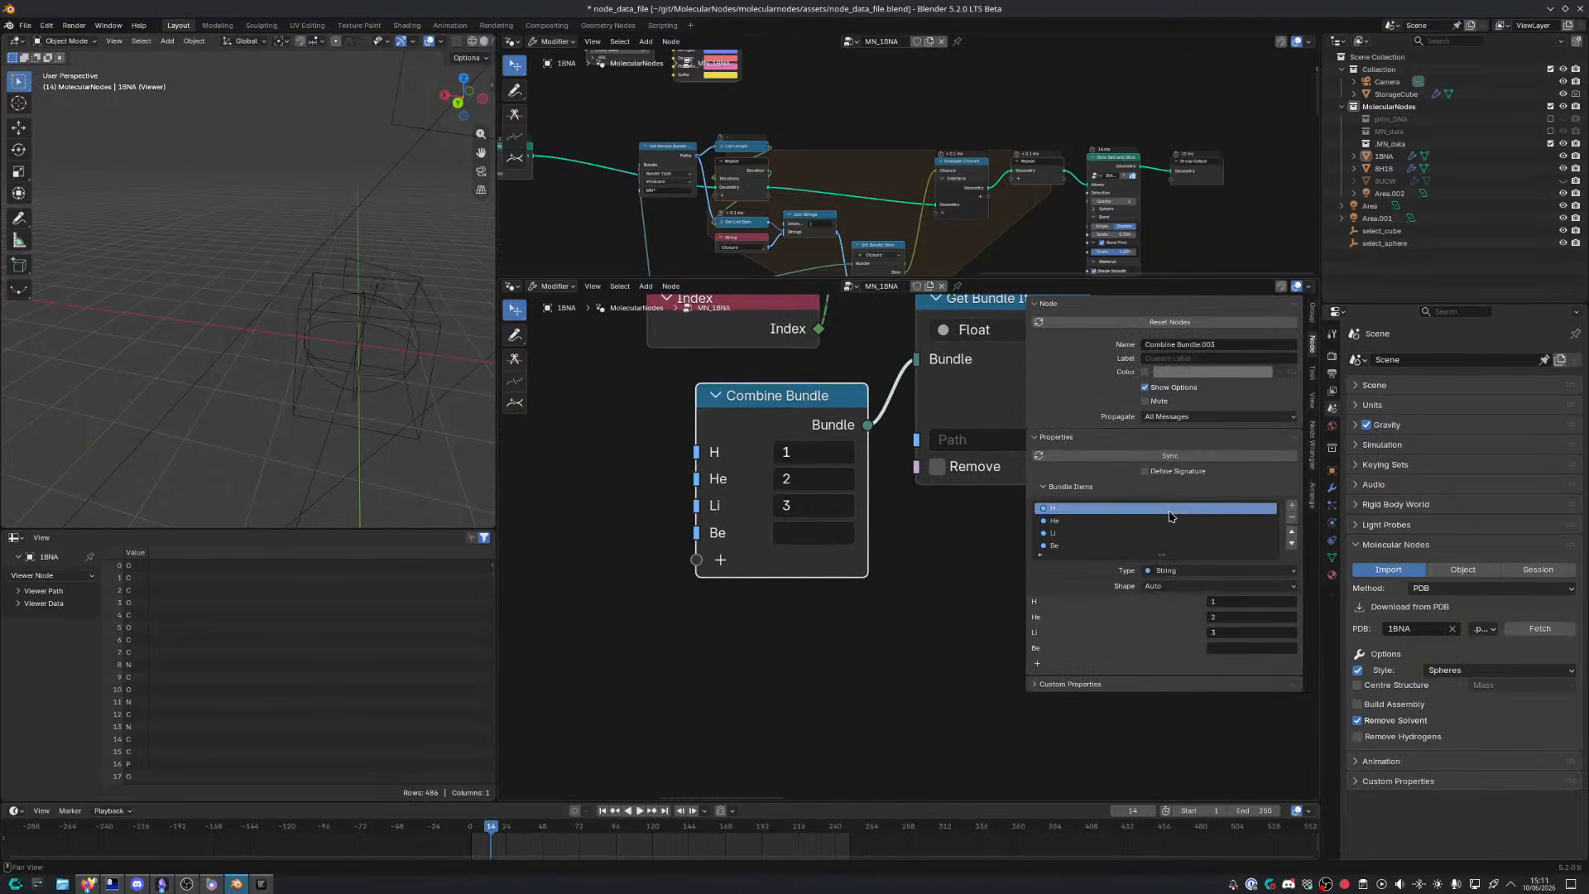
{"action": "left_click", "coordinate": [1203, 570]}
{"action": "key", "text": "i"}
{"action": "left_click", "coordinate": [1164, 523]}
{"action": "key", "text": "i"}
{"action": "left_click", "coordinate": [1211, 572]}
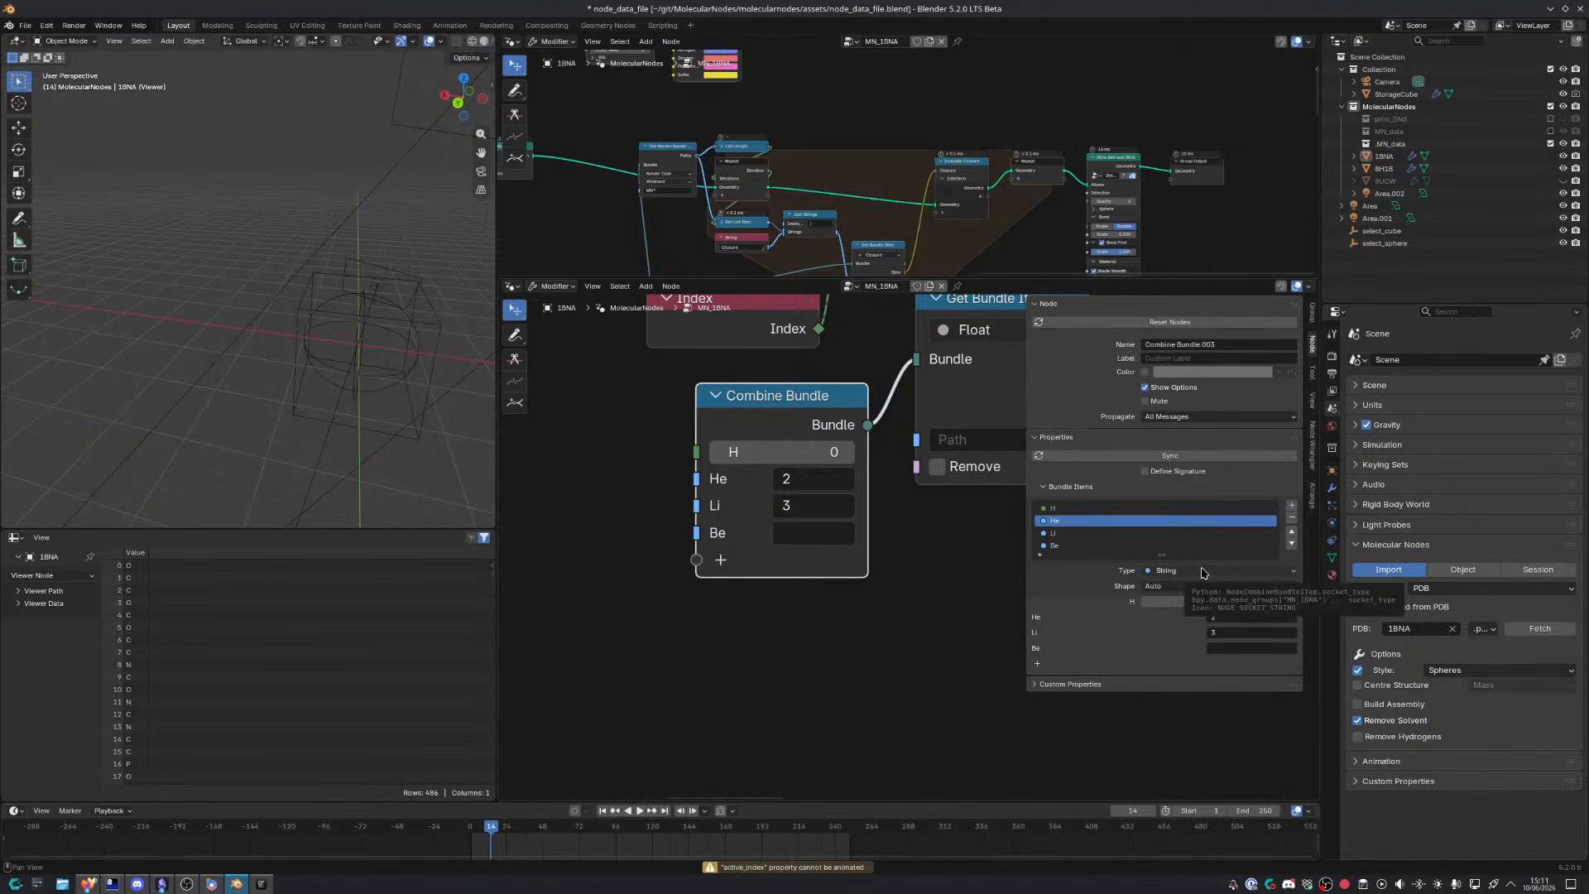
{"action": "key", "text": "i"}
Change the type of the Combine Bundle node's Be and Li items to Integer
{"action": "left_click", "coordinate": [1197, 545]}
{"action": "left_click", "coordinate": [1211, 572]}
{"action": "key", "text": "i"}
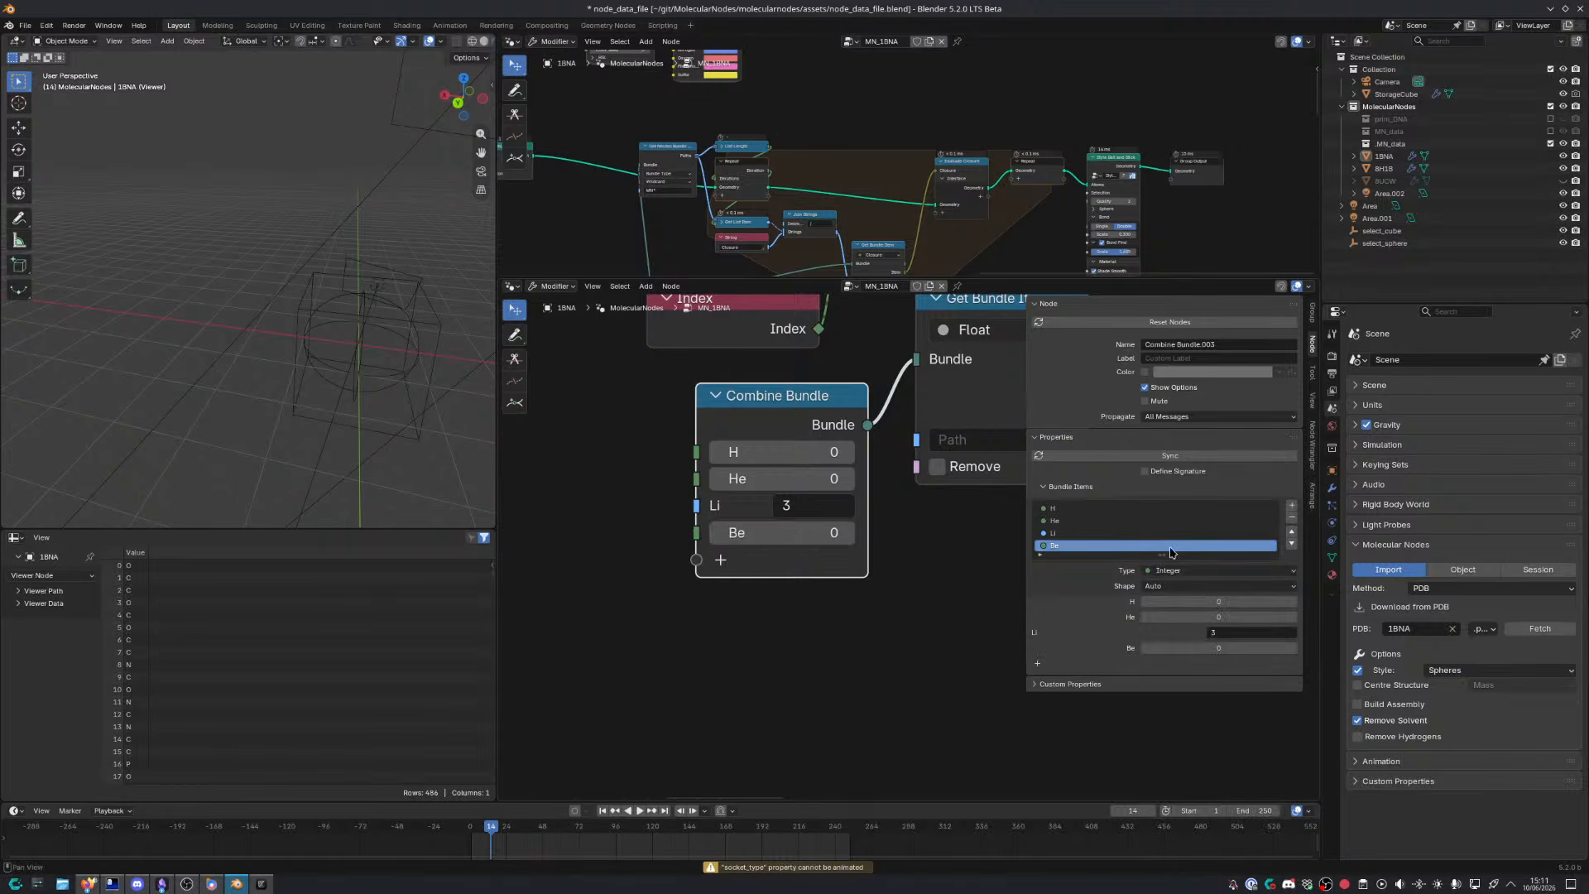
{"action": "left_click", "coordinate": [1182, 533]}
{"action": "left_click", "coordinate": [1185, 570]}
{"action": "key", "text": "i"}
{"action": "middle_click_drag", "start_coordinate": [826, 628], "coordinate": [851, 585]}
{"action": "key", "text": "n"}
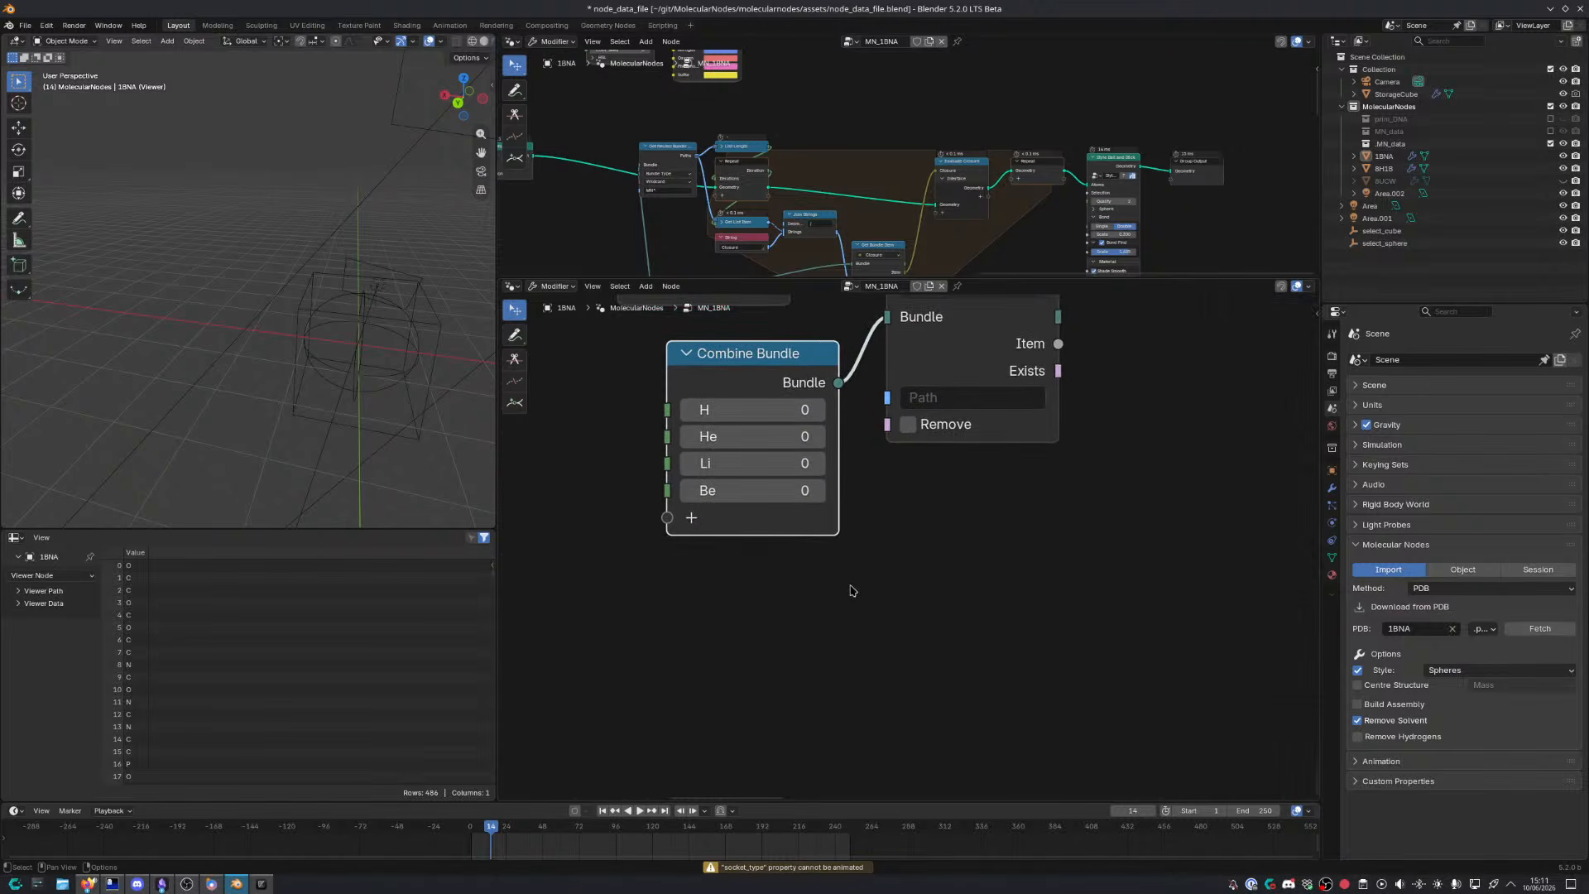
Add an Integer item named B to the Combine Bundle node, checking the symbol against the periodic table image in the browser
{"action": "left_click", "coordinate": [691, 517]}
{"action": "left_click", "coordinate": [645, 538]}
{"action": "key", "text": "i"}
{"action": "left_click", "coordinate": [639, 524]}
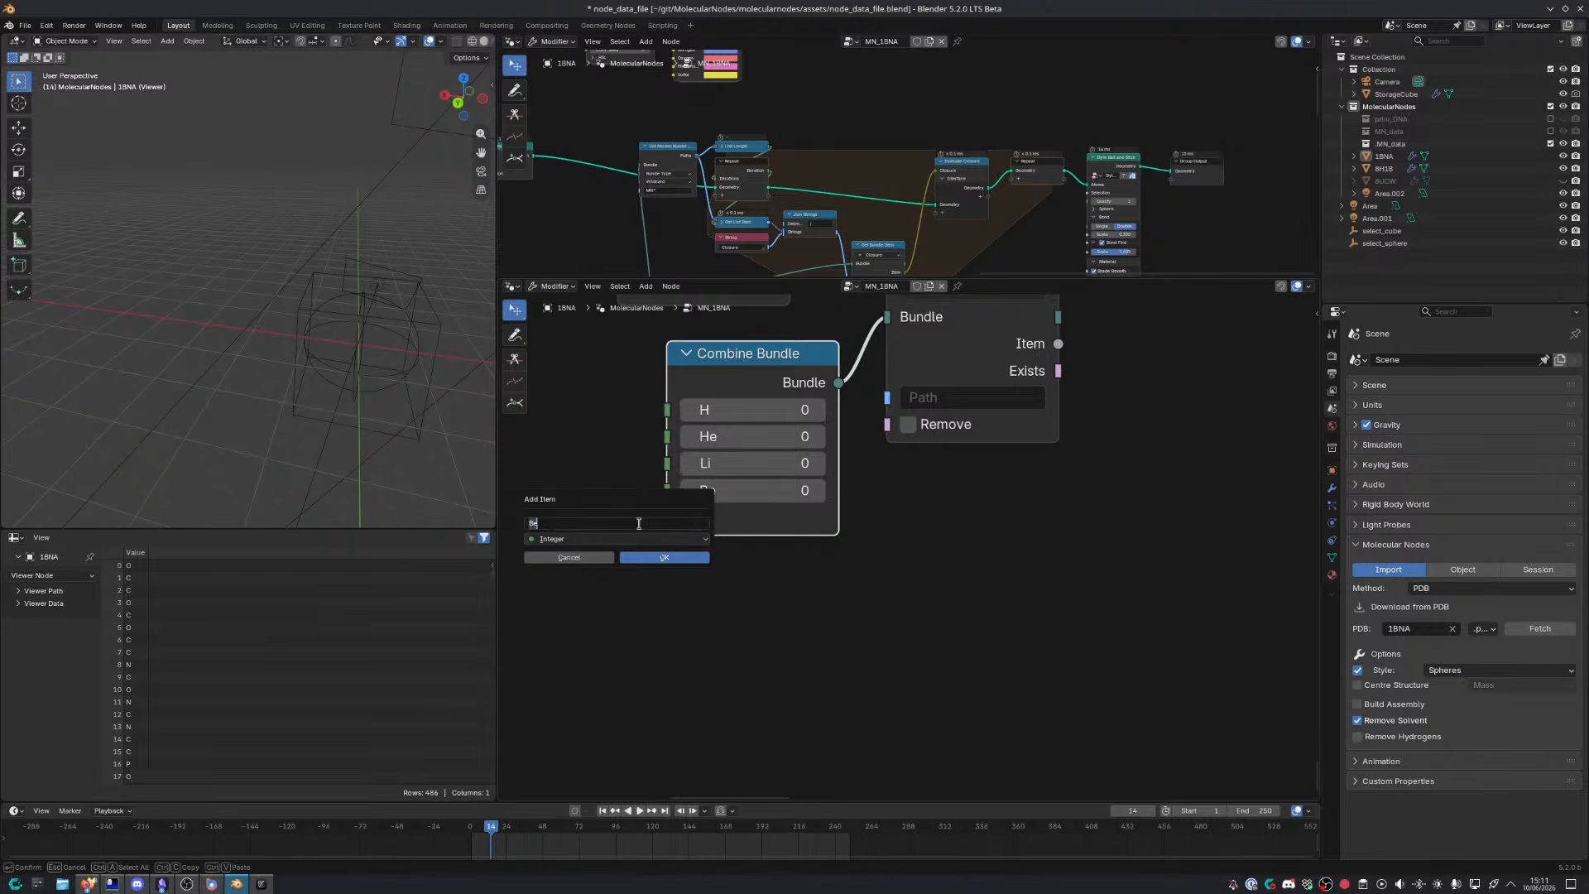
{"action": "type", "text": "Bo"}
{"action": "key", "text": "Return"}
{"action": "key", "text": "alt+Tab"}
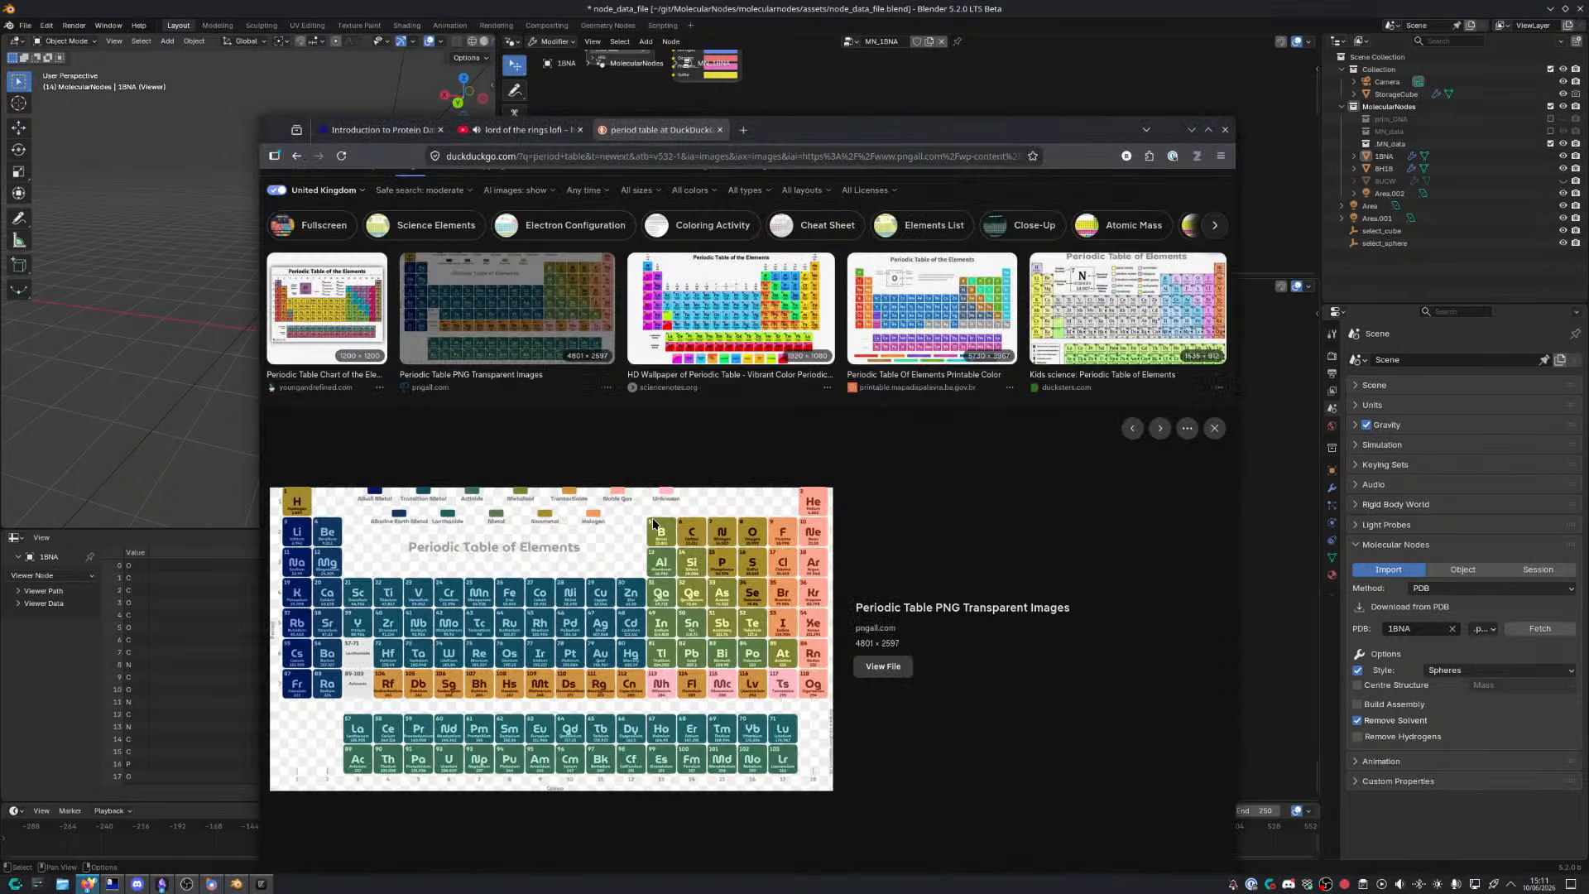
{"action": "key", "text": "alt+Tab"}
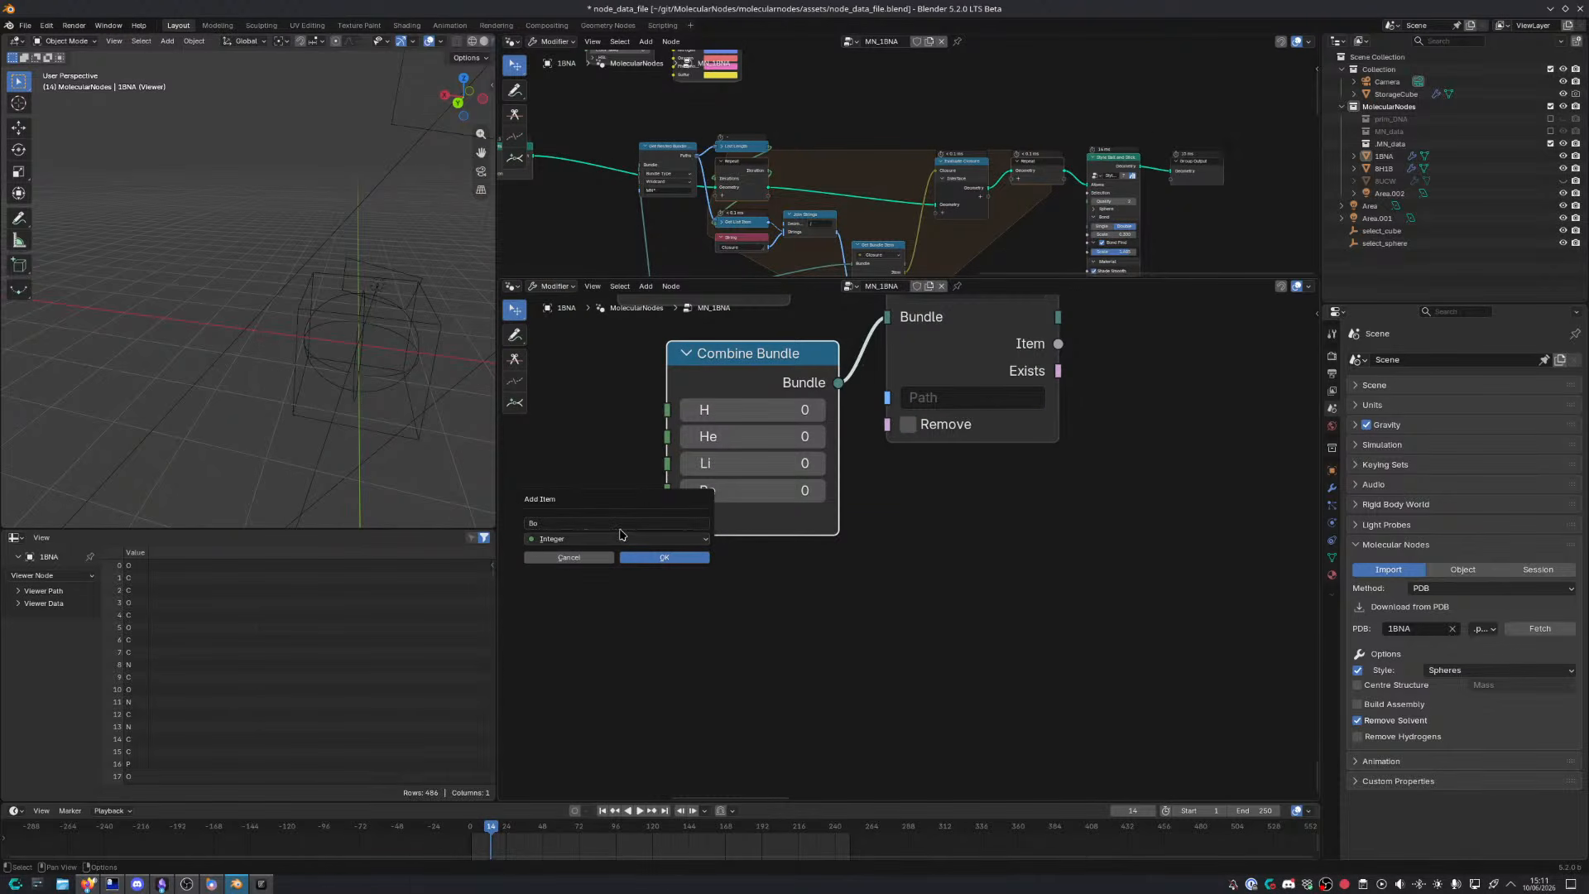
{"action": "left_click", "coordinate": [621, 523]}
{"action": "type", "text": "Be"}
{"action": "key", "text": "Return"}
{"action": "key", "text": "Return"}
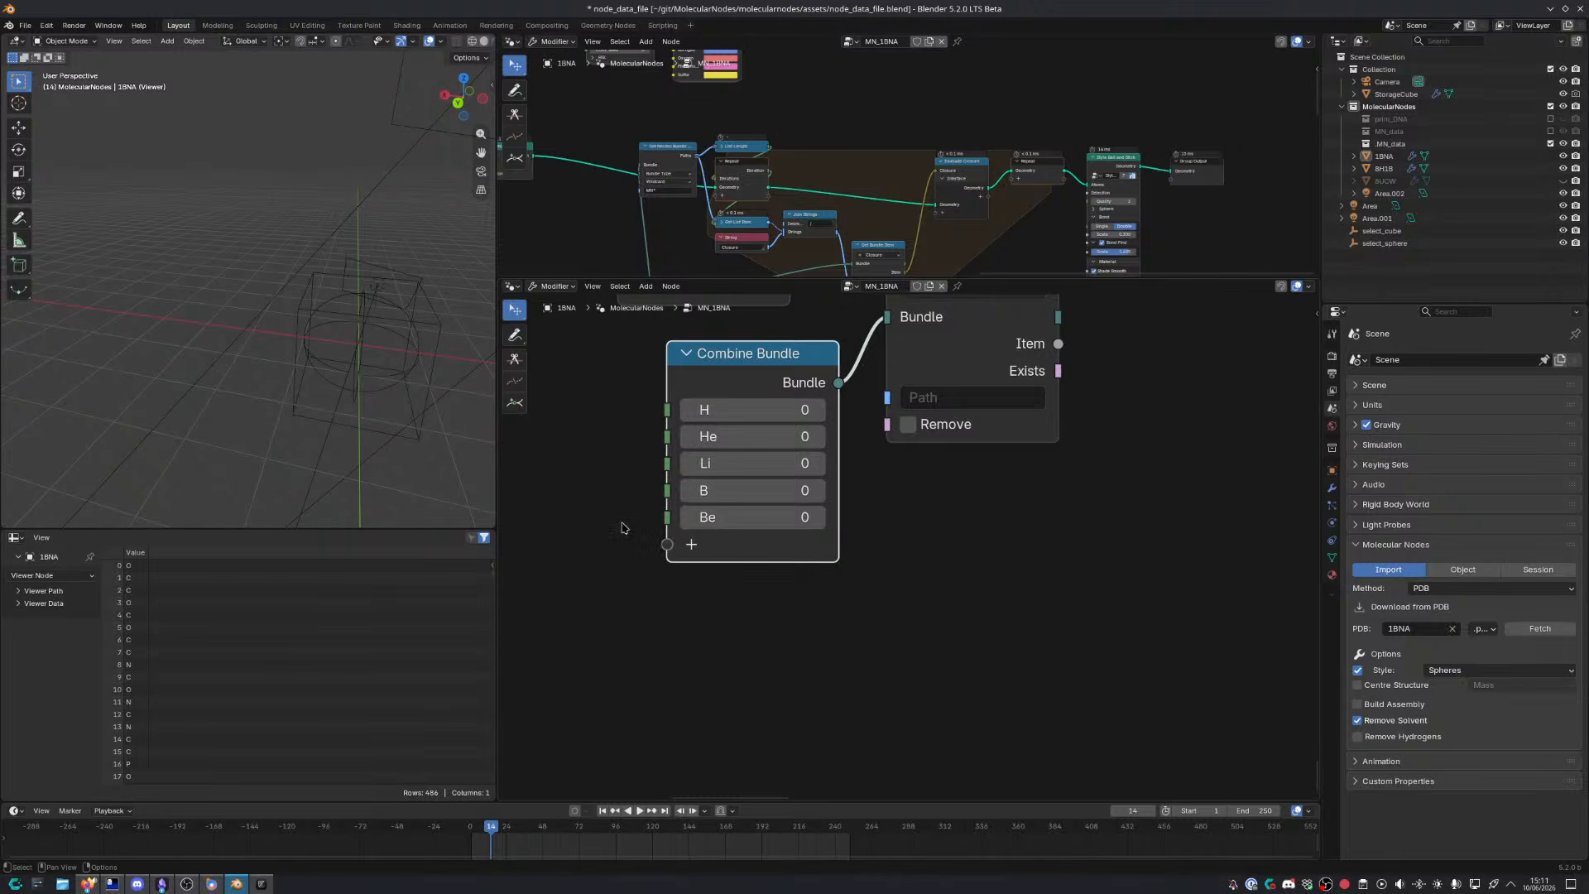
Set the Combine Bundle values to 1 for H, 2 for He, 3 for Li, 4 for B and 5 for Be
{"action": "left_click_drag", "start_coordinate": [801, 412], "coordinate": [811, 412]}
{"action": "left_click_drag", "start_coordinate": [803, 438], "coordinate": [836, 465]}
{"action": "left_click_drag", "start_coordinate": [811, 491], "coordinate": [818, 521]}
{"action": "left_click", "coordinate": [817, 521]}
Try to add an Integer item named C to the Combine Bundle node
{"action": "middle_click_drag", "start_coordinate": [797, 617], "coordinate": [802, 584]}
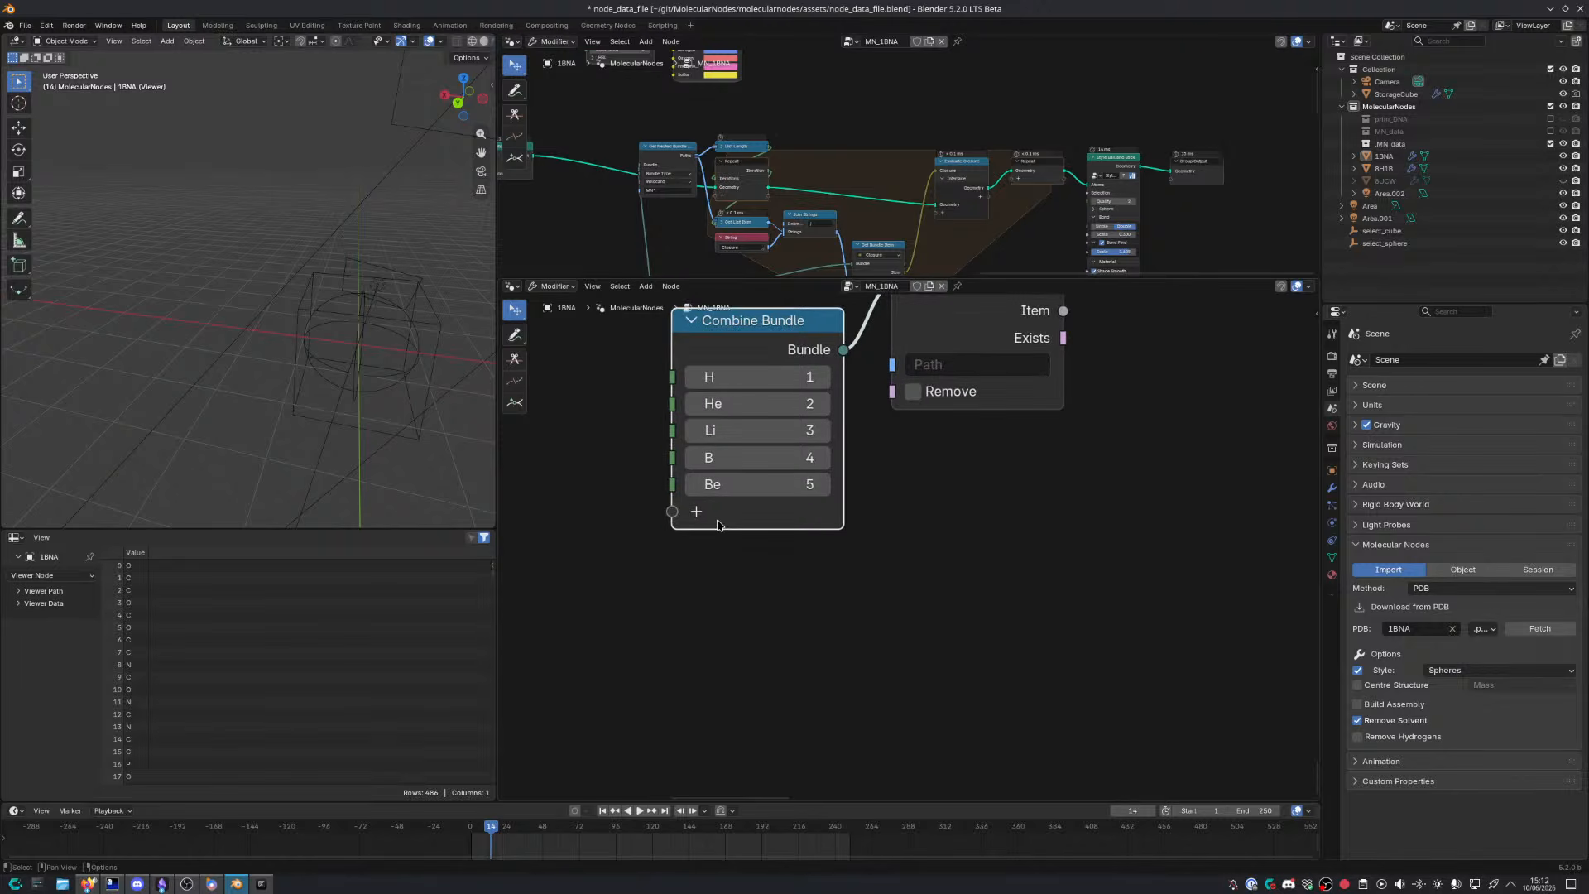
{"action": "left_click", "coordinate": [697, 512]}
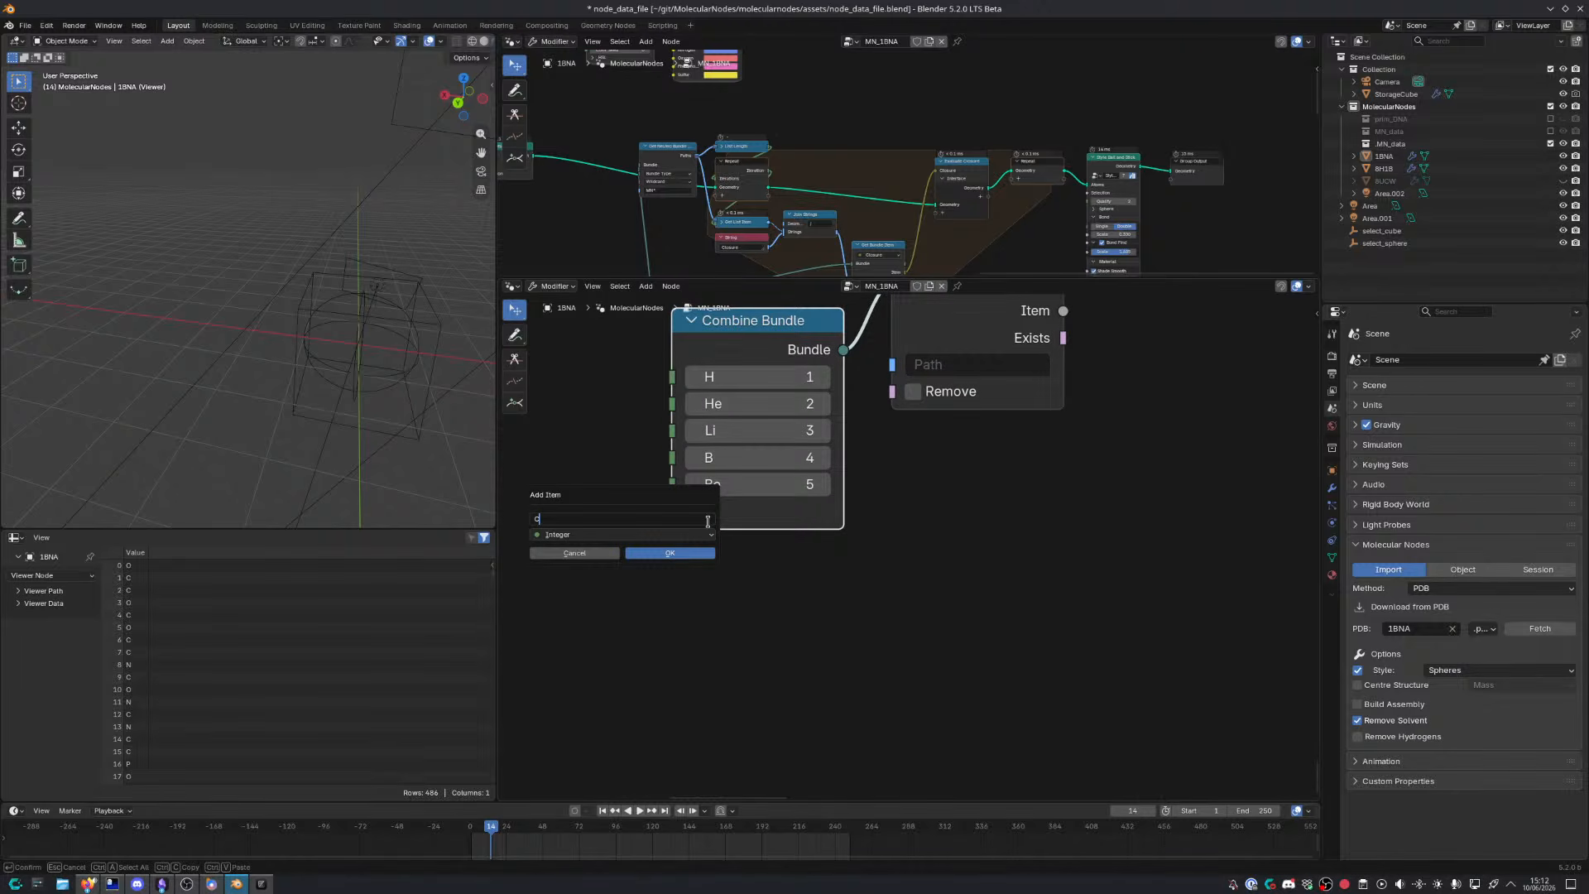
{"action": "key", "text": "Return"}
{"action": "key", "text": "Return"}
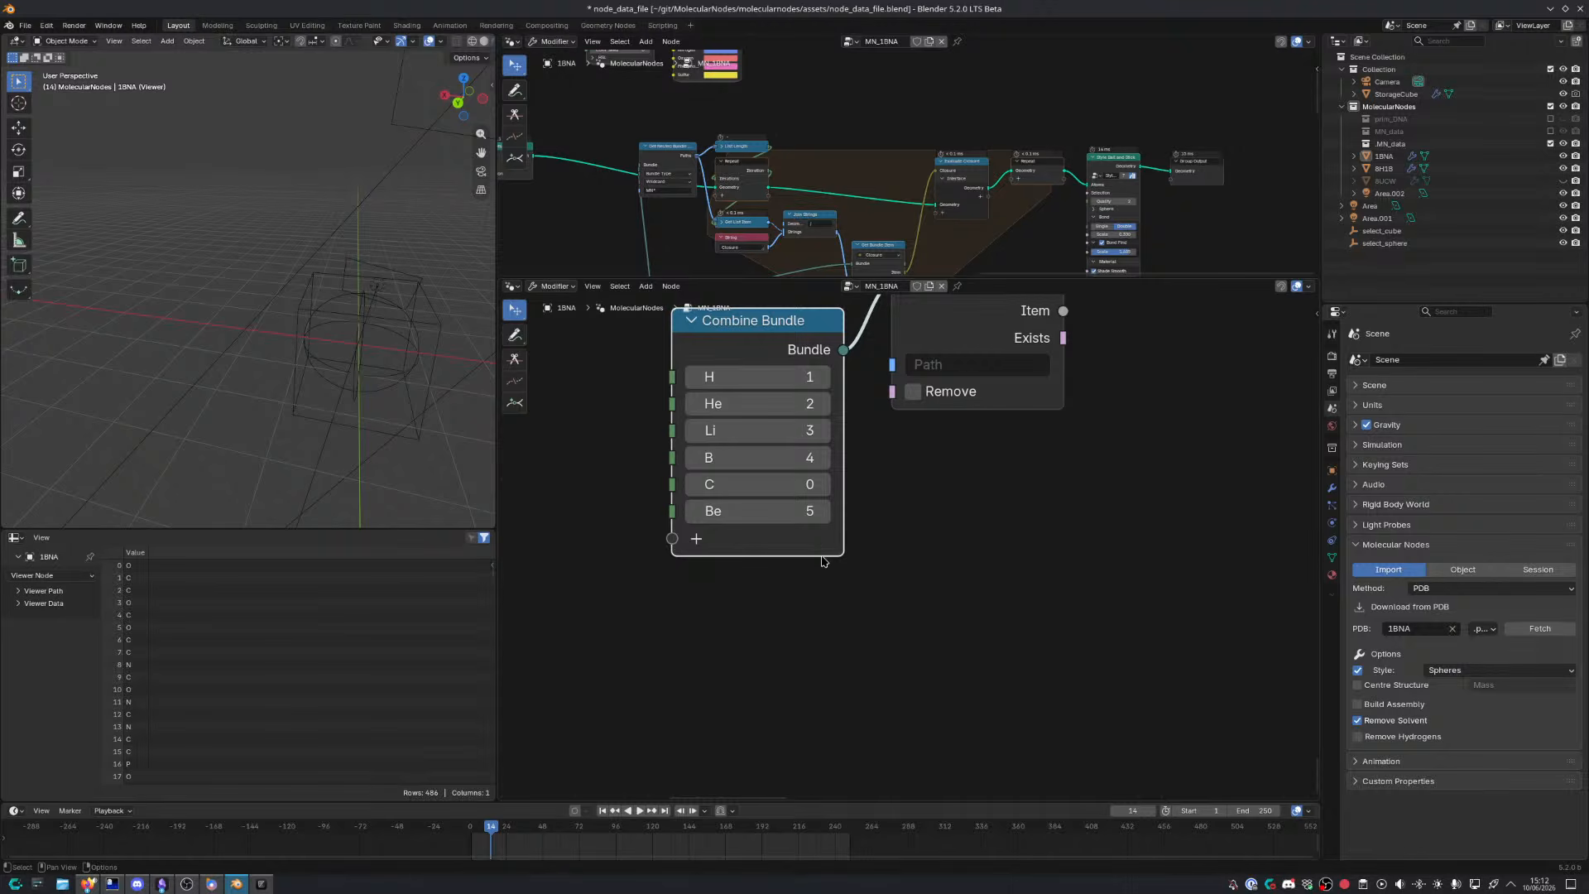
{"action": "key", "text": "ctrl+z"}
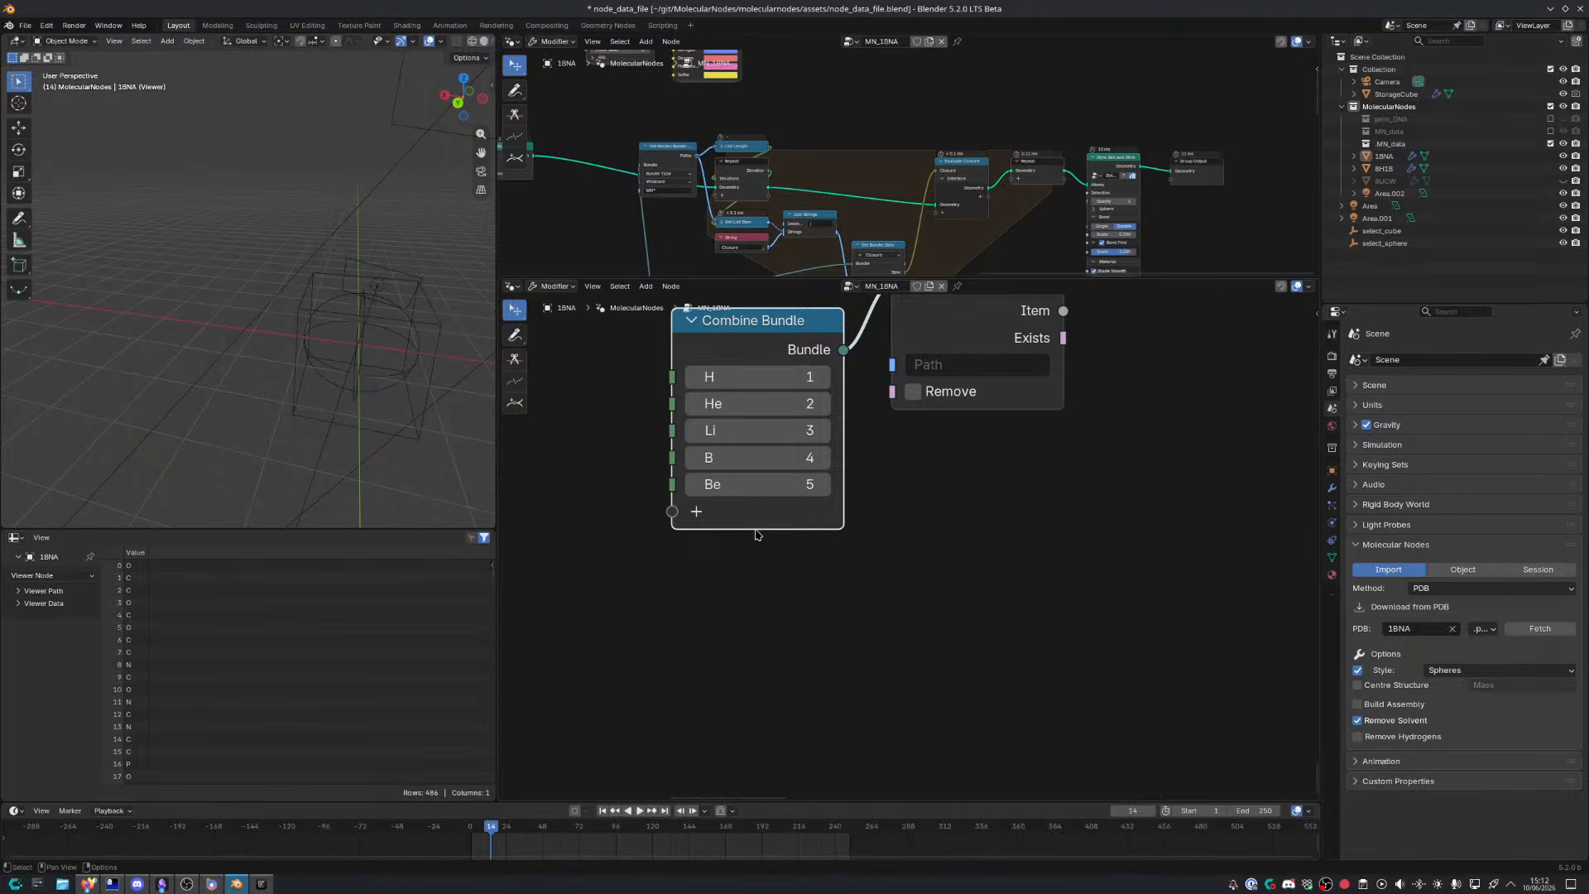
Move the Combine Bundle node lower, away from the Get Bundle Item node
{"action": "left_click_drag", "start_coordinate": [770, 346], "coordinate": [746, 419]}
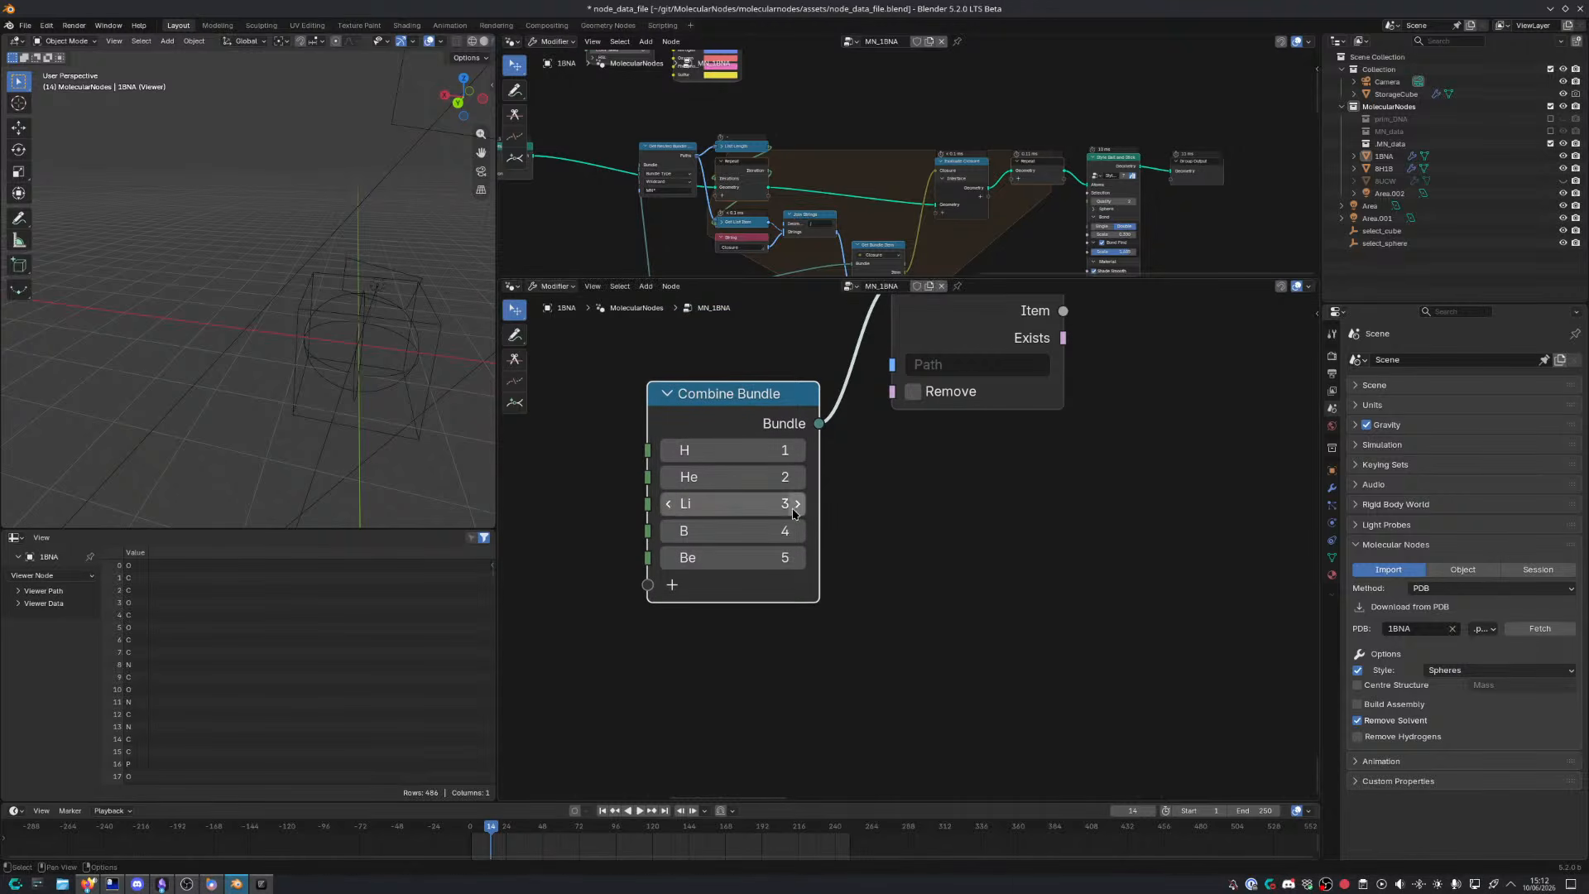
{"action": "middle_click_drag", "start_coordinate": [793, 513], "coordinate": [798, 461]}
{"action": "left_click", "coordinate": [676, 528]}
{"action": "type", "text": "c"}
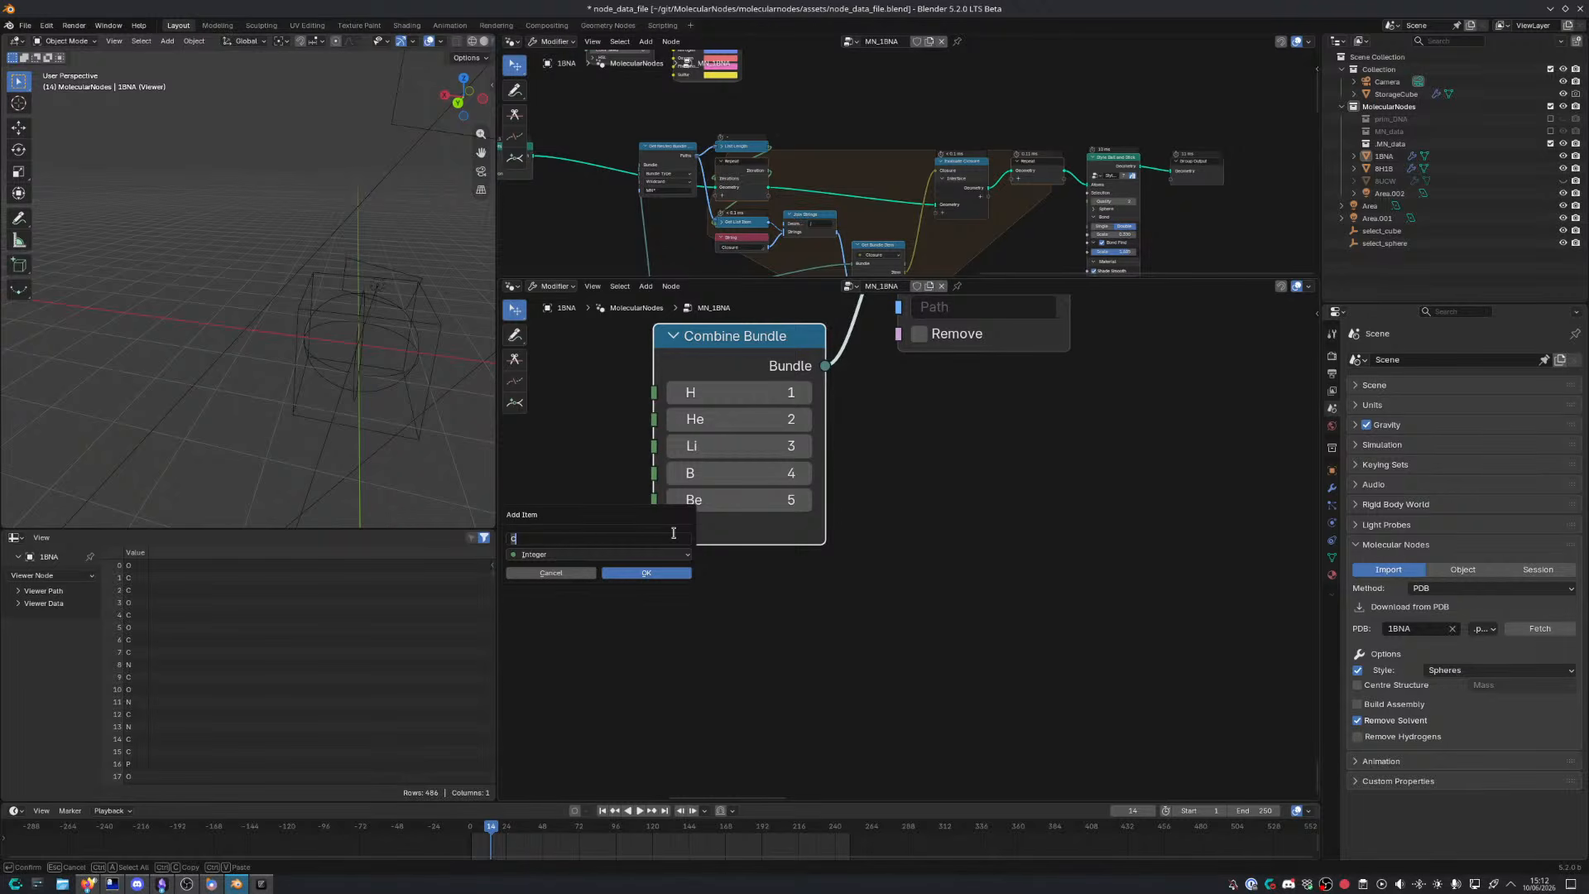
{"action": "key", "text": "Return"}
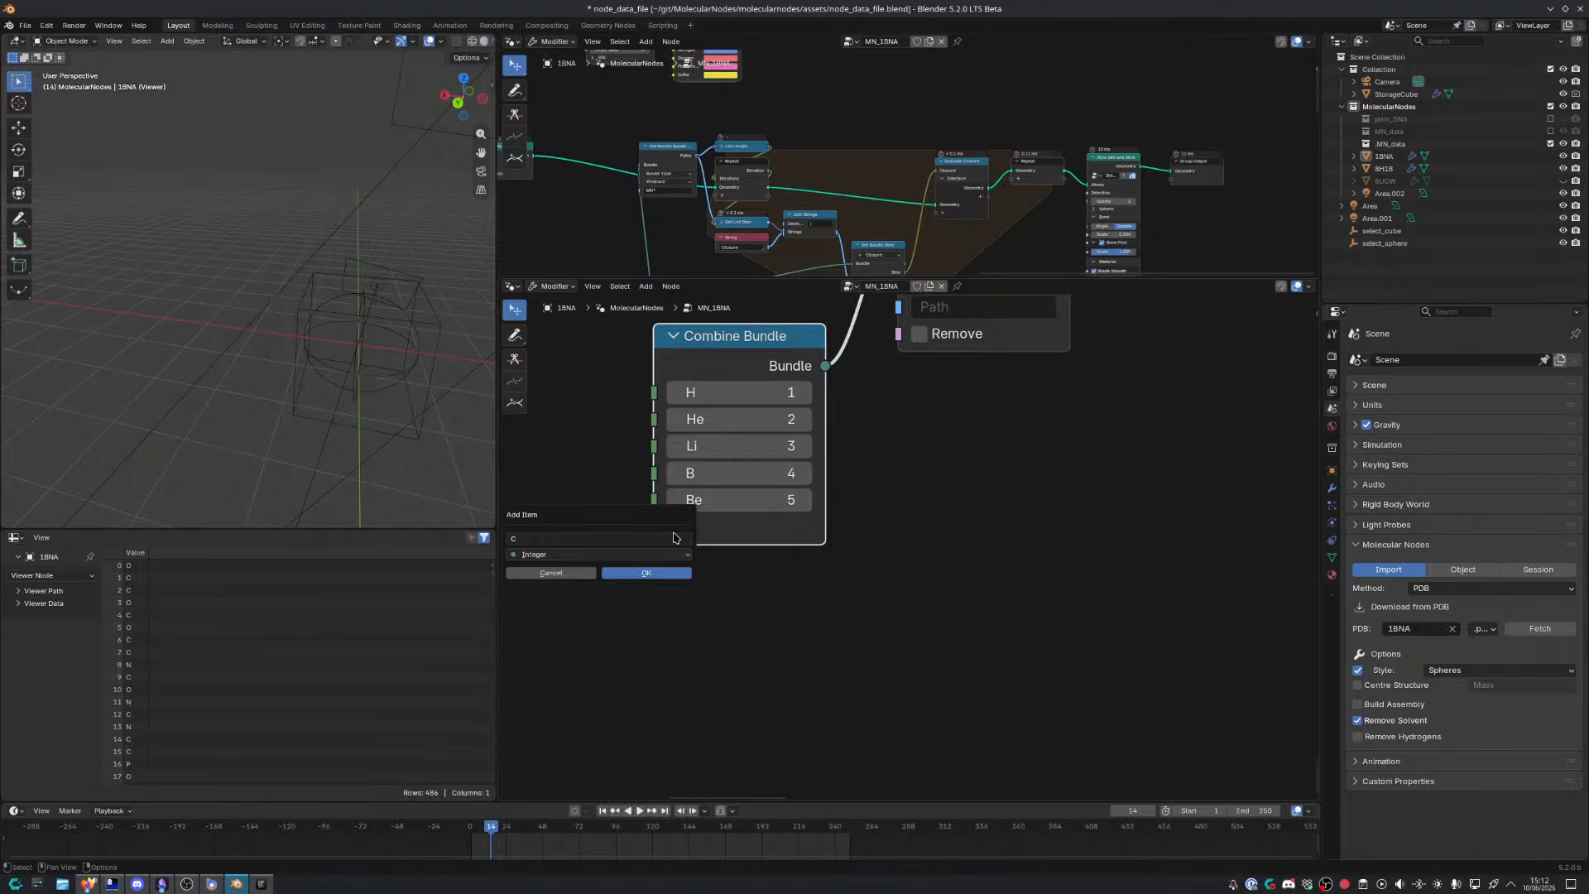
Maximize the node editor around the Combine Bundle and Get Bundle Item nodes
{"action": "key", "text": "ctrl+space"}
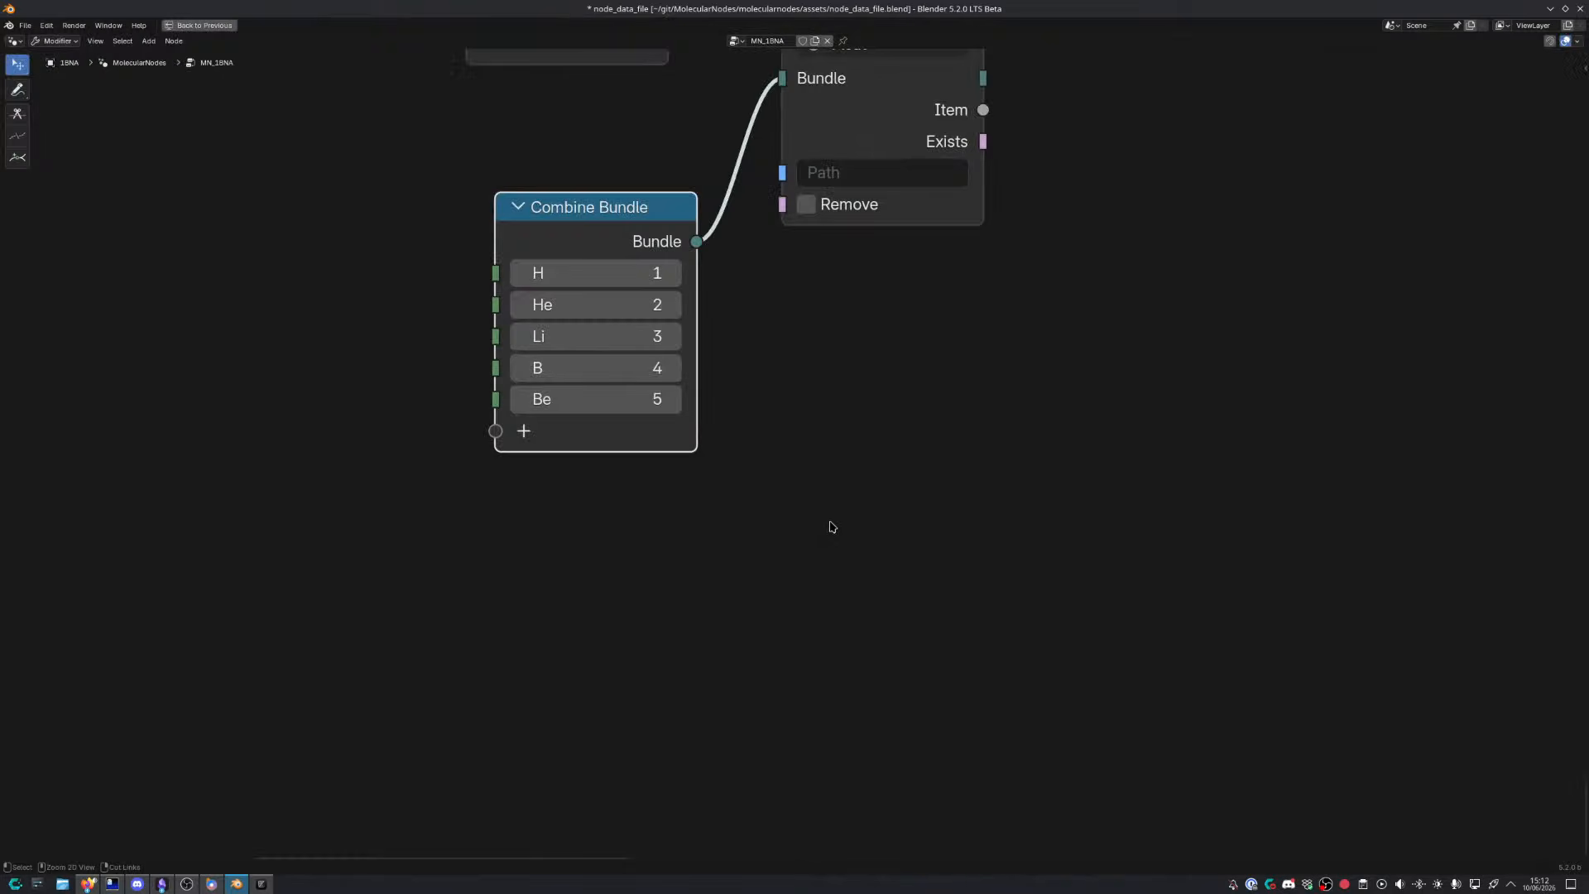
{"action": "middle_click_drag", "start_coordinate": [854, 486], "coordinate": [890, 445]}
{"action": "key", "text": "shift+a"}
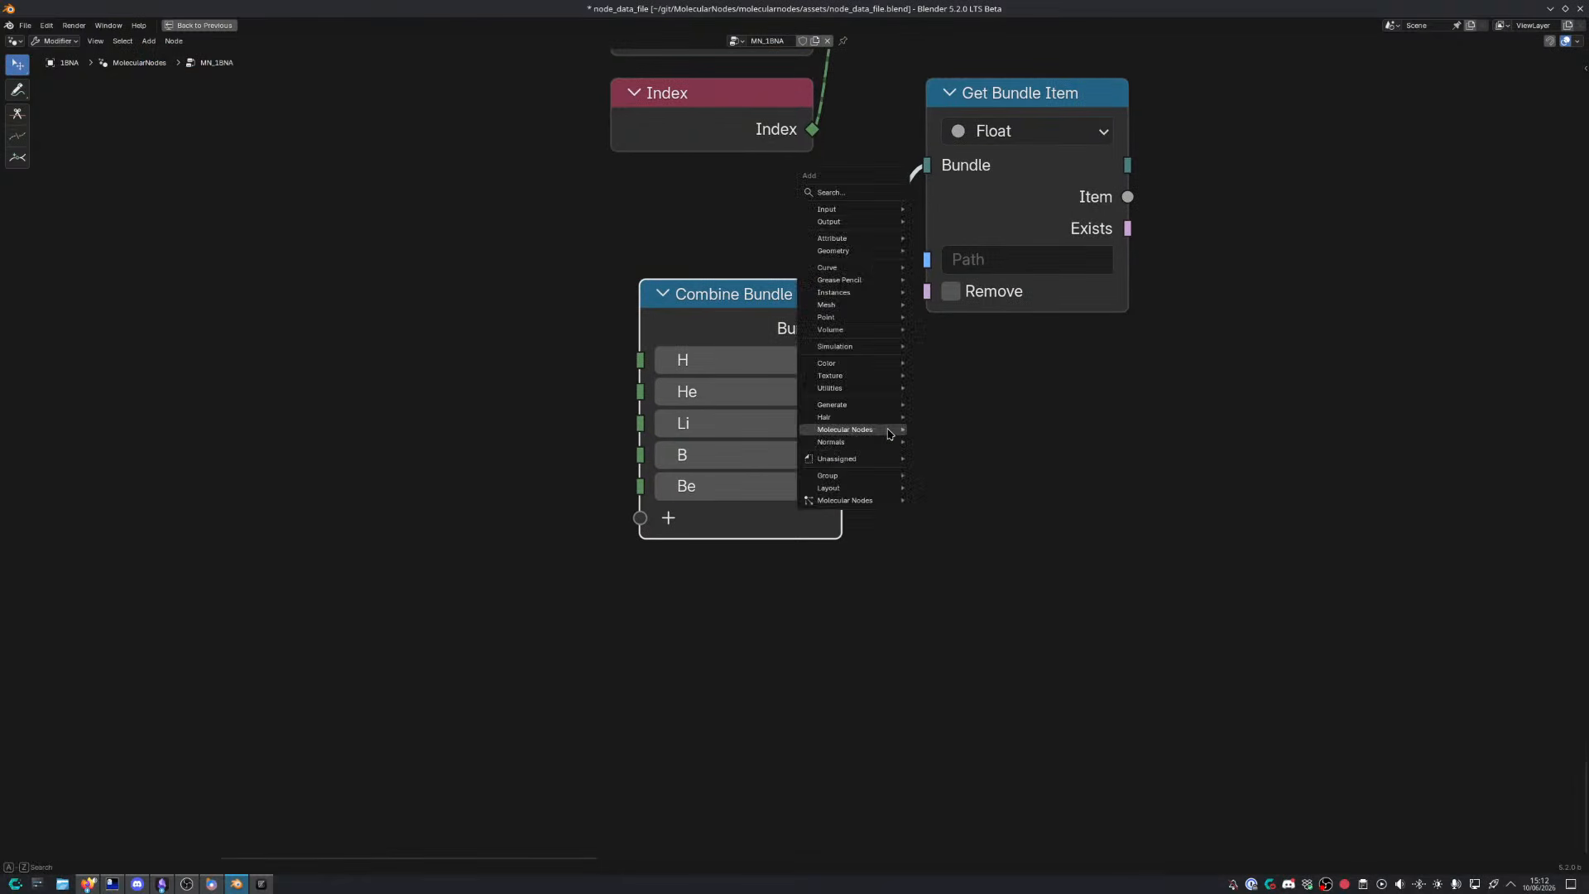
{"action": "mouse_move", "coordinate": [889, 434]}
{"action": "type", "text": "string"}
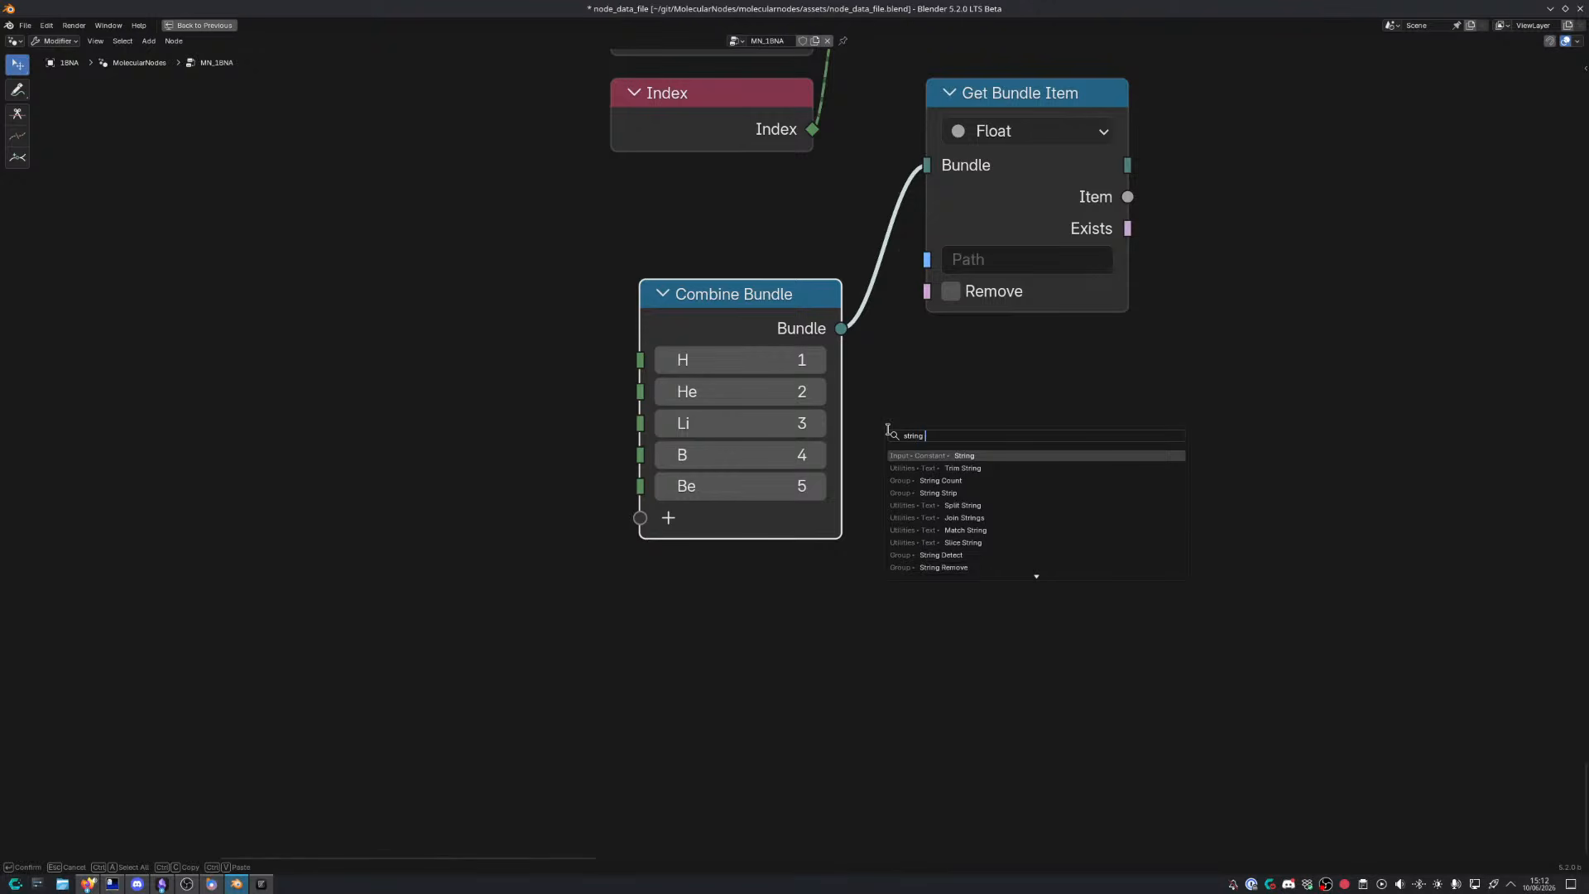
{"action": "key", "text": "ctrl+BackSpace"}
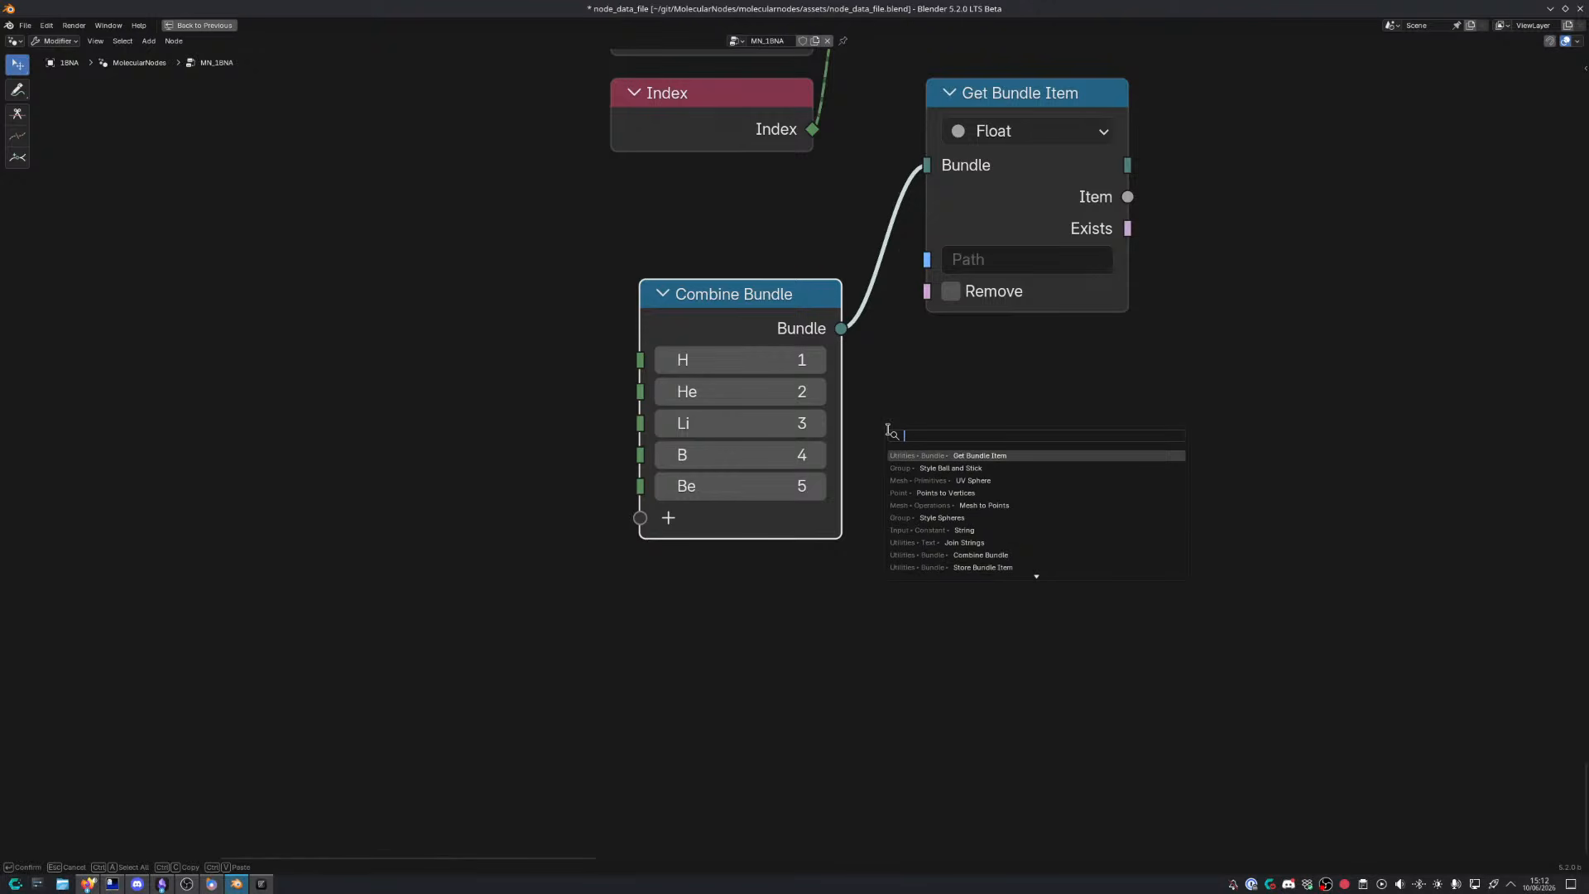
{"action": "type", "text": "combine string"}
{"action": "key", "text": "Escape"}
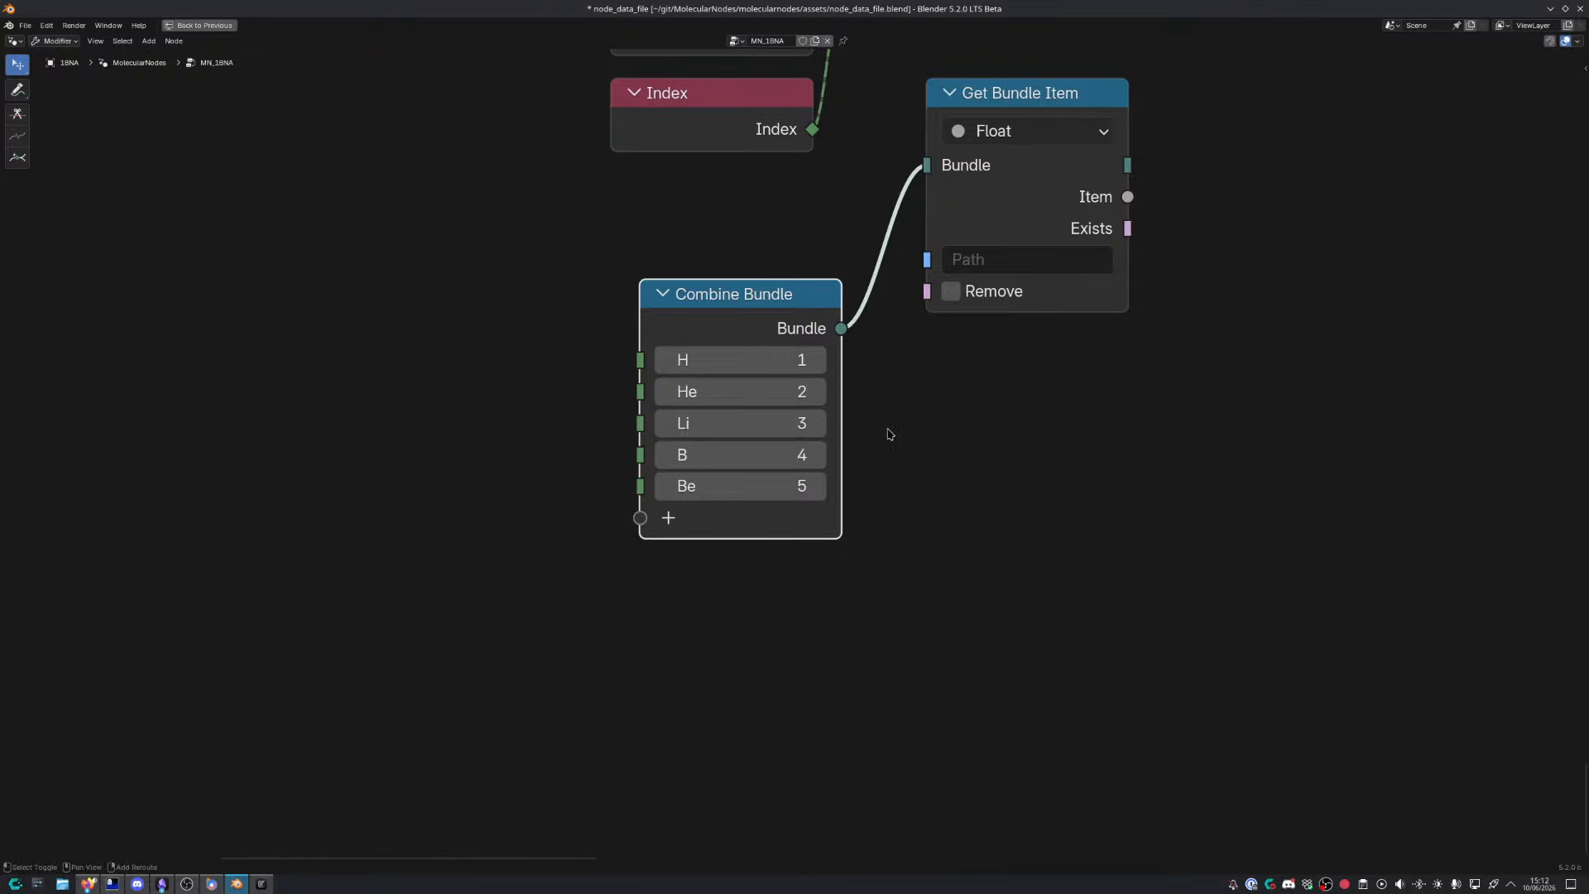
Add a Field to List node below the Get Bundle Item node
{"action": "key", "text": "shift+a"}
{"action": "type", "text": "integer"}
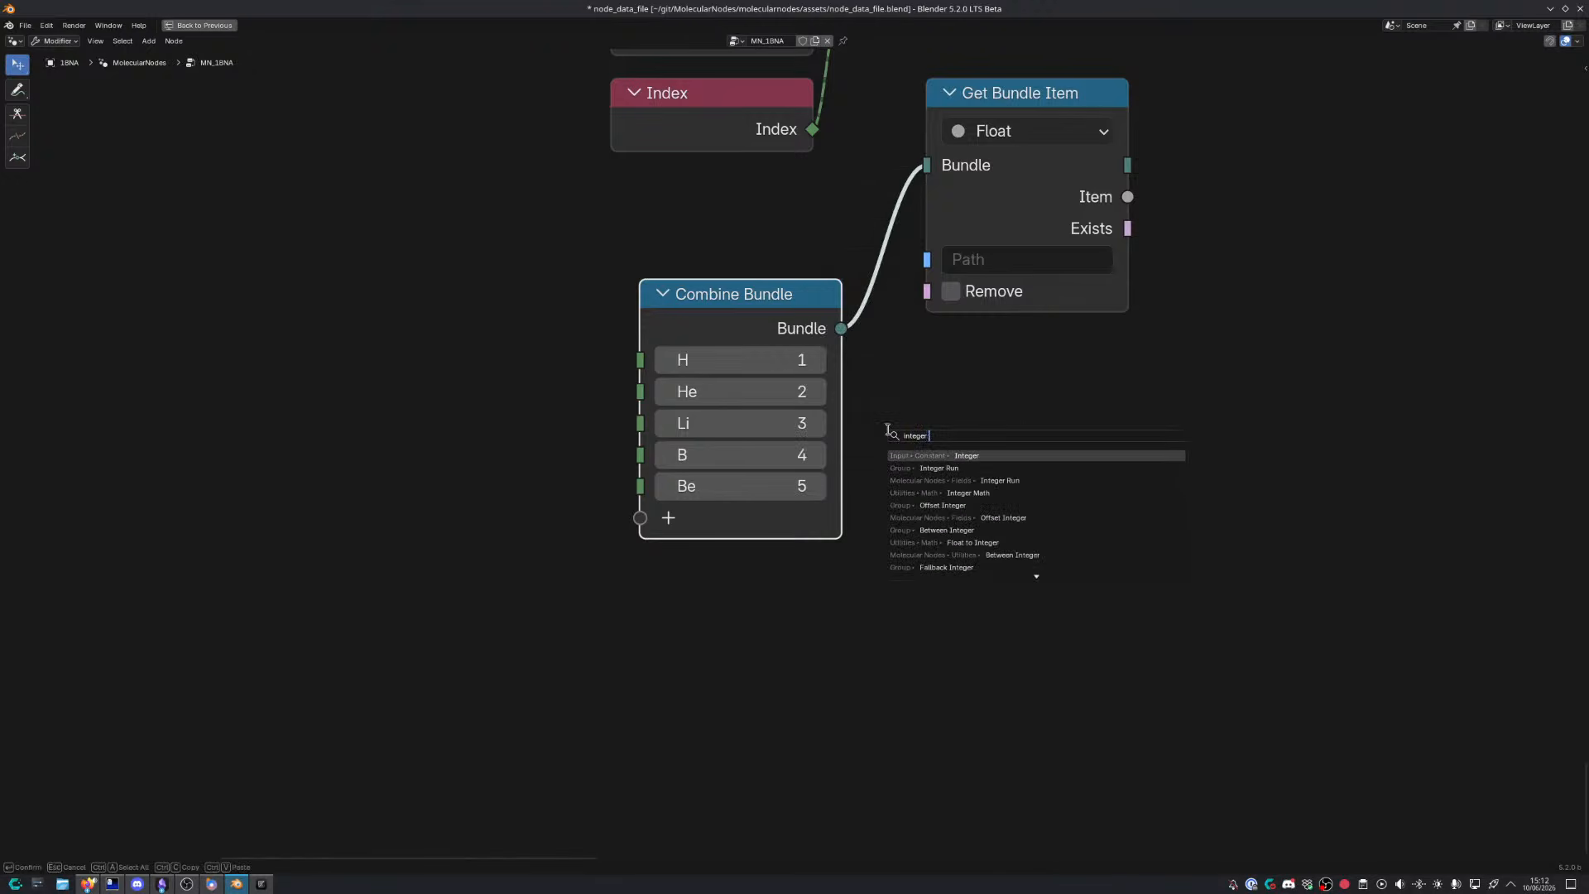
{"action": "key", "text": "ctrl+a"}
{"action": "type", "text": "input list"}
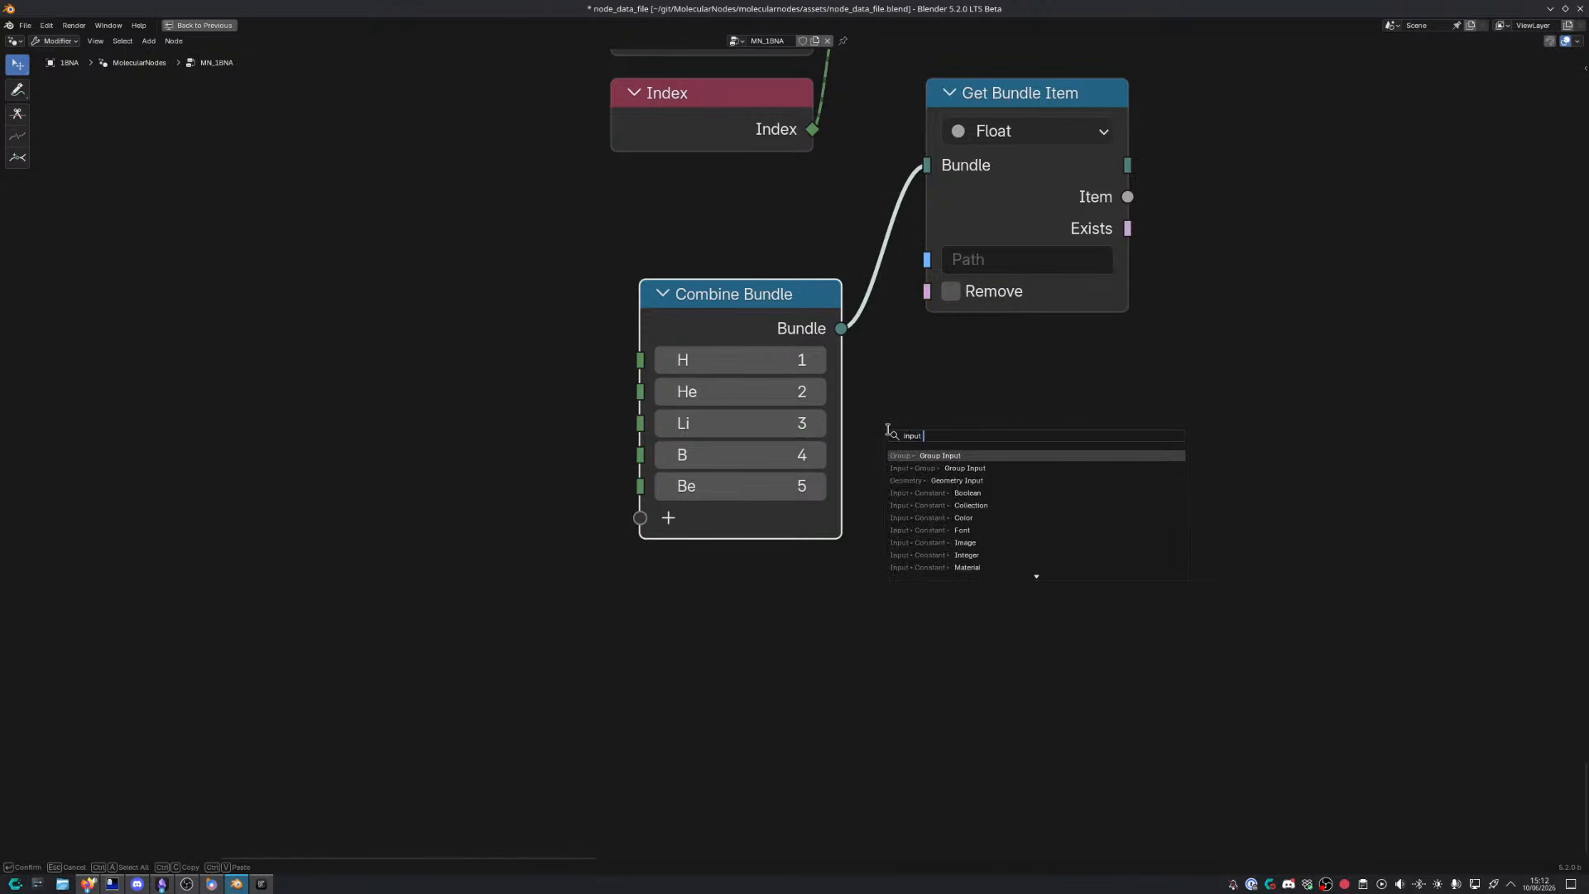
{"action": "key", "text": "ctrl+a"}
{"action": "type", "text": "field"}
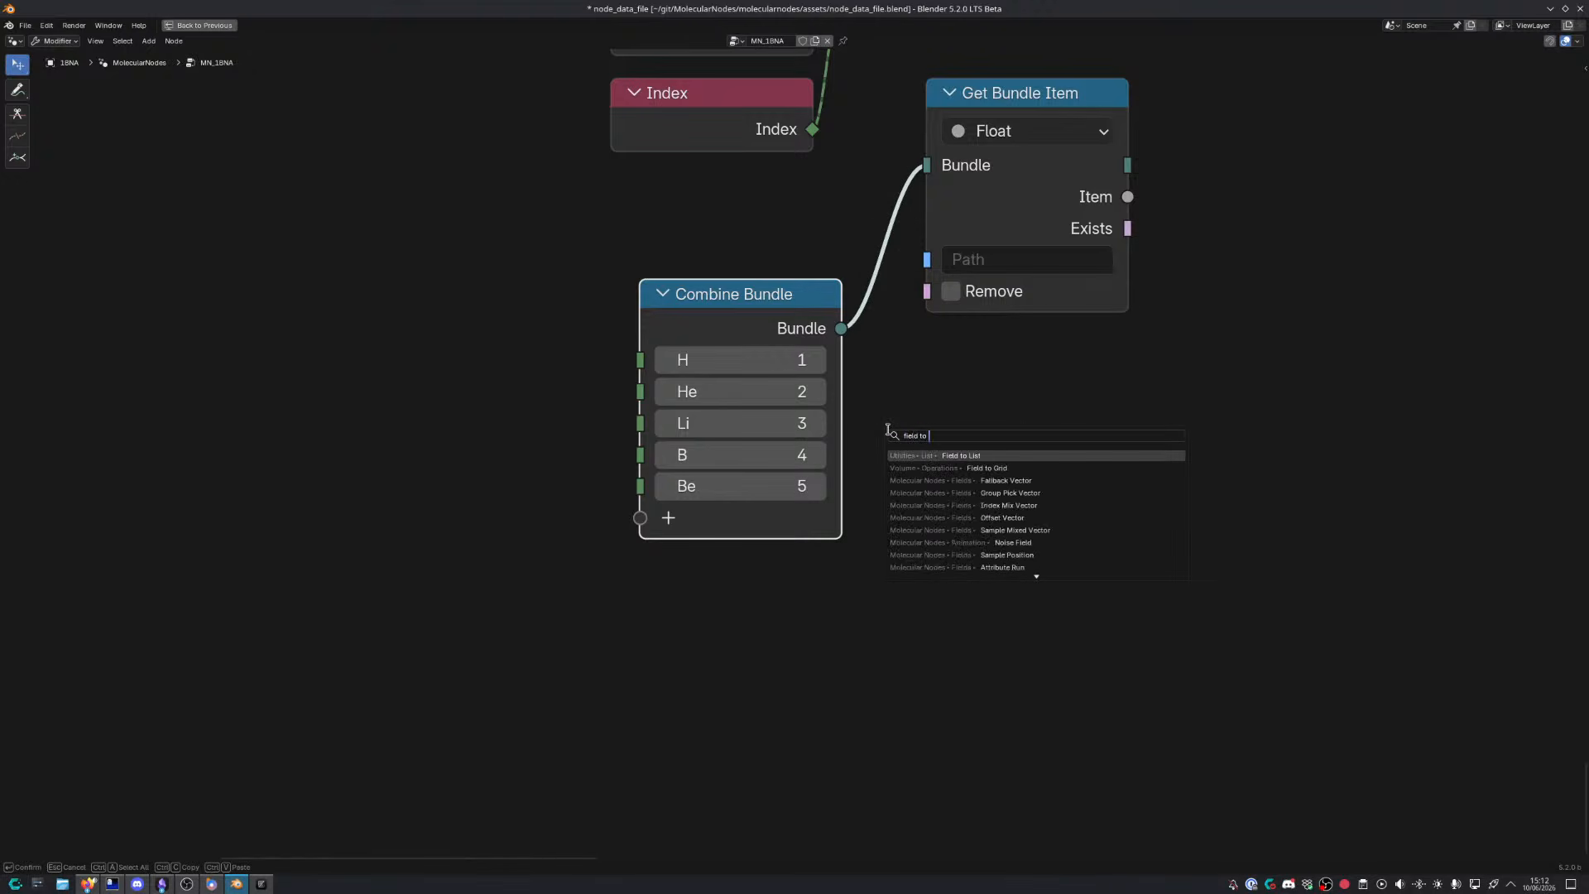
{"action": "key", "text": "Return"}
{"action": "left_click", "coordinate": [975, 421]}
Add an Index Switch node below the Combine Bundle node and set its type to Integer
{"action": "left_click_drag", "start_coordinate": [963, 503], "coordinate": [853, 593]}
{"action": "type", "text": "index"}
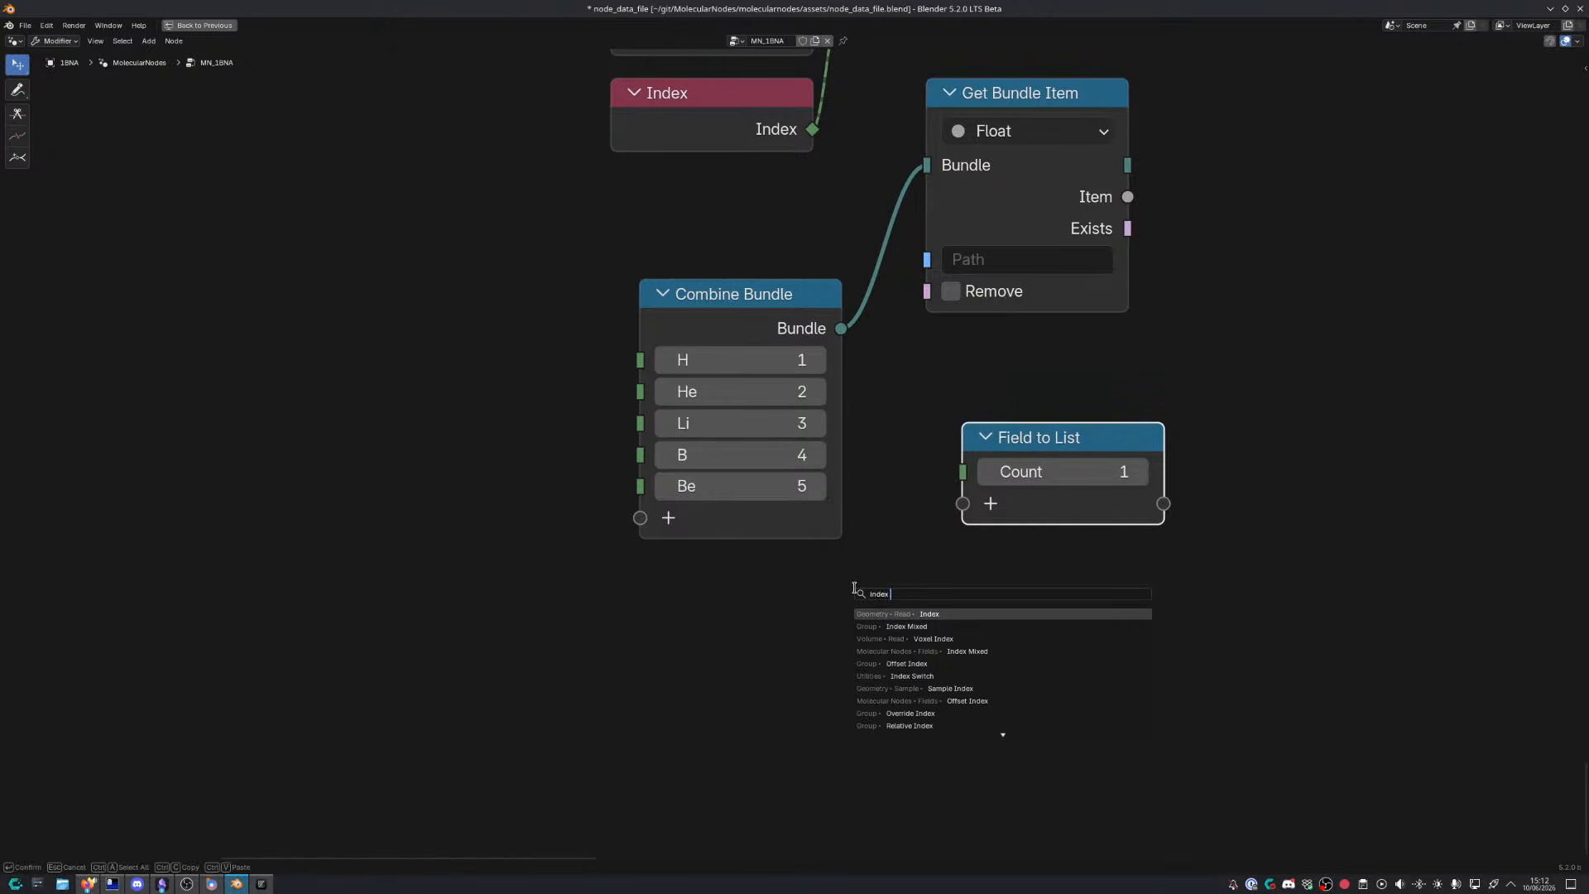
{"action": "type", "text": " sw"}
{"action": "key", "text": "Return"}
{"action": "left_click", "coordinate": [699, 567]}
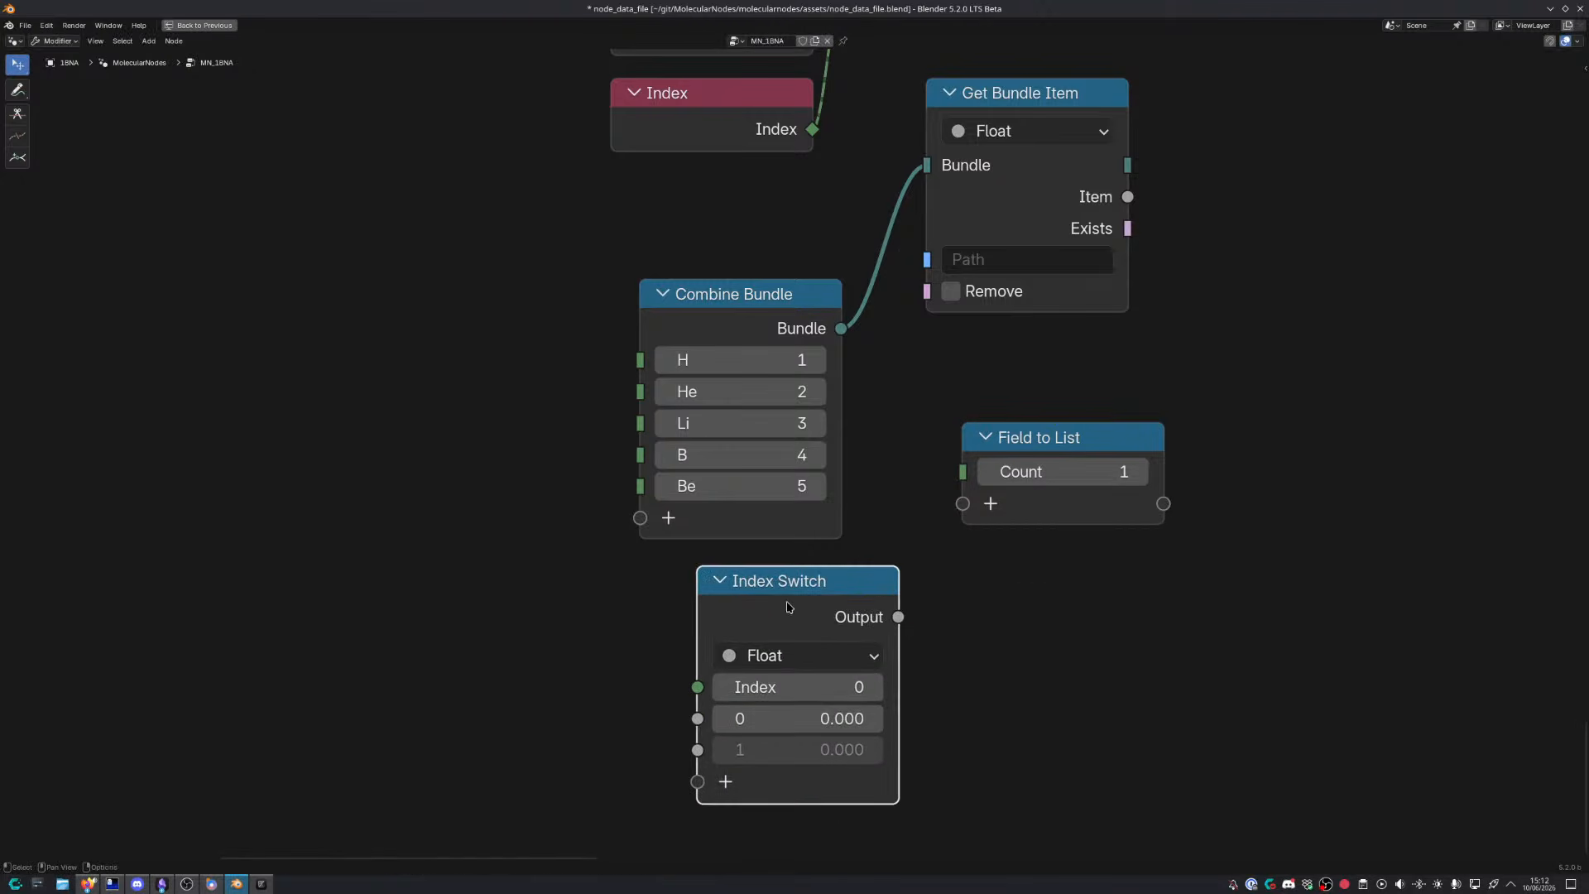
{"action": "left_click", "coordinate": [821, 653]}
{"action": "key", "text": "i"}
Connect the Index Switch output to the Field to List node as a new item and undo the node move
{"action": "middle_click_drag", "start_coordinate": [838, 665], "coordinate": [764, 582]}
{"action": "left_click_drag", "start_coordinate": [826, 535], "coordinate": [894, 389]}
{"action": "left_click_drag", "start_coordinate": [991, 372], "coordinate": [999, 416]}
{"action": "key", "text": "ctrl+z"}
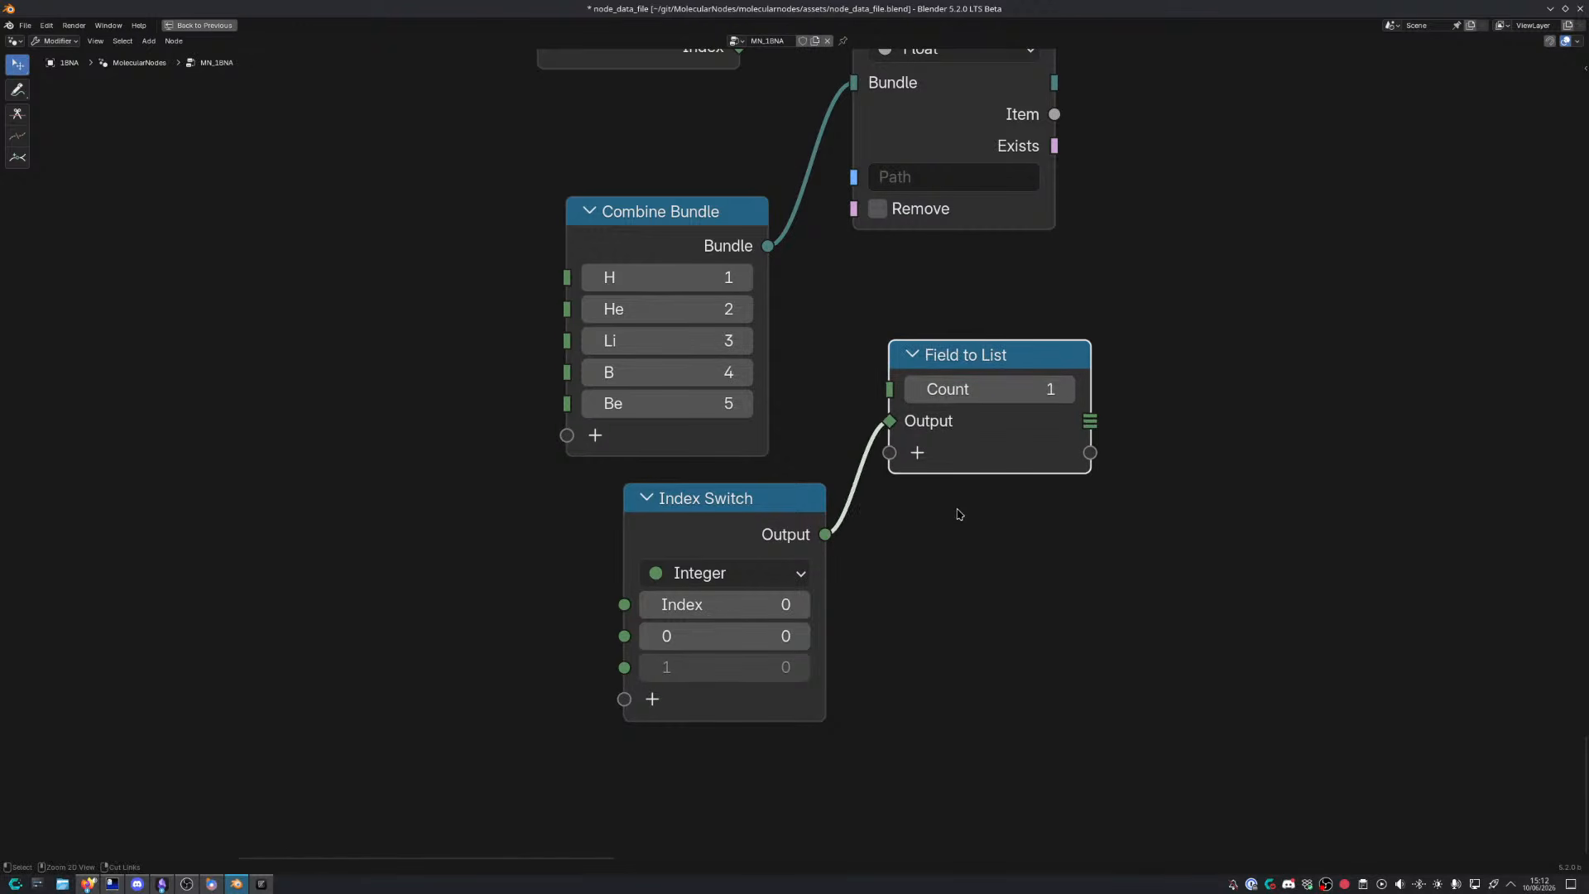
{"action": "key", "text": "ctrl+z"}
{"action": "middle_click_drag", "start_coordinate": [894, 582], "coordinate": [930, 488]}
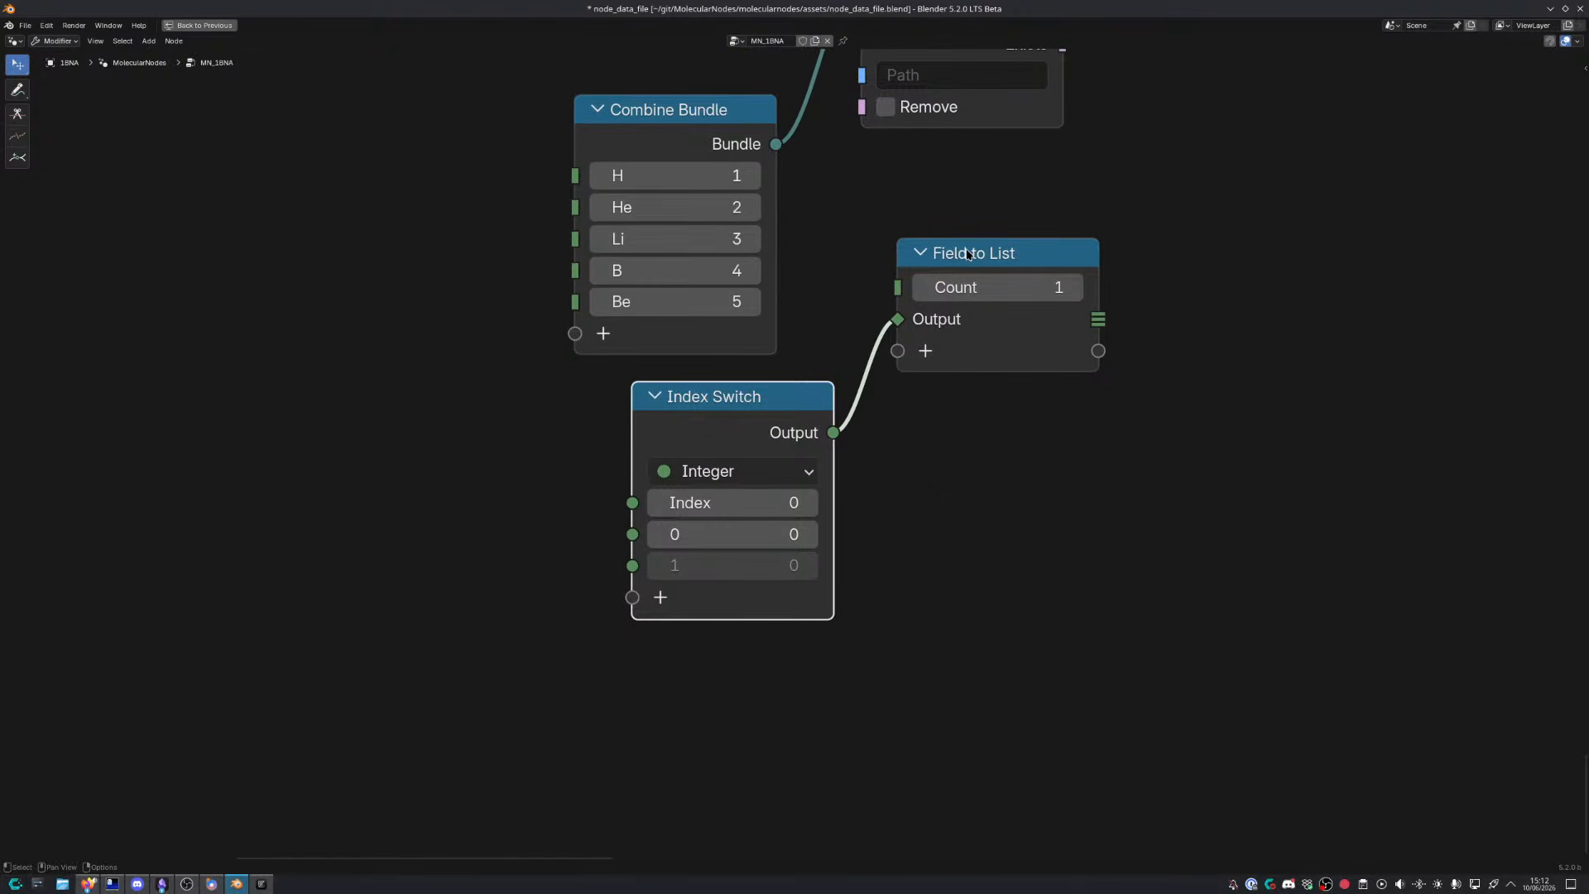
Duplicate the Index Switch node below the original and set the copy's type to String
{"action": "key", "text": "shift+d"}
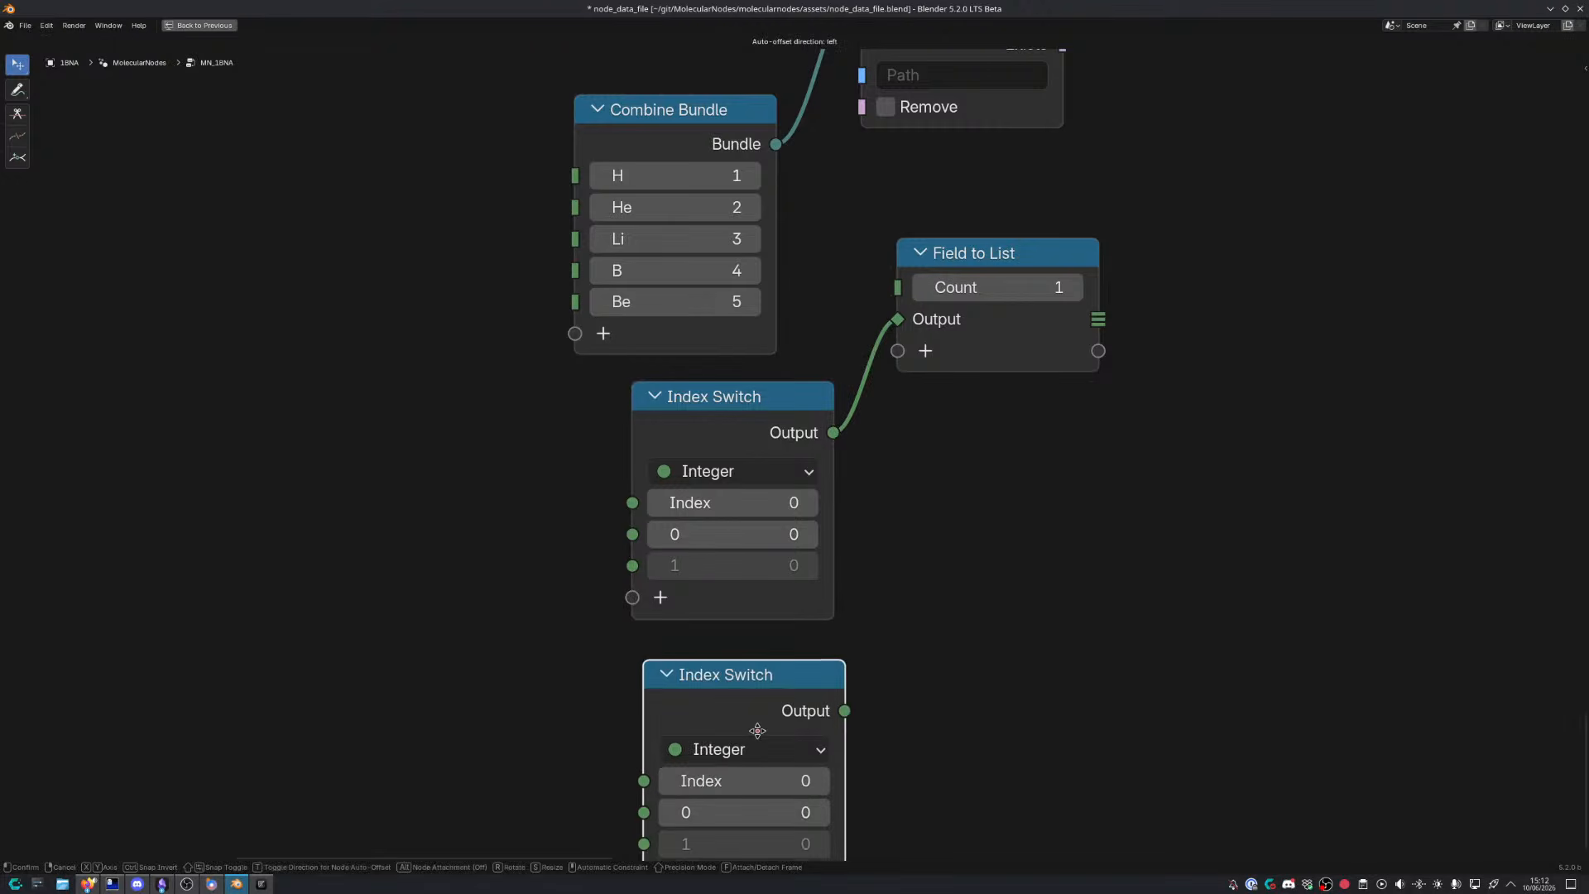
{"action": "left_click", "coordinate": [736, 744]}
{"action": "scroll", "coordinate": [735, 740], "scroll_direction": "down", "scroll_amount": 6, "text": "ctrl"}
{"action": "scroll", "coordinate": [911, 703], "scroll_direction": "down", "scroll_amount": 2}
{"action": "middle_click_drag", "start_coordinate": [911, 701], "coordinate": [872, 571]}
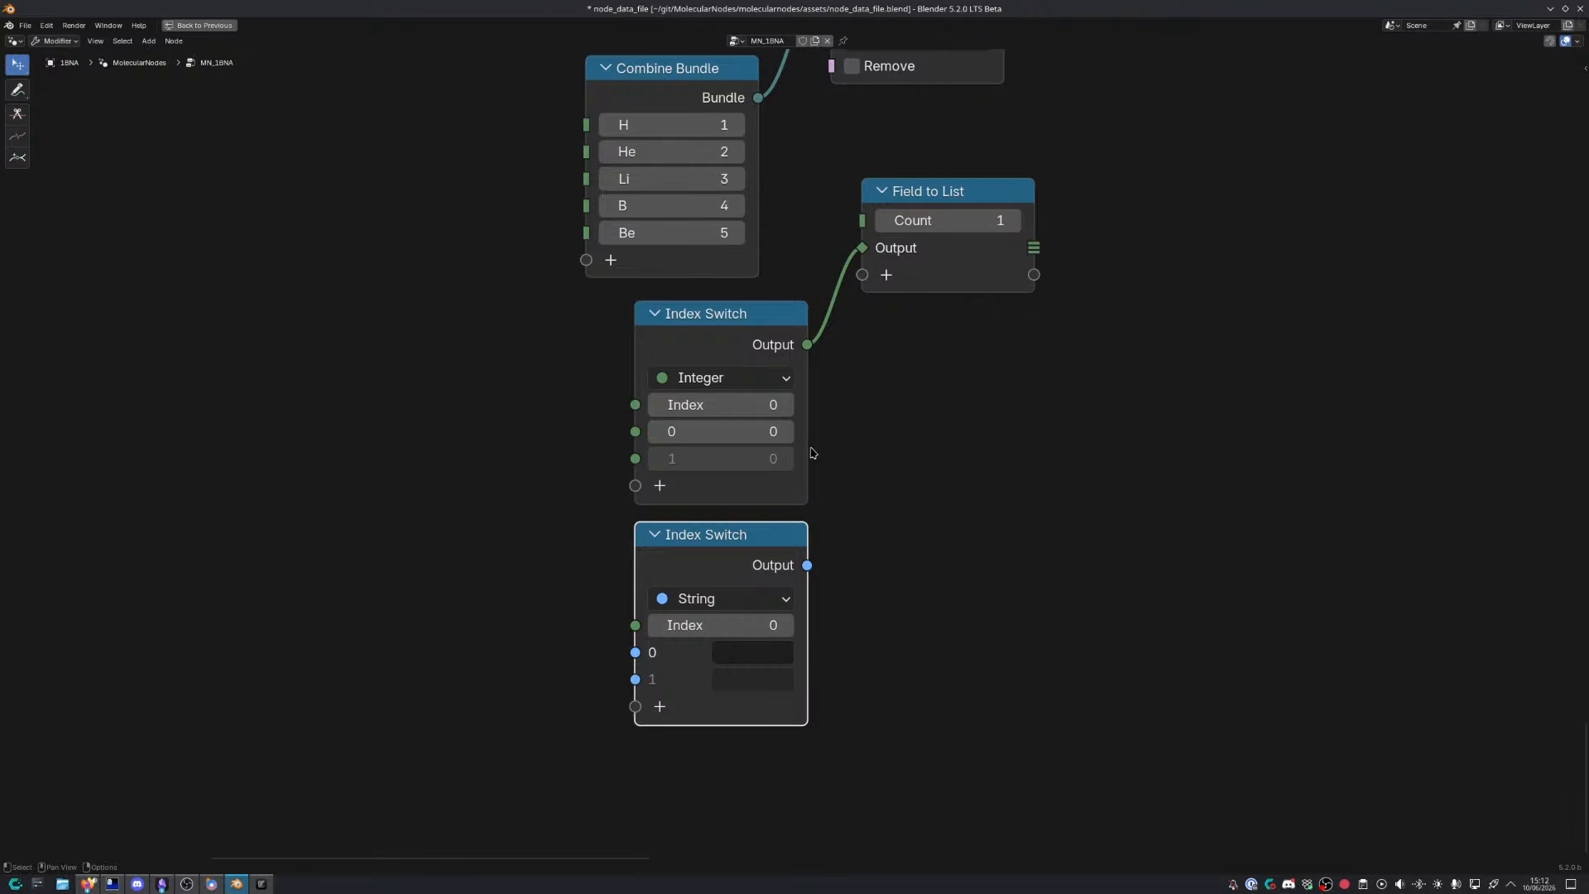
Delete the Integer Index Switch node
{"action": "left_click", "coordinate": [783, 409]}
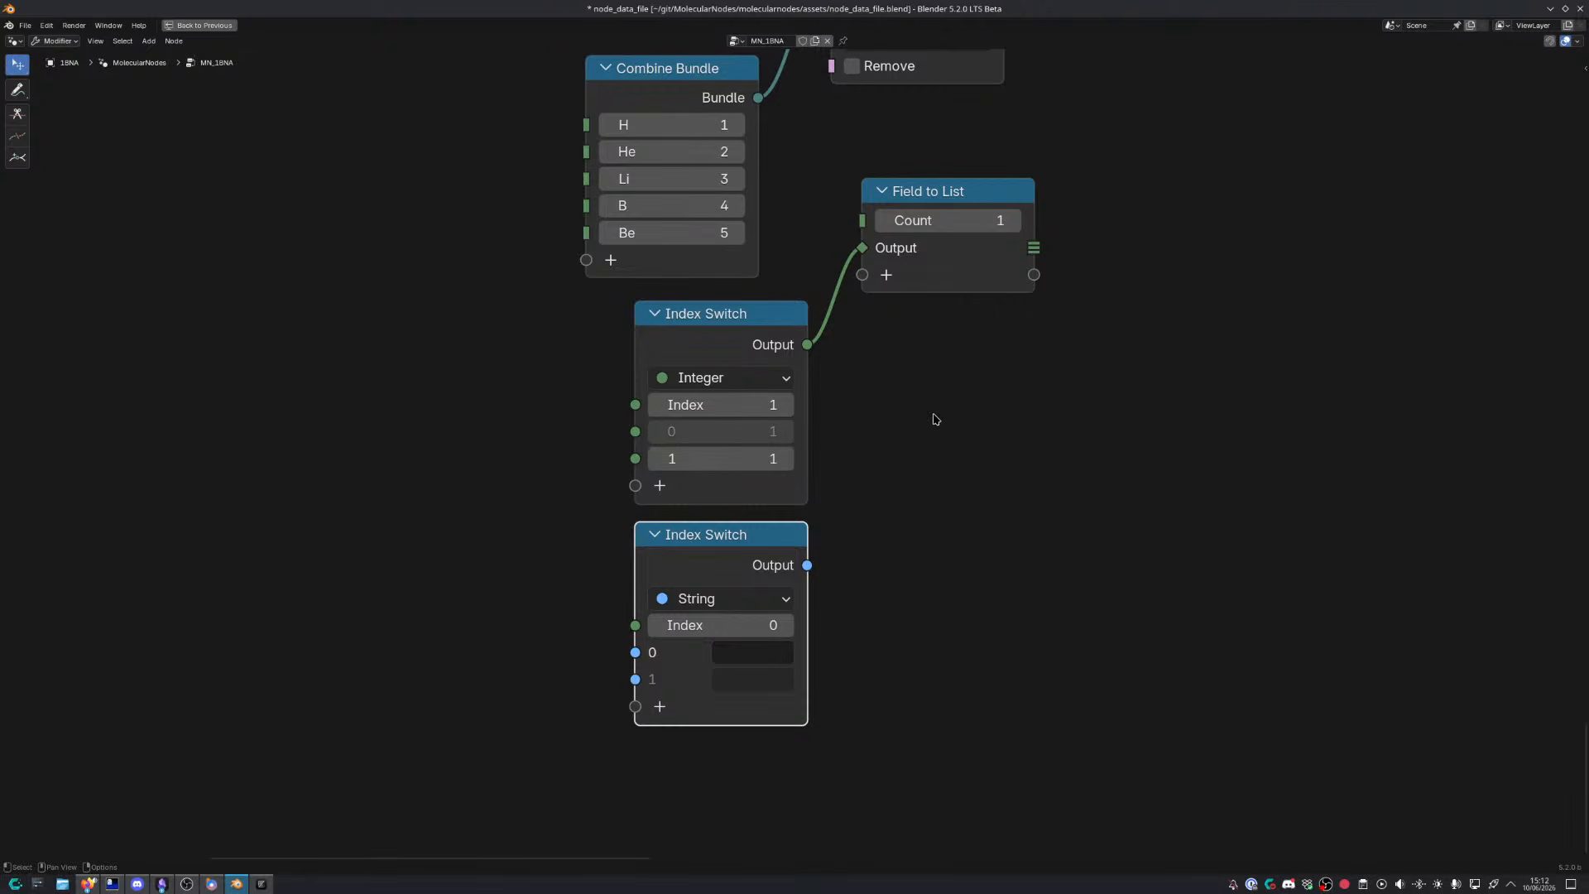
{"action": "left_click", "coordinate": [686, 333]}
{"action": "key", "text": "x"}
{"action": "middle_click_drag", "start_coordinate": [714, 343], "coordinate": [763, 461]}
Move the Field to List node lower and remove its Output item
{"action": "left_click_drag", "start_coordinate": [1008, 321], "coordinate": [1007, 482]}
{"action": "key", "text": "n"}
{"action": "middle_click_drag", "start_coordinate": [940, 638], "coordinate": [908, 565]}
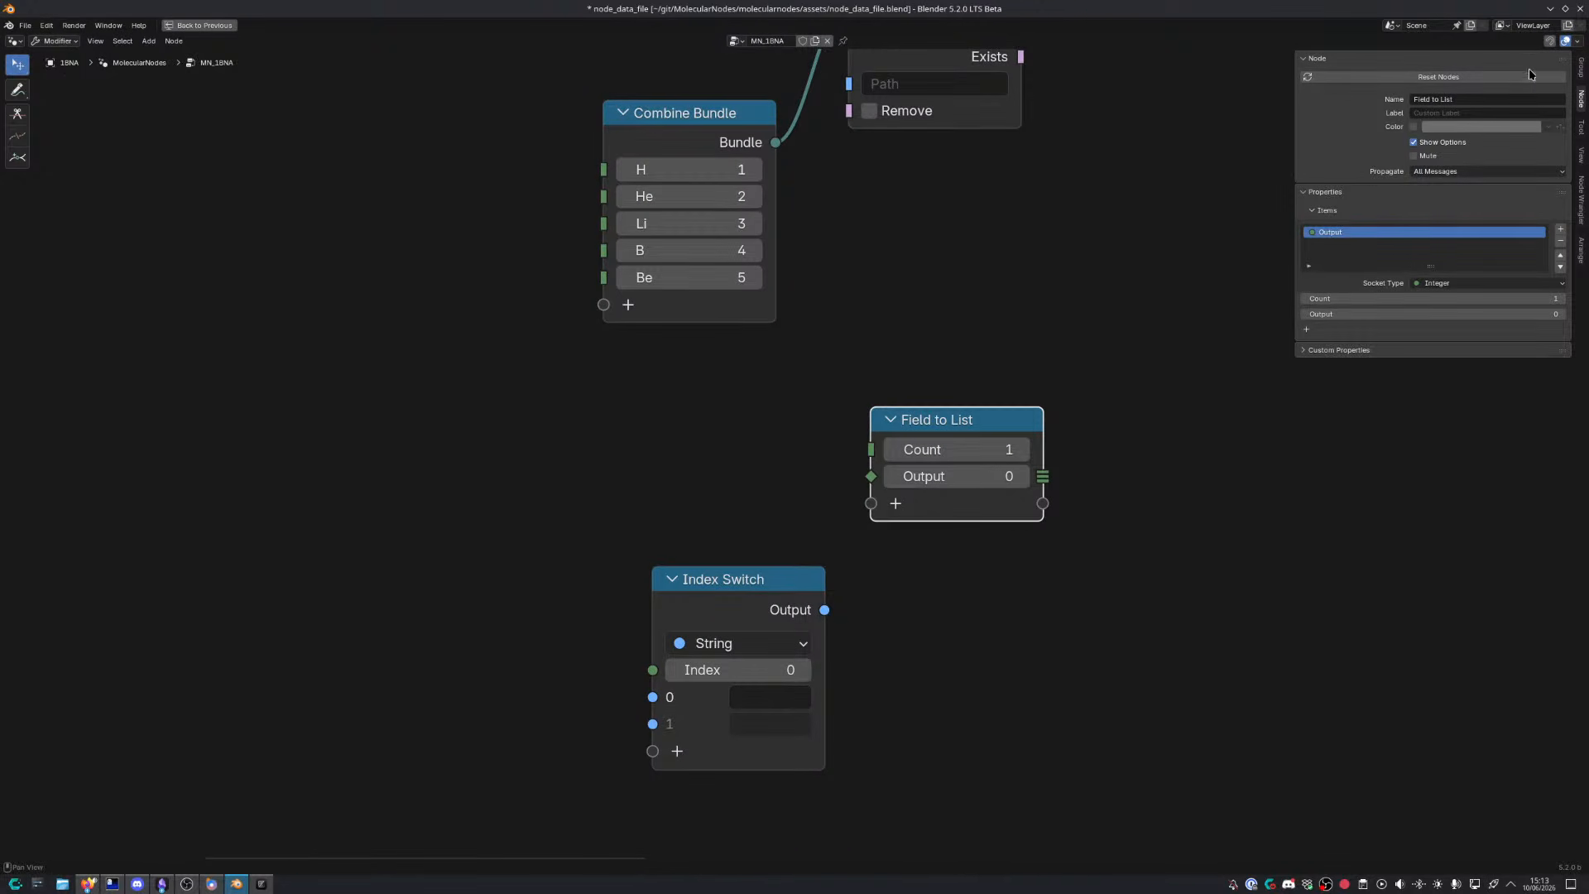
{"action": "left_click", "coordinate": [1582, 74]}
{"action": "left_click", "coordinate": [1056, 573]}
{"action": "middle_click_drag", "start_coordinate": [1070, 588], "coordinate": [1031, 580]}
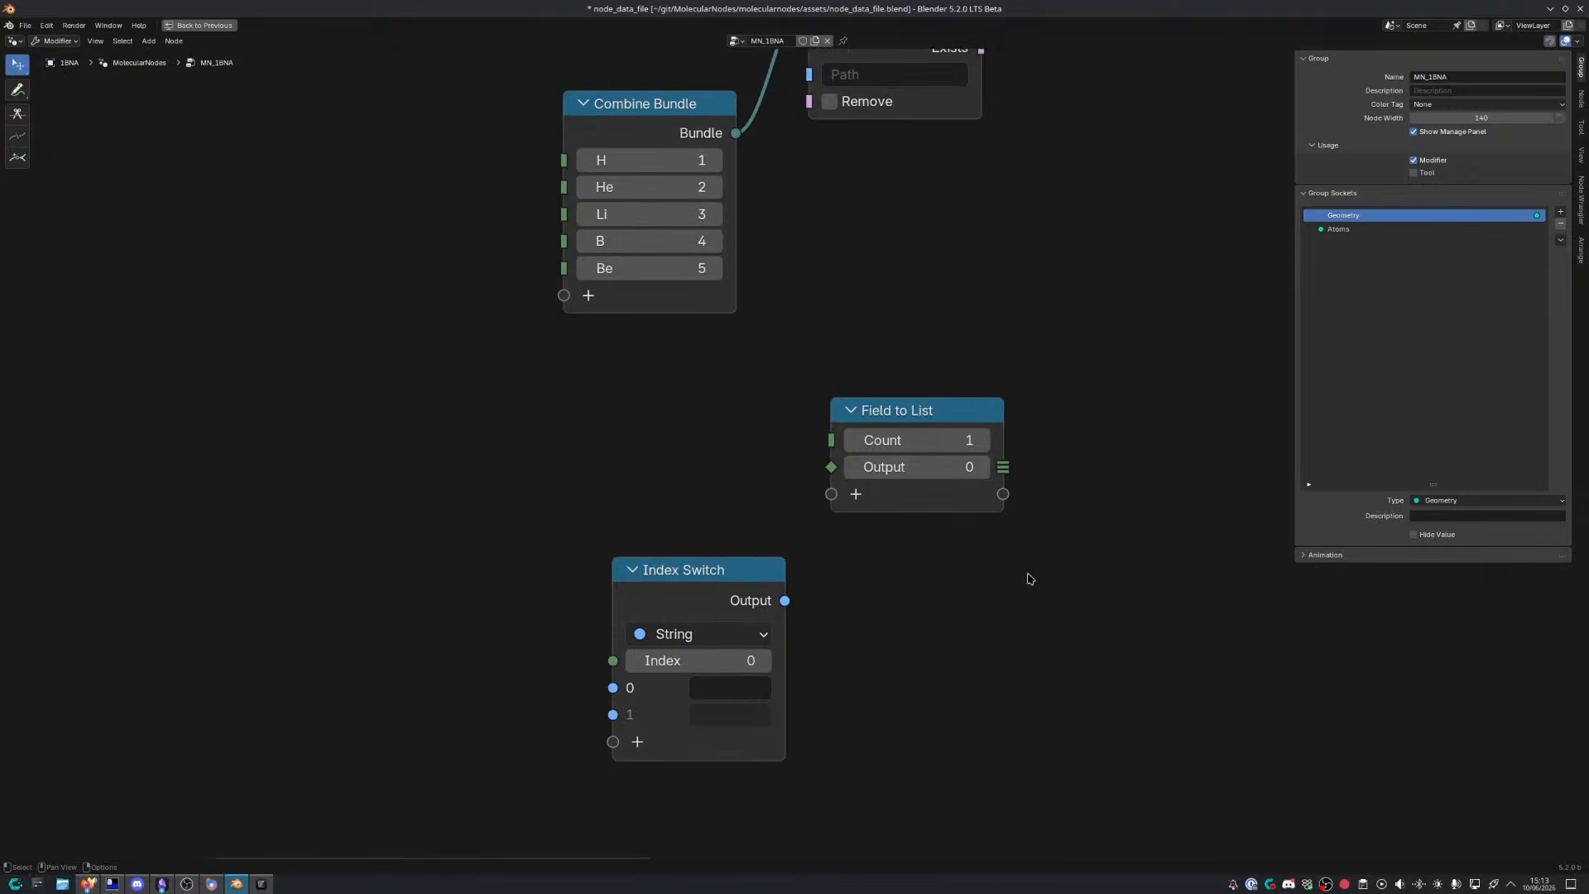
{"action": "left_click", "coordinate": [1582, 96]}
{"action": "left_click", "coordinate": [906, 422]}
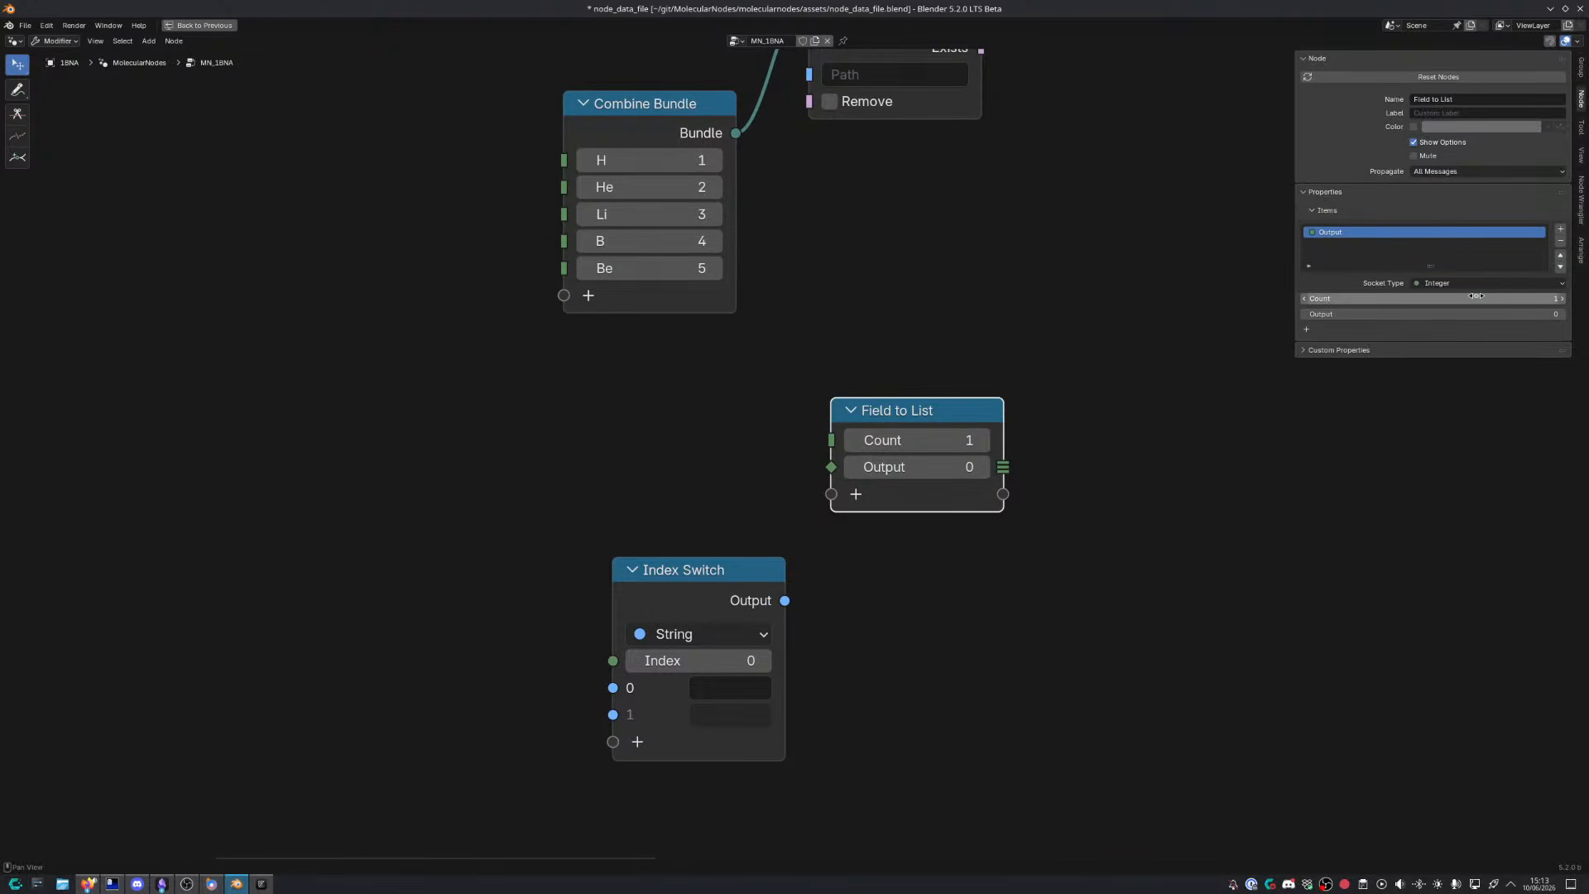
{"action": "left_click", "coordinate": [1560, 241]}
{"action": "left_click", "coordinate": [1030, 312]}
{"action": "key", "text": "n"}
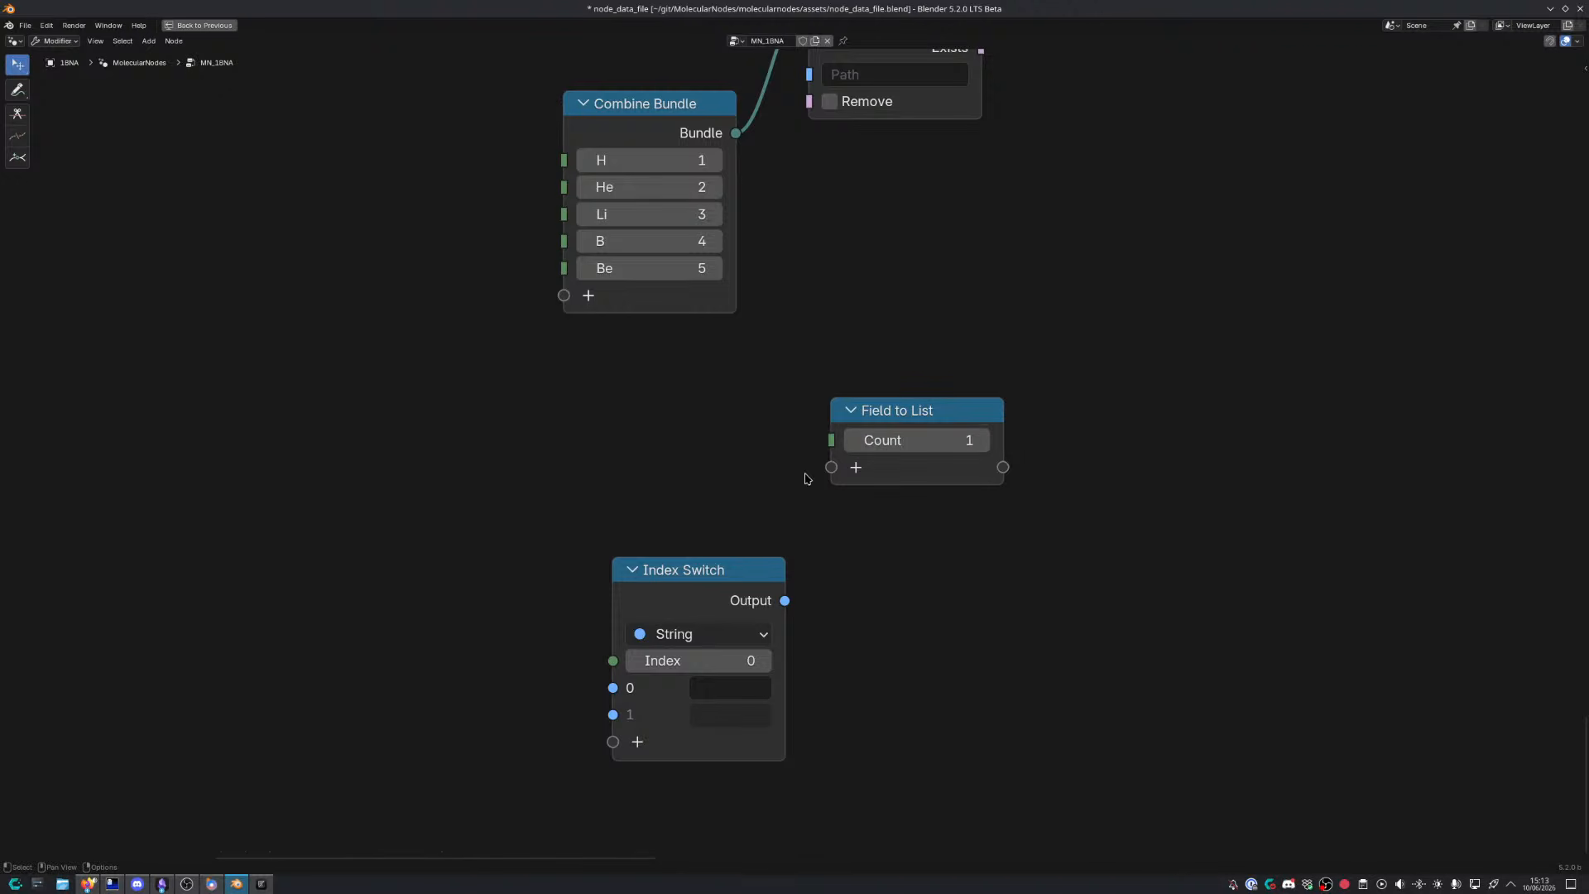
Add an Index node above the Index Switch and link it to the Index Switch and to the Field to List node
{"action": "key", "text": "shift+a"}
{"action": "type", "text": "index"}
{"action": "key", "text": "Return"}
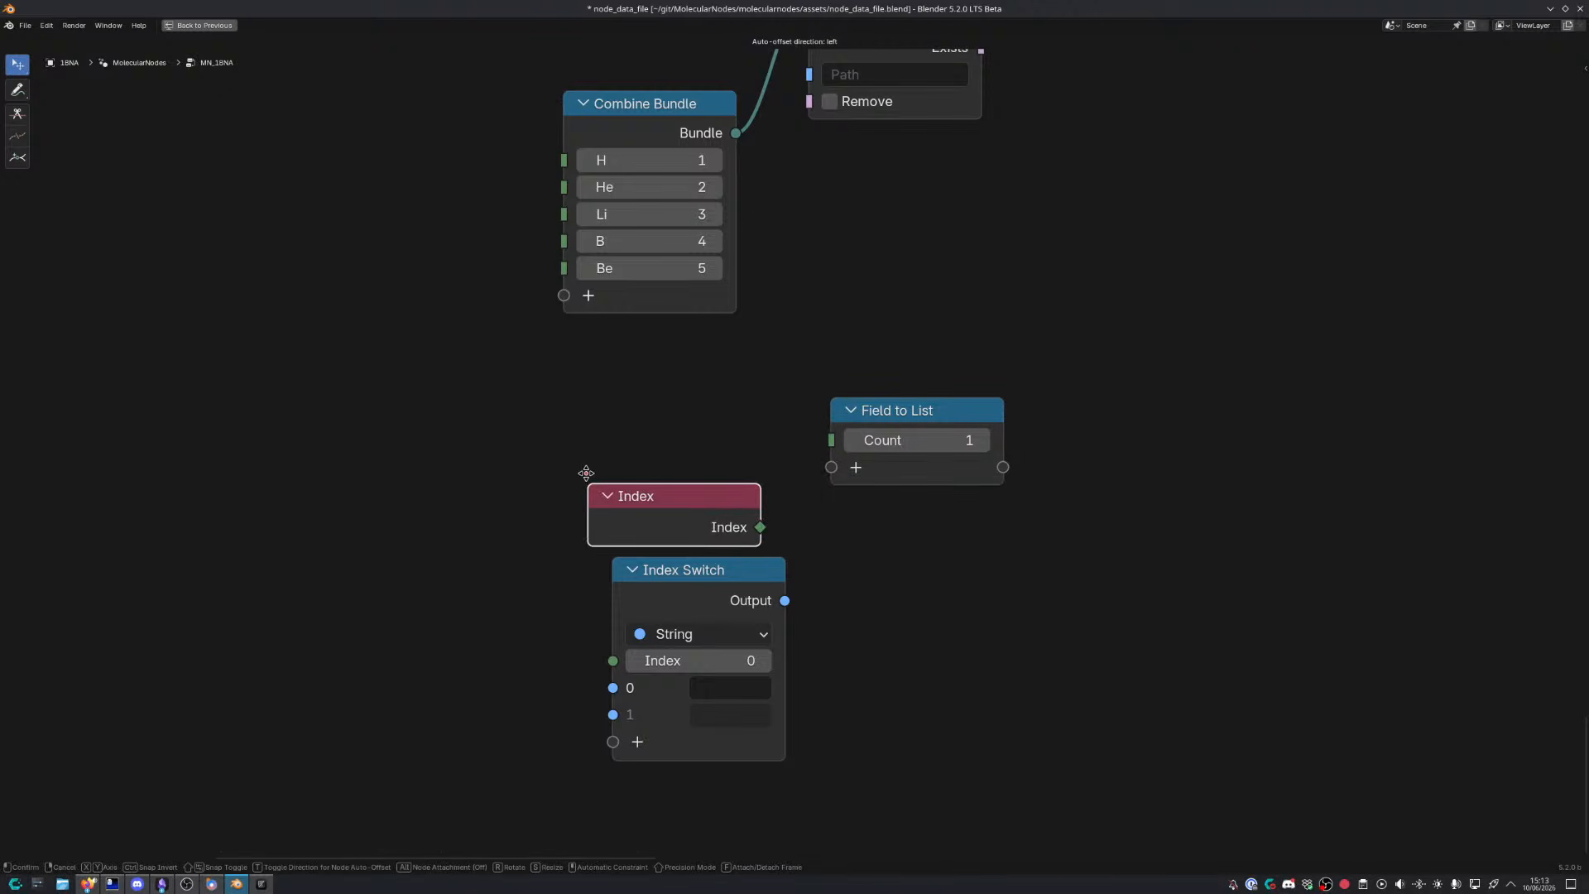
{"action": "left_click", "coordinate": [611, 448]}
{"action": "left_click_drag", "start_coordinate": [785, 502], "coordinate": [833, 467]}
Set the Field to List Count to 16 and move the node level with the Index node
{"action": "left_click", "coordinate": [946, 436]}
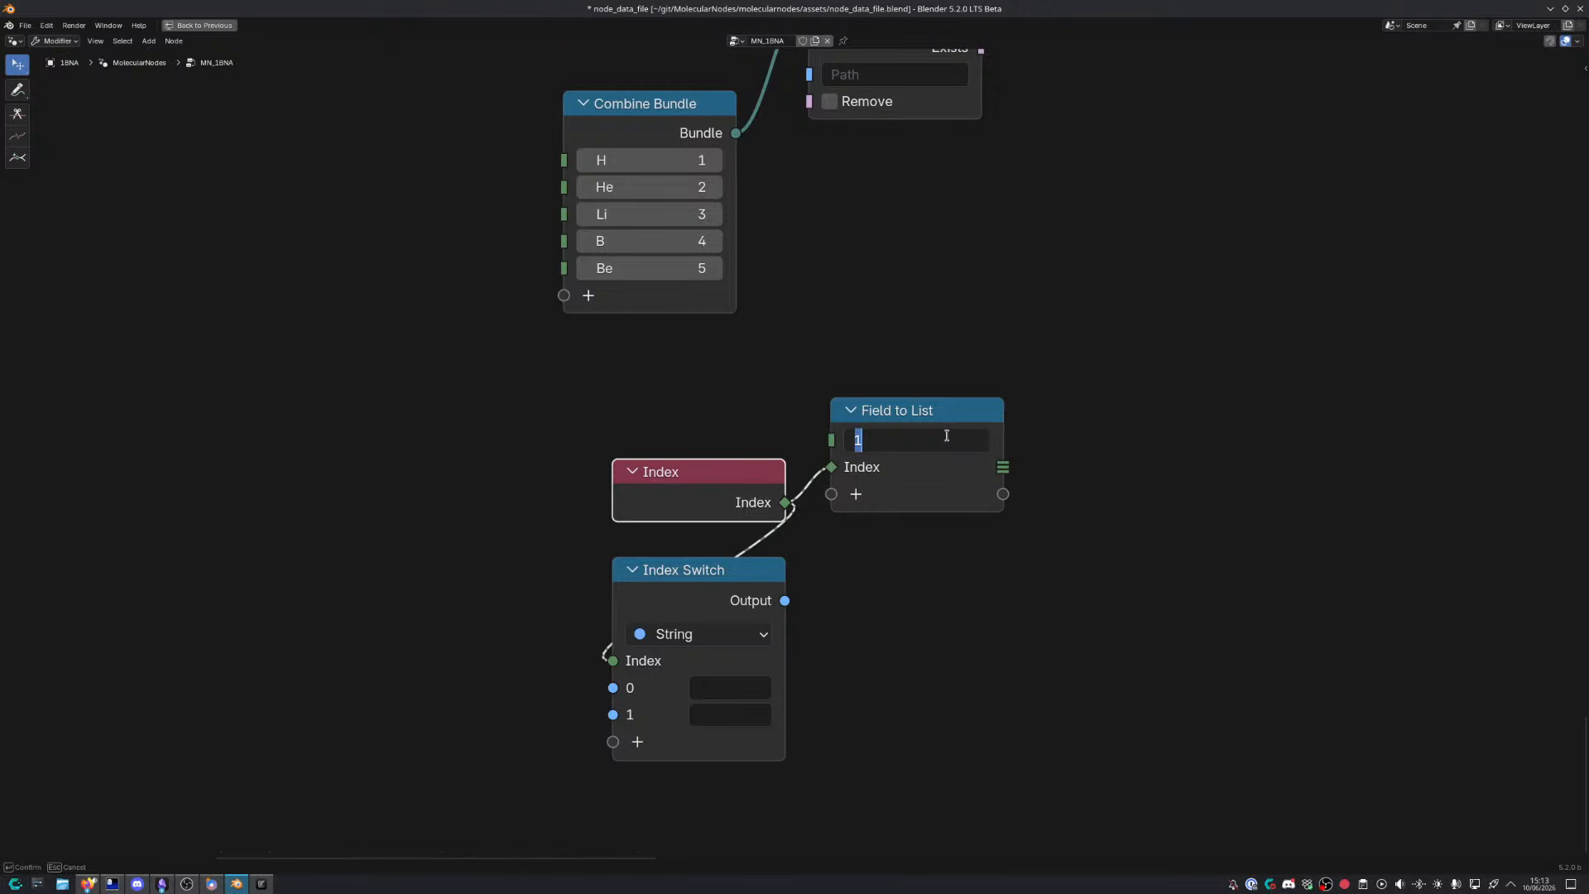
{"action": "type", "text": "16"}
{"action": "key", "text": "Return"}
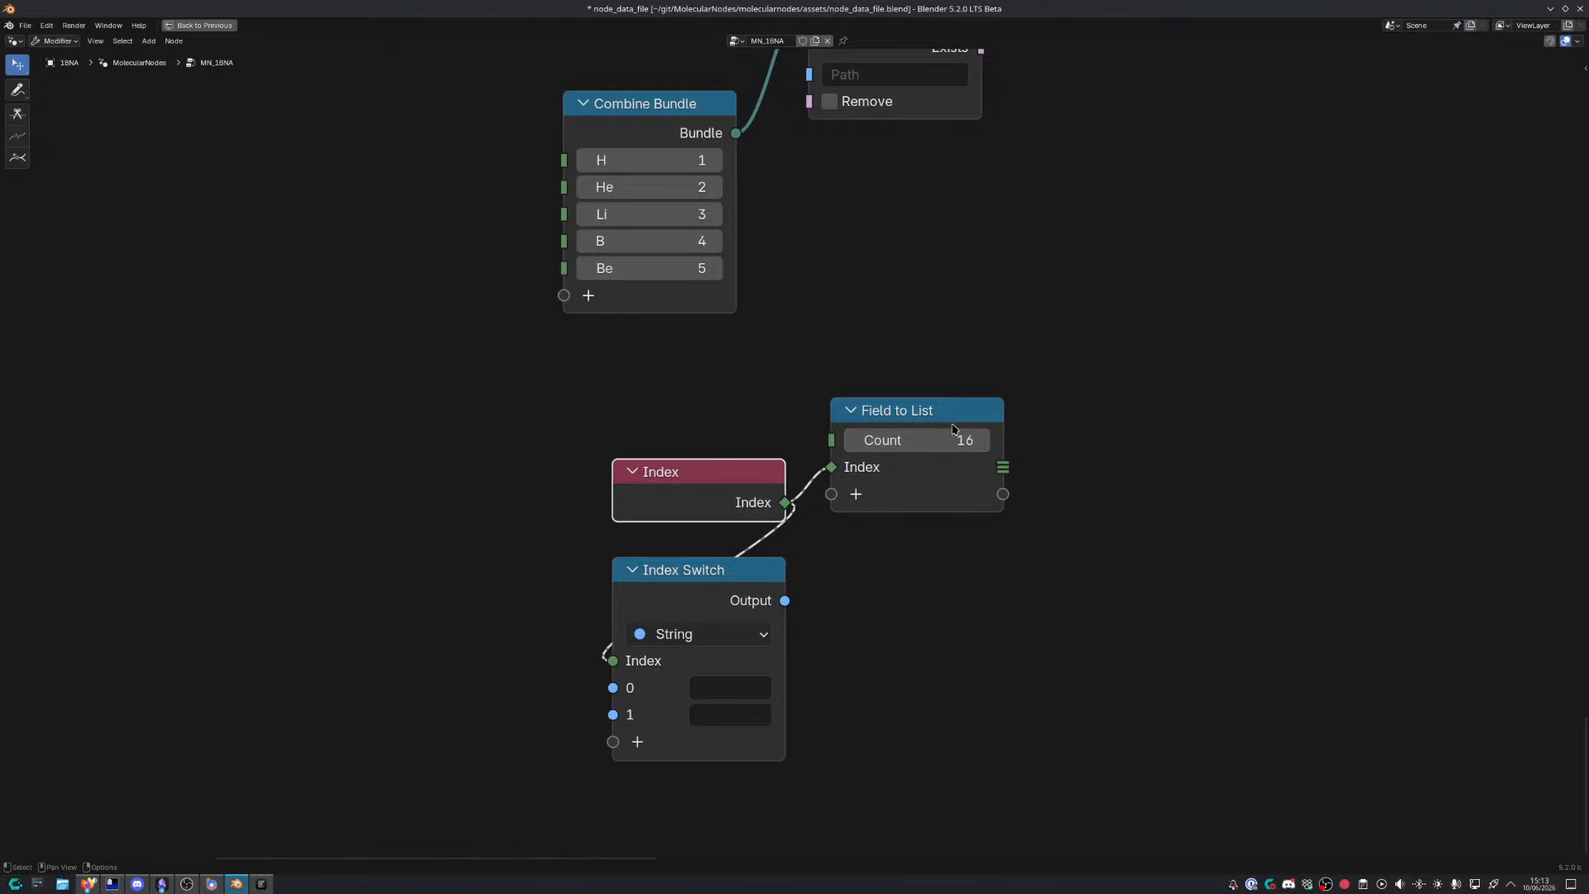
{"action": "left_click", "coordinate": [957, 464]}
{"action": "left_click_drag", "start_coordinate": [942, 419], "coordinate": [969, 480]}
{"action": "middle_click_drag", "start_coordinate": [914, 655], "coordinate": [917, 580]}
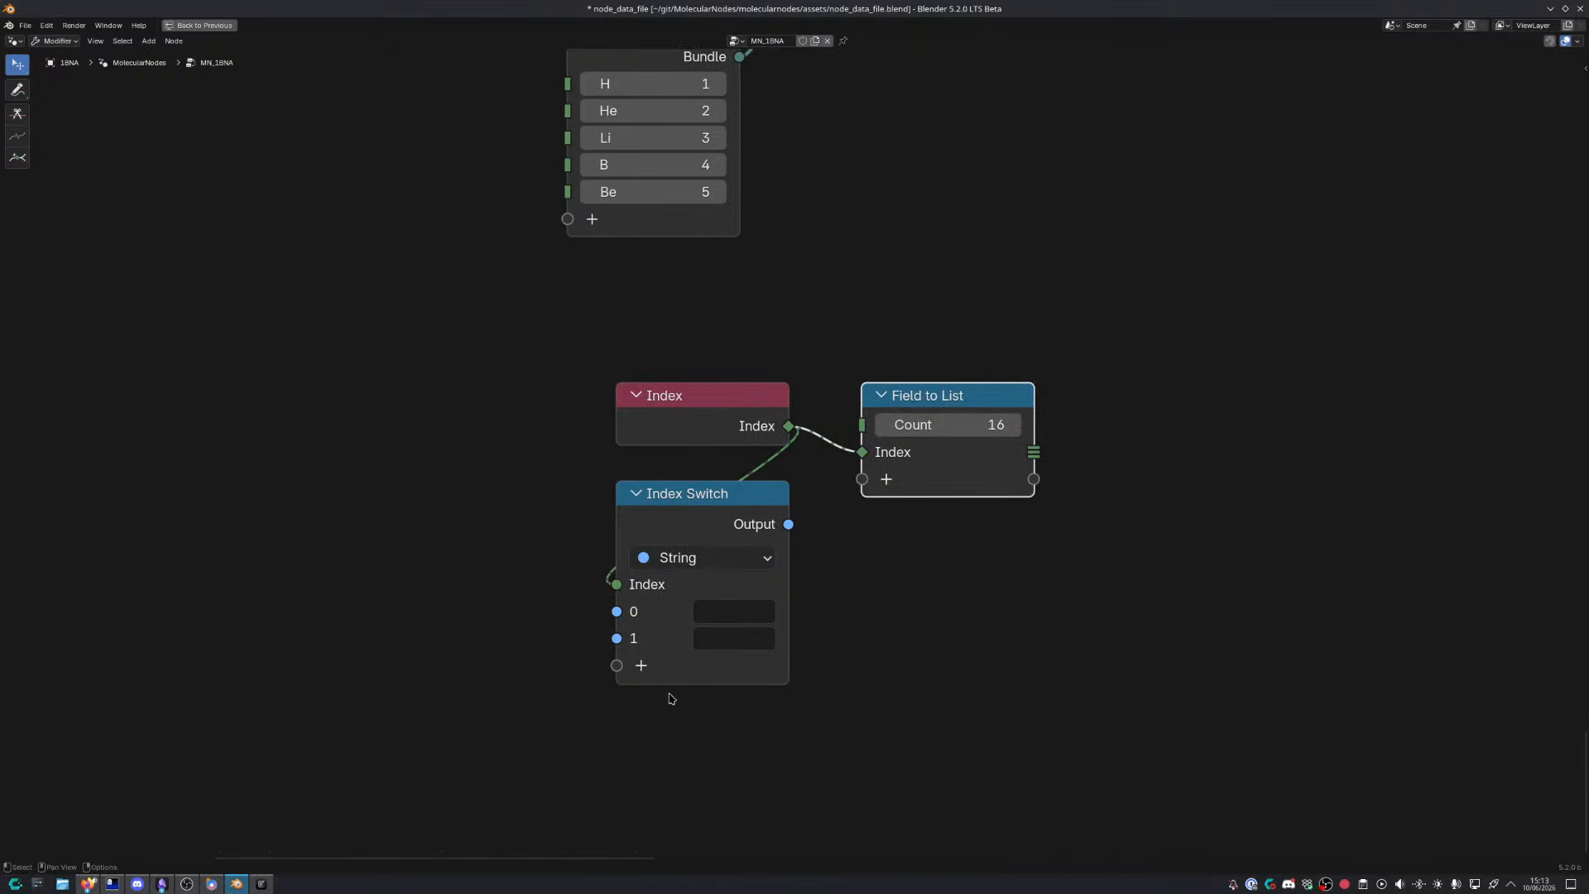
Add a third entry to the String Index Switch, and set entry 0 to H and entry 1 to He
{"action": "left_click", "coordinate": [643, 674]}
{"action": "left_click", "coordinate": [729, 613]}
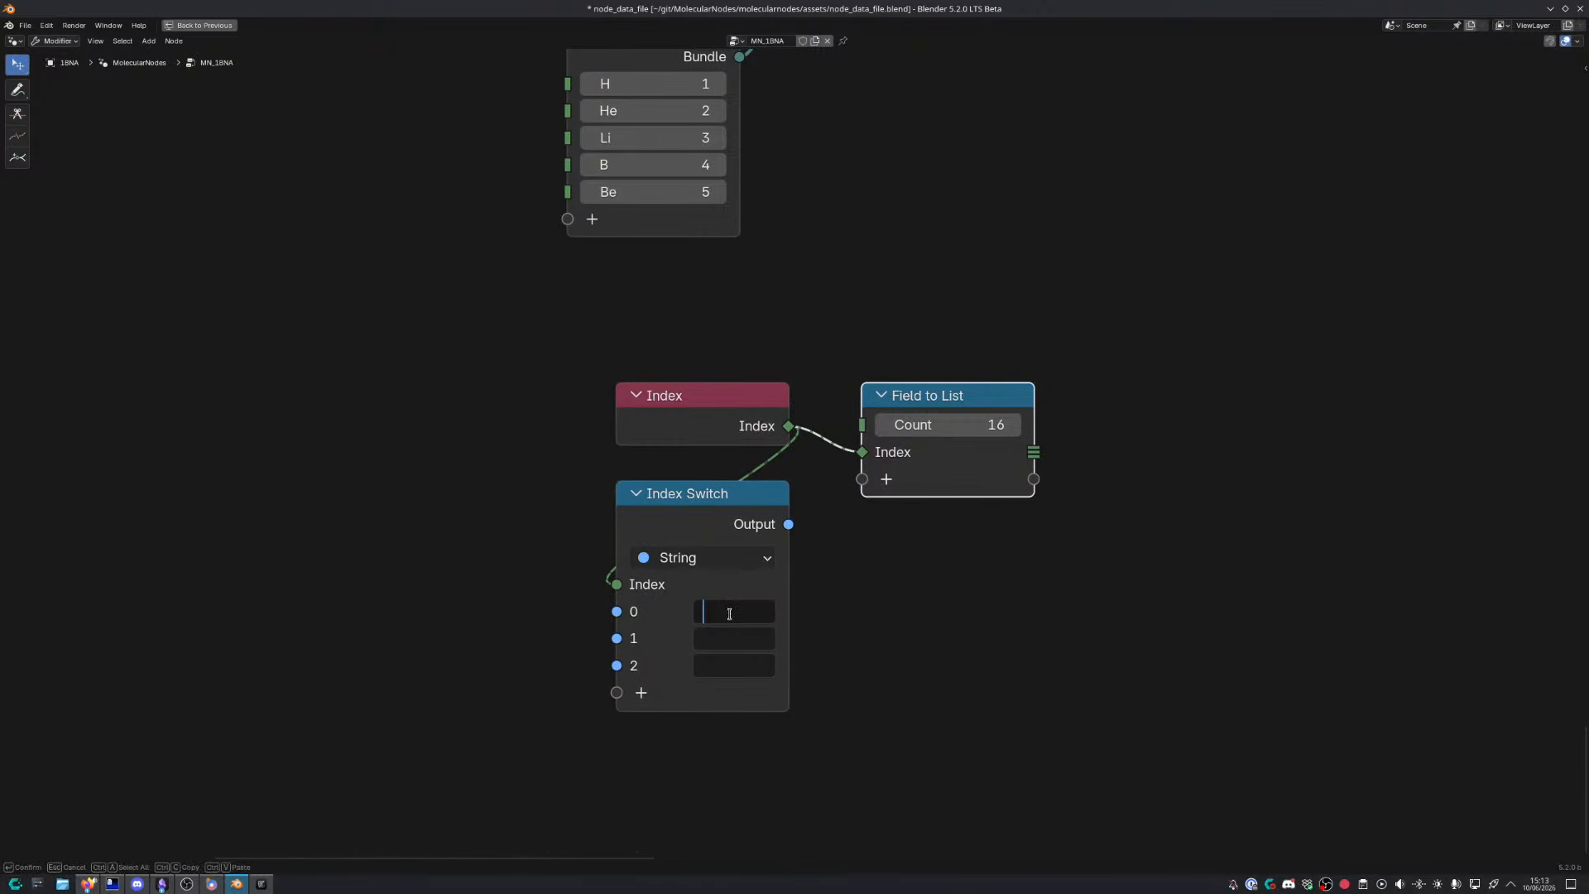
{"action": "type", "text": "H"}
{"action": "key", "text": "Return"}
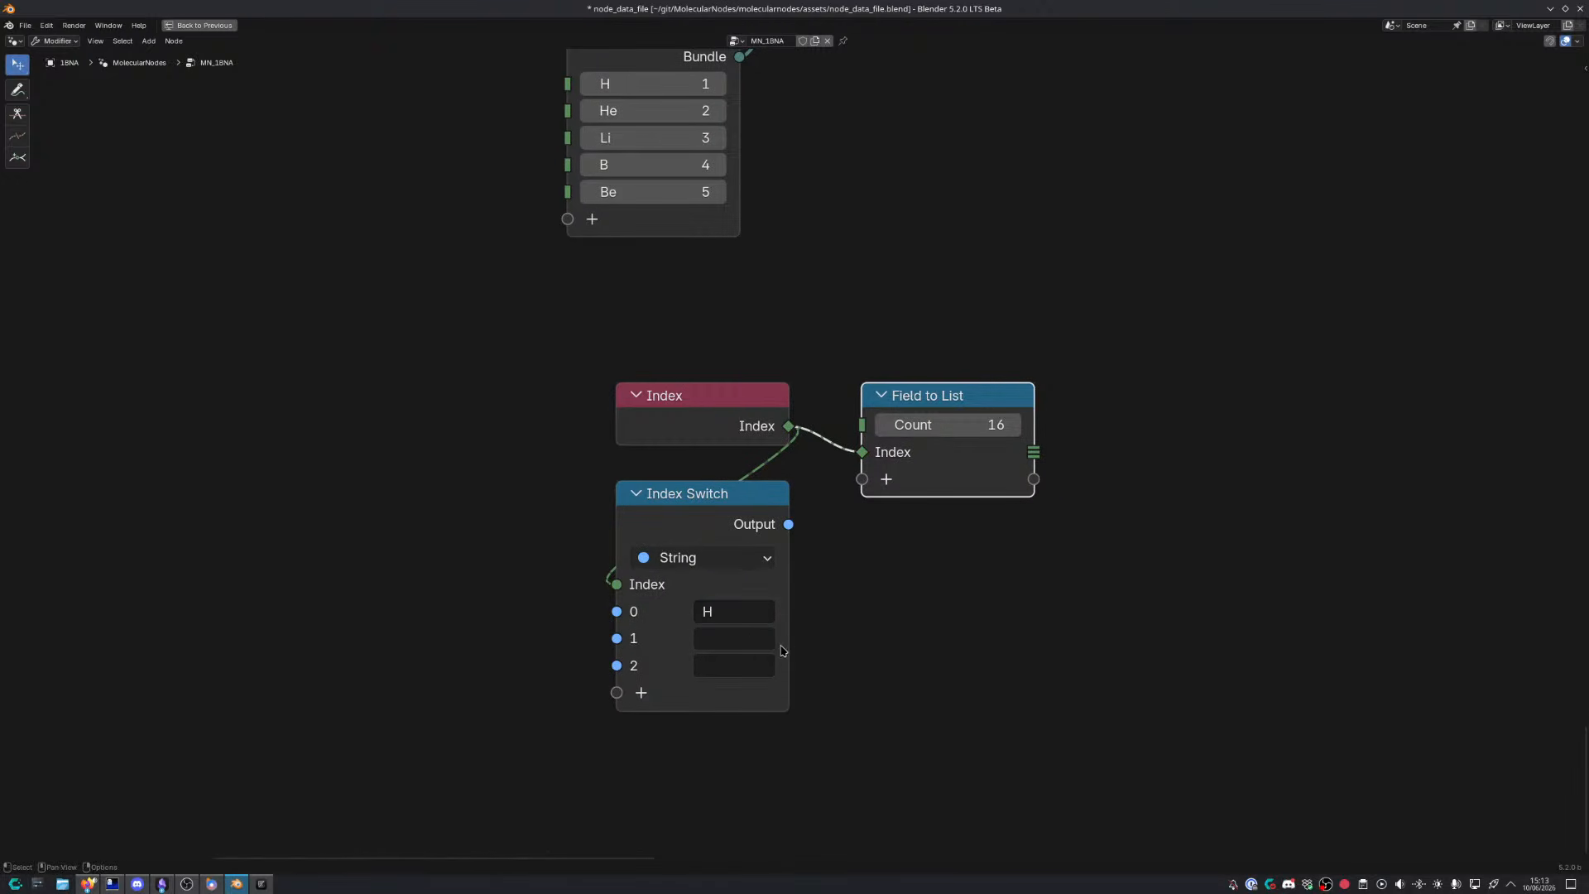
{"action": "left_click", "coordinate": [765, 638]}
{"action": "type", "text": "H"}
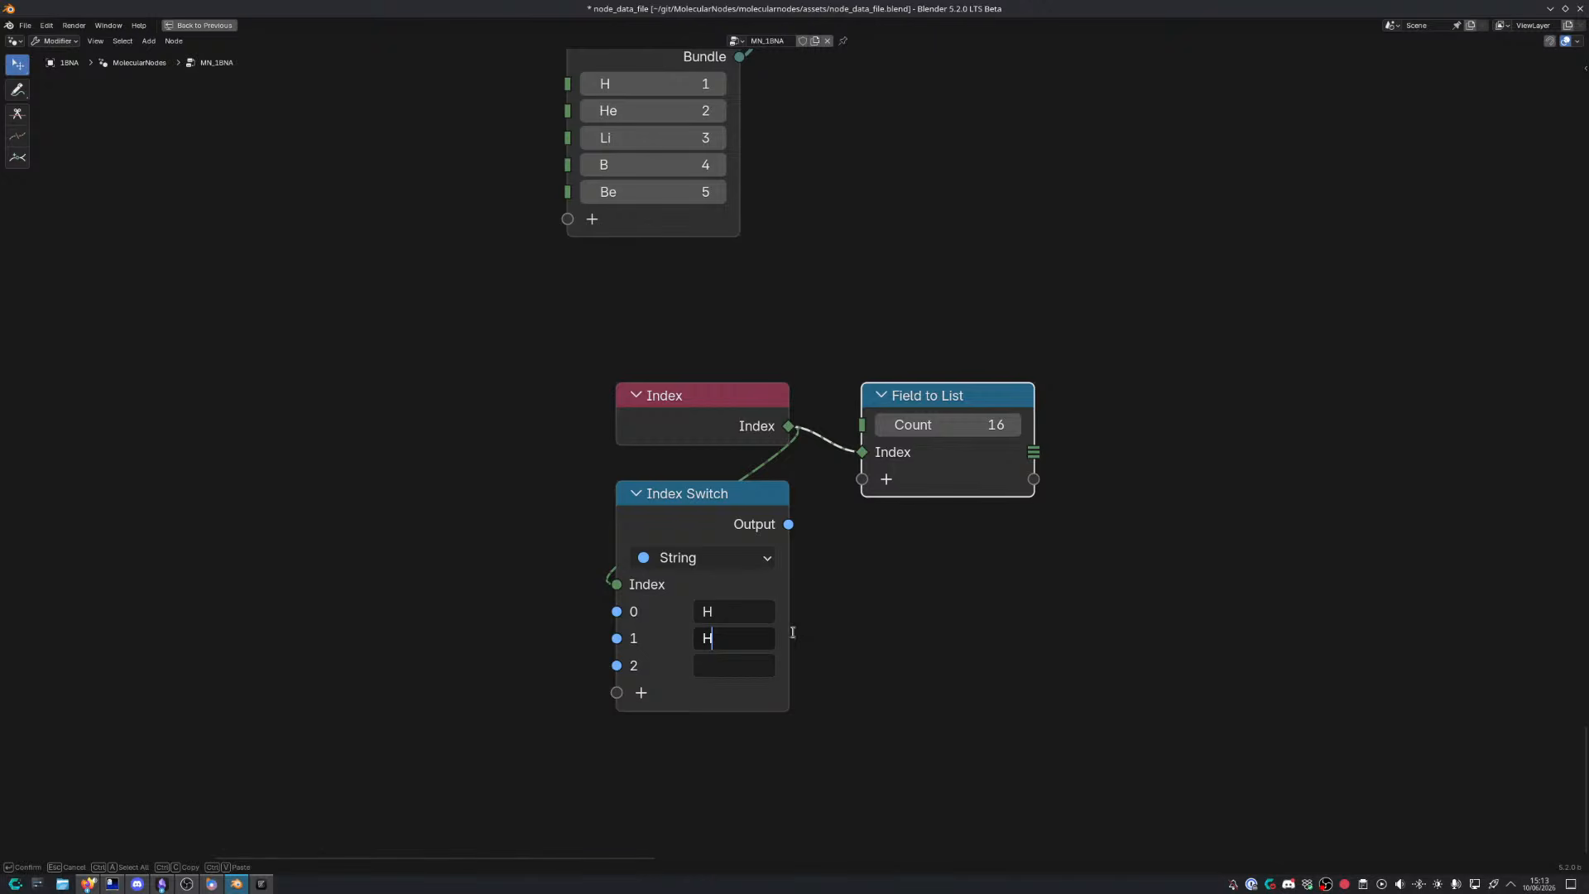
{"action": "type", "text": "e"}
{"action": "key", "text": "Return"}
Set Index Switch entry 2 to Be and add an entry 3 with the value B
{"action": "left_click", "coordinate": [769, 665]}
{"action": "type", "text": "Be"}
{"action": "key", "text": "Return"}
{"action": "left_click", "coordinate": [641, 692]}
{"action": "left_click", "coordinate": [721, 698]}
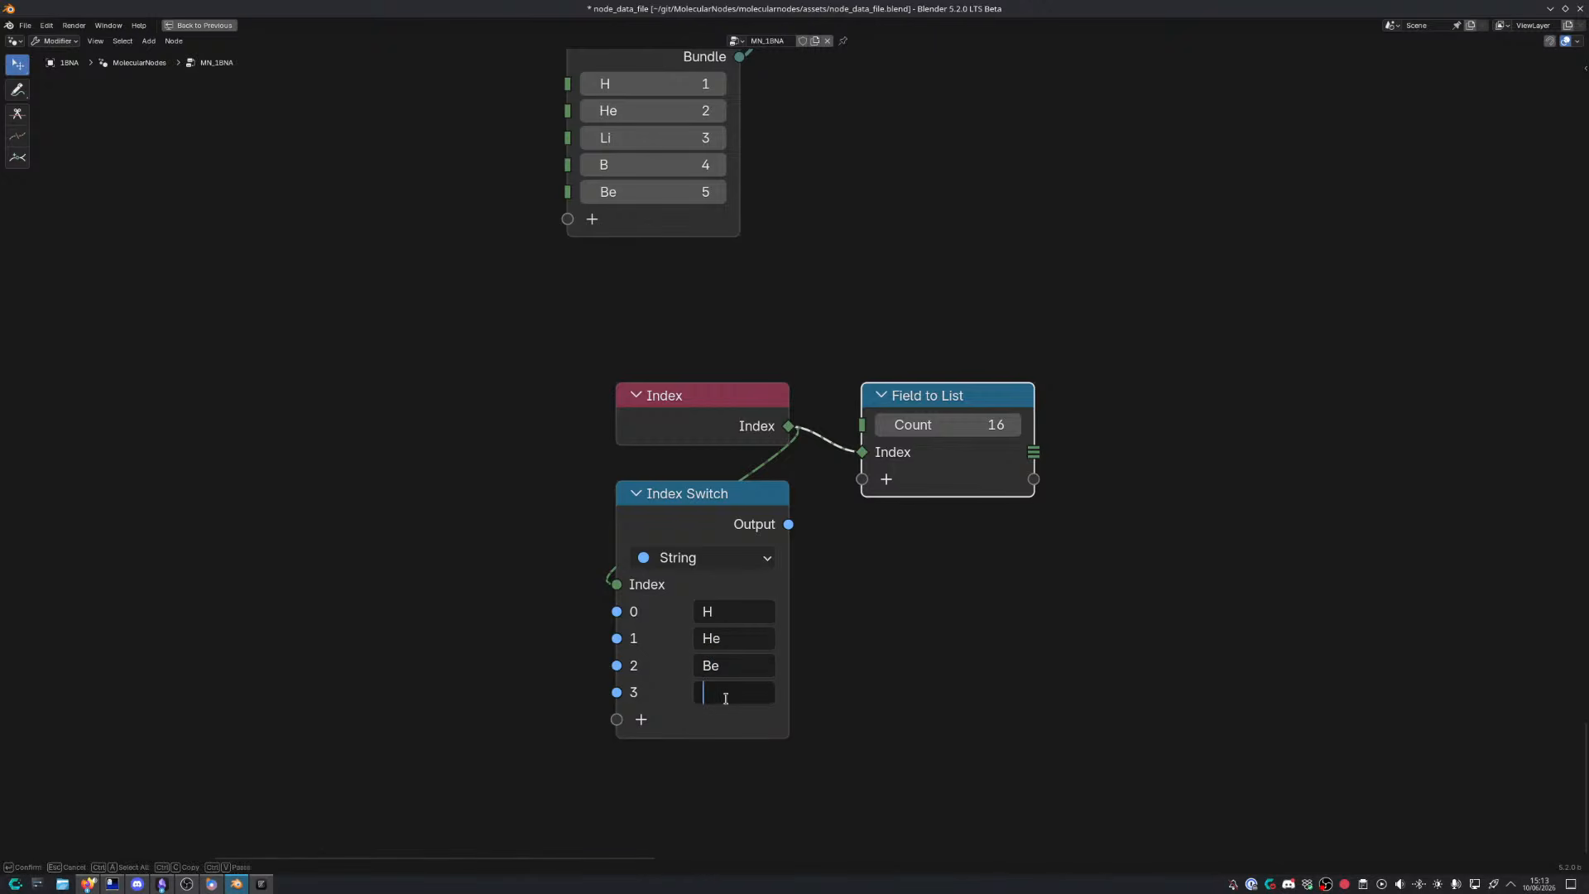
{"action": "type", "text": "B"}
{"action": "key", "text": "Return"}
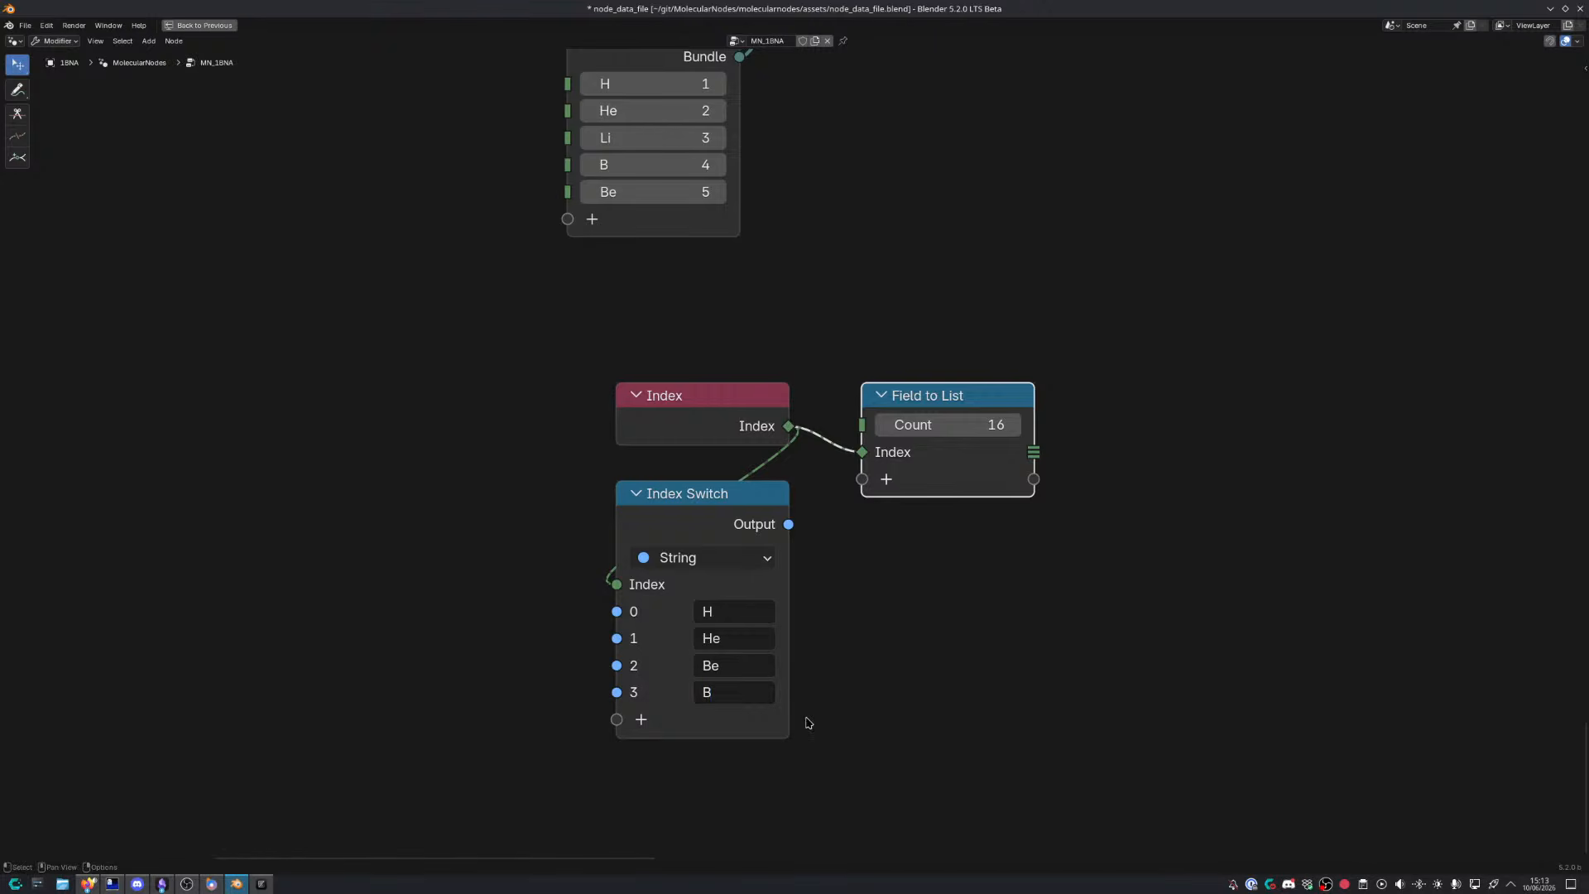
Change Index Switch entry 2 to Li and entry 3 to Be
{"action": "left_click", "coordinate": [740, 666]}
{"action": "type", "text": "Li"}
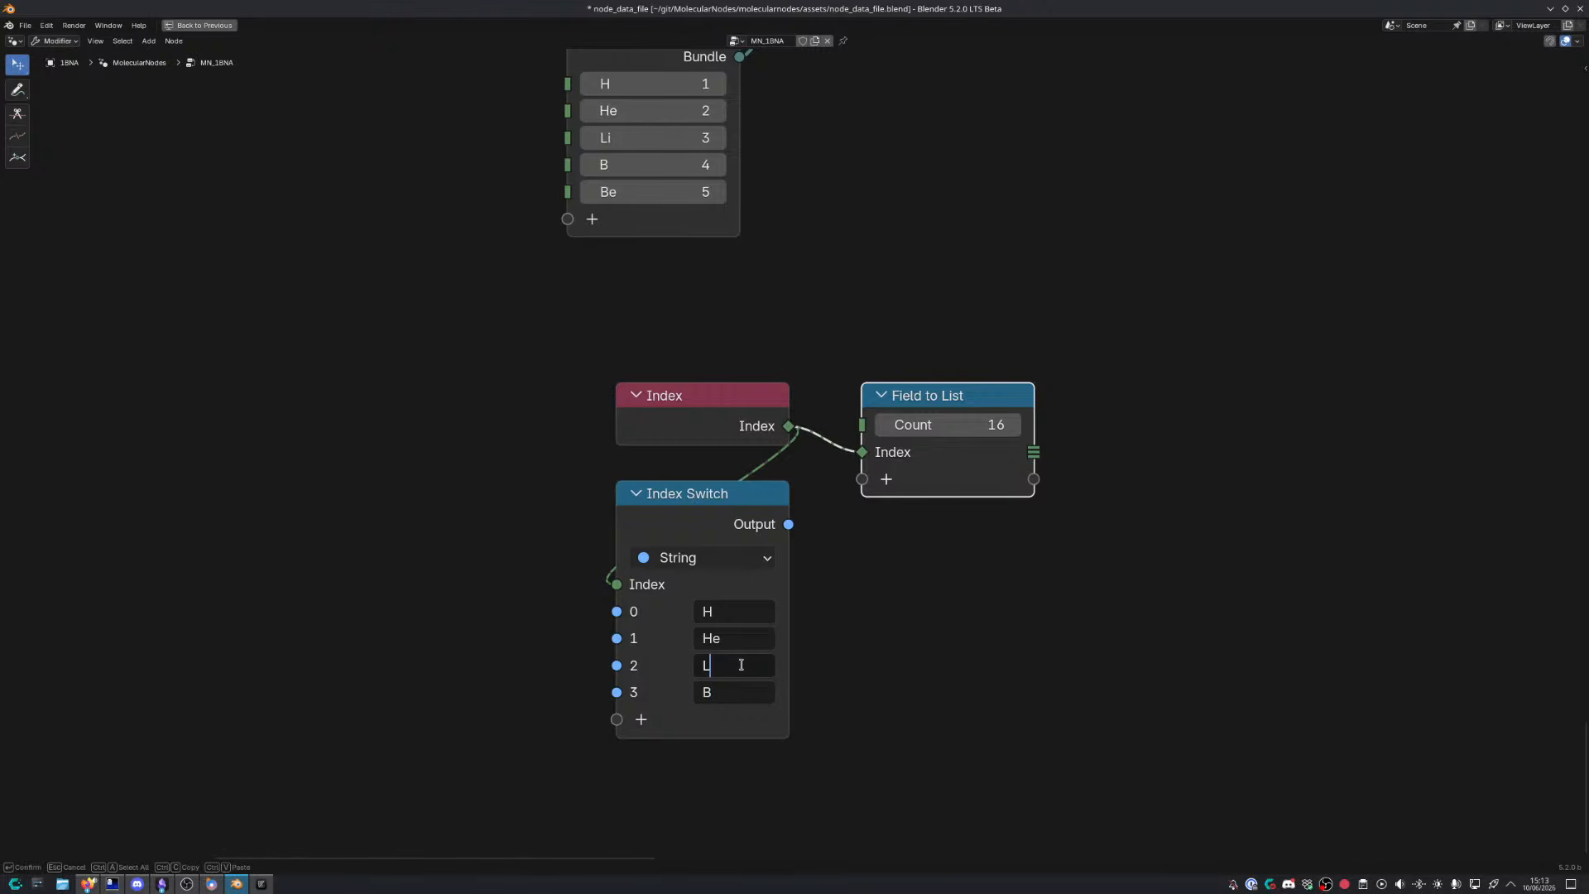
{"action": "key", "text": "Return"}
{"action": "left_click", "coordinate": [741, 697]}
{"action": "type", "text": "Be"}
{"action": "key", "text": "Return"}
Add entry 4 to the Index Switch with the value B
{"action": "left_click", "coordinate": [650, 719]}
{"action": "left_click", "coordinate": [737, 725]}
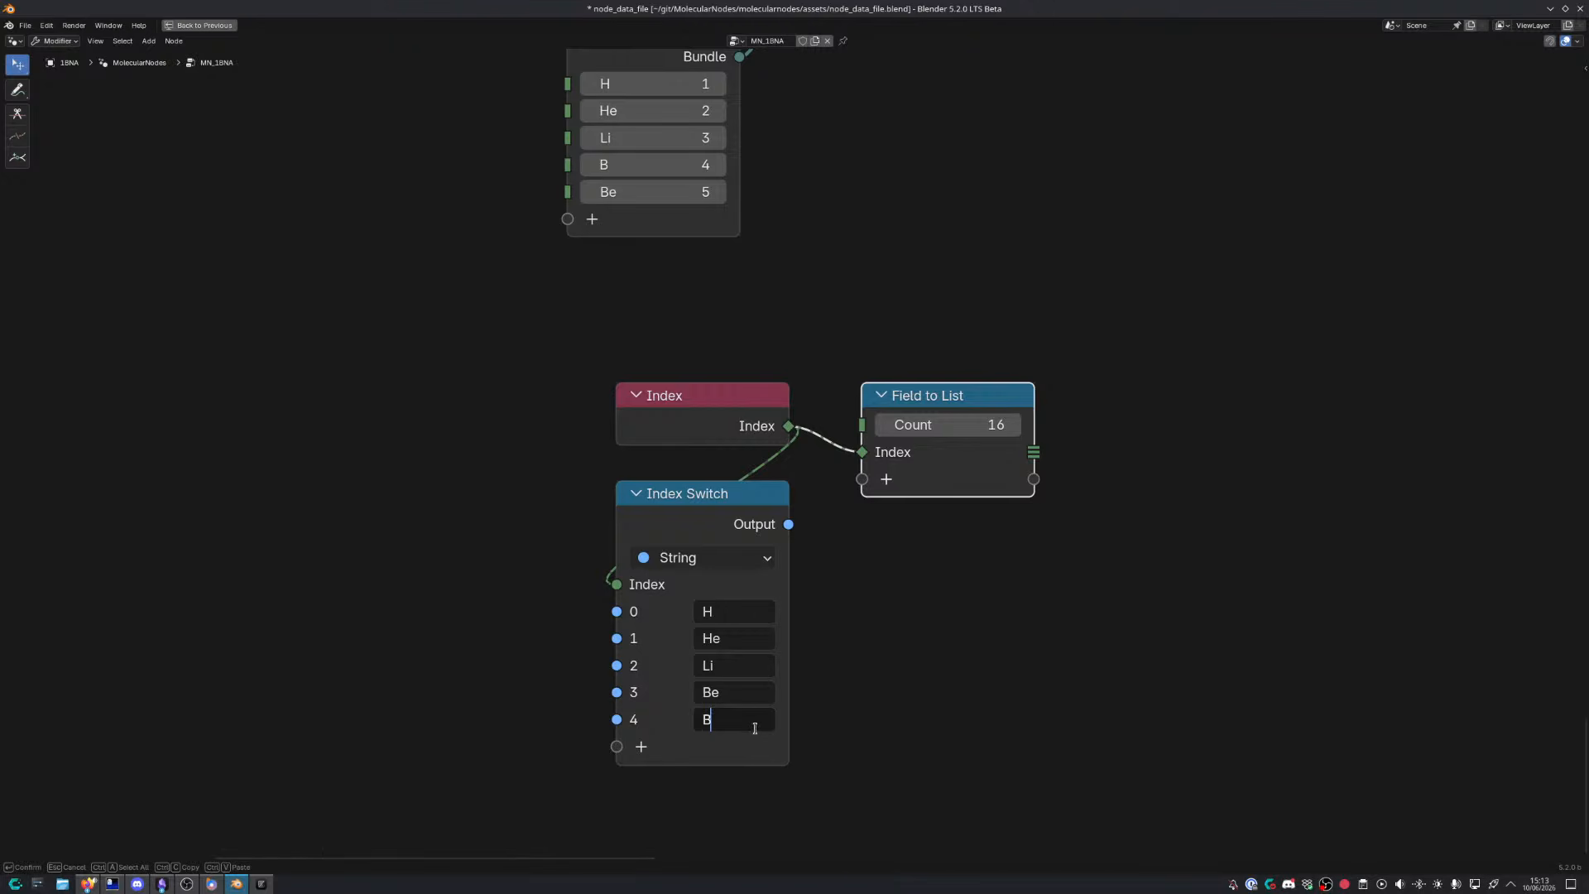
{"action": "type", "text": "B"}
{"action": "key", "text": "Return"}
{"action": "middle_click_drag", "start_coordinate": [673, 772], "coordinate": [654, 678]}
Check the periodic table in the browser, then add entry 5 to the Index Switch and try the value C
{"action": "key", "text": "alt+Tab"}
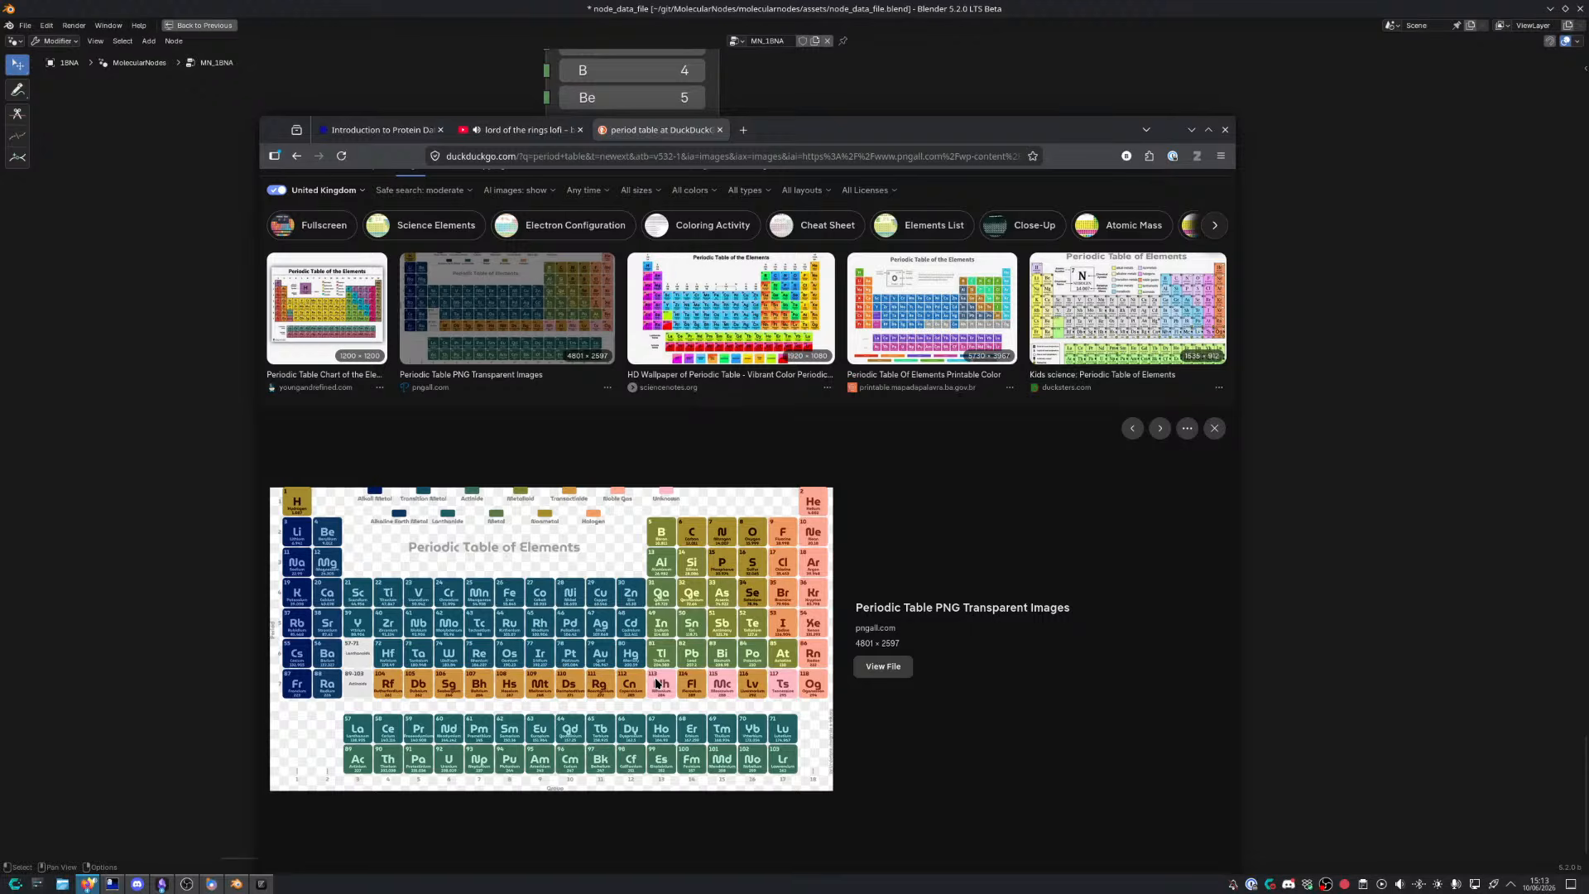
{"action": "key", "text": "alt+Tab"}
{"action": "key", "text": "alt+Tab"}
{"action": "key", "text": "alt+Tab"}
{"action": "left_click", "coordinate": [620, 679]}
{"action": "left_click", "coordinate": [721, 653]}
{"action": "type", "text": "C"}
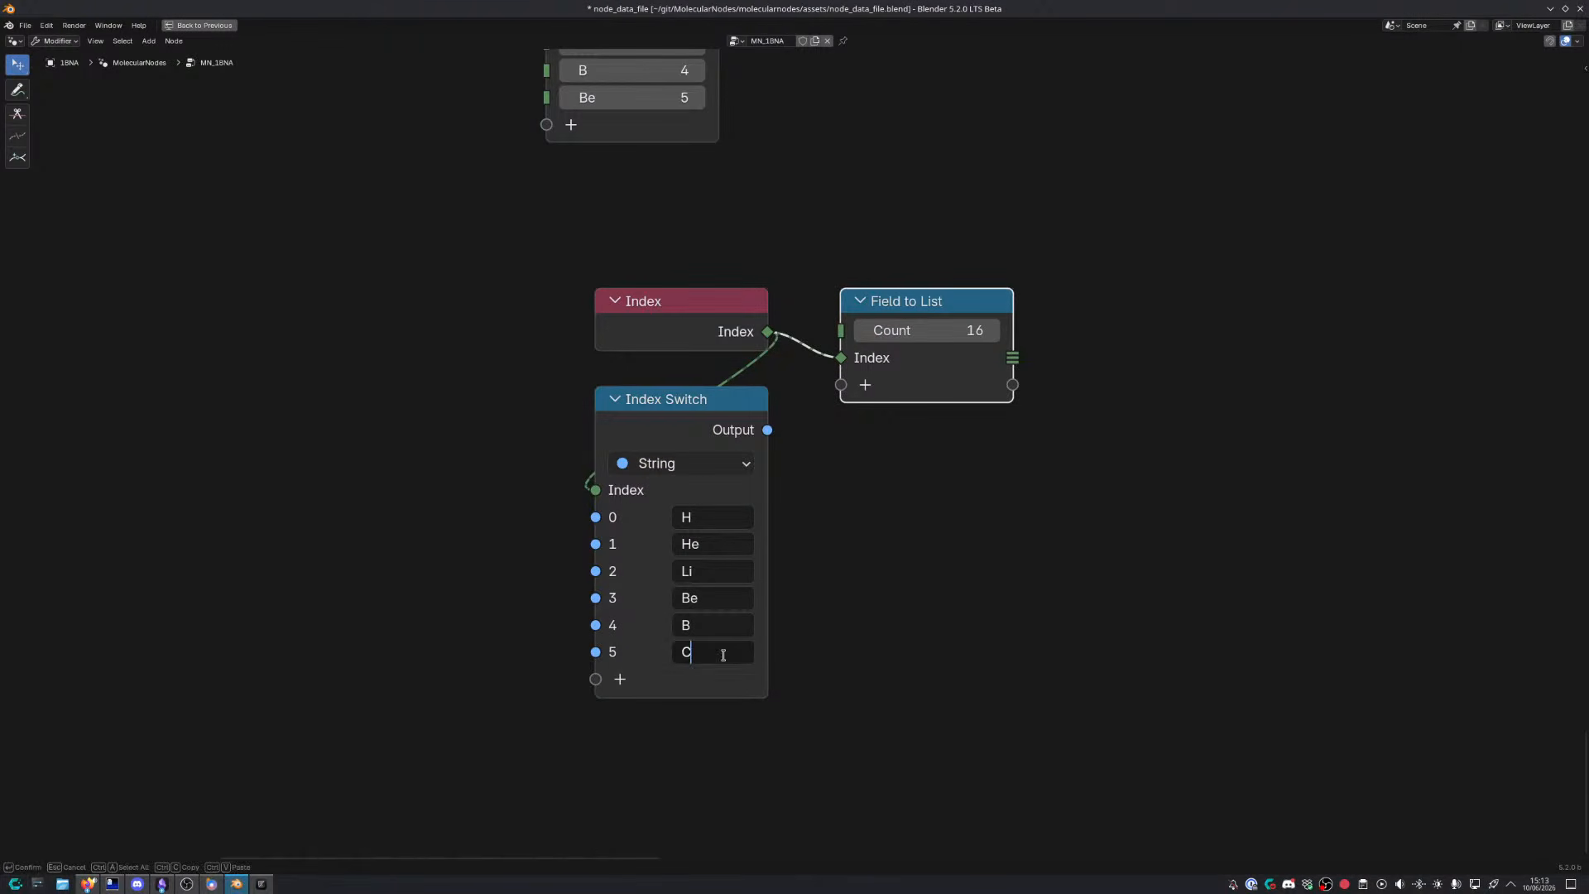
{"action": "key", "text": "Escape"}
Disconnect the Index node from the Index Switch's Index input
{"action": "middle_click_drag", "start_coordinate": [721, 512], "coordinate": [727, 496]}
{"action": "left_click_drag", "start_coordinate": [603, 476], "coordinate": [798, 366]}
Restore the full editor layout and examine the string-slicing nodes alongside the element symbols in the spreadsheet
{"action": "middle_click_drag", "start_coordinate": [677, 388], "coordinate": [740, 683]}
{"action": "scroll", "coordinate": [742, 675], "scroll_direction": "up", "scroll_amount": 1}
{"action": "middle_click_drag", "start_coordinate": [731, 178], "coordinate": [772, 537]}
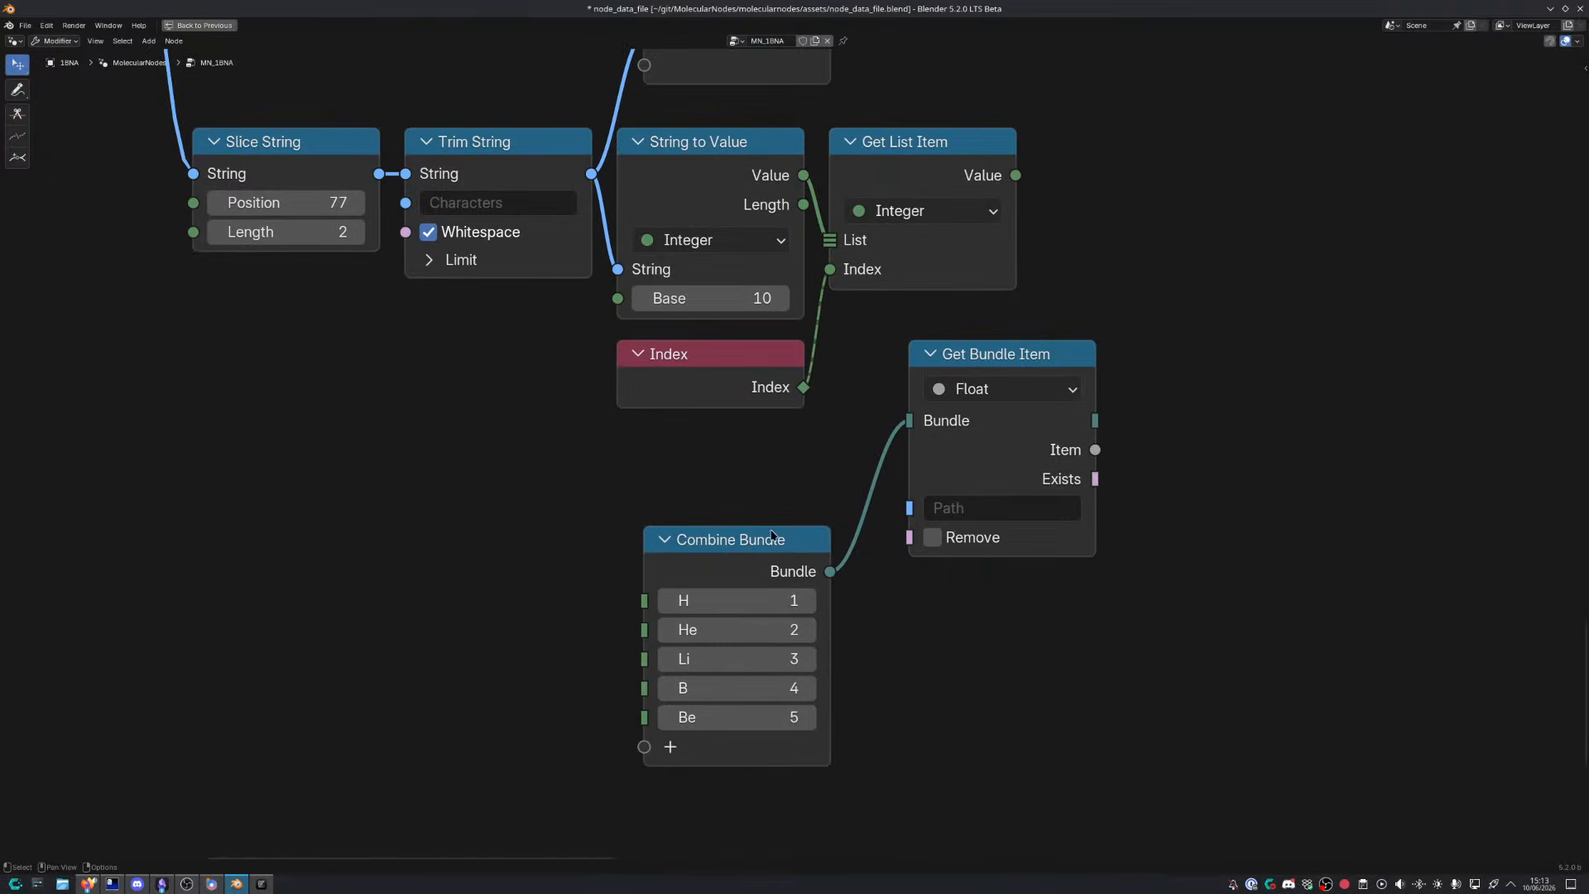
{"action": "scroll", "coordinate": [772, 537], "scroll_direction": "up", "scroll_amount": 1}
{"action": "middle_click_drag", "start_coordinate": [656, 356], "coordinate": [734, 552]}
{"action": "key", "text": "ctrl+space"}
{"action": "middle_click_drag", "start_coordinate": [759, 476], "coordinate": [826, 619]}
{"action": "middle_click_drag", "start_coordinate": [776, 542], "coordinate": [932, 435]}
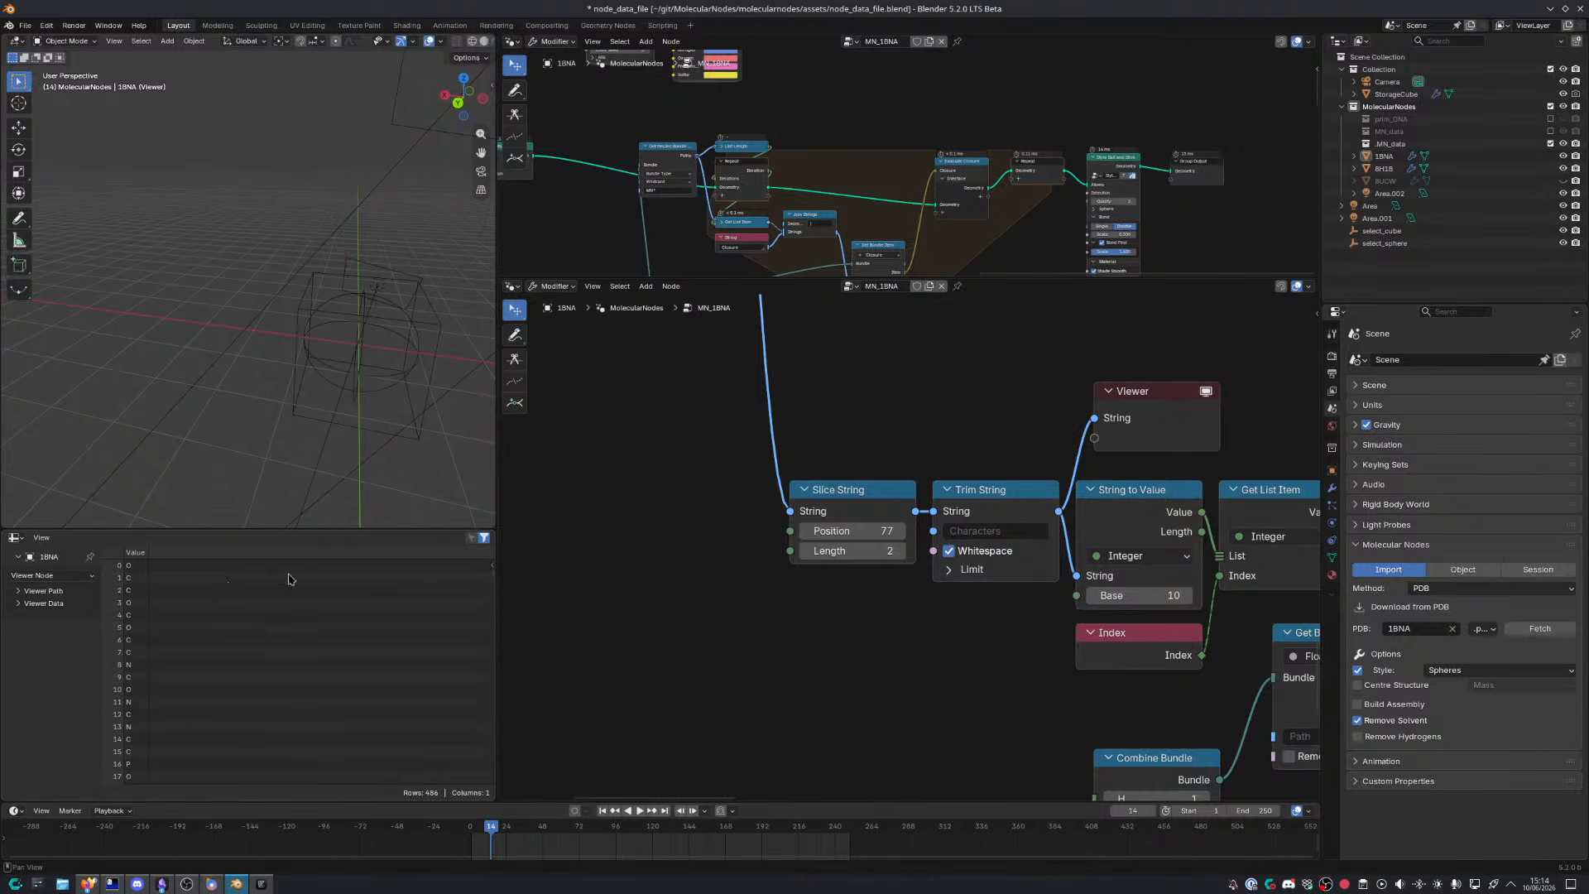
{"action": "scroll", "coordinate": [952, 571], "scroll_direction": "up", "scroll_amount": 3}
{"action": "middle_click_drag", "start_coordinate": [901, 468], "coordinate": [768, 489]}
Preview the Split String list and the Filter List selection in the spreadsheet, widening its Value column
{"action": "scroll", "coordinate": [716, 437], "scroll_direction": "down", "scroll_amount": 7}
{"action": "middle_click_drag", "start_coordinate": [716, 437], "coordinate": [865, 704]}
{"action": "middle_click_drag", "start_coordinate": [749, 401], "coordinate": [805, 662]}
{"action": "middle_click_drag", "start_coordinate": [729, 360], "coordinate": [772, 703]}
{"action": "middle_click_drag", "start_coordinate": [766, 364], "coordinate": [837, 370]}
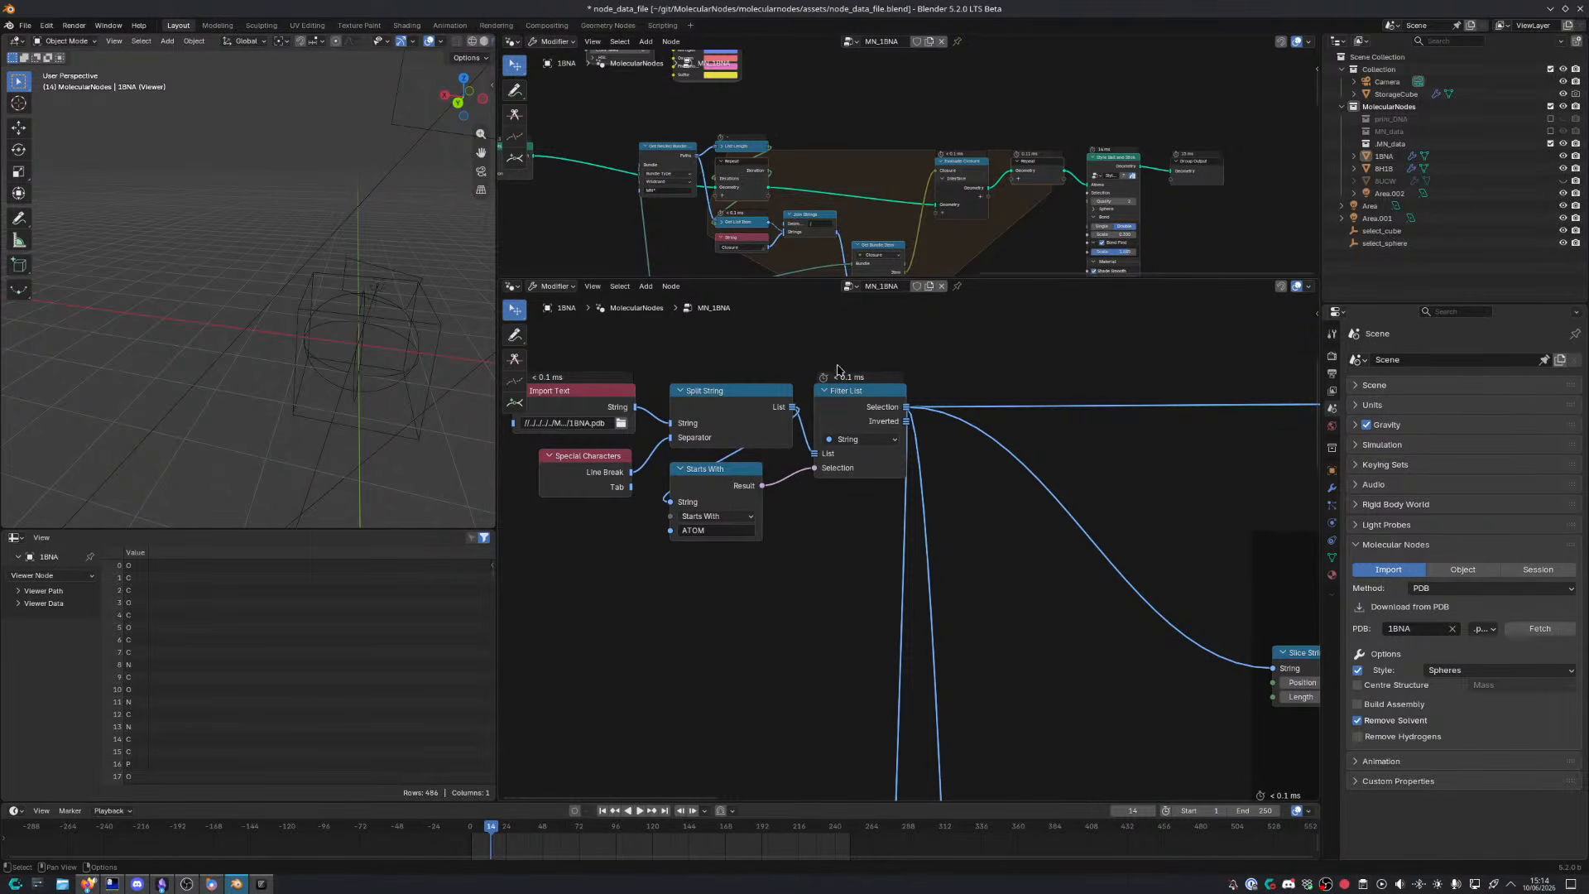
{"action": "left_click", "coordinate": [796, 415], "text": "ctrl+shift"}
{"action": "left_click_drag", "start_coordinate": [380, 587], "coordinate": [443, 585]}
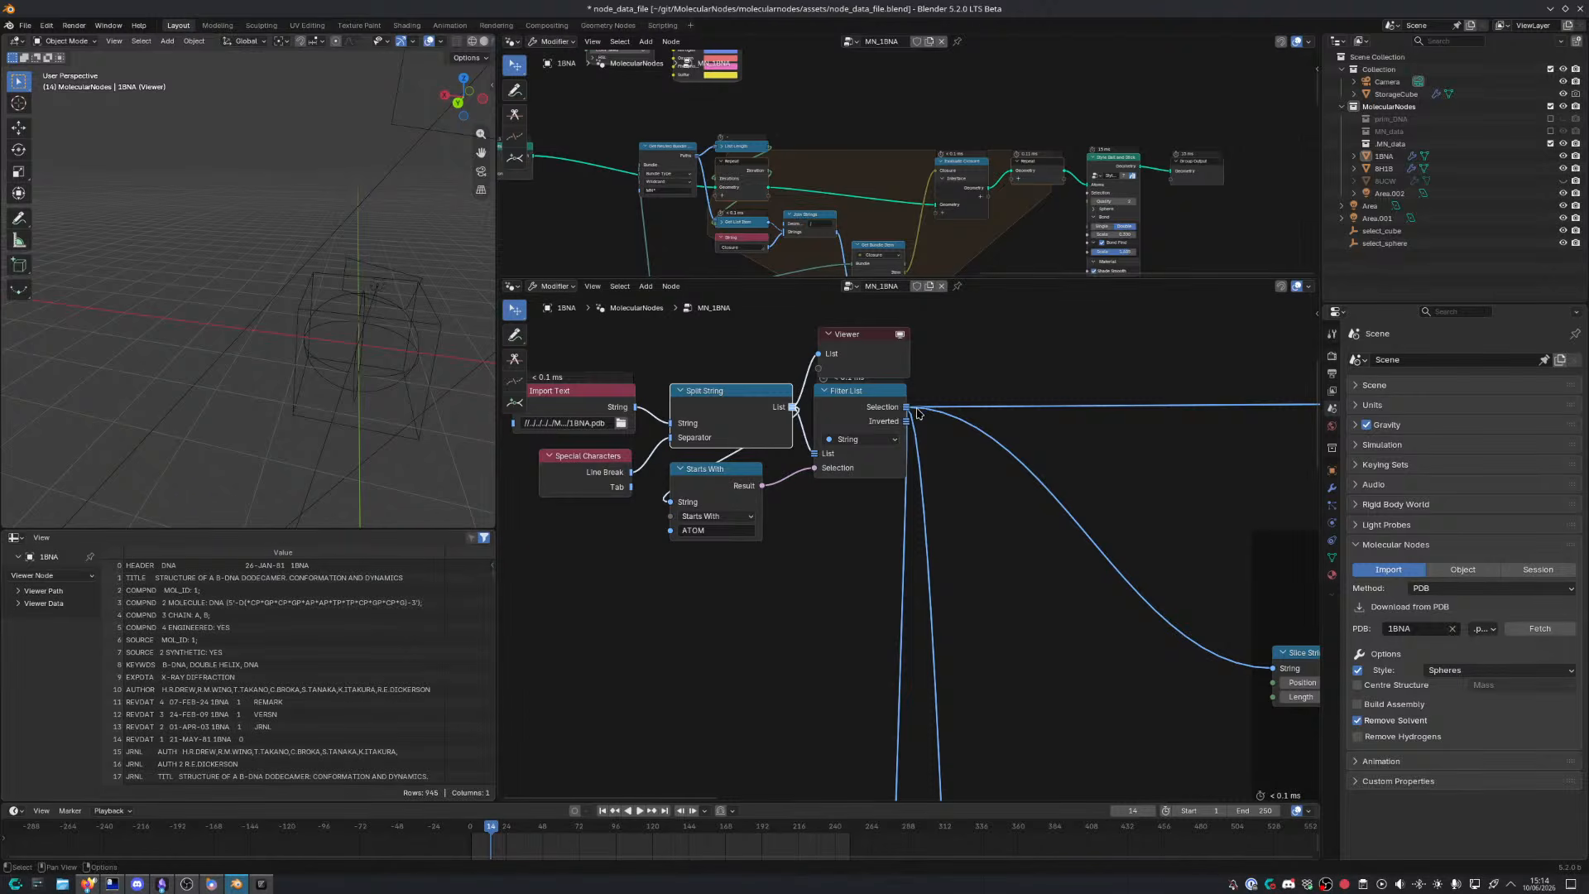
{"action": "left_click", "coordinate": [861, 426], "text": "ctrl+shift"}
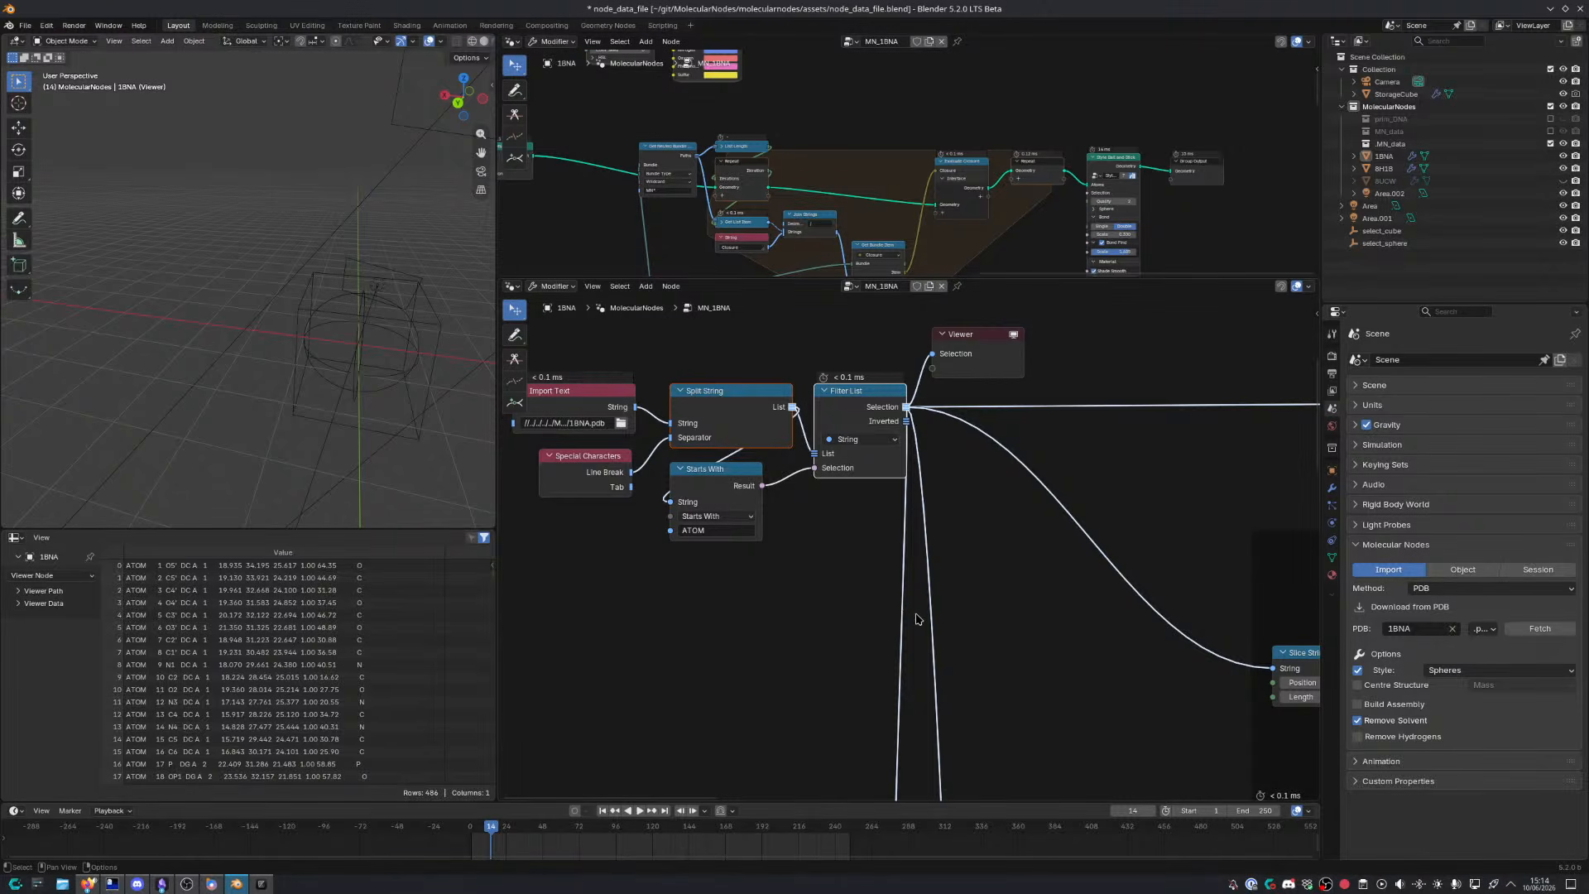
Move the Index, Field to List and Index Switch nodes together below the Combine Bundle node and maximize the node editor
{"action": "middle_click_drag", "start_coordinate": [959, 655], "coordinate": [694, 378]}
{"action": "scroll", "coordinate": [888, 537], "scroll_direction": "down", "scroll_amount": 5}
{"action": "middle_click_drag", "start_coordinate": [883, 535], "coordinate": [767, 686]}
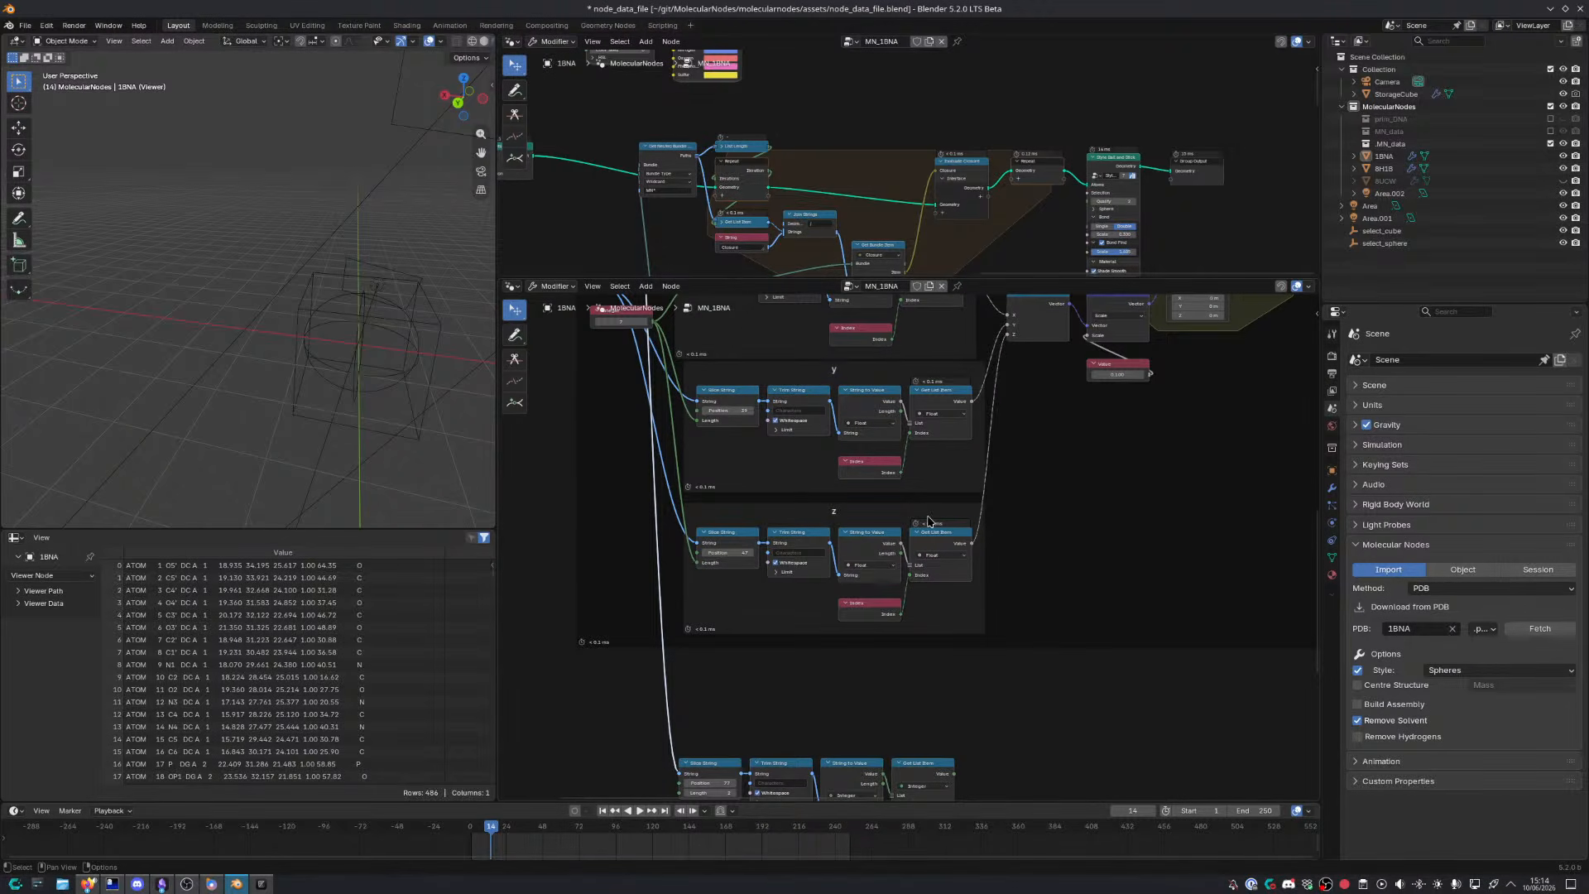
{"action": "mouse_move", "coordinate": [895, 548]}
{"action": "middle_mouse_down"}
{"action": "mouse_move", "coordinate": [881, 429]}
{"action": "mouse_move", "coordinate": [904, 759]}
{"action": "mouse_move", "coordinate": [870, 580]}
{"action": "middle_mouse_up"}
{"action": "scroll", "coordinate": [892, 639], "scroll_direction": "up", "scroll_amount": 4}
{"action": "left_click_drag", "start_coordinate": [830, 582], "coordinate": [960, 714]}
{"action": "key", "text": "g"}
{"action": "left_click", "coordinate": [959, 646]}
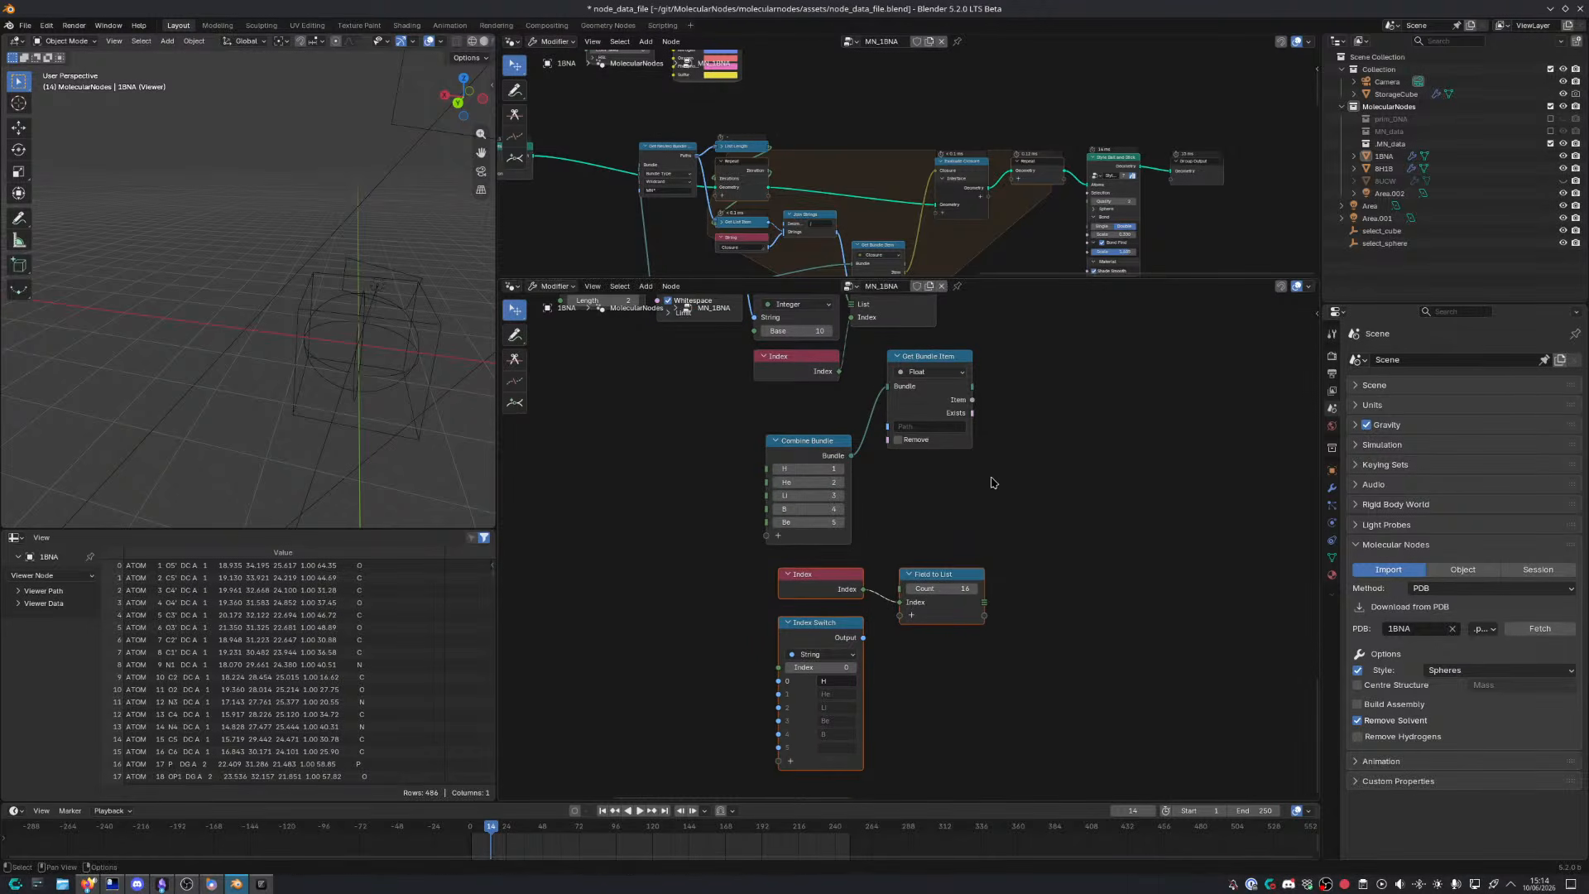
{"action": "left_click", "coordinate": [993, 483]}
{"action": "middle_click_drag", "start_coordinate": [998, 482], "coordinate": [962, 423]}
{"action": "key", "text": "ctrl+space"}
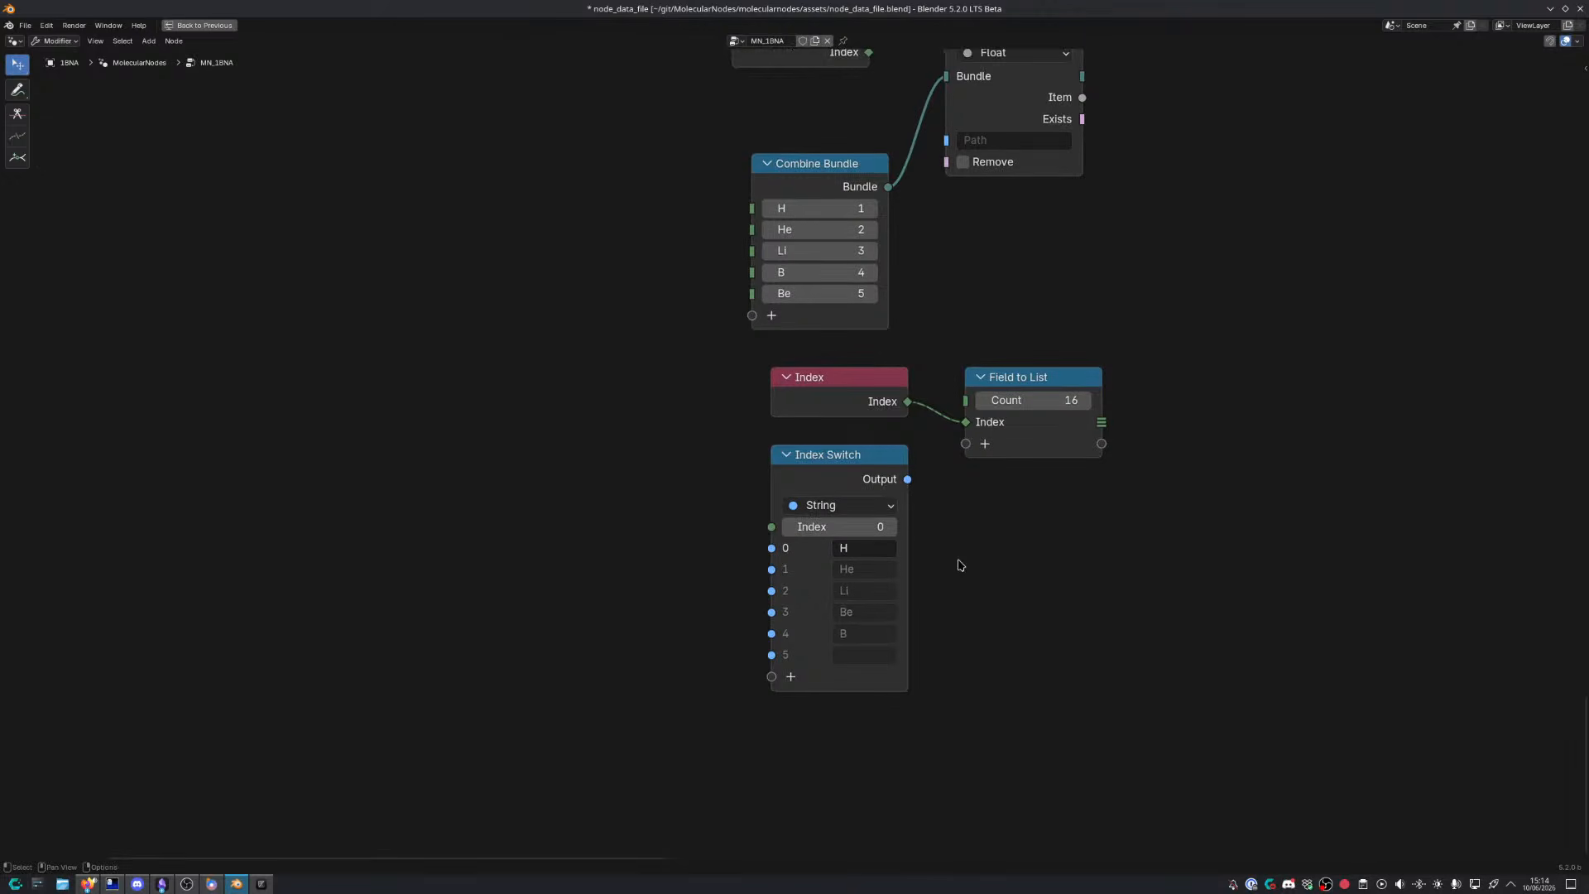
Duplicate the string Index Switch node, place the copy in the empty space beside the original, and clear all its item values
{"action": "left_click", "coordinate": [843, 487]}
{"action": "key", "text": "shift+d"}
{"action": "left_click", "coordinate": [251, 356]}
{"action": "middle_click_drag", "start_coordinate": [354, 412], "coordinate": [535, 442]}
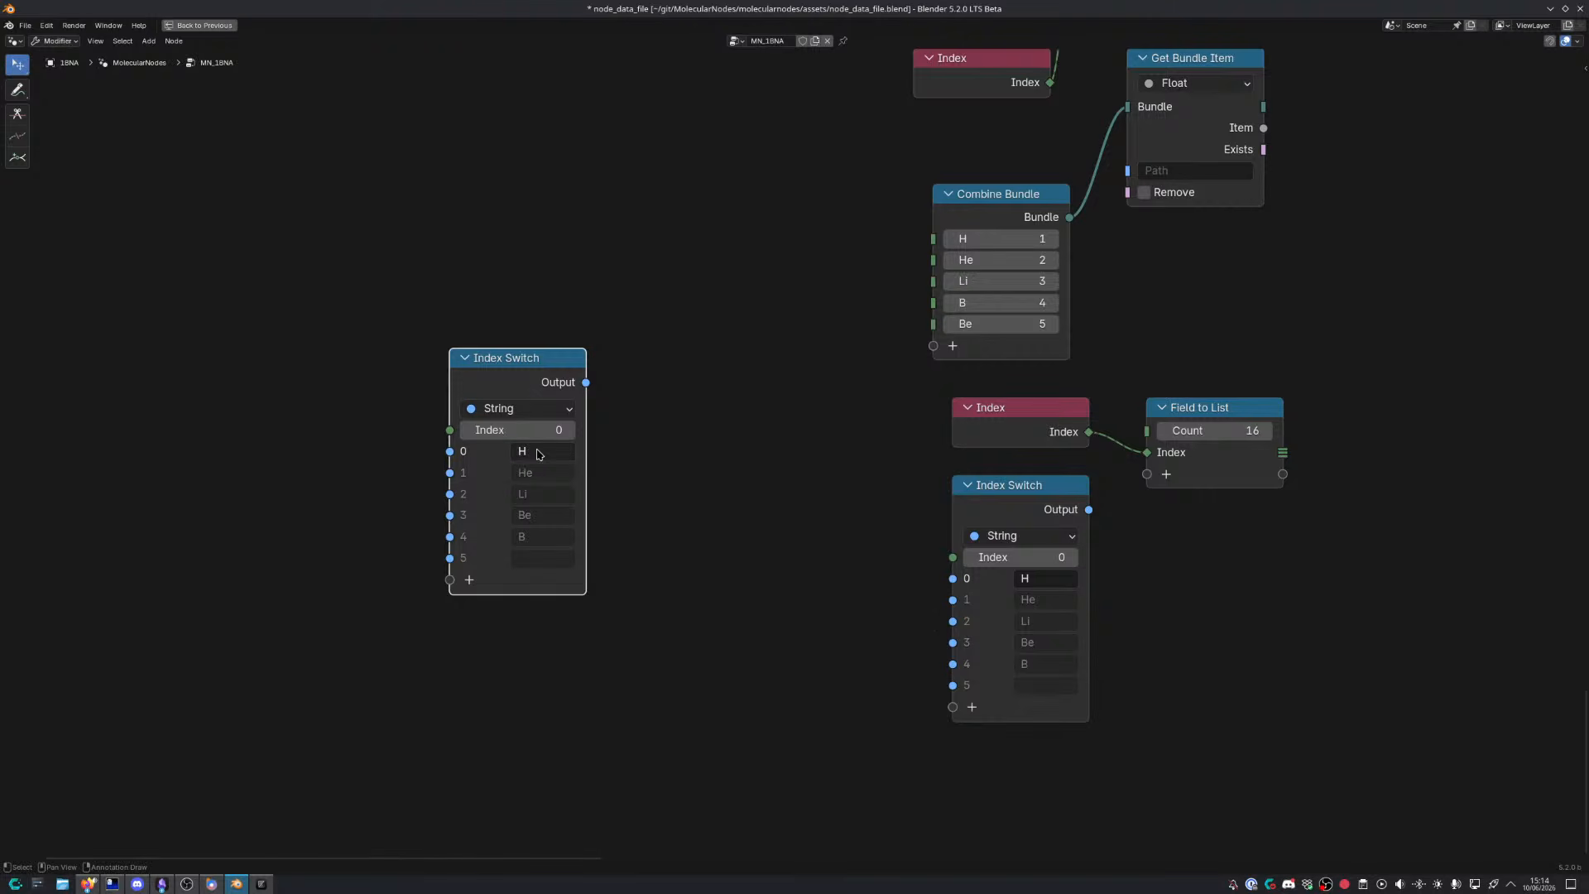
{"action": "key", "text": "BackSpace"}
{"action": "key", "text": "BackSpace"}
{"action": "key", "text": "BackSpace"}
{"action": "key", "text": "BackSpace"}
{"action": "key", "text": "BackSpace"}
Set item 1 of the duplicated Index Switch to H and item 2 to He, leaving item 0 empty
{"action": "left_click", "coordinate": [542, 474]}
{"action": "type", "text": "H"}
{"action": "key", "text": "Return"}
{"action": "left_click", "coordinate": [525, 492]}
{"action": "type", "text": "He"}
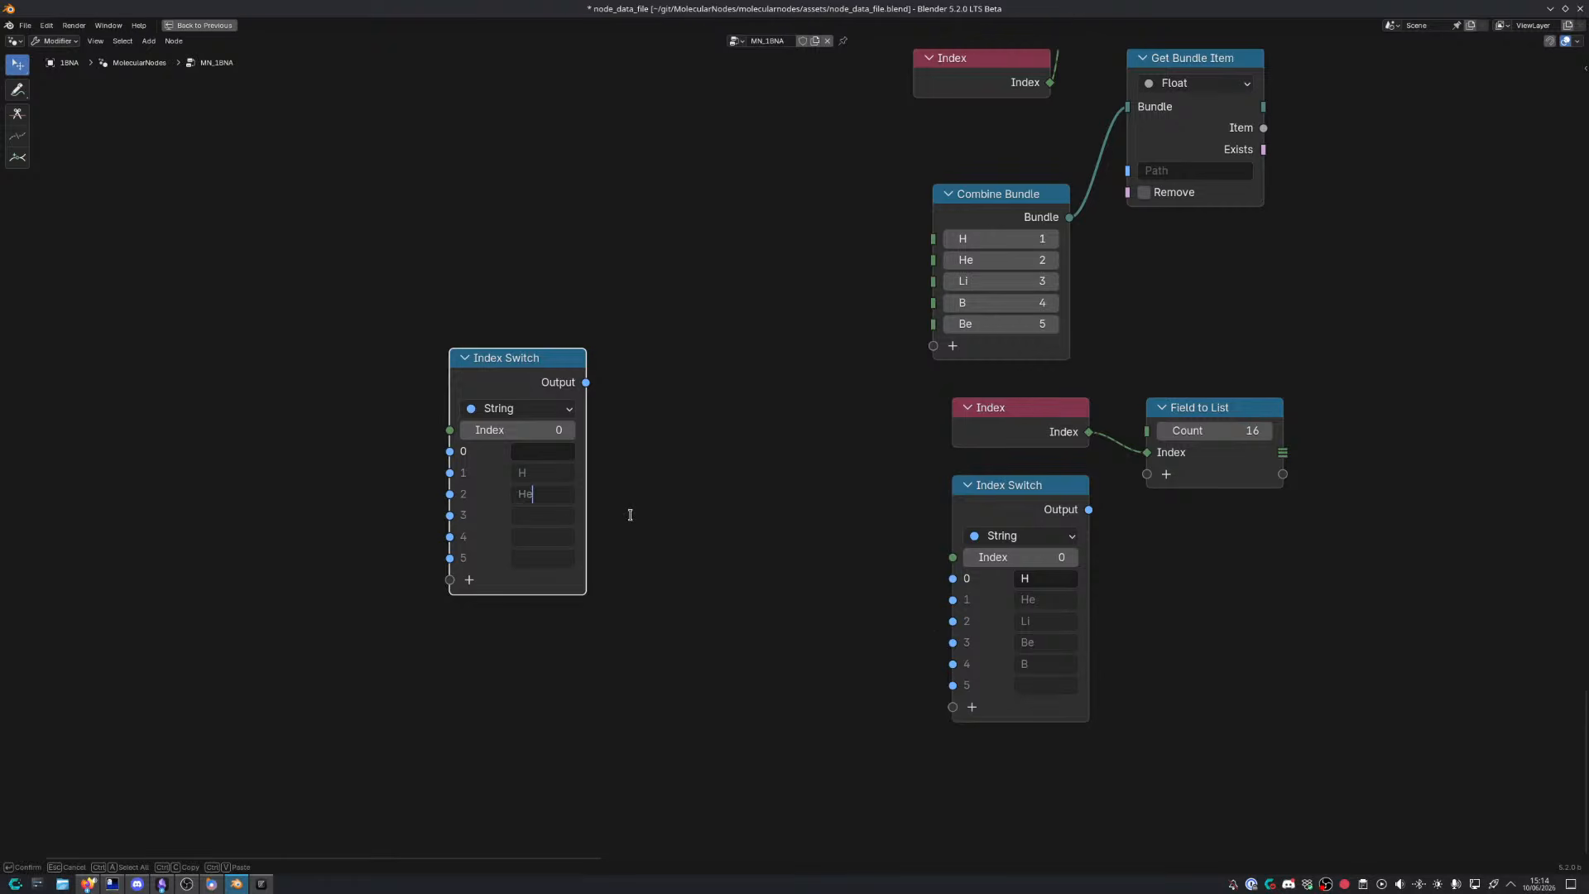
{"action": "key", "text": "Return"}
Enter Be for item 3 and B for item 4 of the duplicated Index Switch
{"action": "left_click", "coordinate": [537, 516]}
{"action": "type", "text": "Be"}
{"action": "key", "text": "Return"}
{"action": "left_click", "coordinate": [549, 538]}
{"action": "type", "text": "B"}
{"action": "key", "text": "Return"}
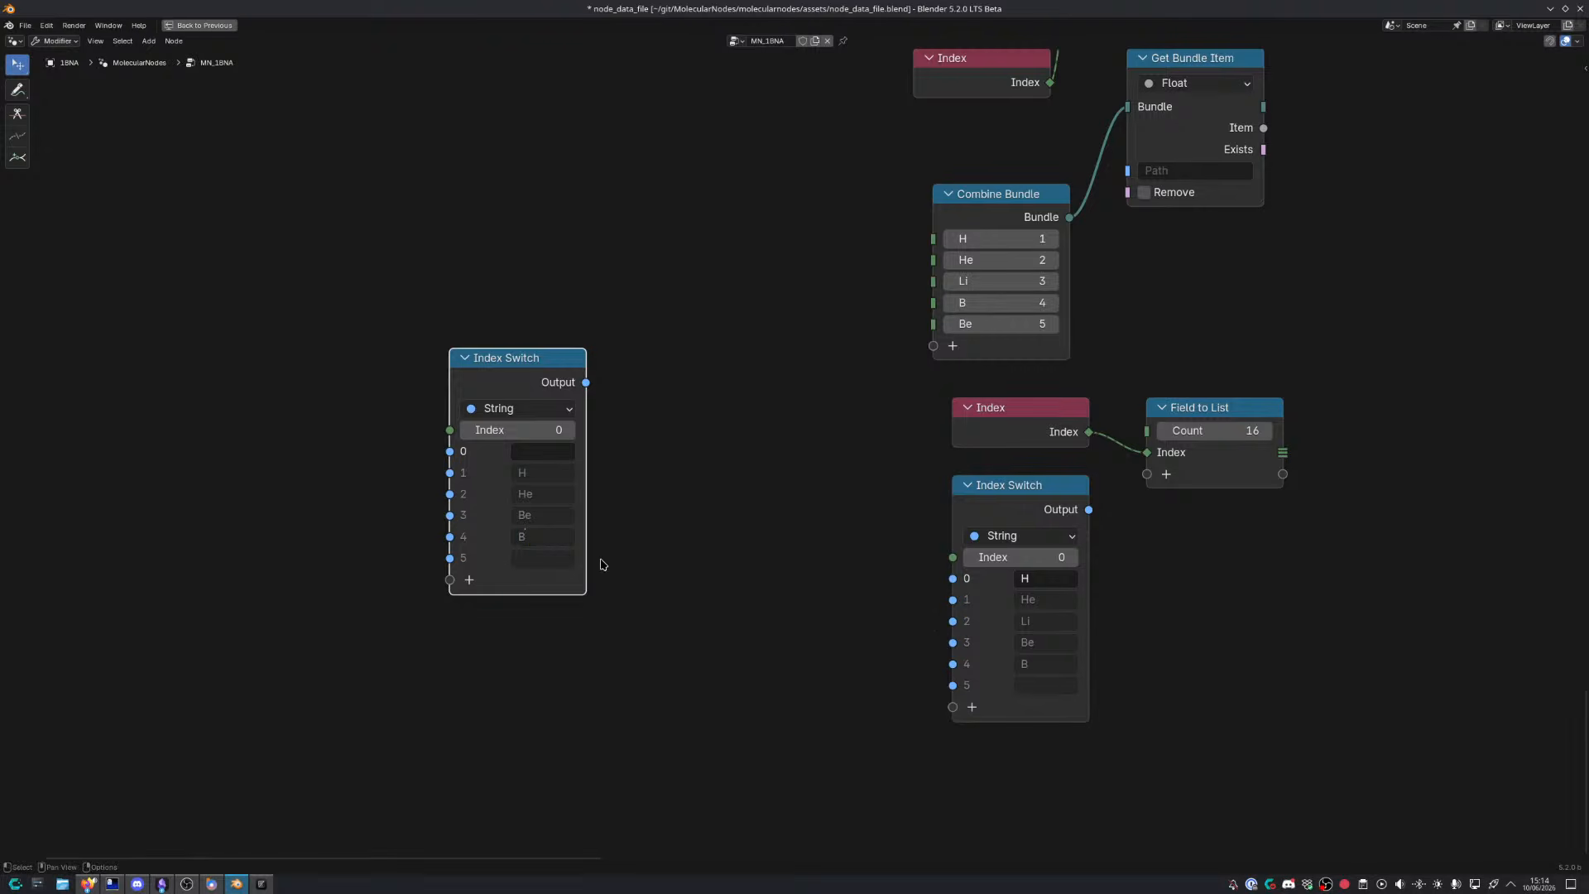
Set items 3, 4 and 5 of the duplicated Index Switch to Li, Be and B
{"action": "left_click", "coordinate": [551, 517]}
{"action": "type", "text": "Li"}
{"action": "key", "text": "Return"}
{"action": "left_click", "coordinate": [553, 536]}
{"action": "type", "text": "Be"}
{"action": "key", "text": "Return"}
{"action": "left_click", "coordinate": [573, 558]}
{"action": "type", "text": "B"}
{"action": "key", "text": "Return"}
Add items 6, 7 and 8 to the duplicated Index Switch with the values C, N and O
{"action": "left_click", "coordinate": [470, 580]}
{"action": "left_click", "coordinate": [556, 581]}
{"action": "type", "text": "C"}
{"action": "key", "text": "Return"}
{"action": "left_click", "coordinate": [470, 602]}
{"action": "left_click", "coordinate": [546, 601]}
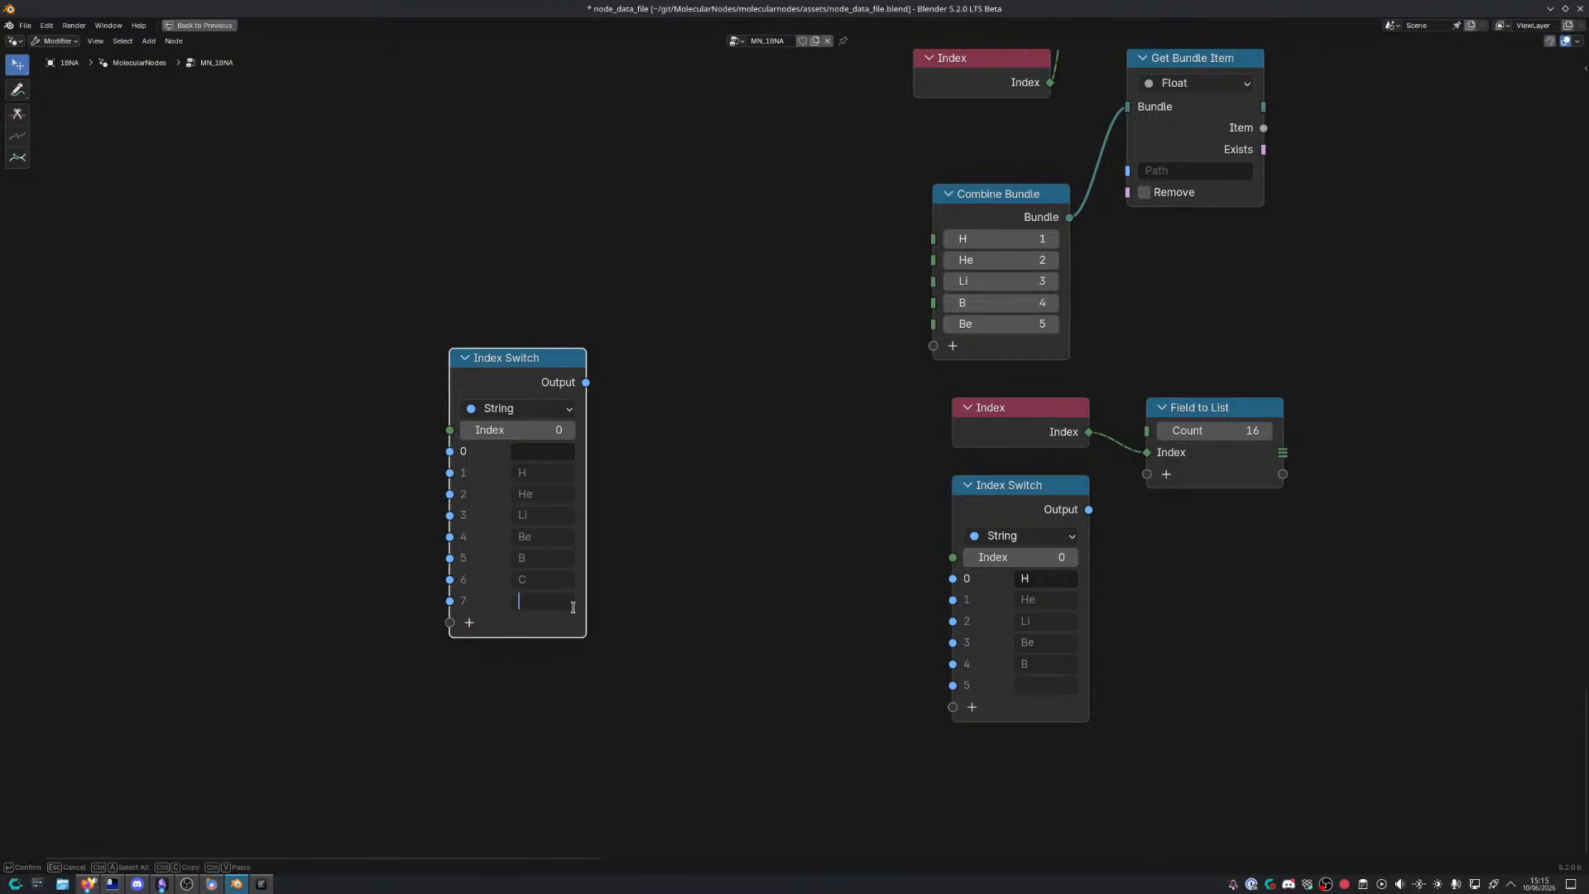
{"action": "type", "text": "N"}
{"action": "key", "text": "Return"}
{"action": "left_click", "coordinate": [469, 622]}
{"action": "left_click", "coordinate": [547, 623]}
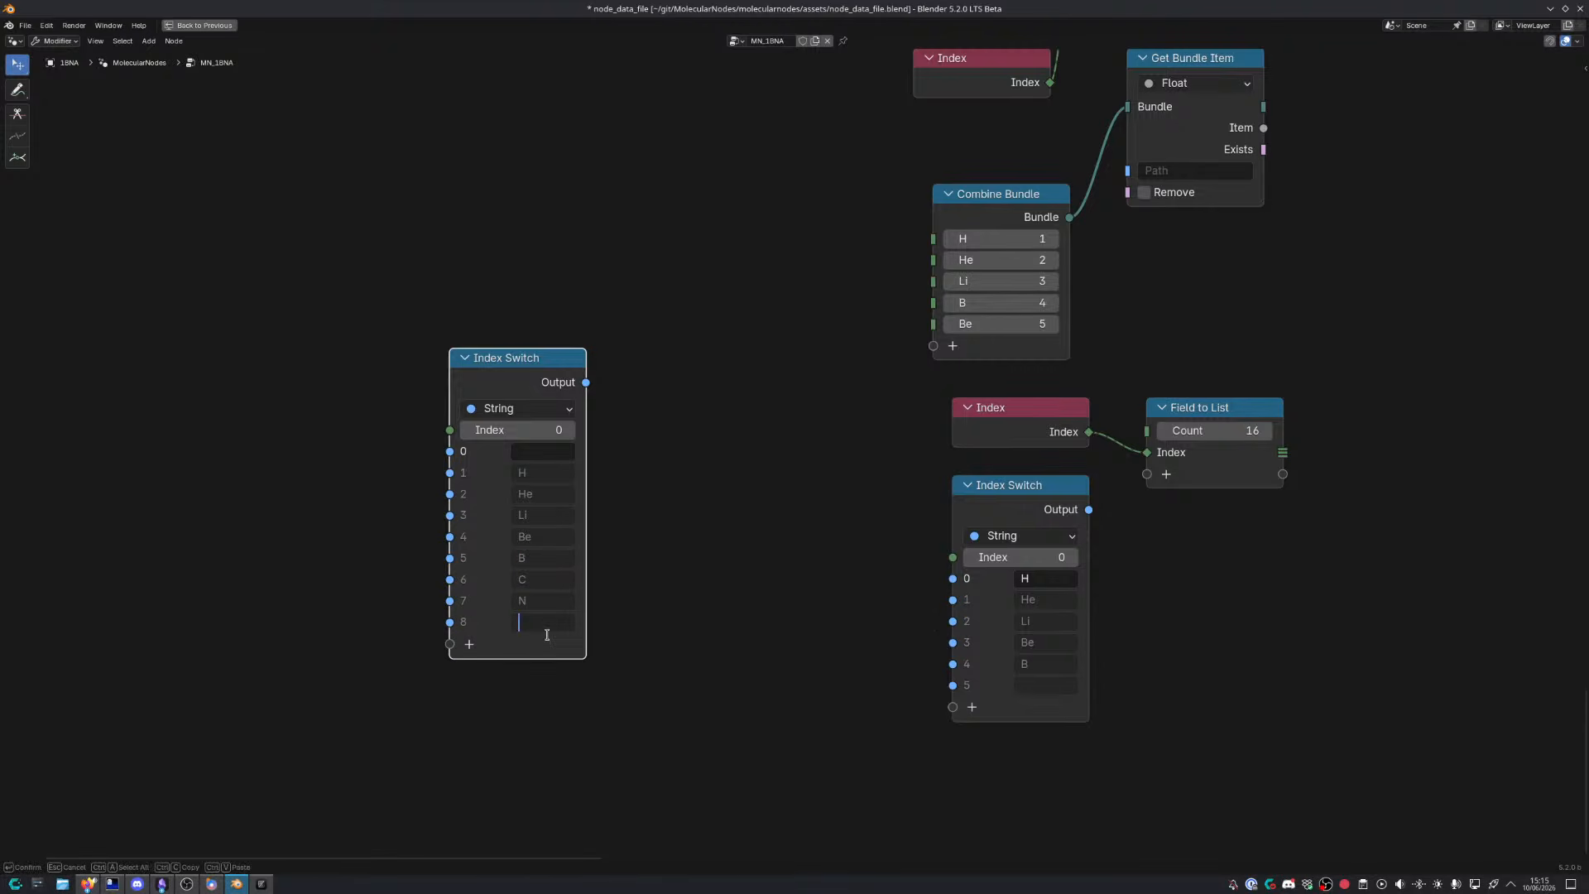
{"action": "type", "text": "O"}
{"action": "key", "text": "Return"}
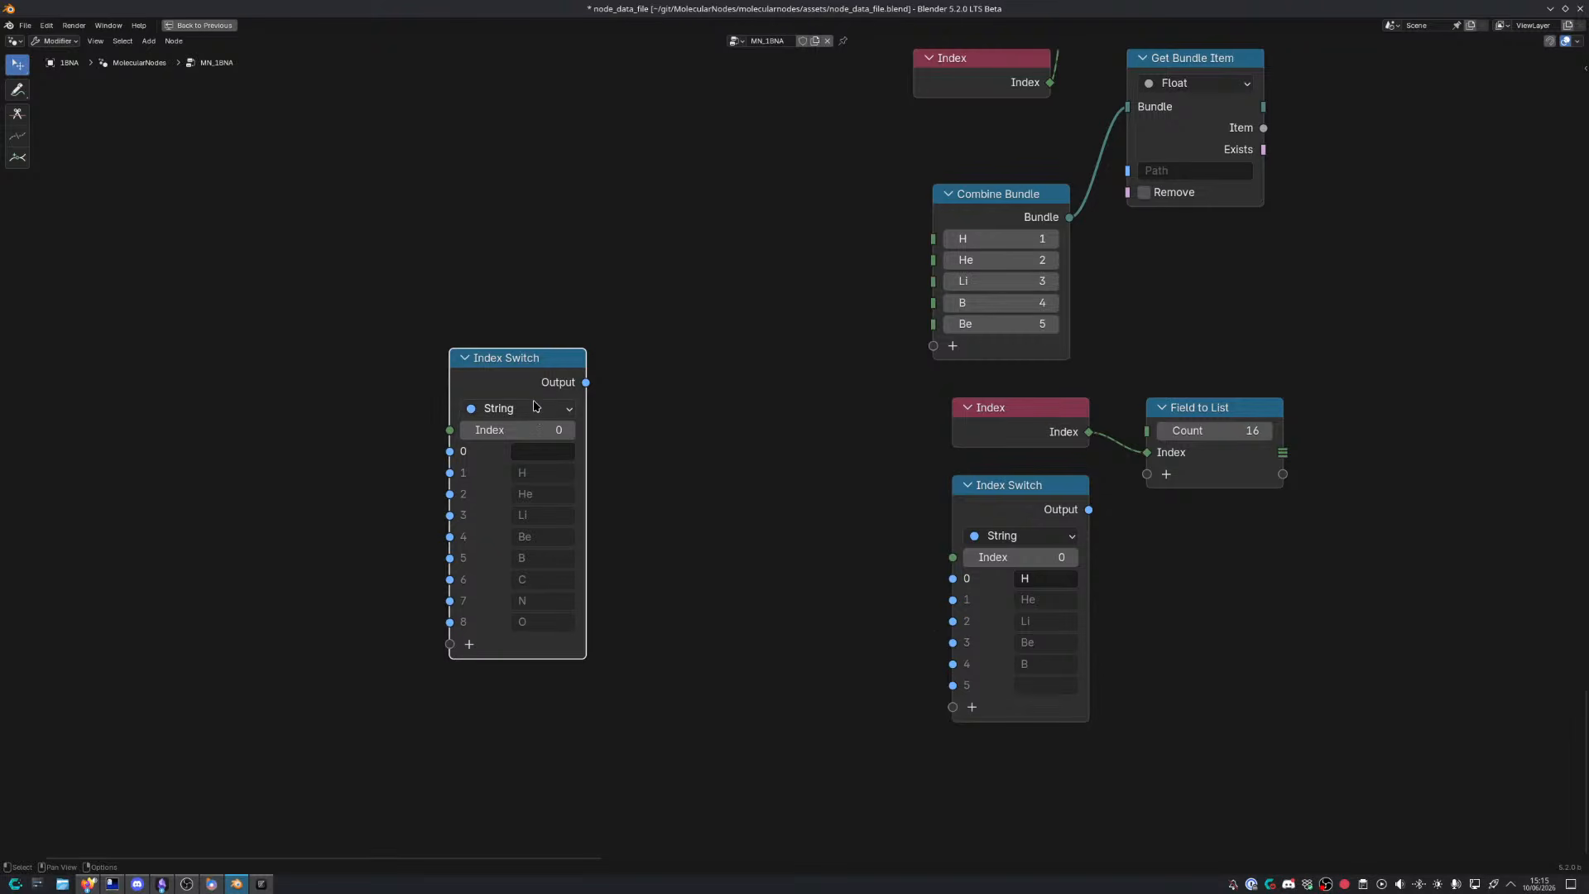
Move the duplicated Index Switch closer to the original, check the periodic table in the browser, and add item 9 with the value F
{"action": "left_click_drag", "start_coordinate": [548, 397], "coordinate": [682, 484]}
{"action": "middle_click_drag", "start_coordinate": [754, 661], "coordinate": [683, 445]}
{"action": "key", "text": "alt+Tab"}
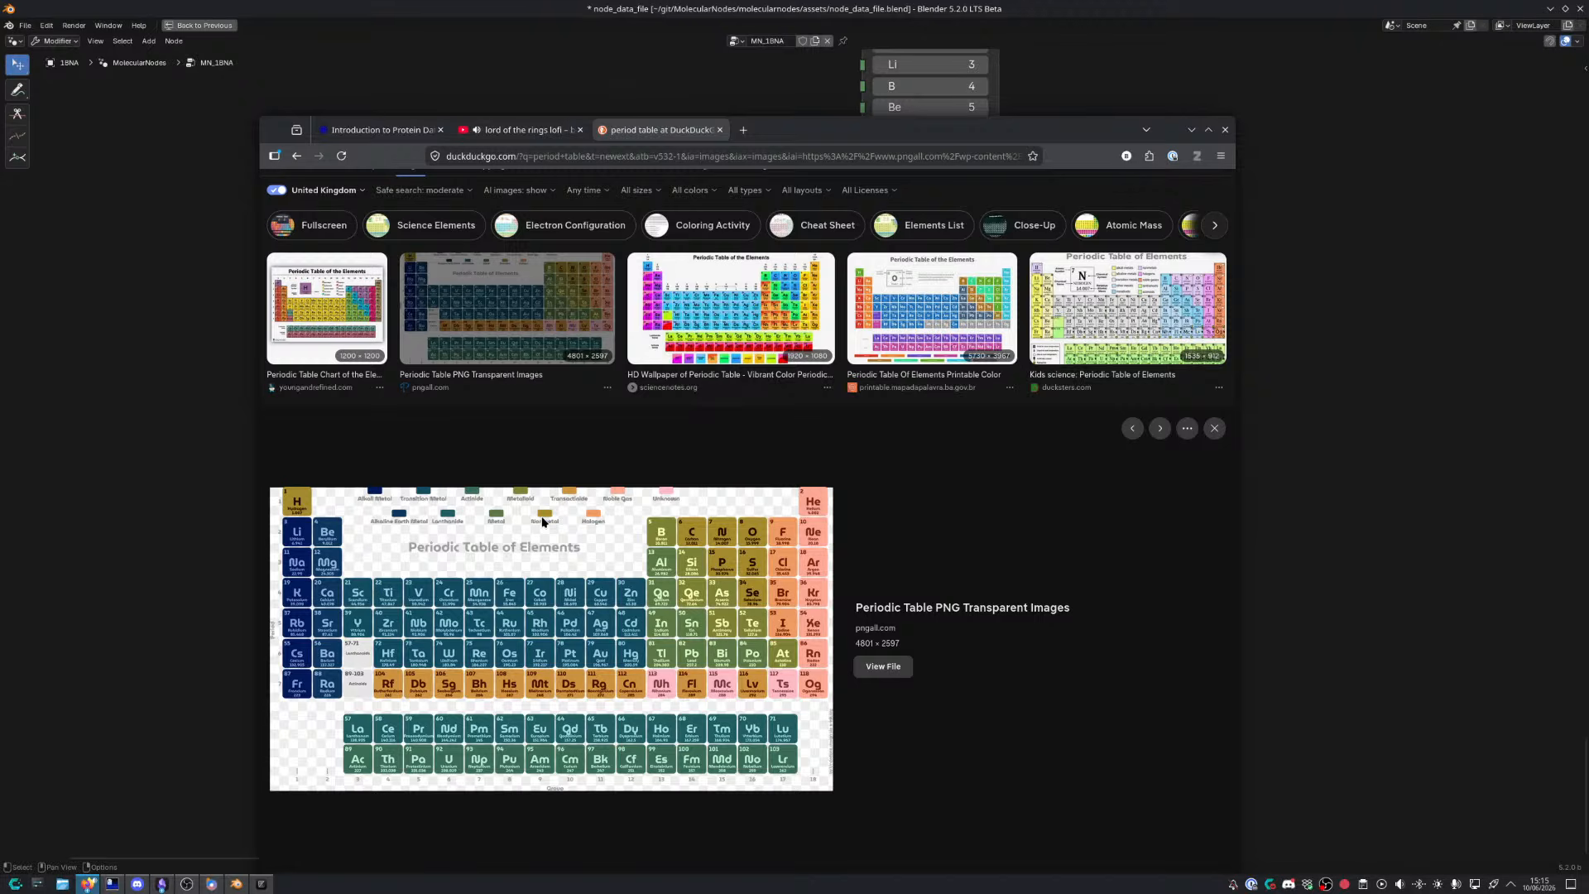
{"action": "key", "text": "alt+Tab"}
{"action": "left_click", "coordinate": [534, 517]}
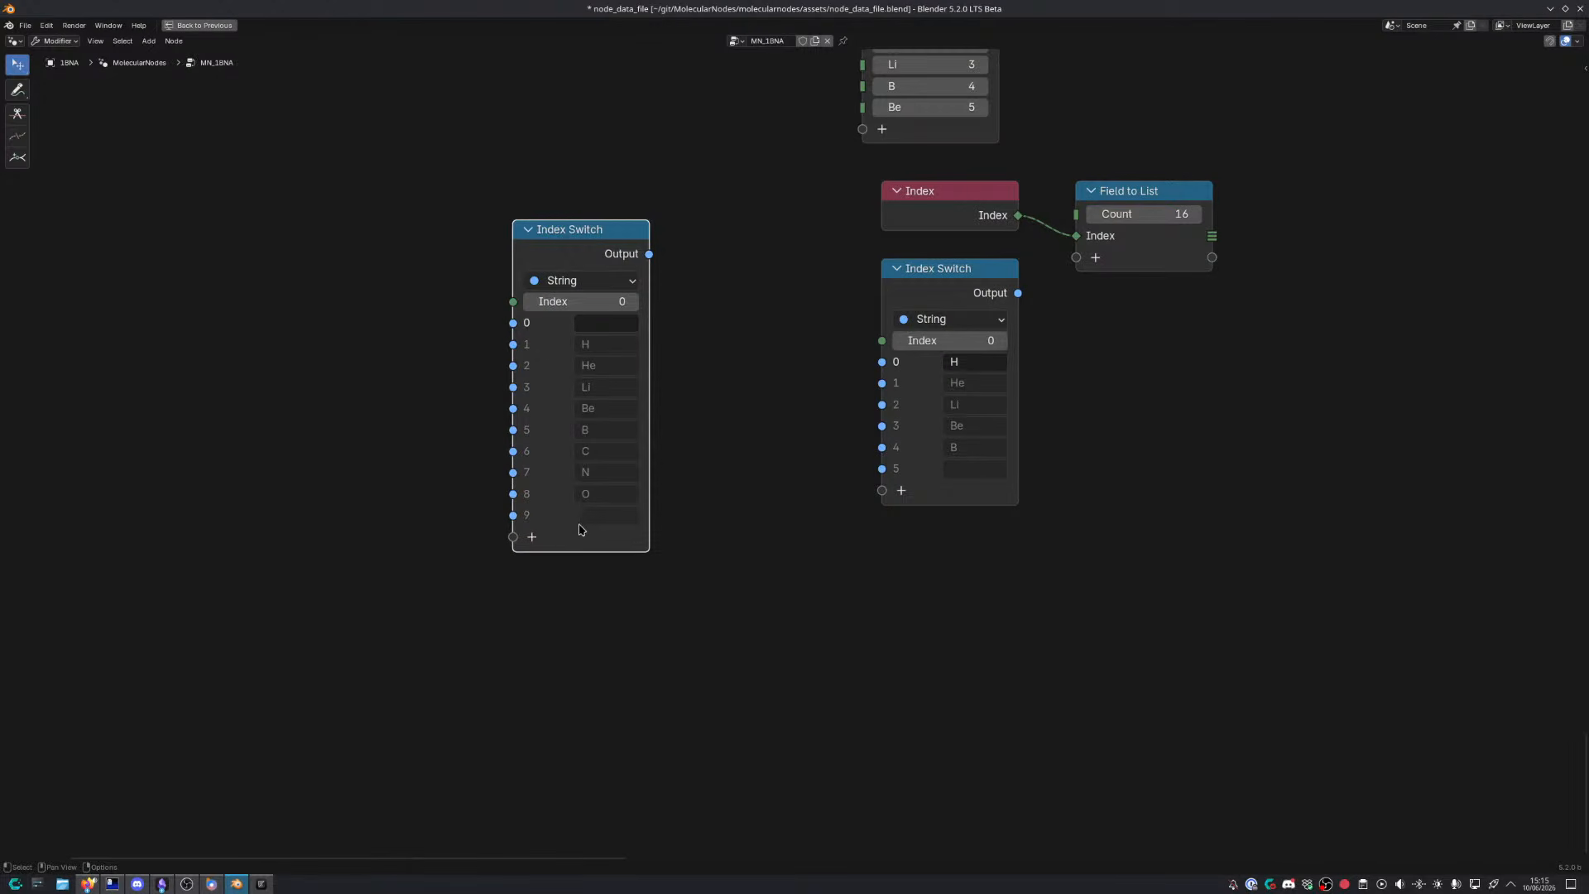
{"action": "left_click", "coordinate": [606, 519]}
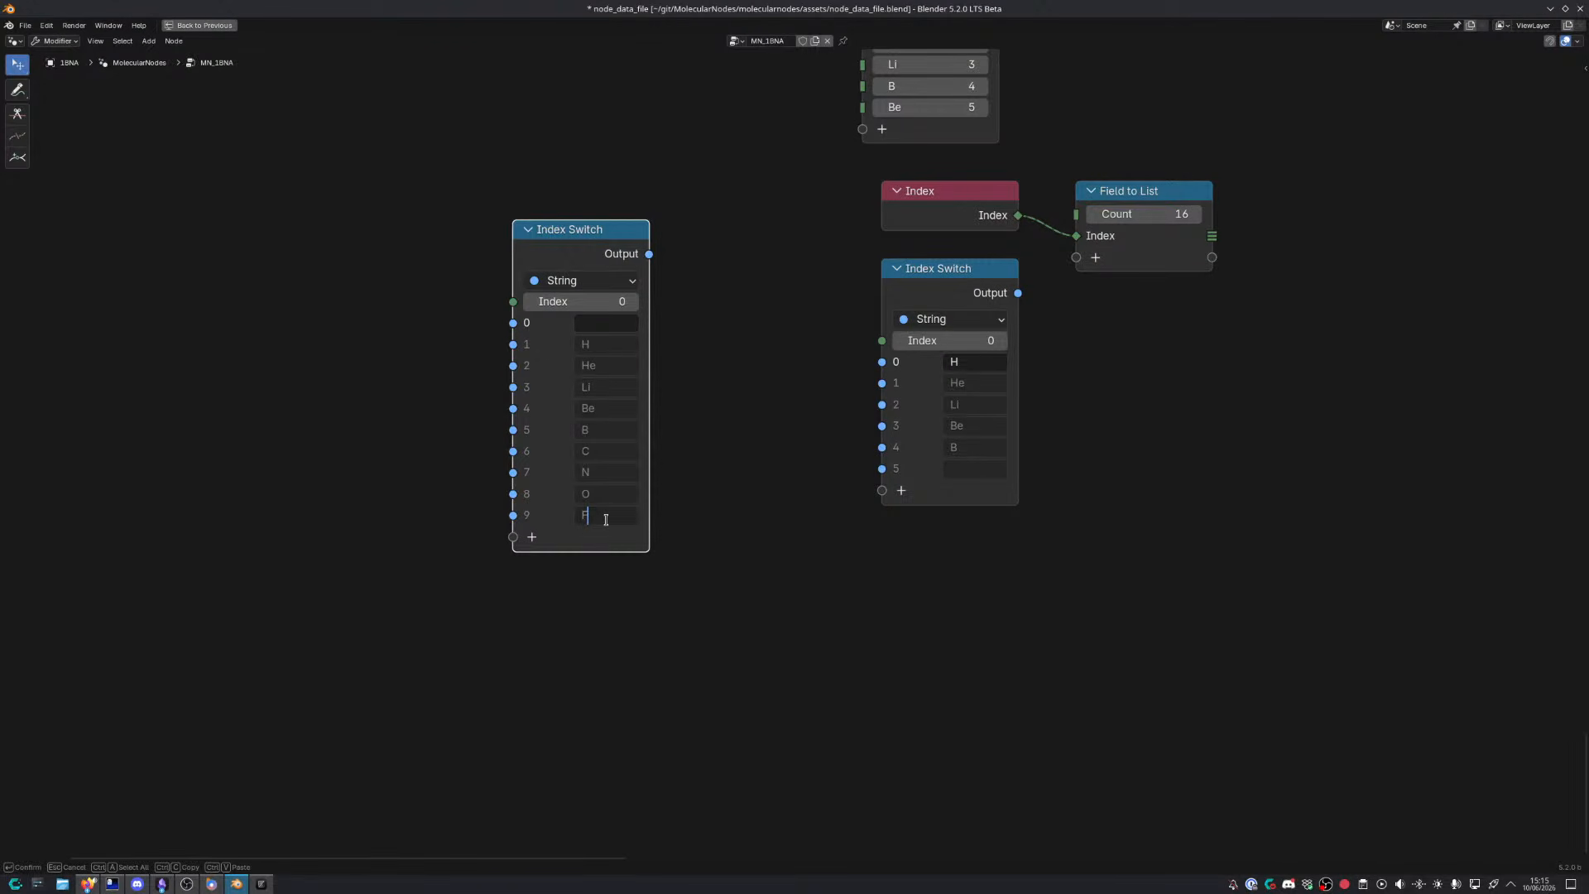
{"action": "type", "text": "Fl"}
{"action": "key", "text": "Return"}
Add item 10 to the duplicated Index Switch and set it to Ne, checking the periodic table in the browser
{"action": "key", "text": "alt+Tab"}
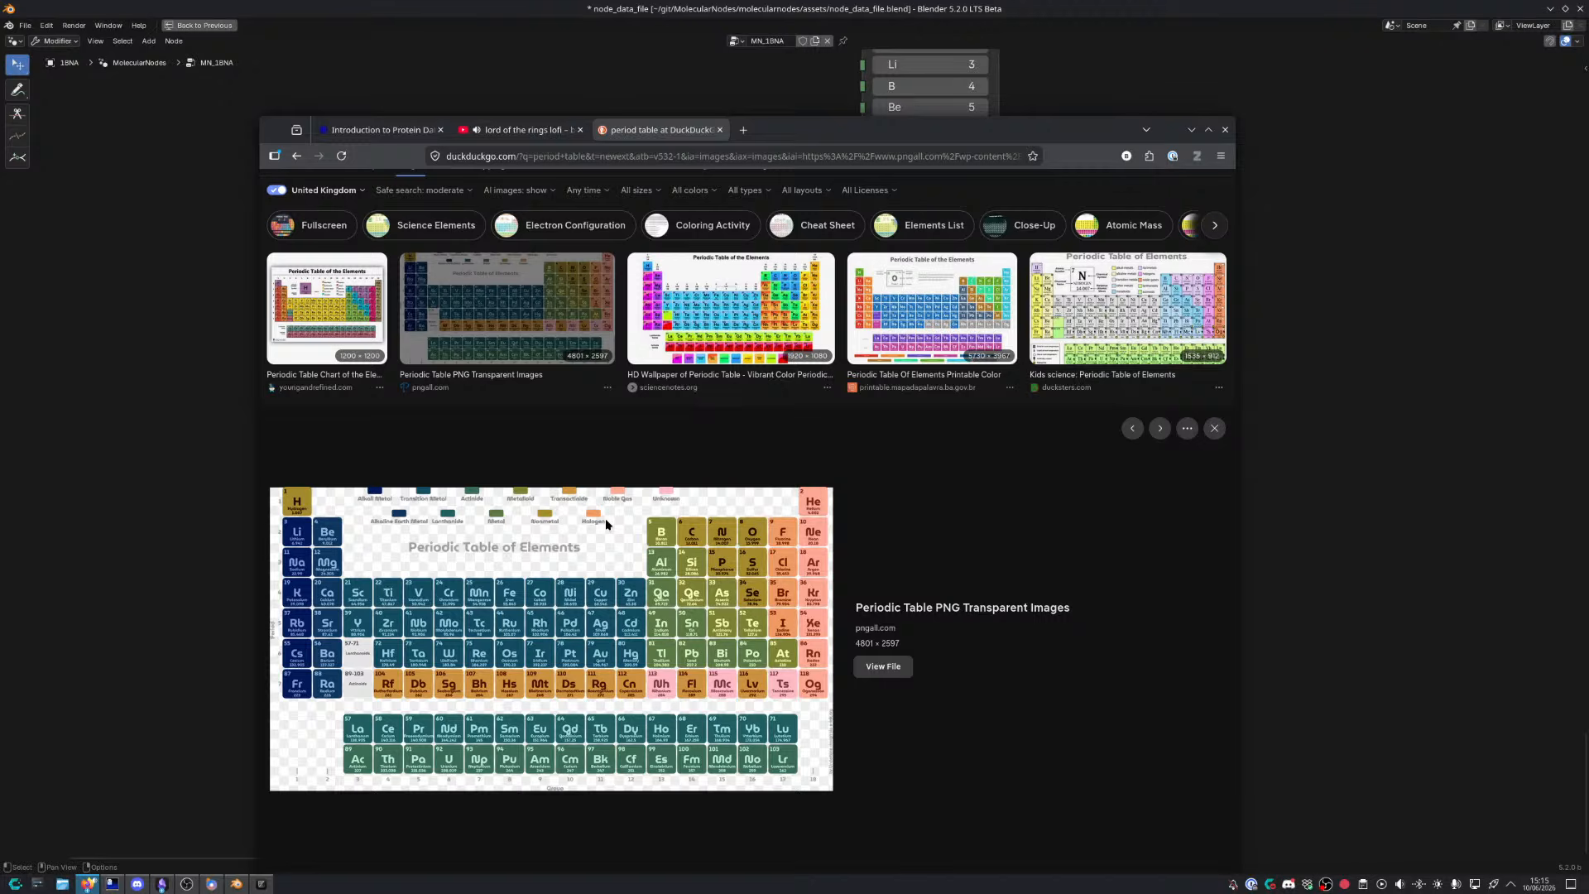
{"action": "key", "text": "alt+Tab"}
{"action": "left_click", "coordinate": [531, 536]}
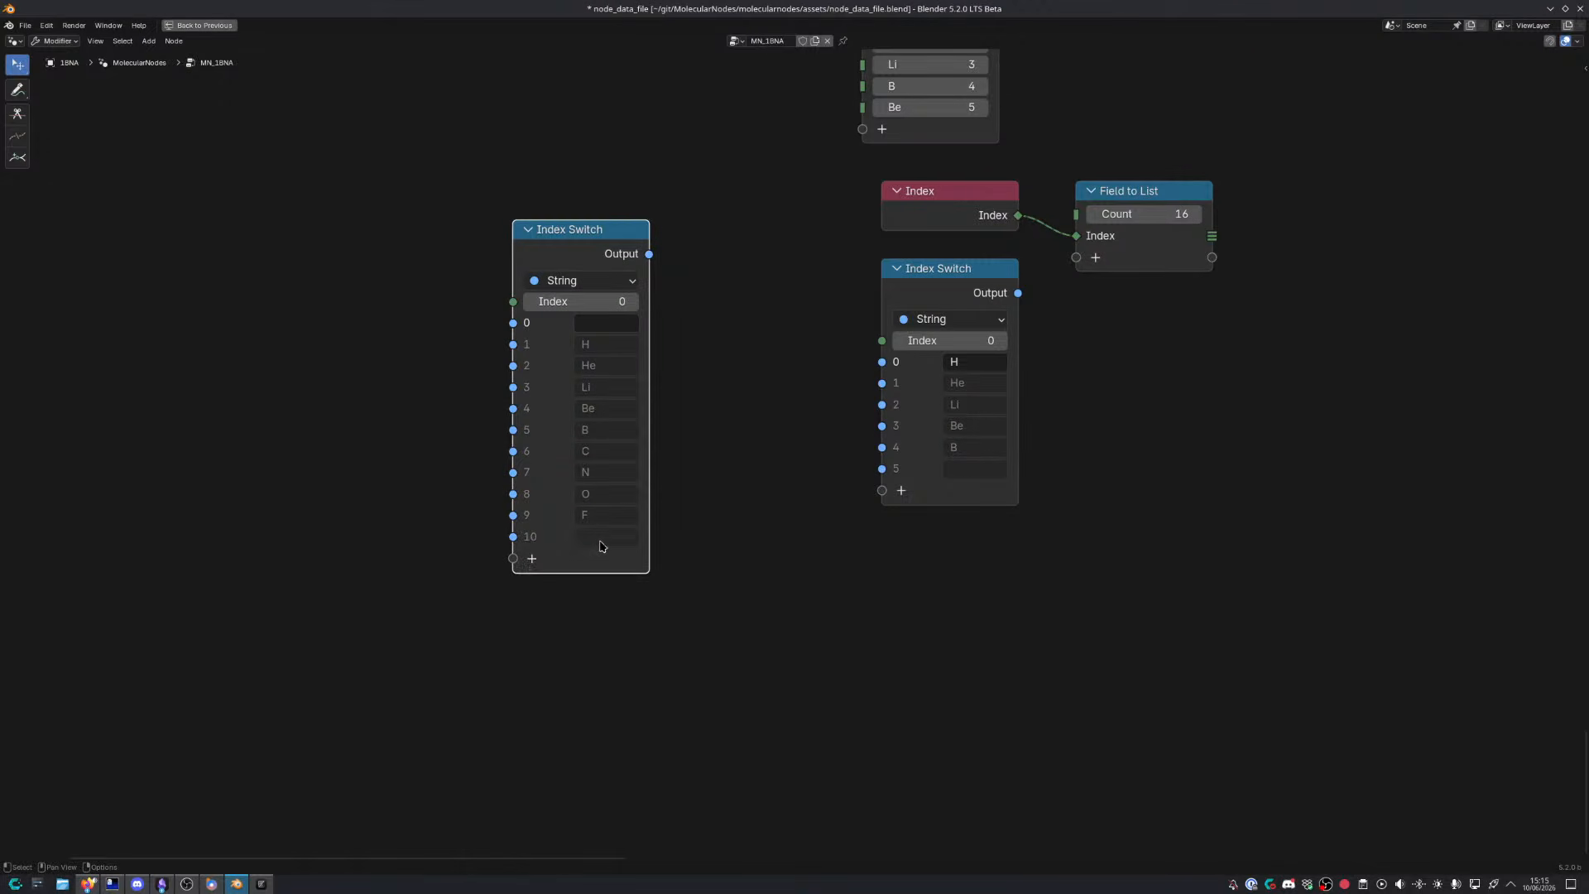
{"action": "left_click", "coordinate": [602, 539]}
{"action": "key", "text": "alt+Tab"}
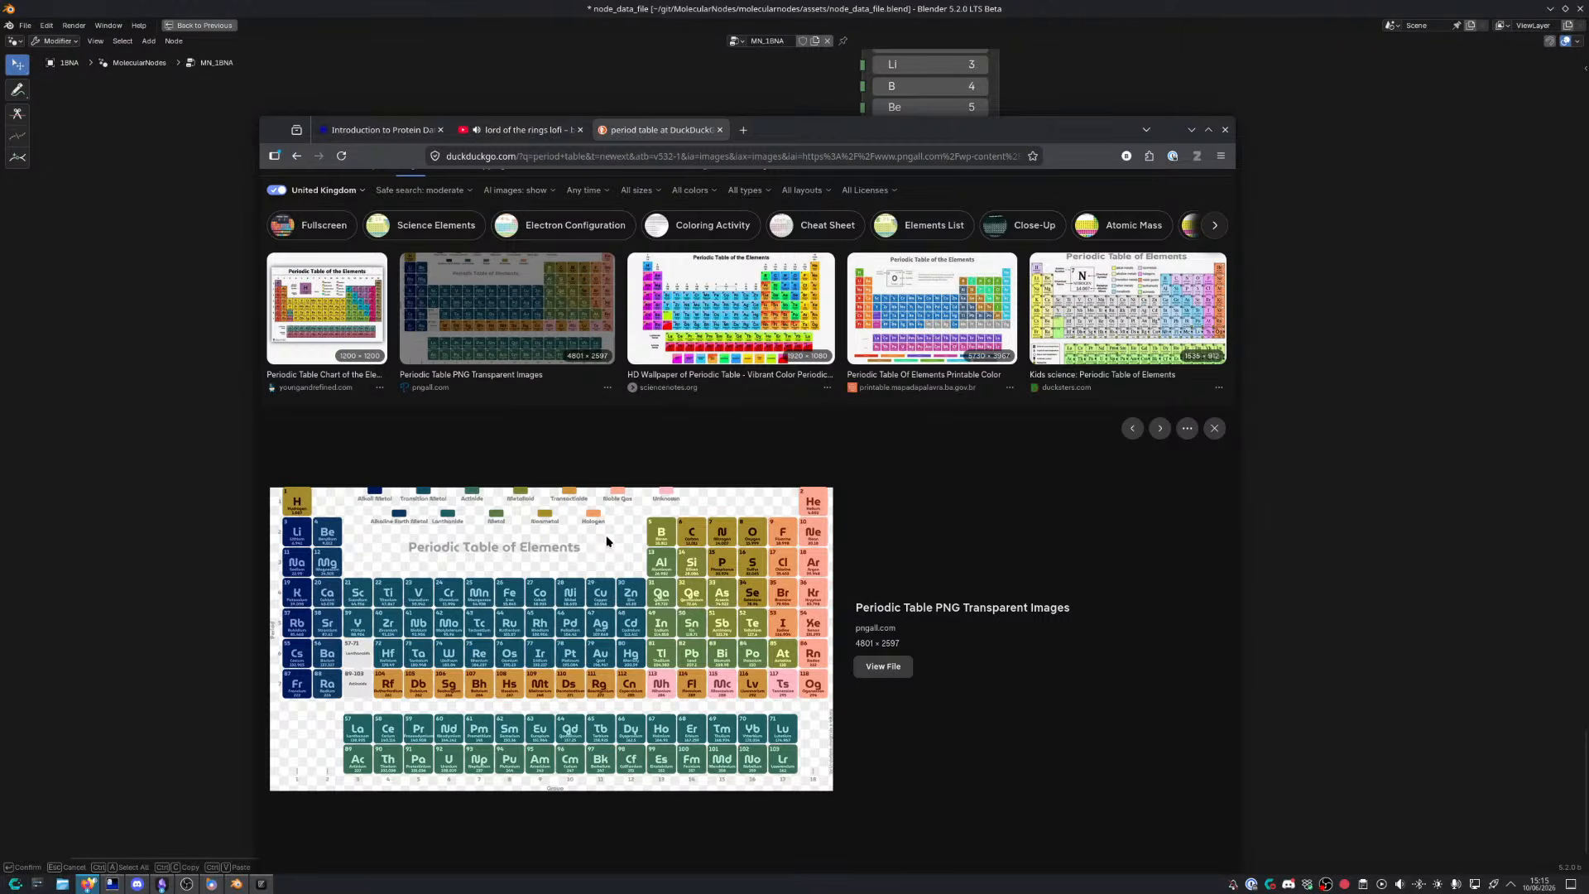
{"action": "key", "text": "alt+Tab"}
{"action": "type", "text": "Ne"}
{"action": "key", "text": "Return"}
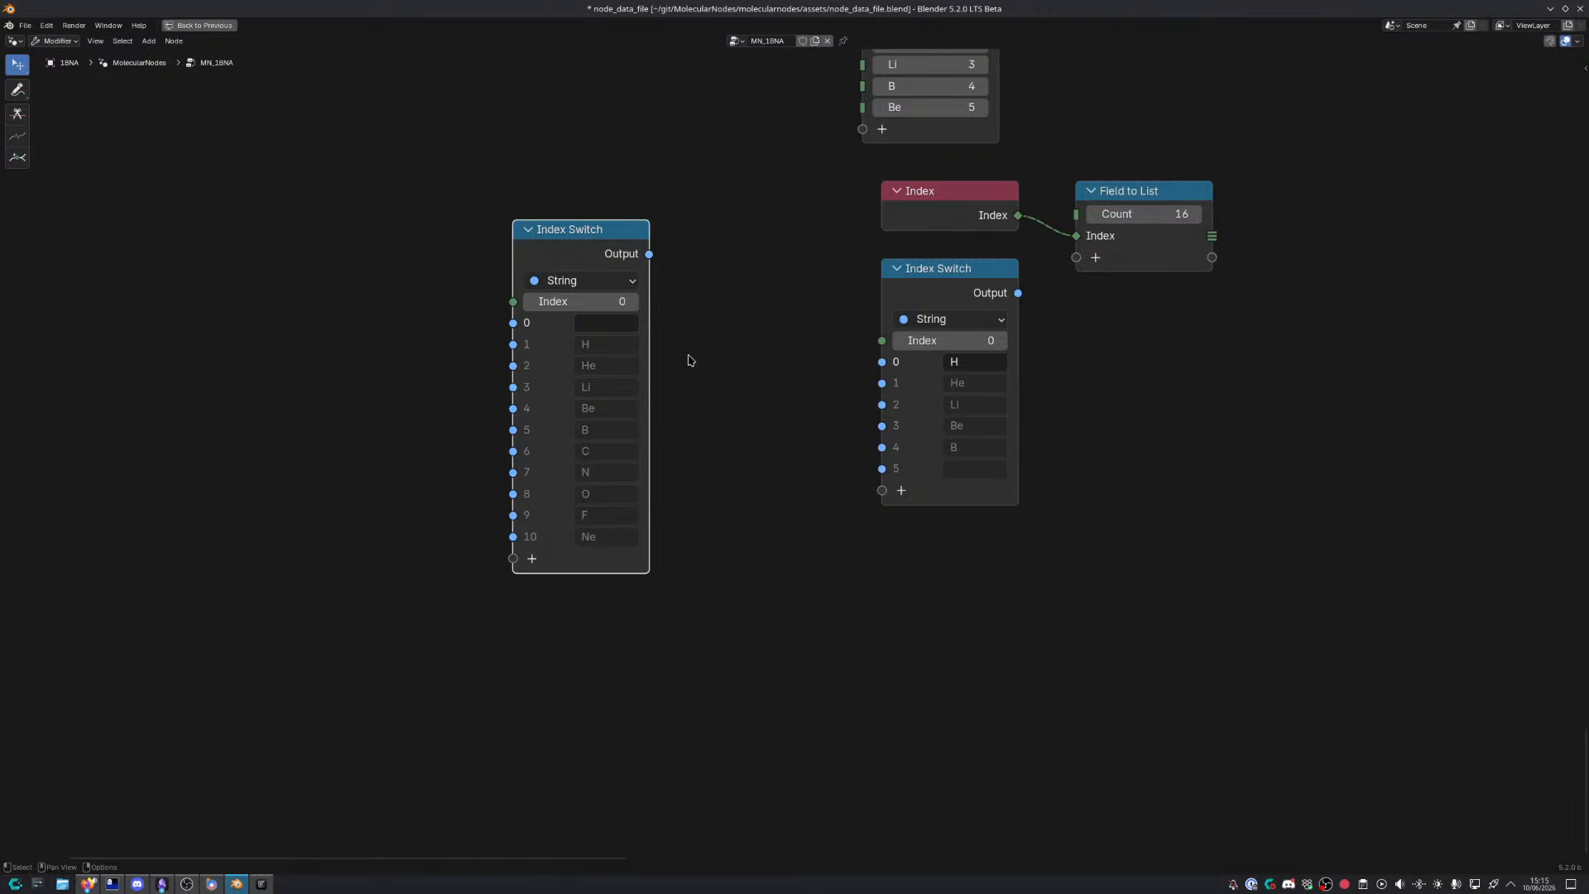
Review the PDB-parsing node tree from the text import through Atom ID Parsing and Position Parsing, and restore the full editor layout
{"action": "scroll", "coordinate": [685, 399], "scroll_direction": "down", "scroll_amount": 5}
{"action": "middle_click_drag", "start_coordinate": [685, 398], "coordinate": [622, 662]}
{"action": "middle_click_drag", "start_coordinate": [592, 348], "coordinate": [620, 601]}
{"action": "scroll", "coordinate": [596, 435], "scroll_direction": "down", "scroll_amount": 5}
{"action": "middle_click_drag", "start_coordinate": [586, 438], "coordinate": [610, 613]}
{"action": "middle_click_drag", "start_coordinate": [585, 250], "coordinate": [596, 476]}
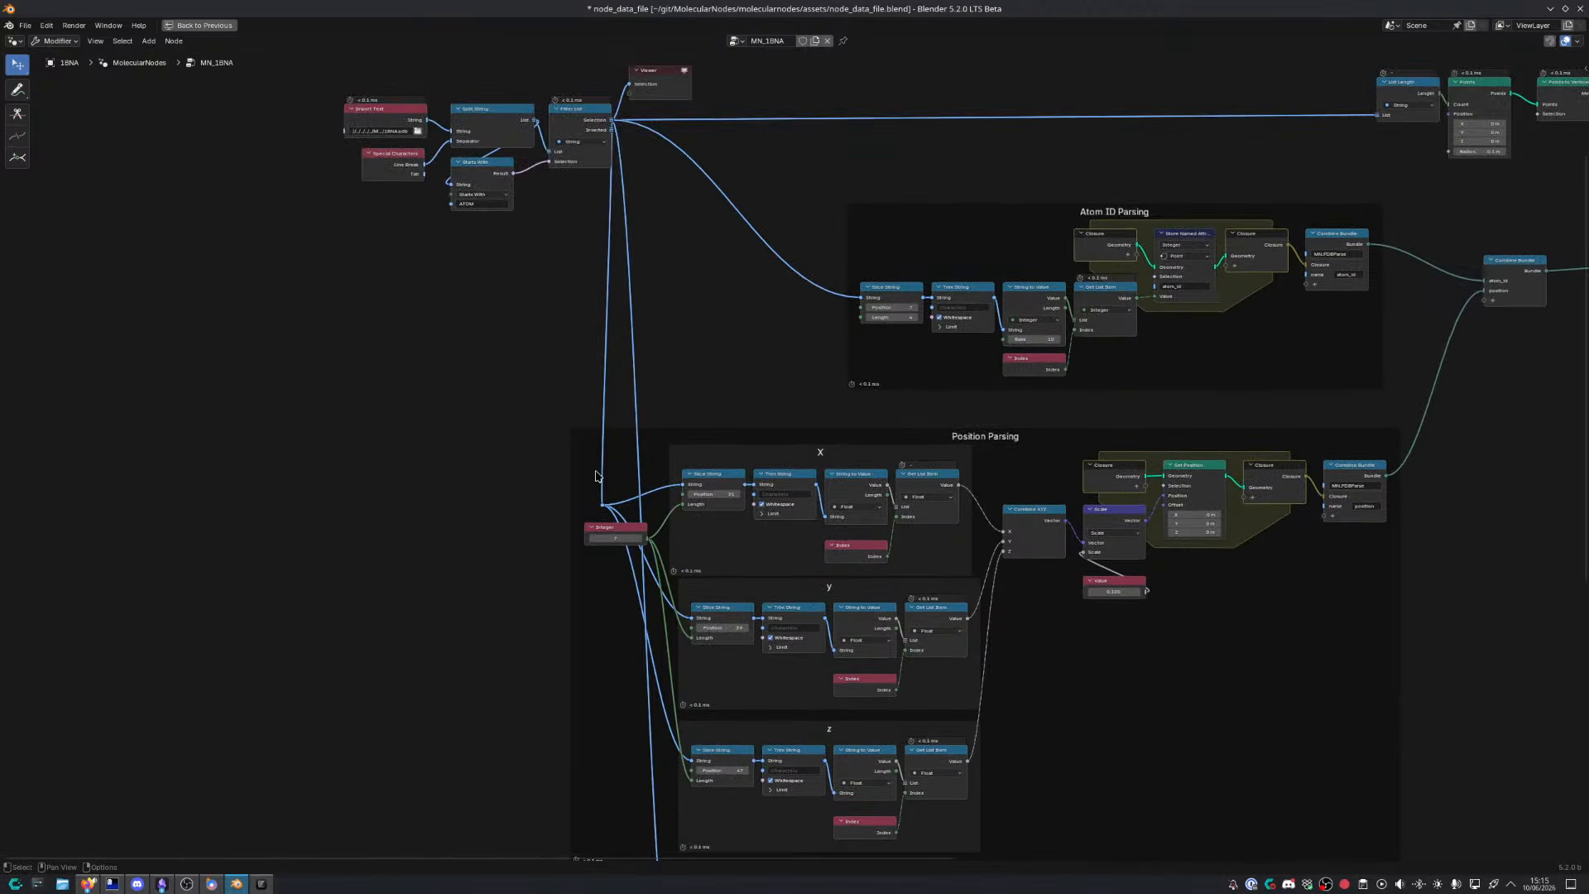
{"action": "middle_click_drag", "start_coordinate": [627, 408], "coordinate": [576, 530]}
{"action": "middle_click_drag", "start_coordinate": [645, 478], "coordinate": [596, 413]}
{"action": "key", "text": "ctrl+space"}
Switch to the 1BNA.pdb file in the text editor and enlarge its text around the first ATOM records
{"action": "key", "text": "alt+Tab"}
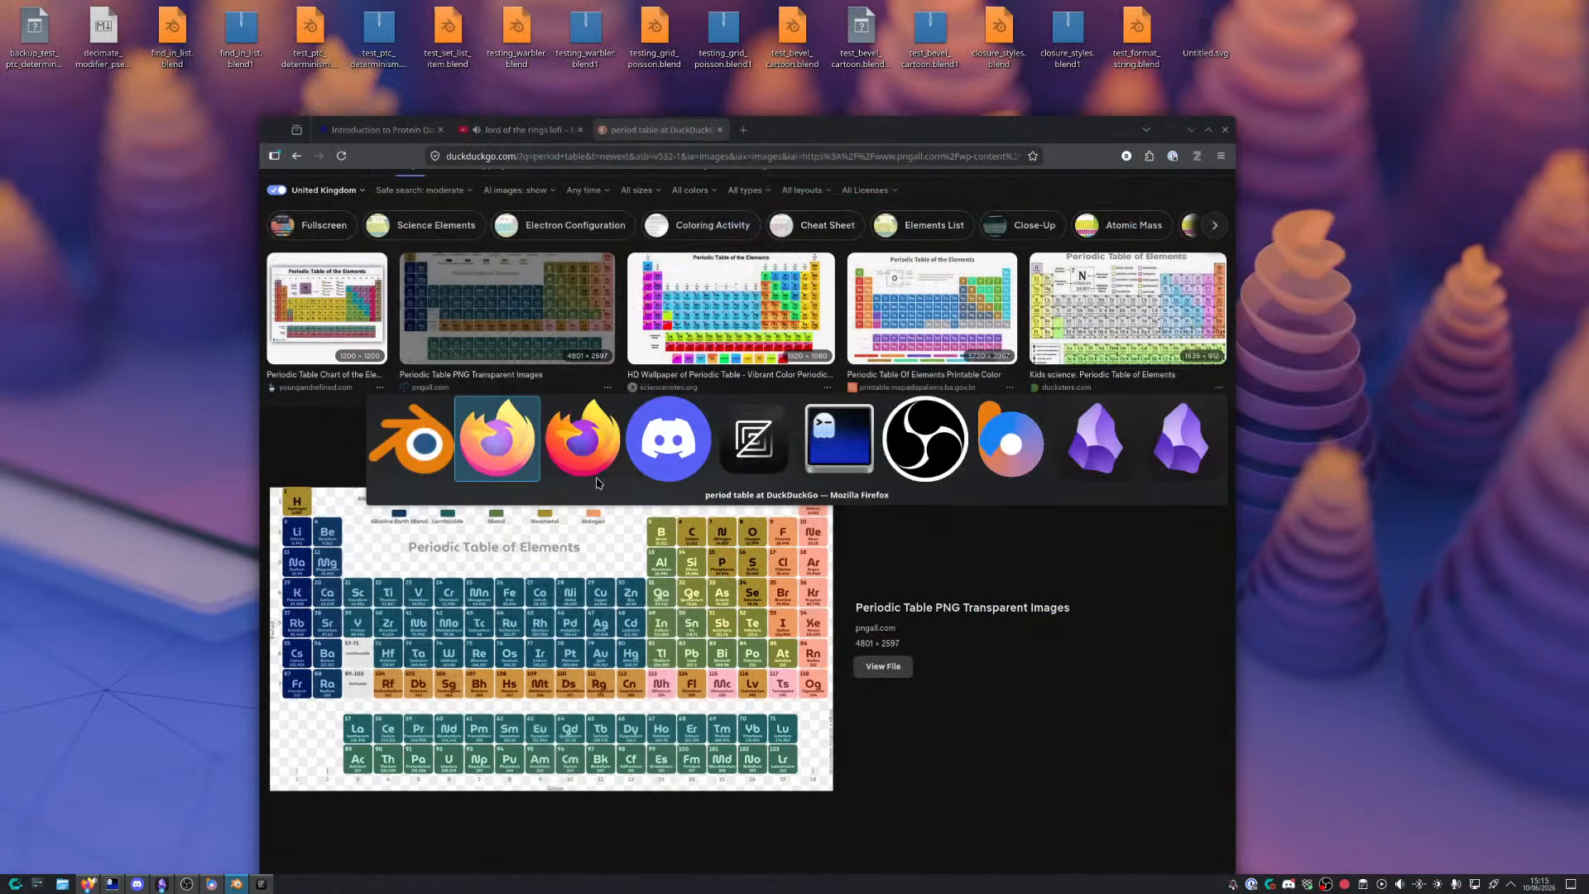
{"action": "key", "text": "alt+Tab"}
{"action": "key", "text": "alt+Tab"}
{"action": "key", "text": "alt+Tab"}
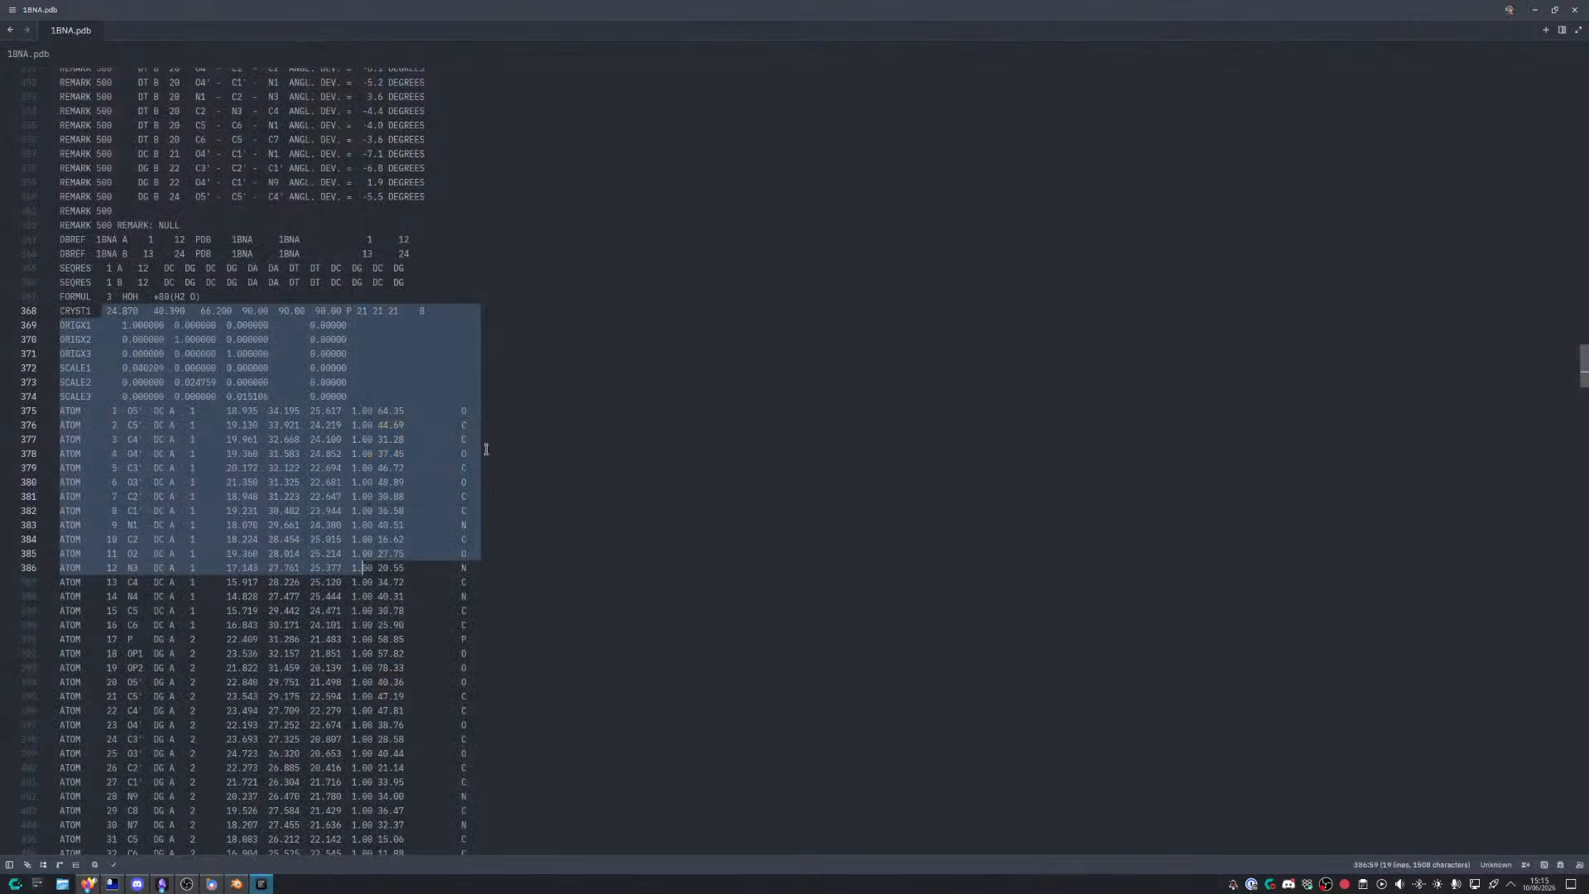
{"action": "left_click", "coordinate": [461, 422]}
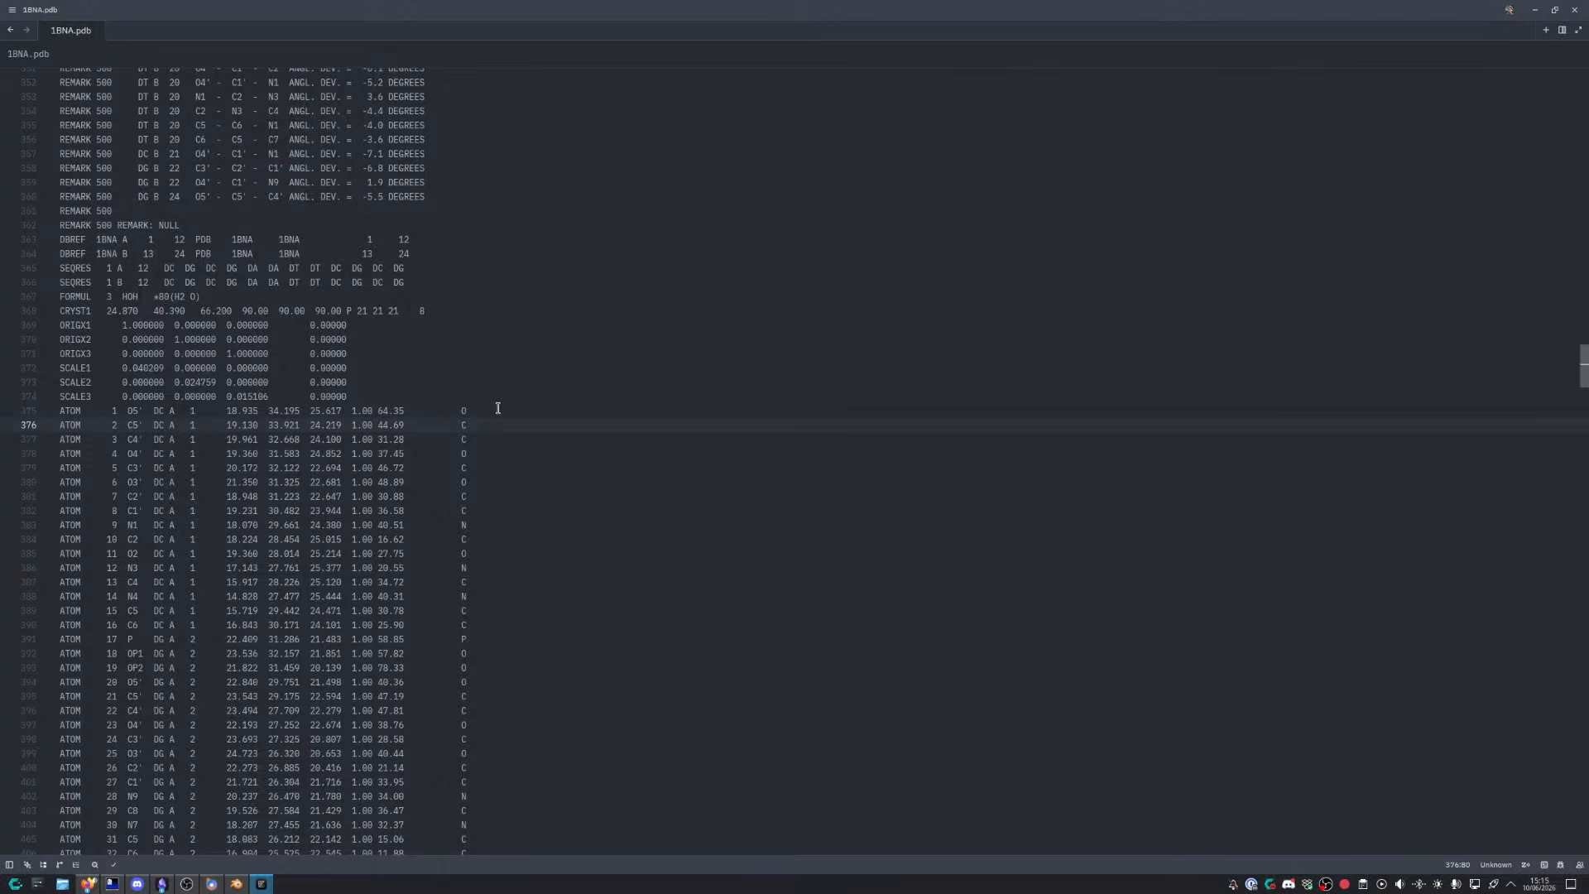
{"action": "key", "text": "ctrl+equal"}
{"action": "key", "text": "ctrl+equal"}
{"action": "key", "text": "ctrl+equal"}
{"action": "key", "text": "ctrl+equal"}
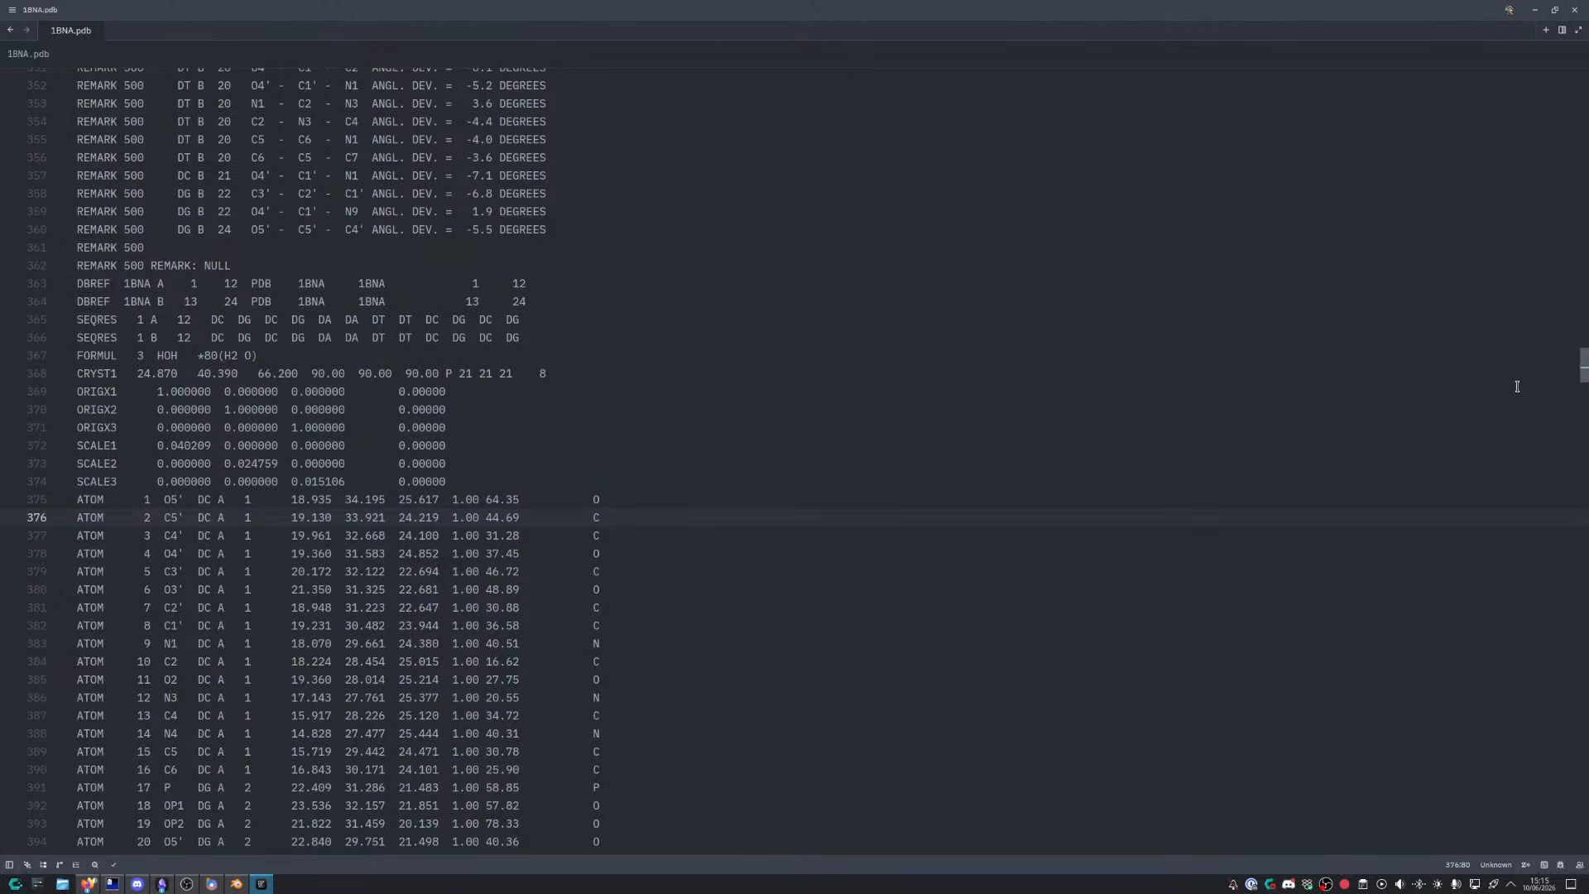
{"action": "scroll", "coordinate": [1583, 362], "scroll_direction": "up", "scroll_amount": 3}
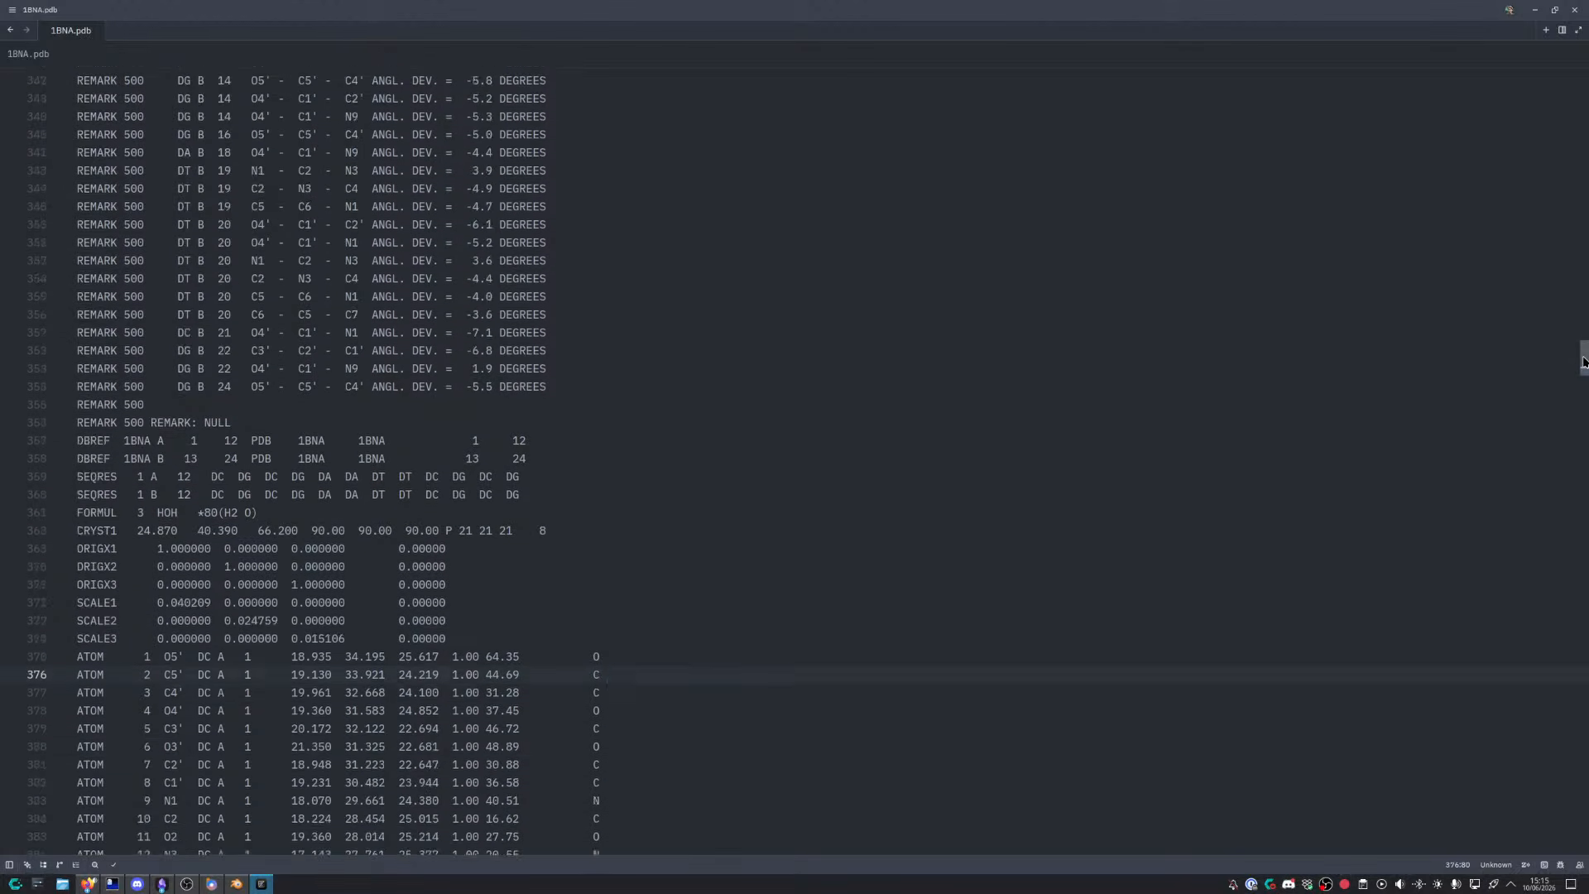
{"action": "left_click_drag", "start_coordinate": [1584, 362], "coordinate": [1584, 379]}
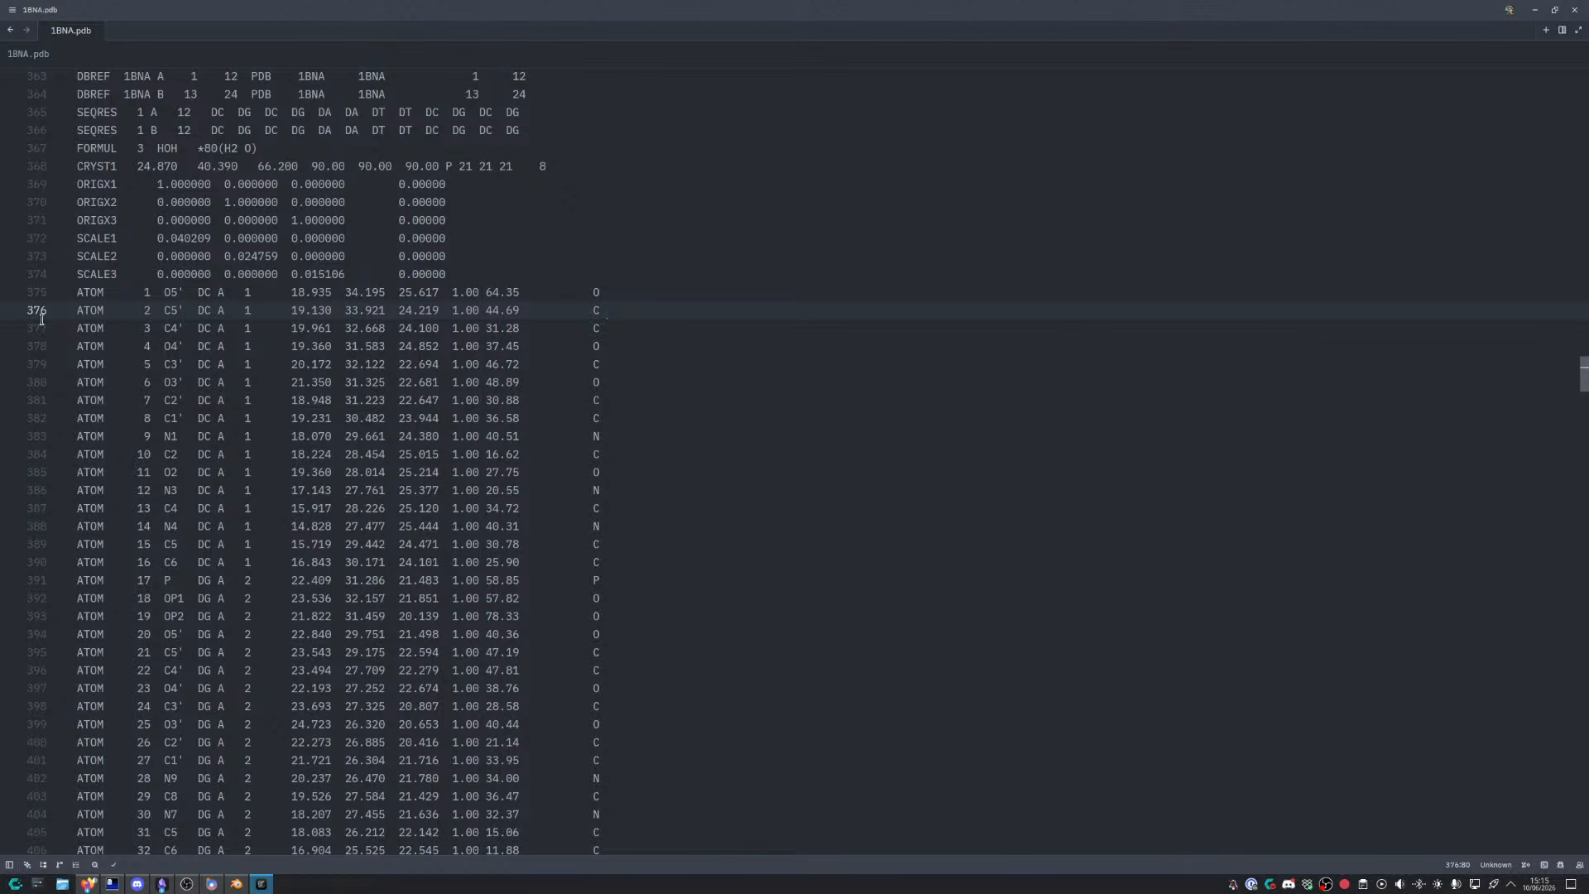
Examine the ATOM records of 1BNA.pdb, highlighting the block from line 375 to line 402 and several of its rows
{"action": "left_click_drag", "start_coordinate": [75, 294], "coordinate": [557, 231]}
{"action": "left_click_drag", "start_coordinate": [73, 298], "coordinate": [682, 748]}
{"action": "scroll", "coordinate": [654, 708], "scroll_direction": "down", "scroll_amount": 10}
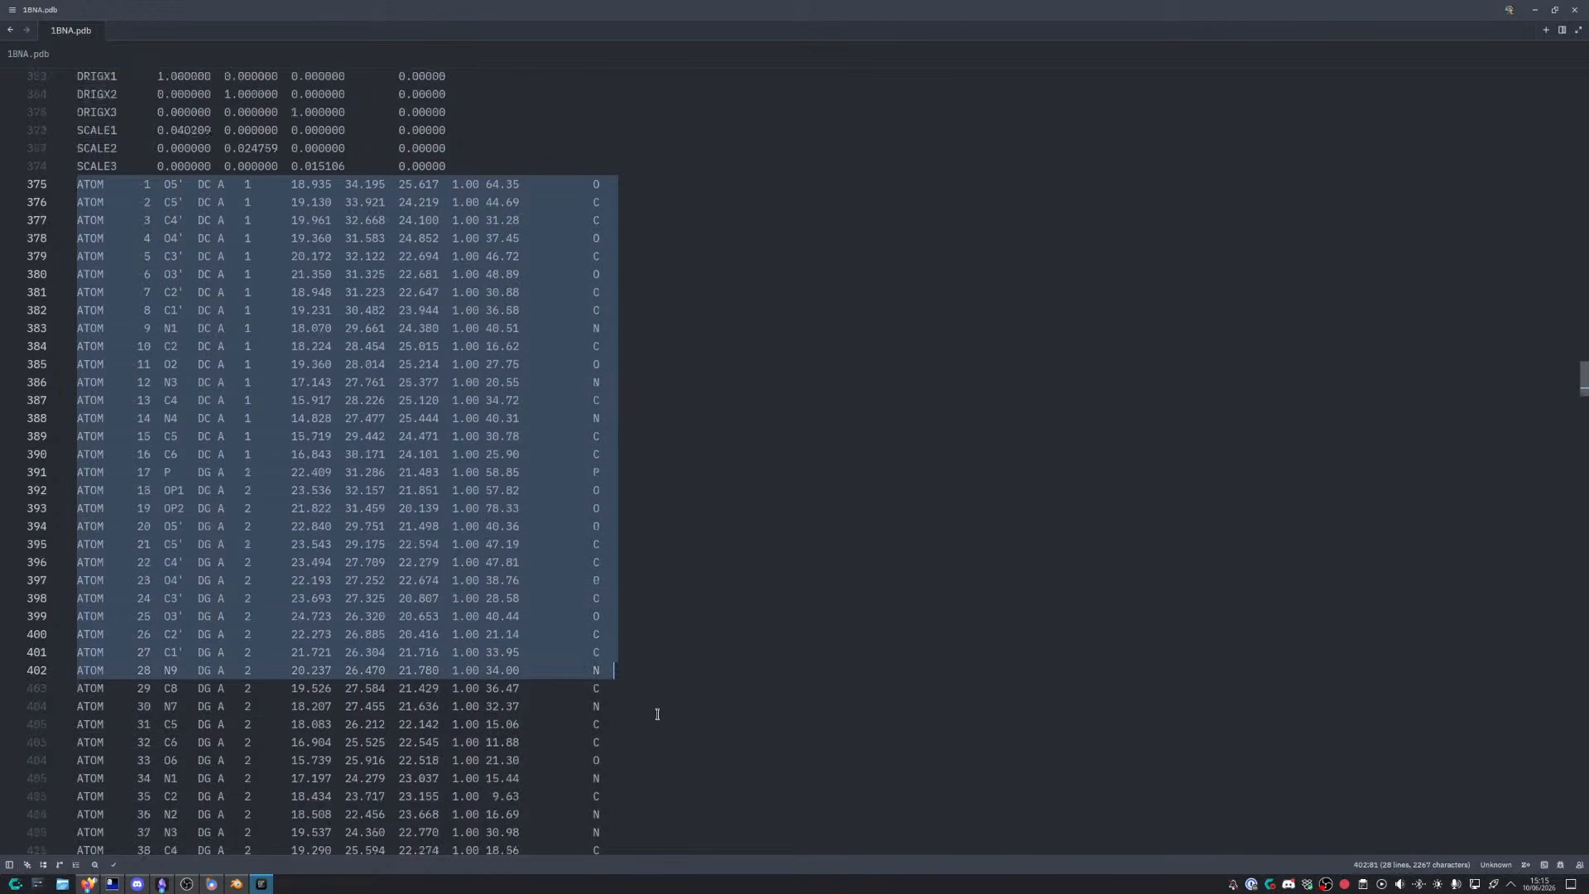
{"action": "scroll", "coordinate": [649, 702], "scroll_direction": "up", "scroll_amount": 11}
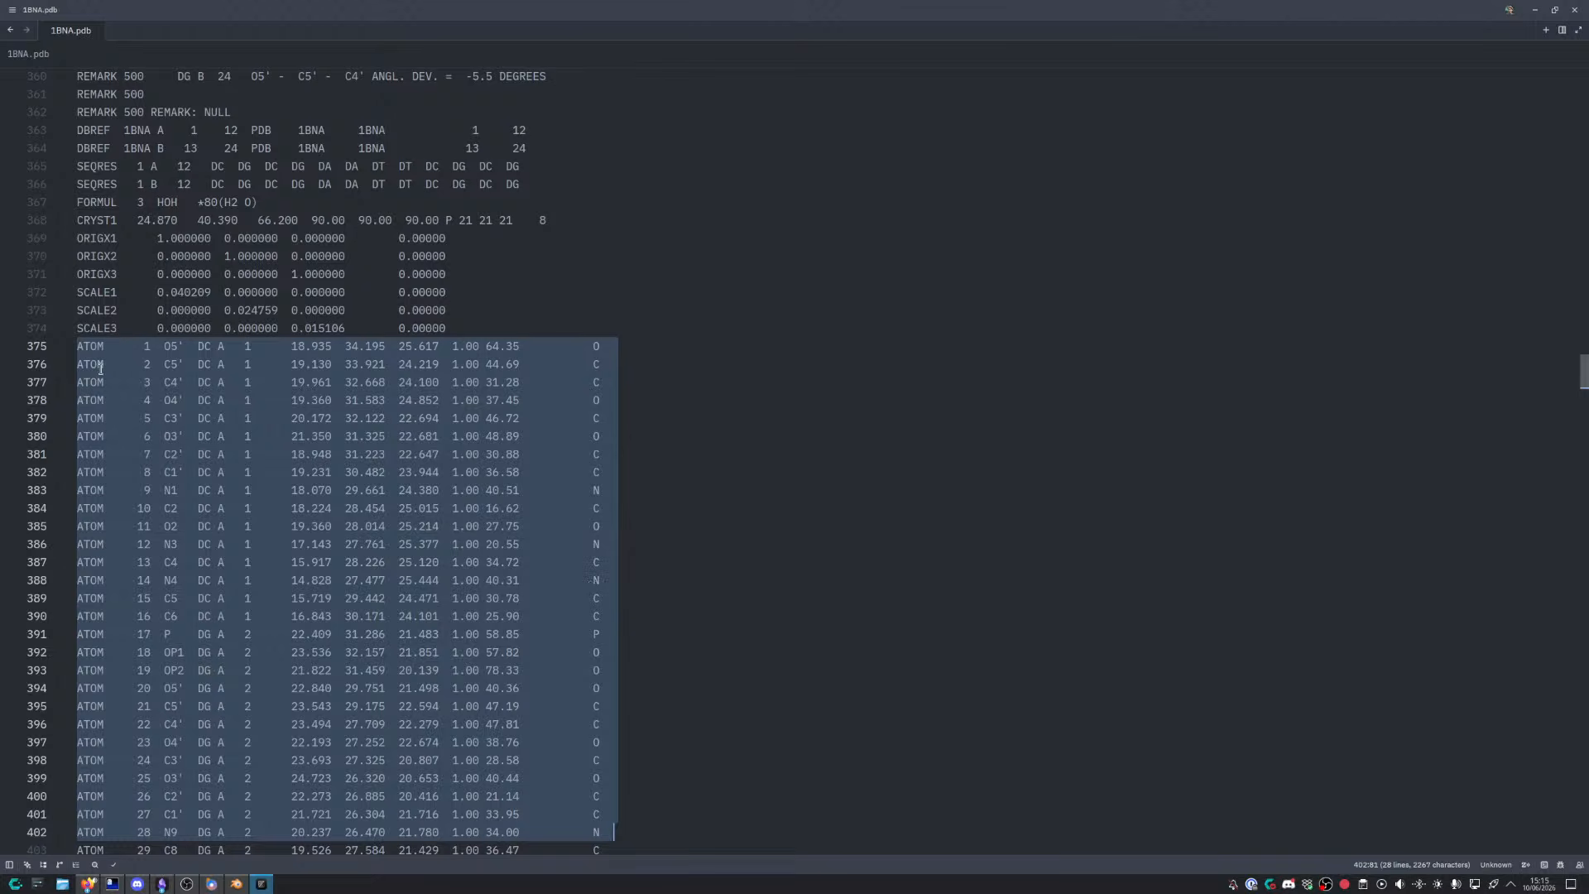
{"action": "left_click", "coordinate": [139, 347]}
{"action": "left_click_drag", "start_coordinate": [146, 348], "coordinate": [446, 671]}
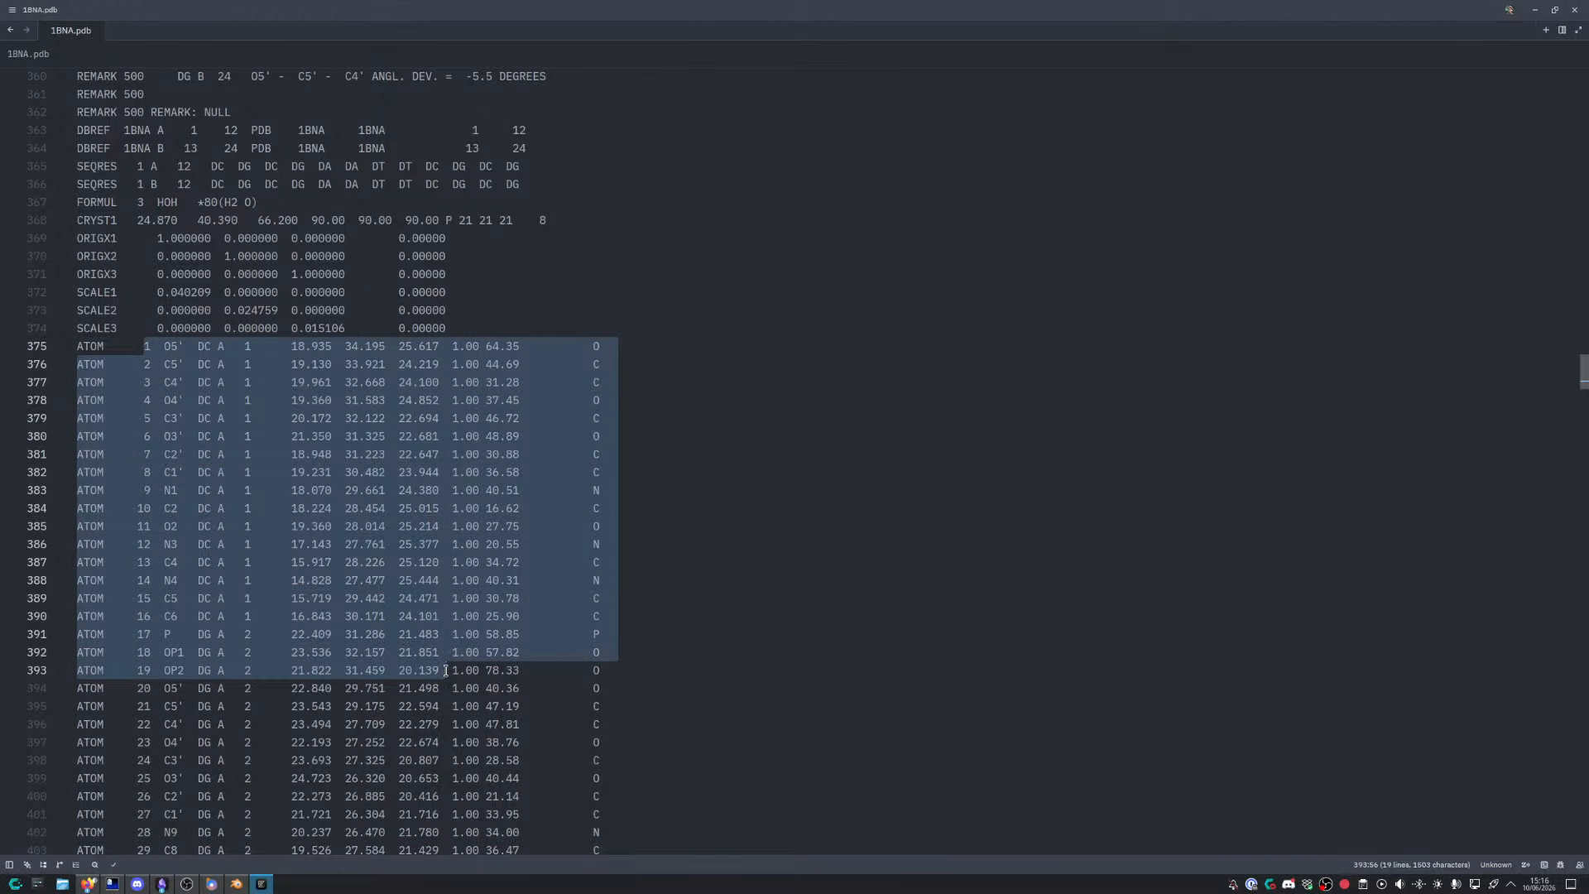
{"action": "left_click", "coordinate": [695, 712]}
{"action": "left_click_drag", "start_coordinate": [662, 741], "coordinate": [548, 651]}
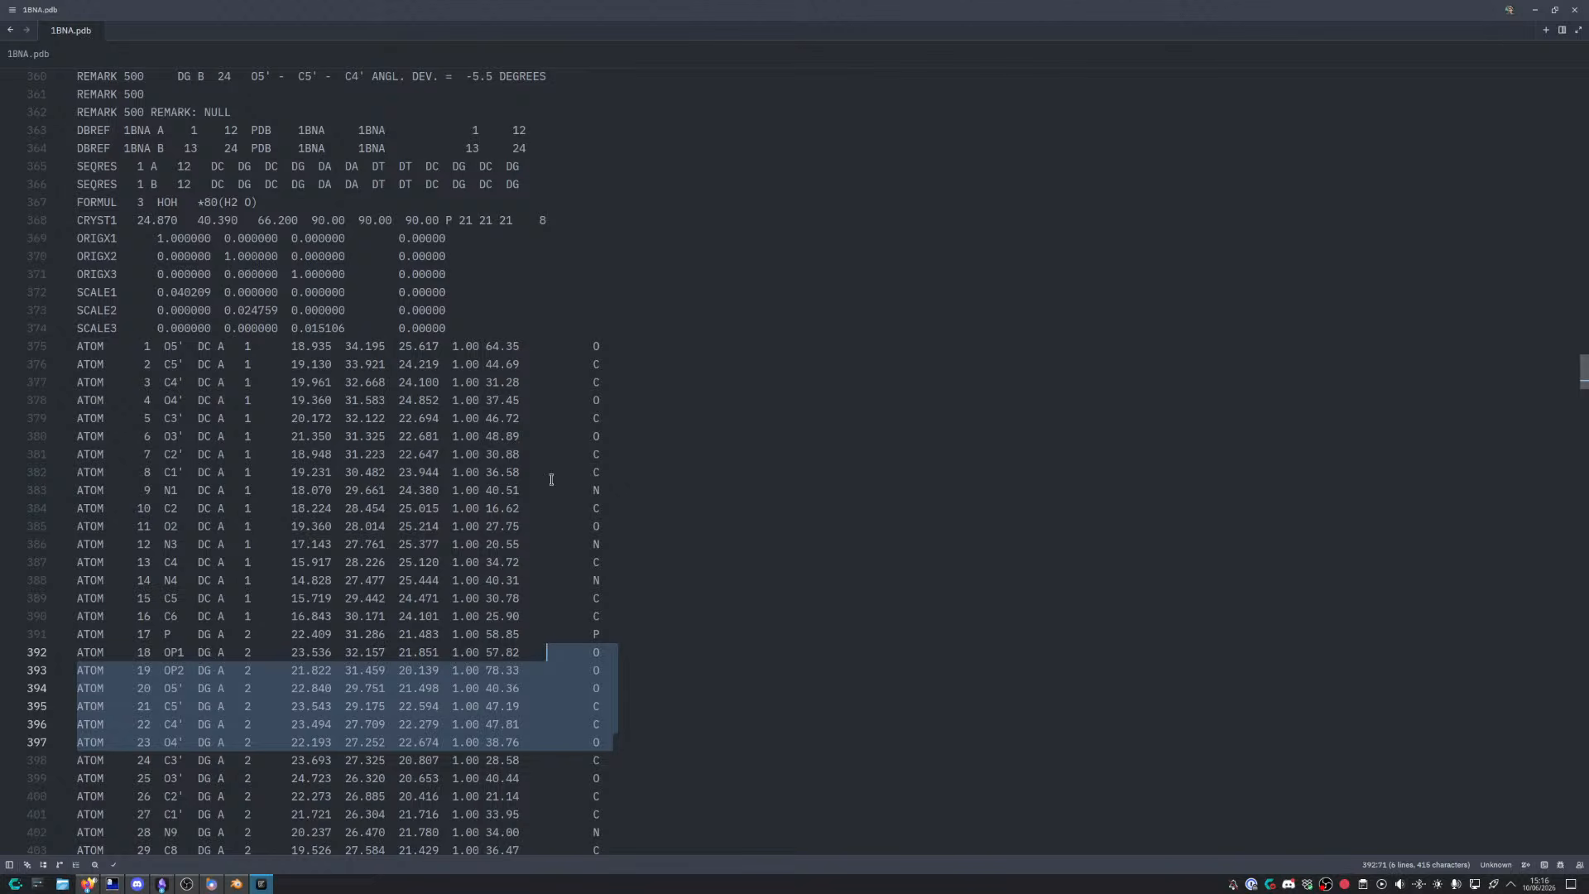
Switch back to Blender and preview the Style Ball and Stick node's geometry in the viewport
{"action": "key", "text": "alt+Tab"}
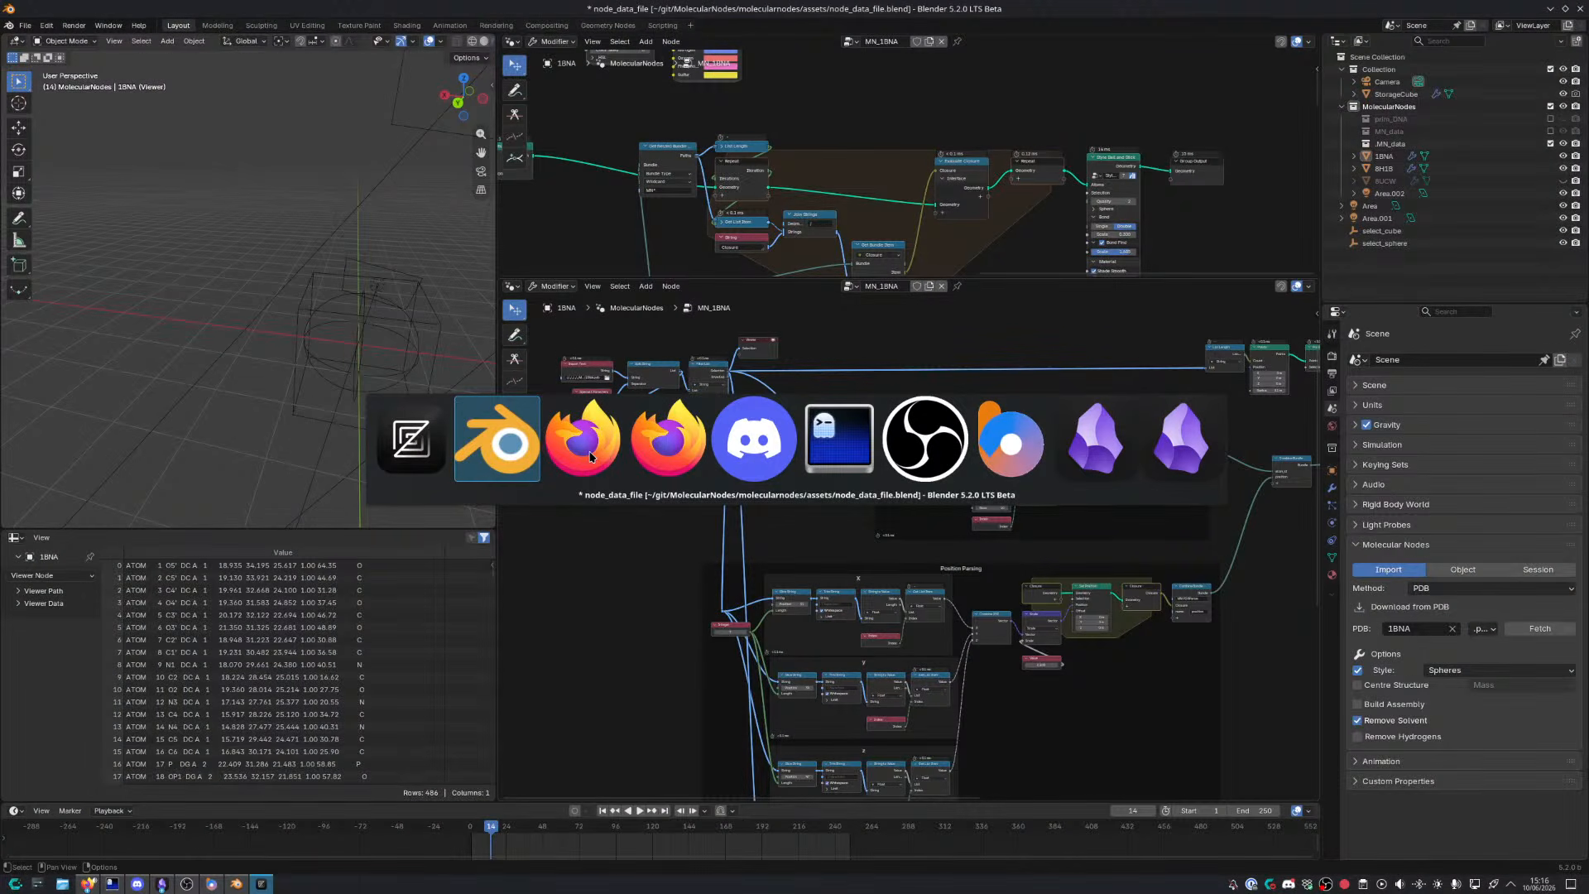
{"action": "key", "text": "alt+Tab"}
{"action": "key", "text": "alt+Tab"}
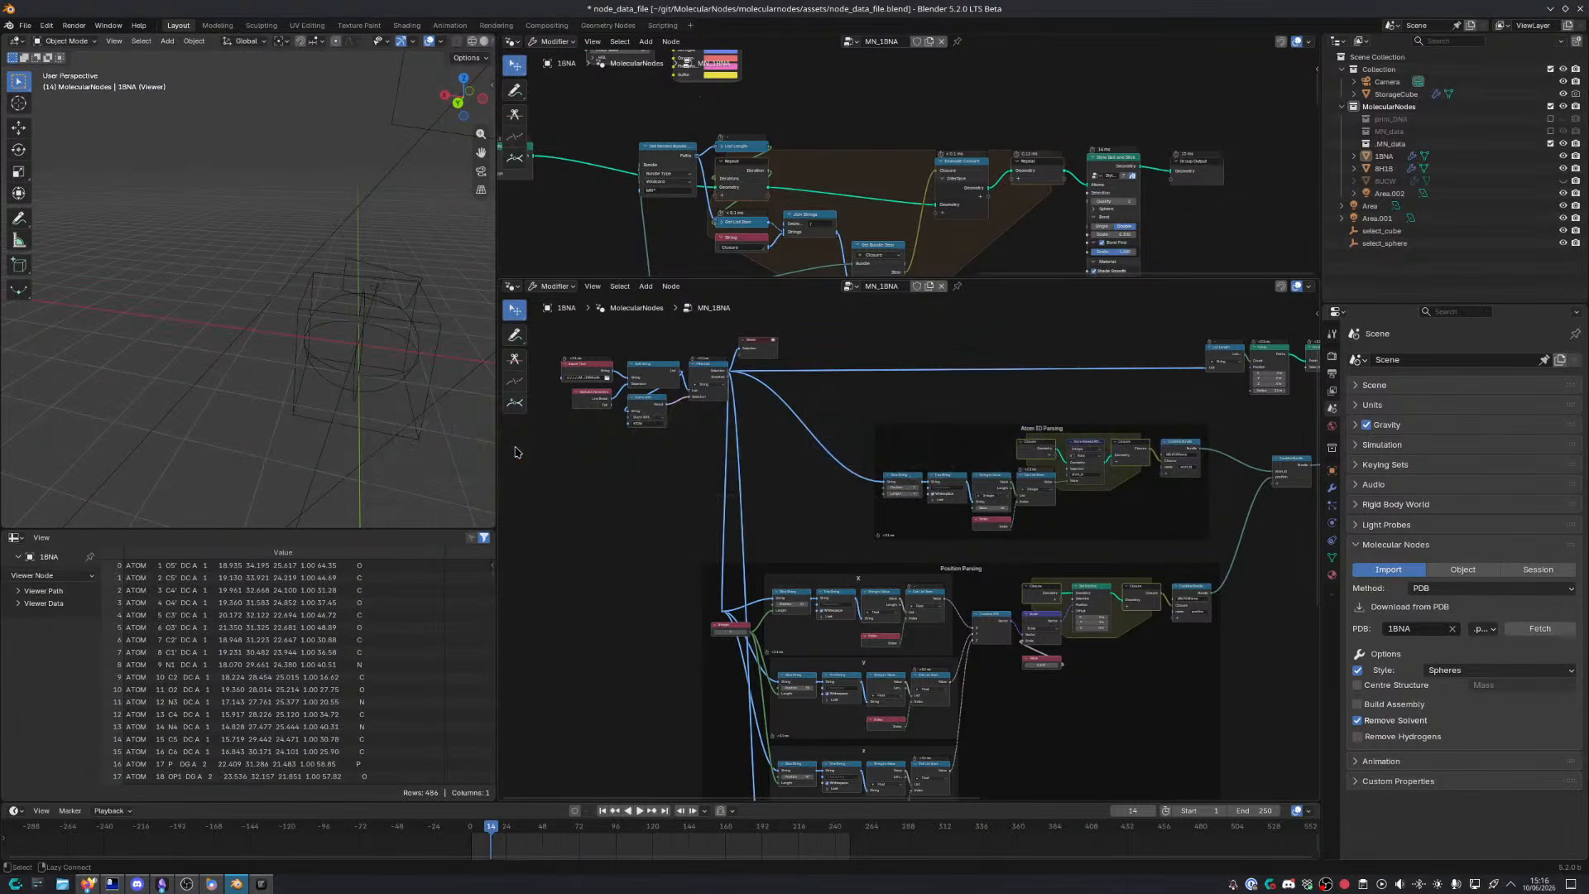
{"action": "middle_click_drag", "start_coordinate": [515, 452], "coordinate": [895, 492]}
{"action": "scroll", "coordinate": [1036, 547], "scroll_direction": "up", "scroll_amount": 4}
{"action": "left_click", "coordinate": [1075, 512], "text": "ctrl+shift"}
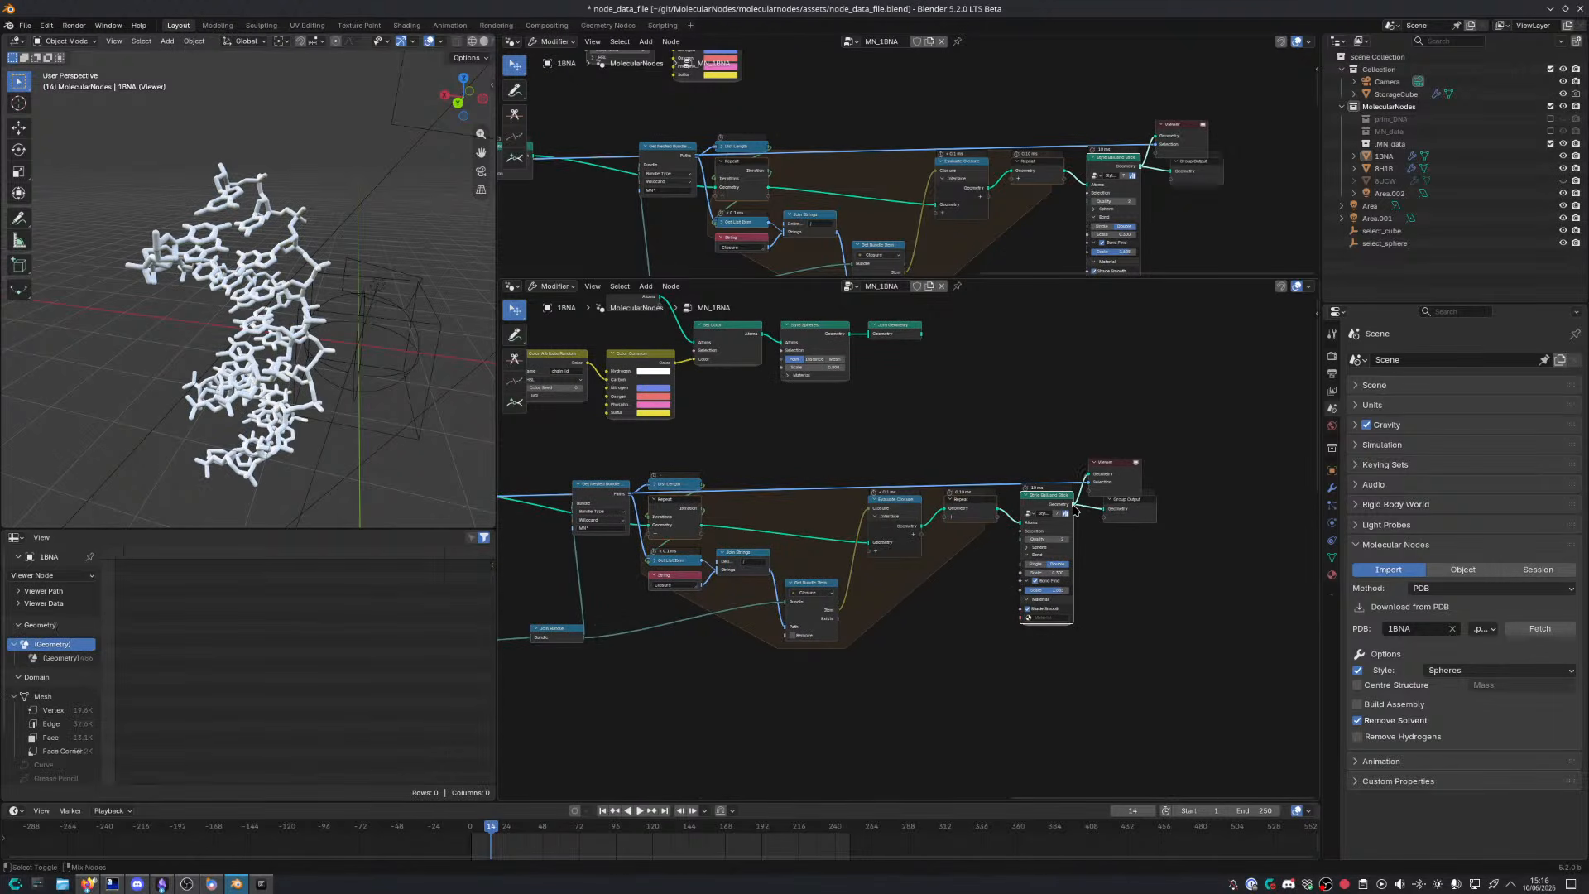
Maximize the node editor and examine the bundle nodes feeding the repeat zone up to Style Ball and Stick
{"action": "middle_click_drag", "start_coordinate": [1063, 525], "coordinate": [1379, 485]}
{"action": "key", "text": "ctrl+space"}
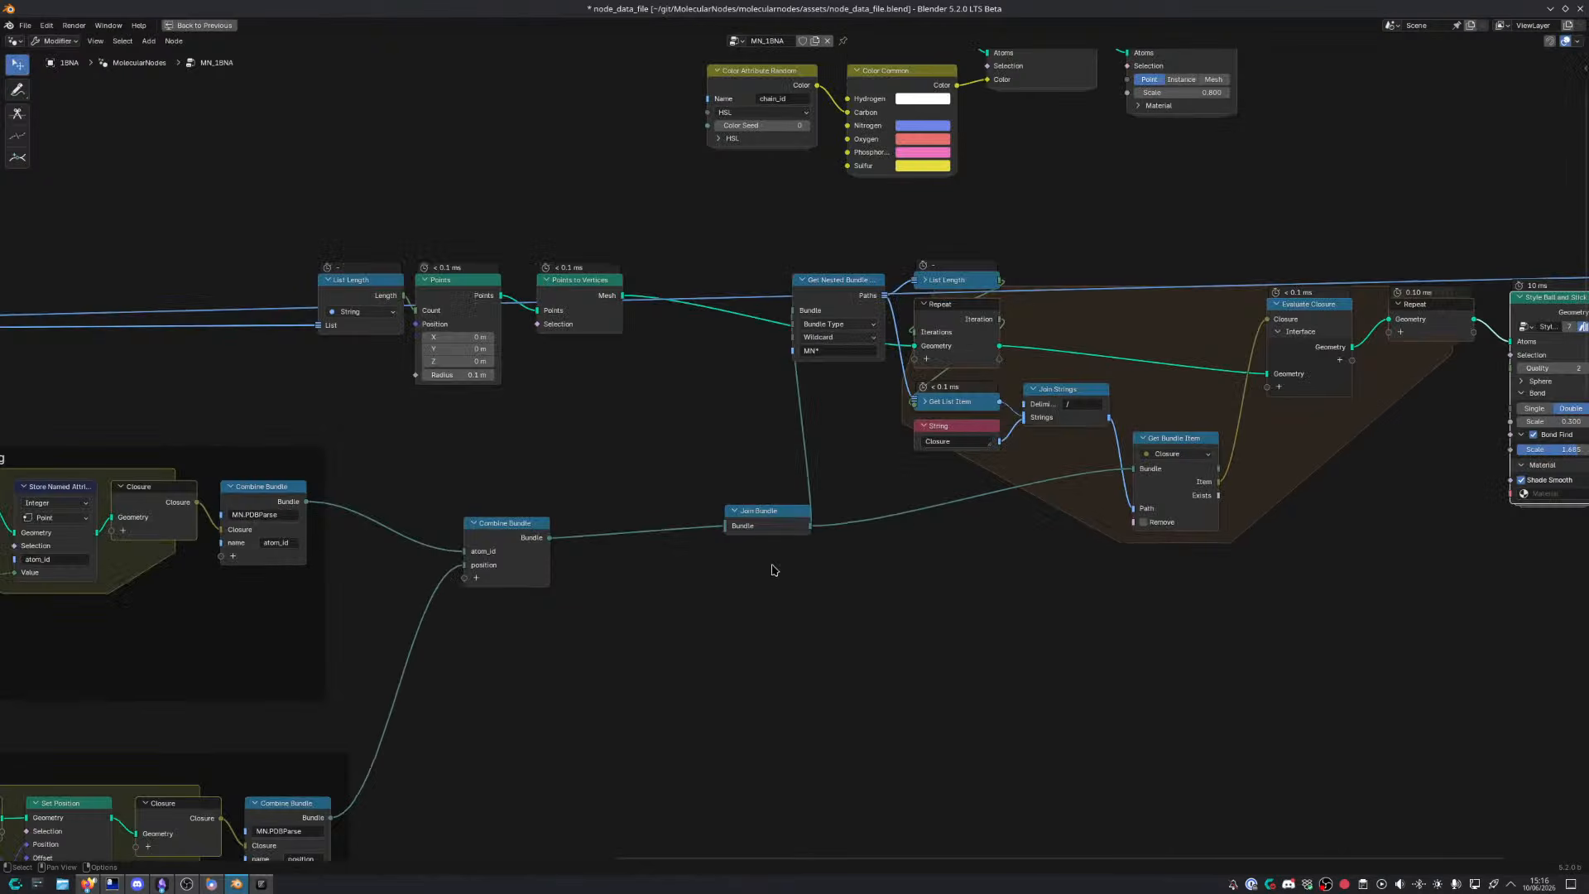
{"action": "middle_click_drag", "start_coordinate": [929, 510], "coordinate": [898, 520]}
{"action": "key", "text": "ctrl+space"}
{"action": "key", "text": "ctrl+space"}
{"action": "middle_click_drag", "start_coordinate": [695, 555], "coordinate": [885, 525]}
{"action": "key", "text": "ctrl+space"}
{"action": "key", "text": "ctrl+space"}
{"action": "middle_click_drag", "start_coordinate": [766, 492], "coordinate": [497, 556]}
{"action": "left_click", "coordinate": [651, 361]}
{"action": "scroll", "coordinate": [663, 413], "scroll_direction": "up", "scroll_amount": 3}
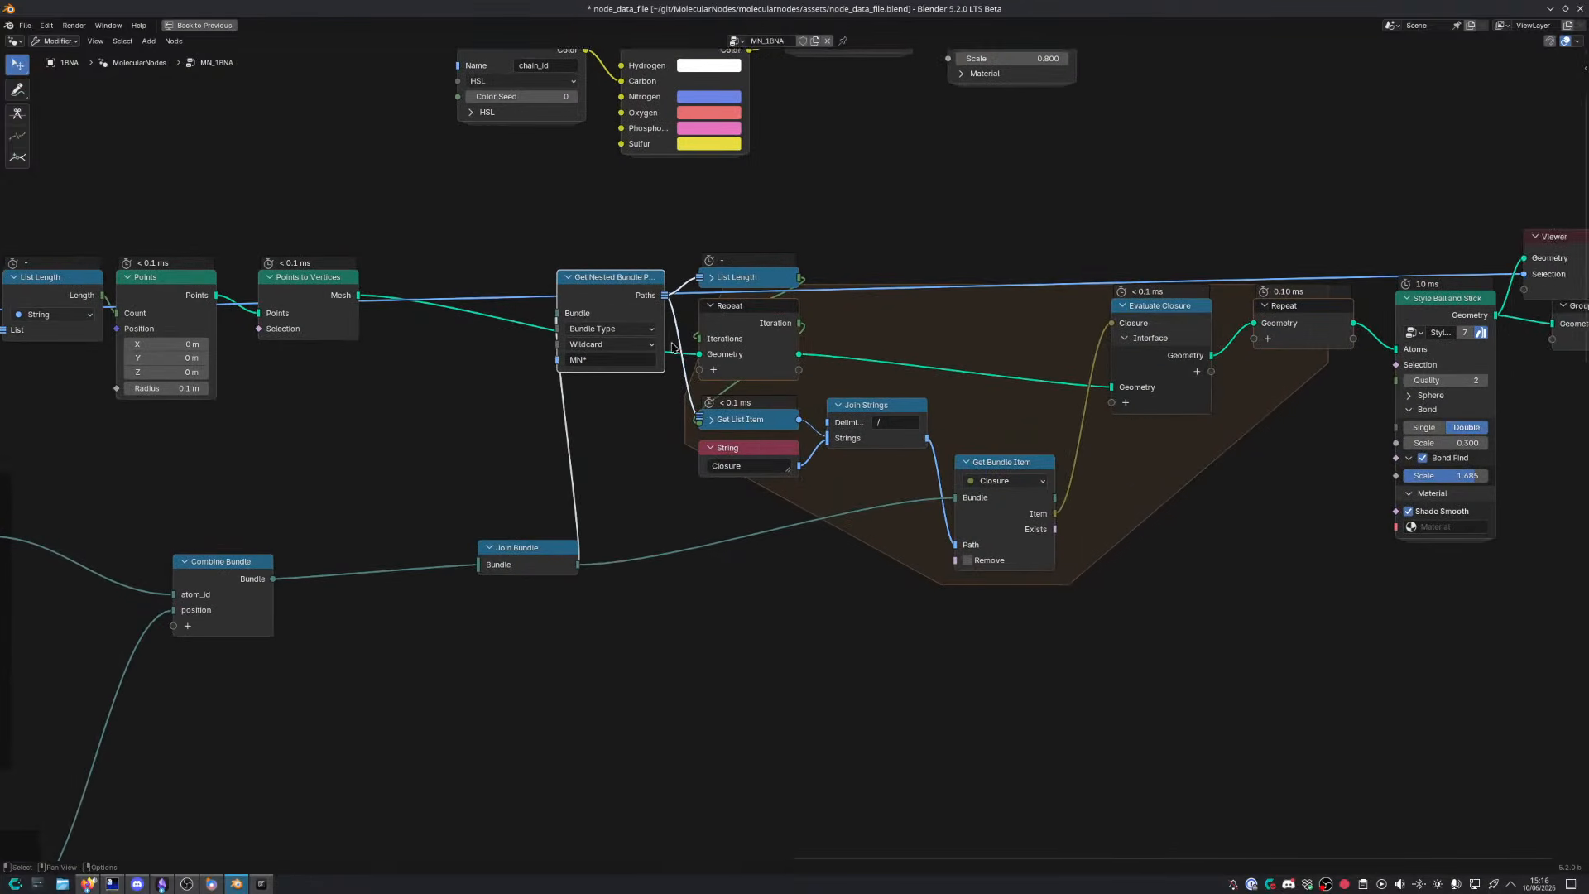
Move the Join Bundle node next to Combine Bundle and collapse the Get Nested Bundle Paths node
{"action": "left_click_drag", "start_coordinate": [604, 584], "coordinate": [461, 573]}
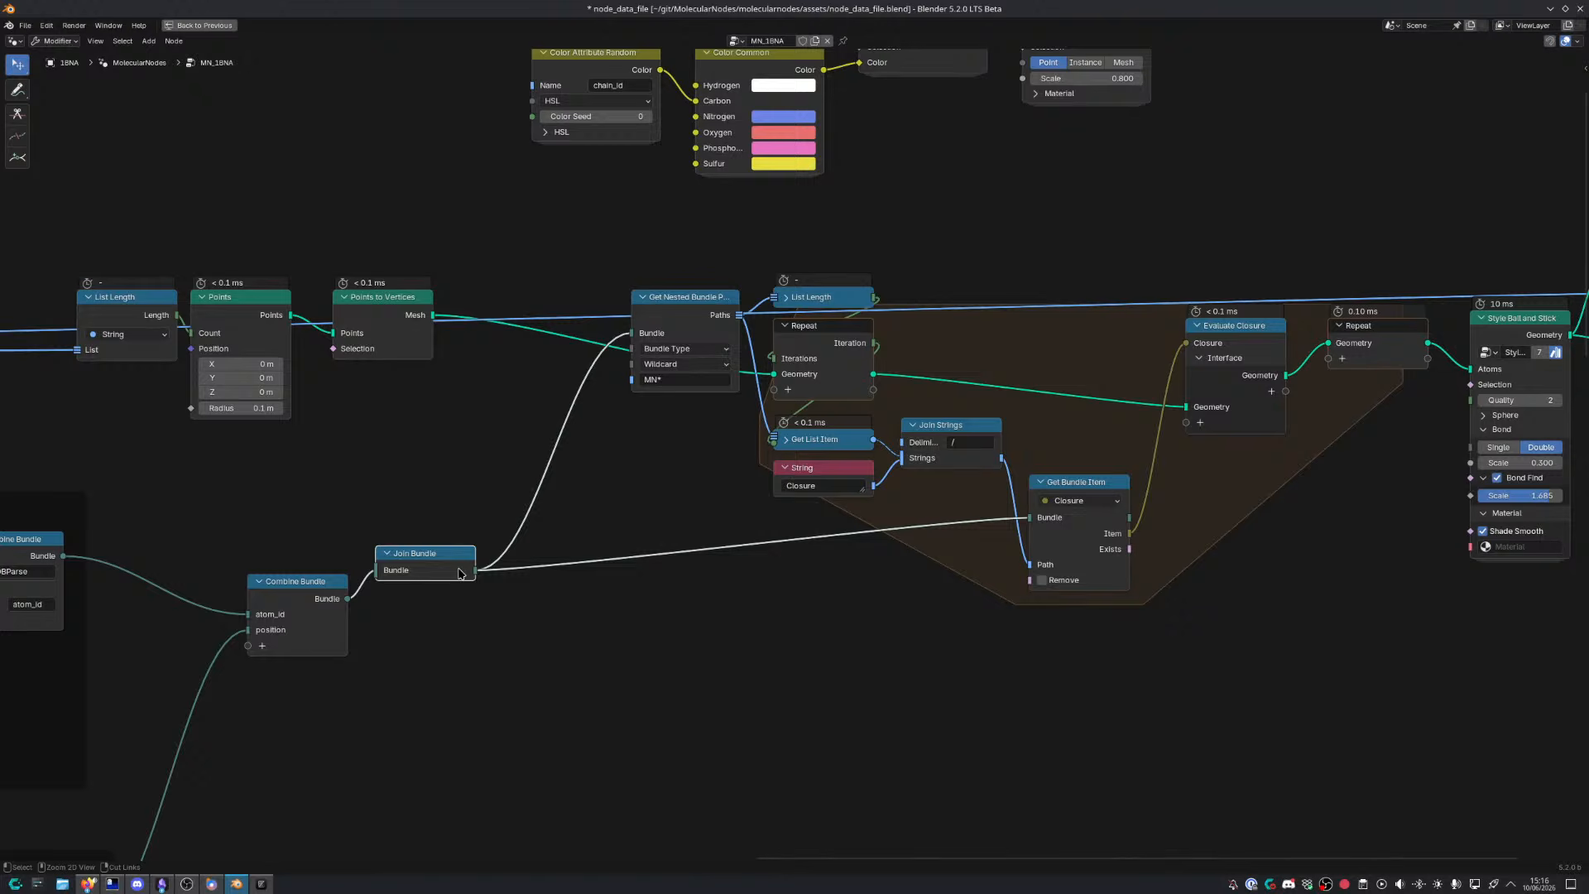
{"action": "left_click", "coordinate": [640, 298]}
{"action": "left_click_drag", "start_coordinate": [654, 299], "coordinate": [639, 342]}
Shift the repeat zone nodes closer to Points to Vertices and place the collapsed Get Nested Bundle Paths node beneath Points to Vertices
{"action": "left_click_drag", "start_coordinate": [652, 250], "coordinate": [1371, 631]}
{"action": "key", "text": "g"}
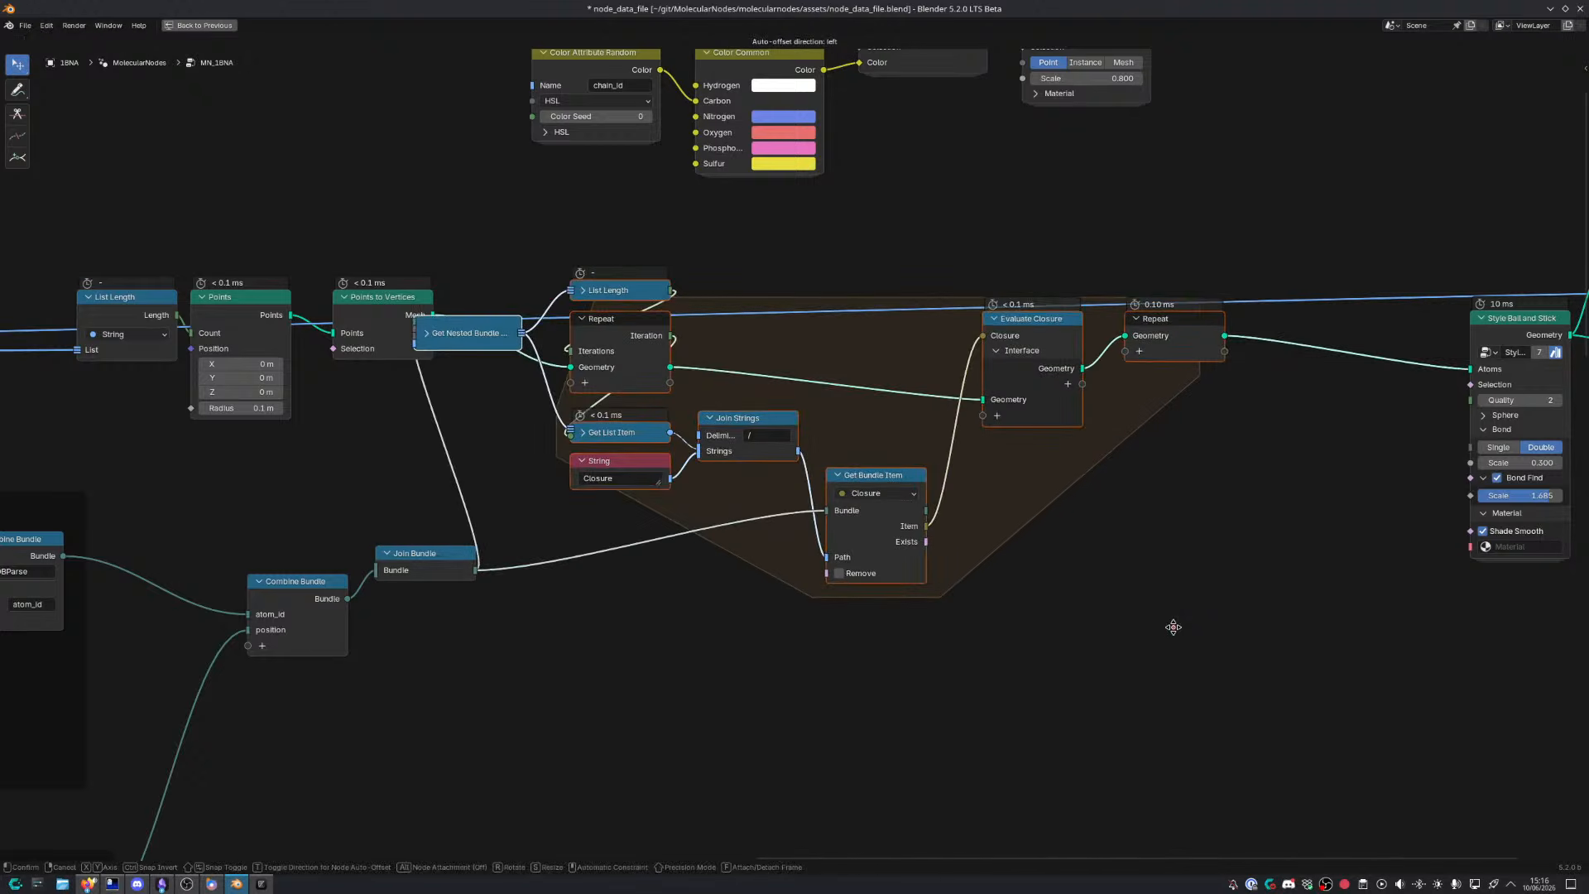
{"action": "left_click", "coordinate": [1191, 648]}
{"action": "left_click", "coordinate": [475, 365]}
{"action": "key", "text": "g"}
{"action": "left_click", "coordinate": [374, 406]}
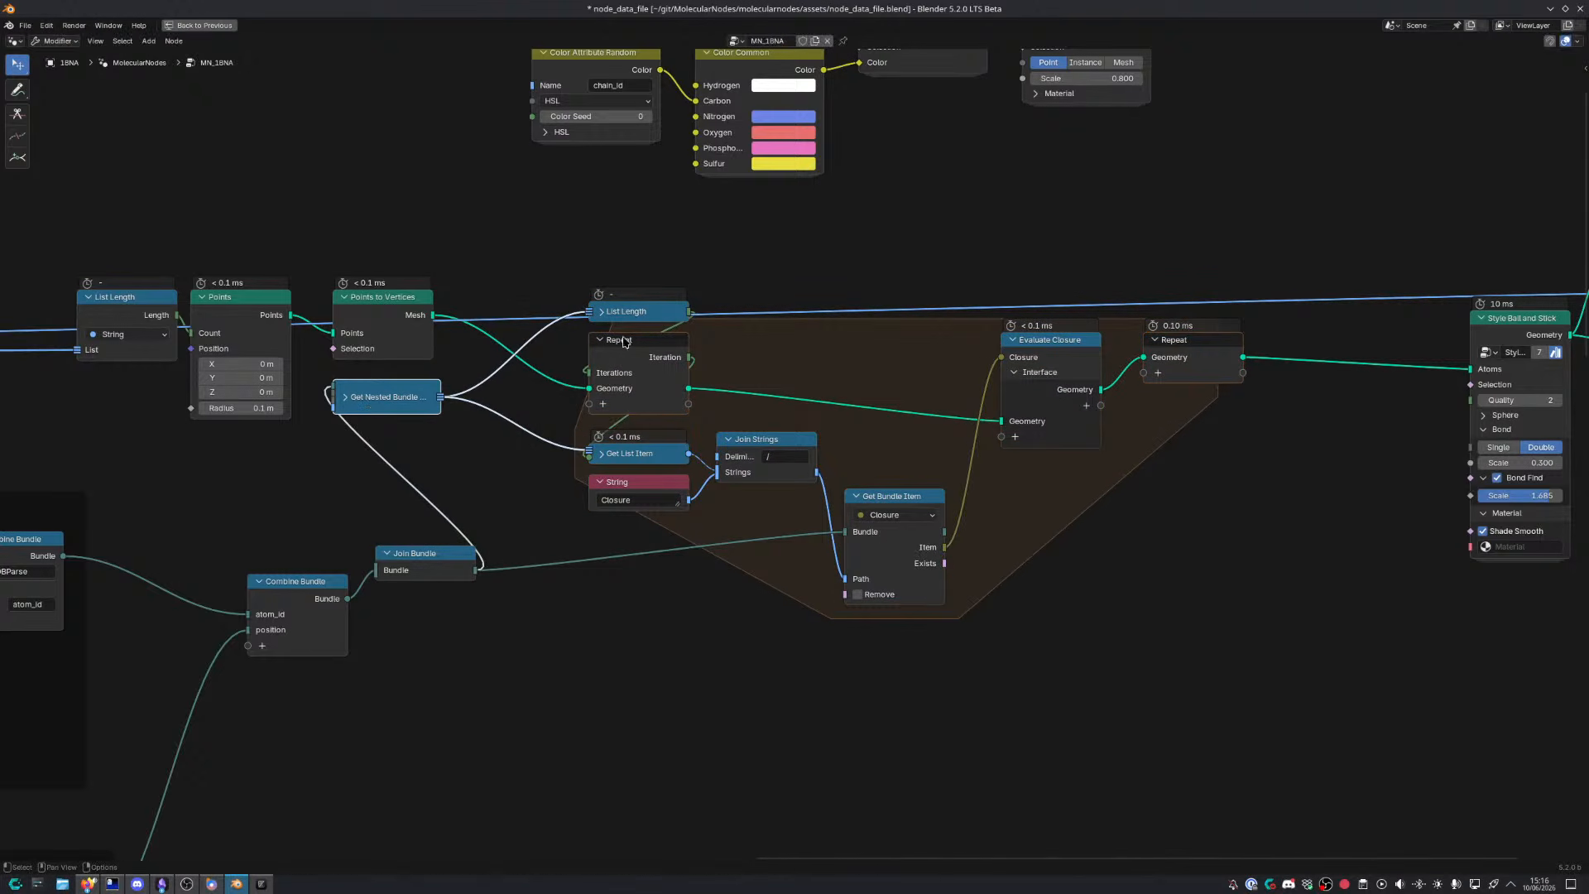
Compact the repeat zone by stacking Get Bundle Item under Join Strings, and pull Style Ball and Stick up beside its output node
{"action": "left_click_drag", "start_coordinate": [901, 509], "coordinate": [772, 522]}
{"action": "left_click", "coordinate": [1047, 340]}
{"action": "key", "text": "g"}
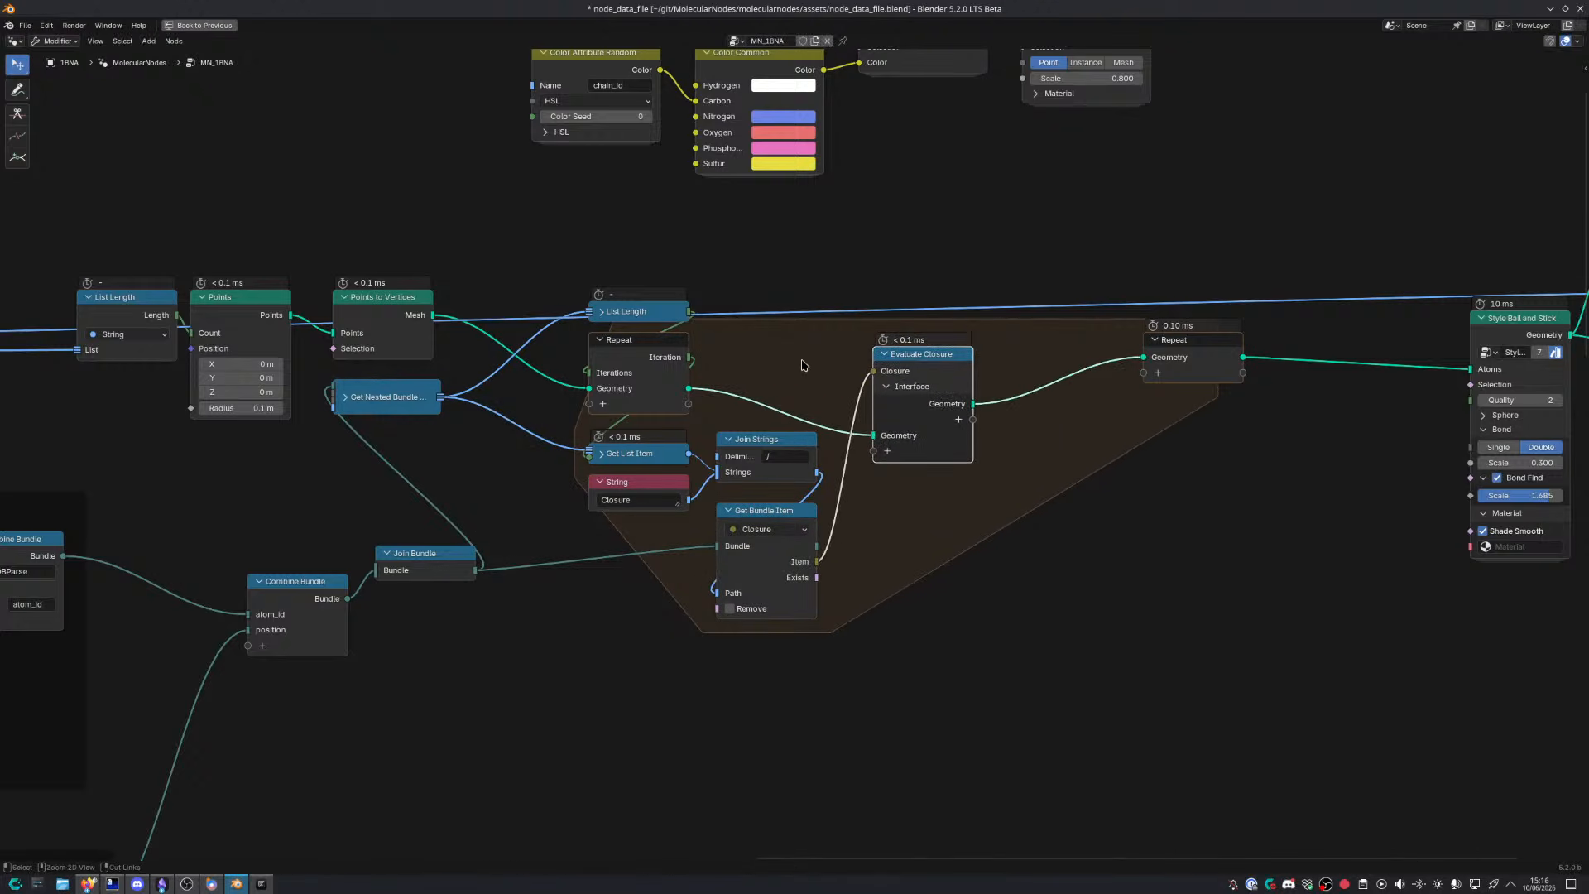
{"action": "left_click", "coordinate": [801, 361]}
{"action": "left_click", "coordinate": [1200, 361]}
{"action": "key", "text": "g"}
{"action": "left_click_drag", "start_coordinate": [1043, 348], "coordinate": [1043, 348]}
{"action": "middle_click_drag", "start_coordinate": [1160, 374], "coordinate": [886, 369]}
{"action": "left_click_drag", "start_coordinate": [1244, 318], "coordinate": [946, 311]}
Examine how the Atom ID Parsing and Position Parsing frames feed the Combine Bundle node
{"action": "middle_click_drag", "start_coordinate": [641, 534], "coordinate": [840, 508]}
{"action": "middle_click_drag", "start_coordinate": [777, 487], "coordinate": [848, 522]}
{"action": "middle_click_drag", "start_coordinate": [633, 355], "coordinate": [882, 331]}
{"action": "middle_click_drag", "start_coordinate": [582, 534], "coordinate": [924, 422]}
{"action": "scroll", "coordinate": [924, 423], "scroll_direction": "down", "scroll_amount": 1}
{"action": "scroll", "coordinate": [799, 488], "scroll_direction": "down", "scroll_amount": 1}
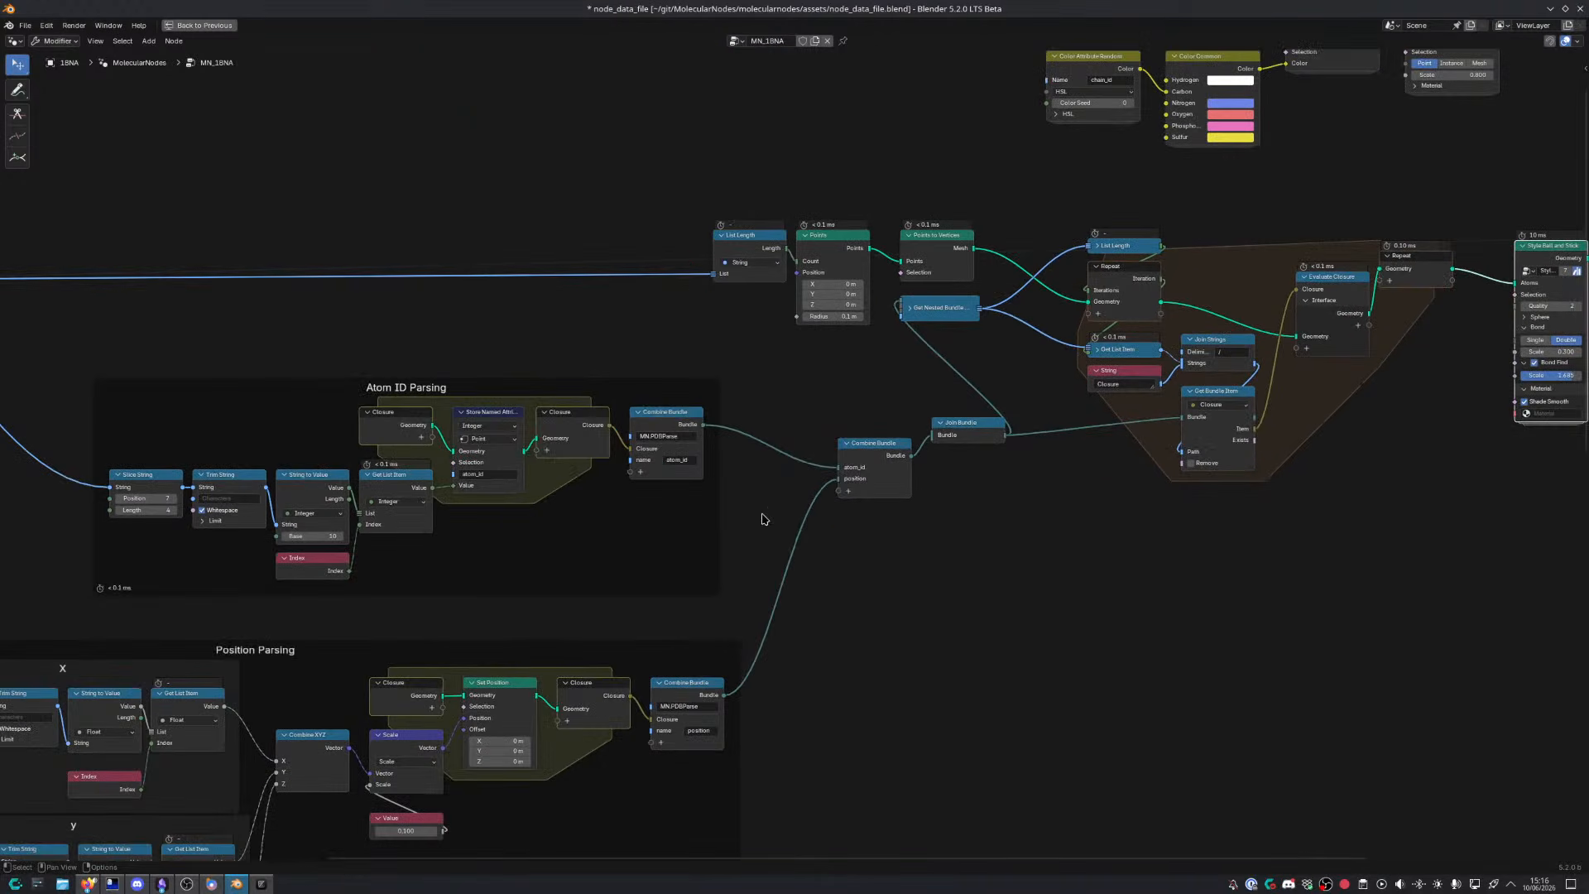
{"action": "middle_click_drag", "start_coordinate": [747, 504], "coordinate": [1033, 421]}
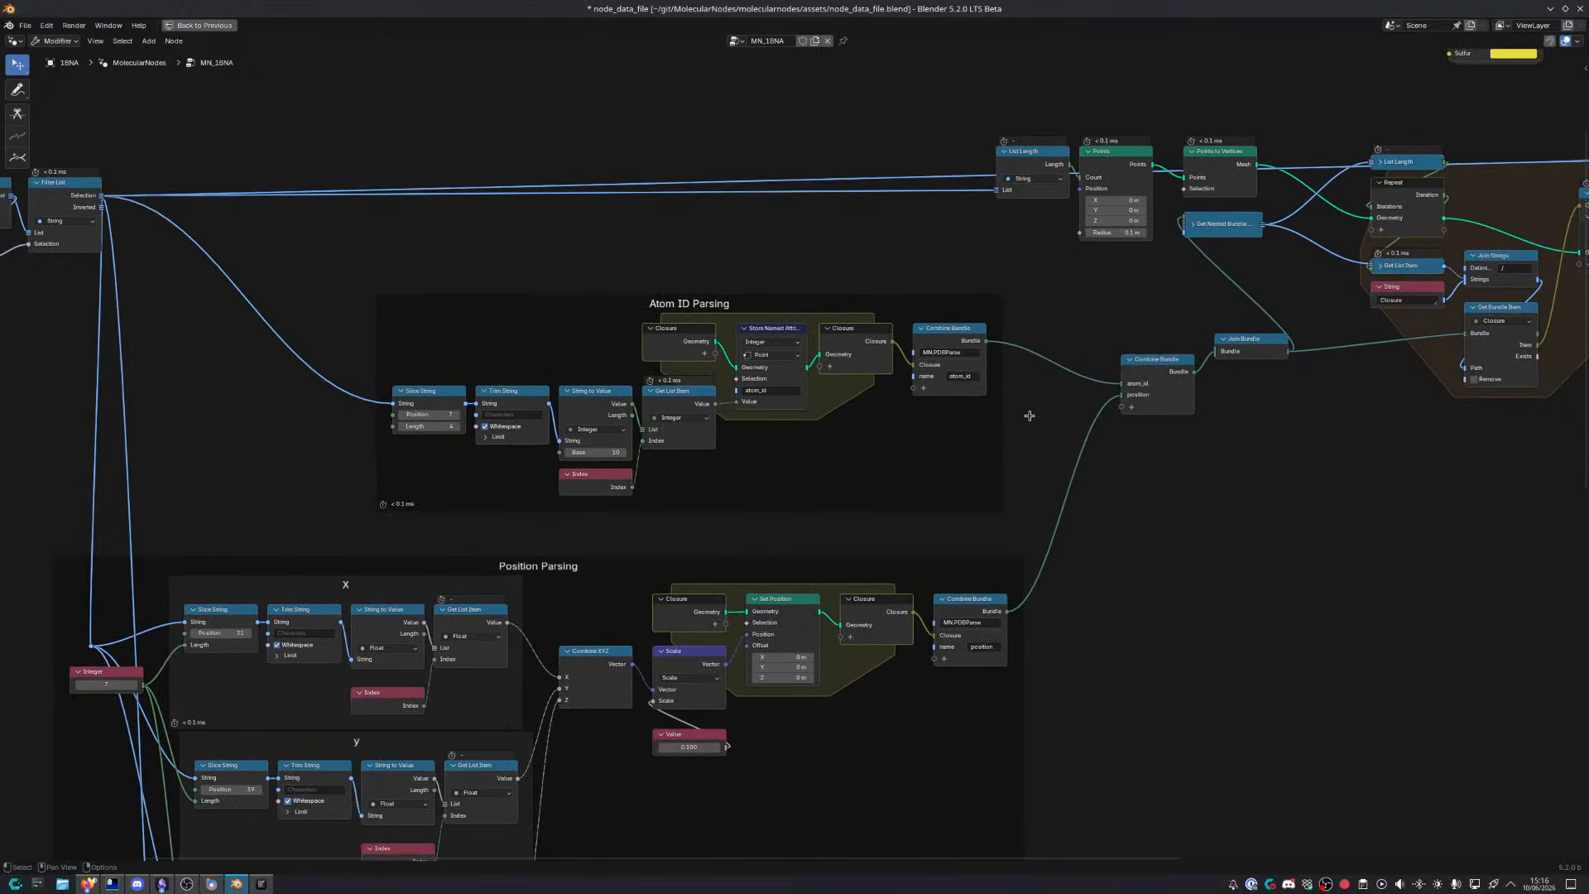
Shift the Atom ID Parsing frame and all its nodes sideways to align its closure zone with the one in Position Parsing
{"action": "left_click_drag", "start_coordinate": [337, 267], "coordinate": [1043, 532]}
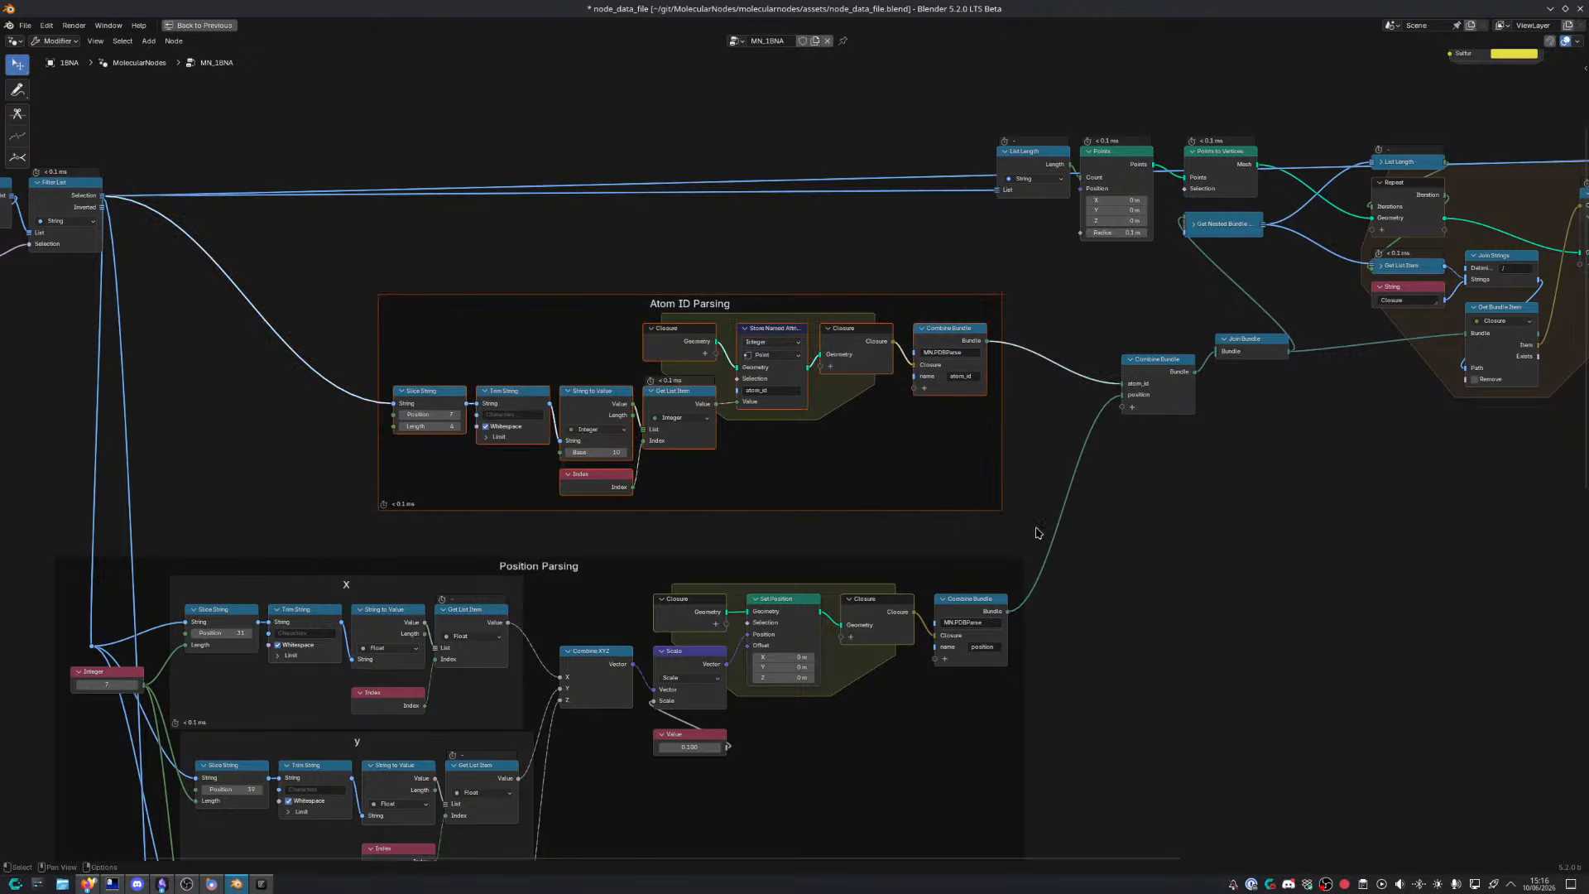
{"action": "key", "text": "g"}
{"action": "left_click", "coordinate": [1044, 508]}
Preview the Import Text node's string output in a Viewer node and widen the viewer to read the start of the file
{"action": "key", "text": "ctrl+space"}
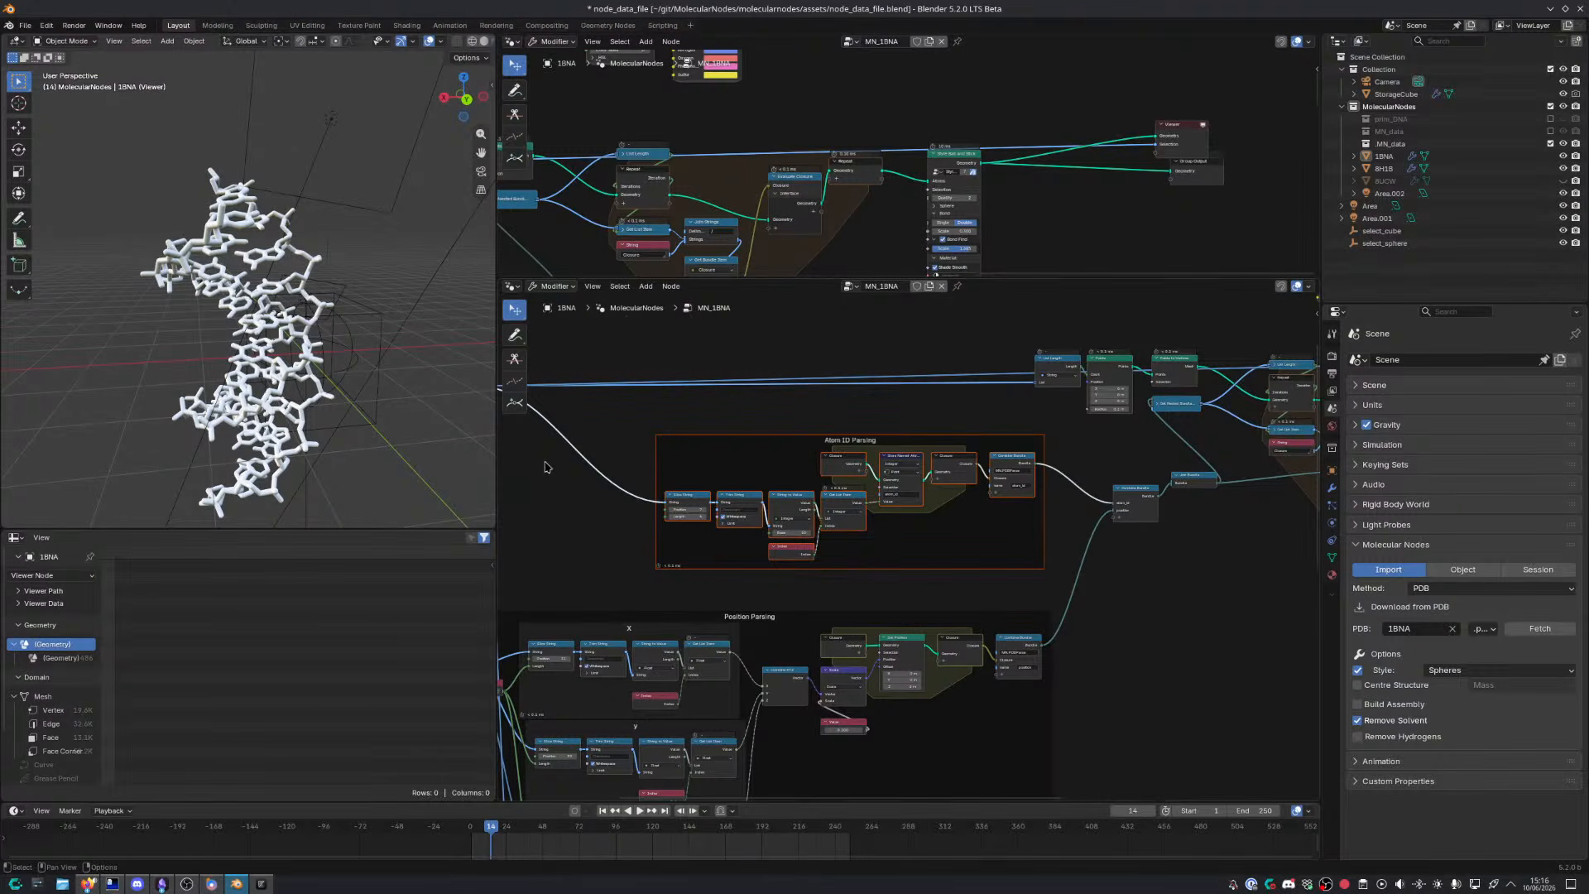
{"action": "middle_click_drag", "start_coordinate": [547, 468], "coordinate": [877, 521]}
{"action": "key", "text": "ctrl+space"}
{"action": "middle_click_drag", "start_coordinate": [562, 424], "coordinate": [897, 568]}
{"action": "scroll", "coordinate": [897, 567], "scroll_direction": "up", "scroll_amount": 7}
{"action": "middle_click_drag", "start_coordinate": [857, 437], "coordinate": [772, 534]}
{"action": "left_click", "coordinate": [538, 428], "text": "ctrl+shift"}
{"action": "key", "text": "ctrl+space"}
{"action": "left_click_drag", "start_coordinate": [870, 449], "coordinate": [1183, 464]}
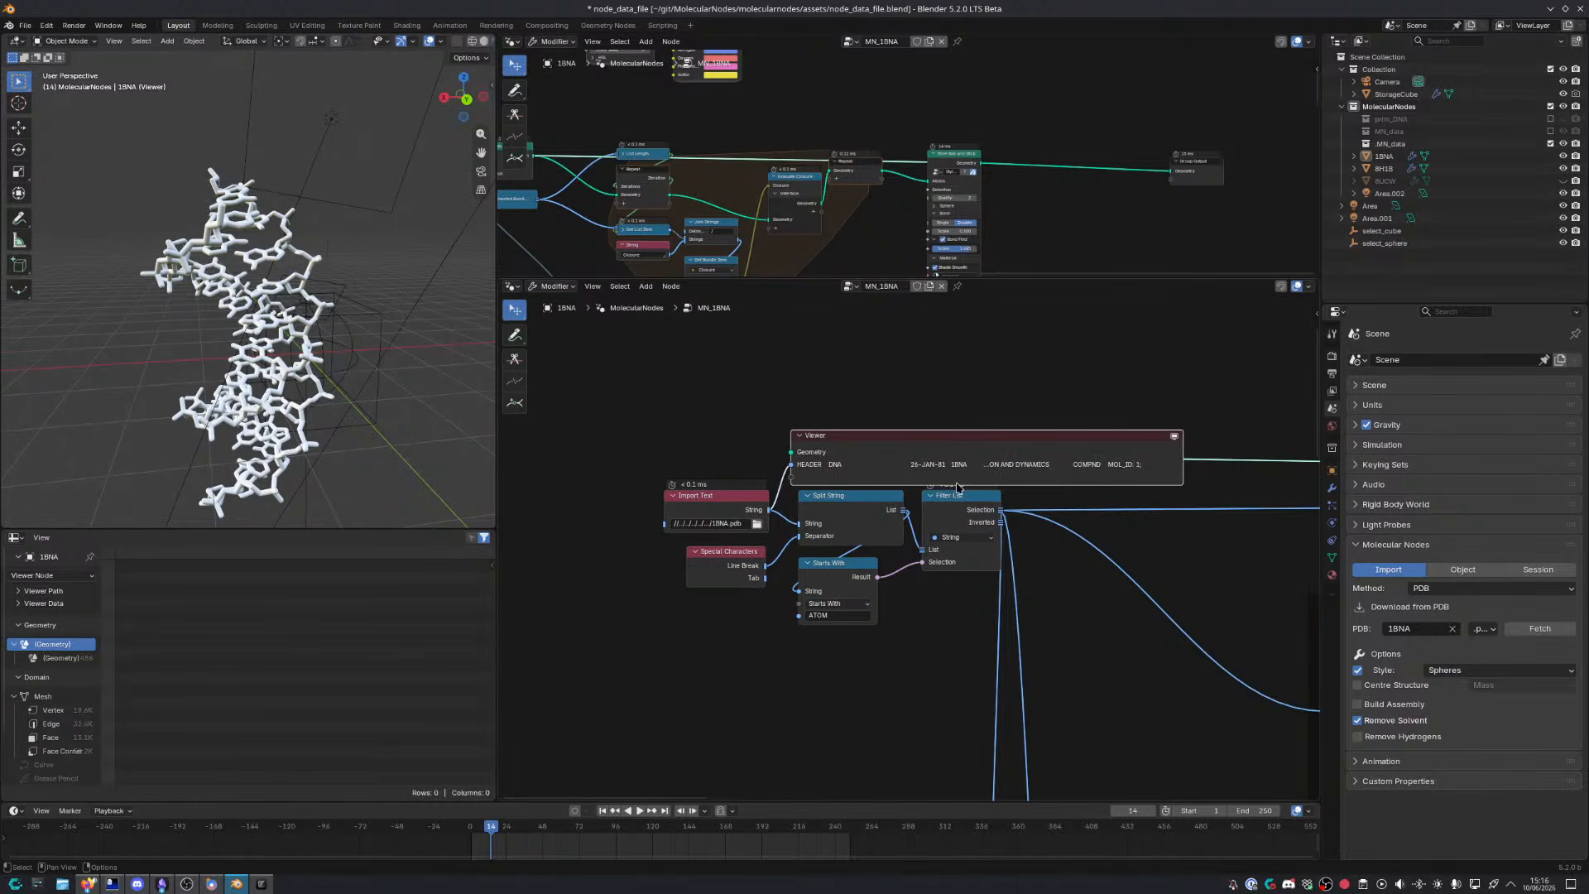
{"action": "scroll", "coordinate": [911, 530], "scroll_direction": "up", "scroll_amount": 4}
{"action": "middle_click_drag", "start_coordinate": [861, 489], "coordinate": [788, 507]}
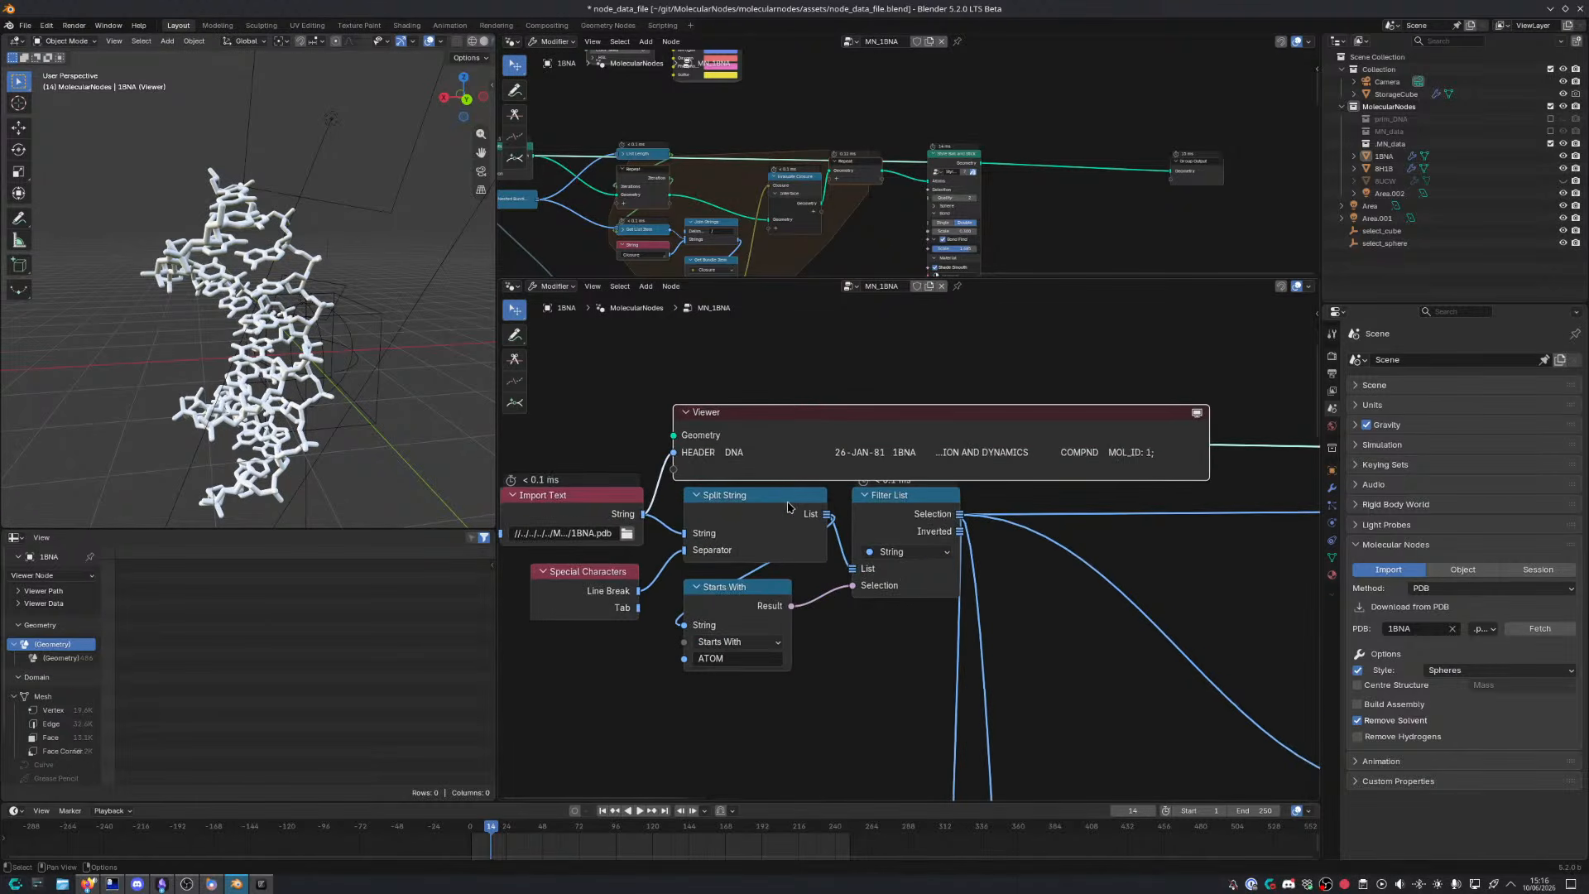
Preview the Split String list, enlarge the spreadsheet, and look through the file's lines down to the ATOM records
{"action": "left_click", "coordinate": [829, 514], "text": "ctrl+shift"}
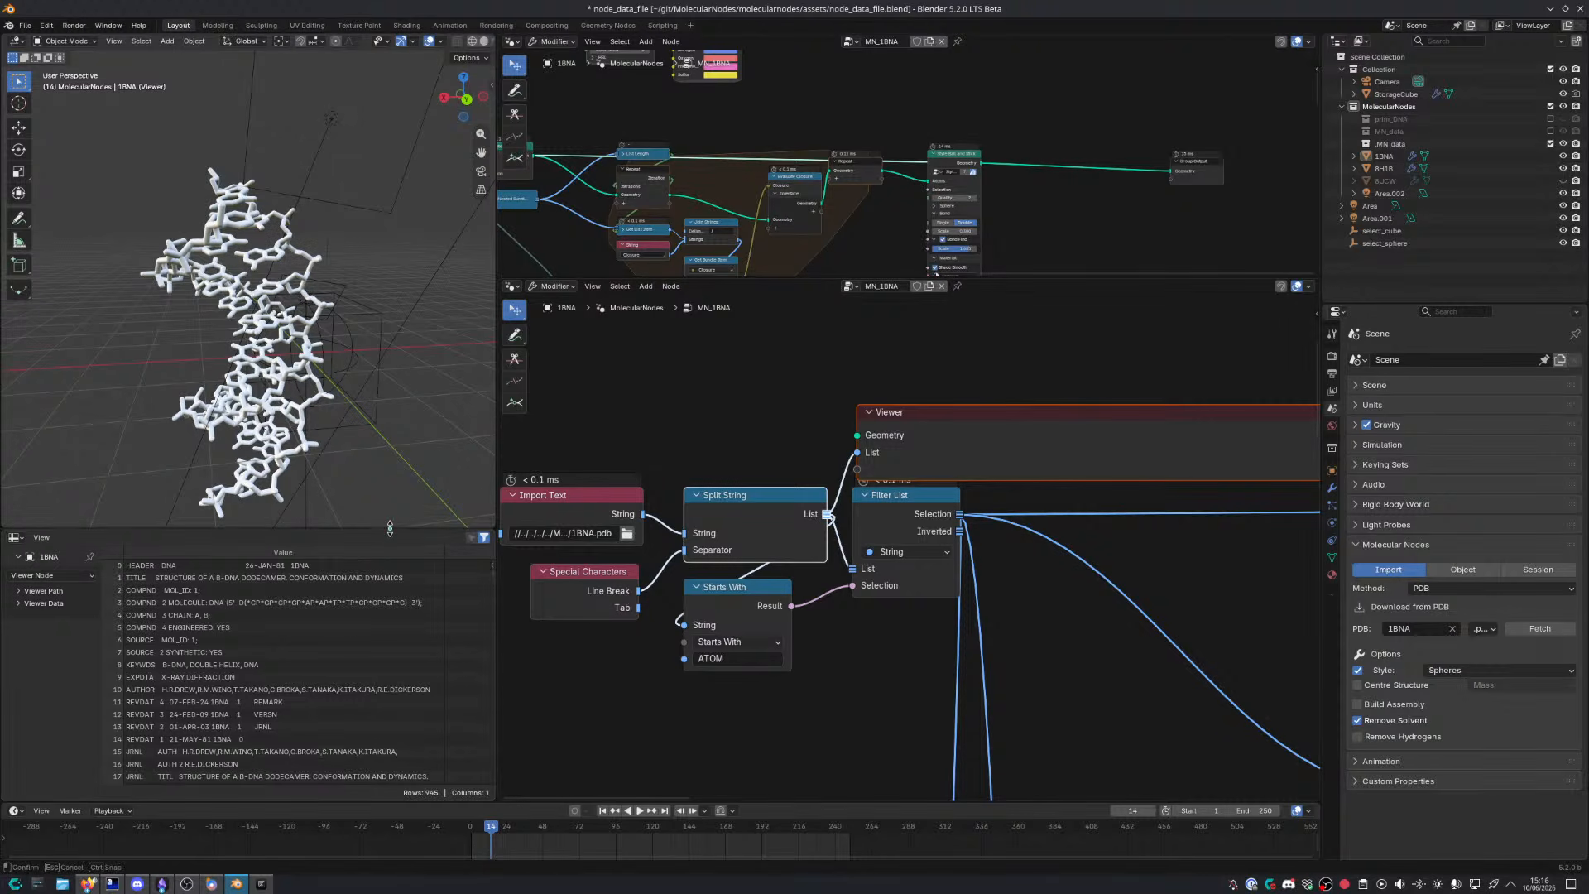
{"action": "left_click_drag", "start_coordinate": [352, 531], "coordinate": [352, 411]}
{"action": "left_click_drag", "start_coordinate": [497, 491], "coordinate": [554, 572]}
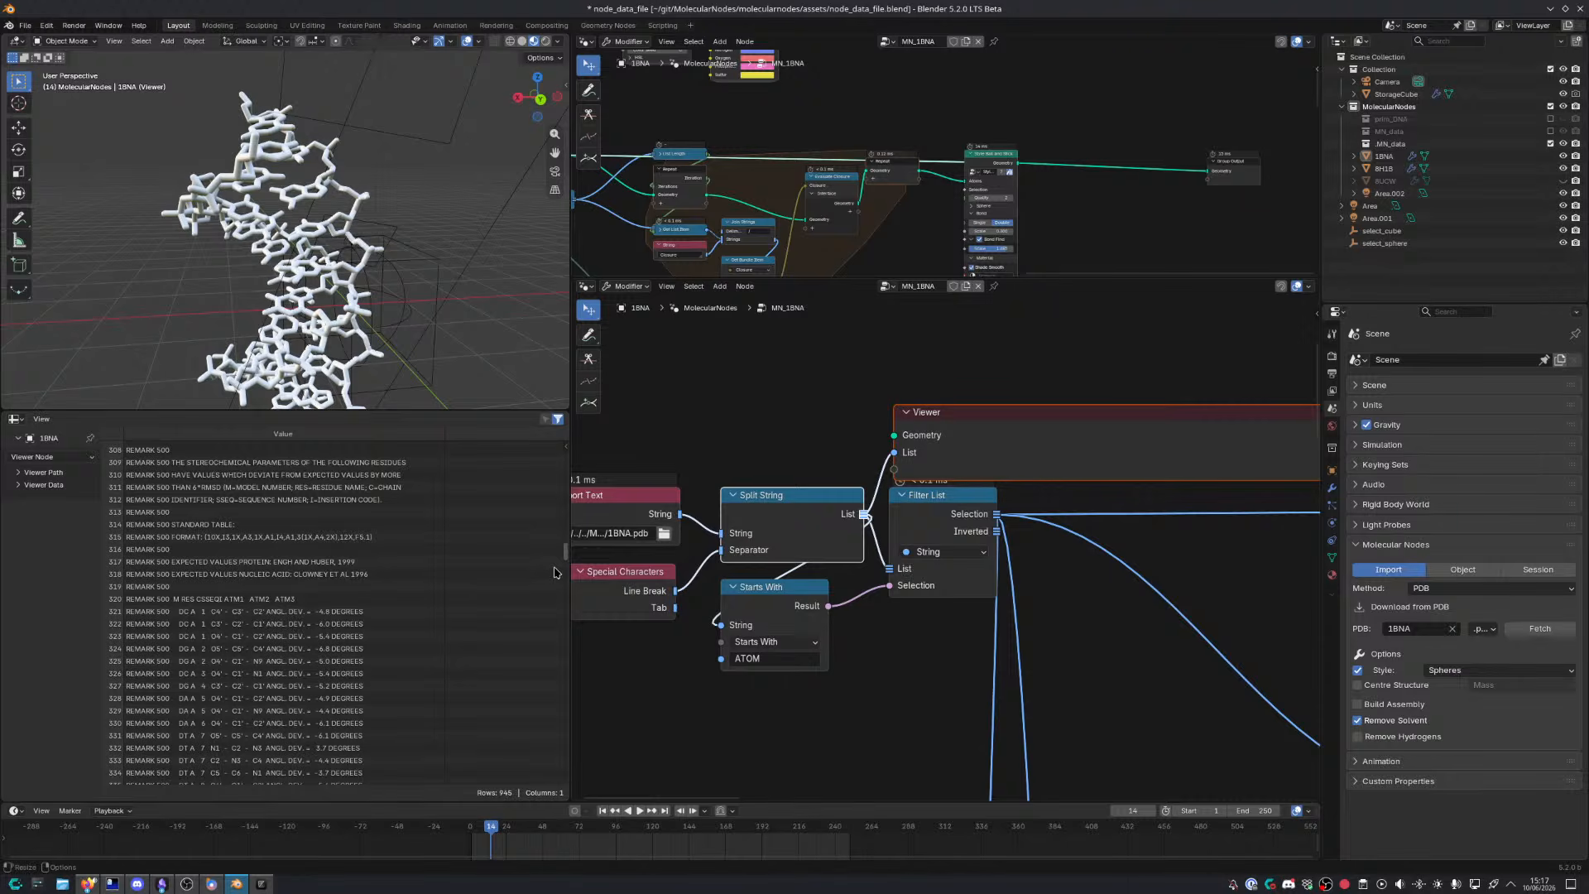
{"action": "mouse_move", "coordinate": [555, 572]}
{"action": "left_mouse_down"}
{"action": "mouse_move", "coordinate": [546, 612]}
{"action": "mouse_move", "coordinate": [535, 593]}
{"action": "left_mouse_up"}
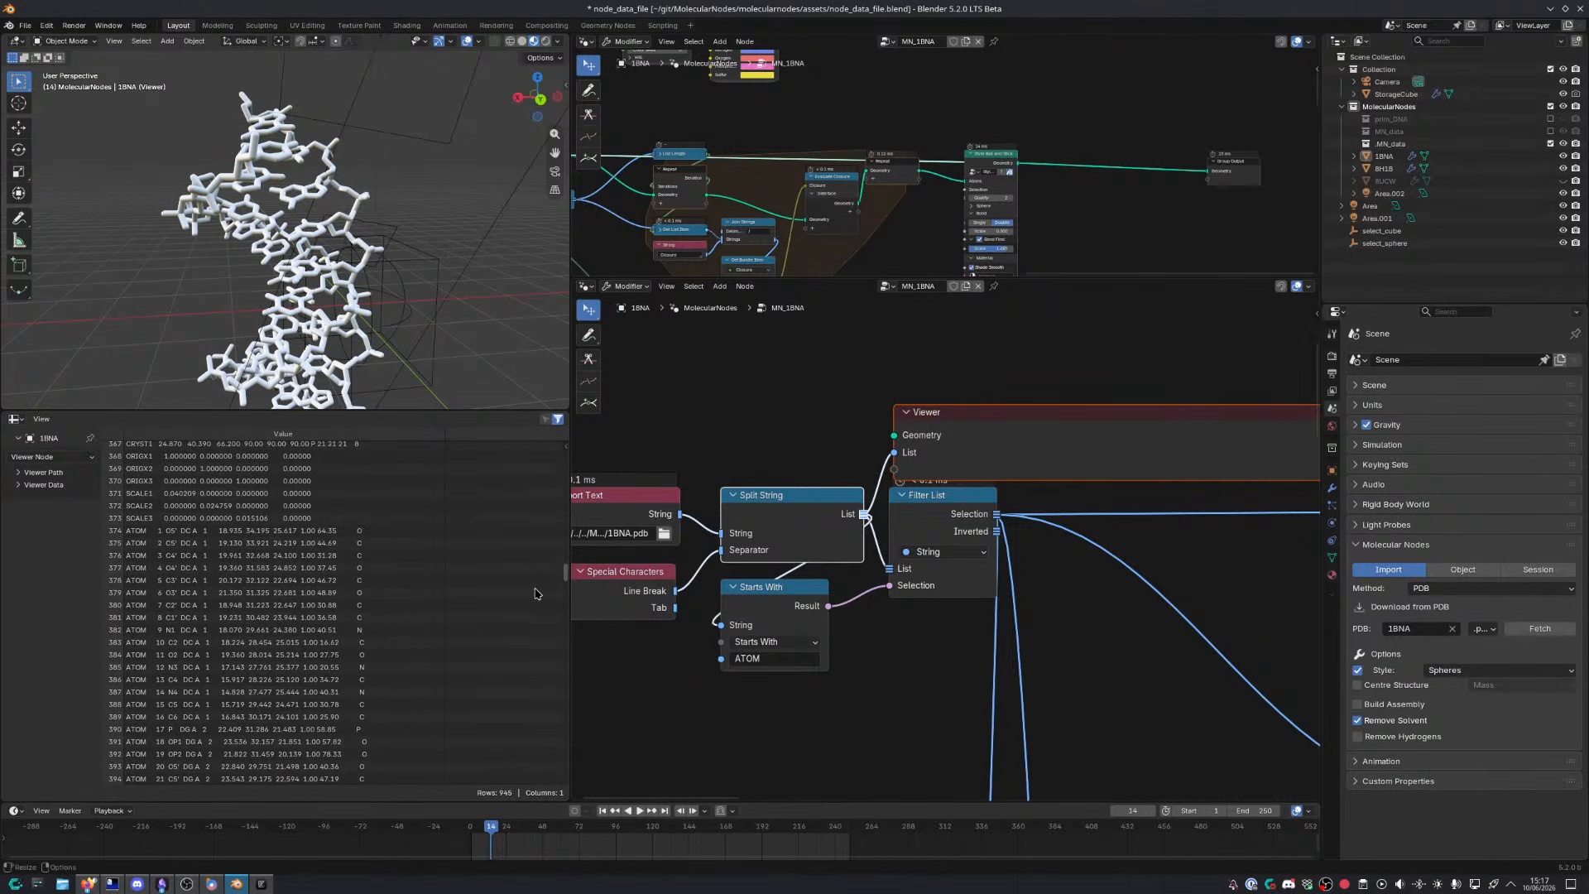
{"action": "scroll", "coordinate": [563, 573], "scroll_direction": "up", "scroll_amount": 3}
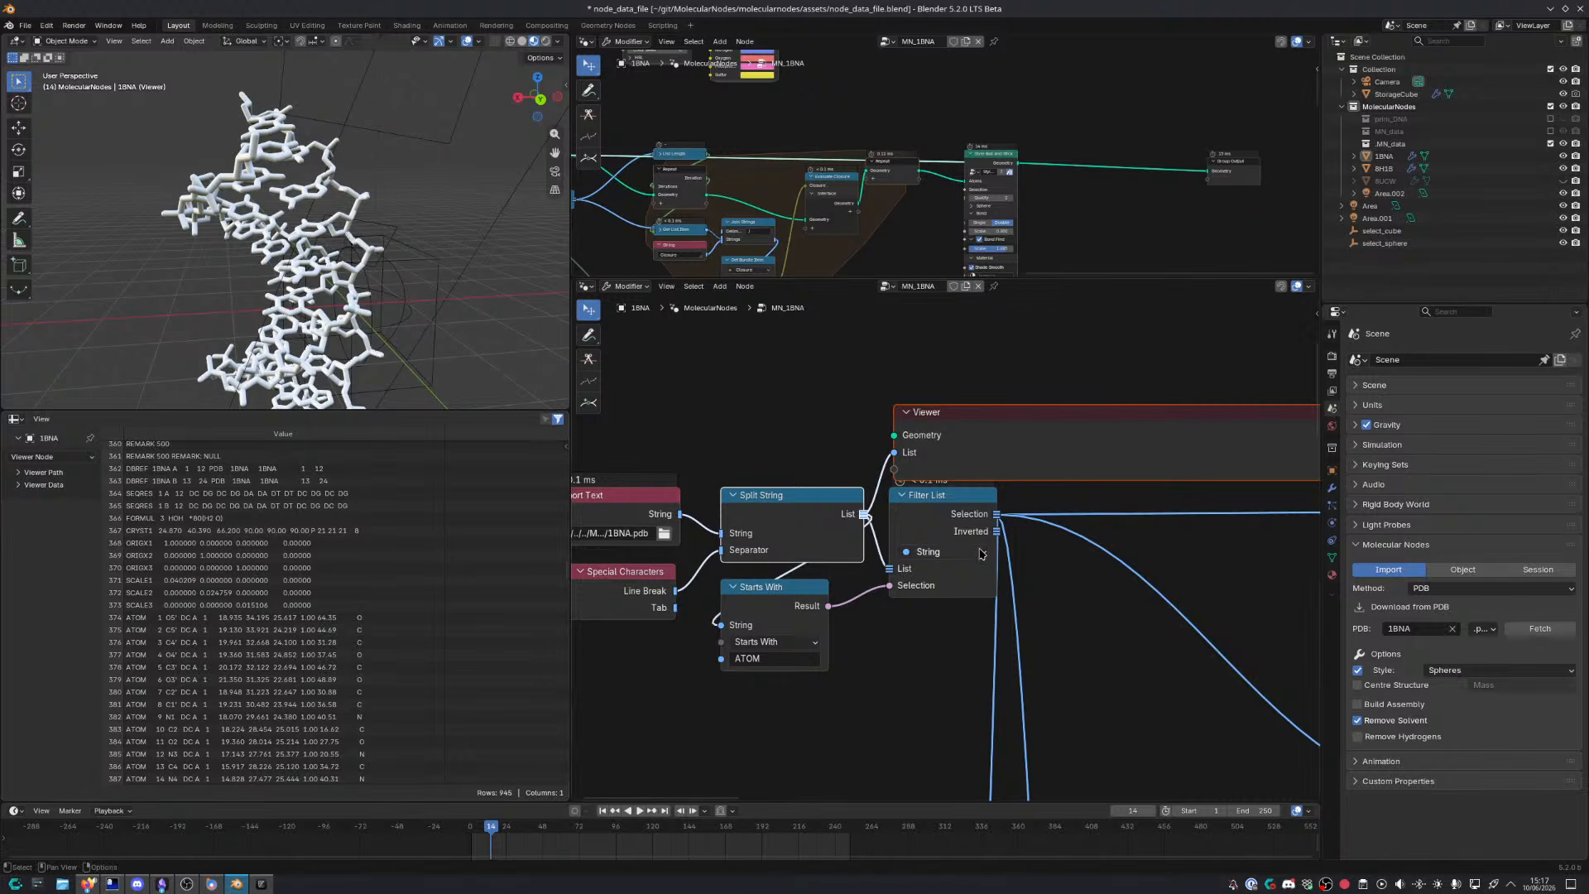
{"action": "scroll", "coordinate": [814, 499], "scroll_direction": "up", "scroll_amount": 3}
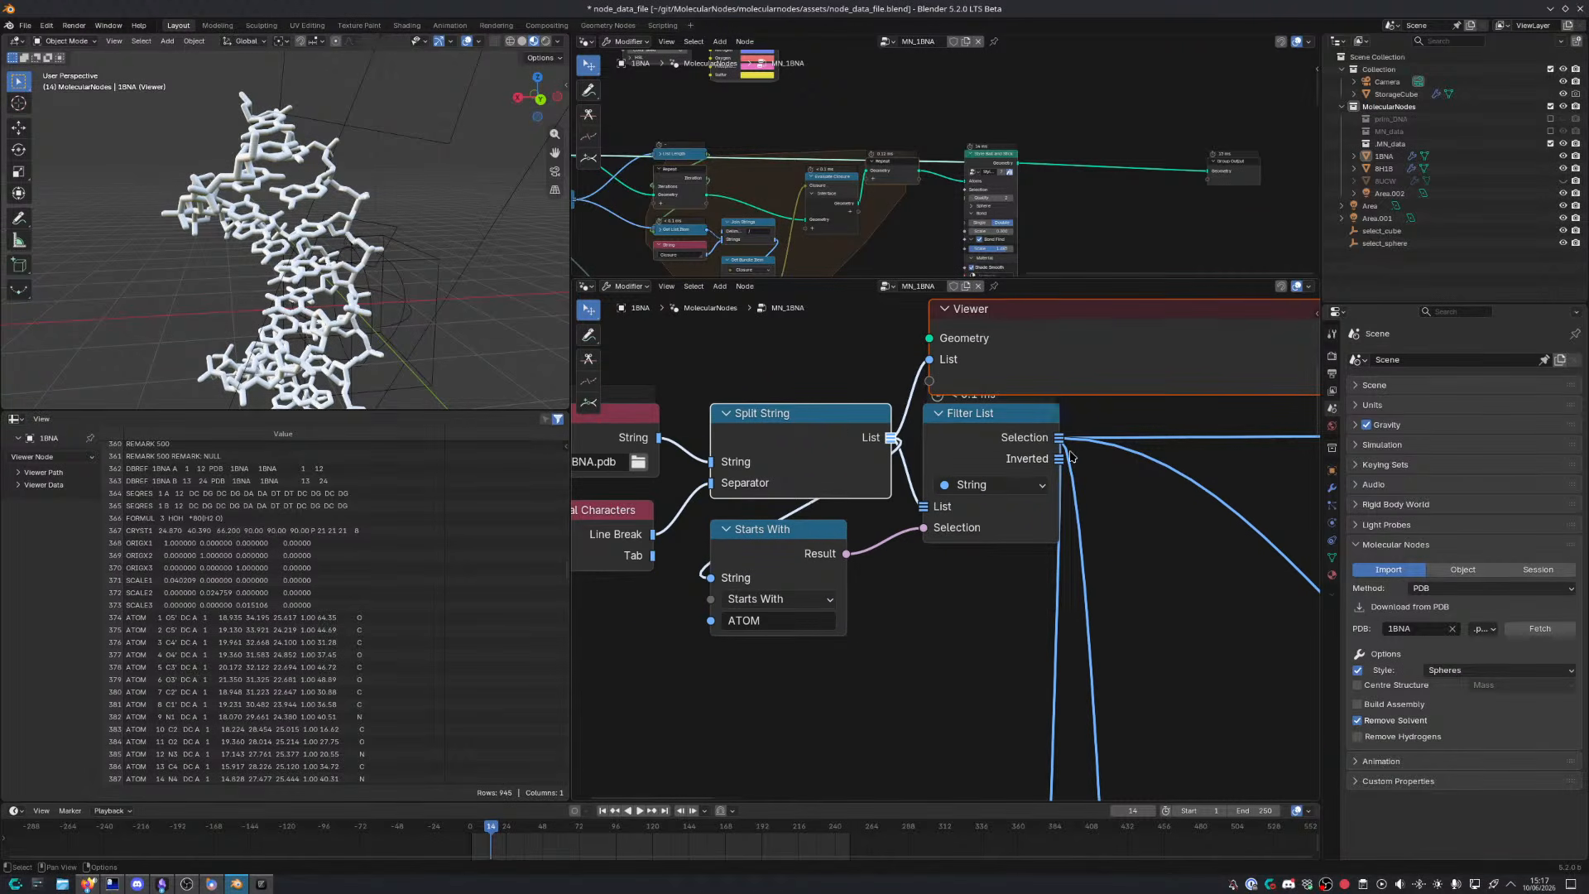
Preview the Filter List selection in the spreadsheet and look through the filtered ATOM rows from end to start
{"action": "left_click", "coordinate": [1063, 447], "text": "ctrl+shift"}
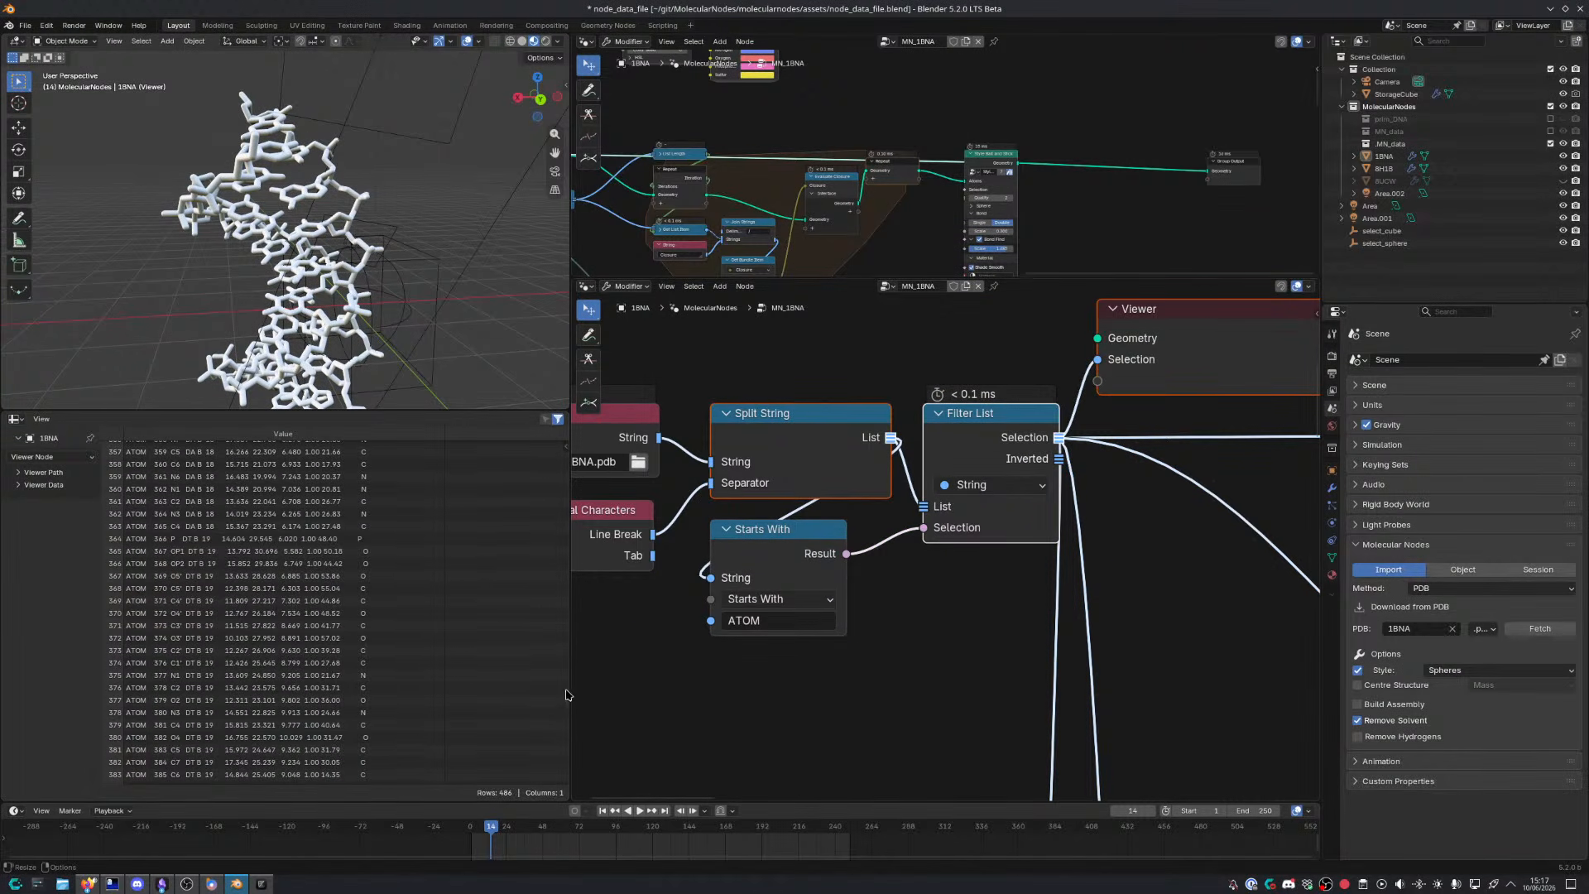
{"action": "left_click_drag", "start_coordinate": [570, 757], "coordinate": [575, 462]}
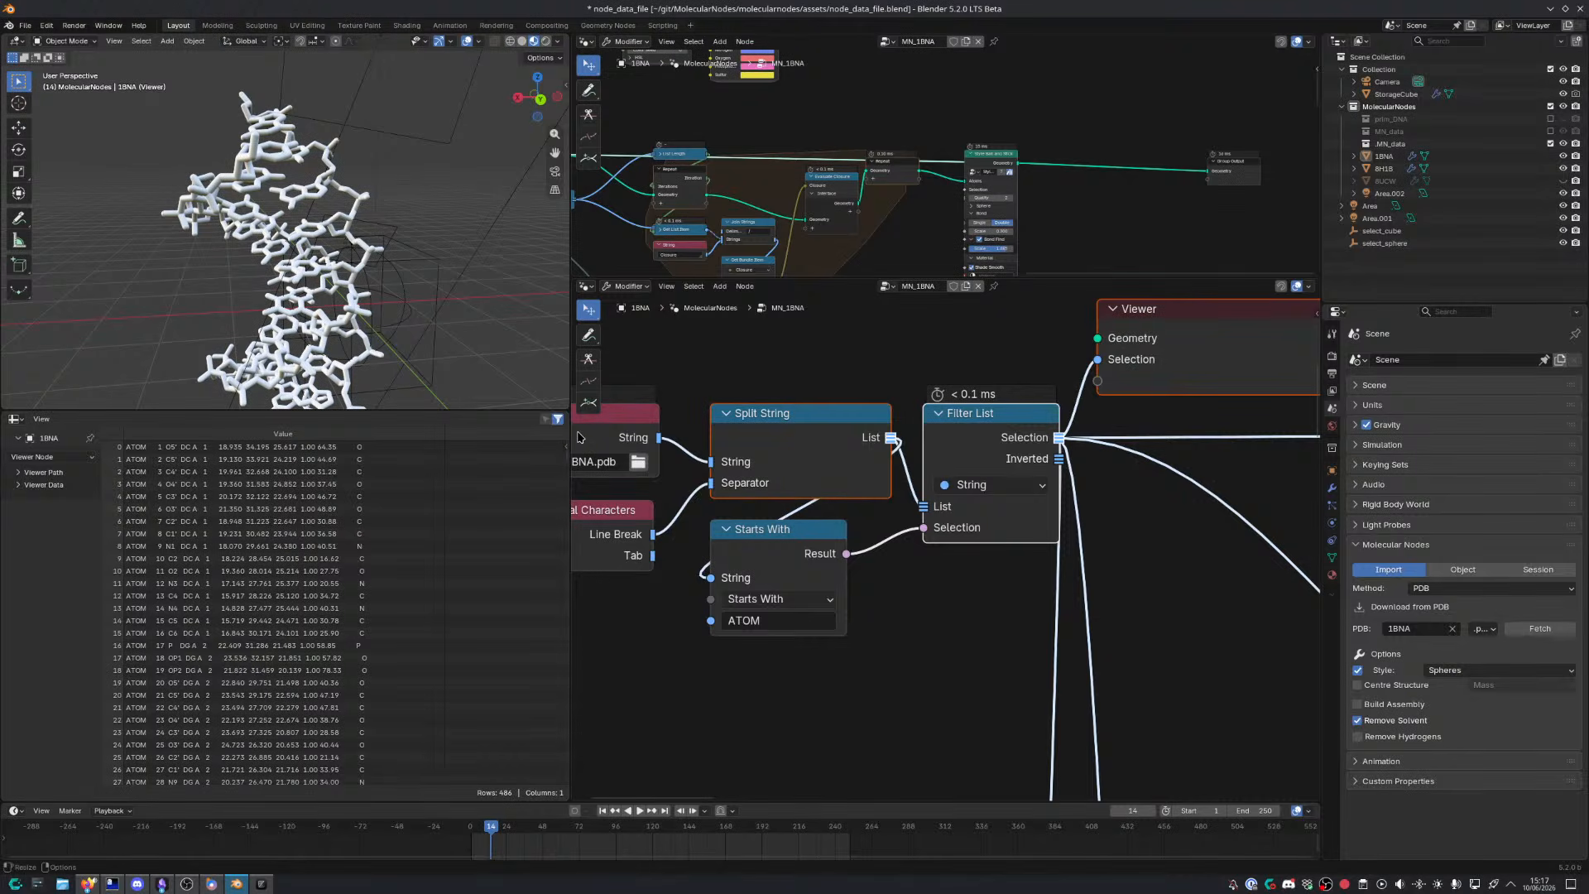
{"action": "scroll", "coordinate": [578, 437], "scroll_direction": "down", "scroll_amount": 2}
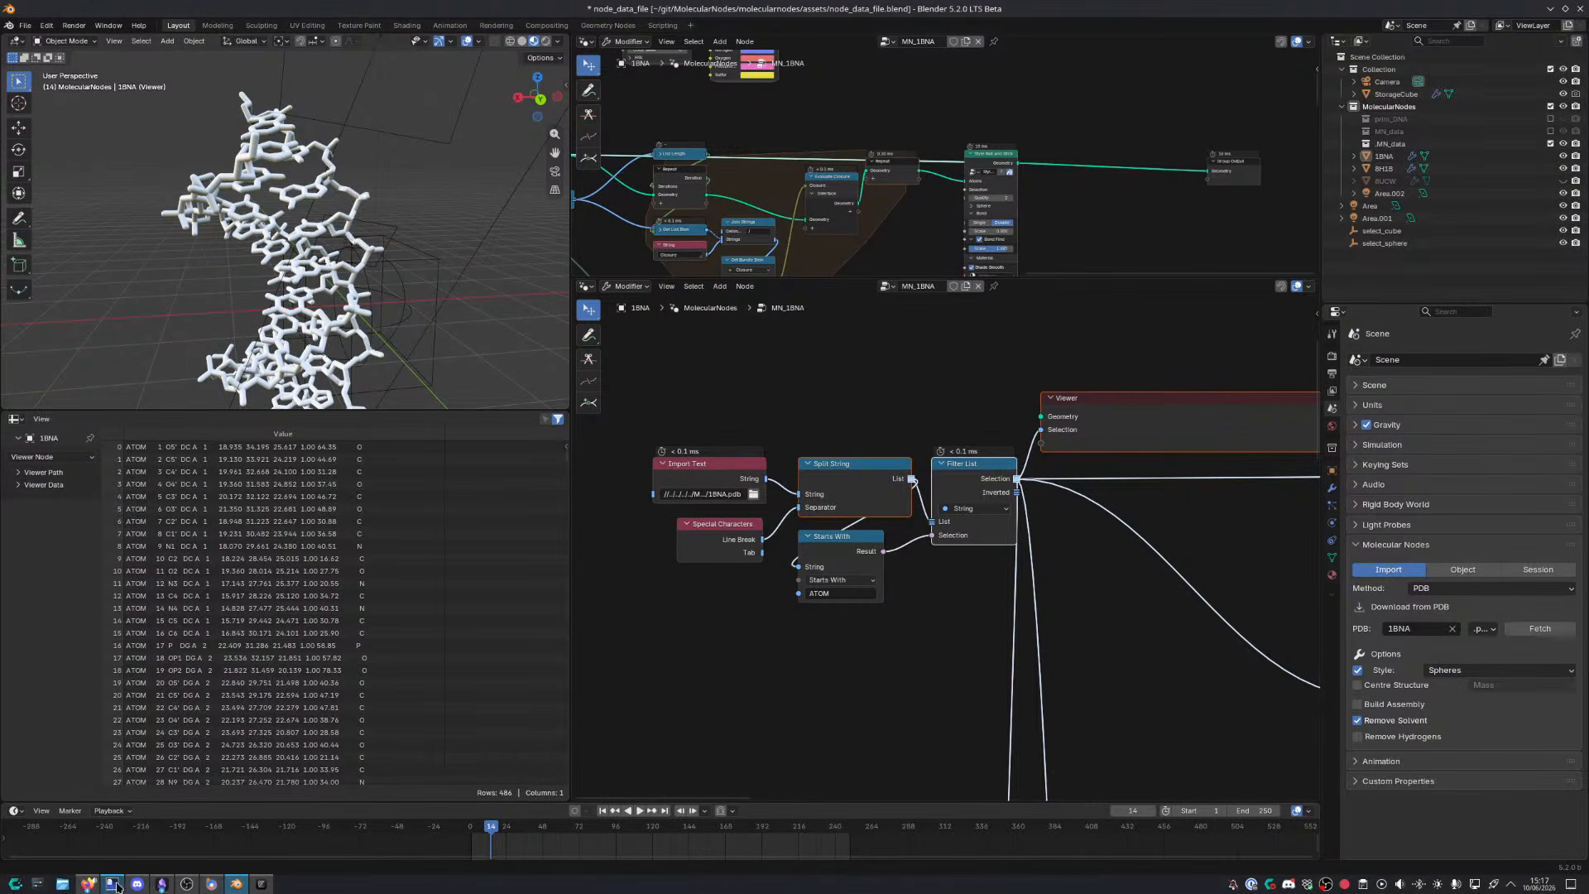
Switch to the text editor showing 1BNA.pdb and examine the fixed-width columns of its ATOM records
{"action": "left_click", "coordinate": [81, 884]}
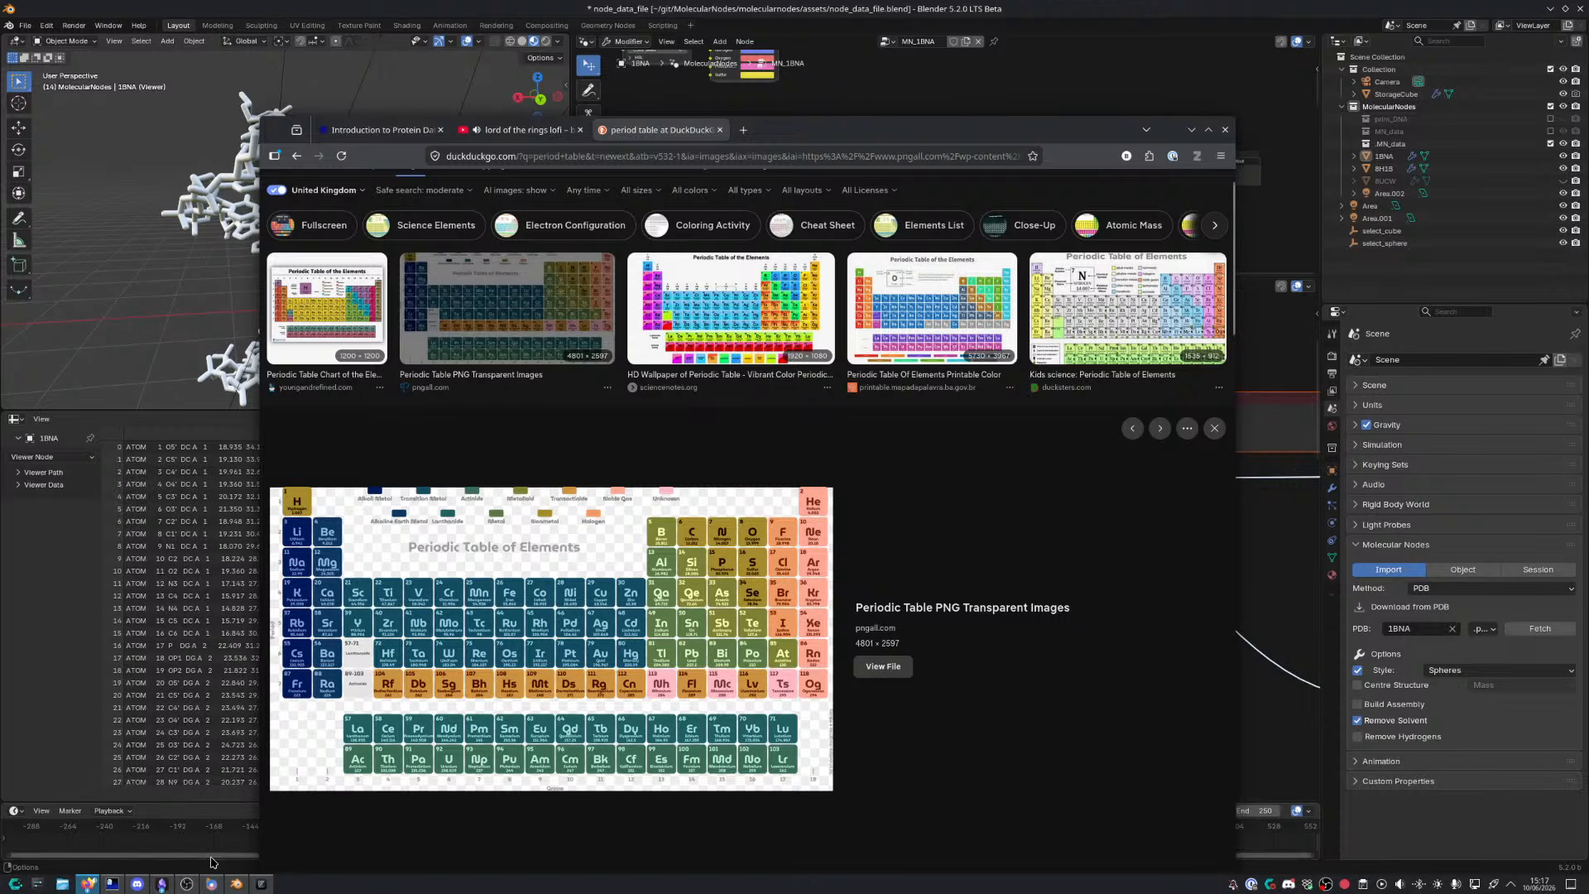
{"action": "left_click", "coordinate": [261, 884]}
{"action": "left_click_drag", "start_coordinate": [278, 510], "coordinate": [259, 507]}
{"action": "left_click_drag", "start_coordinate": [298, 384], "coordinate": [345, 597]}
{"action": "left_click", "coordinate": [345, 597]}
Switch to the browser's Protein Data Bank format page and check the ATOM column ranges for the X, Y and Z coordinates
{"action": "left_click", "coordinate": [87, 884]}
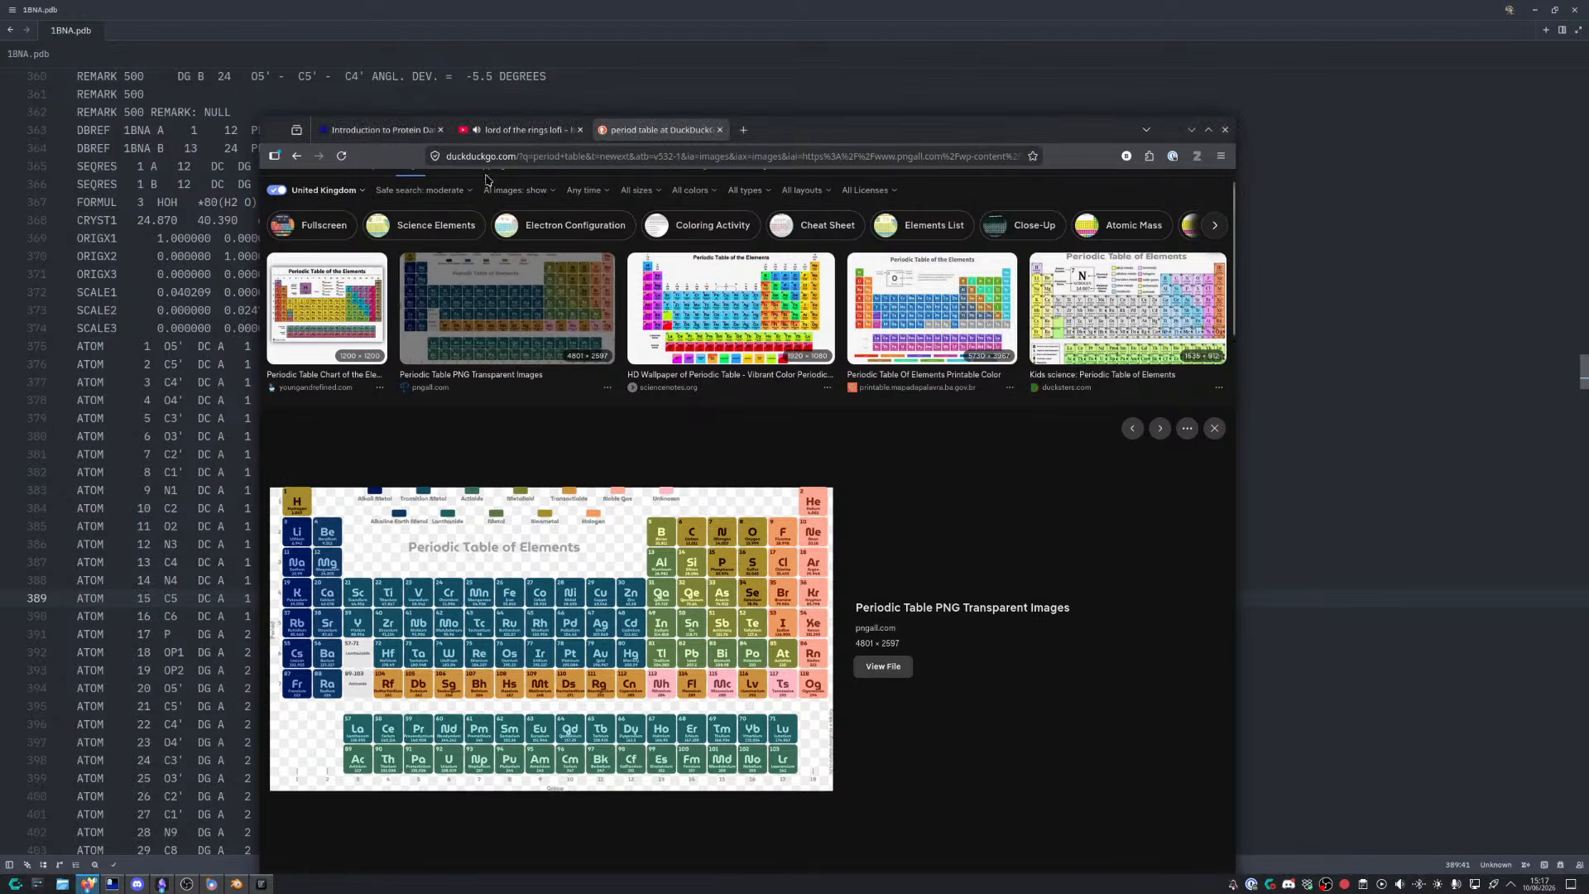
{"action": "left_click", "coordinate": [377, 130]}
{"action": "scroll", "coordinate": [695, 556], "scroll_direction": "up", "scroll_amount": 5}
{"action": "scroll", "coordinate": [677, 426], "scroll_direction": "down", "scroll_amount": 5}
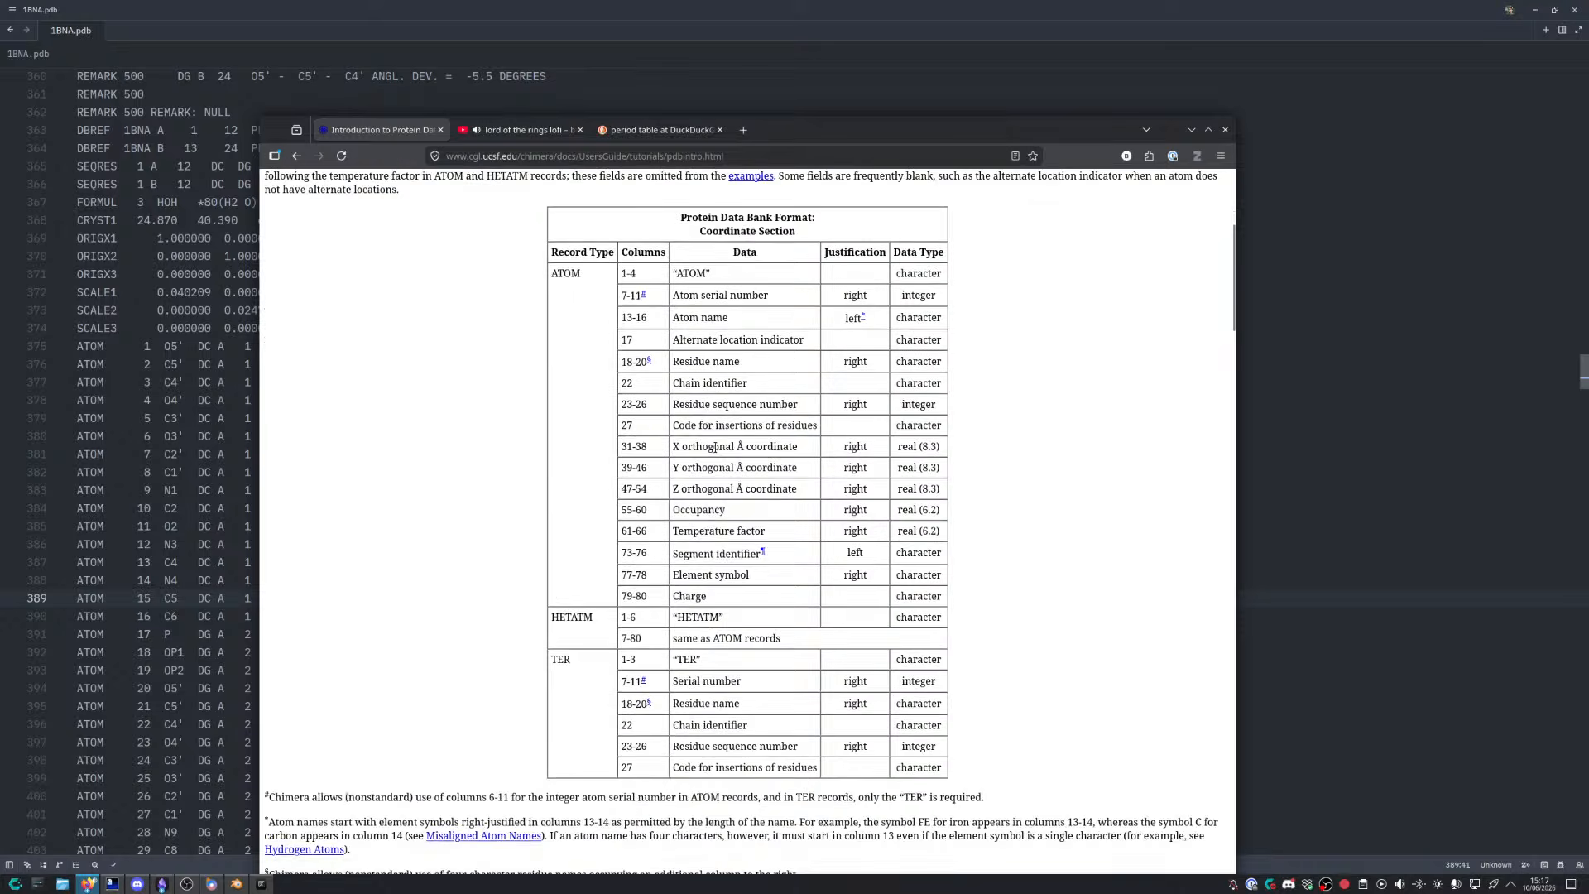
{"action": "left_click_drag", "start_coordinate": [673, 432], "coordinate": [735, 456]}
{"action": "left_click", "coordinate": [674, 458]}
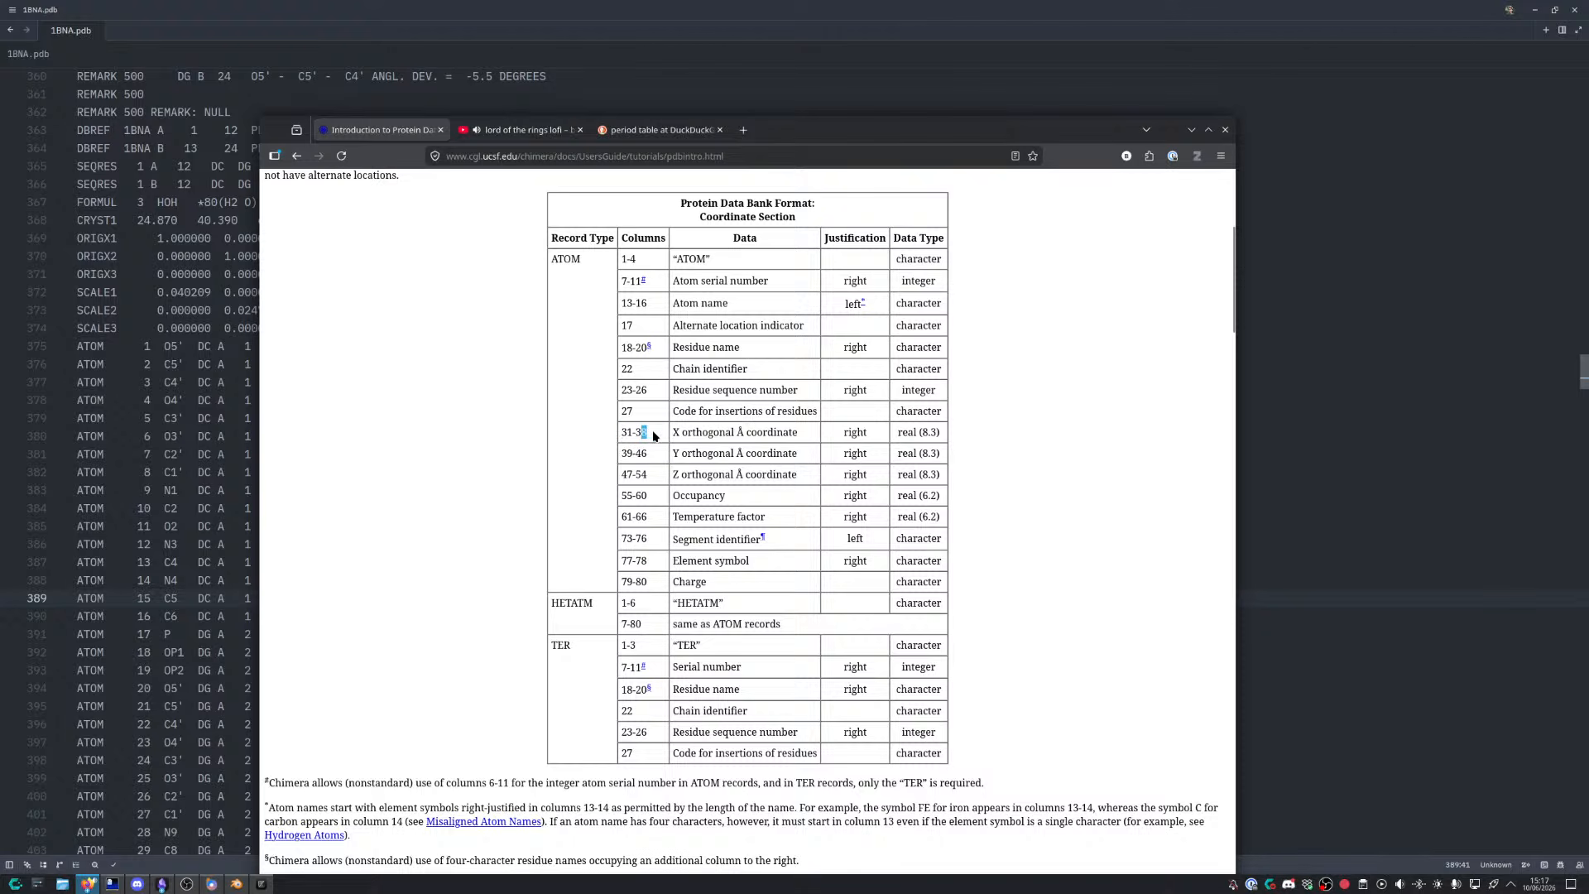
{"action": "left_click_drag", "start_coordinate": [617, 479], "coordinate": [634, 483]}
{"action": "left_click", "coordinate": [495, 518]}
Switch back to Blender, maximize the node editor, and nudge the X frame slightly upward inside Position Parsing
{"action": "key", "text": "alt+Tab"}
{"action": "key", "text": "alt+Tab"}
{"action": "middle_click_drag", "start_coordinate": [1093, 604], "coordinate": [852, 431]}
{"action": "key", "text": "ctrl+space"}
{"action": "scroll", "coordinate": [996, 505], "scroll_direction": "down", "scroll_amount": 4}
{"action": "middle_click_drag", "start_coordinate": [1074, 594], "coordinate": [813, 261]}
{"action": "middle_click_drag", "start_coordinate": [898, 465], "coordinate": [559, 427]}
{"action": "left_click", "coordinate": [819, 352]}
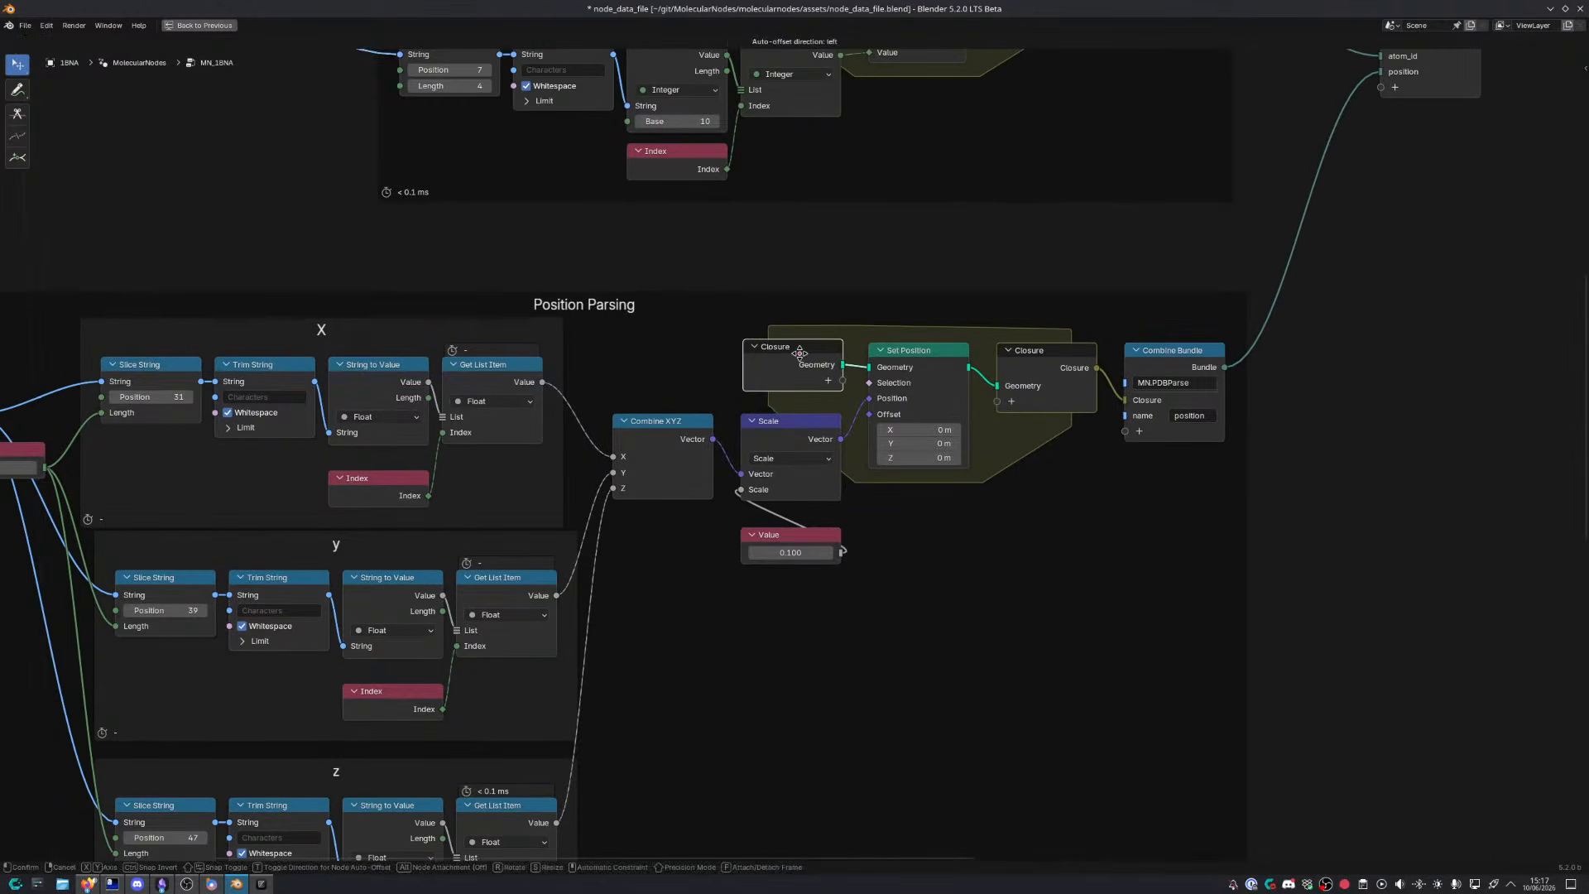
{"action": "middle_click_drag", "start_coordinate": [659, 434], "coordinate": [886, 436]}
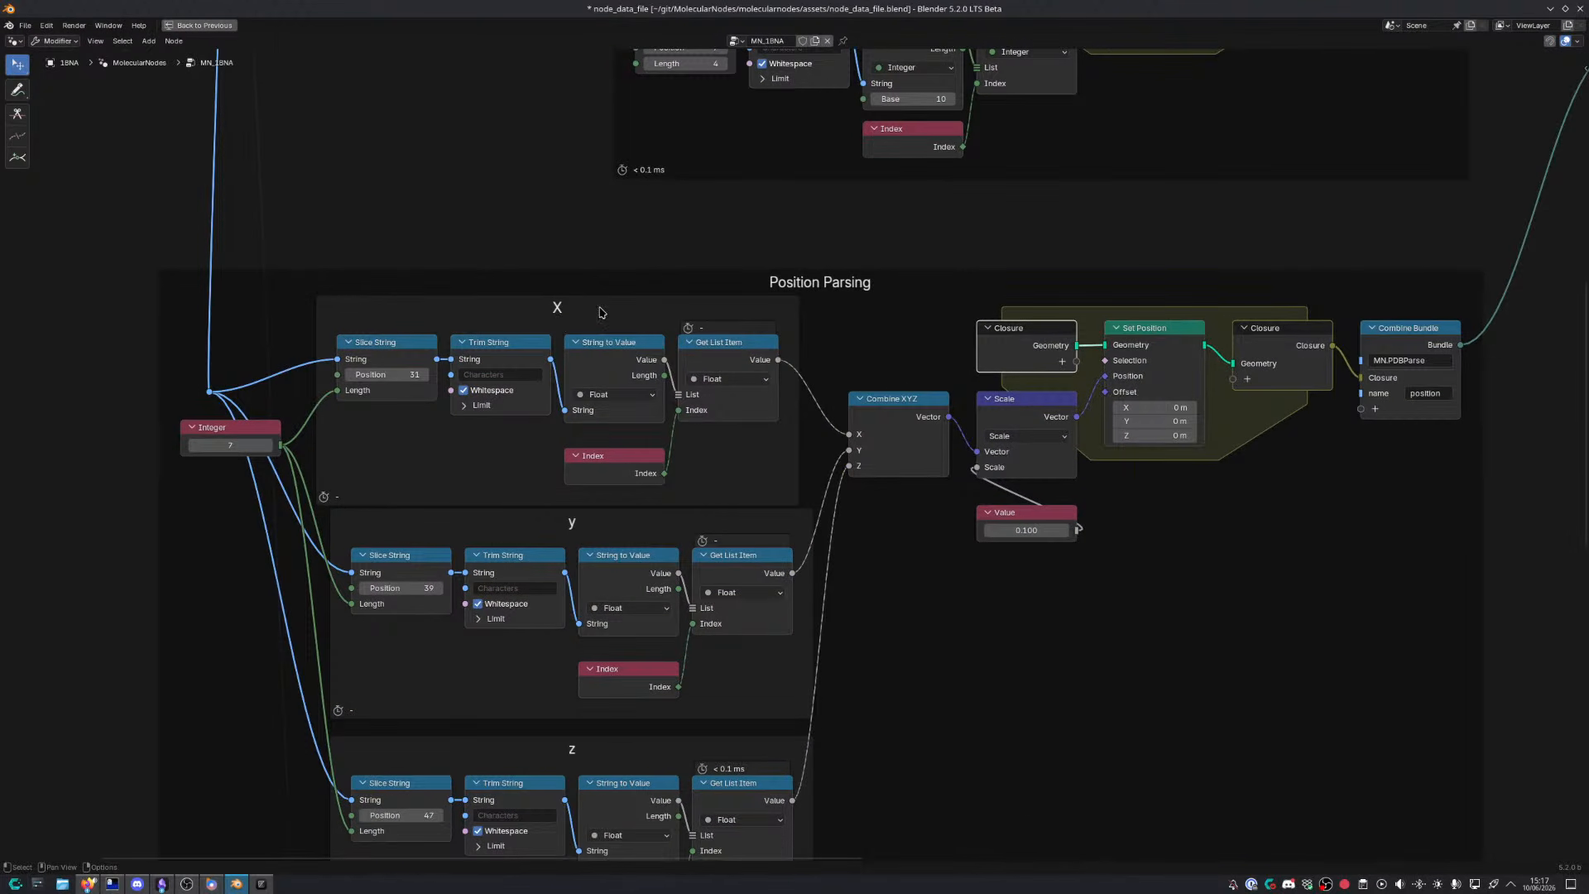
{"action": "left_click_drag", "start_coordinate": [601, 312], "coordinate": [605, 296]}
Move the Integer node that supplies the slice length down and farther away from the X frame
{"action": "scroll", "coordinate": [608, 294], "scroll_direction": "up", "scroll_amount": 2}
{"action": "middle_click_drag", "start_coordinate": [264, 338], "coordinate": [436, 394]}
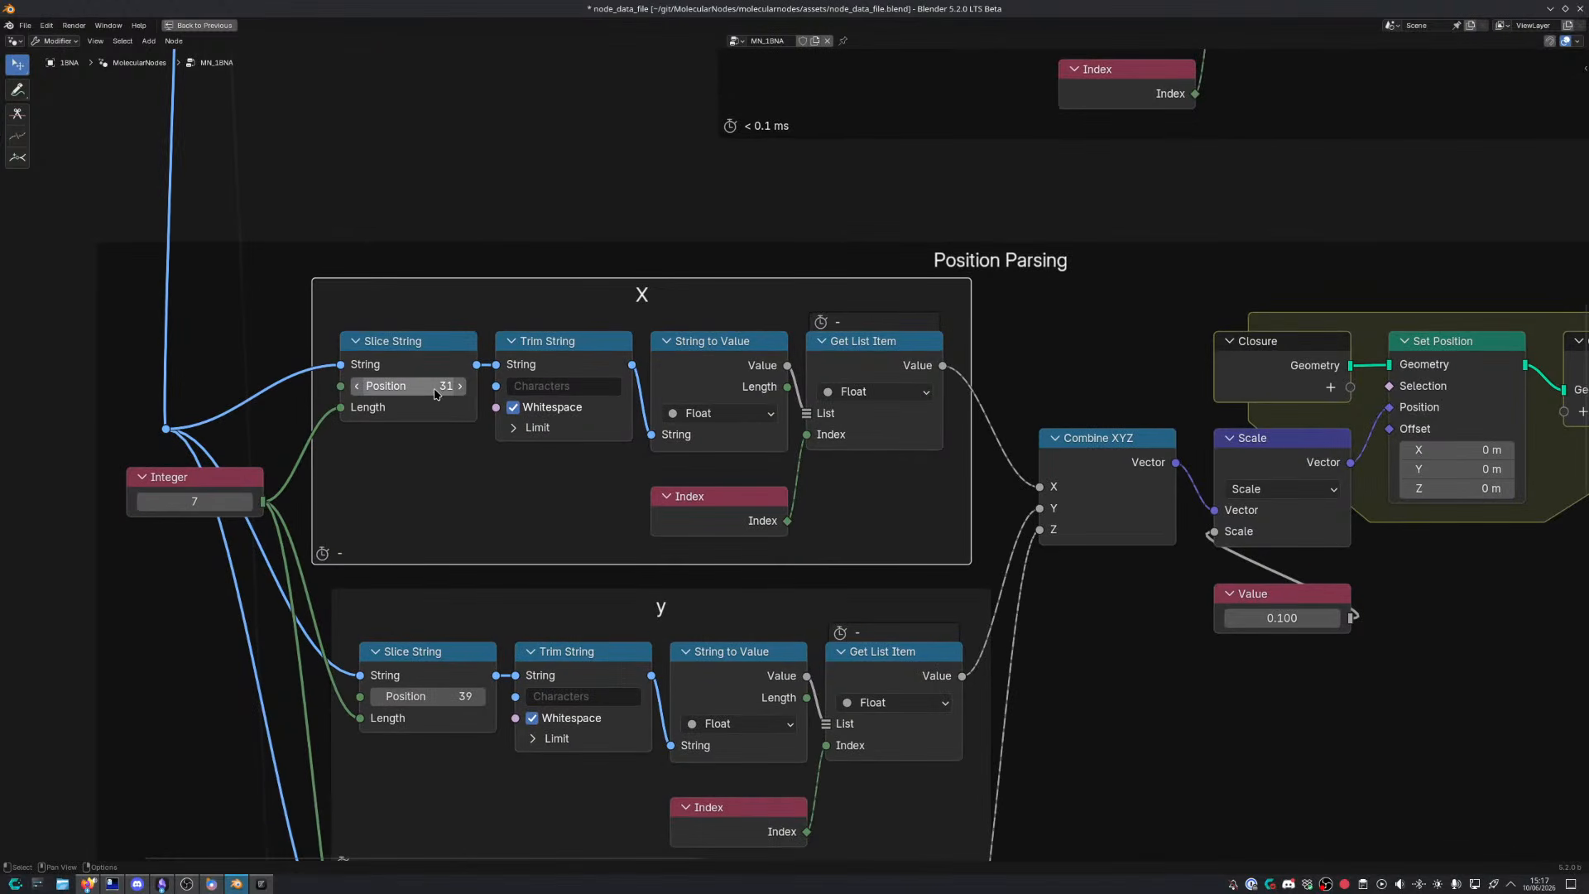
{"action": "middle_click_drag", "start_coordinate": [230, 507], "coordinate": [358, 509]}
{"action": "left_click_drag", "start_coordinate": [337, 483], "coordinate": [300, 527]}
Follow the X branch through Combine XYZ and move the Value node up closer beneath the Scale node
{"action": "middle_click_drag", "start_coordinate": [674, 364], "coordinate": [583, 375]}
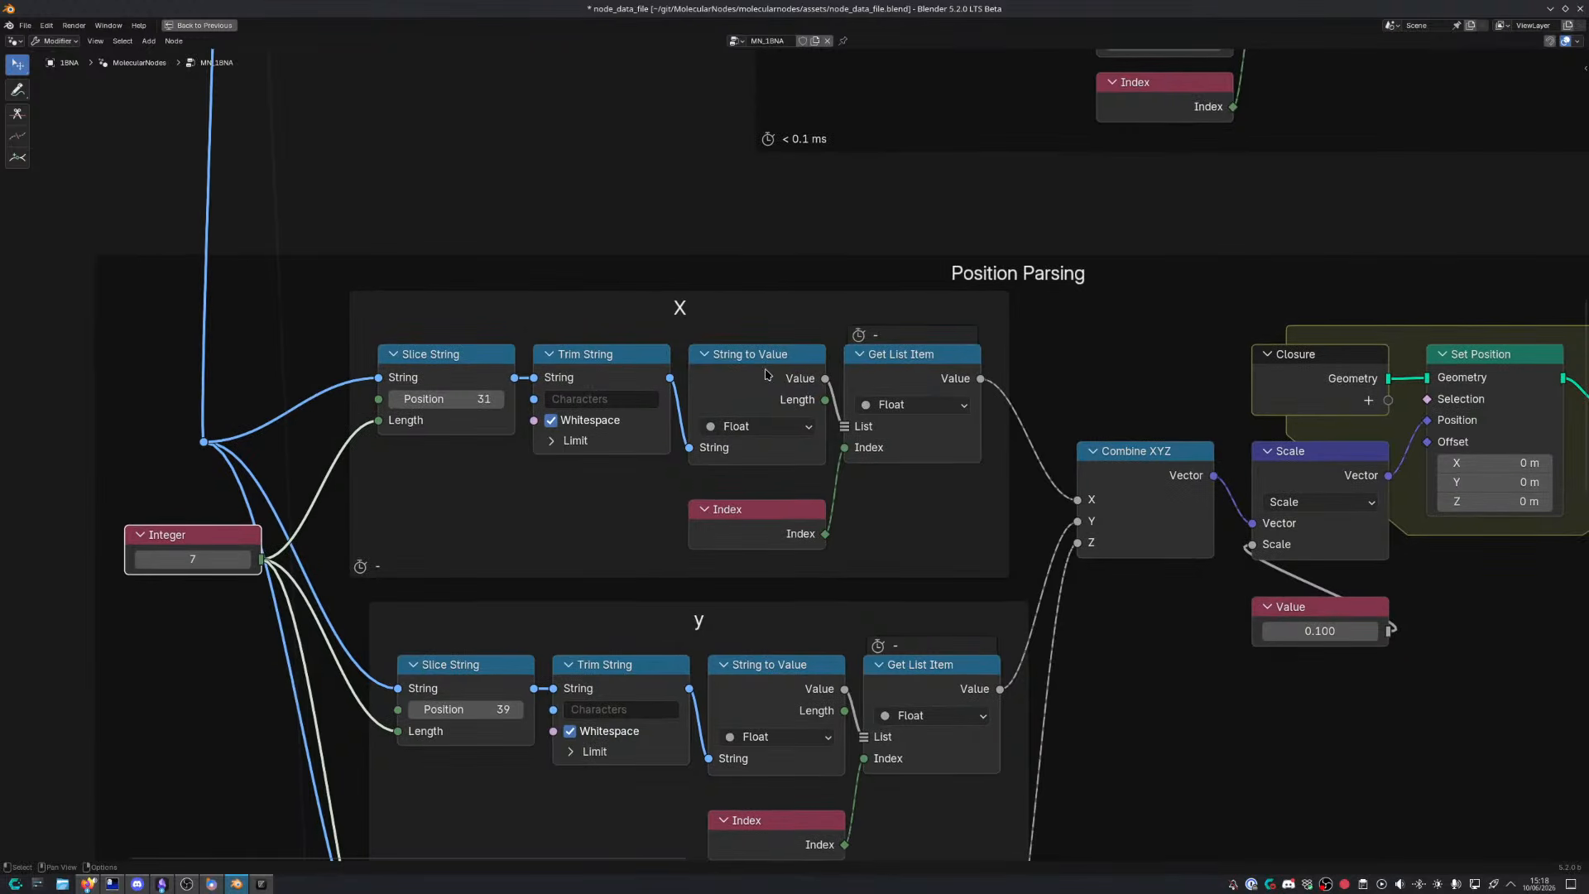
{"action": "left_click", "coordinate": [765, 374]}
{"action": "middle_click_drag", "start_coordinate": [853, 423], "coordinate": [603, 403]}
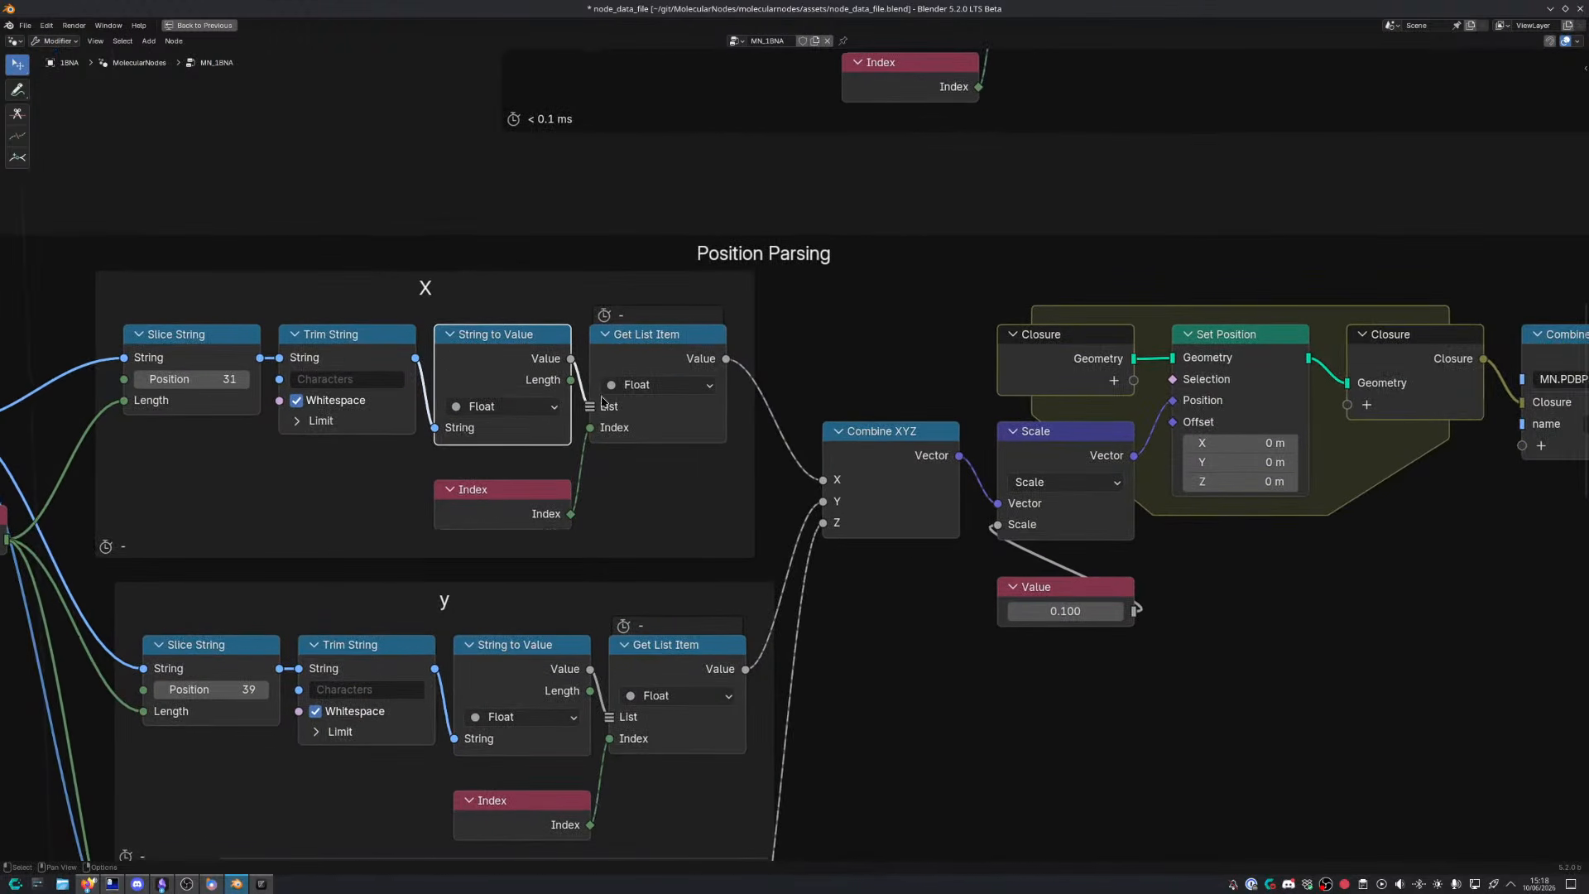
{"action": "scroll", "coordinate": [852, 471], "scroll_direction": "down", "scroll_amount": 3}
{"action": "middle_click_drag", "start_coordinate": [736, 608], "coordinate": [693, 566]}
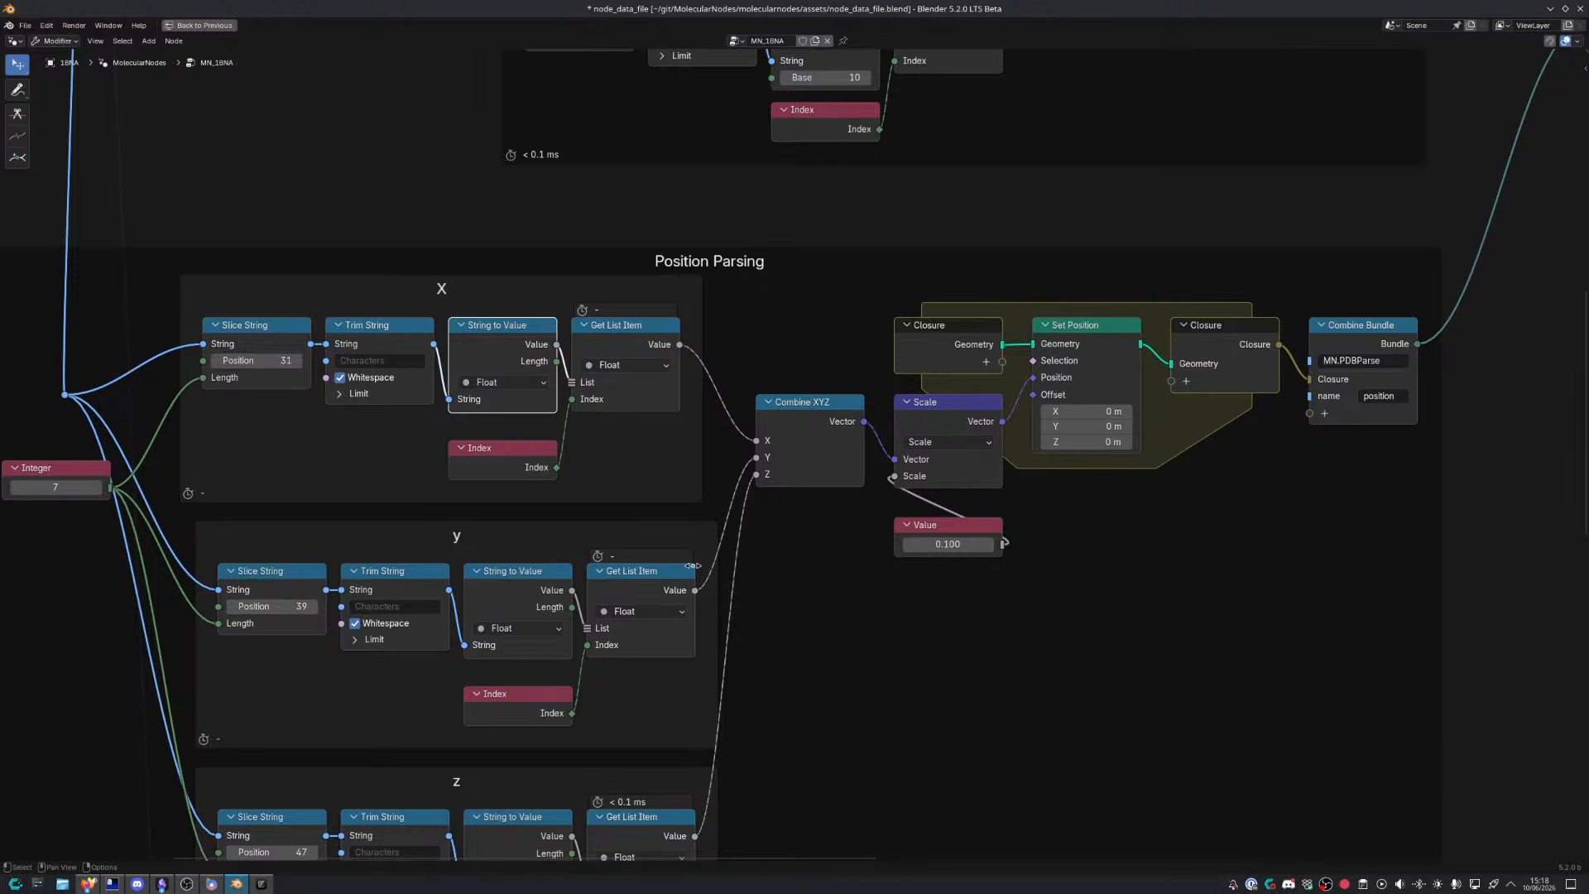
{"action": "left_click", "coordinate": [818, 456]}
{"action": "middle_click_drag", "start_coordinate": [895, 429], "coordinate": [622, 450]}
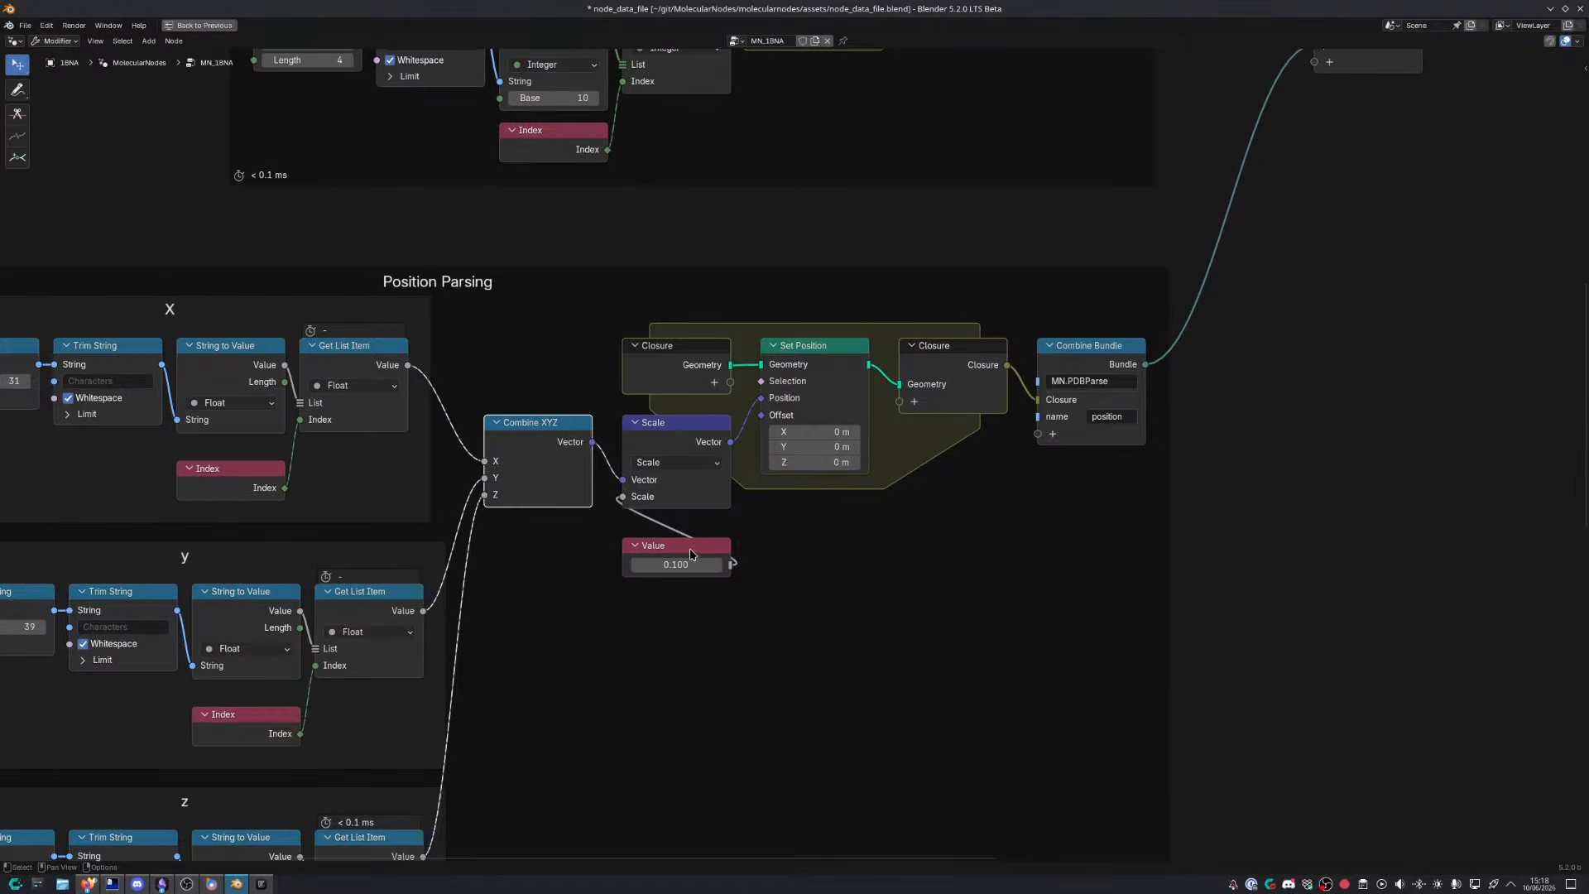
{"action": "mouse_move", "coordinate": [691, 553]}
{"action": "left_mouse_down"}
{"action": "mouse_move", "coordinate": [575, 542]}
{"action": "mouse_move", "coordinate": [691, 538]}
{"action": "left_mouse_up"}
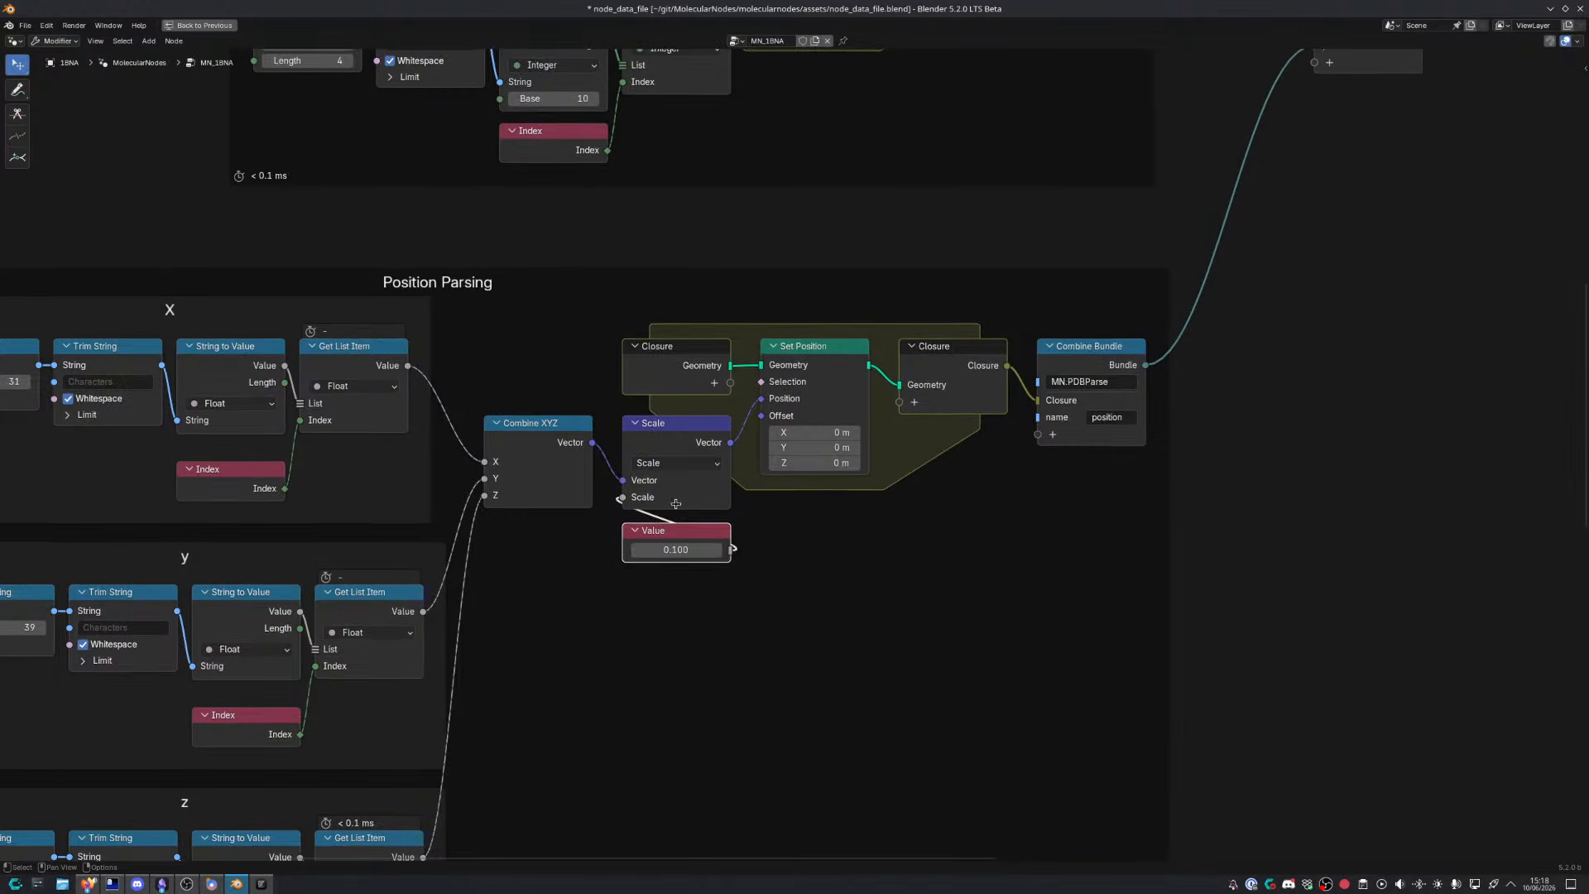
Nudge the Combine Bundle node that merges atom_id and position slightly upward
{"action": "middle_click_drag", "start_coordinate": [677, 504], "coordinate": [595, 523]}
{"action": "middle_click_drag", "start_coordinate": [818, 361], "coordinate": [630, 596]}
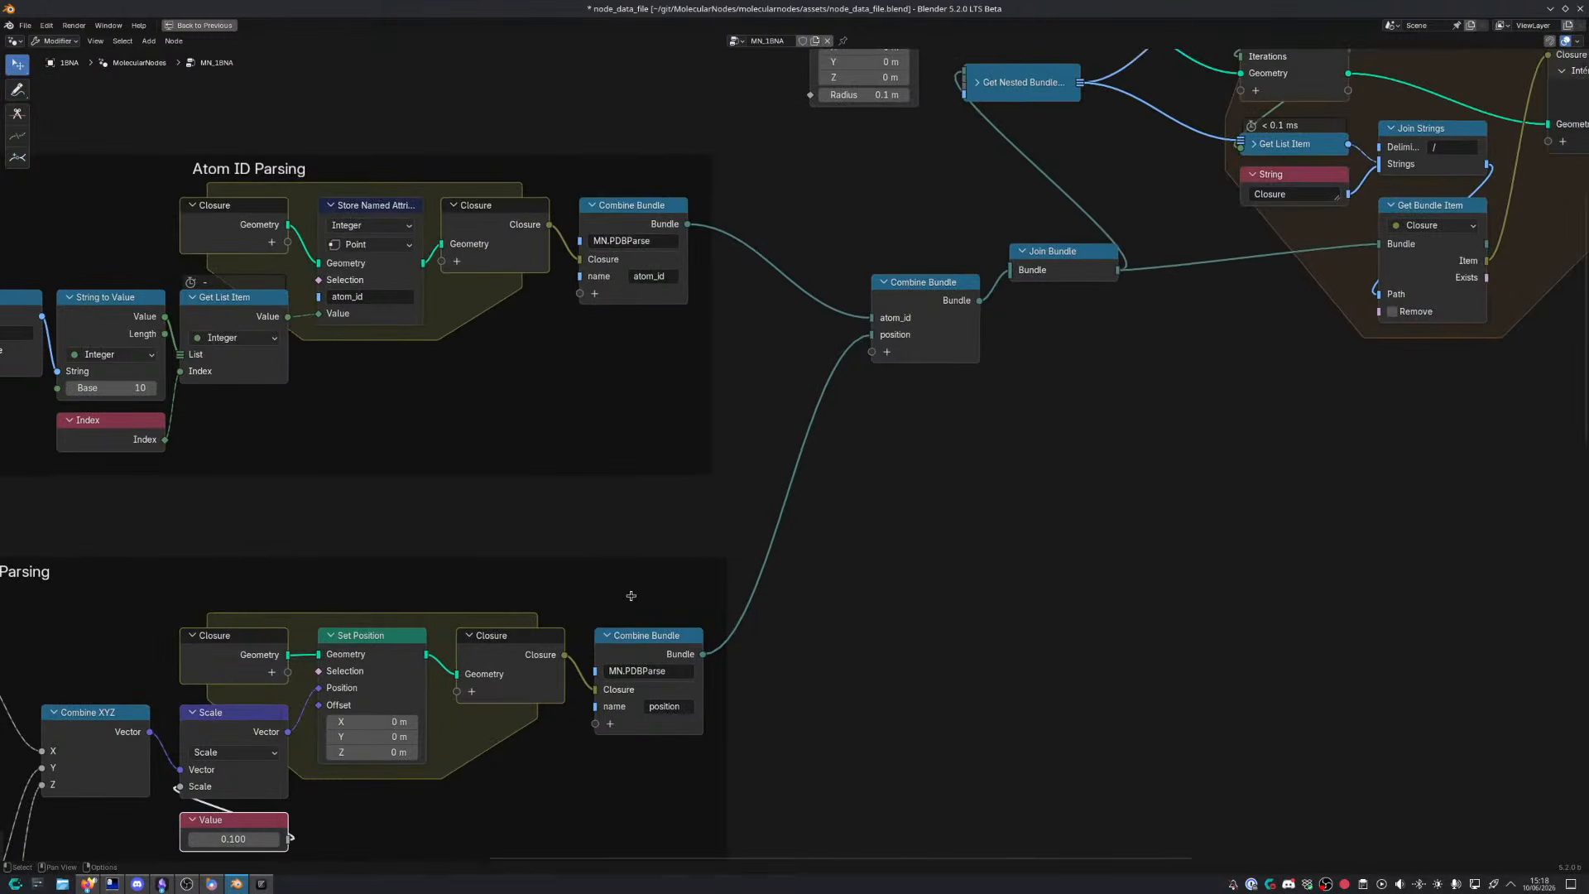
{"action": "mouse_move", "coordinate": [924, 301]}
{"action": "left_mouse_down"}
{"action": "mouse_move", "coordinate": [925, 232]}
{"action": "mouse_move", "coordinate": [925, 285]}
{"action": "left_mouse_up"}
{"action": "scroll", "coordinate": [924, 318], "scroll_direction": "up", "scroll_amount": 6}
{"action": "middle_click_drag", "start_coordinate": [881, 390], "coordinate": [741, 515]}
{"action": "left_click_drag", "start_coordinate": [817, 358], "coordinate": [815, 332]}
{"action": "scroll", "coordinate": [888, 364], "scroll_direction": "down", "scroll_amount": 4}
Move Get Nested Bundle Paths closer to the repeat zone and place the Join Bundle node directly beneath it
{"action": "middle_click_drag", "start_coordinate": [954, 355], "coordinate": [700, 497]}
{"action": "middle_click_drag", "start_coordinate": [879, 433], "coordinate": [614, 553]}
{"action": "left_click_drag", "start_coordinate": [407, 378], "coordinate": [537, 391]}
{"action": "left_click_drag", "start_coordinate": [479, 602], "coordinate": [570, 476]}
{"action": "middle_click_drag", "start_coordinate": [642, 549], "coordinate": [594, 555]}
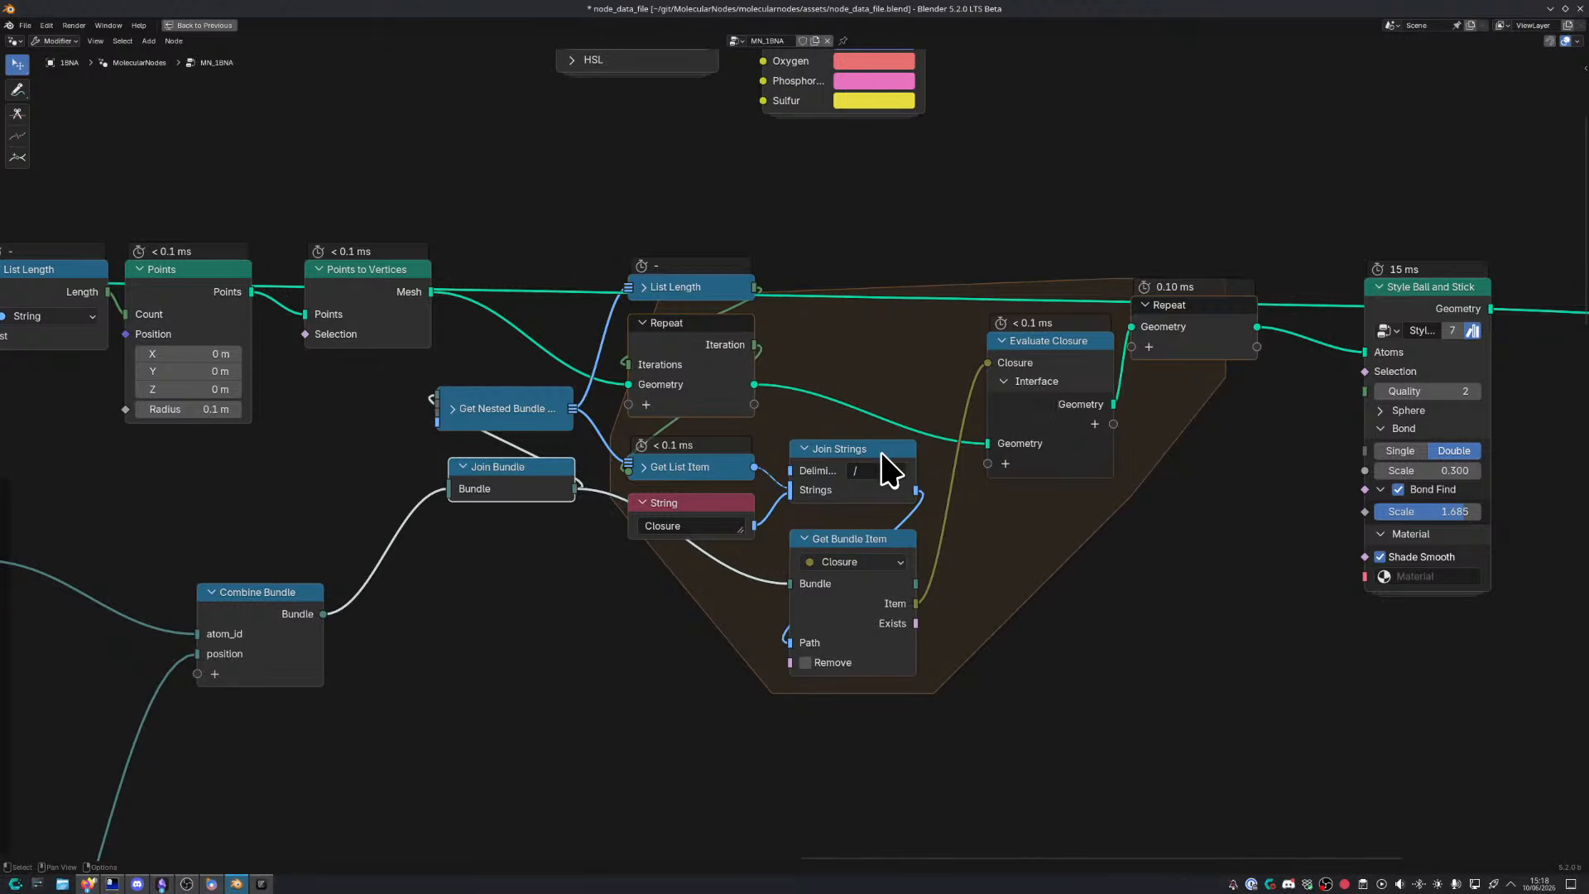
Delete the old Viewer node, preview the Style Ball and Stick geometry with a new one, and restore the full layout
{"action": "scroll", "coordinate": [883, 453], "scroll_direction": "down", "scroll_amount": 3}
{"action": "middle_click_drag", "start_coordinate": [897, 454], "coordinate": [545, 460]}
{"action": "scroll", "coordinate": [782, 423], "scroll_direction": "up", "scroll_amount": 3}
{"action": "left_click", "coordinate": [1063, 327], "text": "ctrl+shift"}
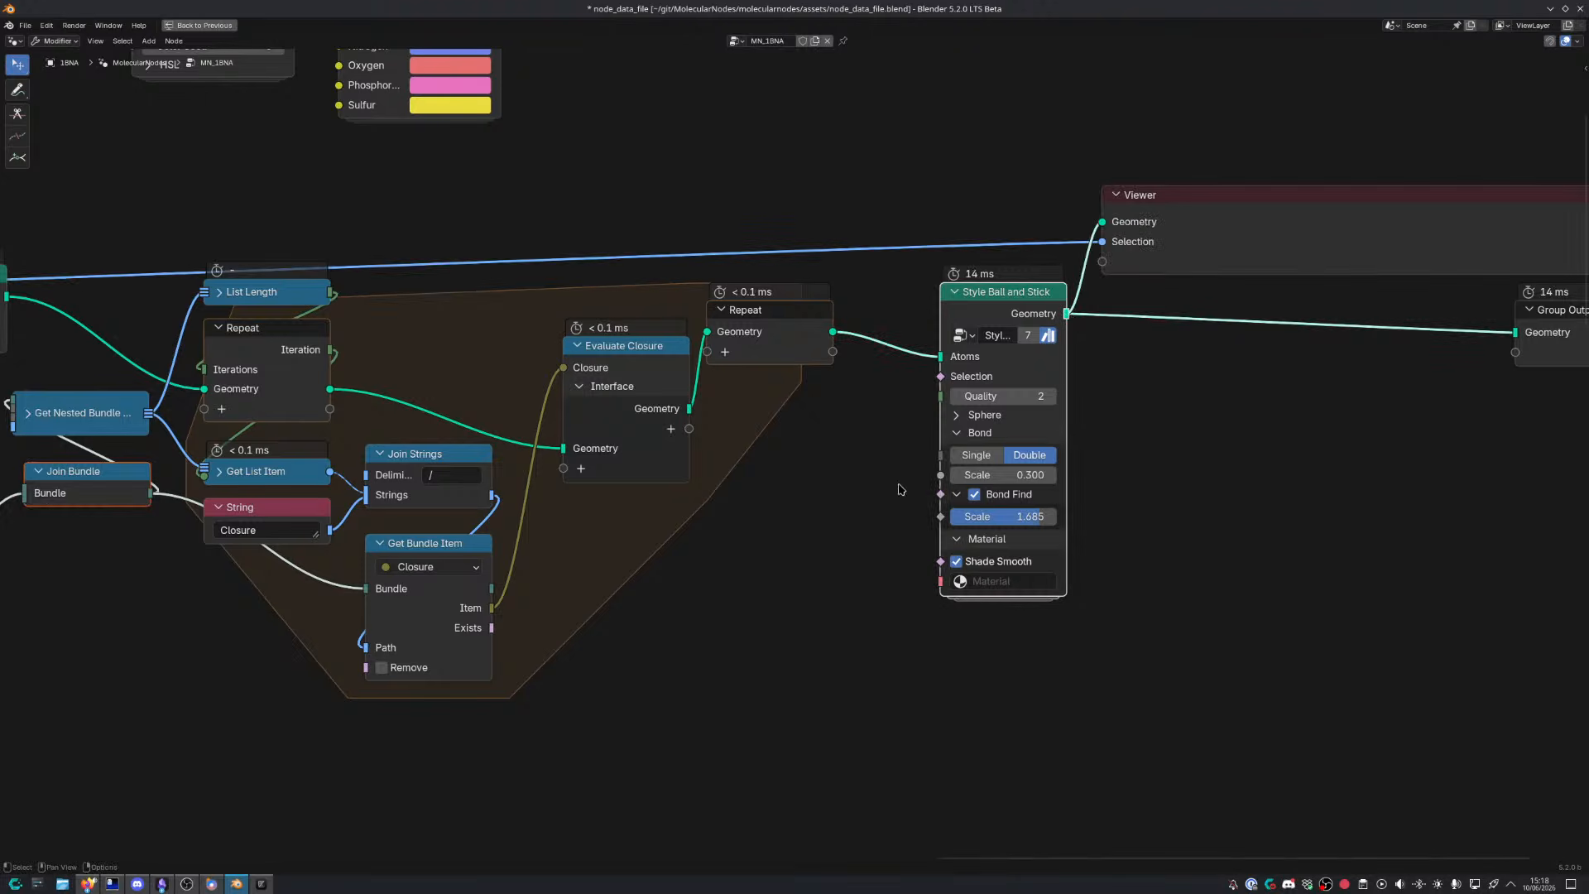
{"action": "left_click", "coordinate": [1135, 266]}
{"action": "key", "text": "x"}
{"action": "left_click", "coordinate": [1061, 330], "text": "ctrl+shift"}
{"action": "middle_click_drag", "start_coordinate": [1141, 329], "coordinate": [830, 385]}
{"action": "key", "text": "ctrl+space"}
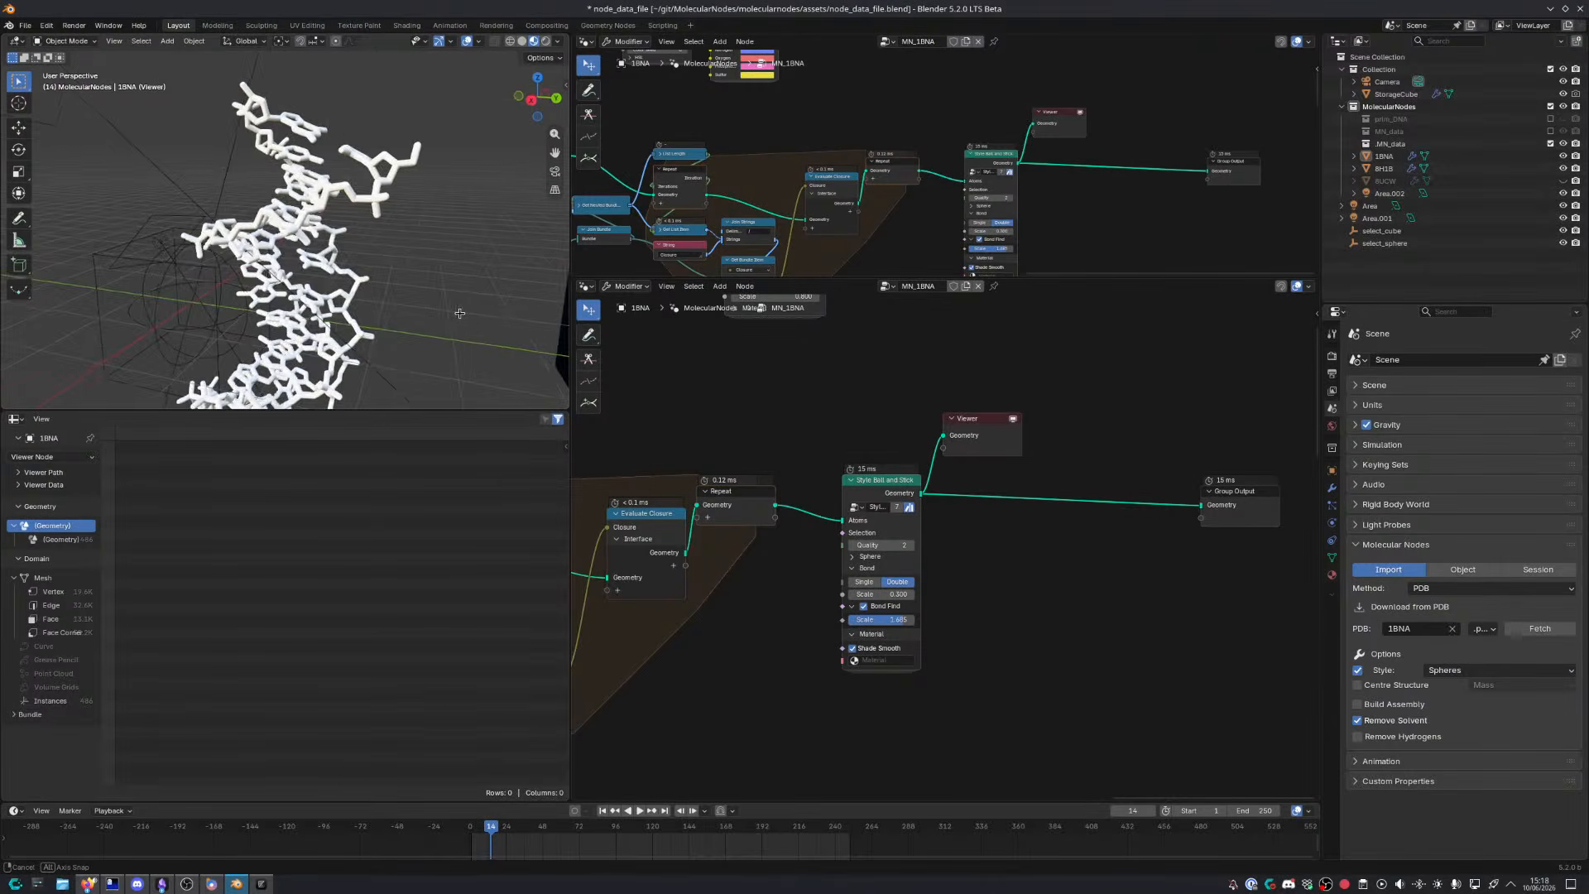
Preview the Repeat output's vertex attributes in the spreadsheet and place the Viewer node above Style Ball and Stick
{"action": "middle_click_drag", "start_coordinate": [704, 579], "coordinate": [1029, 533]}
{"action": "left_click", "coordinate": [1064, 455], "text": "ctrl+shift"}
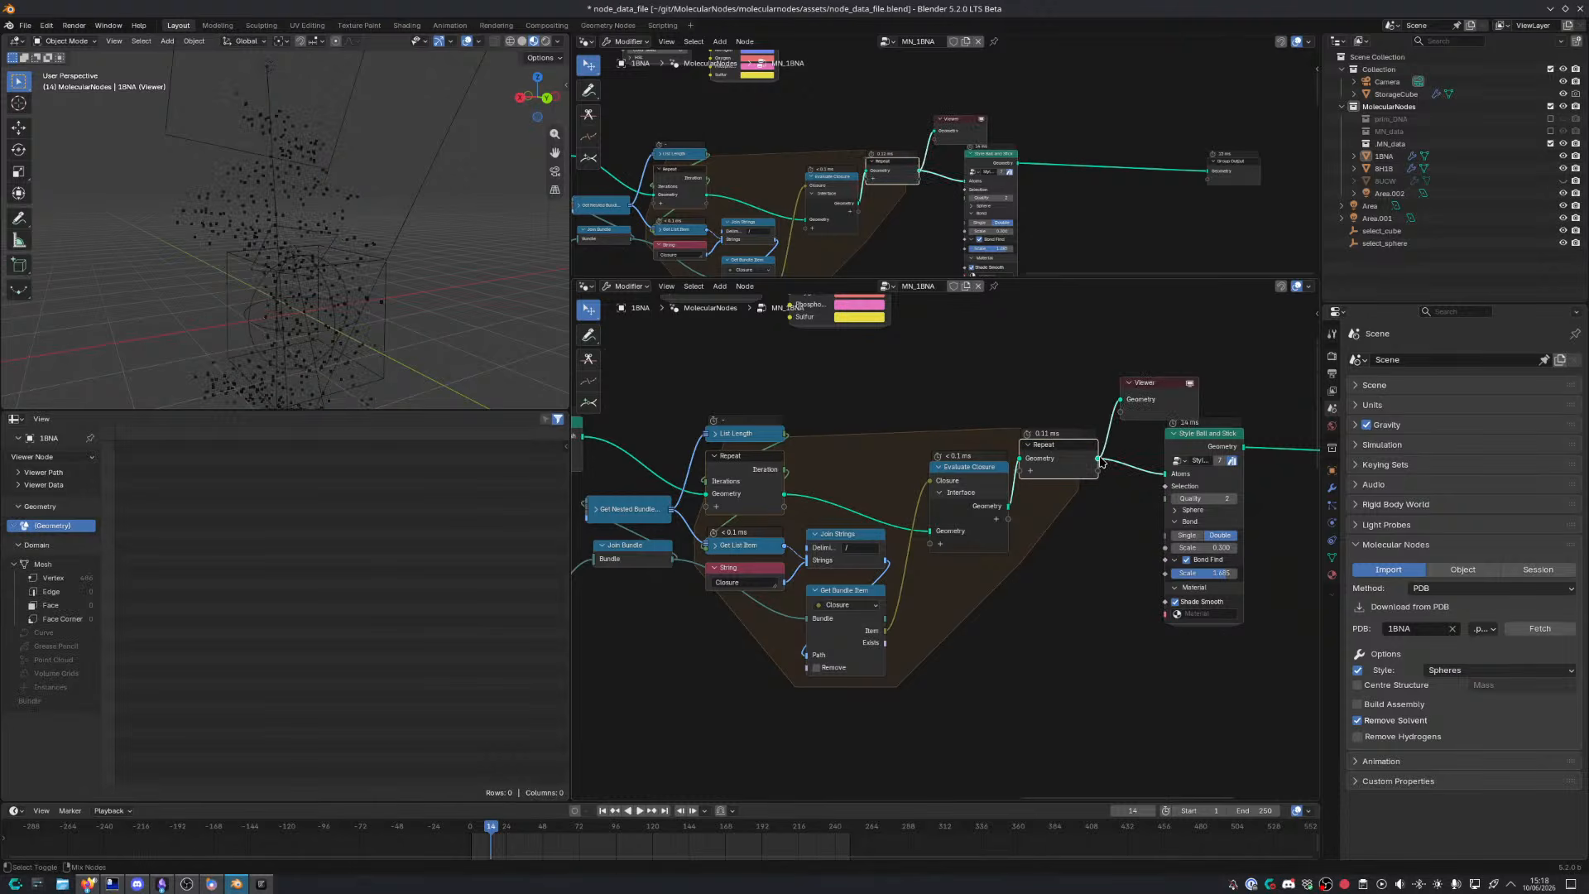
{"action": "left_click", "coordinate": [53, 577]}
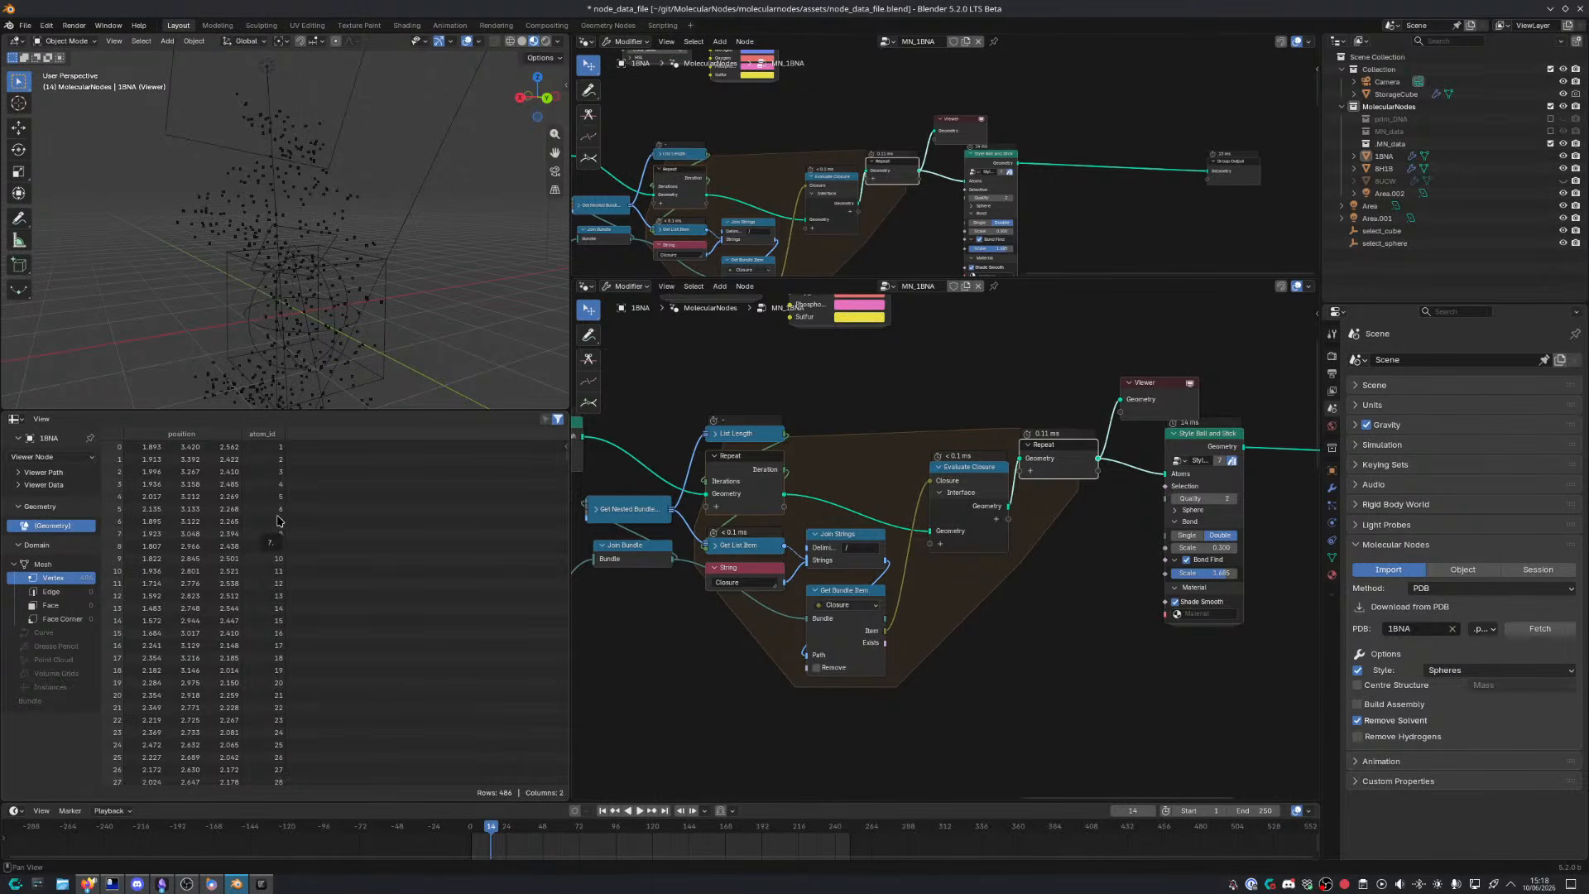
{"action": "middle_click_drag", "start_coordinate": [720, 597], "coordinate": [1291, 562]}
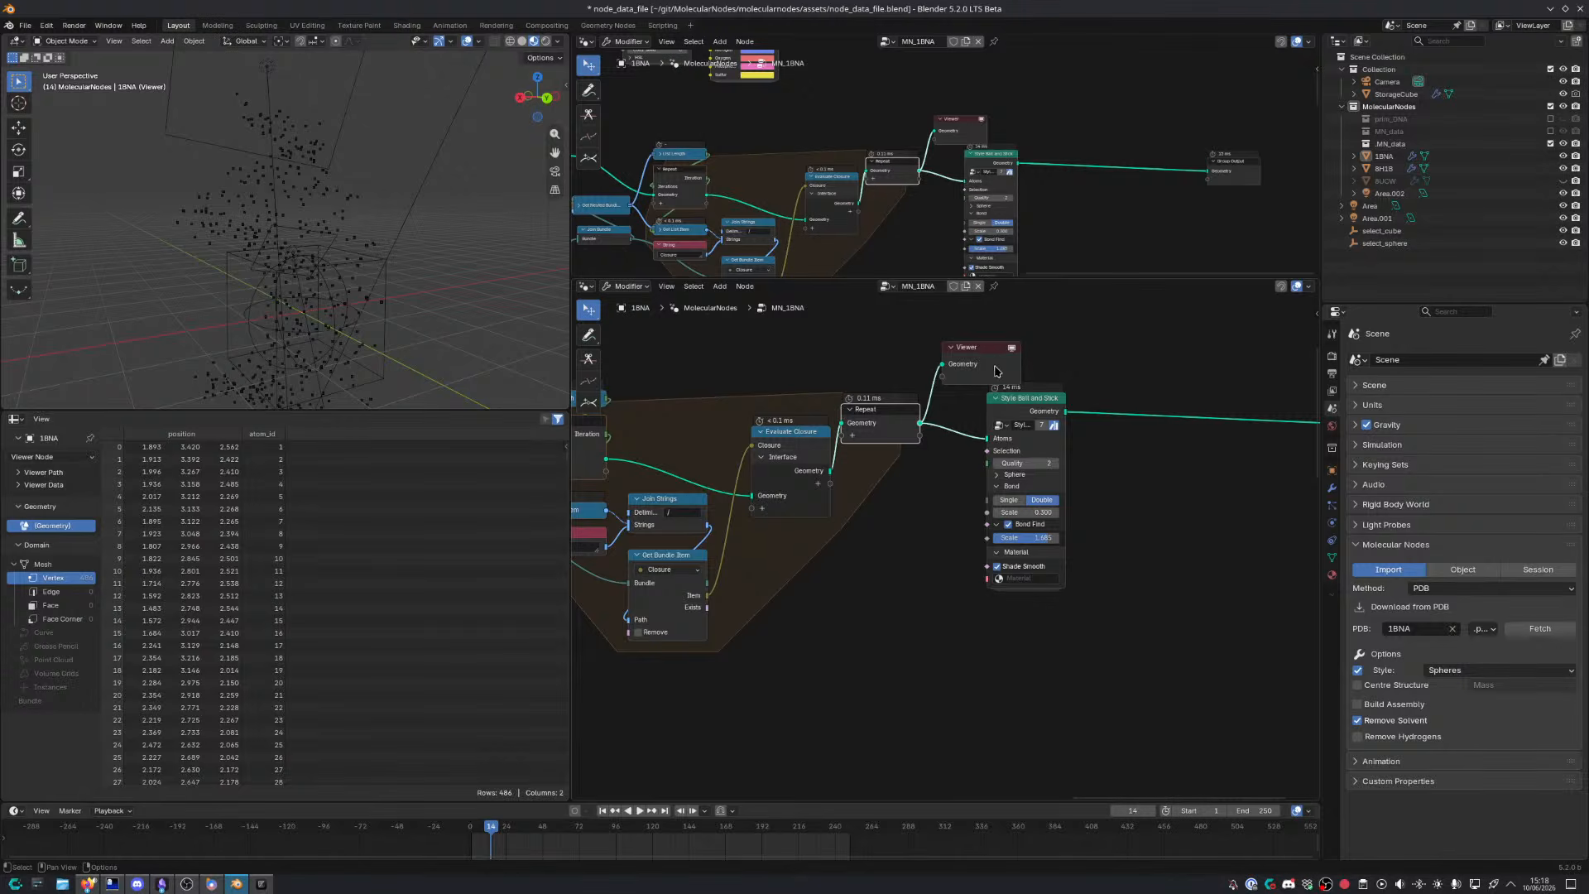
{"action": "left_click_drag", "start_coordinate": [996, 371], "coordinate": [1041, 354]}
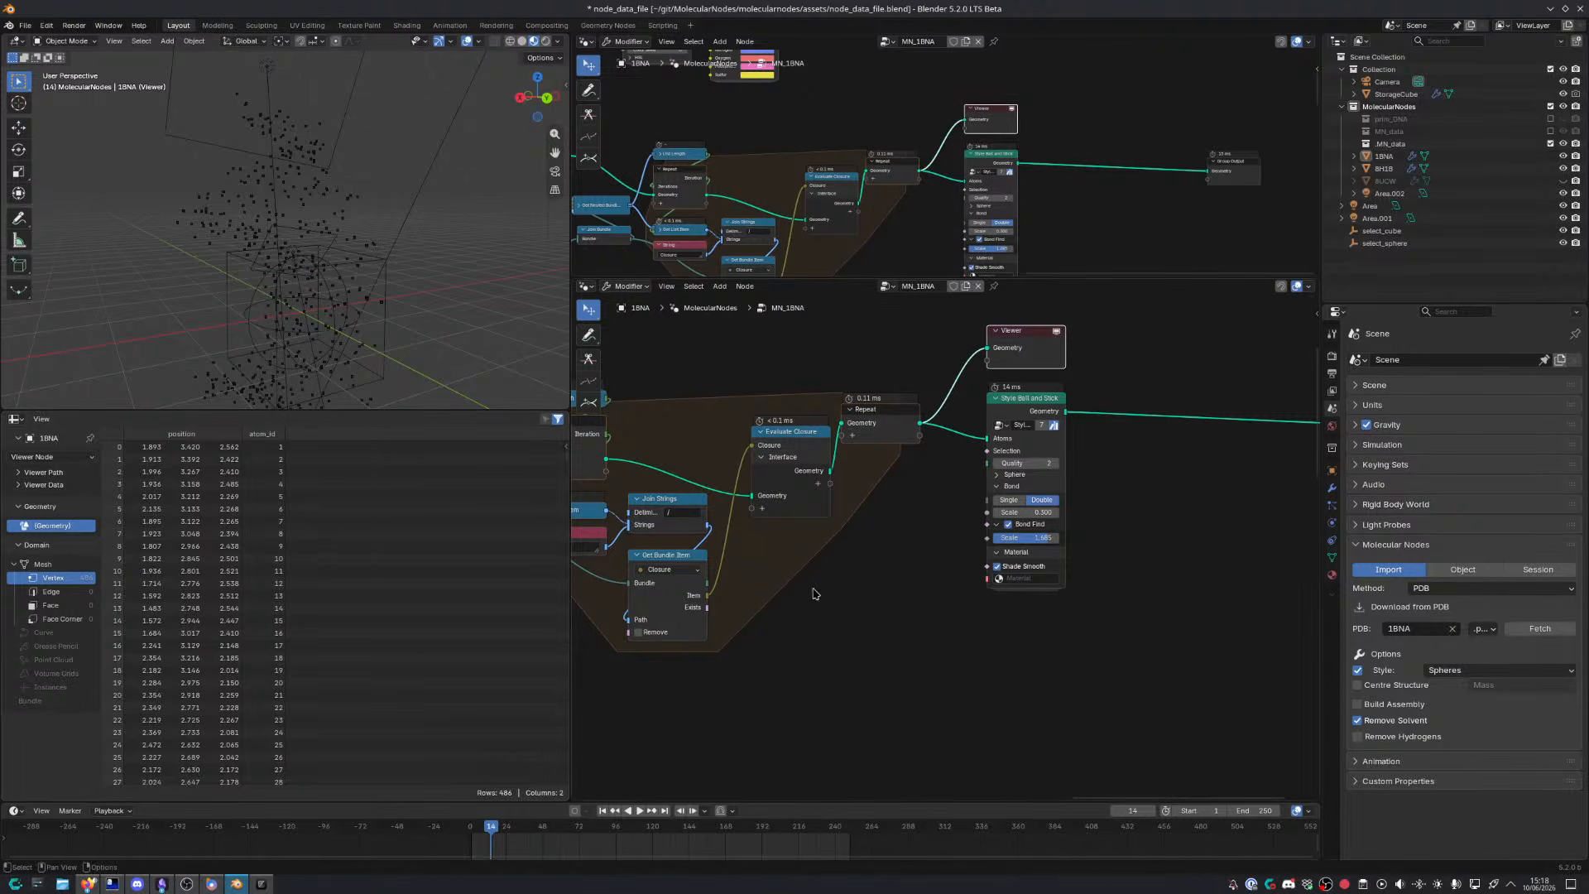
Review the parsing frames and shift the Combine Bundle node for atom_id and position down toward the space between them
{"action": "middle_click_drag", "start_coordinate": [785, 659], "coordinate": [1068, 547]}
{"action": "scroll", "coordinate": [1214, 546], "scroll_direction": "down", "scroll_amount": 4}
{"action": "scroll", "coordinate": [1068, 547], "scroll_direction": "down", "scroll_amount": 2}
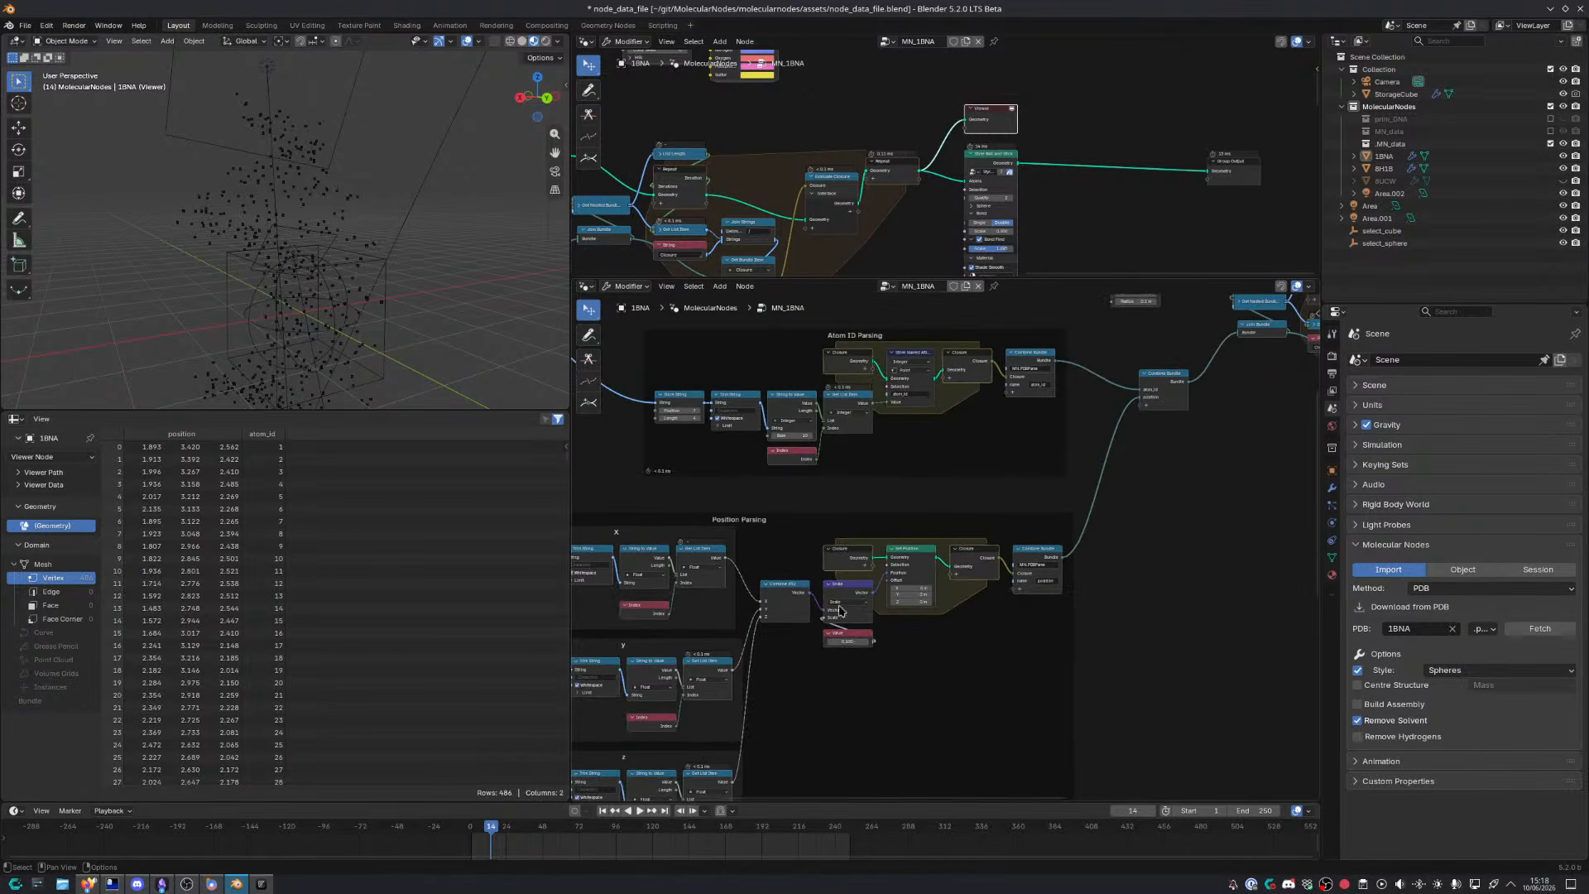
{"action": "middle_click_drag", "start_coordinate": [853, 596], "coordinate": [1079, 451]}
{"action": "middle_click_drag", "start_coordinate": [845, 540], "coordinate": [671, 672]}
{"action": "middle_click_drag", "start_coordinate": [908, 486], "coordinate": [737, 536]}
{"action": "left_click_drag", "start_coordinate": [1031, 432], "coordinate": [1055, 456]}
{"action": "middle_click_drag", "start_coordinate": [1219, 431], "coordinate": [949, 532]}
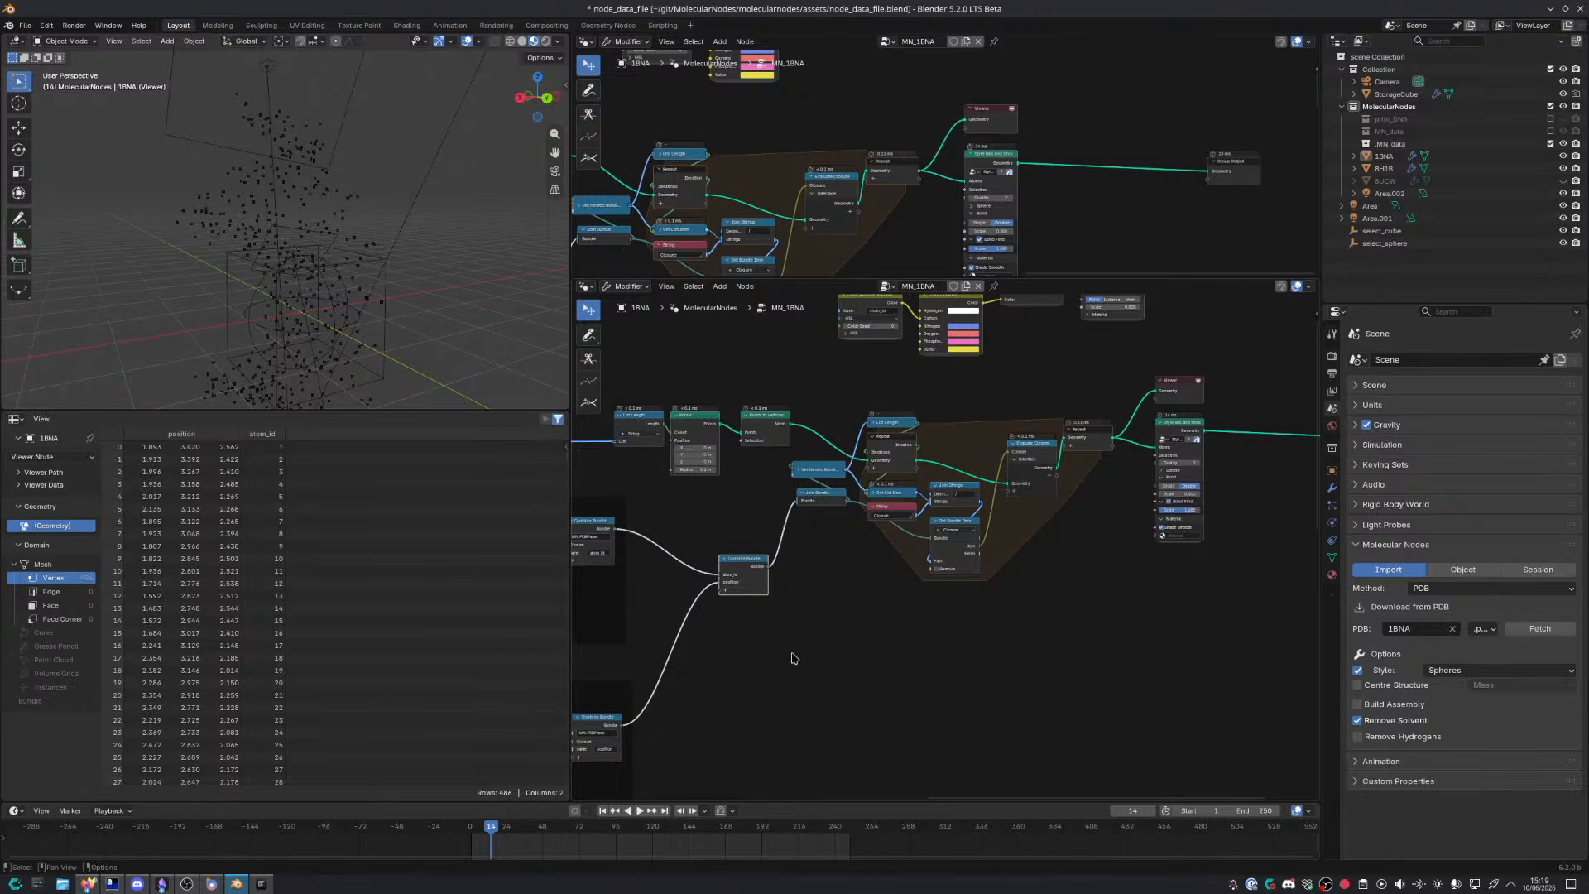
Maximize the node editor and examine the element lookup nodes, followed by the Position Parsing and Atom ID Parsing frames
{"action": "key", "text": "ctrl+space"}
{"action": "middle_click_drag", "start_coordinate": [793, 658], "coordinate": [506, 353]}
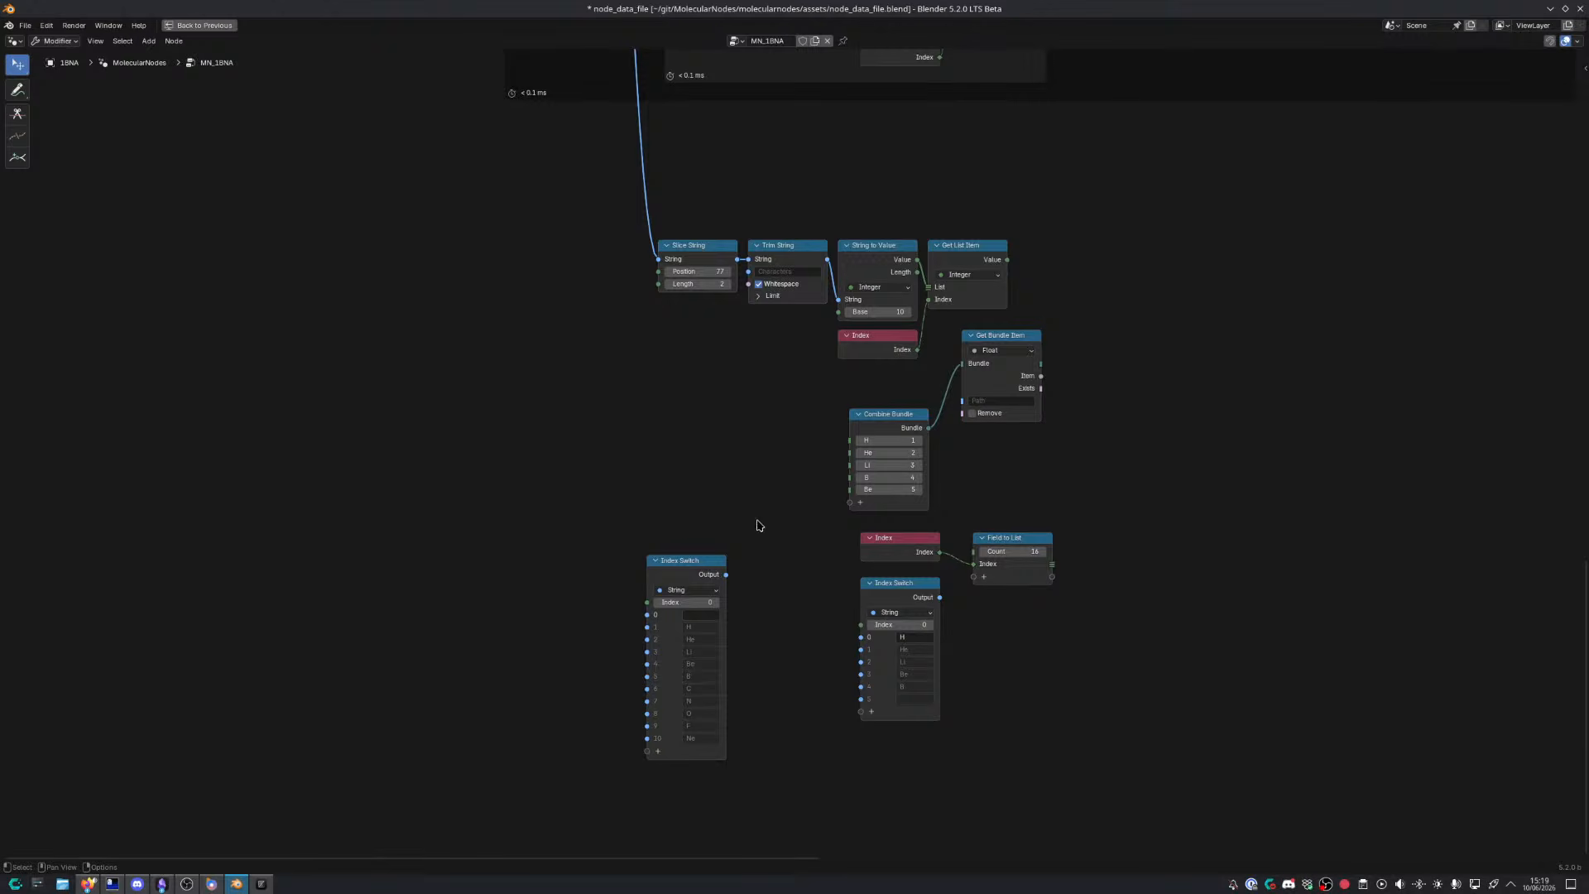
{"action": "scroll", "coordinate": [757, 526], "scroll_direction": "up", "scroll_amount": 4}
{"action": "middle_click_drag", "start_coordinate": [761, 633], "coordinate": [569, 546]}
{"action": "middle_click_drag", "start_coordinate": [724, 507], "coordinate": [667, 507]}
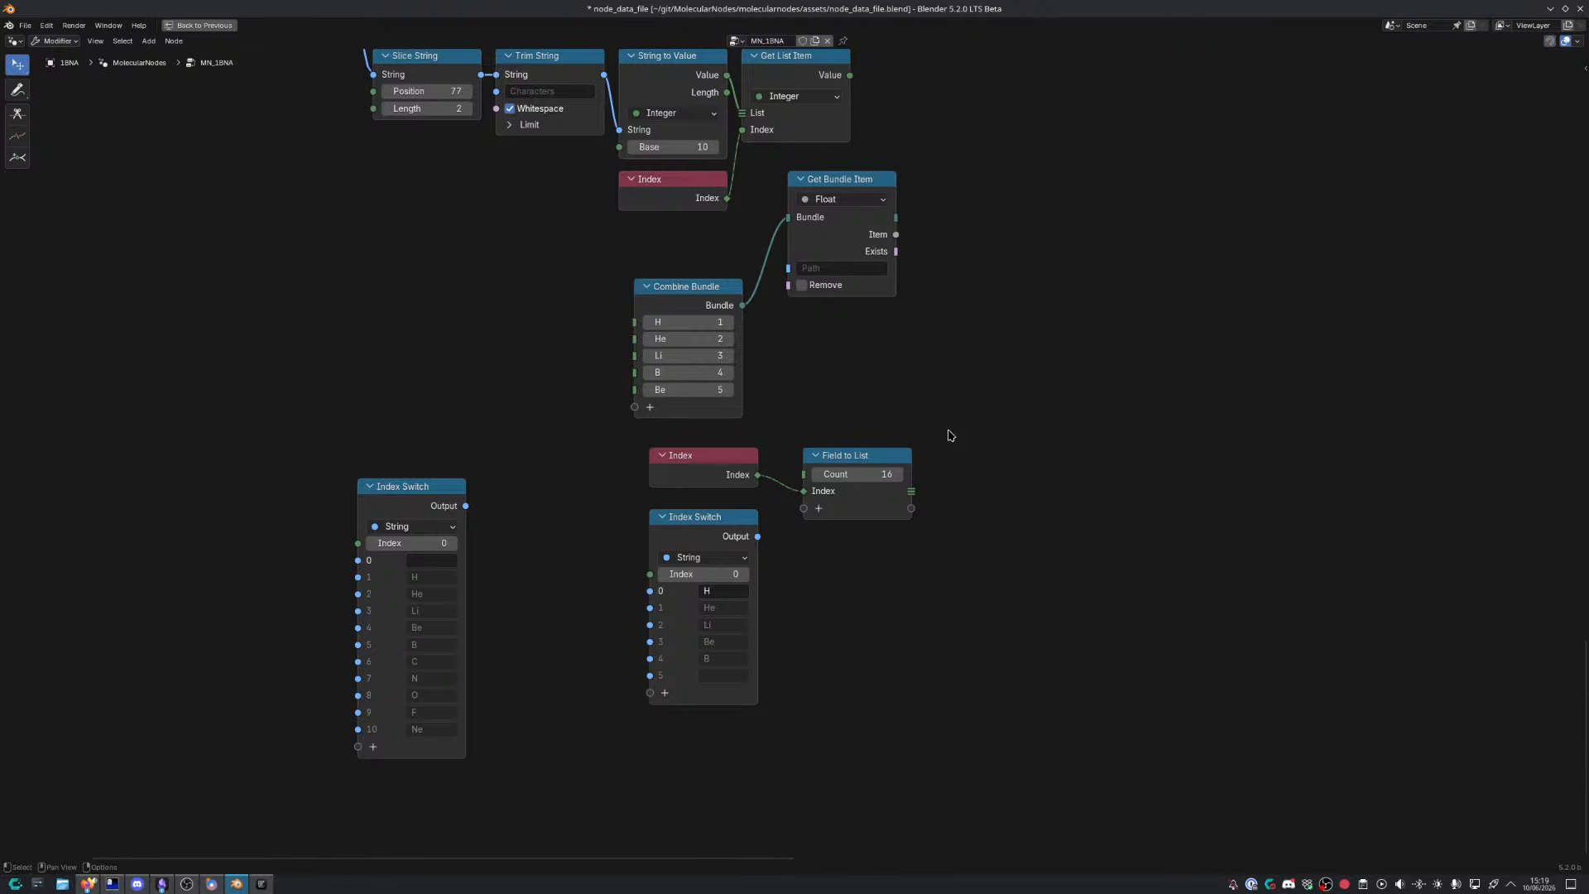
{"action": "scroll", "coordinate": [877, 441], "scroll_direction": "down", "scroll_amount": 8}
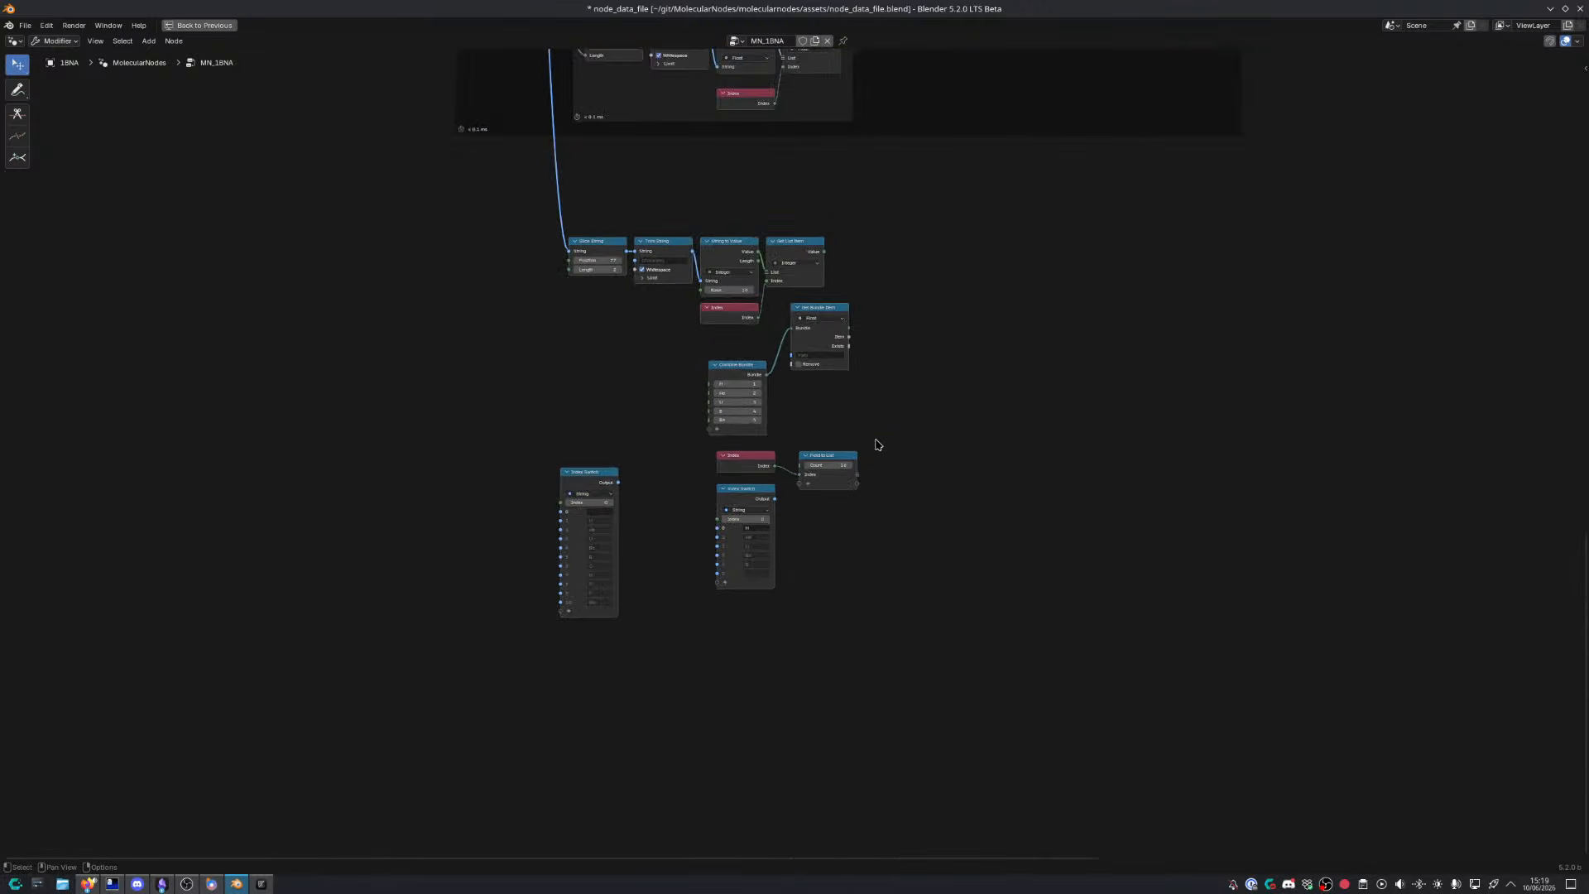
{"action": "middle_click_drag", "start_coordinate": [846, 355], "coordinate": [848, 580]}
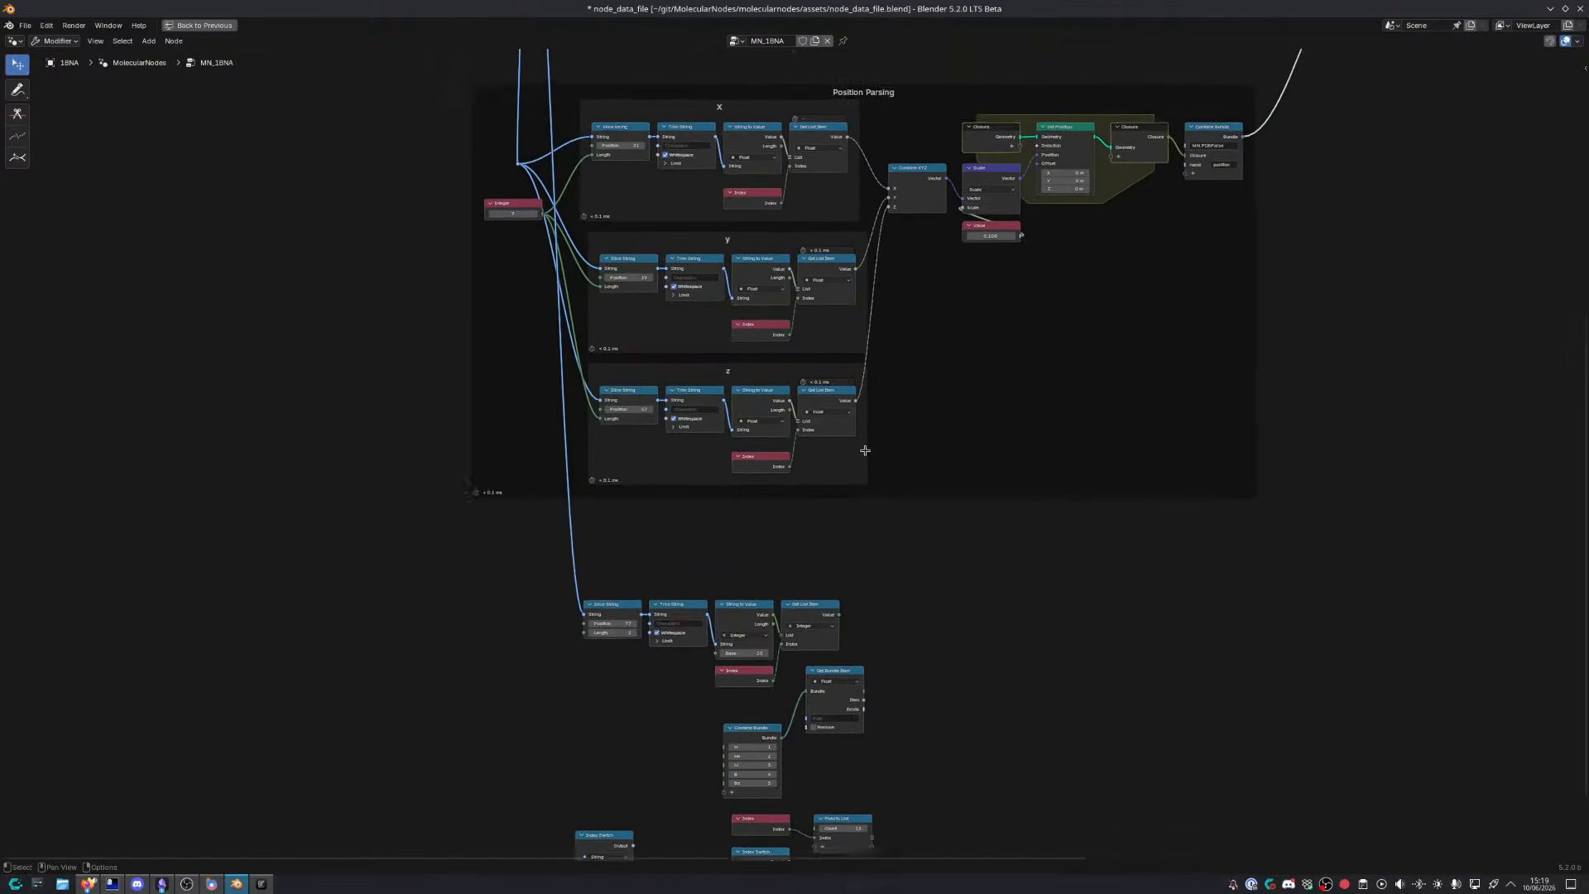
{"action": "middle_click_drag", "start_coordinate": [853, 397], "coordinate": [857, 497]}
{"action": "middle_click_drag", "start_coordinate": [931, 385], "coordinate": [981, 546]}
{"action": "mouse_move", "coordinate": [918, 311]}
{"action": "middle_mouse_down"}
{"action": "mouse_move", "coordinate": [921, 404]}
{"action": "mouse_move", "coordinate": [1197, 397]}
{"action": "middle_mouse_up"}
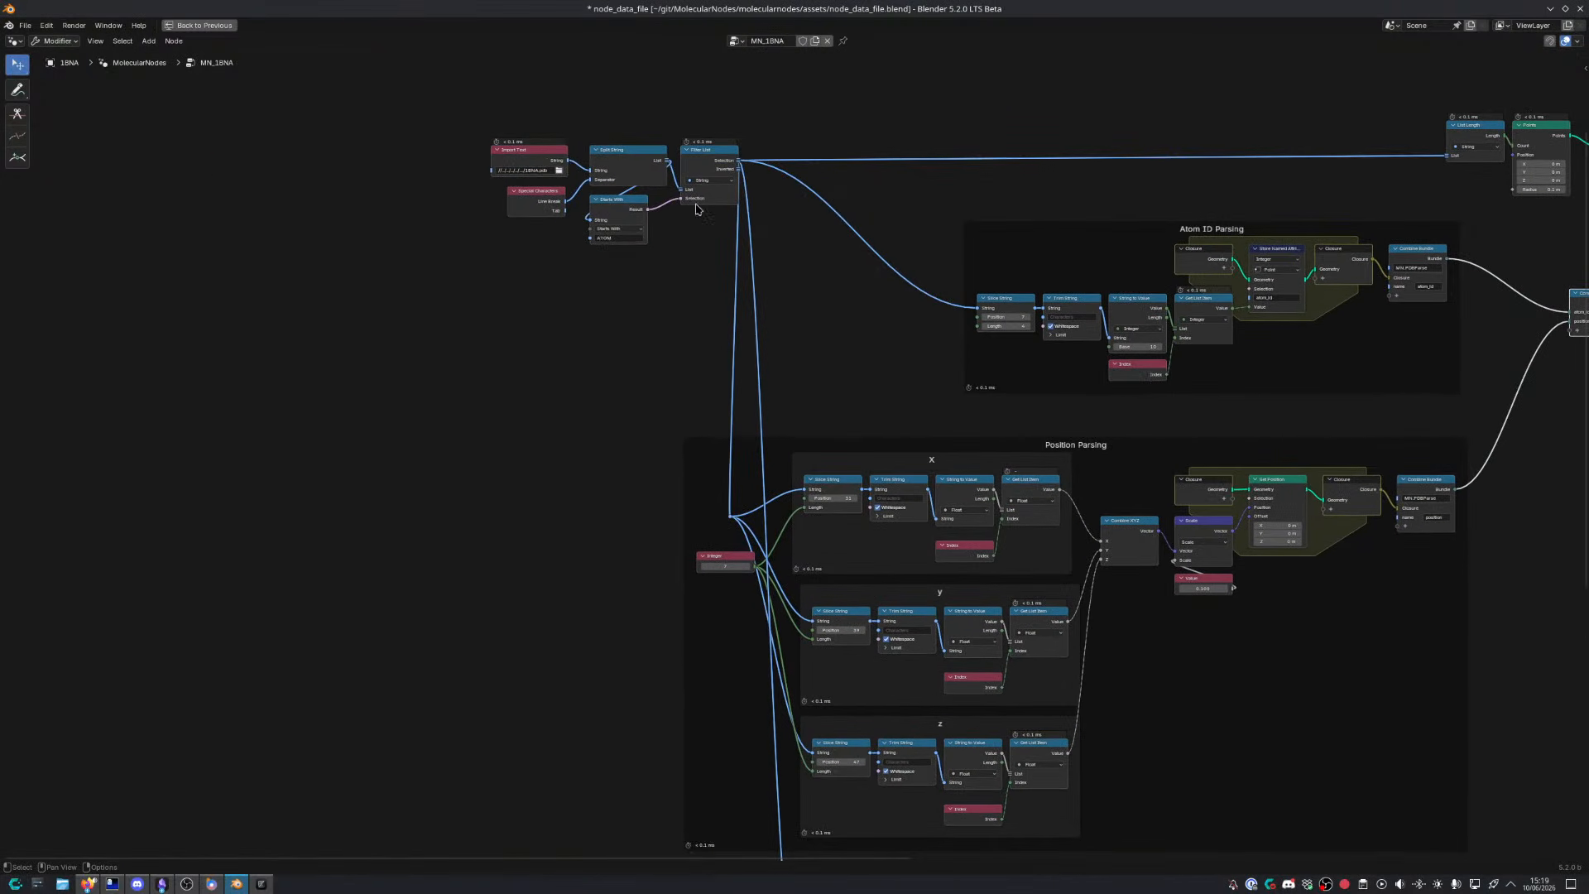
Move the group of file import, string splitting and Filter List nodes farther away from the parsing frames
{"action": "left_click_drag", "start_coordinate": [511, 110], "coordinate": [730, 312]}
{"action": "key", "text": "g"}
{"action": "left_click", "coordinate": [532, 321]}
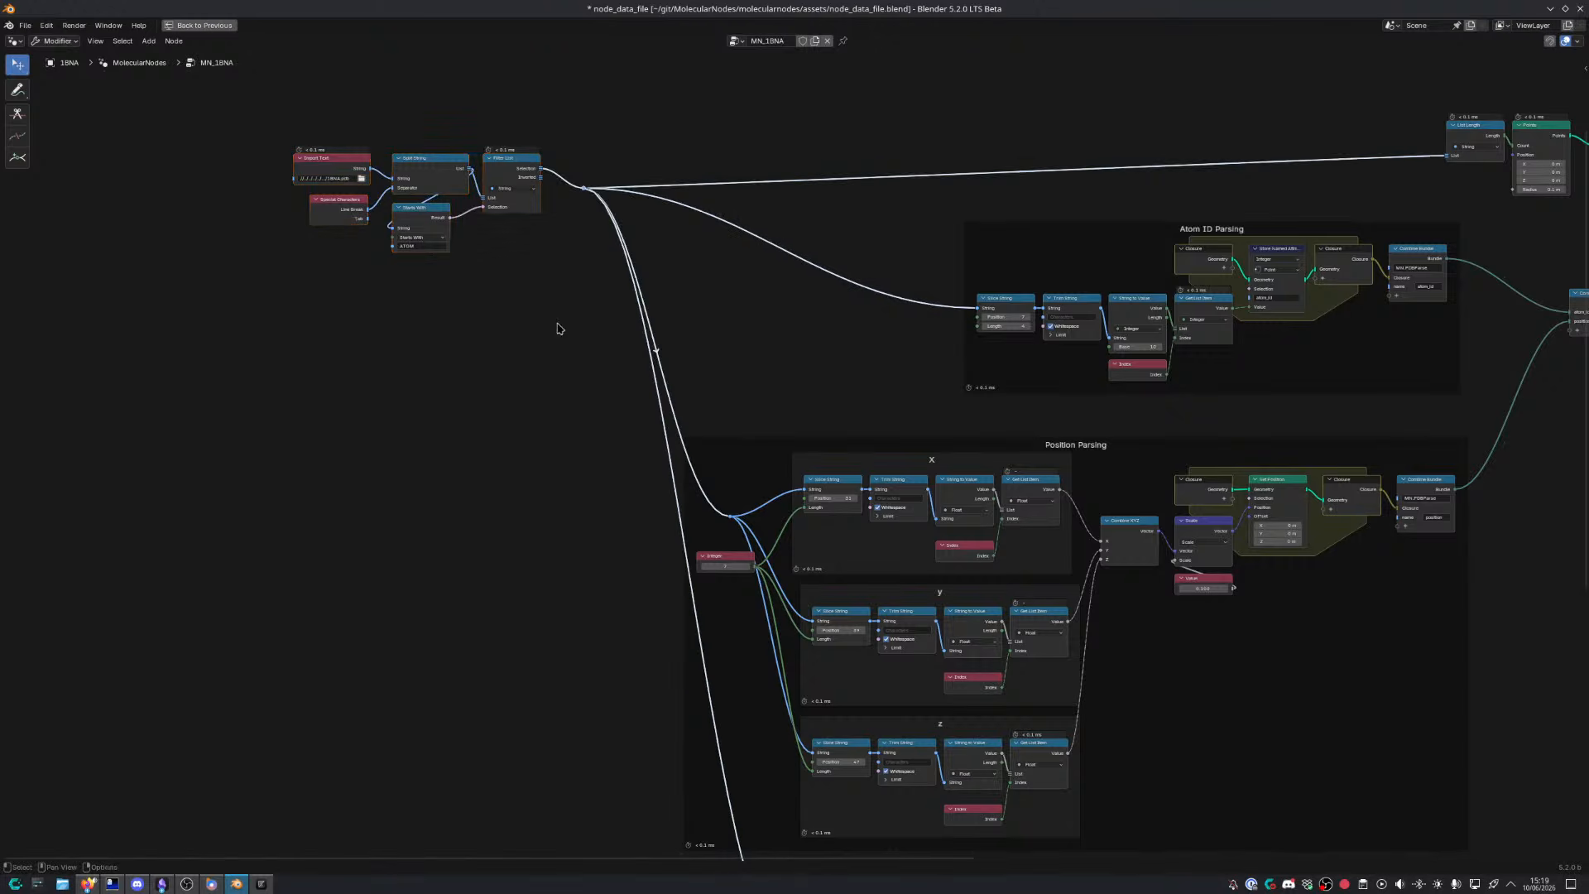
{"action": "left_click", "coordinate": [609, 210]}
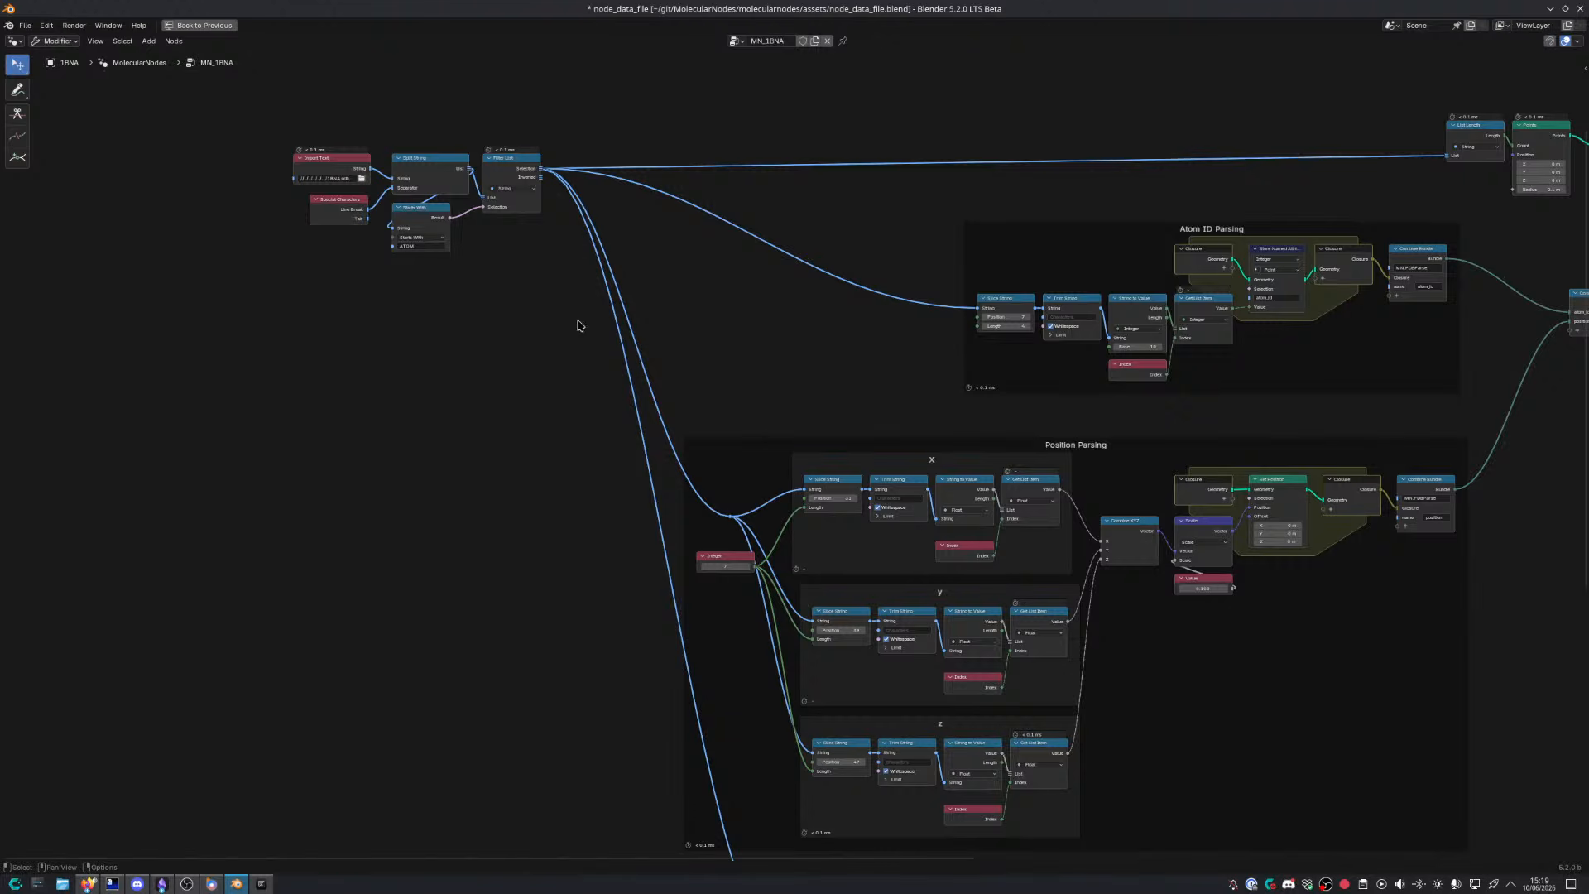
Restore the full layout, switch to the code editor and open the MolecularNodes project
{"action": "middle_click_drag", "start_coordinate": [824, 537], "coordinate": [643, 370]}
{"action": "key", "text": "ctrl+space"}
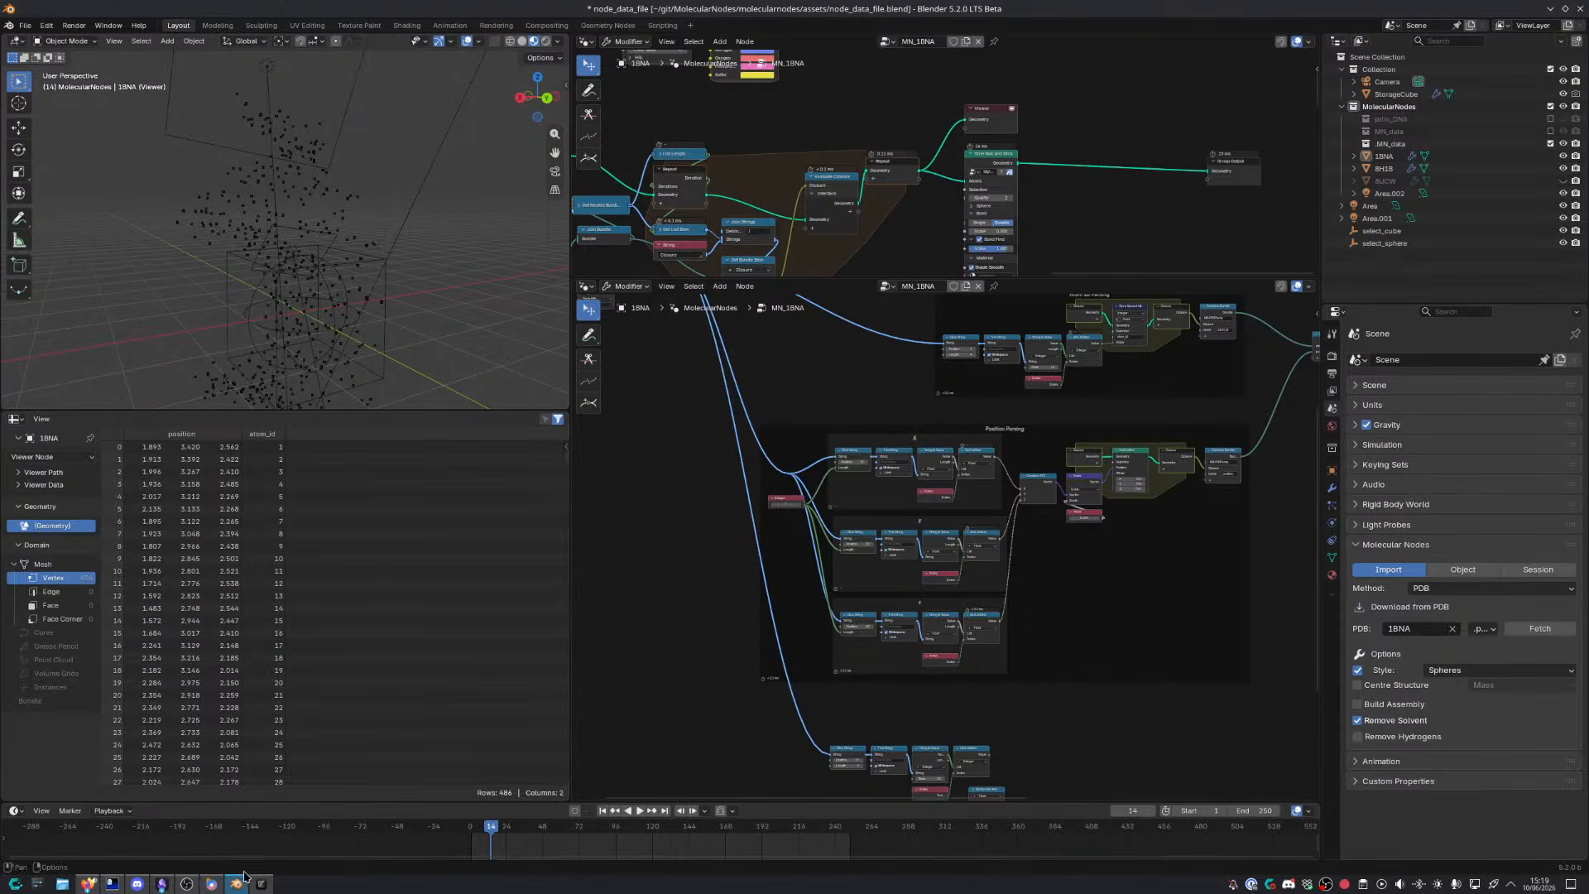
{"action": "left_click", "coordinate": [264, 884]}
{"action": "left_click", "coordinate": [43, 10]}
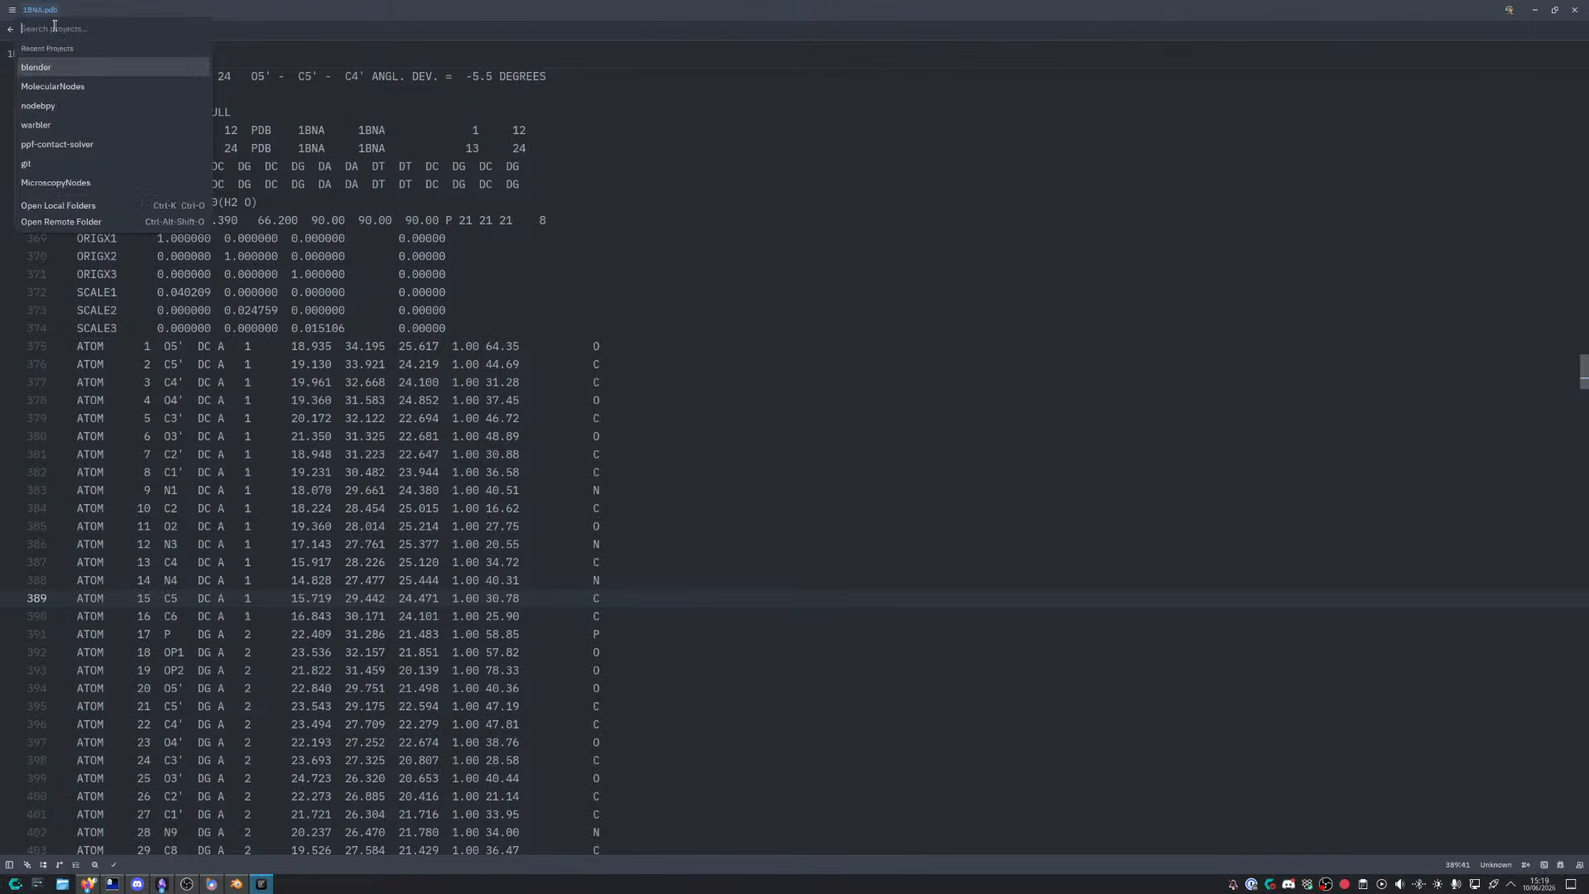
{"action": "left_click", "coordinate": [81, 87]}
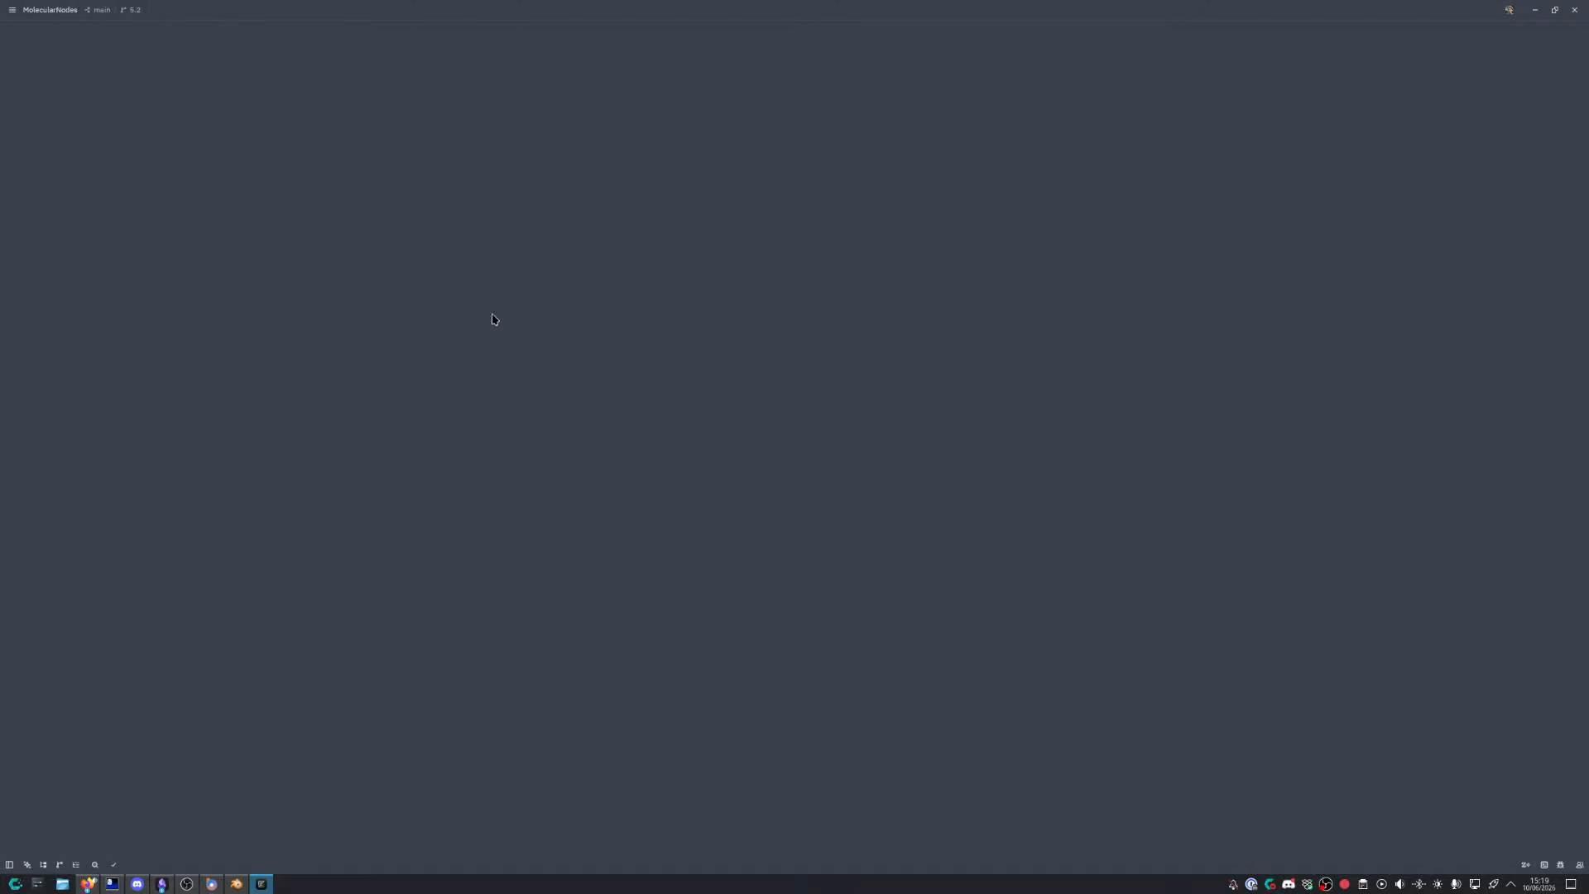
Find and open pdb.py to view its PDBReader code, and return to the 1BNA.pdb atom records
{"action": "key", "text": "ctrl+p"}
{"action": "type", "text": "pdb"}
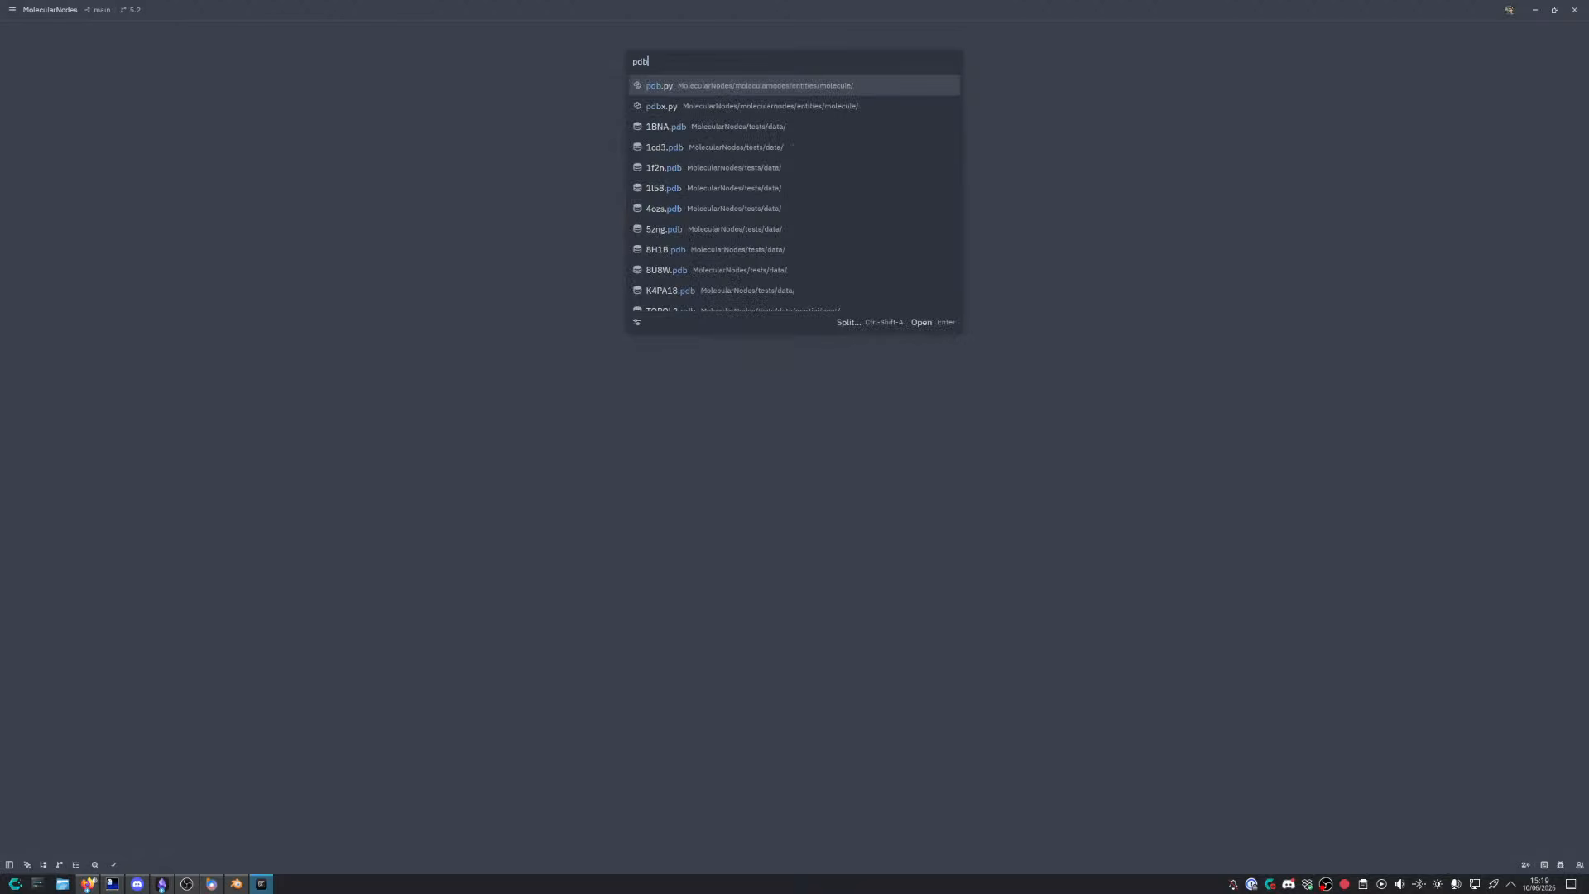
{"action": "key", "text": "Return"}
{"action": "scroll", "coordinate": [495, 343], "scroll_direction": "down", "scroll_amount": 1}
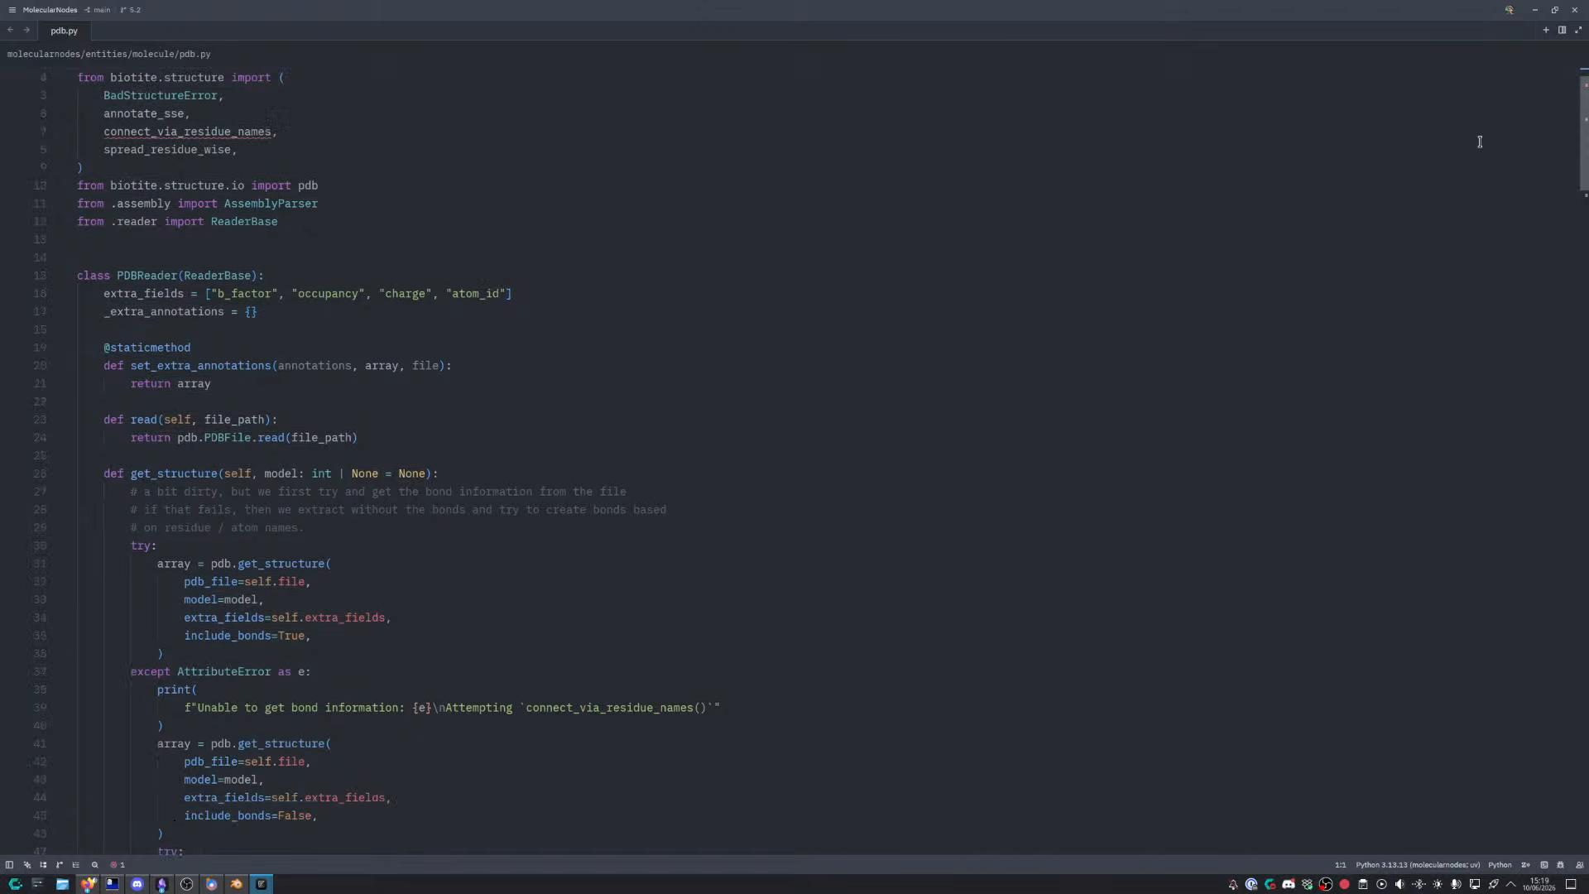
{"action": "left_click_drag", "start_coordinate": [1583, 141], "coordinate": [1586, 4]}
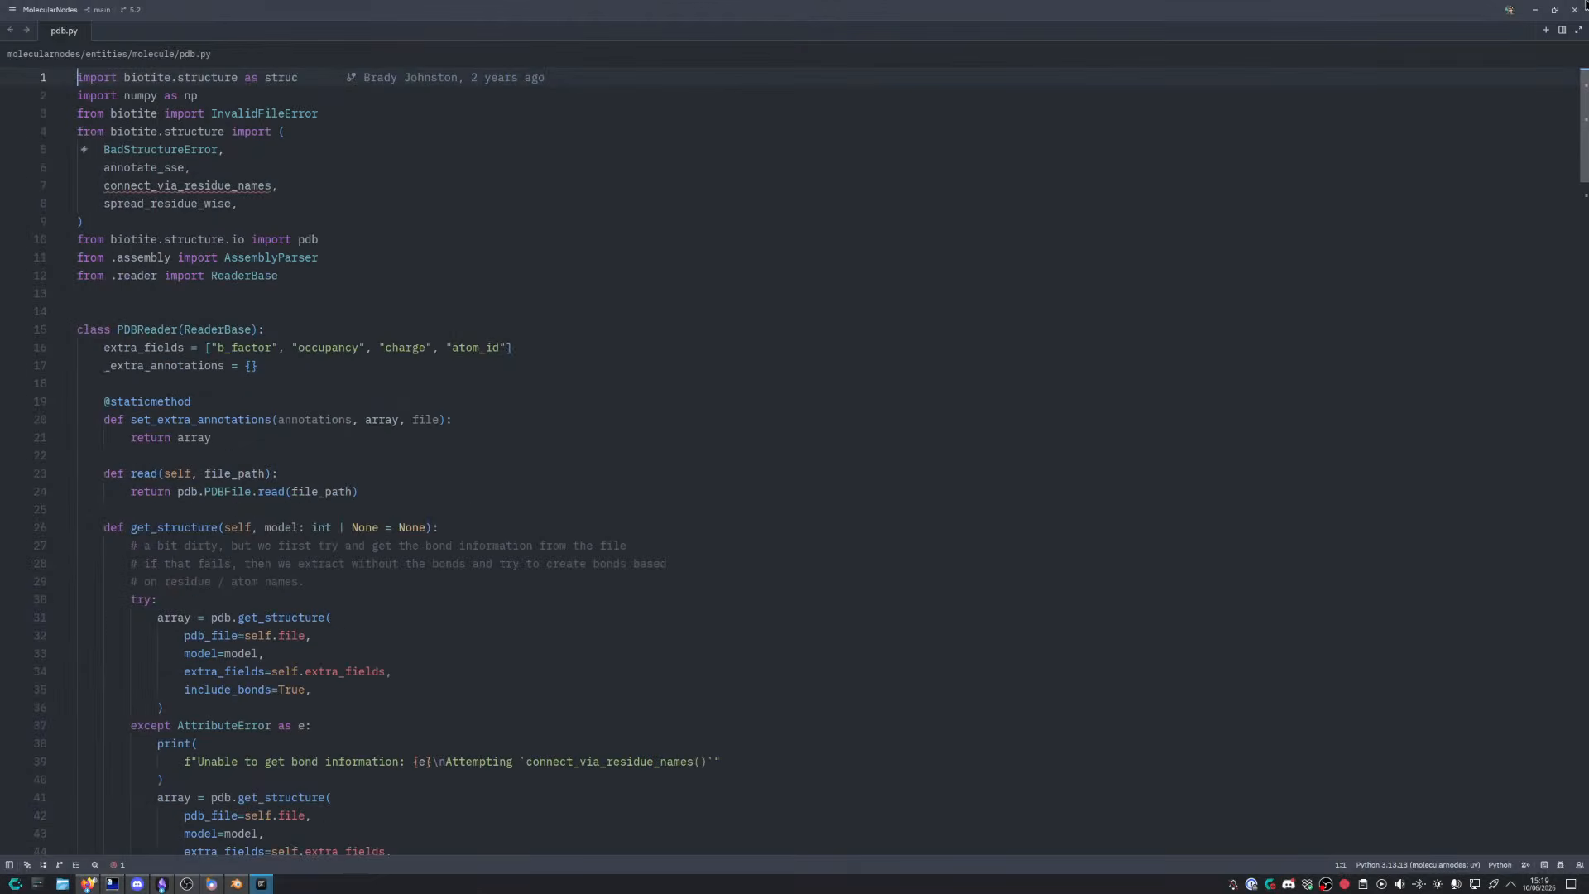
{"action": "left_click", "coordinate": [54, 9]}
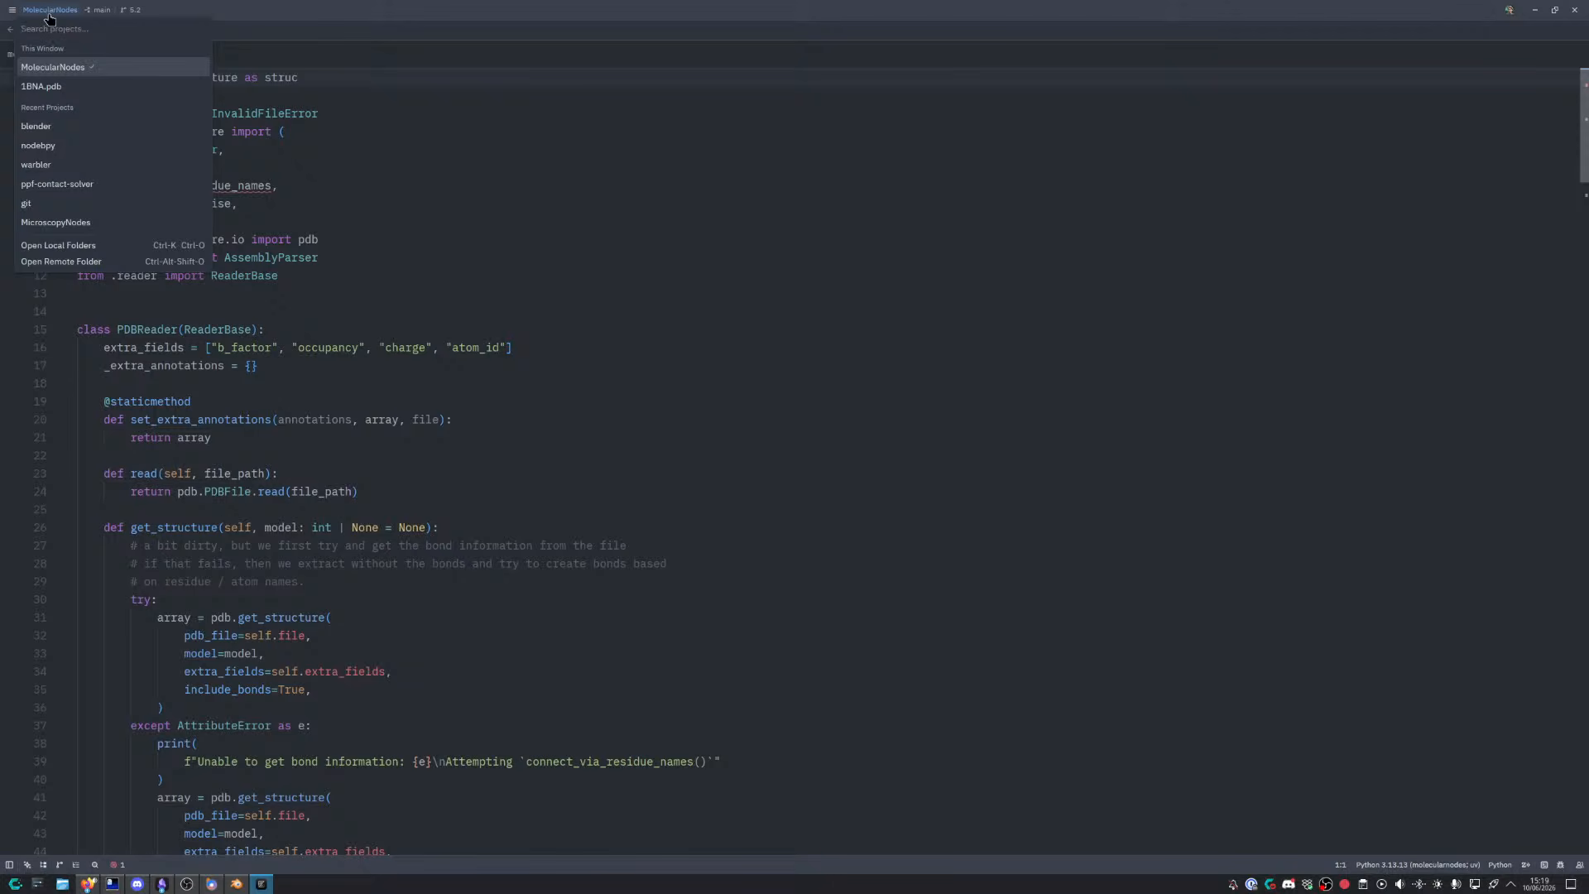
{"action": "left_click", "coordinate": [58, 88]}
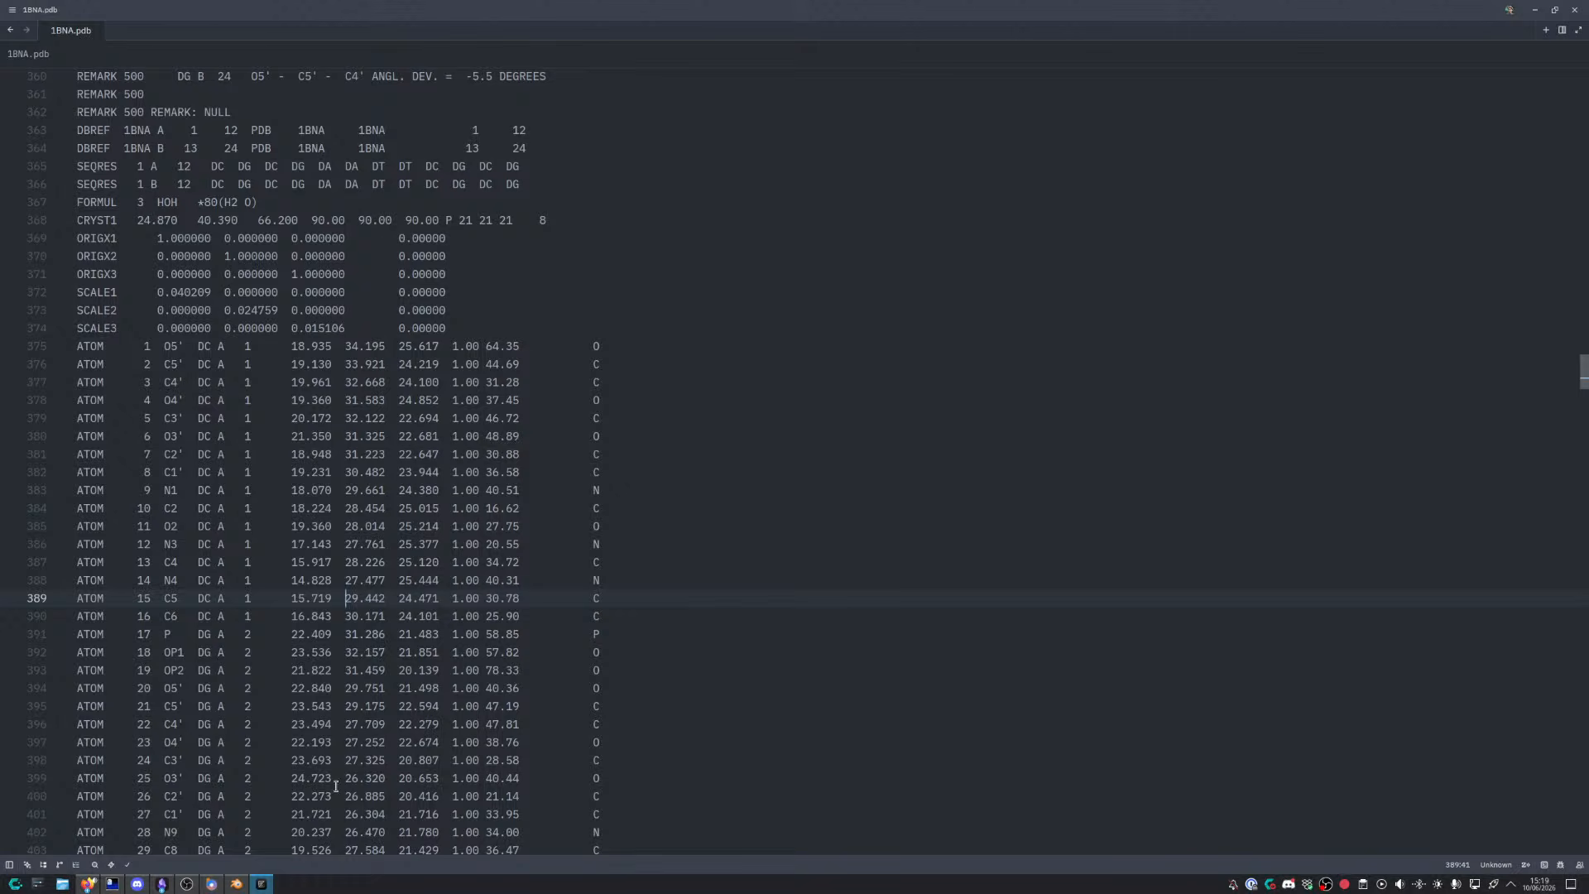
Switch back to Blender, maximize the node editor and move the longer Index Switch node closer to and level with the shorter one
{"action": "left_click", "coordinate": [236, 884]}
{"action": "mouse_move", "coordinate": [748, 531]}
{"action": "middle_mouse_down"}
{"action": "mouse_move", "coordinate": [720, 483]}
{"action": "mouse_move", "coordinate": [757, 521]}
{"action": "middle_mouse_up"}
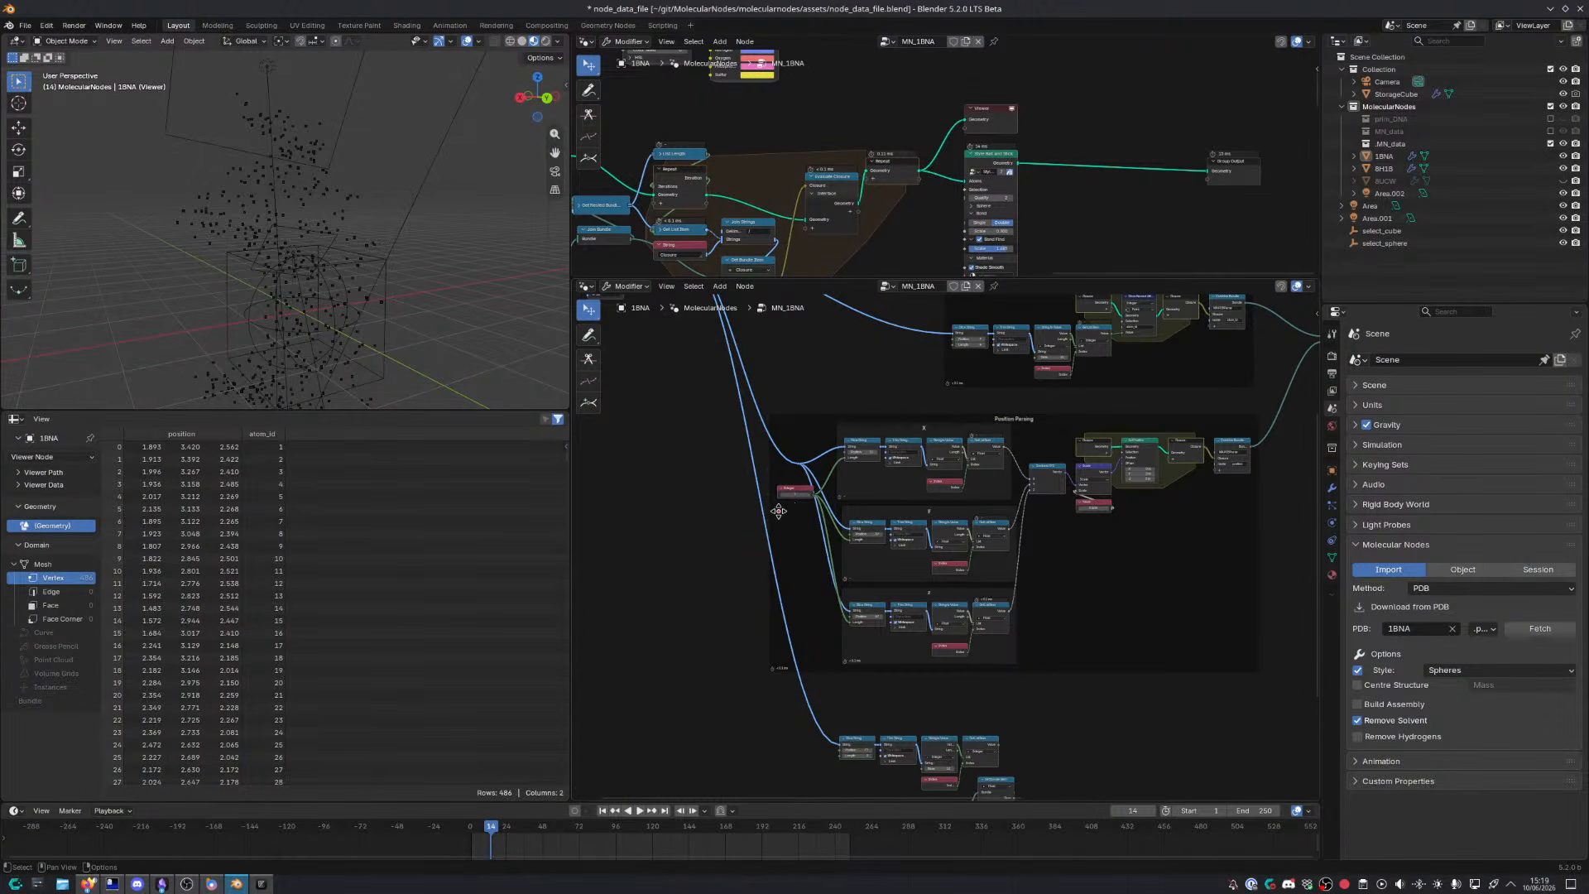
{"action": "key", "text": "ctrl+space"}
{"action": "scroll", "coordinate": [842, 388], "scroll_direction": "up", "scroll_amount": 3}
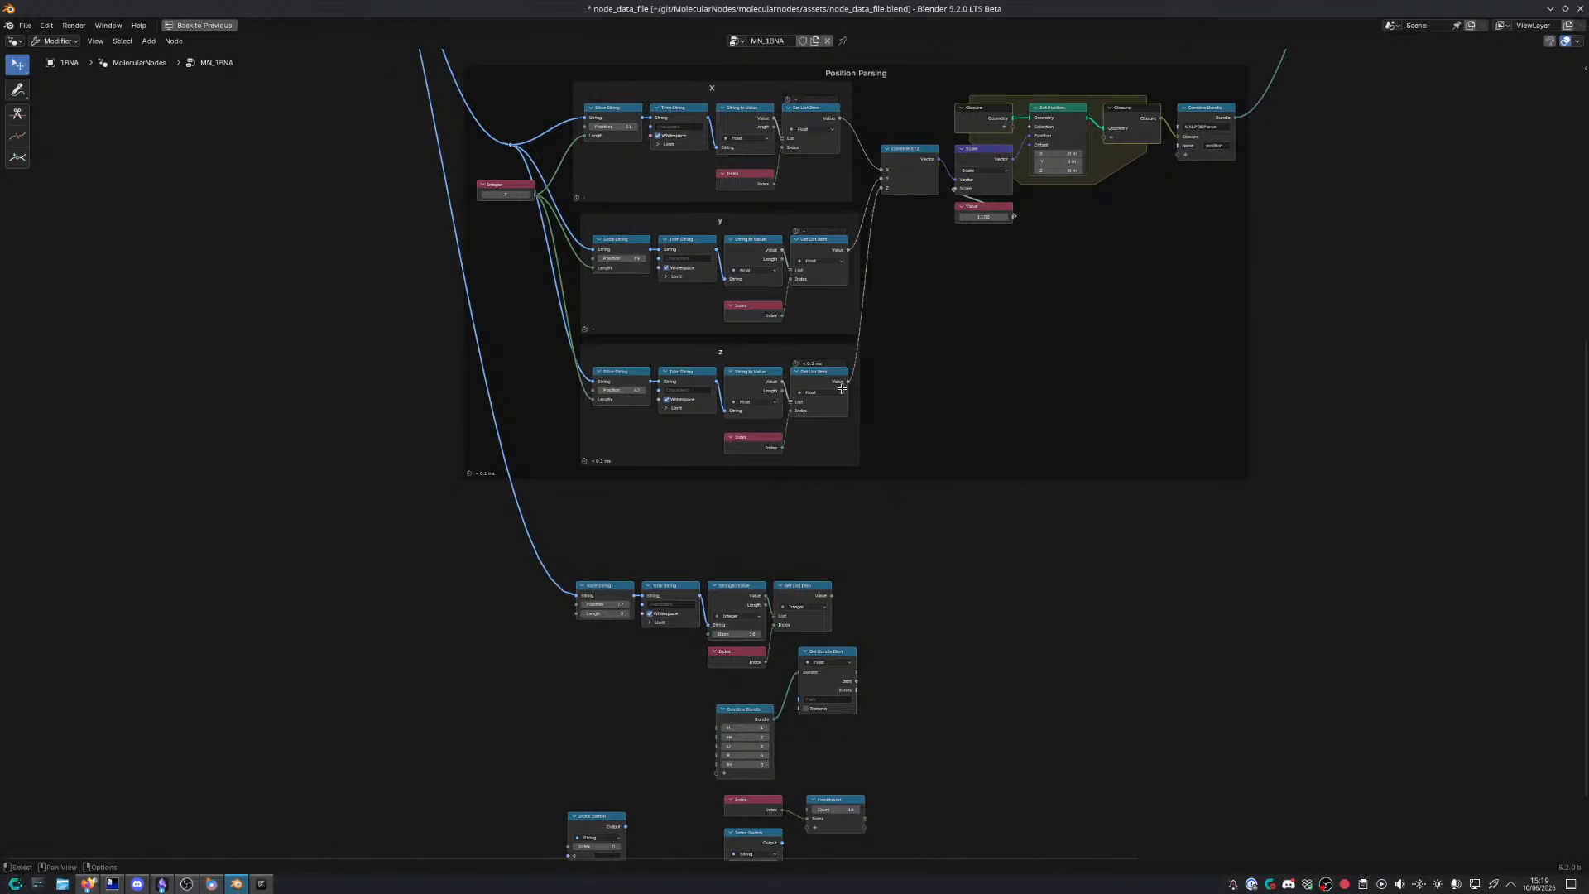
{"action": "middle_click_drag", "start_coordinate": [852, 403], "coordinate": [802, 232]}
{"action": "scroll", "coordinate": [783, 568], "scroll_direction": "up", "scroll_amount": 4}
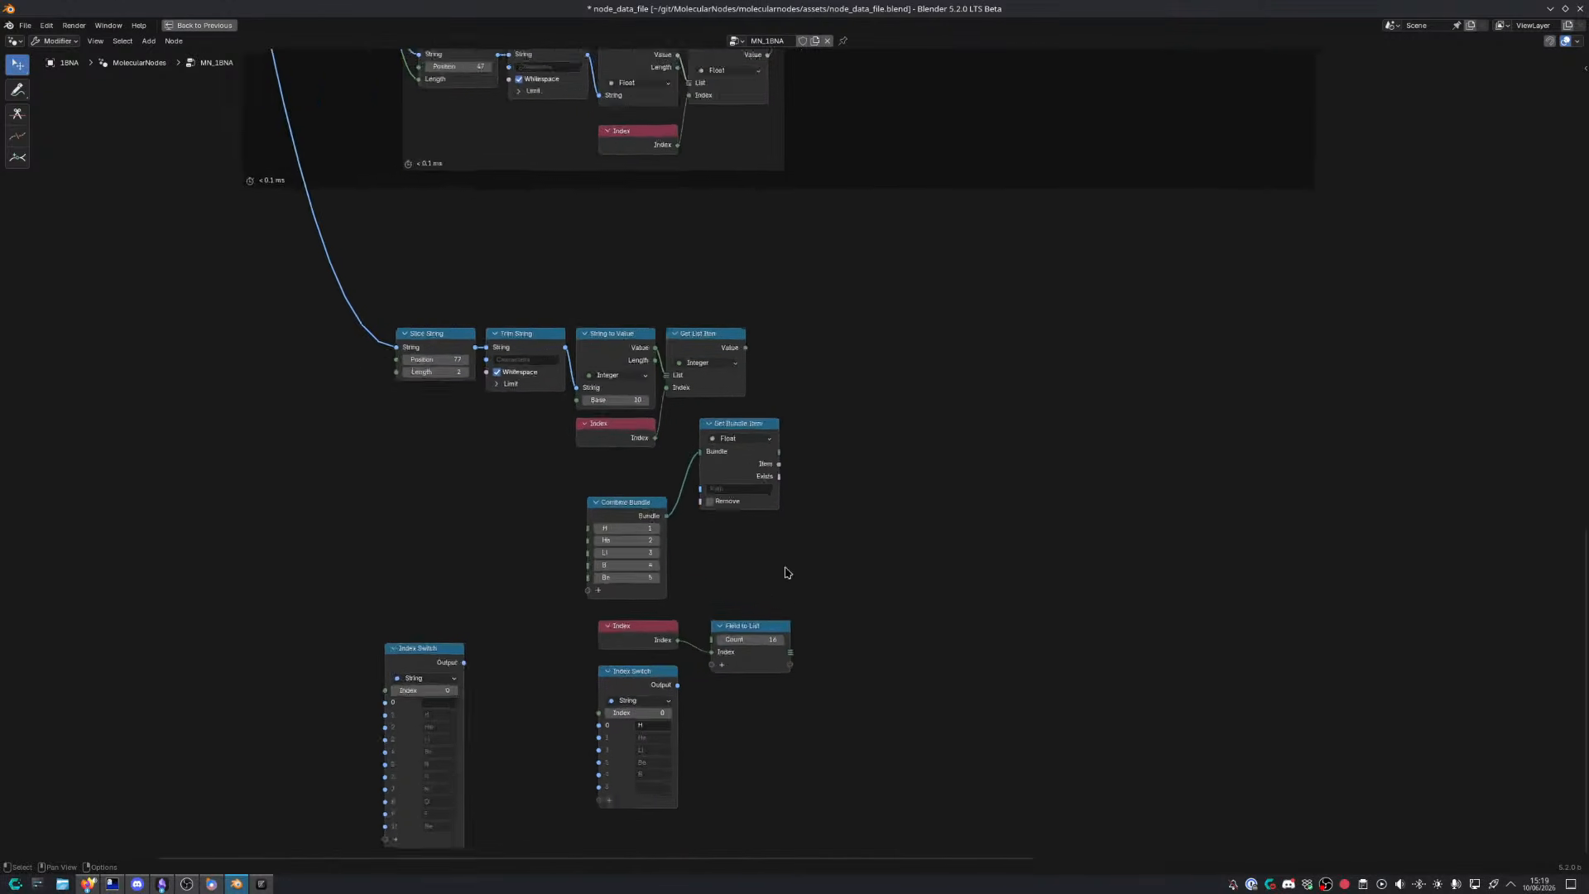
{"action": "middle_click_drag", "start_coordinate": [782, 422], "coordinate": [872, 347]}
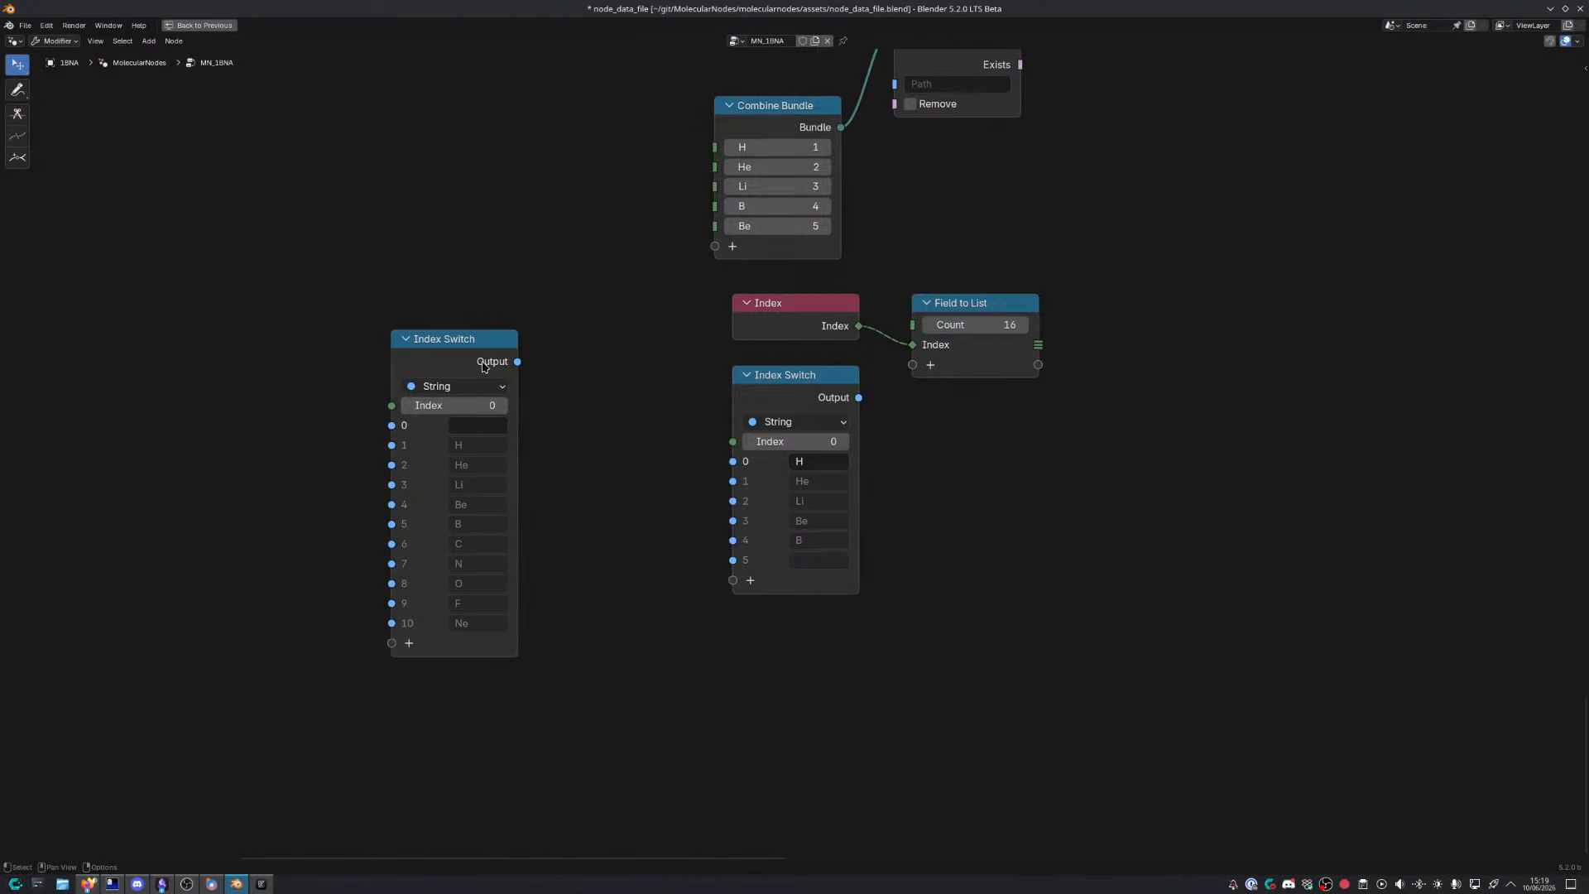
{"action": "left_click_drag", "start_coordinate": [488, 365], "coordinate": [526, 400]}
Switch to the browser and look at the periodic table image for the next element symbols
{"action": "key", "text": "alt+Tab"}
{"action": "key", "text": "alt+Tab"}
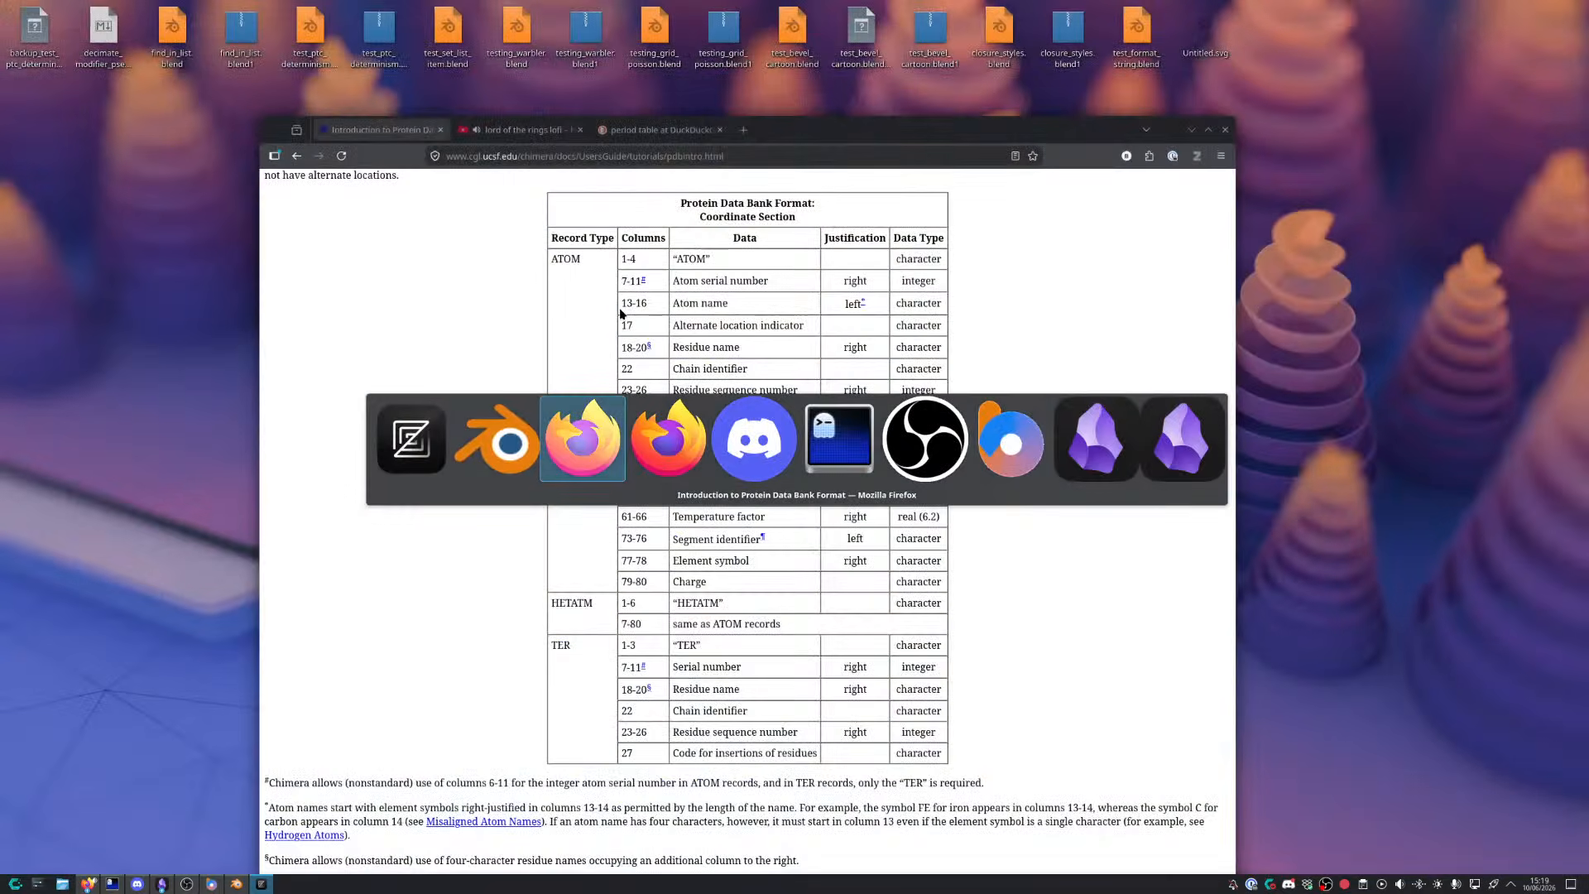
{"action": "left_click", "coordinate": [635, 130]}
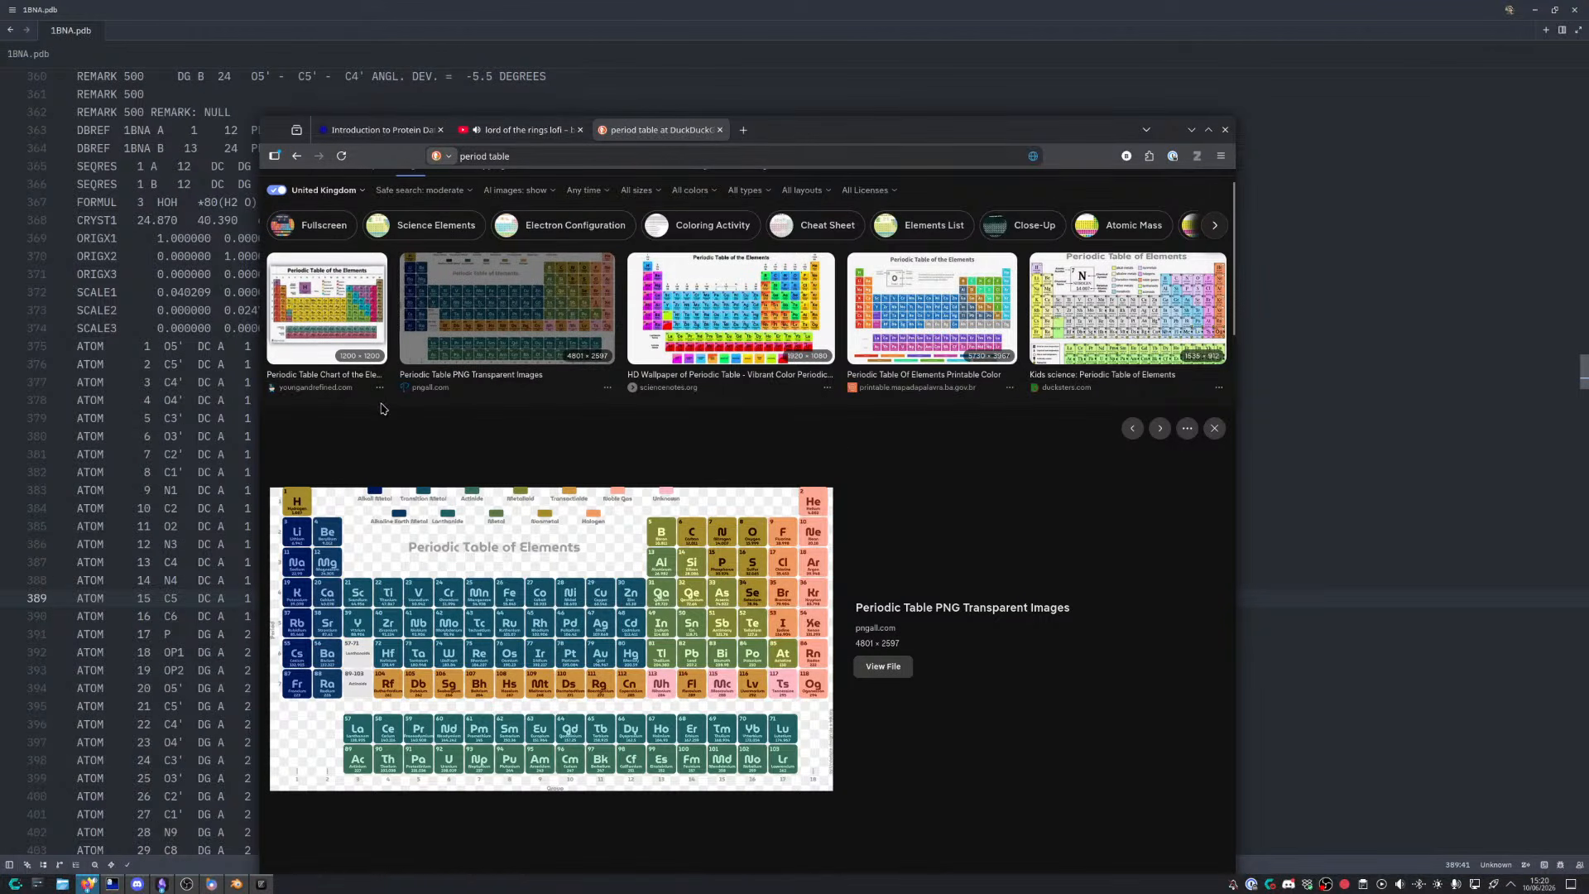
{"action": "key", "text": "alt+Tab"}
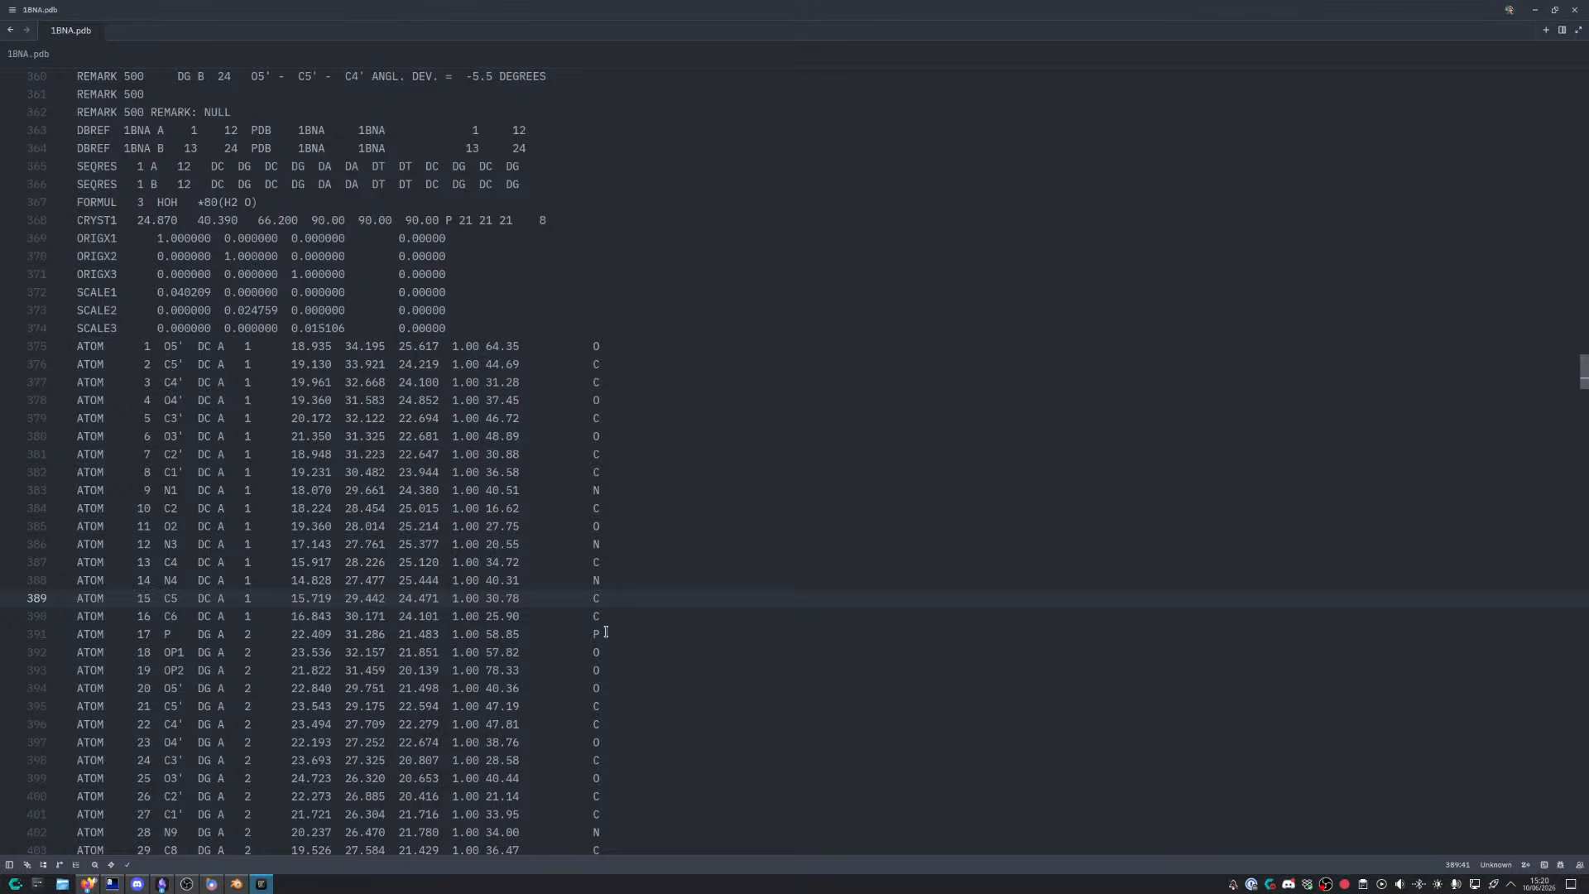
Return to Blender and add item 11 with the value Na to the longer Index Switch node
{"action": "key", "text": "alt+Tab"}
{"action": "middle_click_drag", "start_coordinate": [551, 608], "coordinate": [596, 444]}
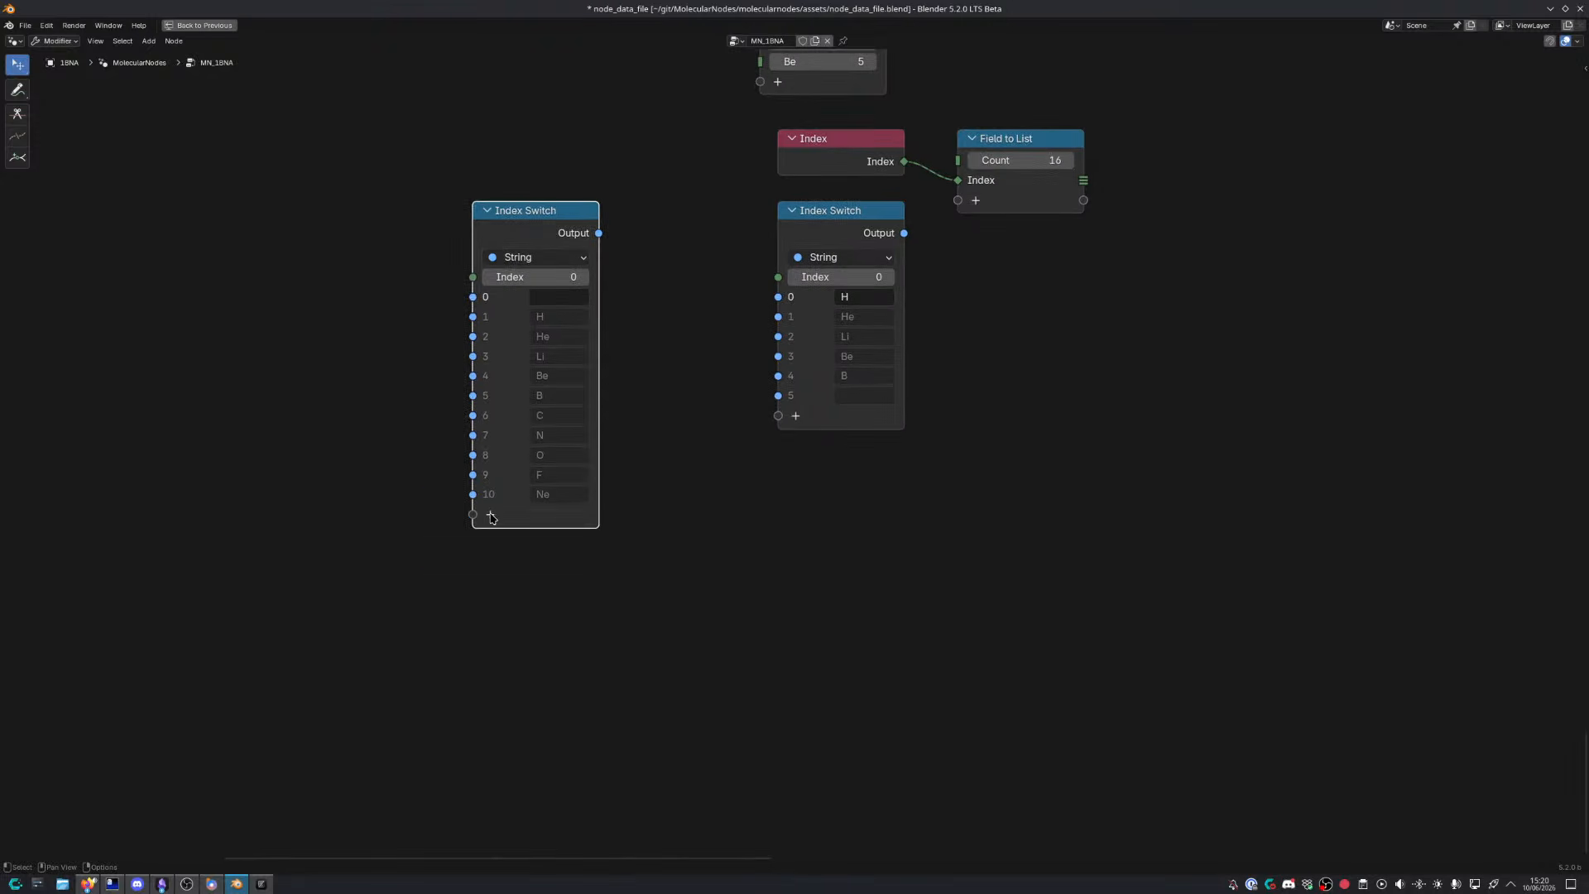
{"action": "left_click", "coordinate": [491, 514]}
{"action": "left_click", "coordinate": [564, 515]}
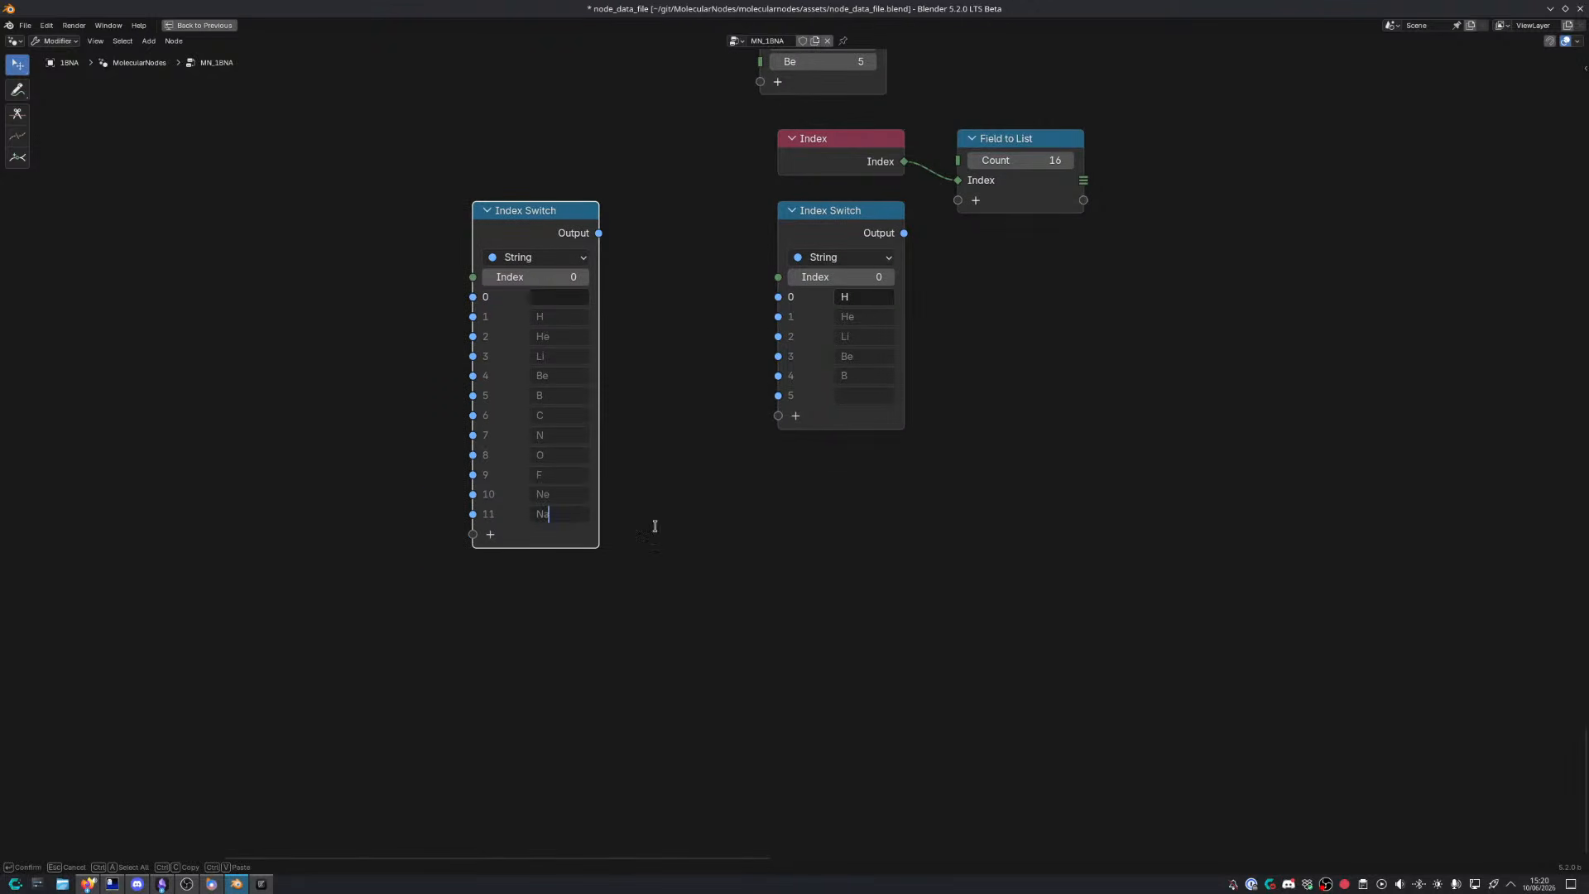
Consult the periodic table in the browser for the elements that follow sodium, and return to Blender
{"action": "key", "text": "alt+Tab"}
{"action": "key", "text": "alt+Tab"}
{"action": "key", "text": "alt+Tab"}
{"action": "key", "text": "Tab"}
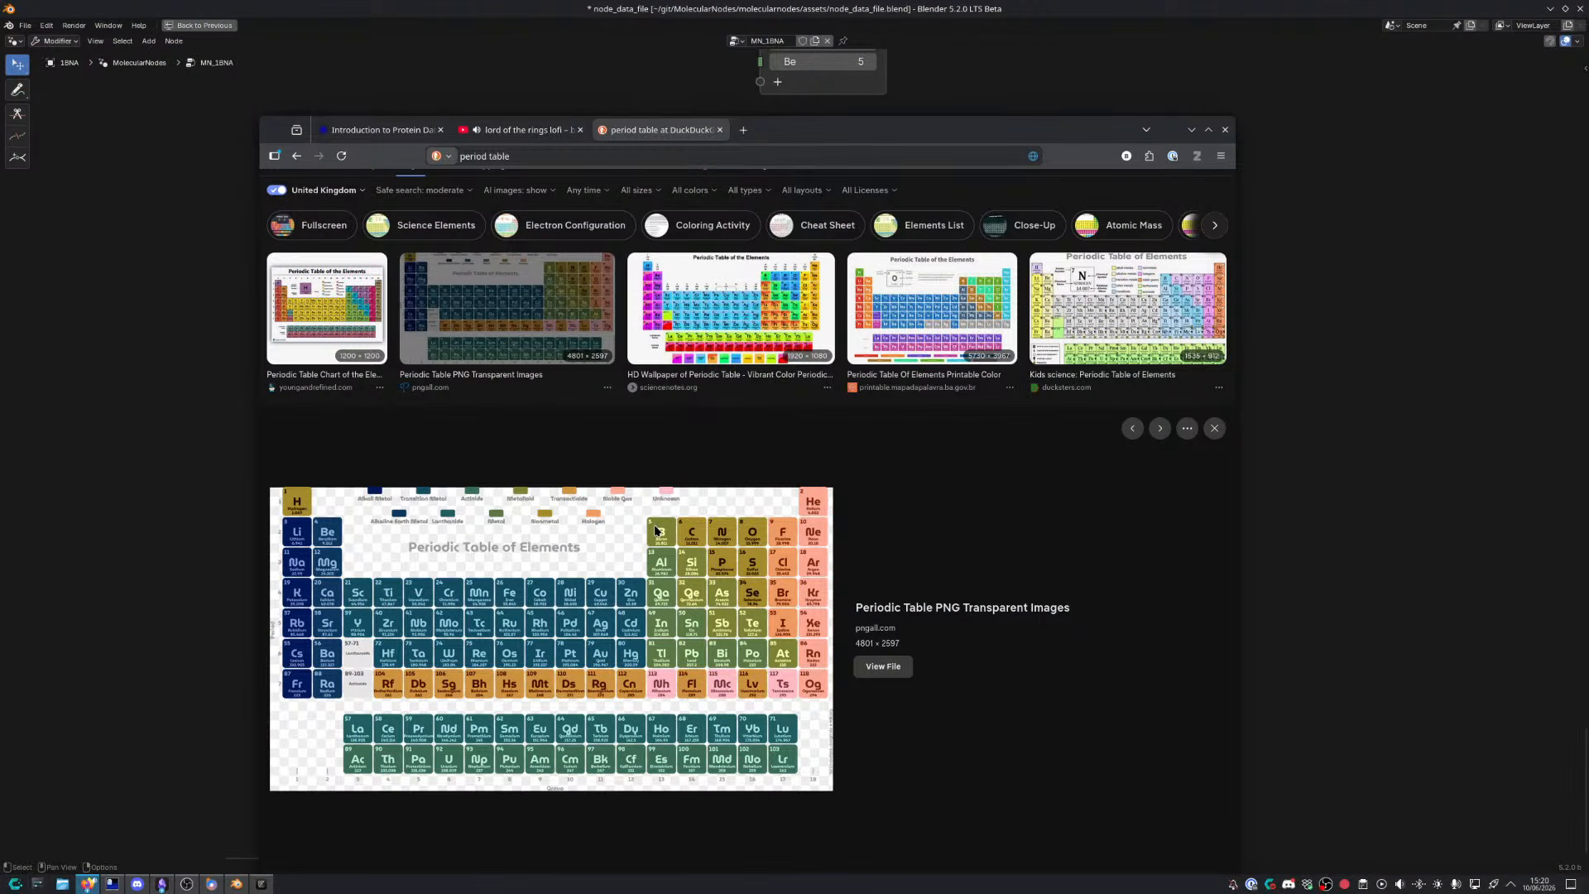
{"action": "key", "text": "alt+Tab"}
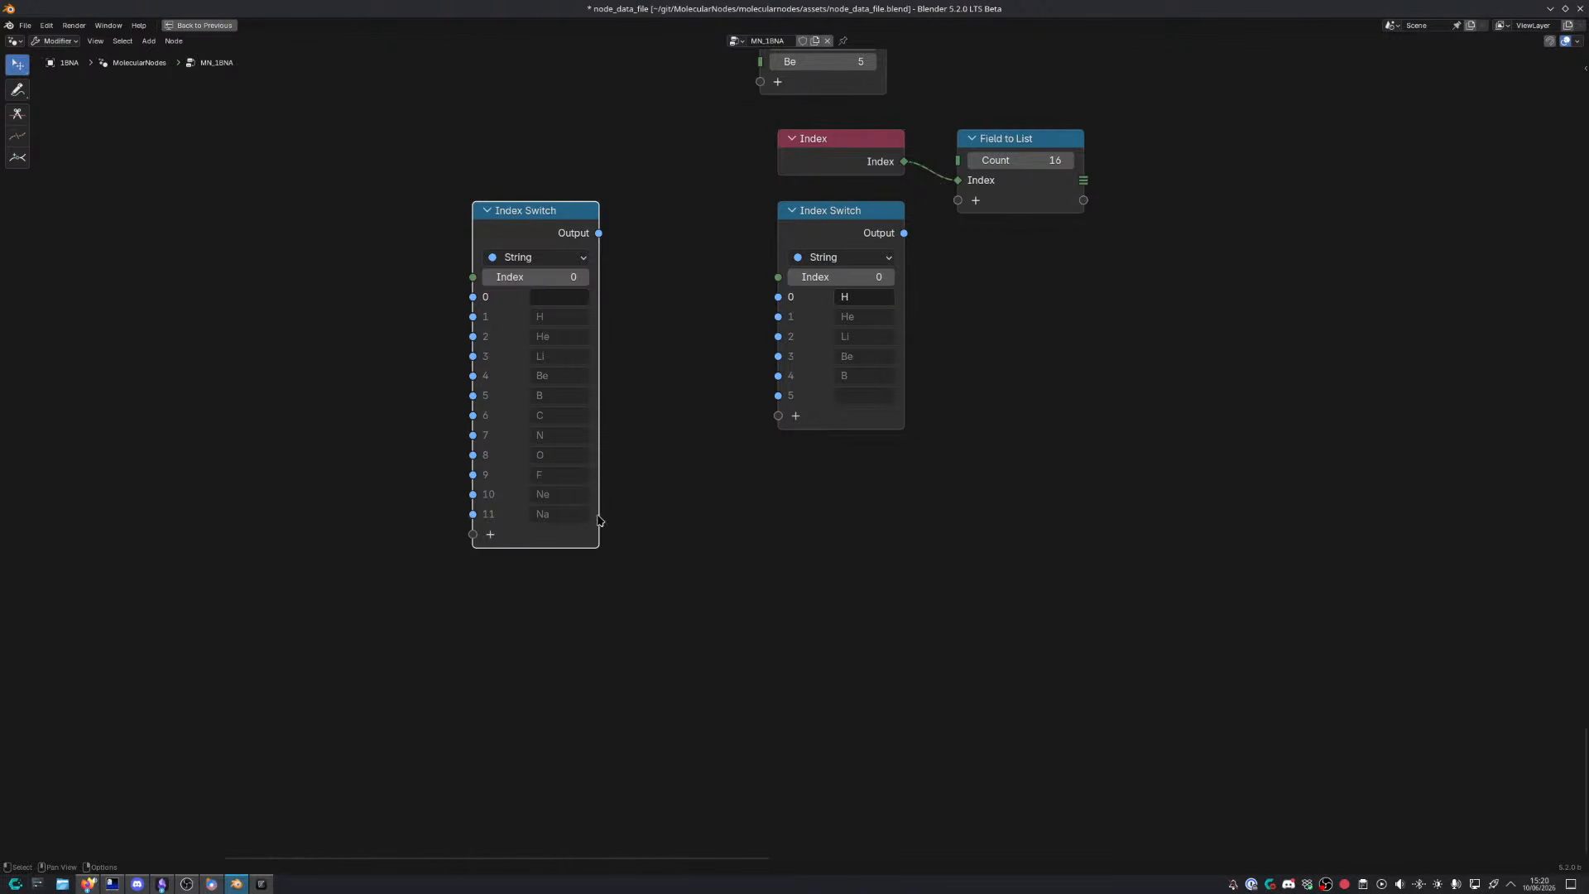
Add items 12, 13 and 14 to the longer Index Switch node with the values Mg, Al and Si
{"action": "left_click", "coordinate": [490, 534]}
{"action": "left_click", "coordinate": [559, 536]}
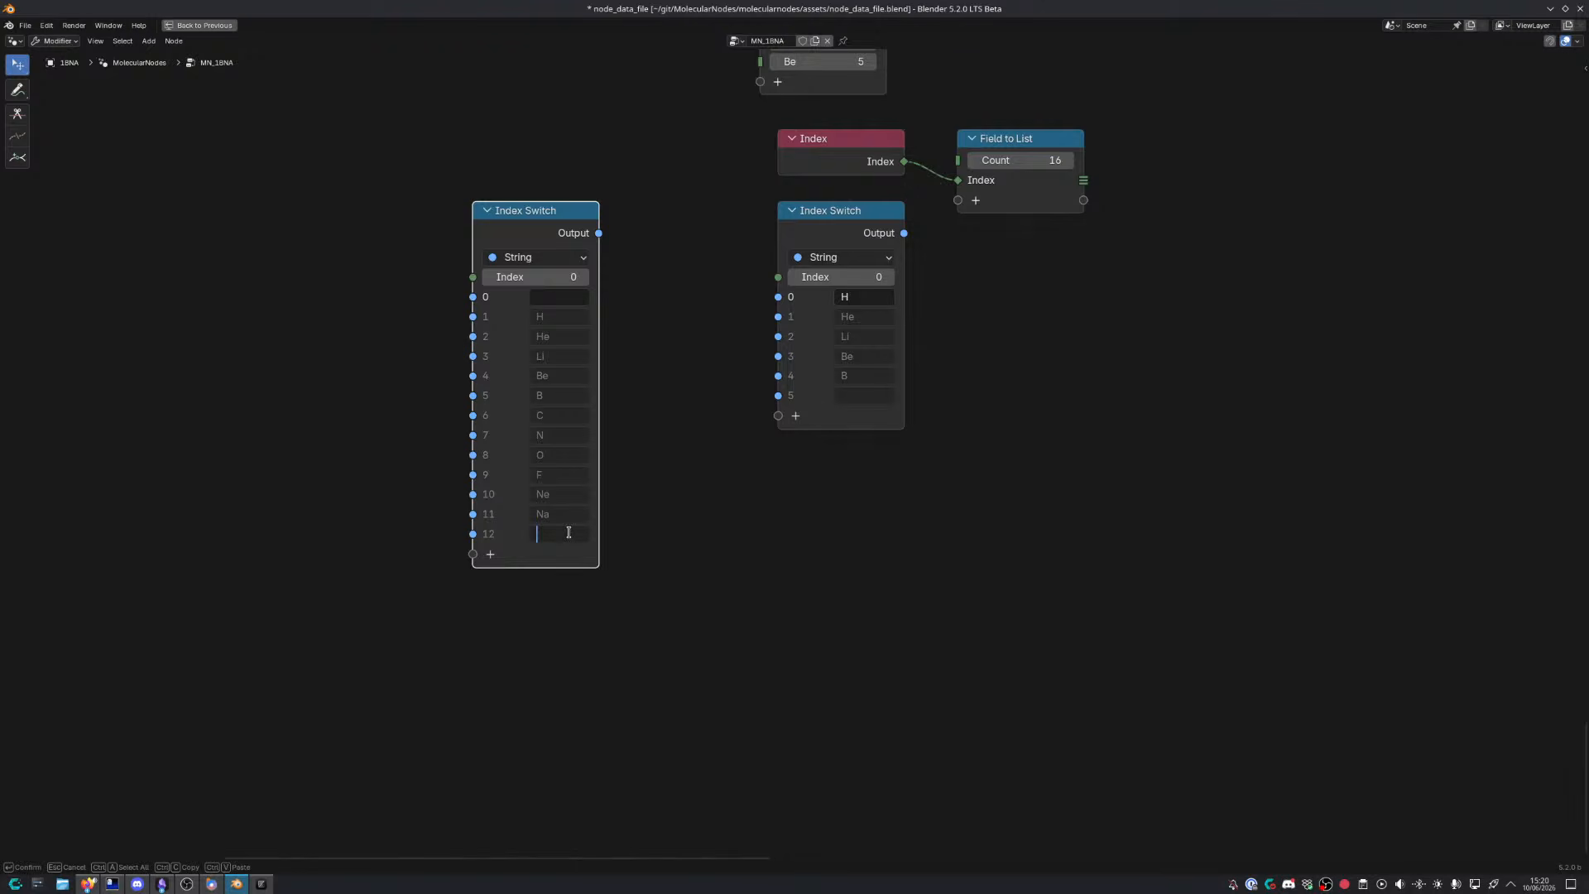
{"action": "type", "text": "Mg"}
{"action": "key", "text": "Return"}
{"action": "left_click", "coordinate": [490, 555]}
{"action": "left_click", "coordinate": [554, 556]}
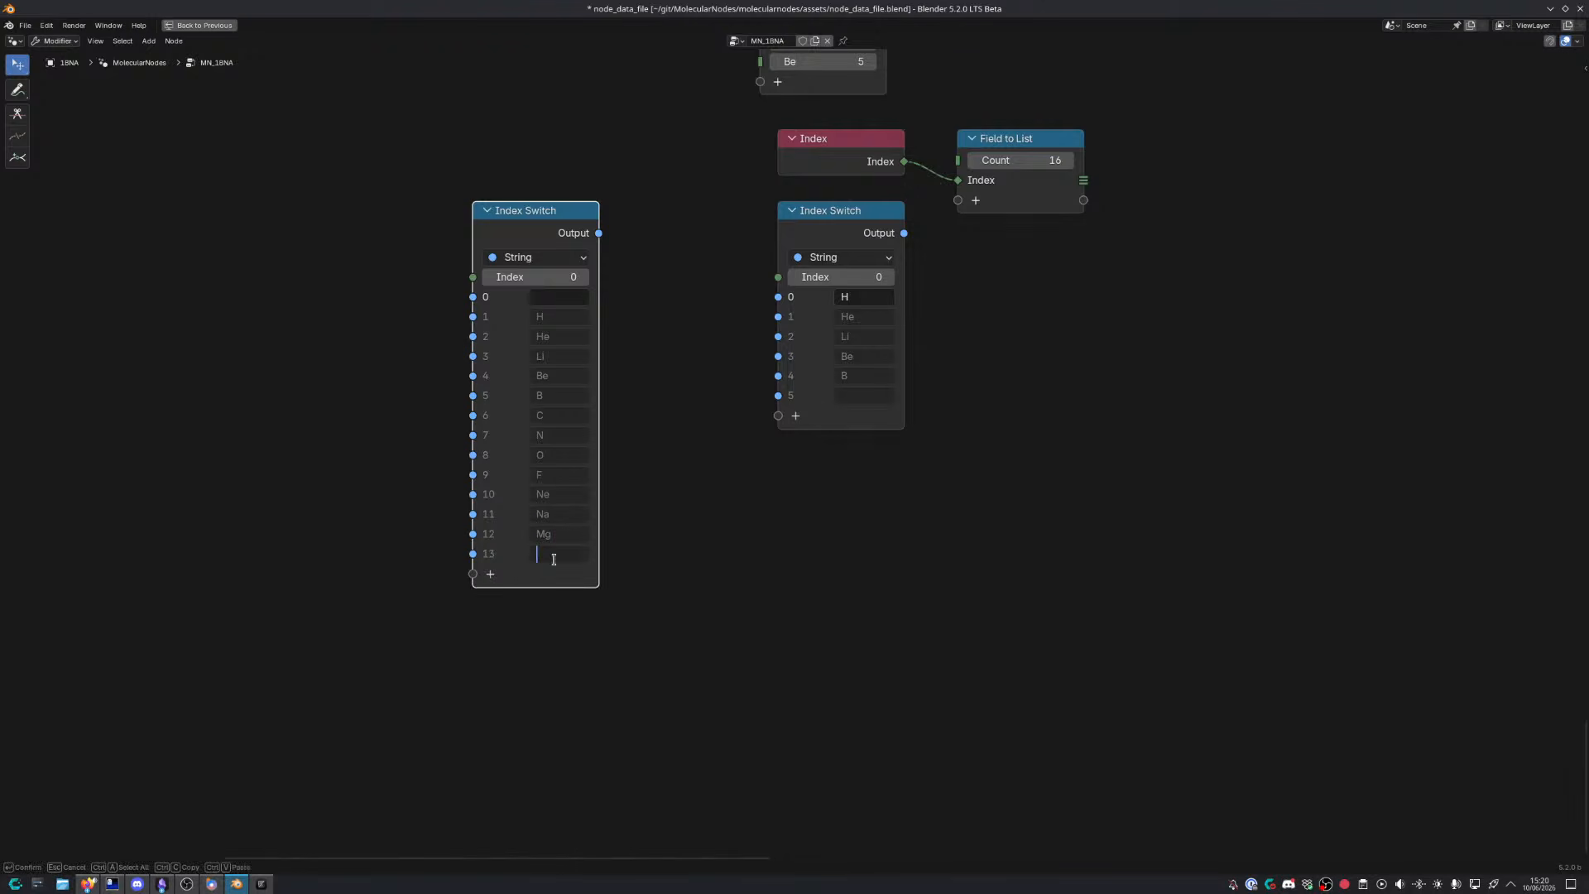
{"action": "type", "text": "Al"}
{"action": "key", "text": "Return"}
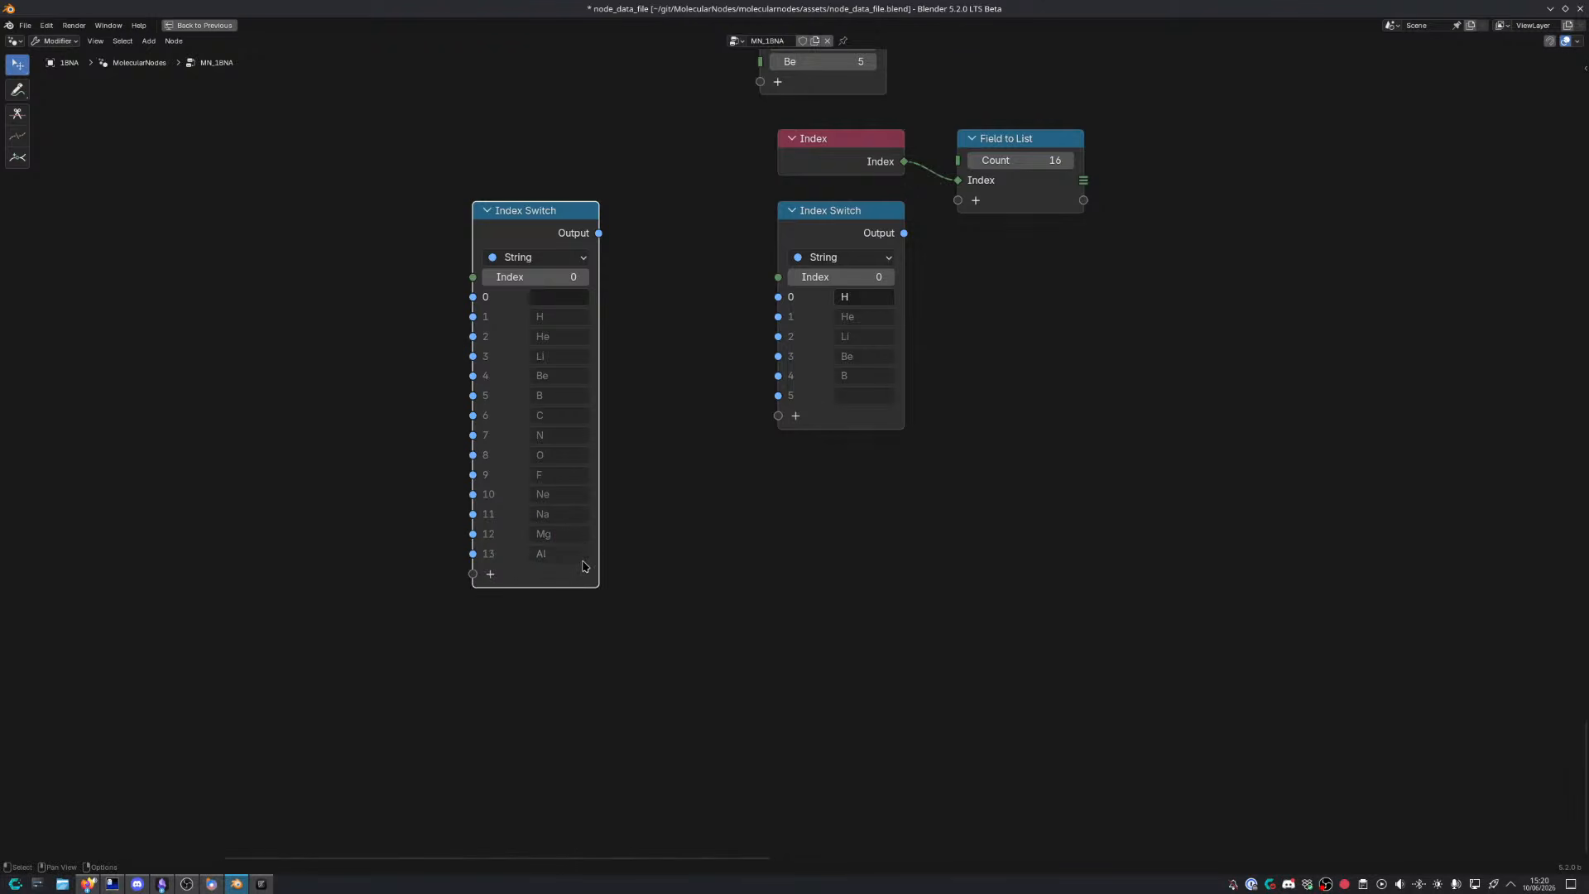
{"action": "left_click", "coordinate": [490, 574]}
{"action": "left_click", "coordinate": [575, 574]}
{"action": "type", "text": "Si"}
{"action": "key", "text": "Return"}
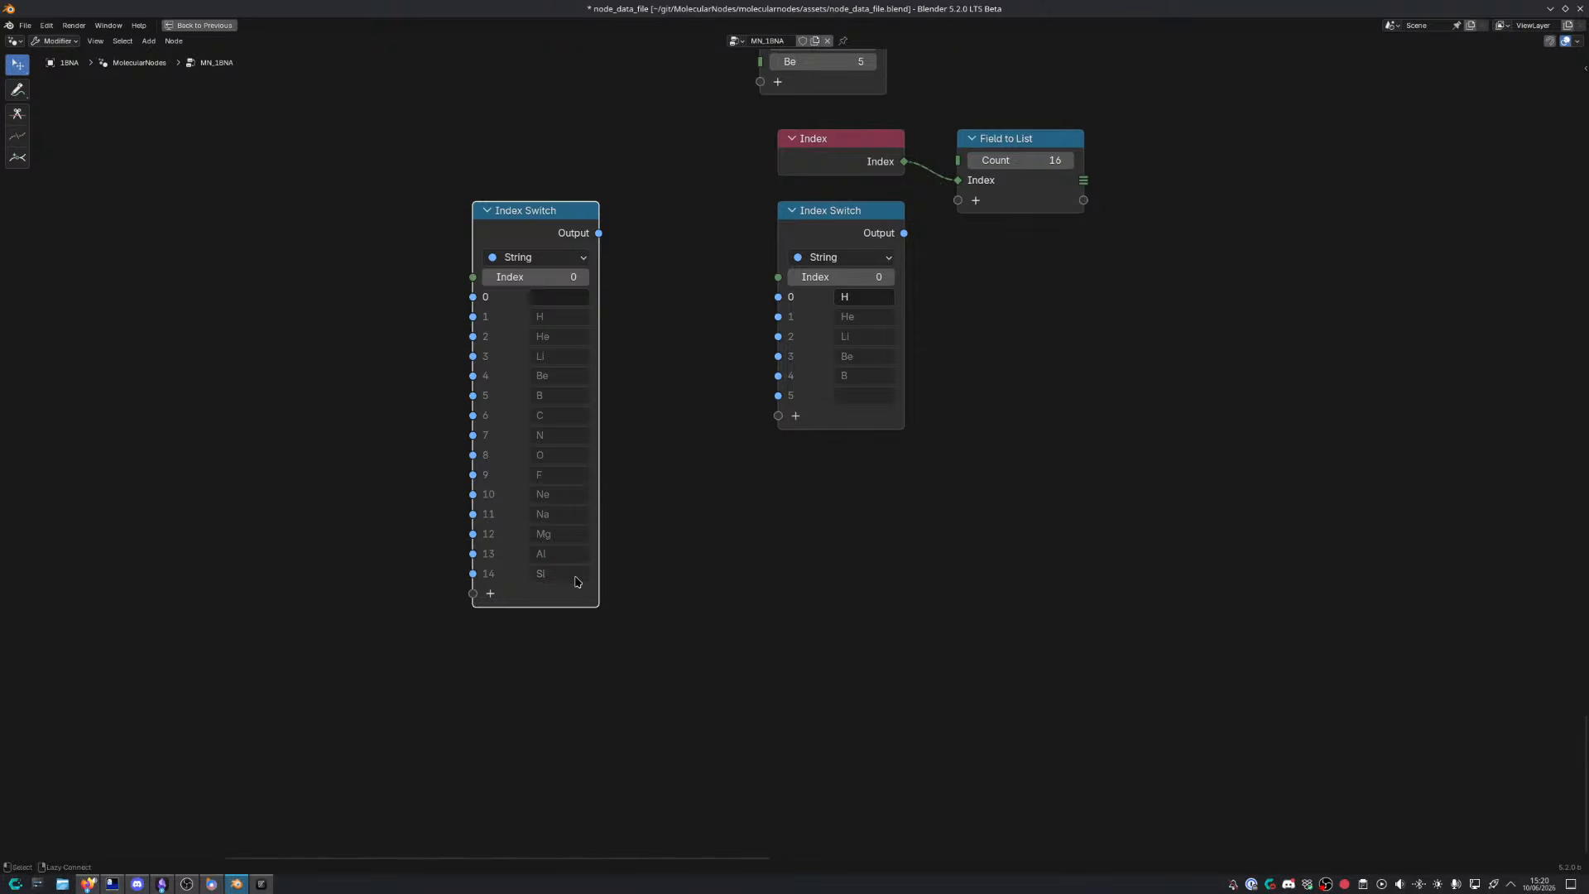
Check the periodic table in the browser and add items 15 and 16 to the longer Index Switch with the values P and S
{"action": "key", "text": "alt+Tab"}
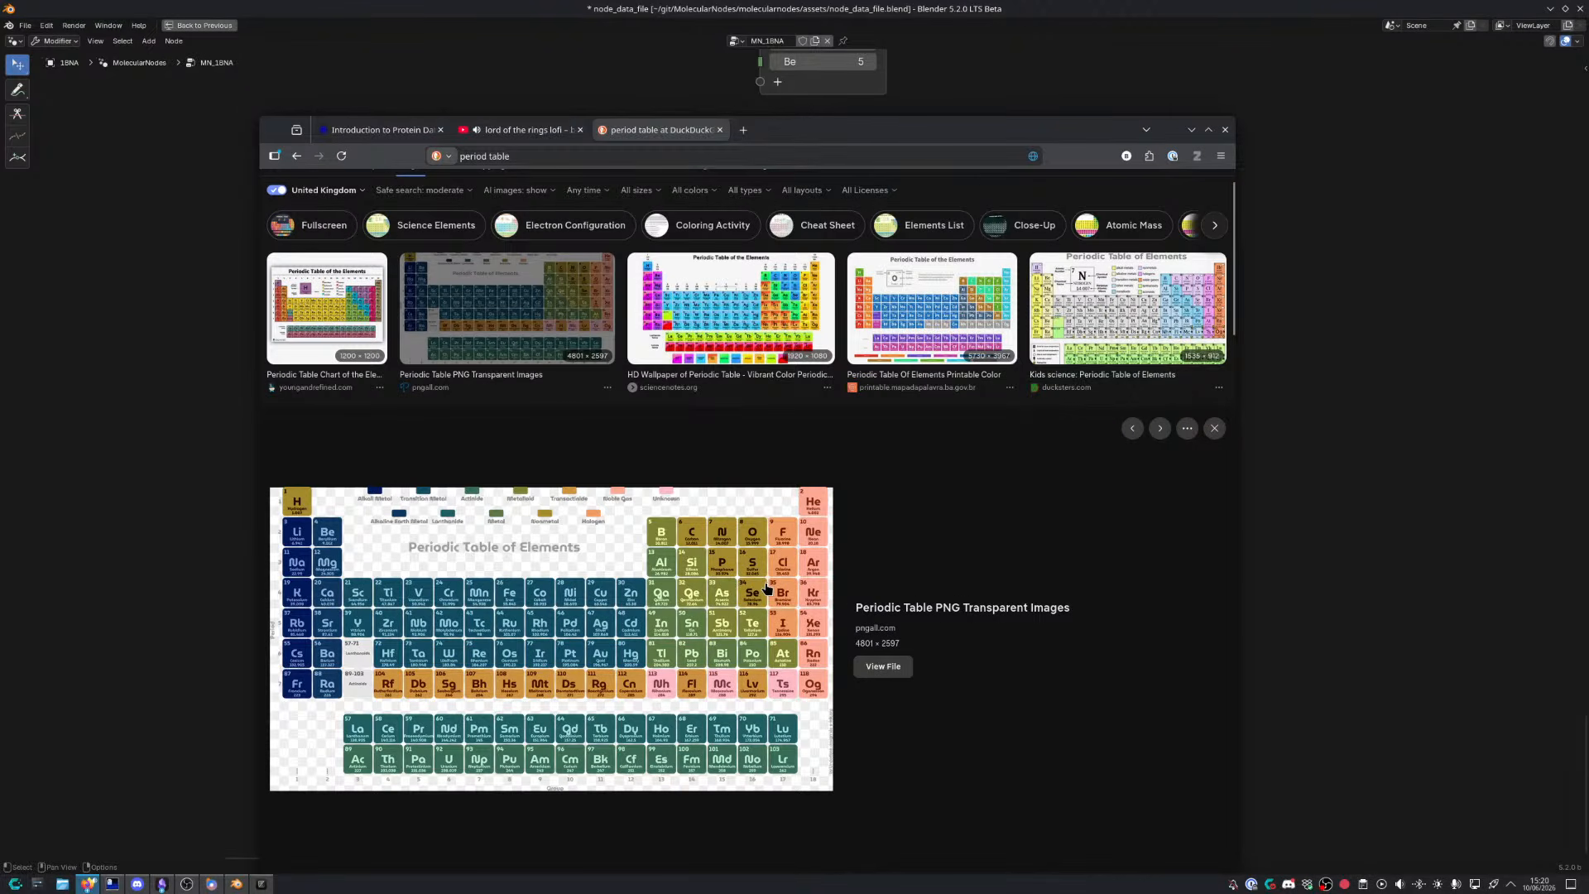
{"action": "key", "text": "alt+Tab"}
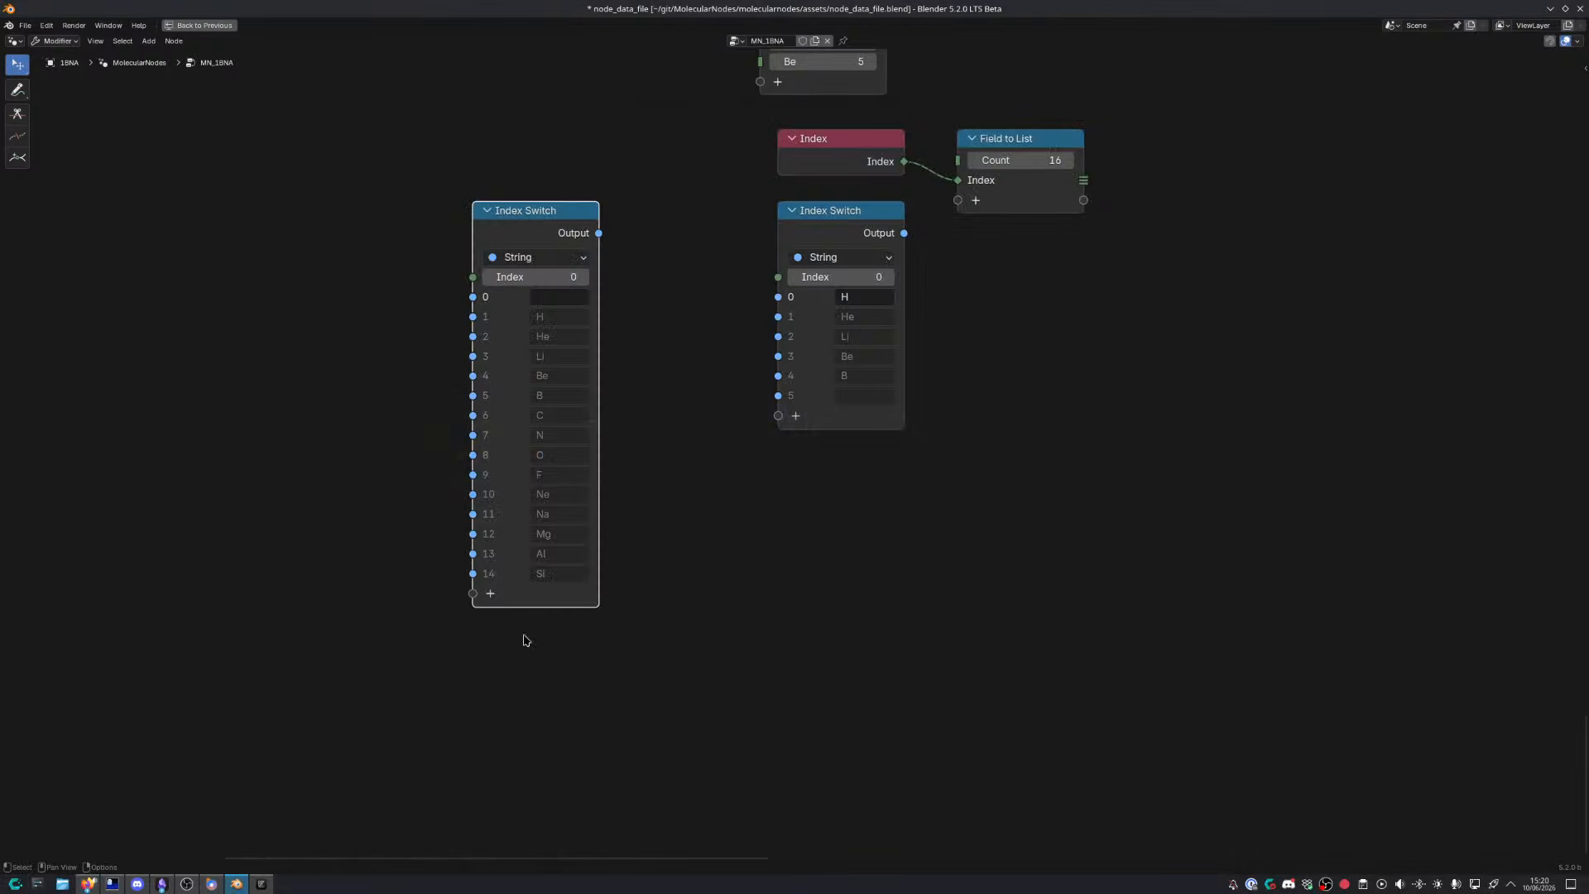
{"action": "left_click", "coordinate": [490, 594]}
{"action": "left_click", "coordinate": [580, 593]}
{"action": "type", "text": "P"}
{"action": "key", "text": "Return"}
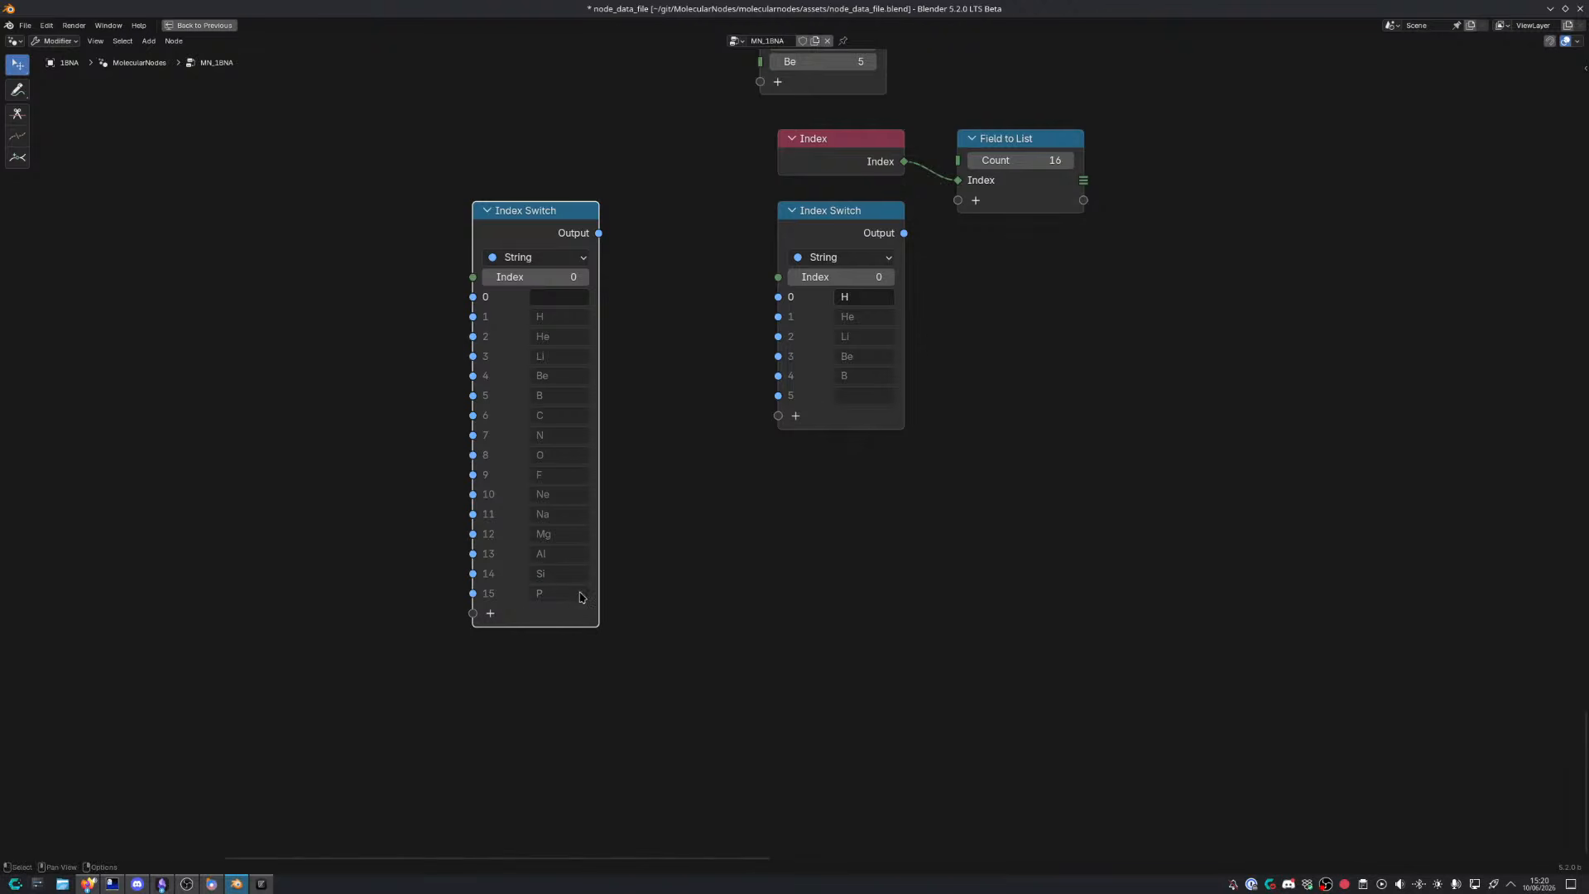
{"action": "left_click", "coordinate": [490, 613]}
{"action": "left_click", "coordinate": [542, 614]}
{"action": "type", "text": "S"}
{"action": "key", "text": "Return"}
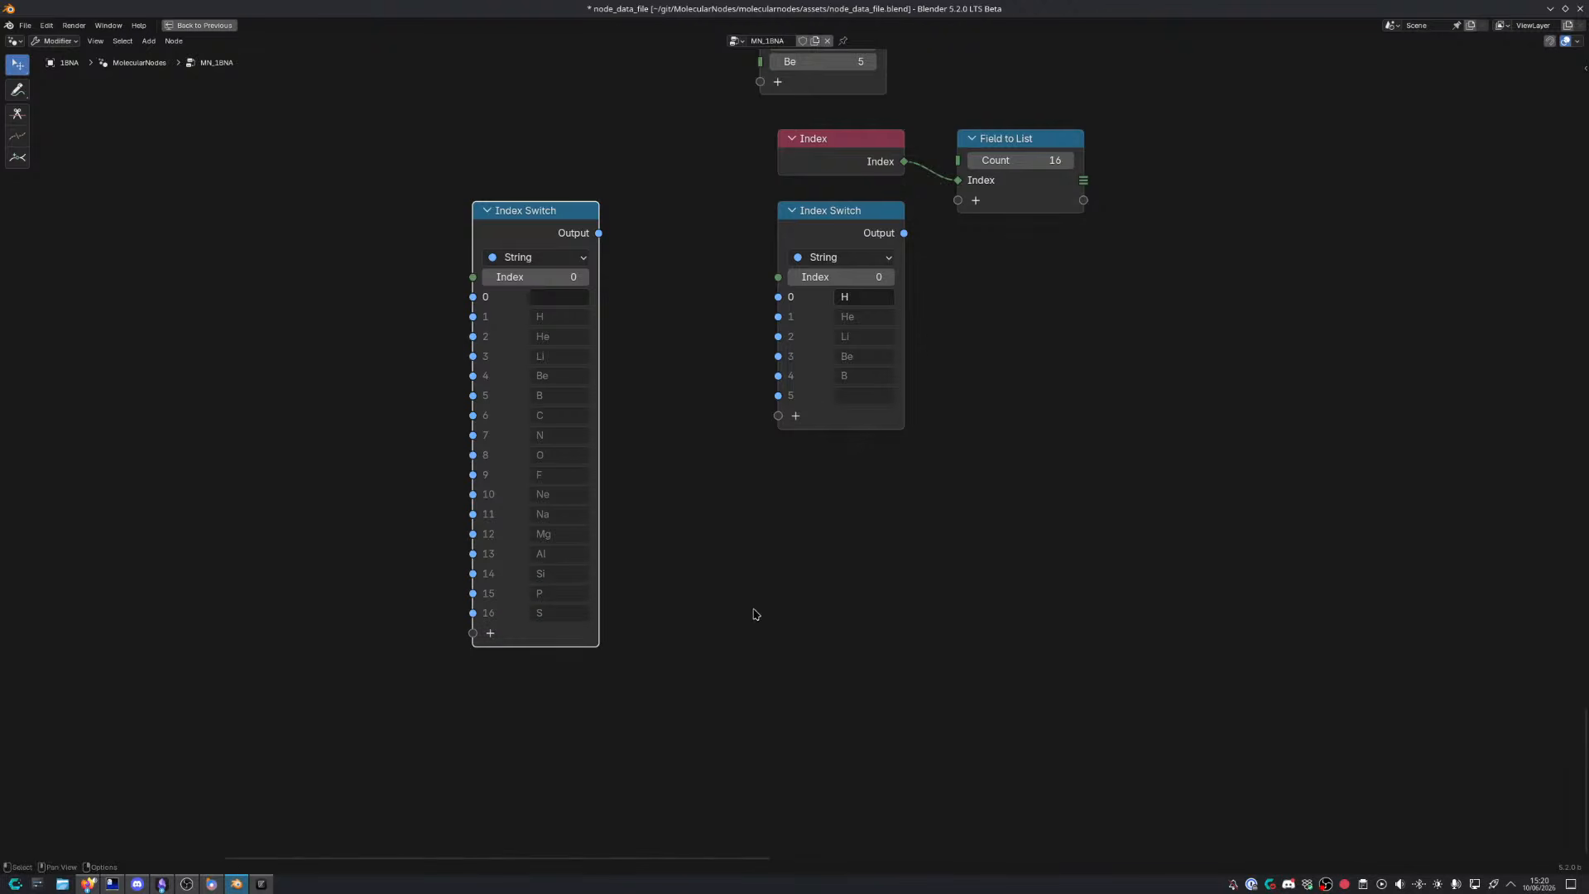
Move the extended Index Switch node closer to the shorter Index Switch below the Index node
{"action": "scroll", "coordinate": [661, 658], "scroll_direction": "down", "scroll_amount": 2}
{"action": "scroll", "coordinate": [661, 658], "scroll_direction": "up", "scroll_amount": 1}
{"action": "left_click_drag", "start_coordinate": [495, 313], "coordinate": [580, 328]}
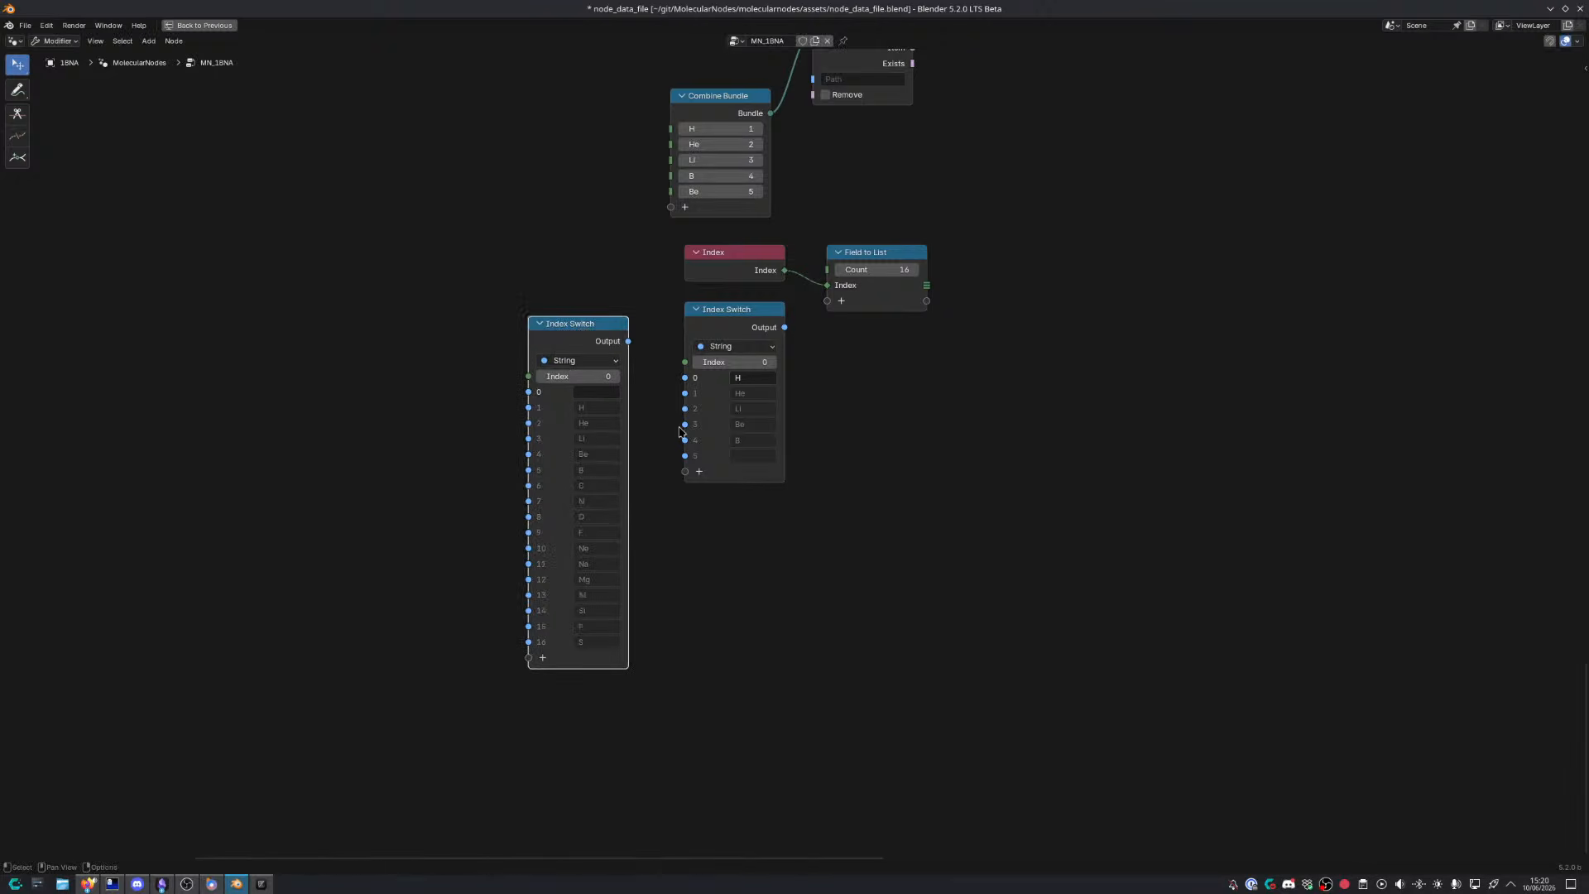
Swap the two Index Switch nodes, placing the longer one directly beneath the Index node and the shorter one off to its left
{"action": "scroll", "coordinate": [642, 519], "scroll_direction": "up", "scroll_amount": 5}
{"action": "middle_click_drag", "start_coordinate": [642, 519], "coordinate": [648, 520]}
{"action": "left_click_drag", "start_coordinate": [503, 276], "coordinate": [734, 548]}
{"action": "left_click_drag", "start_coordinate": [713, 271], "coordinate": [358, 279]}
{"action": "left_click_drag", "start_coordinate": [679, 536], "coordinate": [719, 290]}
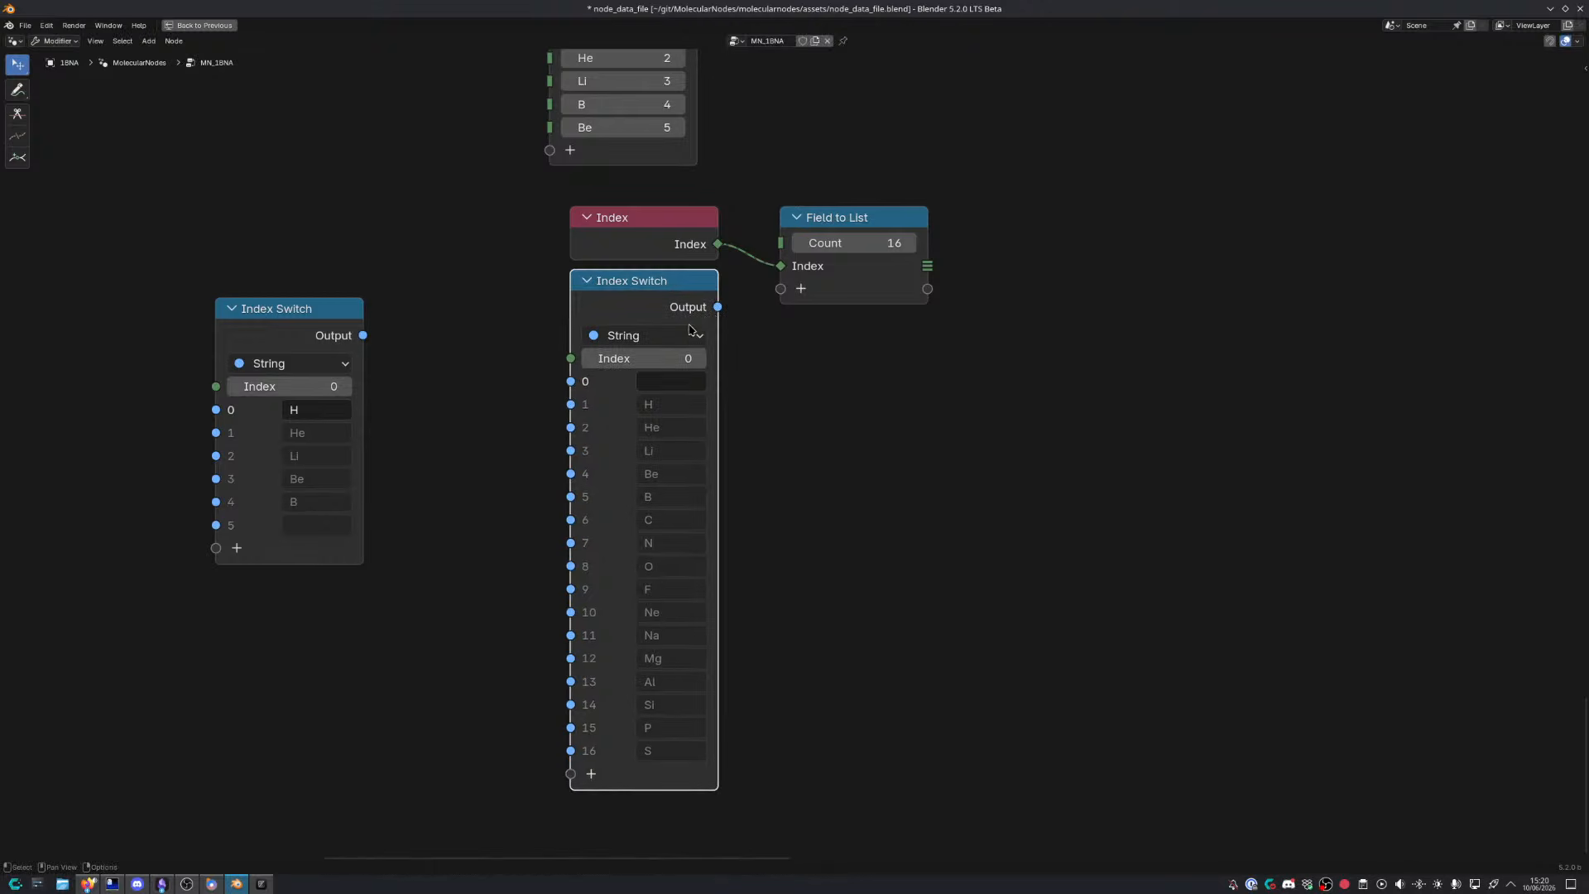
Drive the longer Index Switch with the Index node and feed its output into Field to List as a new item
{"action": "left_click_drag", "start_coordinate": [571, 359], "coordinate": [718, 243]}
{"action": "middle_click_drag", "start_coordinate": [717, 244], "coordinate": [563, 316]}
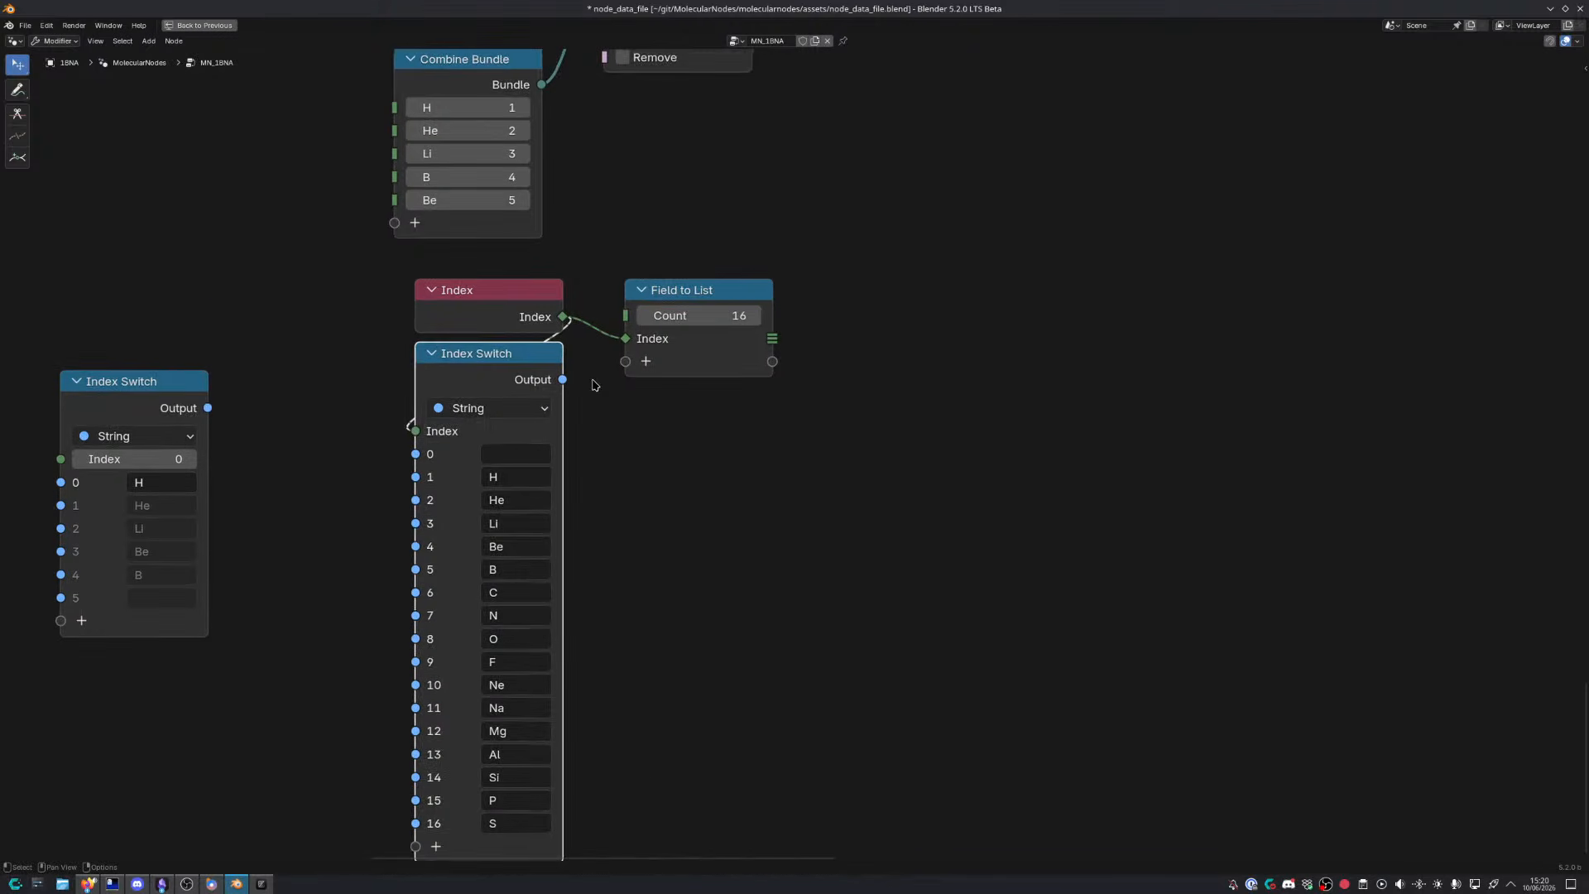
{"action": "left_click_drag", "start_coordinate": [563, 379], "coordinate": [629, 371]}
Preview the Index and Output lists of Field to List in the spreadsheet, and move the Viewer node clear of the setup
{"action": "left_click", "coordinate": [772, 346], "text": "ctrl+shift"}
{"action": "key", "text": "ctrl+space"}
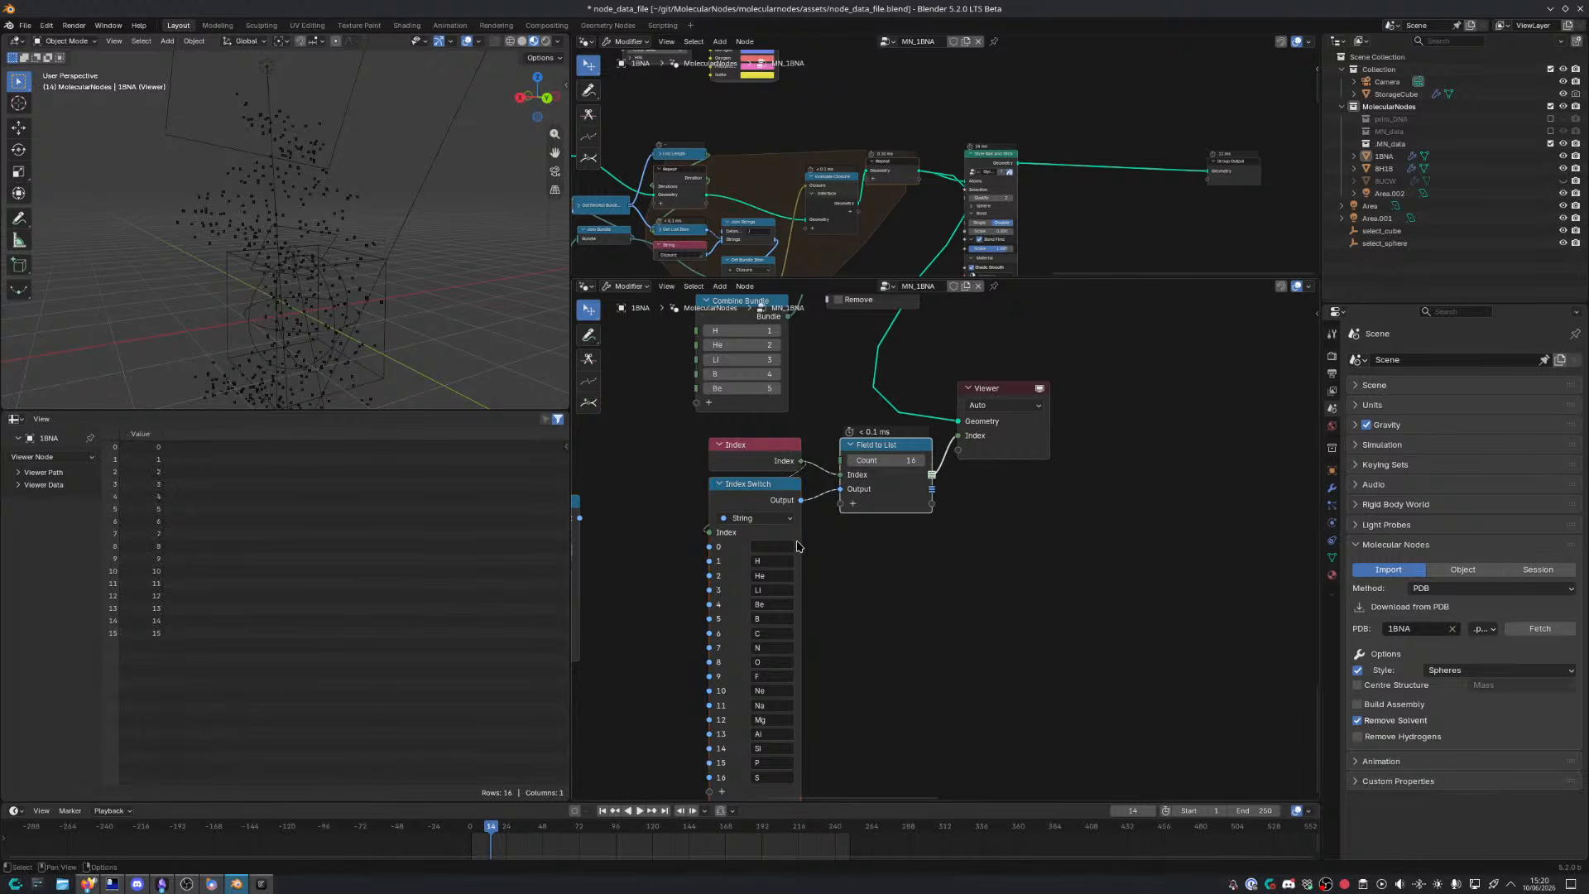
{"action": "left_click", "coordinate": [932, 494], "text": "ctrl+shift"}
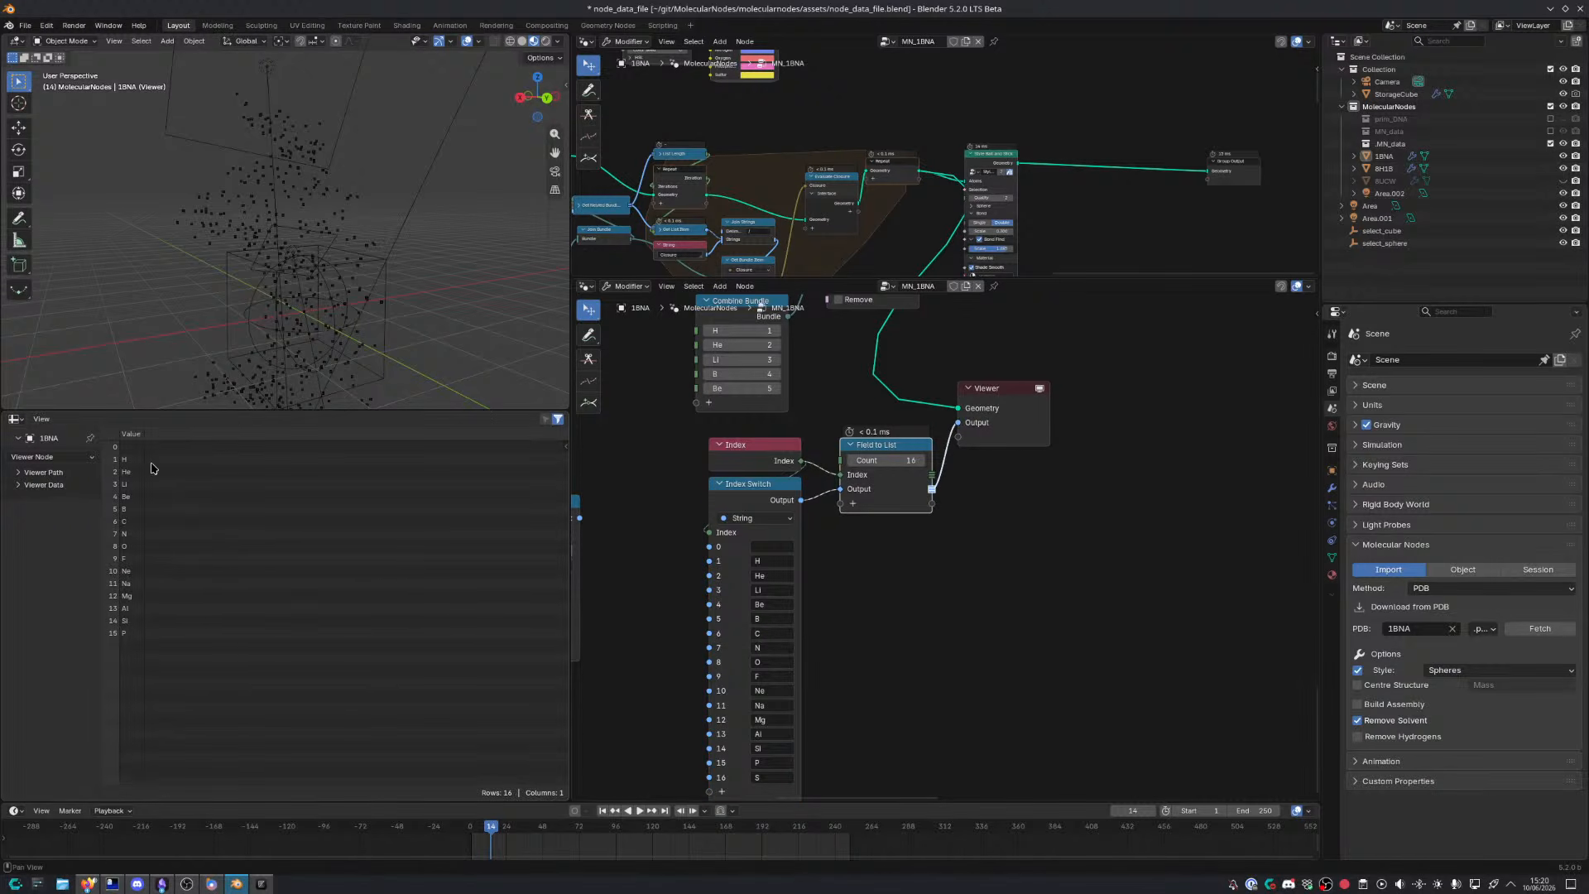
{"action": "left_click_drag", "start_coordinate": [1006, 418], "coordinate": [1202, 401]}
{"action": "scroll", "coordinate": [941, 521], "scroll_direction": "down", "scroll_amount": 4}
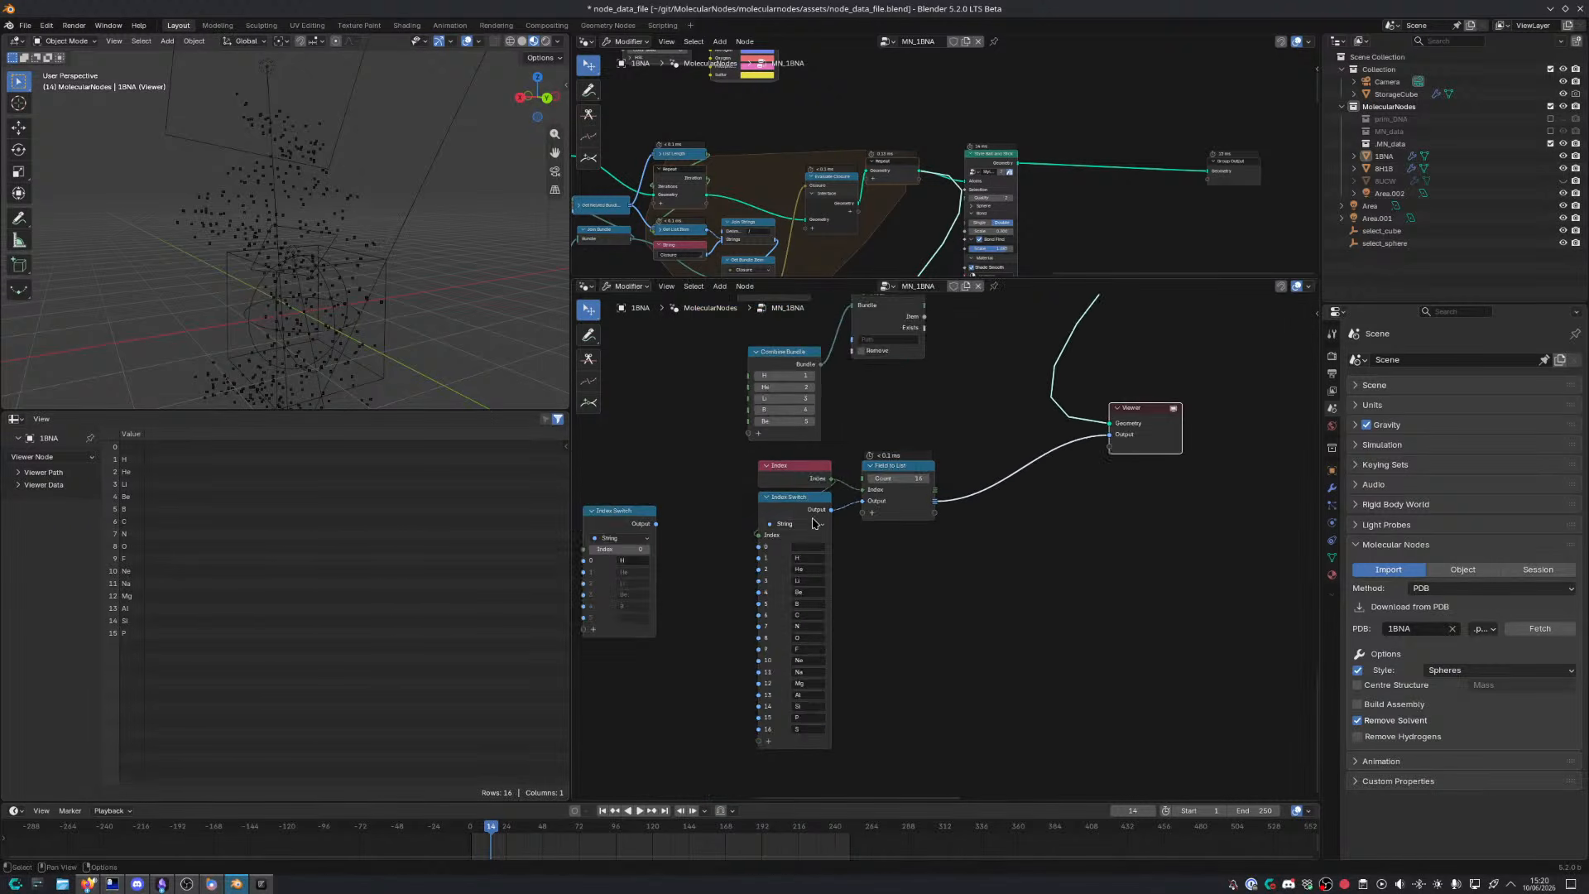
Preview the Trim String output in the spreadsheet and move the Viewer node beyond Get List Item
{"action": "middle_click_drag", "start_coordinate": [809, 516], "coordinate": [816, 619]}
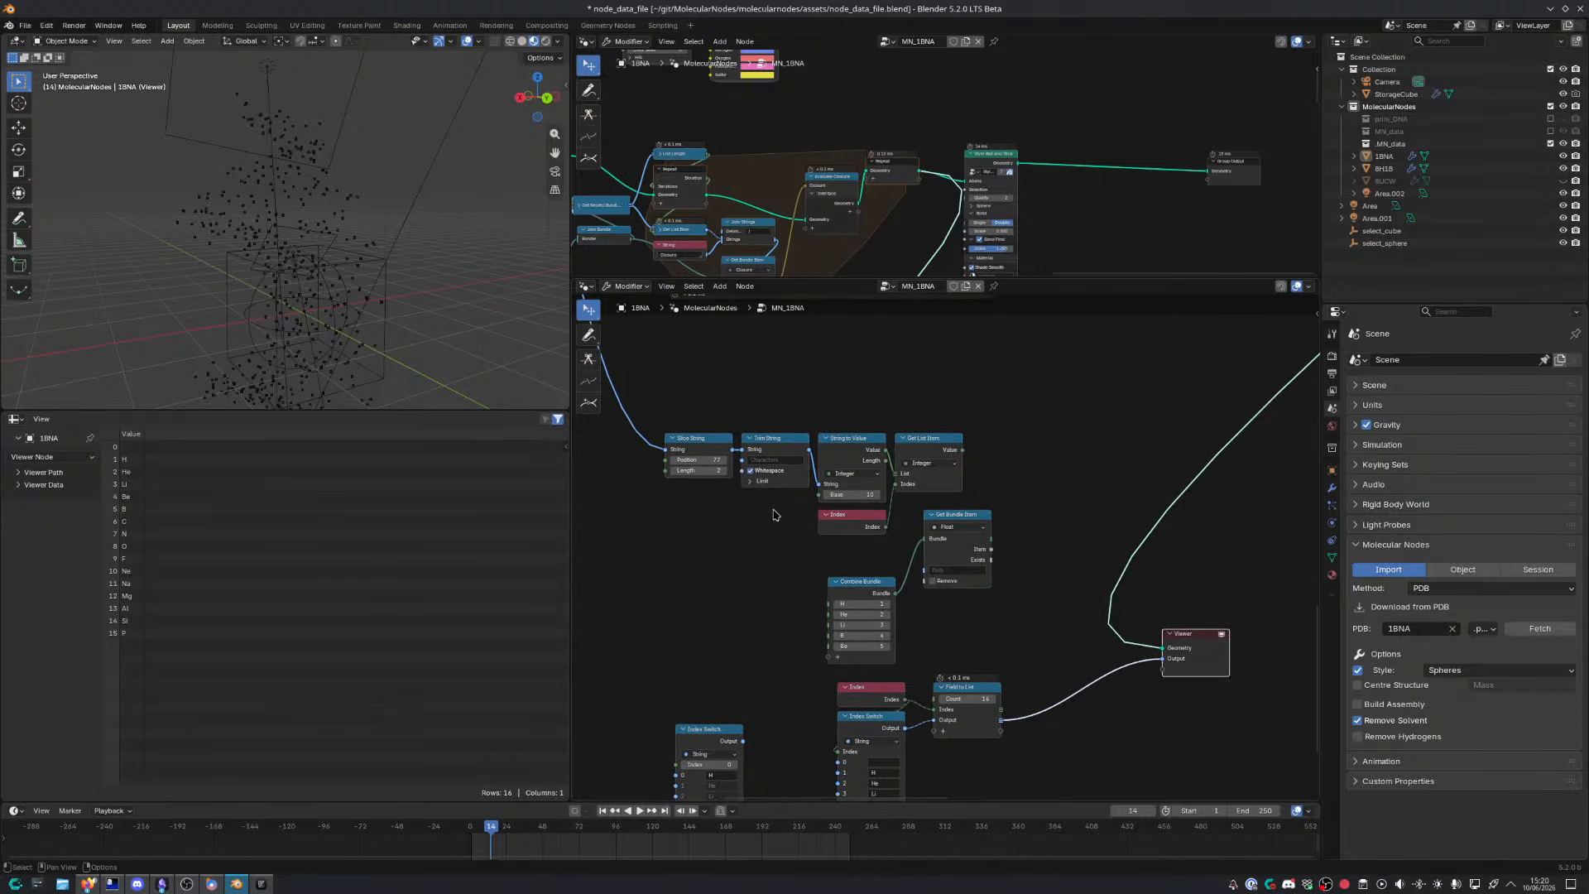
{"action": "scroll", "coordinate": [669, 505], "scroll_direction": "up", "scroll_amount": 4}
{"action": "left_click", "coordinate": [864, 439], "text": "ctrl+shift"}
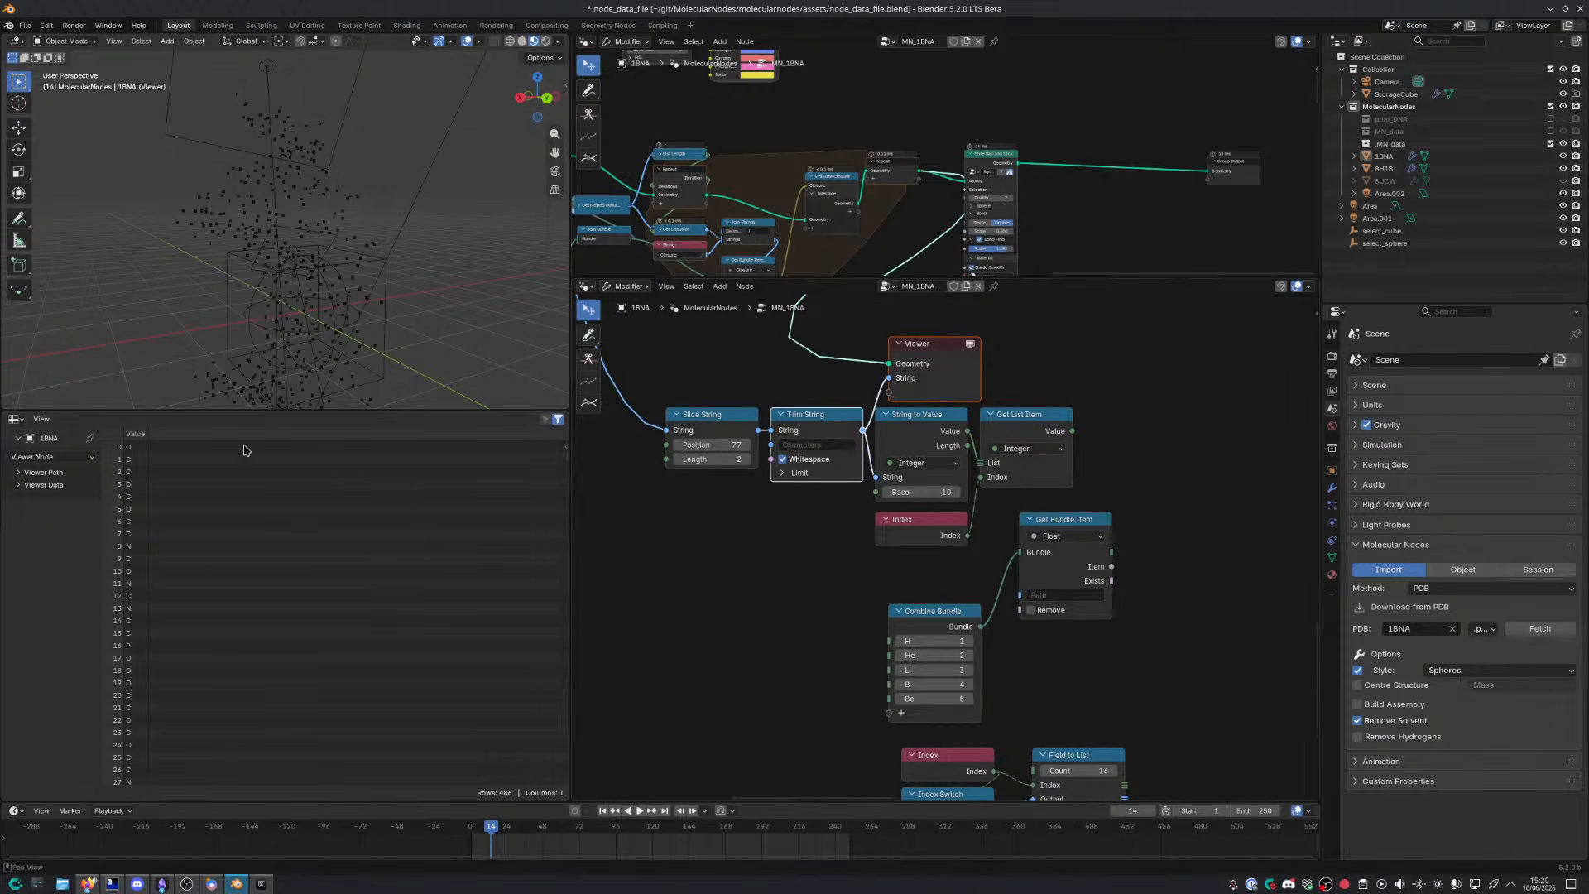
{"action": "middle_click_drag", "start_coordinate": [946, 367], "coordinate": [815, 355]}
{"action": "left_click_drag", "start_coordinate": [815, 356], "coordinate": [1261, 407]}
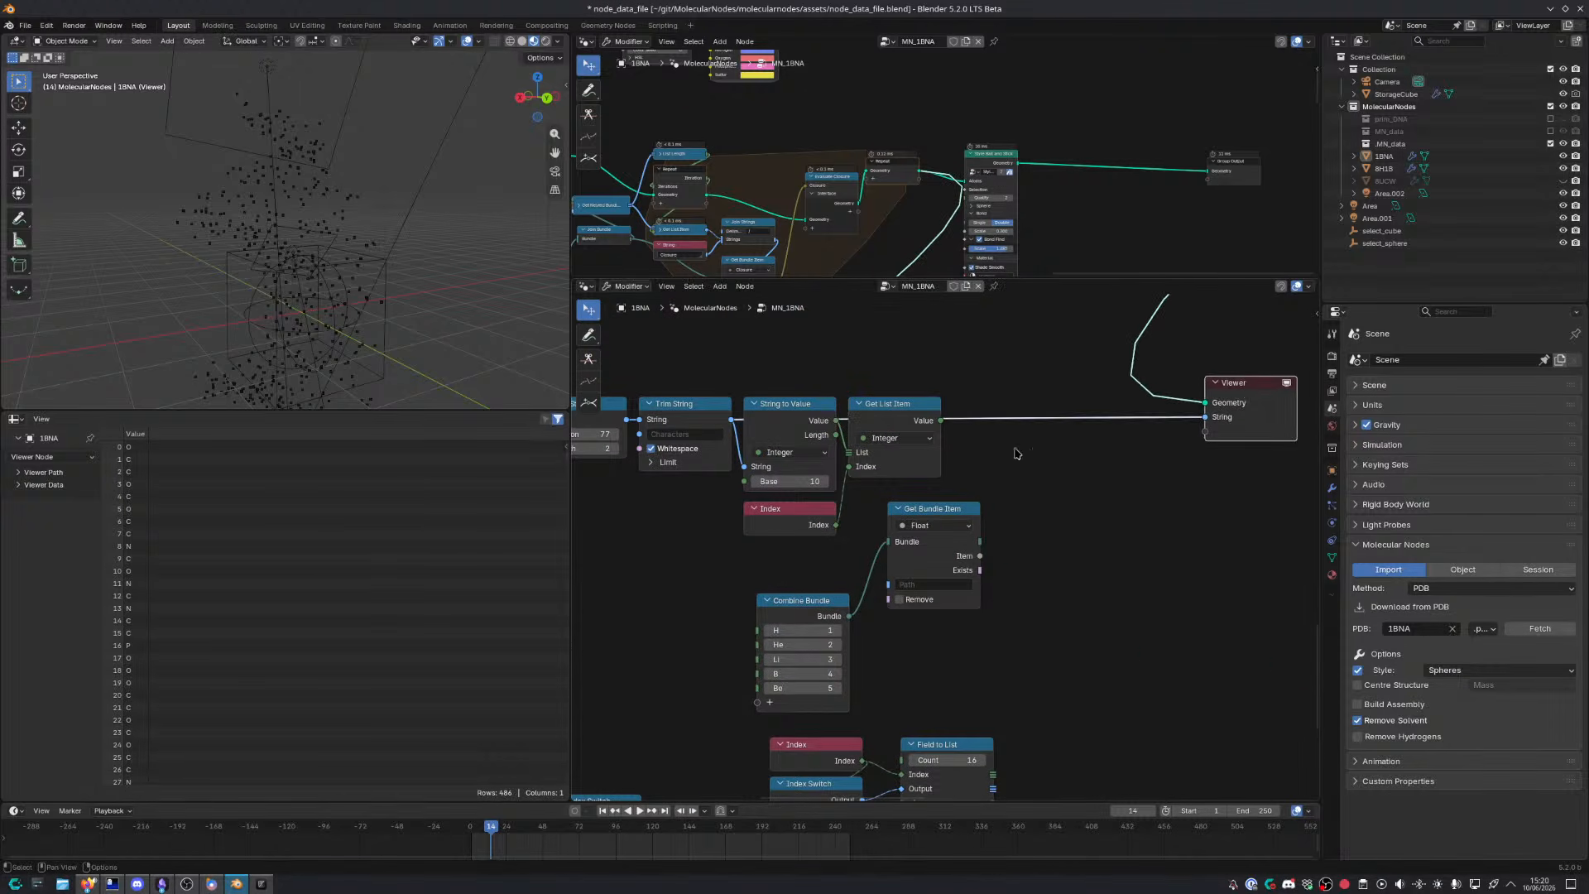
Move the Combine Bundle and Get Bundle Item nodes aside, and place the Index, Index Switch and Field to List nodes under String to Value
{"action": "middle_click_drag", "start_coordinate": [936, 567], "coordinate": [958, 430]}
{"action": "scroll", "coordinate": [979, 541], "scroll_direction": "down", "scroll_amount": 4}
{"action": "middle_click_drag", "start_coordinate": [969, 536], "coordinate": [953, 563]}
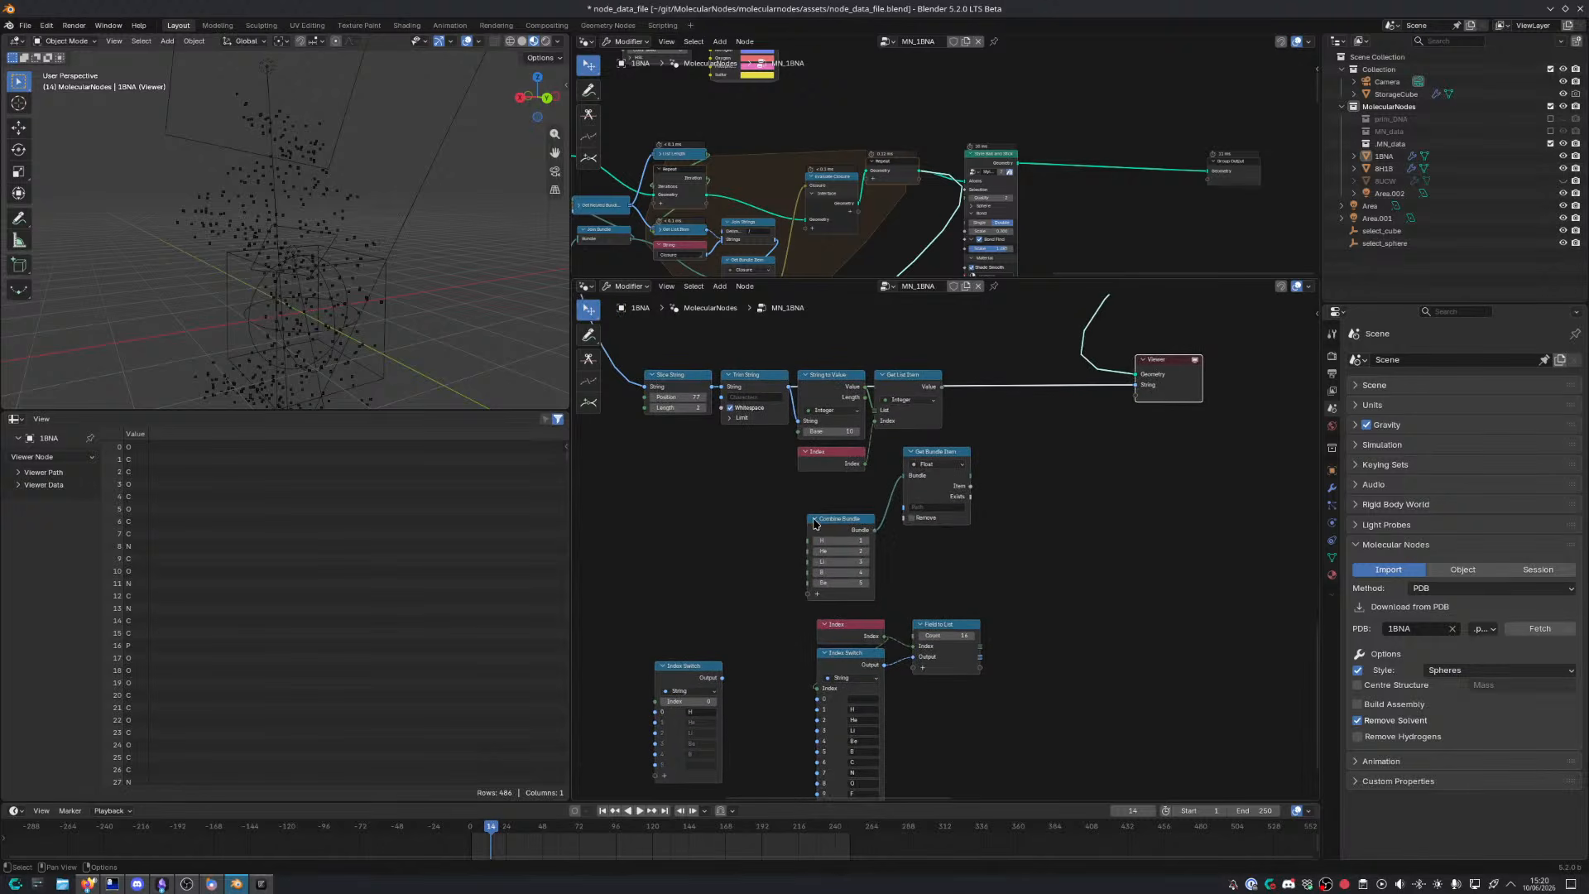
{"action": "left_click_drag", "start_coordinate": [813, 488], "coordinate": [953, 566]}
{"action": "key", "text": "g"}
{"action": "left_click", "coordinate": [710, 578]}
{"action": "left_click_drag", "start_coordinate": [793, 564], "coordinate": [969, 682]}
{"action": "key", "text": "g"}
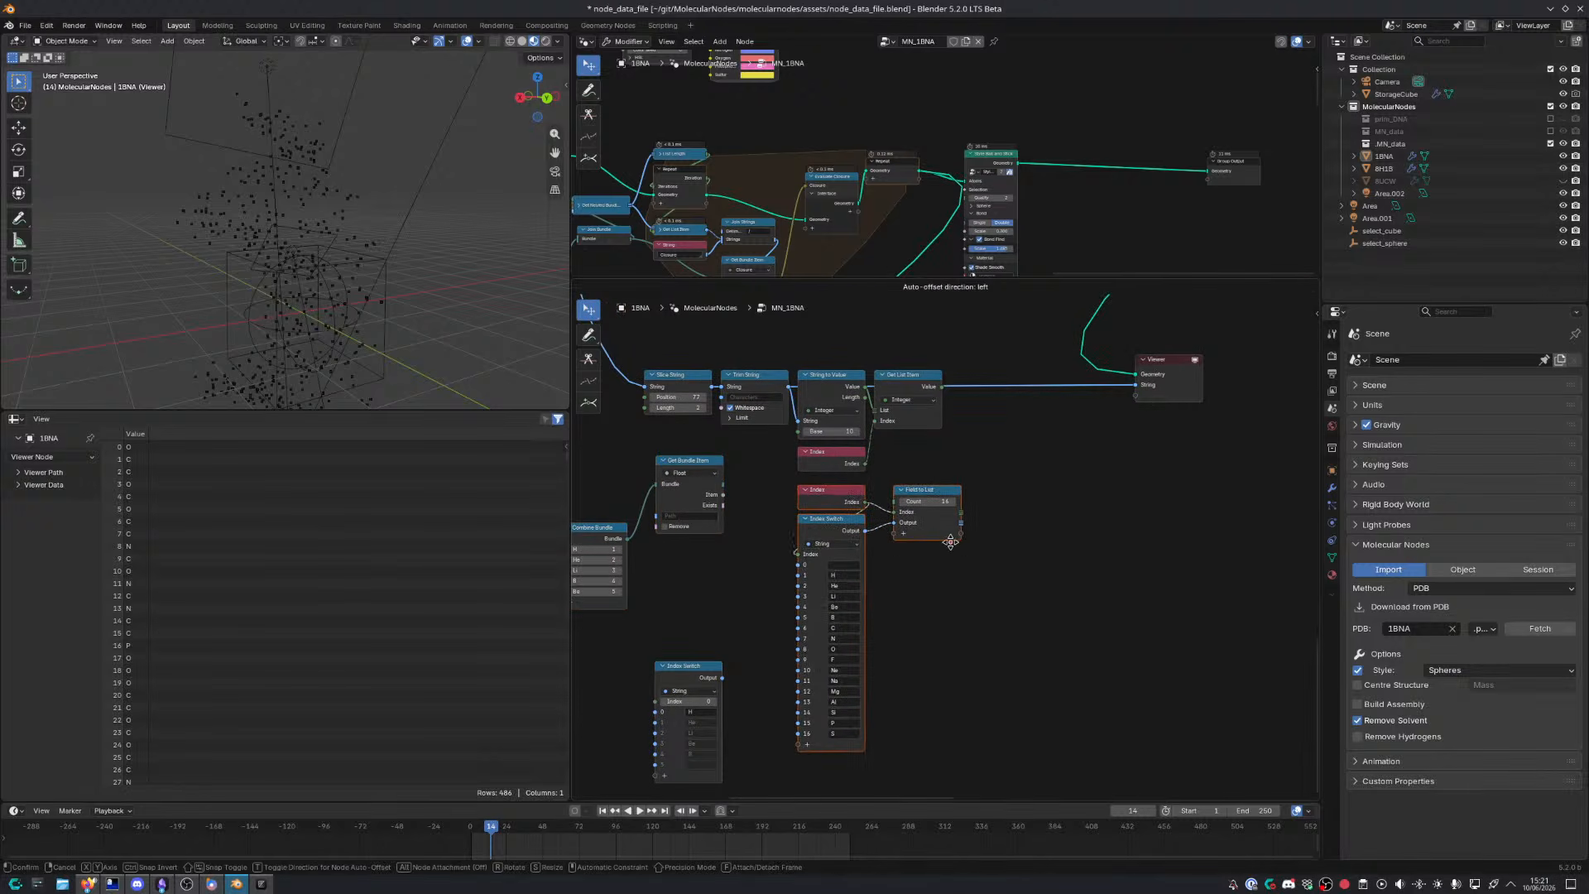
{"action": "left_click", "coordinate": [949, 541]}
Dissolve the String to Value, Get List Item and Index nodes that follow Trim String
{"action": "scroll", "coordinate": [943, 431], "scroll_direction": "up", "scroll_amount": 4}
{"action": "middle_click_drag", "start_coordinate": [957, 471], "coordinate": [947, 550]}
{"action": "middle_click_drag", "start_coordinate": [777, 488], "coordinate": [820, 501]}
{"action": "scroll", "coordinate": [821, 500], "scroll_direction": "up", "scroll_amount": 2}
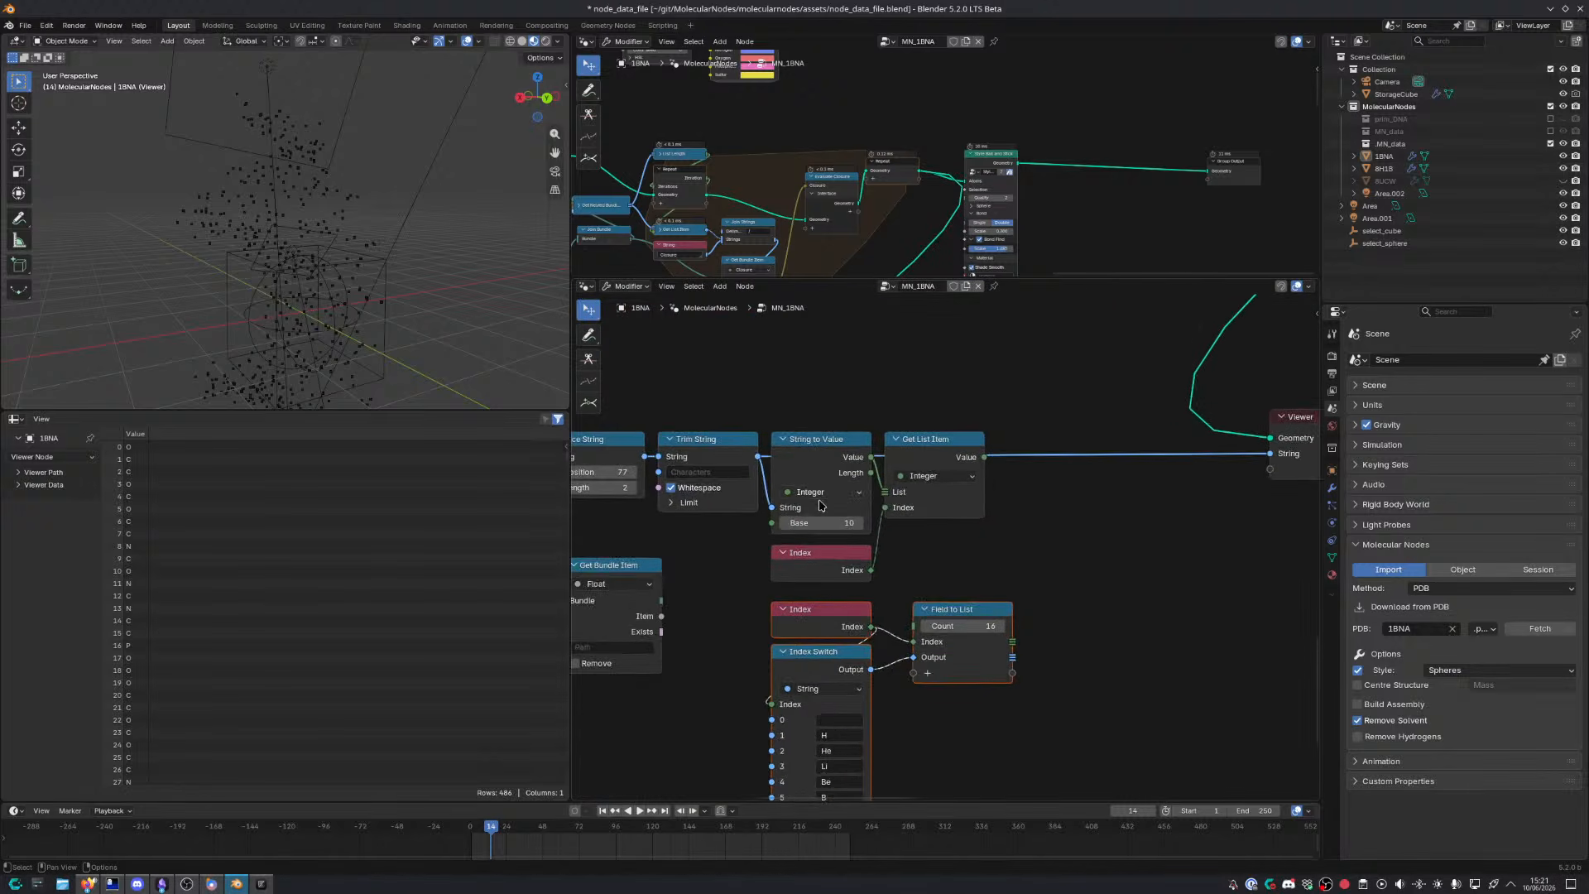
{"action": "left_click_drag", "start_coordinate": [800, 412], "coordinate": [952, 593]}
{"action": "key", "text": "ctrl+x"}
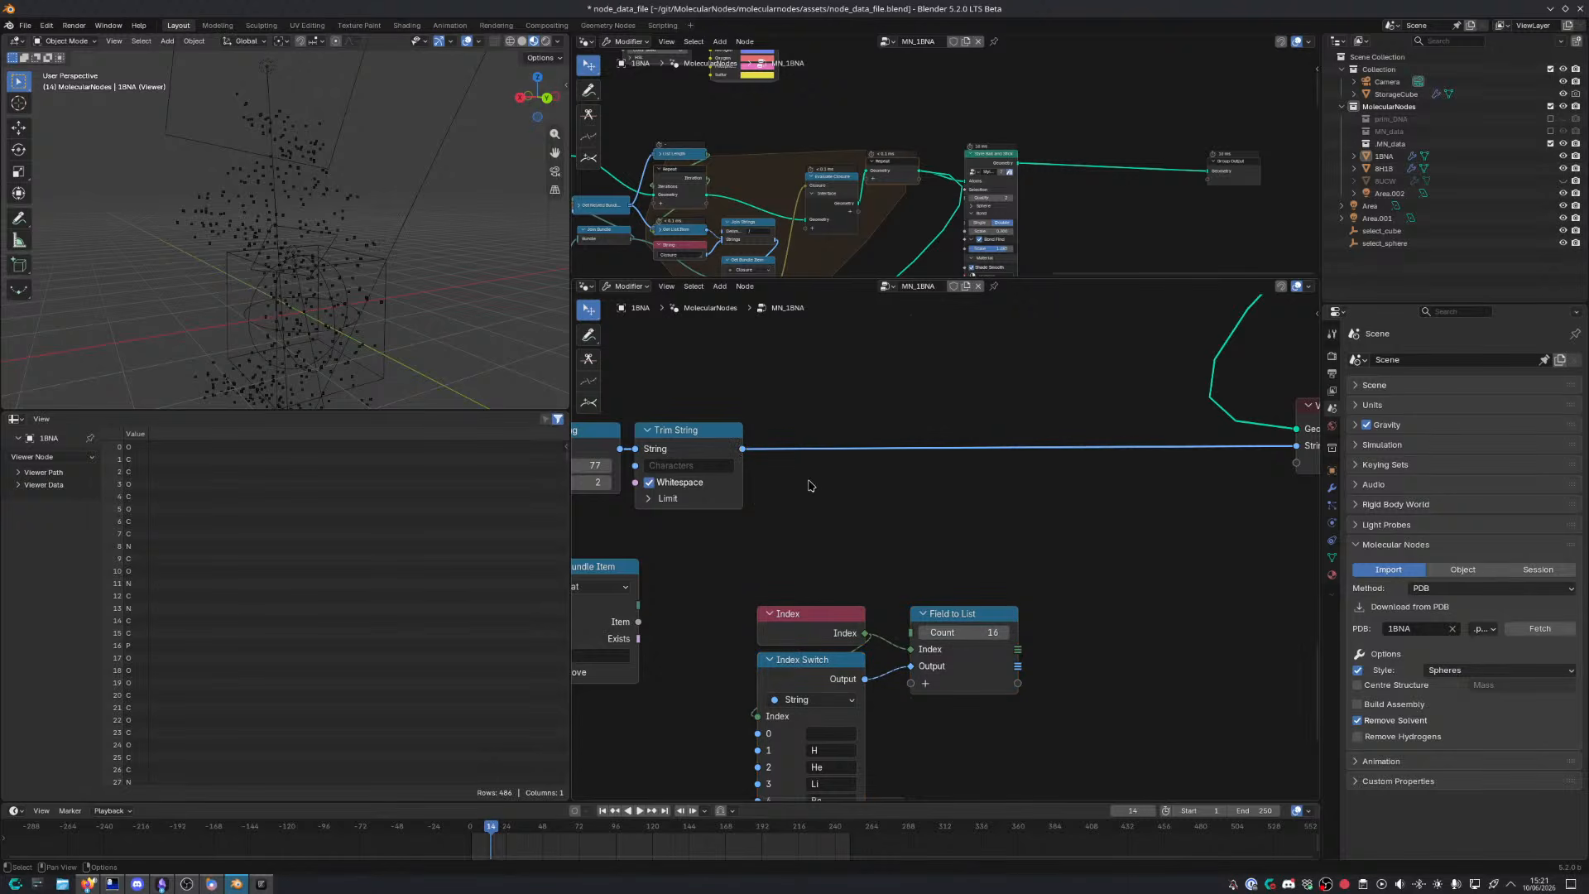
Shift the symbol list nodes and add a string Equal node above Field to List, with Trim String feeding input A
{"action": "middle_click_drag", "start_coordinate": [811, 486], "coordinate": [815, 443]}
{"action": "left_click_drag", "start_coordinate": [801, 521], "coordinate": [933, 621]}
{"action": "key", "text": "g"}
{"action": "left_click", "coordinate": [902, 623]}
{"action": "left_click_drag", "start_coordinate": [747, 408], "coordinate": [855, 414]}
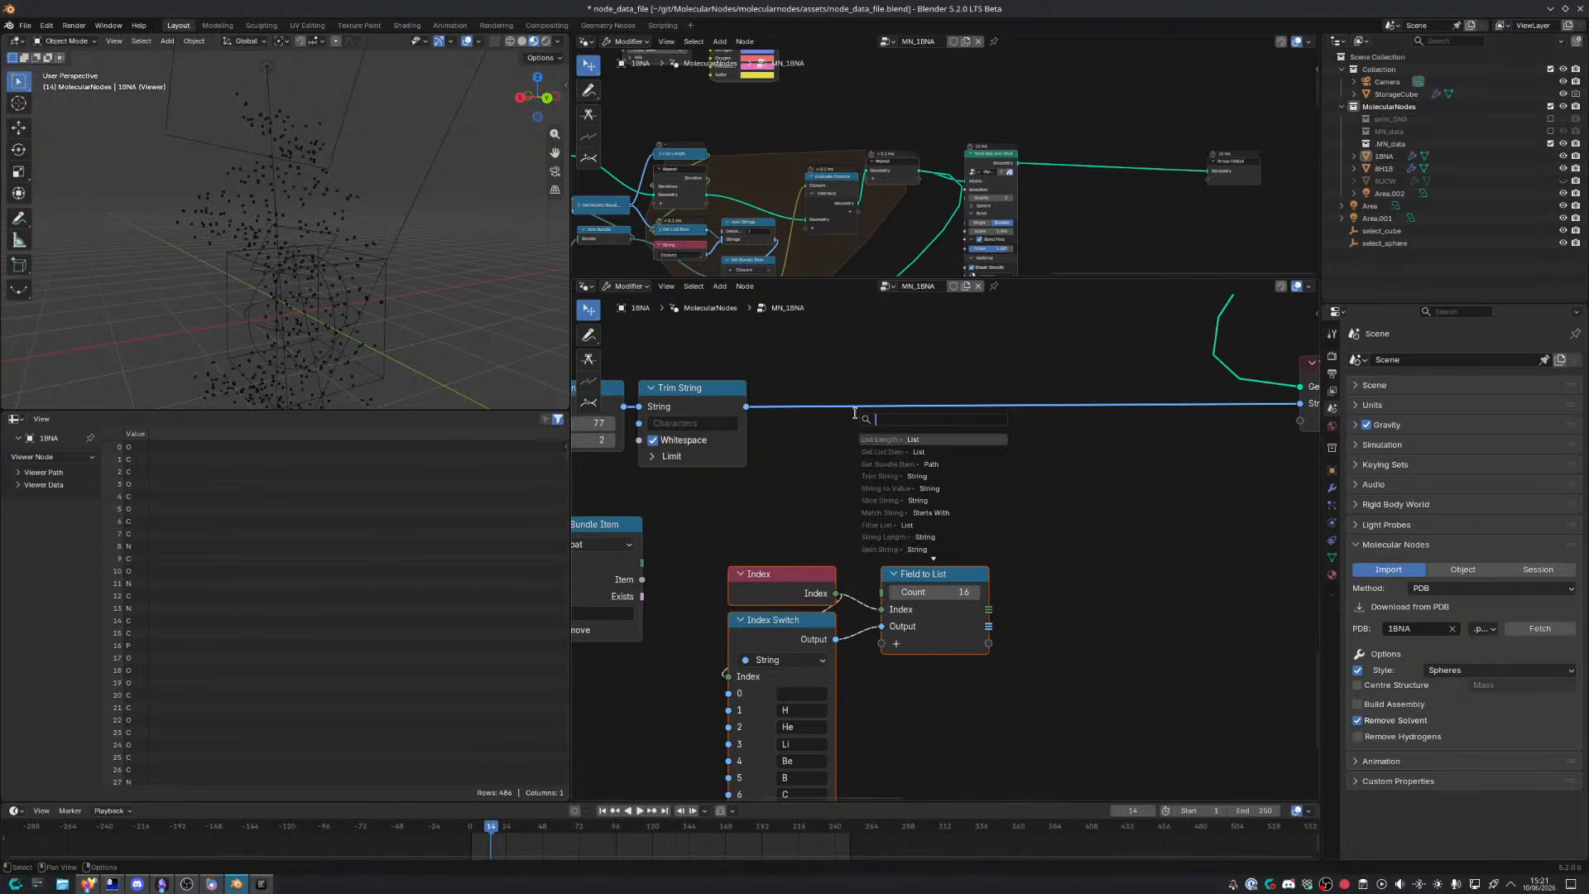
{"action": "type", "text": "equal"}
{"action": "key", "text": "Return"}
{"action": "left_click", "coordinate": [886, 446]}
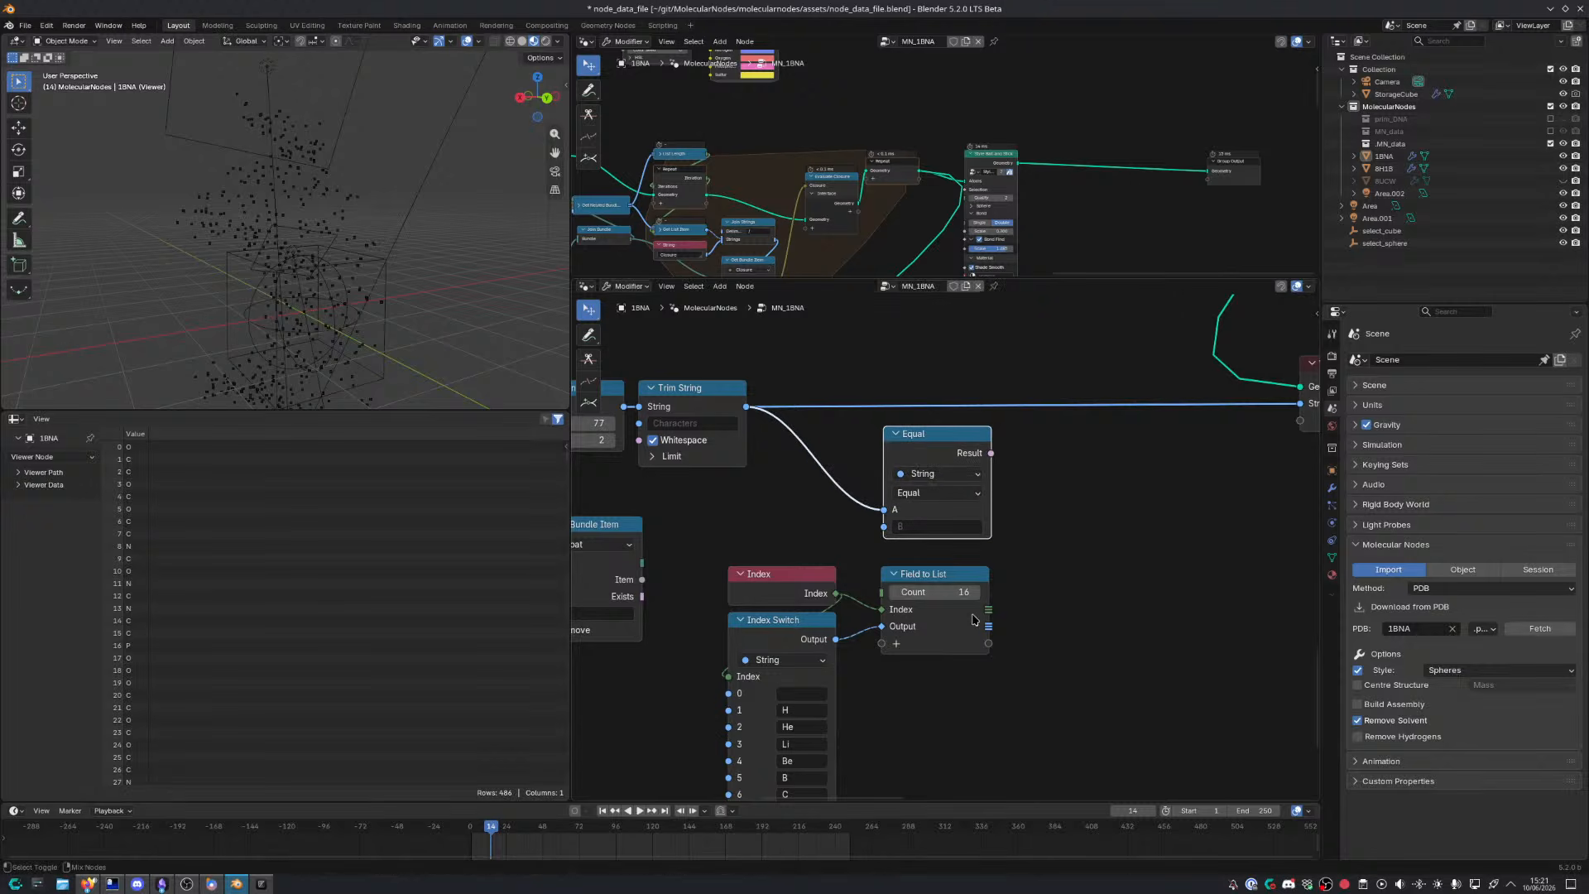
Connect the Field to List output to input B of the Equal node and preview the comparison result in the spreadsheet
{"action": "middle_click_drag", "start_coordinate": [897, 592], "coordinate": [953, 560]}
{"action": "left_click_drag", "start_coordinate": [823, 508], "coordinate": [940, 493]}
{"action": "key", "text": "g"}
{"action": "left_click", "coordinate": [1025, 635]}
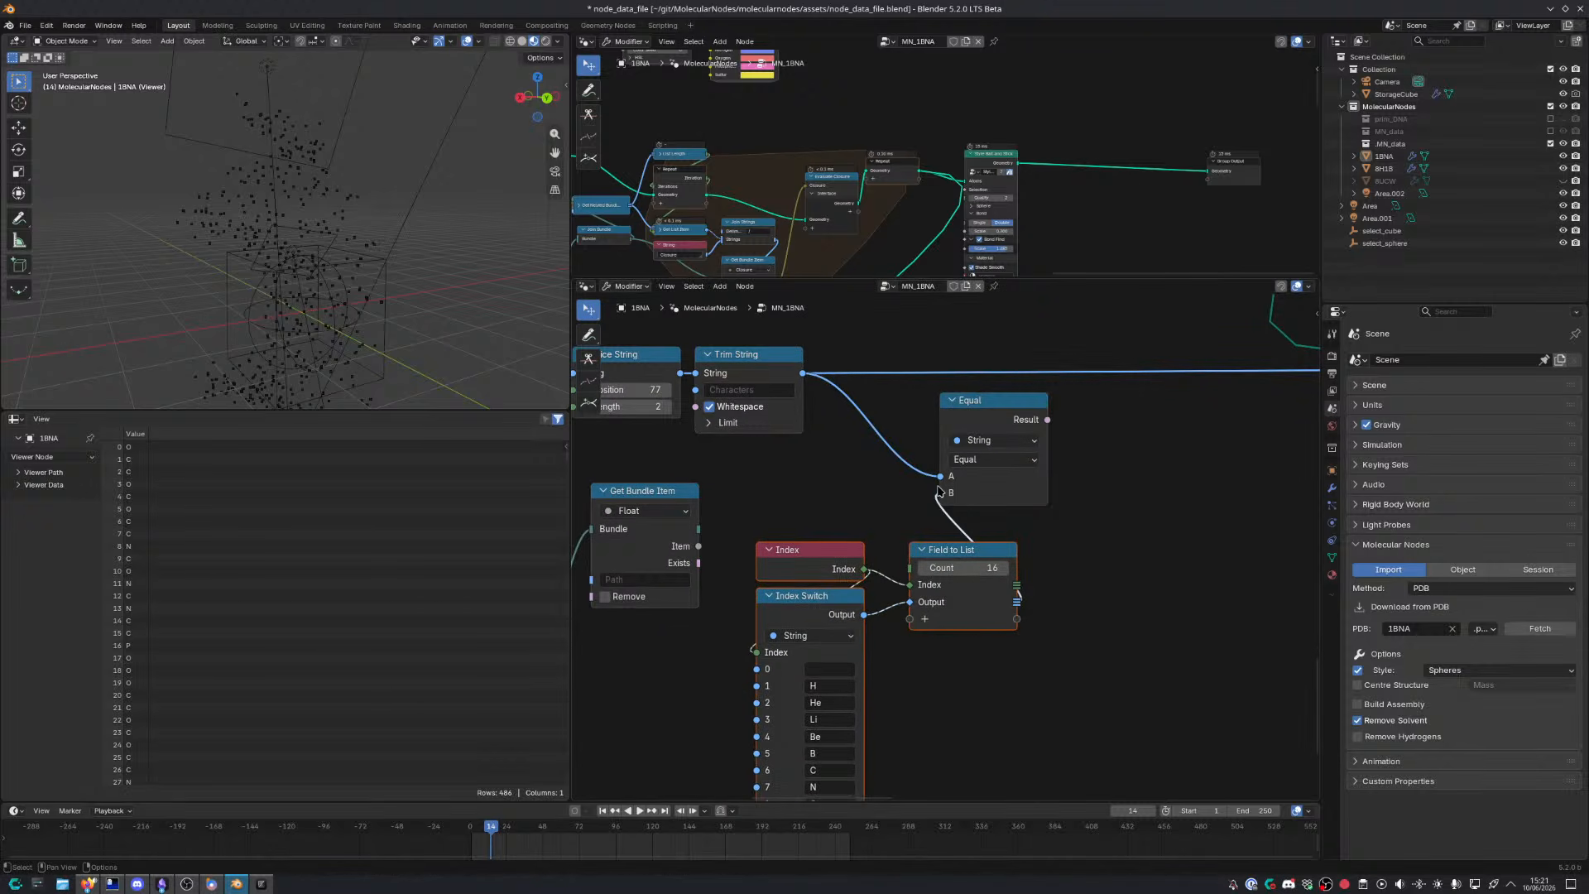
{"action": "left_click", "coordinate": [1048, 420], "text": "ctrl+shift"}
{"action": "left_click_drag", "start_coordinate": [1020, 420], "coordinate": [990, 405]}
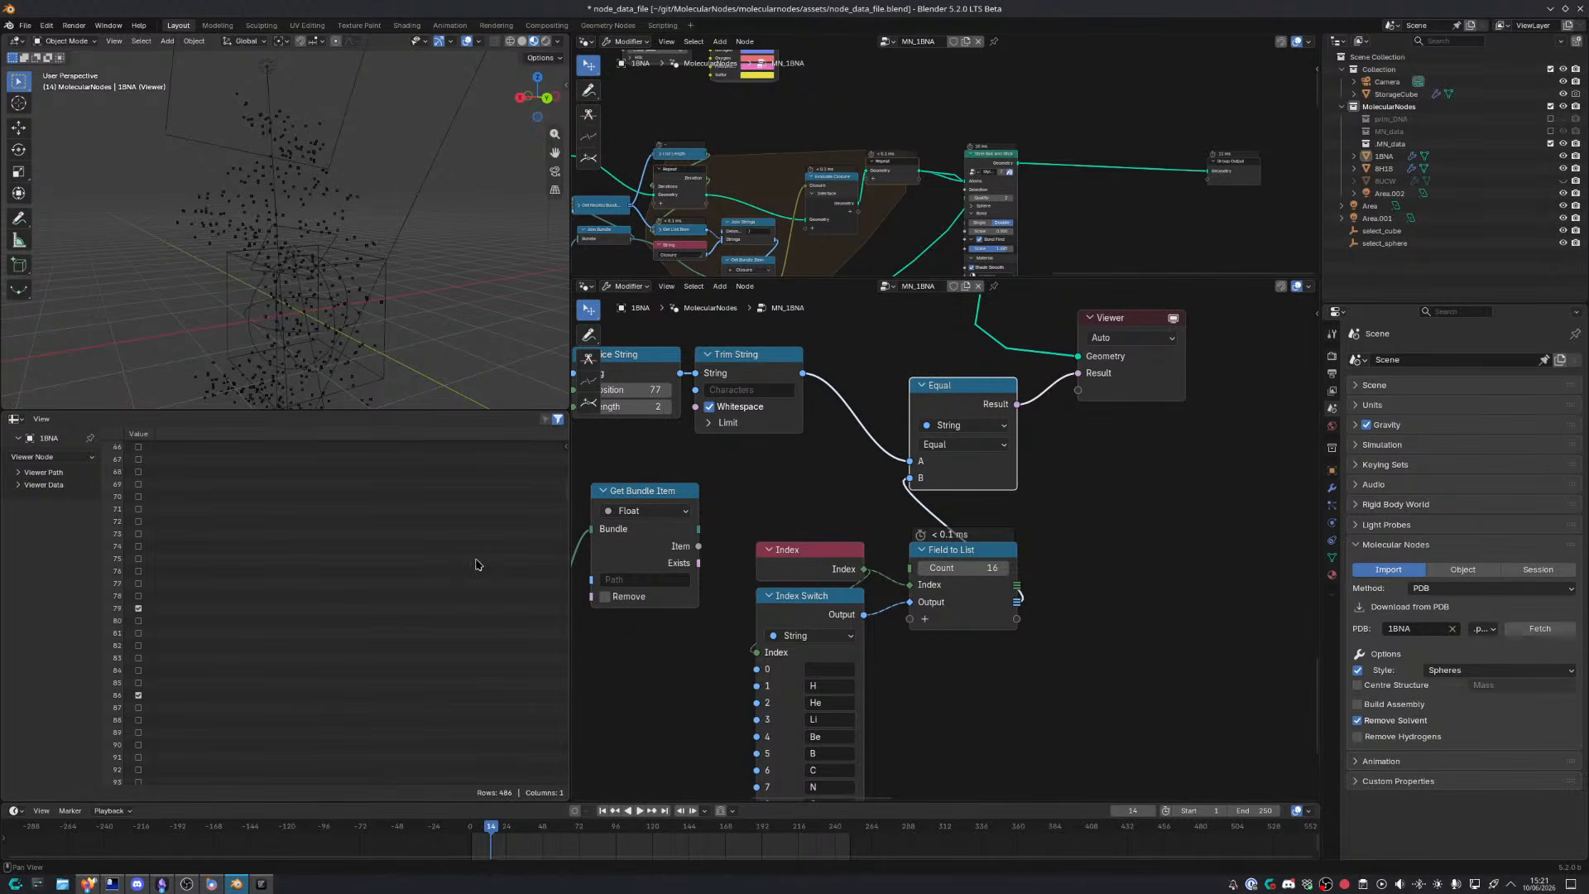
{"action": "left_click_drag", "start_coordinate": [567, 500], "coordinate": [568, 448]}
Move the bundle nodes farther left and rearrange the Index Switch and Field to List nodes beneath Slice String and Trim String
{"action": "scroll", "coordinate": [939, 552], "scroll_direction": "down", "scroll_amount": 5}
{"action": "middle_click_drag", "start_coordinate": [887, 591], "coordinate": [1046, 465]}
{"action": "left_click_drag", "start_coordinate": [725, 386], "coordinate": [945, 548]}
{"action": "key", "text": "g"}
{"action": "left_click", "coordinate": [719, 543]}
{"action": "left_click_drag", "start_coordinate": [814, 403], "coordinate": [1090, 697]}
{"action": "key", "text": "g"}
{"action": "left_click", "coordinate": [975, 649]}
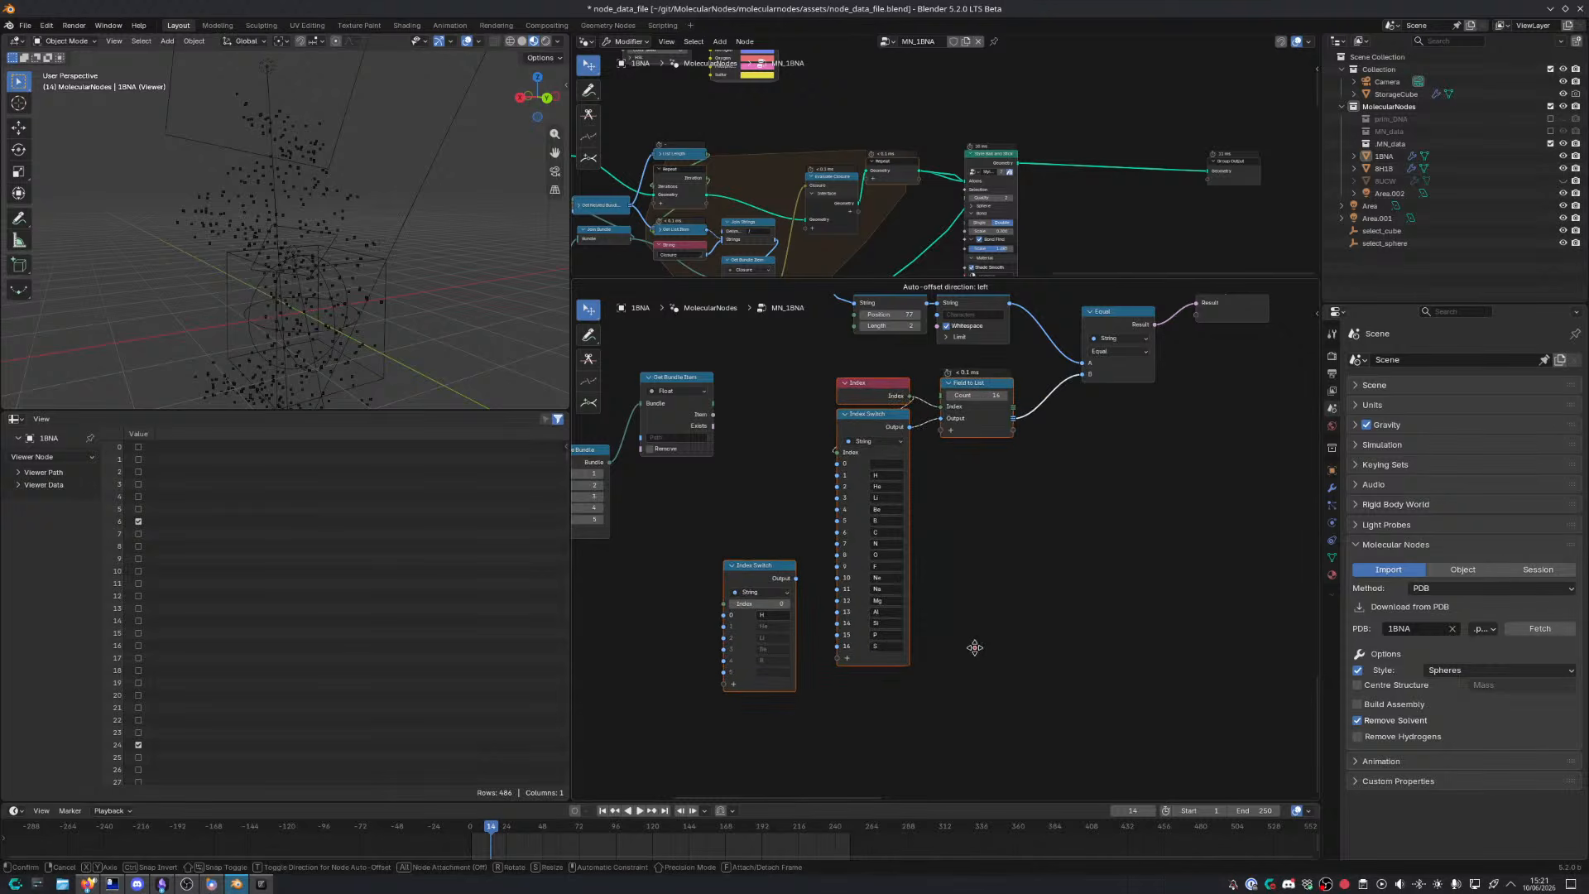
{"action": "middle_click_drag", "start_coordinate": [1036, 532], "coordinate": [913, 747]}
{"action": "left_click", "coordinate": [990, 552]}
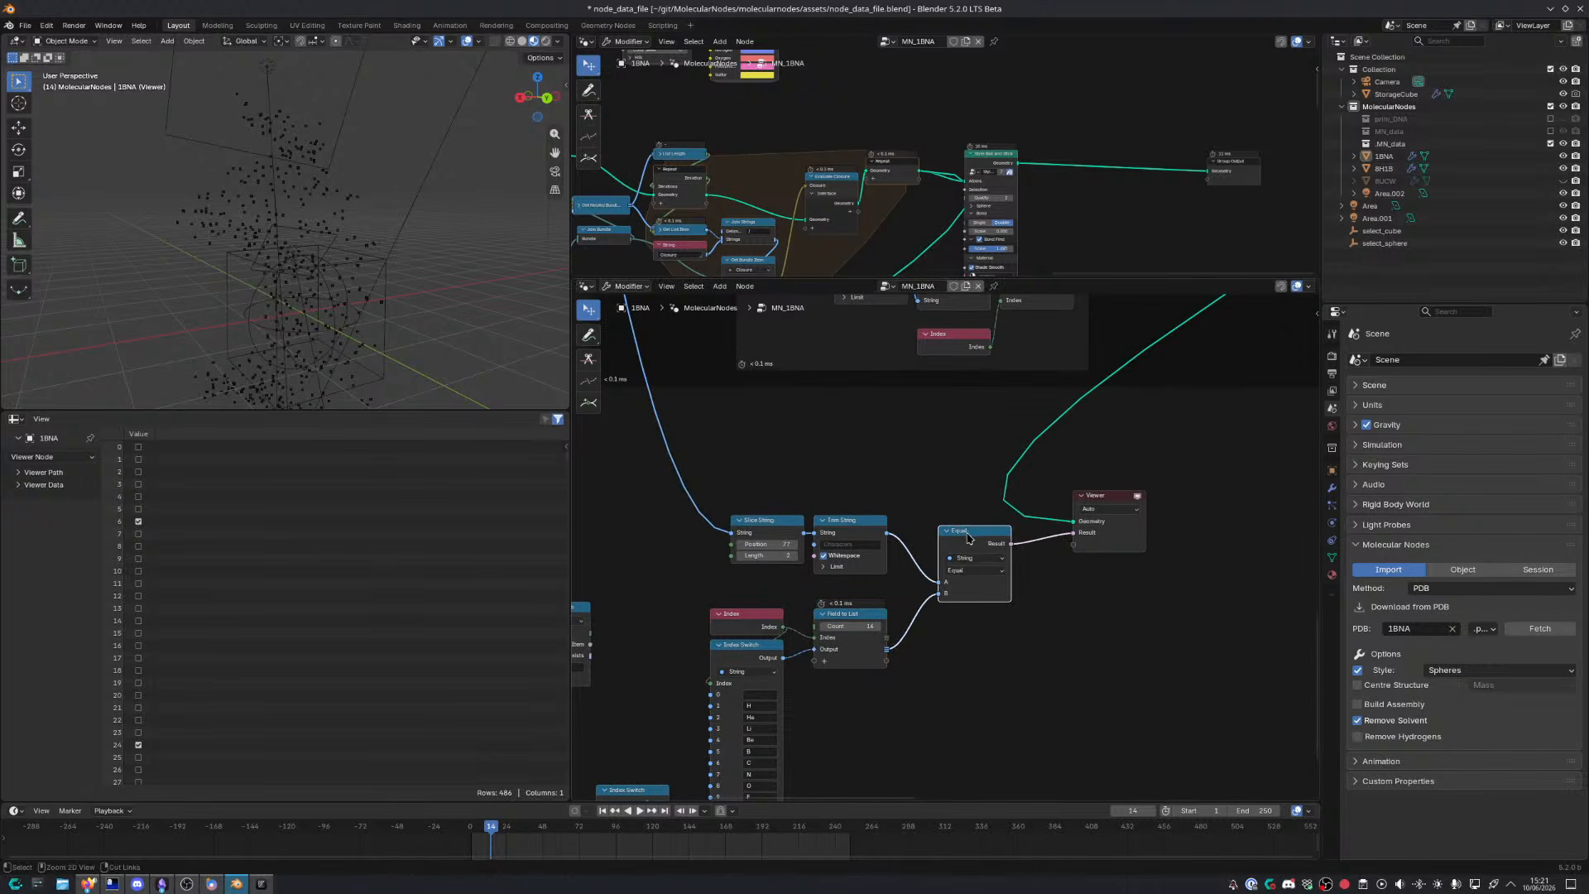
Add a Closure to List node above the Equal node and move the Viewer farther right to make room
{"action": "key", "text": "ctrl+space"}
{"action": "key", "text": "shift+a"}
{"action": "type", "text": "closure to lis"}
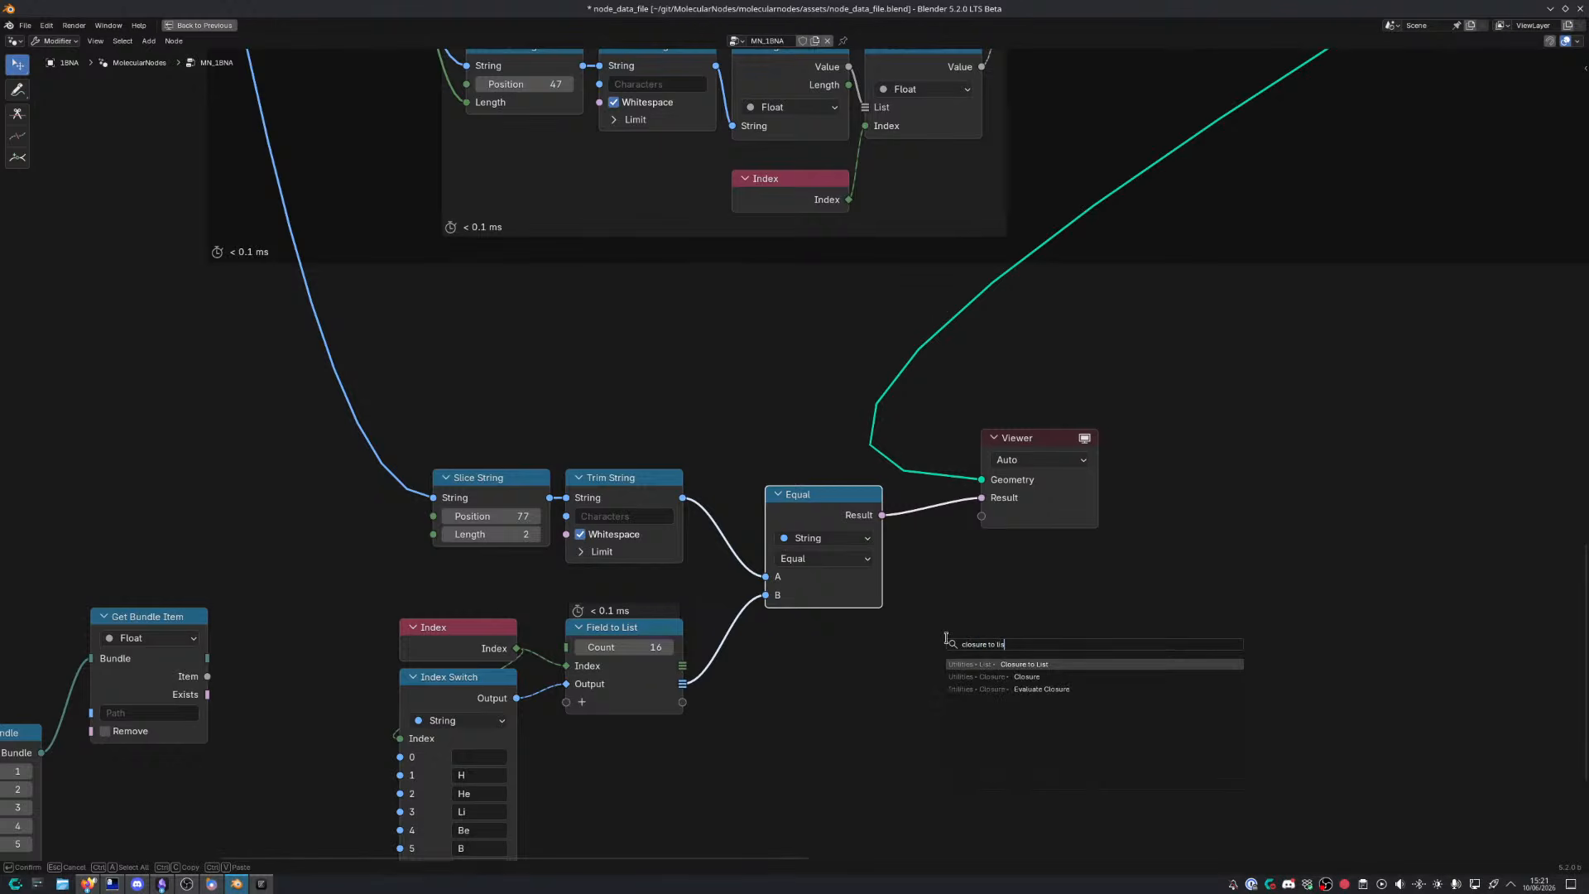
{"action": "key", "text": "Return"}
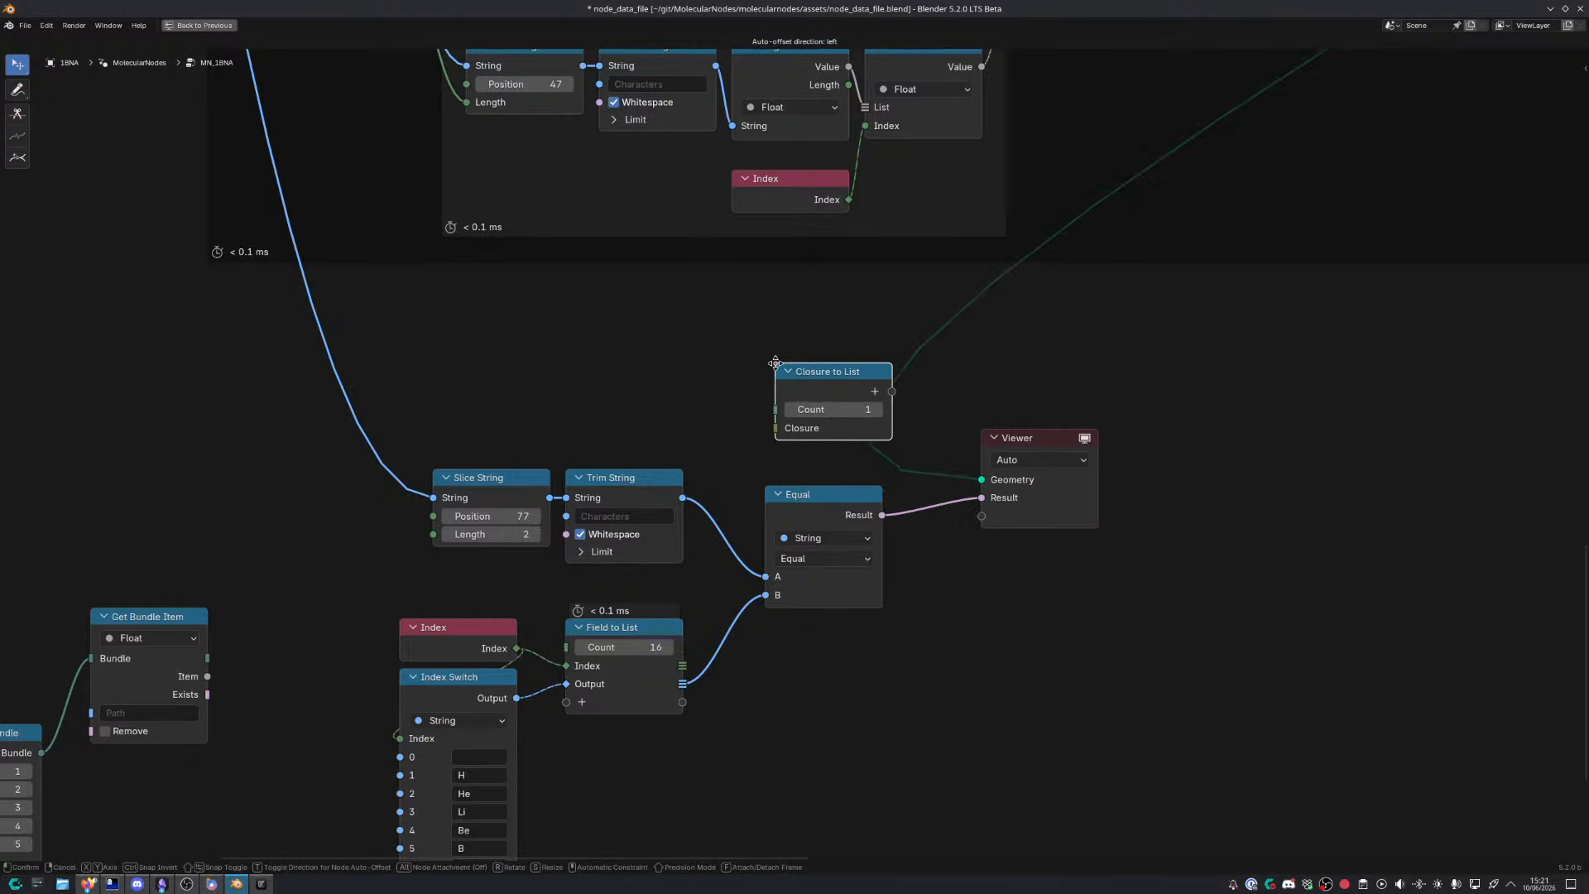
{"action": "left_click", "coordinate": [733, 311]}
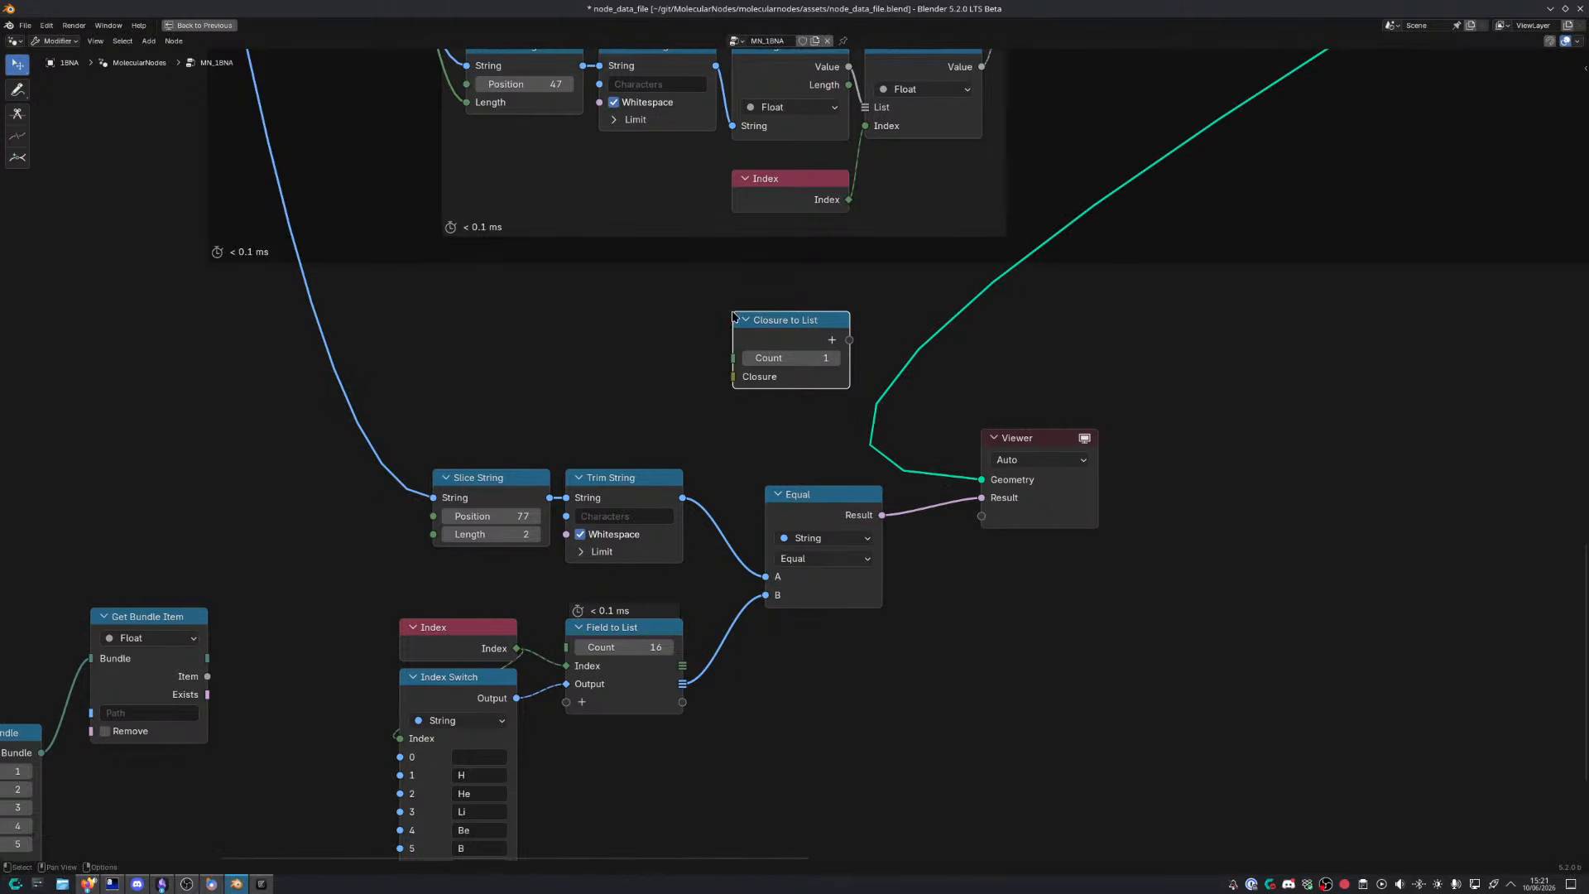
{"action": "left_click_drag", "start_coordinate": [1011, 441], "coordinate": [1294, 448]}
{"action": "left_click_drag", "start_coordinate": [844, 337], "coordinate": [1076, 363]}
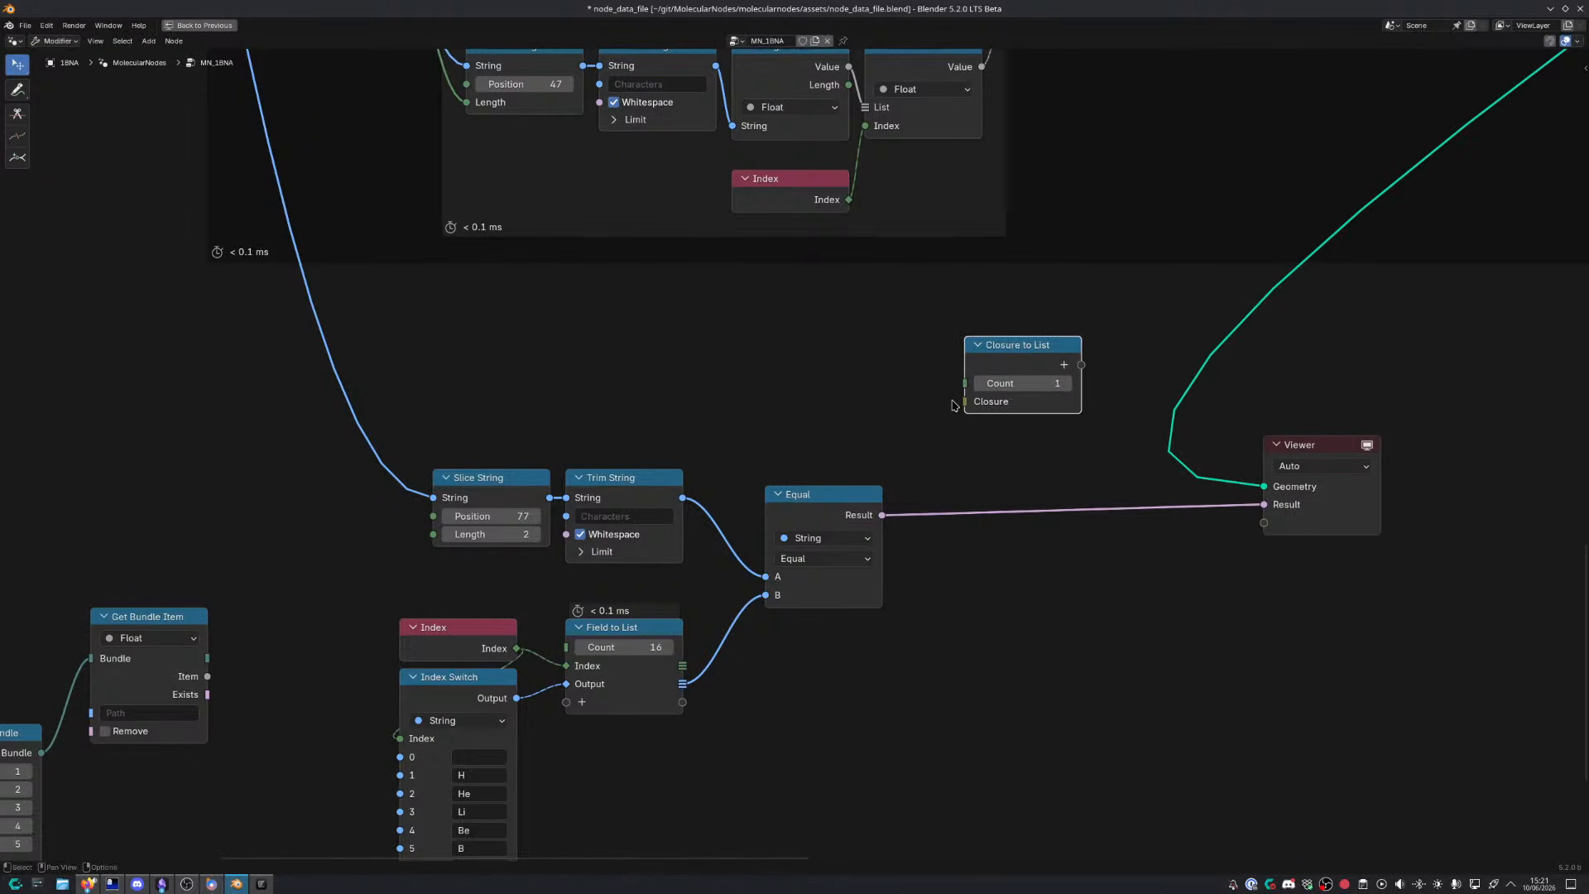
Add a string List Length node fed by Trim String and link its length to the Closure to List count
{"action": "left_click_drag", "start_coordinate": [681, 500], "coordinate": [777, 437]}
{"action": "type", "text": "len"}
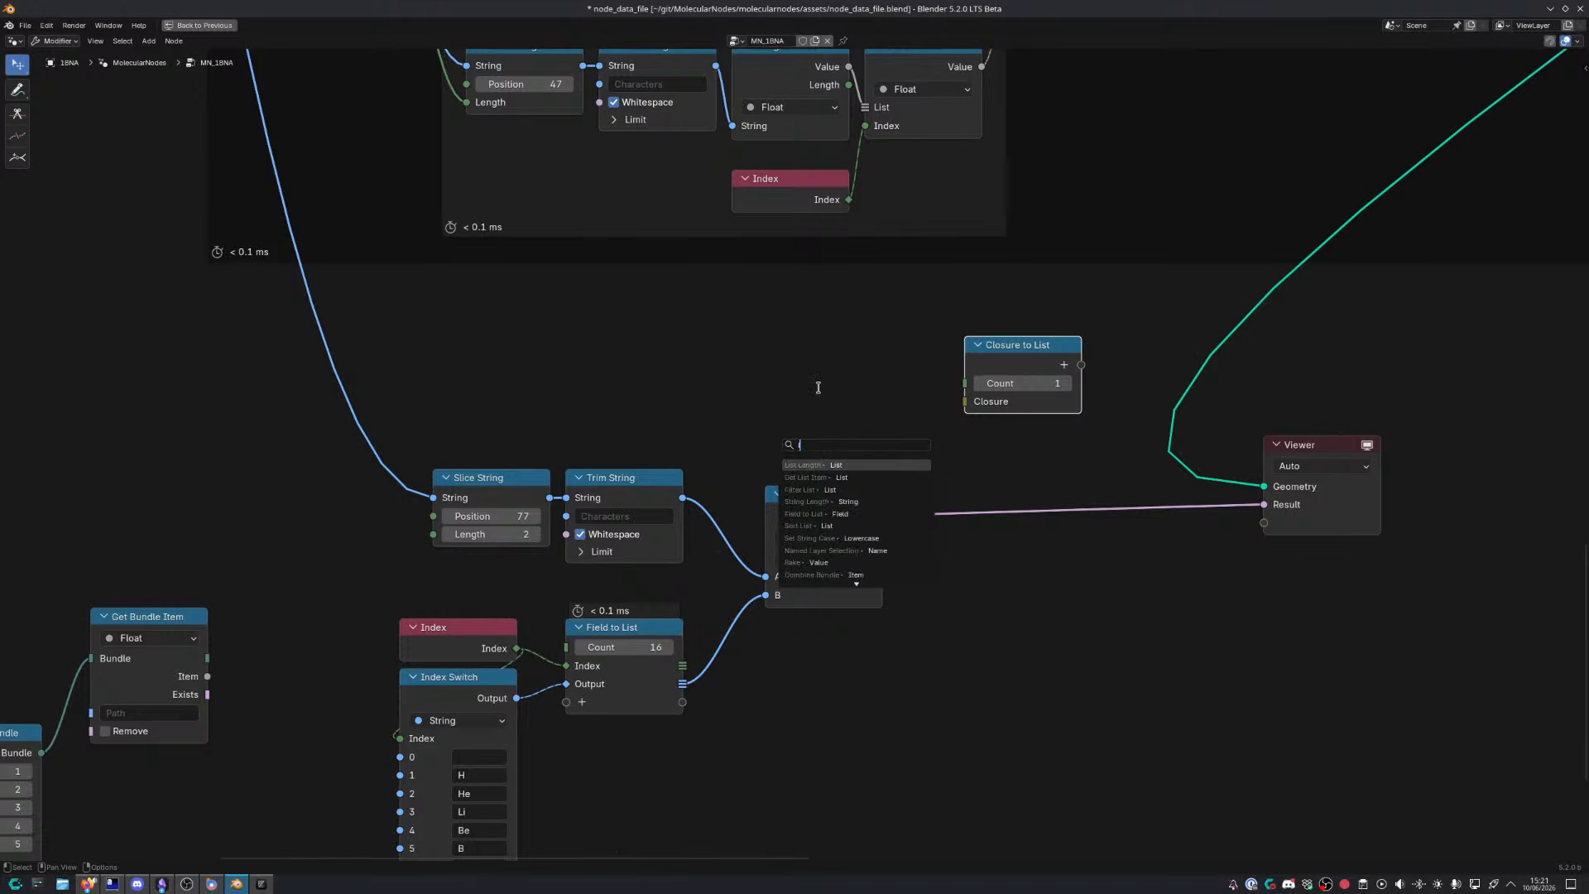
{"action": "key", "text": "Return"}
{"action": "left_click", "coordinate": [803, 294]}
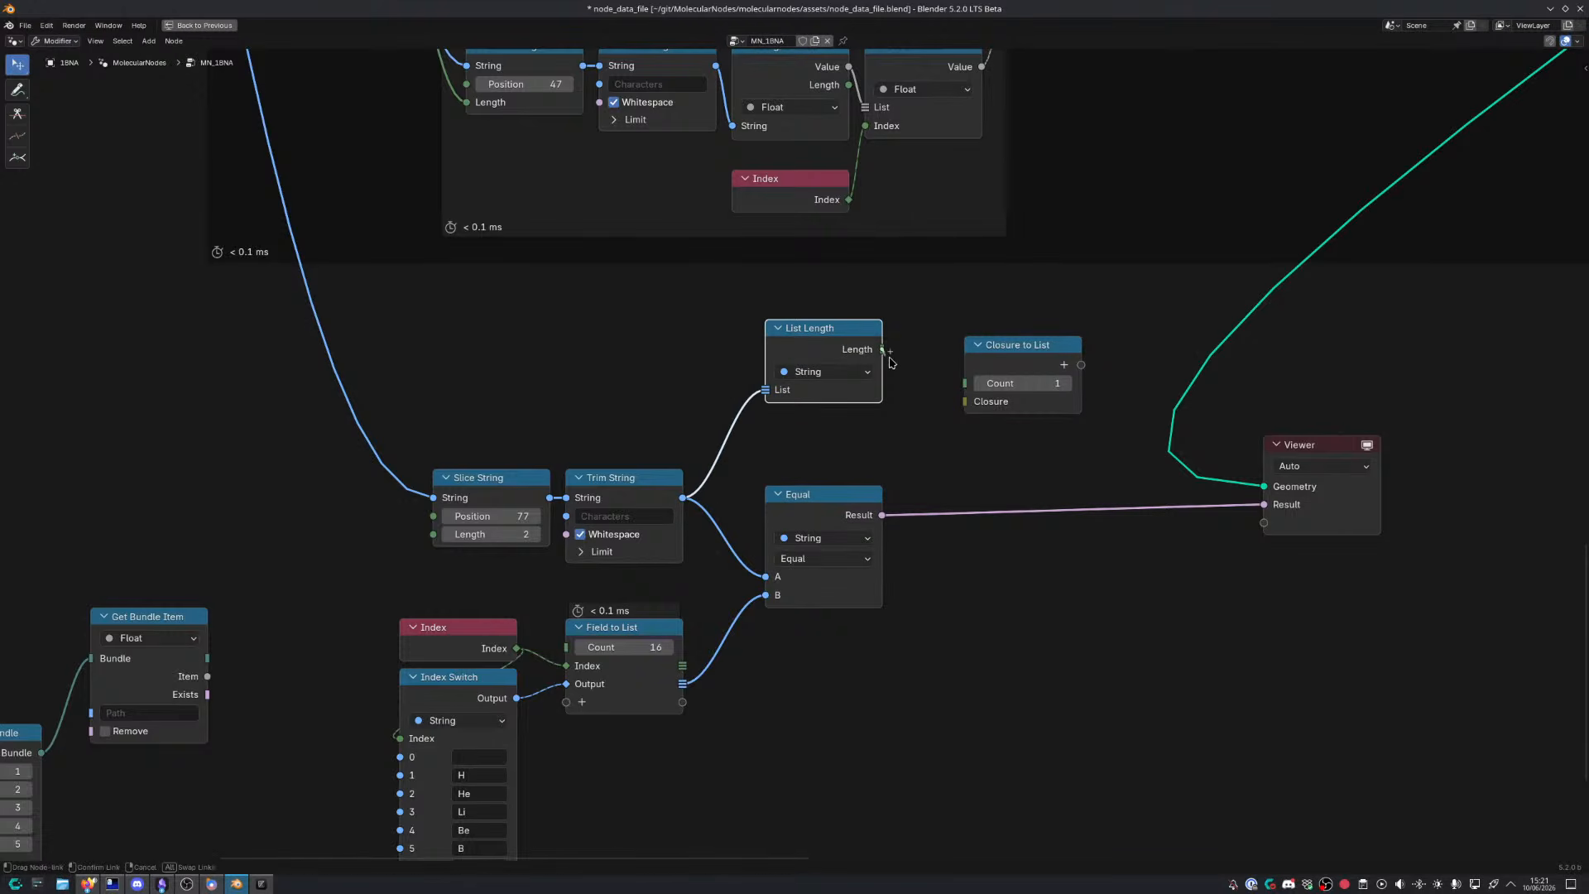
{"action": "left_click_drag", "start_coordinate": [882, 348], "coordinate": [1001, 482]}
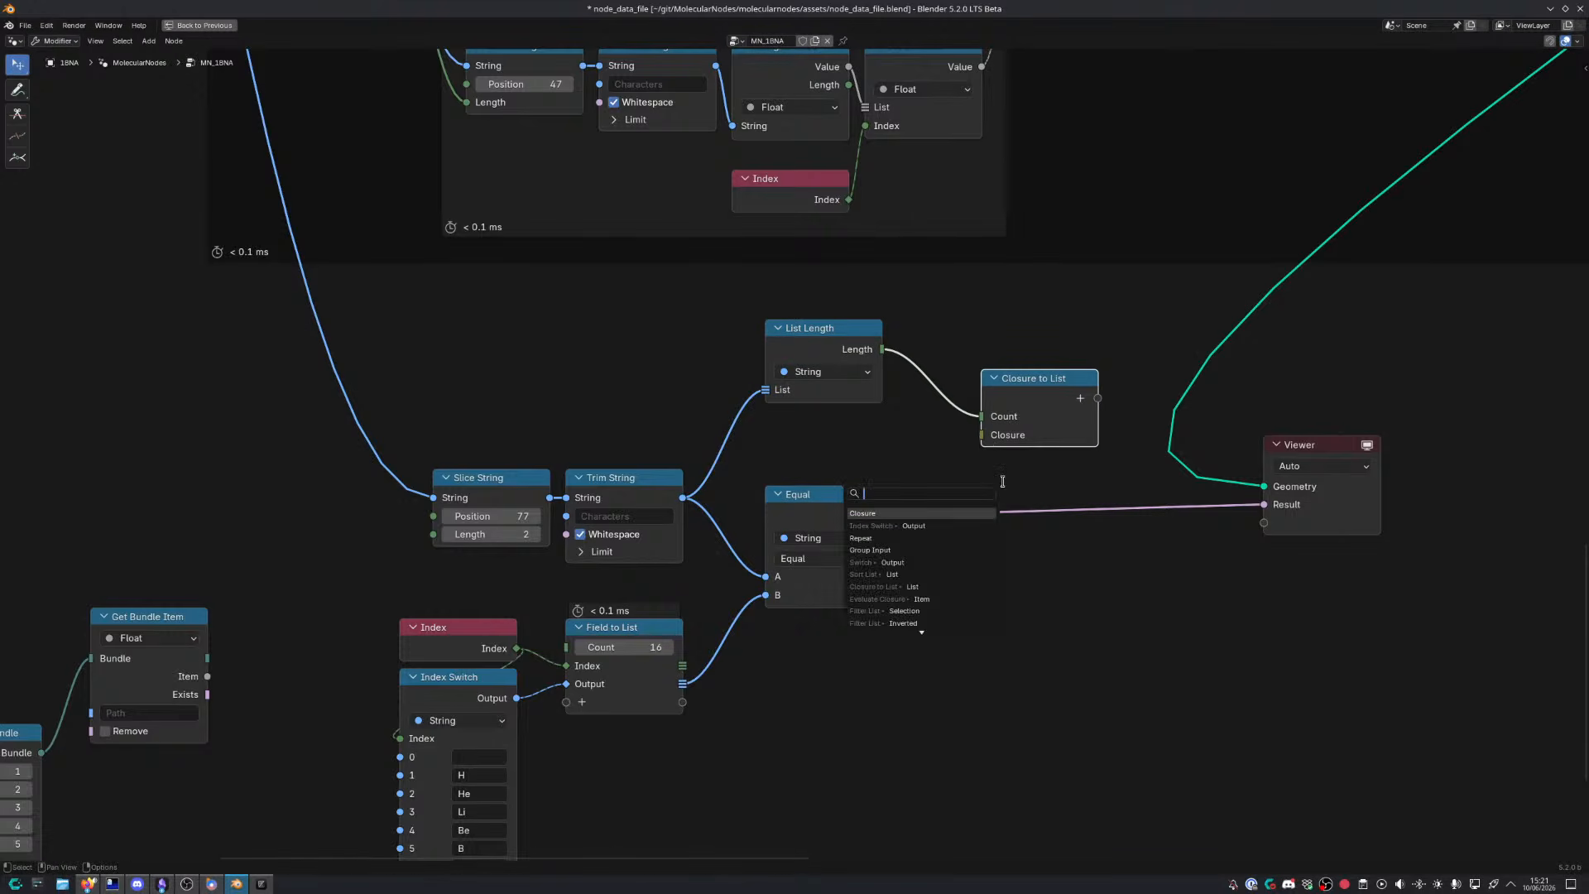
Add a Closure zone linked to the Closure input of the Closure to List node
{"action": "type", "text": "closu"}
{"action": "key", "text": "Return"}
{"action": "left_click", "coordinate": [1192, 597]}
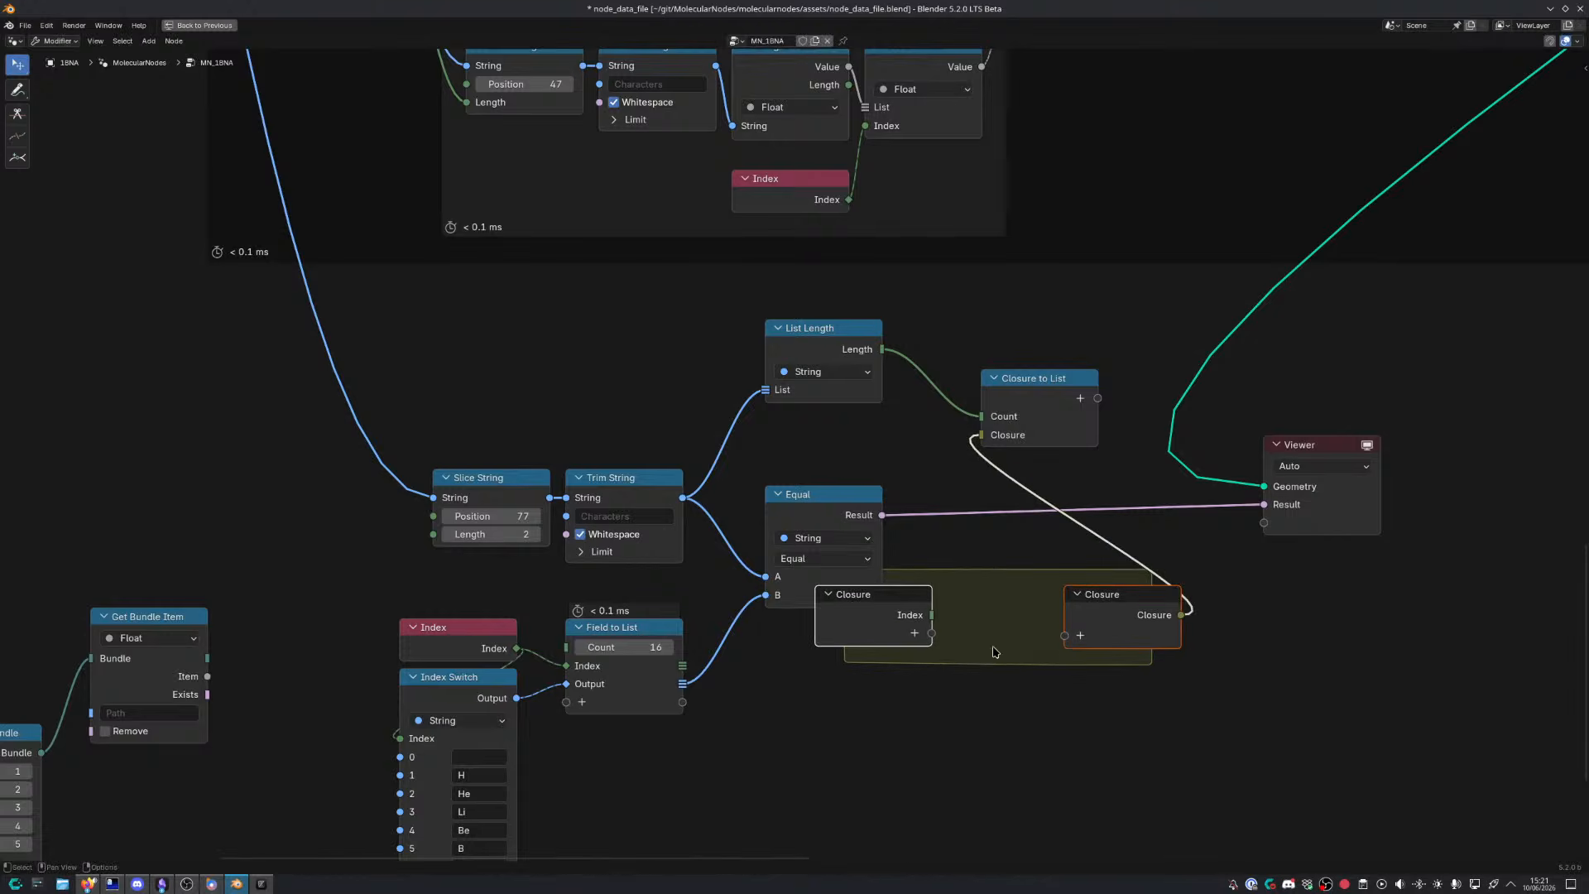
{"action": "middle_click_drag", "start_coordinate": [1012, 683], "coordinate": [1045, 580]}
{"action": "middle_click_drag", "start_coordinate": [903, 560], "coordinate": [968, 505]}
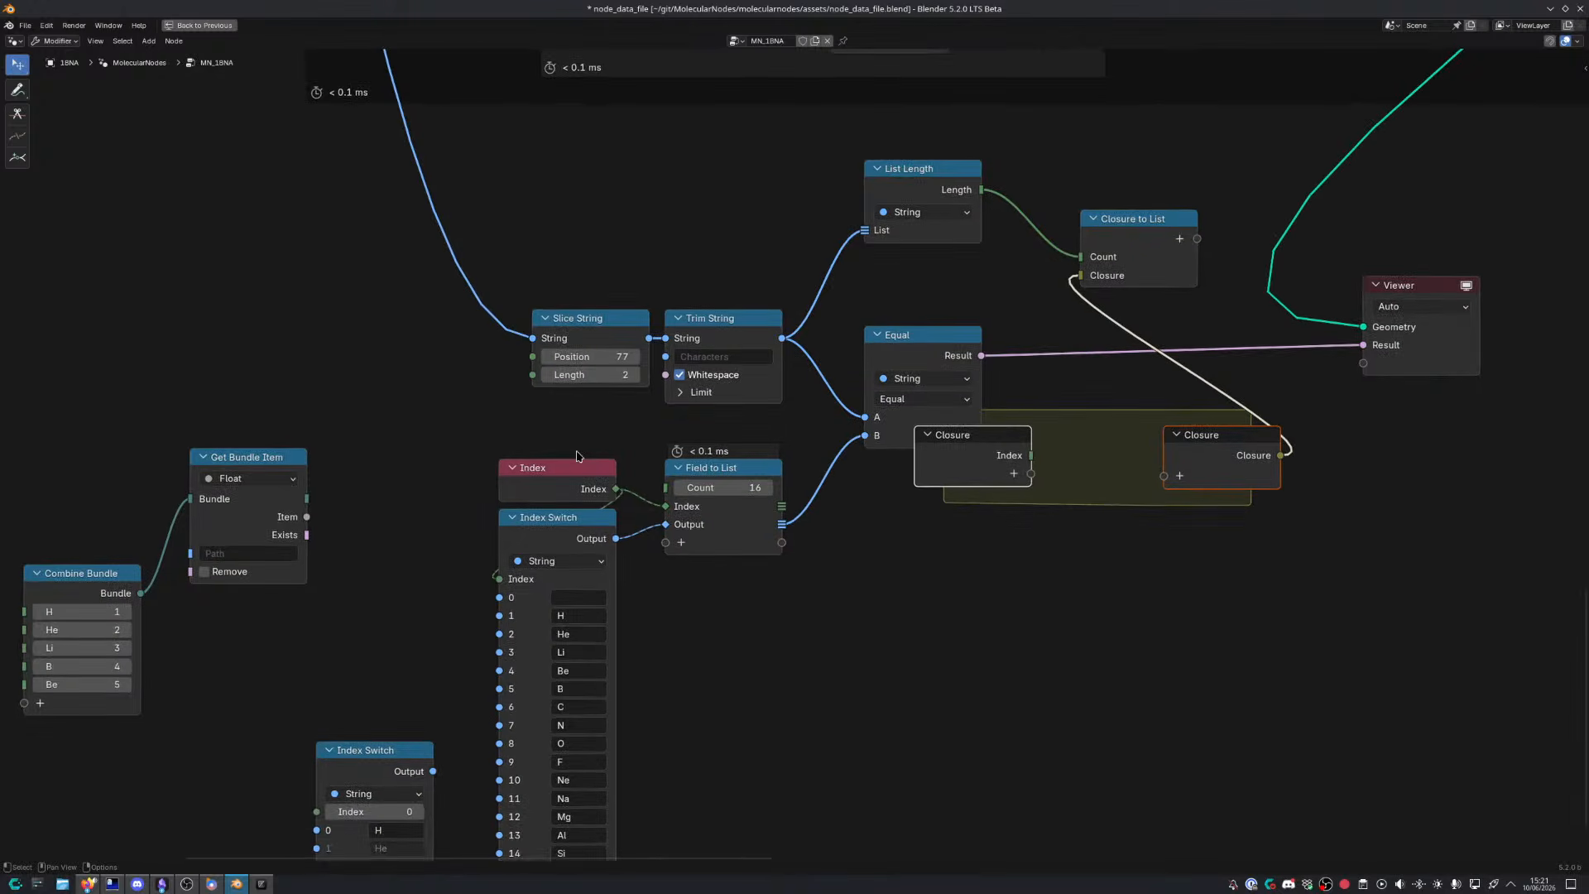
Move the symbol list nodes down and the Equal node over to the Viewer, and spread the Closure zone below Trim String
{"action": "left_click_drag", "start_coordinate": [561, 439], "coordinate": [787, 649]}
{"action": "key", "text": "g"}
{"action": "left_click", "coordinate": [793, 815]}
{"action": "left_click_drag", "start_coordinate": [914, 353], "coordinate": [1237, 526]}
{"action": "key", "text": "g"}
{"action": "left_click", "coordinate": [1037, 559]}
{"action": "left_click", "coordinate": [744, 469]}
{"action": "key", "text": "g"}
{"action": "left_click", "coordinate": [576, 484]}
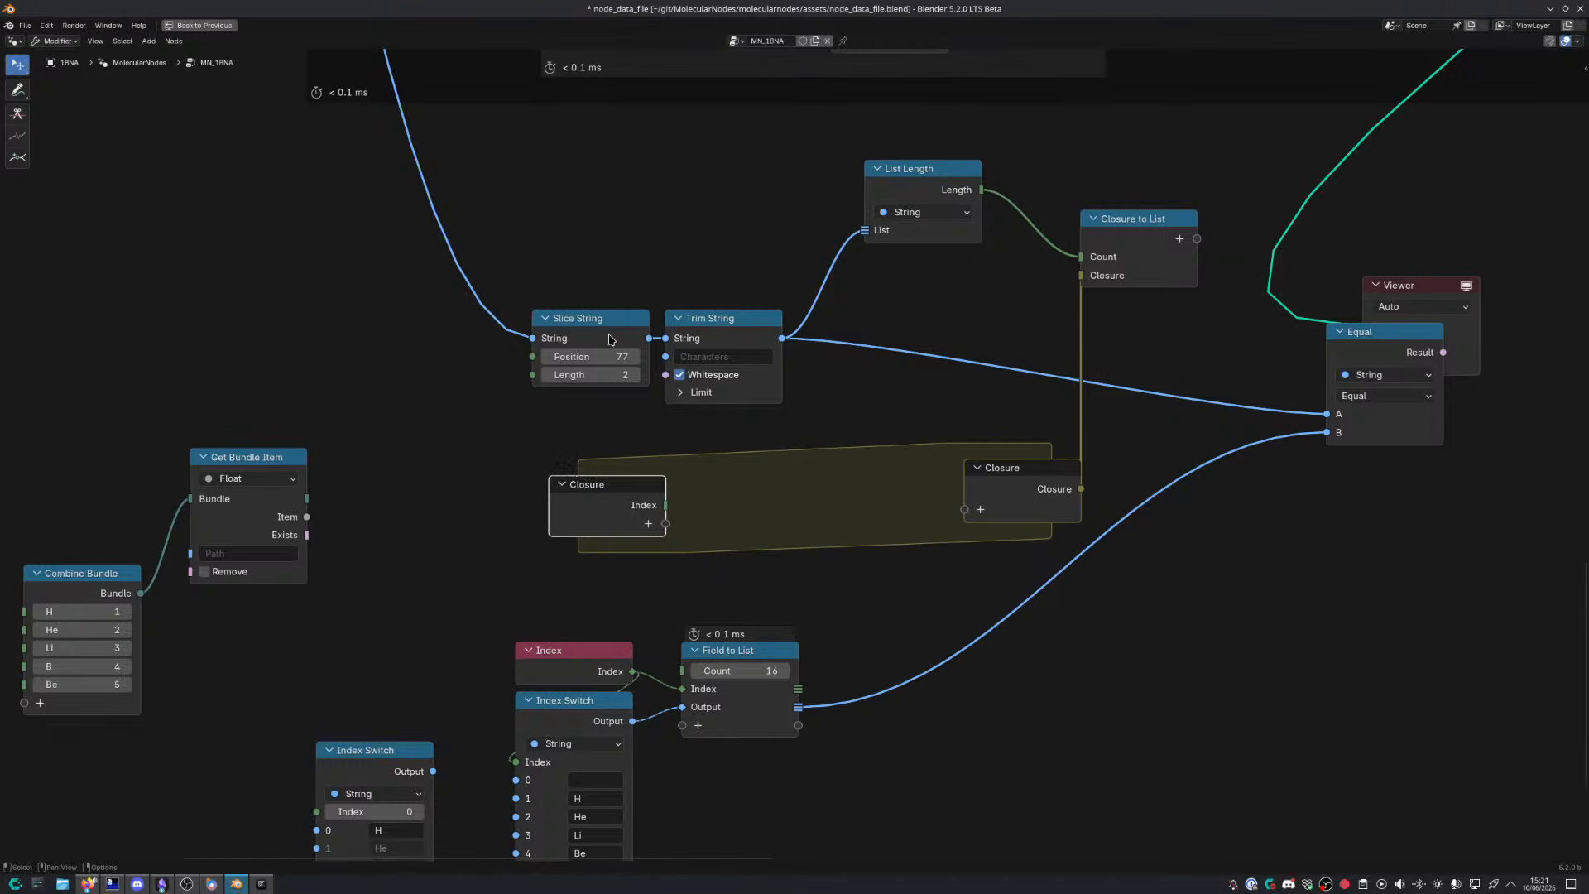
Add a string Get List Item node in the Closure zone, using the Trim String list and closure index, and widen the zone
{"action": "left_click_drag", "start_coordinate": [781, 339], "coordinate": [842, 399]}
{"action": "type", "text": "get list"}
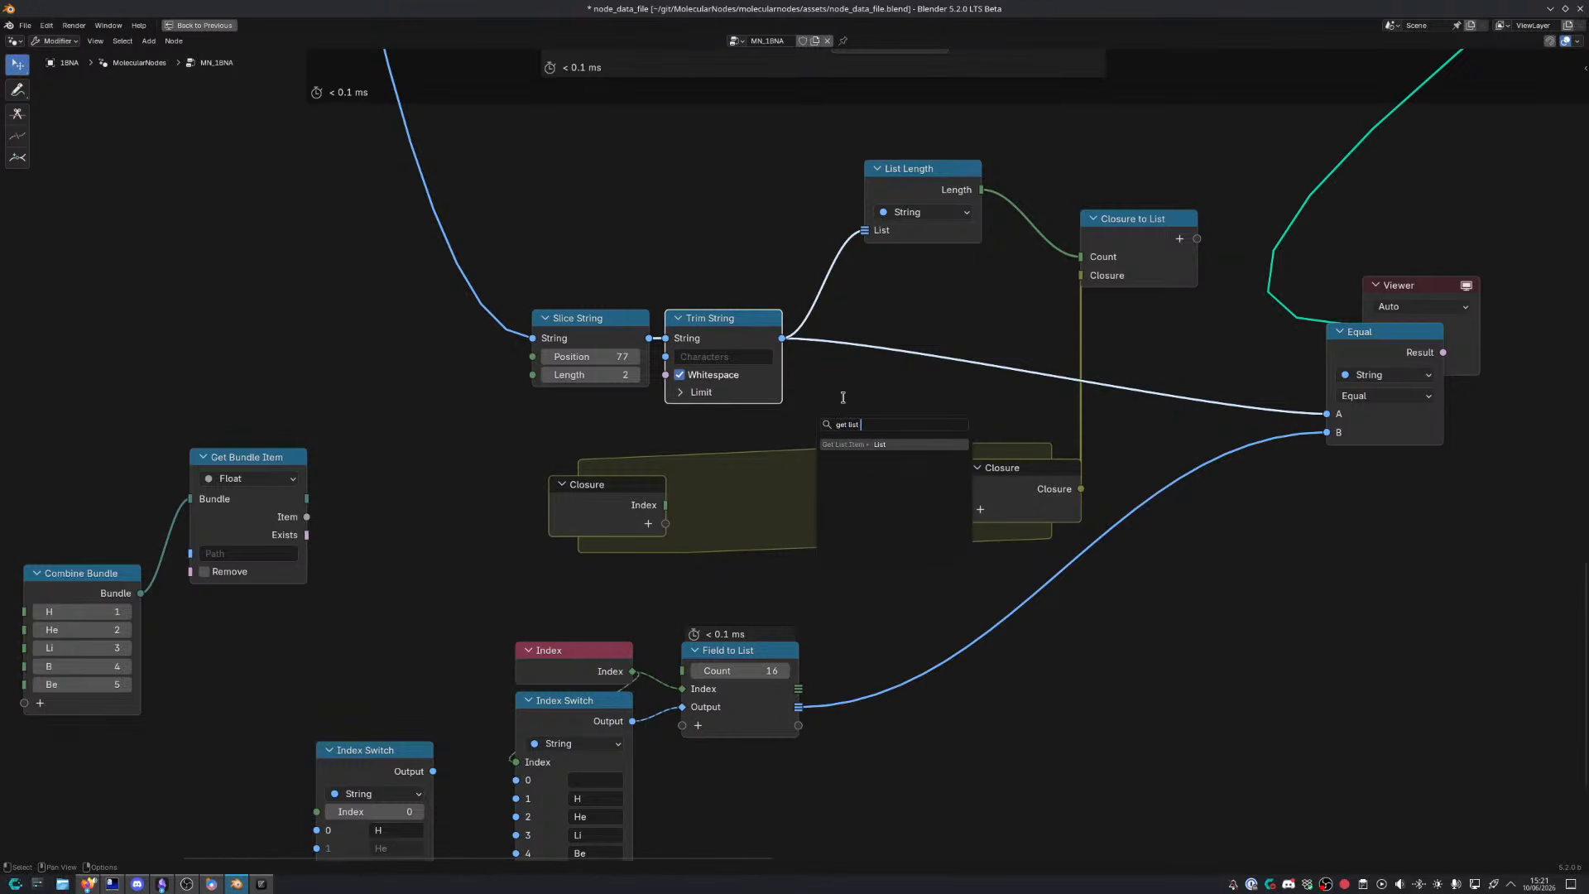
{"action": "key", "text": "Return"}
{"action": "left_click", "coordinate": [753, 416]}
{"action": "left_click_drag", "start_coordinate": [665, 505], "coordinate": [725, 508]}
{"action": "middle_click_drag", "start_coordinate": [1016, 462], "coordinate": [803, 446]}
{"action": "left_click_drag", "start_coordinate": [804, 445], "coordinate": [1002, 446]}
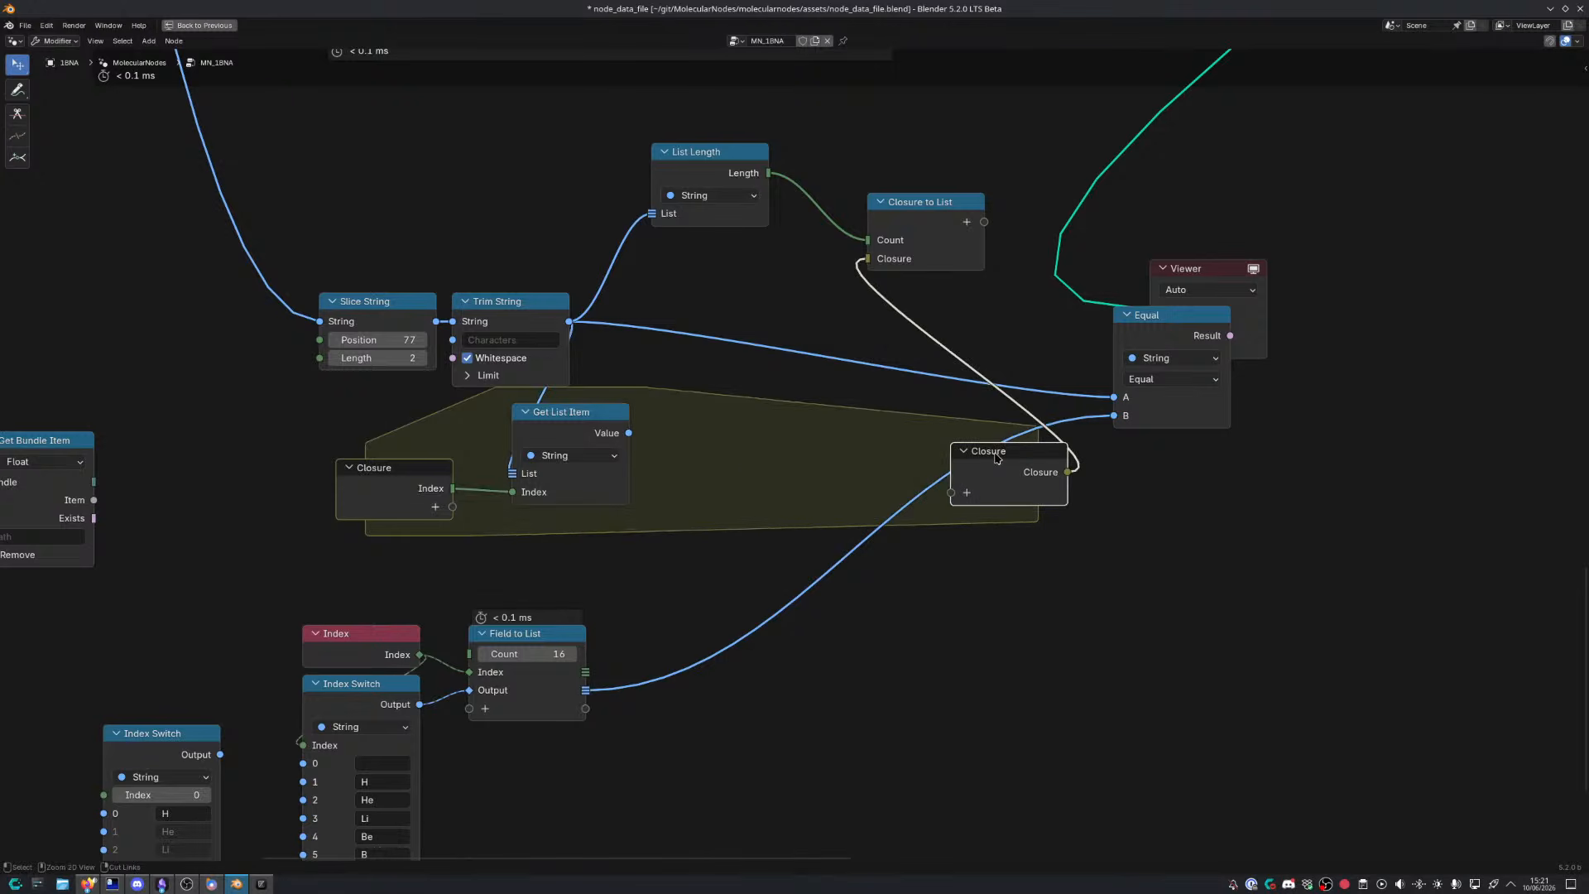
Add a string Equal node in the zone comparing the Get List Item value with the Field to List output, and extend the zone
{"action": "left_click_drag", "start_coordinate": [628, 433], "coordinate": [704, 437]}
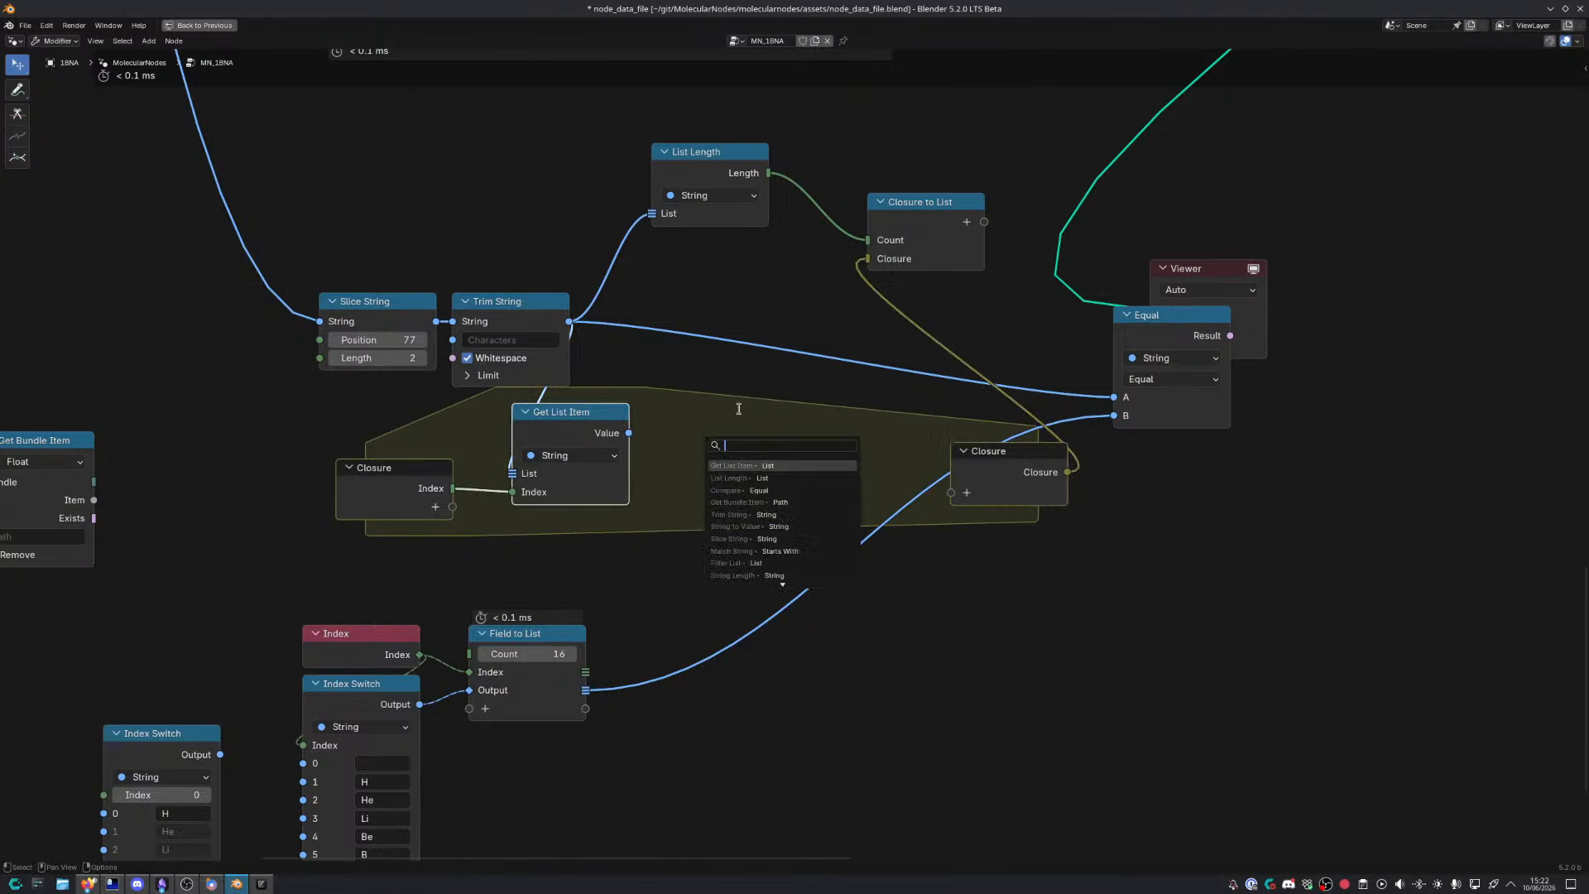
{"action": "type", "text": "equal"}
{"action": "key", "text": "Return"}
{"action": "left_click", "coordinate": [679, 479]}
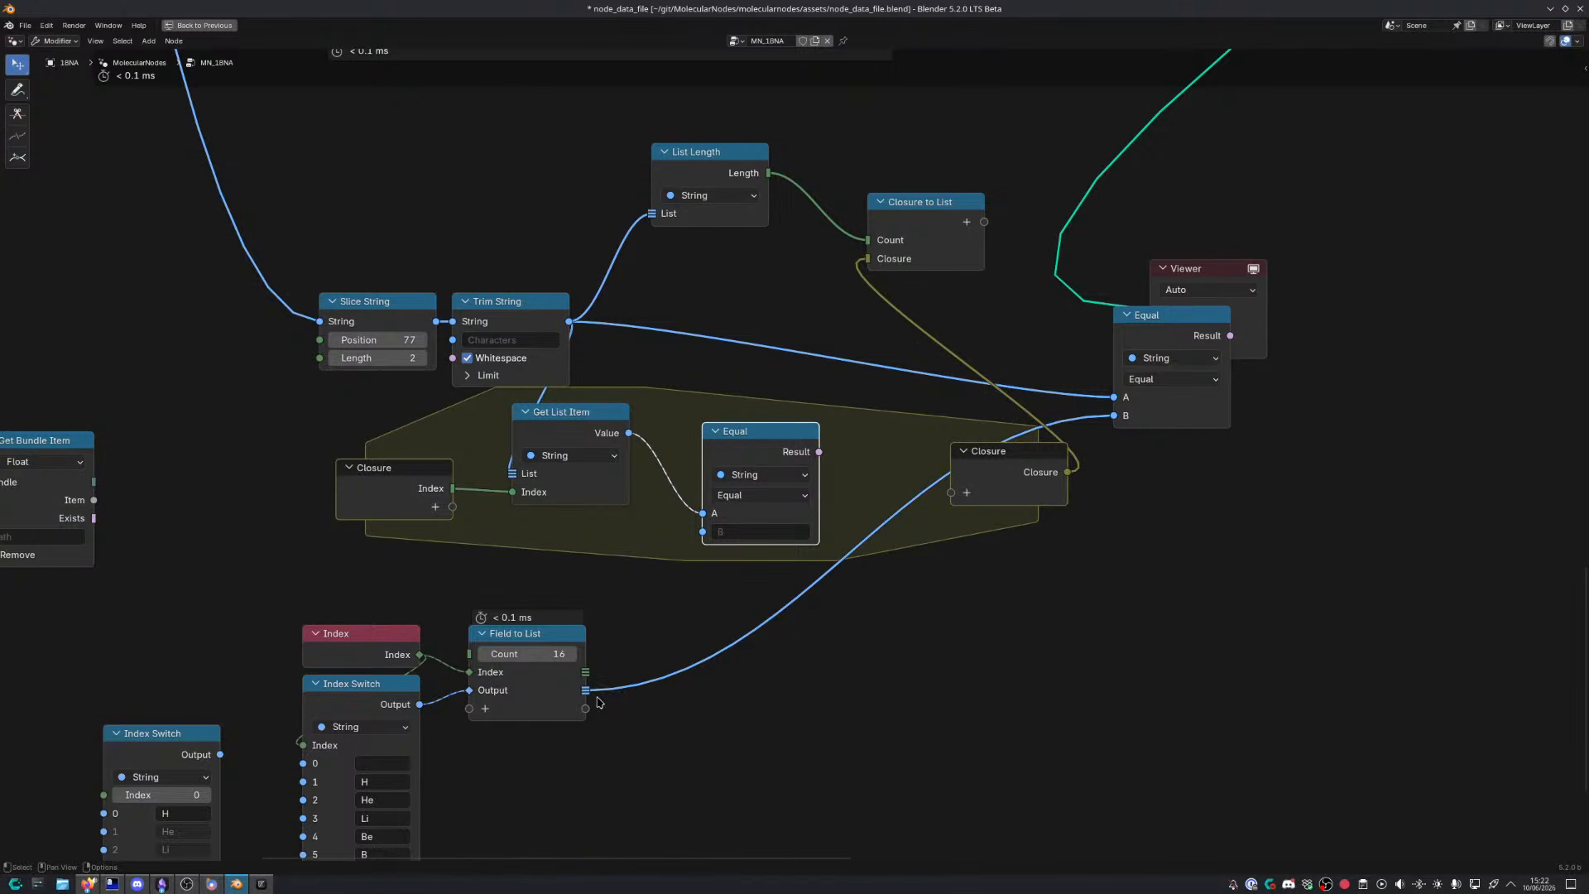
{"action": "left_click_drag", "start_coordinate": [586, 689], "coordinate": [703, 531]}
{"action": "left_click_drag", "start_coordinate": [755, 455], "coordinate": [721, 458]}
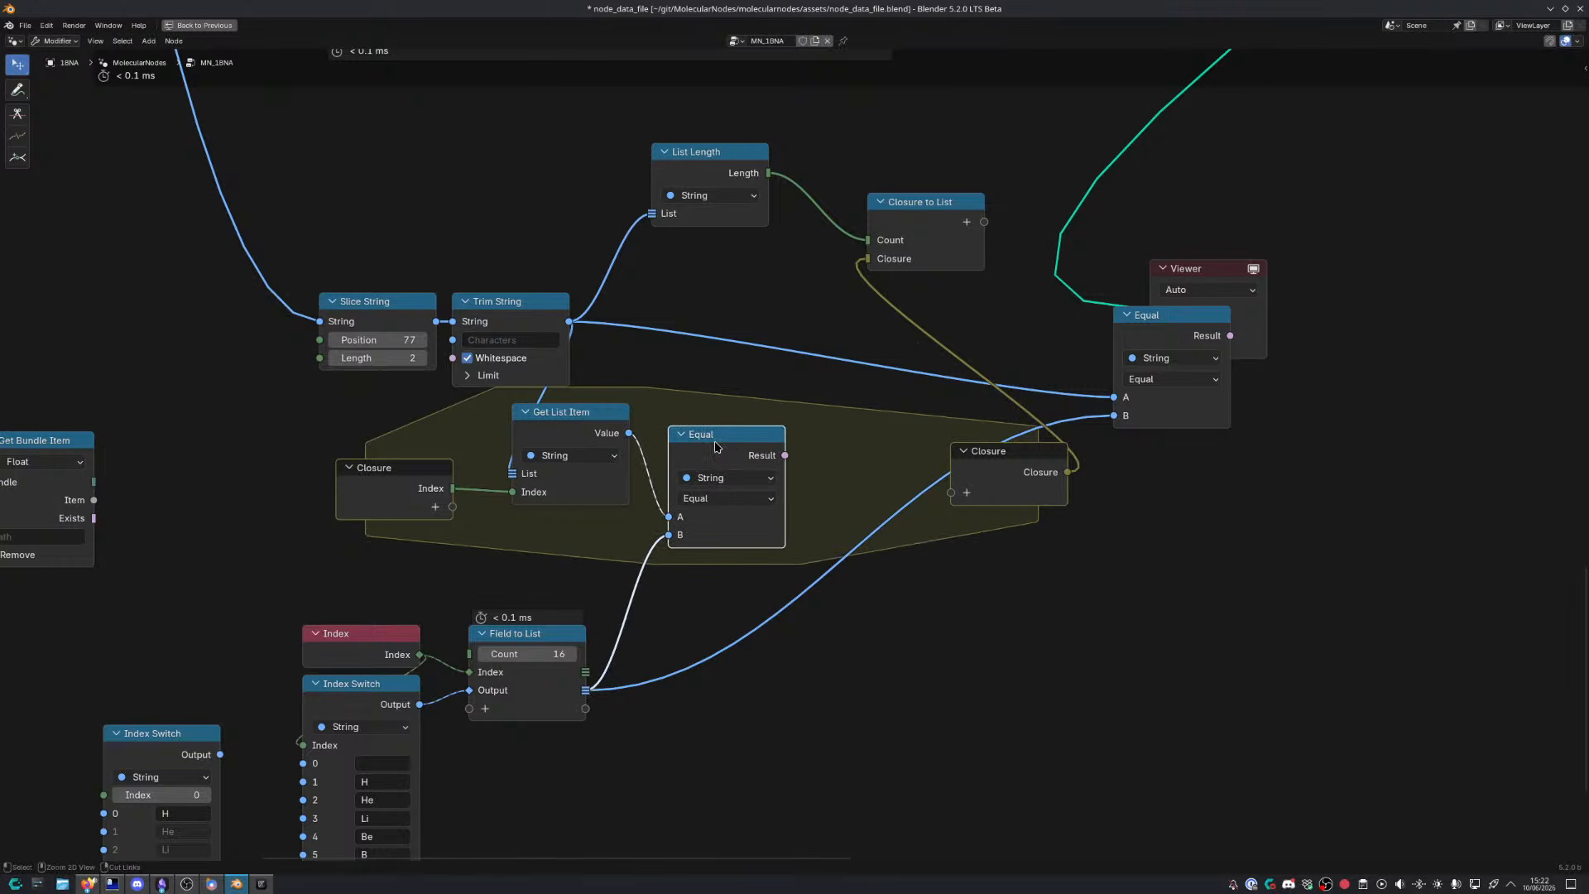
{"action": "left_click_drag", "start_coordinate": [1035, 474], "coordinate": [1171, 486]}
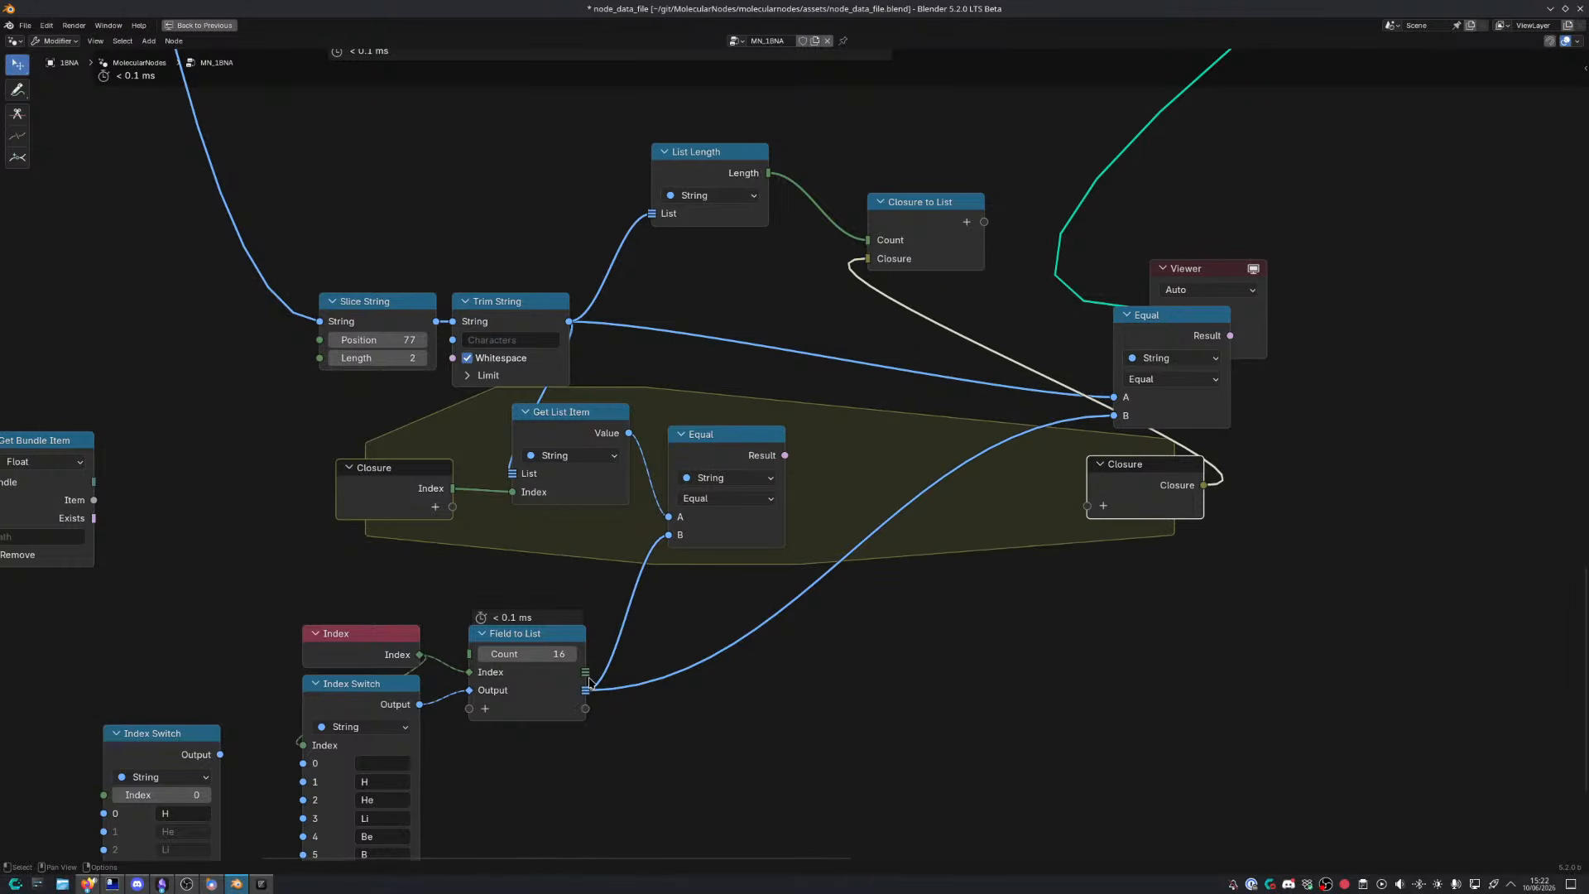
Add an integer Filter List node in the Closure zone, with Field to List's Index as List and the Equal result as Selection
{"action": "left_click_drag", "start_coordinate": [588, 676], "coordinate": [709, 611]}
{"action": "type", "text": "filte"}
{"action": "key", "text": "Return"}
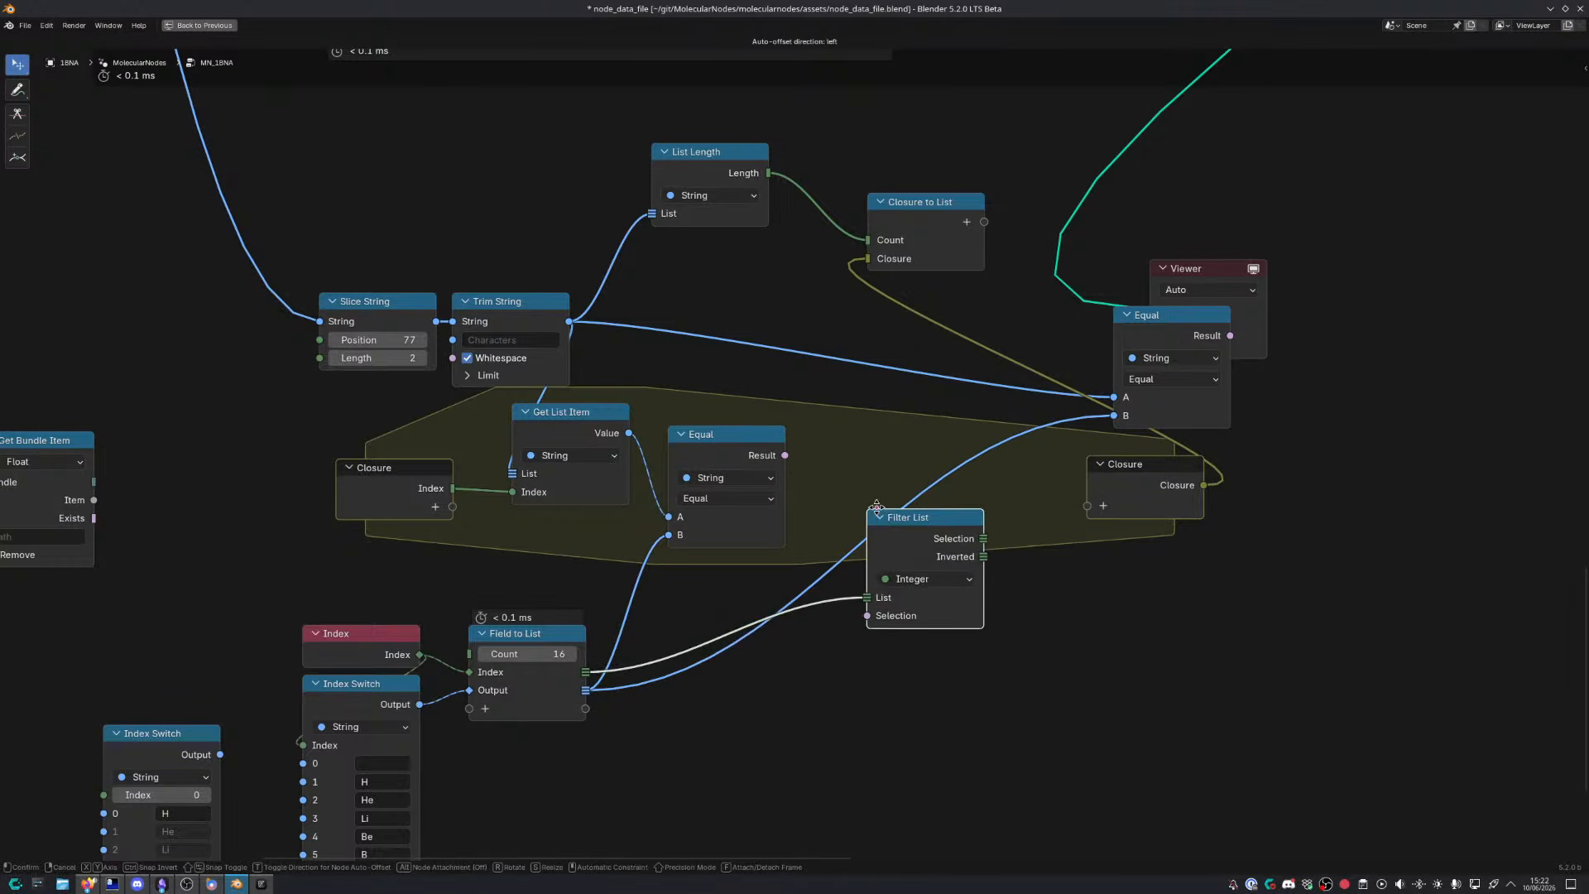
{"action": "left_click", "coordinate": [859, 455]}
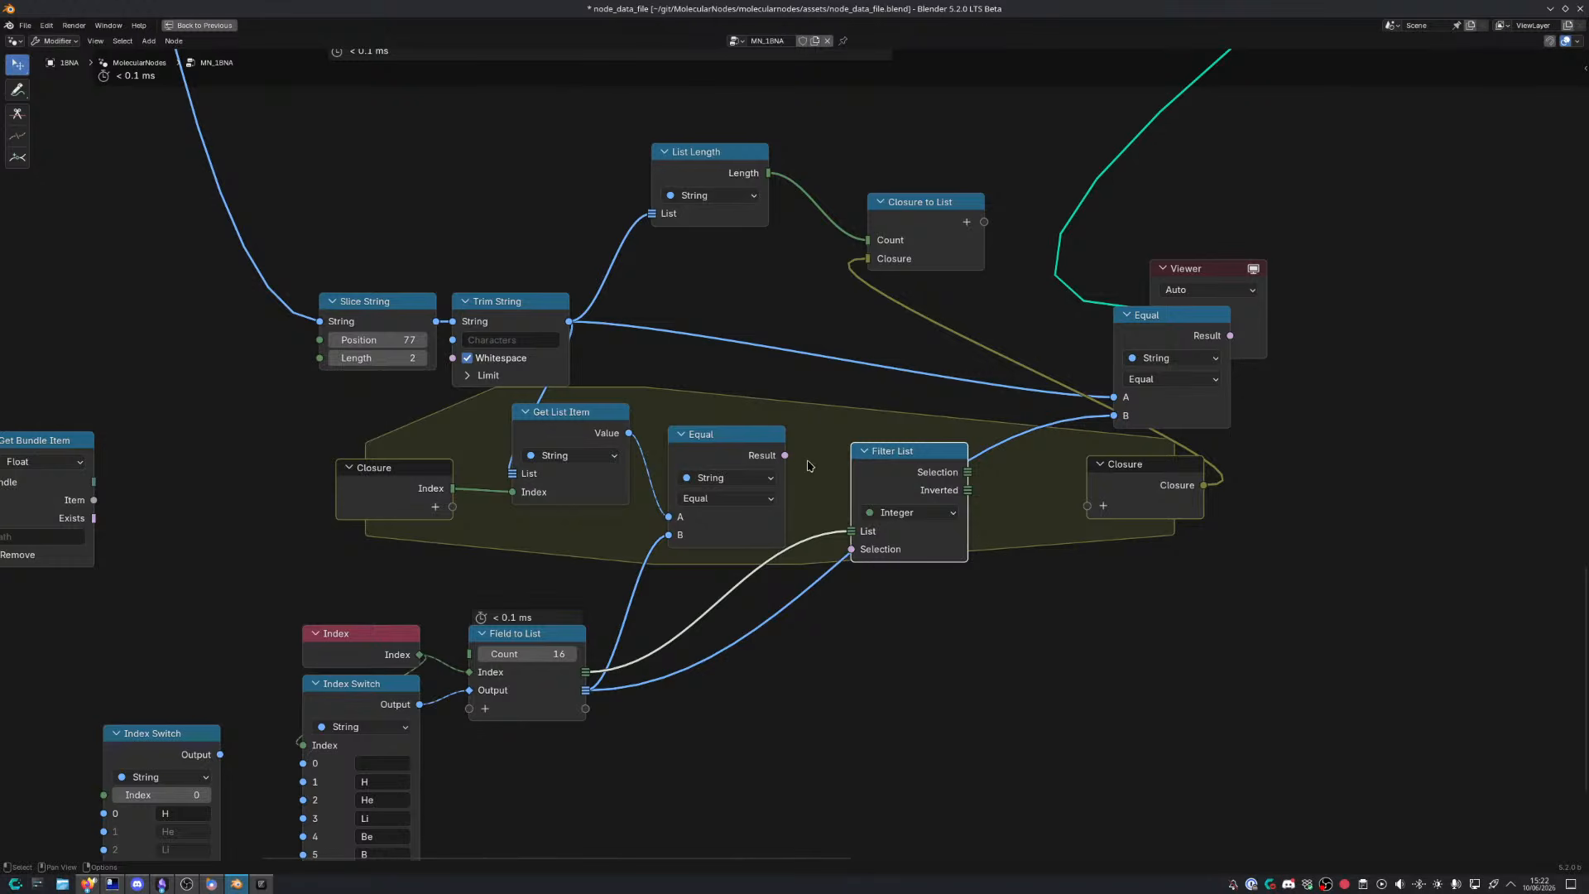
{"action": "left_click_drag", "start_coordinate": [785, 455], "coordinate": [830, 498]}
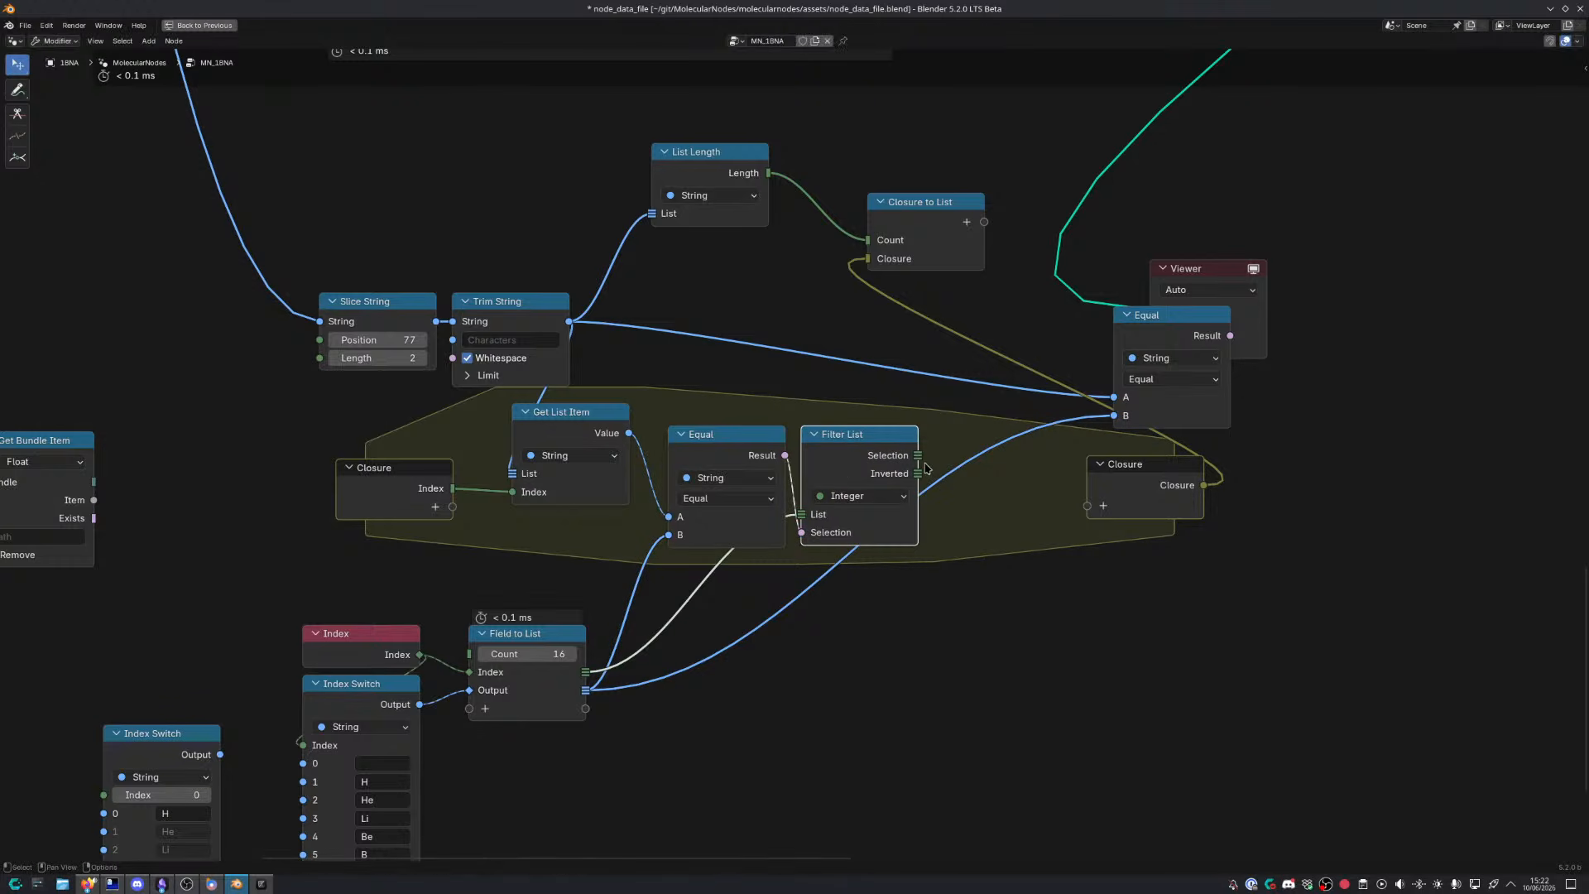
Add an integer Get List Item node with index 0, fed by the Filter List Selection output
{"action": "left_click_drag", "start_coordinate": [918, 455], "coordinate": [992, 544]}
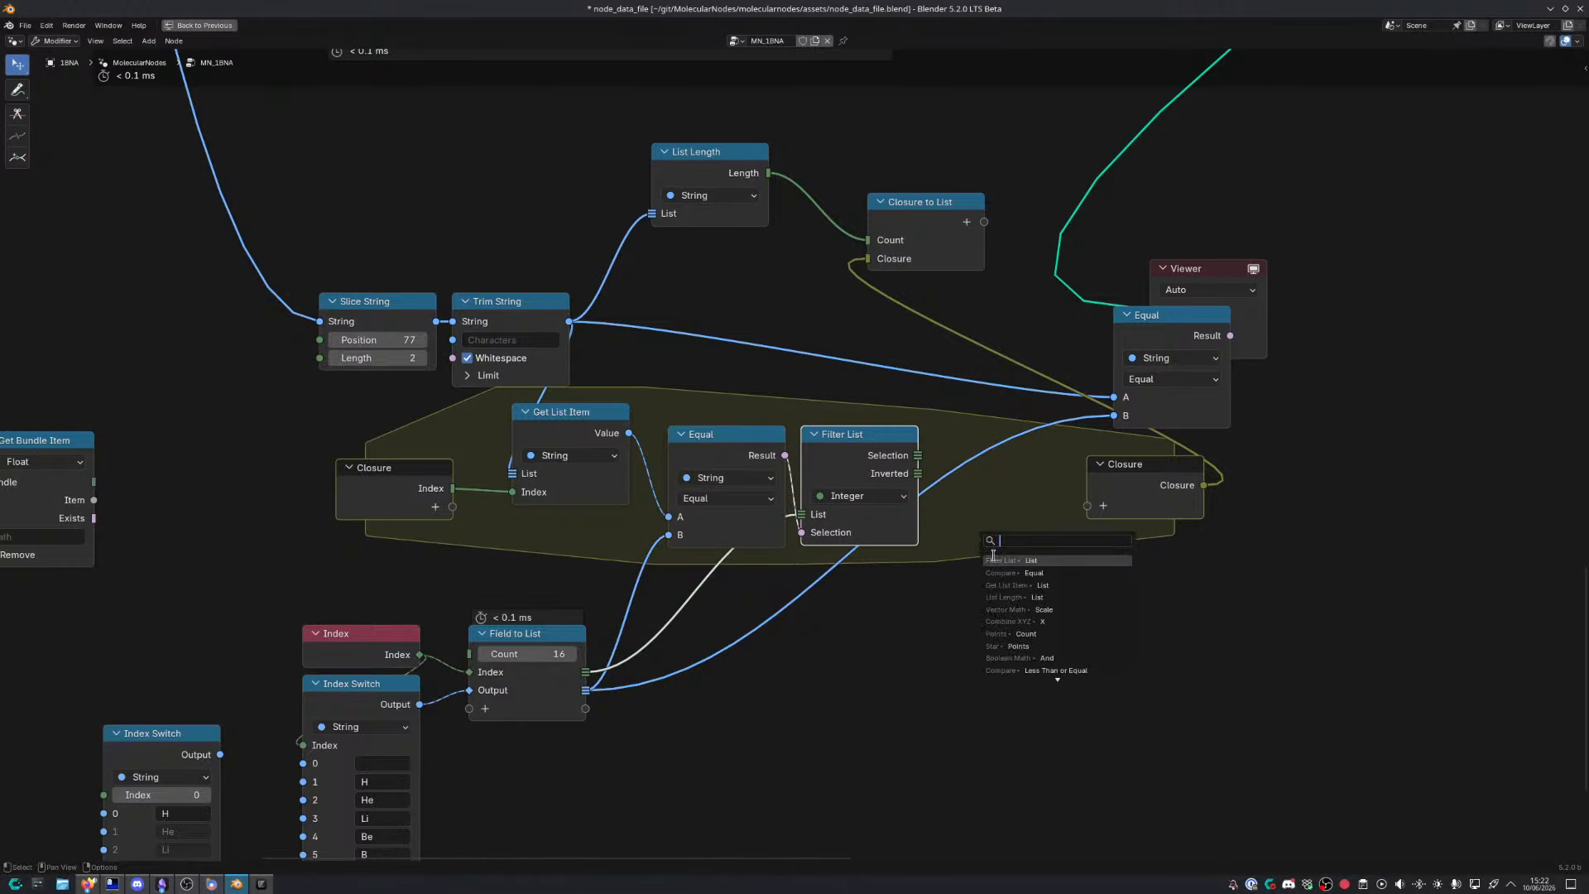
{"action": "type", "text": "get li"}
{"action": "key", "text": "Return"}
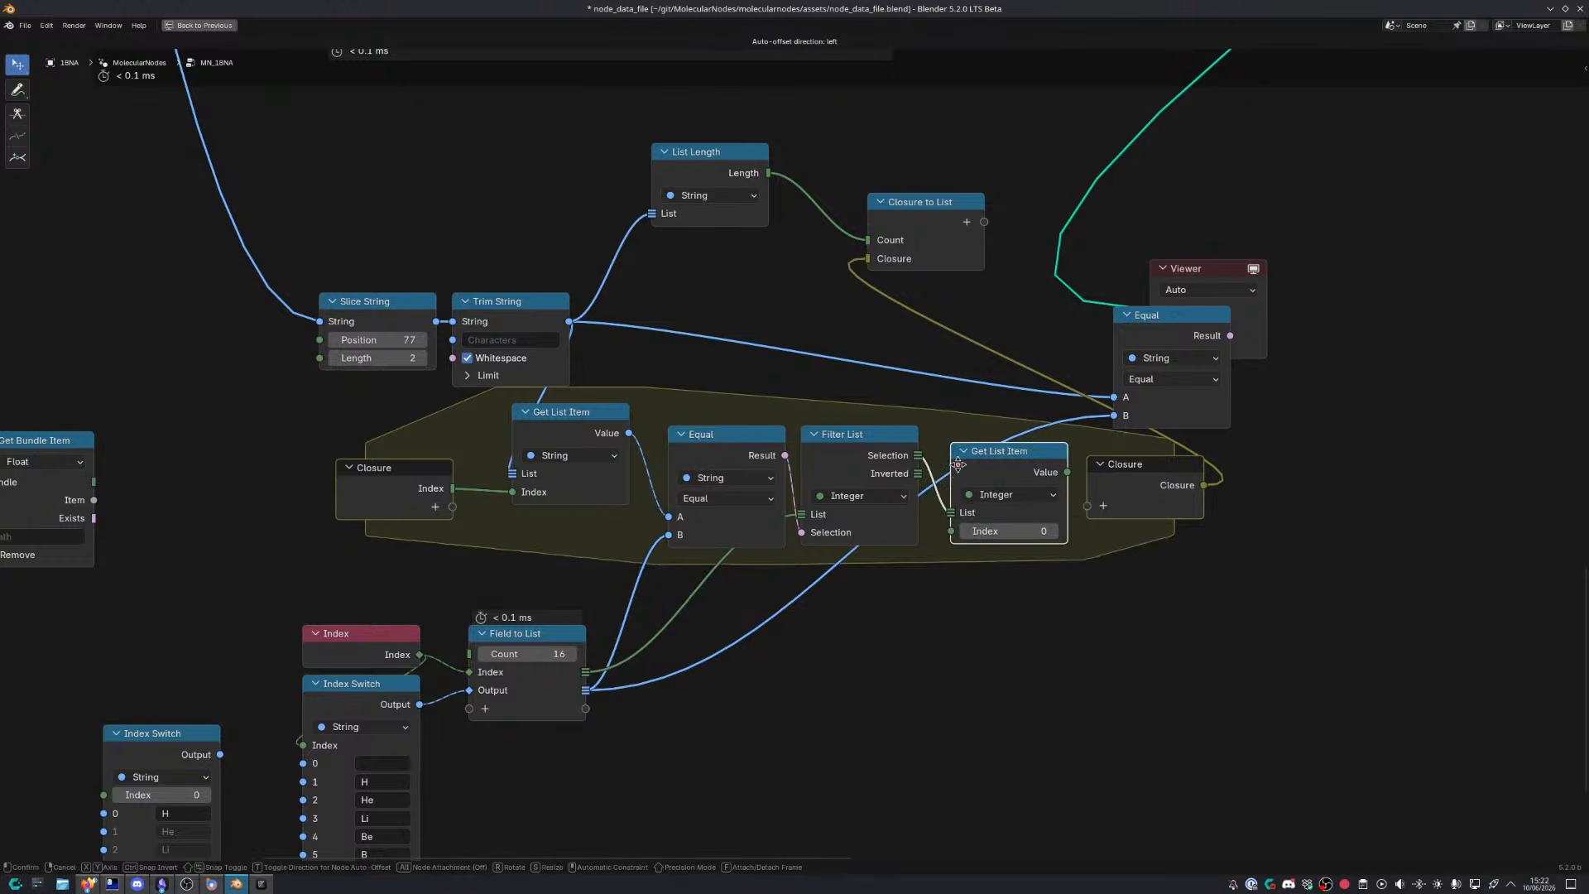
{"action": "left_click", "coordinate": [967, 480]}
Link the new Get List Item value to the Closure output and rename that output item atomic_number
{"action": "left_click_drag", "start_coordinate": [1068, 472], "coordinate": [1088, 506]}
{"action": "middle_click_drag", "start_coordinate": [1109, 515], "coordinate": [1019, 515]}
{"action": "double_click", "coordinate": [1024, 506]}
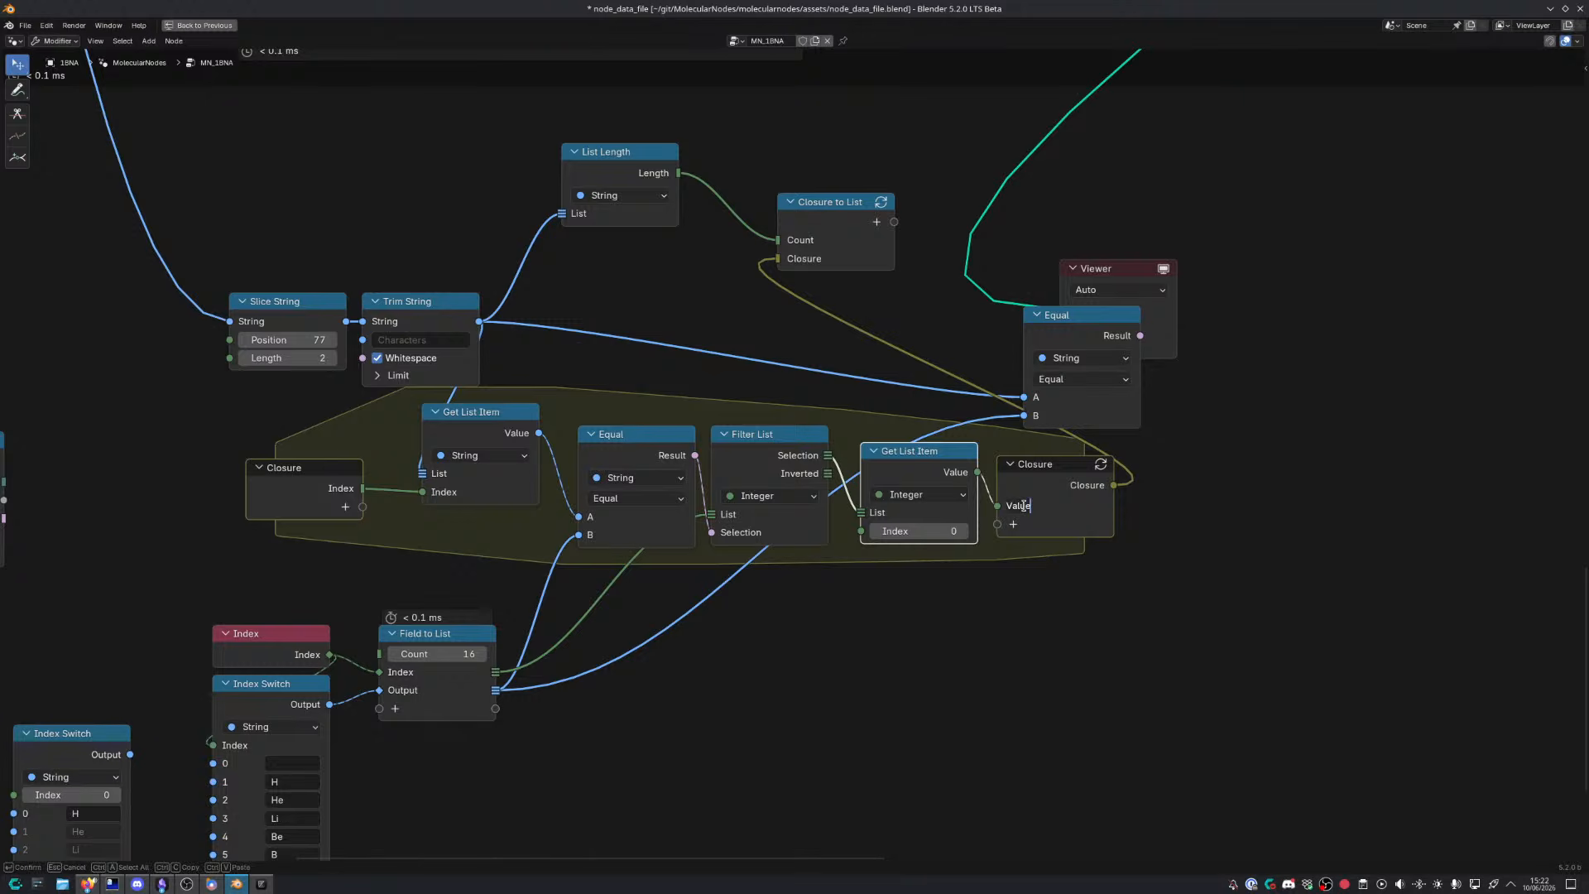
{"action": "key", "text": "Return"}
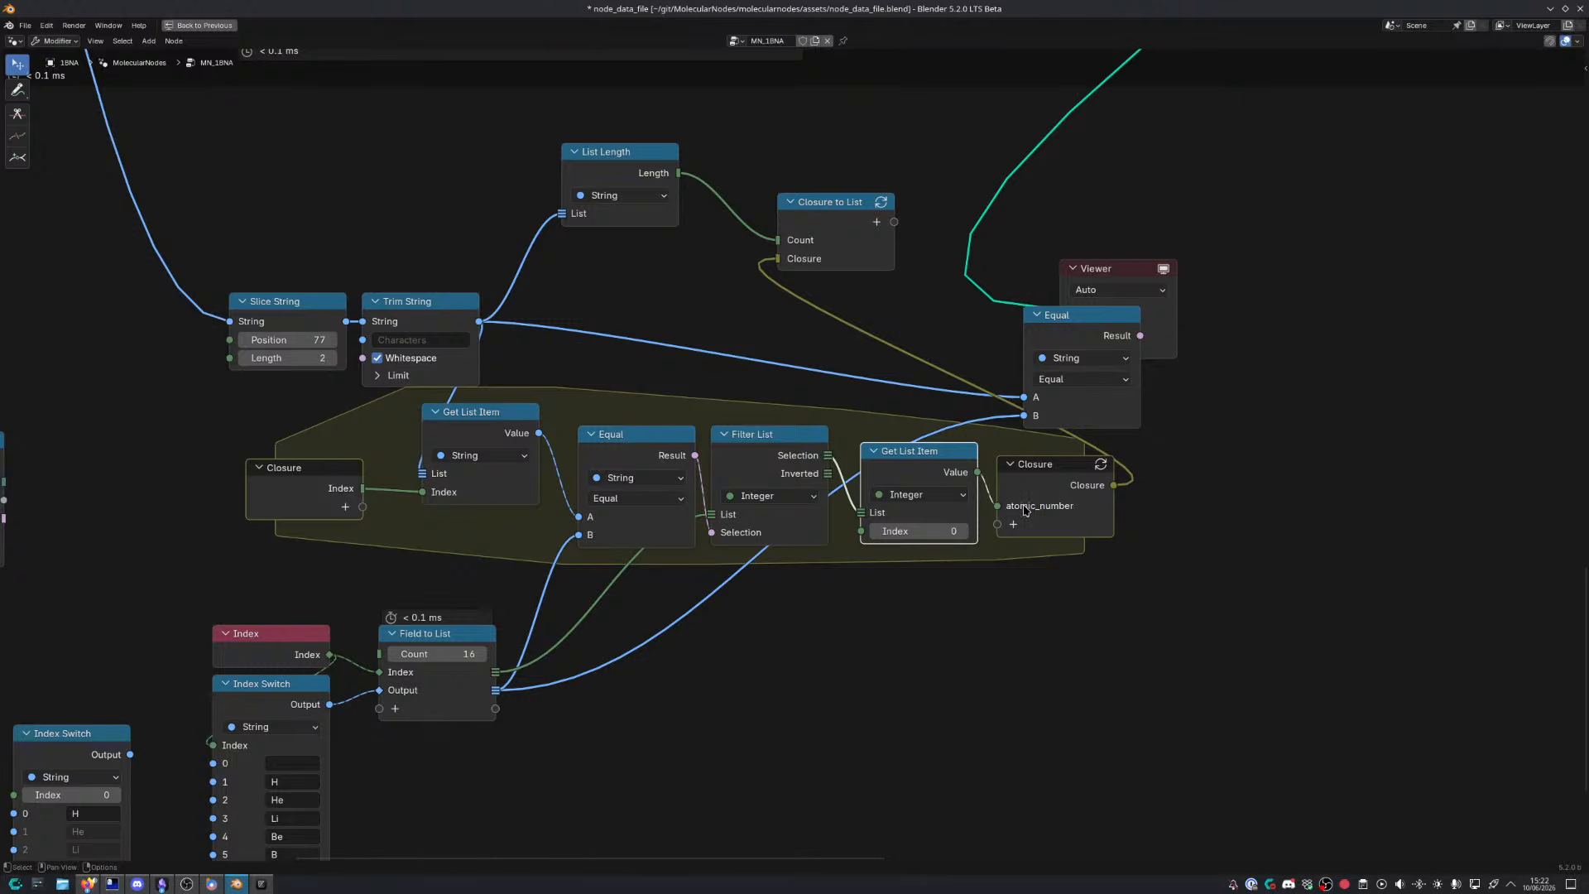
Tighten the spacing of the Closure zone's last two nodes and sync the Closure to List outputs with the closure
{"action": "left_click_drag", "start_coordinate": [893, 462], "coordinate": [876, 446]}
{"action": "left_click", "coordinate": [1024, 487]}
{"action": "left_click_drag", "start_coordinate": [1025, 488], "coordinate": [1005, 458]}
{"action": "left_click", "coordinate": [881, 202]}
Move the Viewer clear of the Equal node, connect the atomic_number list to it, and restore the full layout with the spreadsheet
{"action": "middle_click_drag", "start_coordinate": [950, 234], "coordinate": [820, 356]}
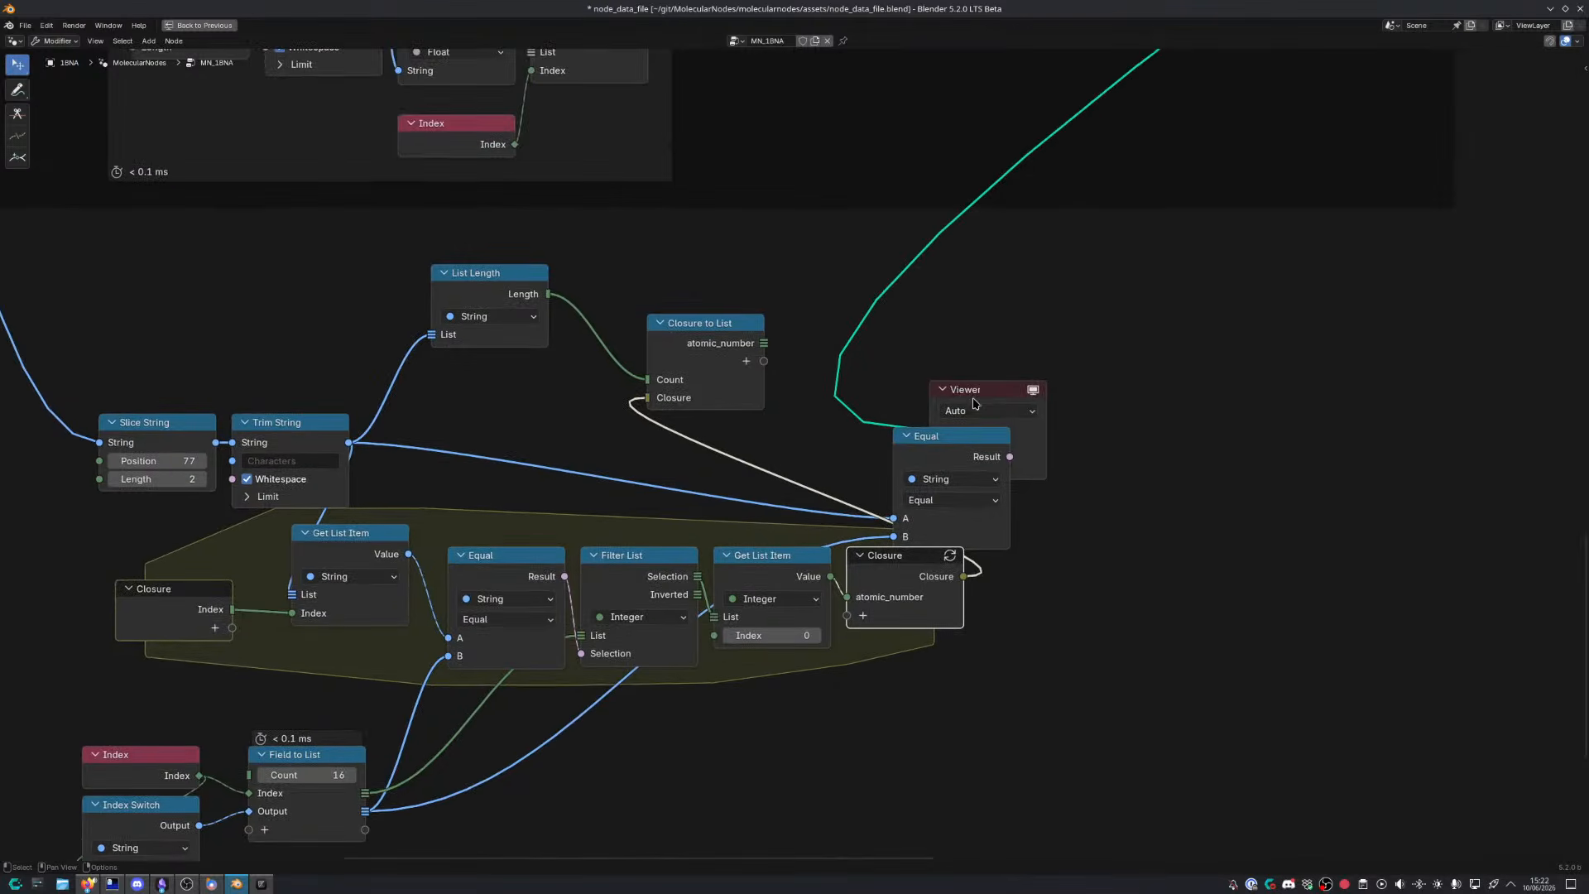
{"action": "left_click_drag", "start_coordinate": [975, 398], "coordinate": [1184, 332]}
{"action": "left_click", "coordinate": [745, 340], "text": "ctrl+shift"}
{"action": "key", "text": "ctrl+space"}
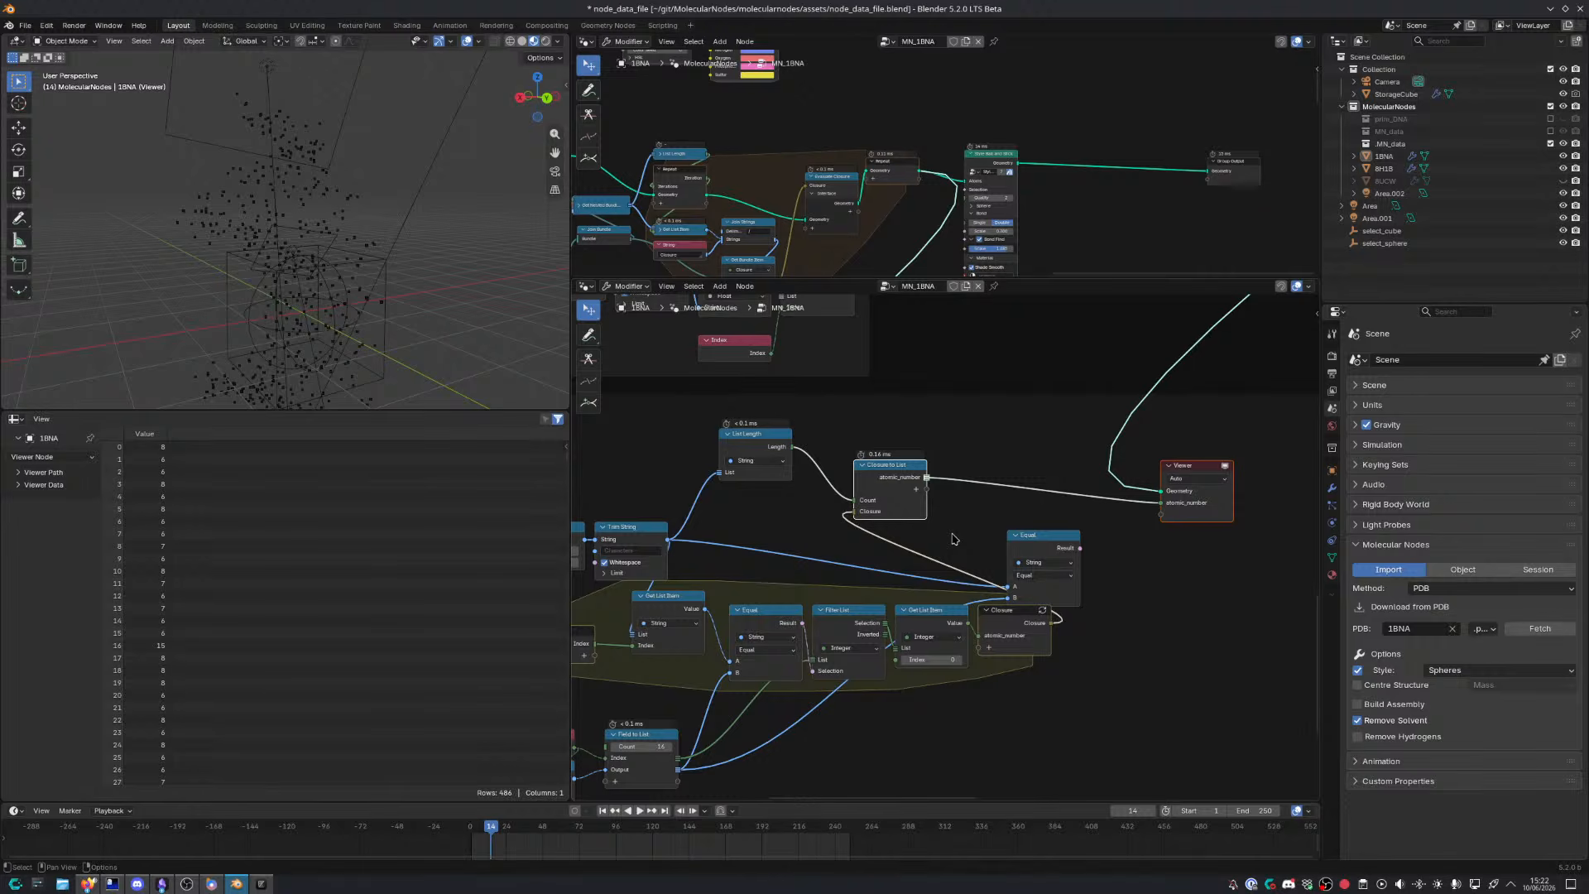
Compare the Trim String element symbols with the Closure to List atomic numbers in the spreadsheet
{"action": "left_click_drag", "start_coordinate": [1044, 537], "coordinate": [1016, 523]}
{"action": "middle_click_drag", "start_coordinate": [944, 533], "coordinate": [1117, 547]}
{"action": "left_click", "coordinate": [758, 561], "text": "ctrl+shift"}
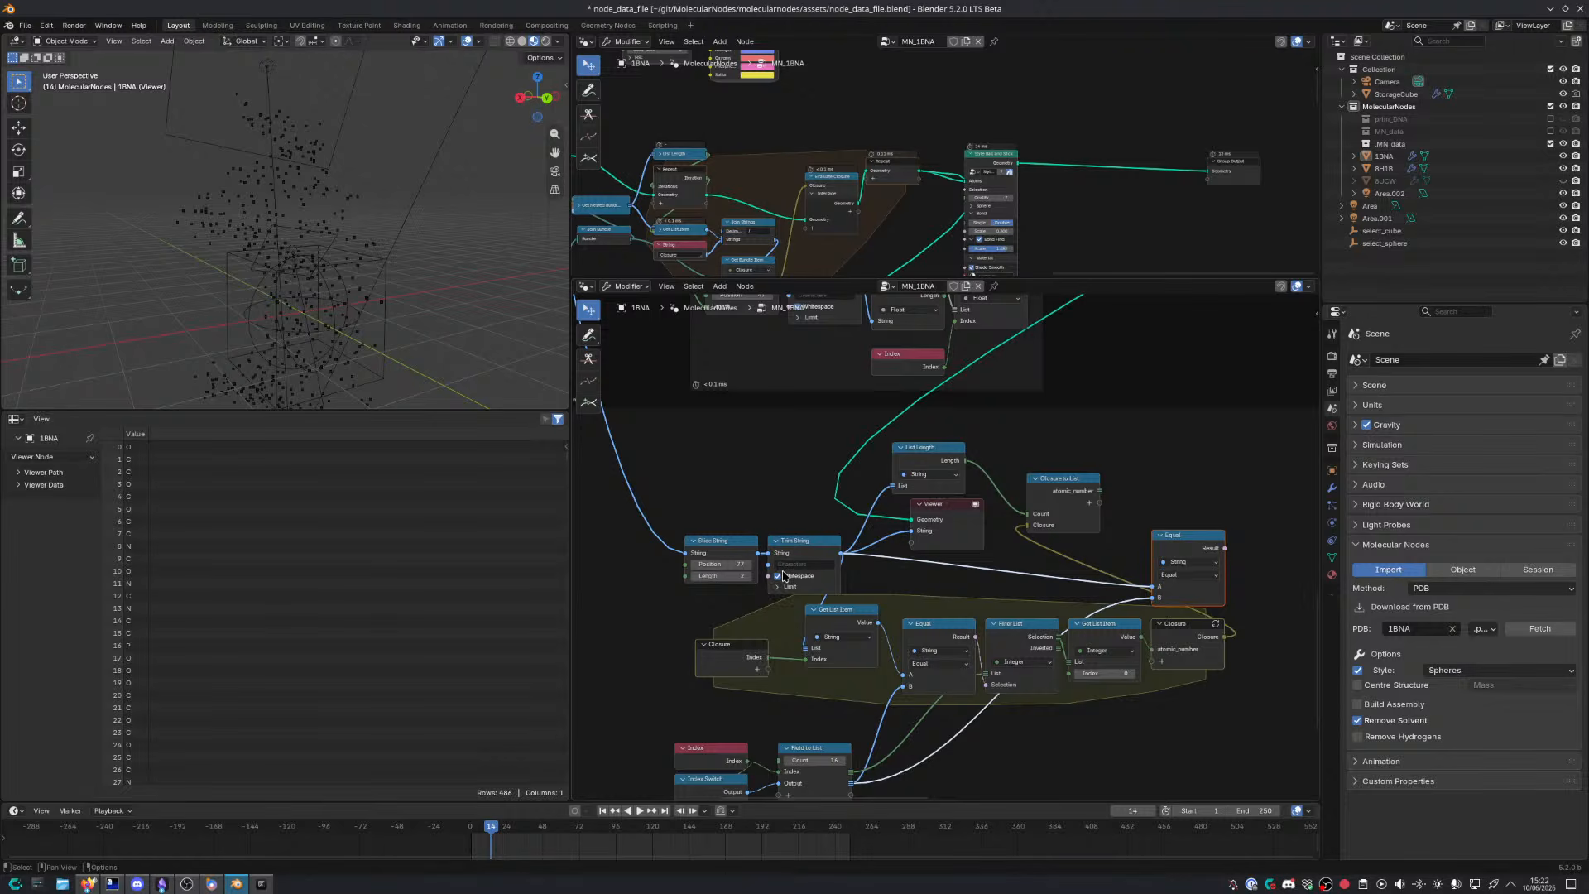
{"action": "middle_click_drag", "start_coordinate": [918, 566], "coordinate": [766, 544]}
{"action": "left_click", "coordinate": [931, 484], "text": "ctrl+shift"}
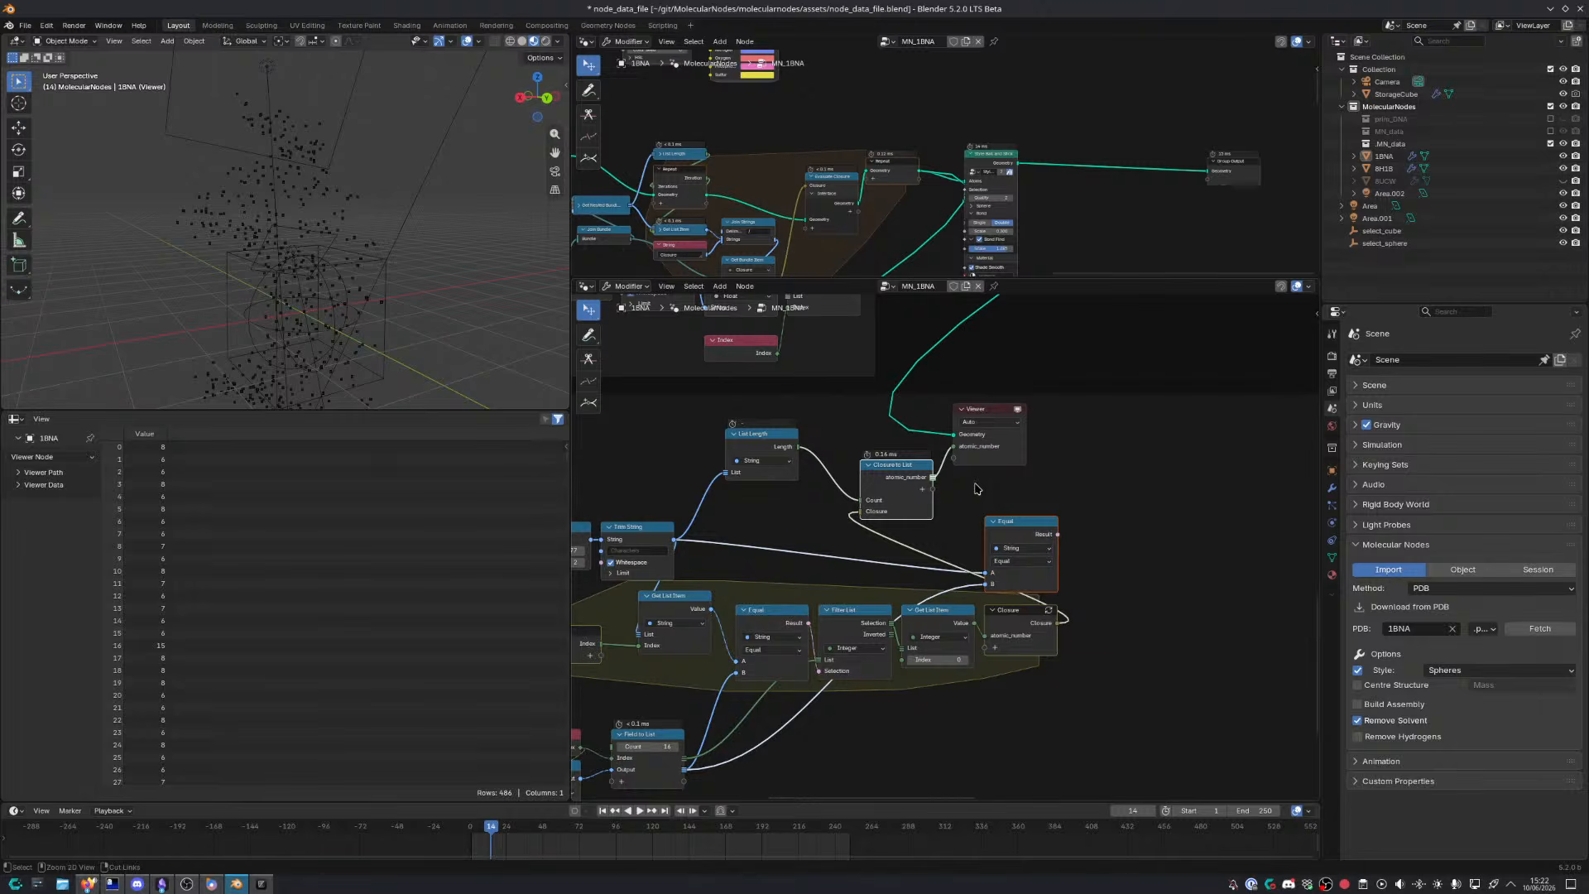
{"action": "key", "text": "ctrl+space"}
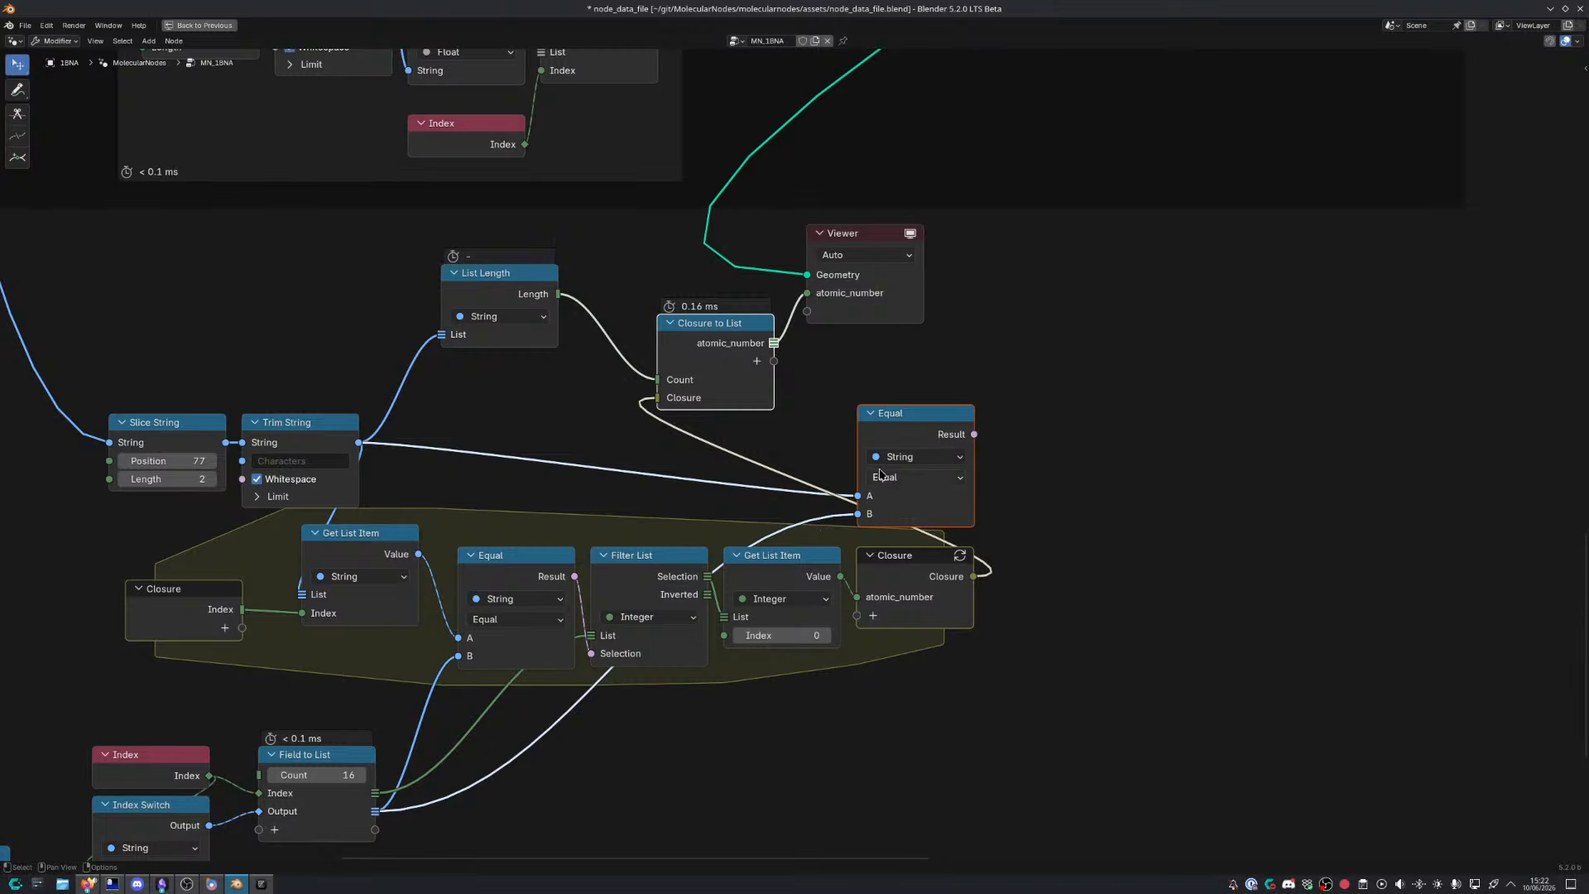
Delete the unused Get Bundle Item setup and the spare Index Switch node beside the symbol list
{"action": "scroll", "coordinate": [613, 598], "scroll_direction": "down", "scroll_amount": 4}
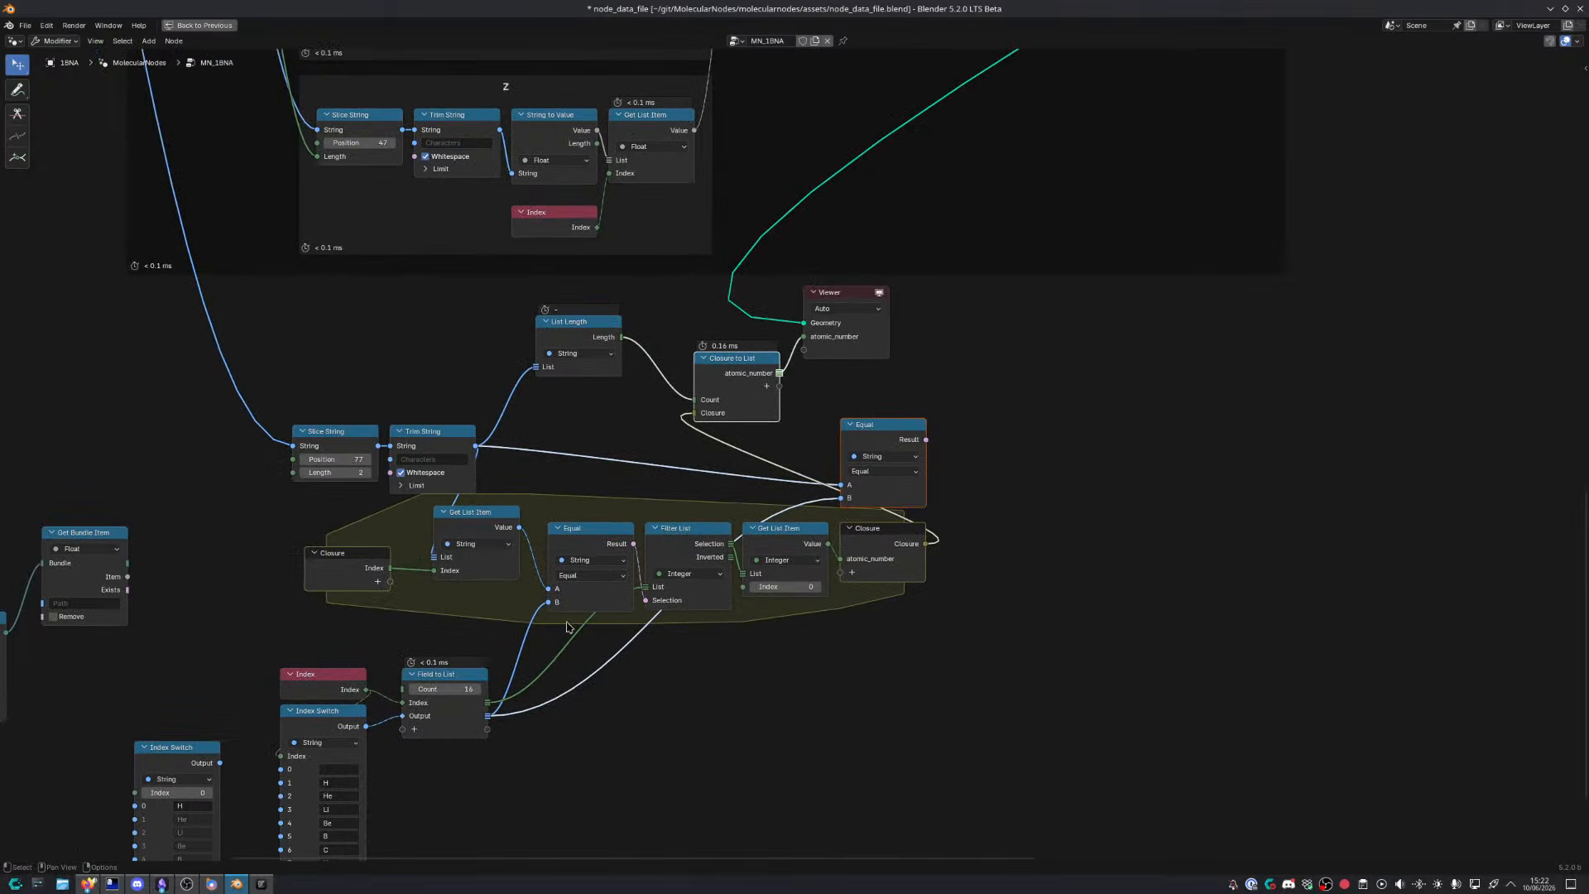
{"action": "middle_click_drag", "start_coordinate": [222, 673], "coordinate": [724, 472]}
{"action": "left_click_drag", "start_coordinate": [323, 314], "coordinate": [560, 467]}
{"action": "key", "text": "x"}
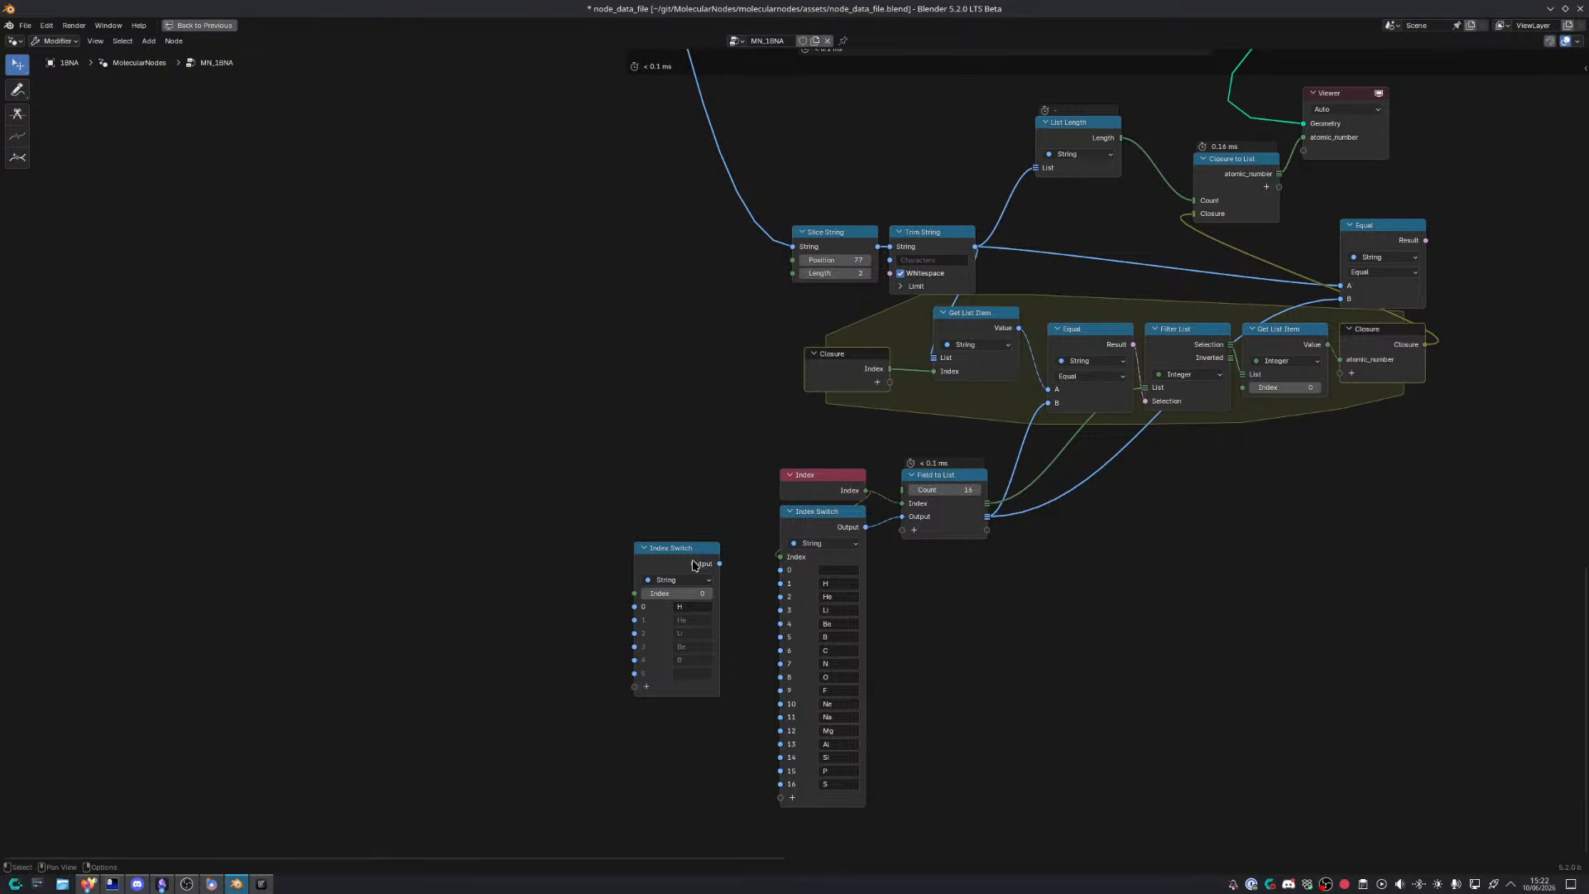
{"action": "left_click", "coordinate": [683, 579]}
{"action": "key", "text": "x"}
Move the symbol list nodes up beneath the Closure zone and shift Slice String and Trim String closer above it
{"action": "left_click_drag", "start_coordinate": [722, 449], "coordinate": [991, 594]}
{"action": "key", "text": "g"}
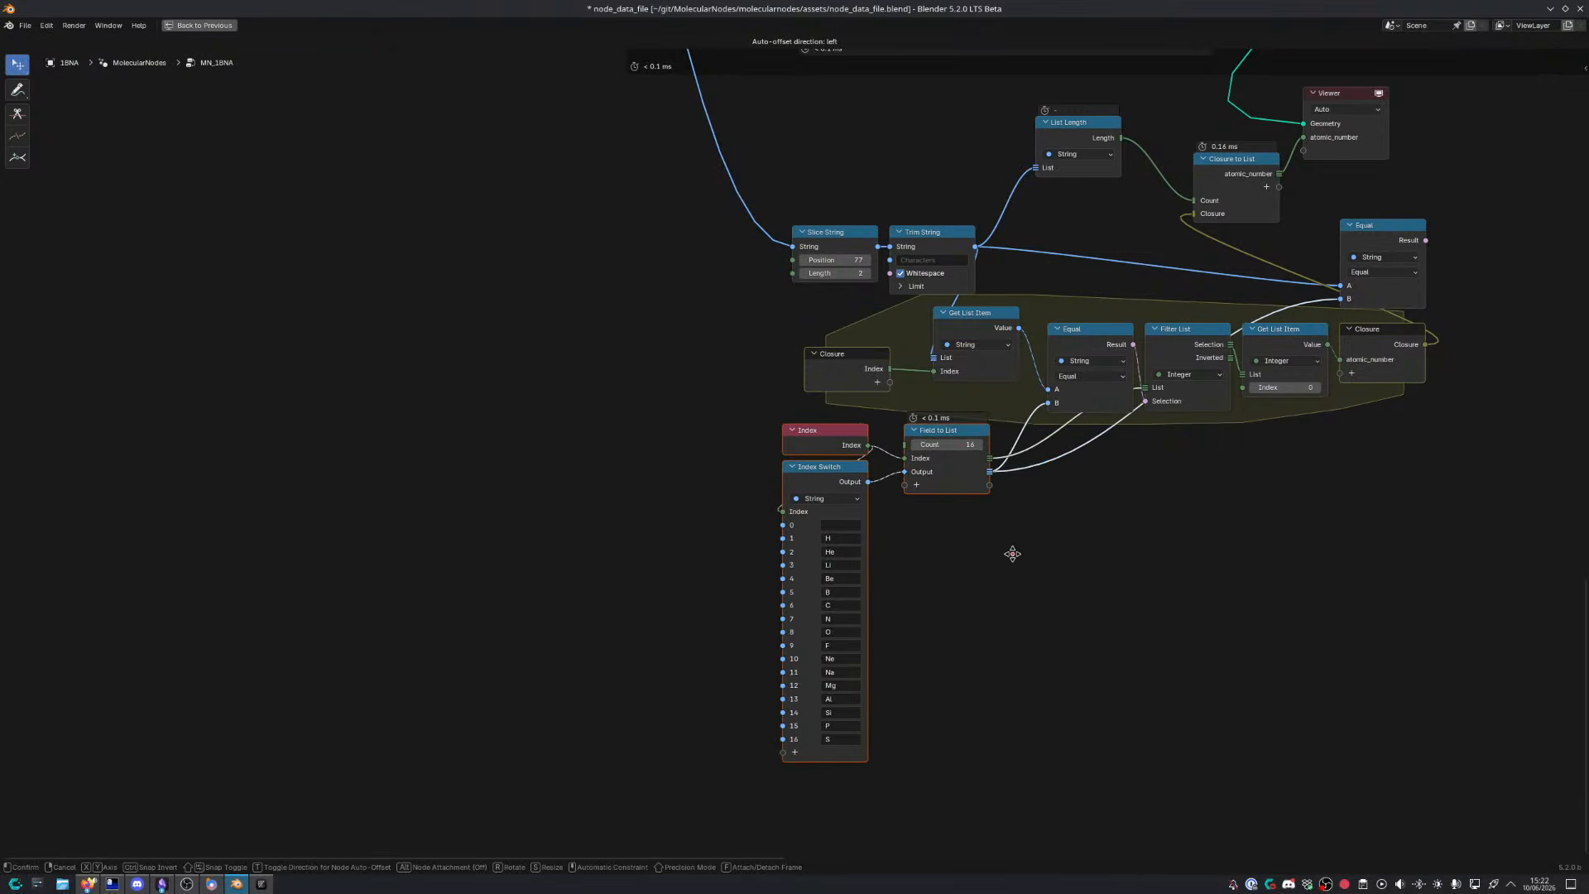
{"action": "left_click", "coordinate": [1034, 574]}
{"action": "middle_click_drag", "start_coordinate": [1145, 545], "coordinate": [1014, 553]}
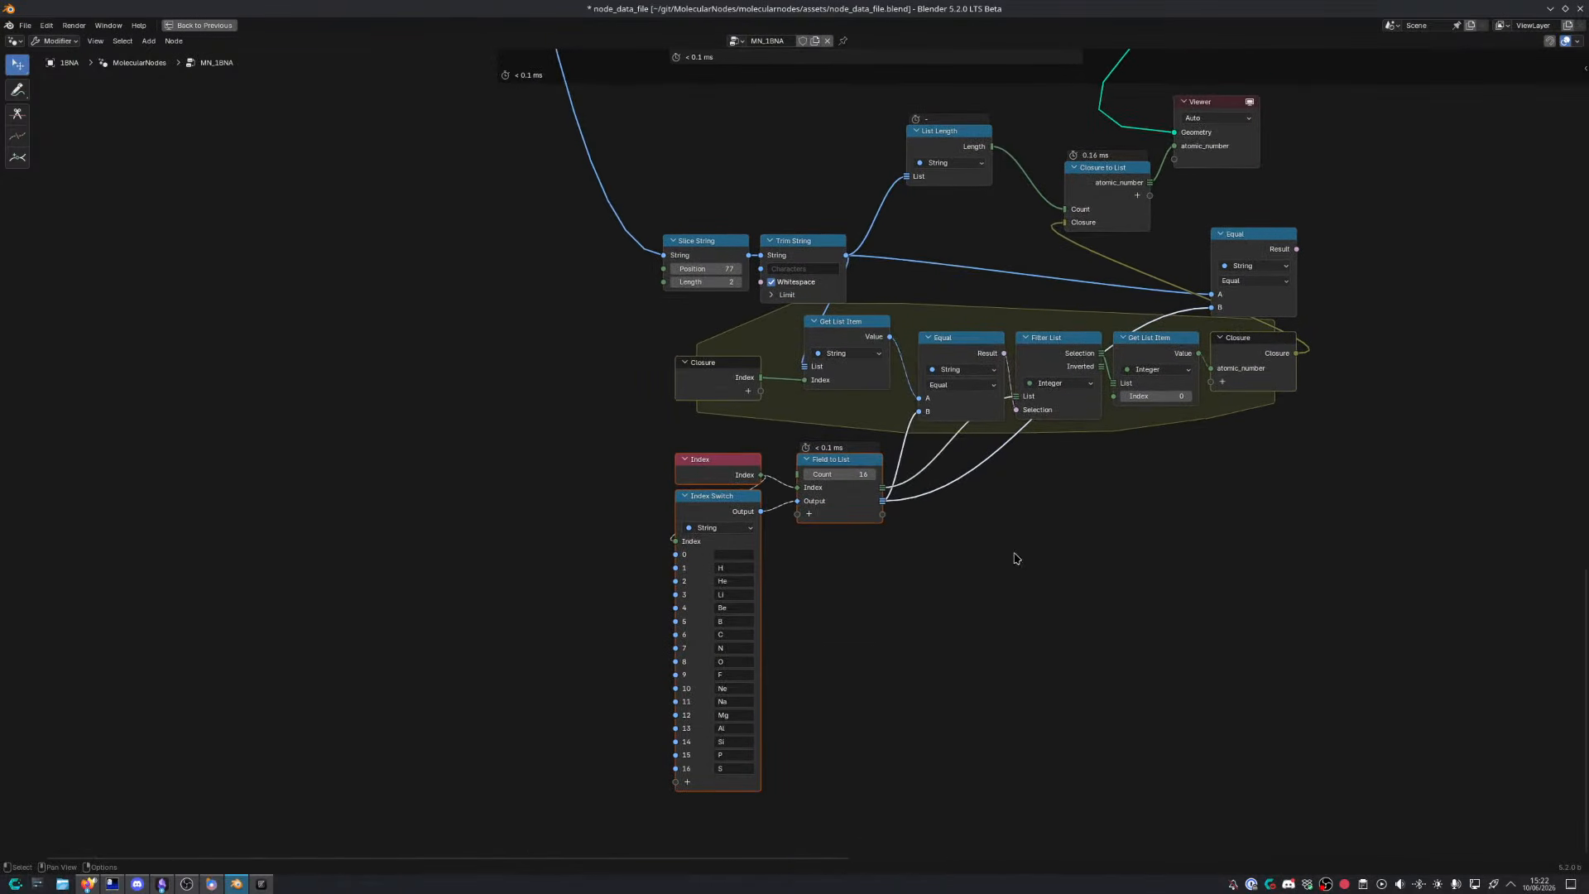
{"action": "middle_click_drag", "start_coordinate": [930, 498], "coordinate": [876, 574]}
{"action": "left_click_drag", "start_coordinate": [643, 281], "coordinate": [770, 340]}
{"action": "key", "text": "g"}
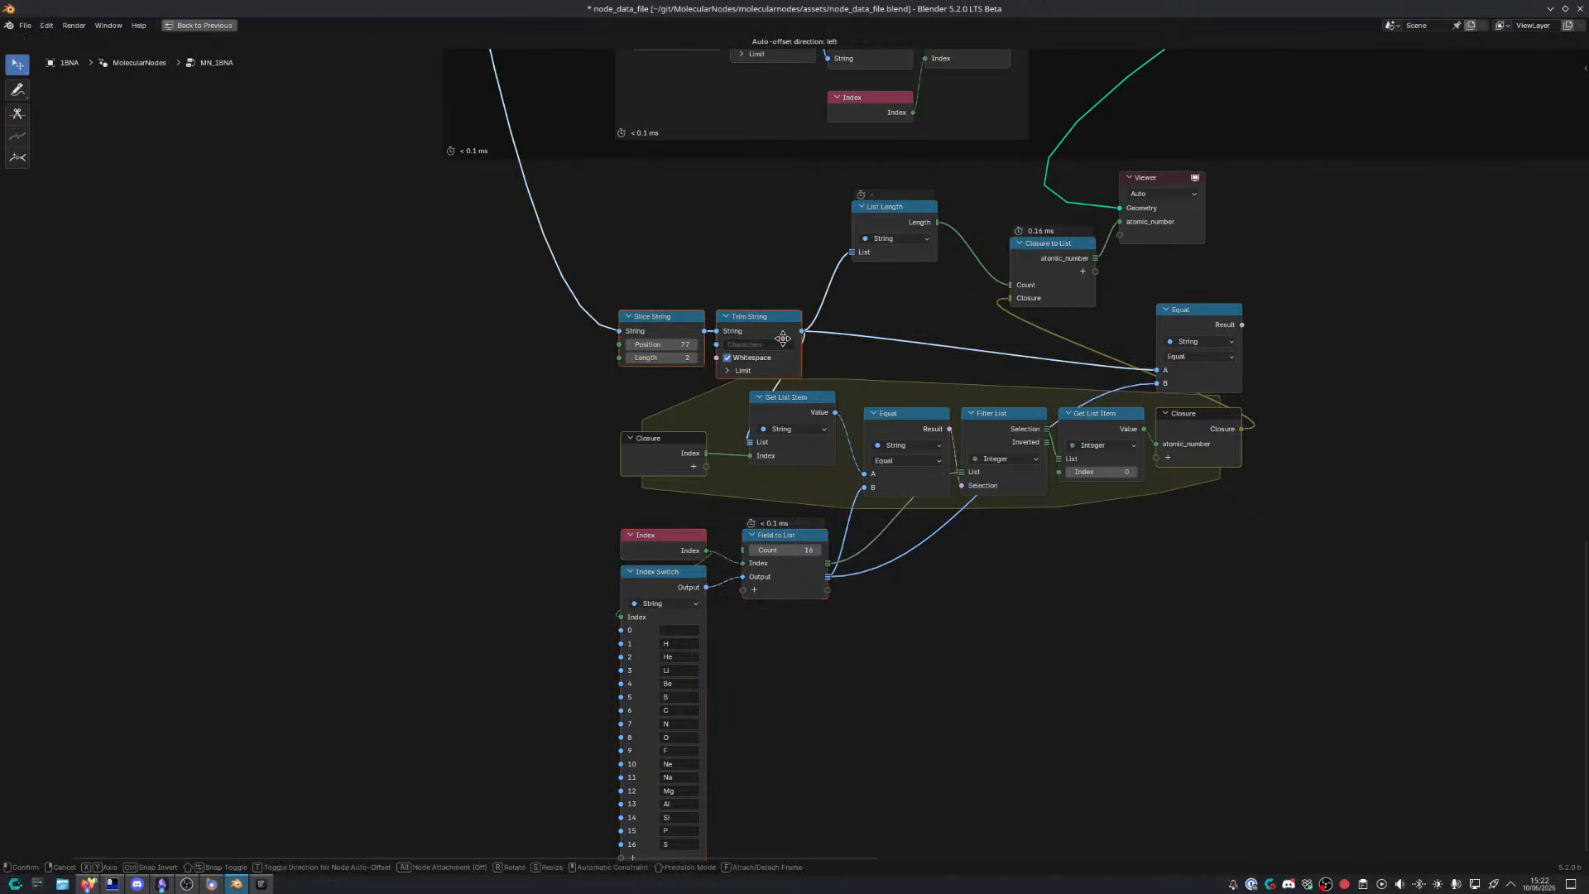
{"action": "left_click", "coordinate": [819, 340]}
Shift the string slicing nodes, Closure zone and symbol list nodes together away from the Viewer
{"action": "left_click_drag", "start_coordinate": [507, 332], "coordinate": [1232, 656]}
{"action": "key", "text": "g"}
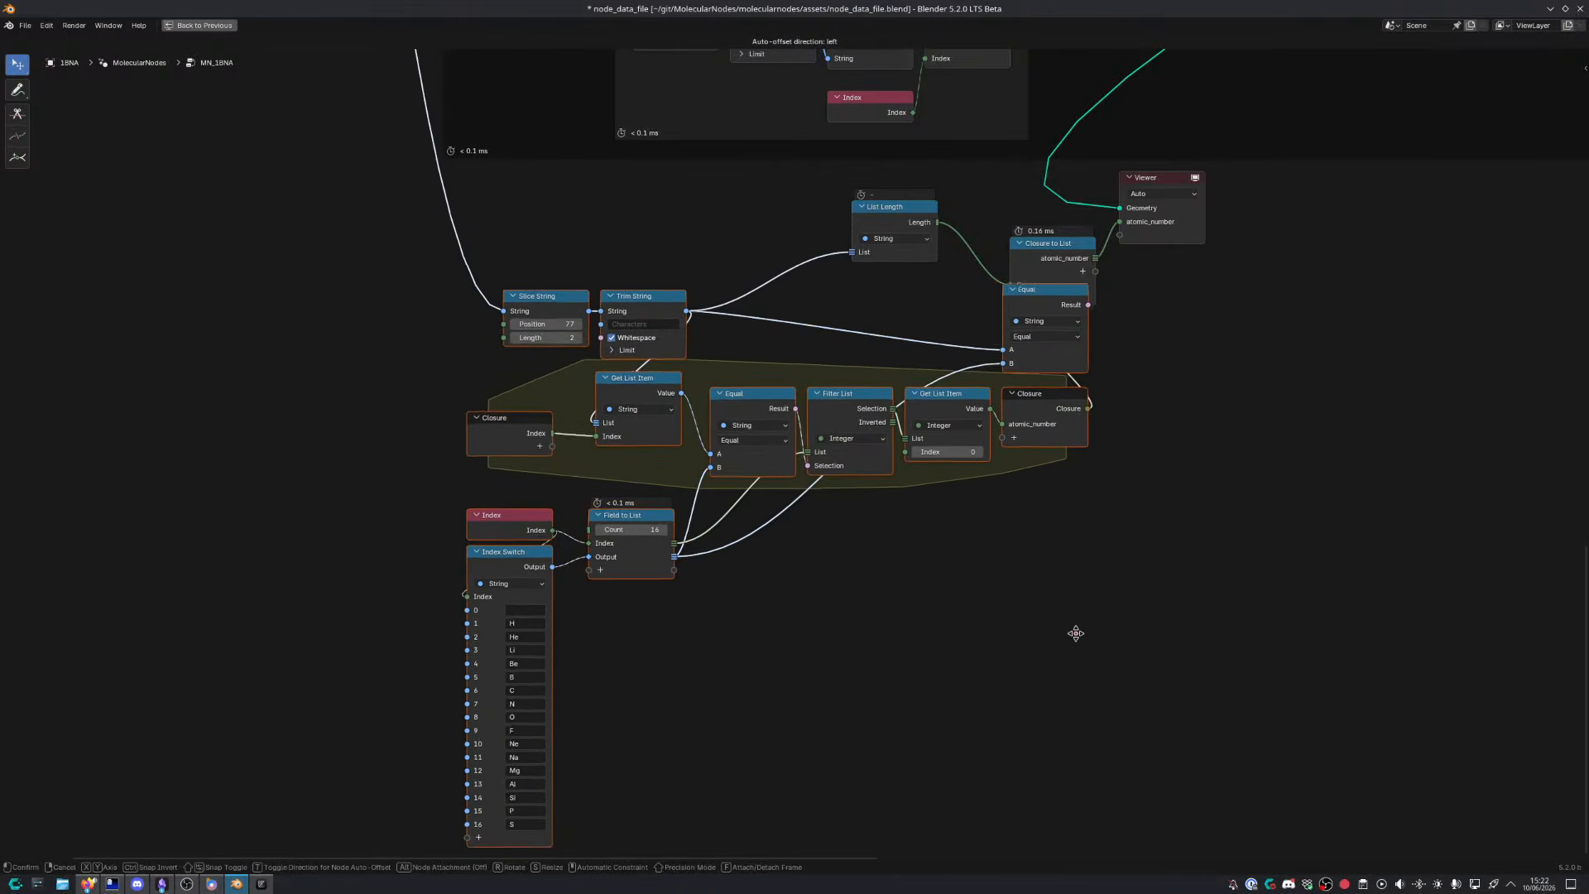
{"action": "left_click", "coordinate": [1085, 631]}
{"action": "middle_click_drag", "start_coordinate": [1144, 594], "coordinate": [847, 723]}
Space the Viewer and Closure to List nodes out beyond the Closure zone and nudge List Length toward them
{"action": "left_click", "coordinate": [856, 310]}
{"action": "left_click_drag", "start_coordinate": [857, 313], "coordinate": [1175, 327]}
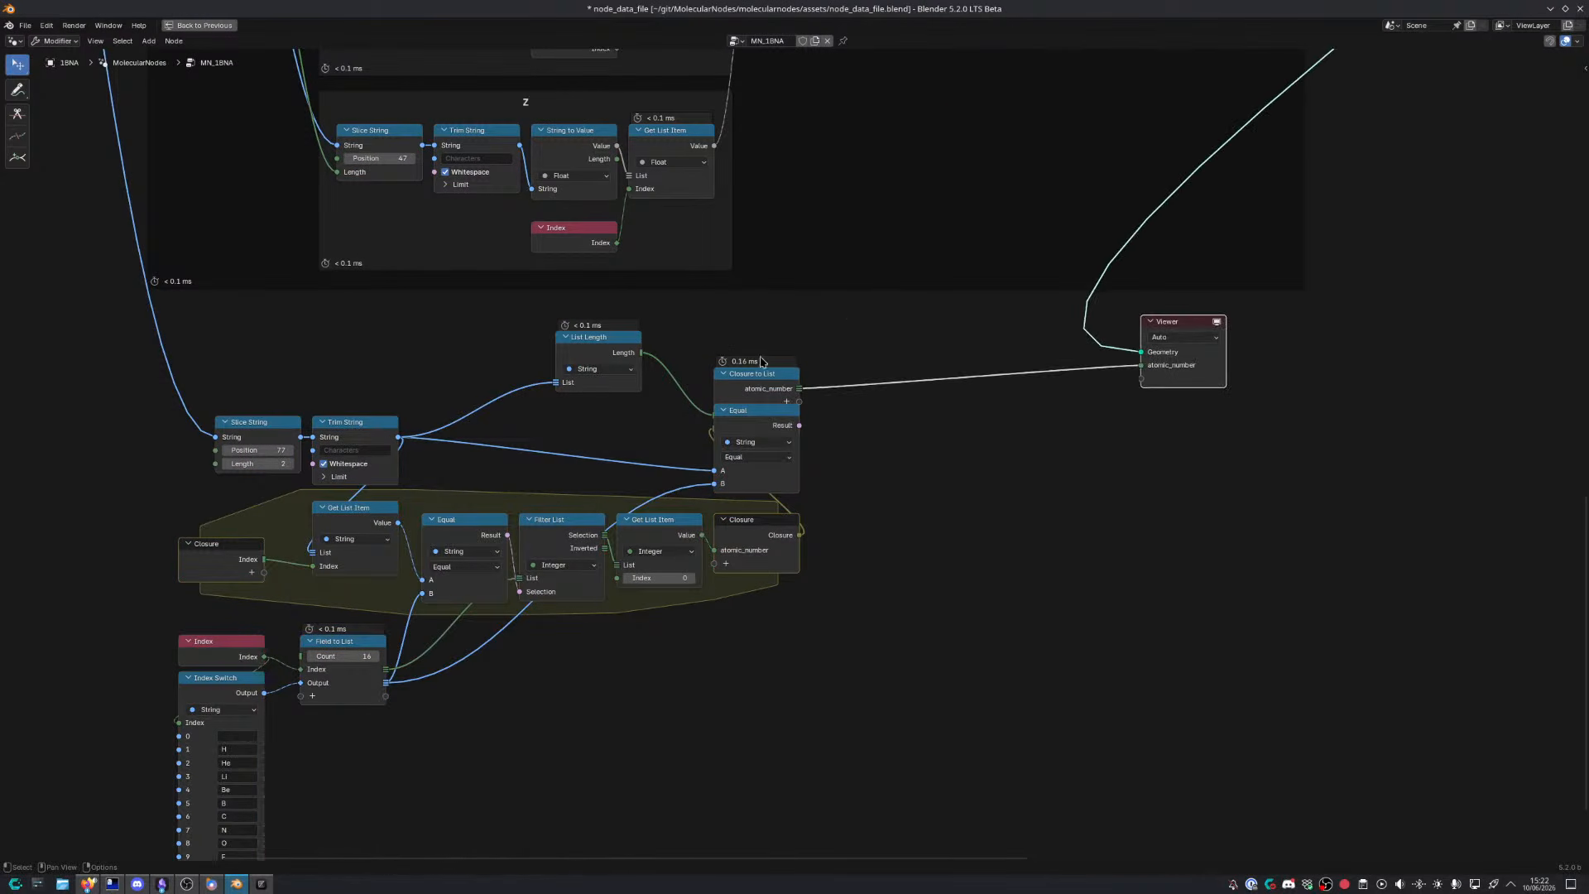
{"action": "left_click_drag", "start_coordinate": [758, 373], "coordinate": [1003, 352]}
{"action": "left_click", "coordinate": [608, 383]}
{"action": "left_click_drag", "start_coordinate": [608, 383], "coordinate": [644, 396]}
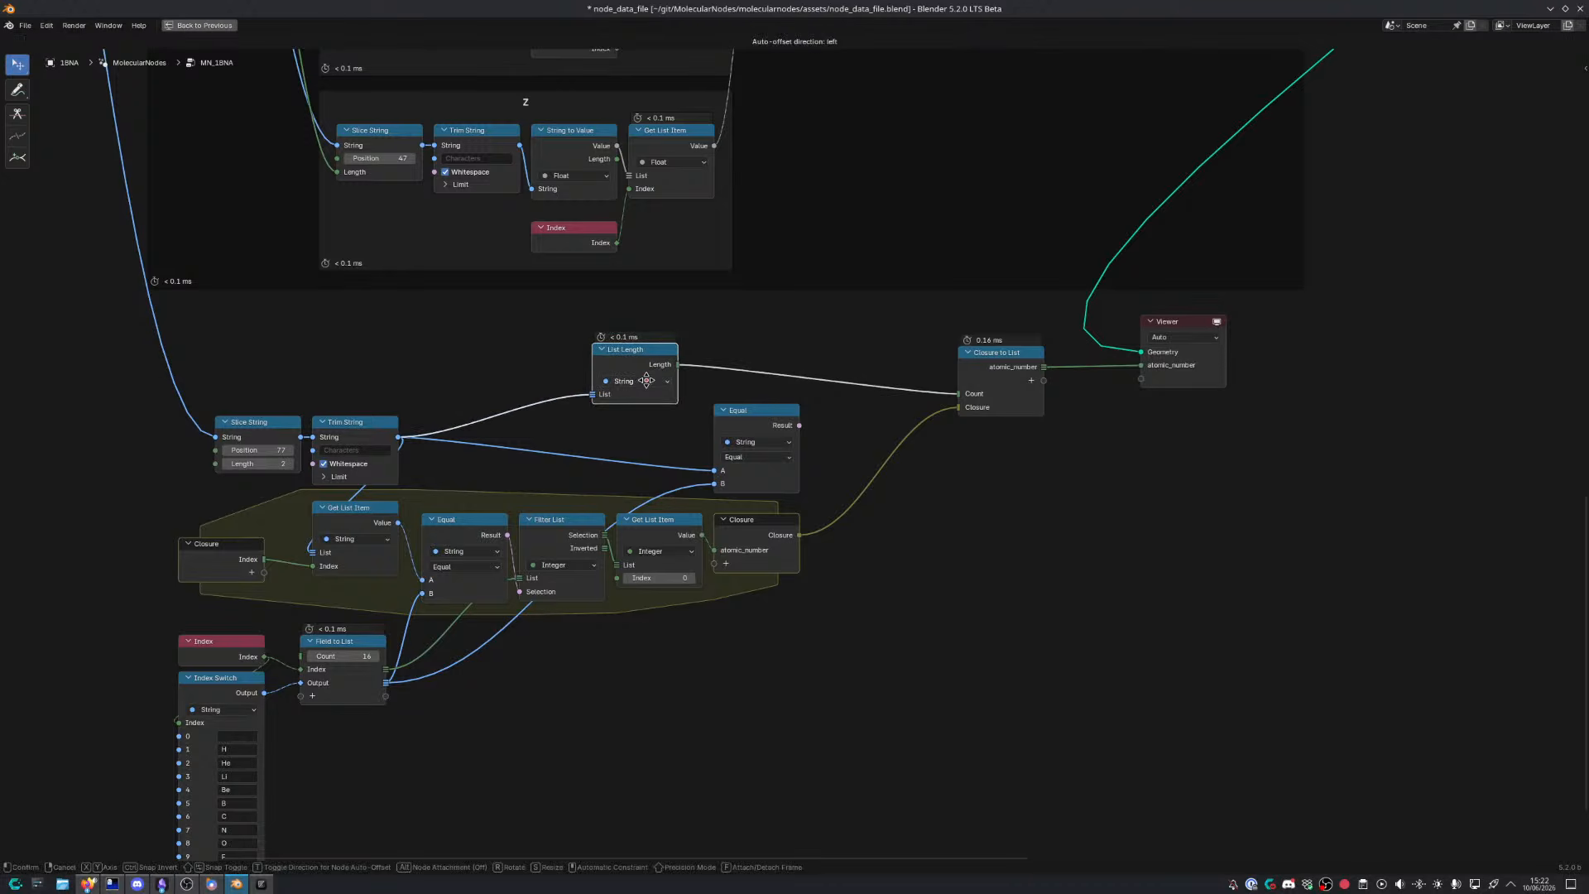
Delete the leftover Equal node outside the Closure zone and move List Length into its place
{"action": "left_click", "coordinate": [746, 411]}
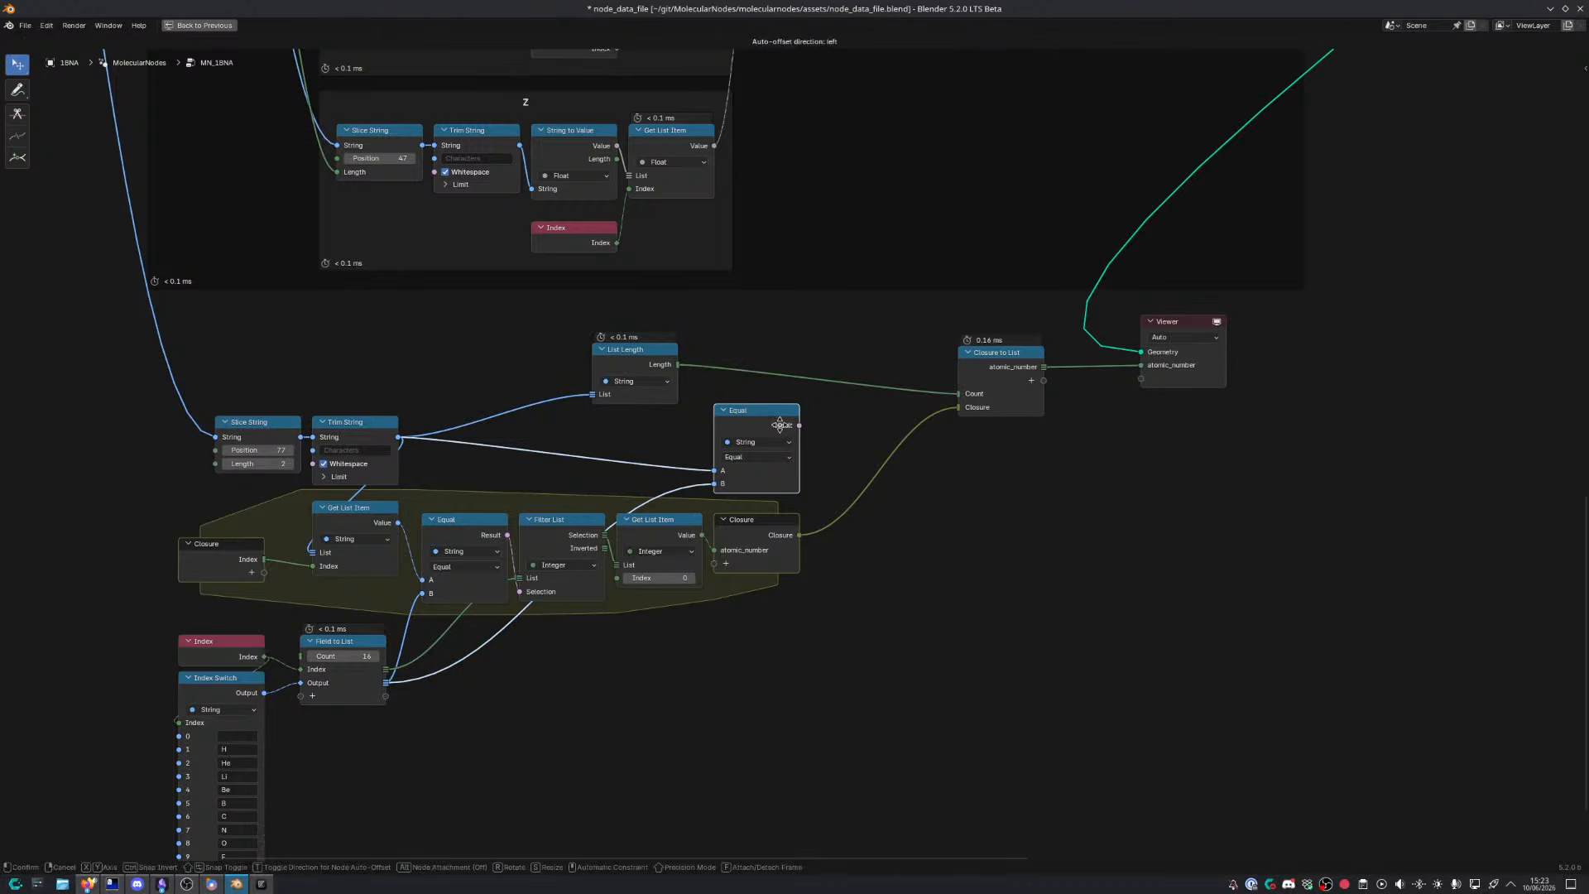
{"action": "key", "text": "x"}
{"action": "left_click_drag", "start_coordinate": [646, 359], "coordinate": [781, 419]}
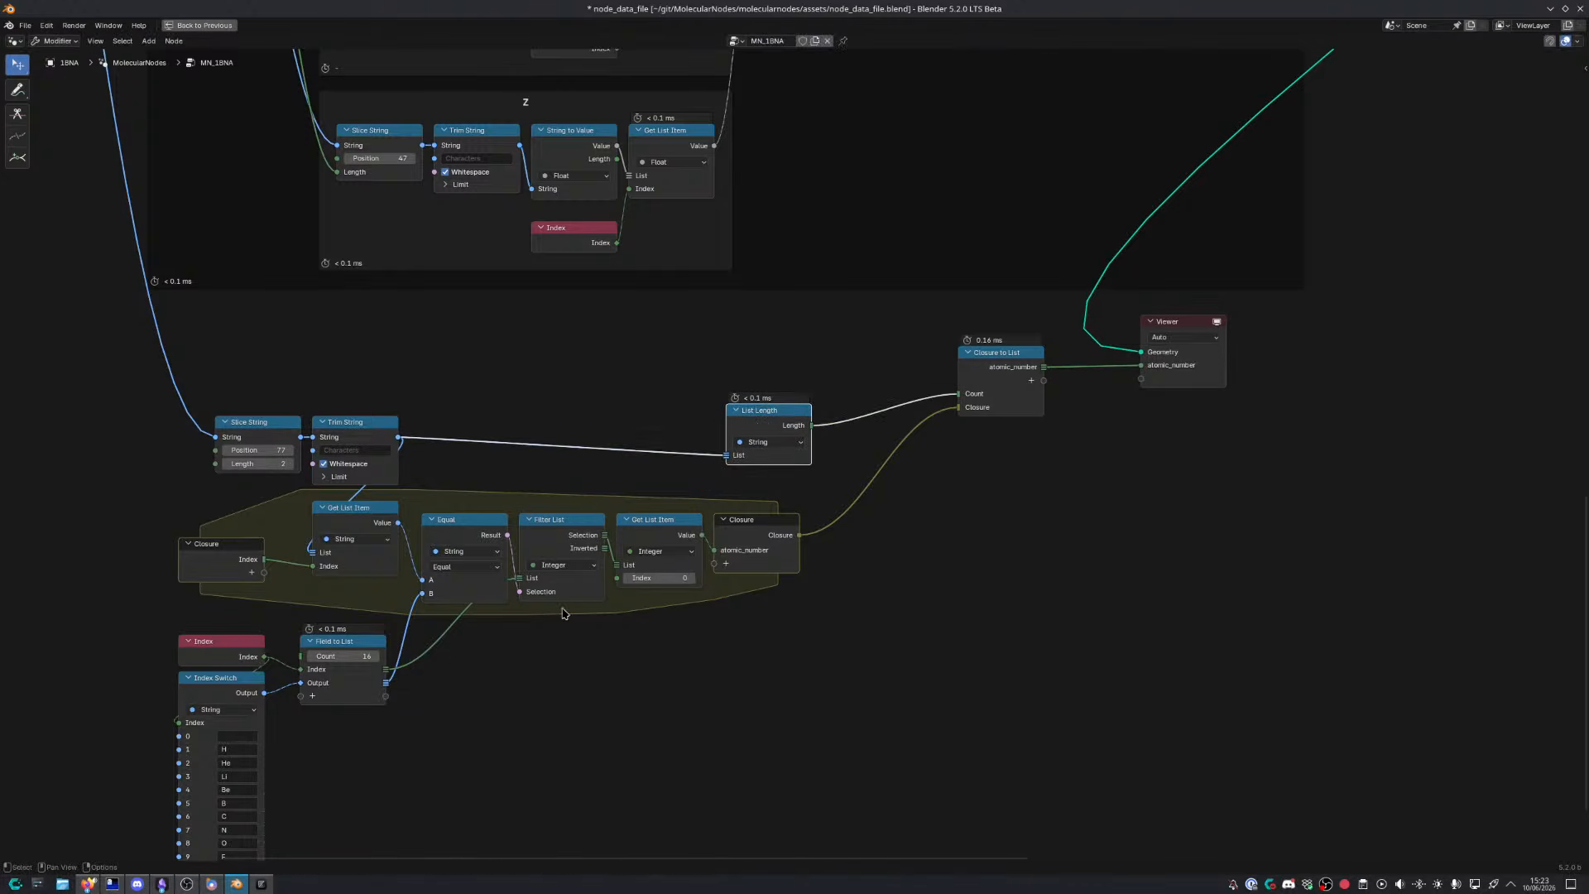
{"action": "scroll", "coordinate": [572, 611], "scroll_direction": "up", "scroll_amount": 3}
{"action": "middle_click_drag", "start_coordinate": [621, 594], "coordinate": [739, 597]}
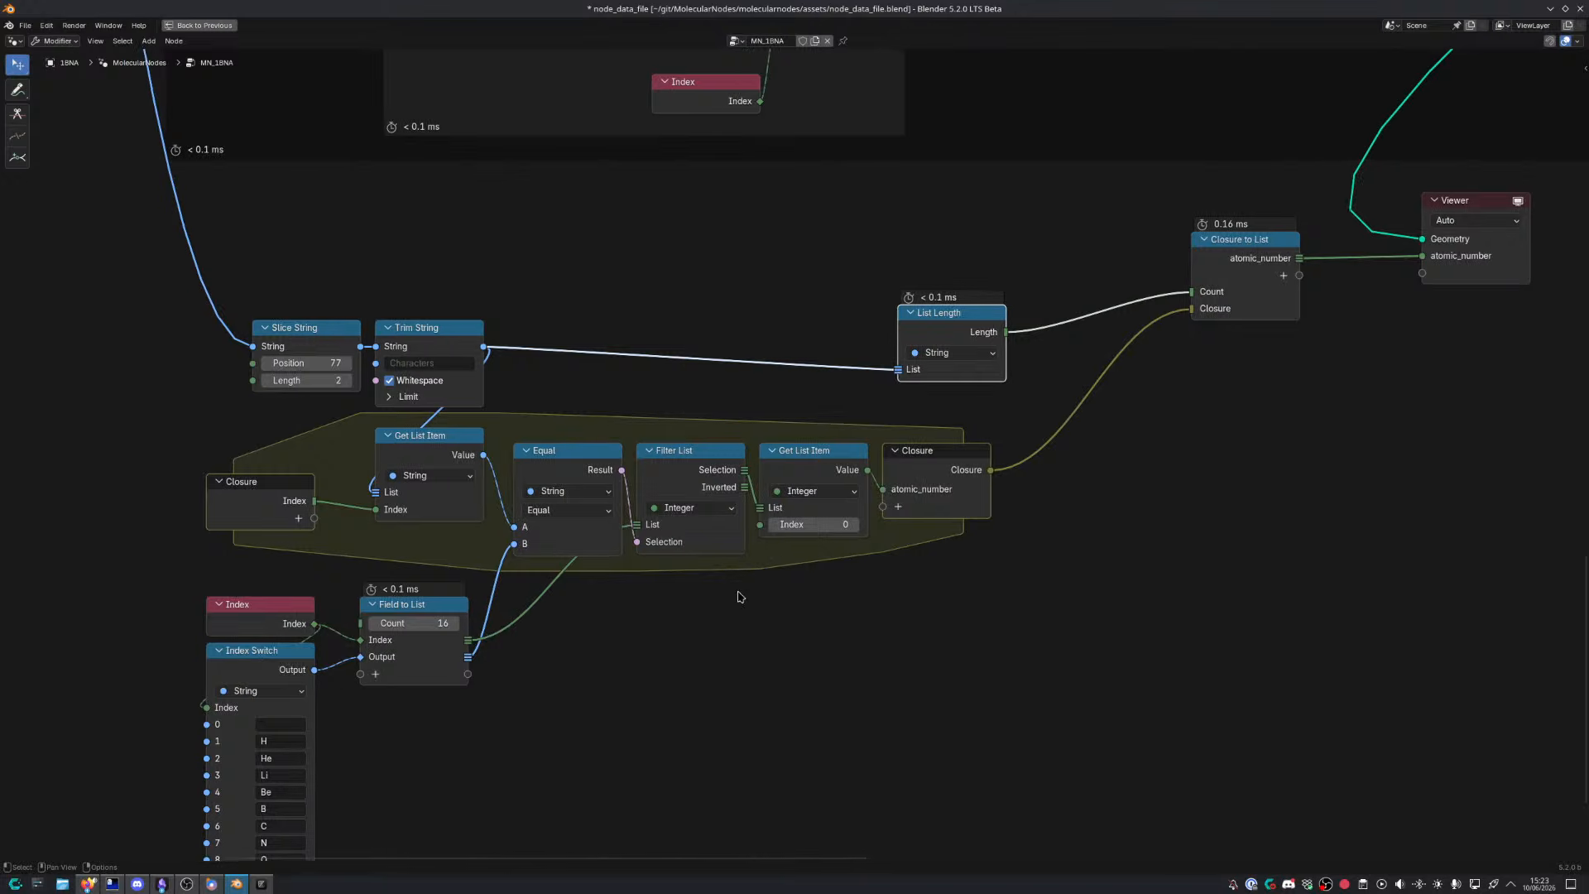
Line up the string Get List Item, Equal, Filter List and Closure input nodes with the rest of the zone
{"action": "key", "text": "ctrl+space"}
{"action": "middle_click_drag", "start_coordinate": [1007, 598], "coordinate": [1076, 540]}
{"action": "scroll", "coordinate": [937, 550], "scroll_direction": "up", "scroll_amount": 3}
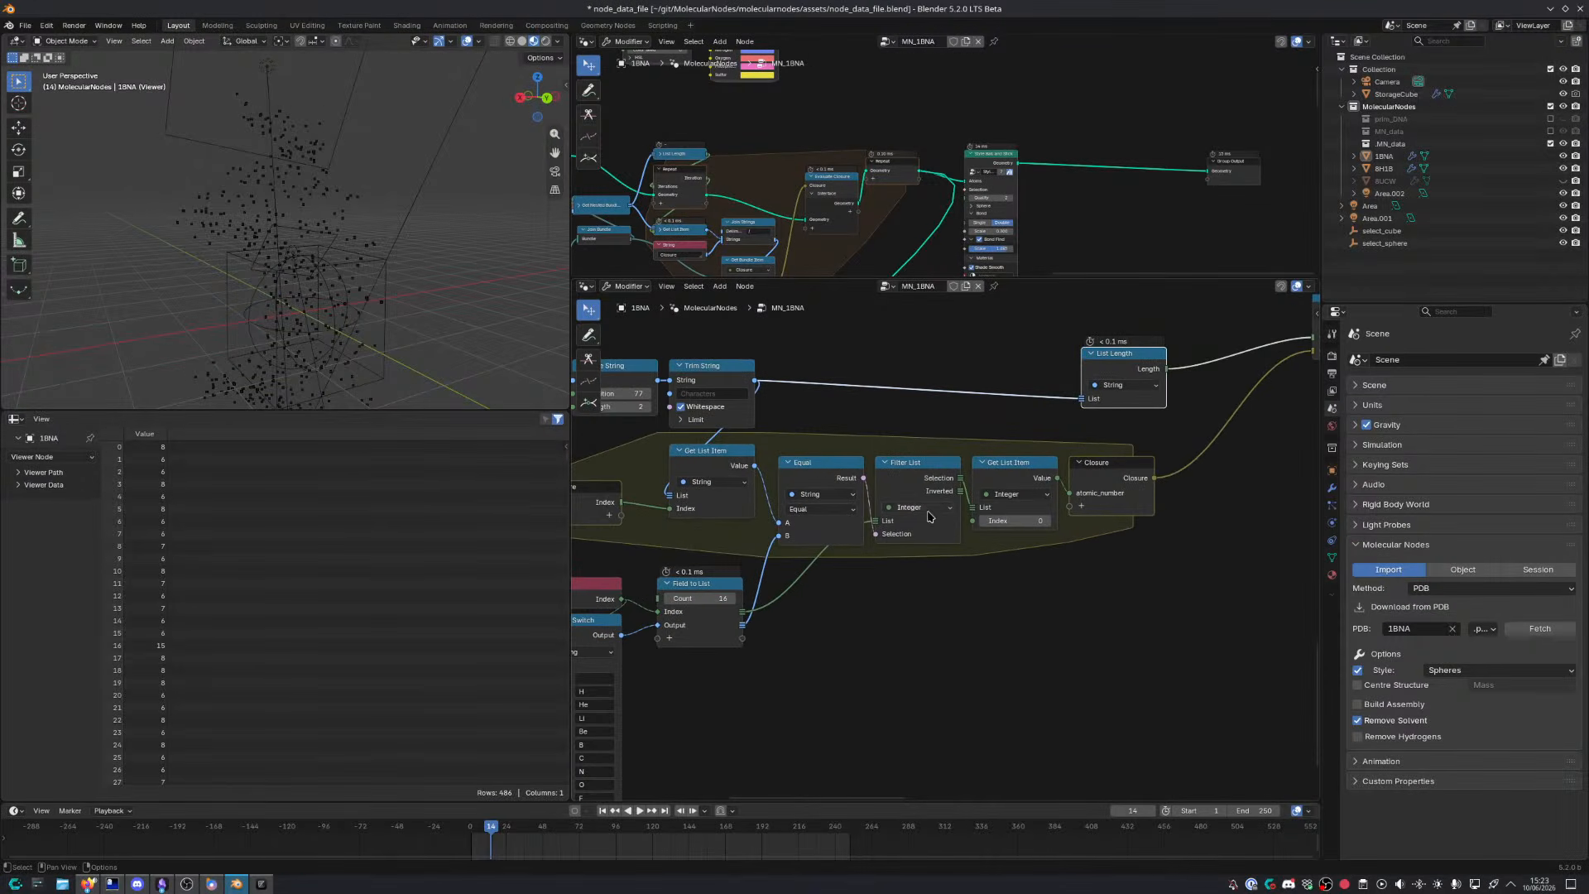
{"action": "middle_click_drag", "start_coordinate": [927, 515], "coordinate": [894, 522]}
{"action": "scroll", "coordinate": [862, 517], "scroll_direction": "up", "scroll_amount": 3}
{"action": "scroll", "coordinate": [893, 522], "scroll_direction": "down", "scroll_amount": 1}
{"action": "left_click_drag", "start_coordinate": [711, 433], "coordinate": [928, 502]}
{"action": "key", "text": "g"}
{"action": "left_click", "coordinate": [911, 487]}
{"action": "middle_click_drag", "start_coordinate": [800, 507], "coordinate": [942, 500]}
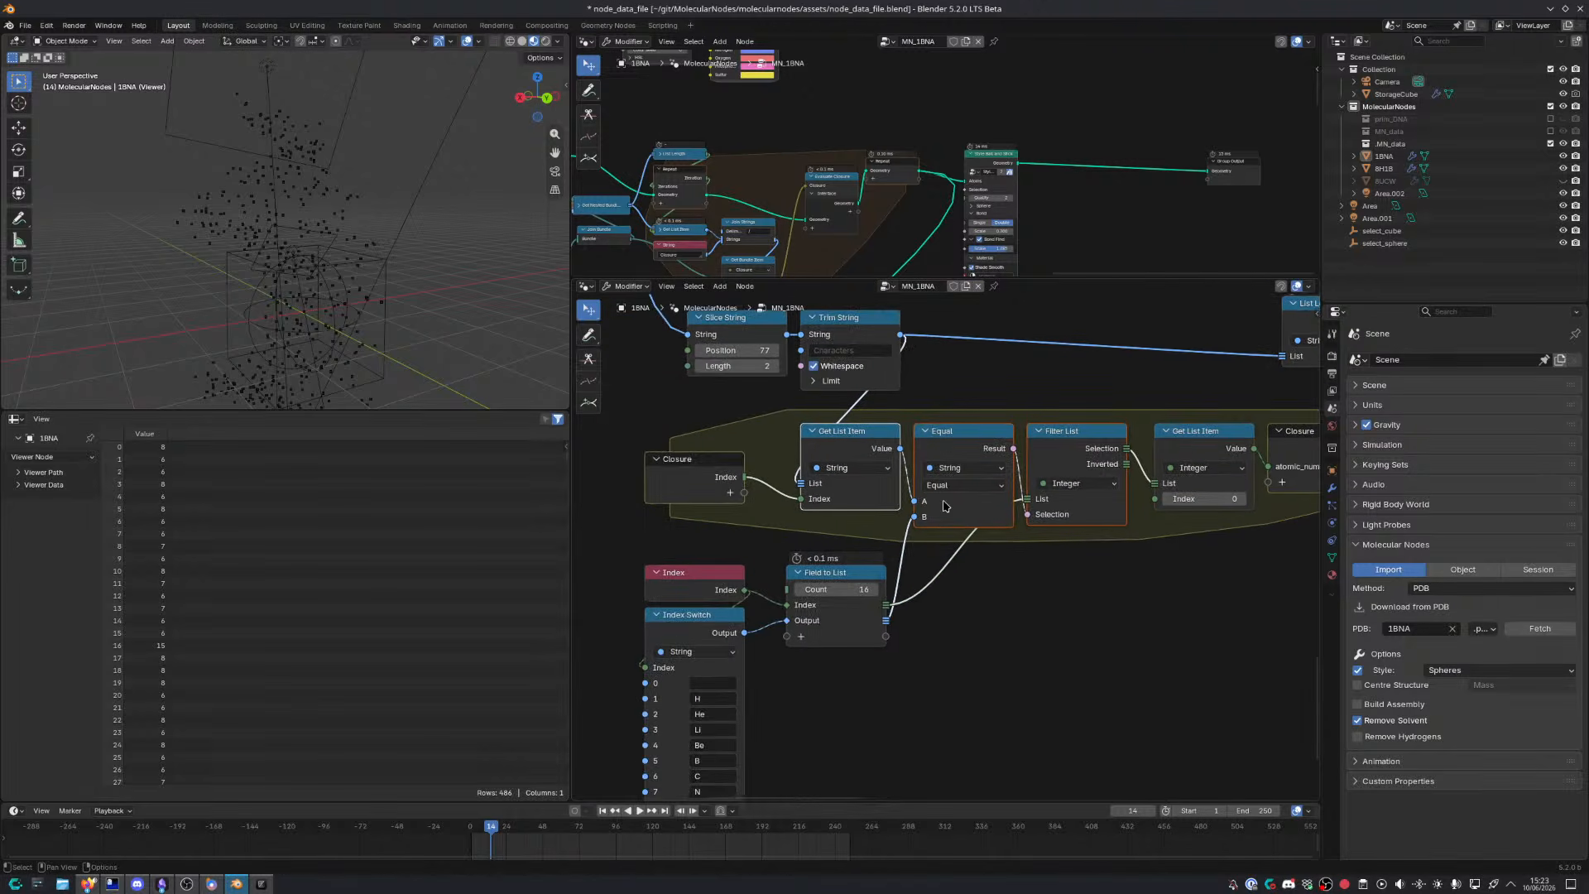
{"action": "left_click_drag", "start_coordinate": [694, 463], "coordinate": [723, 433]}
{"action": "middle_click_drag", "start_coordinate": [906, 480], "coordinate": [817, 465]}
Examine the maximized node chain, from the Index Switch symbol list through Equal to Filter List
{"action": "key", "text": "ctrl+space"}
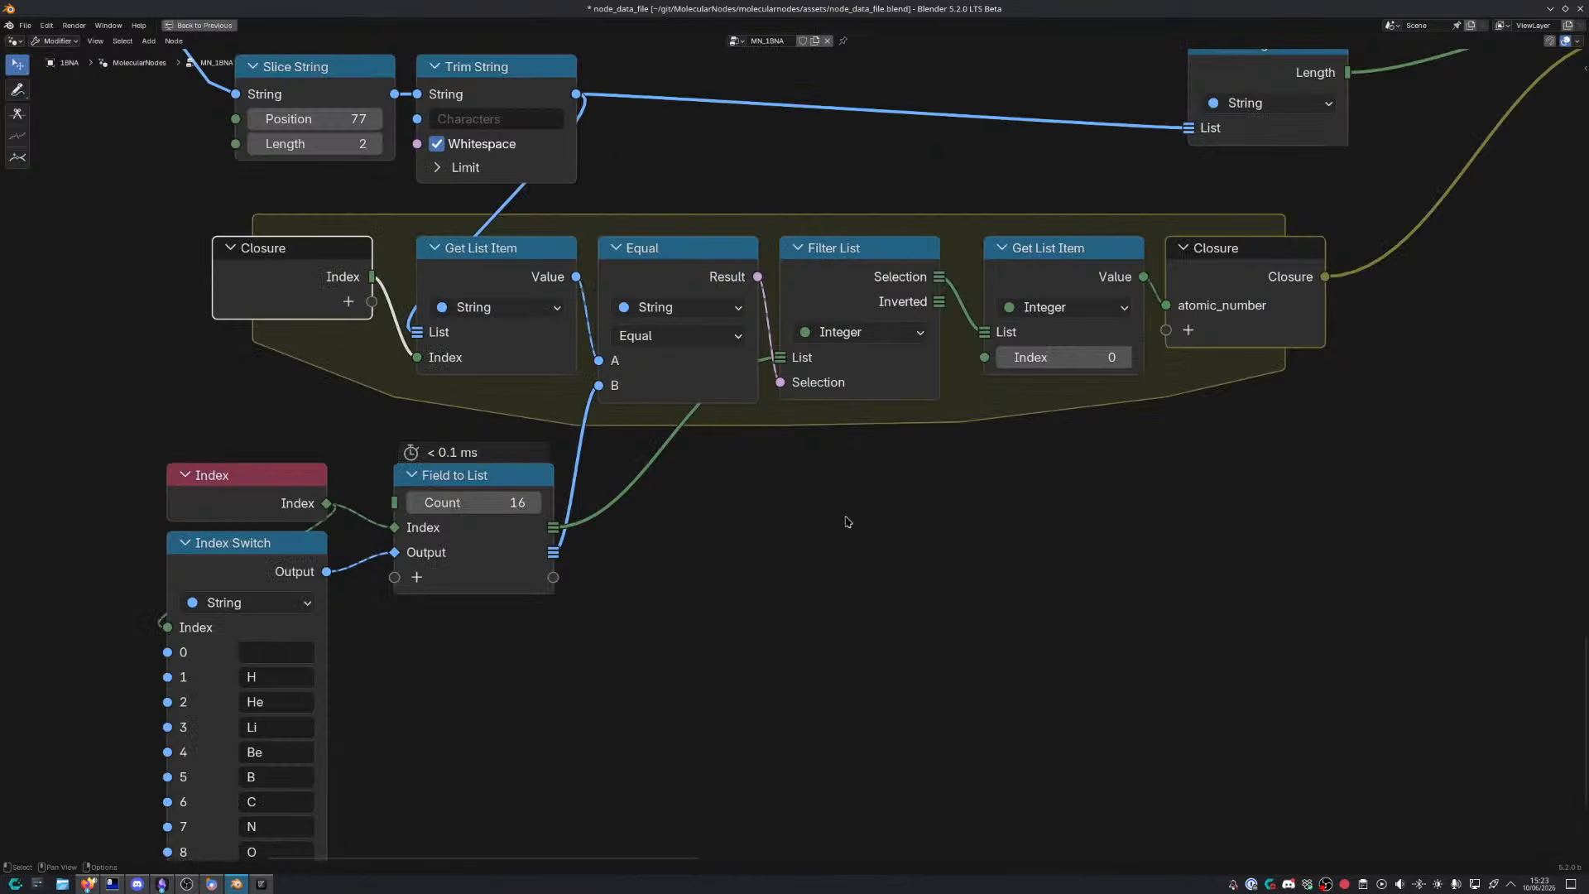
{"action": "scroll", "coordinate": [844, 521], "scroll_direction": "up", "scroll_amount": 4}
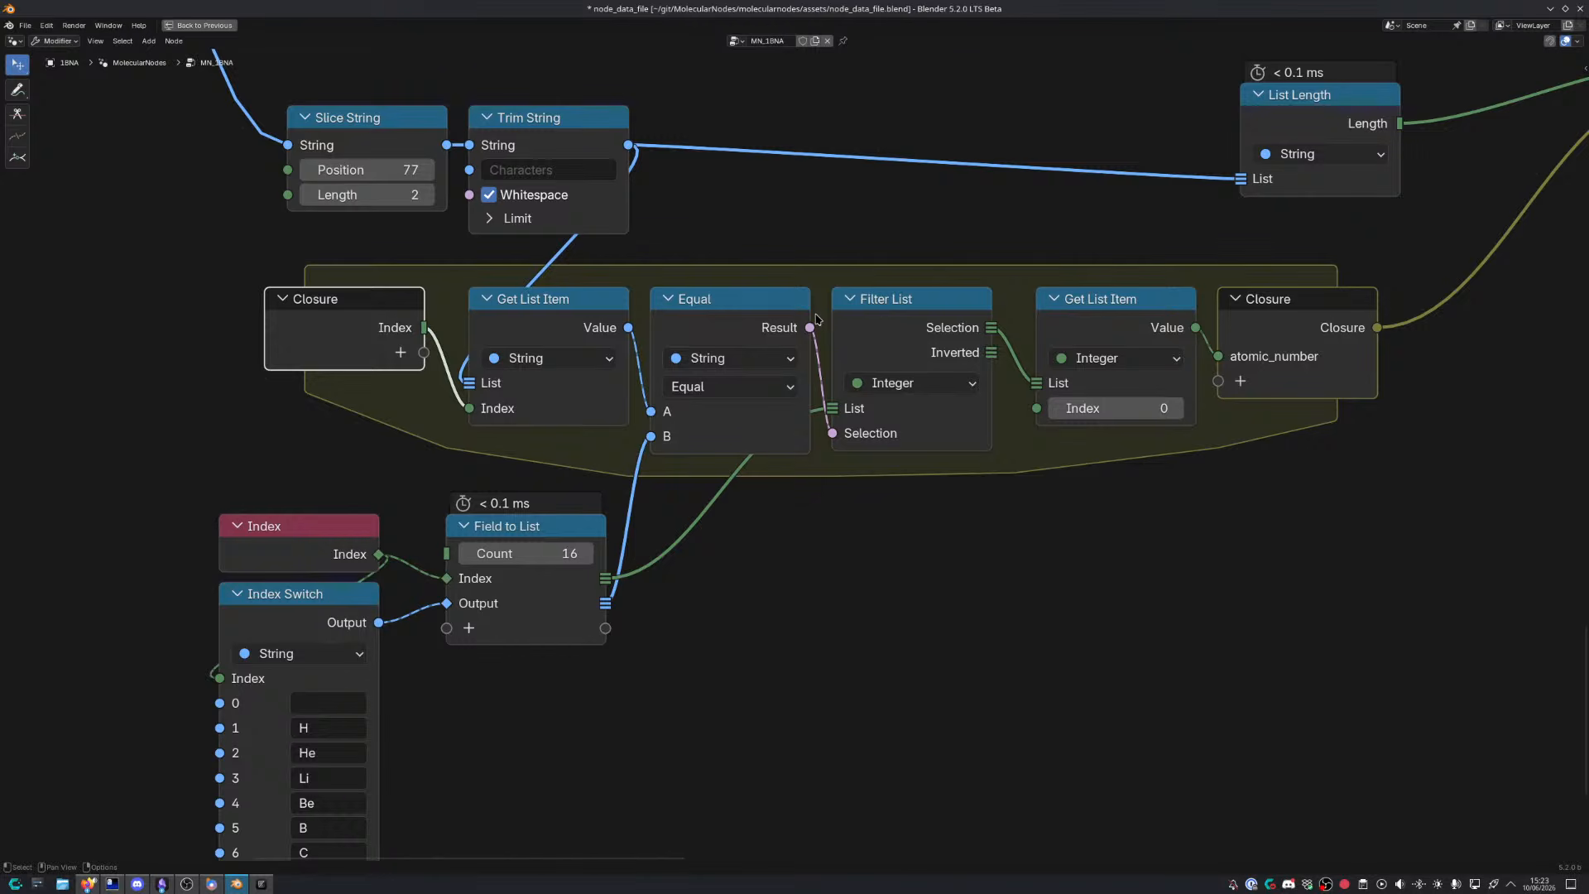
{"action": "middle_click_drag", "start_coordinate": [393, 716], "coordinate": [372, 545]}
{"action": "middle_click_drag", "start_coordinate": [293, 736], "coordinate": [294, 628]}
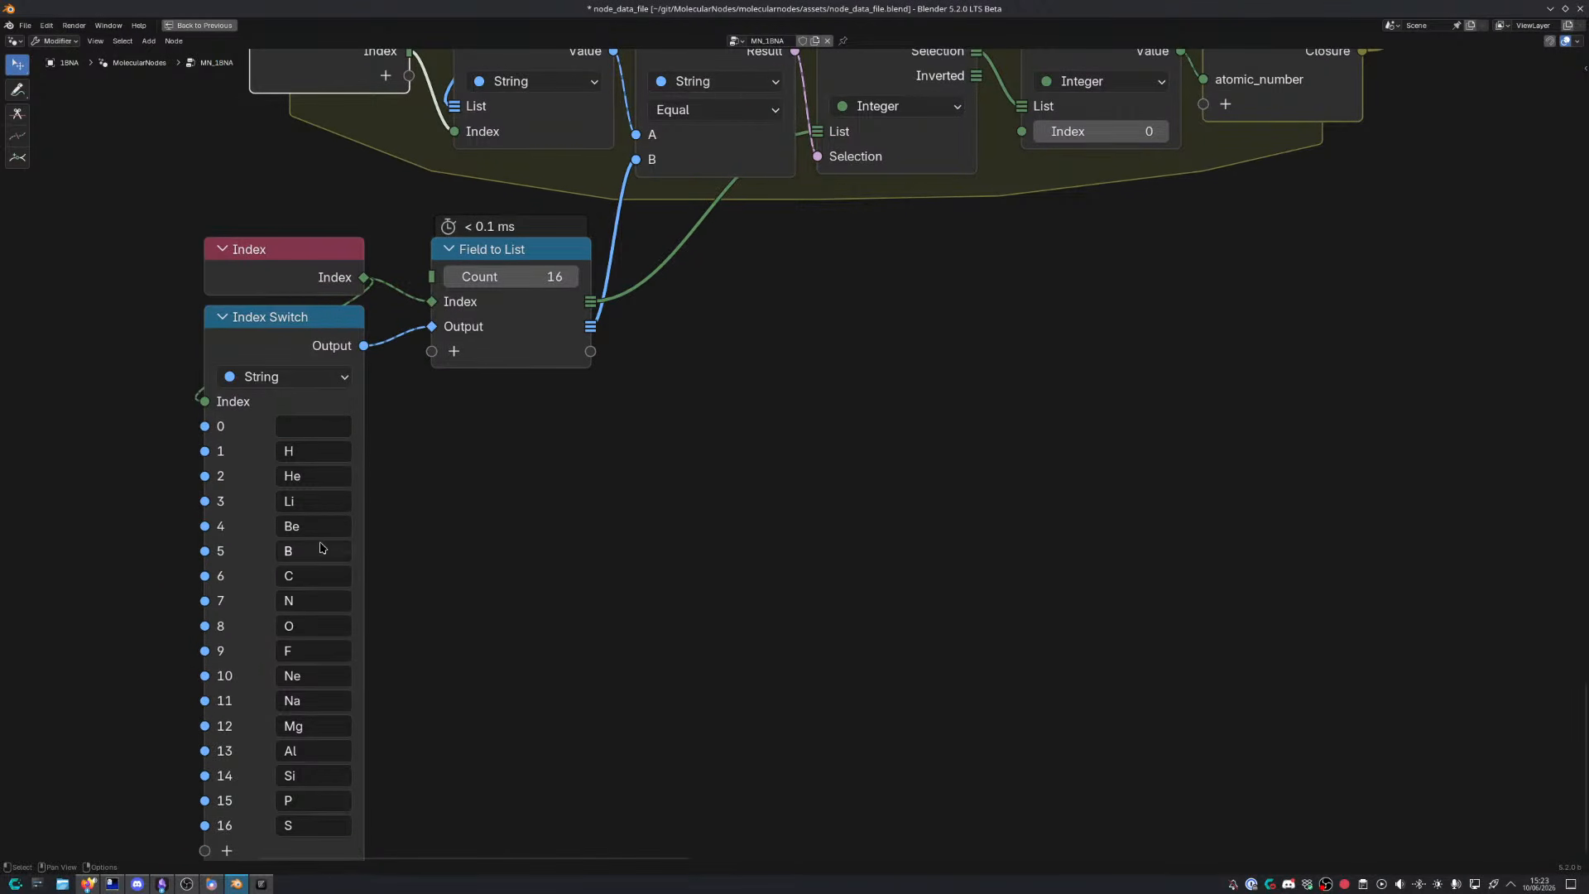
{"action": "middle_click_drag", "start_coordinate": [446, 441], "coordinate": [480, 591]}
{"action": "middle_click_drag", "start_coordinate": [686, 526], "coordinate": [587, 598]}
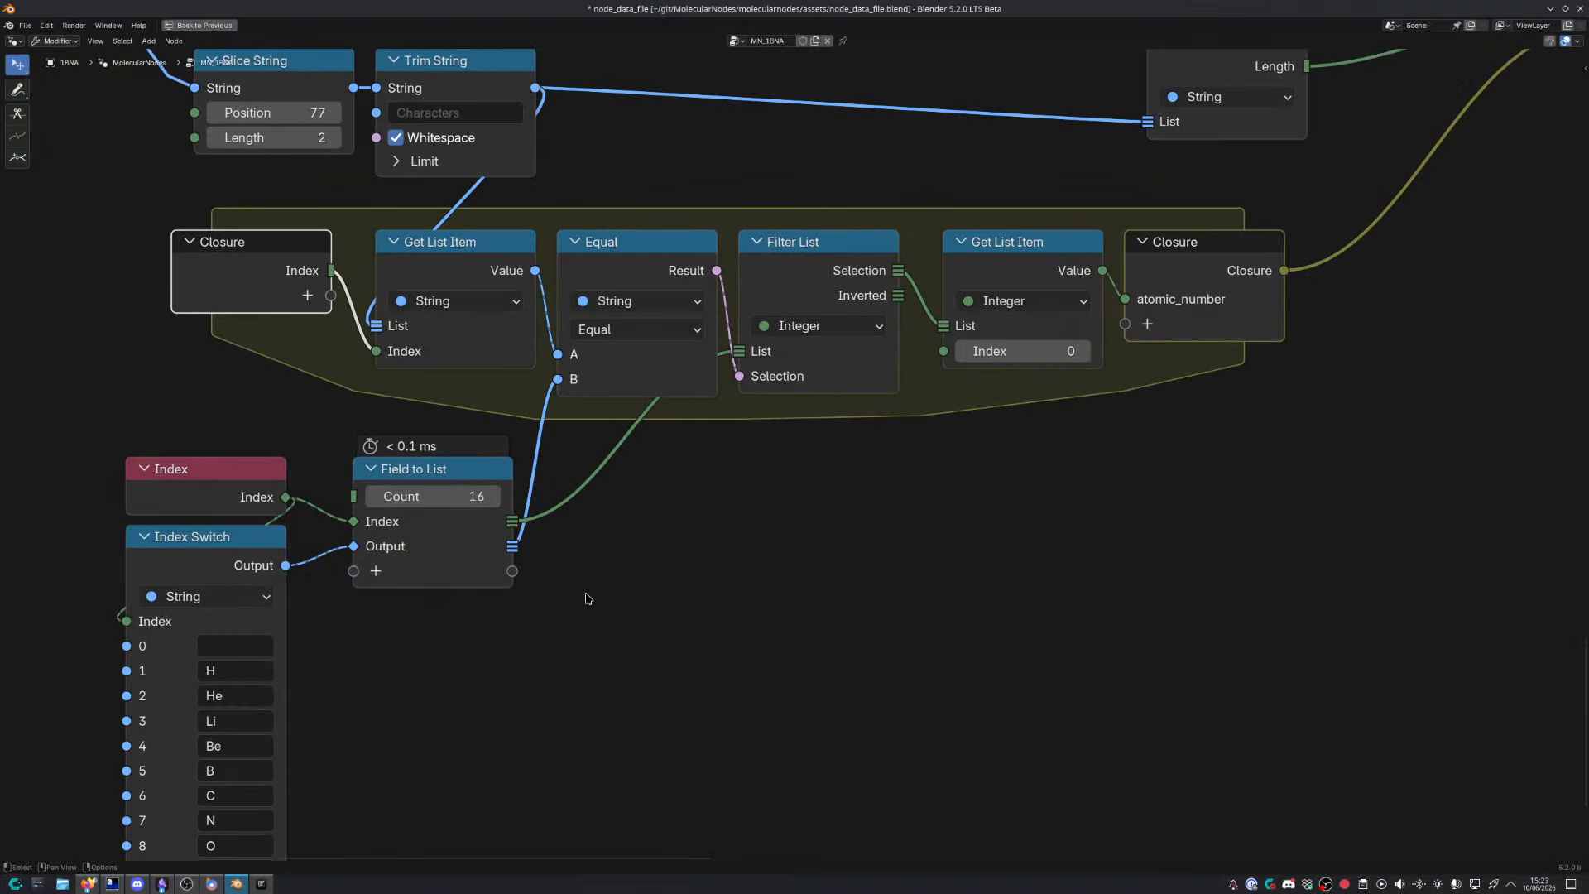
{"action": "middle_click_drag", "start_coordinate": [560, 532], "coordinate": [481, 586]}
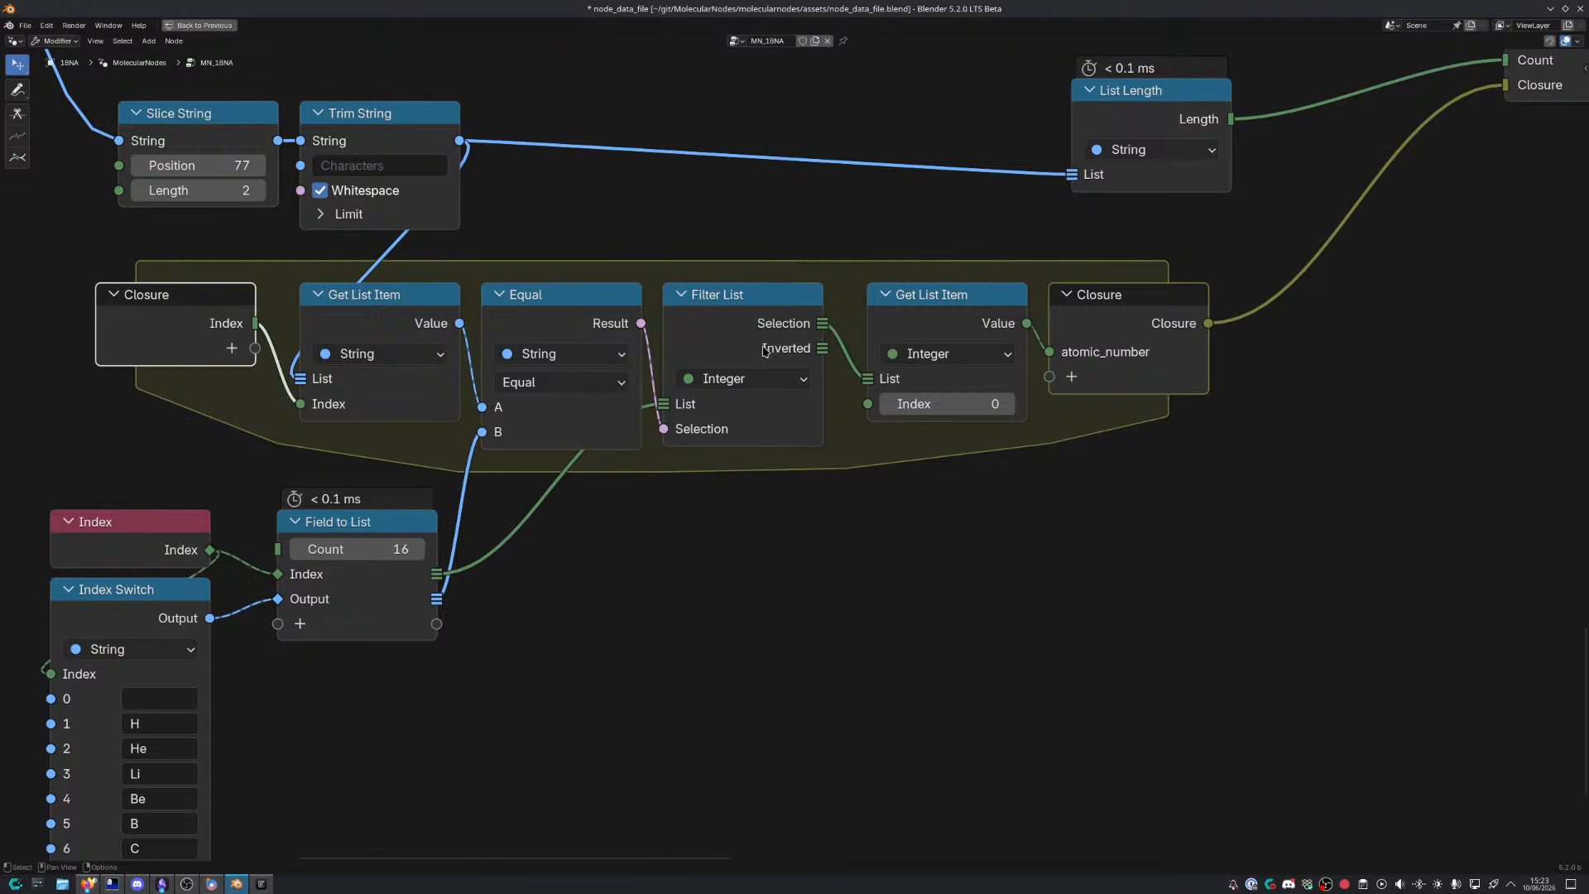
{"action": "mouse_move", "coordinate": [767, 354]}
Move the integer Get List Item and the Closure output node closer to Filter List and check the Value socket
{"action": "left_click_drag", "start_coordinate": [914, 321], "coordinate": [892, 317]}
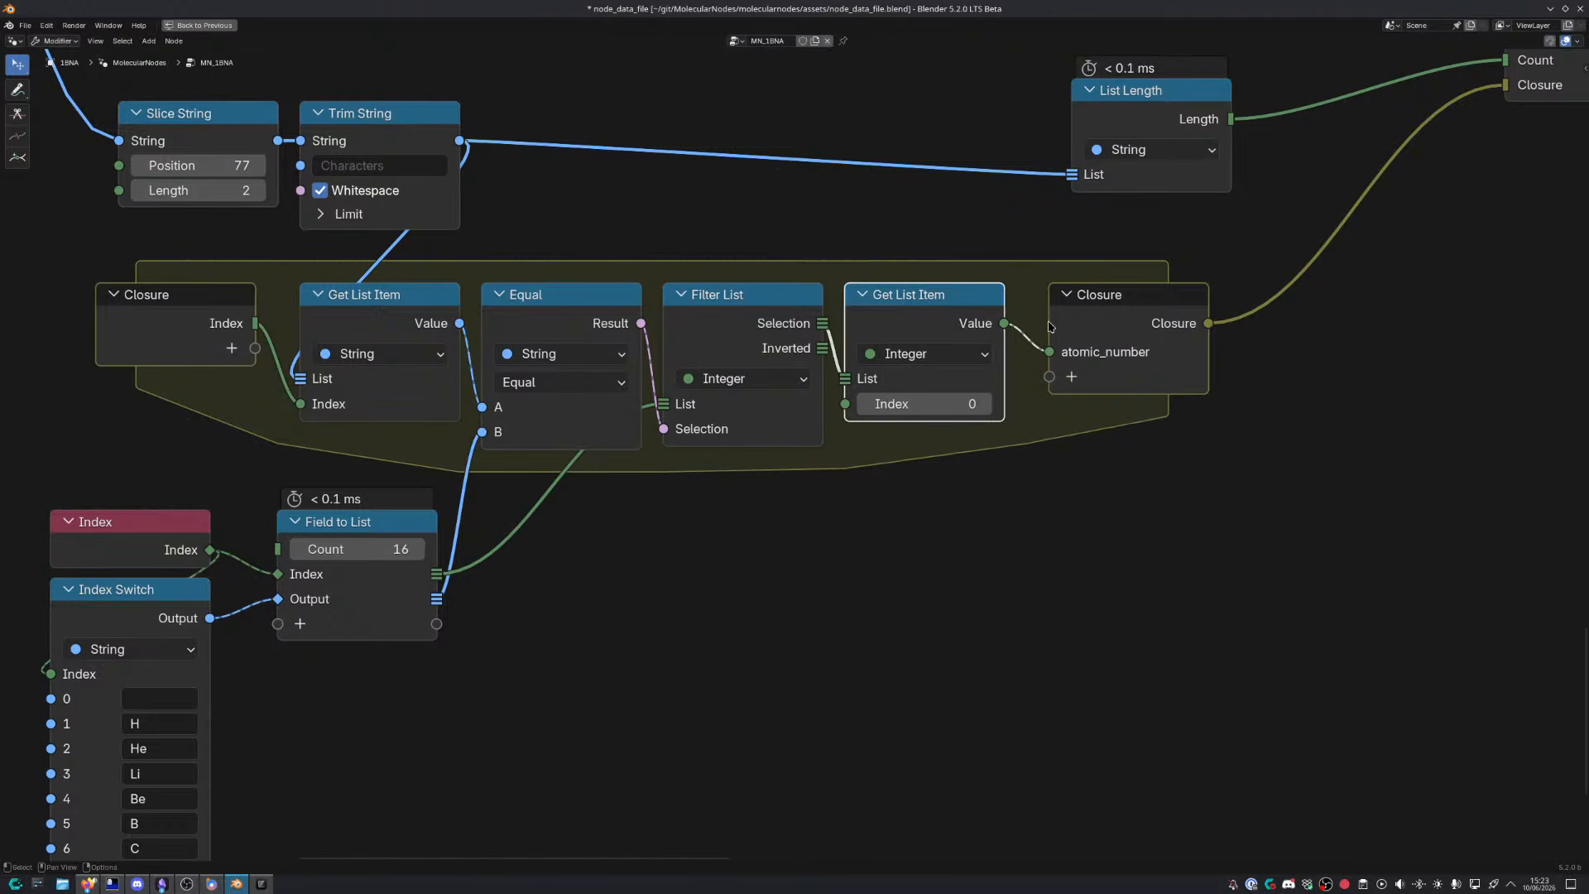
{"action": "left_click_drag", "start_coordinate": [1113, 326], "coordinate": [1090, 328]}
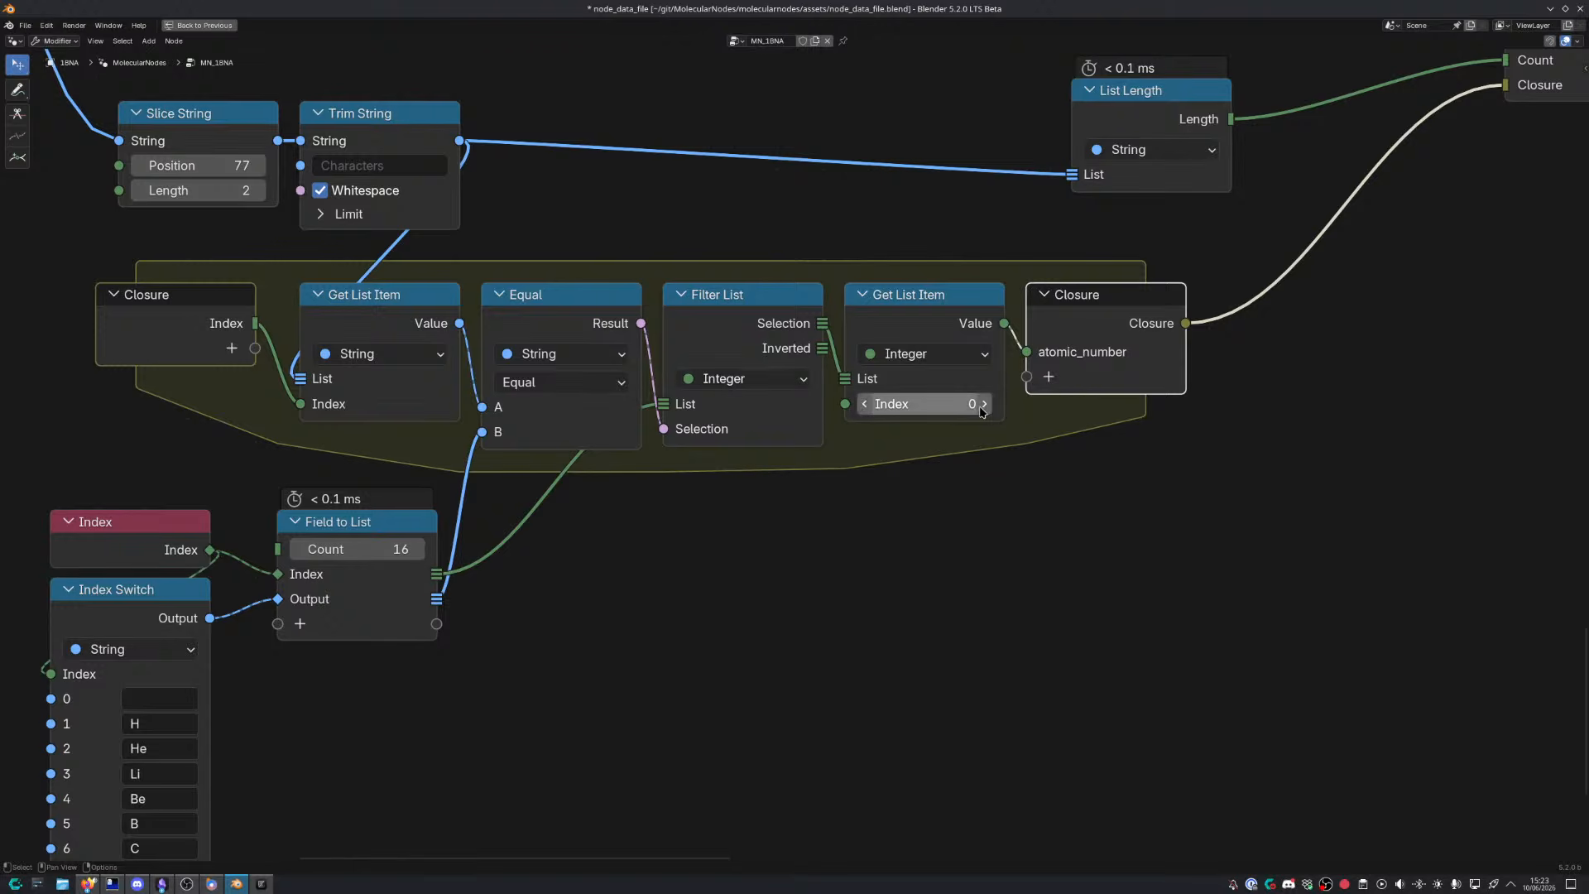
{"action": "middle_click_drag", "start_coordinate": [996, 335], "coordinate": [909, 381]}
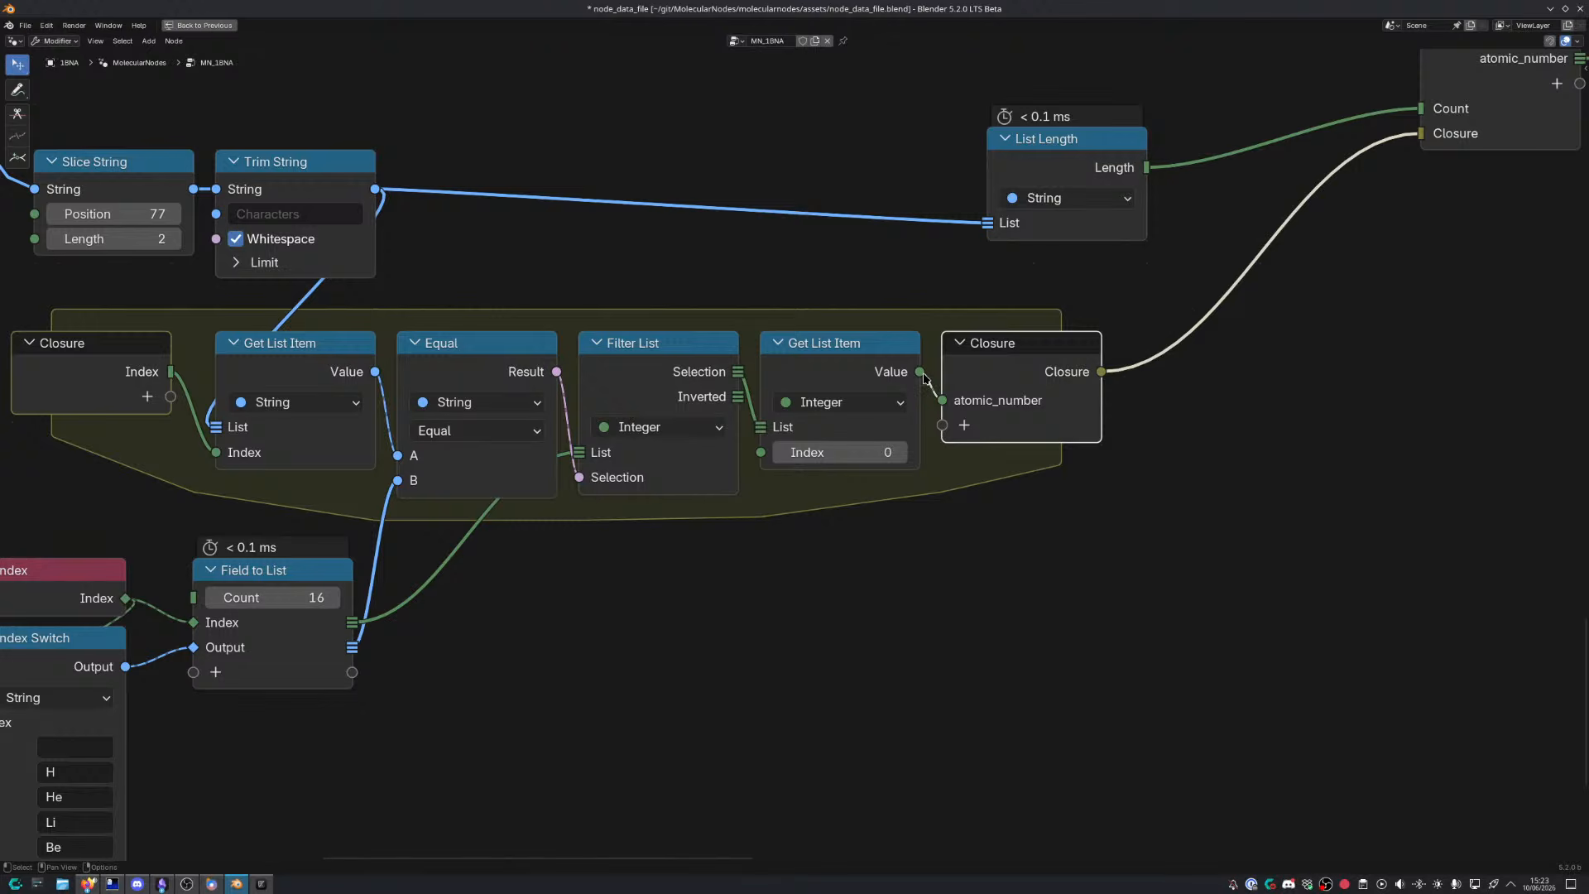
{"action": "mouse_move", "coordinate": [924, 379]}
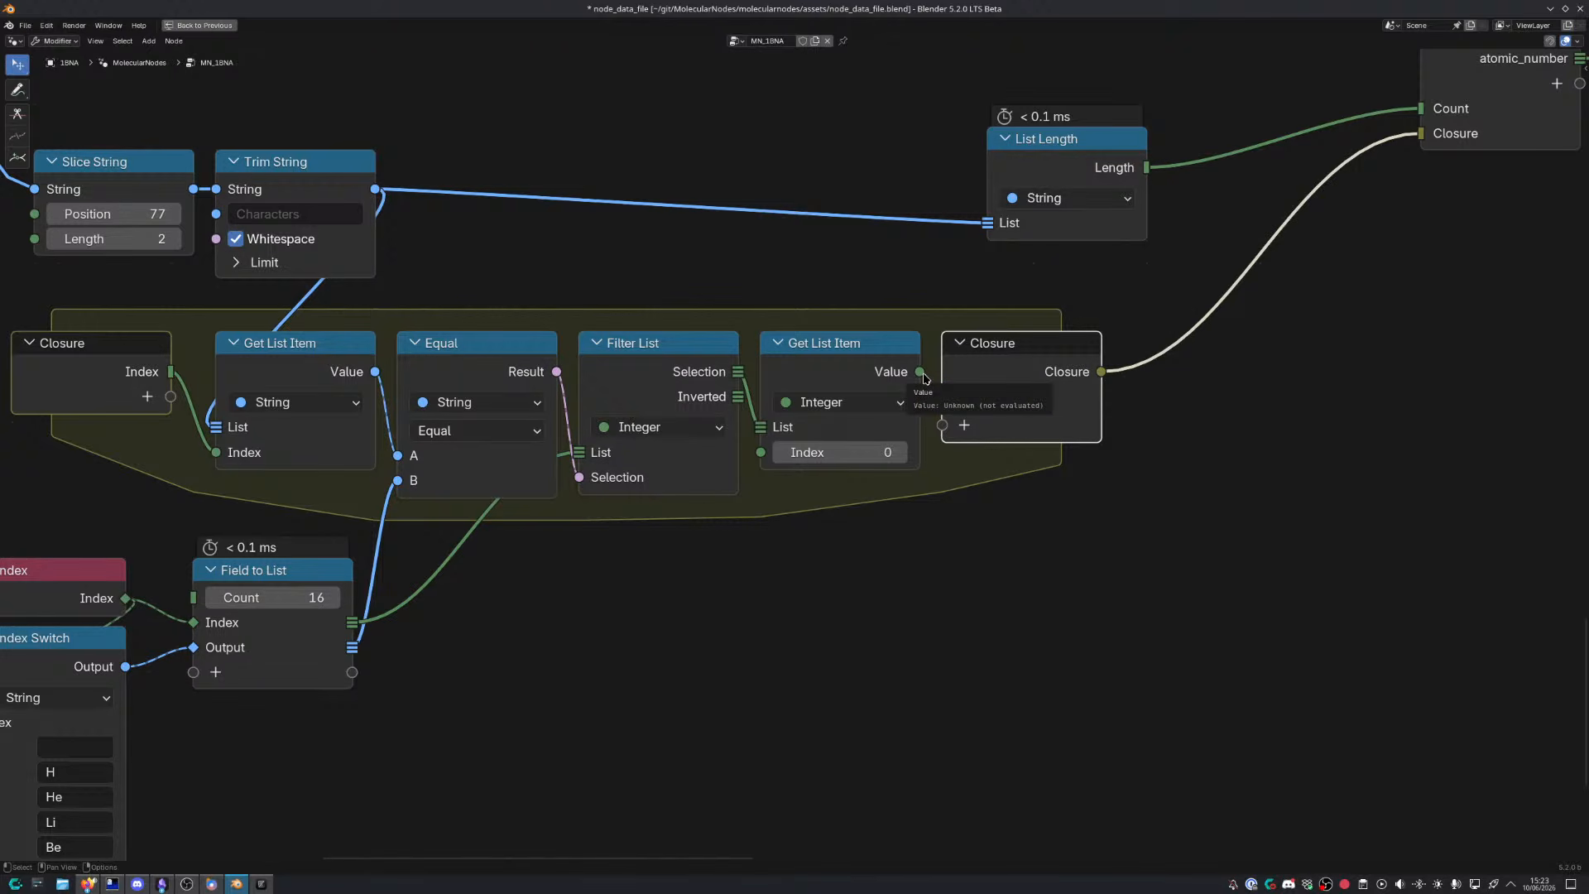
{"action": "left_click_drag", "start_coordinate": [921, 372], "coordinate": [944, 425]}
Move the List Length node beside the Trim String node, above the Closure zone
{"action": "middle_click_drag", "start_coordinate": [1028, 424], "coordinate": [941, 539]}
{"action": "left_click_drag", "start_coordinate": [1004, 261], "coordinate": [484, 285]}
{"action": "scroll", "coordinate": [505, 629], "scroll_direction": "down", "scroll_amount": 4}
{"action": "middle_click_drag", "start_coordinate": [501, 675], "coordinate": [619, 426]}
Add a Combine Bundle node below the Closure zone, near Field to List
{"action": "key", "text": "shift+a"}
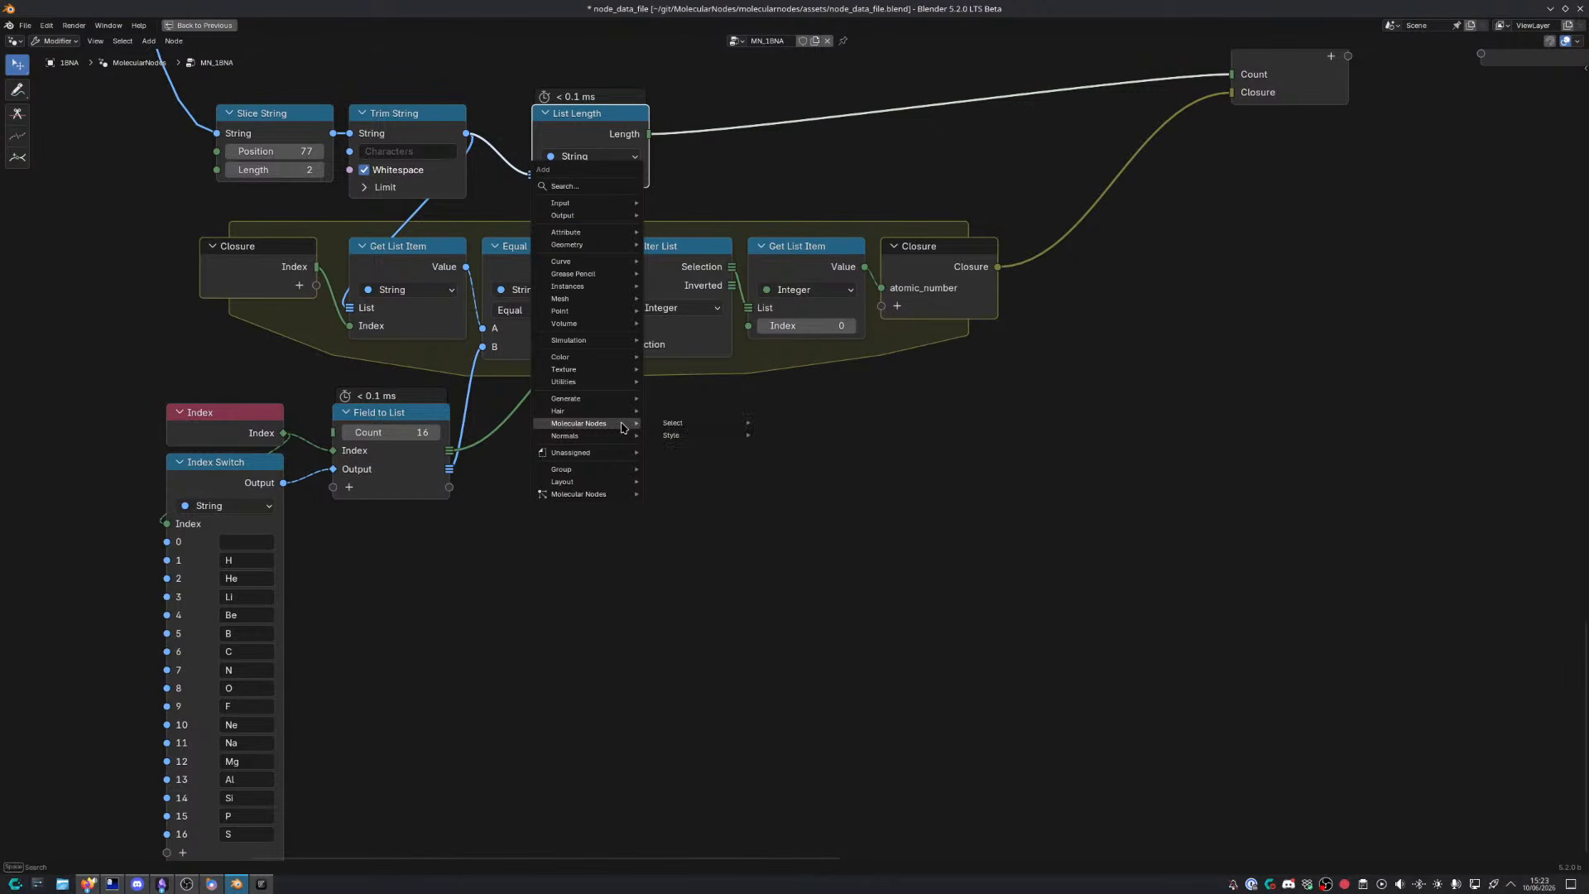
{"action": "type", "text": "combine bun"}
{"action": "key", "text": "Return"}
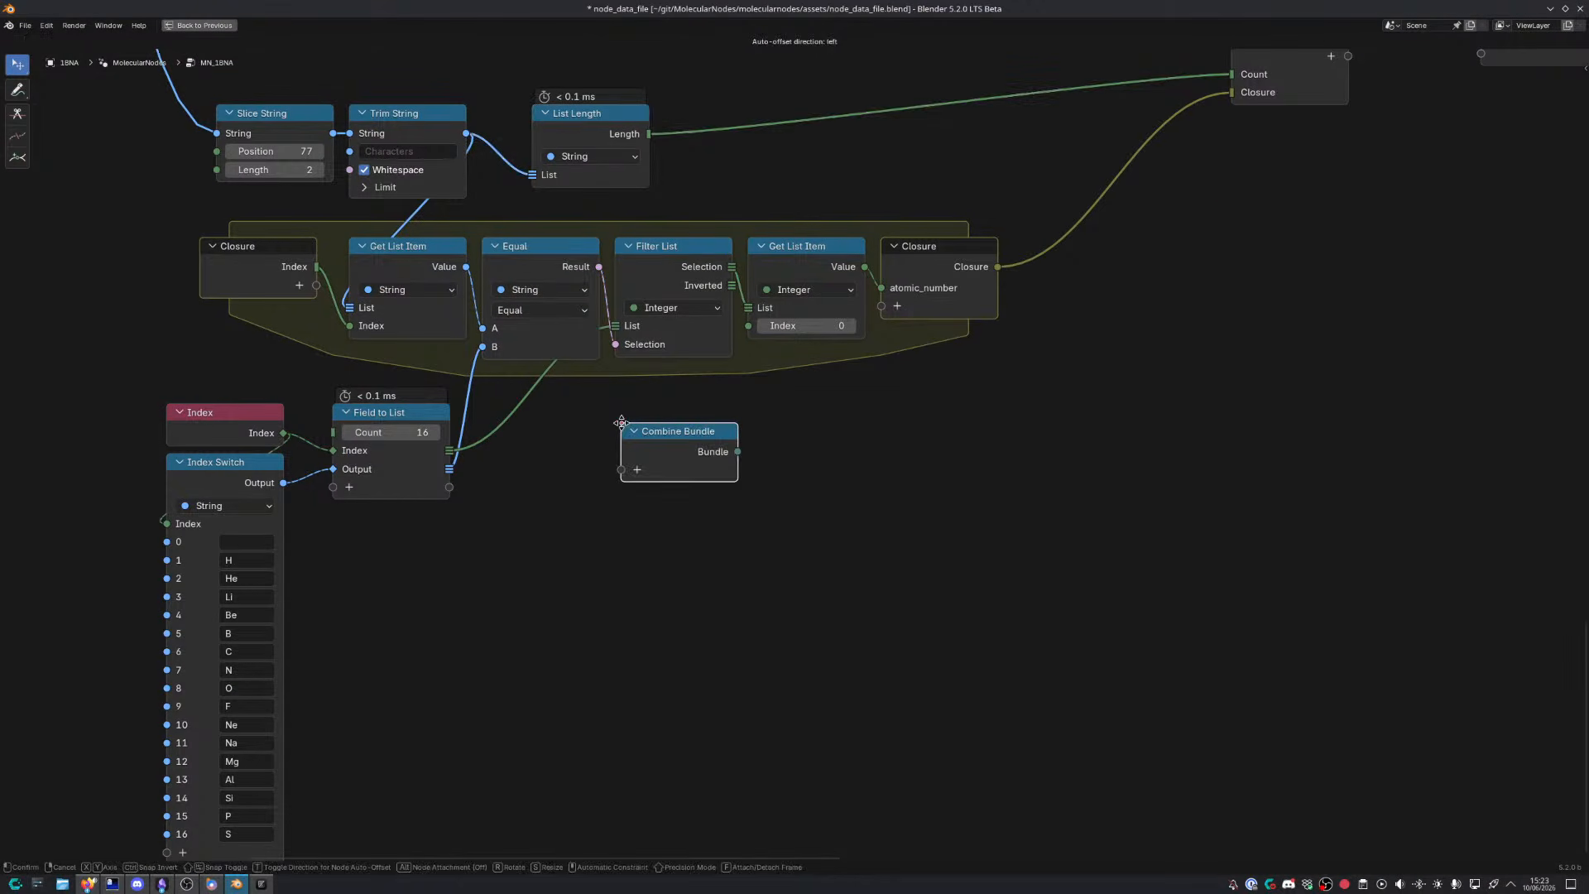
{"action": "left_click", "coordinate": [434, 534]}
Add an integer item named H to Combine Bundle and set its value to 1
{"action": "scroll", "coordinate": [385, 591], "scroll_direction": "up", "scroll_amount": 2}
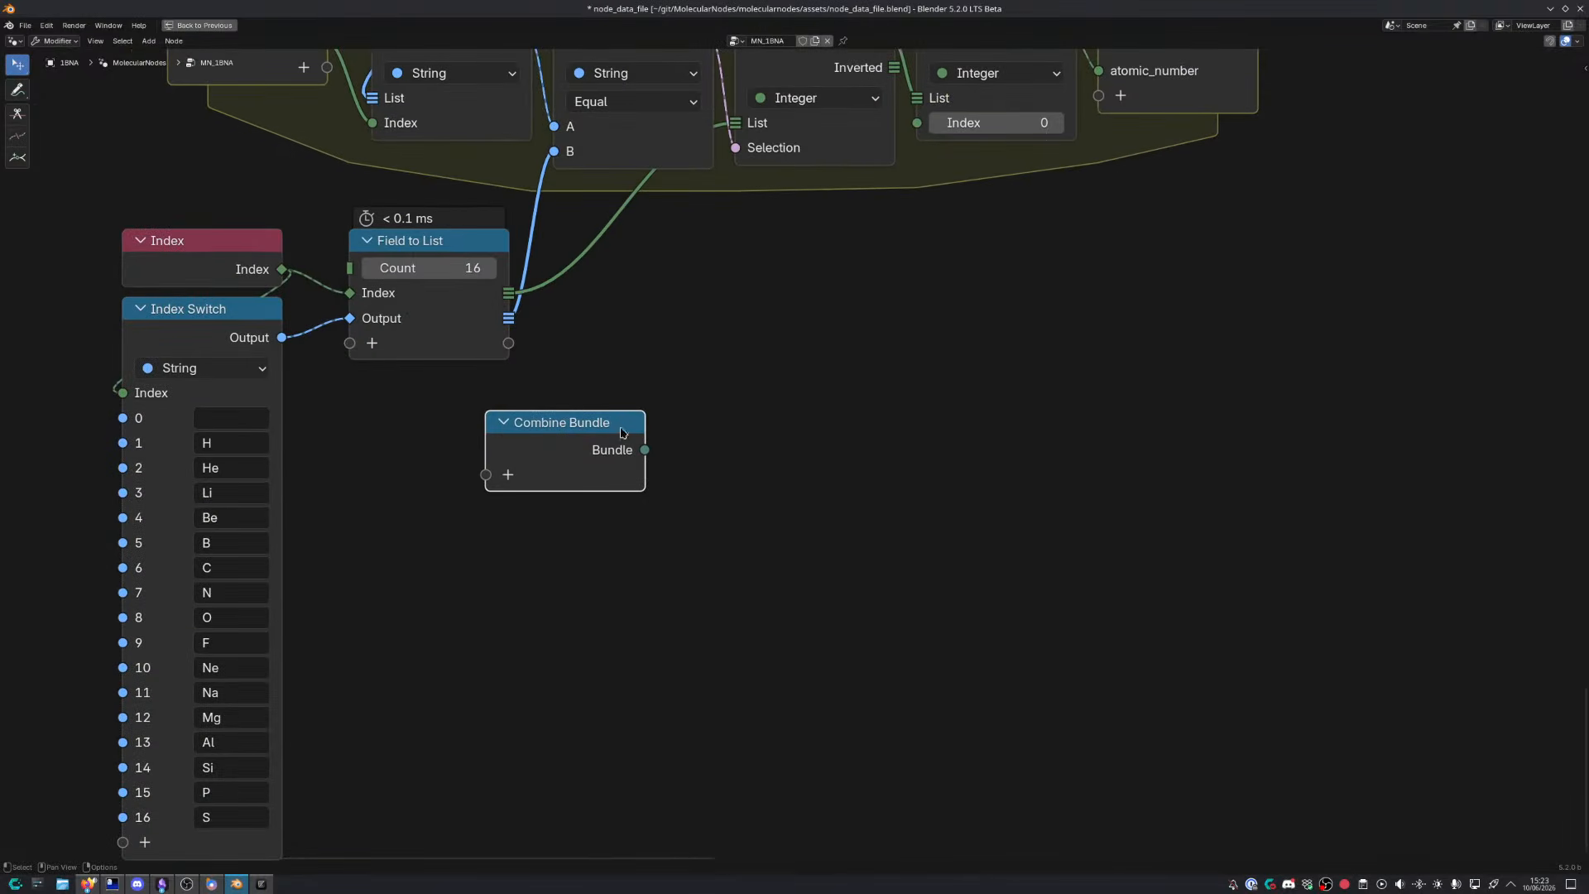
{"action": "left_click", "coordinate": [513, 486]}
{"action": "type", "text": "c"}
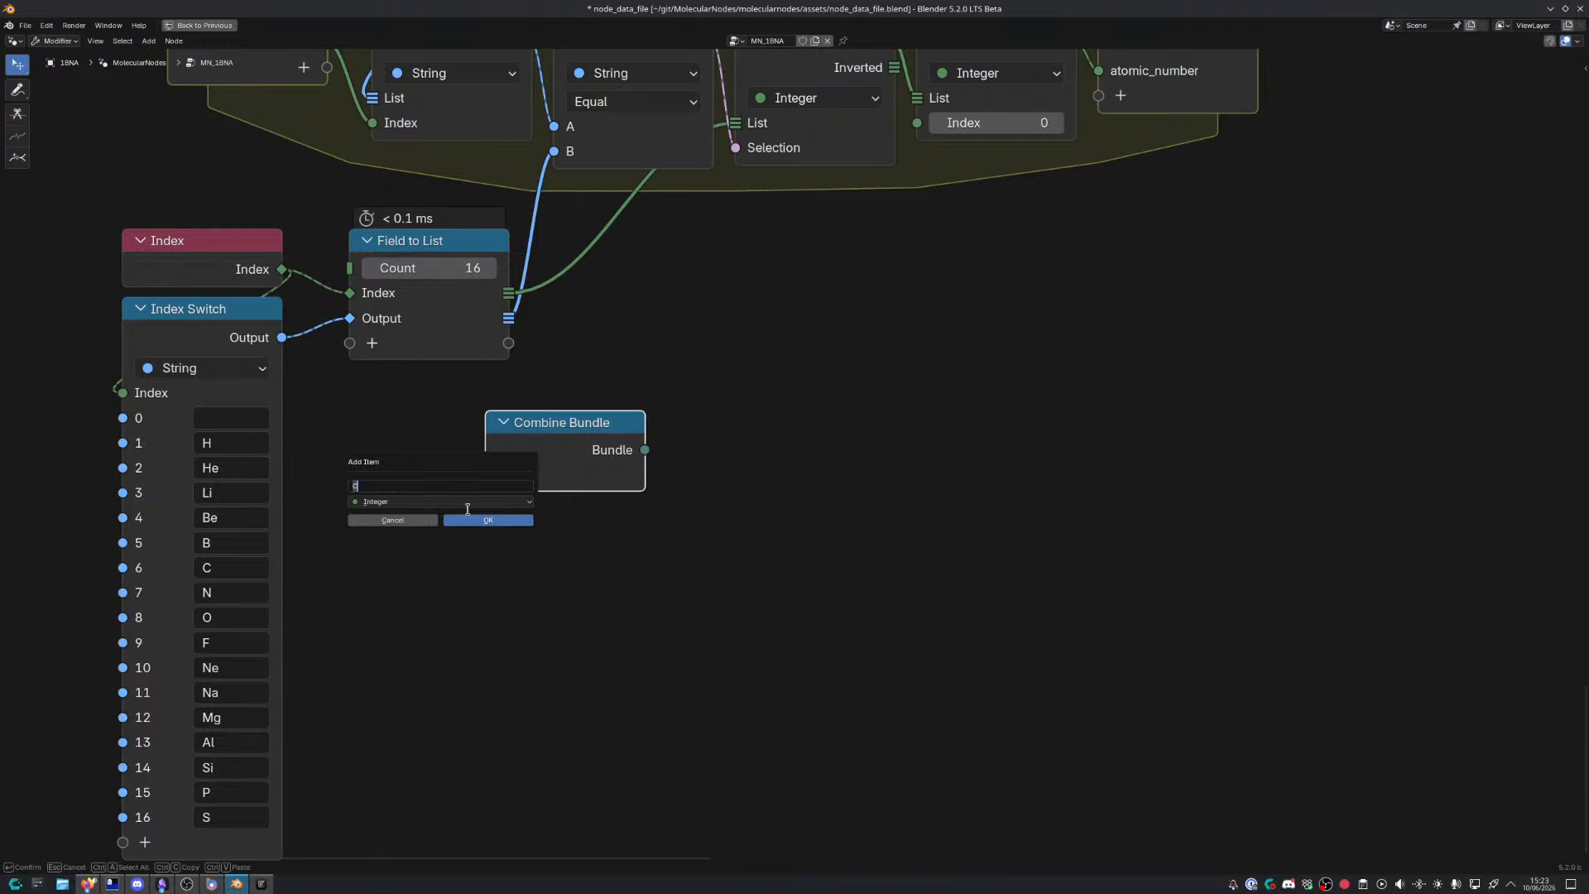
{"action": "key", "text": "Return"}
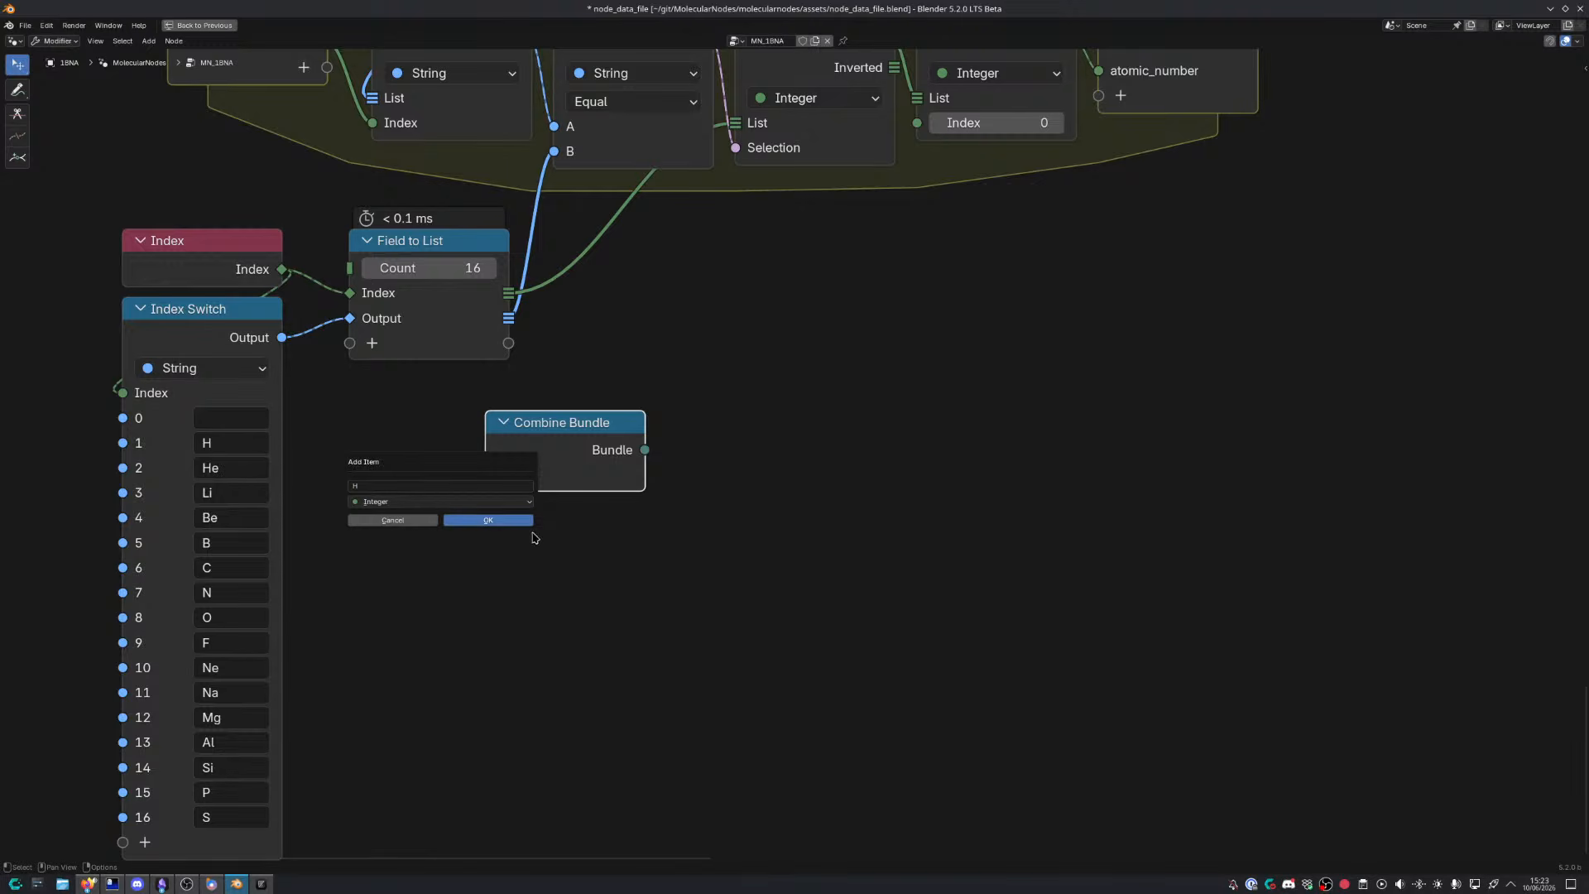
{"action": "left_click", "coordinate": [497, 523]}
{"action": "left_click", "coordinate": [602, 475]}
{"action": "type", "text": "1"}
{"action": "key", "text": "Return"}
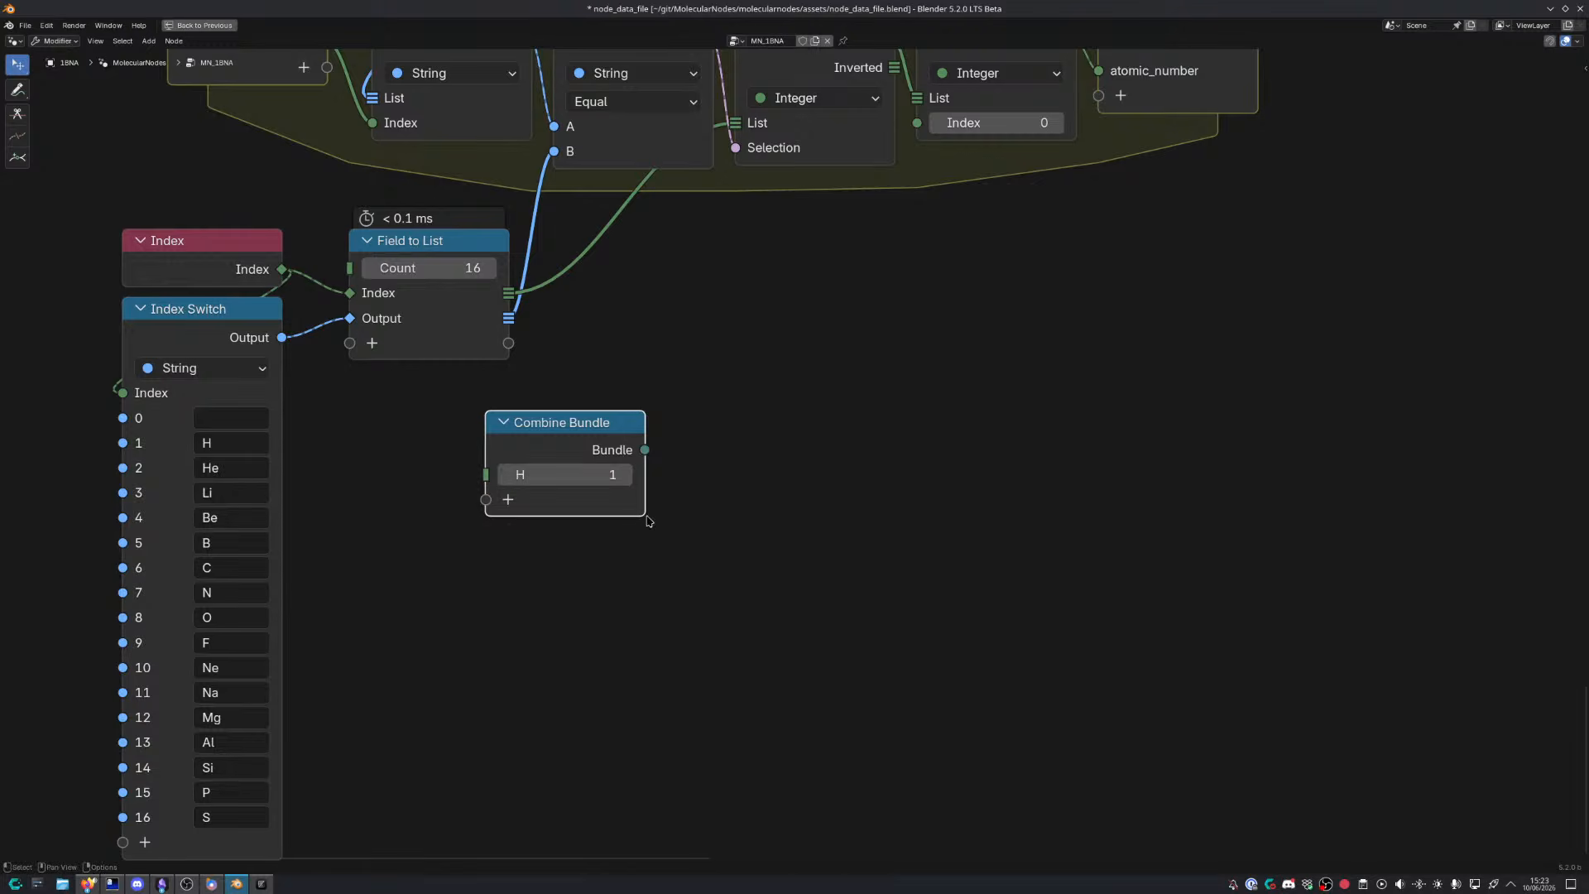
Add an integer item named C to Combine Bundle and set its value to 6
{"action": "middle_click_drag", "start_coordinate": [649, 521], "coordinate": [688, 476]}
{"action": "left_click", "coordinate": [550, 459]}
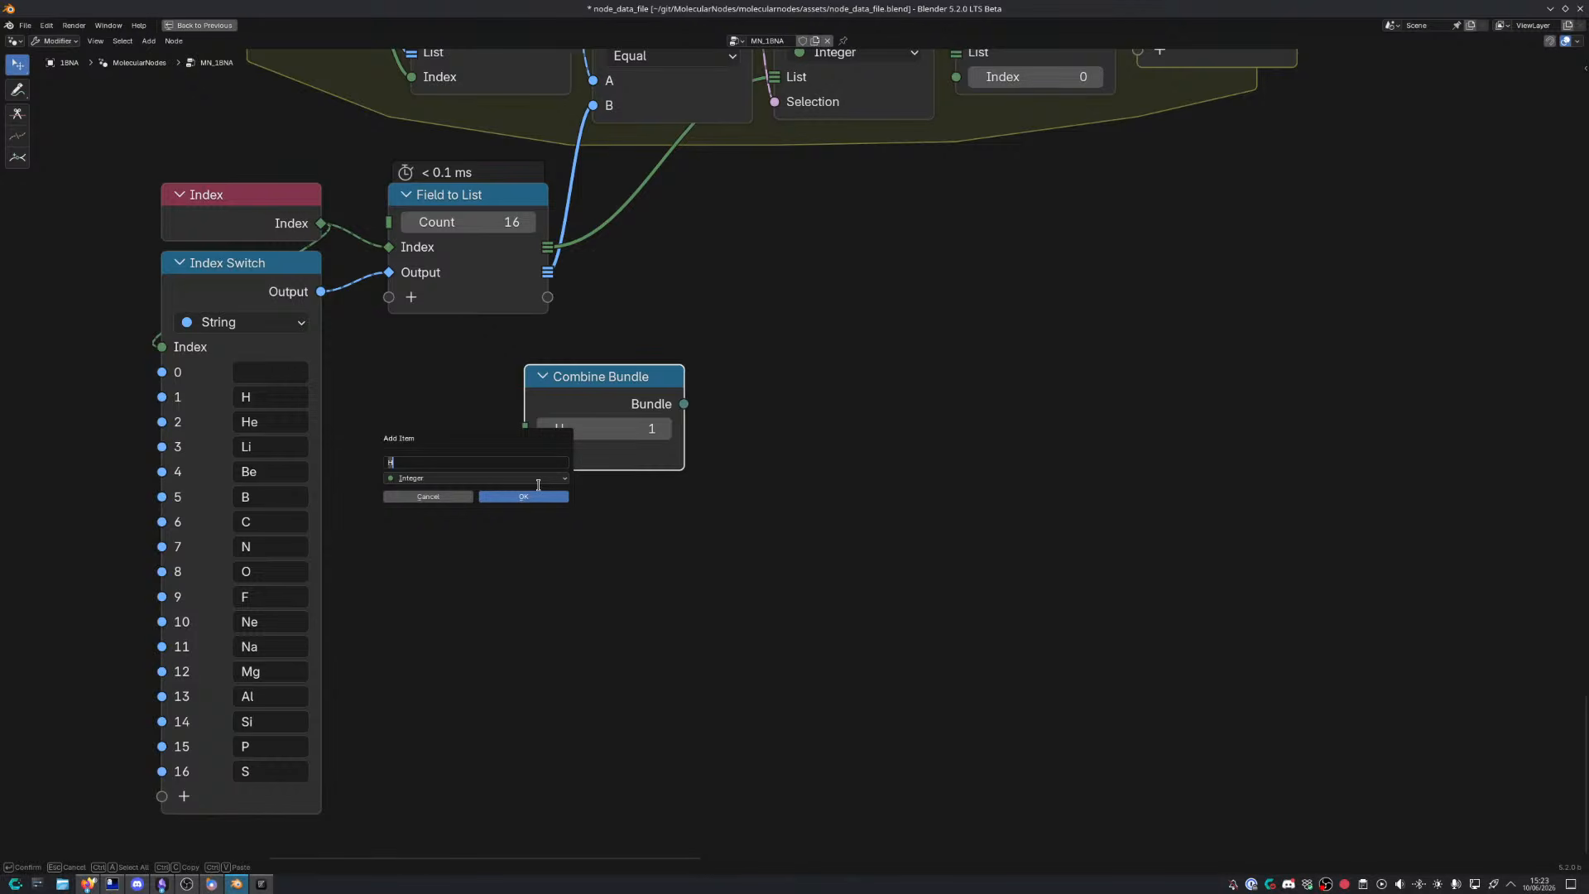
{"action": "type", "text": "C"}
{"action": "key", "text": "Return"}
{"action": "left_click", "coordinate": [538, 495]}
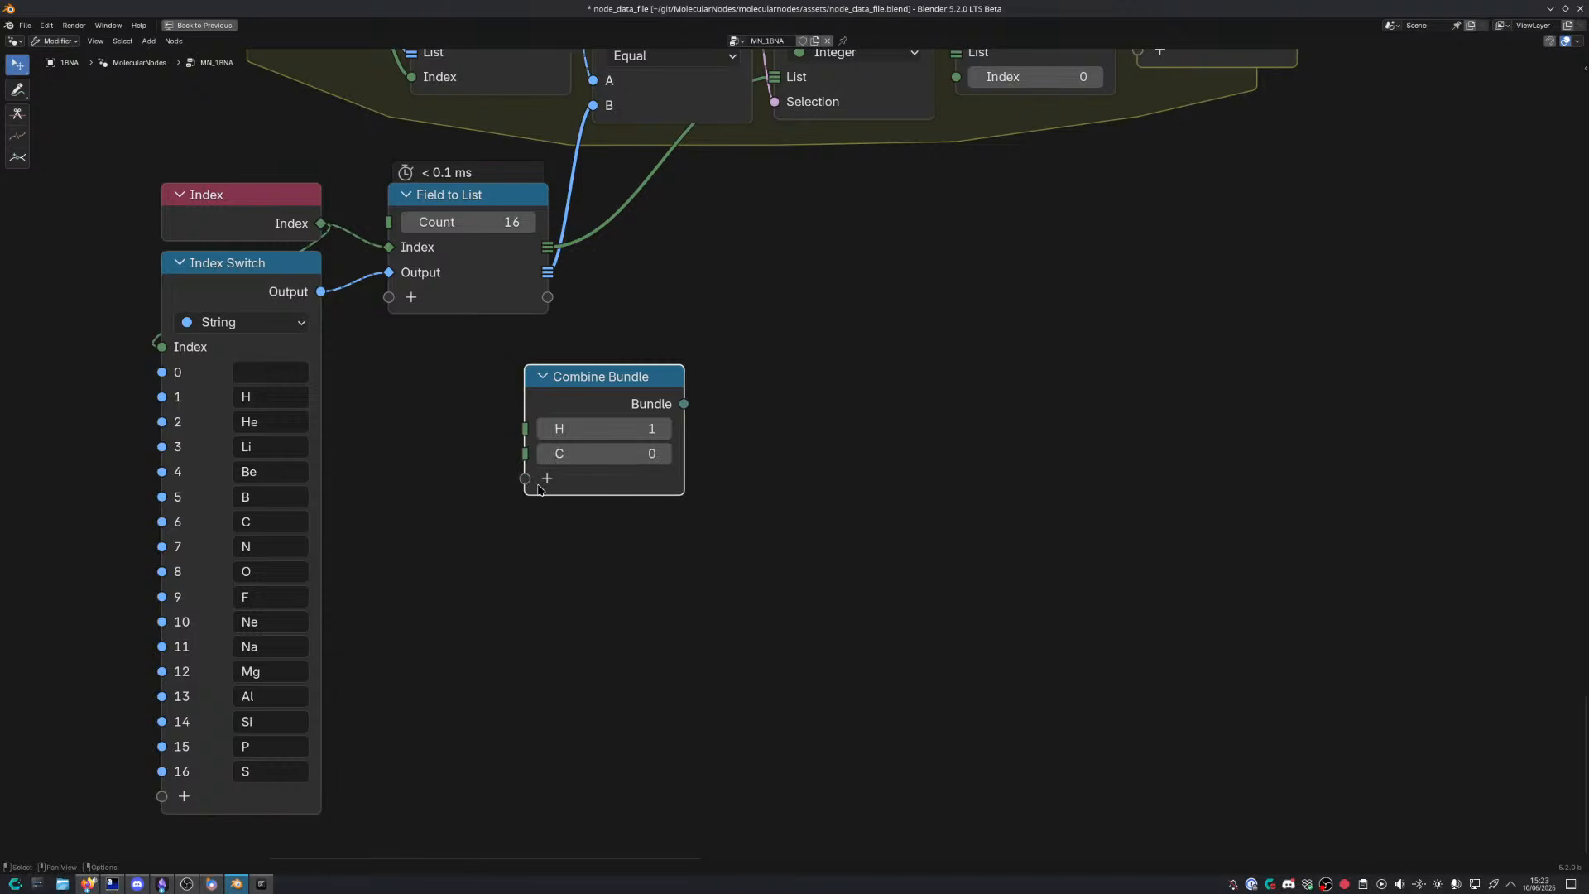
{"action": "left_click", "coordinate": [613, 453]}
{"action": "type", "text": "6"}
{"action": "key", "text": "Return"}
Add an integer item named N to Combine Bundle and set its value to 7
{"action": "left_click", "coordinate": [548, 478]}
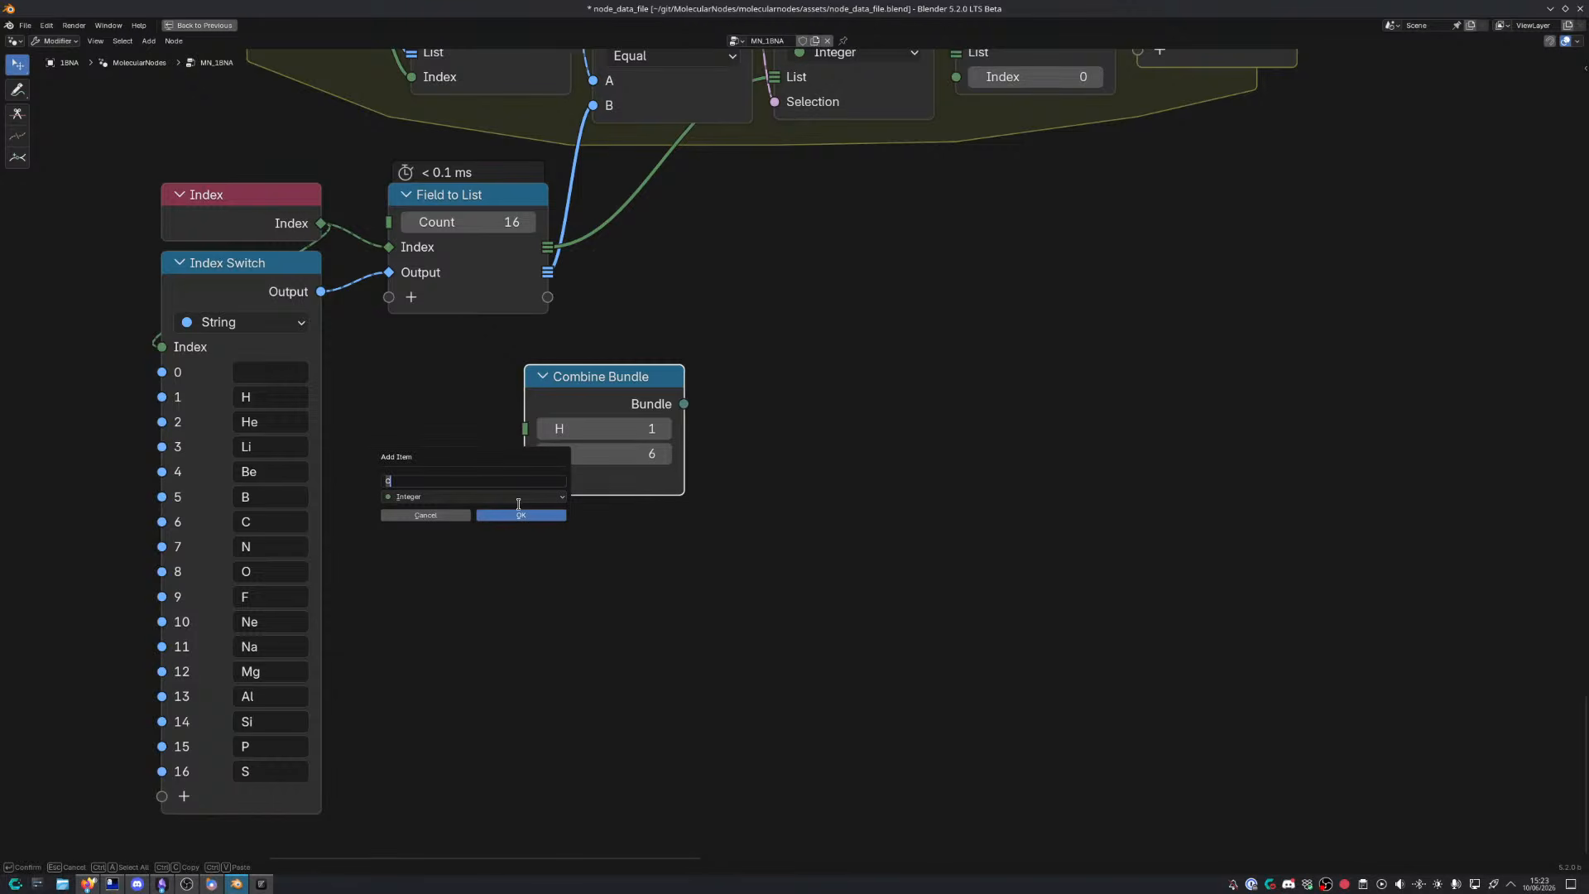
{"action": "type", "text": "N"}
{"action": "key", "text": "Return"}
{"action": "middle_click_drag", "start_coordinate": [534, 503], "coordinate": [558, 504]}
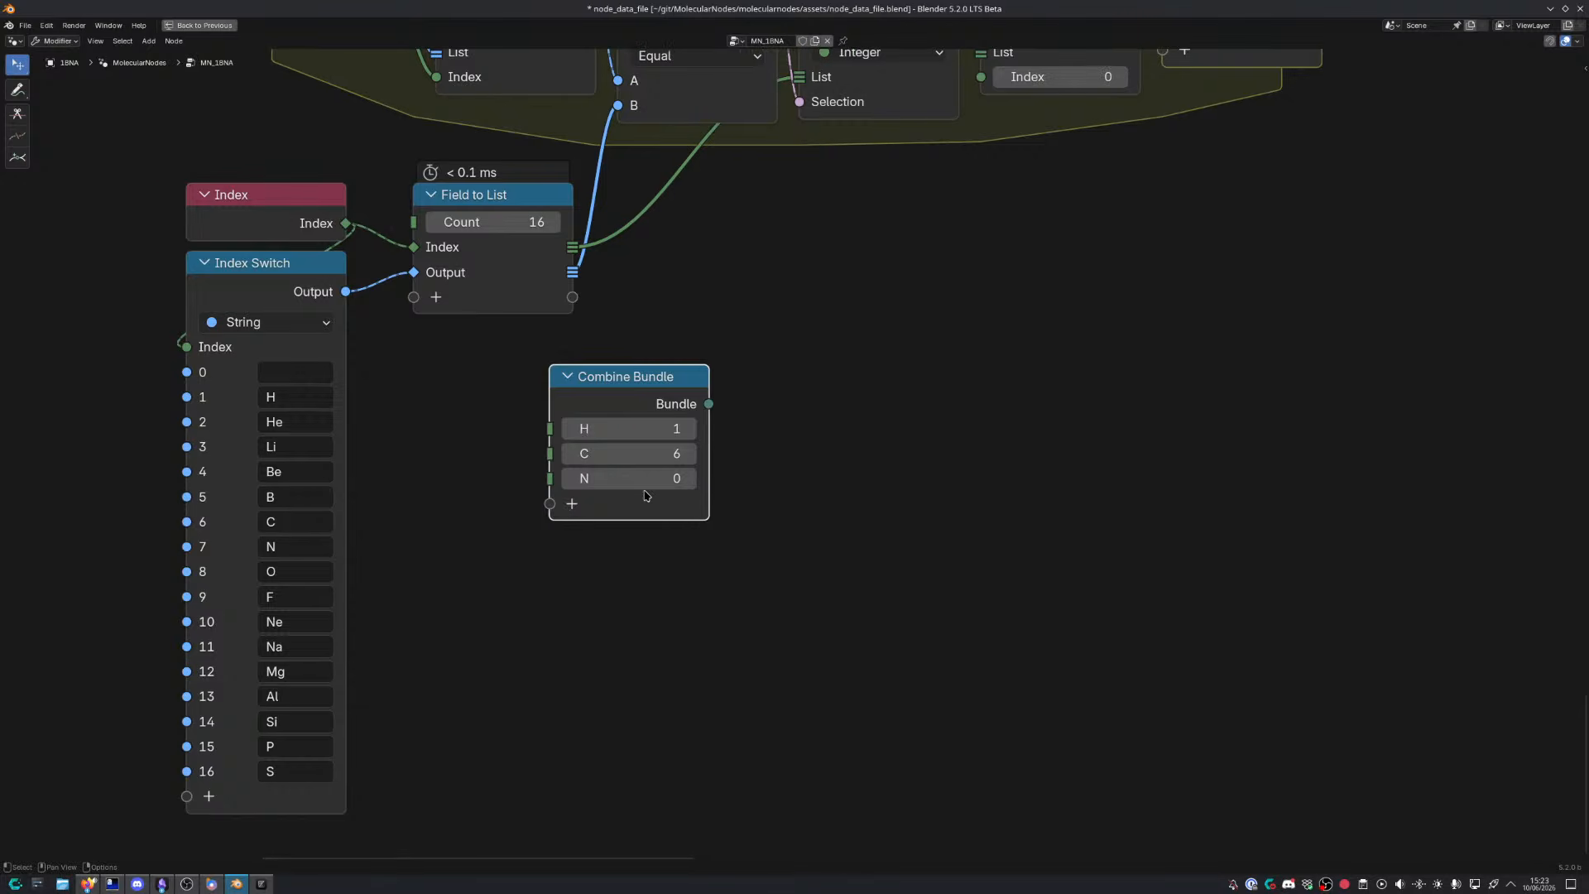
{"action": "left_click", "coordinate": [645, 484]}
{"action": "type", "text": "6"}
{"action": "key", "text": "BackSpace"}
{"action": "type", "text": "7"}
{"action": "key", "text": "Return"}
Add an integer item named O to Combine Bundle and set its value to 8
{"action": "scroll", "coordinate": [770, 472], "scroll_direction": "up", "scroll_amount": 1}
{"action": "left_click", "coordinate": [513, 517]}
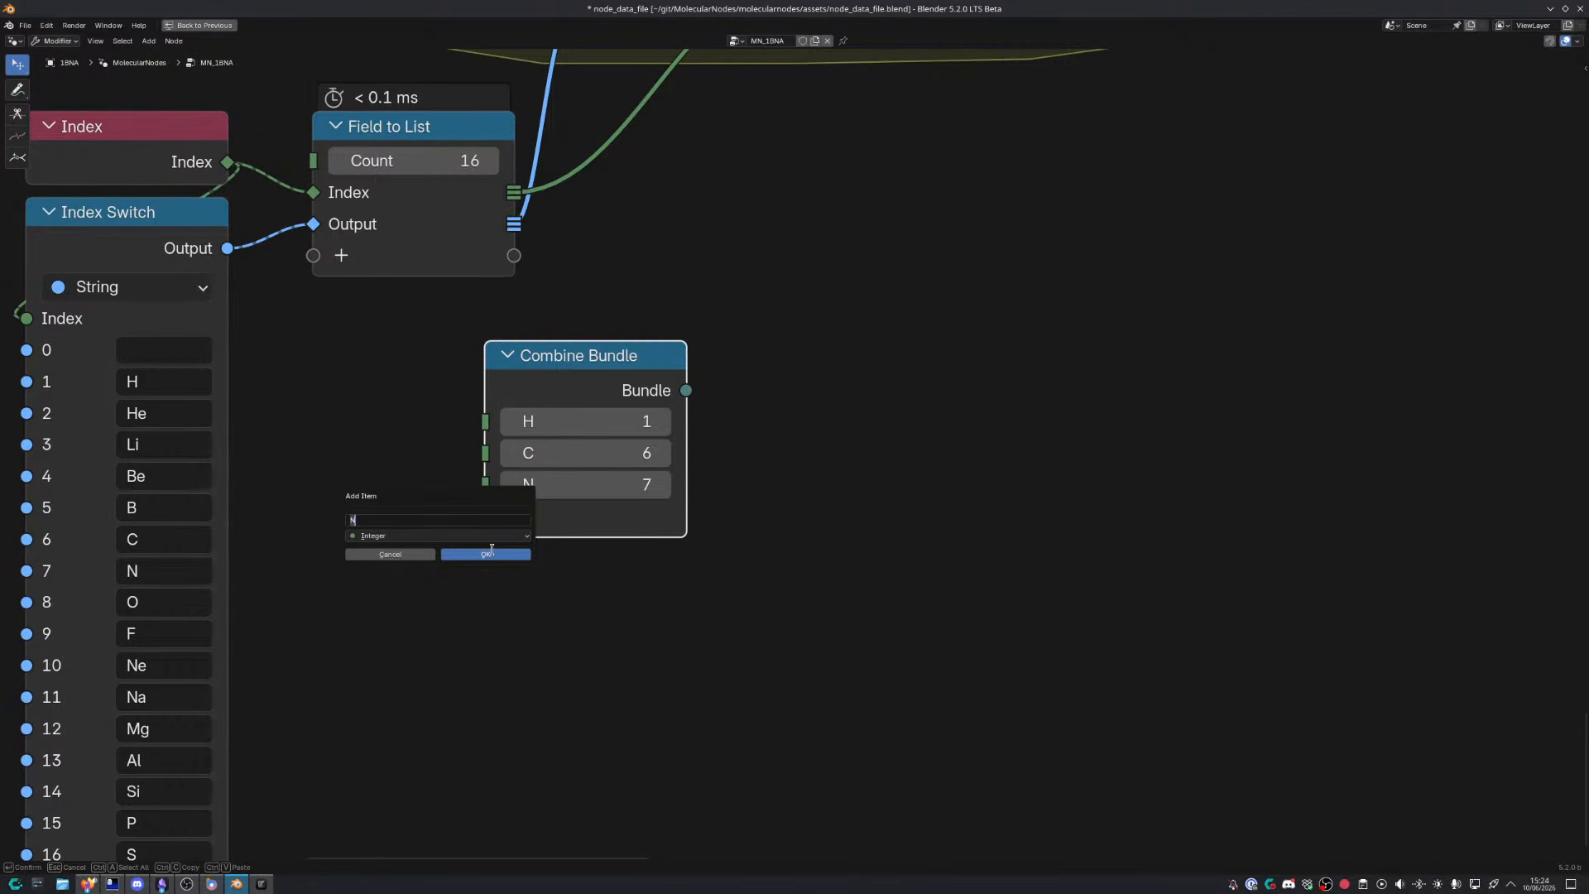
{"action": "type", "text": "O"}
{"action": "key", "text": "Return"}
{"action": "left_click", "coordinate": [492, 554]}
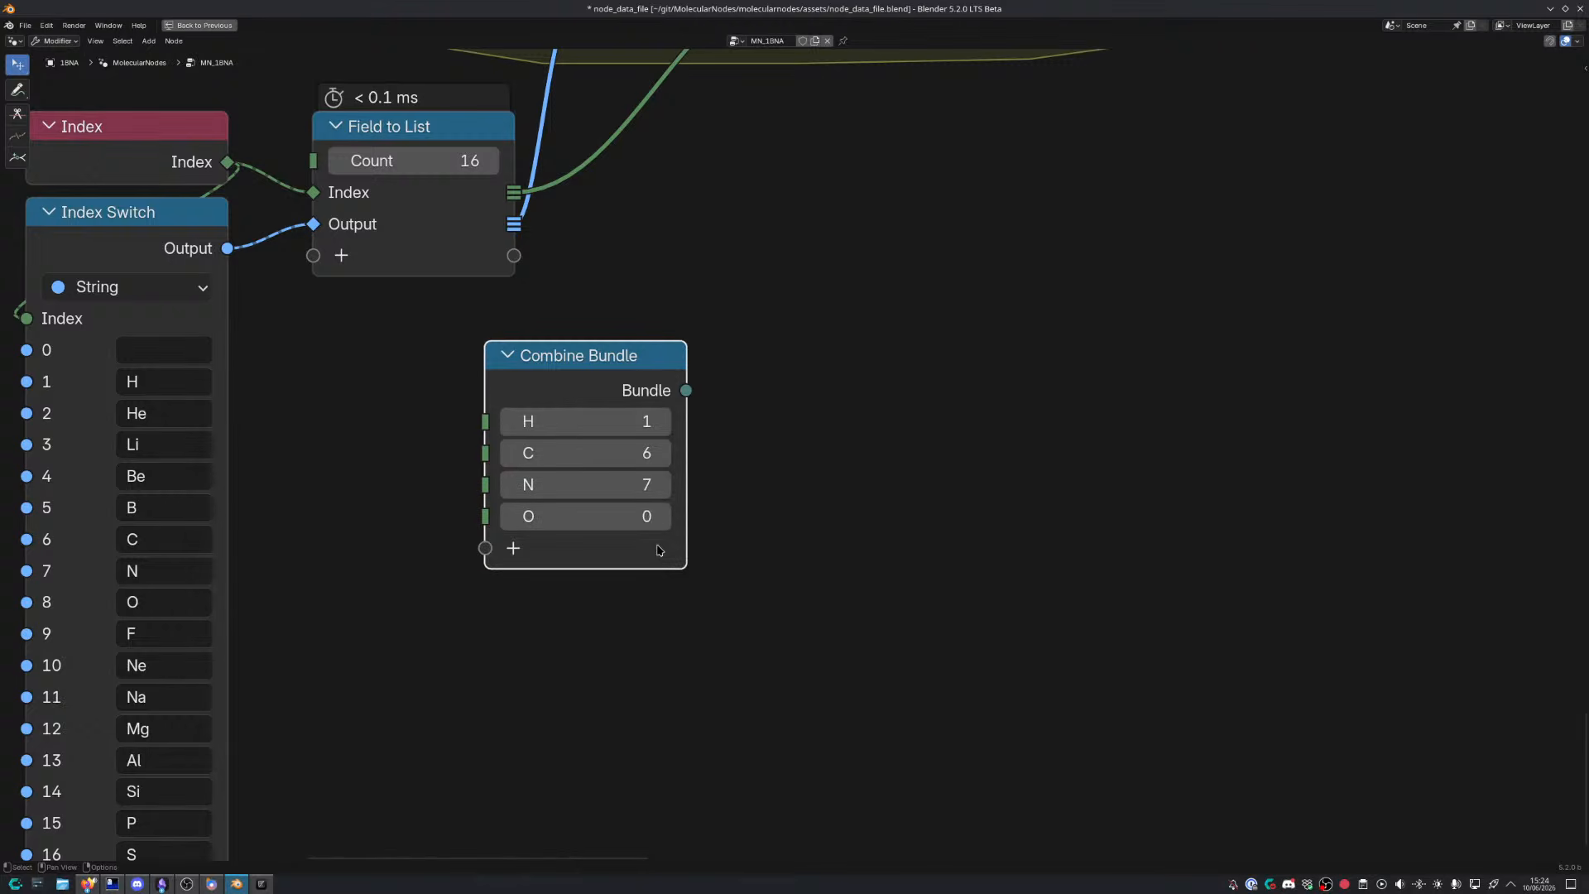
{"action": "left_click", "coordinate": [583, 516]}
{"action": "type", "text": "8"}
{"action": "key", "text": "Return"}
Add an integer item named P to Combine Bundle and set its value to 15
{"action": "middle_click_drag", "start_coordinate": [789, 584], "coordinate": [849, 521]}
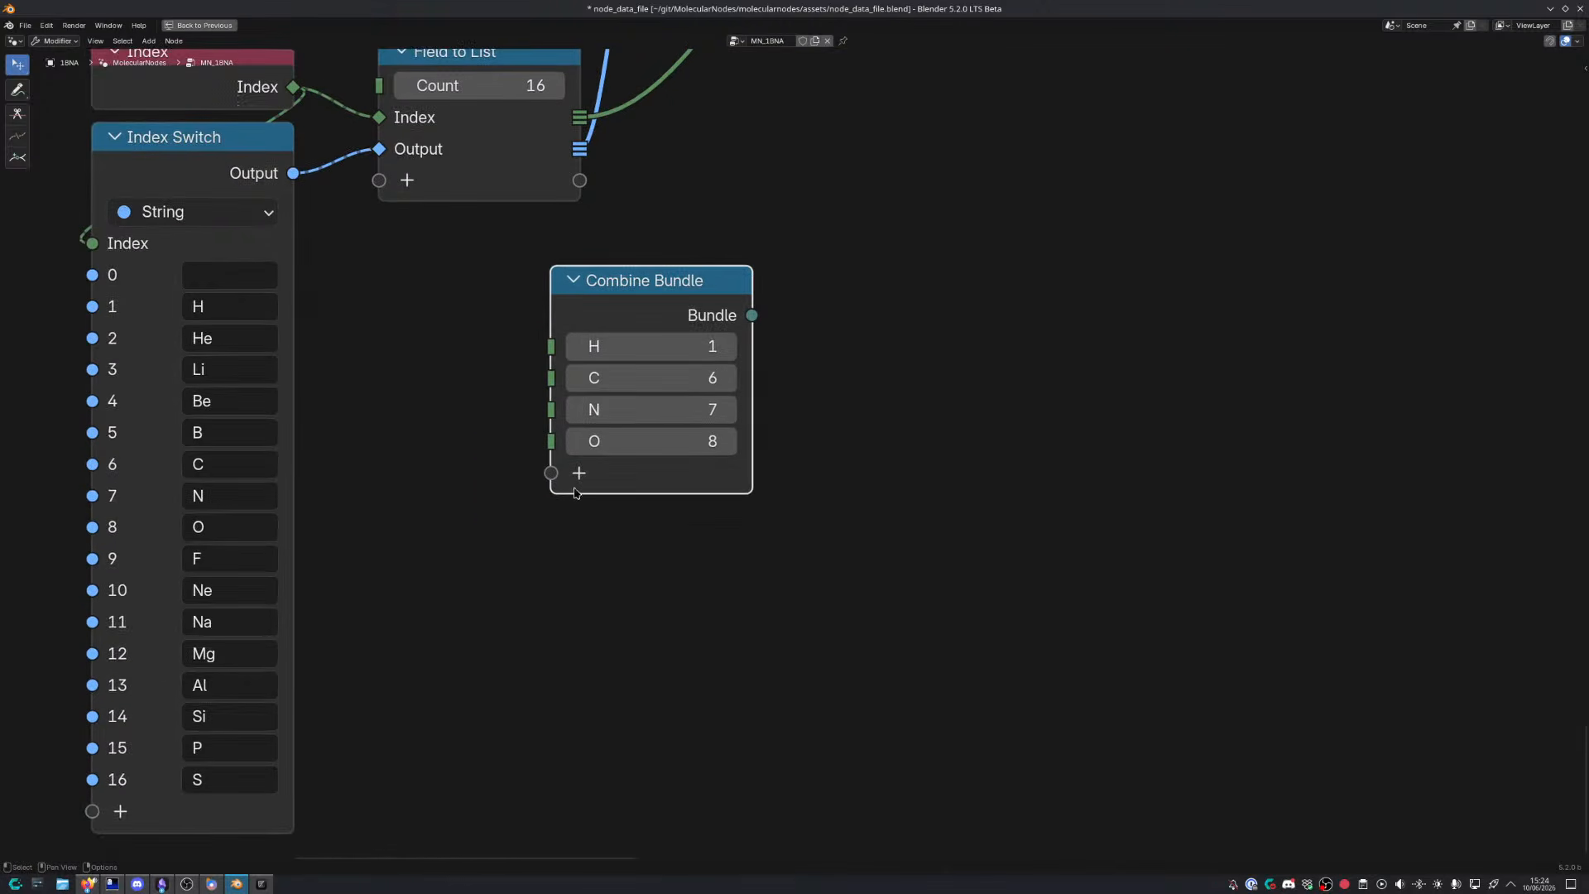
{"action": "left_click", "coordinate": [583, 474]}
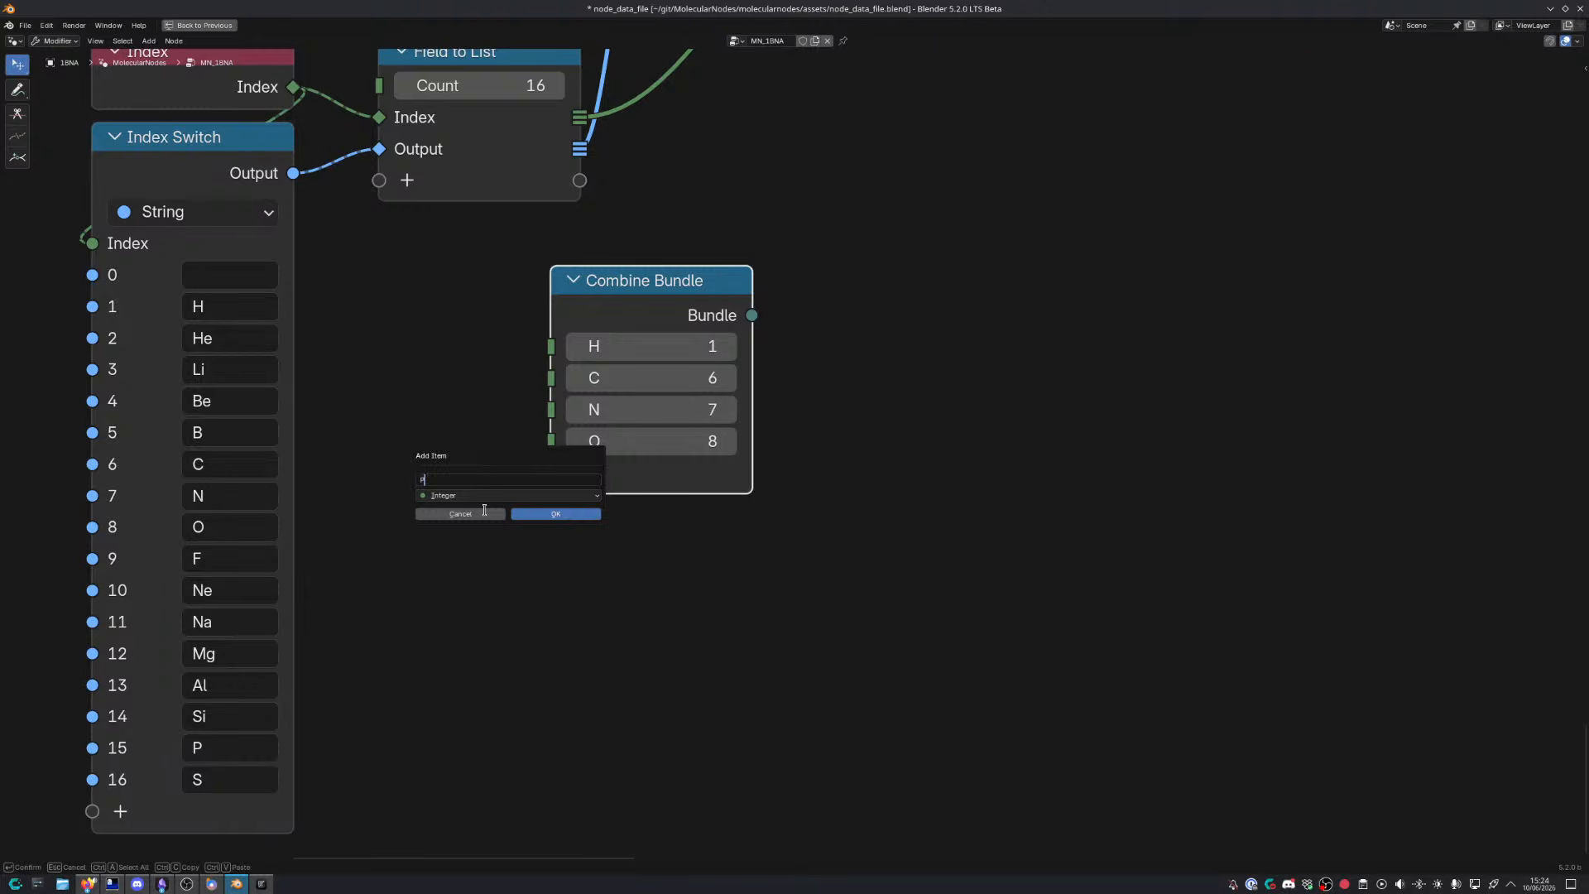
{"action": "type", "text": "P"}
{"action": "key", "text": "Return"}
{"action": "key", "text": "Return"}
{"action": "left_click", "coordinate": [714, 485]}
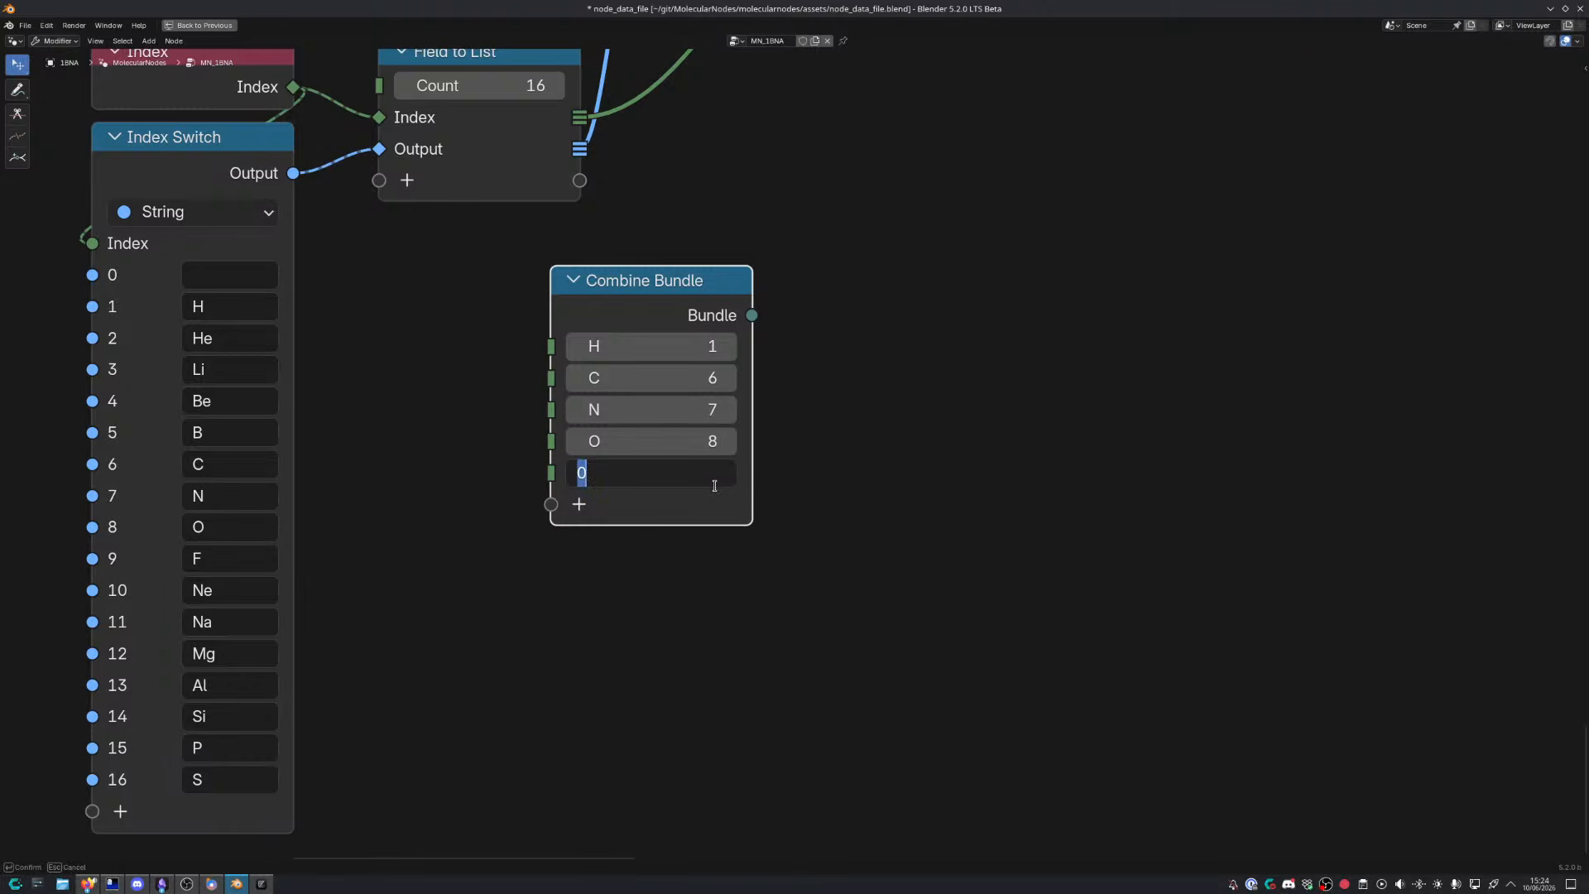
{"action": "type", "text": "15"}
{"action": "key", "text": "Return"}
Add an integer item named S to Combine Bundle and set its value to 16
{"action": "left_click", "coordinate": [578, 504]}
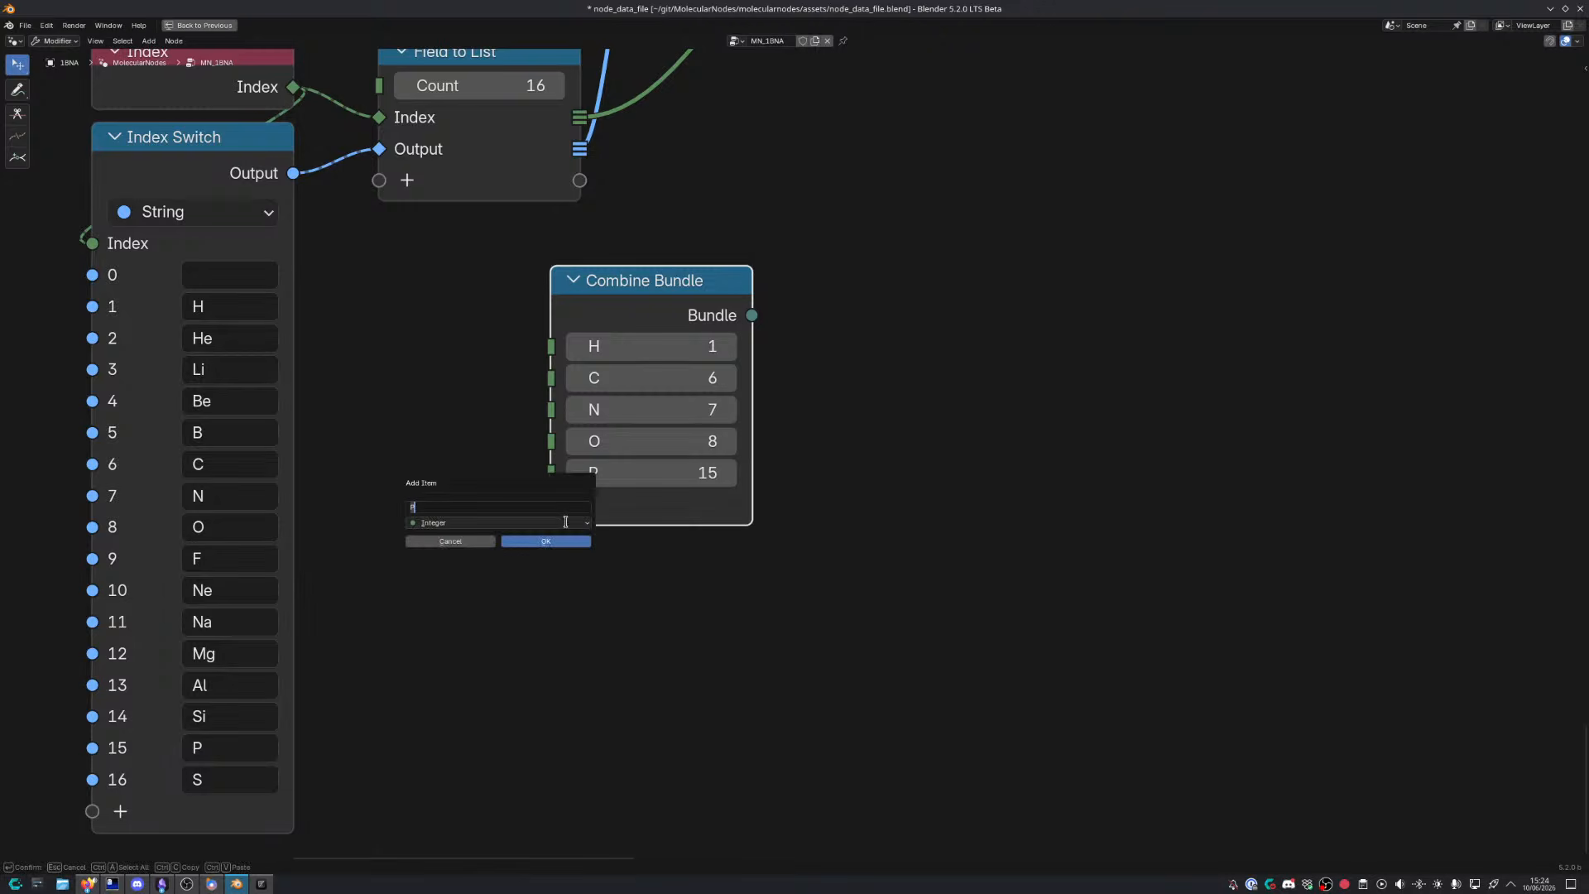
{"action": "type", "text": "S"}
{"action": "key", "text": "Return"}
{"action": "key", "text": "Return"}
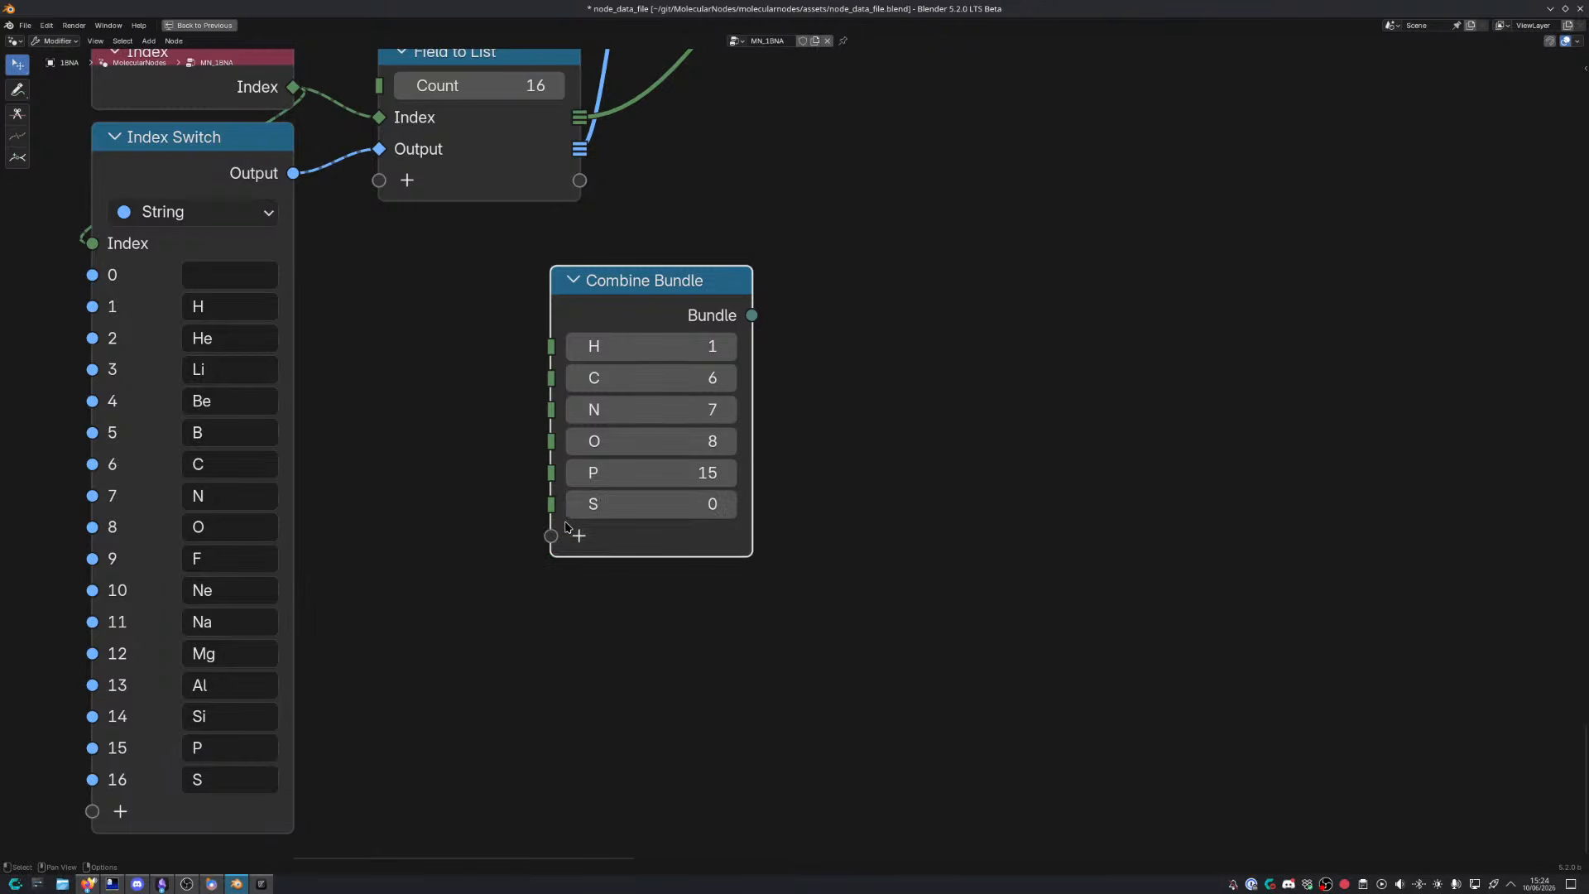
{"action": "left_click", "coordinate": [635, 513]}
{"action": "type", "text": "16"}
{"action": "key", "text": "Return"}
Place Combine Bundle under Field to List and add a Get Bundle Item node below Filter List, fed by its Bundle output
{"action": "scroll", "coordinate": [876, 432], "scroll_direction": "down", "scroll_amount": 2}
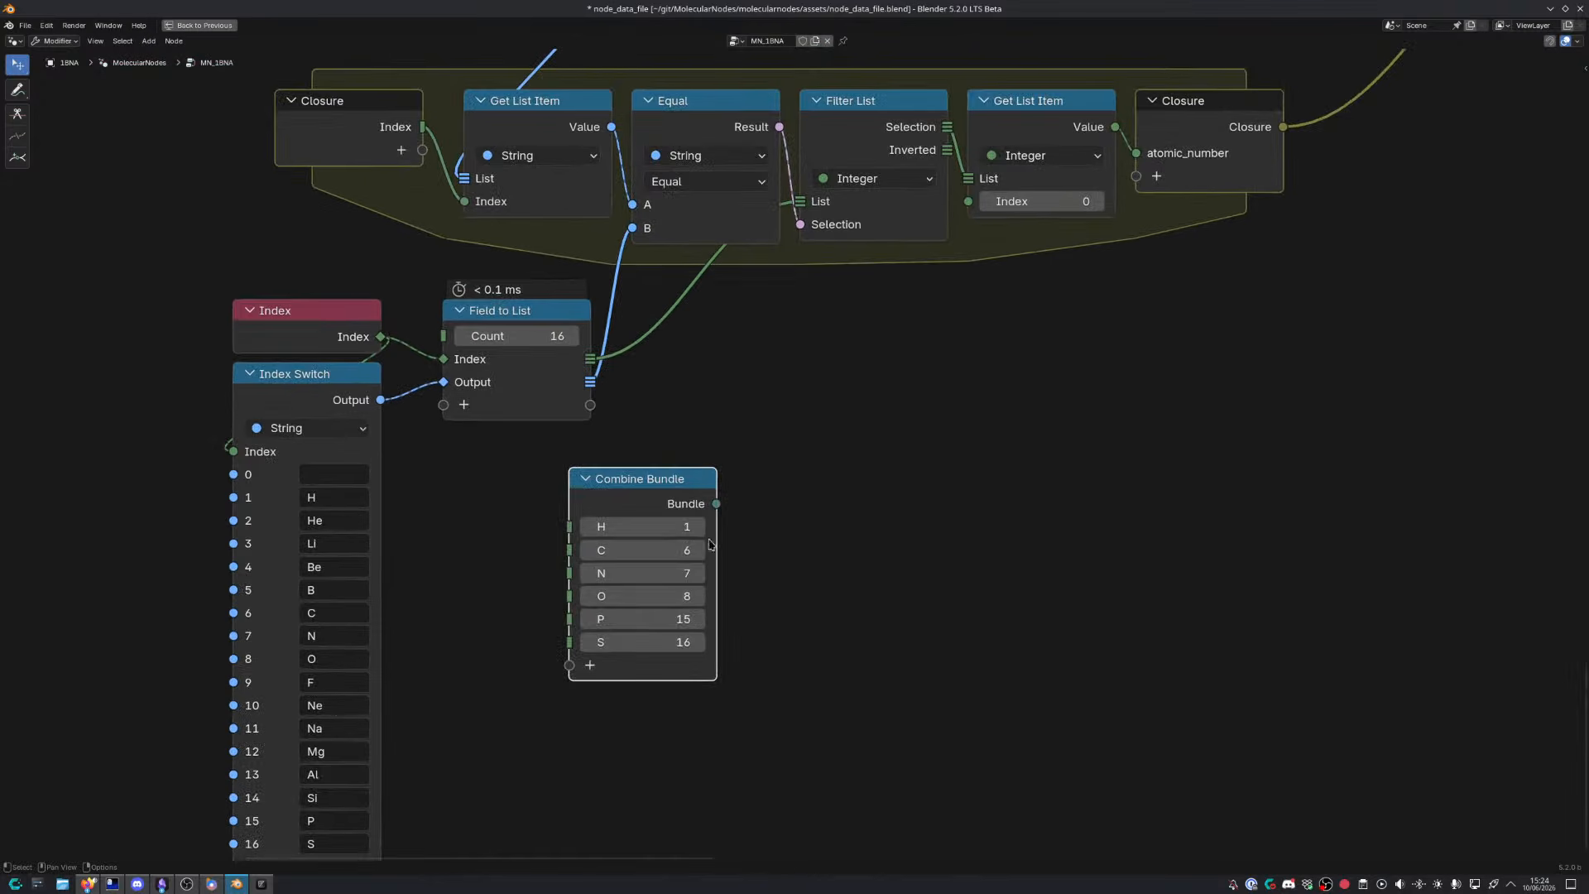
{"action": "mouse_move", "coordinate": [722, 510]}
{"action": "left_mouse_down"}
{"action": "mouse_move", "coordinate": [598, 497]}
{"action": "mouse_move", "coordinate": [694, 504]}
{"action": "left_mouse_up"}
{"action": "scroll", "coordinate": [738, 539], "scroll_direction": "down", "scroll_amount": 2}
{"action": "type", "text": "get bu"}
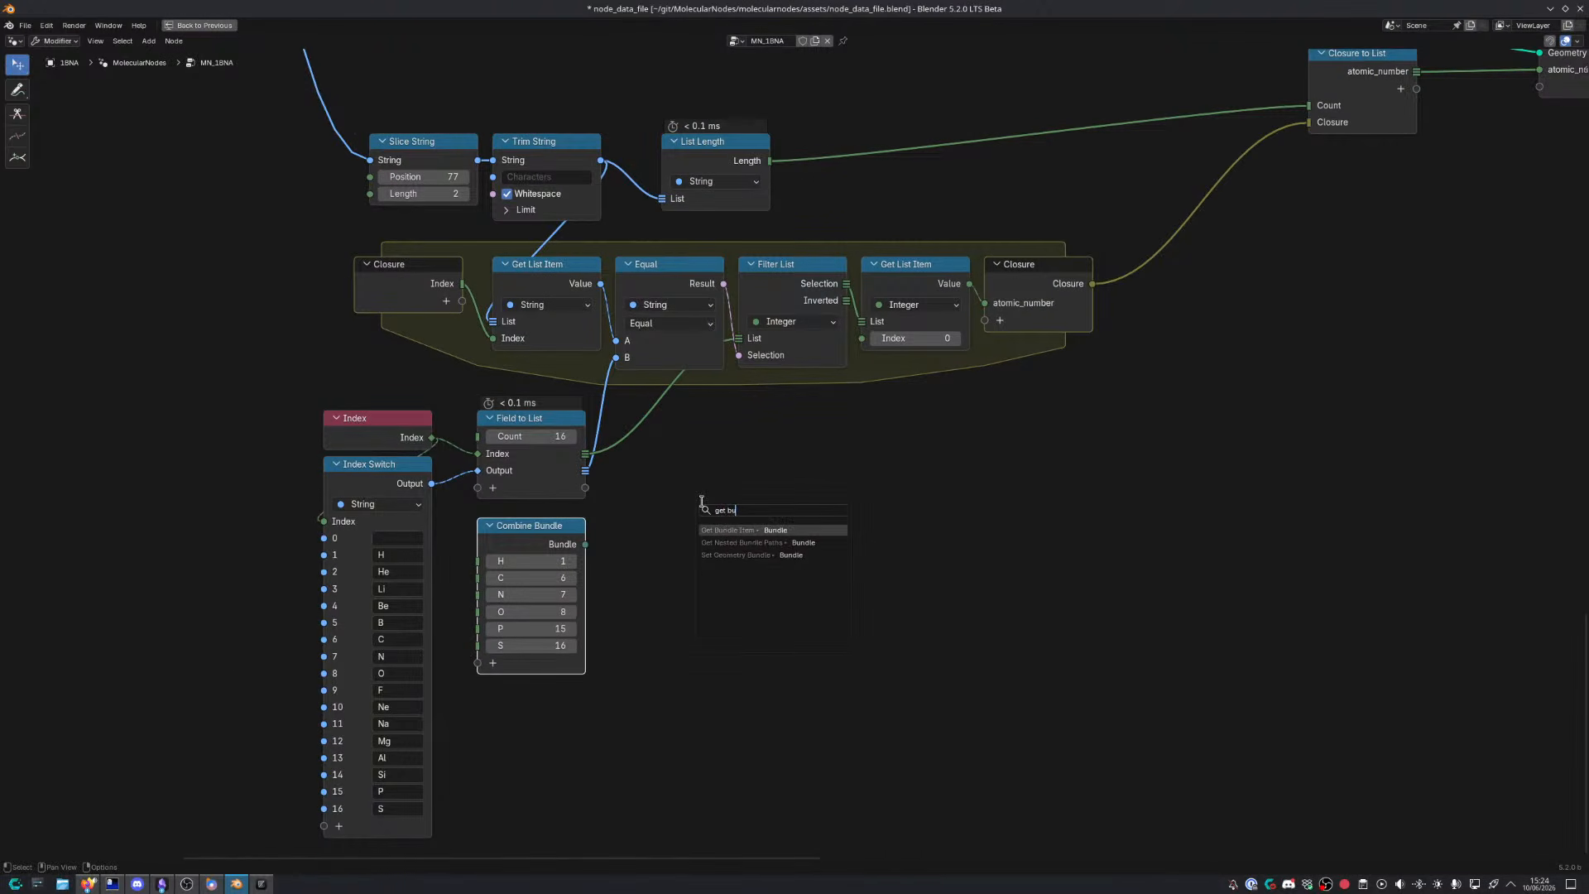
{"action": "type", "text": "ndle"}
{"action": "key", "text": "Return"}
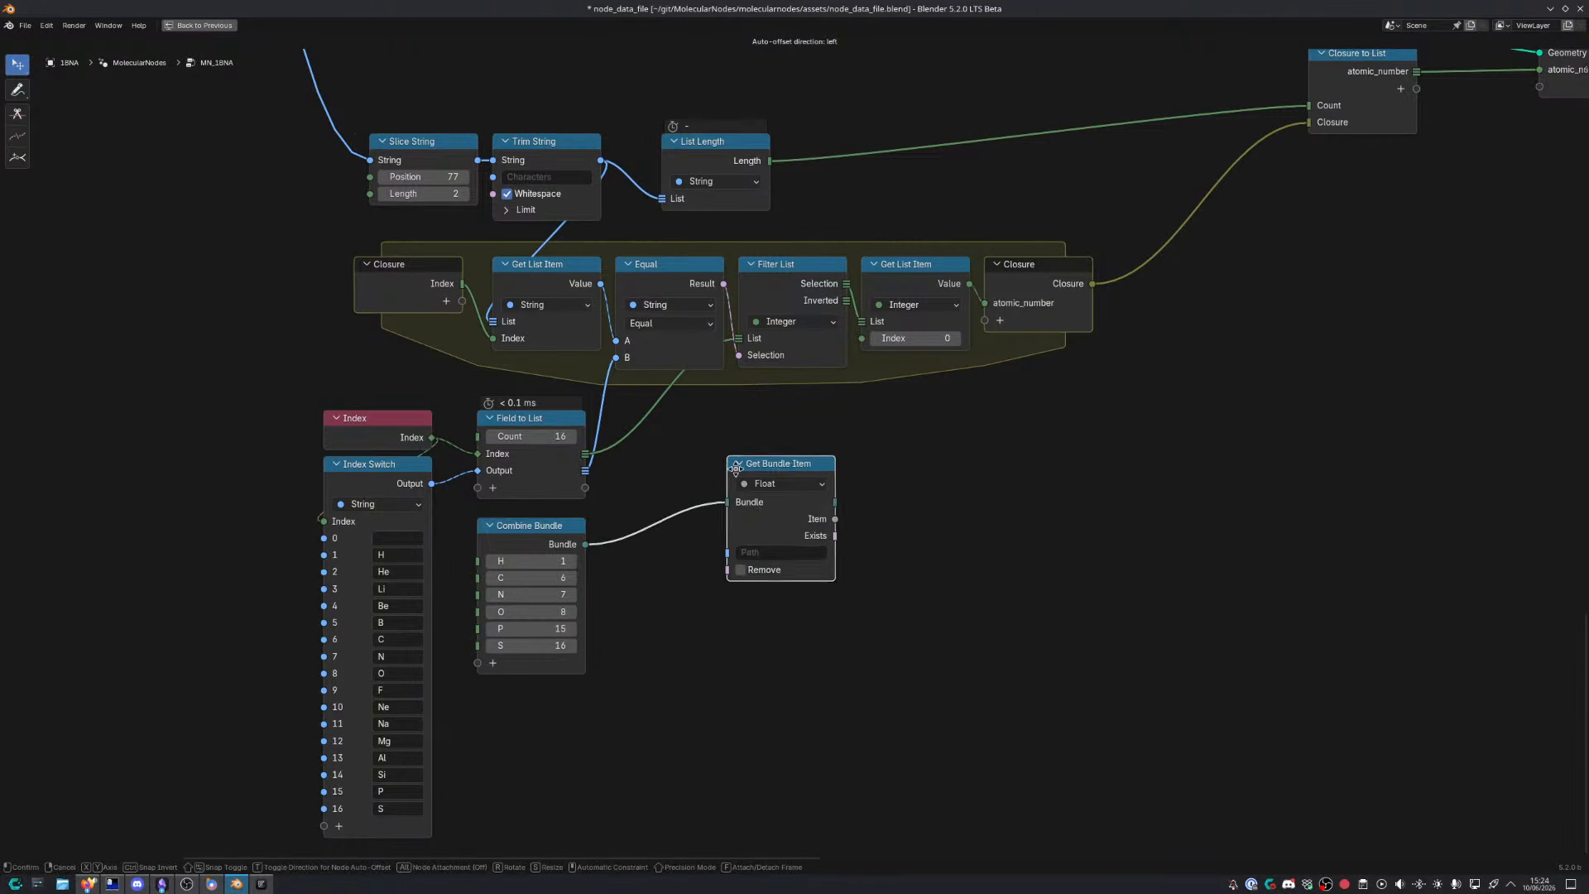
{"action": "left_click", "coordinate": [762, 411]}
Link the string Get List Item's Value to Get Bundle Item's Path and set the Get Bundle Item socket type to Integer
{"action": "scroll", "coordinate": [762, 411], "scroll_direction": "up", "scroll_amount": 3}
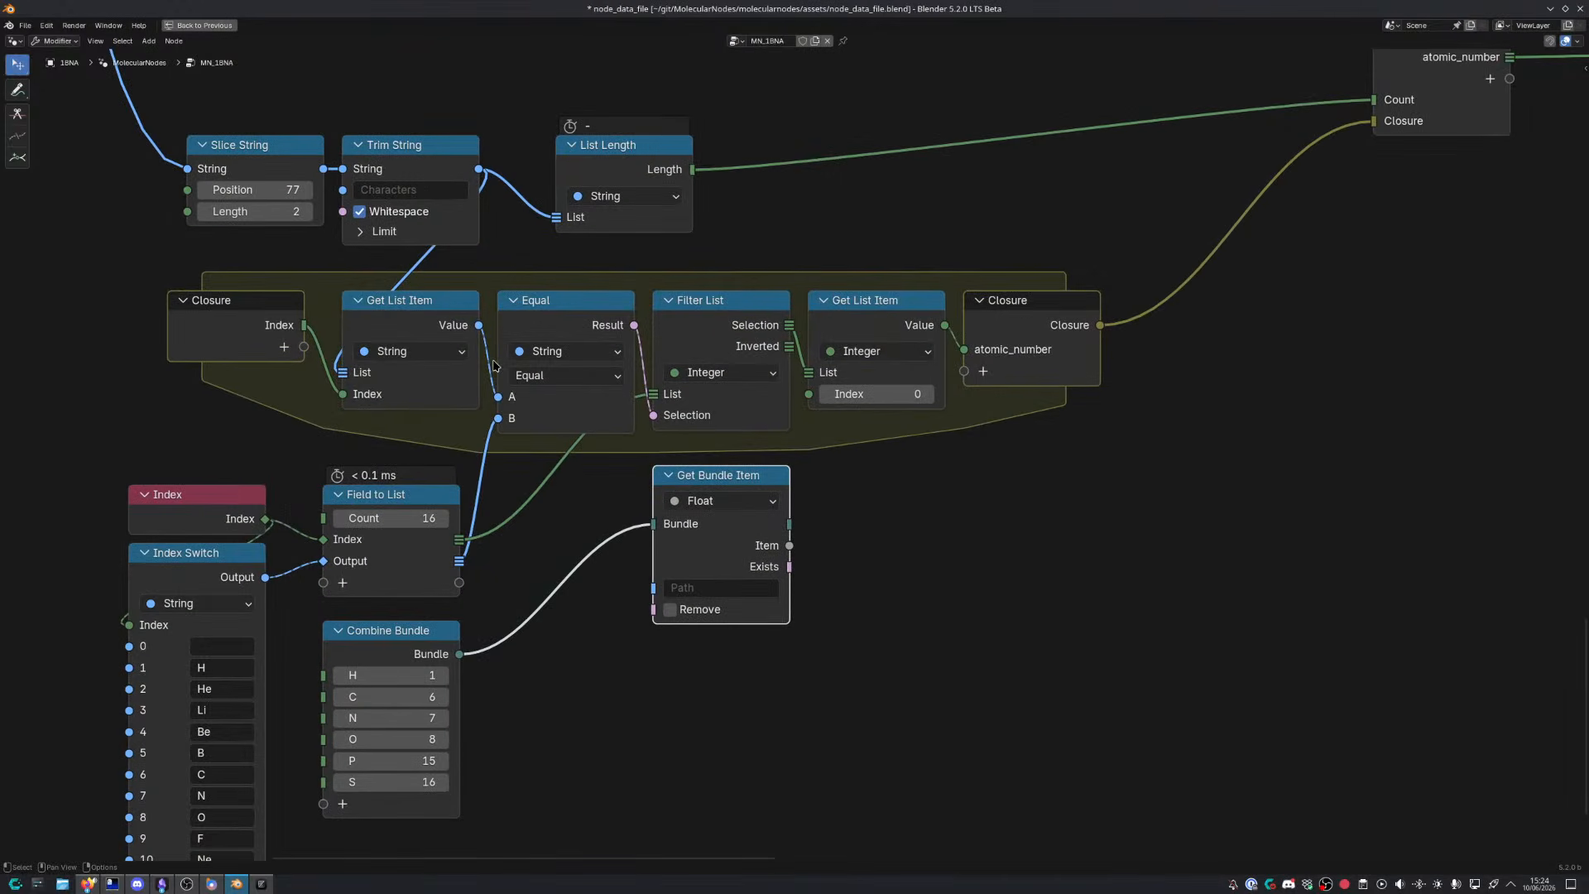
{"action": "left_click_drag", "start_coordinate": [479, 325], "coordinate": [654, 588]}
{"action": "middle_click_drag", "start_coordinate": [654, 589], "coordinate": [630, 616]}
{"action": "left_click", "coordinate": [730, 515]}
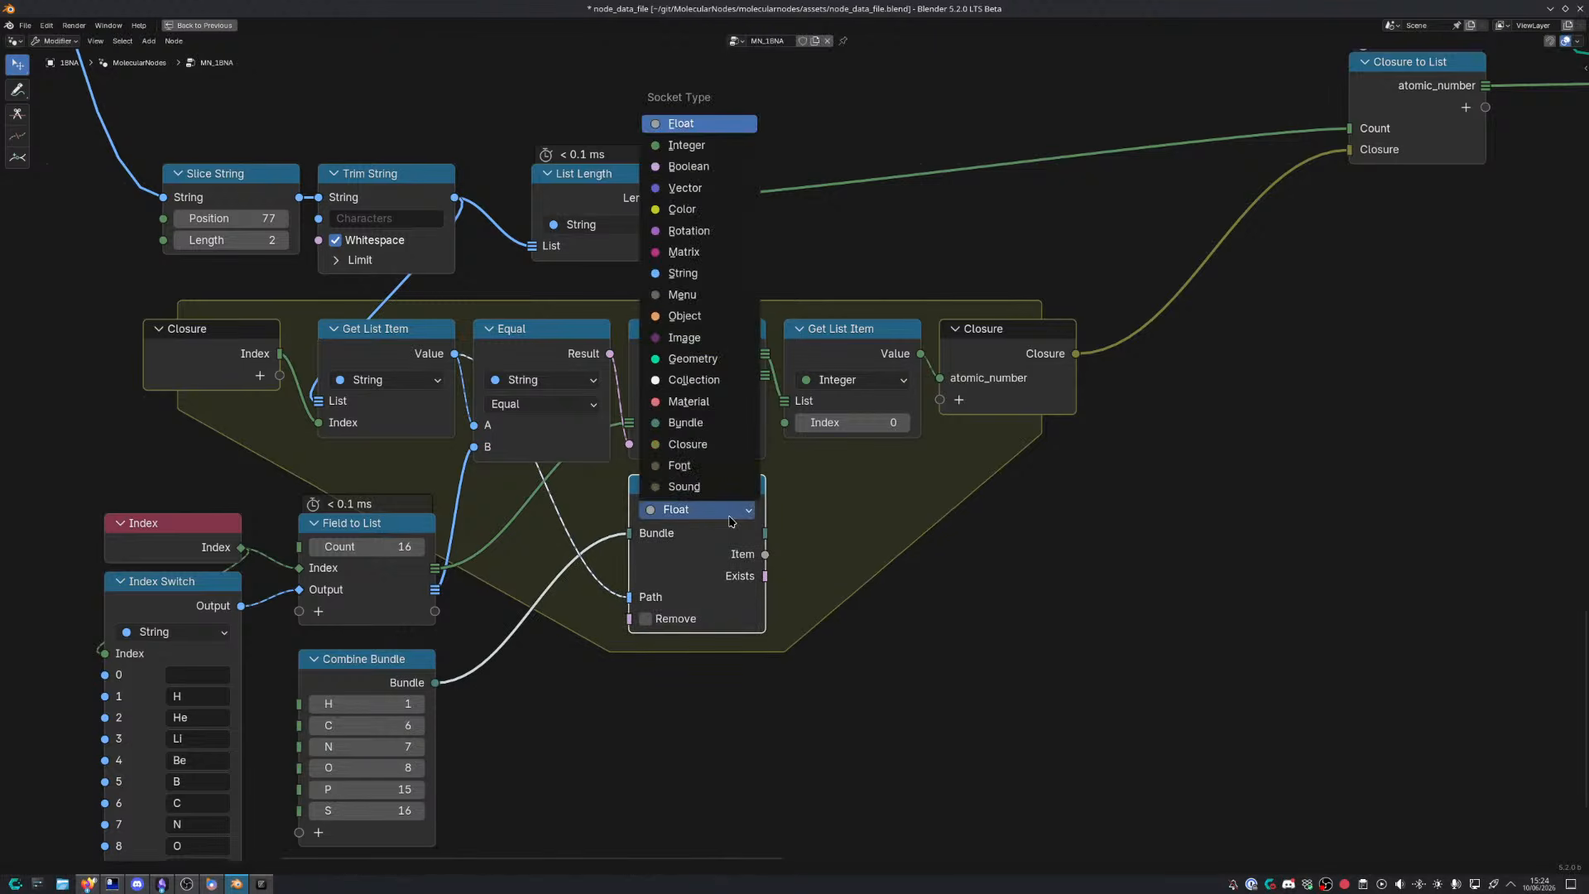
{"action": "left_click", "coordinate": [686, 145]}
Link Get Bundle Item's Item output to the atomic_number input of the Closure output node
{"action": "scroll", "coordinate": [793, 463], "scroll_direction": "up", "scroll_amount": 2}
{"action": "middle_click_drag", "start_coordinate": [794, 463], "coordinate": [751, 436]}
{"action": "left_click_drag", "start_coordinate": [712, 563], "coordinate": [959, 346]}
Restore the full workspace layout and move Closure to List above the Closure output node, with the Viewer beside it
{"action": "key", "text": "ctrl+space"}
{"action": "scroll", "coordinate": [830, 539], "scroll_direction": "down", "scroll_amount": 3}
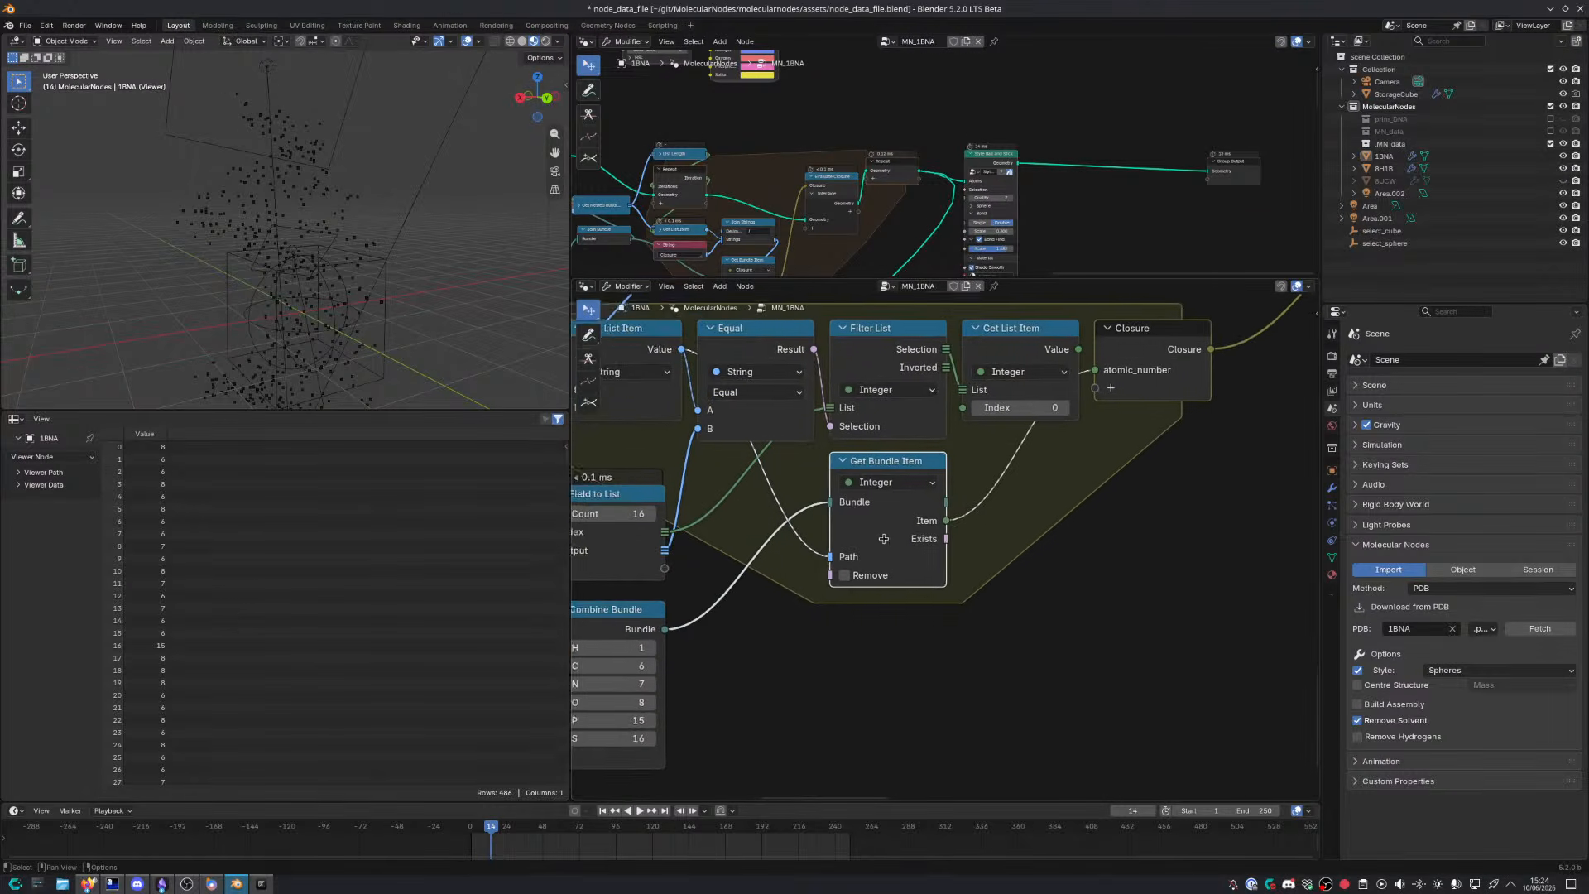
{"action": "middle_click_drag", "start_coordinate": [1051, 482], "coordinate": [873, 530]}
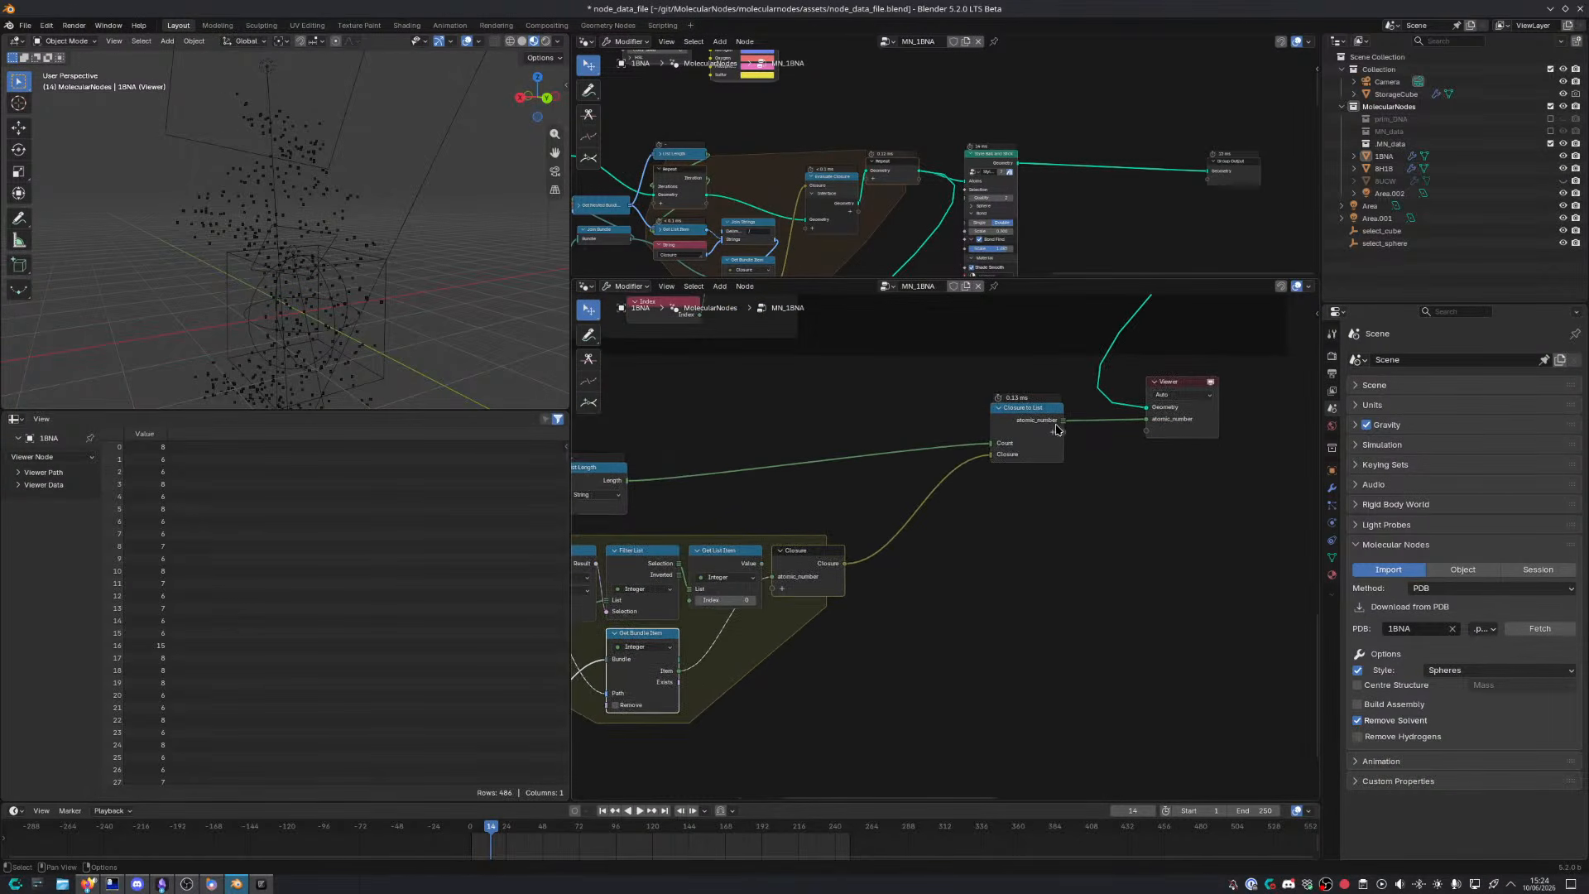
{"action": "left_click_drag", "start_coordinate": [1055, 423], "coordinate": [840, 484]}
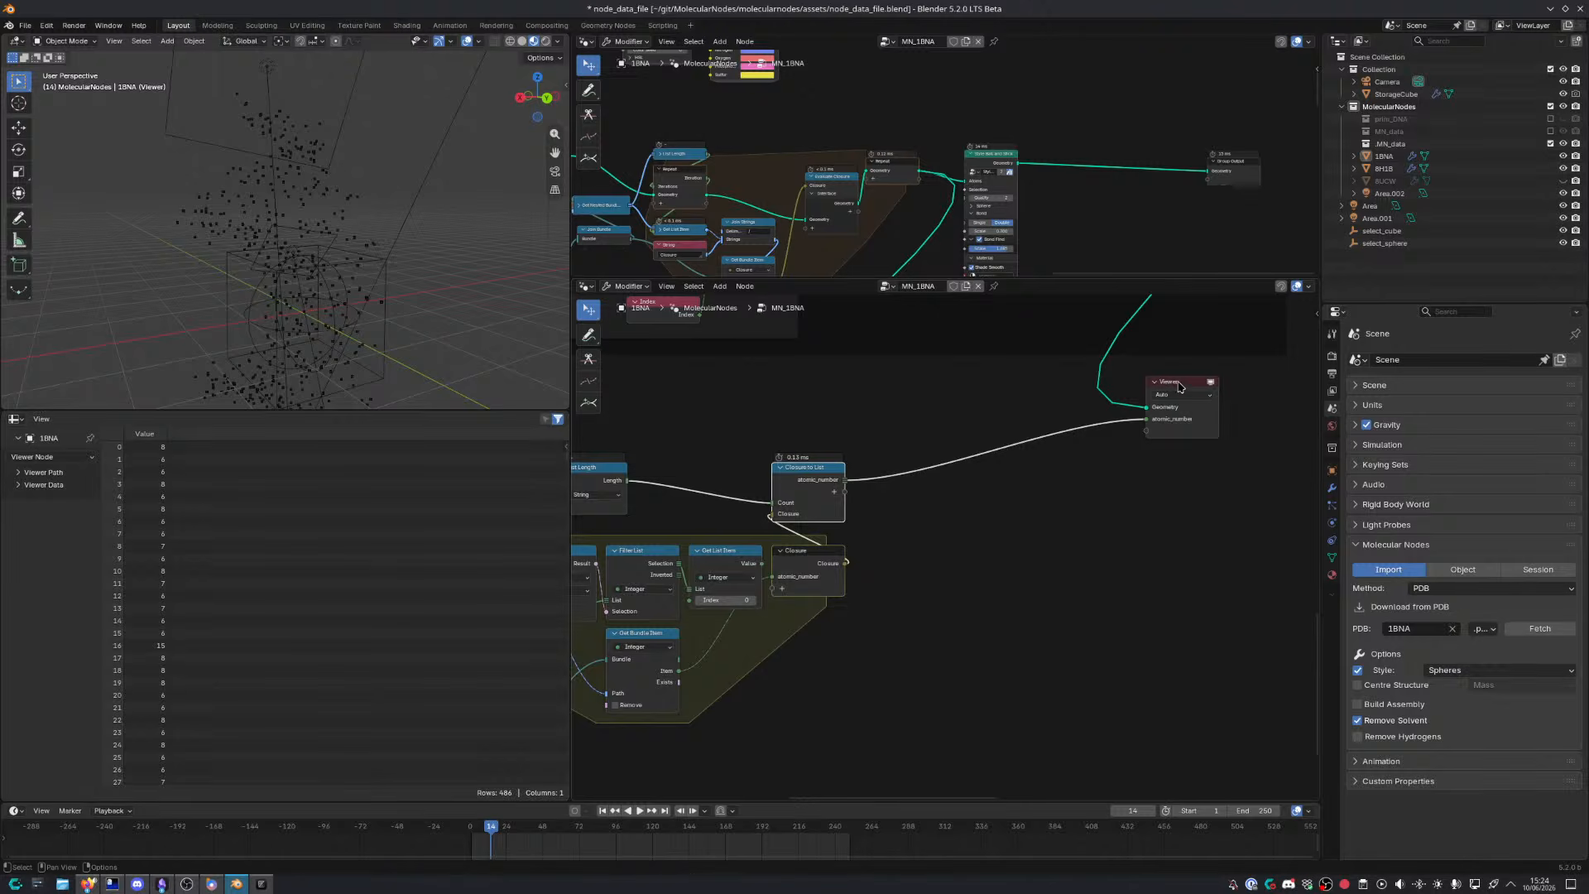
{"action": "left_click_drag", "start_coordinate": [1179, 386], "coordinate": [925, 452]}
{"action": "middle_click_drag", "start_coordinate": [633, 716], "coordinate": [826, 660]}
Start animation playback and add a Scene Time node below the Viewer
{"action": "key", "text": "space"}
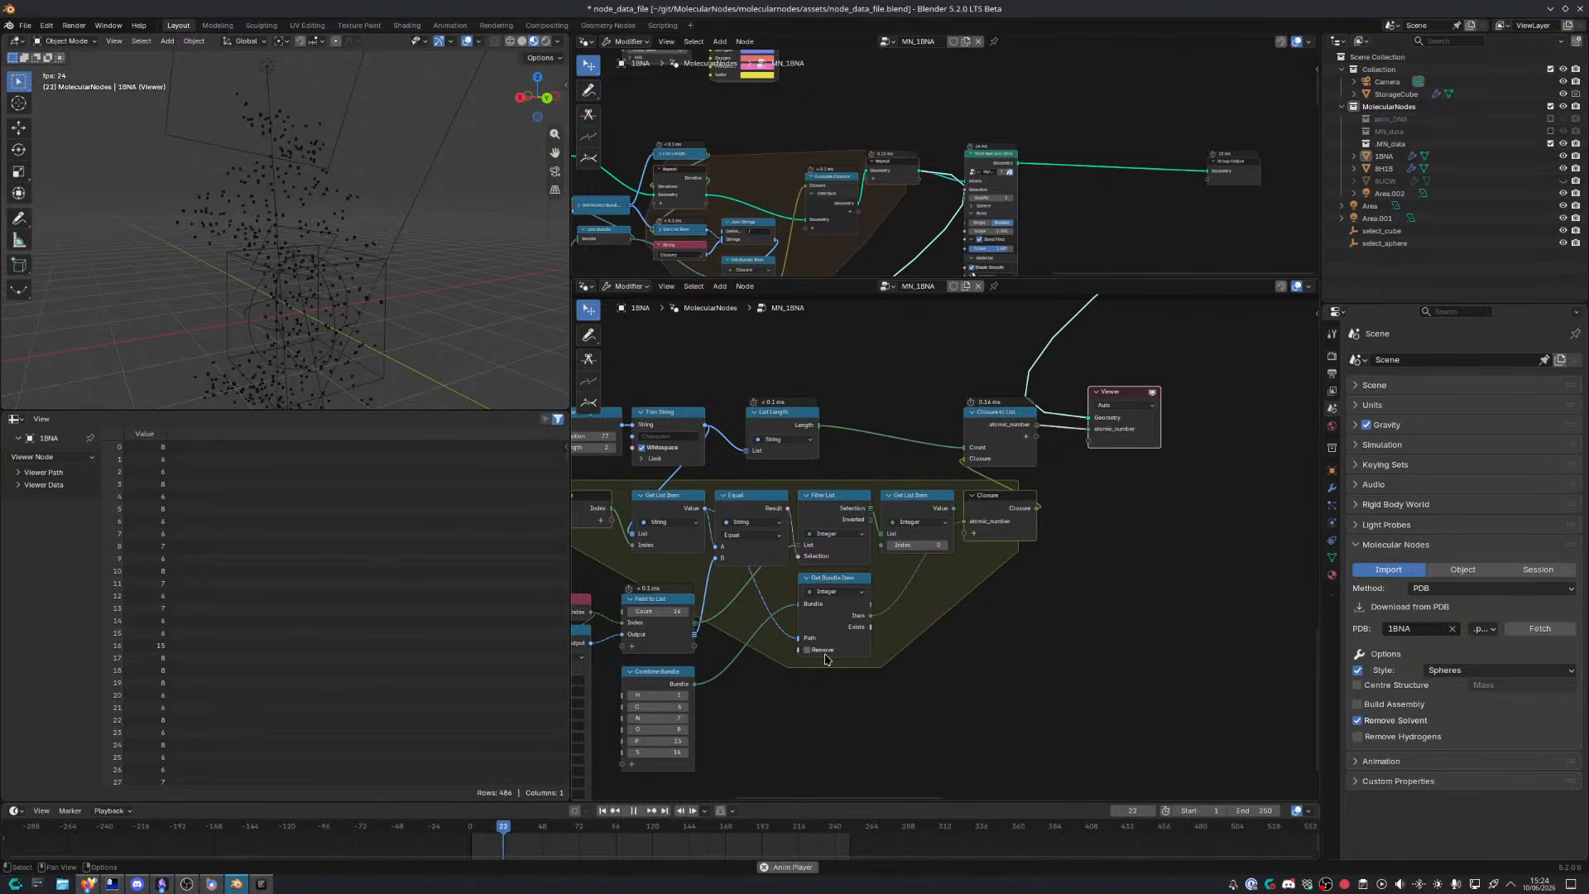
{"action": "middle_click_drag", "start_coordinate": [928, 630], "coordinate": [889, 668]}
{"action": "key", "text": "shift+a"}
{"action": "type", "text": "scene time"}
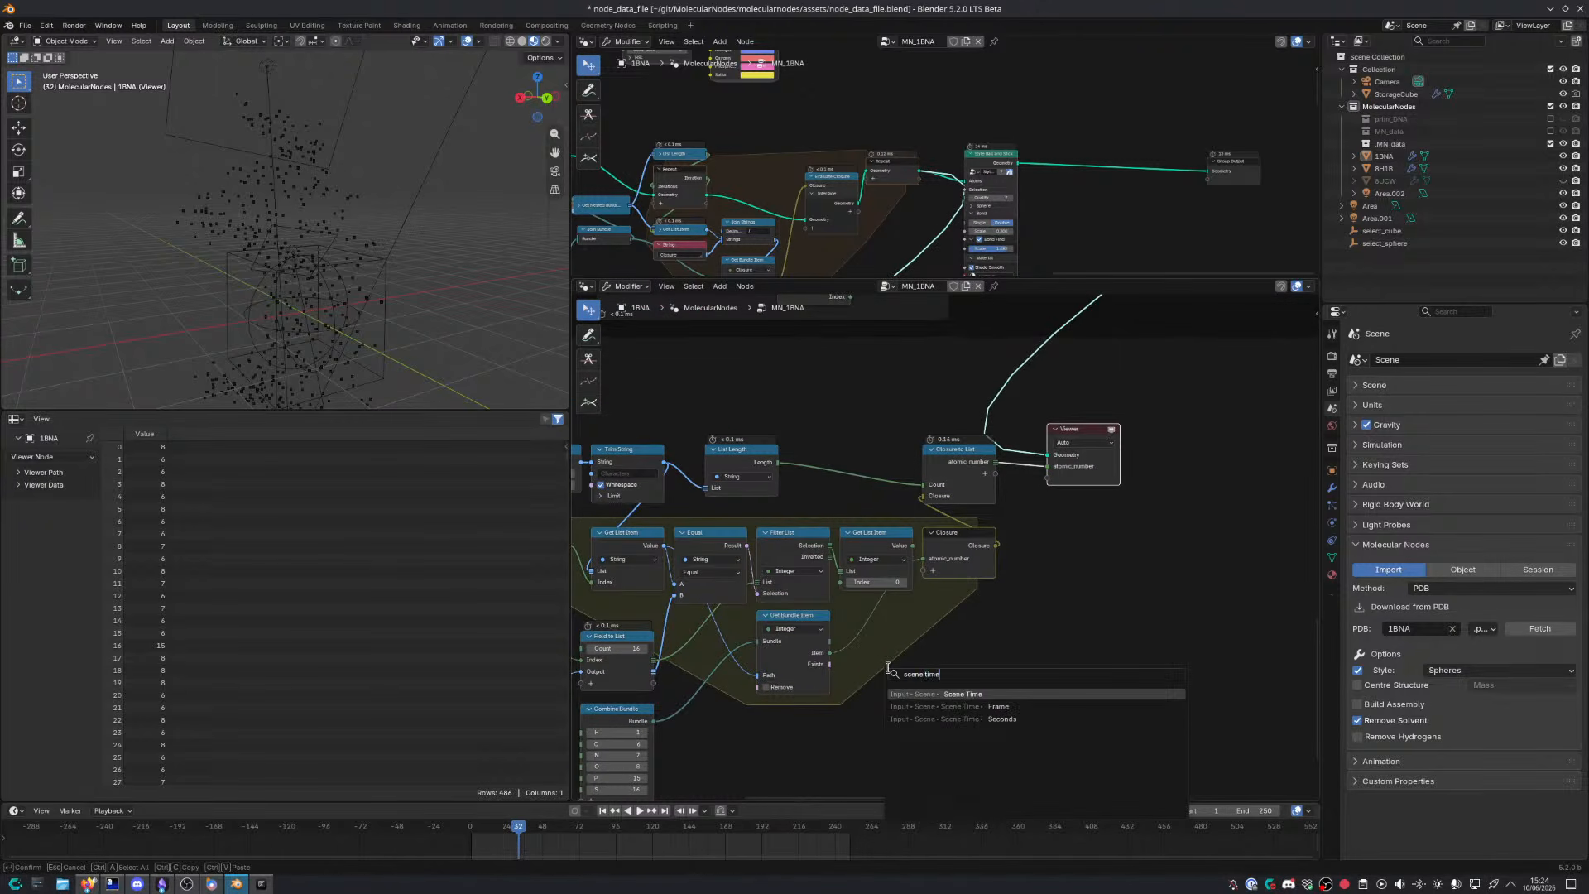
{"action": "key", "text": "Return"}
{"action": "left_click", "coordinate": [1068, 553]}
{"action": "scroll", "coordinate": [1006, 564], "scroll_direction": "up", "scroll_amount": 1}
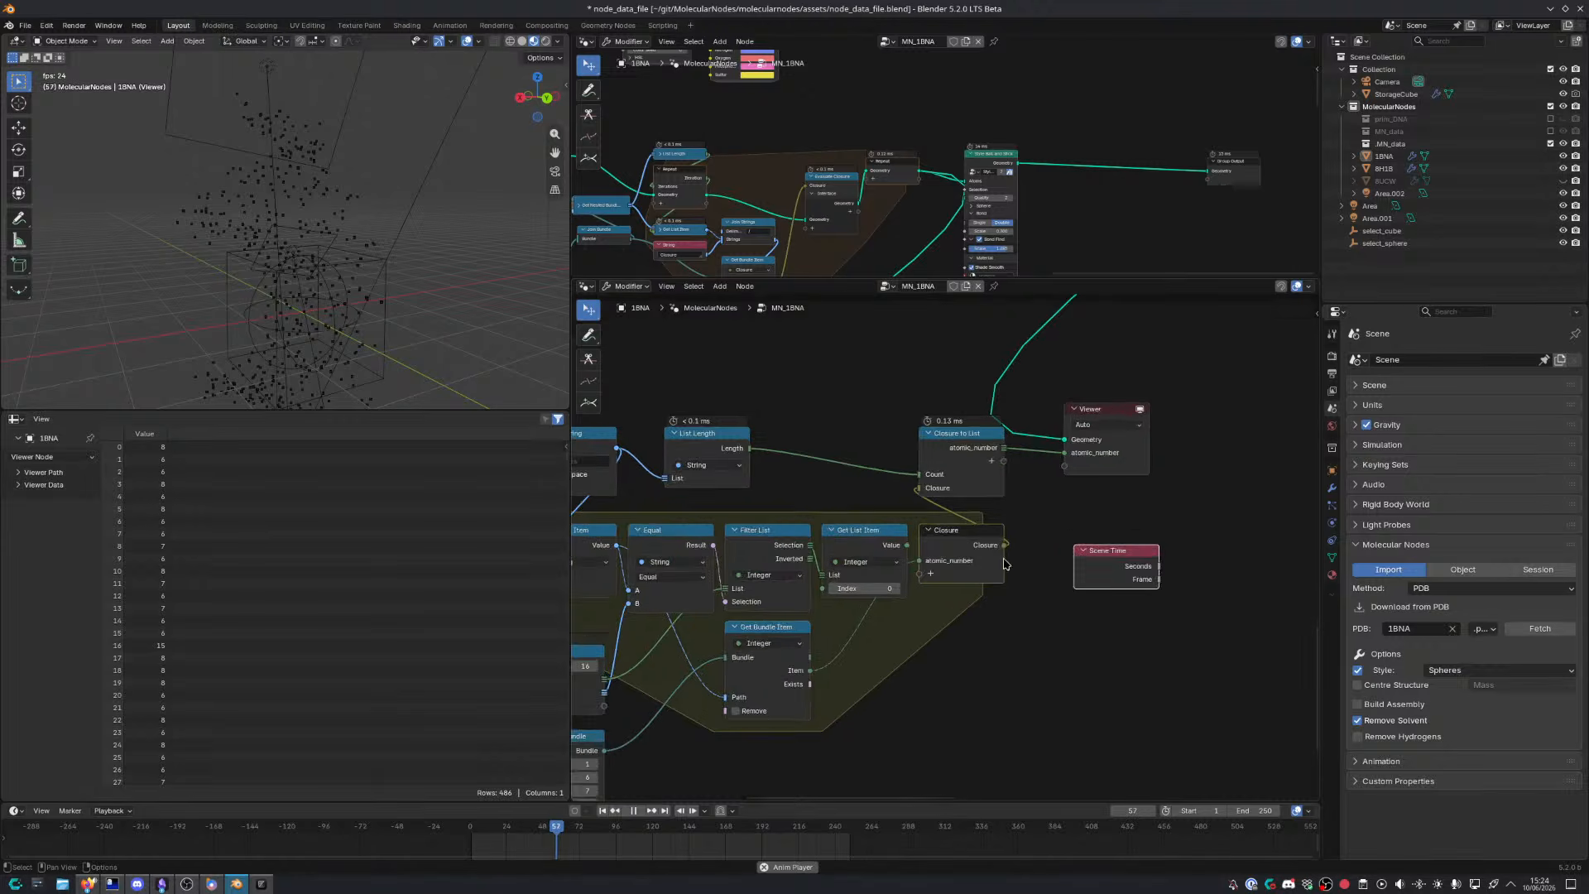
Compare the Closure to List execution time of both lookups, relinking Get Bundle Item's Item output to the Closure's atomic_number input
{"action": "scroll", "coordinate": [1006, 564], "scroll_direction": "up", "scroll_amount": 1}
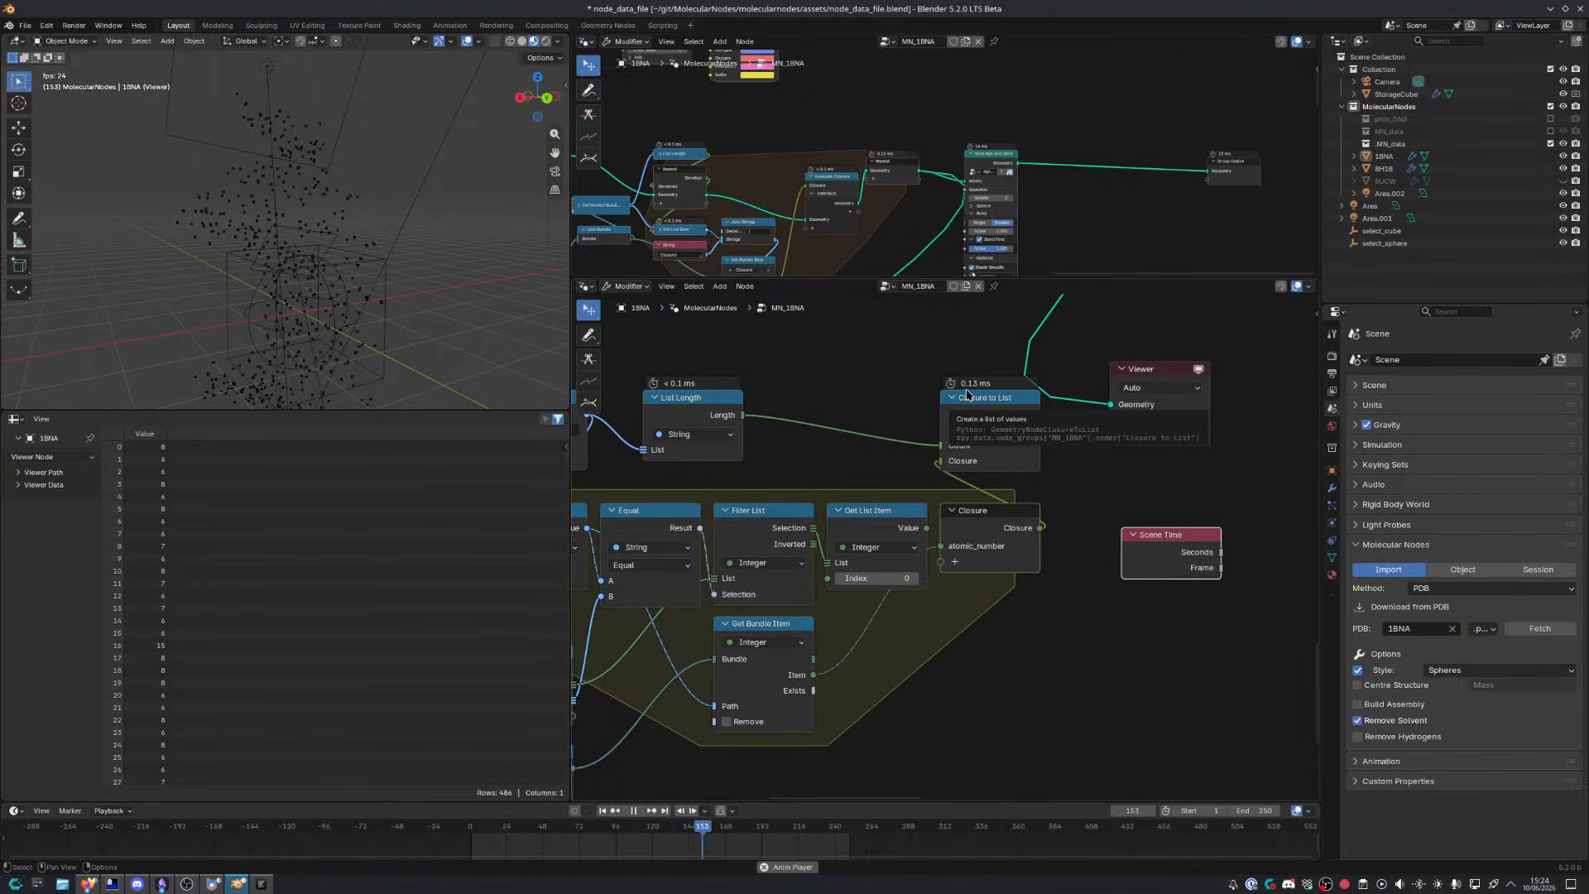
{"action": "middle_click_drag", "start_coordinate": [819, 576], "coordinate": [858, 545]}
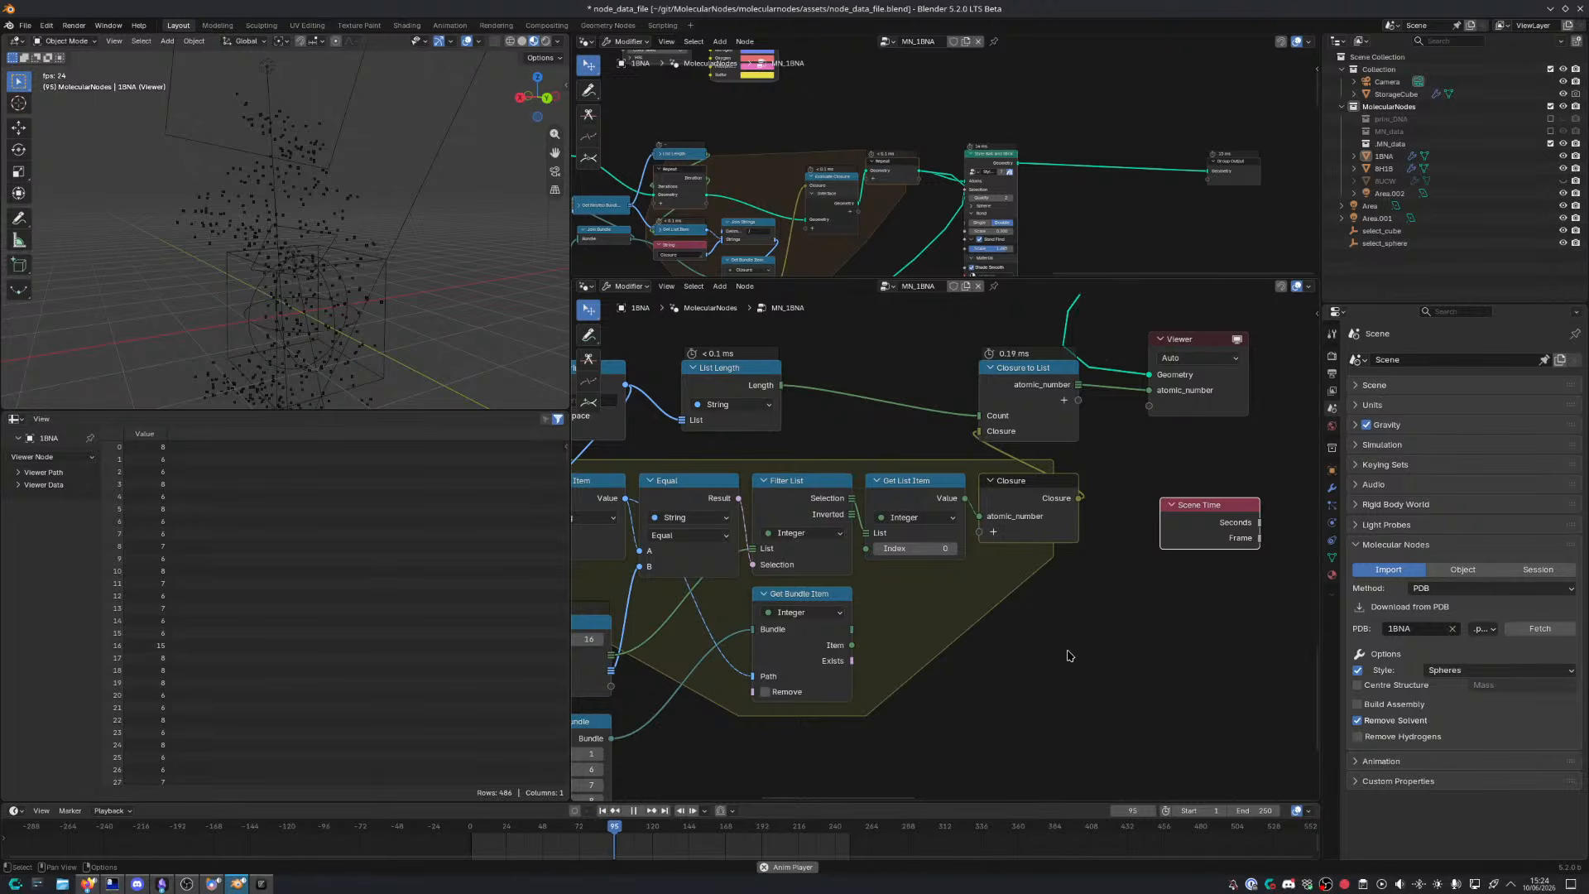
{"action": "middle_click_drag", "start_coordinate": [821, 698], "coordinate": [984, 575]}
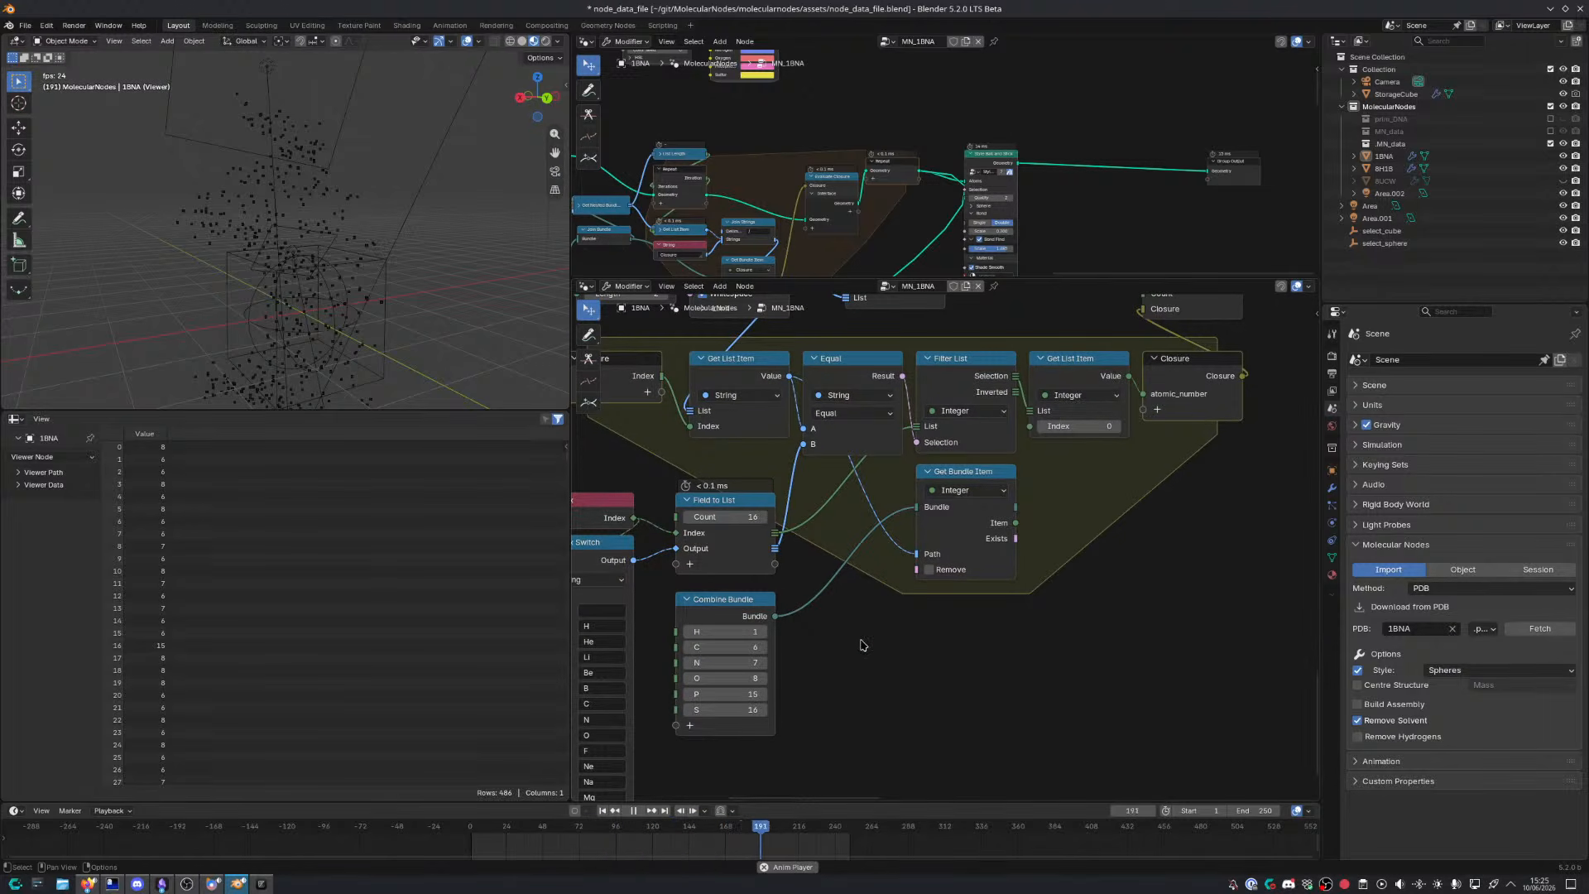
{"action": "middle_click_drag", "start_coordinate": [885, 609], "coordinate": [801, 649]}
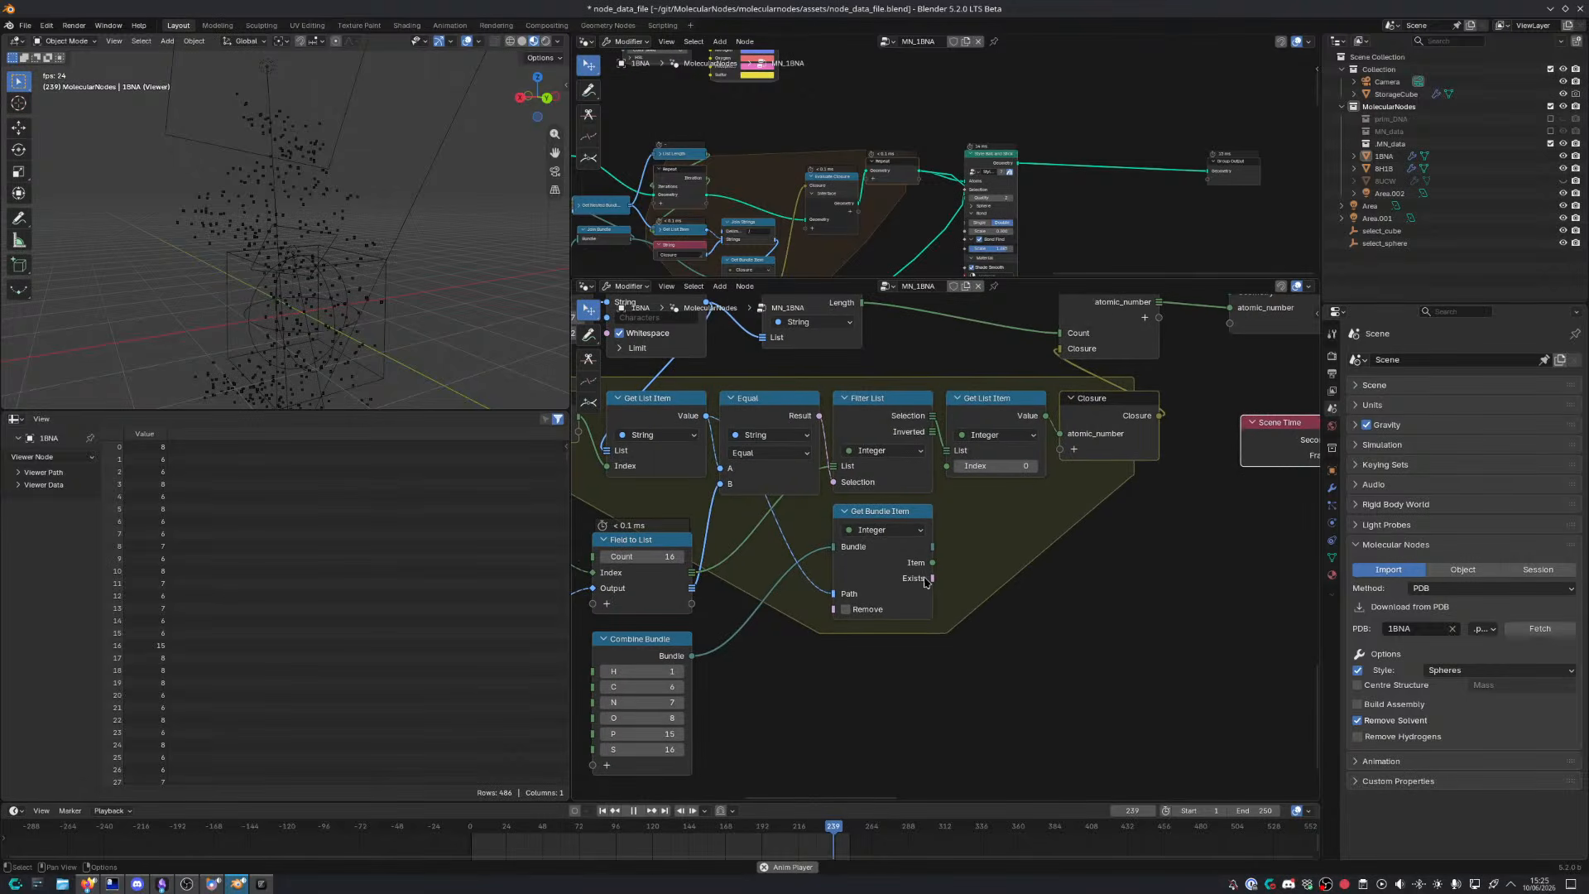
{"action": "middle_click_drag", "start_coordinate": [959, 552], "coordinate": [819, 643]}
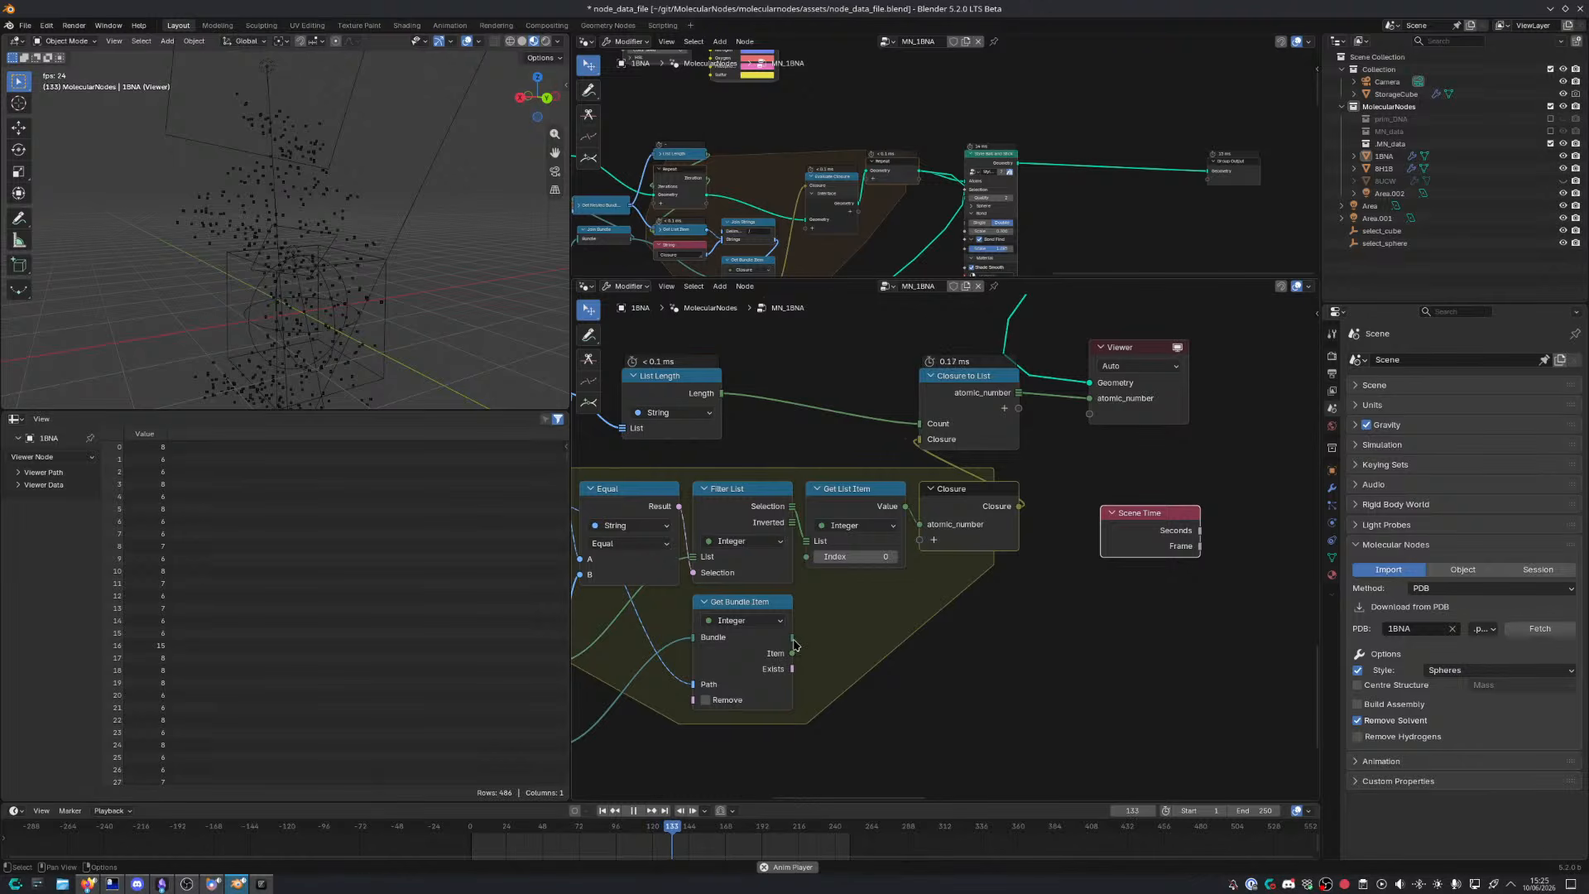
{"action": "left_click_drag", "start_coordinate": [792, 653], "coordinate": [919, 539]}
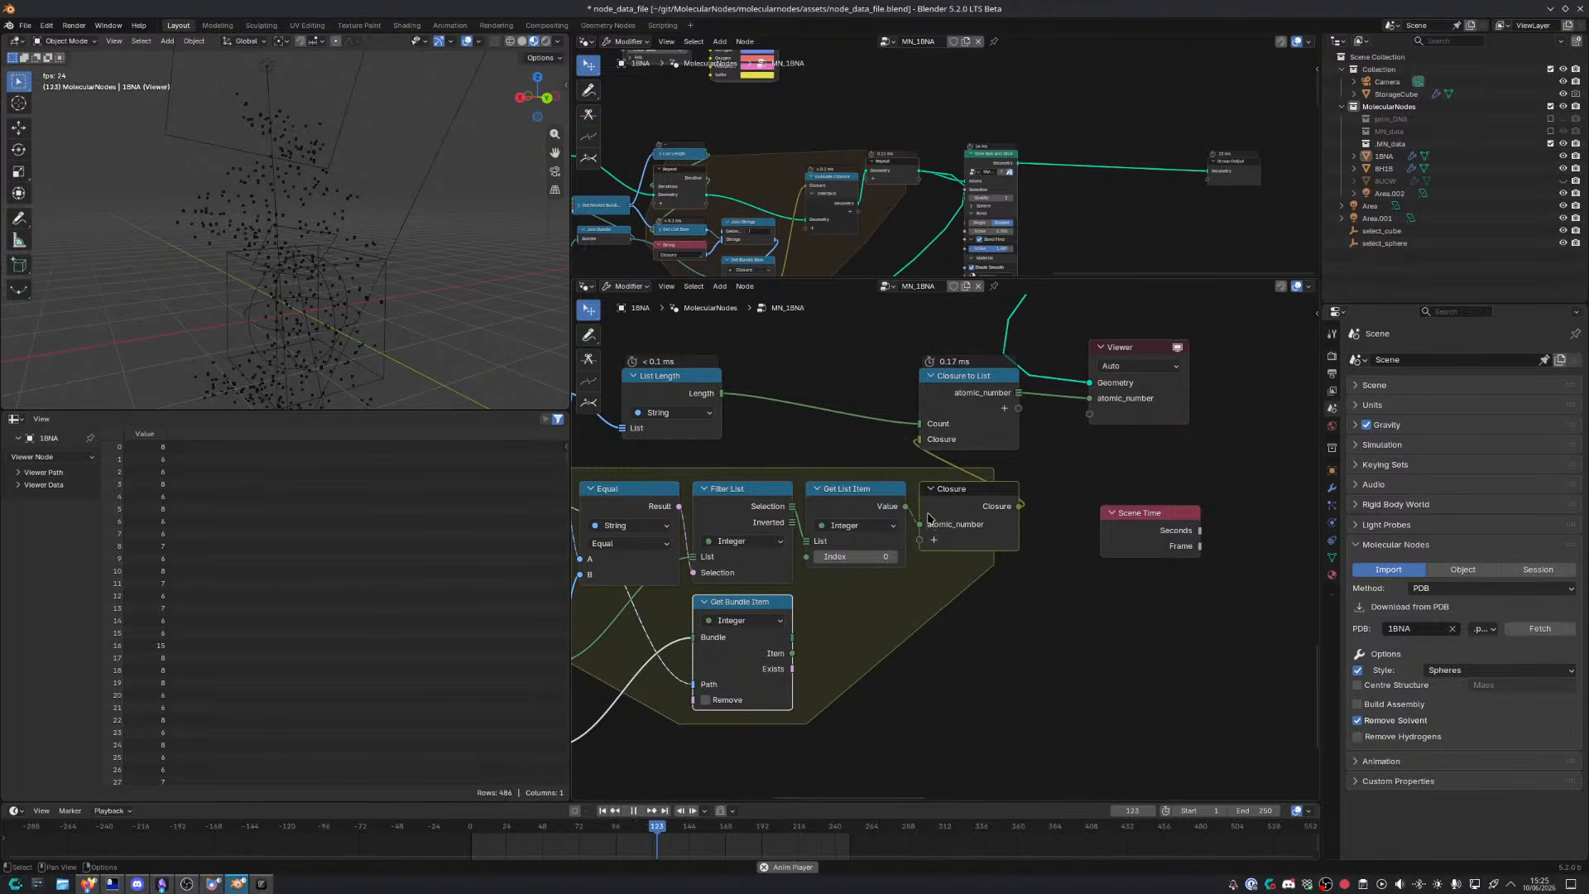
{"action": "left_click_drag", "start_coordinate": [792, 653], "coordinate": [919, 530]}
{"action": "middle_click_drag", "start_coordinate": [757, 683], "coordinate": [1074, 615]}
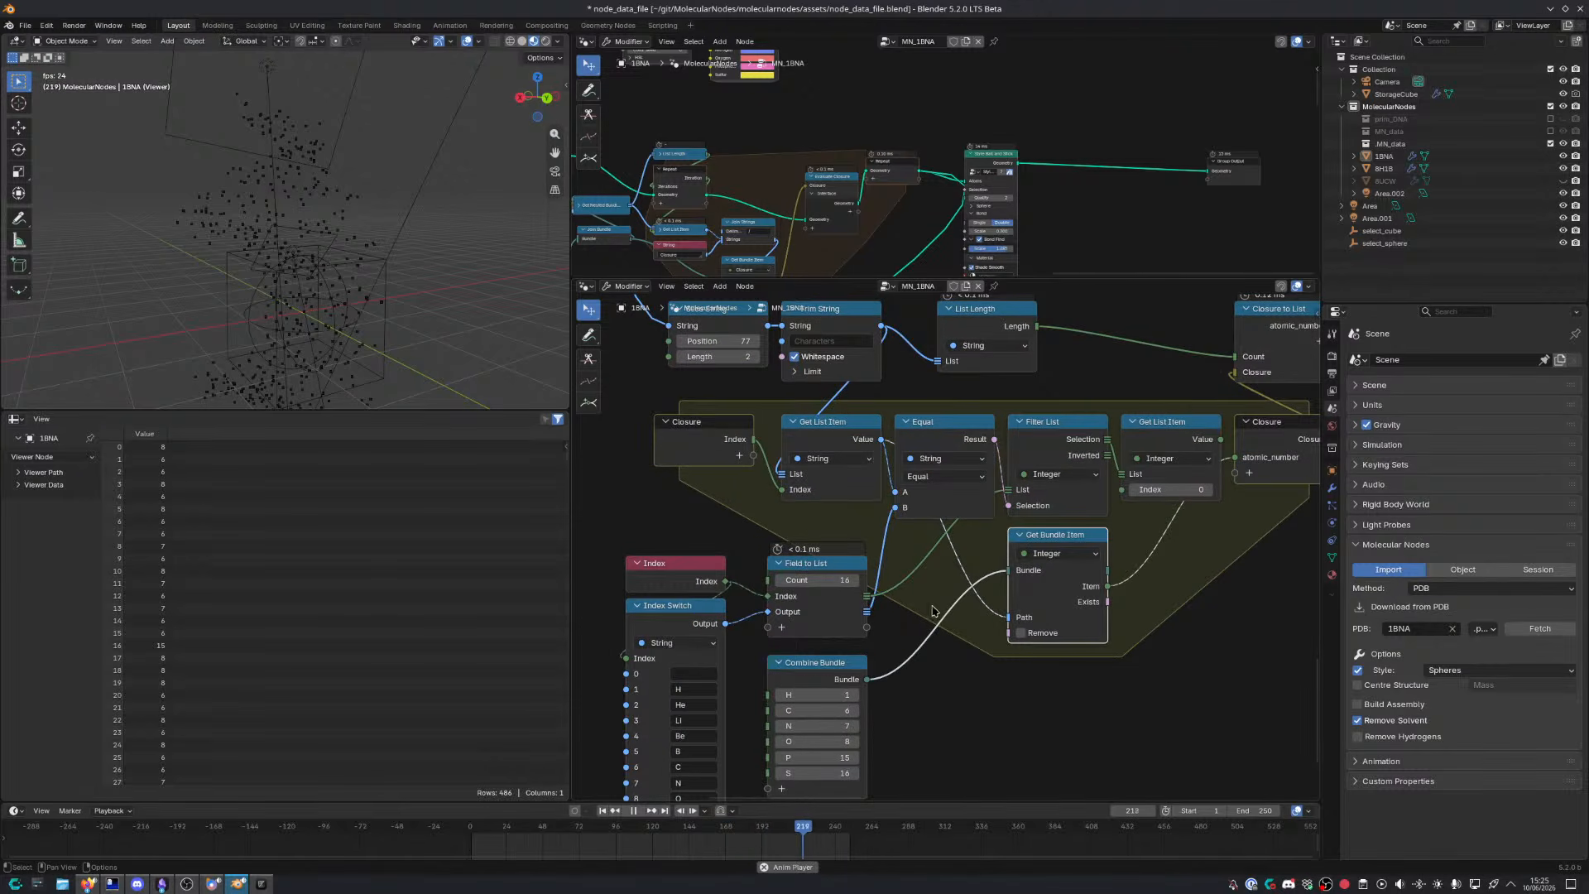
Move the Combine Bundle and Get Bundle Item nodes side by side beneath the Filter List and integer Get List Item nodes
{"action": "middle_click_drag", "start_coordinate": [928, 740], "coordinate": [935, 609]}
{"action": "left_click_drag", "start_coordinate": [828, 546], "coordinate": [922, 540]}
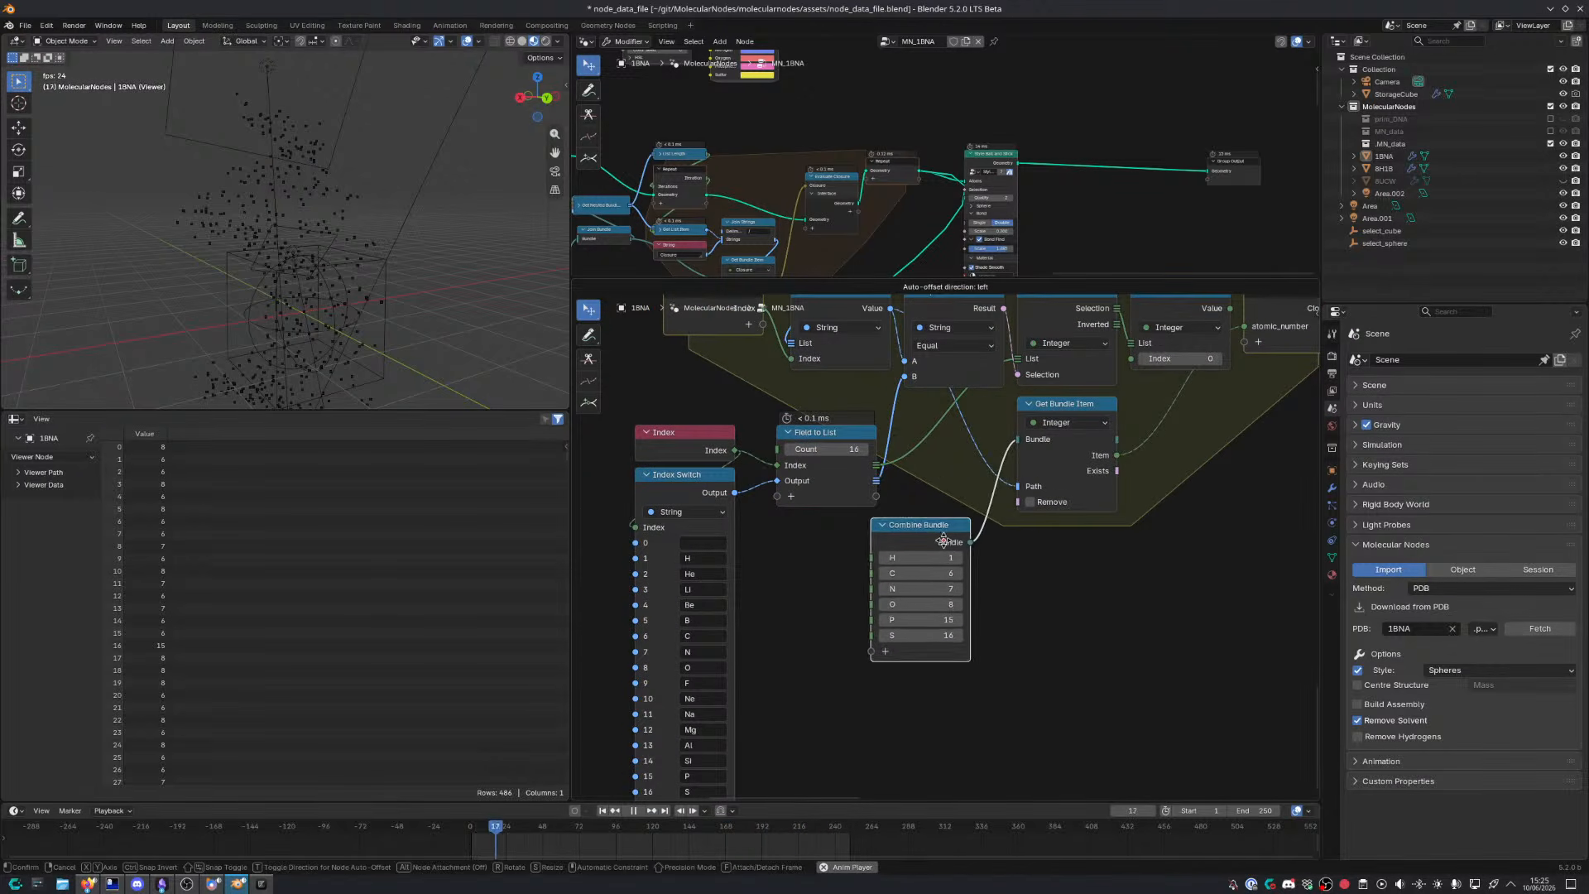
{"action": "middle_click_drag", "start_coordinate": [1041, 533], "coordinate": [900, 612]}
{"action": "left_click_drag", "start_coordinate": [925, 488], "coordinate": [1052, 488]}
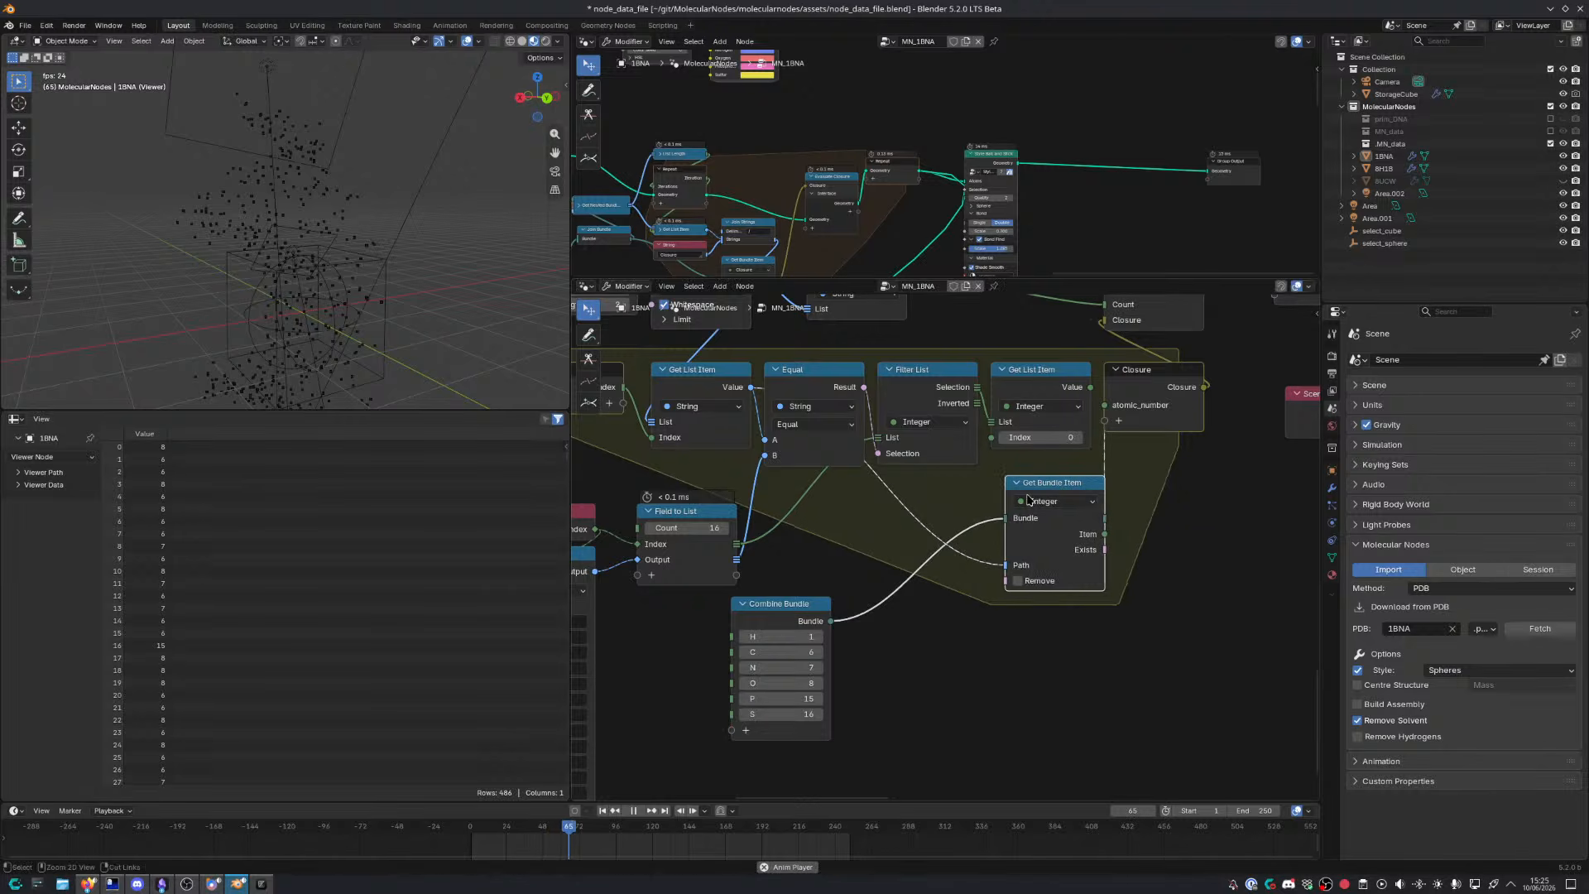
{"action": "left_click_drag", "start_coordinate": [801, 605], "coordinate": [1010, 484]}
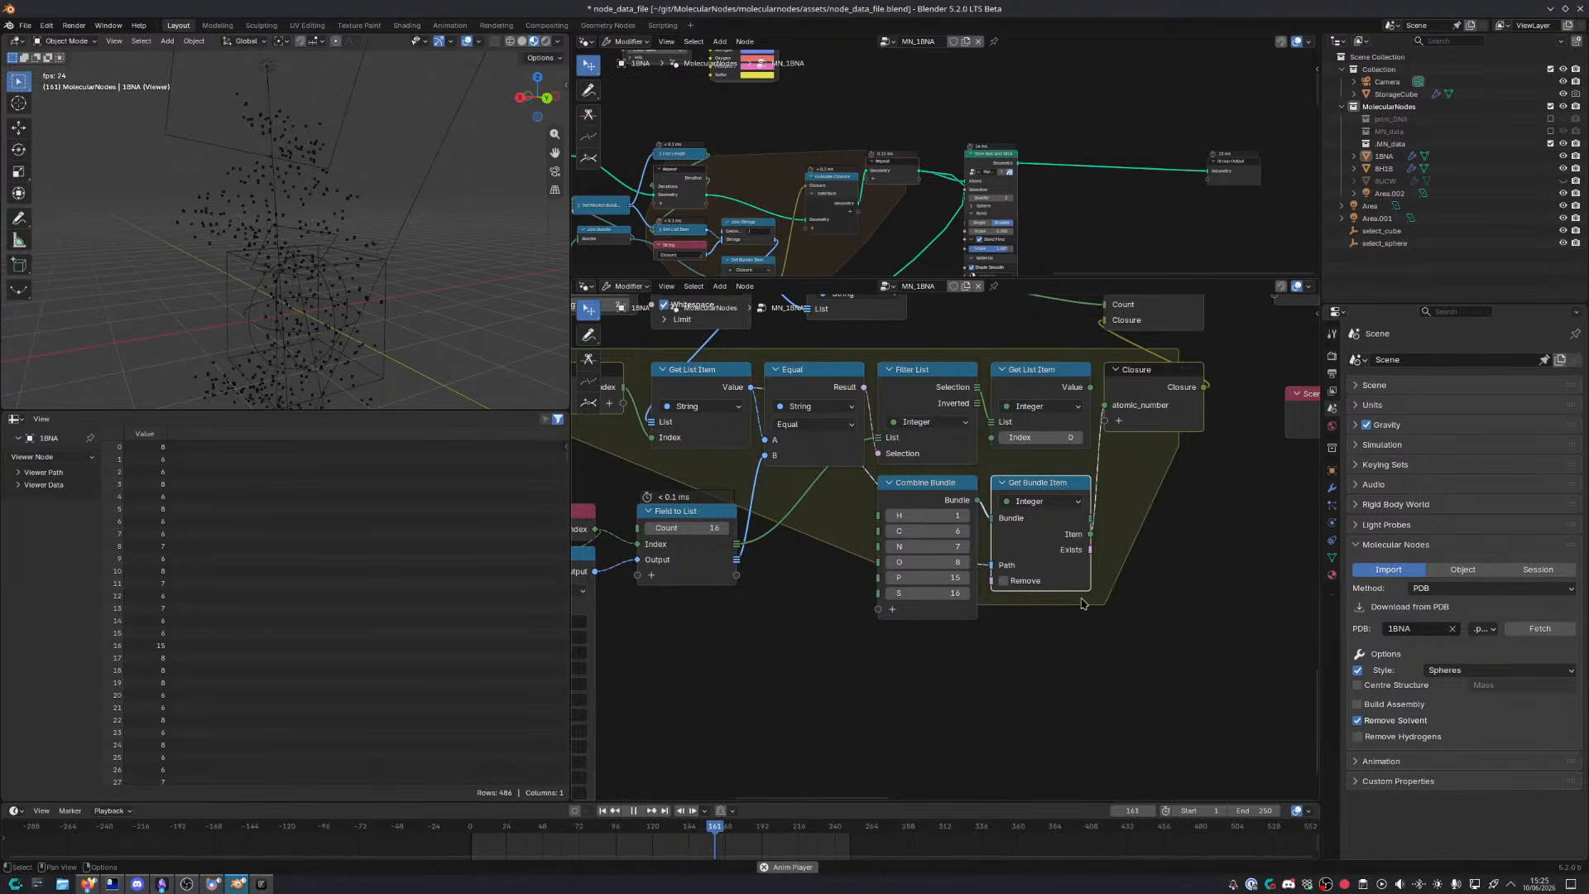
Frame the Combine Bundle and Get Bundle Item nodes together, labelled "Dictionary lookup to convert element -> atomic-number"
{"action": "left_click_drag", "start_coordinate": [857, 484], "coordinate": [1058, 599]}
{"action": "key", "text": "ctrl+j"}
{"action": "key", "text": "F2"}
{"action": "type", "text": "Dictionary"}
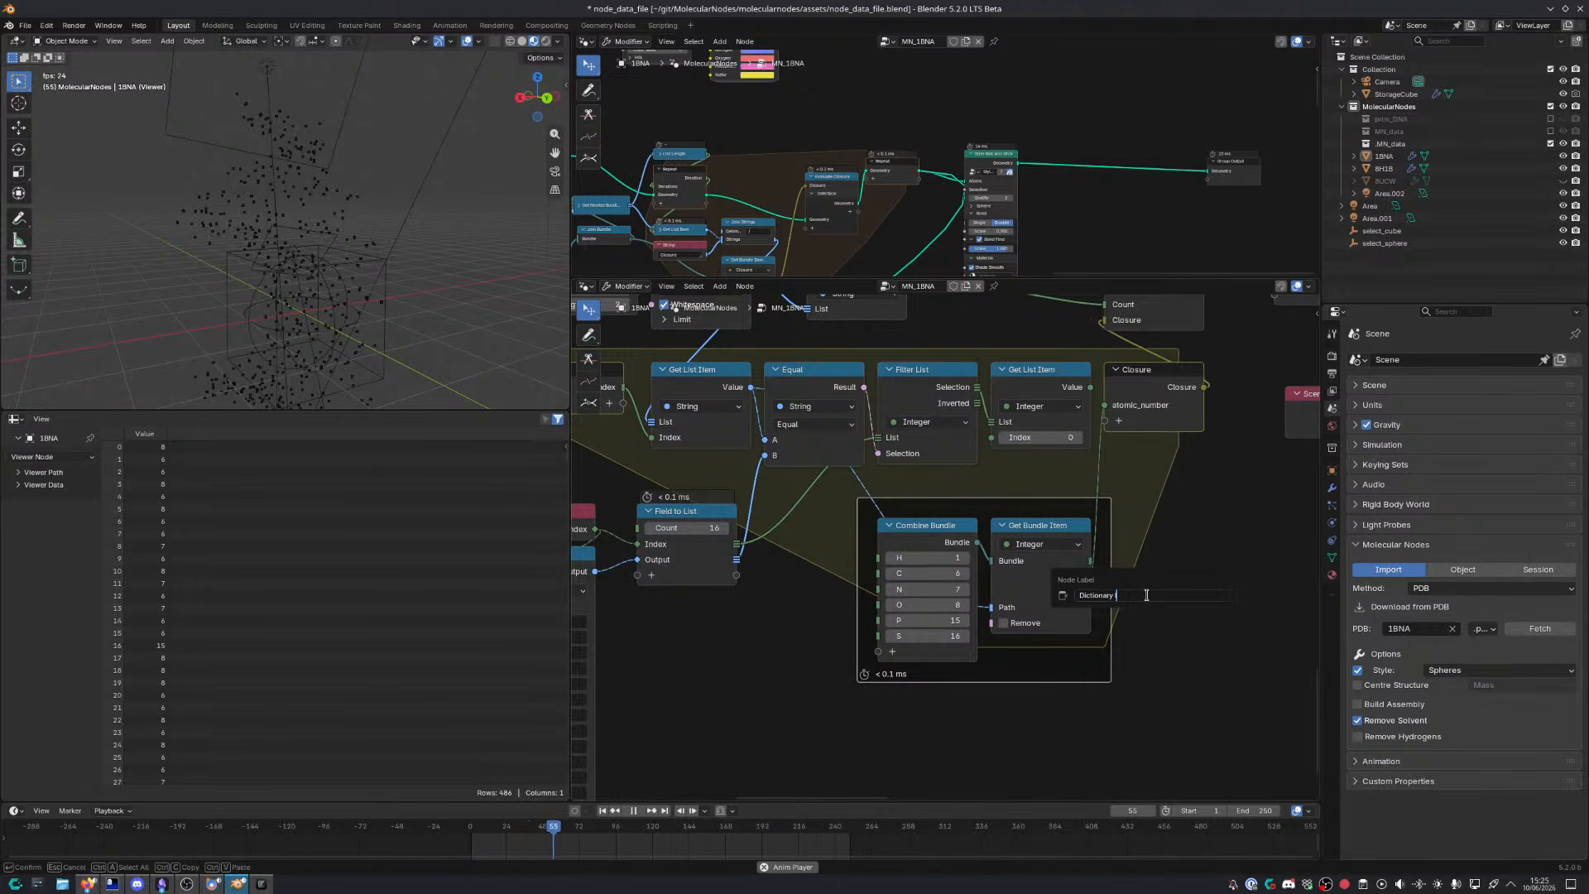
{"action": "type", "text": " lookup to convert "}
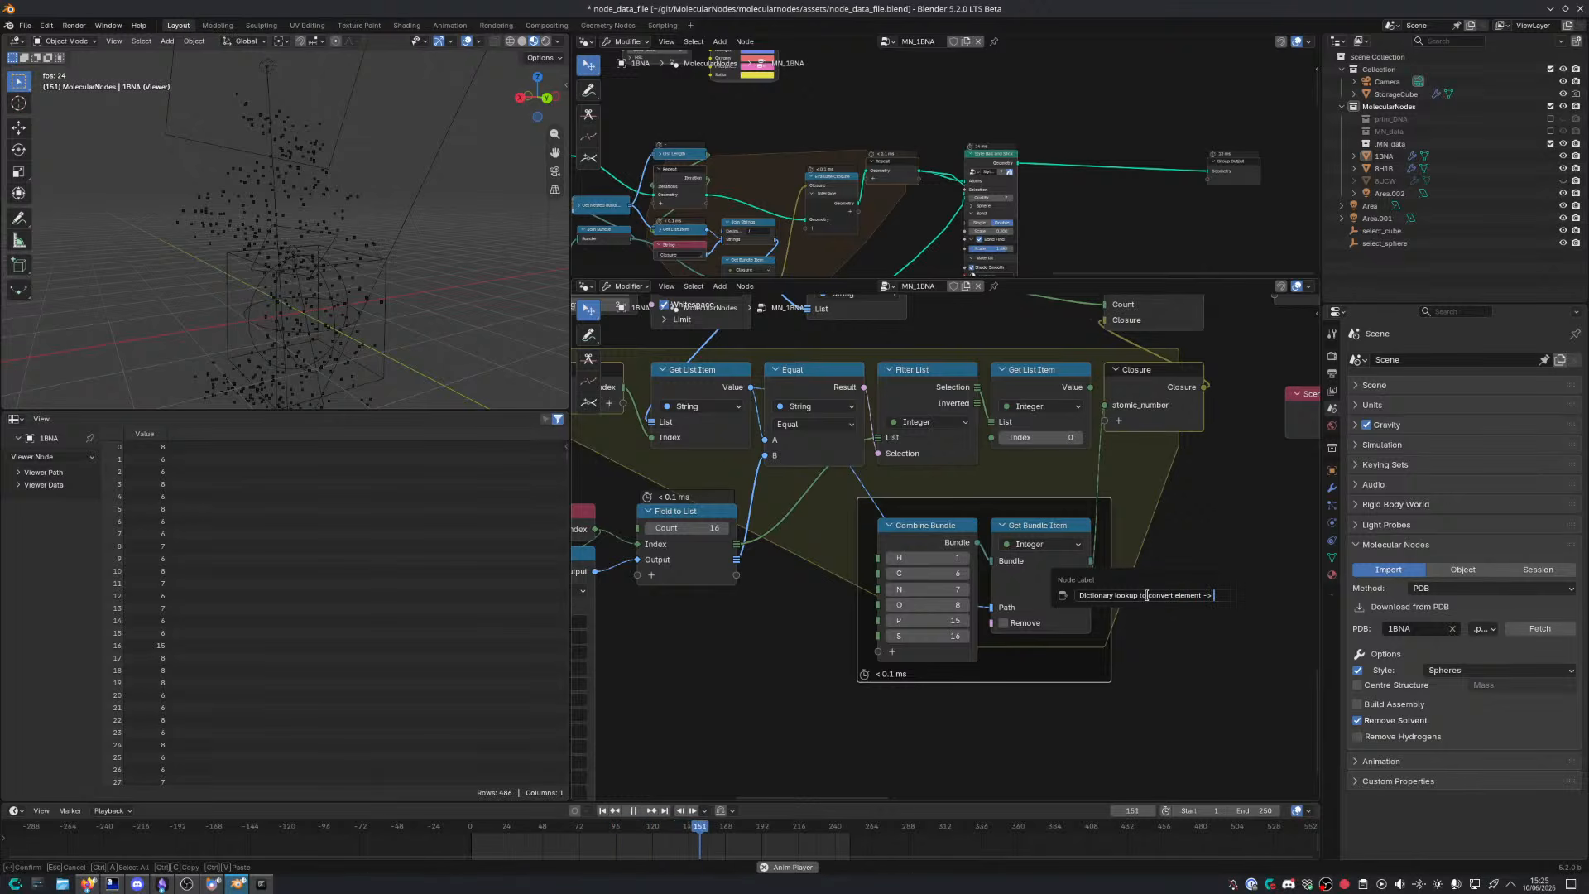
{"action": "type", "text": "element -> atomic-number"}
{"action": "key", "text": "Return"}
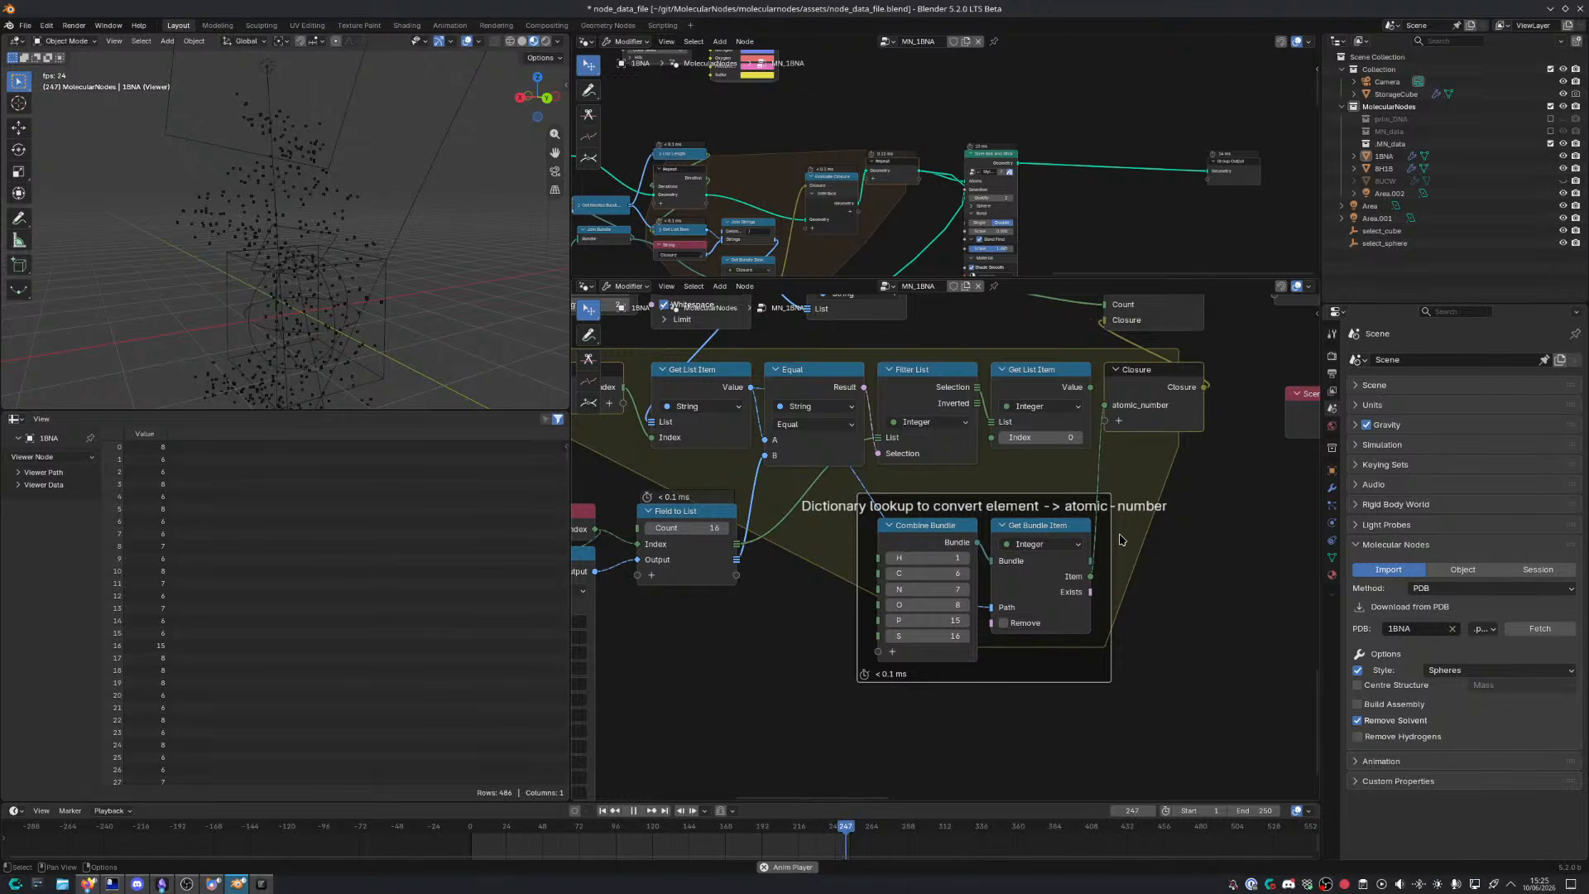
Change the frame label's ending to "atomic_number" with an underscore and save the file
{"action": "key", "text": "F2"}
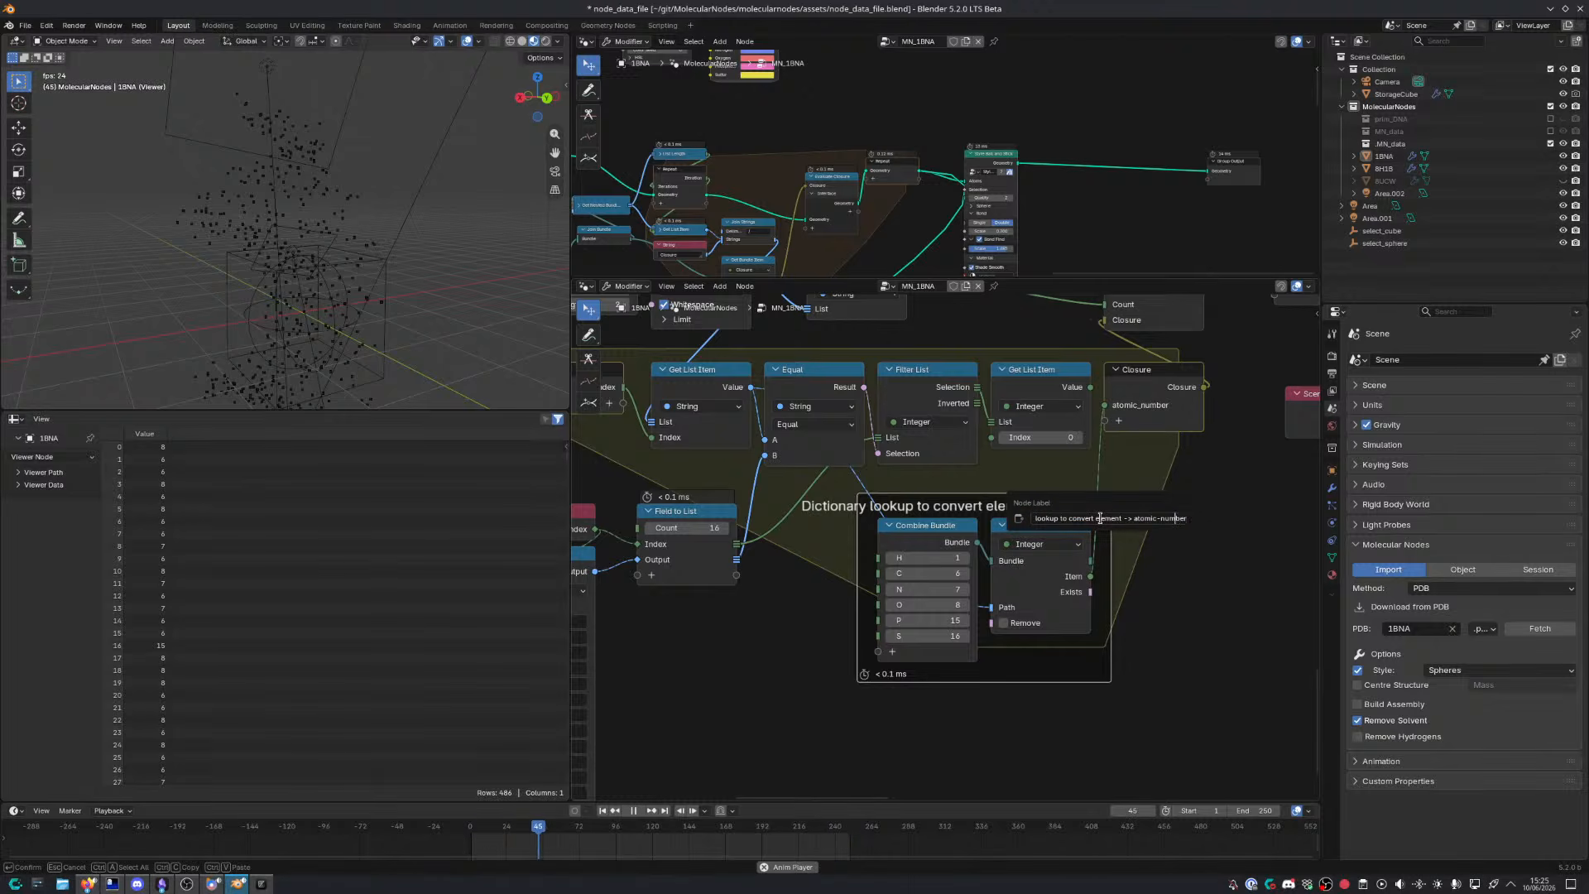
{"action": "key", "text": "Left"}
{"action": "key", "text": "Left"}
{"action": "key", "text": "Left"}
{"action": "key", "text": "Left"}
{"action": "key", "text": "BackSpace"}
{"action": "type", "text": "_"}
{"action": "key", "text": "Return"}
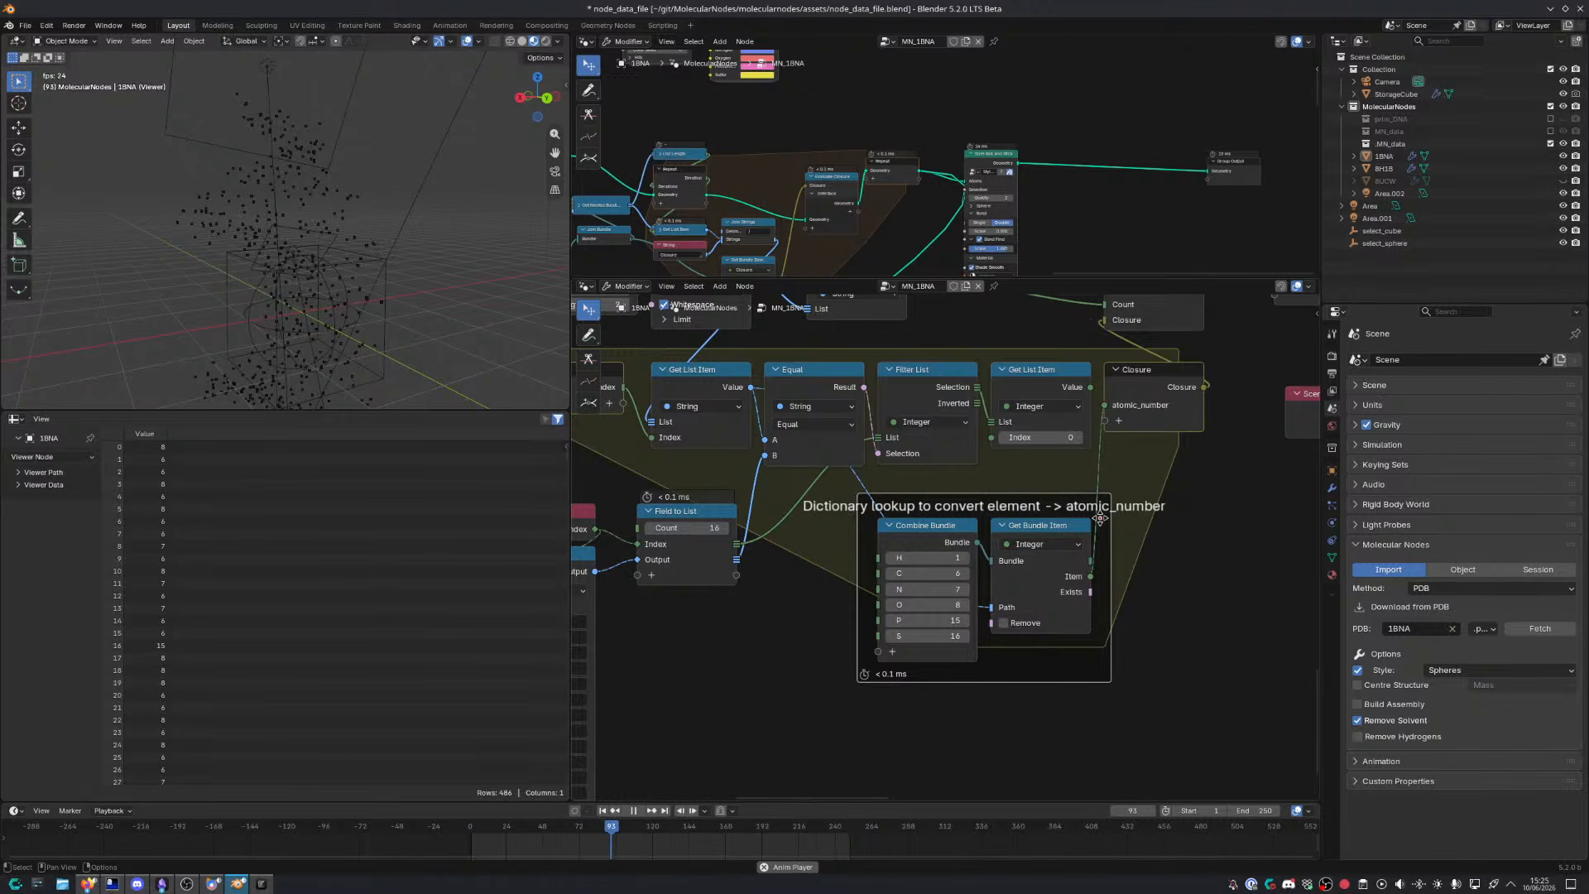
{"action": "key", "text": "ctrl+s"}
Shift the dictionary lookup frame slightly downward, delete the Scene Time node and save the file
{"action": "left_click_drag", "start_coordinate": [1054, 500], "coordinate": [1054, 529]}
{"action": "middle_click_drag", "start_coordinate": [1183, 503], "coordinate": [1151, 515]}
{"action": "key", "text": "ctrl+space"}
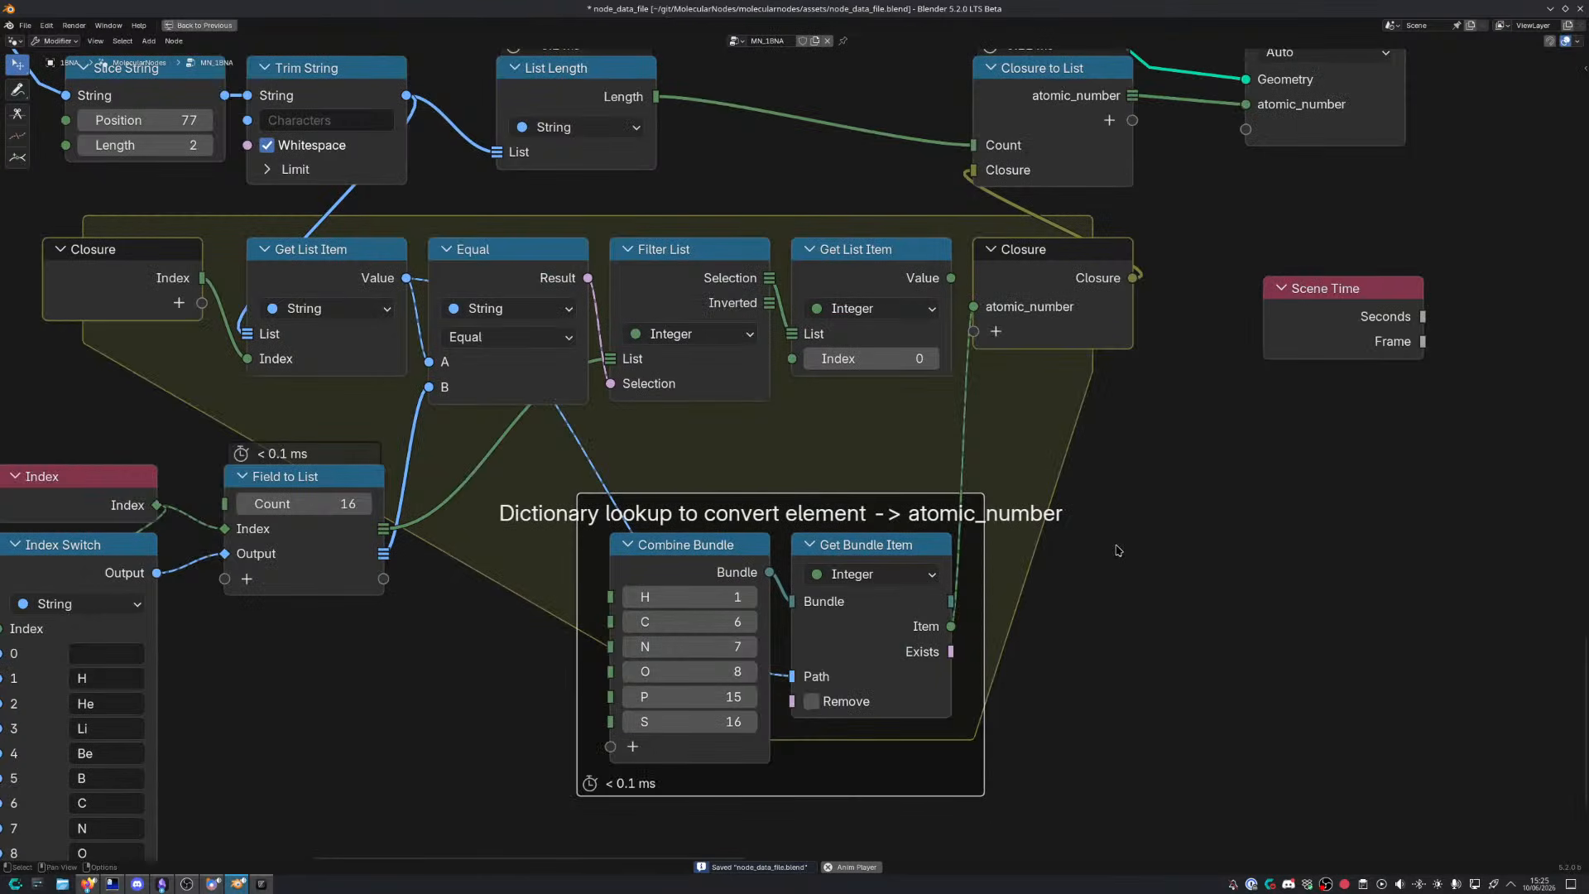
{"action": "scroll", "coordinate": [1123, 549], "scroll_direction": "down", "scroll_amount": 3}
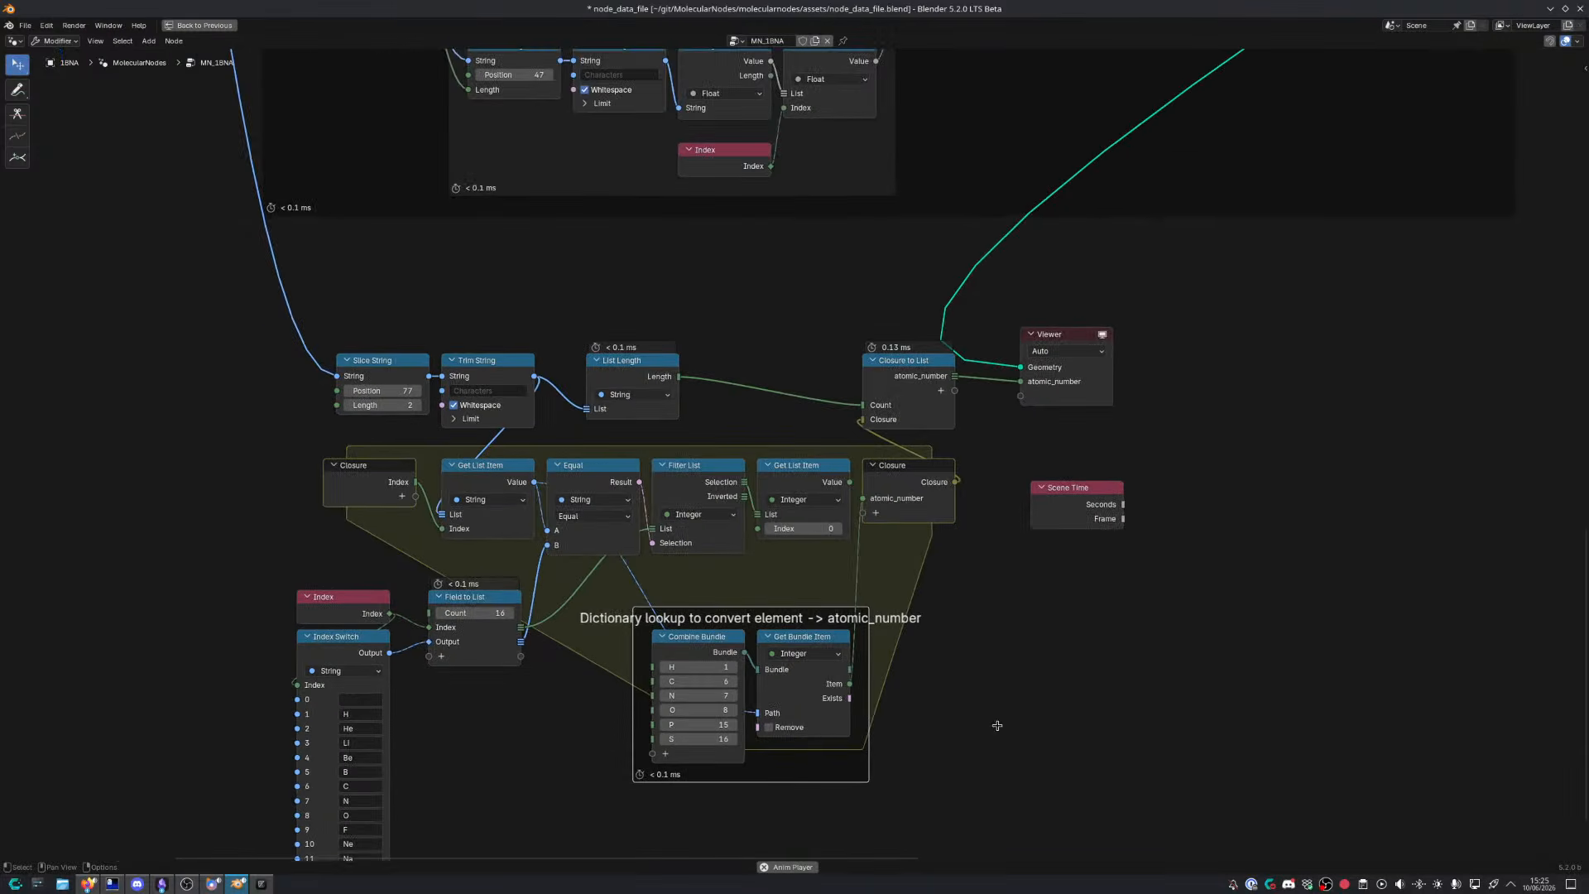
{"action": "middle_click_drag", "start_coordinate": [1009, 669], "coordinate": [1006, 672]}
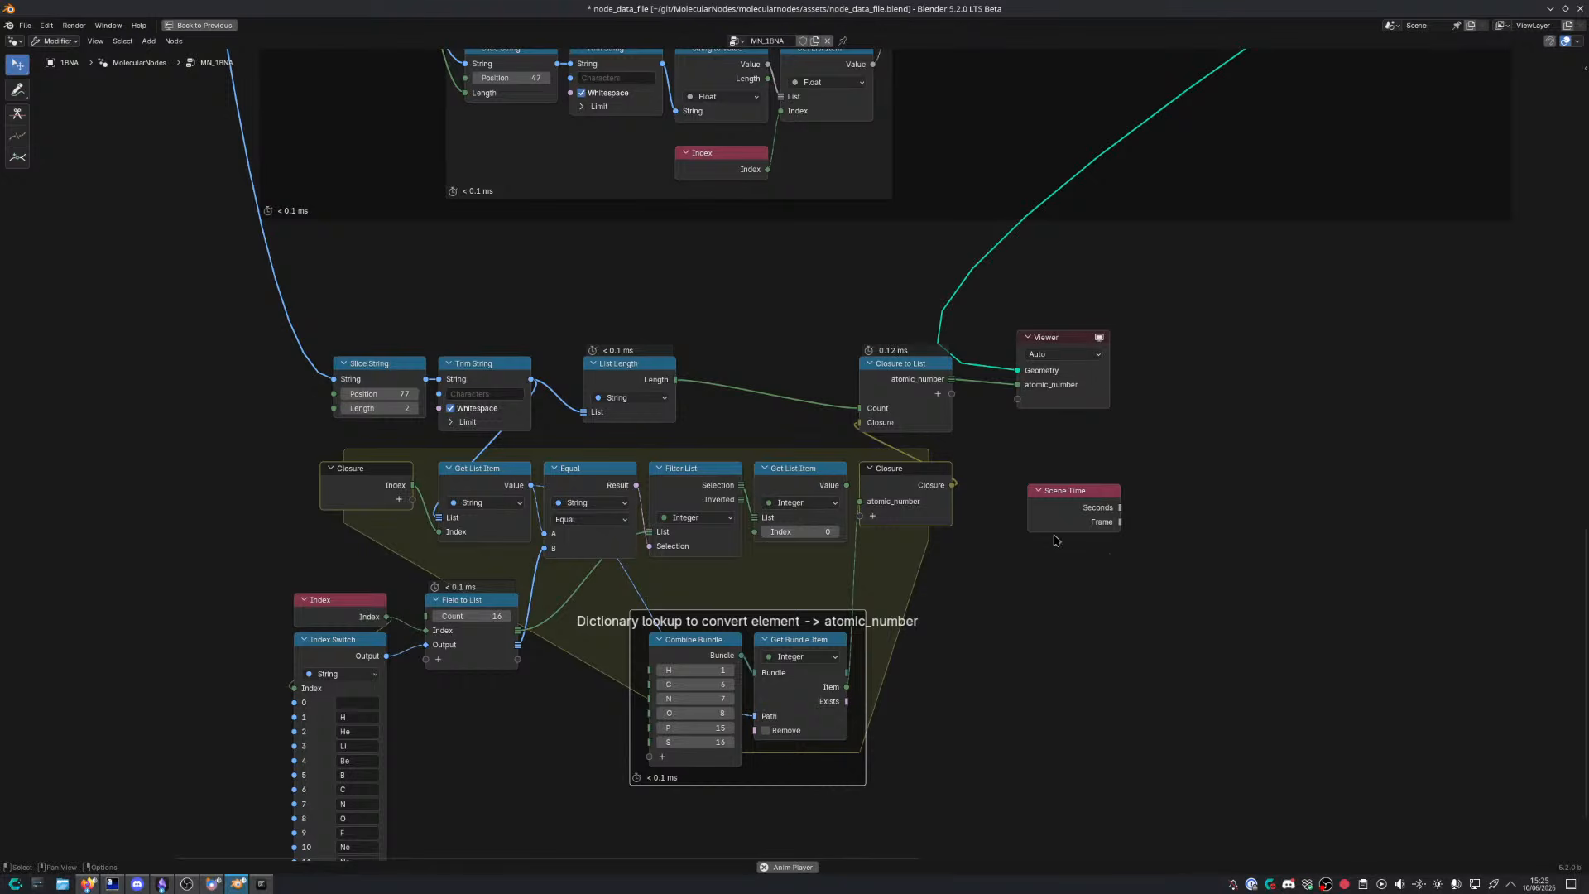
{"action": "key", "text": "ctrl+space"}
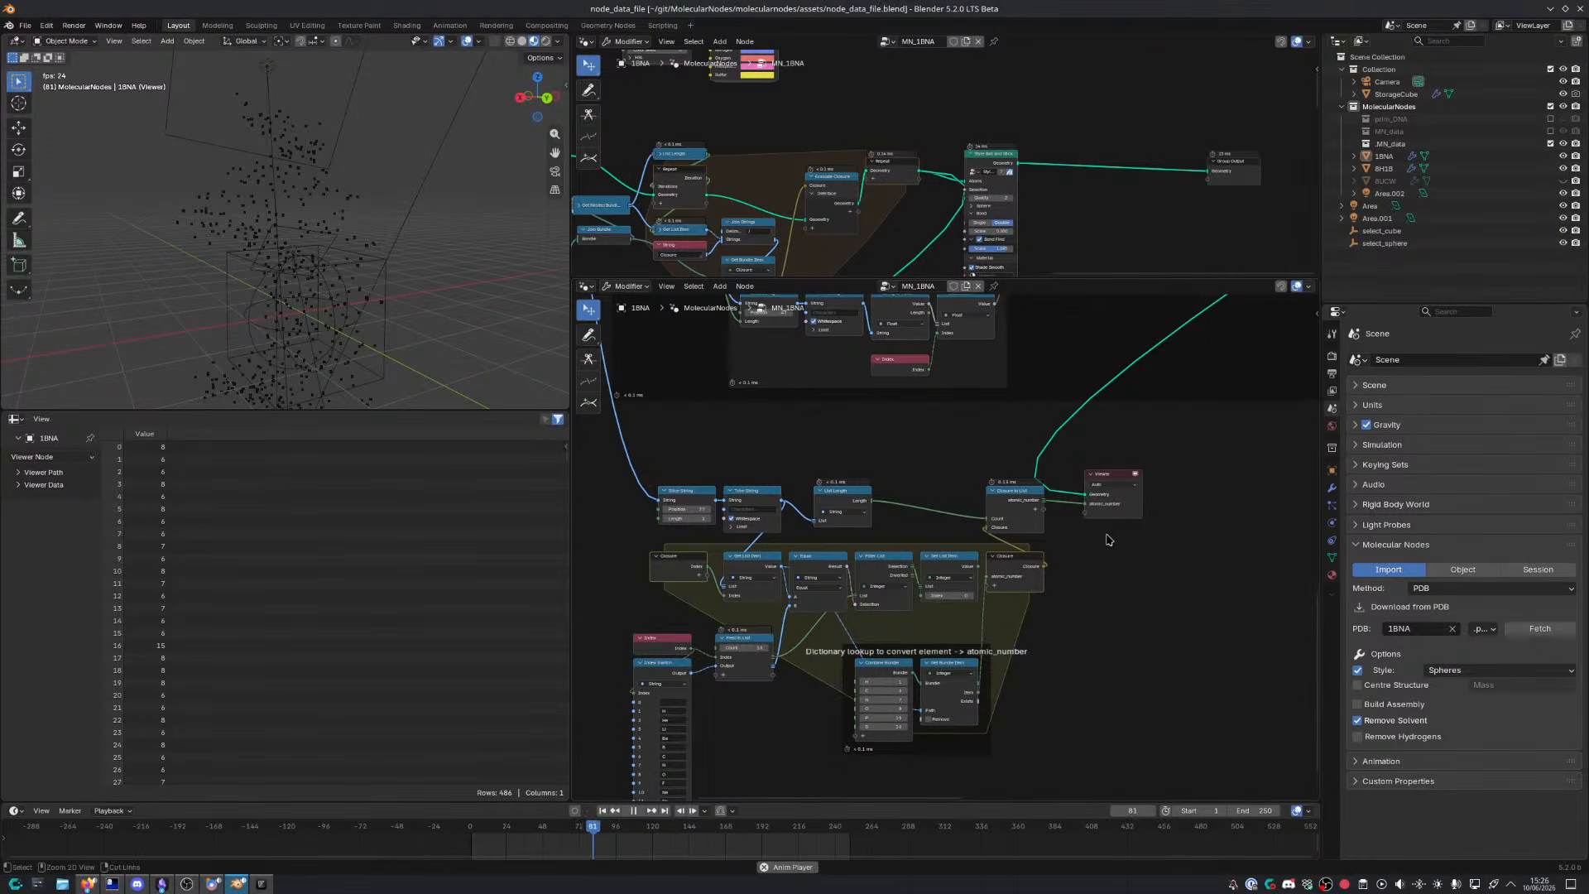
{"action": "key", "text": "ctrl+s"}
Stop the animation playback and delete the Viewer node next to Closure to List
{"action": "middle_click_drag", "start_coordinate": [1124, 406], "coordinate": [1077, 513]}
{"action": "key", "text": "space"}
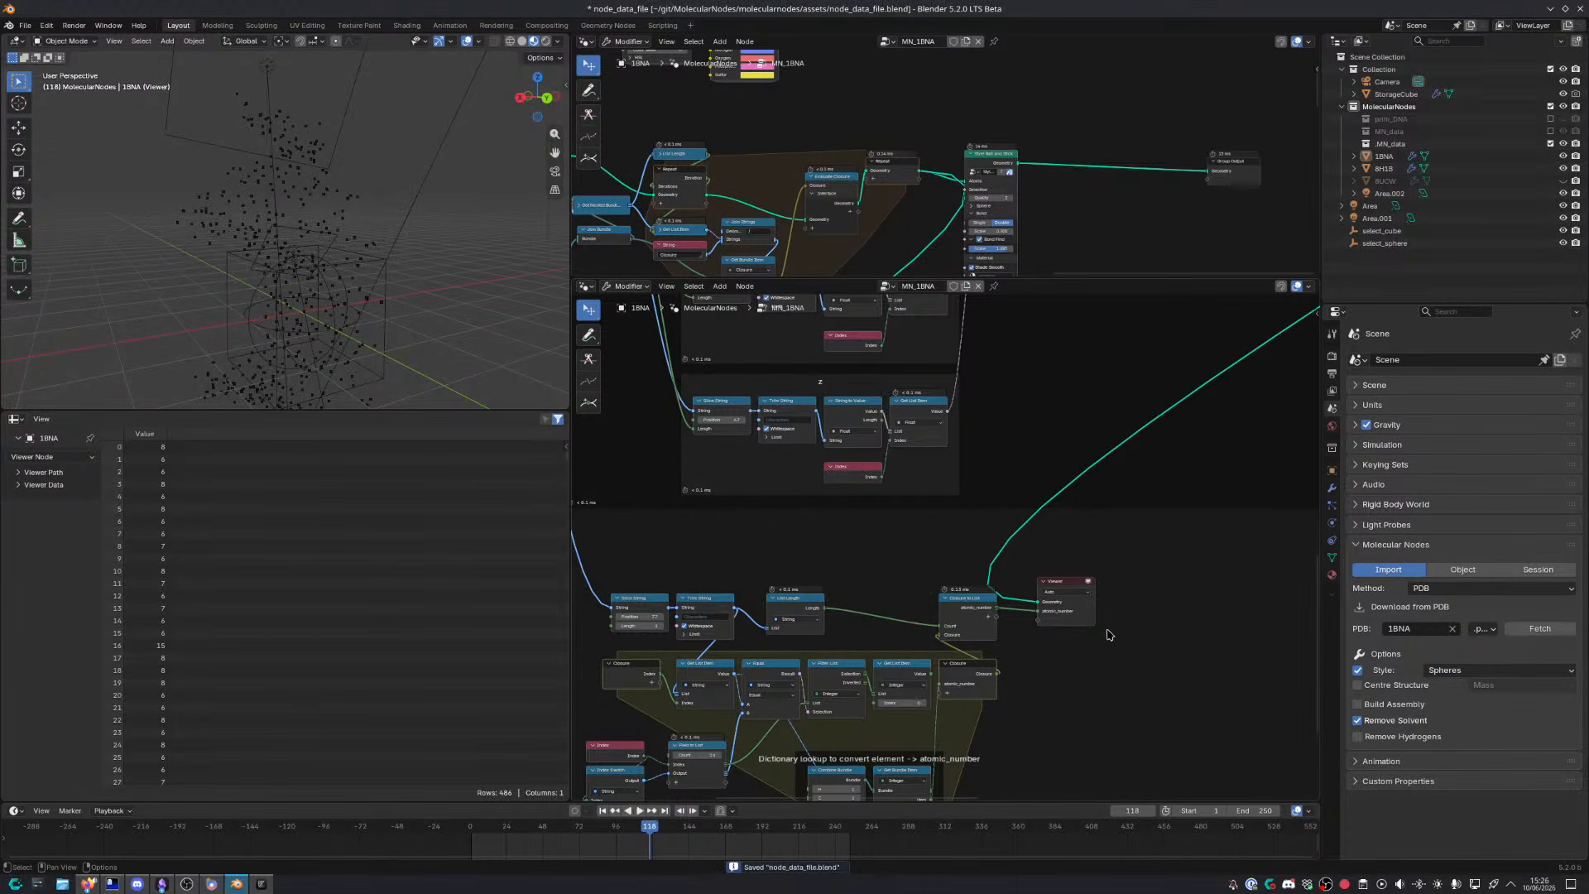
{"action": "key", "text": "x"}
Duplicate the Closure zone with Set Position and its Combine Bundle from Position Parsing, placing the copy beside the Closure to List node
{"action": "scroll", "coordinate": [1087, 587], "scroll_direction": "down", "scroll_amount": 2}
{"action": "key", "text": "ctrl+space"}
{"action": "scroll", "coordinate": [1158, 604], "scroll_direction": "down", "scroll_amount": 4}
{"action": "middle_click_drag", "start_coordinate": [1159, 608], "coordinate": [836, 678]}
{"action": "scroll", "coordinate": [836, 678], "scroll_direction": "down", "scroll_amount": 5}
{"action": "middle_click_drag", "start_coordinate": [1115, 514], "coordinate": [986, 626]}
{"action": "middle_click_drag", "start_coordinate": [970, 567], "coordinate": [984, 514]}
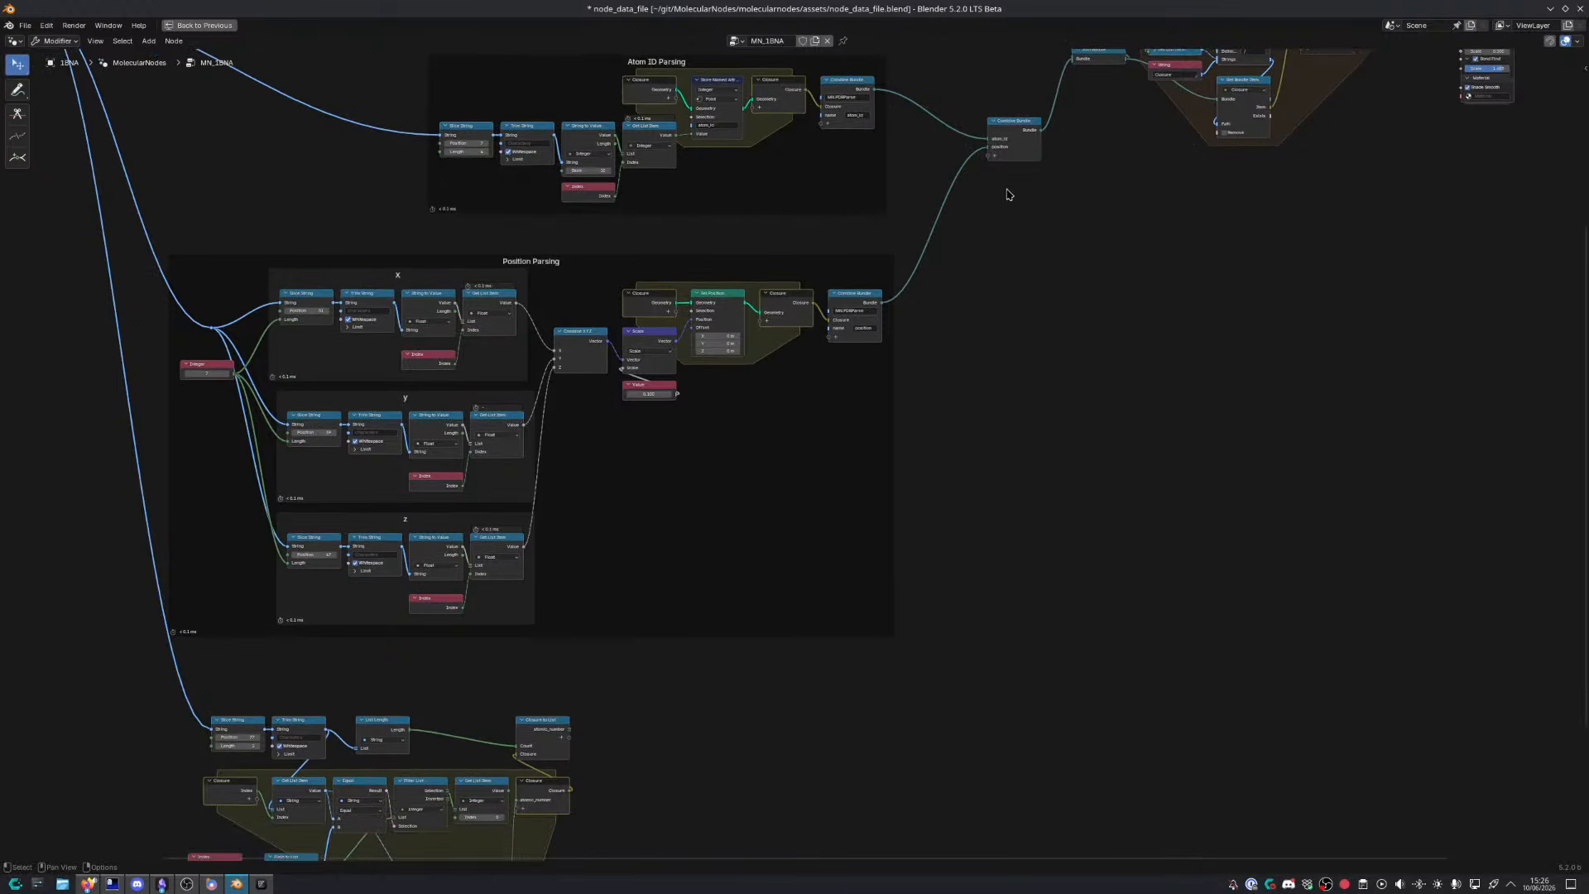
{"action": "middle_click_drag", "start_coordinate": [982, 428], "coordinate": [1035, 338]}
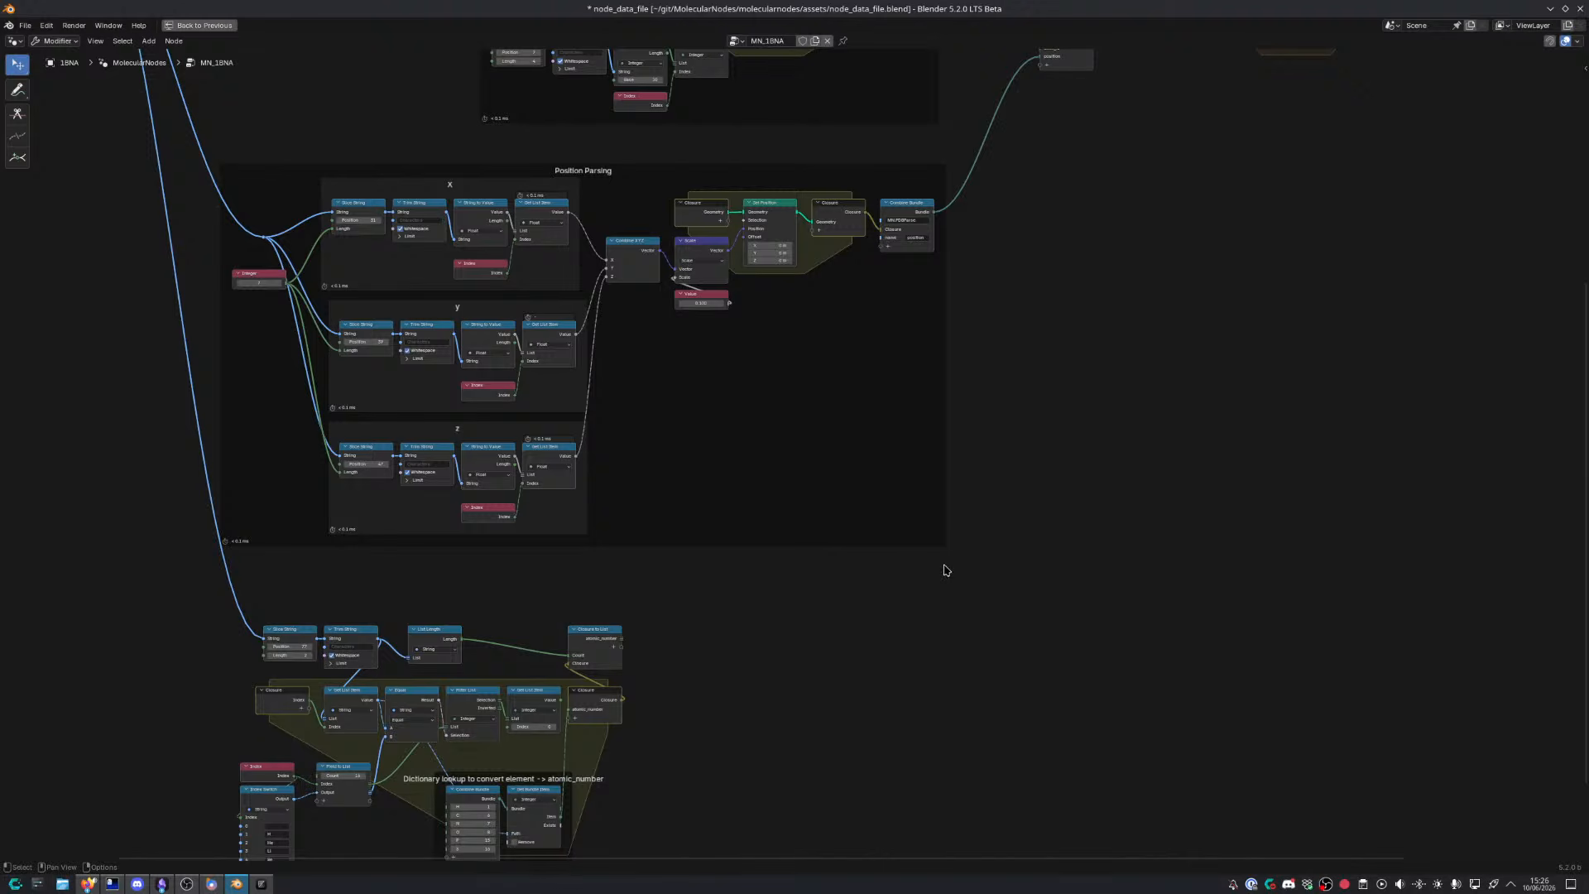
{"action": "left_click_drag", "start_coordinate": [681, 187], "coordinate": [918, 623], "text": "shift"}
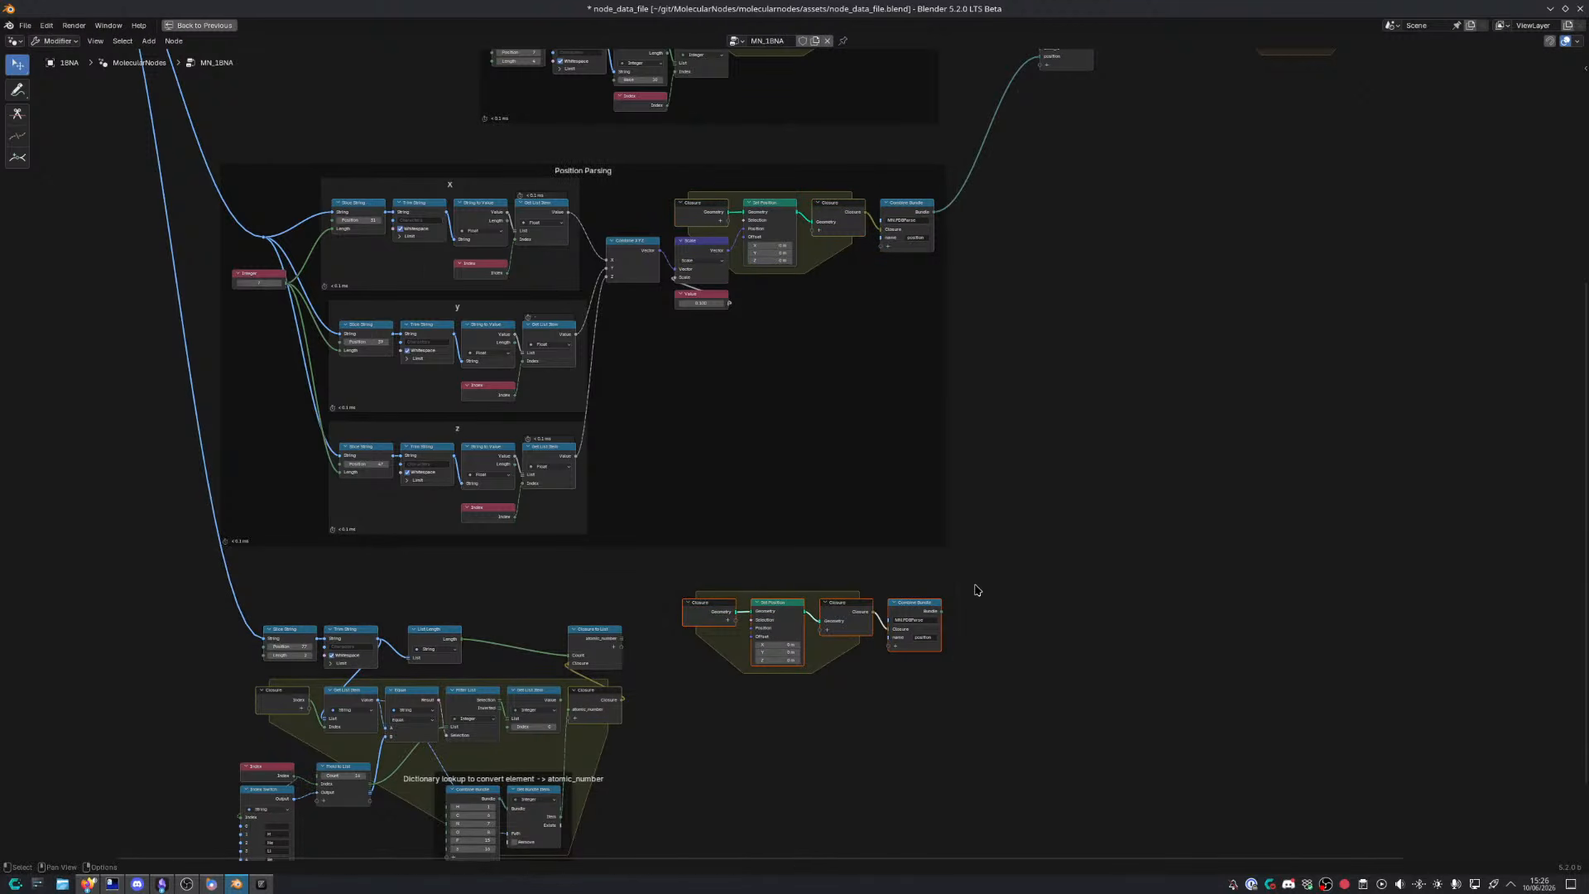
{"action": "key", "text": "g"}
{"action": "left_click", "coordinate": [956, 619]}
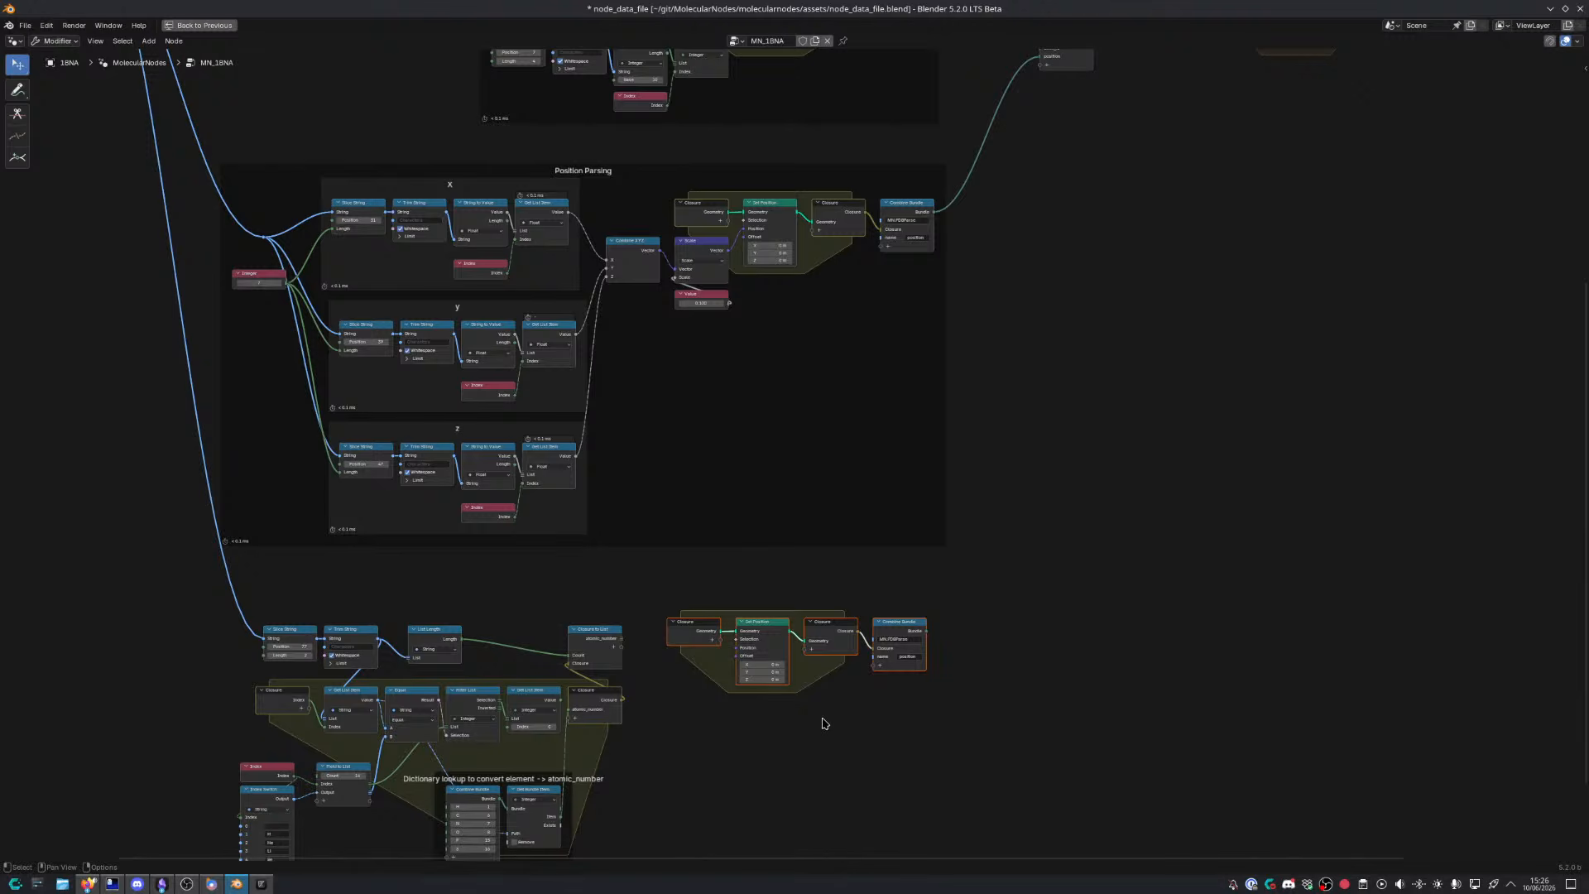
Connect Closure to List's atomic_number output to a new Viewer and place it below the copied Set Position zone
{"action": "scroll", "coordinate": [787, 557], "scroll_direction": "up", "scroll_amount": 4}
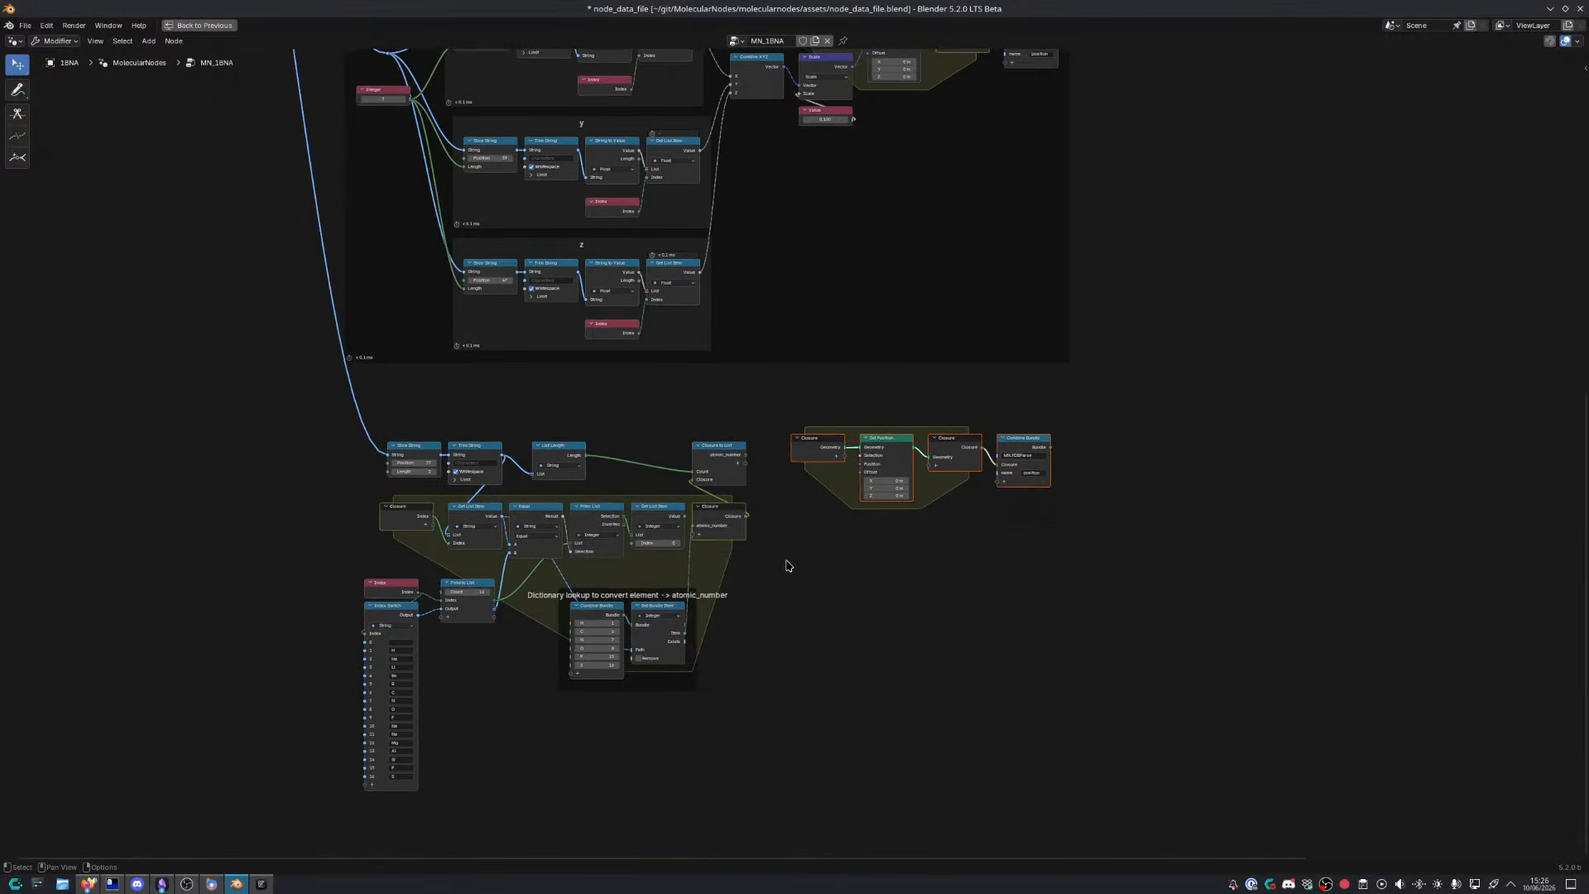
{"action": "left_click", "coordinate": [716, 462], "text": "ctrl+shift"}
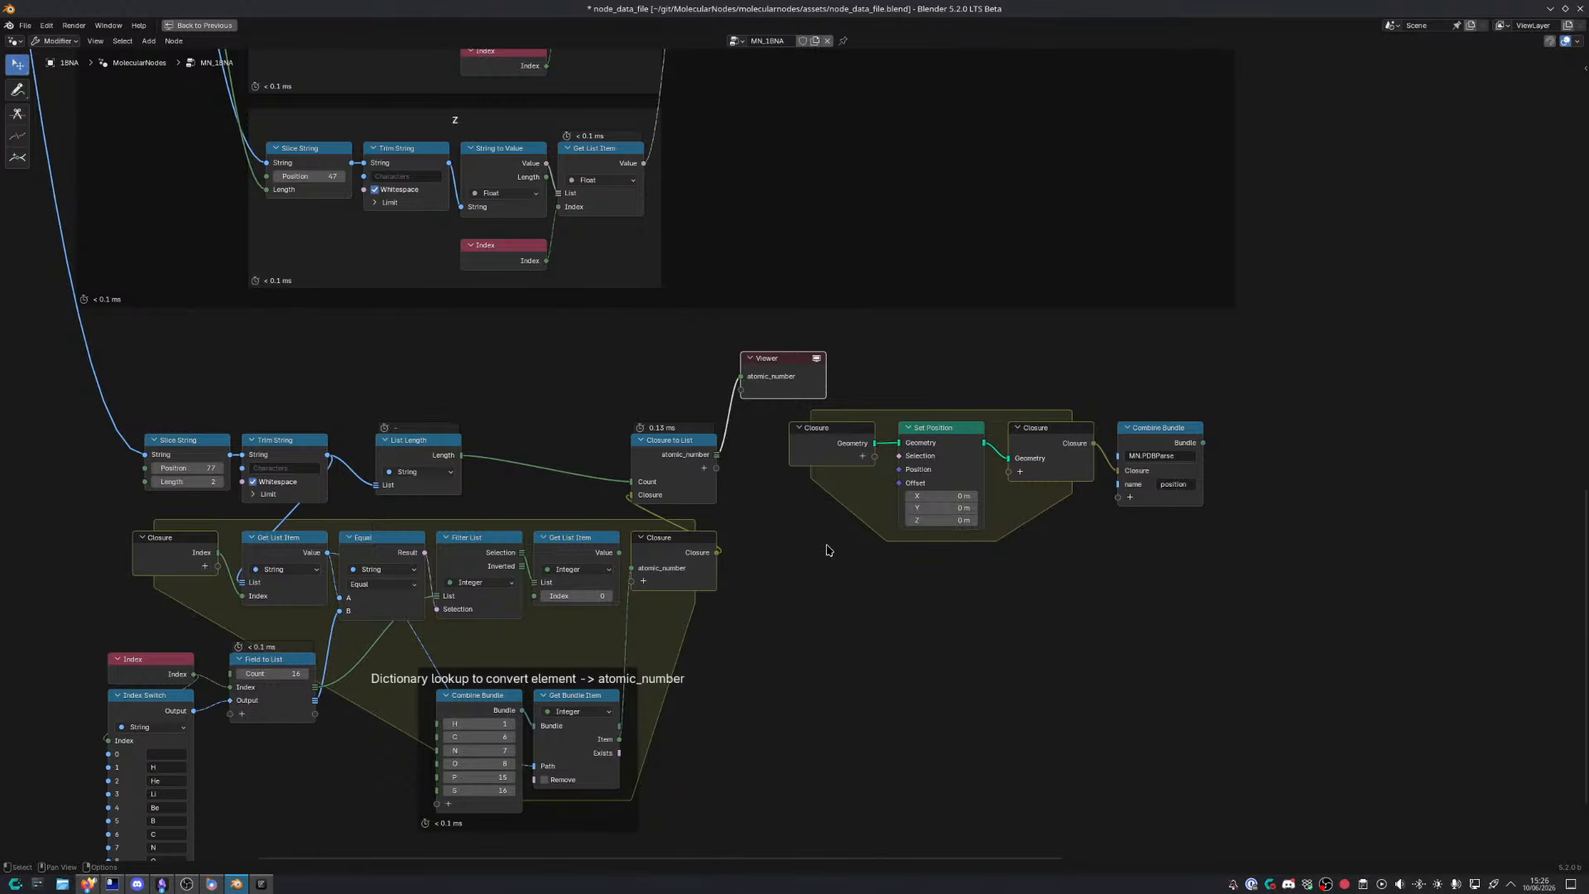
{"action": "middle_click_drag", "start_coordinate": [829, 551], "coordinate": [969, 511]}
{"action": "left_click_drag", "start_coordinate": [928, 347], "coordinate": [1111, 561]}
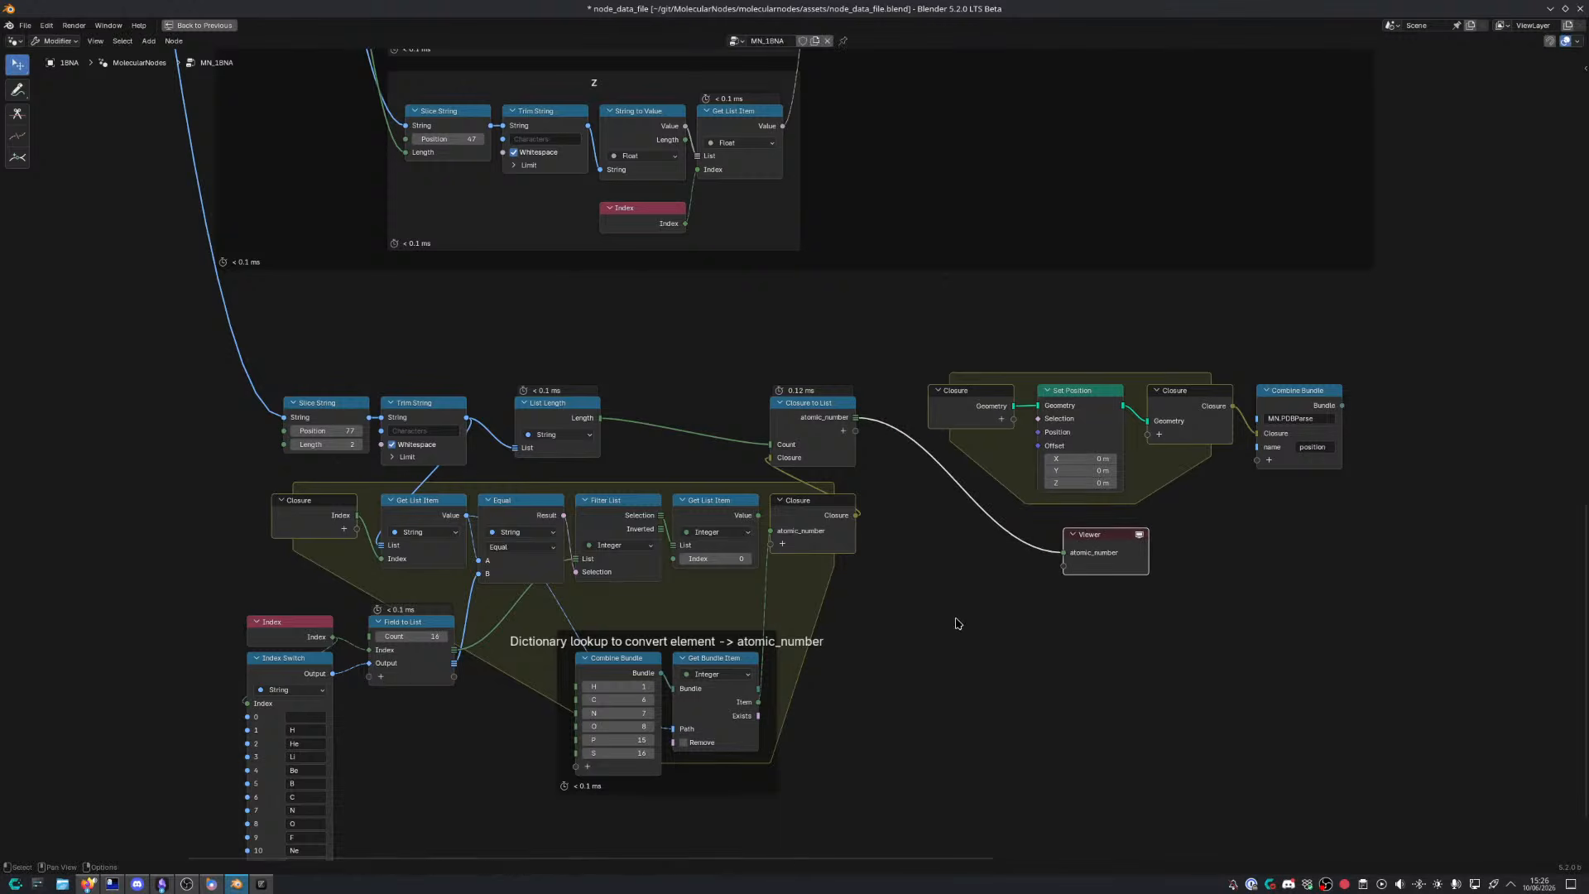
Add a Scene Time node near the Viewer and link Get List Item's Value output to the Closure's atomic_number input
{"action": "key", "text": "shift+a"}
{"action": "type", "text": "scene t"}
{"action": "key", "text": "Return"}
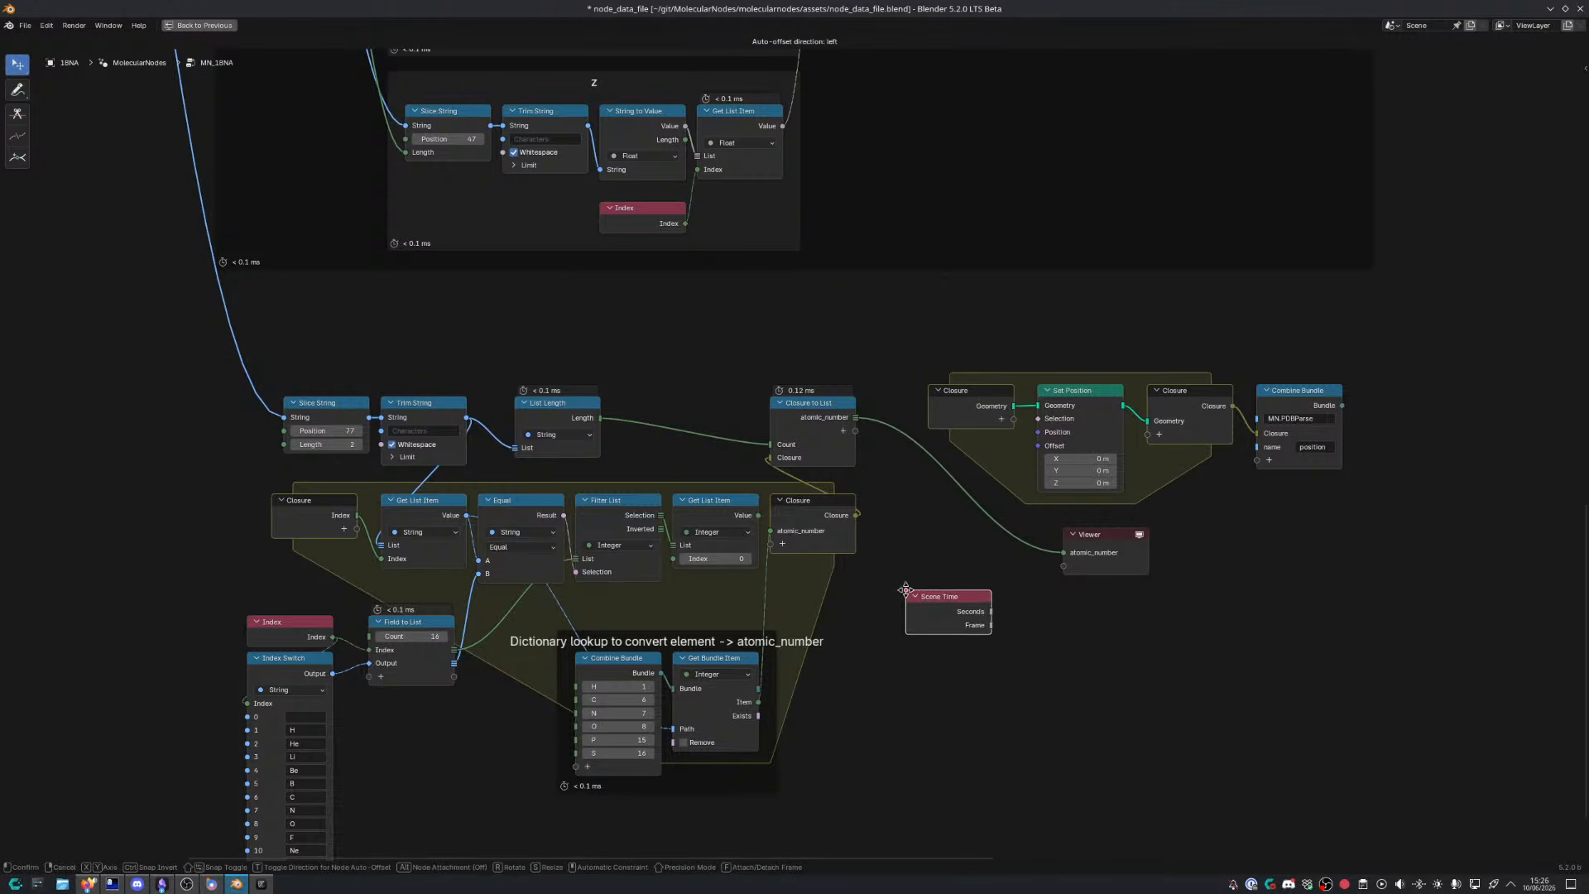
{"action": "left_click", "coordinate": [862, 583]}
{"action": "scroll", "coordinate": [828, 613], "scroll_direction": "up", "scroll_amount": 1}
{"action": "scroll", "coordinate": [830, 615], "scroll_direction": "up", "scroll_amount": 1}
{"action": "middle_click_drag", "start_coordinate": [763, 649], "coordinate": [830, 614]}
{"action": "left_click_drag", "start_coordinate": [810, 488], "coordinate": [827, 509]}
Tidy the Field to List, Index and Index Switch nodes into a compact group beneath the string Get List Item node
{"action": "middle_click_drag", "start_coordinate": [794, 585], "coordinate": [933, 464]}
{"action": "left_click_drag", "start_coordinate": [490, 510], "coordinate": [505, 474]}
{"action": "left_click_drag", "start_coordinate": [307, 484], "coordinate": [459, 644]}
{"action": "key", "text": "g"}
{"action": "left_click", "coordinate": [462, 632]}
{"action": "left_click_drag", "start_coordinate": [416, 511], "coordinate": [301, 693]}
{"action": "key", "text": "g"}
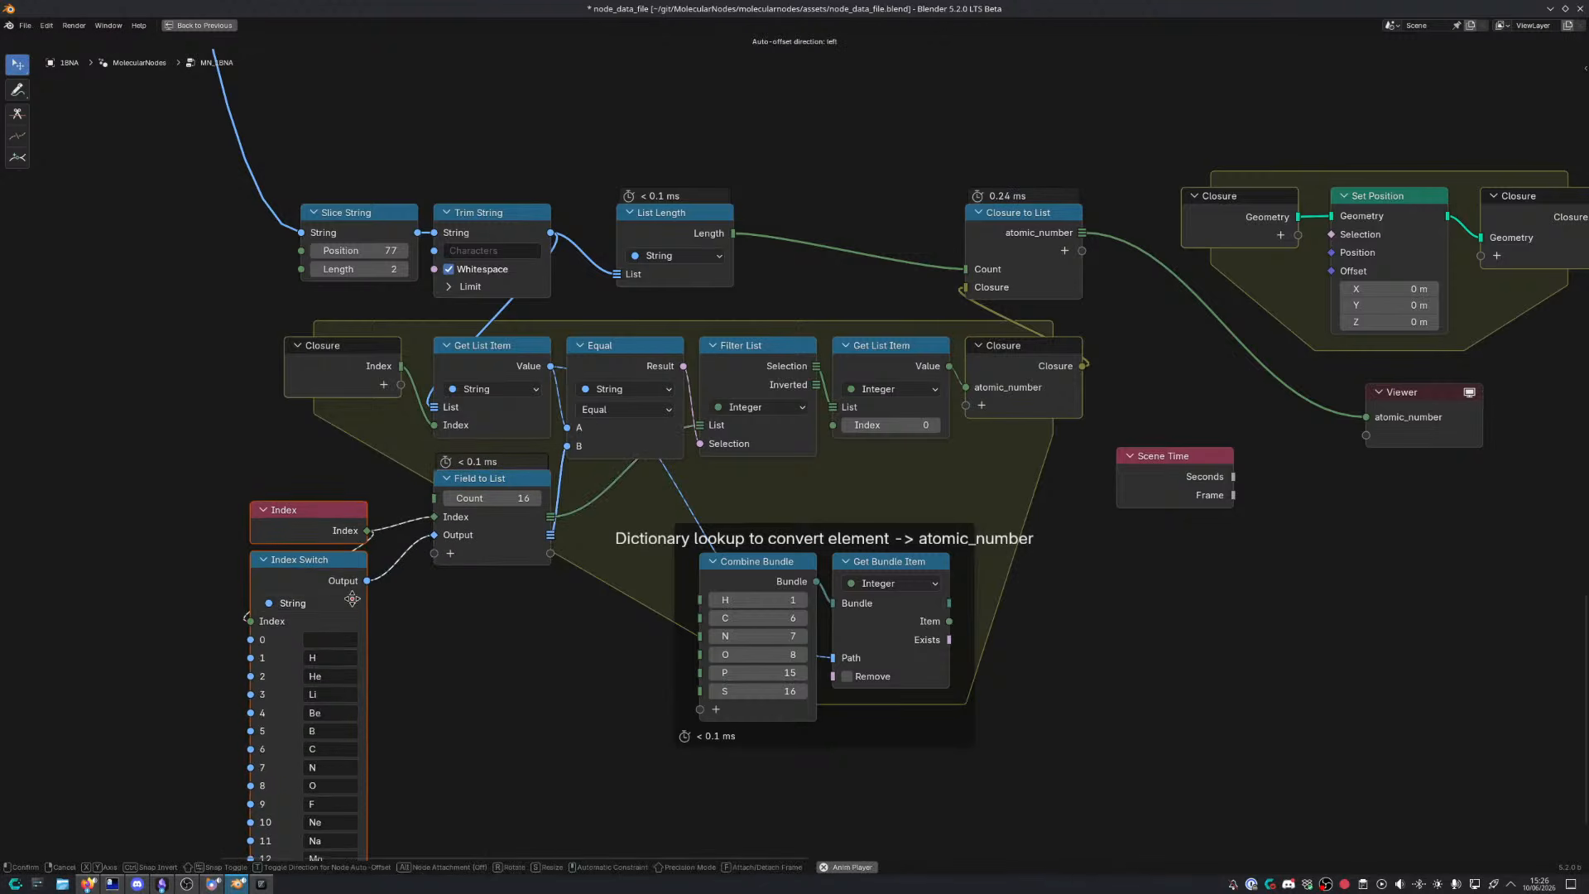
{"action": "left_click", "coordinate": [317, 642]}
{"action": "left_click", "coordinate": [583, 628]}
{"action": "scroll", "coordinate": [1036, 226], "scroll_direction": "up", "scroll_amount": 3}
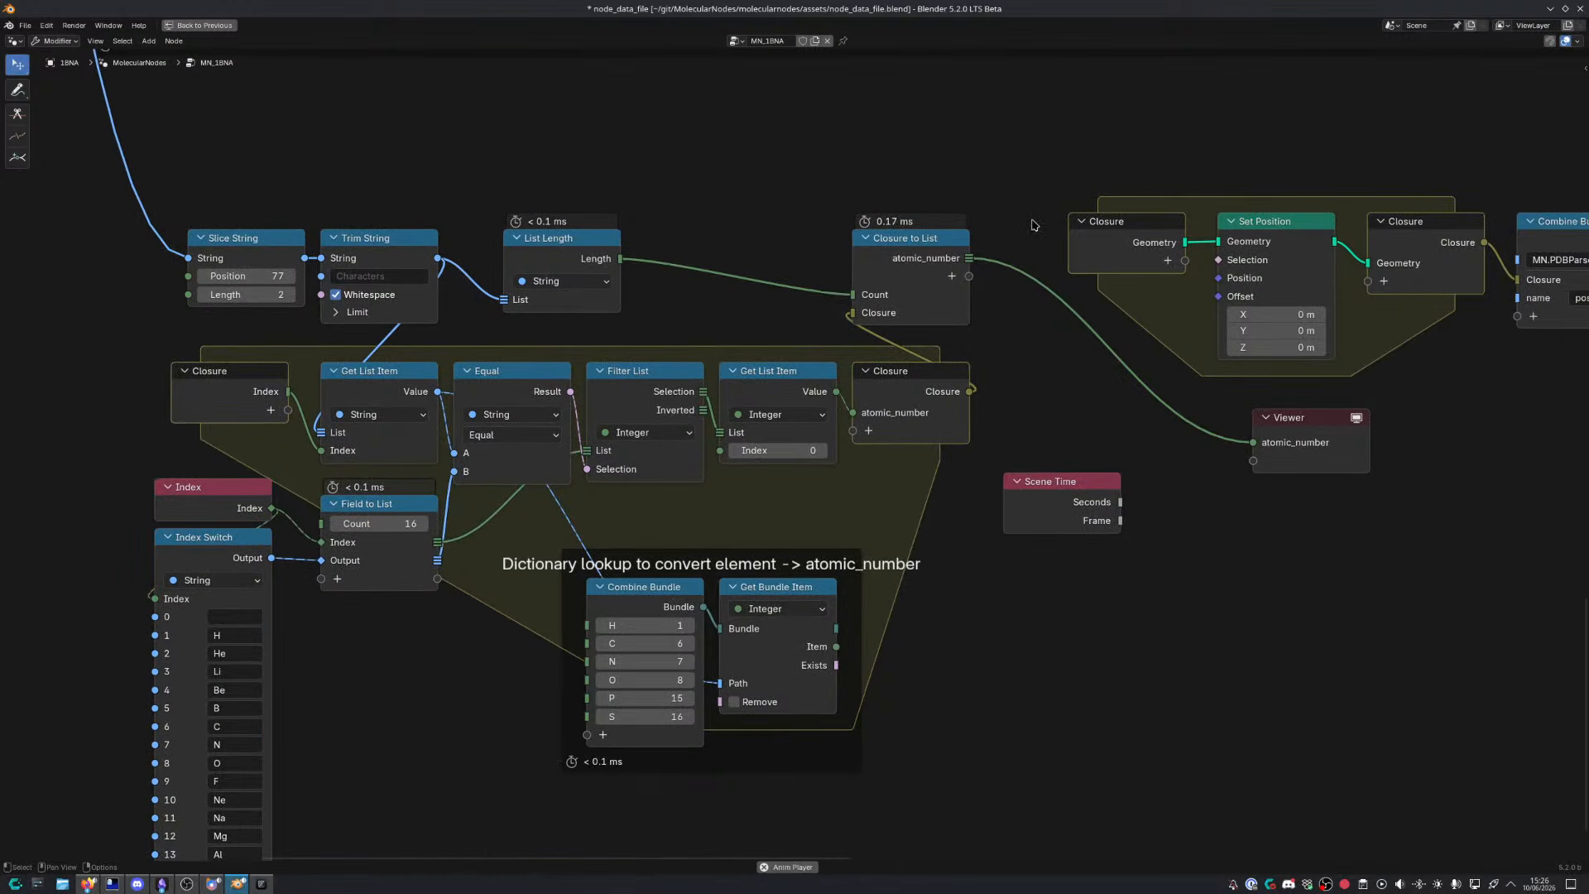
Stop playback and search the Import Text node's MolecularNodesCache folder for pdb files with file filtering turned off
{"action": "key", "text": "space"}
{"action": "scroll", "coordinate": [745, 319], "scroll_direction": "down", "scroll_amount": 5}
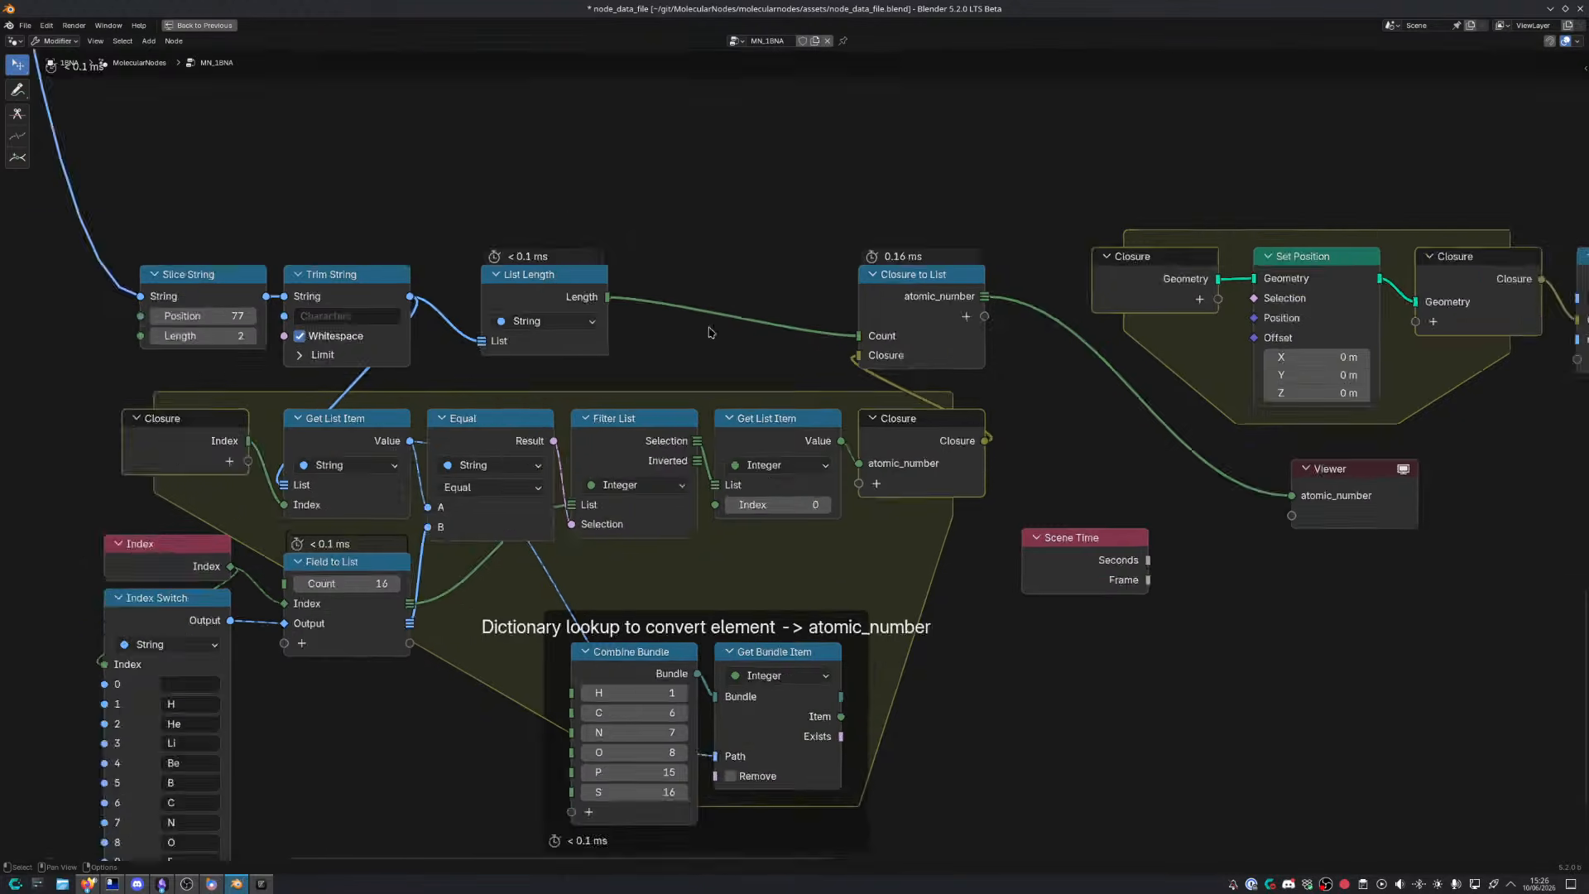
{"action": "middle_click_drag", "start_coordinate": [497, 157], "coordinate": [690, 585]}
{"action": "scroll", "coordinate": [569, 389], "scroll_direction": "up", "scroll_amount": 1}
{"action": "scroll", "coordinate": [570, 388], "scroll_direction": "up", "scroll_amount": 2}
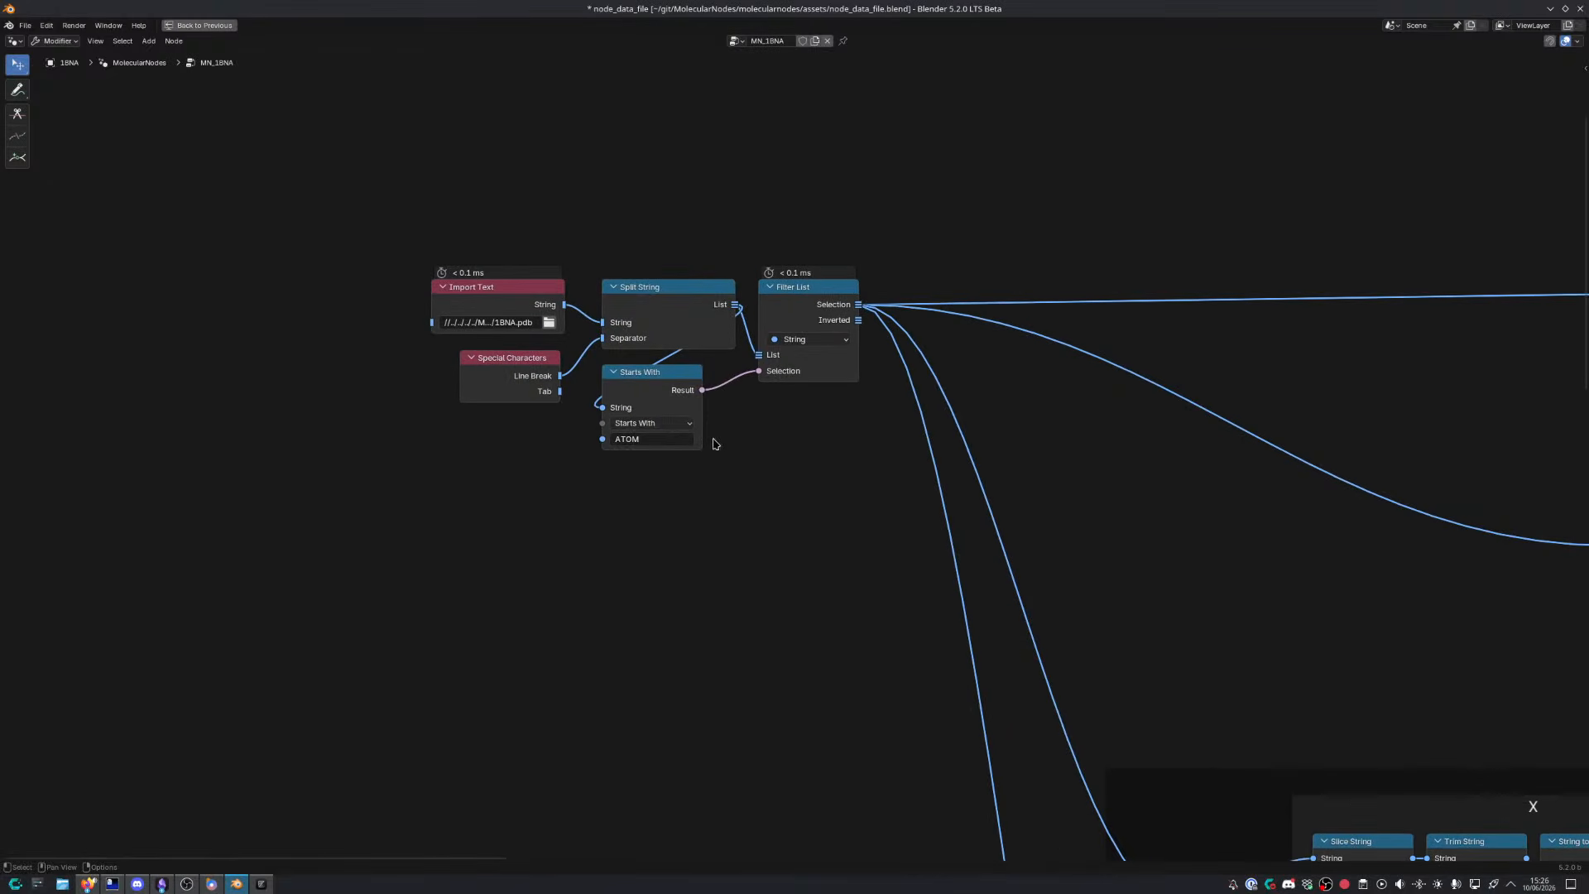
{"action": "left_click", "coordinate": [549, 324]}
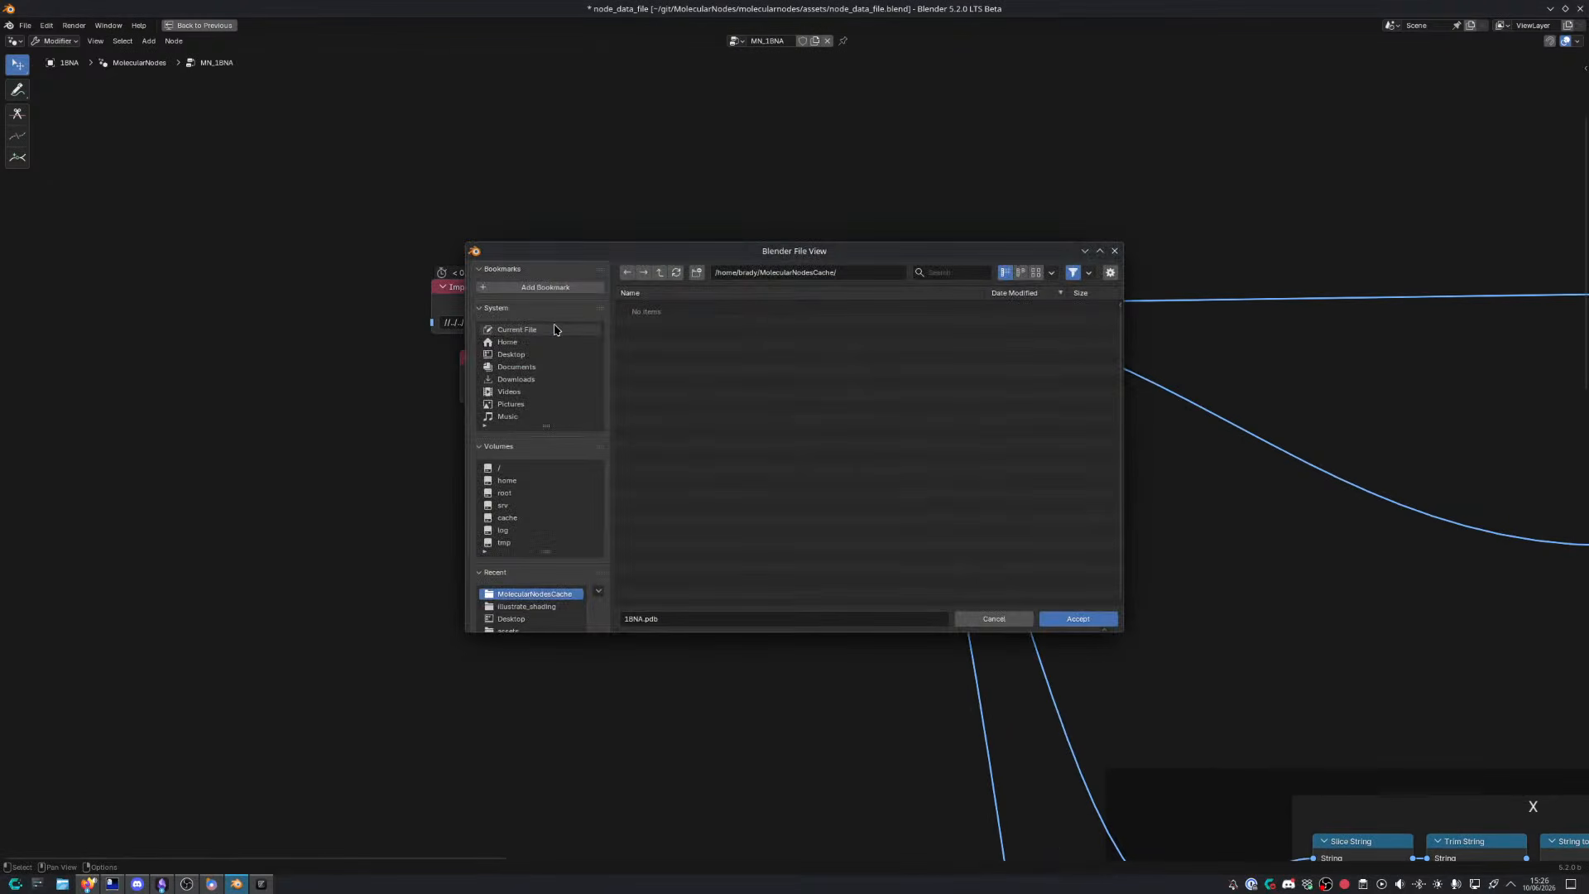
{"action": "left_click", "coordinate": [661, 274]}
{"action": "double_click", "coordinate": [710, 306]}
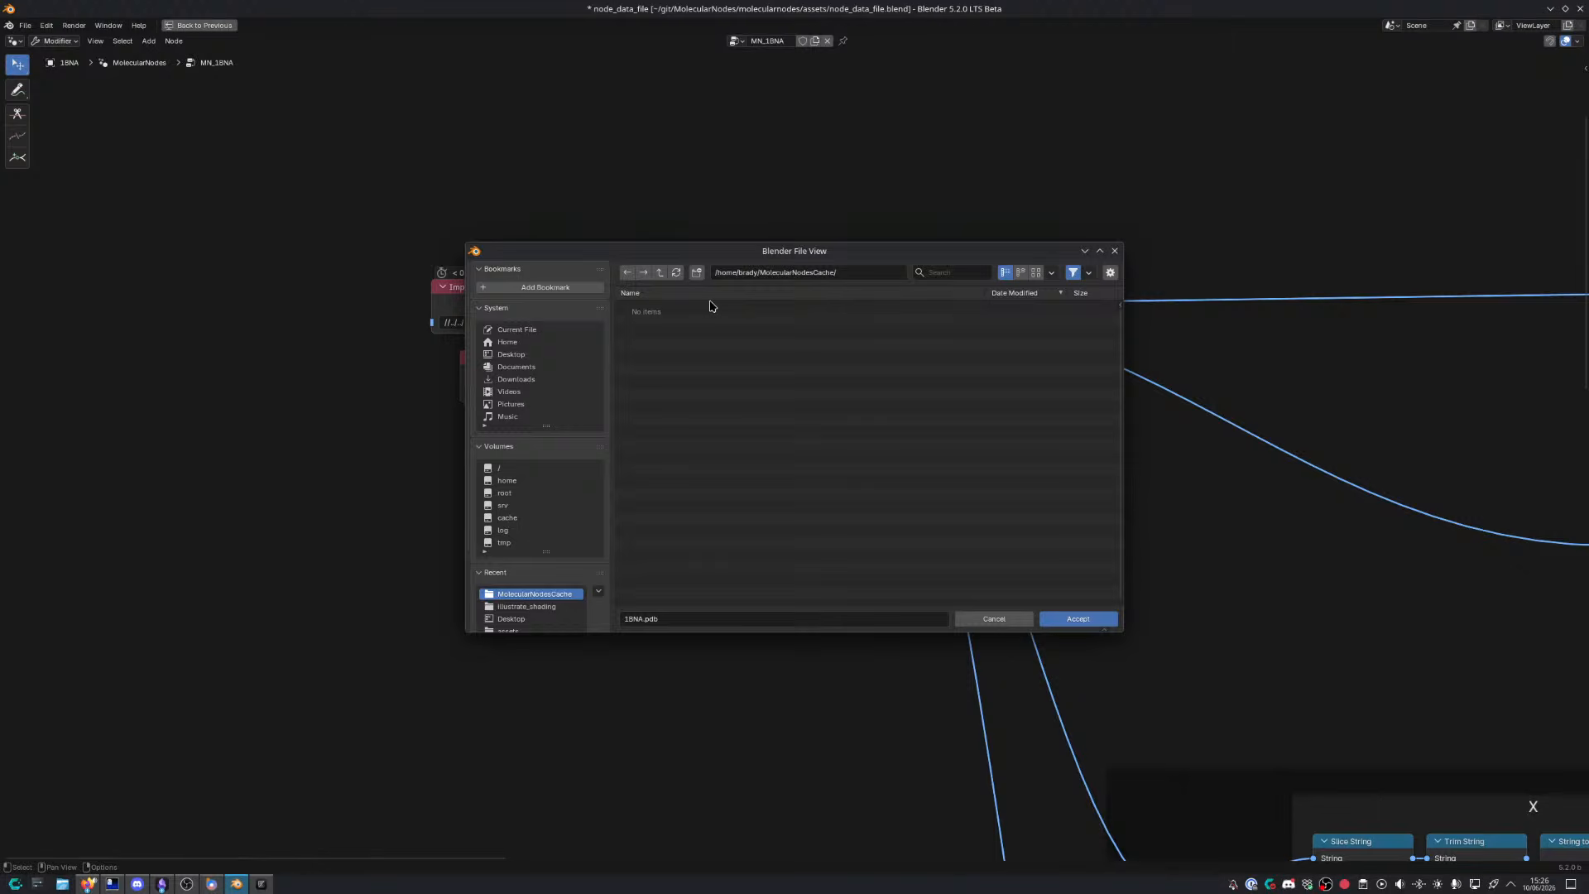
{"action": "left_click", "coordinate": [1086, 274]}
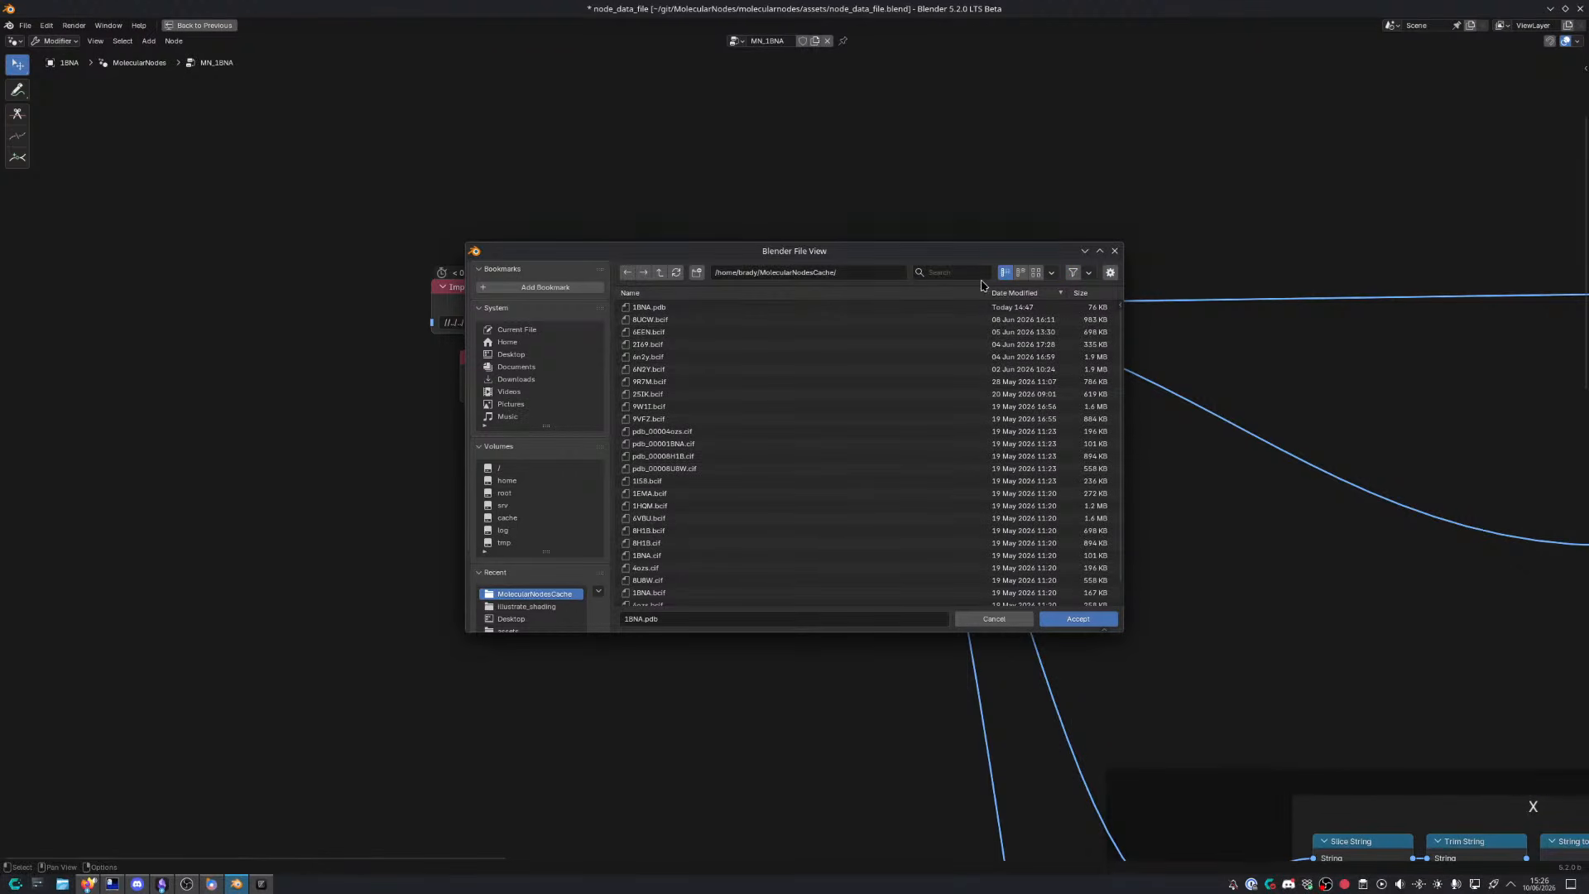
{"action": "type", "text": "pdb"}
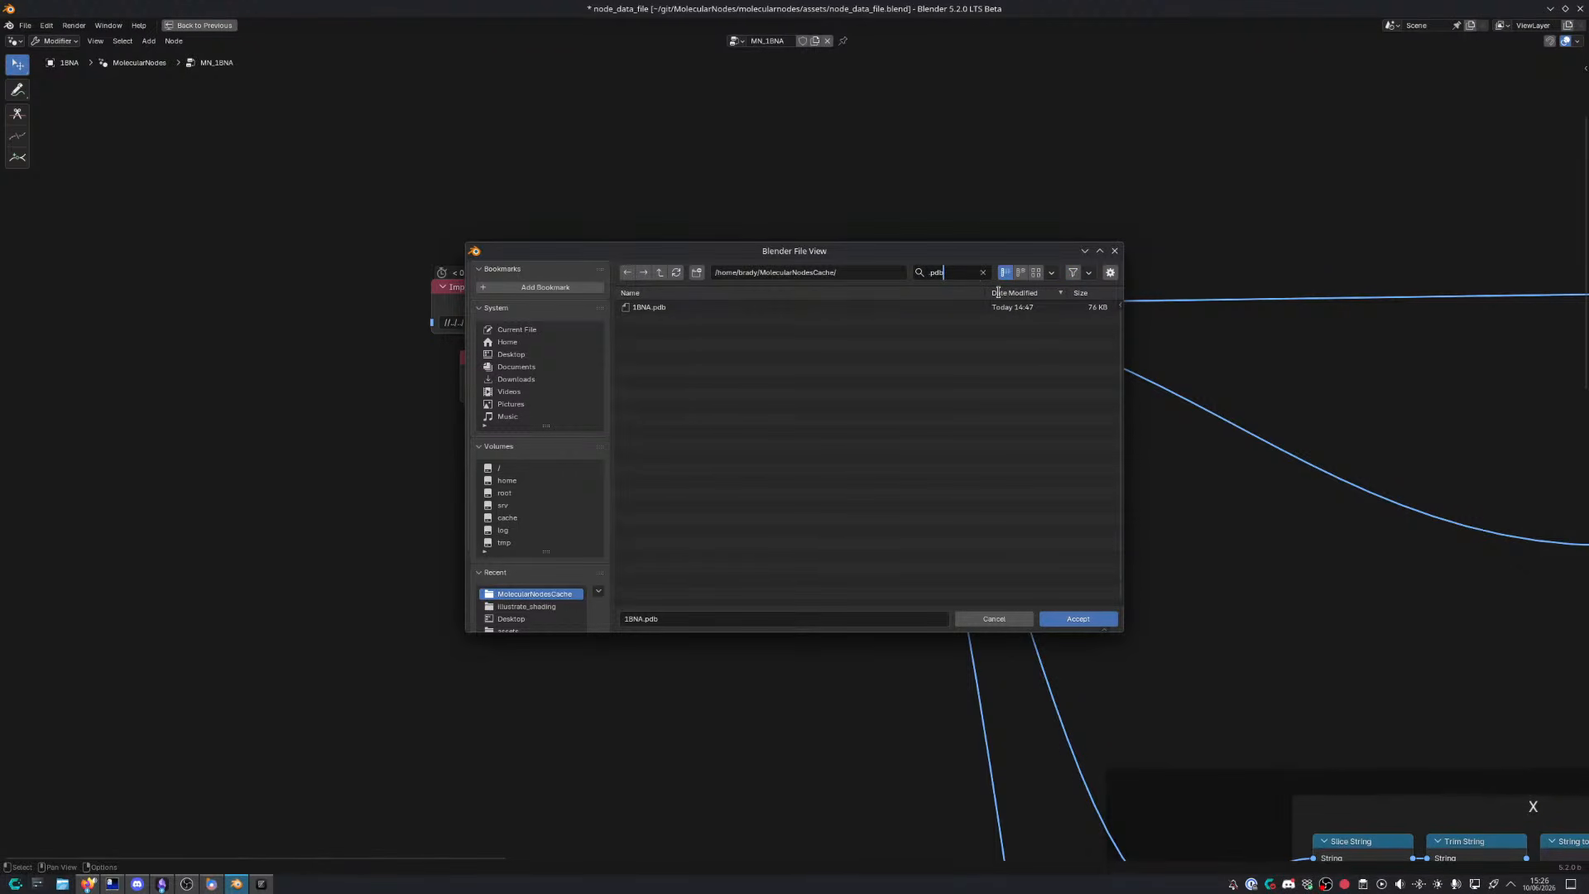
{"action": "left_click", "coordinate": [990, 620]}
Restart playback and link Get Bundle Item's Item output to the Closure's atomic_number input to compare the lookup timing
{"action": "scroll", "coordinate": [853, 505], "scroll_direction": "down", "scroll_amount": 6}
{"action": "middle_click_drag", "start_coordinate": [852, 505], "coordinate": [746, 186]}
{"action": "middle_click_drag", "start_coordinate": [1316, 646], "coordinate": [816, 194]}
{"action": "scroll", "coordinate": [828, 422], "scroll_direction": "up", "scroll_amount": 7}
{"action": "key", "text": "space"}
{"action": "middle_click_drag", "start_coordinate": [637, 437], "coordinate": [945, 432]}
{"action": "scroll", "coordinate": [869, 308], "scroll_direction": "up", "scroll_amount": 1}
{"action": "scroll", "coordinate": [869, 308], "scroll_direction": "up", "scroll_amount": 1}
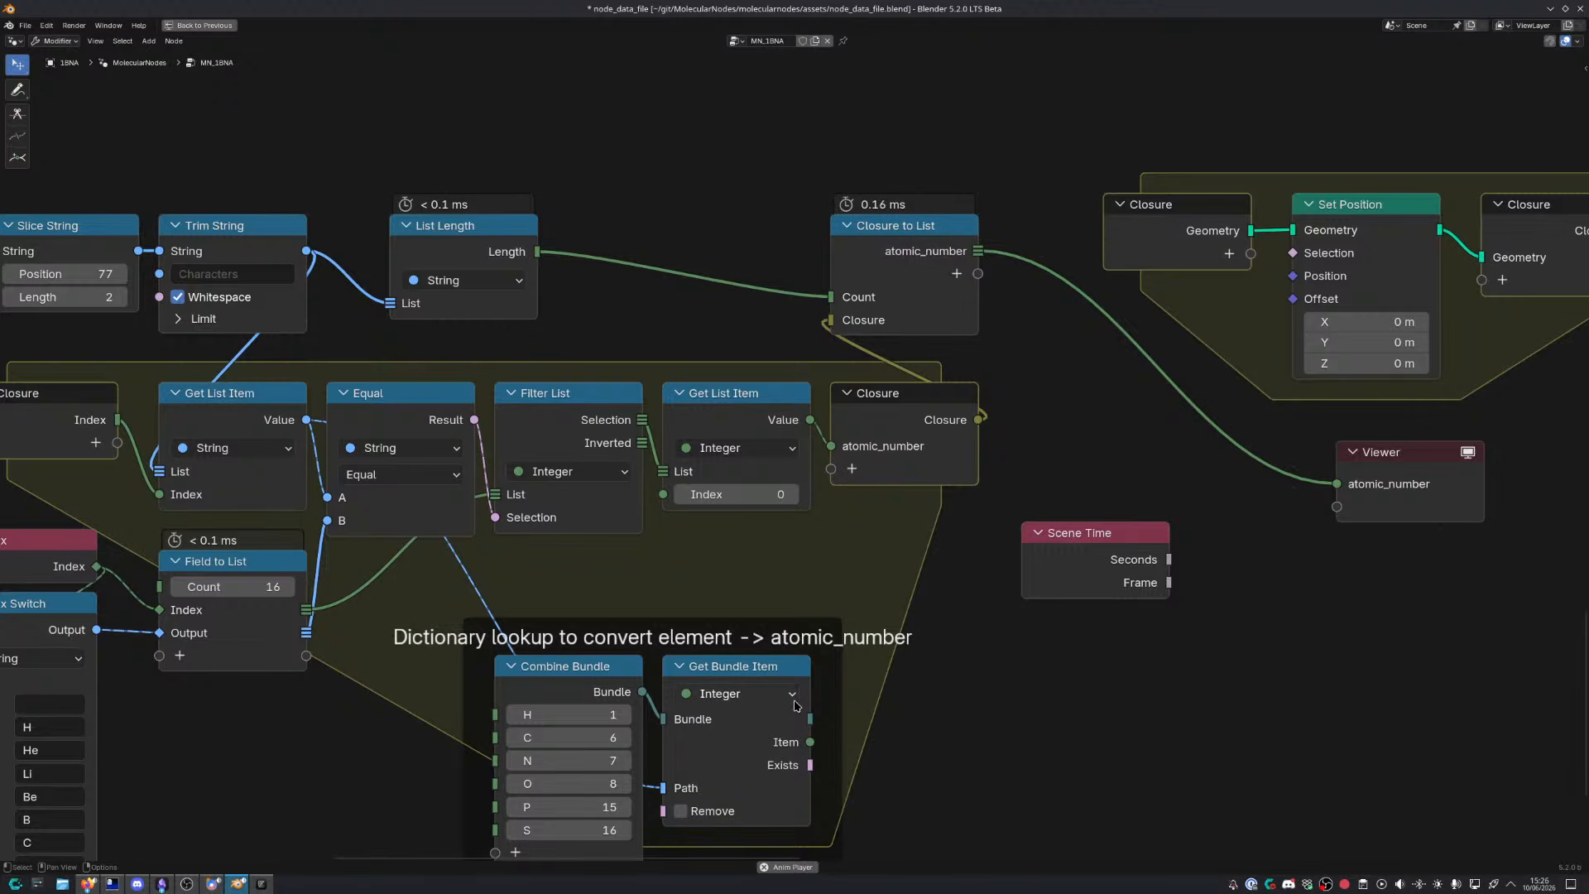
{"action": "left_click_drag", "start_coordinate": [811, 742], "coordinate": [831, 446]}
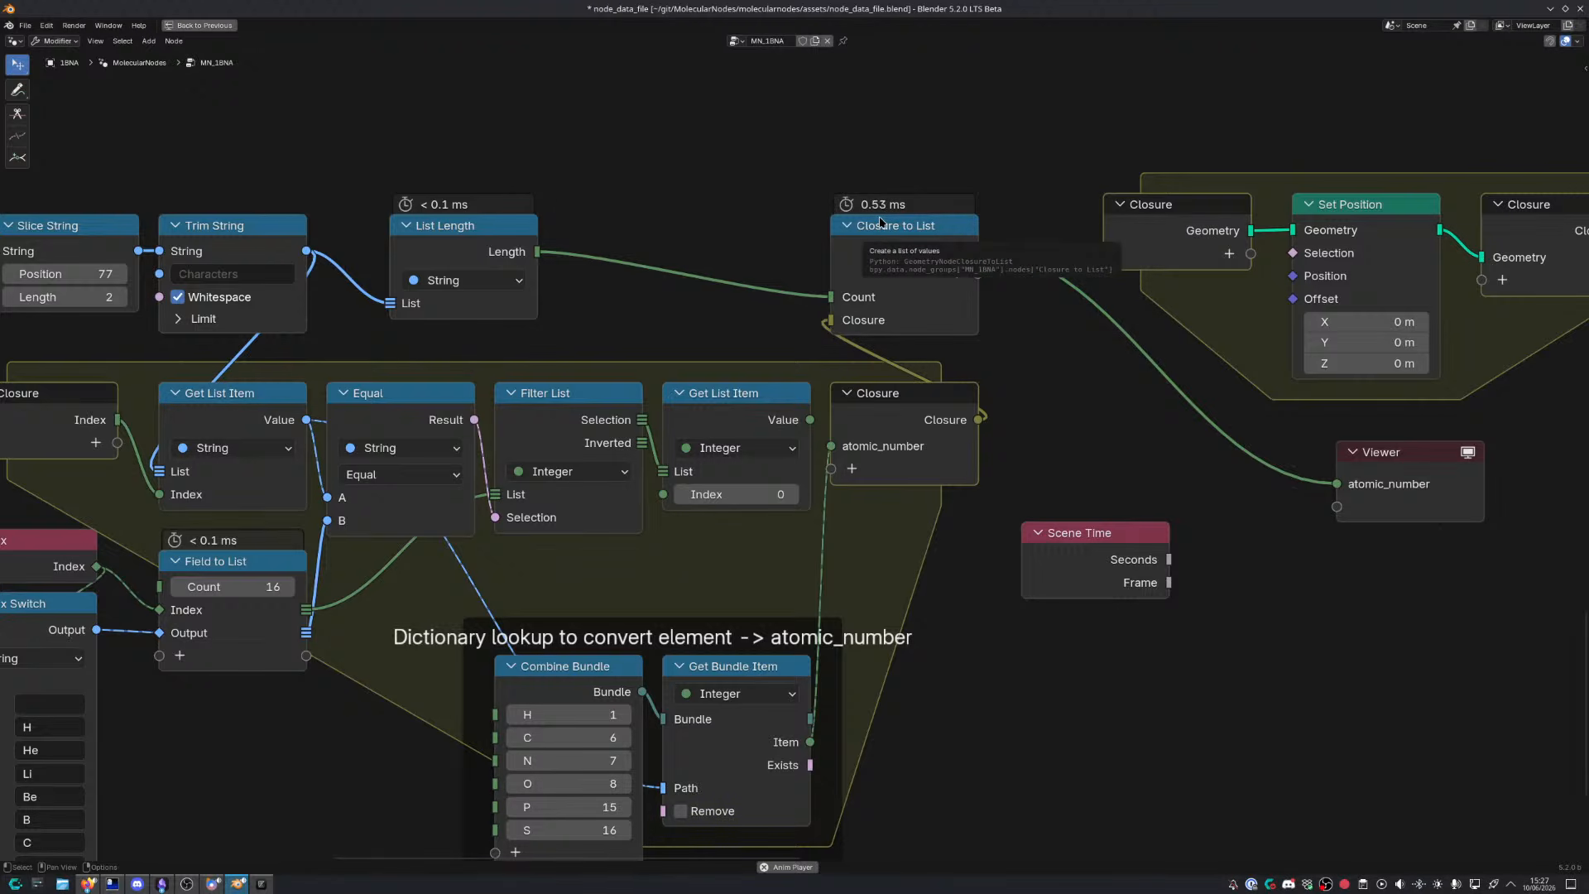
Move the dictionary lookup frame up closer beneath the list lookup nodes and select its Combine Bundle node
{"action": "middle_click_drag", "start_coordinate": [1001, 552], "coordinate": [1044, 391]}
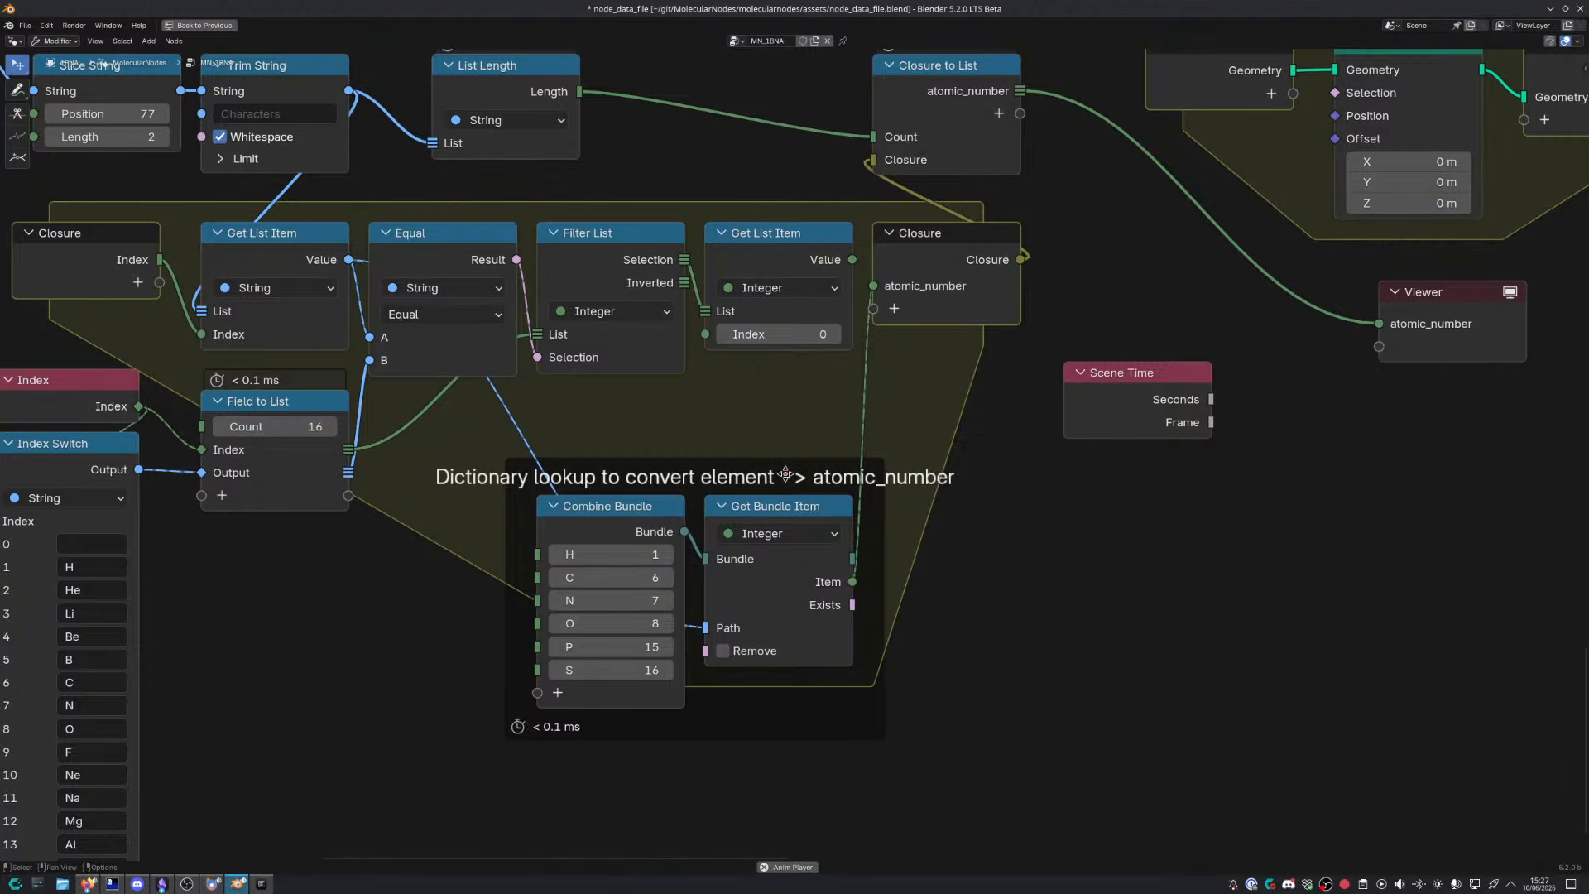
{"action": "left_click_drag", "start_coordinate": [785, 473], "coordinate": [786, 411]}
{"action": "middle_click_drag", "start_coordinate": [747, 482], "coordinate": [812, 469]}
{"action": "middle_click_drag", "start_coordinate": [712, 457], "coordinate": [848, 471]}
{"action": "left_click_drag", "start_coordinate": [839, 454], "coordinate": [837, 455]}
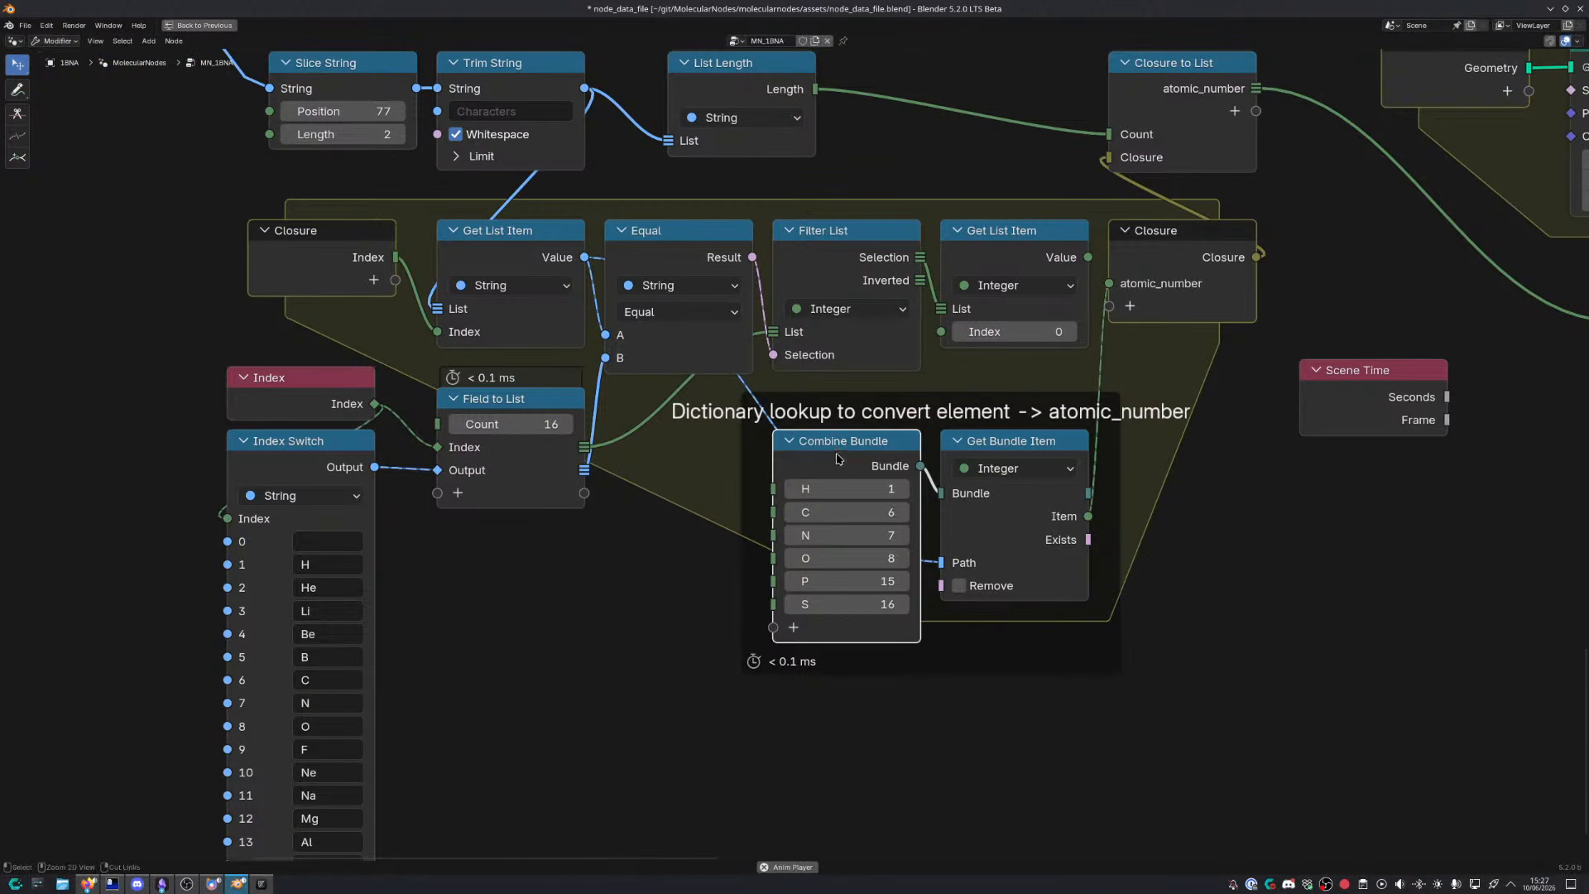
{"action": "middle_click_drag", "start_coordinate": [928, 513], "coordinate": [768, 553]}
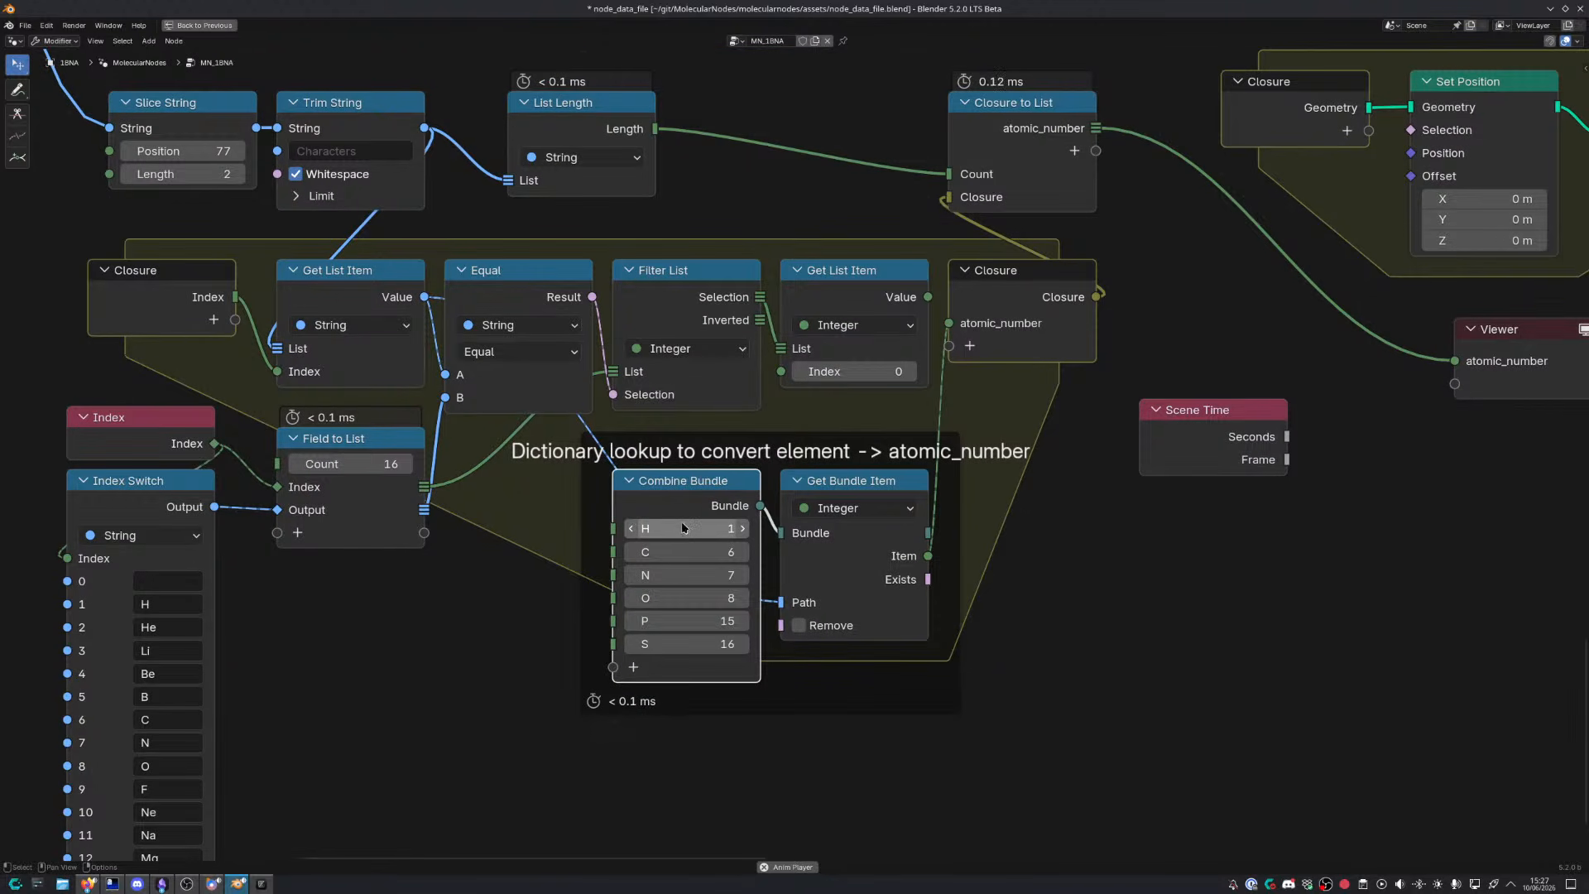
{"action": "middle_click_drag", "start_coordinate": [255, 491], "coordinate": [353, 434]}
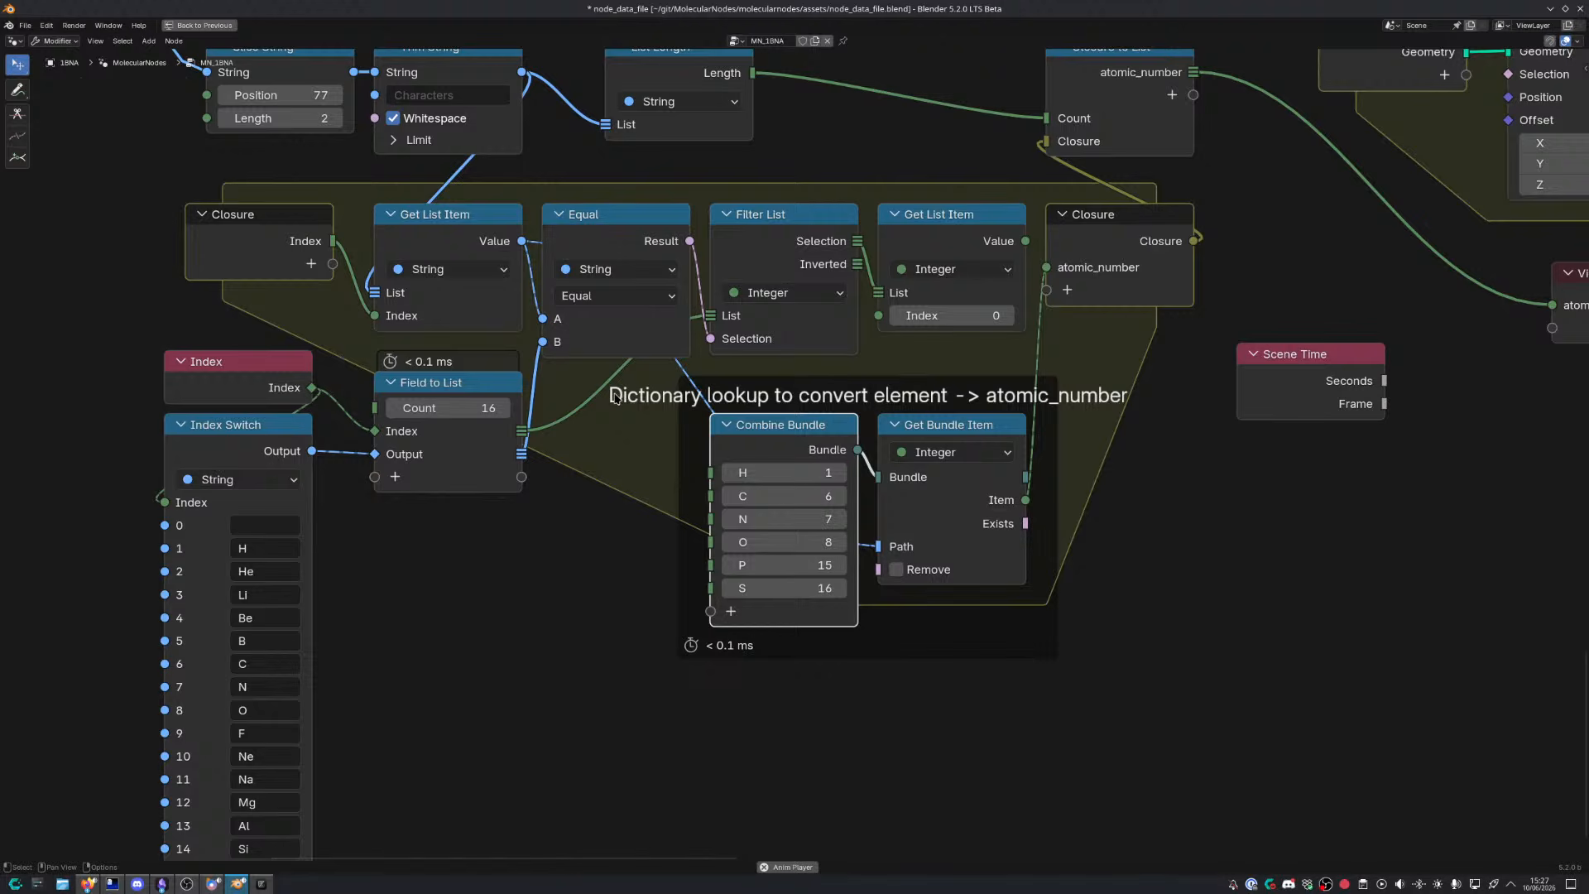
Move the Index and Index Switch nodes together closer to the Field to List node
{"action": "middle_click_drag", "start_coordinate": [563, 491], "coordinate": [650, 424]}
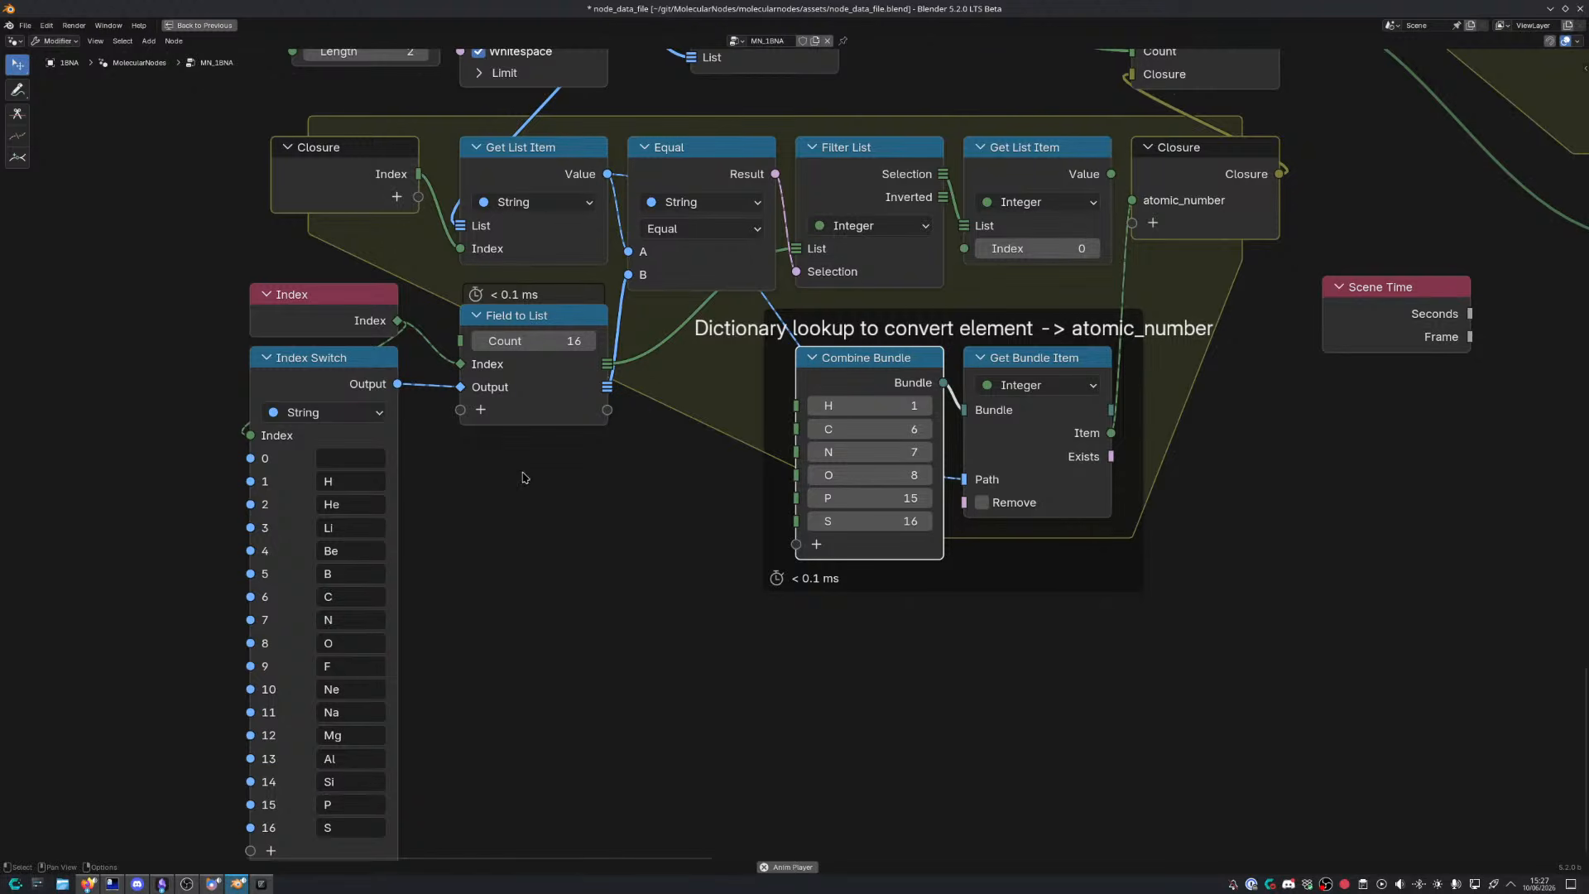
{"action": "left_click_drag", "start_coordinate": [339, 260], "coordinate": [362, 404]}
{"action": "left_click_drag", "start_coordinate": [362, 404], "coordinate": [405, 425]}
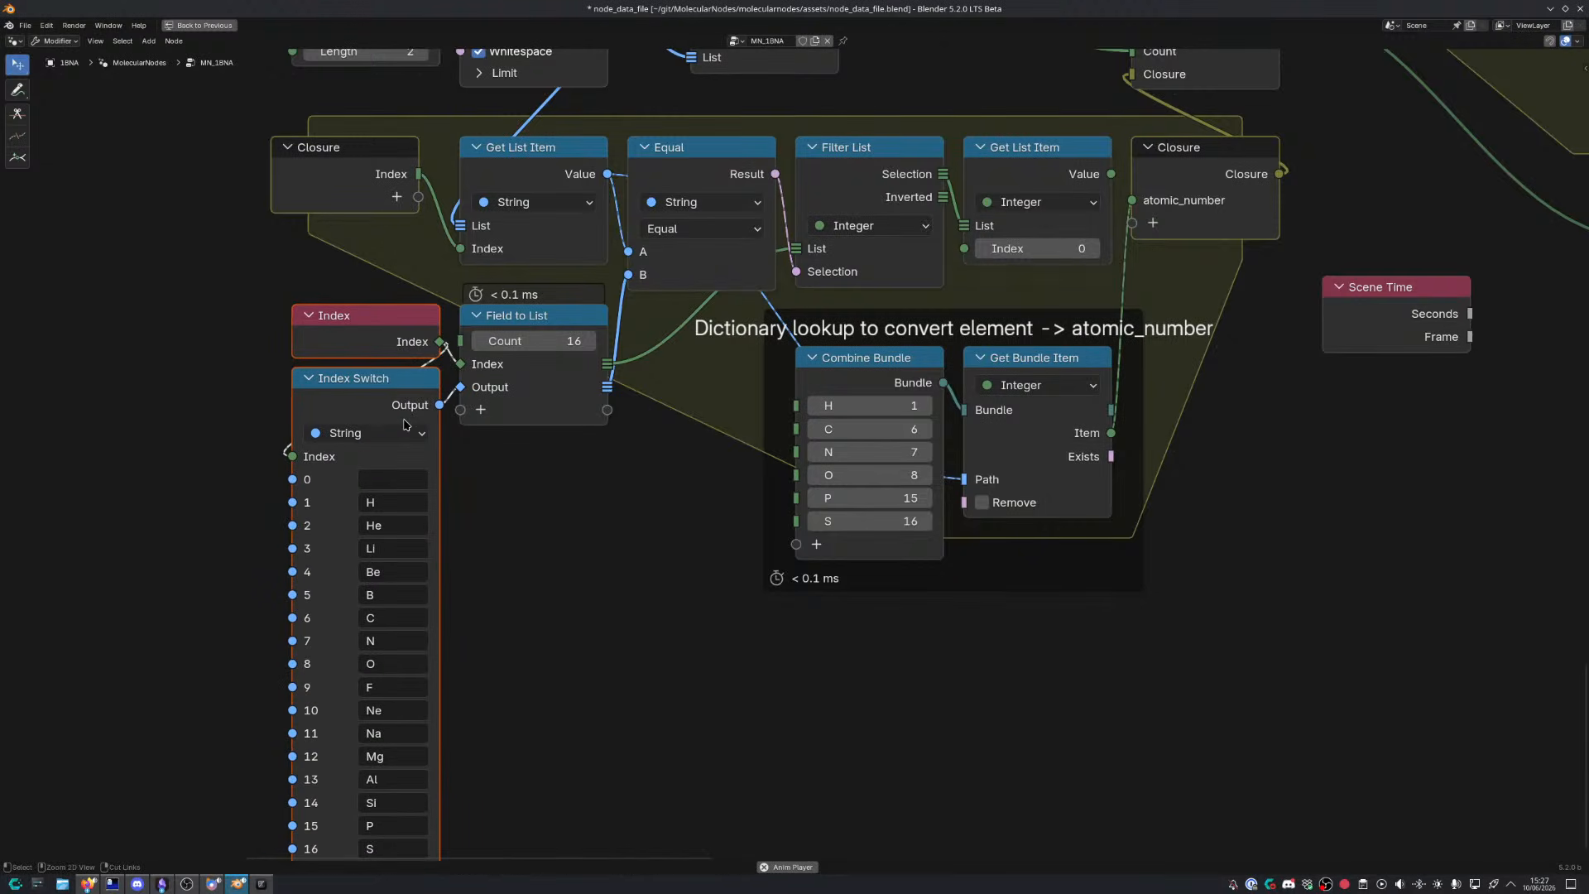
{"action": "left_click", "coordinate": [581, 510]}
Dissolve the Set Position node in the parser closure zone so its Geometry input and output link directly
{"action": "middle_click_drag", "start_coordinate": [581, 511], "coordinate": [464, 476]}
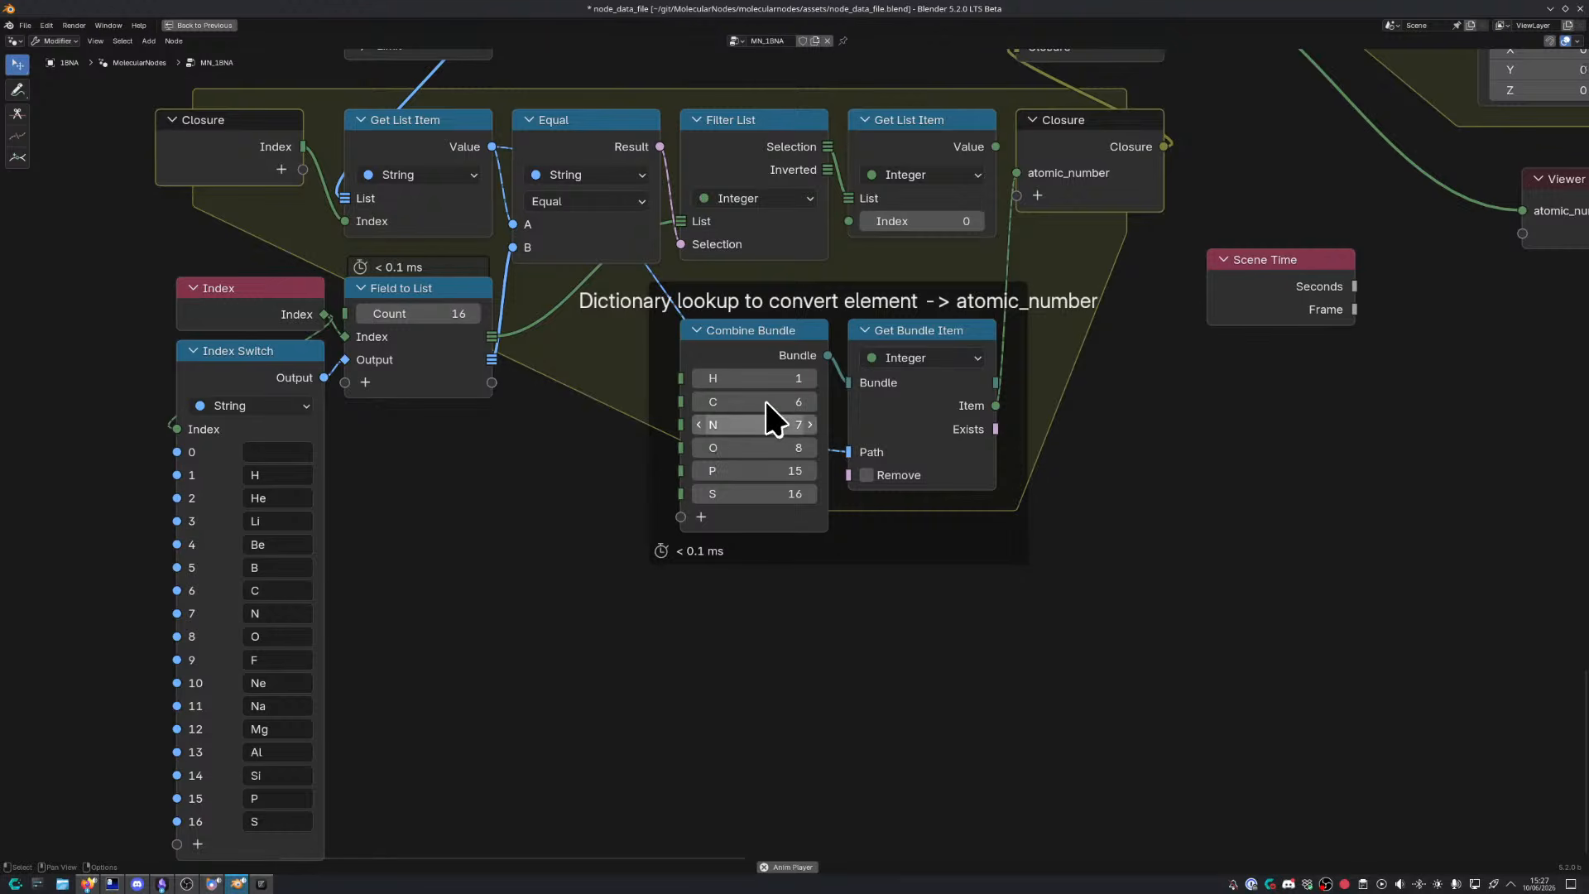
{"action": "middle_click_drag", "start_coordinate": [830, 367], "coordinate": [679, 597]}
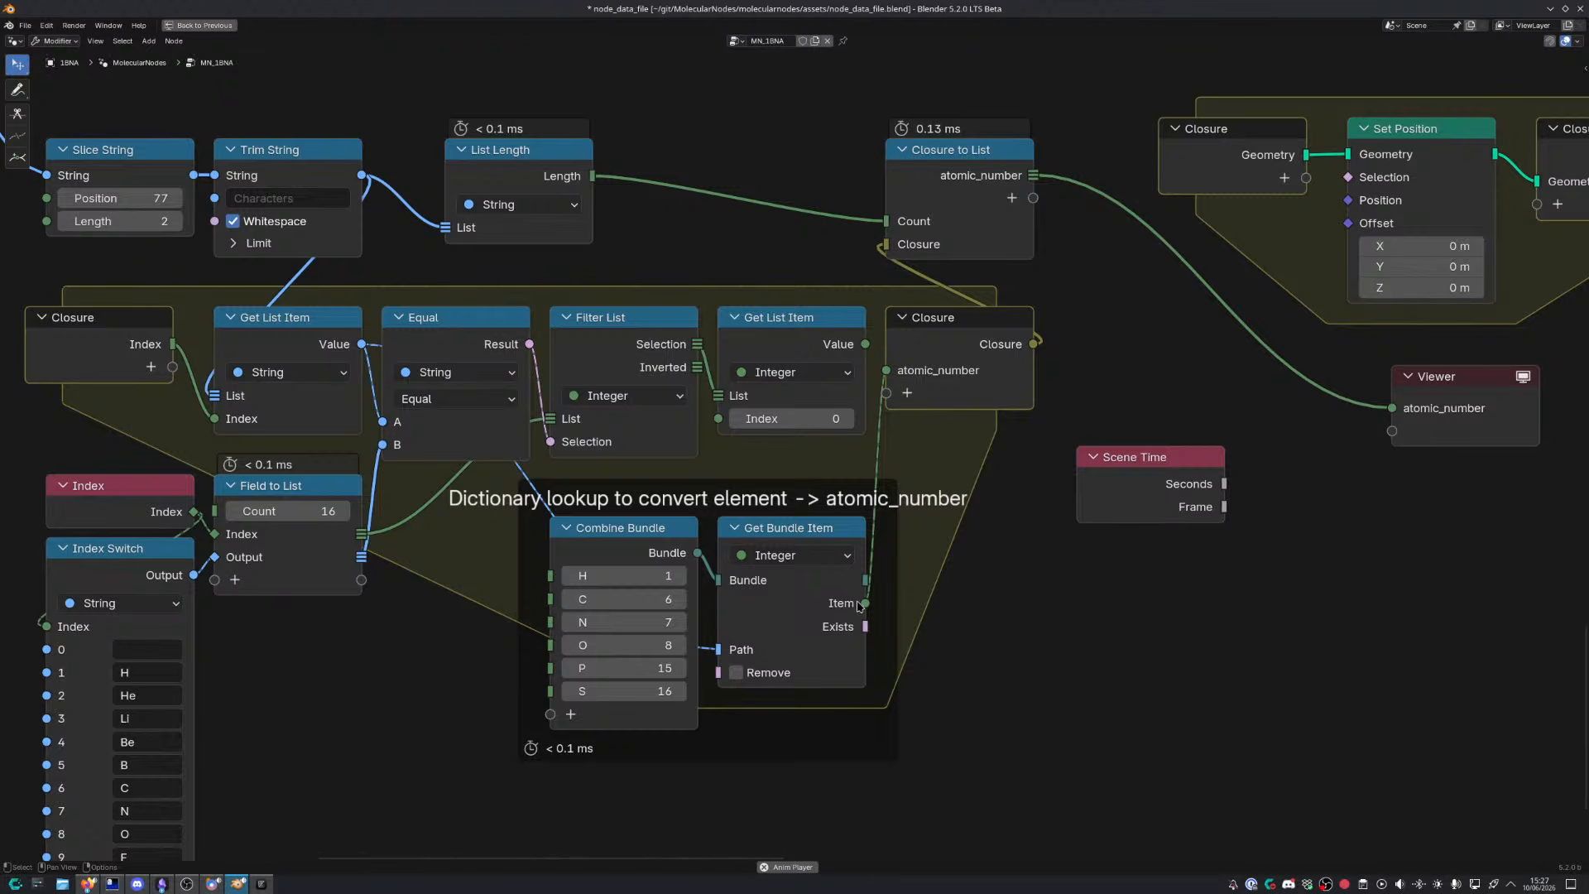
{"action": "middle_click_drag", "start_coordinate": [832, 665], "coordinate": [857, 536]}
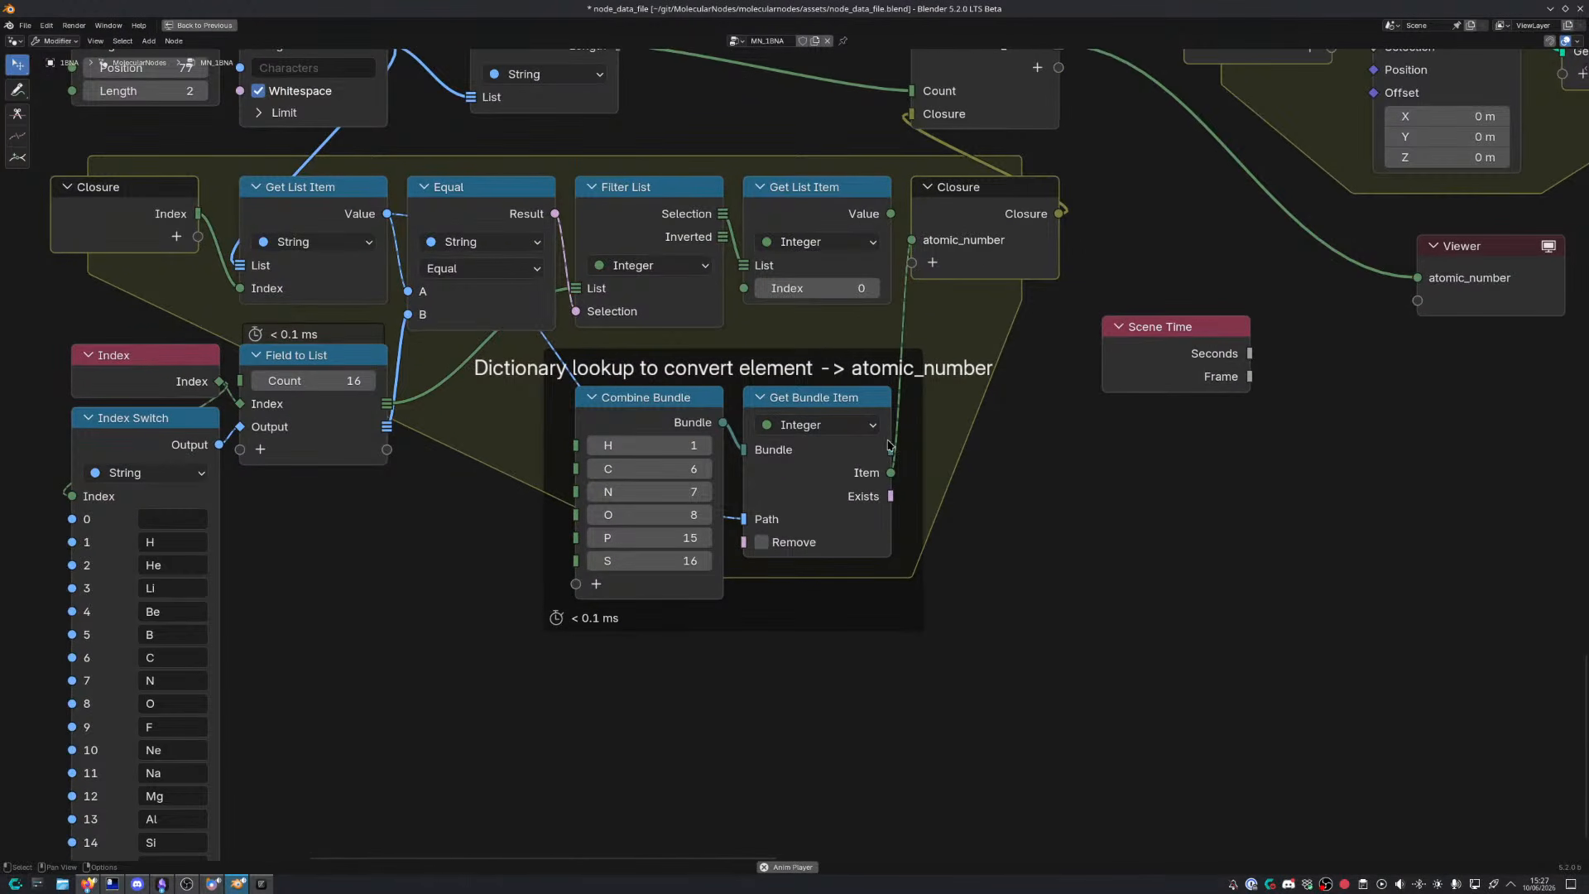
{"action": "middle_click_drag", "start_coordinate": [888, 447], "coordinate": [668, 485]}
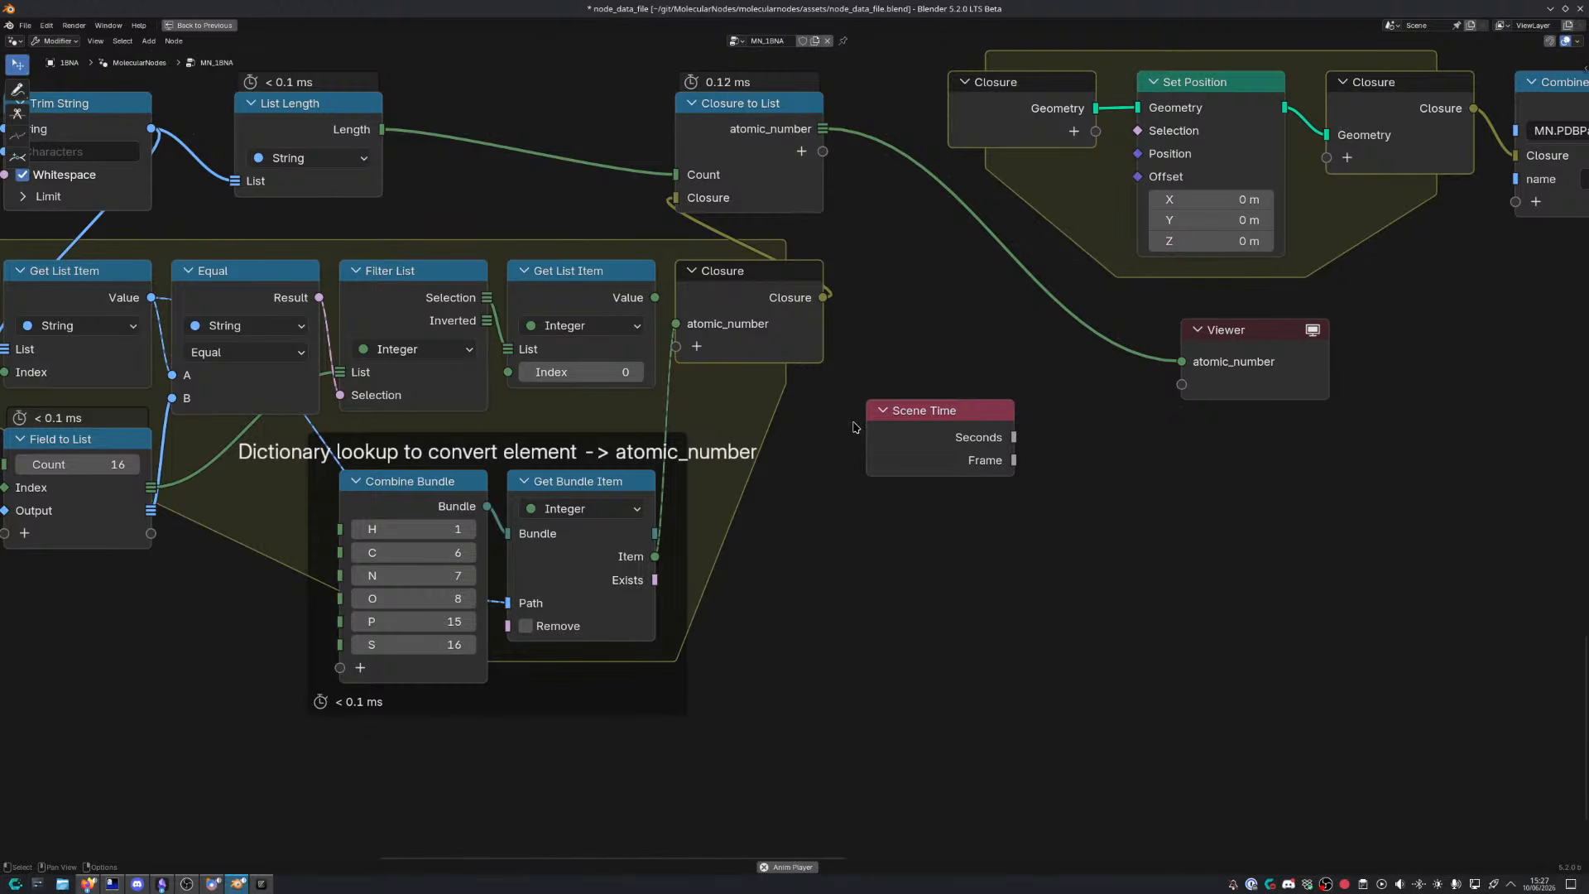
{"action": "middle_click_drag", "start_coordinate": [823, 429], "coordinate": [808, 530]}
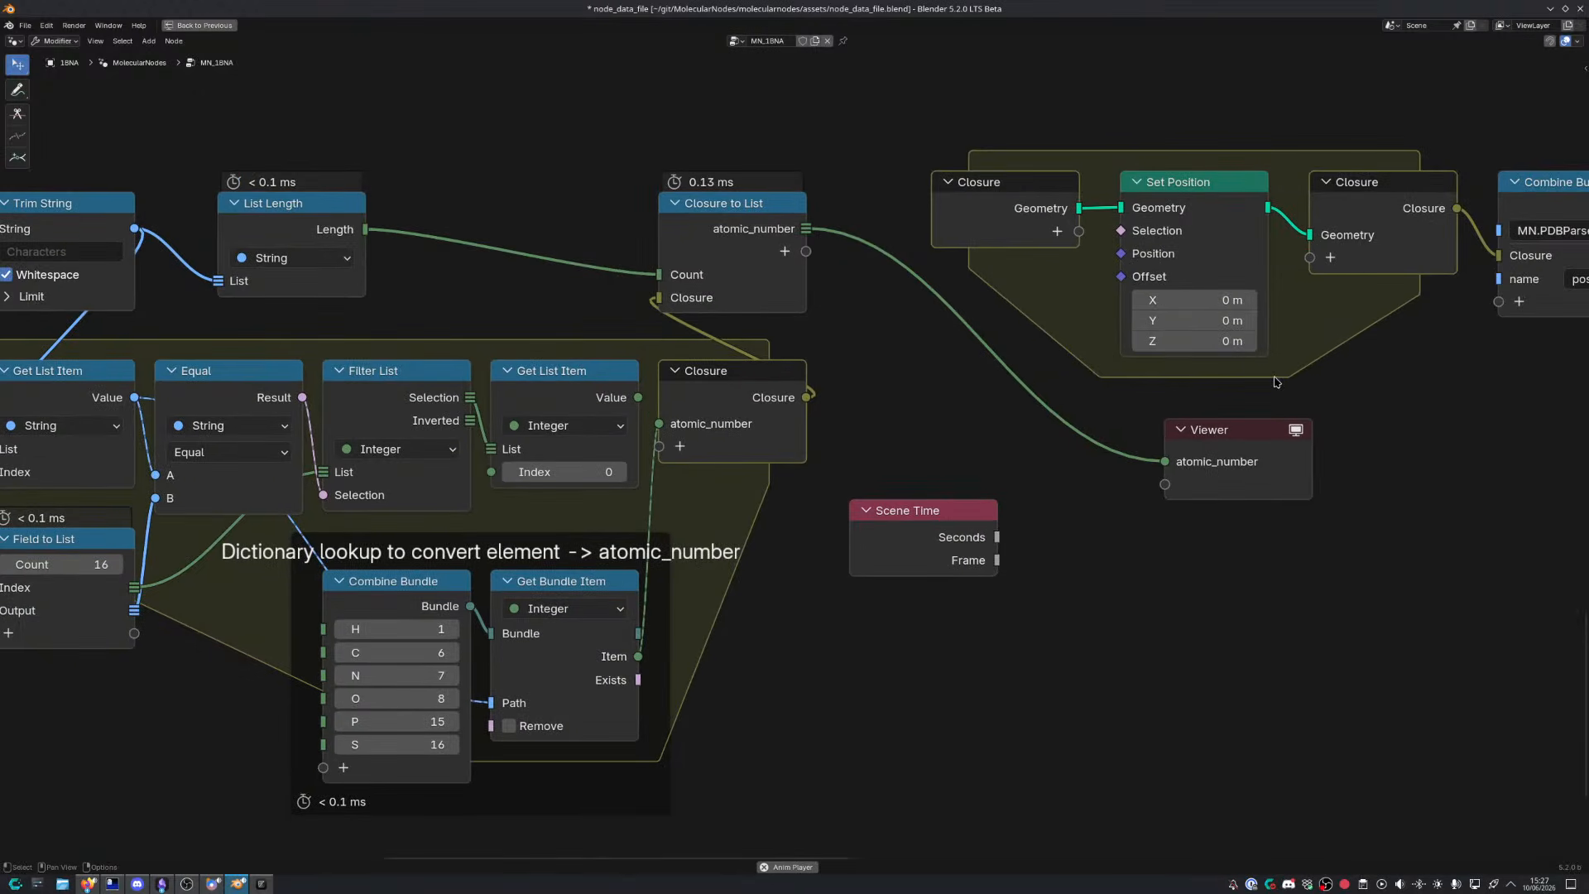
{"action": "middle_click_drag", "start_coordinate": [1278, 383], "coordinate": [959, 538]}
{"action": "left_click", "coordinate": [927, 380]}
{"action": "key", "text": "ctrl+x"}
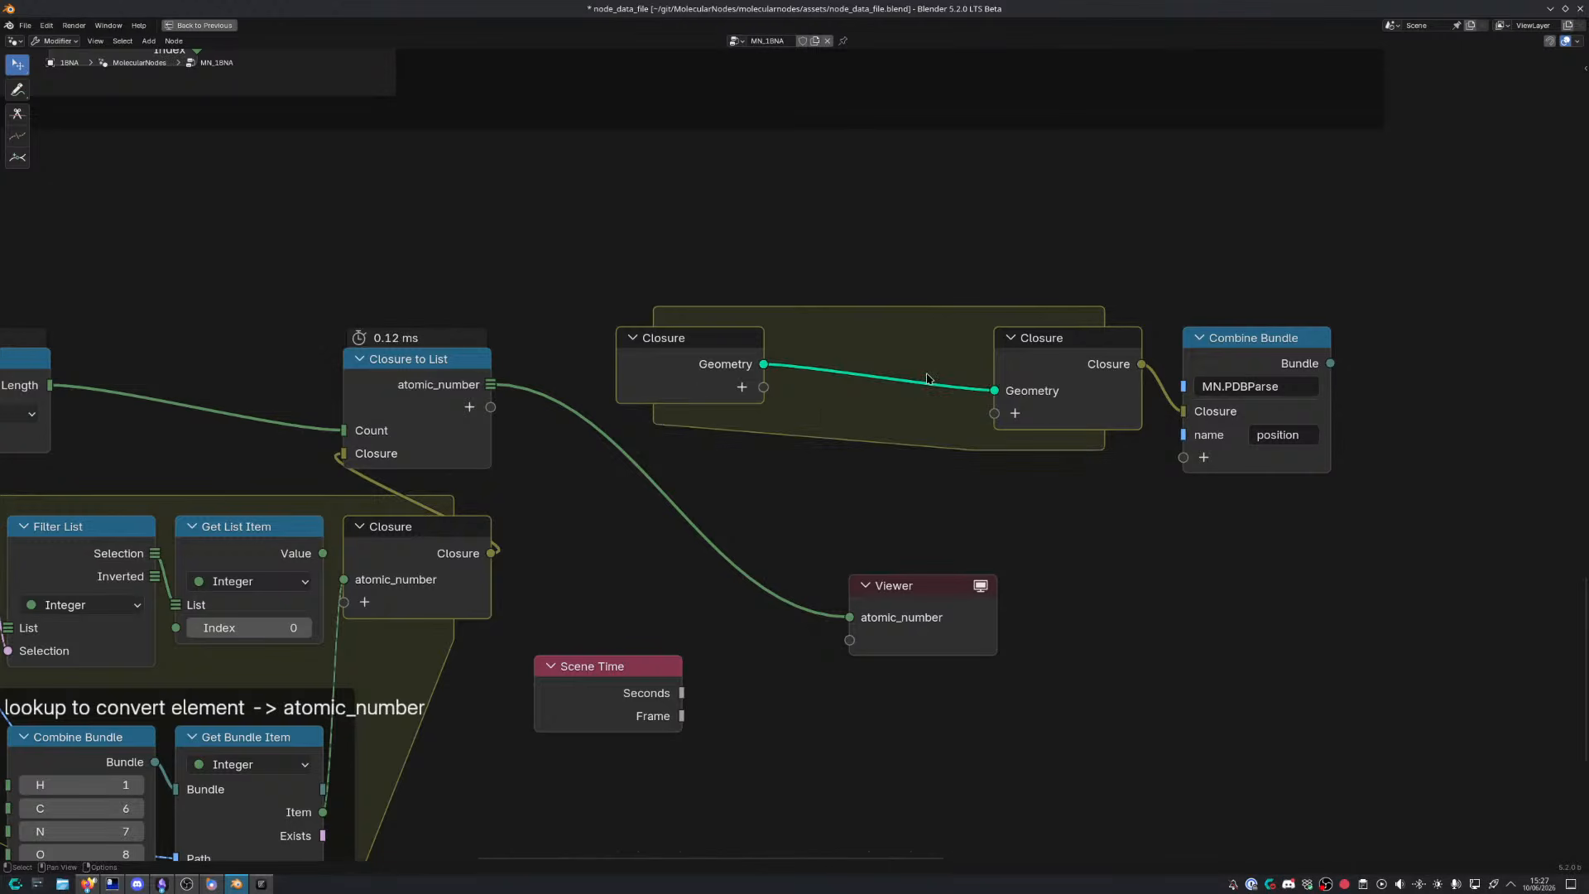
Insert a Store Named Attribute node on the Geometry link inside the closure feeding the lower MN.PDBParse bundle
{"action": "key", "text": "shift+a"}
{"action": "type", "text": "store"}
{"action": "key", "text": "Return"}
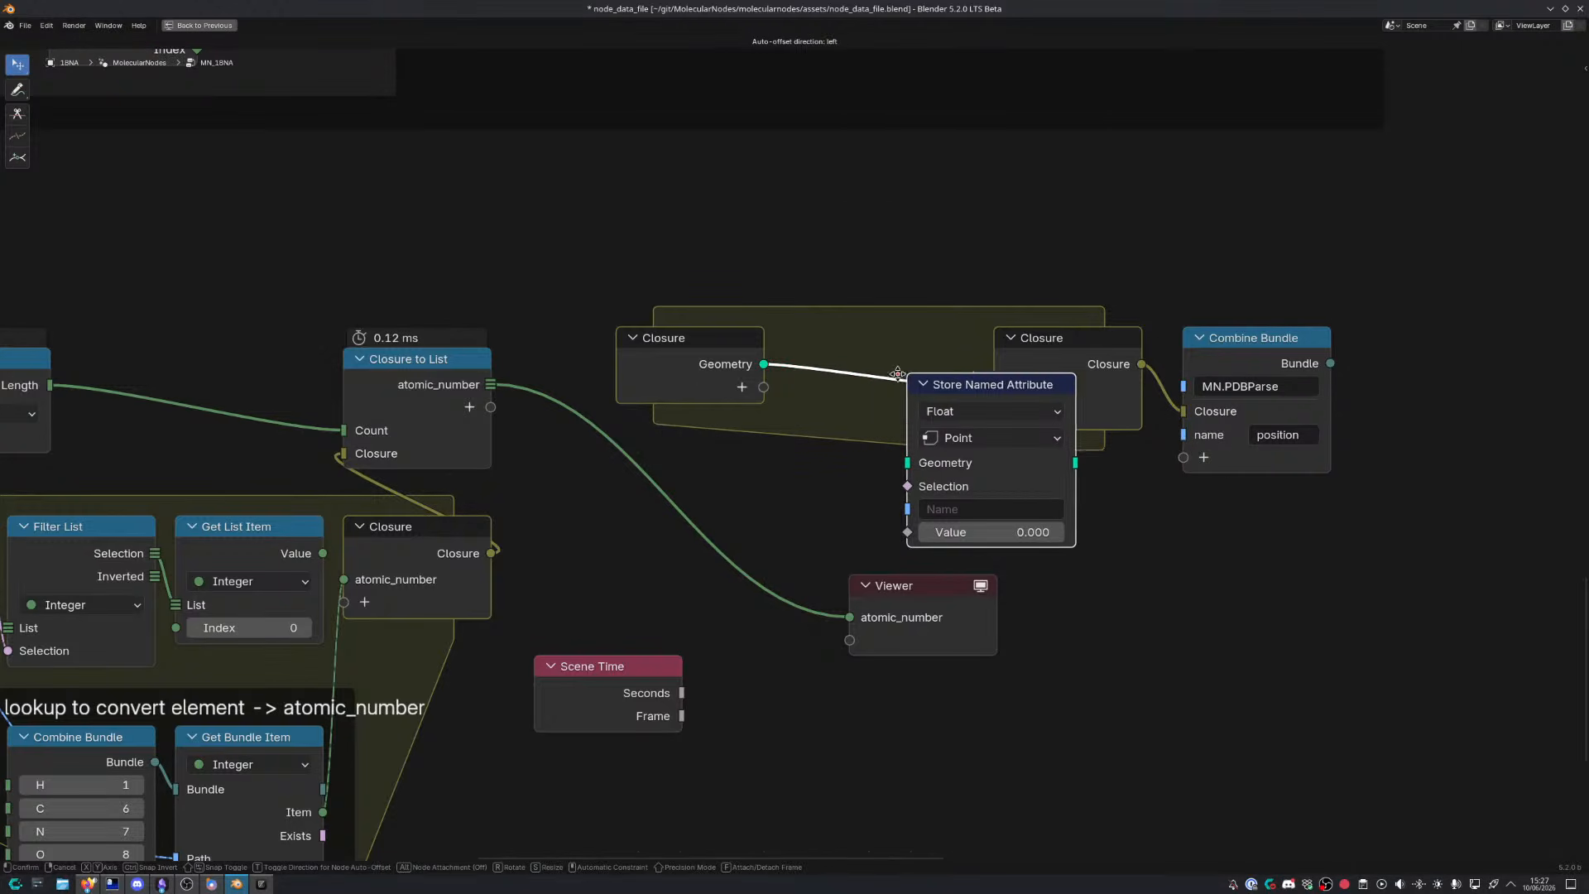
{"action": "left_click", "coordinate": [796, 330]}
Set the Store Named Attribute node's data type to Integer and its attribute name to atomic_number
{"action": "left_click", "coordinate": [899, 372]}
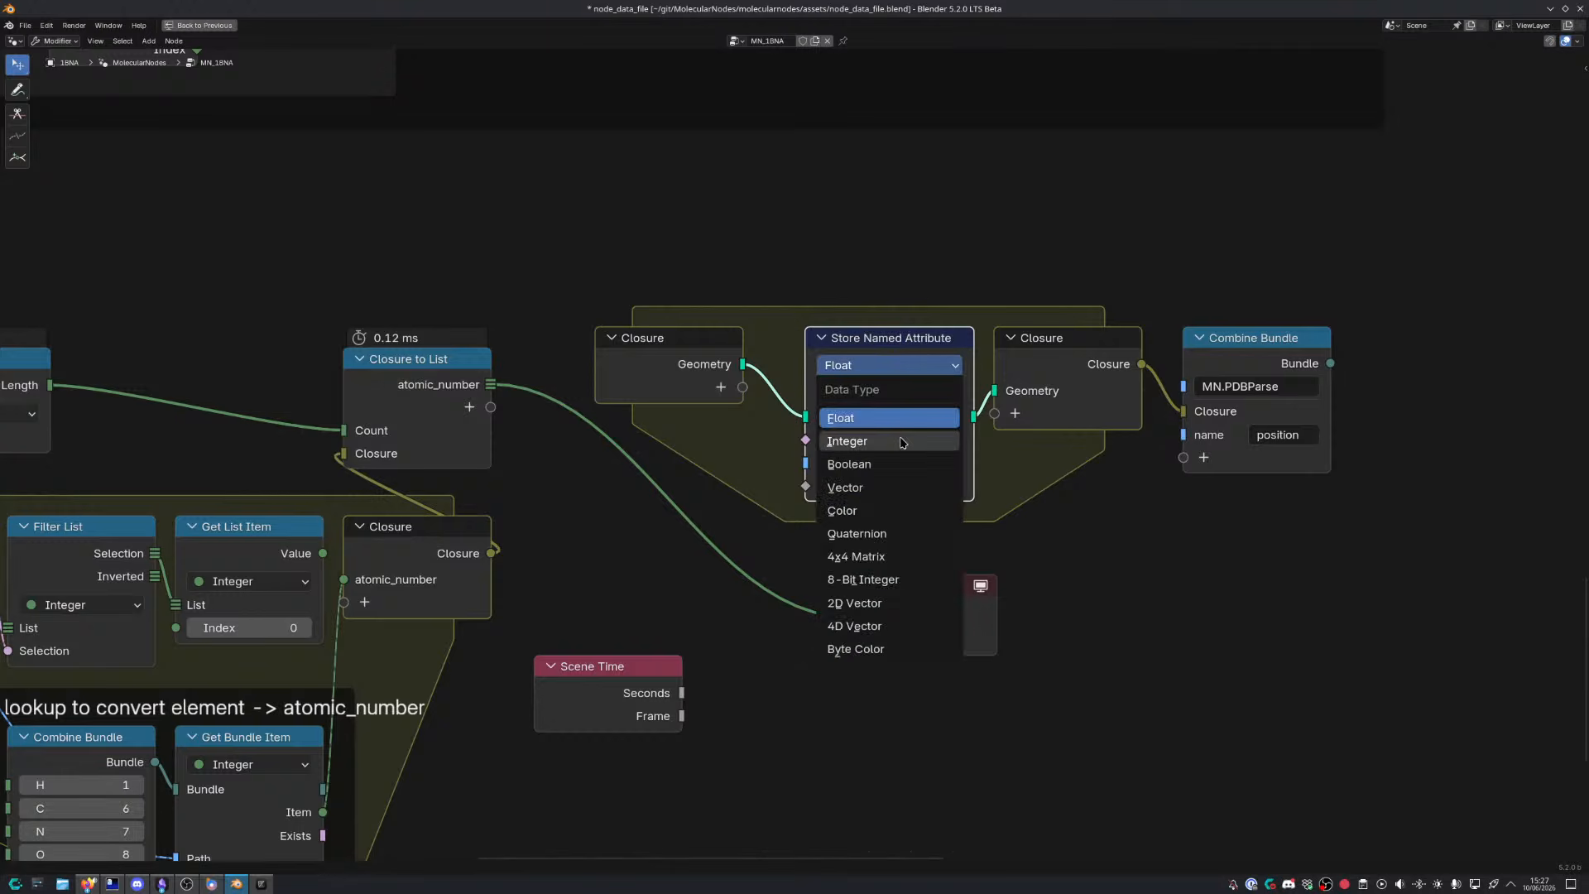
{"action": "left_click", "coordinate": [901, 442]}
{"action": "left_click", "coordinate": [890, 462]}
{"action": "type", "text": "atomic_"}
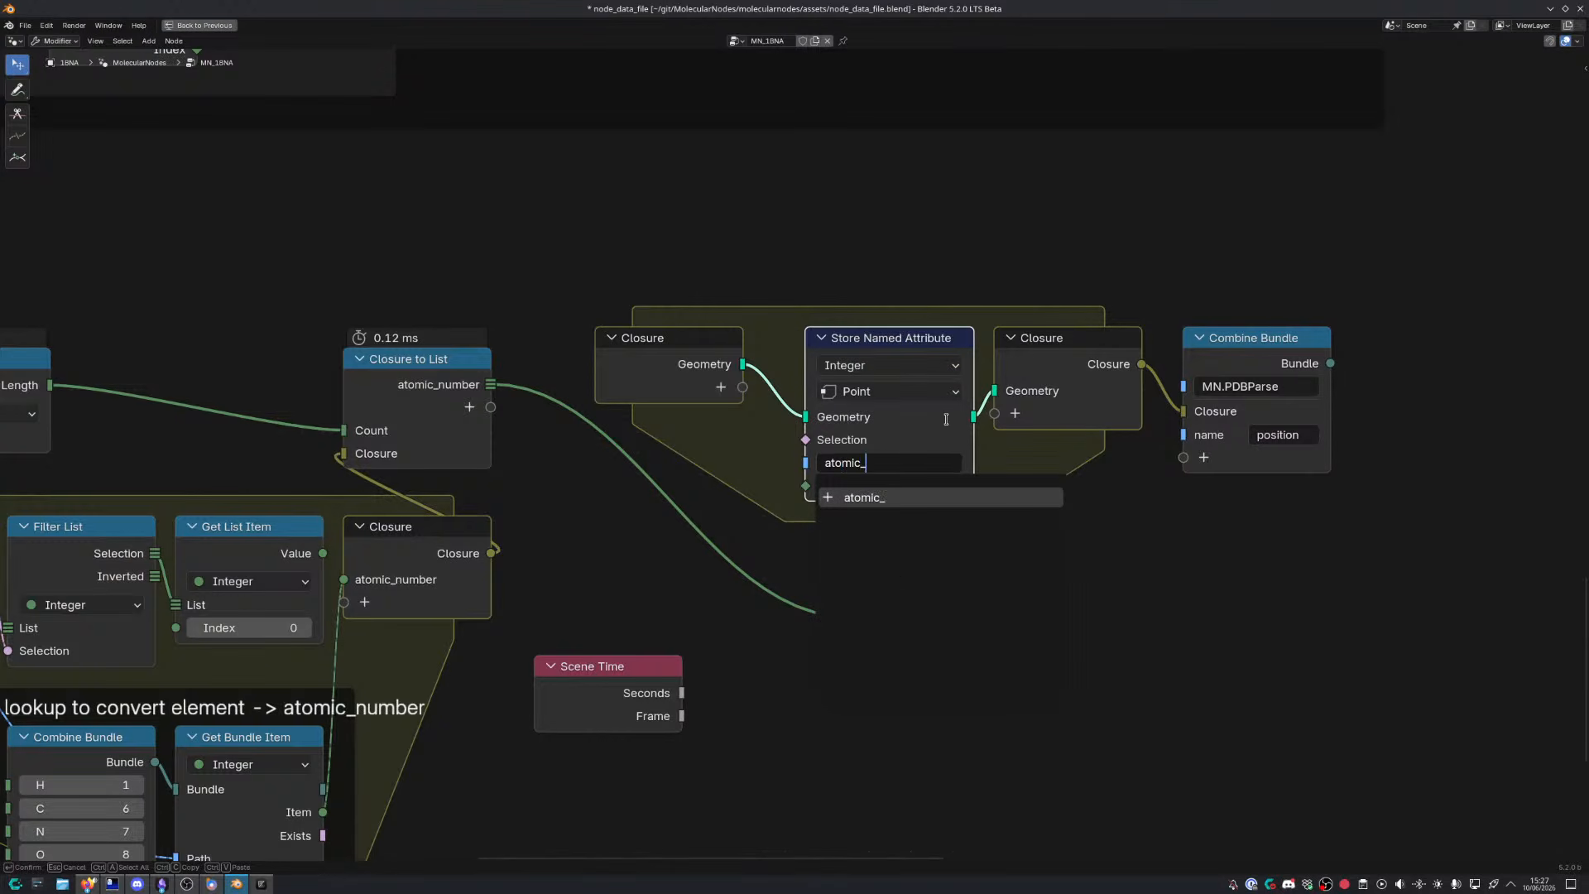
{"action": "type", "text": "number"}
{"action": "key", "text": "Return"}
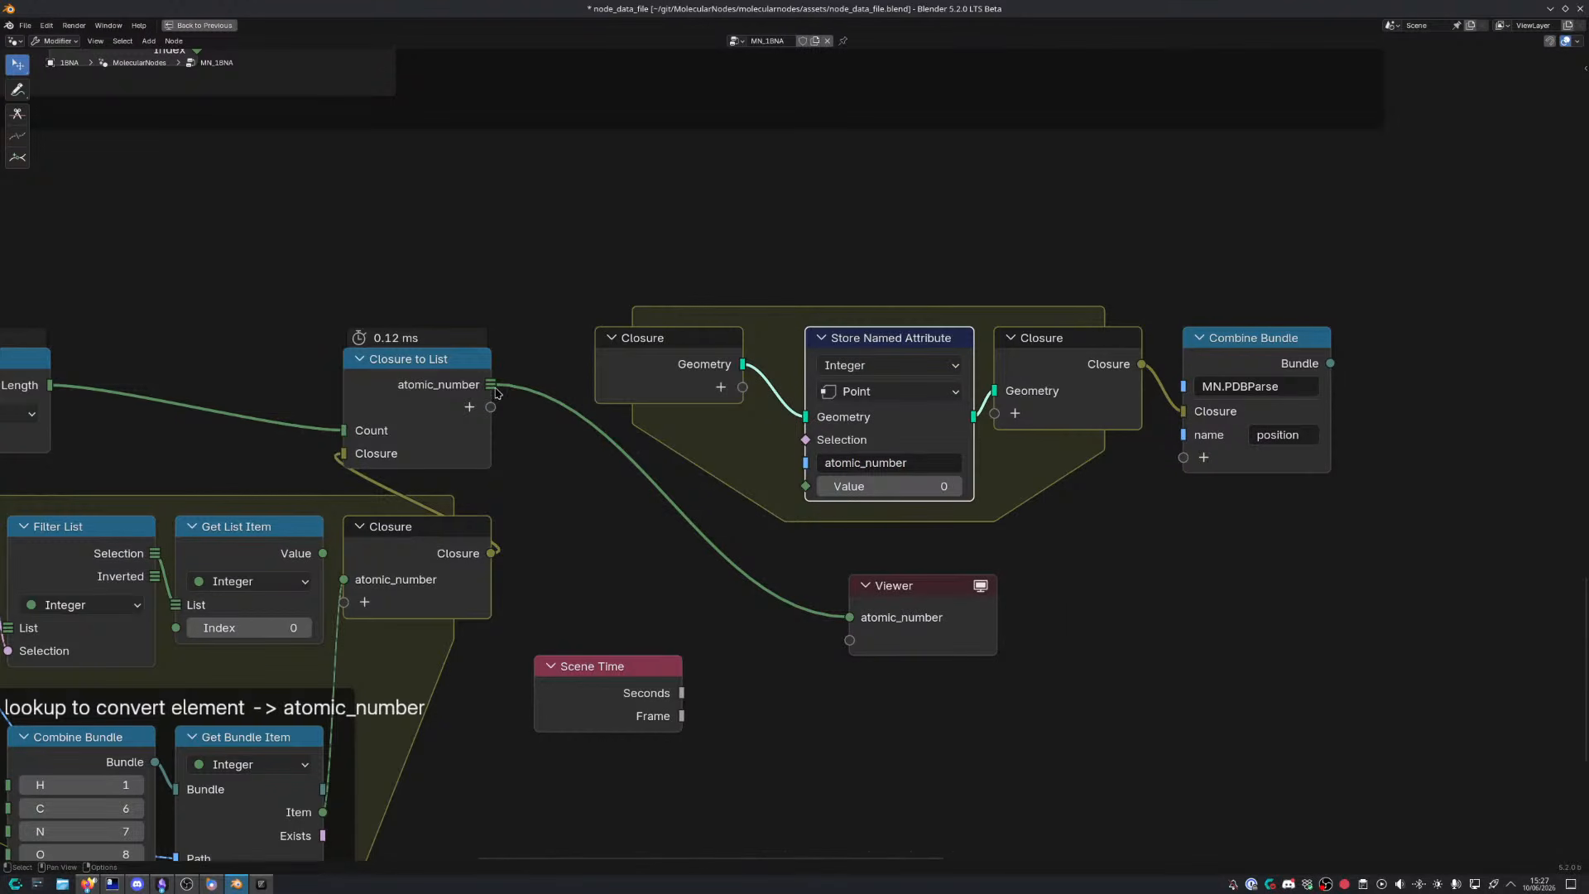
Link the Closure to List atomic_number output to the stored attribute's Value and move the closure nodes closer to Closure to List
{"action": "left_click_drag", "start_coordinate": [491, 384], "coordinate": [806, 486]}
{"action": "left_click_drag", "start_coordinate": [670, 256], "coordinate": [1068, 438]}
{"action": "key", "text": "g"}
{"action": "left_click", "coordinate": [855, 331]}
{"action": "scroll", "coordinate": [893, 249], "scroll_direction": "down", "scroll_amount": 4}
{"action": "middle_click_drag", "start_coordinate": [893, 248], "coordinate": [788, 497]}
{"action": "left_click_drag", "start_coordinate": [1066, 588], "coordinate": [902, 490]}
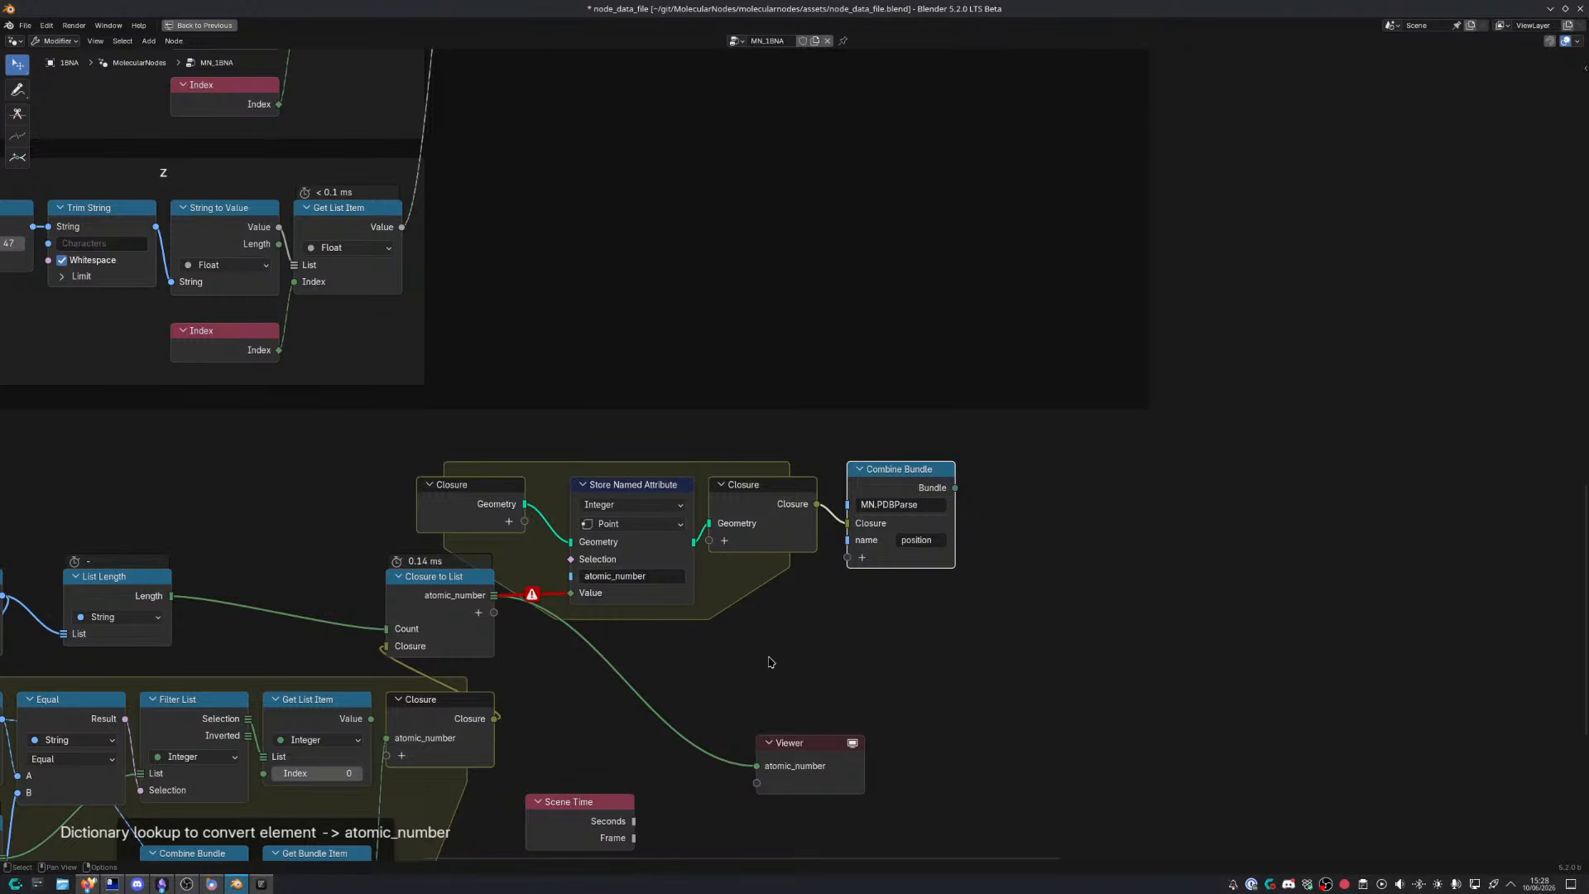
Add an Integer Get List Item node that takes the Closure to List atomic_number output as its List
{"action": "left_click_drag", "start_coordinate": [498, 602], "coordinate": [534, 646]}
{"action": "type", "text": "get list ite"}
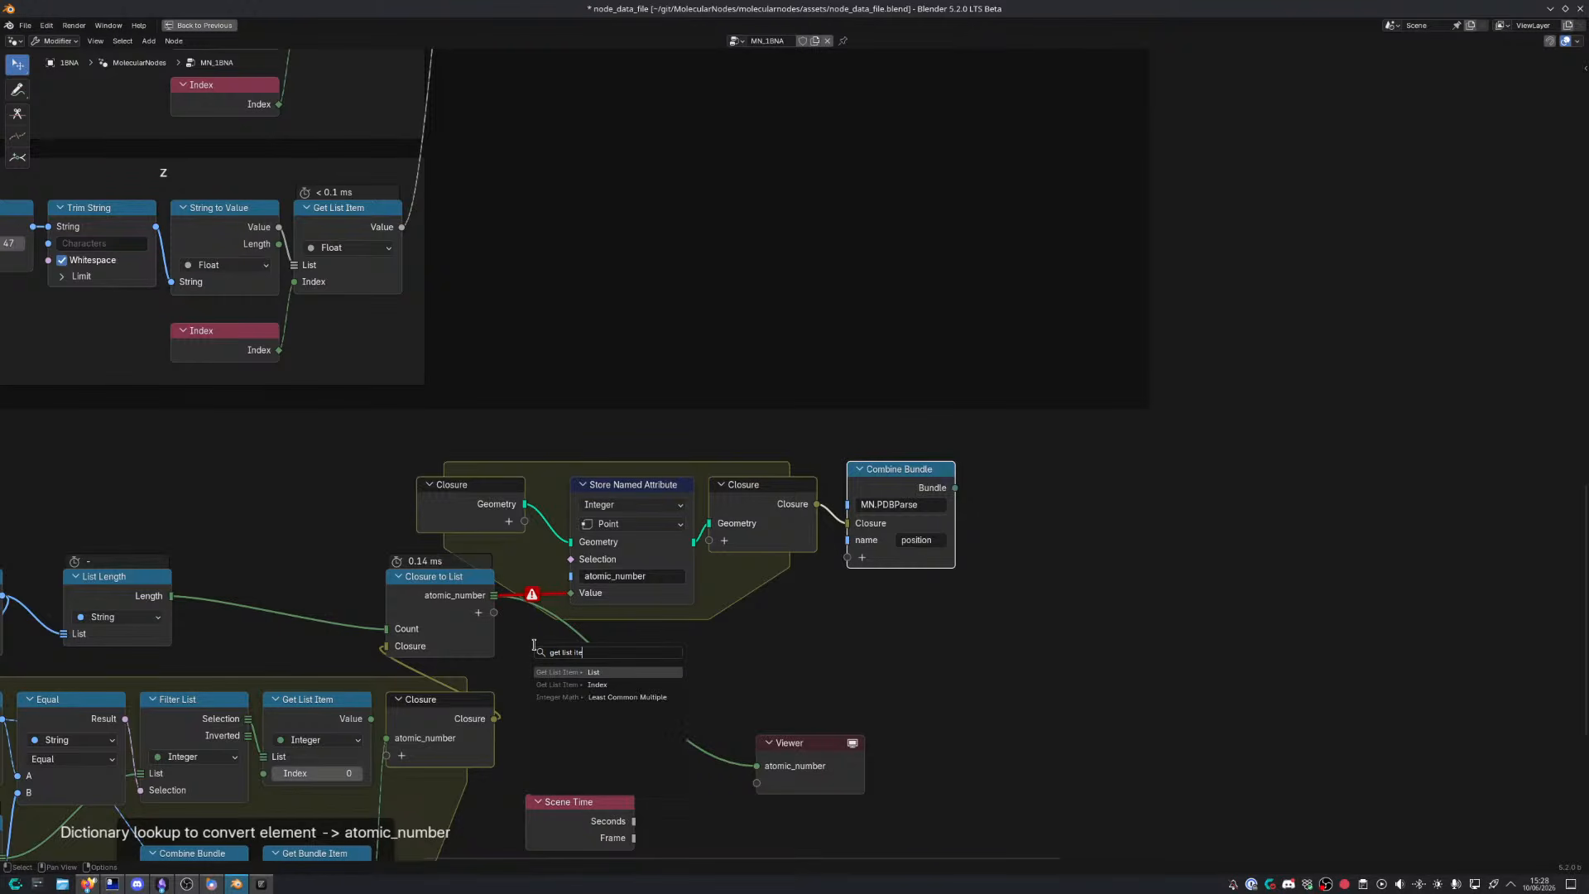
{"action": "key", "text": "Return"}
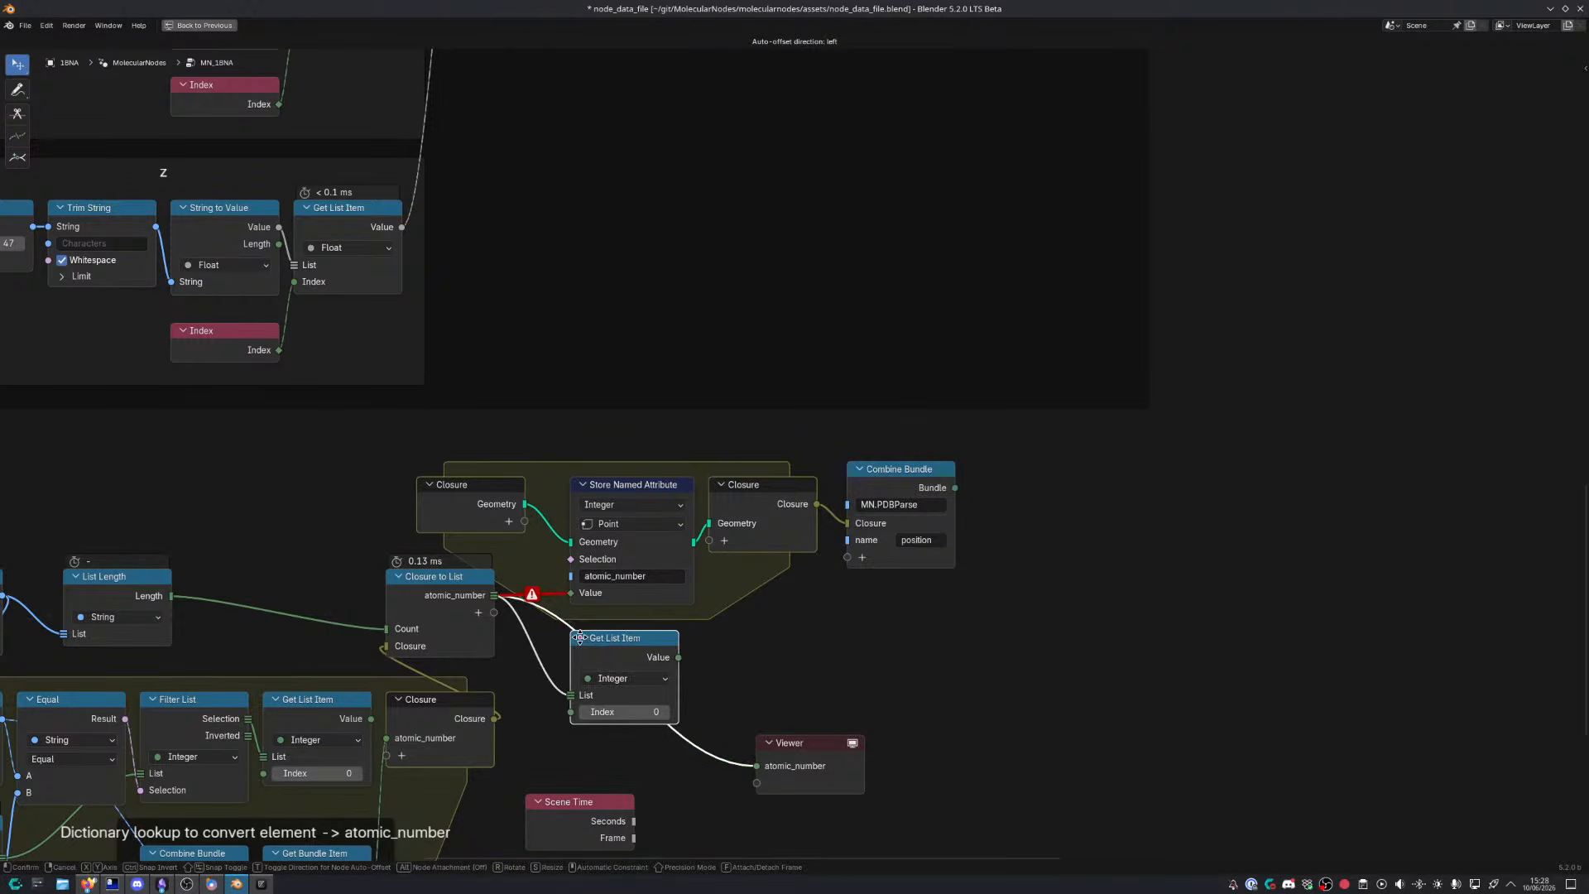
{"action": "left_click", "coordinate": [578, 645]}
Move the closure and bundle nodes away from Closure to List to make room and place Get List Item in the gap
{"action": "middle_click_drag", "start_coordinate": [500, 760], "coordinate": [673, 587]}
{"action": "middle_click_drag", "start_coordinate": [880, 517], "coordinate": [762, 572]}
{"action": "left_click_drag", "start_coordinate": [873, 651], "coordinate": [963, 634]}
{"action": "middle_click_drag", "start_coordinate": [836, 538], "coordinate": [844, 519]}
{"action": "left_click_drag", "start_coordinate": [564, 295], "coordinate": [1009, 598]}
{"action": "key", "text": "g"}
{"action": "left_click", "coordinate": [1179, 598]}
{"action": "scroll", "coordinate": [765, 548], "scroll_direction": "up", "scroll_amount": 3}
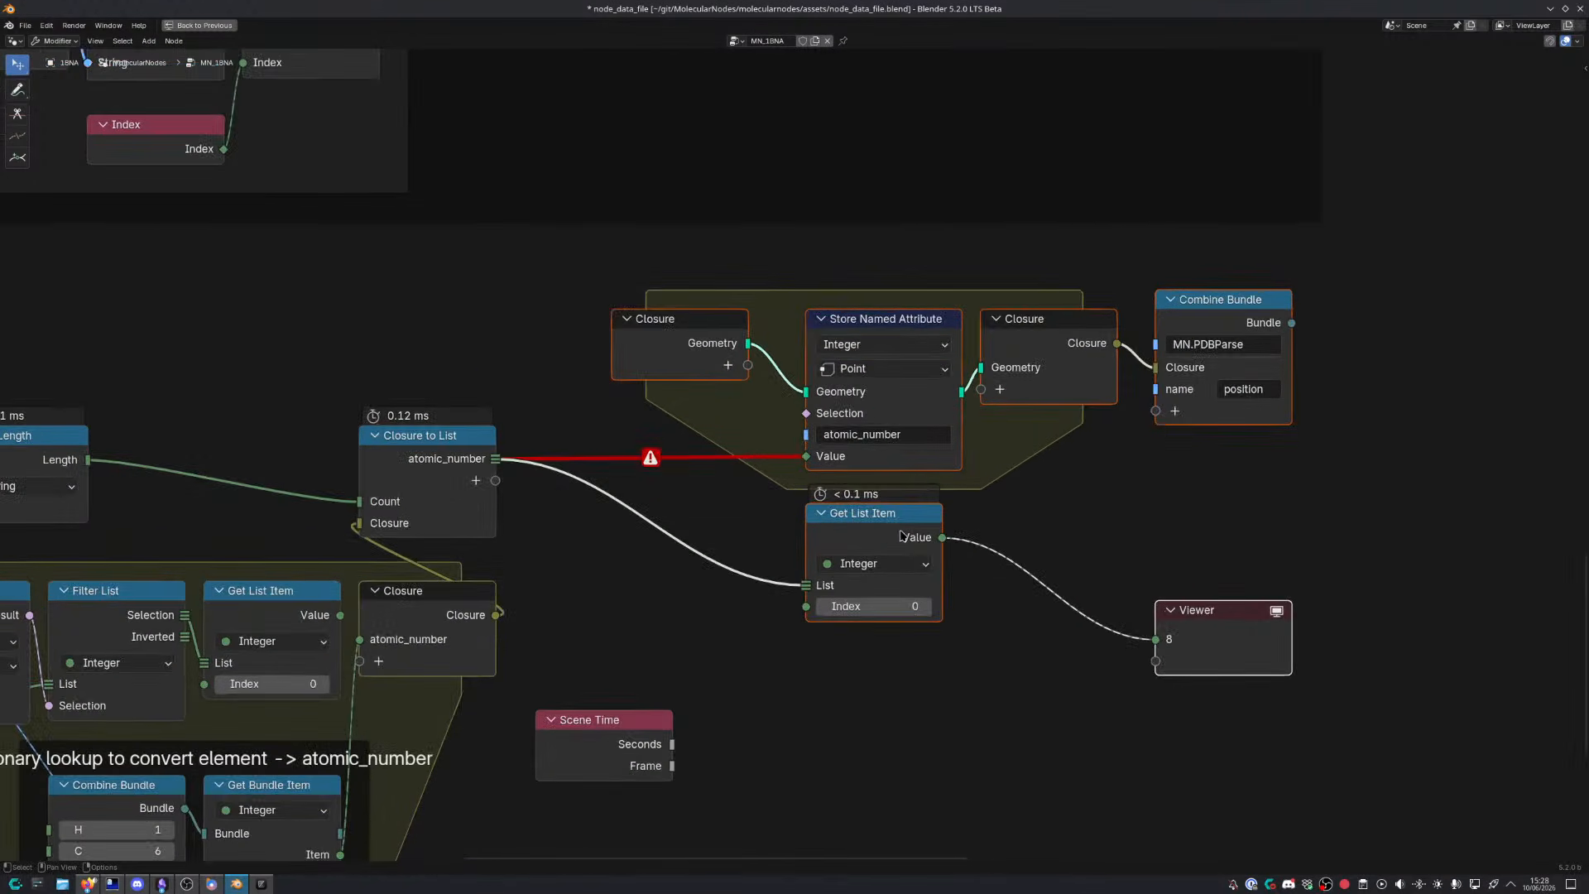
{"action": "left_click", "coordinate": [899, 532]}
{"action": "key", "text": "g"}
{"action": "left_click", "coordinate": [692, 515]}
Feed an Index node into Get List Item and link its Value output to the stored atomic_number attribute's Value
{"action": "left_click_drag", "start_coordinate": [600, 588], "coordinate": [607, 640]}
{"action": "type", "text": "in"}
{"action": "key", "text": "Return"}
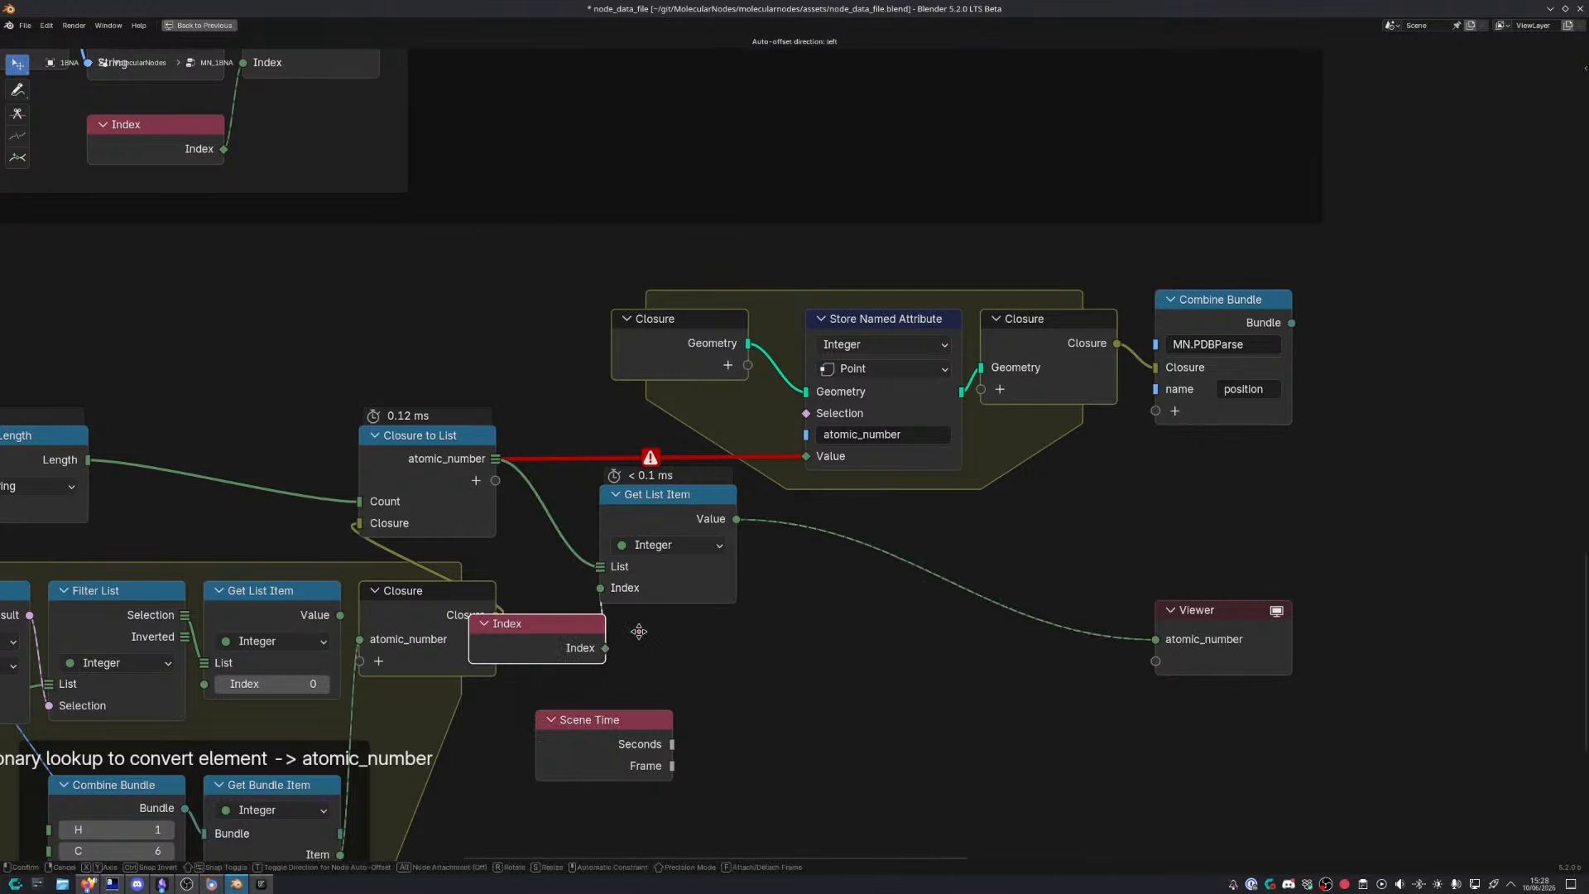
{"action": "left_click", "coordinate": [763, 638]}
{"action": "left_click_drag", "start_coordinate": [737, 519], "coordinate": [808, 456]}
Line up the Get List Item and Index nodes directly beside the Closure to List node
{"action": "left_click_drag", "start_coordinate": [605, 451], "coordinate": [705, 646]}
{"action": "key", "text": "g"}
{"action": "left_click", "coordinate": [647, 589]}
{"action": "left_click", "coordinate": [708, 611]}
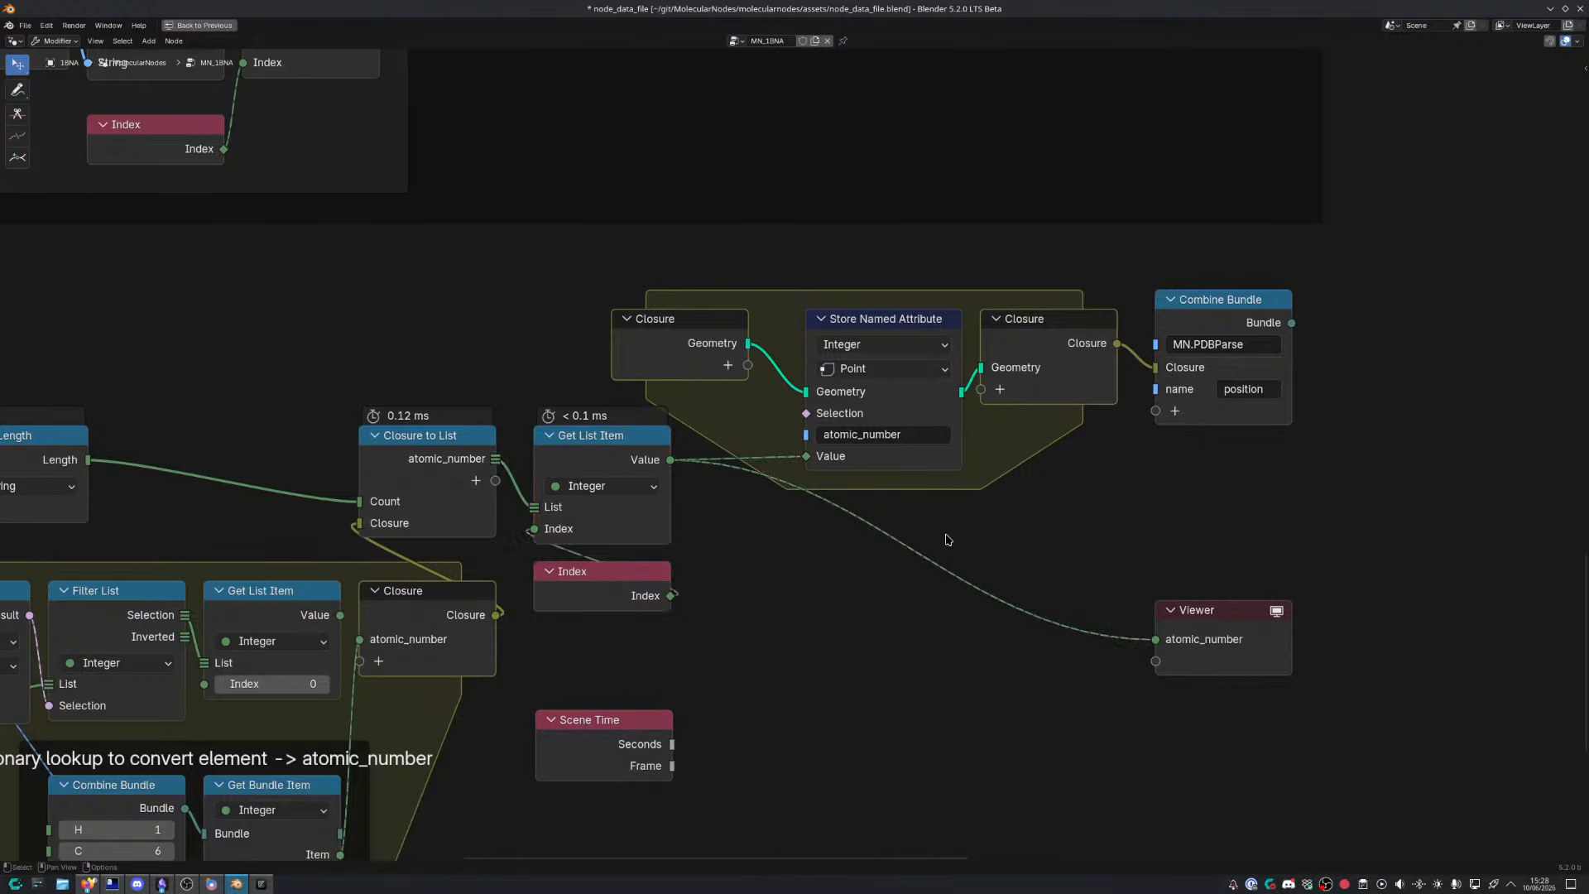
Connect the new MN.PDBParse bundle to the main Combine Bundle as an additional item named atomic_number
{"action": "middle_click_drag", "start_coordinate": [1142, 208], "coordinate": [912, 333]}
{"action": "scroll", "coordinate": [1086, 480], "scroll_direction": "down", "scroll_amount": 11}
{"action": "middle_click_drag", "start_coordinate": [990, 503], "coordinate": [823, 667]}
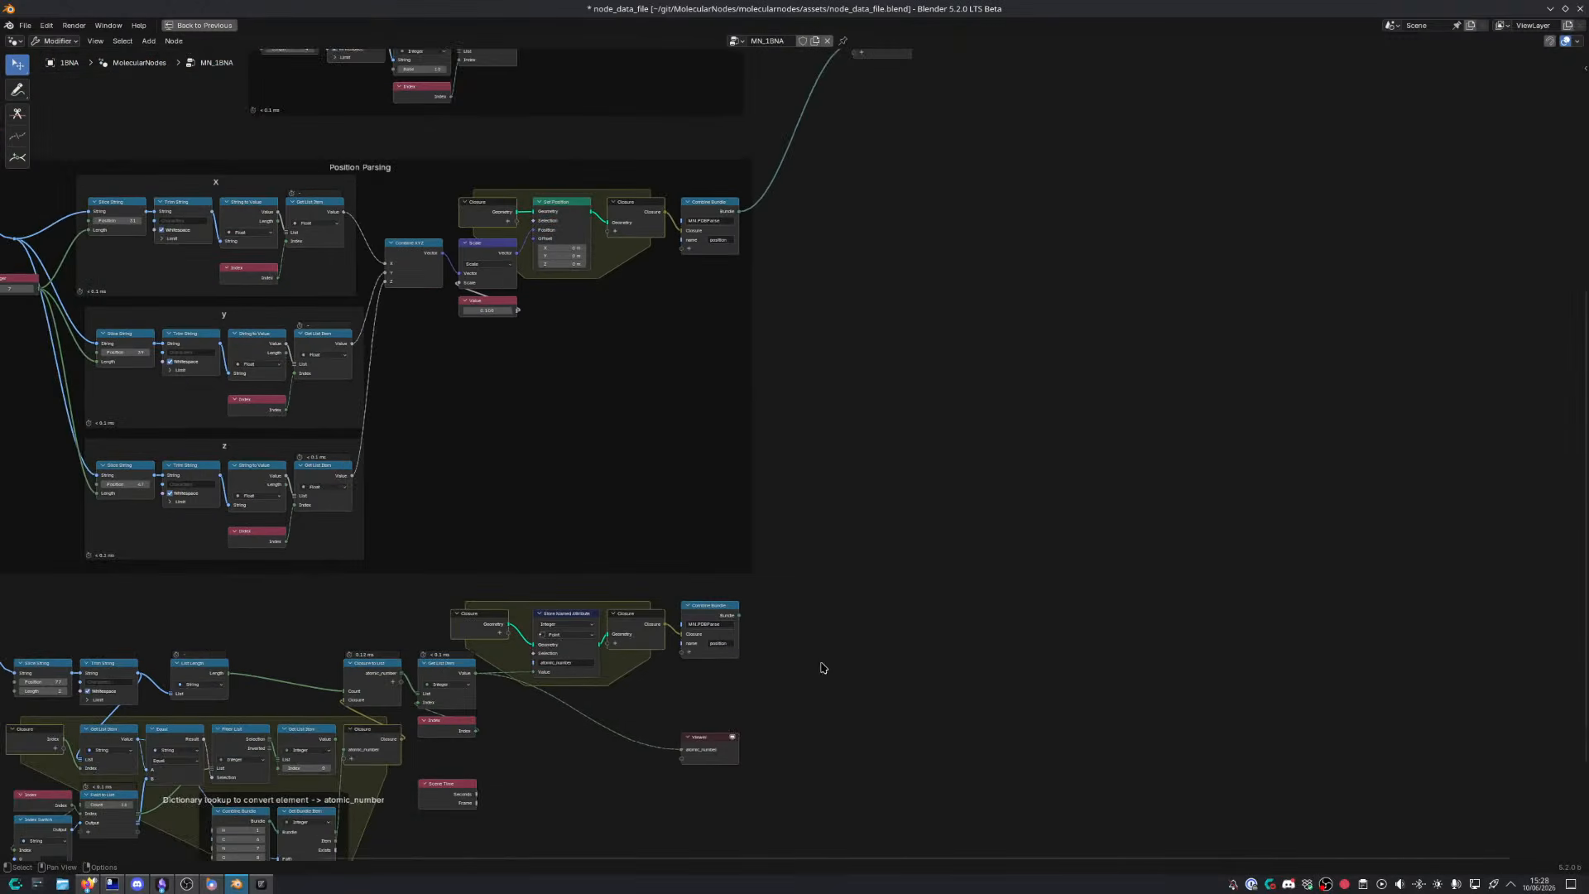
{"action": "middle_click_drag", "start_coordinate": [844, 259], "coordinate": [811, 411]}
{"action": "left_click_drag", "start_coordinate": [710, 766], "coordinate": [839, 211]}
{"action": "double_click", "coordinate": [836, 204]}
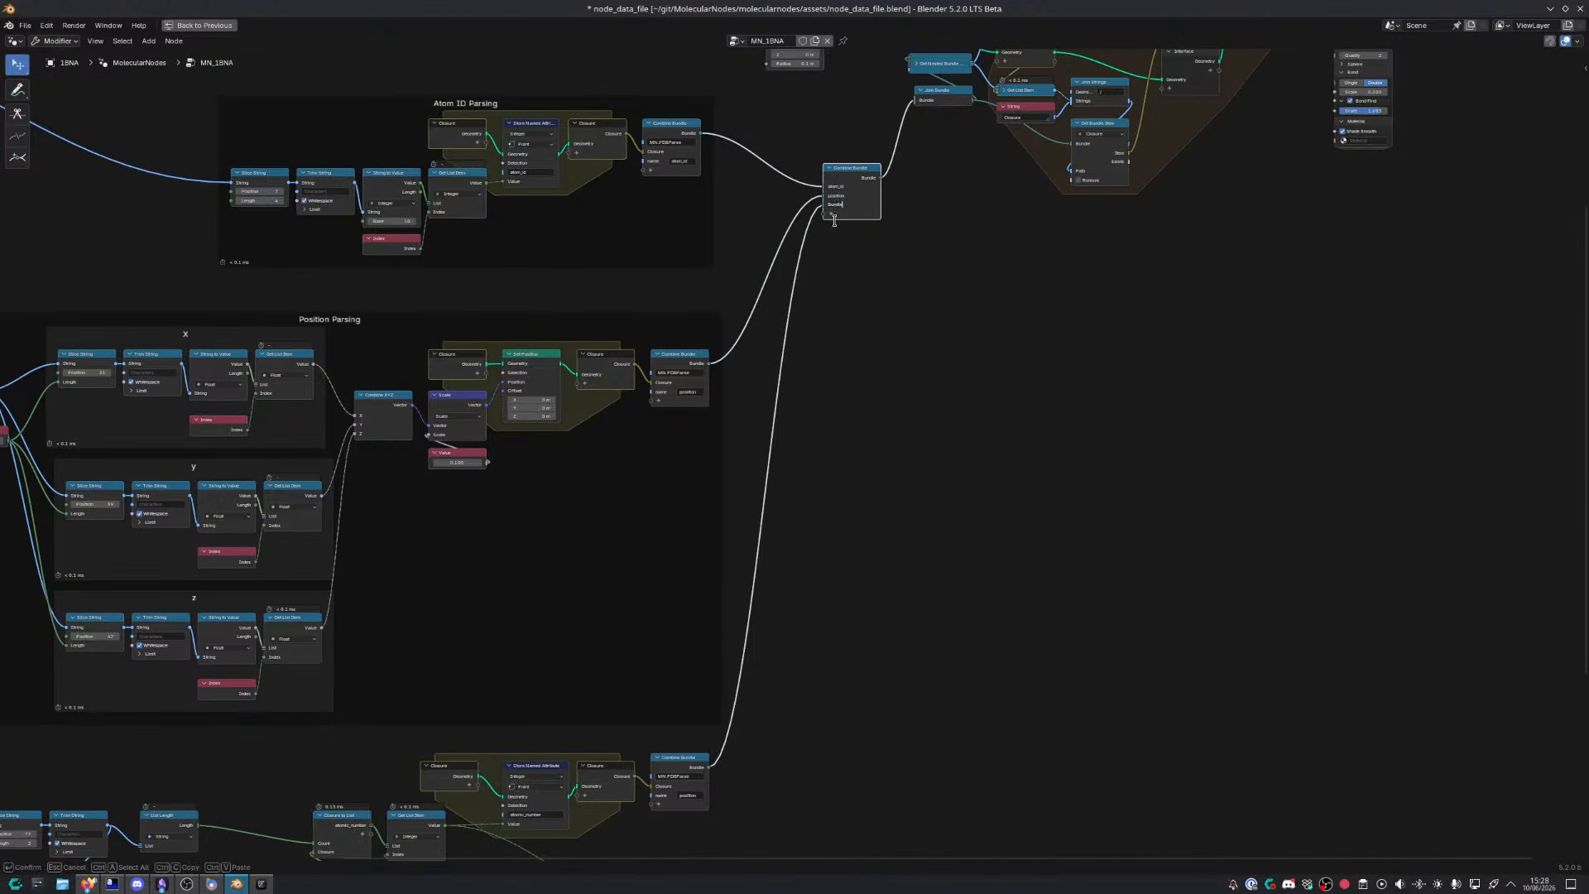
{"action": "type", "text": "atomic_number"}
{"action": "key", "text": "Return"}
Restore the full workspace layout and save the blend file
{"action": "key", "text": "ctrl+space"}
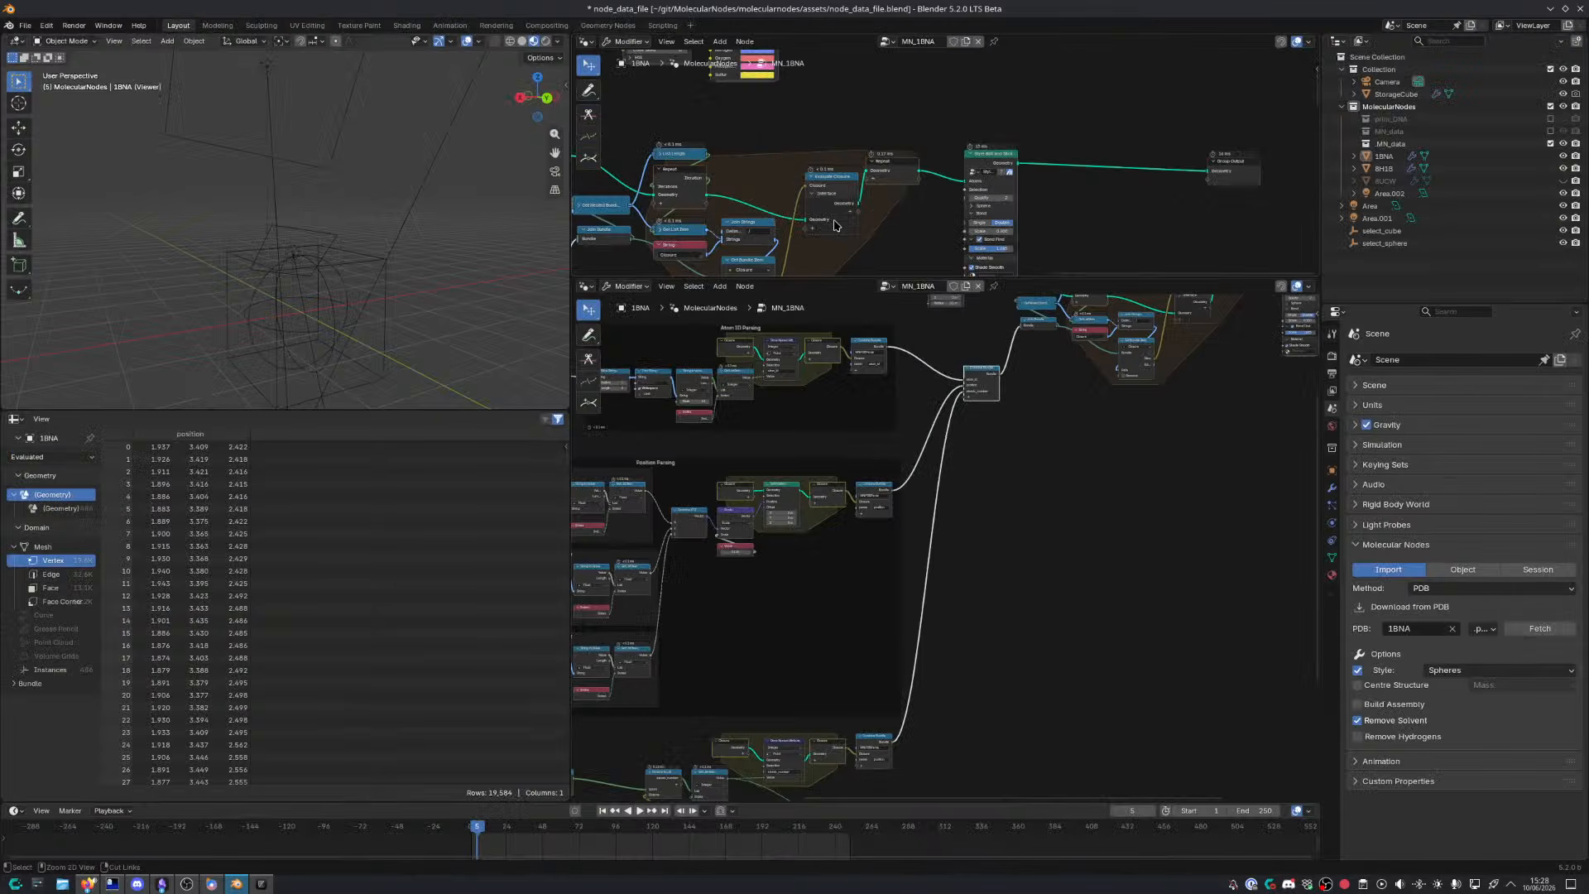
{"action": "middle_click_drag", "start_coordinate": [1304, 320], "coordinate": [961, 510]}
{"action": "key", "text": "ctrl+s"}
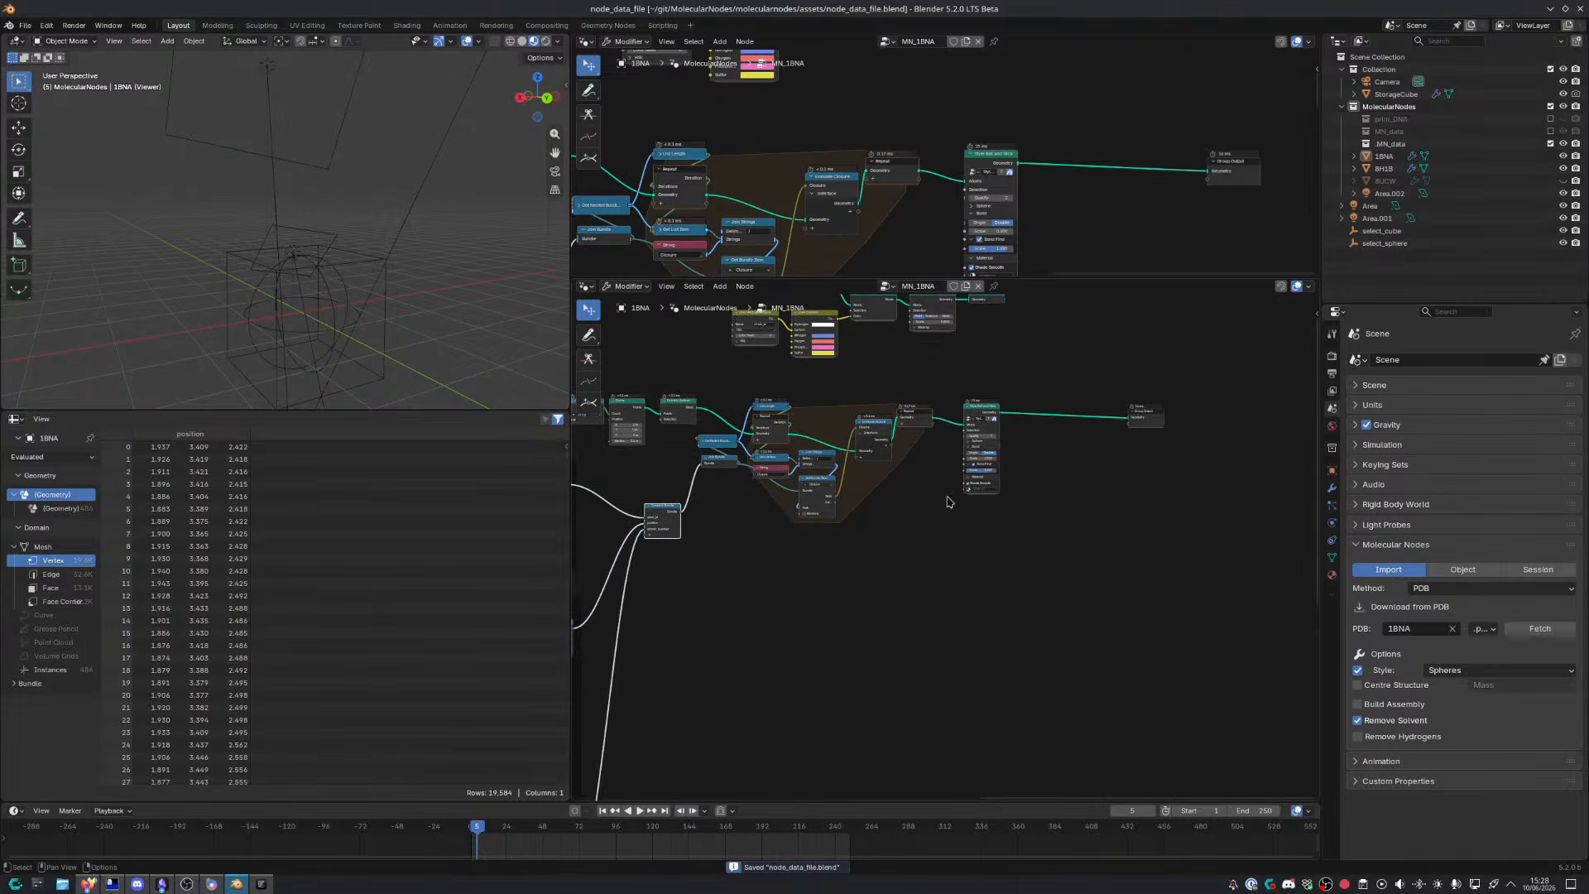
Play the timeline briefly and examine the molecule in the 3D viewport and the end of the node tree
{"action": "scroll", "coordinate": [947, 496], "scroll_direction": "up", "scroll_amount": 4}
{"action": "key", "text": "space"}
{"action": "middle_click_drag", "start_coordinate": [406, 354], "coordinate": [464, 368]}
{"action": "key", "text": "space"}
{"action": "middle_click_drag", "start_coordinate": [977, 487], "coordinate": [1013, 505]}
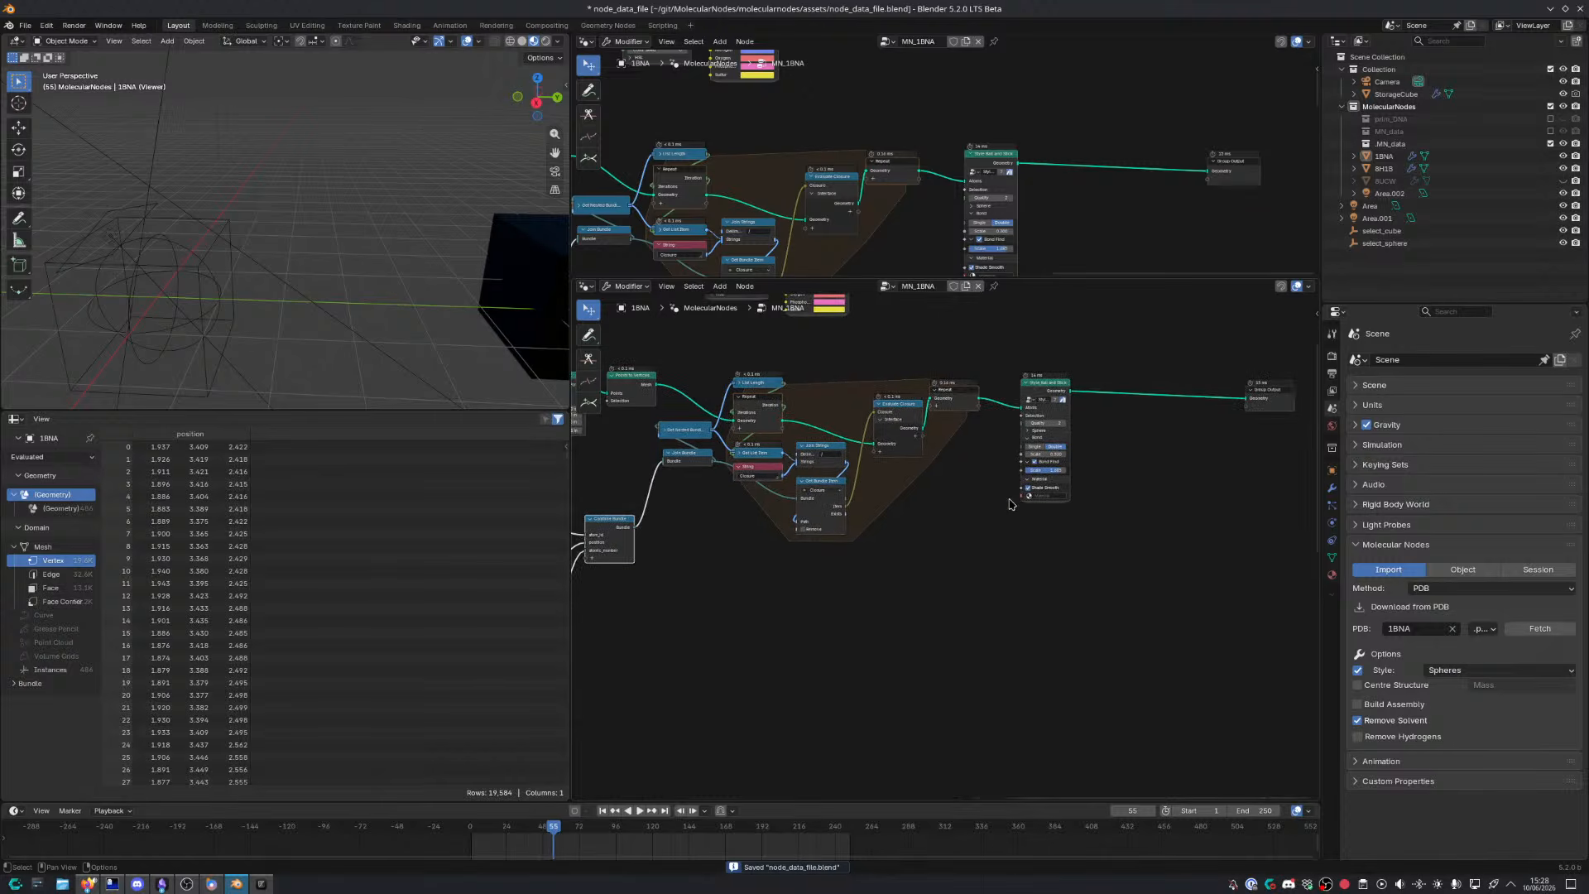
{"action": "middle_click_drag", "start_coordinate": [943, 571], "coordinate": [979, 570]}
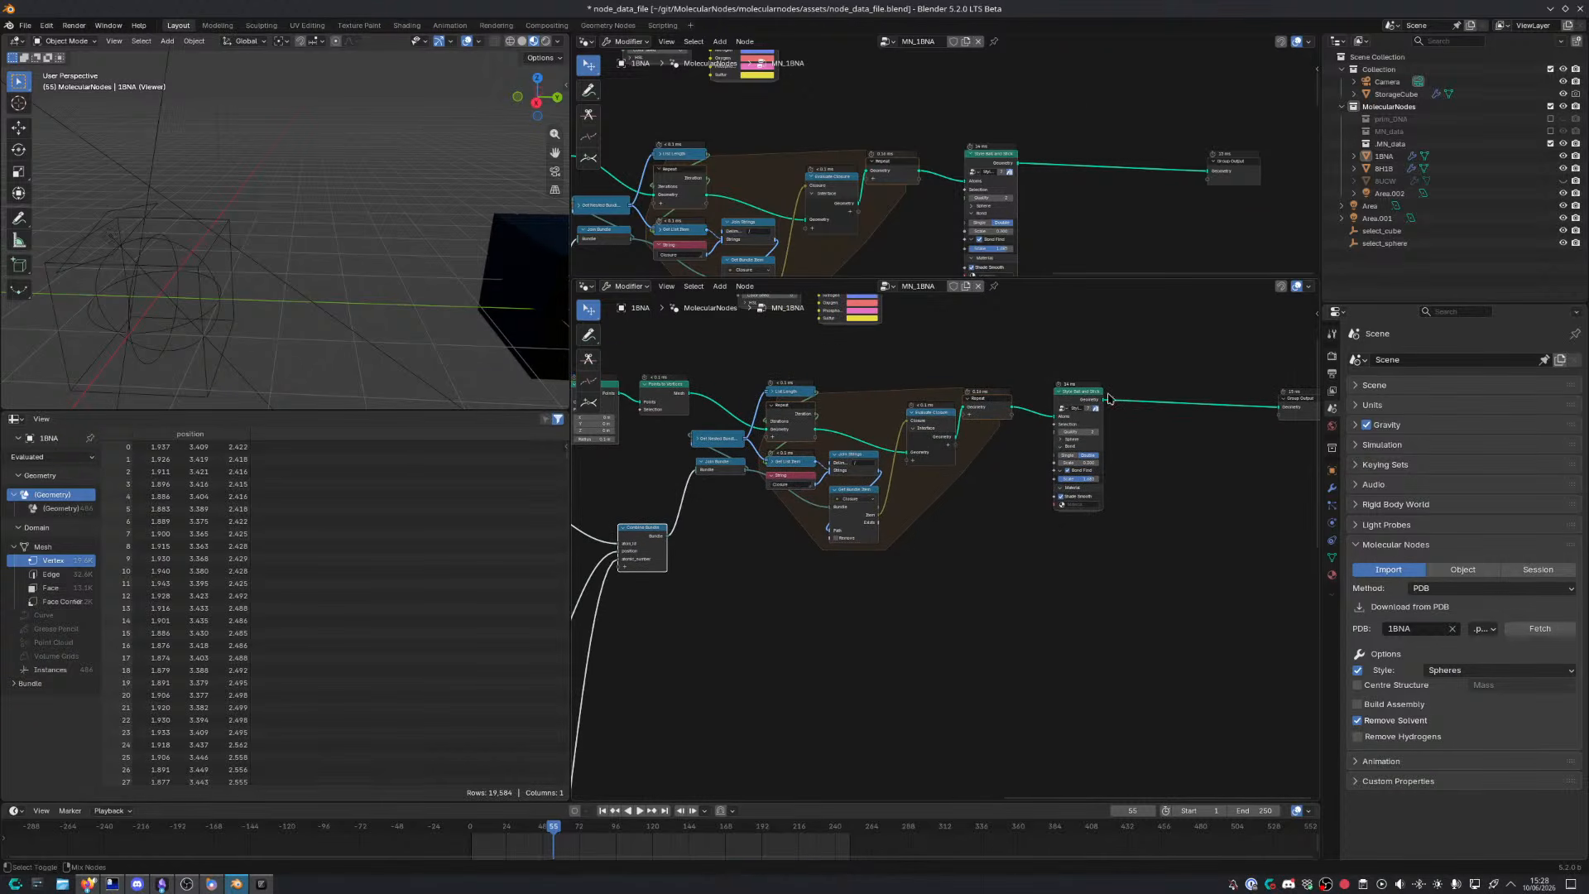
Preview the Style Ball and Stick geometry with the Viewer node and remove the Viewer from the tree
{"action": "left_click", "coordinate": [1106, 405], "text": "ctrl+shift"}
{"action": "left_click", "coordinate": [1132, 365]}
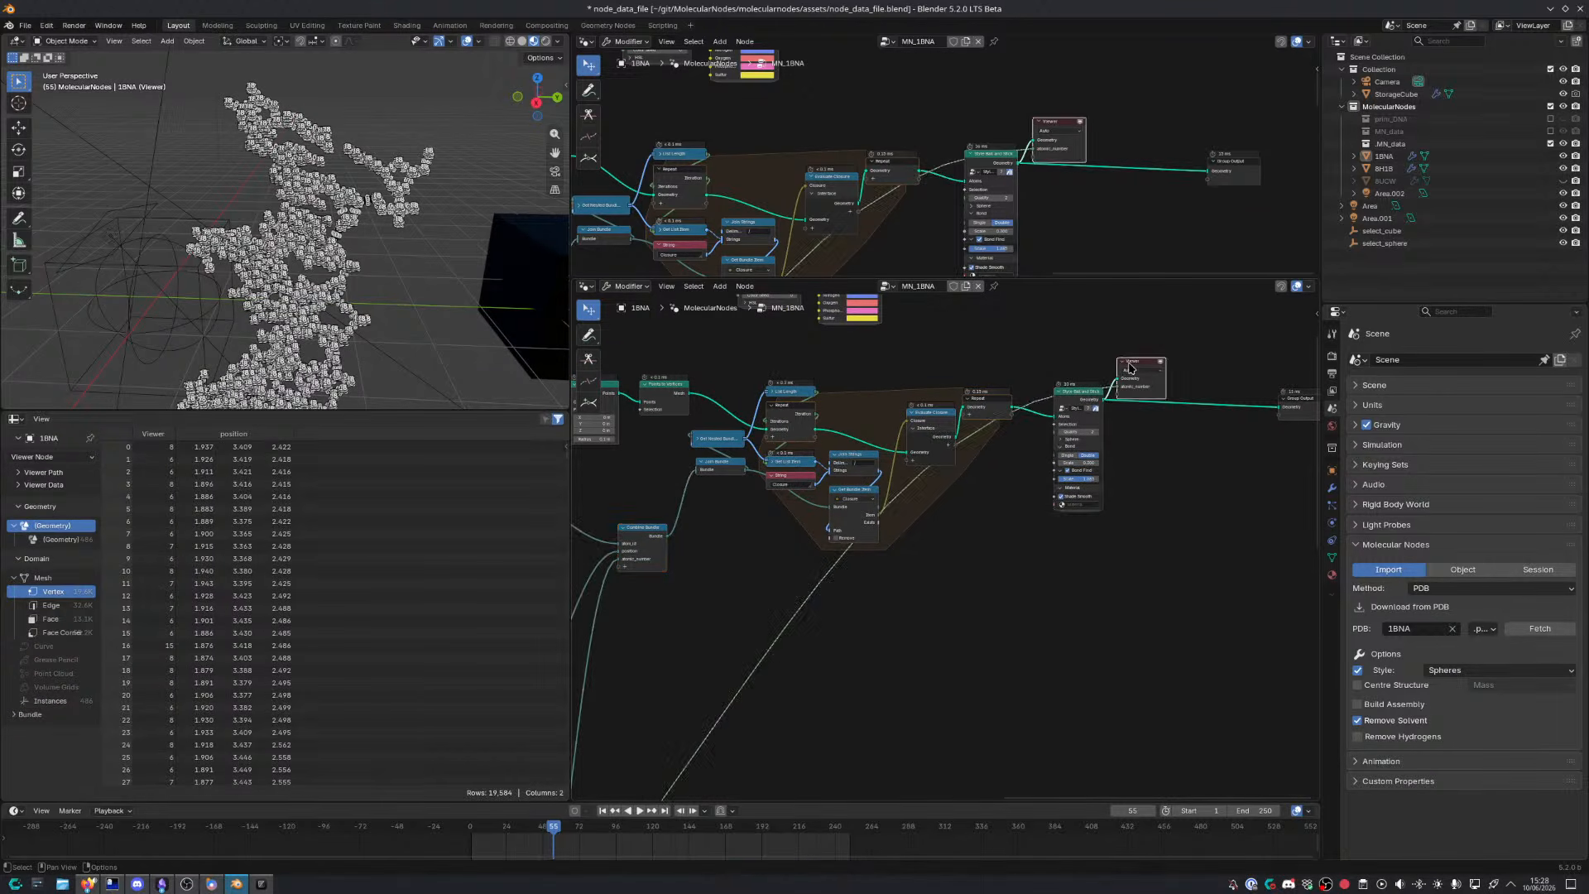
{"action": "key", "text": "x"}
Assign the MN Ambient Occlusion material to the Style Ball and Stick node
{"action": "middle_click_drag", "start_coordinate": [339, 274], "coordinate": [491, 291]}
{"action": "left_click", "coordinate": [1076, 504]}
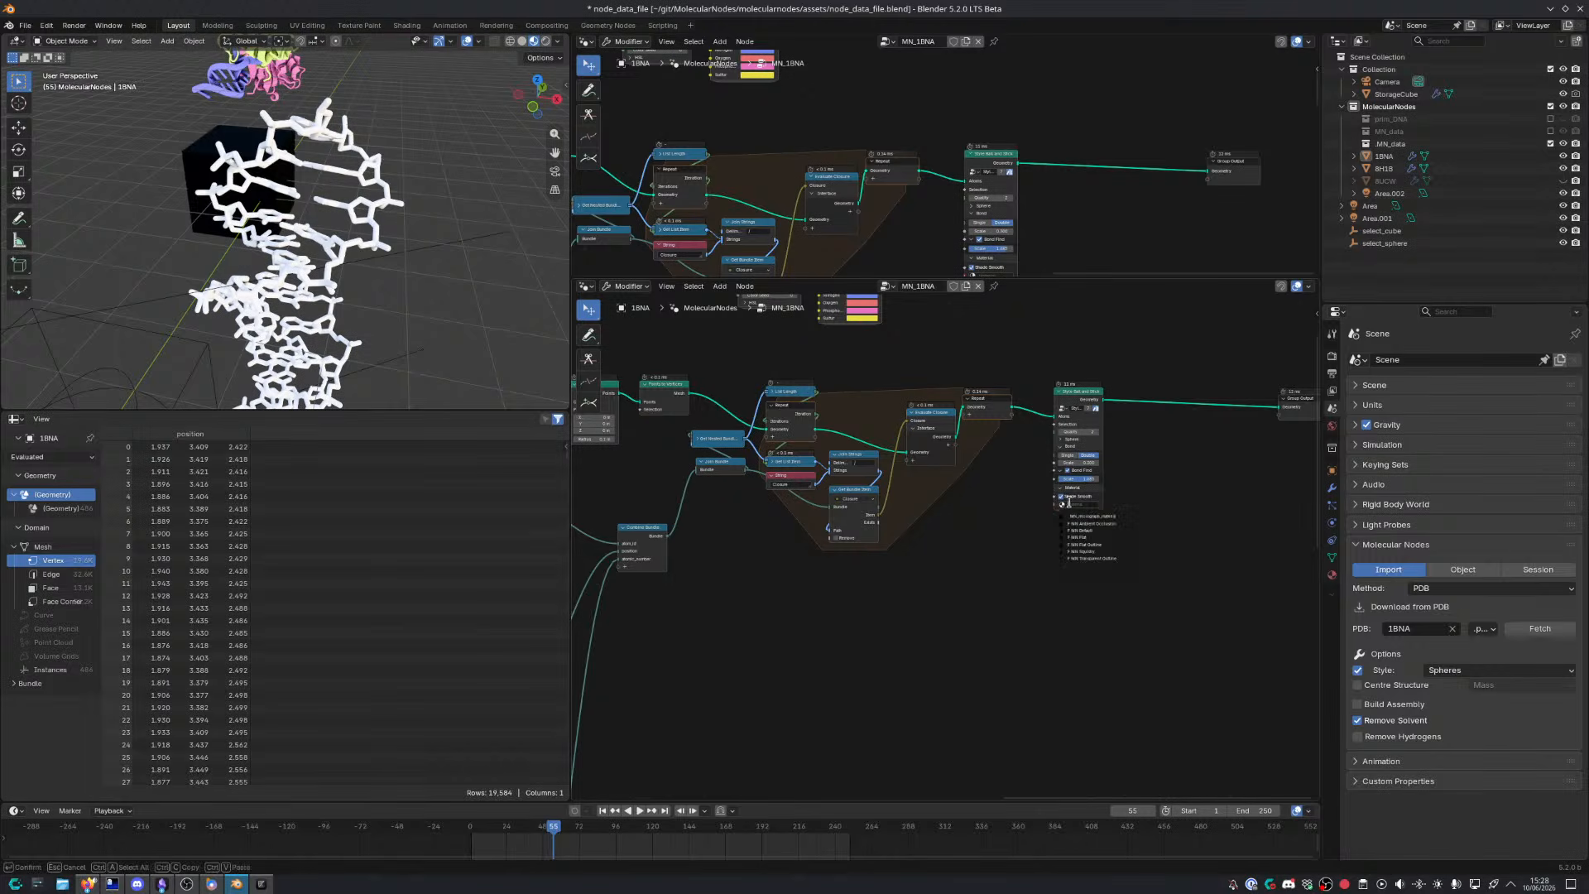
{"action": "left_click", "coordinate": [1094, 522]}
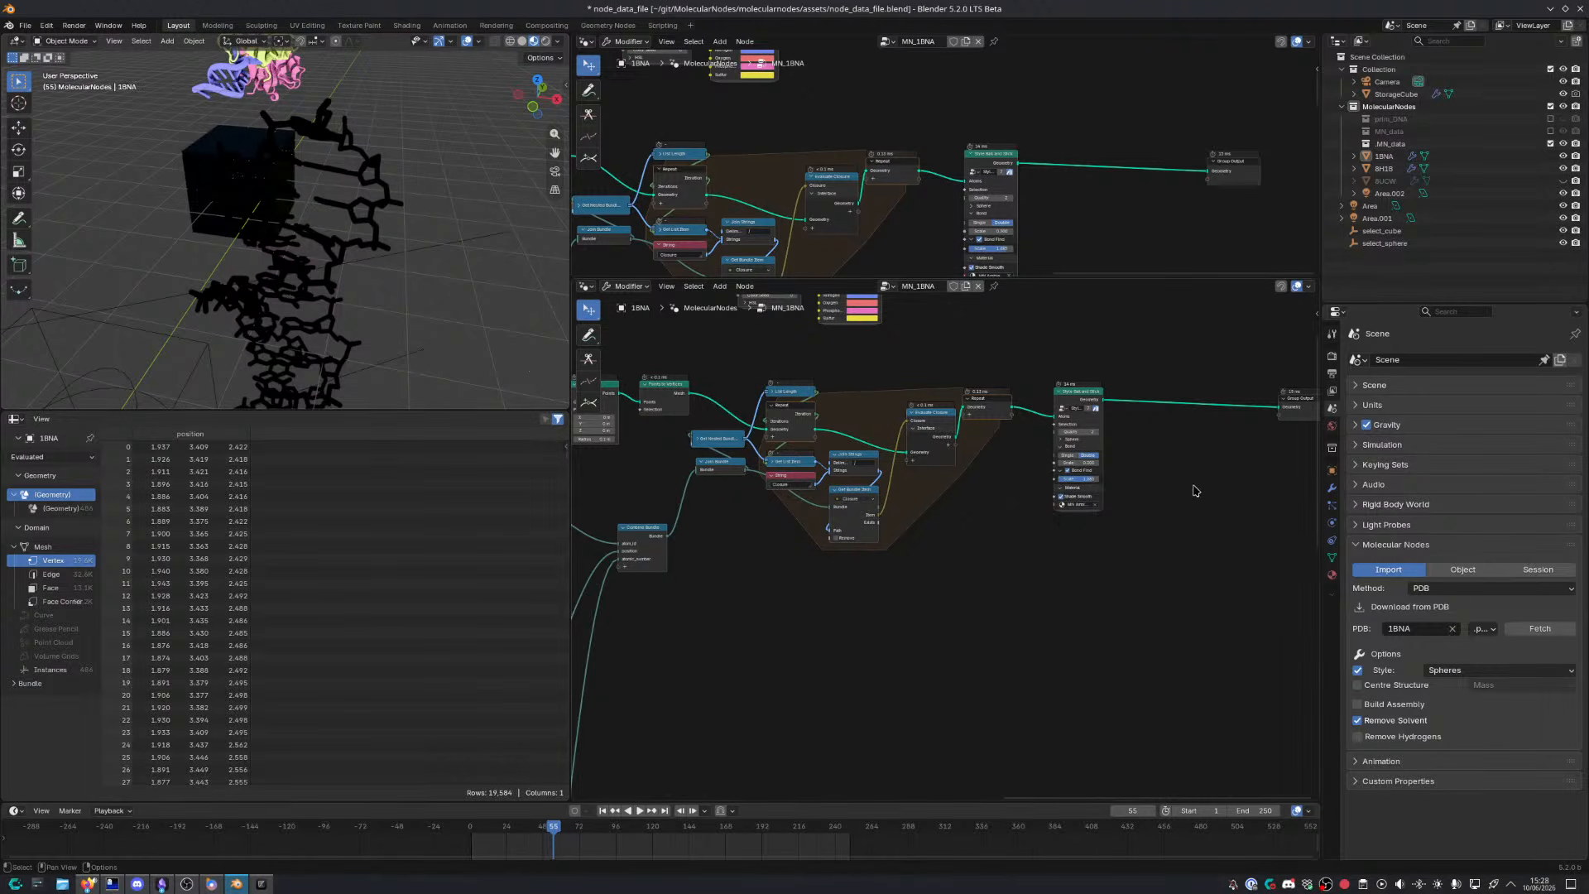
{"action": "scroll", "coordinate": [1196, 491], "scroll_direction": "up", "scroll_amount": 2}
Insert a Set Color node between the Repeat output and the Style Ball and Stick node
{"action": "key", "text": "ctrl+space"}
{"action": "scroll", "coordinate": [663, 699], "scroll_direction": "down", "scroll_amount": 4}
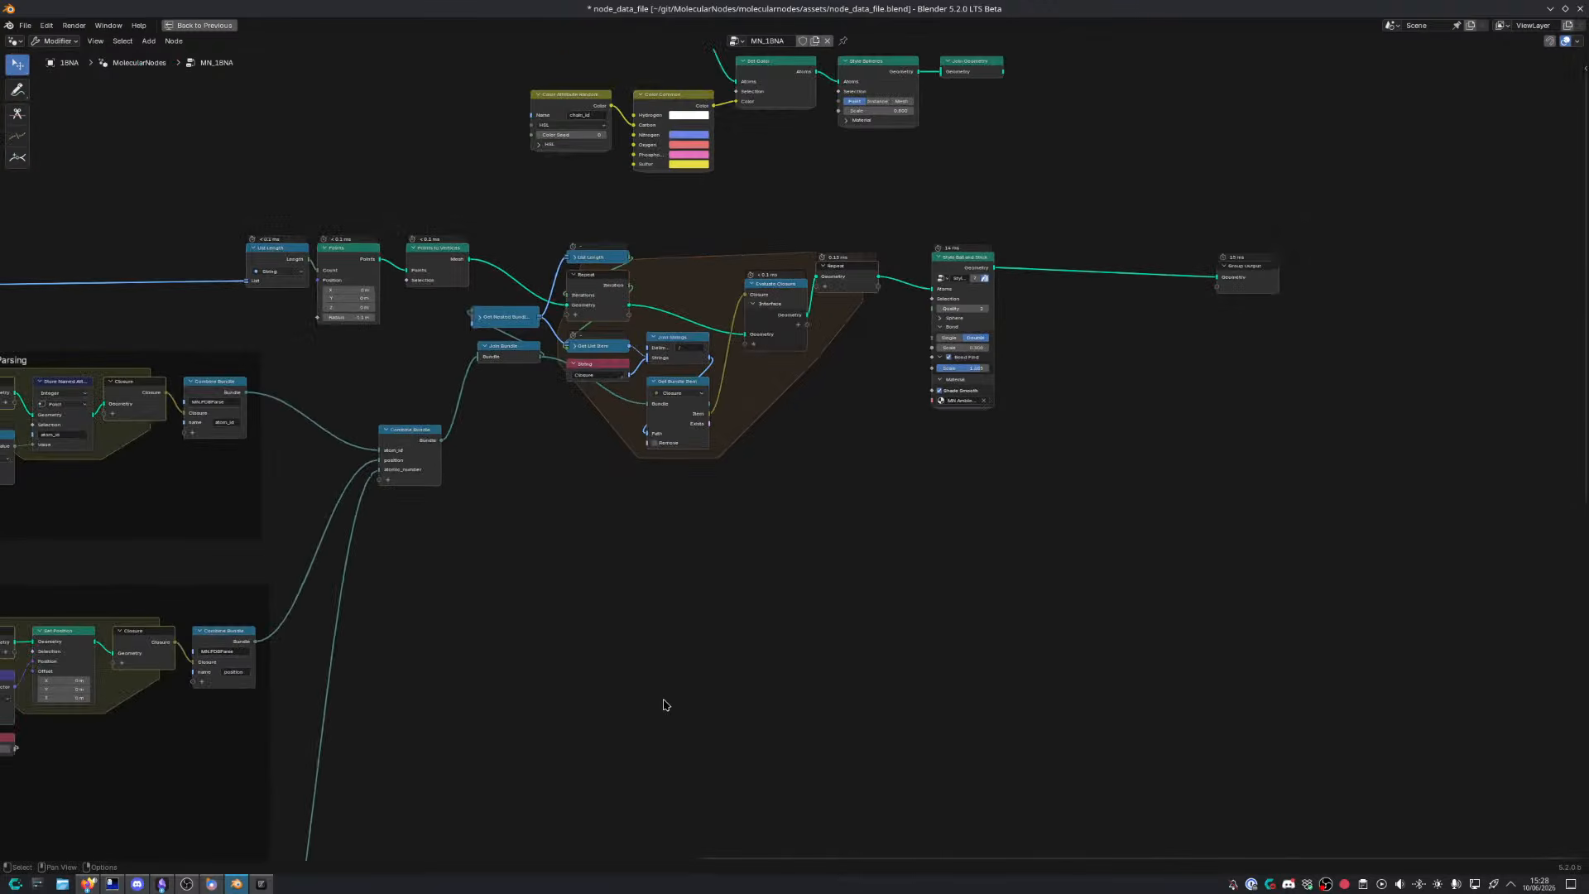
{"action": "scroll", "coordinate": [738, 745], "scroll_direction": "up", "scroll_amount": 5}
{"action": "key", "text": "shift+a"}
{"action": "type", "text": "colore"}
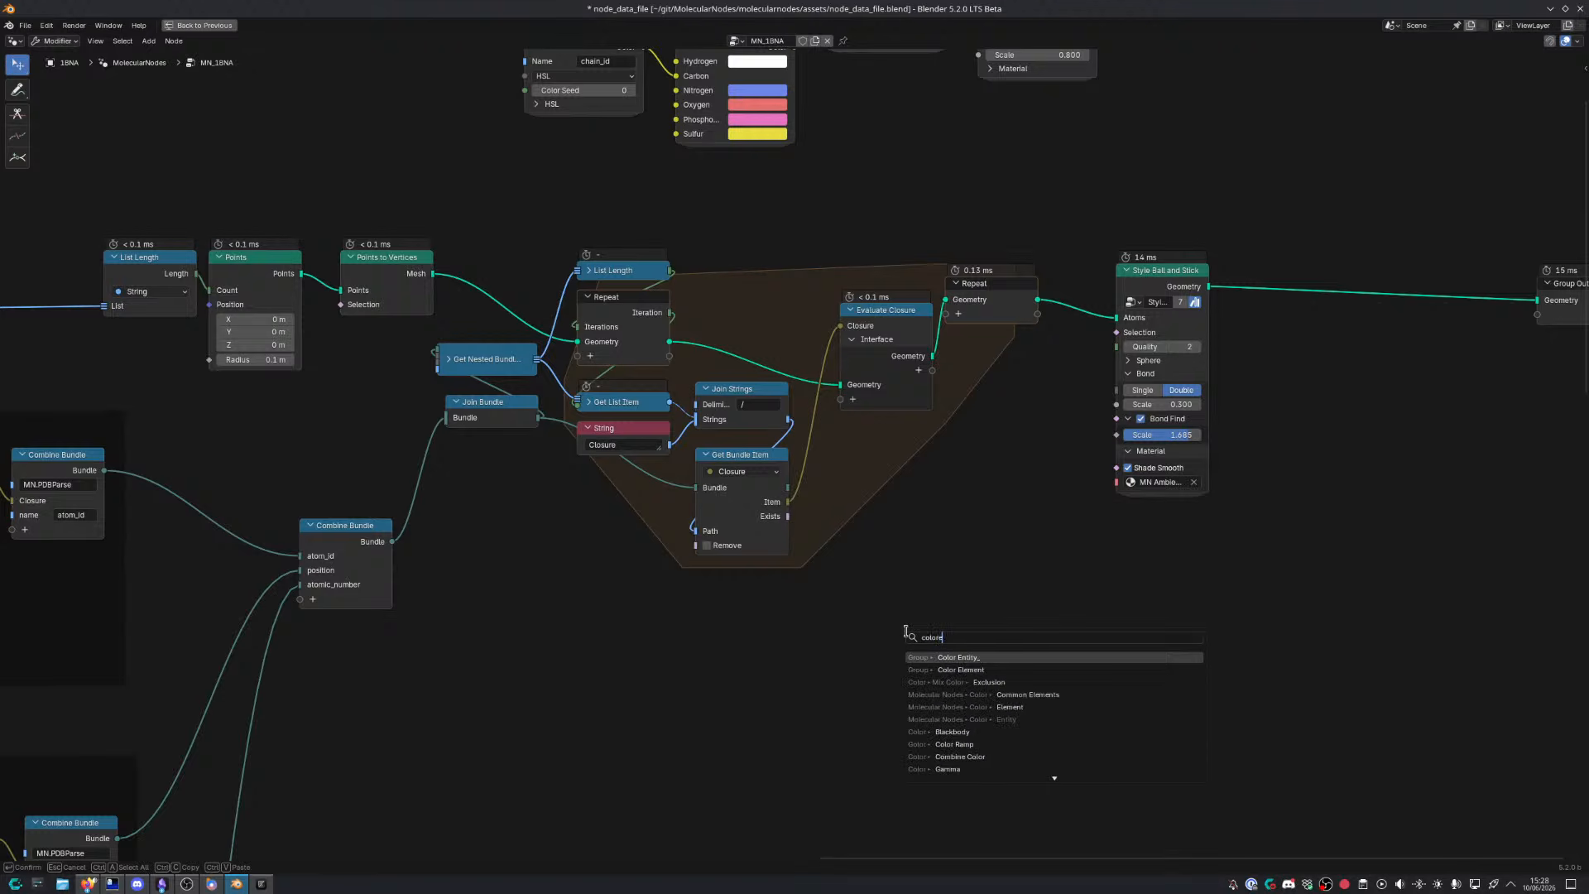
{"action": "key", "text": "ctrl+a"}
{"action": "type", "text": "set col"}
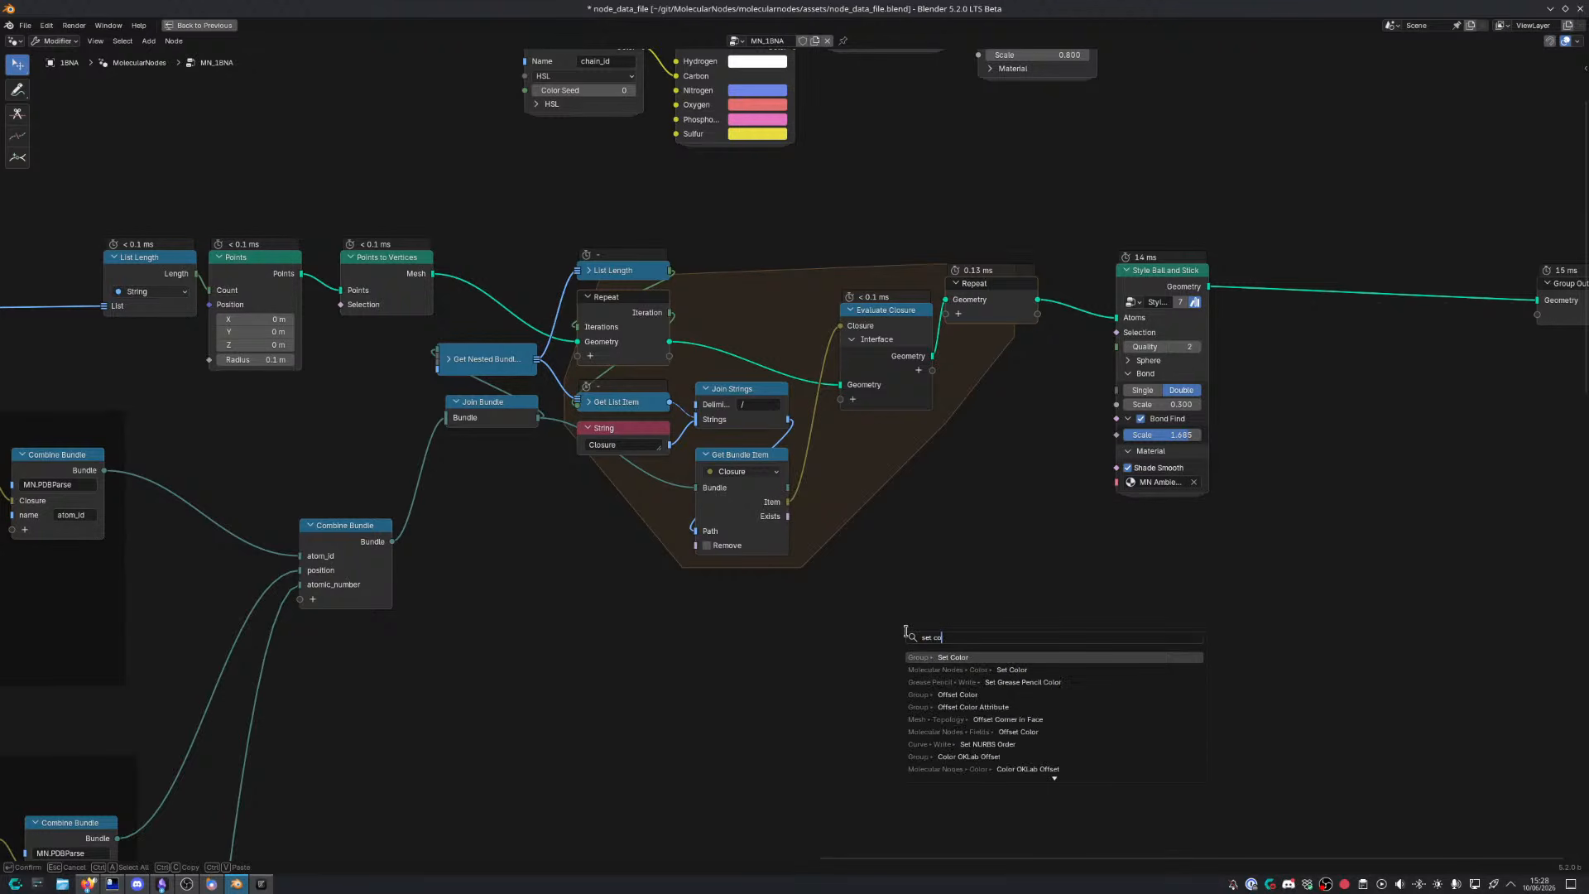
{"action": "key", "text": "Return"}
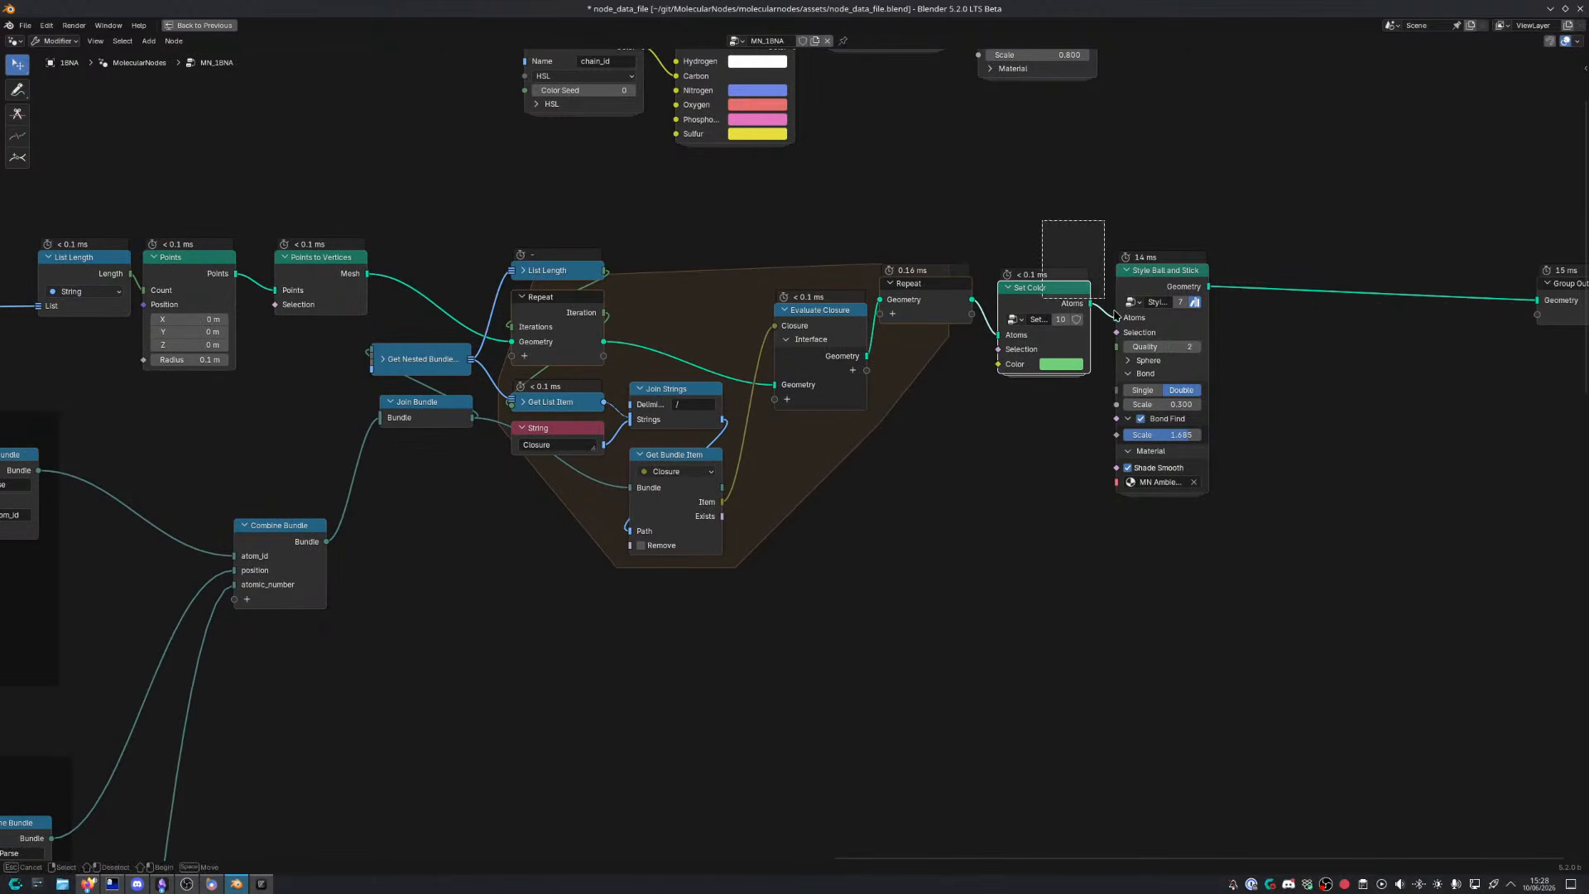
{"action": "left_click", "coordinate": [1176, 271]}
Add a Color Common node and feed its Color output into the Set Color node
{"action": "key", "text": "shift+a"}
{"action": "type", "text": "color commo"}
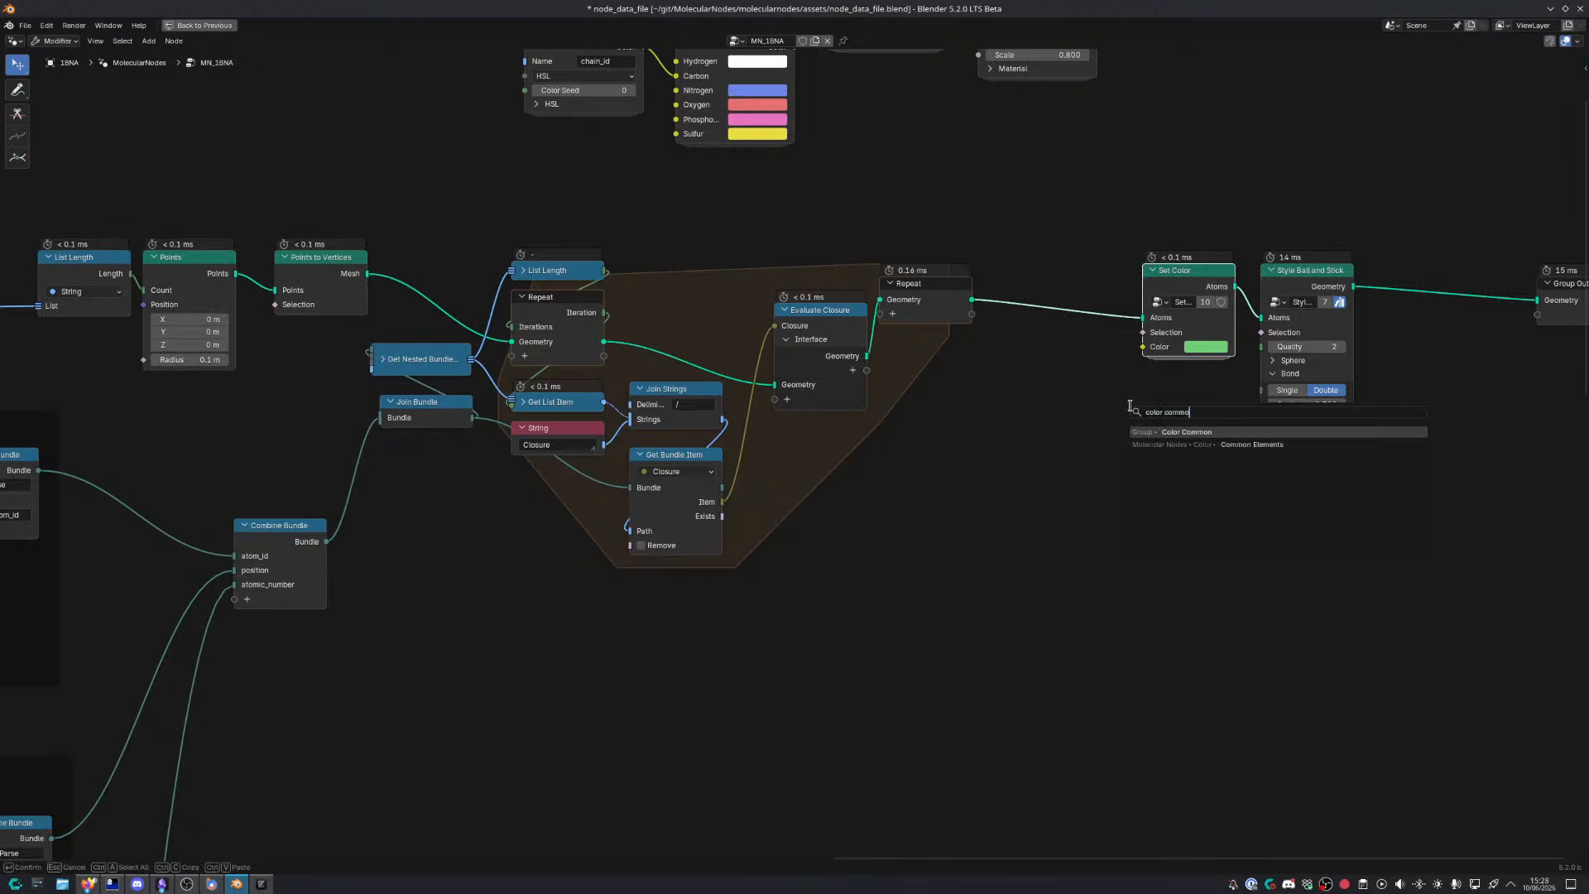
{"action": "key", "text": "Return"}
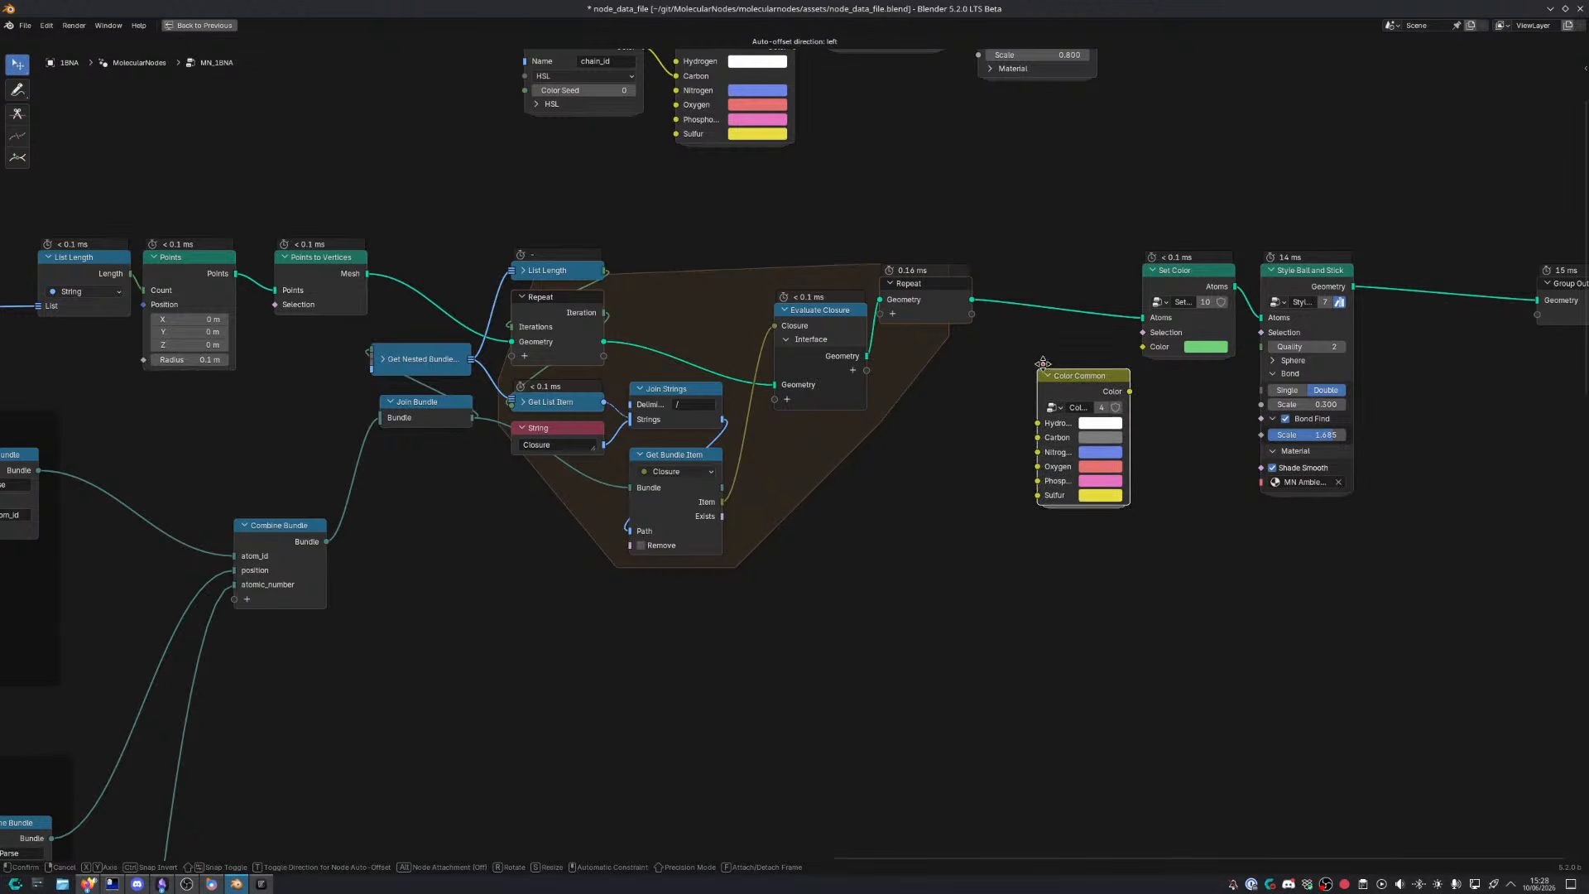
{"action": "left_click", "coordinate": [1041, 364]}
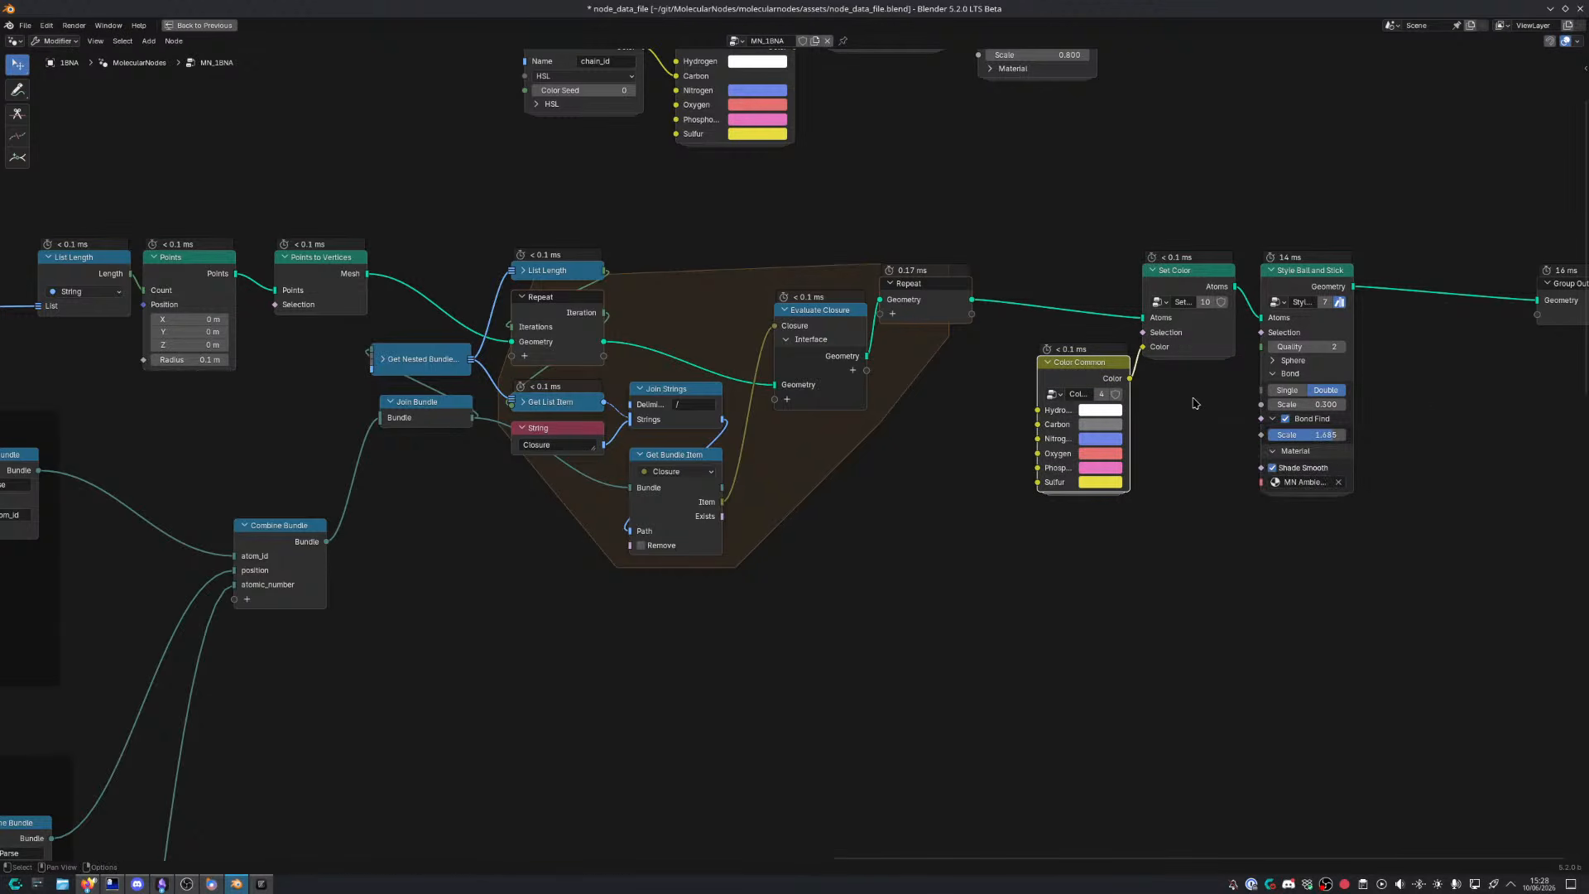
Examine the element-coloured DNA ball-and-stick model from several angles in a maximized 3D viewport
{"action": "key", "text": "ctrl+space"}
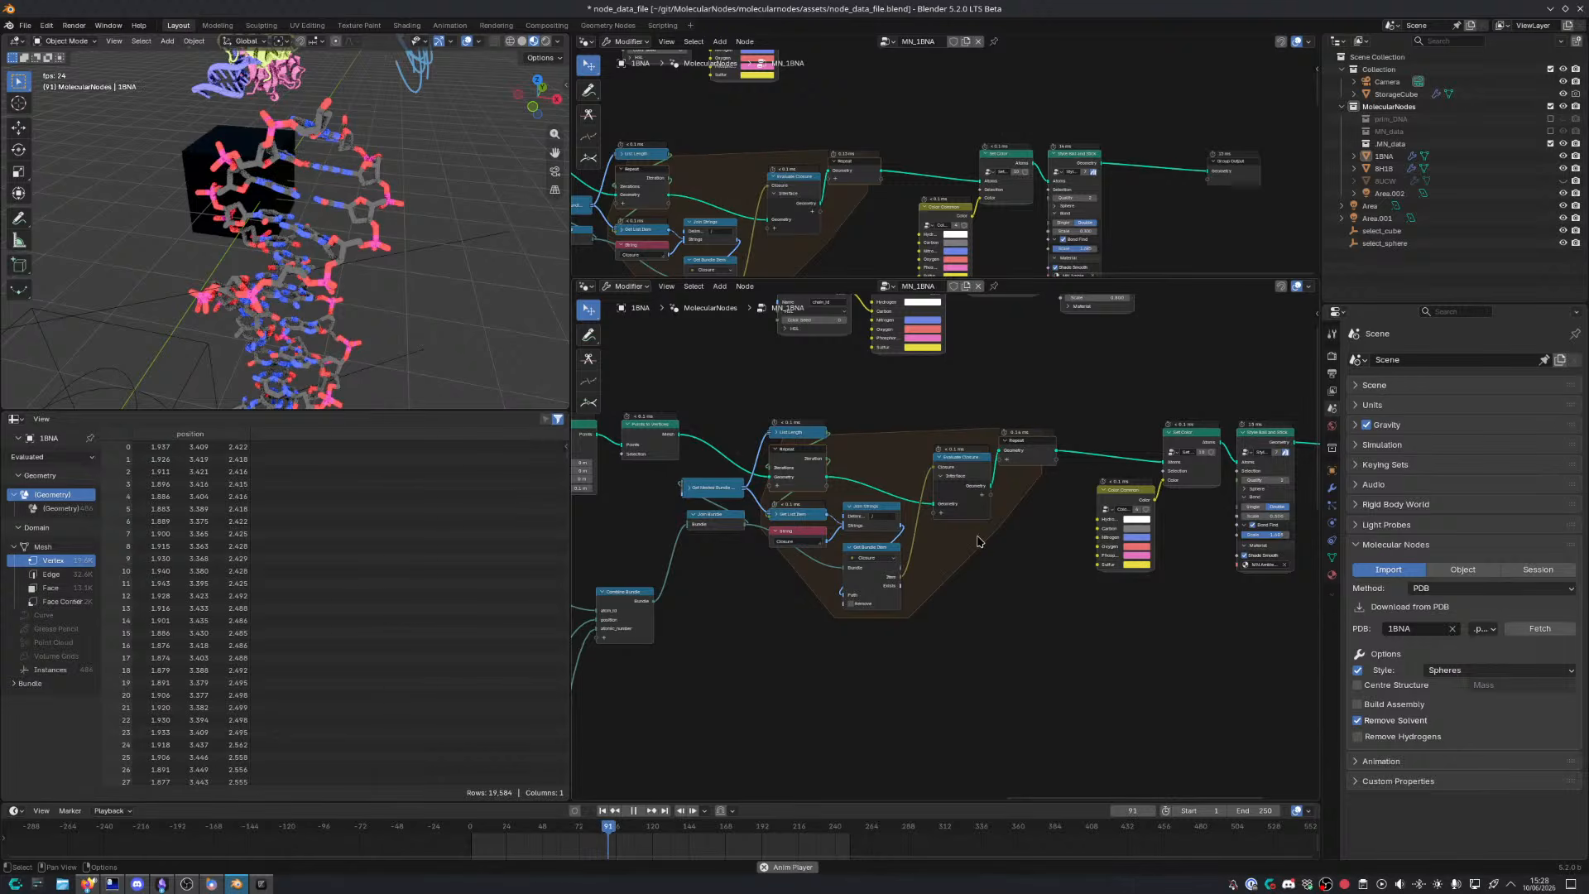
{"action": "key", "text": "space"}
{"action": "middle_click_drag", "start_coordinate": [1089, 649], "coordinate": [1108, 609]}
{"action": "key", "text": "ctrl+space"}
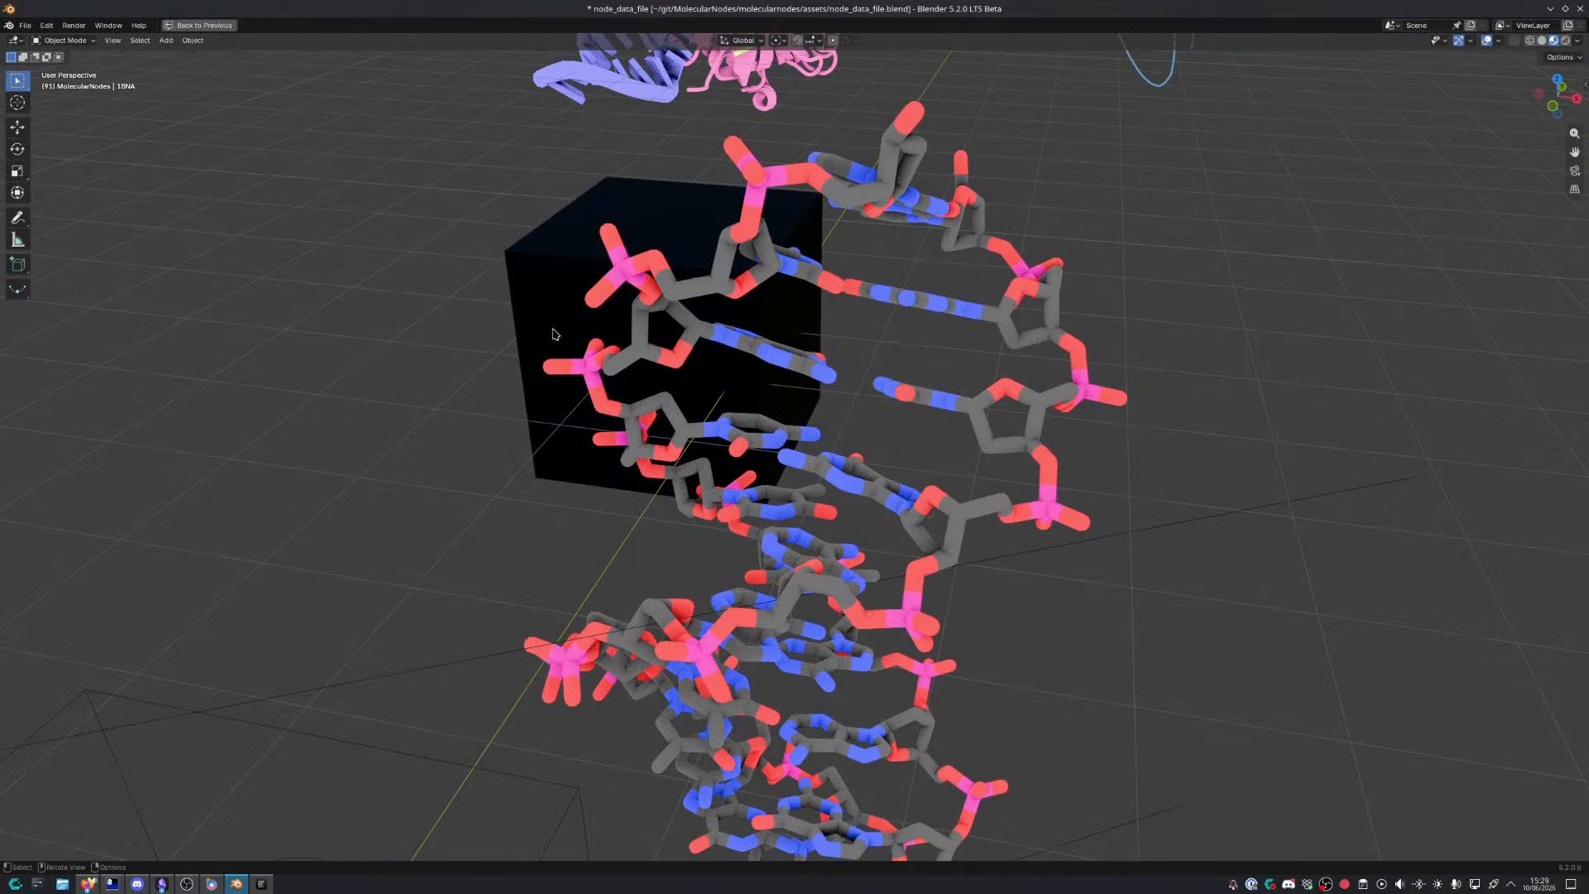
{"action": "mouse_move", "coordinate": [899, 477]}
{"action": "middle_mouse_down"}
{"action": "mouse_move", "coordinate": [1076, 465]}
{"action": "mouse_move", "coordinate": [909, 505]}
{"action": "middle_mouse_up"}
{"action": "scroll", "coordinate": [939, 518], "scroll_direction": "down", "scroll_amount": 4}
{"action": "scroll", "coordinate": [939, 430], "scroll_direction": "up", "scroll_amount": 3}
{"action": "middle_click_drag", "start_coordinate": [939, 430], "coordinate": [1144, 442]}
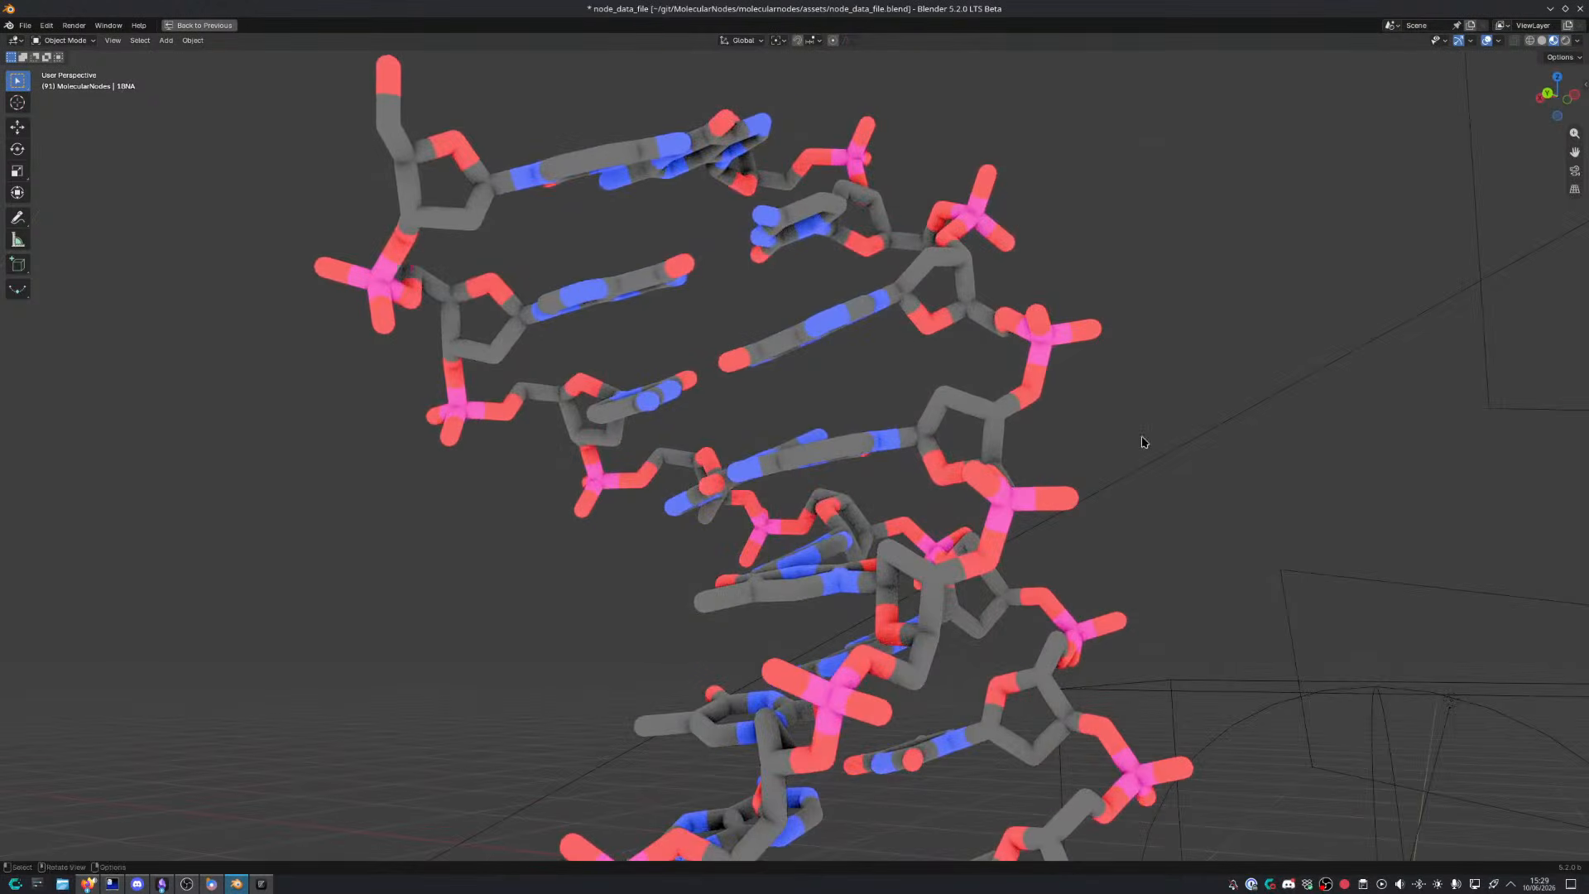
{"action": "key", "text": "ctrl+space"}
Shift the colour and style nodes and the Group Output away from the Repeat zone, and save the file
{"action": "middle_click_drag", "start_coordinate": [1249, 551], "coordinate": [957, 557]}
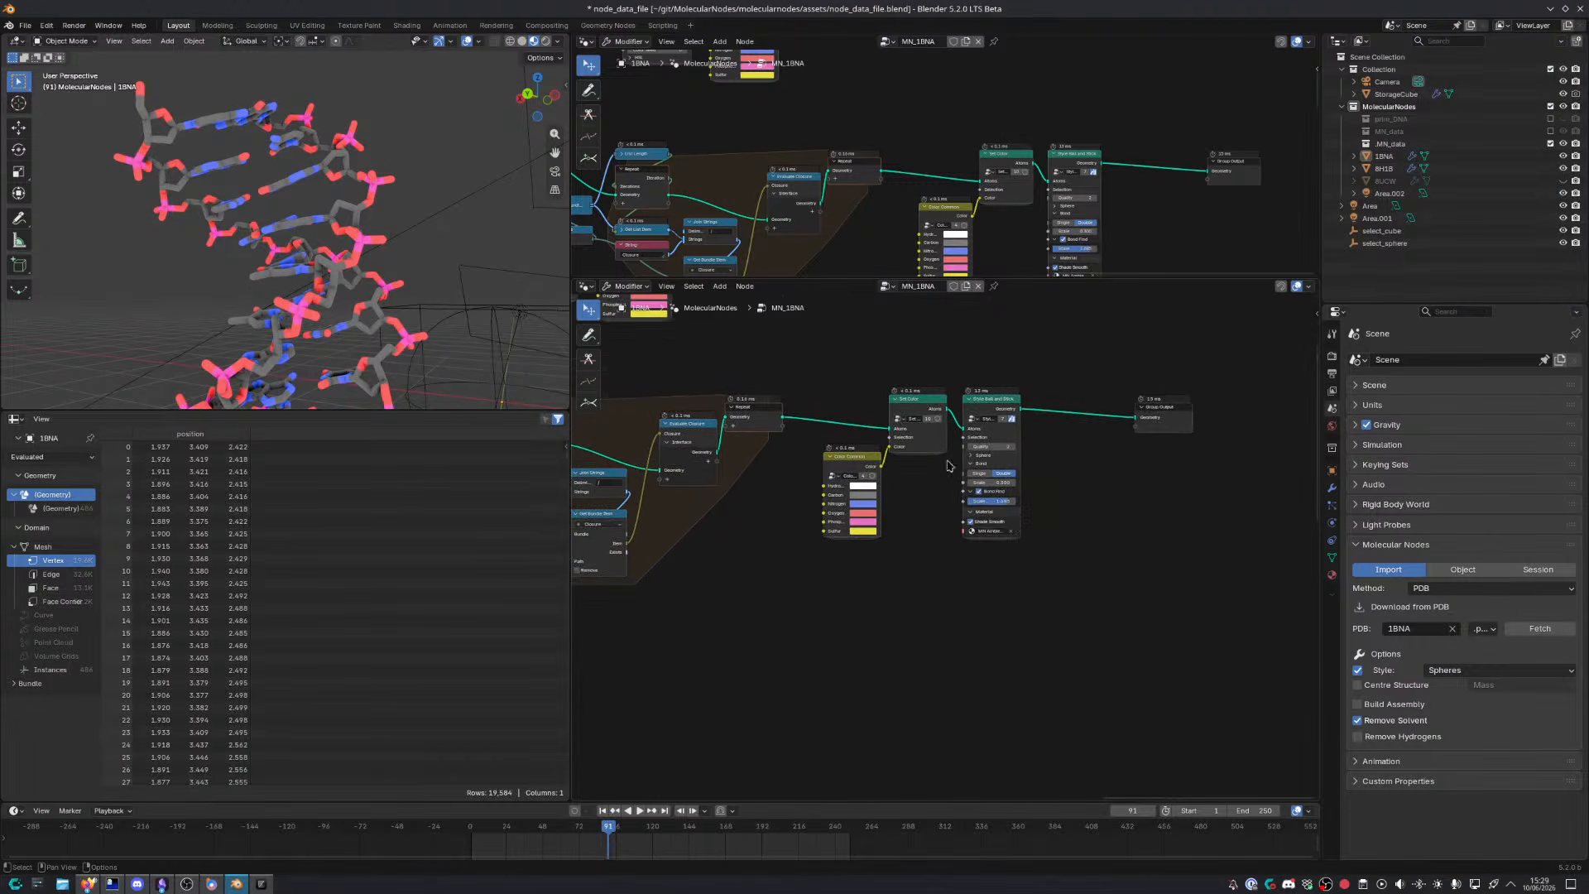
{"action": "left_click_drag", "start_coordinate": [848, 377], "coordinate": [1137, 527]}
{"action": "key", "text": "g"}
{"action": "left_click", "coordinate": [1199, 543]}
{"action": "key", "text": "ctrl+s"}
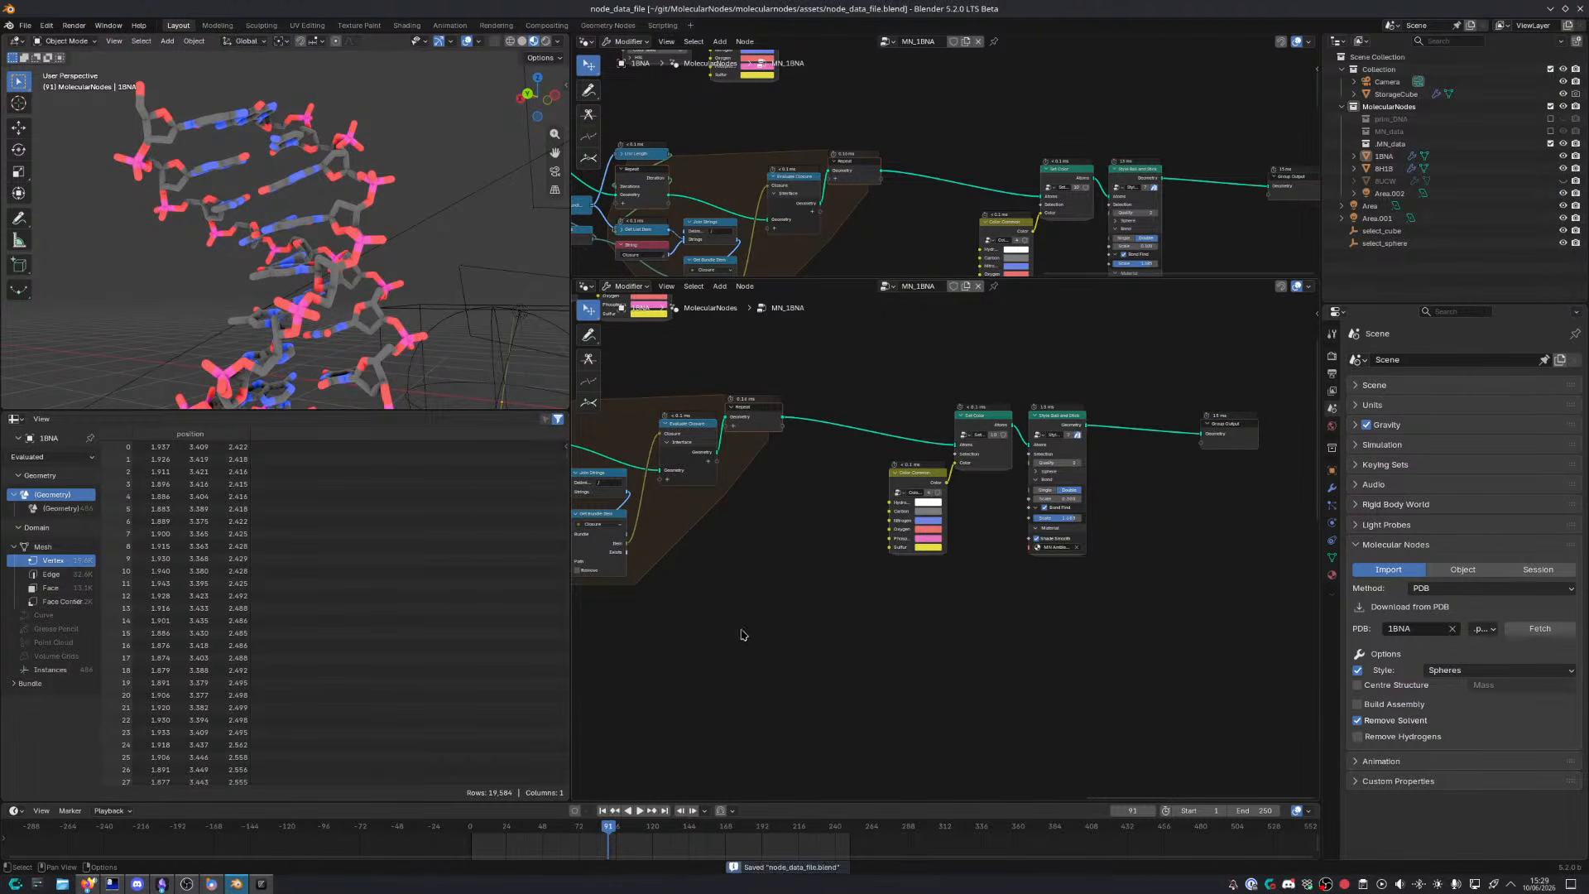
Examine the whole node tree, including the position parsing frame and the atomic_number lookup section
{"action": "middle_click_drag", "start_coordinate": [741, 635], "coordinate": [948, 607]}
{"action": "key", "text": "ctrl+space"}
{"action": "scroll", "coordinate": [514, 658], "scroll_direction": "down", "scroll_amount": 5}
{"action": "middle_click_drag", "start_coordinate": [514, 658], "coordinate": [1246, 472]}
{"action": "scroll", "coordinate": [867, 606], "scroll_direction": "down", "scroll_amount": 2}
{"action": "scroll", "coordinate": [1166, 383], "scroll_direction": "down", "scroll_amount": 1}
{"action": "middle_click_drag", "start_coordinate": [866, 607], "coordinate": [1065, 265]}
{"action": "key", "text": "ctrl+space"}
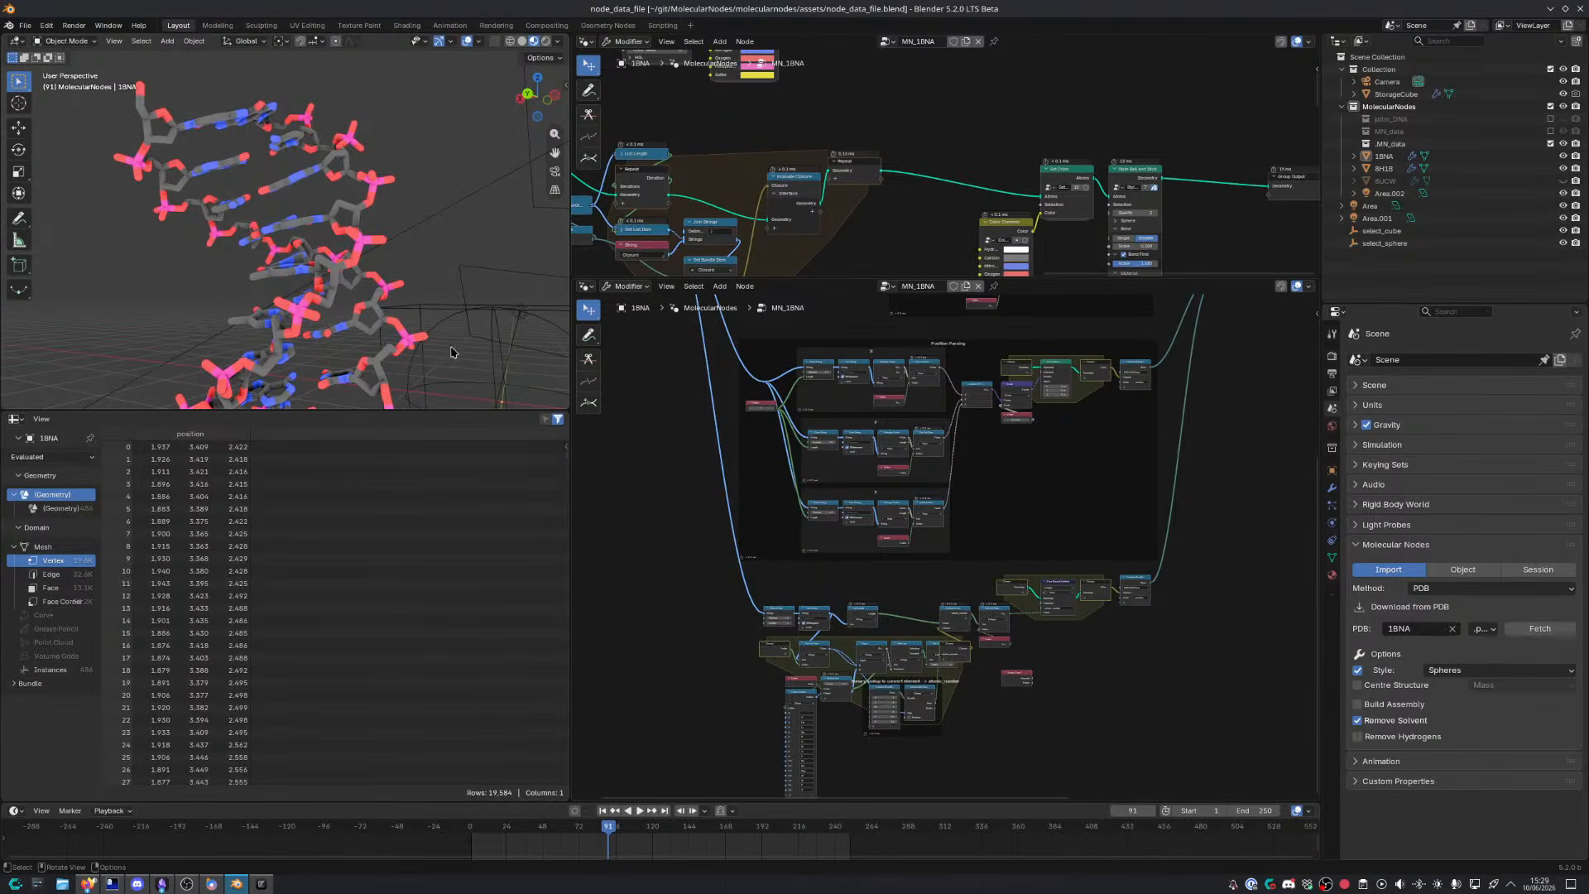
Survey the other molecules in the scene and select the multi-coloured cartoon protein
{"action": "key", "text": "ctrl+space"}
{"action": "middle_click_drag", "start_coordinate": [452, 353], "coordinate": [340, 410]}
{"action": "scroll", "coordinate": [683, 409], "scroll_direction": "down", "scroll_amount": 5}
{"action": "left_click", "coordinate": [364, 385]}
{"action": "key", "text": "ctrl+space"}
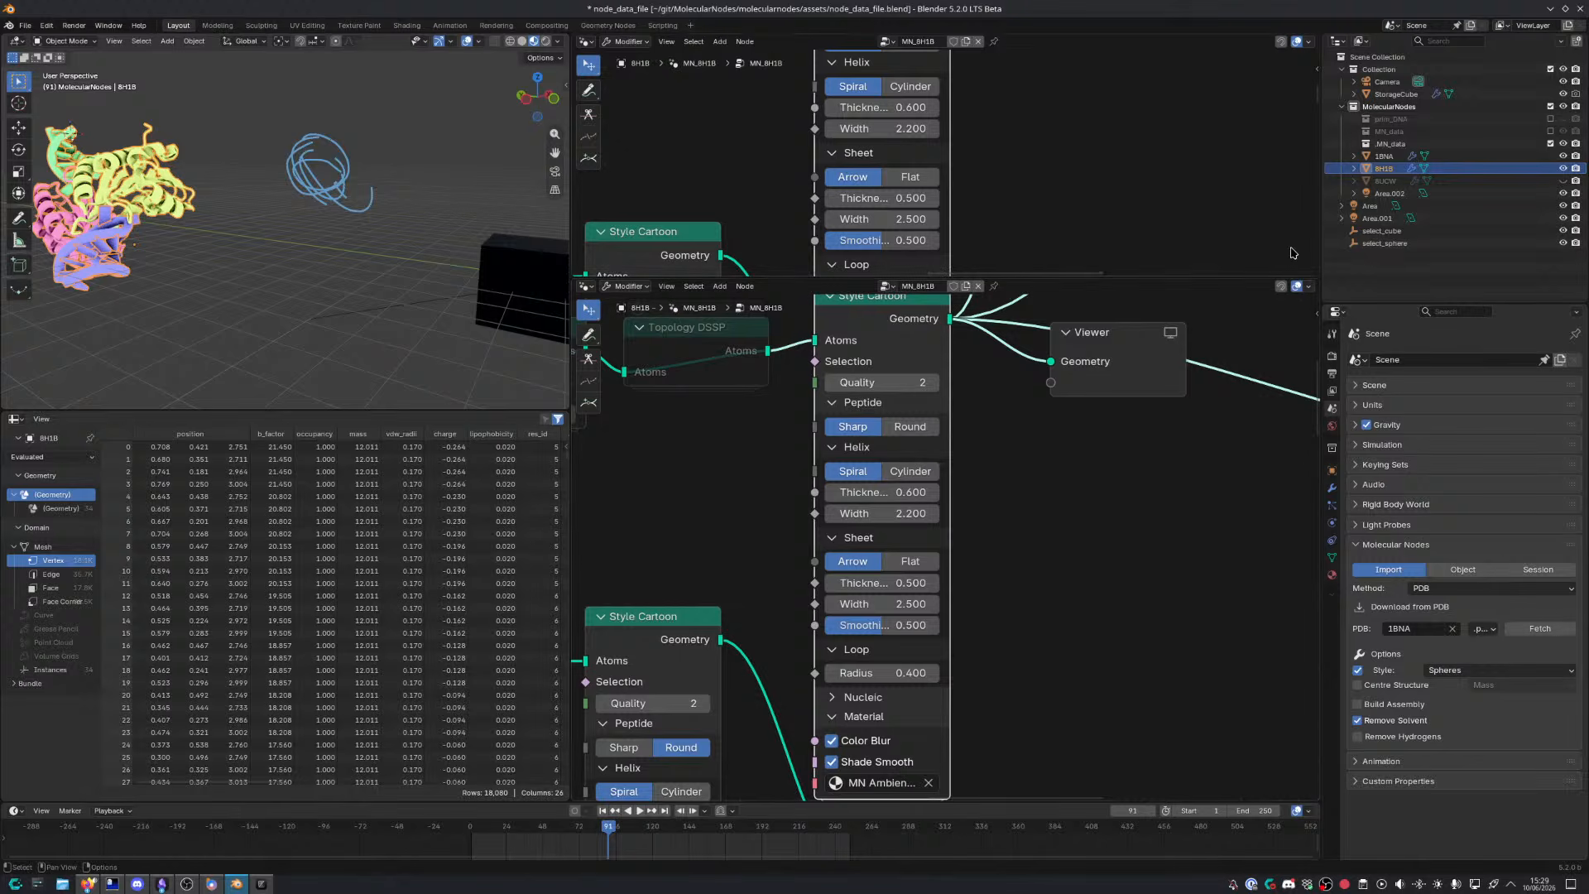
{"action": "left_click", "coordinate": [221, 288]}
{"action": "left_click", "coordinate": [111, 179]}
Fetch the PDB structure 8UCW into the scene with the Spheres style
{"action": "left_click", "coordinate": [1428, 629]}
{"action": "type", "text": "8UCW"}
{"action": "key", "text": "Return"}
{"action": "left_click", "coordinate": [1538, 636]}
{"action": "scroll", "coordinate": [374, 222], "scroll_direction": "down", "scroll_amount": 3}
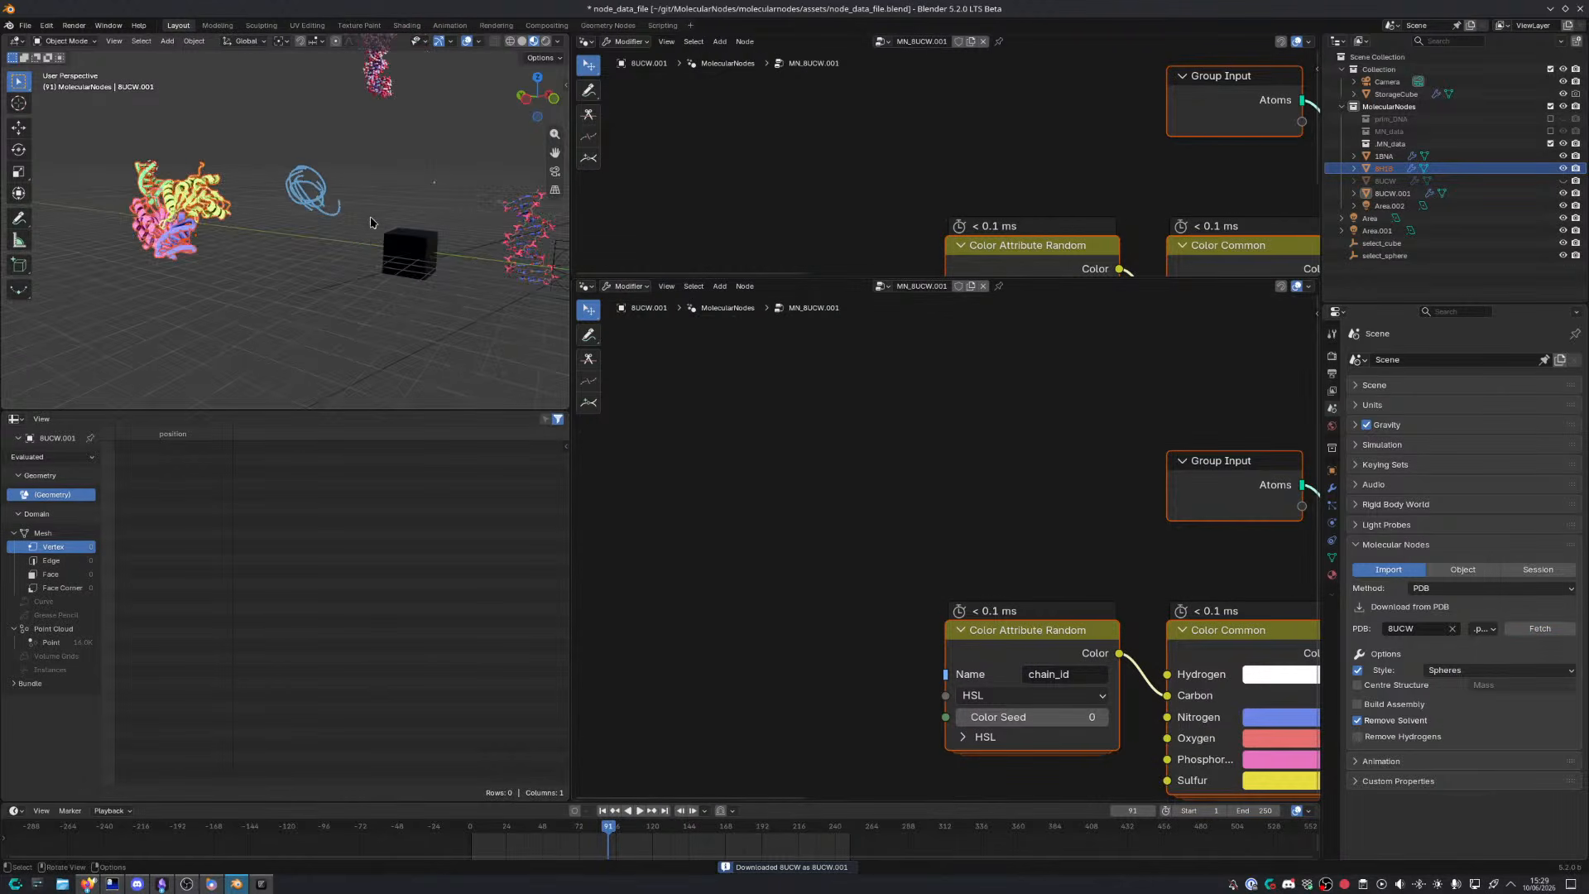
{"action": "middle_click_drag", "start_coordinate": [373, 222], "coordinate": [411, 230]}
{"action": "middle_click_drag", "start_coordinate": [411, 230], "coordinate": [288, 64], "text": "shift"}
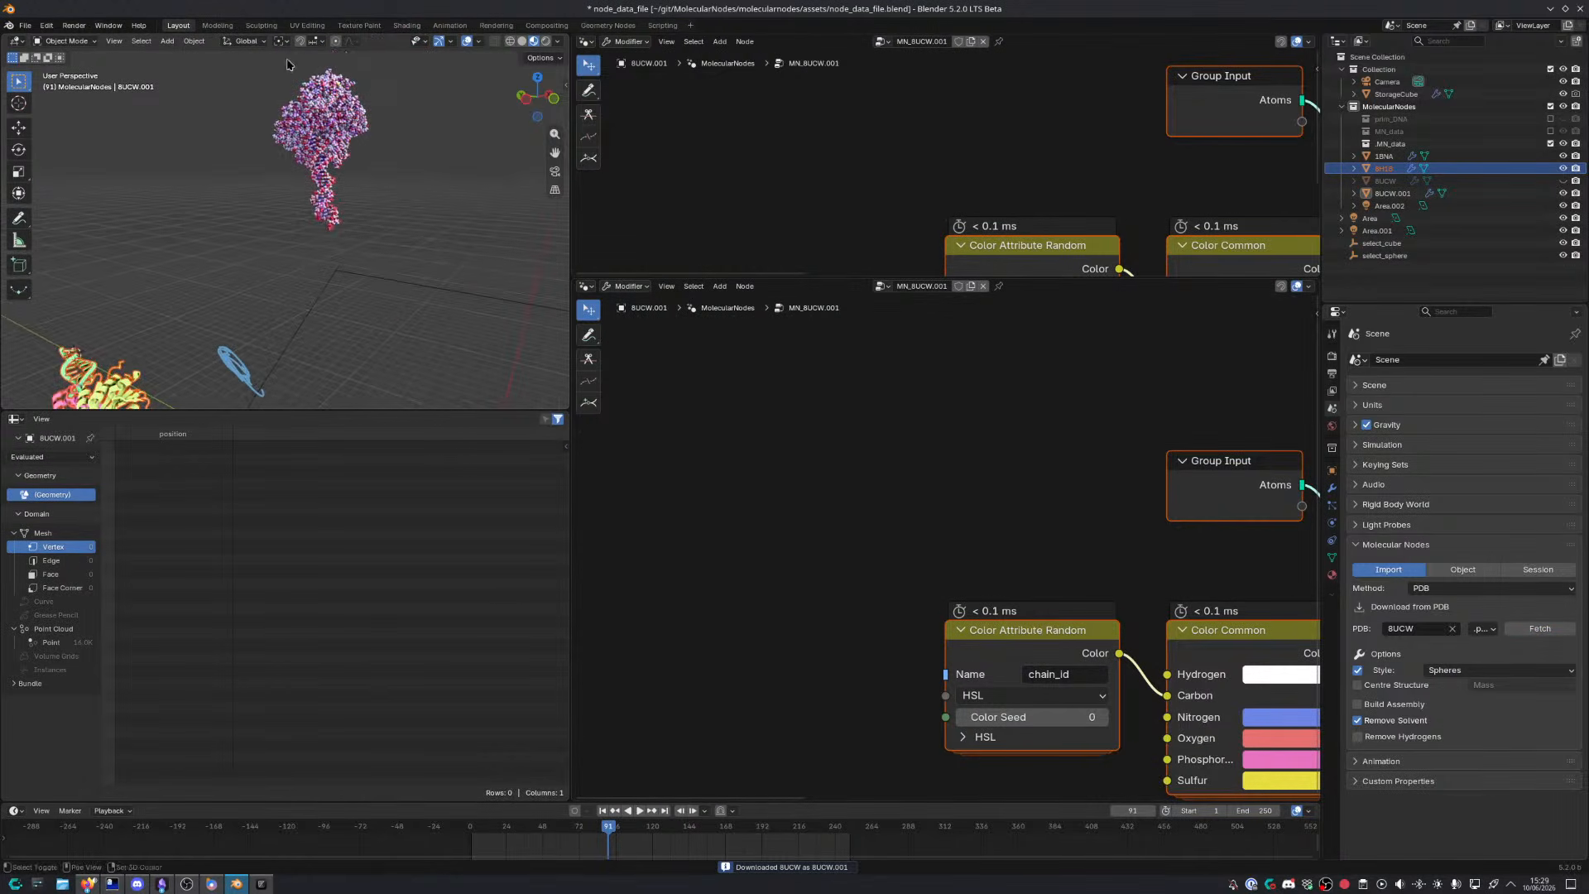
Hide the newly imported spheres molecule 8UCW.001 in the viewport
{"action": "left_click", "coordinate": [343, 141]}
{"action": "middle_click_drag", "start_coordinate": [464, 352], "coordinate": [364, 382]}
{"action": "middle_click_drag", "start_coordinate": [472, 306], "coordinate": [377, 378], "text": "shift"}
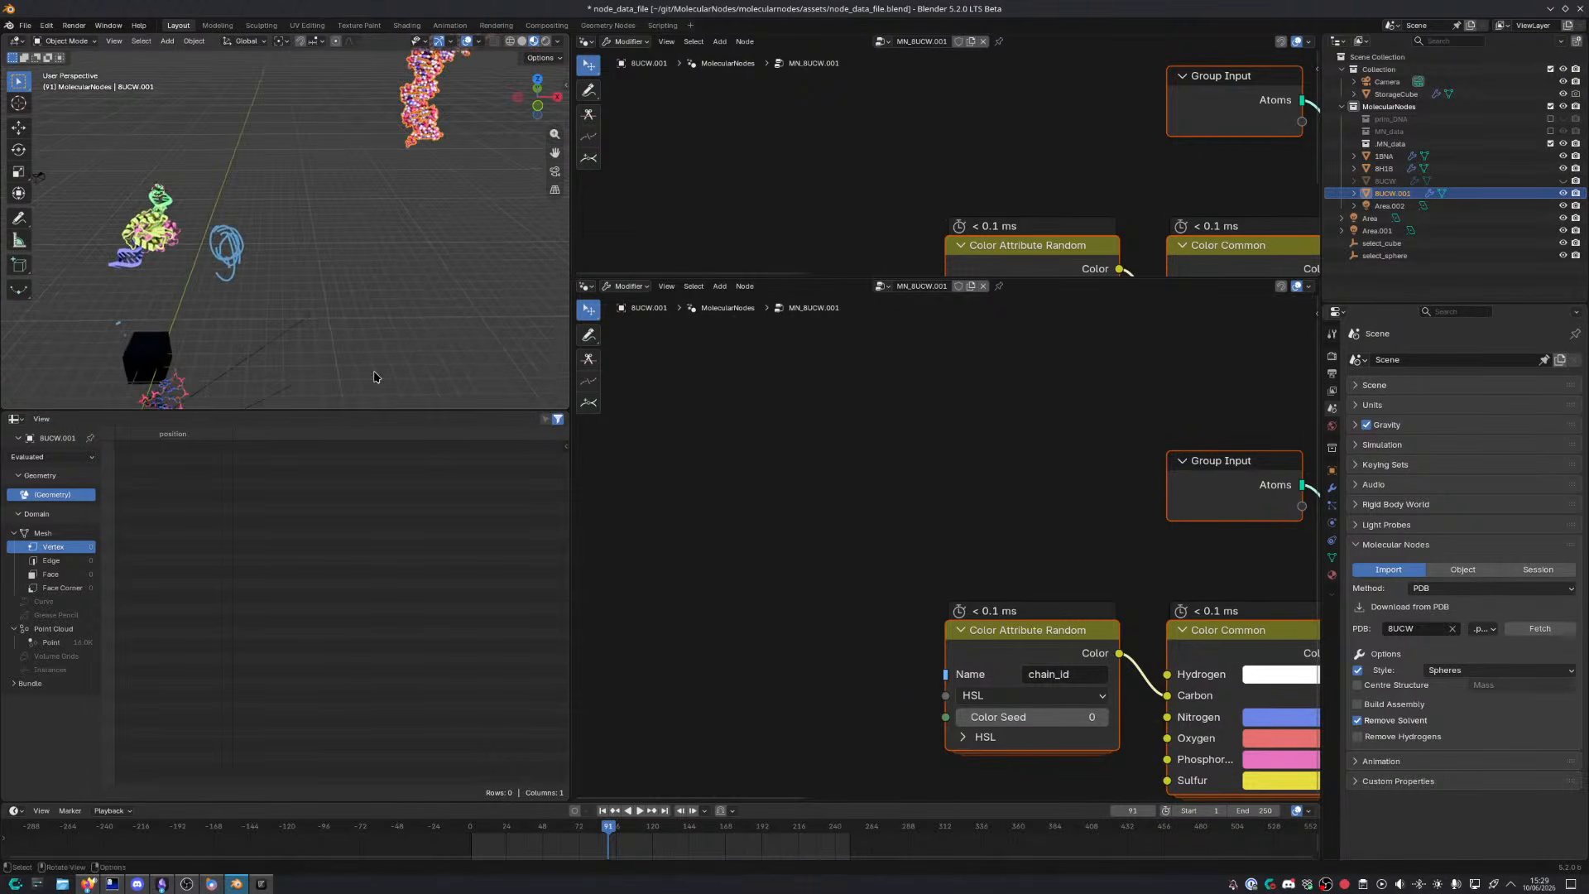
{"action": "left_click", "coordinate": [1564, 193]}
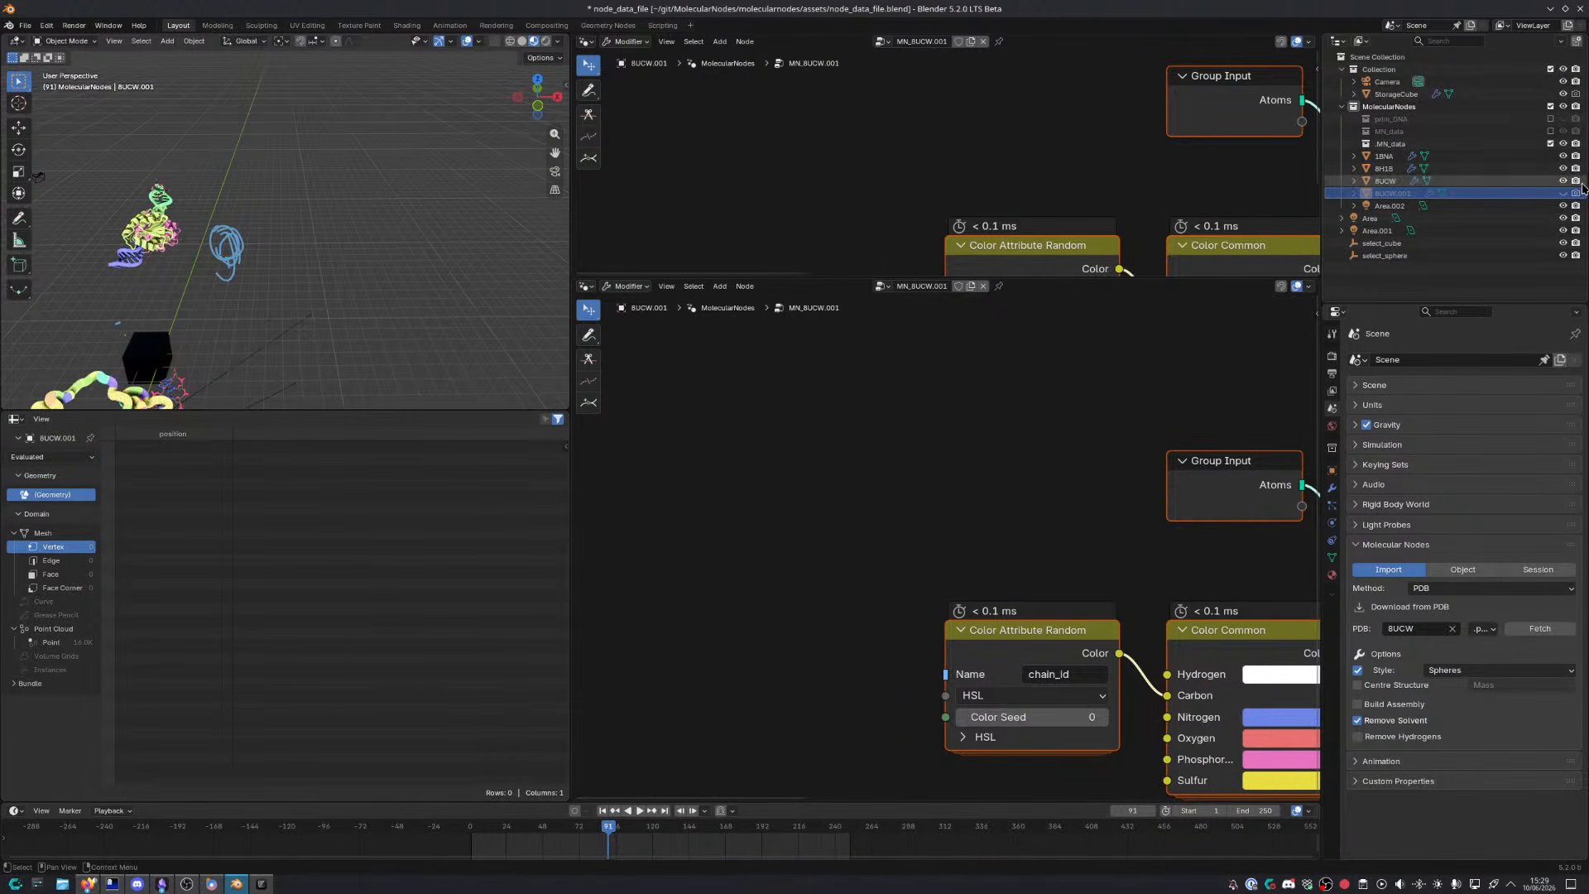
Select the 1BNA object and load the downloaded 8UCW structure file from MolecularNodesCache into its Import Text node
{"action": "left_click", "coordinate": [313, 315]}
{"action": "middle_click_drag", "start_coordinate": [314, 315], "coordinate": [408, 343]}
{"action": "left_click", "coordinate": [346, 404]}
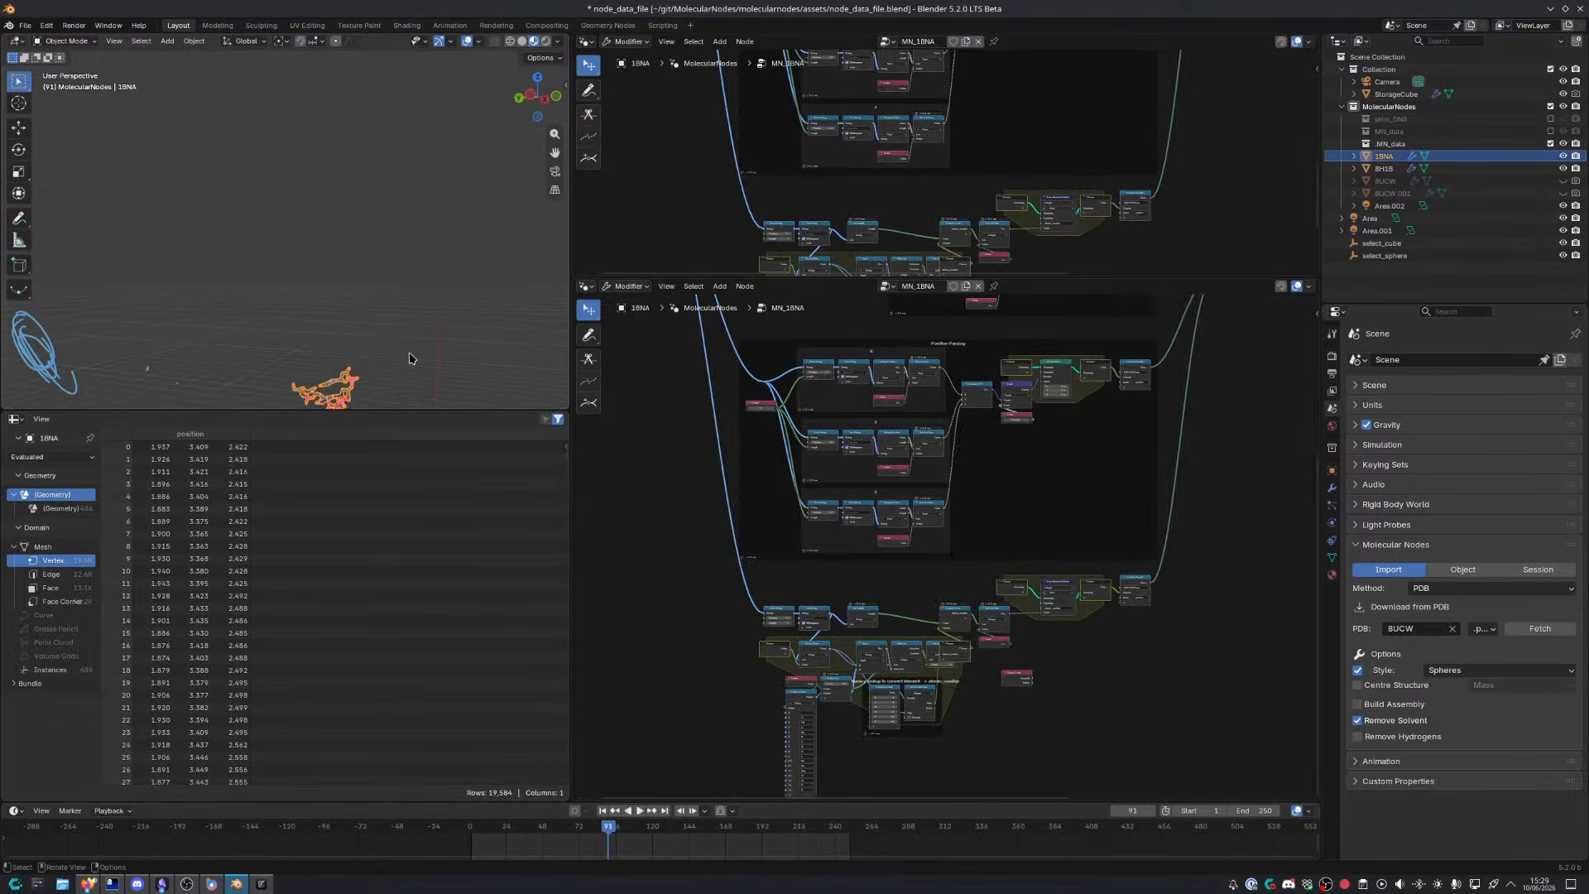
{"action": "key", "text": "KP_Decimal"}
{"action": "key", "text": "ctrl+space"}
{"action": "middle_click_drag", "start_coordinate": [663, 197], "coordinate": [1126, 658]}
{"action": "scroll", "coordinate": [639, 427], "scroll_direction": "up", "scroll_amount": 5}
{"action": "left_click", "coordinate": [560, 313]}
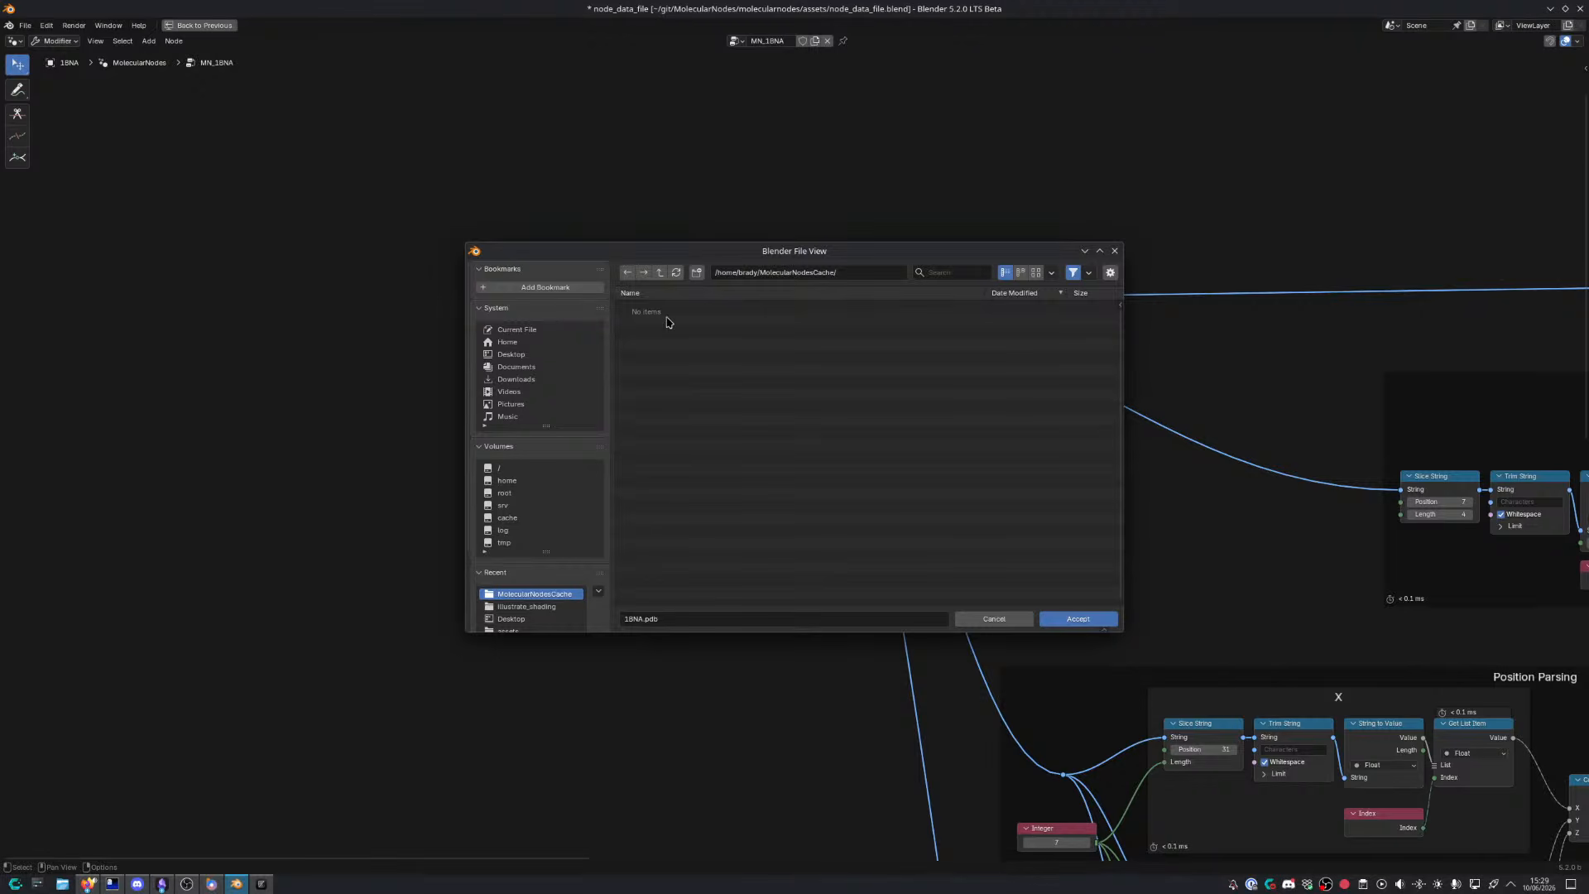
{"action": "left_click", "coordinate": [1073, 273]}
{"action": "double_click", "coordinate": [720, 307]}
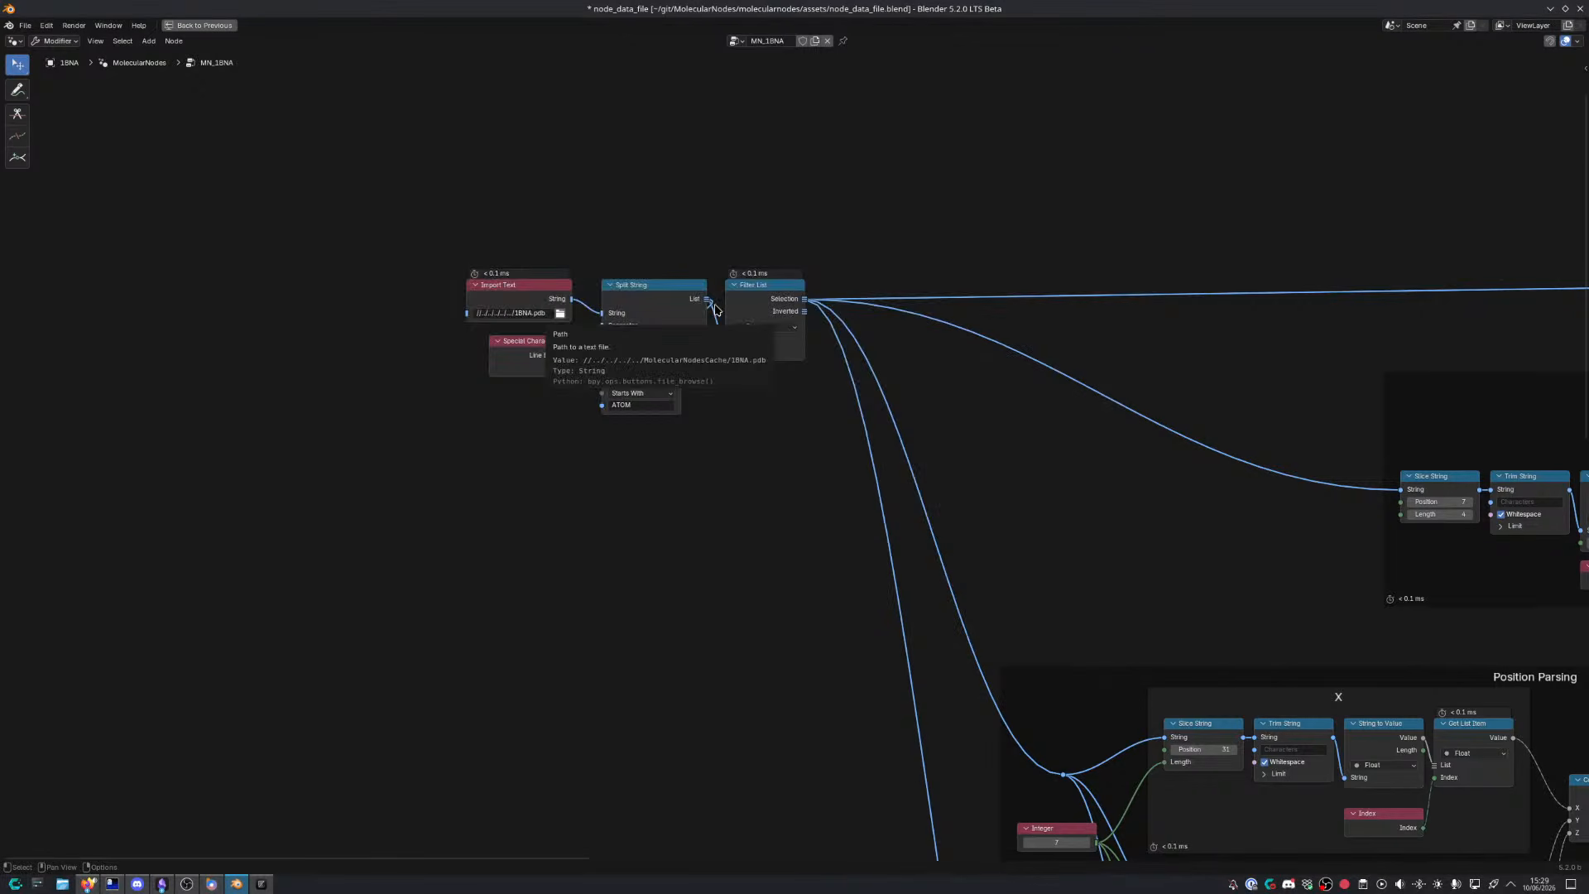
Inspect the molecule up close and turn off Bond Find in the Style Ball and Stick node
{"action": "key", "text": "ctrl+space"}
{"action": "middle_click_drag", "start_coordinate": [1076, 495], "coordinate": [616, 518]}
{"action": "middle_click_drag", "start_coordinate": [1187, 514], "coordinate": [914, 499]}
{"action": "scroll", "coordinate": [914, 499], "scroll_direction": "up", "scroll_amount": 6}
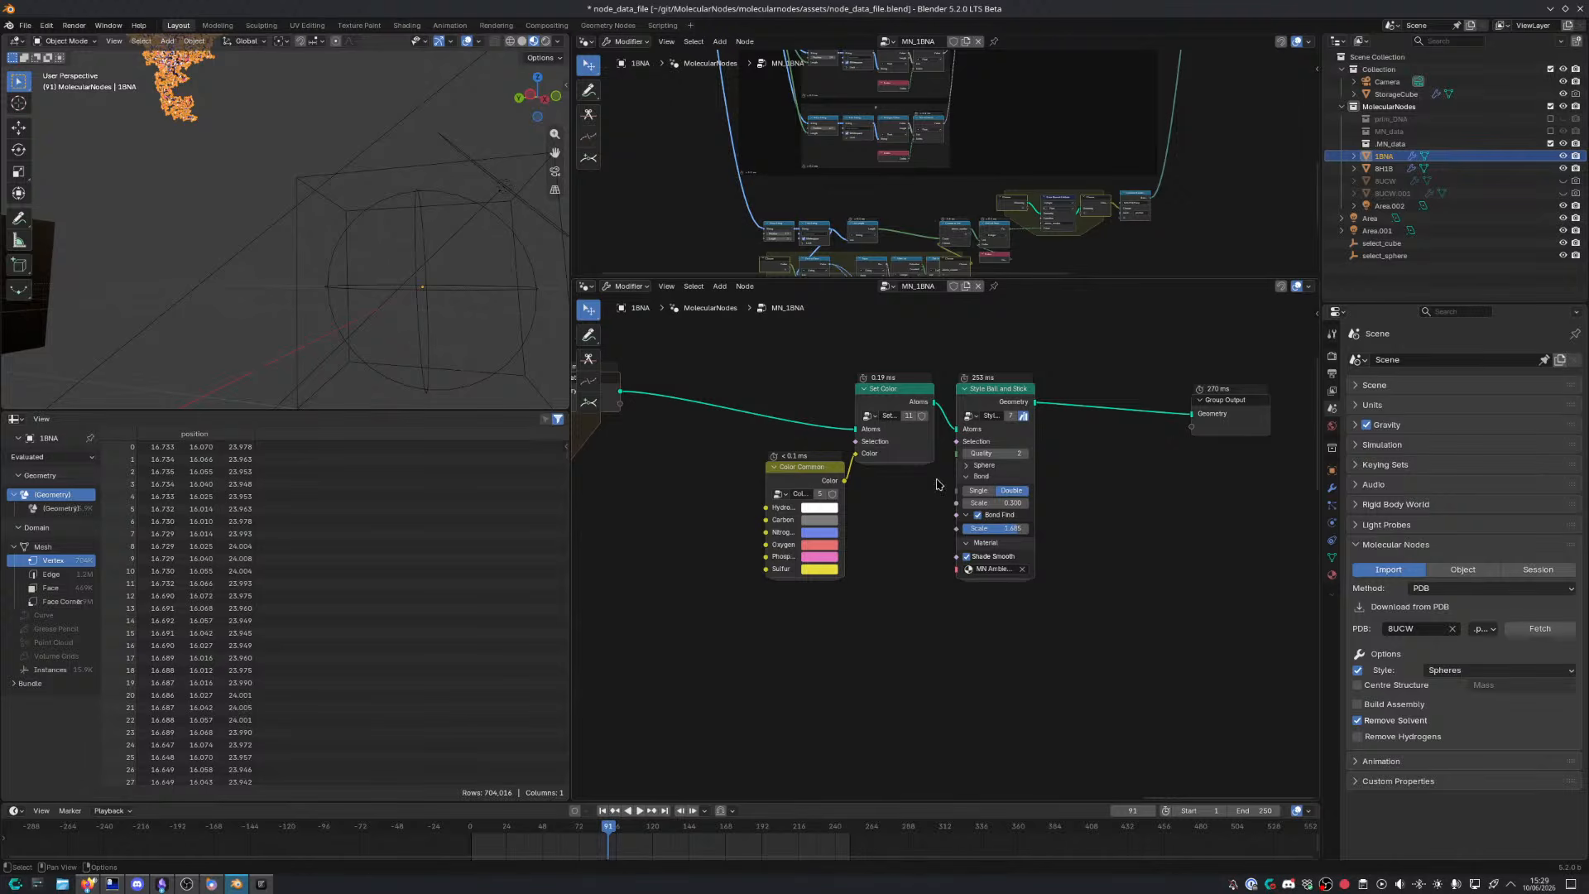
{"action": "middle_click_drag", "start_coordinate": [226, 189], "coordinate": [464, 265]}
{"action": "left_click", "coordinate": [240, 222]}
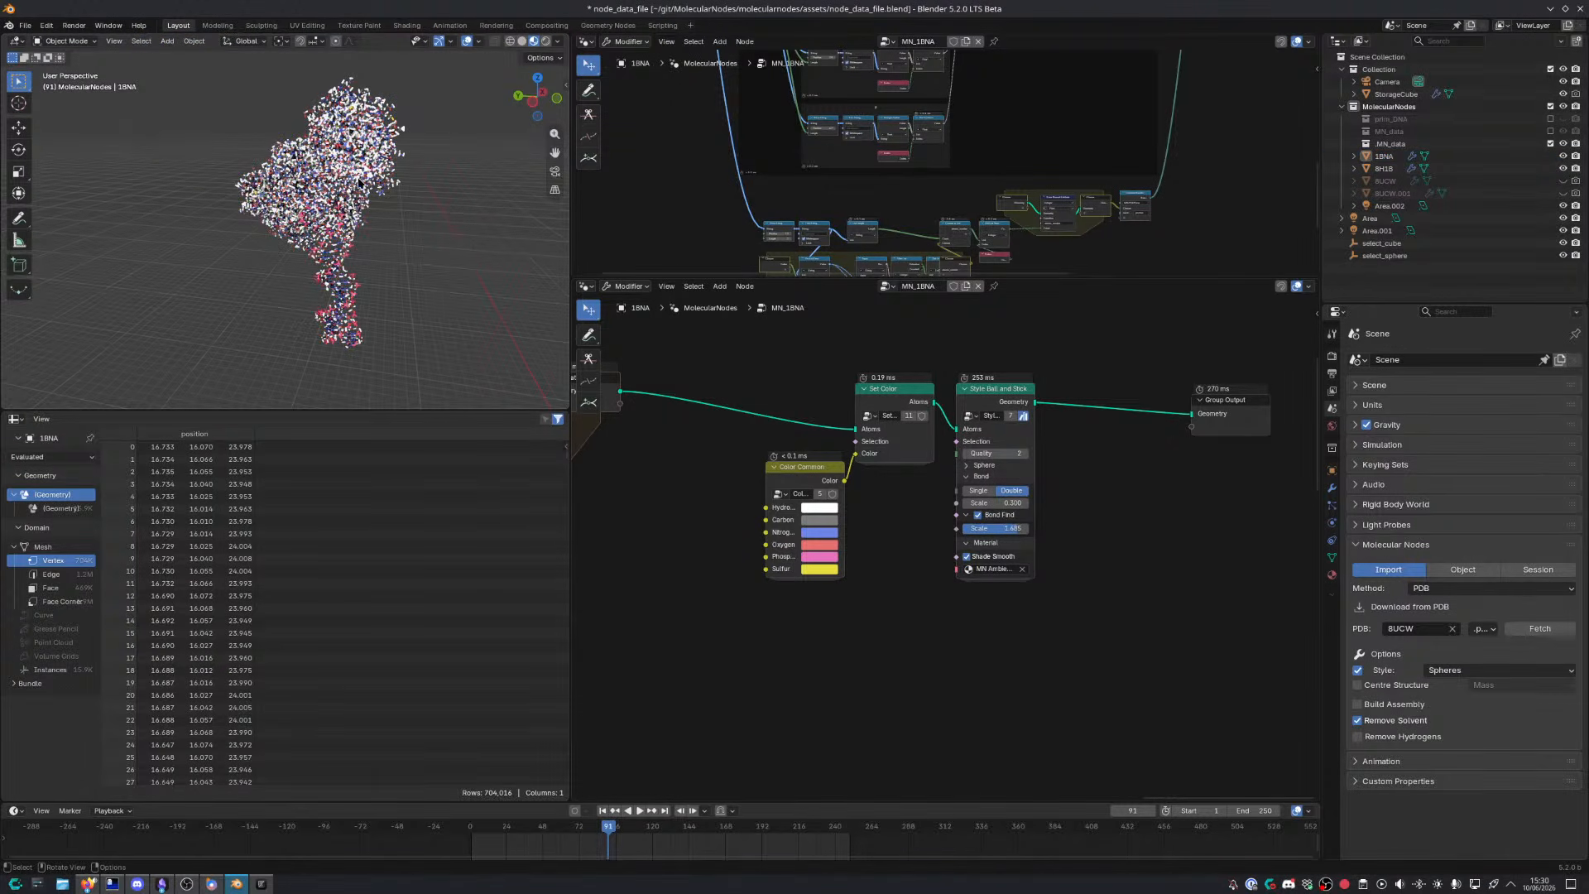
{"action": "left_click", "coordinate": [360, 183]}
{"action": "key", "text": "KP_Decimal"}
{"action": "left_click", "coordinate": [445, 284]}
{"action": "scroll", "coordinate": [431, 213], "scroll_direction": "up", "scroll_amount": 6}
{"action": "middle_click_drag", "start_coordinate": [418, 199], "coordinate": [550, 315]}
{"action": "left_click", "coordinate": [978, 515]}
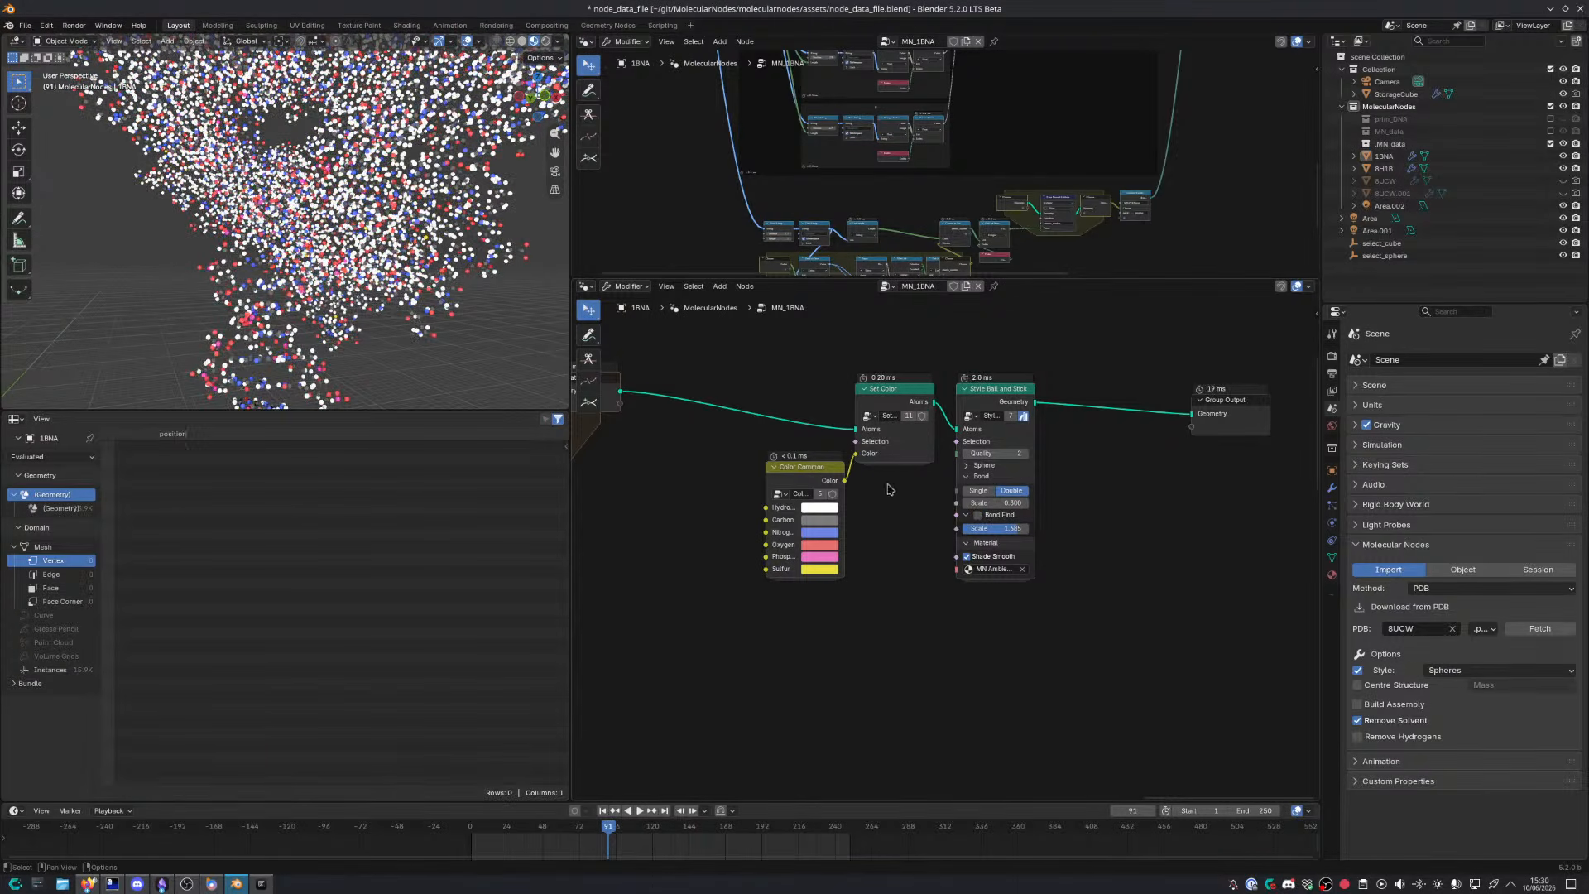
Shift the Set Color, Color Common and Style Ball and Stick nodes closer to the Repeat zone
{"action": "left_click_drag", "start_coordinate": [740, 366], "coordinate": [917, 551]}
{"action": "key", "text": "g"}
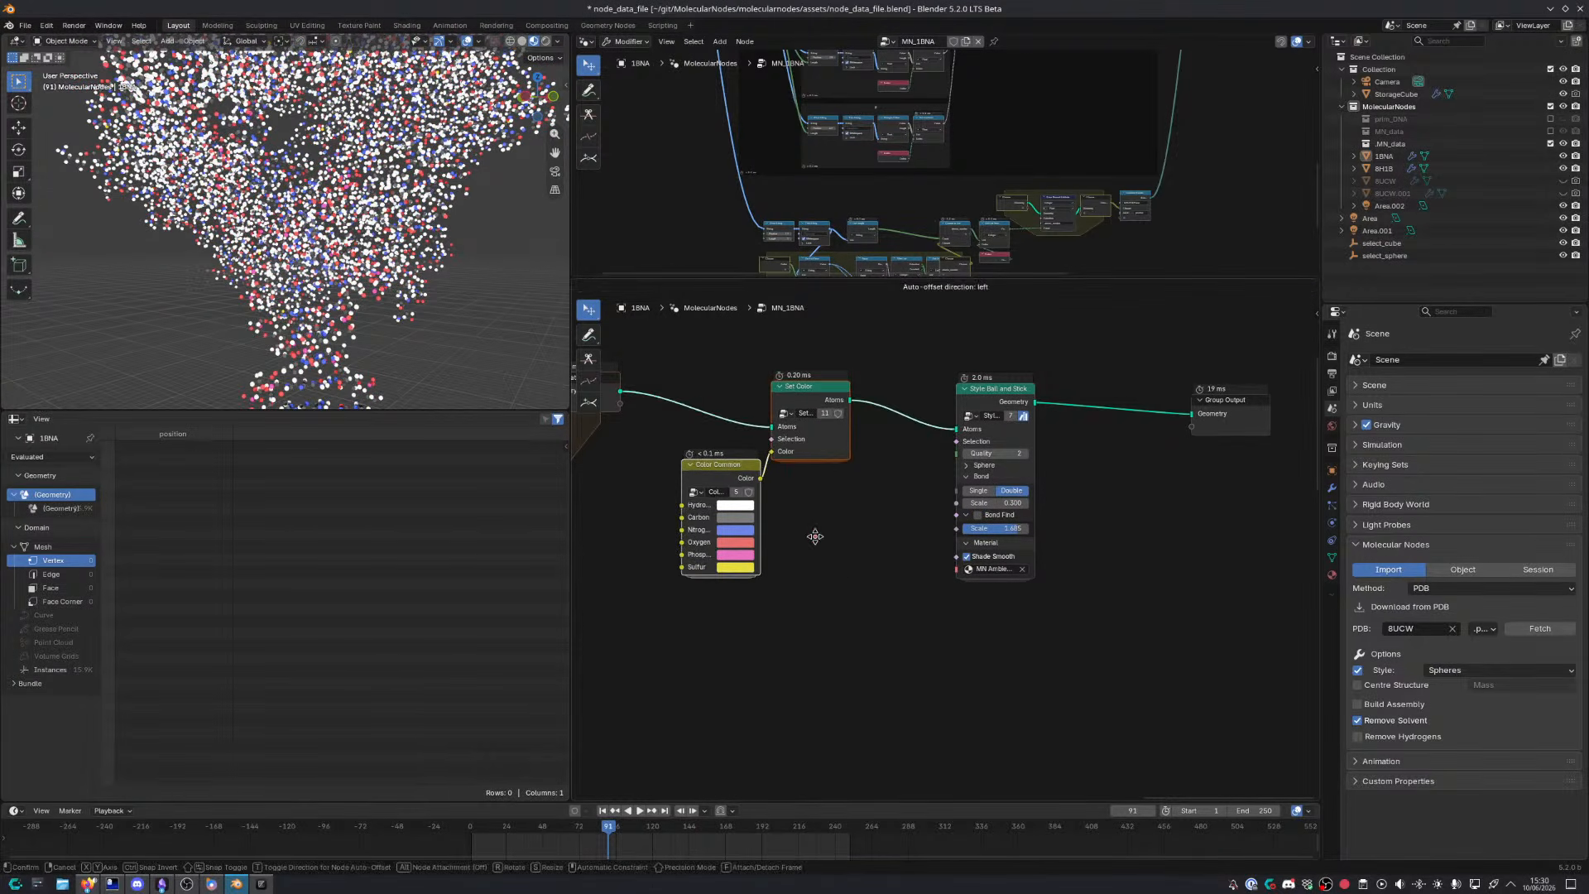
{"action": "left_click", "coordinate": [793, 532]}
{"action": "left_click_drag", "start_coordinate": [981, 395], "coordinate": [915, 394]}
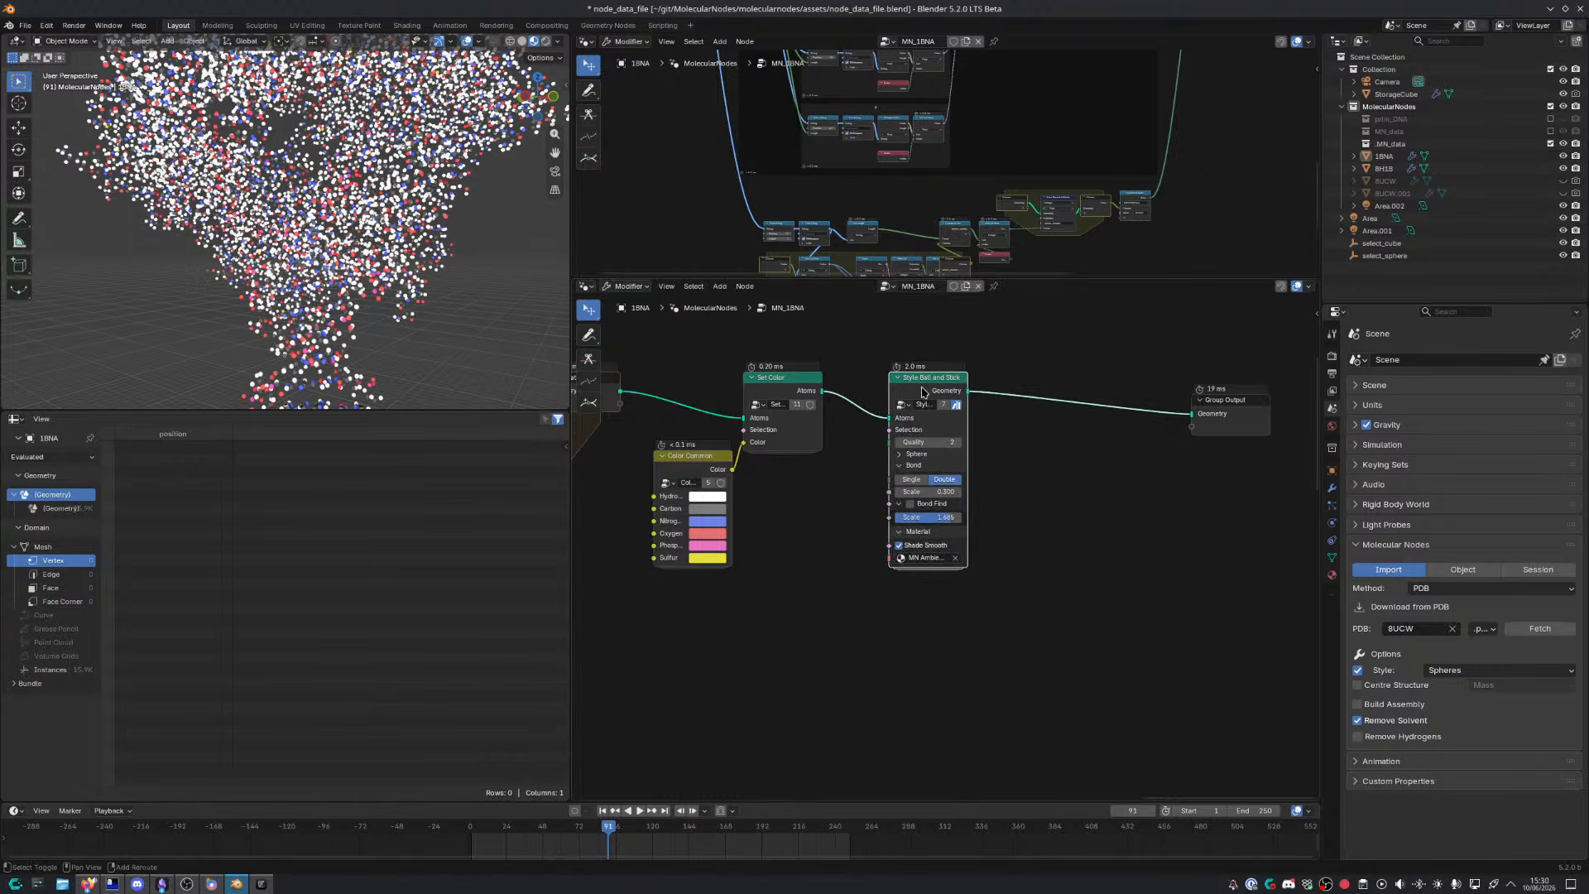
Try swapping Style Ball and Stick for Style Cartoon, with a Topology DSSP node inserted between it and Set Color
{"action": "key", "text": "shift+s"}
{"action": "type", "text": "cartoon"}
{"action": "key", "text": "Return"}
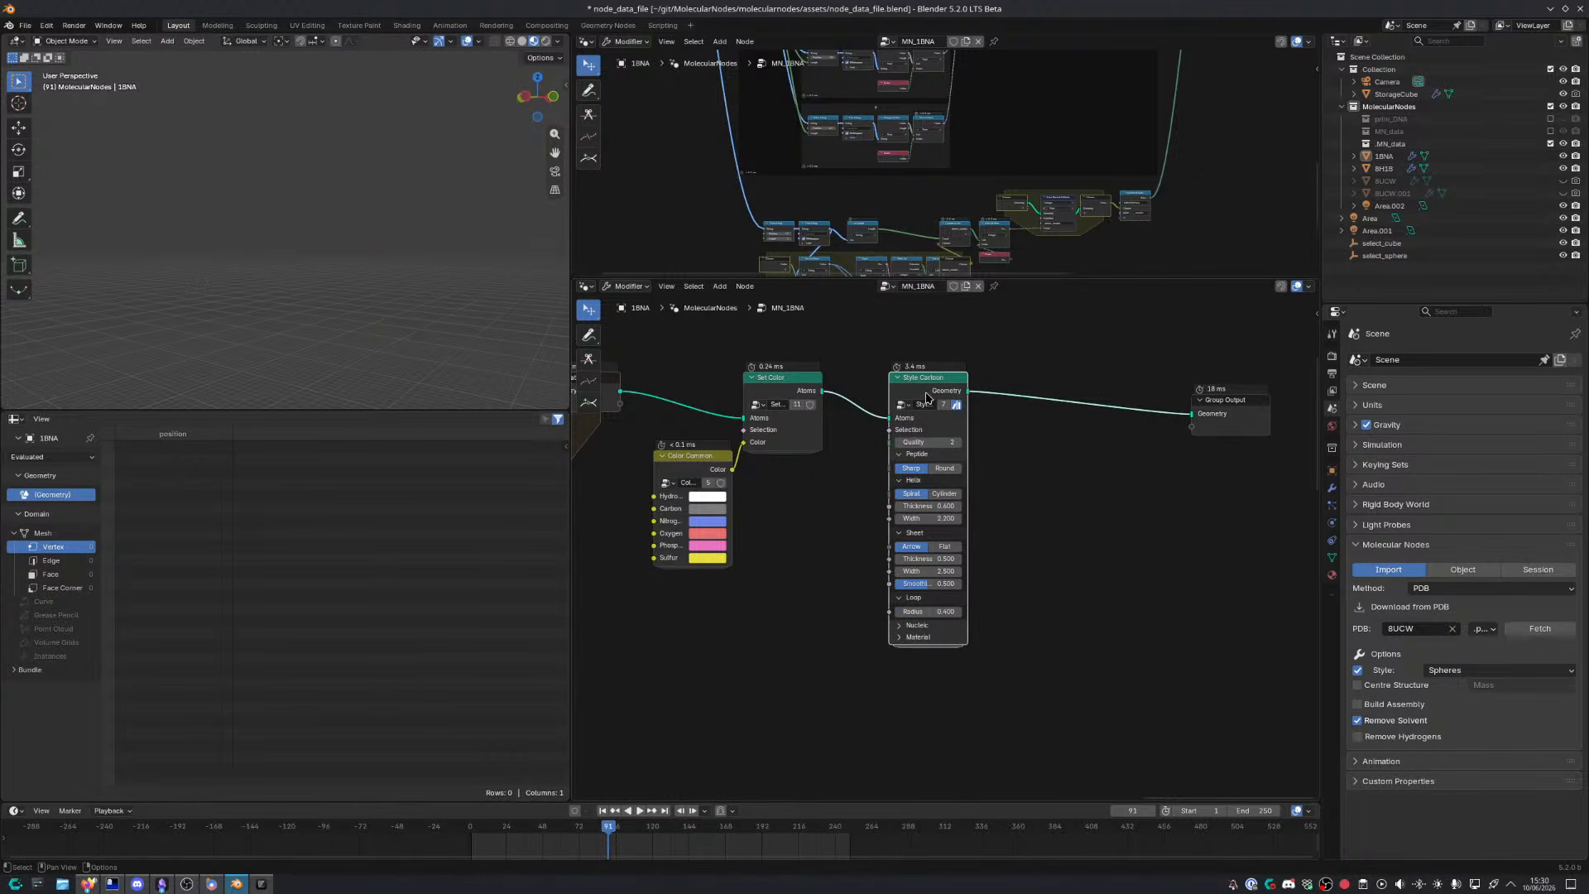
{"action": "key", "text": "shift+a"}
{"action": "type", "text": "dssp"}
{"action": "key", "text": "Return"}
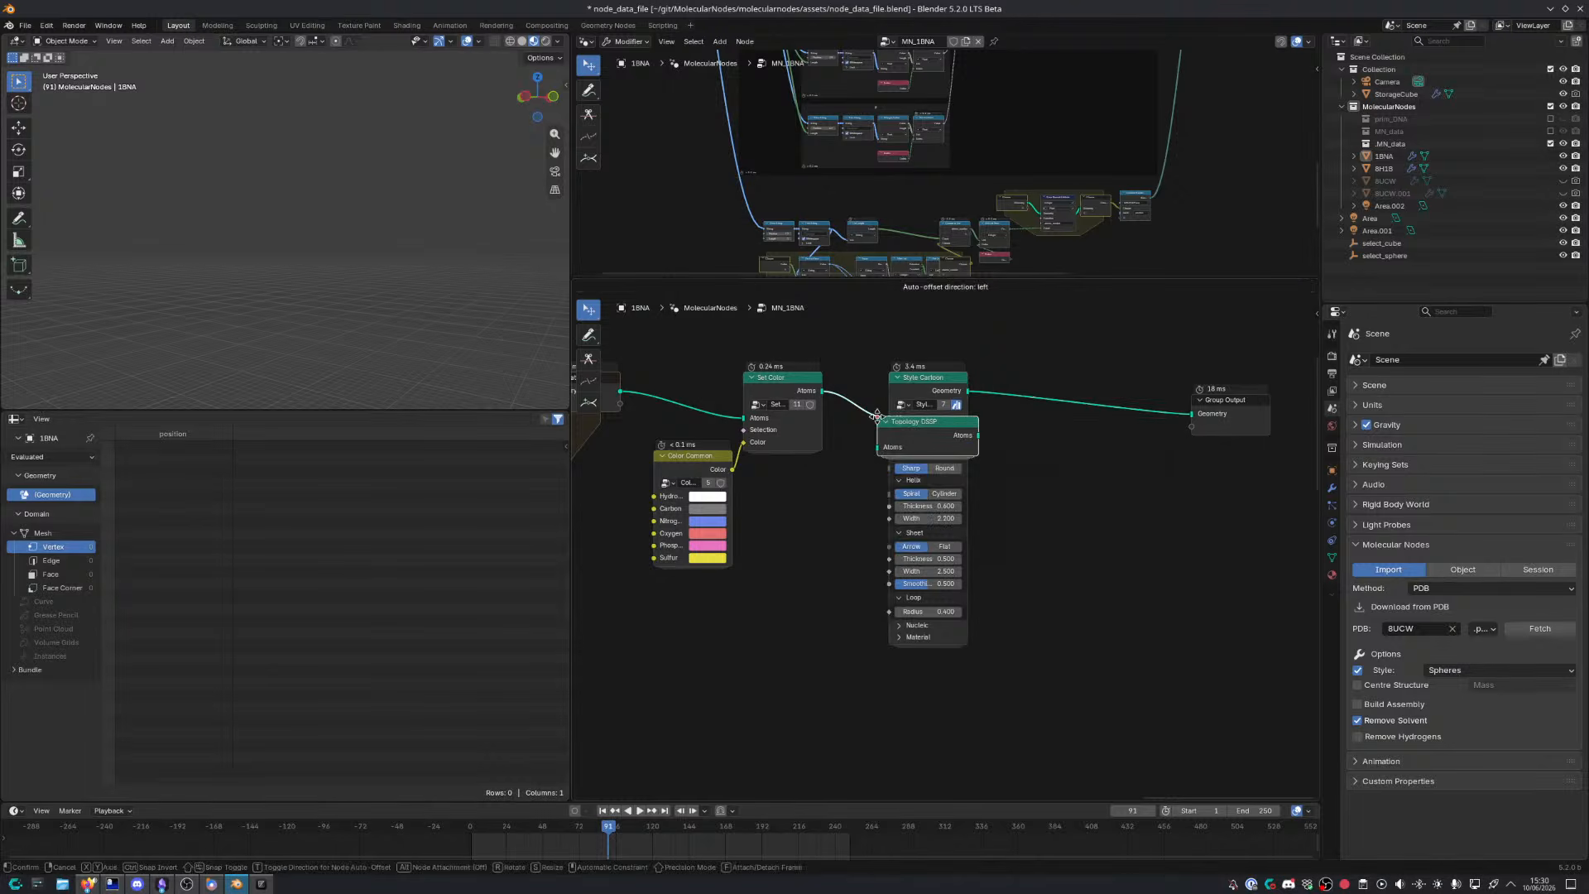
{"action": "left_click", "coordinate": [850, 385]}
{"action": "key", "text": "g"}
{"action": "left_click", "coordinate": [851, 370]}
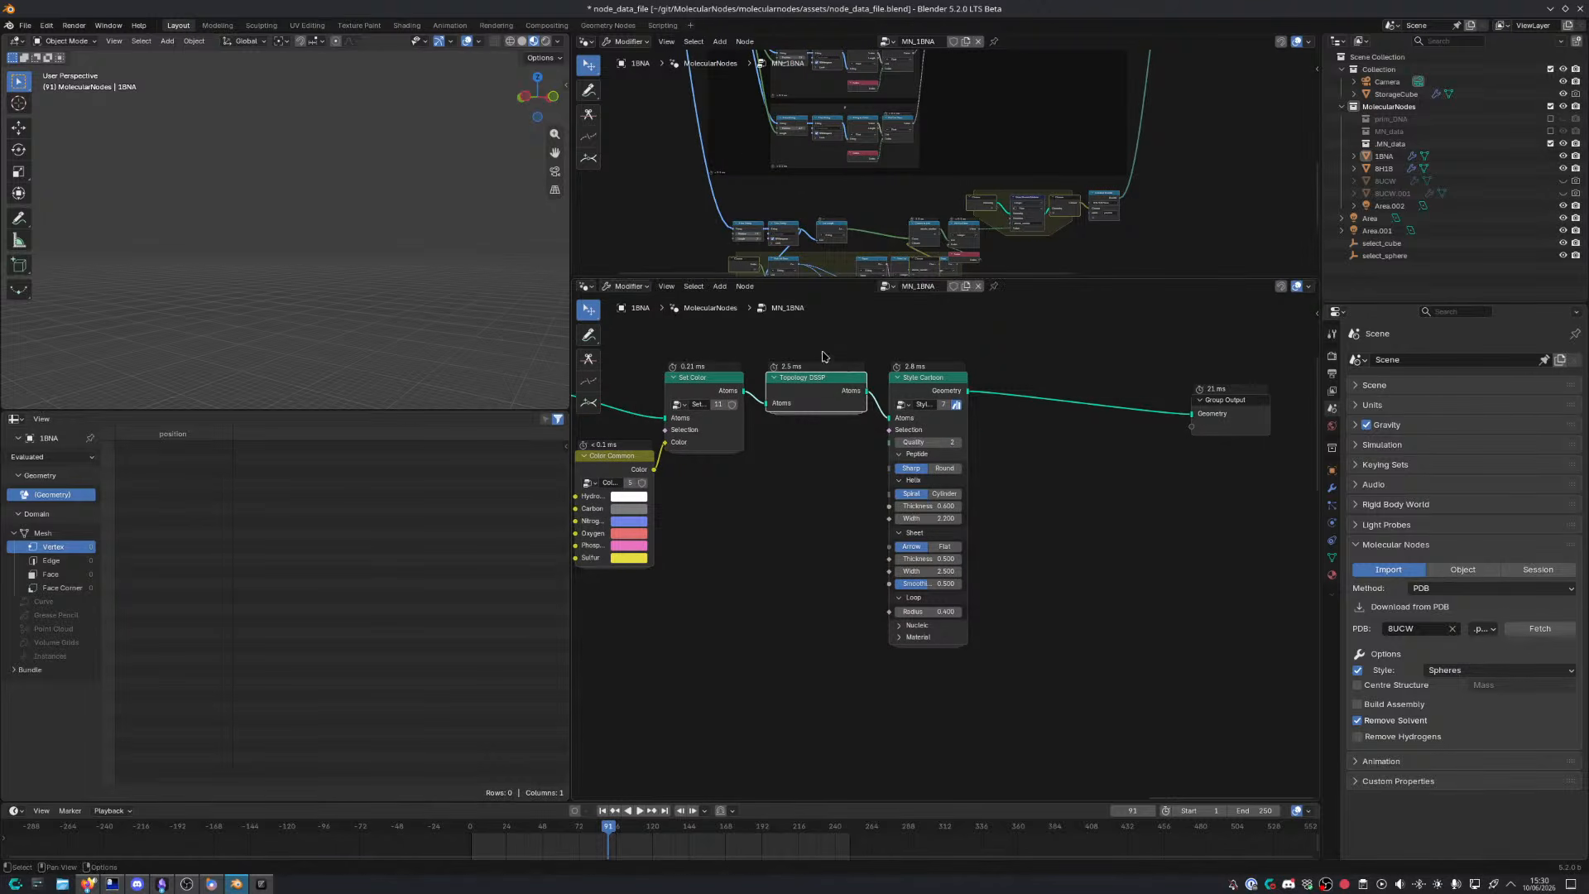
Remove the Topology DSSP node while keeping Set Color linked to Style Cartoon
{"action": "key", "text": "g"}
{"action": "left_click_drag", "start_coordinate": [827, 357], "coordinate": [947, 392]}
{"action": "left_click", "coordinate": [979, 430]}
{"action": "left_click", "coordinate": [822, 388]}
{"action": "key", "text": "ctrl+x"}
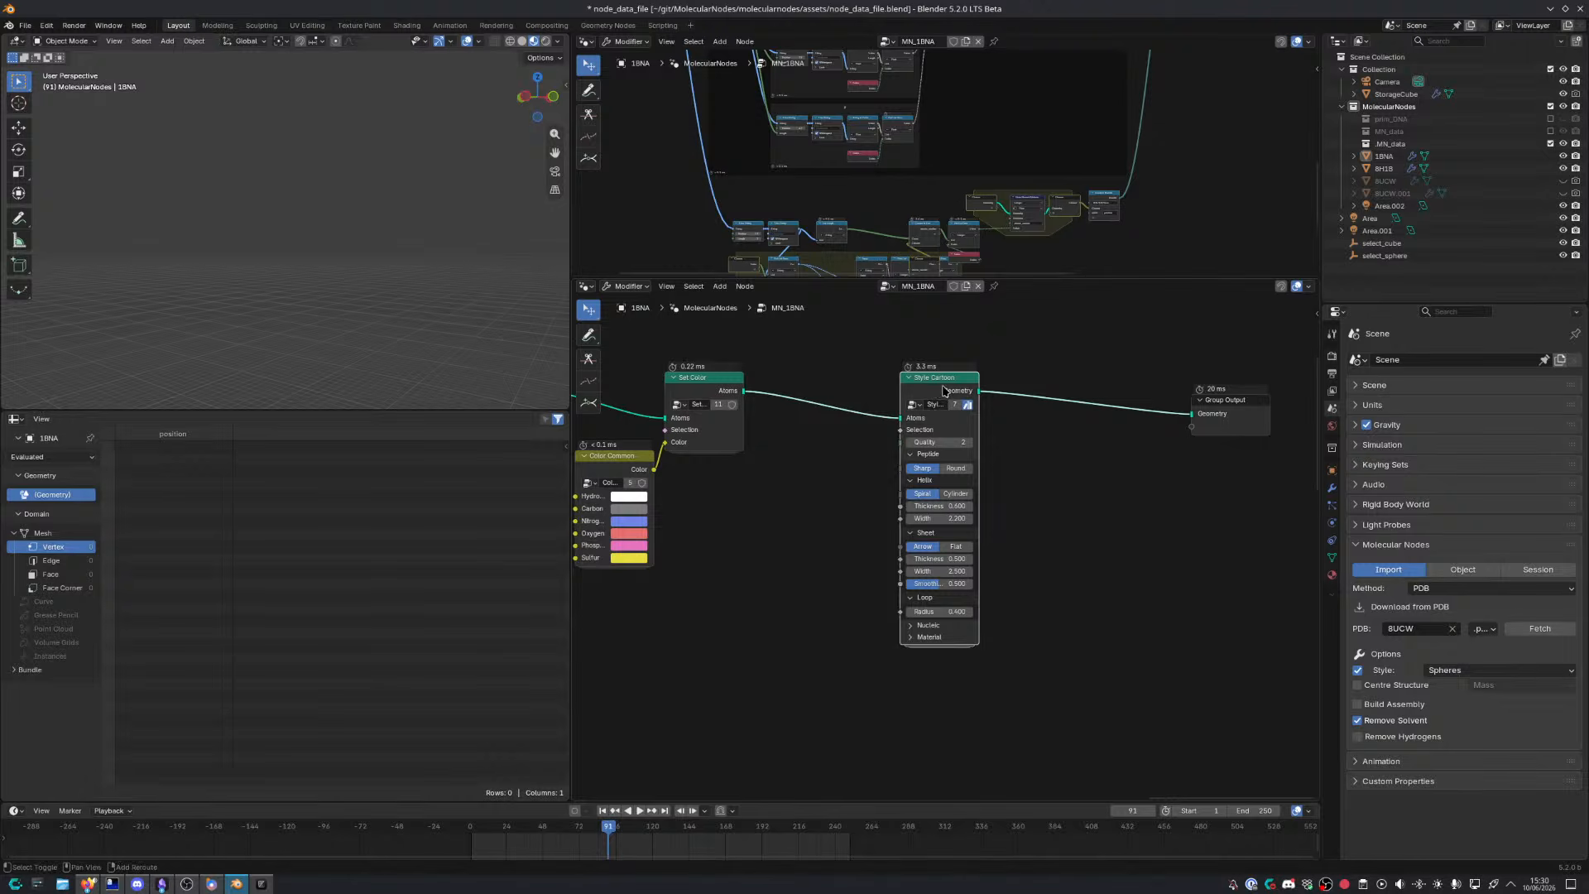
Swap the style node for a UV Sphere node and delete that node from the tree
{"action": "key", "text": "shift+a"}
{"action": "type", "text": "surfa"}
{"action": "key", "text": "BackSpace"}
{"action": "key", "text": "BackSpace"}
{"action": "key", "text": "BackSpace"}
{"action": "key", "text": "BackSpace"}
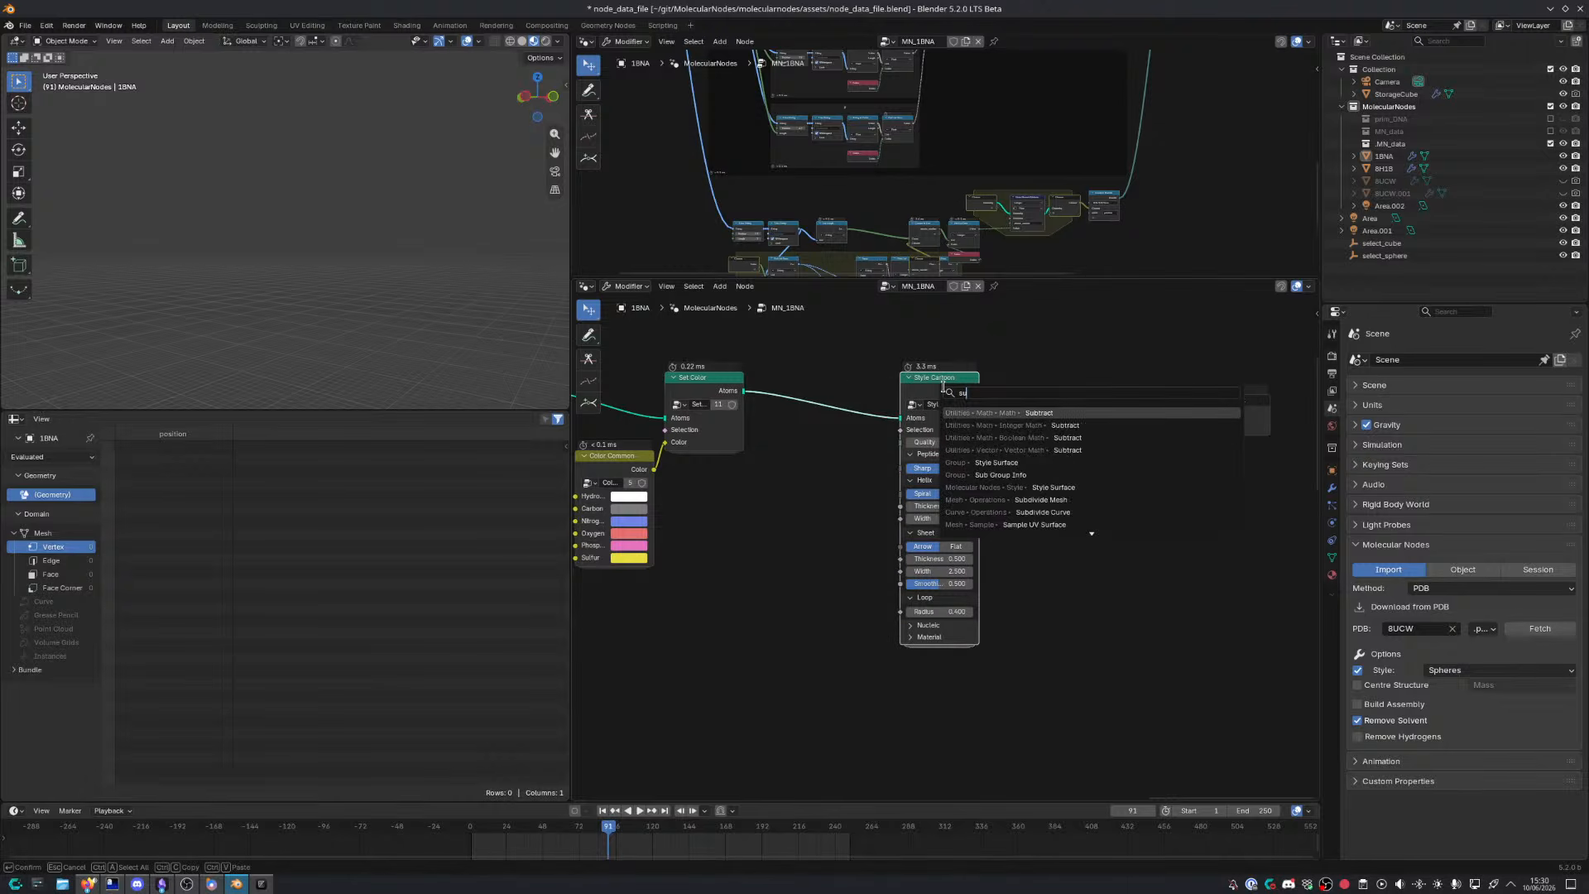
{"action": "type", "text": "phere"}
{"action": "key", "text": "Return"}
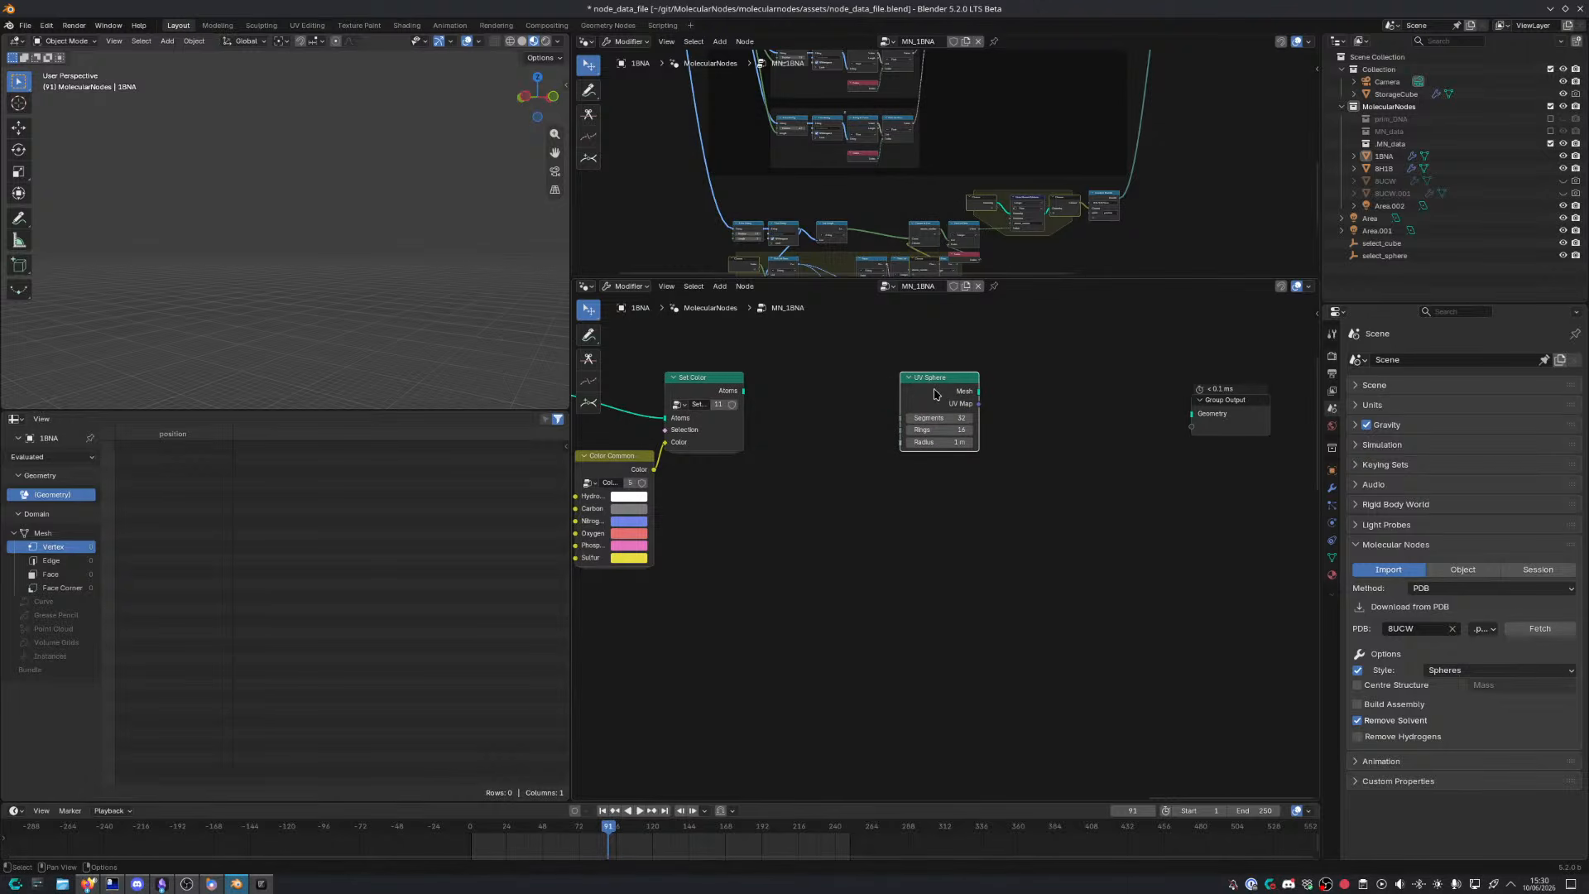
{"action": "key", "text": "x"}
Move Group Output nearer and add a Style Spheres node linked between Set Color and Group Output
{"action": "left_click_drag", "start_coordinate": [1256, 425], "coordinate": [976, 403]}
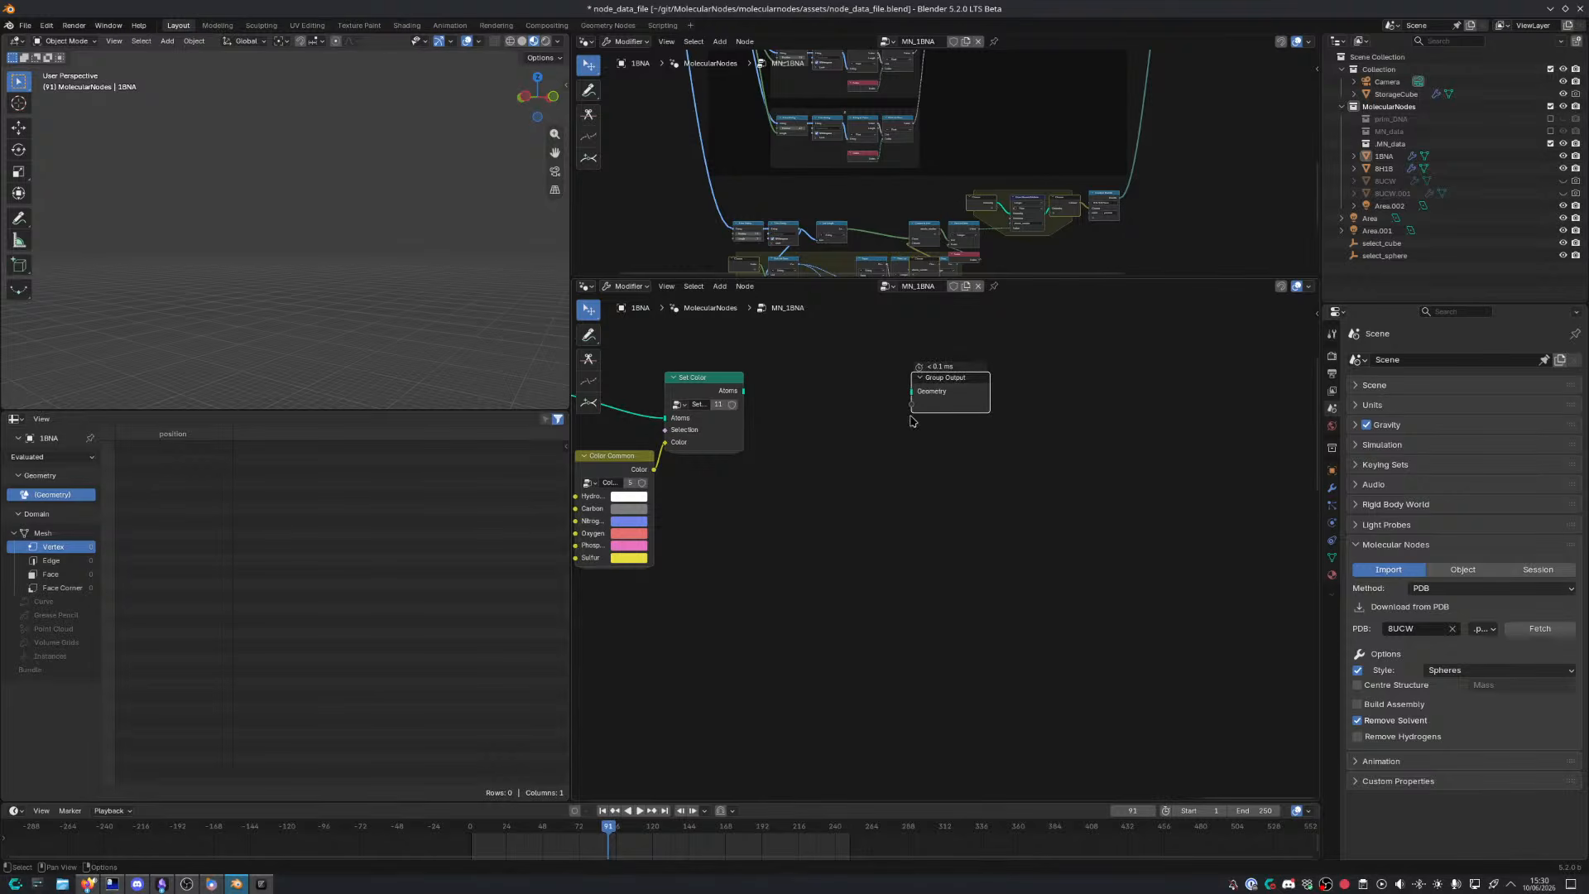
{"action": "key", "text": "shift+a"}
{"action": "type", "text": "style spher"}
{"action": "key", "text": "Return"}
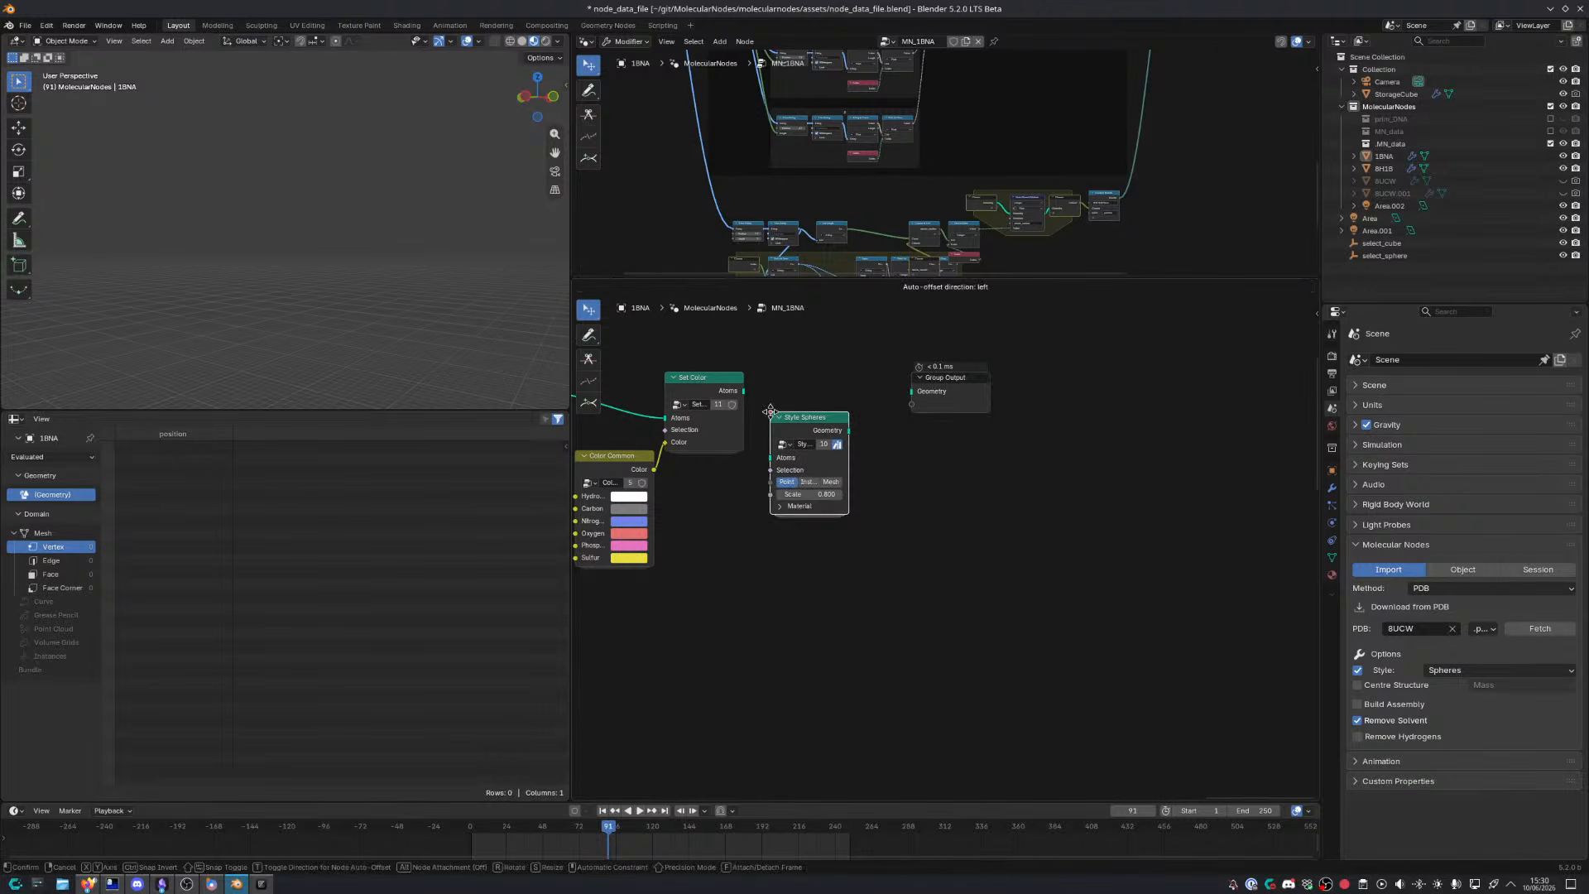
{"action": "left_click", "coordinate": [749, 397]}
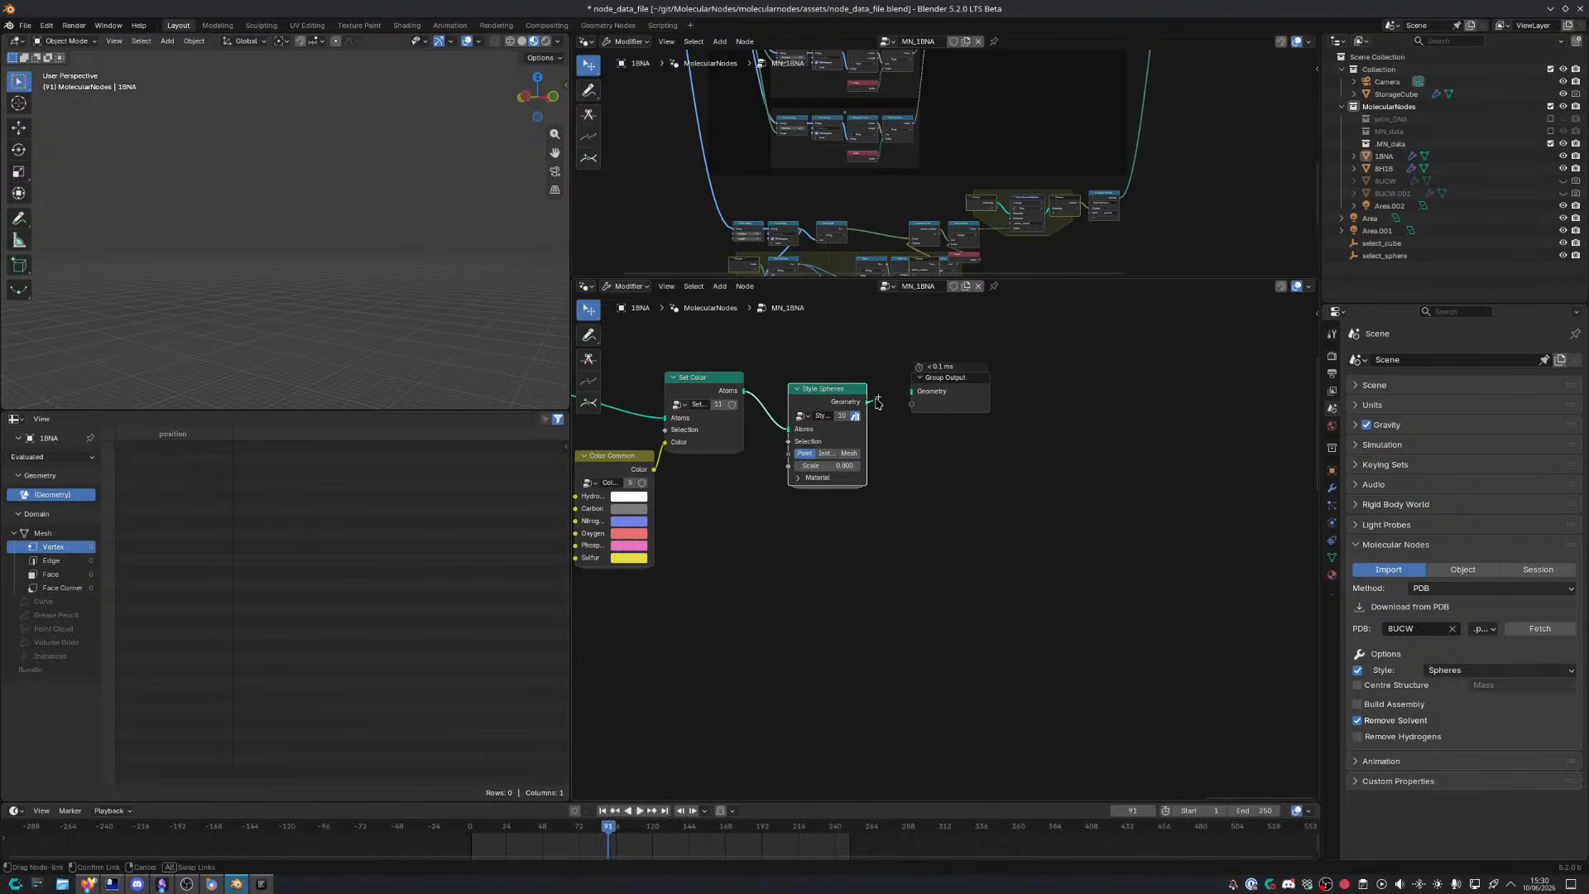
{"action": "left_click_drag", "start_coordinate": [879, 403], "coordinate": [941, 406]}
Move Style Spheres and Group Output closer to Set Color, and assign the MN Ambient Occlusion material to the spheres
{"action": "left_click_drag", "start_coordinate": [809, 364], "coordinate": [942, 439]}
{"action": "key", "text": "g"}
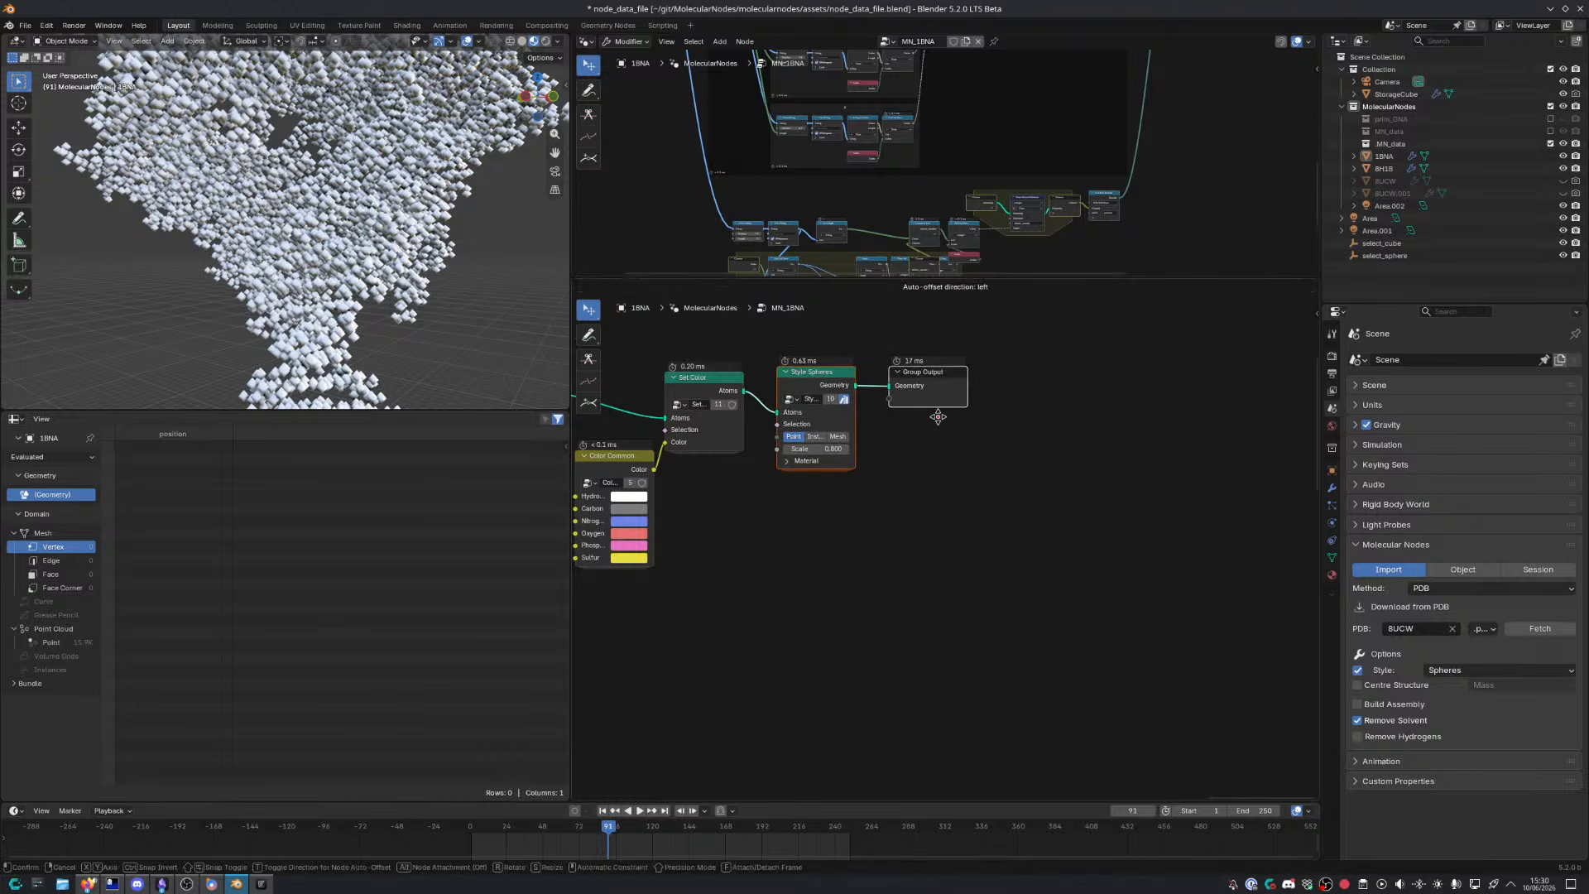
{"action": "left_click", "coordinate": [927, 411]}
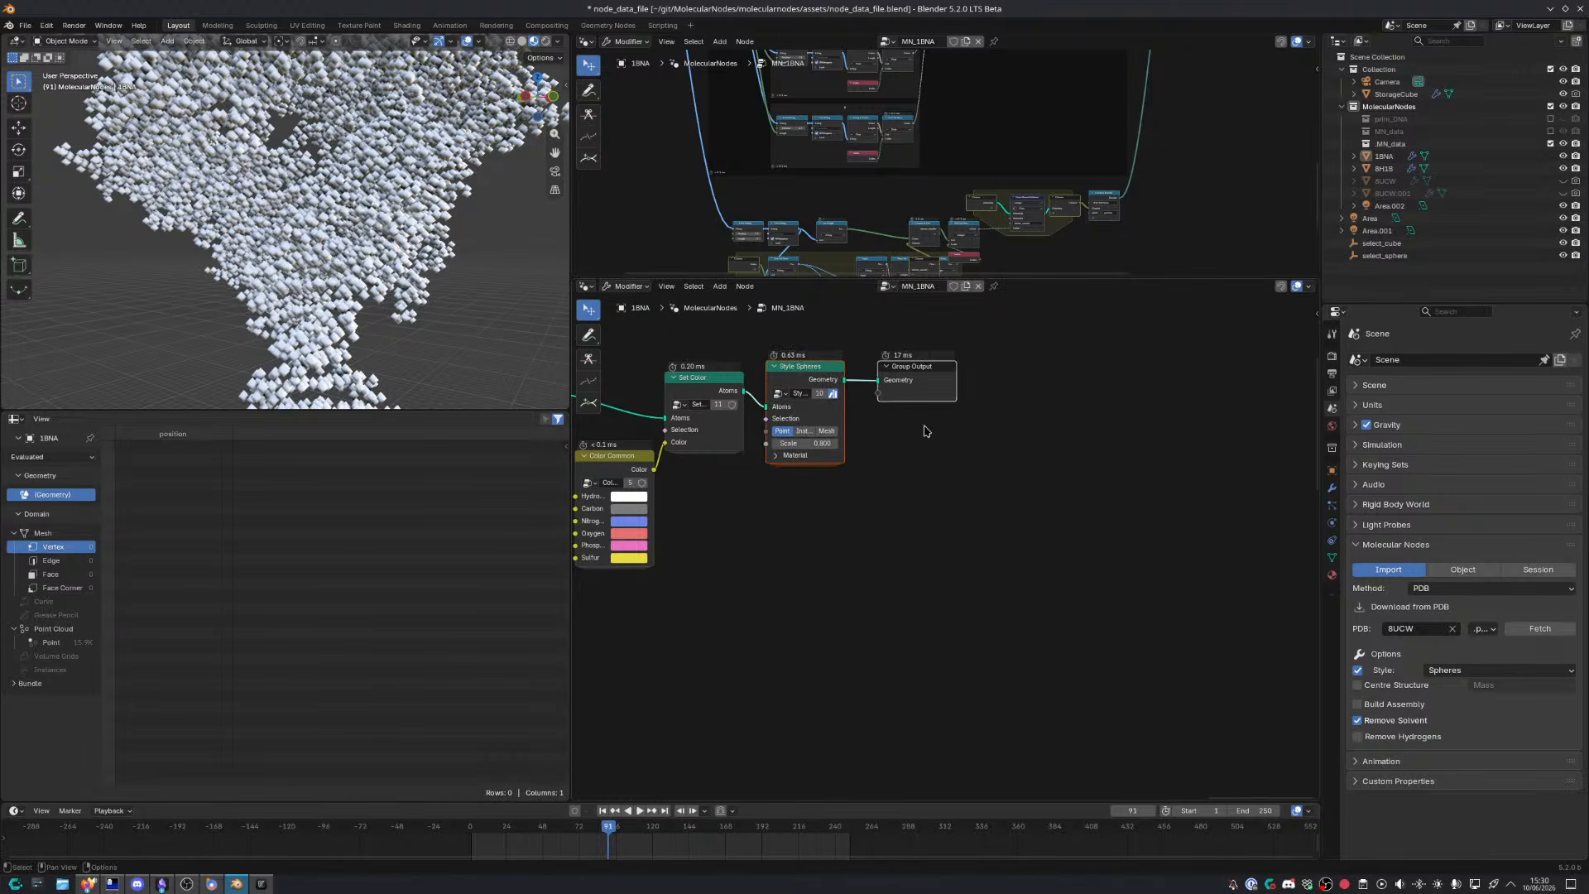
{"action": "left_click", "coordinate": [800, 469]}
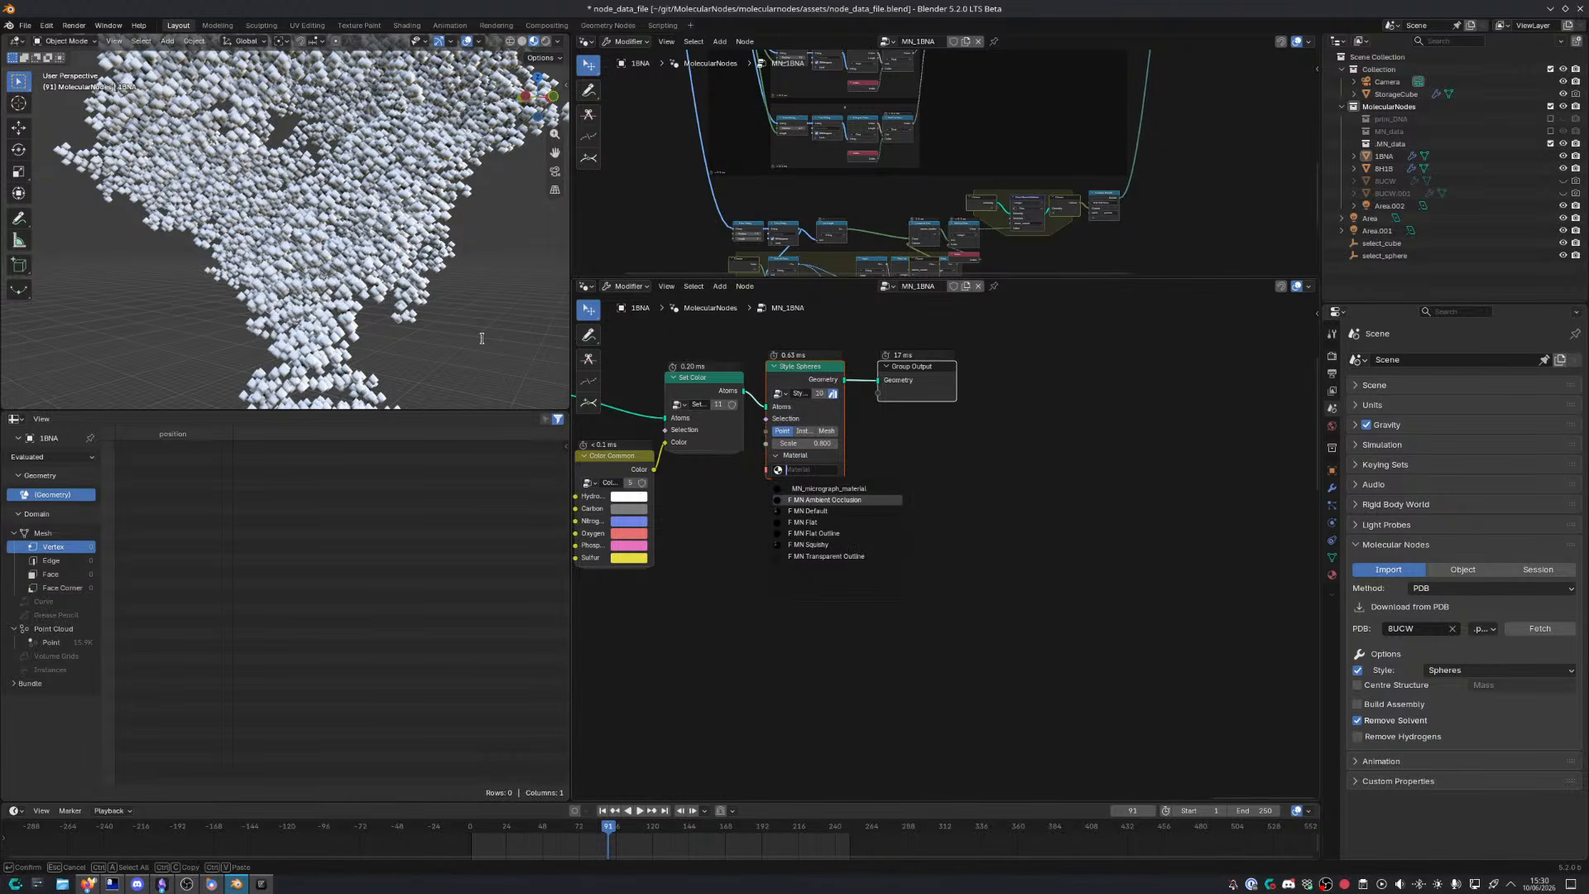
{"action": "key", "text": "Return"}
{"action": "middle_click_drag", "start_coordinate": [367, 251], "coordinate": [300, 203]}
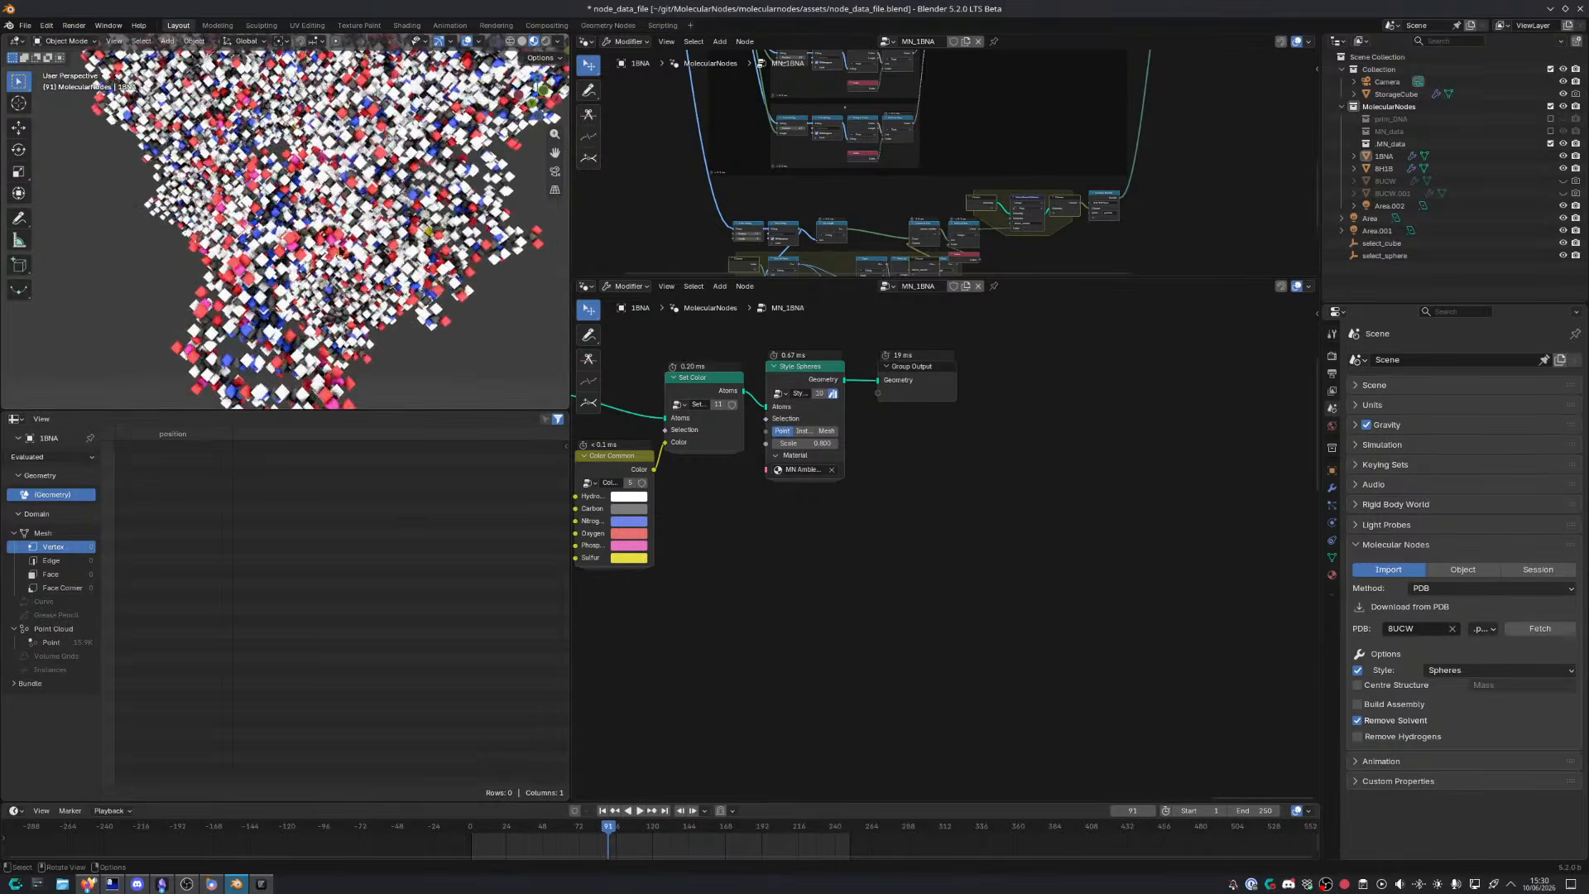
Switch the Style Spheres node from Point to Instance geometry
{"action": "scroll", "coordinate": [834, 511], "scroll_direction": "up", "scroll_amount": 5}
{"action": "left_click", "coordinate": [737, 378]}
{"action": "scroll", "coordinate": [417, 272], "scroll_direction": "down", "scroll_amount": 3}
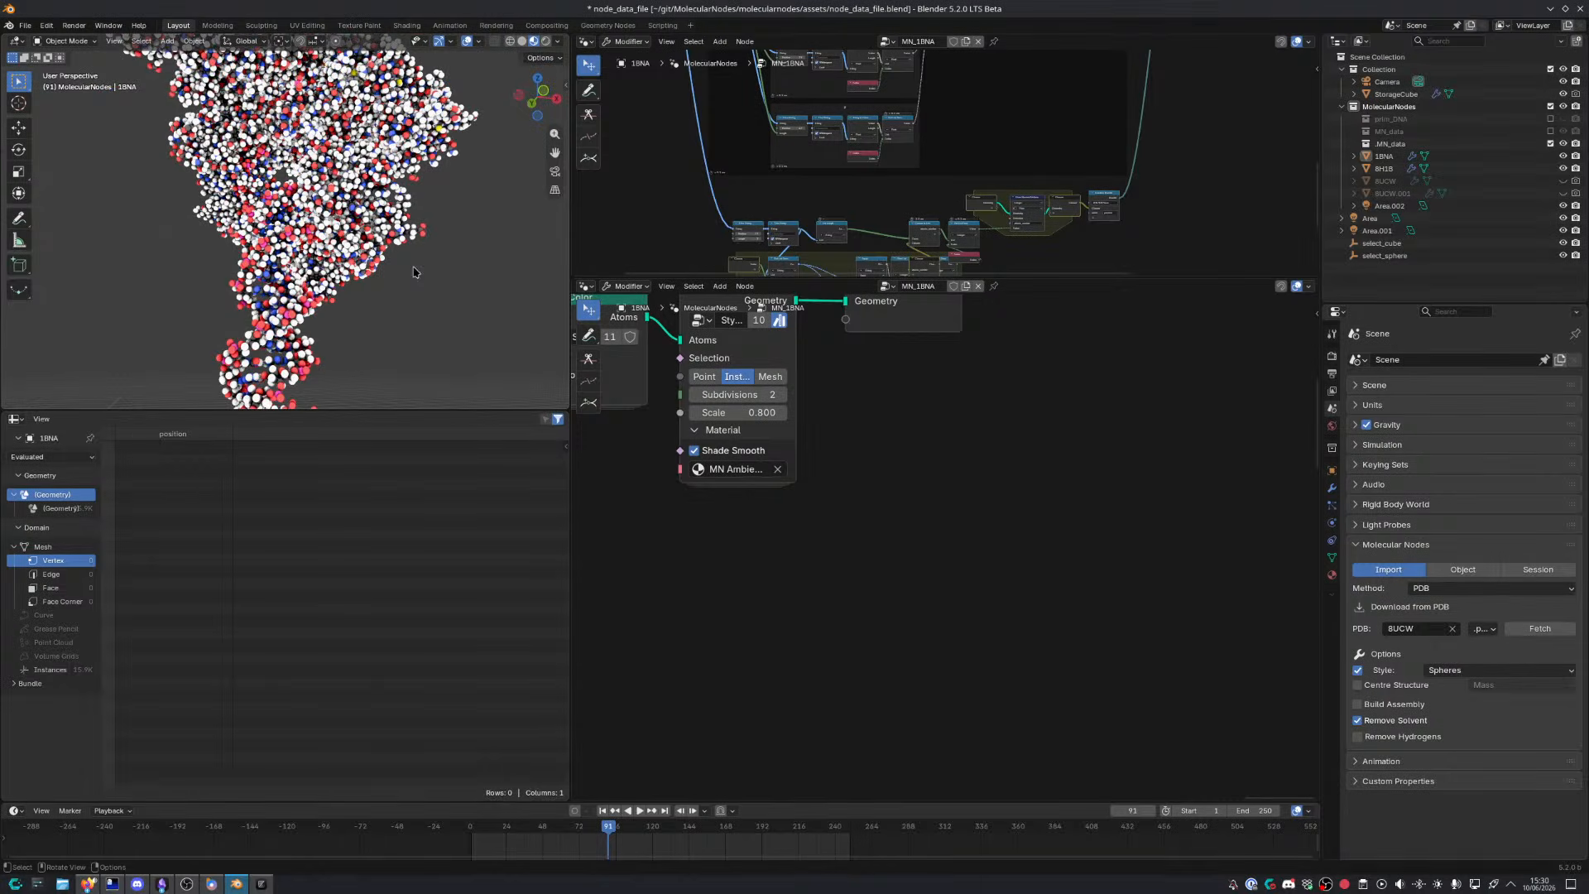
{"action": "middle_click_drag", "start_coordinate": [406, 331], "coordinate": [468, 269], "text": "shift"}
Add an Is Hydrogen node and connect its Inverted output to the Style Spheres selection
{"action": "middle_click_drag", "start_coordinate": [630, 431], "coordinate": [883, 459]}
{"action": "key", "text": "shift+a"}
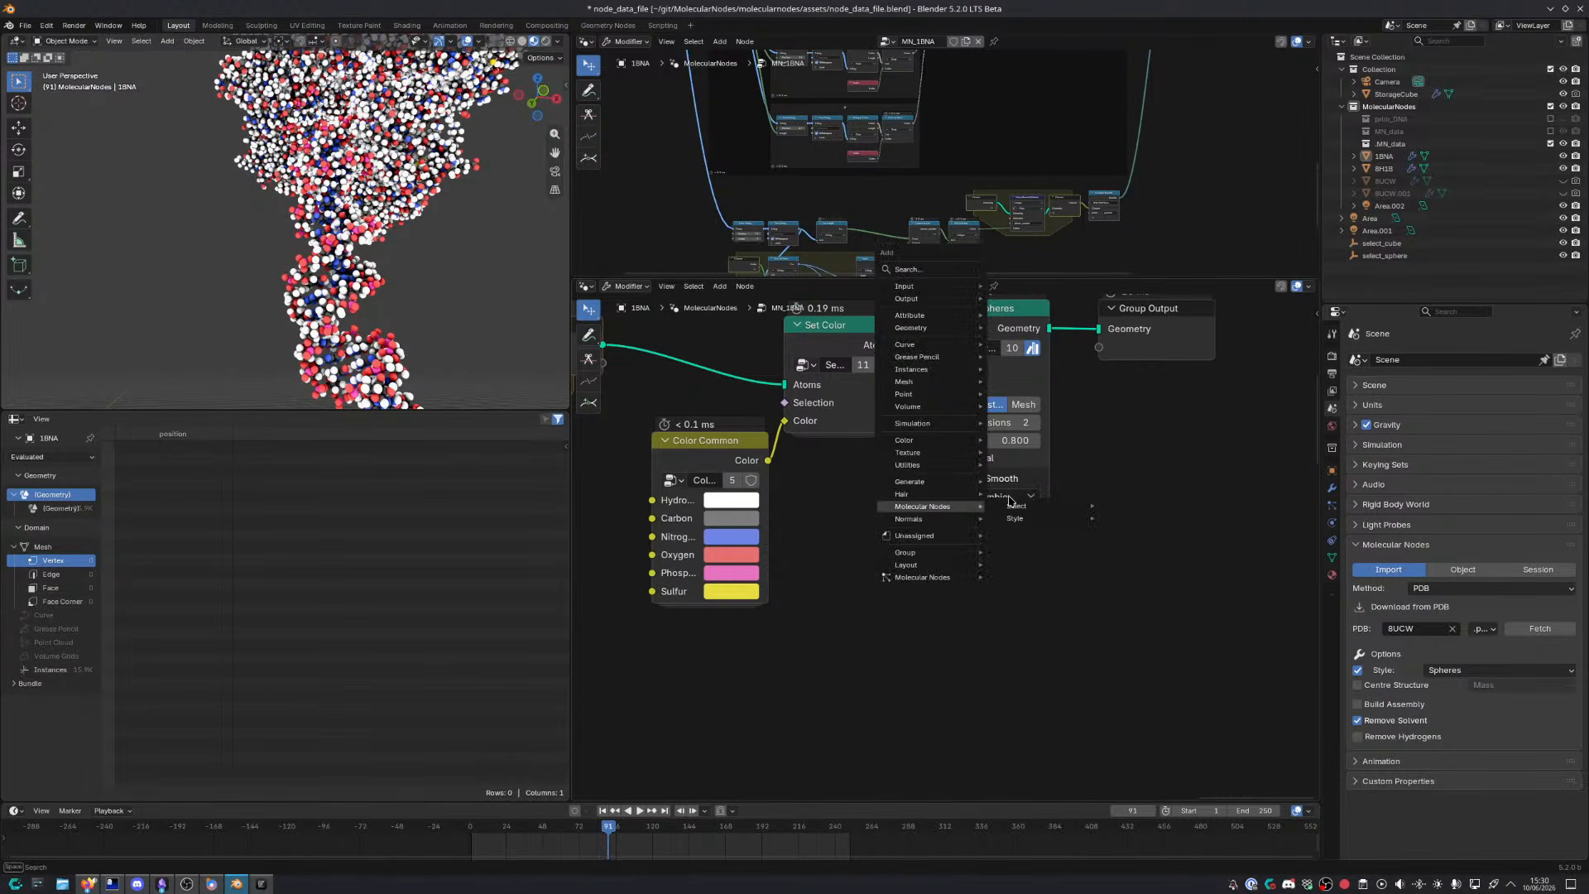
{"action": "type", "text": "is hydr"}
{"action": "key", "text": "Return"}
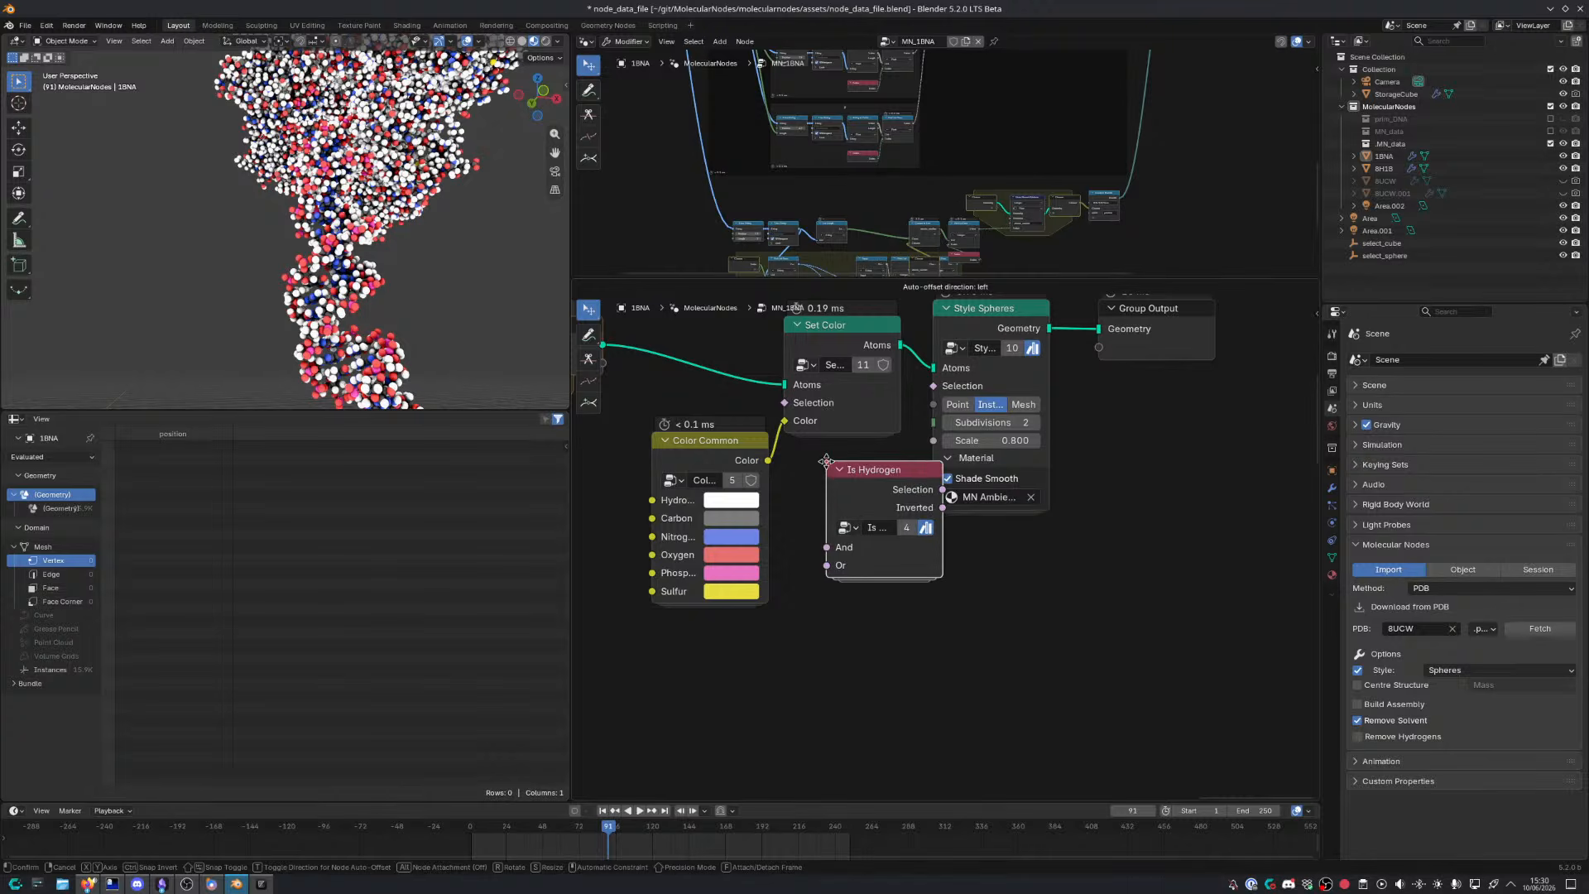
{"action": "left_click", "coordinate": [921, 445]}
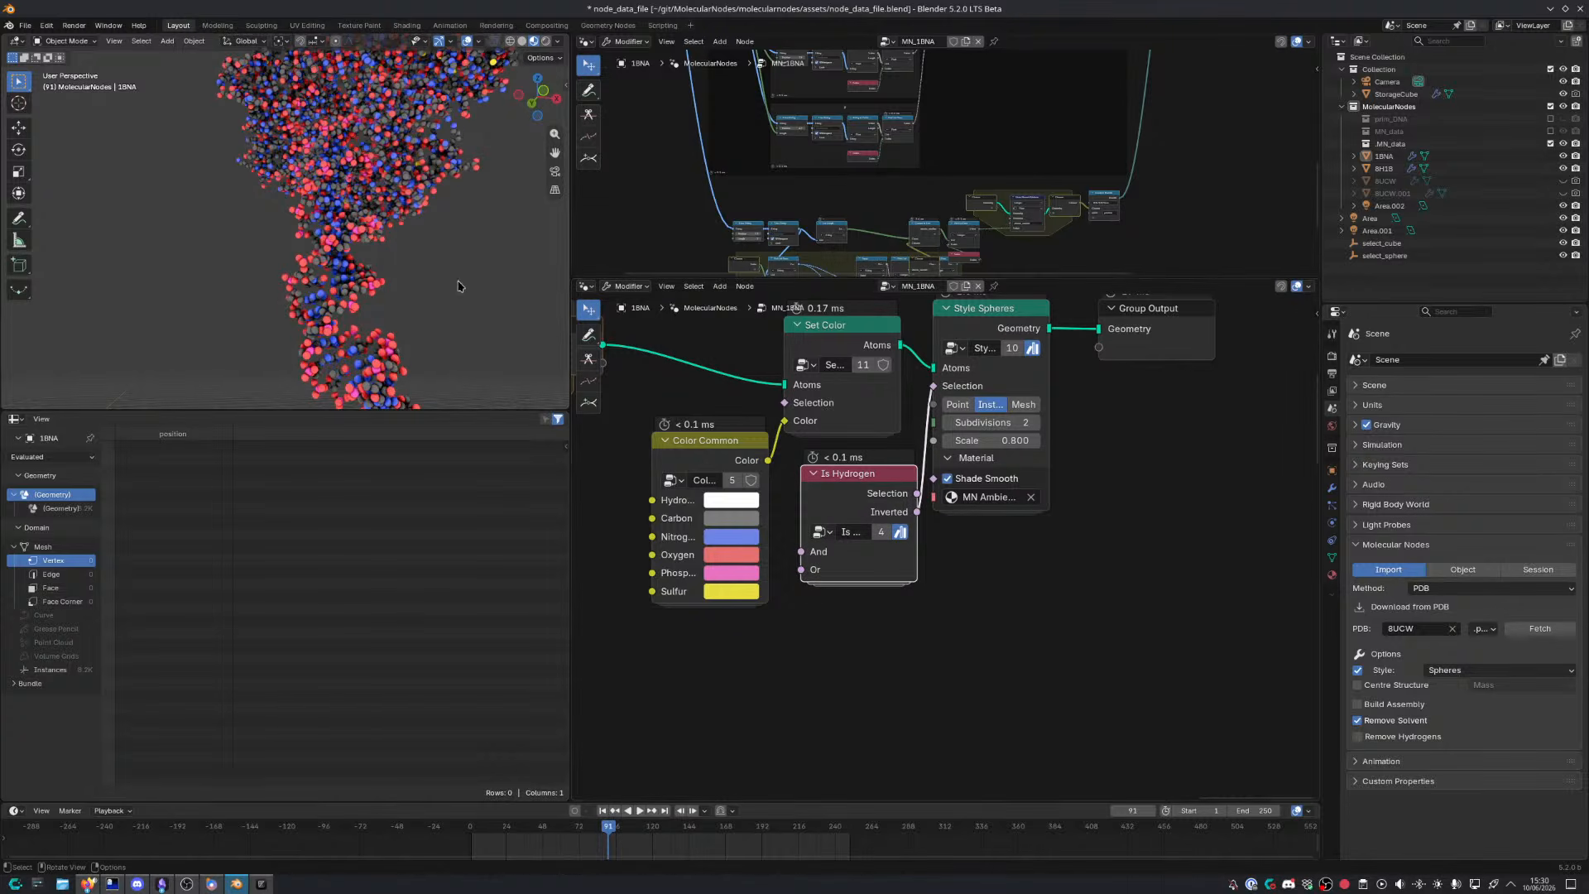
{"action": "middle_click_drag", "start_coordinate": [458, 286], "coordinate": [326, 290]}
{"action": "middle_click_drag", "start_coordinate": [1149, 468], "coordinate": [1107, 500]}
{"action": "middle_click_drag", "start_coordinate": [737, 546], "coordinate": [1020, 526]}
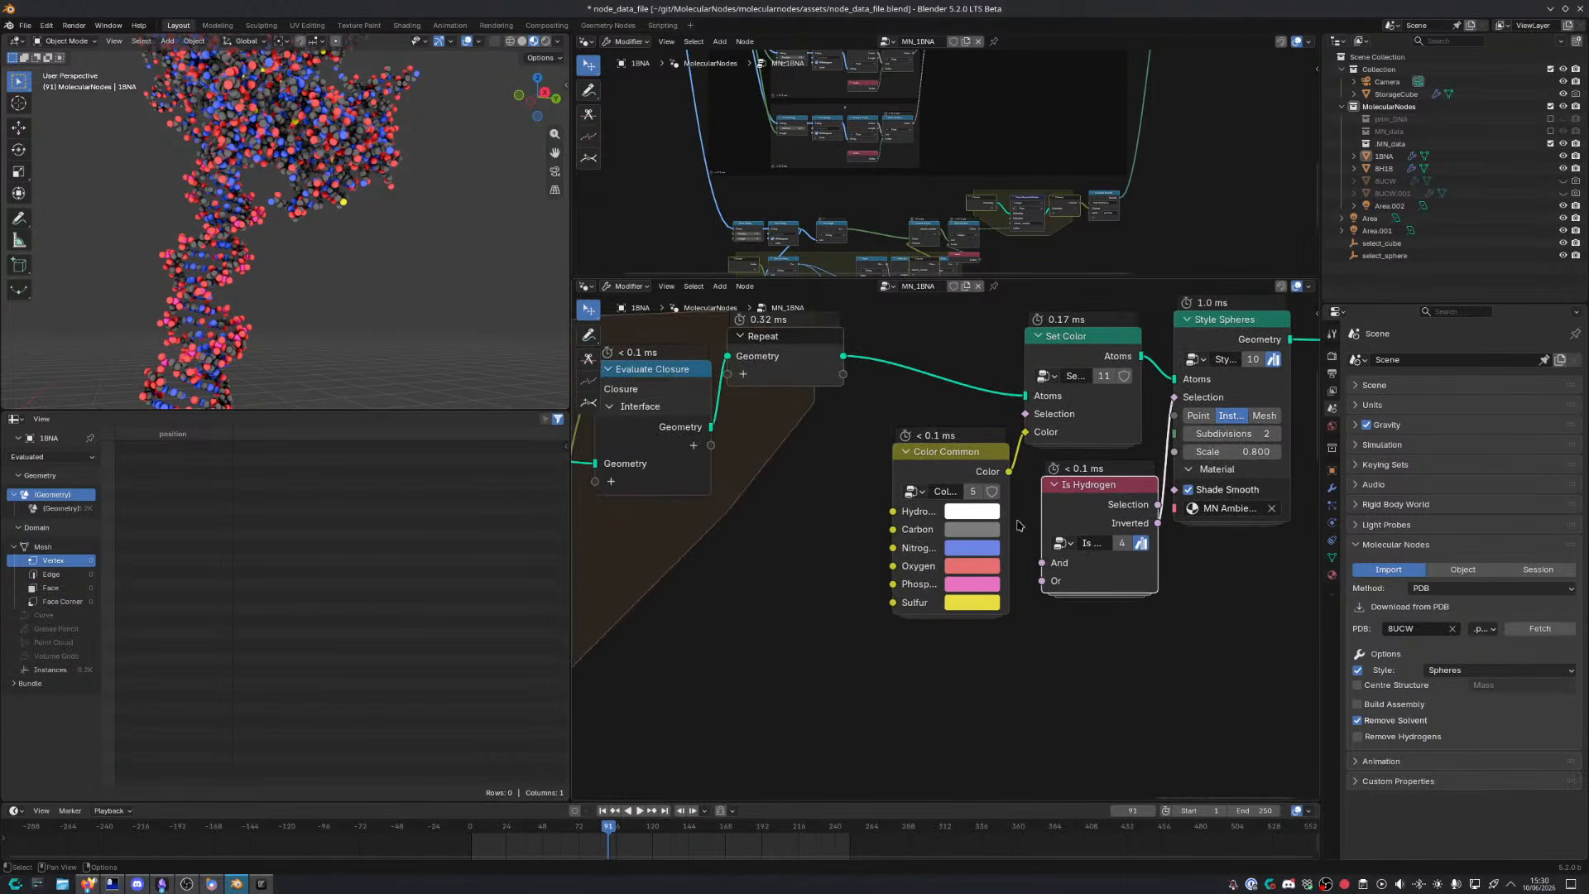
{"action": "key", "text": "shift+a"}
{"action": "key", "text": "Escape"}
{"action": "middle_click_drag", "start_coordinate": [883, 561], "coordinate": [897, 524]}
{"action": "key", "text": "shift+a"}
{"action": "type", "text": "col"}
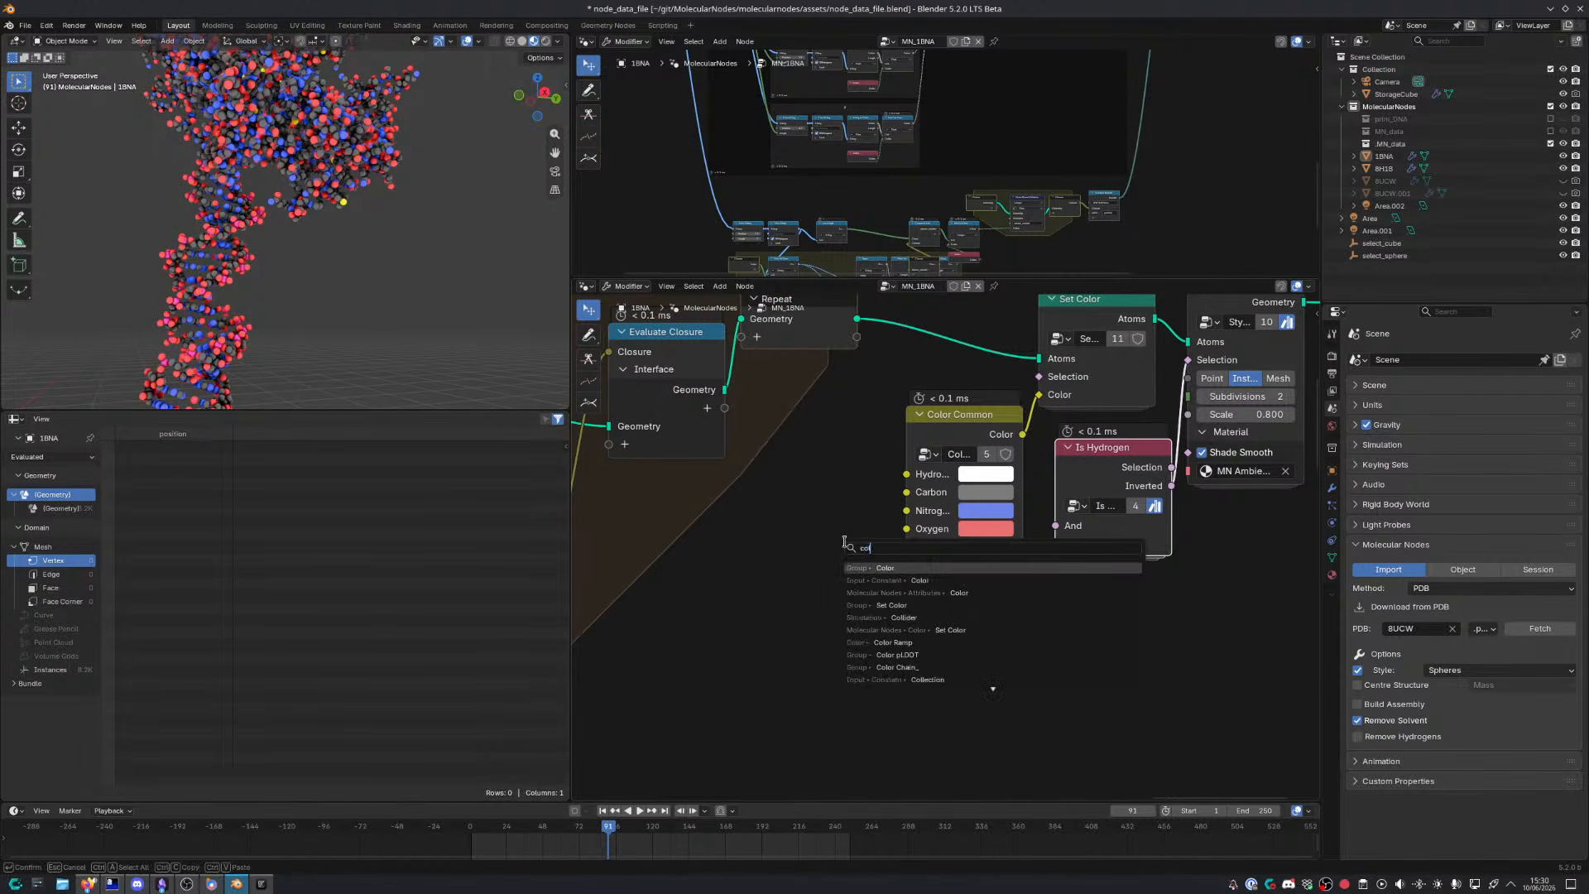
{"action": "type", "text": "or attribute"}
{"action": "key", "text": "Return"}
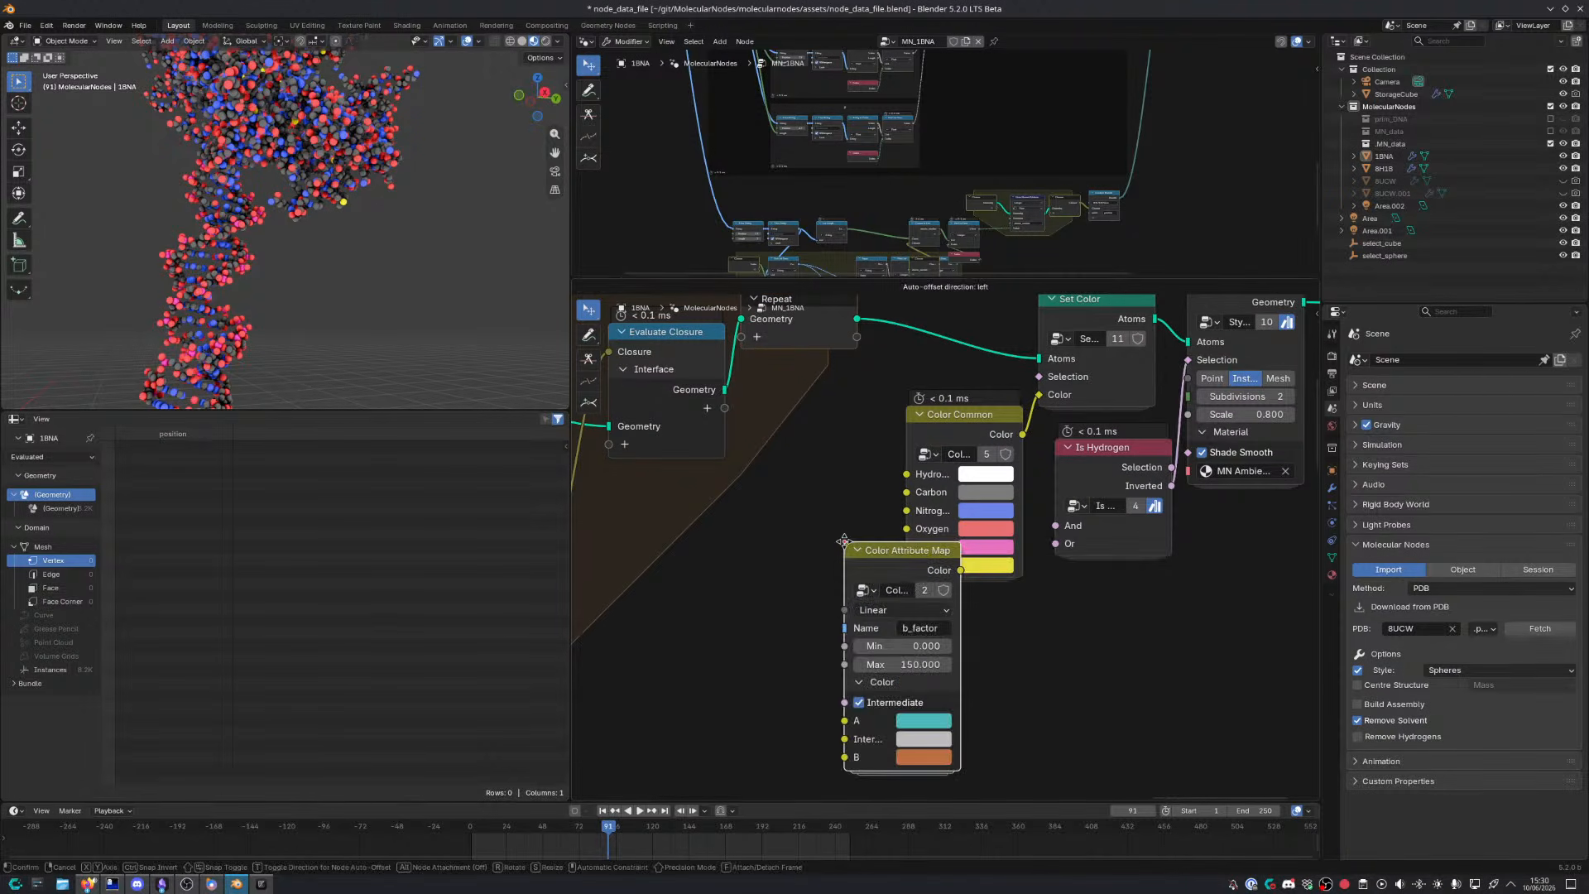
{"action": "key", "text": "Escape"}
Add a Color Attribute Random node using chain_id and connect its color to the Carbon input of Color Common
{"action": "key", "text": "shift+a"}
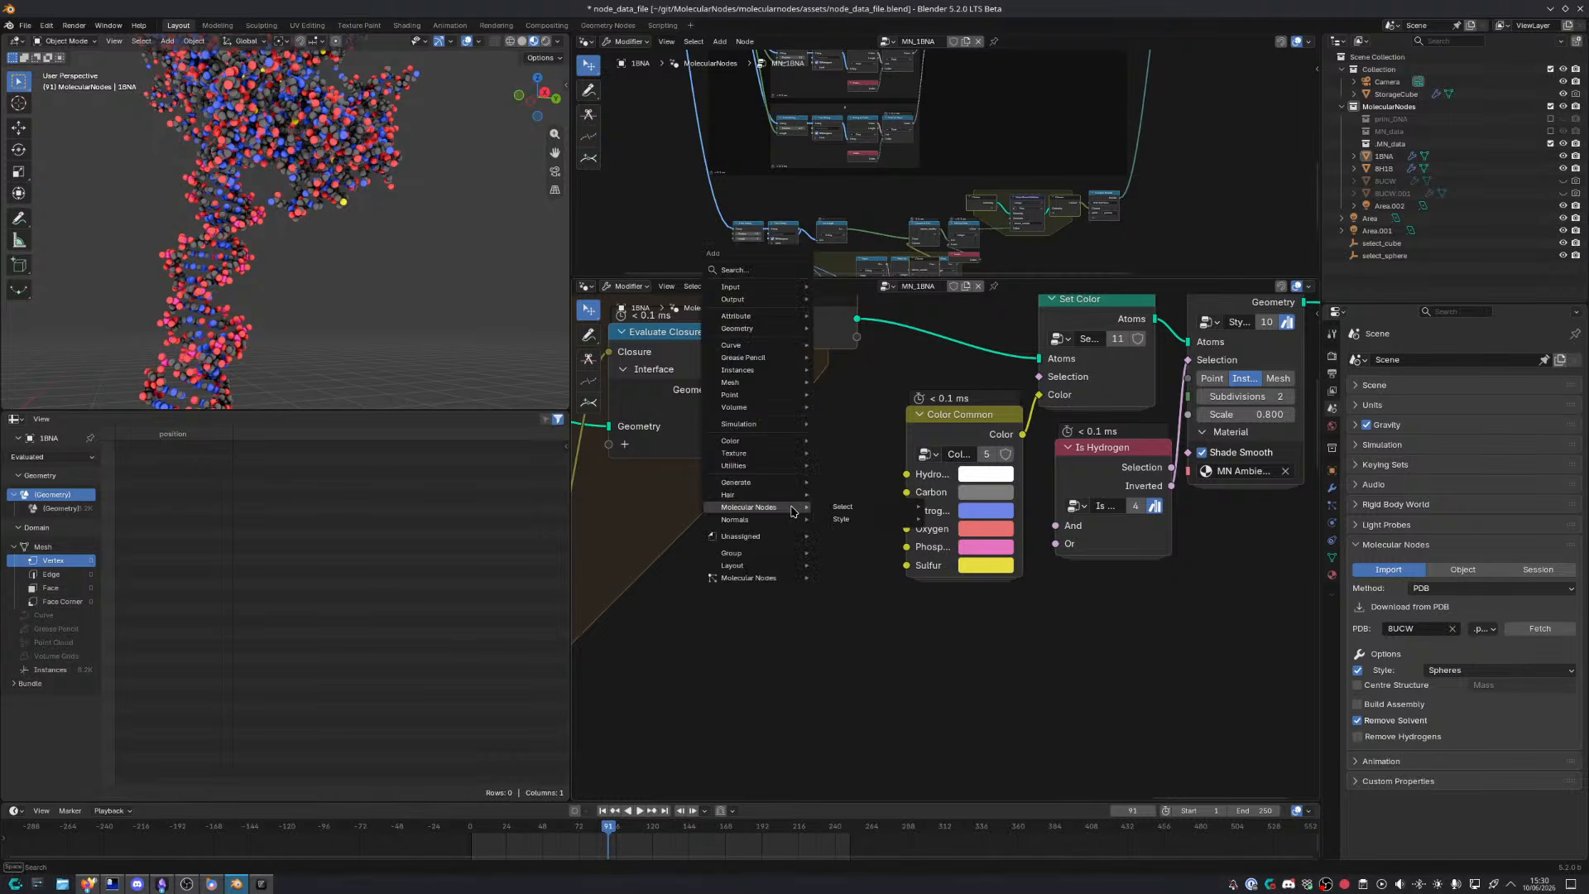
{"action": "type", "text": "color ran"}
{"action": "key", "text": "Return"}
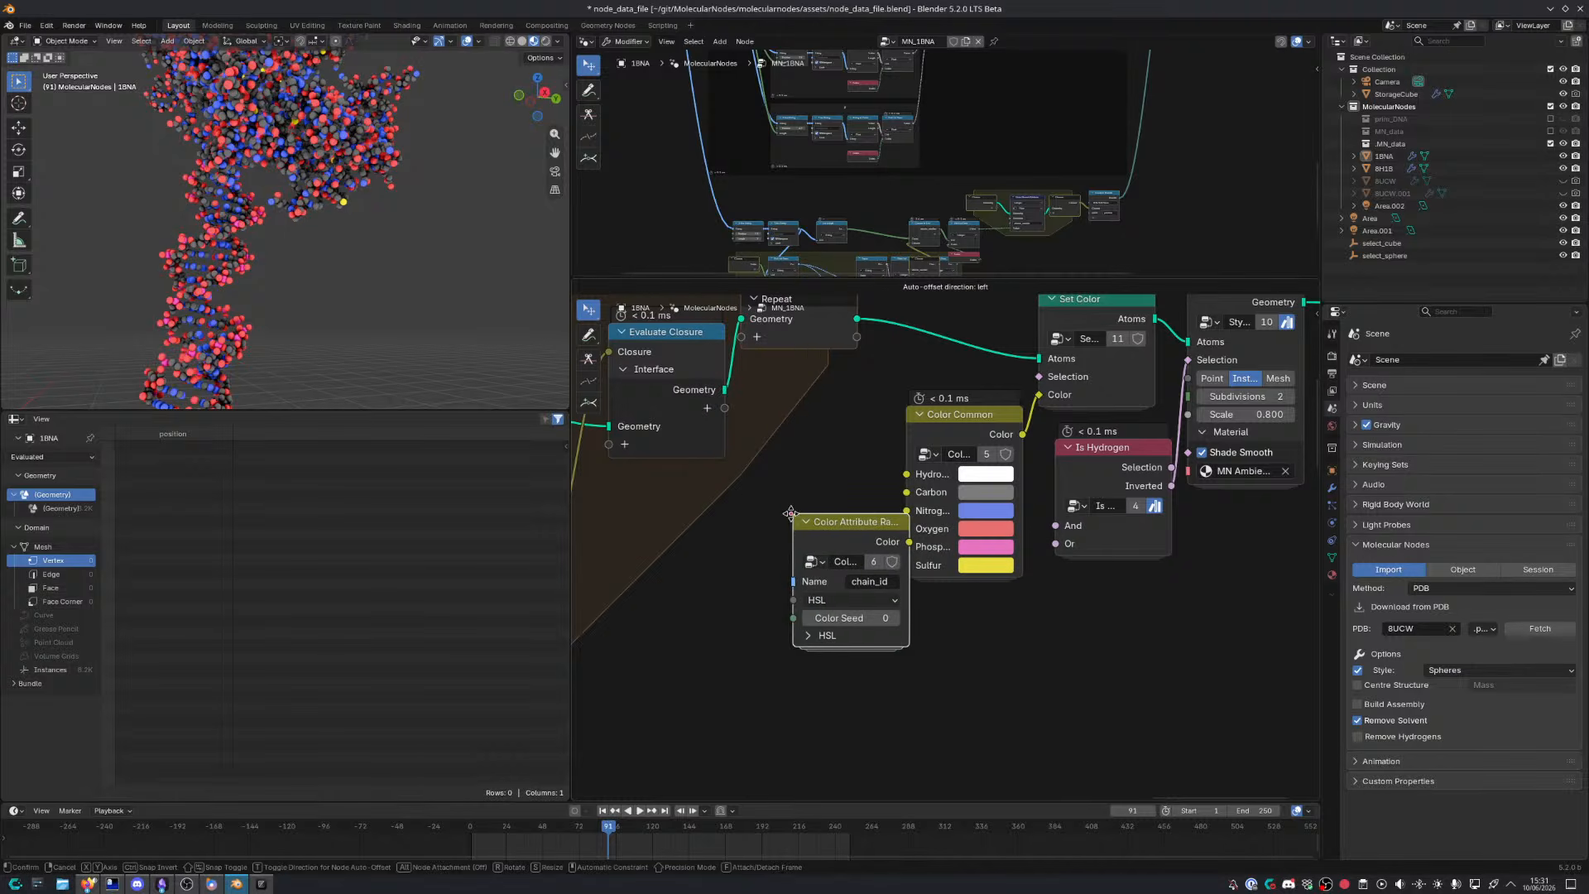
{"action": "left_click", "coordinate": [725, 496]}
{"action": "left_click_drag", "start_coordinate": [905, 490], "coordinate": [905, 491]}
{"action": "left_click_drag", "start_coordinate": [818, 498], "coordinate": [869, 416]}
{"action": "left_click_drag", "start_coordinate": [880, 378], "coordinate": [1000, 457]}
Spread out Style Spheres and Group Output, and place Set Color and Is Hydrogen beside Style Spheres
{"action": "middle_click_drag", "start_coordinate": [1235, 550], "coordinate": [937, 652]}
{"action": "left_click_drag", "start_coordinate": [958, 343], "coordinate": [1076, 466]}
{"action": "key", "text": "g"}
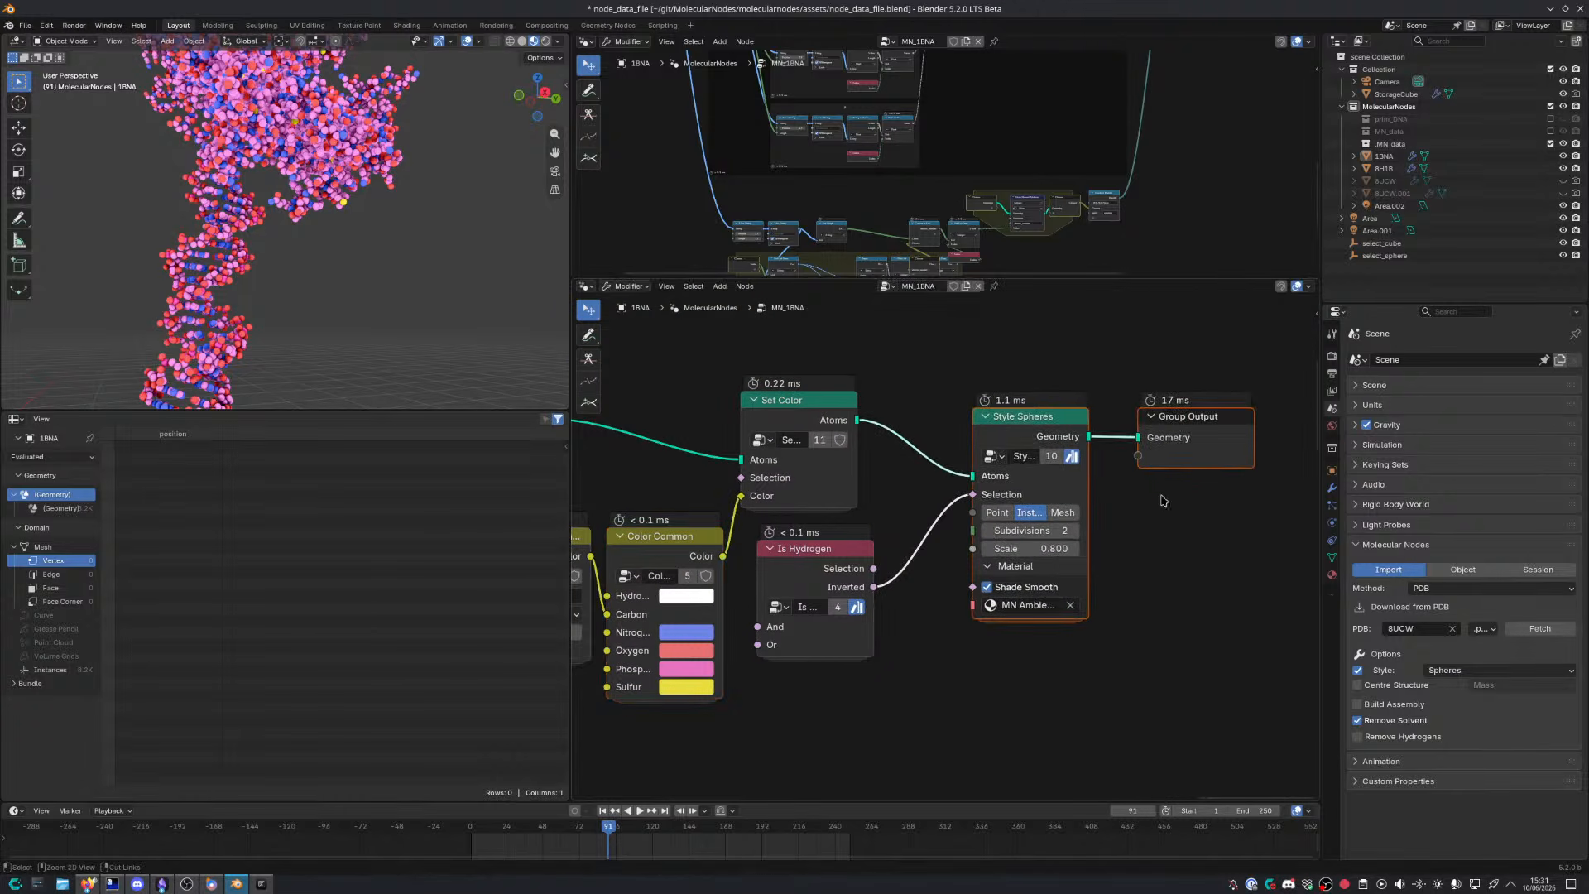
{"action": "left_click", "coordinate": [1175, 482]}
{"action": "left_click", "coordinate": [799, 421]}
{"action": "left_click_drag", "start_coordinate": [798, 422], "coordinate": [915, 421]}
{"action": "left_click_drag", "start_coordinate": [829, 572], "coordinate": [929, 555]}
{"action": "right_click", "coordinate": [929, 554]}
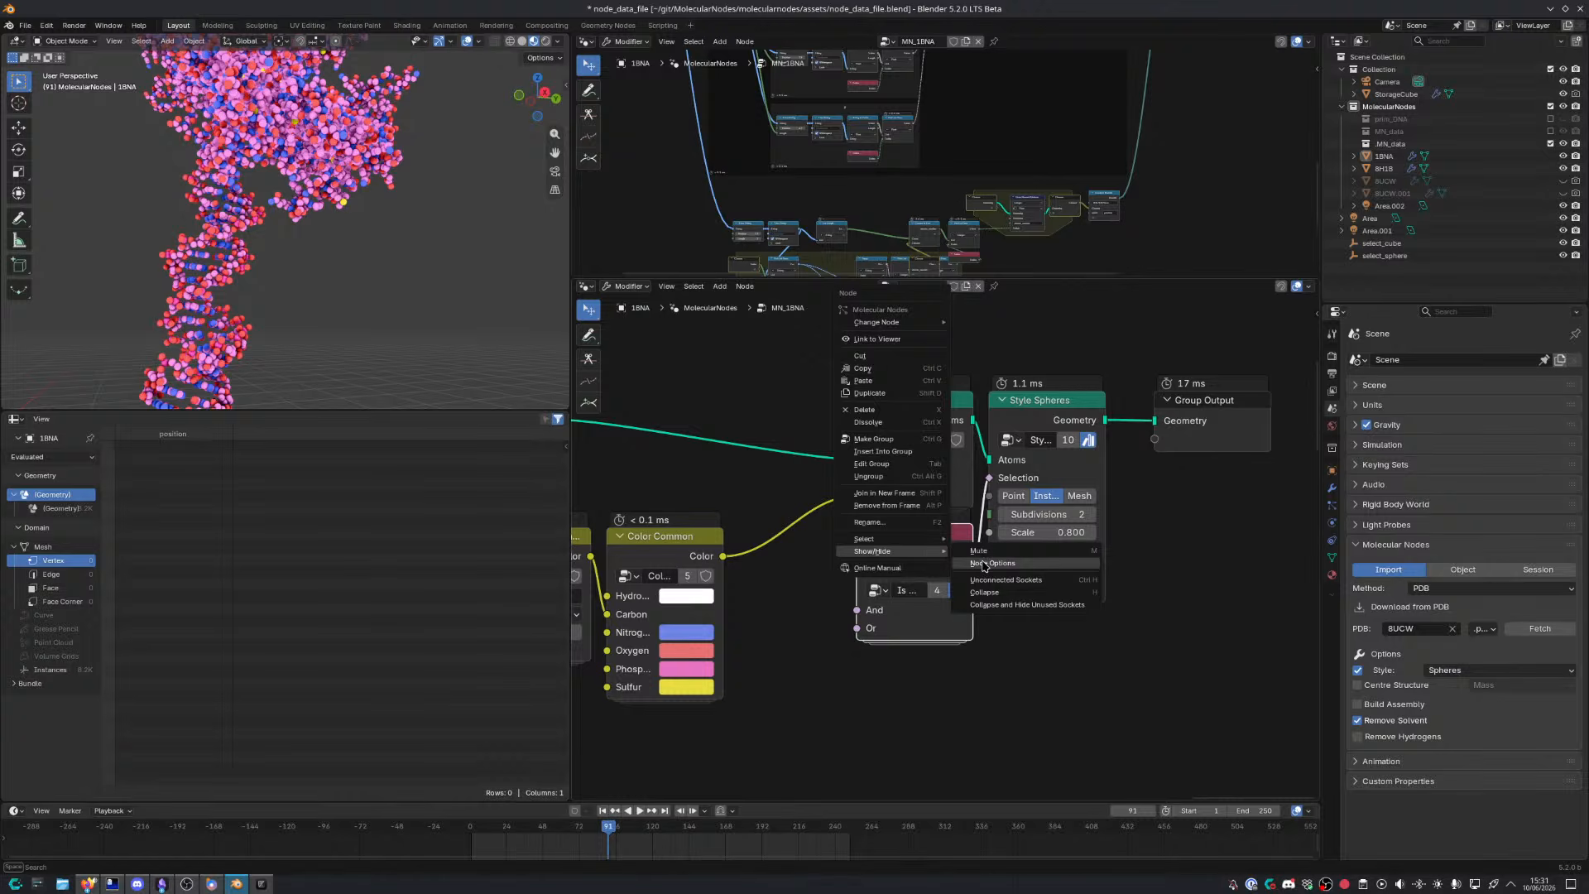
{"action": "left_click", "coordinate": [933, 556]}
Tidy the spacing between Set Color, Style Spheres and Group Output, and save the file
{"action": "middle_click_drag", "start_coordinate": [1111, 421], "coordinate": [958, 411]}
{"action": "left_click_drag", "start_coordinate": [1048, 429], "coordinate": [1012, 430]}
{"action": "left_click_drag", "start_coordinate": [933, 349], "coordinate": [1016, 430]}
{"action": "left_click_drag", "start_coordinate": [1016, 430], "coordinate": [1034, 431]}
{"action": "left_click", "coordinate": [1102, 594]}
{"action": "middle_click_drag", "start_coordinate": [463, 376], "coordinate": [87, 298]}
{"action": "key", "text": "ctrl+s"}
Hide the node options on the Is Hydrogen and Style Spheres nodes
{"action": "scroll", "coordinate": [166, 269], "scroll_direction": "up", "scroll_amount": 3}
{"action": "middle_click_drag", "start_coordinate": [892, 529], "coordinate": [974, 514]}
{"action": "right_click", "coordinate": [1007, 395]}
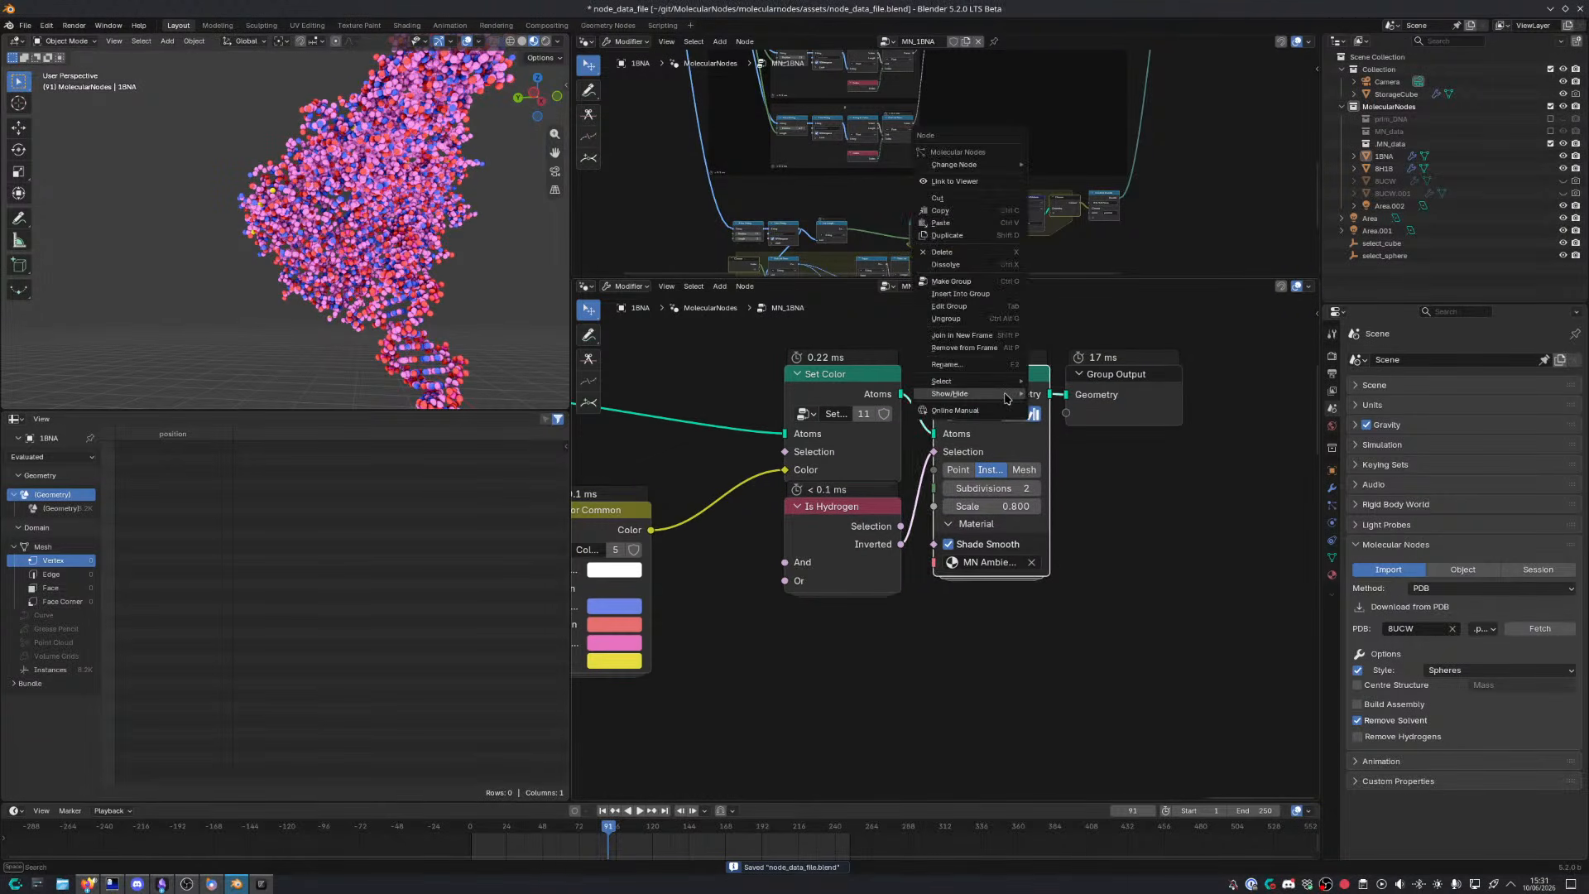
{"action": "mouse_move", "coordinate": [1008, 396]}
{"action": "left_click", "coordinate": [1063, 408]}
{"action": "left_click", "coordinate": [1130, 478]}
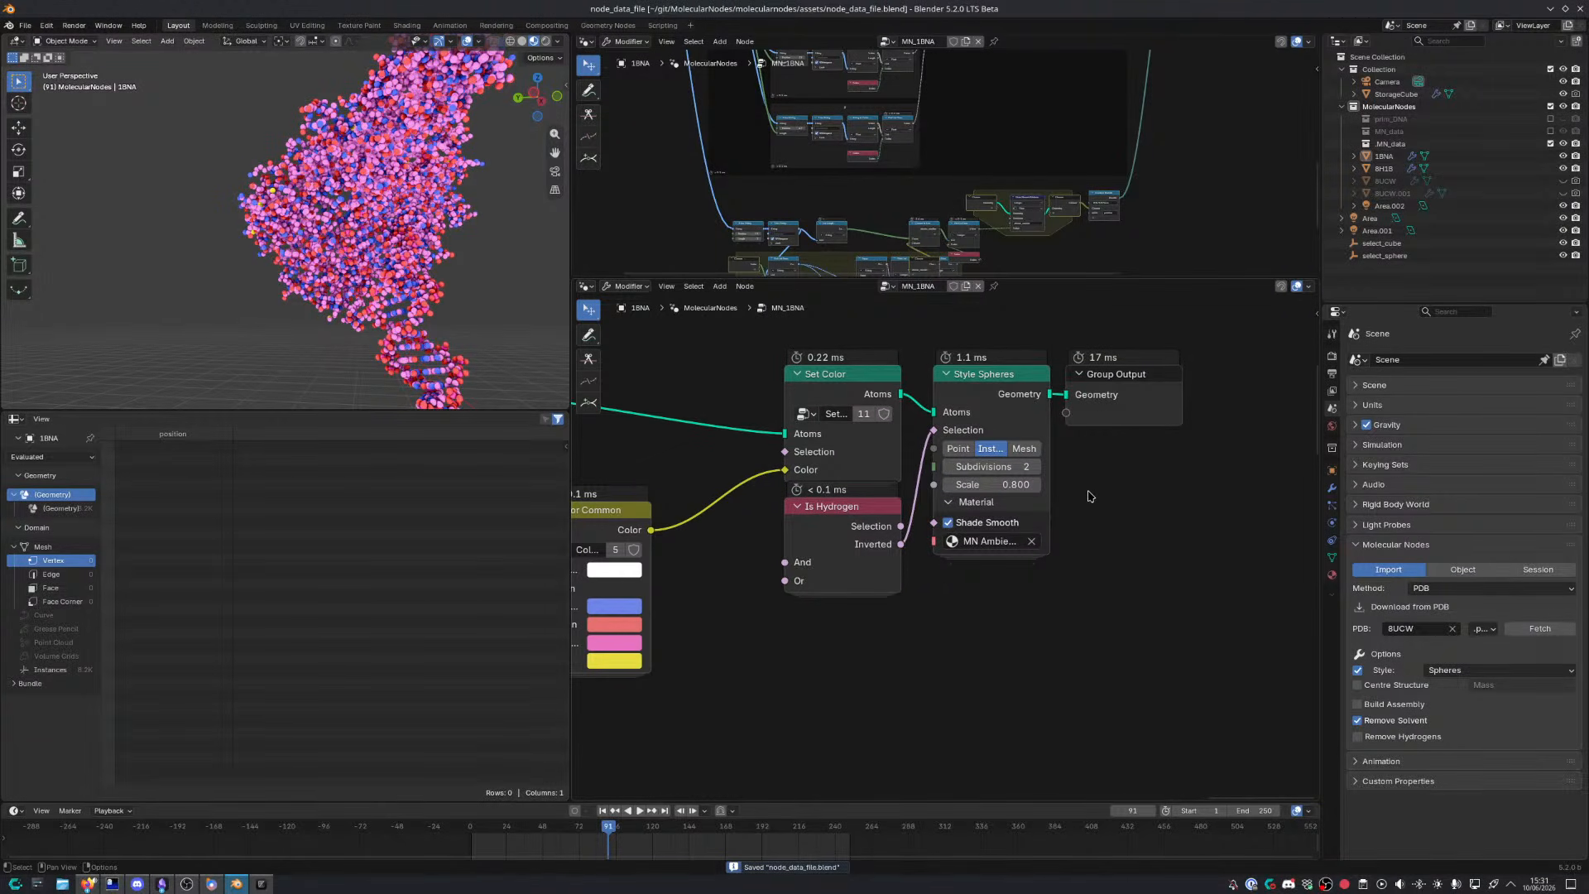
Move Set Color up toward Repeat and place Color Attribute Random and Color Common beneath it beside Is Hydrogen
{"action": "scroll", "coordinate": [858, 450], "scroll_direction": "down", "scroll_amount": 4}
{"action": "middle_click_drag", "start_coordinate": [858, 449], "coordinate": [1168, 466]}
{"action": "middle_click_drag", "start_coordinate": [722, 468], "coordinate": [762, 520]}
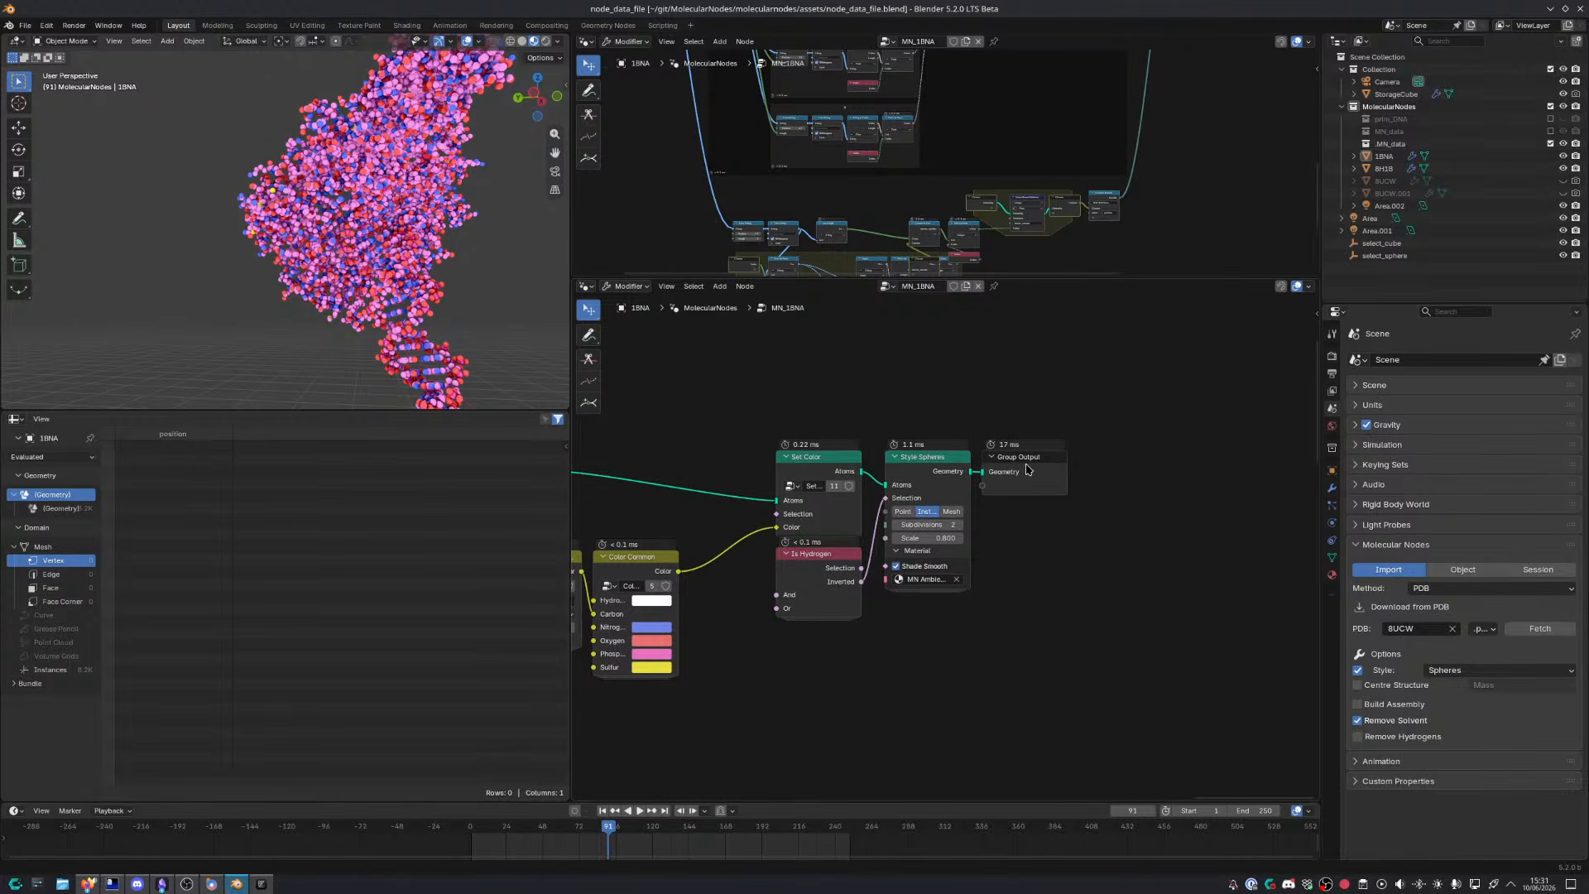
{"action": "middle_click_drag", "start_coordinate": [1008, 493], "coordinate": [1048, 476]}
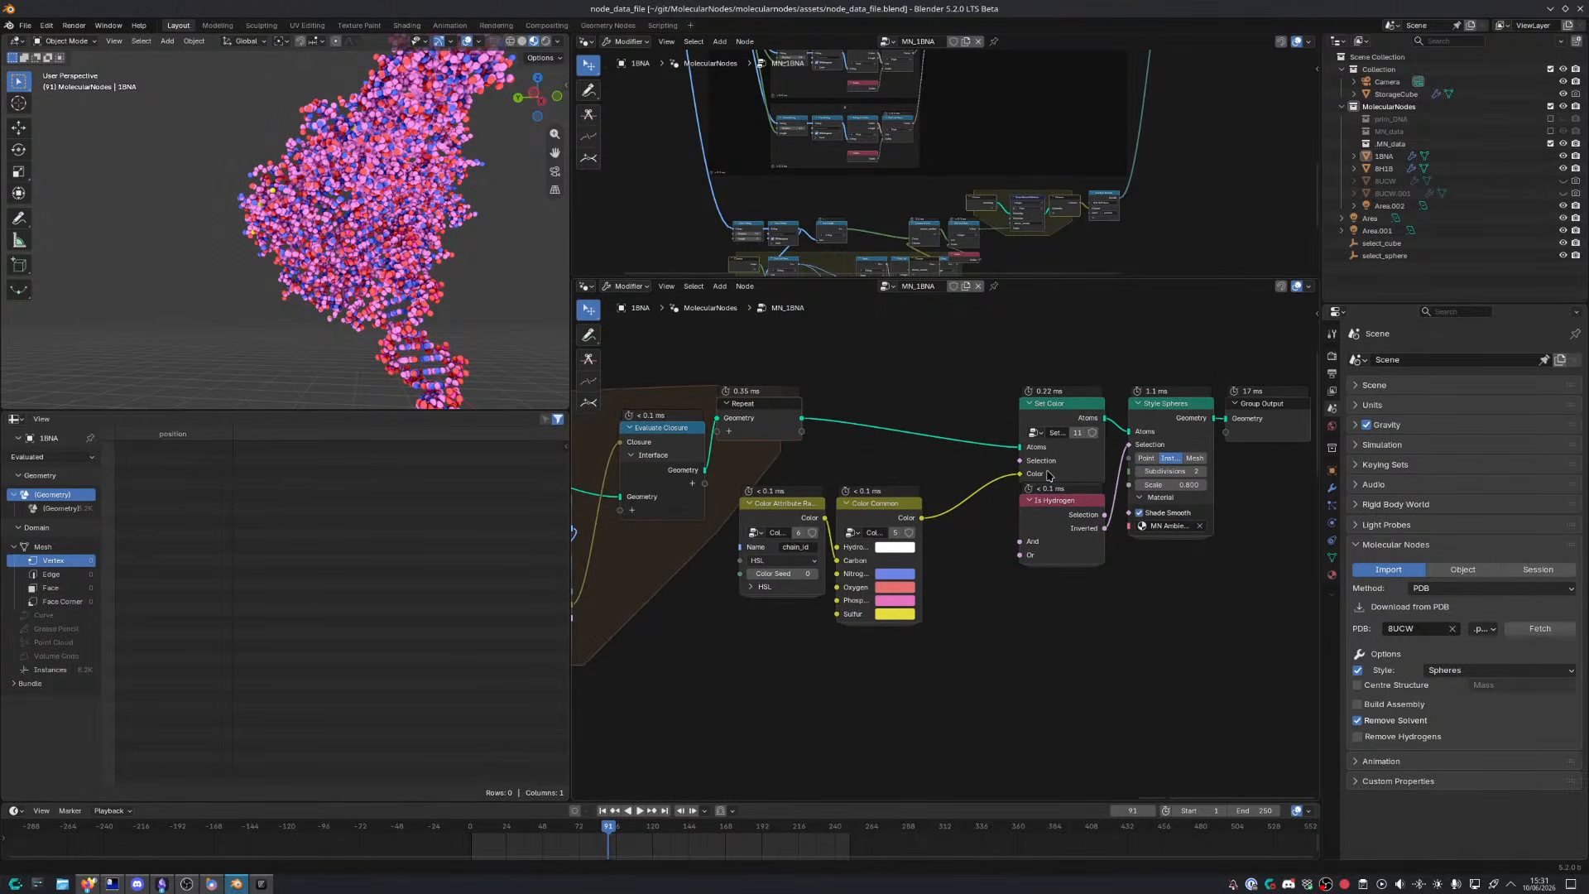
{"action": "left_click_drag", "start_coordinate": [1052, 416], "coordinate": [1003, 399]}
{"action": "left_click_drag", "start_coordinate": [779, 486], "coordinate": [887, 557]}
{"action": "left_click_drag", "start_coordinate": [888, 557], "coordinate": [974, 554]}
{"action": "left_click", "coordinate": [1060, 523]}
{"action": "left_click_drag", "start_coordinate": [820, 478], "coordinate": [965, 526]}
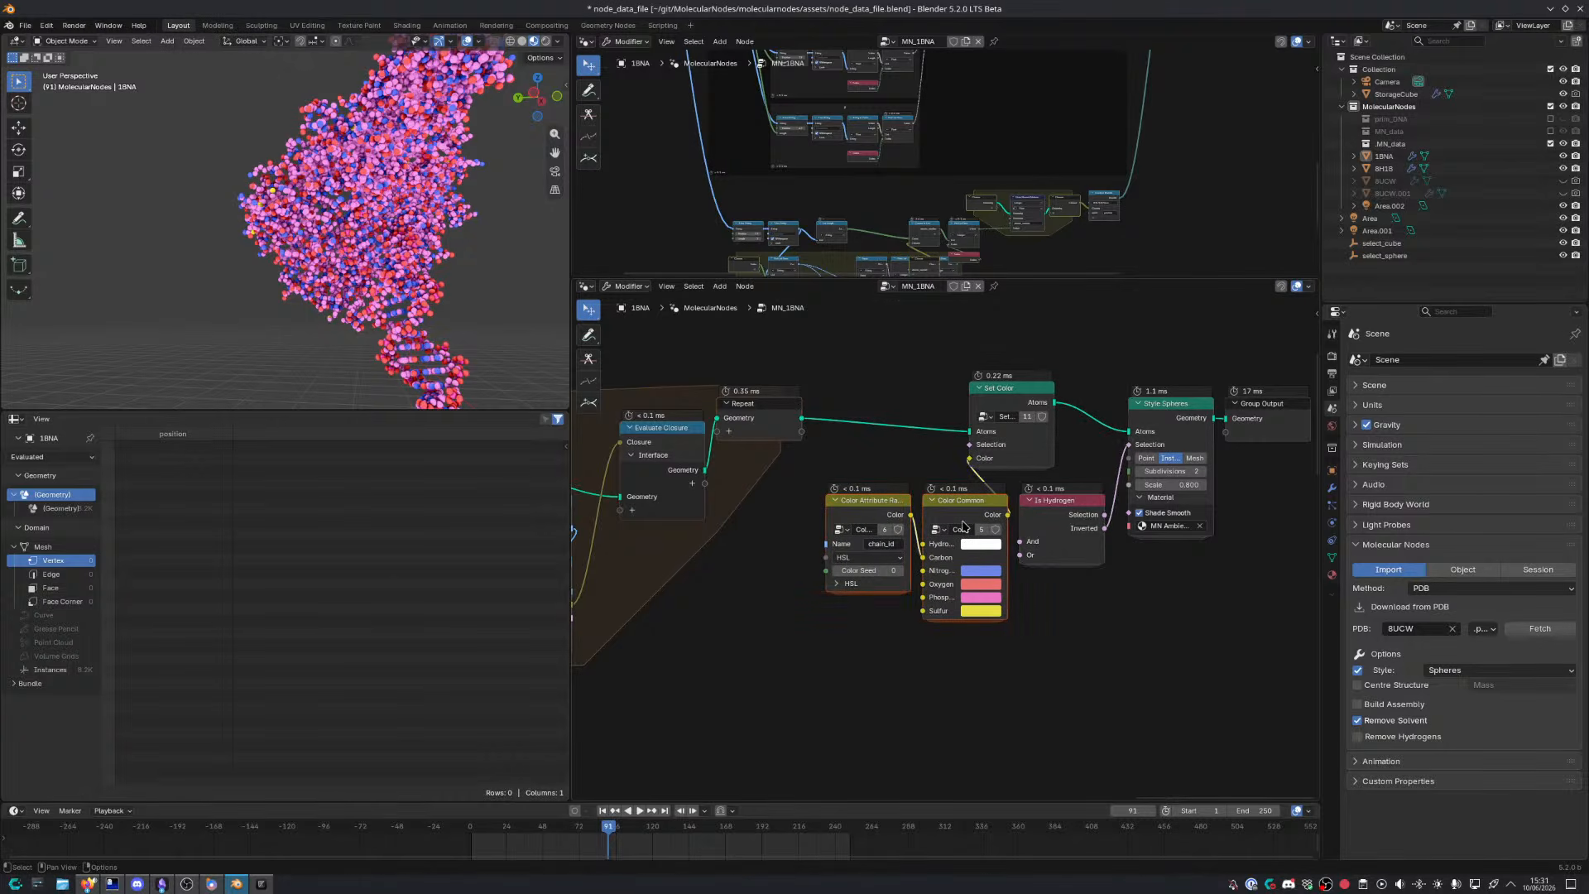
Hide the node options on Set Color, Color Attribute Random and Color Common, and save the file
{"action": "left_click_drag", "start_coordinate": [840, 397], "coordinate": [982, 557]}
{"action": "right_click", "coordinate": [949, 507]}
{"action": "mouse_move", "coordinate": [949, 507]}
{"action": "left_click", "coordinate": [1010, 522]}
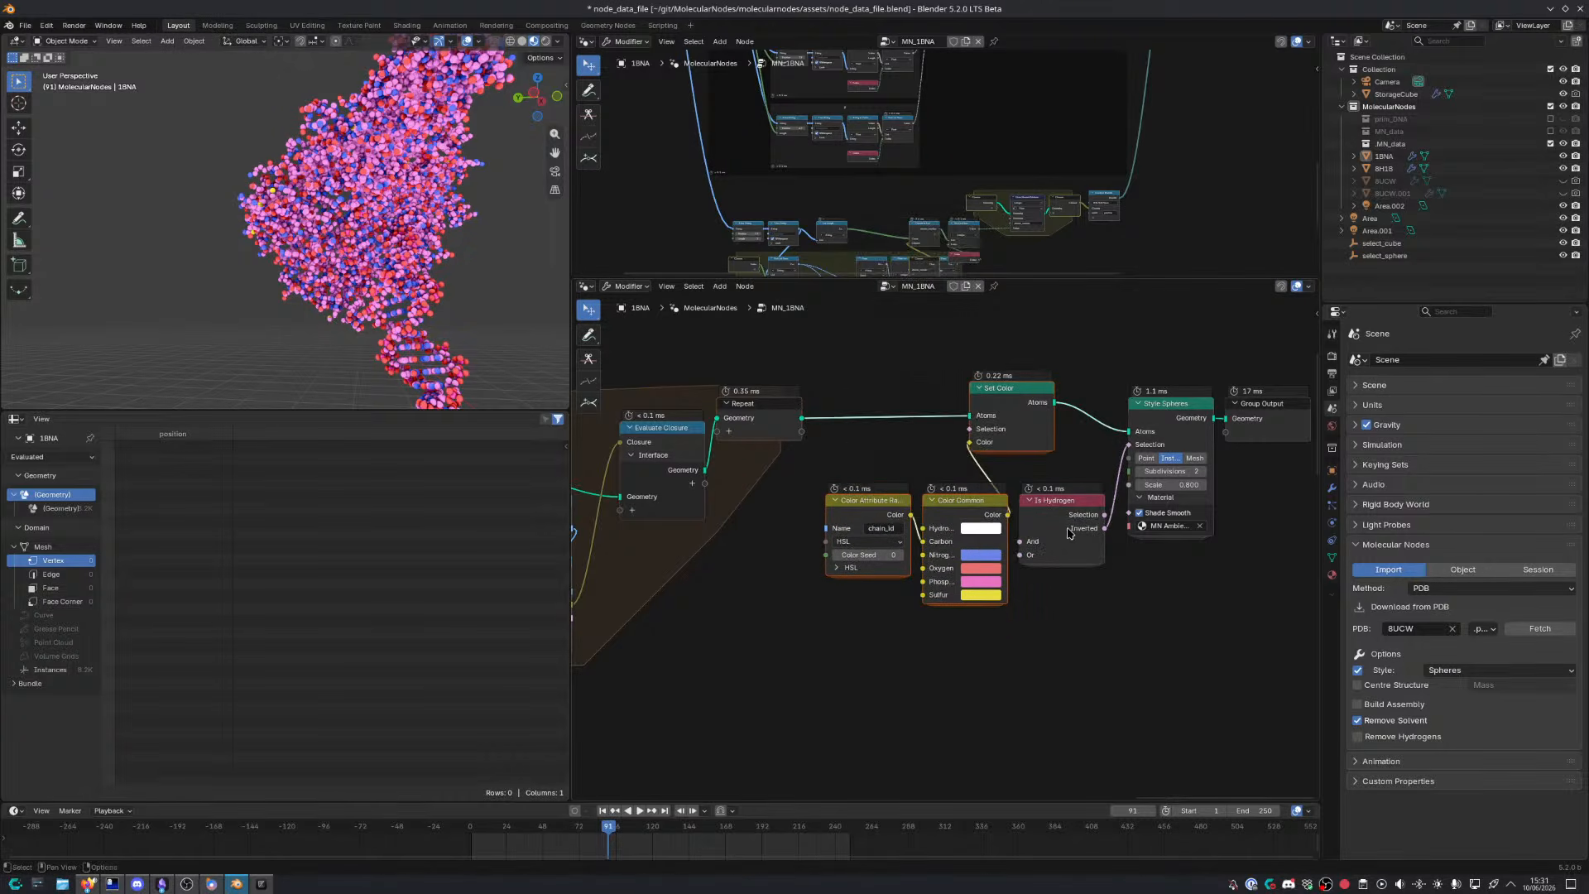
{"action": "key", "text": "ctrl+s"}
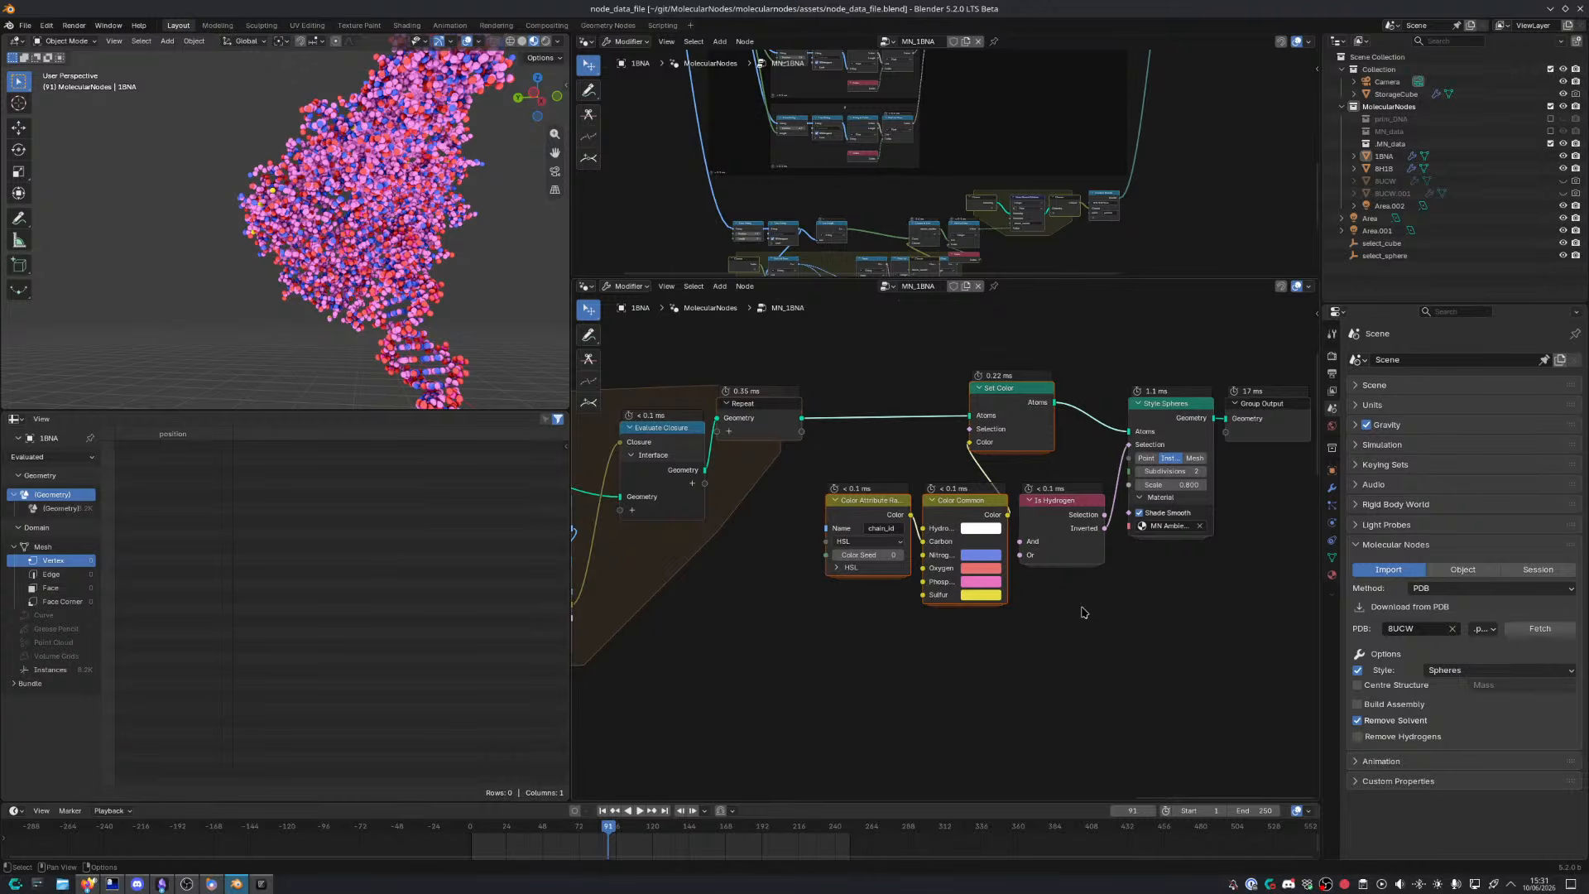
Cut the link from Color Attribute Random to the Carbon input of Color Common and check the recolored structure
{"action": "middle_click_drag", "start_coordinate": [1112, 529], "coordinate": [1077, 535]}
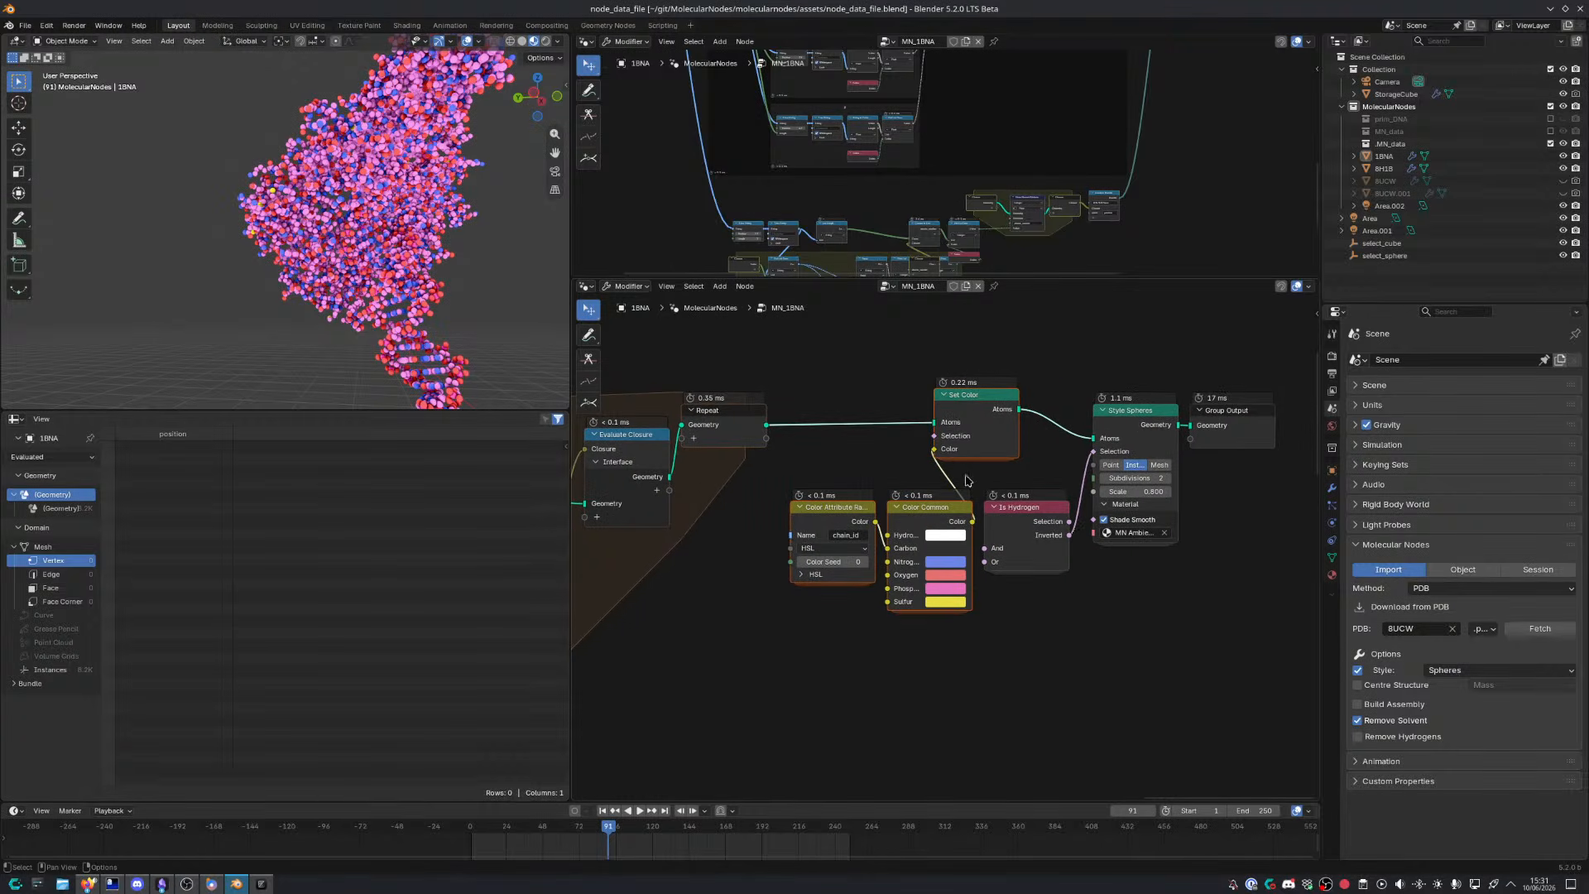
{"action": "right_click_drag", "start_coordinate": [880, 528], "coordinate": [883, 542], "text": "ctrl"}
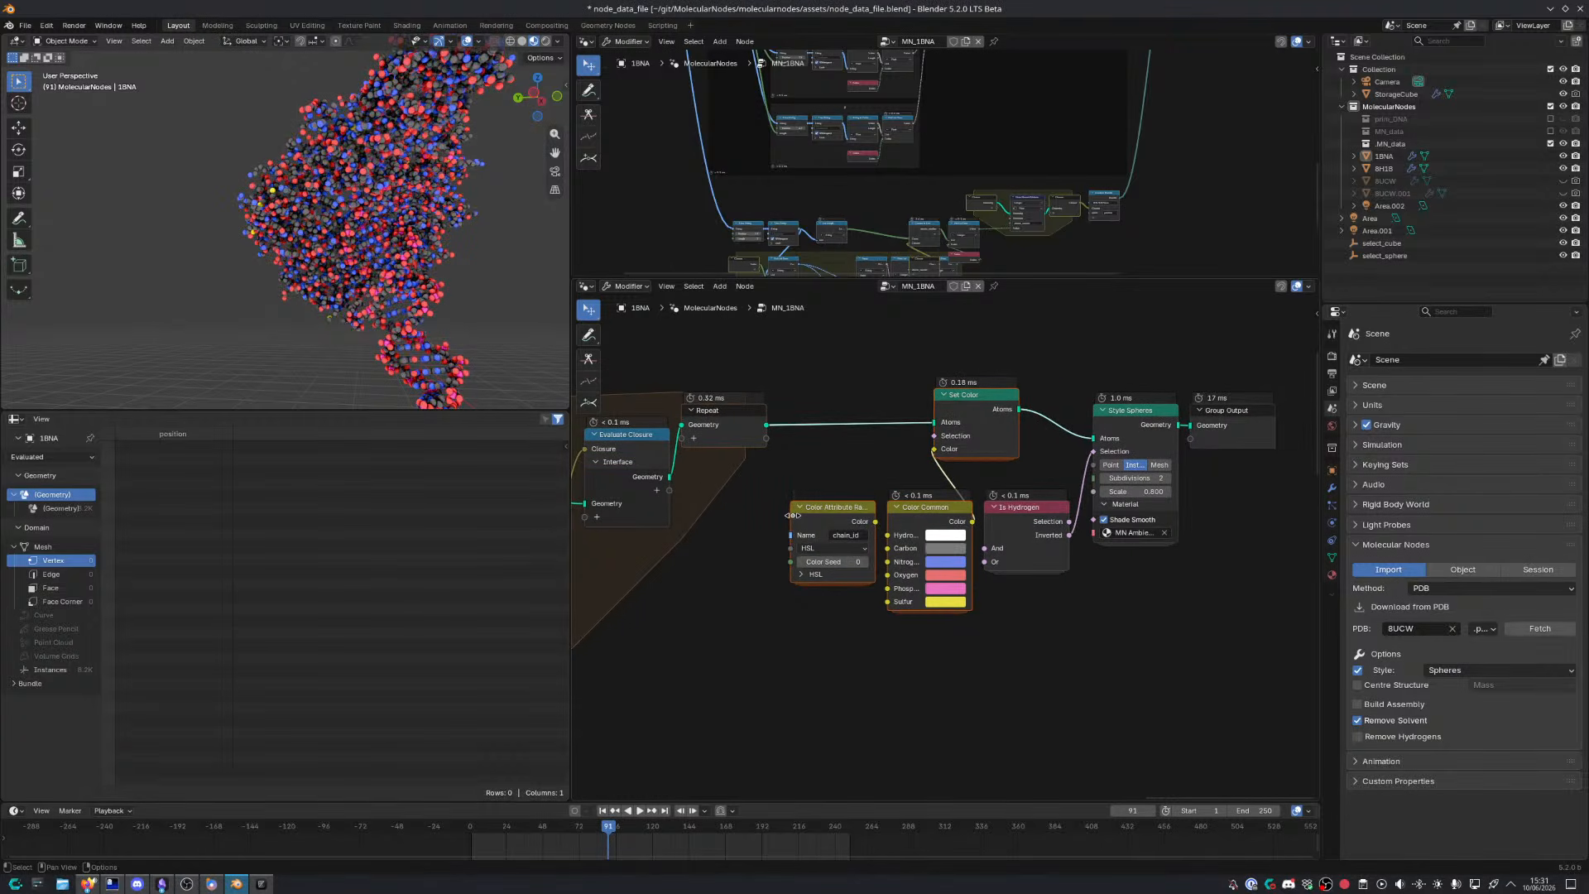
{"action": "key", "text": "ctrl+space"}
{"action": "middle_click_drag", "start_coordinate": [543, 284], "coordinate": [798, 366]}
{"action": "key", "text": "ctrl+space"}
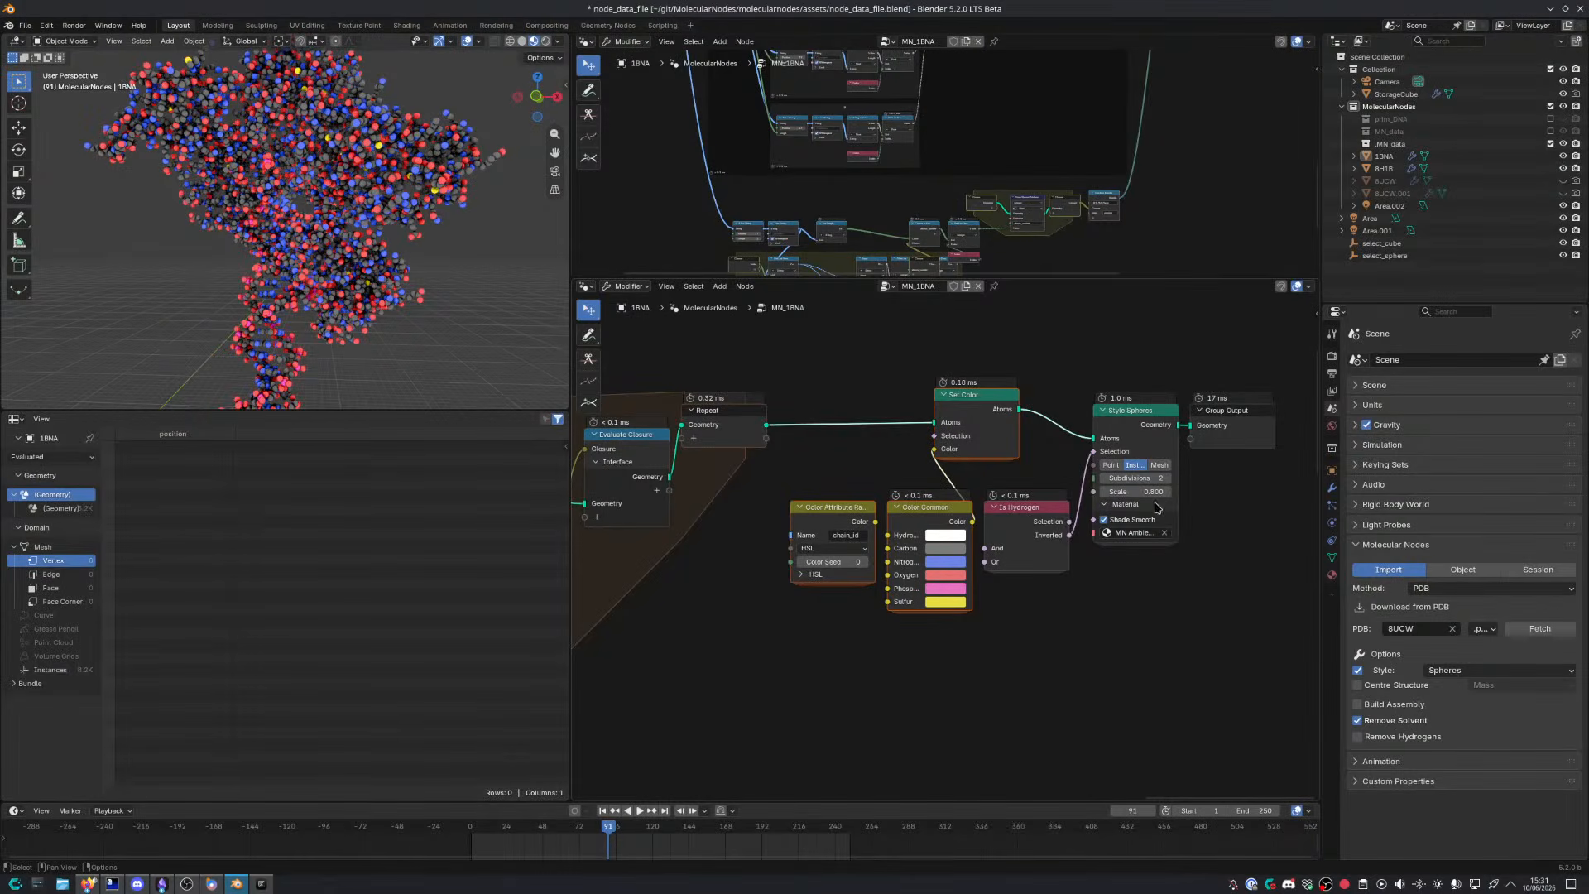
Set the Style Spheres subdivisions to 4 and scale to 1.000, checking the spheres in the maximized viewport
{"action": "left_click_drag", "start_coordinate": [1153, 479], "coordinate": [1152, 478]}
{"action": "key", "text": "ctrl+space"}
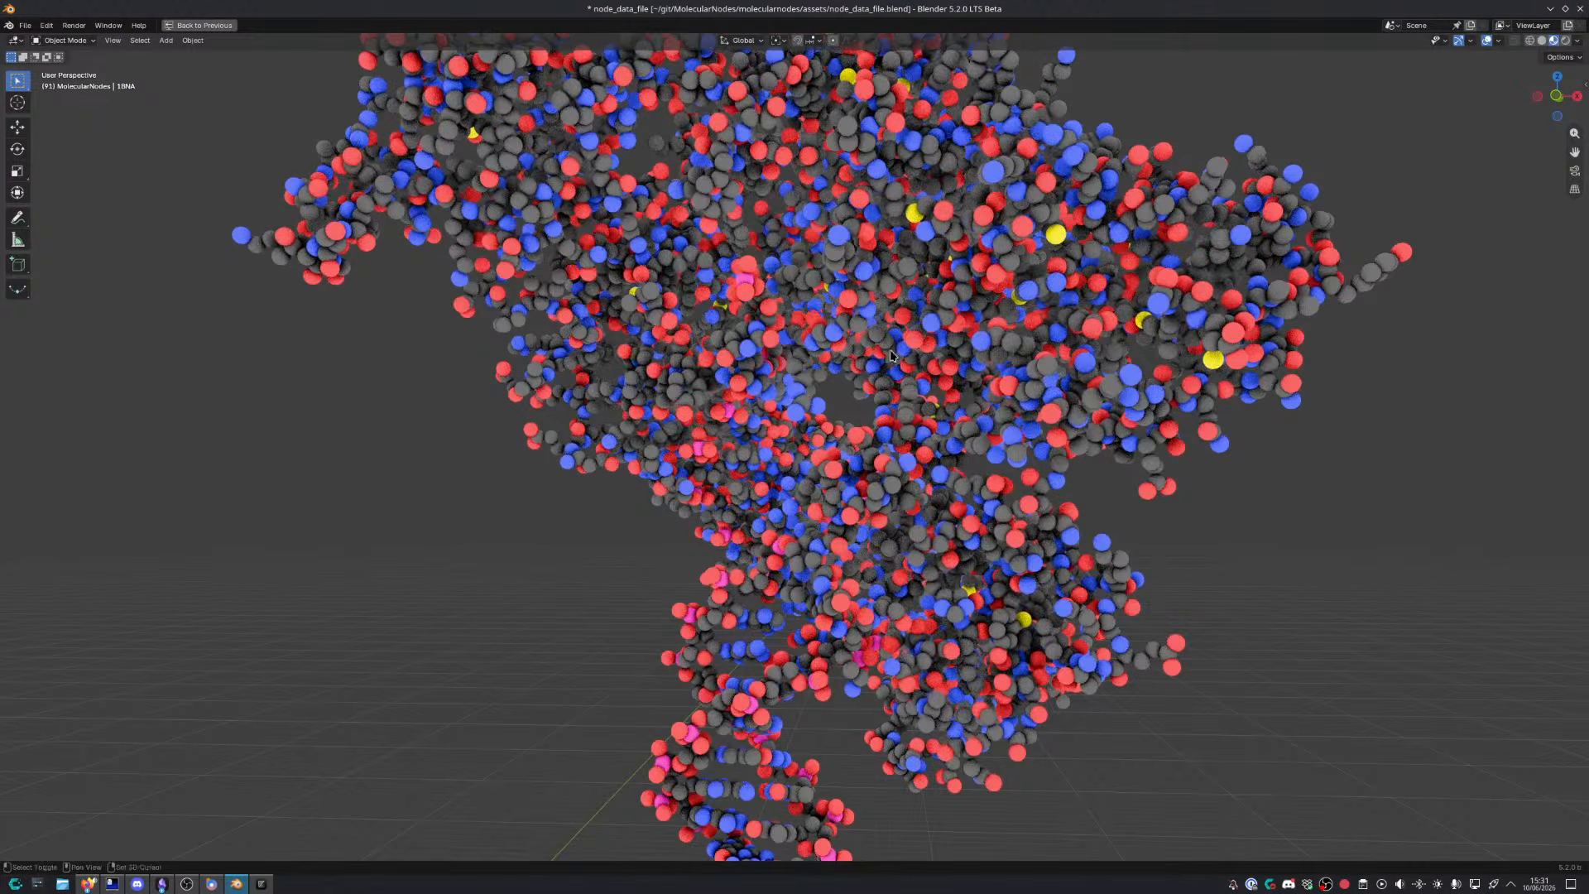
{"action": "middle_click_drag", "start_coordinate": [894, 357], "coordinate": [844, 568], "text": "shift"}
{"action": "scroll", "coordinate": [844, 568], "scroll_direction": "up", "scroll_amount": 5}
{"action": "middle_click_drag", "start_coordinate": [1058, 522], "coordinate": [976, 516]}
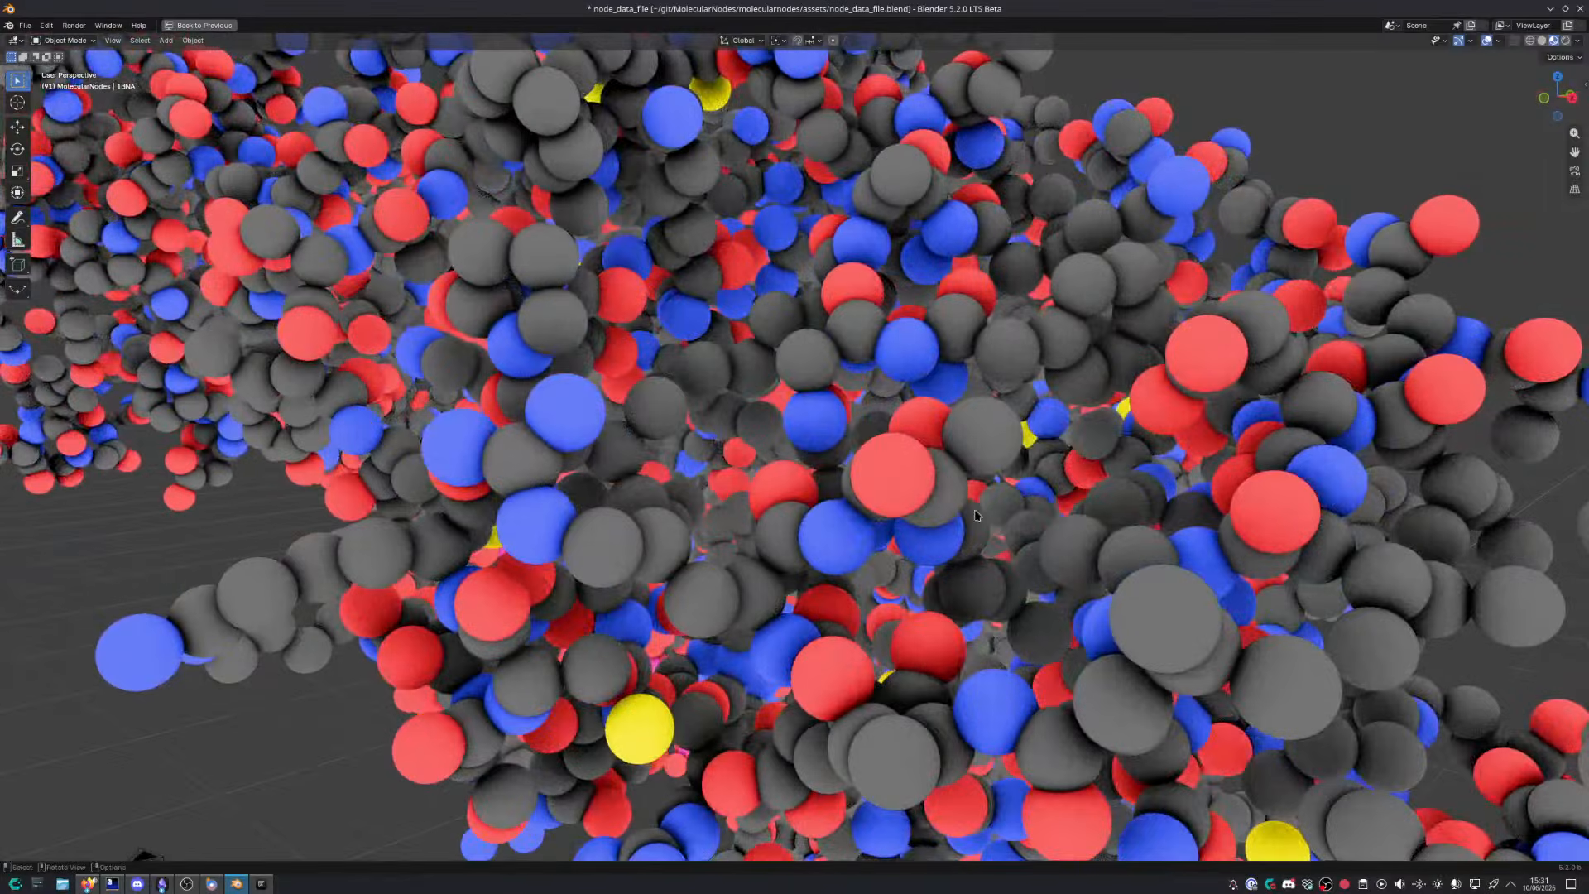
{"action": "key", "text": "ctrl+space"}
{"action": "left_click_drag", "start_coordinate": [1160, 493], "coordinate": [1179, 492]}
{"action": "key", "text": "ctrl+space"}
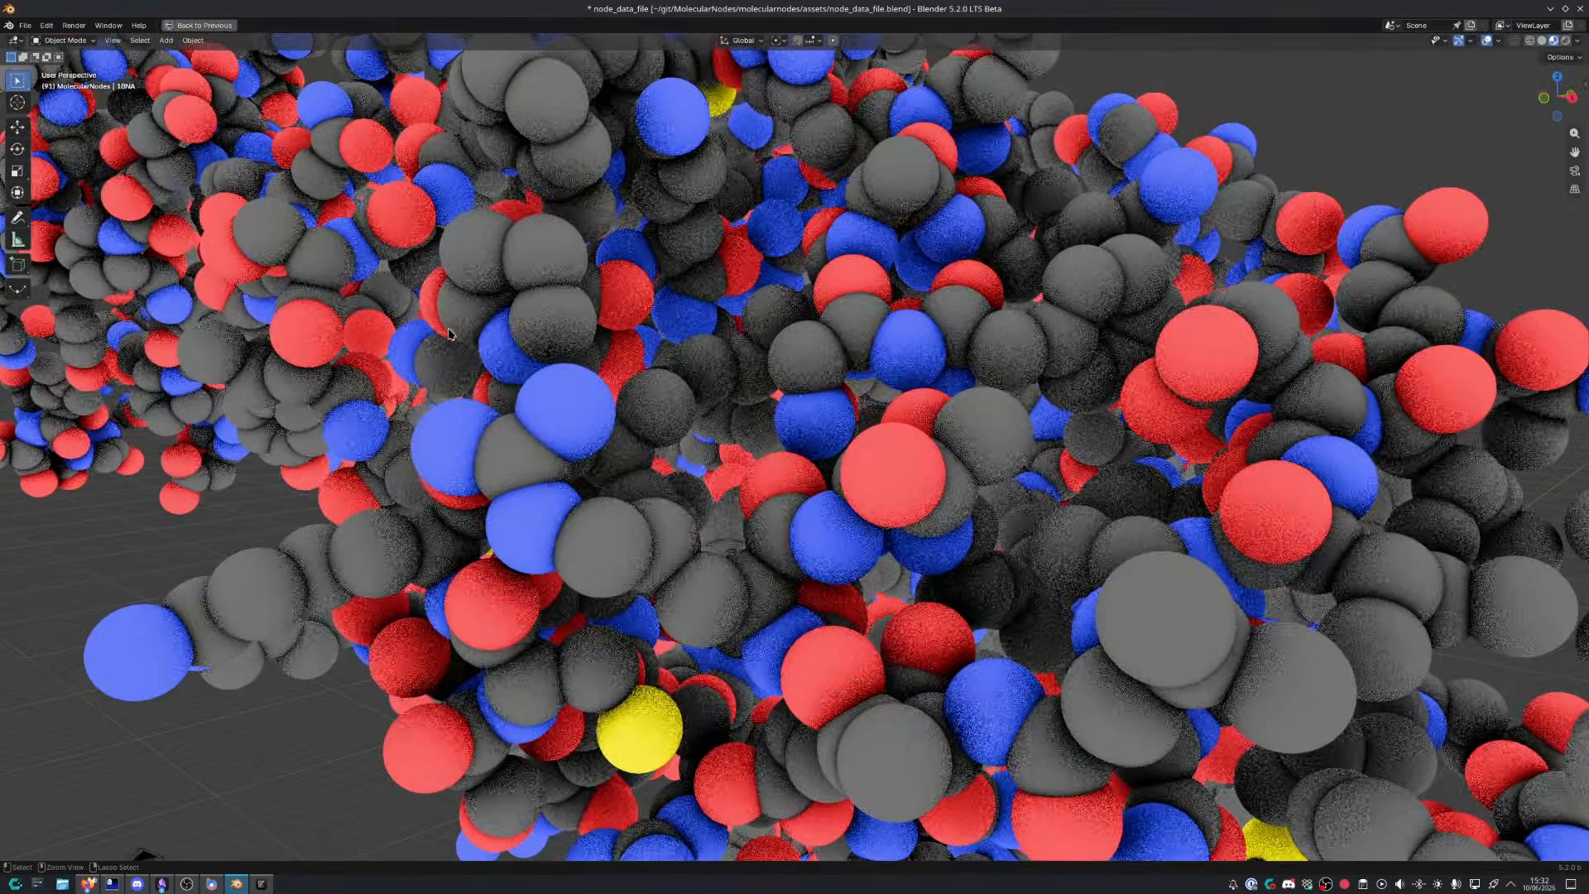
Examine the sphere-styled protein and DNA structure from several angles and distances
{"action": "scroll", "coordinate": [449, 334], "scroll_direction": "down", "scroll_amount": 7}
{"action": "middle_click_drag", "start_coordinate": [513, 464], "coordinate": [786, 513]}
{"action": "scroll", "coordinate": [799, 579], "scroll_direction": "down", "scroll_amount": 2}
{"action": "middle_click_drag", "start_coordinate": [803, 593], "coordinate": [801, 412], "text": "shift"}
{"action": "middle_click_drag", "start_coordinate": [439, 633], "coordinate": [869, 600]}
{"action": "middle_click_drag", "start_coordinate": [905, 720], "coordinate": [869, 745], "text": "shift"}
{"action": "middle_click_drag", "start_coordinate": [790, 634], "coordinate": [997, 641]}
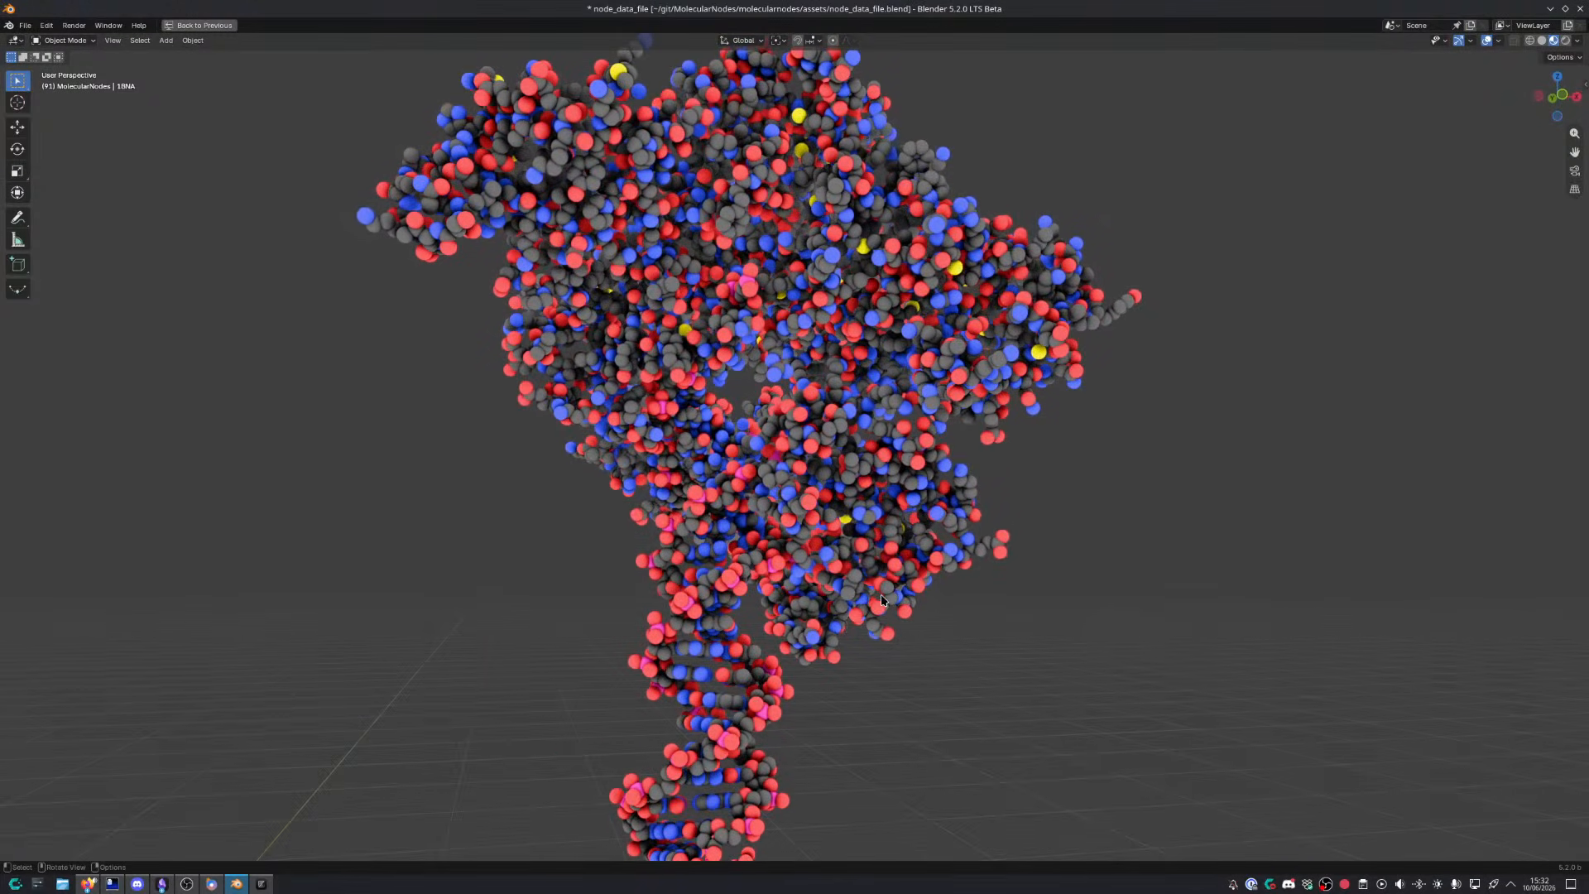
{"action": "middle_click_drag", "start_coordinate": [856, 518], "coordinate": [875, 533], "text": "shift"}
{"action": "key", "text": "ctrl+space"}
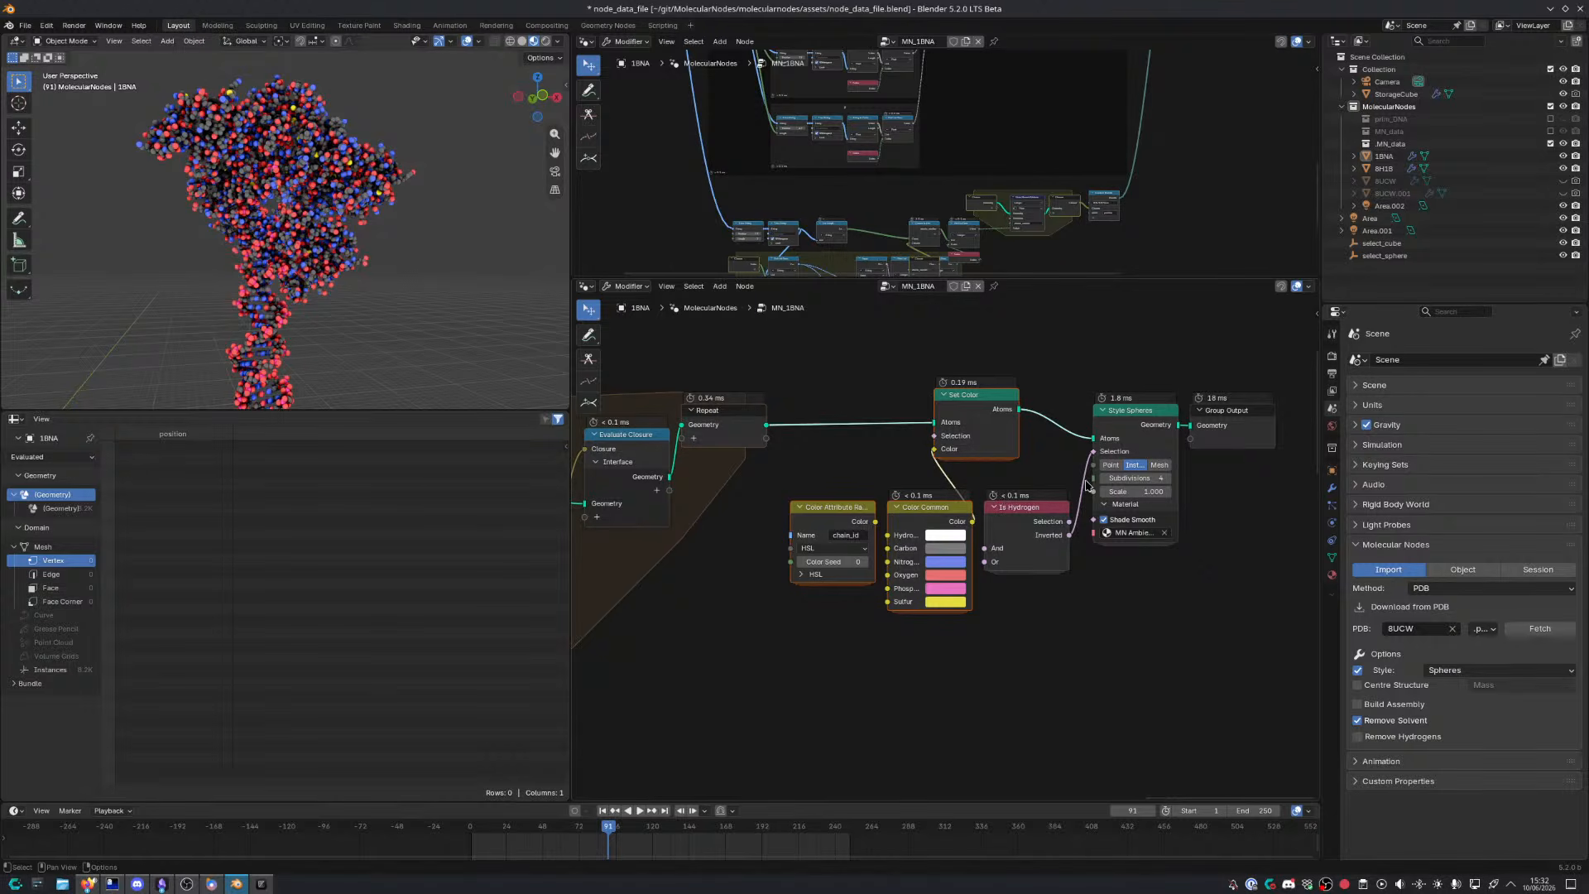
Join the atomic-number nodes into a frame, label it "Parse atomic_number" and save the file
{"action": "key", "text": "ctrl+space"}
{"action": "scroll", "coordinate": [805, 649], "scroll_direction": "down", "scroll_amount": 6}
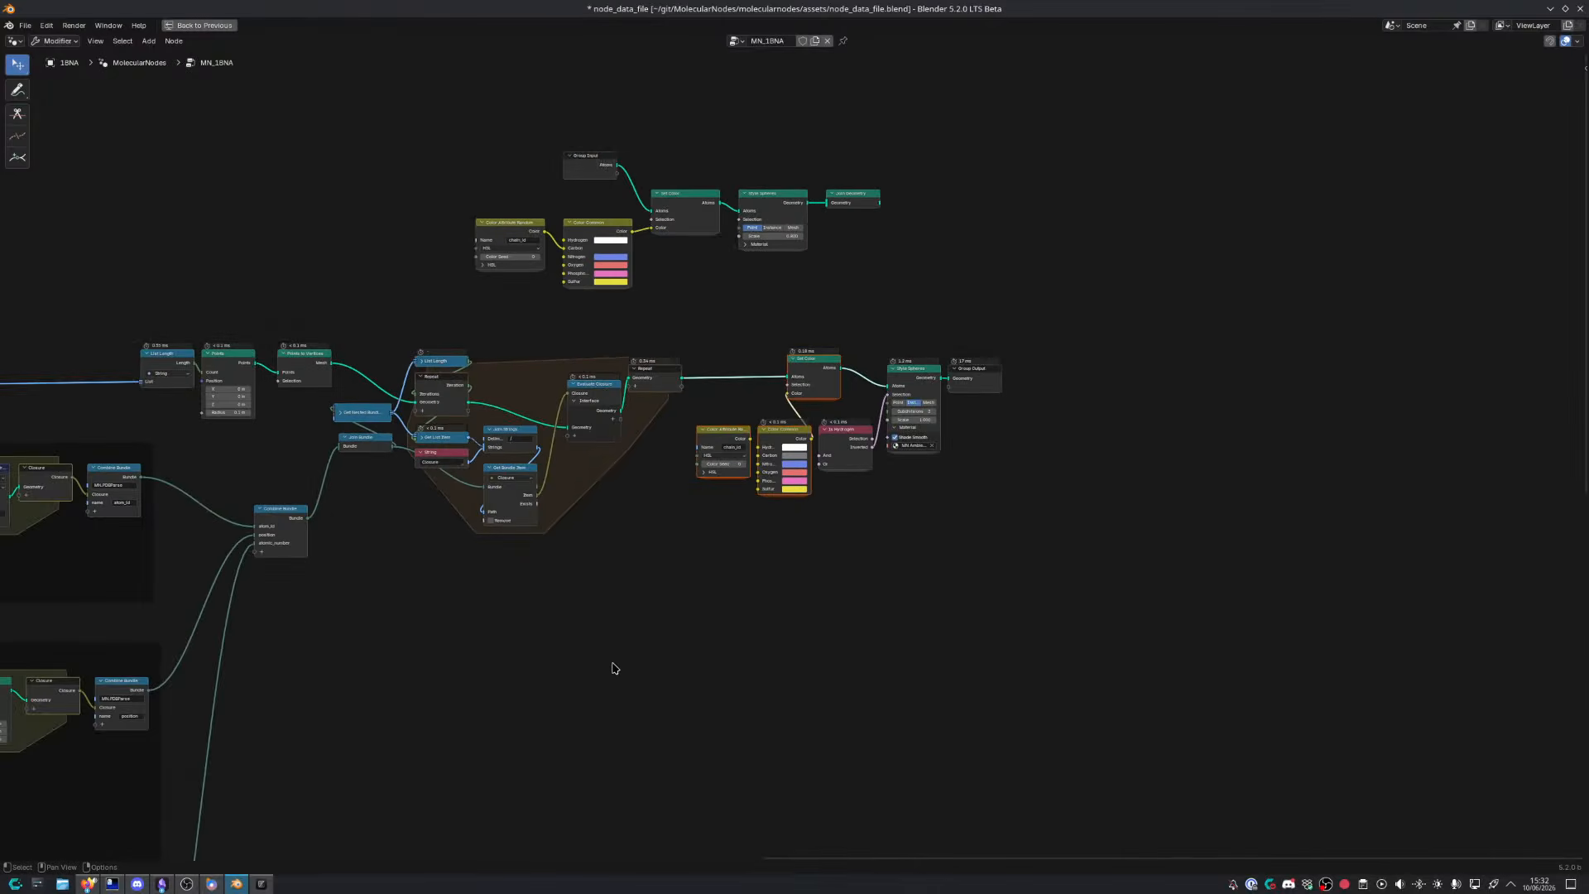
{"action": "middle_click_drag", "start_coordinate": [1073, 371], "coordinate": [1196, 287]}
{"action": "left_click_drag", "start_coordinate": [488, 492], "coordinate": [1041, 745]}
{"action": "key", "text": "ctrl+j"}
{"action": "key", "text": "F2"}
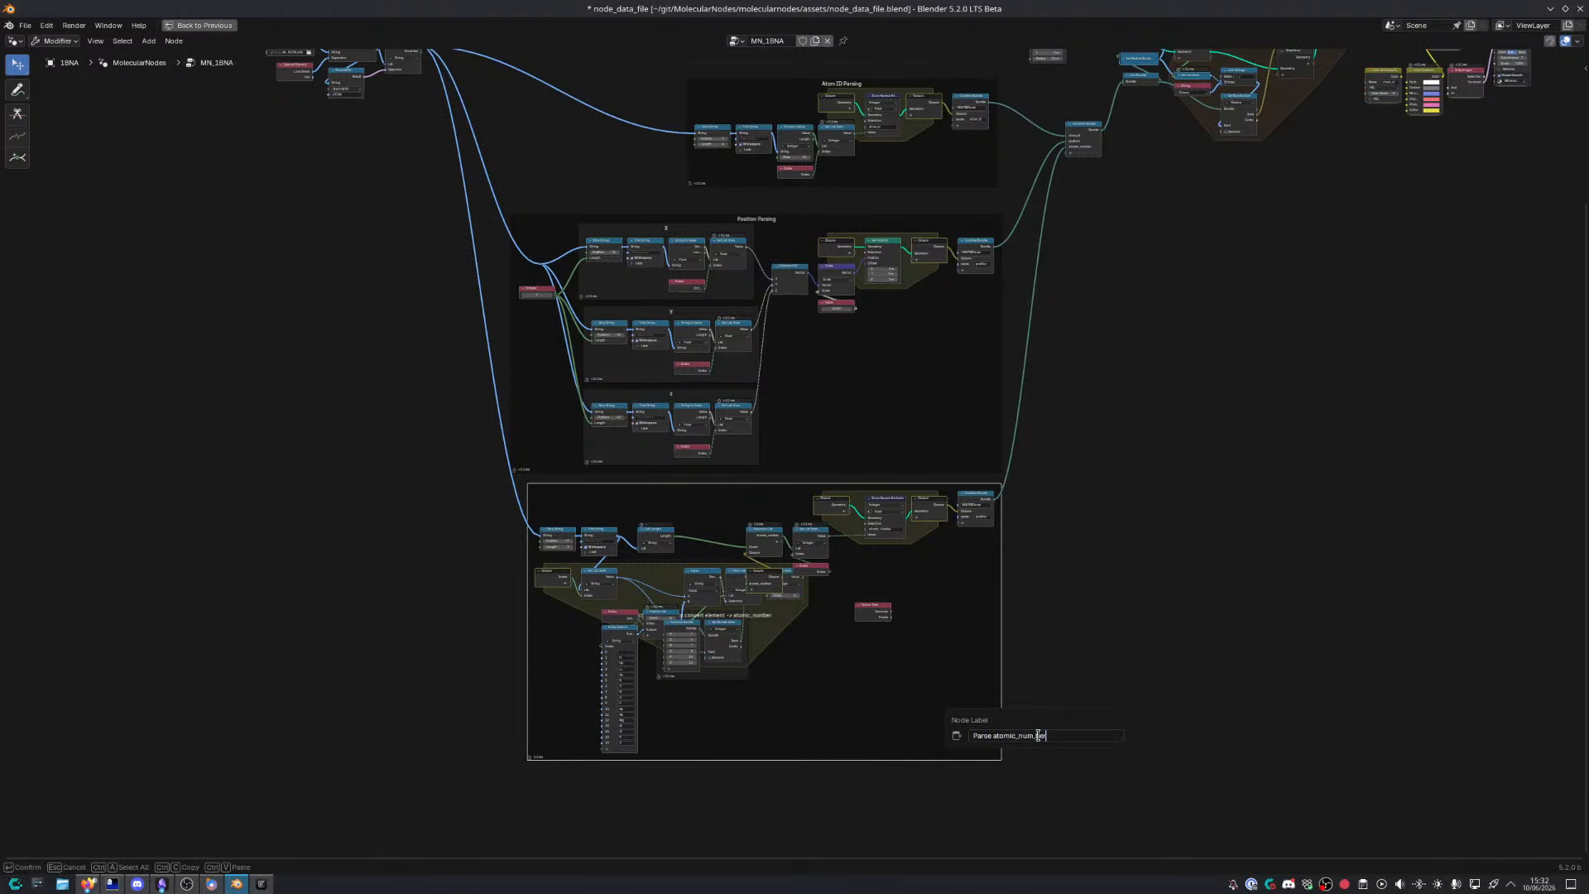
{"action": "type", "text": "Parse atomic_number"}
{"action": "key", "text": "Return"}
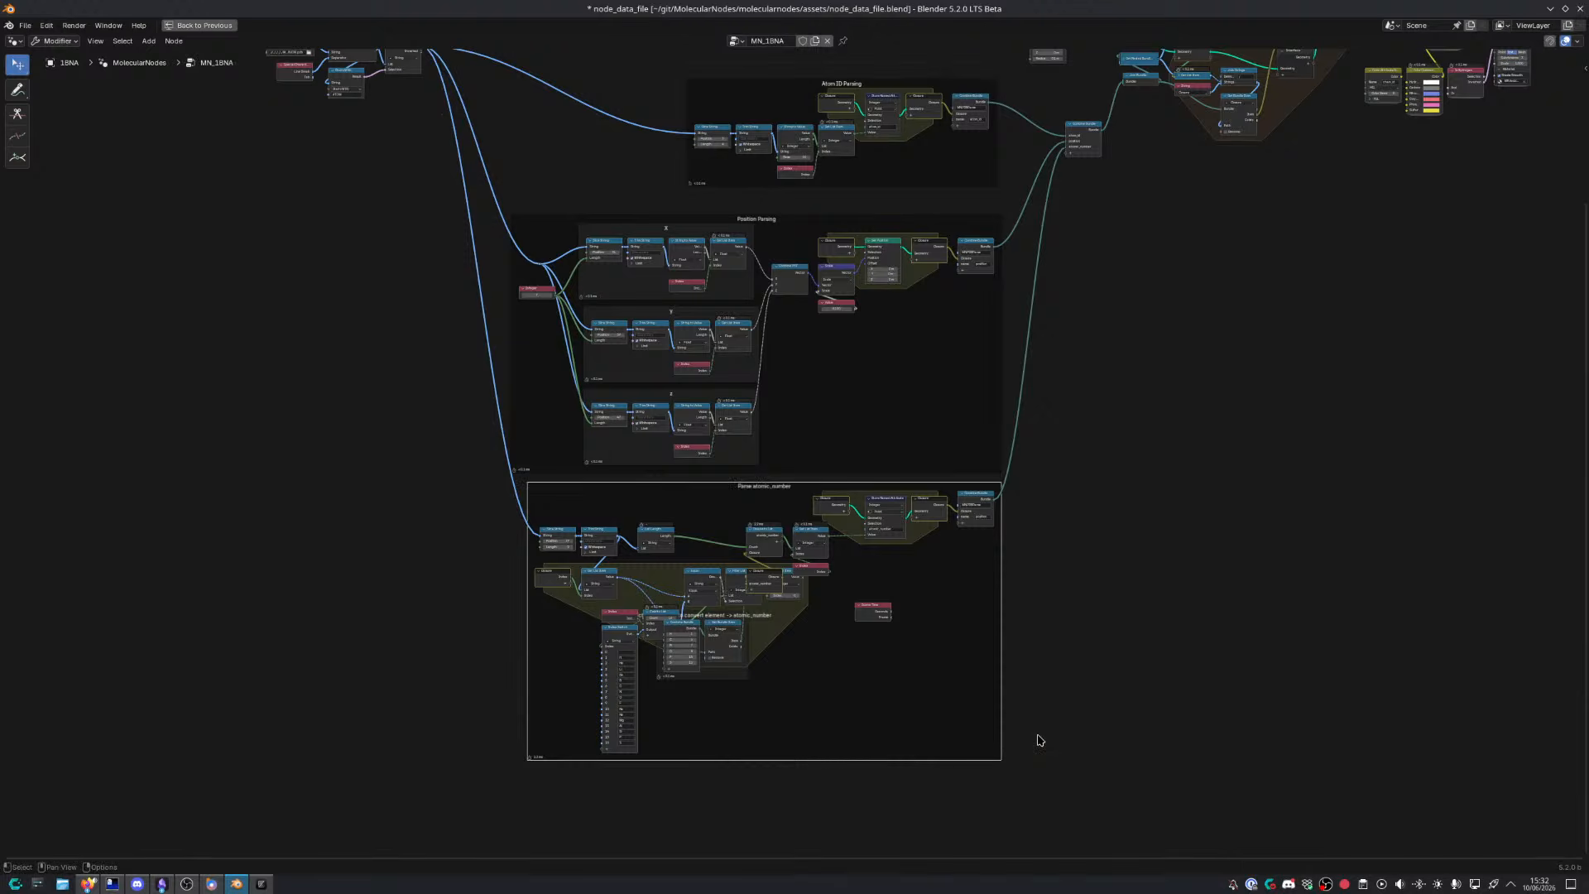
{"action": "key", "text": "ctrl+s"}
Move the Atom ID Parsing, Position Parsing and Parse atomic_number frames closer together in a vertical stack
{"action": "scroll", "coordinate": [710, 508], "scroll_direction": "up", "scroll_amount": 2}
{"action": "middle_click_drag", "start_coordinate": [712, 368], "coordinate": [687, 652]}
{"action": "left_click_drag", "start_coordinate": [409, 414], "coordinate": [412, 399]}
{"action": "left_click", "coordinate": [622, 230]}
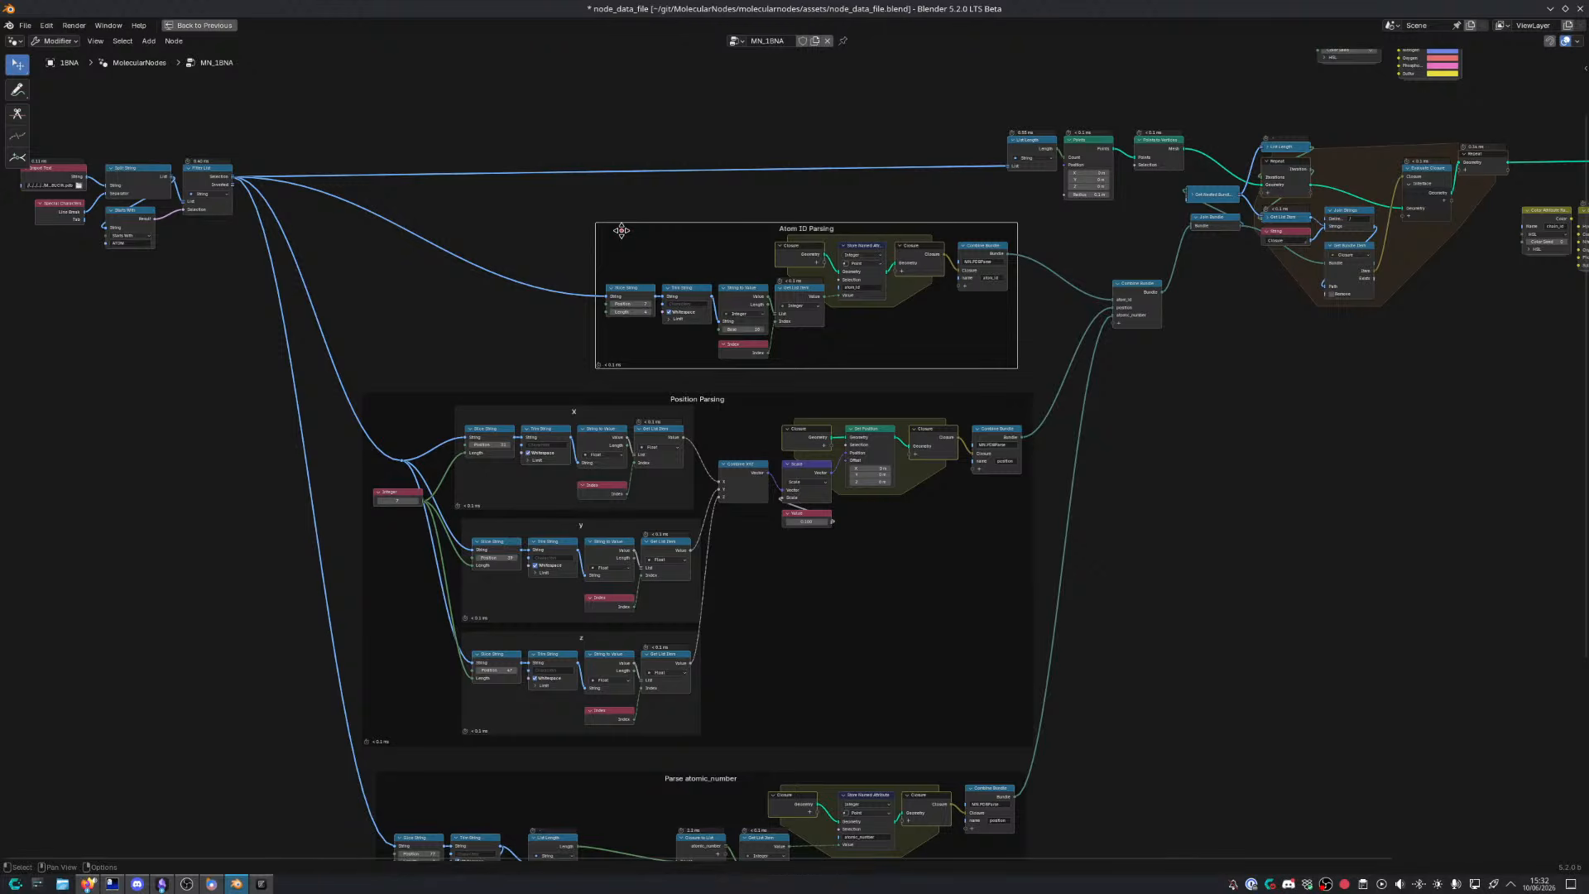
{"action": "left_click_drag", "start_coordinate": [669, 244], "coordinate": [639, 220]}
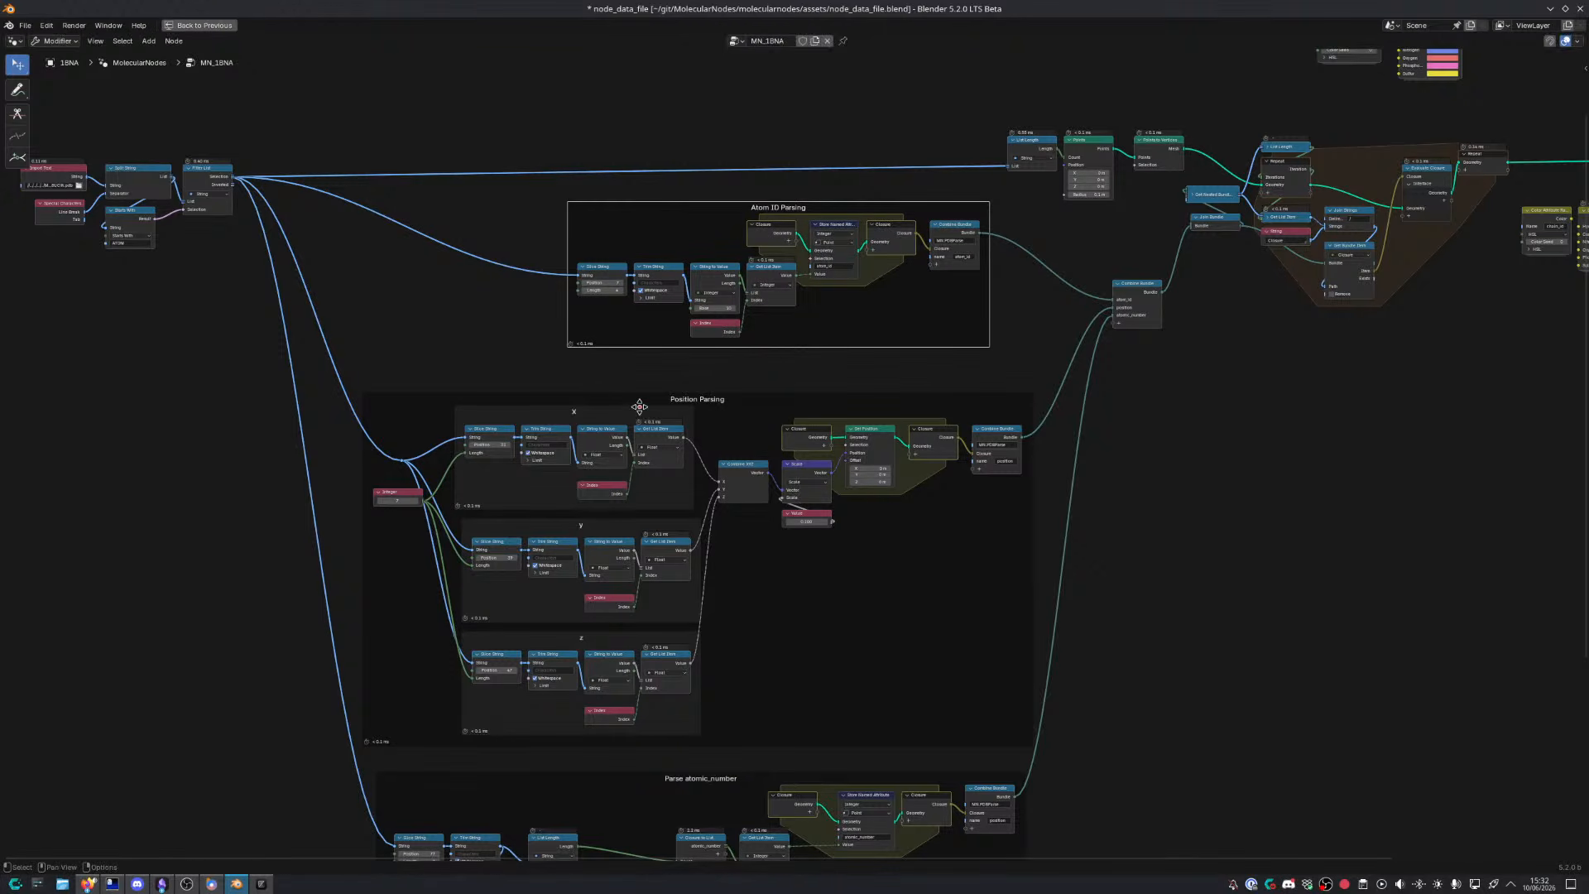
{"action": "left_click_drag", "start_coordinate": [653, 424], "coordinate": [620, 390]}
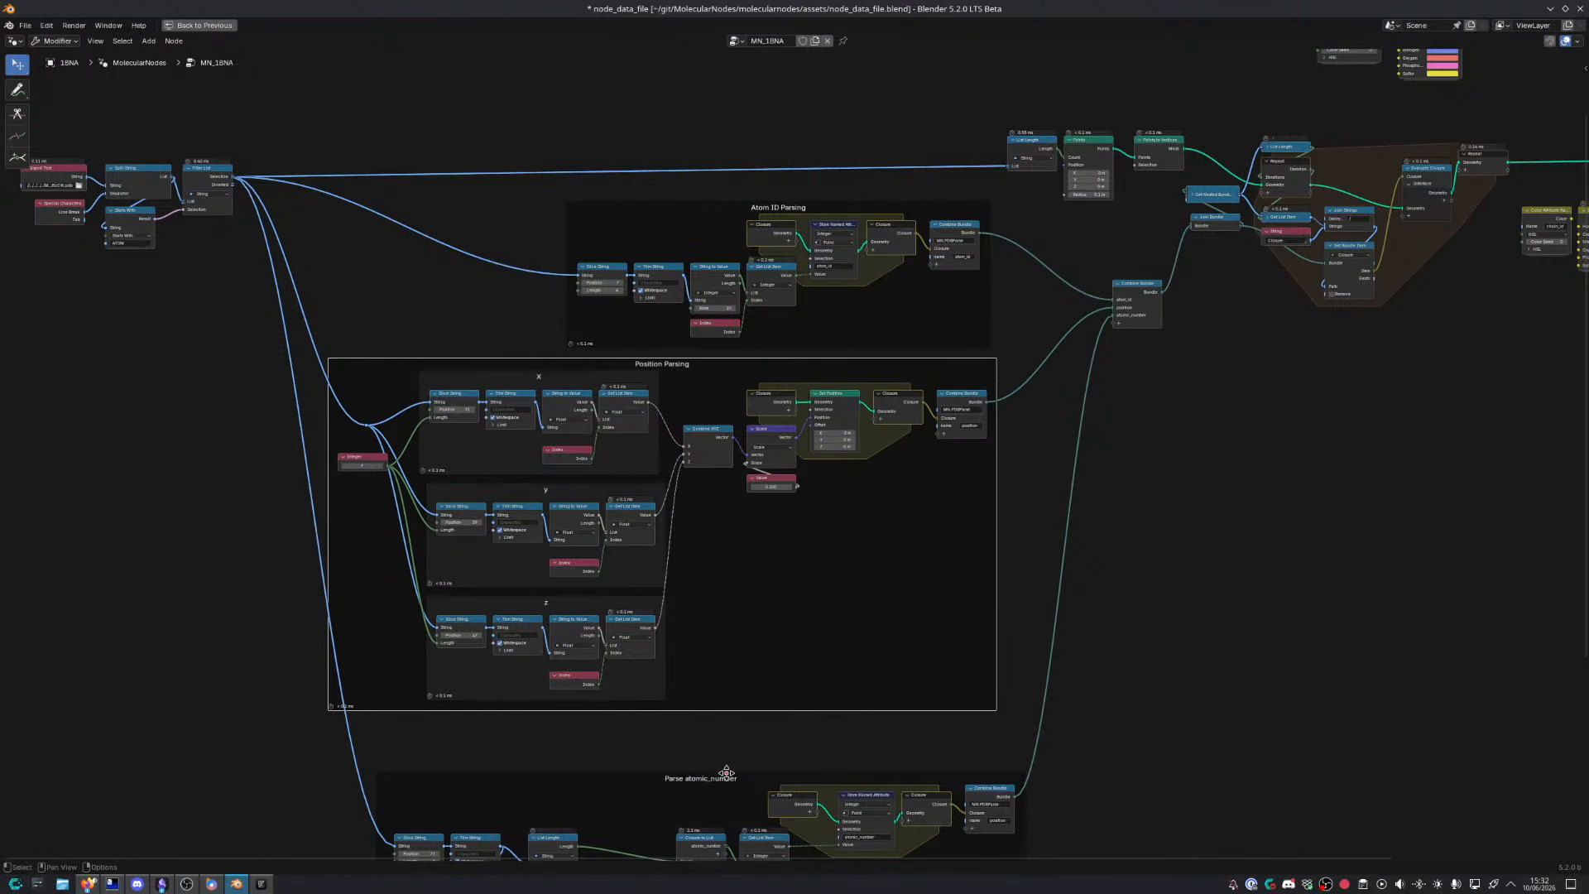
{"action": "left_click_drag", "start_coordinate": [726, 775], "coordinate": [662, 749]}
{"action": "left_click", "coordinate": [696, 730]}
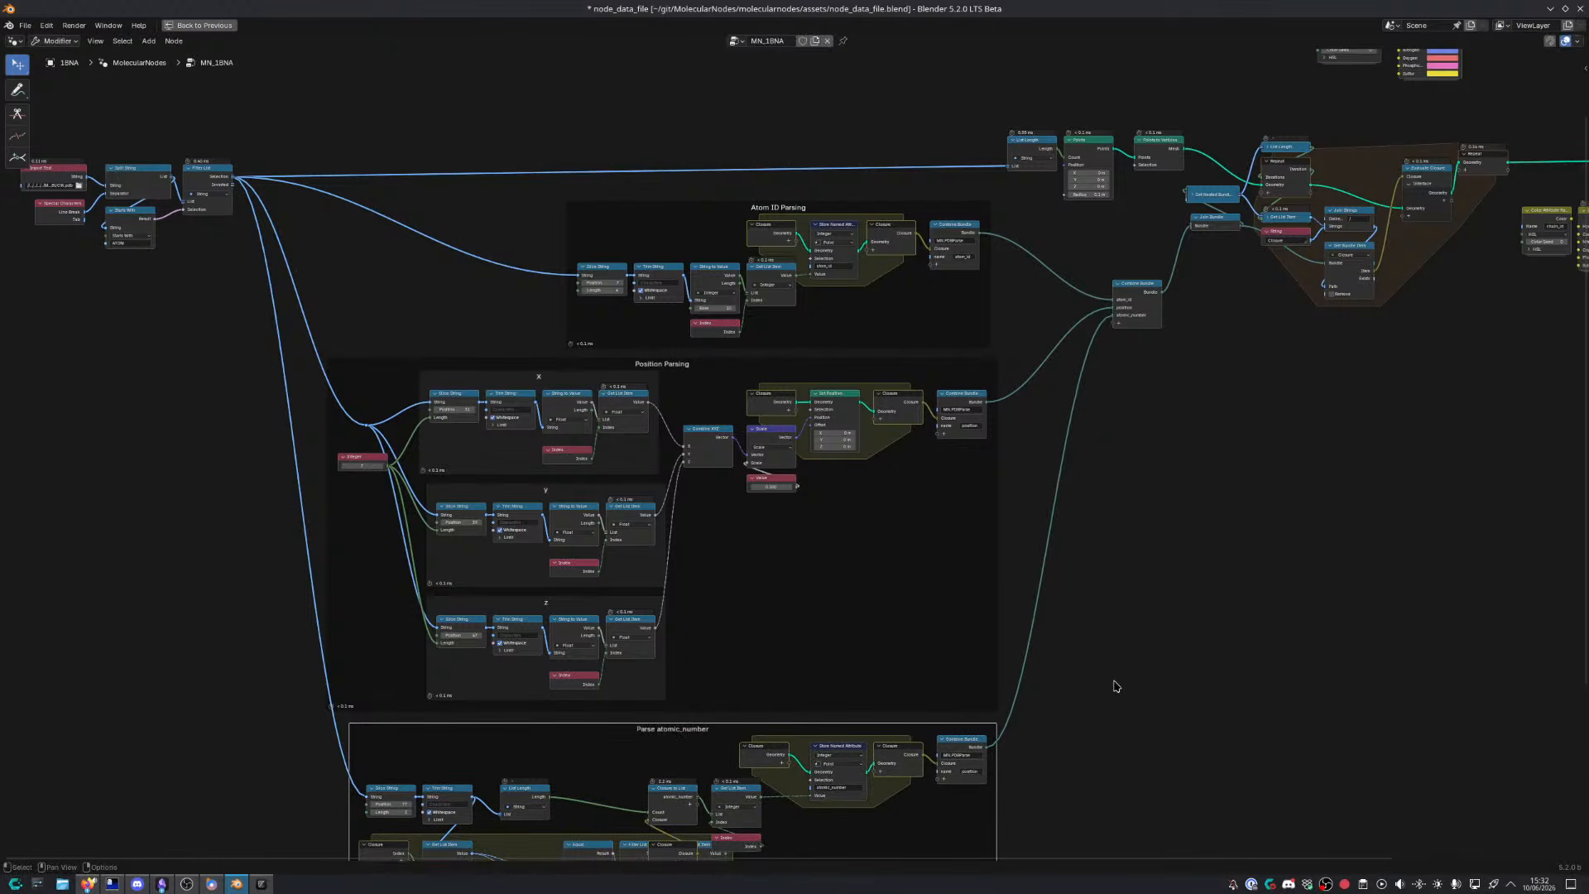
Separate the overlapping nodes in the Parse atomic_number frame, moving the dictionary lookup down and the Equal, Filter List and list nodes left
{"action": "middle_click_drag", "start_coordinate": [1114, 685], "coordinate": [1151, 336]}
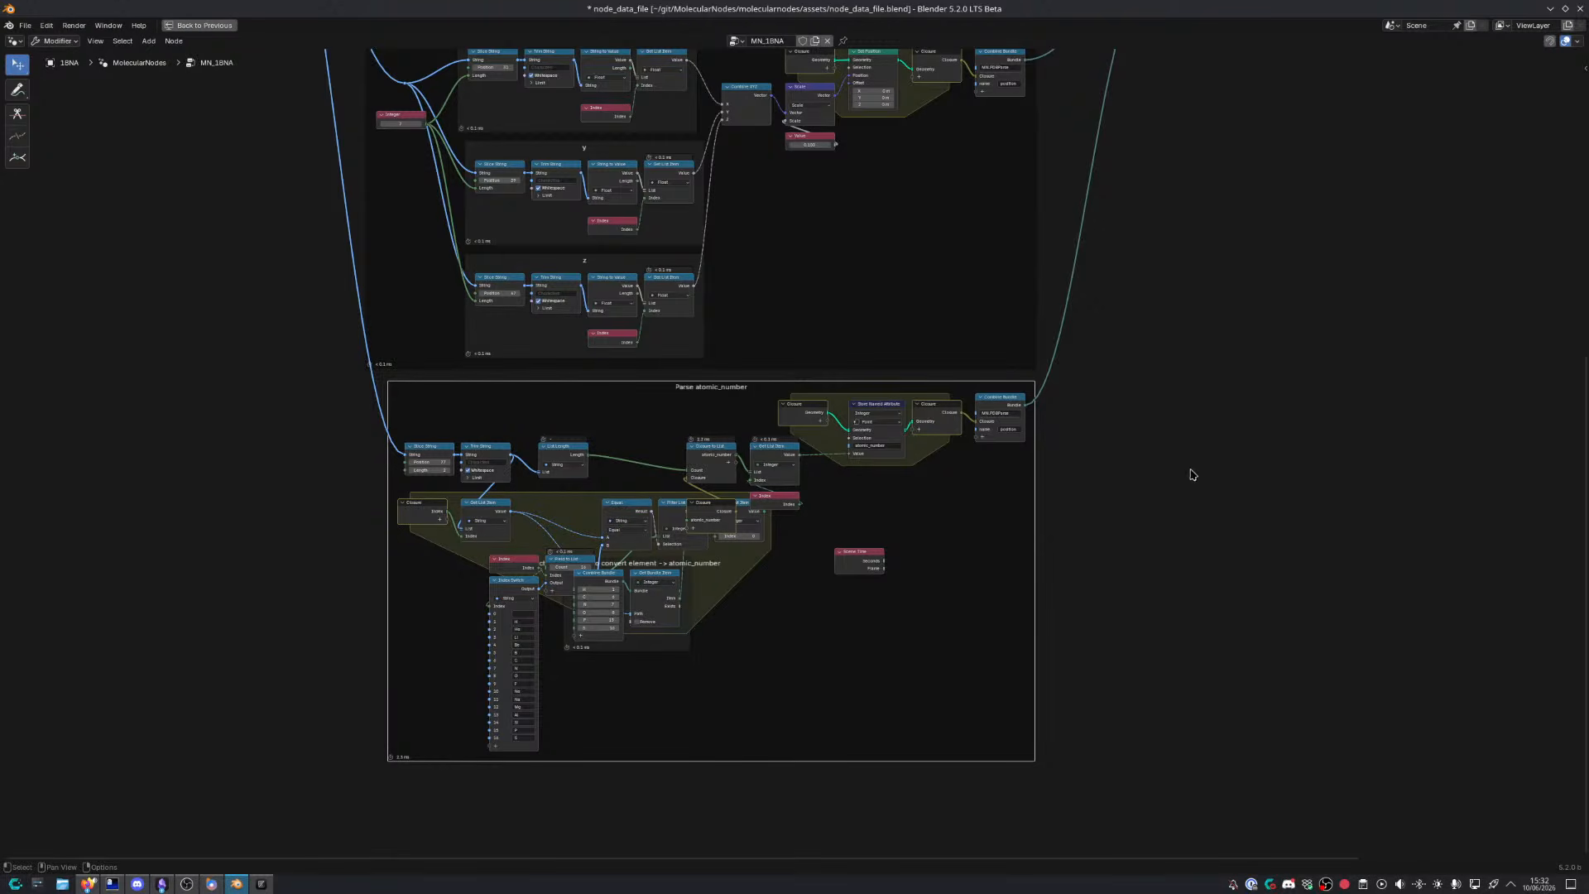
{"action": "middle_click_drag", "start_coordinate": [1192, 474], "coordinate": [1195, 295]}
{"action": "scroll", "coordinate": [827, 430], "scroll_direction": "up", "scroll_amount": 3}
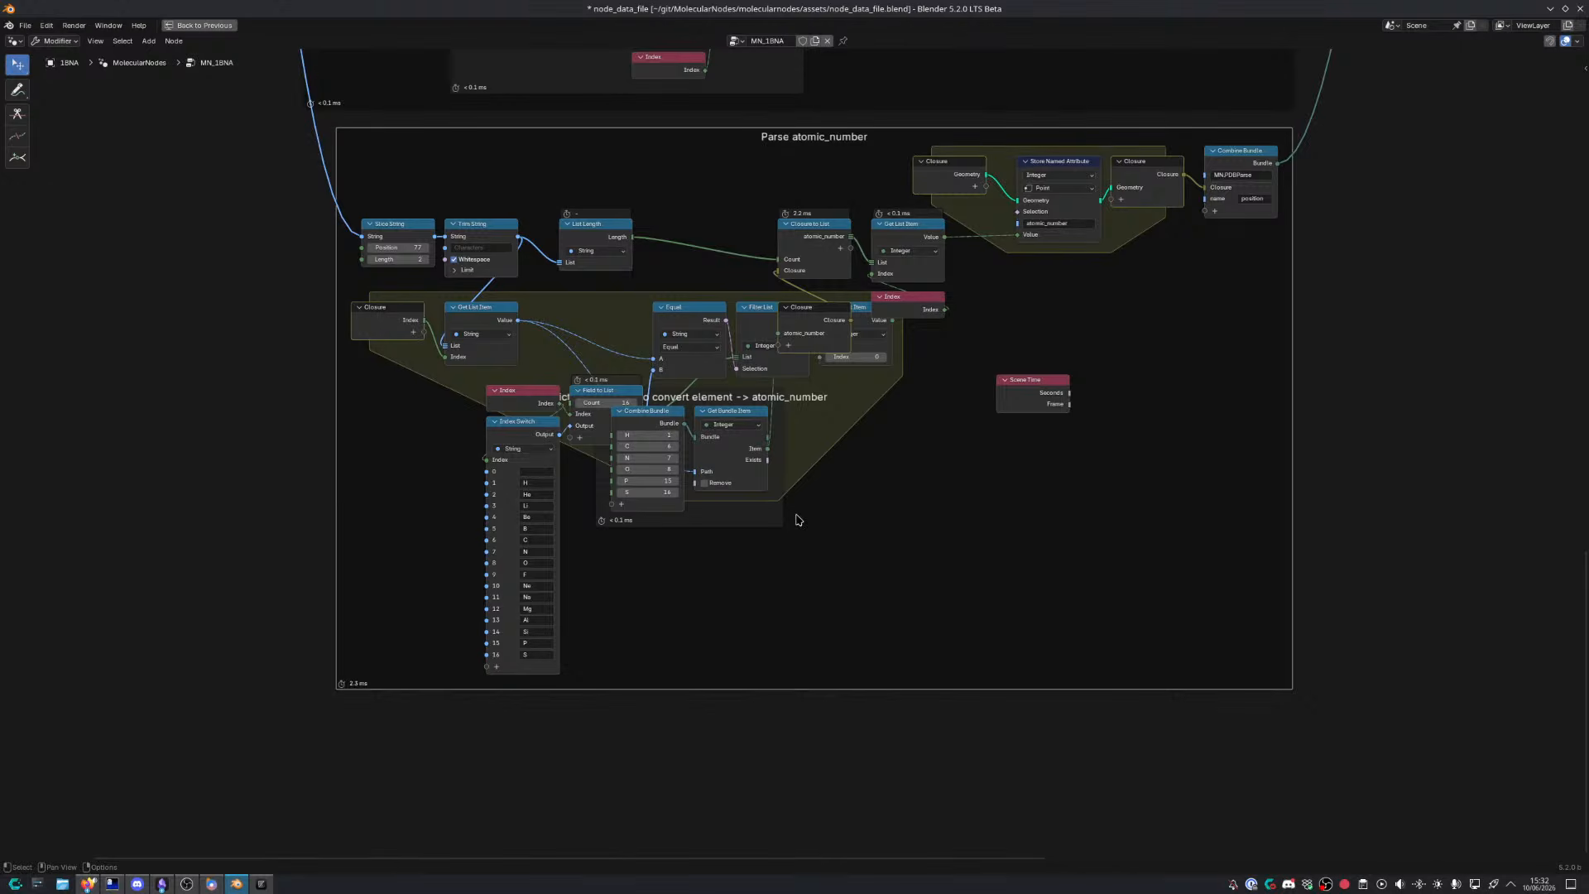
{"action": "left_click_drag", "start_coordinate": [776, 517], "coordinate": [833, 553]}
{"action": "middle_click_drag", "start_coordinate": [832, 366], "coordinate": [977, 394]}
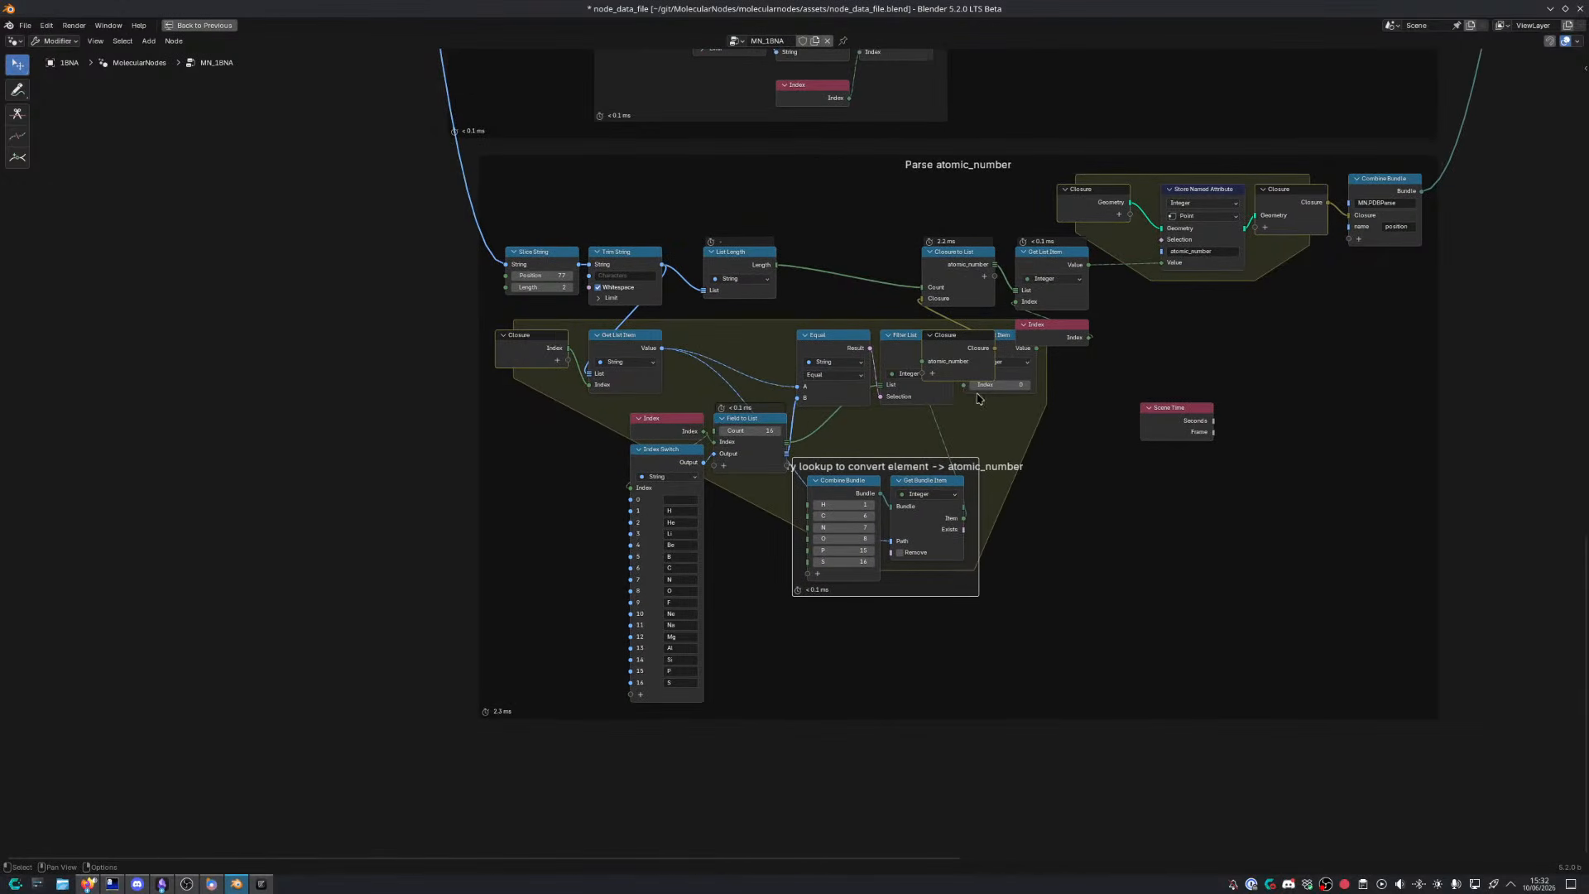
{"action": "left_click_drag", "start_coordinate": [1019, 426], "coordinate": [861, 395]}
{"action": "key", "text": "g"}
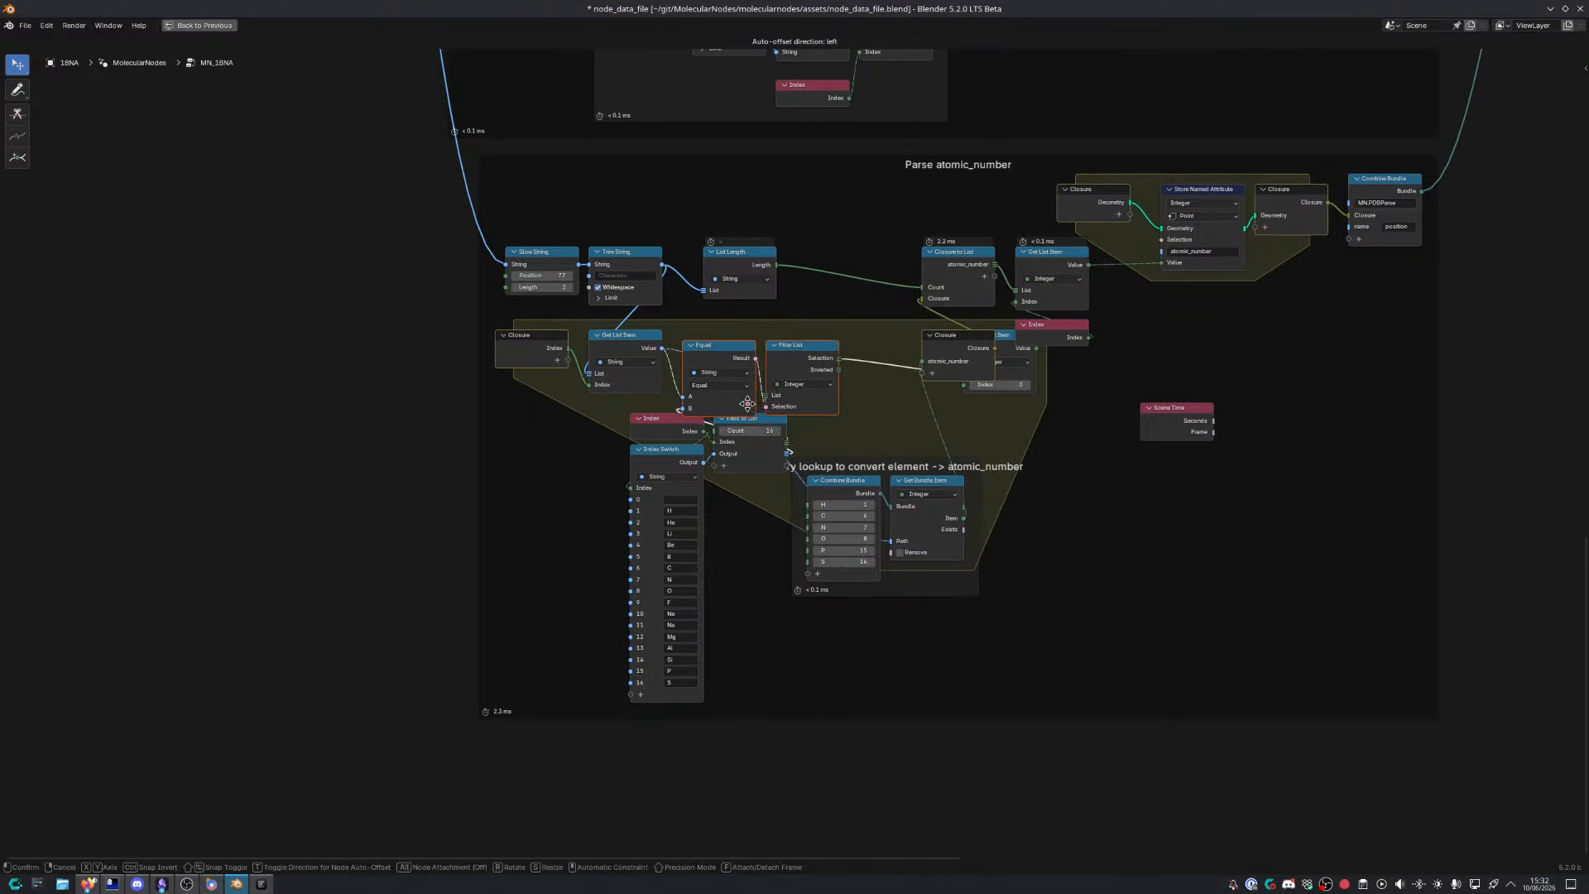
{"action": "left_click", "coordinate": [747, 404]}
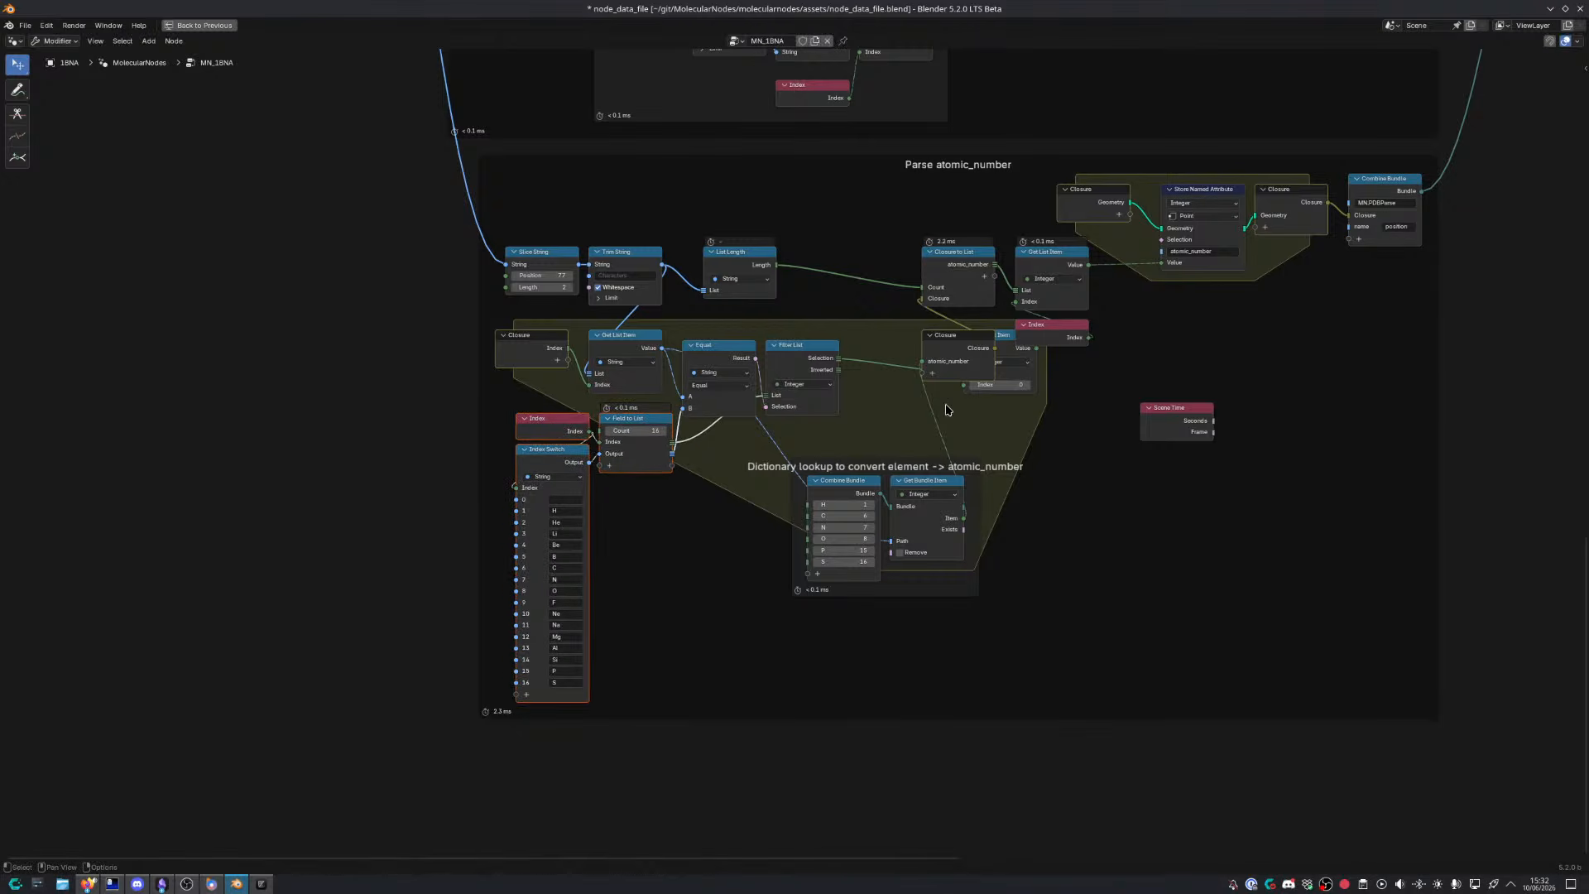
{"action": "left_click_drag", "start_coordinate": [1014, 364], "coordinate": [889, 374]}
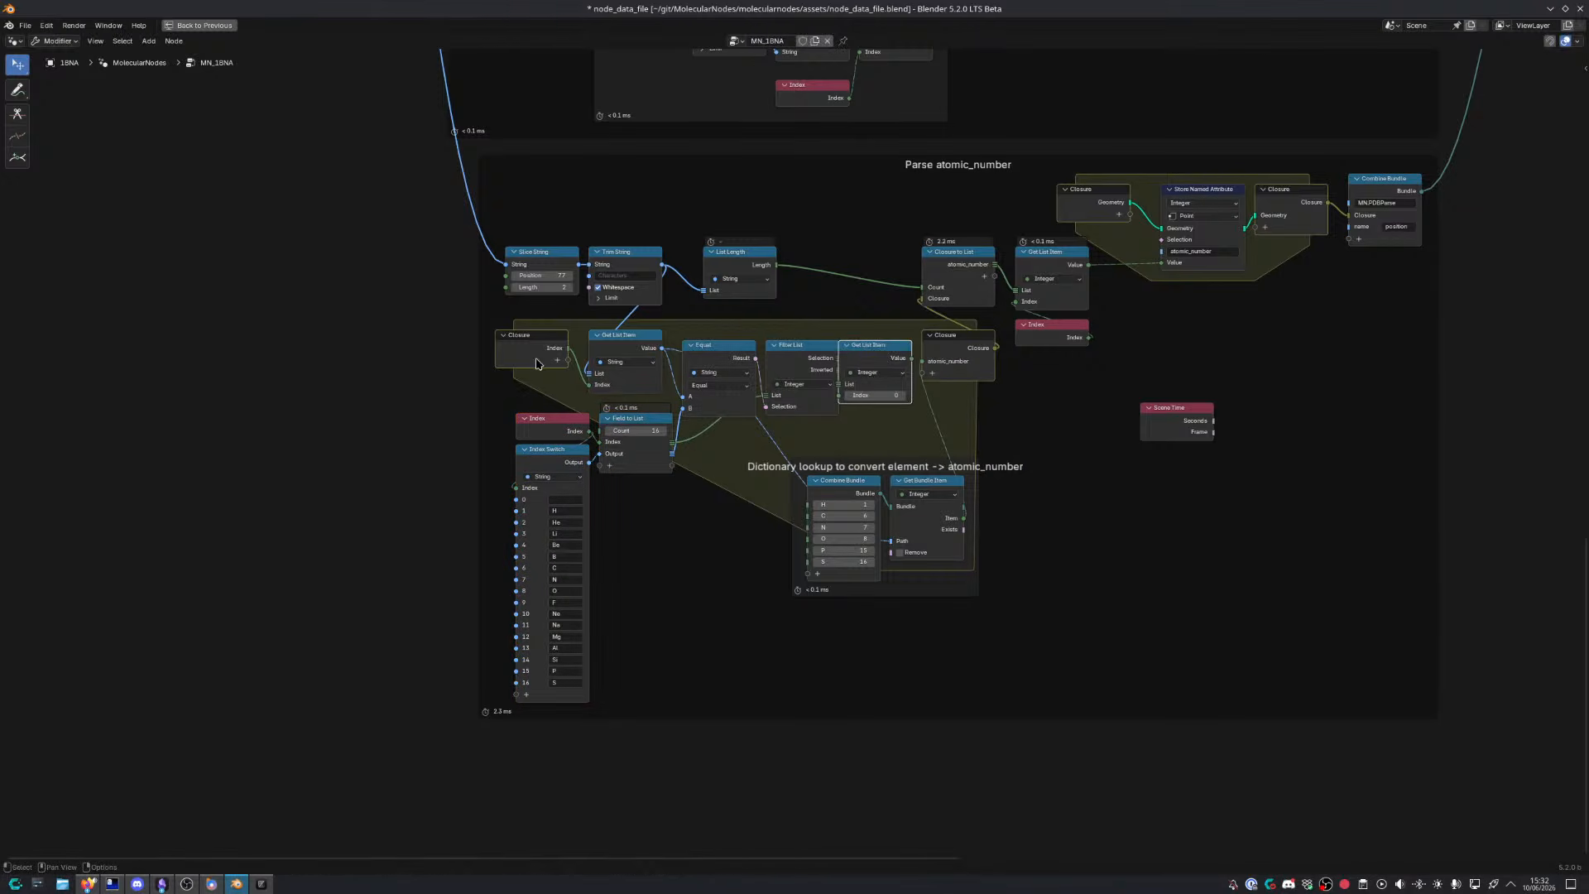
Shift the closure's input and filtering nodes further left and place the dictionary lookup frame beneath them
{"action": "left_click_drag", "start_coordinate": [500, 328], "coordinate": [902, 464]}
{"action": "key", "text": "g"}
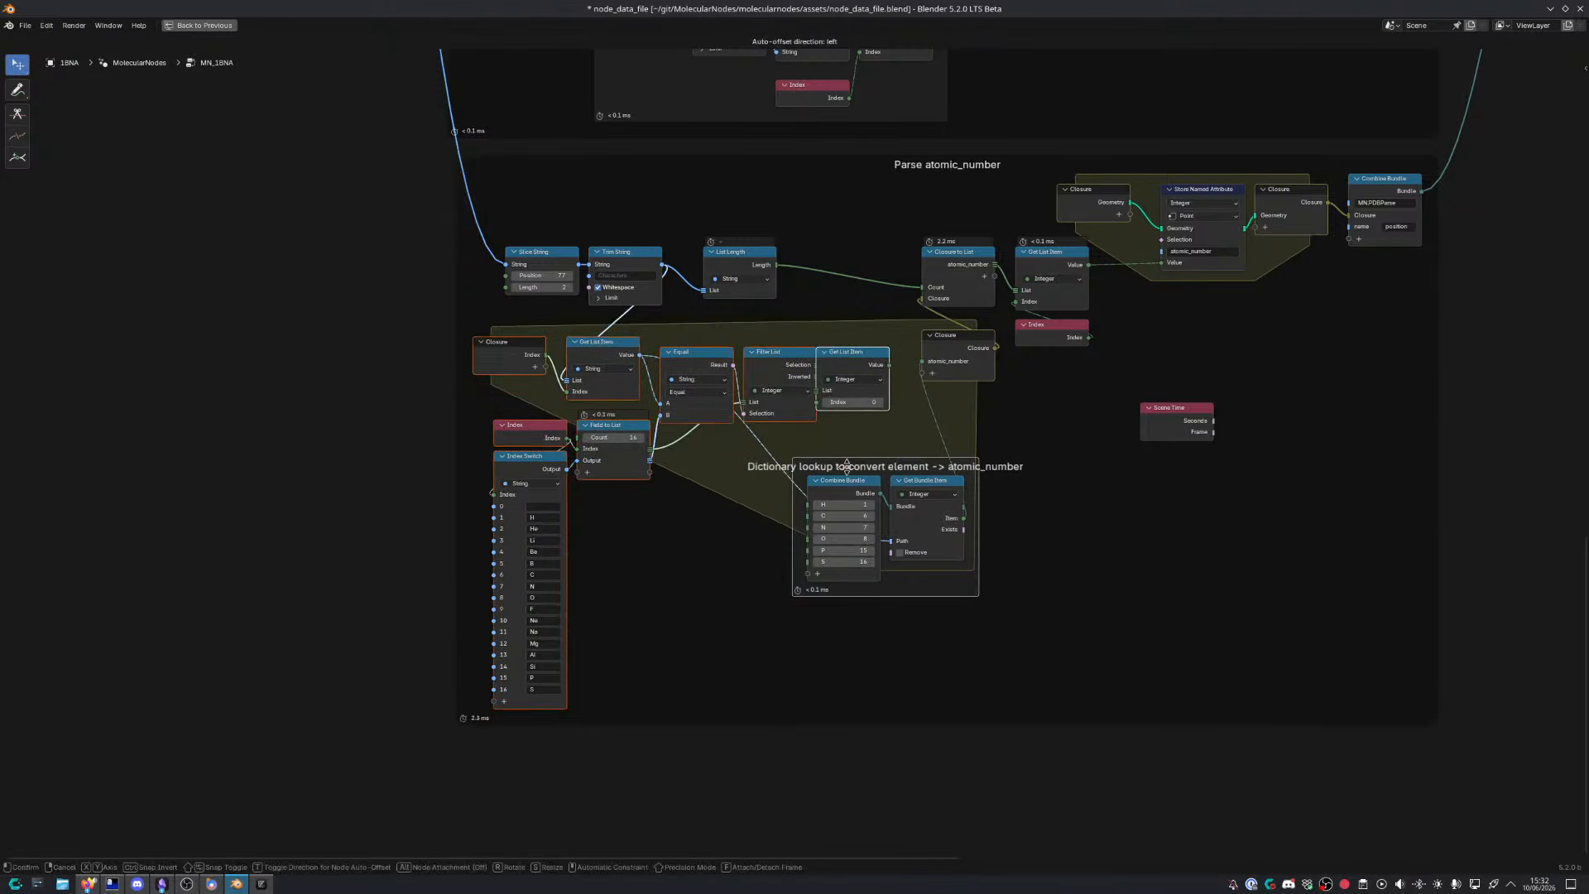
{"action": "left_click", "coordinate": [748, 404]}
{"action": "left_click_drag", "start_coordinate": [749, 380], "coordinate": [760, 380]}
{"action": "left_click_drag", "start_coordinate": [805, 432], "coordinate": [957, 527]}
{"action": "key", "text": "g"}
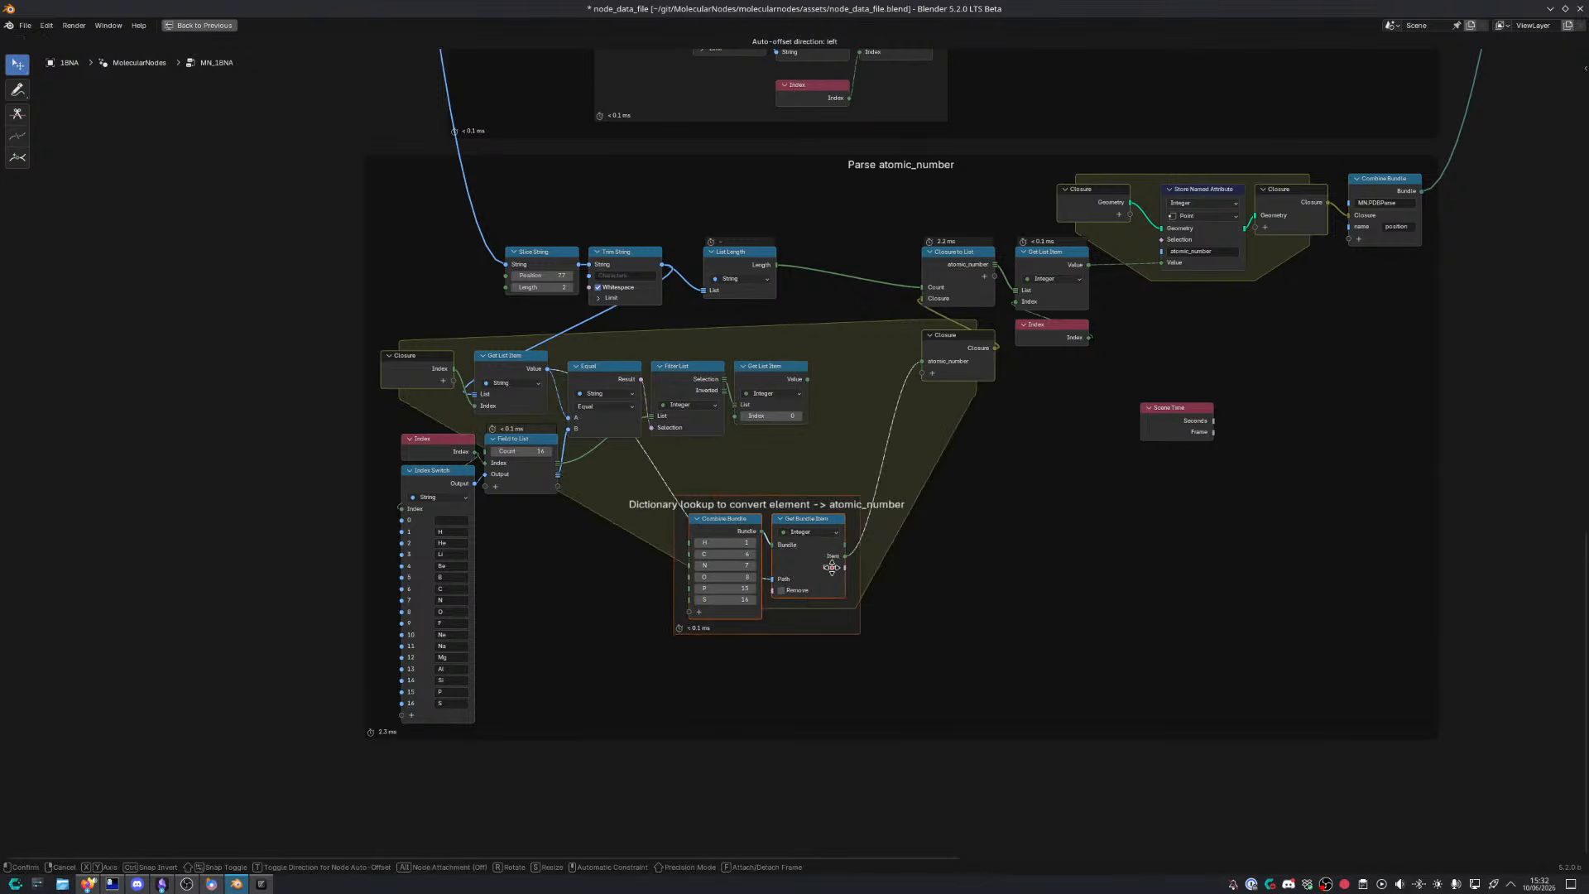
{"action": "left_click", "coordinate": [802, 517]}
{"action": "scroll", "coordinate": [669, 566], "scroll_direction": "up", "scroll_amount": 5}
{"action": "middle_click_drag", "start_coordinate": [669, 565], "coordinate": [773, 857]}
{"action": "scroll", "coordinate": [696, 484], "scroll_direction": "down", "scroll_amount": 13}
{"action": "scroll", "coordinate": [697, 485], "scroll_direction": "down", "scroll_amount": 1}
{"action": "scroll", "coordinate": [696, 213], "scroll_direction": "up", "scroll_amount": 6}
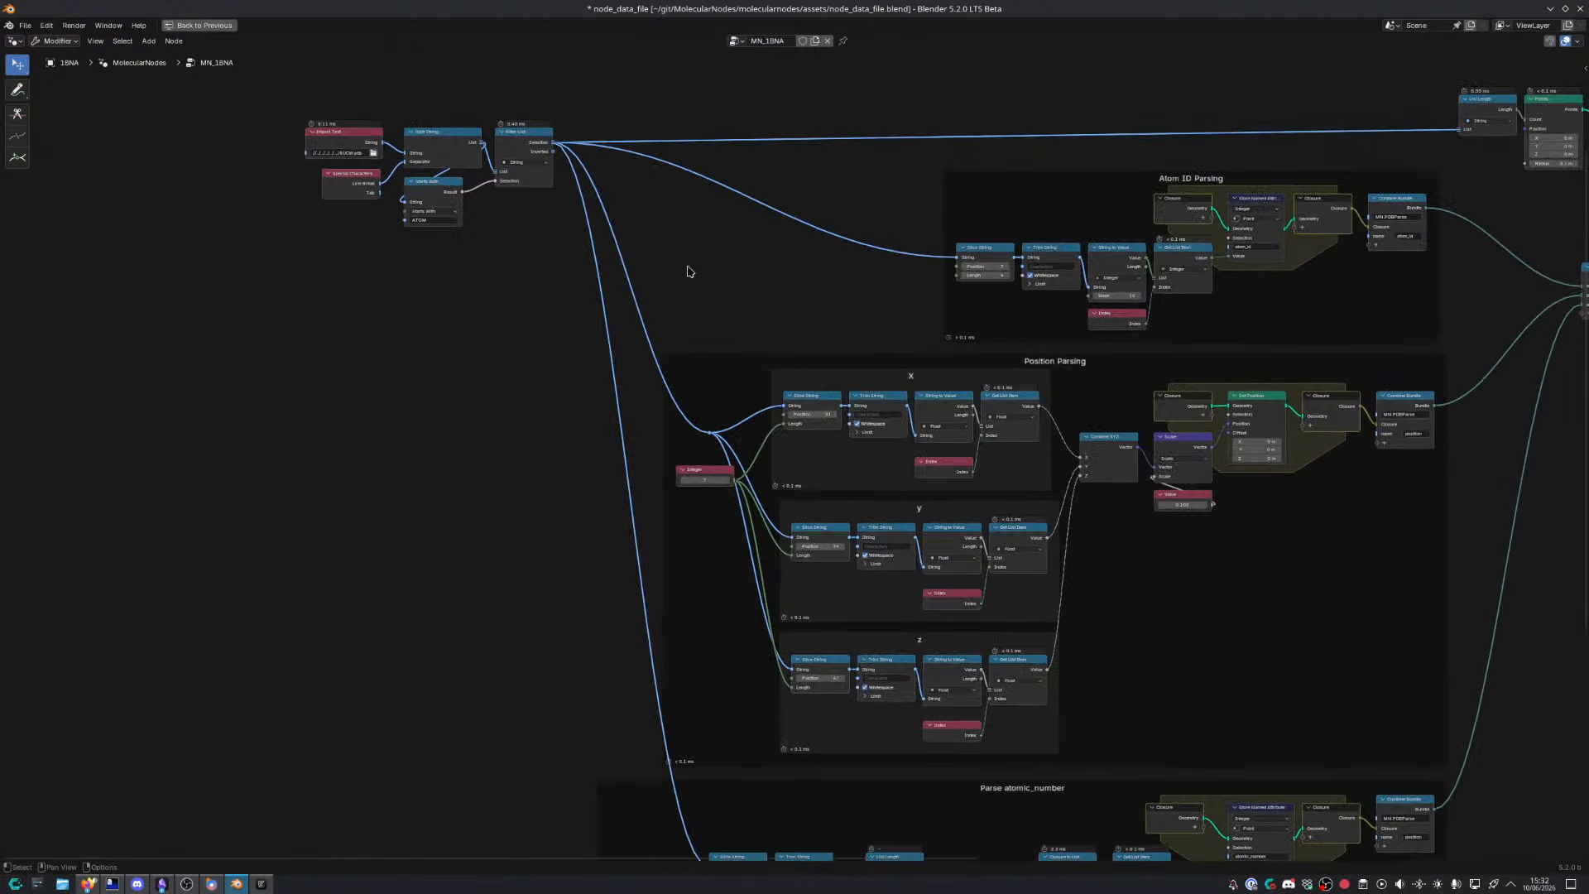
{"action": "scroll", "coordinate": [720, 457], "scroll_direction": "down", "scroll_amount": 7}
{"action": "middle_click_drag", "start_coordinate": [717, 482], "coordinate": [684, 149]}
{"action": "left_click_drag", "start_coordinate": [725, 332], "coordinate": [771, 364]}
{"action": "key", "text": "shift+d"}
{"action": "left_click", "coordinate": [762, 630]}
{"action": "key", "text": "g"}
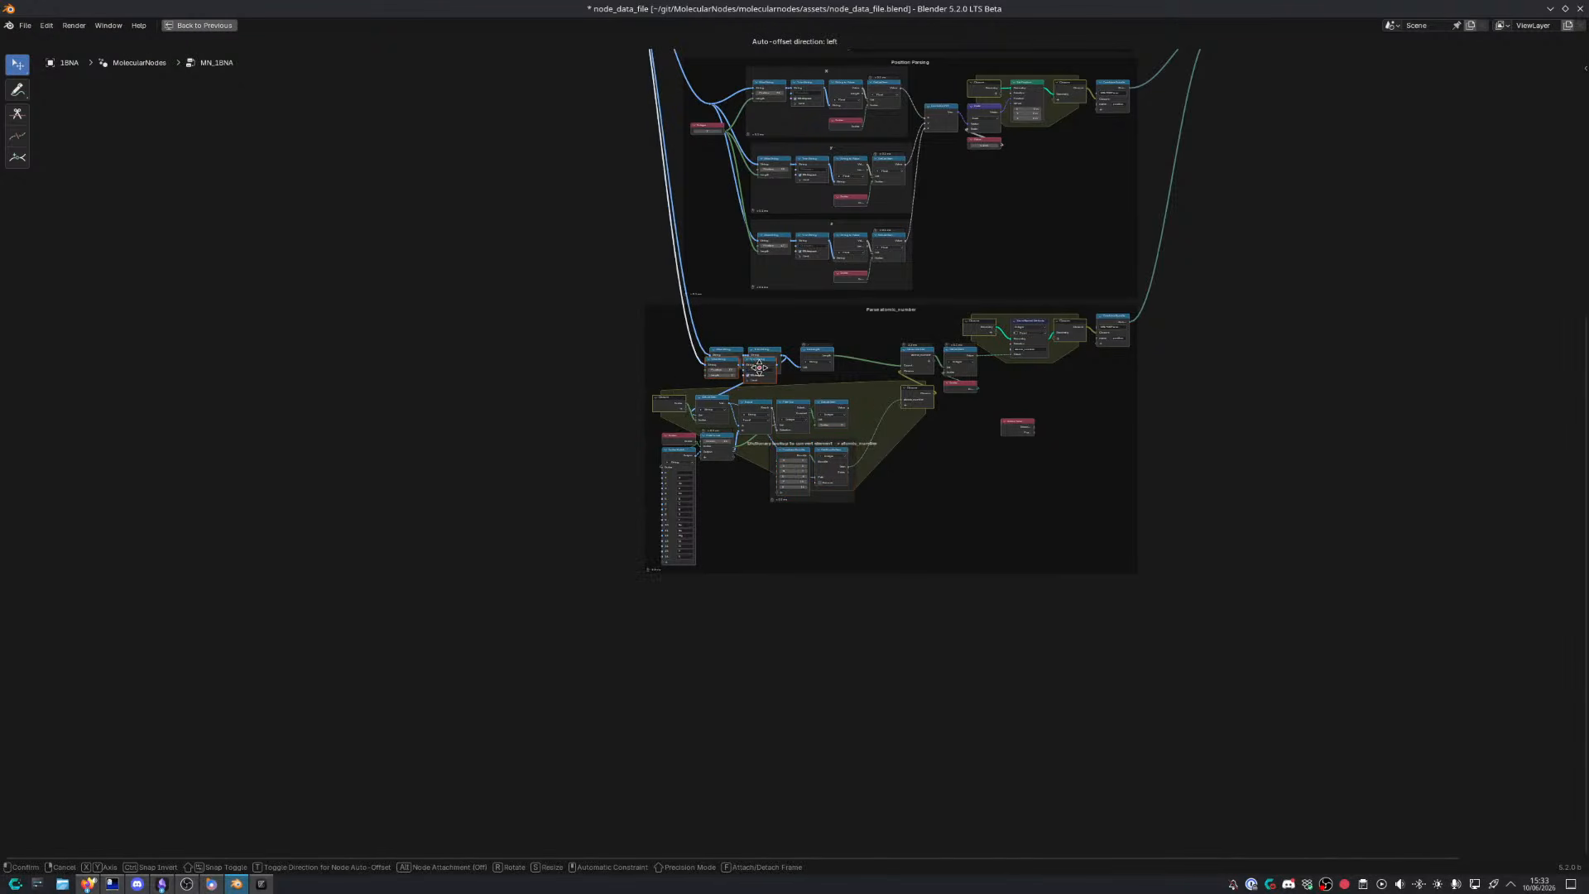
{"action": "left_click", "coordinate": [599, 221]}
Move all three parsing frames down to make room above Atom ID Parsing
{"action": "middle_click_drag", "start_coordinate": [598, 221], "coordinate": [524, 227]}
{"action": "left_click_drag", "start_coordinate": [482, 239], "coordinate": [1014, 687]}
{"action": "left_click_drag", "start_coordinate": [949, 305], "coordinate": [922, 639]}
{"action": "left_click_drag", "start_coordinate": [795, 432], "coordinate": [795, 437]}
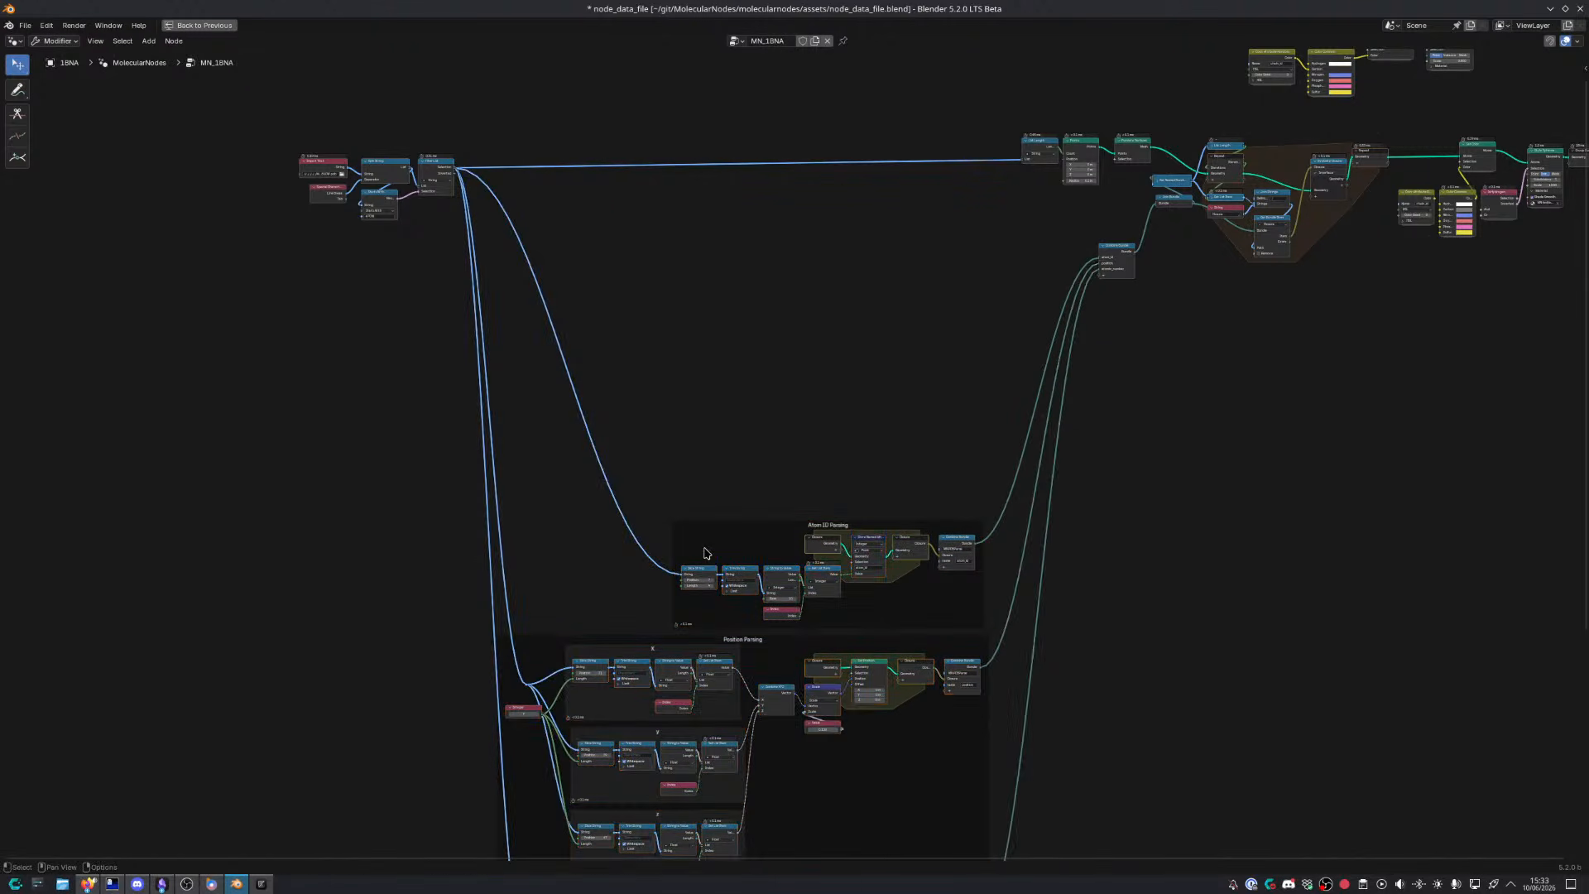
Duplicate the Atom ID Slice String and Trim String nodes with their input link, place them above the frame and detach them from it
{"action": "left_click_drag", "start_coordinate": [703, 548], "coordinate": [748, 581]}
{"action": "key", "text": "ctrl+shift+d"}
{"action": "left_click", "coordinate": [751, 328]}
{"action": "key", "text": "alt+p"}
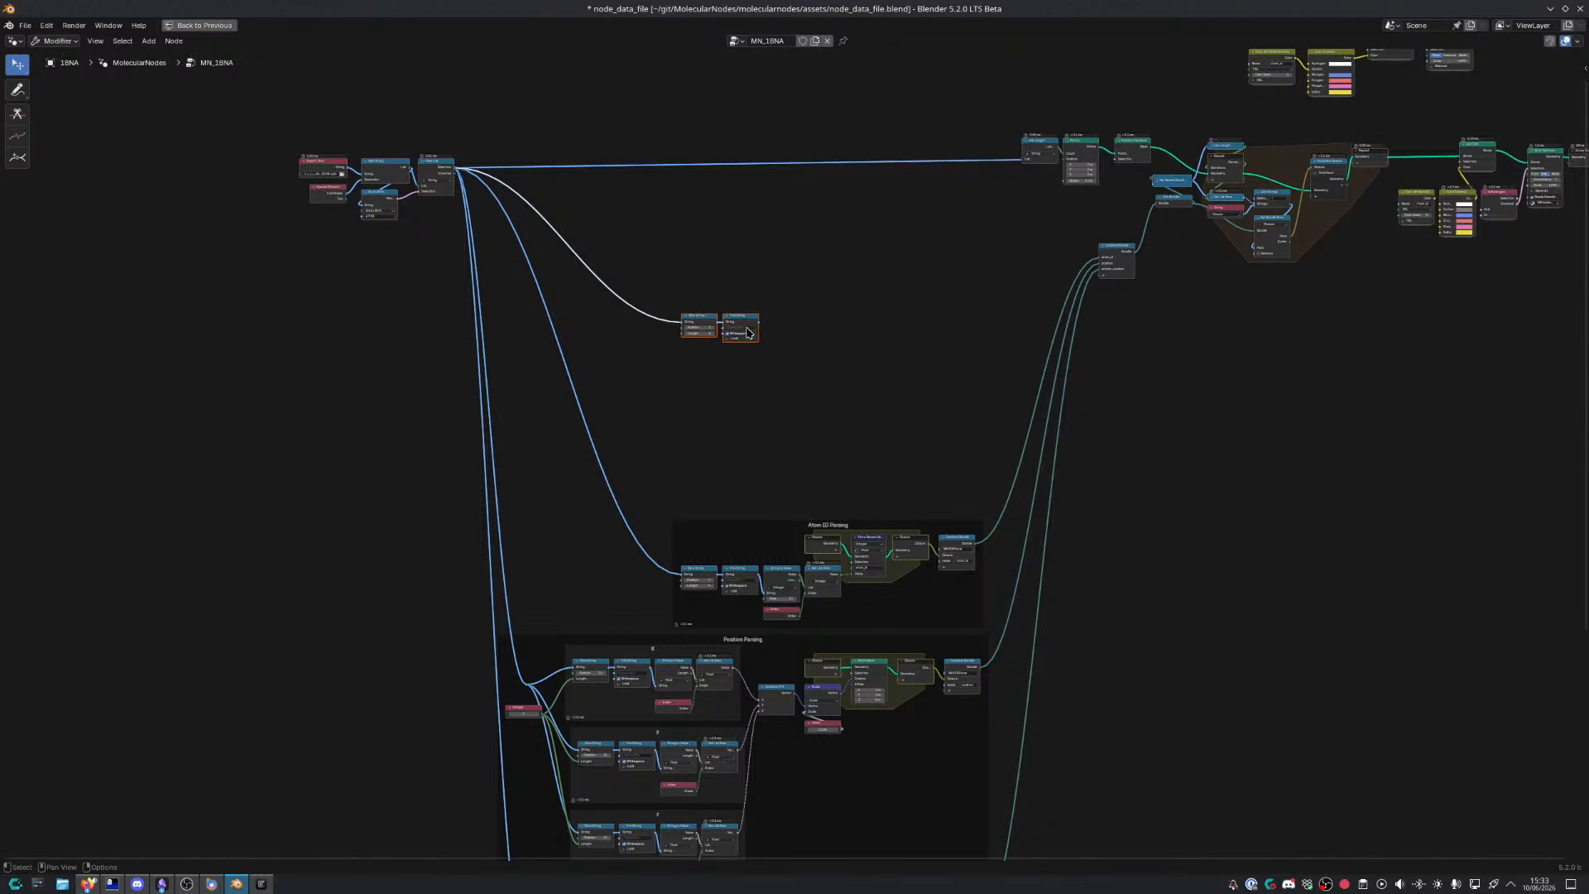
{"action": "left_click_drag", "start_coordinate": [747, 332], "coordinate": [671, 206]}
Restore the split layout, switch to the 1BNA.pdb text file and highlight the chain letters in the first two ATOM records
{"action": "key", "text": "ctrl+space"}
{"action": "key", "text": "alt+Tab"}
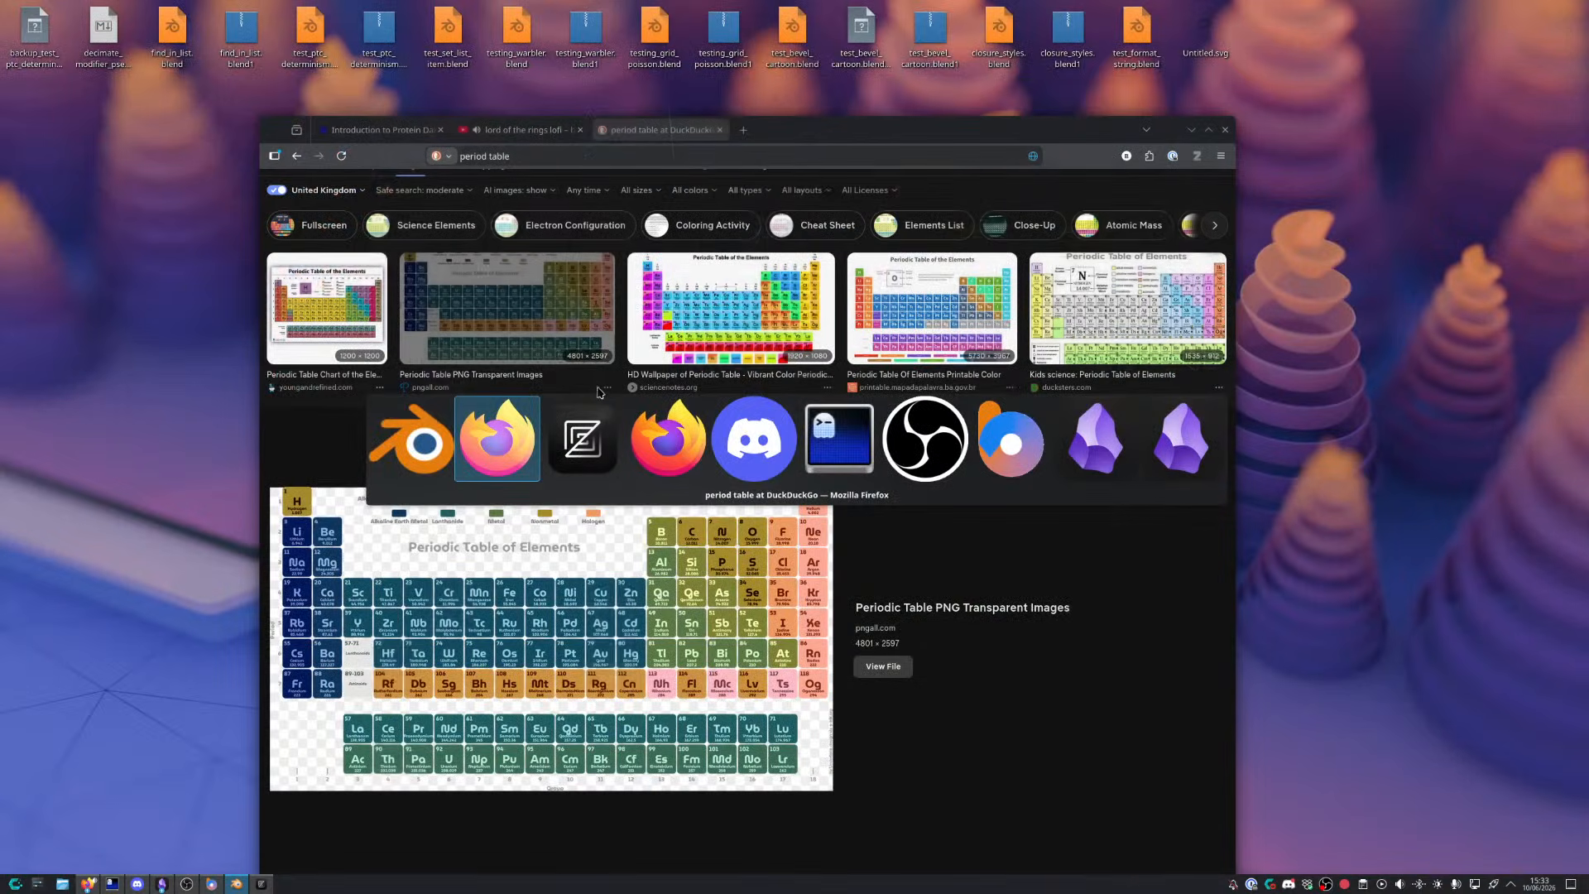
{"action": "left_click", "coordinate": [579, 440]}
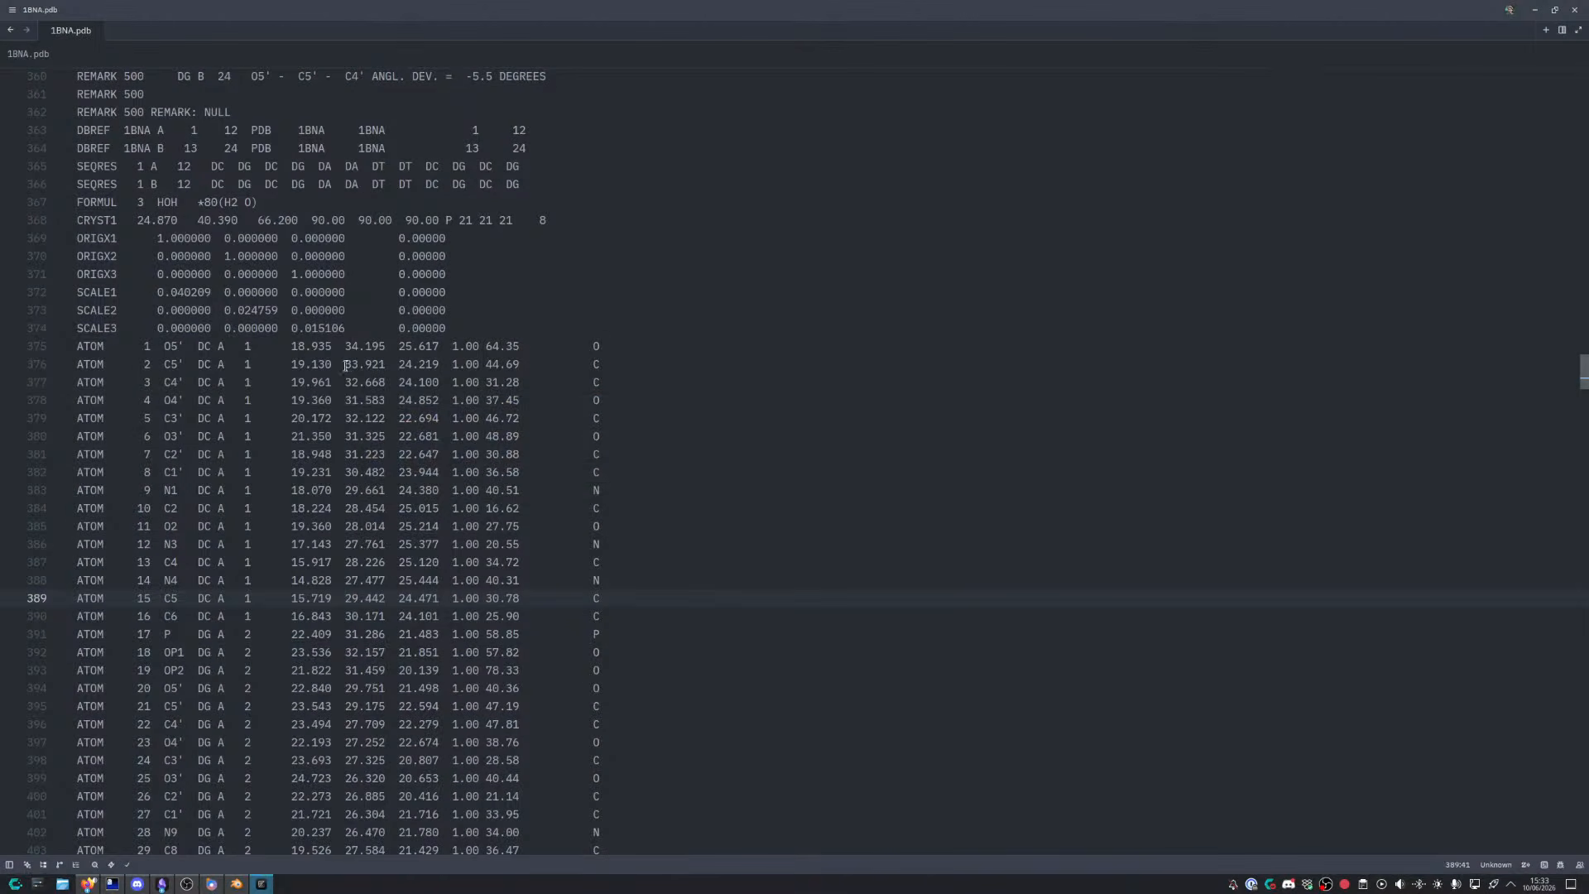
{"action": "left_click_drag", "start_coordinate": [218, 346], "coordinate": [238, 365]}
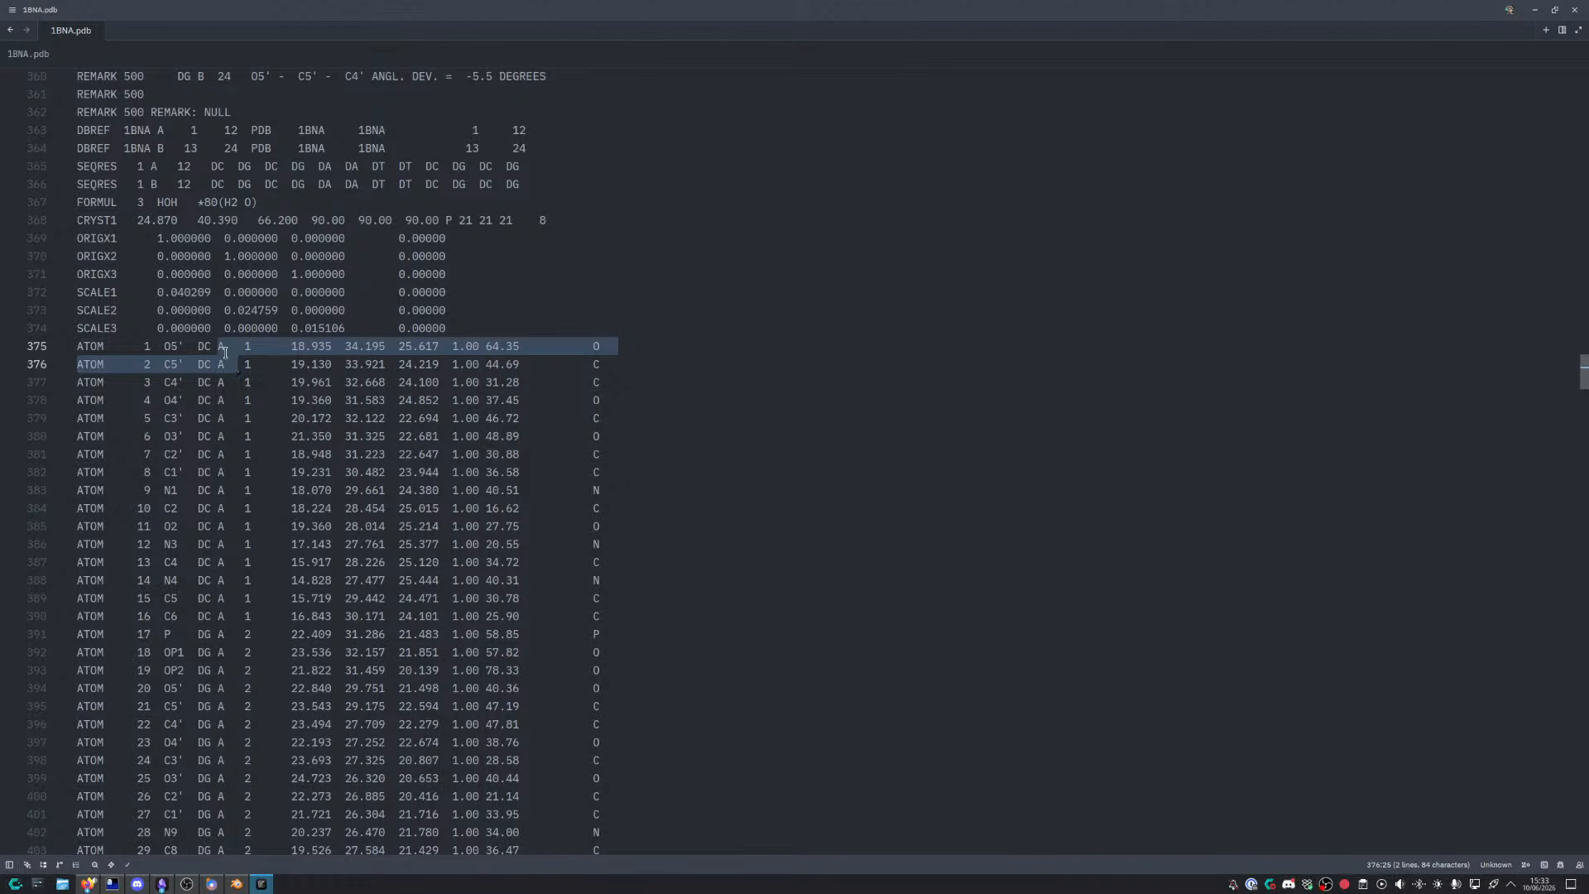
{"action": "key", "text": "alt+Tab"}
Switch to the browser's PDB format page and look up the column number of the ATOM chain identifier
{"action": "scroll", "coordinate": [760, 423], "scroll_direction": "up", "scroll_amount": 6}
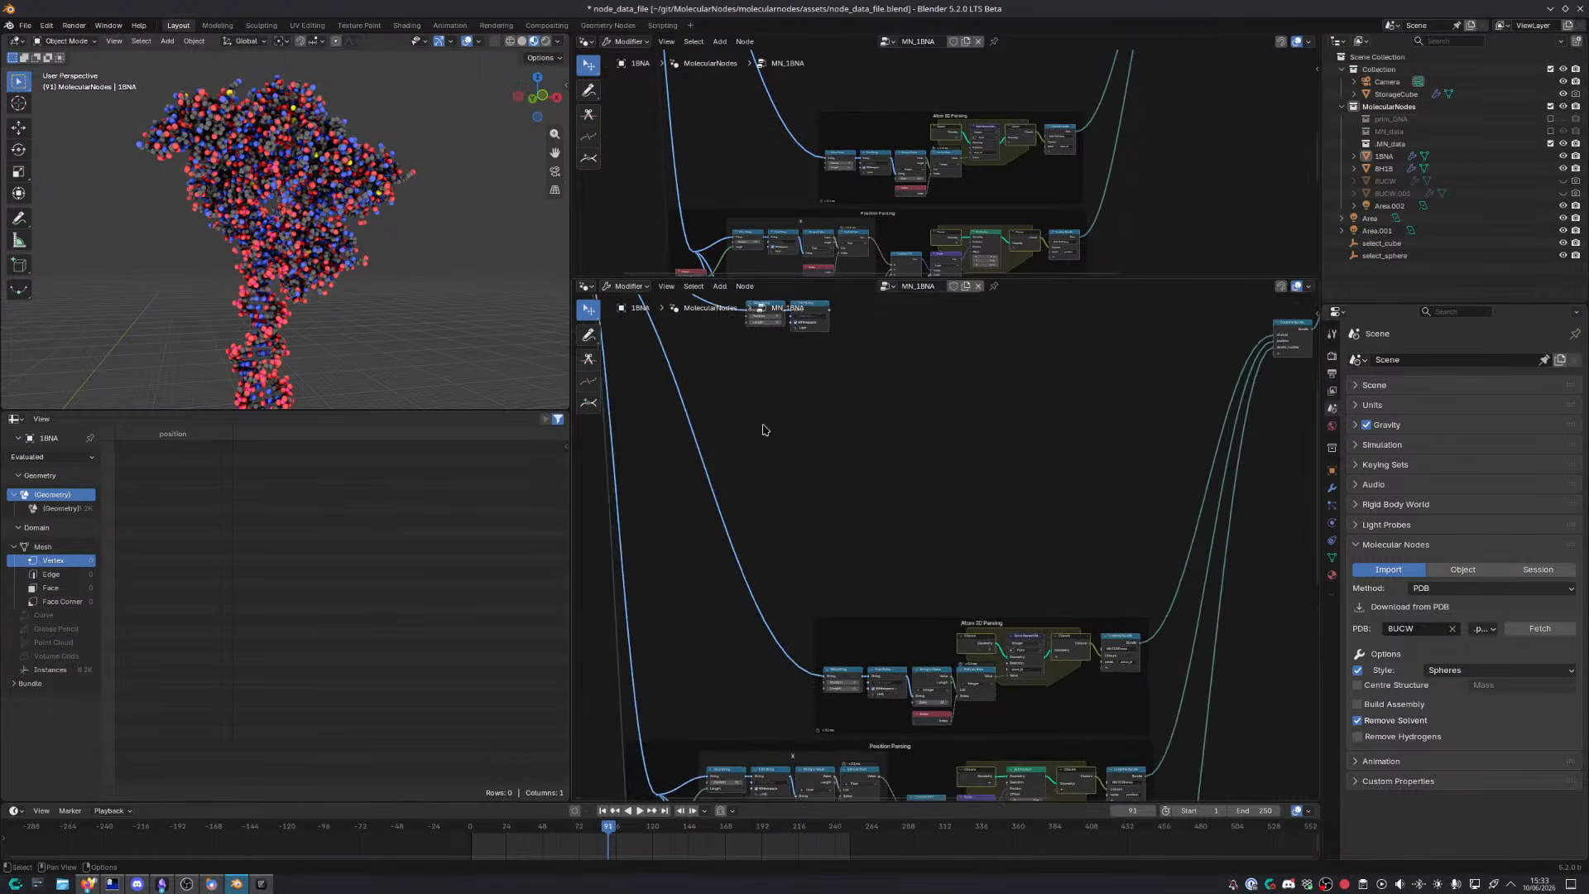
{"action": "middle_click_drag", "start_coordinate": [806, 382], "coordinate": [827, 429]}
{"action": "key", "text": "alt+Tab"}
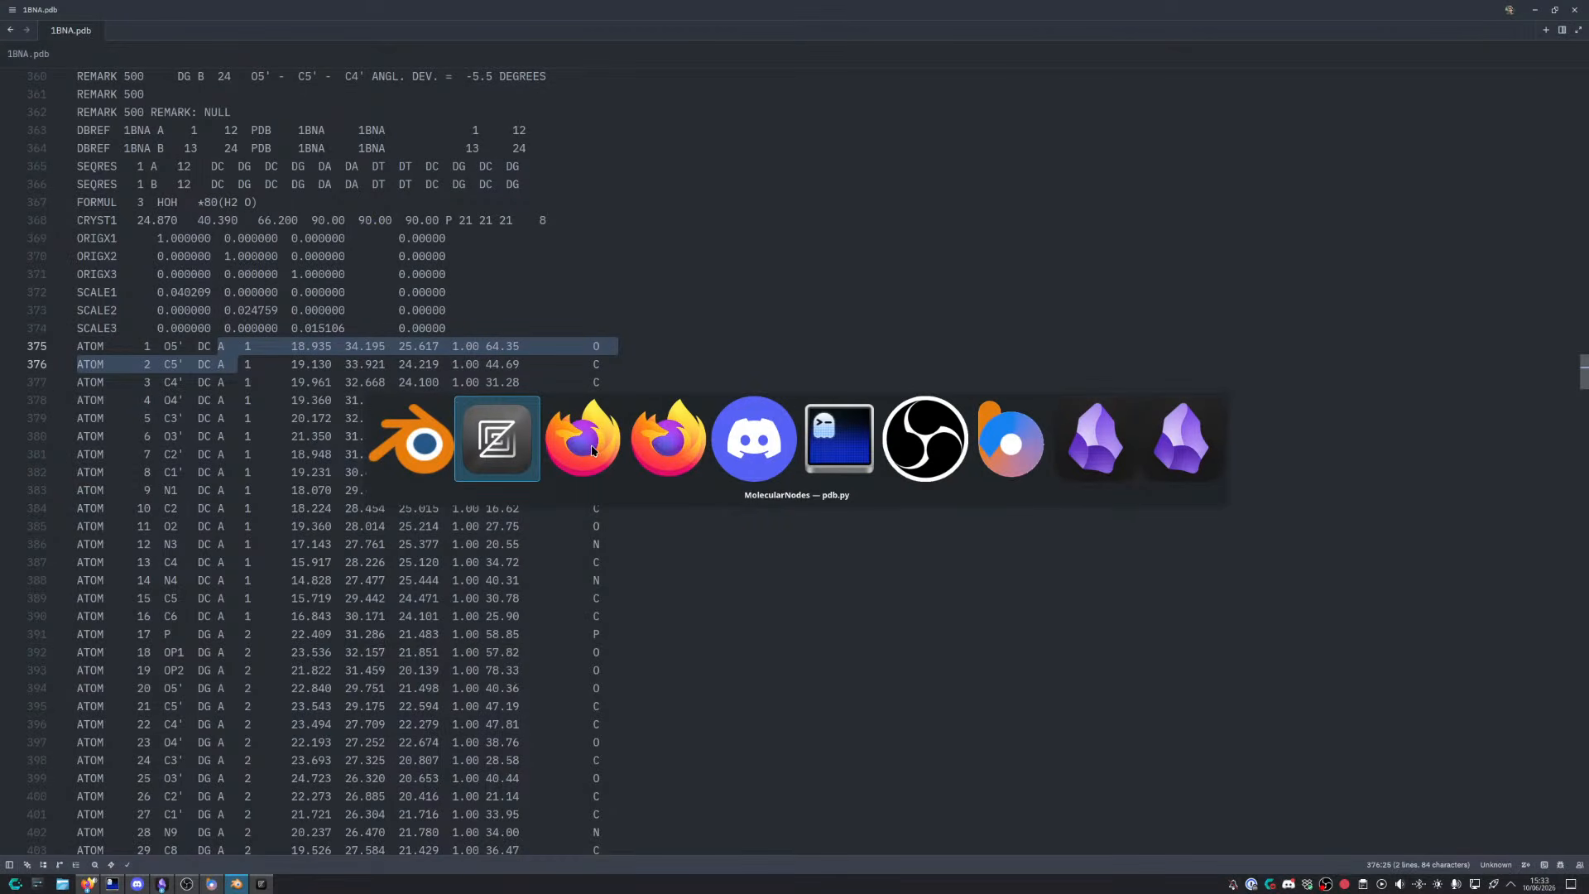
{"action": "left_click", "coordinate": [580, 447]}
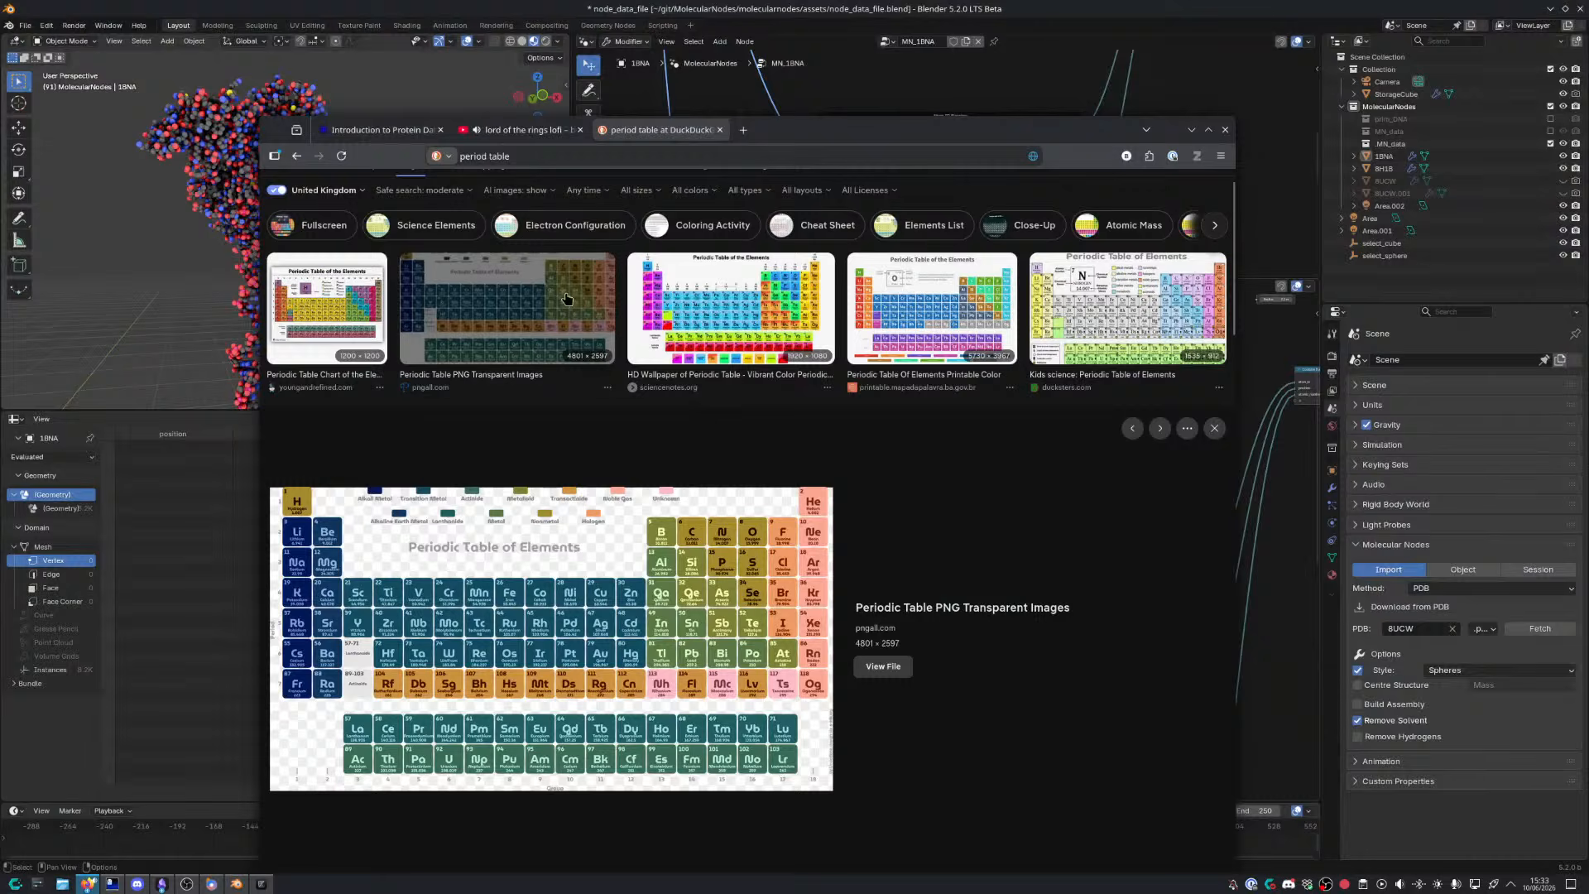
{"action": "left_click", "coordinate": [380, 130]}
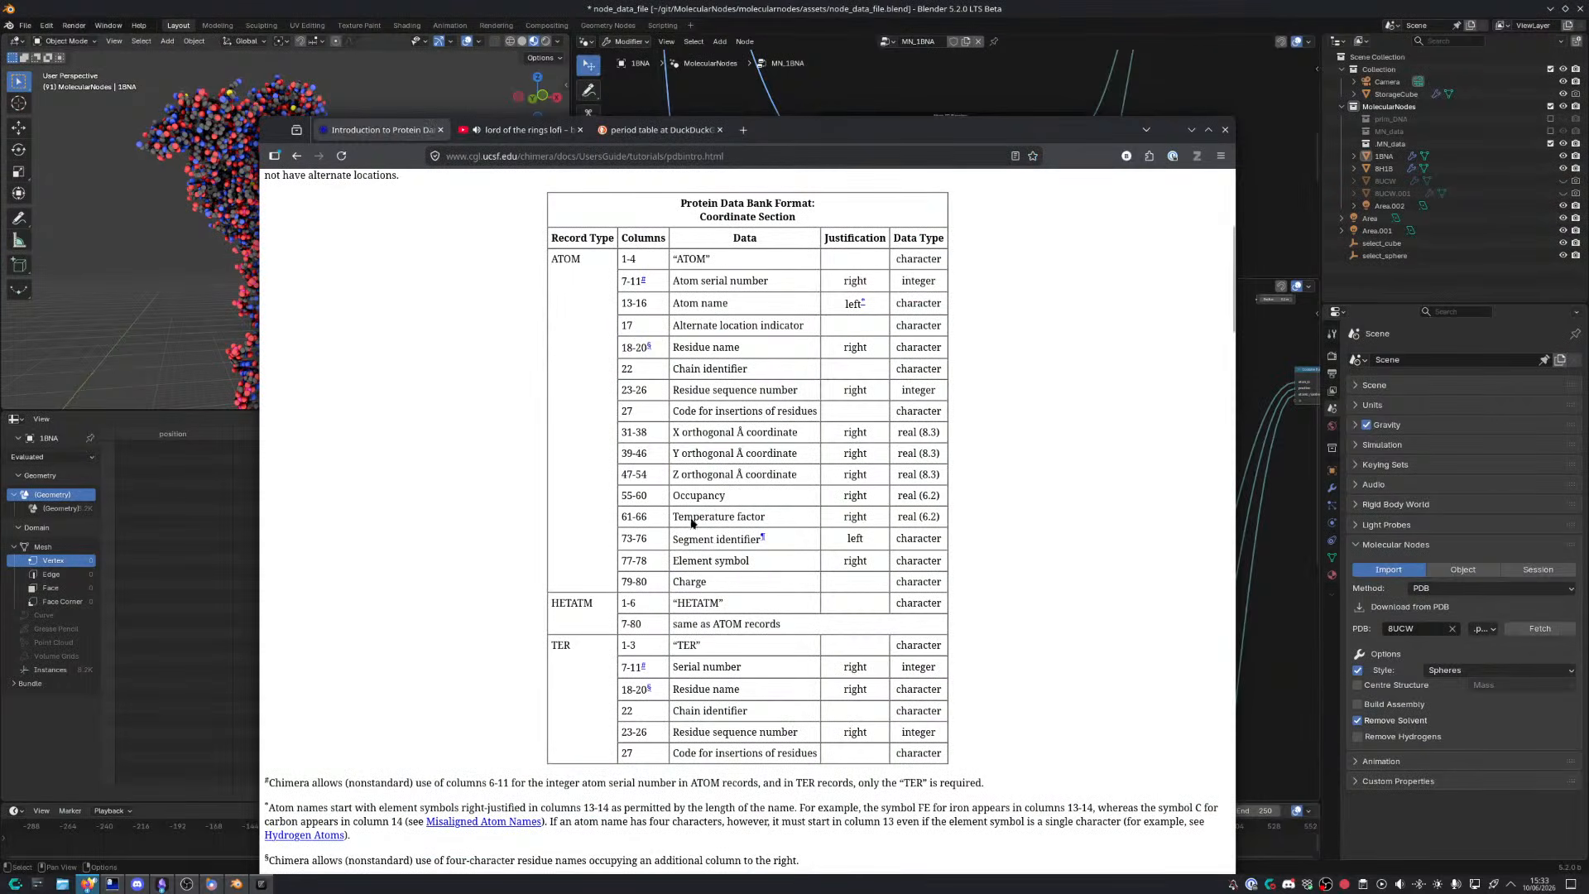
{"action": "triple_click", "coordinate": [686, 368]}
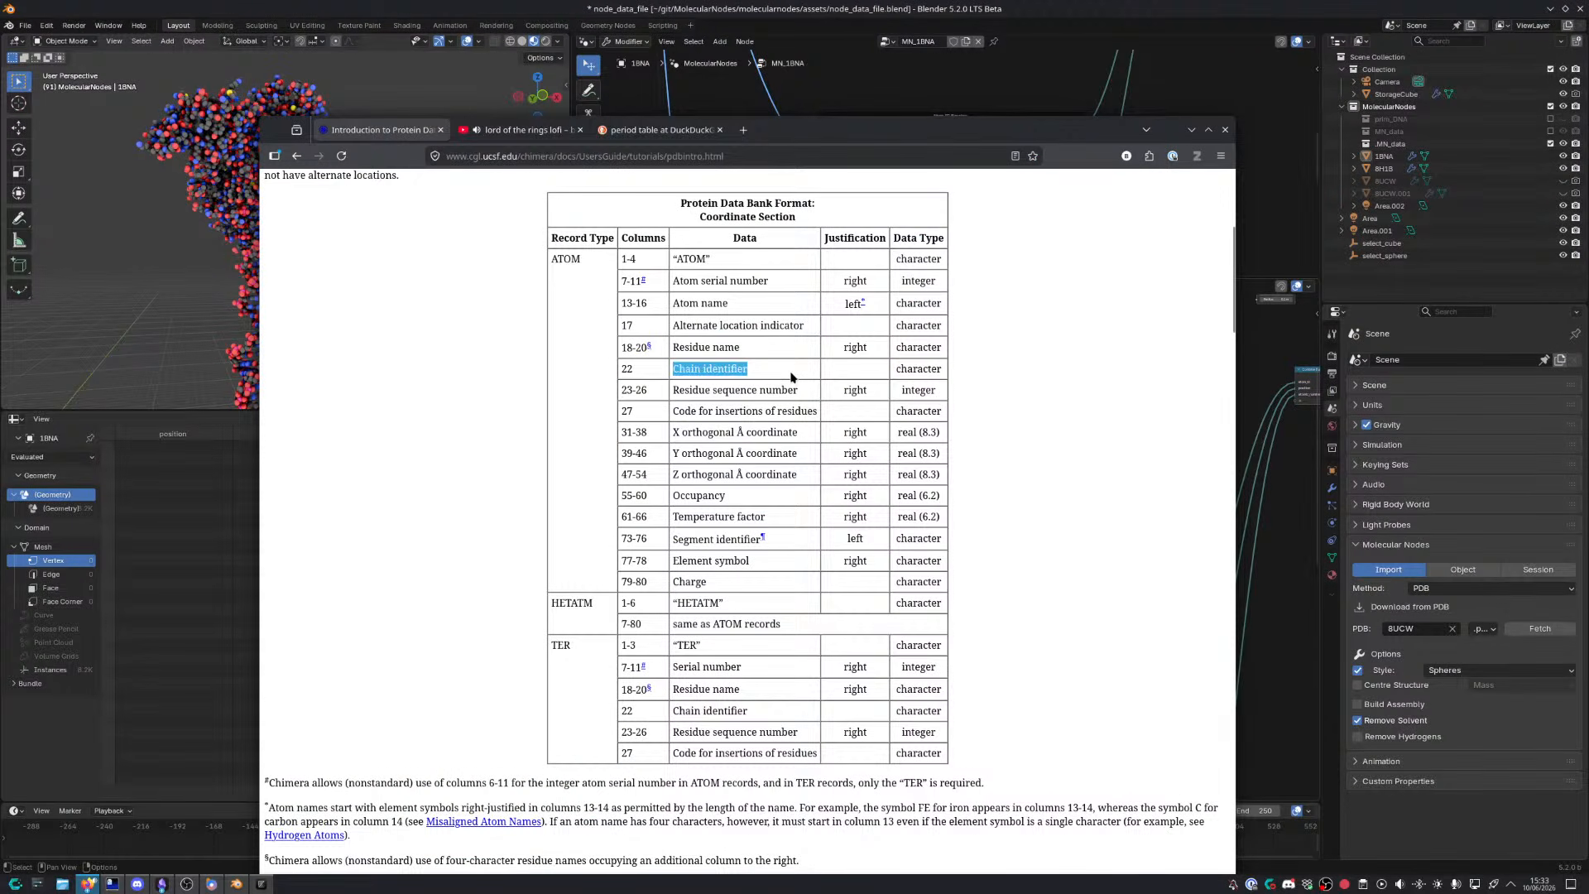
{"action": "double_click", "coordinate": [626, 369]}
{"action": "left_click", "coordinate": [877, 110]}
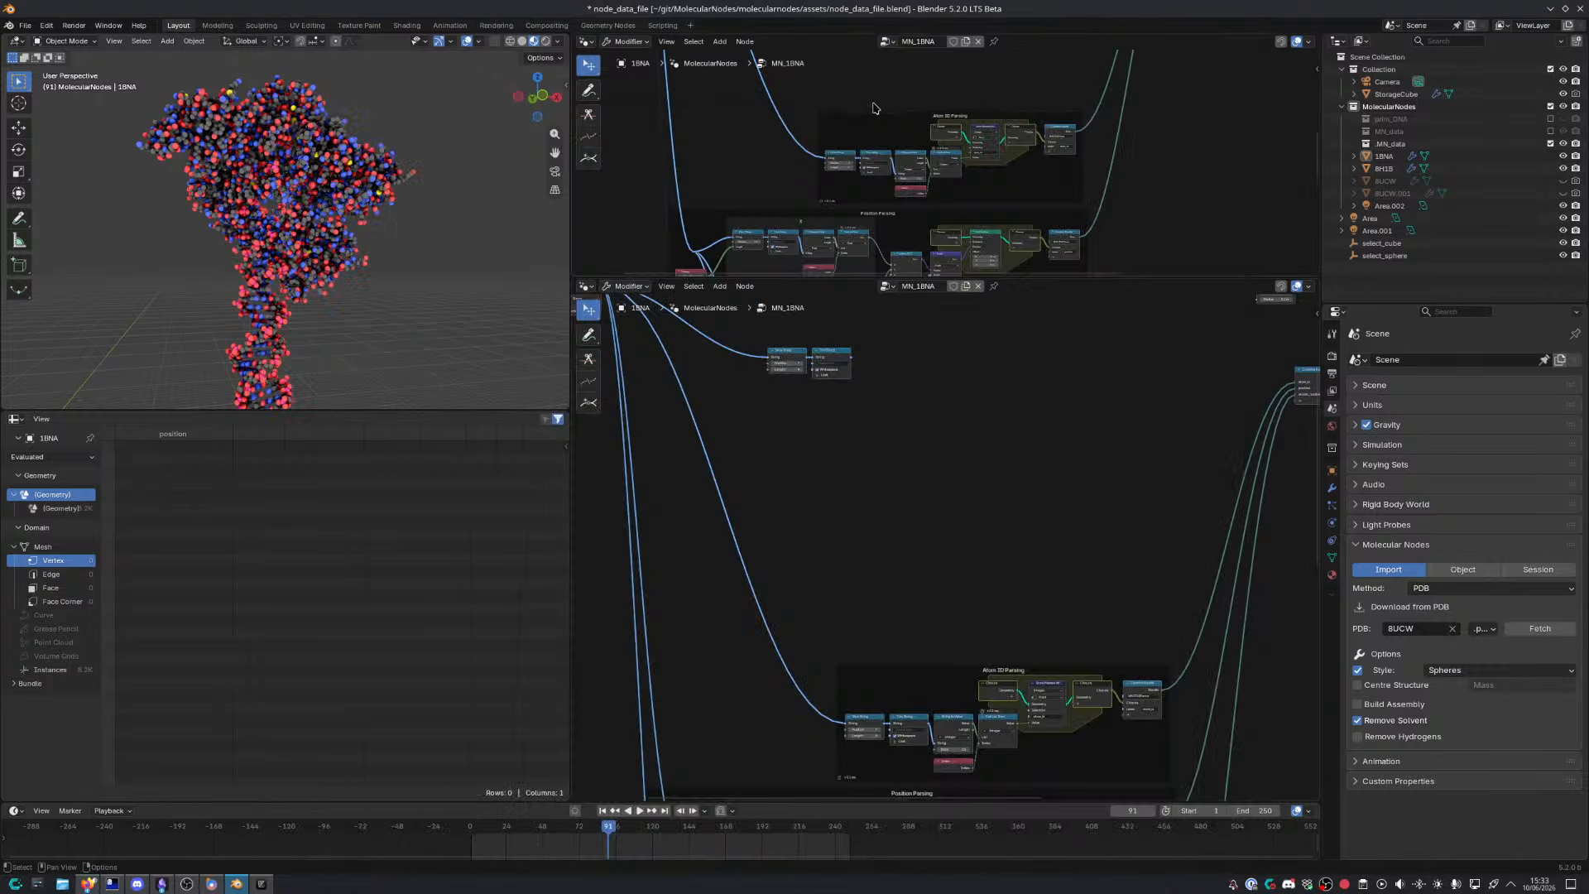
Set the duplicated Slice String node's position to 22 and length to 1
{"action": "scroll", "coordinate": [796, 442], "scroll_direction": "up", "scroll_amount": 4}
{"action": "middle_click_drag", "start_coordinate": [794, 443], "coordinate": [848, 573]}
{"action": "scroll", "coordinate": [772, 473], "scroll_direction": "up", "scroll_amount": 4}
{"action": "middle_click_drag", "start_coordinate": [772, 473], "coordinate": [828, 512]}
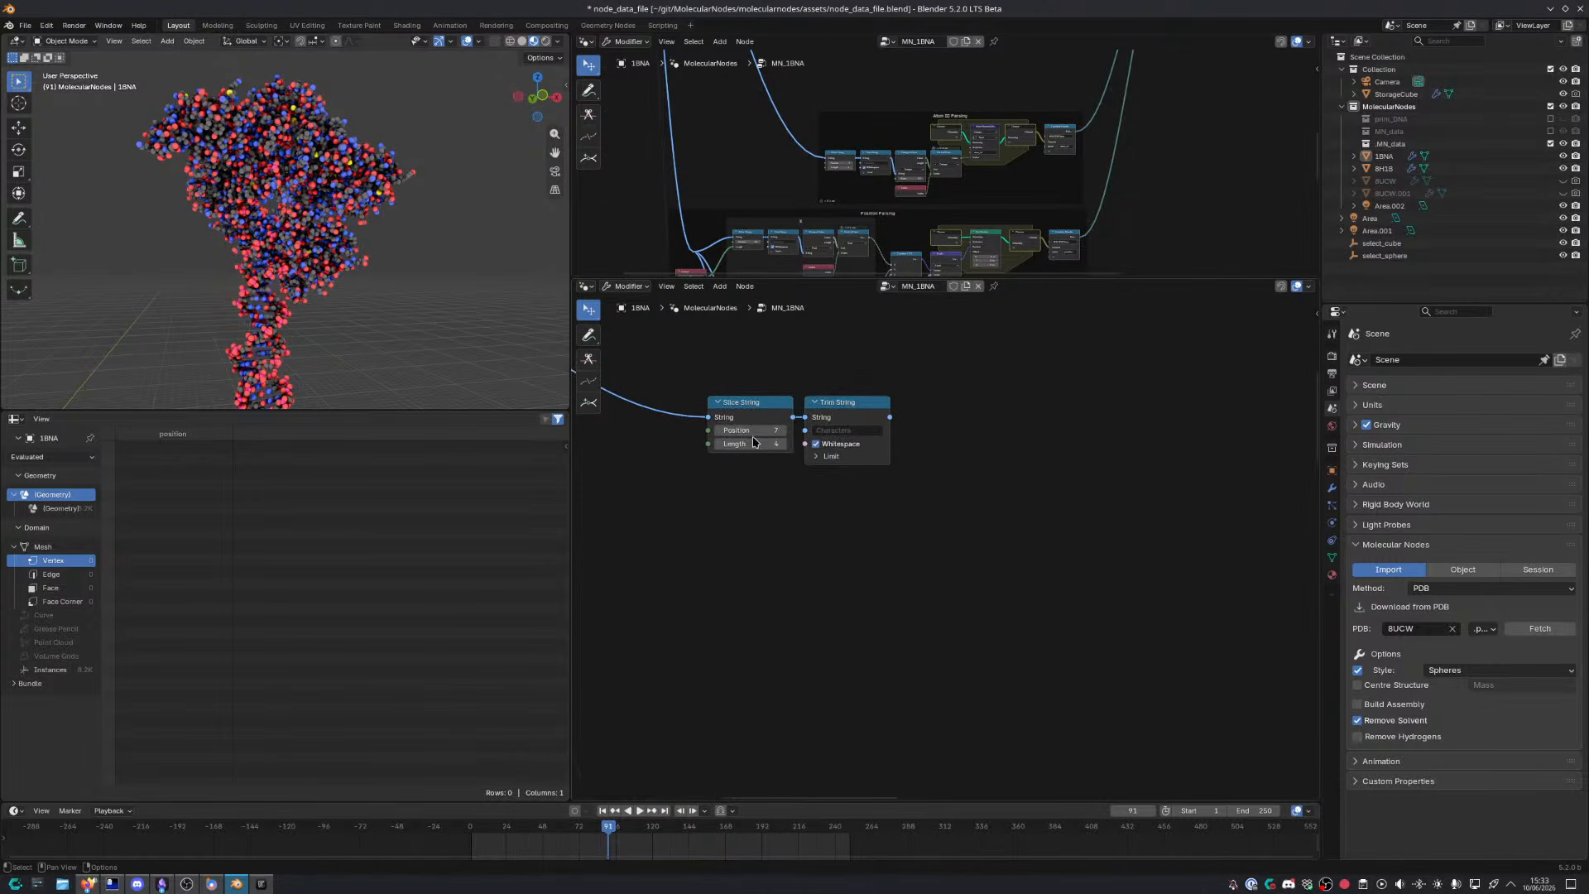
{"action": "double_click", "coordinate": [751, 431]}
{"action": "type", "text": "22"}
{"action": "key", "text": "Return"}
{"action": "left_click_drag", "start_coordinate": [768, 453], "coordinate": [727, 461]}
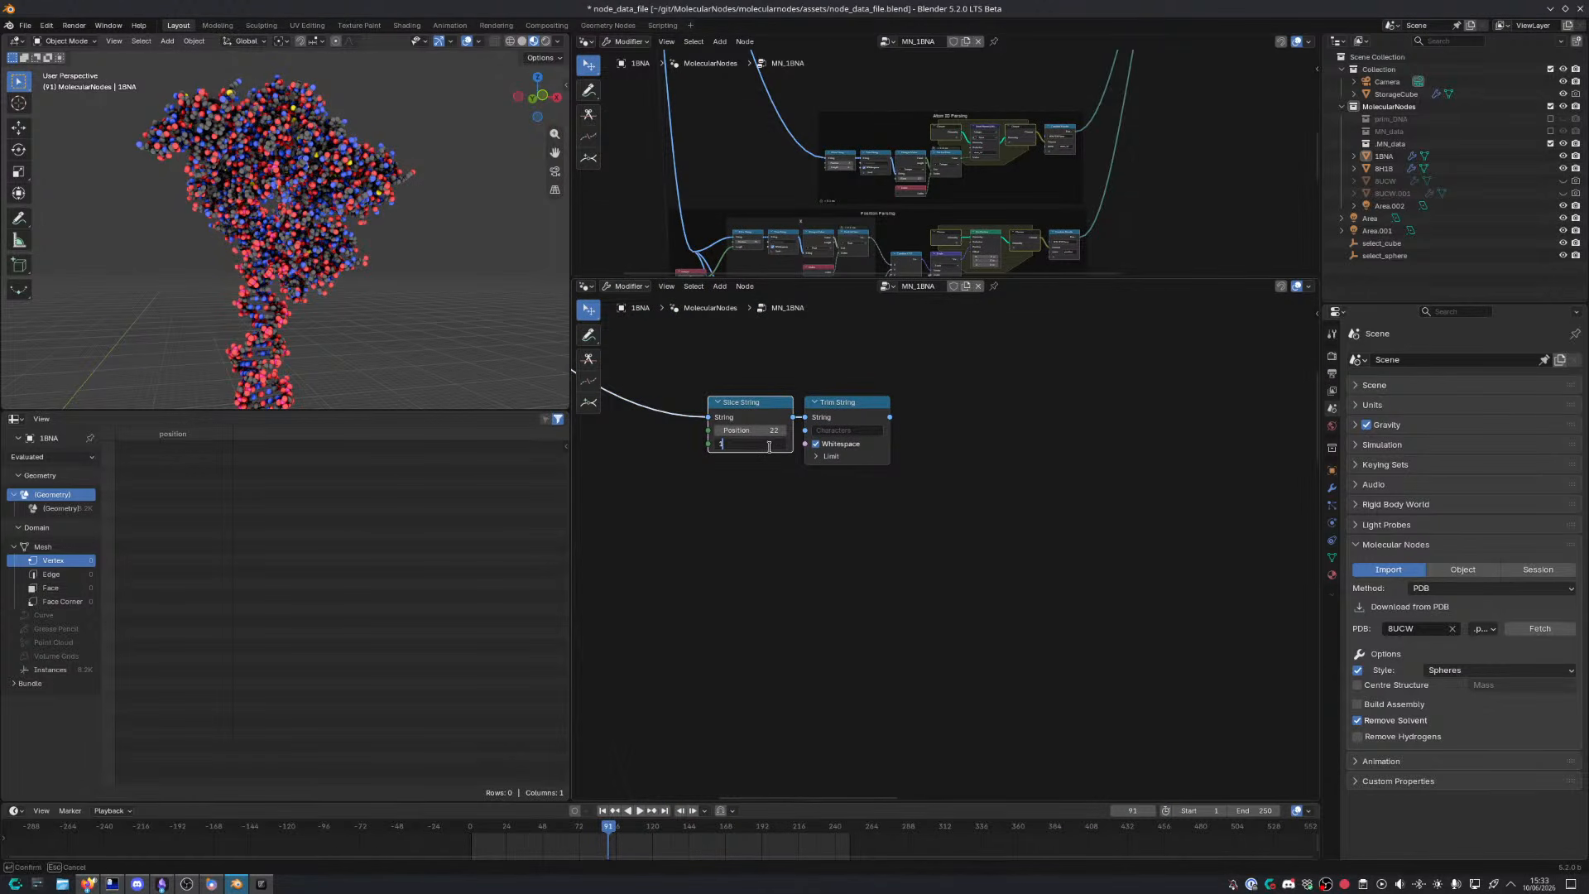
Preview the new Trim String output in a Viewer and set the Slice String position to 21
{"action": "left_click", "coordinate": [886, 424], "text": "ctrl+shift"}
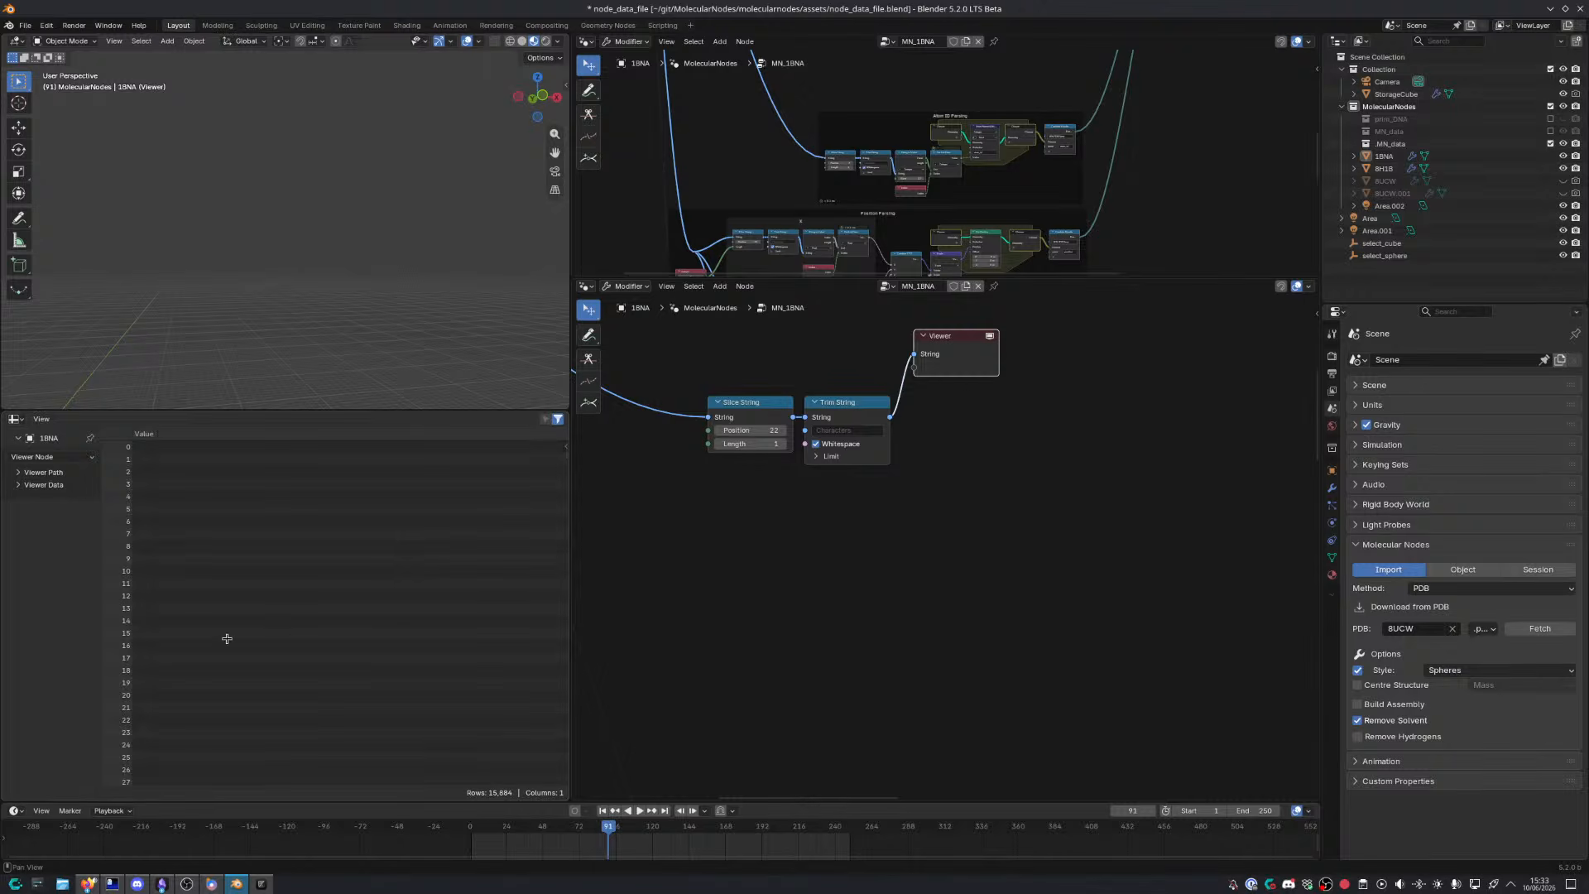
{"action": "scroll", "coordinate": [227, 638], "scroll_direction": "down", "scroll_amount": 5}
{"action": "left_click_drag", "start_coordinate": [567, 449], "coordinate": [609, 460]}
{"action": "scroll", "coordinate": [850, 379], "scroll_direction": "up", "scroll_amount": 2}
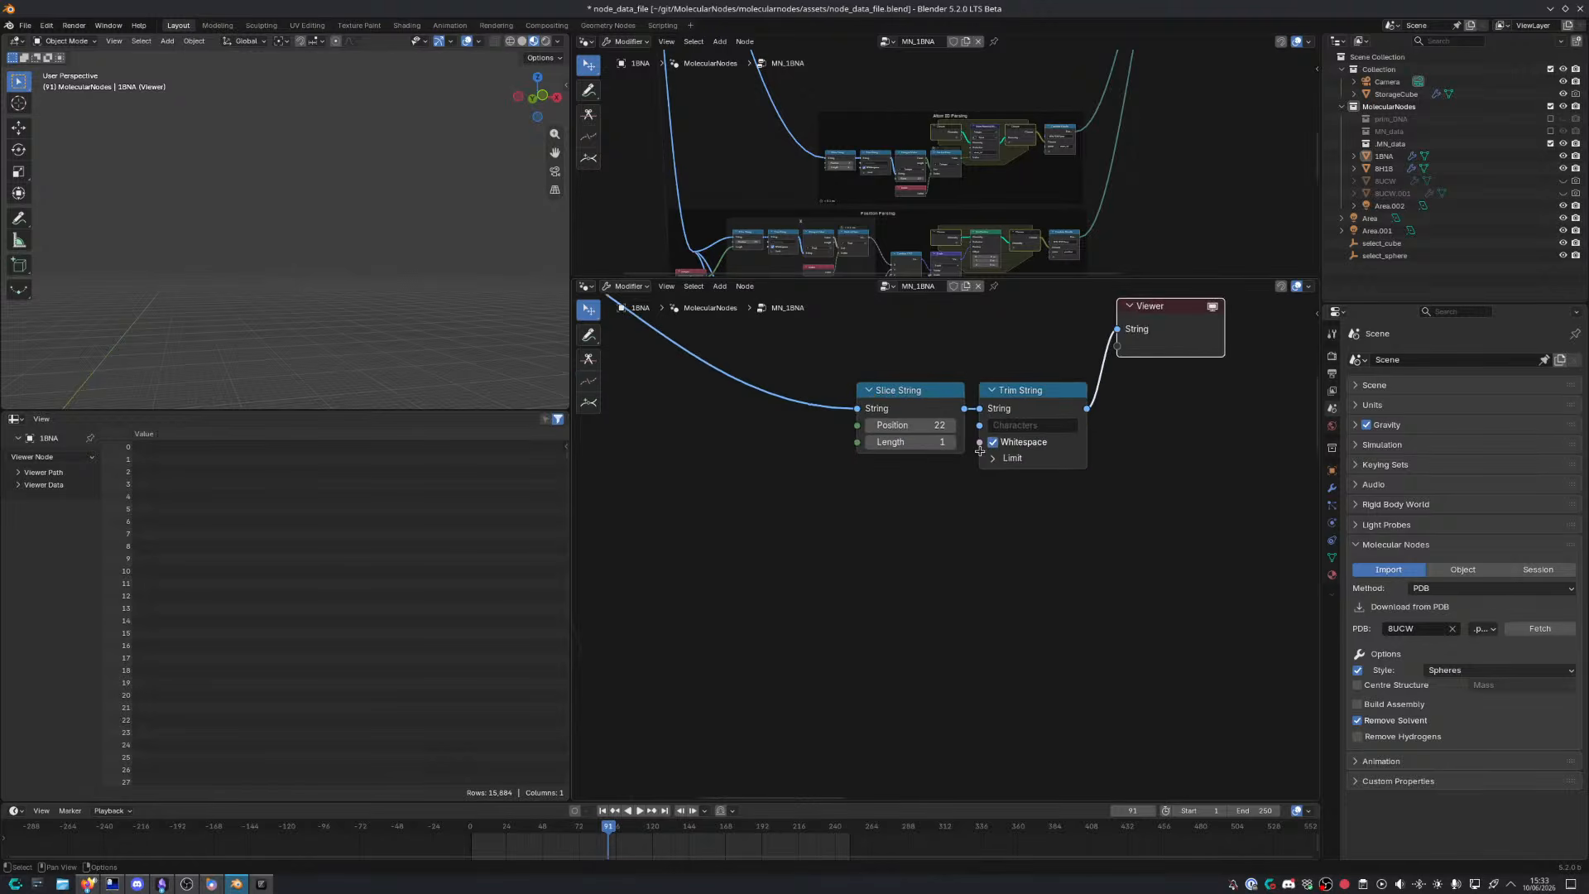
{"action": "left_click", "coordinate": [873, 428]}
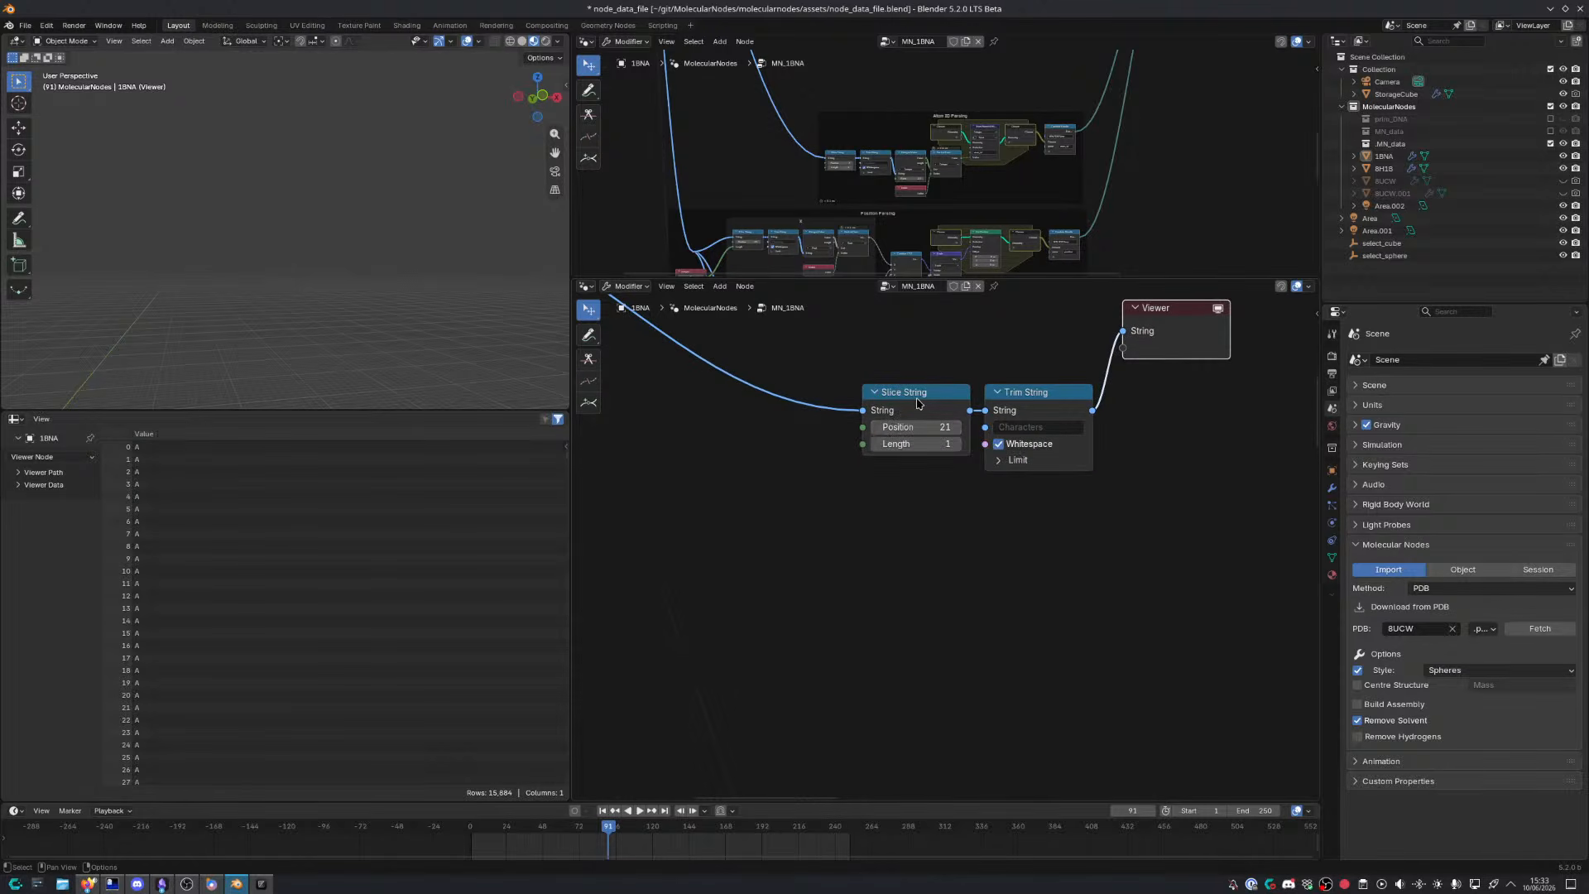
Space the new Slice String and Trim String nodes further left and line the Viewer up beside them
{"action": "left_click_drag", "start_coordinate": [918, 400], "coordinate": [887, 400]}
{"action": "left_click_drag", "start_coordinate": [1034, 402], "coordinate": [1022, 399]}
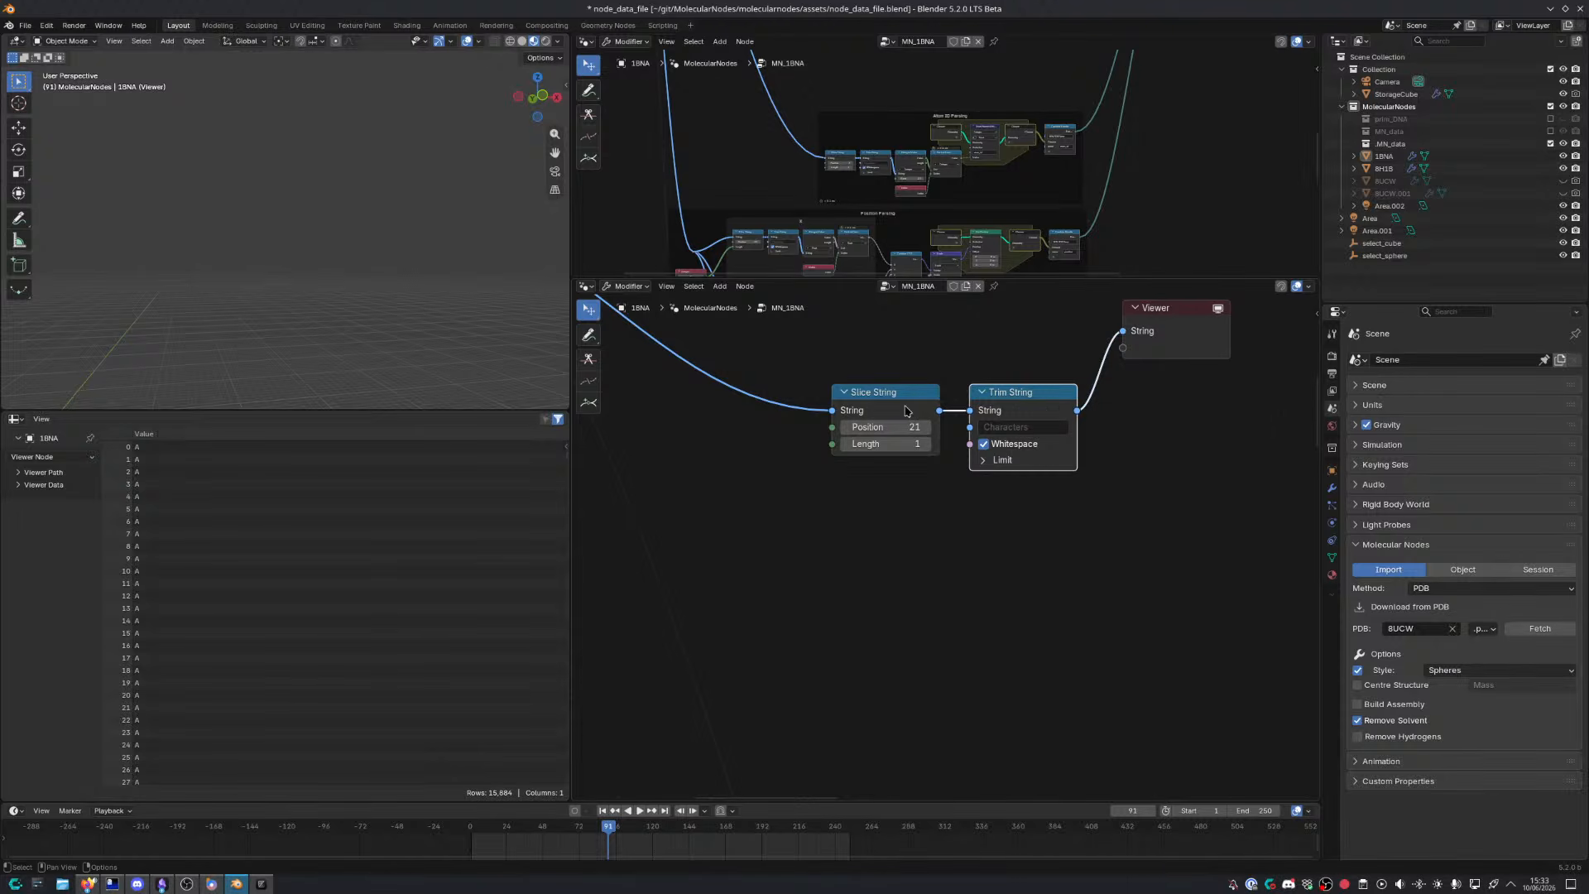
{"action": "scroll", "coordinate": [878, 581], "scroll_direction": "down", "scroll_amount": 2}
{"action": "middle_click_drag", "start_coordinate": [877, 581], "coordinate": [794, 394]}
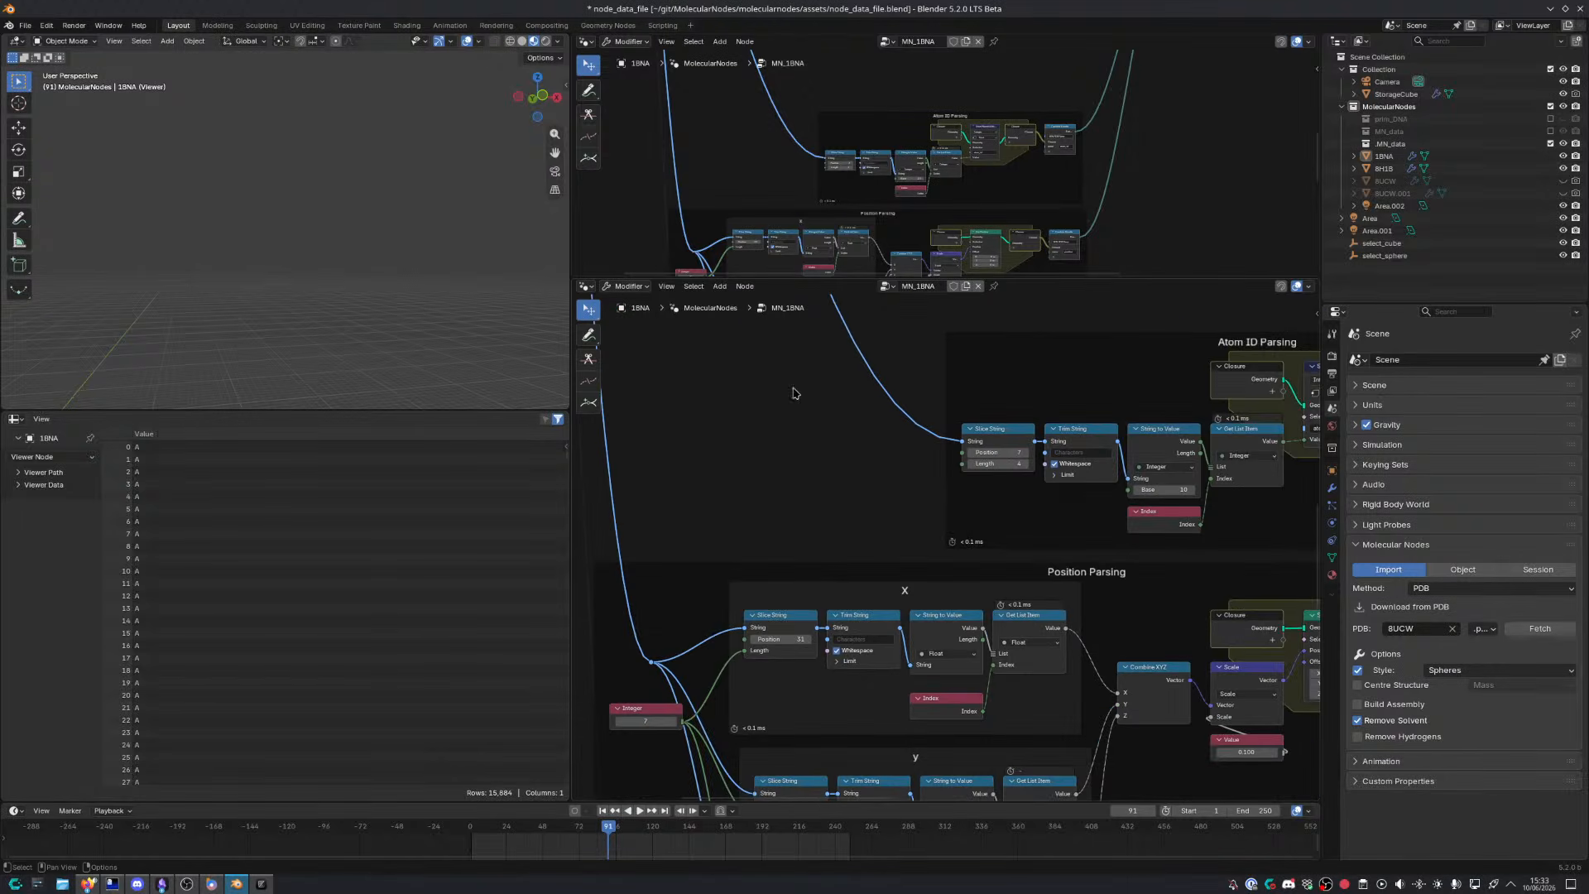
{"action": "key", "text": "ctrl+space"}
{"action": "key", "text": "ctrl+space"}
{"action": "middle_click_drag", "start_coordinate": [848, 454], "coordinate": [791, 655]}
{"action": "scroll", "coordinate": [862, 628], "scroll_direction": "up", "scroll_amount": 3}
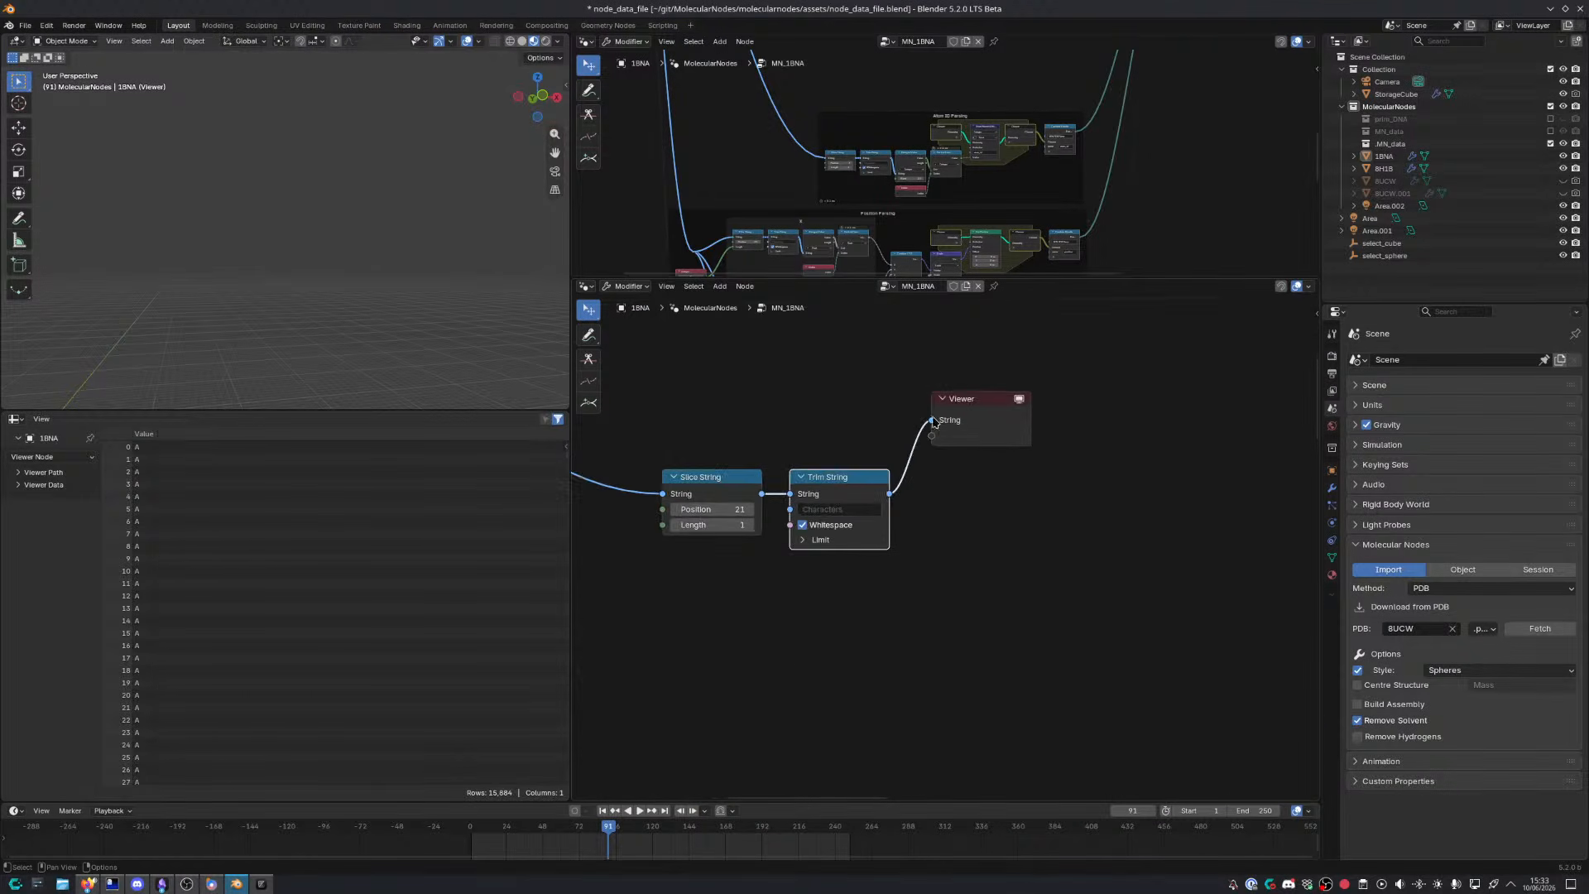
{"action": "left_click_drag", "start_coordinate": [960, 412], "coordinate": [952, 487]}
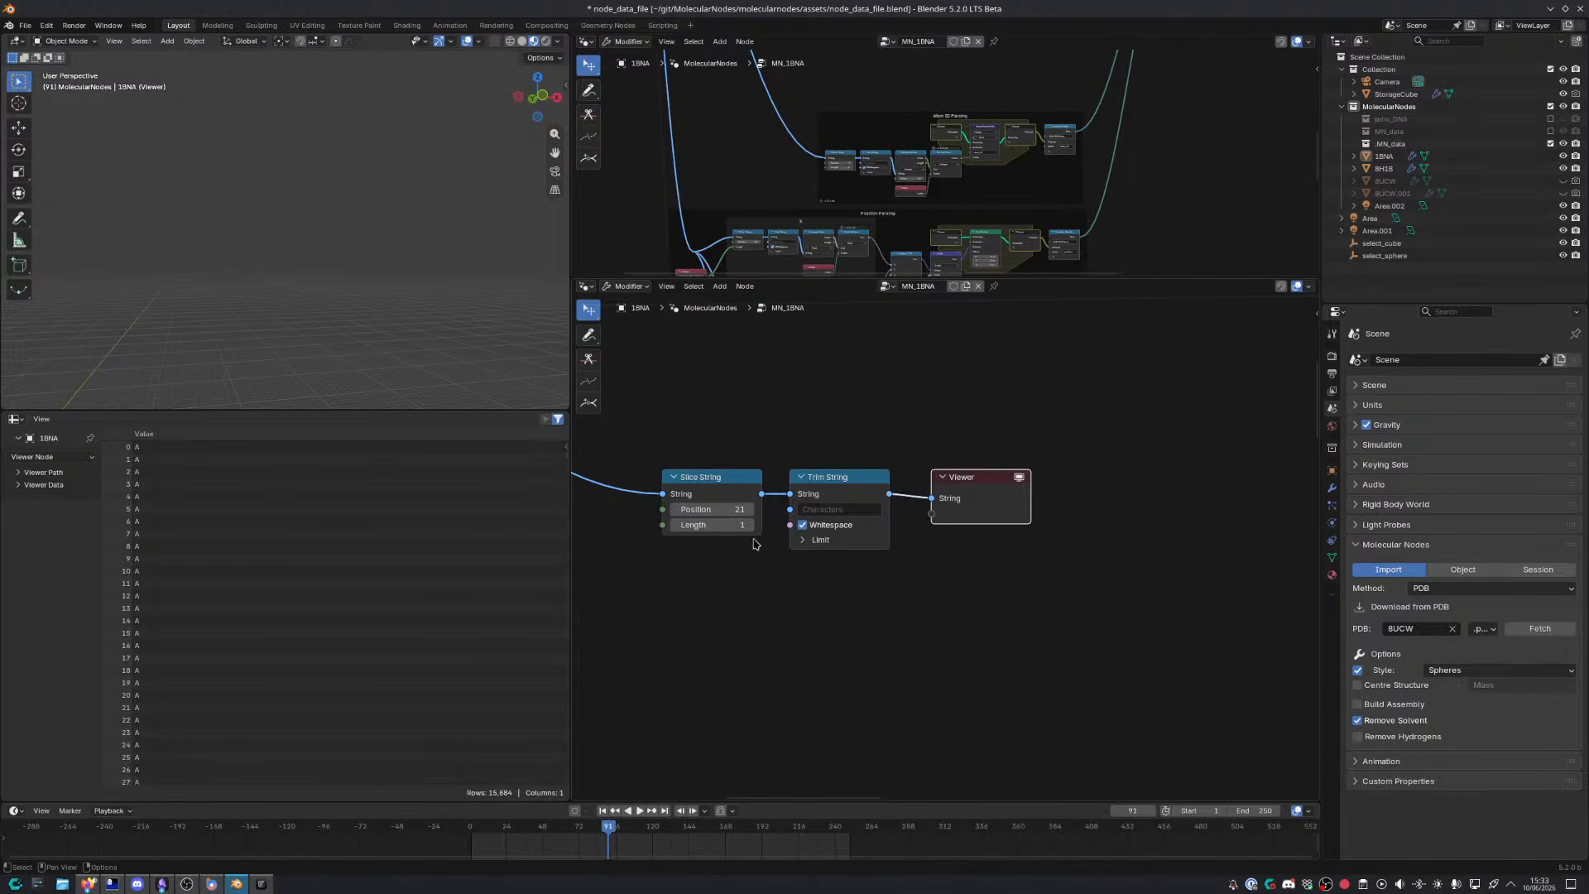
Try a Slice String length of 2, inspect the last spreadsheet rows and restore the length to 1
{"action": "scroll", "coordinate": [795, 550], "scroll_direction": "up", "scroll_amount": 2}
{"action": "middle_click_drag", "start_coordinate": [809, 569], "coordinate": [916, 557]}
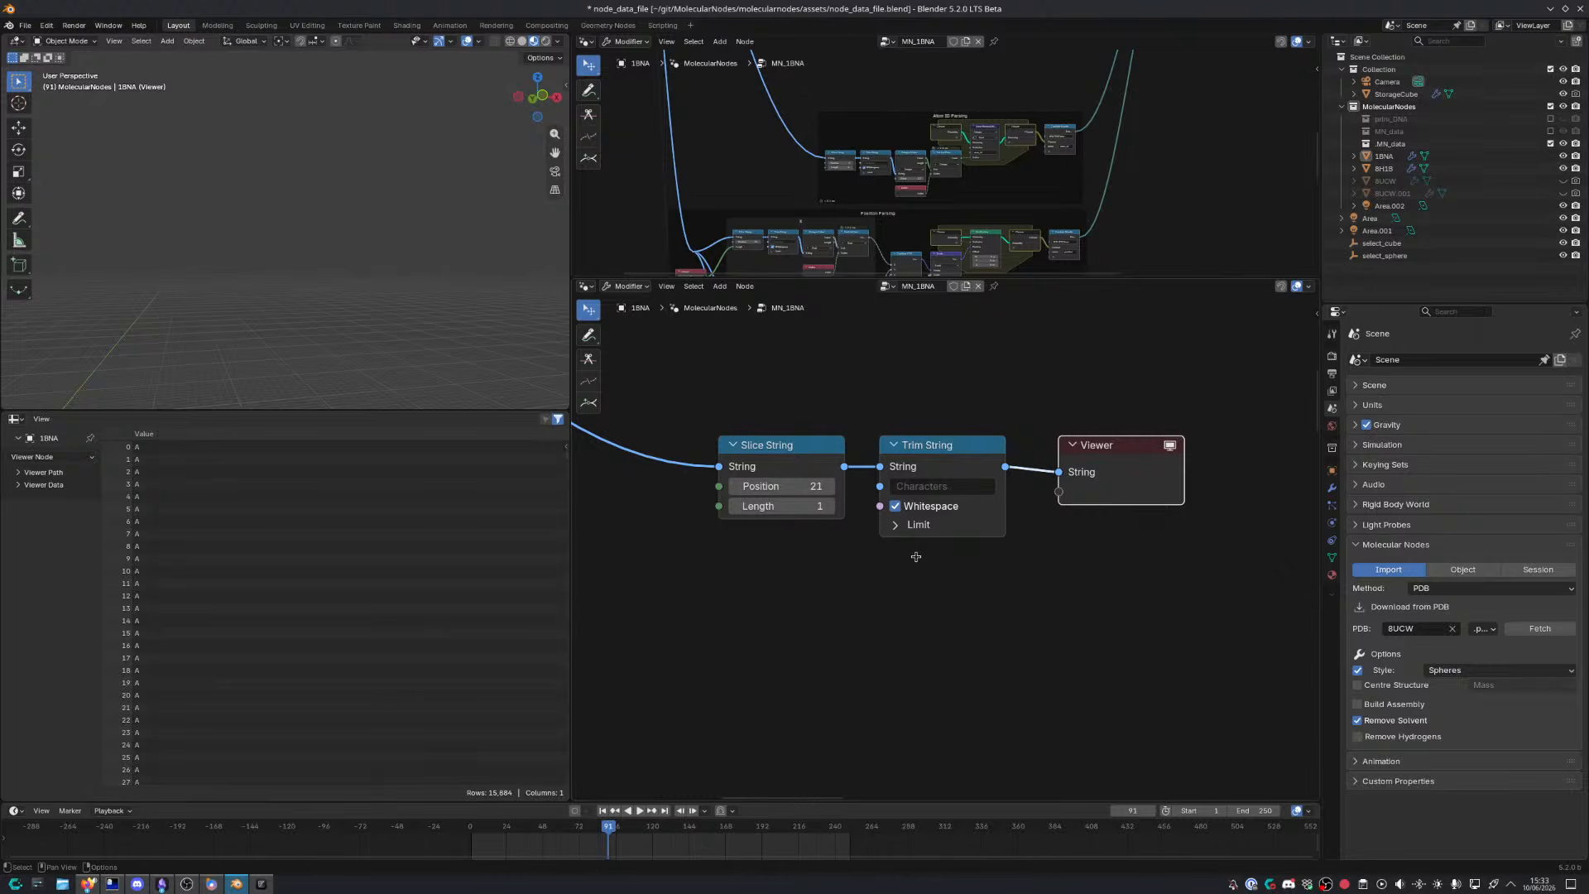
{"action": "left_click", "coordinate": [830, 505]}
{"action": "left_click_drag", "start_coordinate": [565, 454], "coordinate": [602, 780]}
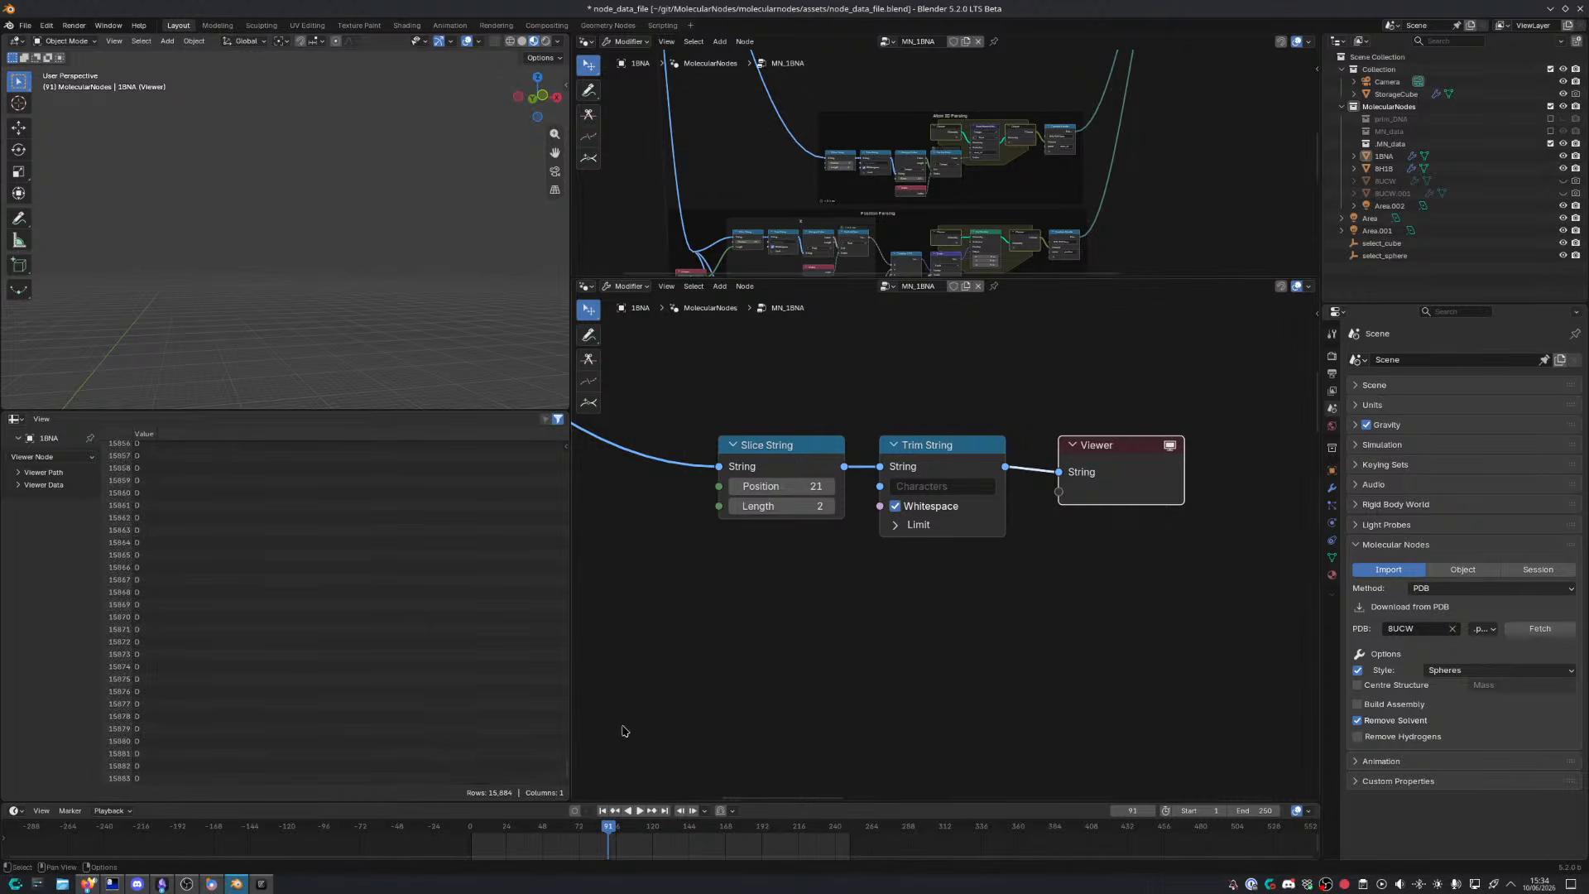
{"action": "left_click", "coordinate": [732, 508]}
Switch to the browser and open rcsb.org in a new tab
{"action": "key", "text": "alt+Tab"}
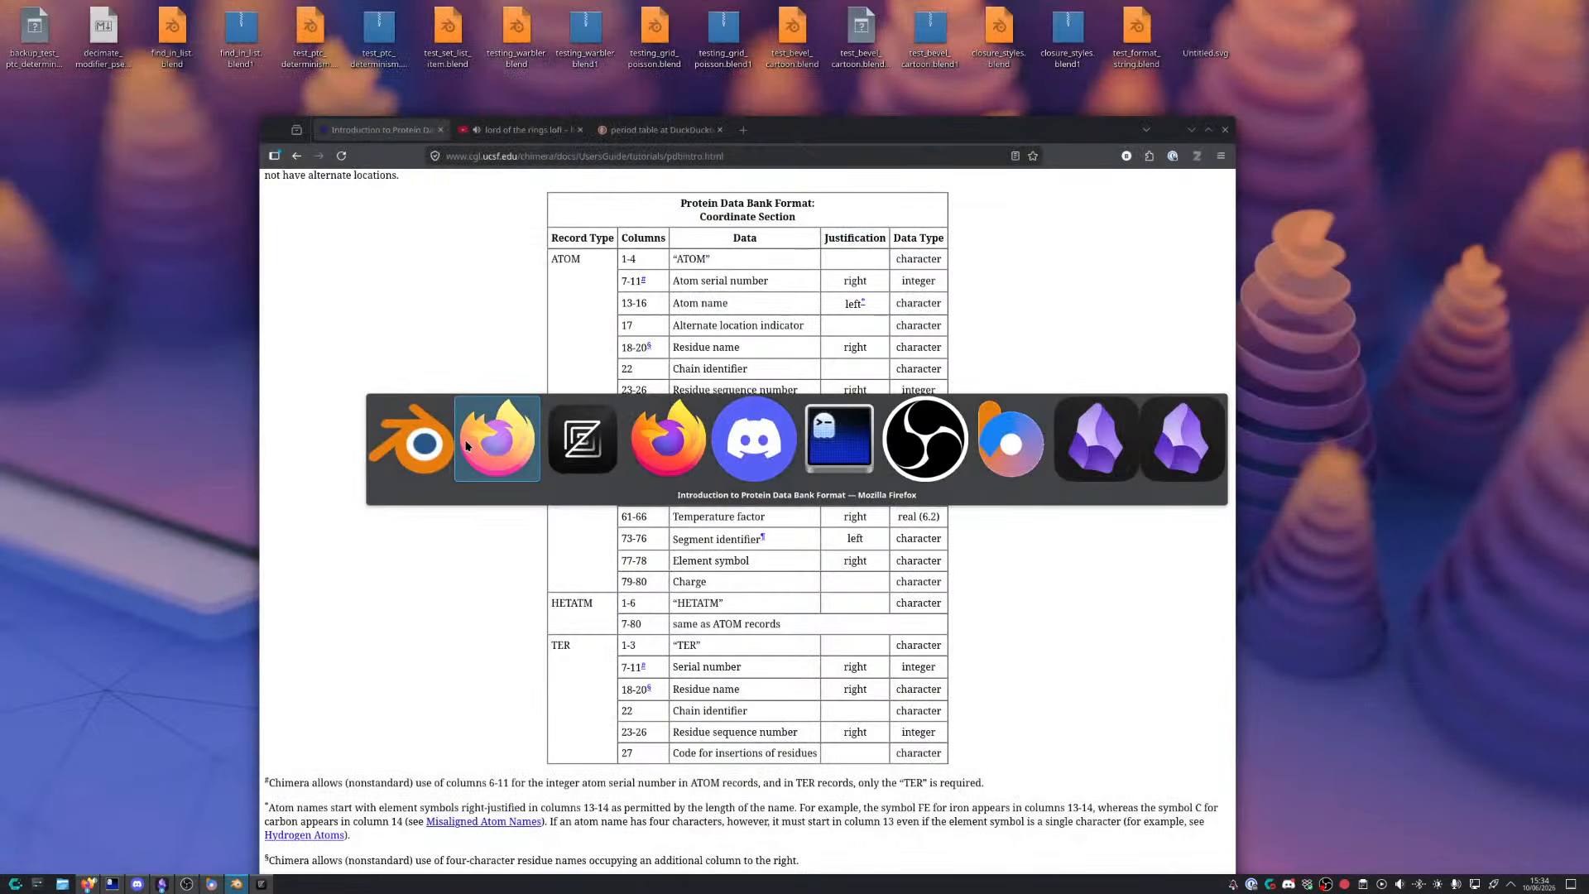
{"action": "key", "text": "alt+Tab"}
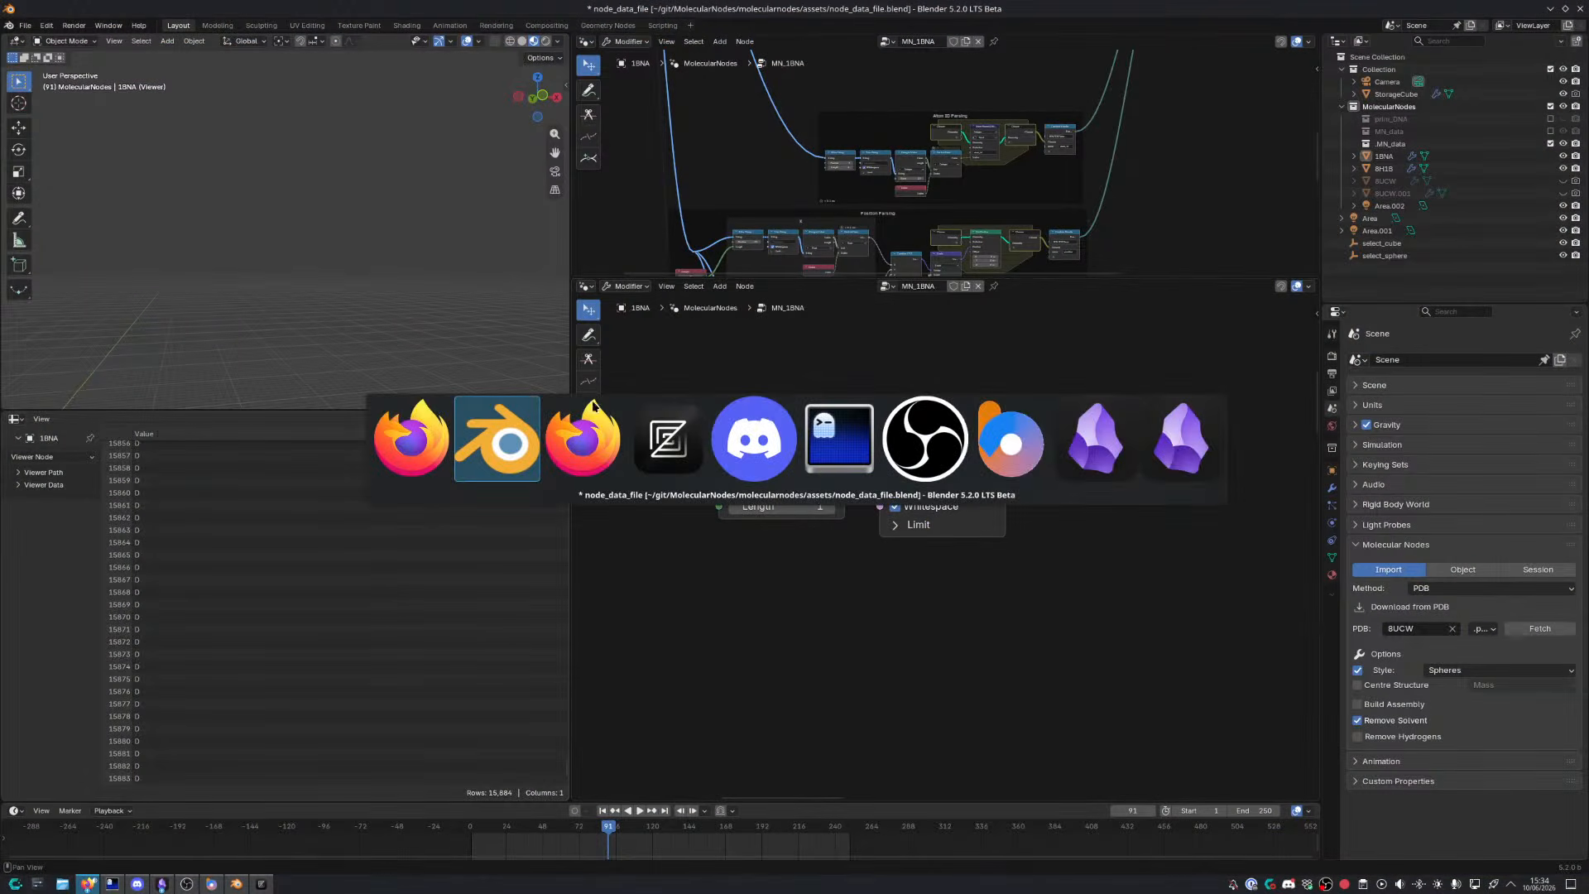
{"action": "key", "text": "alt+Tab"}
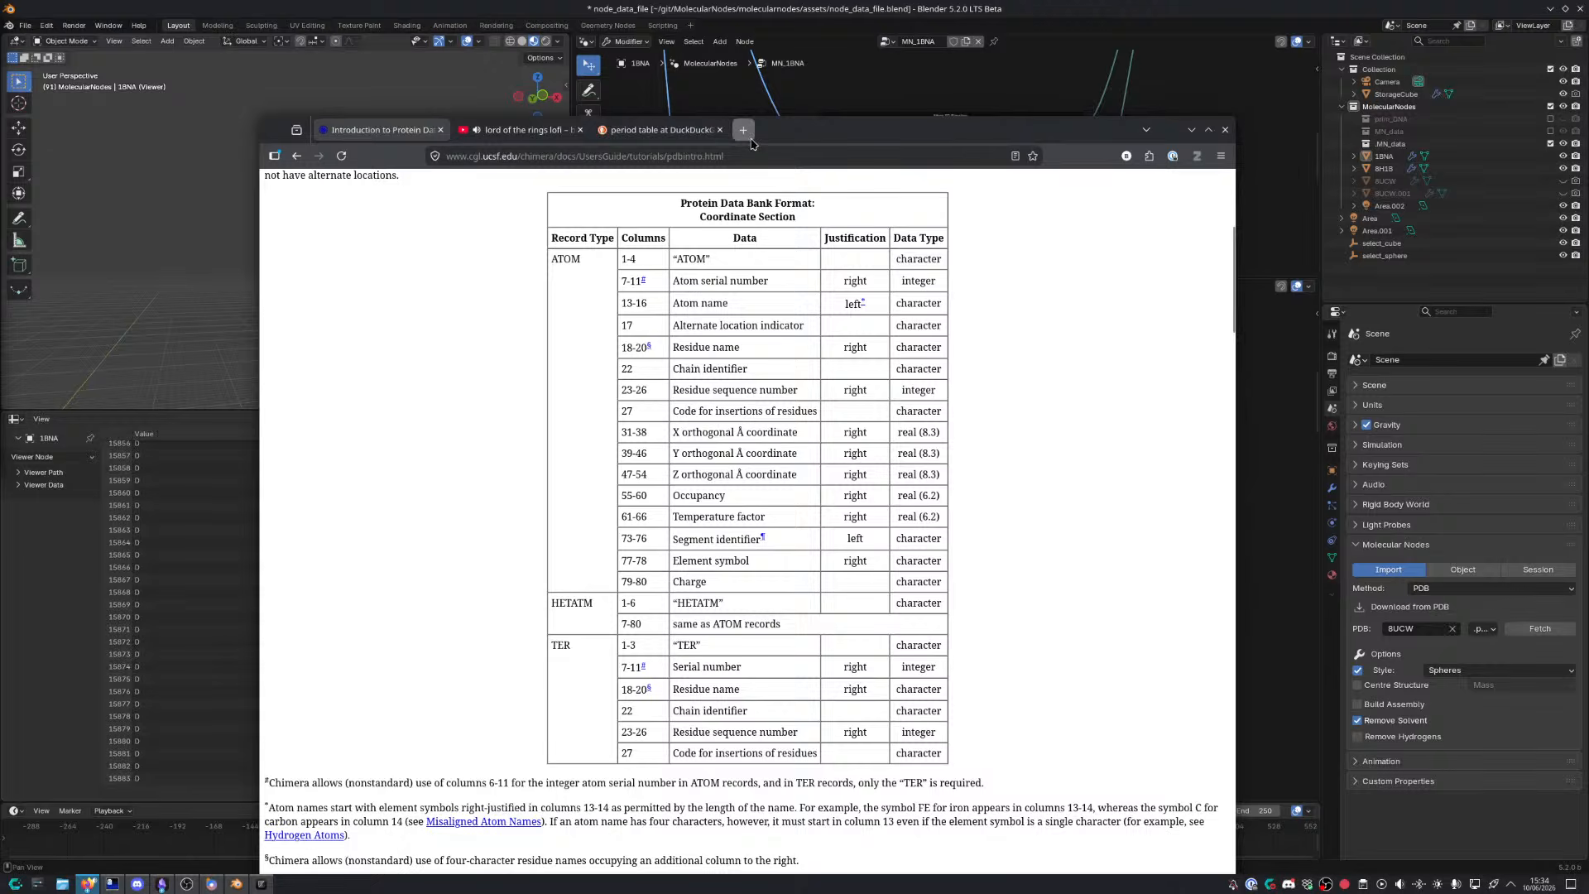
{"action": "key", "text": "ctrl+t"}
{"action": "type", "text": "rcsb.org"}
{"action": "key", "text": "Return"}
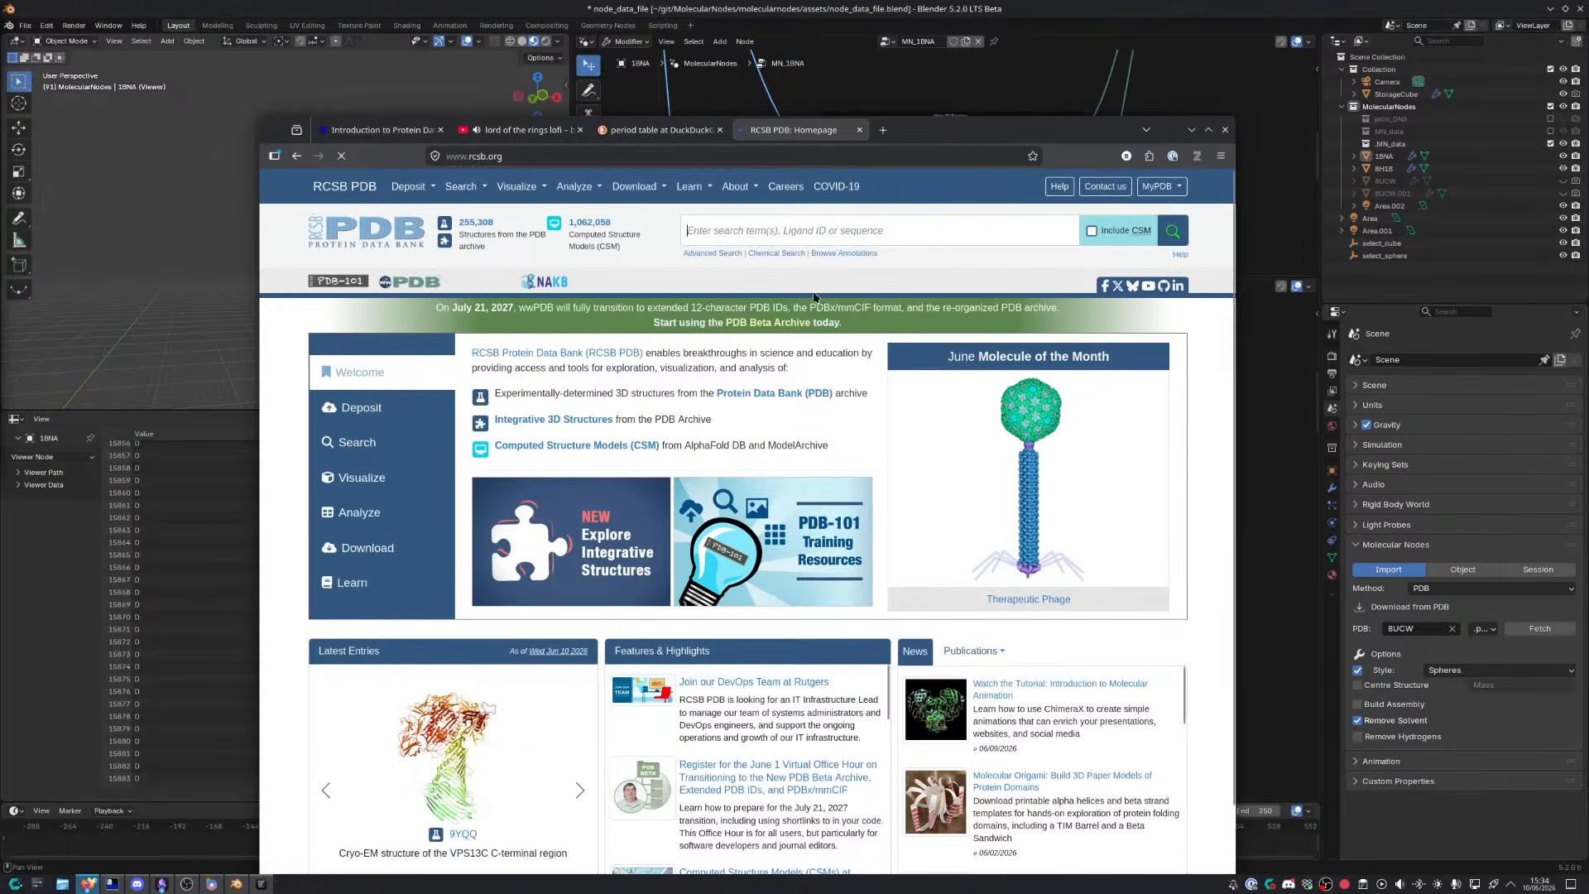
Open the RCSB structure page for entry 8UCW by its web address, rcsb.org/structure/8UCW
{"action": "left_click", "coordinate": [672, 153]}
{"action": "key", "text": "End"}
{"action": "type", "text": "/struc"}
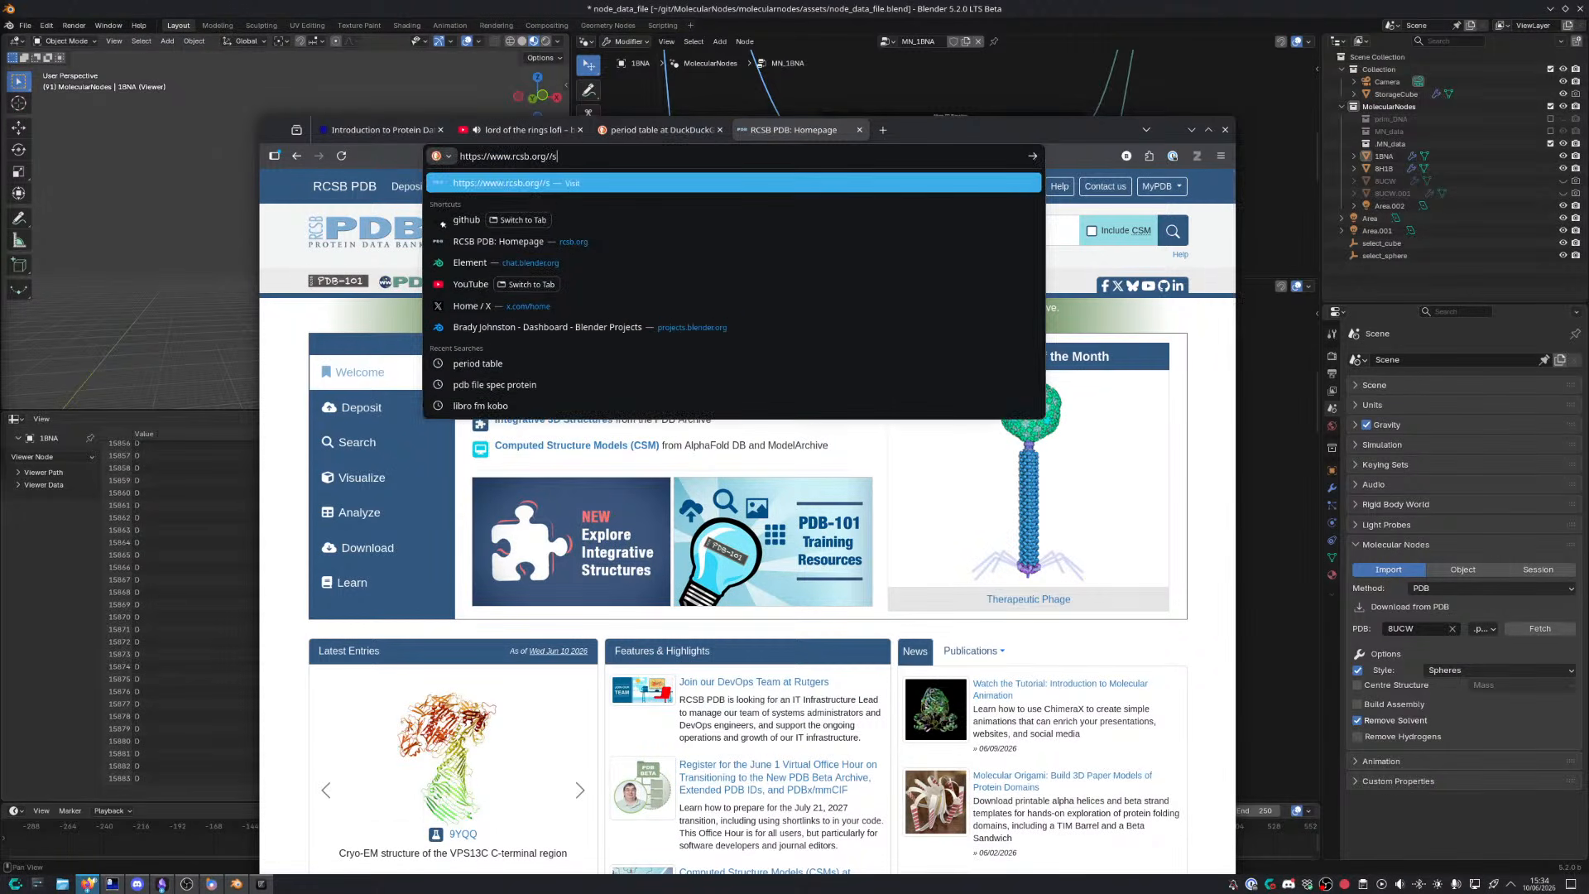
{"action": "key", "text": "BackSpace"}
{"action": "key", "text": "BackSpace"}
{"action": "key", "text": "BackSpace"}
{"action": "key", "text": "BackSpace"}
{"action": "key", "text": "BackSpace"}
{"action": "key", "text": "BackSpace"}
{"action": "key", "text": "BackSpace"}
{"action": "key", "text": "BackSpace"}
{"action": "key", "text": "BackSpace"}
{"action": "key", "text": "BackSpace"}
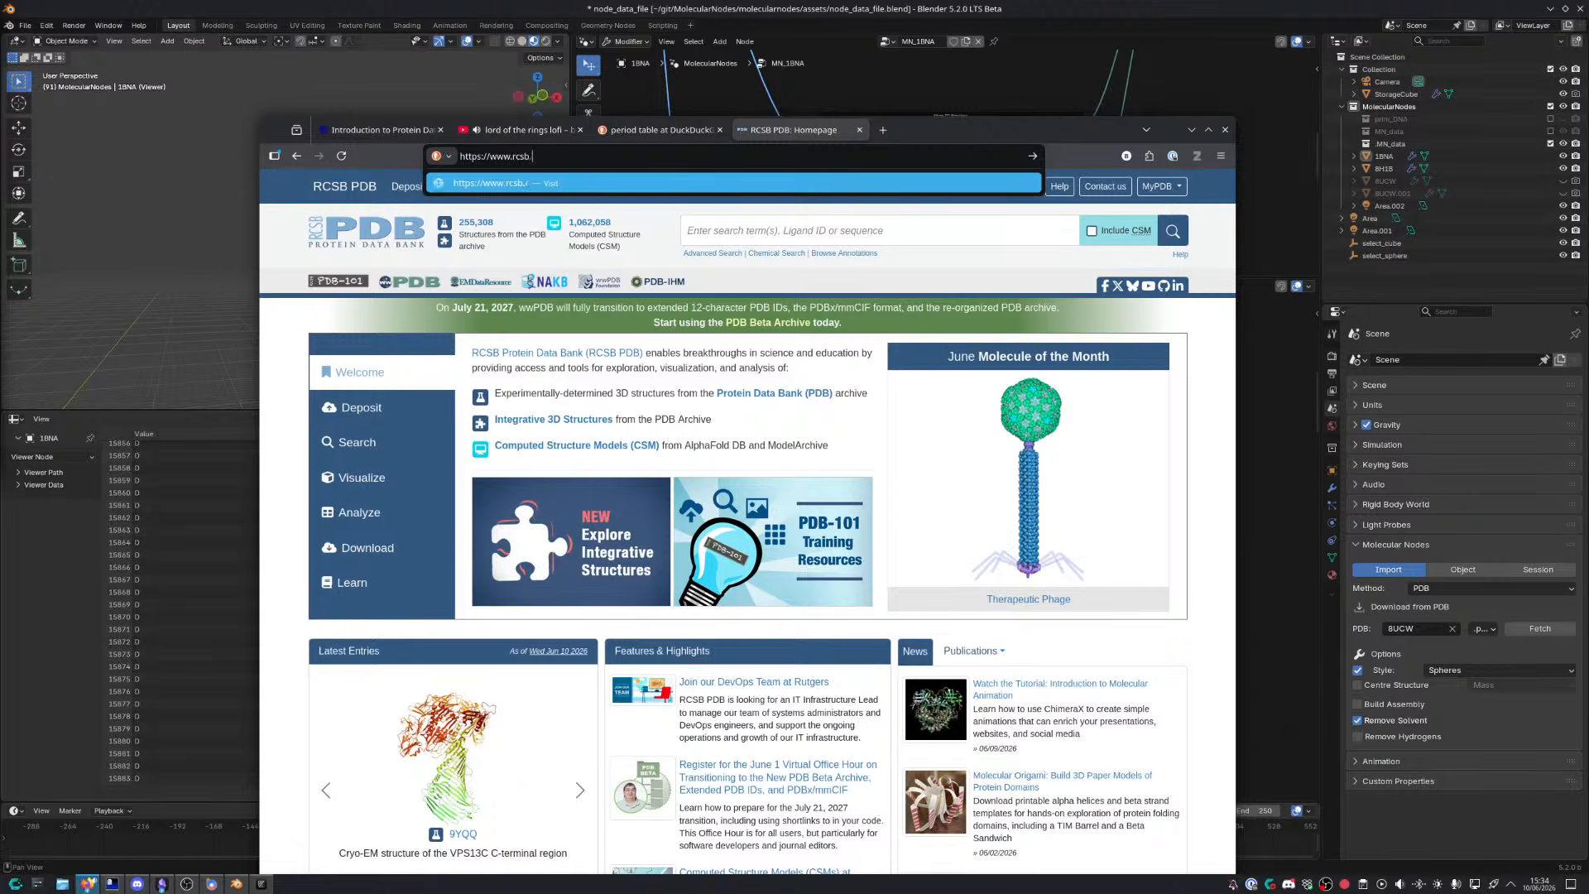
{"action": "type", "text": "org/struc"}
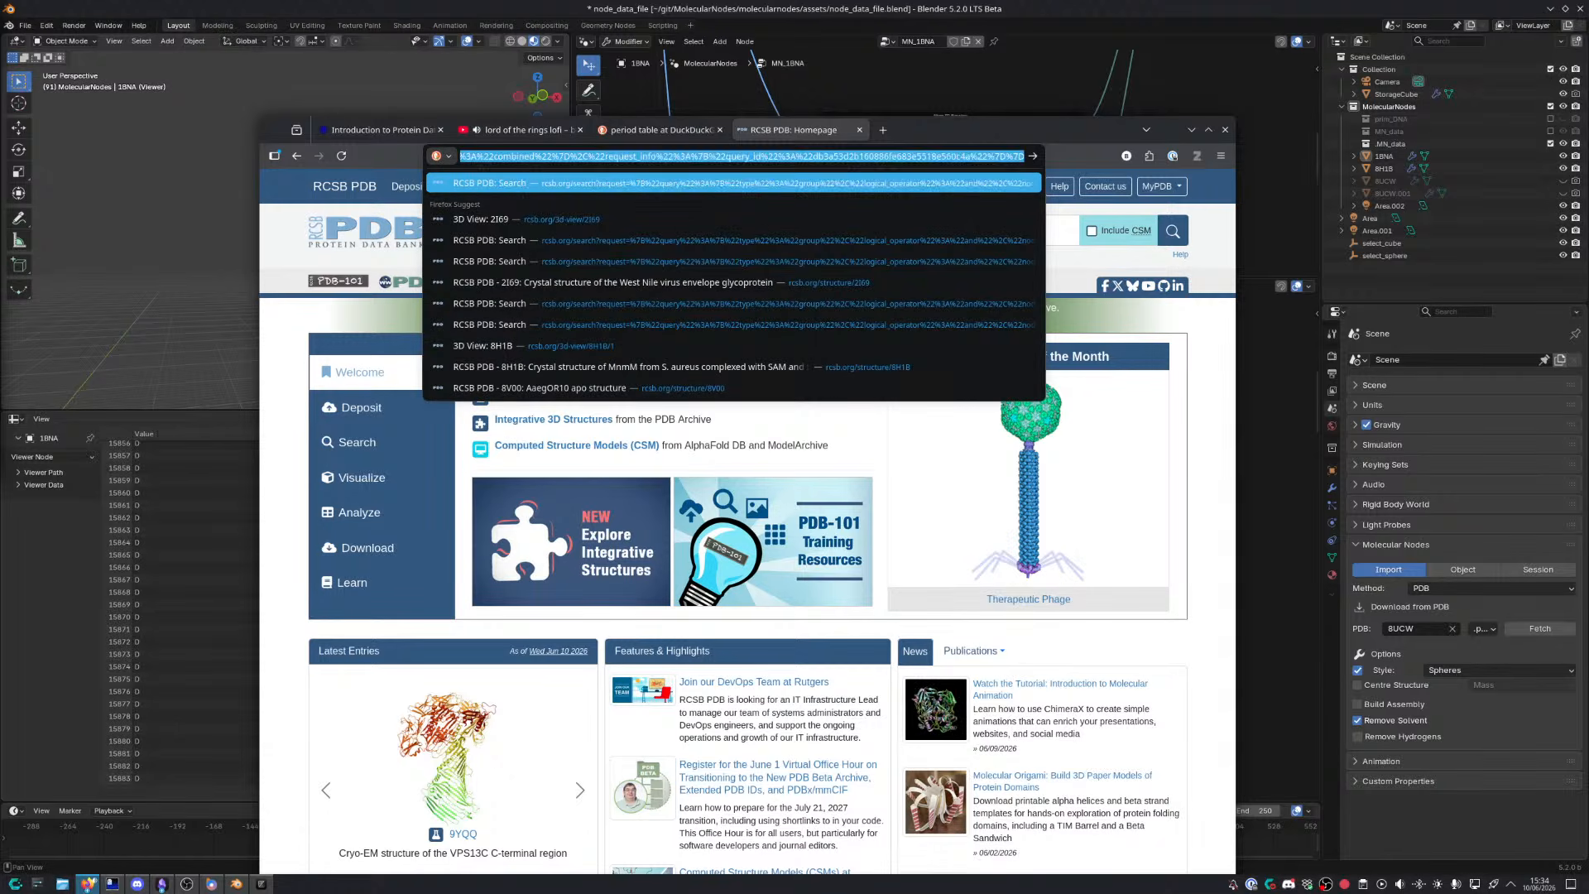
{"action": "type", "text": "ture/"}
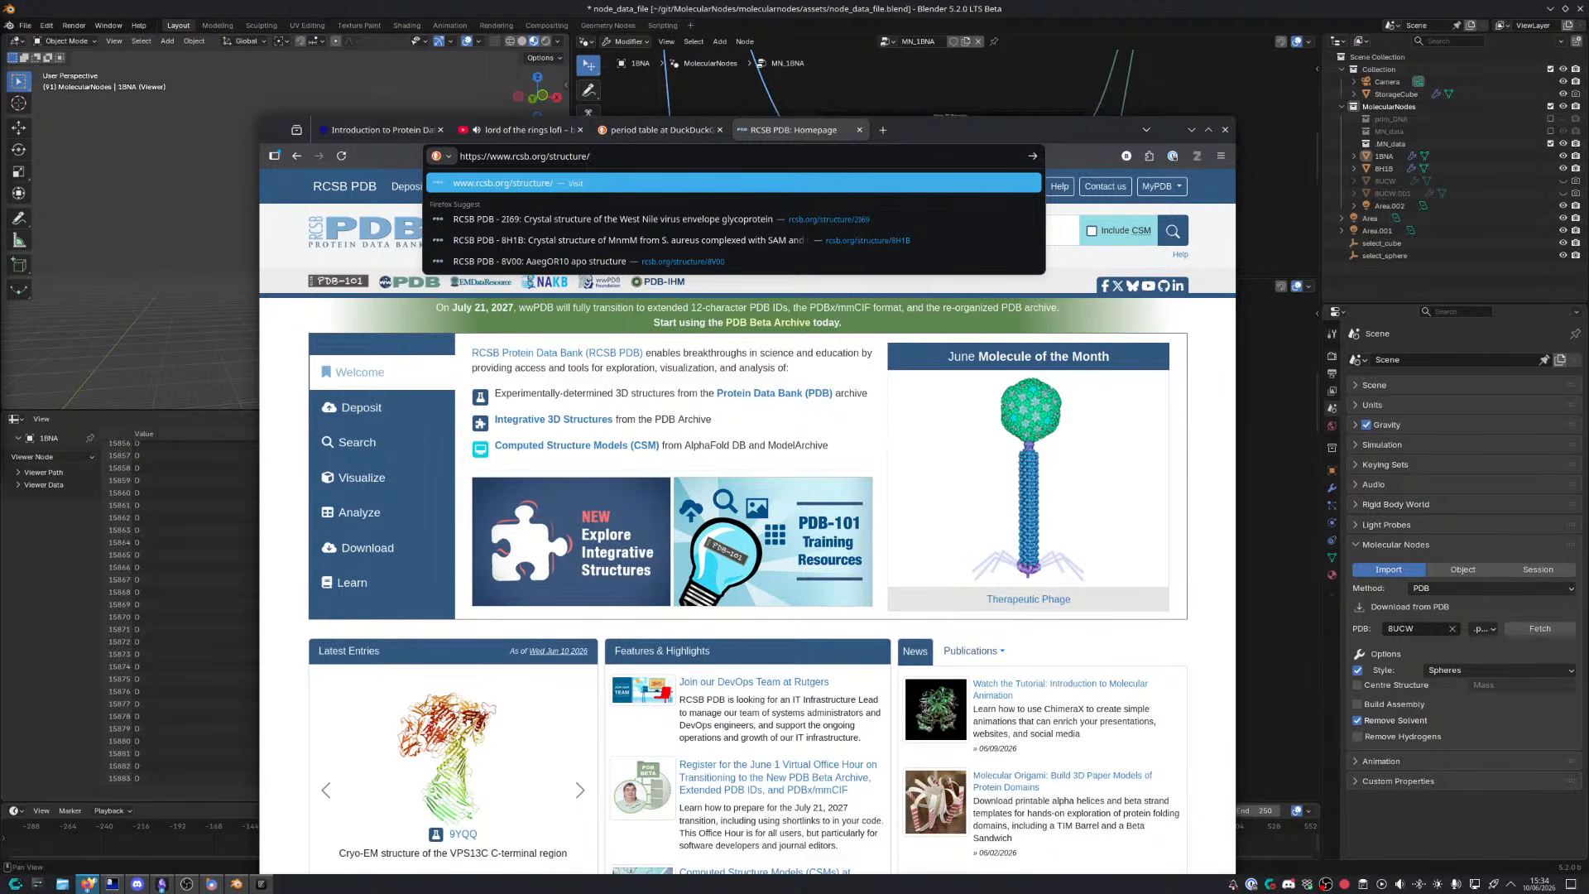
{"action": "type", "text": "8UCW"}
{"action": "key", "text": "Return"}
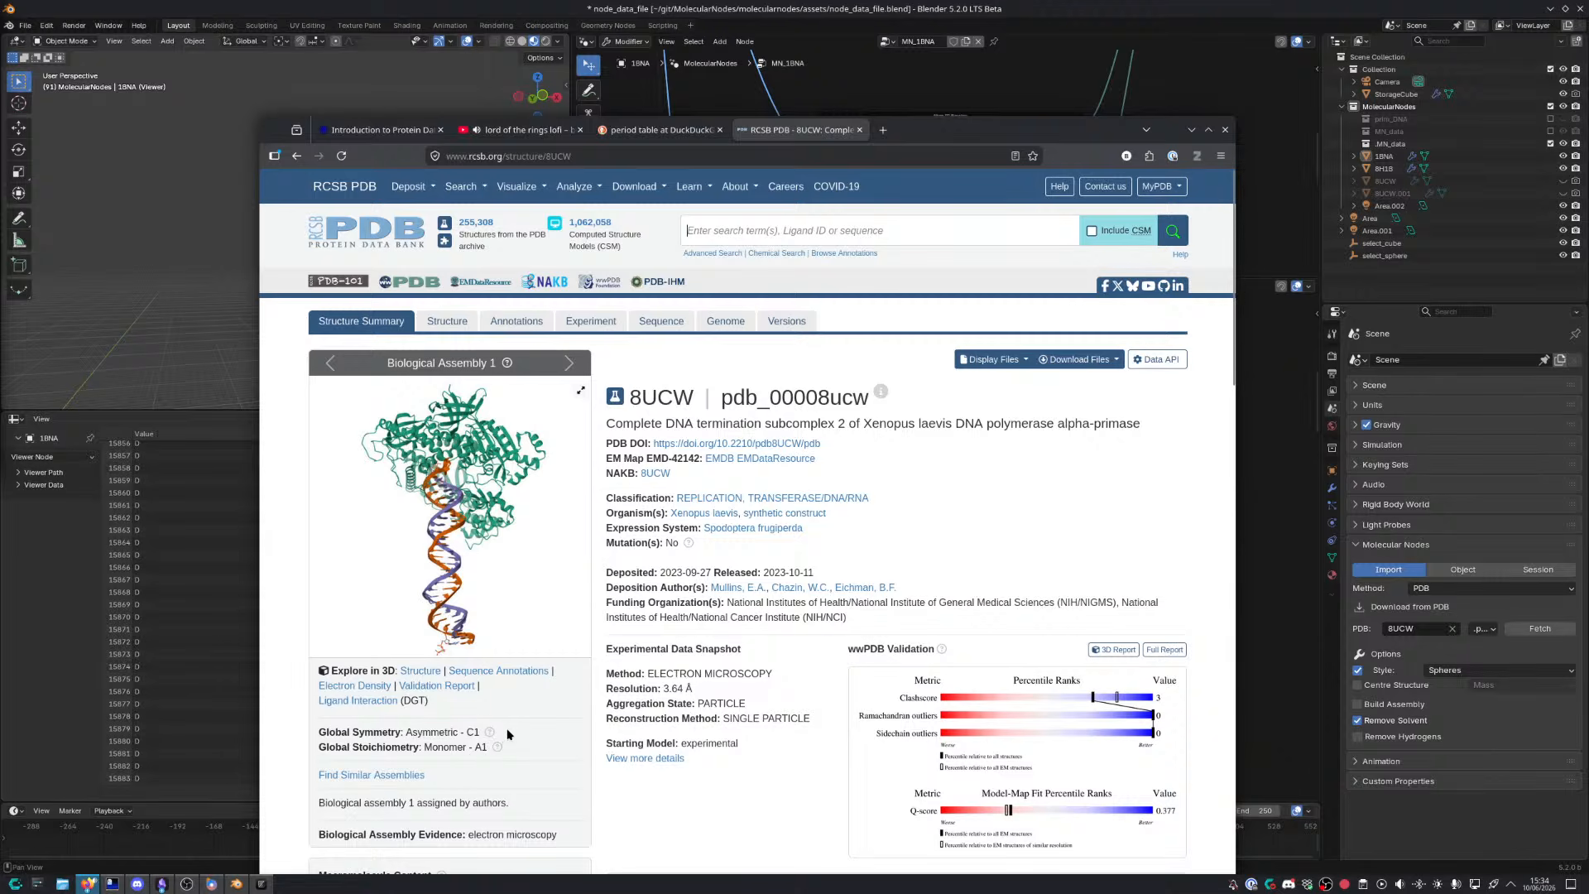
Review the macromolecule and ligand chain entries on the 8UCW page, then switch back to Blender
{"action": "scroll", "coordinate": [503, 732], "scroll_direction": "down", "scroll_amount": 15}
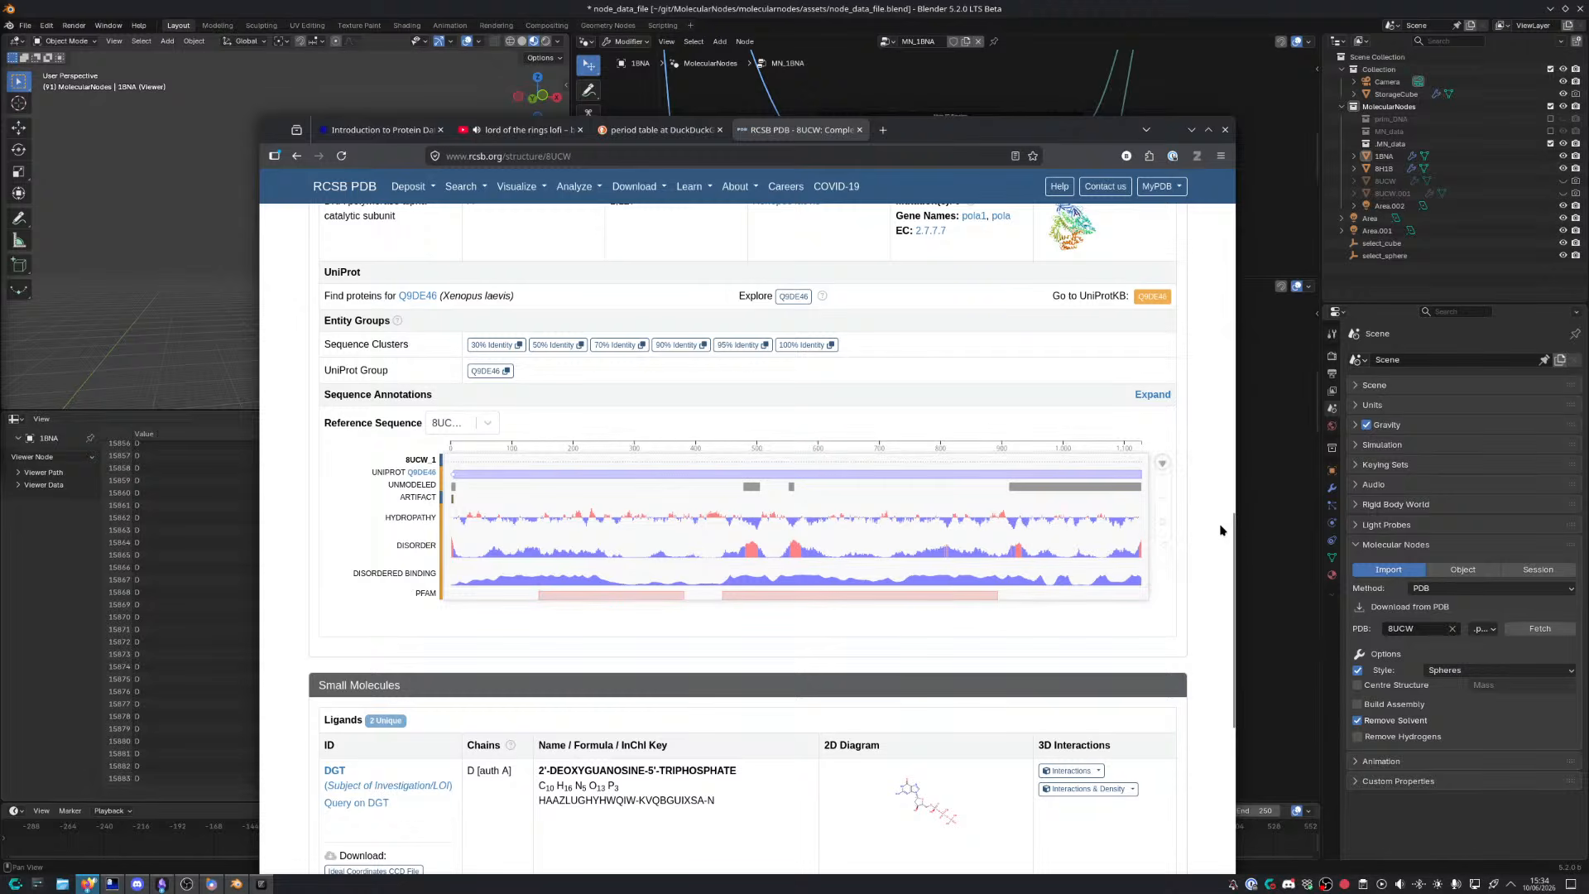
{"action": "scroll", "coordinate": [1026, 610], "scroll_direction": "down", "scroll_amount": 7}
{"action": "key", "text": "alt+Tab"}
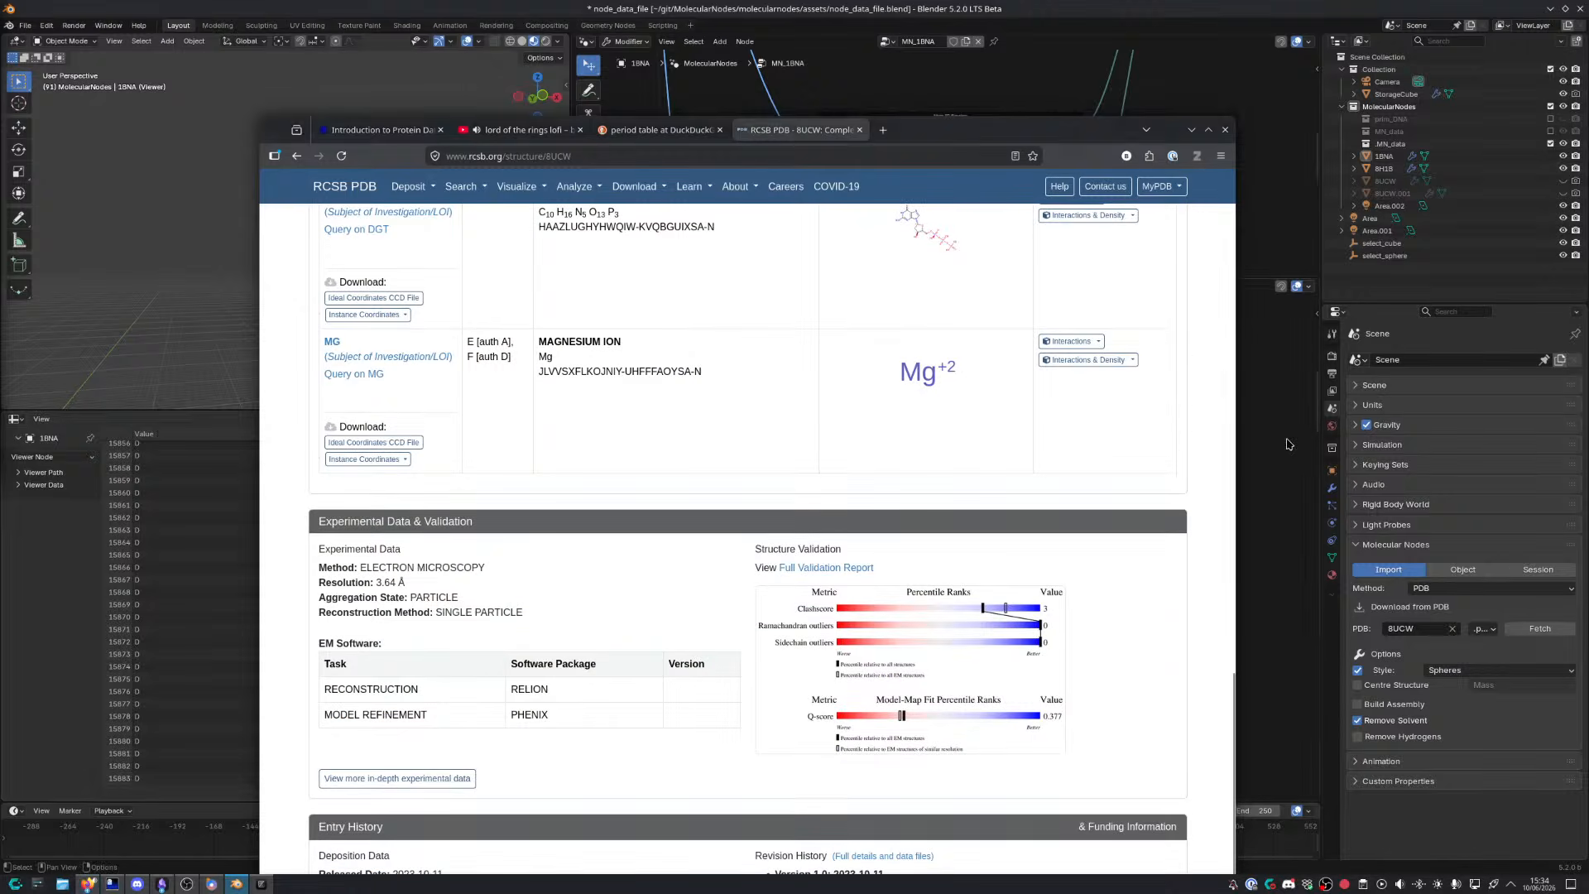
Set the chain Slice String's length to 2 and move the node left, away from Trim String
{"action": "left_click", "coordinate": [830, 506]}
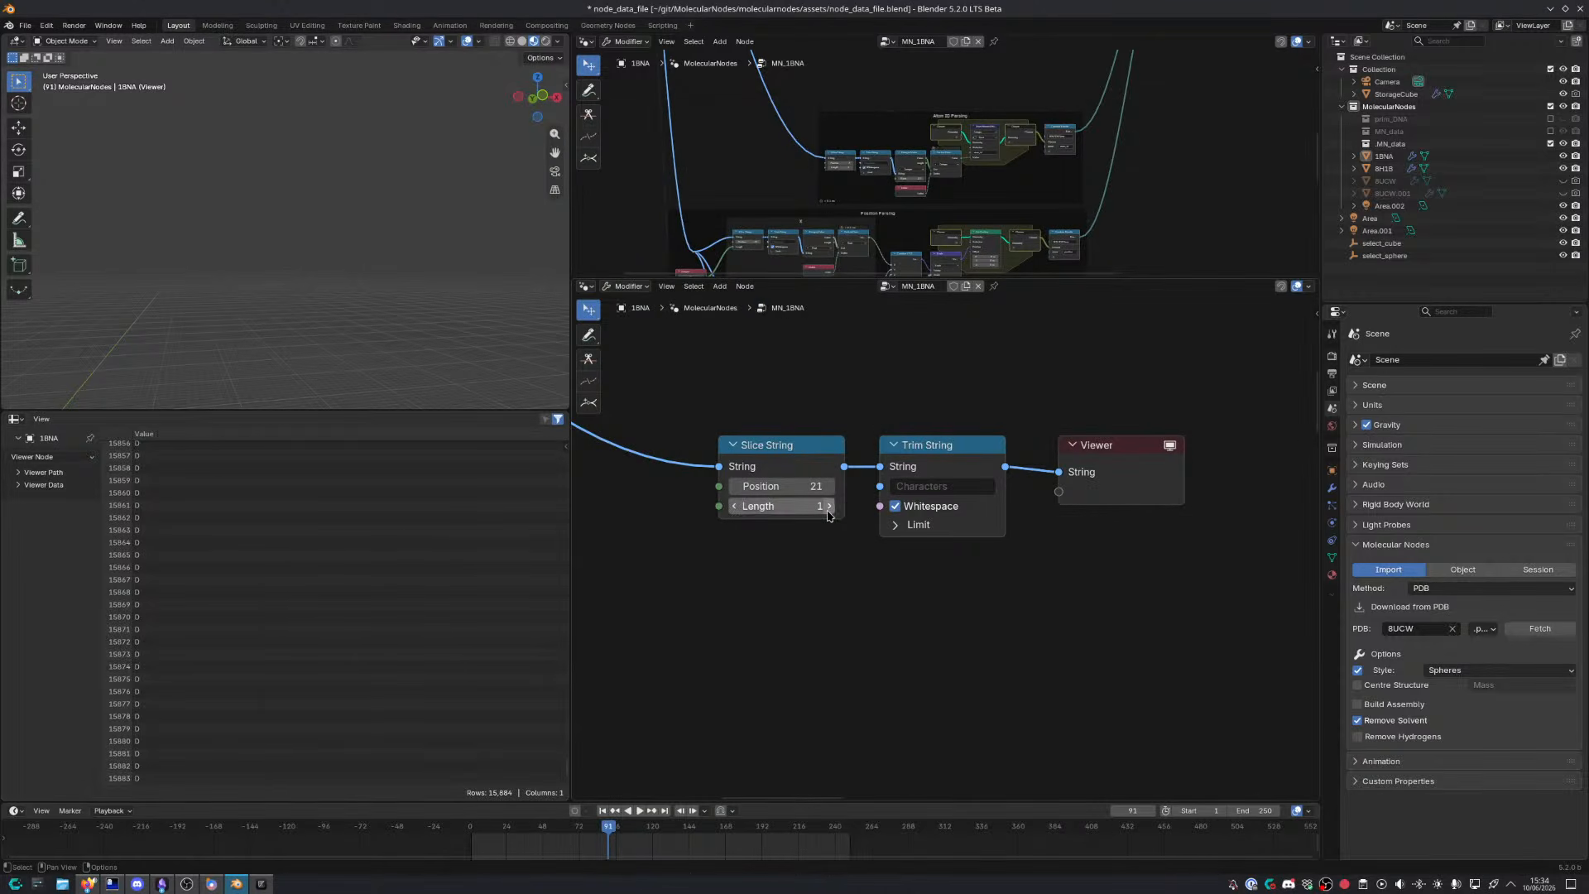
{"action": "scroll", "coordinate": [561, 660], "scroll_direction": "up", "scroll_amount": 2}
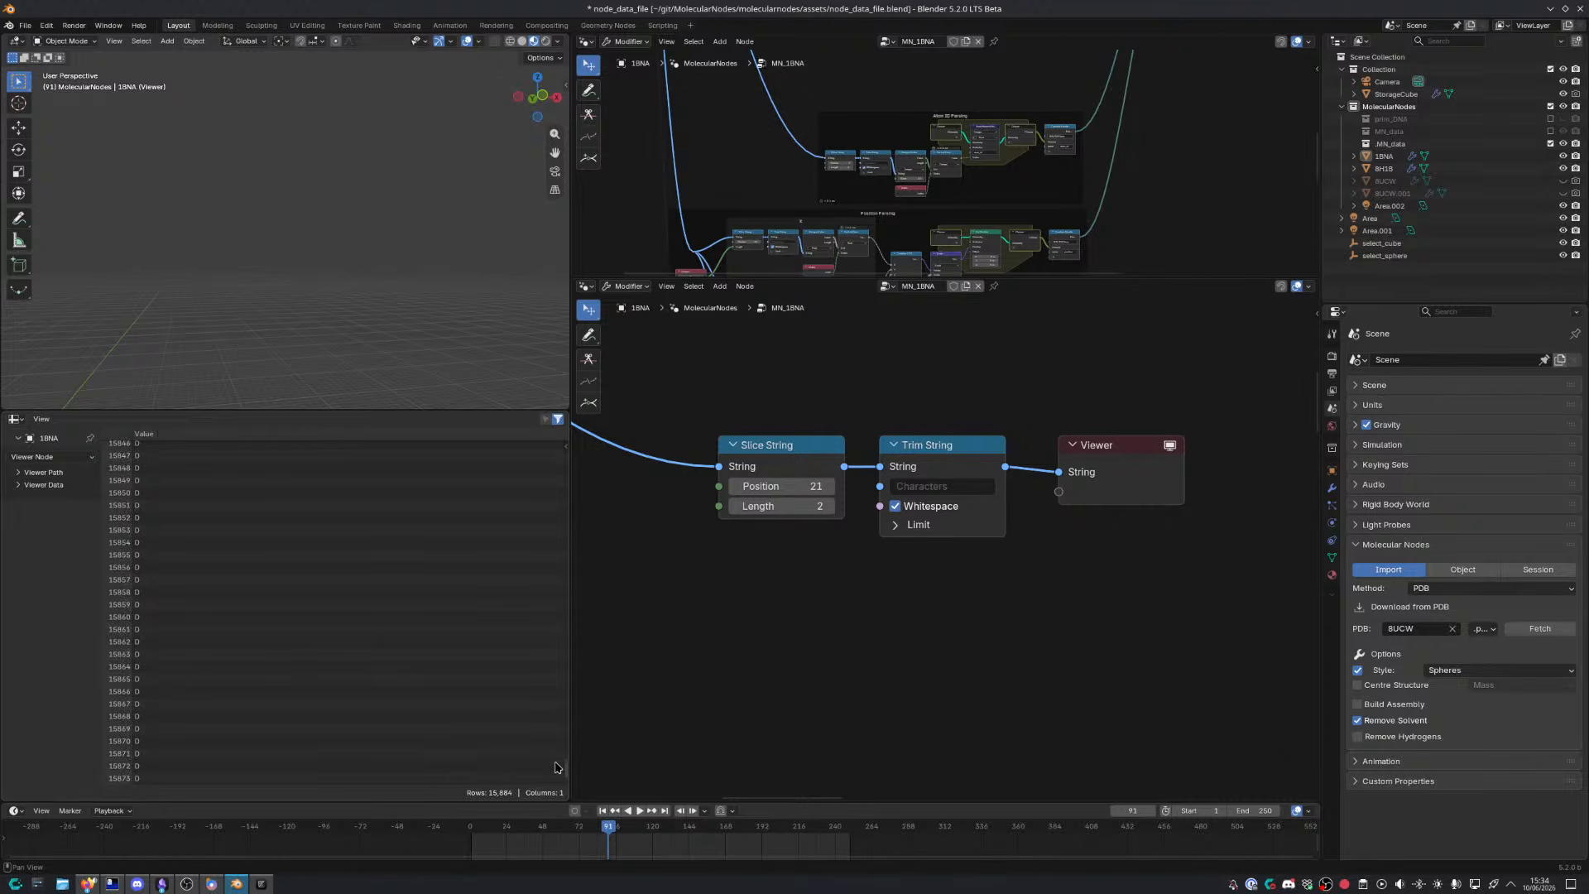
{"action": "mouse_move", "coordinate": [566, 773]}
{"action": "left_mouse_down"}
{"action": "mouse_move", "coordinate": [568, 513]}
{"action": "mouse_move", "coordinate": [572, 815]}
{"action": "mouse_move", "coordinate": [581, 761]}
{"action": "mouse_move", "coordinate": [583, 782]}
{"action": "left_mouse_up"}
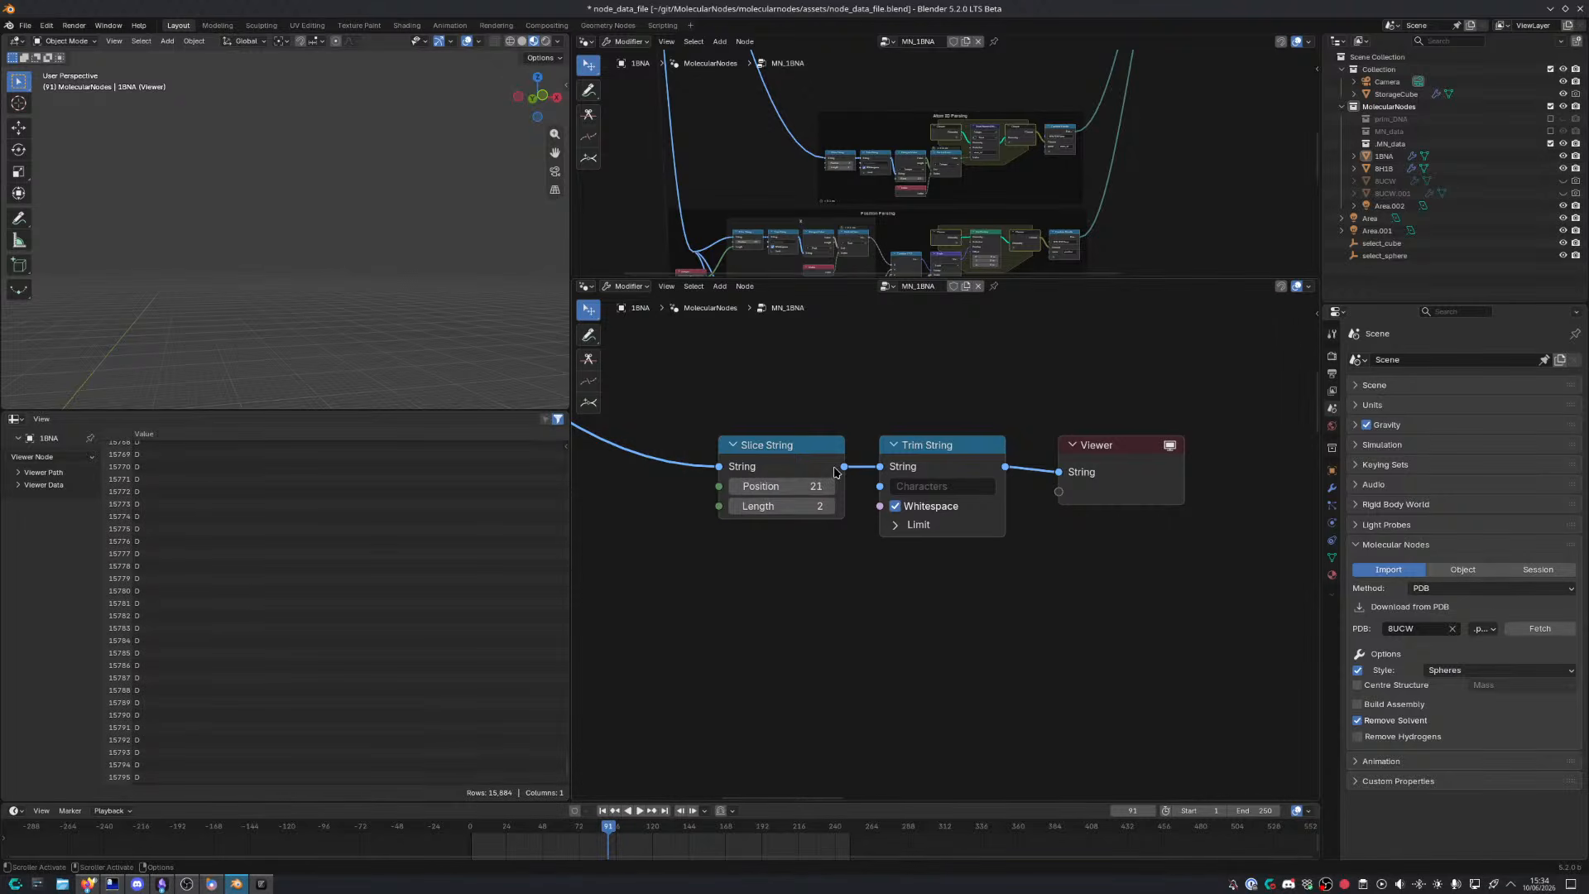
{"action": "left_click_drag", "start_coordinate": [782, 454], "coordinate": [710, 455]}
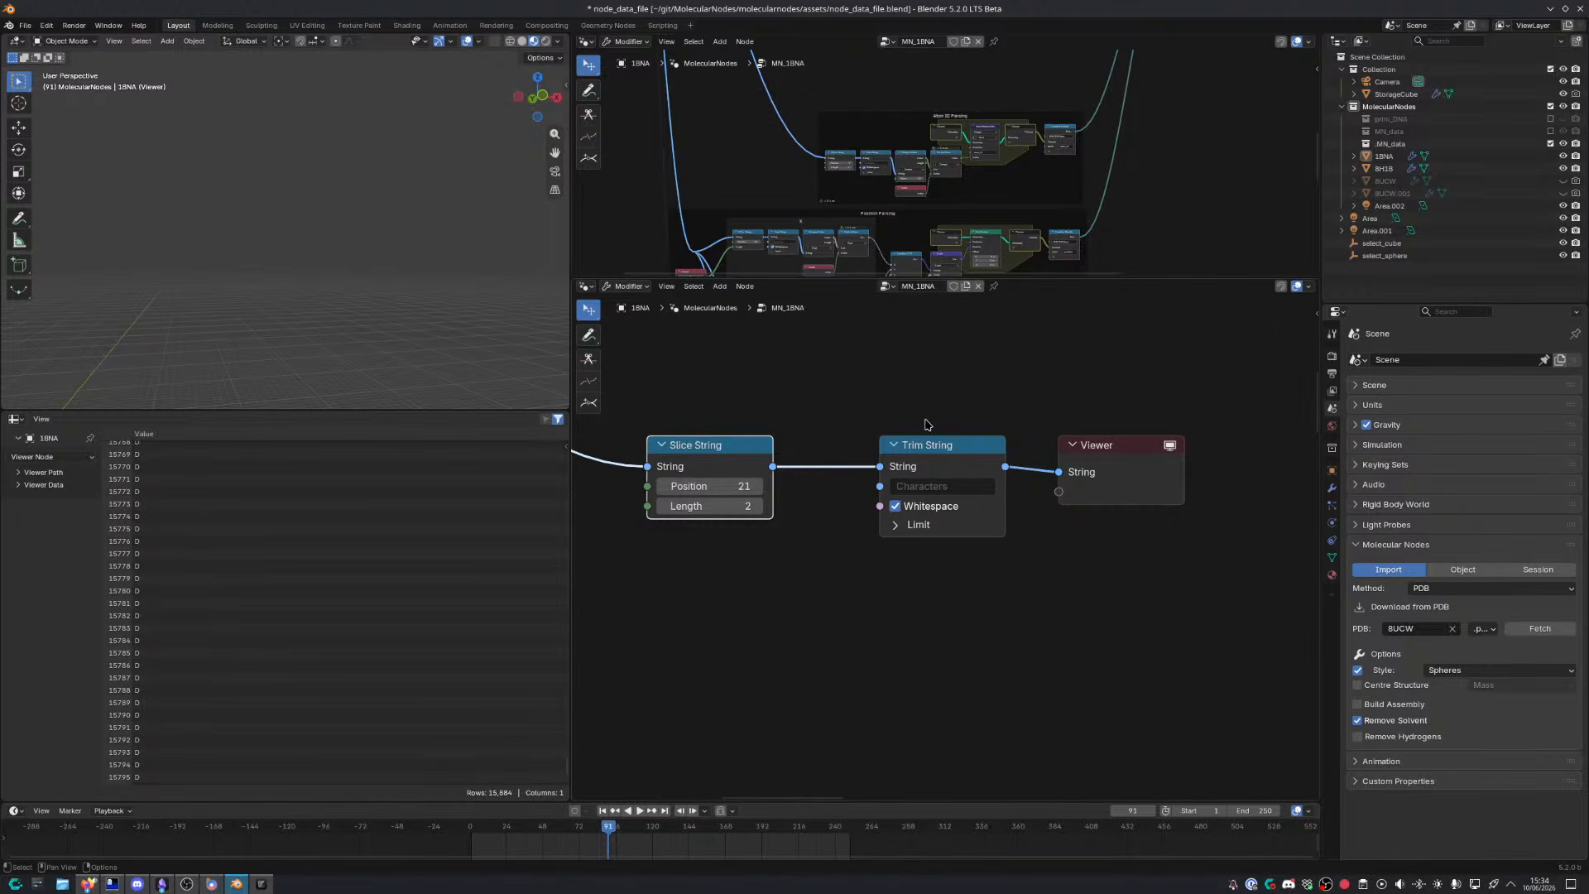
Move Trim String directly beside Slice String and arrange the Viewer node that previews it
{"action": "left_click_drag", "start_coordinate": [962, 445], "coordinate": [892, 447]}
{"action": "middle_click_drag", "start_coordinate": [896, 458], "coordinate": [879, 463]}
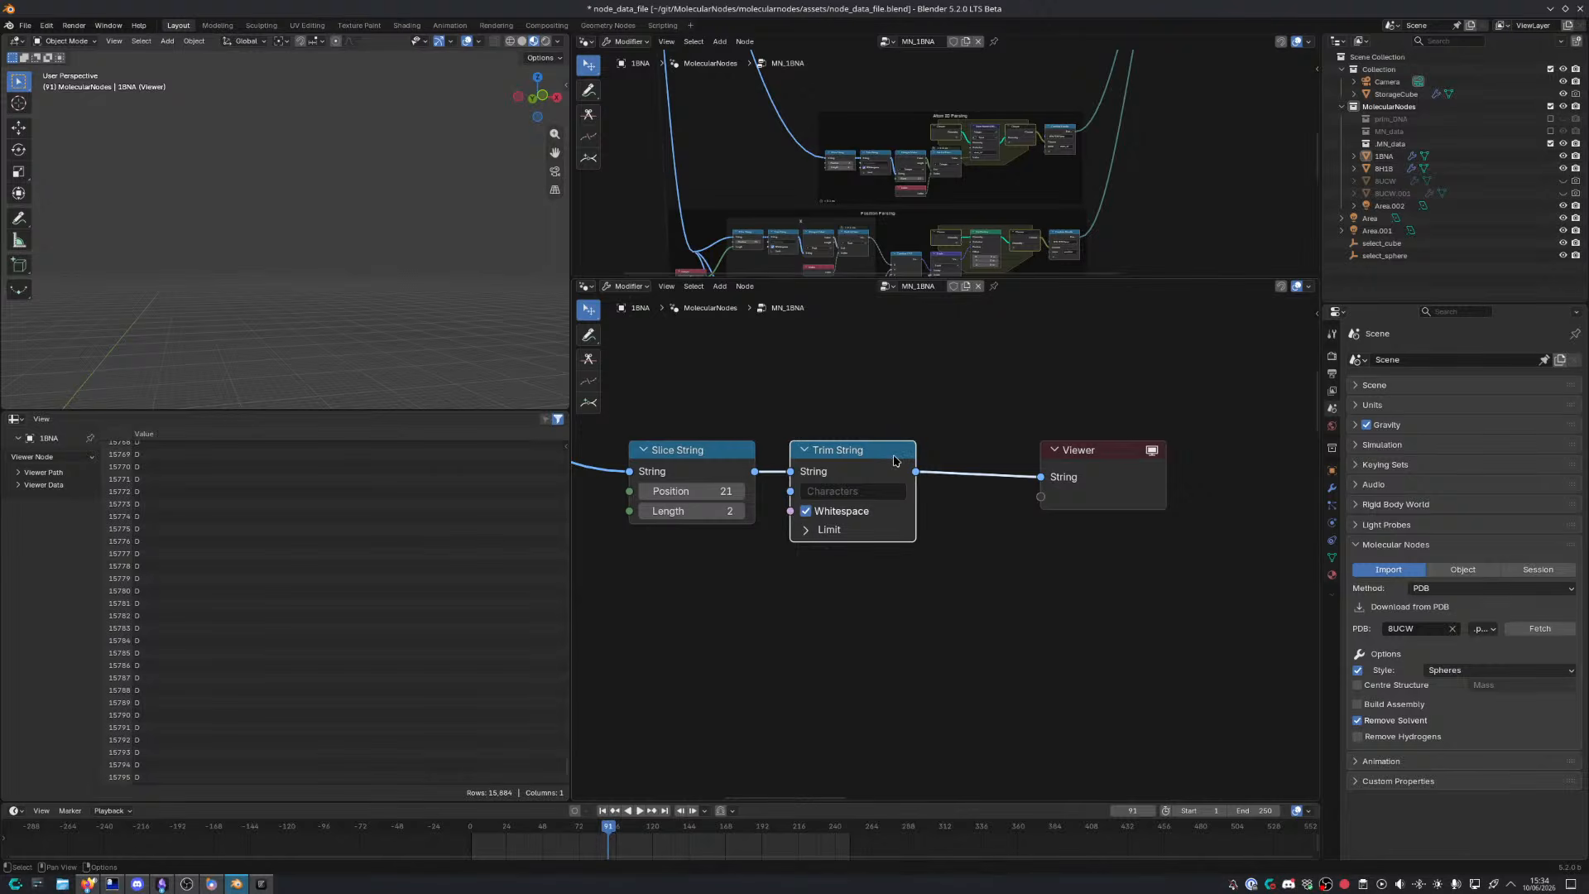
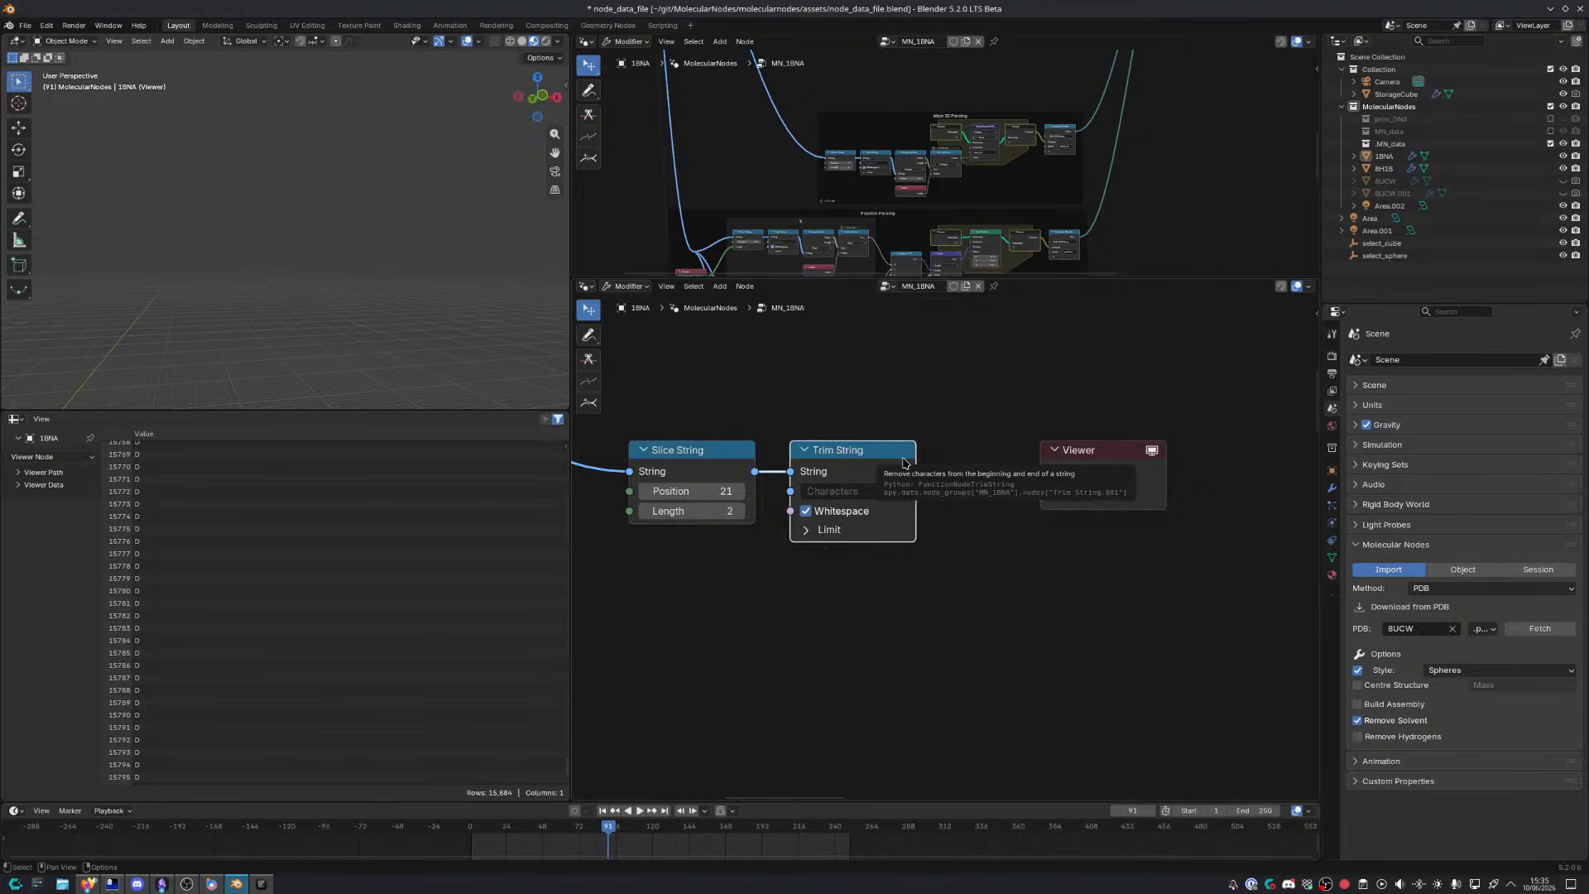
{"action": "left_click", "coordinate": [904, 464], "text": "ctrl+shift"}
{"action": "key", "text": "ctrl+space"}
{"action": "scroll", "coordinate": [816, 534], "scroll_direction": "down", "scroll_amount": 15}
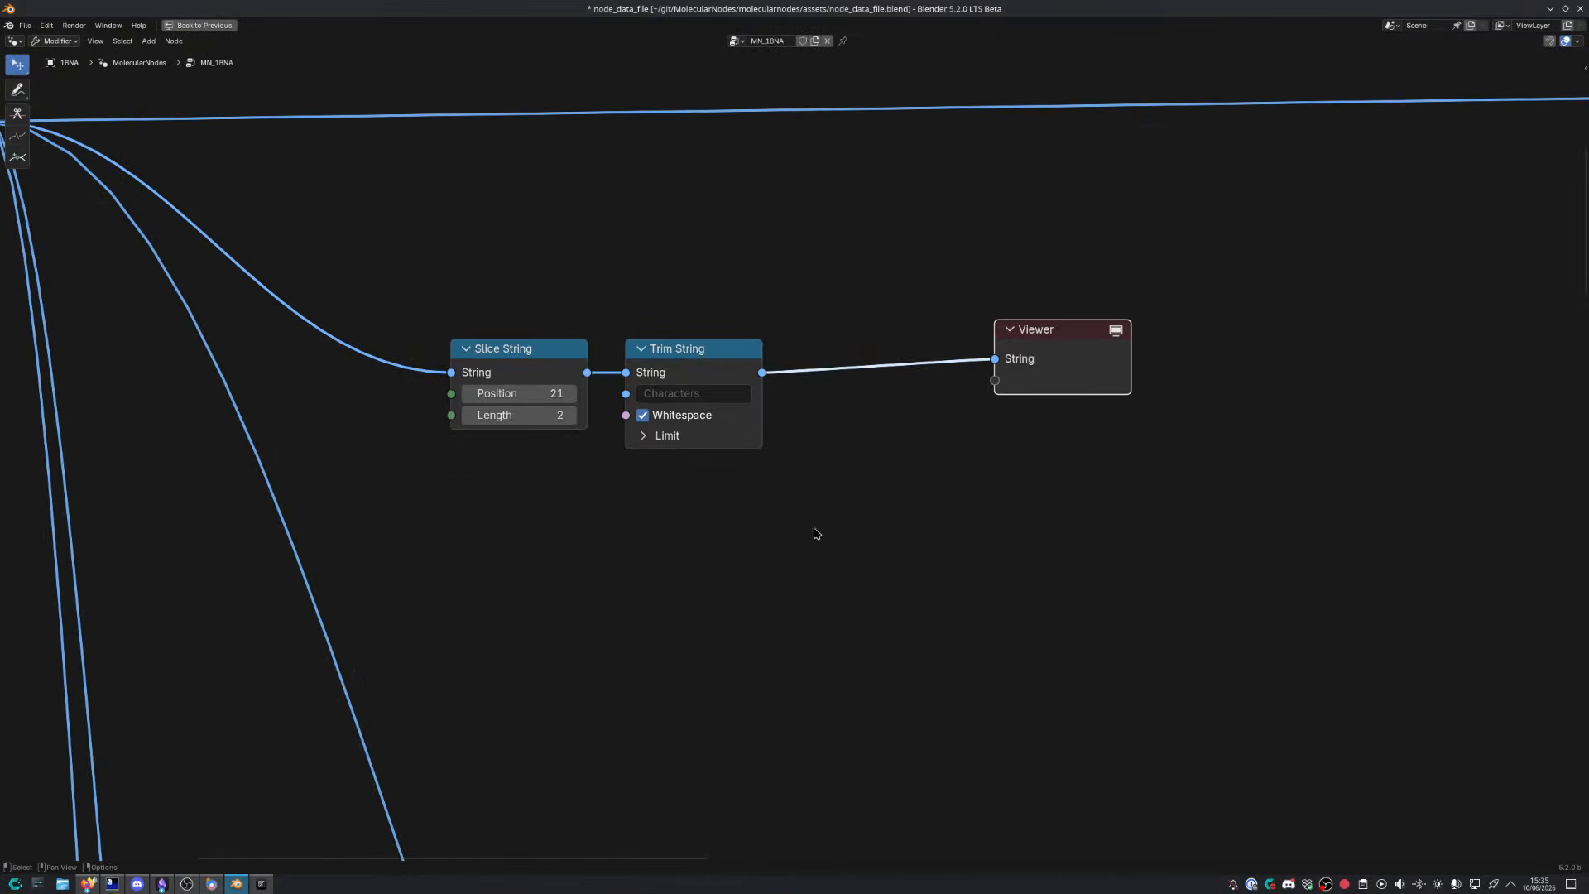
{"action": "middle_click_drag", "start_coordinate": [855, 522], "coordinate": [497, 530]}
{"action": "left_click_drag", "start_coordinate": [589, 397], "coordinate": [649, 399]}
{"action": "key", "text": "ctrl+space"}
Switch to the browser and open projects.blender.org in a new tab
{"action": "key", "text": "alt+Tab"}
{"action": "key", "text": "alt+Tab"}
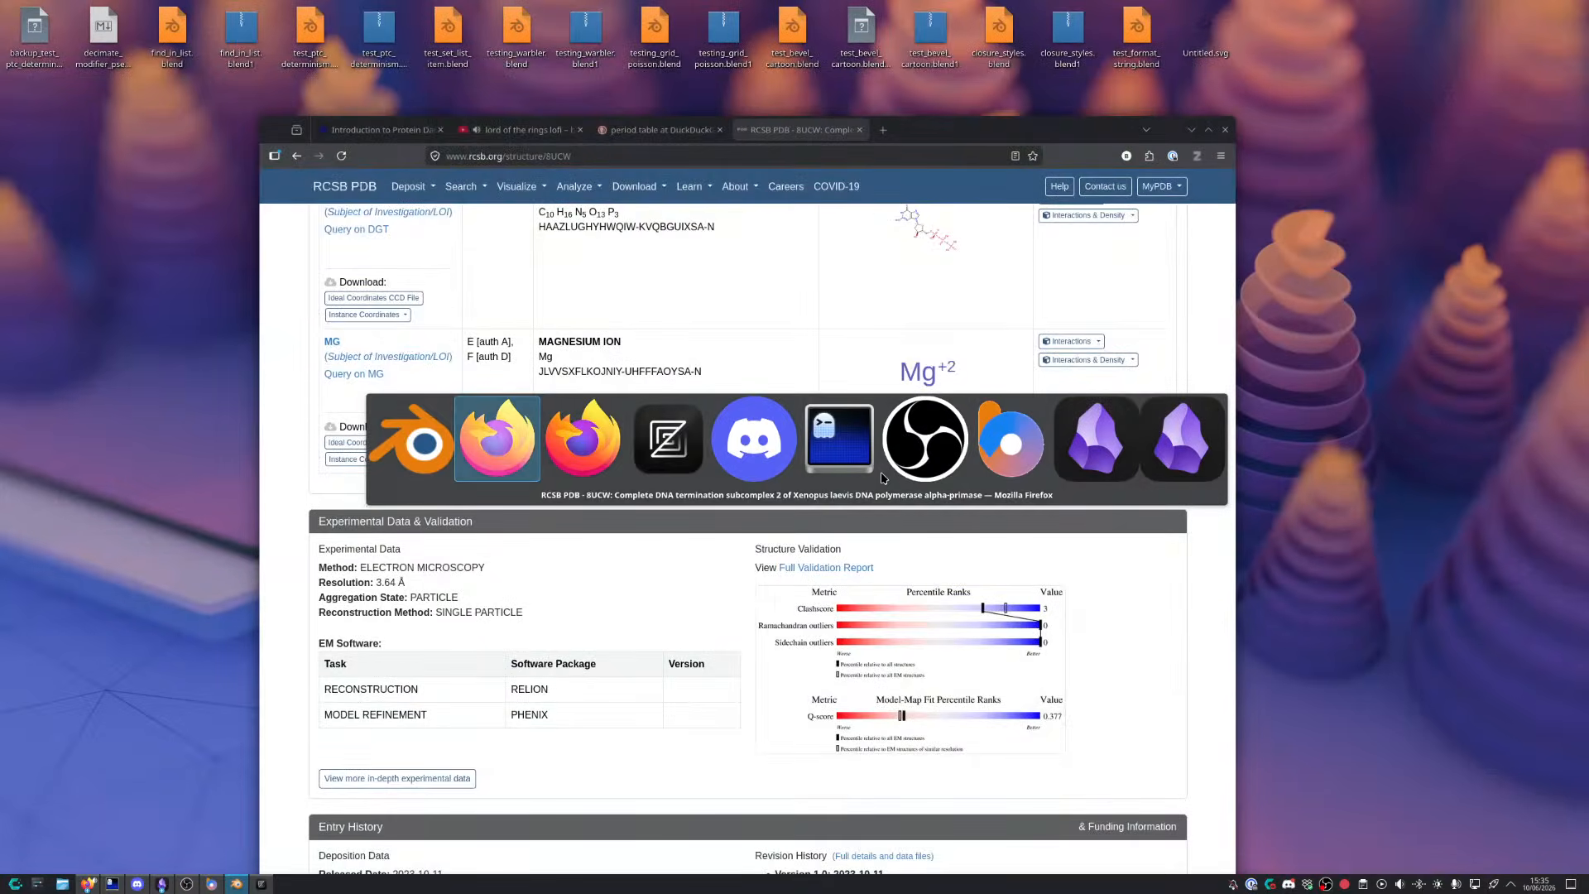
{"action": "key", "text": "alt+Tab"}
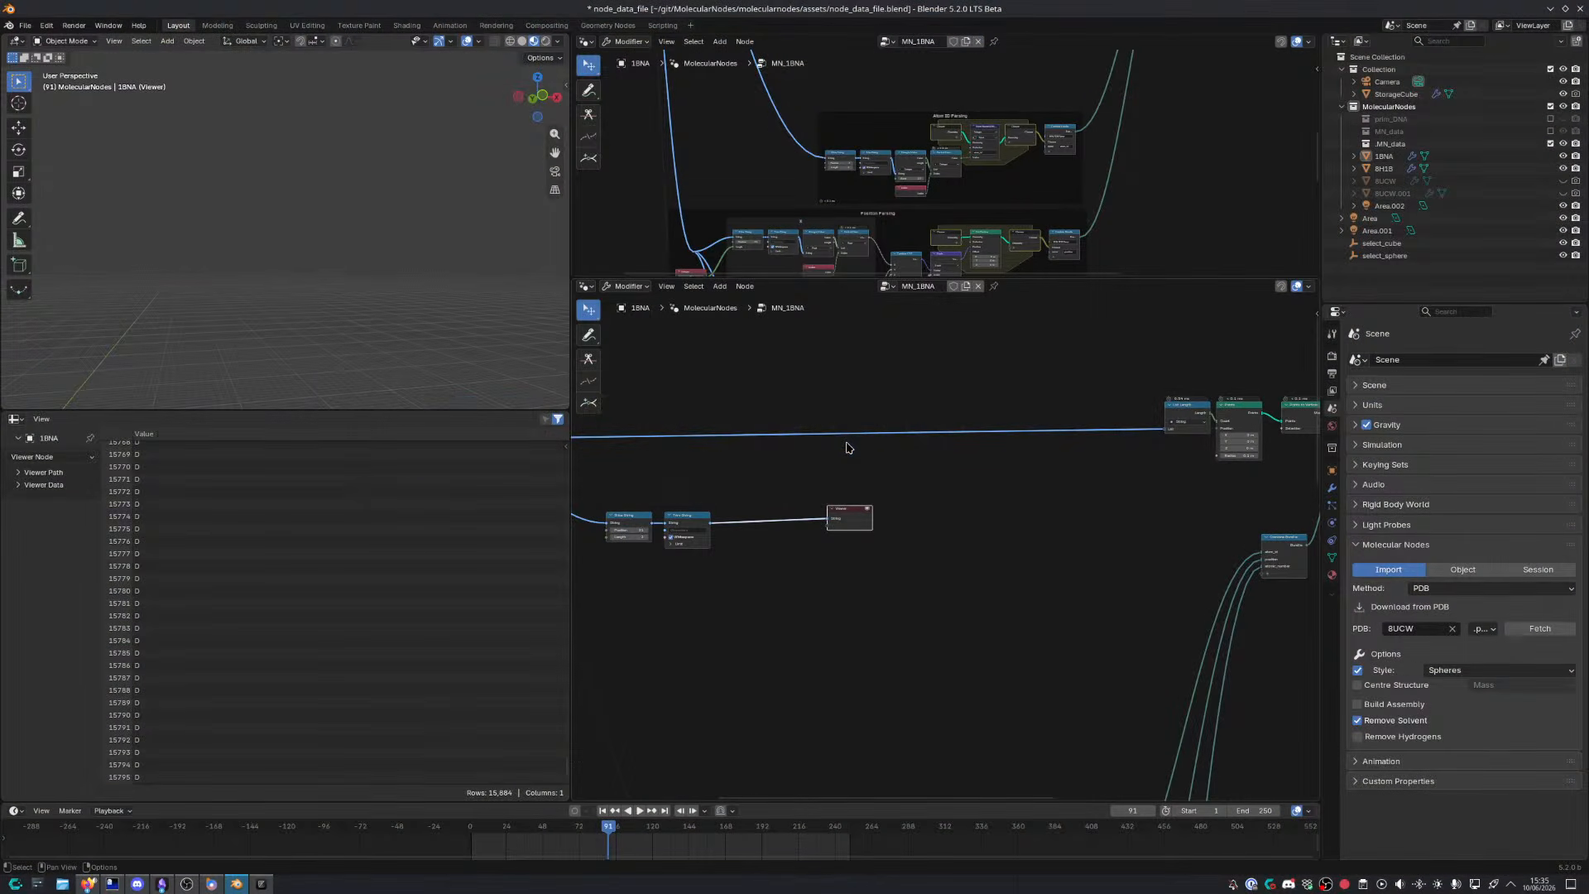
{"action": "key", "text": "alt+Tab"}
{"action": "key", "text": "ctrl+t"}
{"action": "type", "text": "projects.blender.org/"}
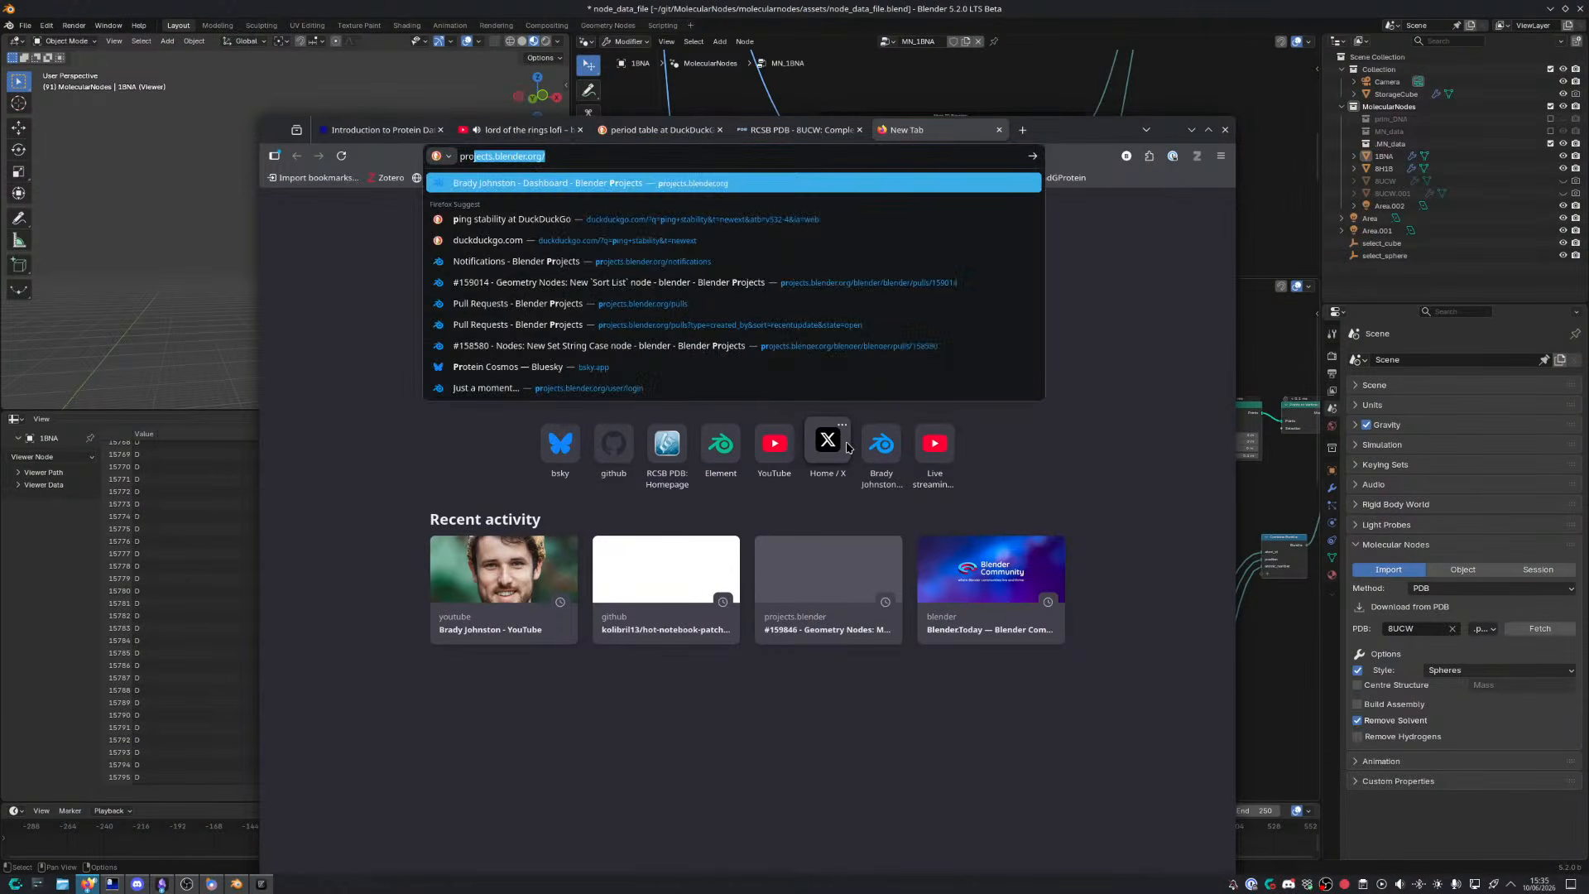
{"action": "key", "text": "Return"}
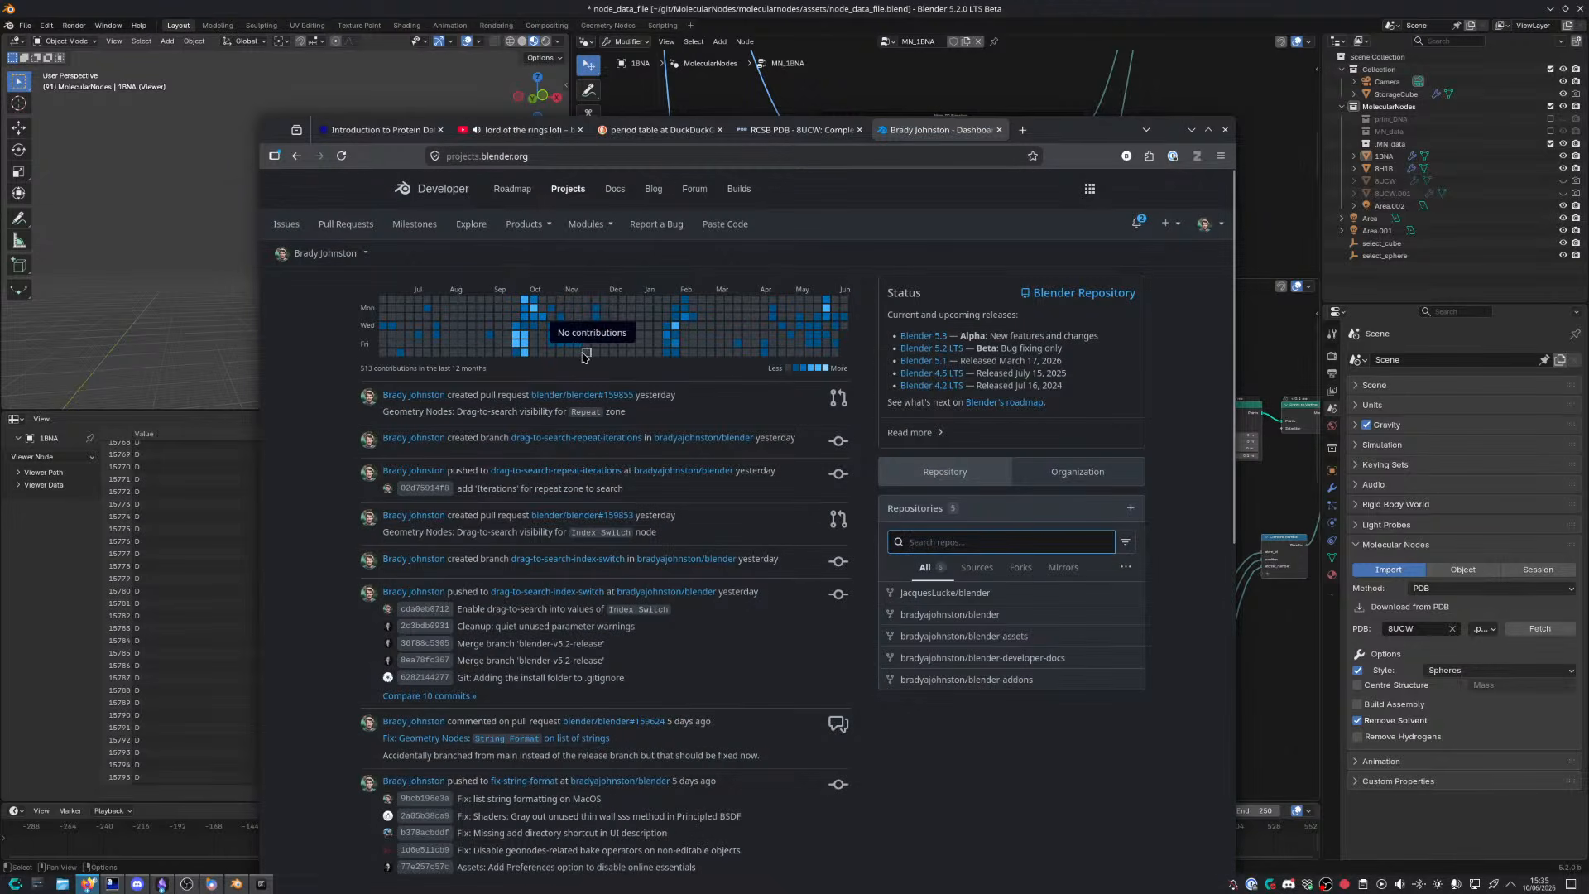
Open pull request #148702, List utility nodes, from the self-created pull requests, review its node overview and return to Blender
{"action": "left_click", "coordinate": [346, 224]}
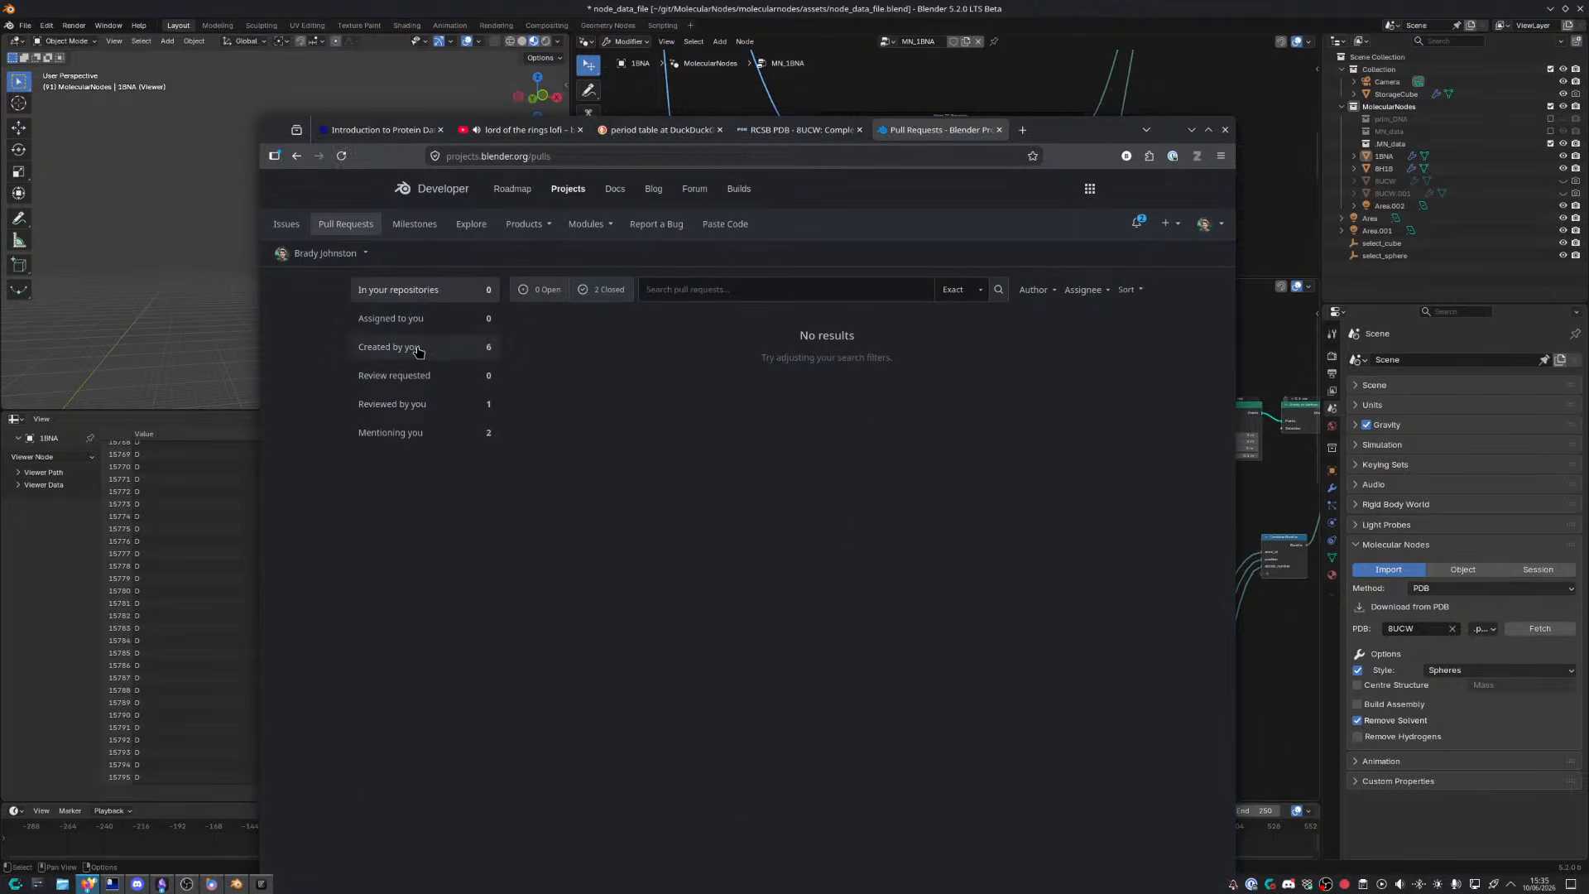
{"action": "left_click", "coordinate": [418, 353]}
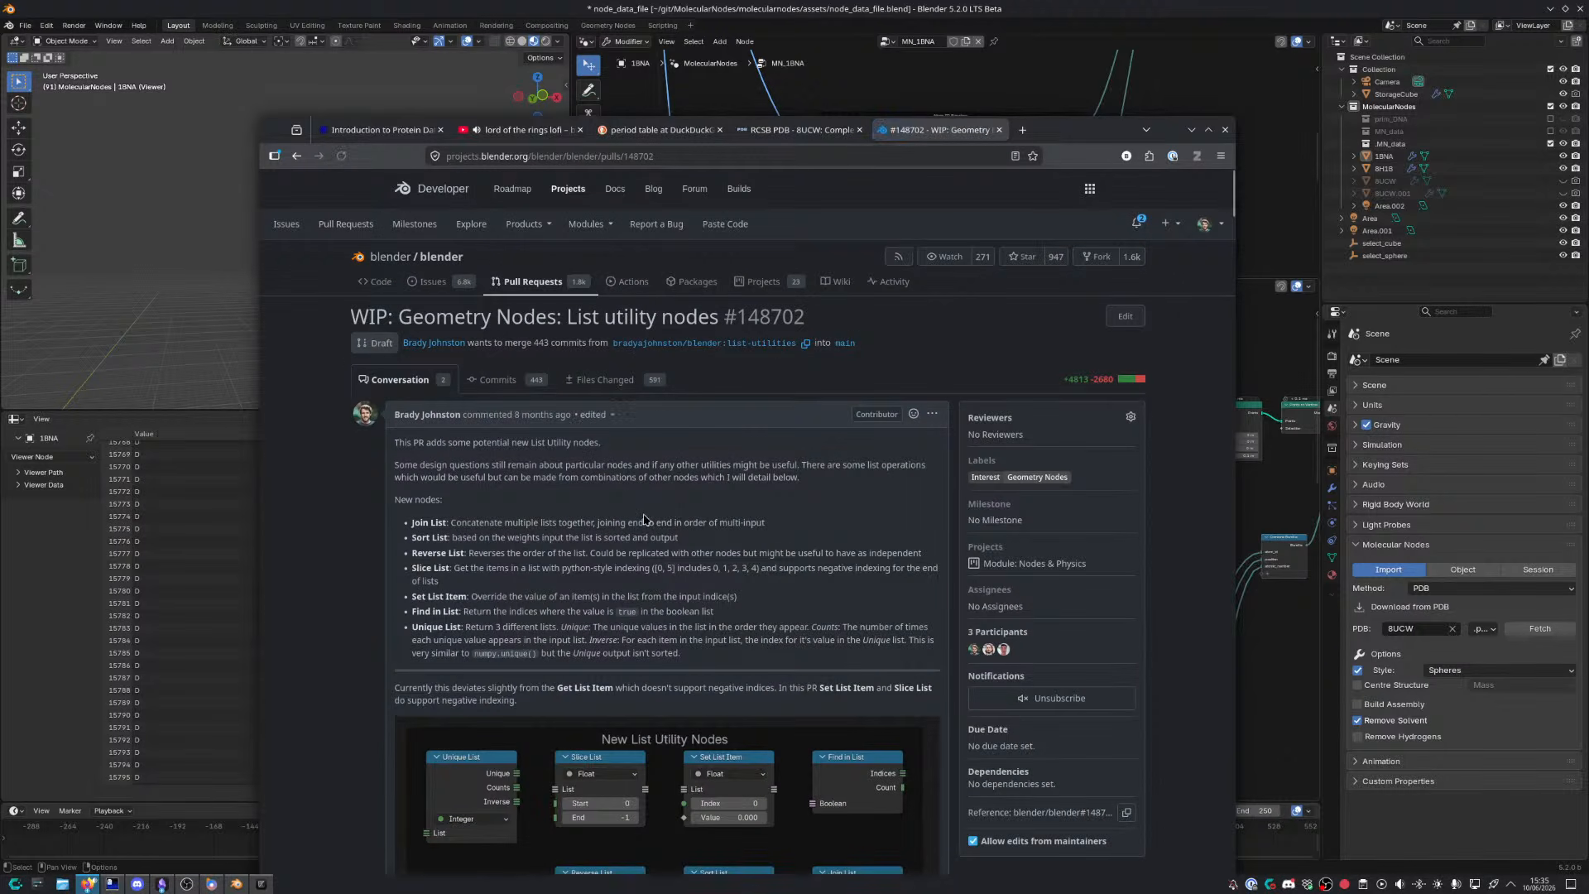
{"action": "scroll", "coordinate": [649, 522], "scroll_direction": "down", "scroll_amount": 4}
{"action": "scroll", "coordinate": [650, 521], "scroll_direction": "down", "scroll_amount": 2}
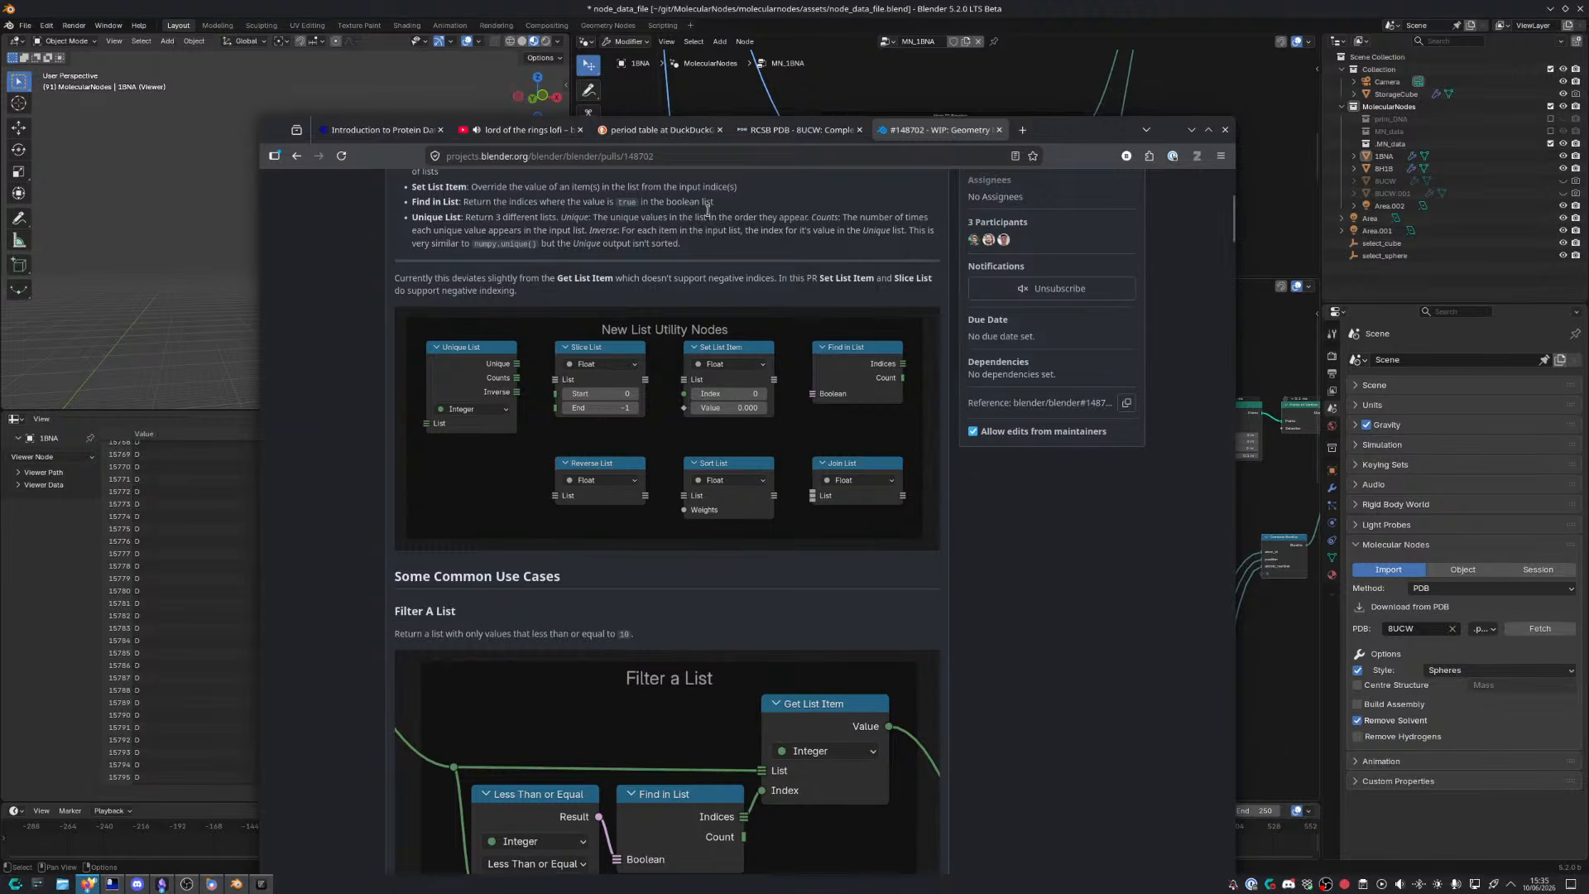
{"action": "left_click", "coordinate": [850, 106]}
Widen the node editor and move the Viewer node away from Trim String to make room between them
{"action": "scroll", "coordinate": [701, 687], "scroll_direction": "up", "scroll_amount": 4}
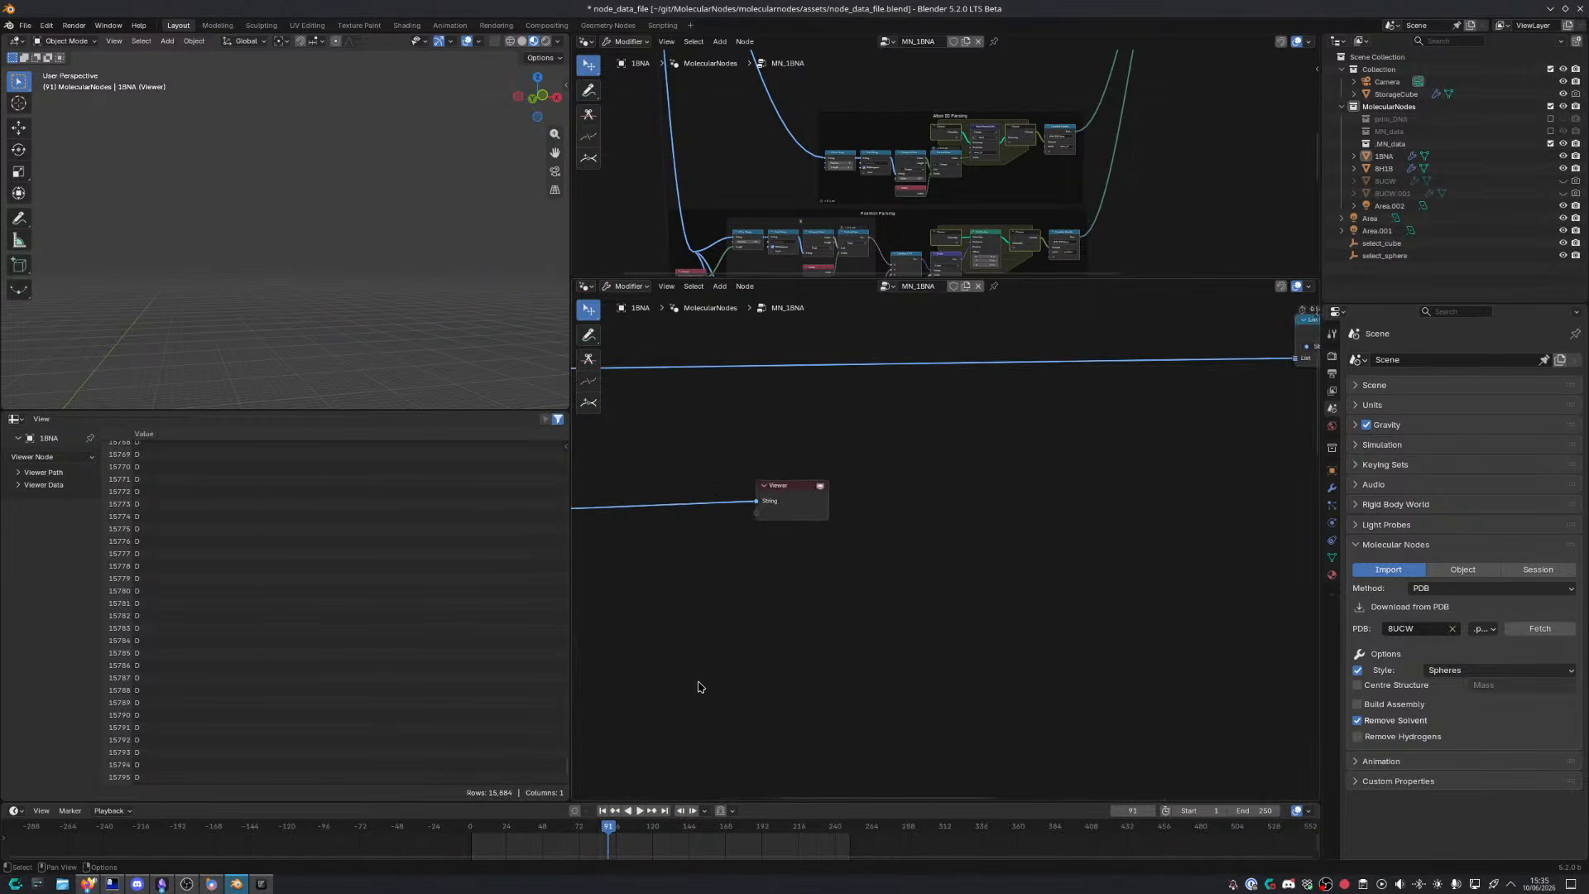
{"action": "middle_click_drag", "start_coordinate": [700, 688], "coordinate": [867, 635]}
{"action": "left_click_drag", "start_coordinate": [571, 393], "coordinate": [375, 397]}
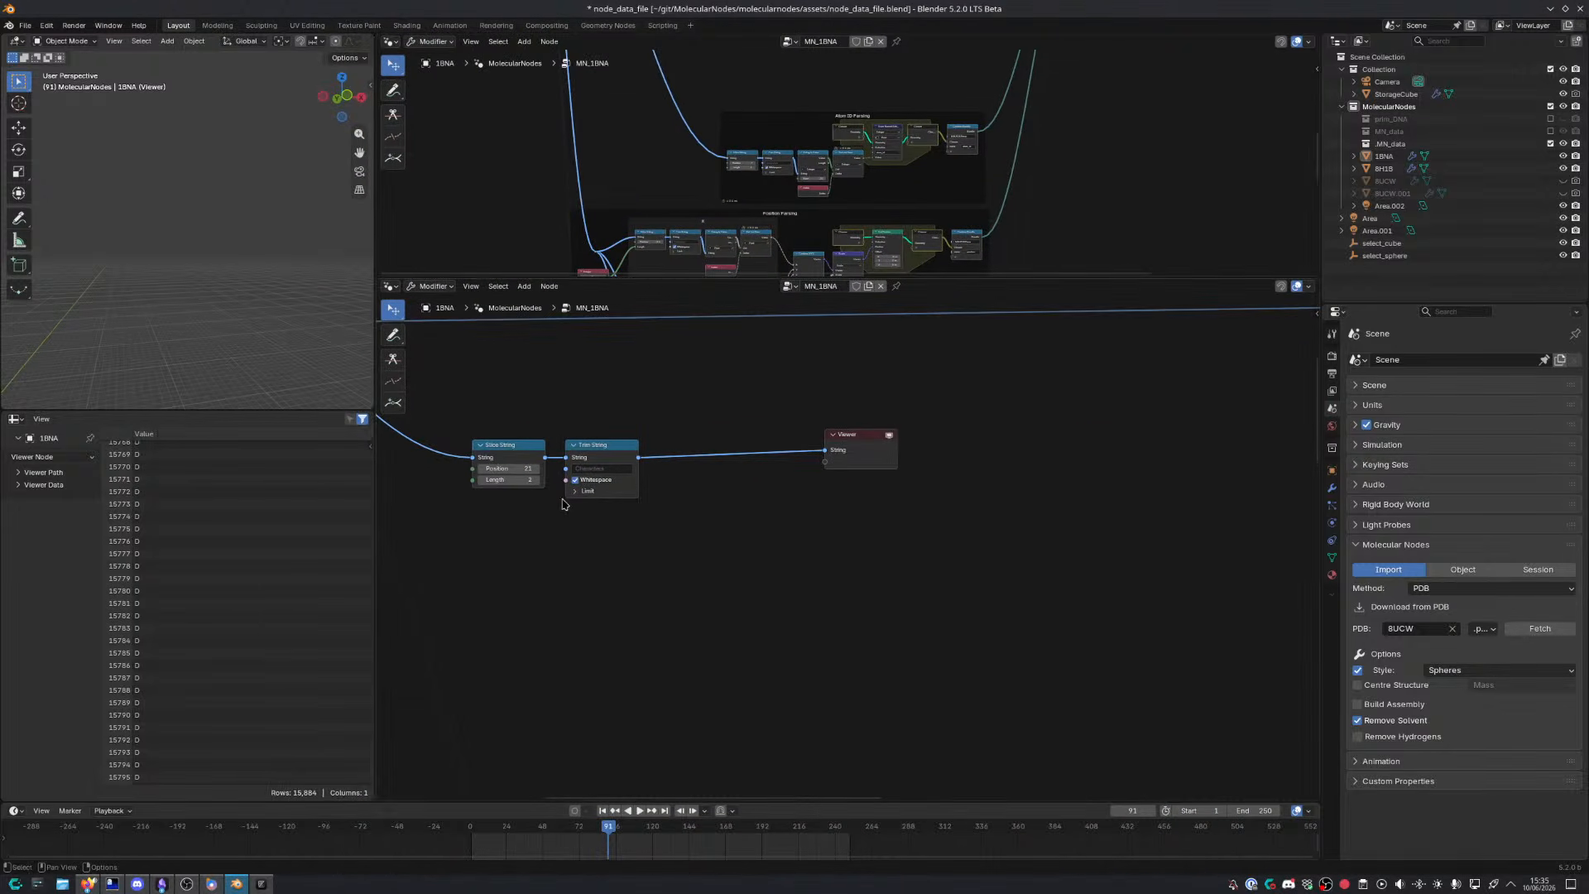
{"action": "middle_click_drag", "start_coordinate": [598, 486], "coordinate": [662, 481]}
{"action": "left_click_drag", "start_coordinate": [913, 444], "coordinate": [1079, 471]}
{"action": "key", "text": "shift+a"}
{"action": "mouse_move", "coordinate": [802, 539]}
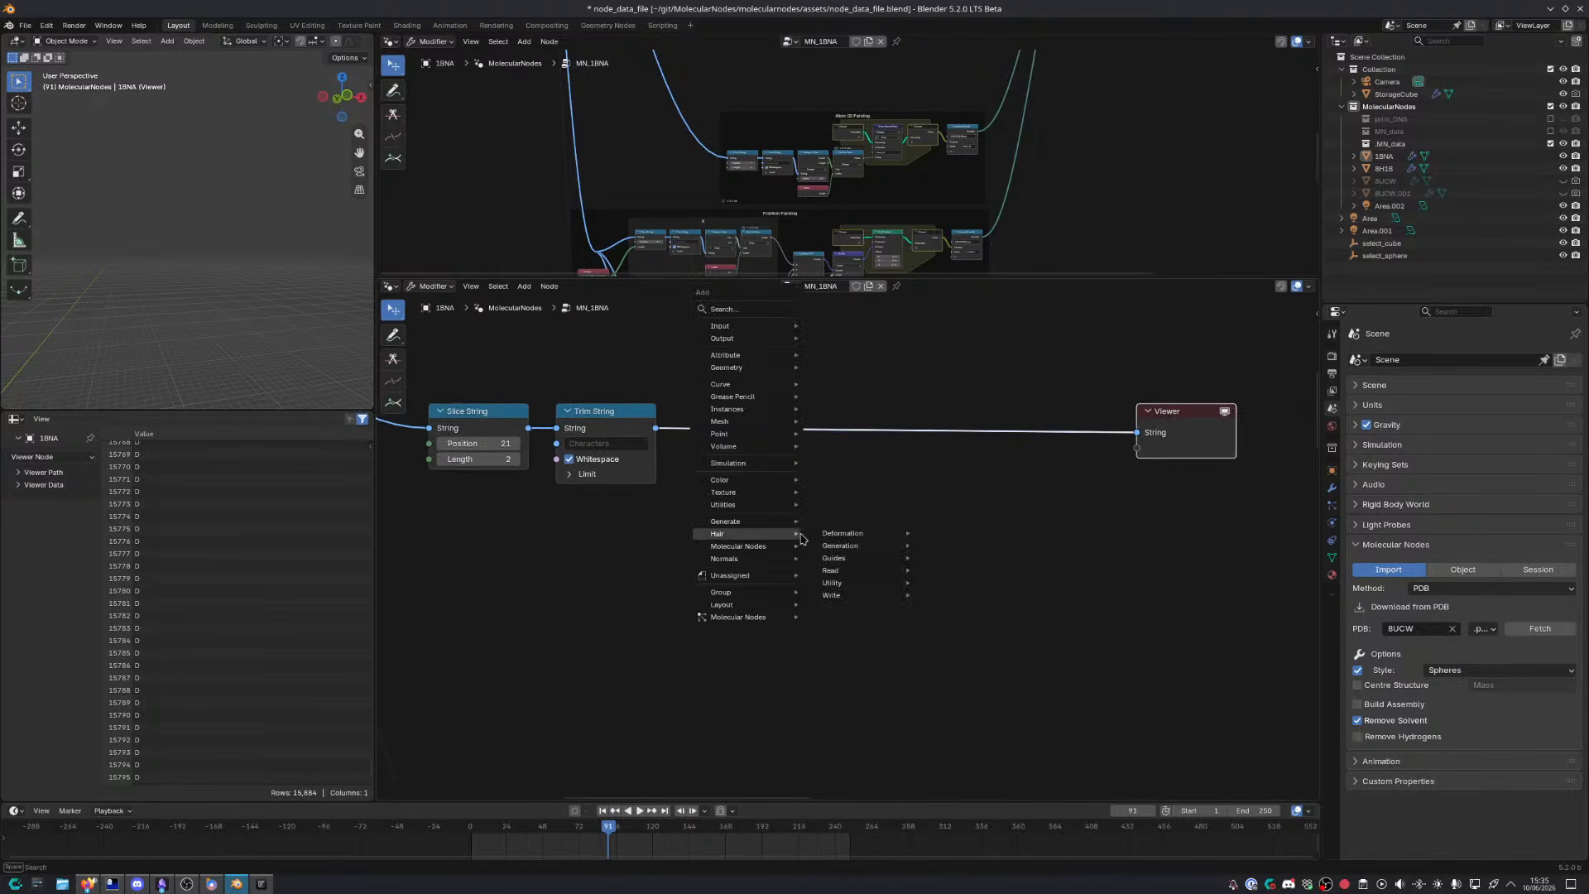
{"action": "type", "text": "length"}
{"action": "key", "text": "Return"}
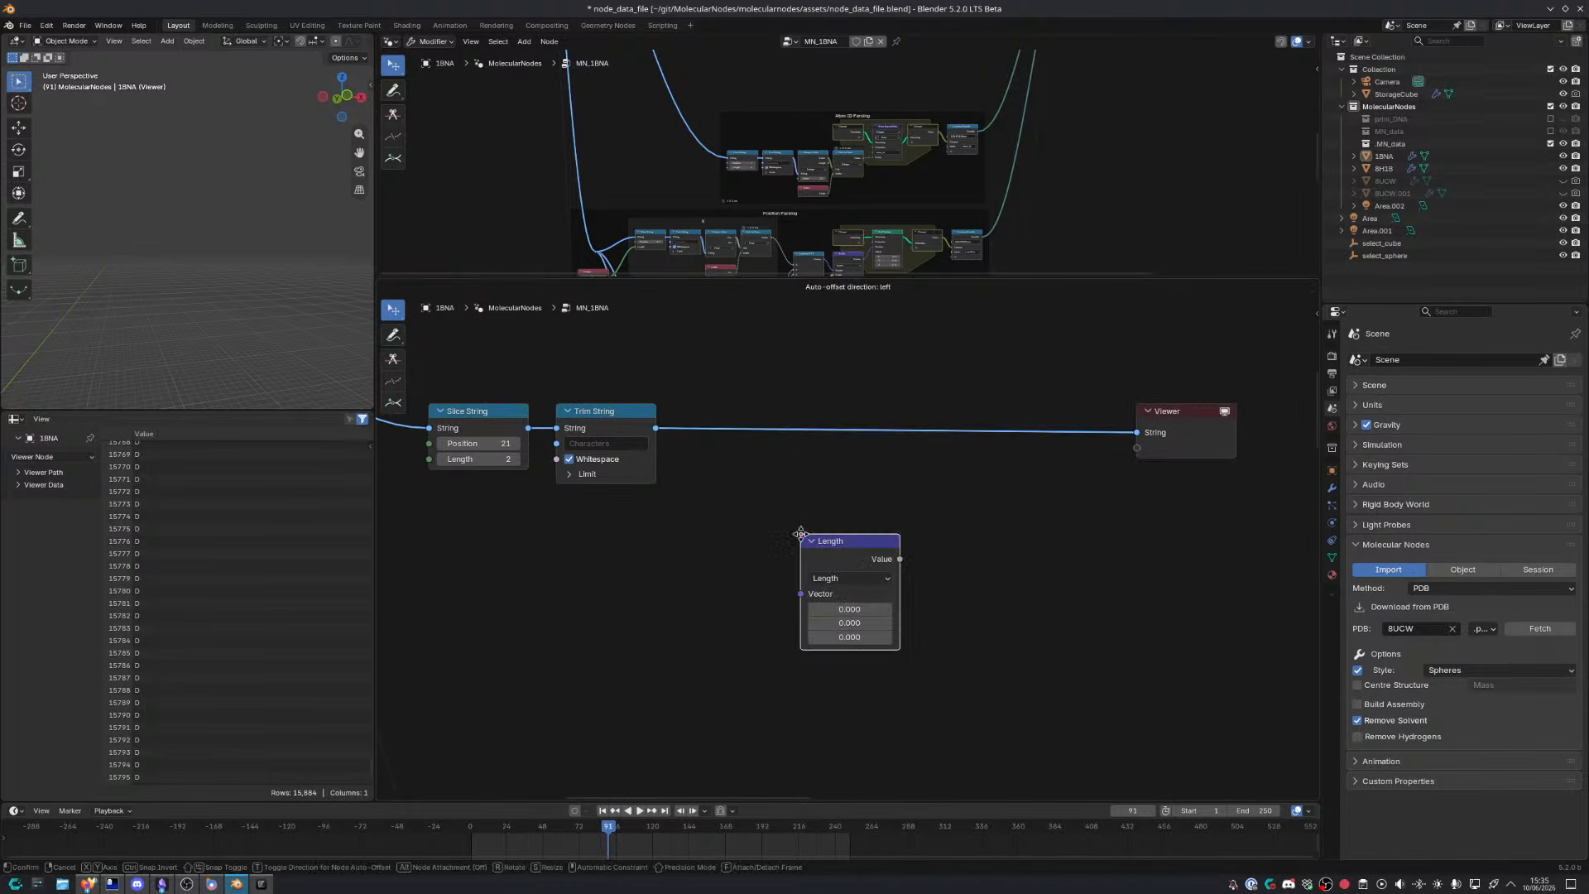
{"action": "key", "text": "Escape"}
Add a List Length node of type String fed by Trim String's output
{"action": "key", "text": "shift+a"}
{"action": "type", "text": "list"}
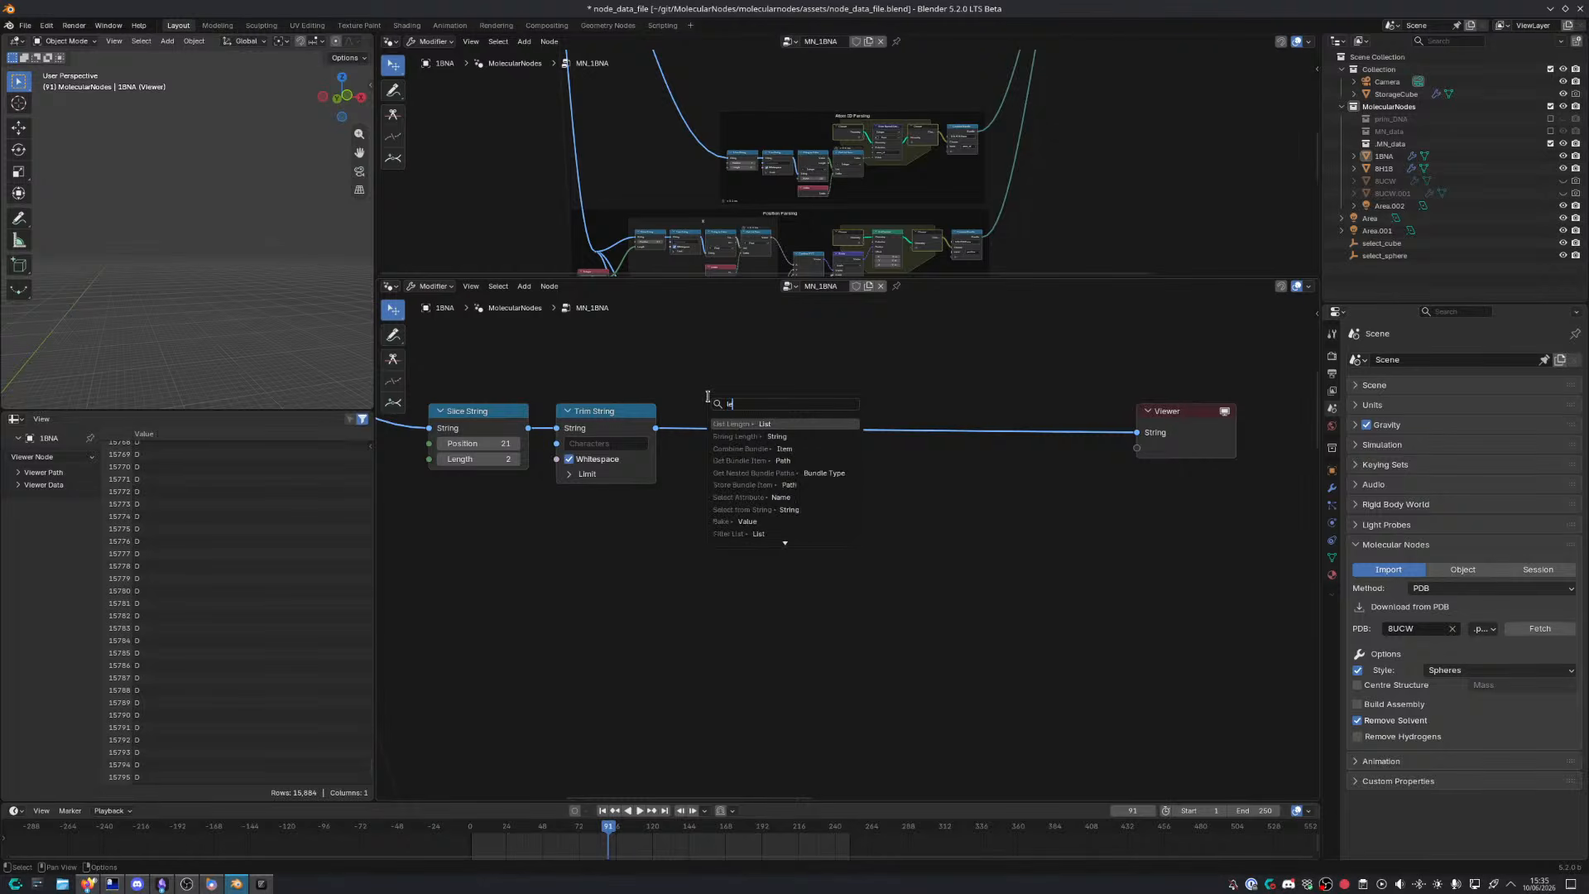
{"action": "key", "text": "Return"}
{"action": "left_click", "coordinate": [712, 393]}
Try a Repeat zone with its Iterations driven by List Length, and delete the zone
{"action": "key", "text": "shift+a"}
{"action": "type", "text": "rep"}
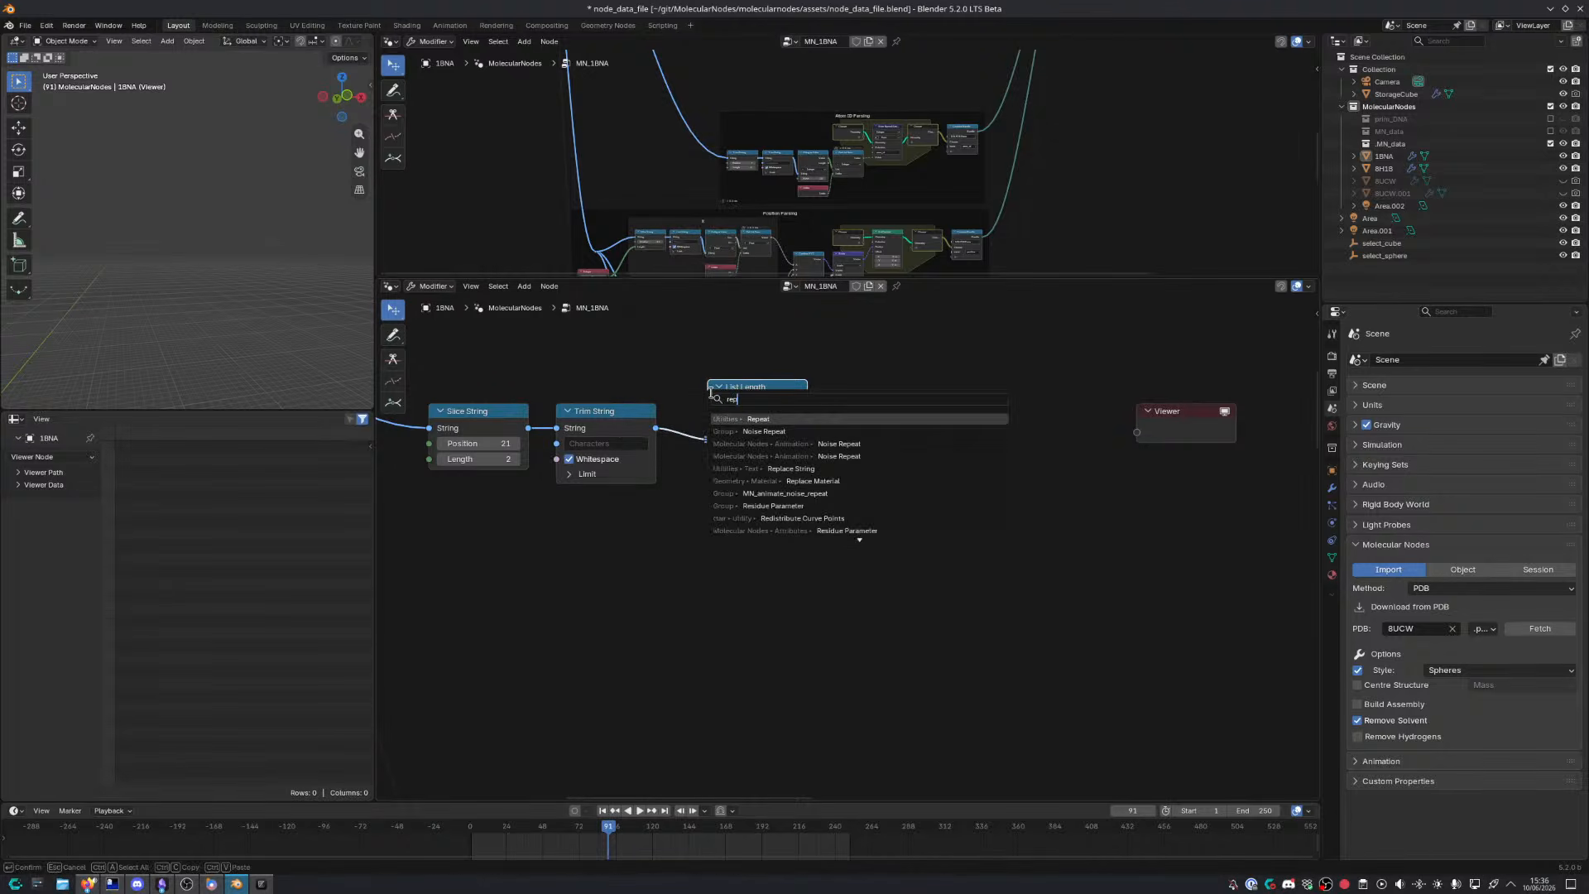
{"action": "key", "text": "Return"}
{"action": "left_click", "coordinate": [959, 376]}
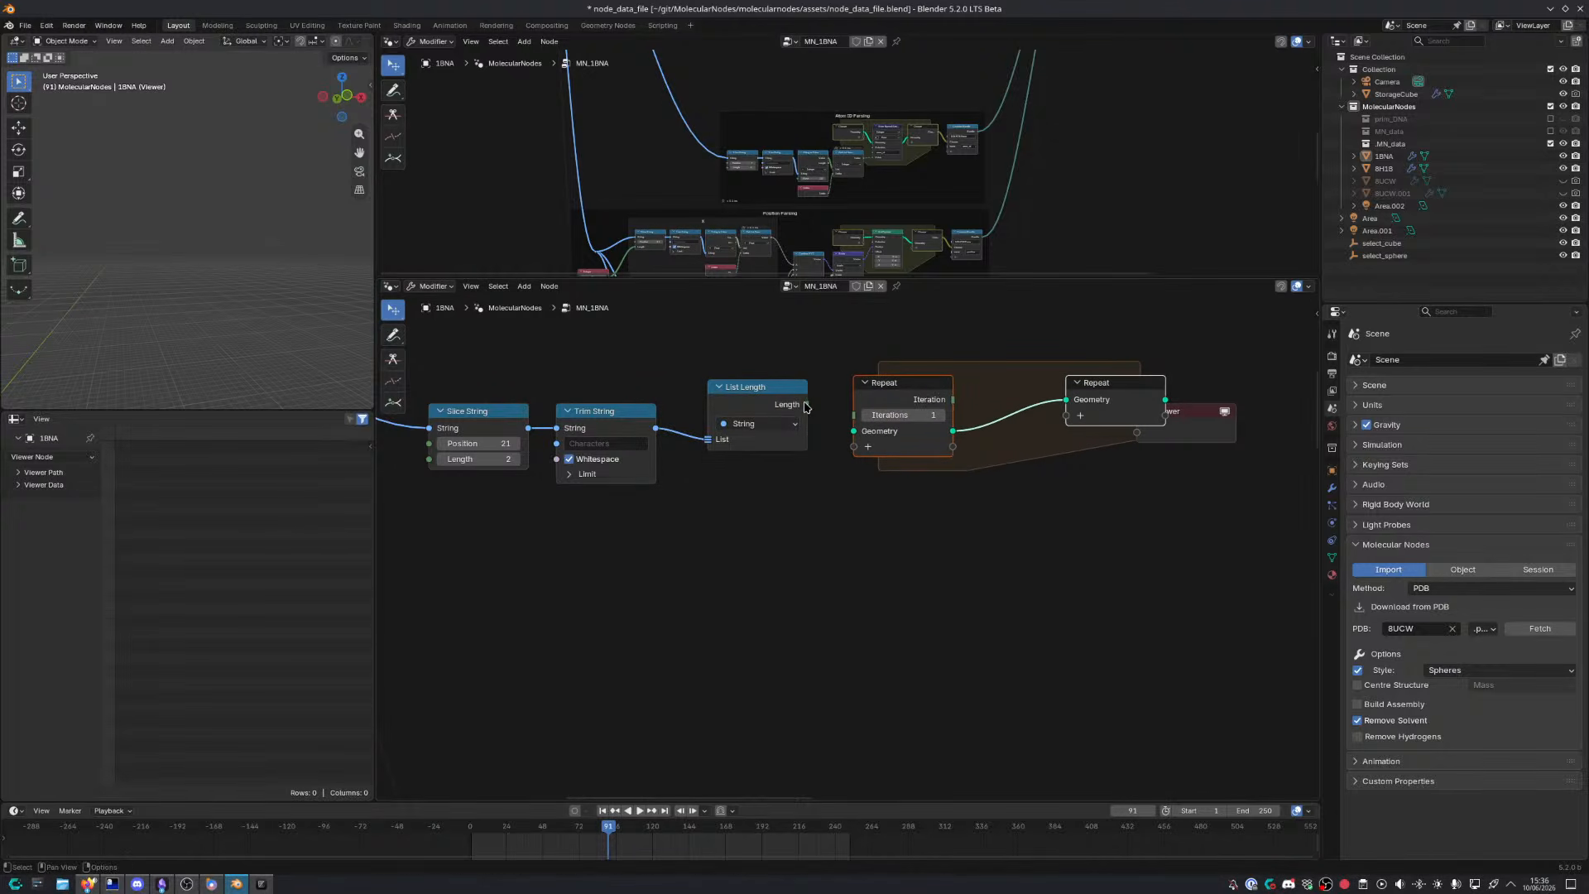
{"action": "left_click_drag", "start_coordinate": [806, 404], "coordinate": [858, 413]}
{"action": "left_click_drag", "start_coordinate": [886, 362], "coordinate": [1091, 448]}
{"action": "key", "text": "g"}
{"action": "left_click", "coordinate": [1070, 443]}
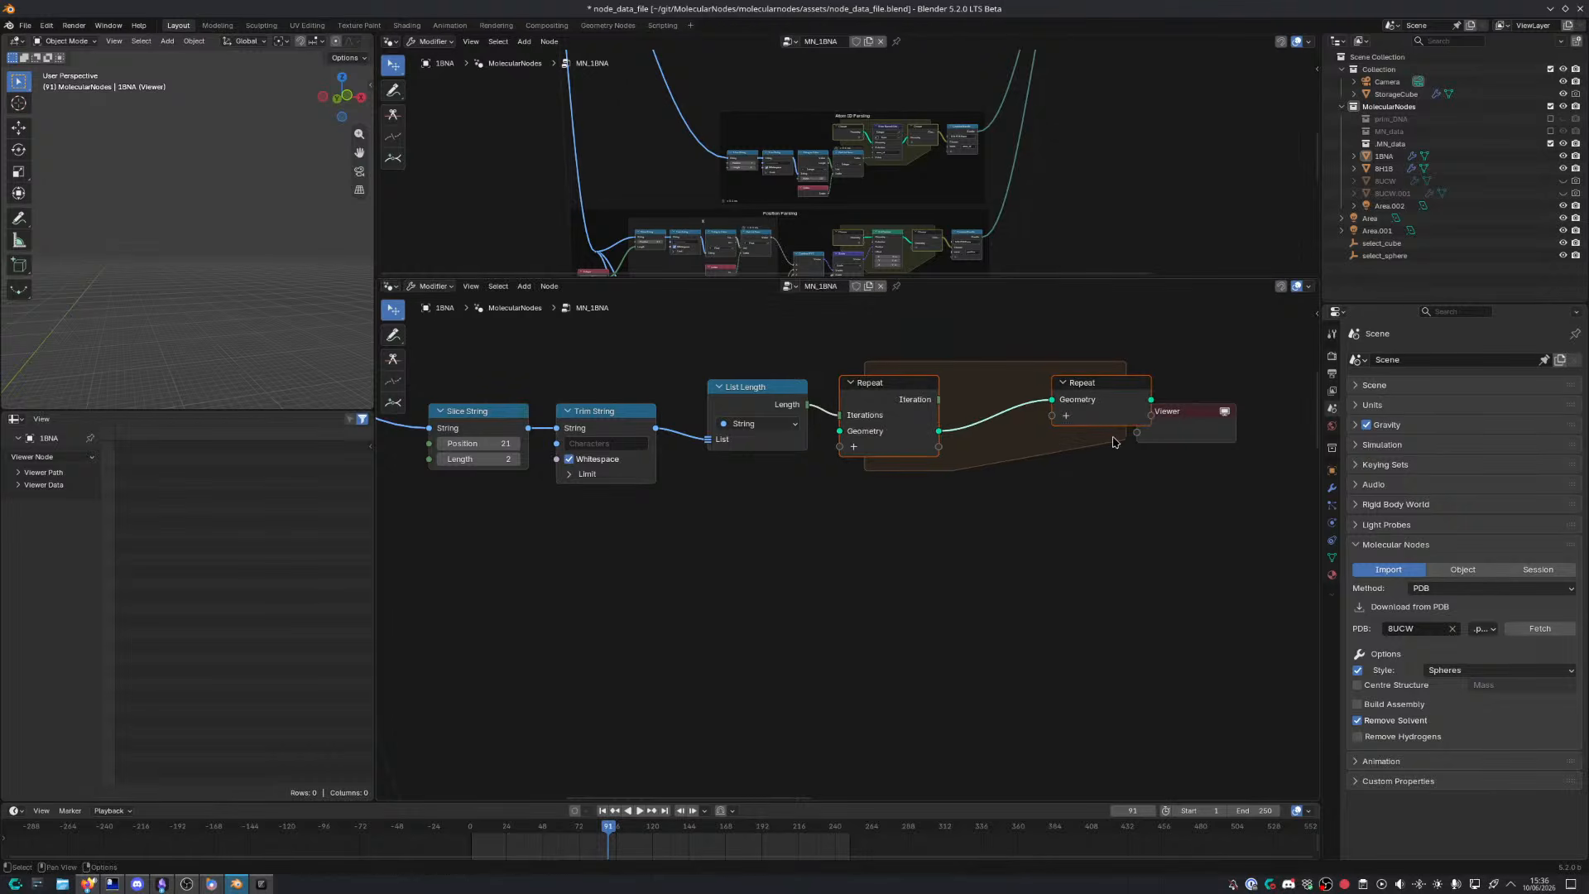
{"action": "key", "text": "x"}
Try adding a Repeat zone linked directly from Trim String's output, and undo it
{"action": "left_click_drag", "start_coordinate": [656, 428], "coordinate": [780, 527]}
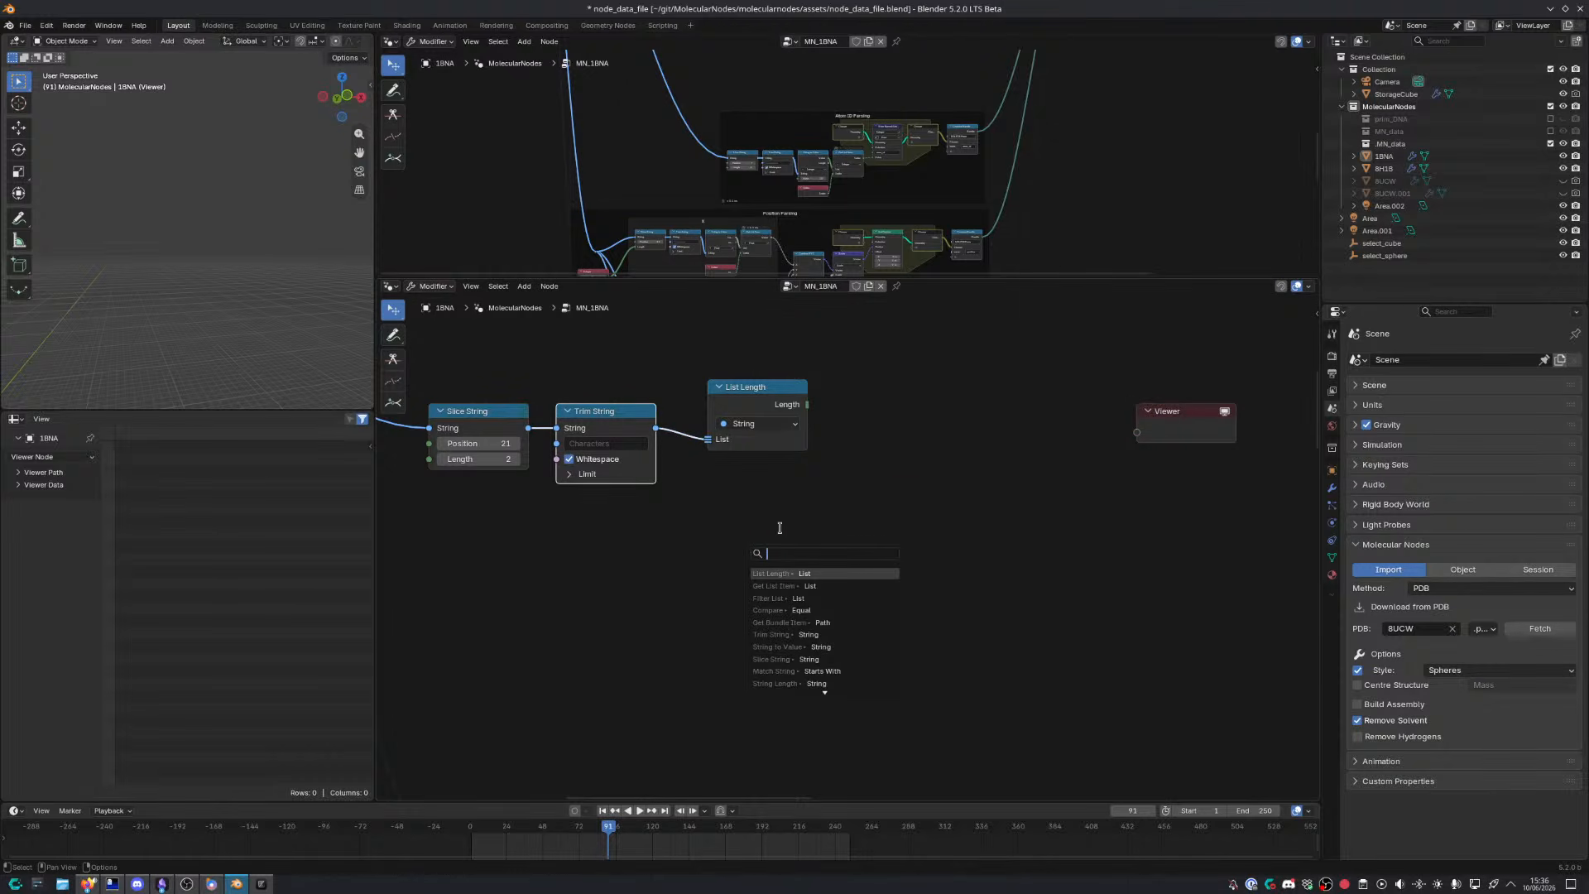
{"action": "type", "text": "repeat"}
{"action": "key", "text": "Return"}
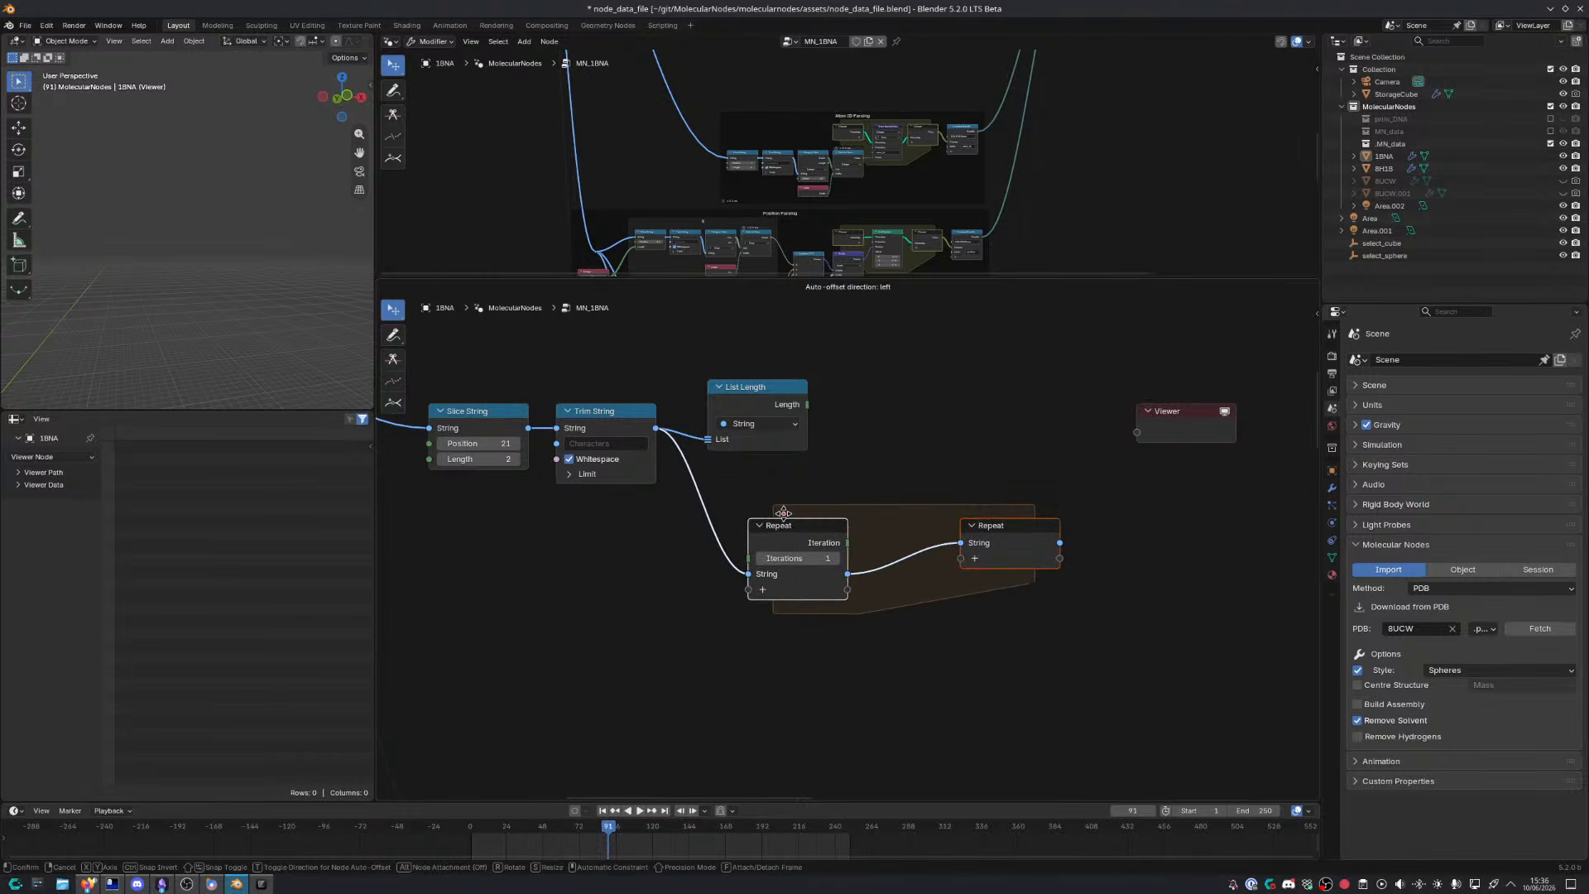
{"action": "left_click", "coordinate": [782, 513]}
{"action": "key", "text": "ctrl+z"}
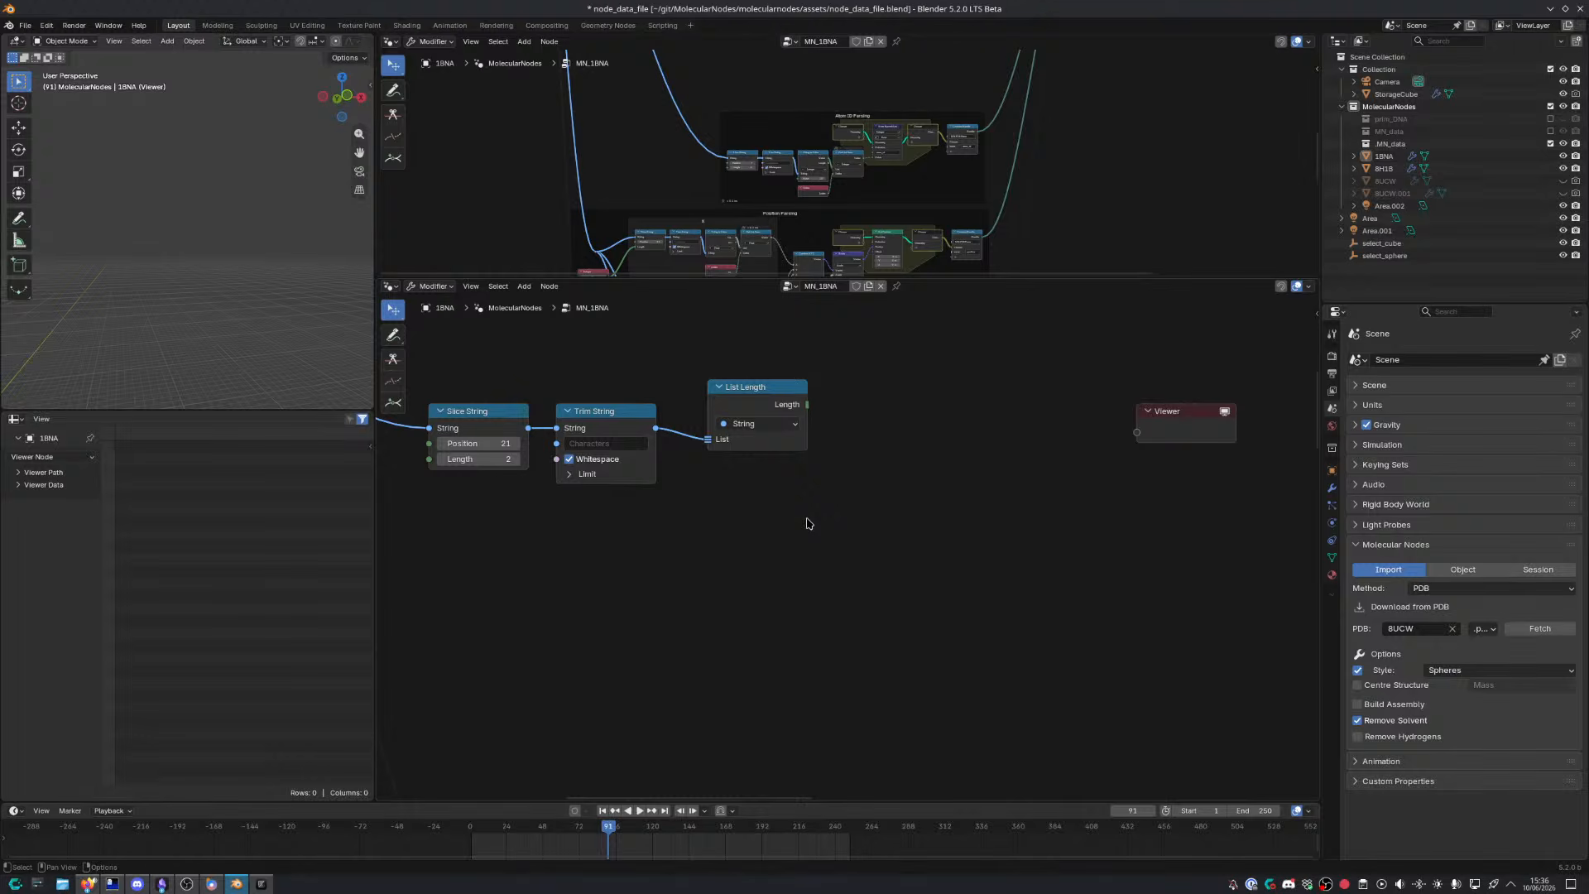
Add a Repeat zone after List Length and connect Length to its Iterations input
{"action": "key", "text": "shift+a"}
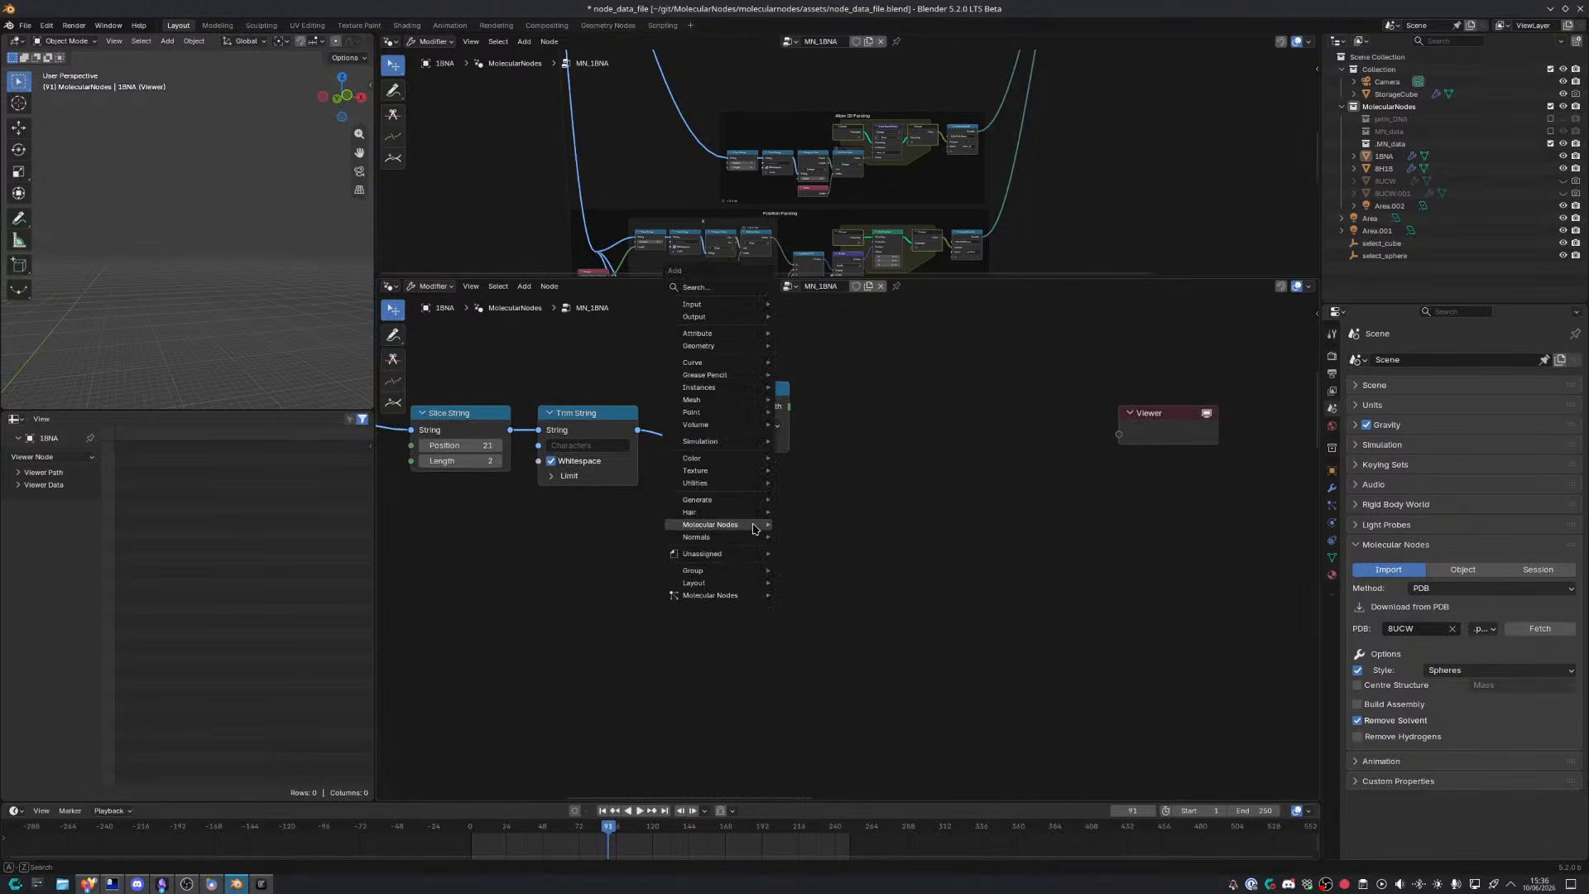
{"action": "type", "text": "repe"}
{"action": "key", "text": "Return"}
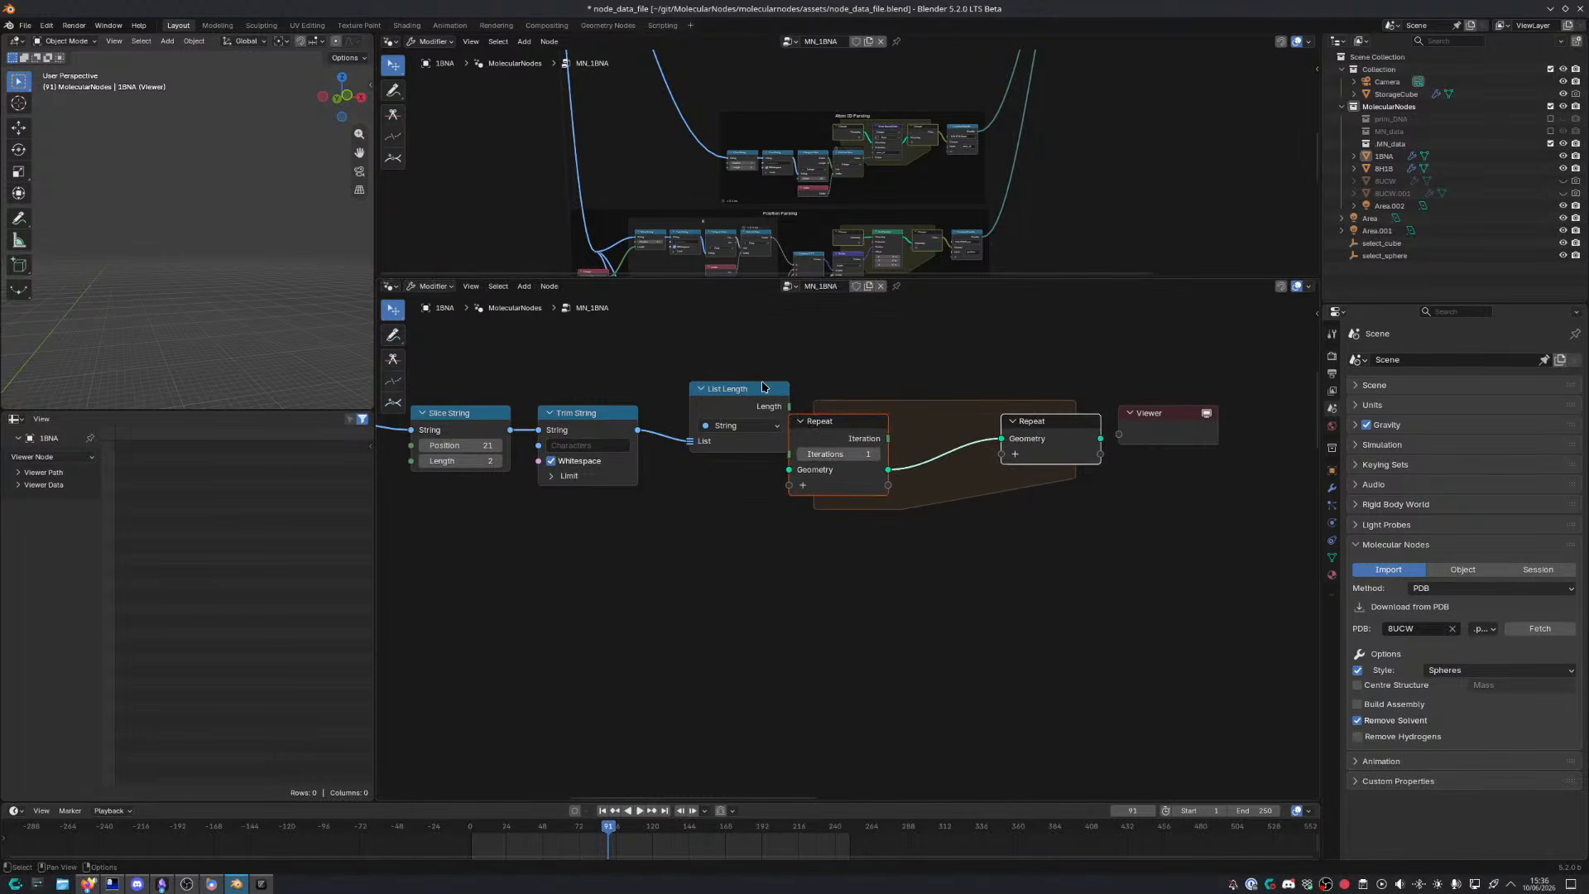
{"action": "left_click_drag", "start_coordinate": [698, 424], "coordinate": [796, 457]}
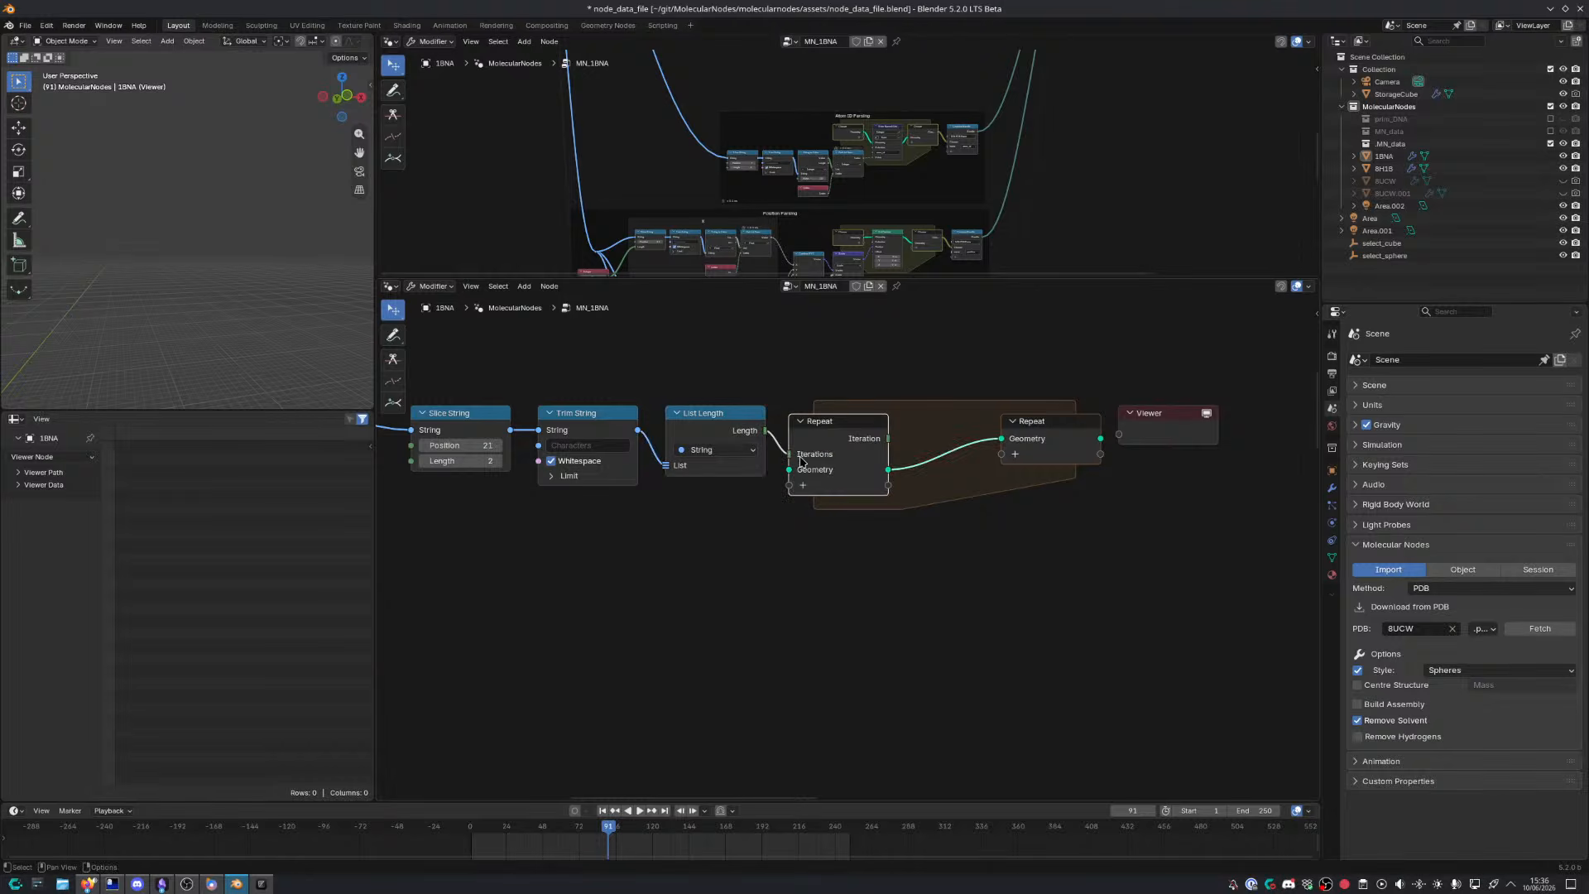
Remove the Geometry item from the Repeat zone
{"action": "left_click", "coordinate": [1182, 444]}
{"action": "key", "text": "n"}
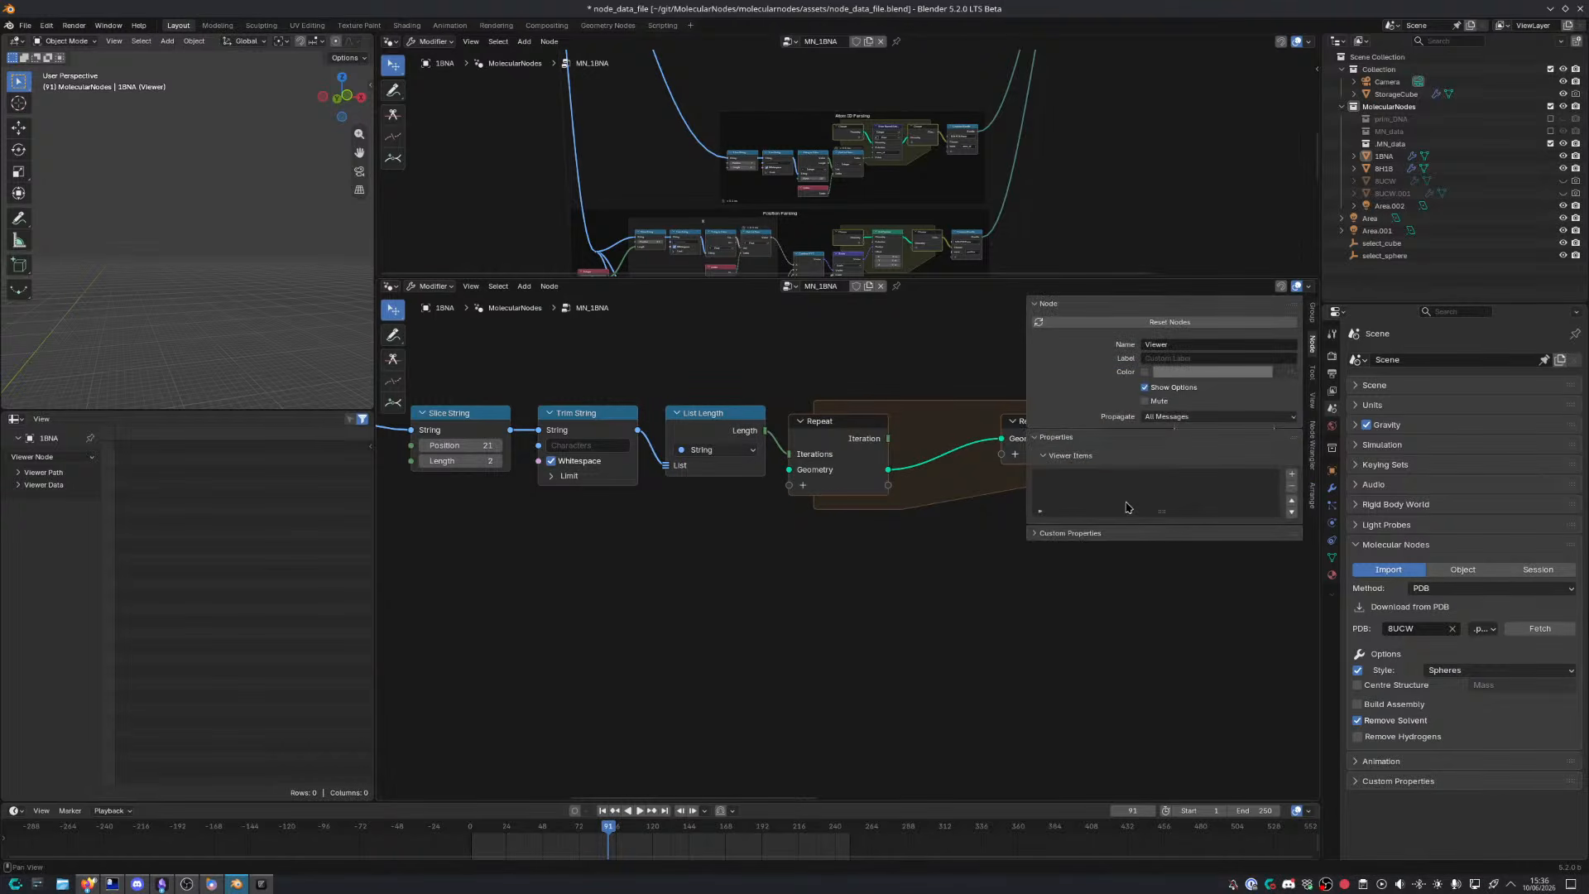
{"action": "middle_click_drag", "start_coordinate": [978, 502], "coordinate": [832, 467]}
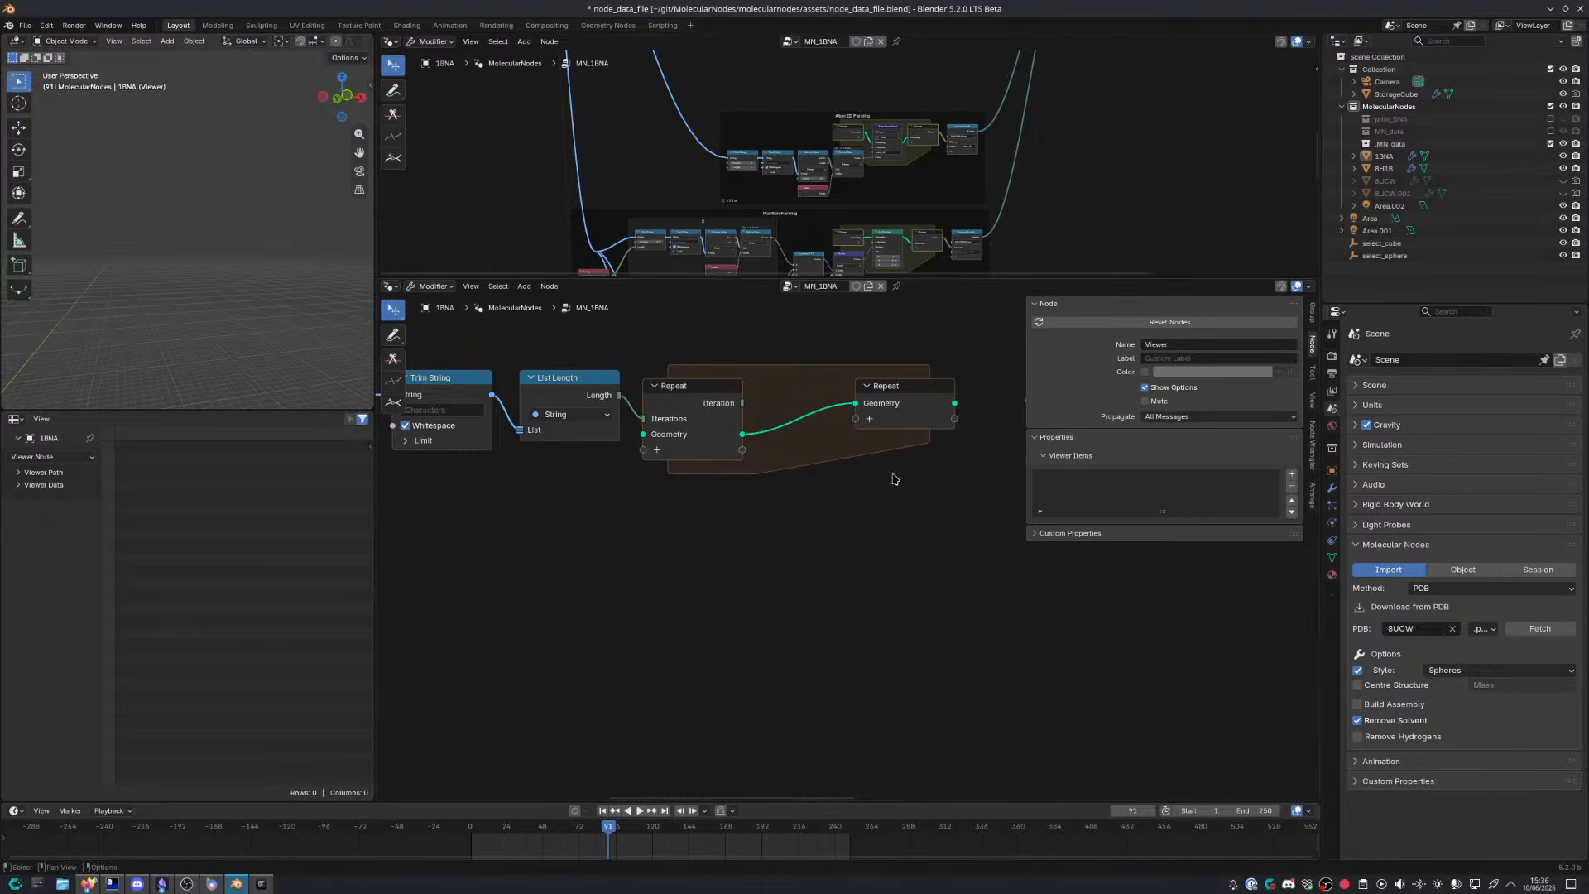
{"action": "left_click", "coordinate": [902, 409]}
{"action": "left_click", "coordinate": [1292, 485]}
{"action": "key", "text": "n"}
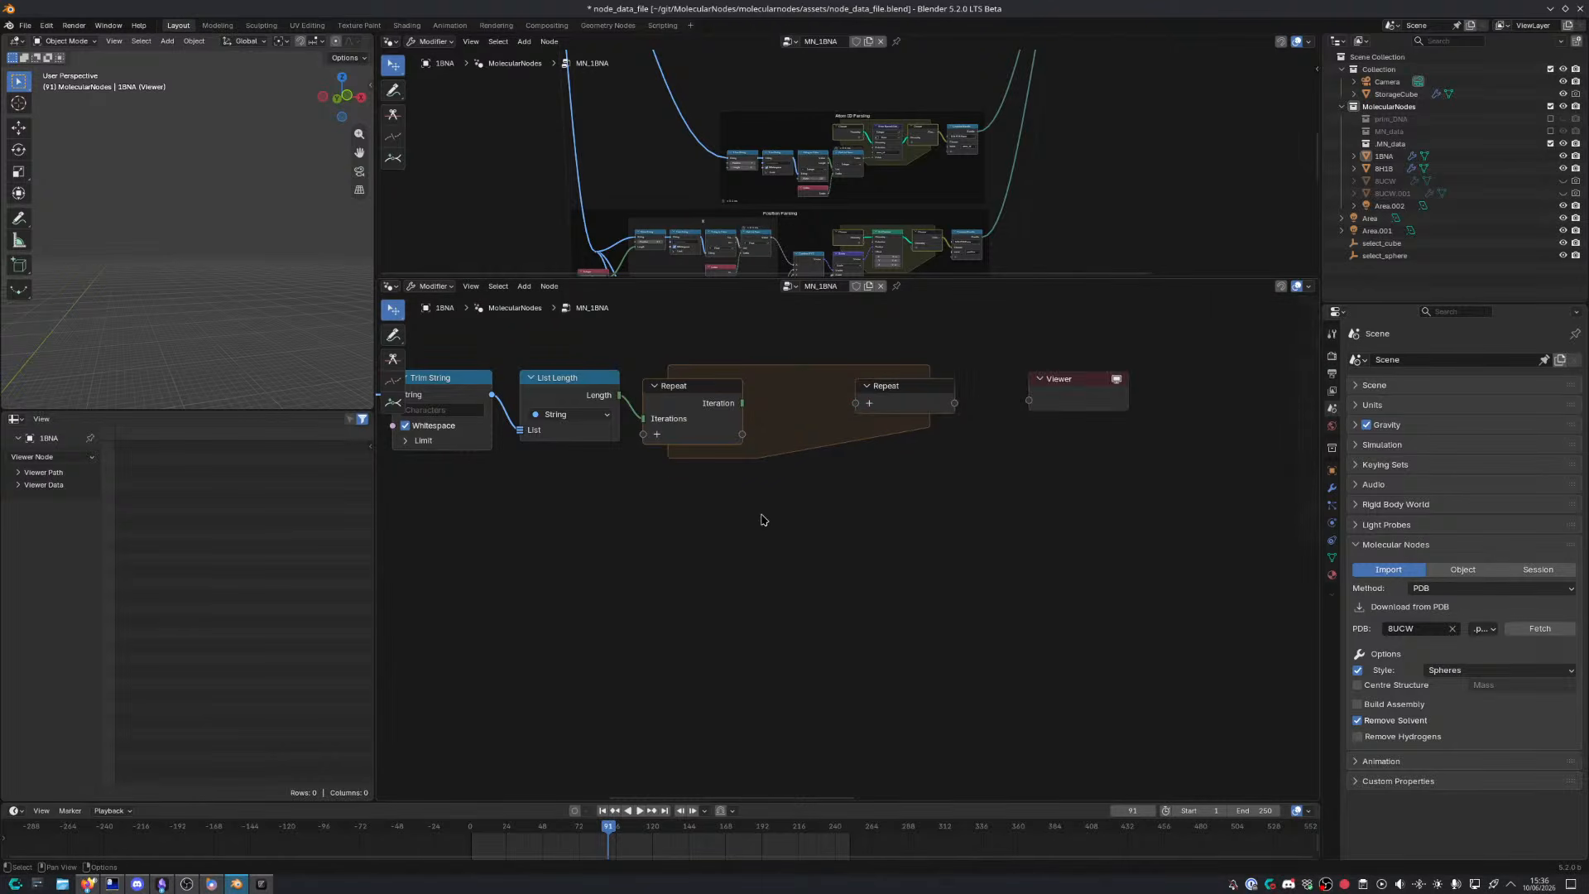
Add an integer item to the Repeat zone by linking a temporary Integer node set to 160, and delete that node
{"action": "middle_click_drag", "start_coordinate": [759, 518], "coordinate": [819, 507]}
{"action": "key", "text": "shift+a"}
{"action": "mouse_move", "coordinate": [822, 509]}
{"action": "type", "text": "integ"}
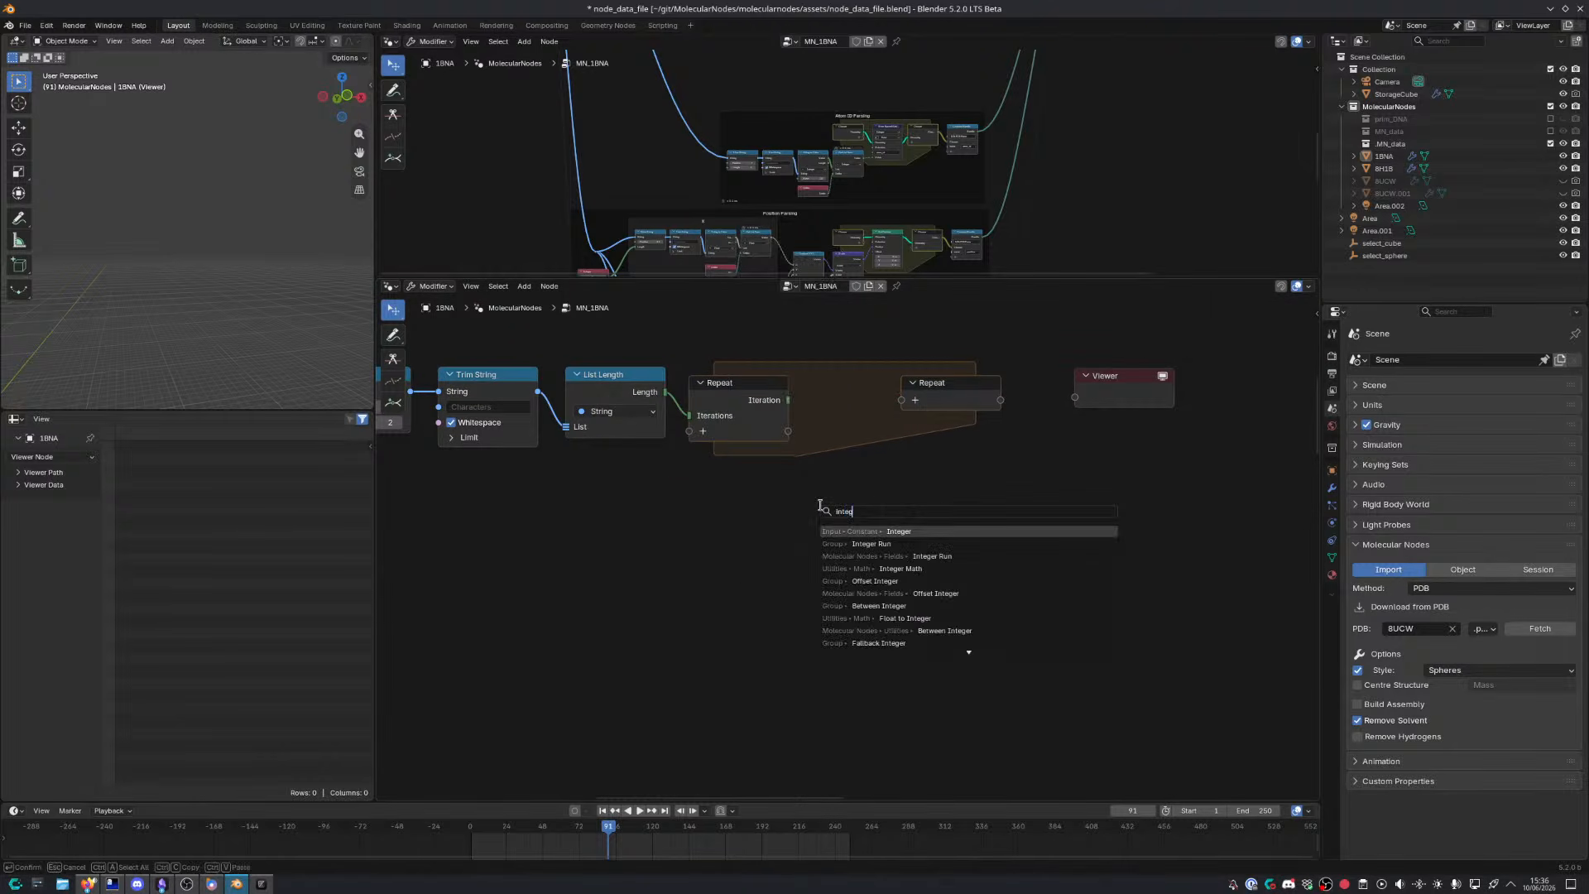
{"action": "key", "text": "Return"}
{"action": "left_click", "coordinate": [707, 468]}
{"action": "left_click", "coordinate": [797, 491]}
{"action": "type", "text": "160"}
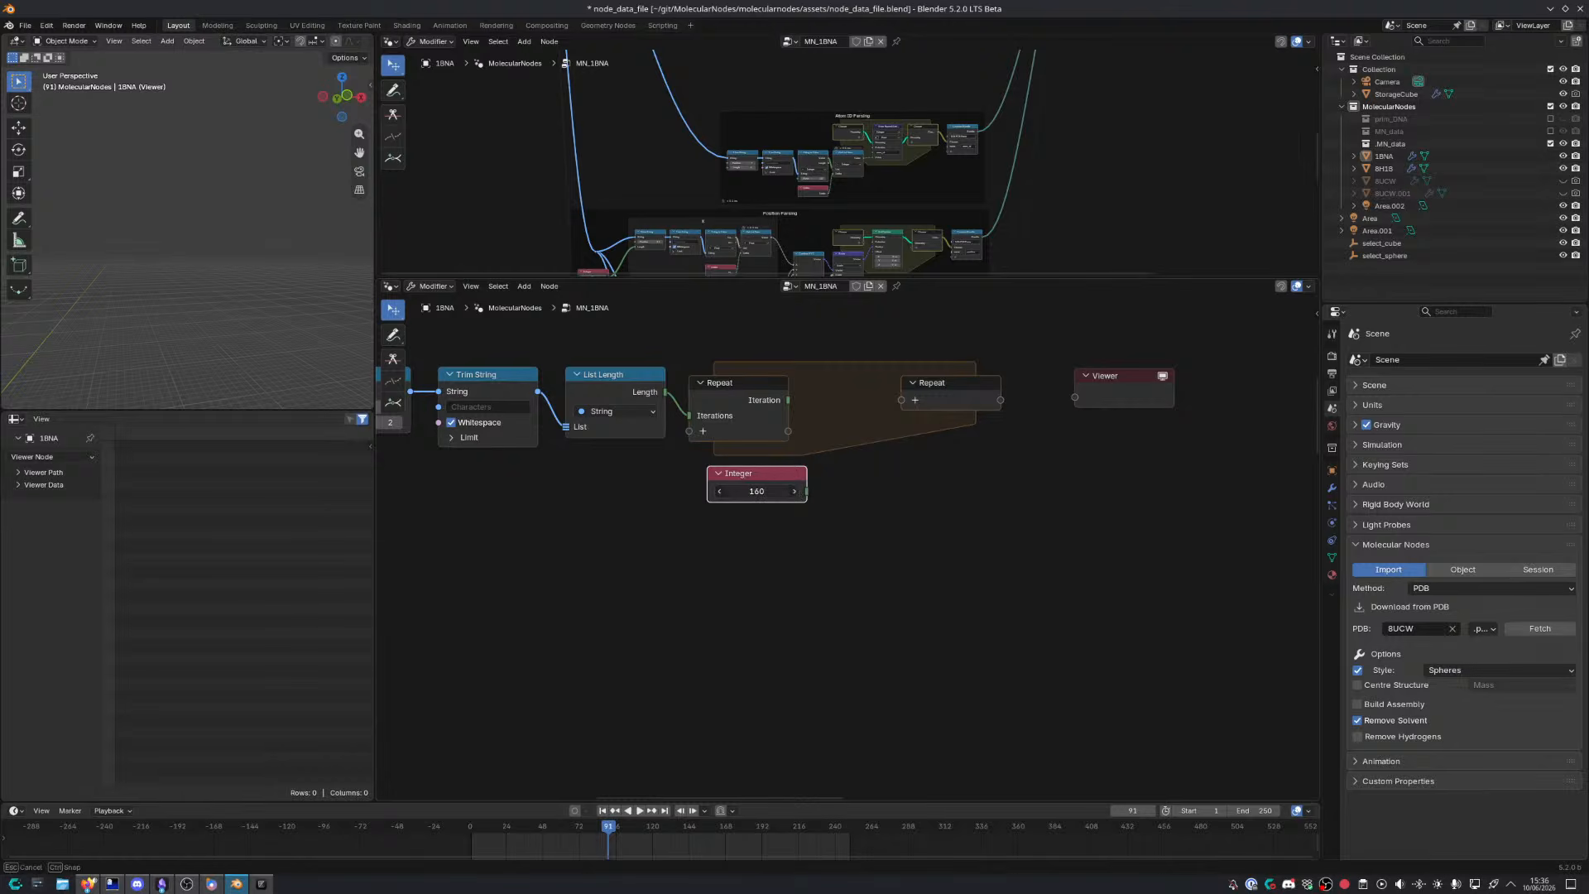
{"action": "key", "text": "Return"}
{"action": "left_click_drag", "start_coordinate": [807, 492], "coordinate": [901, 400]}
{"action": "key", "text": "x"}
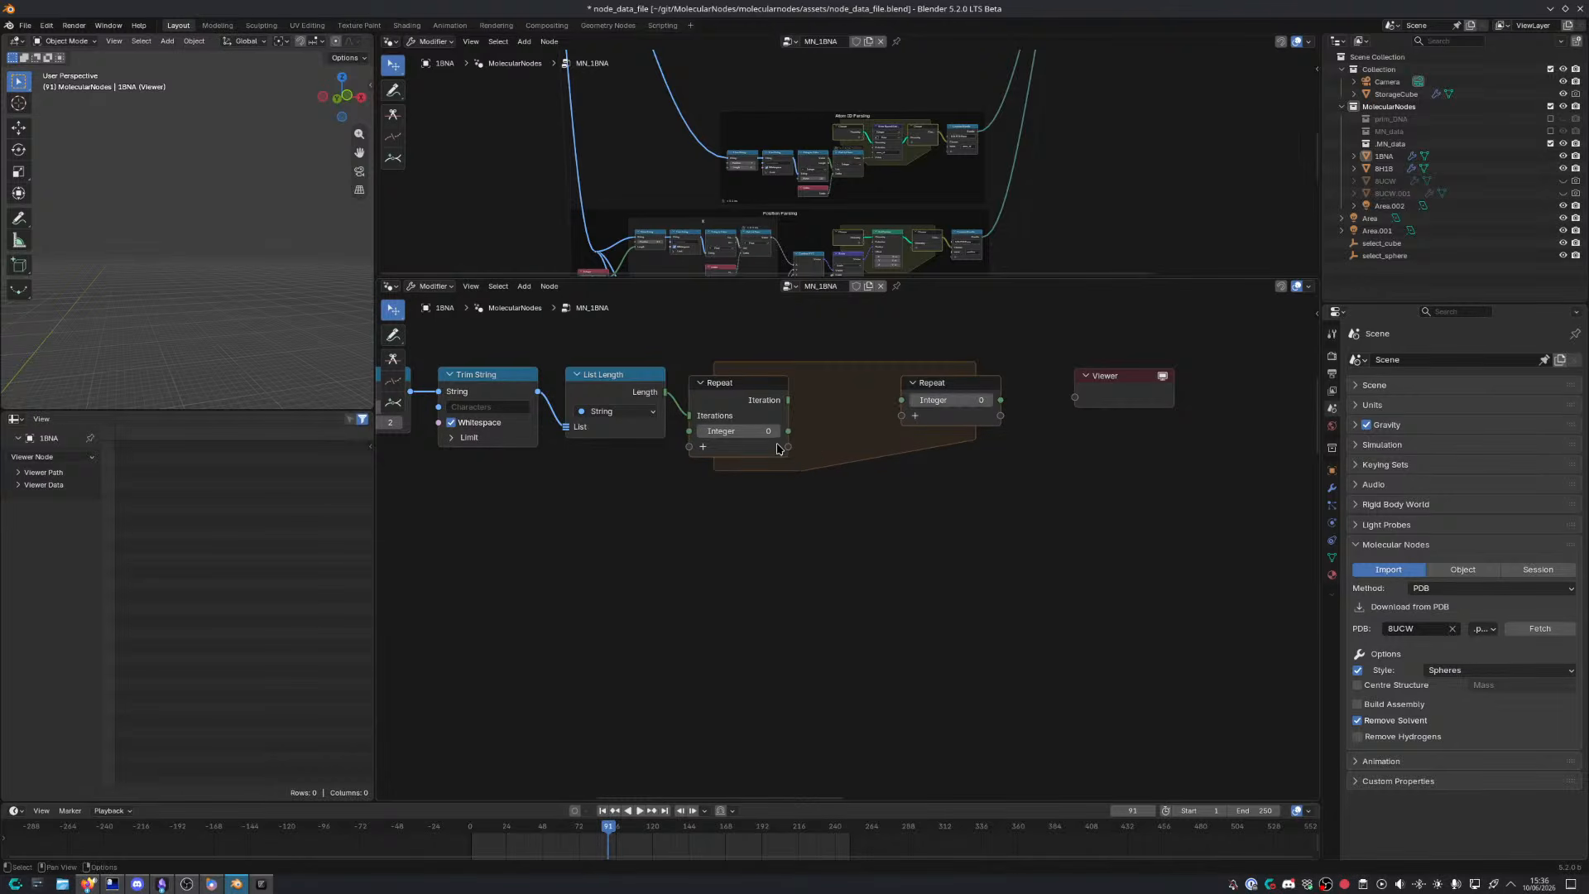
Link the Repeat zone's integer item from its input node to its output node and rename it Count
{"action": "left_click_drag", "start_coordinate": [788, 431], "coordinate": [934, 405]}
{"action": "scroll", "coordinate": [933, 405], "scroll_direction": "up", "scroll_amount": 2}
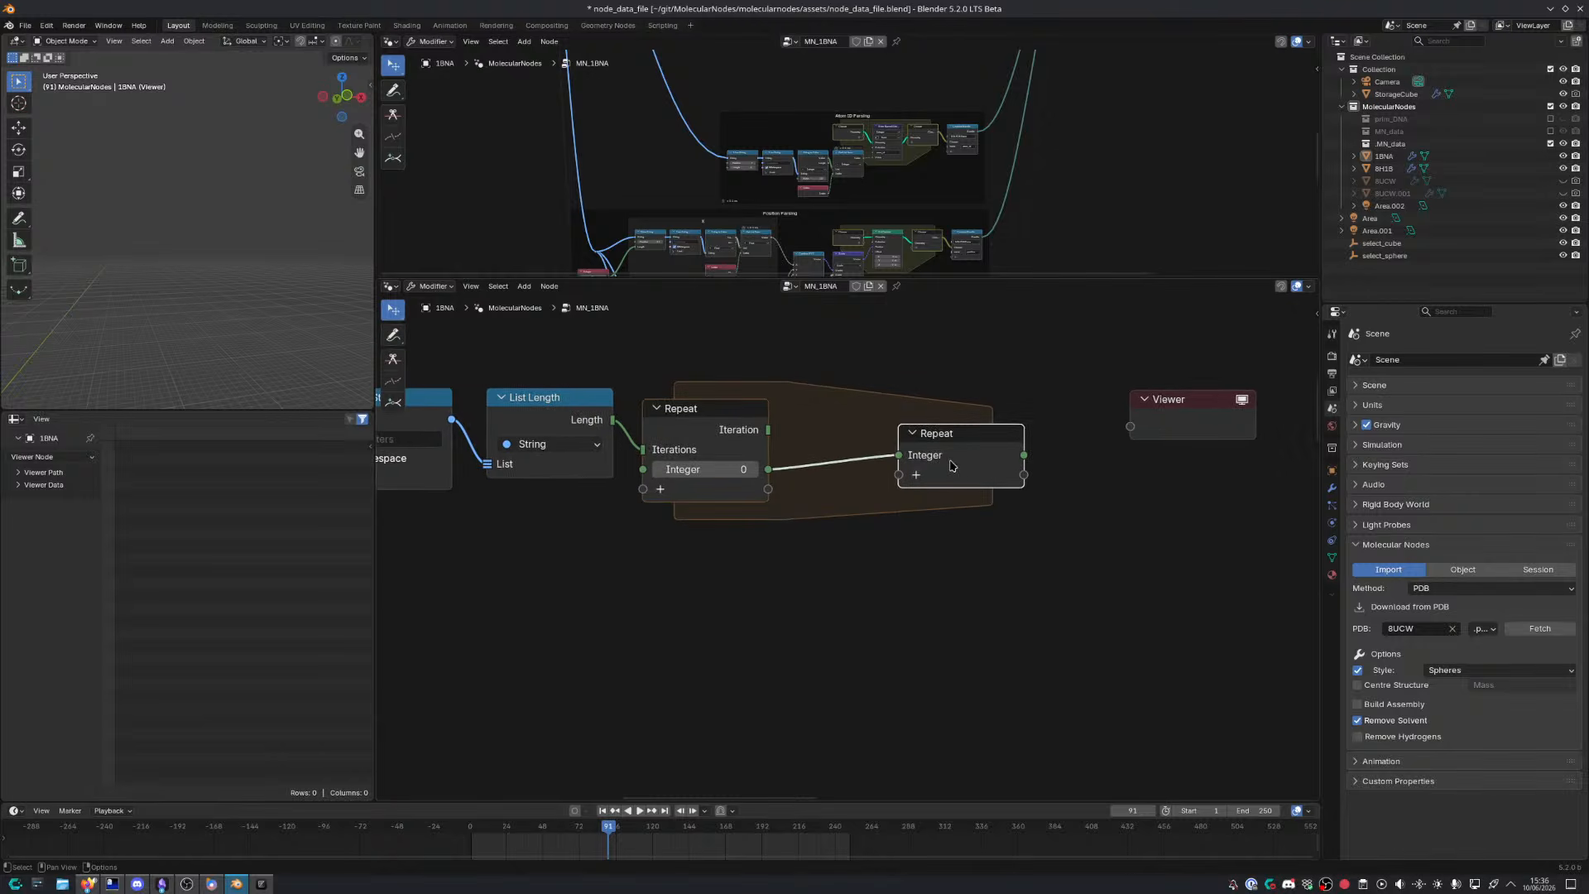
{"action": "double_click", "coordinate": [925, 437]}
{"action": "type", "text": "Count"}
{"action": "key", "text": "Return"}
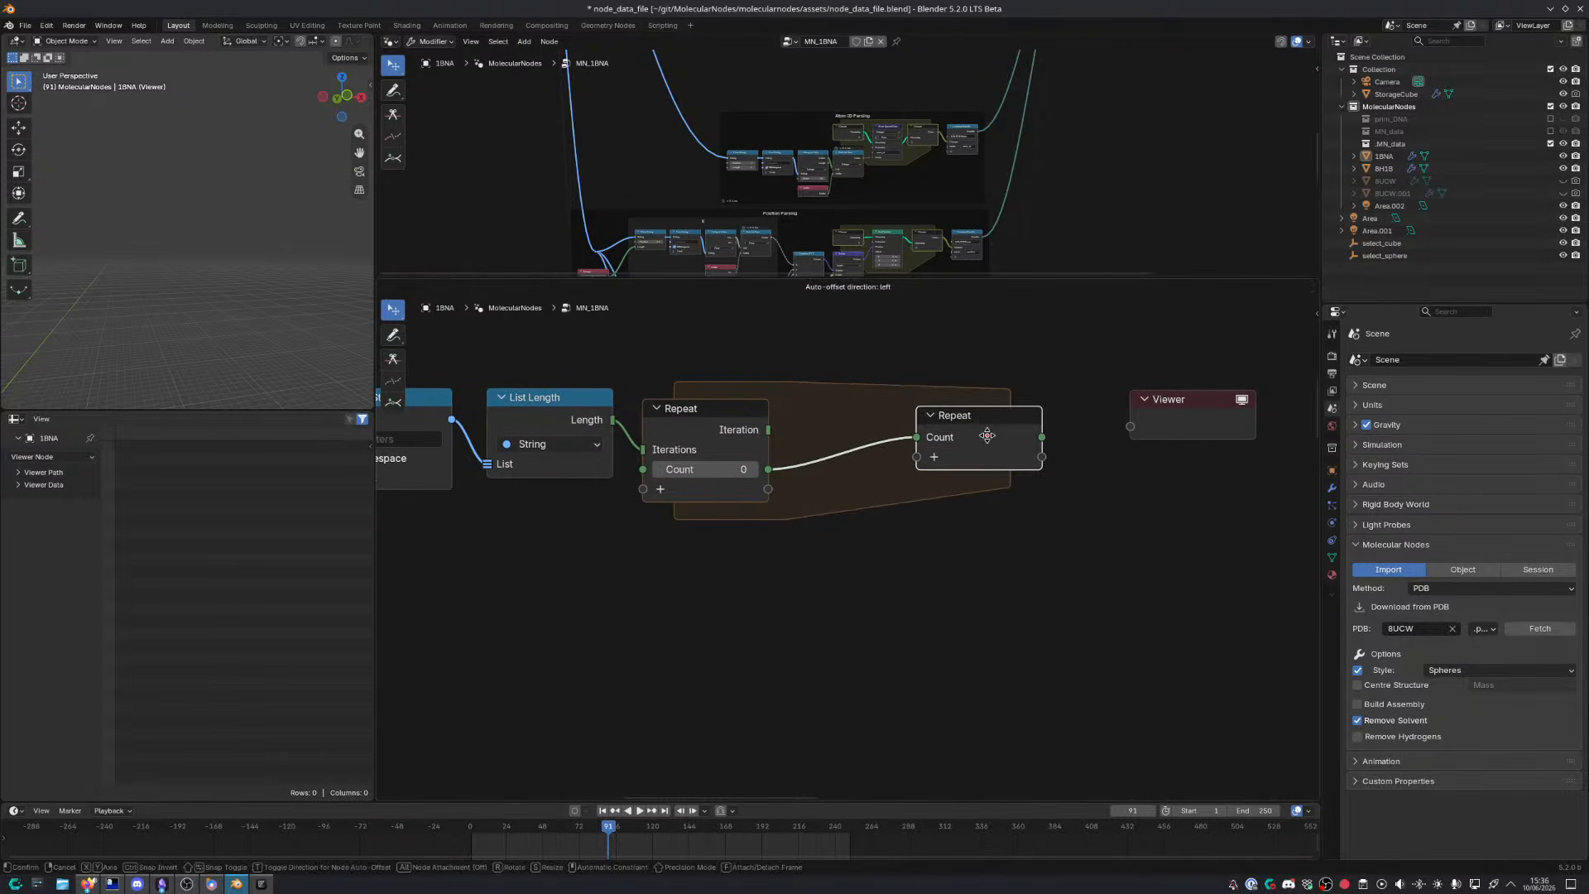
Move the Repeat output and Viewer nodes away from the Repeat input to make room inside the zone
{"action": "scroll", "coordinate": [686, 540], "scroll_direction": "down", "scroll_amount": 1}
{"action": "key", "text": "ctrl+space"}
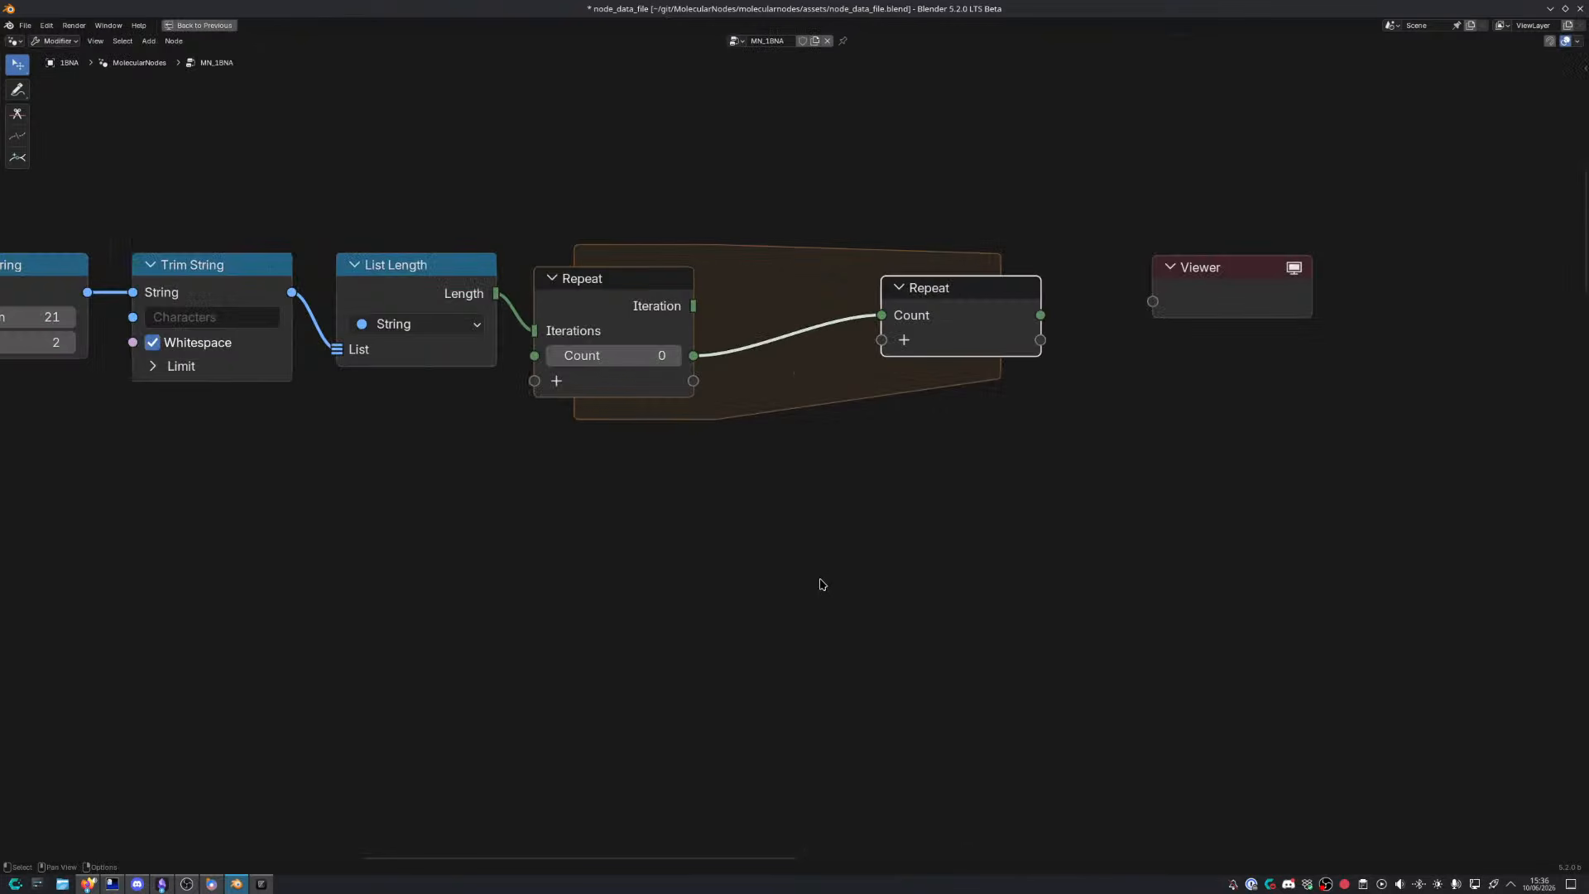
{"action": "middle_click_drag", "start_coordinate": [1029, 323], "coordinate": [908, 343]}
{"action": "left_click_drag", "start_coordinate": [833, 240], "coordinate": [1149, 446]}
{"action": "key", "text": "g"}
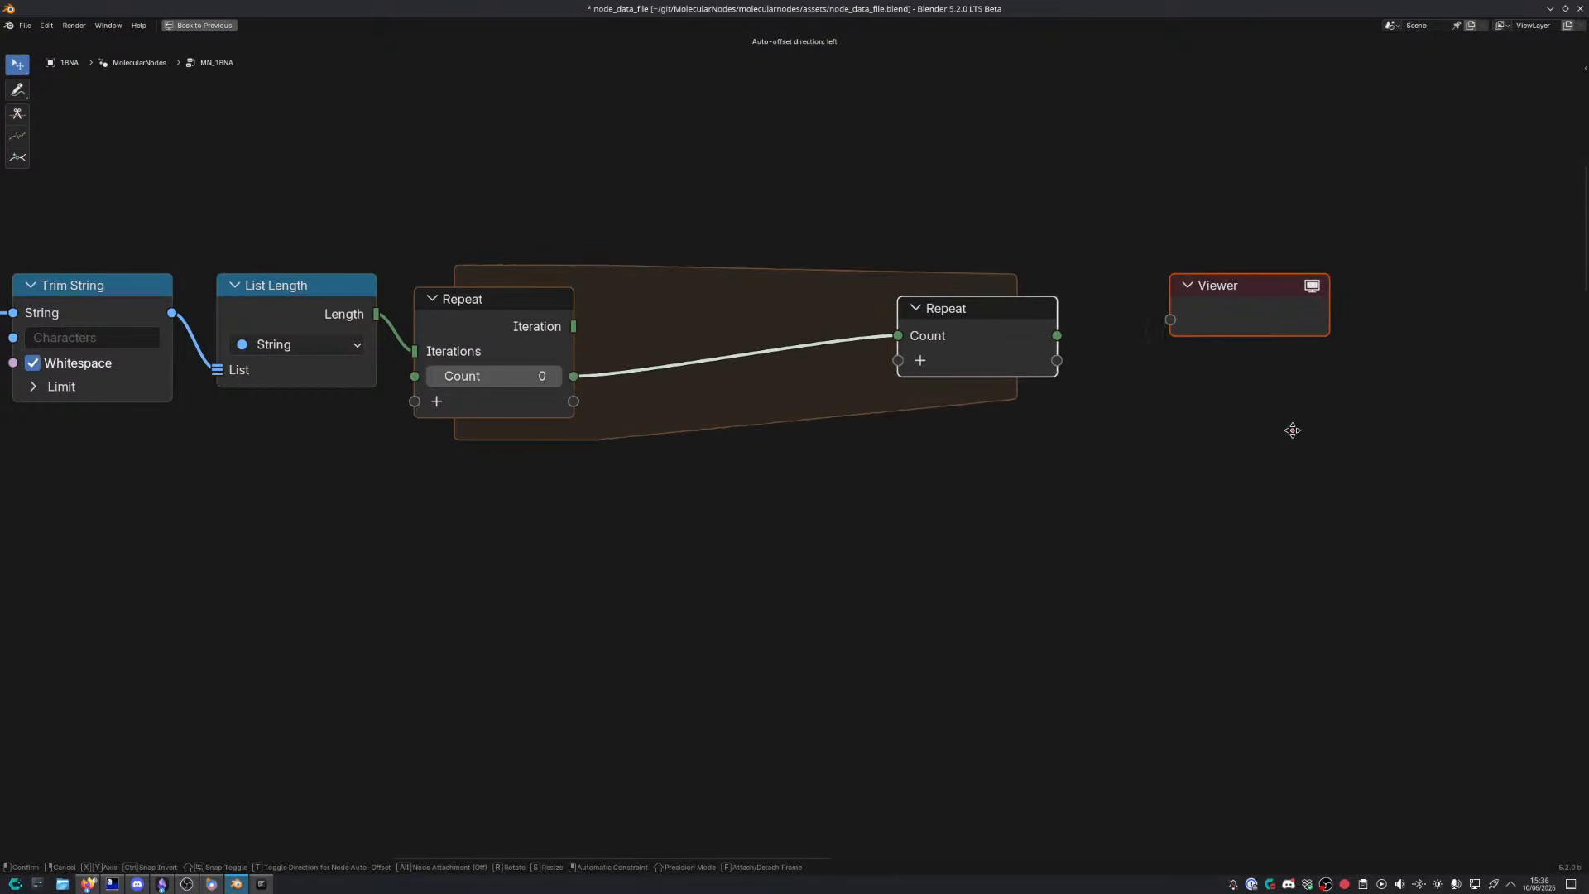
{"action": "left_click", "coordinate": [1291, 430]}
{"action": "key", "text": "shift+a"}
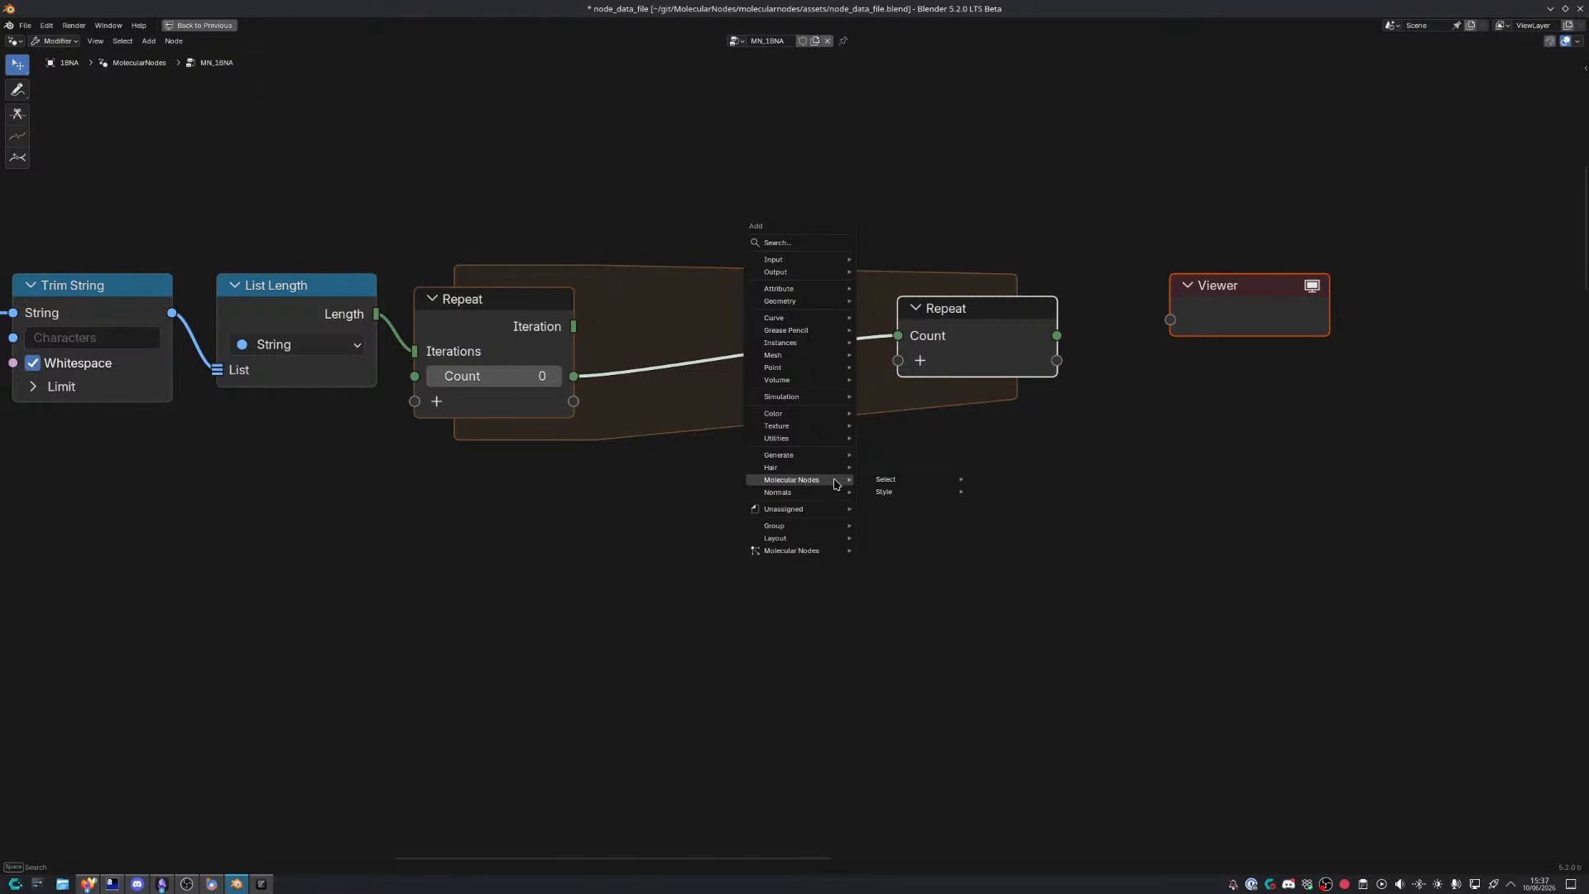
{"action": "key", "text": "Escape"}
{"action": "scroll", "coordinate": [834, 485], "scroll_direction": "down", "scroll_amount": 12}
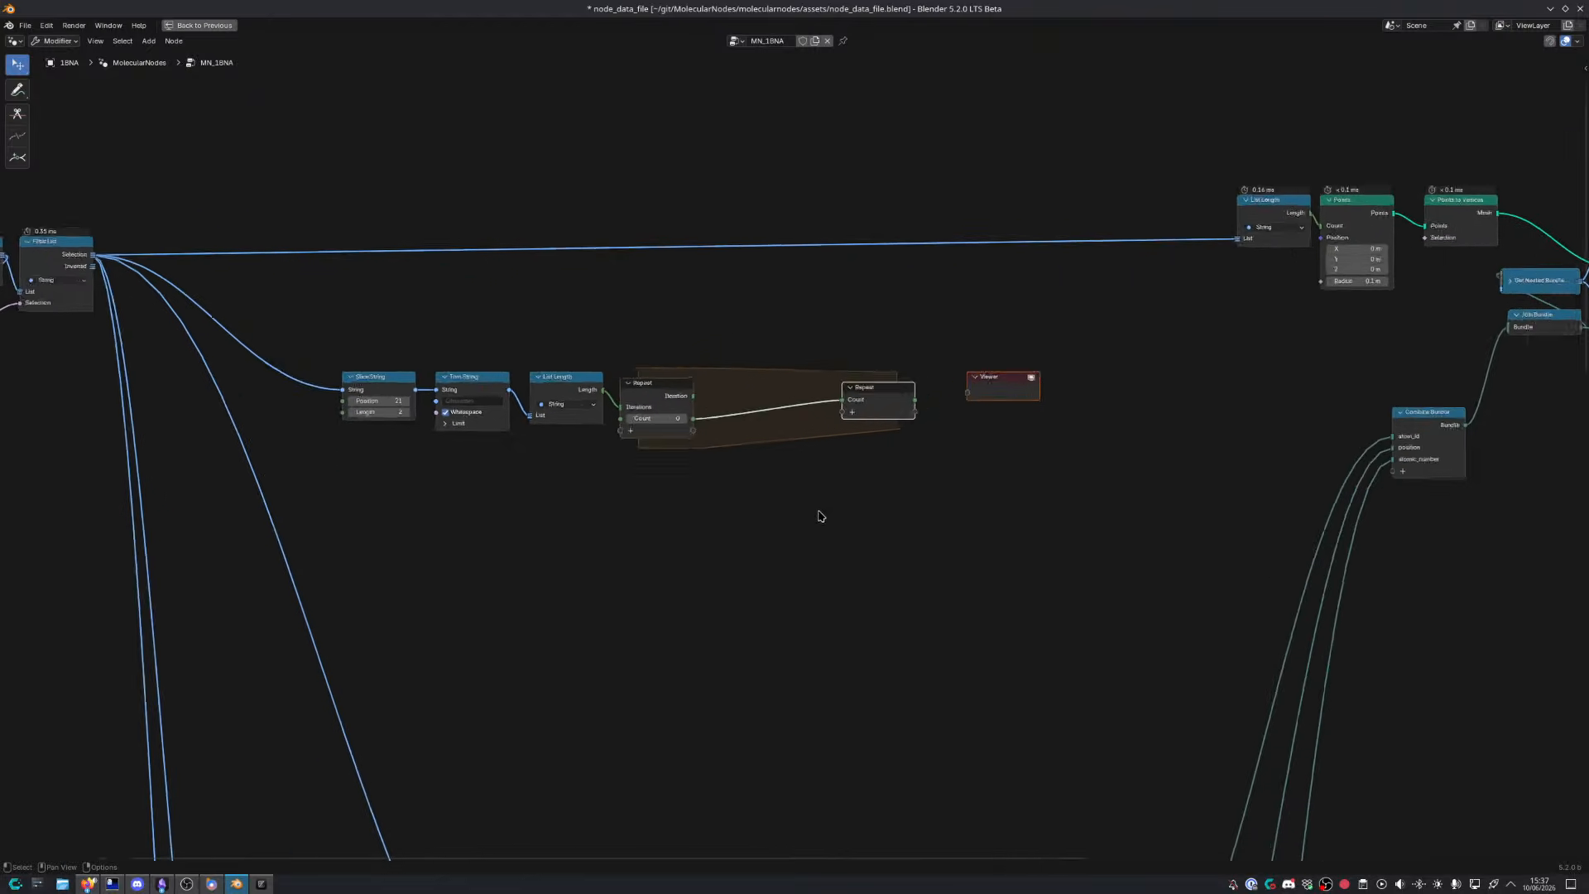
{"action": "middle_click_drag", "start_coordinate": [766, 601], "coordinate": [802, 842]}
{"action": "scroll", "coordinate": [793, 454], "scroll_direction": "up", "scroll_amount": 3}
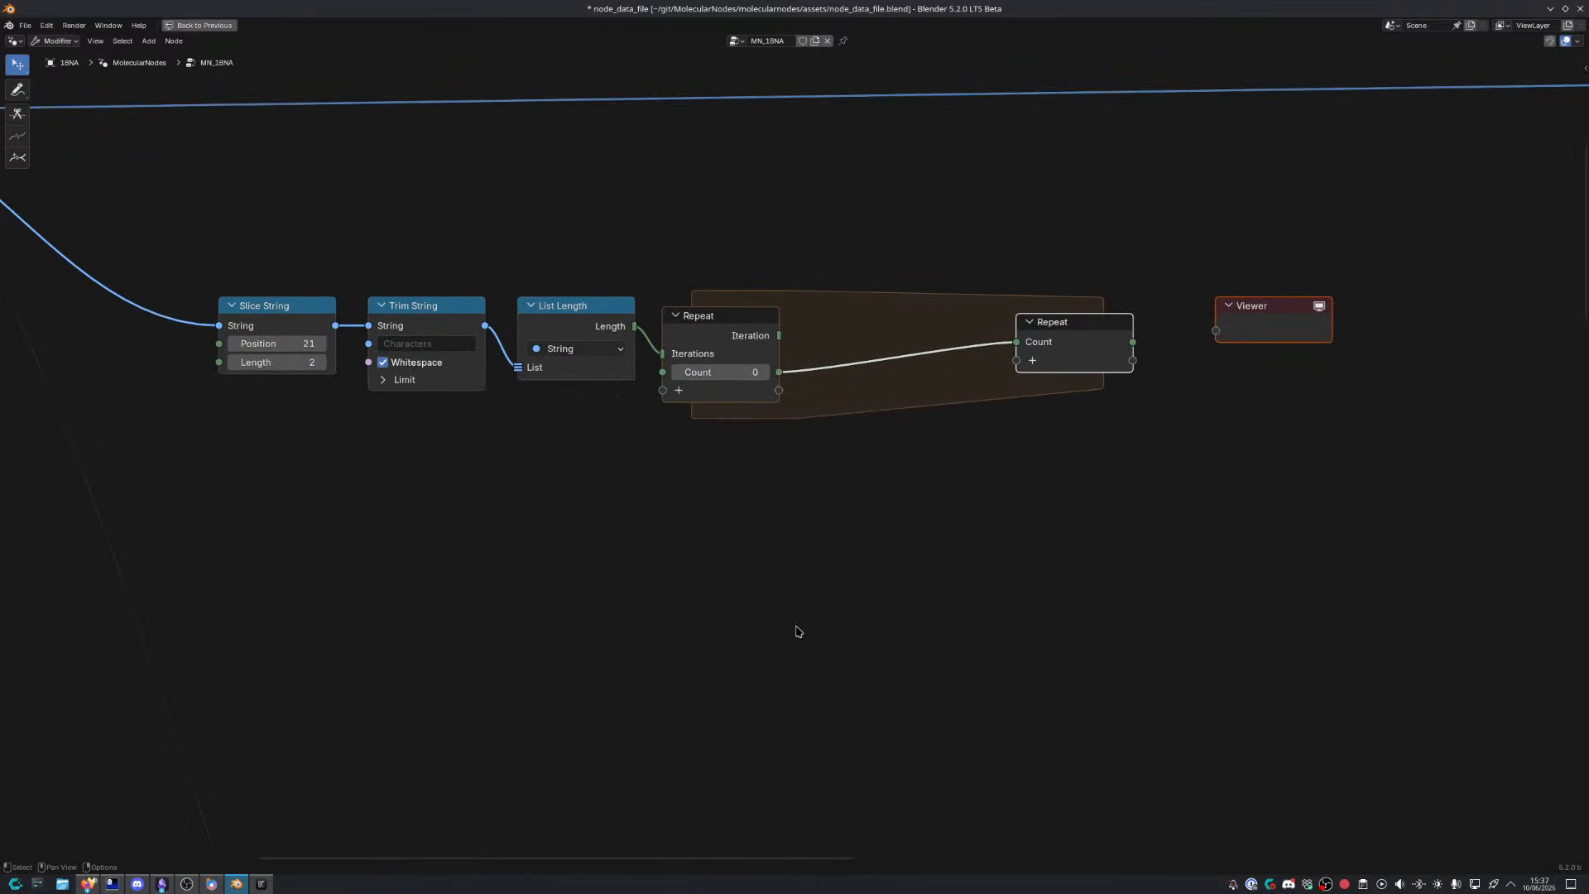
Add a Store Bundle Item node inside the Repeat zone and route a new Bundle item from the Repeat input through it to the Repeat output
{"action": "key", "text": "shift+a"}
{"action": "type", "text": "store bund"}
{"action": "key", "text": "Return"}
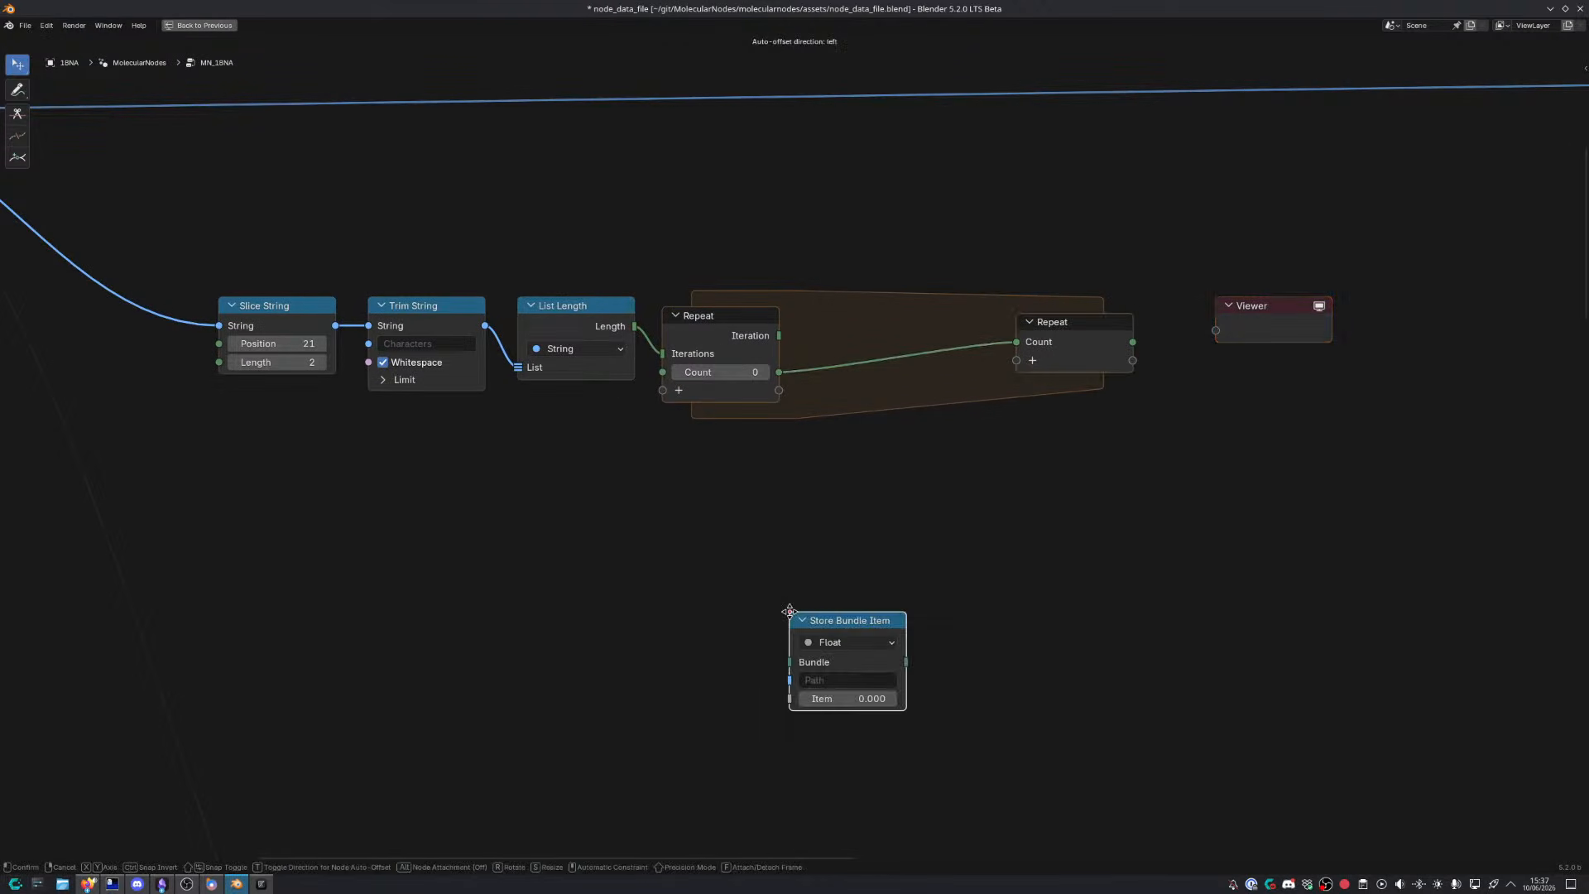
{"action": "left_click", "coordinate": [801, 413]}
{"action": "left_click", "coordinate": [861, 452]}
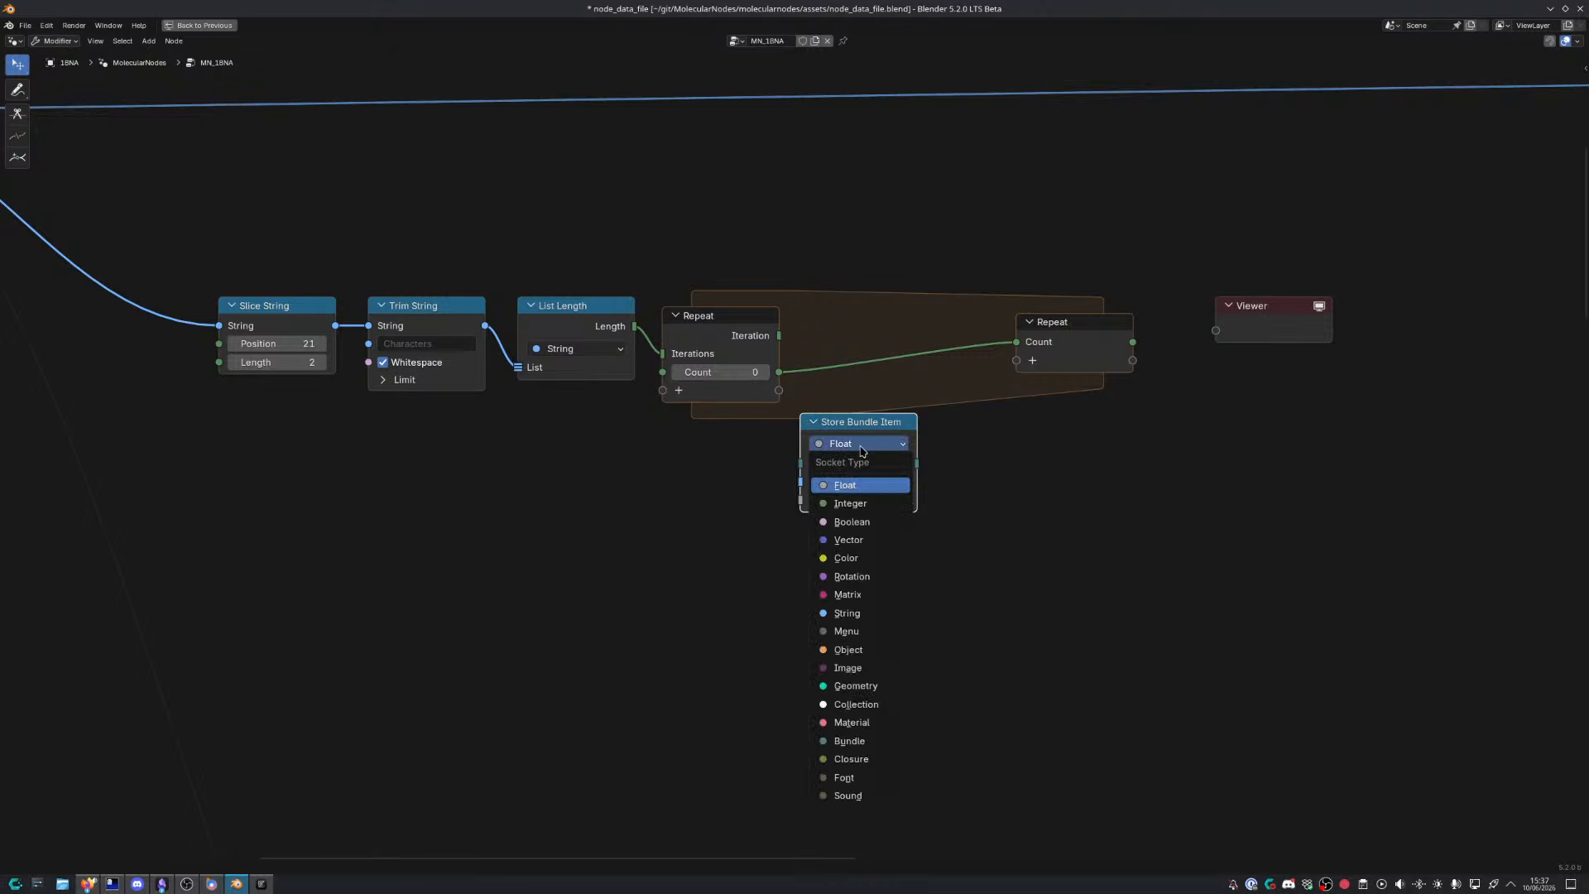
{"action": "left_click", "coordinate": [865, 489]}
{"action": "left_click_drag", "start_coordinate": [898, 468], "coordinate": [1017, 362]}
{"action": "left_click_drag", "start_coordinate": [910, 409], "coordinate": [945, 391]}
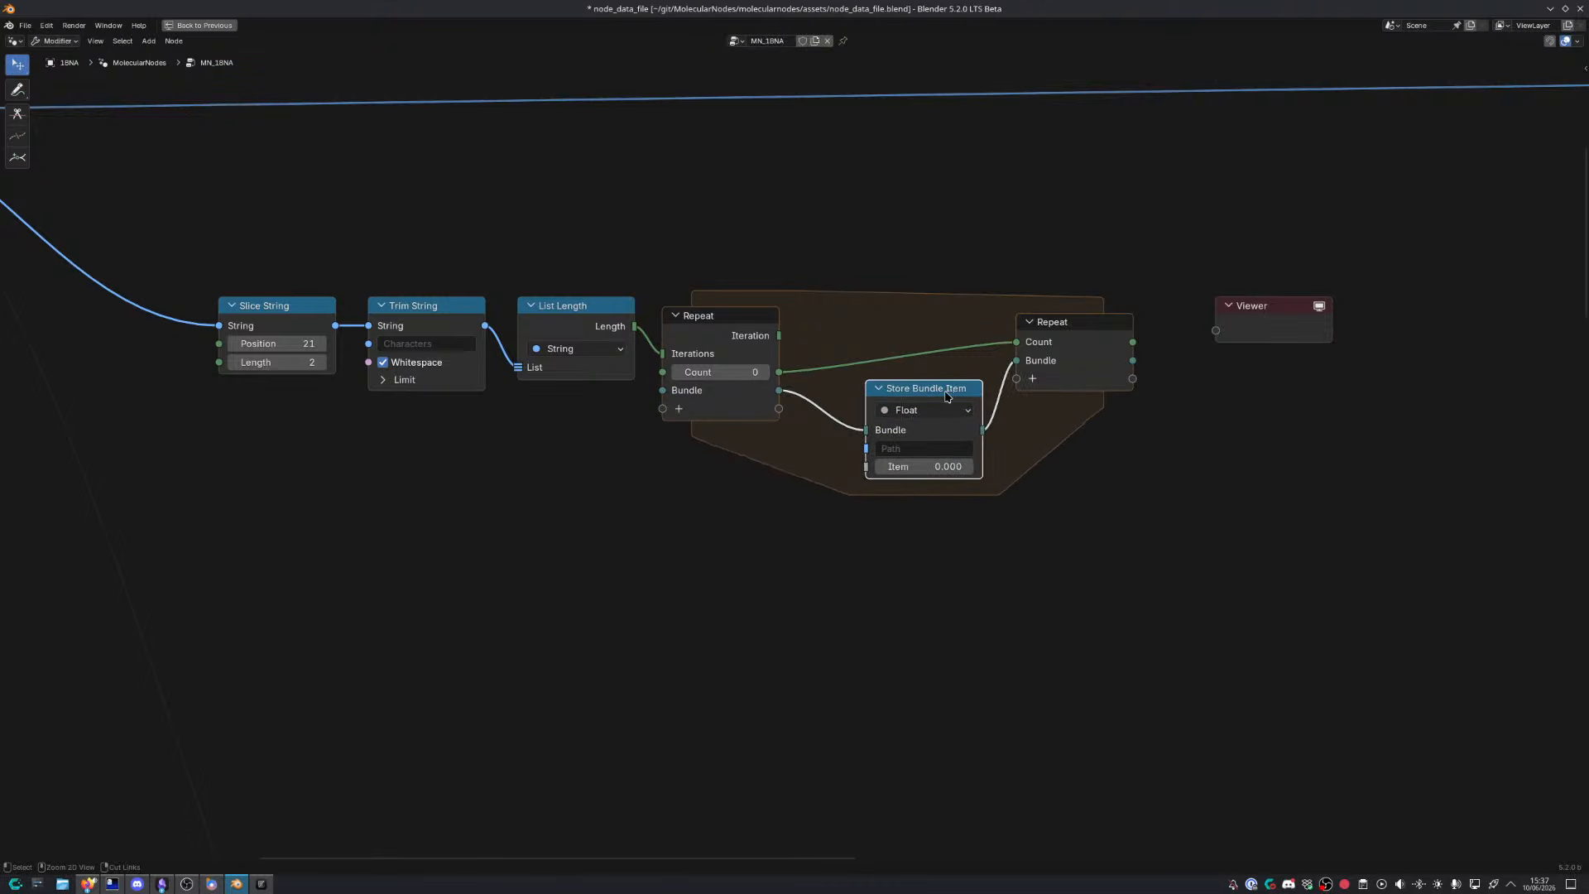
Set the Store Bundle Item node's socket type to Integer
{"action": "left_click", "coordinate": [935, 412]}
{"action": "left_click", "coordinate": [915, 470]}
{"action": "scroll", "coordinate": [866, 408], "scroll_direction": "up", "scroll_amount": 2}
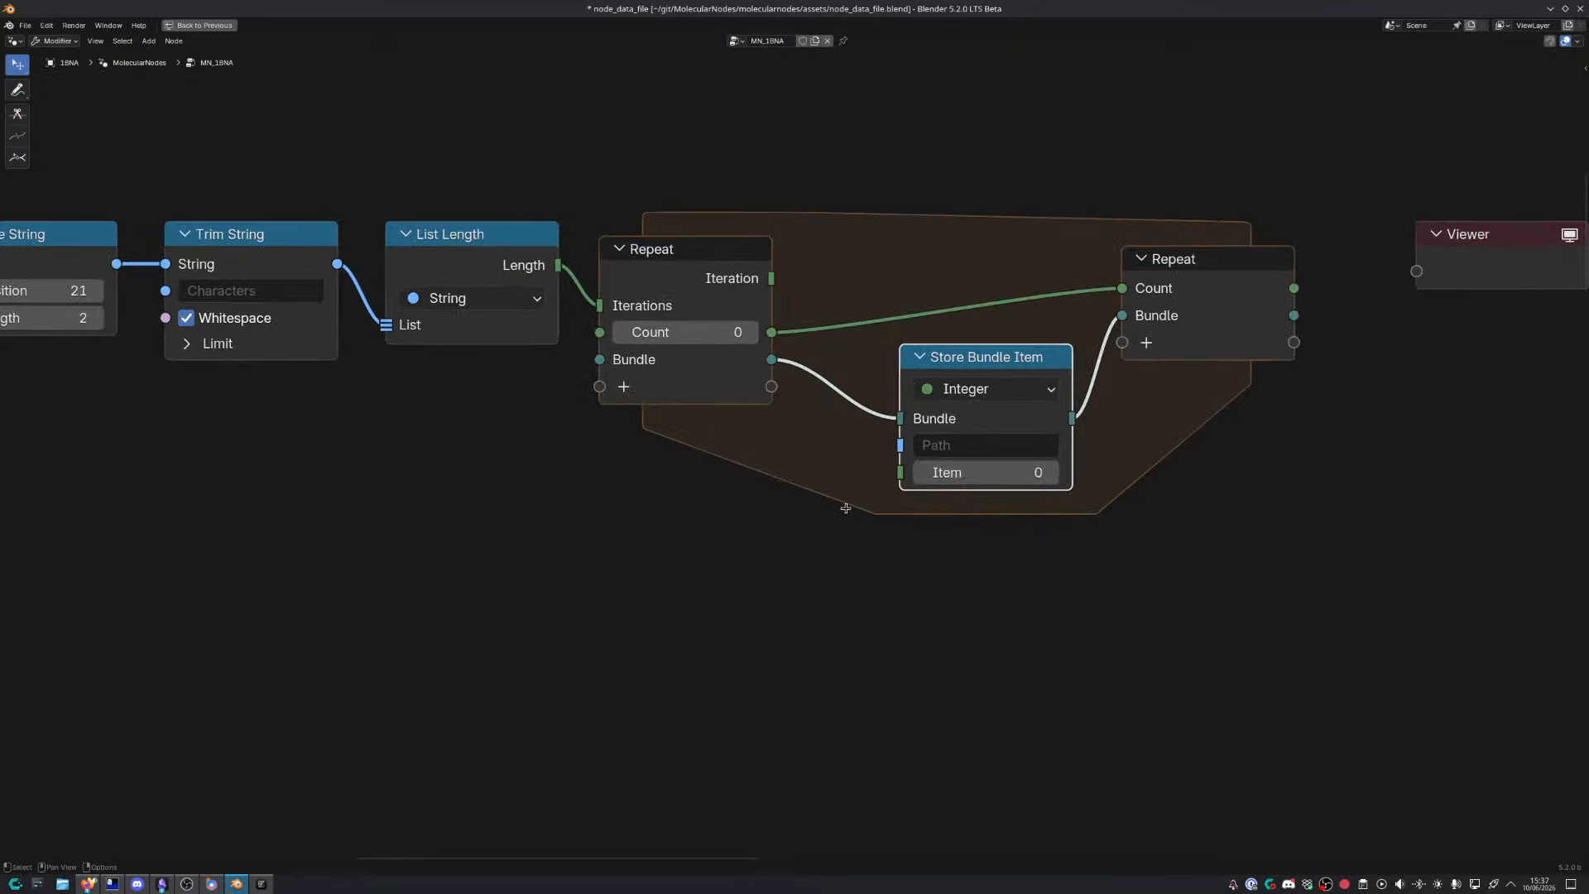
{"action": "left_click_drag", "start_coordinate": [866, 390], "coordinate": [867, 390]}
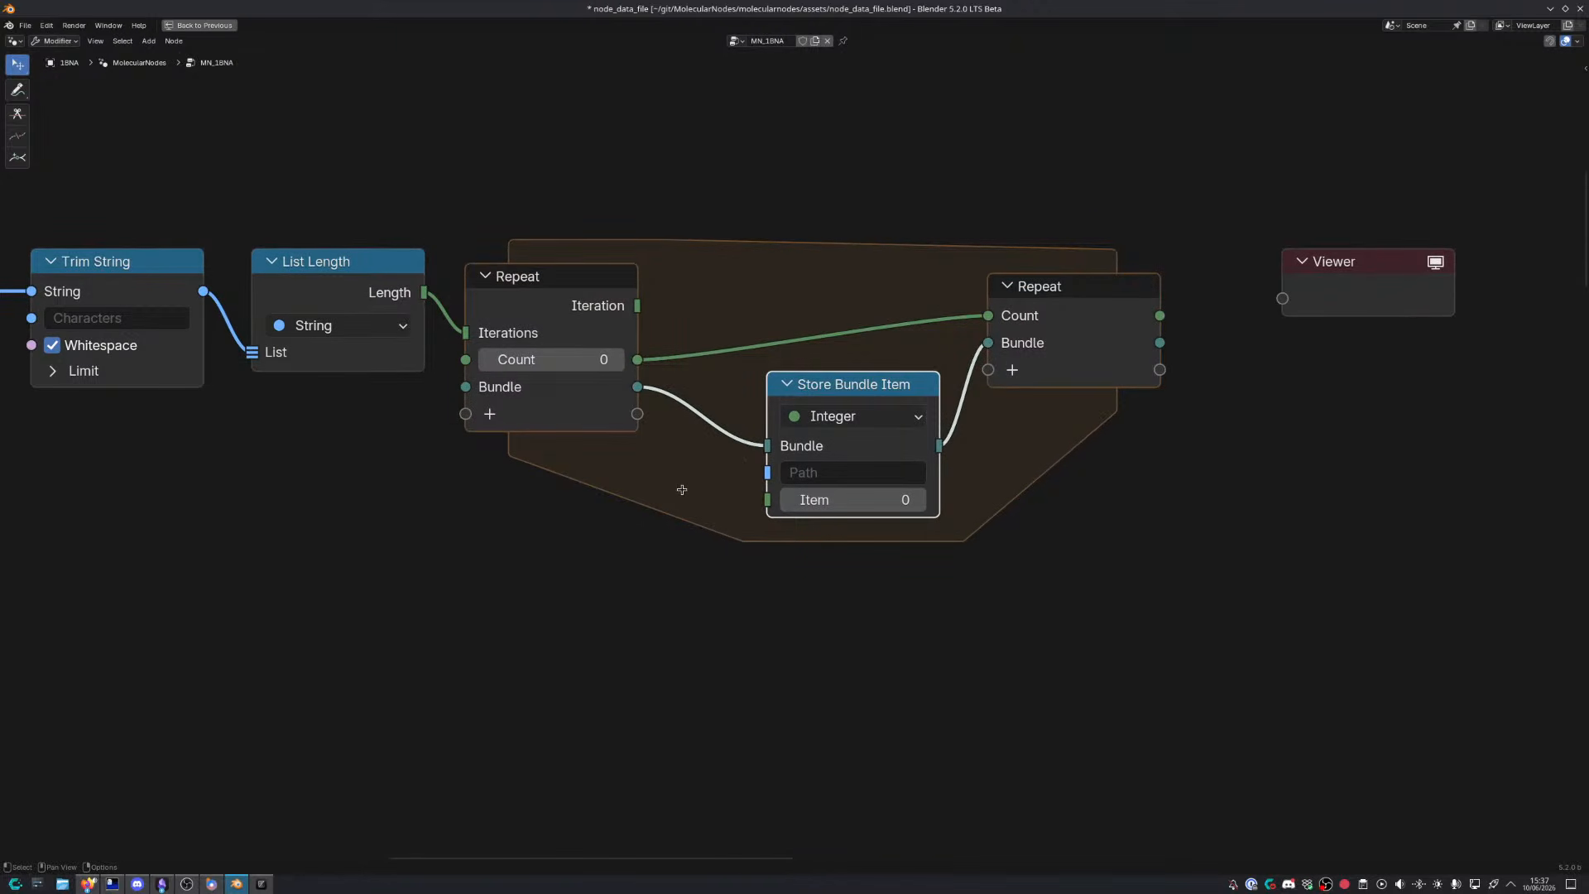
Add a Get Bundle Item node of type Integer below the Repeat input node
{"action": "middle_click_drag", "start_coordinate": [789, 484], "coordinate": [609, 481]}
{"action": "key", "text": "shift+a"}
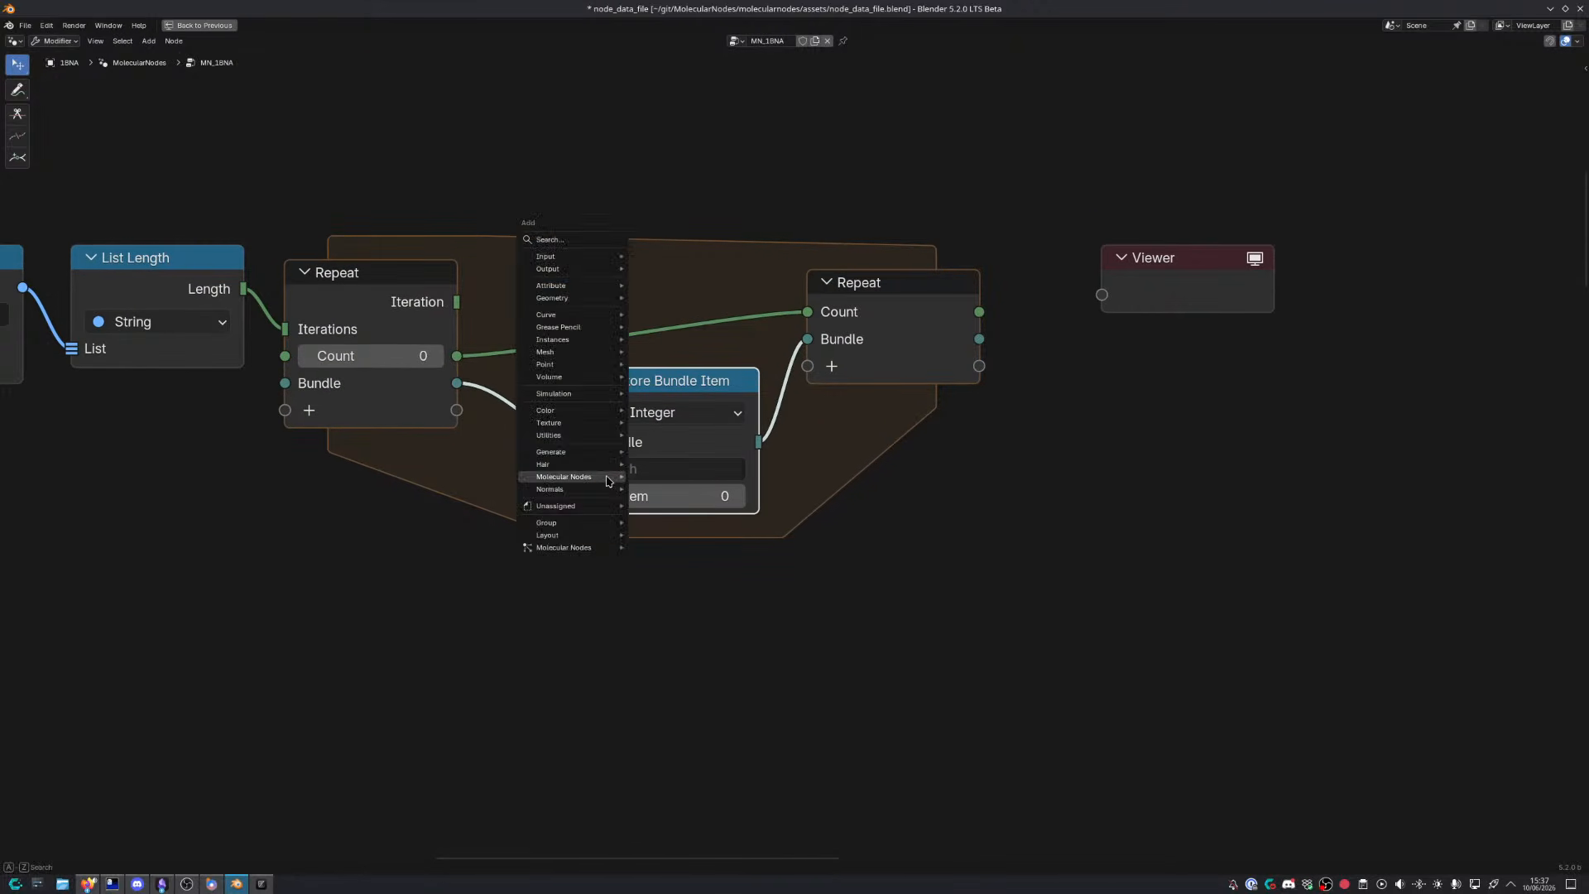
{"action": "type", "text": "get bund"}
{"action": "key", "text": "Return"}
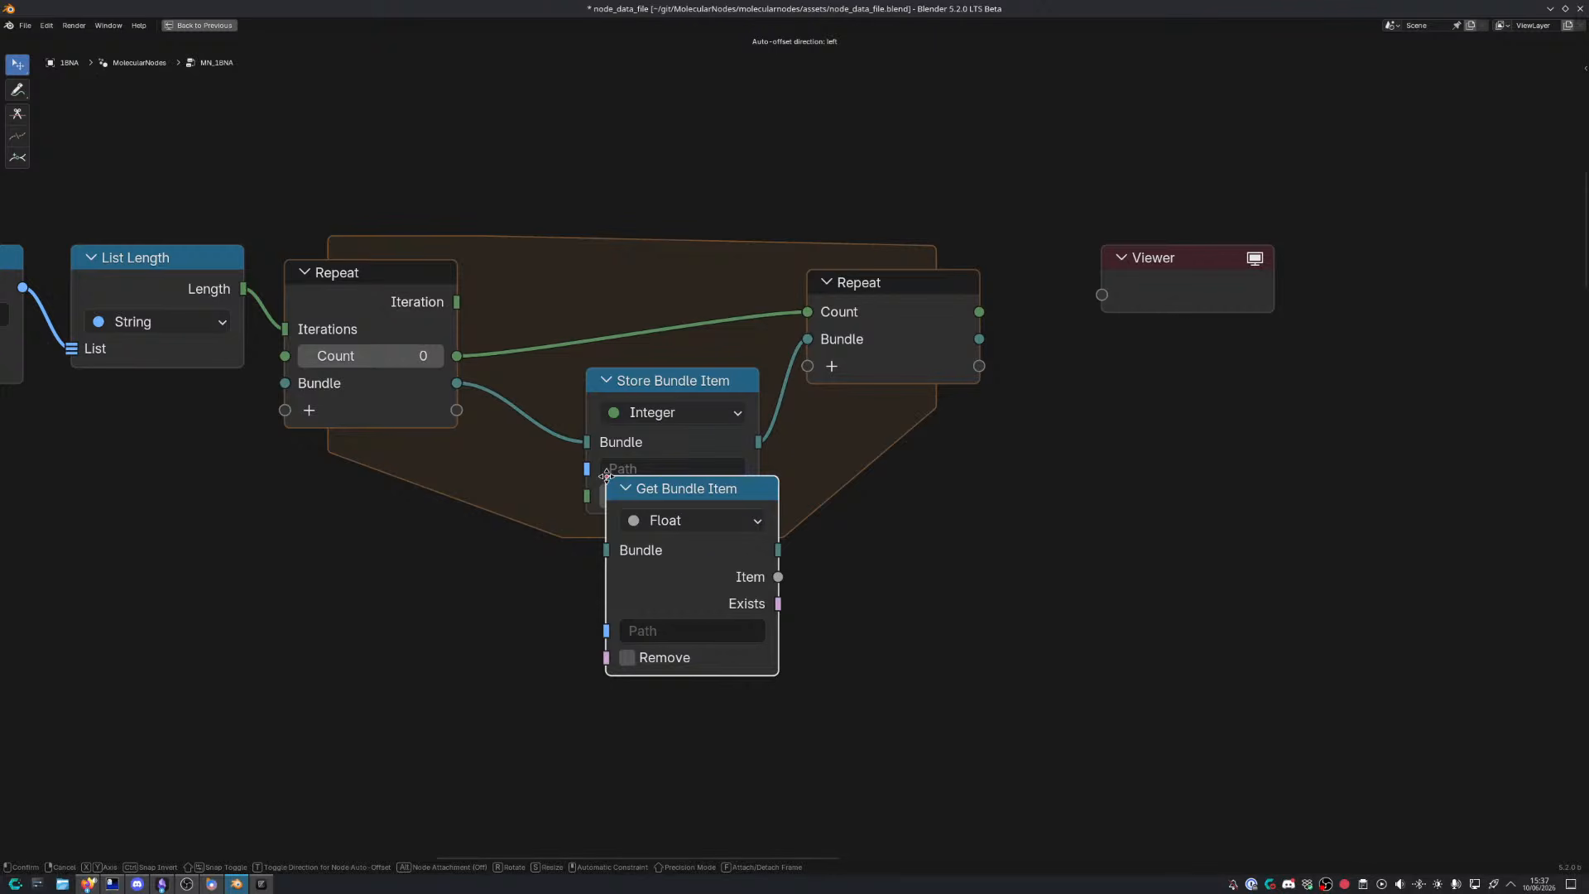
{"action": "left_click", "coordinate": [316, 442]}
{"action": "left_click", "coordinate": [395, 488]}
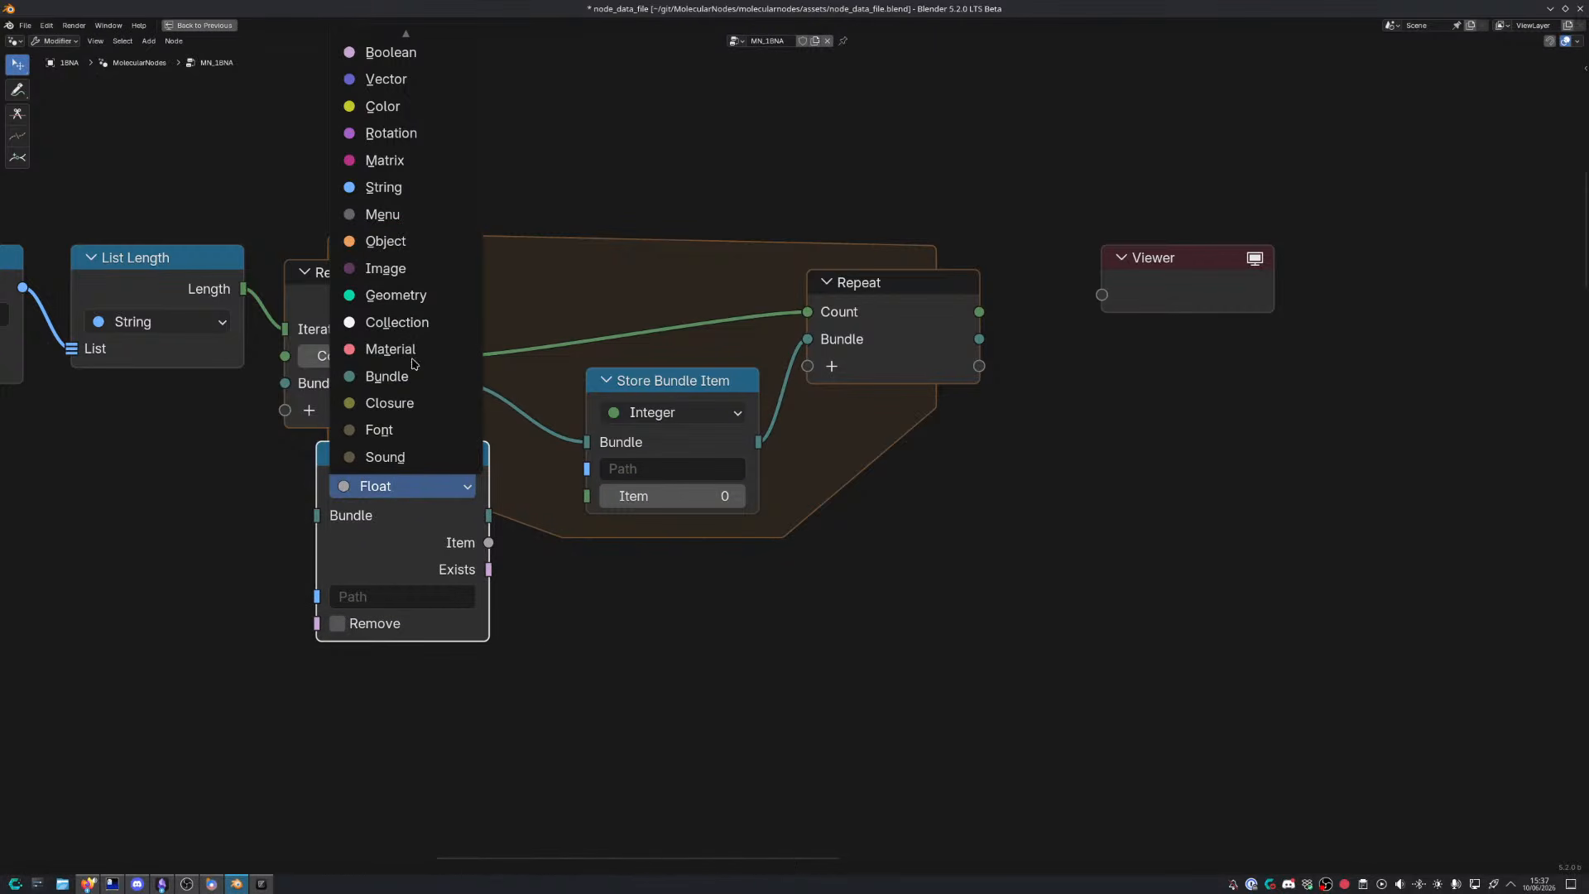
{"action": "scroll", "coordinate": [433, 257], "scroll_direction": "up", "scroll_amount": 3}
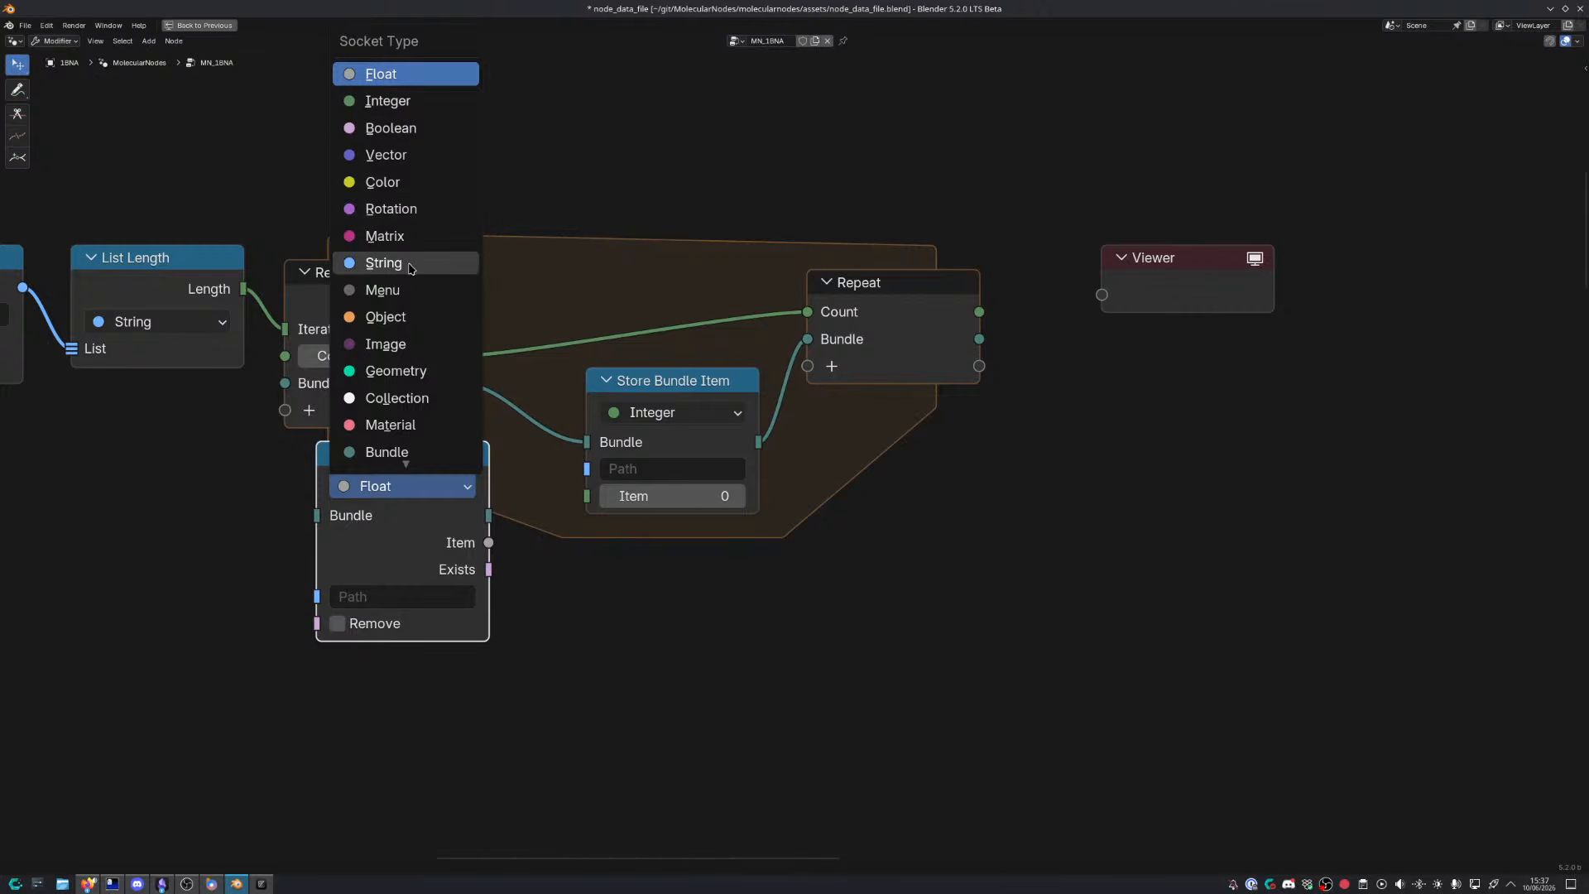
{"action": "left_click", "coordinate": [387, 100]}
{"action": "left_click_drag", "start_coordinate": [441, 460], "coordinate": [419, 476]}
{"action": "middle_click_drag", "start_coordinate": [419, 477], "coordinate": [567, 407]}
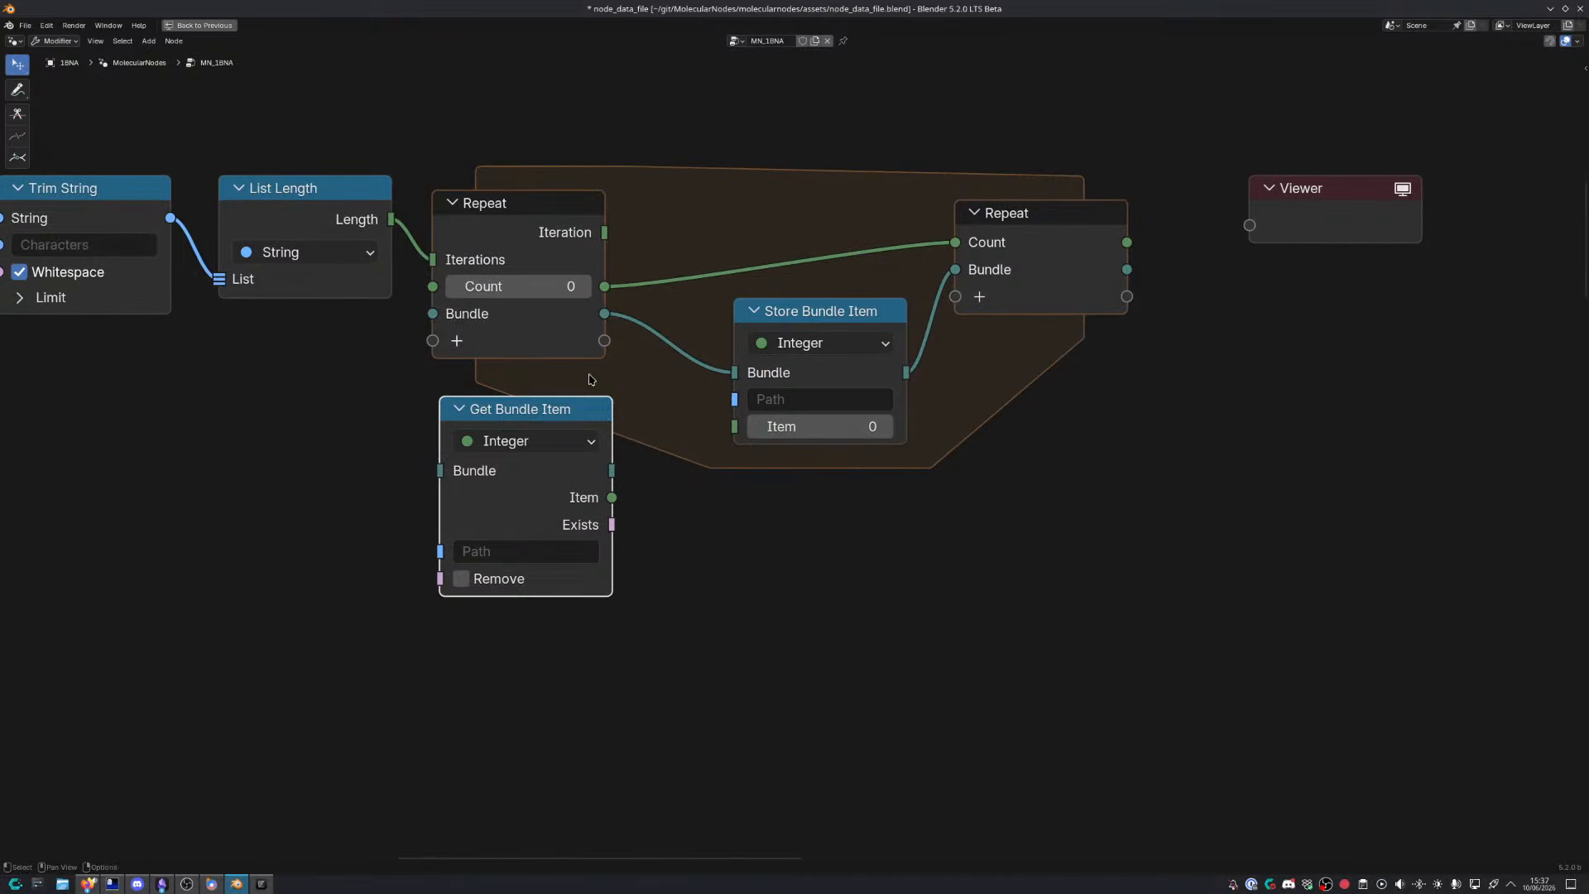
Link the Repeat input's Bundle to the Get Bundle Item node and move both bundle item nodes lower in the zone
{"action": "left_click_drag", "start_coordinate": [605, 314], "coordinate": [445, 476]}
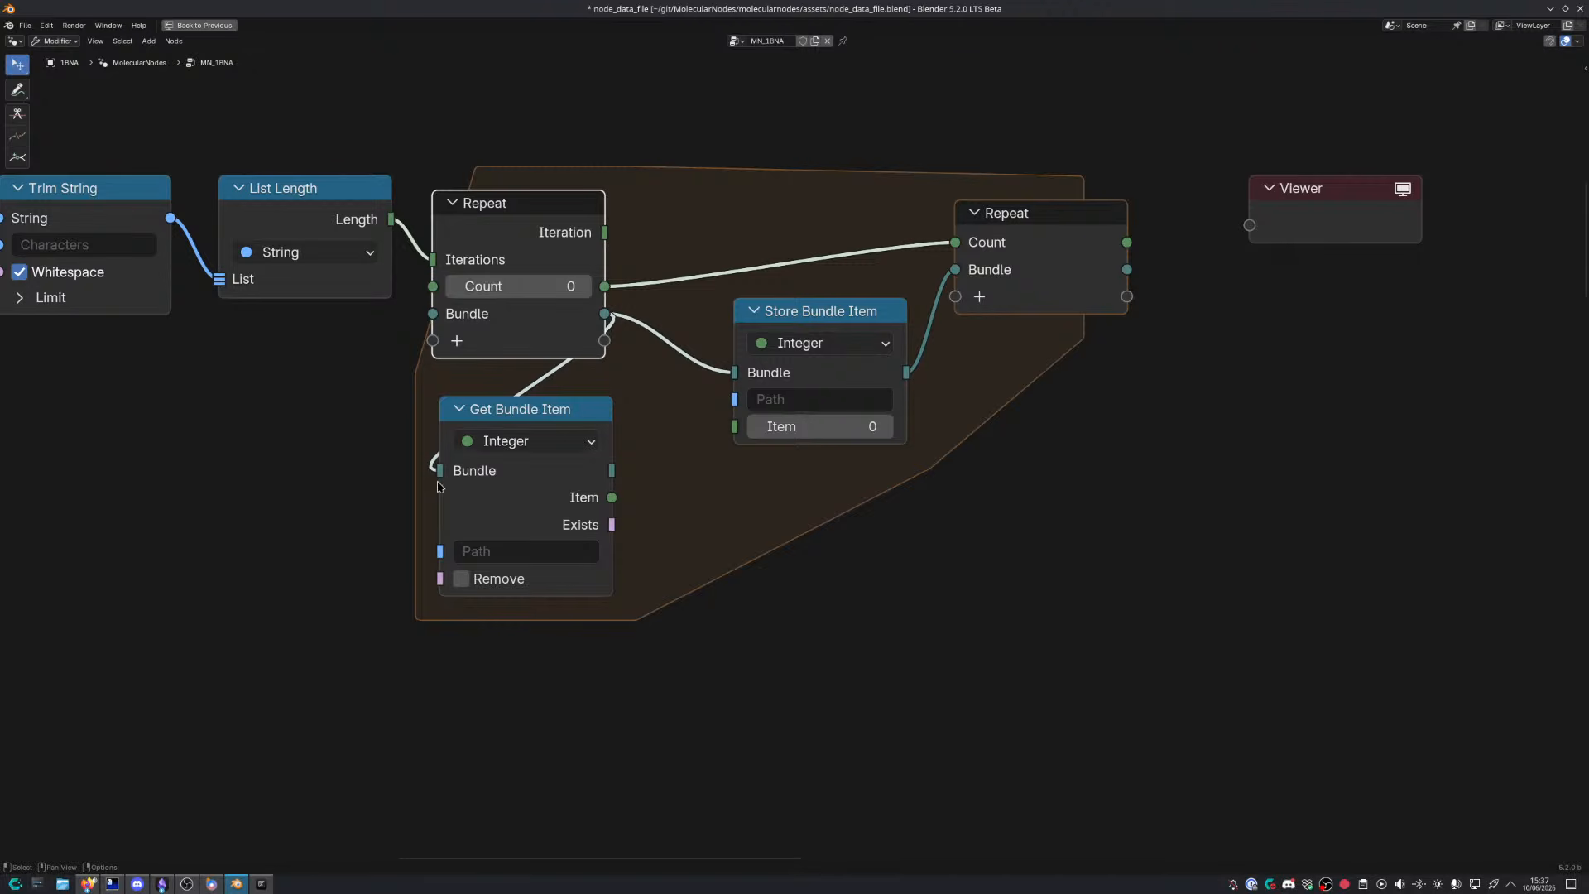
{"action": "left_click_drag", "start_coordinate": [509, 423], "coordinate": [489, 566]}
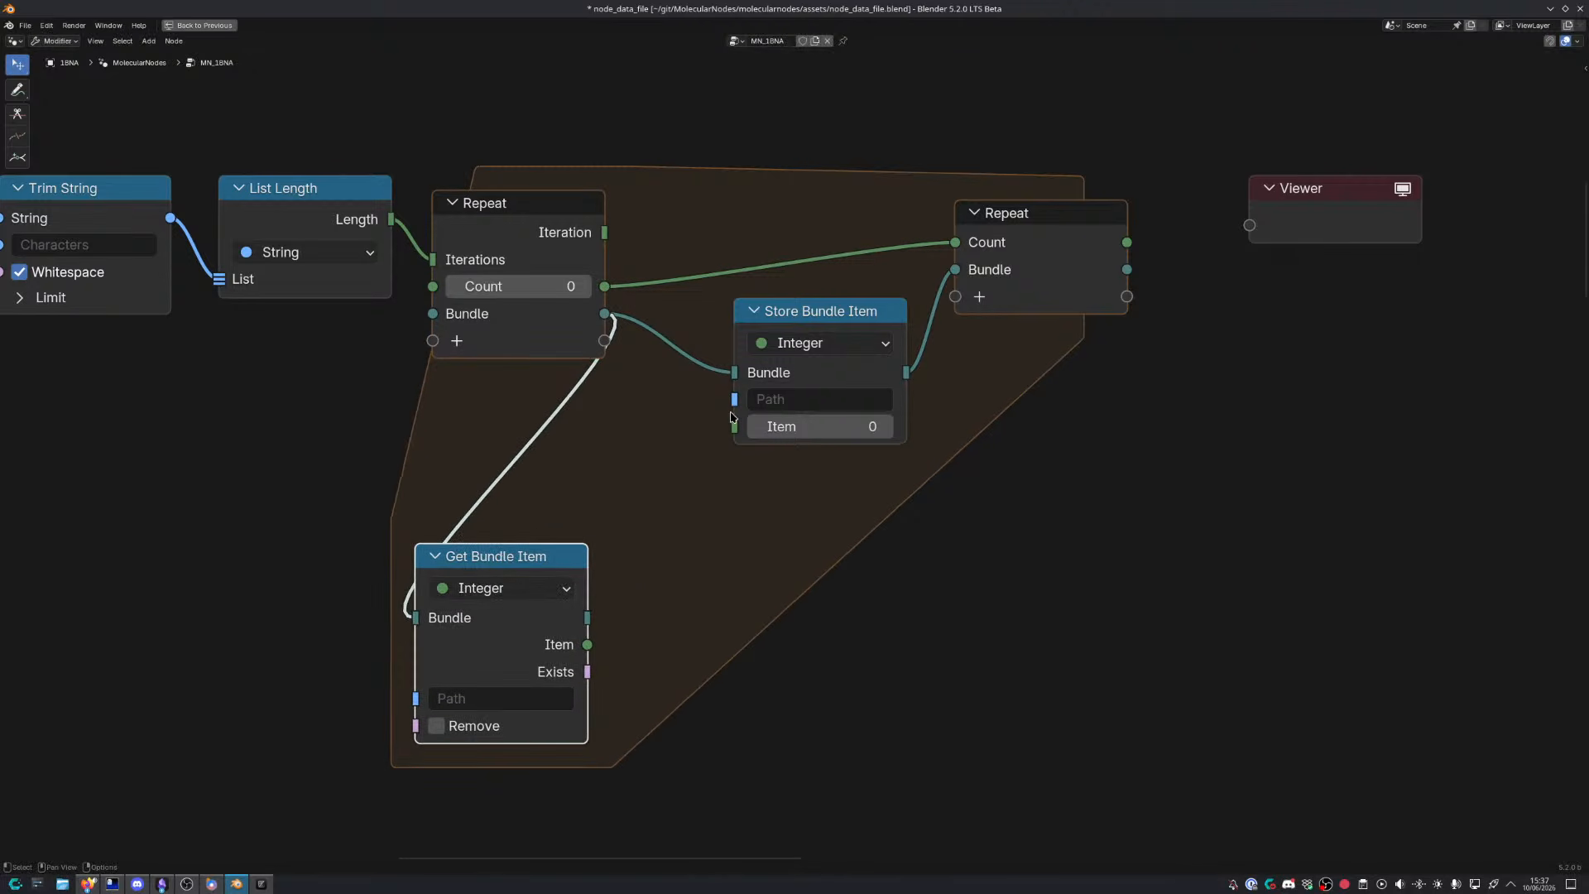
{"action": "left_click_drag", "start_coordinate": [814, 319], "coordinate": [814, 466]}
Add a Get List Item node below the List Length node
{"action": "key", "text": "shift+a"}
{"action": "type", "text": "get"}
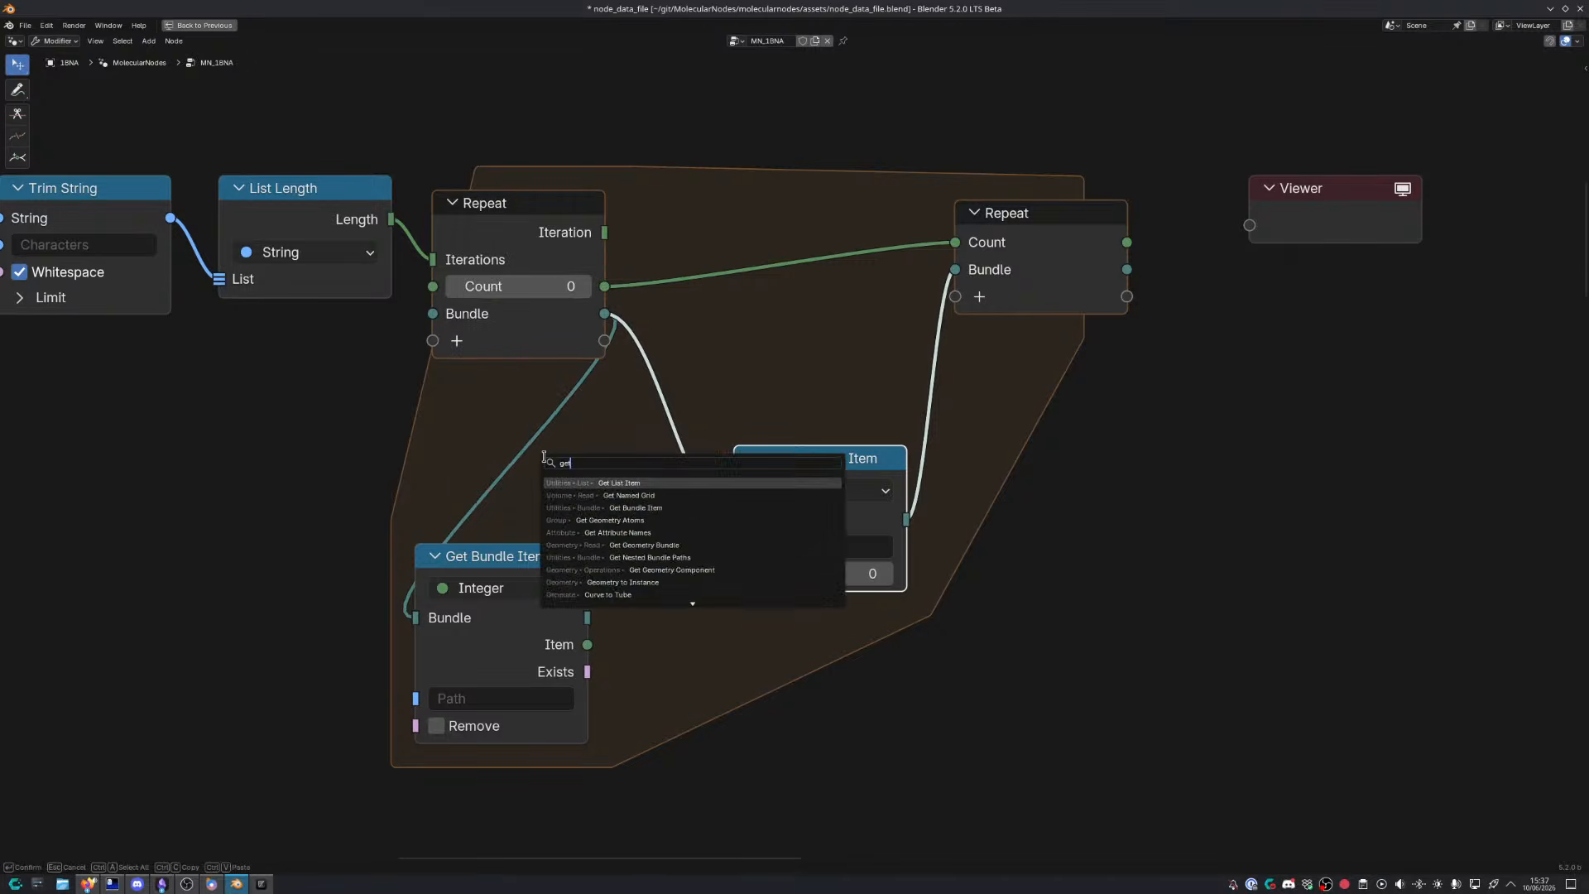
{"action": "key", "text": "Return"}
{"action": "left_click", "coordinate": [169, 372]}
{"action": "middle_click_drag", "start_coordinate": [207, 253], "coordinate": [509, 276]}
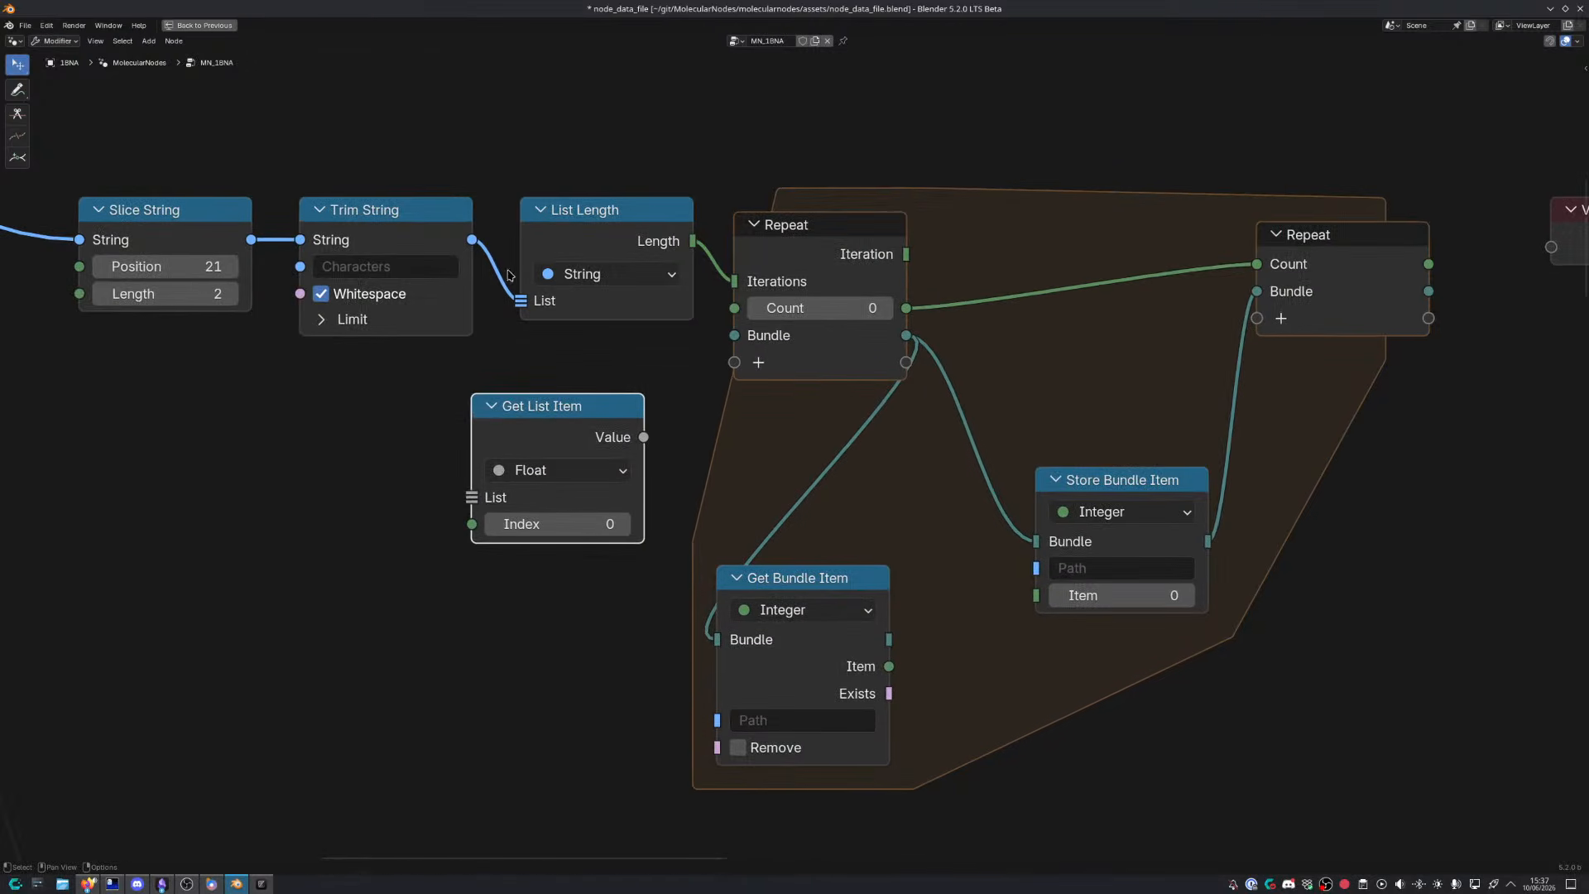
Set Get List Item to String, feeding its List from Trim String and its Index from the Repeat zone's Iteration
{"action": "left_click_drag", "start_coordinate": [473, 241], "coordinate": [515, 490]}
{"action": "left_click", "coordinate": [552, 469]}
{"action": "key", "text": "s"}
{"action": "left_click_drag", "start_coordinate": [537, 432], "coordinate": [586, 432]}
{"action": "left_click_drag", "start_coordinate": [468, 238], "coordinate": [521, 497]}
{"action": "left_click_drag", "start_coordinate": [907, 254], "coordinate": [522, 524]}
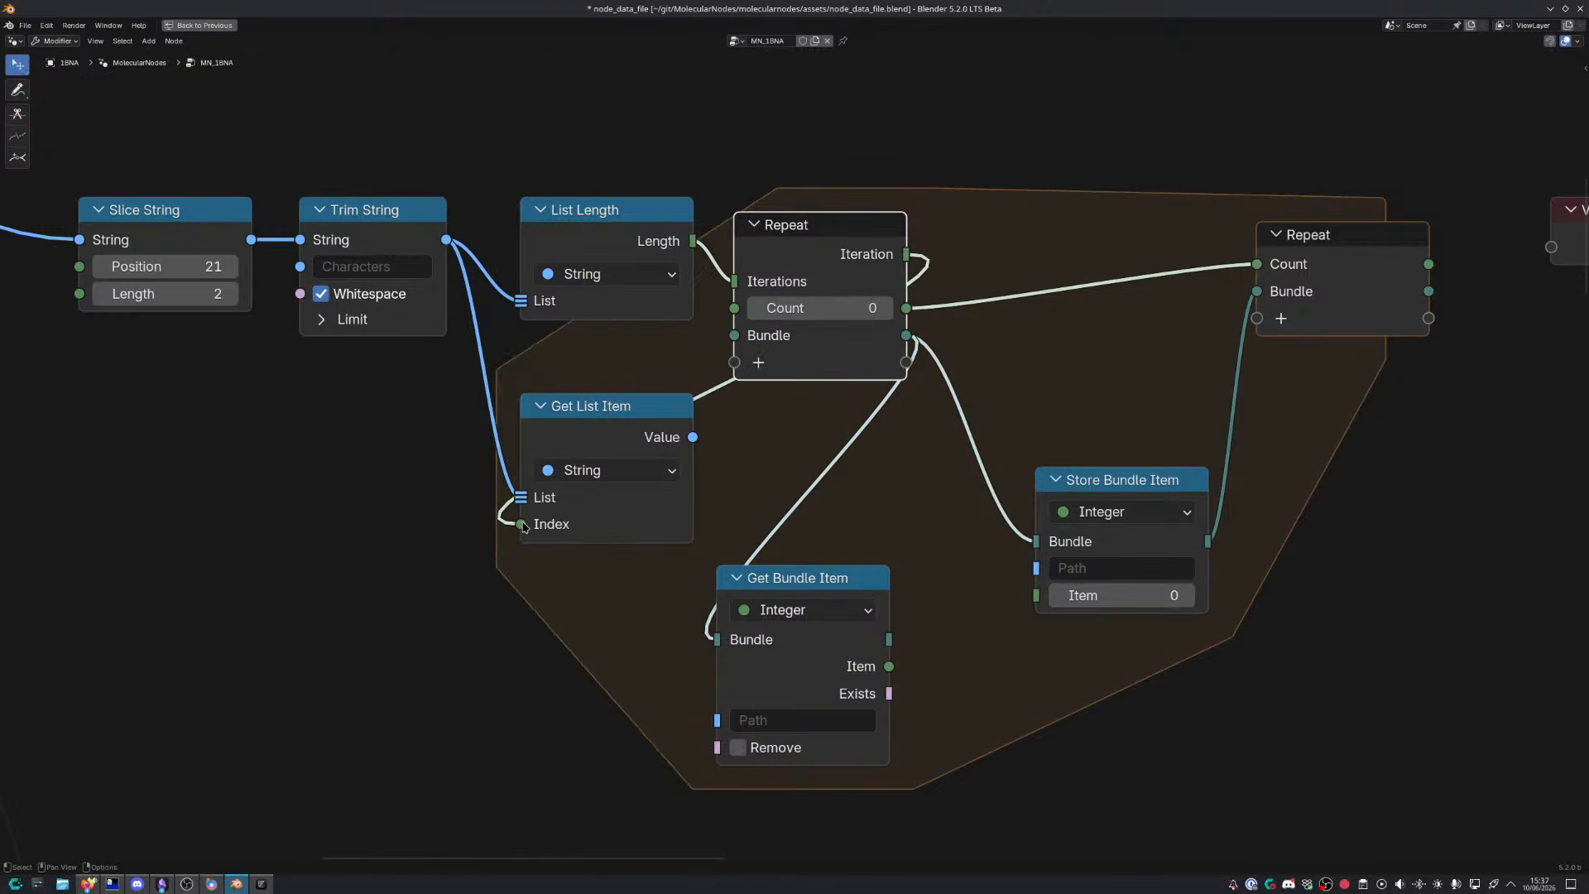
Arrange Get List Item and Get Bundle Item side by side below the Repeat input, and link the list item's Value to the bundle item's Path
{"action": "middle_click_drag", "start_coordinate": [524, 527], "coordinate": [170, 437]}
{"action": "left_click_drag", "start_coordinate": [447, 356], "coordinate": [755, 598]}
{"action": "key", "text": "g"}
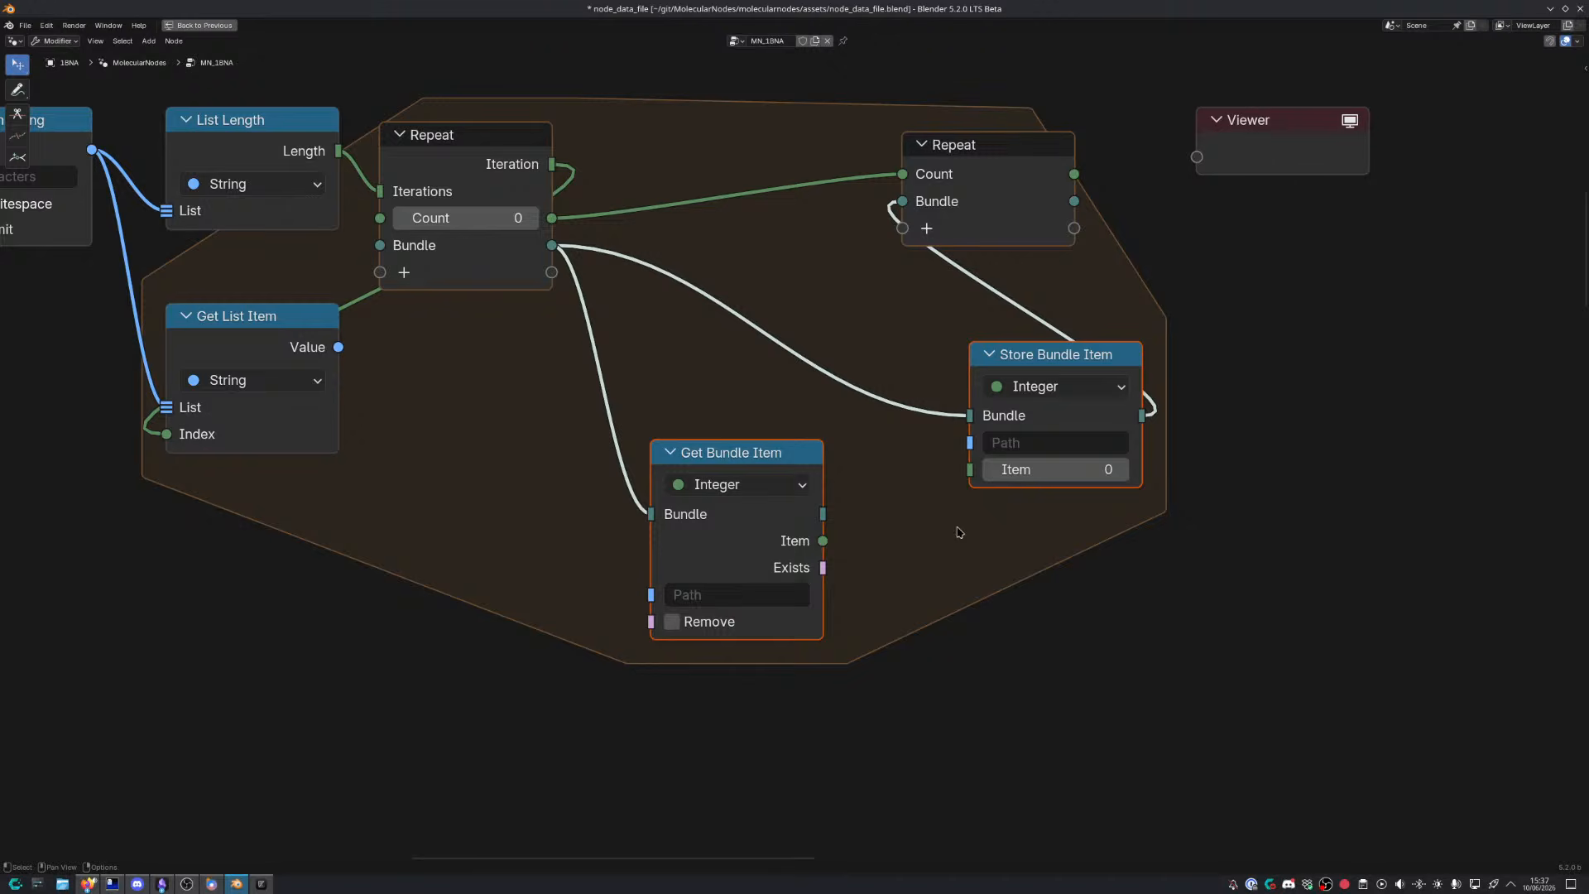
{"action": "left_click_drag", "start_coordinate": [300, 353], "coordinate": [643, 596]}
{"action": "left_click_drag", "start_coordinate": [745, 444], "coordinate": [483, 383]}
{"action": "left_click", "coordinate": [287, 344]}
{"action": "left_click_drag", "start_coordinate": [280, 366], "coordinate": [304, 391]}
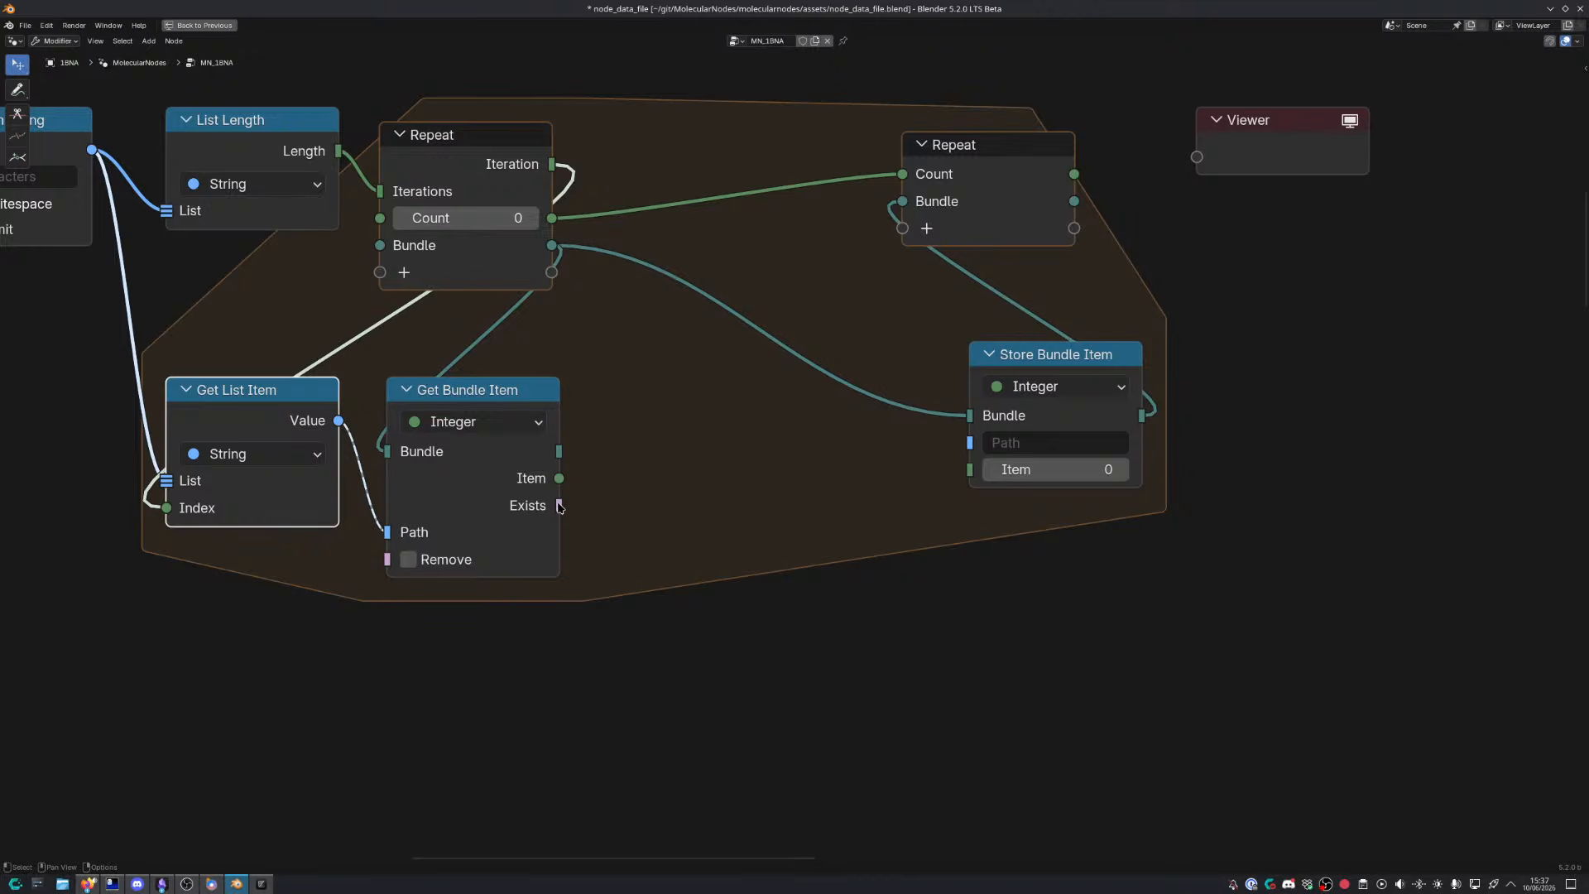
Reposition the Store Bundle Item node below the Repeat output, level with the Get Bundle Item node
{"action": "left_click_drag", "start_coordinate": [1043, 368], "coordinate": [927, 378]}
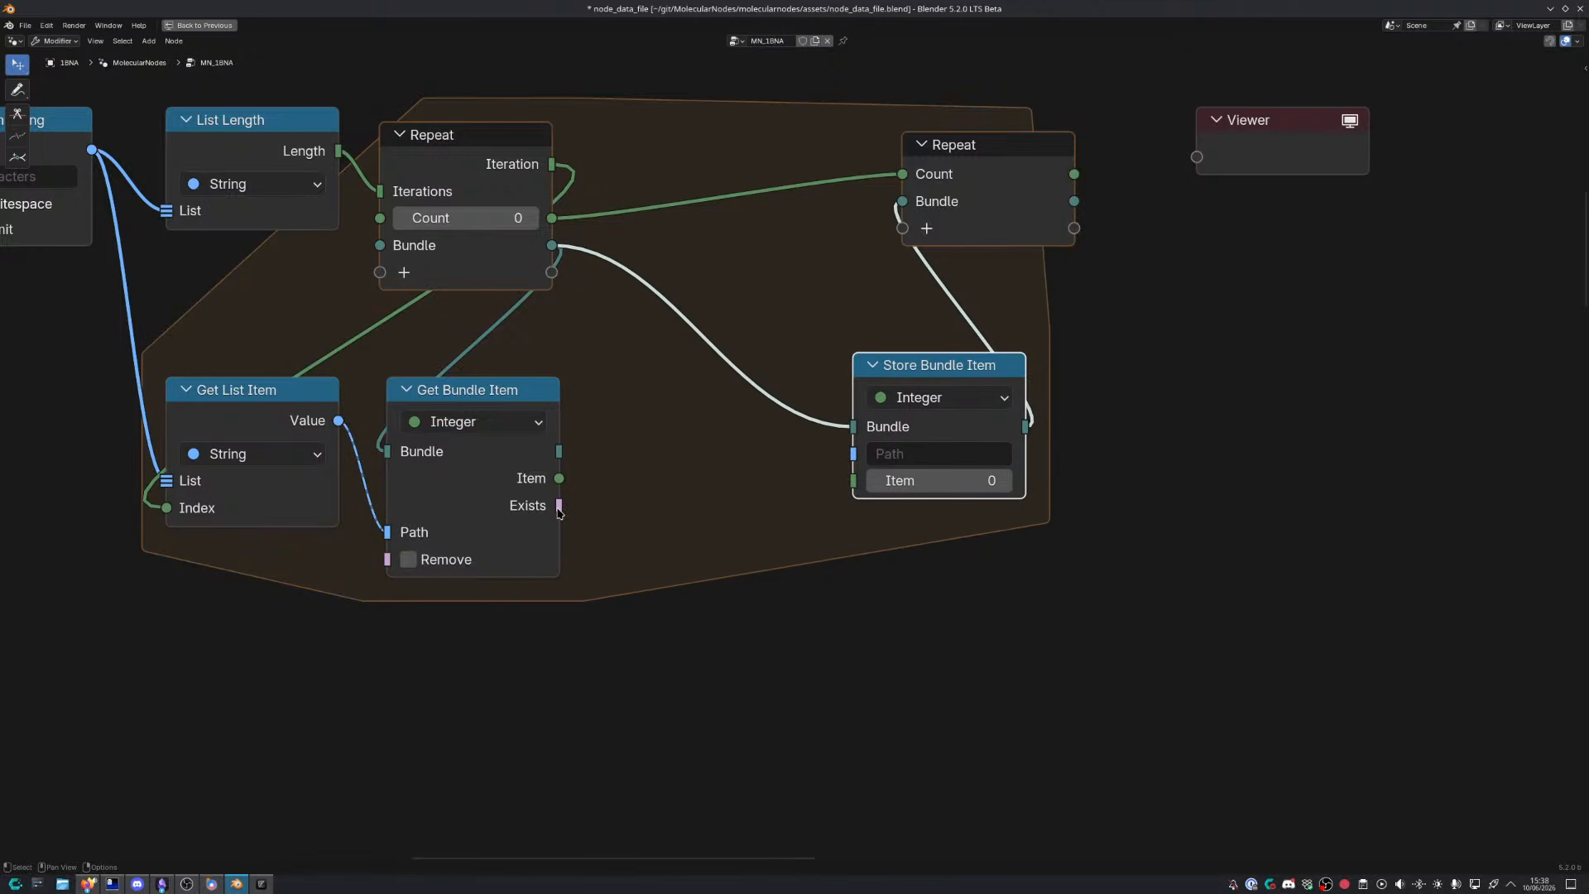
{"action": "middle_click_drag", "start_coordinate": [782, 401], "coordinate": [638, 443]}
{"action": "left_click", "coordinate": [855, 224]}
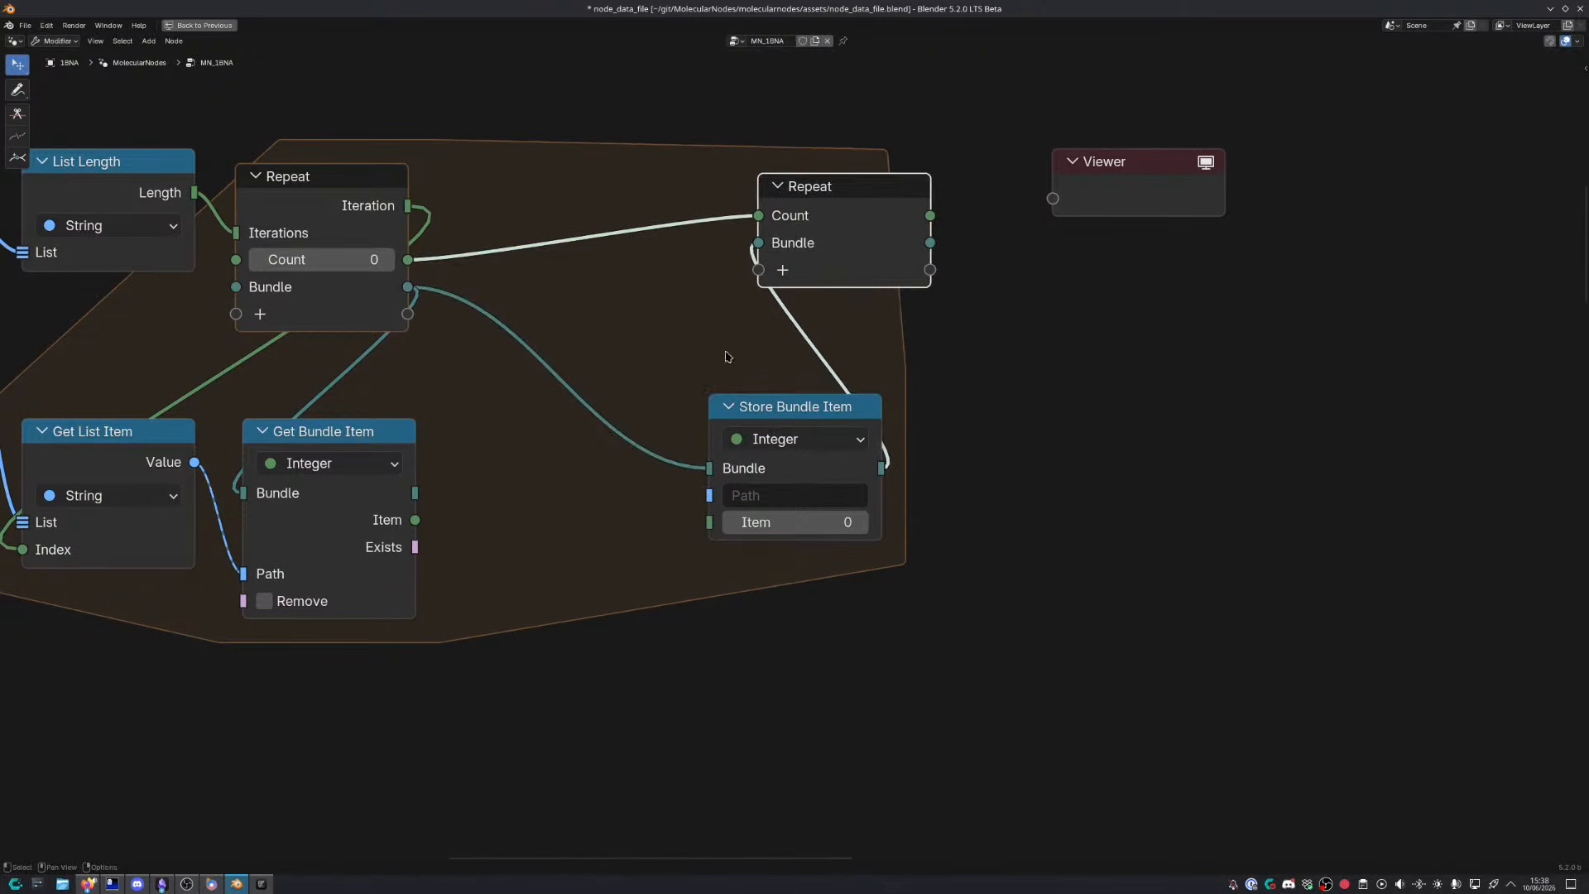
{"action": "left_click_drag", "start_coordinate": [789, 431], "coordinate": [867, 448]}
Add a Not node fed by Get Bundle Item's Exists output, and link the Repeat input's Count to Store Bundle Item's Item
{"action": "left_click_drag", "start_coordinate": [415, 546], "coordinate": [514, 536]}
{"action": "type", "text": "not"}
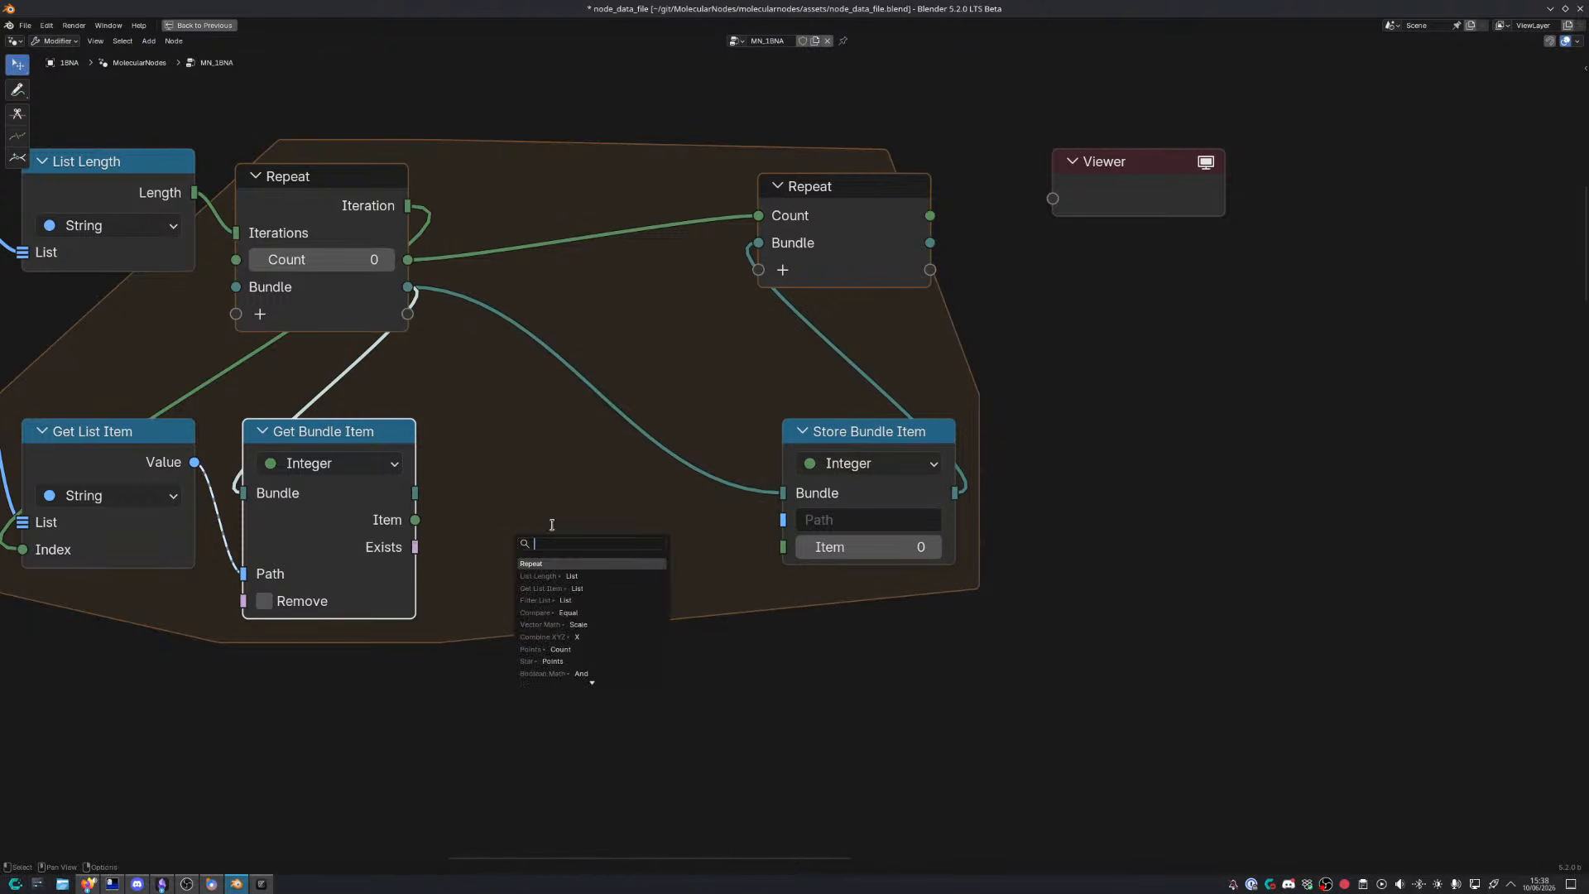
{"action": "key", "text": "Return"}
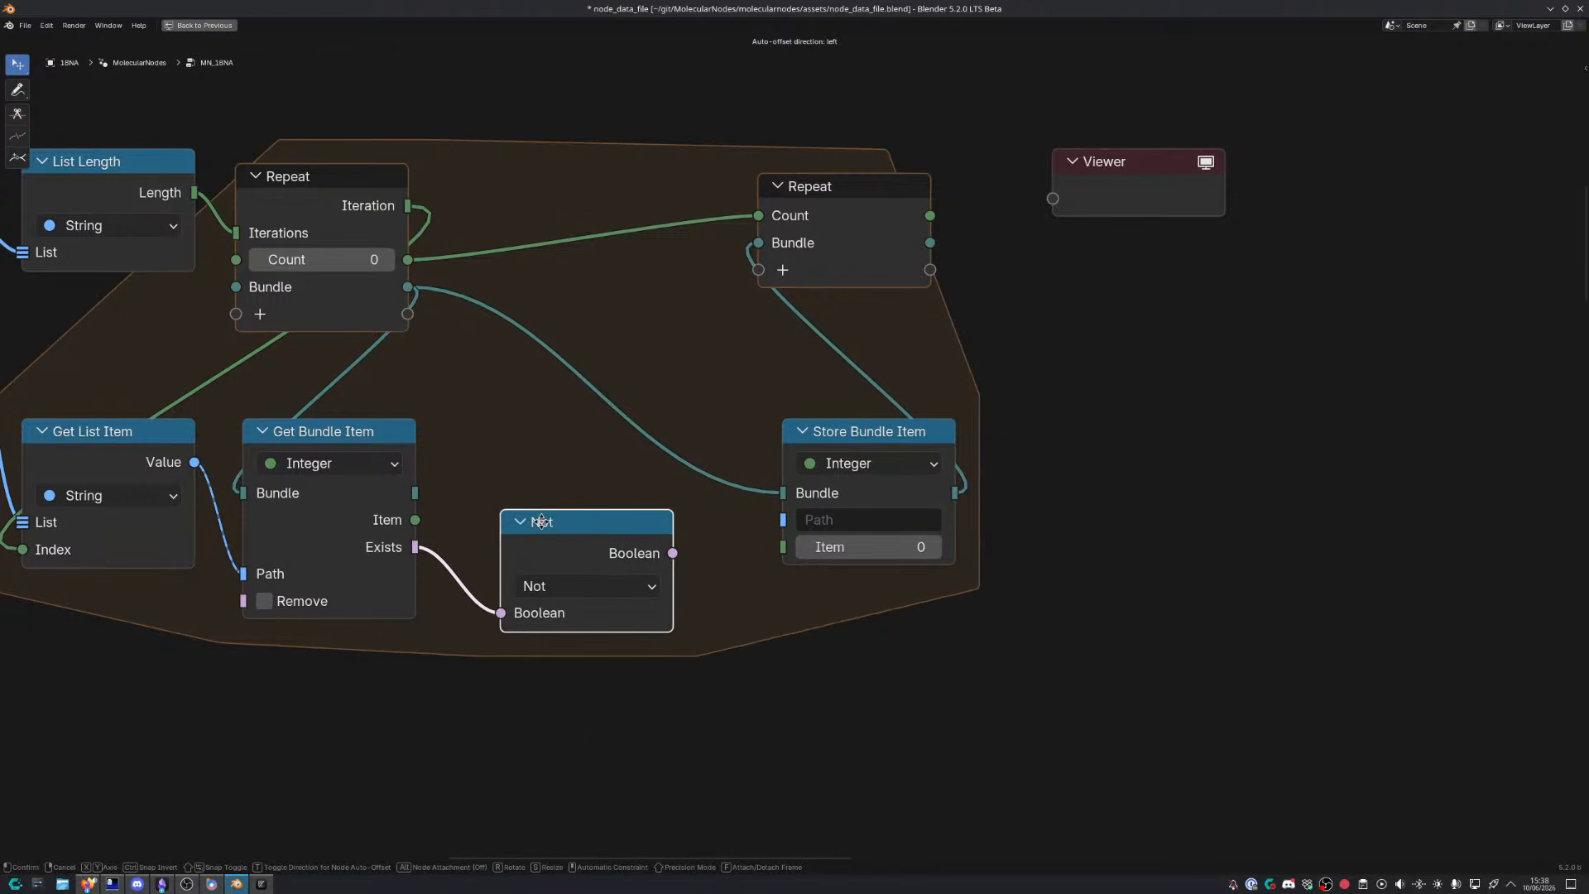
{"action": "left_click", "coordinate": [524, 547]}
{"action": "left_click_drag", "start_coordinate": [408, 260], "coordinate": [778, 549]}
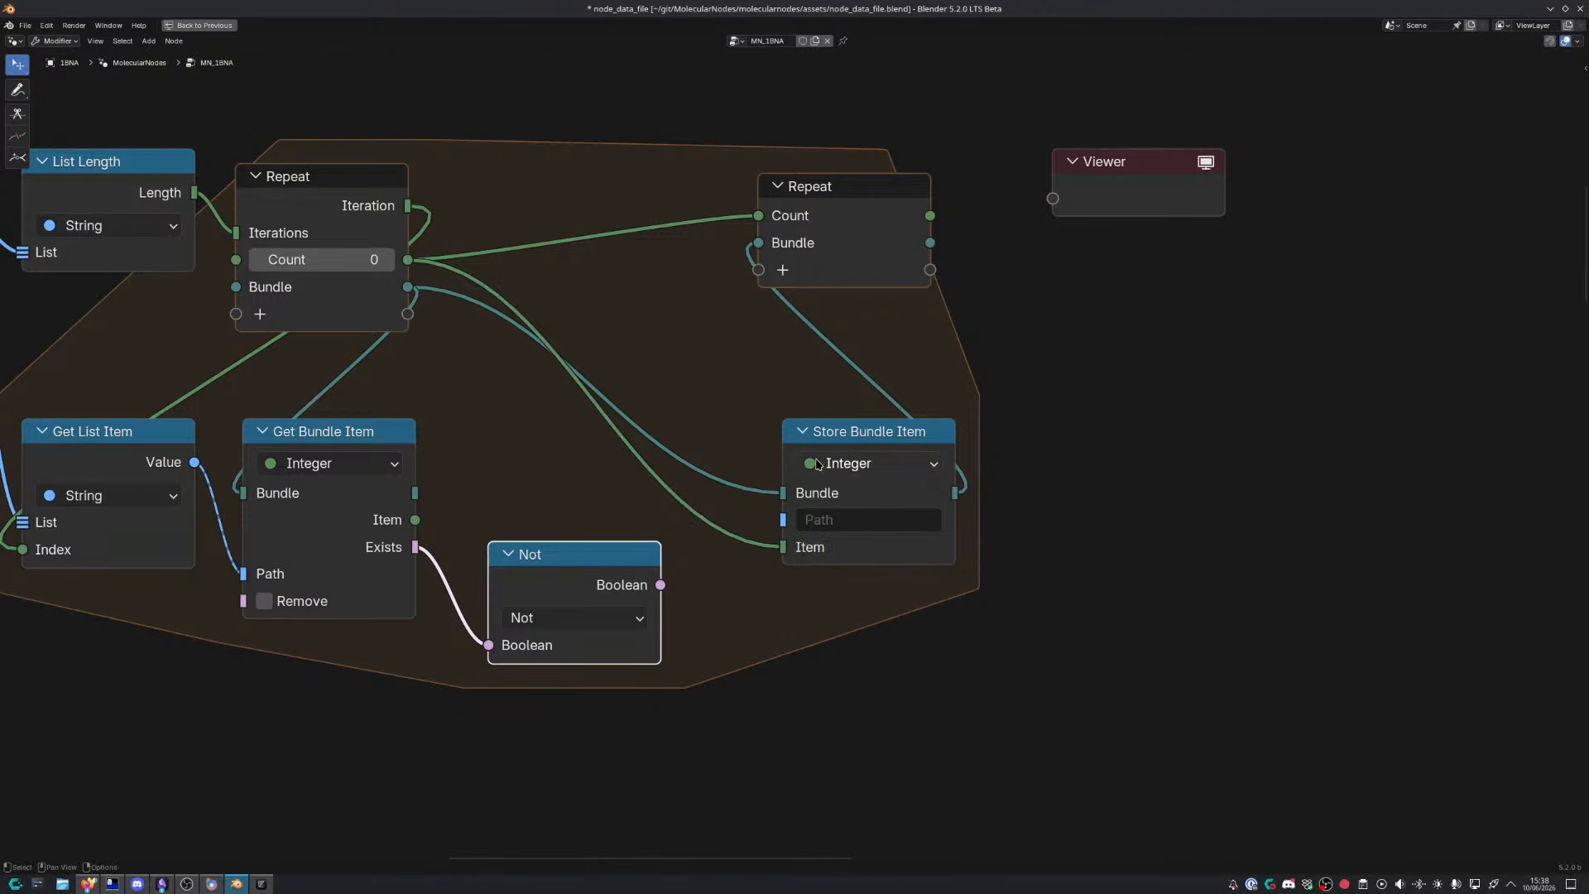
Delete the Viewer node and move the Repeat output farther from the Store Bundle Item node
{"action": "left_click_drag", "start_coordinate": [868, 438], "coordinate": [865, 429]}
{"action": "middle_click_drag", "start_coordinate": [1020, 280], "coordinate": [922, 299]}
{"action": "left_click_drag", "start_coordinate": [1016, 217], "coordinate": [1078, 346]}
{"action": "key", "text": "x"}
{"action": "left_click_drag", "start_coordinate": [762, 227], "coordinate": [1121, 219]}
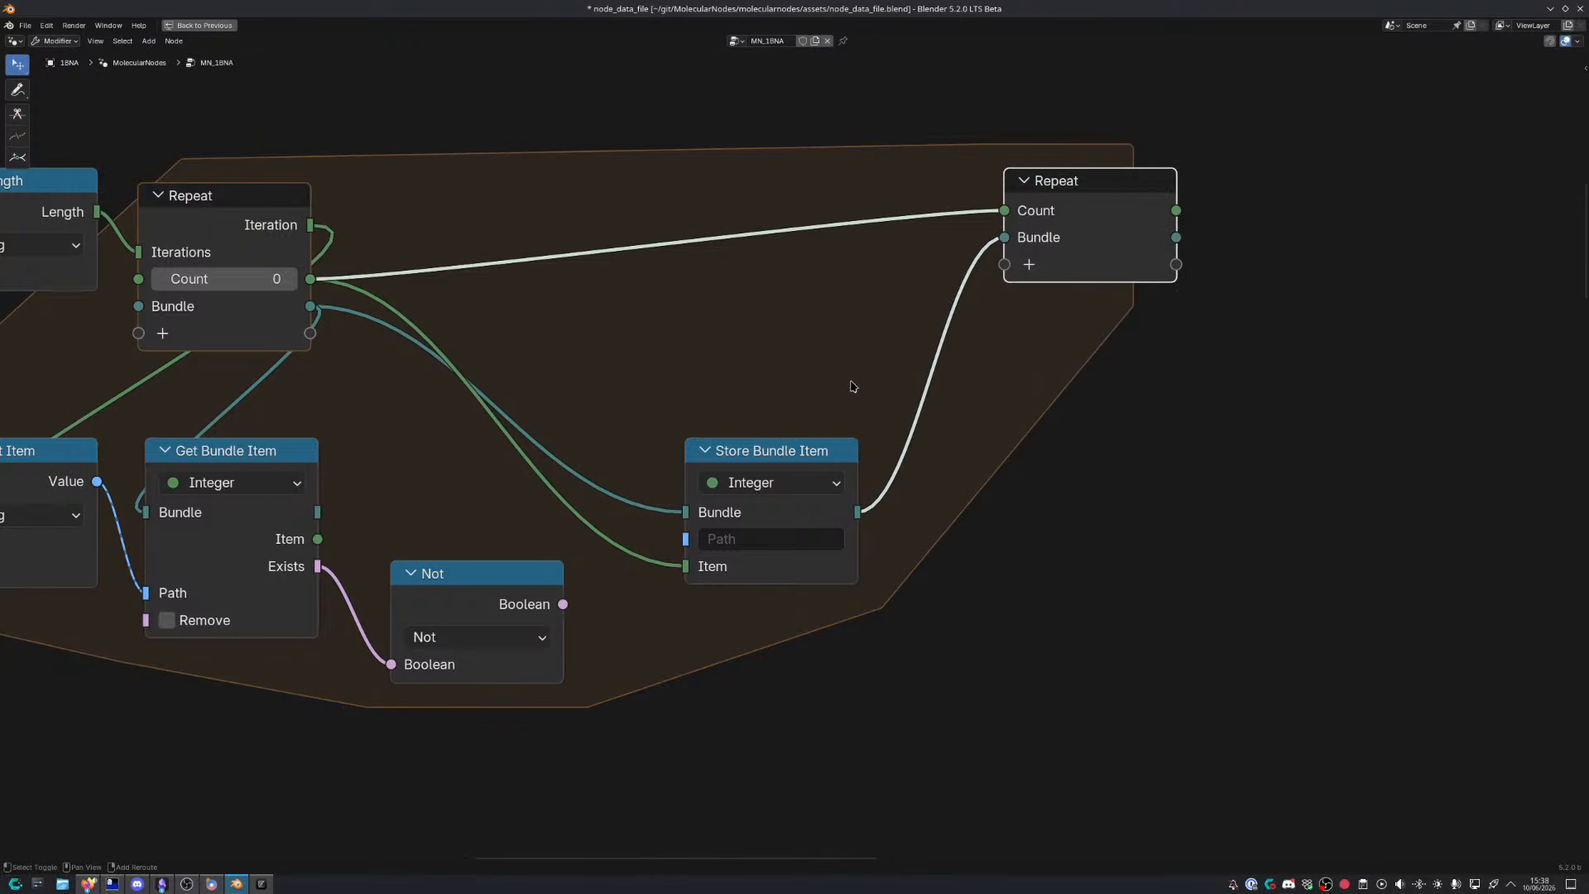
{"action": "key", "text": "shift+a"}
{"action": "type", "text": "join b"}
{"action": "key", "text": "Return"}
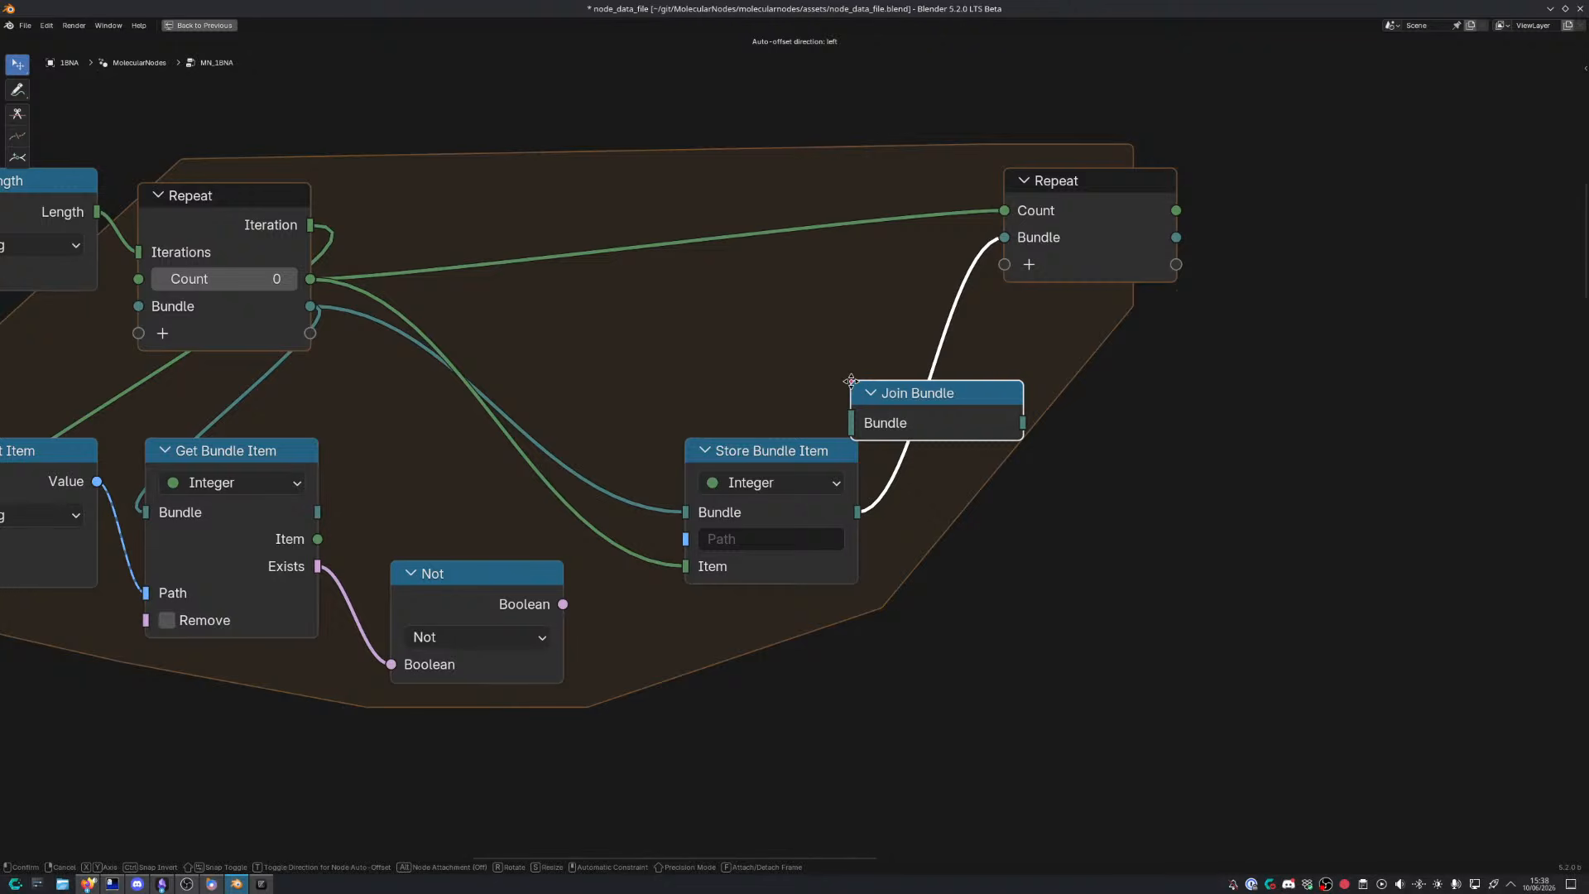
{"action": "left_click", "coordinate": [704, 283]}
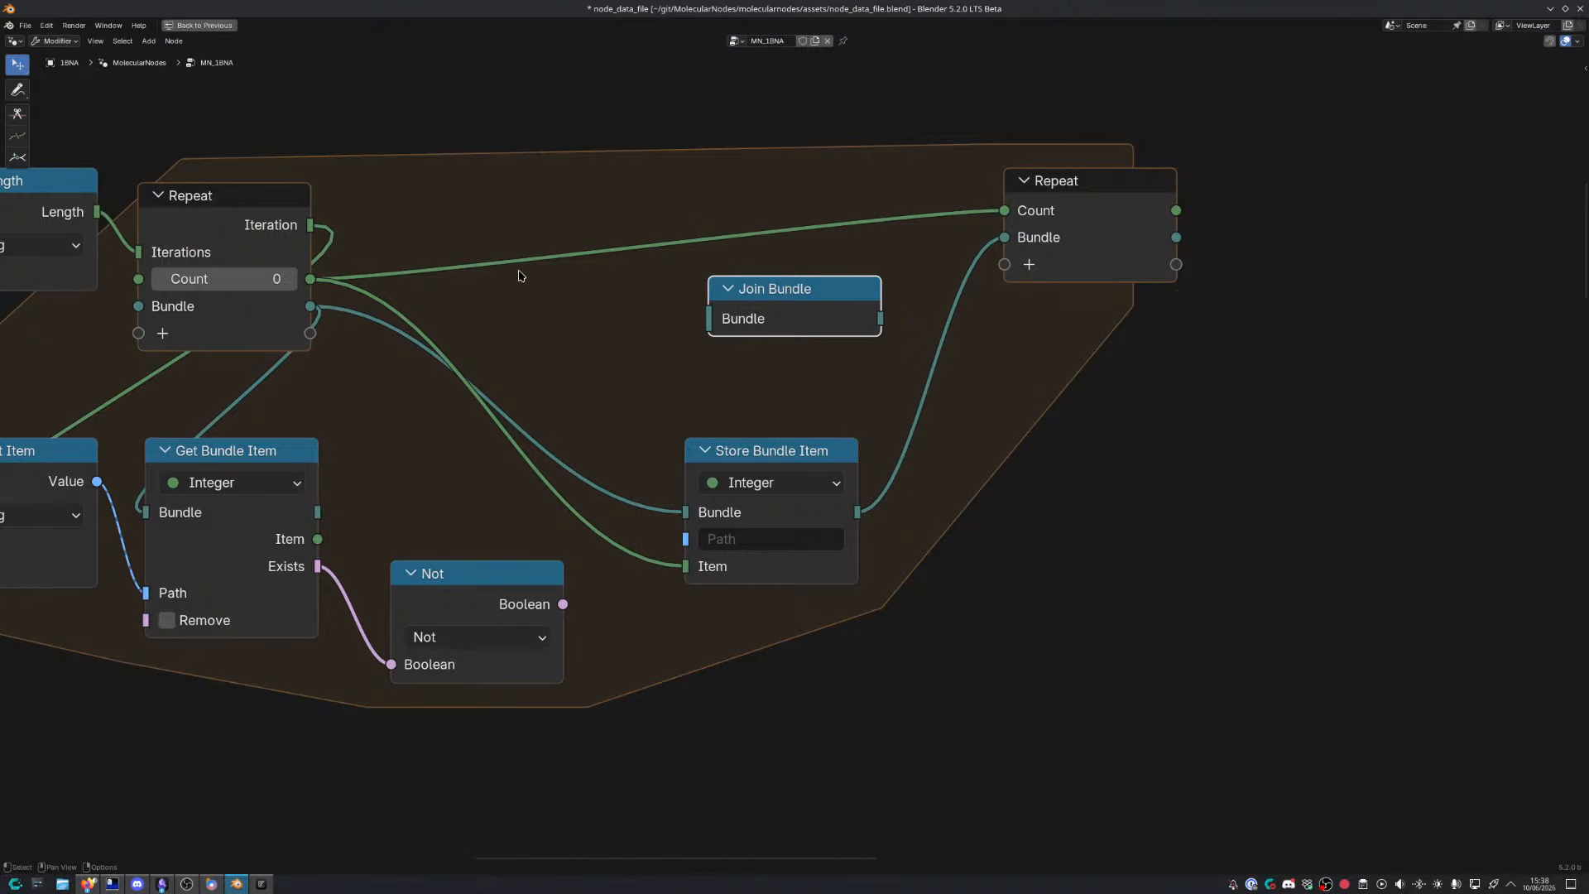
{"action": "key", "text": "x"}
Add a Switch node of type Bundle above the Store Bundle Item node
{"action": "key", "text": "shift+a"}
{"action": "type", "text": "switch"}
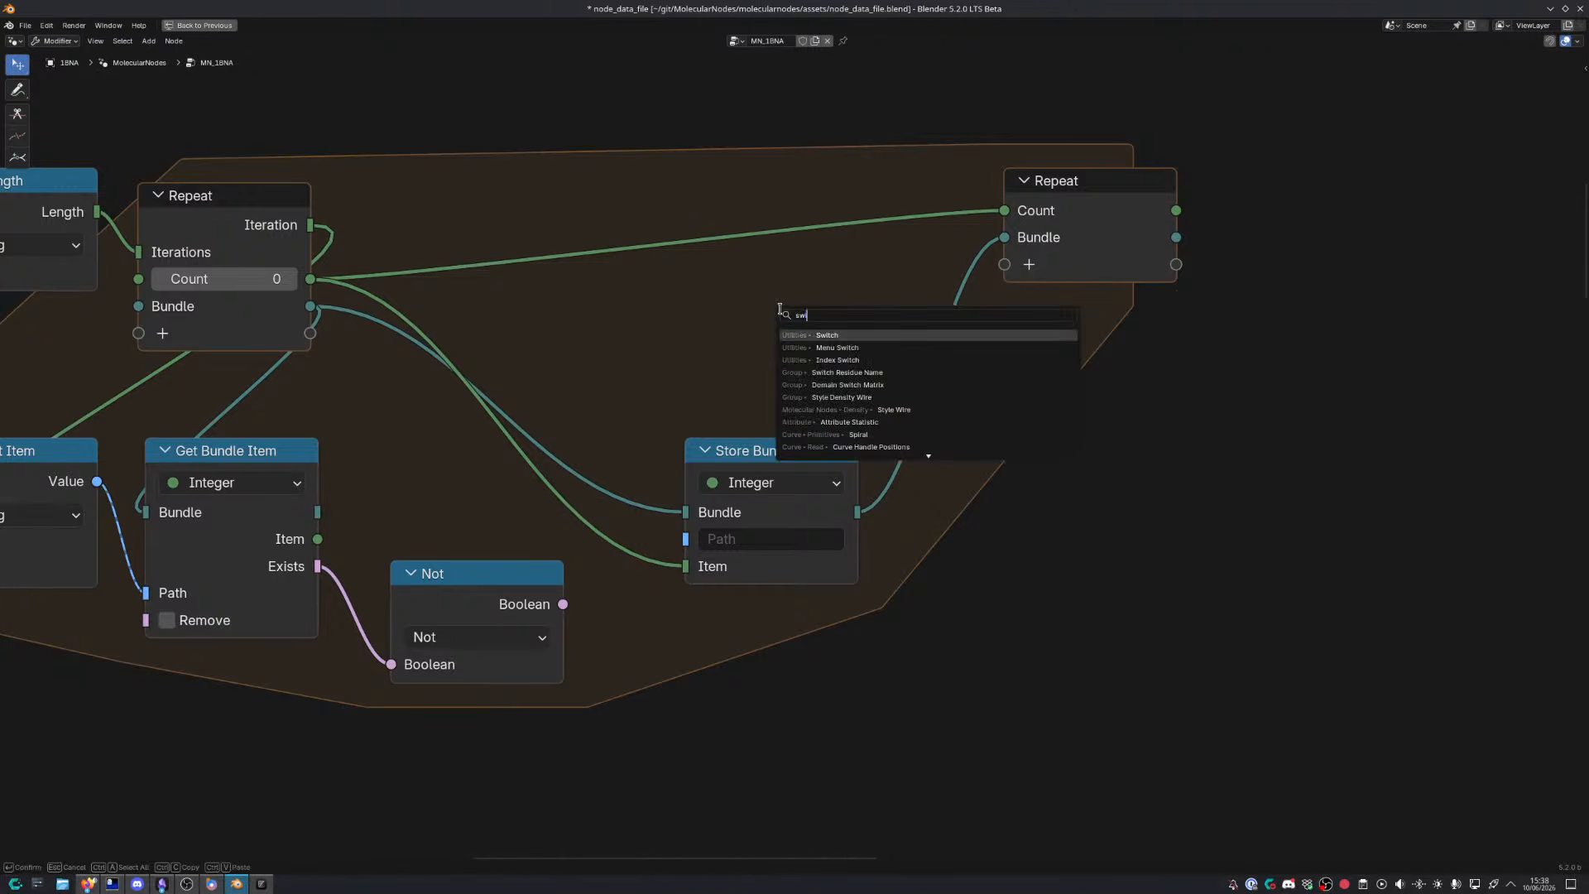
{"action": "key", "text": "Return"}
{"action": "left_click", "coordinate": [673, 252]}
{"action": "left_click", "coordinate": [734, 330]}
{"action": "key", "text": "v"}
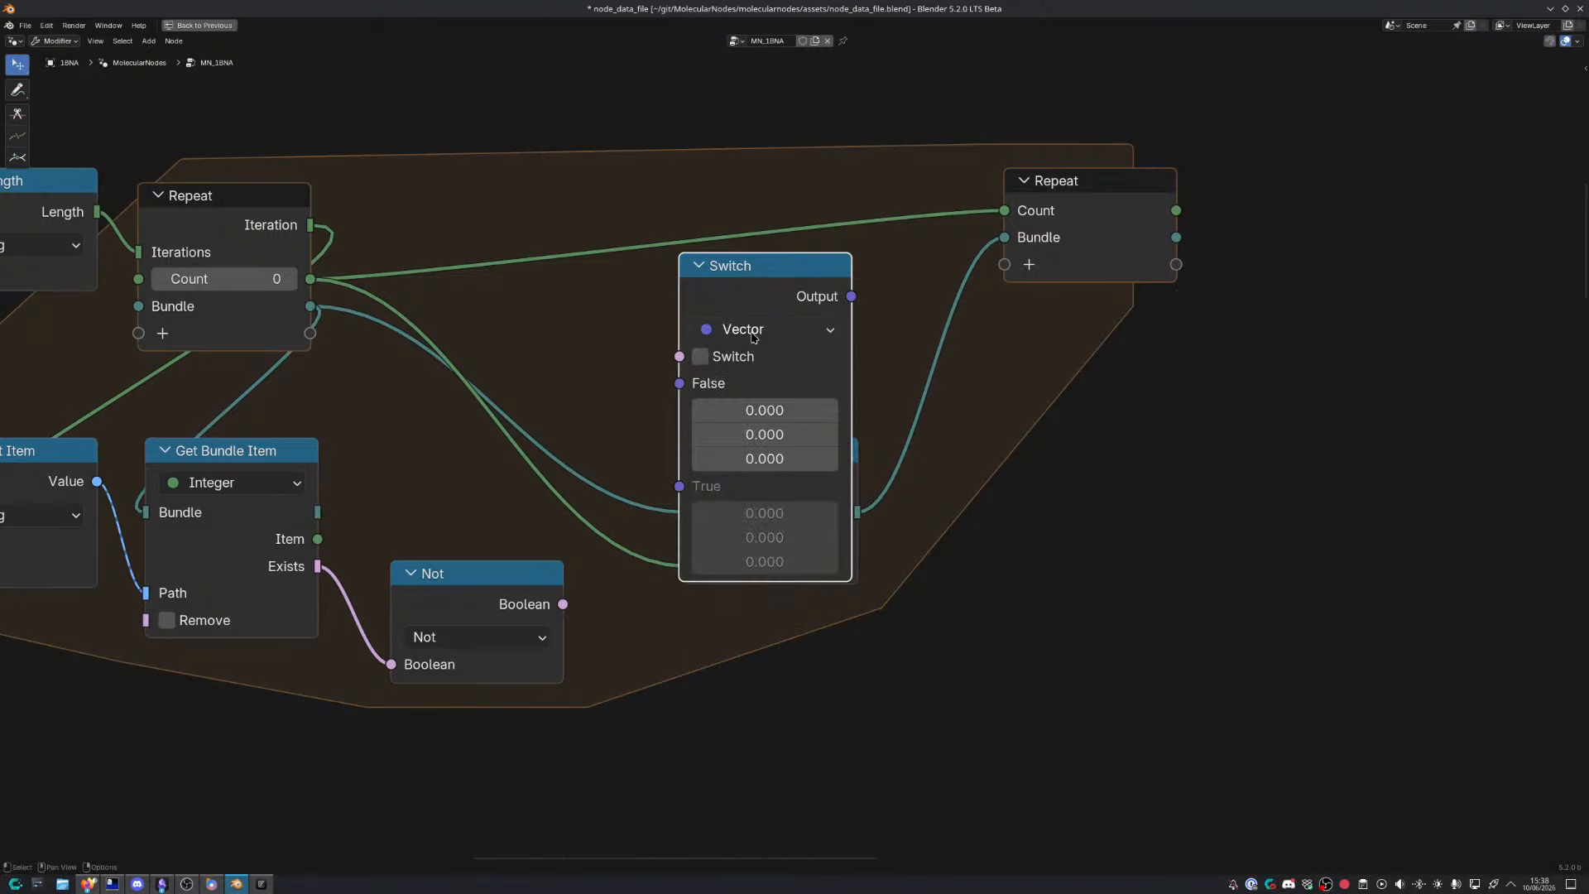
{"action": "left_click", "coordinate": [755, 331]}
{"action": "key", "text": "b"}
{"action": "left_click", "coordinate": [774, 331]}
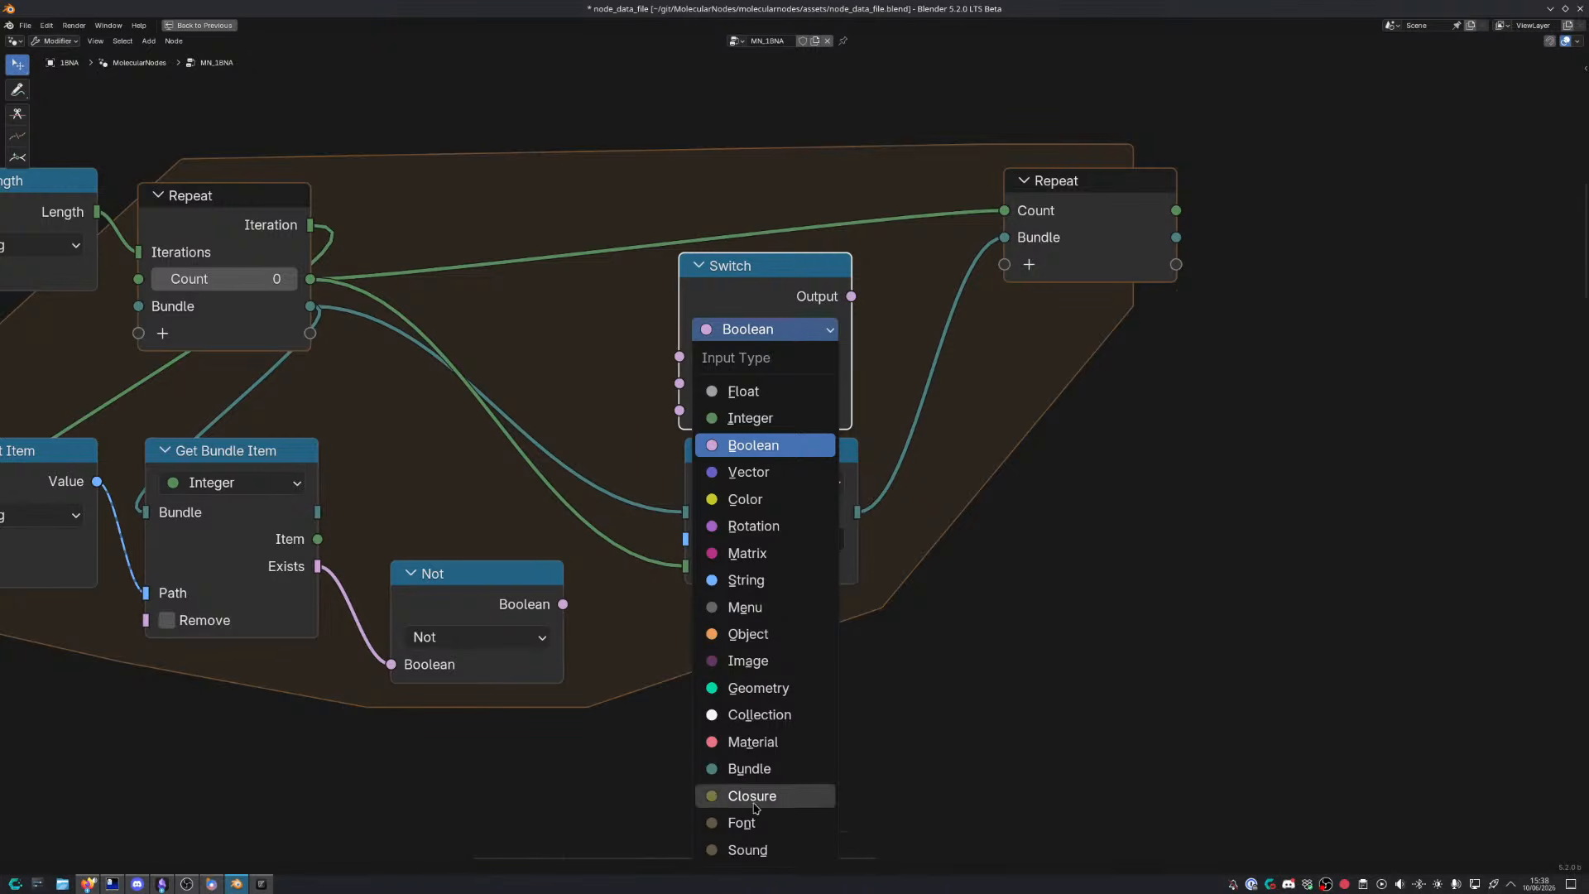
{"action": "left_click", "coordinate": [752, 770]}
{"action": "key", "text": "g"}
{"action": "left_click", "coordinate": [803, 272]}
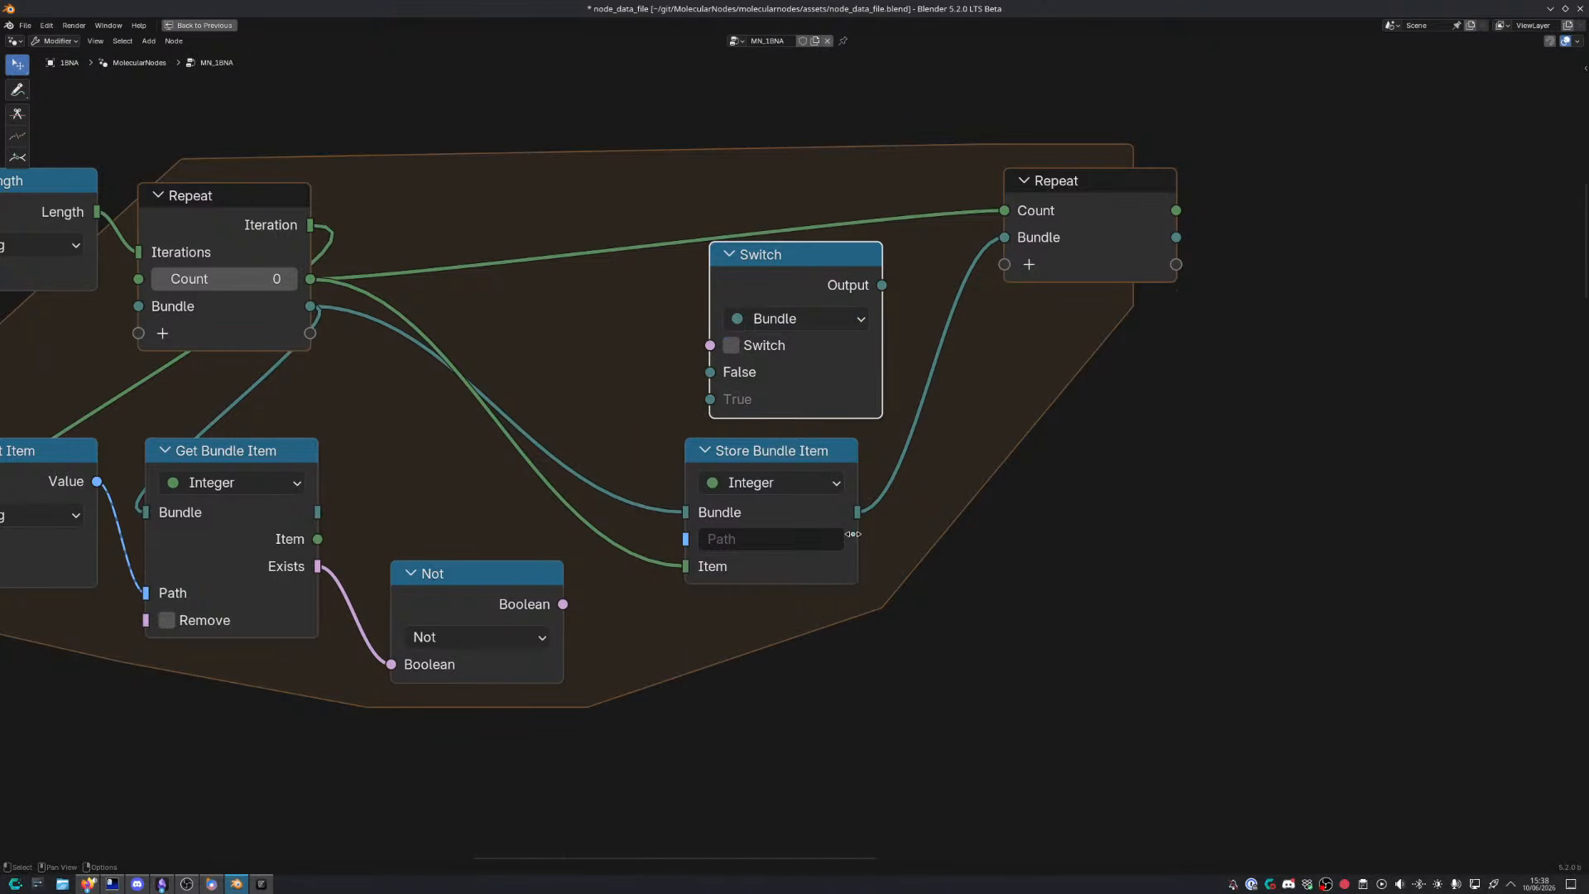
Wire the Switch with Not as condition, the Repeat input's Bundle as False and Store Bundle Item as True, outputting to the Repeat output's Bundle
{"action": "left_click_drag", "start_coordinate": [858, 512], "coordinate": [709, 399]}
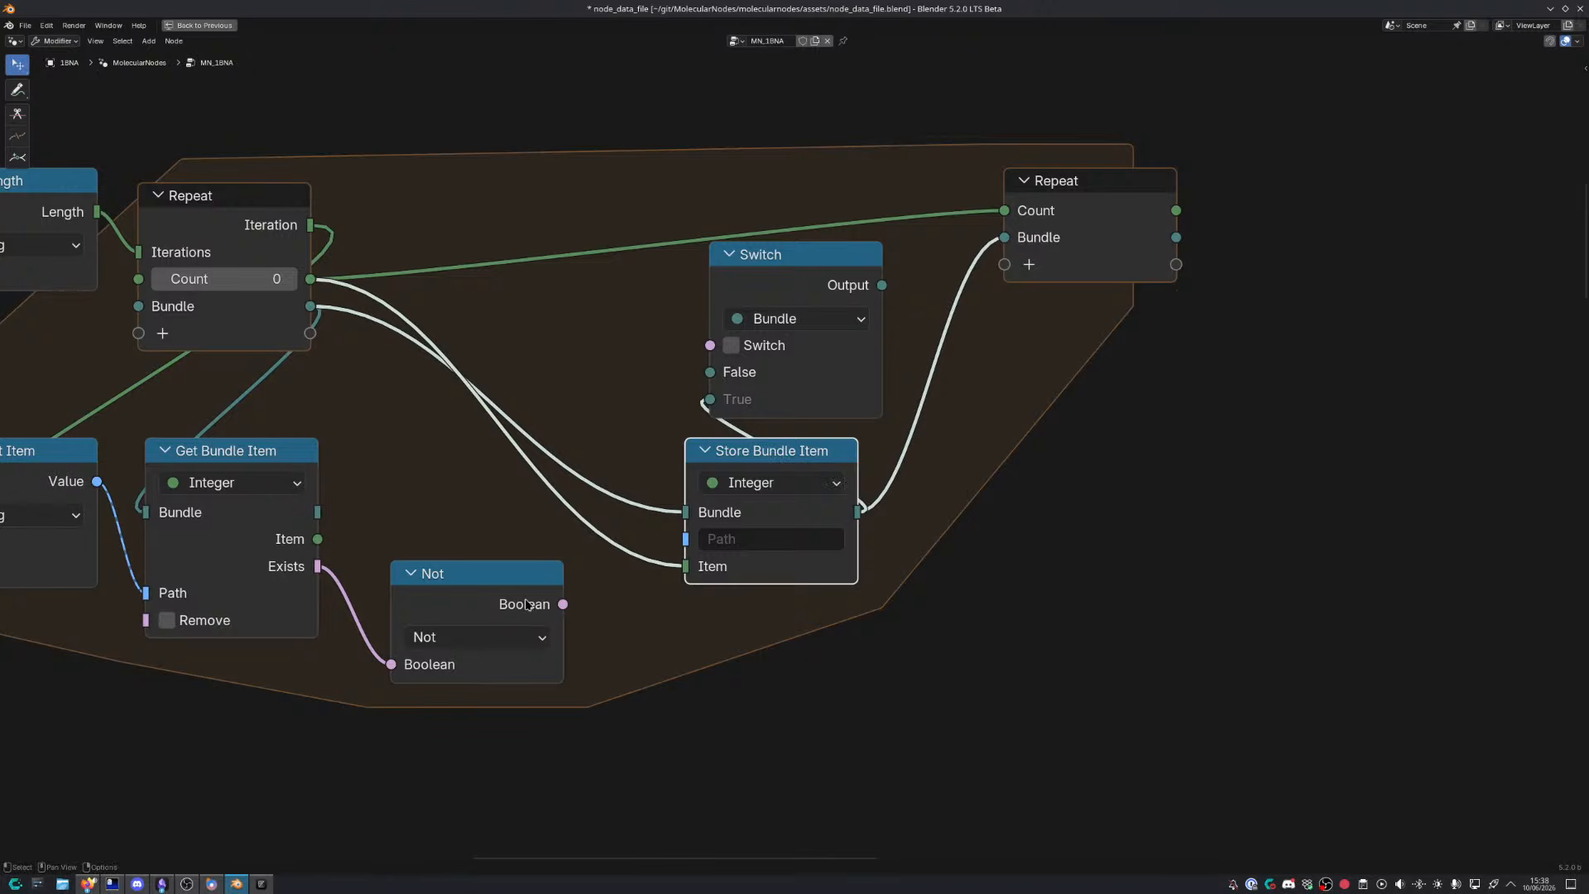
{"action": "left_click_drag", "start_coordinate": [463, 574], "coordinate": [537, 279]}
{"action": "left_click_drag", "start_coordinate": [636, 310], "coordinate": [711, 345]}
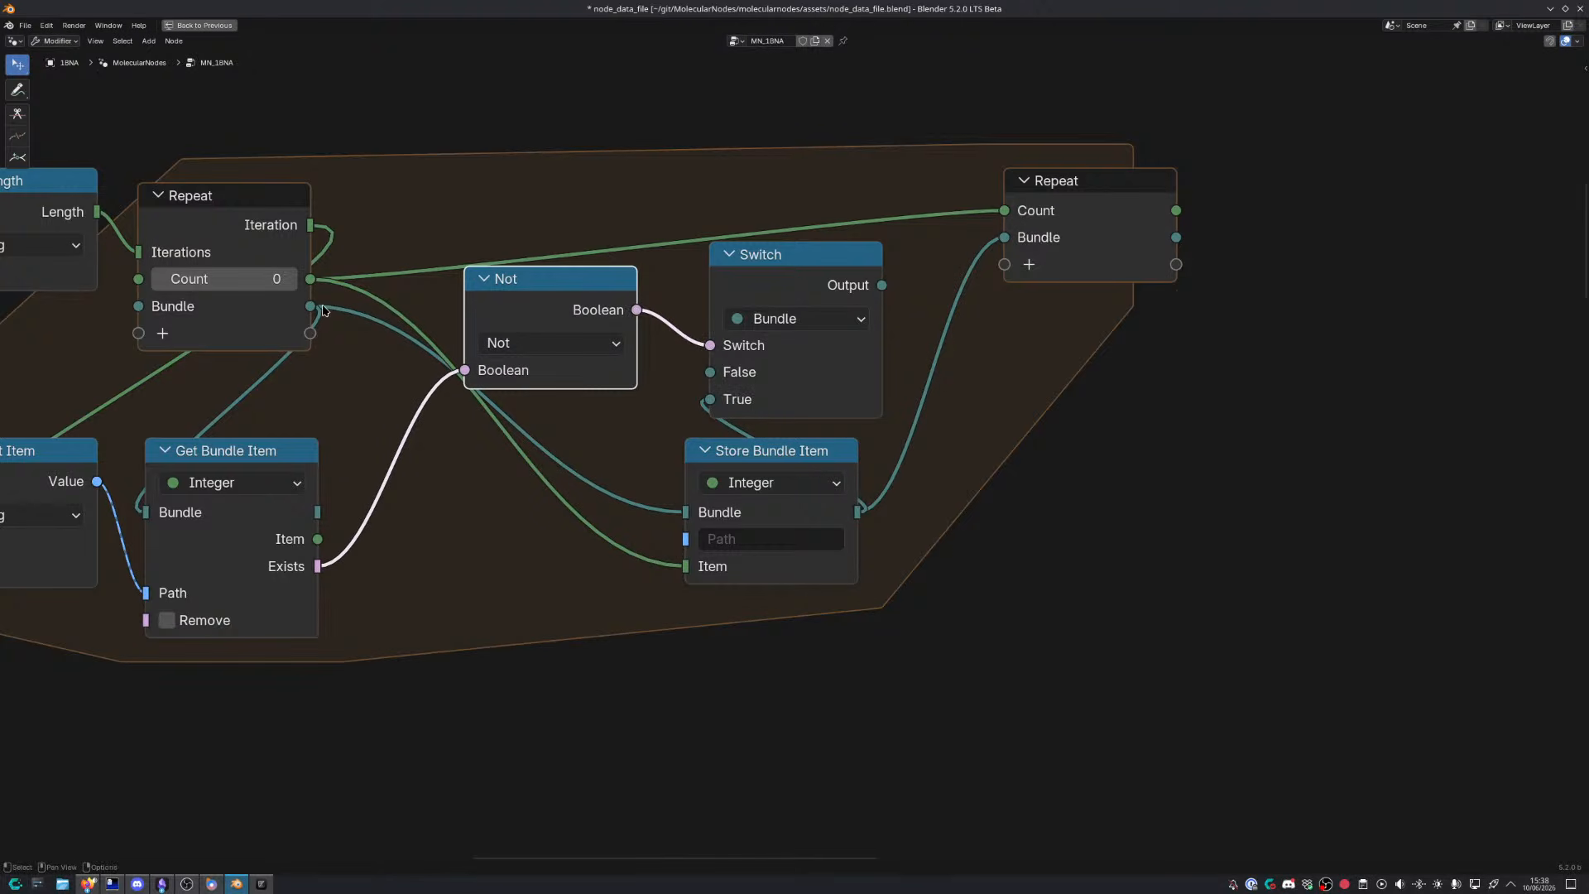
{"action": "left_click_drag", "start_coordinate": [311, 307], "coordinate": [710, 372]}
{"action": "left_click_drag", "start_coordinate": [882, 285], "coordinate": [1005, 239]}
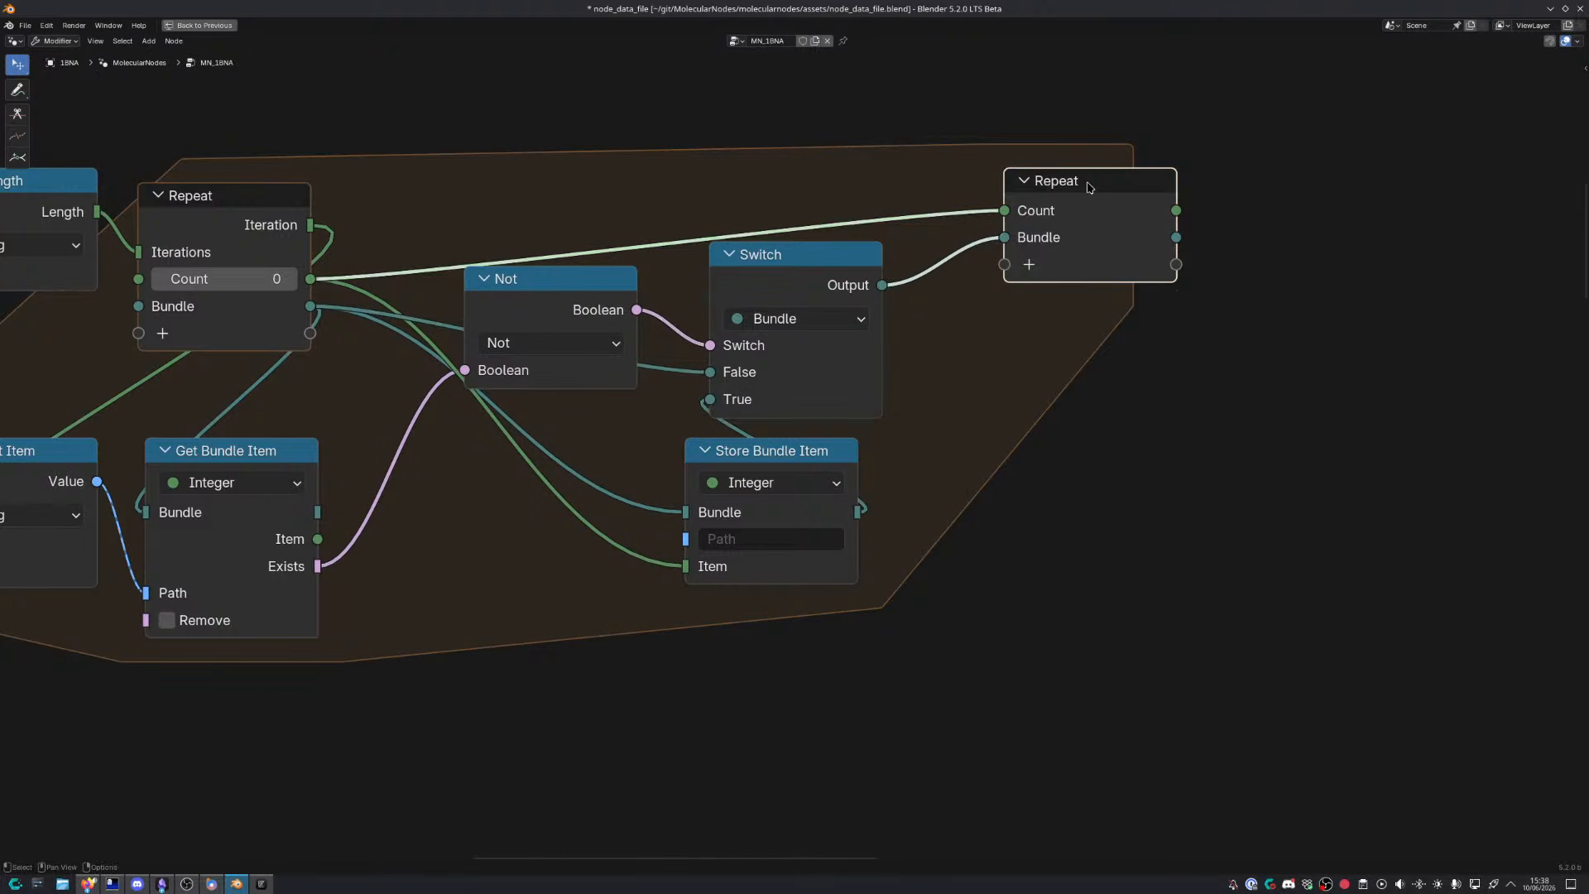
Tidy the Repeat zone by aligning Store Bundle Item under Switch, lowering the Repeat output, and repositioning Get List Item and Get Bundle Item
{"action": "left_click_drag", "start_coordinate": [1089, 183], "coordinate": [1086, 232]}
{"action": "left_click_drag", "start_coordinate": [780, 471], "coordinate": [805, 471]}
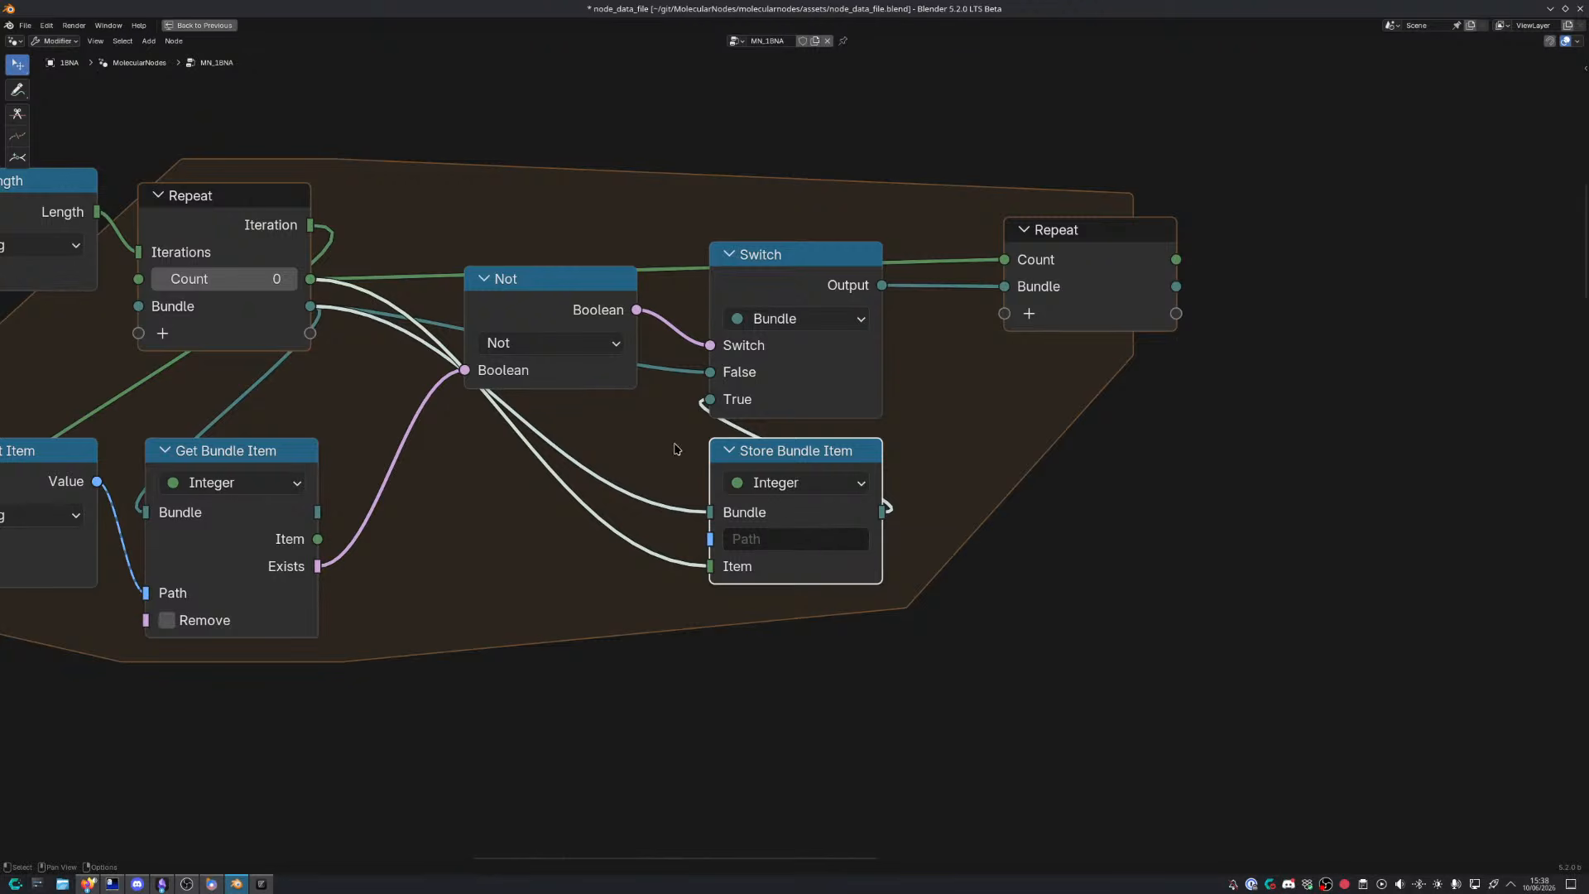
{"action": "scroll", "coordinate": [438, 501], "scroll_direction": "down", "scroll_amount": 4}
{"action": "middle_click_drag", "start_coordinate": [369, 530], "coordinate": [445, 468]}
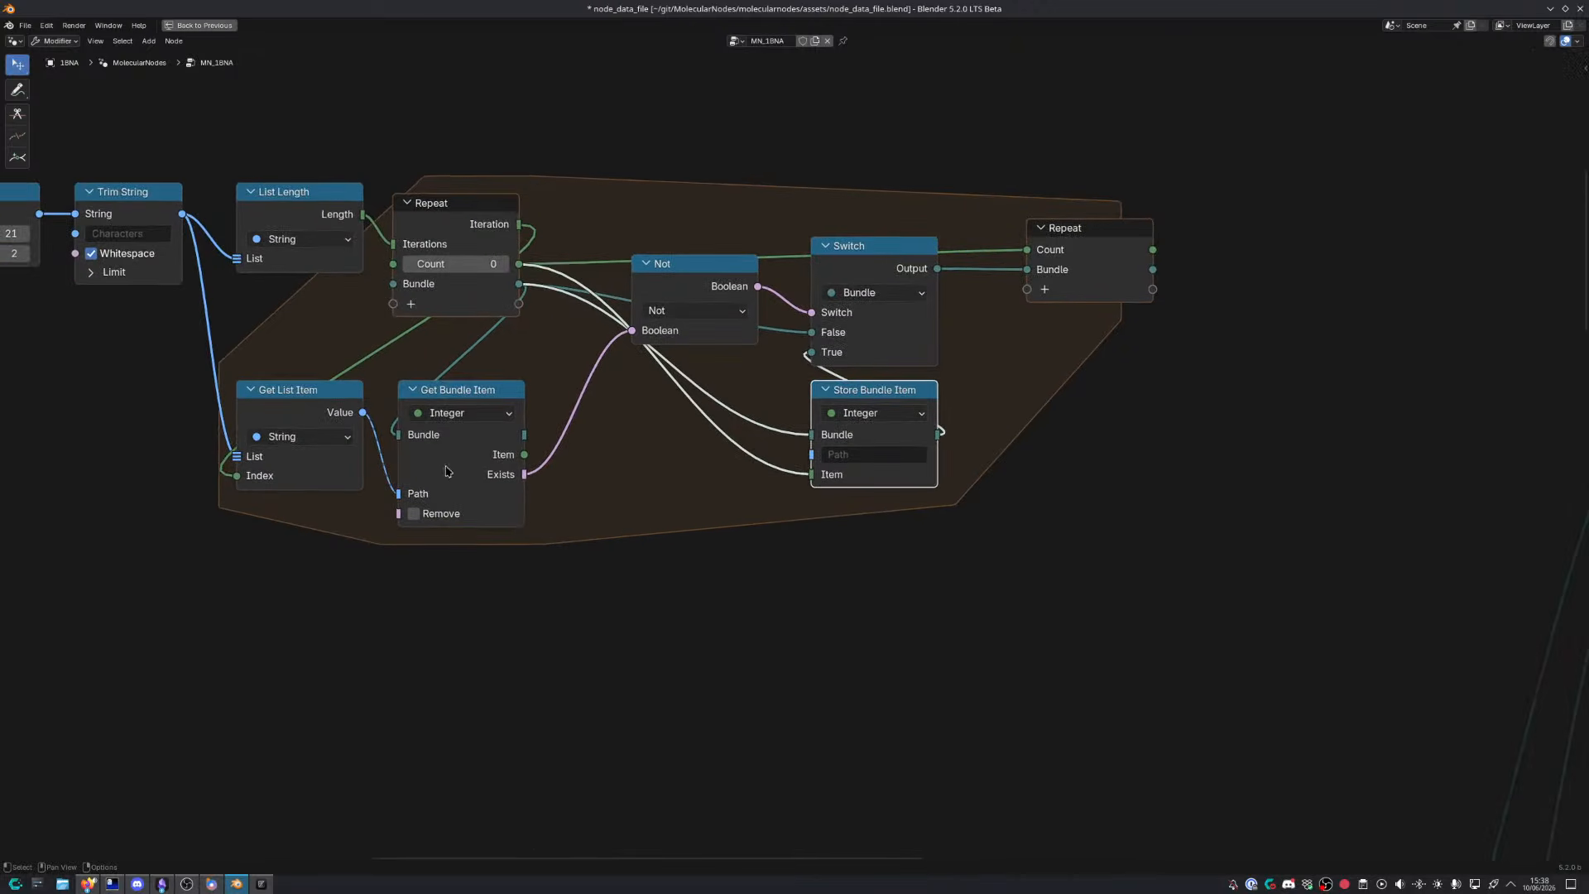
{"action": "left_click_drag", "start_coordinate": [300, 363], "coordinate": [488, 457]}
{"action": "key", "text": "g"}
{"action": "left_click", "coordinate": [491, 424]}
Preview the Slice String output in a Viewer node, examine its values in the spreadsheet, and delete the Viewer
{"action": "key", "text": "ctrl+space"}
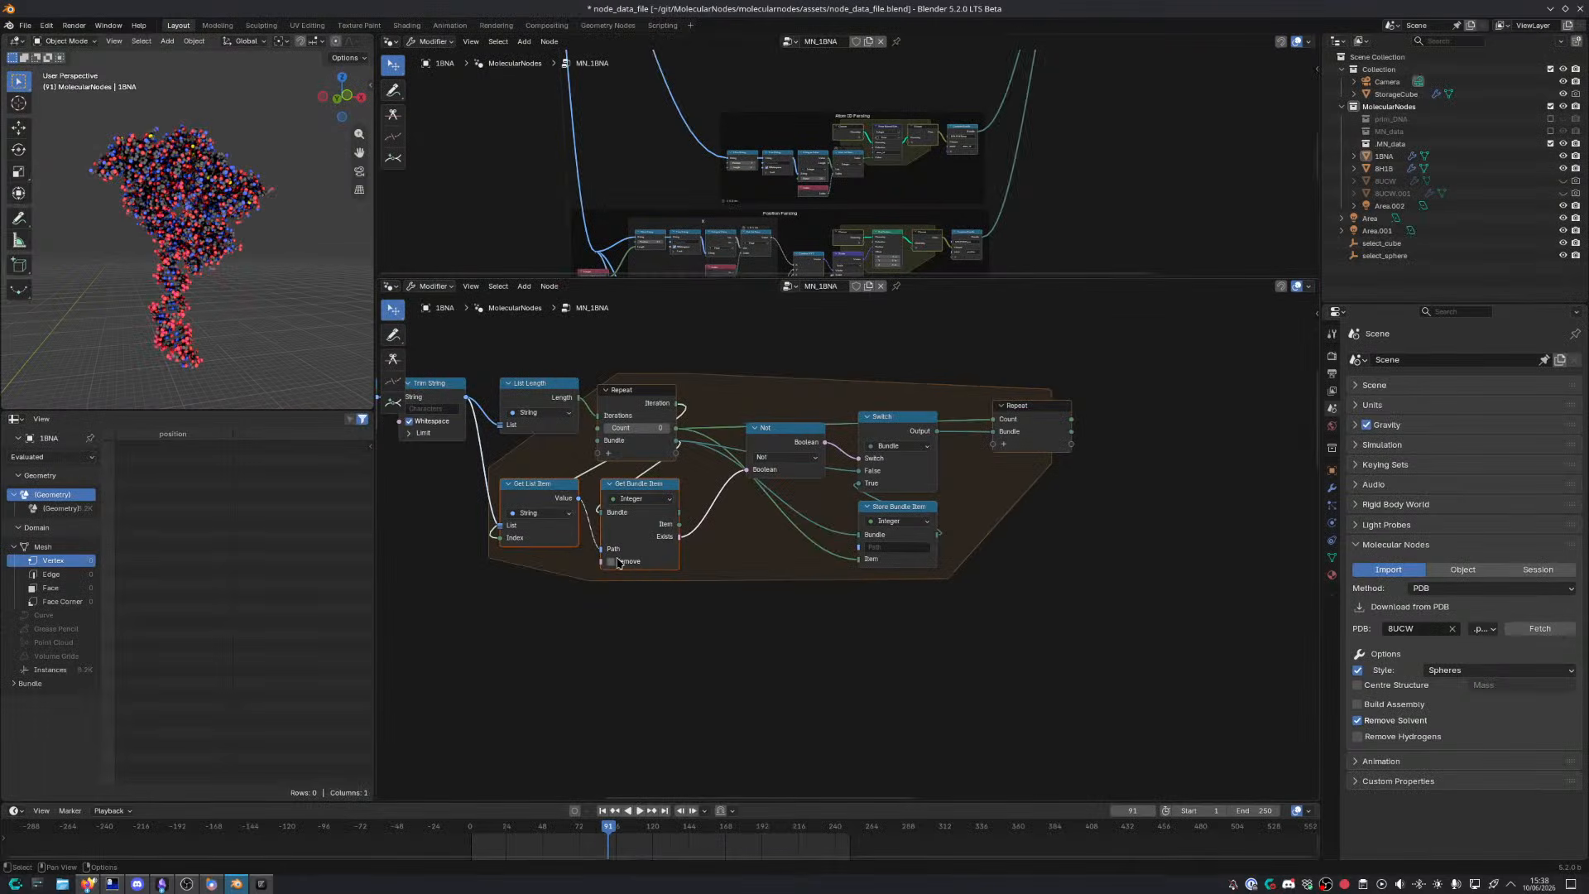
{"action": "middle_click_drag", "start_coordinate": [620, 568], "coordinate": [743, 595]}
{"action": "left_click", "coordinate": [430, 445], "text": "ctrl+shift"}
{"action": "middle_click_drag", "start_coordinate": [465, 430], "coordinate": [730, 670]}
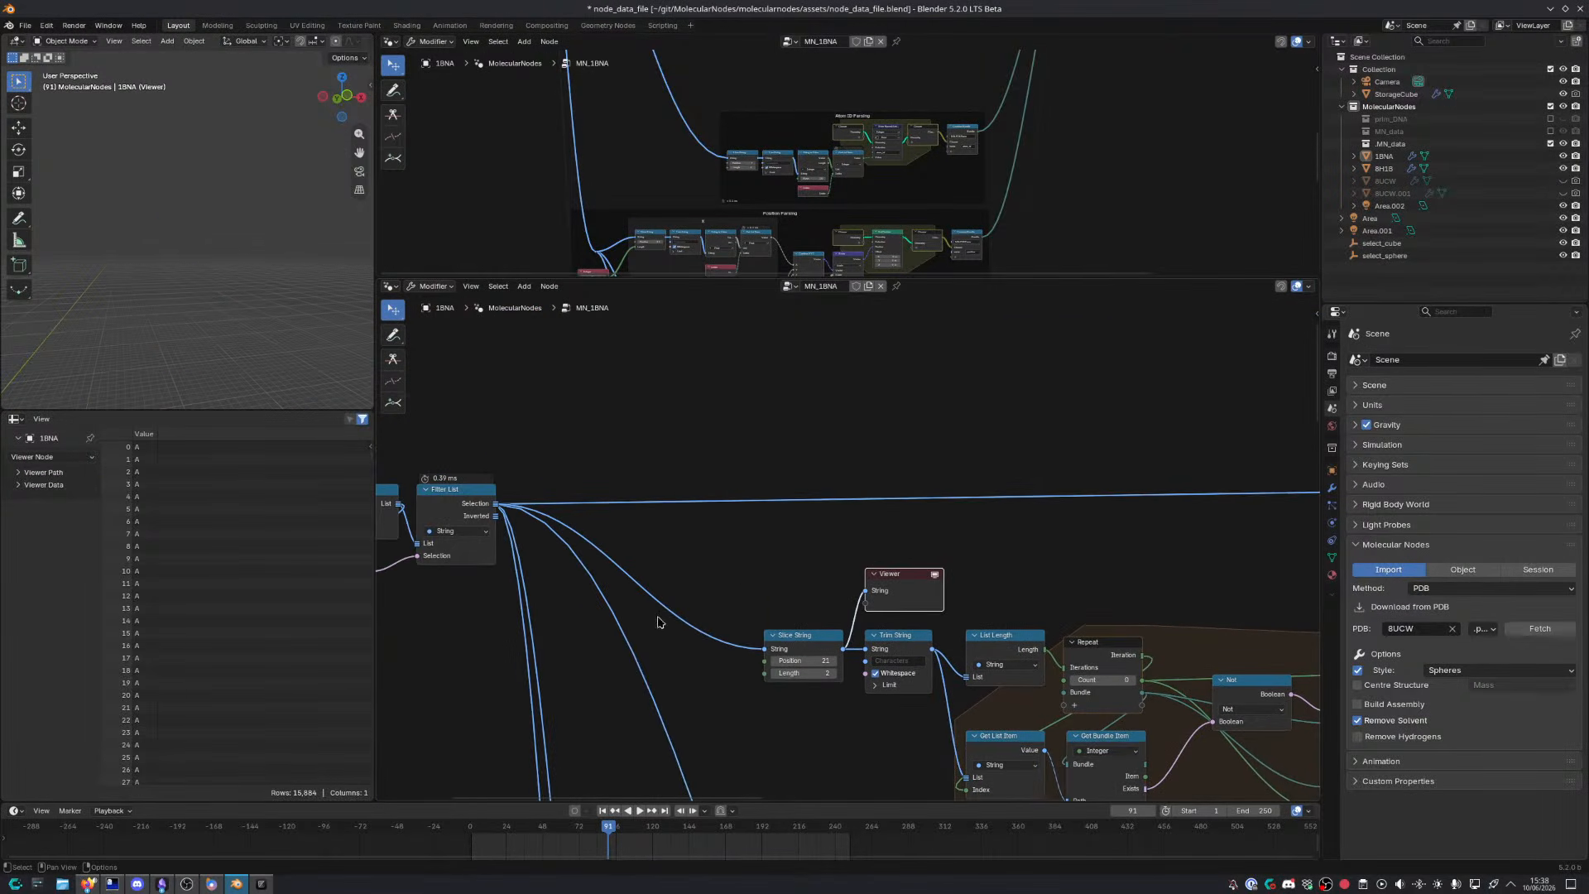
{"action": "left_click_drag", "start_coordinate": [375, 476], "coordinate": [400, 422]}
{"action": "scroll", "coordinate": [894, 586], "scroll_direction": "up", "scroll_amount": 3}
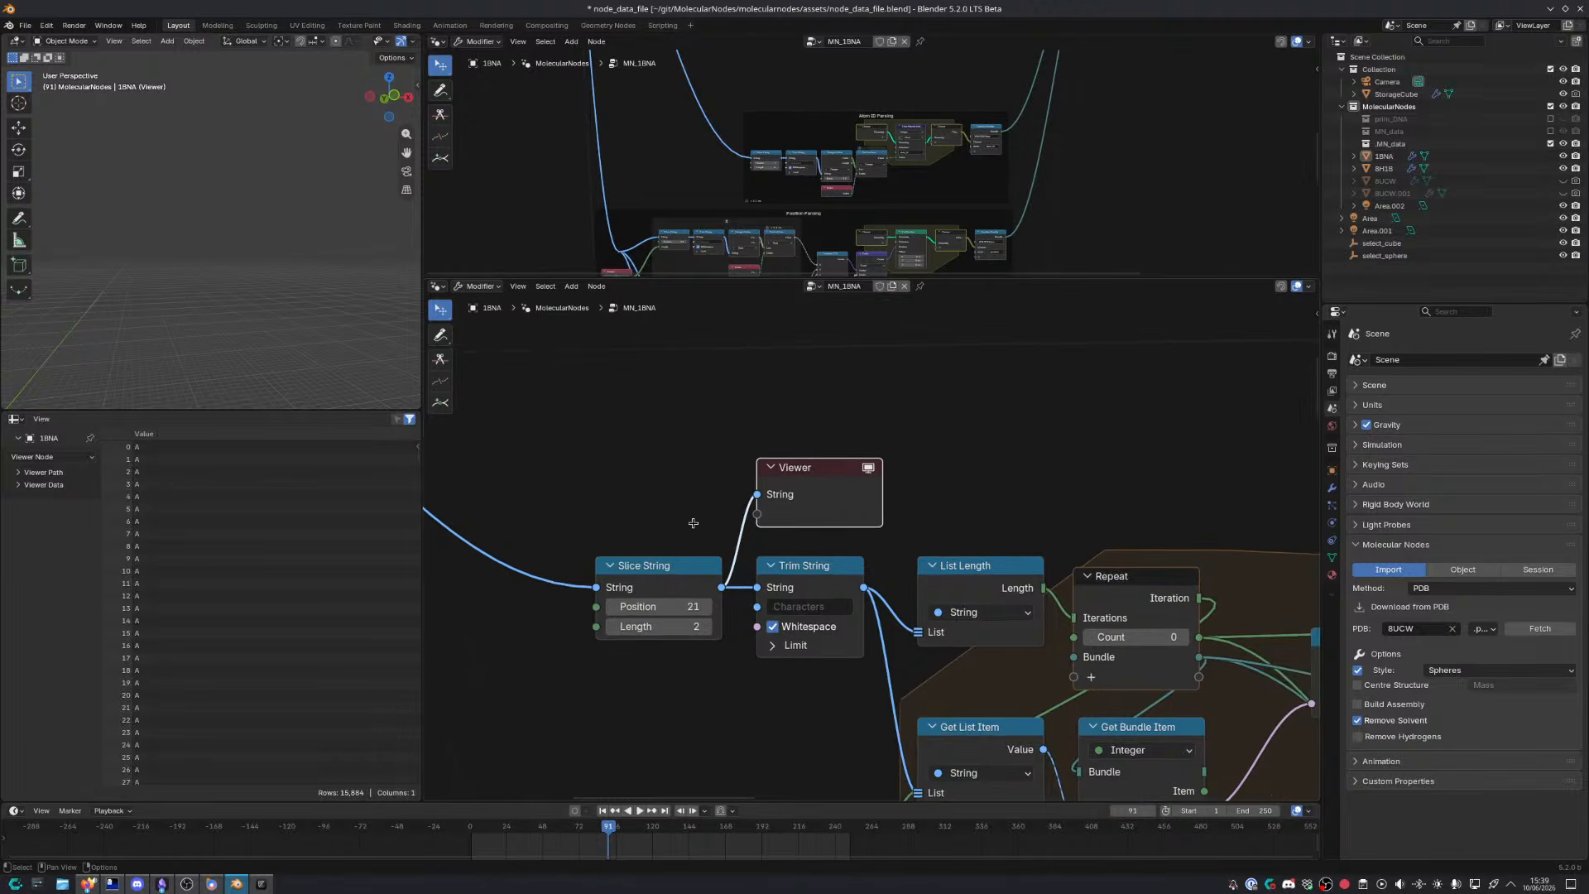
{"action": "scroll", "coordinate": [734, 514], "scroll_direction": "down", "scroll_amount": 4}
{"action": "middle_click_drag", "start_coordinate": [606, 470], "coordinate": [890, 431]}
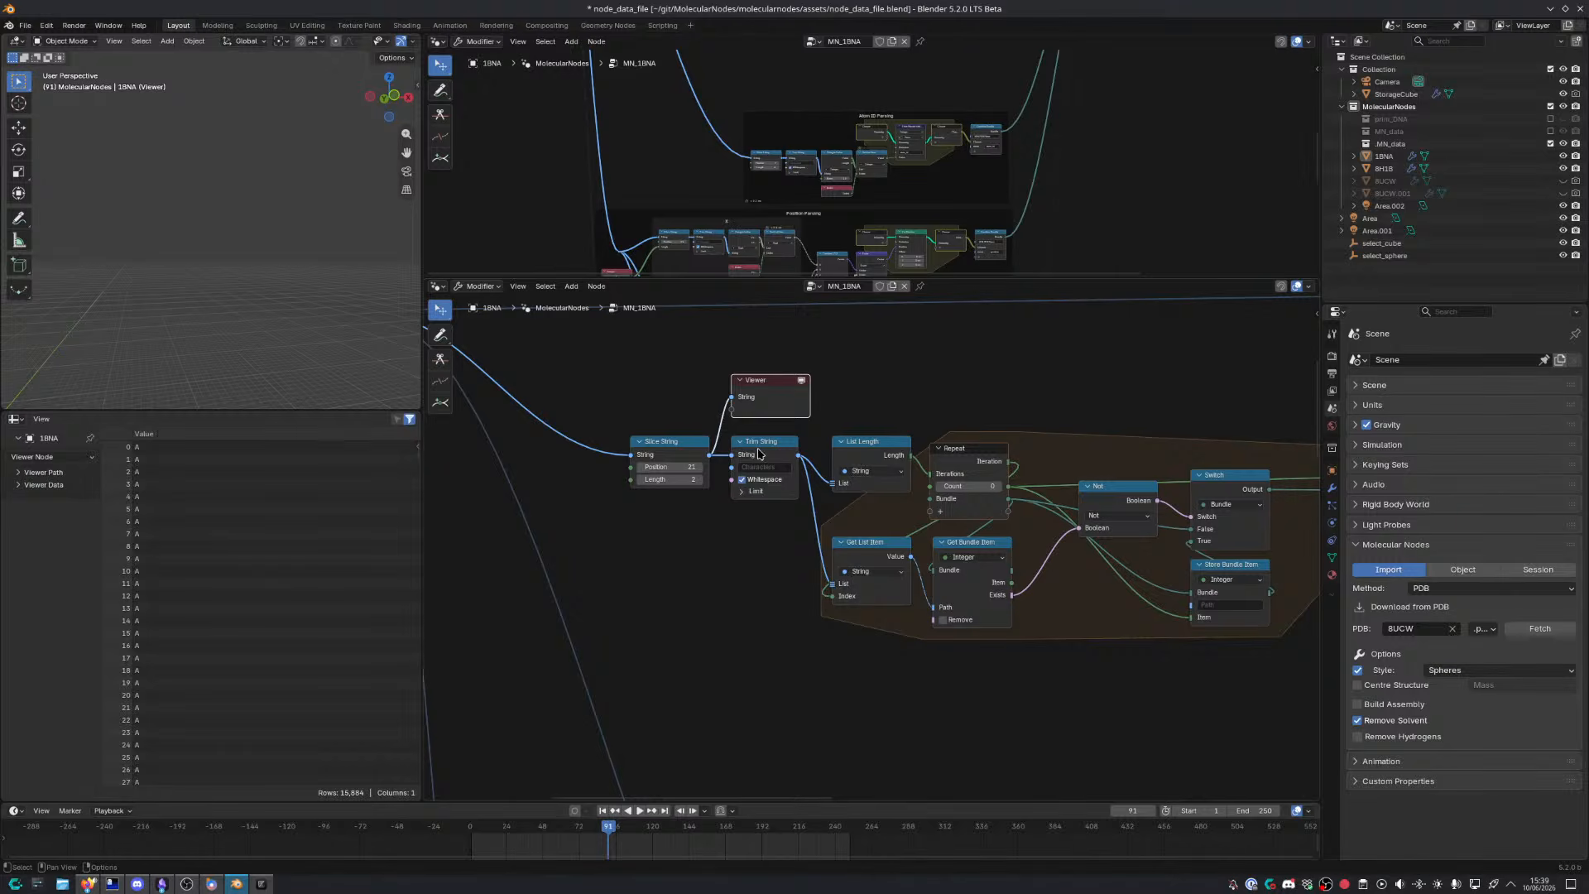
{"action": "middle_click_drag", "start_coordinate": [758, 453], "coordinate": [675, 488]}
{"action": "middle_click_drag", "start_coordinate": [831, 565], "coordinate": [837, 526]}
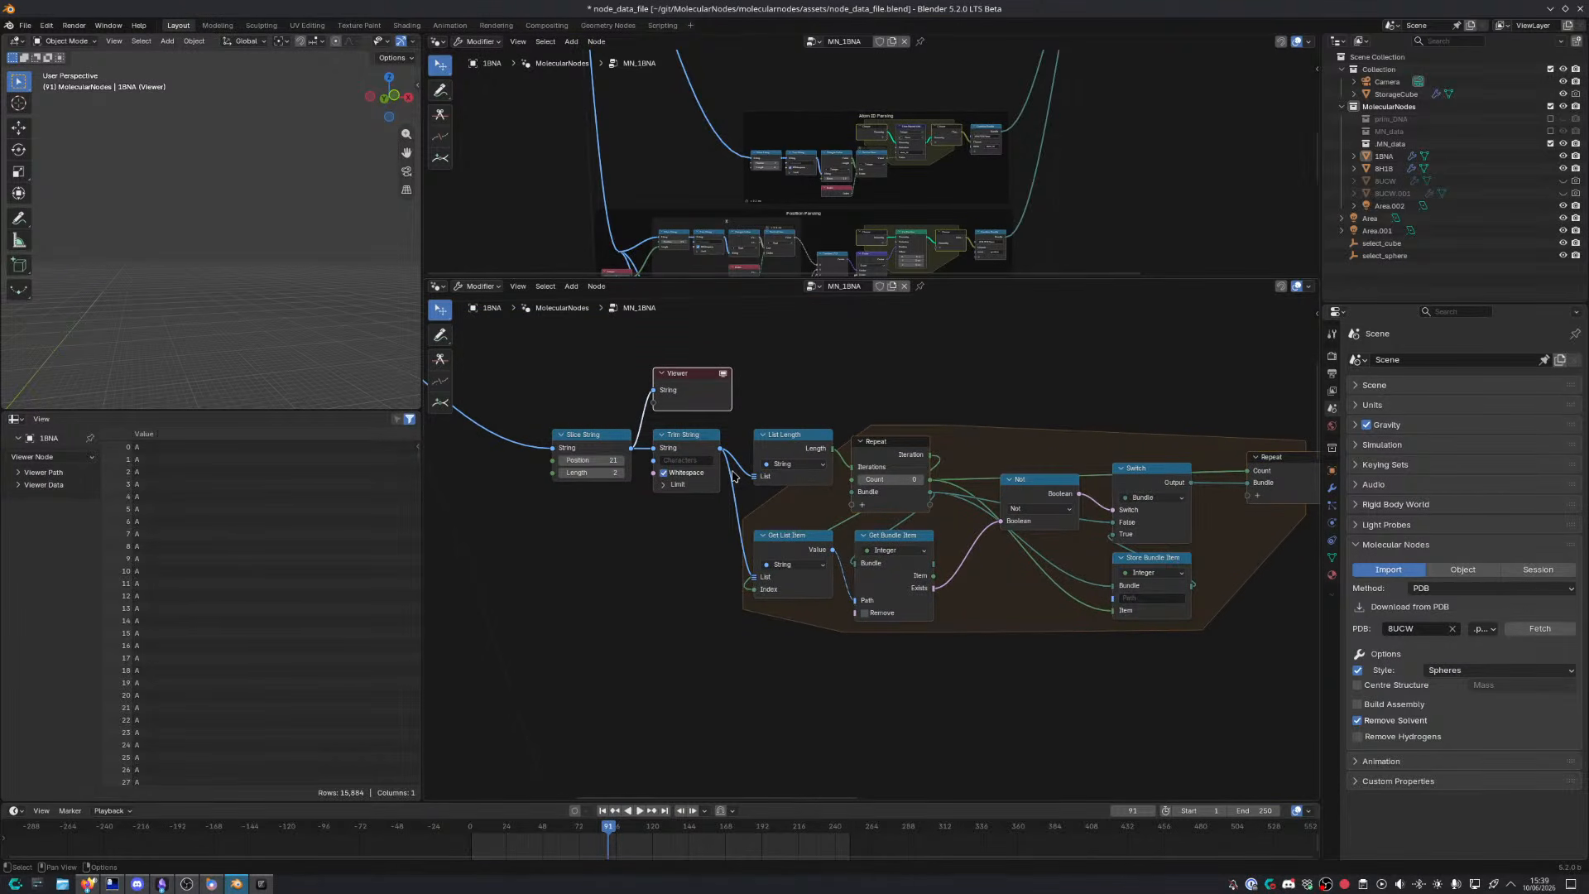
{"action": "middle_click_drag", "start_coordinate": [730, 488], "coordinate": [726, 515]}
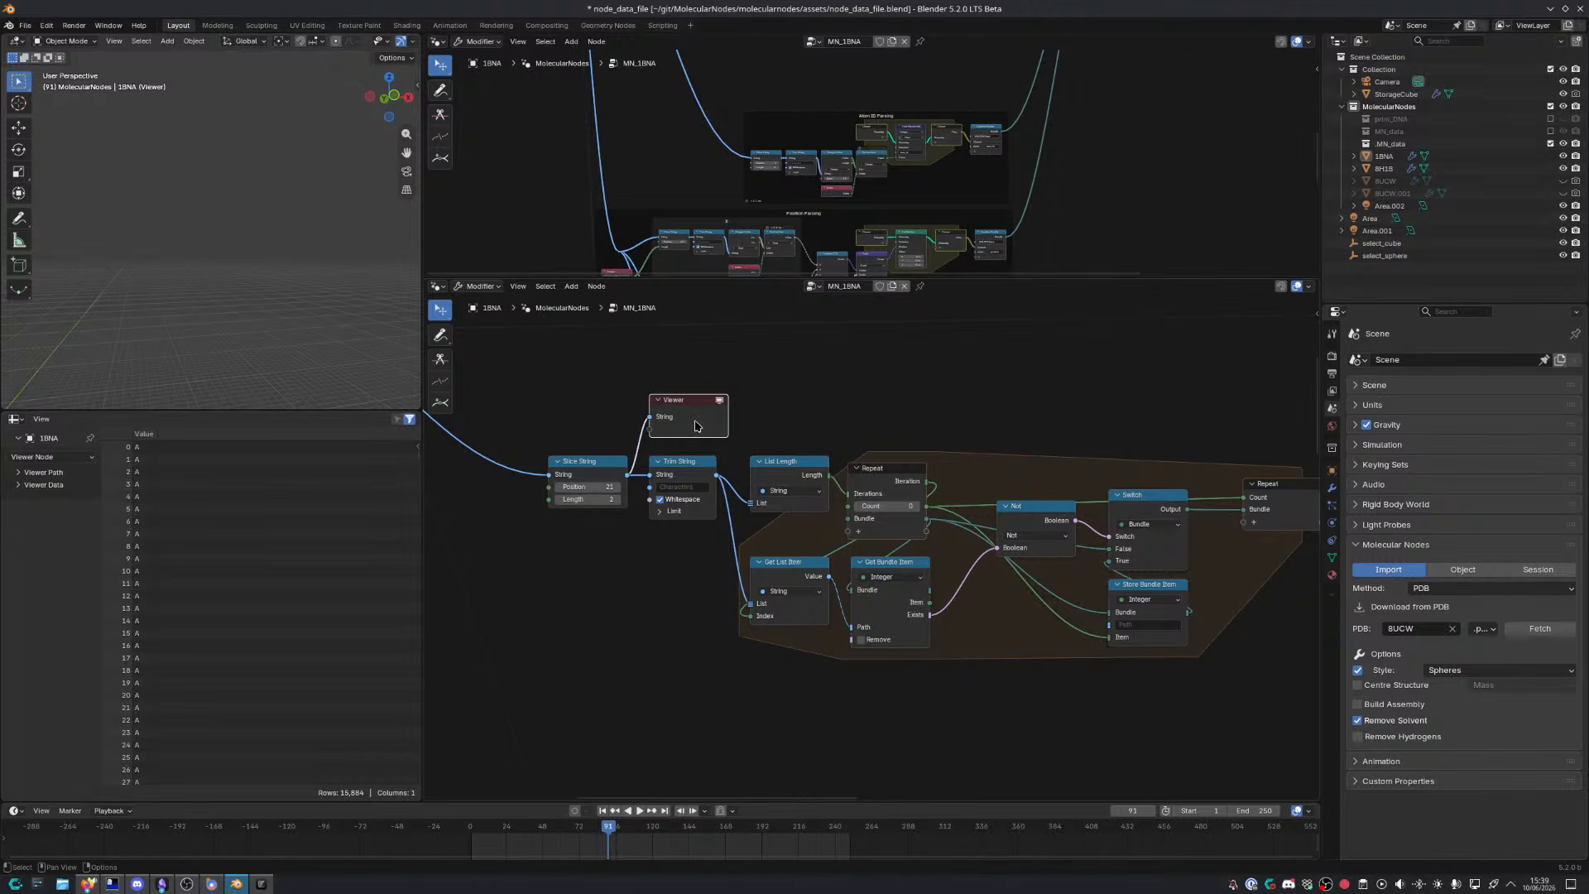
{"action": "key", "text": "x"}
Add the Select Chain 8H1B group node below the Repeat zone
{"action": "left_click_drag", "start_coordinate": [538, 416], "coordinate": [1220, 642]}
{"action": "middle_click_drag", "start_coordinate": [1224, 613], "coordinate": [1130, 543]}
{"action": "middle_click_drag", "start_coordinate": [659, 556], "coordinate": [732, 562]}
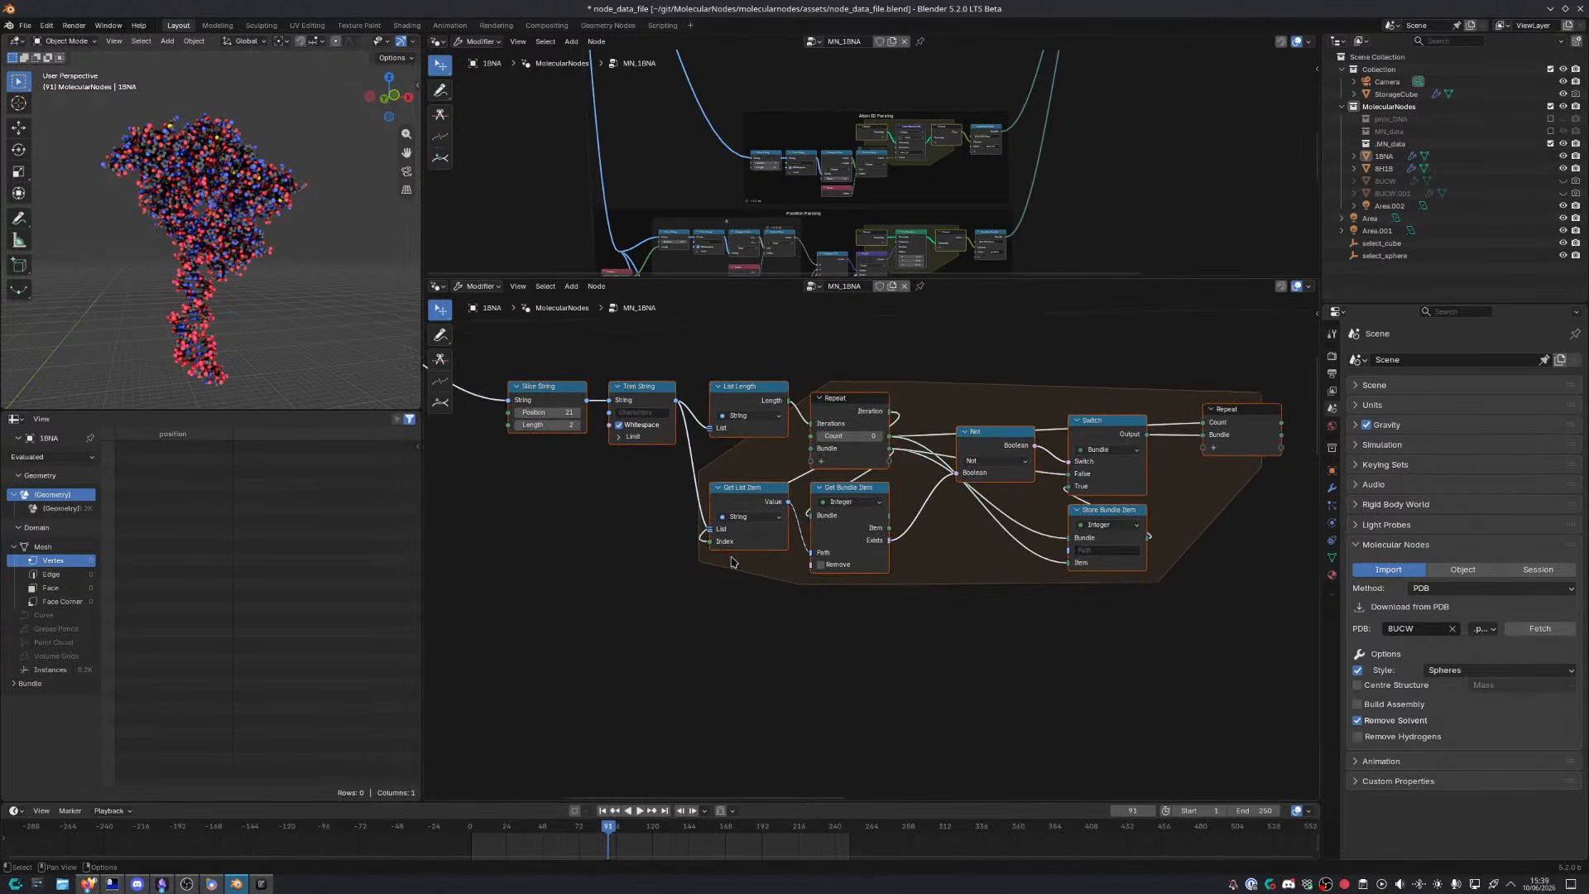
{"action": "scroll", "coordinate": [561, 567], "scroll_direction": "up", "scroll_amount": 2}
{"action": "key", "text": "shift+a"}
{"action": "type", "text": "select cha"}
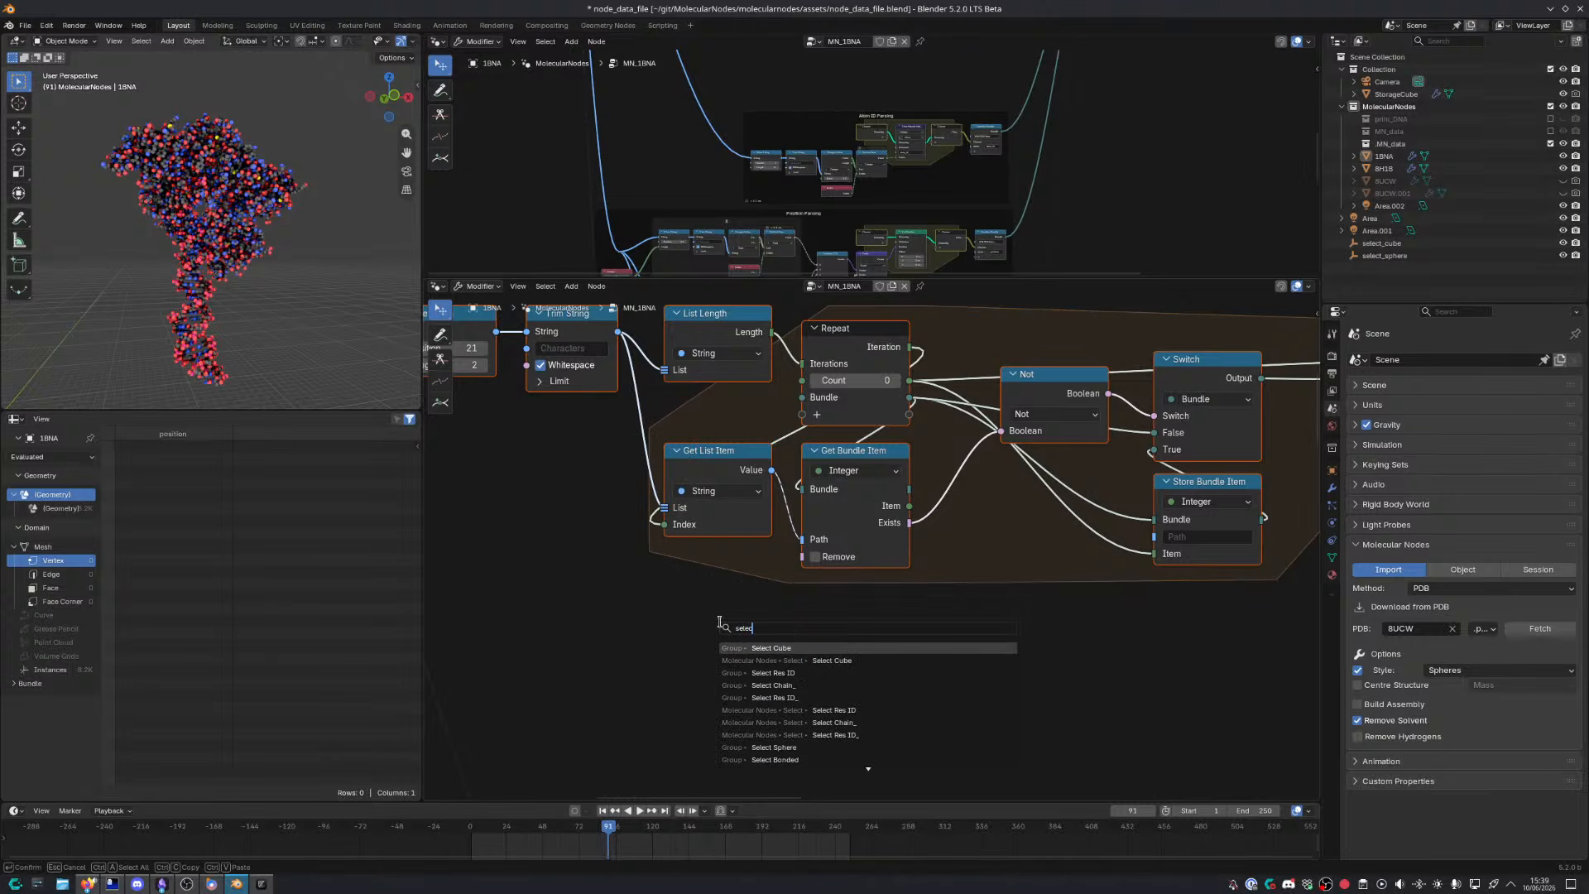
{"action": "key", "text": "Down"}
{"action": "key", "text": "Down"}
{"action": "key", "text": "Return"}
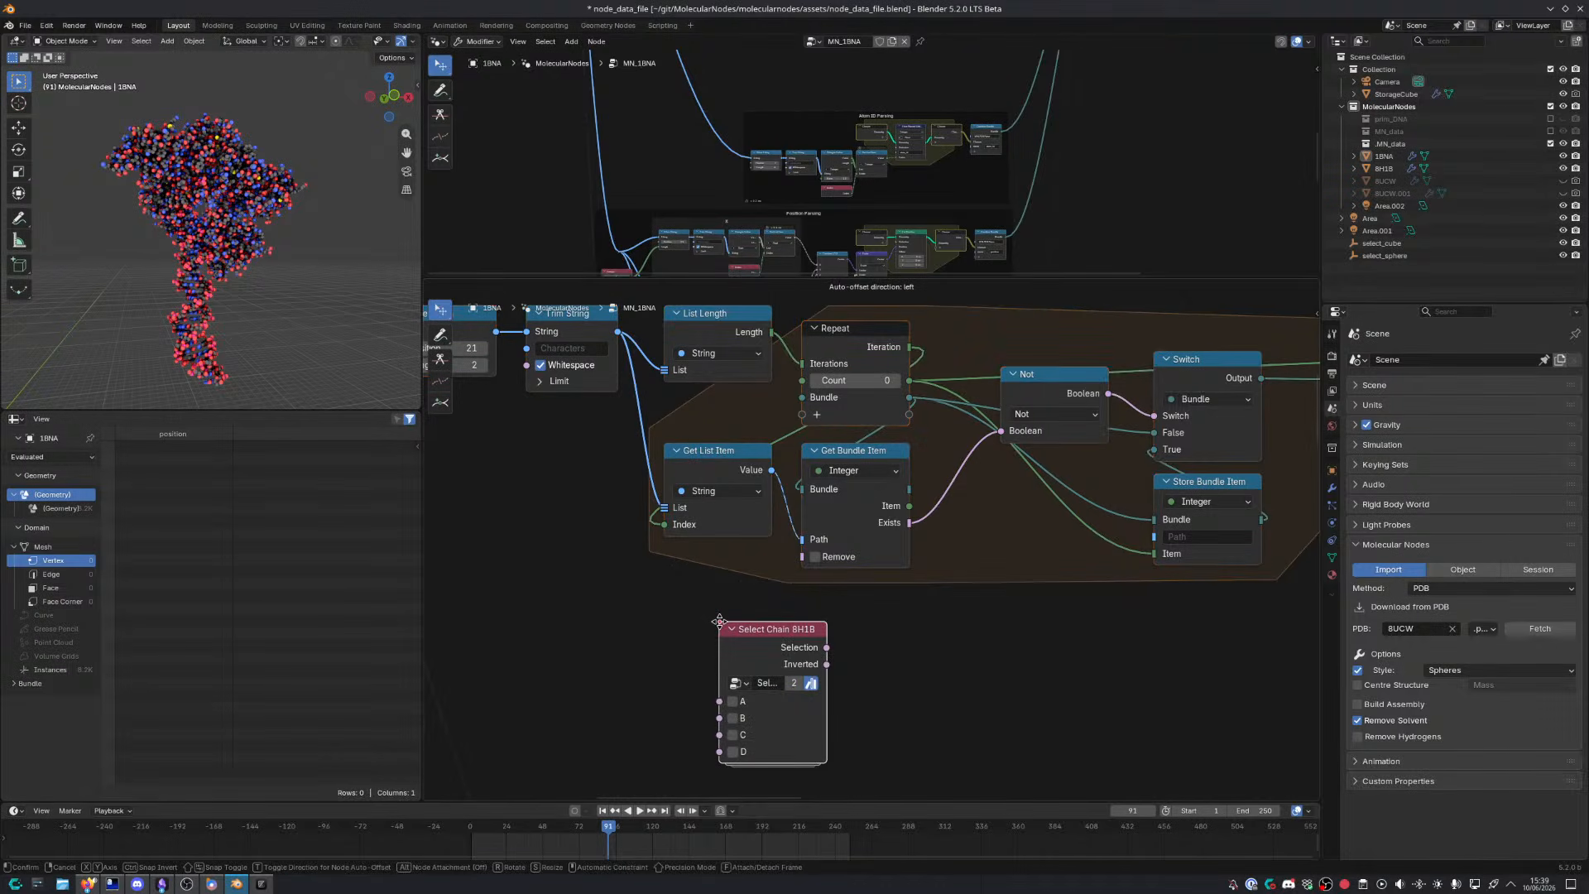
{"action": "left_click", "coordinate": [708, 626]}
Examine how the Select Chain 8H1B group maps chain_id to its chain inputs, and delete the group node
{"action": "scroll", "coordinate": [745, 644], "scroll_direction": "up", "scroll_amount": 4}
{"action": "key", "text": "ctrl+space"}
{"action": "middle_click_drag", "start_coordinate": [749, 643], "coordinate": [888, 394]}
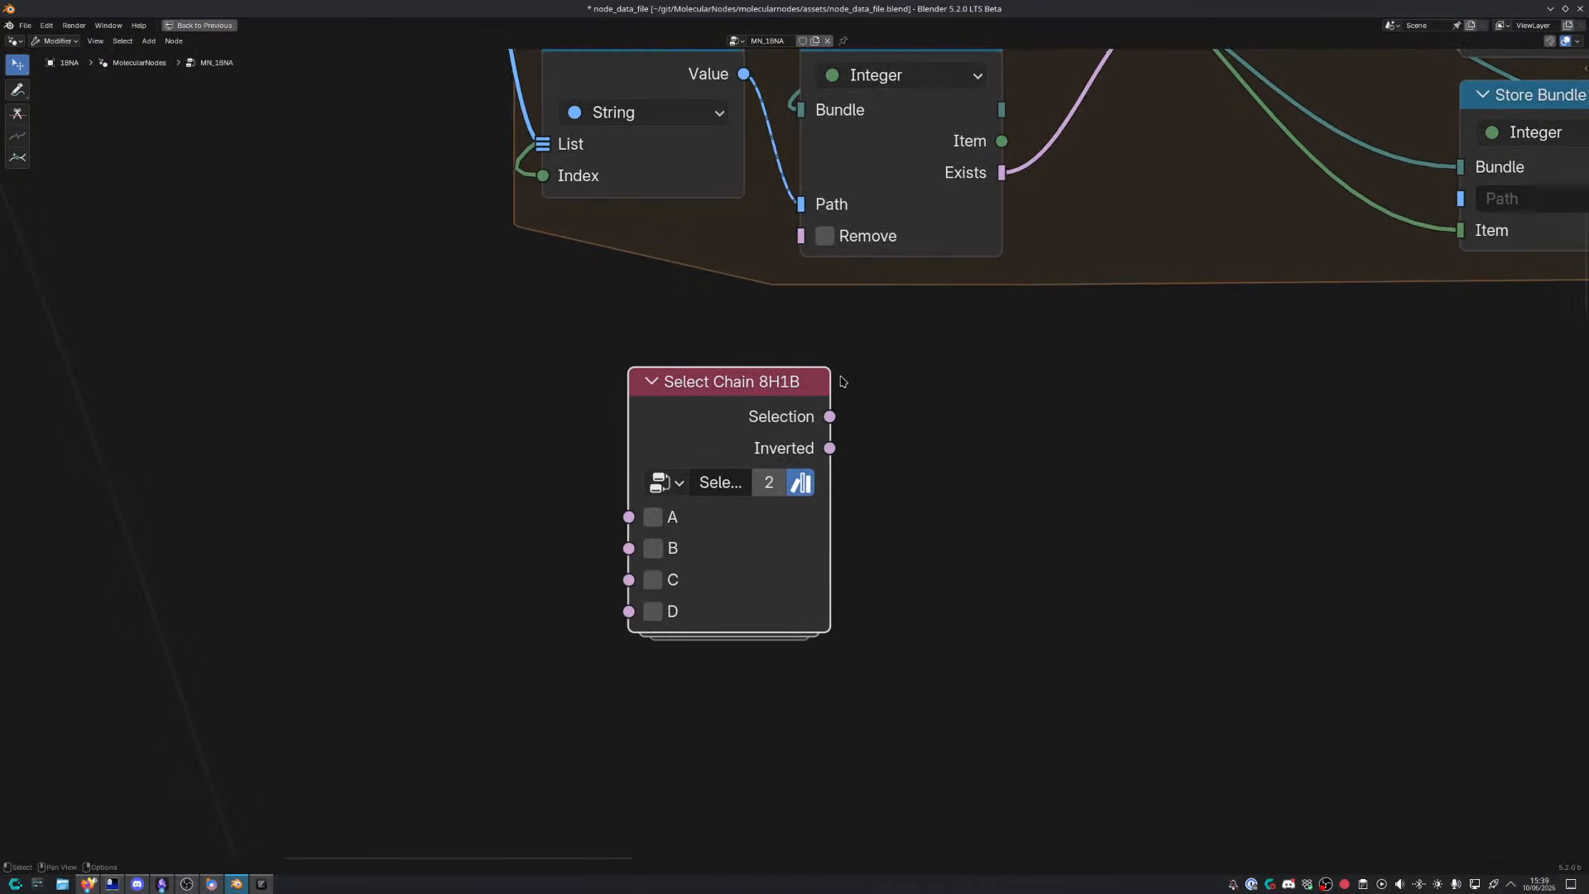
{"action": "key", "text": "Tab"}
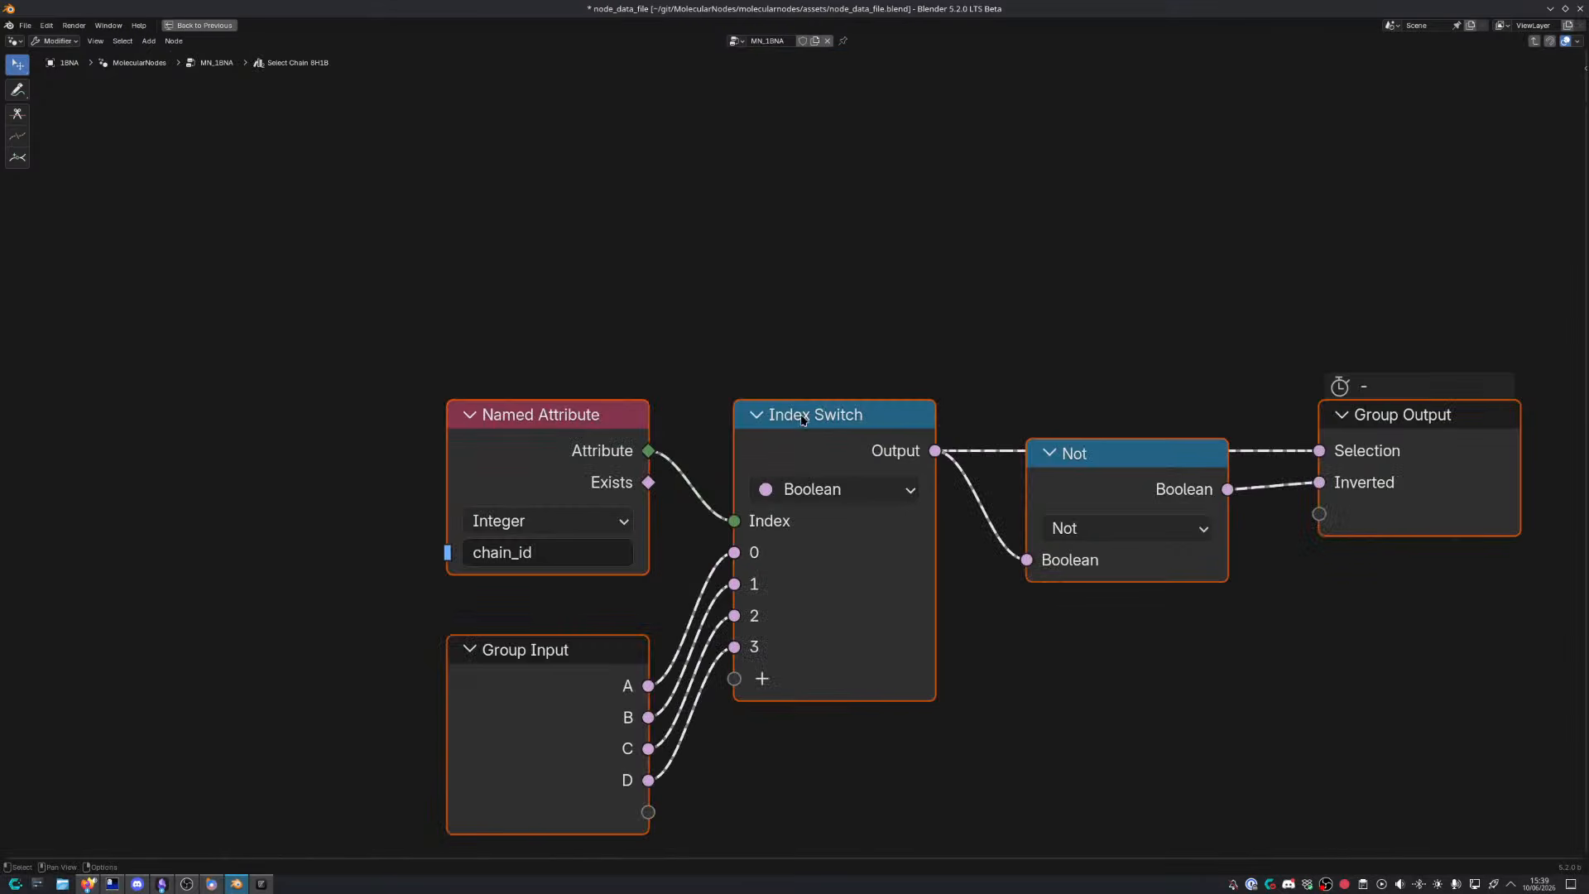
{"action": "middle_click_drag", "start_coordinate": [767, 529], "coordinate": [770, 439]}
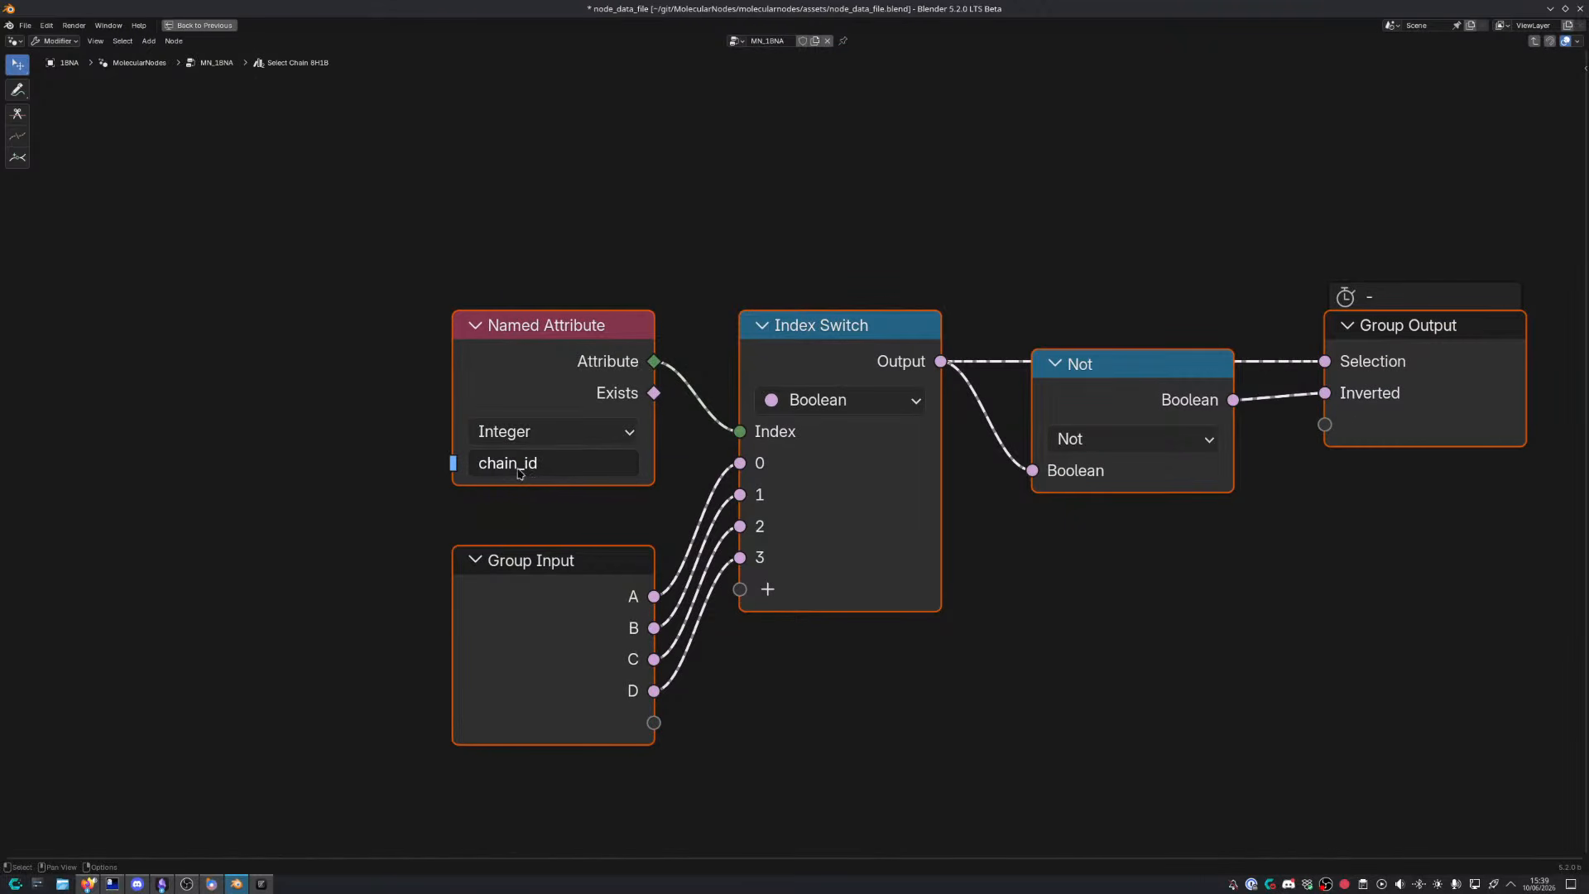
{"action": "key", "text": "alt+Tab"}
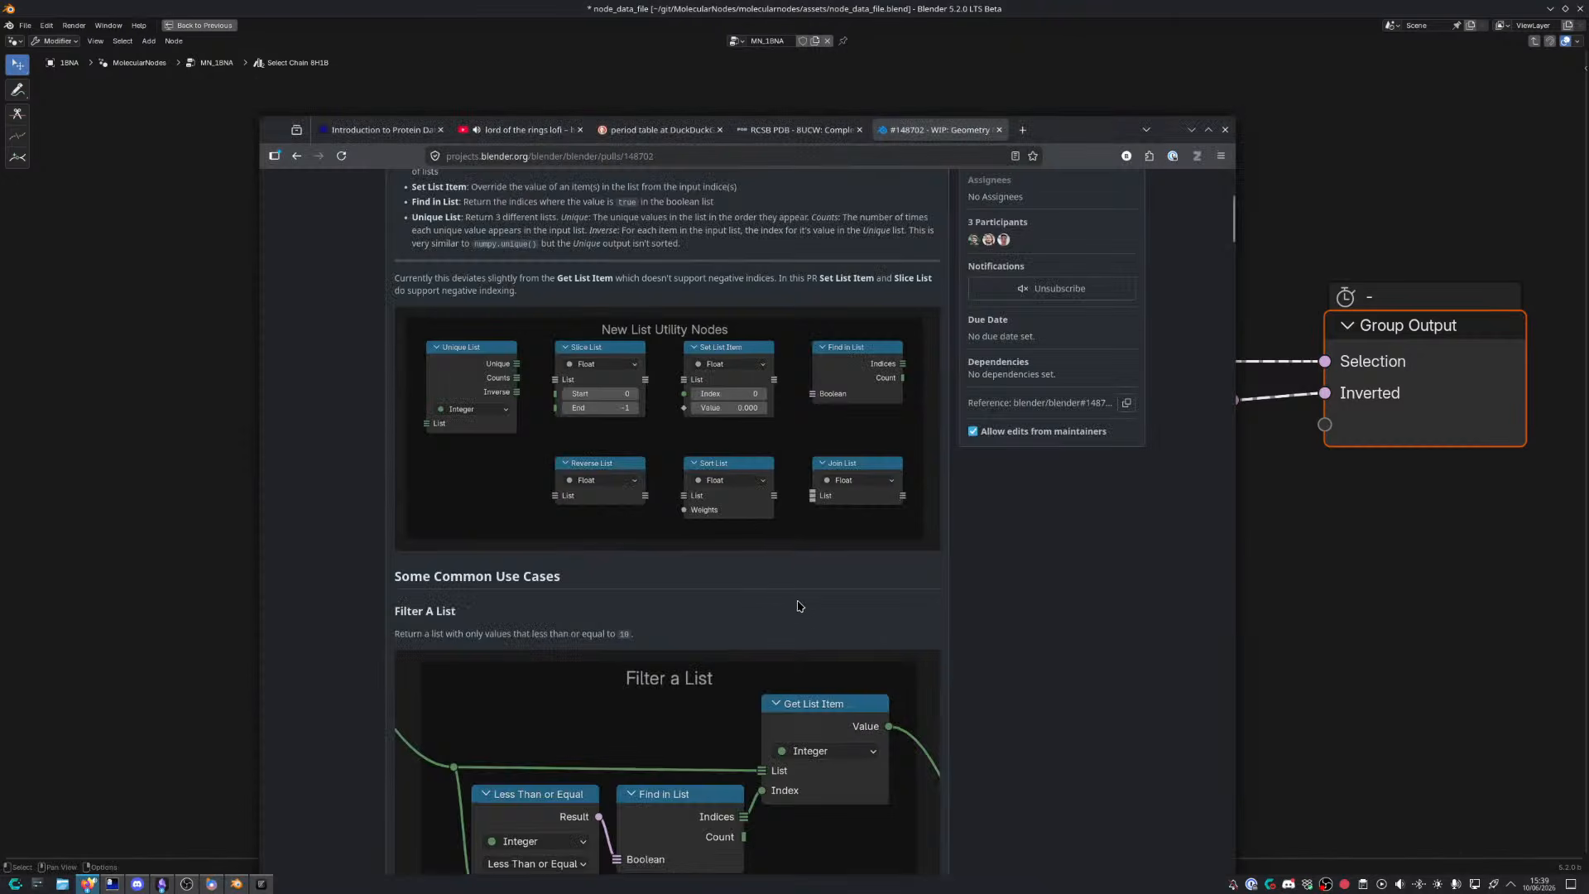
{"action": "key", "text": "alt+Tab"}
{"action": "key", "text": "Tab"}
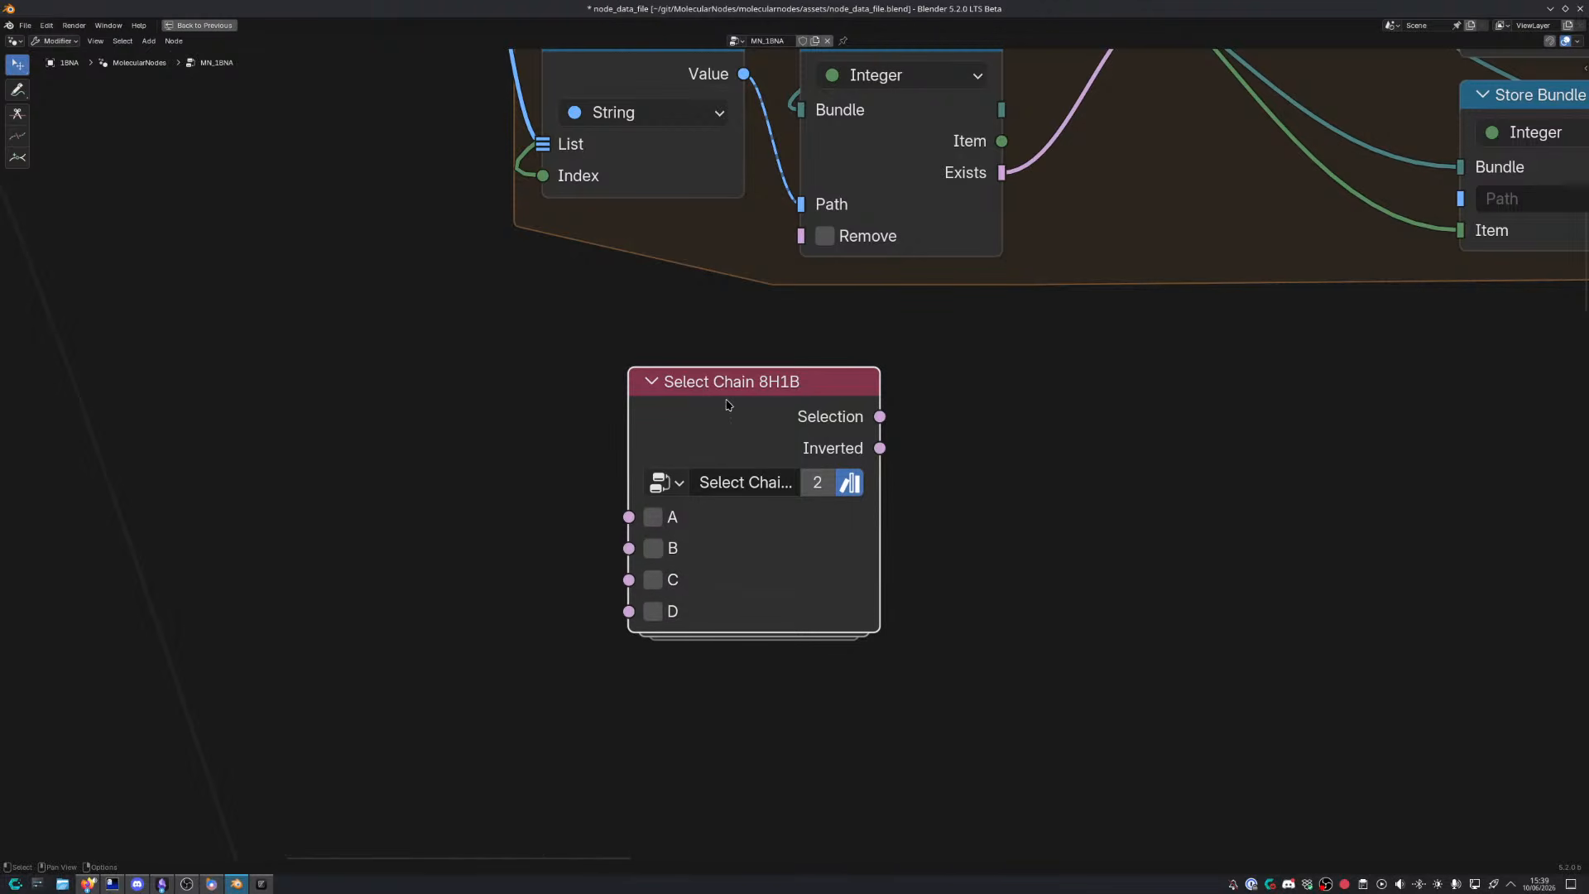
{"action": "key", "text": "Tab"}
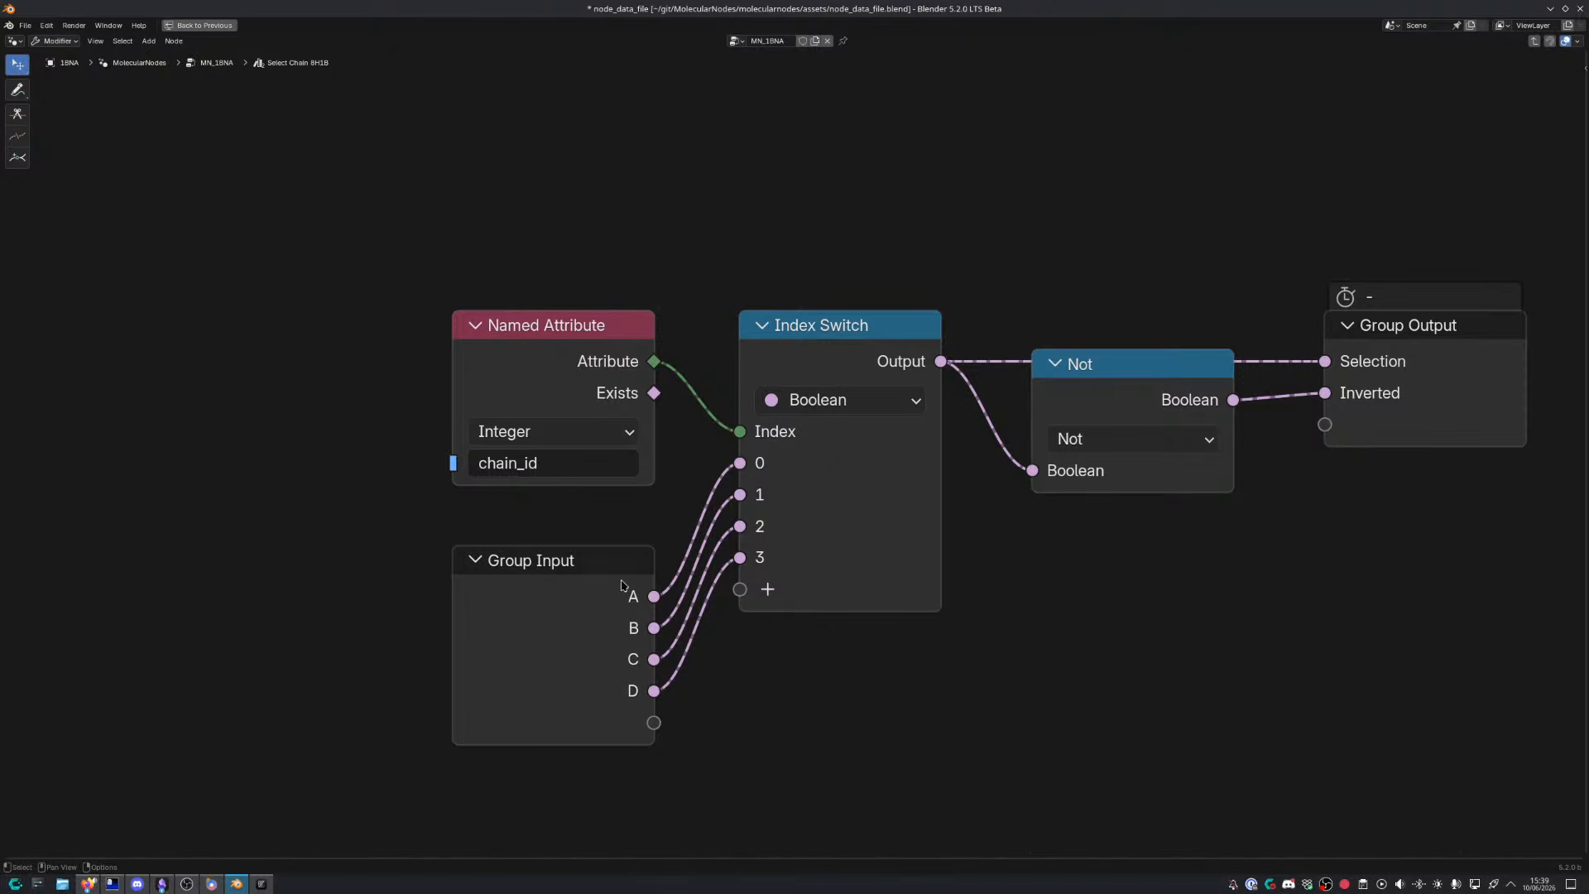
{"action": "left_click_drag", "start_coordinate": [622, 584], "coordinate": [625, 548]}
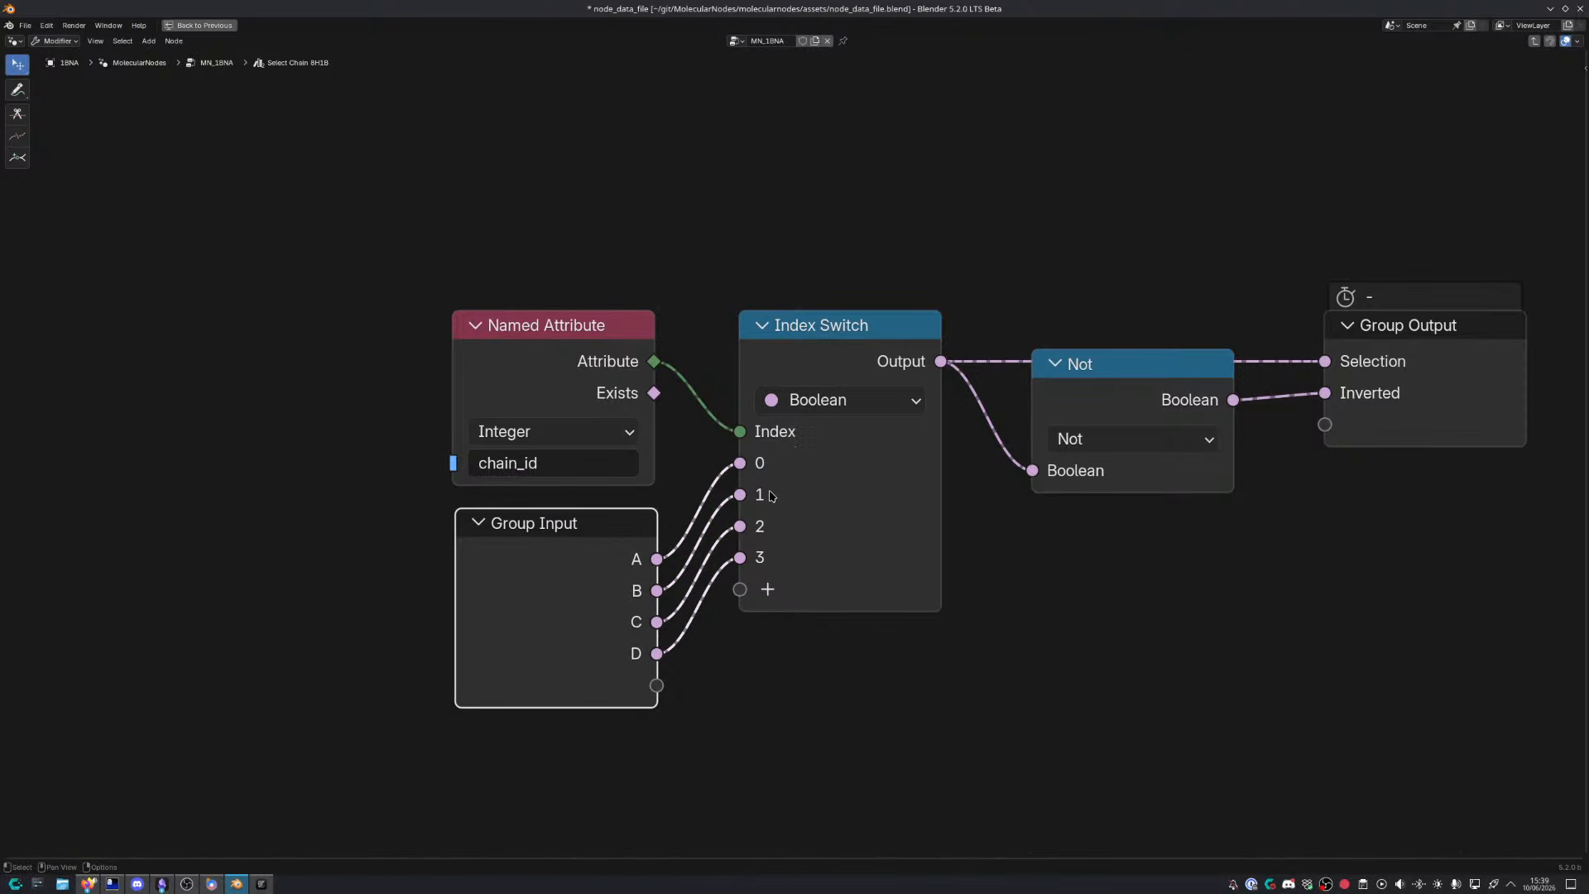
{"action": "key", "text": "Tab"}
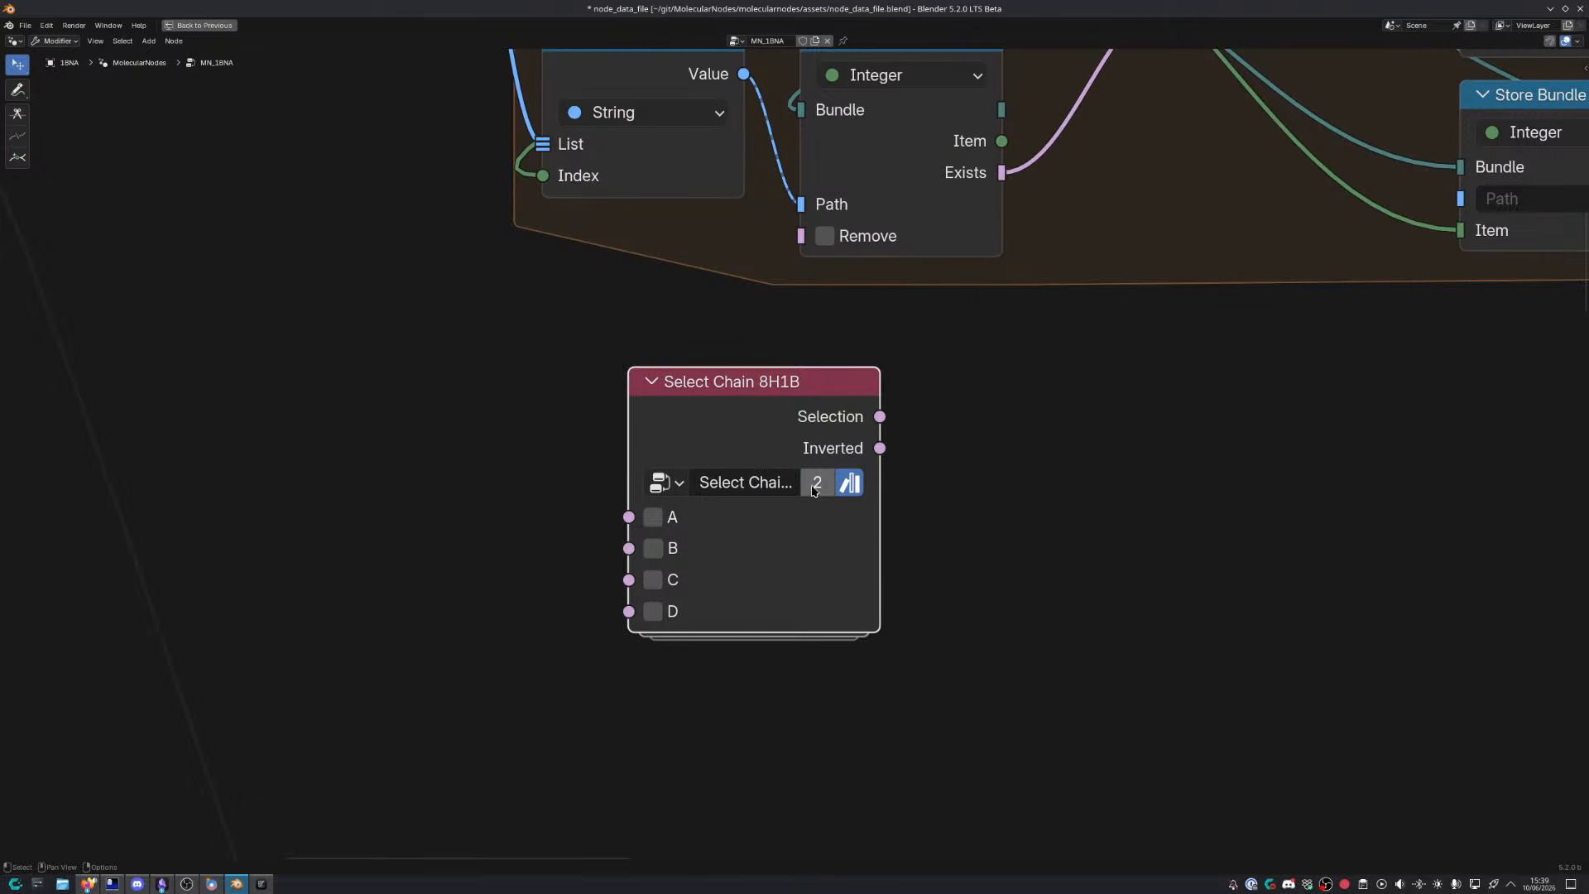
{"action": "key", "text": "x"}
Move the Repeat zone's nodes, except Get List Item, up so the Repeat input lines up with List Length
{"action": "scroll", "coordinate": [894, 451], "scroll_direction": "down", "scroll_amount": 4}
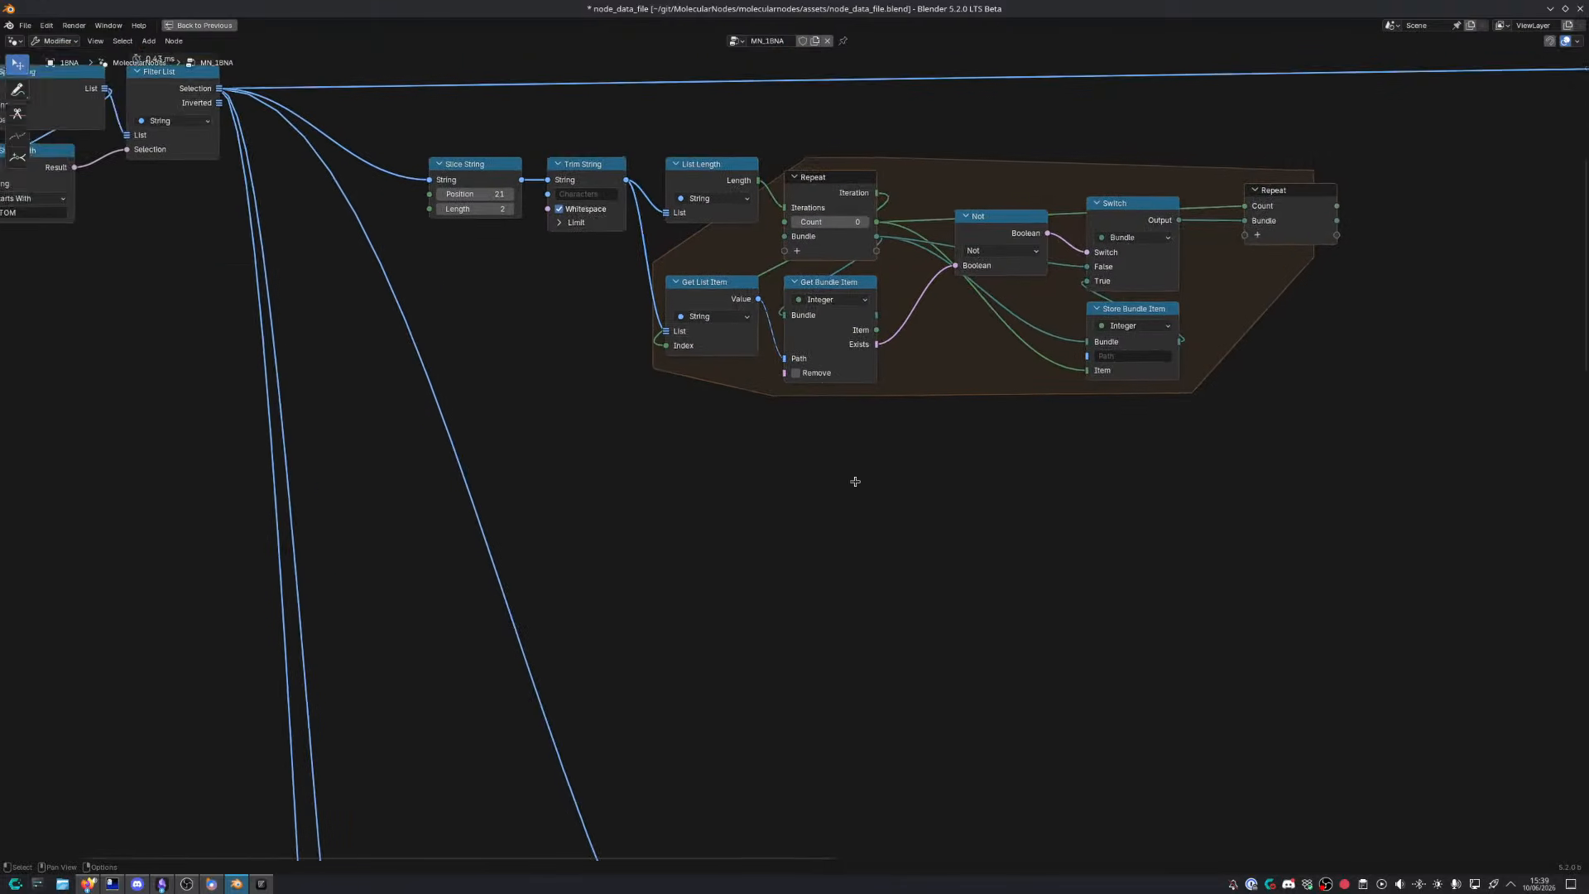
{"action": "middle_click_drag", "start_coordinate": [855, 481], "coordinate": [787, 638]}
{"action": "scroll", "coordinate": [844, 604], "scroll_direction": "up", "scroll_amount": 3}
{"action": "left_click_drag", "start_coordinate": [698, 249], "coordinate": [1374, 620]}
{"action": "key", "text": "g"}
{"action": "left_click", "coordinate": [1391, 610]}
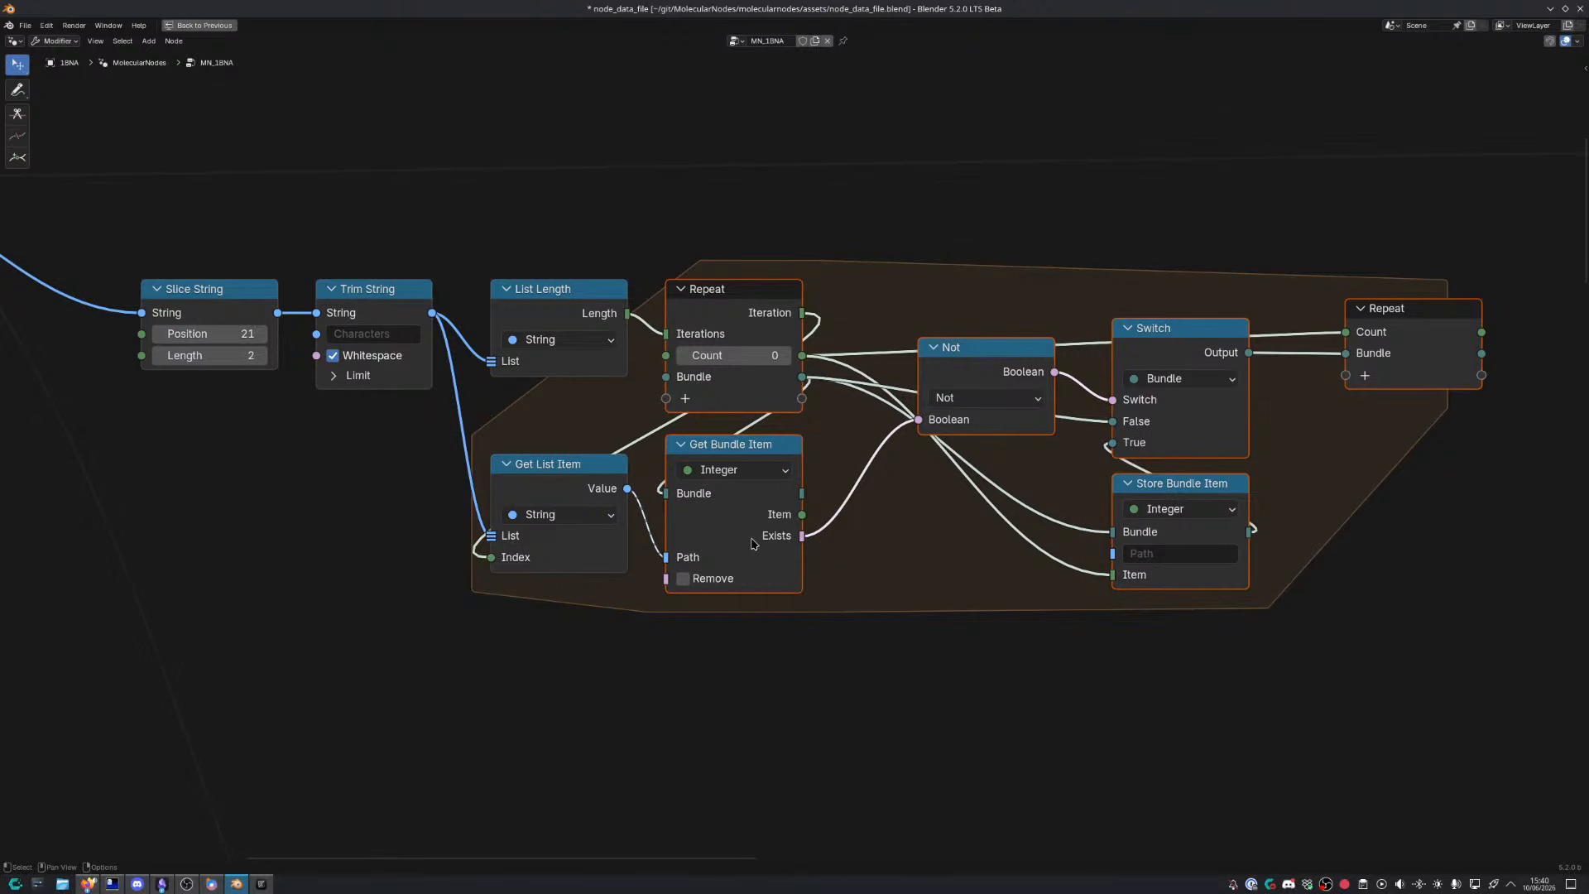
Look over the molecule in the enlarged 3D viewport and return to the node tree
{"action": "scroll", "coordinate": [815, 600], "scroll_direction": "down", "scroll_amount": 2}
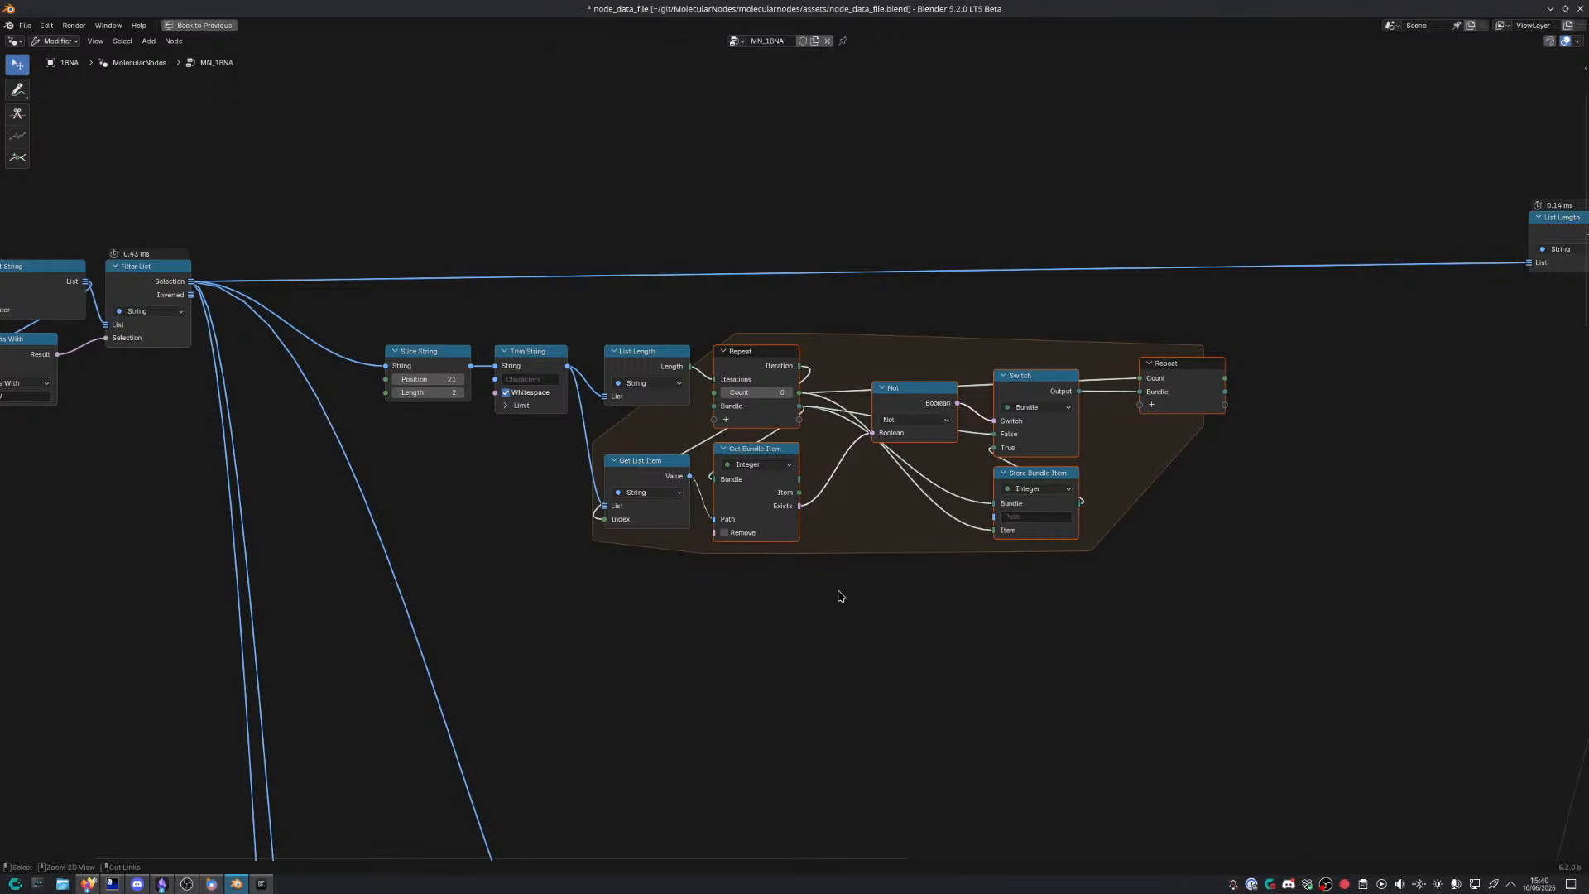
{"action": "key", "text": "ctrl+space"}
{"action": "key", "text": "ctrl+space"}
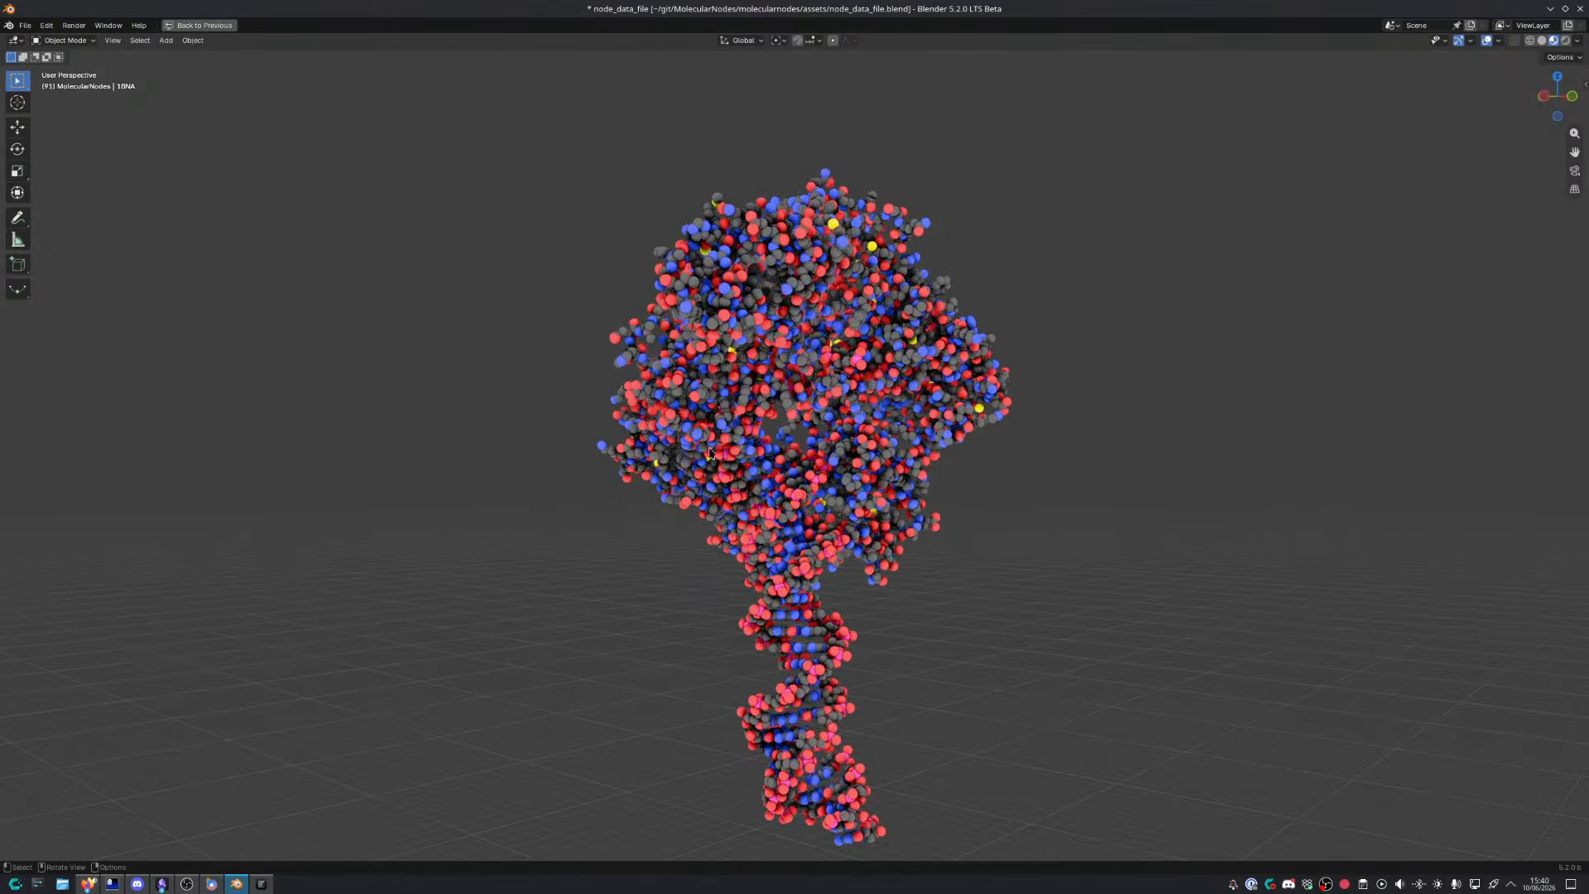
{"action": "middle_click_drag", "start_coordinate": [710, 453], "coordinate": [804, 482]}
{"action": "key", "text": "ctrl+space"}
{"action": "middle_click_drag", "start_coordinate": [962, 636], "coordinate": [879, 558]}
{"action": "key", "text": "ctrl+space"}
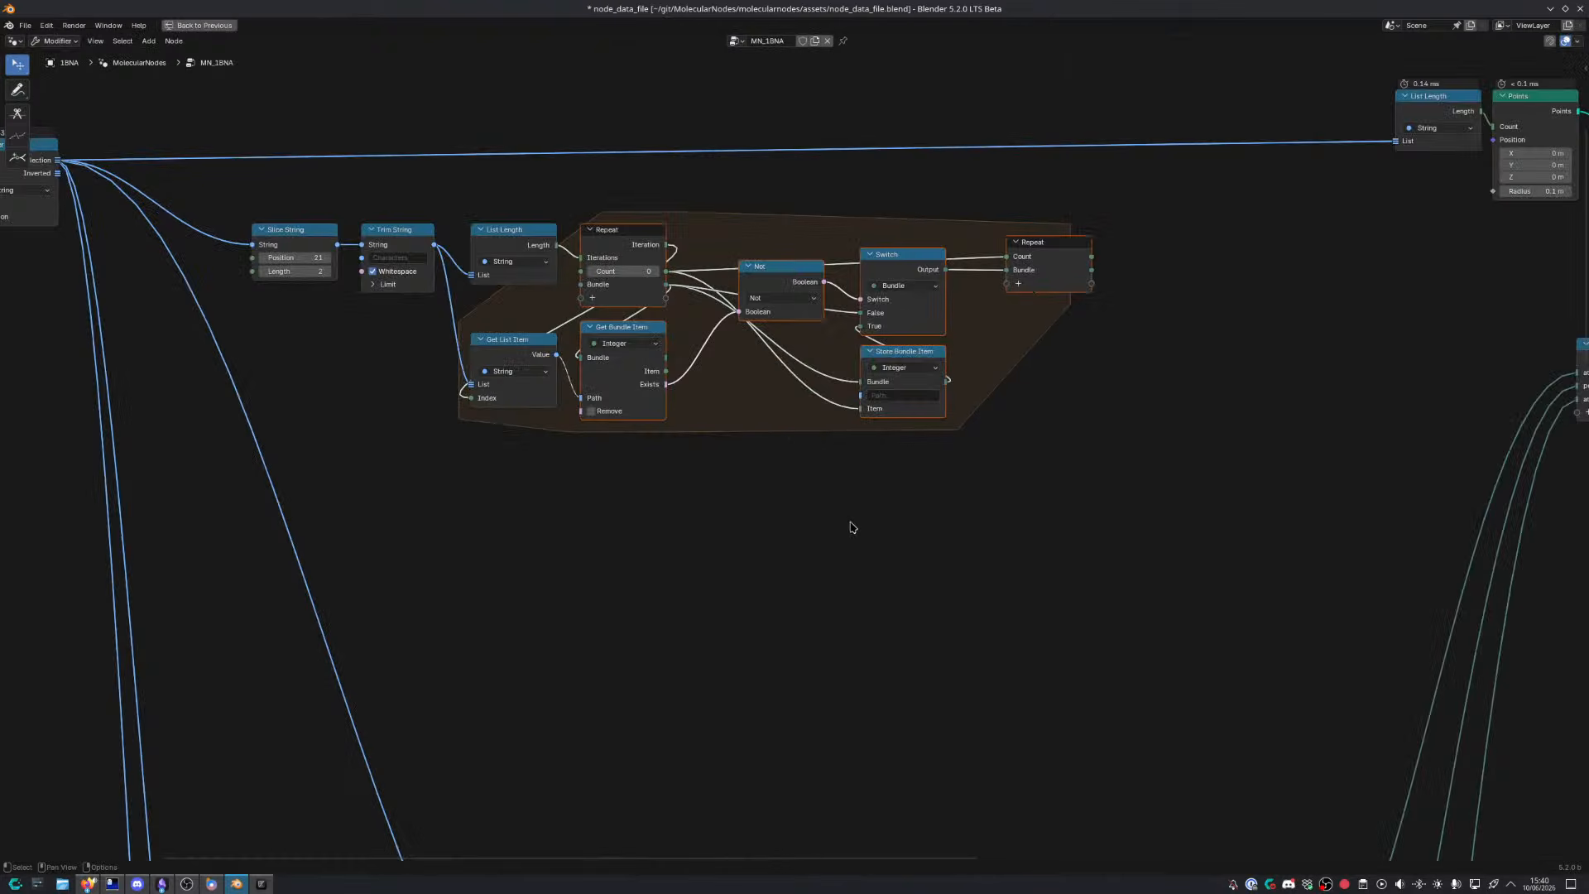
Move Get List Item and Get Bundle Item together so Get Bundle Item sits below Not and beside Store Bundle Item
{"action": "middle_click_drag", "start_coordinate": [1015, 355], "coordinate": [904, 450]}
{"action": "left_click", "coordinate": [945, 361]}
{"action": "scroll", "coordinate": [796, 455], "scroll_direction": "up", "scroll_amount": 2}
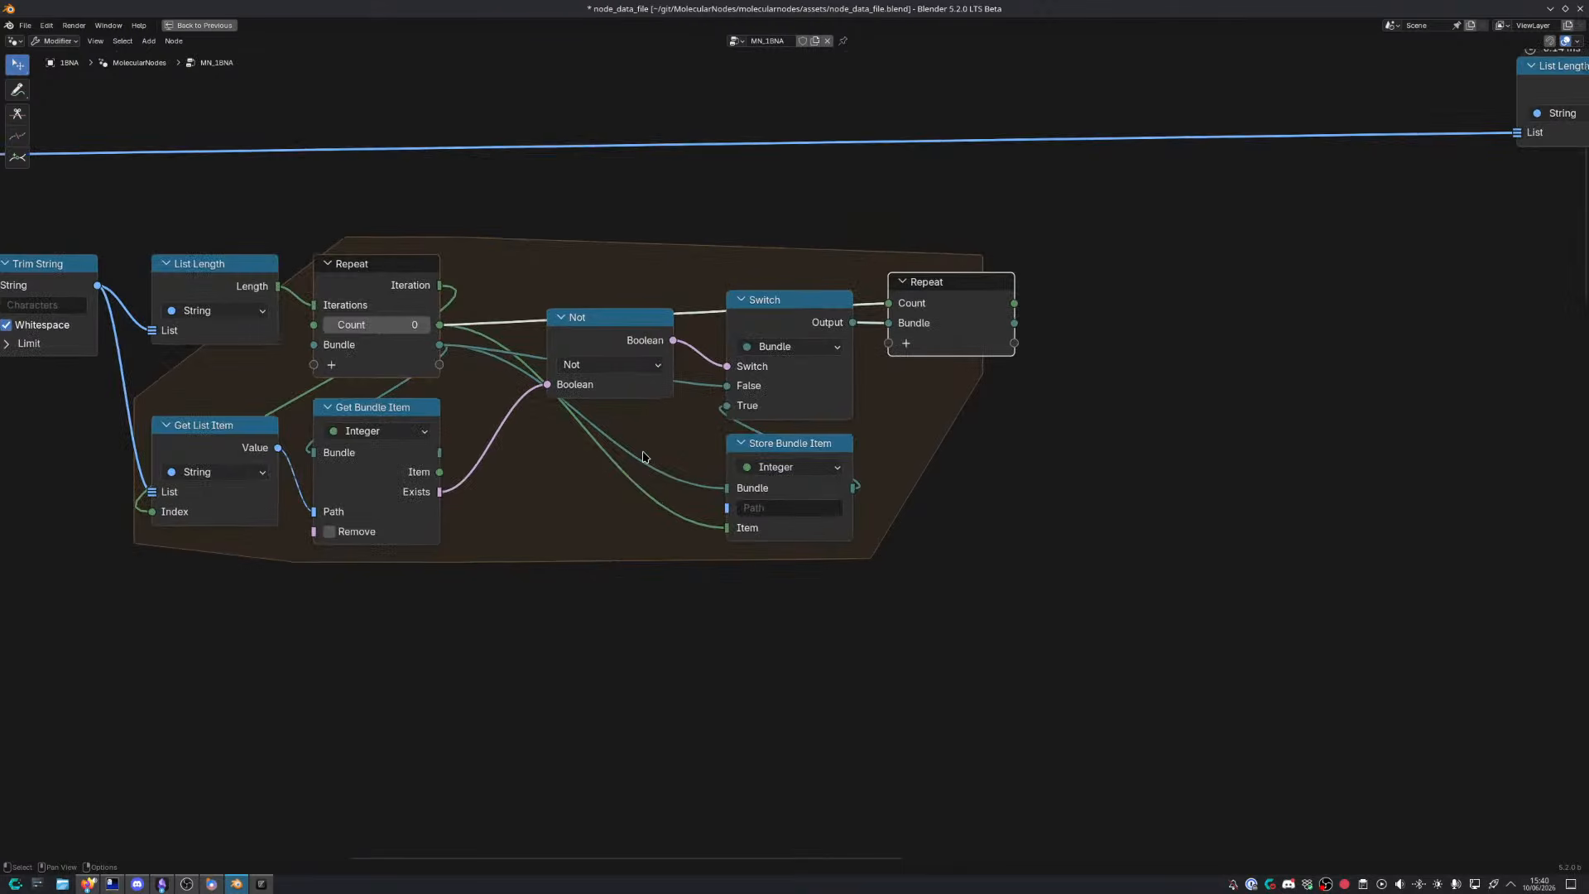
{"action": "left_click_drag", "start_coordinate": [215, 404], "coordinate": [489, 530]}
{"action": "key", "text": "g"}
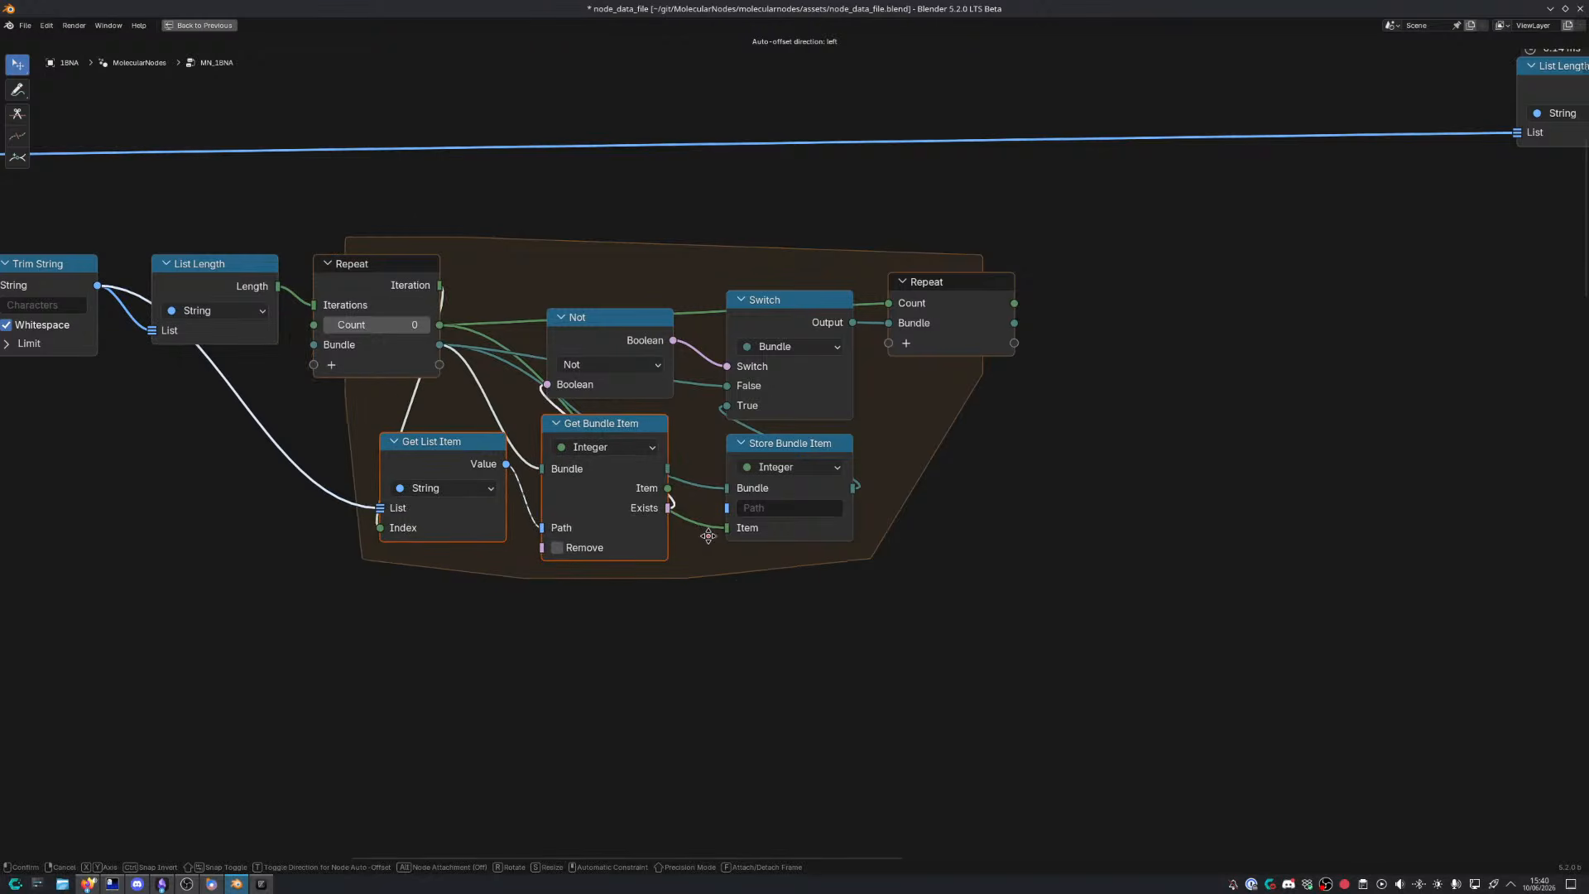
{"action": "left_click", "coordinate": [724, 535]}
Shift Slice String, Trim String, List Length and the Repeat input away from the zone's inner nodes to widen the gap
{"action": "middle_click_drag", "start_coordinate": [420, 368], "coordinate": [778, 385]}
{"action": "left_click_drag", "start_coordinate": [244, 245], "coordinate": [745, 421]}
{"action": "key", "text": "g"}
{"action": "left_click", "coordinate": [583, 425]}
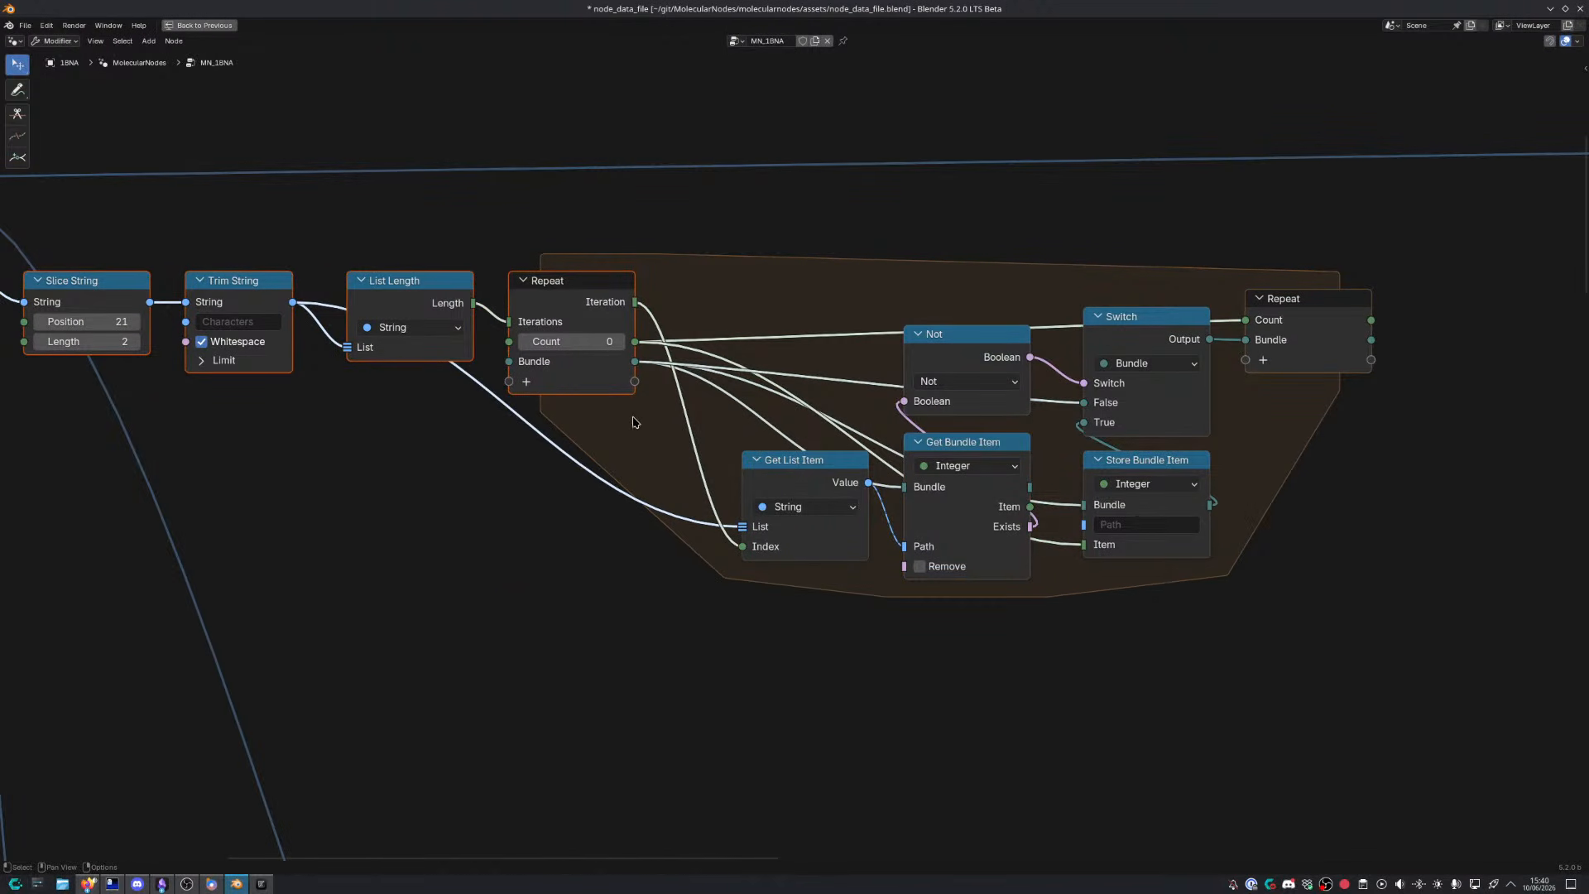
Collapse Get List Item directly beneath the Repeat input and place Get Bundle Item next to it
{"action": "middle_click_drag", "start_coordinate": [775, 461], "coordinate": [623, 449]}
{"action": "key", "text": "g"}
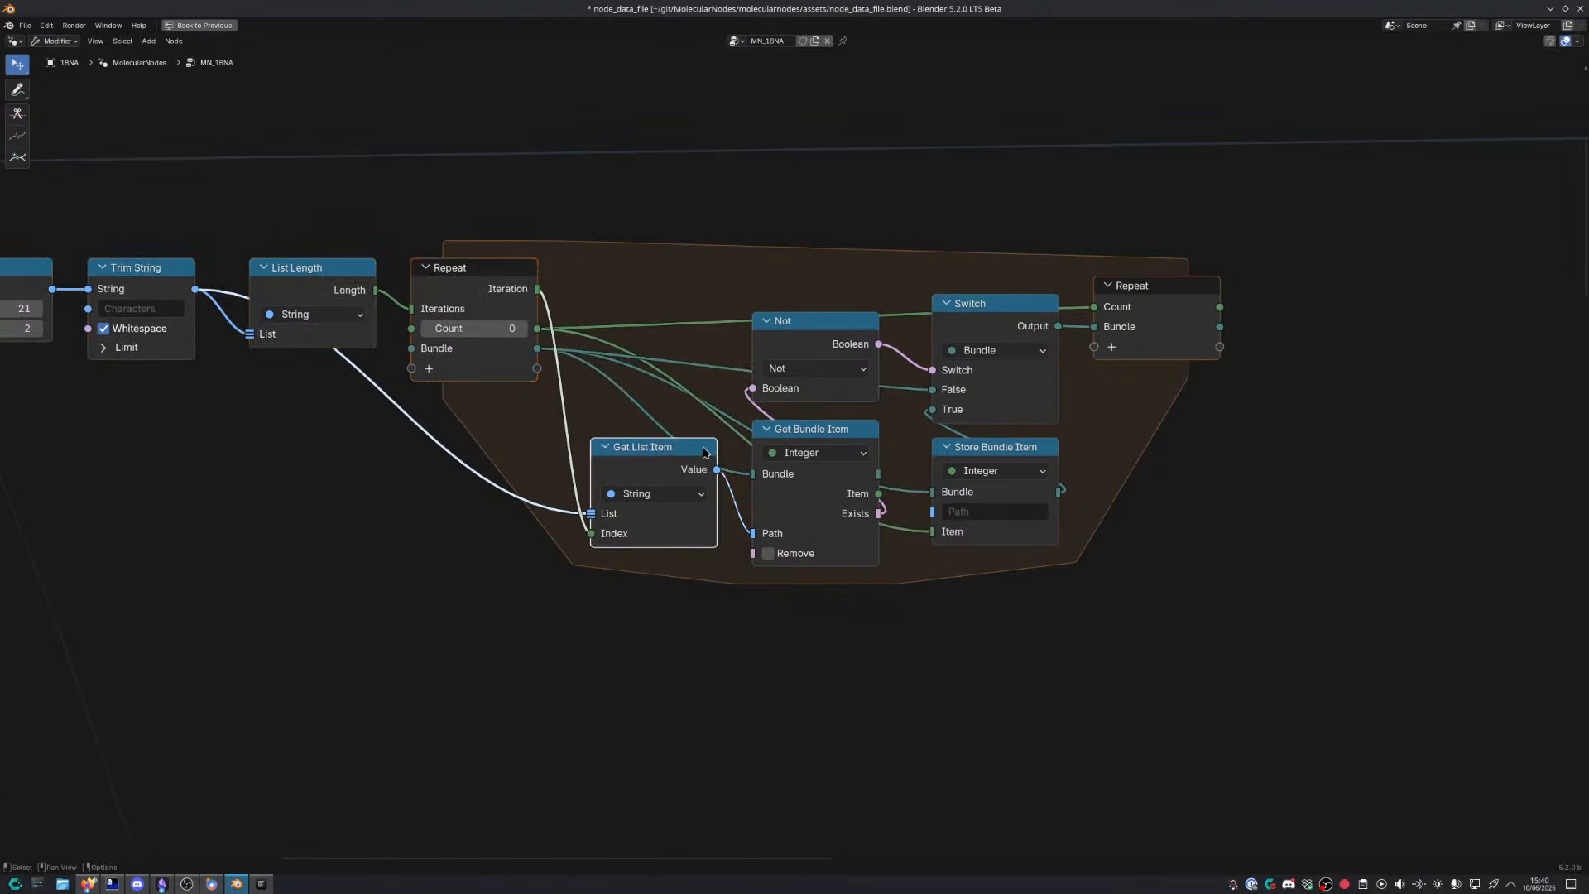
{"action": "left_click", "coordinate": [514, 435]}
{"action": "middle_click_drag", "start_coordinate": [514, 434], "coordinate": [617, 410]}
{"action": "key", "text": "h"}
{"action": "key", "text": "g"}
{"action": "left_click", "coordinate": [530, 389]}
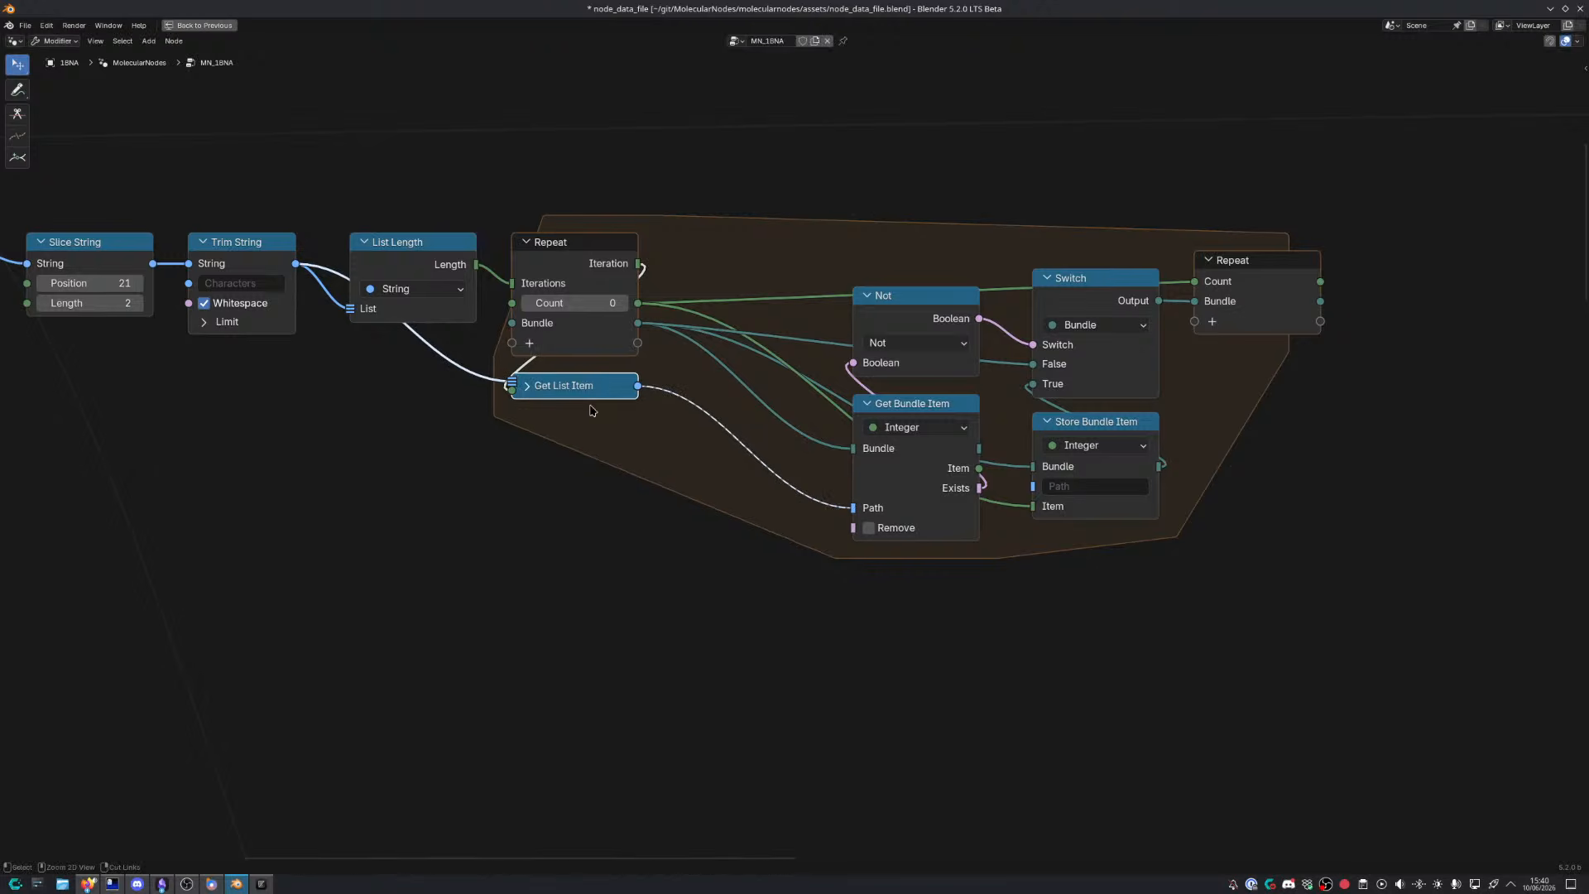
{"action": "left_click_drag", "start_coordinate": [916, 411], "coordinate": [737, 395]}
{"action": "middle_click_drag", "start_coordinate": [791, 382], "coordinate": [671, 410]}
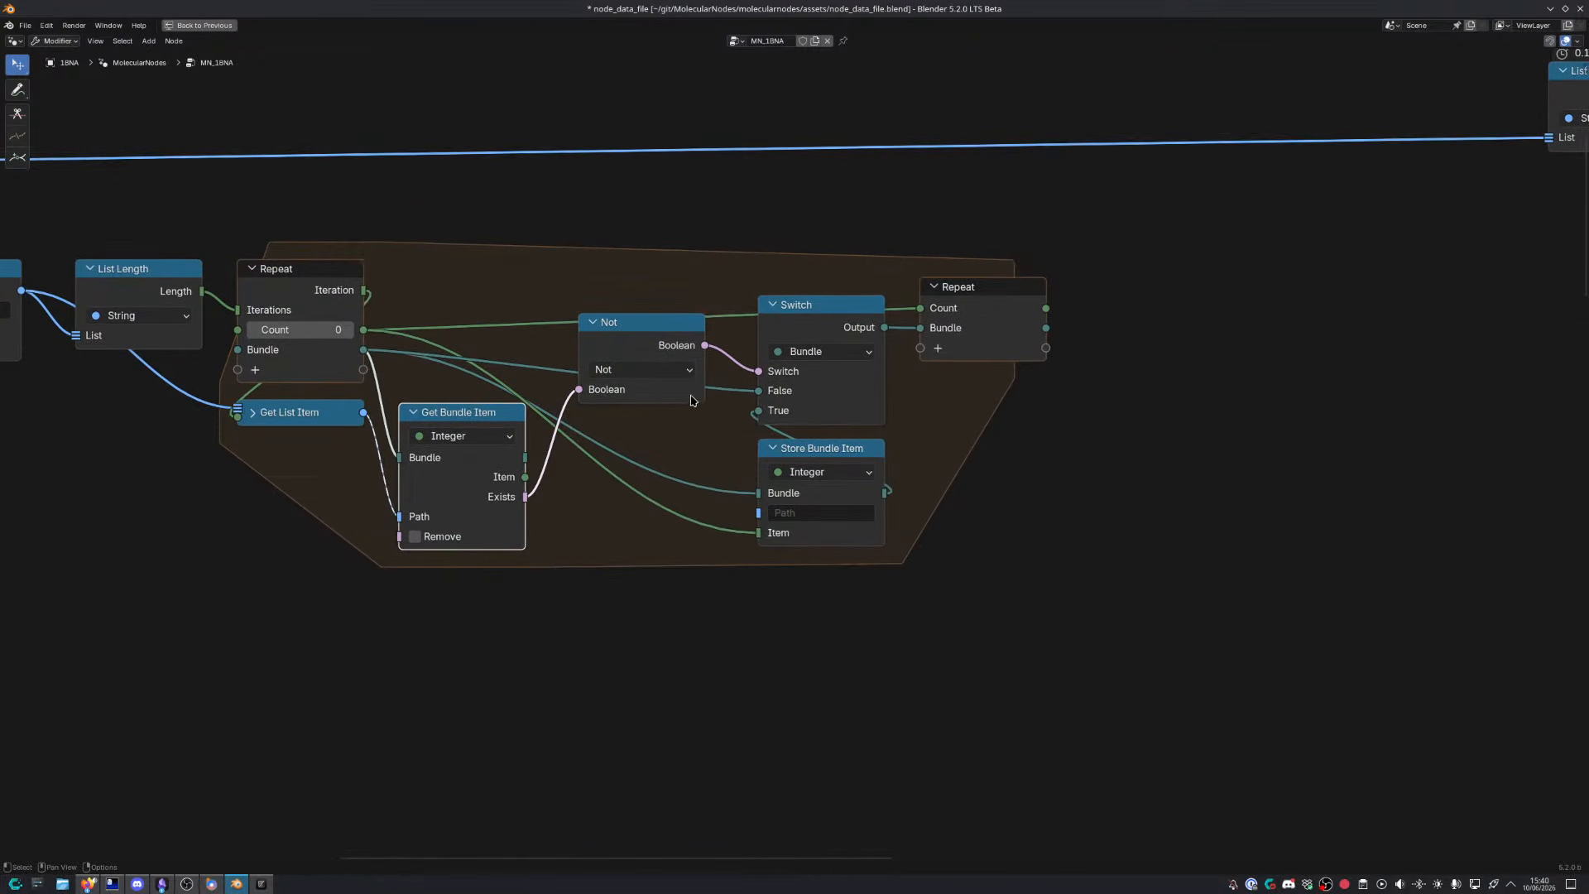
Link Get Bundle Item's Exists output directly to the Switch condition and delete the Not node
{"action": "left_click_drag", "start_coordinate": [627, 340], "coordinate": [631, 547]}
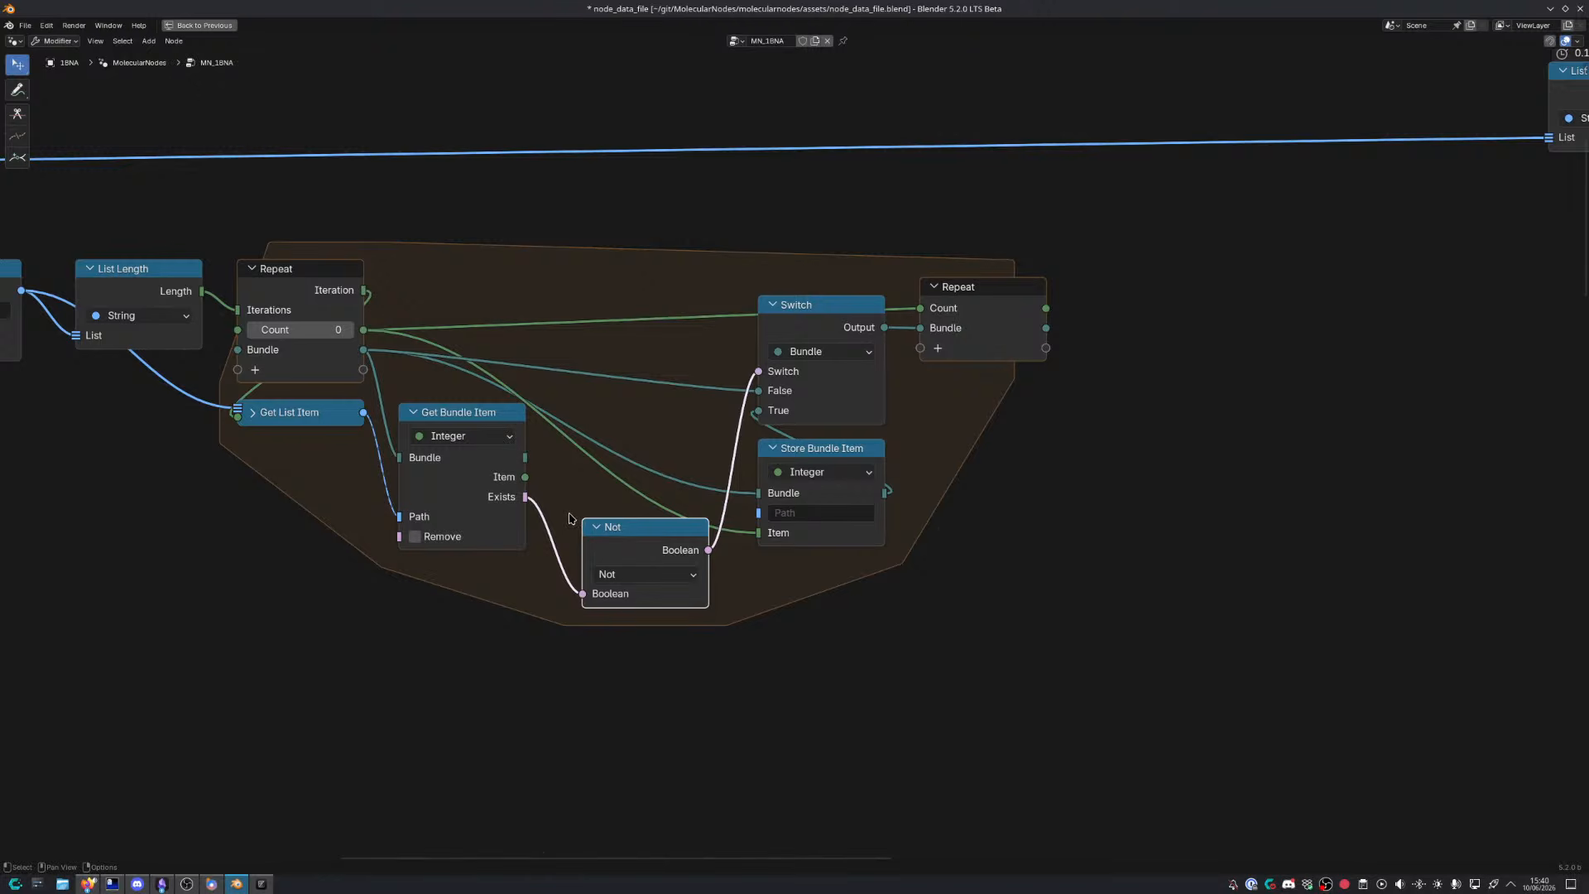
{"action": "left_click_drag", "start_coordinate": [527, 498], "coordinate": [758, 379]}
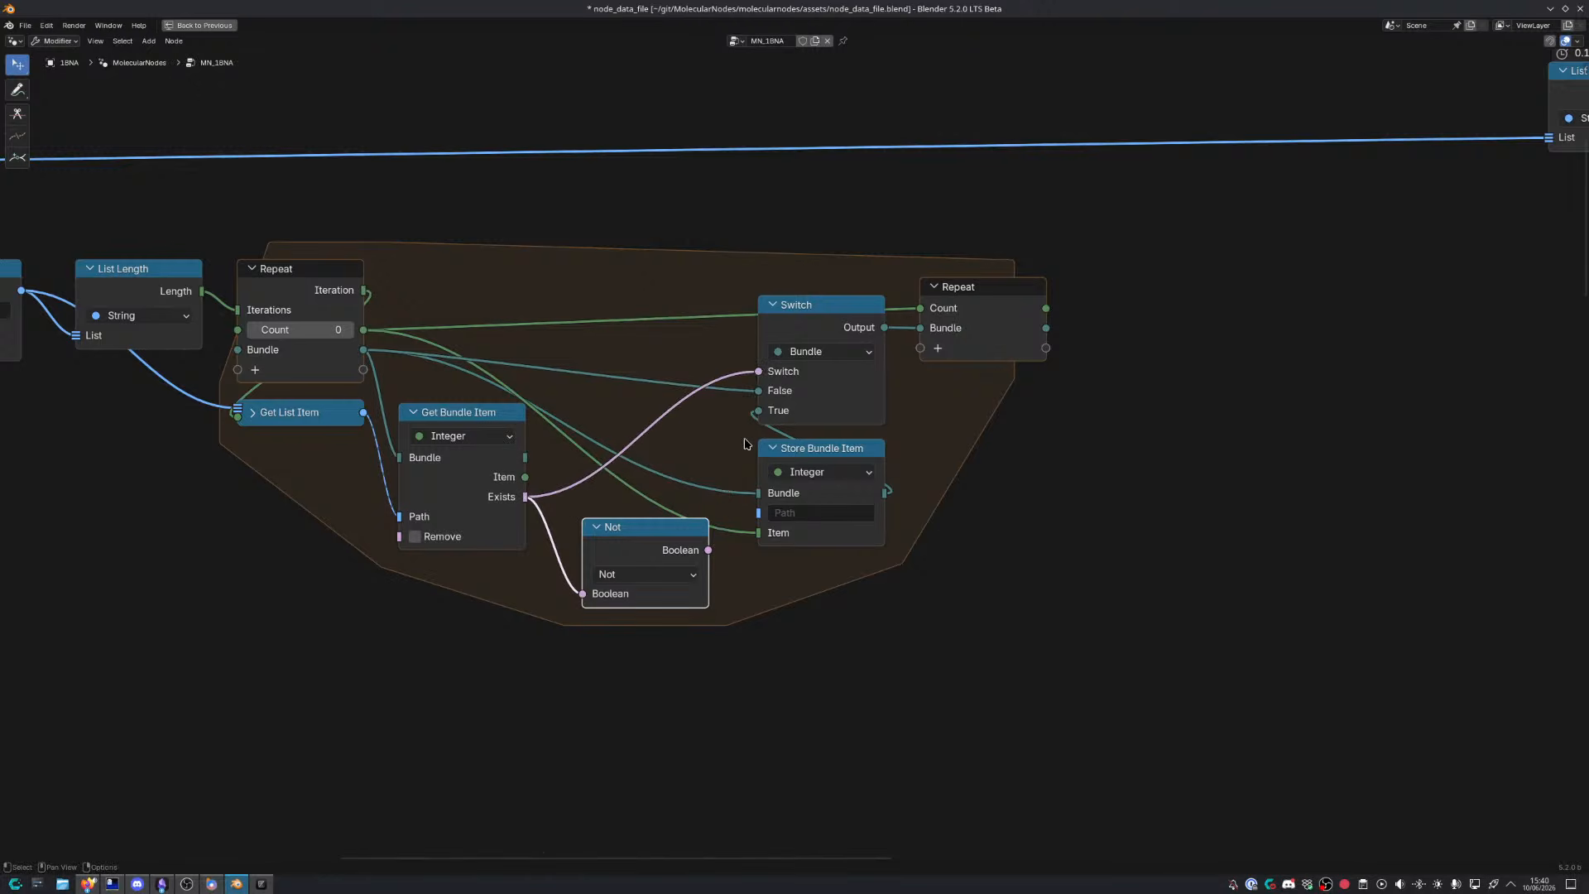
{"action": "key", "text": "x"}
Reroute the Repeat input's Bundle from the Switch's False to True, replacing the Store Bundle Item link, and space out the surrounding nodes
{"action": "left_click_drag", "start_coordinate": [823, 455], "coordinate": [760, 510]}
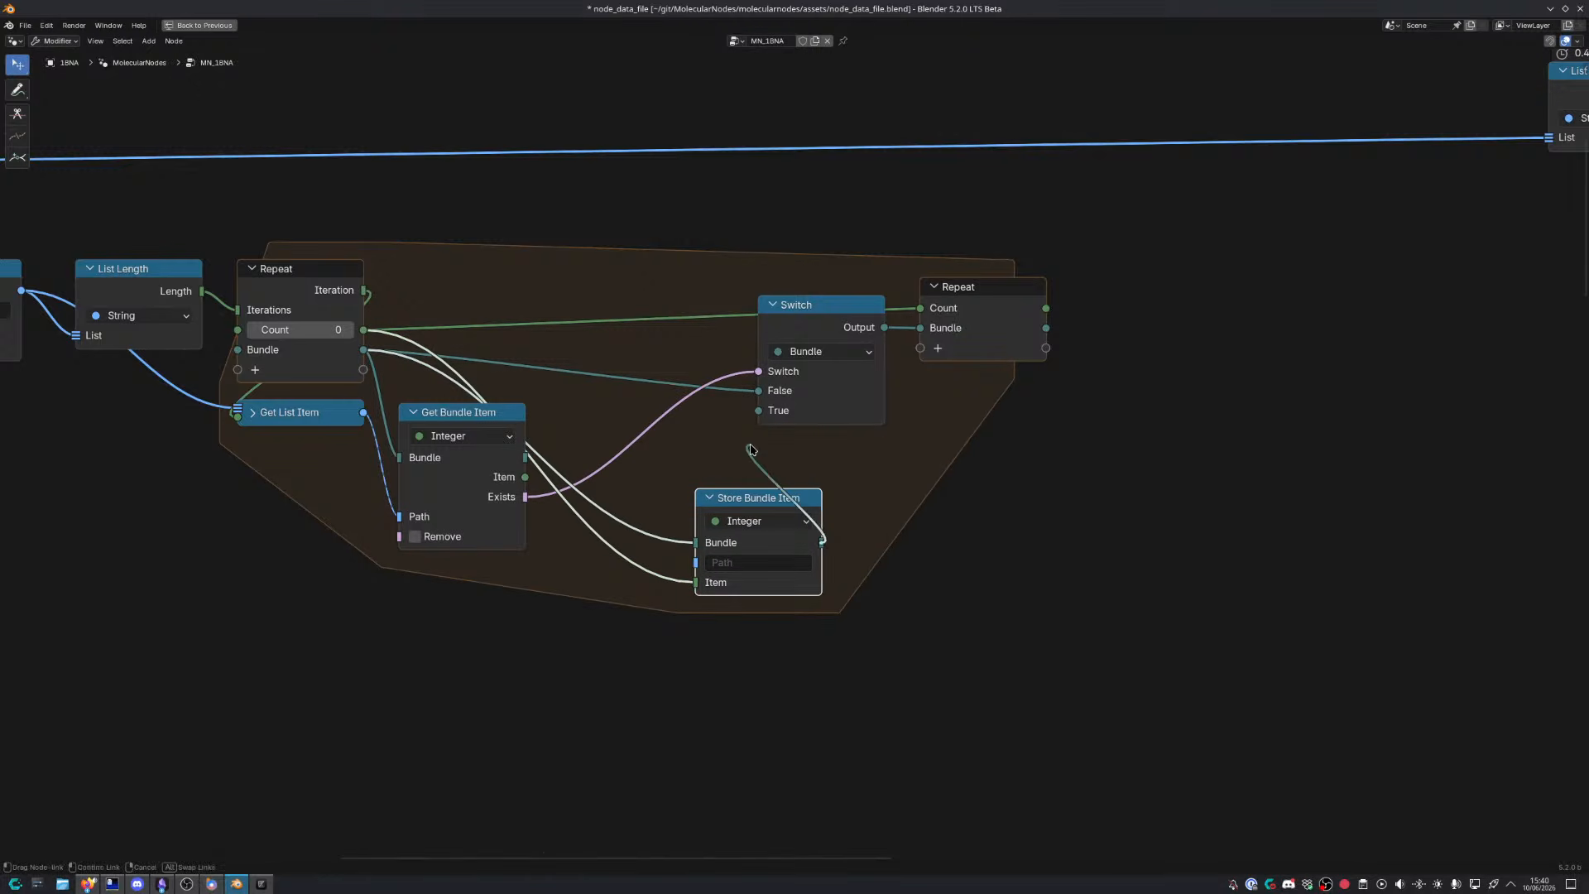
{"action": "left_click_drag", "start_coordinate": [759, 391], "coordinate": [764, 423]}
{"action": "left_click_drag", "start_coordinate": [980, 334], "coordinate": [1086, 339]}
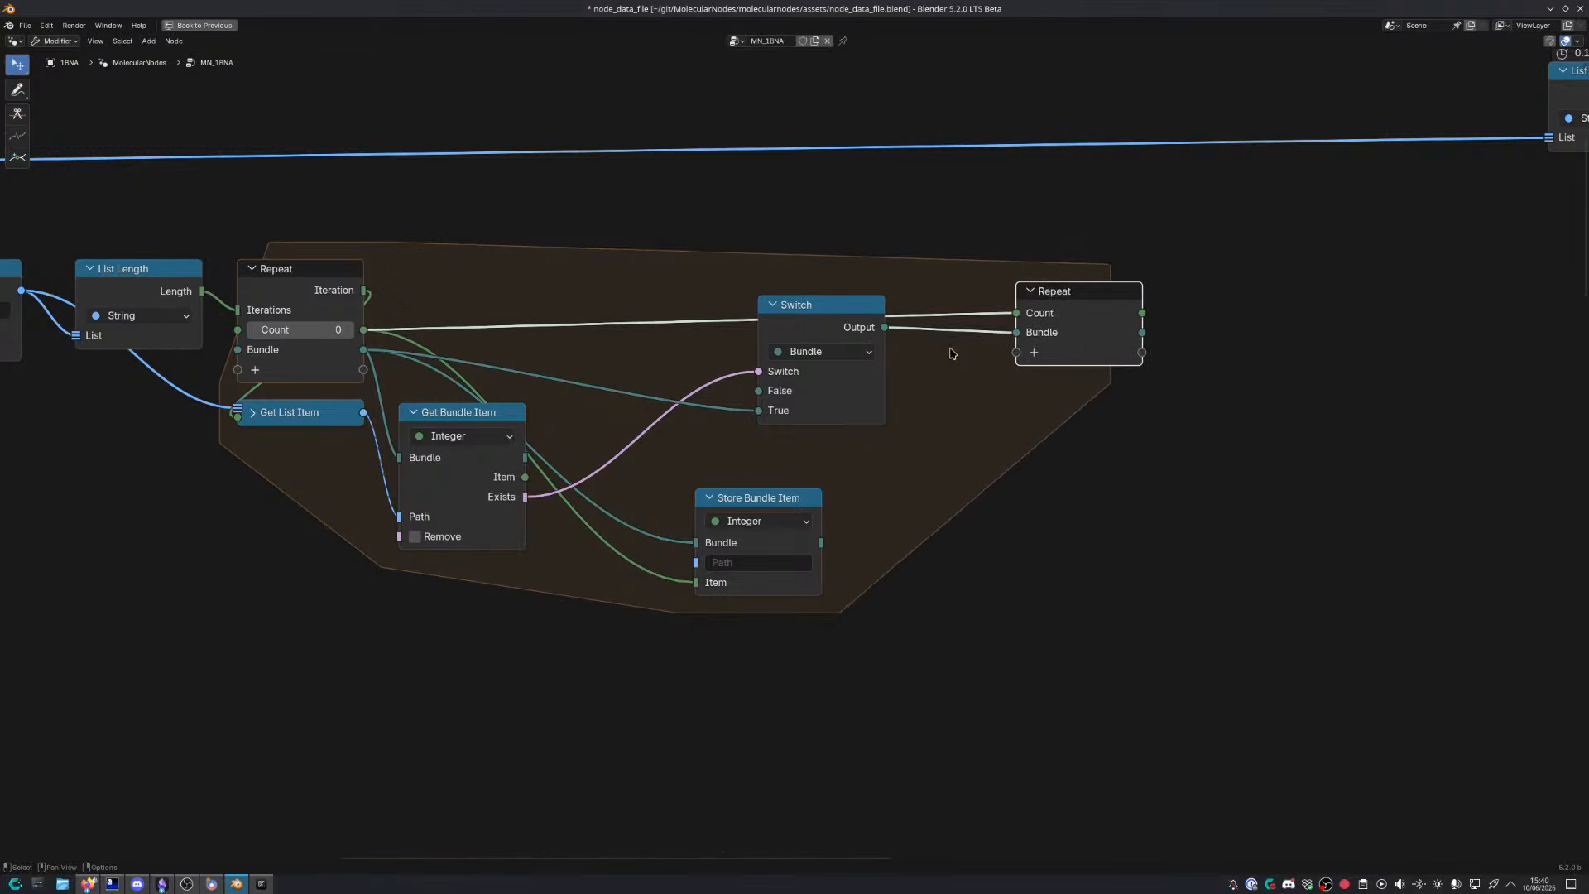
{"action": "key", "text": "g"}
{"action": "left_click", "coordinate": [952, 387]}
{"action": "left_click_drag", "start_coordinate": [773, 329], "coordinate": [854, 373]}
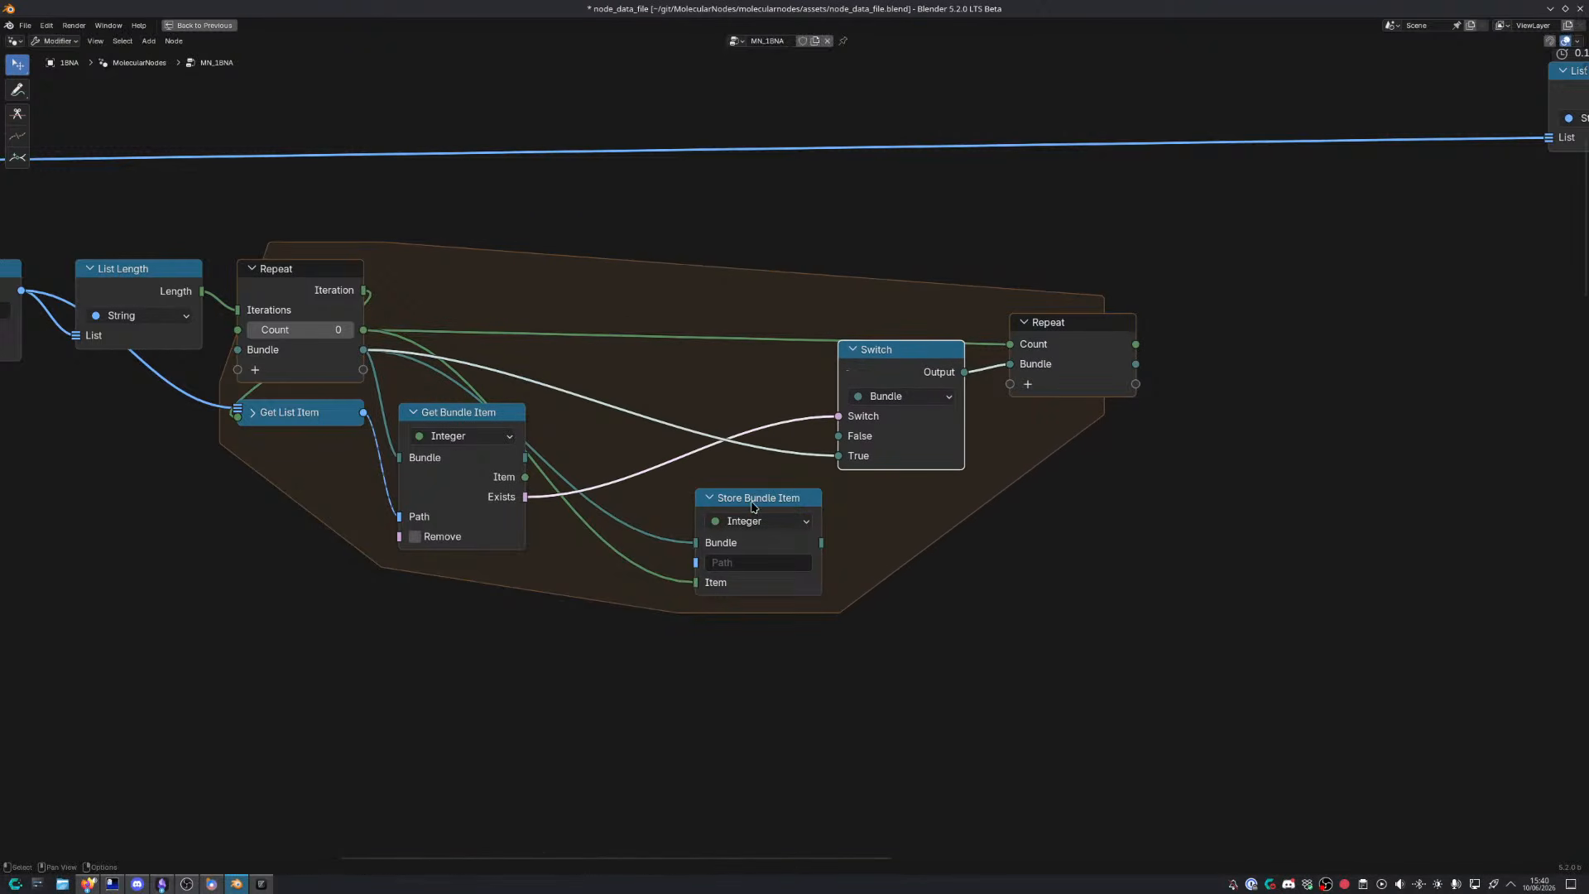
Place Store Bundle Item beside the Repeat input, link its bundle to the Switch's False and Get List Item's output to its Path
{"action": "left_click_drag", "start_coordinate": [750, 498], "coordinate": [462, 291]}
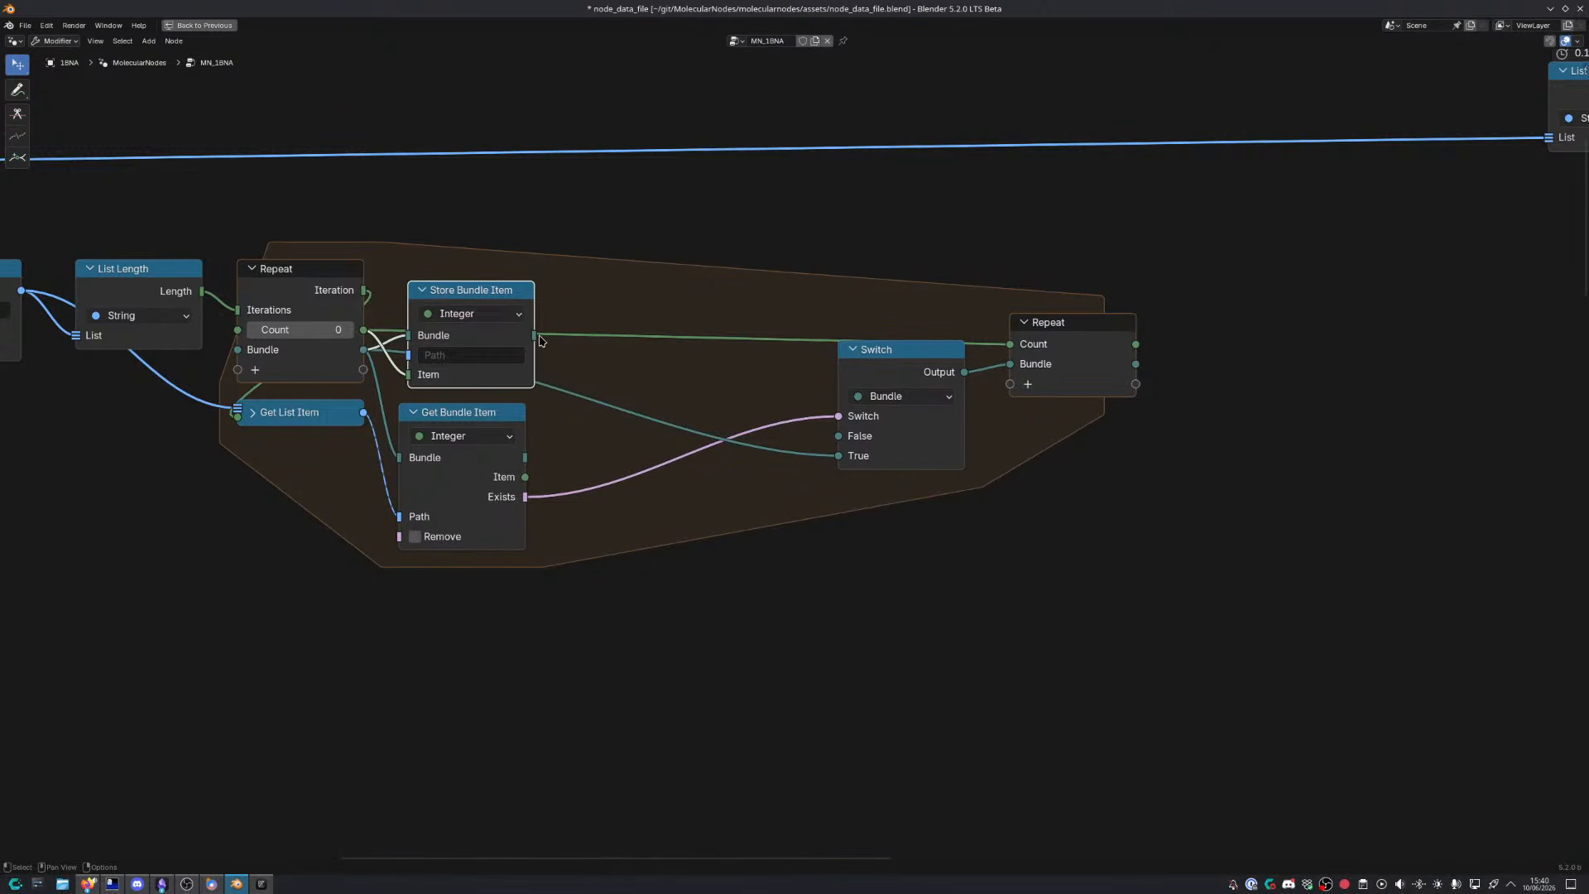
{"action": "left_click_drag", "start_coordinate": [535, 336], "coordinate": [839, 436]}
{"action": "left_click_drag", "start_coordinate": [449, 416], "coordinate": [539, 452]}
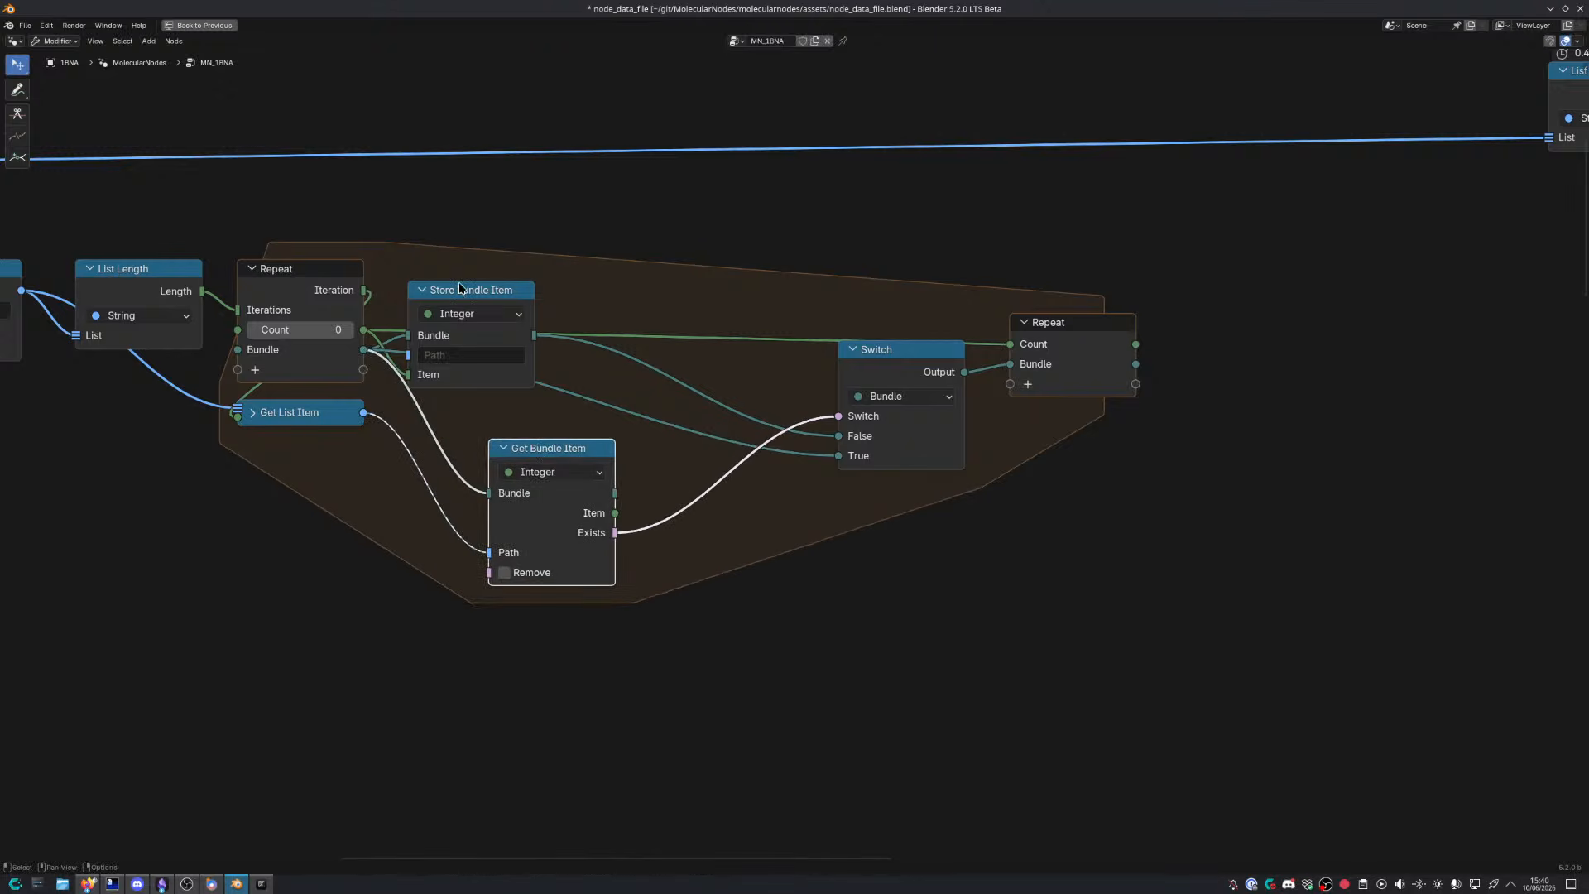
{"action": "left_click_drag", "start_coordinate": [460, 287], "coordinate": [530, 347]}
{"action": "left_click_drag", "start_coordinate": [364, 411], "coordinate": [490, 370]}
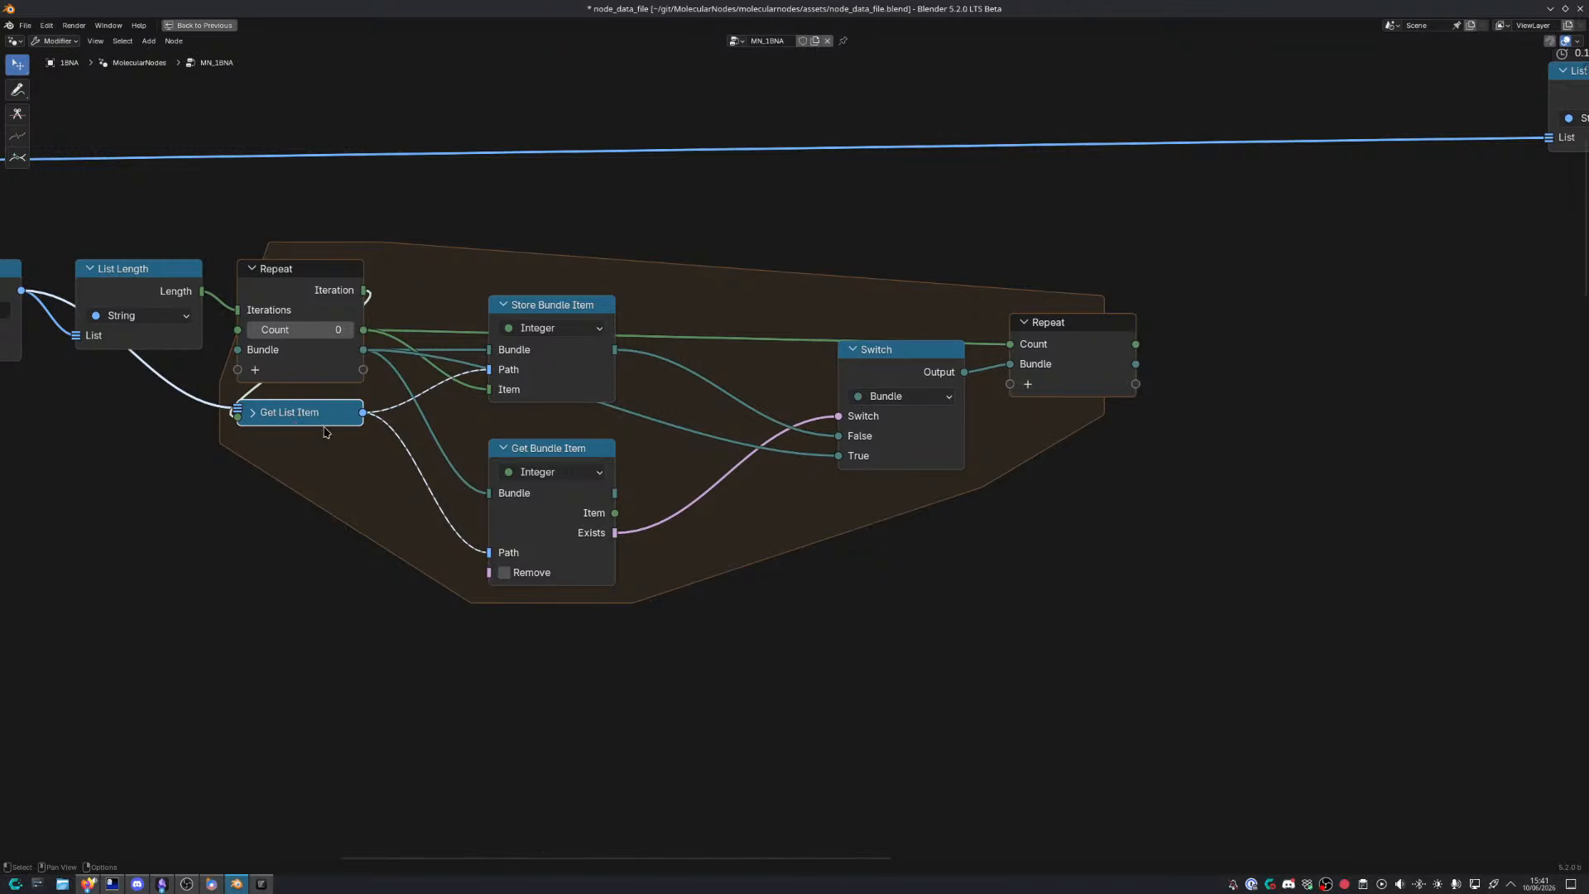
Stack Store Bundle Item above Get Bundle Item, bring the Switch beside them, and shift the Repeat output farther out
{"action": "middle_click_drag", "start_coordinate": [407, 396], "coordinate": [401, 414]}
{"action": "left_click_drag", "start_coordinate": [525, 303], "coordinate": [583, 542]}
{"action": "left_click_drag", "start_coordinate": [584, 551], "coordinate": [584, 623]}
{"action": "left_click_drag", "start_coordinate": [917, 406], "coordinate": [711, 433]}
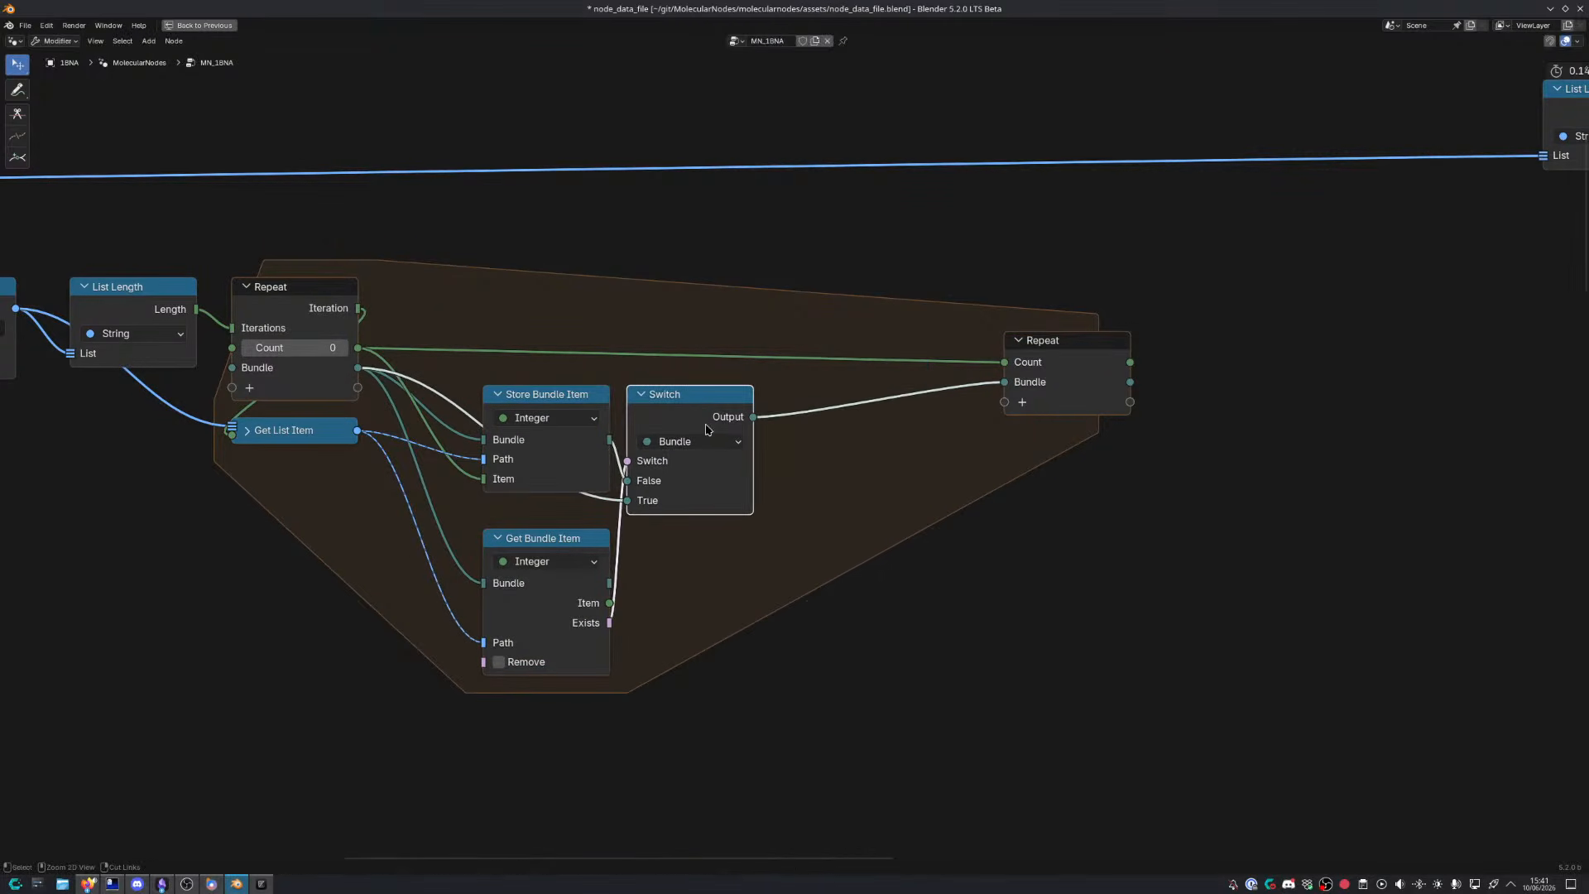
{"action": "left_click", "coordinate": [1070, 356]}
{"action": "left_click_drag", "start_coordinate": [1071, 356], "coordinate": [1124, 320]}
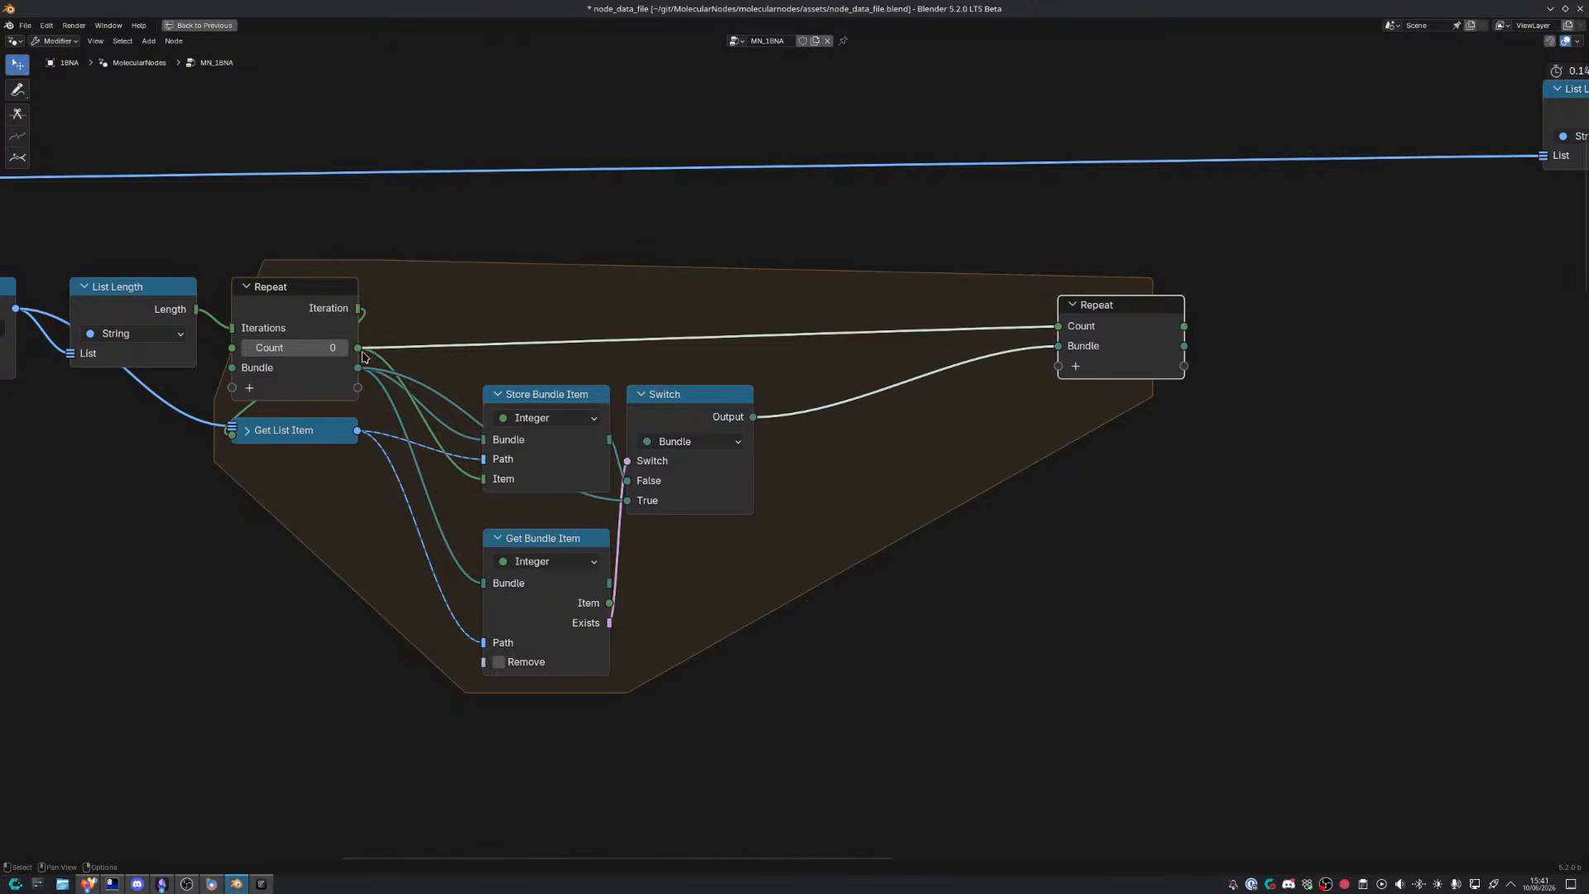
Insert an integer Add node into the Count link and place it above Store Bundle Item
{"action": "key", "text": "shift+a"}
{"action": "type", "text": "add"}
{"action": "left_click", "coordinate": [629, 350]}
{"action": "left_click", "coordinate": [563, 315]}
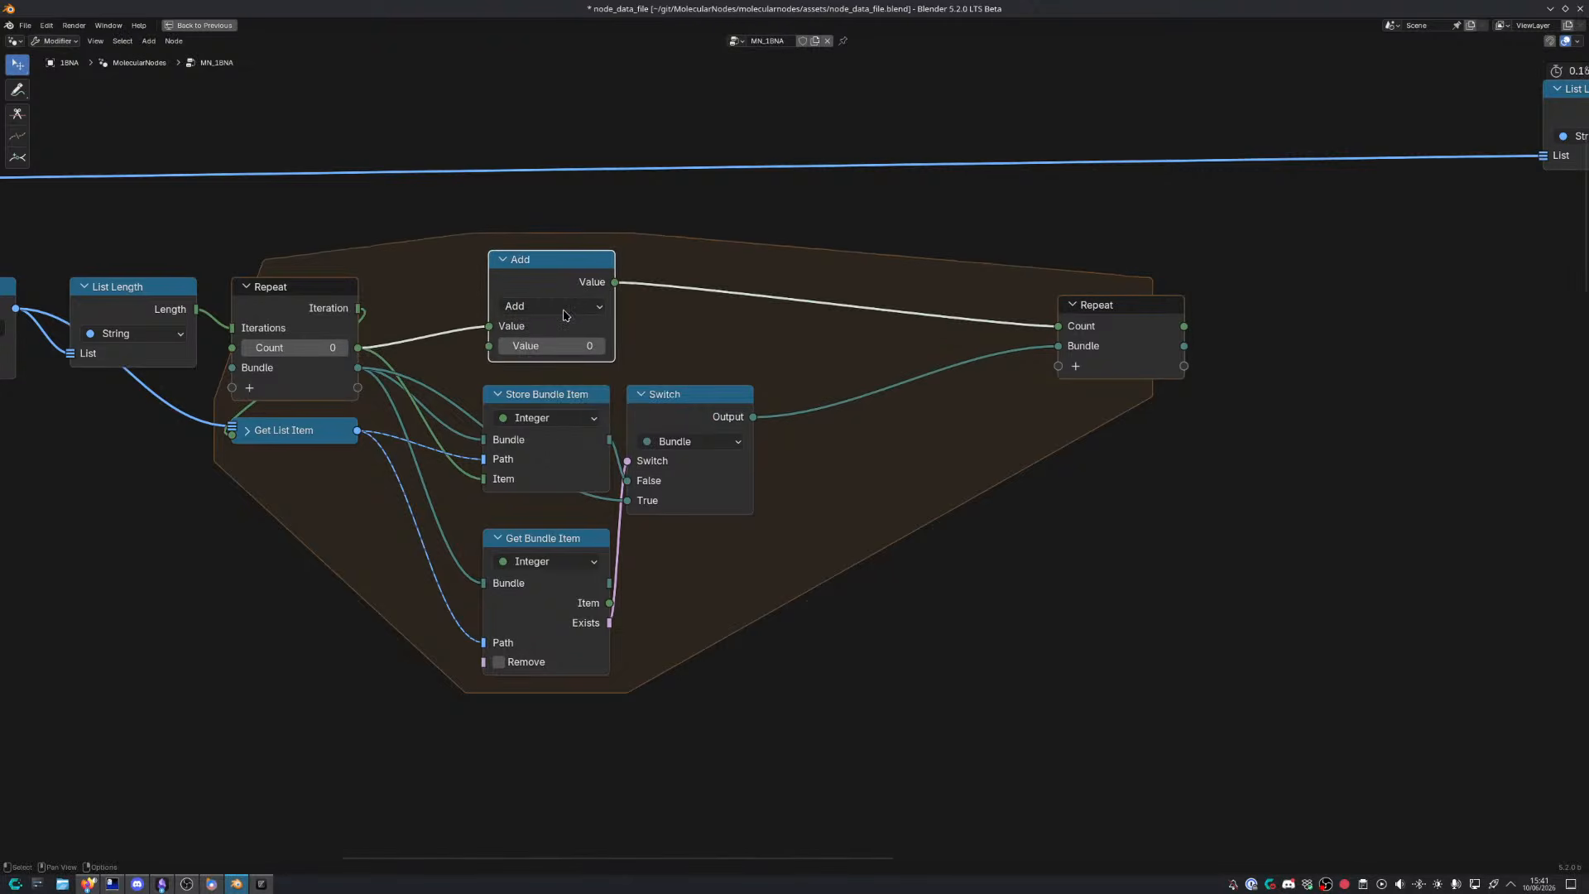
{"action": "key", "text": "g"}
{"action": "left_click", "coordinate": [559, 342]}
Duplicate the bundle Switch, place the copy above the zone's nodes, and set its type to Integer
{"action": "left_click", "coordinate": [709, 431]}
{"action": "key", "text": "shift+d"}
{"action": "left_click", "coordinate": [735, 305]}
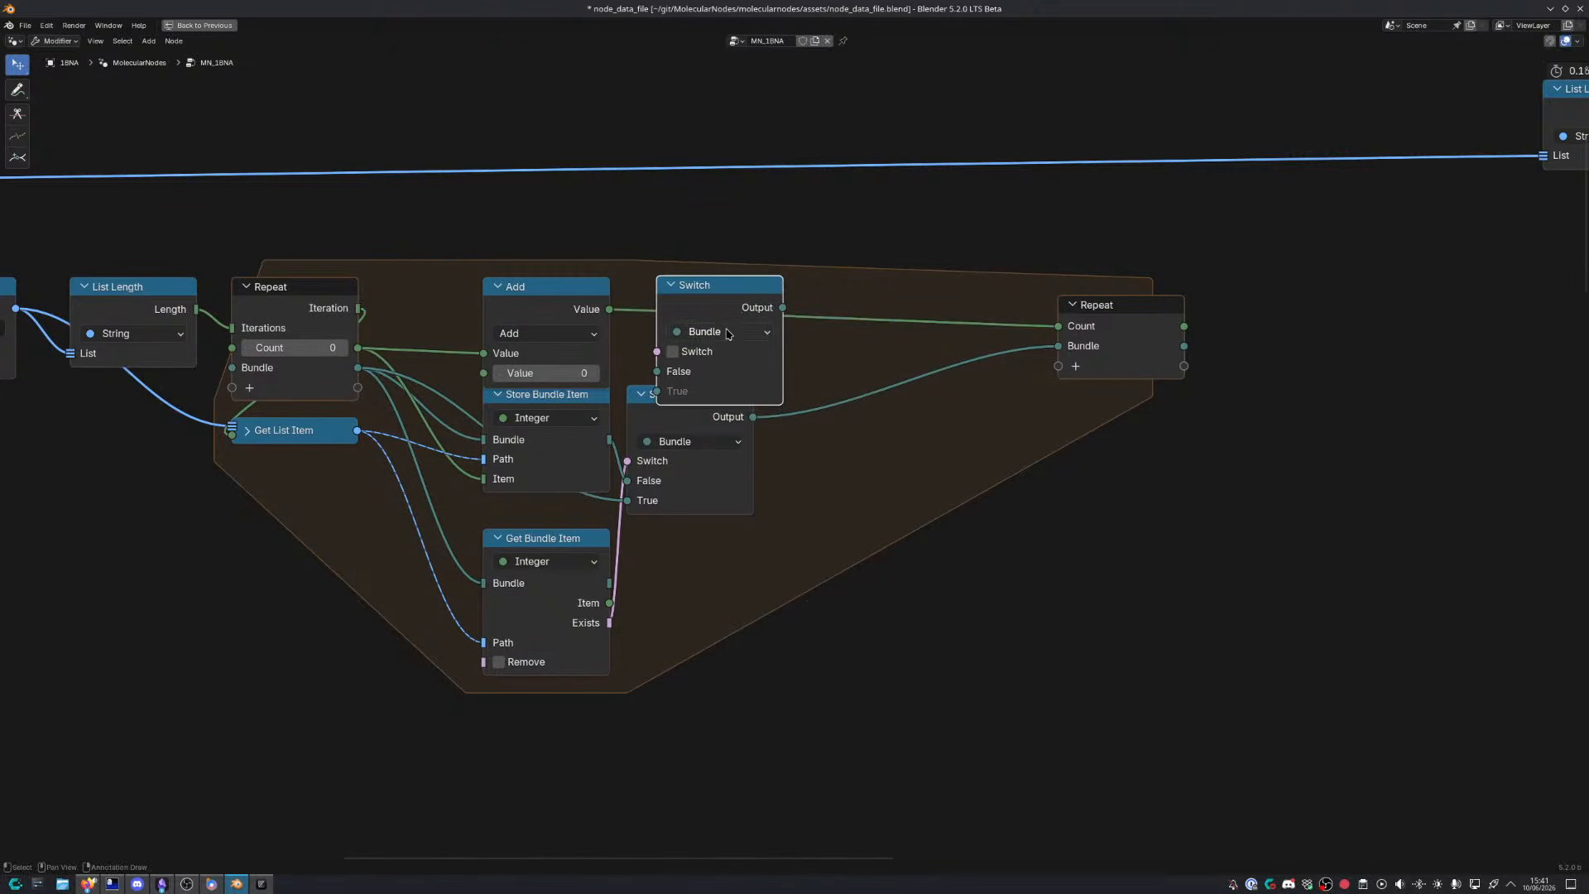
{"action": "left_click", "coordinate": [728, 333]}
{"action": "left_click", "coordinate": [716, 418]}
{"action": "left_click_drag", "start_coordinate": [702, 307], "coordinate": [712, 208]}
{"action": "left_click", "coordinate": [729, 233]}
{"action": "left_click", "coordinate": [727, 276]}
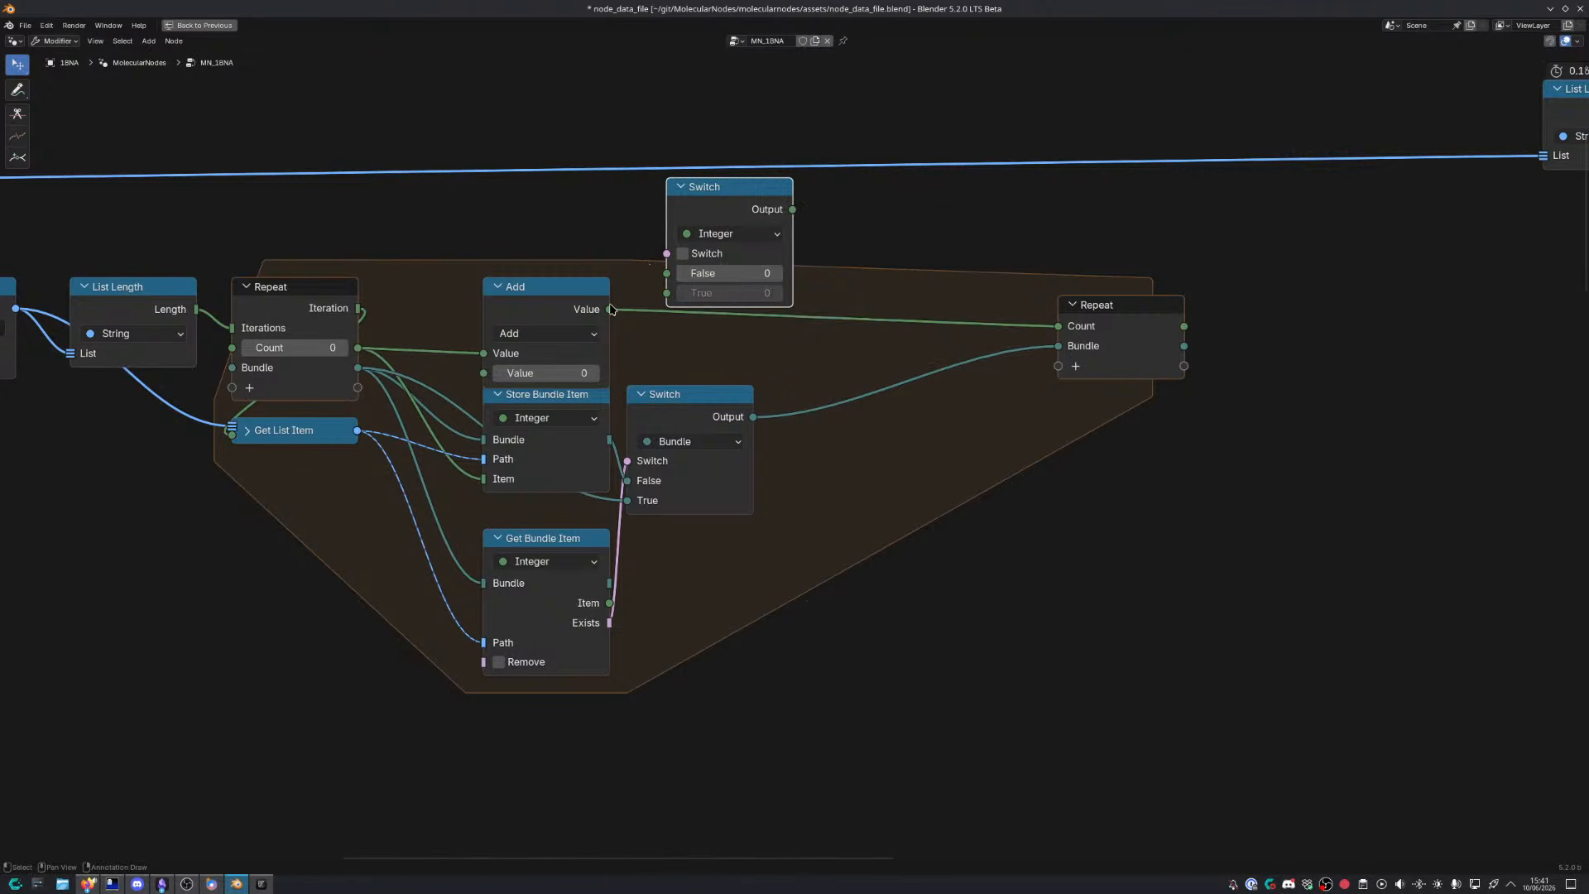
Link Add's output to the integer Switch's True input and set Add's second value to 1
{"action": "left_click_drag", "start_coordinate": [609, 309], "coordinate": [666, 293]}
{"action": "left_click", "coordinate": [546, 372]}
{"action": "type", "text": "1"}
{"action": "key", "text": "Return"}
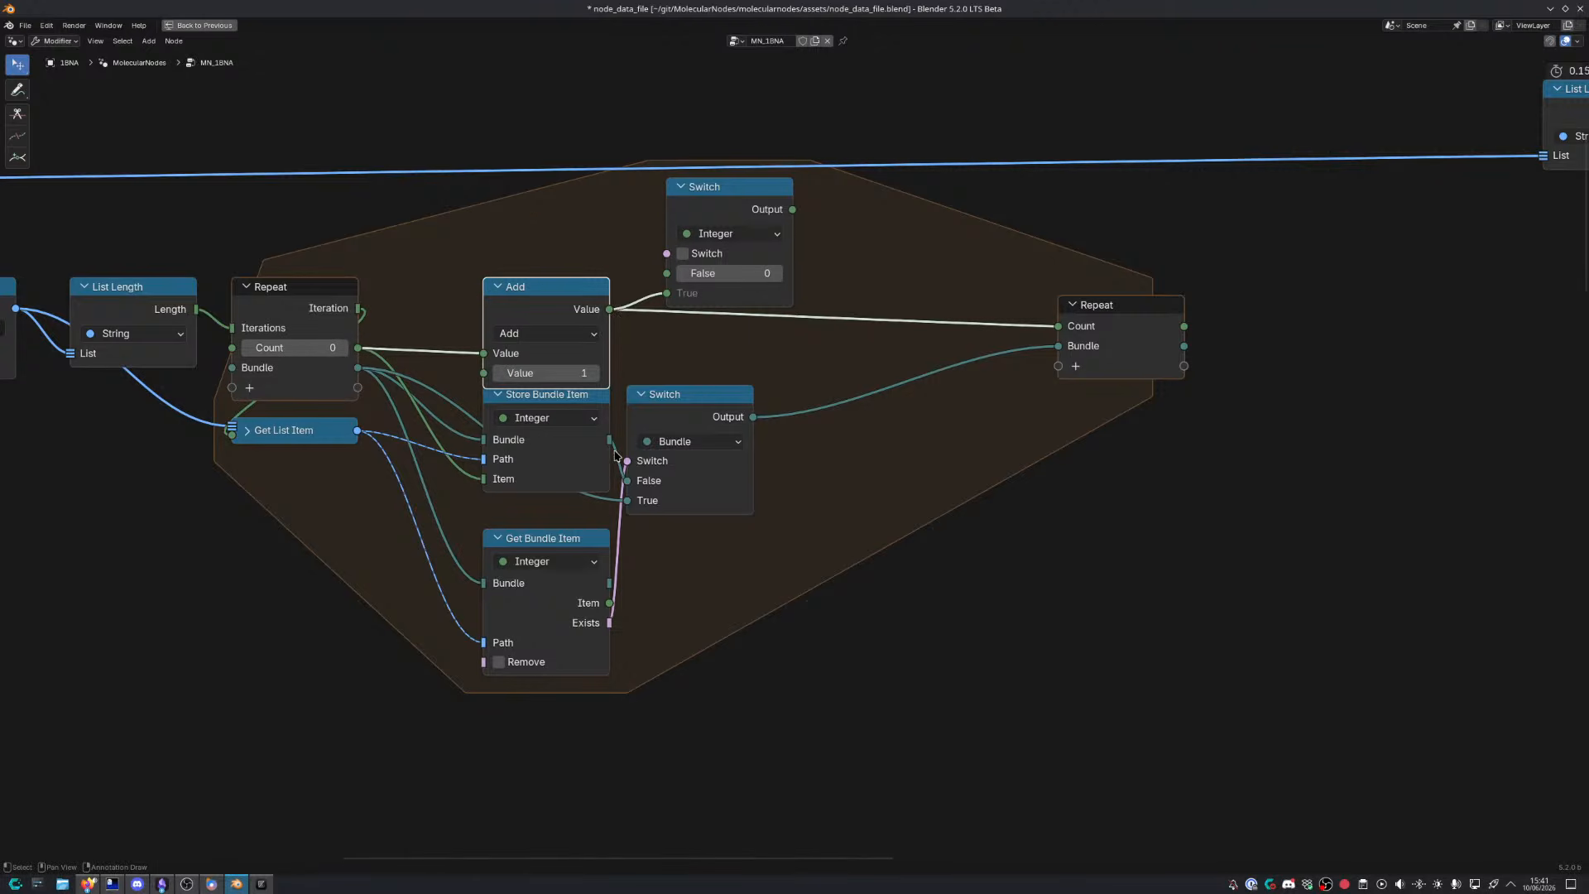
Wire Exists to the integer Switch's condition, Add to False, Count to True and its output to Repeat's Count, aligning the nodes
{"action": "left_click_drag", "start_coordinate": [688, 406], "coordinate": [741, 424]}
{"action": "left_click_drag", "start_coordinate": [610, 623], "coordinate": [668, 273]}
{"action": "left_click_drag", "start_coordinate": [357, 347], "coordinate": [667, 293]}
{"action": "left_click_drag", "start_coordinate": [502, 302], "coordinate": [502, 195]}
{"action": "left_click_drag", "start_coordinate": [774, 208], "coordinate": [1057, 326]}
{"action": "left_click_drag", "start_coordinate": [1125, 320], "coordinate": [1054, 283]}
{"action": "left_click_drag", "start_coordinate": [577, 201], "coordinate": [563, 257]}
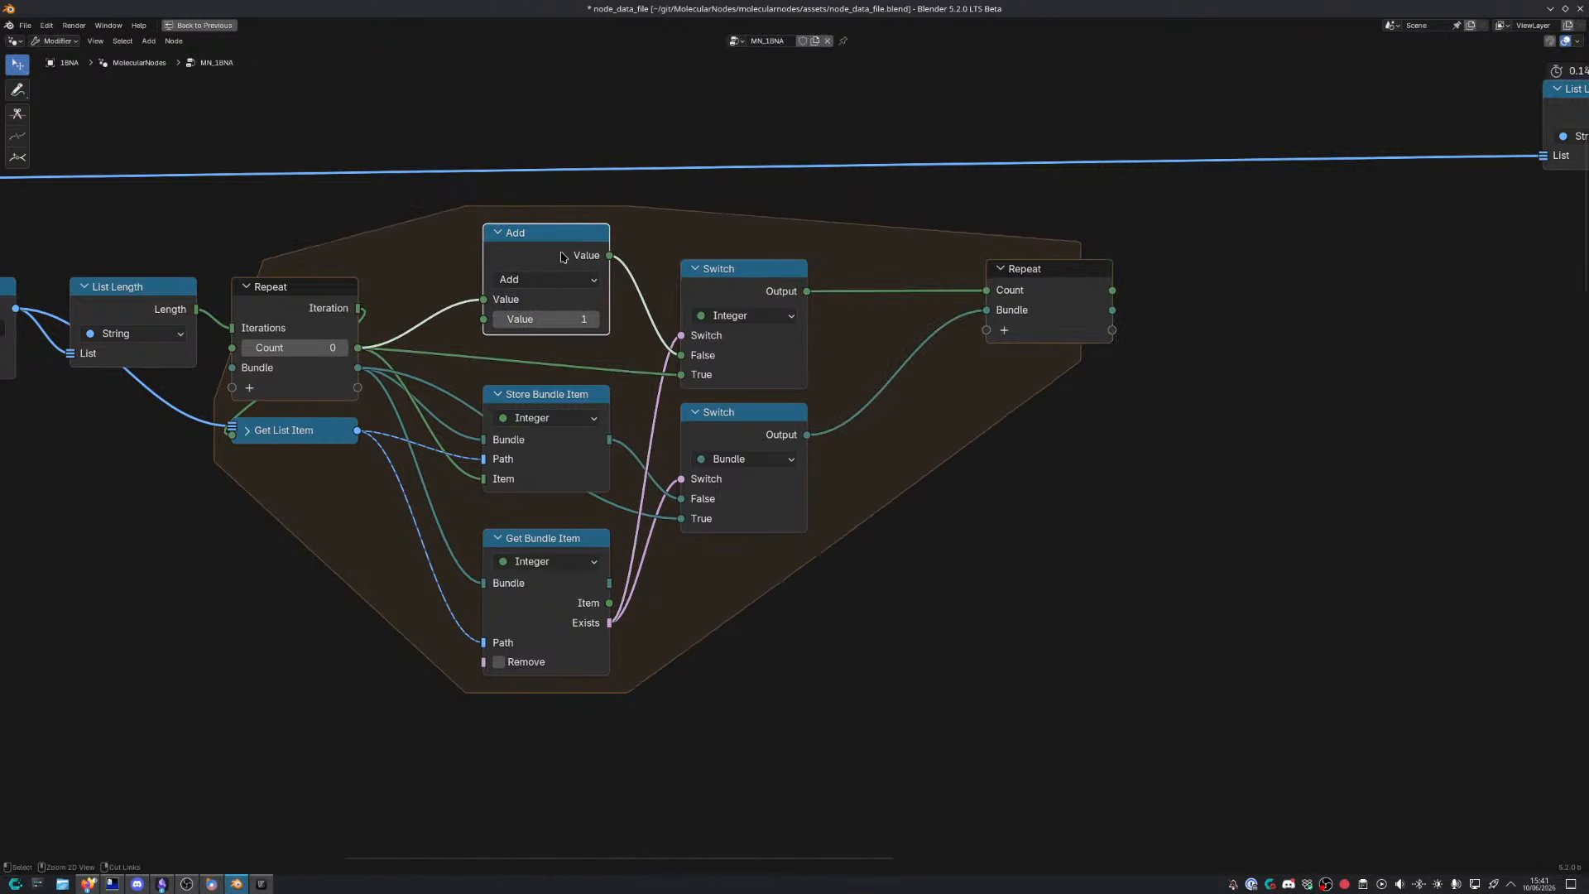
Preview the Repeat output's Bundle through a Viewer and examine the stored chain entries in the spreadsheet
{"action": "left_click", "coordinate": [1115, 321], "text": "ctrl+shift"}
{"action": "key", "text": "ctrl+space"}
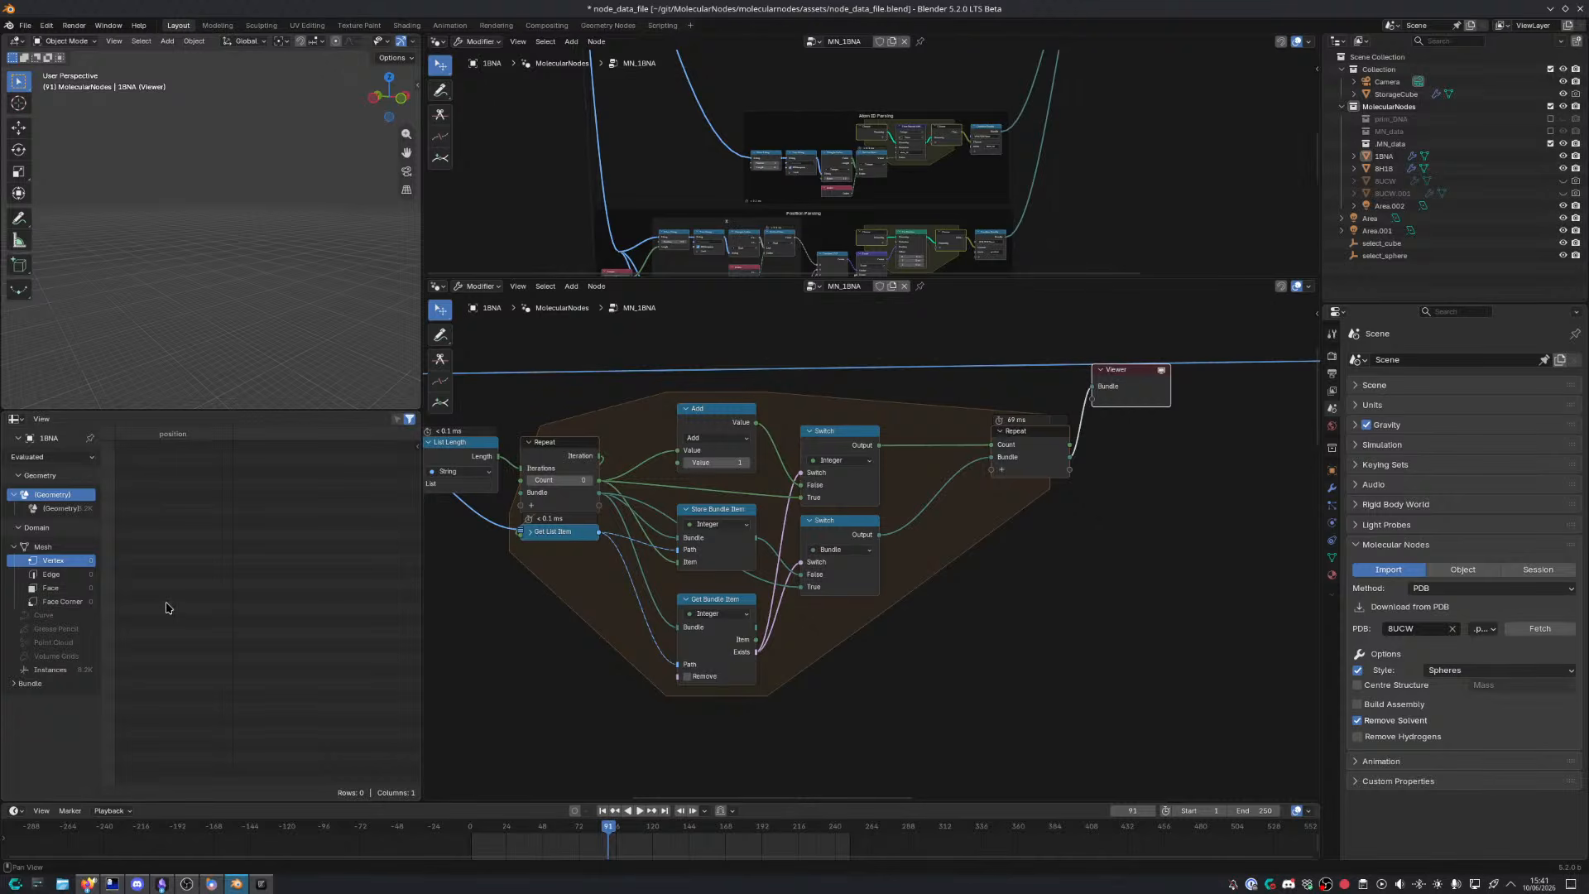
{"action": "left_click", "coordinate": [1072, 446], "text": "ctrl+shift"}
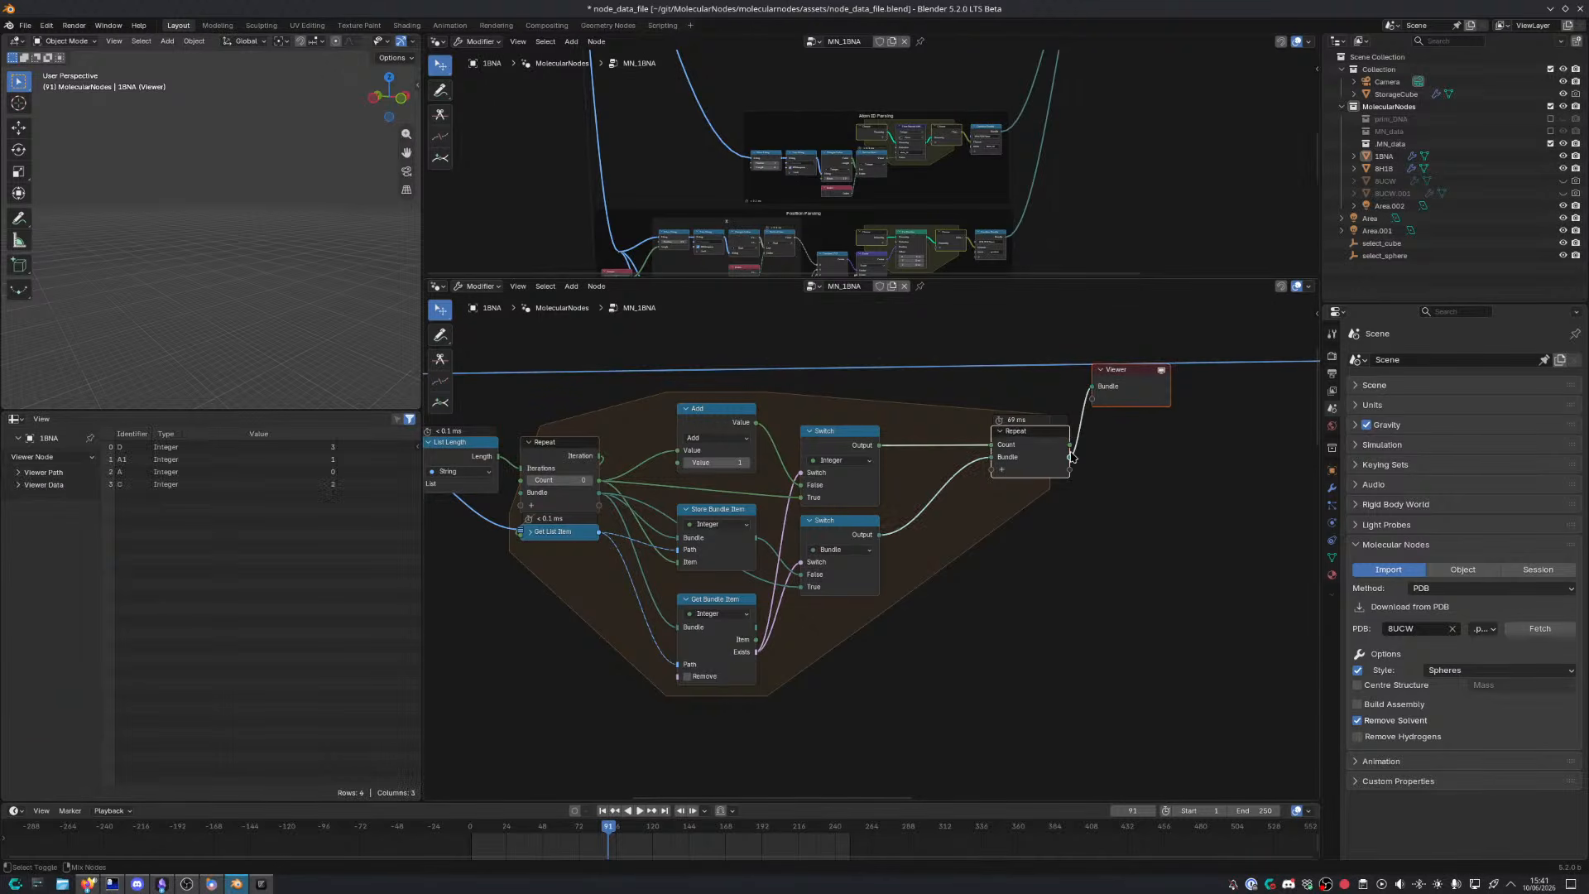
{"action": "left_click", "coordinate": [1074, 468], "text": "ctrl+shift"}
{"action": "key", "text": "ctrl+space"}
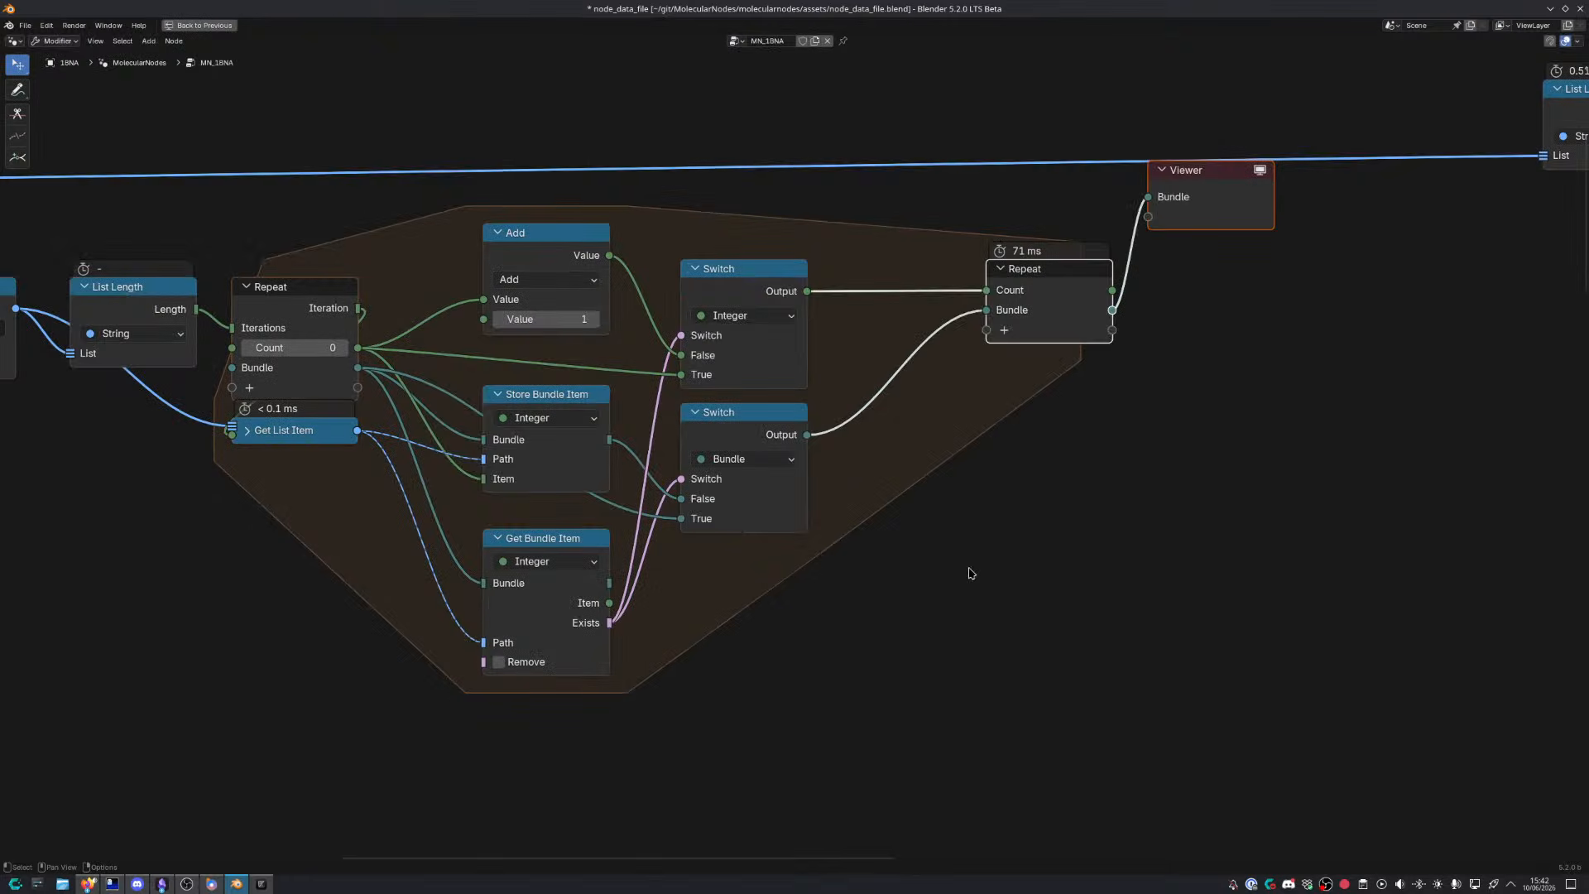
Move List Length, Points and Points to Vertices next to the Filter List node, above the chain-parsing branch
{"action": "scroll", "coordinate": [828, 579], "scroll_direction": "down", "scroll_amount": 9}
{"action": "middle_click_drag", "start_coordinate": [674, 585], "coordinate": [1008, 554]}
{"action": "middle_click_drag", "start_coordinate": [778, 653], "coordinate": [312, 585]}
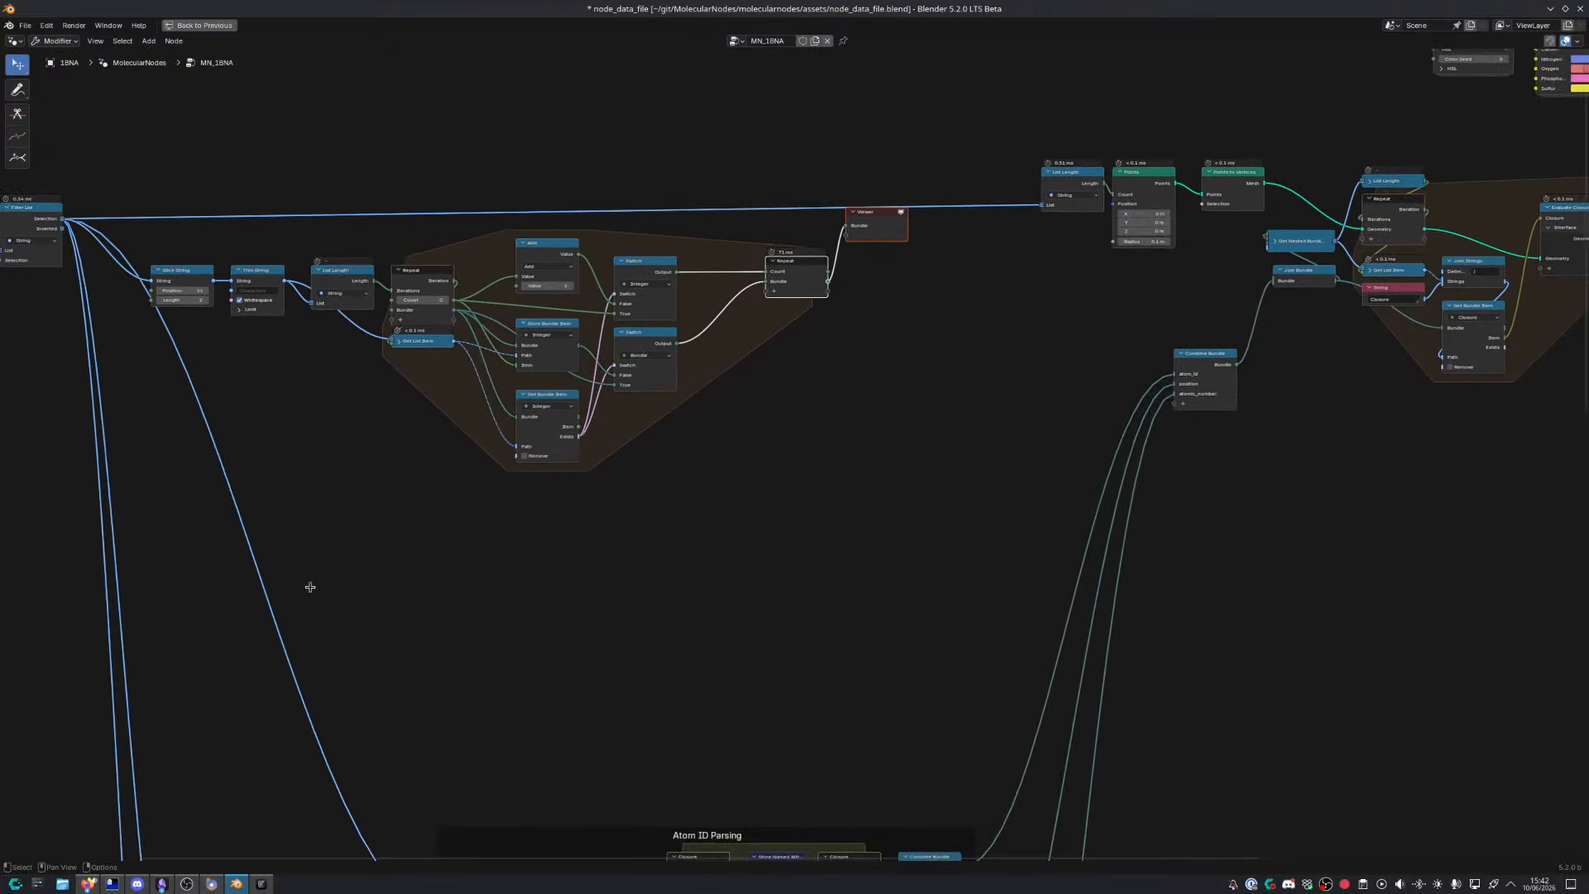
{"action": "left_click_drag", "start_coordinate": [1192, 250], "coordinate": [1192, 250]}
{"action": "key", "text": "g"}
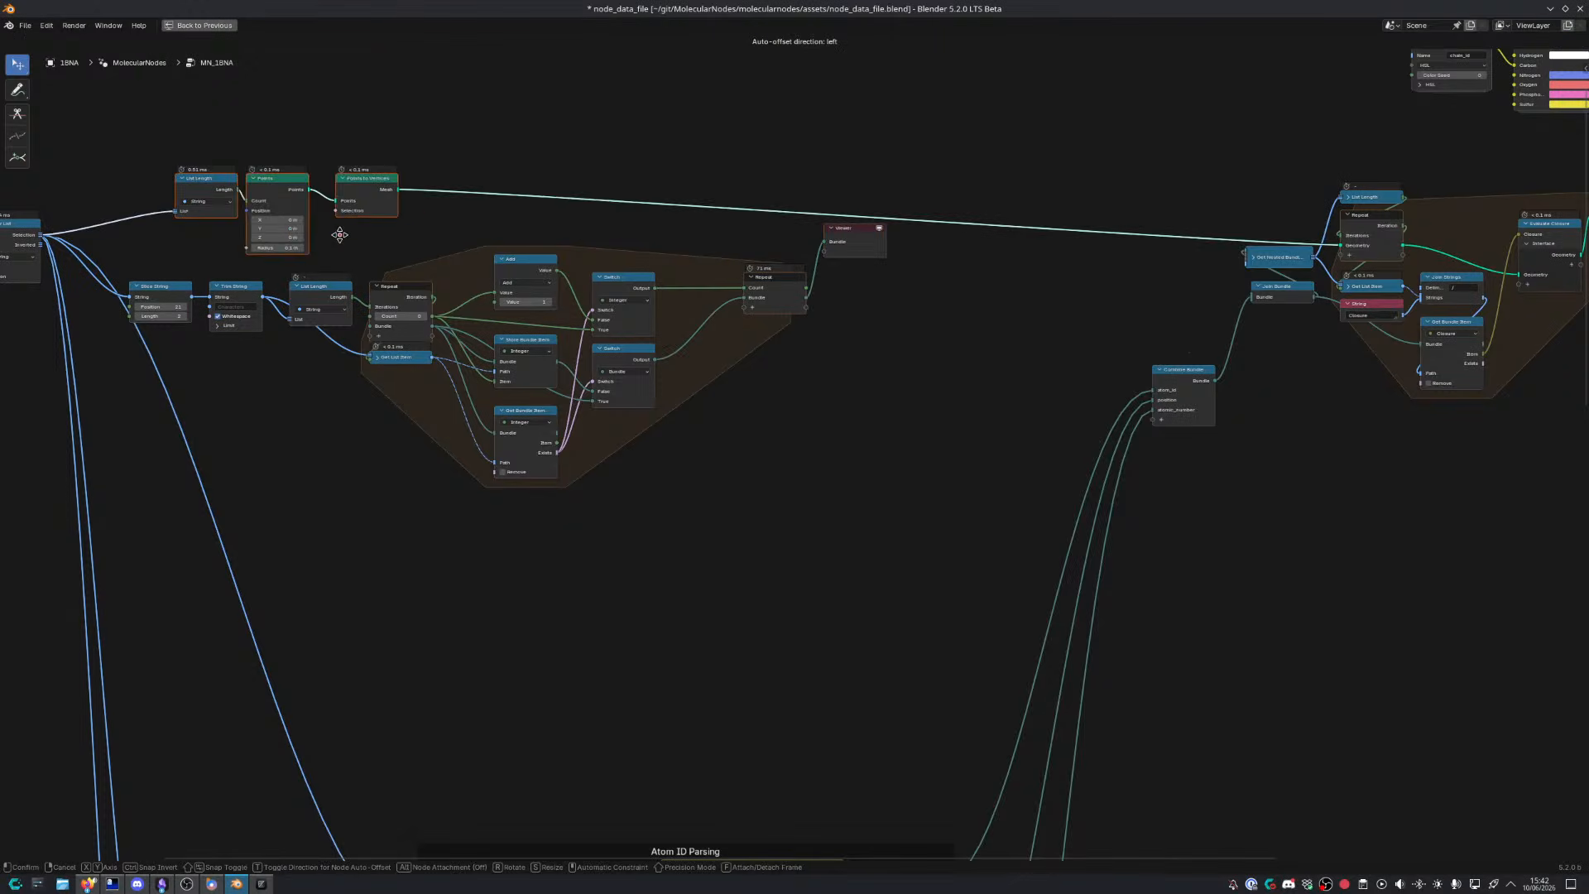
{"action": "left_click", "coordinate": [303, 230]}
{"action": "middle_click_drag", "start_coordinate": [303, 229], "coordinate": [353, 284]}
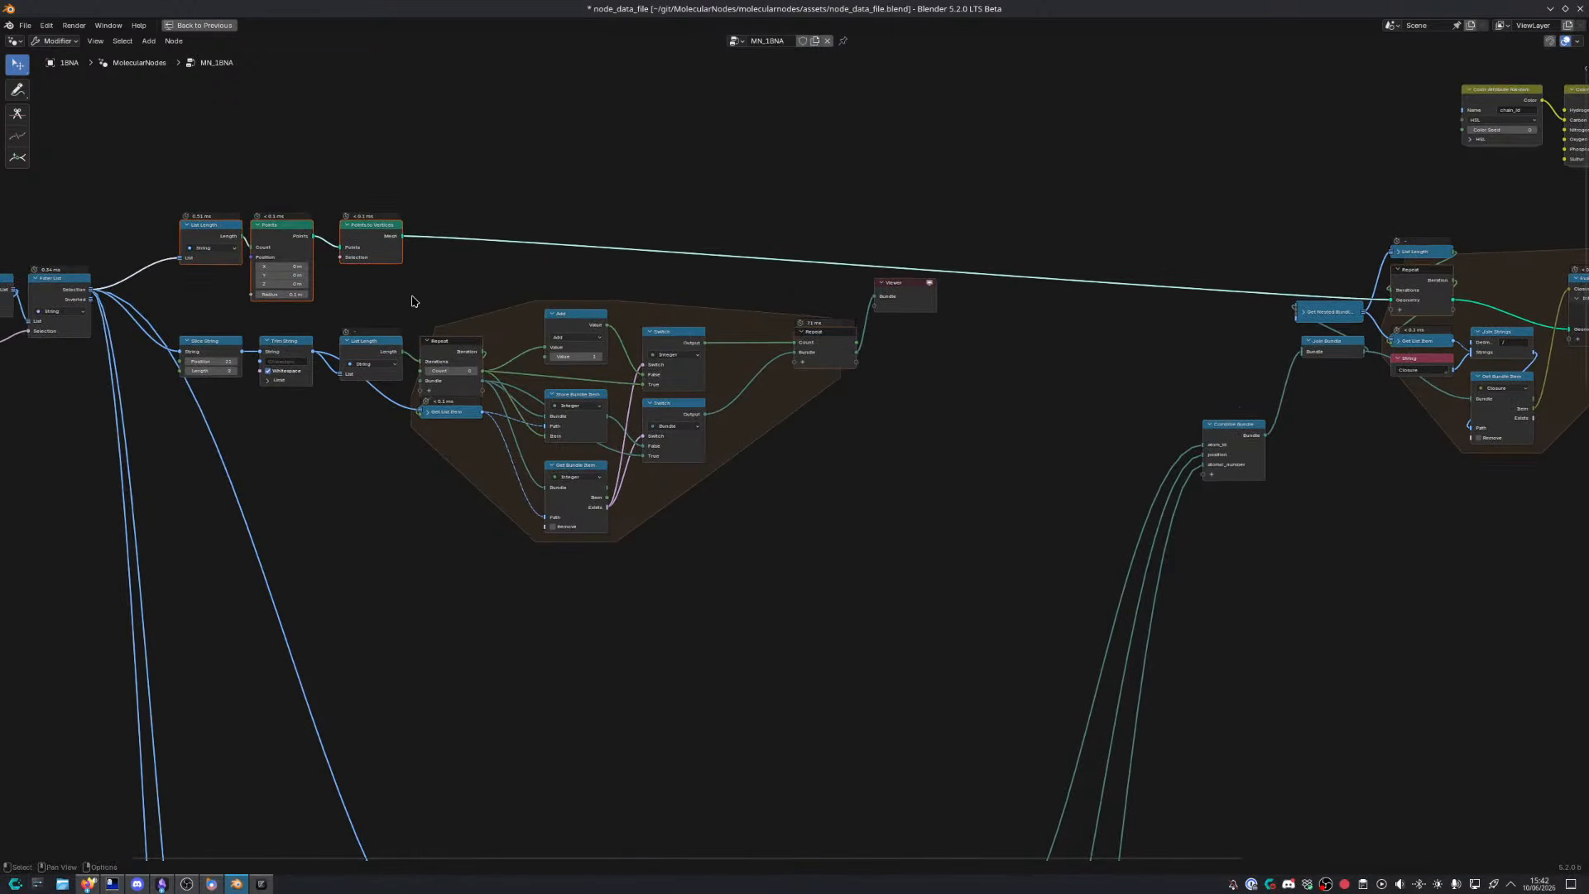
{"action": "key", "text": "shift+a"}
{"action": "type", "text": "store"}
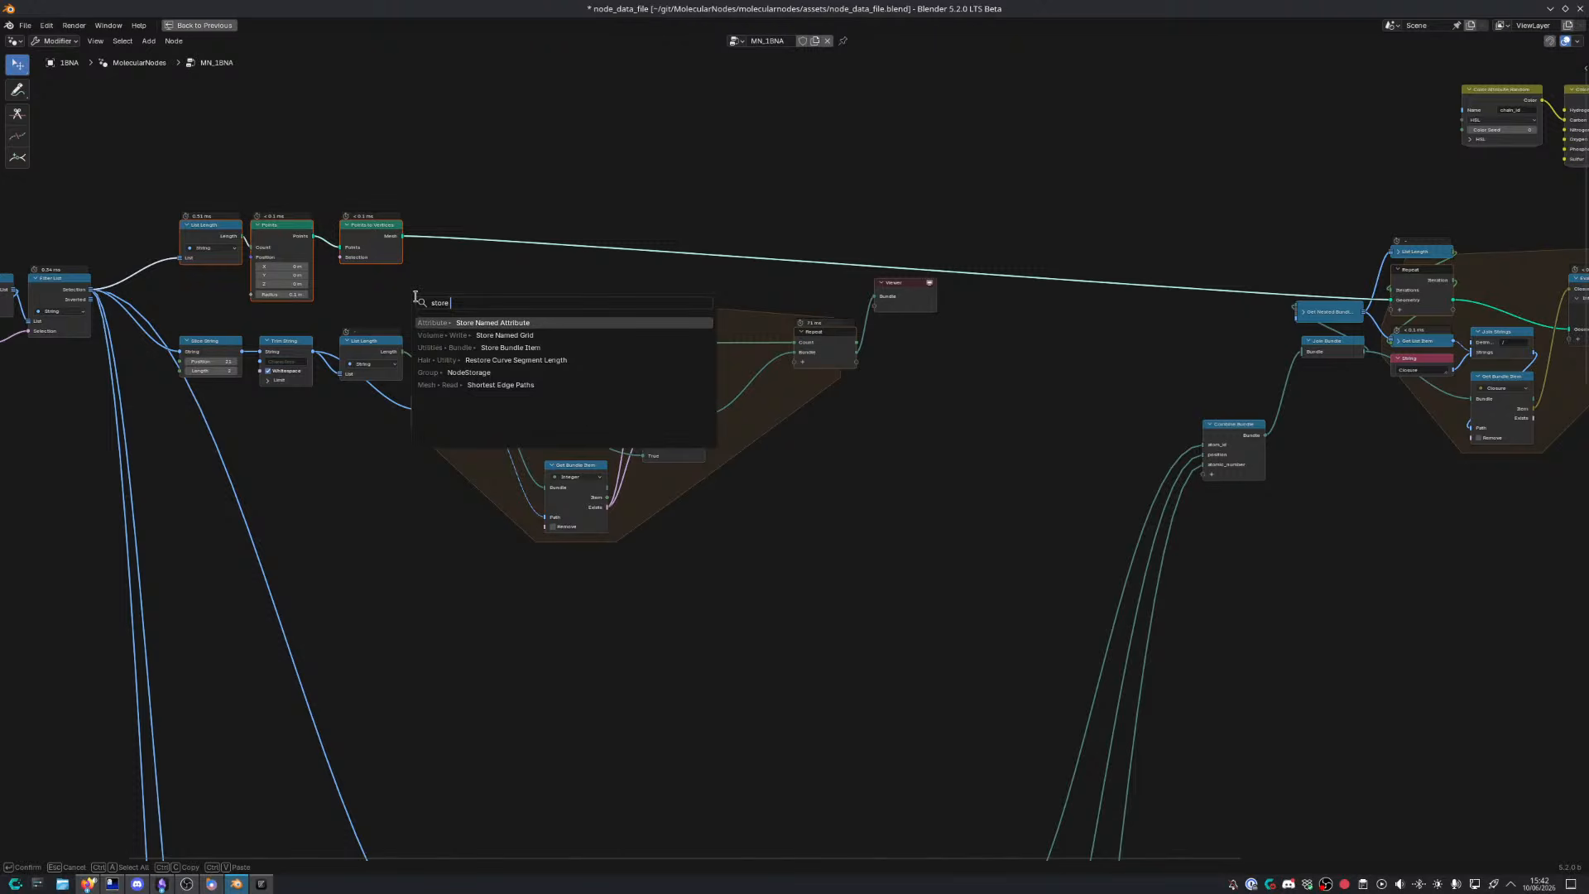
{"action": "key", "text": "Escape"}
{"action": "key", "text": "shift+a"}
{"action": "type", "text": "st"}
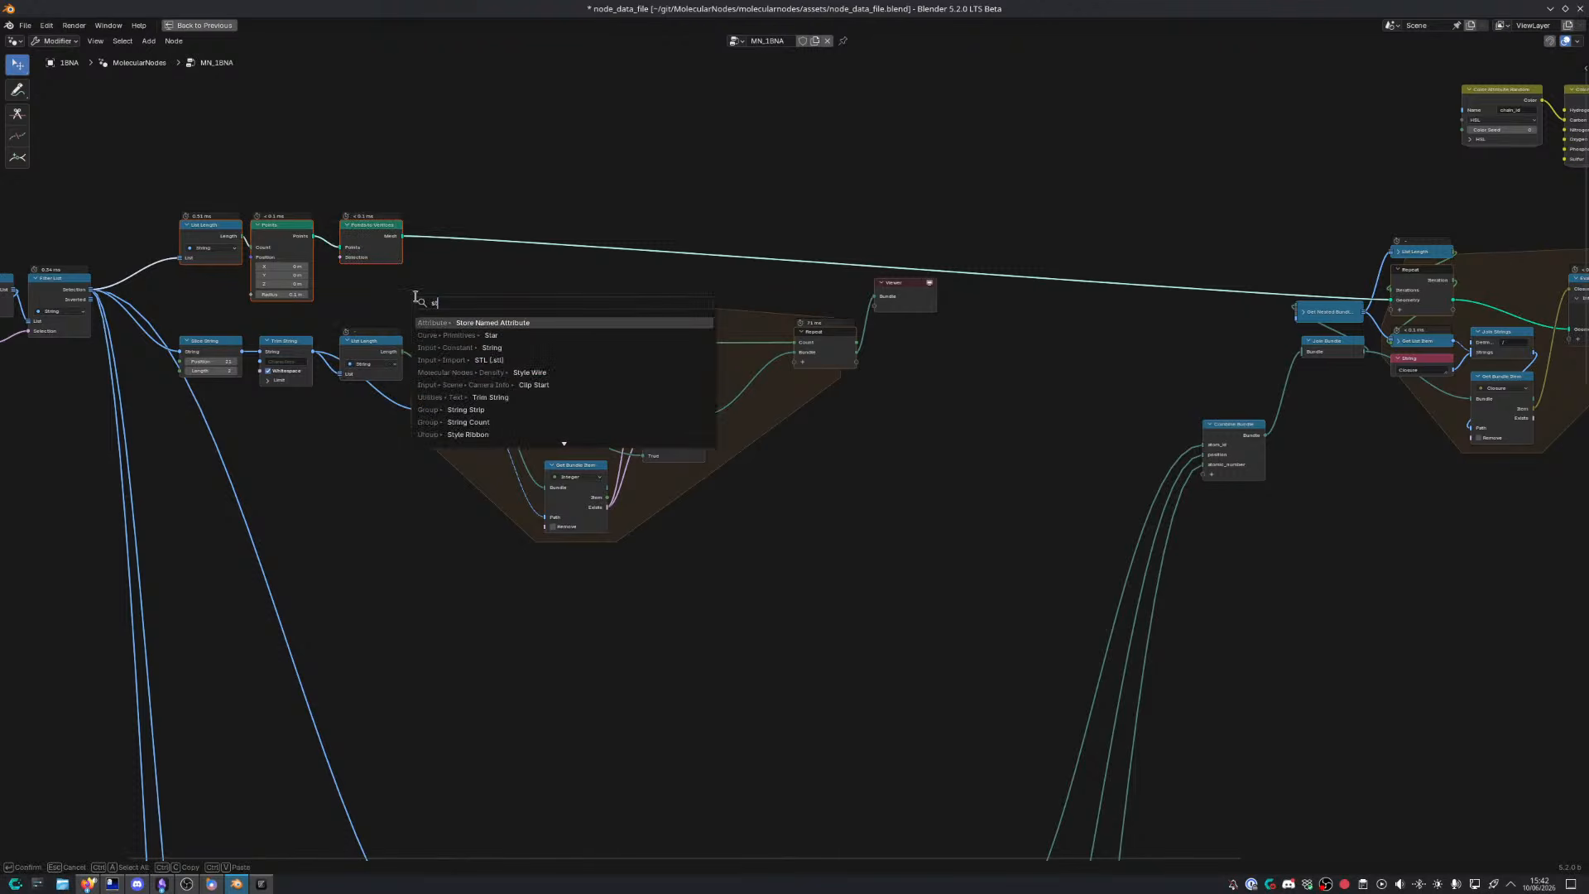
{"action": "type", "text": "ore bund"}
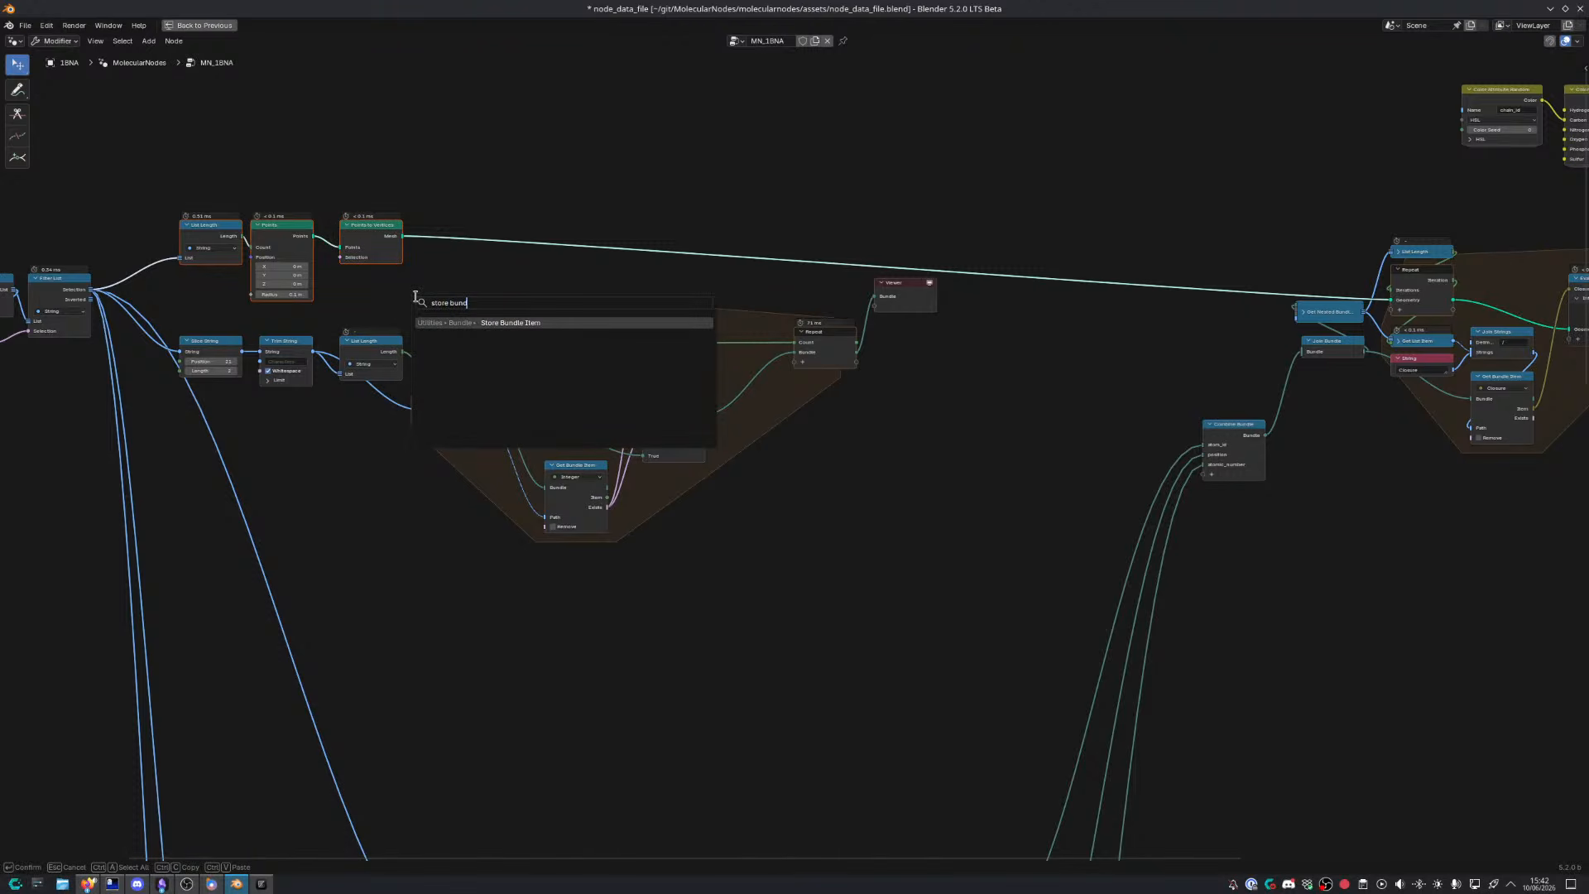
{"action": "key", "text": "Return"}
{"action": "left_click", "coordinate": [416, 296]}
{"action": "key", "text": "shift+a"}
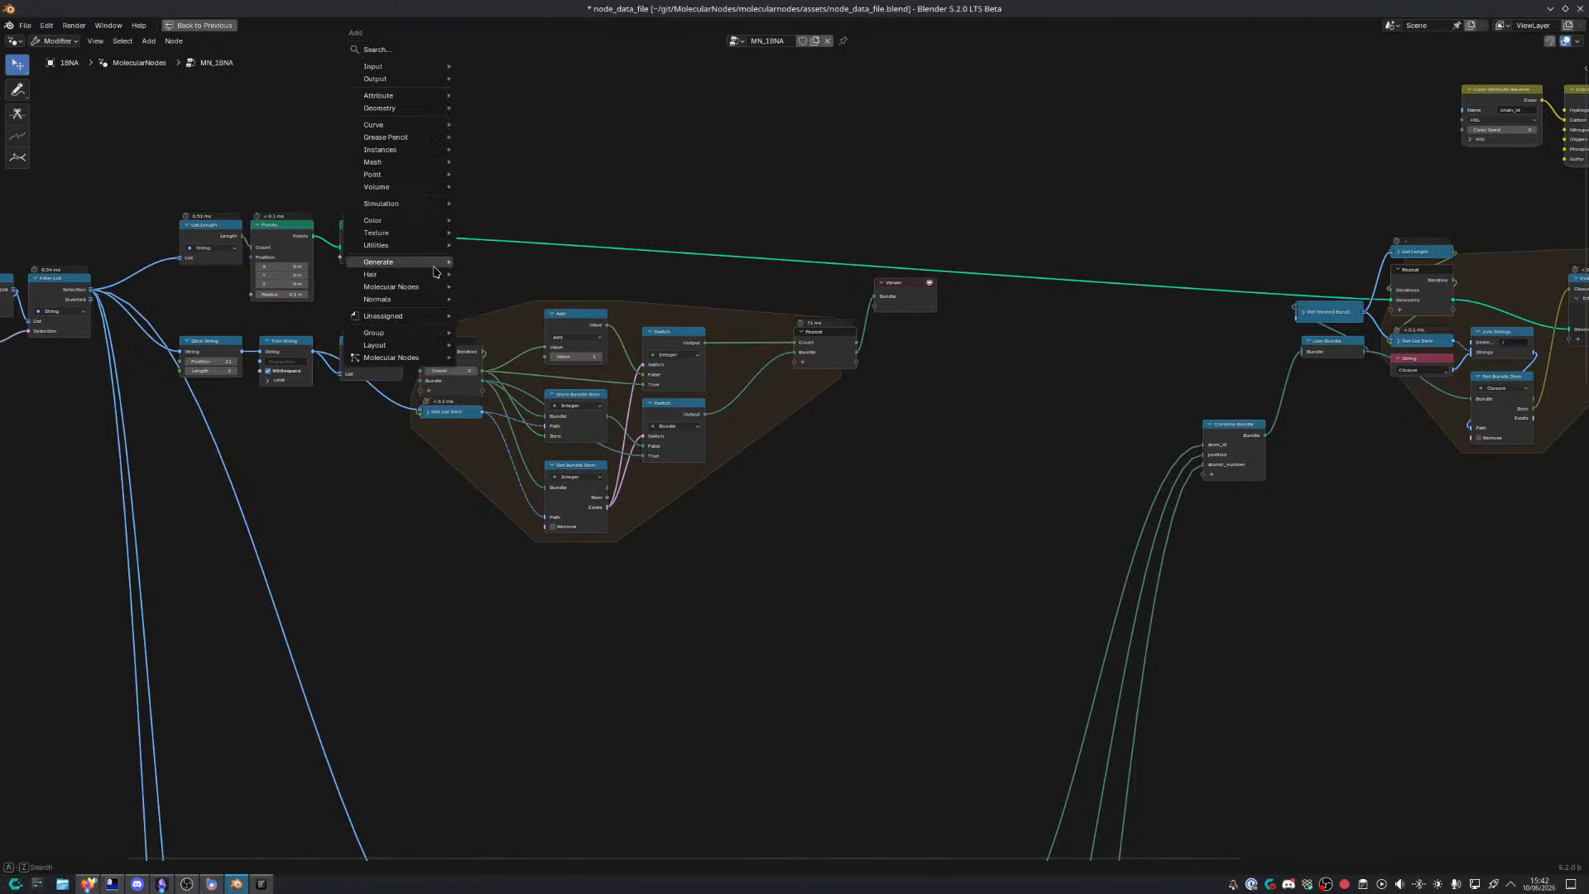
{"action": "type", "text": "store"}
{"action": "key", "text": "BackSpace"}
{"action": "key", "text": "BackSpace"}
{"action": "key", "text": "BackSpace"}
{"action": "key", "text": "BackSpace"}
{"action": "key", "text": "BackSpace"}
{"action": "key", "text": "BackSpace"}
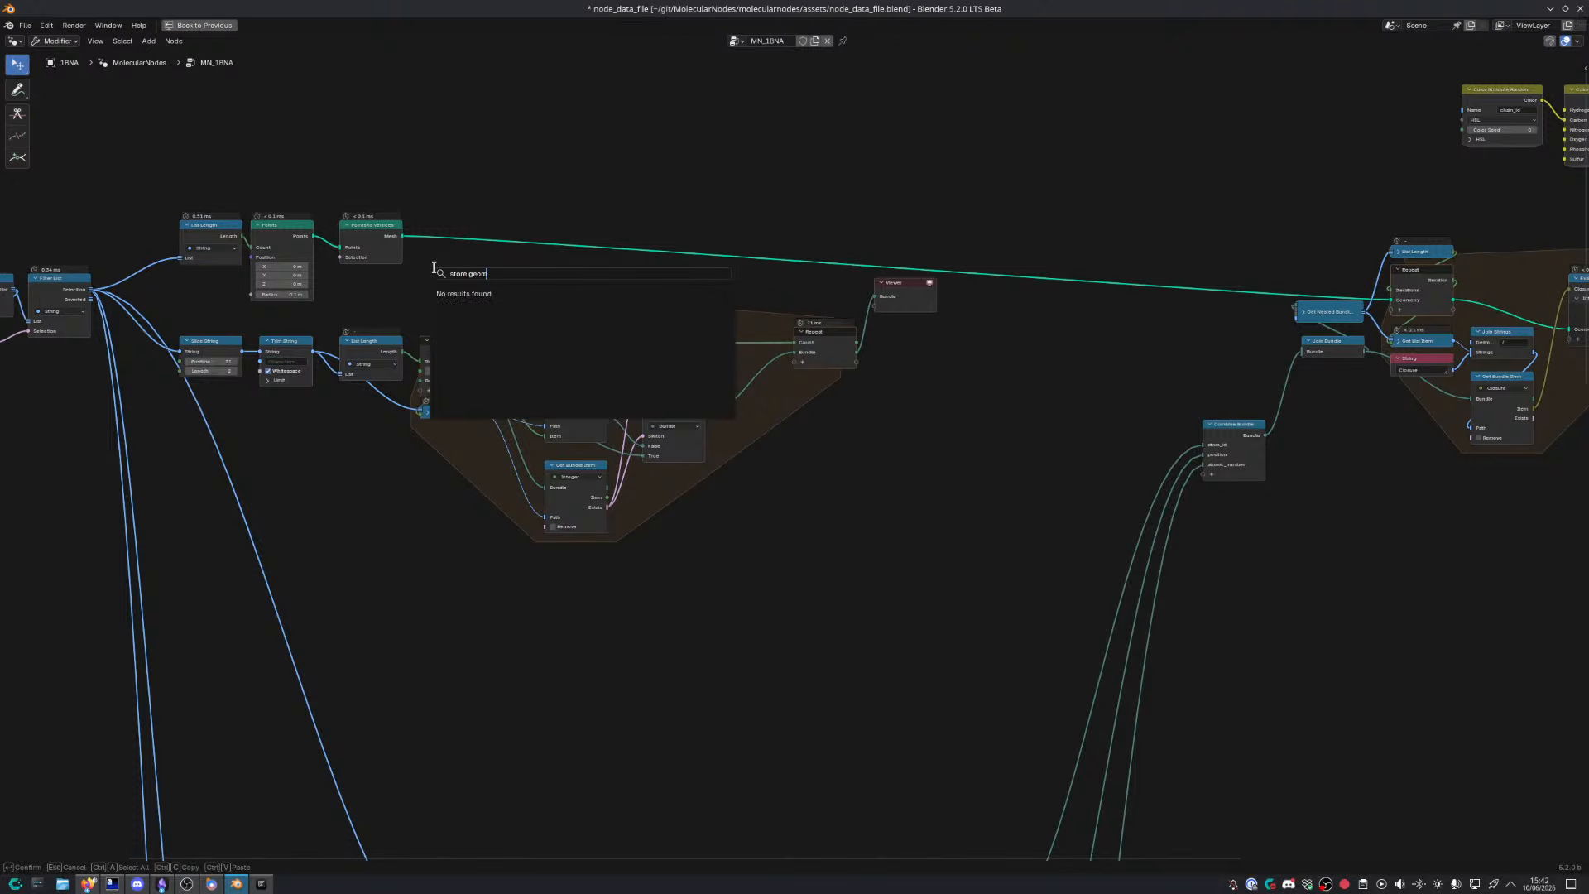
{"action": "key", "text": "Escape"}
Insert a Set Geometry Bundle node into the mesh link right after Points to Vertices
{"action": "key", "text": "shift+a"}
{"action": "type", "text": "bundle"}
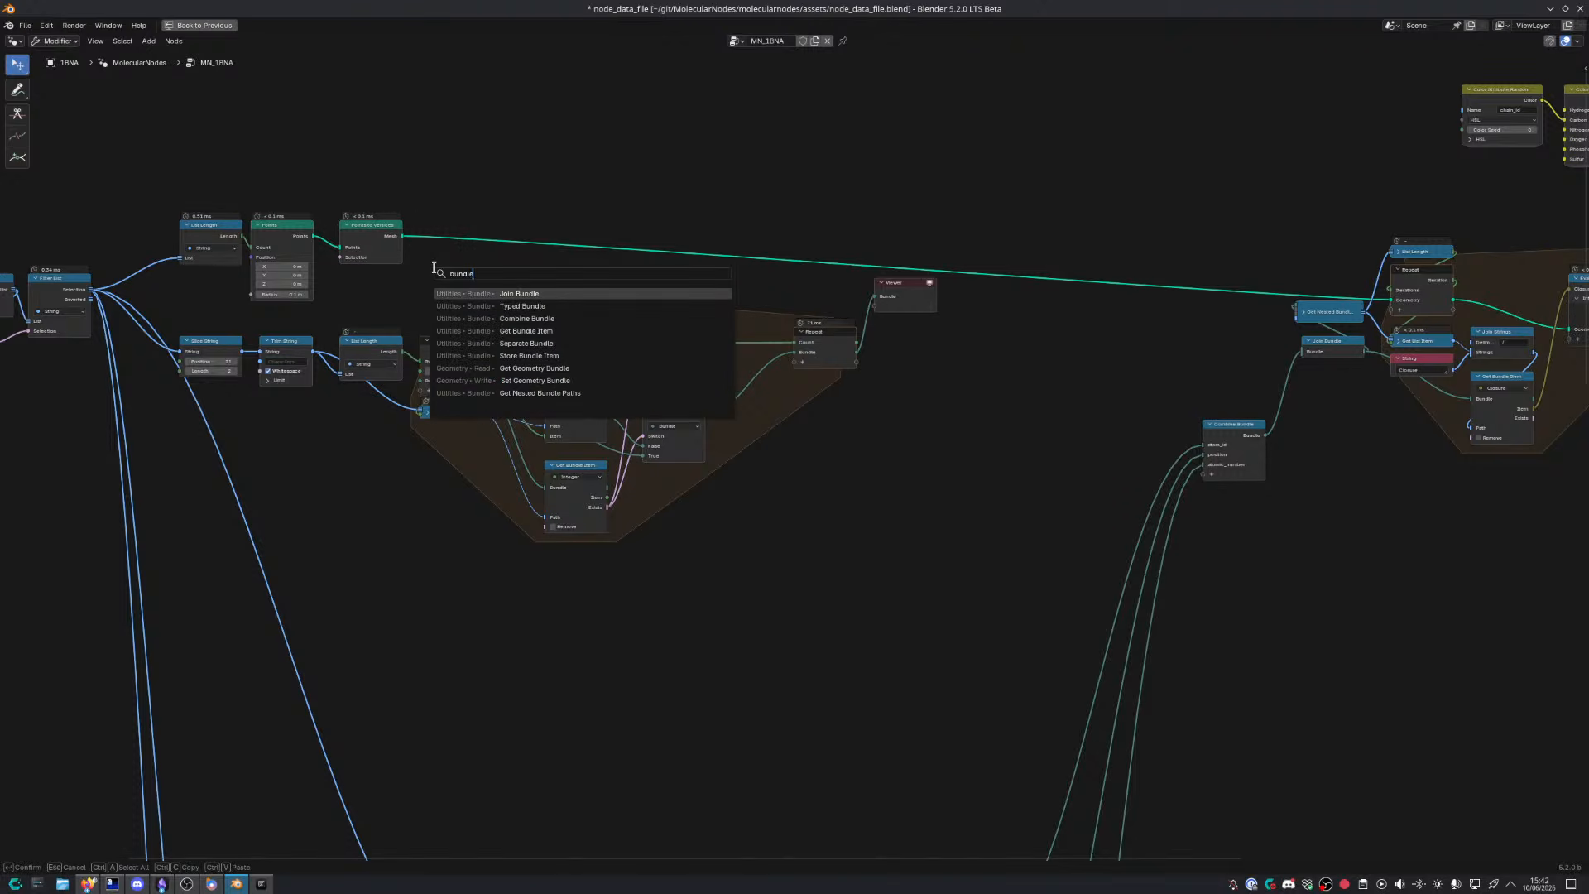
{"action": "key", "text": "Down"}
{"action": "key", "text": "Down"}
{"action": "key", "text": "Down"}
{"action": "key", "text": "Down"}
{"action": "key", "text": "Down"}
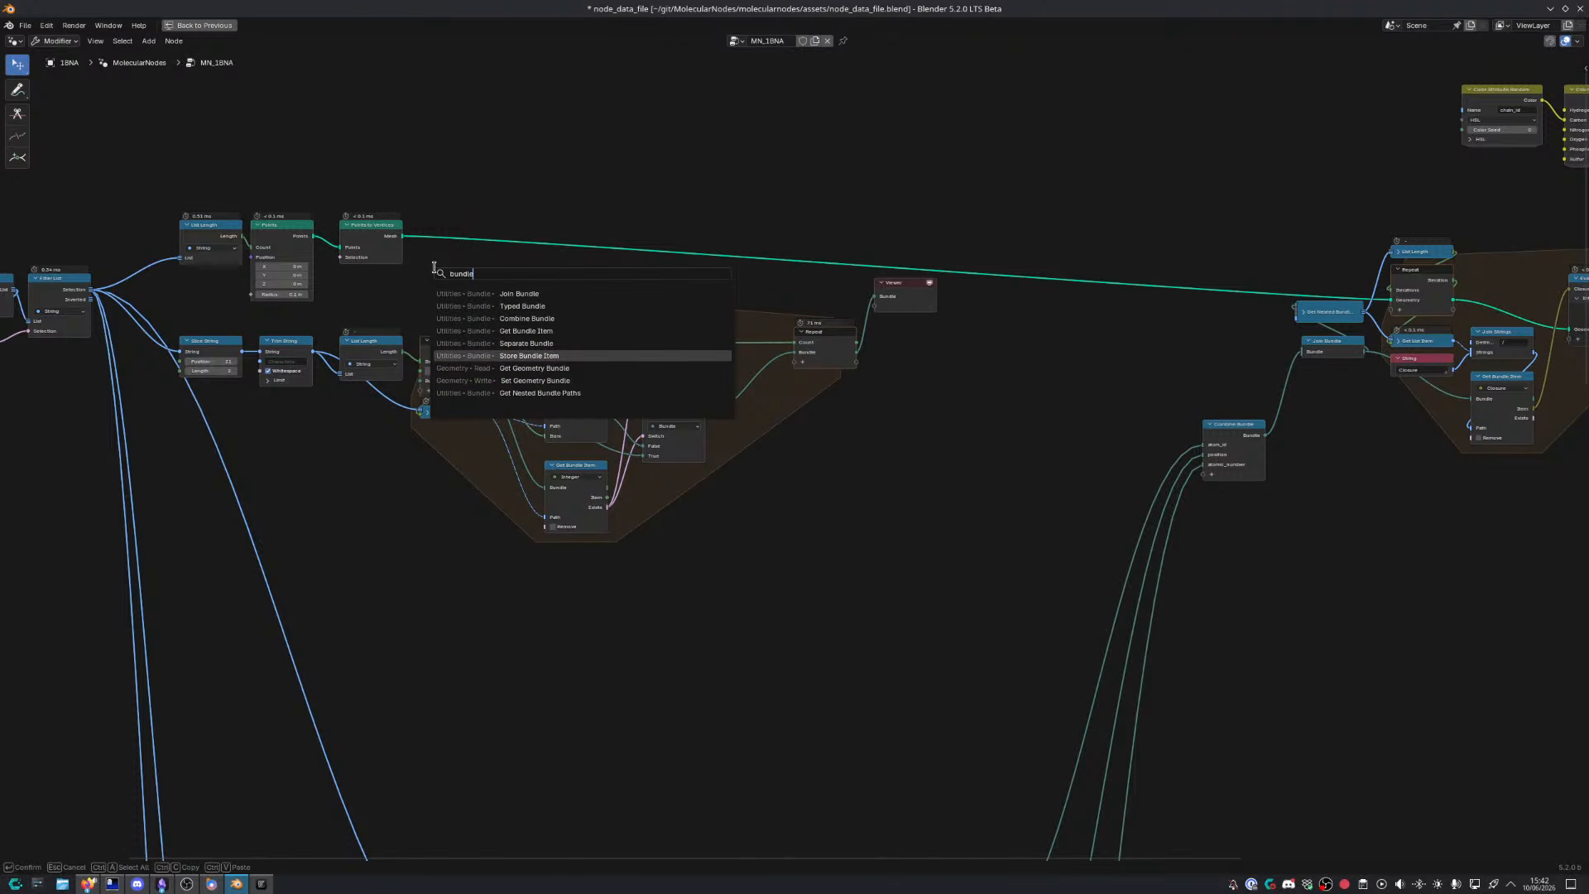
{"action": "key", "text": "Down"}
{"action": "key", "text": "Down"}
{"action": "key", "text": "Return"}
{"action": "left_click", "coordinate": [441, 211]}
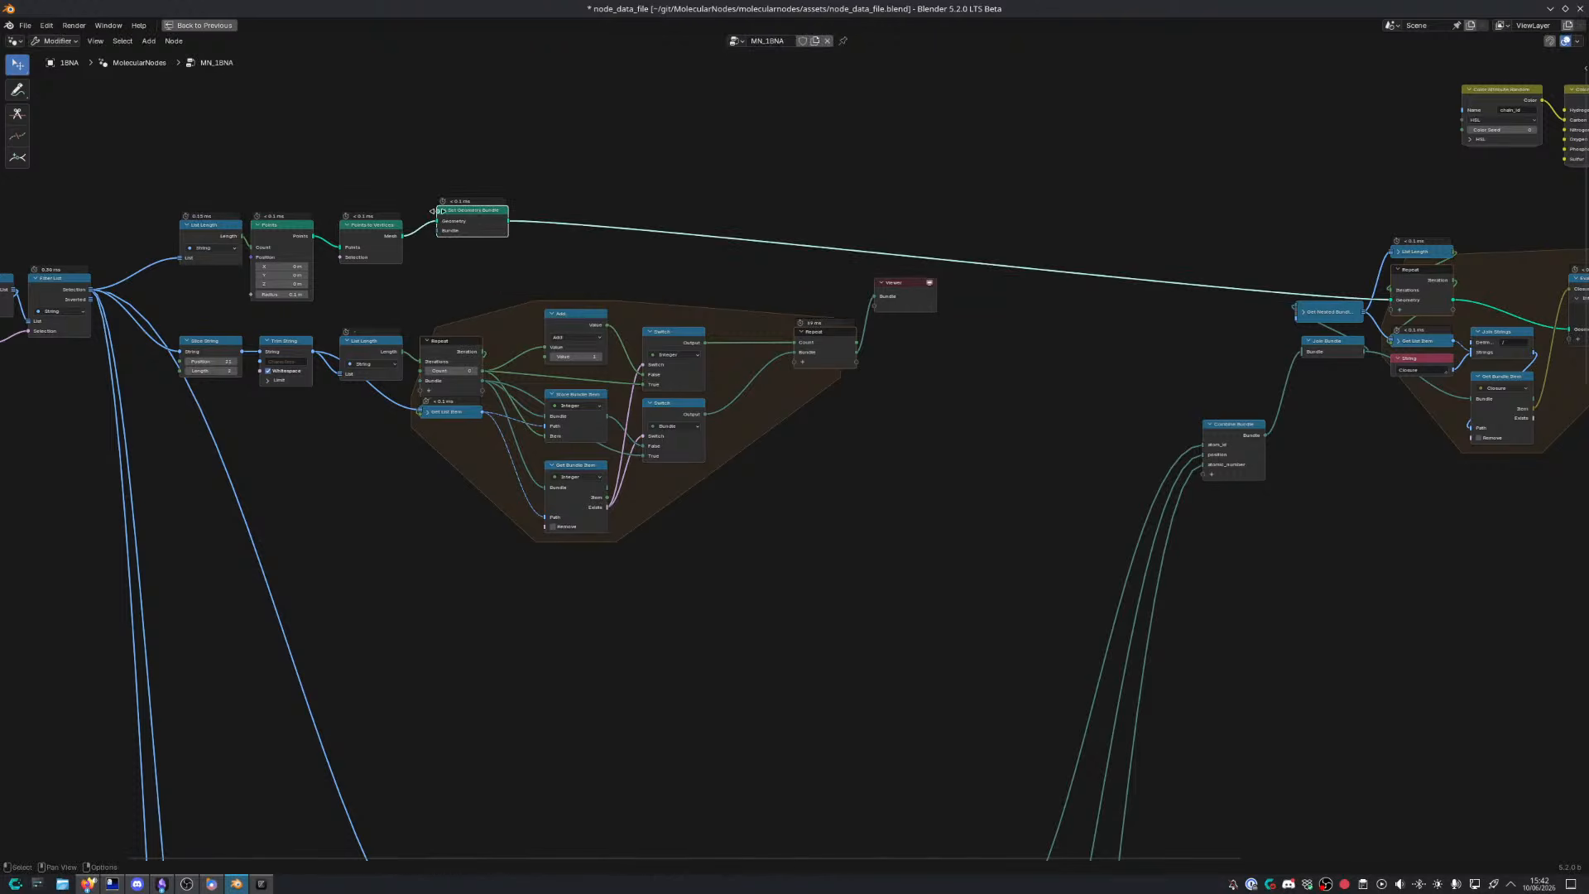
{"action": "key", "text": "g"}
{"action": "left_click", "coordinate": [464, 226]}
Move List Length, Points and Points to Vertices higher and shift Set Geometry Bundle away to leave room between them
{"action": "scroll", "coordinate": [536, 377], "scroll_direction": "up", "scroll_amount": 6}
{"action": "middle_click_drag", "start_coordinate": [519, 398], "coordinate": [814, 527]}
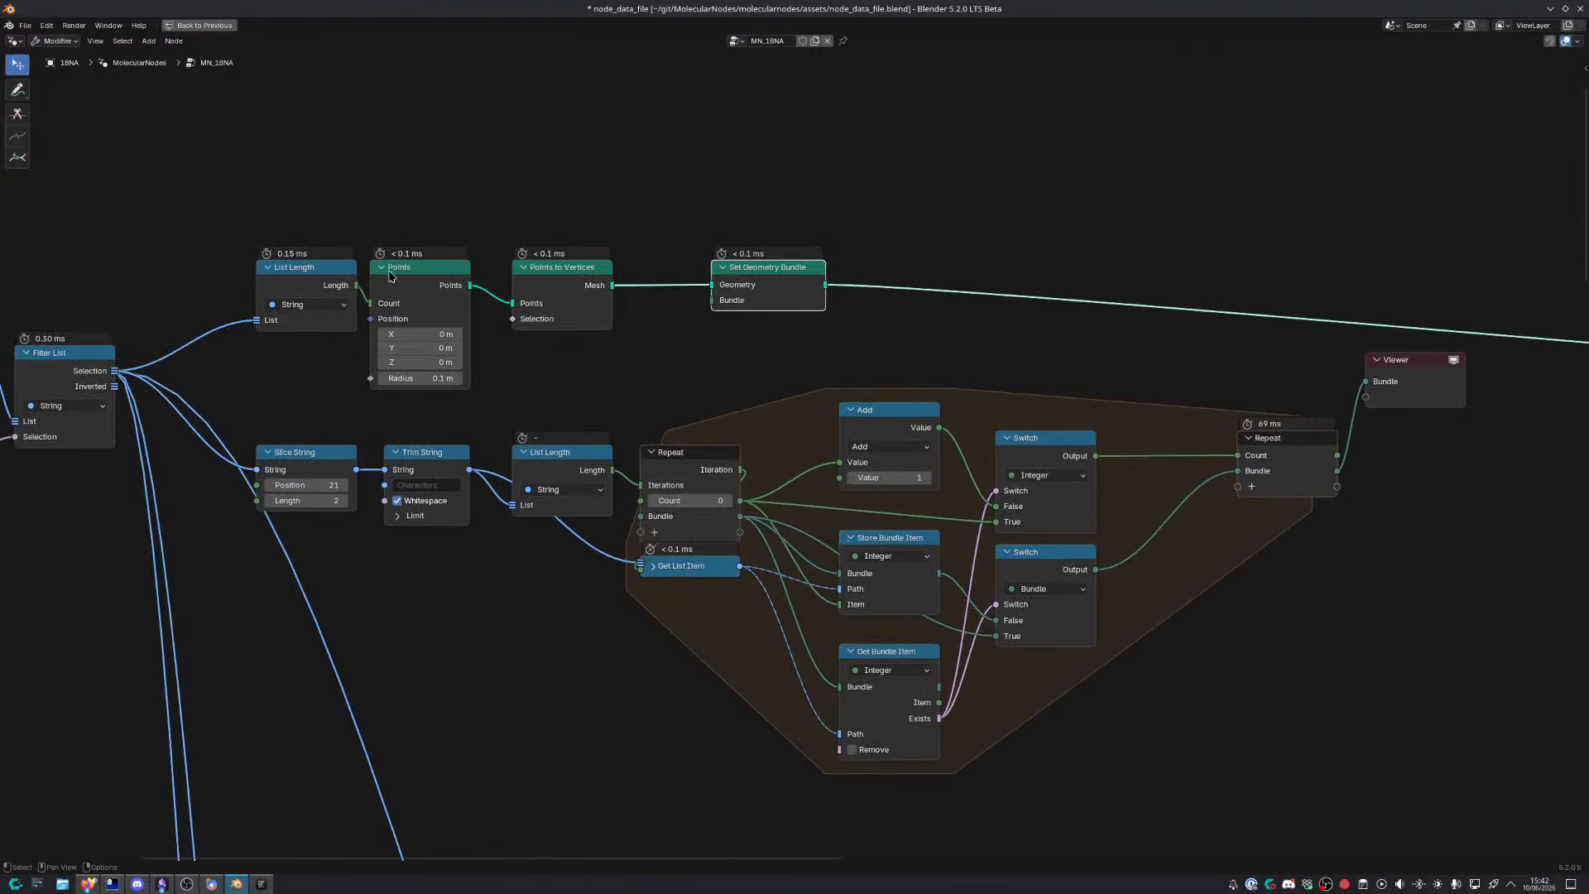
{"action": "left_click_drag", "start_coordinate": [274, 175], "coordinate": [585, 354]}
{"action": "key", "text": "g"}
{"action": "left_click", "coordinate": [476, 228]}
{"action": "left_click_drag", "start_coordinate": [773, 282], "coordinate": [1015, 211]}
{"action": "left_click", "coordinate": [745, 273]}
{"action": "key", "text": "shift+a"}
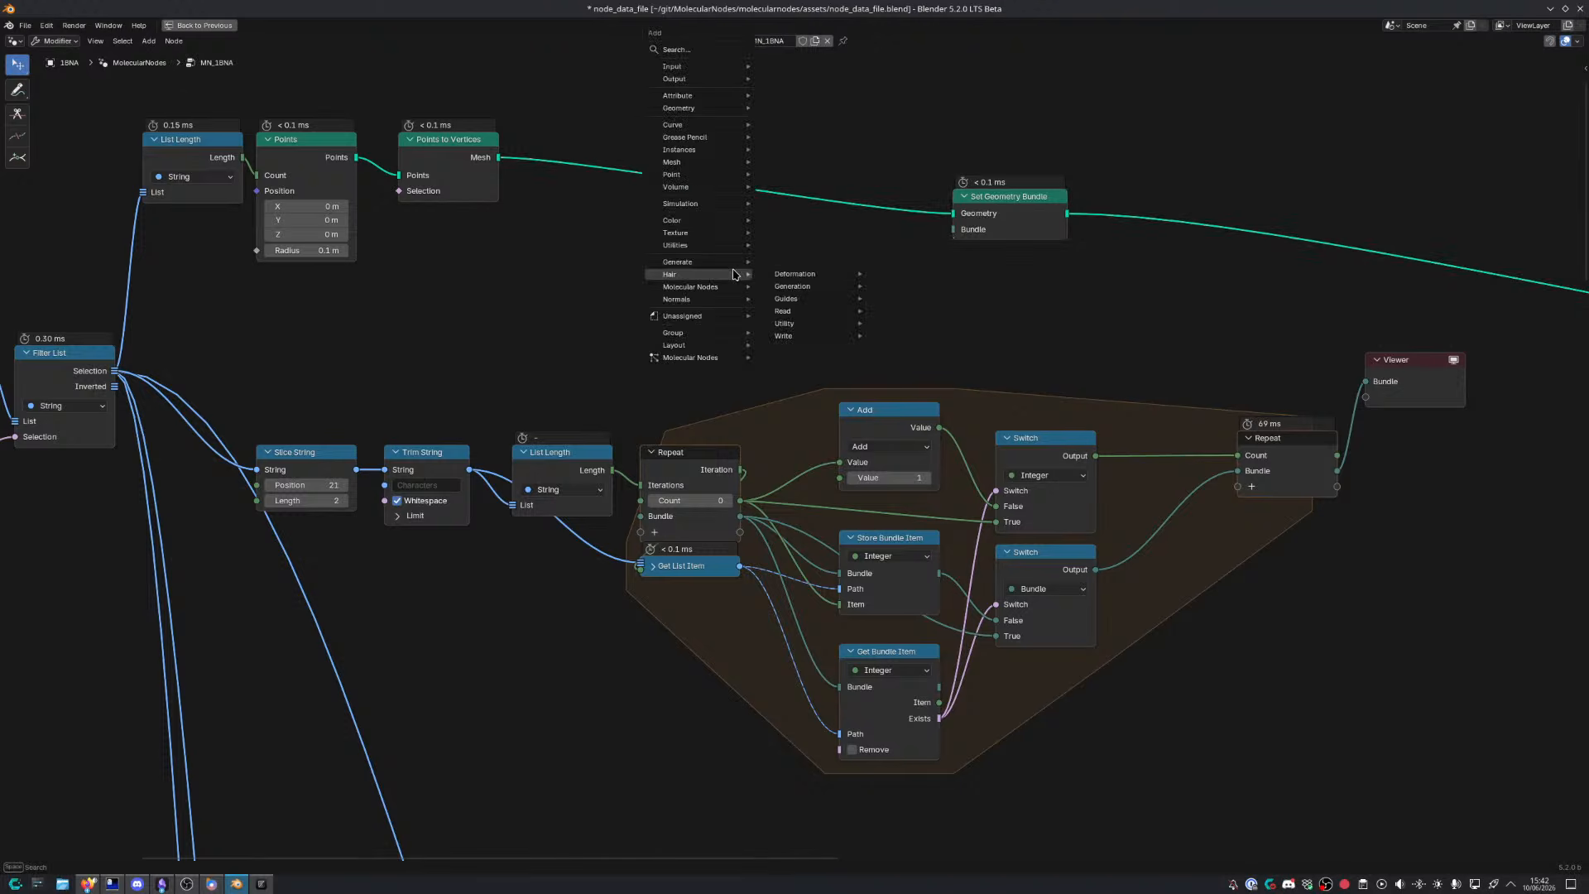
{"action": "type", "text": "sto"}
{"action": "key", "text": "Escape"}
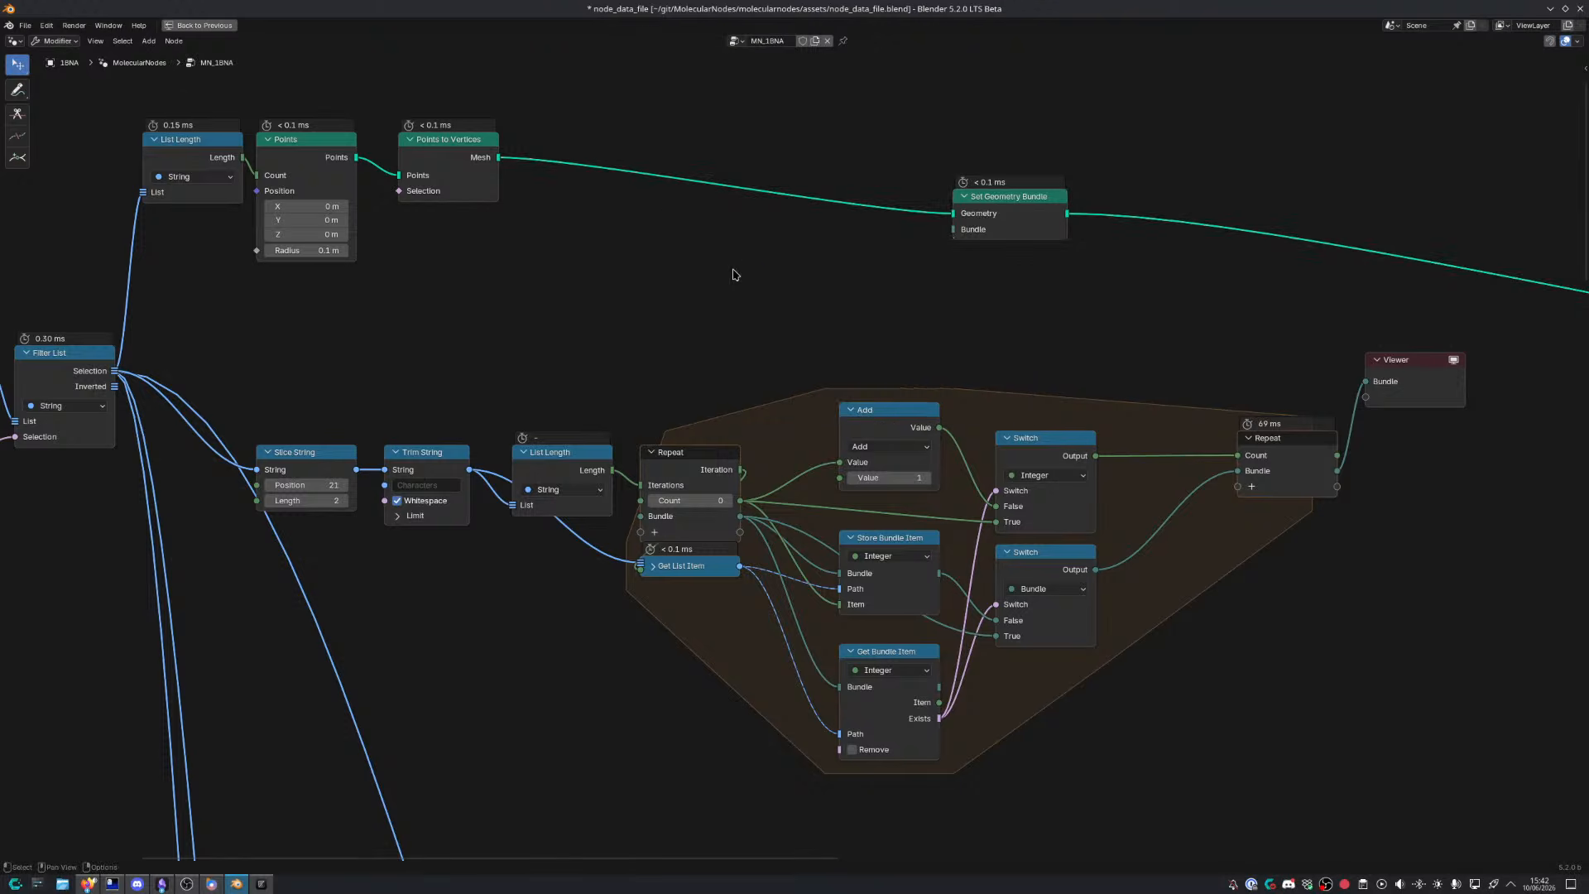
{"action": "left_click", "coordinate": [887, 540]}
{"action": "key", "text": "shift+d"}
{"action": "left_click", "coordinate": [585, 229]}
{"action": "scroll", "coordinate": [563, 240], "scroll_direction": "up", "scroll_amount": 2}
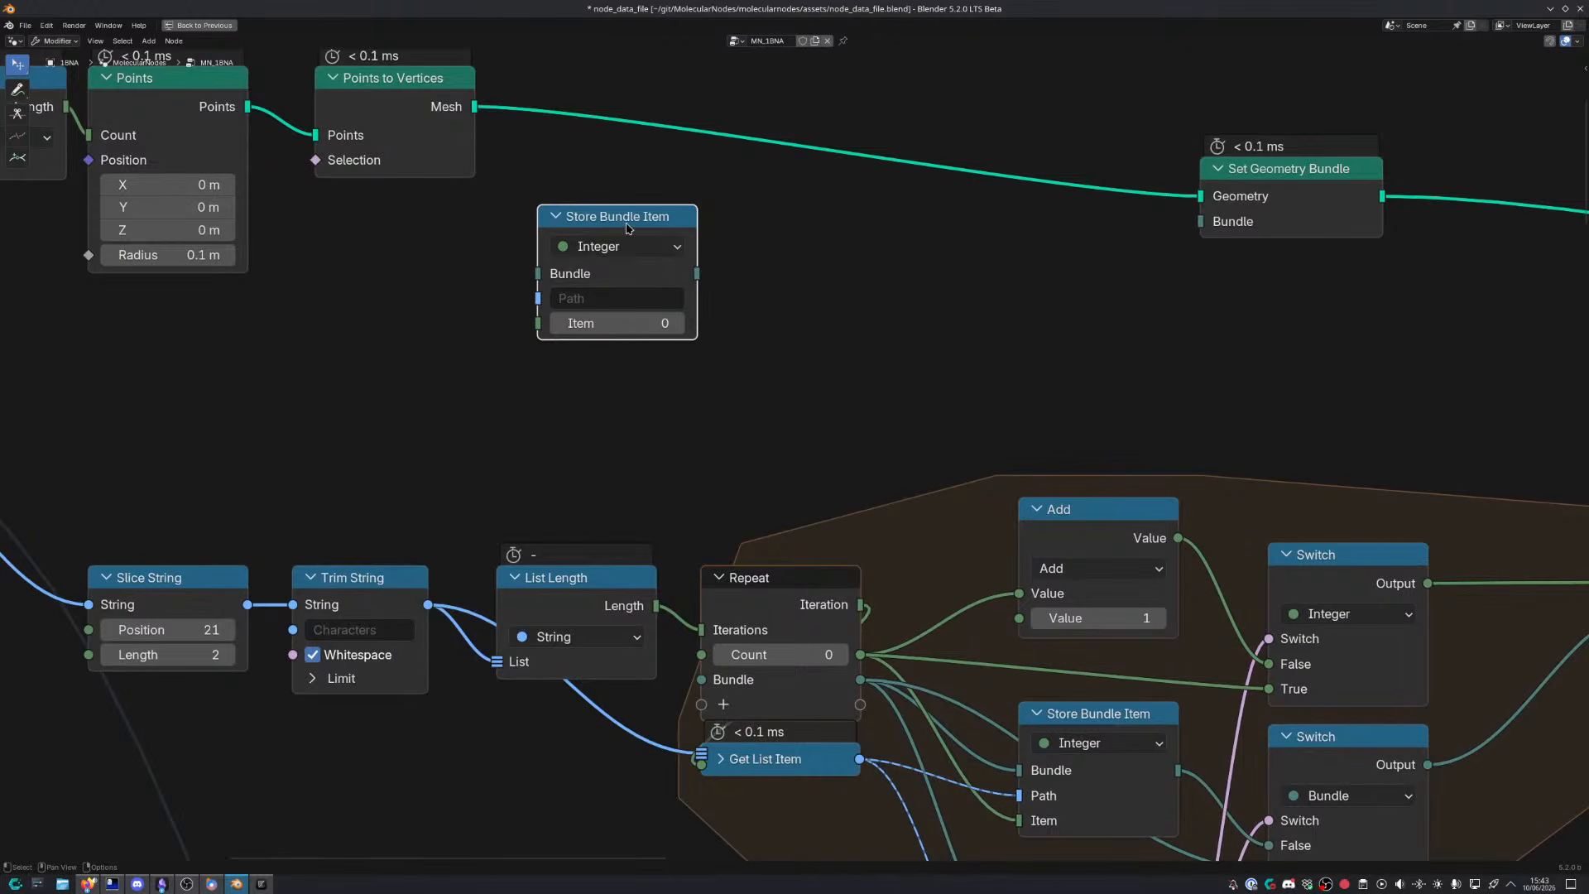
{"action": "key", "text": "x"}
Add a Combine Bundle node below the mesh link, between Points to Vertices and Set Geometry Bundle
{"action": "key", "text": "shift+a"}
{"action": "type", "text": "combine b"}
{"action": "key", "text": "Return"}
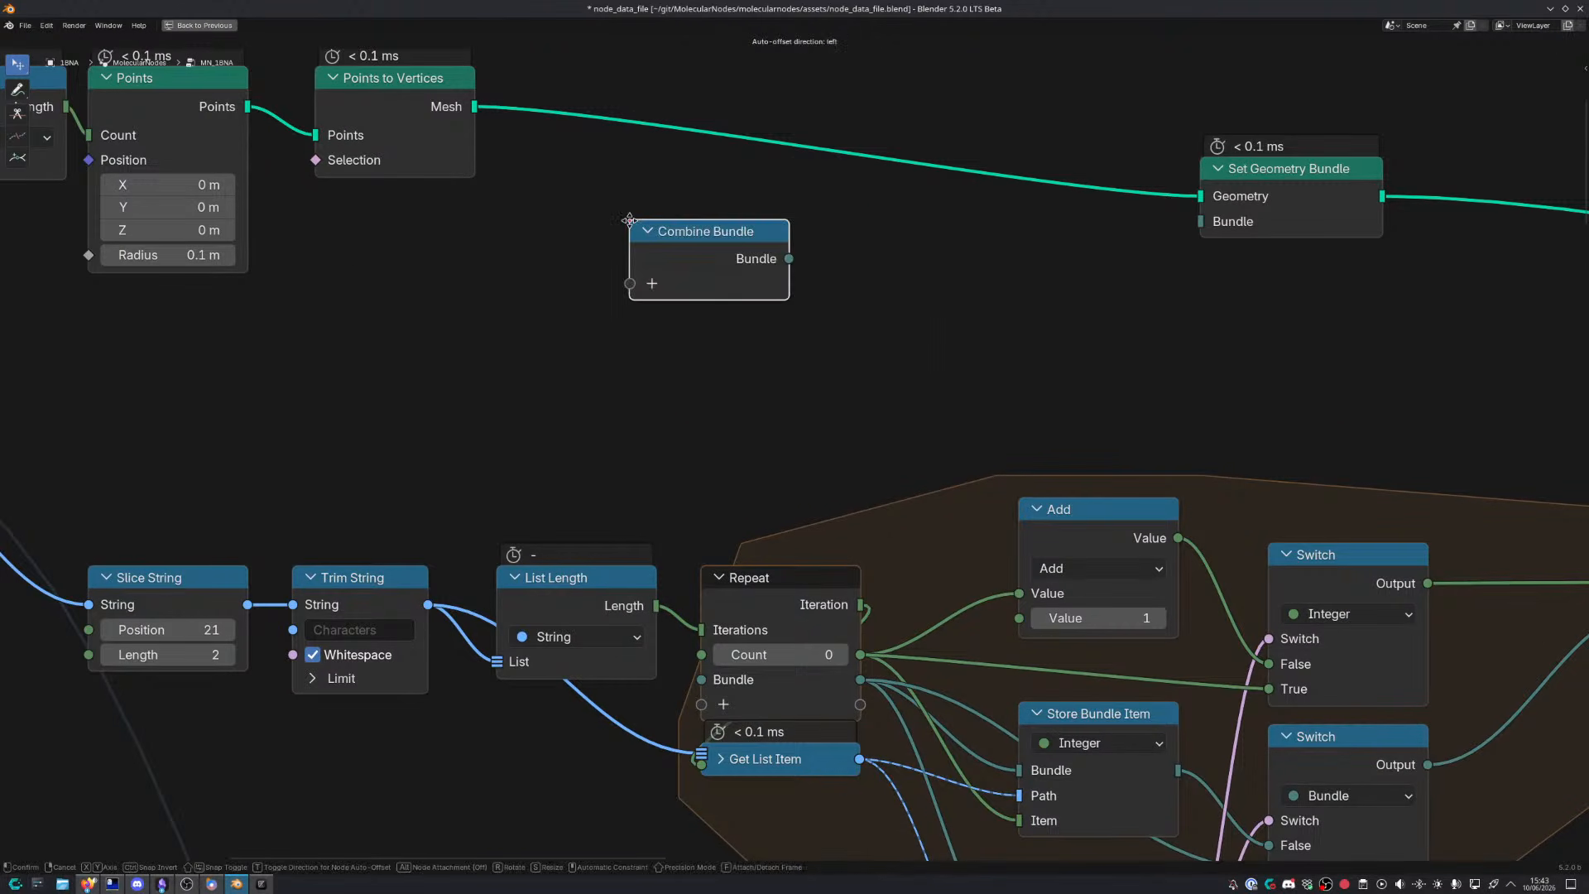
{"action": "left_click", "coordinate": [702, 271]}
{"action": "left_click", "coordinate": [724, 336]}
{"action": "type", "text": "s"}
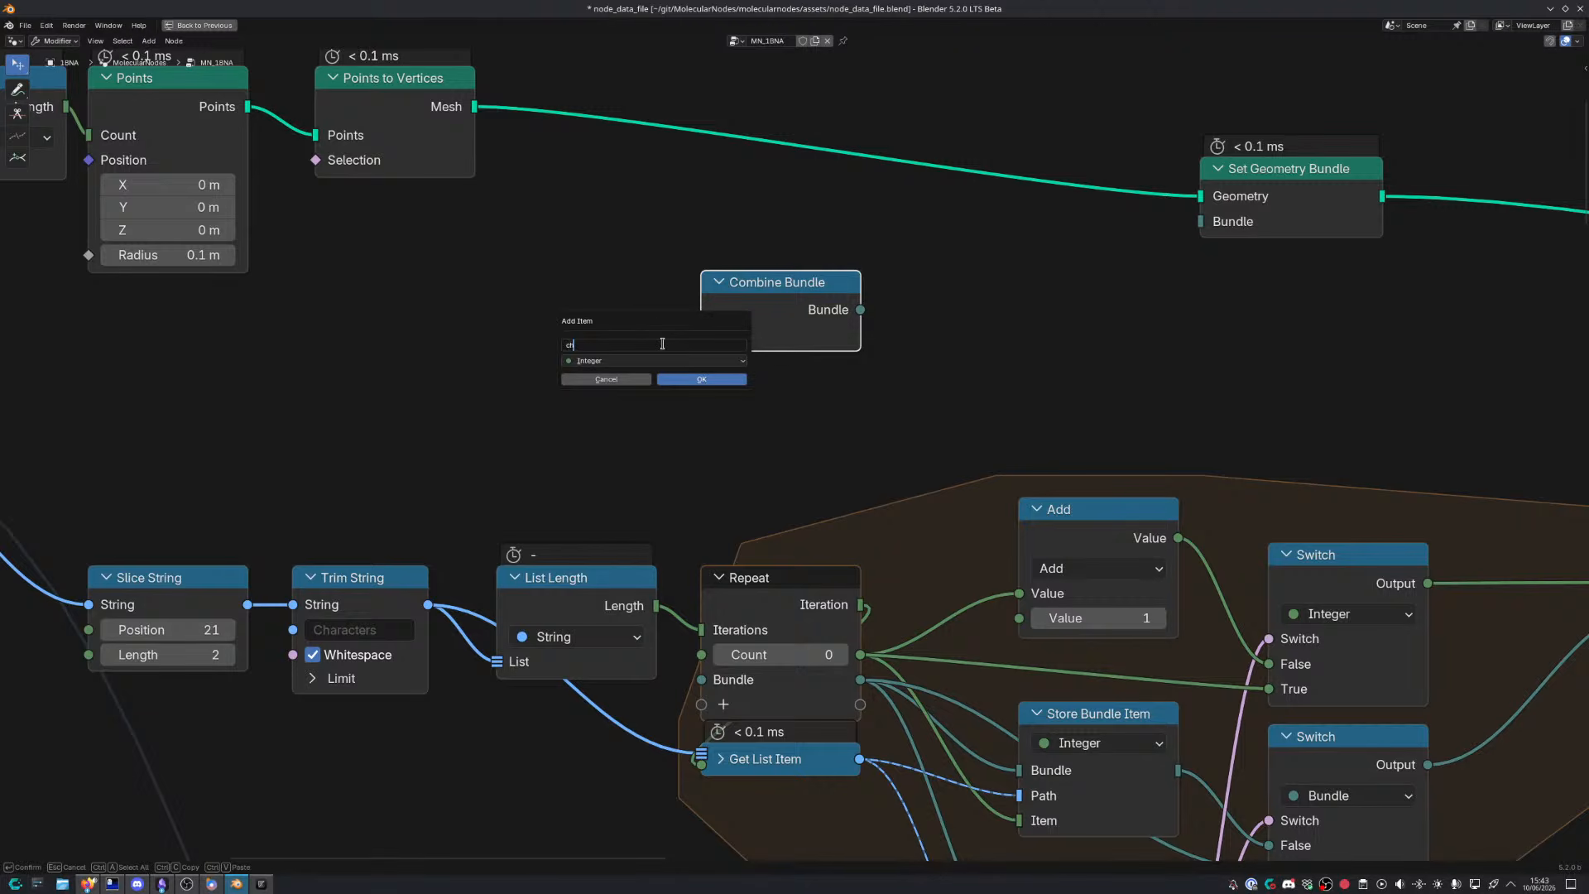
{"action": "type", "text": "chain_id"}
{"action": "key", "text": "Return"}
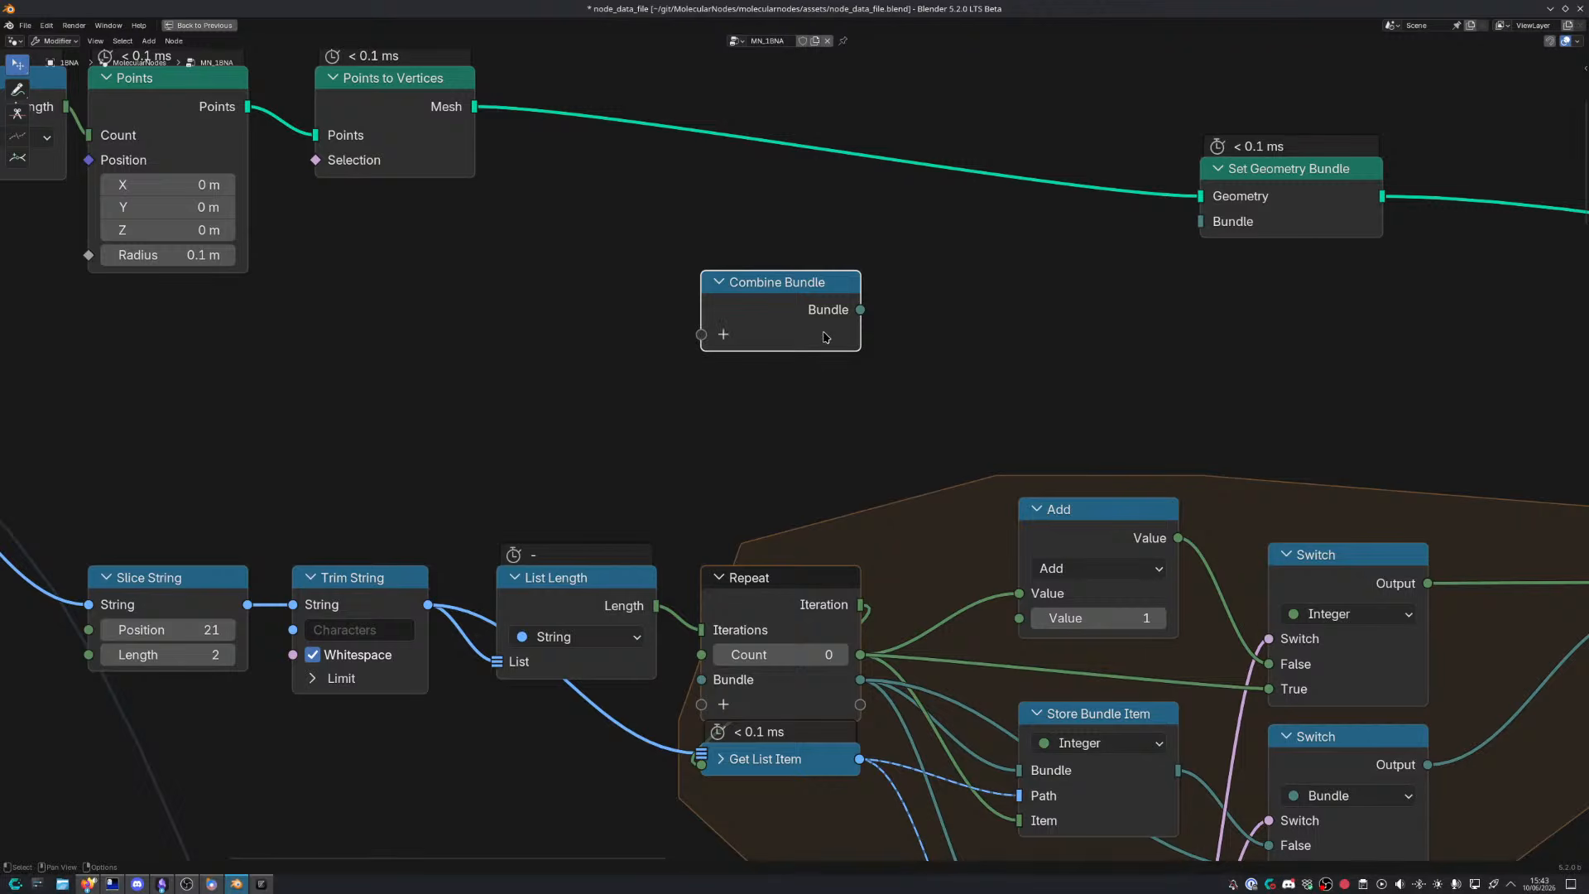
Add a String item named chain_ids to the Combine Bundle node
{"action": "left_click", "coordinate": [724, 335]}
{"action": "left_click", "coordinate": [656, 361]}
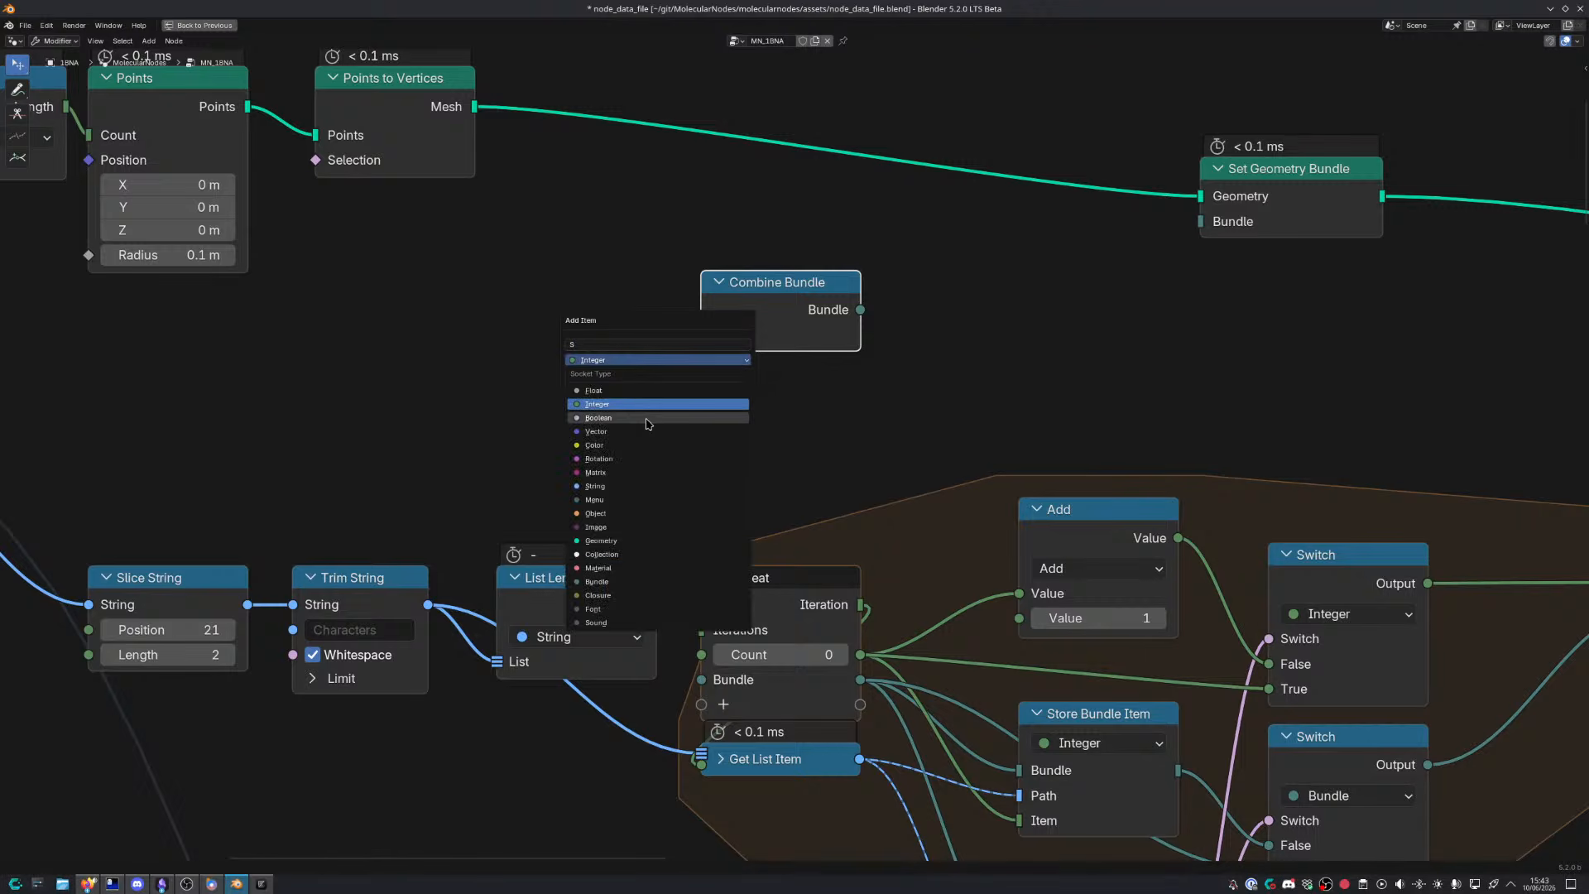
{"action": "left_click", "coordinate": [638, 486]}
{"action": "left_click", "coordinate": [654, 335]}
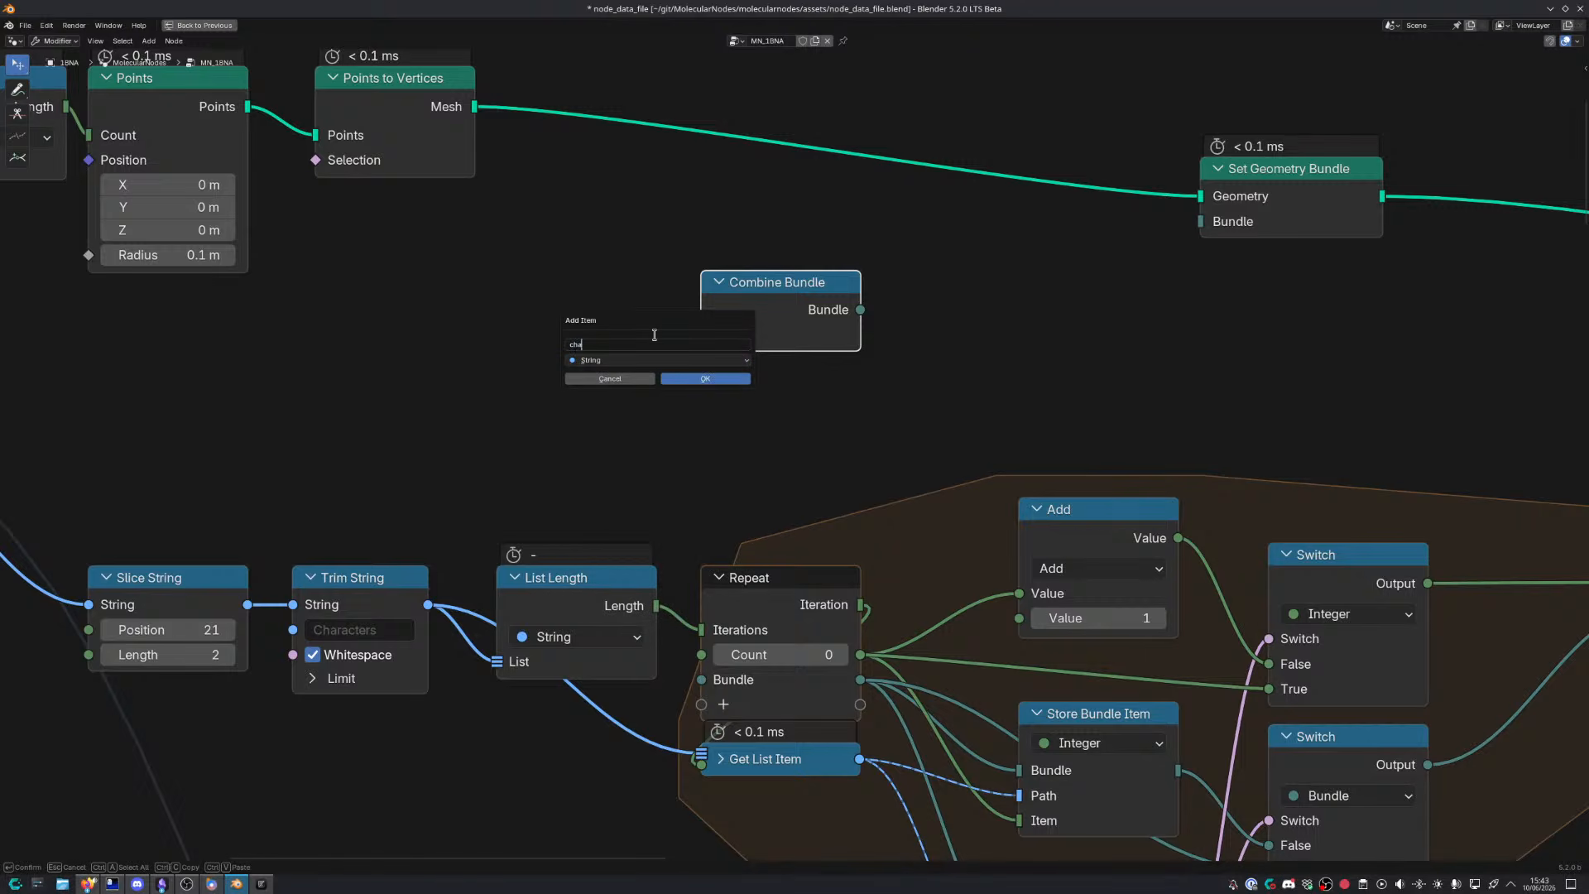
{"action": "type", "text": "chain_ids"}
{"action": "key", "text": "Return"}
{"action": "key", "text": "Return"}
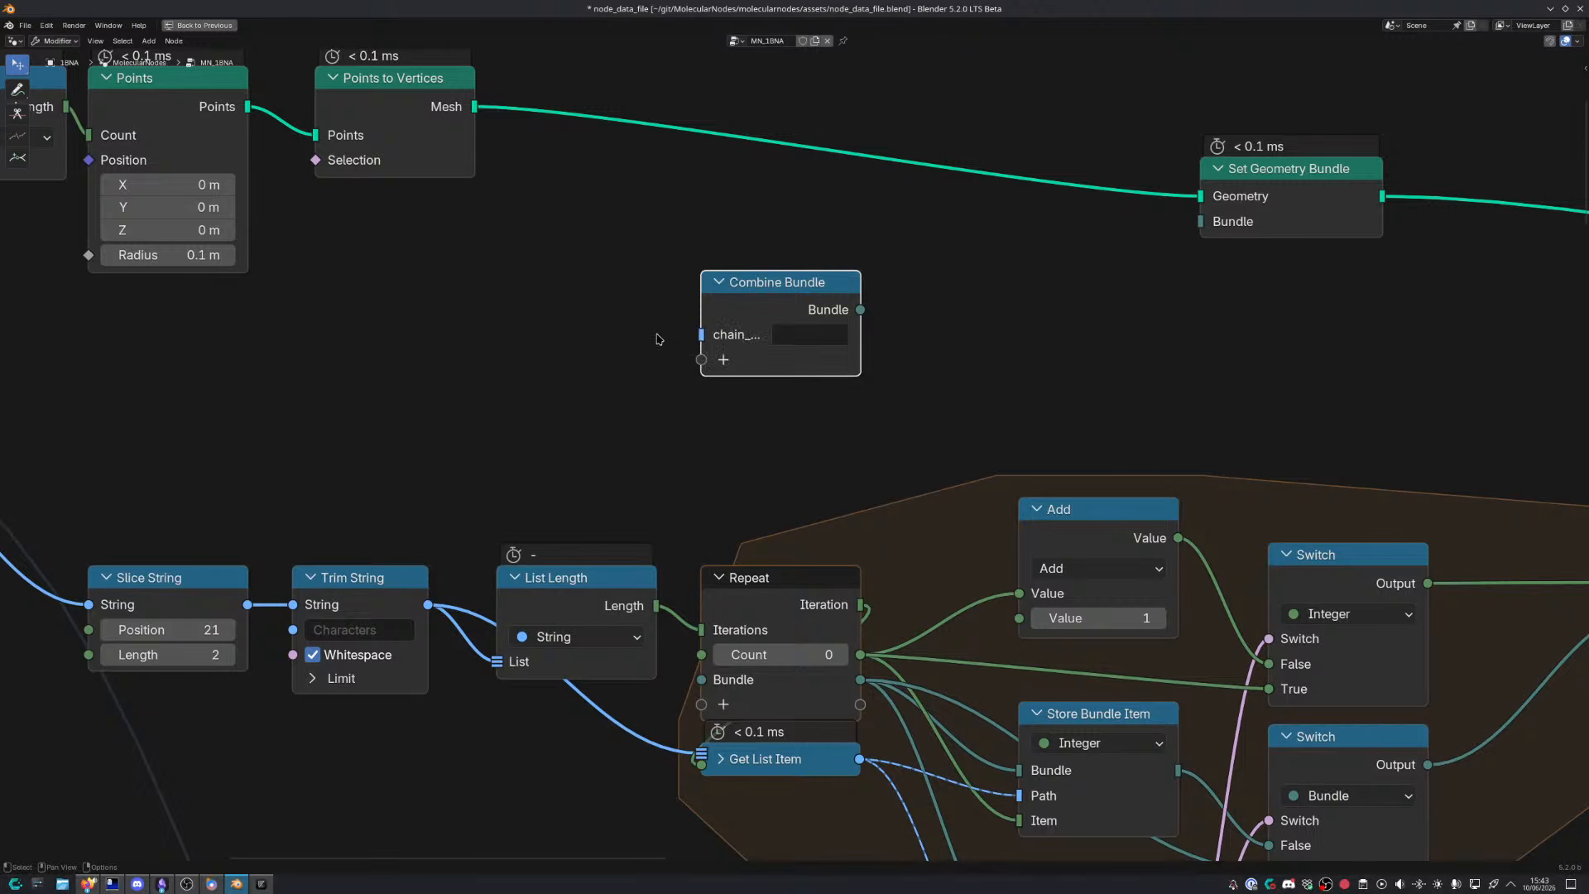
Link Combine Bundle's output to Set Geometry Bundle's Bundle input and move both nodes closer to Points to Vertices
{"action": "left_click_drag", "start_coordinate": [800, 310], "coordinate": [1201, 222]}
{"action": "left_click_drag", "start_coordinate": [1264, 195], "coordinate": [879, 127]}
{"action": "left_click_drag", "start_coordinate": [689, 291], "coordinate": [506, 269]}
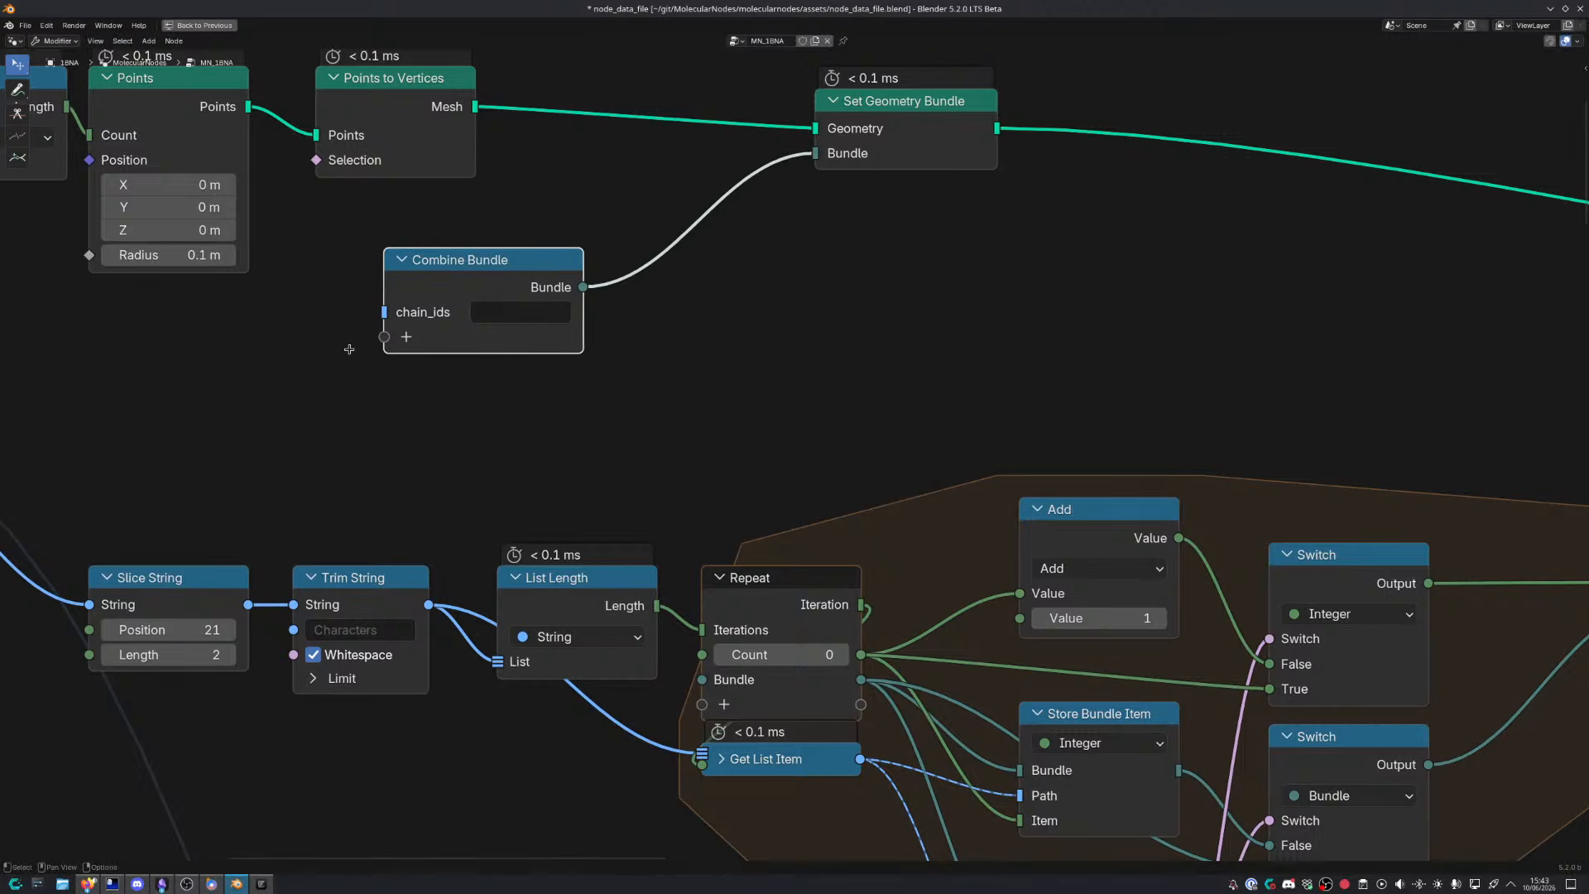
Link Trim String's output to the chain_ids input of Combine Bundle
{"action": "middle_click_drag", "start_coordinate": [333, 356], "coordinate": [803, 322]}
{"action": "scroll", "coordinate": [315, 438], "scroll_direction": "down", "scroll_amount": 5}
{"action": "middle_click_drag", "start_coordinate": [573, 478], "coordinate": [553, 422]}
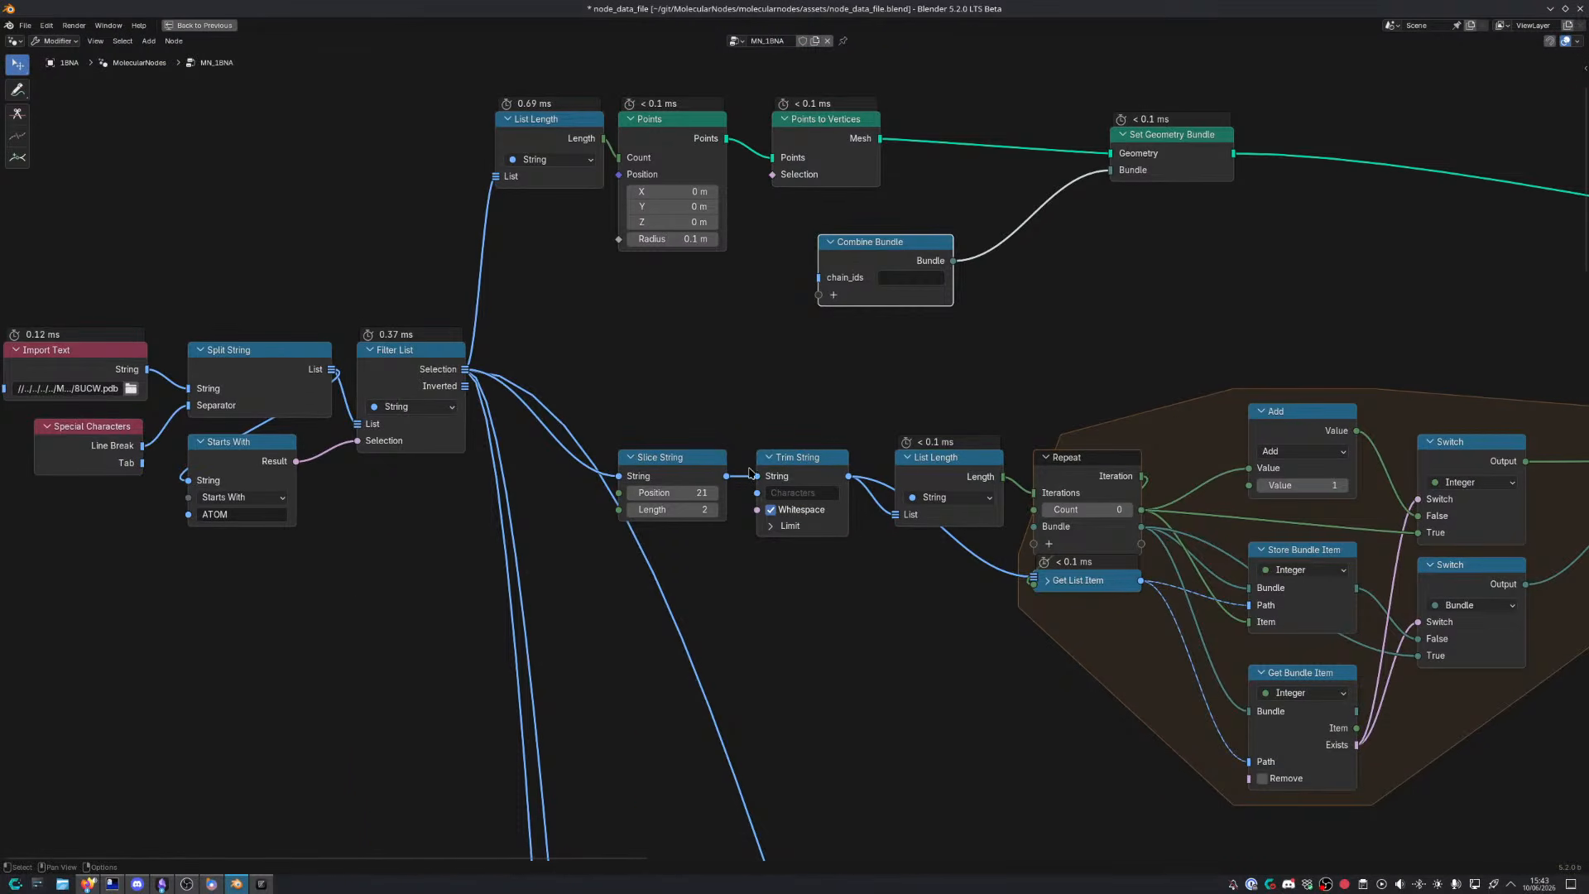
{"action": "left_click_drag", "start_coordinate": [849, 476], "coordinate": [961, 288]}
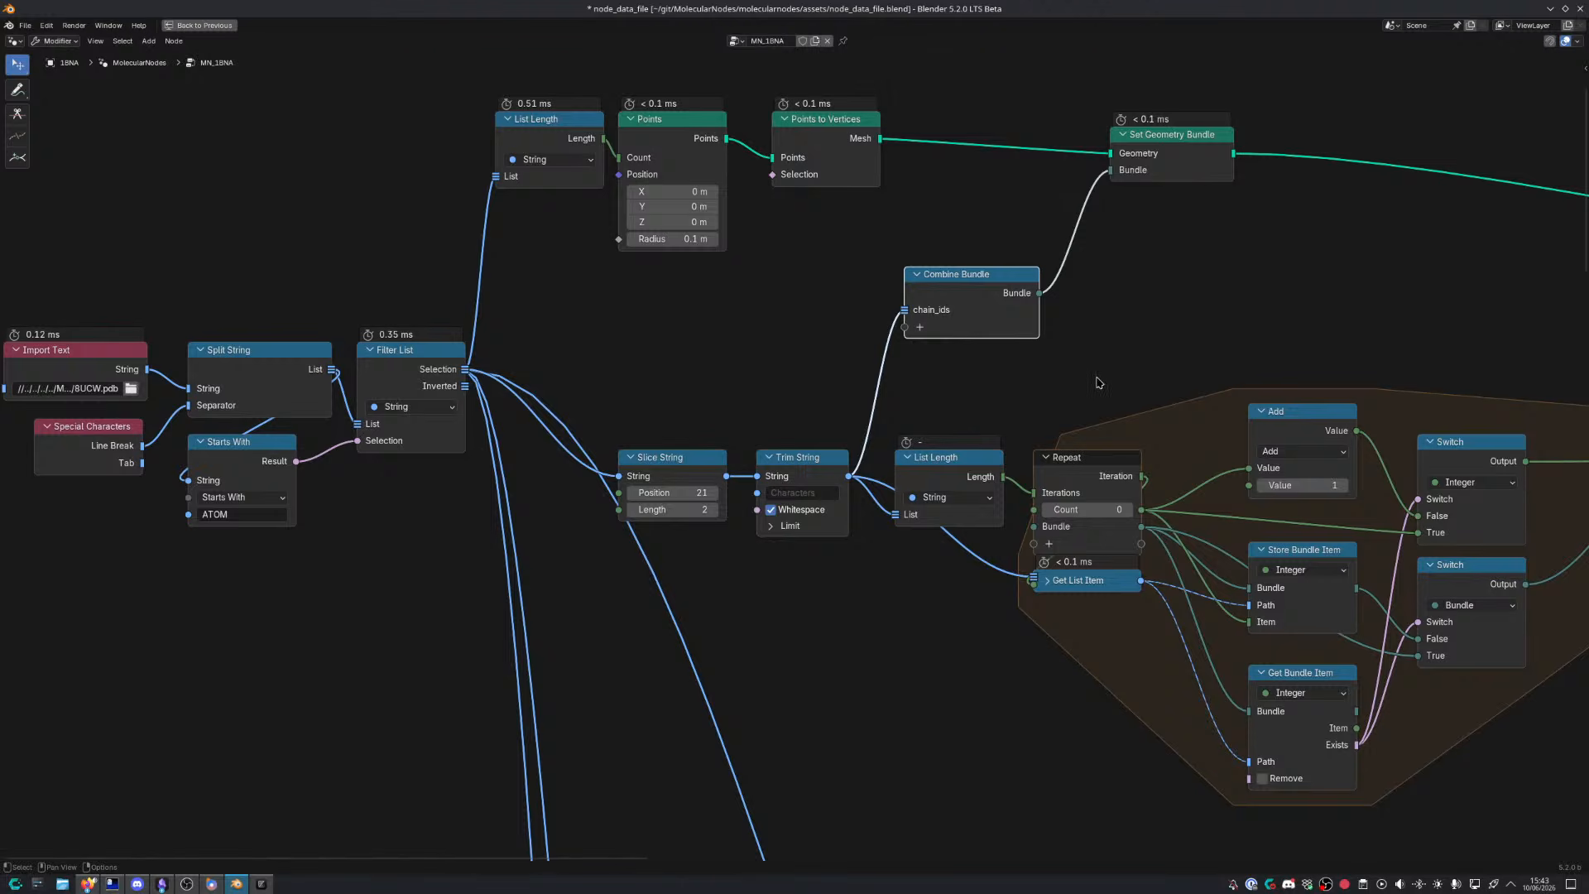
Bring List Length, Points, Points to Vertices and Set Geometry Bundle close together, with Combine Bundle directly below Points to Vertices
{"action": "middle_click_drag", "start_coordinate": [1097, 383], "coordinate": [822, 423]}
{"action": "left_click_drag", "start_coordinate": [296, 168], "coordinate": [634, 321]}
{"action": "key", "text": "g"}
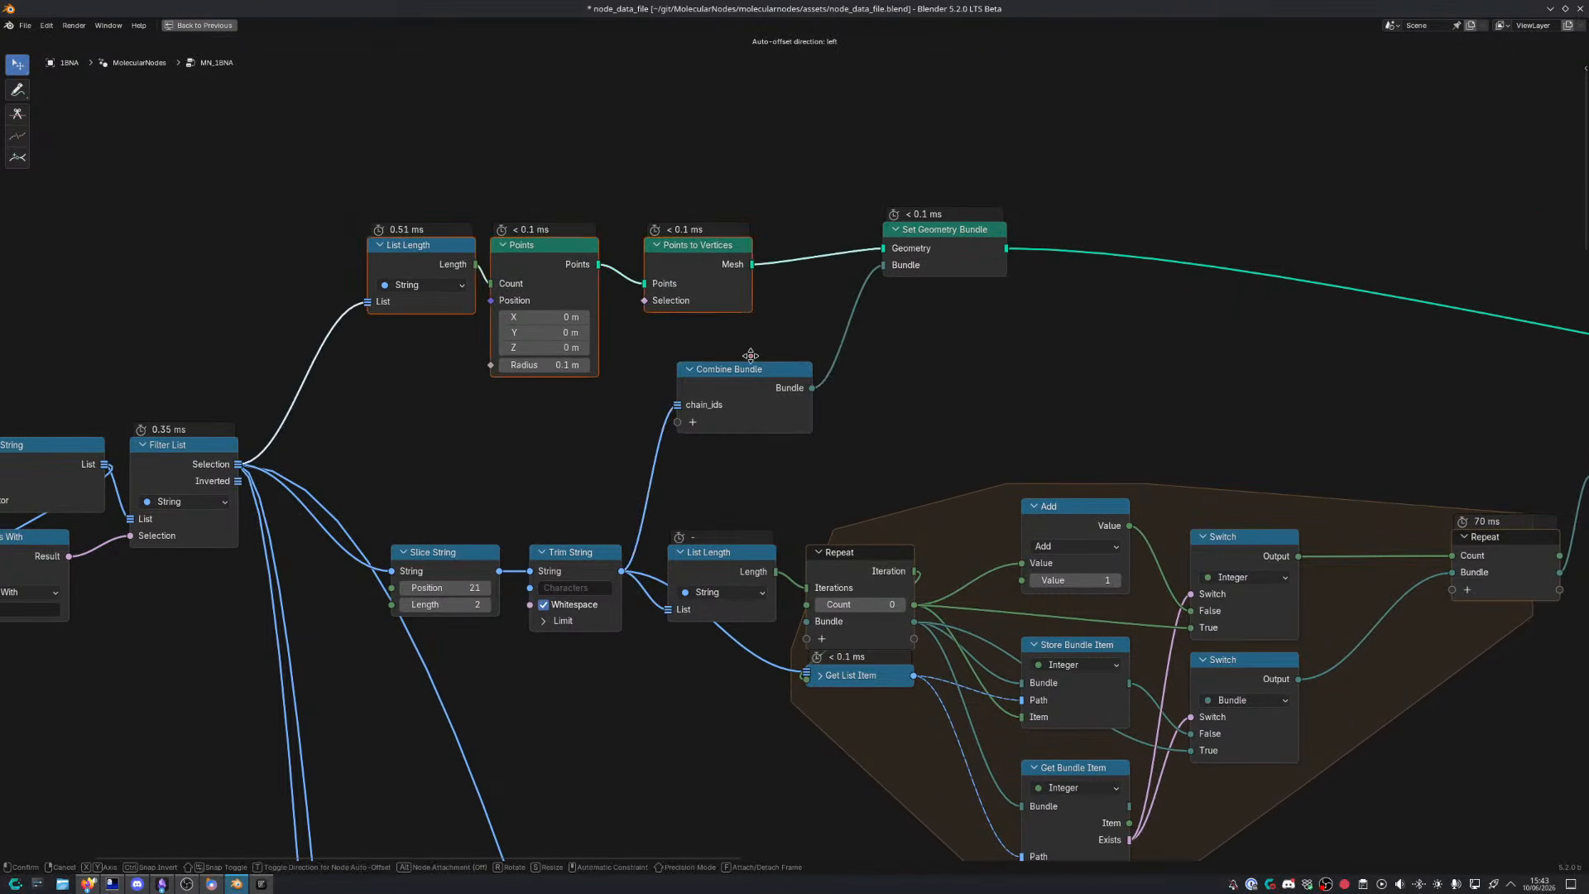
{"action": "left_click", "coordinate": [777, 365]}
{"action": "left_click_drag", "start_coordinate": [943, 253], "coordinate": [944, 287]}
{"action": "scroll", "coordinate": [946, 293], "scroll_direction": "up", "scroll_amount": 2}
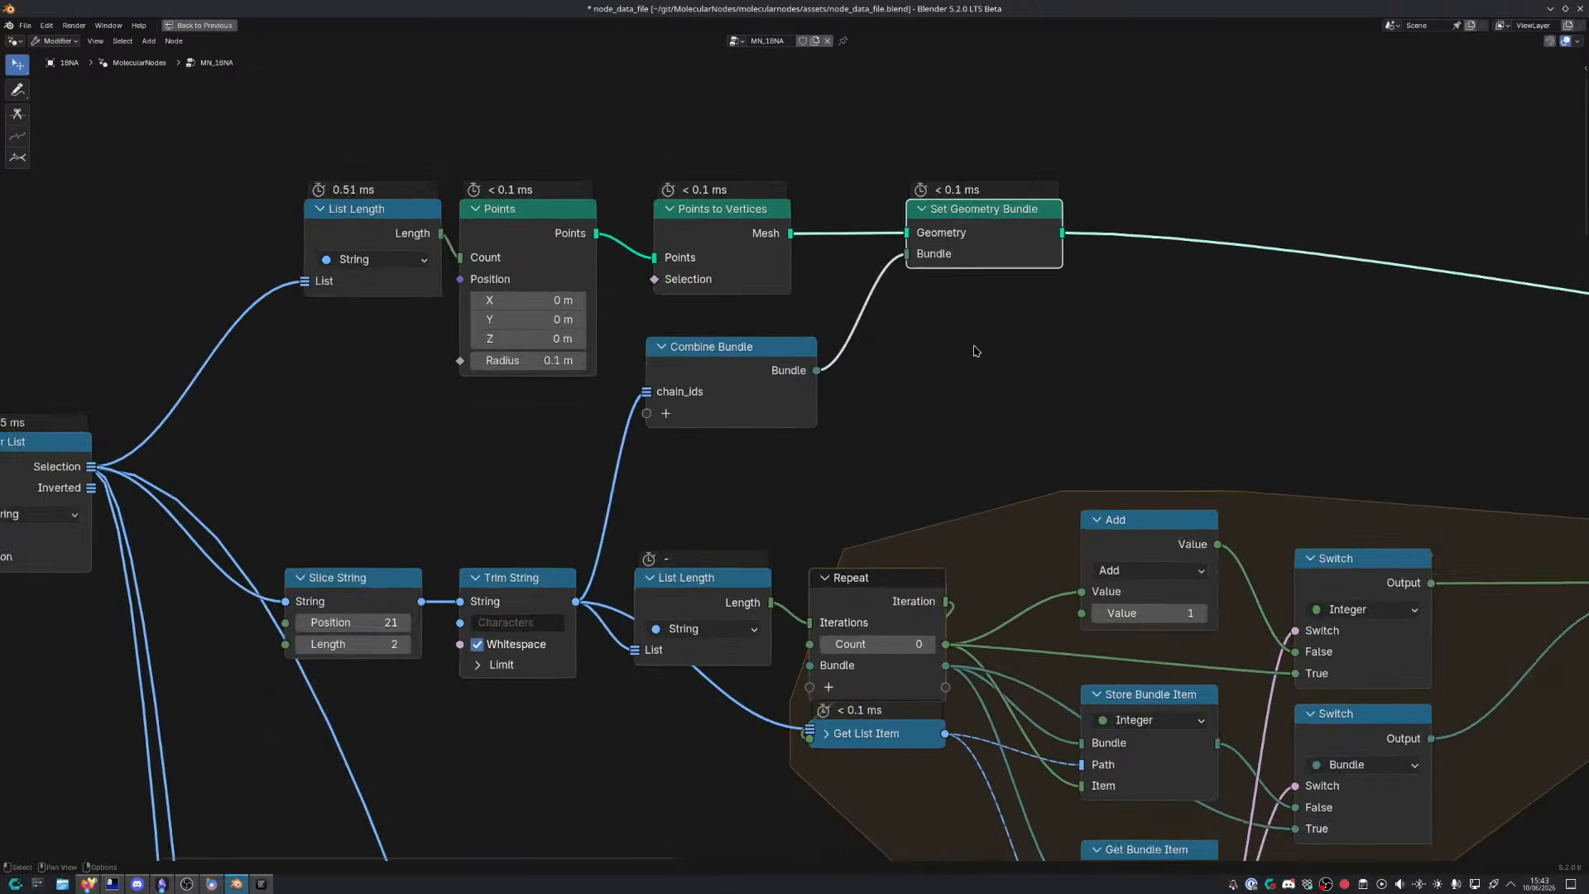
{"action": "scroll", "coordinate": [808, 362], "scroll_direction": "up", "scroll_amount": 2}
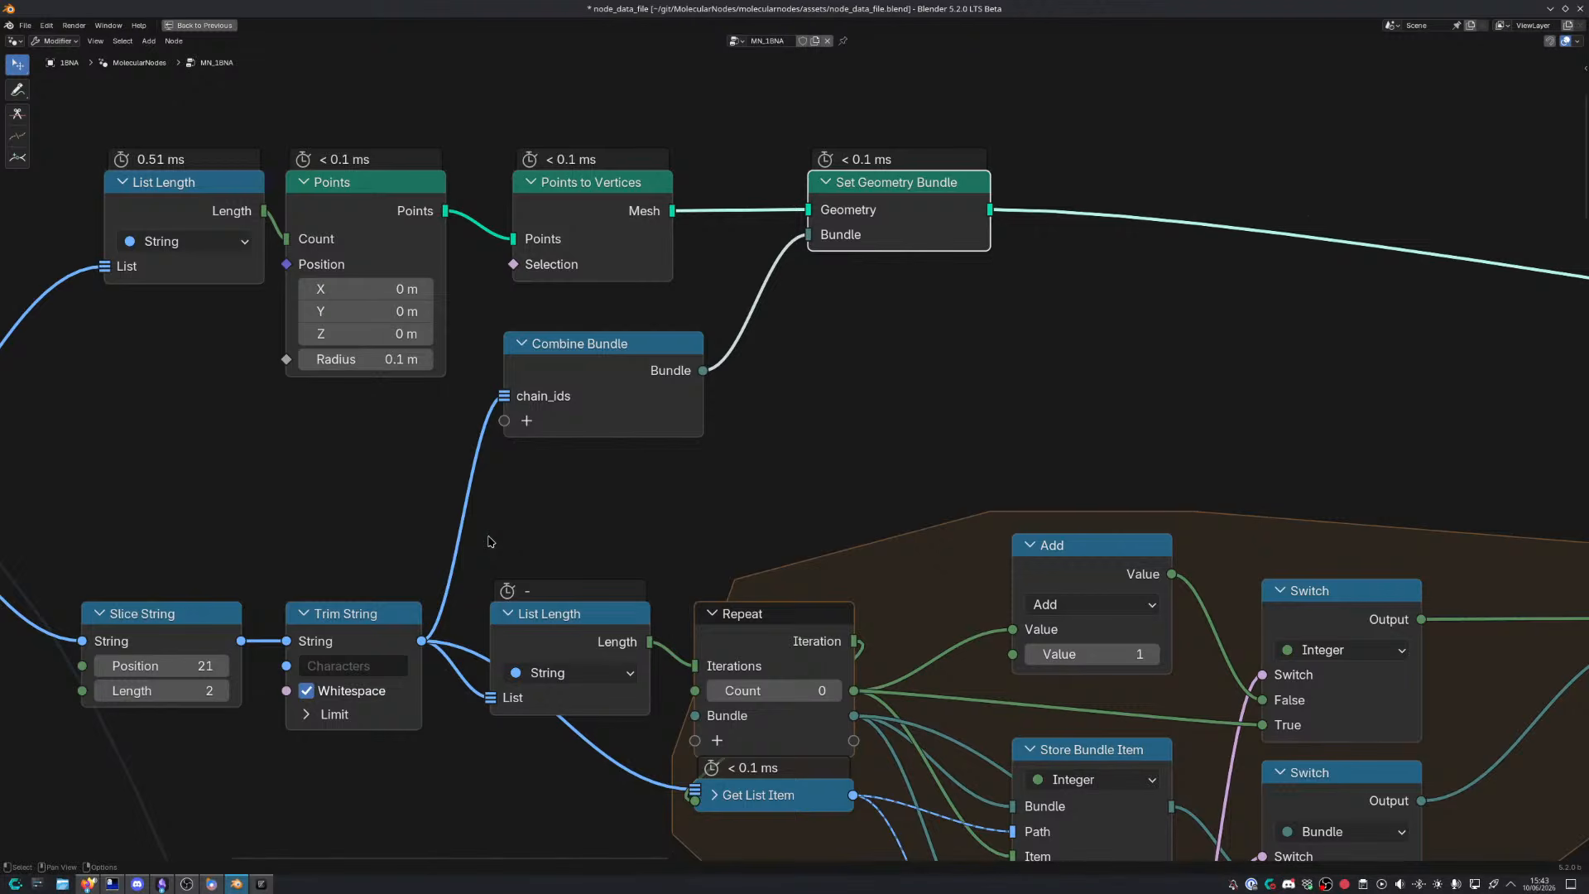
{"action": "left_click_drag", "start_coordinate": [634, 379], "coordinate": [677, 346]}
{"action": "left_click_drag", "start_coordinate": [884, 209], "coordinate": [793, 205]}
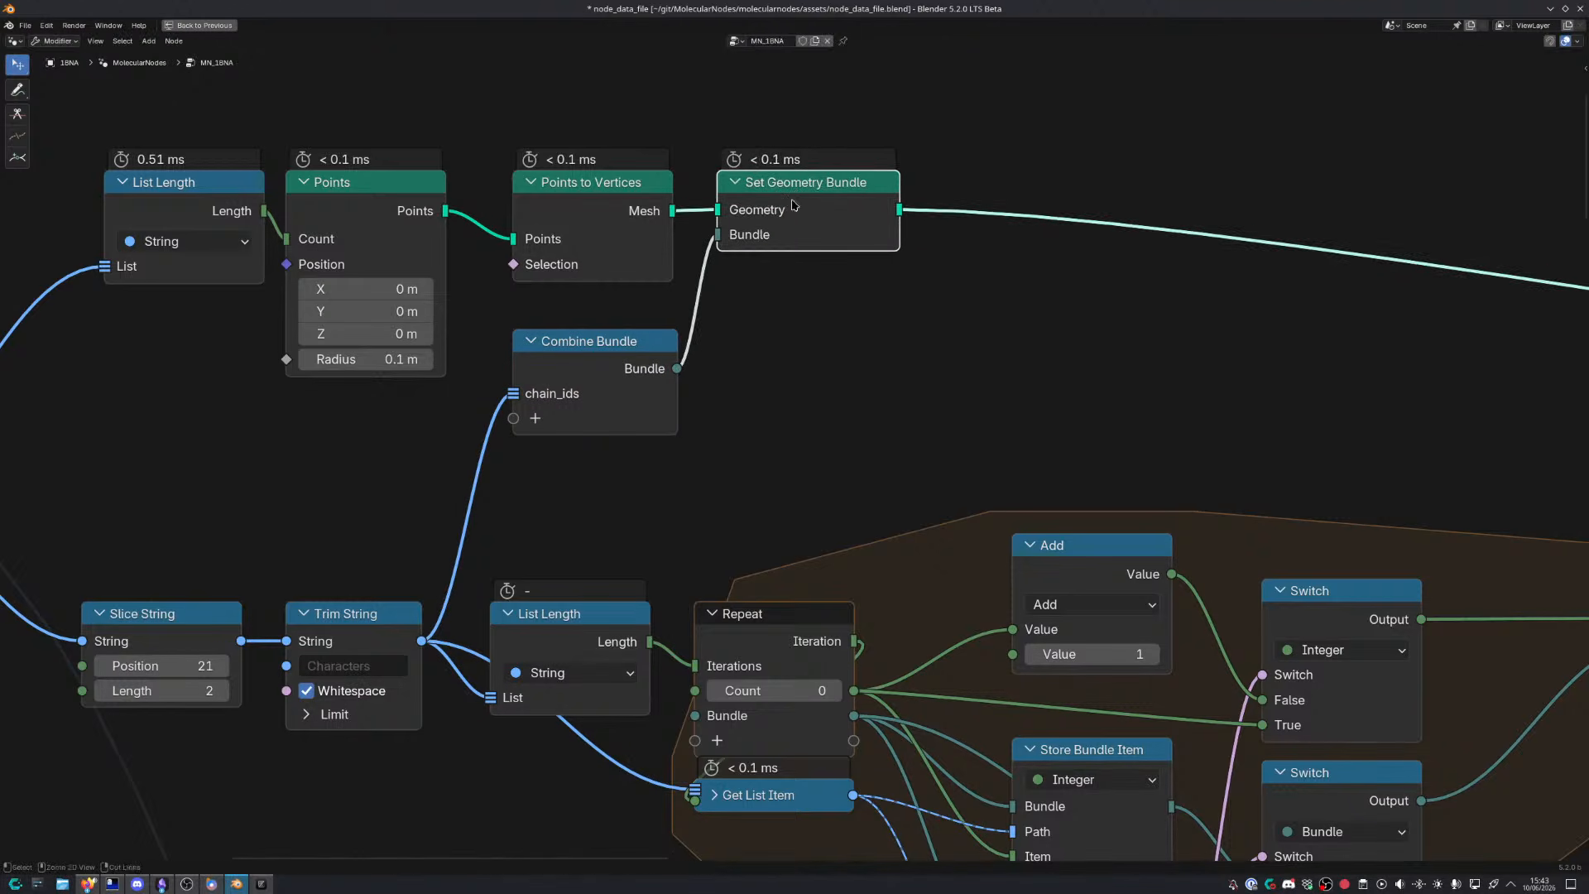
Examine the chain_ids path from Trim String through Combine Bundle to Set Geometry Bundle, alongside the Repeat zone
{"action": "scroll", "coordinate": [842, 420], "scroll_direction": "down", "scroll_amount": 5}
{"action": "middle_click_drag", "start_coordinate": [837, 393], "coordinate": [620, 246]}
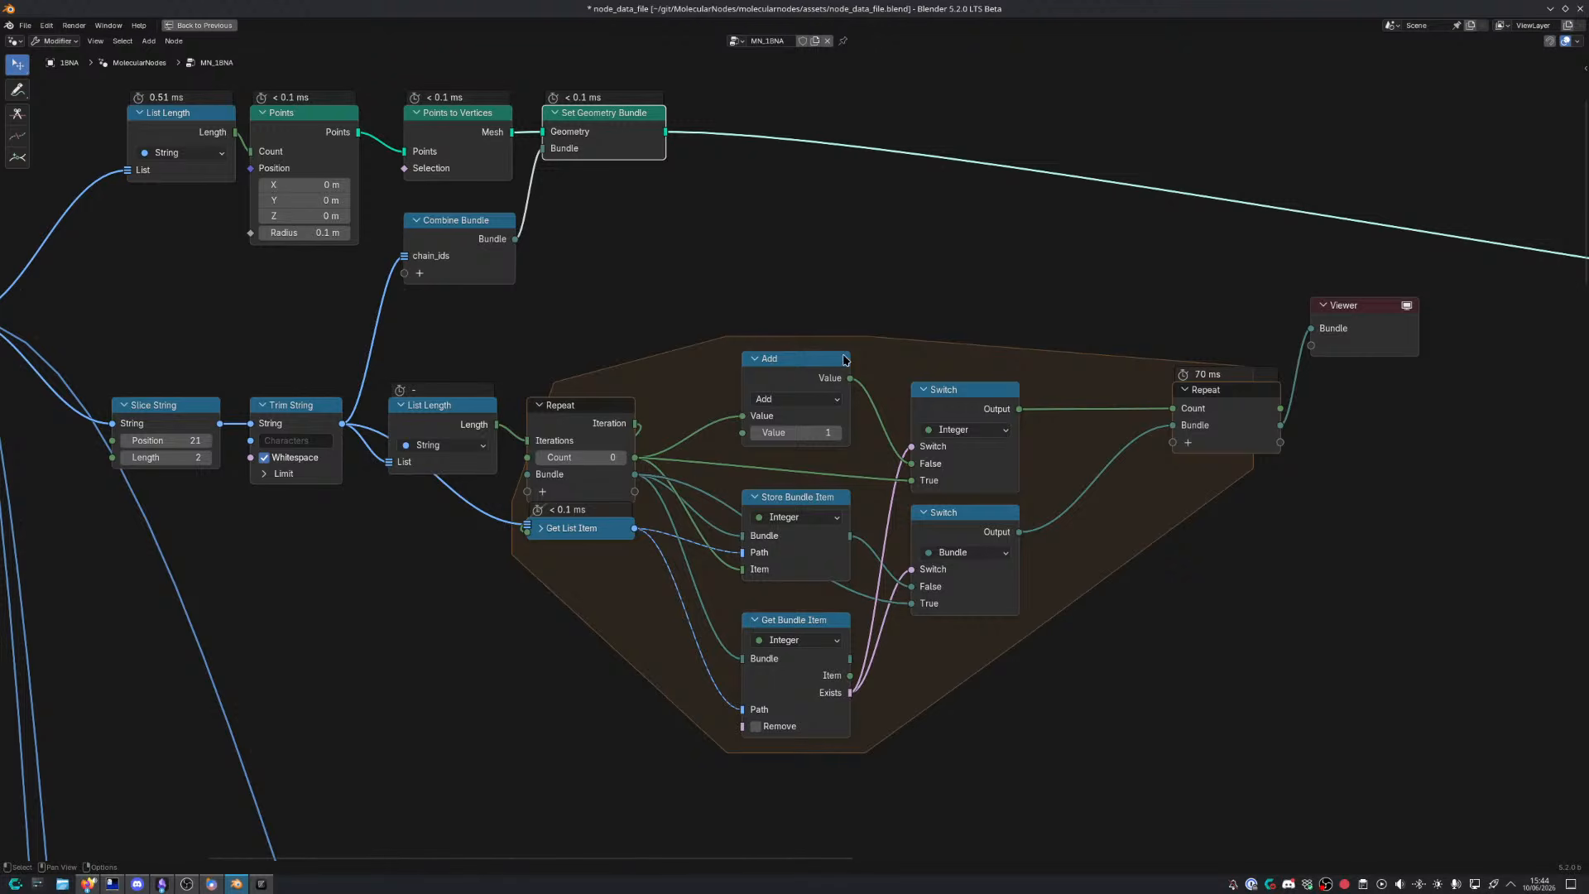
{"action": "scroll", "coordinate": [464, 375], "scroll_direction": "up", "scroll_amount": 4}
{"action": "middle_click_drag", "start_coordinate": [460, 375], "coordinate": [629, 399]}
{"action": "left_click_drag", "start_coordinate": [632, 211], "coordinate": [636, 216]}
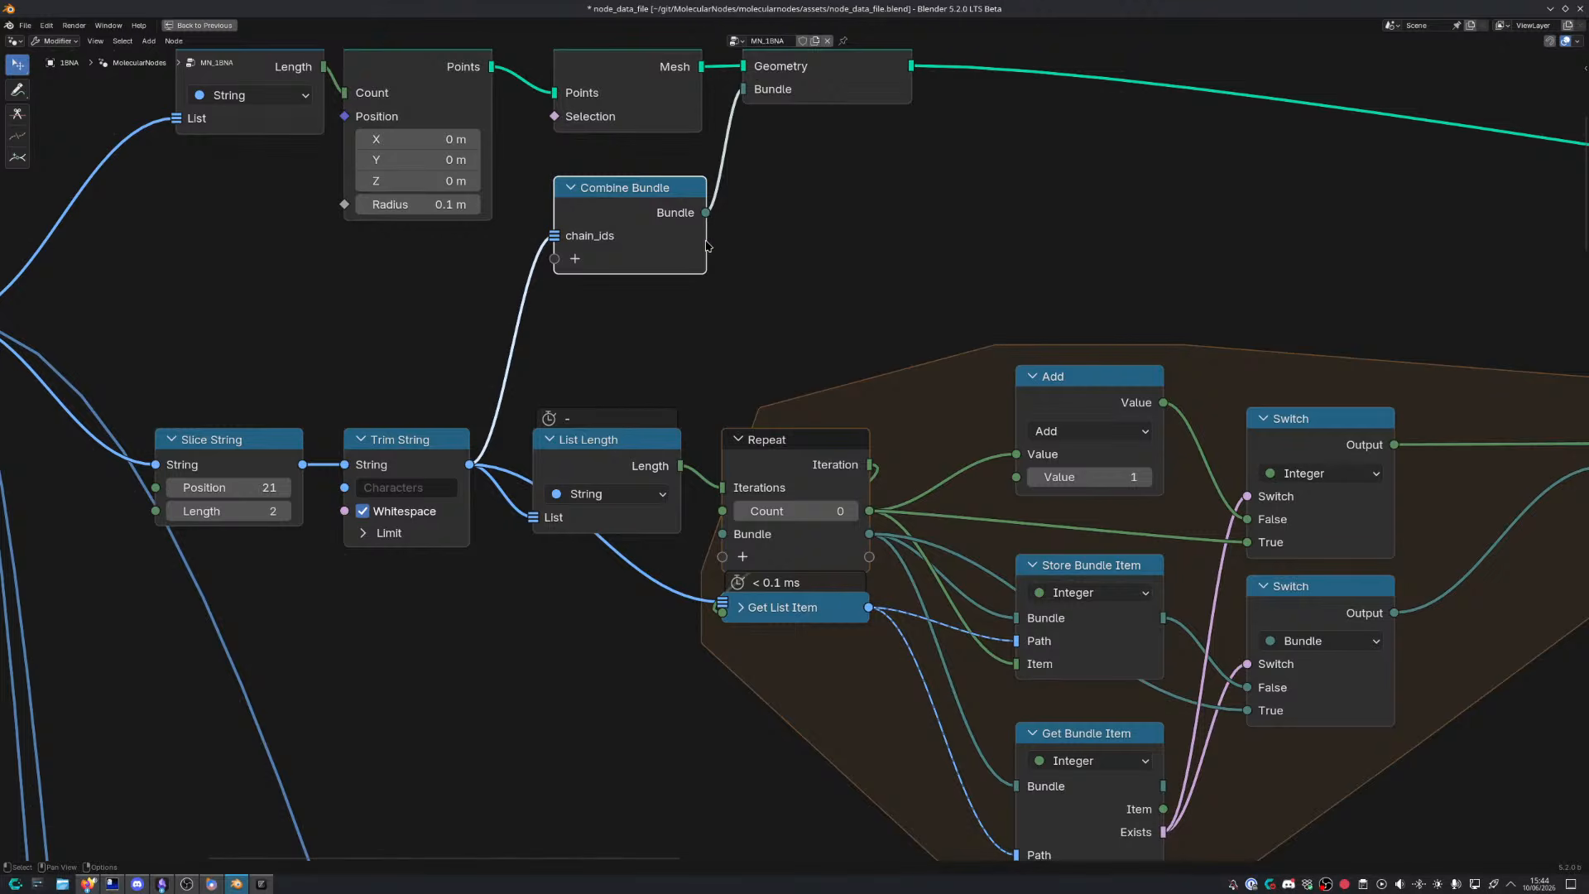
{"action": "middle_click_drag", "start_coordinate": [706, 246], "coordinate": [429, 397]}
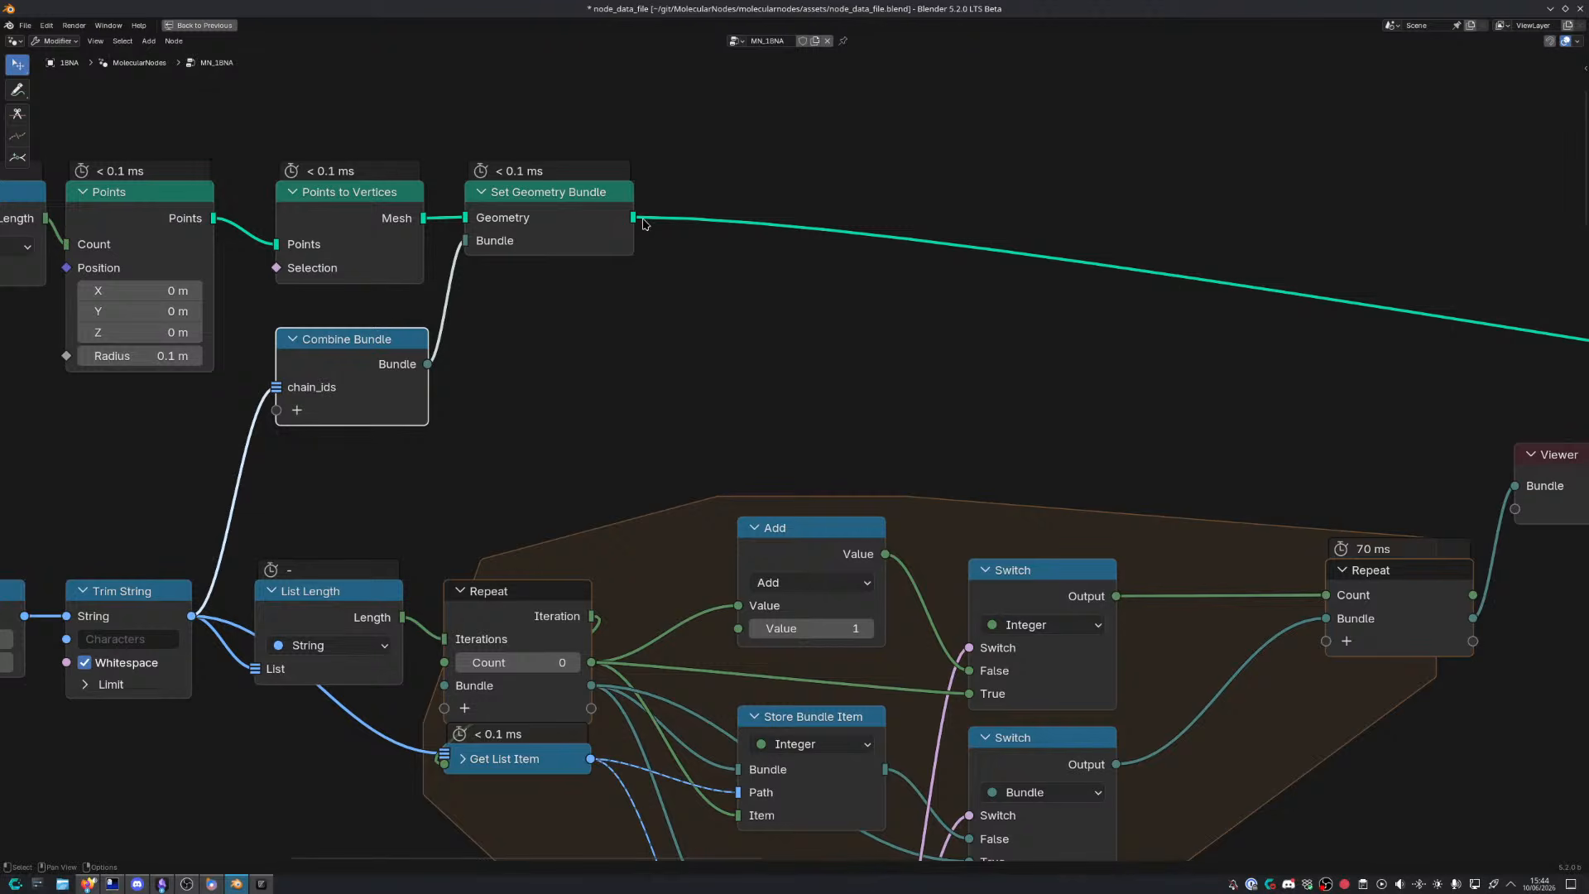
{"action": "middle_click_drag", "start_coordinate": [643, 224], "coordinate": [575, 221]}
{"action": "middle_click_drag", "start_coordinate": [572, 308], "coordinate": [884, 241]}
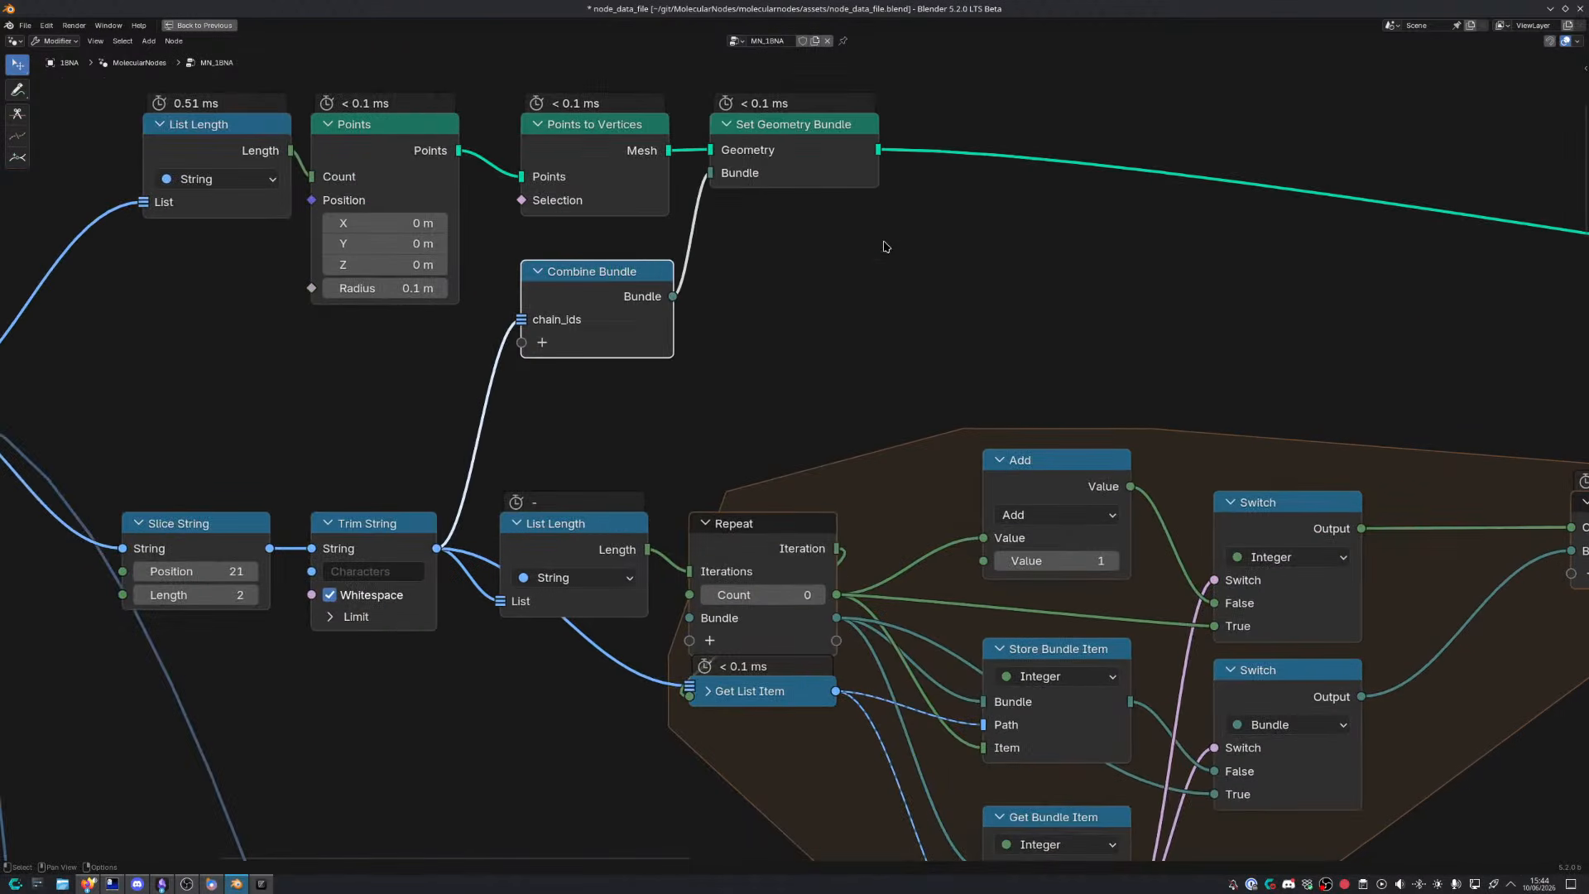
Send Set Geometry Bundle's output to the Viewer, restore the multi-editor layout and move the Viewer farther away to free up room
{"action": "middle_click_drag", "start_coordinate": [1117, 188], "coordinate": [858, 229]}
{"action": "left_click", "coordinate": [617, 207], "text": "ctrl+shift"}
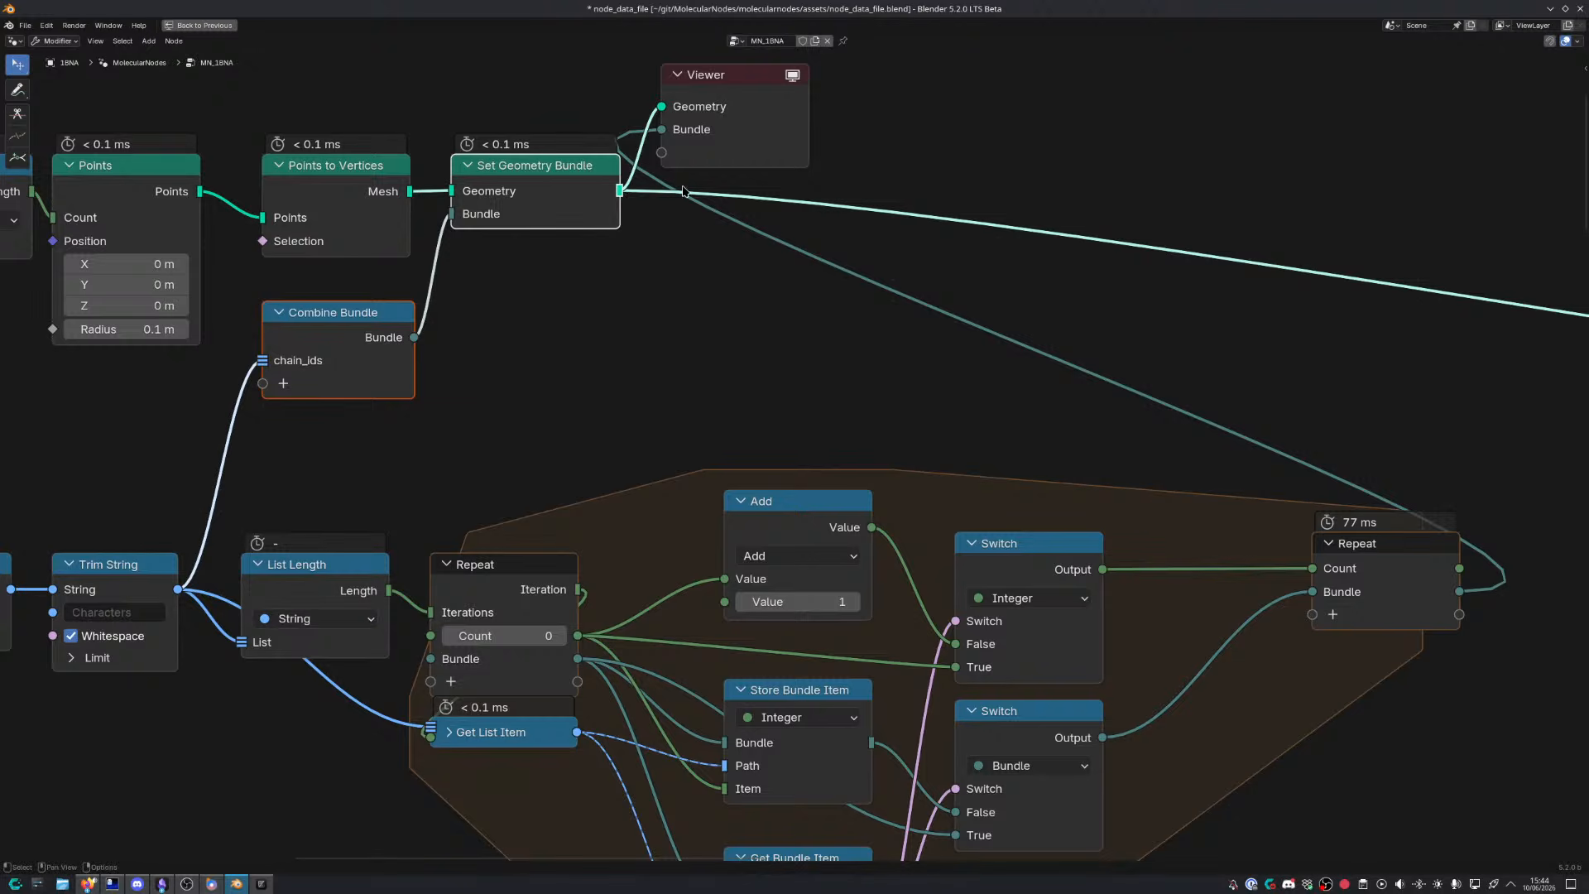
{"action": "left_click_drag", "start_coordinate": [766, 107], "coordinate": [1282, 248]}
{"action": "key", "text": "ctrl+space"}
{"action": "middle_click_drag", "start_coordinate": [979, 434], "coordinate": [802, 474]}
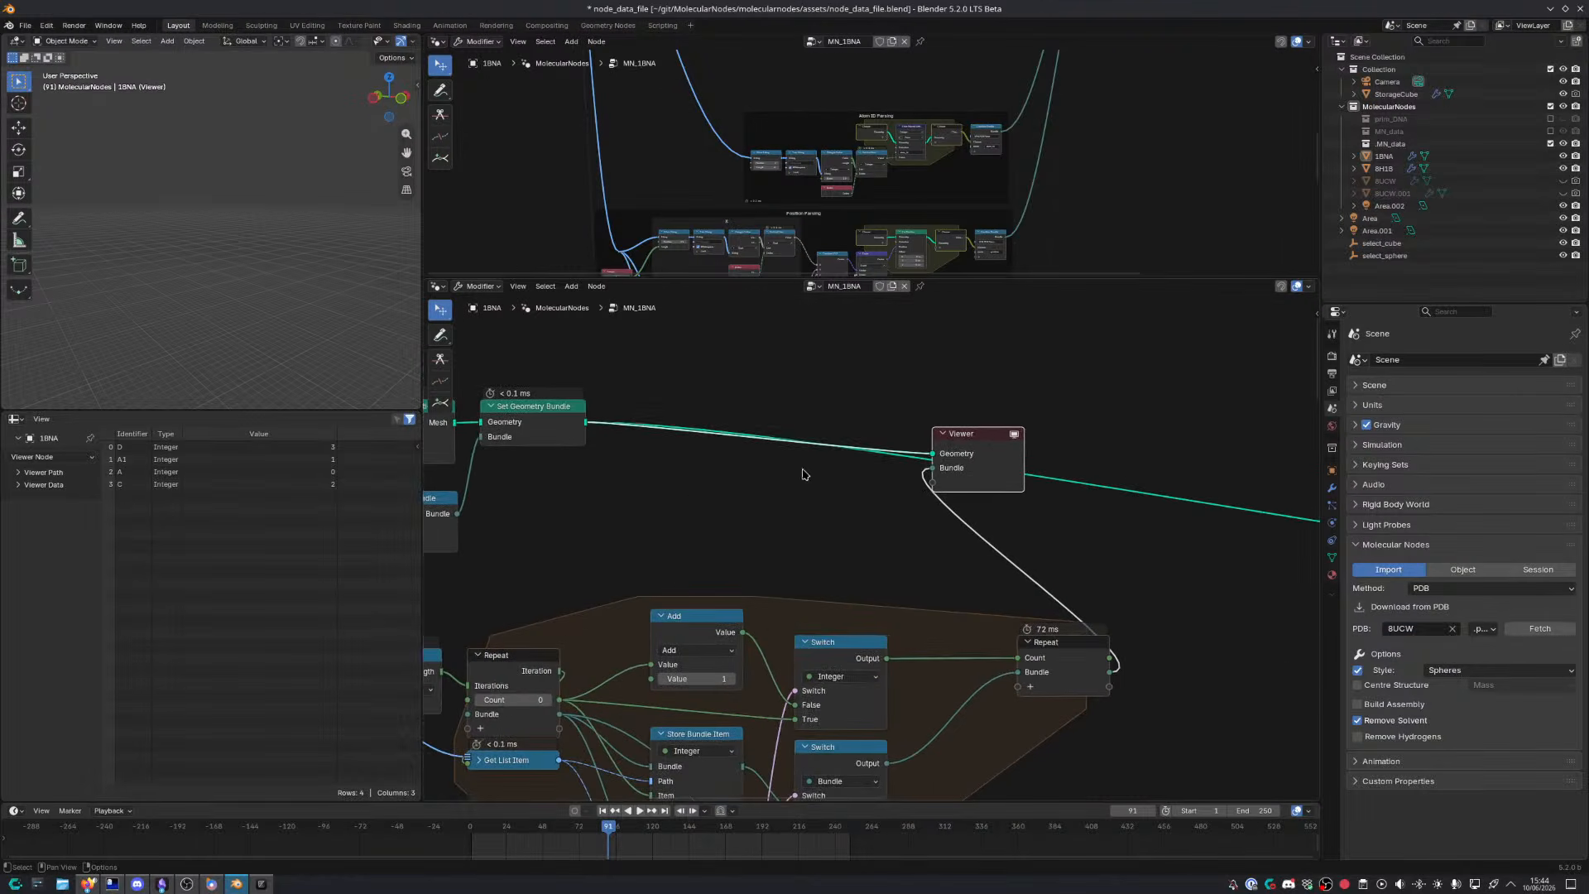
{"action": "left_click_drag", "start_coordinate": [991, 460], "coordinate": [1164, 460]}
Add a Get Geometry Bundle node and feed it the geometry from Set Geometry Bundle
{"action": "key", "text": "shift+a"}
{"action": "type", "text": "get ge"}
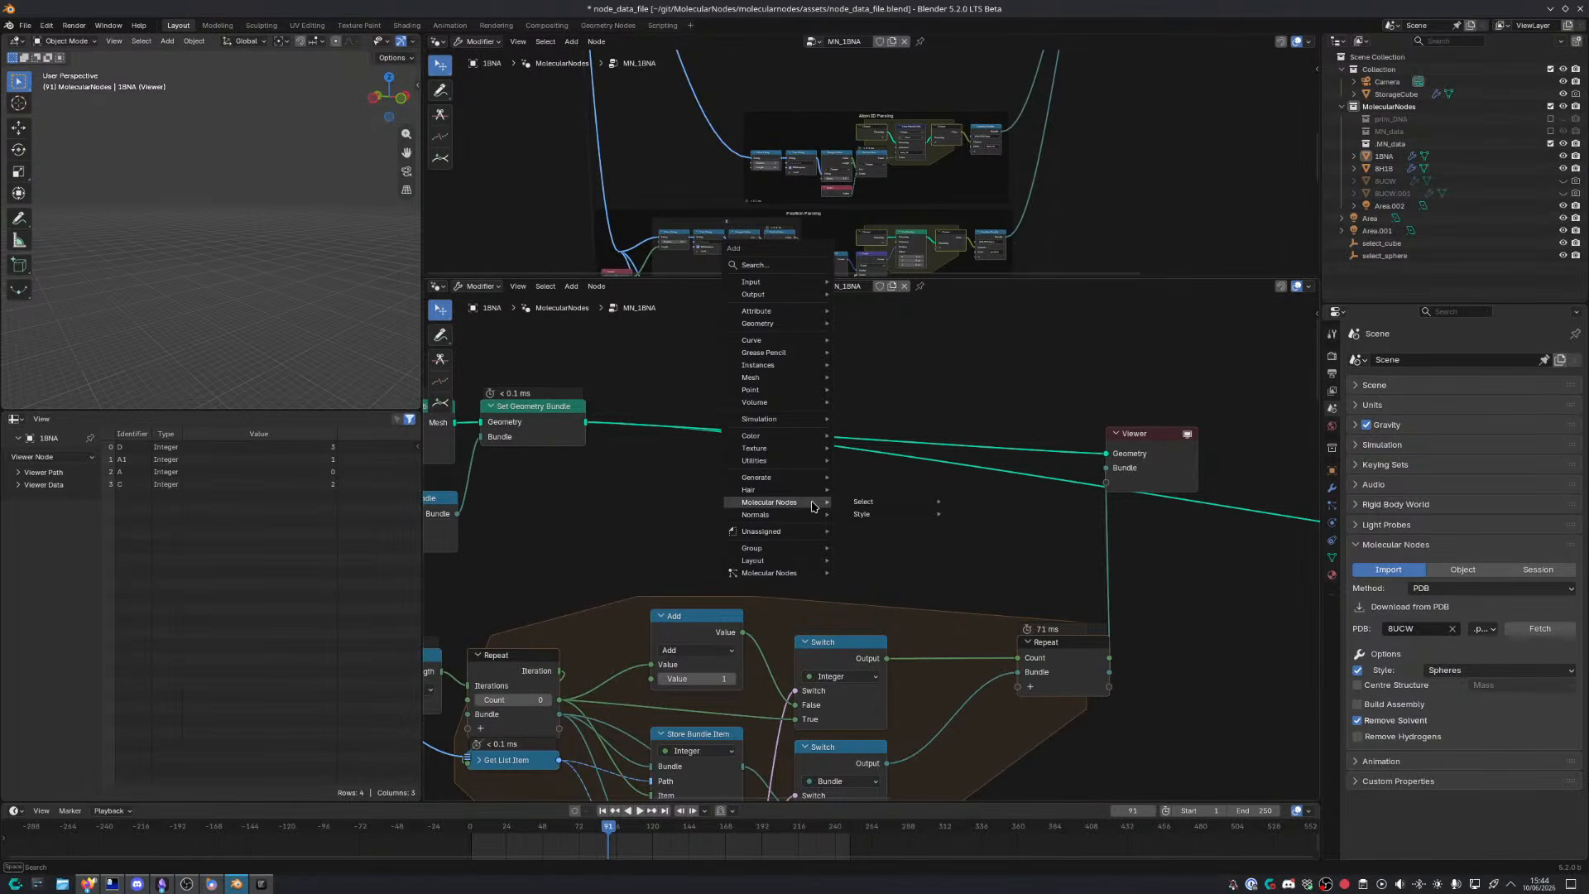
{"action": "type", "text": "ome bun"}
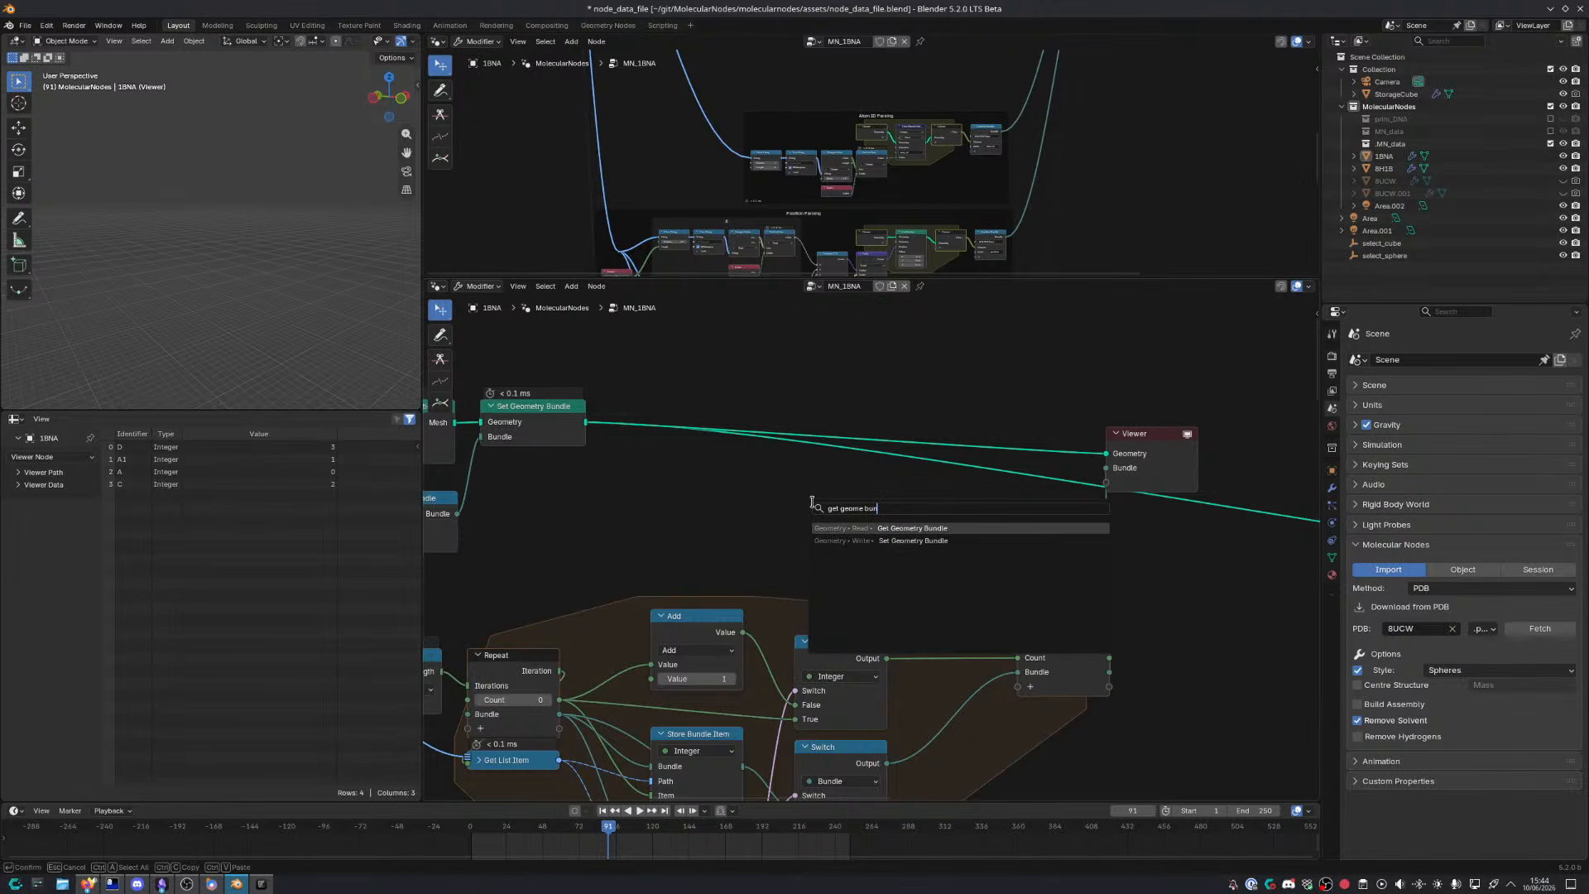
{"action": "key", "text": "Return"}
{"action": "left_click", "coordinate": [787, 480]}
{"action": "left_click_drag", "start_coordinate": [585, 422], "coordinate": [787, 500]}
{"action": "left_click_drag", "start_coordinate": [887, 528], "coordinate": [821, 524]}
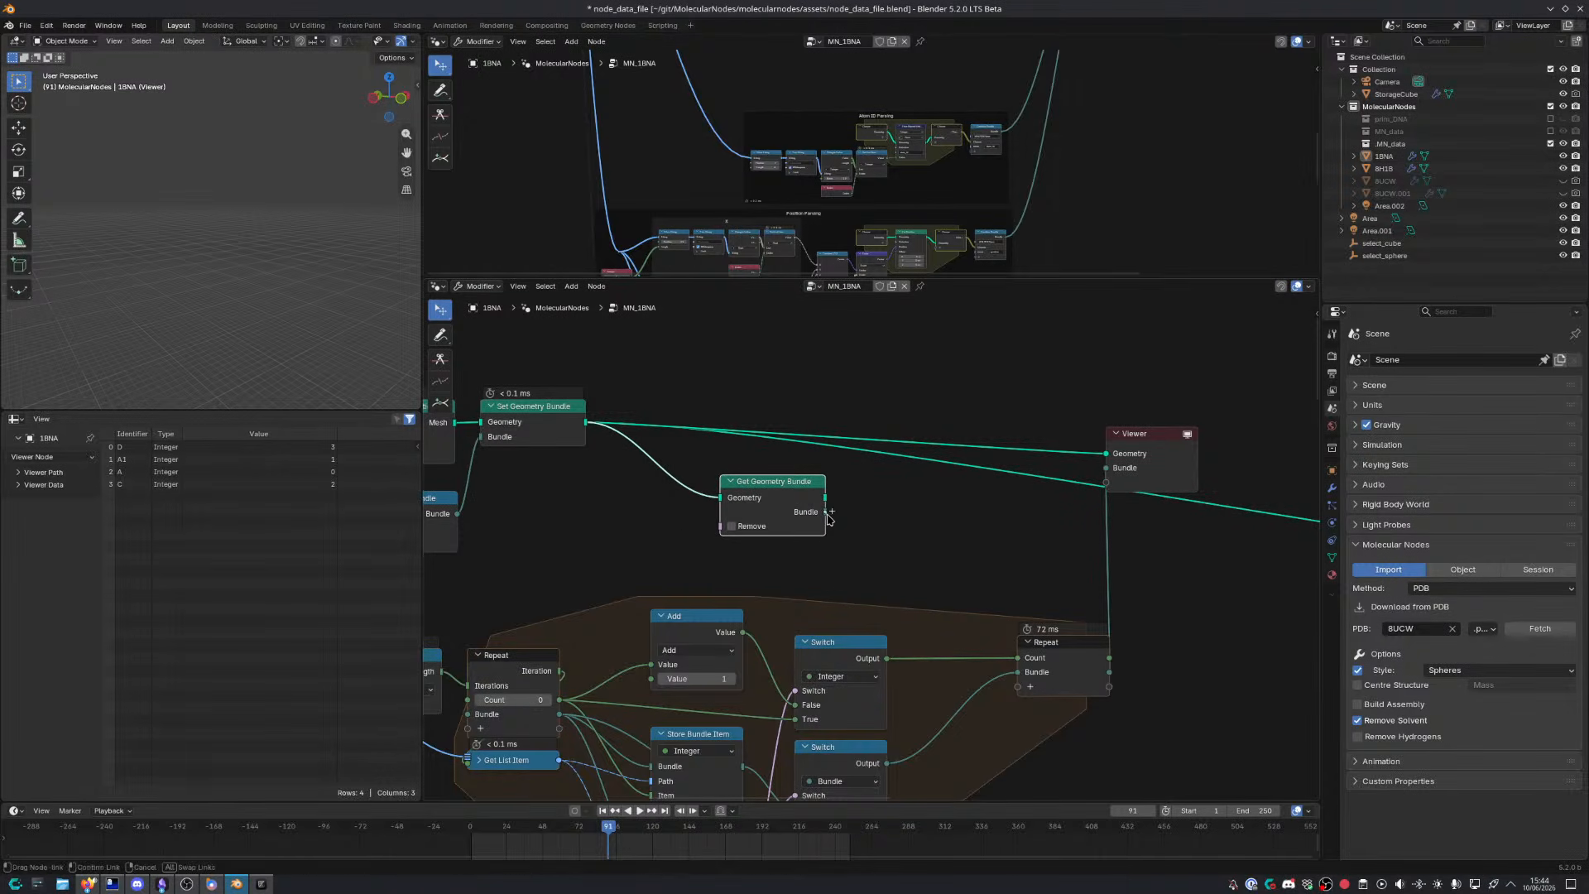
Add a Get Bundle Item node fed by Get Geometry Bundle's Bundle output, and combine both nodes into a node group
{"action": "key", "text": "shift+a"}
{"action": "type", "text": "get bundle"}
{"action": "key", "text": "Return"}
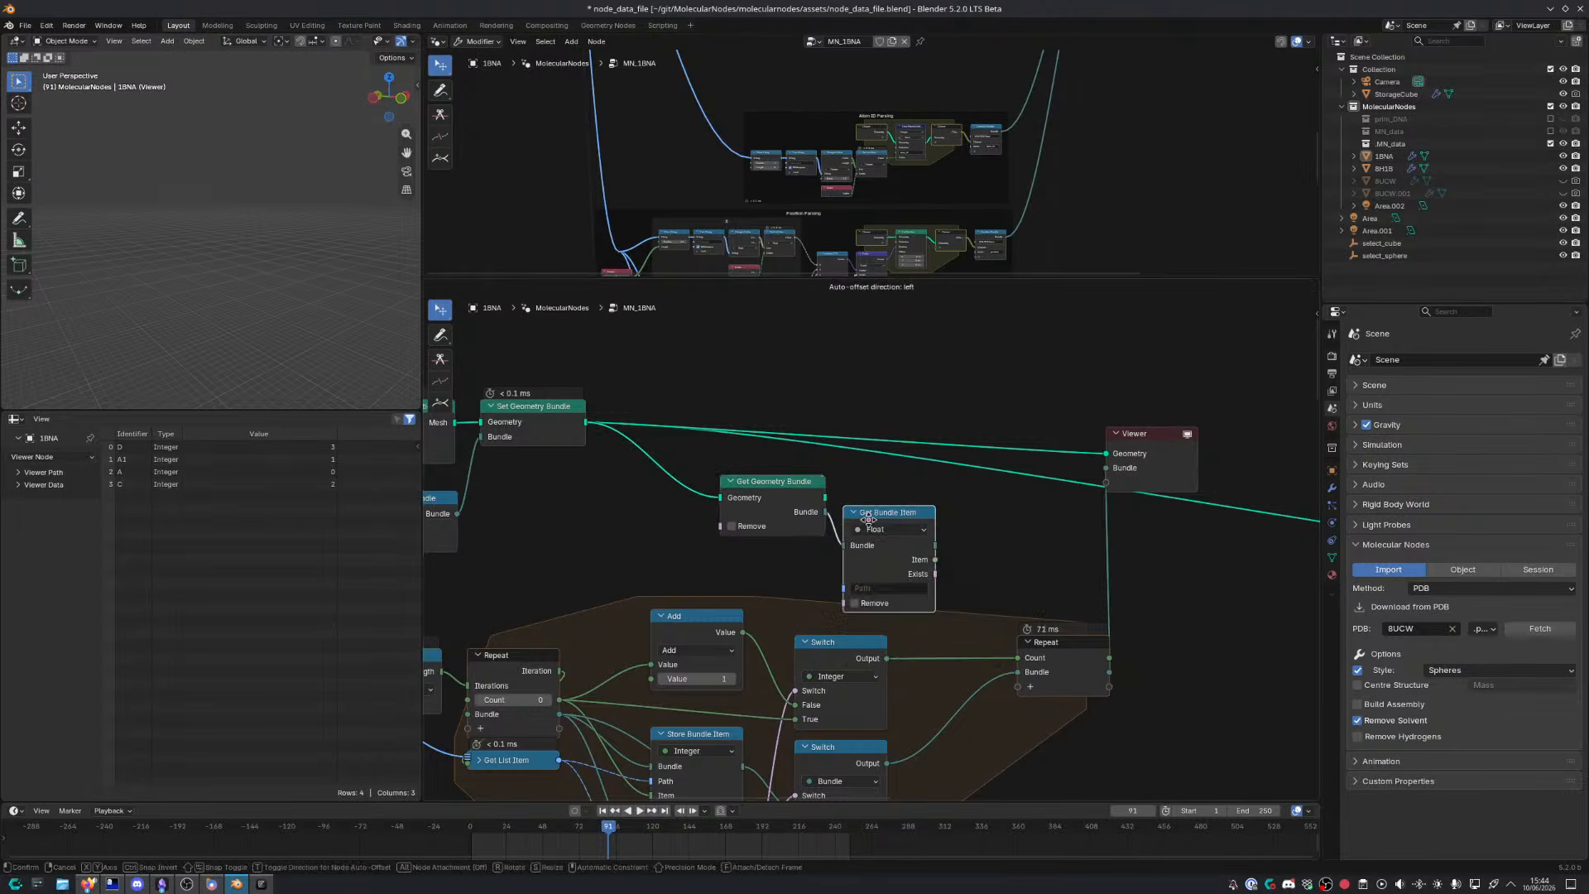
{"action": "left_click", "coordinate": [872, 492]}
{"action": "left_click_drag", "start_coordinate": [779, 466], "coordinate": [888, 523]}
{"action": "key", "text": "ctrl+g"}
{"action": "key", "text": "Home"}
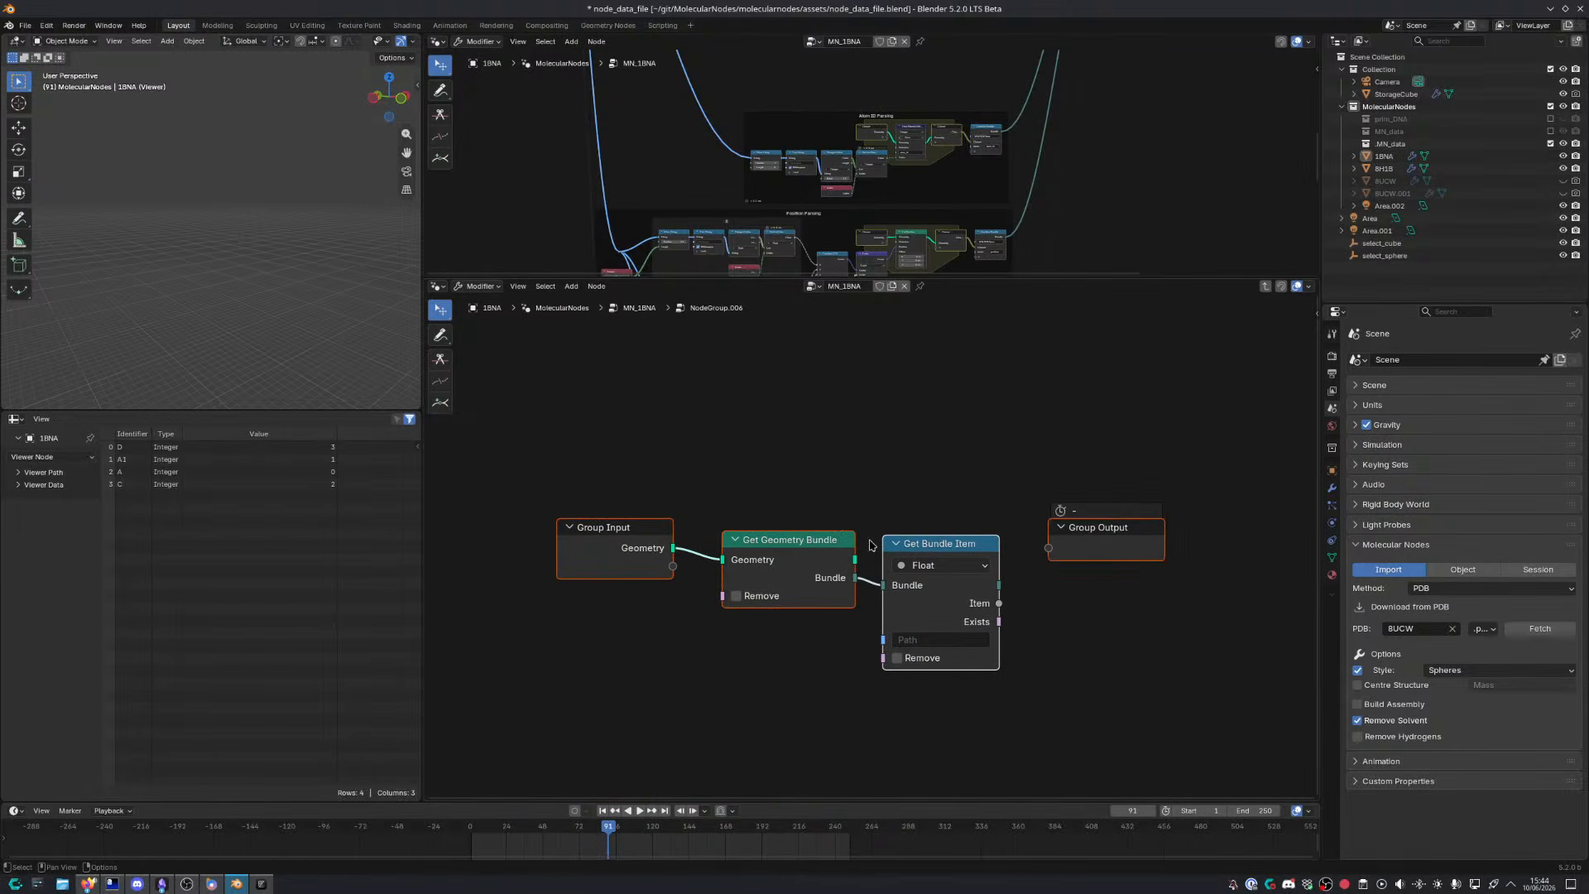
Set Get Bundle Item to the String type and expose its Item as a group output named List
{"action": "left_click", "coordinate": [937, 563]}
{"action": "left_click", "coordinate": [940, 563]}
{"action": "left_click", "coordinate": [972, 566]}
{"action": "key", "text": "s"}
{"action": "left_click_drag", "start_coordinate": [1000, 603], "coordinate": [1049, 548]}
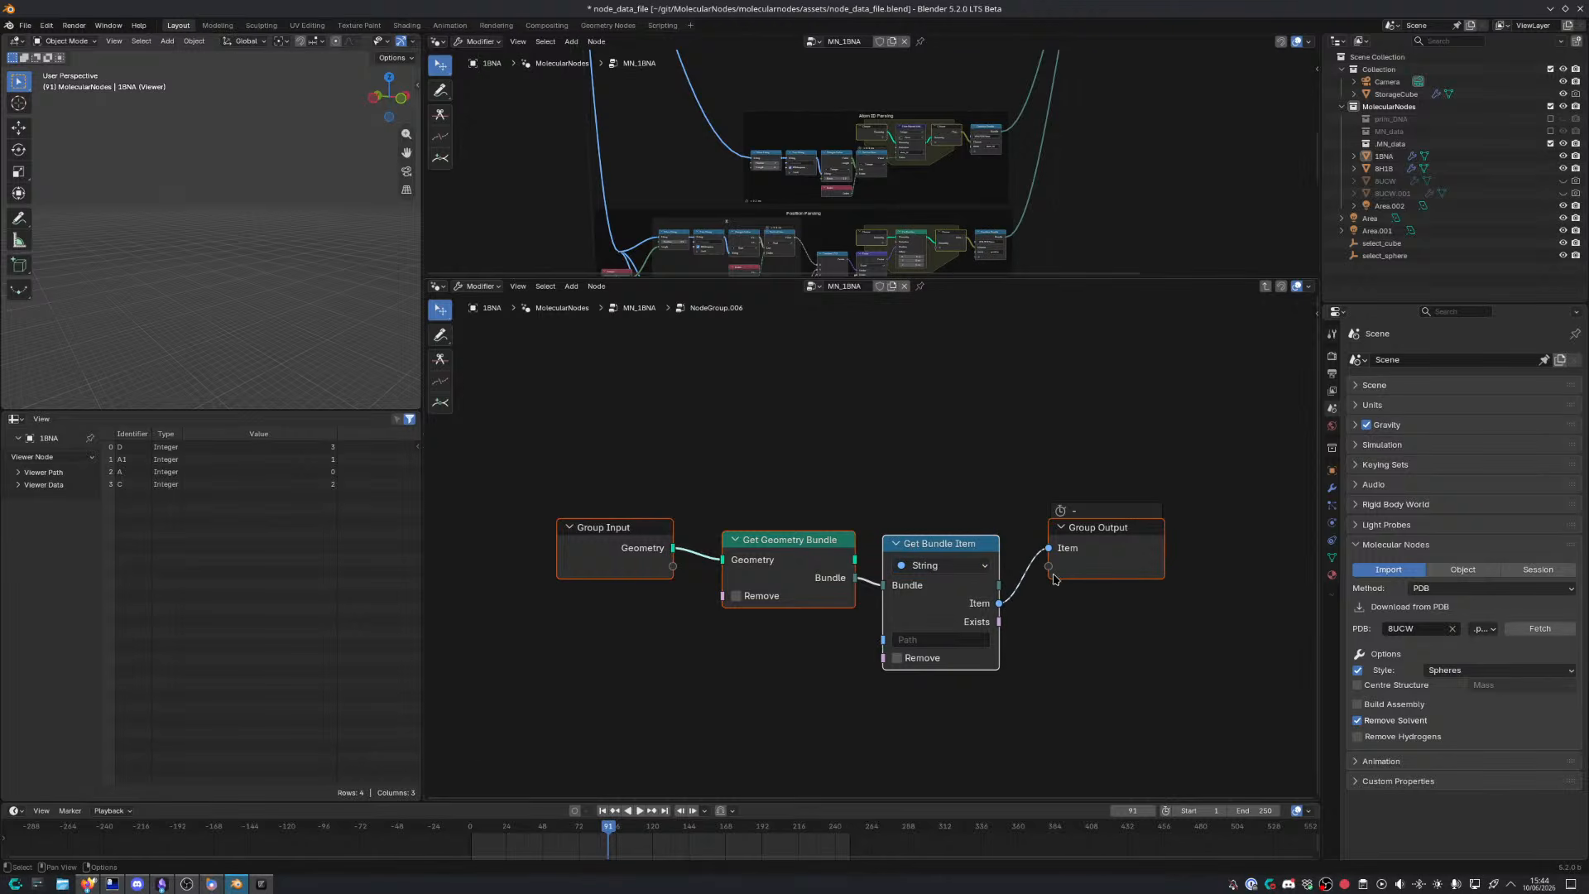
{"action": "double_click", "coordinate": [1067, 550]}
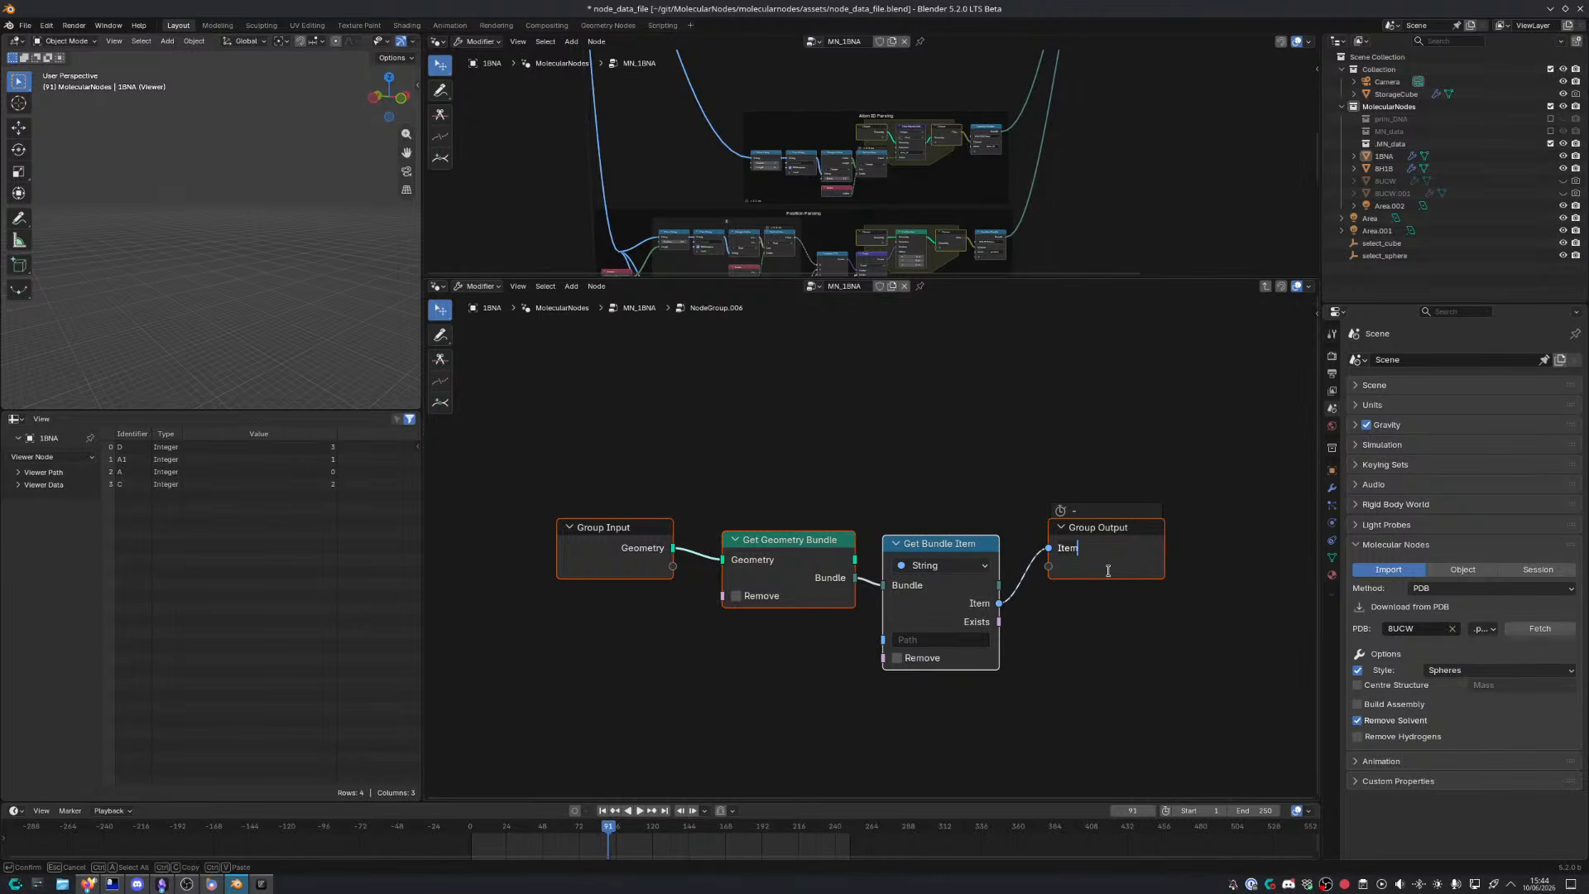
{"action": "type", "text": "List"}
{"action": "key", "text": "Return"}
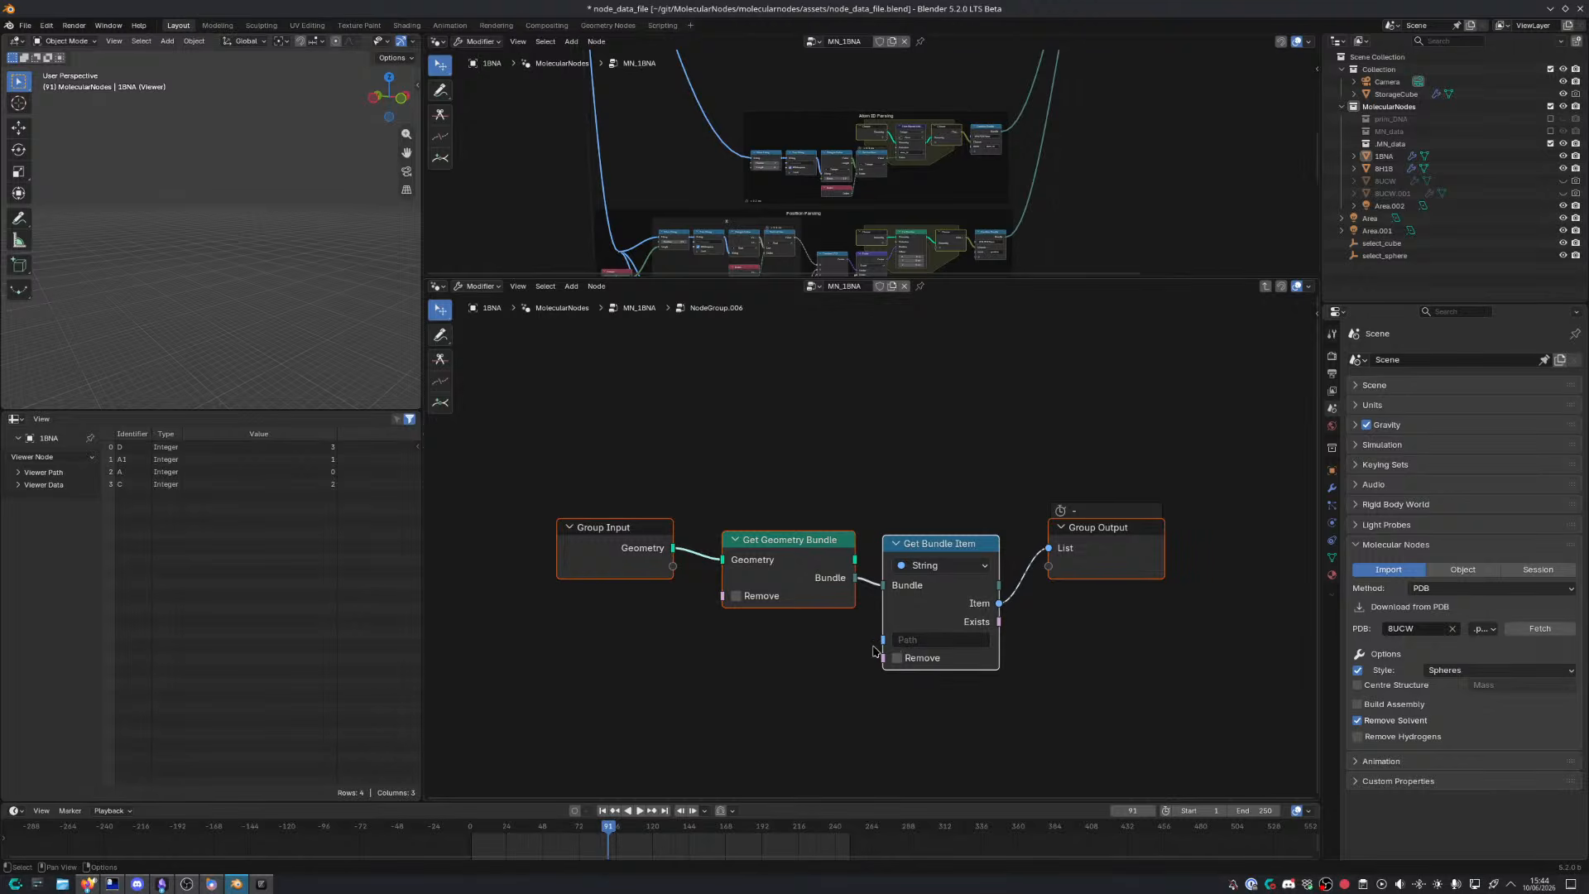
Expose Get Bundle Item's Path as a group input, leave the group and move its node closer to Set Geometry Bundle
{"action": "left_click_drag", "start_coordinate": [673, 567], "coordinate": [883, 640]}
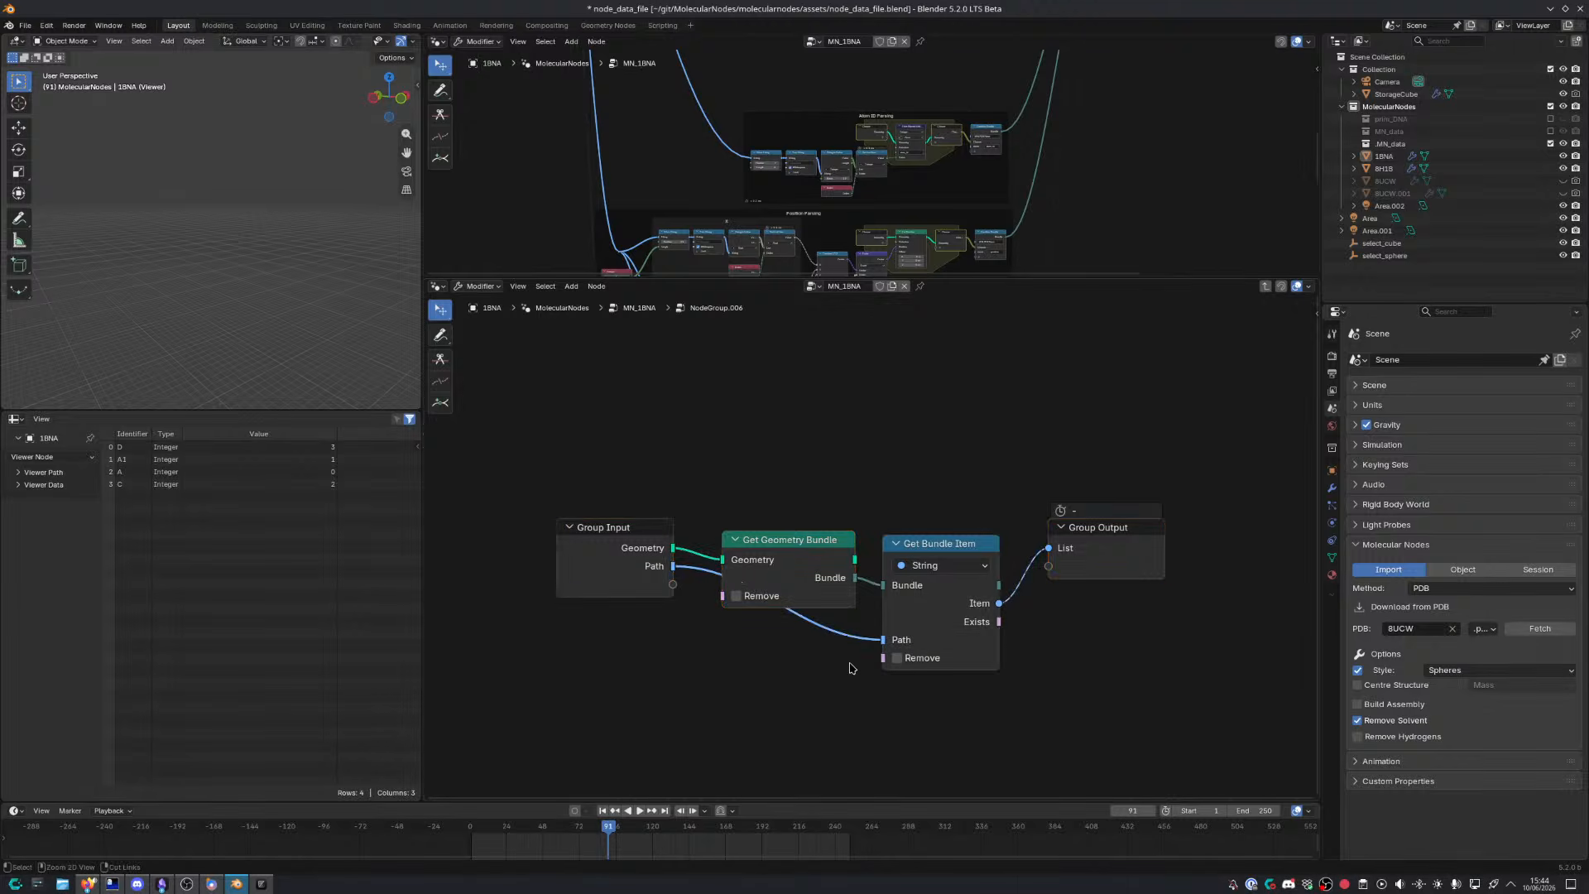
{"action": "key", "text": "Tab"}
{"action": "left_click_drag", "start_coordinate": [824, 480], "coordinate": [717, 472]}
{"action": "scroll", "coordinate": [716, 472], "scroll_direction": "up", "scroll_amount": 6}
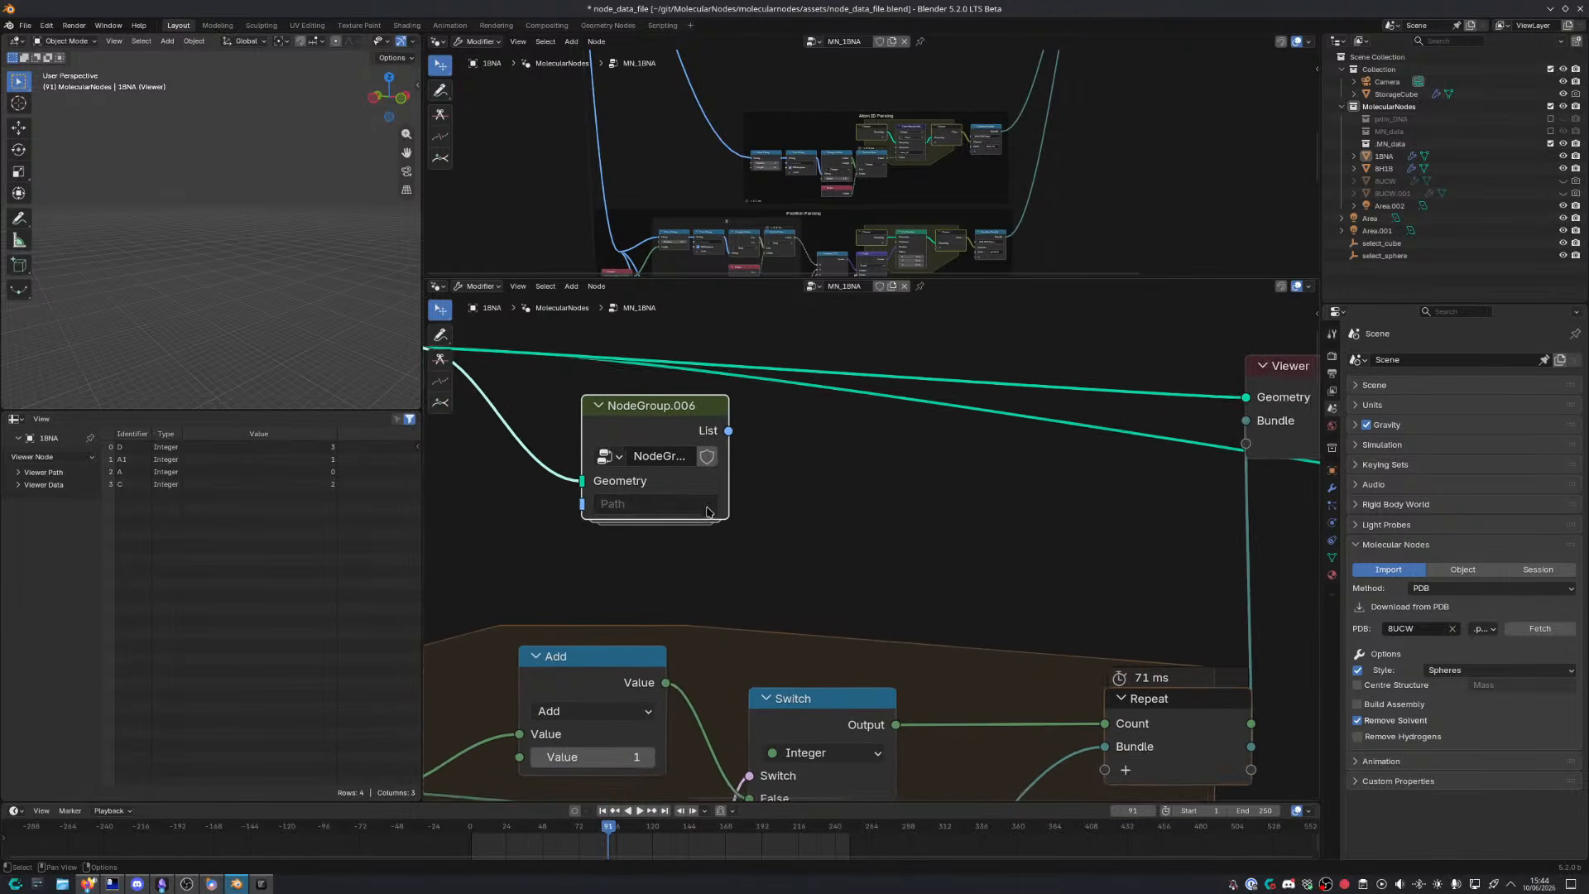
{"action": "middle_click_drag", "start_coordinate": [709, 510], "coordinate": [762, 533]}
{"action": "left_click", "coordinate": [727, 483]}
{"action": "type", "text": "Array"}
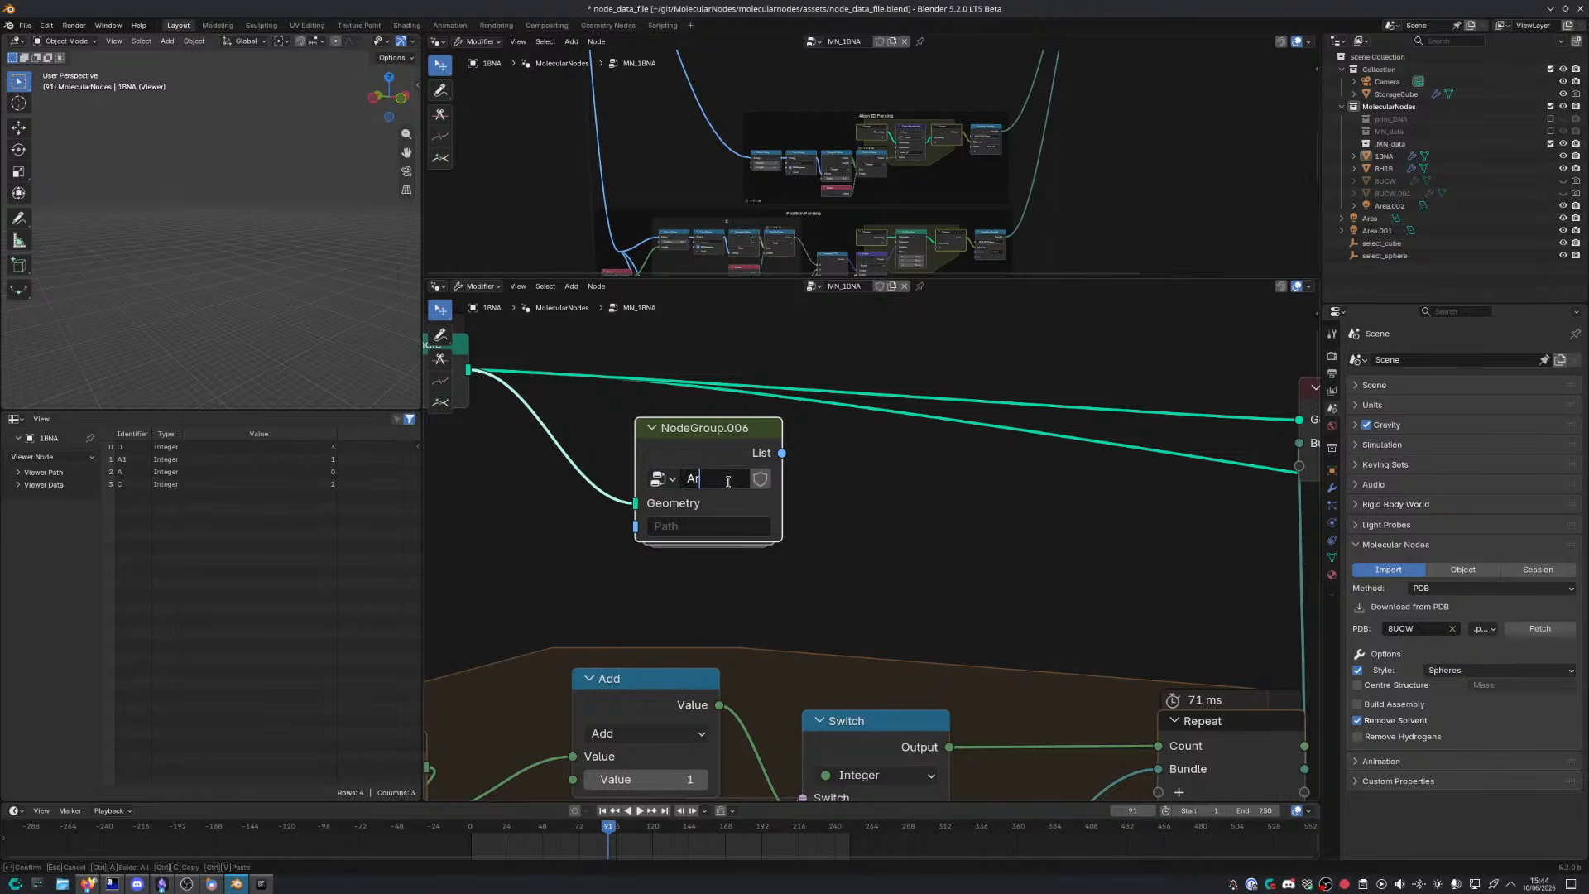
{"action": "key", "text": "BackSpace"}
{"action": "type", "text": "String Array Lookup["}
{"action": "key", "text": "Return"}
{"action": "left_click", "coordinate": [741, 488]}
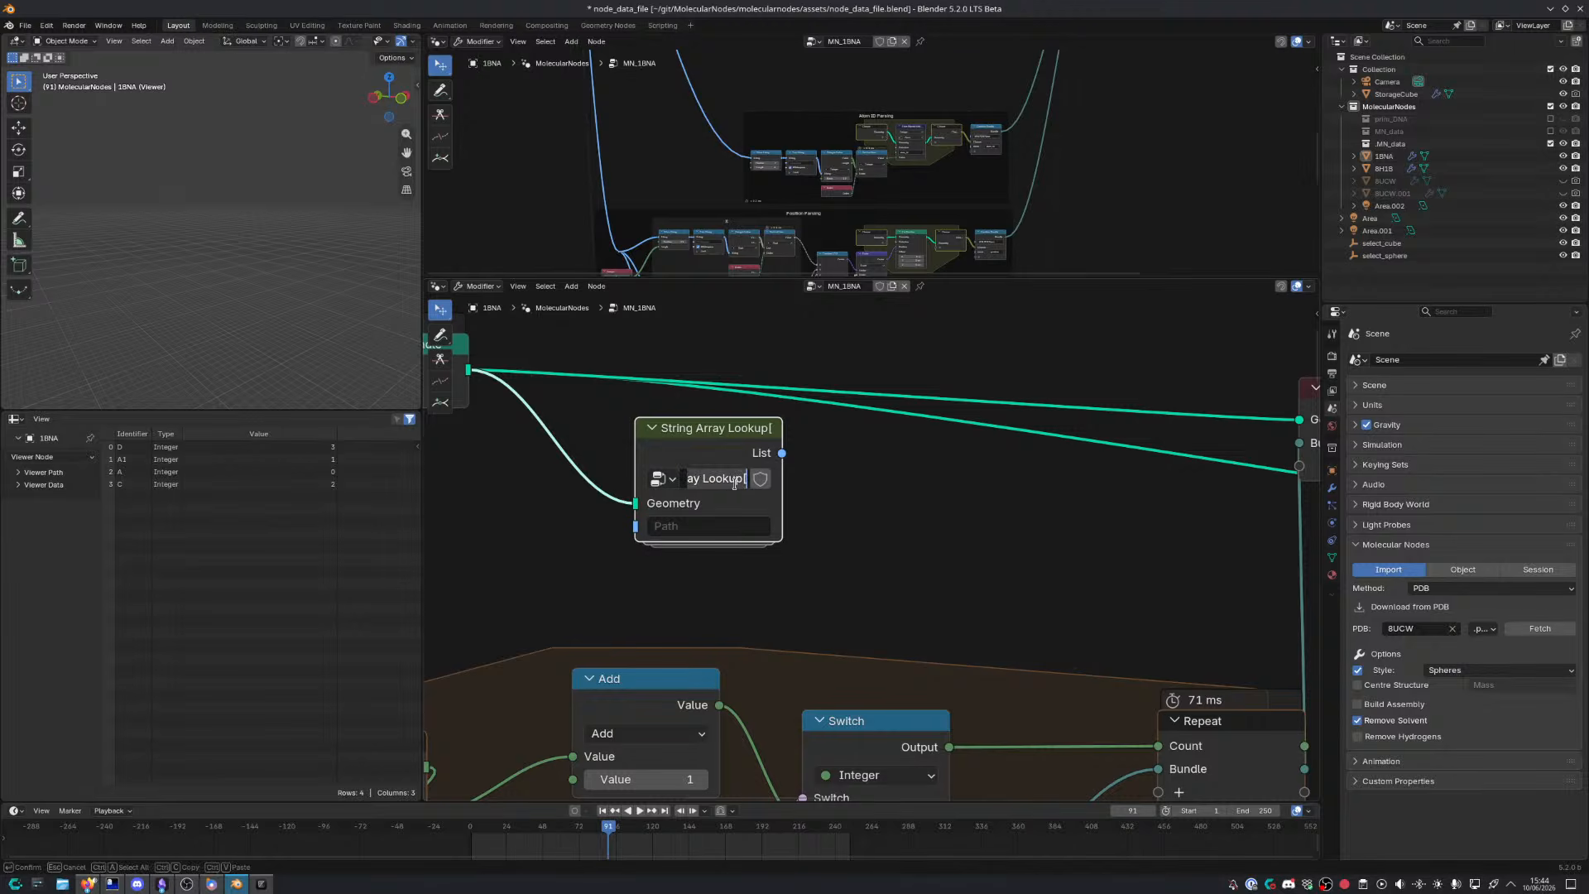
{"action": "key", "text": "BackSpace"}
{"action": "type", "text": "\\"}
{"action": "key", "text": "Return"}
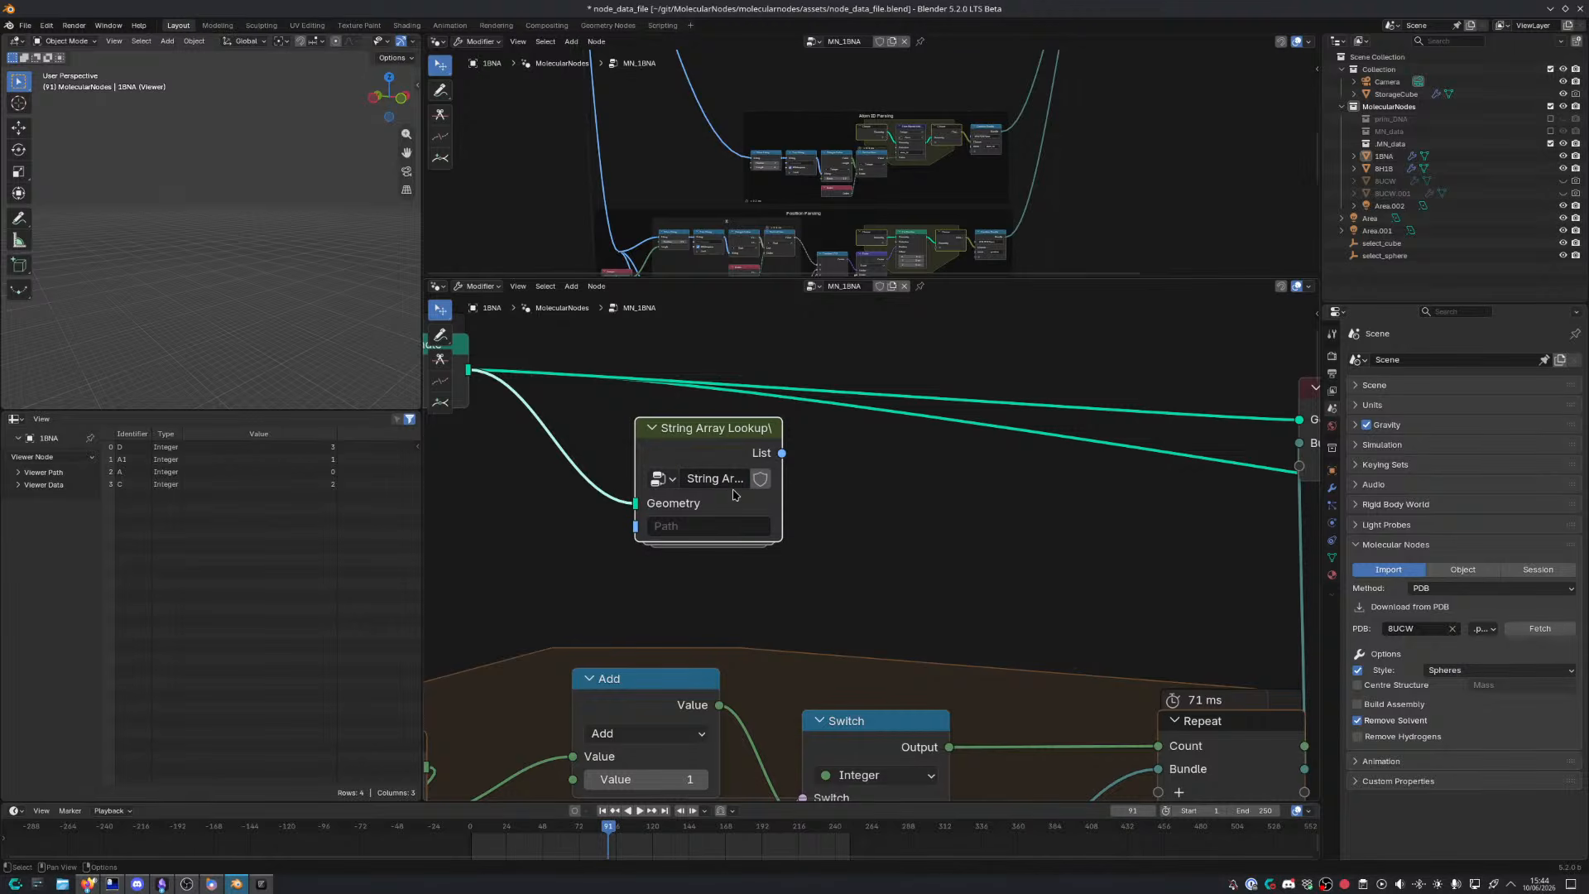
{"action": "left_click", "coordinate": [734, 478]}
{"action": "key", "text": "BackSpace"}
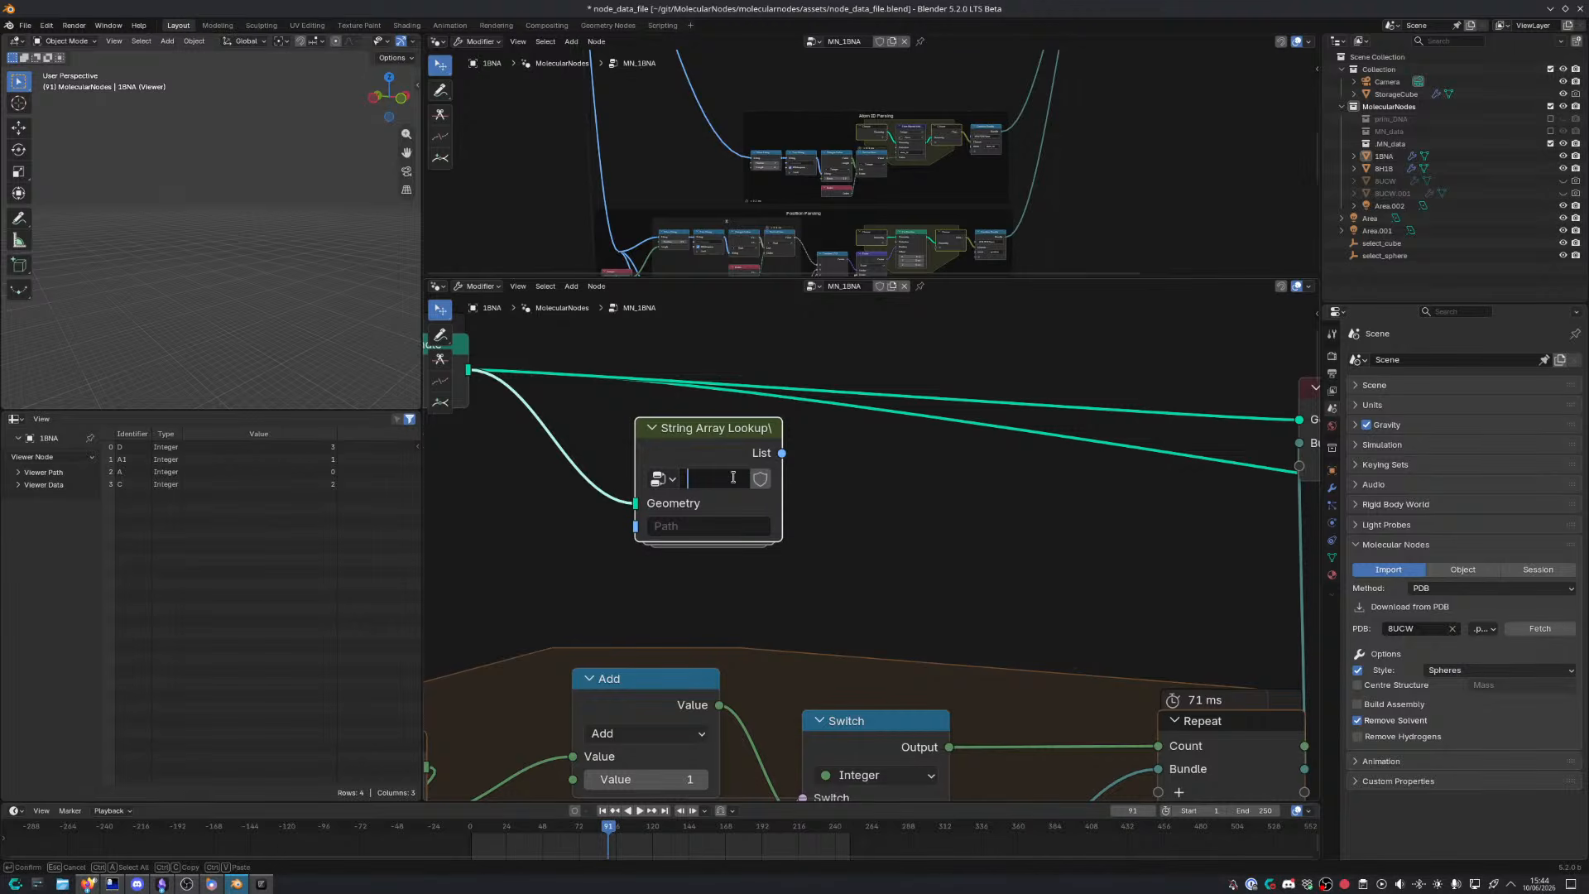
{"action": "key", "text": "Return"}
Rename the new node group as String Array Lookup
{"action": "left_click", "coordinate": [733, 477]}
{"action": "type", "text": "String Array Lookyu"}
{"action": "key", "text": "BackSpace"}
{"action": "key", "text": "BackSpace"}
{"action": "type", "text": "up"}
{"action": "key", "text": "Return"}
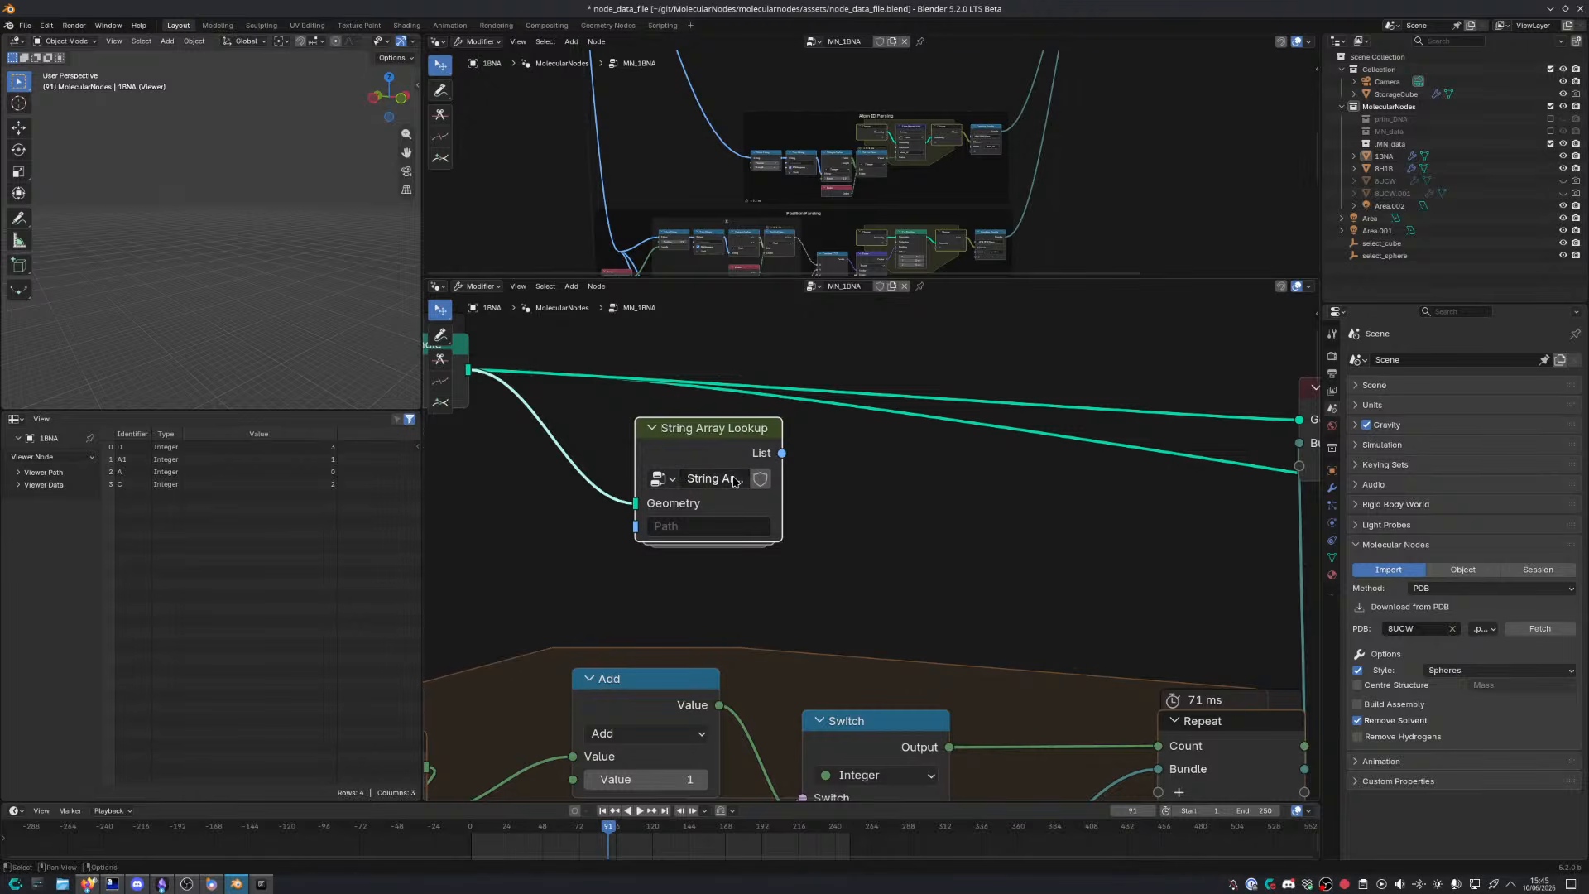
Inside String Array Lookup, insert a Get List Item node between Get Bundle Item and Group Output
{"action": "key", "text": "Tab"}
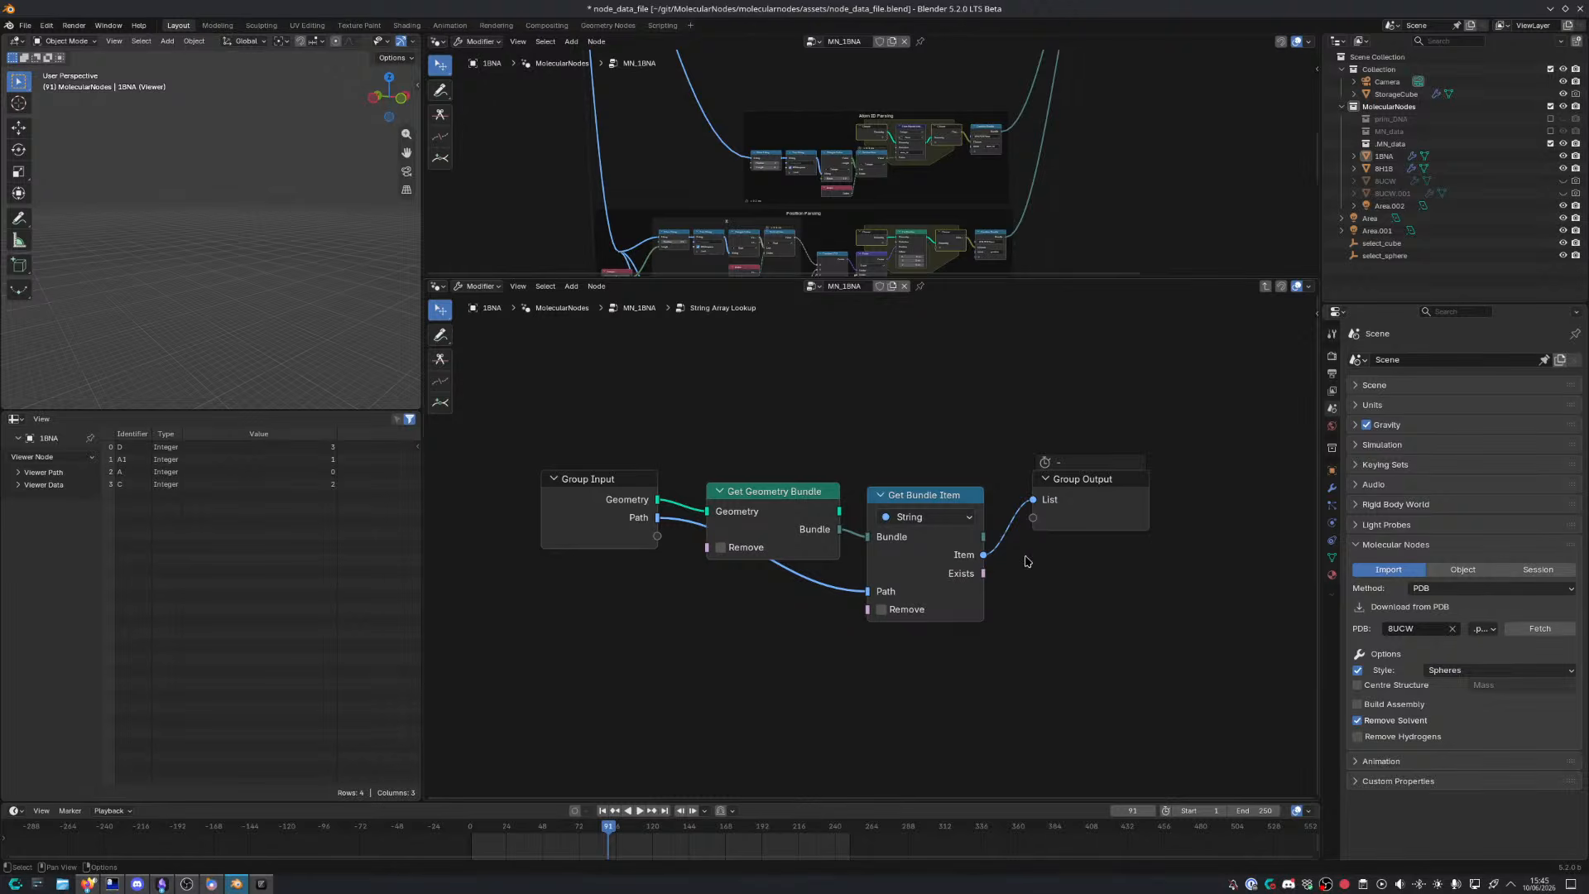
{"action": "key", "text": "shift+a"}
{"action": "type", "text": "get lis"}
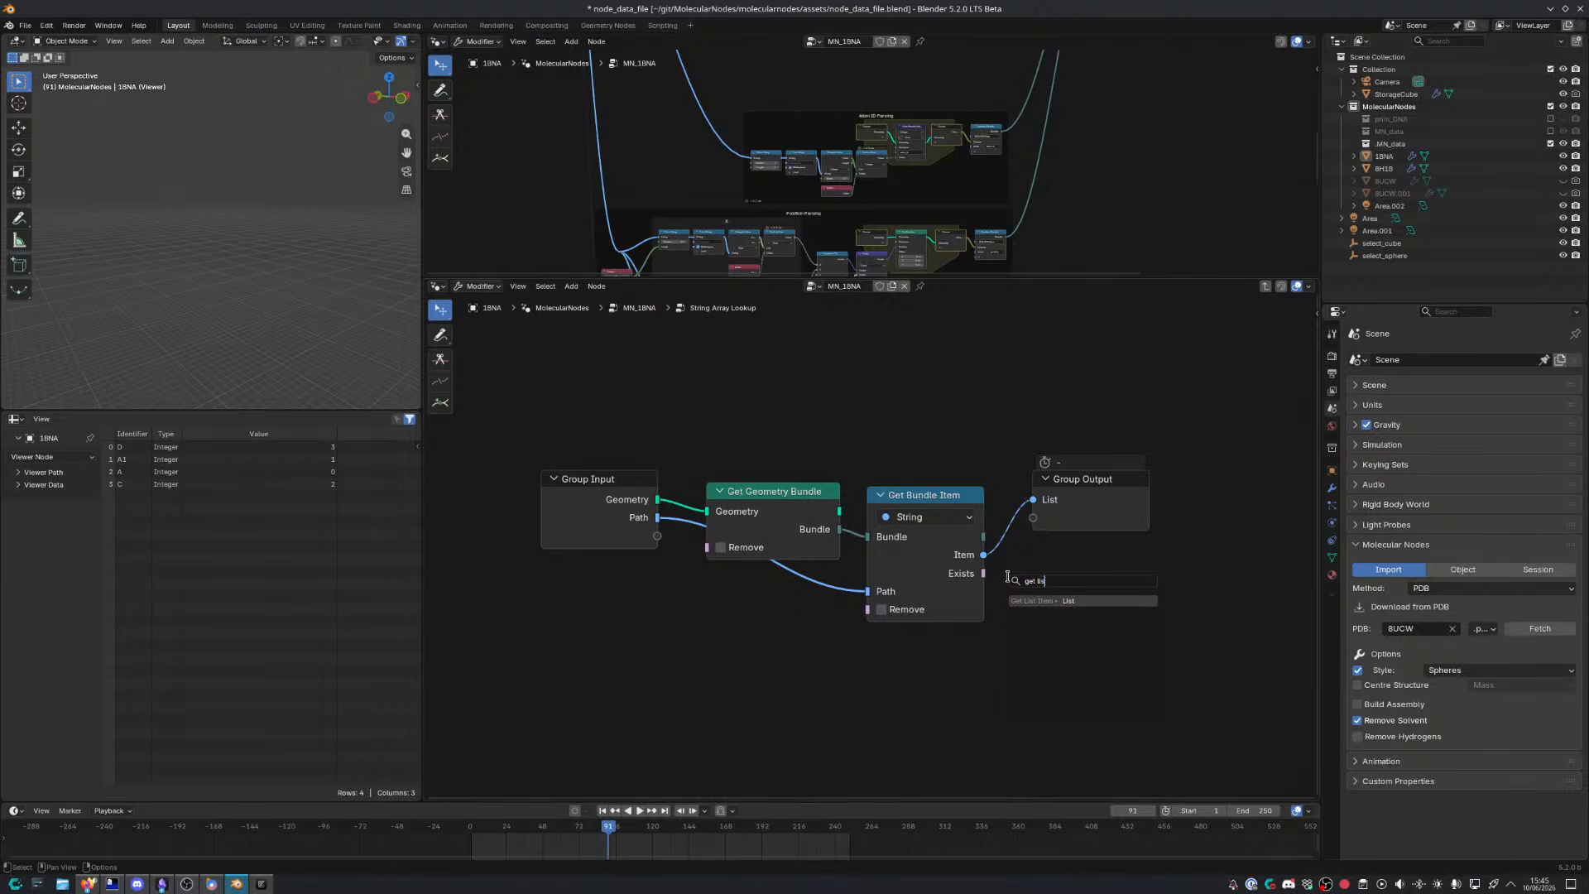
{"action": "key", "text": "Return"}
{"action": "left_click", "coordinate": [888, 571]}
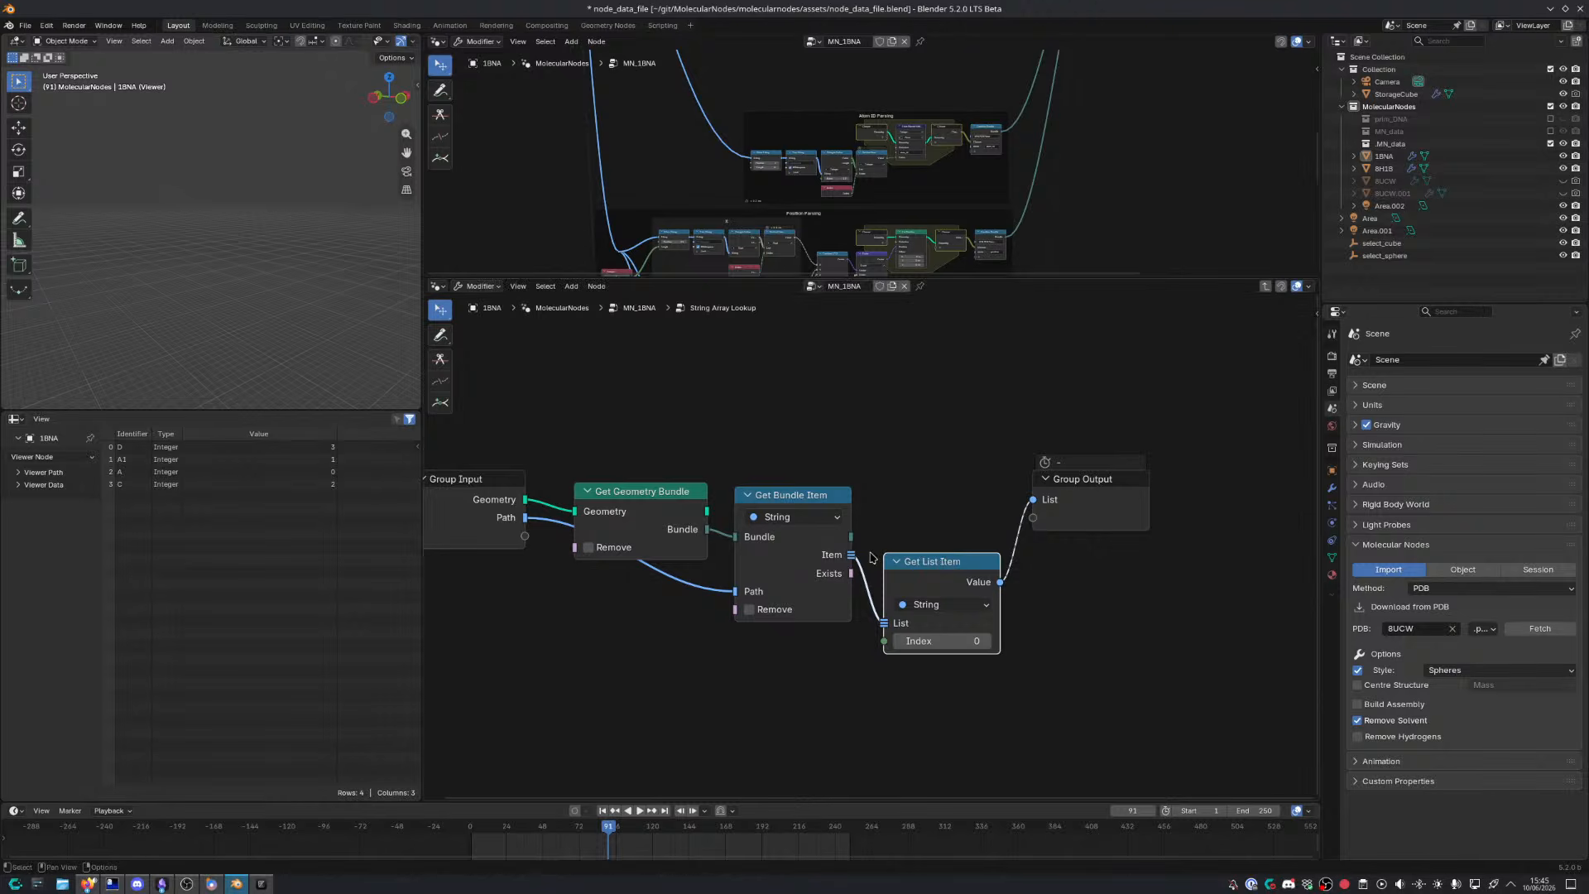
Link Get Bundle Item's Item output to Group Output as List, and rename Get List Item's value output as Item
{"action": "left_click_drag", "start_coordinate": [851, 555], "coordinate": [1045, 514]}
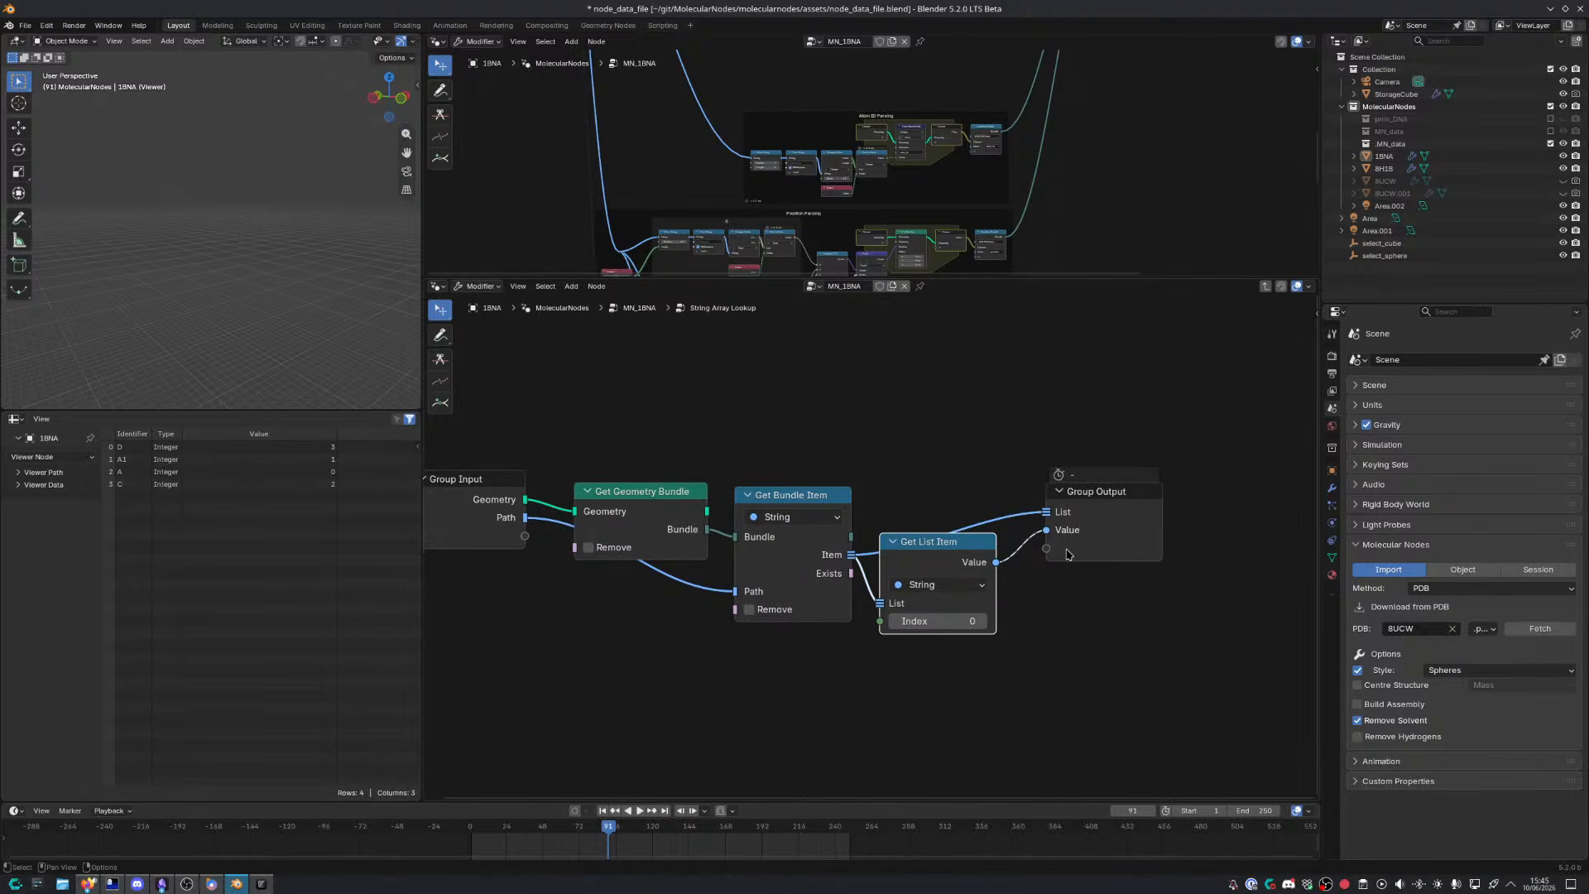
{"action": "double_click", "coordinate": [1062, 532]}
{"action": "key", "text": "ctrl+BackSpace"}
{"action": "type", "text": "Item"}
{"action": "key", "text": "Return"}
Expose Get List Item's Index as a group input, give it an implicit Default Input and return to the parent node tree
{"action": "scroll", "coordinate": [531, 486], "scroll_direction": "up", "scroll_amount": 2}
{"action": "left_click_drag", "start_coordinate": [553, 461], "coordinate": [1001, 569]}
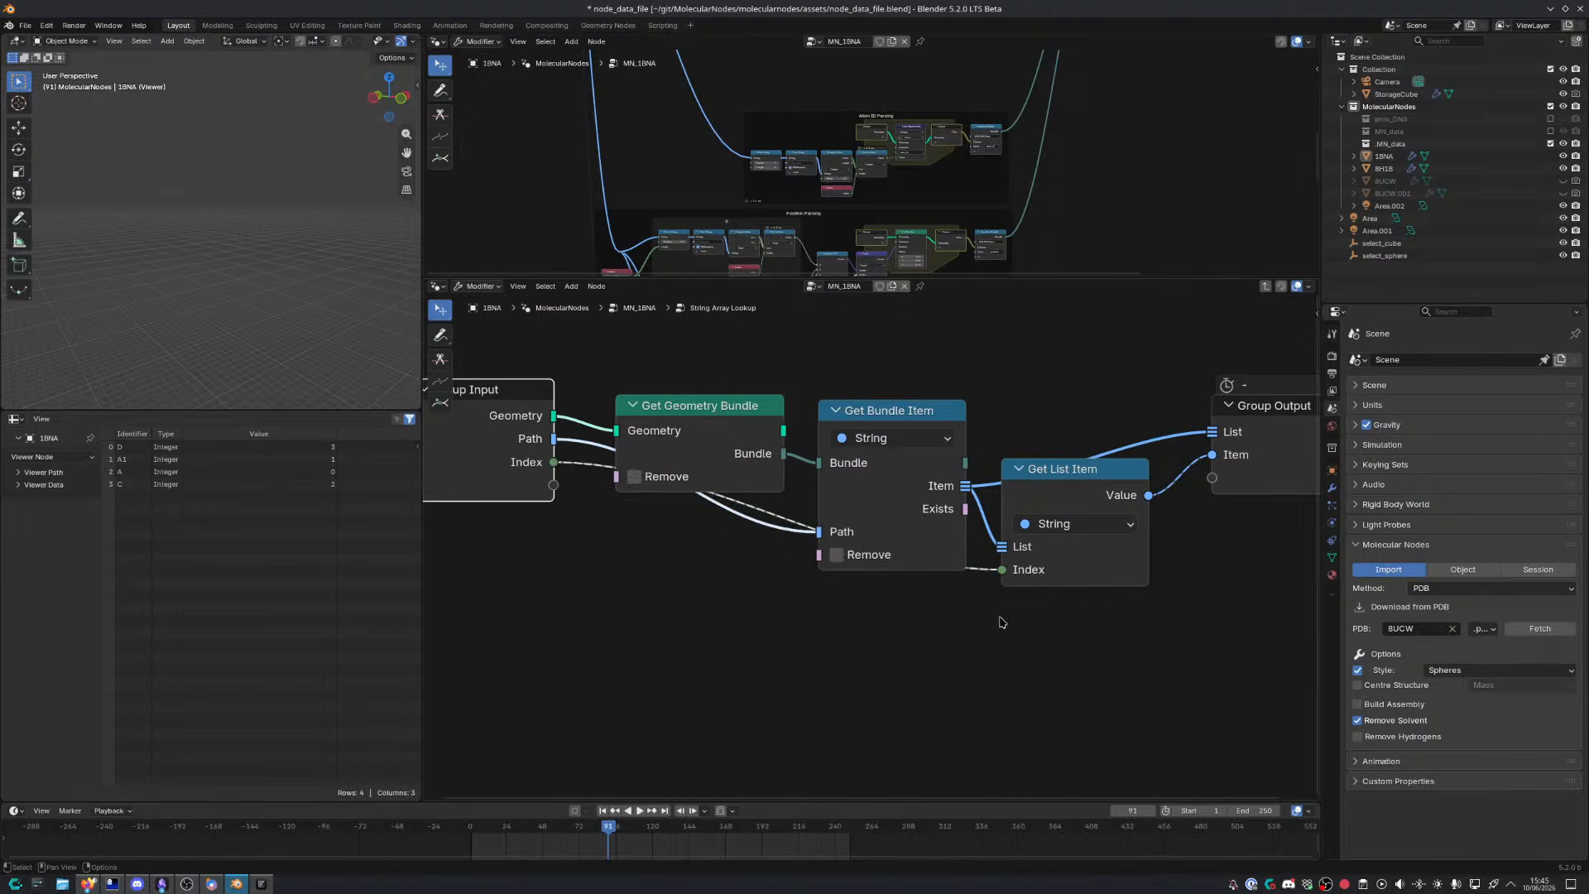
{"action": "key", "text": "n"}
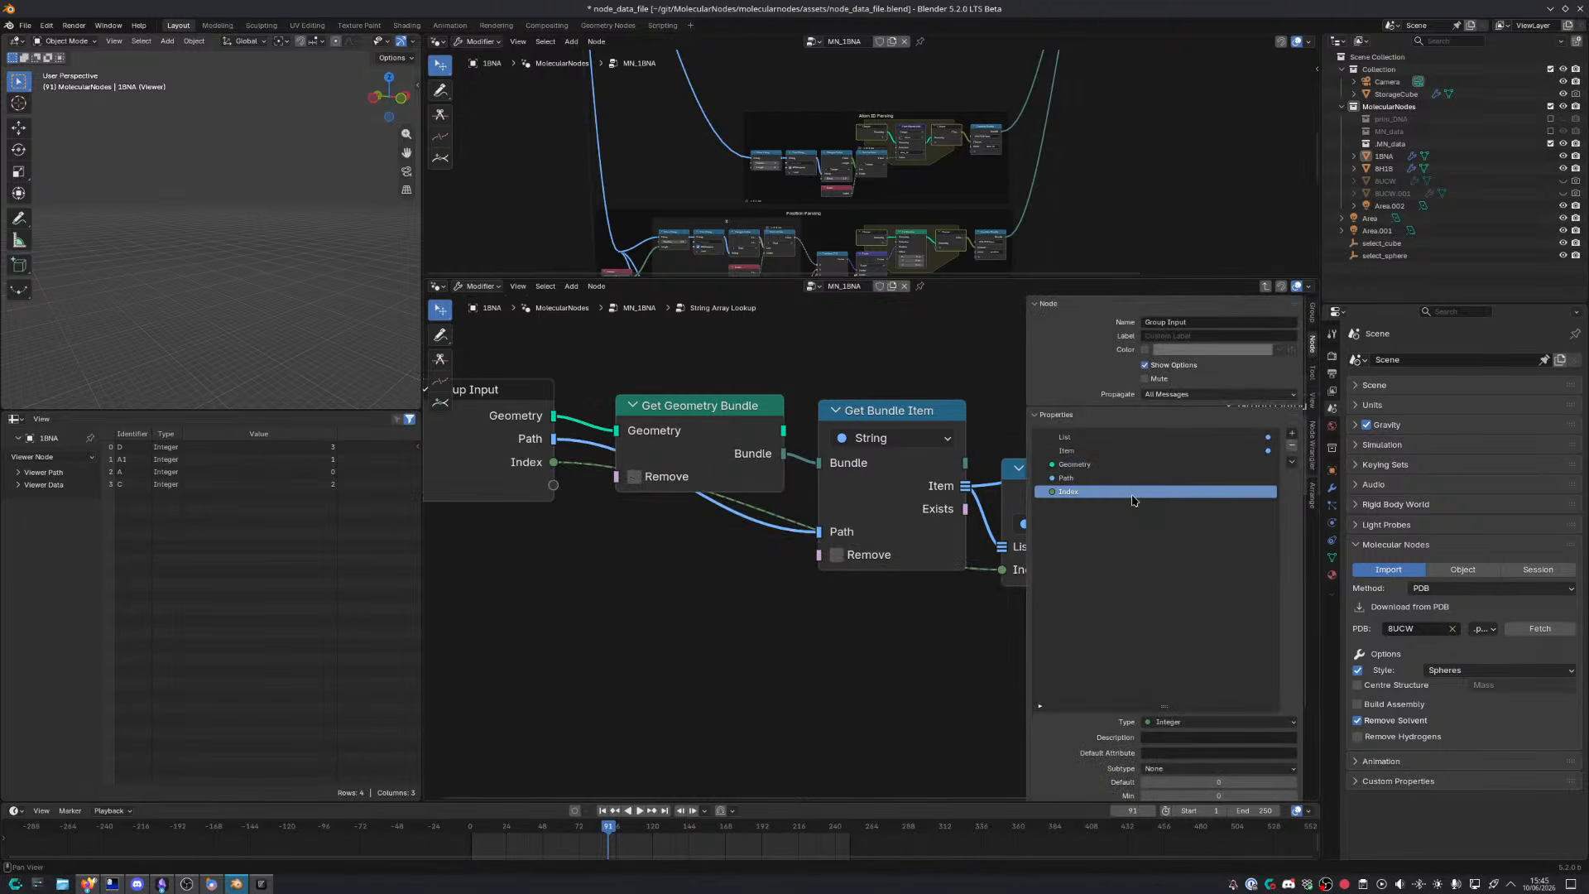
{"action": "scroll", "coordinate": [1179, 767], "scroll_direction": "down", "scroll_amount": 3}
{"action": "left_click", "coordinate": [1179, 771]}
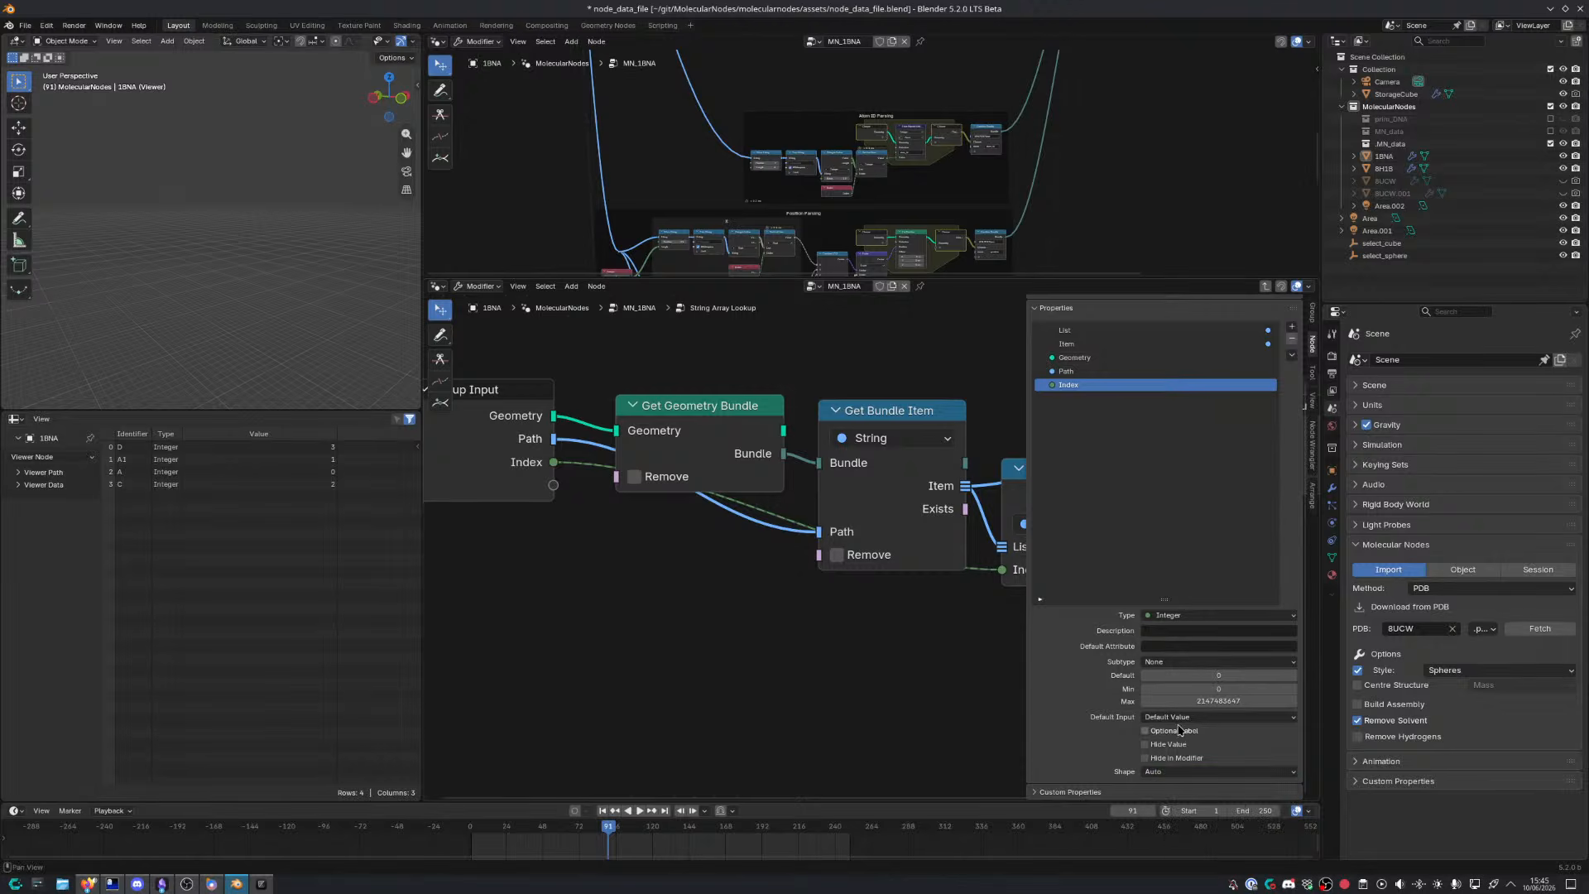
{"action": "left_click", "coordinate": [1185, 717]}
{"action": "left_click", "coordinate": [1156, 745]}
{"action": "key", "text": "Tab"}
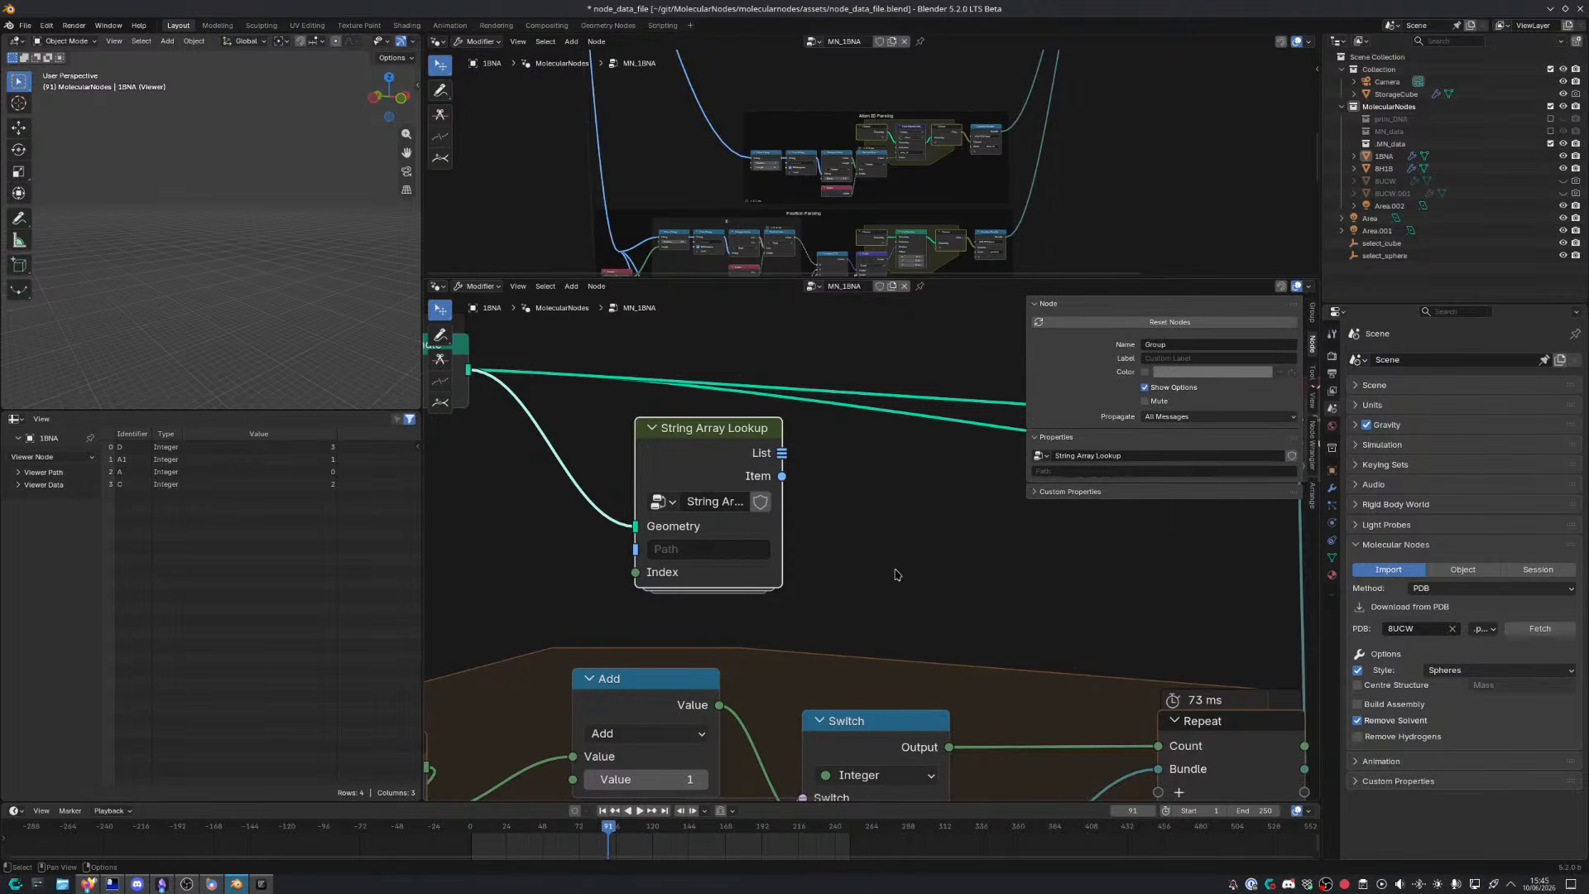
Preview String Array Lookup's List output in the Viewer and set the lookup's path to chain_id
{"action": "left_click", "coordinate": [891, 563]}
{"action": "key", "text": "n"}
{"action": "middle_click_drag", "start_coordinate": [889, 550], "coordinate": [740, 575]}
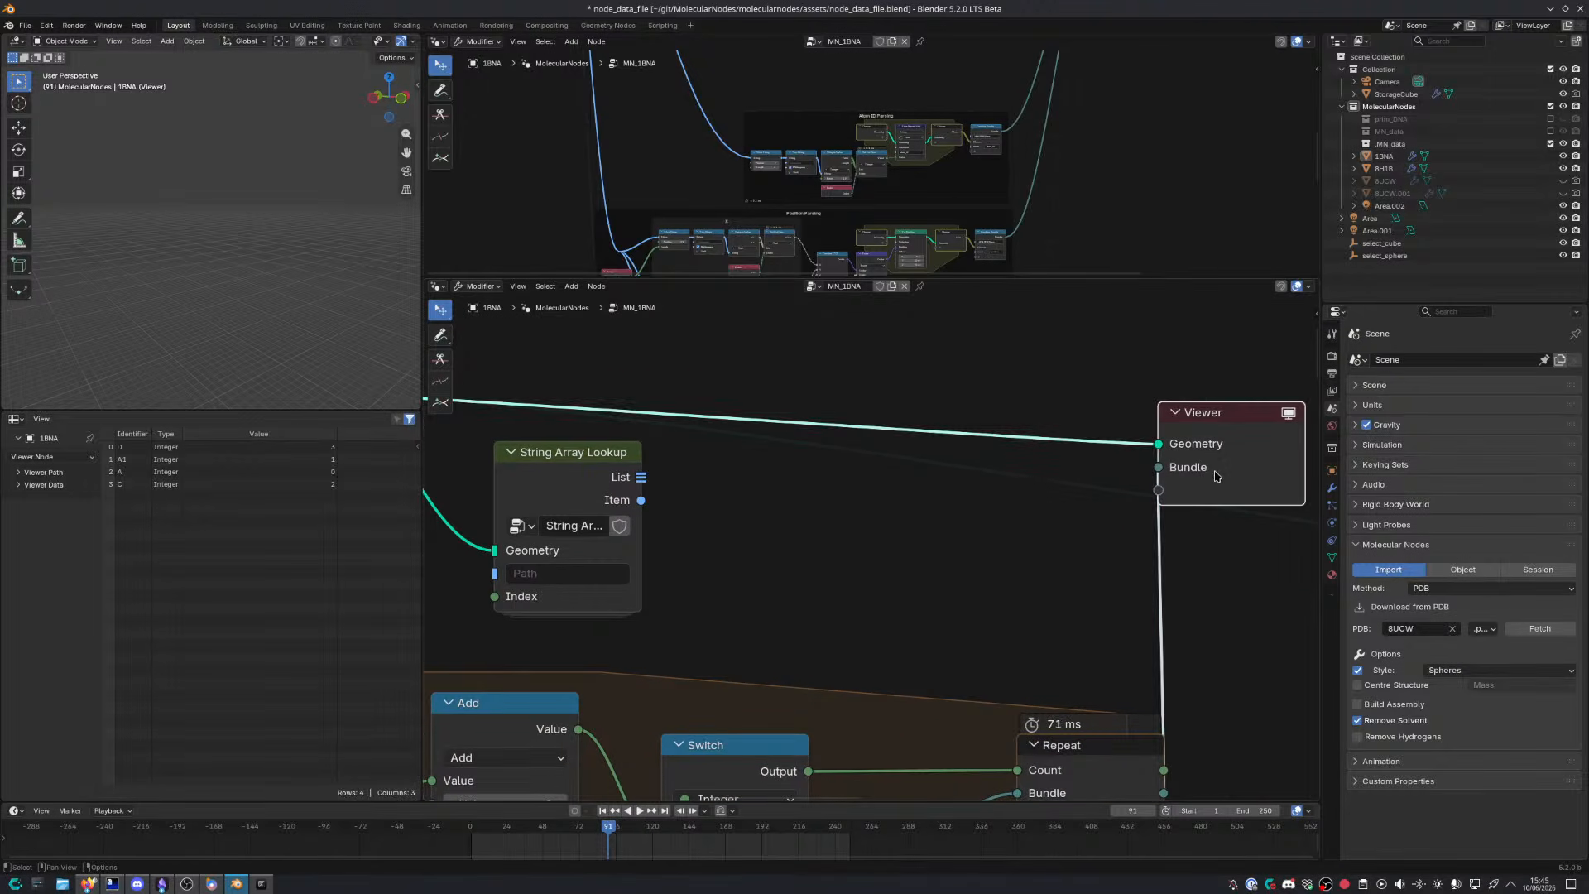
{"action": "left_click", "coordinate": [643, 479], "text": "ctrl+shift"}
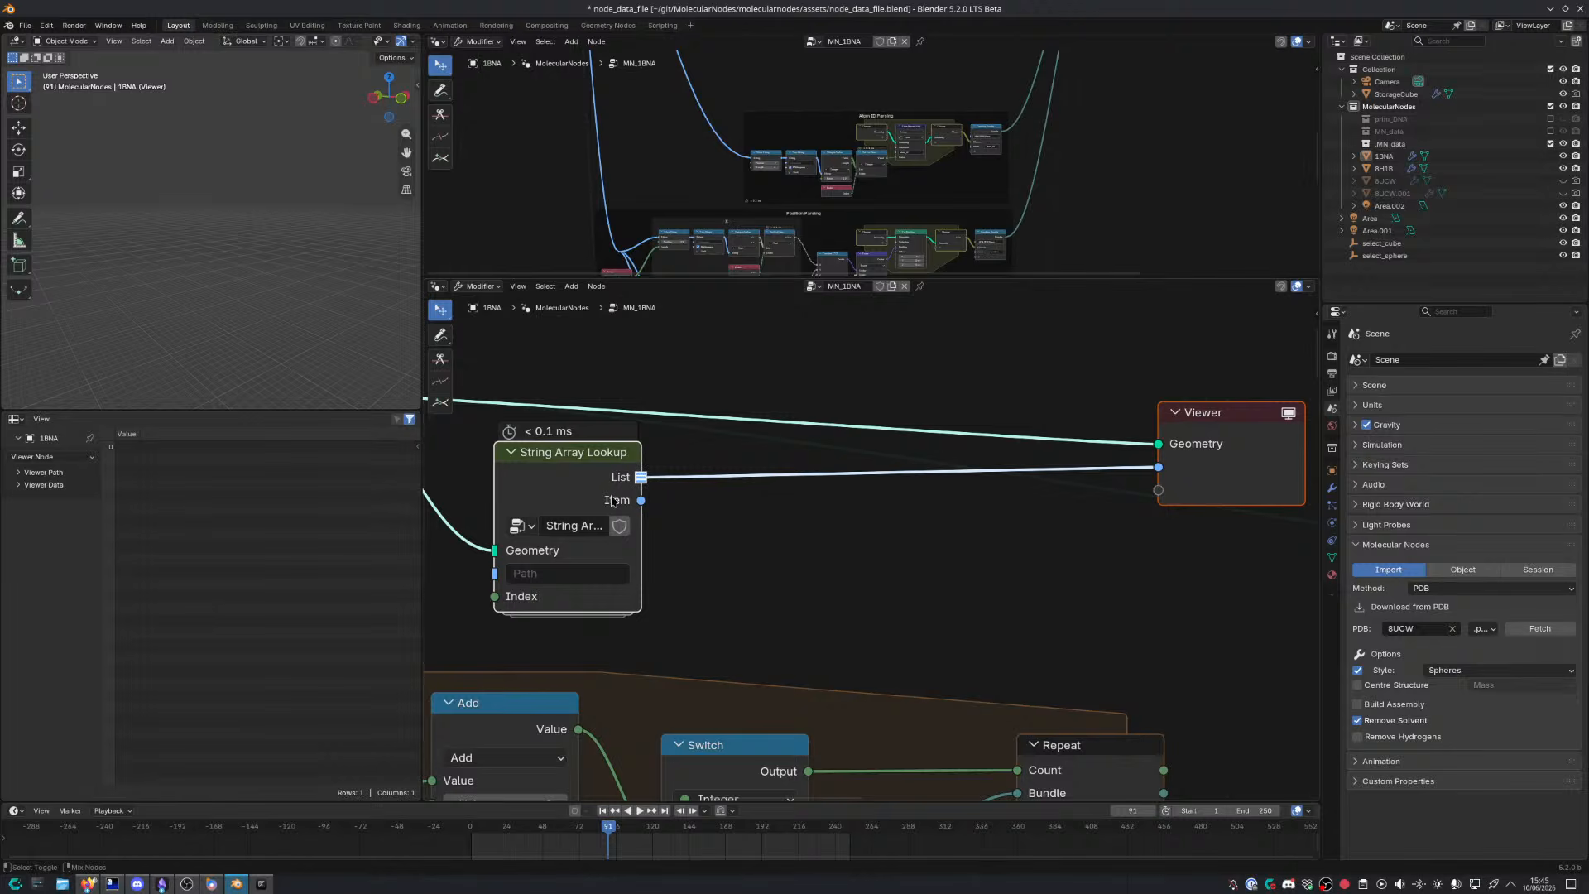
{"action": "left_click", "coordinate": [574, 574]}
{"action": "type", "text": "chain_id"}
{"action": "key", "text": "Return"}
{"action": "left_click_drag", "start_coordinate": [573, 574], "coordinate": [657, 574]}
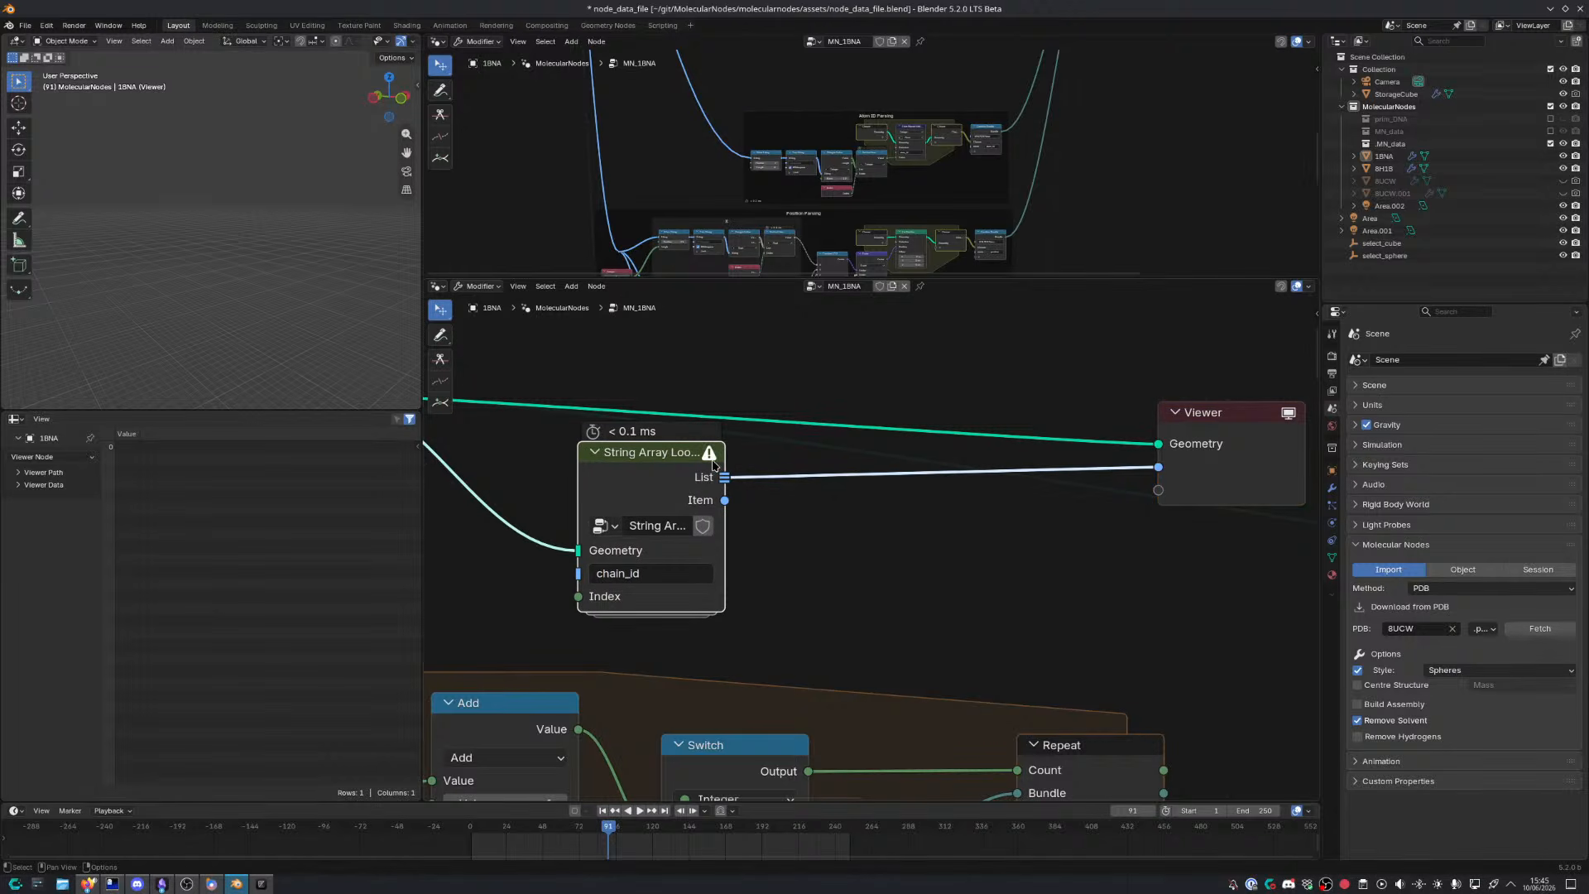
Check the lookup's warning by previewing Get Geometry Bundle's Bundle output inside String Array Lookup, and return to the parent tree
{"action": "mouse_move", "coordinate": [709, 453]}
{"action": "scroll", "coordinate": [646, 489], "scroll_direction": "down", "scroll_amount": 4}
{"action": "middle_click_drag", "start_coordinate": [500, 529], "coordinate": [701, 468]}
{"action": "scroll", "coordinate": [944, 502], "scroll_direction": "up", "scroll_amount": 1}
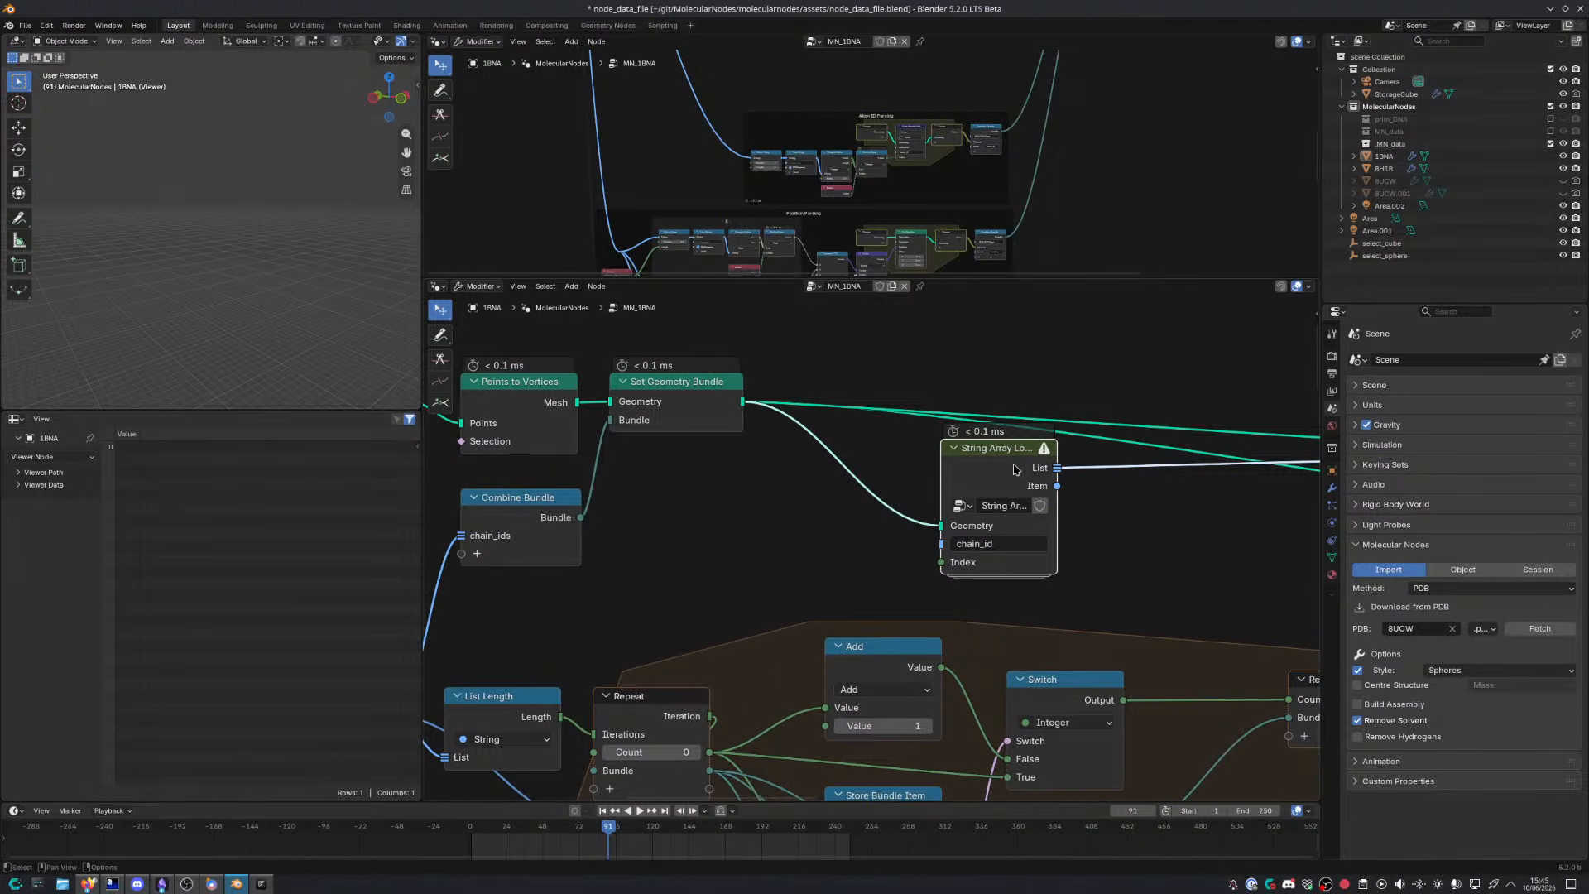
{"action": "key", "text": "Tab"}
{"action": "left_click", "coordinate": [784, 455], "text": "ctrl+shift"}
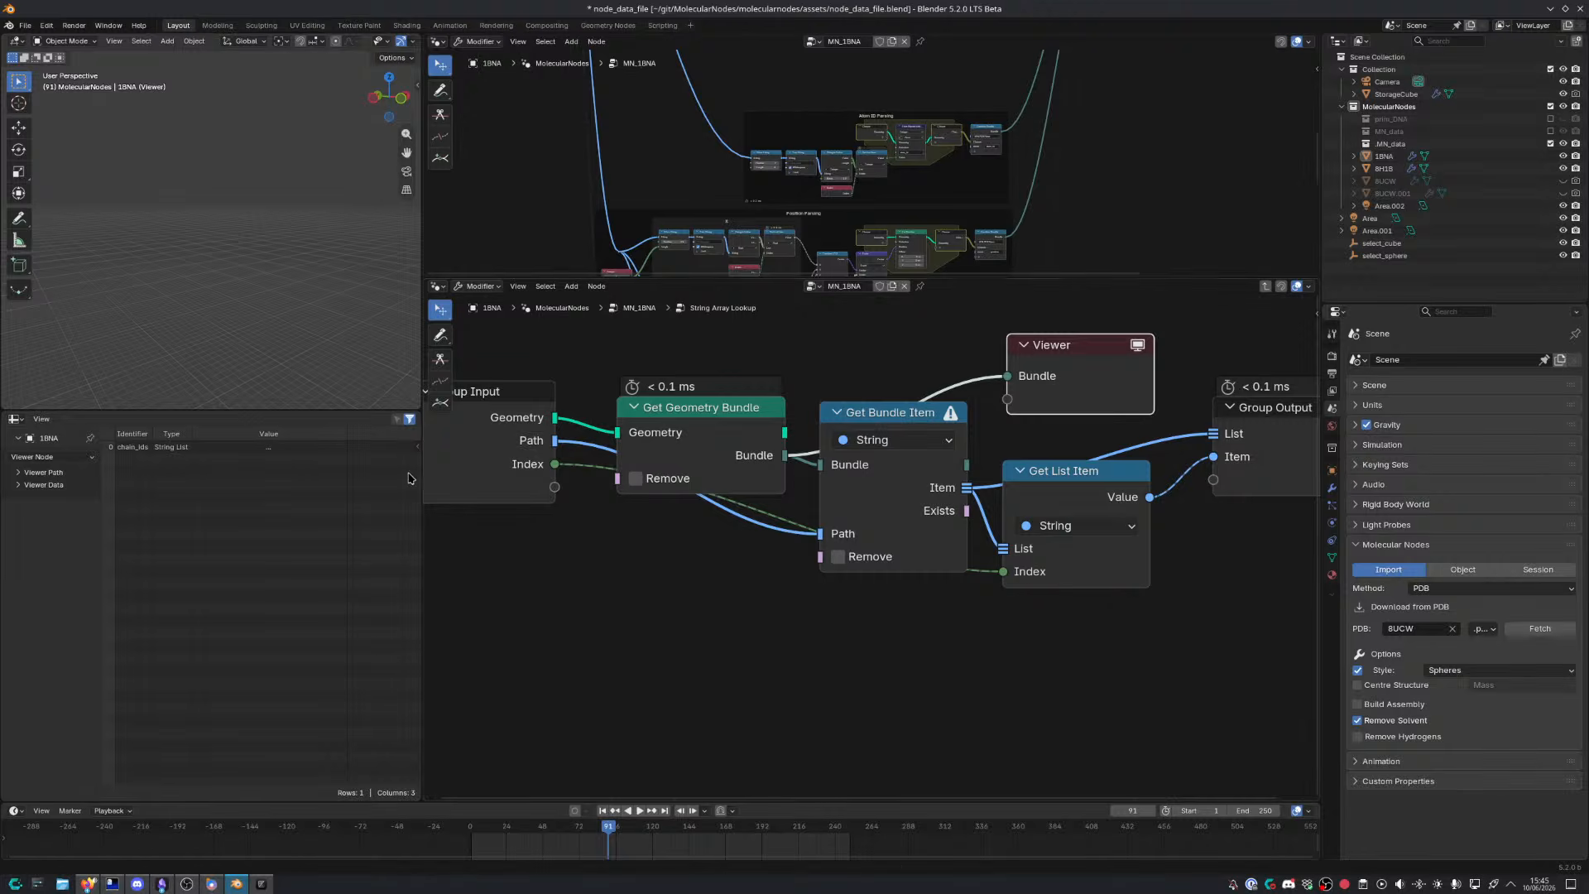
{"action": "key", "text": "Tab"}
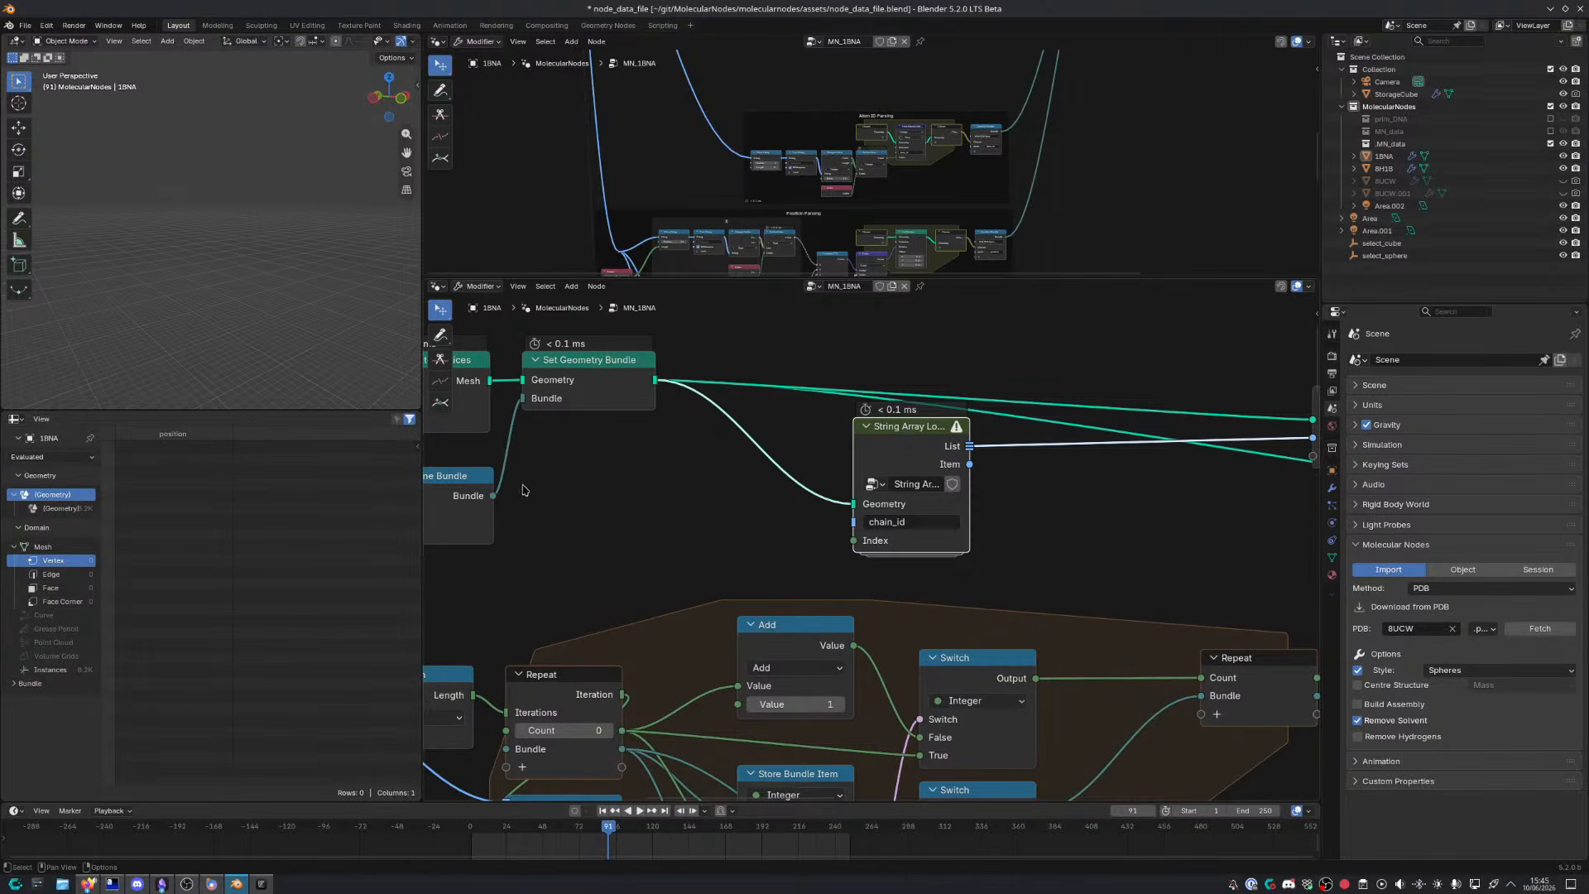
Rename the Combine Bundle node's chain_ids item as chain_id
{"action": "middle_click_drag", "start_coordinate": [522, 490], "coordinate": [735, 470]}
{"action": "double_click", "coordinate": [623, 502]}
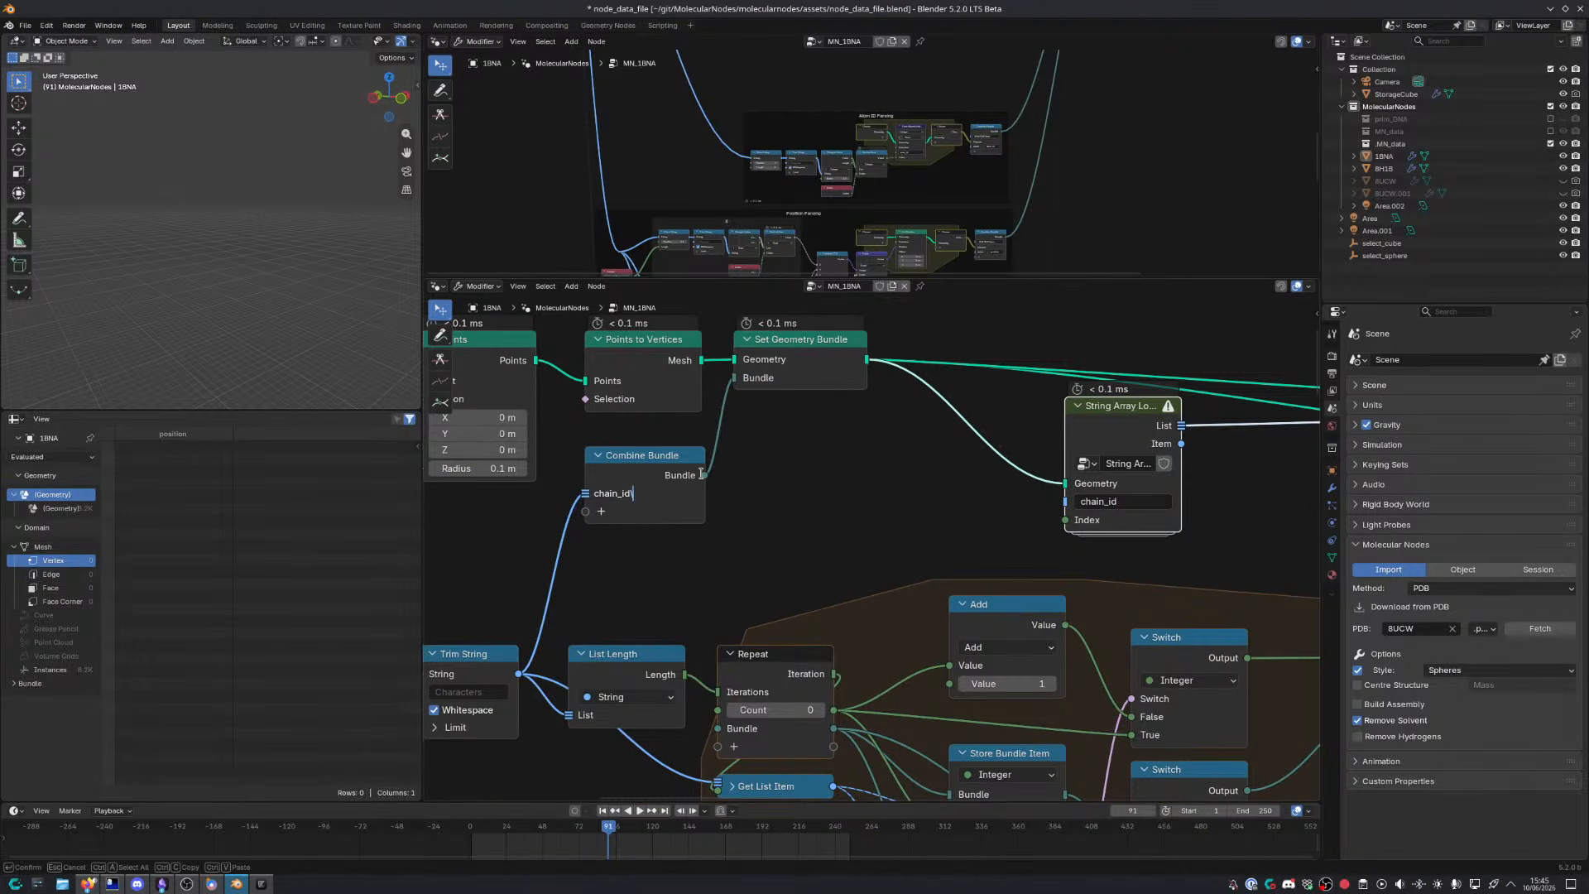
{"action": "key", "text": "Return"}
{"action": "double_click", "coordinate": [636, 498]}
{"action": "type", "text": "_"}
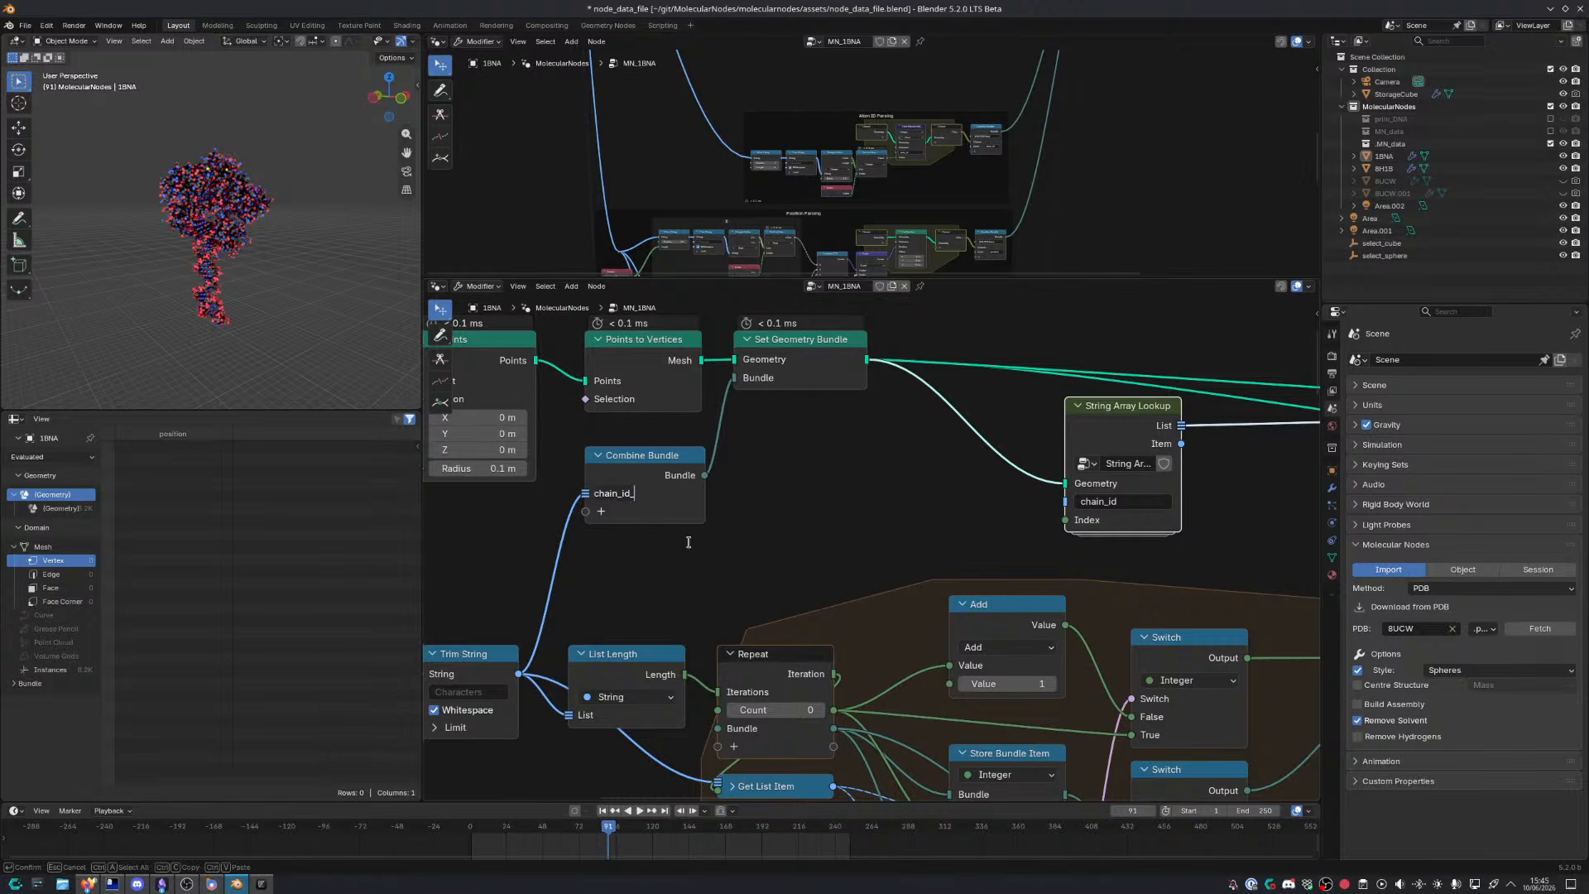
{"action": "key", "text": "BackSpace"}
{"action": "key", "text": "Return"}
{"action": "middle_click_drag", "start_coordinate": [688, 546], "coordinate": [494, 546]}
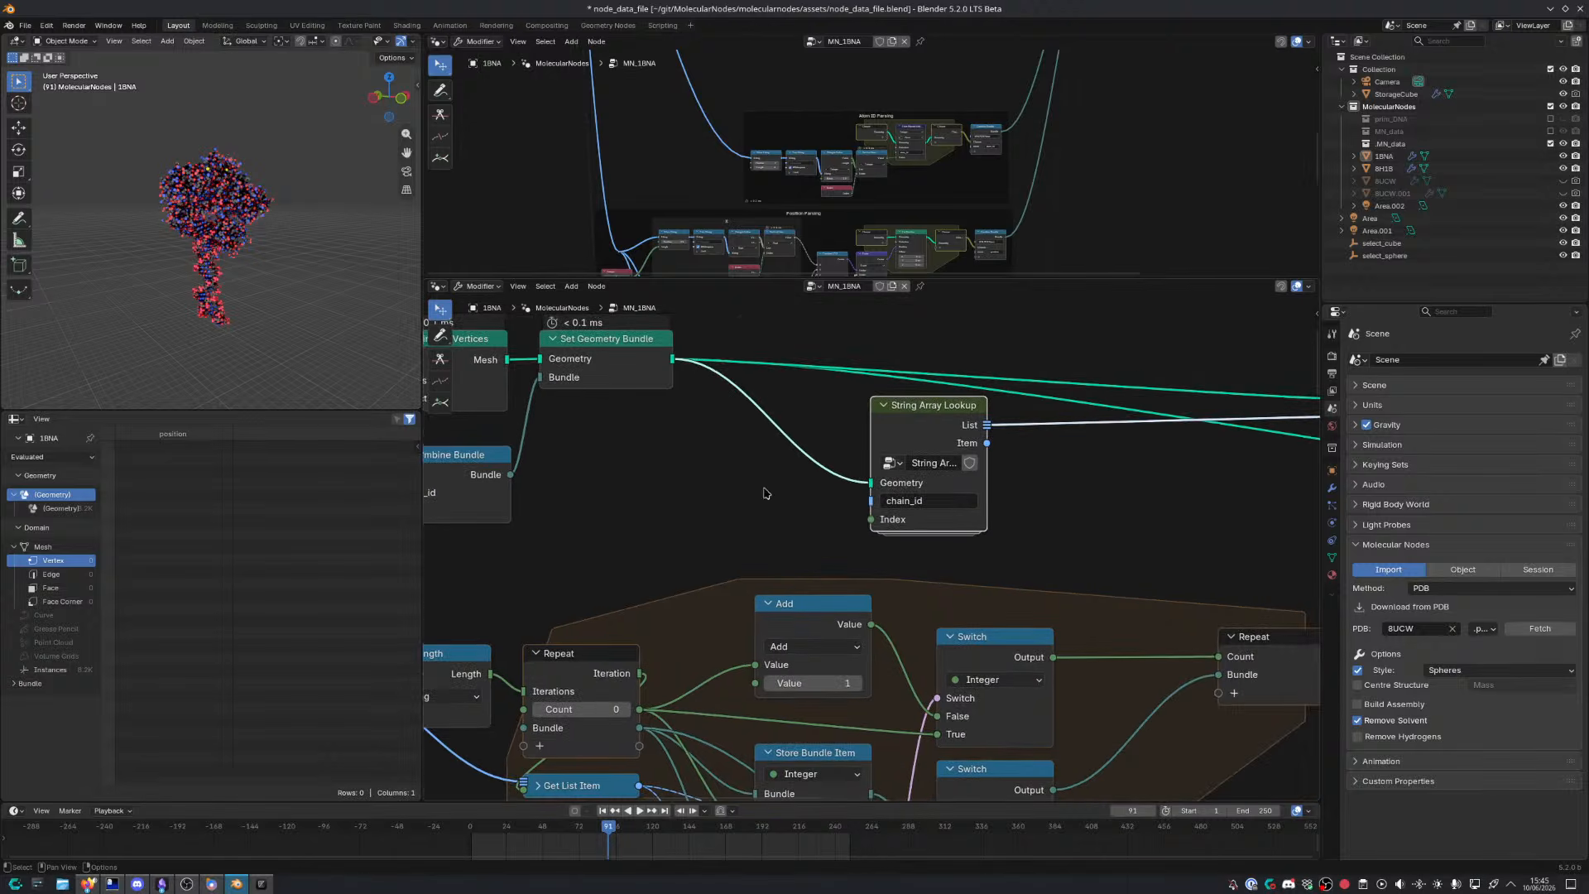
Preview String Array Lookup's List and Item outputs, check the geometry's Bundle data and review the nodes inside the group
{"action": "left_click", "coordinate": [986, 425], "text": "ctrl+shift"}
{"action": "middle_click_drag", "start_coordinate": [1024, 468], "coordinate": [745, 478]}
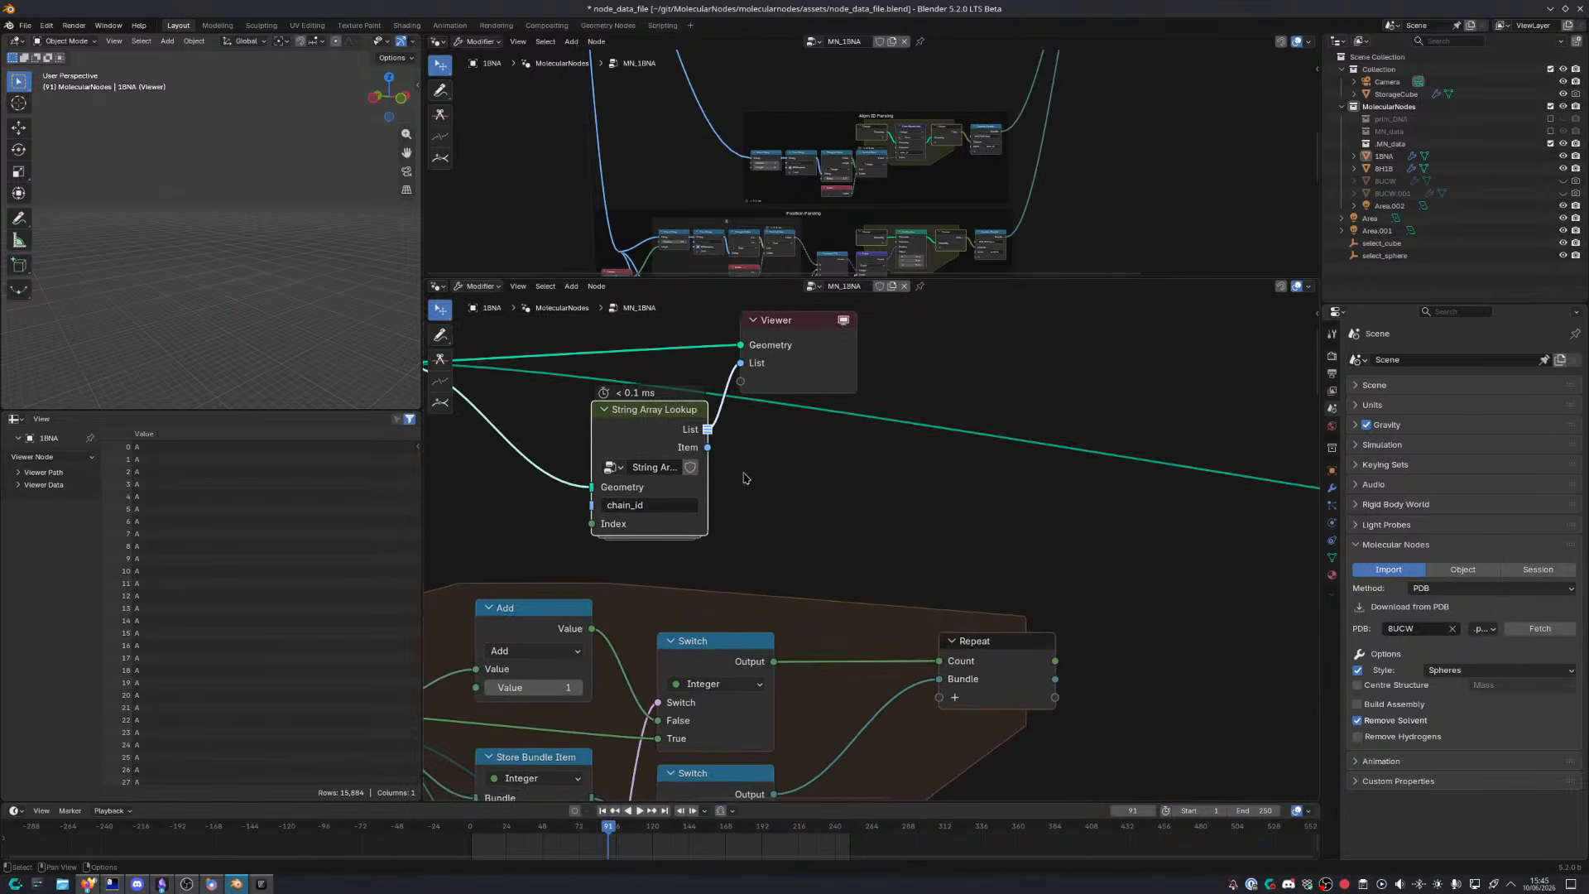
{"action": "scroll", "coordinate": [802, 508], "scroll_direction": "down", "scroll_amount": 3}
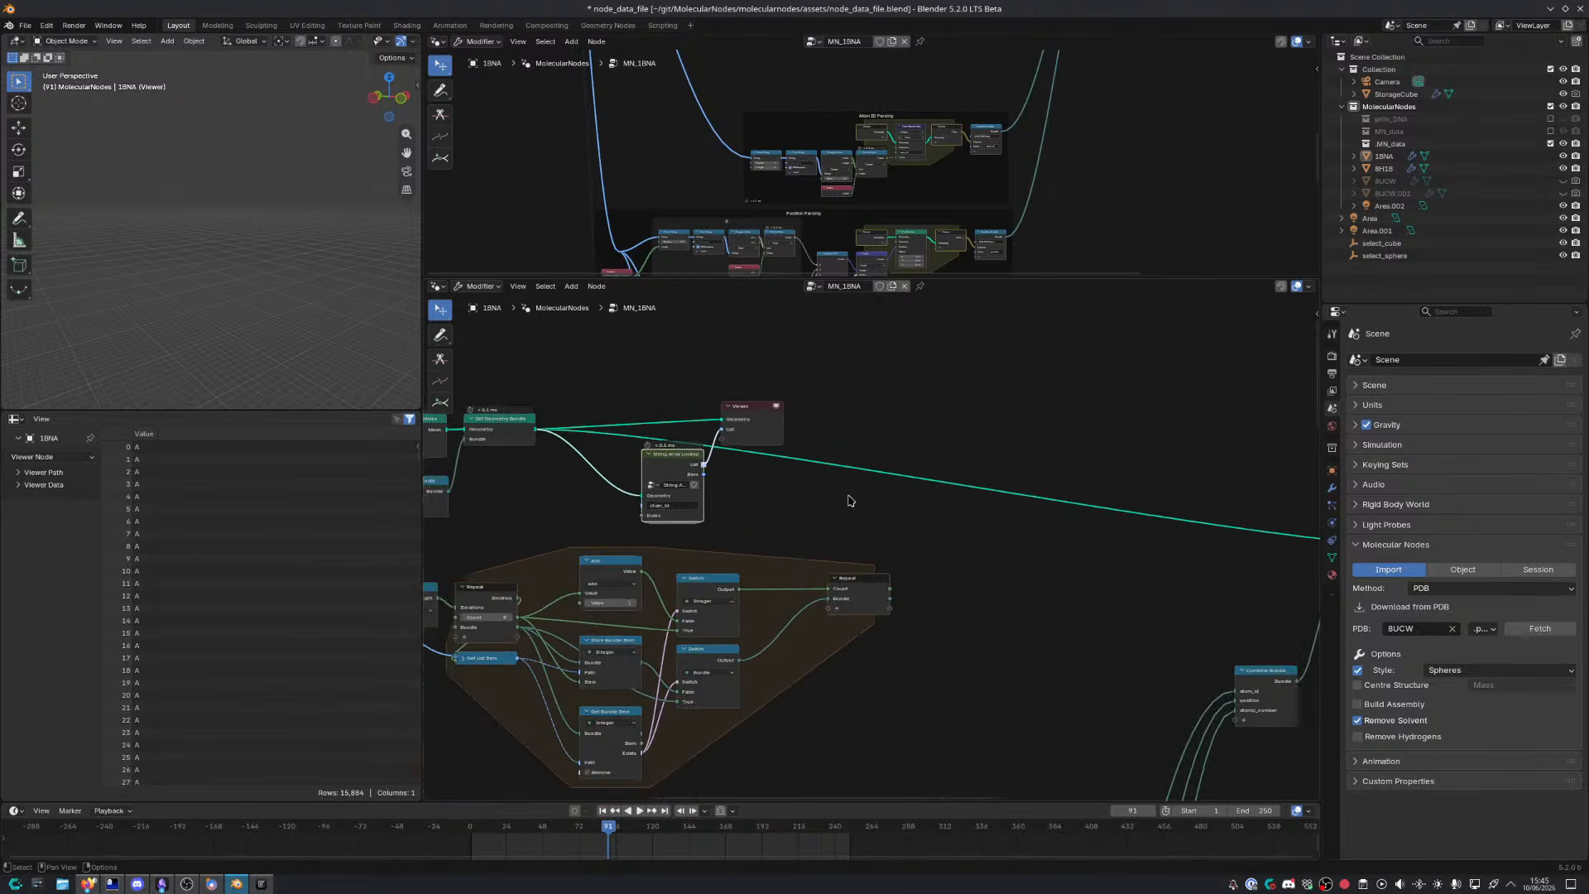
{"action": "scroll", "coordinate": [810, 498], "scroll_direction": "up", "scroll_amount": 1}
{"action": "left_click", "coordinate": [903, 486], "text": "ctrl+shift"}
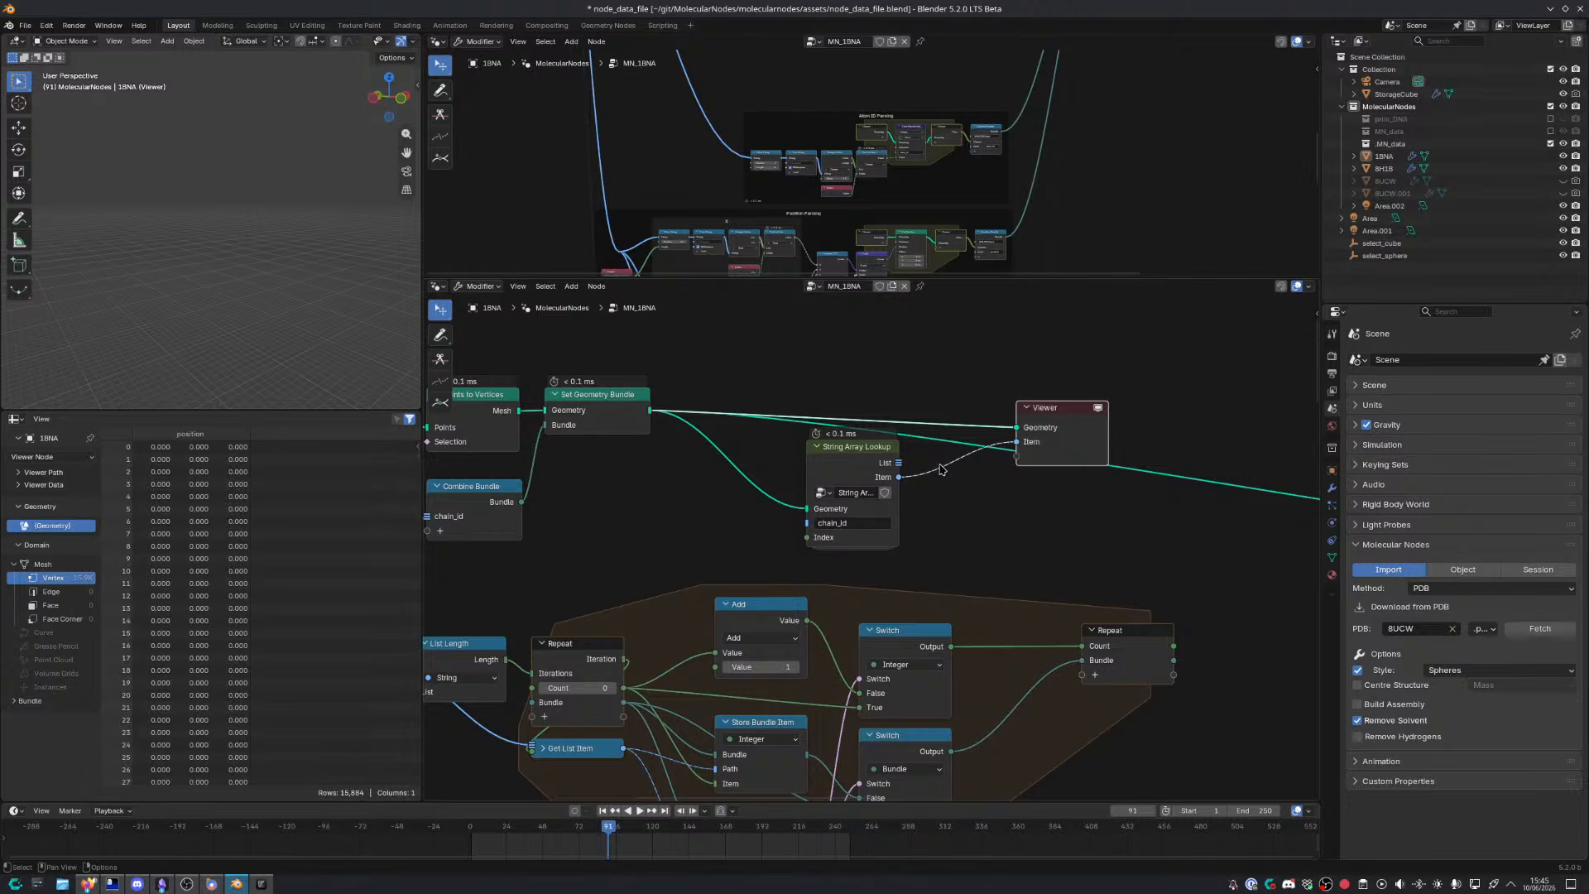
{"action": "left_click", "coordinate": [29, 700]}
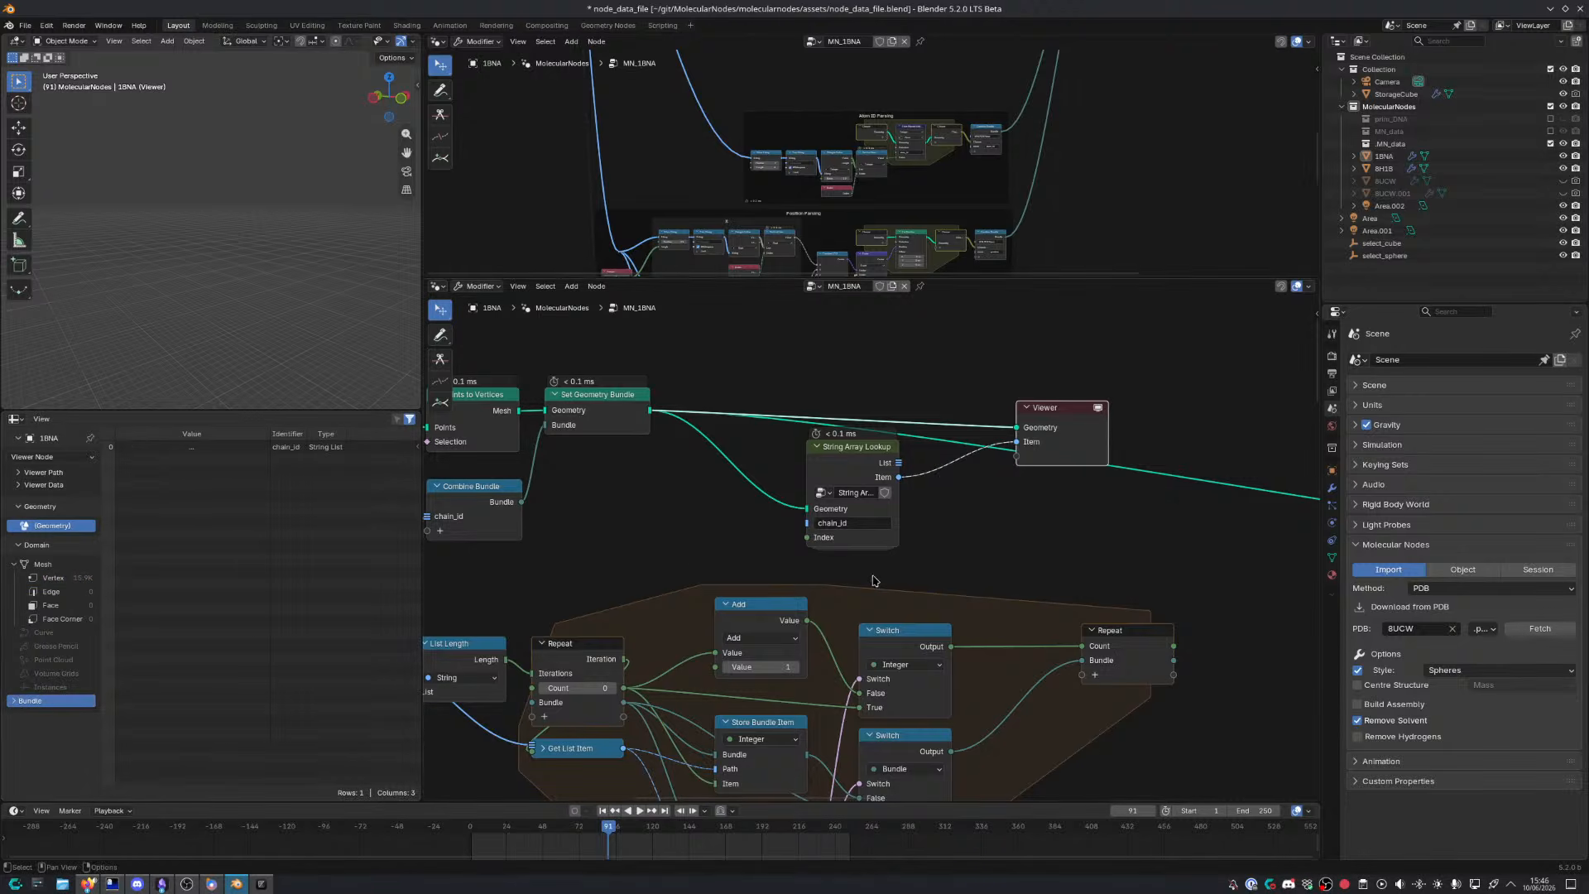
{"action": "scroll", "coordinate": [913, 542], "scroll_direction": "up", "scroll_amount": 2}
{"action": "middle_click_drag", "start_coordinate": [914, 542], "coordinate": [694, 577]}
{"action": "left_click", "coordinate": [687, 484]}
{"action": "key", "text": "Tab"}
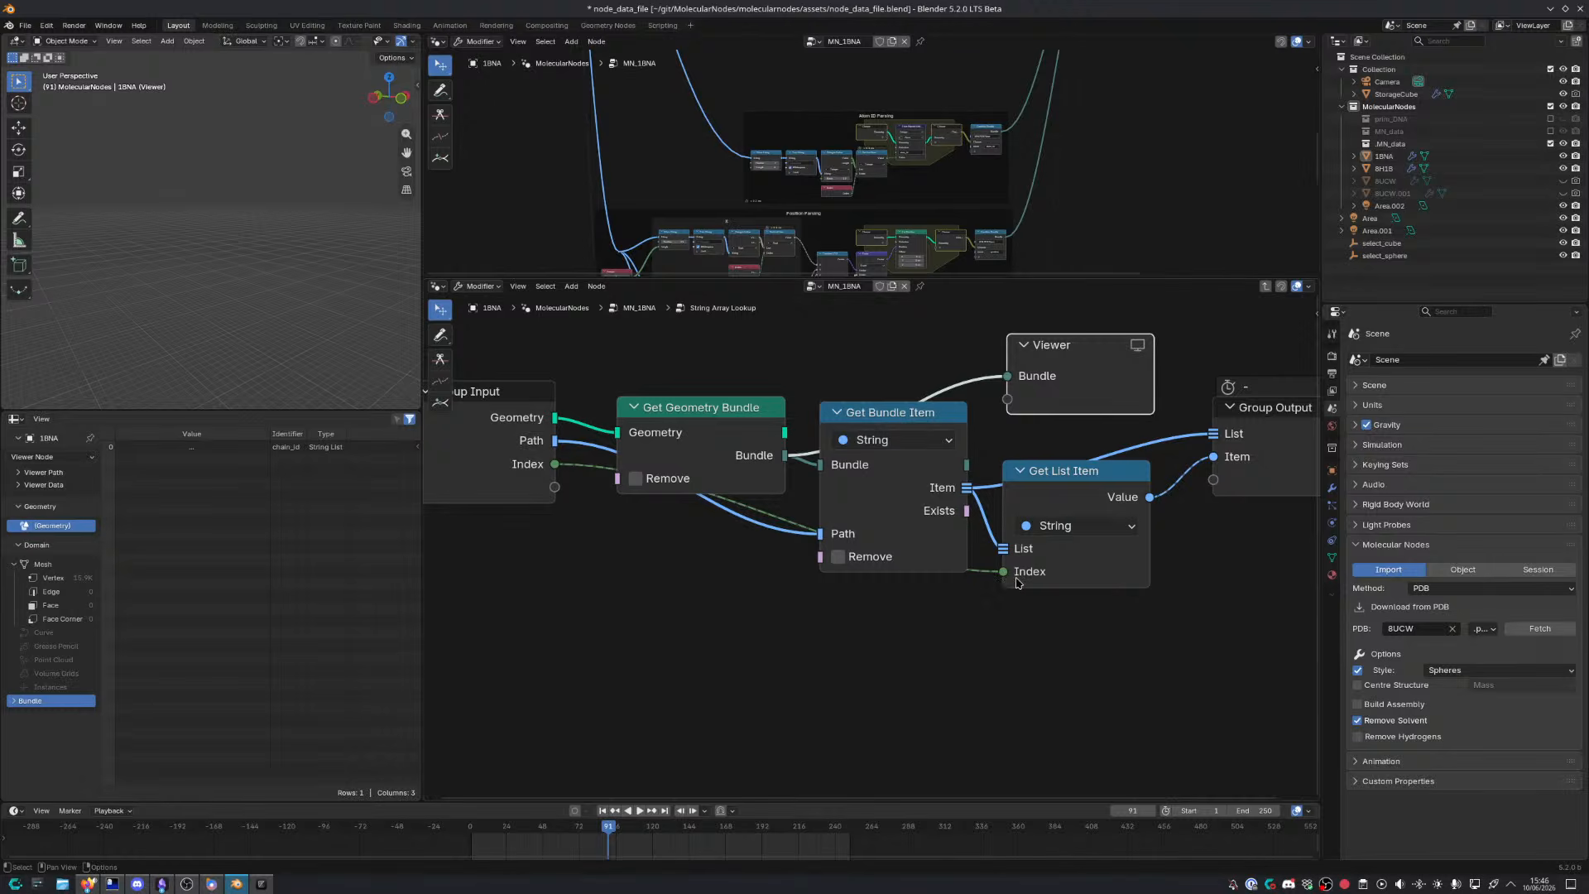
{"action": "key", "text": "Tab"}
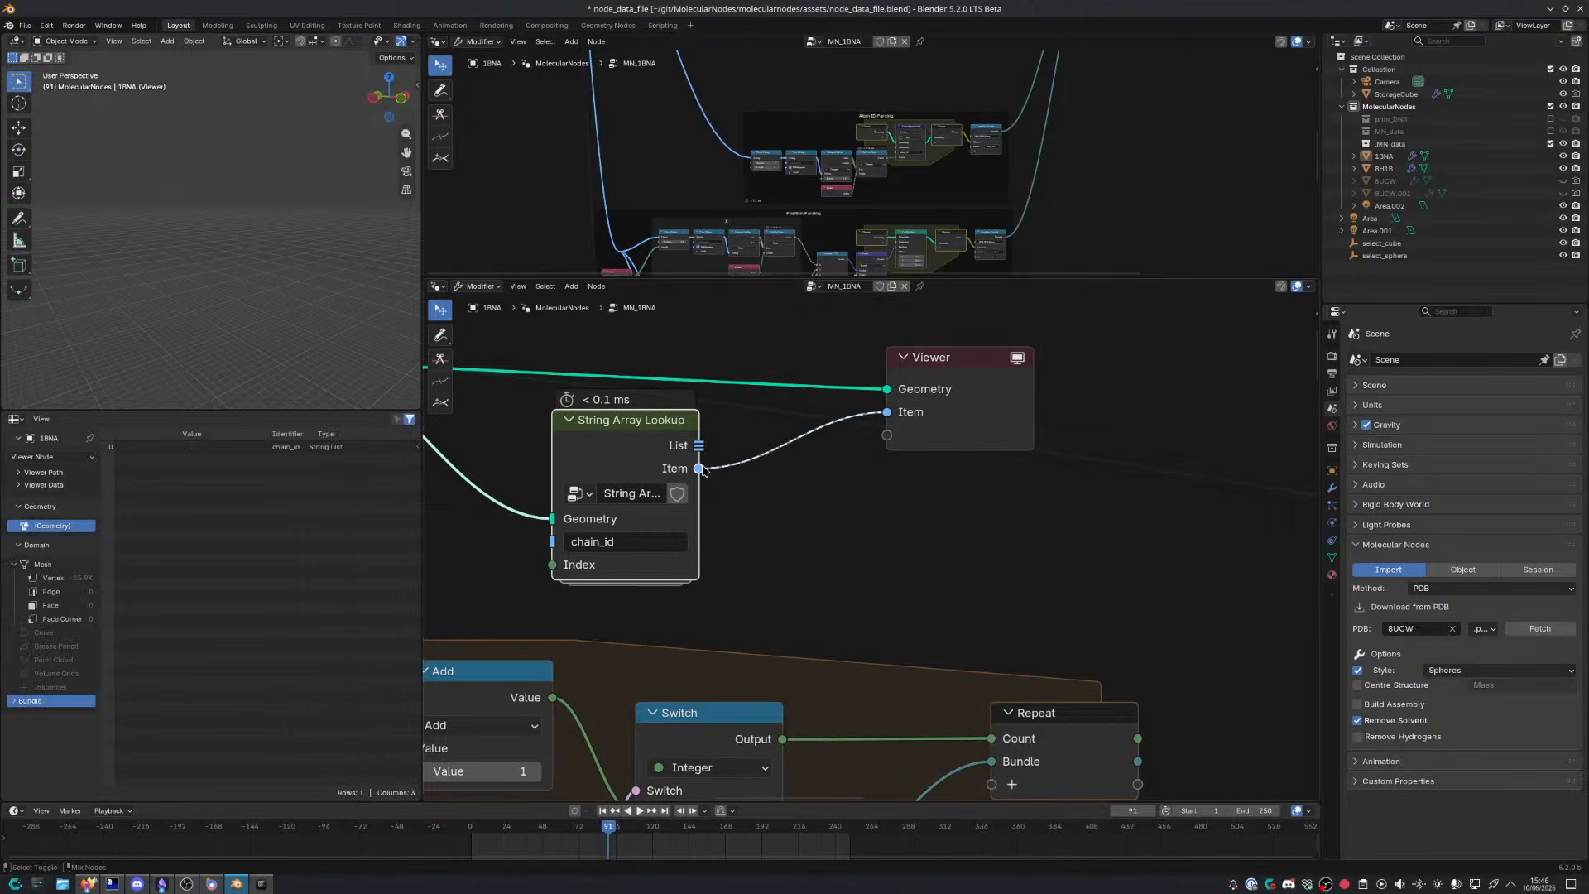
{"action": "mouse_move", "coordinate": [423, 473]}
{"action": "left_mouse_down"}
{"action": "mouse_move", "coordinate": [518, 474]}
{"action": "mouse_move", "coordinate": [448, 474]}
{"action": "left_mouse_up"}
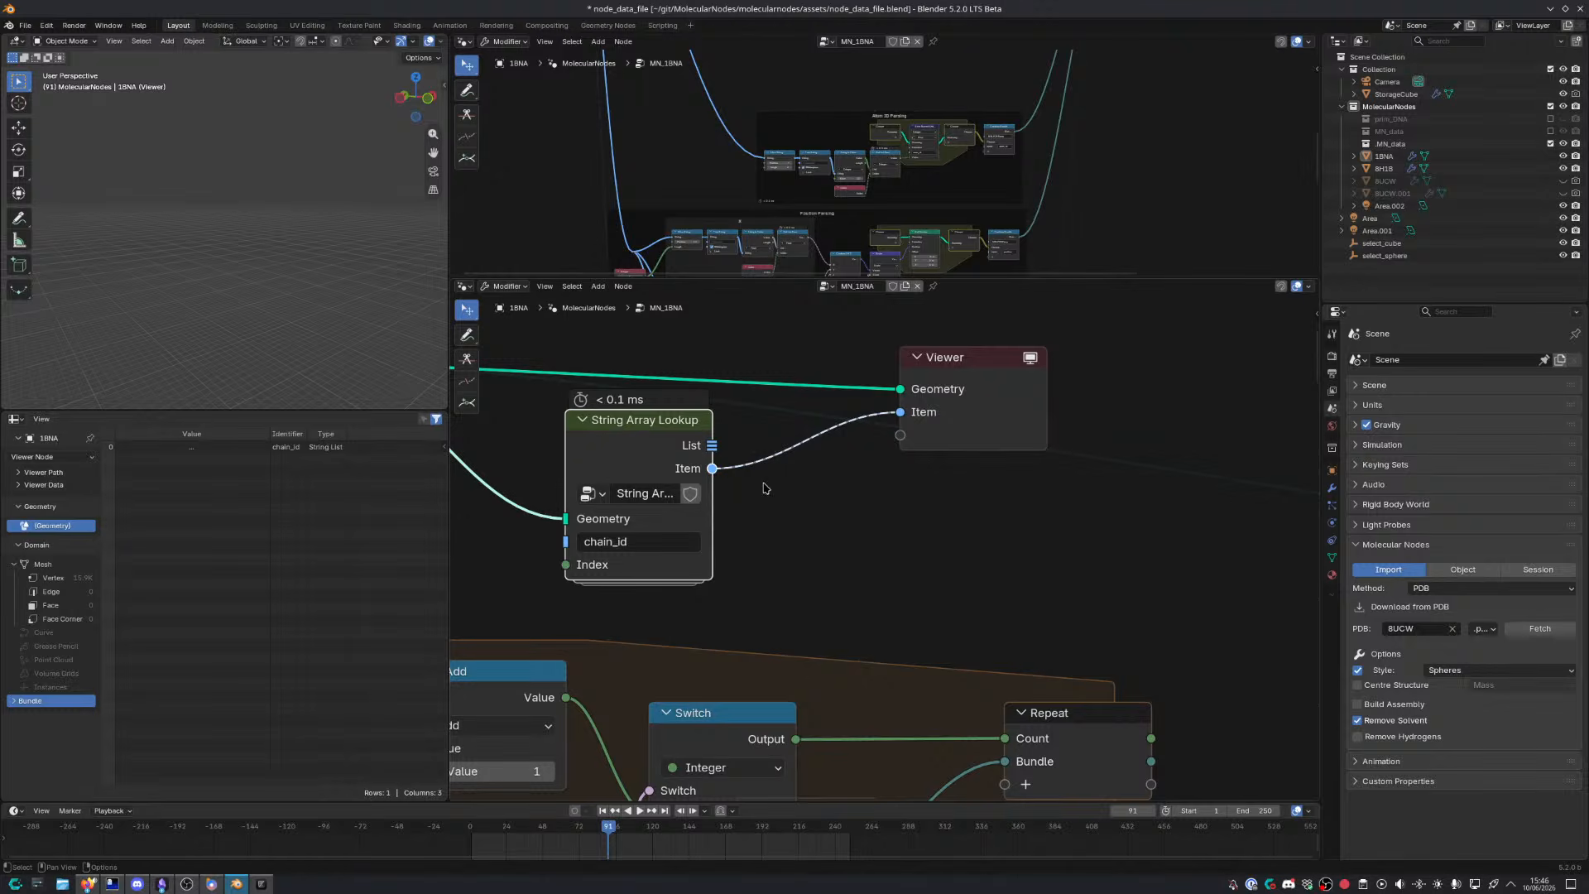
Inside String Array Lookup, delete the Viewer node, tidy the Group Input, Get List Item and Group Output nodes, and return to the parent tree
{"action": "key", "text": "Tab"}
{"action": "middle_click_drag", "start_coordinate": [883, 501], "coordinate": [771, 492]}
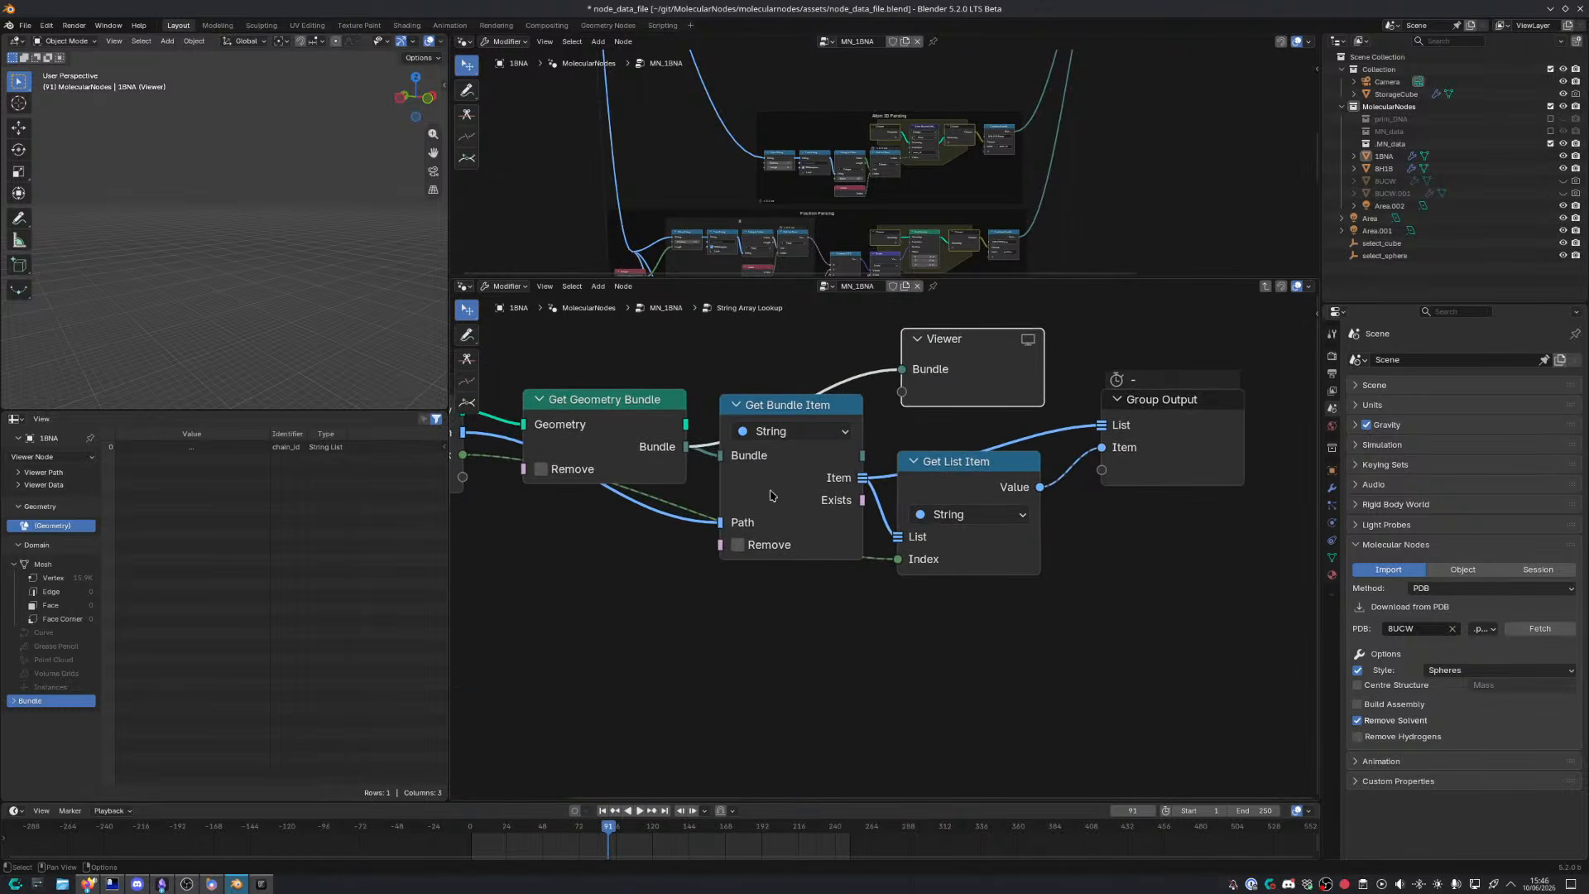
{"action": "left_click_drag", "start_coordinate": [943, 497], "coordinate": [952, 562]}
{"action": "left_click", "coordinate": [951, 392]}
{"action": "key", "text": "x"}
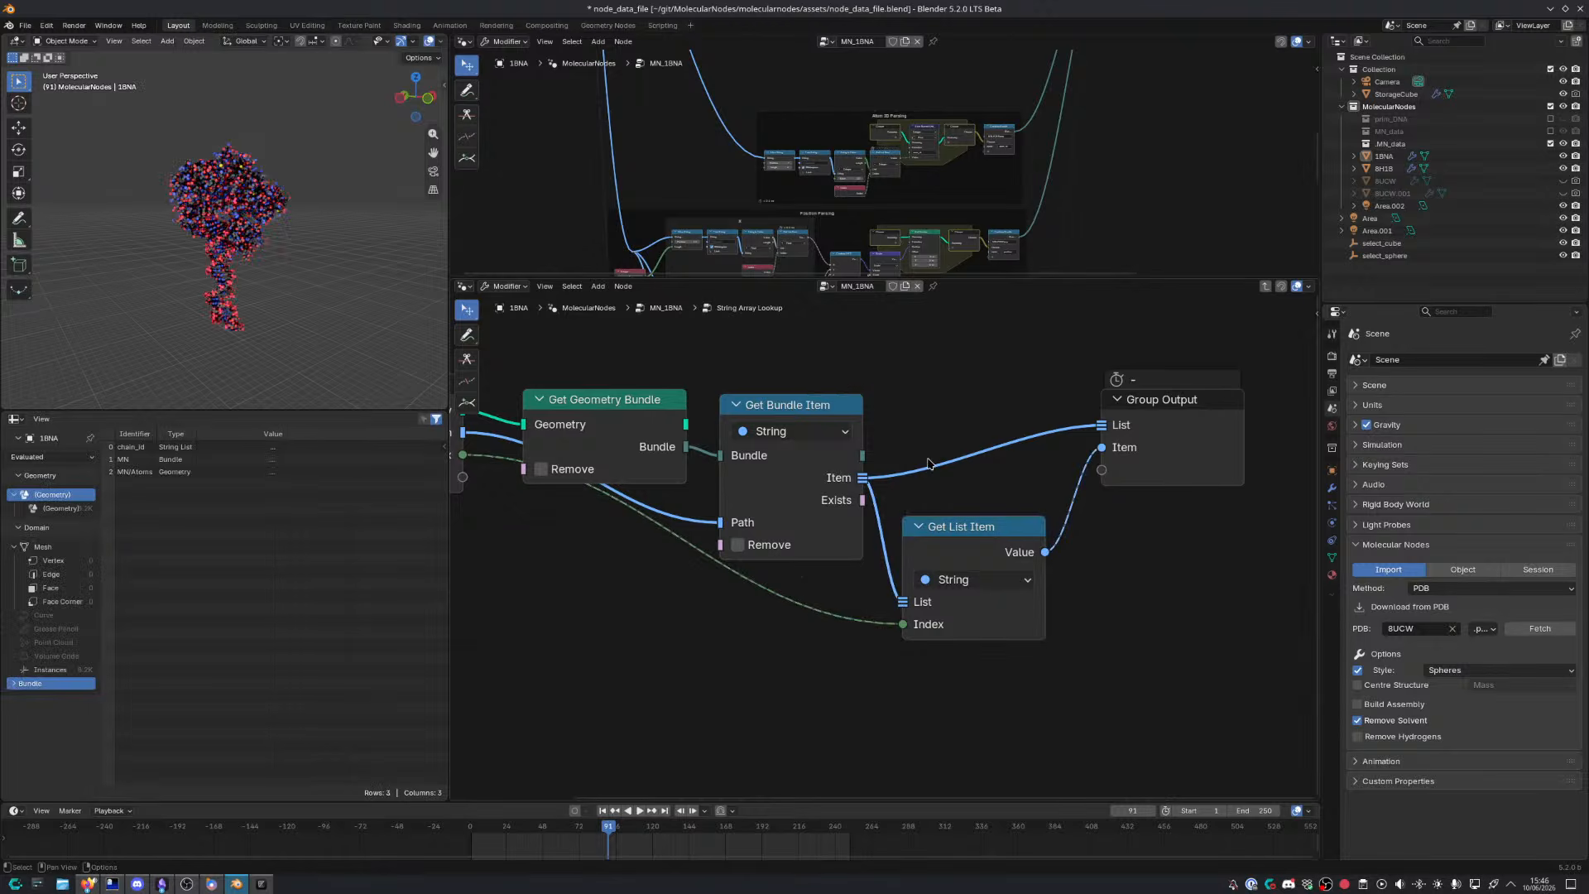
{"action": "middle_click_drag", "start_coordinate": [582, 470], "coordinate": [718, 420]}
{"action": "left_click_drag", "start_coordinate": [538, 391], "coordinate": [532, 478]}
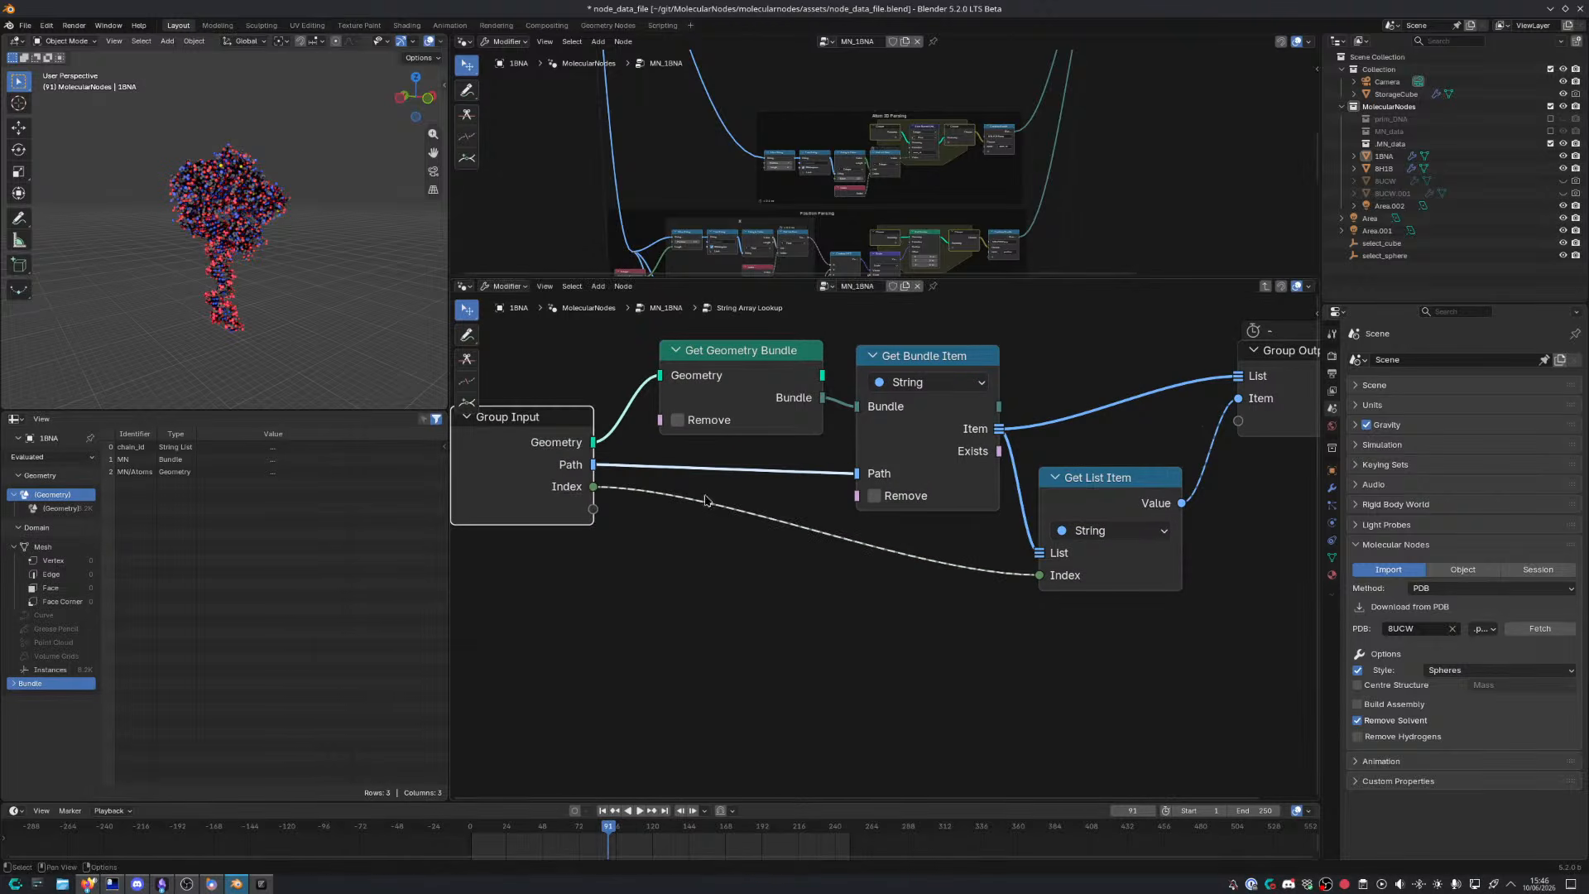
{"action": "middle_click_drag", "start_coordinate": [1040, 492], "coordinate": [921, 495]}
{"action": "left_click_drag", "start_coordinate": [991, 519], "coordinate": [991, 498]}
{"action": "left_click_drag", "start_coordinate": [1176, 354], "coordinate": [1180, 399]}
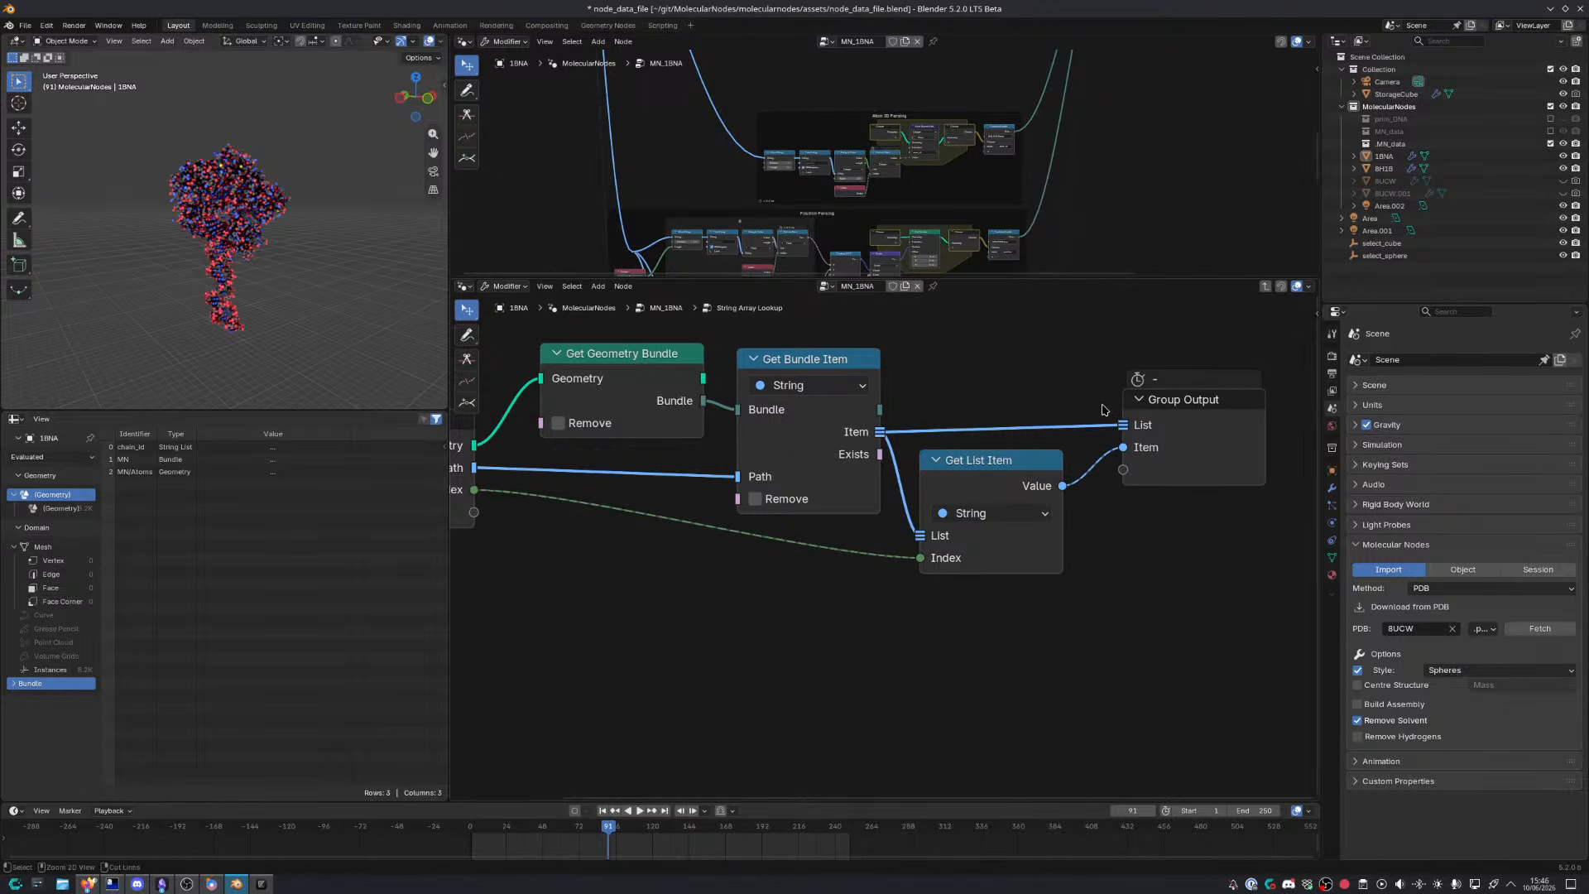
{"action": "key", "text": "Tab"}
Add a string Equal node fed by String Array Lookup's Item output and set its B value to C
{"action": "left_click_drag", "start_coordinate": [985, 406], "coordinate": [1027, 385]}
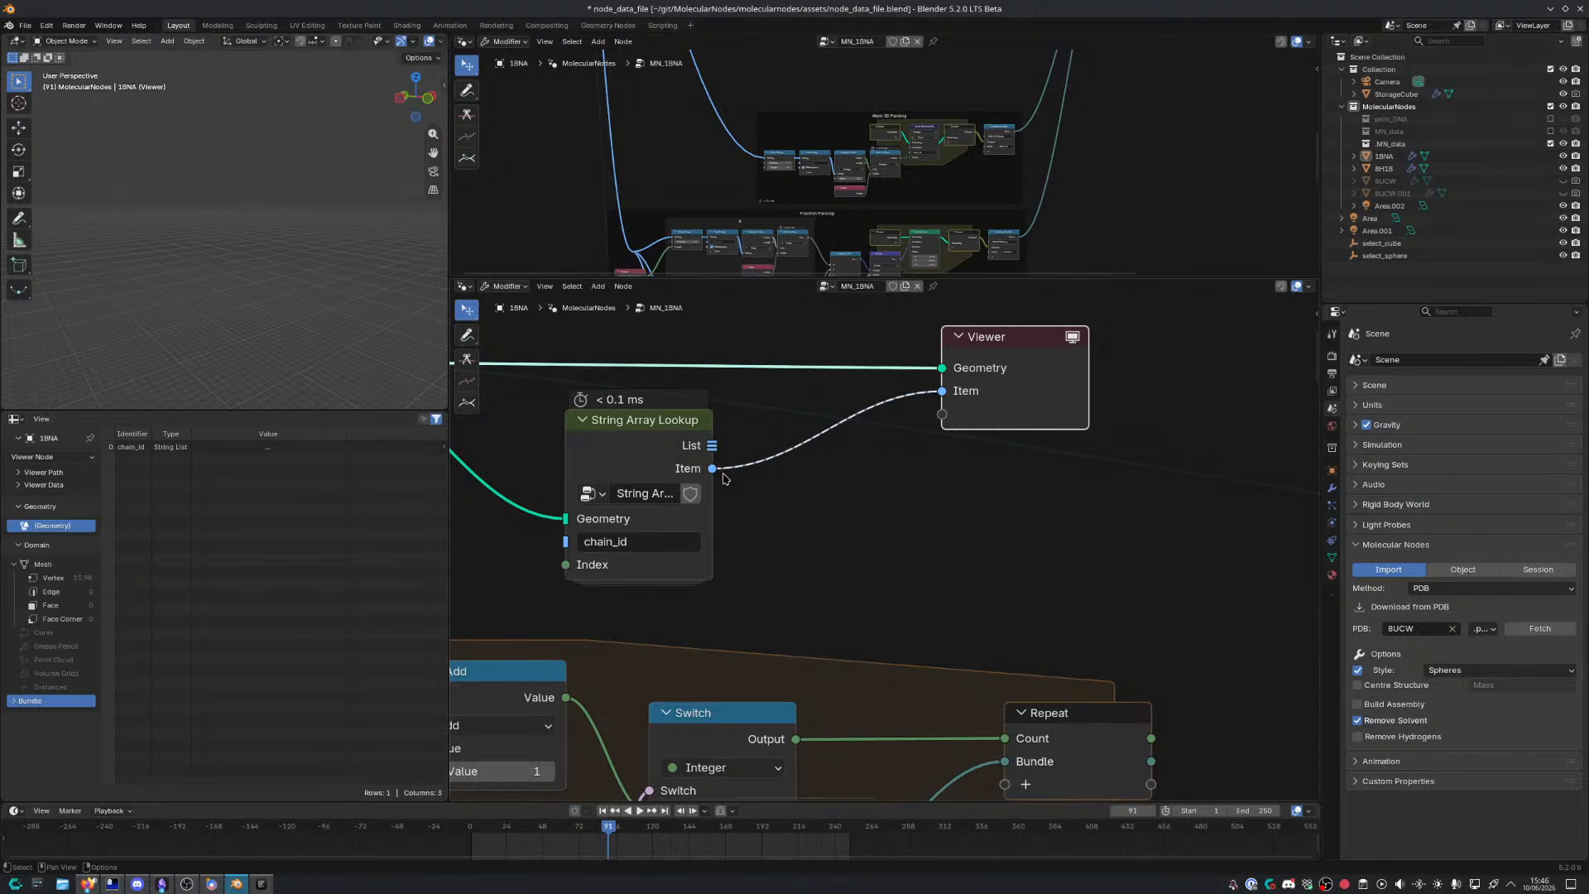
{"action": "key", "text": "shift+a"}
{"action": "type", "text": "equal"}
{"action": "key", "text": "Return"}
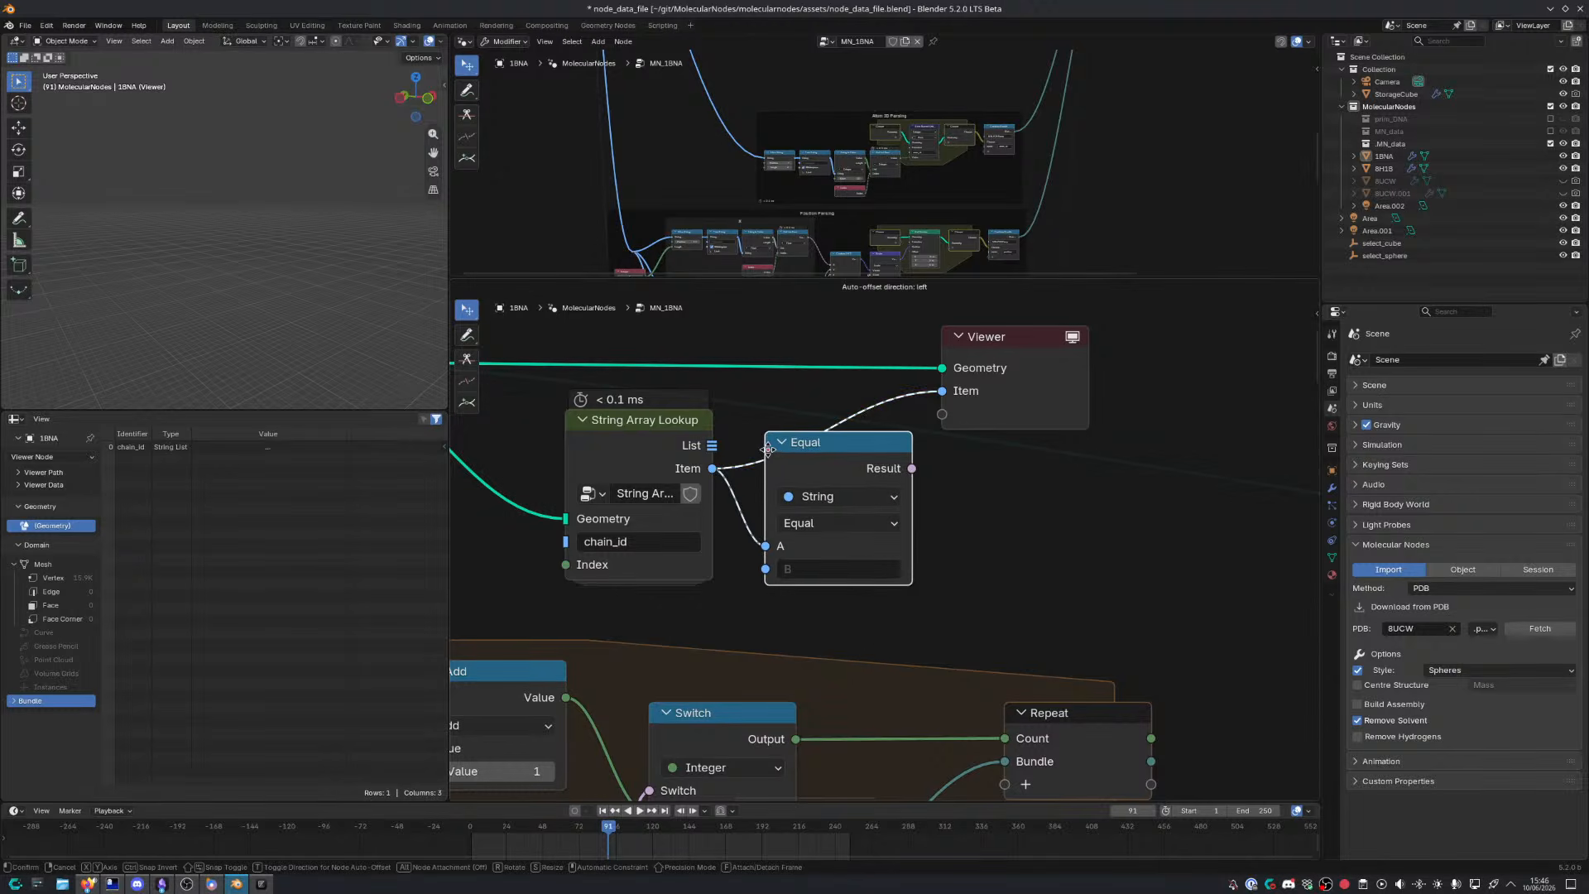
{"action": "left_click", "coordinate": [757, 439]}
{"action": "left_click", "coordinate": [832, 559]}
{"action": "type", "text": "C"}
{"action": "key", "text": "Return"}
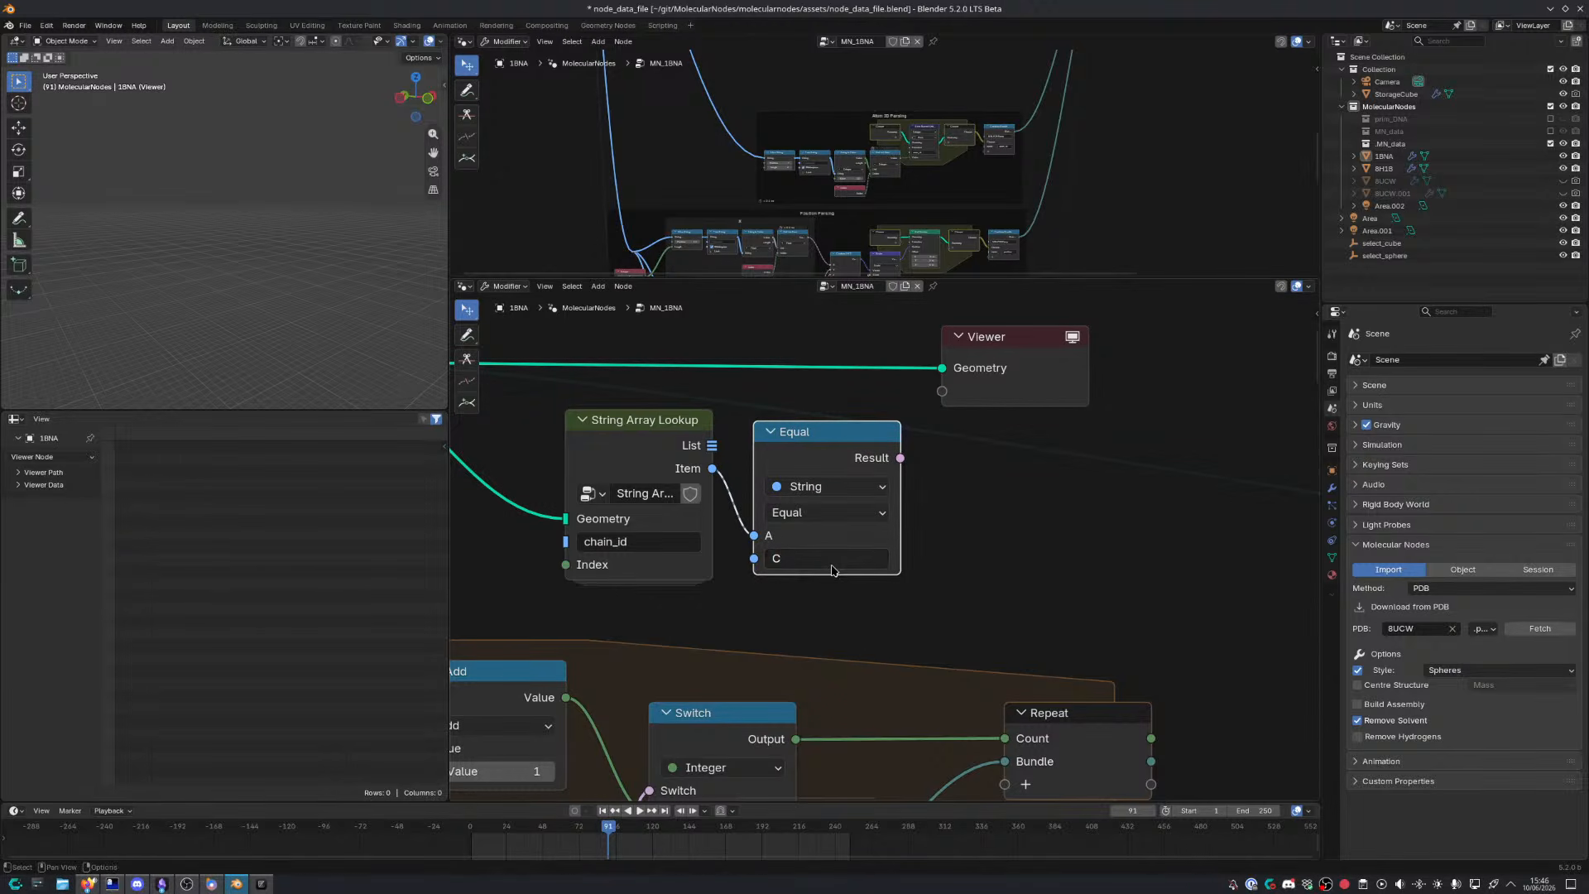
Preview Equal's Result on the Point domain and examine the per-vertex Viewer values in a widened spreadsheet
{"action": "left_click", "coordinate": [909, 465], "text": "ctrl+shift"}
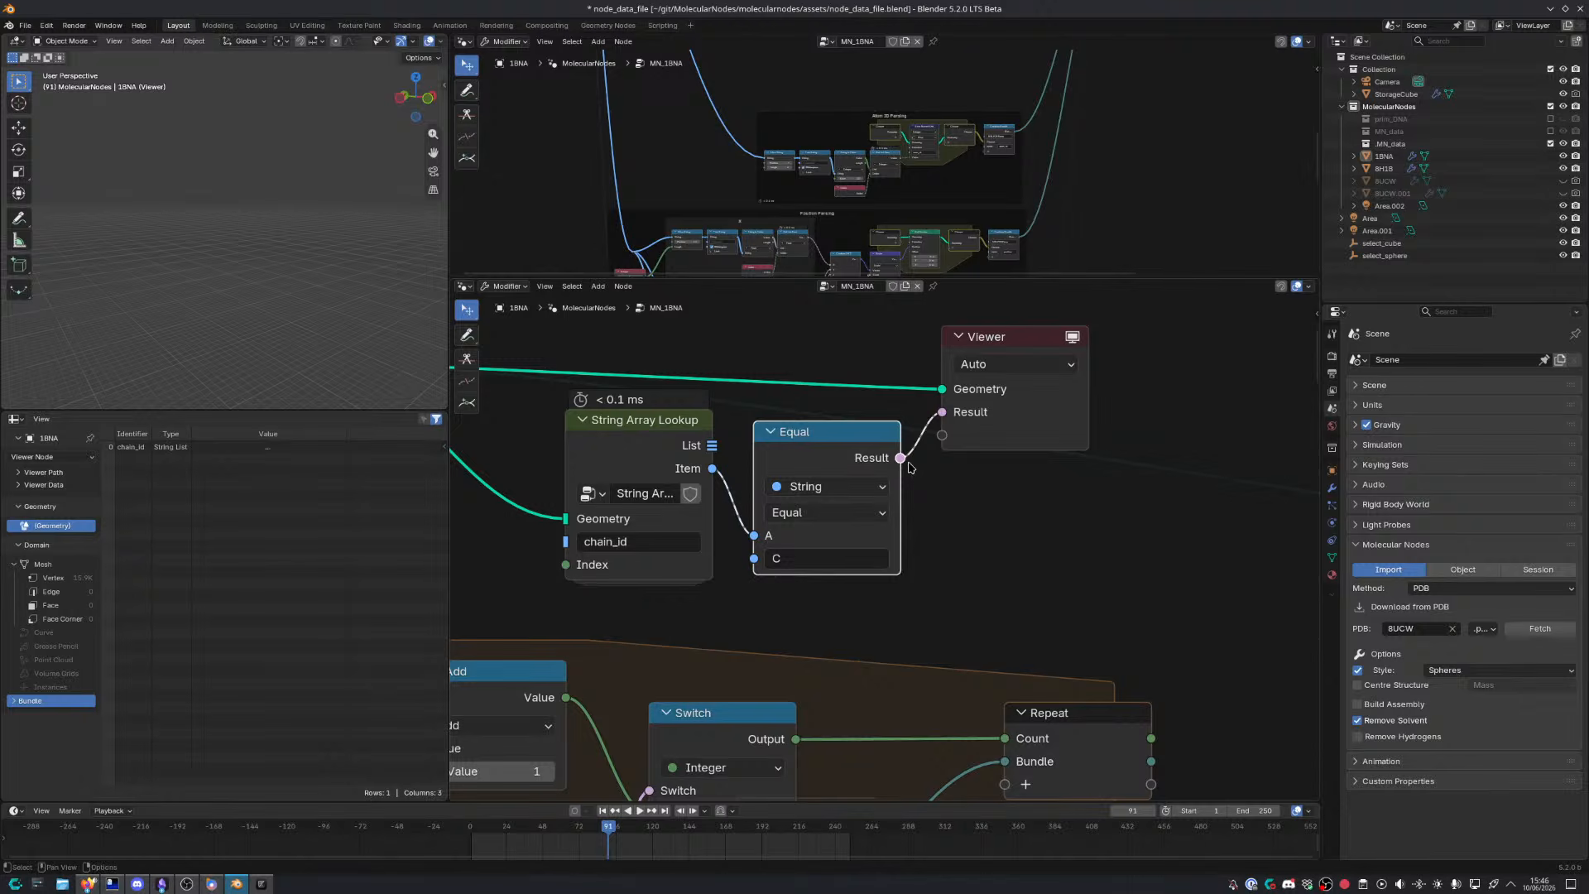
{"action": "left_click", "coordinate": [1062, 358]}
{"action": "left_click", "coordinate": [1068, 441]}
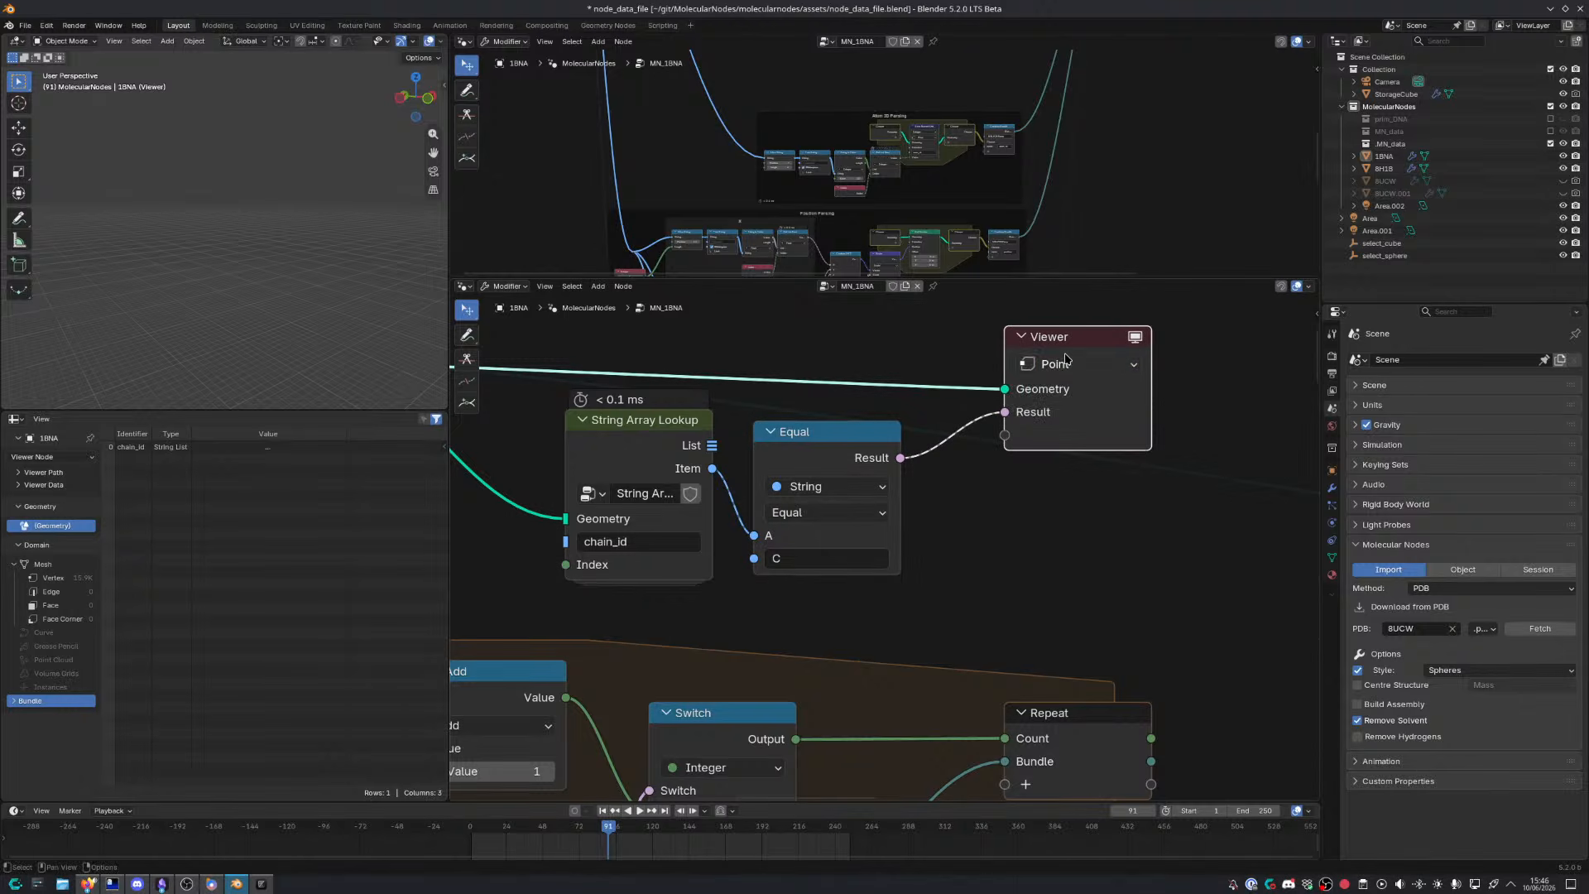
{"action": "middle_click_drag", "start_coordinate": [850, 512], "coordinate": [874, 548]}
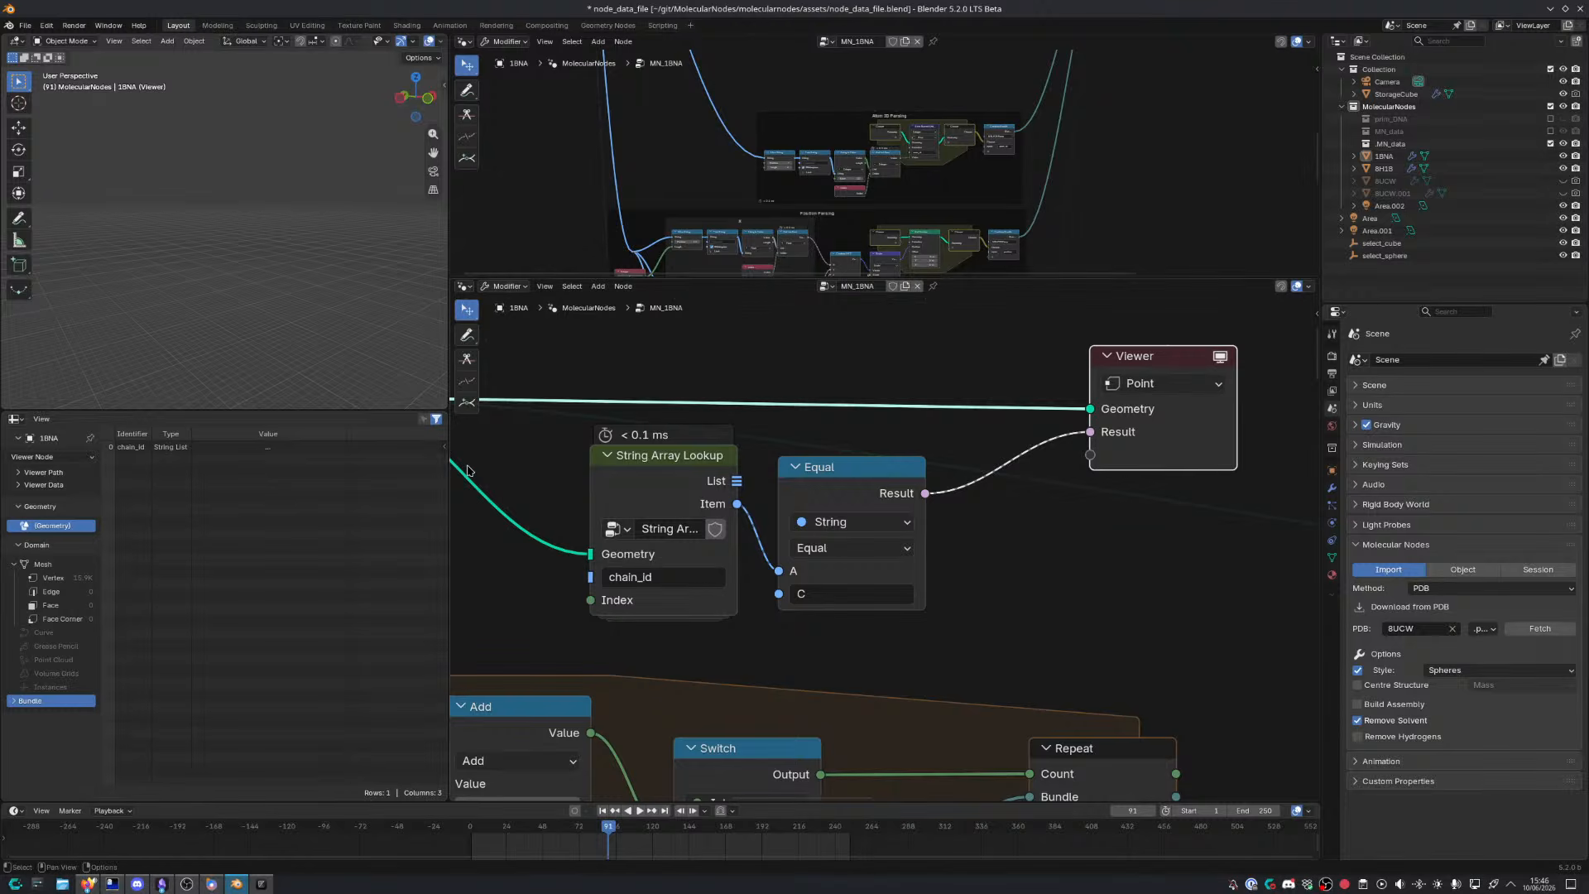
{"action": "left_click_drag", "start_coordinate": [453, 474], "coordinate": [547, 474]}
{"action": "left_click", "coordinate": [56, 578]}
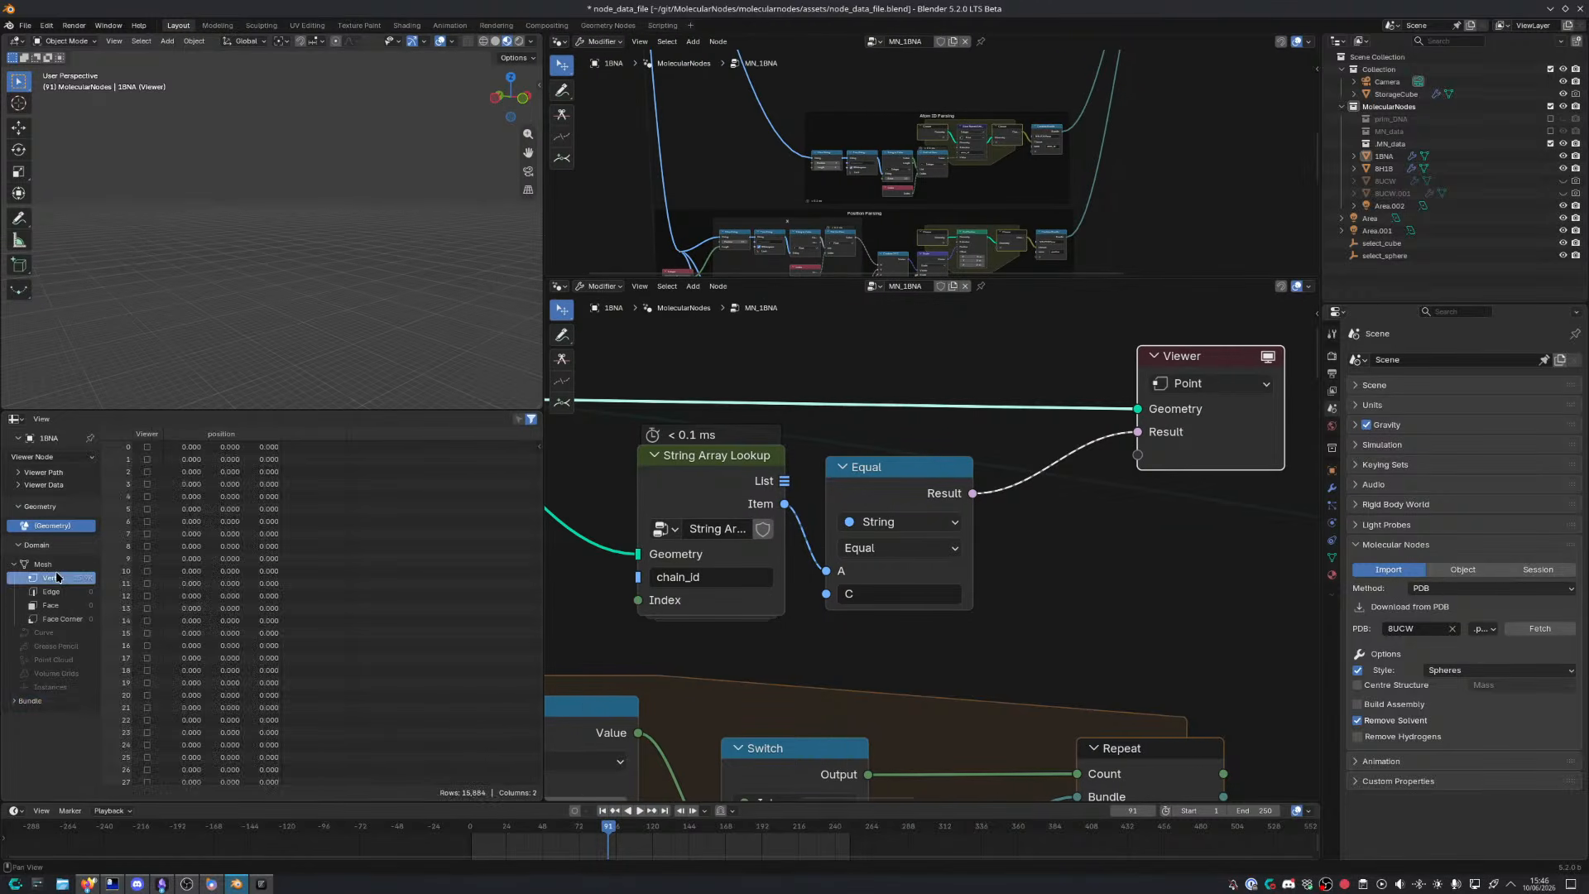
{"action": "scroll", "coordinate": [400, 662], "scroll_direction": "down", "scroll_amount": 5}
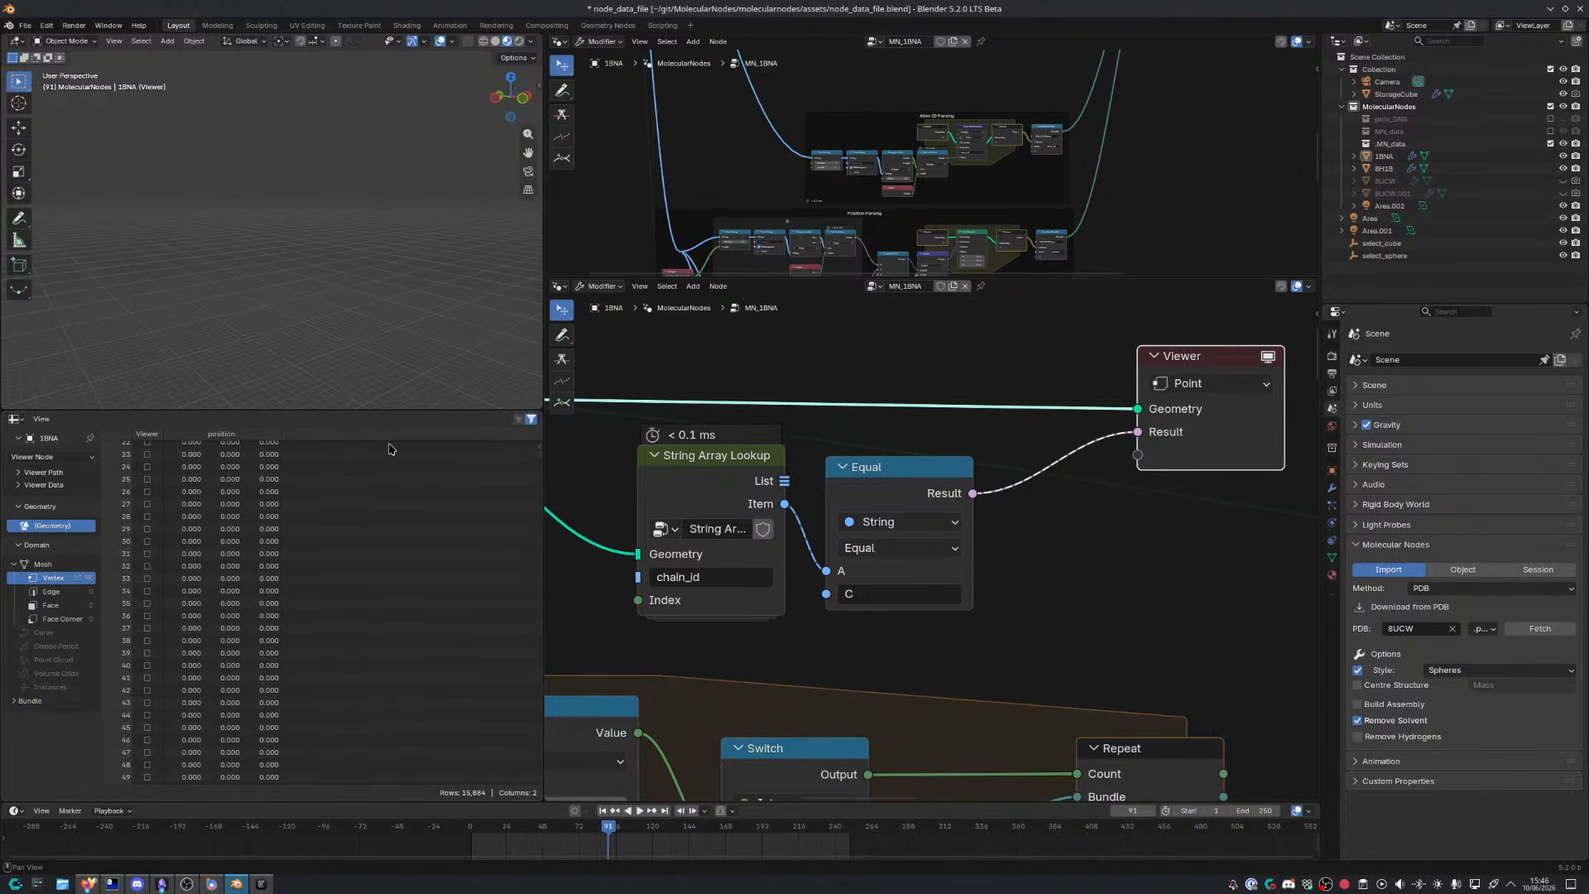
{"action": "scroll", "coordinate": [538, 484], "scroll_direction": "up", "scroll_amount": 5}
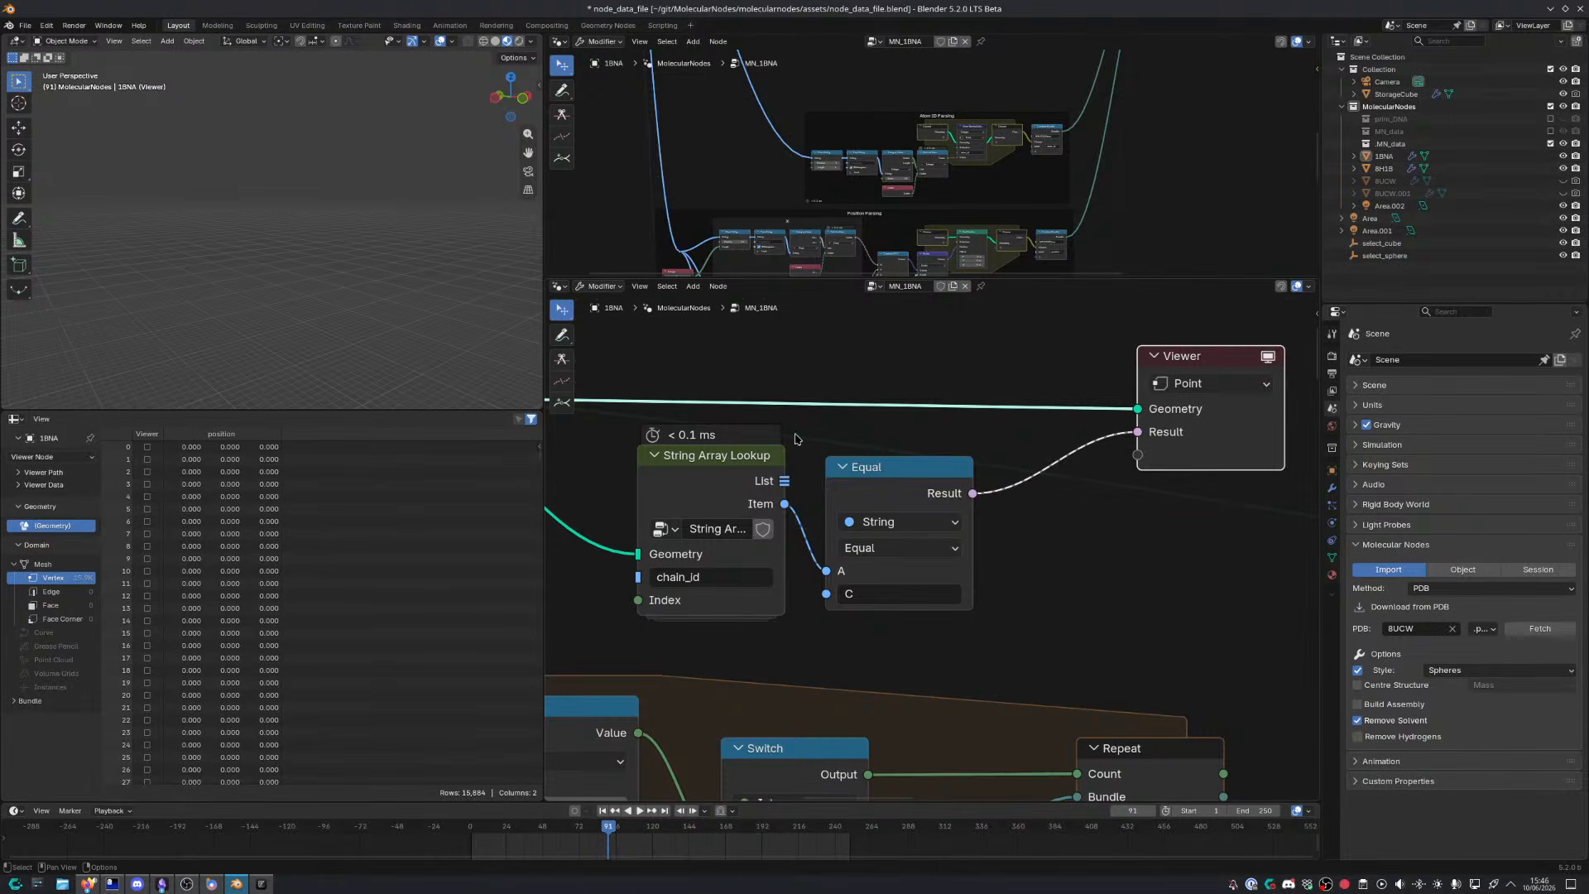
Switch the Viewer back and forth between String Array Lookup's Item output and Equal's Result to compare their data
{"action": "left_click", "coordinate": [788, 513], "text": "ctrl+shift"}
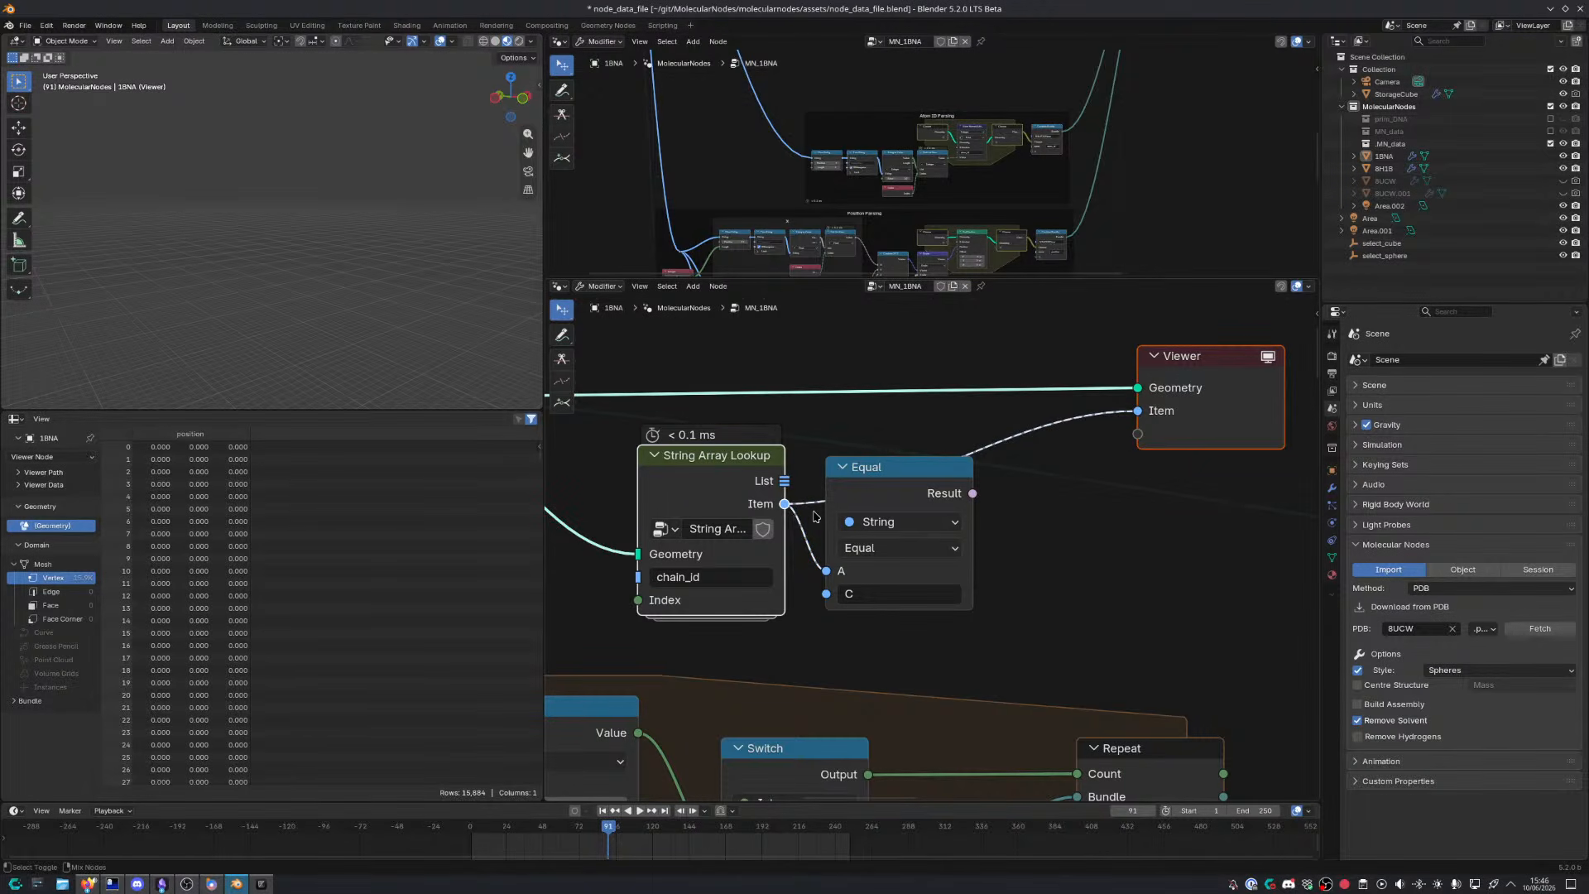
{"action": "left_click", "coordinate": [963, 495], "text": "ctrl+shift"}
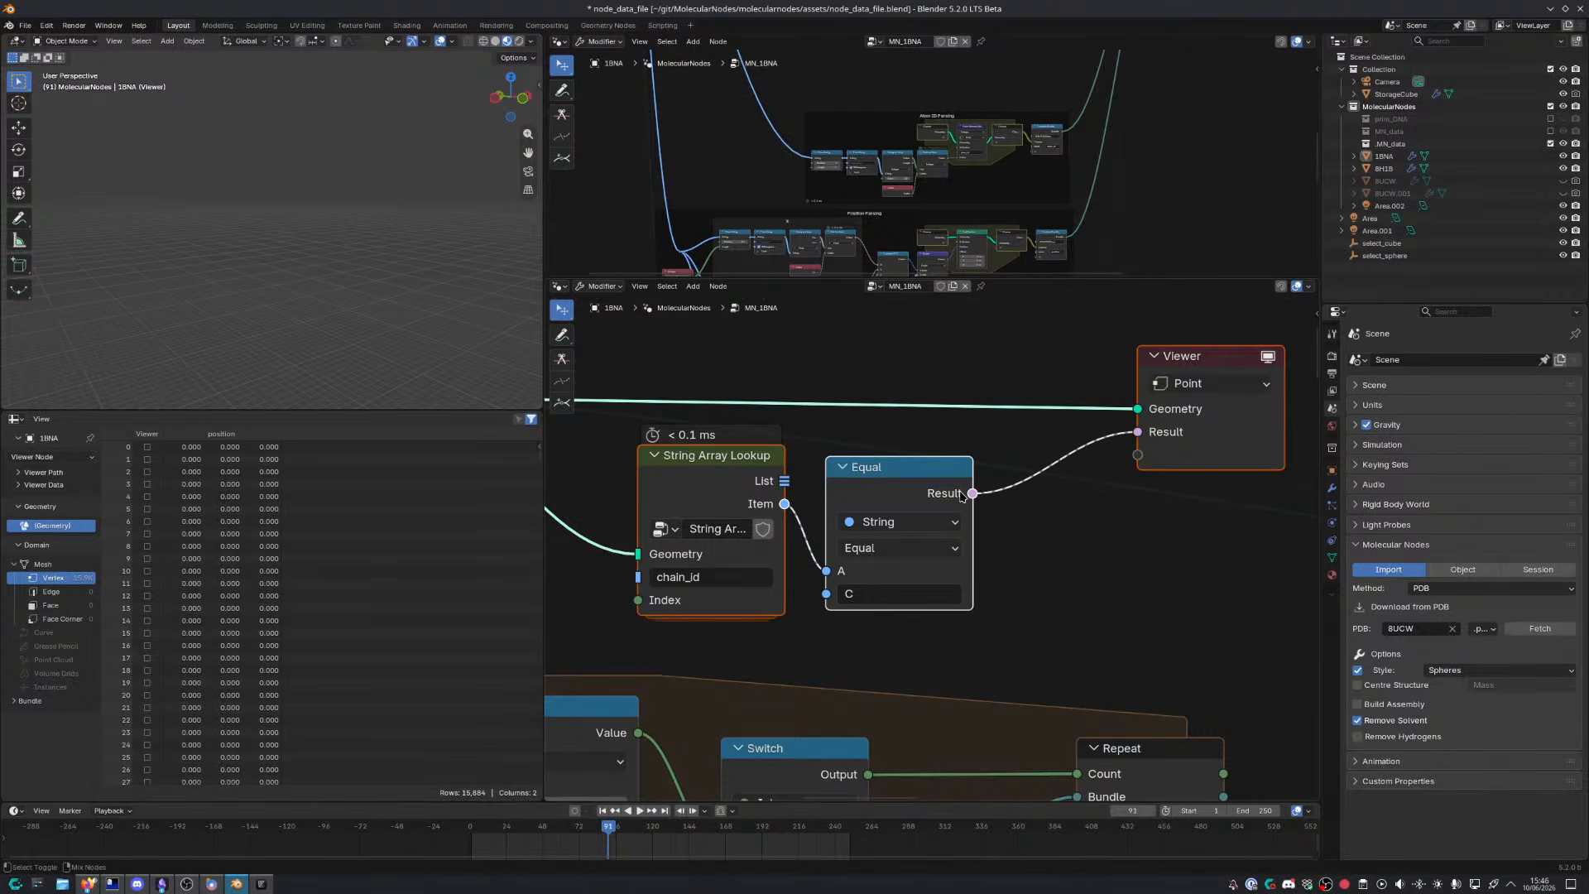
{"action": "left_click", "coordinate": [782, 508], "text": "ctrl+shift"}
{"action": "left_click", "coordinate": [971, 495], "text": "ctrl+shift"}
{"action": "middle_click_drag", "start_coordinate": [798, 555], "coordinate": [930, 544]}
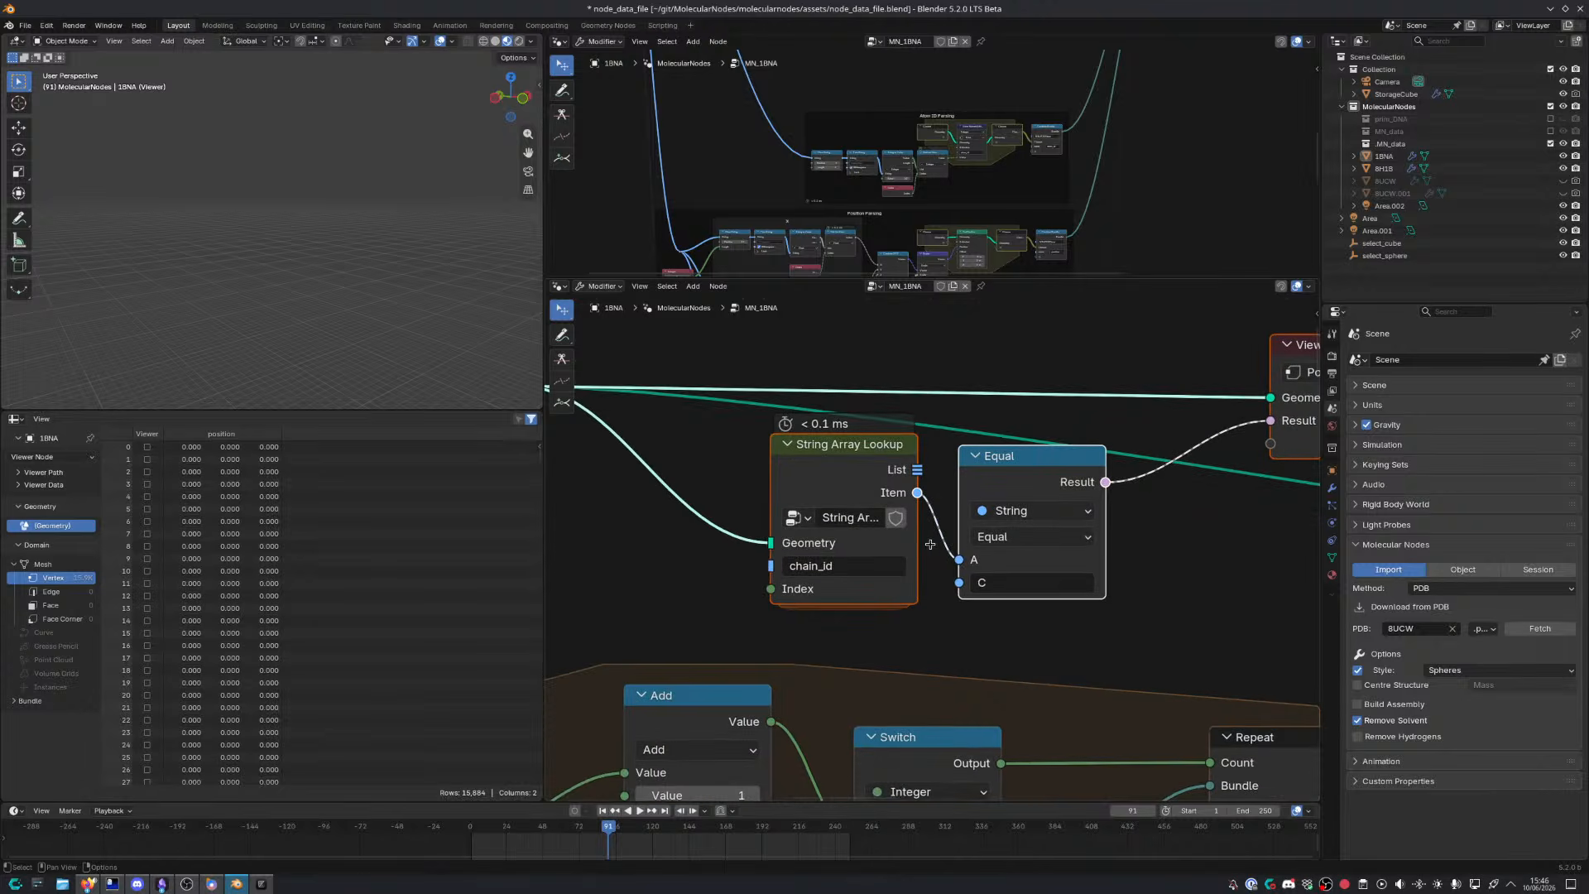
Move String Array Lookup further from the Equal node and preview its List output
{"action": "left_click_drag", "start_coordinate": [874, 476], "coordinate": [812, 476]}
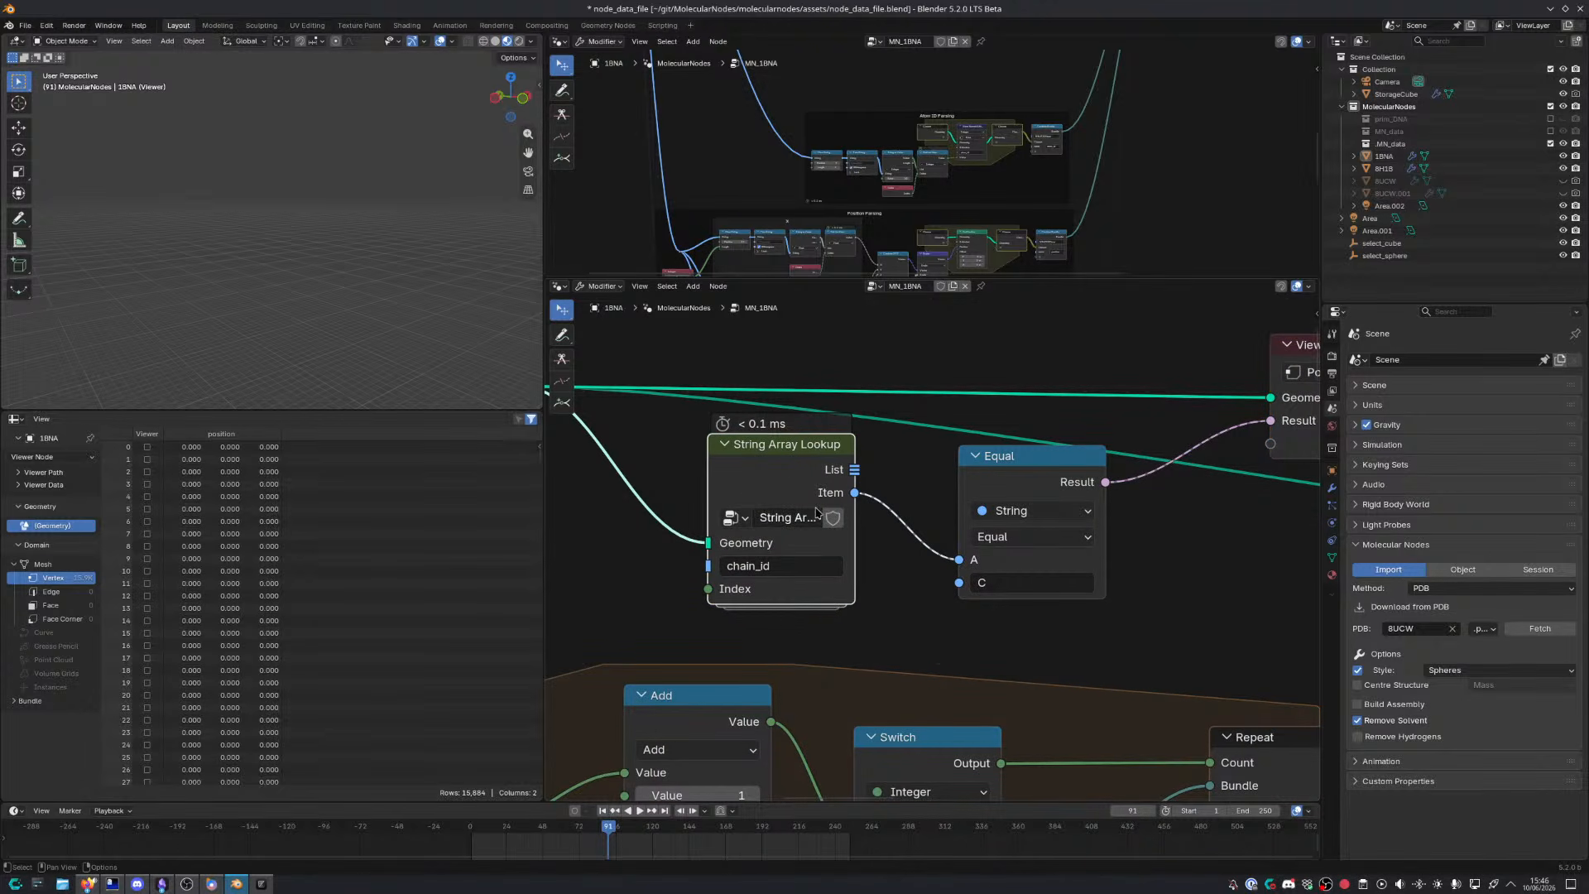
{"action": "left_click", "coordinate": [854, 471], "text": "ctrl+shift"}
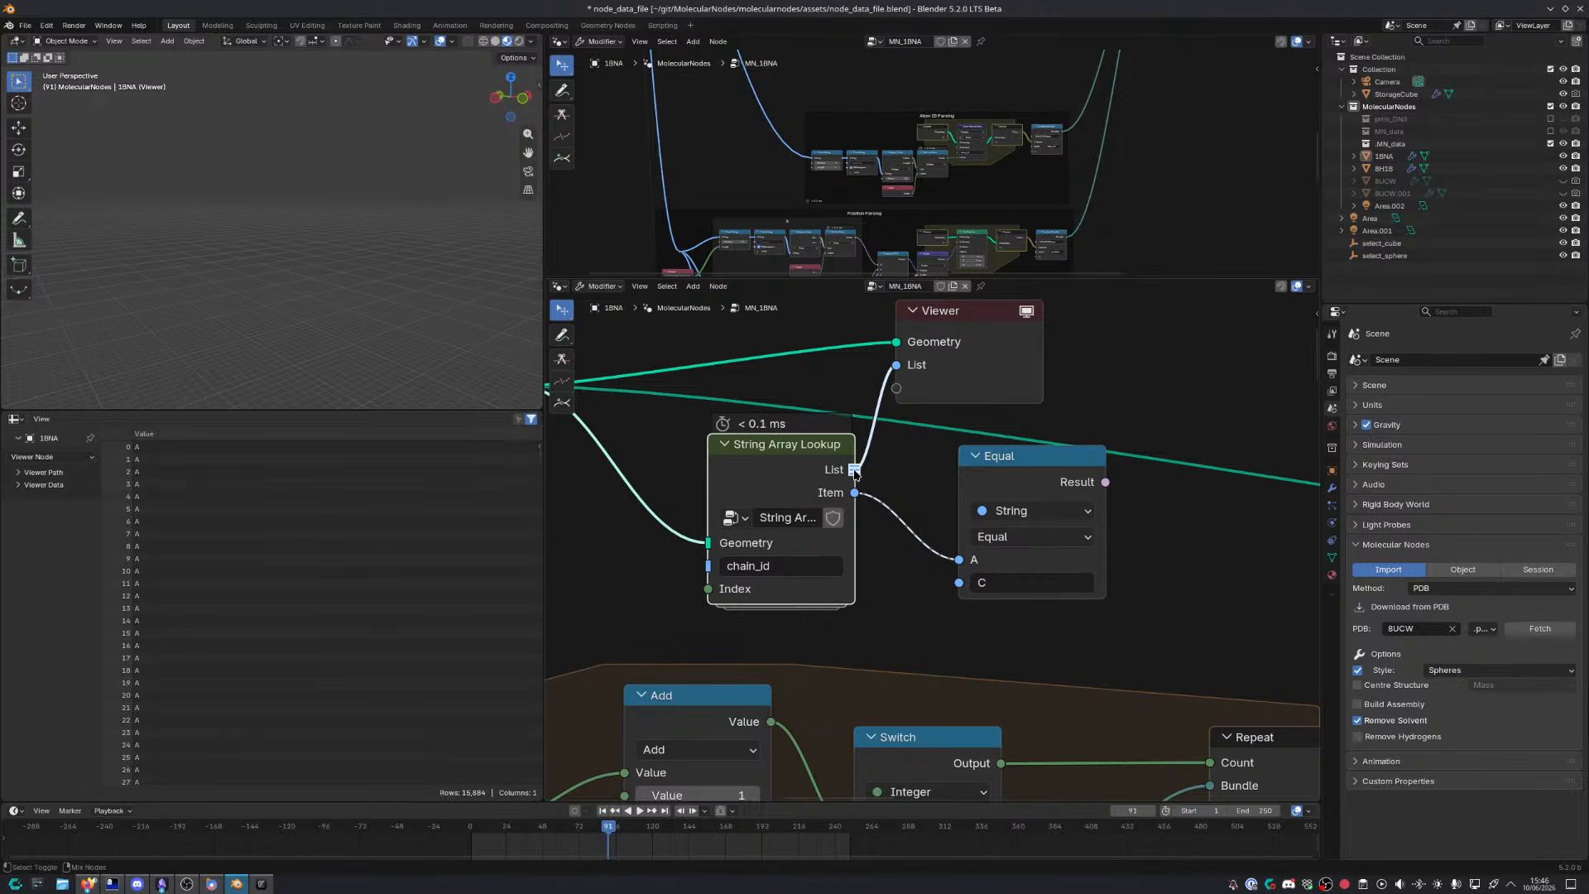
{"action": "middle_click_drag", "start_coordinate": [805, 494], "coordinate": [739, 497]}
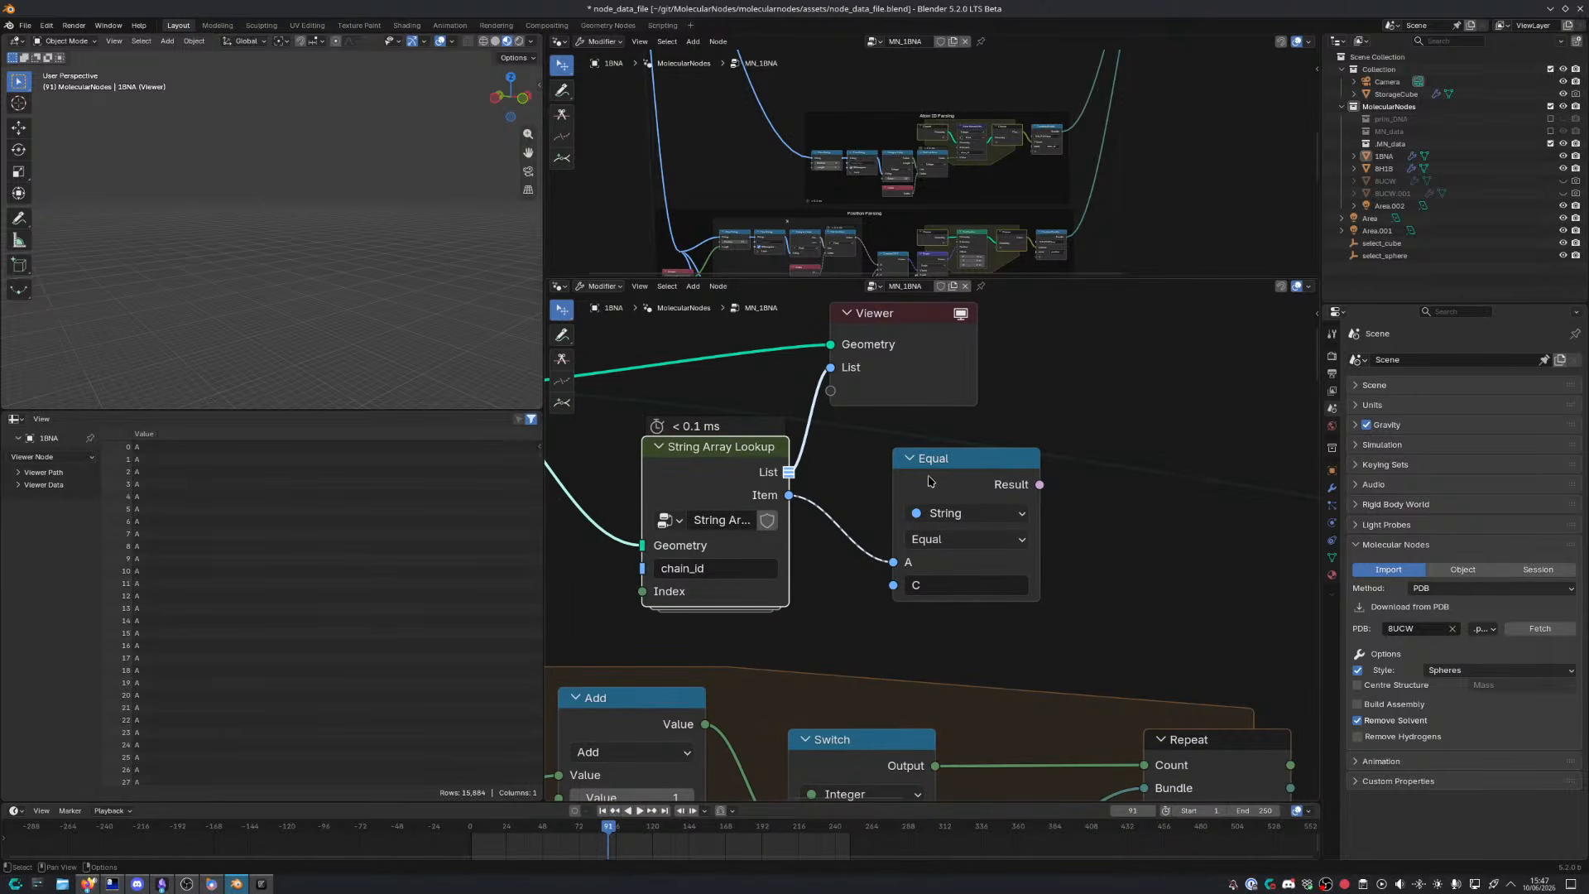
Examine the default input settings of the Index socket inside the String Array Lookup group and return to the parent node tree
{"action": "key", "text": "Tab"}
{"action": "key", "text": "n"}
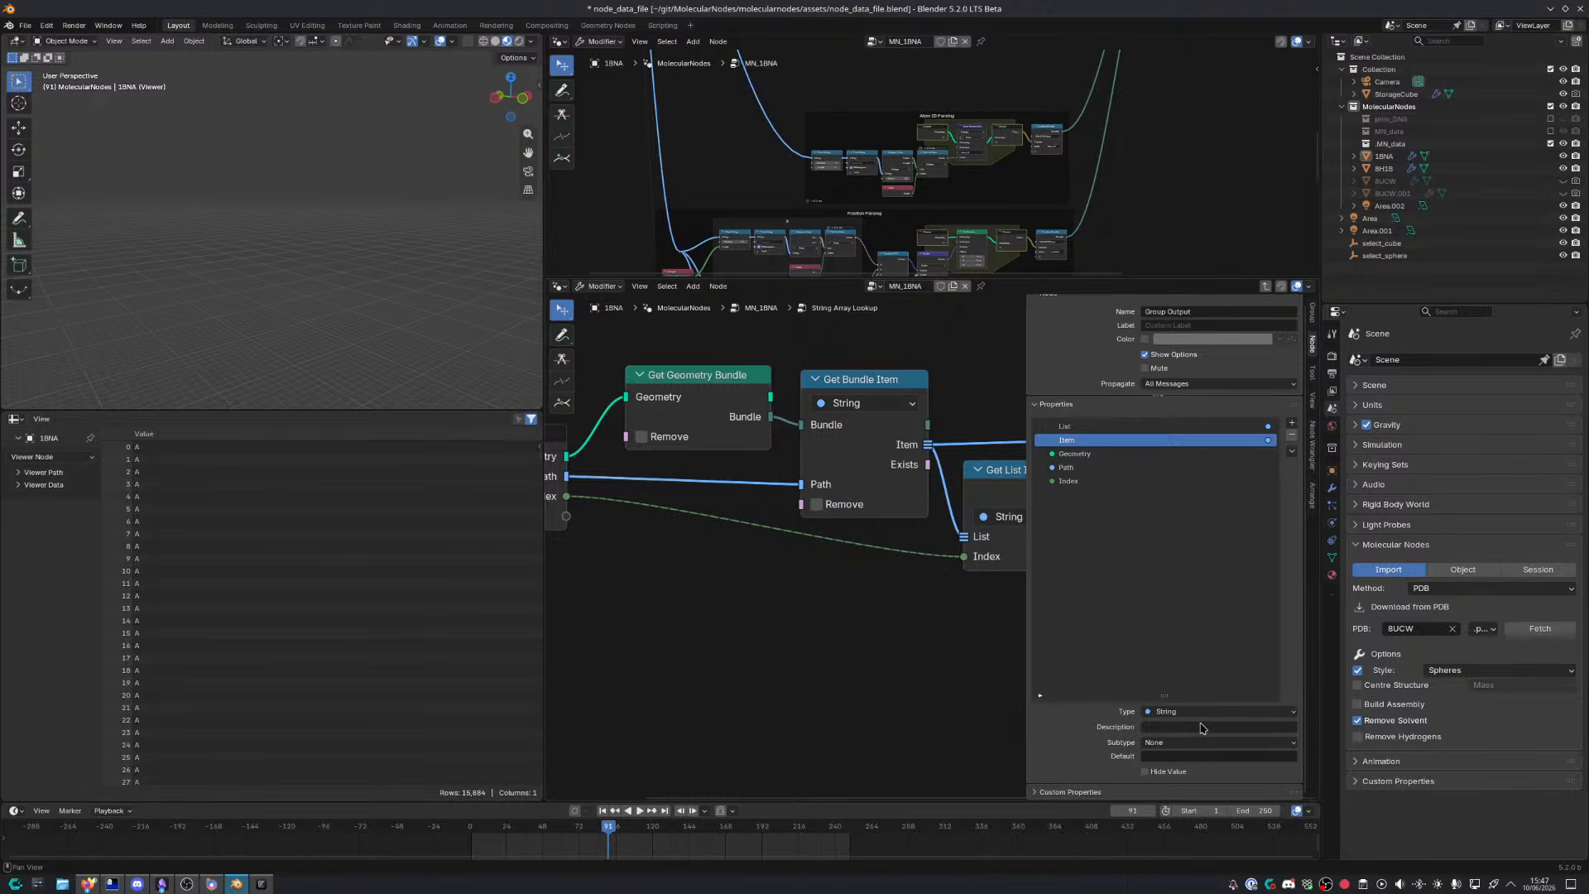
{"action": "left_click", "coordinate": [1101, 483]}
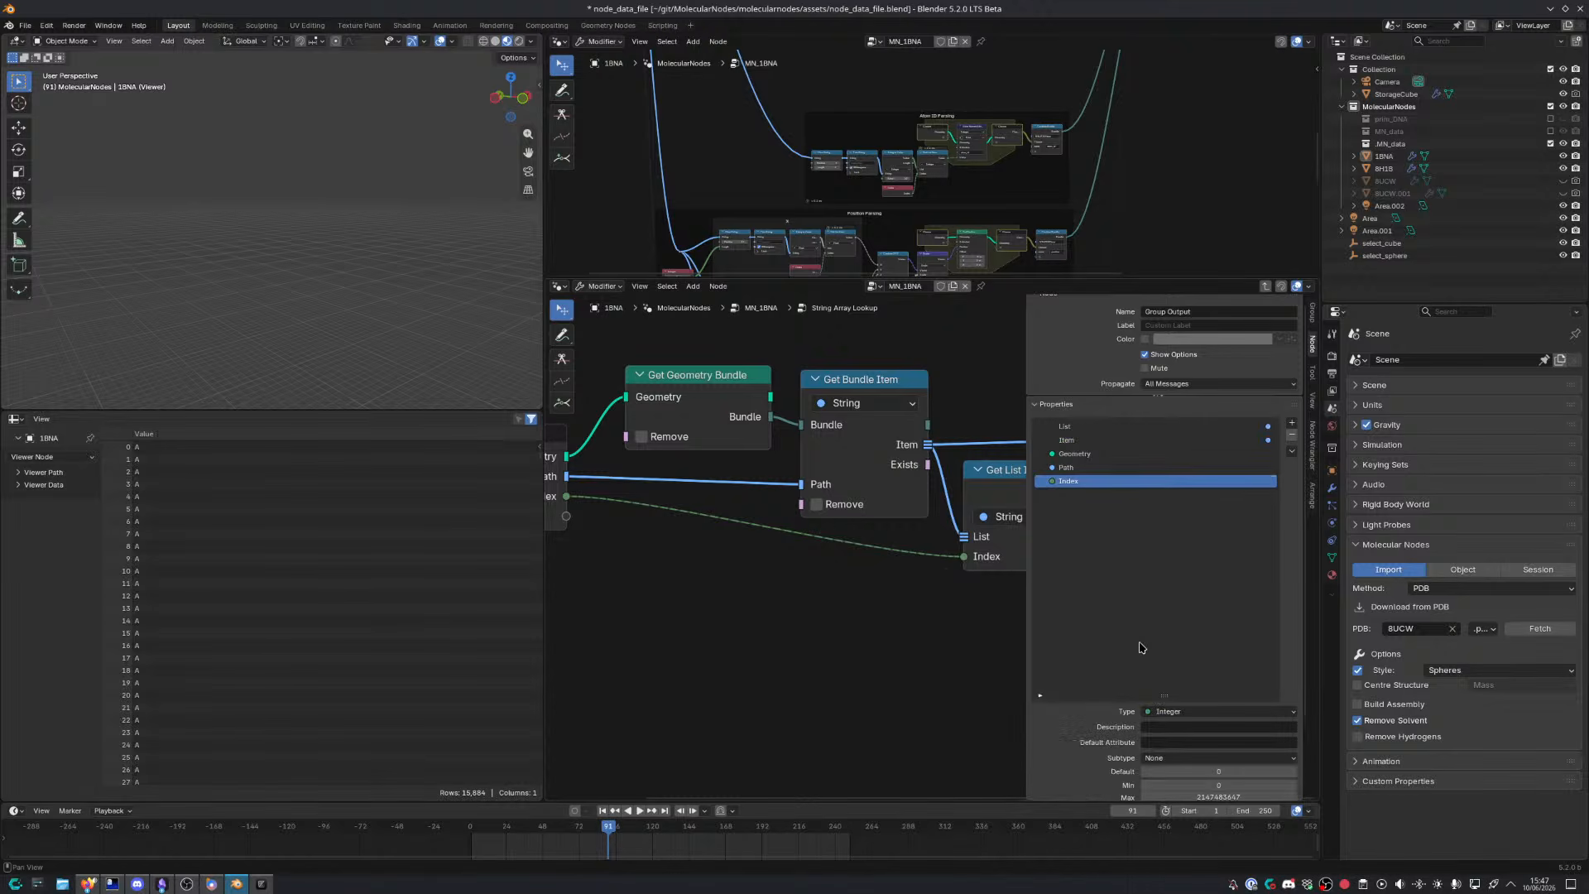
{"action": "scroll", "coordinate": [1140, 647], "scroll_direction": "down", "scroll_amount": 3}
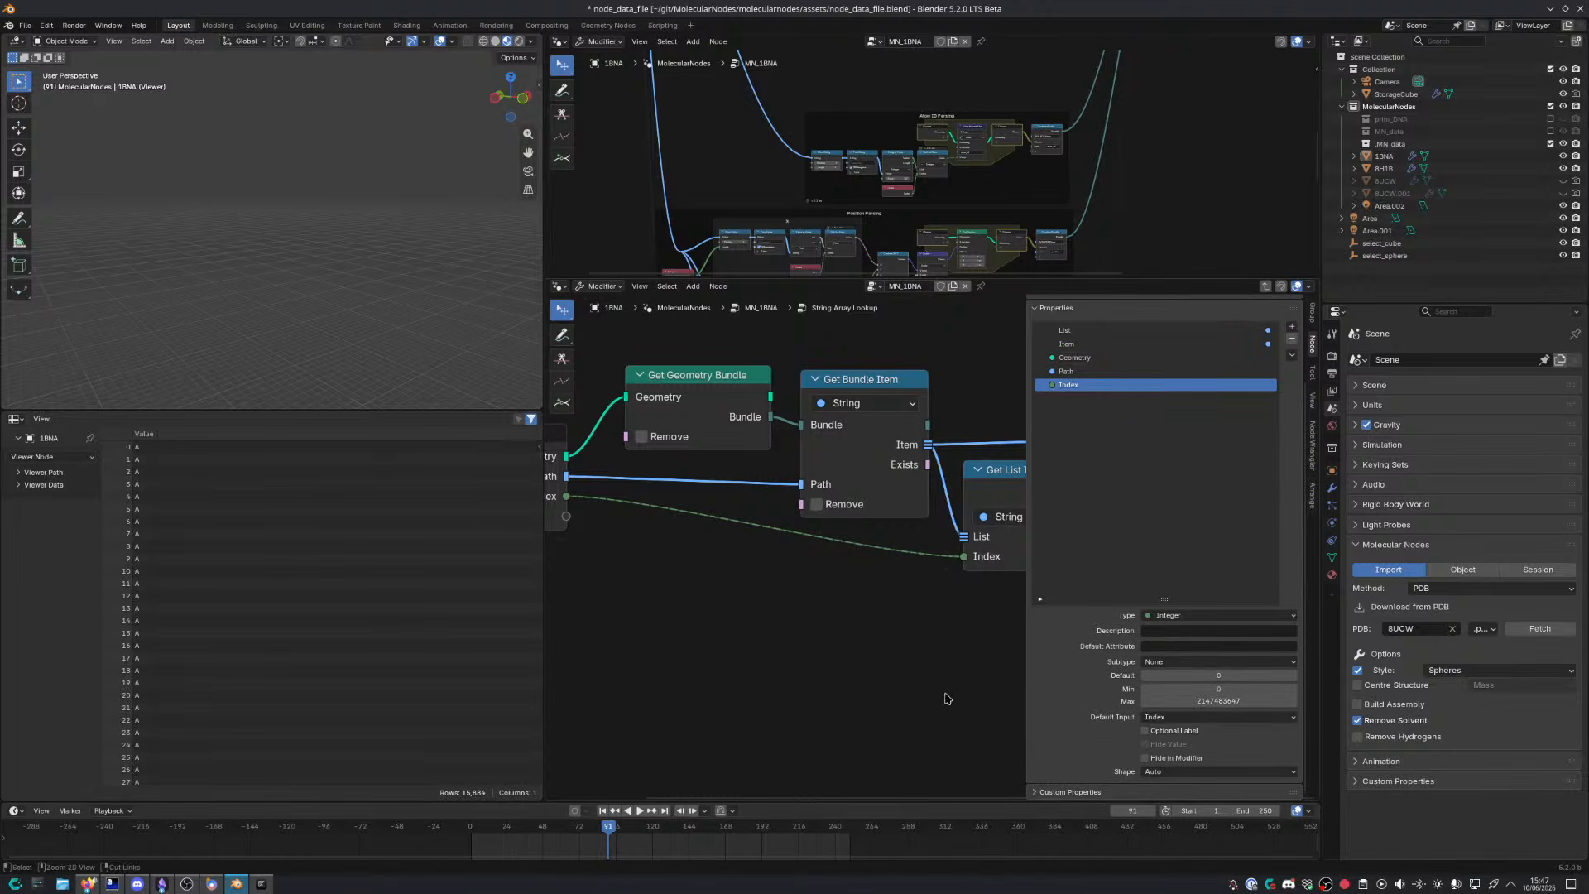
{"action": "key", "text": "Tab"}
{"action": "key", "text": "n"}
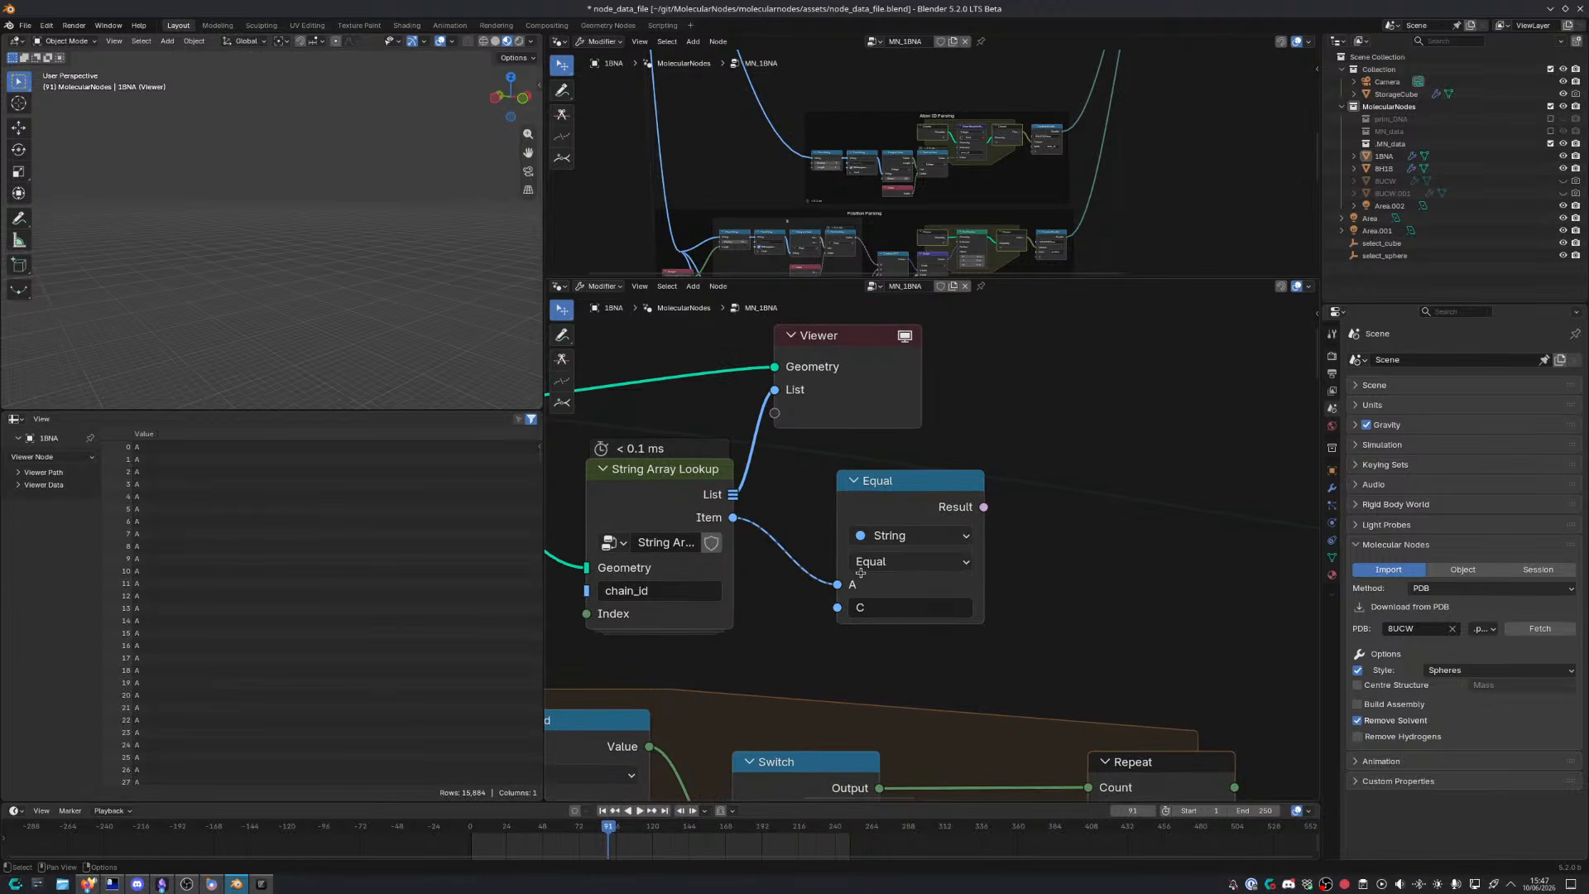
Delete the Equal node and add a string Get List Item node fed by String Array Lookup's List output
{"action": "left_click", "coordinate": [867, 495]}
{"action": "key", "text": "x"}
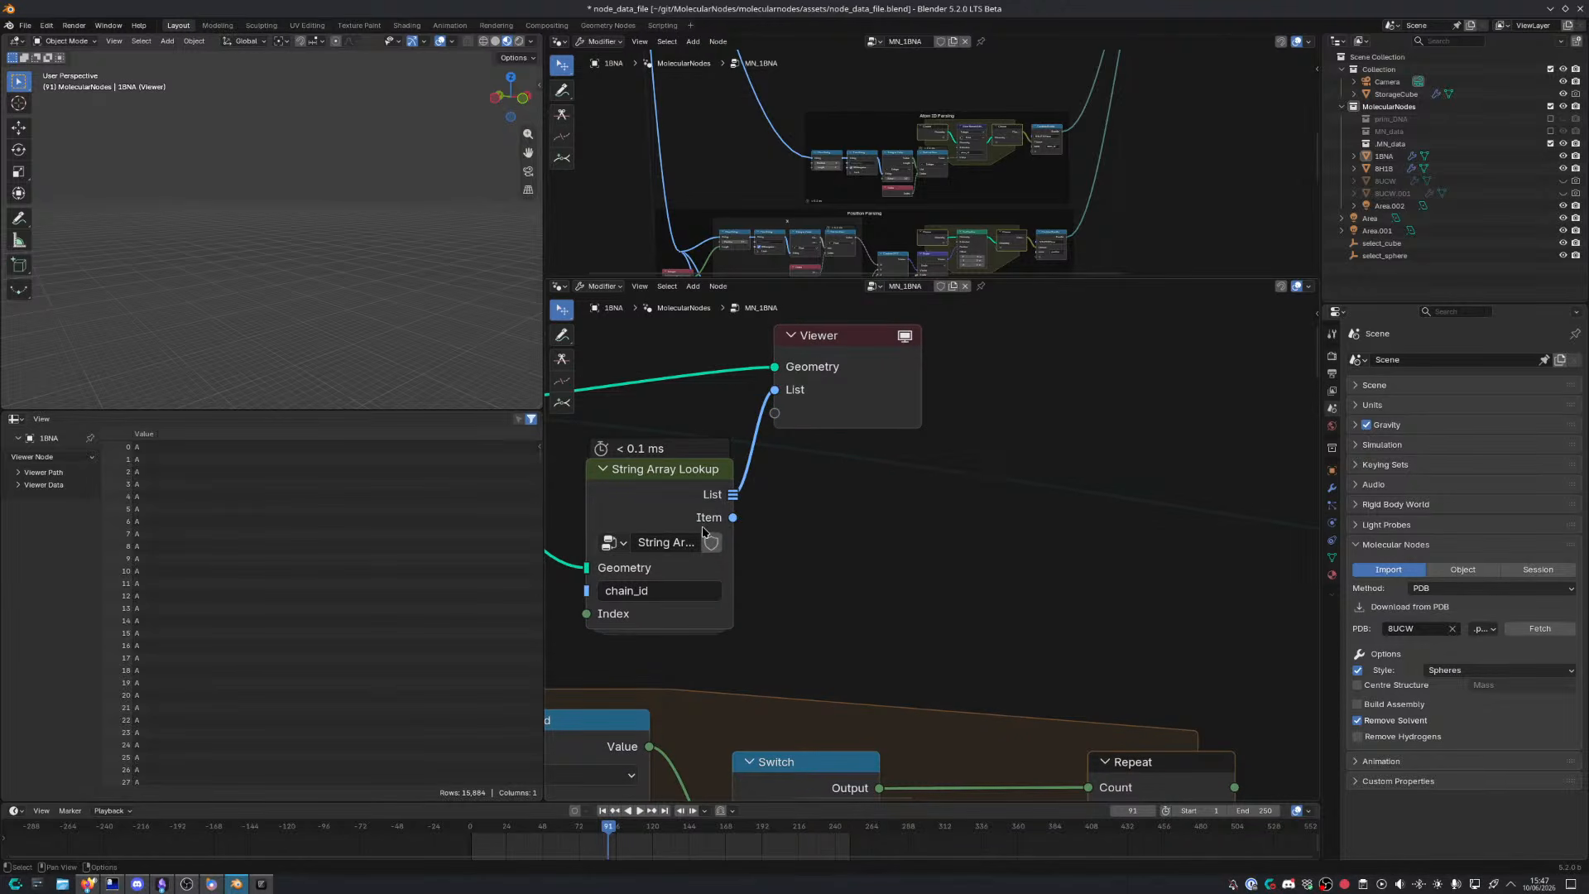
{"action": "key", "text": "shift+a"}
{"action": "type", "text": "get list"}
{"action": "key", "text": "Return"}
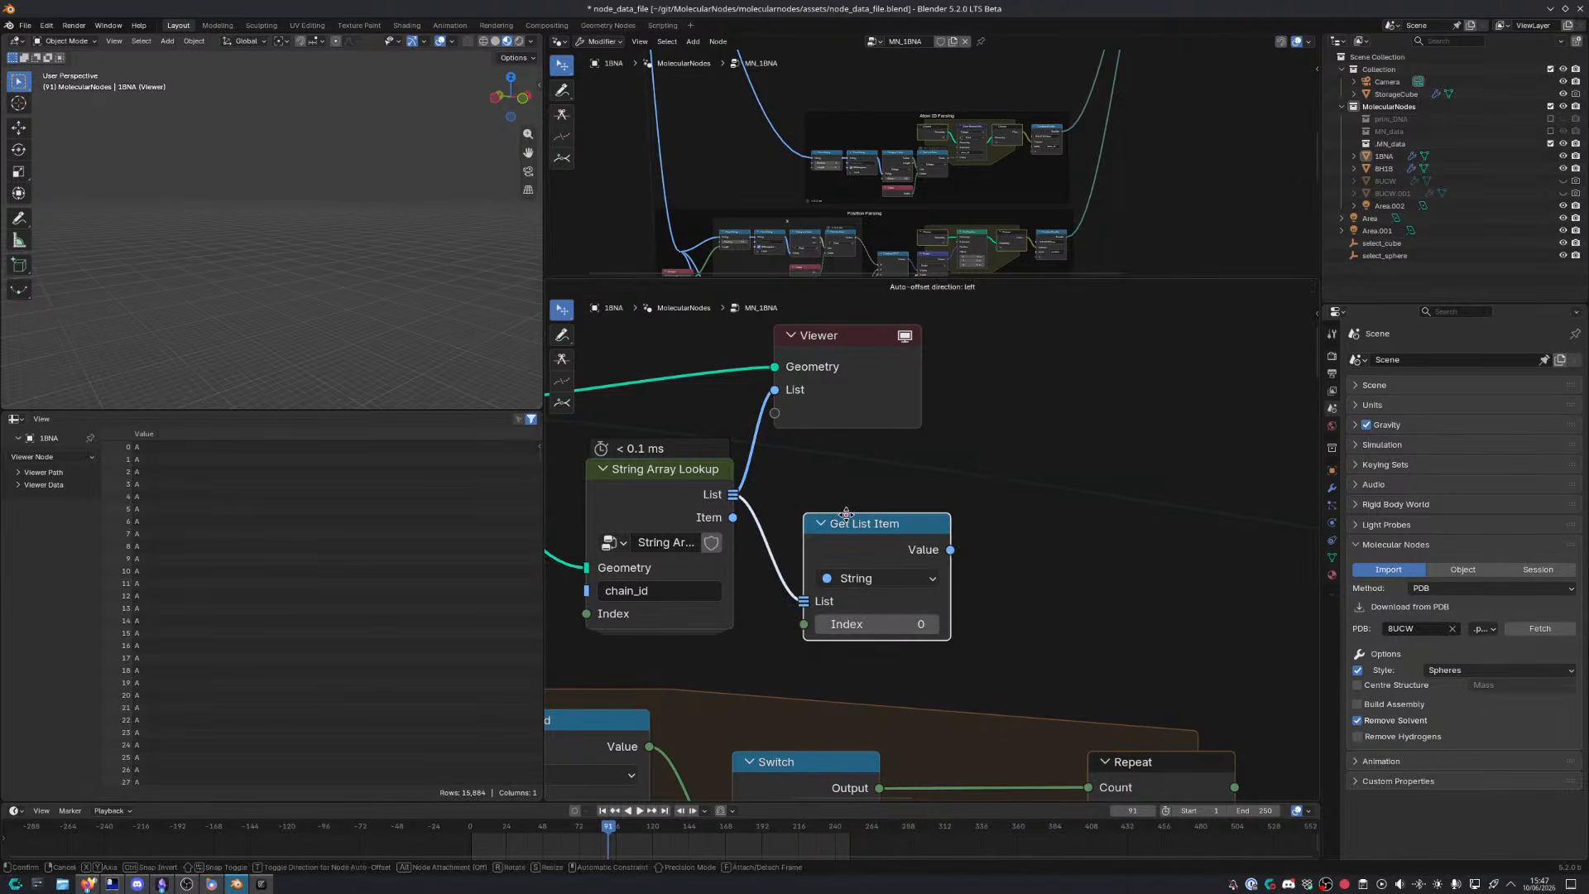
Place the string Get List Item node beside String Array Lookup and connect its value to the Viewer, spacing the nodes apart
{"action": "left_click", "coordinate": [846, 514]}
{"action": "left_click", "coordinate": [949, 549], "text": "ctrl+shift"}
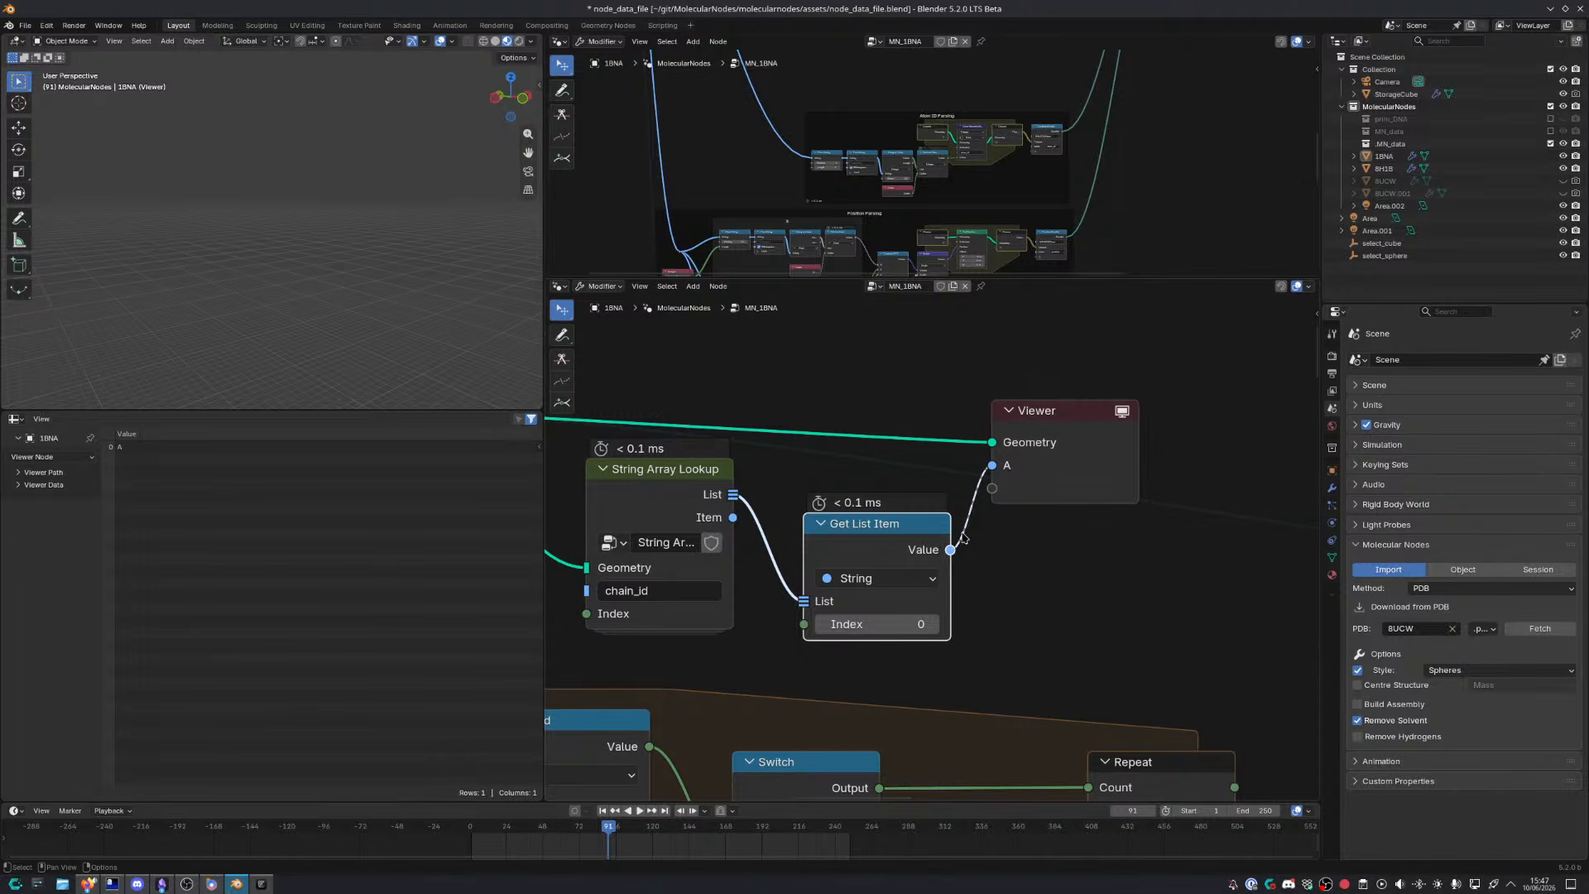
{"action": "key", "text": "g"}
{"action": "left_click", "coordinate": [934, 521]}
{"action": "mouse_move", "coordinate": [1074, 442]}
{"action": "left_mouse_down"}
{"action": "mouse_move", "coordinate": [1107, 406]}
{"action": "mouse_move", "coordinate": [1085, 444]}
{"action": "left_mouse_up"}
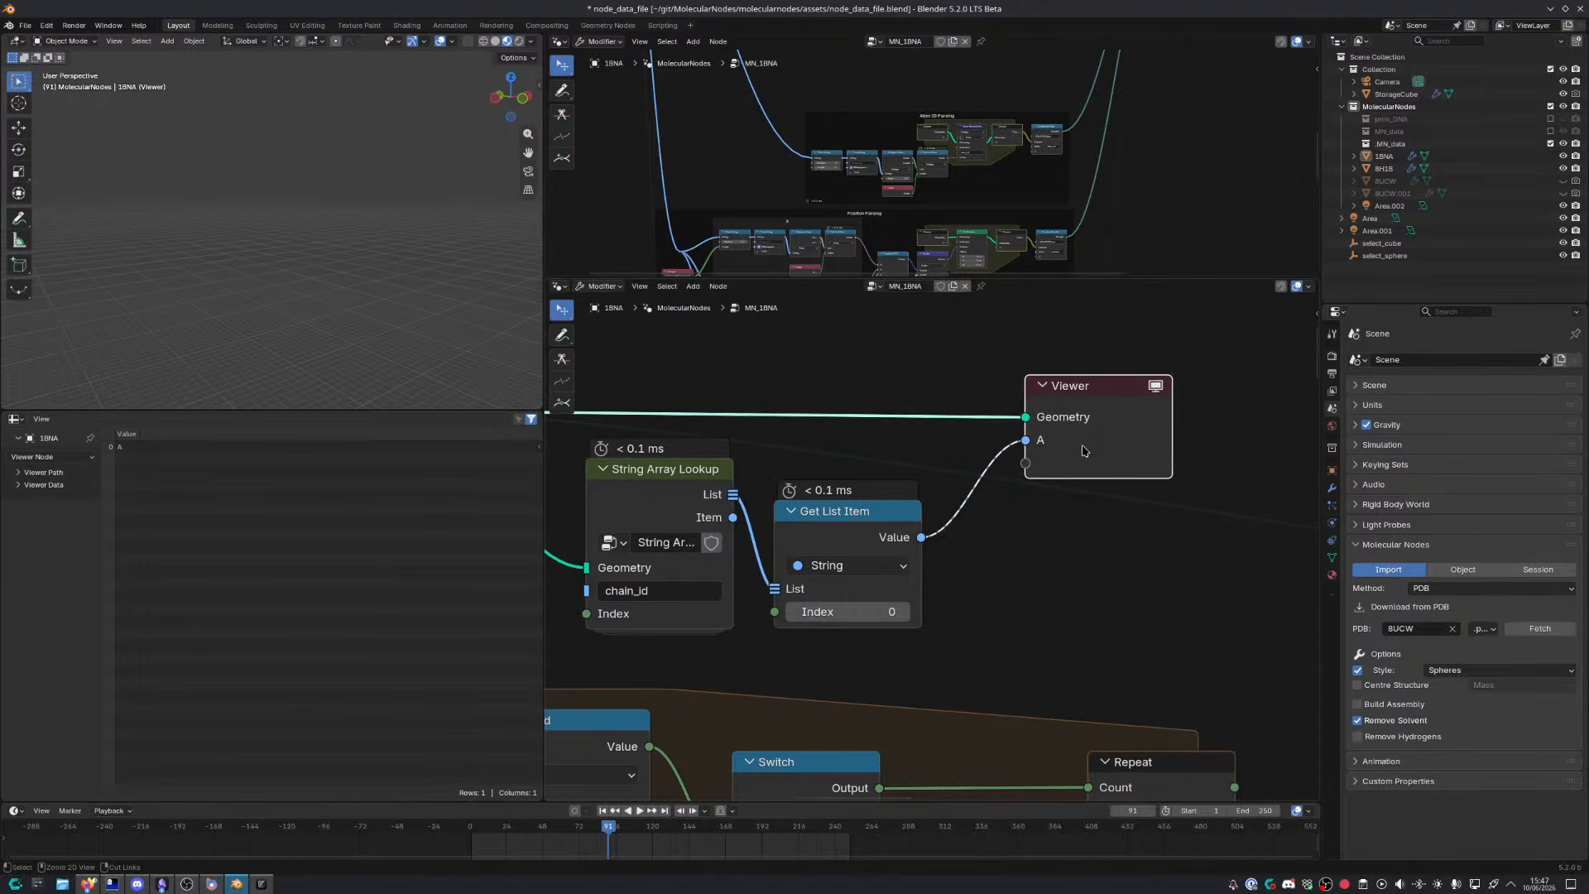
Add an Index node feeding the Get List Item index, reposition Get List Item, and preview the looked-up value
{"action": "mouse_move", "coordinate": [774, 613]}
{"action": "left_mouse_down"}
{"action": "mouse_move", "coordinate": [760, 634]}
{"action": "mouse_move", "coordinate": [776, 621]}
{"action": "left_mouse_up"}
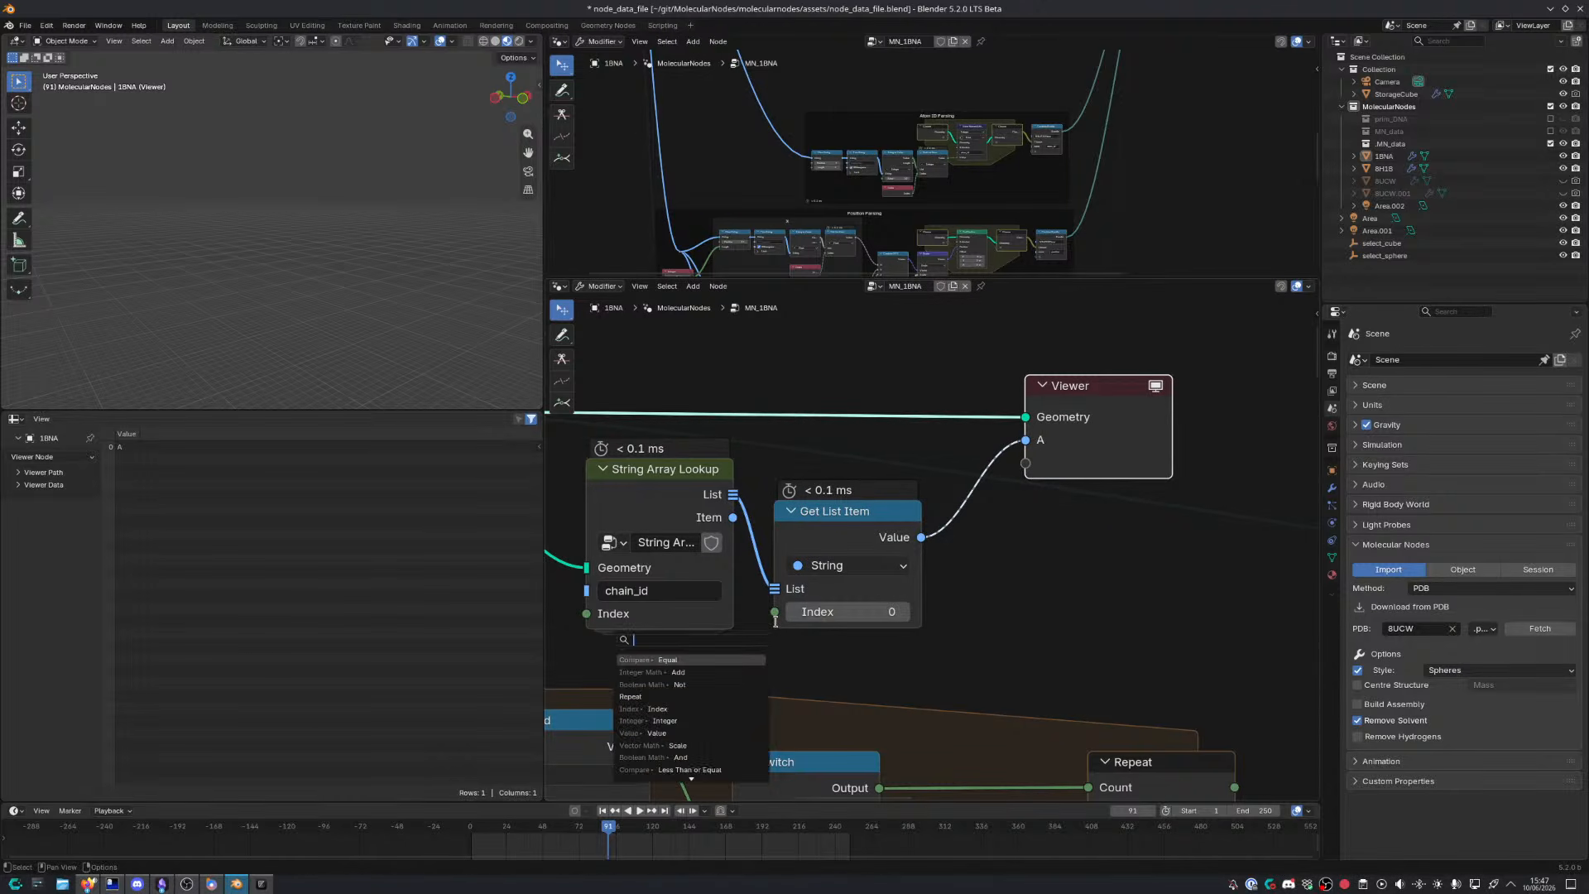
{"action": "type", "text": "ind"}
{"action": "key", "text": "Return"}
{"action": "left_click", "coordinate": [740, 656]}
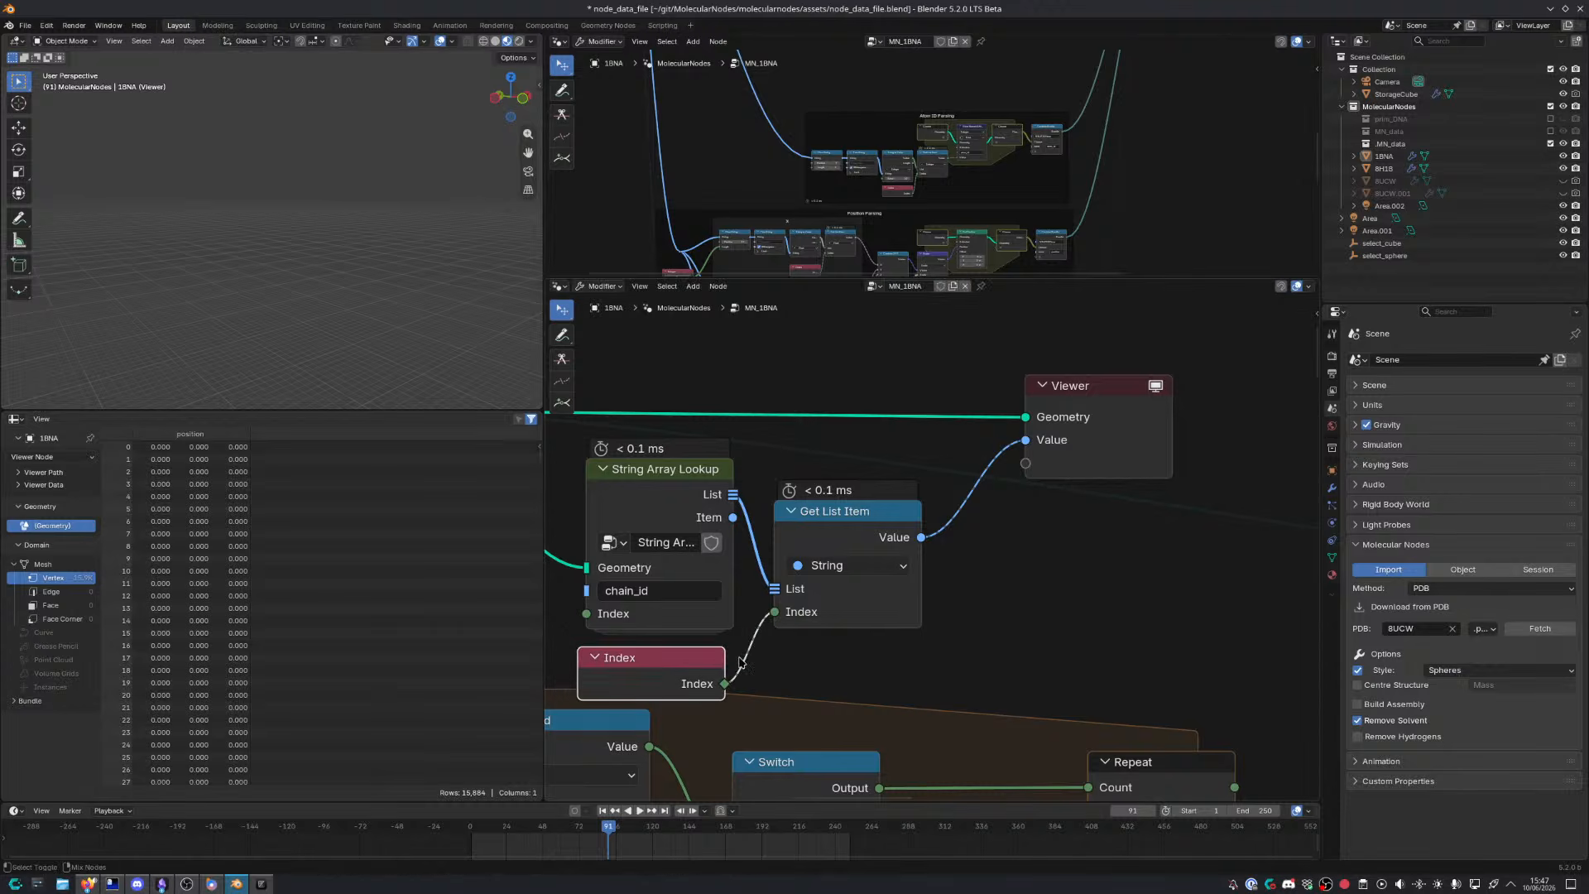
{"action": "left_click_drag", "start_coordinate": [821, 532], "coordinate": [815, 490]}
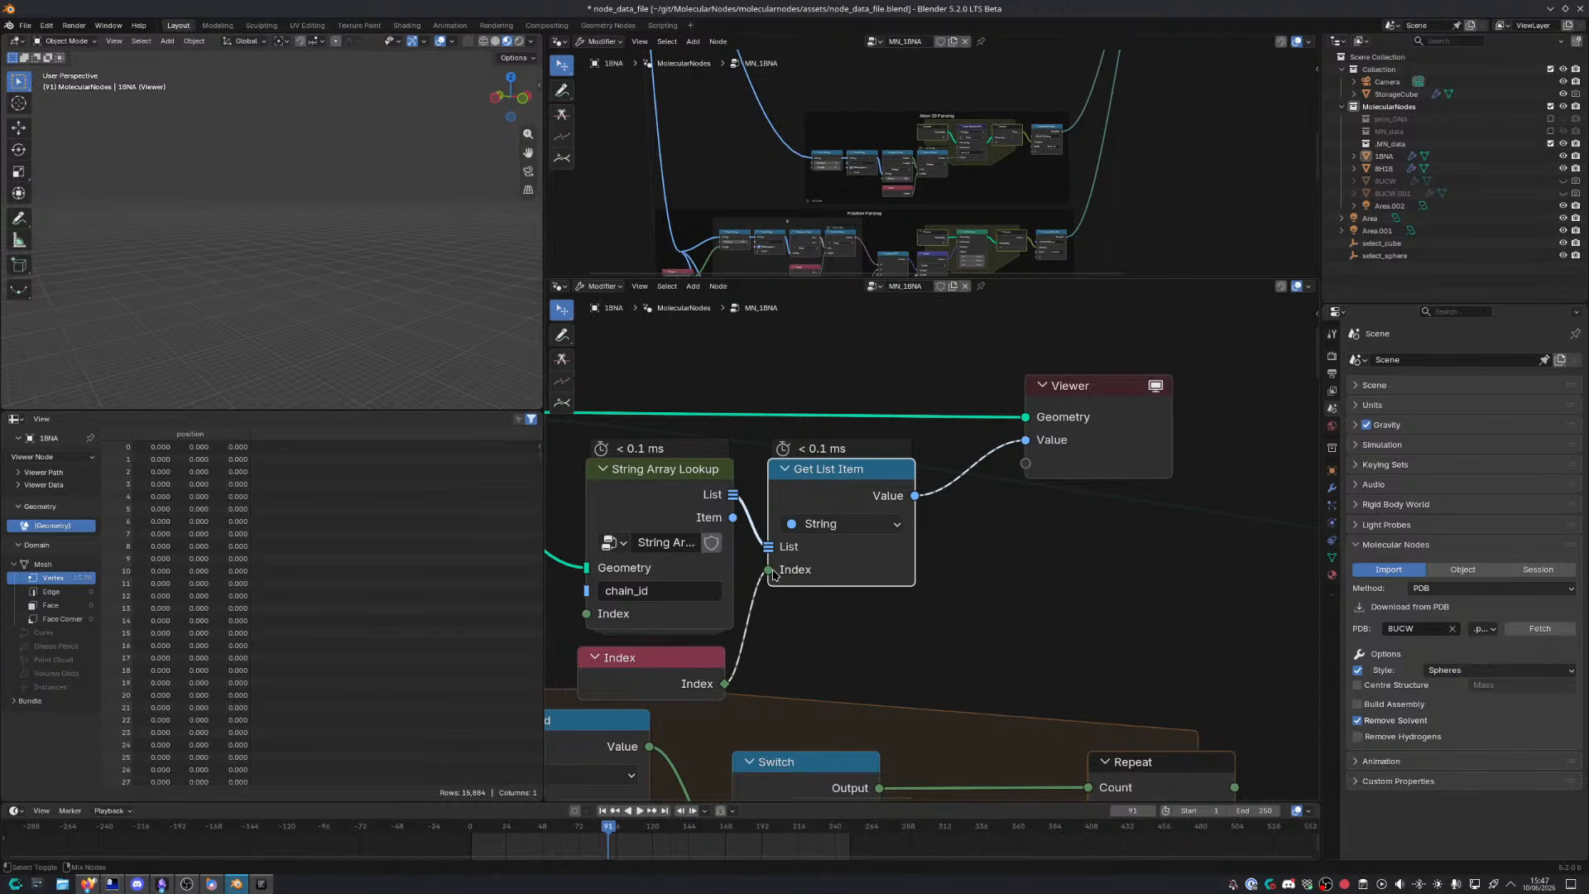
{"action": "left_click", "coordinate": [729, 687], "text": "ctrl+shift"}
{"action": "left_click", "coordinate": [916, 497], "text": "ctrl+shift"}
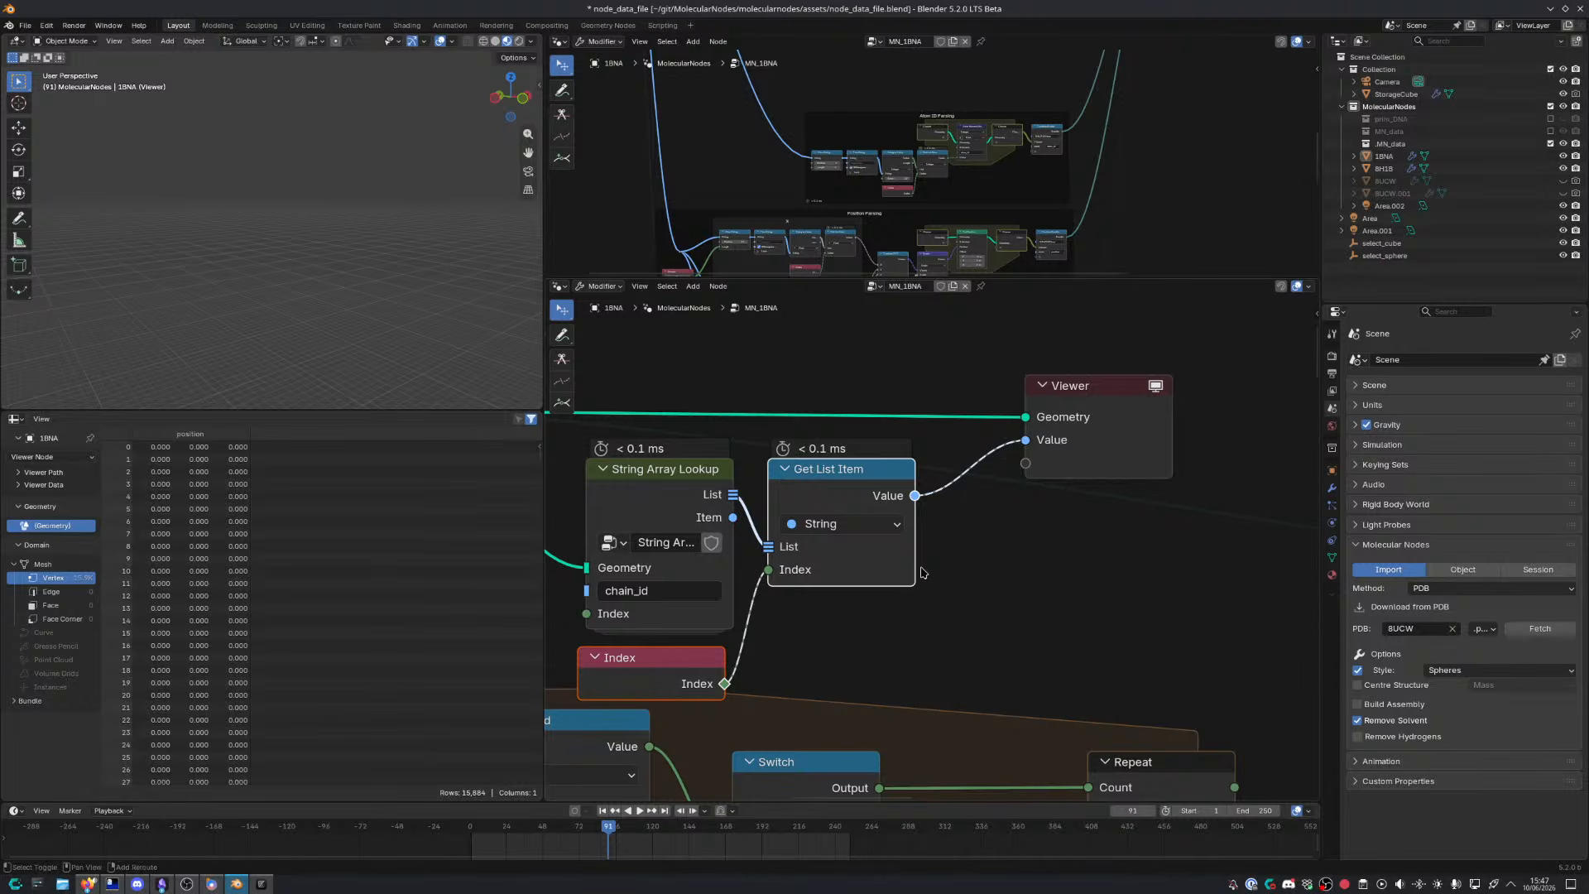
Add a Compare node for the Get List Item value, set it to String and Equal, and enter C as comparison text
{"action": "key", "text": "shift+a"}
{"action": "type", "text": "com"}
{"action": "key", "text": "Return"}
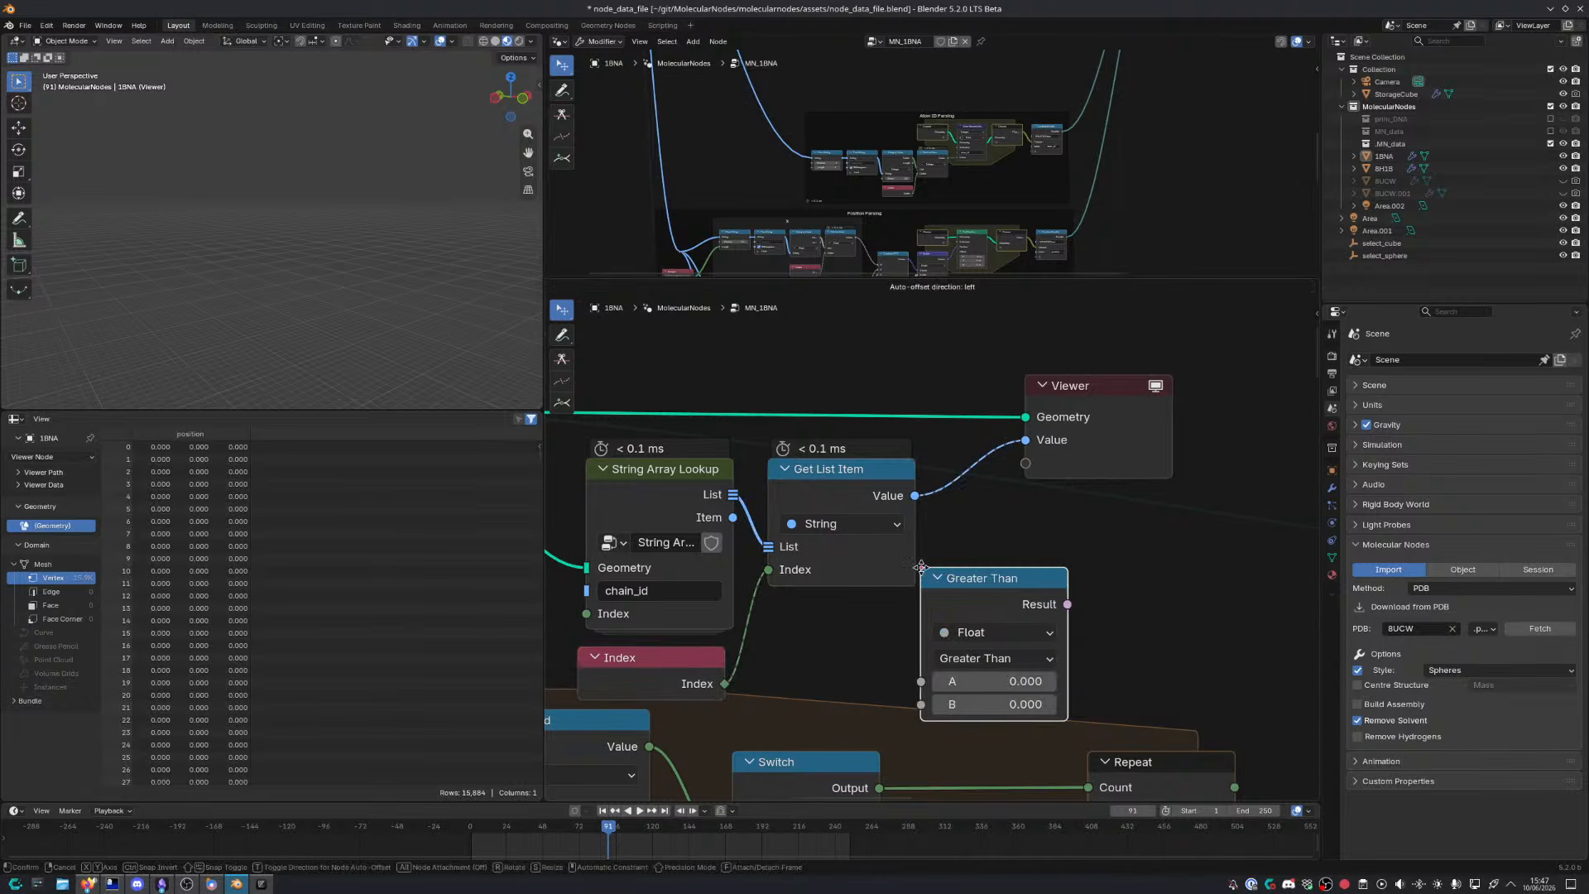
{"action": "left_click", "coordinate": [987, 531]}
{"action": "left_click", "coordinate": [1099, 595]}
{"action": "left_click", "coordinate": [1094, 739]}
{"action": "left_click_drag", "start_coordinate": [1054, 545], "coordinate": [987, 476]}
{"action": "left_click", "coordinate": [916, 596]}
{"action": "type", "text": "C"}
{"action": "key", "text": "Return"}
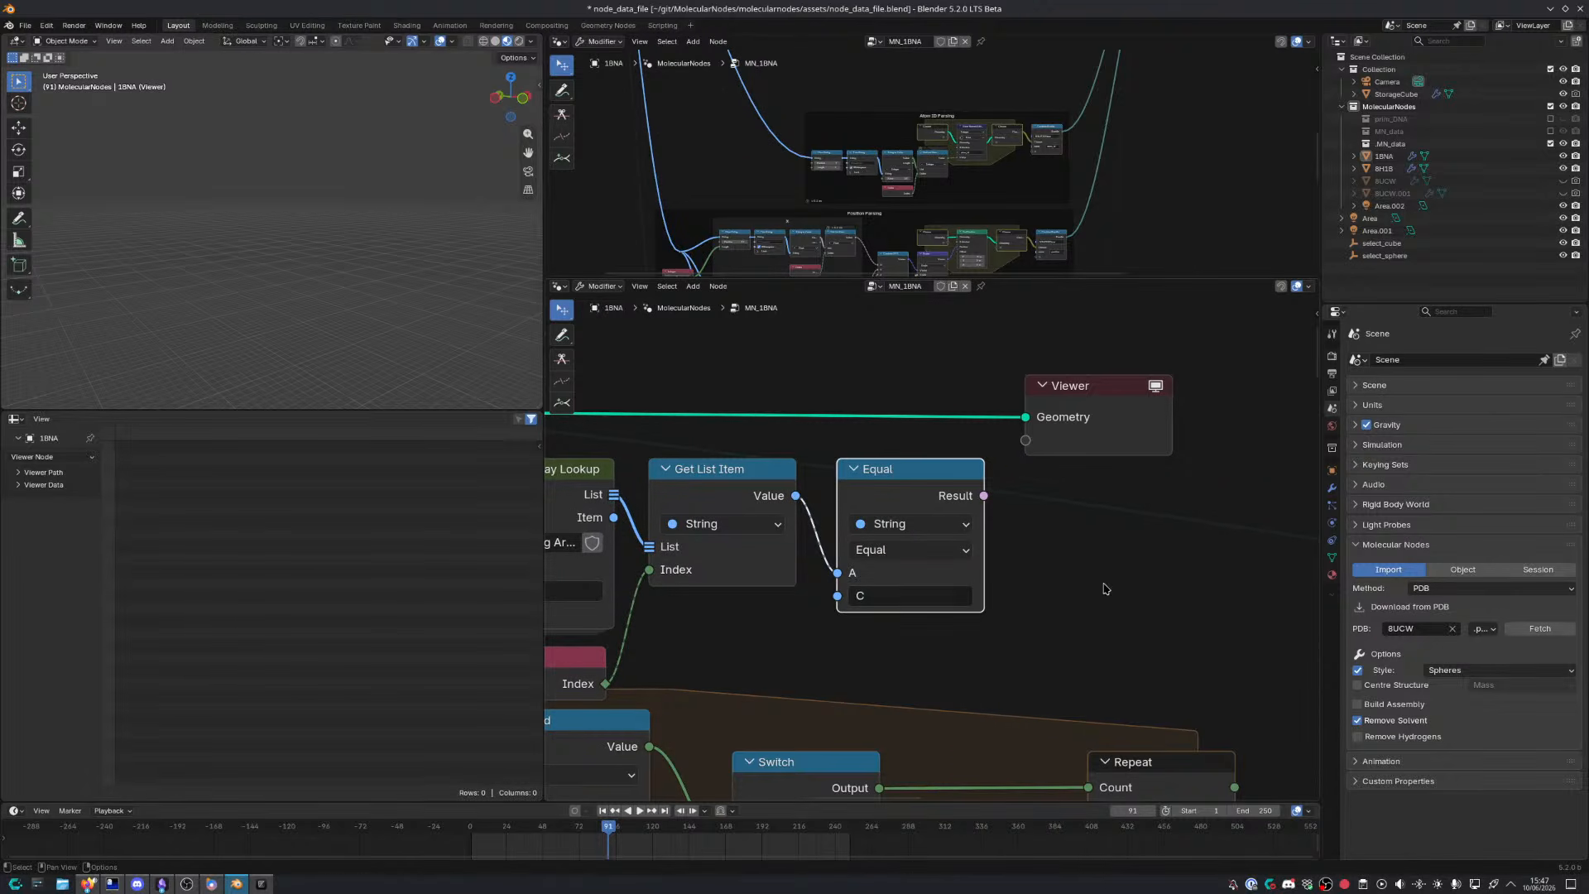
Preview the outputs of the Equal, Get List Item and String Array Lookup nodes one after another
{"action": "left_click", "coordinate": [990, 498], "text": "ctrl+shift"}
{"action": "middle_click_drag", "start_coordinate": [793, 572], "coordinate": [896, 506]}
{"action": "left_click", "coordinate": [807, 509], "text": "ctrl+shift"}
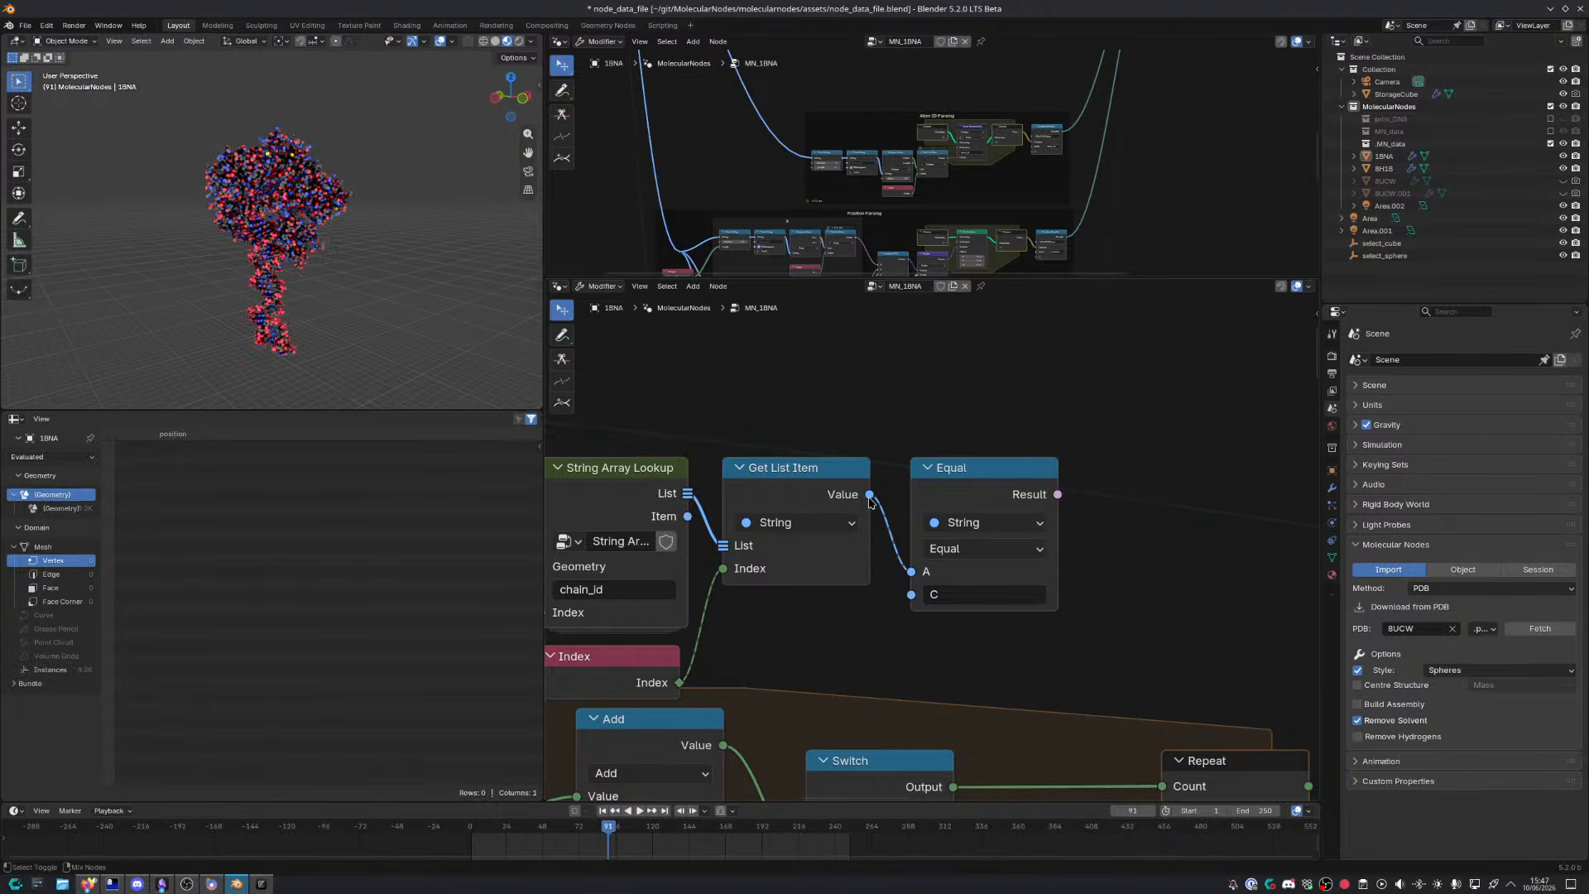
{"action": "left_click", "coordinate": [629, 497], "text": "ctrl+shift"}
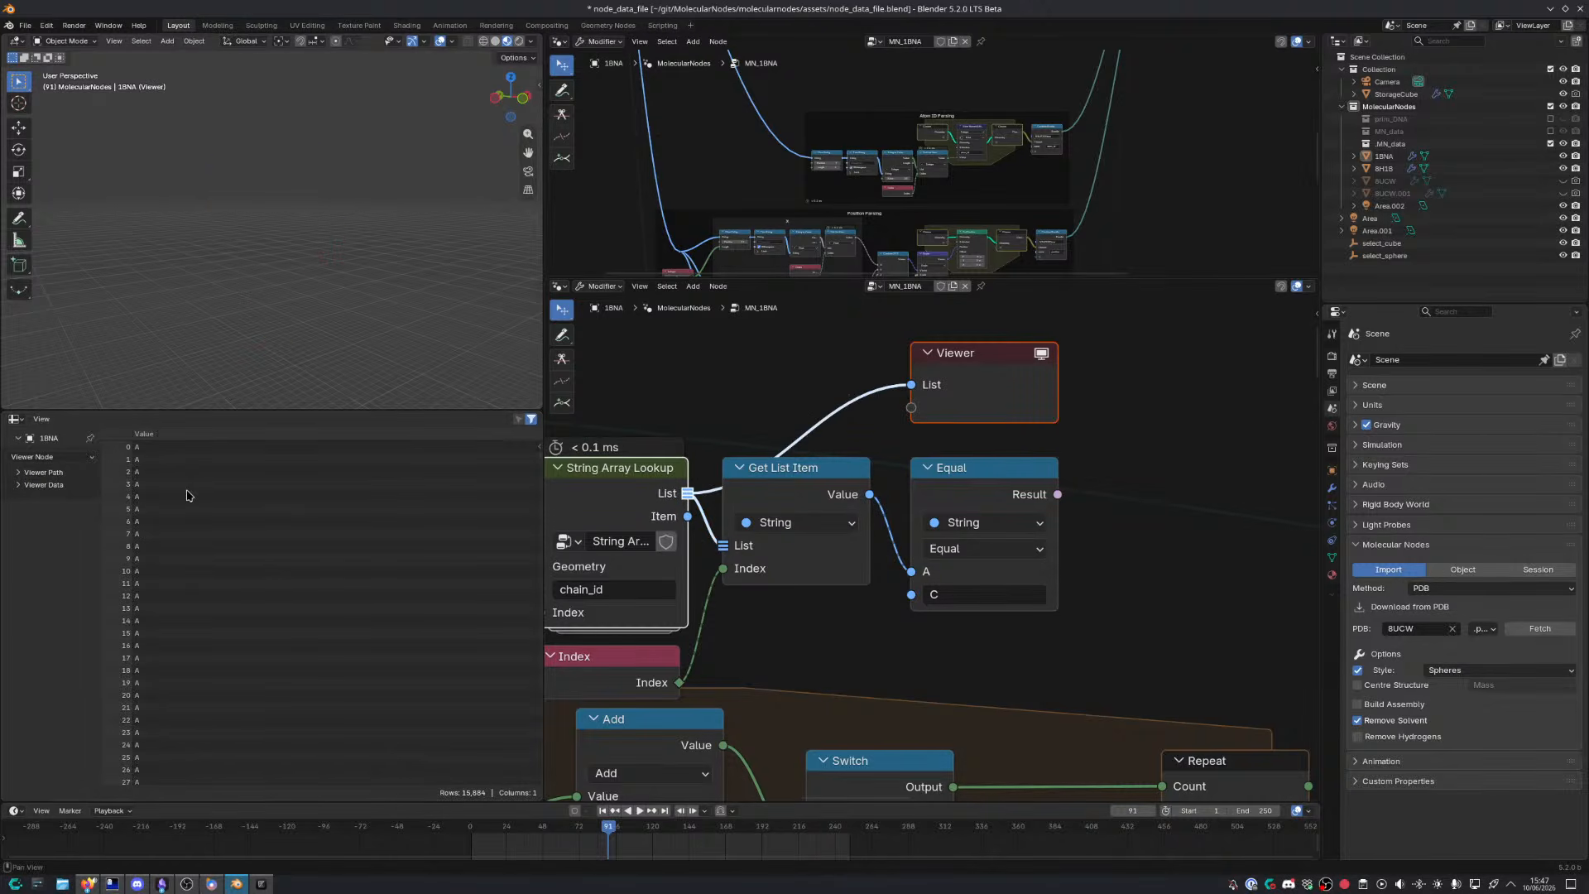
Delete the String Array Lookup and Viewer nodes and attach a new Viewer to the Equal result
{"action": "middle_click_drag", "start_coordinate": [758, 478], "coordinate": [713, 504]}
{"action": "key", "text": "x"}
{"action": "left_click", "coordinate": [1010, 536], "text": "ctrl+shift"}
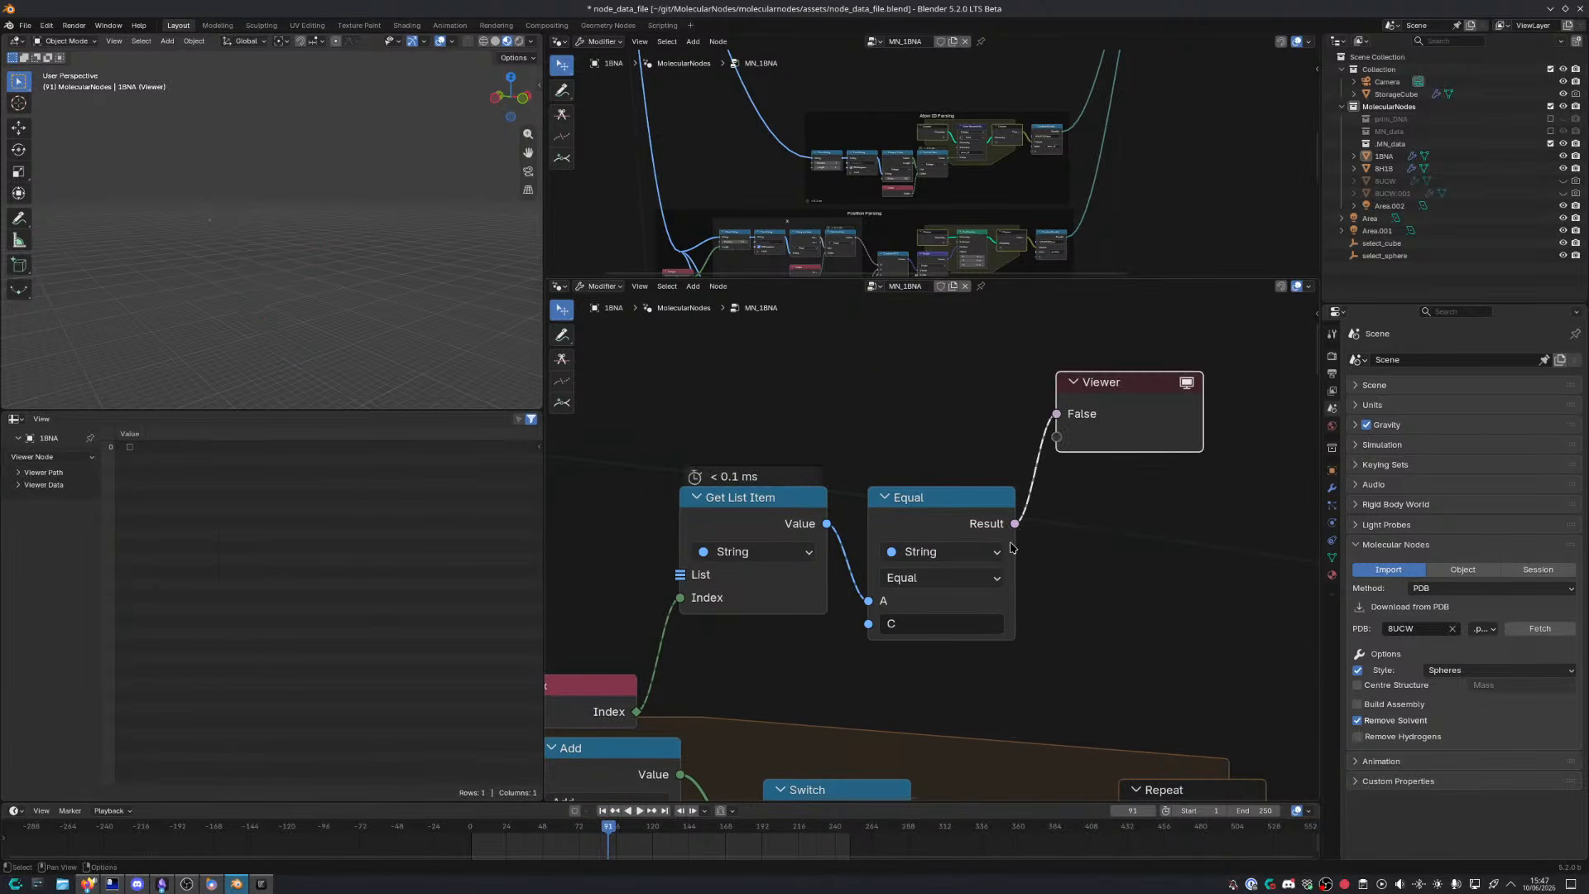
Change the Equal node's comparison text to A and preview the comparison result
{"action": "left_click", "coordinate": [935, 626]}
{"action": "type", "text": "A"}
{"action": "key", "text": "Return"}
{"action": "left_click", "coordinate": [1012, 531], "text": "ctrl+shift"}
Connect the Set Geometry Bundle geometry to the Viewer, move the Viewer past the Equal node, and check the spreadsheet rows
{"action": "scroll", "coordinate": [1013, 531], "scroll_direction": "down", "scroll_amount": 5}
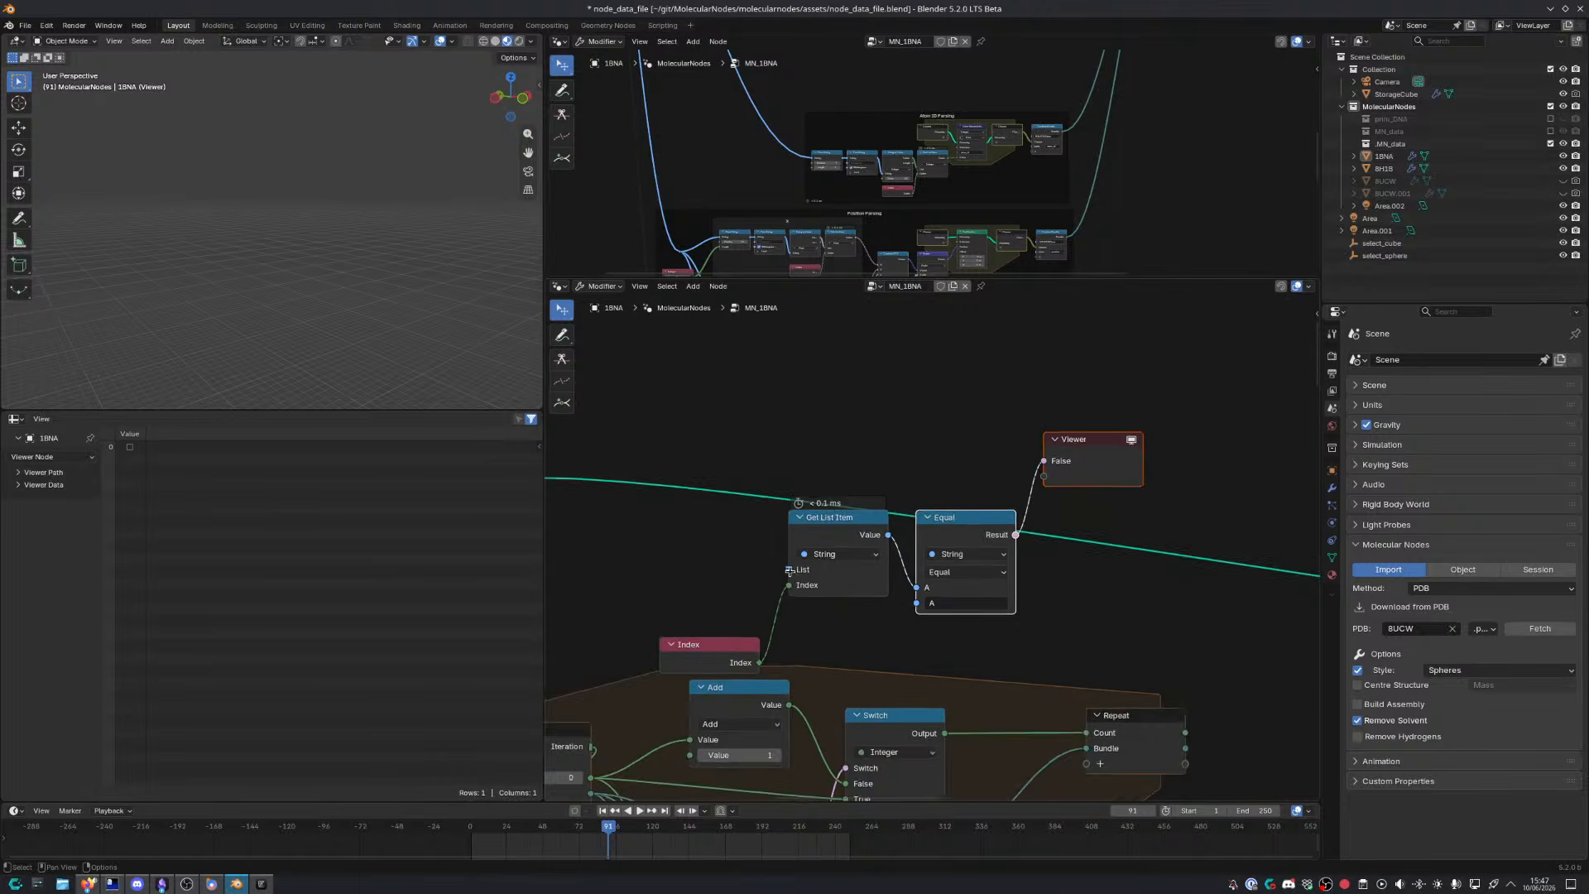
{"action": "middle_click_drag", "start_coordinate": [621, 496], "coordinate": [748, 515]}
{"action": "left_click", "coordinate": [898, 478], "text": "ctrl+shift"}
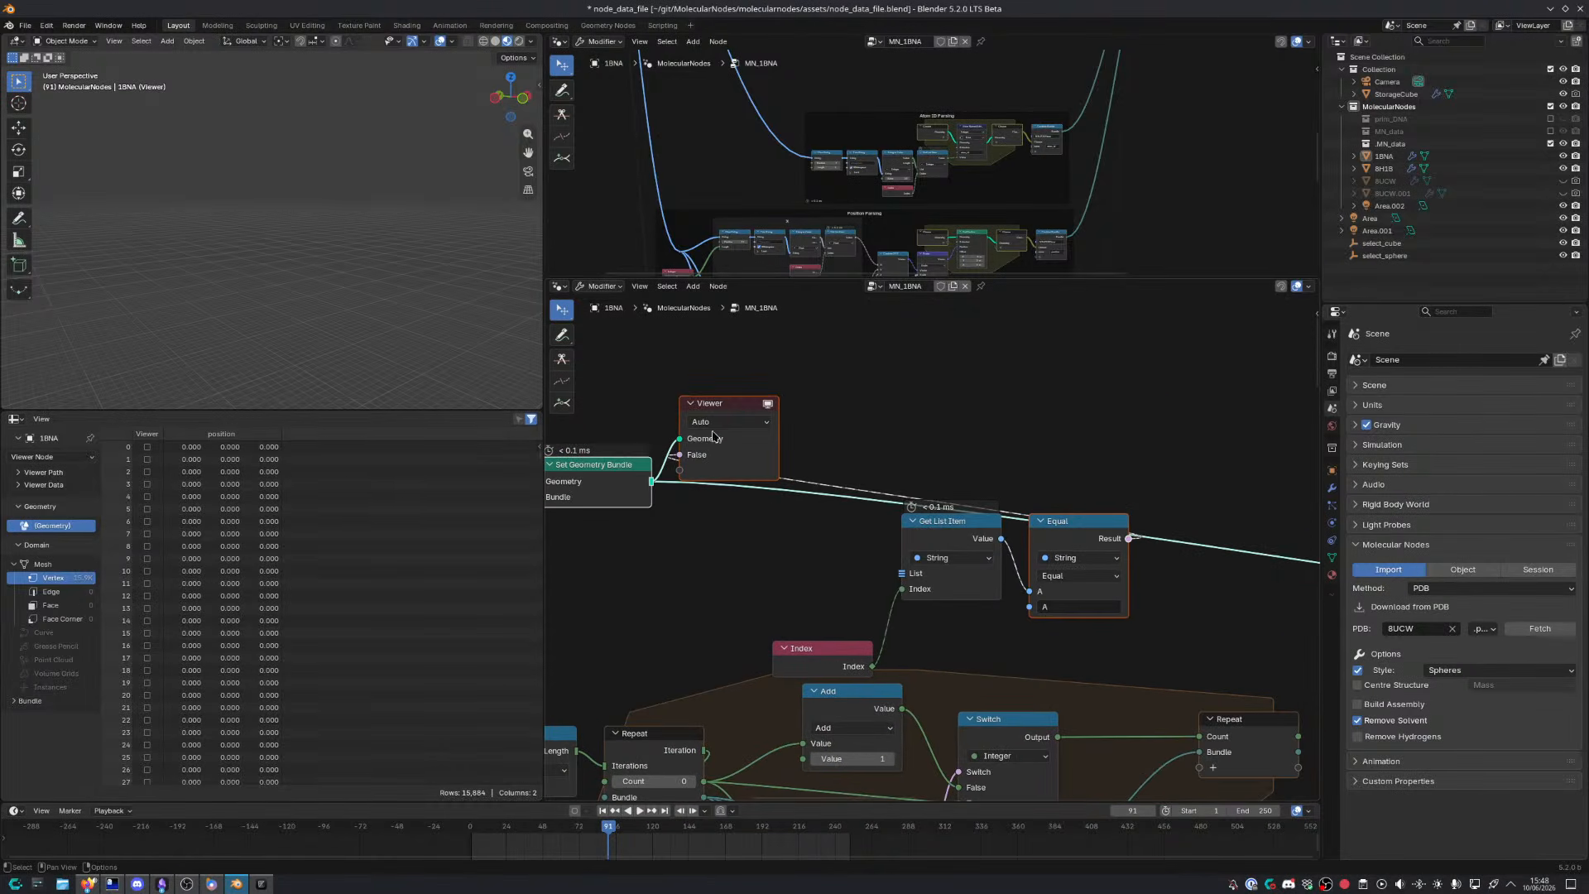
{"action": "left_click_drag", "start_coordinate": [728, 408], "coordinate": [1249, 462]}
{"action": "scroll", "coordinate": [1200, 558], "scroll_direction": "up", "scroll_amount": 6}
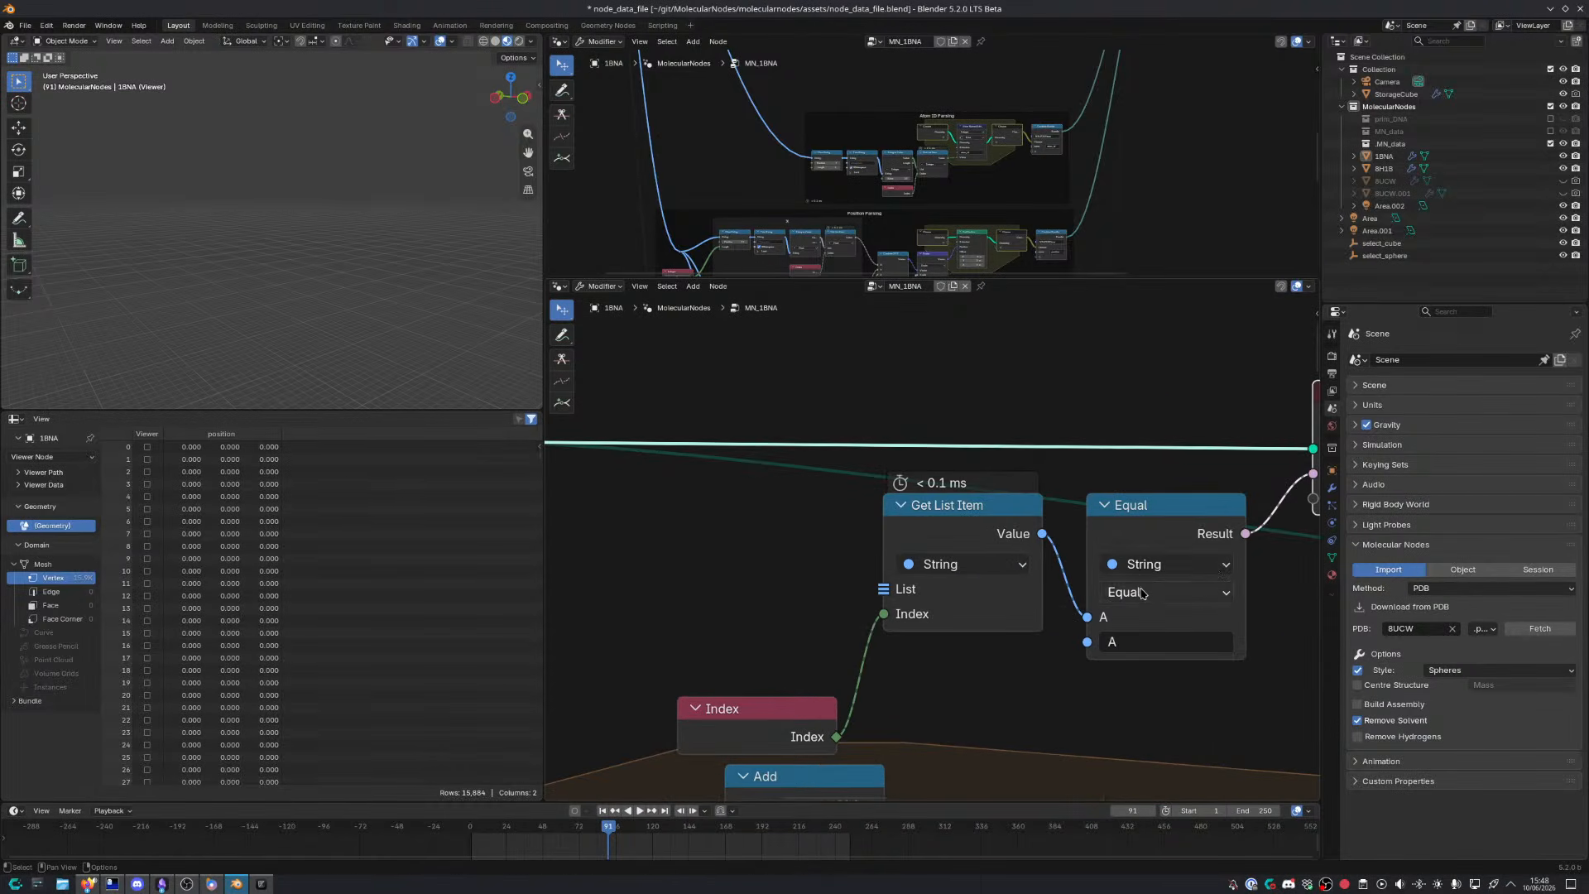
{"action": "middle_click_drag", "start_coordinate": [1147, 590], "coordinate": [974, 551]}
{"action": "left_click_drag", "start_coordinate": [539, 458], "coordinate": [555, 429]}
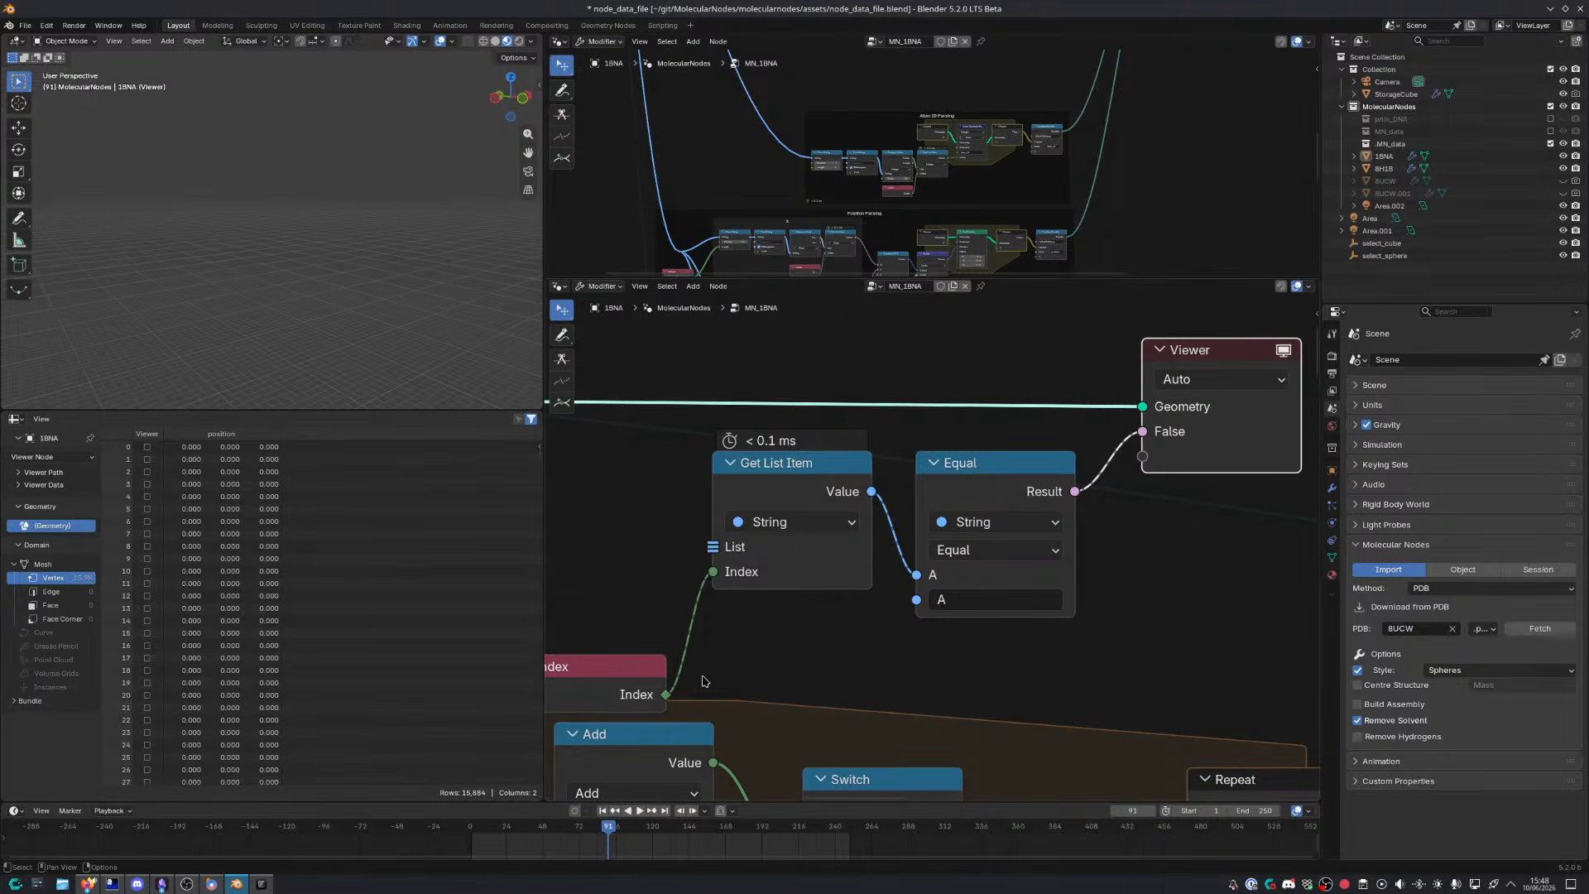
Undo the recent edits back to before the String Array Lookup node was deleted
{"action": "middle_click_drag", "start_coordinate": [703, 681], "coordinate": [813, 666]}
{"action": "left_click_drag", "start_coordinate": [714, 653], "coordinate": [688, 592]}
{"action": "scroll", "coordinate": [905, 563], "scroll_direction": "down", "scroll_amount": 5}
{"action": "key", "text": "ctrl+z"}
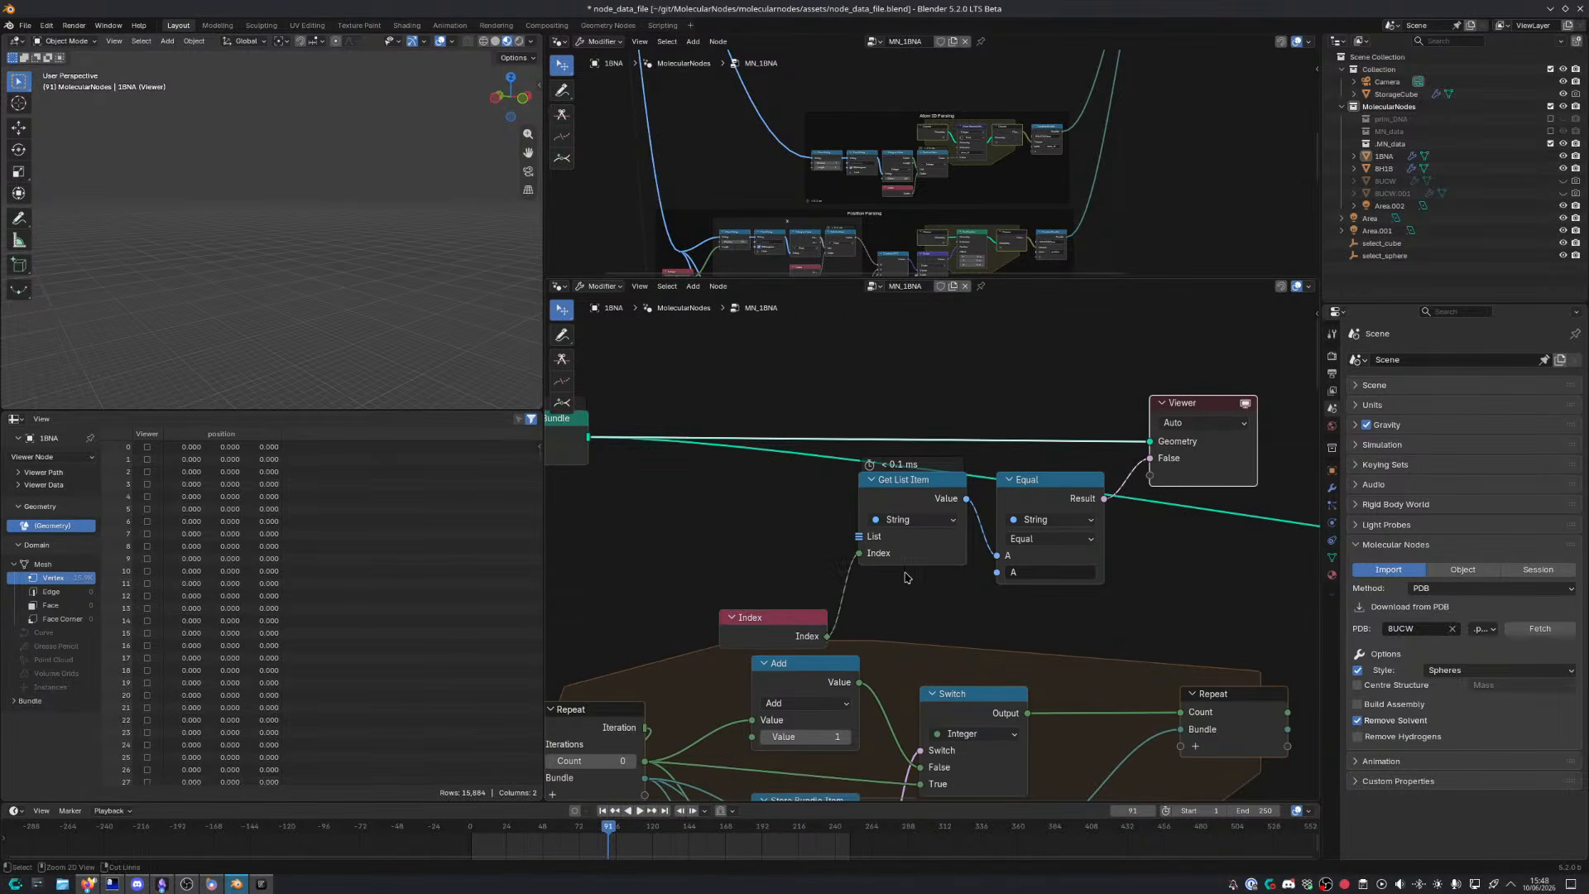
{"action": "key", "text": "ctrl+z"}
{"action": "key", "text": "ctrl+z"}
{"action": "key", "text": "ctrl+z"}
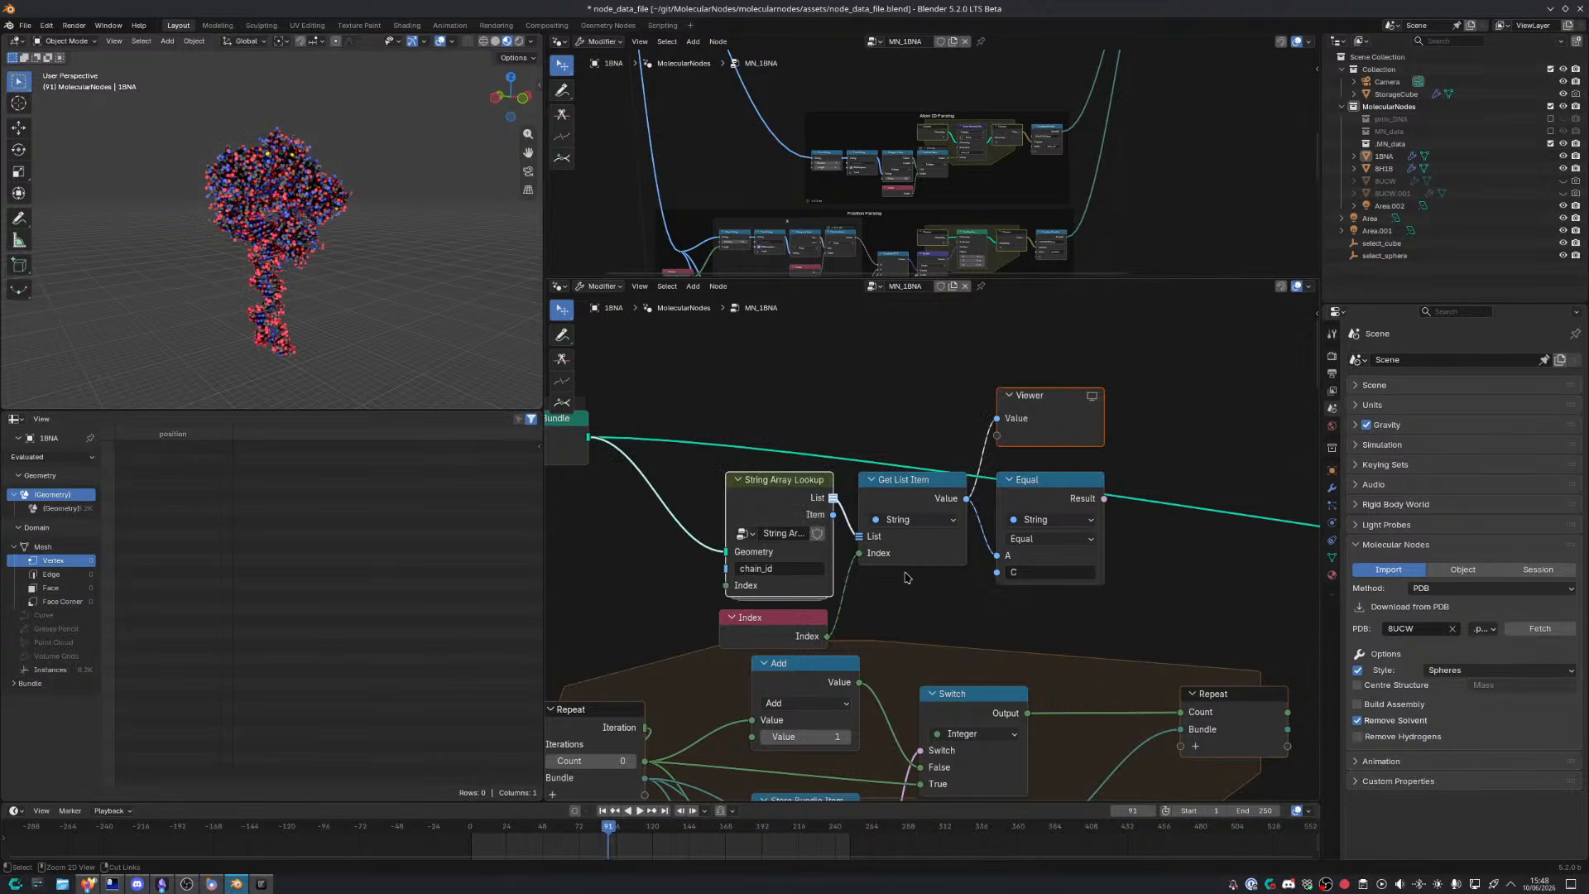
Set the Equal node's comparison text to A and preview its result on the Set Geometry Bundle geometry
{"action": "middle_click_drag", "start_coordinate": [906, 522], "coordinate": [931, 527]}
{"action": "left_click", "coordinate": [1074, 579]}
{"action": "type", "text": "A"}
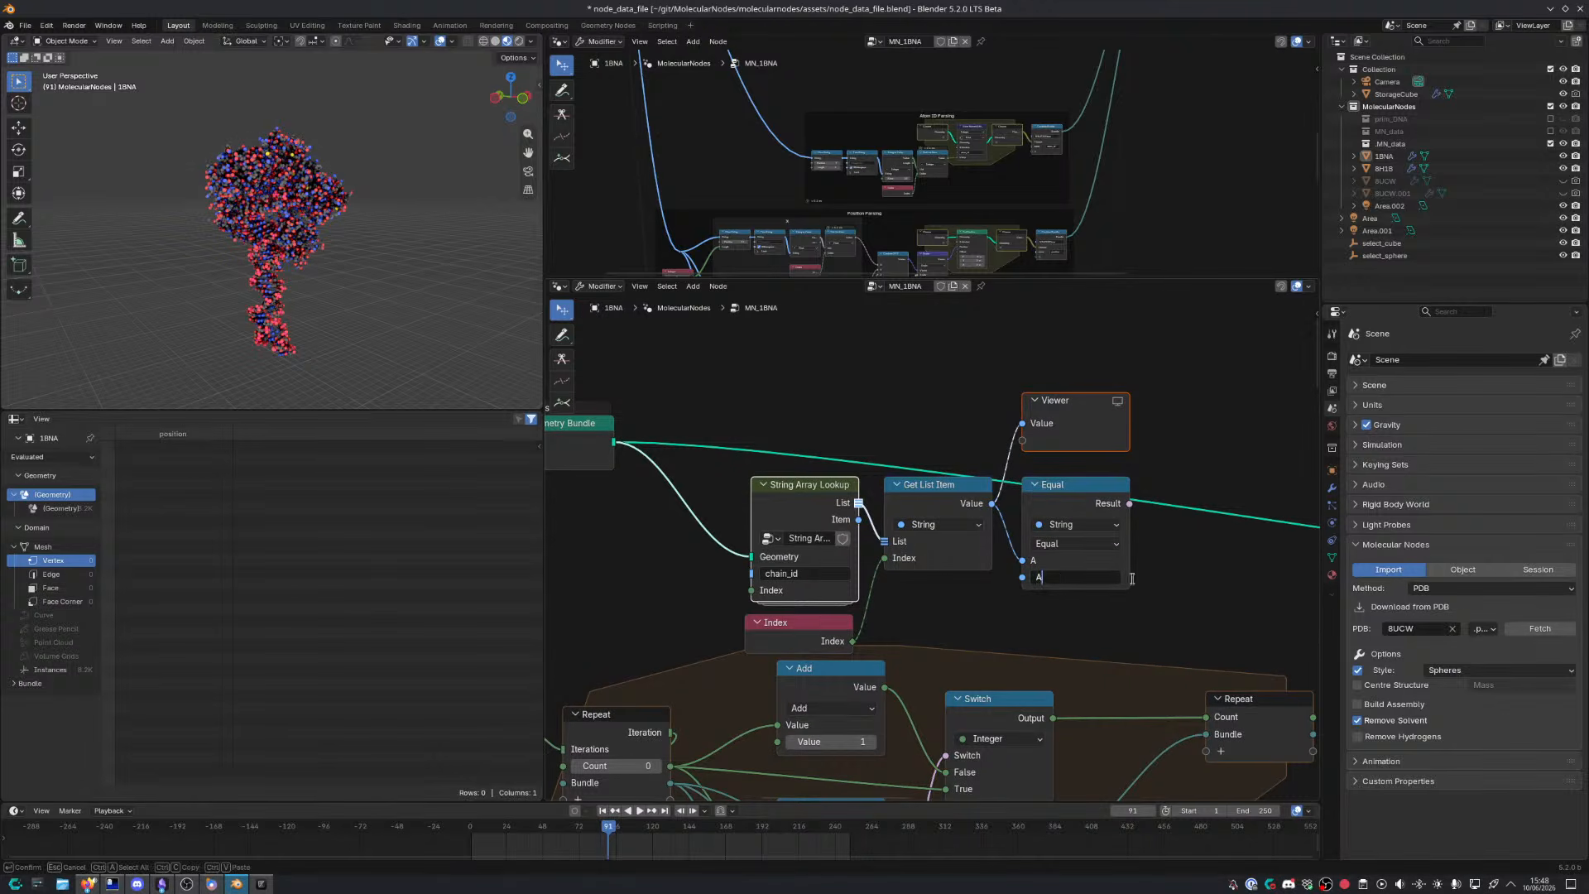
{"action": "key", "text": "Return"}
{"action": "left_click", "coordinate": [1121, 515], "text": "ctrl+shift"}
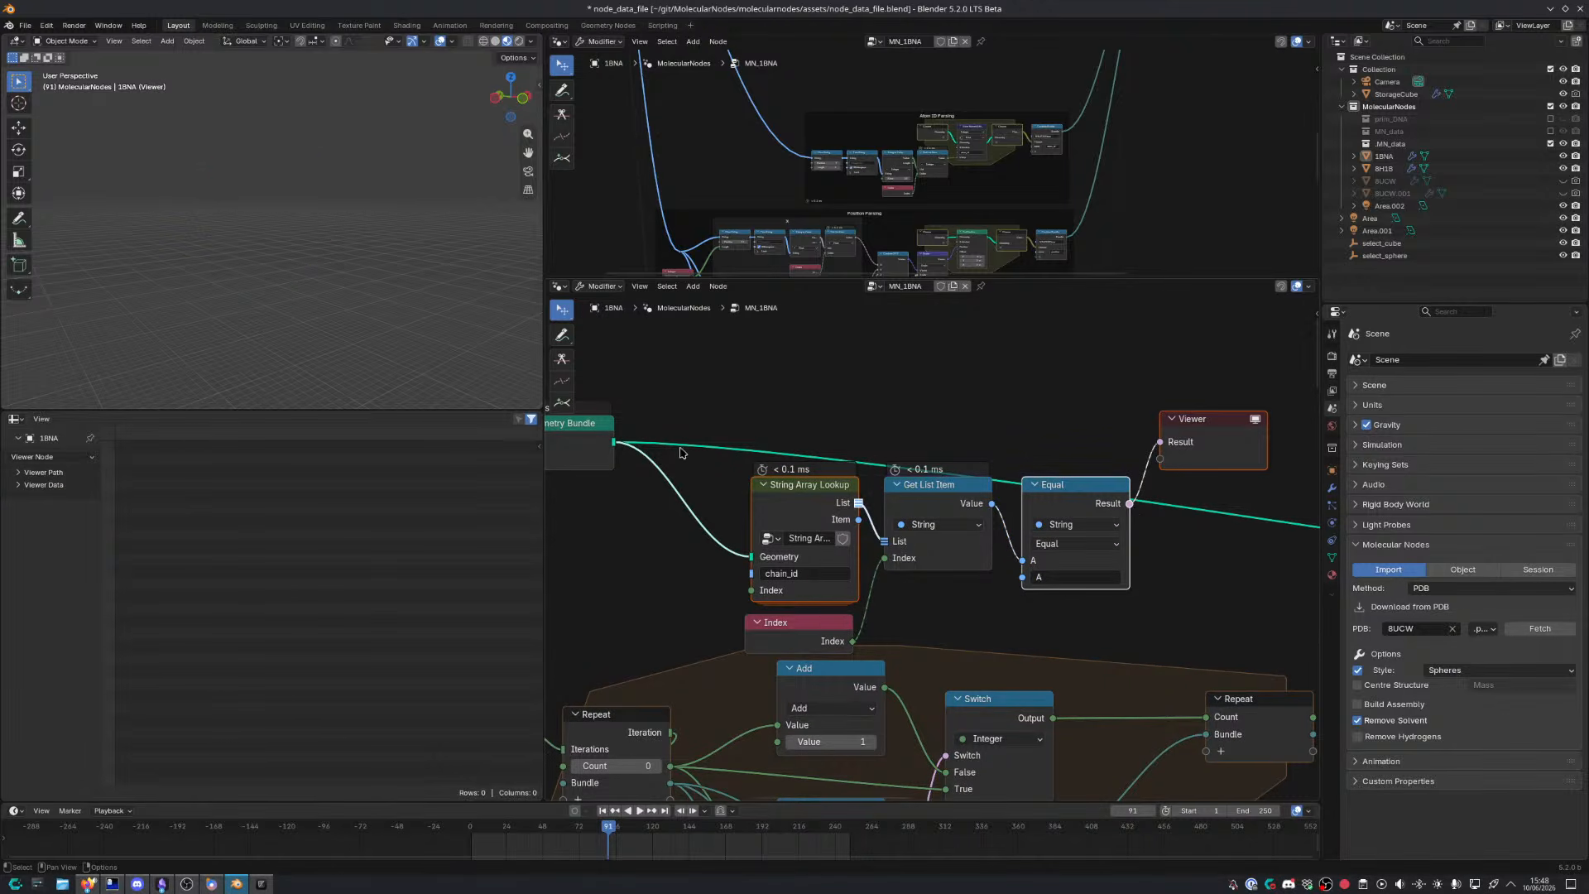
{"action": "left_click", "coordinate": [619, 446], "text": "ctrl+shift"}
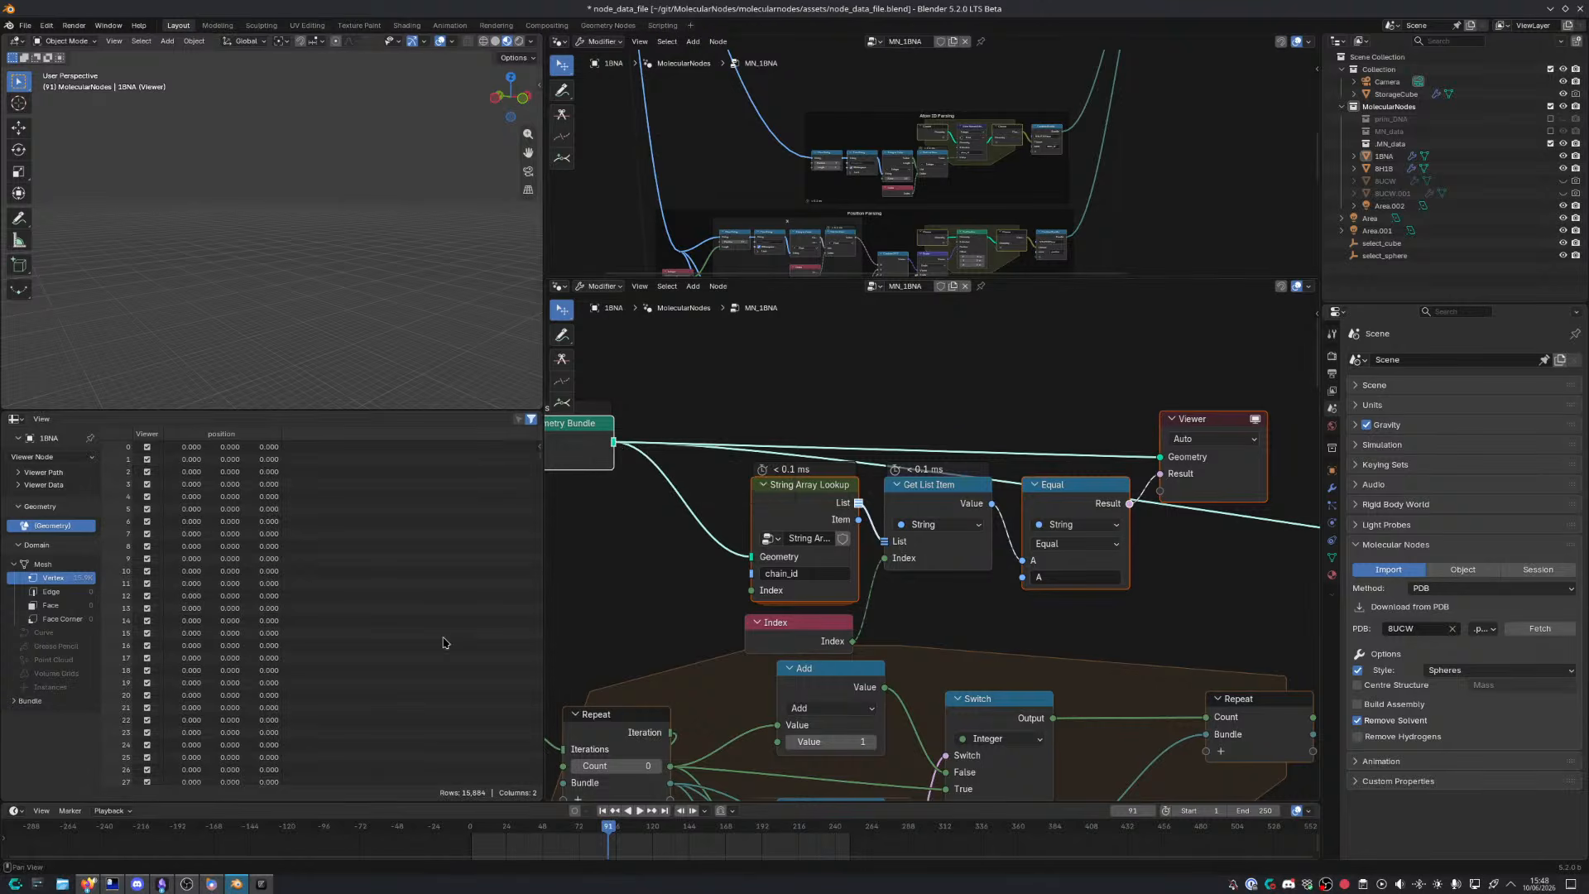
Straighten the layout of the lookup, Index, Get List Item, Equal and Viewer nodes, and examine the Viewer column down the spreadsheet
{"action": "left_click_drag", "start_coordinate": [540, 466], "coordinate": [508, 476]}
{"action": "left_click", "coordinate": [1004, 622]}
{"action": "left_click_drag", "start_coordinate": [719, 428], "coordinate": [1186, 625]}
{"action": "key", "text": "v"}
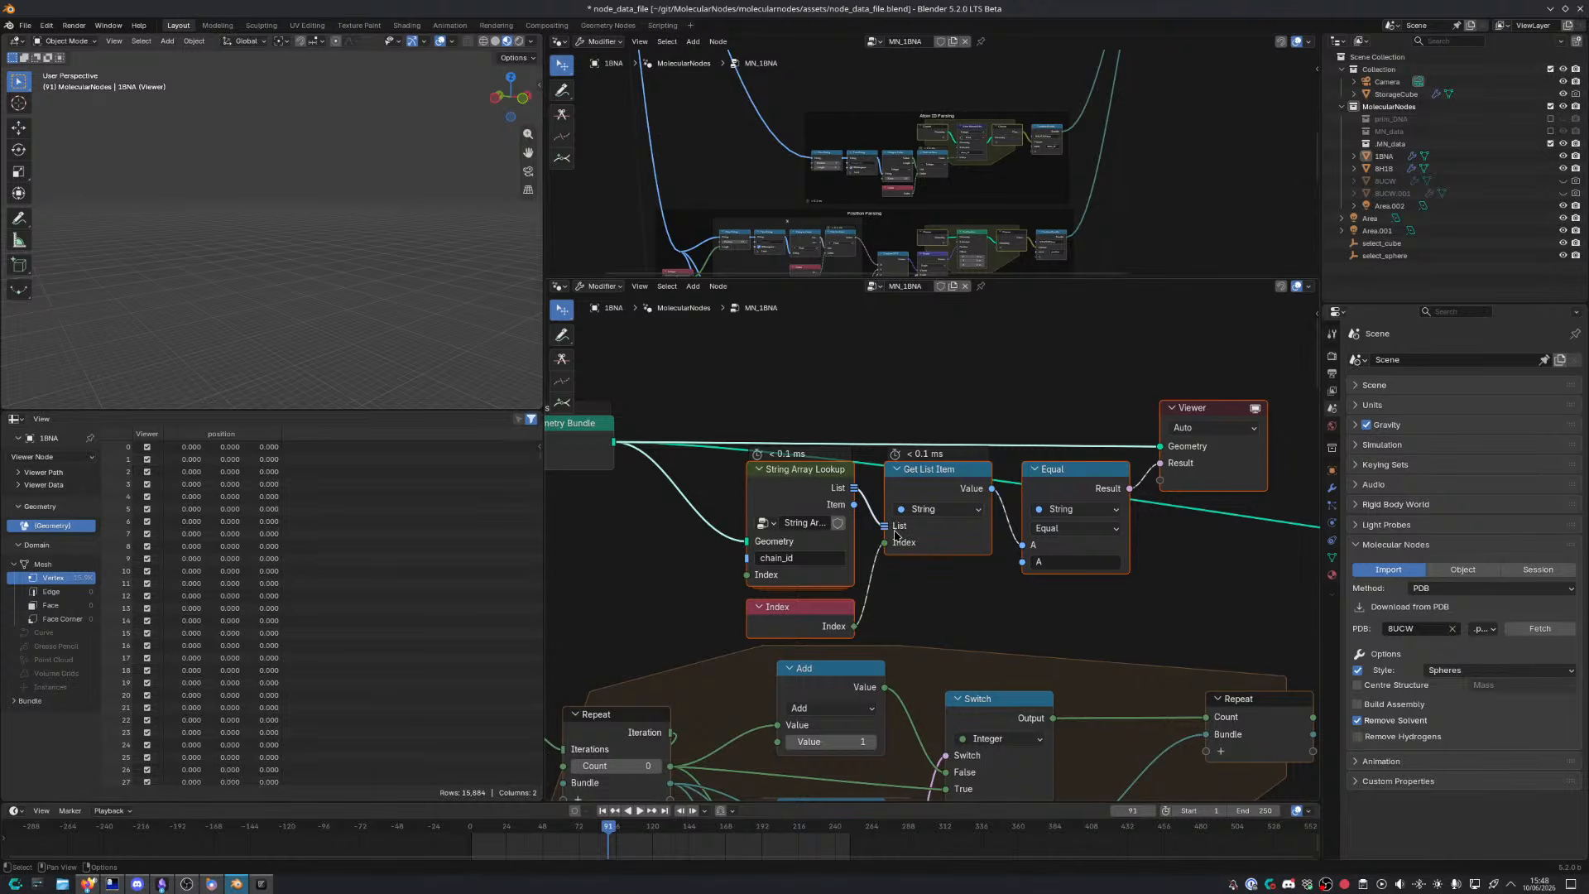
{"action": "left_click_drag", "start_coordinate": [540, 460], "coordinate": [511, 751]}
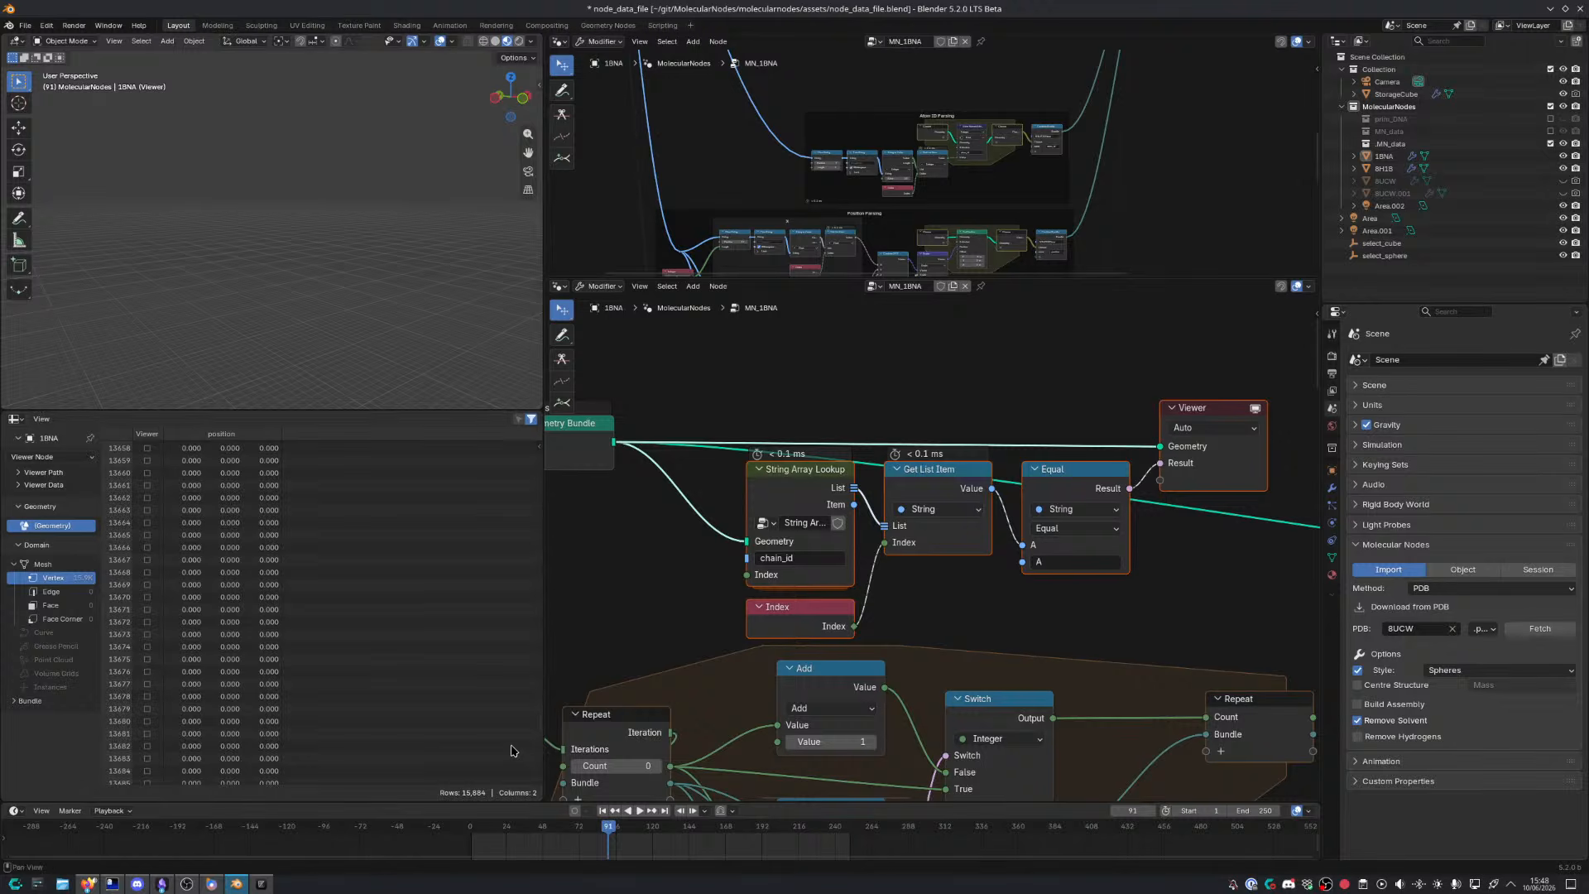
Insert a reroute into the geometry links from Set Geometry Bundle, place it just past the Equal node, and shift the Viewer outward
{"action": "middle_click_drag", "start_coordinate": [857, 505], "coordinate": [911, 450]}
{"action": "right_click_drag", "start_coordinate": [783, 432], "coordinate": [788, 373], "text": "shift"}
{"action": "key", "text": "g"}
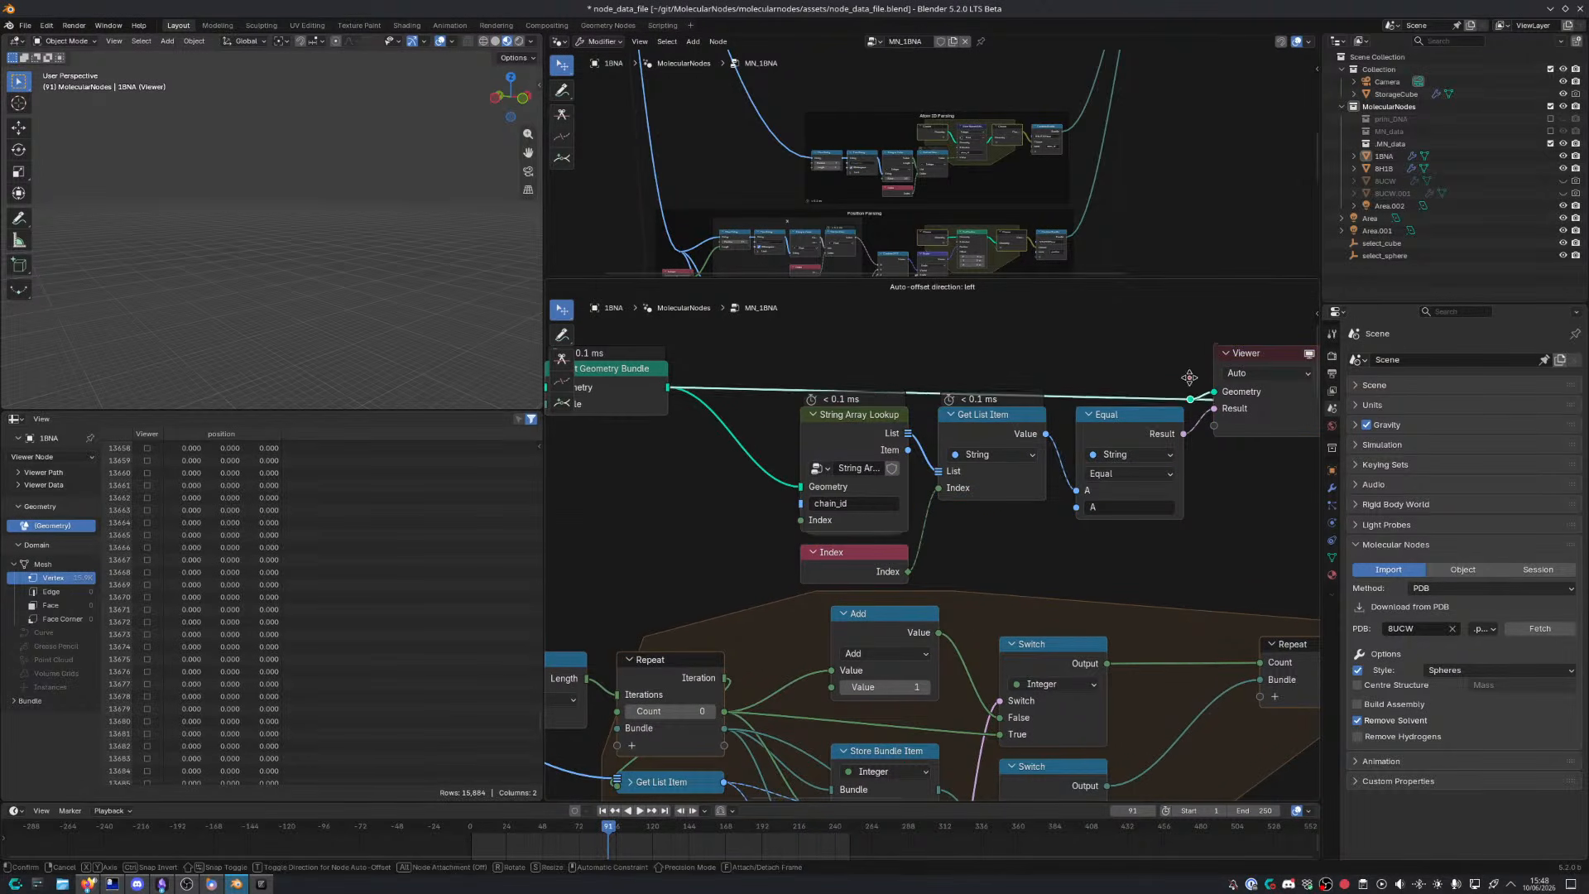
{"action": "left_click", "coordinate": [1187, 373]}
{"action": "middle_click_drag", "start_coordinate": [1190, 418], "coordinate": [1030, 421]}
{"action": "left_click_drag", "start_coordinate": [1079, 394], "coordinate": [1156, 364]}
{"action": "middle_click_drag", "start_coordinate": [989, 443], "coordinate": [1071, 441]}
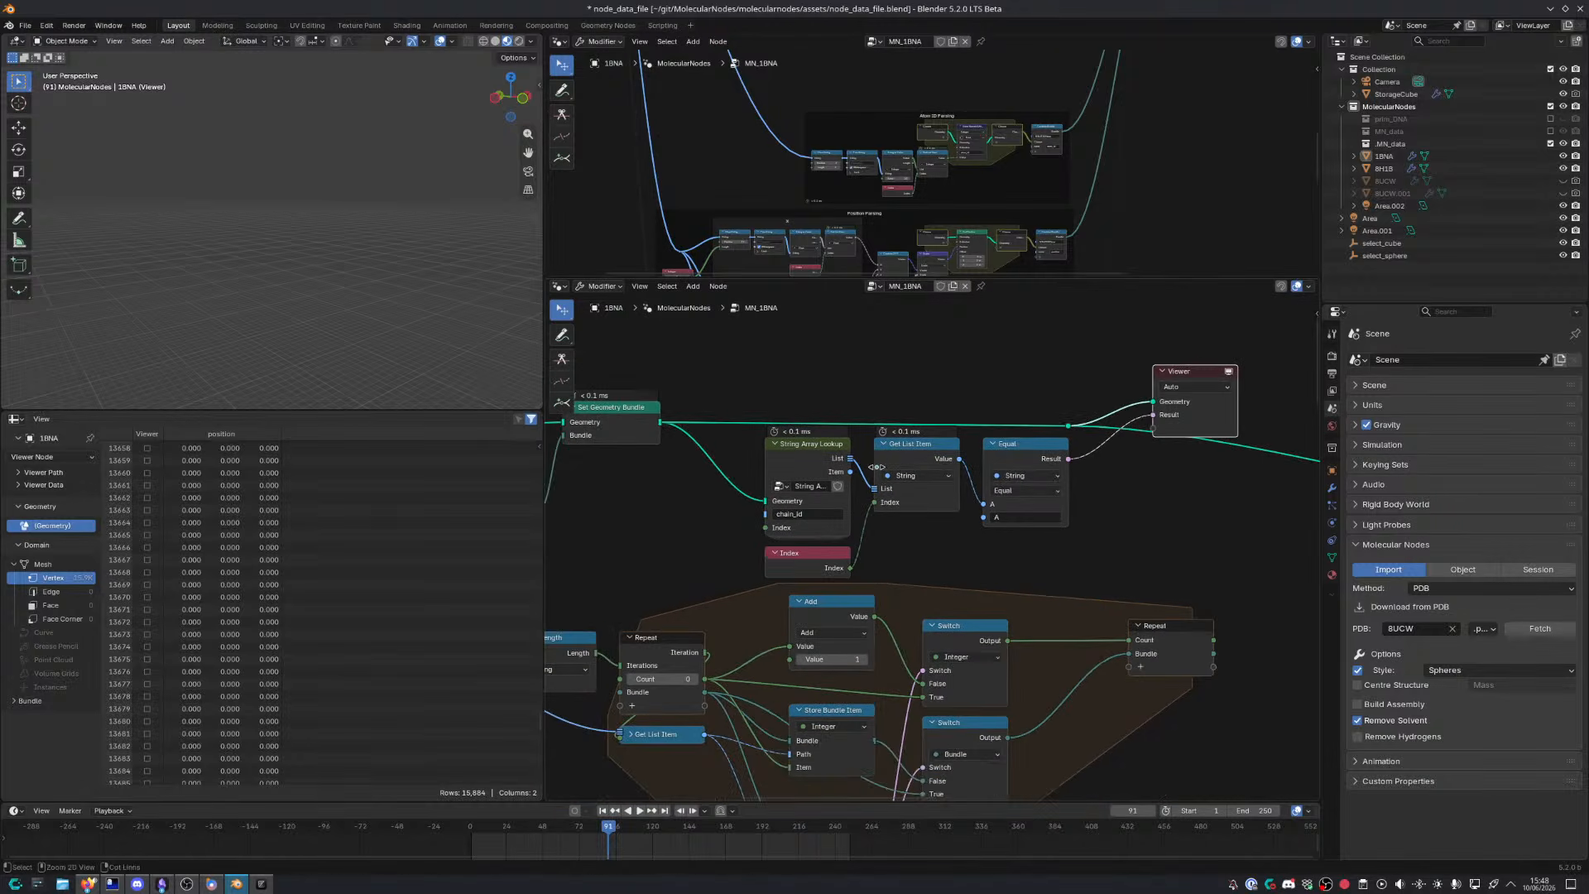
Maximize the node editor and move the node chain from Set Geometry Bundle through the Viewer slightly higher
{"action": "key", "text": "ctrl+space"}
{"action": "left_click_drag", "start_coordinate": [303, 169], "coordinate": [1259, 574]}
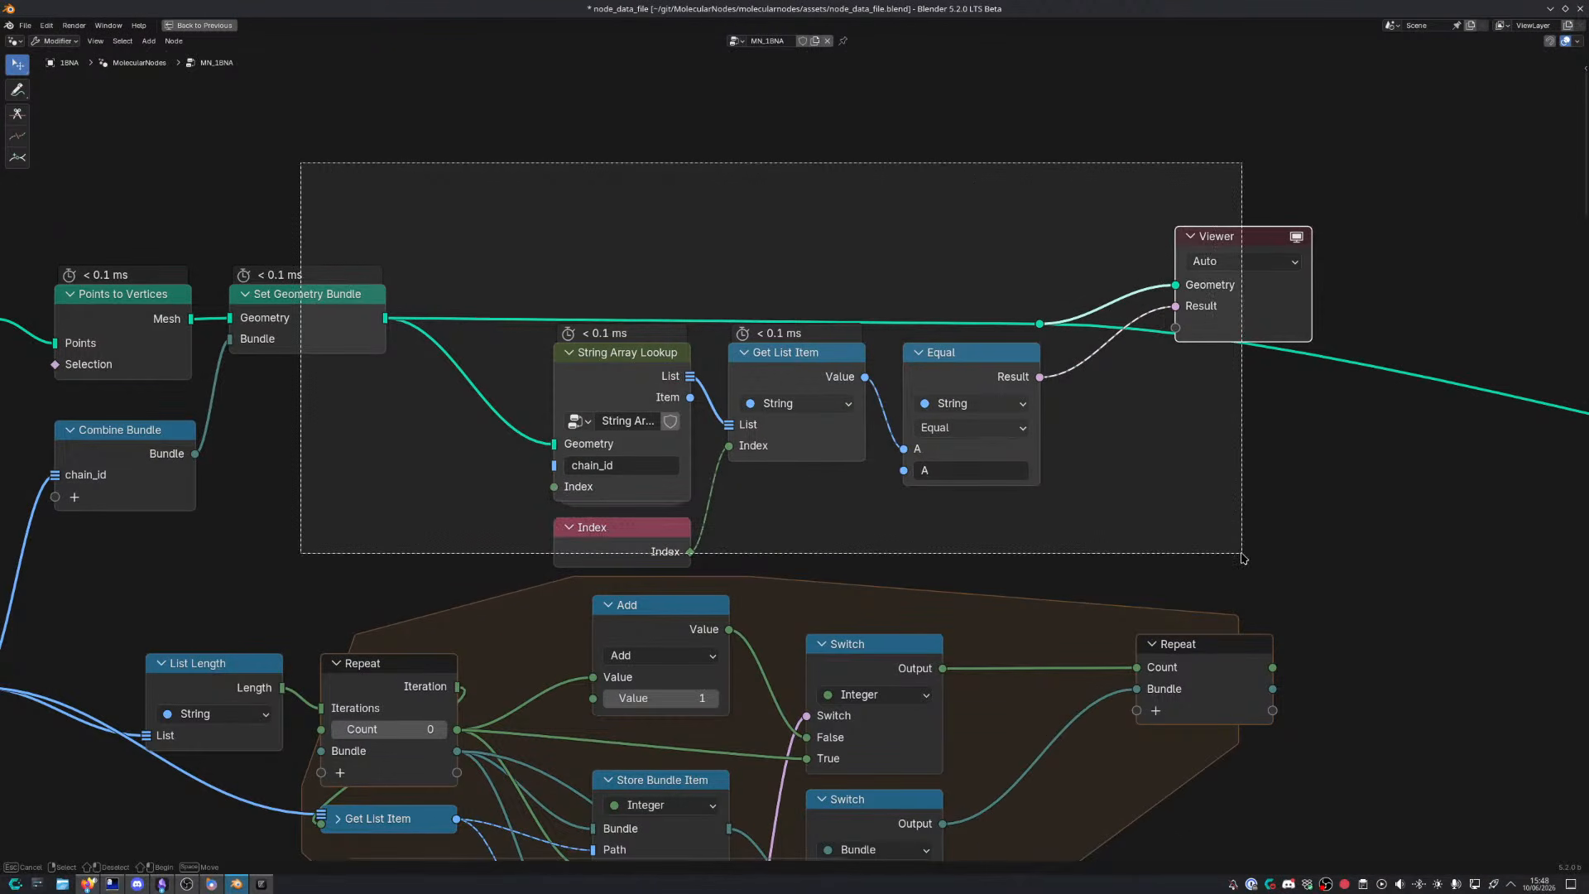
{"action": "key", "text": "g"}
{"action": "left_click", "coordinate": [1091, 459]}
{"action": "left_click", "coordinate": [1091, 458]}
{"action": "middle_click_drag", "start_coordinate": [1090, 463], "coordinate": [1079, 517]}
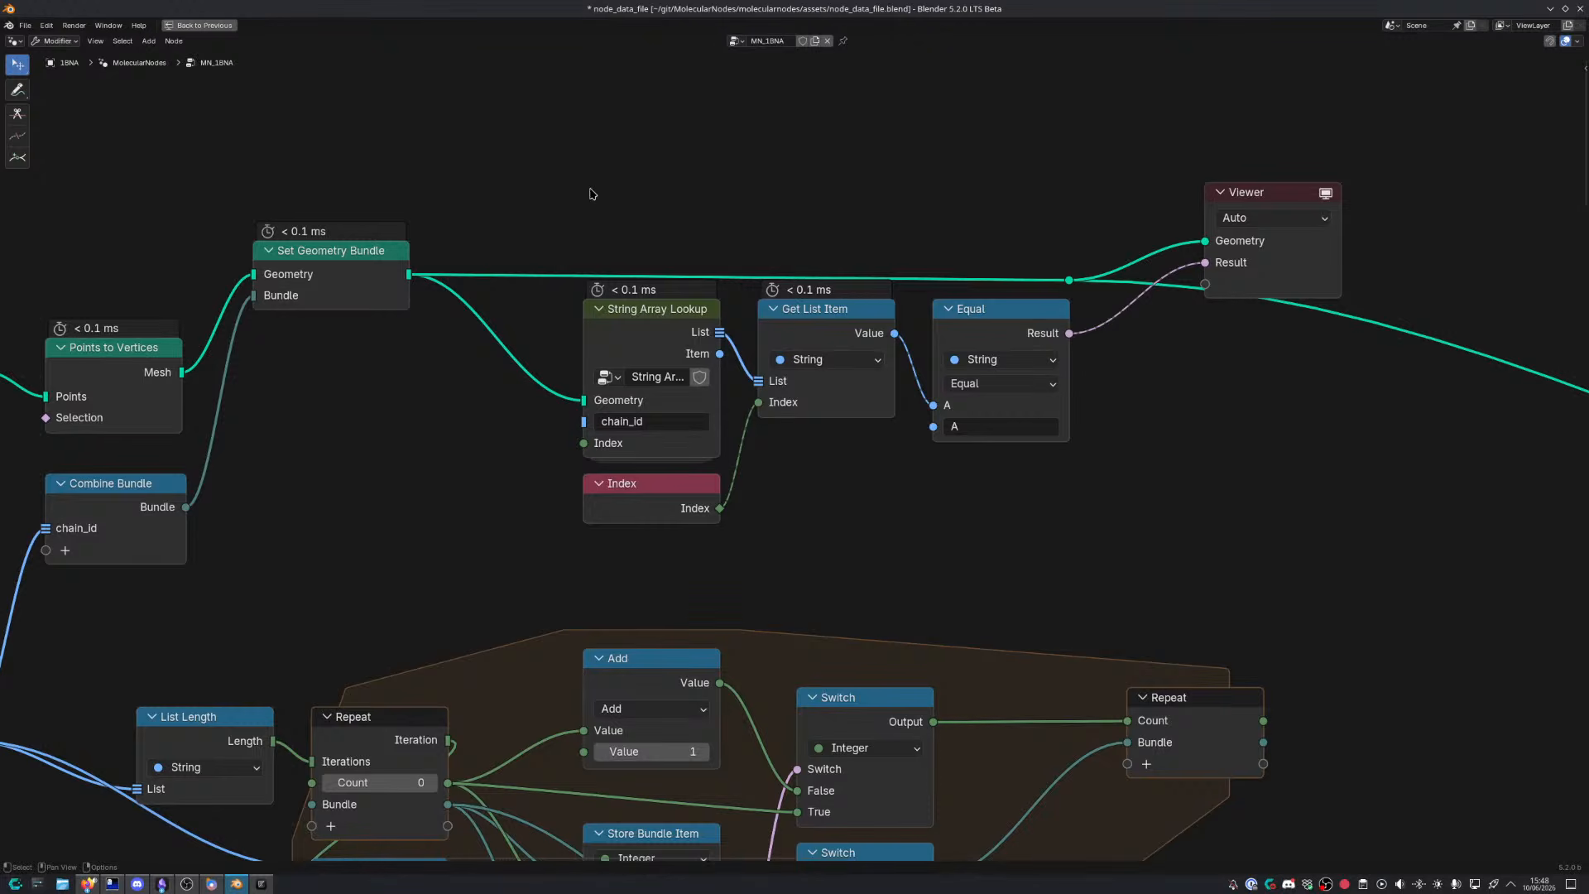
Move the String Array Lookup, Index, Get List Item and Equal nodes slightly lower beneath the geometry link
{"action": "left_click_drag", "start_coordinate": [586, 189], "coordinate": [1036, 590]}
{"action": "key", "text": "g"}
{"action": "left_click", "coordinate": [1005, 593]}
{"action": "key", "text": "g"}
{"action": "left_click", "coordinate": [1019, 606]}
{"action": "left_click_drag", "start_coordinate": [1094, 528], "coordinate": [1049, 524]}
Inspect the nodes inside the String Array Lookup group and return to the parent node tree
{"action": "left_click", "coordinate": [611, 394]}
{"action": "key", "text": "Tab"}
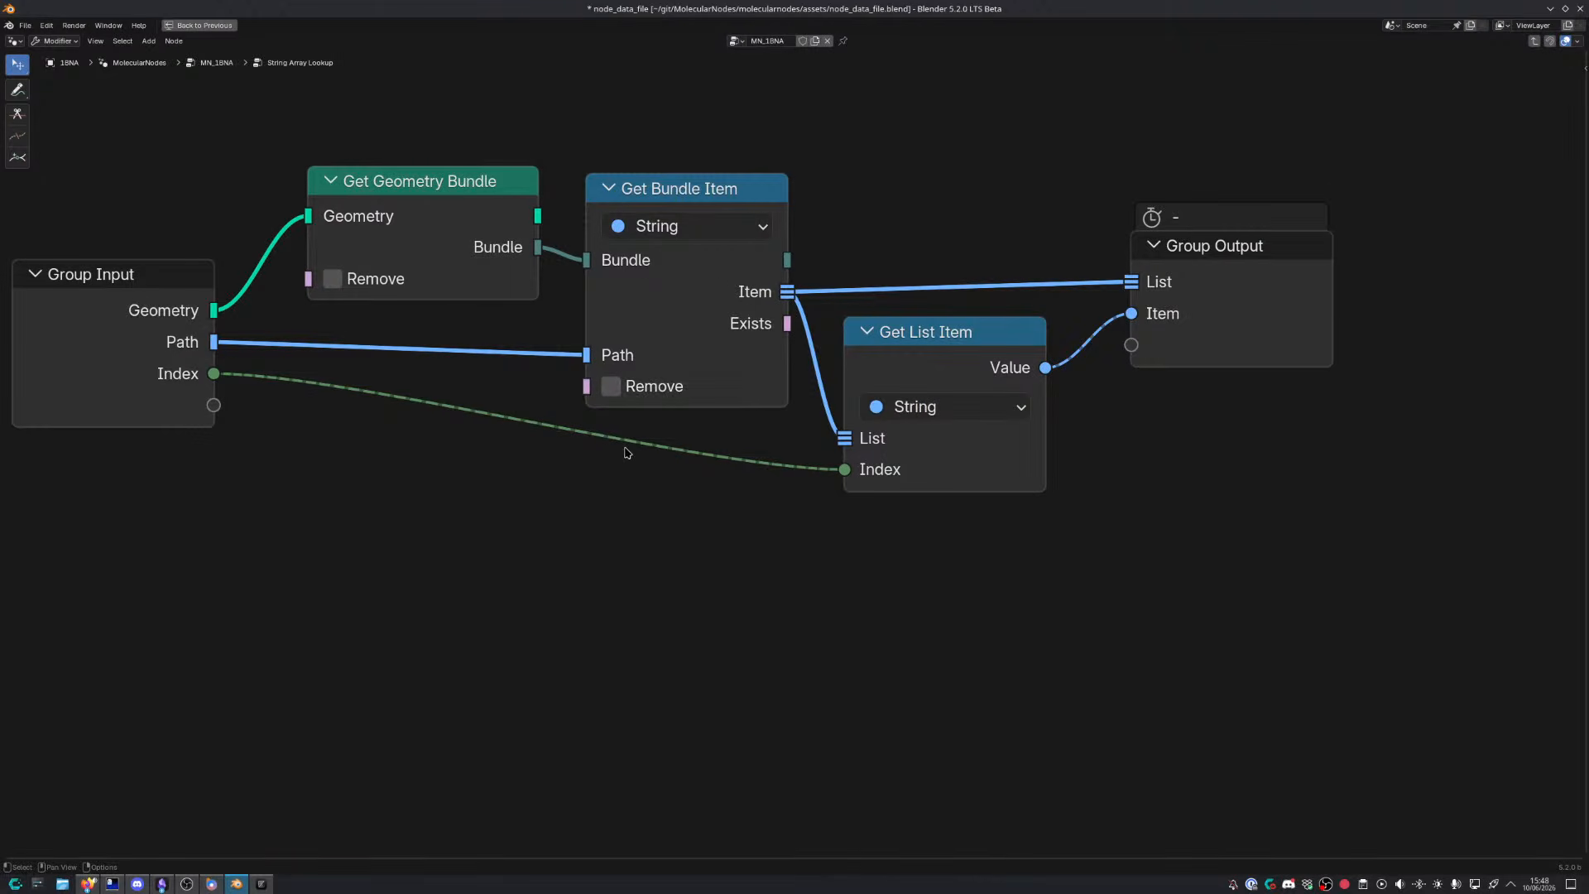
{"action": "key", "text": "Tab"}
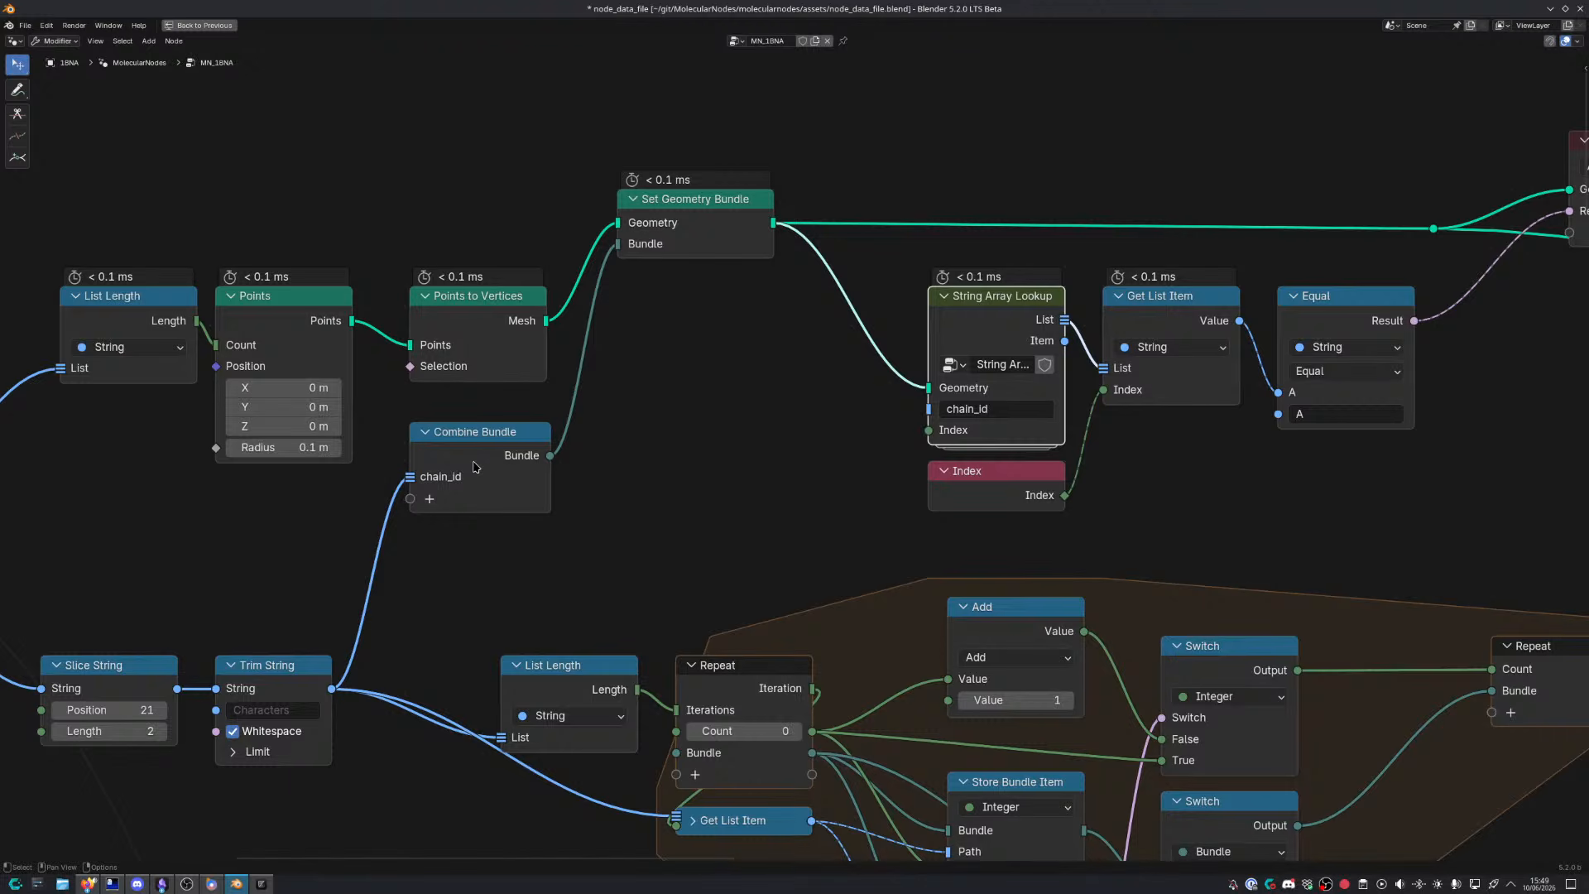
Restore the multi-editor layout and review the Equal node, the chain_id bundle wiring and the Get List Item data type options
{"action": "middle_click_drag", "start_coordinate": [1065, 484], "coordinate": [694, 572]}
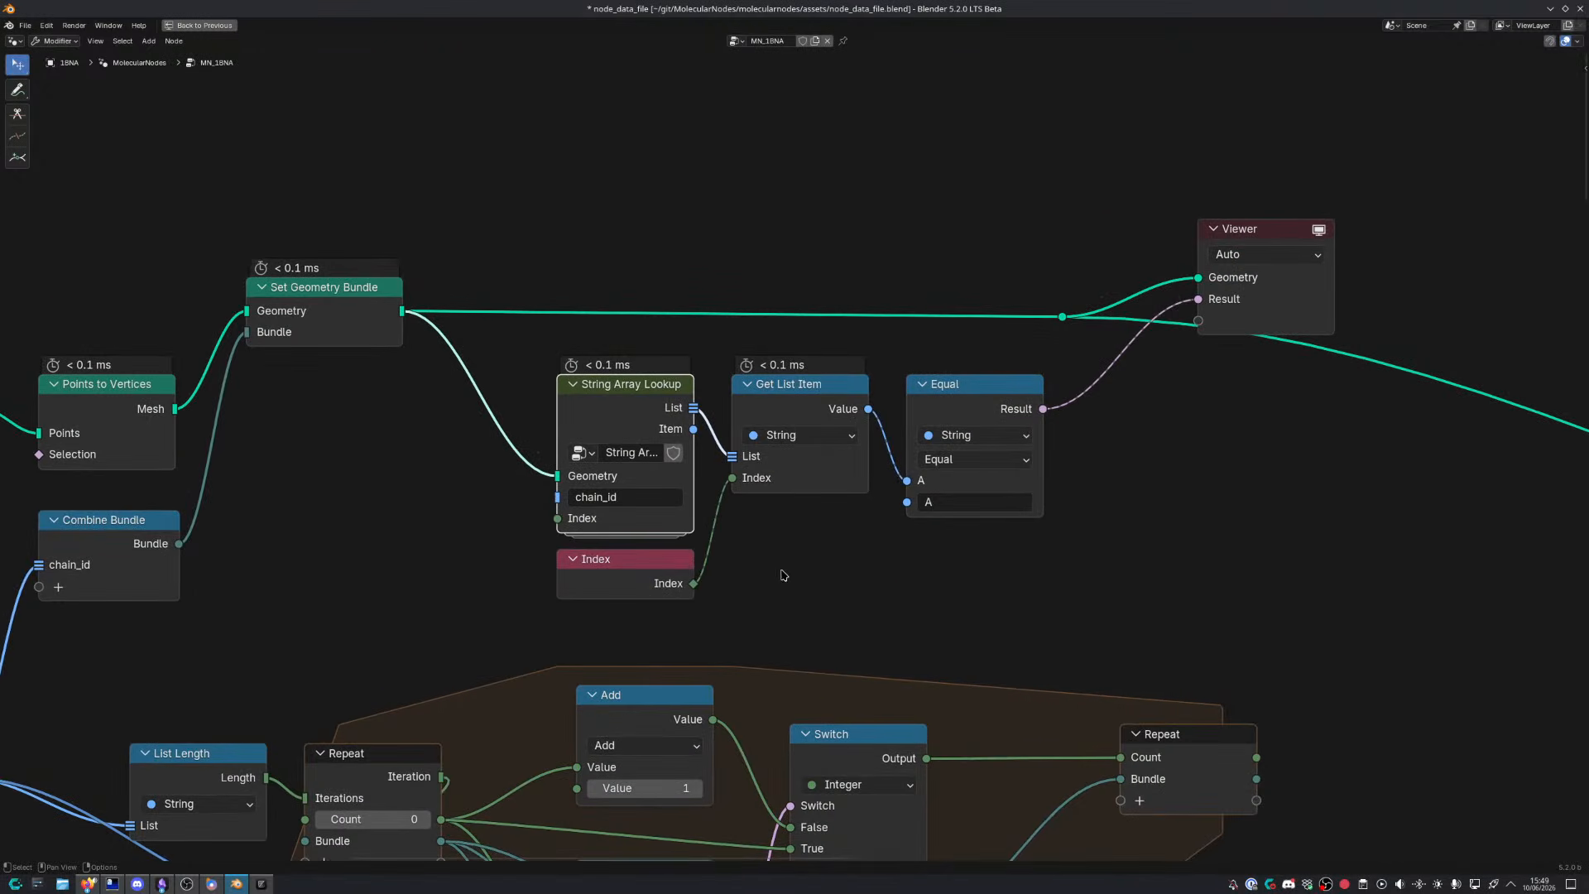
{"action": "key", "text": "ctrl+space"}
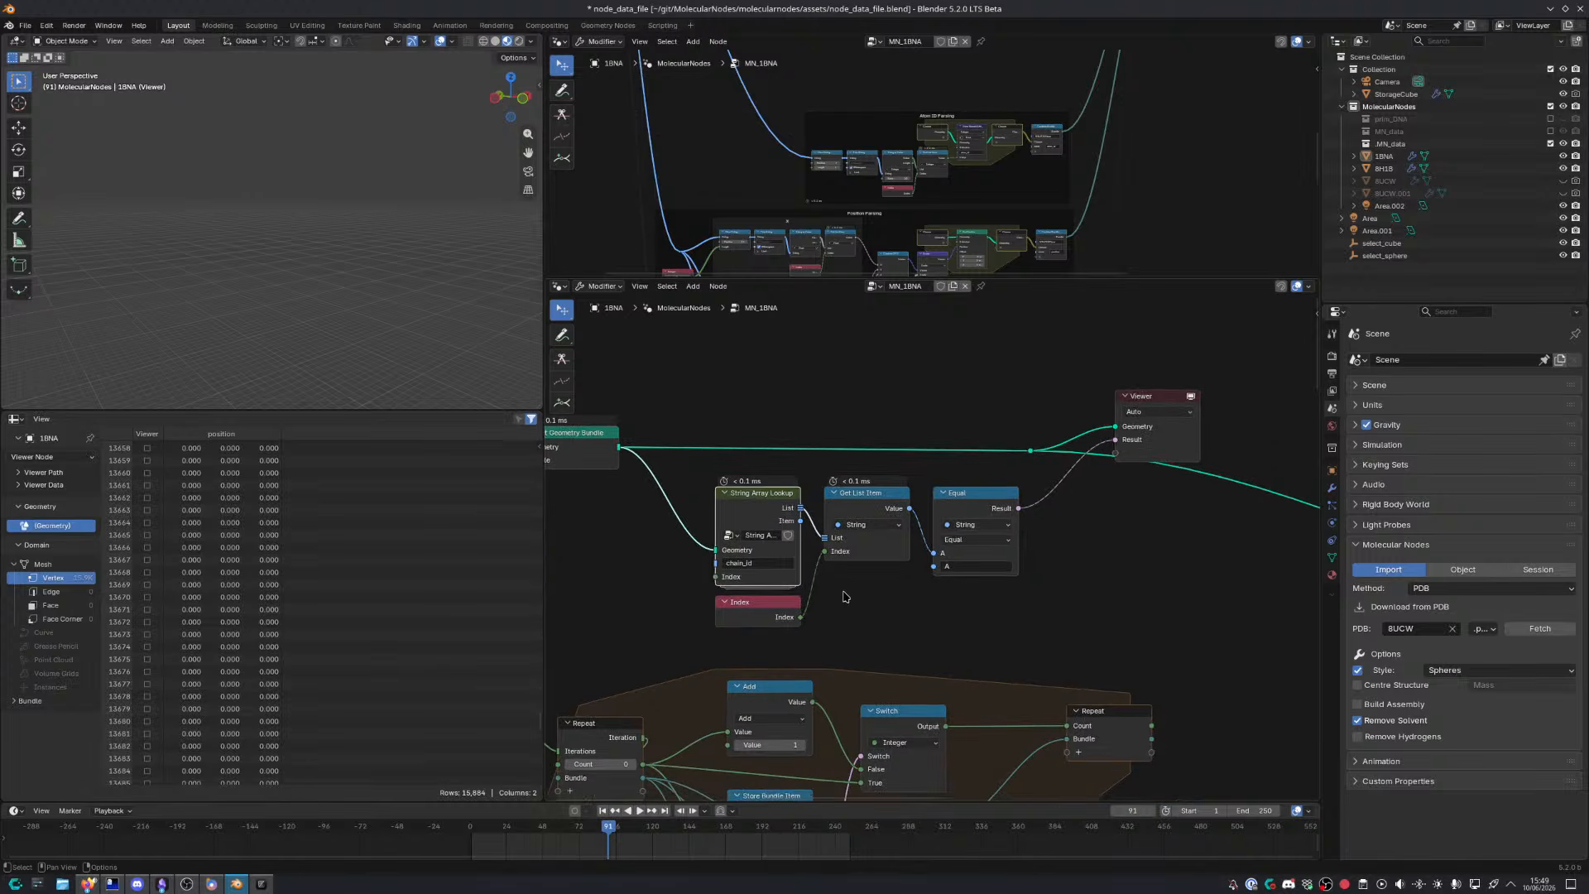
{"action": "left_click", "coordinate": [1021, 512]}
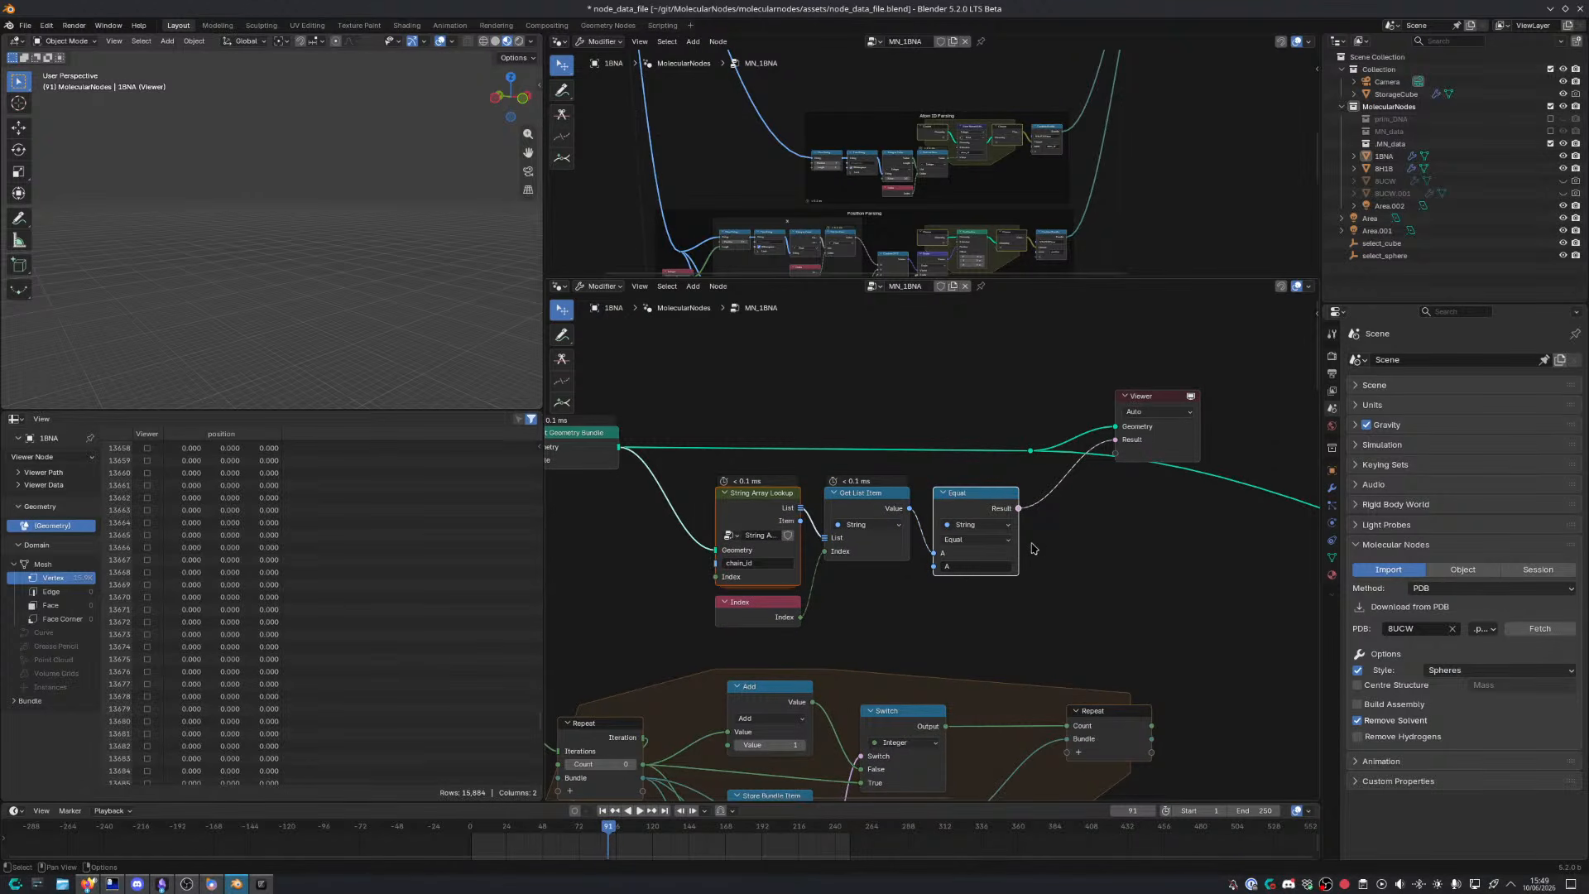
{"action": "middle_click_drag", "start_coordinate": [735, 577], "coordinate": [1112, 514]}
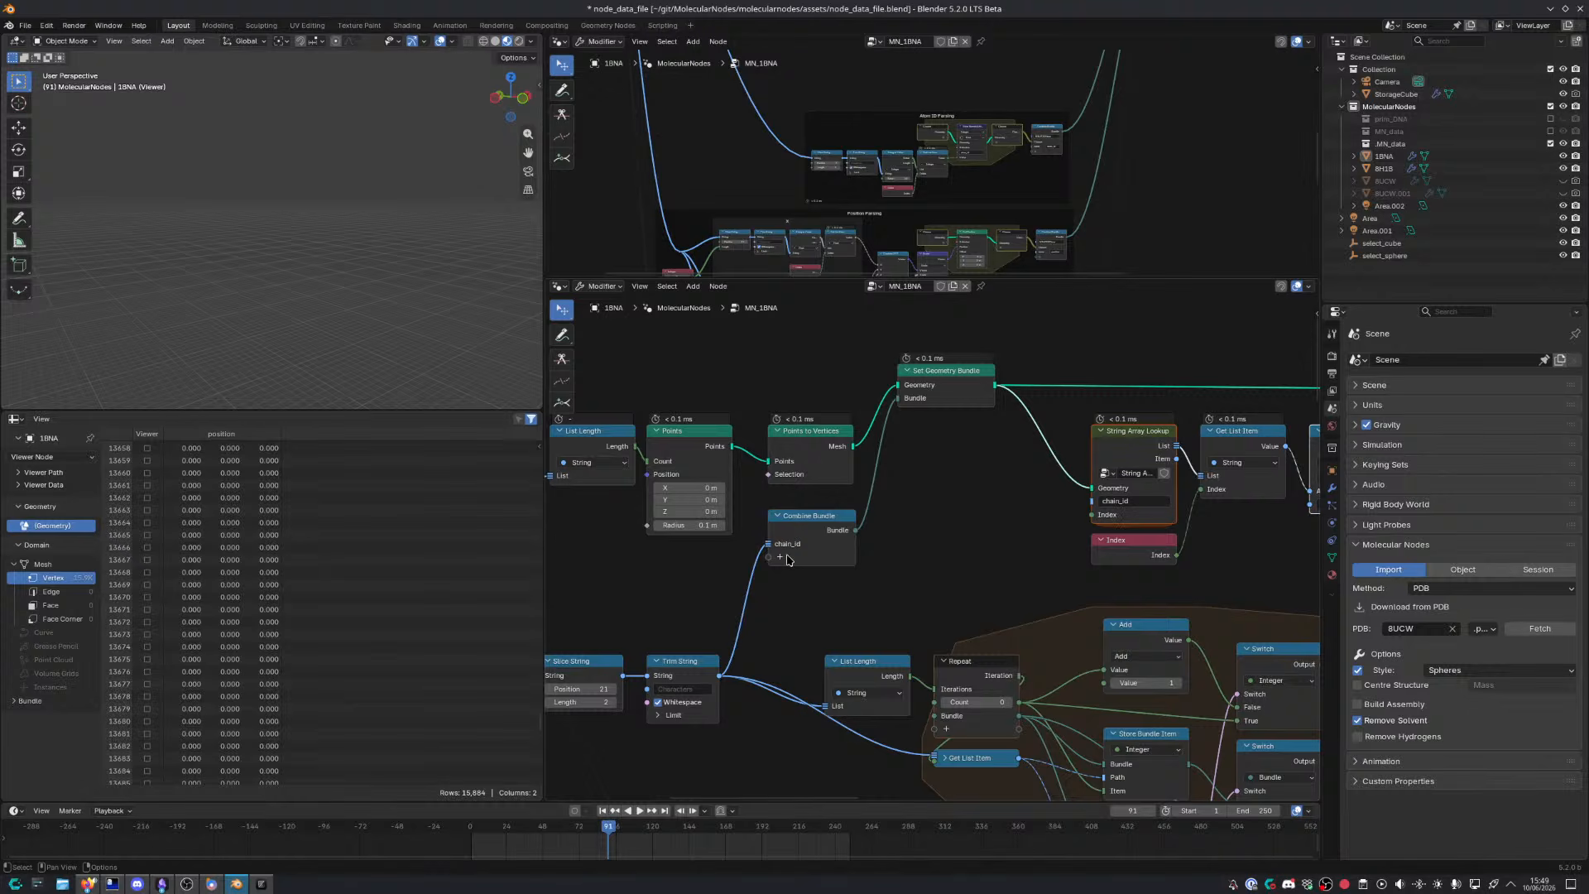
{"action": "middle_click_drag", "start_coordinate": [735, 611], "coordinate": [835, 516]}
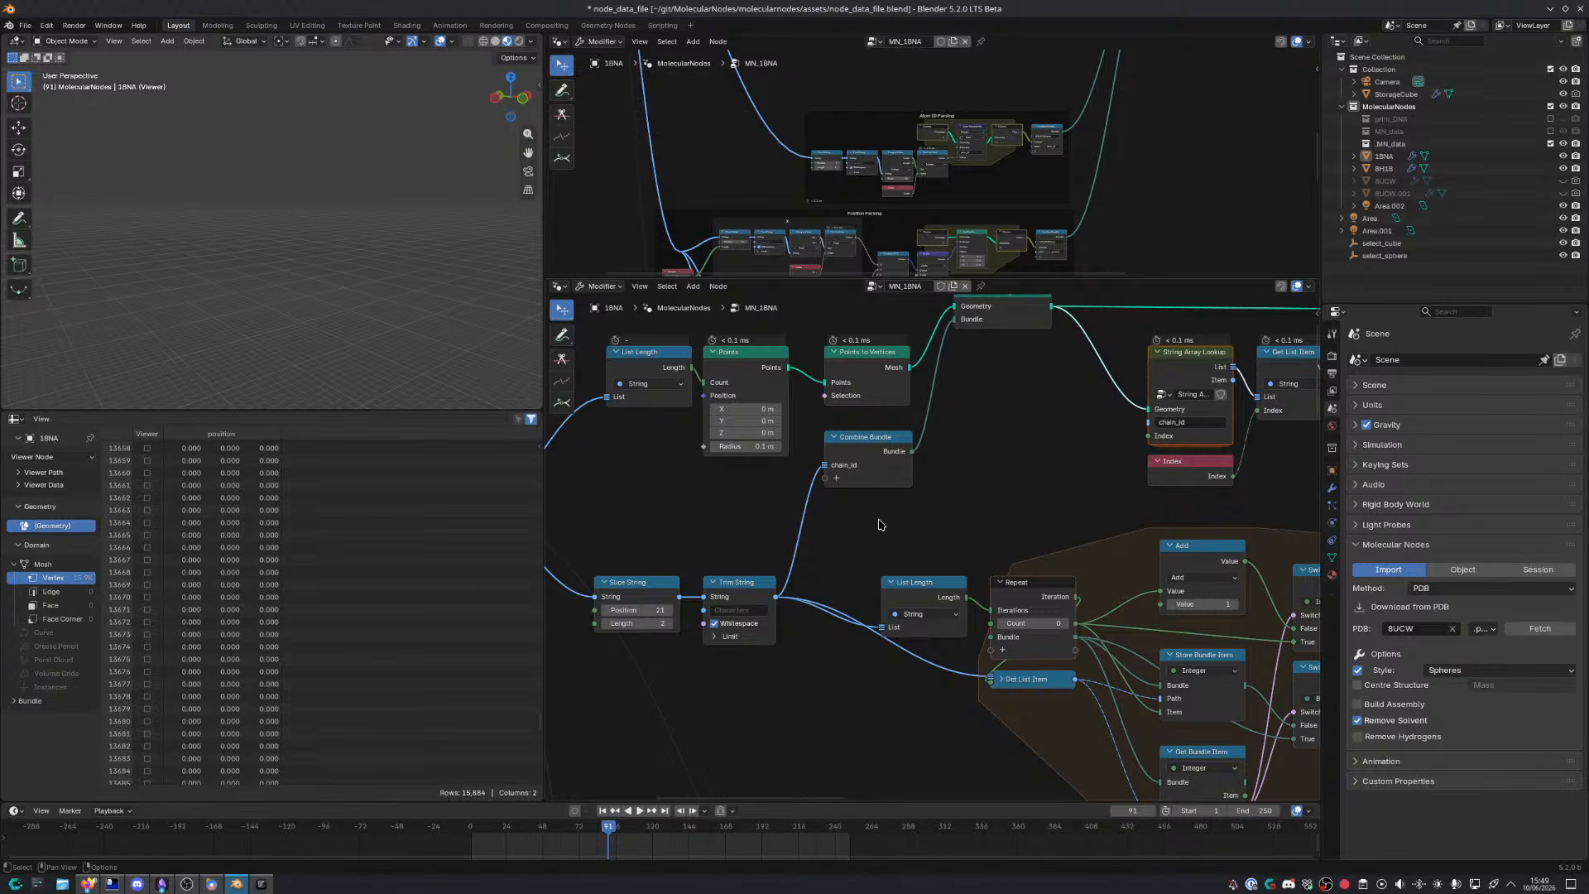
{"action": "middle_click_drag", "start_coordinate": [878, 542], "coordinate": [574, 610]}
{"action": "left_click", "coordinate": [1042, 447]}
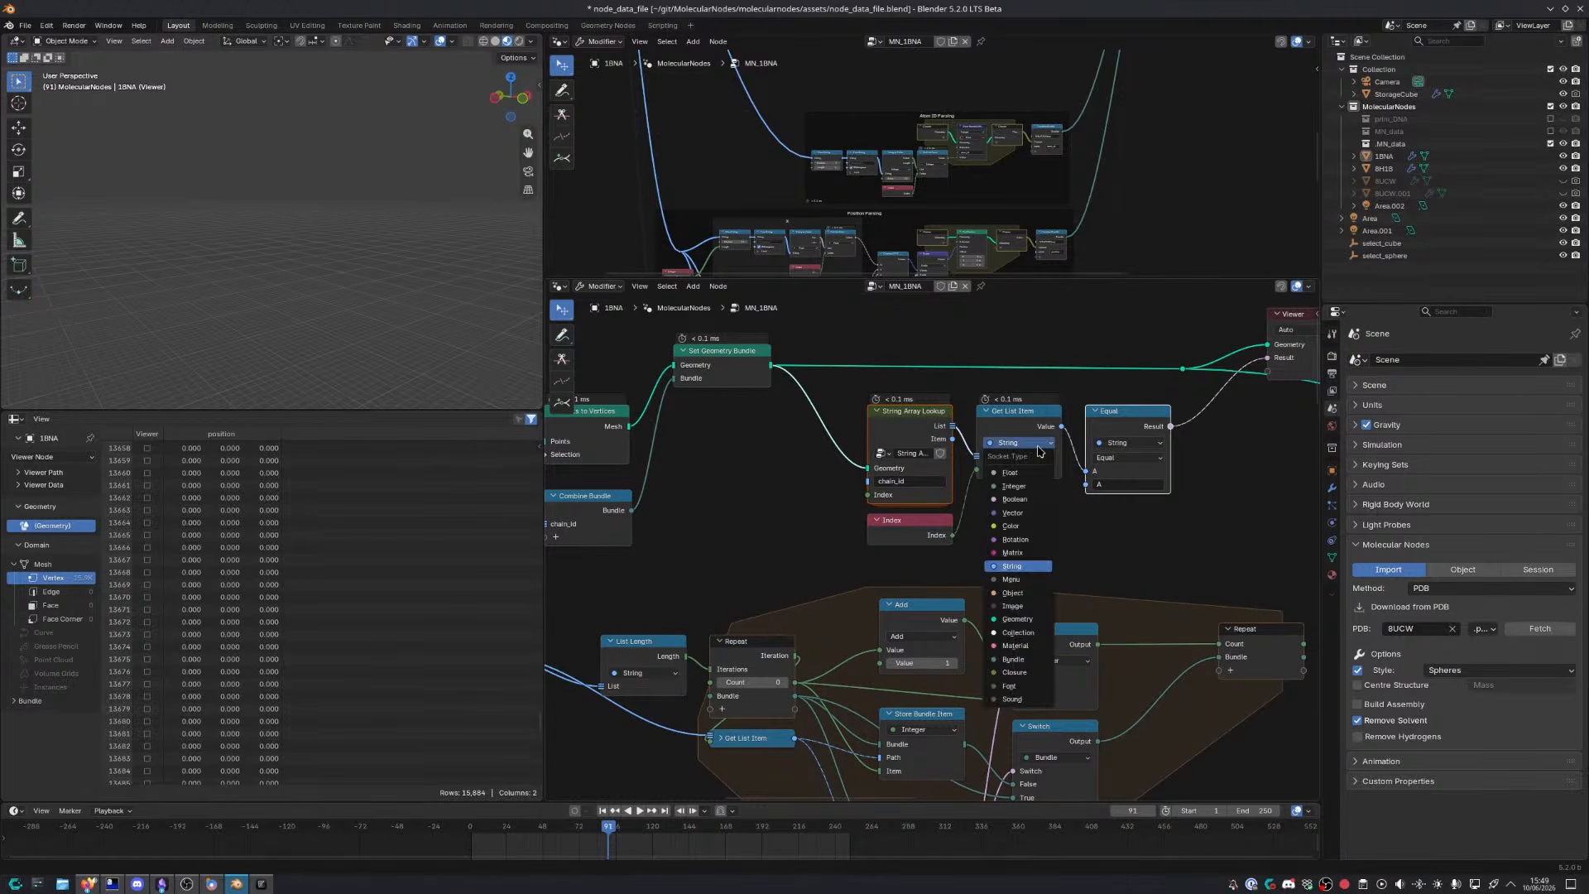
{"action": "key", "text": "Escape"}
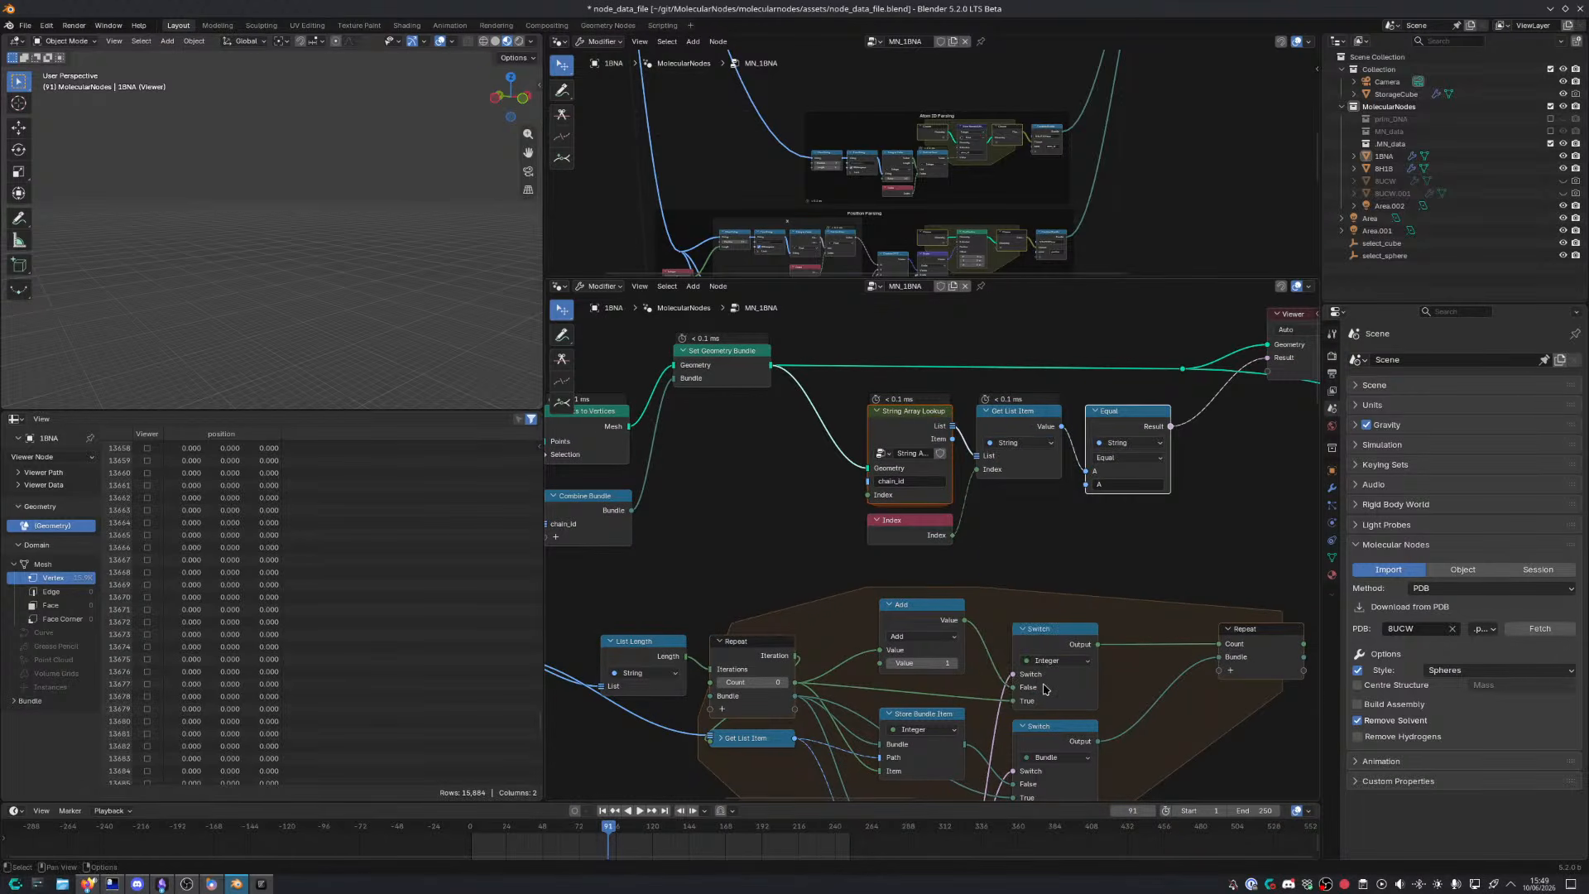
Examine the chain_id lookup nodes and the repeat zone beneath them, and maximize the node editor
{"action": "middle_click_drag", "start_coordinate": [1053, 472], "coordinate": [991, 493]}
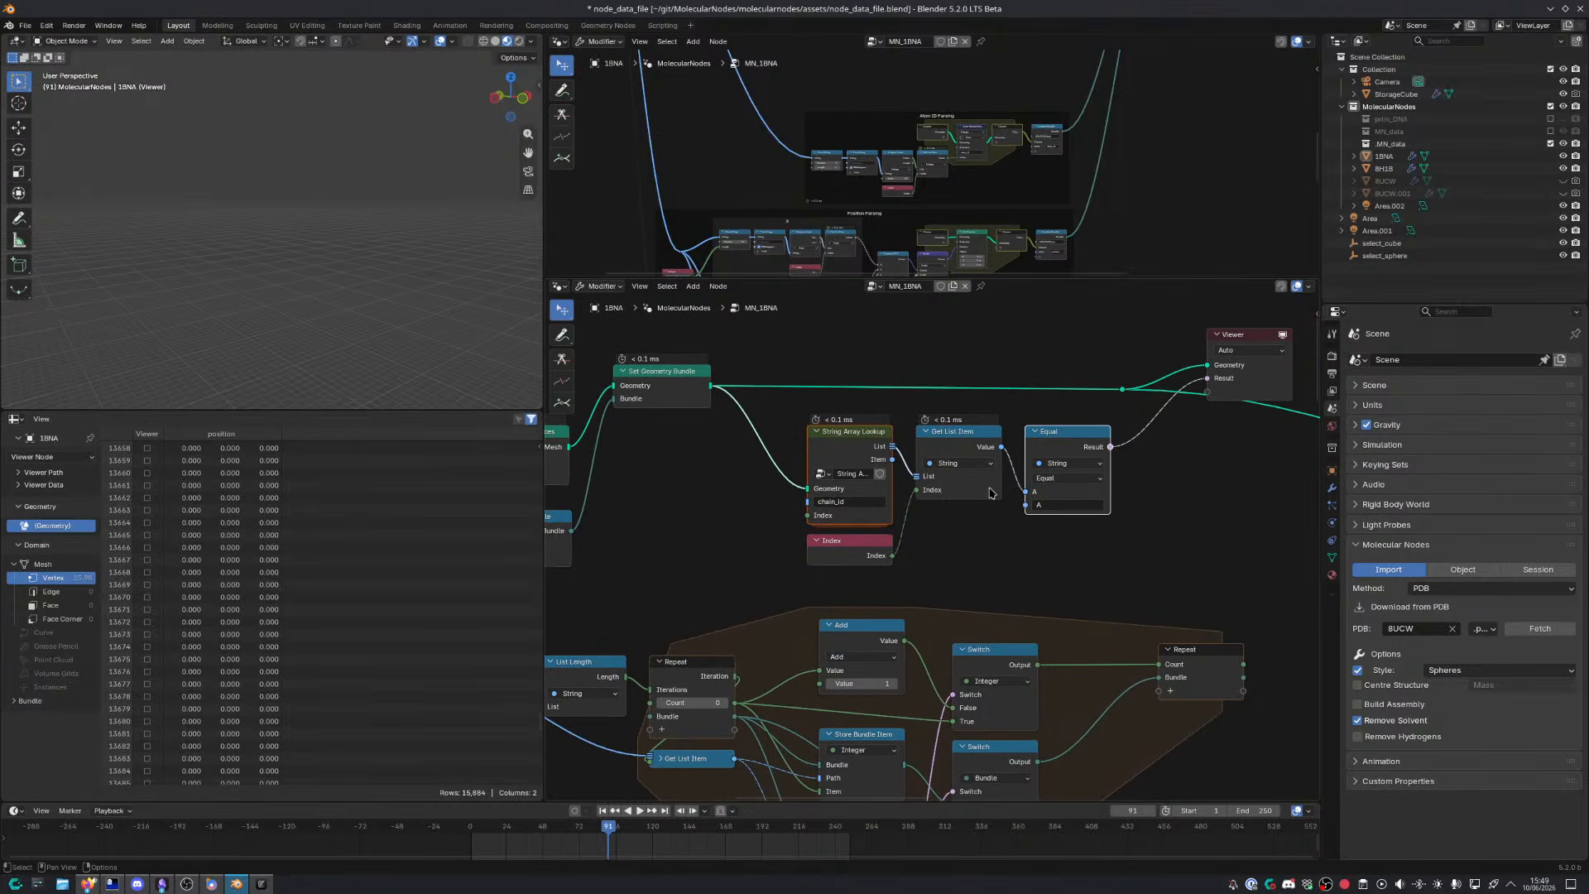
{"action": "middle_click_drag", "start_coordinate": [890, 526], "coordinate": [780, 528]}
{"action": "middle_click_drag", "start_coordinate": [800, 591], "coordinate": [800, 461]}
{"action": "key", "text": "ctrl+space"}
{"action": "scroll", "coordinate": [816, 473], "scroll_direction": "down", "scroll_amount": 4}
{"action": "middle_click_drag", "start_coordinate": [809, 532], "coordinate": [783, 567]}
{"action": "key", "text": "ctrl+space"}
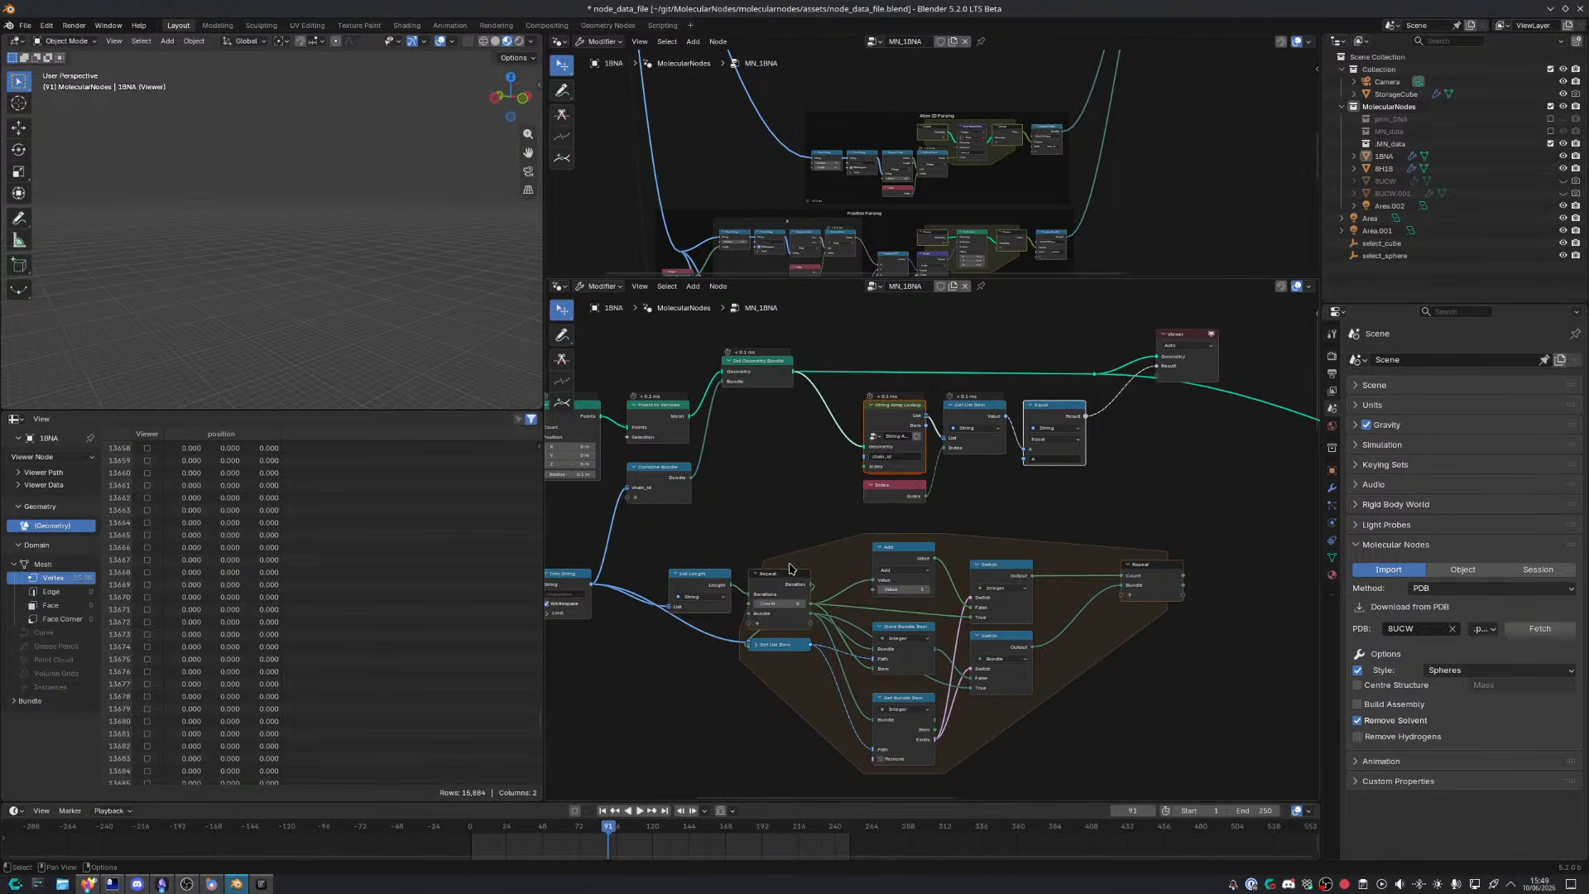
{"action": "key", "text": "ctrl+space"}
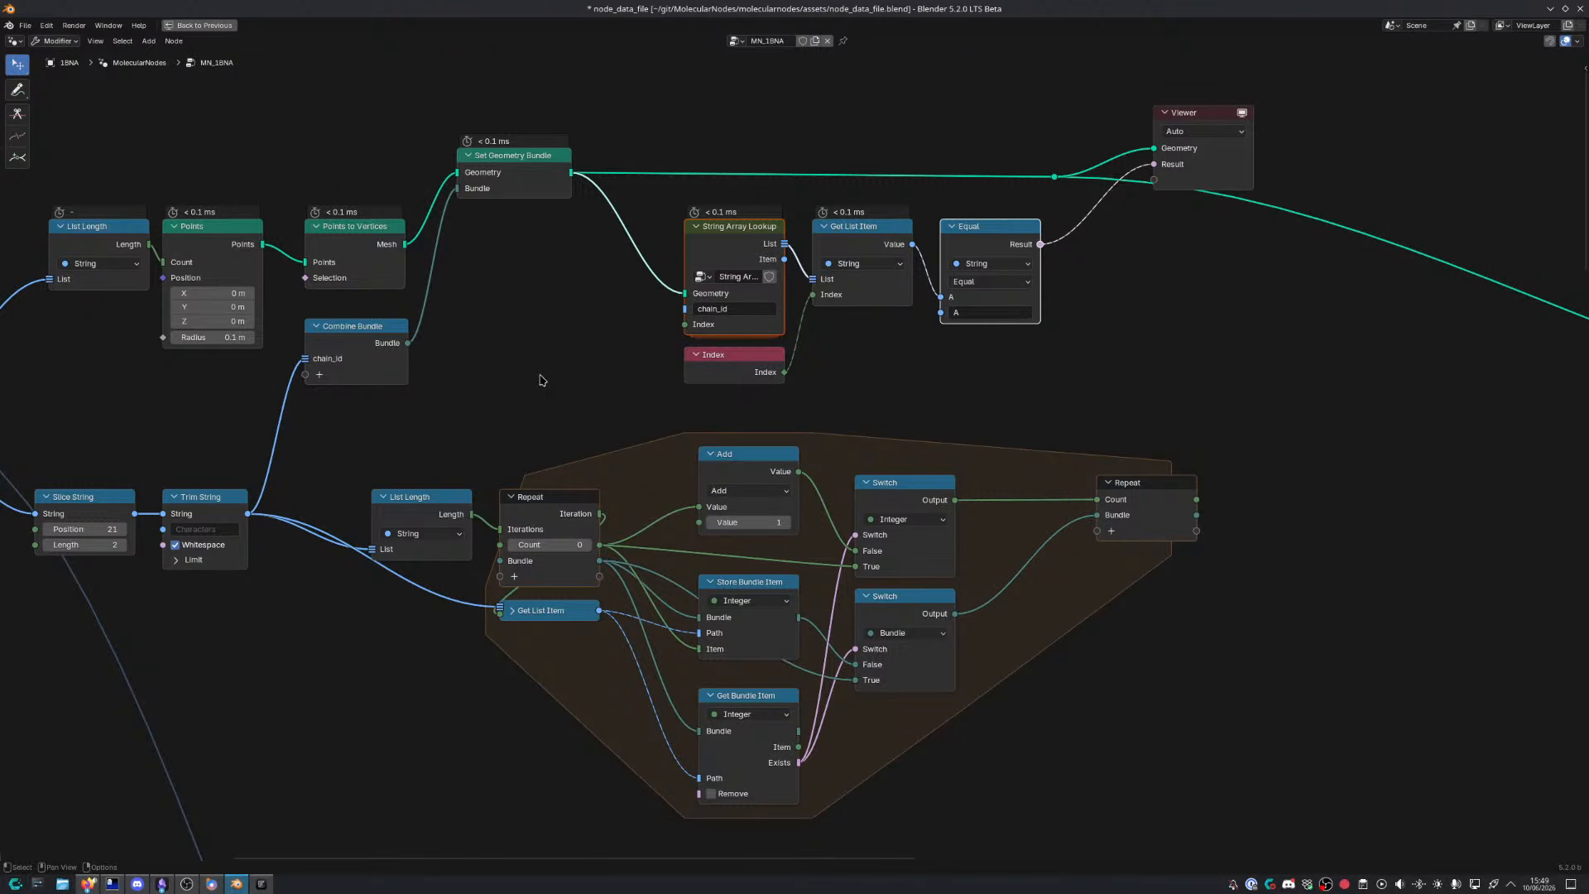
{"action": "key", "text": "shift+a"}
{"action": "type", "text": "store"}
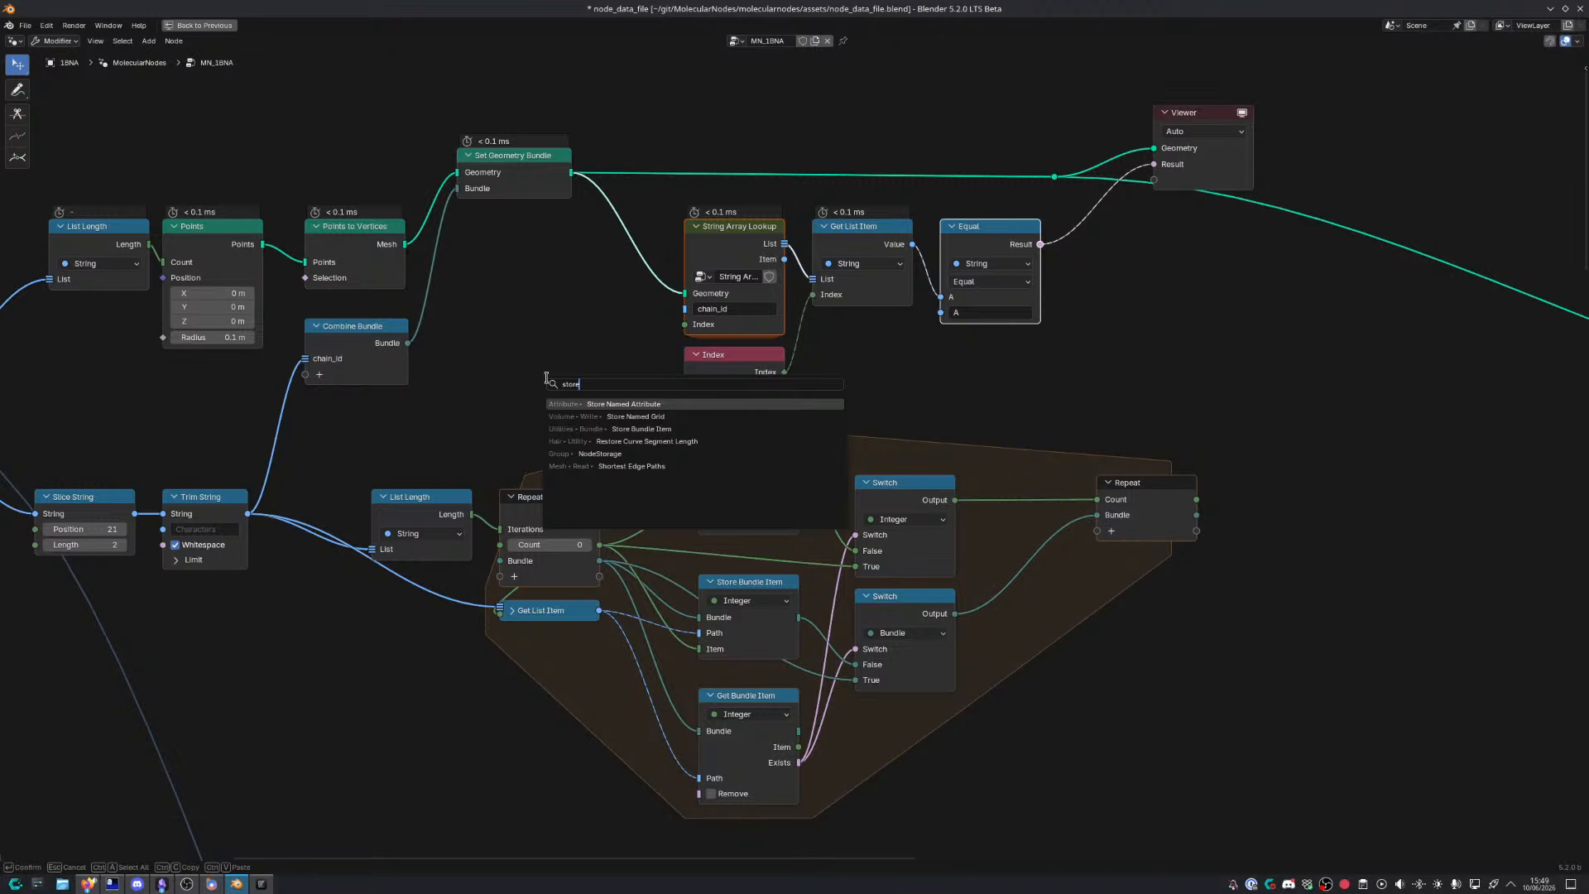
{"action": "key", "text": "Escape"}
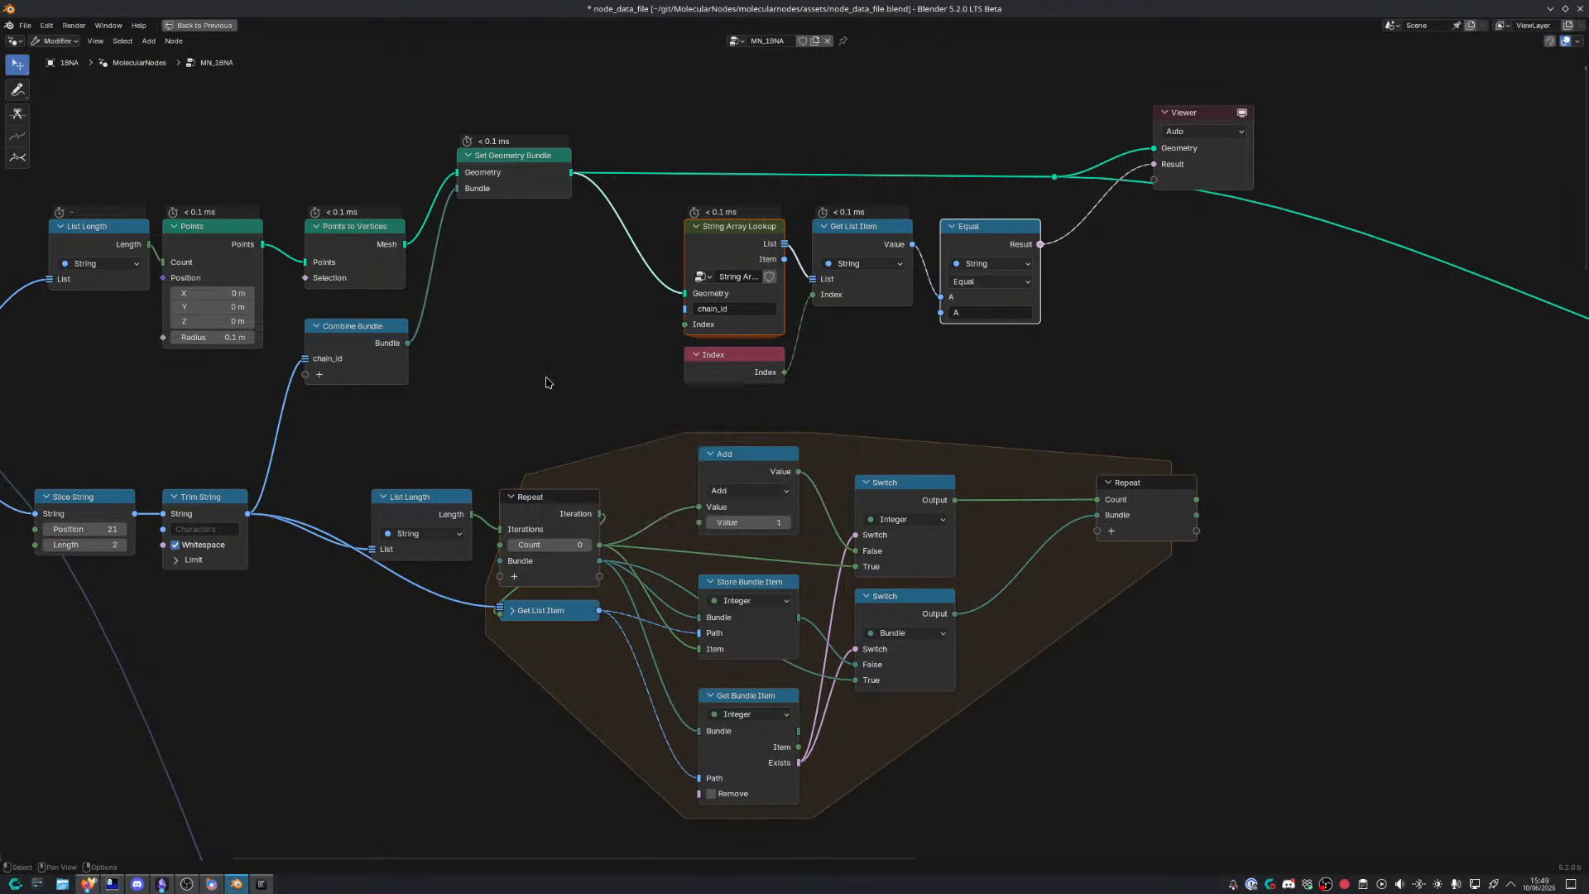
Move the List Length, Points and Points to Vertices nodes up in line with Set Geometry Bundle, nudging Points to Vertices closer to Points
{"action": "scroll", "coordinate": [333, 442], "scroll_direction": "up", "scroll_amount": 5}
{"action": "middle_click_drag", "start_coordinate": [356, 450], "coordinate": [771, 465]}
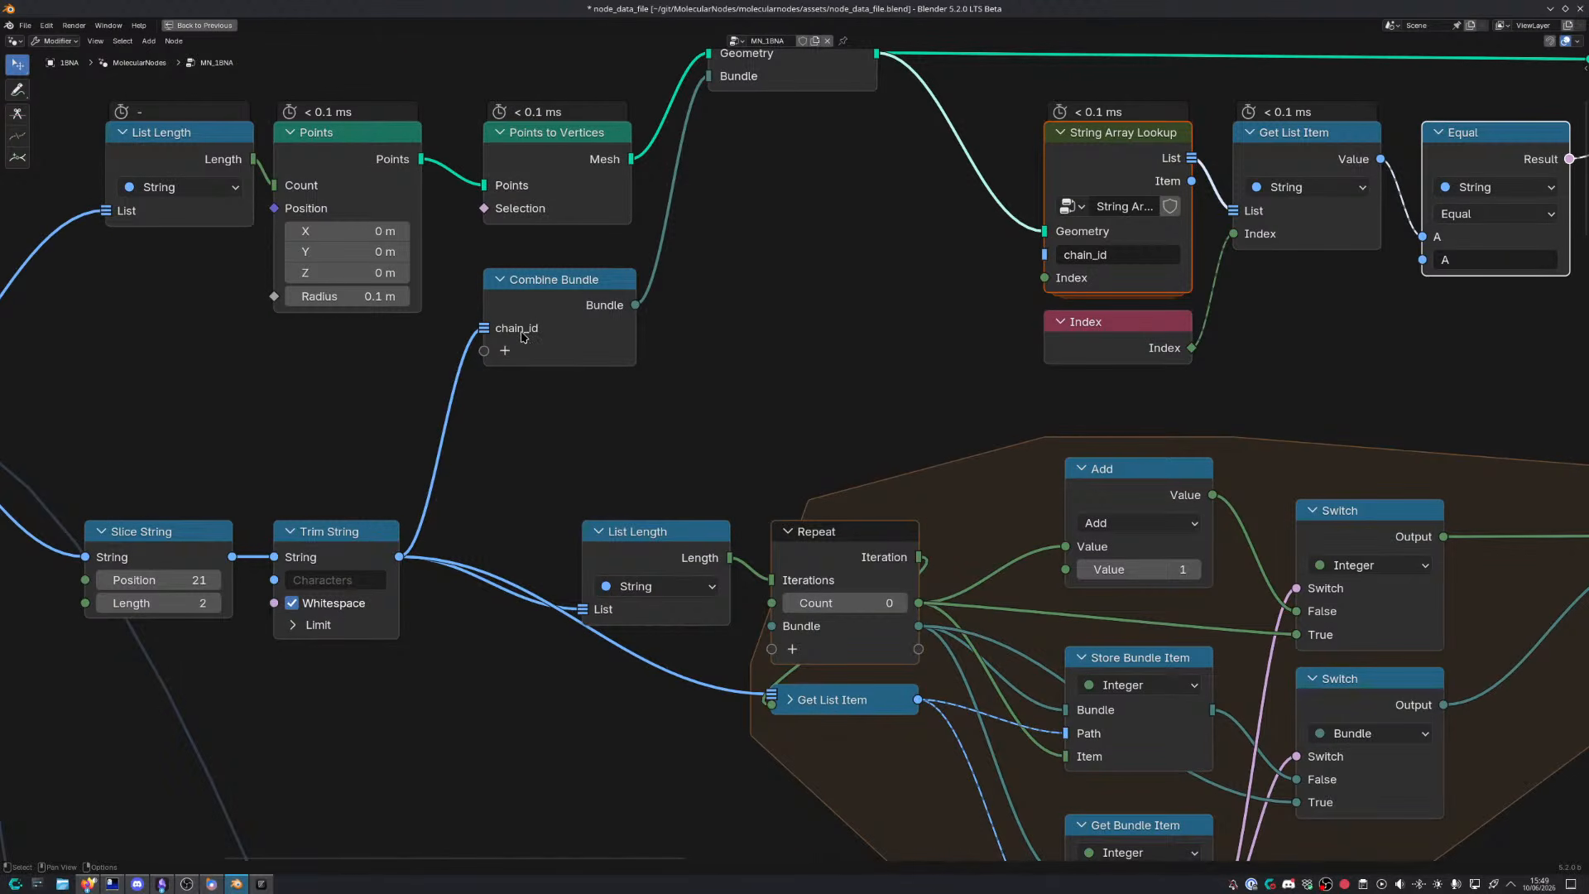
{"action": "scroll", "coordinate": [587, 372], "scroll_direction": "down", "scroll_amount": 3}
{"action": "middle_click_drag", "start_coordinate": [588, 374], "coordinate": [605, 411]}
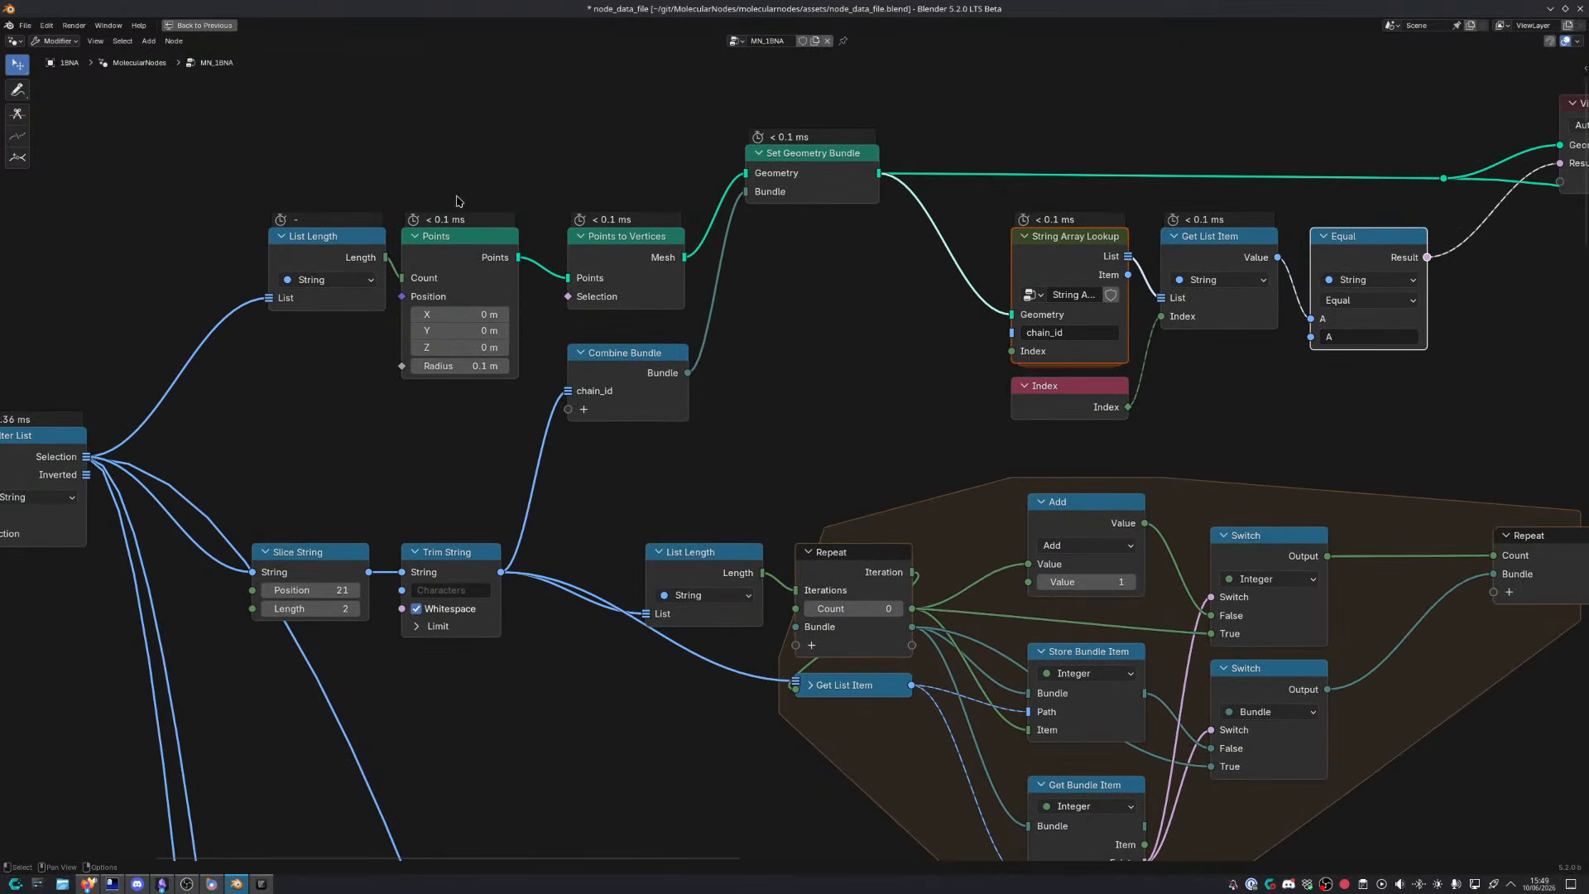
{"action": "left_click_drag", "start_coordinate": [325, 141], "coordinate": [615, 304]}
{"action": "key", "text": "g"}
{"action": "left_click", "coordinate": [627, 220]}
{"action": "left_click_drag", "start_coordinate": [633, 177], "coordinate": [599, 177]}
Restore the multi-editor layout and review the lookup nodes, the repeat zone and the geometry link running past the Viewer
{"action": "scroll", "coordinate": [1128, 437], "scroll_direction": "down", "scroll_amount": 3}
{"action": "middle_click_drag", "start_coordinate": [1129, 438], "coordinate": [744, 440]}
{"action": "middle_click_drag", "start_coordinate": [843, 551], "coordinate": [771, 562]}
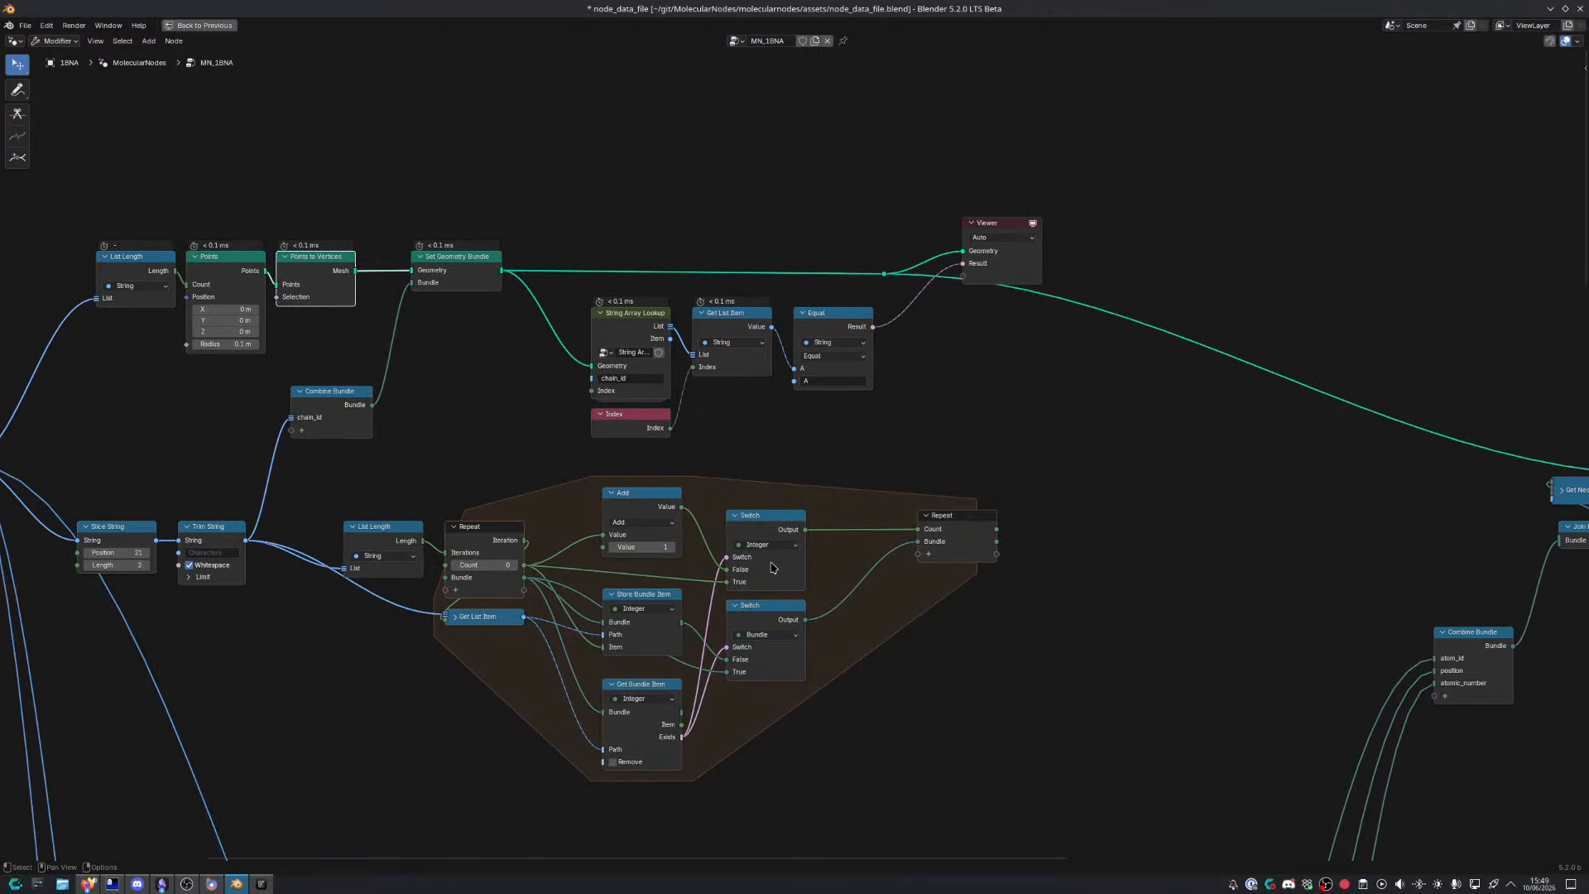
{"action": "key", "text": "ctrl+space"}
{"action": "scroll", "coordinate": [935, 563], "scroll_direction": "up", "scroll_amount": 2}
{"action": "scroll", "coordinate": [929, 550], "scroll_direction": "up", "scroll_amount": 1}
{"action": "middle_click_drag", "start_coordinate": [928, 550], "coordinate": [901, 385]}
{"action": "scroll", "coordinate": [877, 594], "scroll_direction": "down", "scroll_amount": 4}
{"action": "scroll", "coordinate": [778, 648], "scroll_direction": "down", "scroll_amount": 4}
{"action": "middle_click_drag", "start_coordinate": [778, 648], "coordinate": [838, 678]}
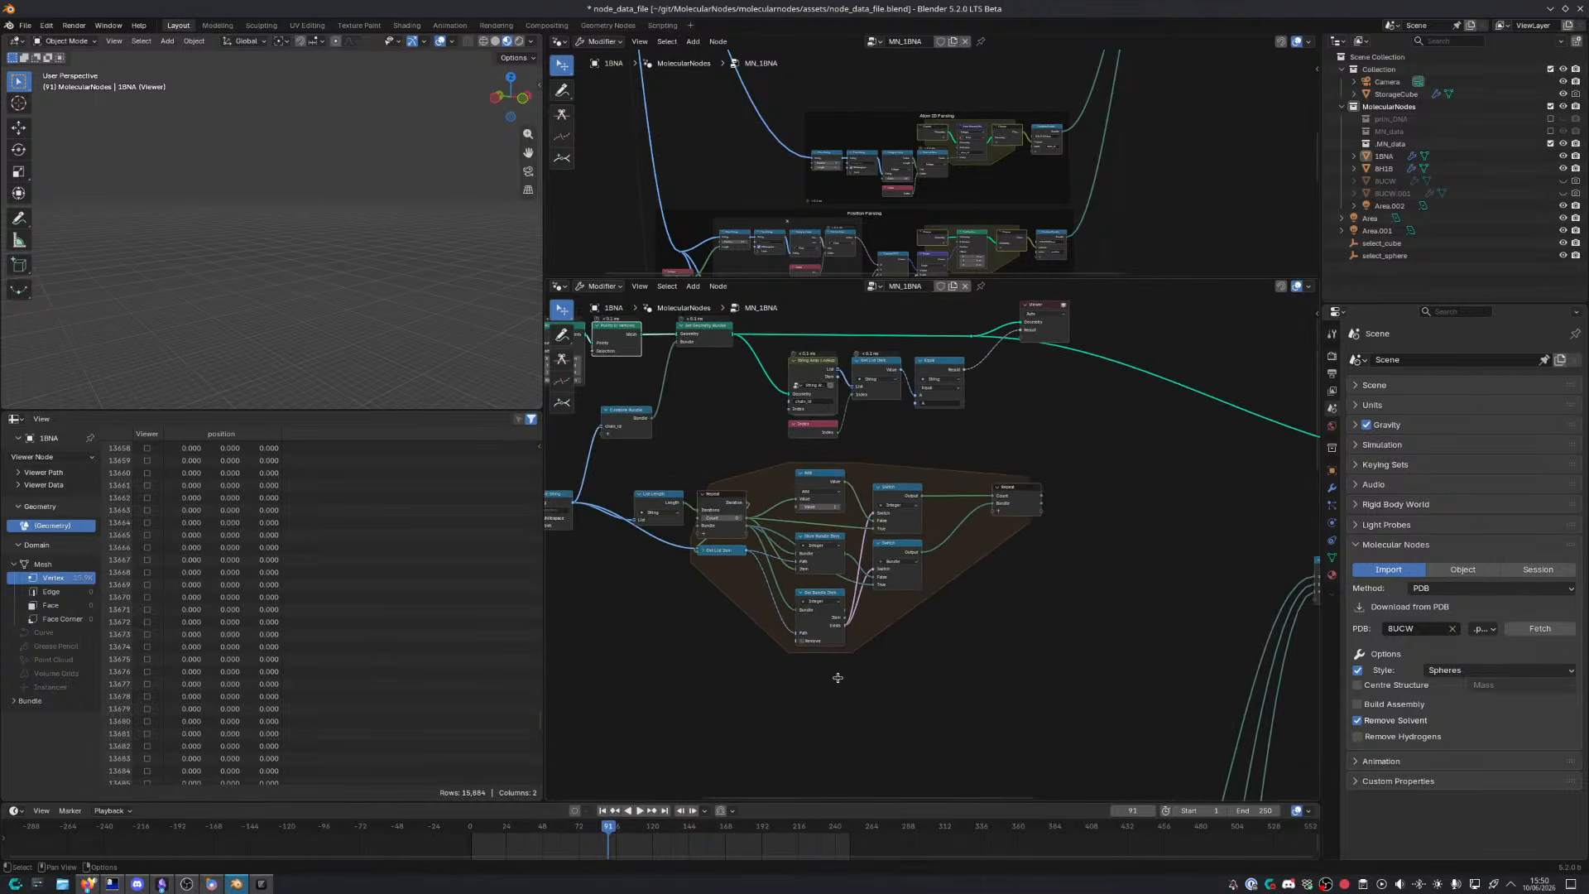
{"action": "middle_click_drag", "start_coordinate": [792, 528], "coordinate": [805, 555]}
{"action": "middle_click_drag", "start_coordinate": [959, 487], "coordinate": [713, 443]}
{"action": "middle_click_drag", "start_coordinate": [785, 493], "coordinate": [984, 553]}
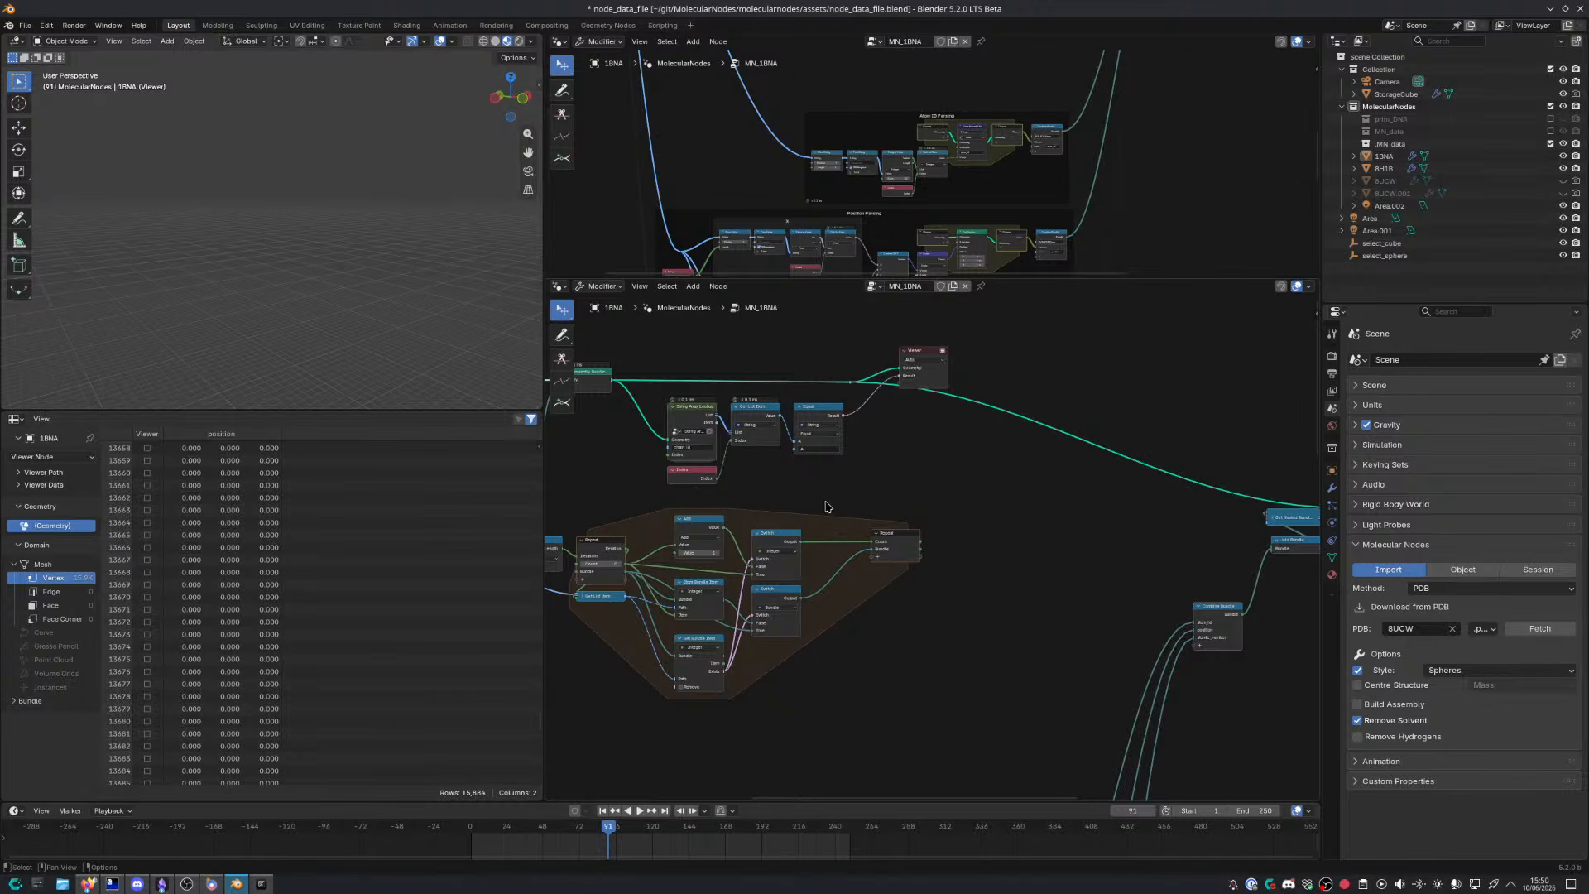
{"action": "scroll", "coordinate": [819, 502], "scroll_direction": "up", "scroll_amount": 2}
Undo the last node tree change and redo it
{"action": "key", "text": "ctrl+z"}
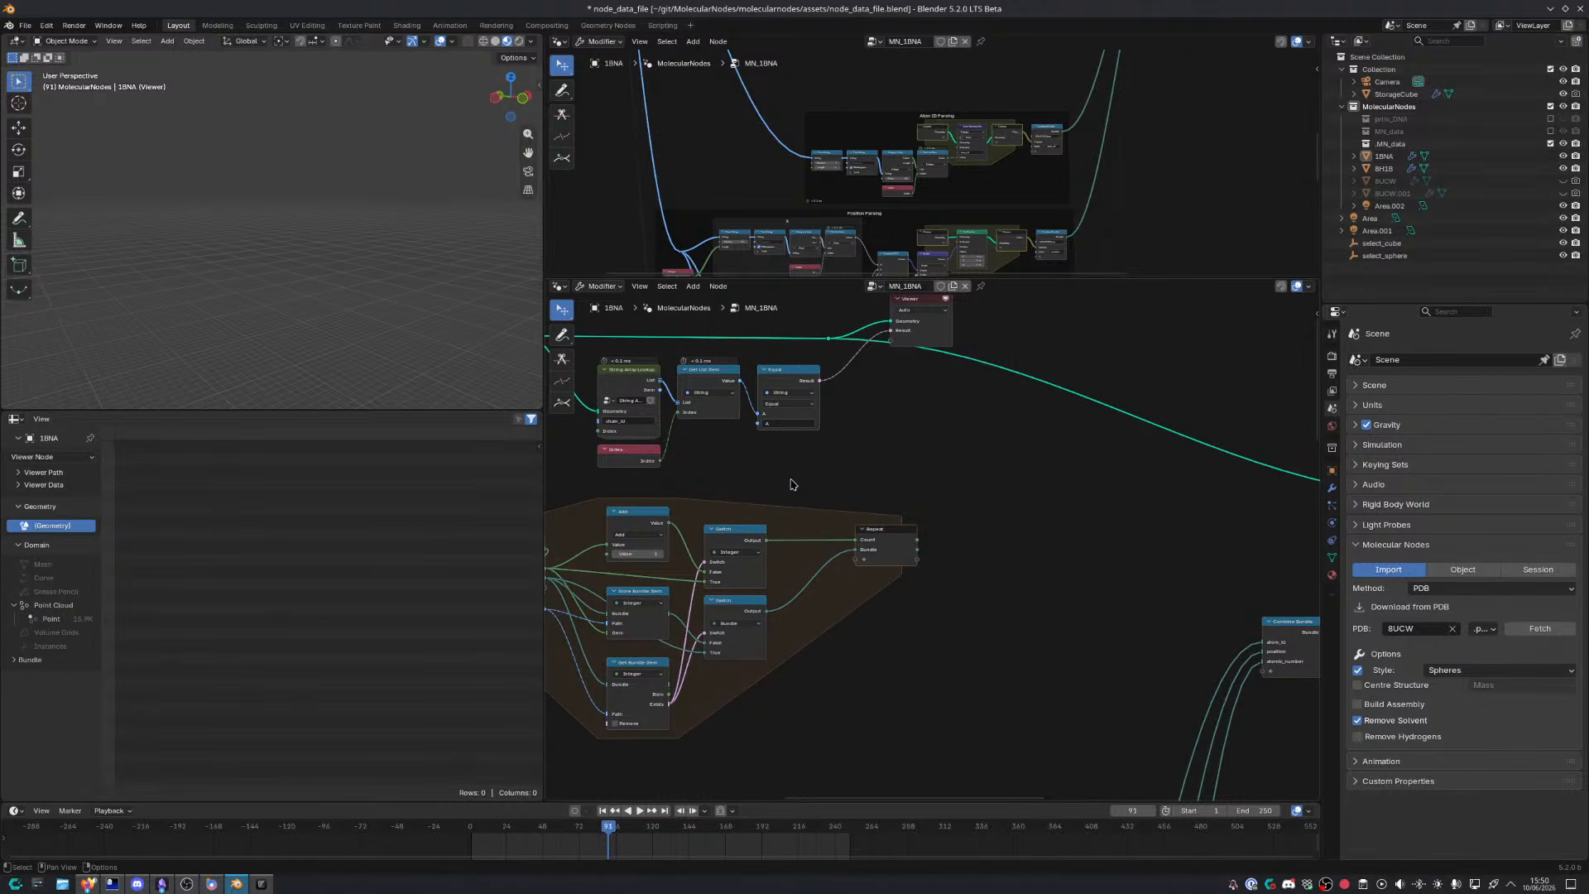
{"action": "key", "text": "ctrl+shift+z"}
{"action": "middle_click_drag", "start_coordinate": [831, 502], "coordinate": [885, 520]}
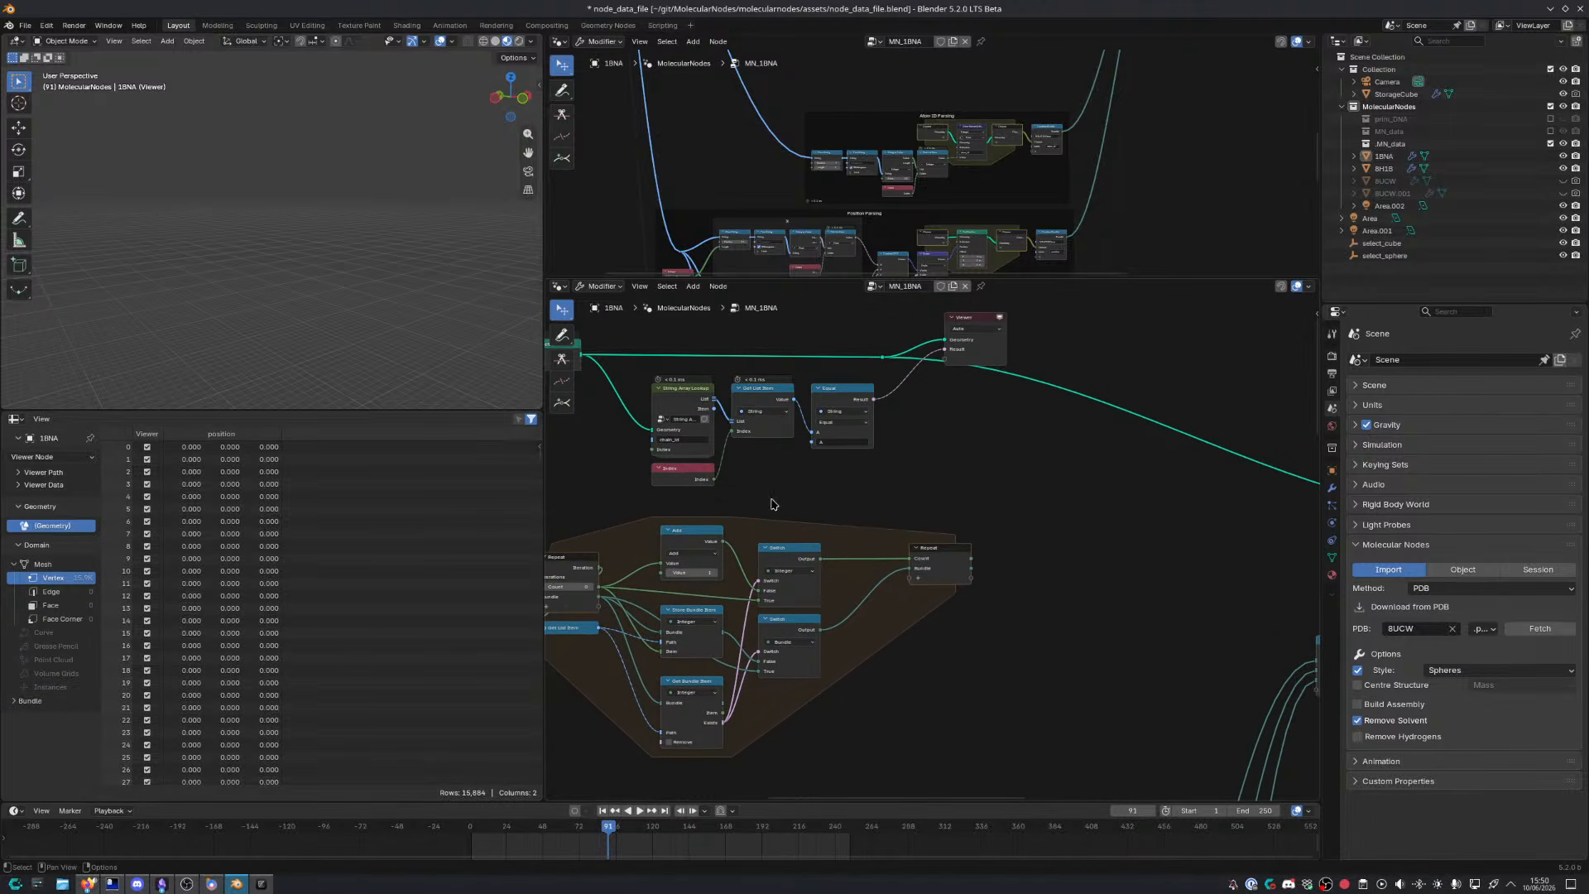
{"action": "middle_click_drag", "start_coordinate": [771, 504], "coordinate": [866, 514]}
Maximize the node editor and move the entire repeat zone with its List Length node lower, away from the lookup nodes
{"action": "key", "text": "ctrl+space"}
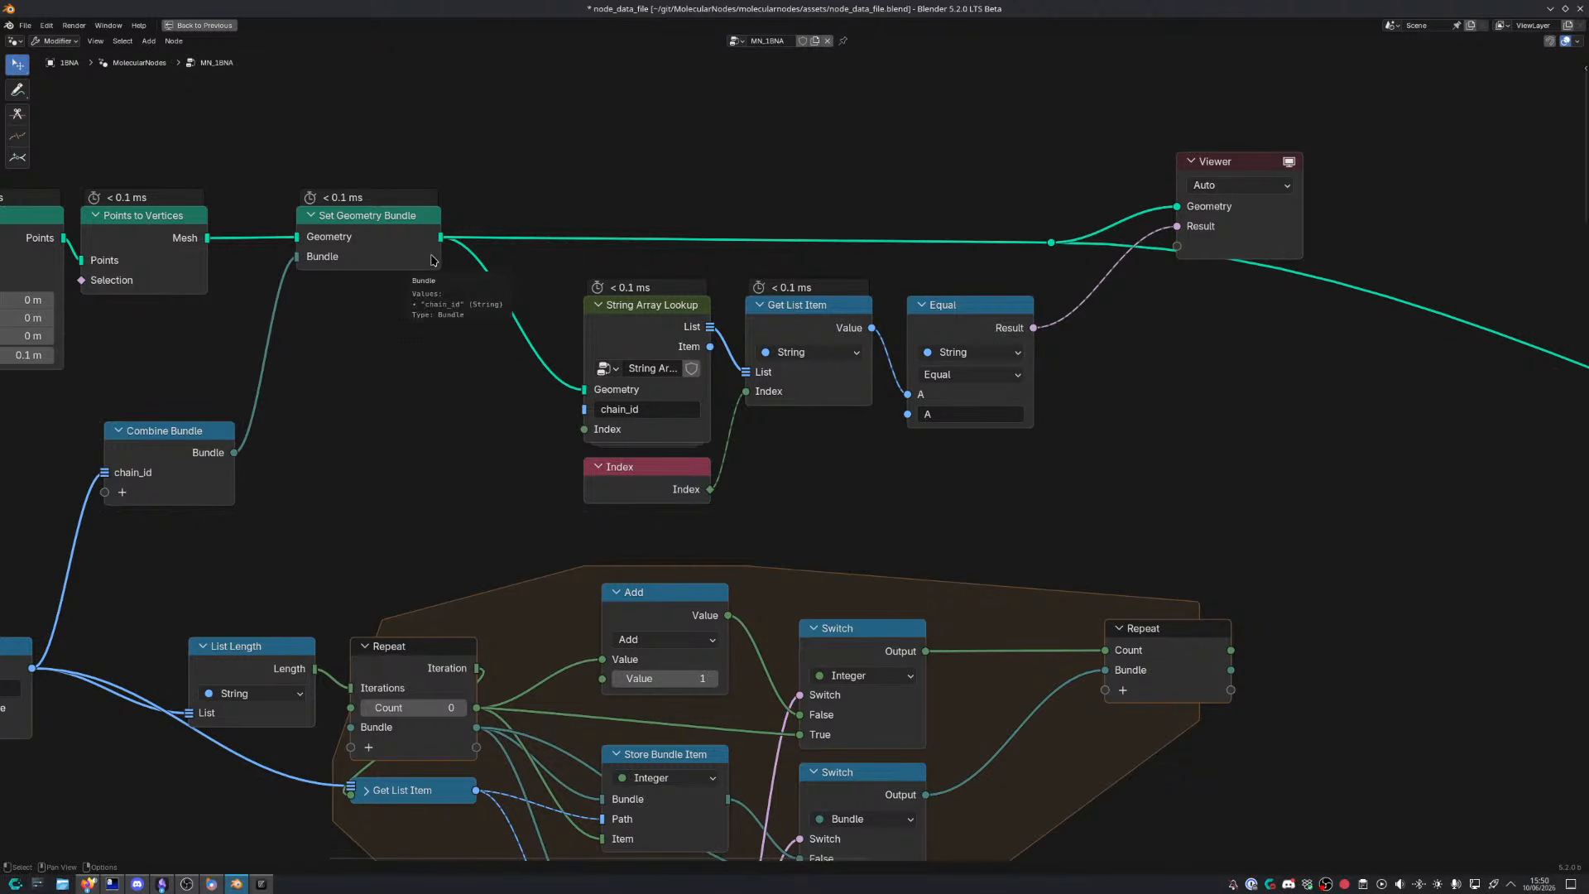
{"action": "scroll", "coordinate": [431, 253], "scroll_direction": "down", "scroll_amount": 5}
{"action": "middle_click_drag", "start_coordinate": [452, 515], "coordinate": [473, 234]}
{"action": "left_click_drag", "start_coordinate": [447, 269], "coordinate": [1040, 565]}
{"action": "key", "text": "g"}
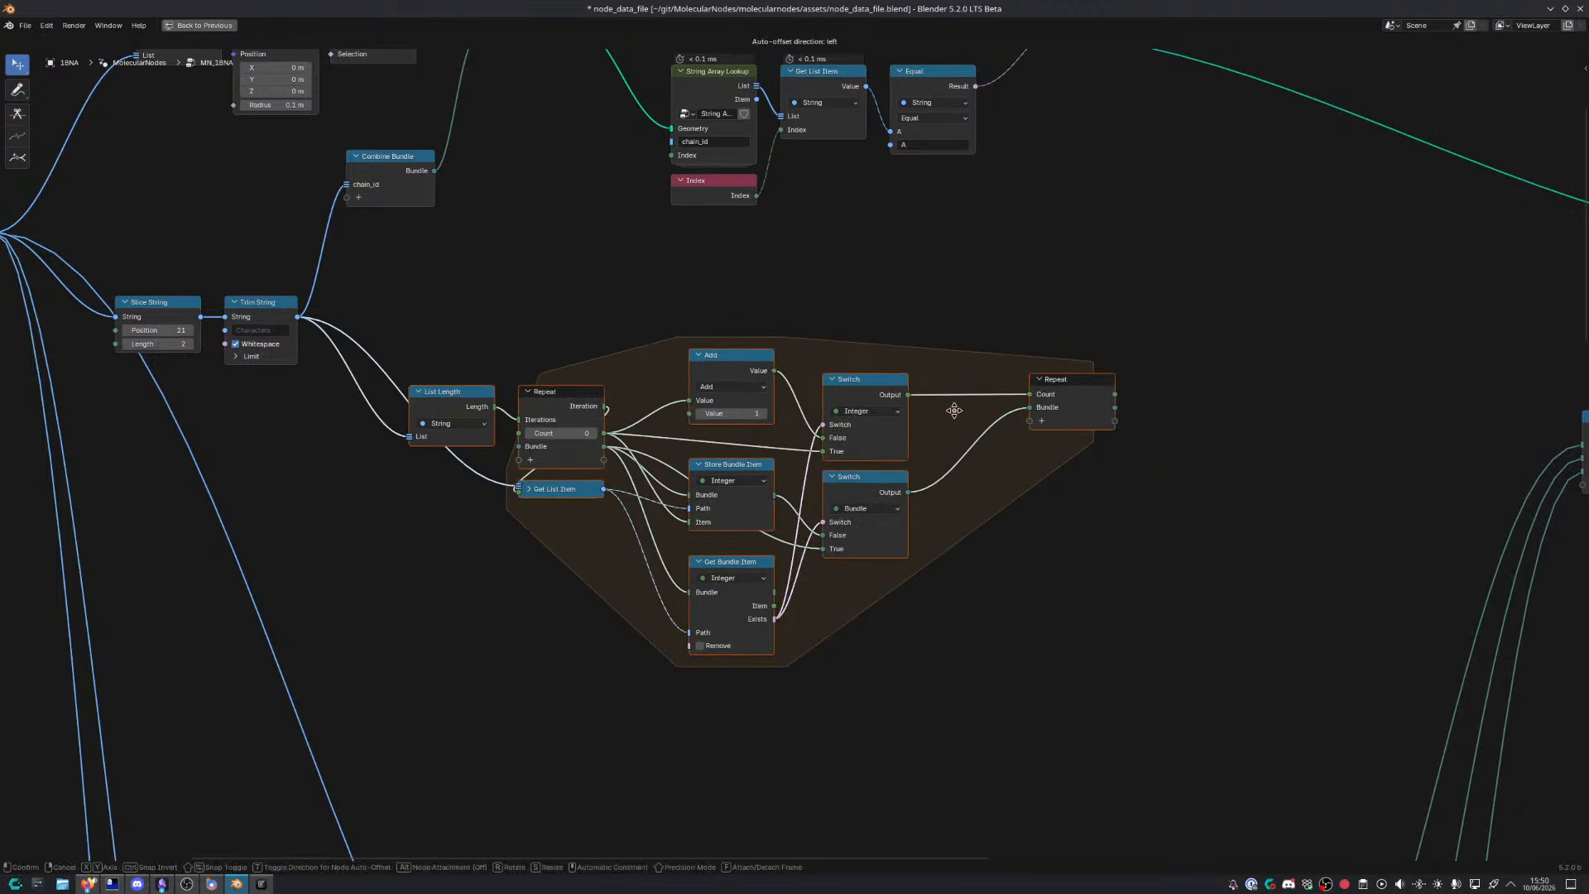
{"action": "left_click", "coordinate": [962, 453]}
{"action": "left_click", "coordinate": [803, 281]}
Move the String Array Lookup, Index, Get List Item and Equal nodes down, further below the geometry link
{"action": "middle_click_drag", "start_coordinate": [795, 260], "coordinate": [763, 471]}
{"action": "scroll", "coordinate": [754, 447], "scroll_direction": "up", "scroll_amount": 4}
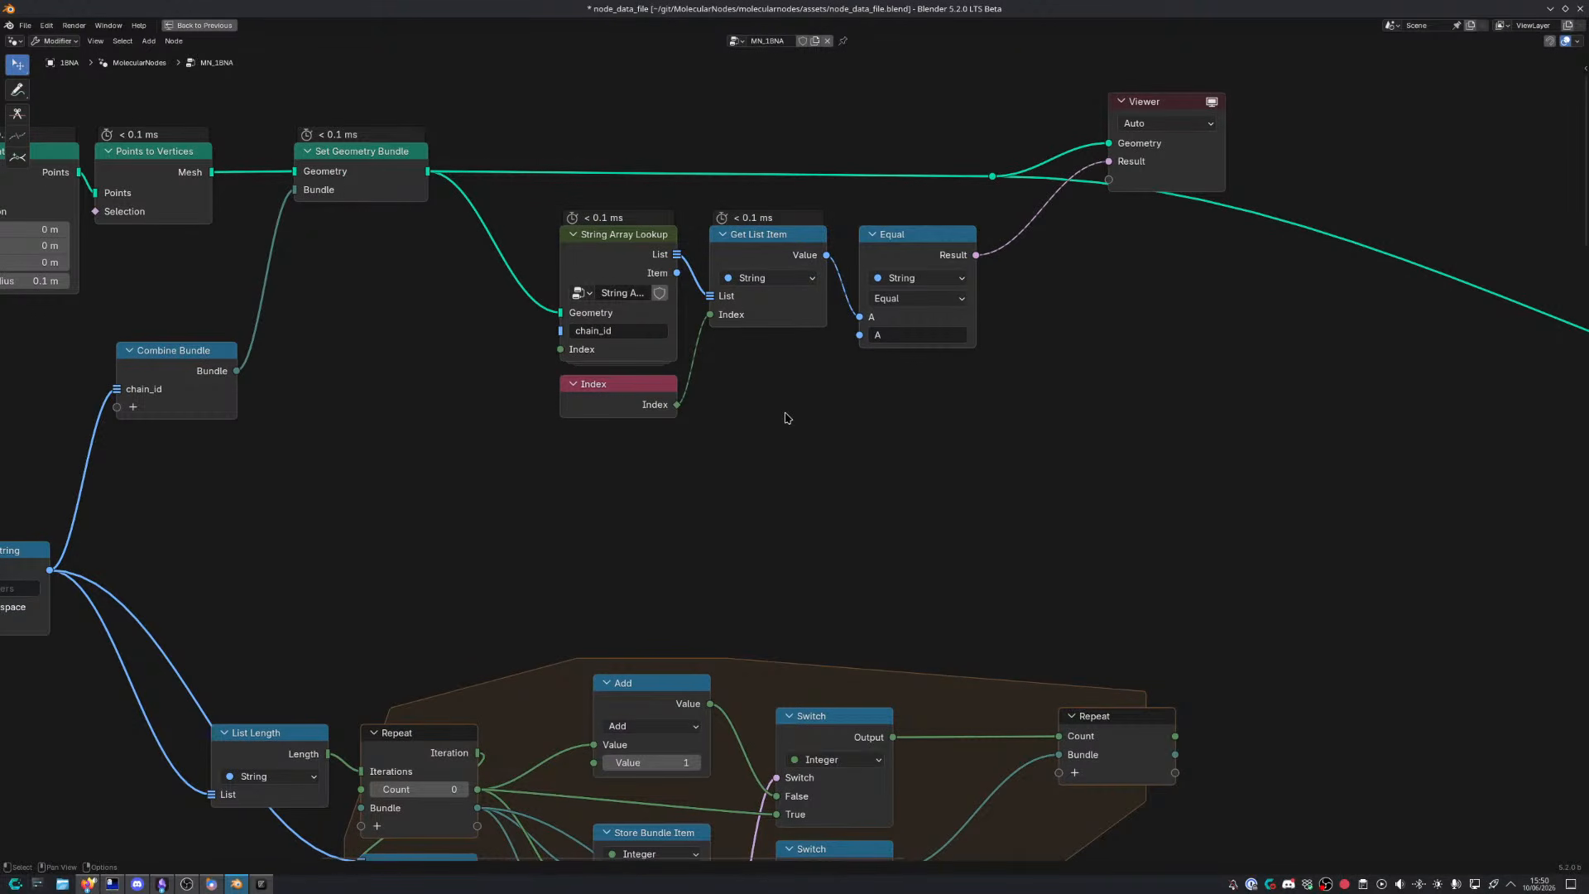
{"action": "left_click_drag", "start_coordinate": [531, 171], "coordinate": [891, 462]}
{"action": "key", "text": "g"}
{"action": "left_click", "coordinate": [886, 514]}
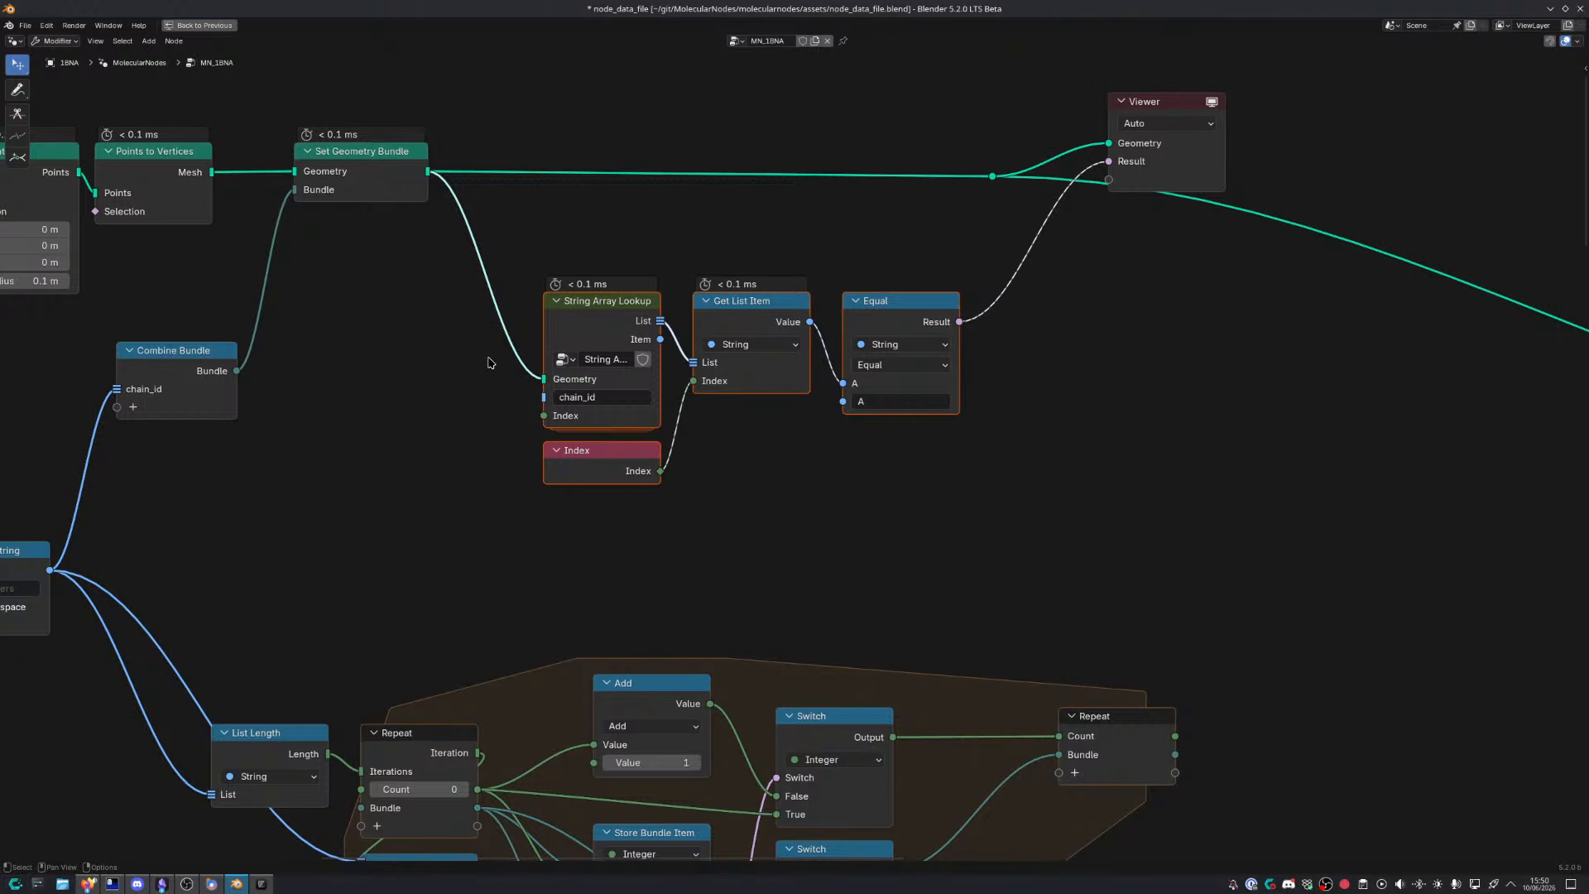
Look inside the String Array Lookup group and return to the MN_1BNA tree
{"action": "left_click_drag", "start_coordinate": [535, 377], "coordinate": [543, 379]}
{"action": "left_click", "coordinate": [576, 308]}
{"action": "key", "text": "Tab"}
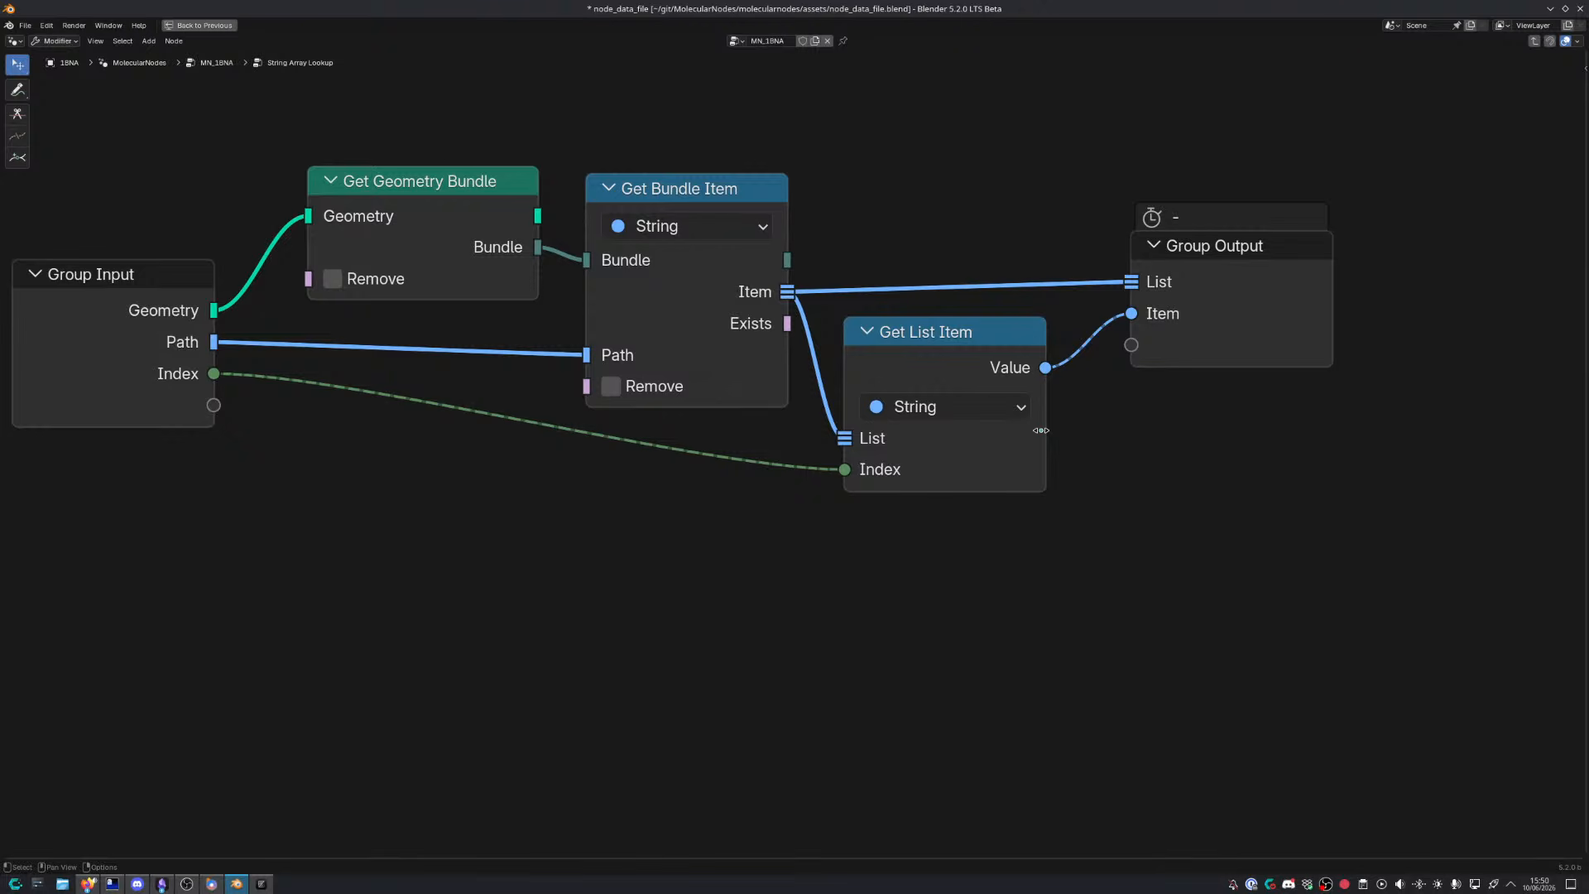
{"action": "key", "text": "Tab"}
Shift the String Array Lookup, Index, Get List Item and Equal nodes slightly lower again as a group
{"action": "middle_click_drag", "start_coordinate": [1043, 433], "coordinate": [847, 433]}
{"action": "left_click_drag", "start_coordinate": [316, 255], "coordinate": [804, 514]}
{"action": "key", "text": "g"}
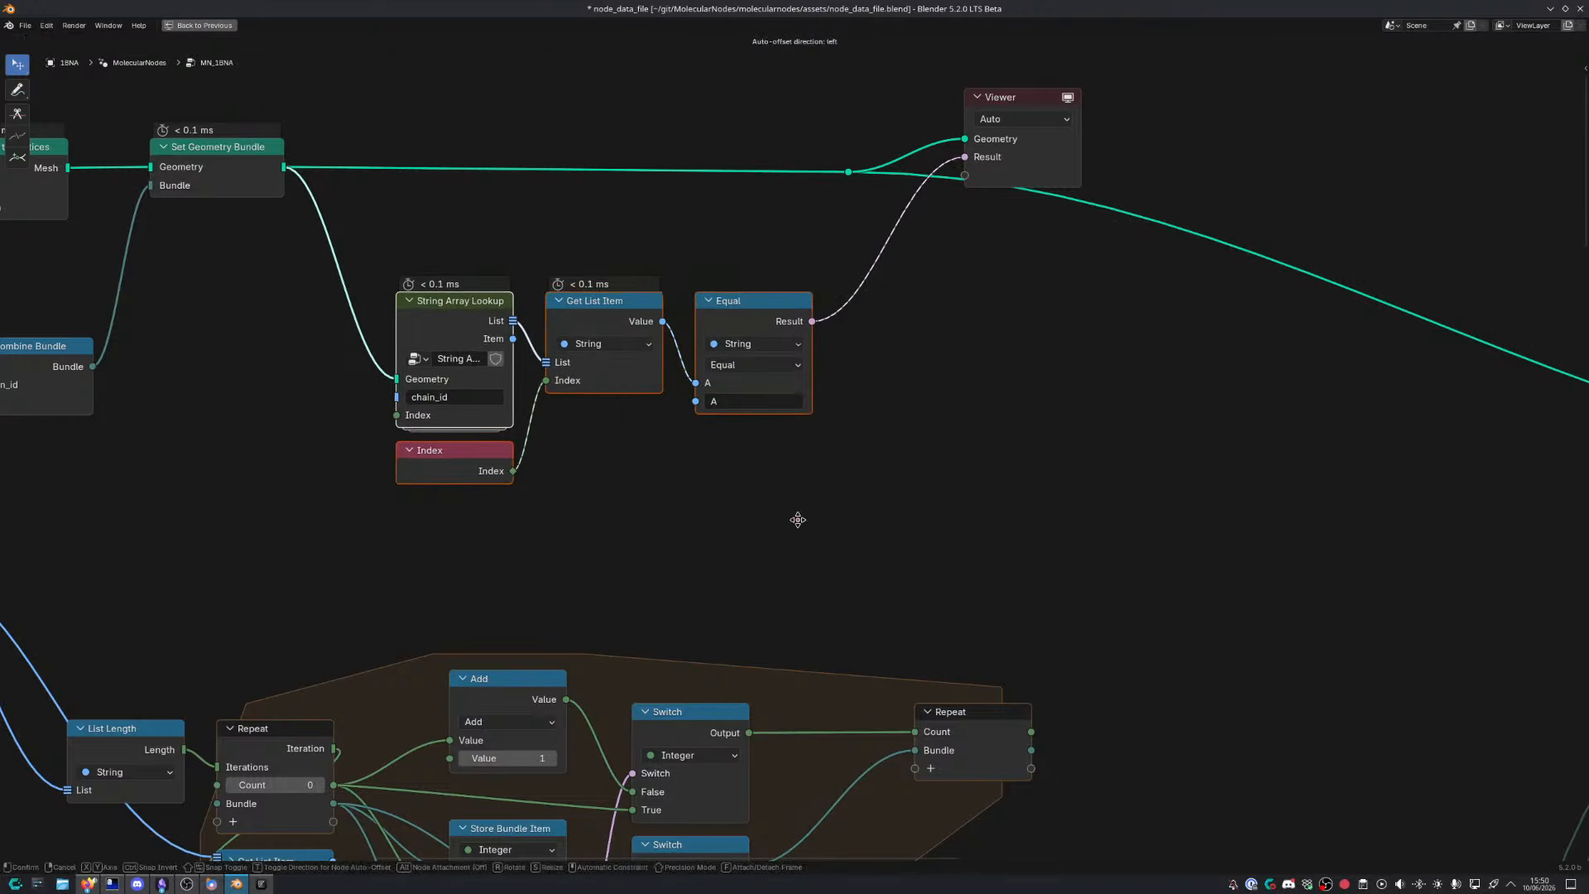
{"action": "left_click", "coordinate": [790, 534]}
Add a Select Res ID String group node and place it in the free space between Equal and the repeat zone
{"action": "scroll", "coordinate": [750, 536], "scroll_direction": "down", "scroll_amount": 3}
{"action": "middle_click_drag", "start_coordinate": [750, 540], "coordinate": [787, 351]}
{"action": "key", "text": "shift+a"}
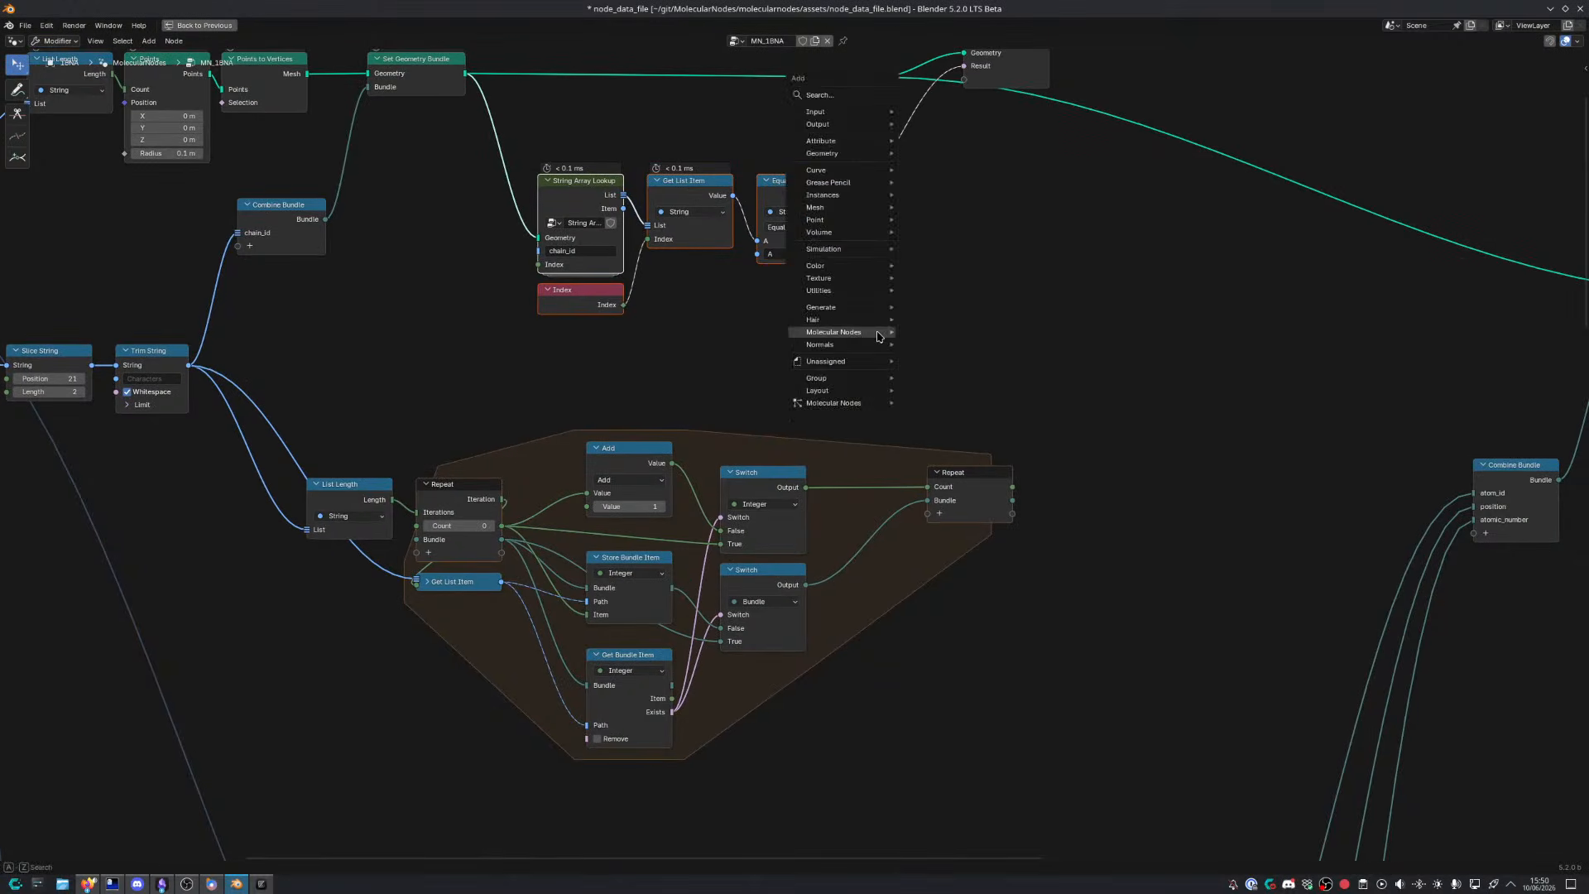
{"action": "type", "text": "select res n"}
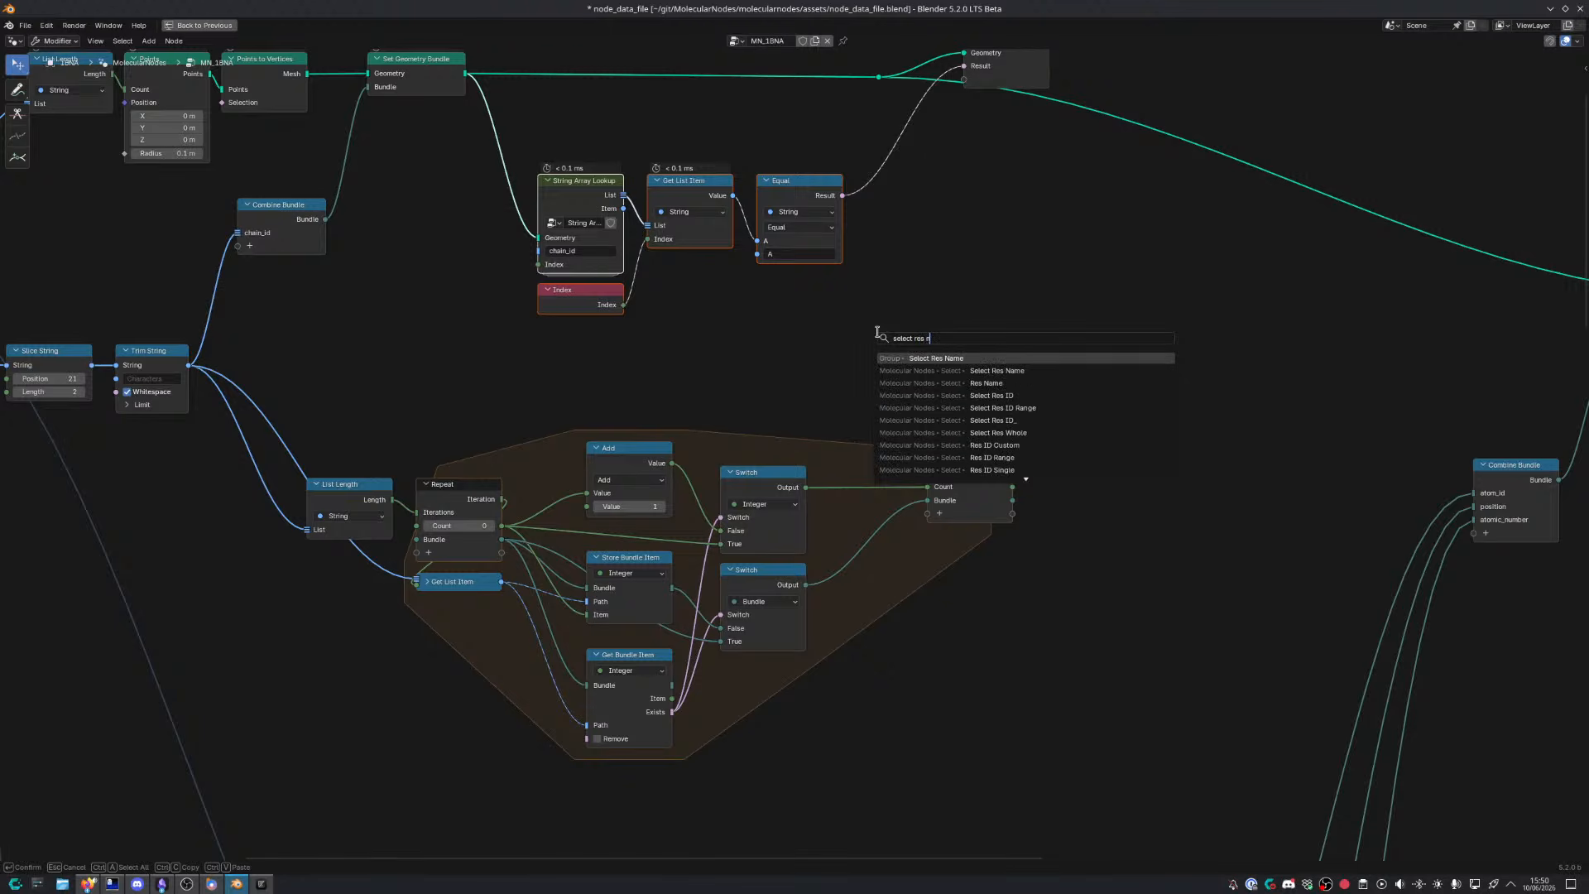
{"action": "key", "text": "BackSpace"}
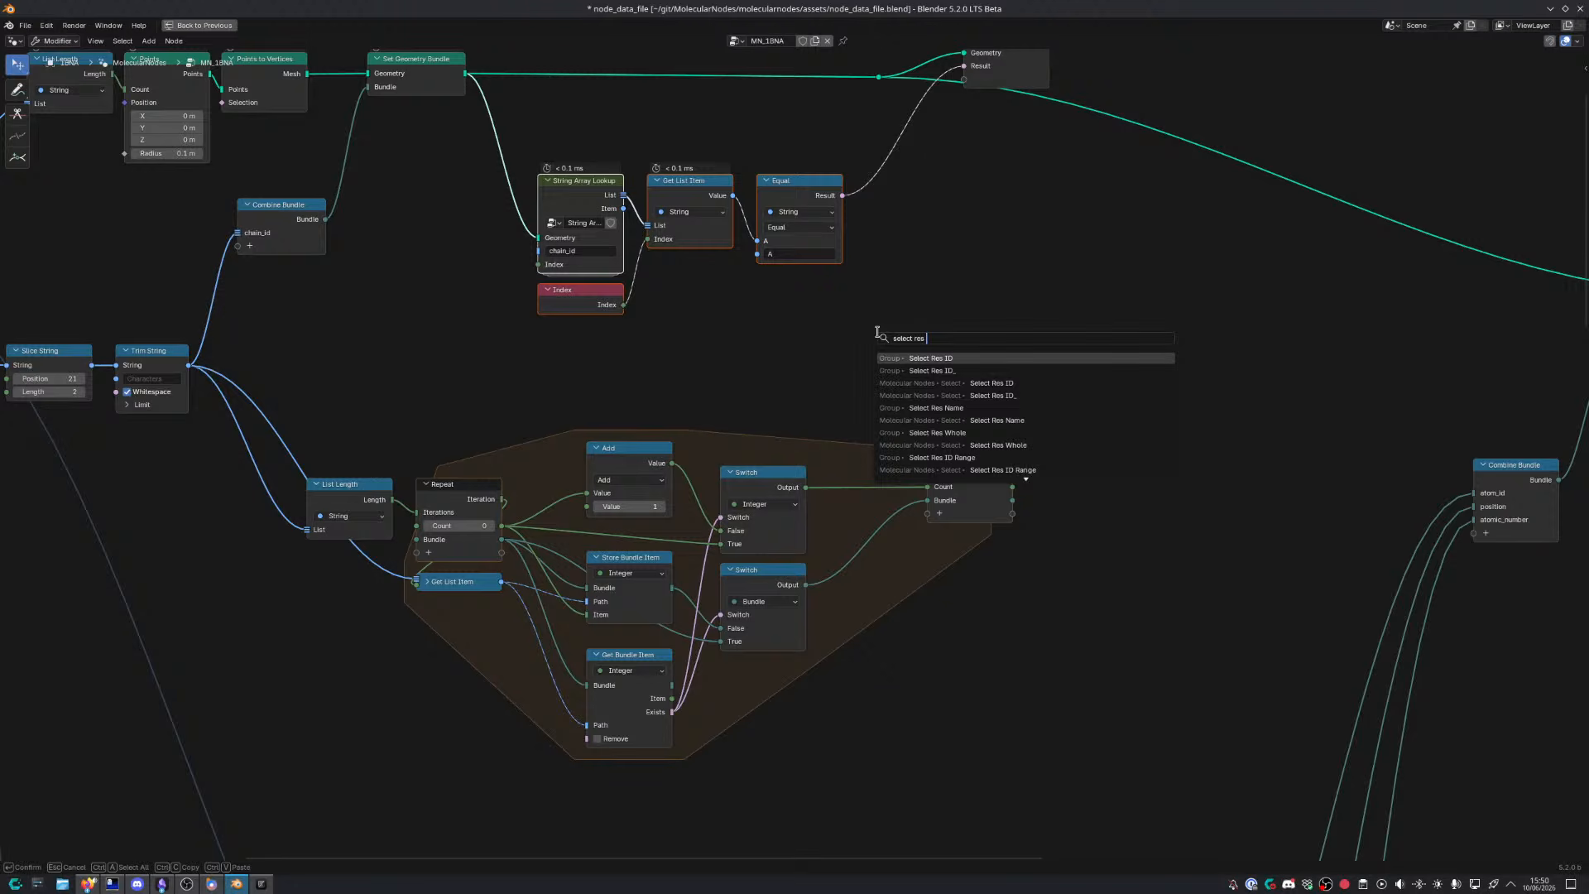
{"action": "type", "text": "id strin"}
{"action": "key", "text": "Return"}
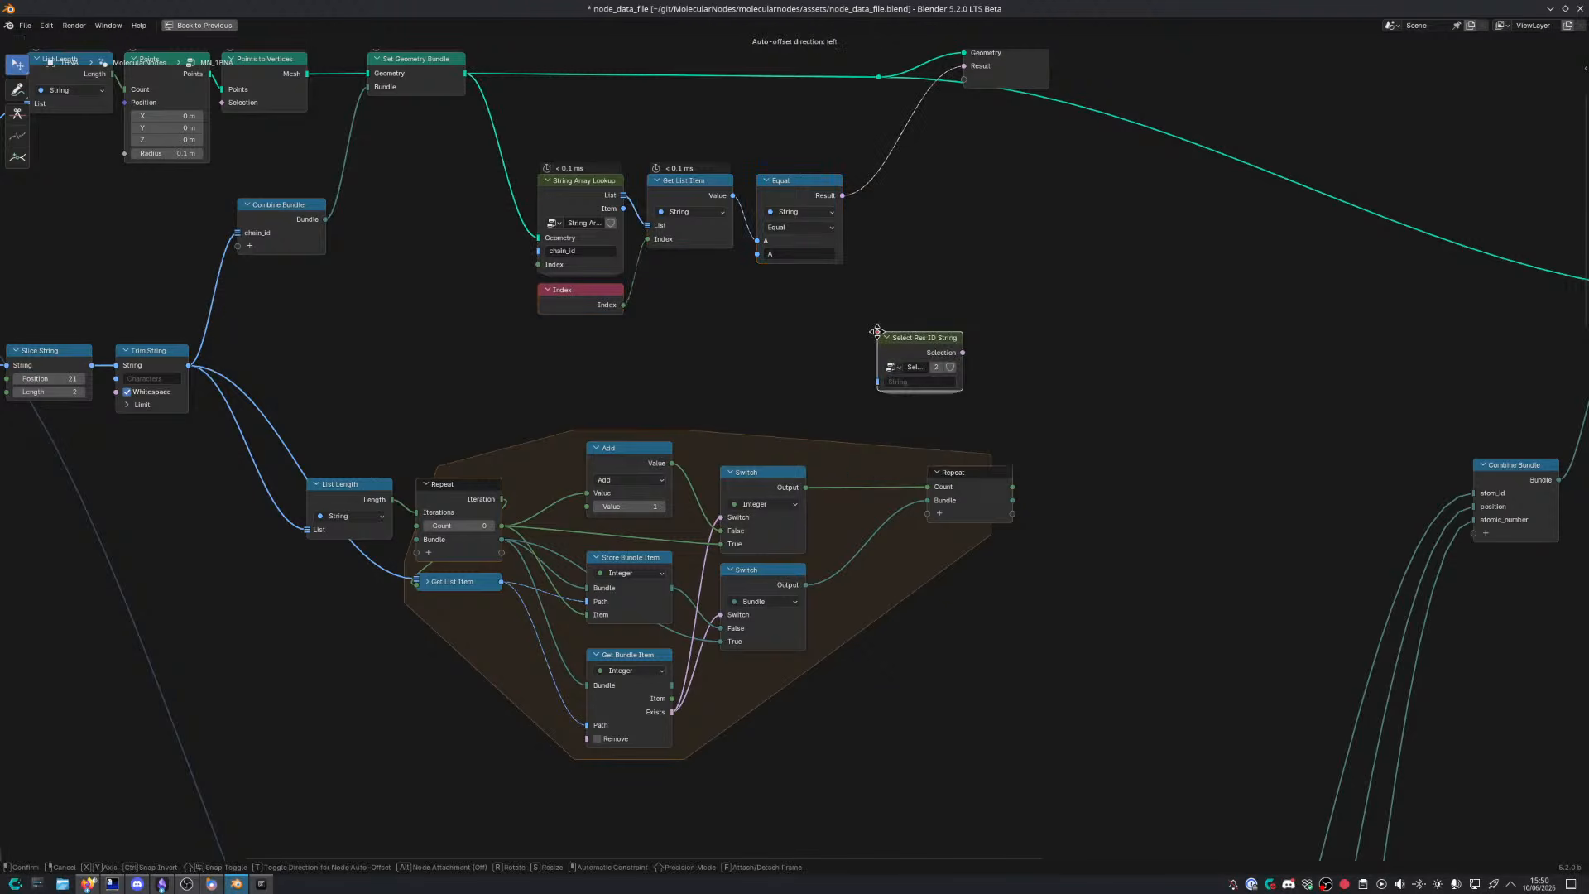
{"action": "left_click", "coordinate": [813, 319]}
{"action": "left_click_drag", "start_coordinate": [858, 335], "coordinate": [742, 315]}
Open the Select Res ID String group to inspect its closures and repeat zone, and move the range separator node further left
{"action": "scroll", "coordinate": [739, 323], "scroll_direction": "up", "scroll_amount": 5}
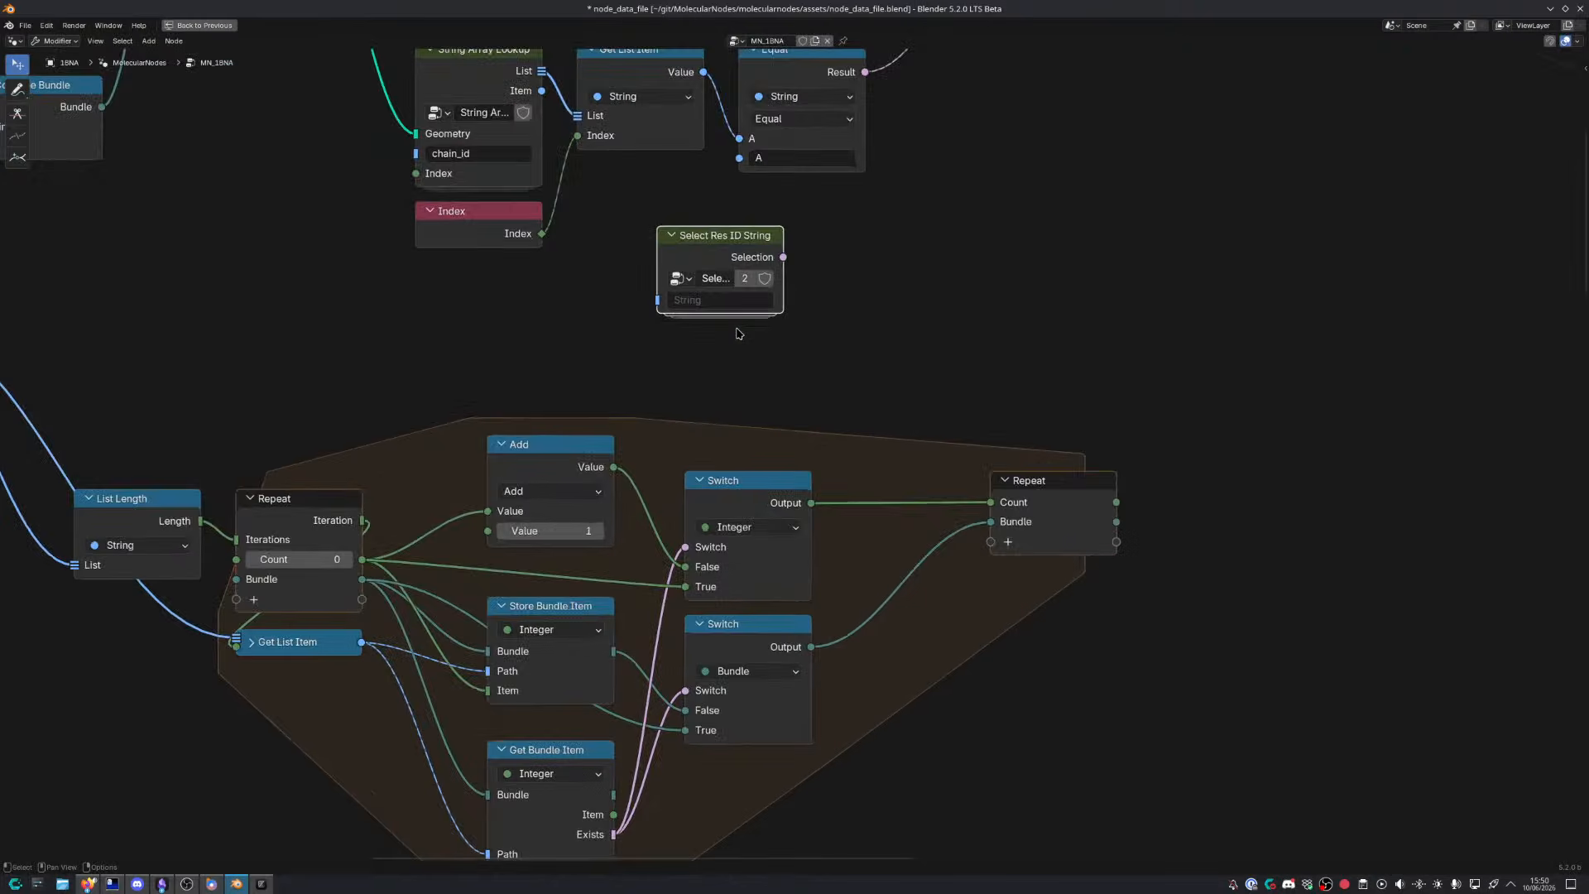
{"action": "middle_click_drag", "start_coordinate": [738, 327], "coordinate": [778, 451]}
{"action": "key", "text": "Tab"}
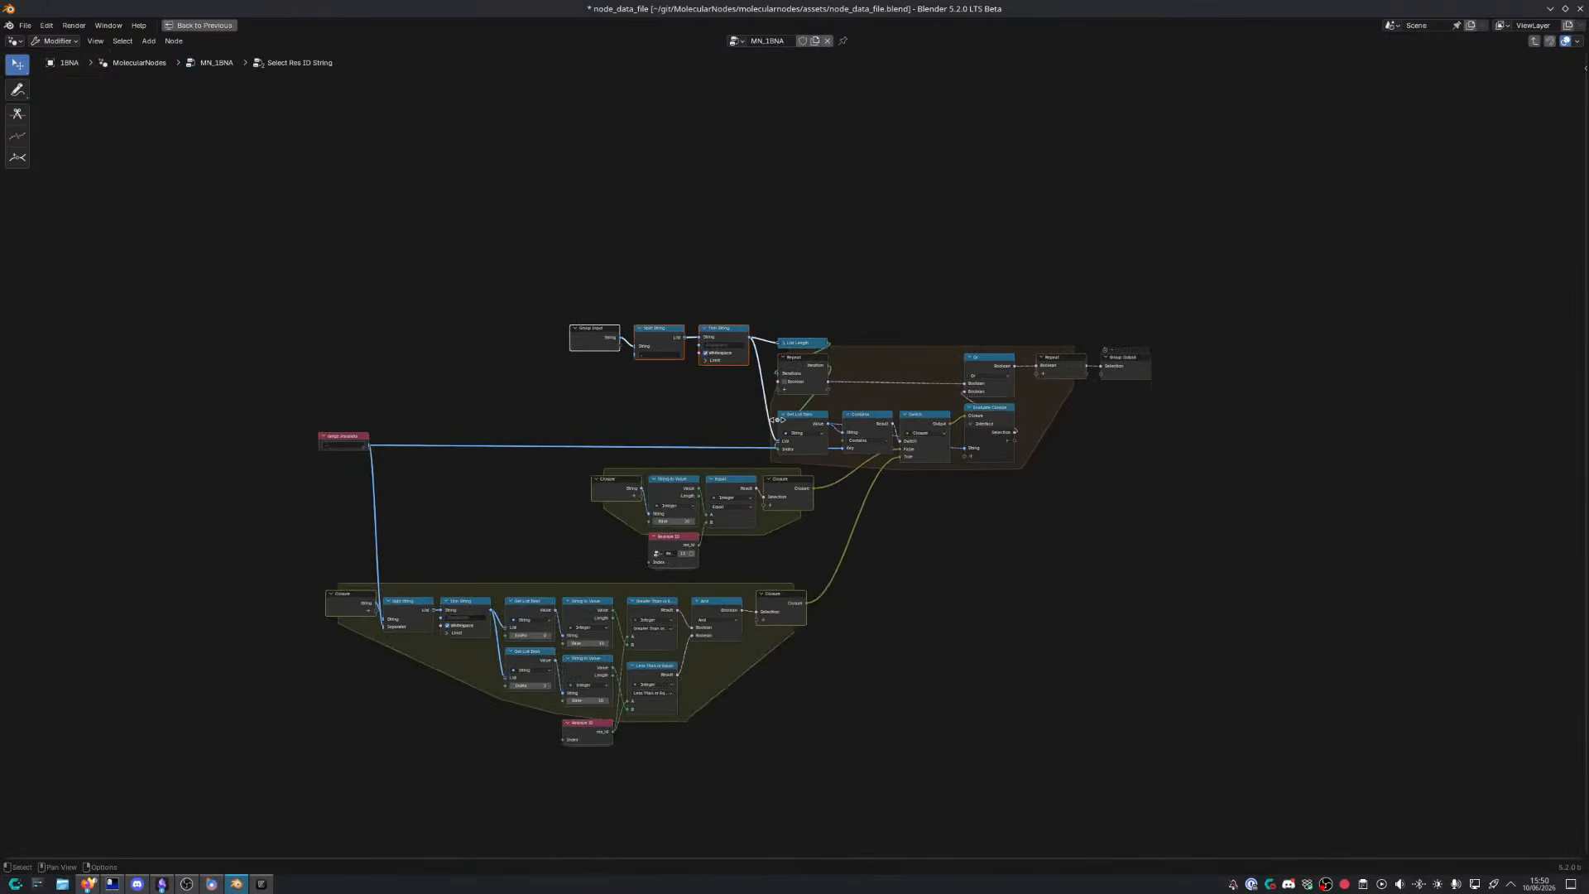
{"action": "scroll", "coordinate": [778, 432], "scroll_direction": "up", "scroll_amount": 3}
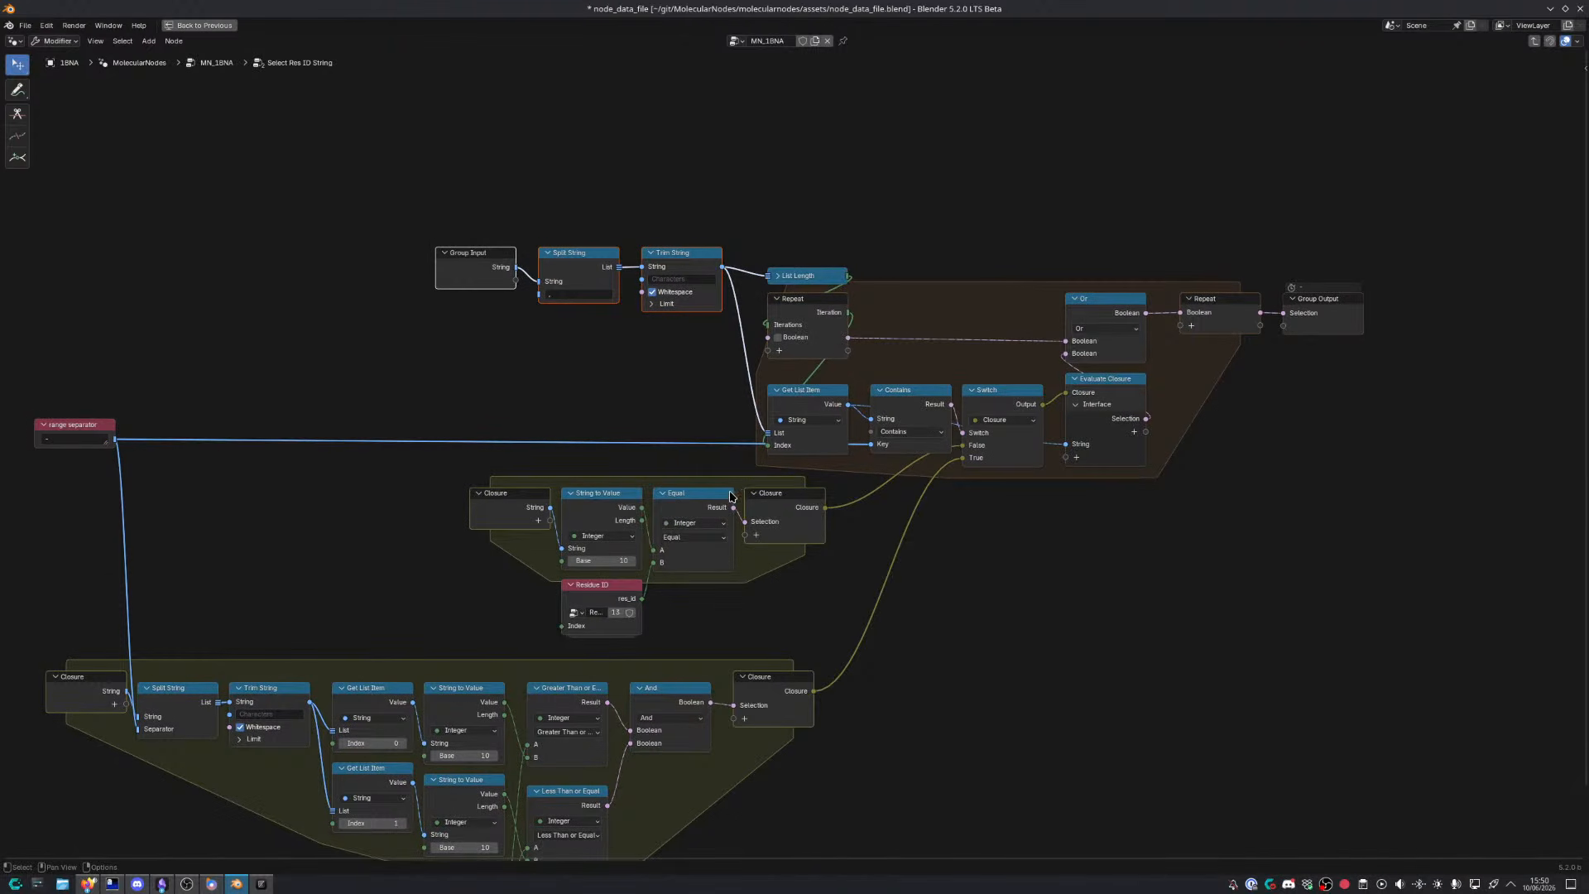
{"action": "middle_click_drag", "start_coordinate": [734, 496], "coordinate": [790, 433]}
{"action": "left_click_drag", "start_coordinate": [144, 360], "coordinate": [75, 362]}
{"action": "middle_click_drag", "start_coordinate": [481, 552], "coordinate": [556, 459]}
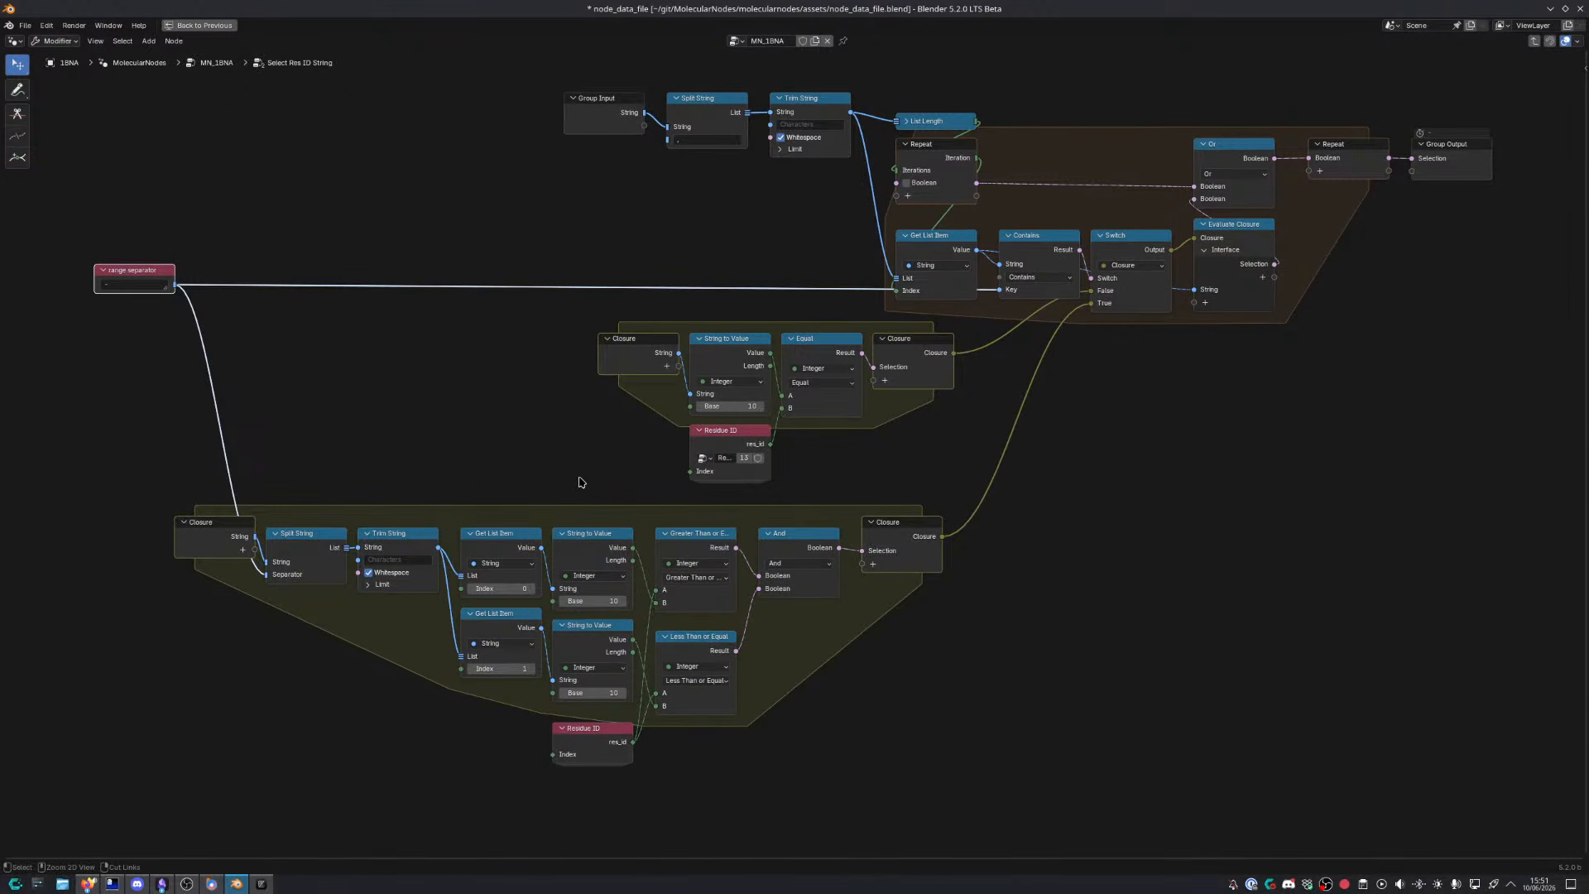
Return to the MN_1BNA tree, move Select Res ID String well to the right of the lookup nodes, and restore the multi-editor layout
{"action": "key", "text": "ctrl+Tab"}
{"action": "middle_click_drag", "start_coordinate": [665, 446], "coordinate": [584, 570]}
{"action": "left_click_drag", "start_coordinate": [654, 507], "coordinate": [1372, 639]}
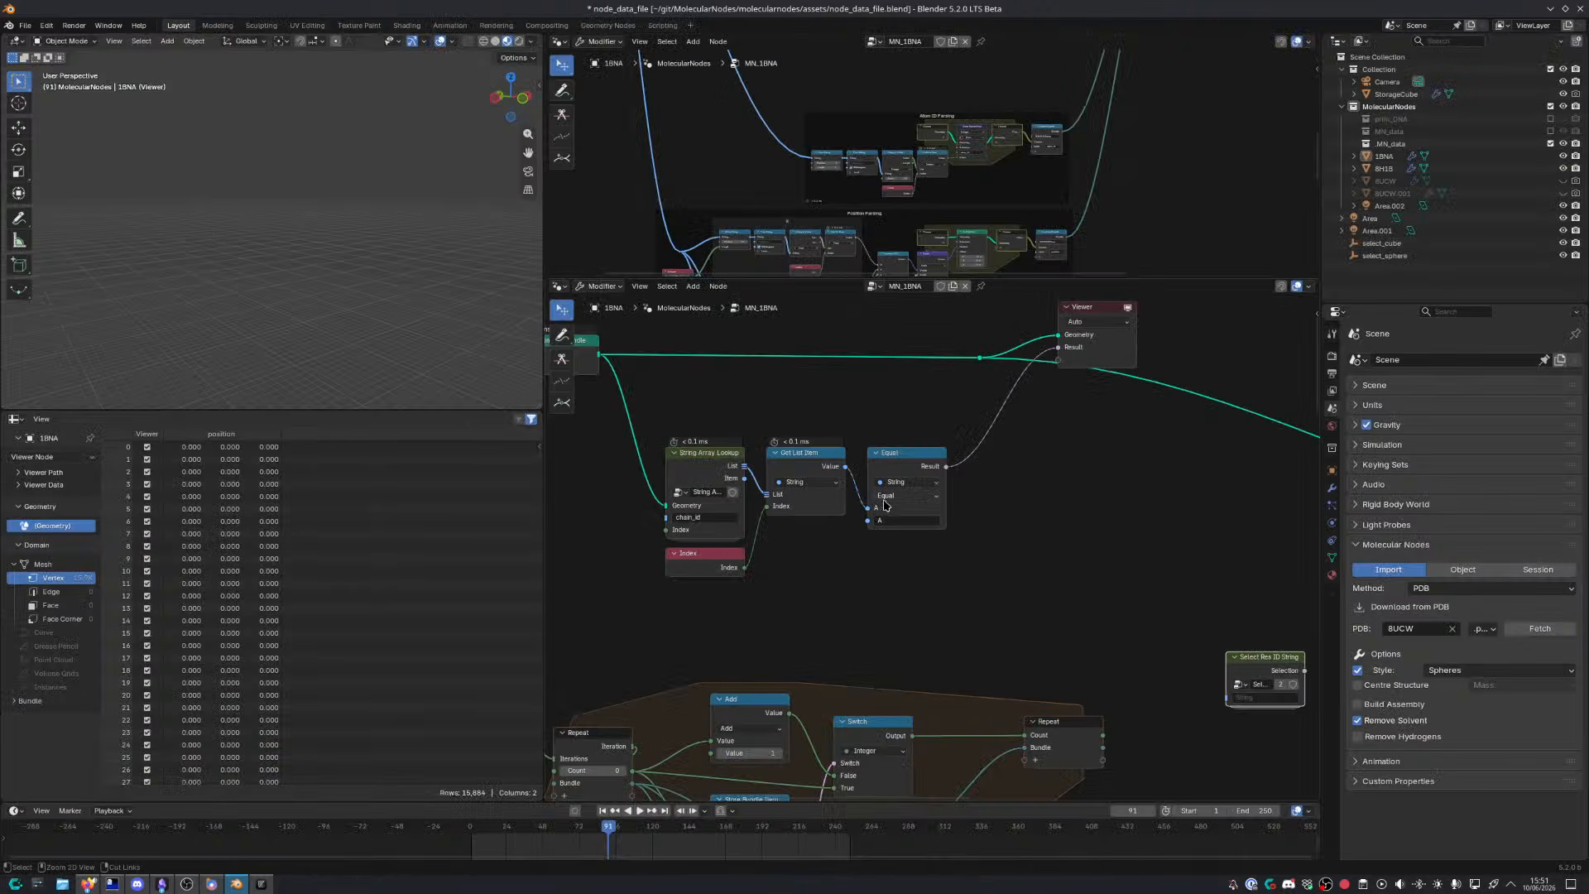
{"action": "key", "text": "ctrl+space"}
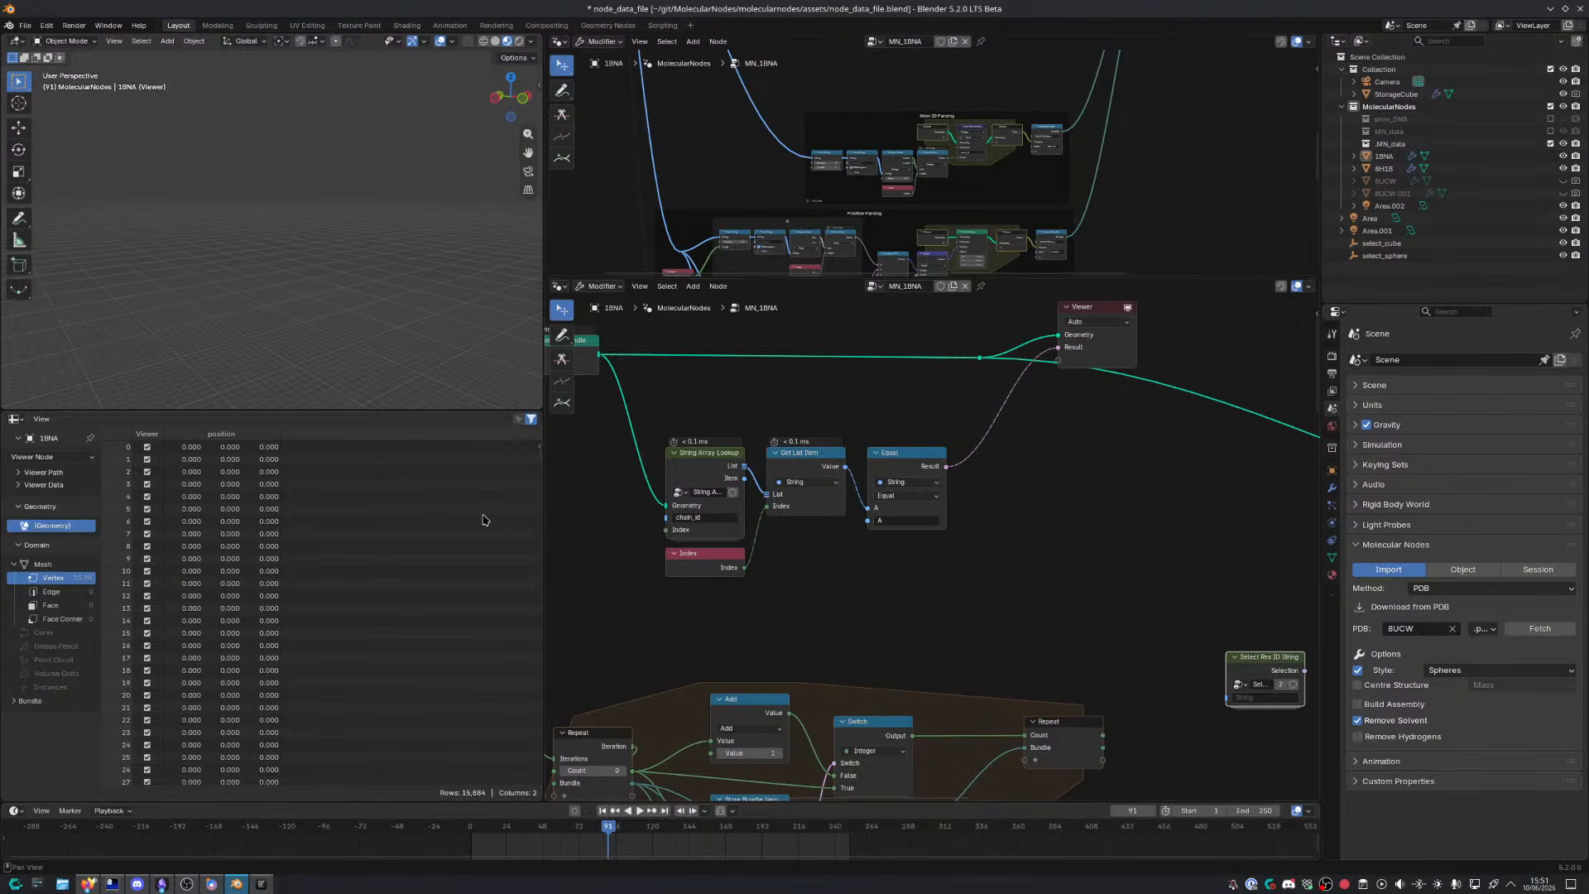
{"action": "middle_click_drag", "start_coordinate": [831, 557], "coordinate": [877, 539]}
Maximize the node editor and move the String Array Lookup, Index, Get List Item and Equal nodes above the geometry link
{"action": "key", "text": "ctrl+space"}
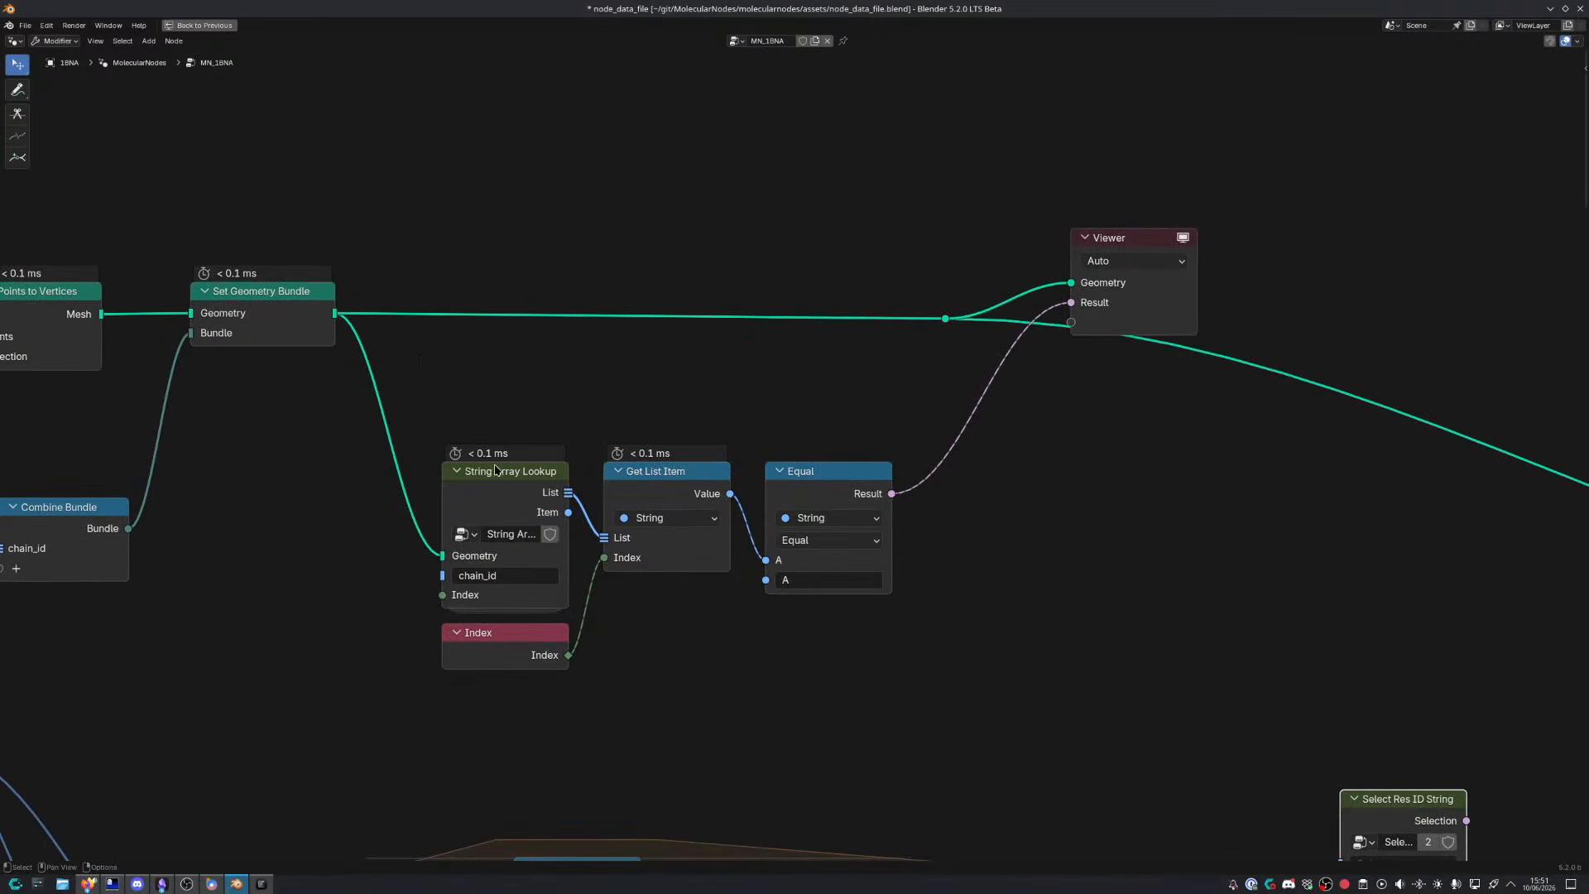
{"action": "left_click_drag", "start_coordinate": [421, 387], "coordinate": [823, 689]}
{"action": "key", "text": "g"}
{"action": "left_click", "coordinate": [837, 269]}
{"action": "middle_click_drag", "start_coordinate": [914, 319], "coordinate": [791, 486]}
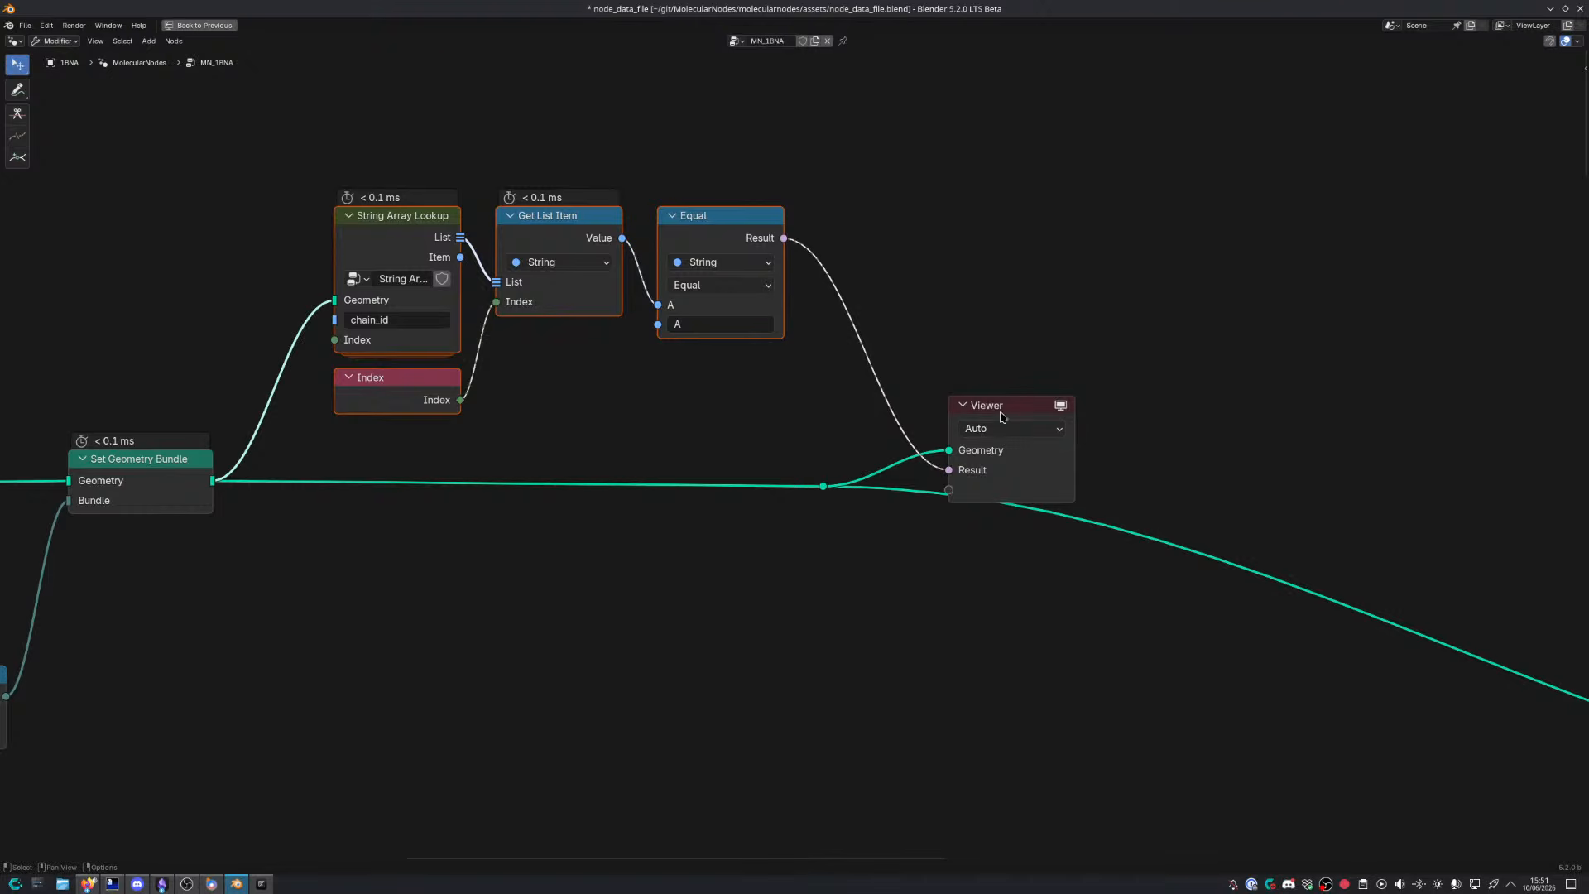
Move the Viewer up and to the right, and place the chain_id lookup and Equal nodes just beneath the geometry link
{"action": "left_click_drag", "start_coordinate": [1003, 414], "coordinate": [1073, 358]}
{"action": "left_click_drag", "start_coordinate": [325, 127], "coordinate": [749, 440]}
{"action": "key", "text": "g"}
{"action": "left_click", "coordinate": [735, 756]}
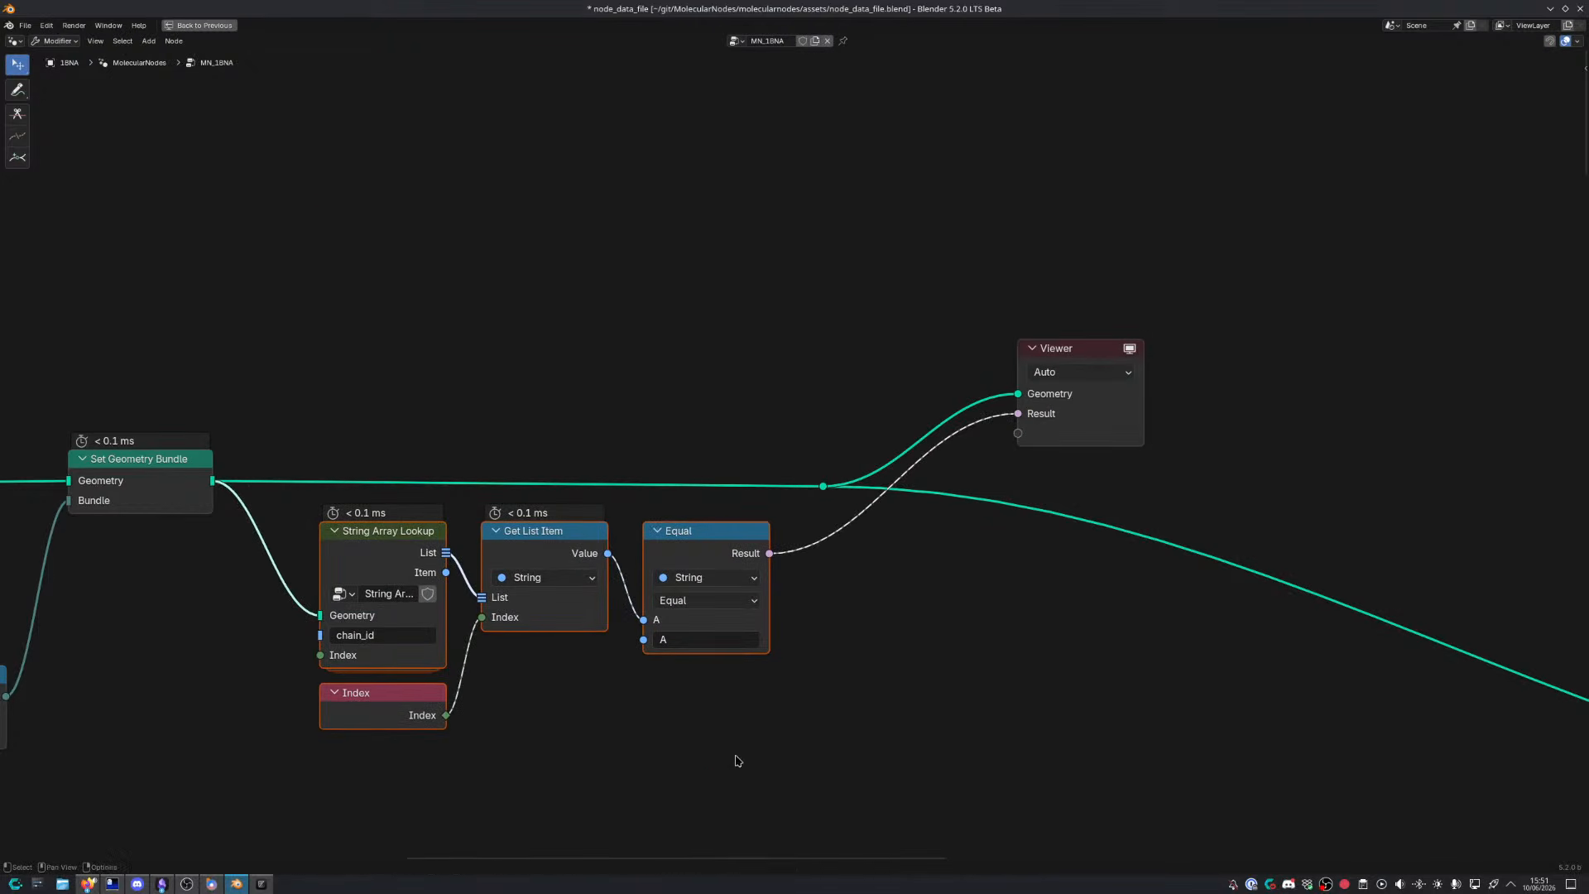
Survey the whole node tree, from the chain_id lookup down to the atom ID, position and atomic number parsing frames
{"action": "scroll", "coordinate": [848, 614], "scroll_direction": "down", "scroll_amount": 3}
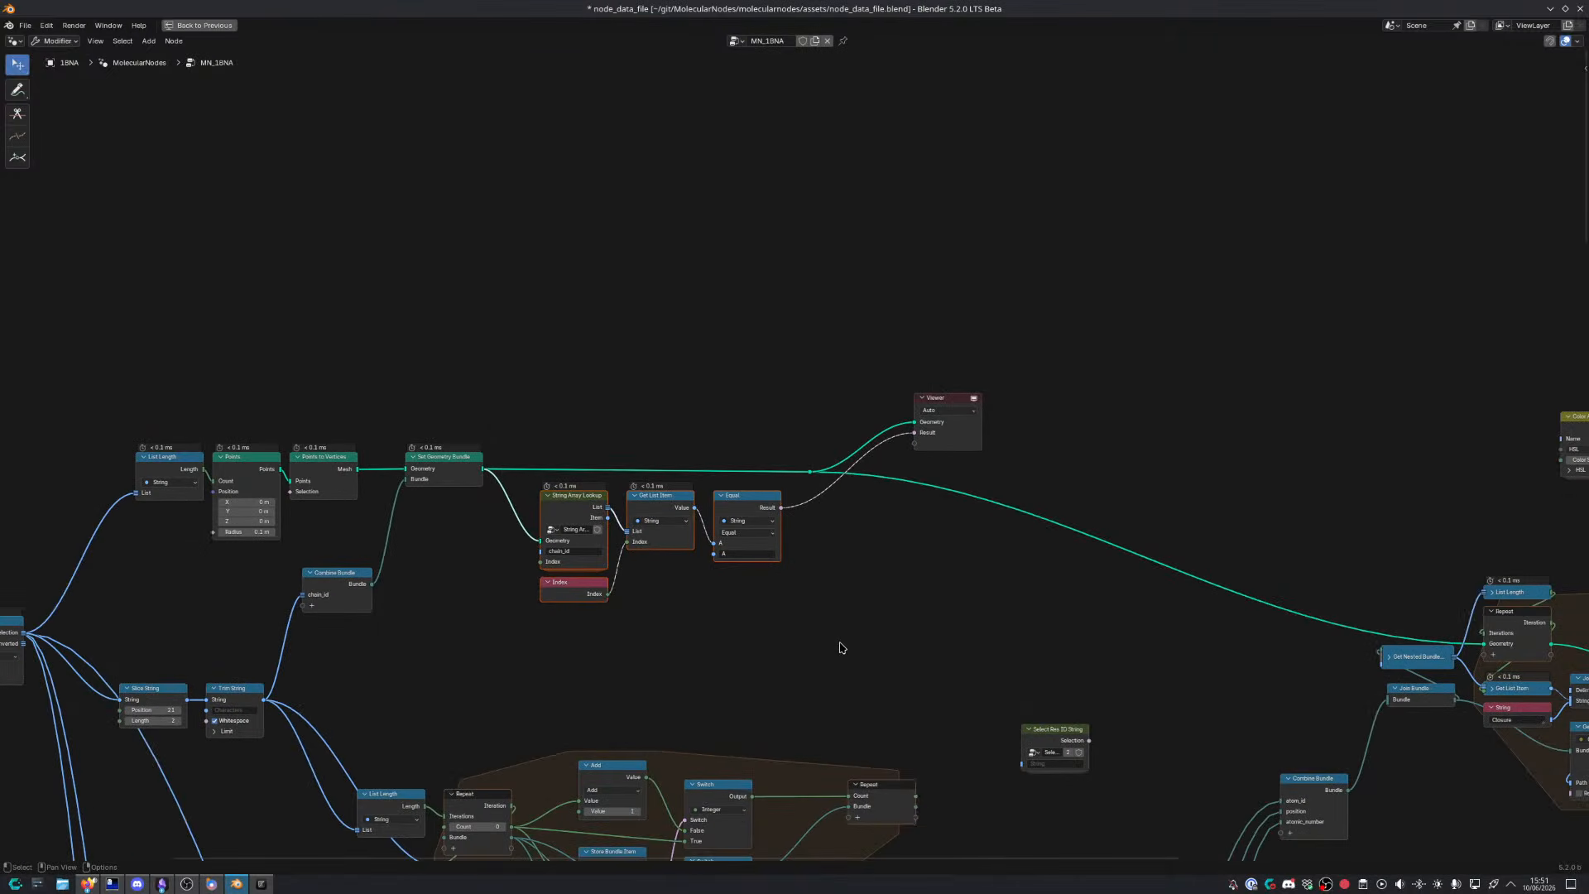
{"action": "middle_click_drag", "start_coordinate": [924, 668], "coordinate": [925, 418]}
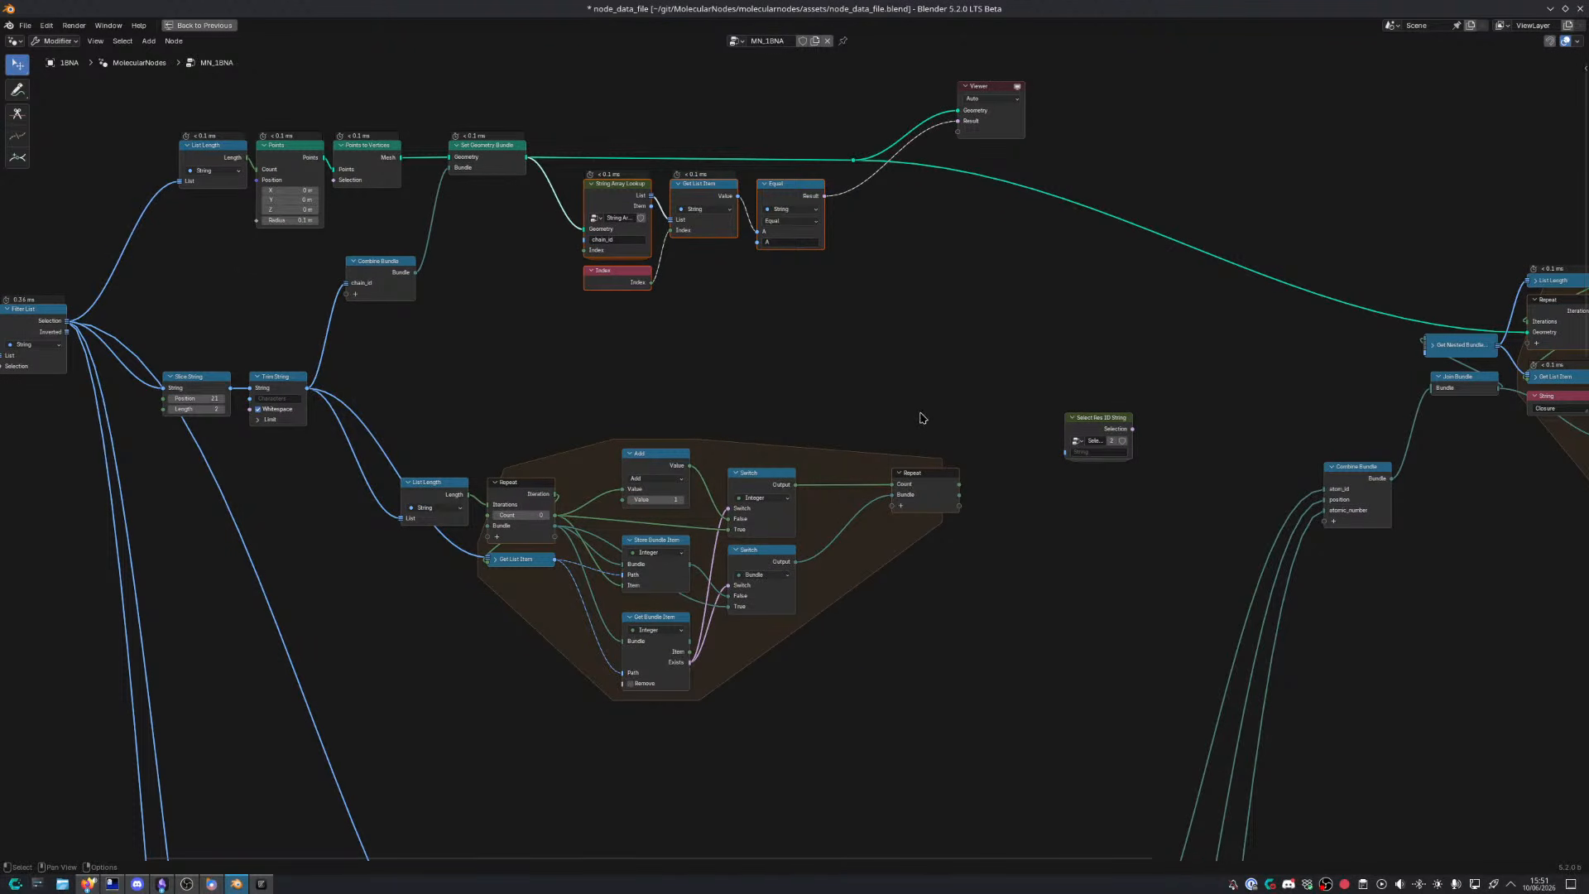
{"action": "middle_click_drag", "start_coordinate": [807, 787], "coordinate": [824, 461]}
{"action": "scroll", "coordinate": [807, 489], "scroll_direction": "down", "scroll_amount": 3}
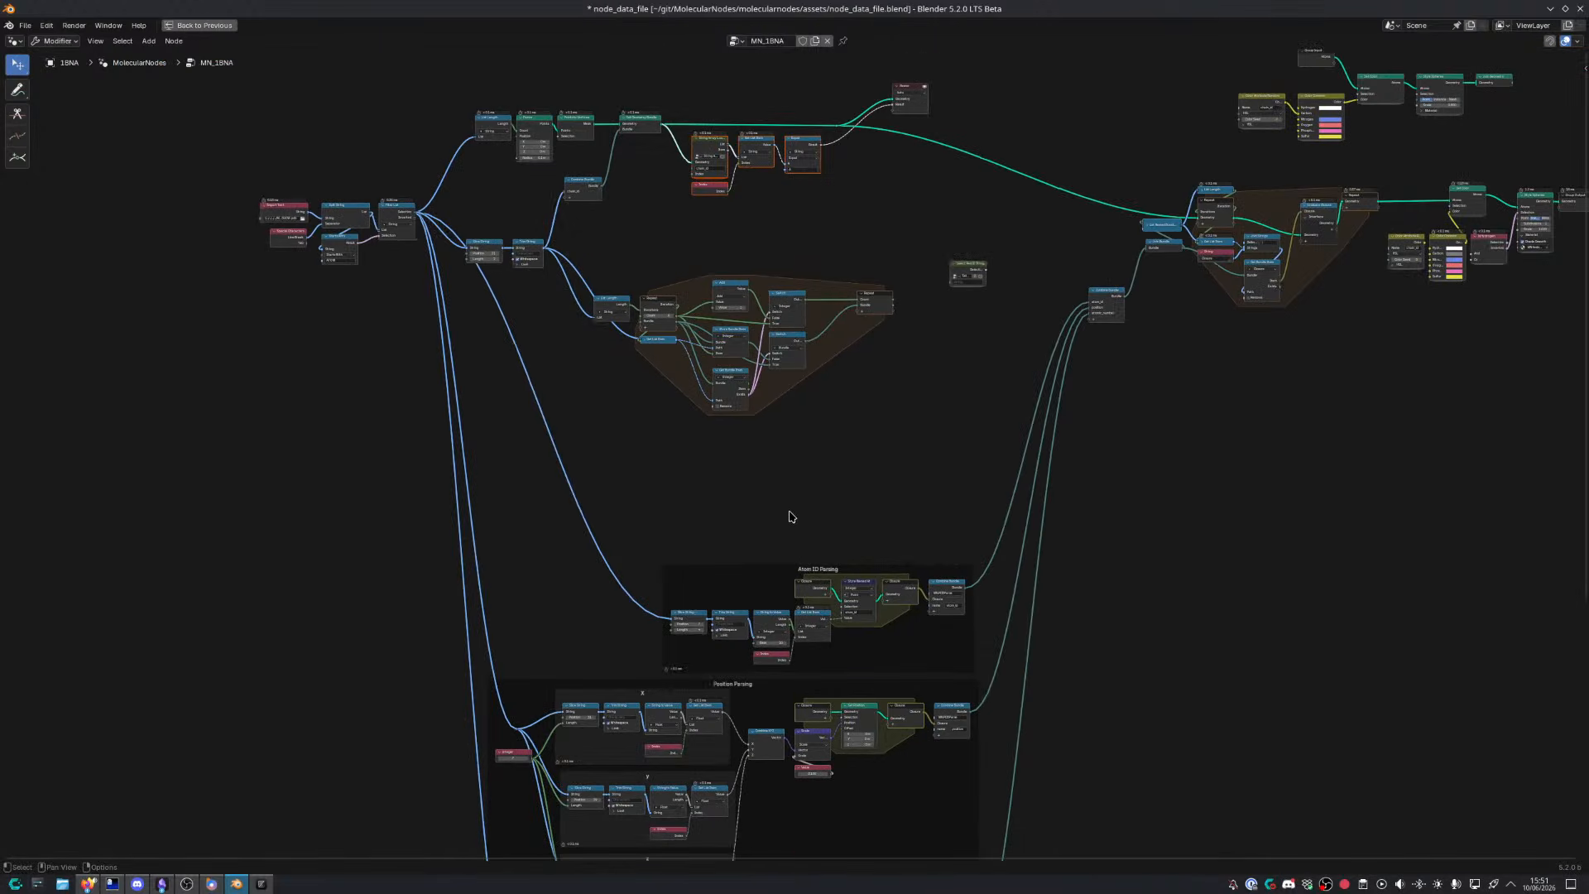
{"action": "middle_click_drag", "start_coordinate": [747, 528], "coordinate": [717, 202]}
{"action": "scroll", "coordinate": [574, 355], "scroll_direction": "down", "scroll_amount": 2}
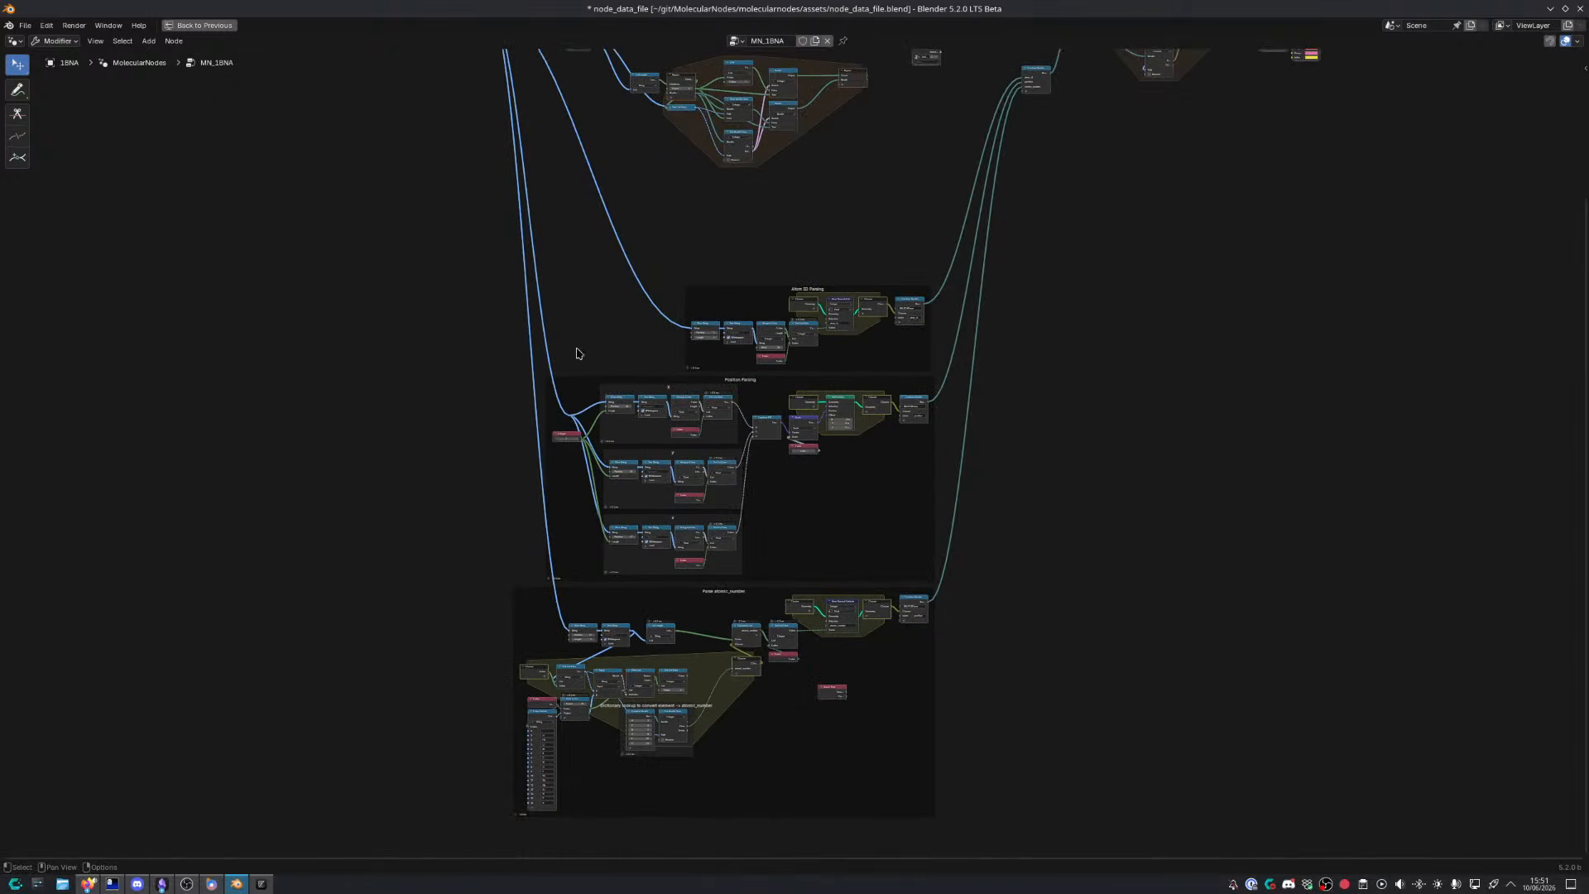
Duplicate the Slice String and Trim String nodes of the Parse atomic_number frame and place the copies above the position 21 Slice String
{"action": "scroll", "coordinate": [571, 389], "scroll_direction": "up", "scroll_amount": 3}
{"action": "scroll", "coordinate": [503, 539], "scroll_direction": "up", "scroll_amount": 4}
{"action": "middle_click_drag", "start_coordinate": [585, 613], "coordinate": [564, 362]}
{"action": "scroll", "coordinate": [564, 362], "scroll_direction": "up", "scroll_amount": 5}
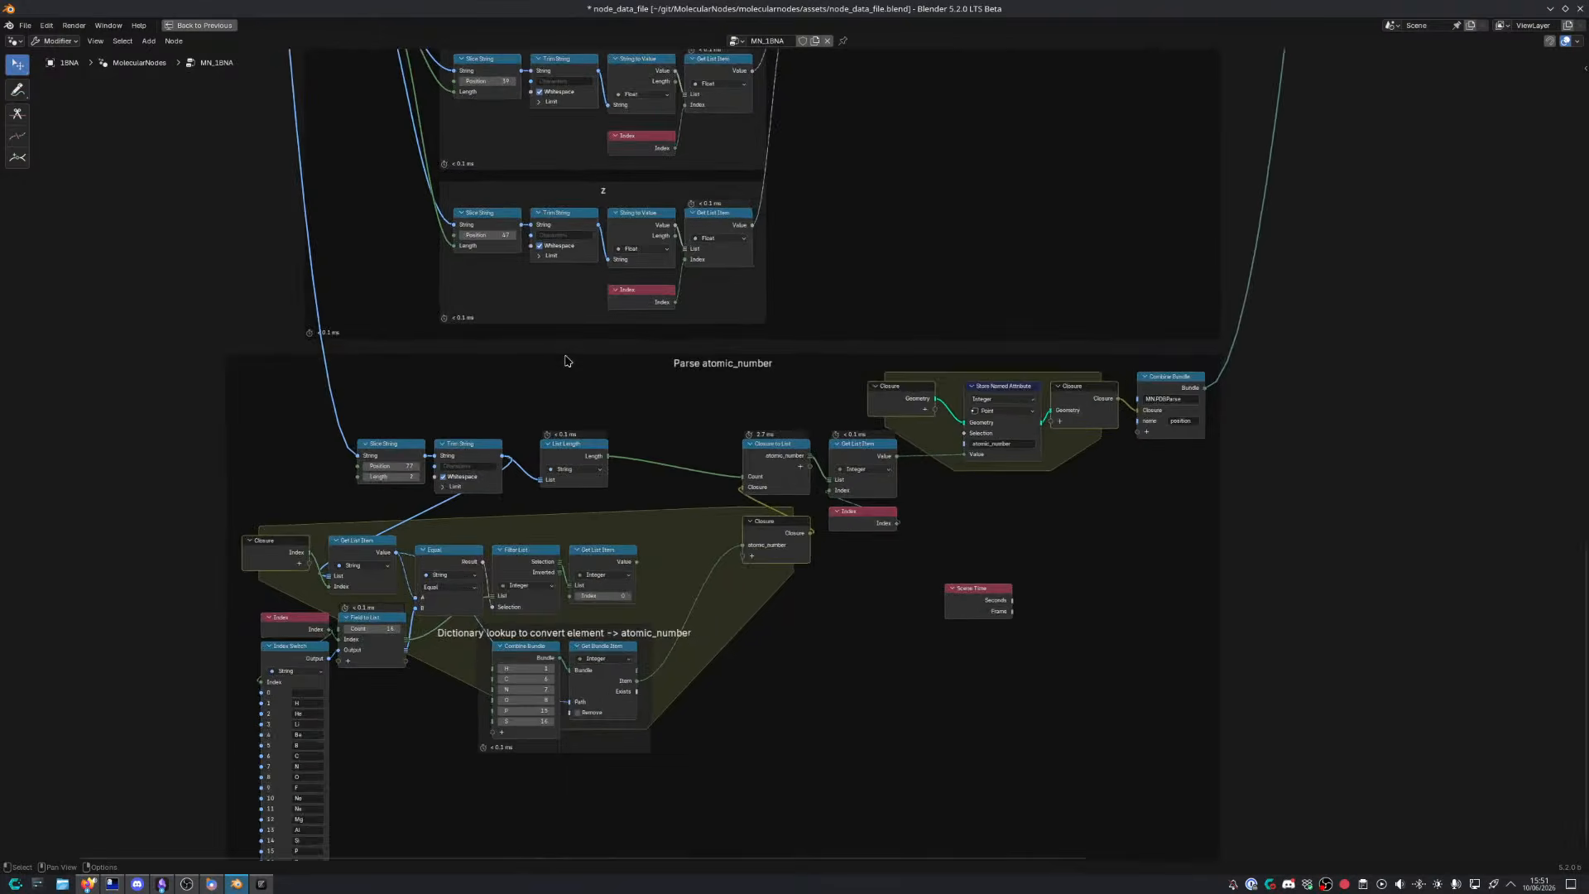
{"action": "middle_click_drag", "start_coordinate": [443, 430], "coordinate": [518, 428]}
{"action": "left_click_drag", "start_coordinate": [447, 412], "coordinate": [515, 462]}
{"action": "scroll", "coordinate": [514, 302], "scroll_direction": "down", "scroll_amount": 12}
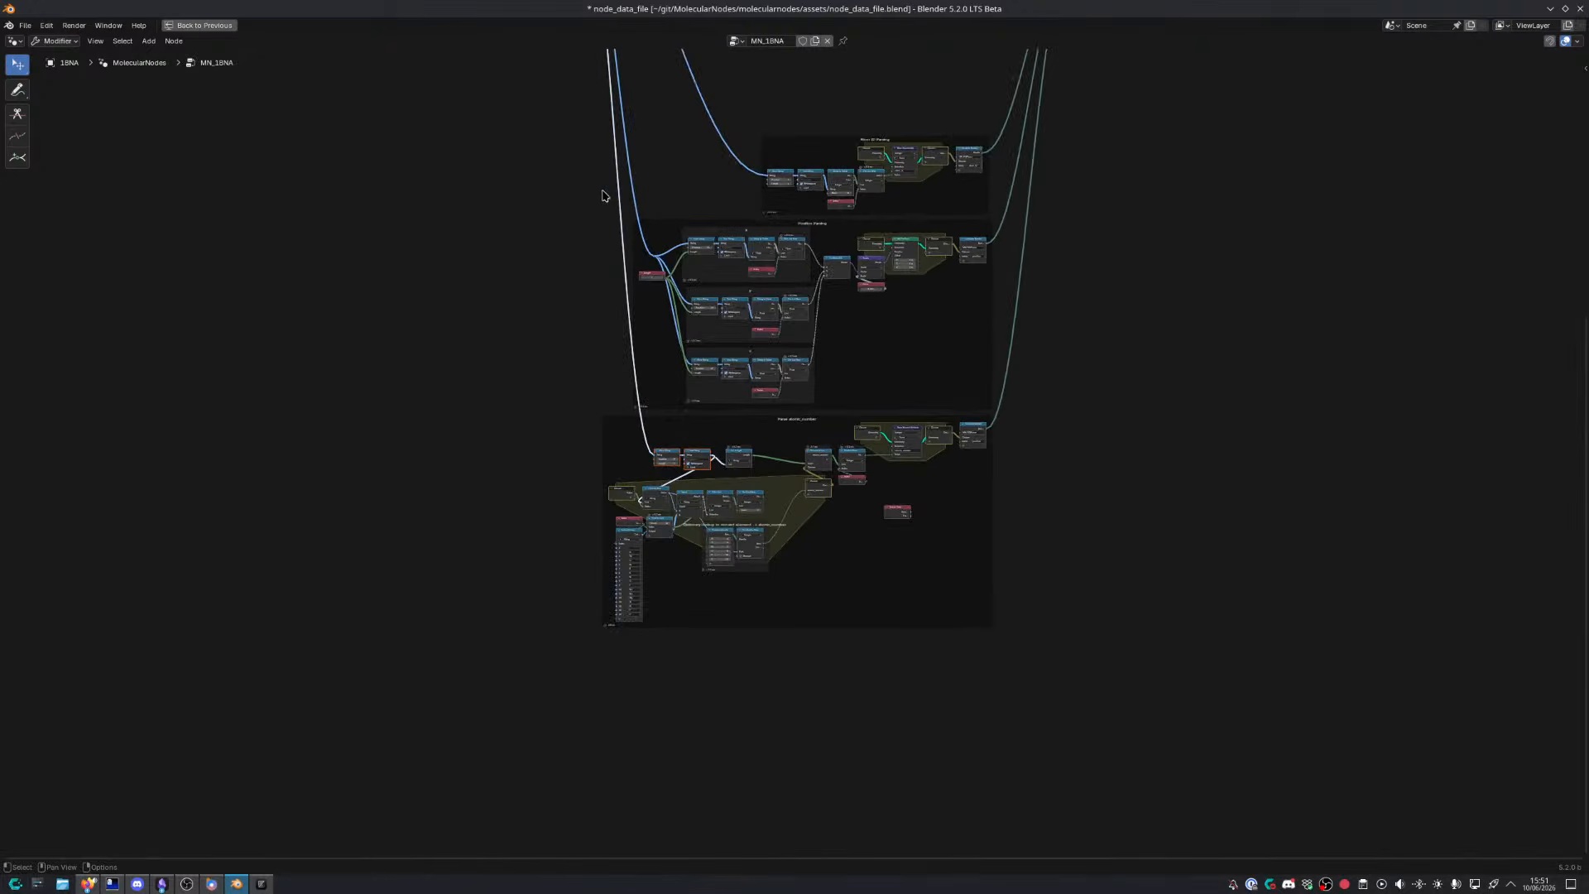
{"action": "middle_click_drag", "start_coordinate": [625, 229], "coordinate": [602, 667]}
{"action": "key", "text": "g"}
{"action": "left_click", "coordinate": [623, 117]}
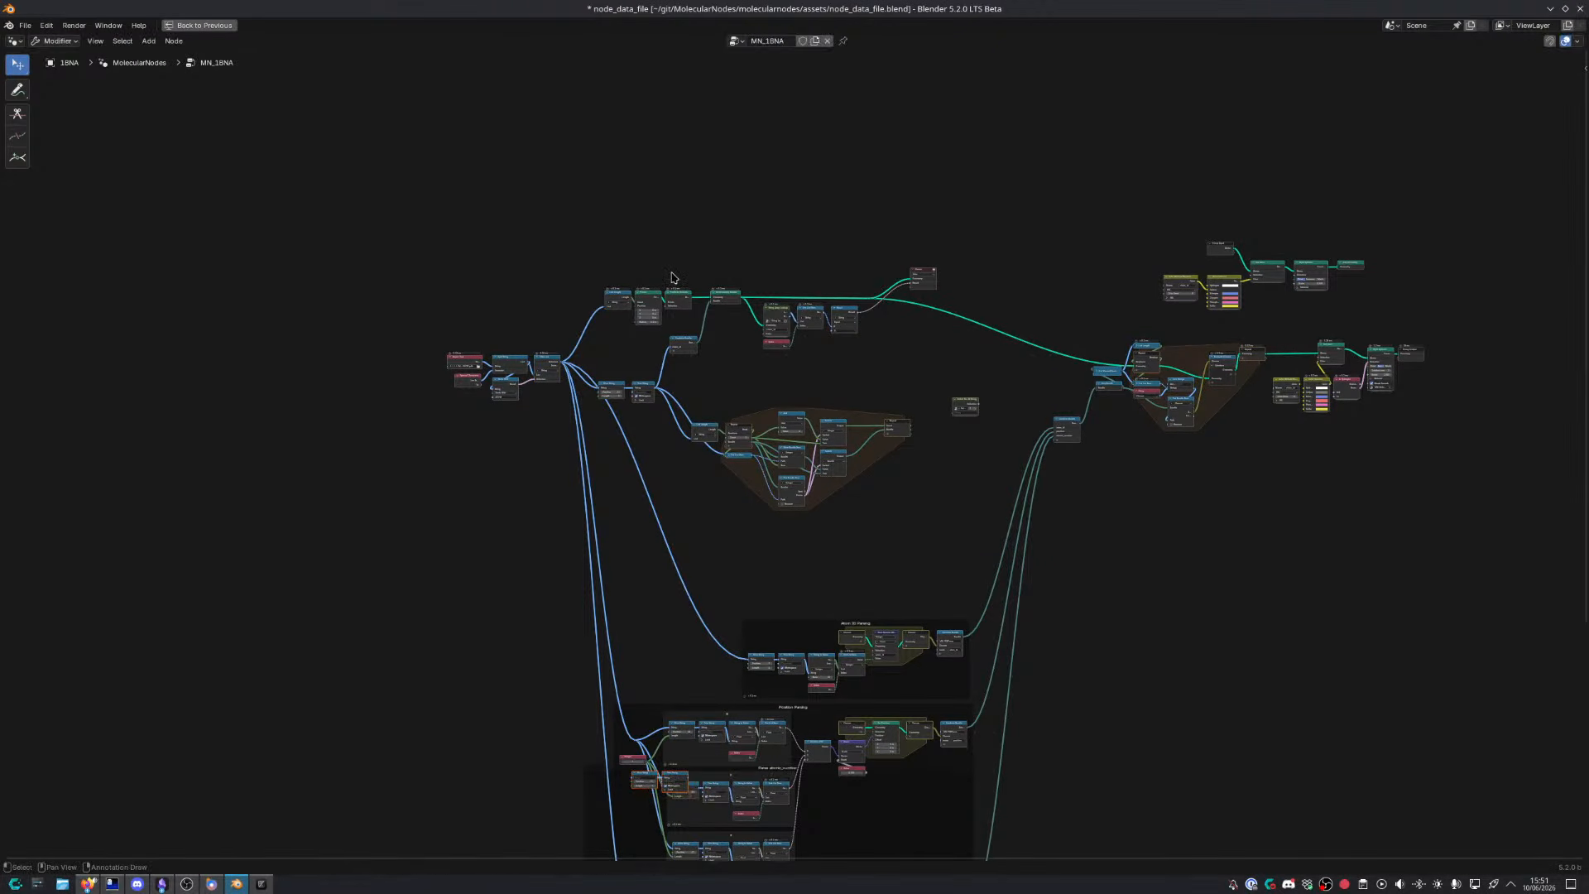
{"action": "key", "text": "g"}
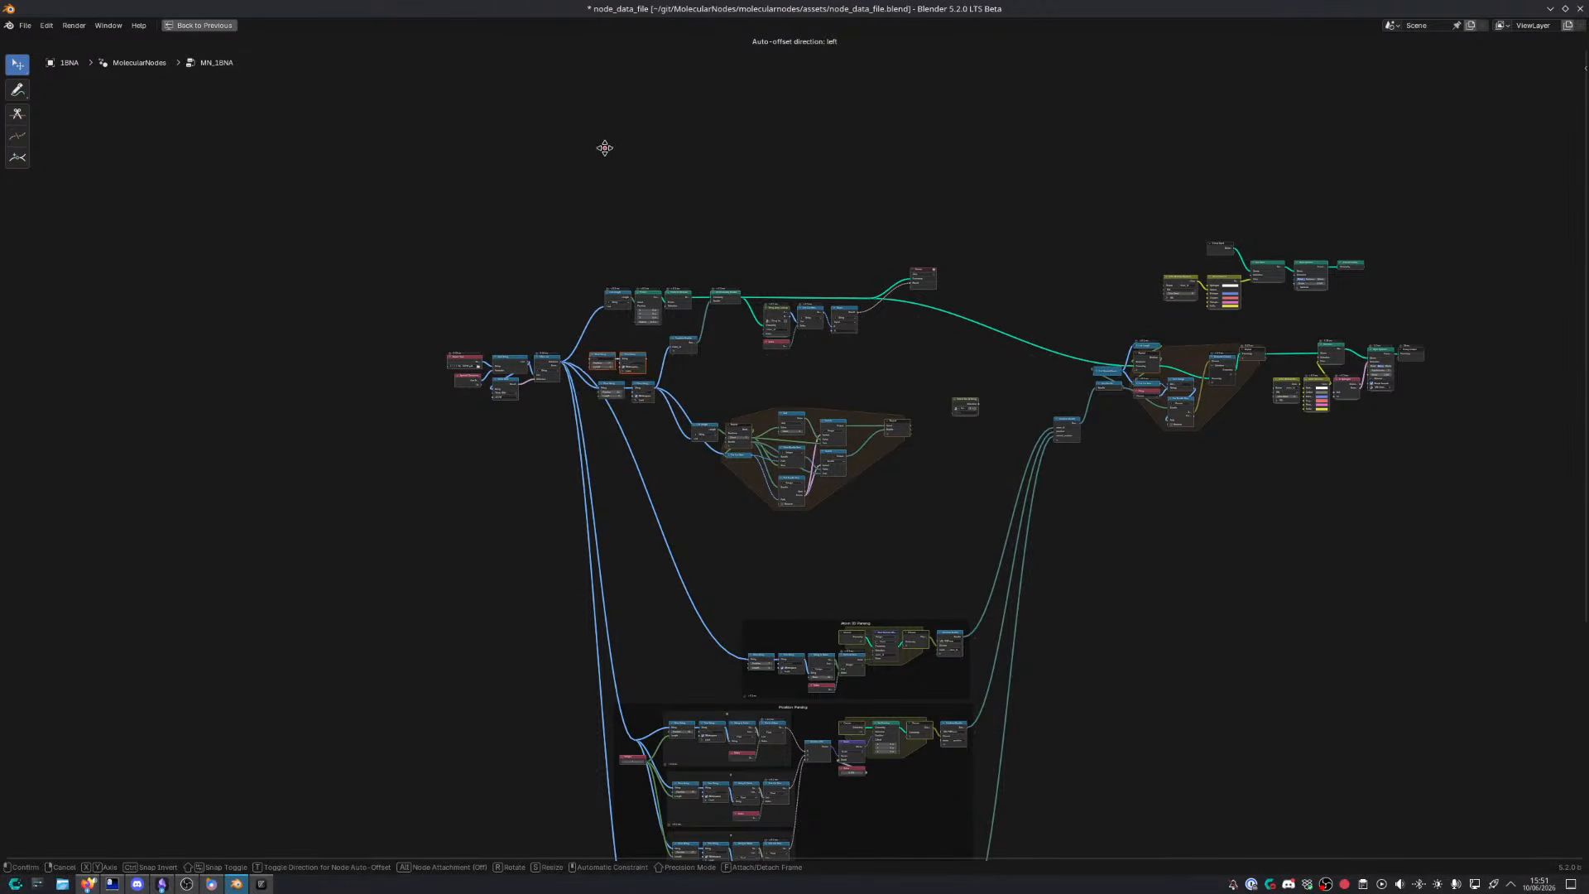
{"action": "left_click", "coordinate": [608, 148]}
Feed the Filter List selection into the copied Slice String and add the trimmed output to Combine Bundle as an item named element
{"action": "scroll", "coordinate": [663, 340], "scroll_direction": "up", "scroll_amount": 8}
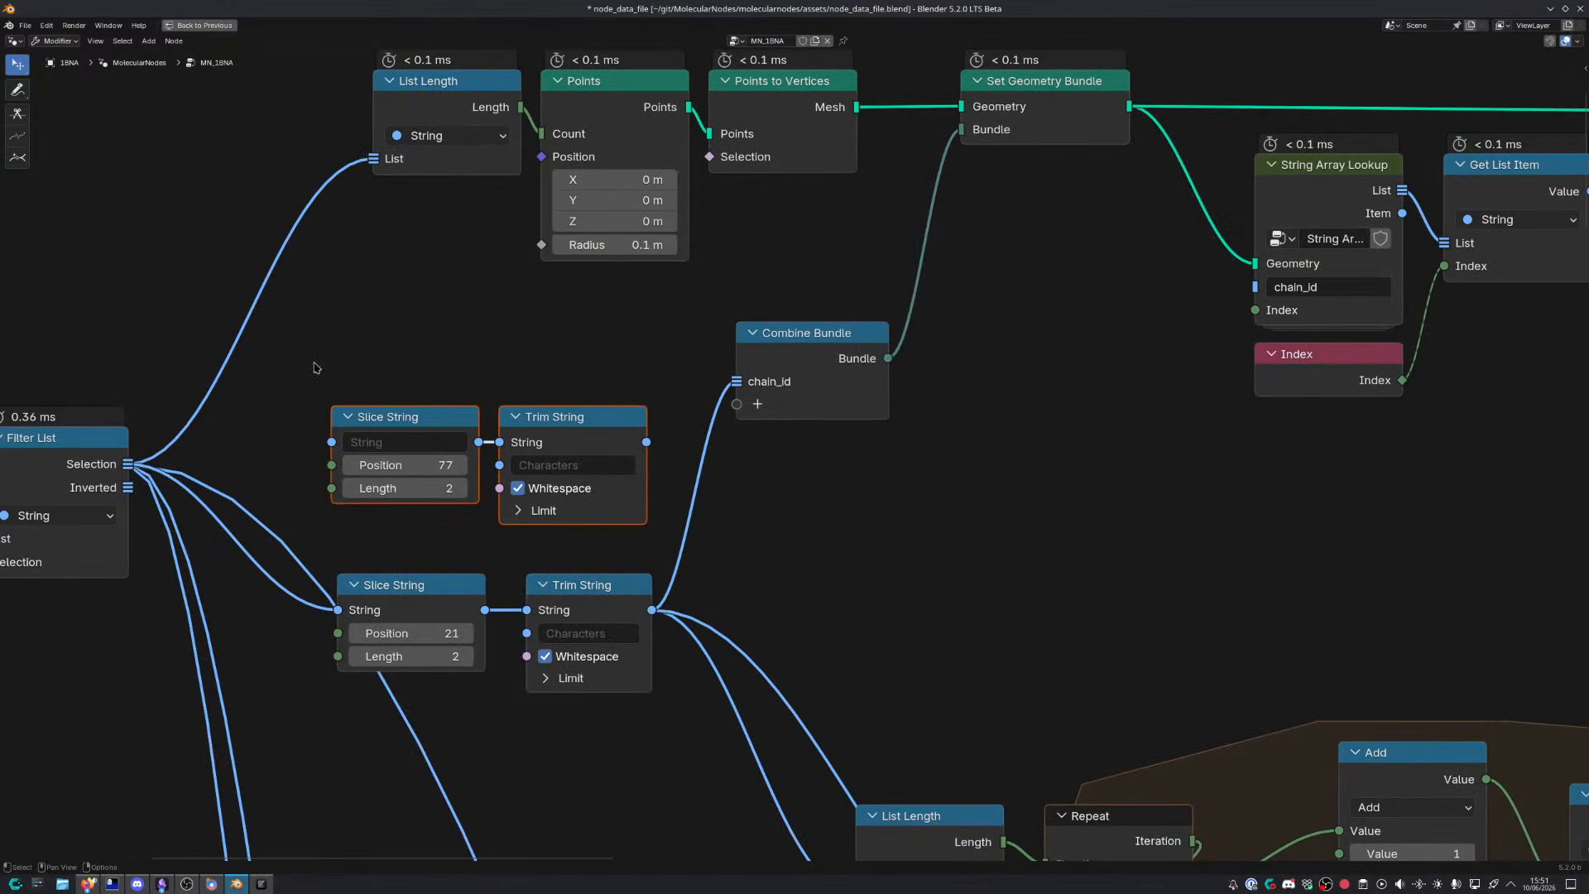
{"action": "left_click_drag", "start_coordinate": [130, 466], "coordinate": [332, 442]}
{"action": "left_click_drag", "start_coordinate": [647, 442], "coordinate": [737, 406]}
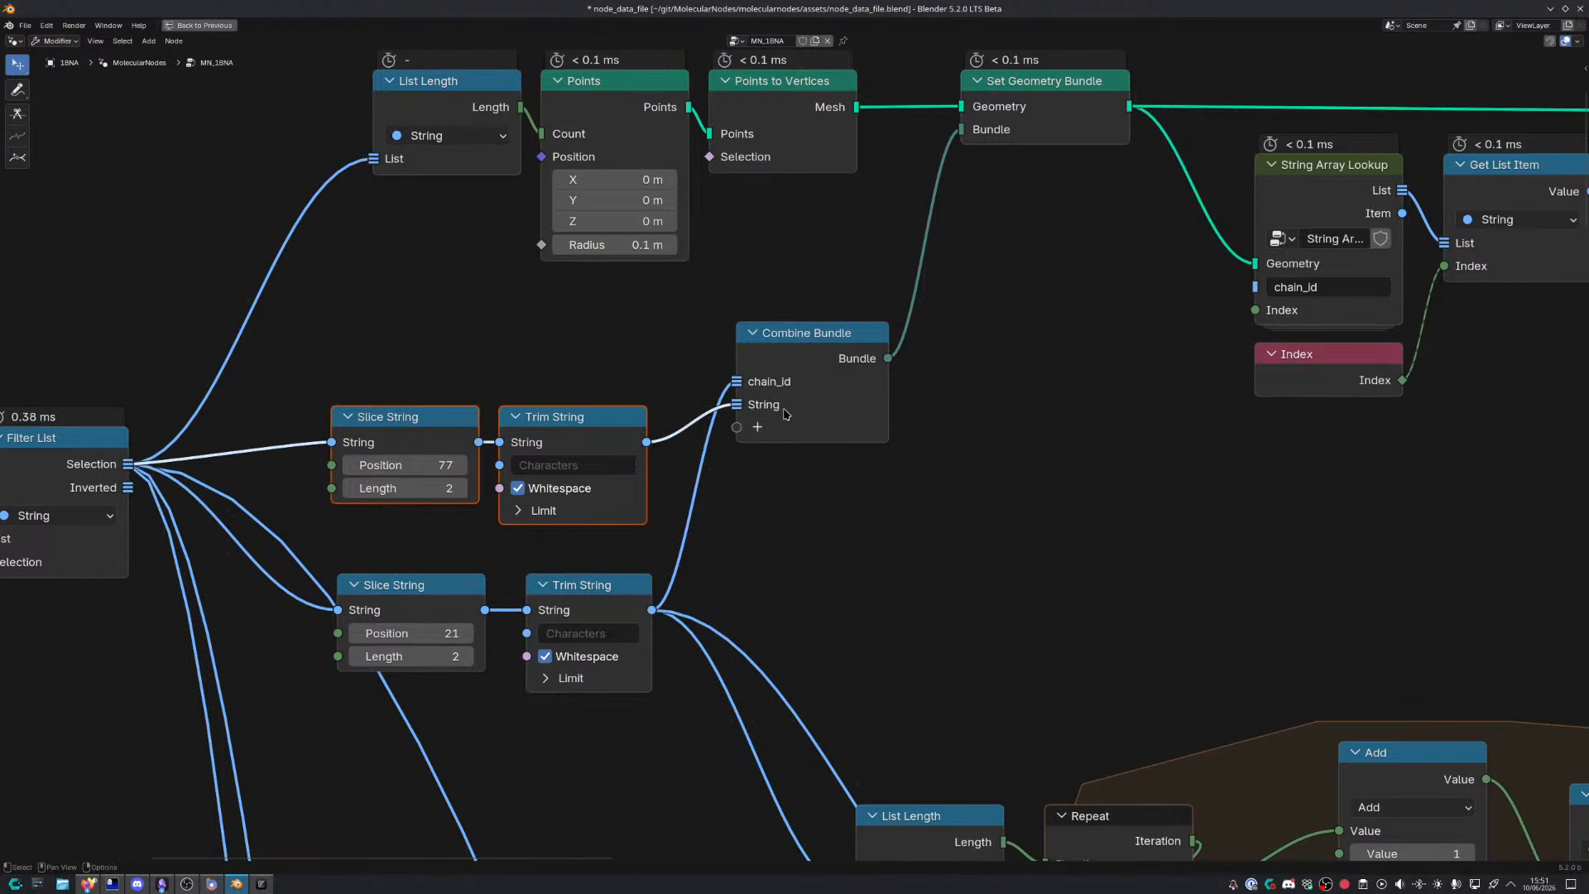
{"action": "key", "text": "ctrl+BackSpace"}
{"action": "type", "text": "element"}
{"action": "key", "text": "Return"}
Set the String Array Lookup path to element
{"action": "middle_click_drag", "start_coordinate": [838, 458], "coordinate": [552, 491]}
{"action": "middle_click_drag", "start_coordinate": [713, 443], "coordinate": [441, 437]}
{"action": "mouse_move", "coordinate": [887, 399]}
{"action": "middle_mouse_down"}
{"action": "mouse_move", "coordinate": [665, 425]}
{"action": "mouse_move", "coordinate": [701, 370]}
{"action": "middle_mouse_up"}
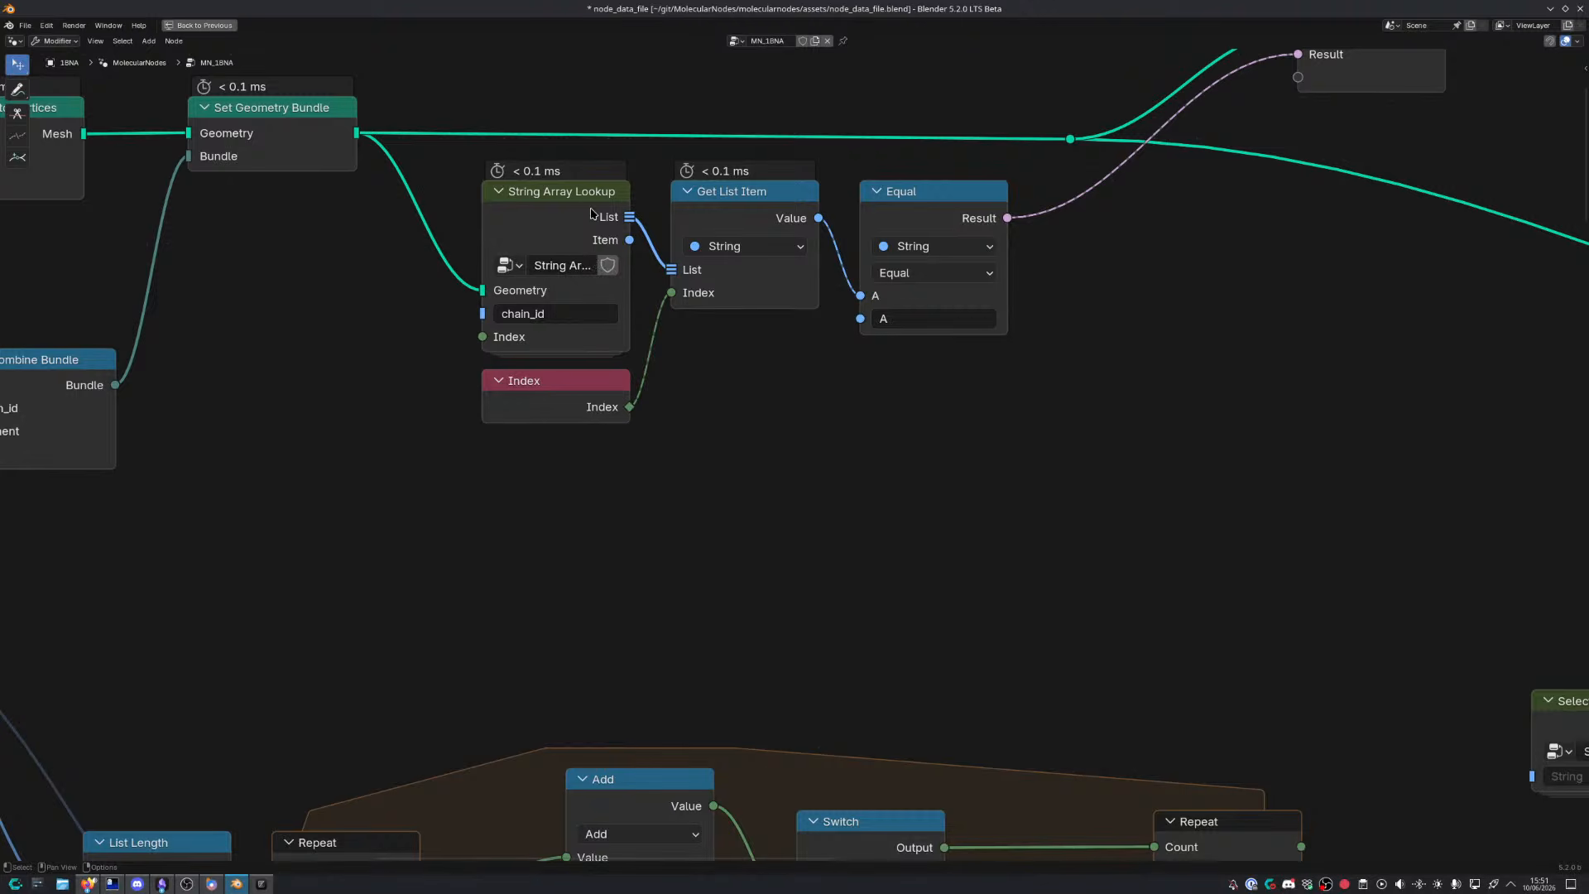
{"action": "left_click", "coordinate": [575, 339]}
{"action": "type", "text": "element"}
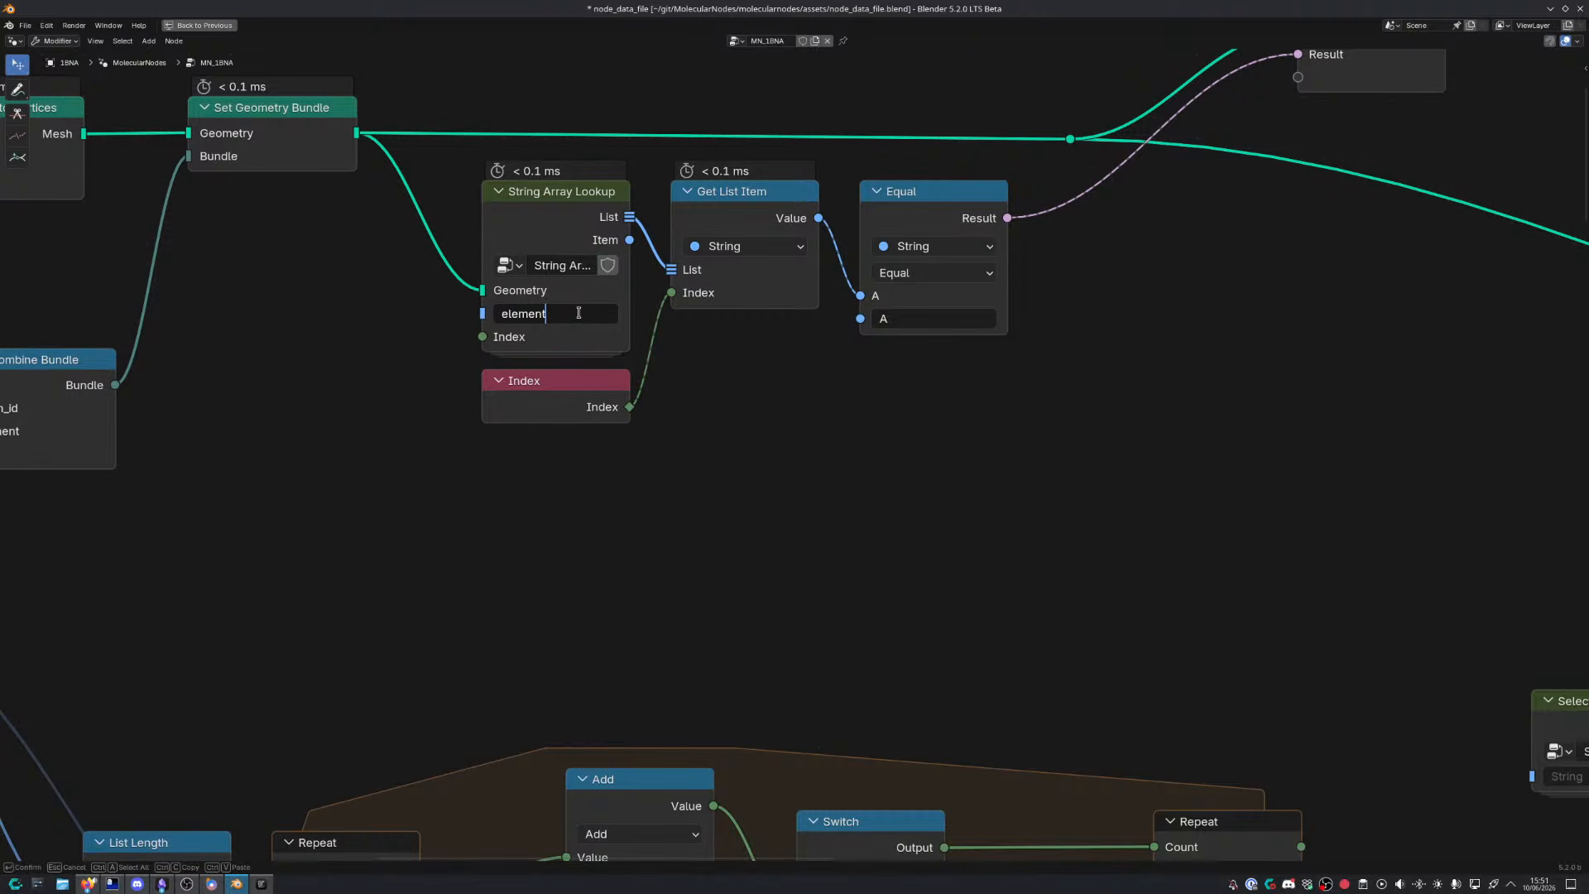
{"action": "key", "text": "Return"}
Set the Equal node's comparison string to C, preview its result in the Viewer, and restore the multi-editor layout
{"action": "left_click", "coordinate": [988, 318]}
{"action": "type", "text": "C"}
{"action": "key", "text": "Return"}
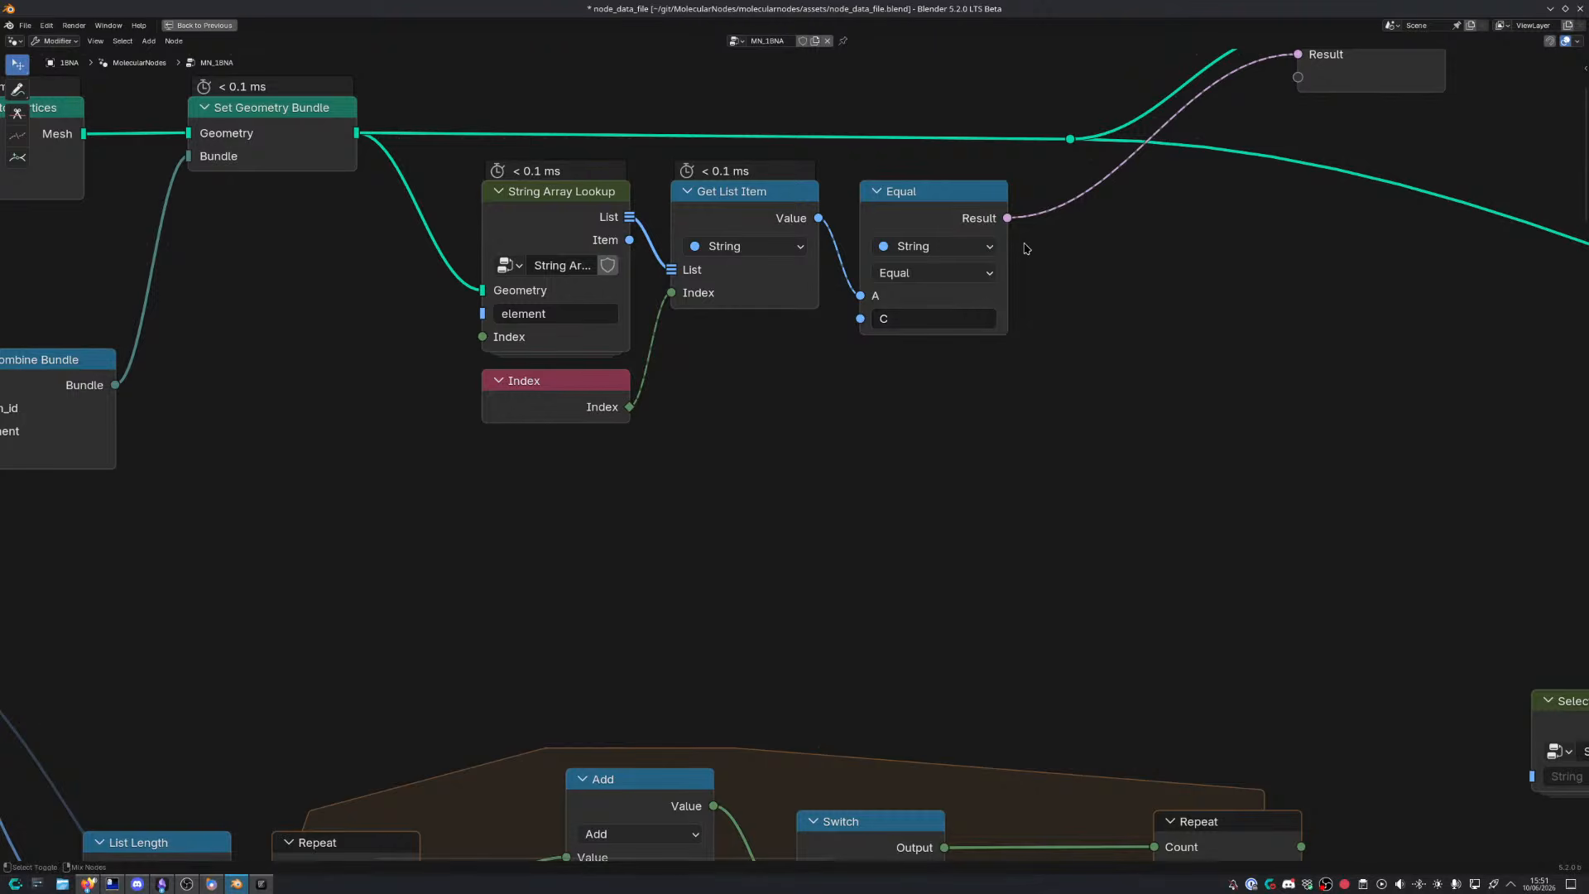
{"action": "left_click", "coordinate": [1006, 225], "text": "ctrl+shift"}
{"action": "key", "text": "ctrl+space"}
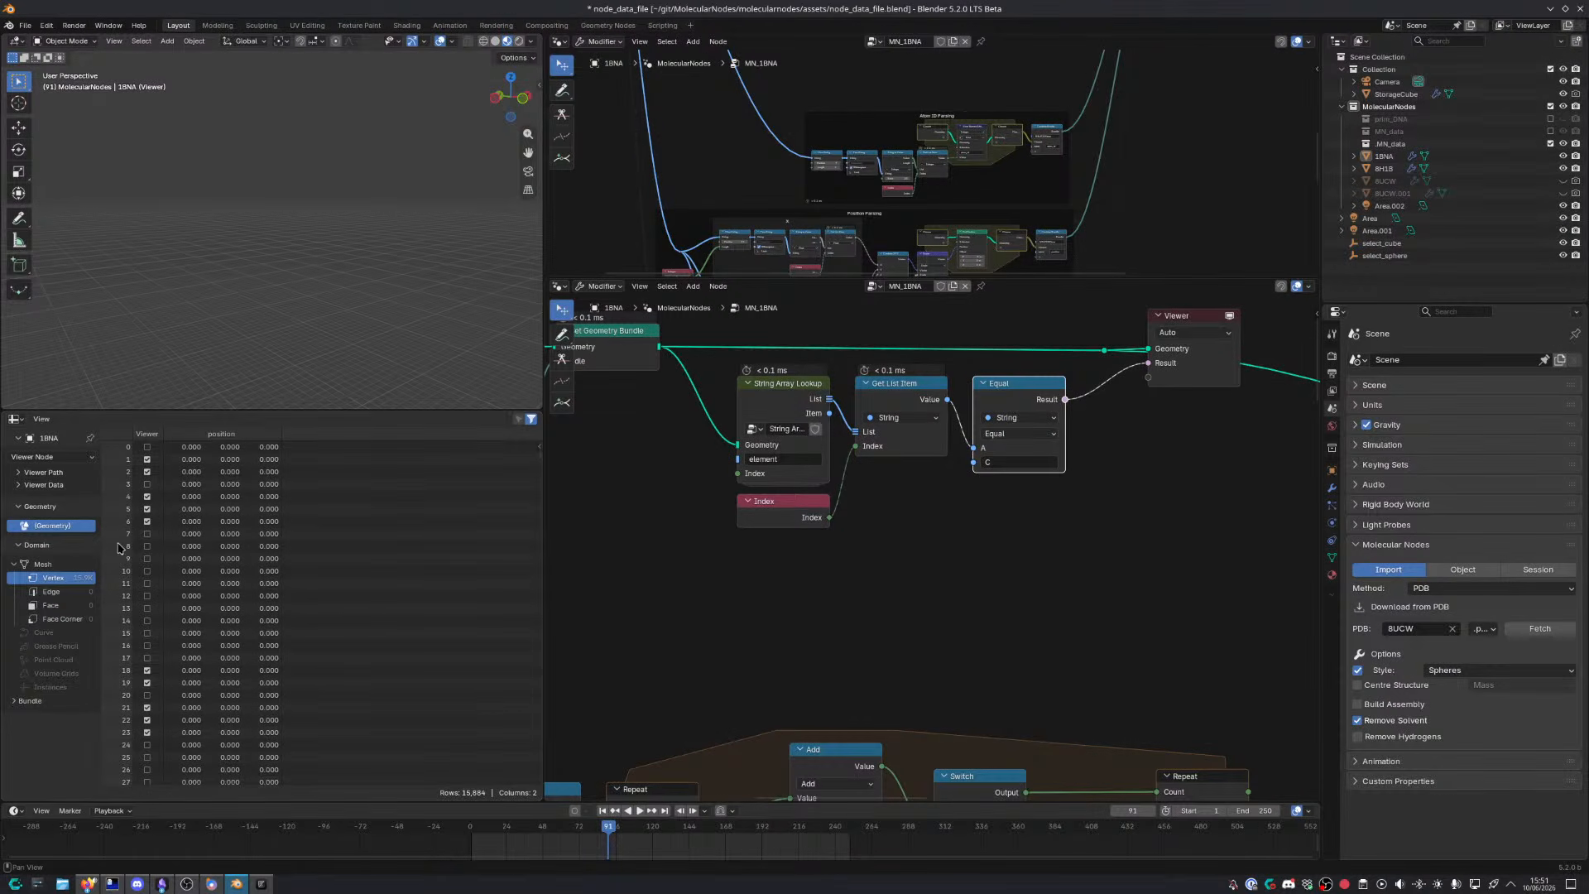
{"action": "left_click", "coordinate": [960, 540]}
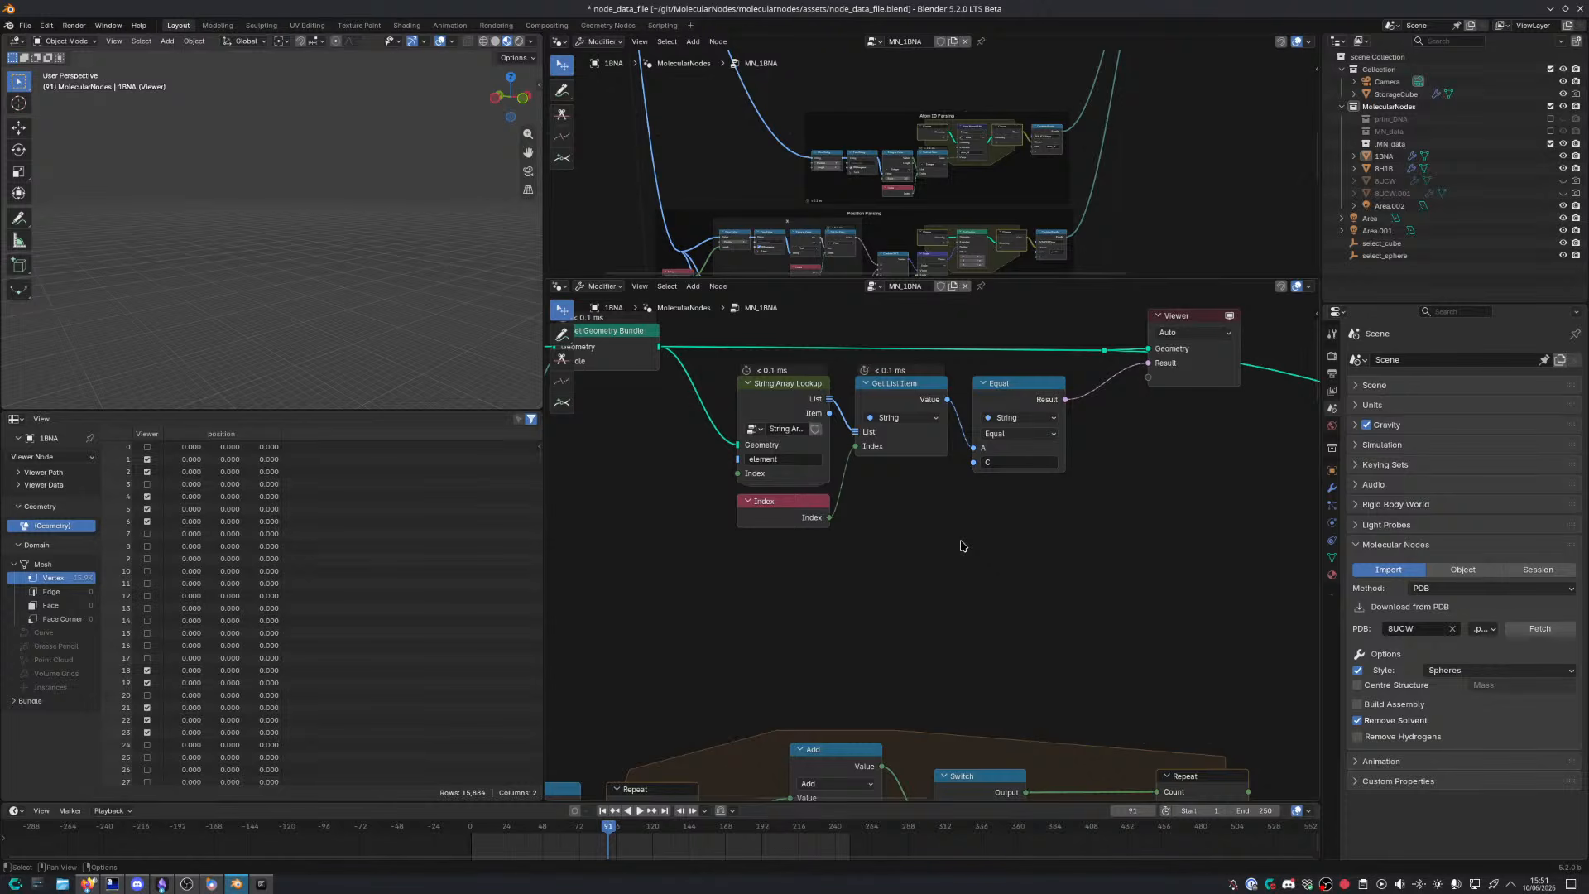
Survey the maximized node tree, from the parsing frames back to the repeat zone, Combine Bundle and element lookup
{"action": "scroll", "coordinate": [936, 559], "scroll_direction": "down", "scroll_amount": 3}
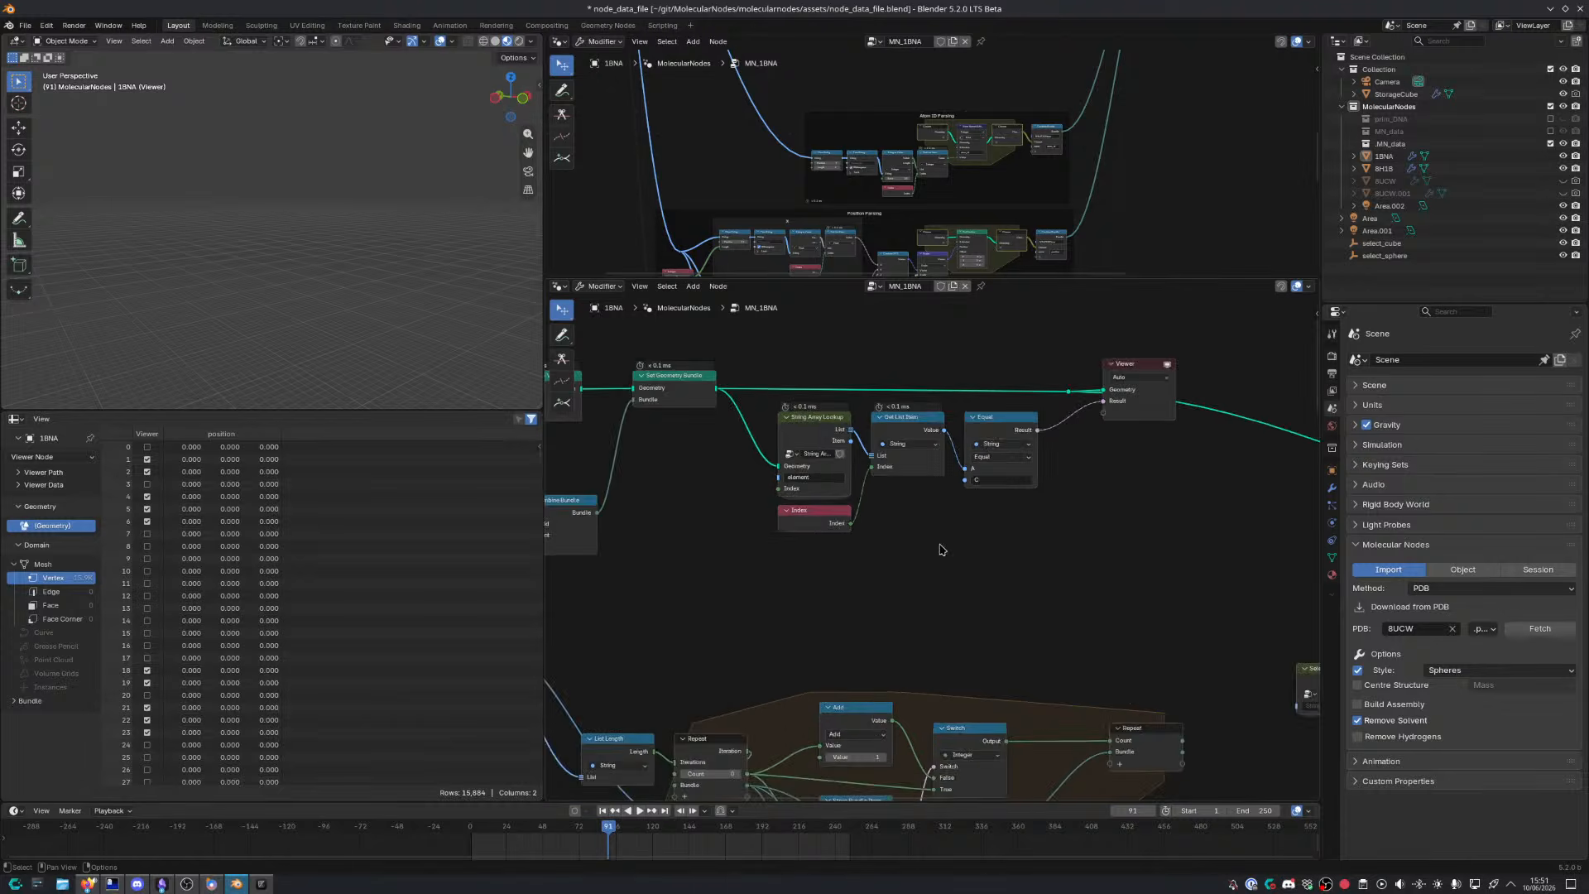
{"action": "middle_click_drag", "start_coordinate": [901, 596], "coordinate": [970, 410]}
{"action": "key", "text": "ctrl+space"}
{"action": "scroll", "coordinate": [980, 438], "scroll_direction": "down", "scroll_amount": 2}
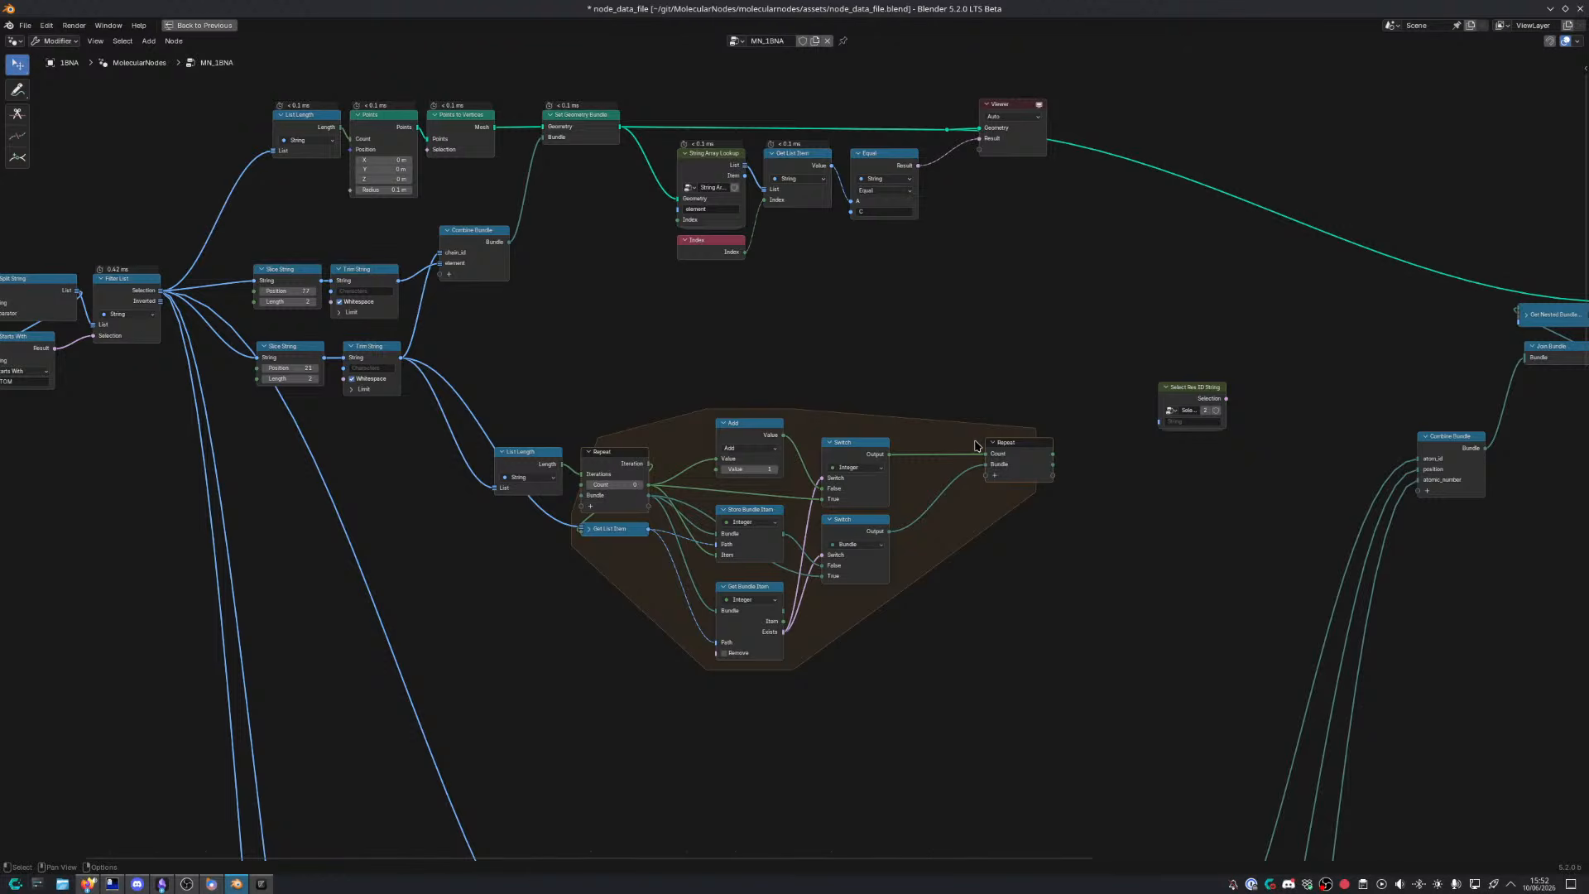
{"action": "scroll", "coordinate": [1088, 703], "scroll_direction": "down", "scroll_amount": 4}
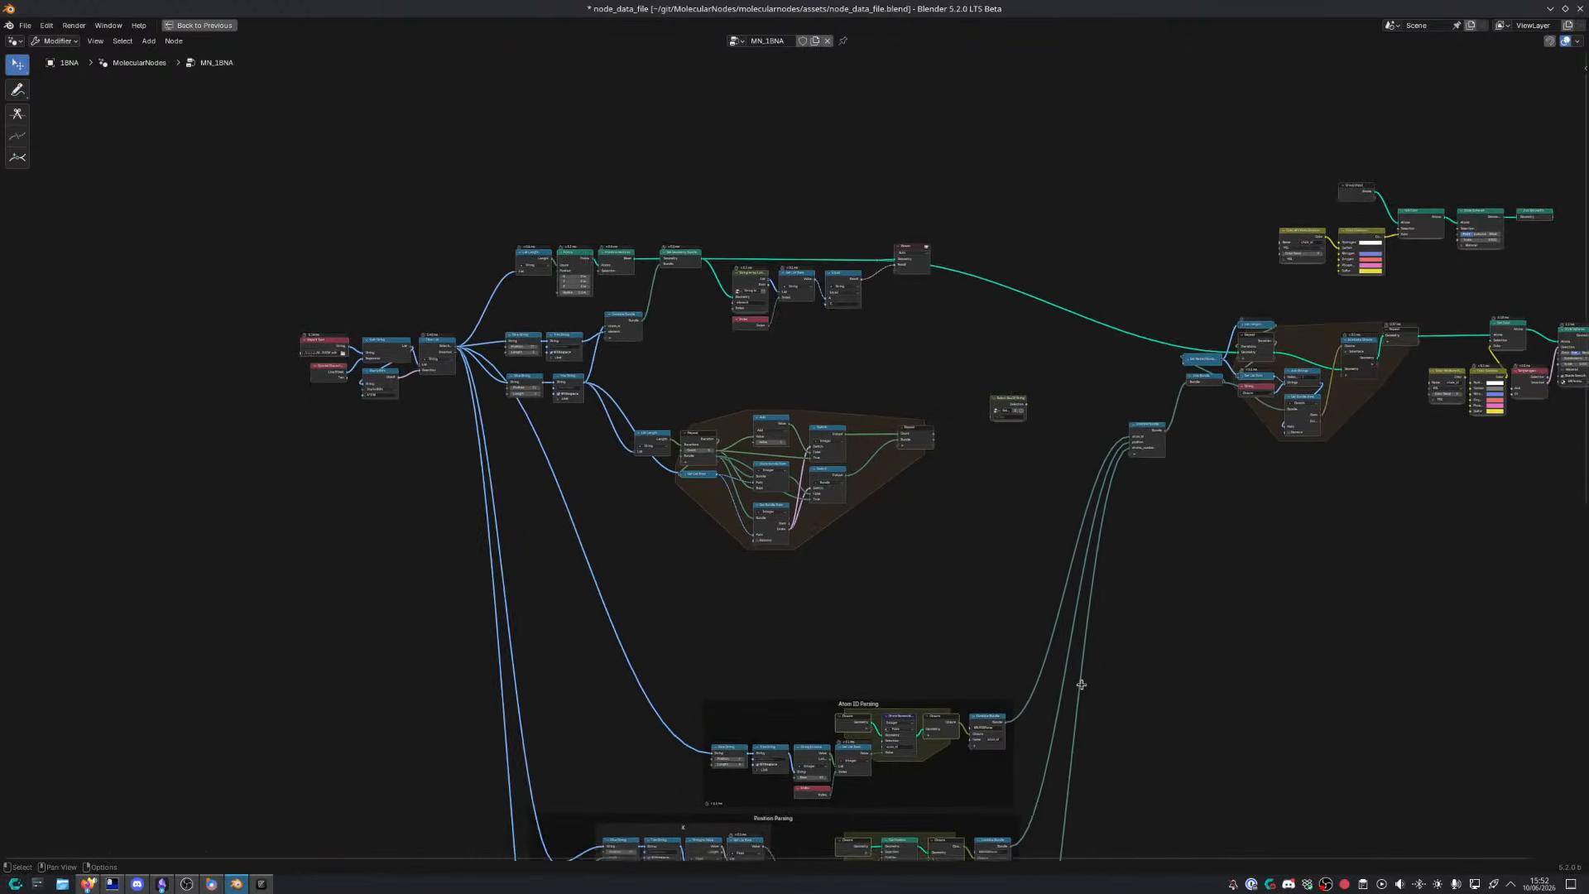
{"action": "middle_click_drag", "start_coordinate": [1082, 663], "coordinate": [1053, 369]}
{"action": "middle_click_drag", "start_coordinate": [1026, 750], "coordinate": [1021, 472]}
{"action": "left_click_drag", "start_coordinate": [1209, 826], "coordinate": [449, 451]}
{"action": "left_click", "coordinate": [401, 335]}
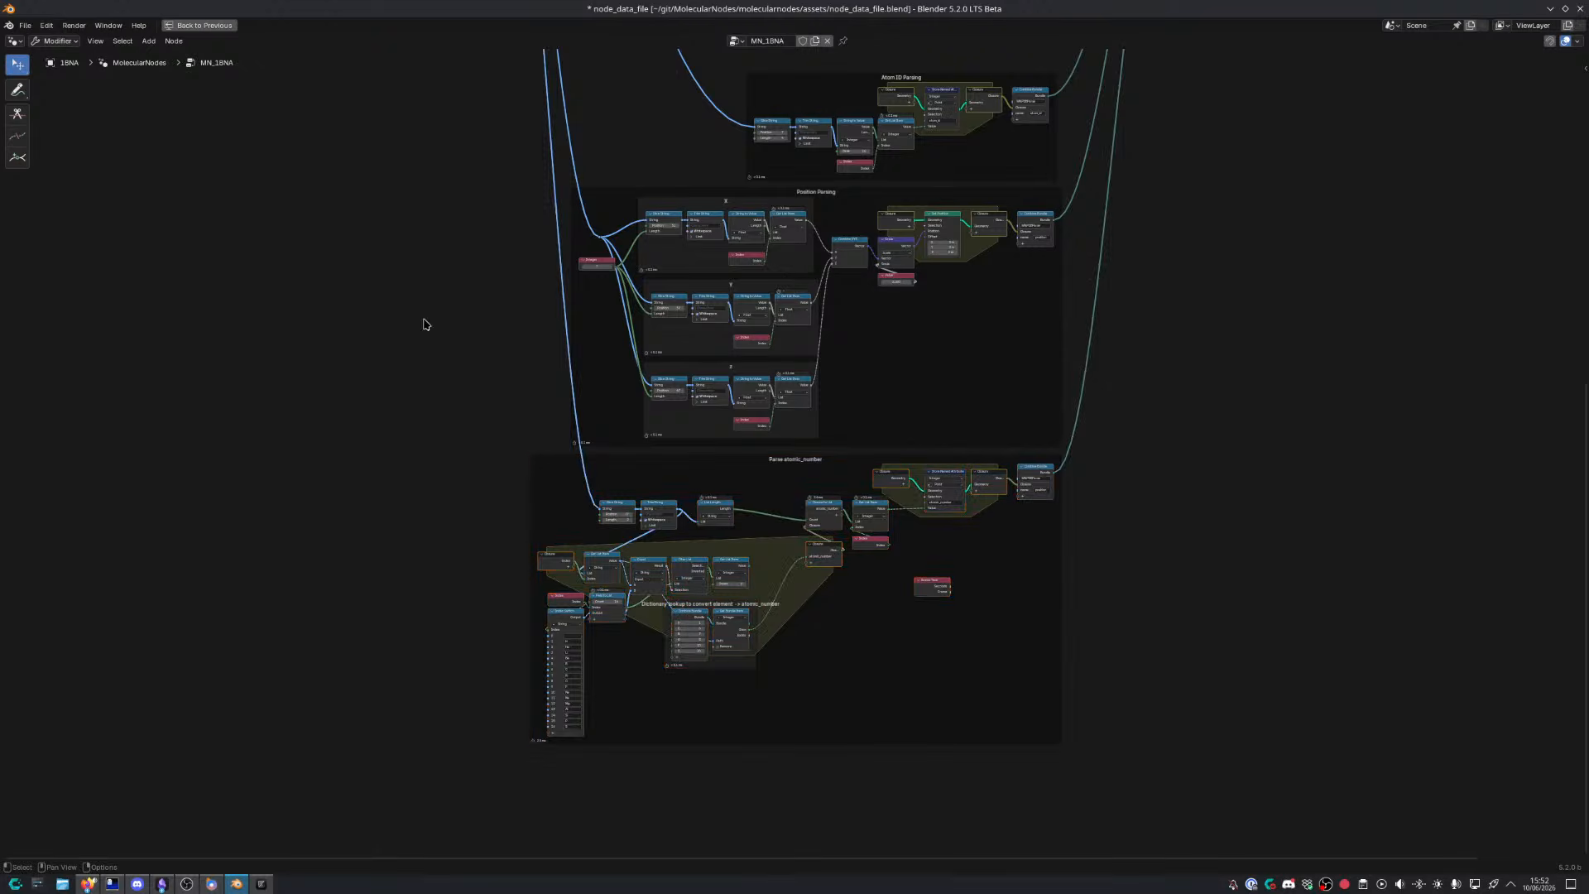
{"action": "middle_click_drag", "start_coordinate": [425, 321], "coordinate": [425, 708]}
{"action": "middle_click_drag", "start_coordinate": [433, 435], "coordinate": [411, 662]}
{"action": "scroll", "coordinate": [786, 442], "scroll_direction": "up", "scroll_amount": 7}
{"action": "scroll", "coordinate": [795, 289], "scroll_direction": "up", "scroll_amount": 5}
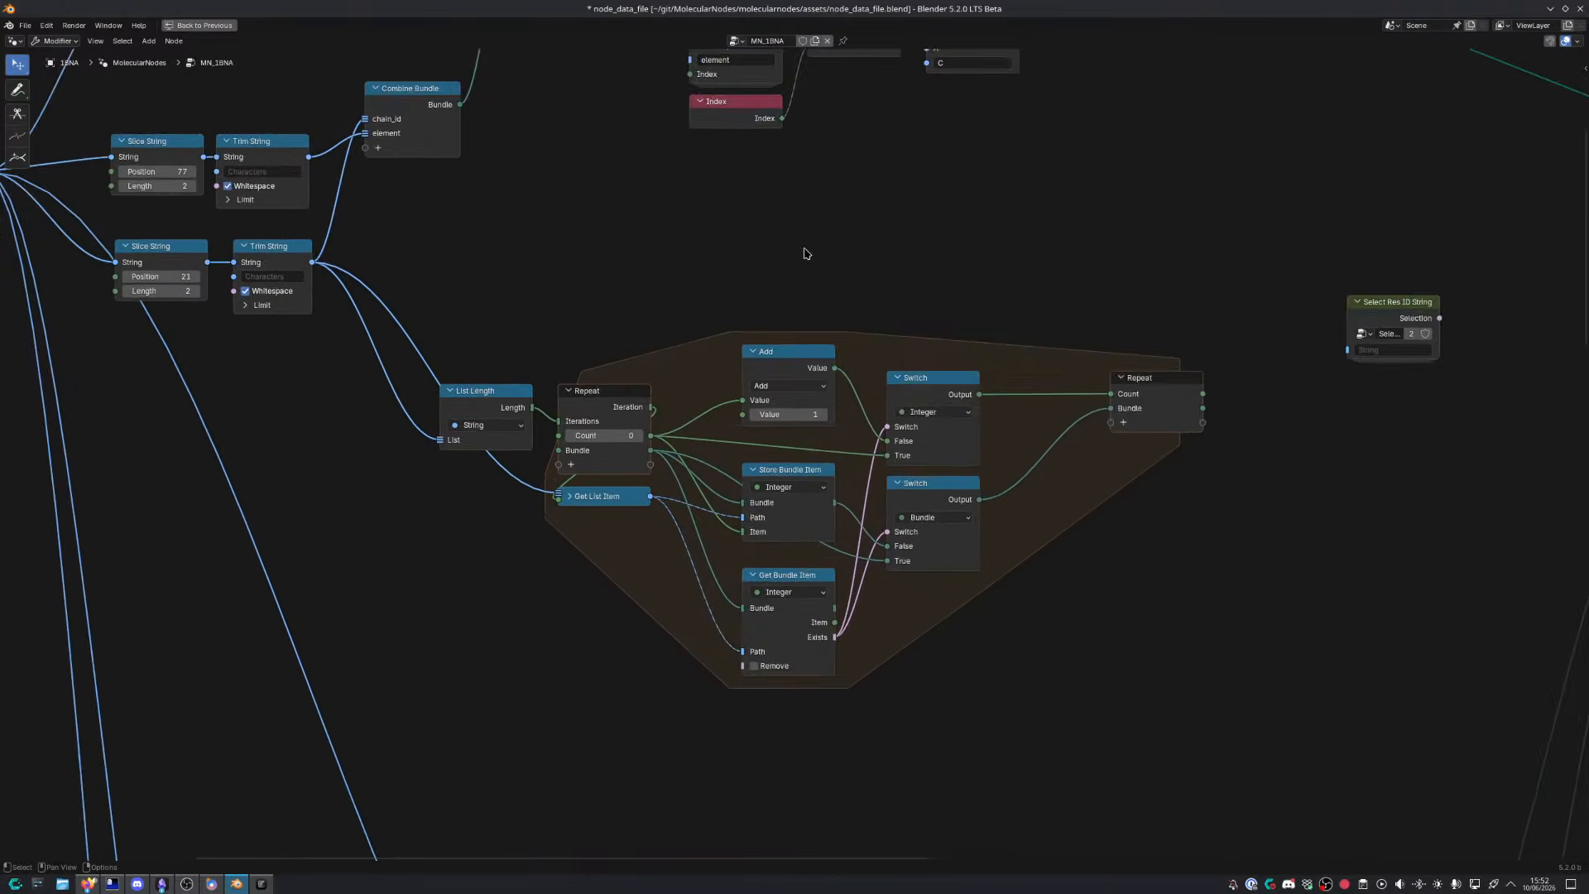
{"action": "middle_click_drag", "start_coordinate": [776, 208], "coordinate": [899, 483]}
{"action": "scroll", "coordinate": [757, 490], "scroll_direction": "up", "scroll_amount": 4}
{"action": "left_click_drag", "start_coordinate": [428, 377], "coordinate": [432, 384]}
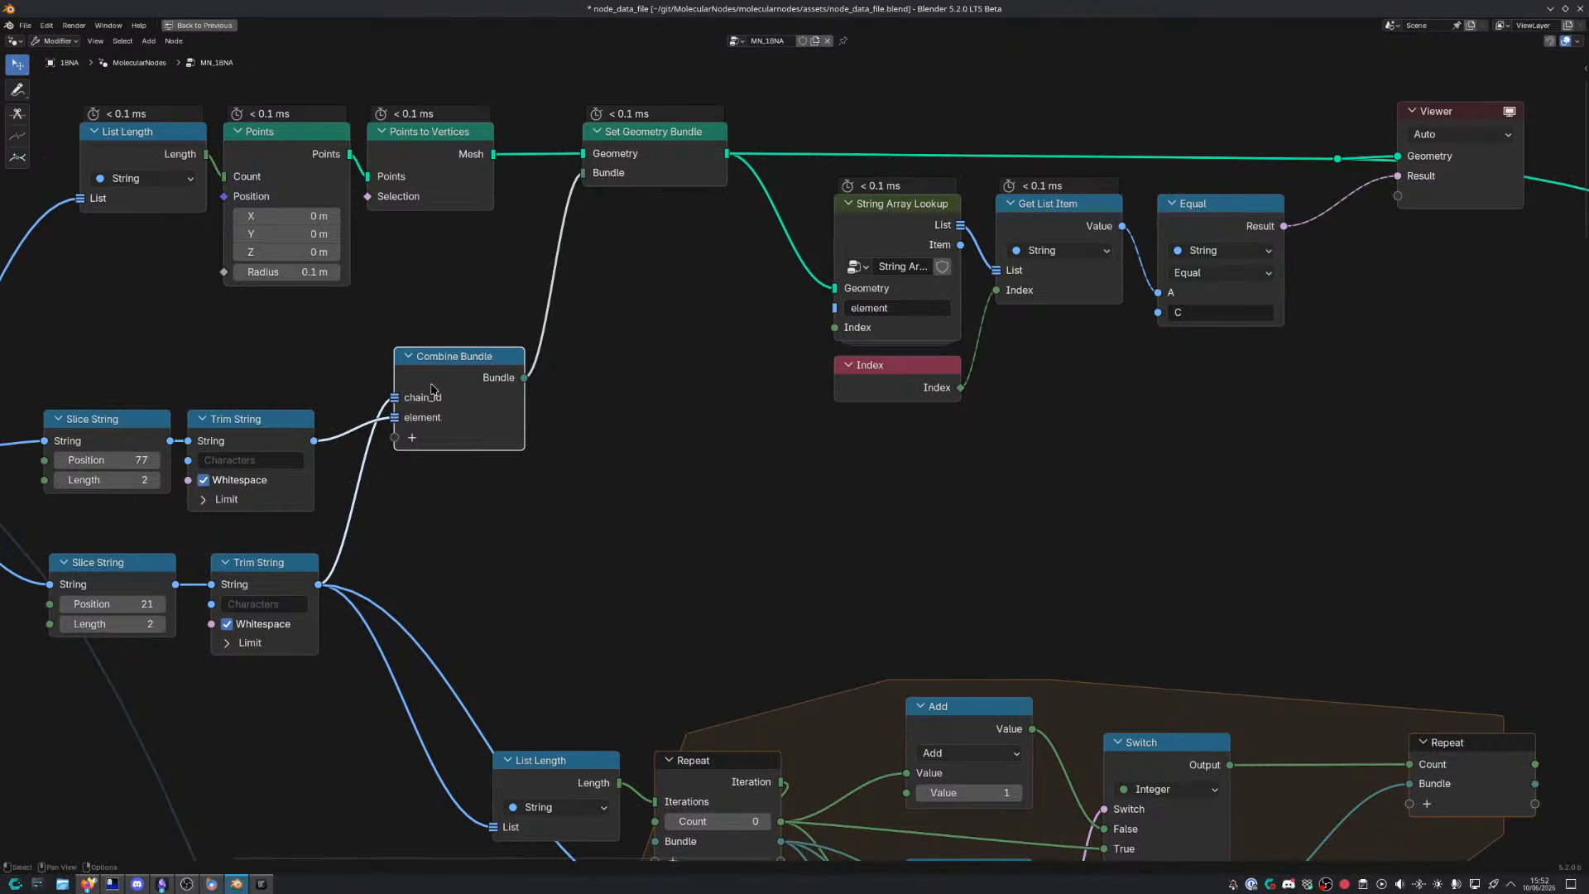
Link the String Array Lookup's Item output directly to Equal, delete the Get List Item and Index nodes, and move Equal beside the lookup
{"action": "middle_click_drag", "start_coordinate": [1210, 375], "coordinate": [1001, 410]}
{"action": "left_click_drag", "start_coordinate": [753, 282], "coordinate": [966, 327]}
{"action": "key", "text": "ctrl+space"}
{"action": "left_click", "coordinate": [961, 429]}
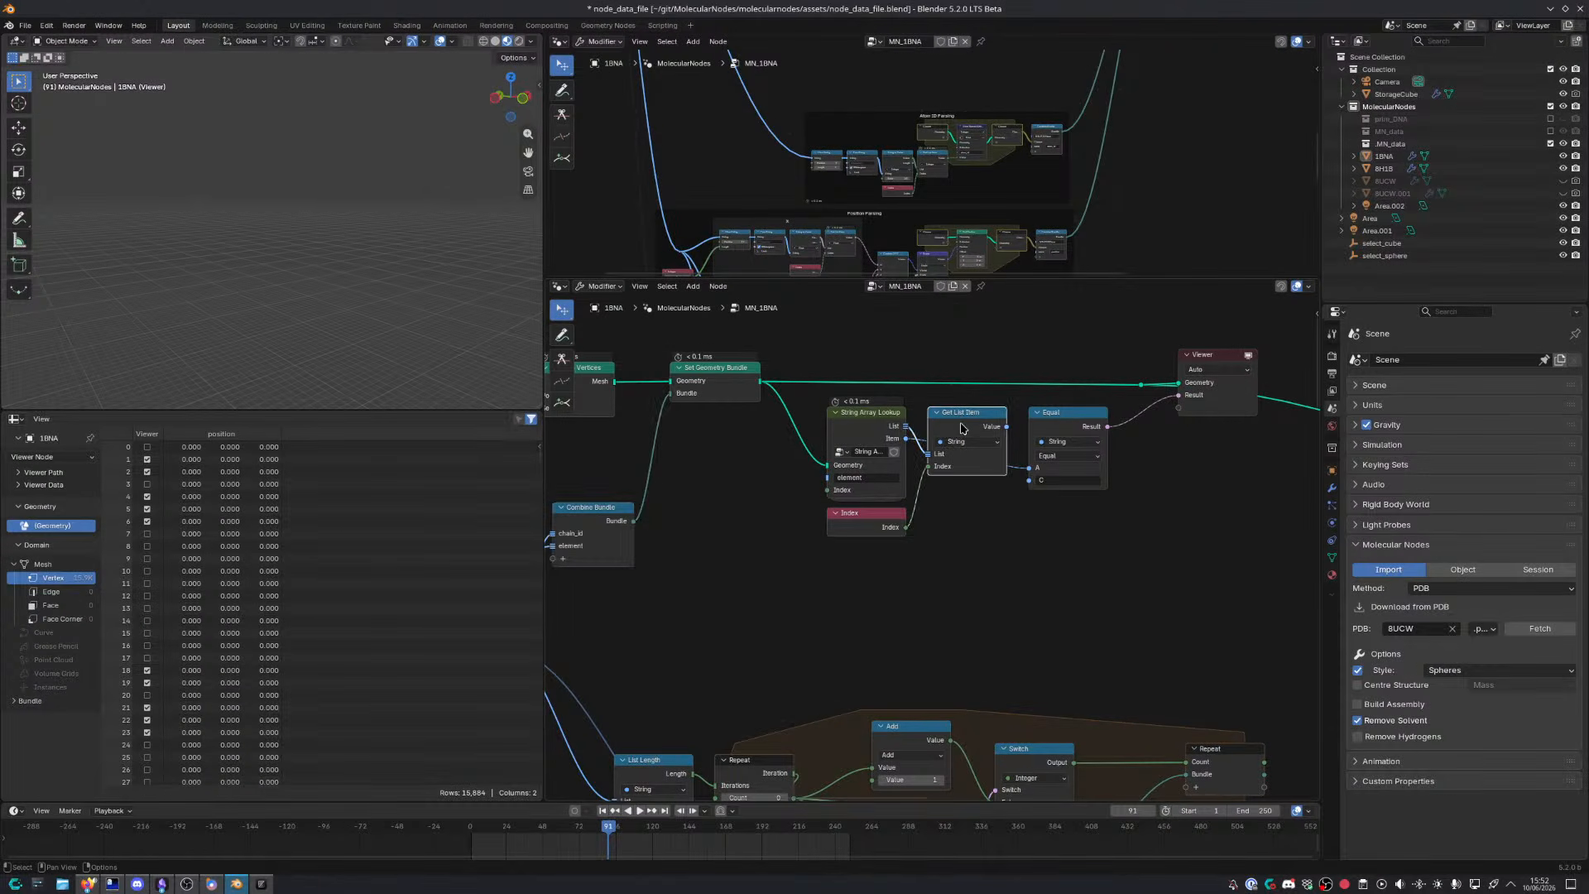
{"action": "key", "text": "x"}
{"action": "left_click", "coordinate": [890, 533]}
{"action": "key", "text": "x"}
{"action": "left_click_drag", "start_coordinate": [1056, 414], "coordinate": [979, 412]}
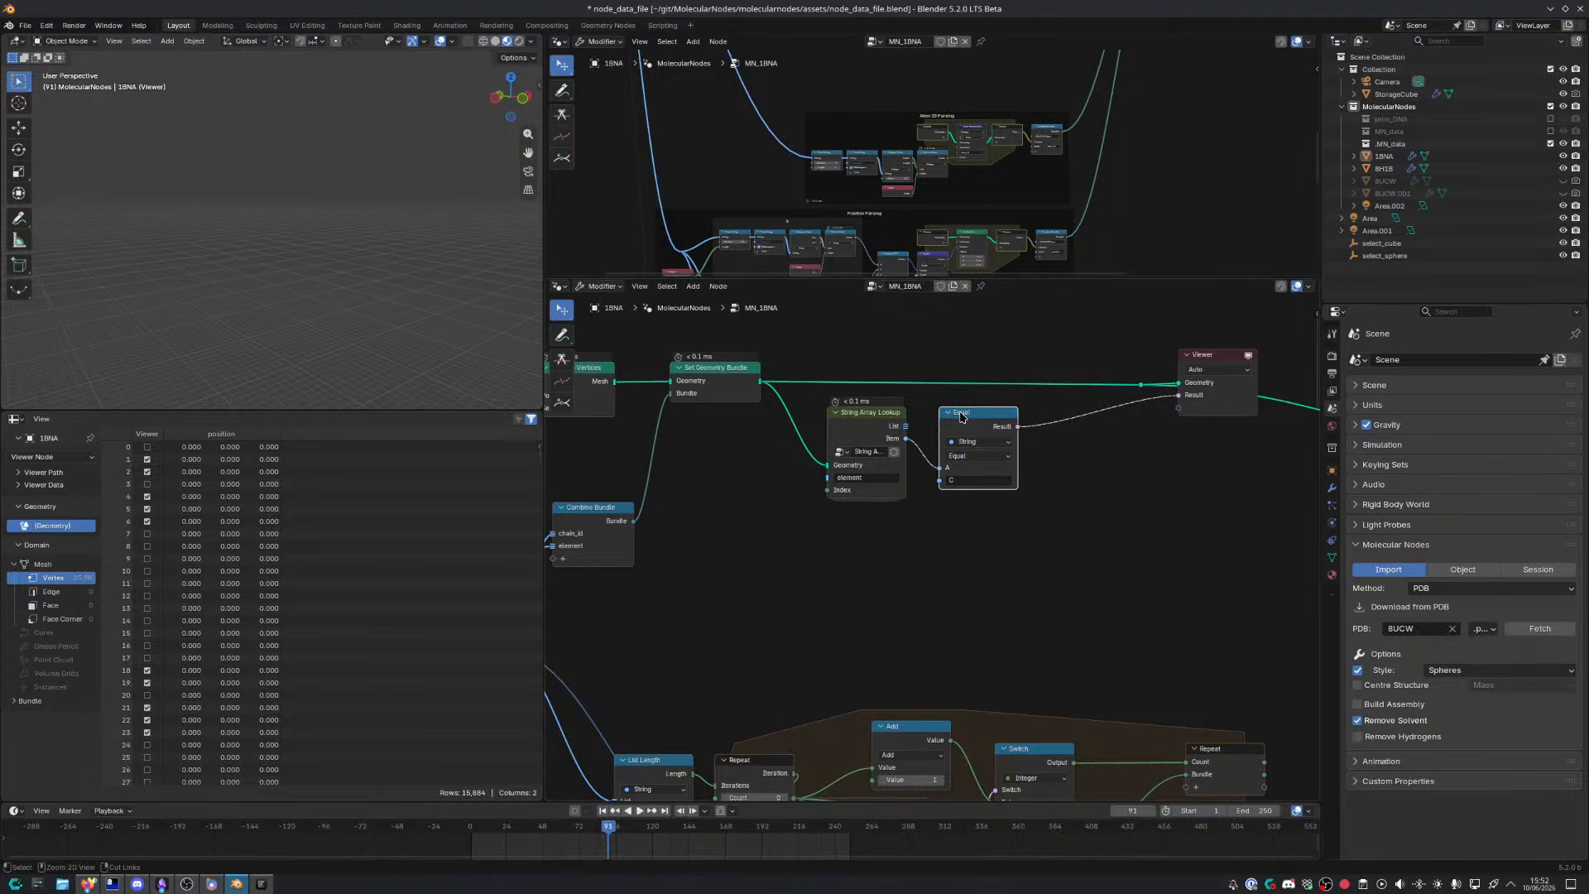
Inspect the nodes inside the String Array Lookup group and return to the MN_1BNA tree
{"action": "scroll", "coordinate": [976, 497], "scroll_direction": "up", "scroll_amount": 3}
{"action": "scroll", "coordinate": [970, 532], "scroll_direction": "up", "scroll_amount": 1}
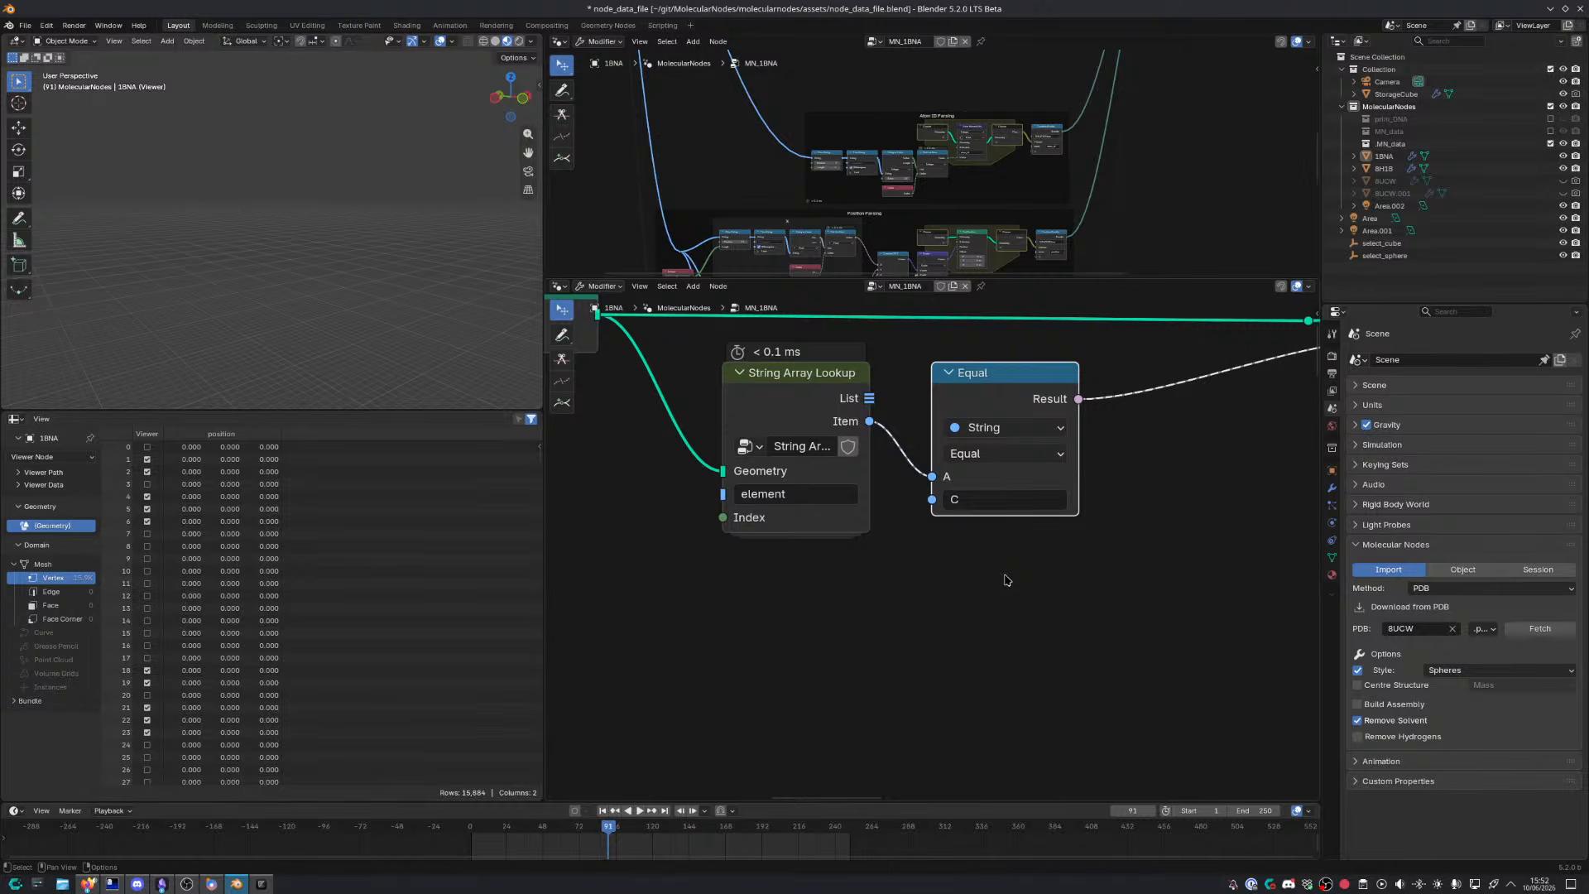
{"action": "left_click", "coordinate": [804, 430]}
{"action": "key", "text": "Tab"}
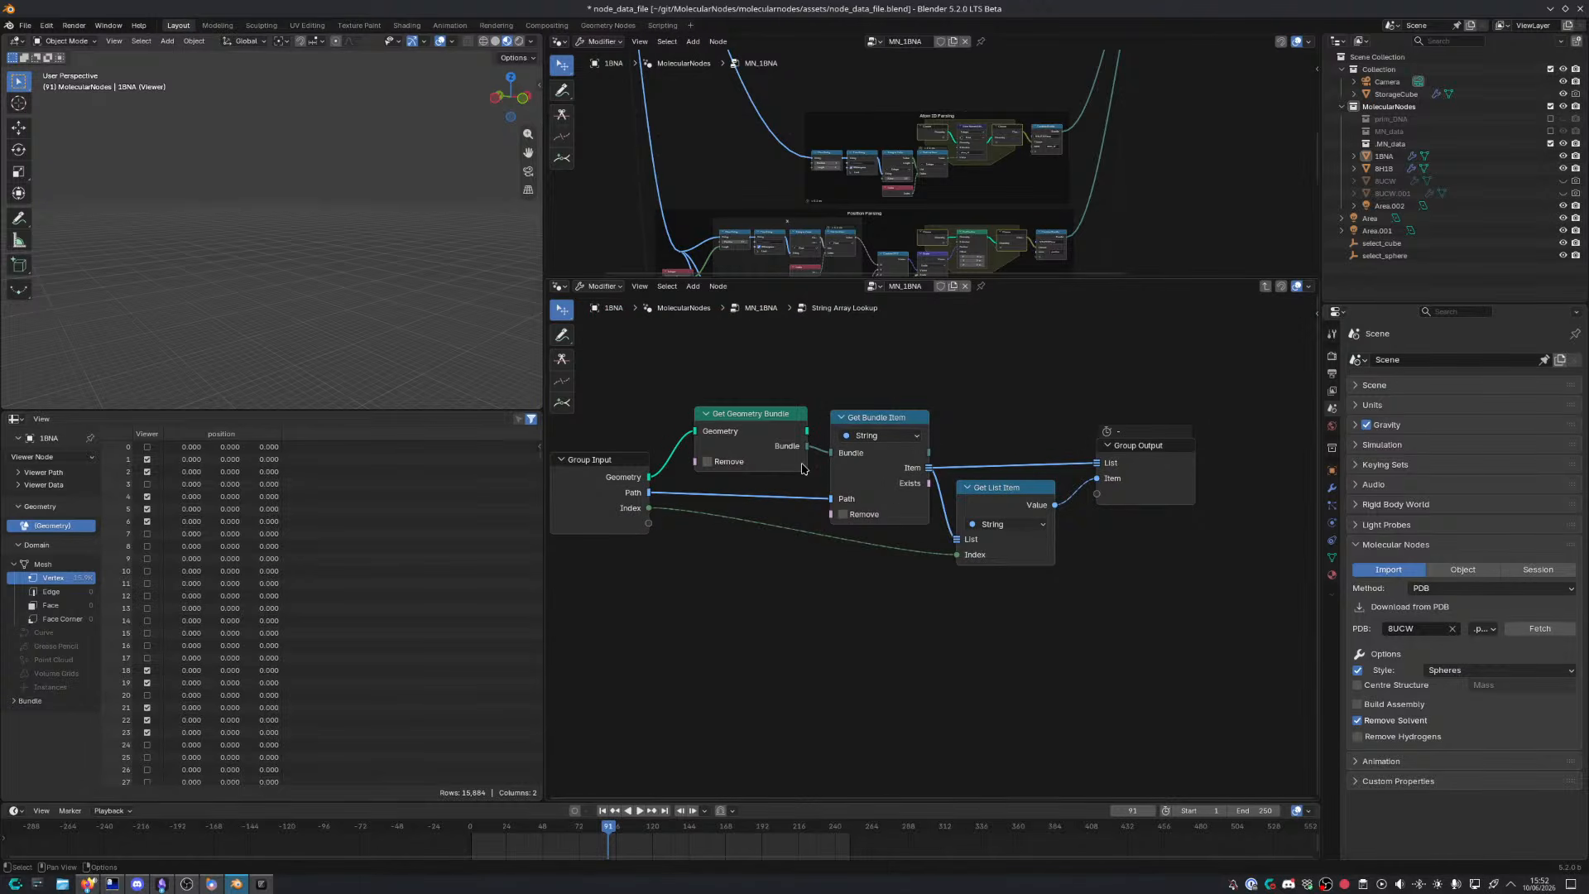
{"action": "key", "text": "Tab"}
{"action": "scroll", "coordinate": [820, 517], "scroll_direction": "down", "scroll_amount": 1}
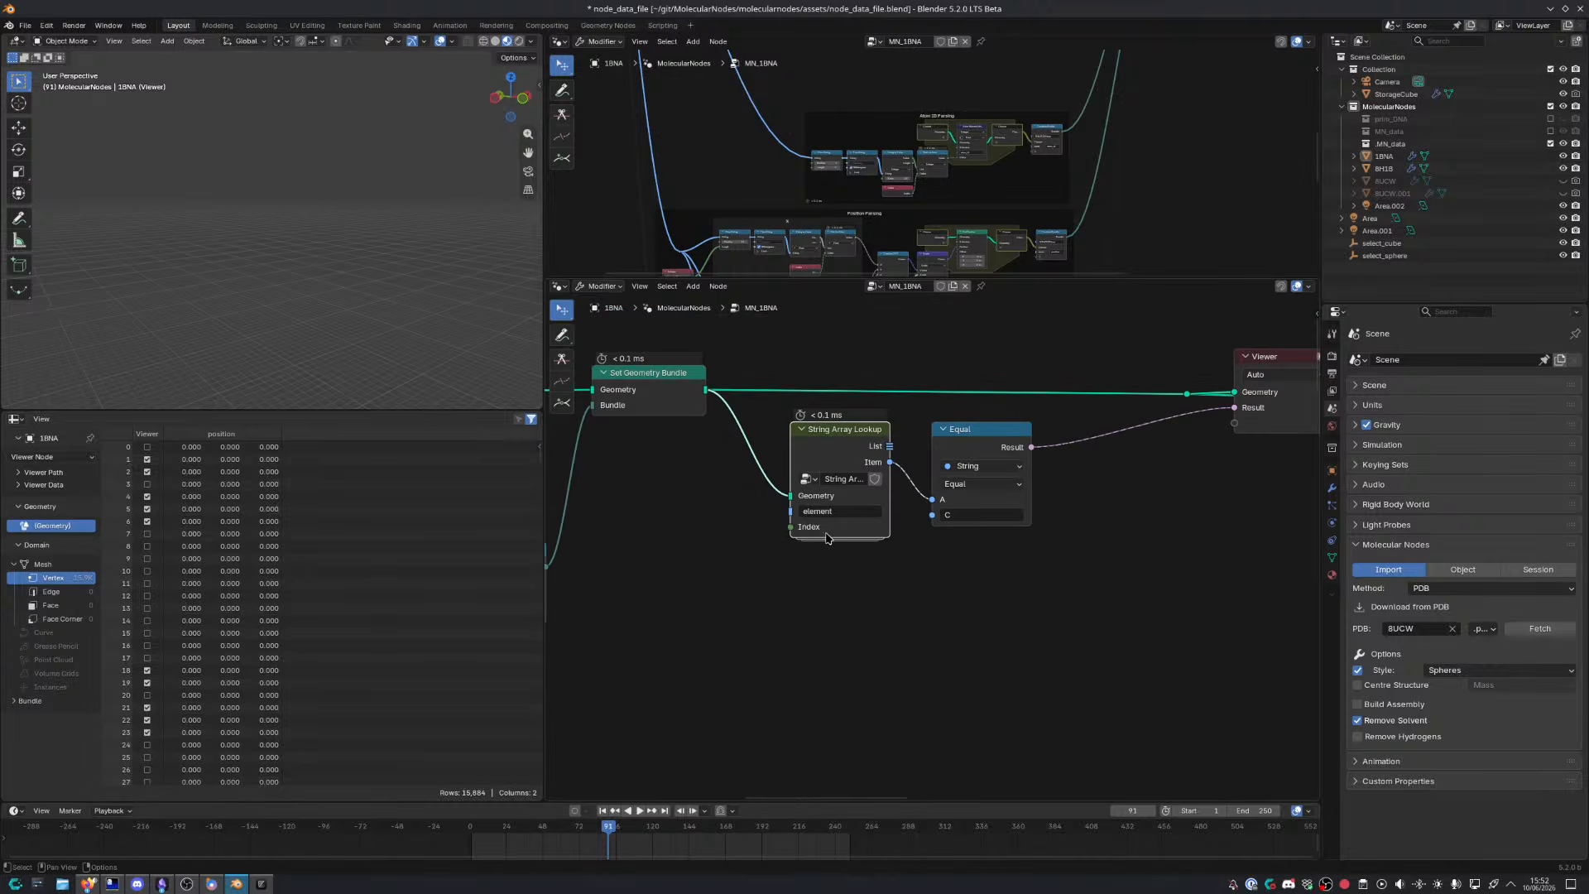
Examine the maximized tree from the string parsing nodes to the bundle and styling nodes, ending at the element lookup
{"action": "key", "text": "ctrl+space"}
{"action": "scroll", "coordinate": [917, 600], "scroll_direction": "down", "scroll_amount": 6}
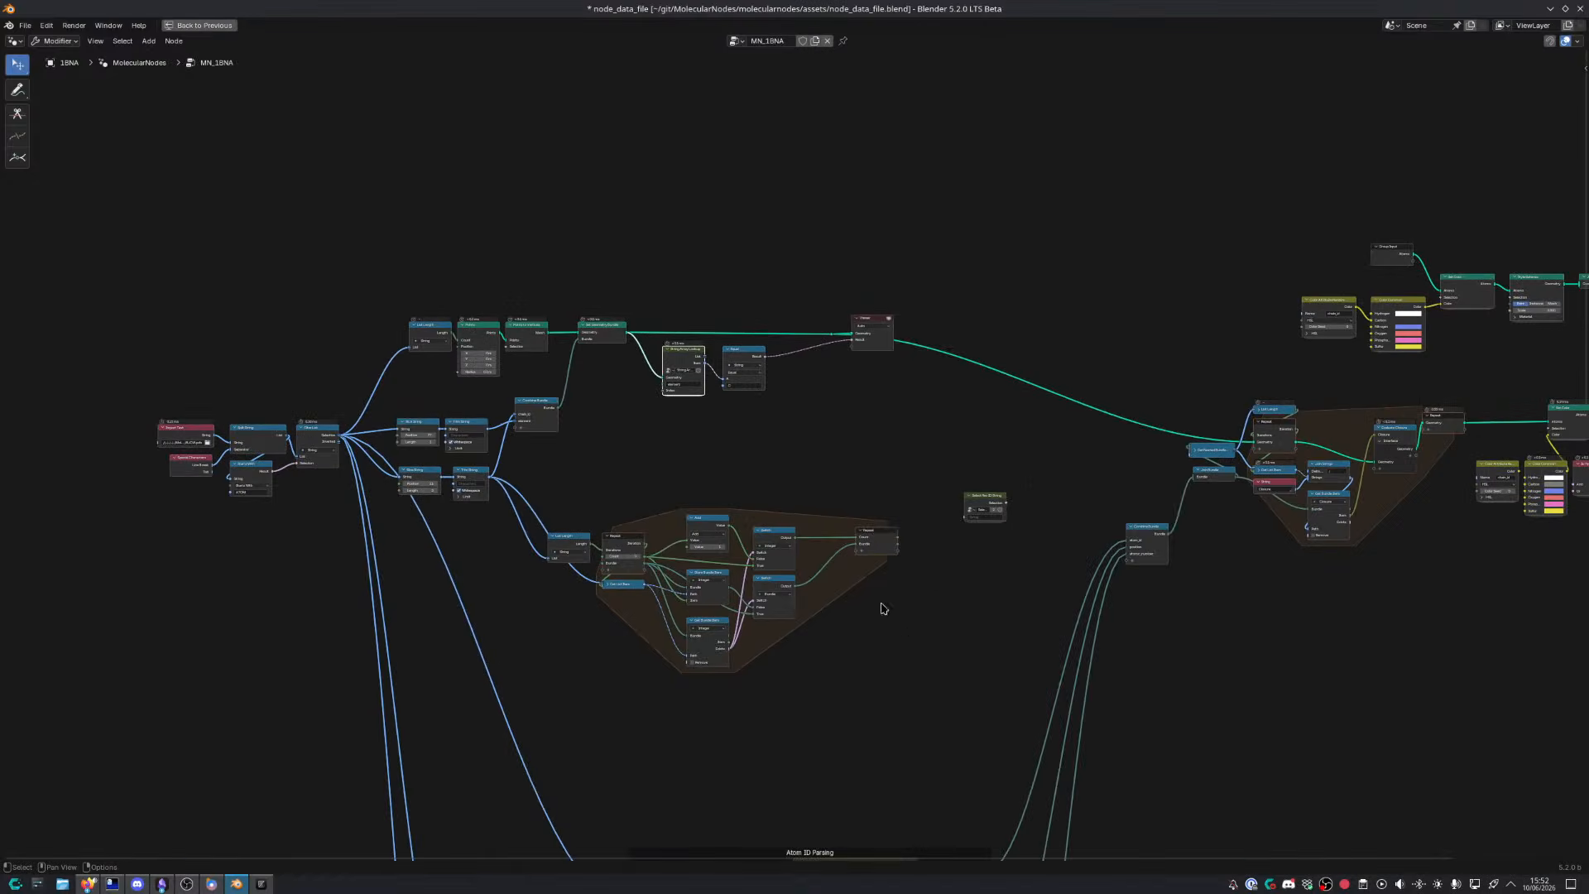
{"action": "middle_click_drag", "start_coordinate": [880, 610], "coordinate": [816, 492]}
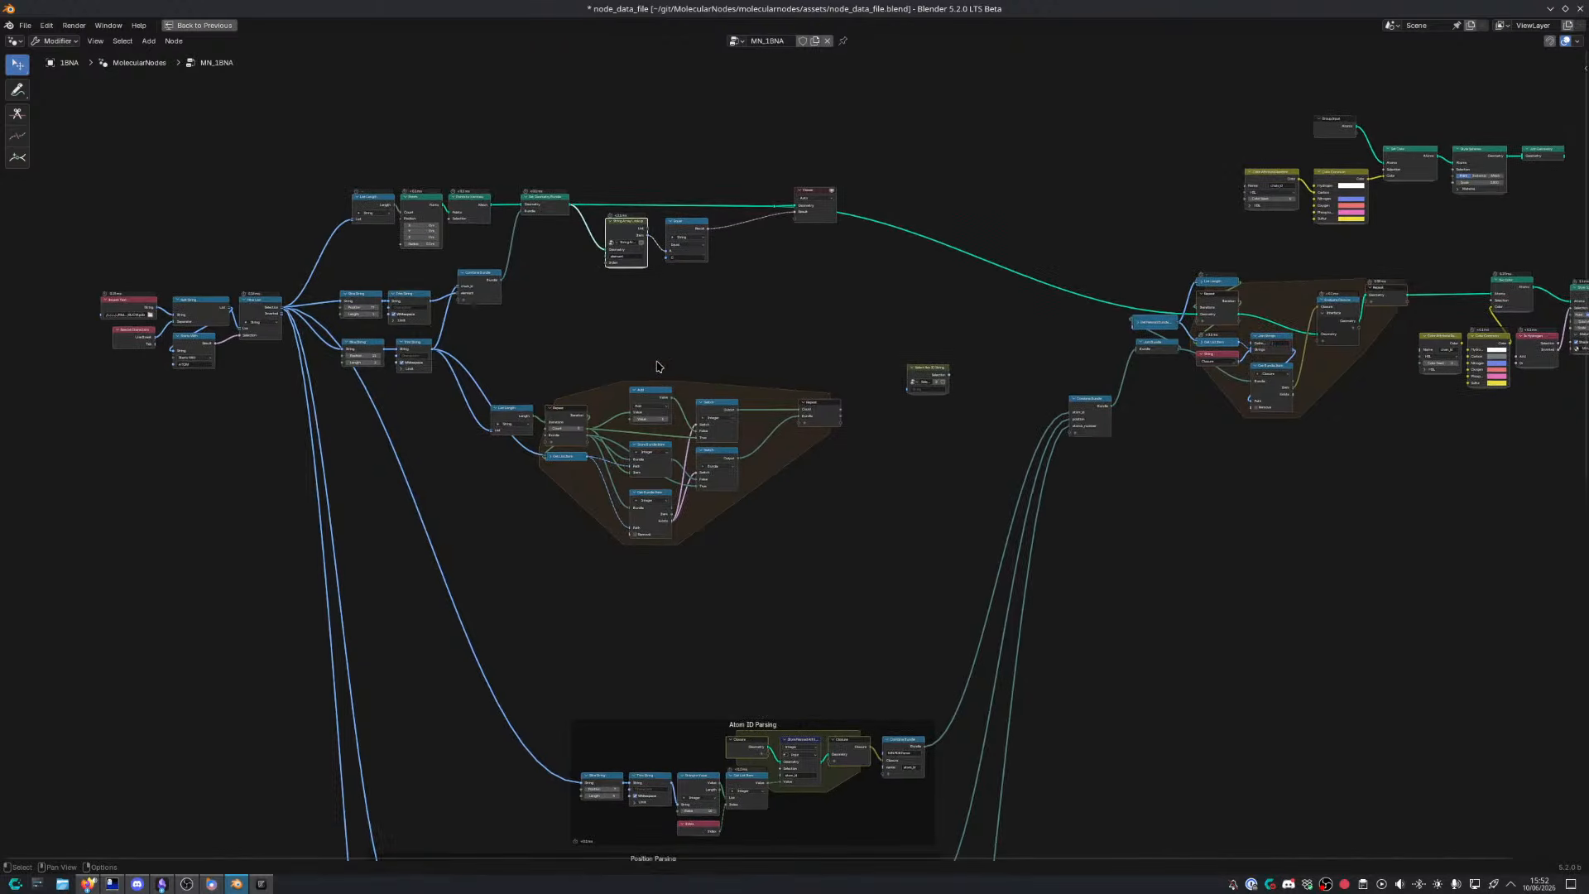
{"action": "middle_click_drag", "start_coordinate": [660, 371], "coordinate": [563, 406]}
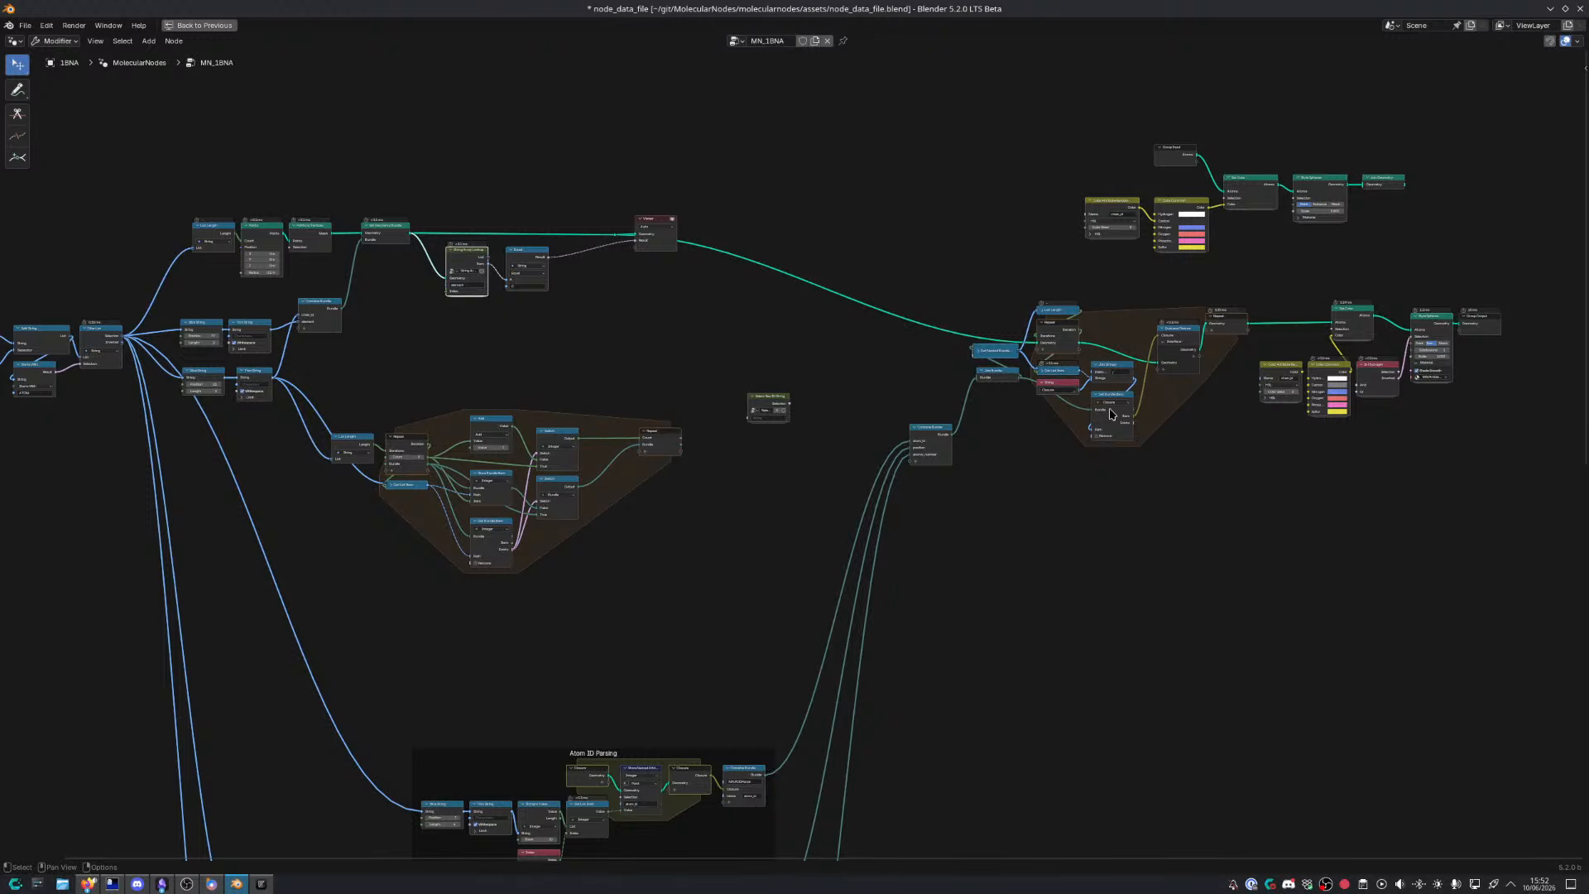
{"action": "scroll", "coordinate": [480, 294], "scroll_direction": "up", "scroll_amount": 5}
{"action": "middle_click_drag", "start_coordinate": [420, 284], "coordinate": [710, 490]}
{"action": "scroll", "coordinate": [451, 285], "scroll_direction": "up", "scroll_amount": 6}
{"action": "scroll", "coordinate": [425, 270], "scroll_direction": "up", "scroll_amount": 2}
{"action": "middle_click_drag", "start_coordinate": [581, 418], "coordinate": [892, 285]}
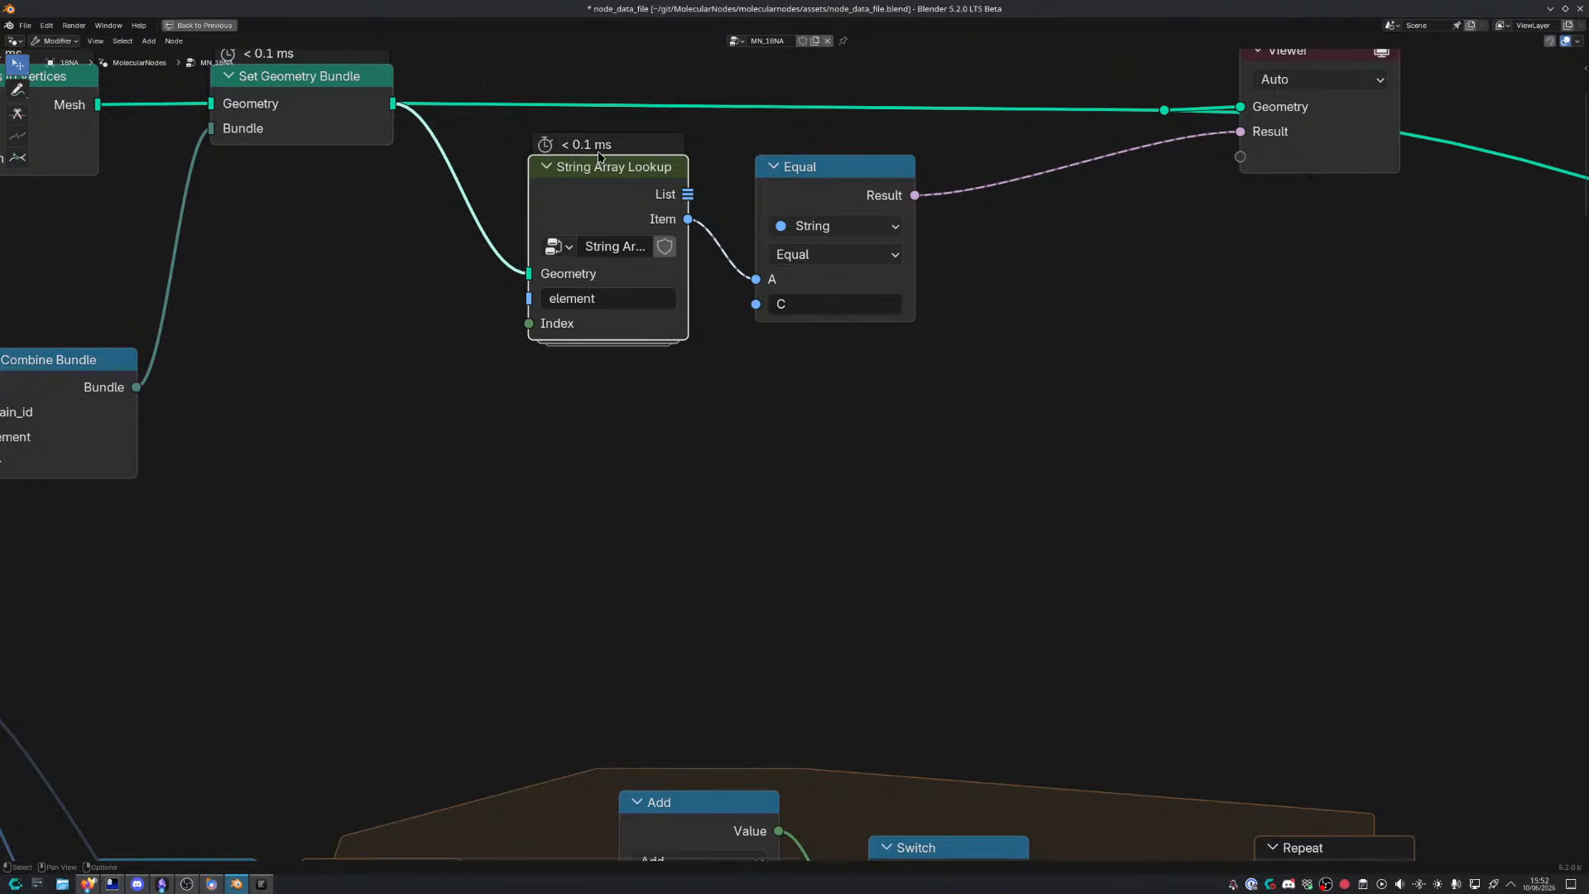
{"action": "key", "text": "shift+a"}
{"action": "type", "text": "repeat"}
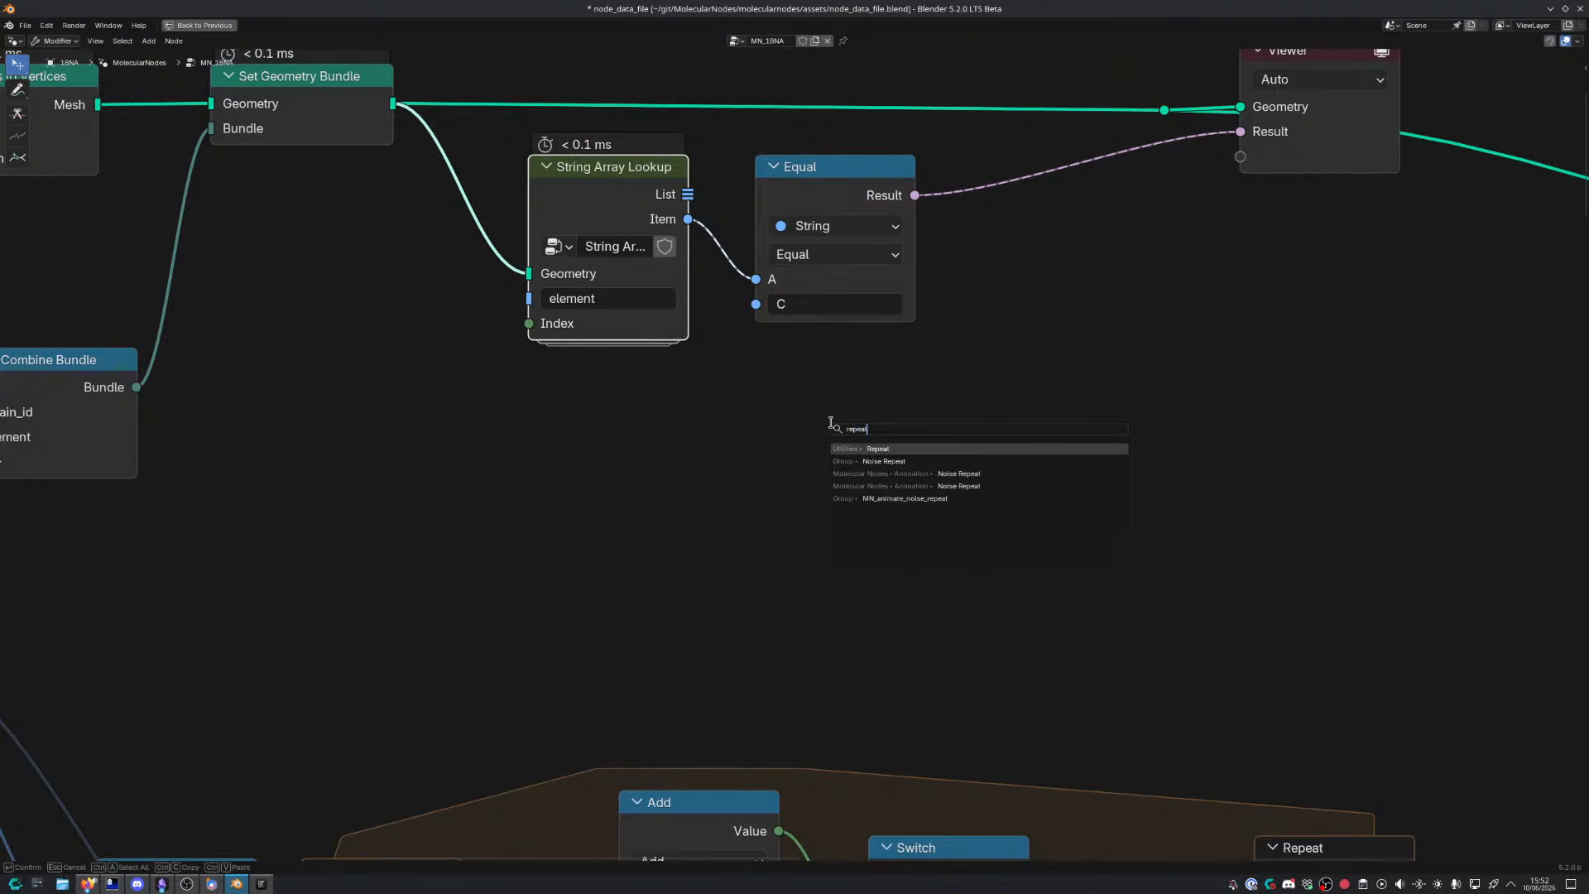
{"action": "key", "text": "Escape"}
Add a Select Res ID String group node above the String Array Lookup and Equal nodes
{"action": "key", "text": "shift+a"}
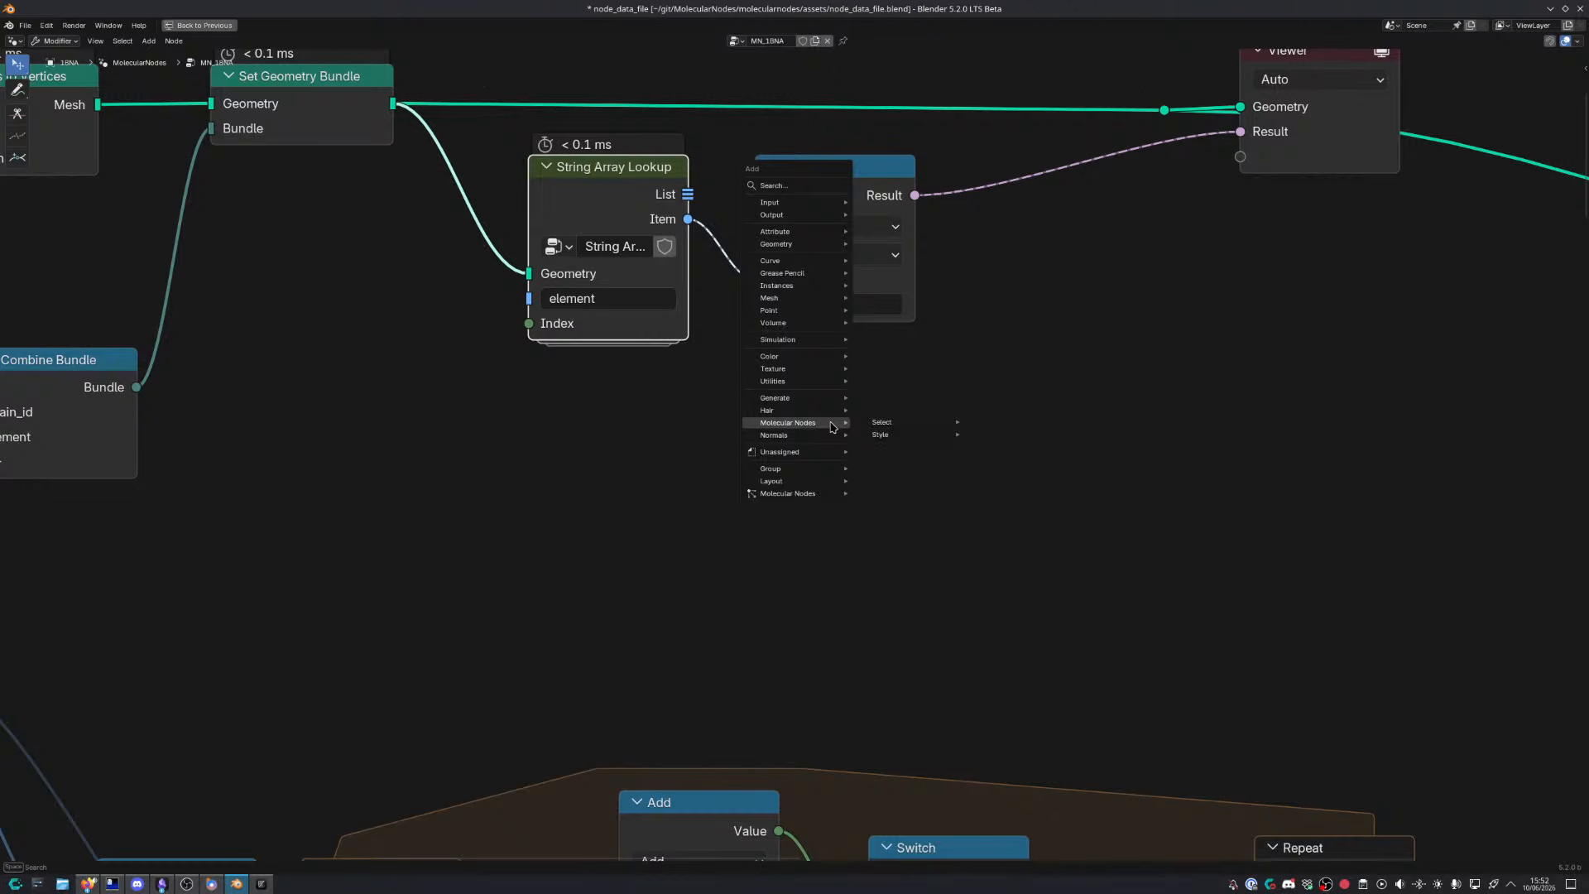
{"action": "type", "text": "combine"}
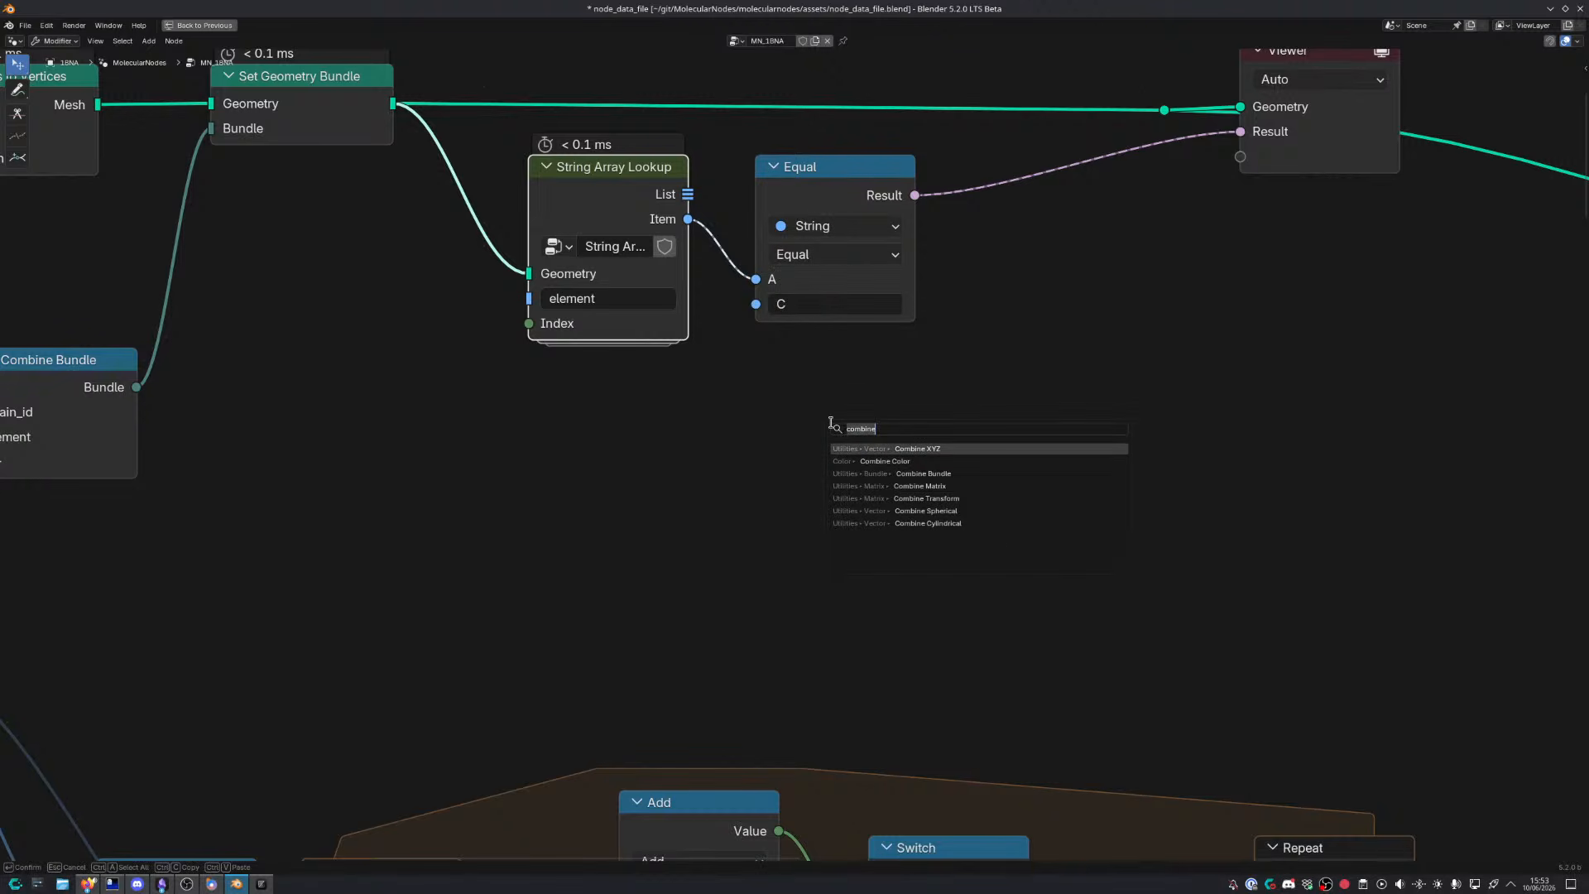
{"action": "key", "text": "ctrl+BackSpace"}
{"action": "type", "text": "select res id "}
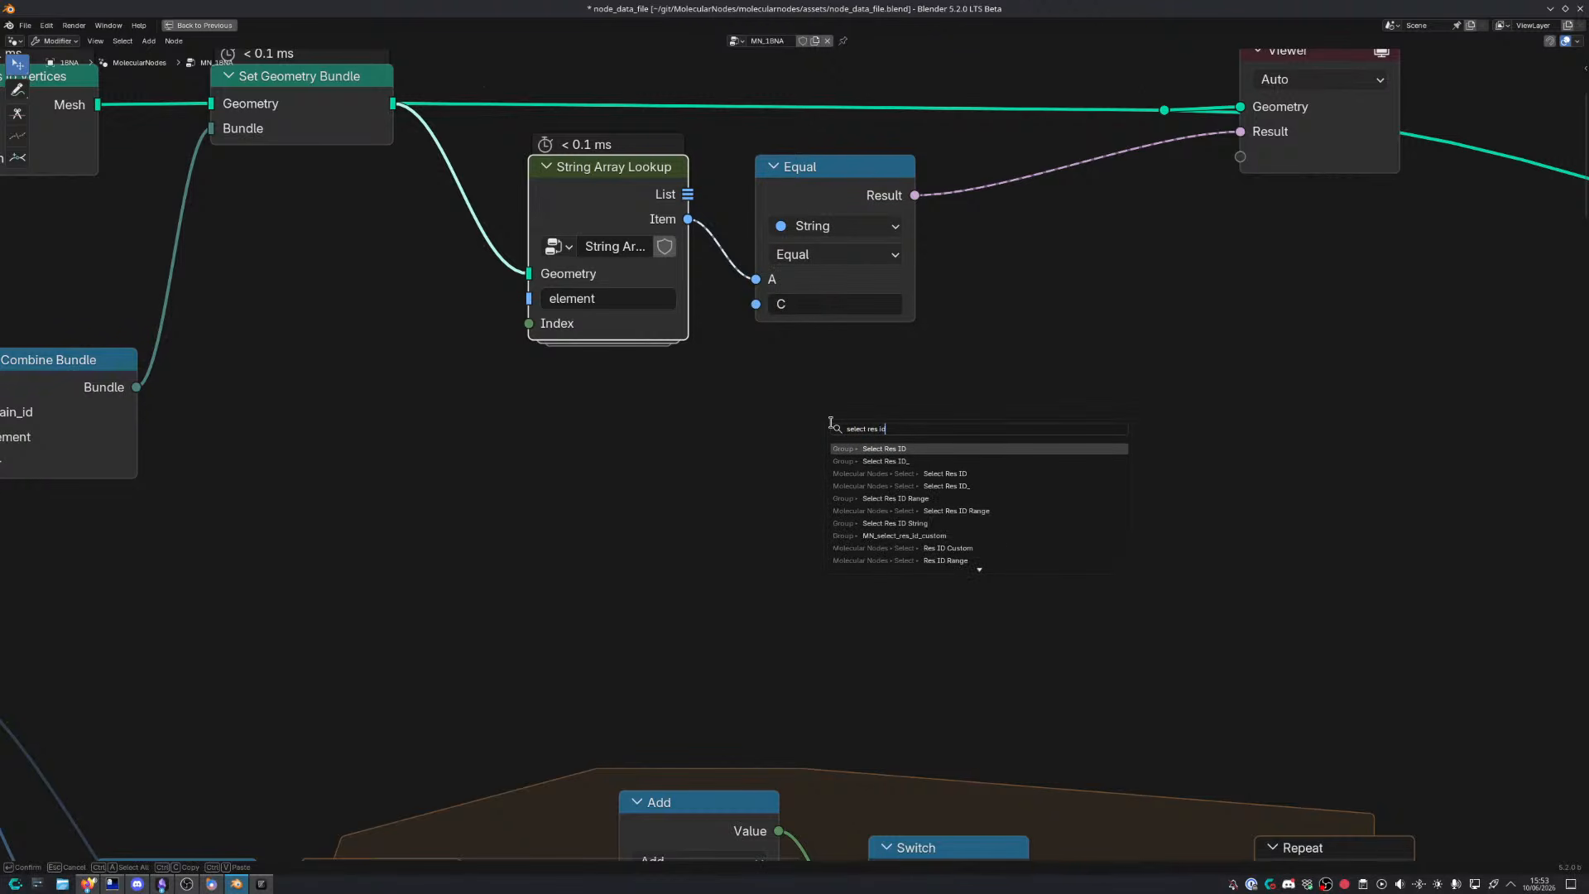
{"action": "type", "text": "str"}
{"action": "key", "text": "Return"}
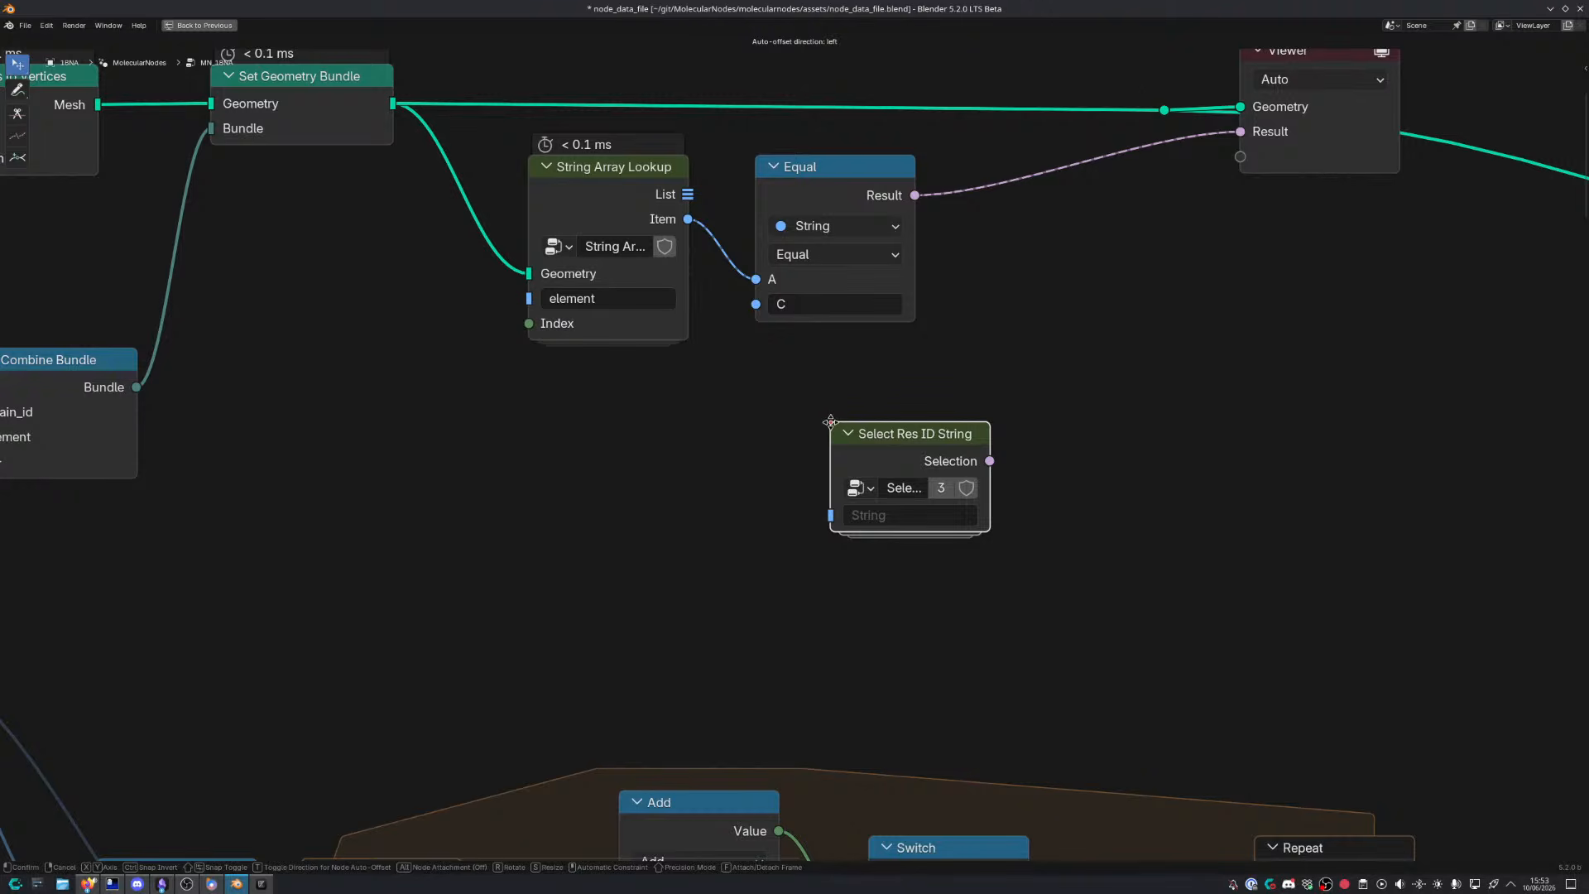
{"action": "left_click", "coordinate": [645, 63]}
{"action": "middle_click_drag", "start_coordinate": [645, 74], "coordinate": [611, 252]}
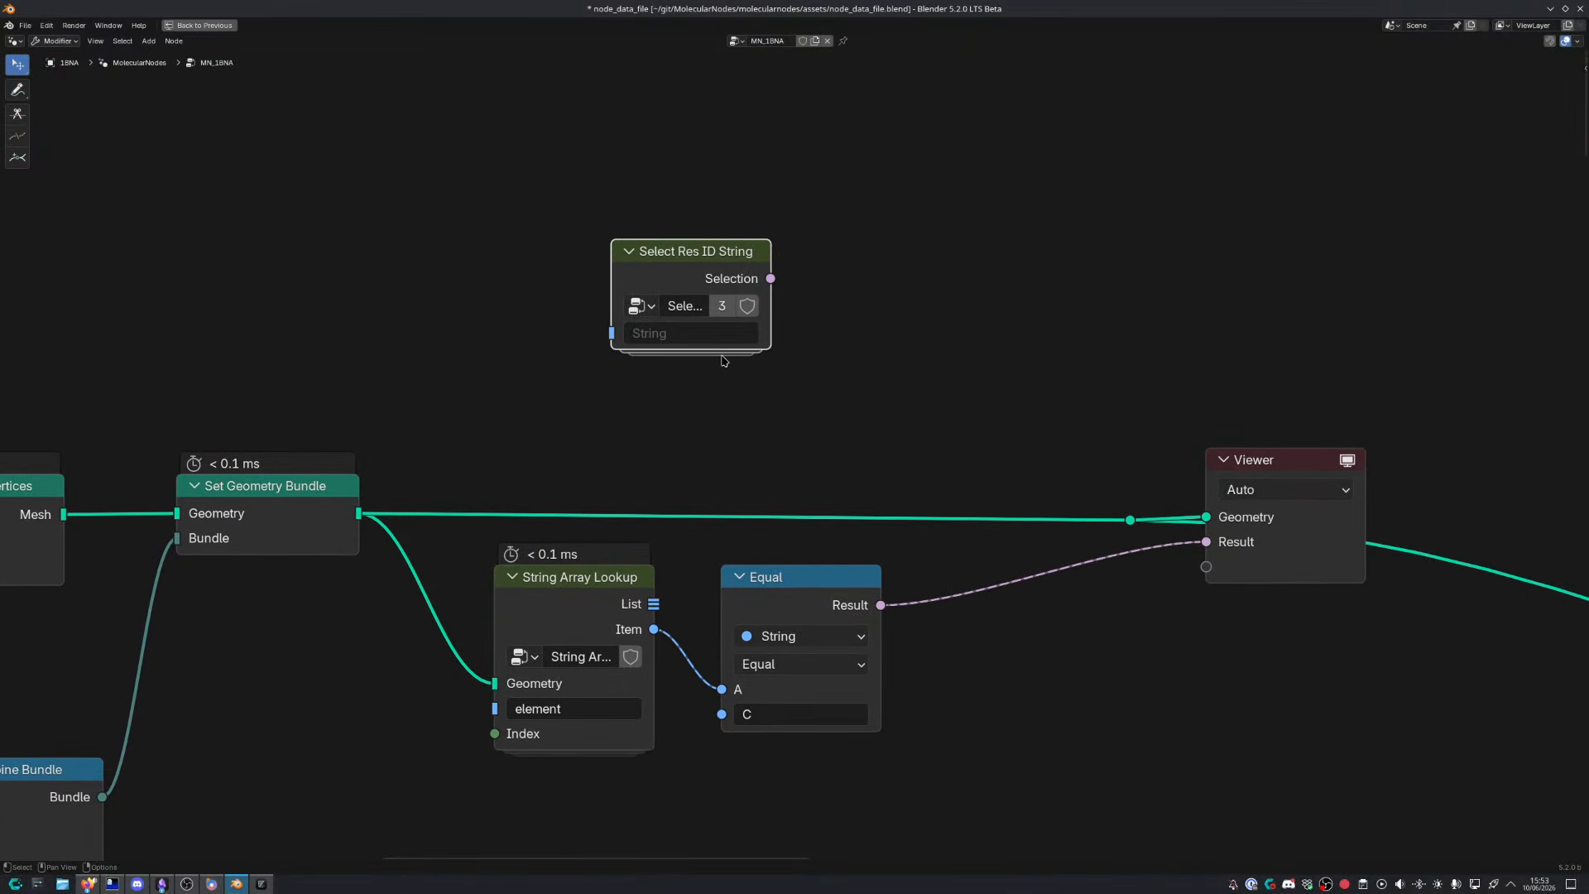
Try making a single-user copy of the Select Res ID String group and widening its node
{"action": "left_click", "coordinate": [722, 306]}
{"action": "left_click_drag", "start_coordinate": [730, 270], "coordinate": [950, 240]}
{"action": "scroll", "coordinate": [854, 311], "scroll_direction": "down", "scroll_amount": 2}
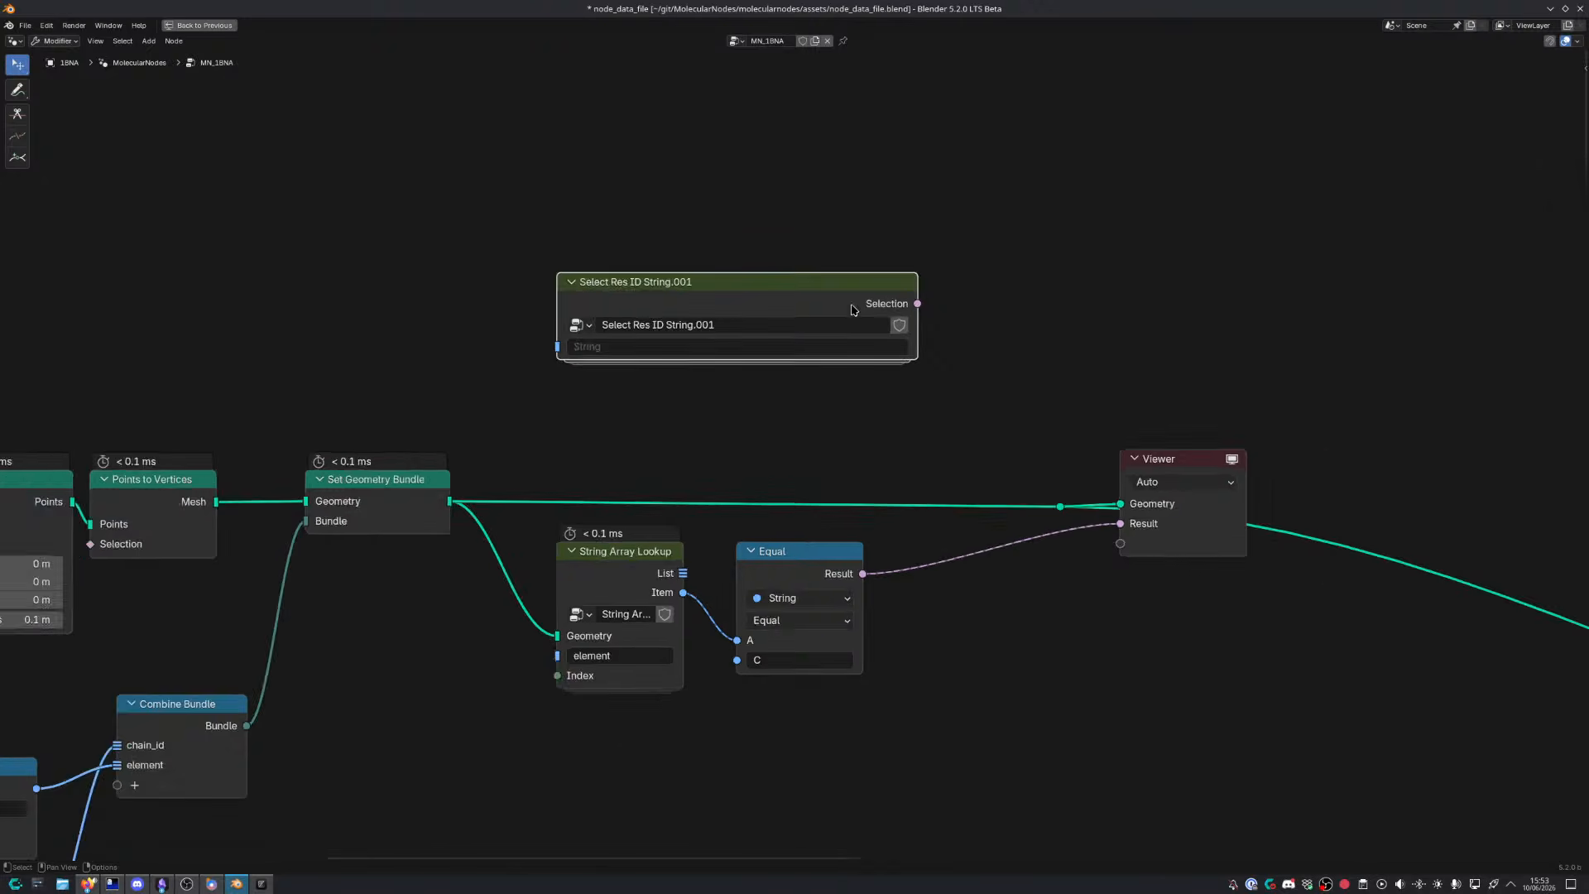
{"action": "key", "text": "ctrl+z"}
{"action": "key", "text": "ctrl+z"}
{"action": "key", "text": "ctrl+z"}
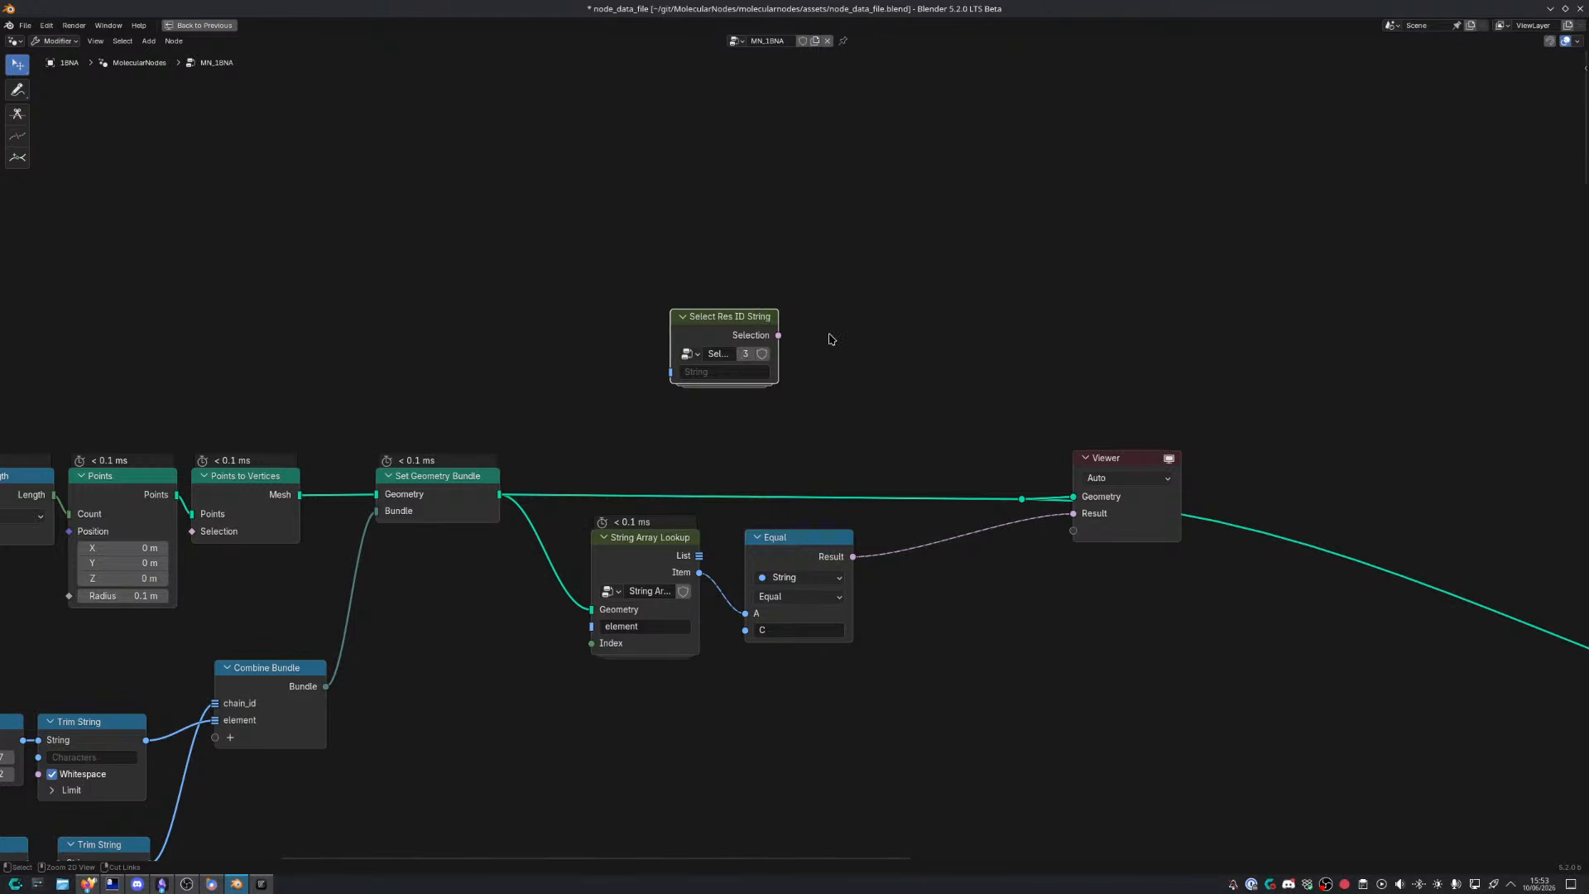
Save the file and ungroup the Select Res ID String node well above the geometry link
{"action": "middle_click_drag", "start_coordinate": [824, 341], "coordinate": [916, 446]}
{"action": "key", "text": "ctrl+s"}
{"action": "left_click_drag", "start_coordinate": [802, 435], "coordinate": [782, 345]}
{"action": "left_click", "coordinate": [787, 124]}
{"action": "middle_click_drag", "start_coordinate": [788, 124], "coordinate": [749, 422]}
{"action": "key", "text": "g"}
{"action": "left_click", "coordinate": [770, 216]}
{"action": "key", "text": "ctrl+alt+g"}
Move the ungrouped String input node up beside the first Split String node that it feeds
{"action": "scroll", "coordinate": [778, 268], "scroll_direction": "down", "scroll_amount": 7}
{"action": "middle_click_drag", "start_coordinate": [778, 267], "coordinate": [771, 450]}
{"action": "scroll", "coordinate": [772, 450], "scroll_direction": "up", "scroll_amount": 5}
{"action": "middle_click_drag", "start_coordinate": [507, 322], "coordinate": [776, 421]}
{"action": "left_click_drag", "start_coordinate": [209, 430], "coordinate": [790, 93]}
{"action": "scroll", "coordinate": [774, 278], "scroll_direction": "down", "scroll_amount": 2}
{"action": "middle_click_drag", "start_coordinate": [775, 277], "coordinate": [522, 218]}
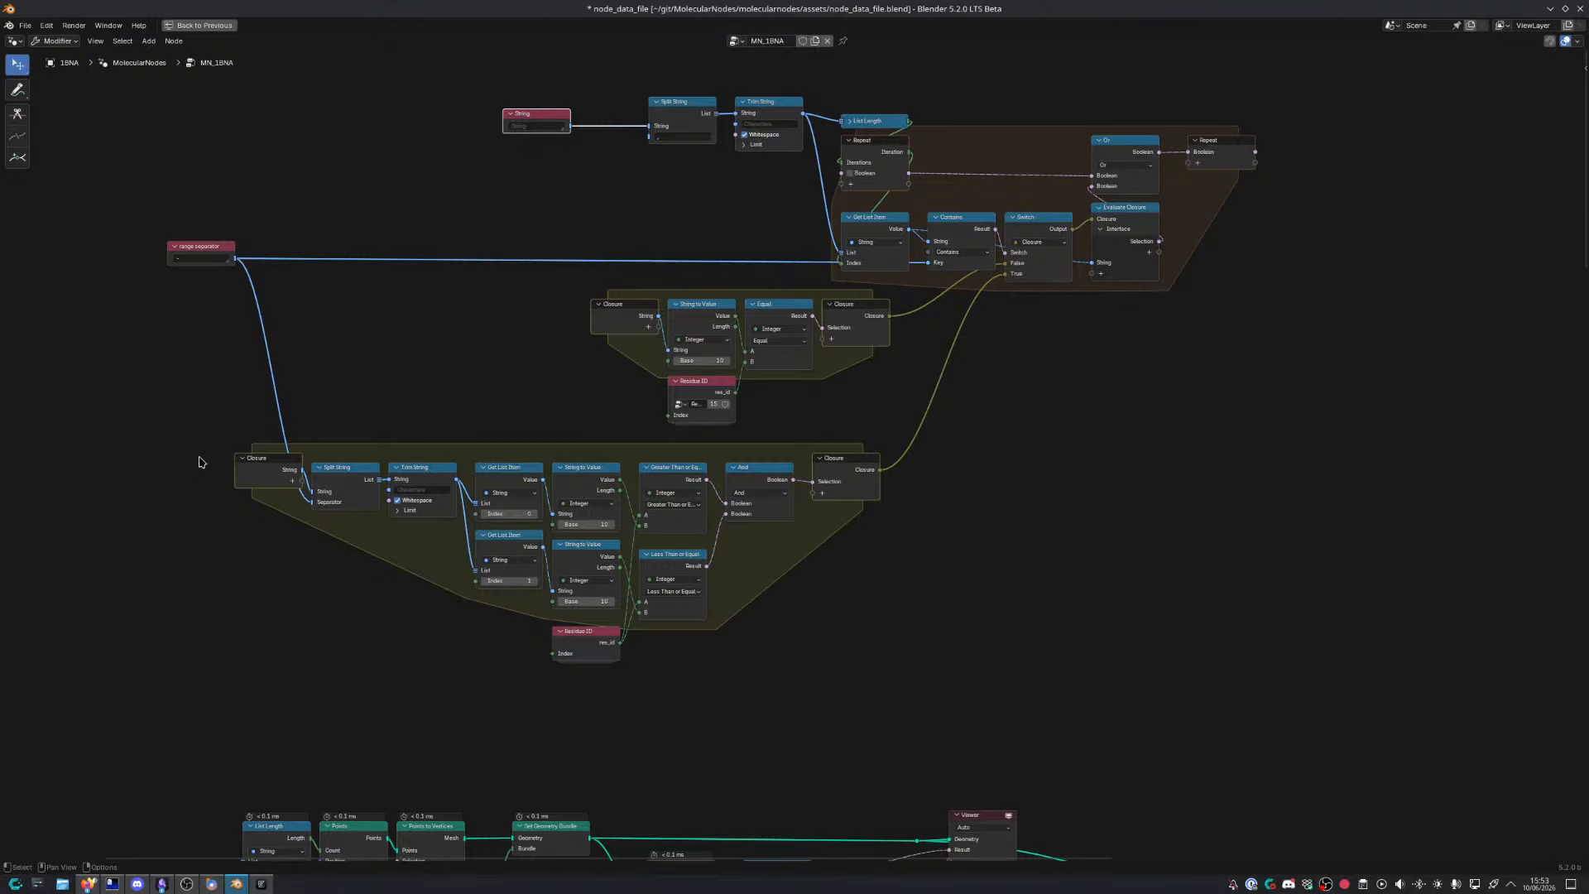
Delete the entire lower range closure and the String to Value node inside the remaining closure
{"action": "left_click_drag", "start_coordinate": [198, 440], "coordinate": [933, 706]}
{"action": "key", "text": "Delete"}
{"action": "scroll", "coordinate": [613, 457], "scroll_direction": "up", "scroll_amount": 3}
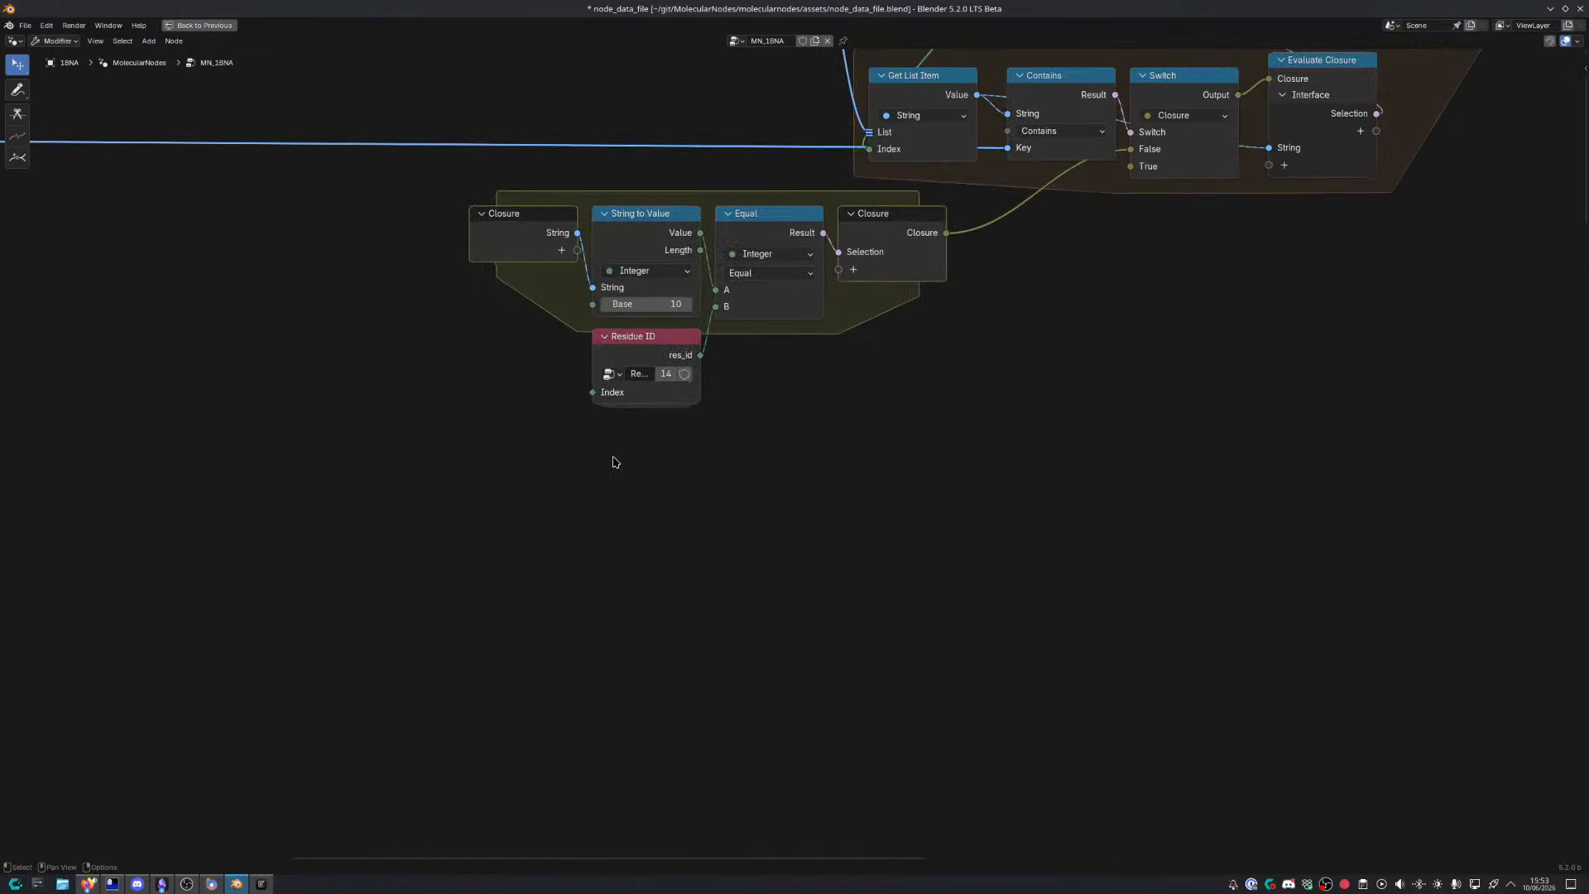
{"action": "scroll", "coordinate": [795, 452], "scroll_direction": "up", "scroll_amount": 2}
{"action": "left_click", "coordinate": [600, 355]}
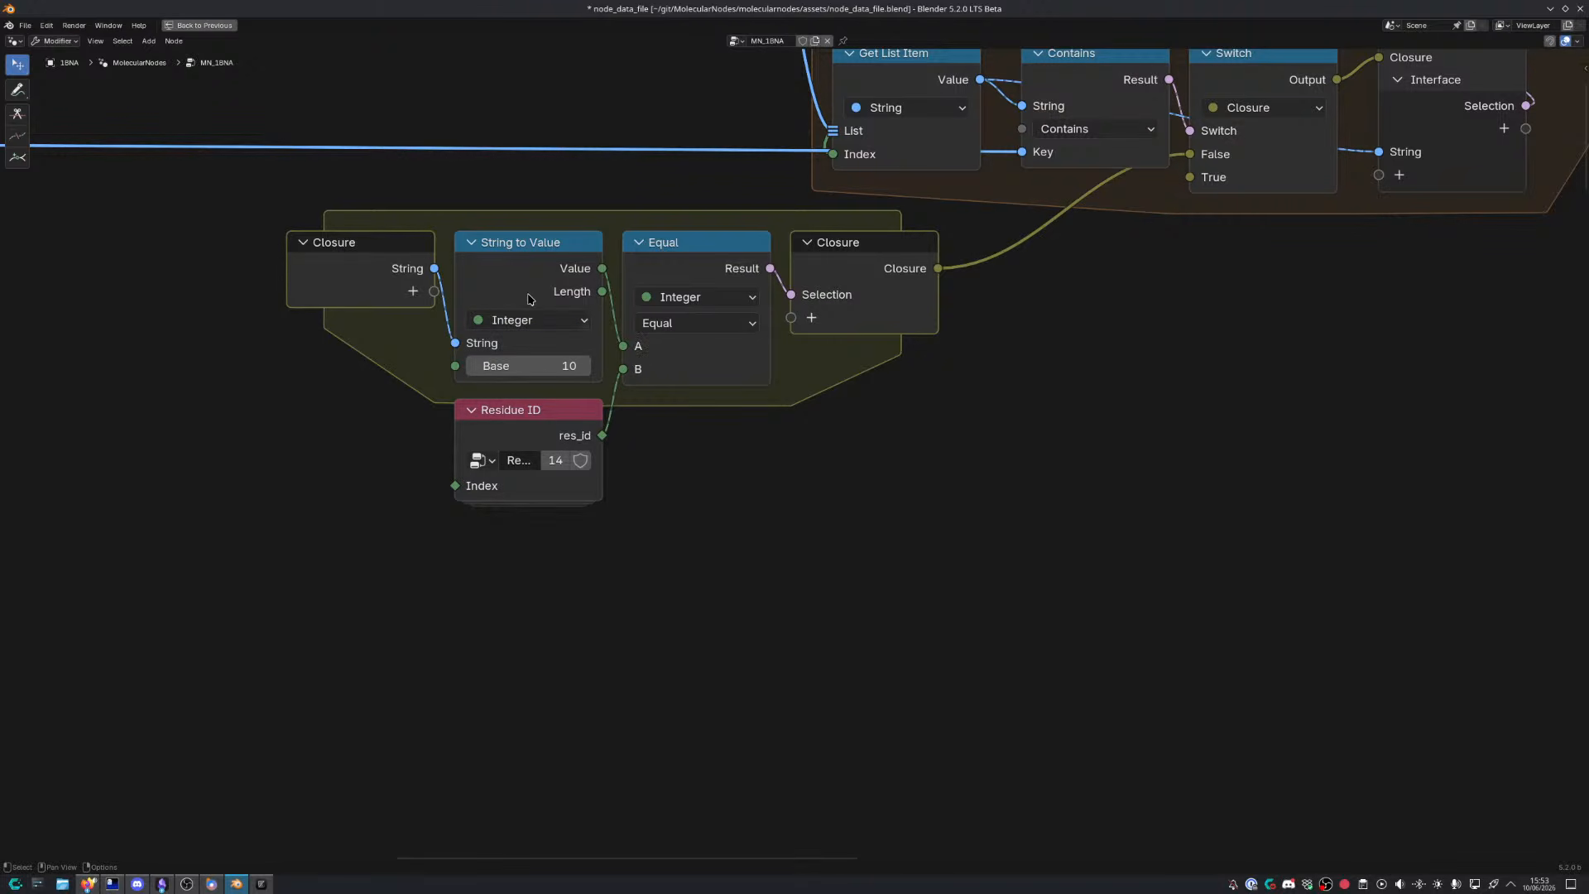
{"action": "left_click", "coordinate": [536, 270]}
{"action": "key", "text": "x"}
Set the closure's Equal node to compare String values and connect the closure's String output to input A
{"action": "left_click_drag", "start_coordinate": [434, 268], "coordinate": [659, 307]}
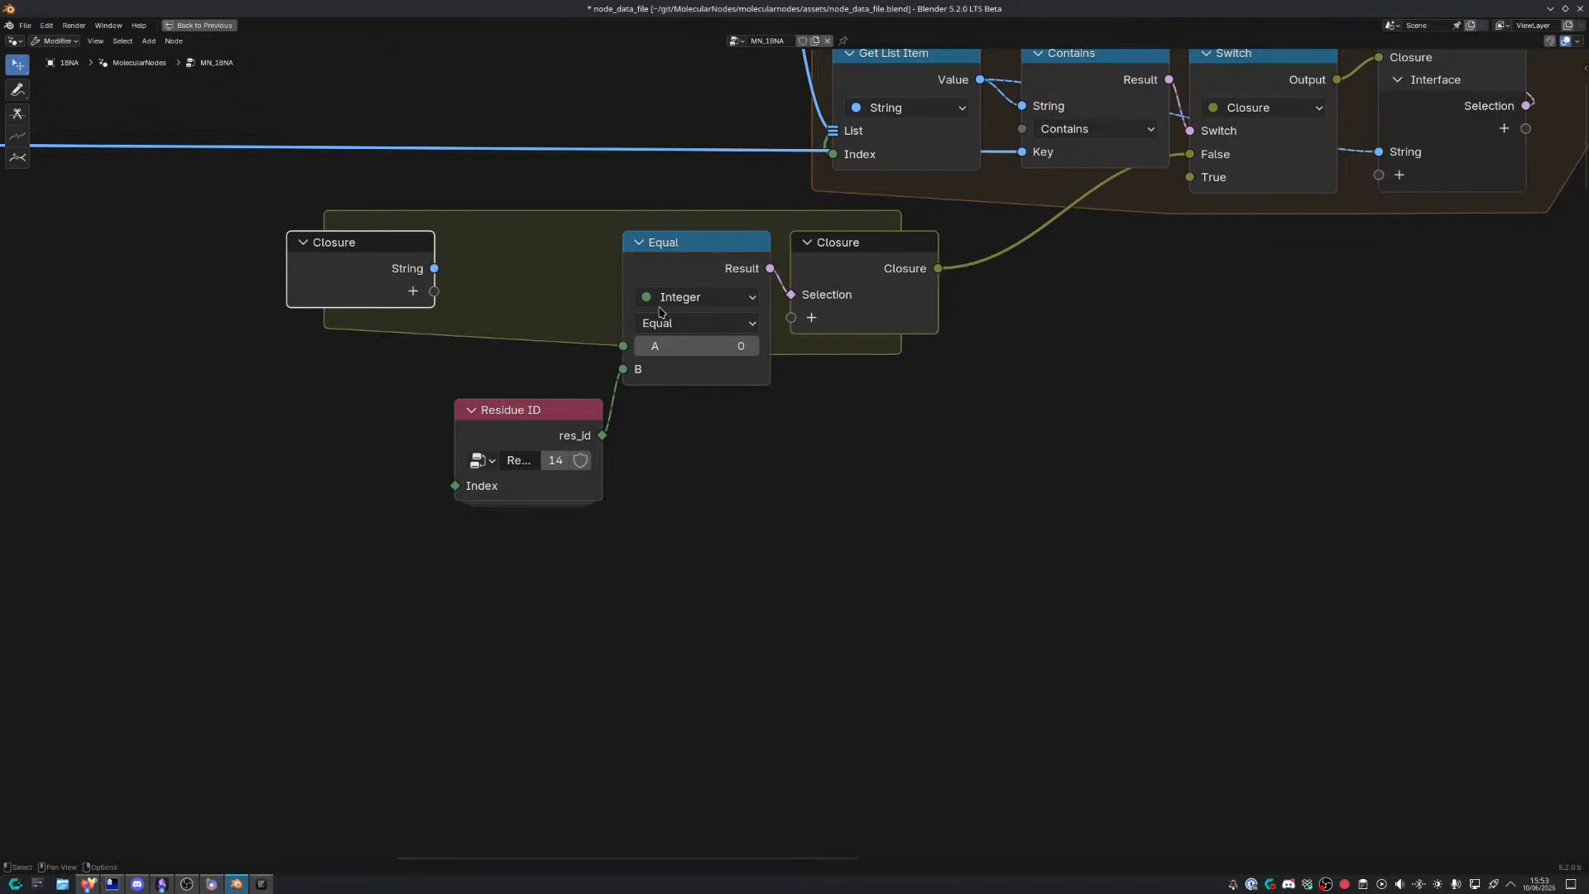
{"action": "left_click", "coordinate": [662, 303]}
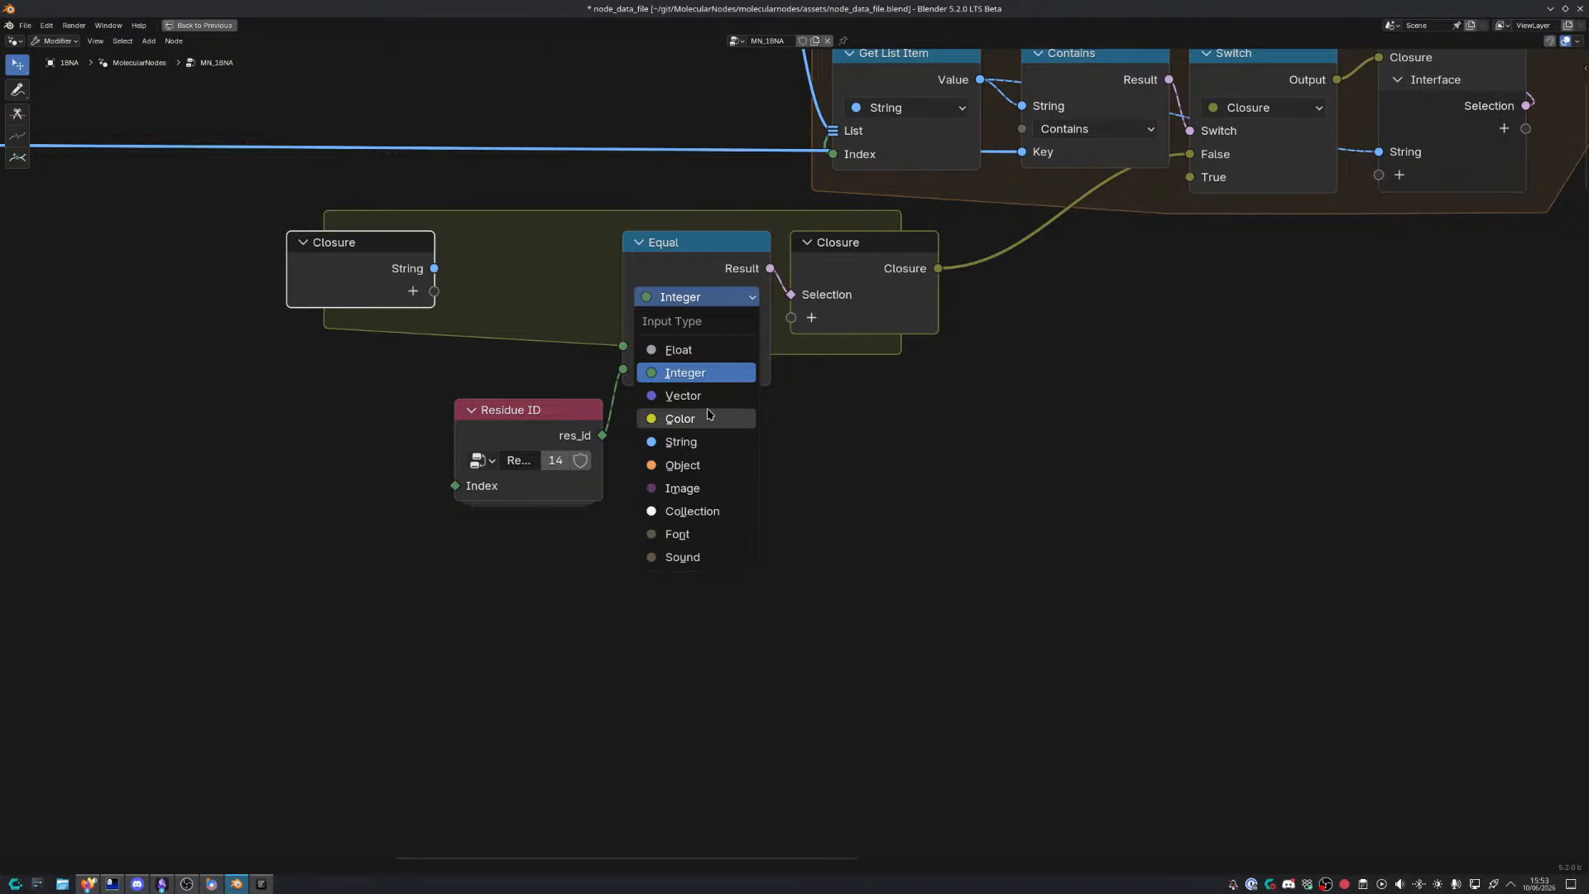
{"action": "left_click", "coordinate": [703, 441]}
{"action": "left_click_drag", "start_coordinate": [434, 268], "coordinate": [629, 348]}
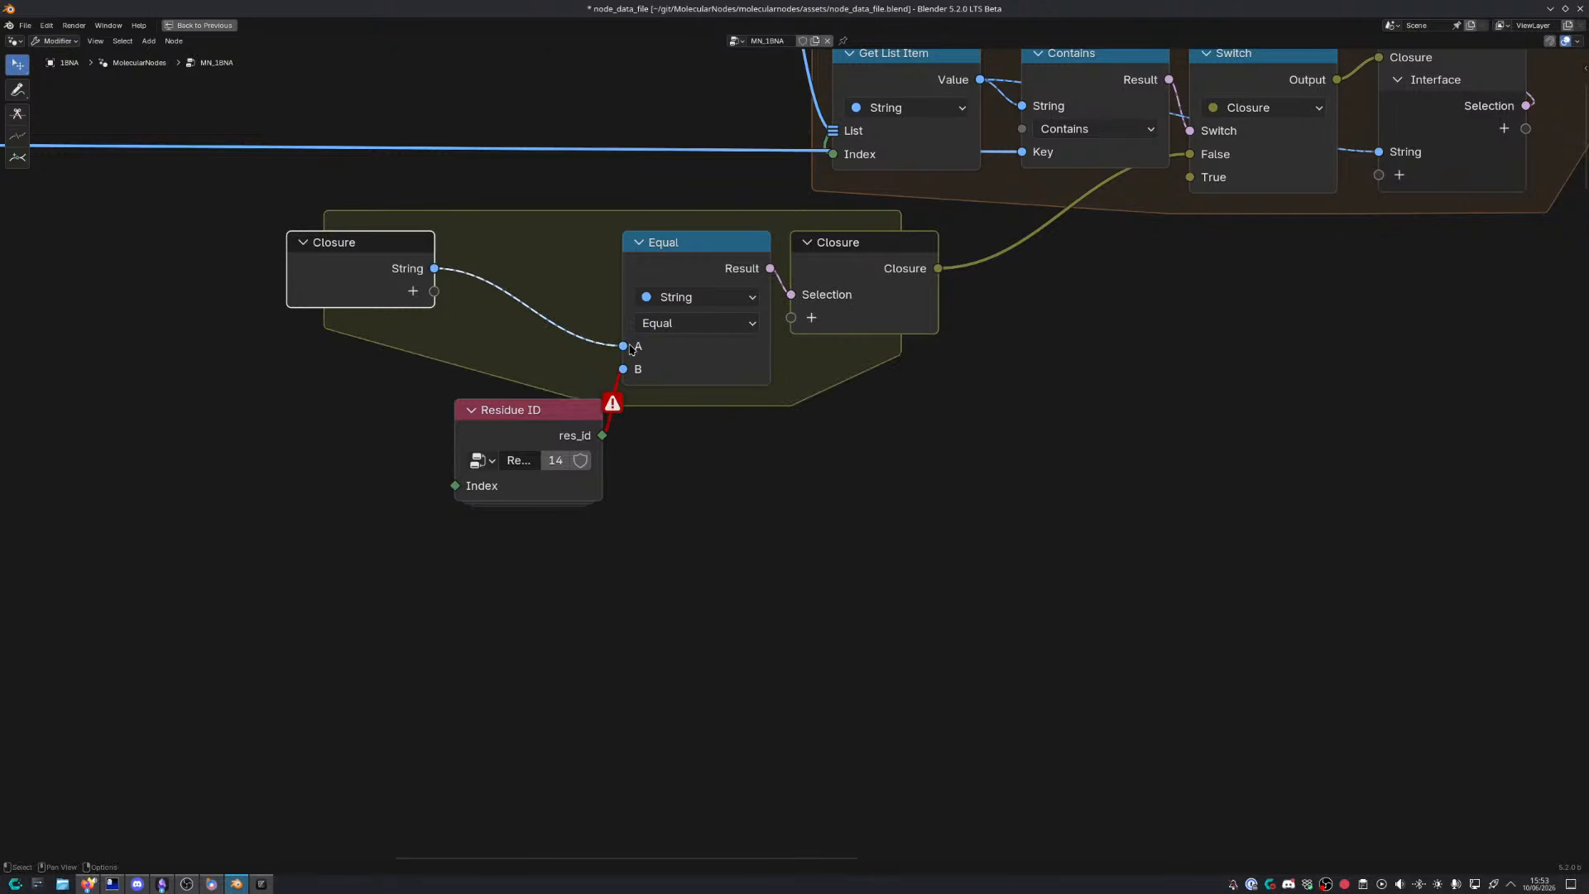
Delete the Residue ID node and move the closure's input node closer to the Equal node
{"action": "left_click_drag", "start_coordinate": [602, 434], "coordinate": [573, 418]}
{"action": "left_click", "coordinate": [531, 431]}
{"action": "key", "text": "x"}
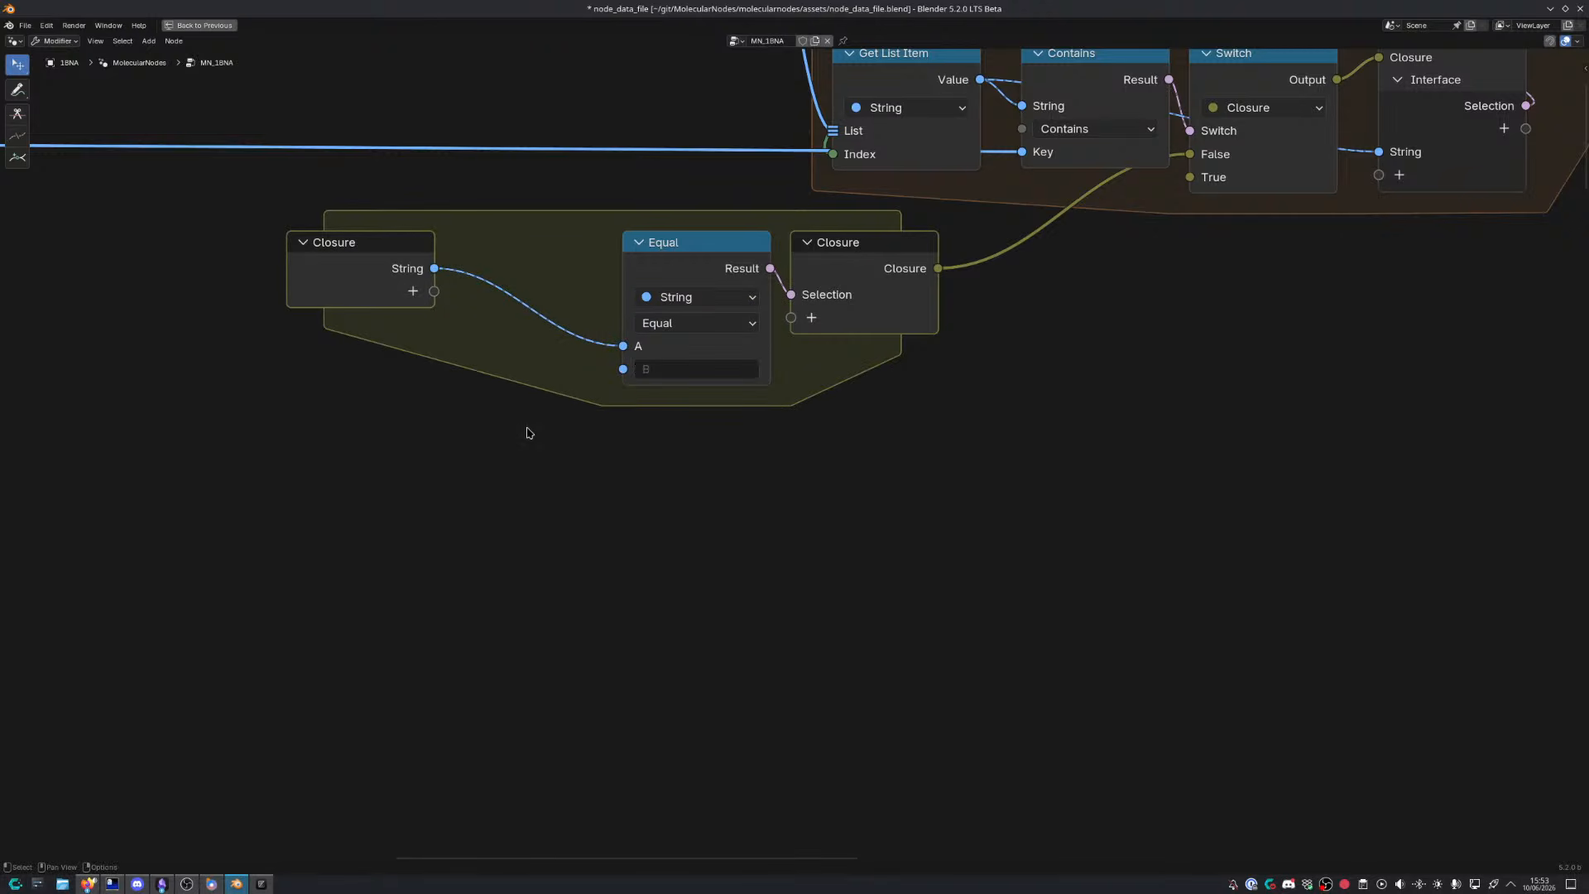
{"action": "scroll", "coordinate": [513, 347], "scroll_direction": "down", "scroll_amount": 3}
{"action": "middle_click_drag", "start_coordinate": [515, 350], "coordinate": [571, 465]}
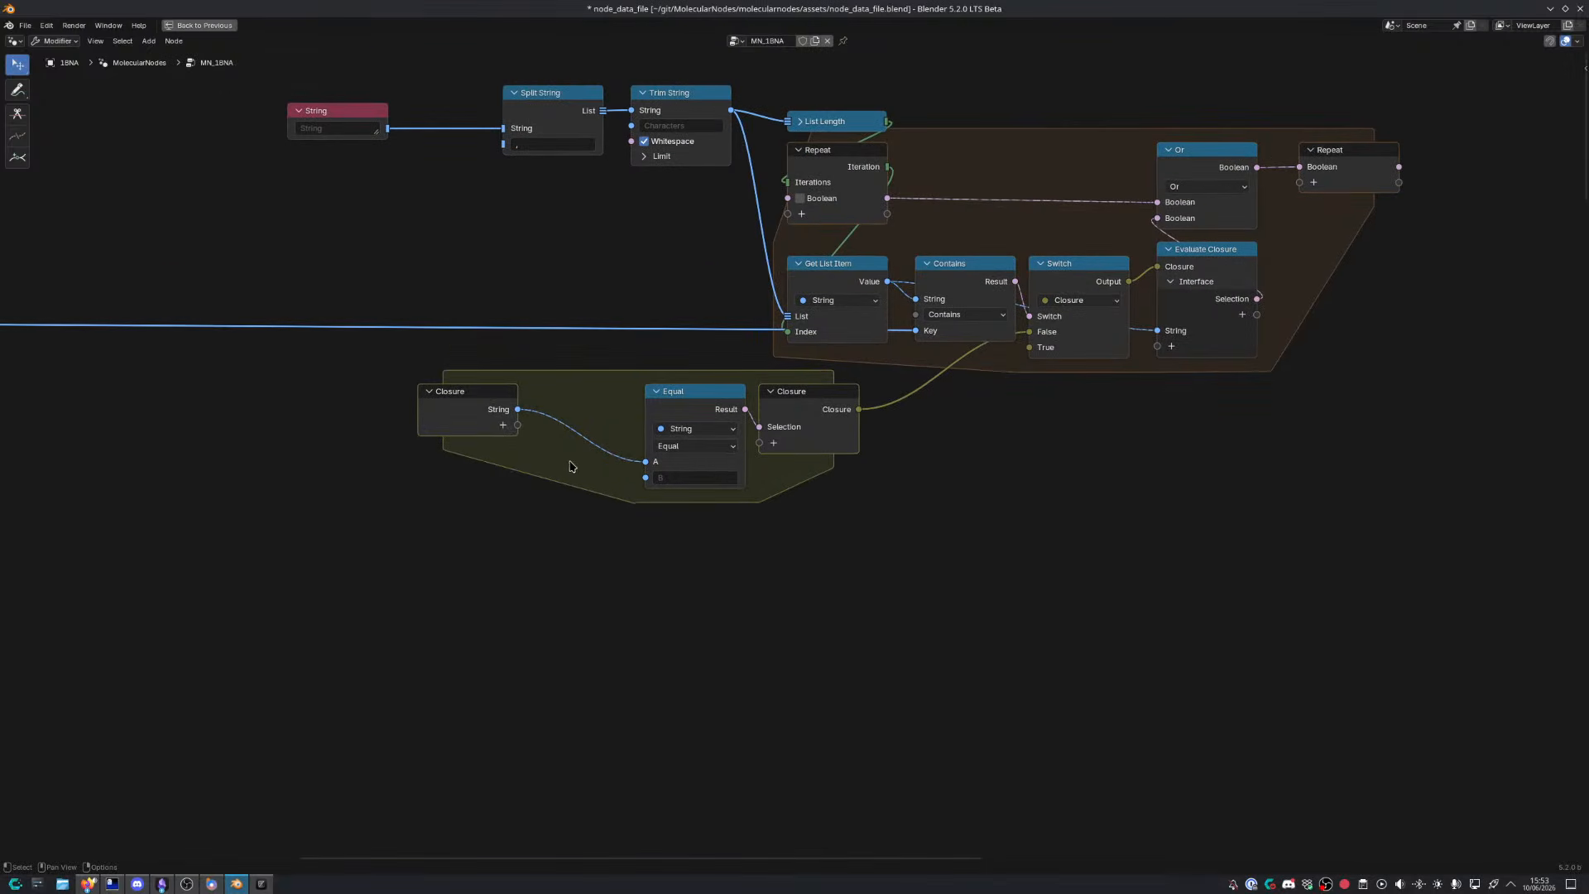
{"action": "left_click", "coordinate": [481, 407]}
{"action": "left_click_drag", "start_coordinate": [482, 409], "coordinate": [580, 414]}
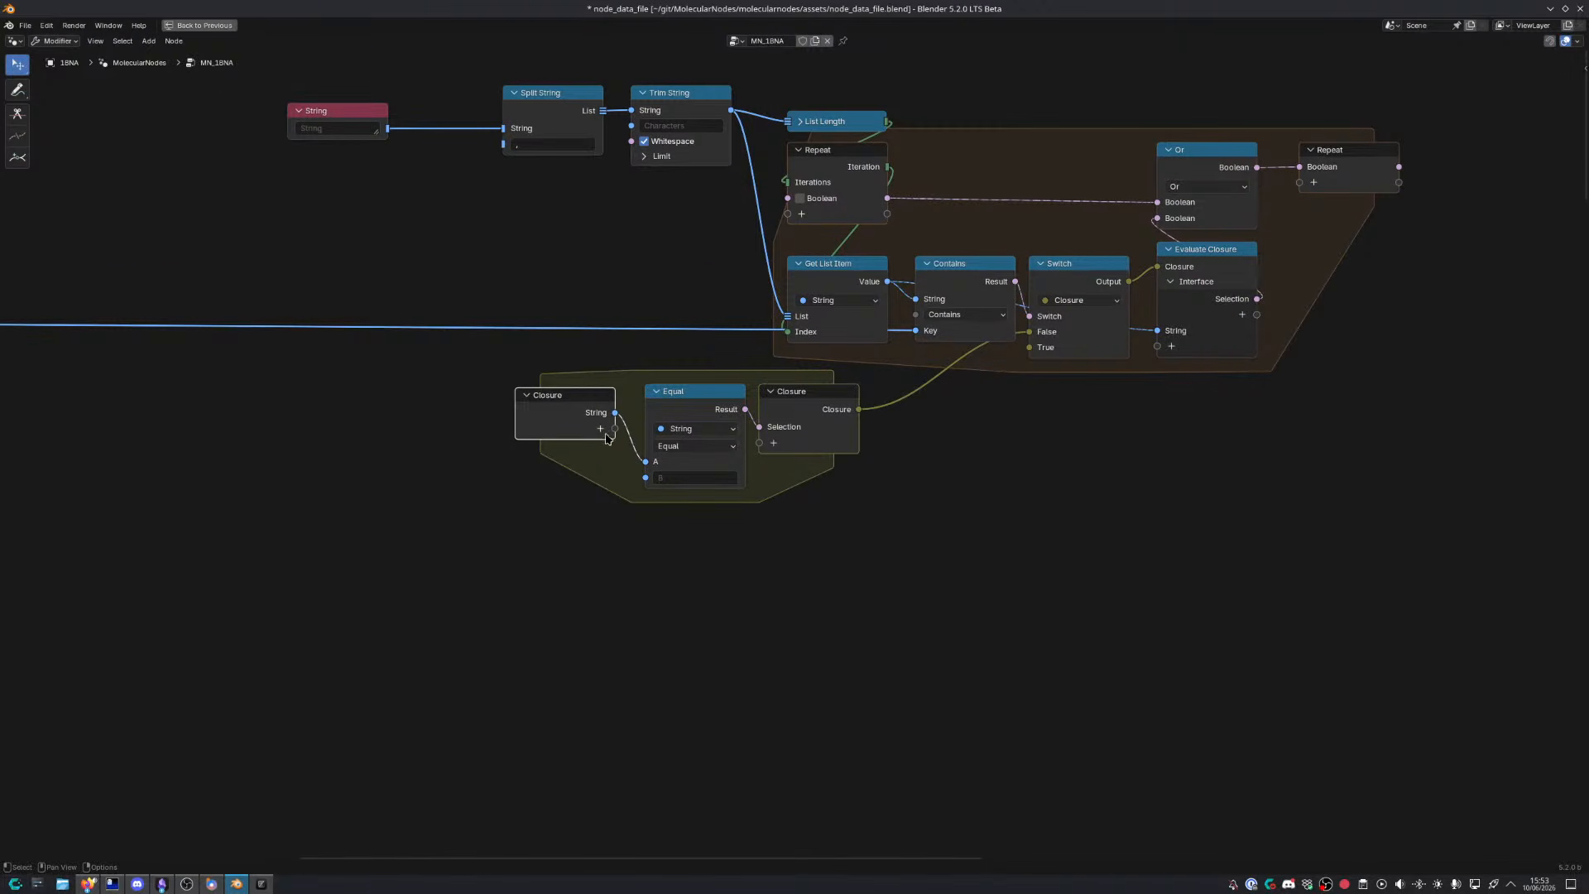
Move the whole string-splitting, repeat-zone and closure network down and left, closer to the geometry nodes
{"action": "scroll", "coordinate": [598, 470], "scroll_direction": "down", "scroll_amount": 6}
{"action": "middle_click_drag", "start_coordinate": [476, 393], "coordinate": [536, 381]}
{"action": "left_click_drag", "start_coordinate": [204, 192], "coordinate": [1247, 487]}
{"action": "middle_click_drag", "start_coordinate": [1242, 488], "coordinate": [1004, 195]}
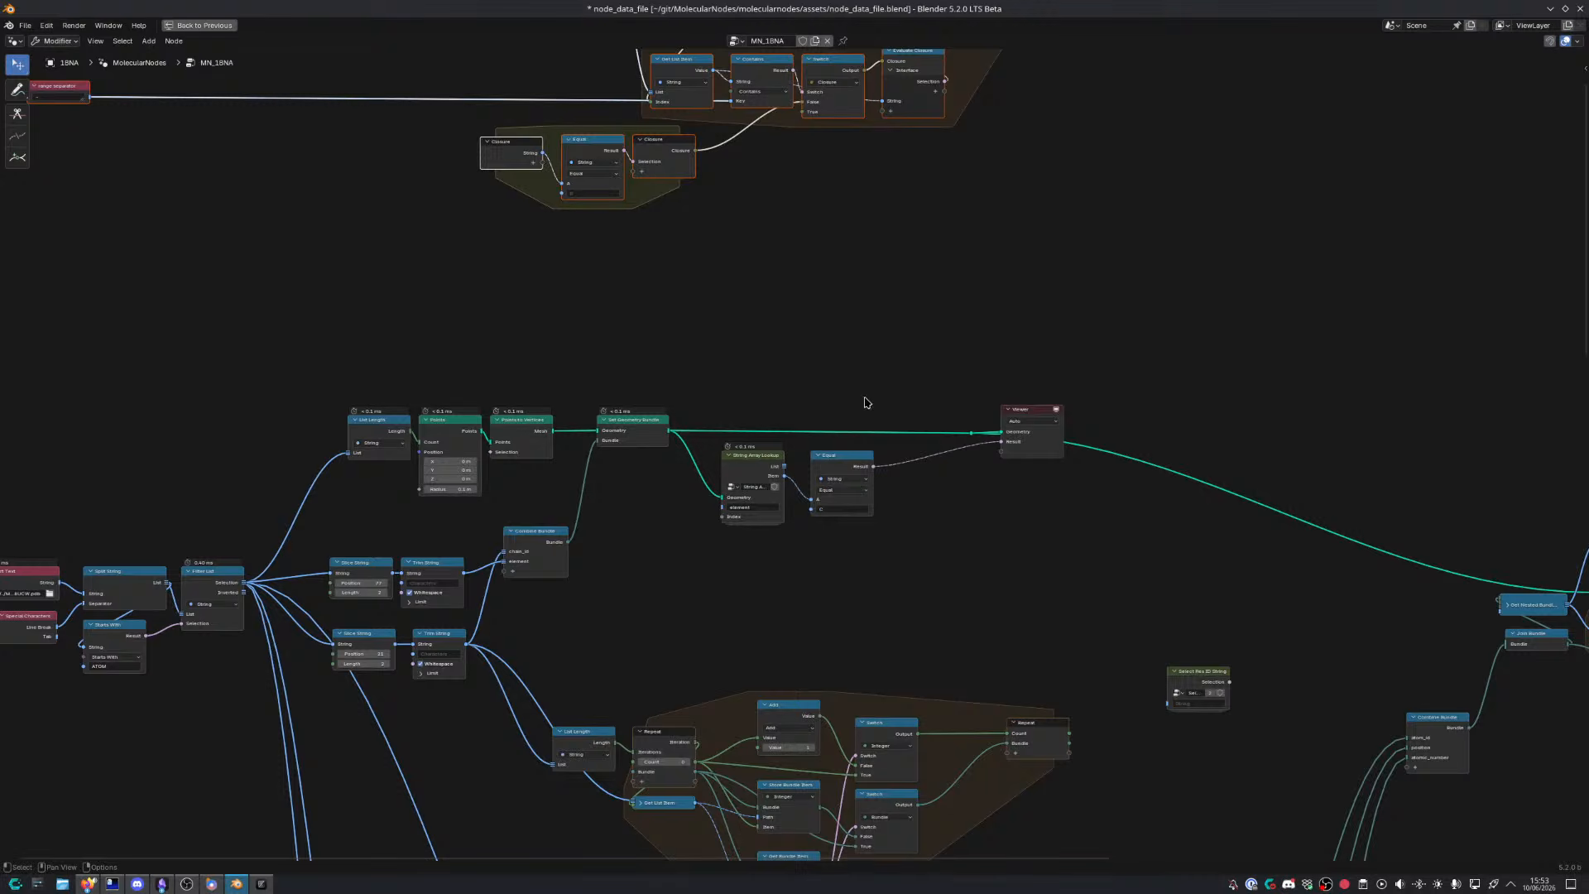
Move the String Array Lookup and Equal nodes nearer the Viewer and reconnect the lookup's Geometry input to Set Geometry Bundle
{"action": "scroll", "coordinate": [857, 407], "scroll_direction": "up", "scroll_amount": 6}
{"action": "middle_click_drag", "start_coordinate": [834, 420], "coordinate": [771, 295]}
{"action": "left_click_drag", "start_coordinate": [549, 341], "coordinate": [842, 487]}
{"action": "key", "text": "g"}
{"action": "left_click", "coordinate": [816, 561]}
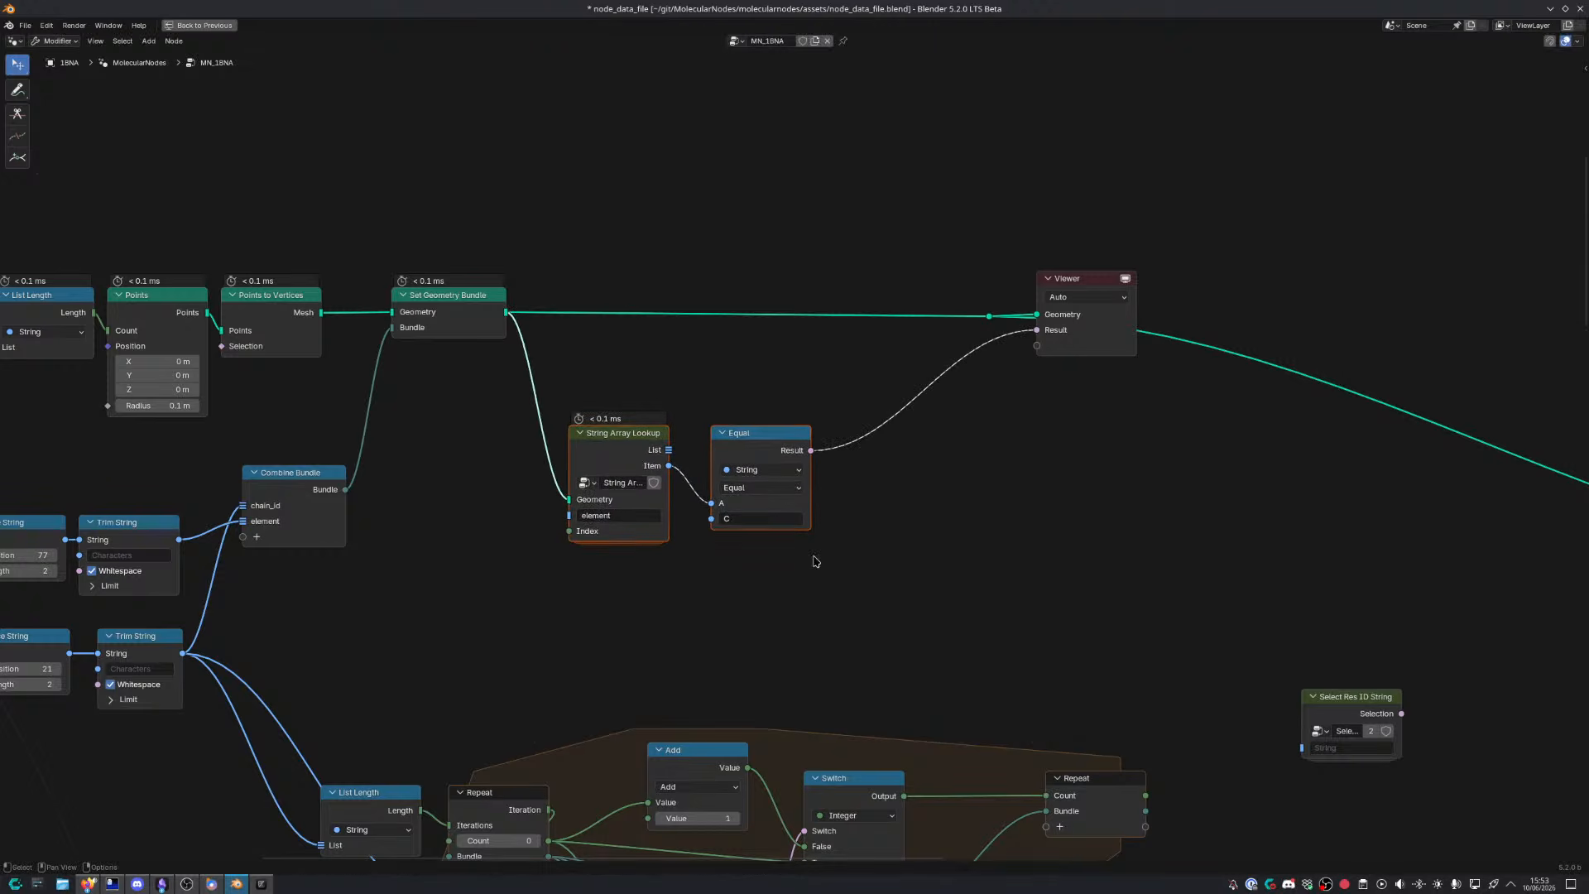
{"action": "key", "text": "g"}
{"action": "left_click", "coordinate": [876, 543]}
{"action": "scroll", "coordinate": [794, 454], "scroll_direction": "up", "scroll_amount": 2}
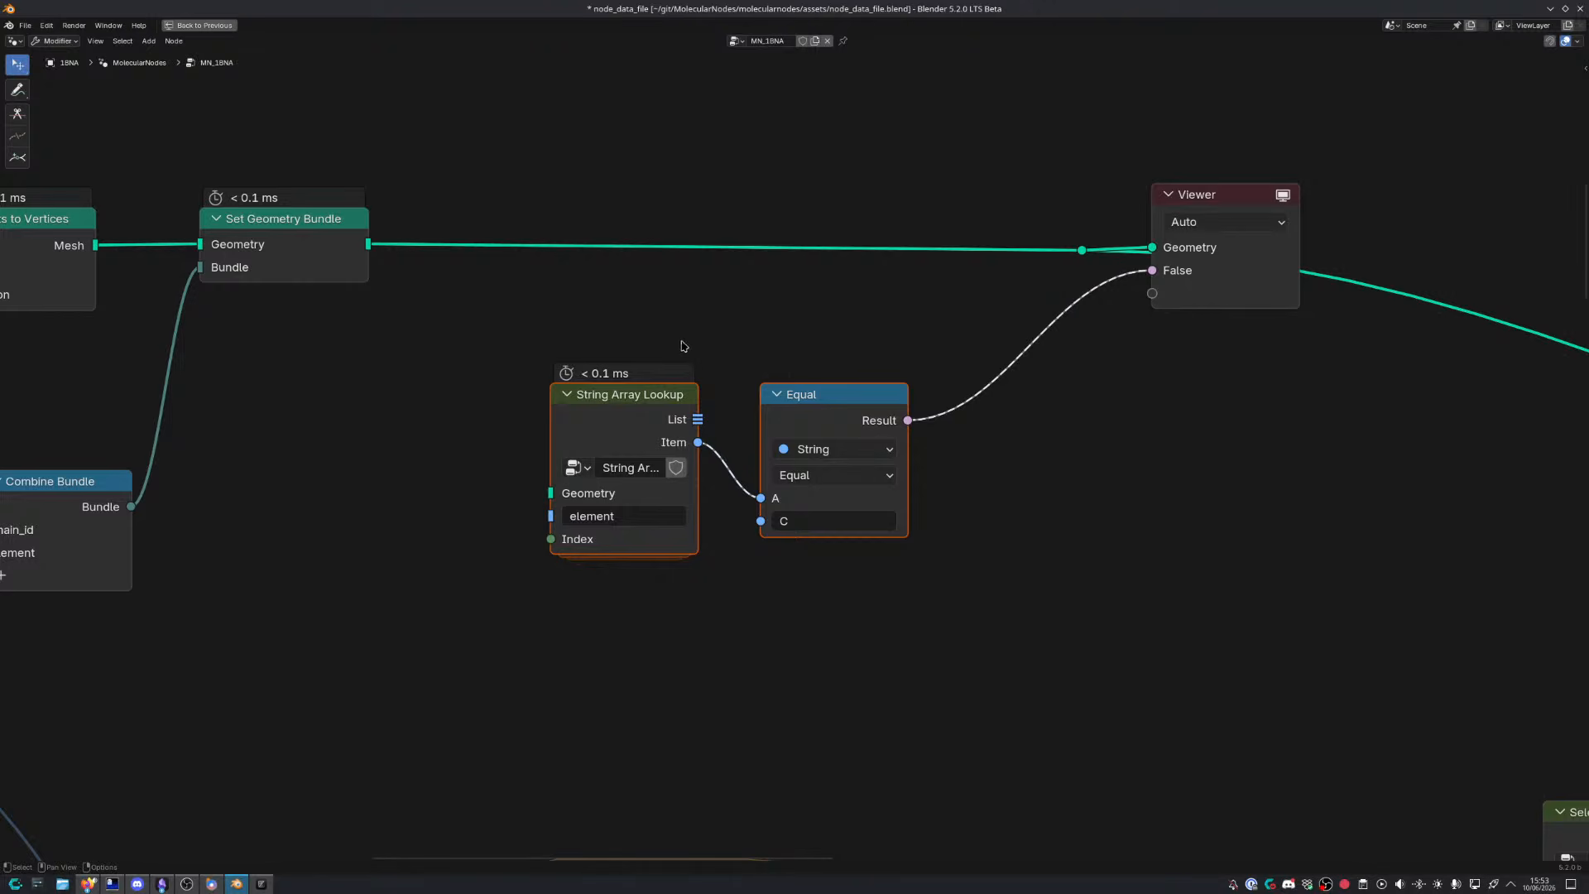
{"action": "left_click_drag", "start_coordinate": [364, 249], "coordinate": [544, 495]}
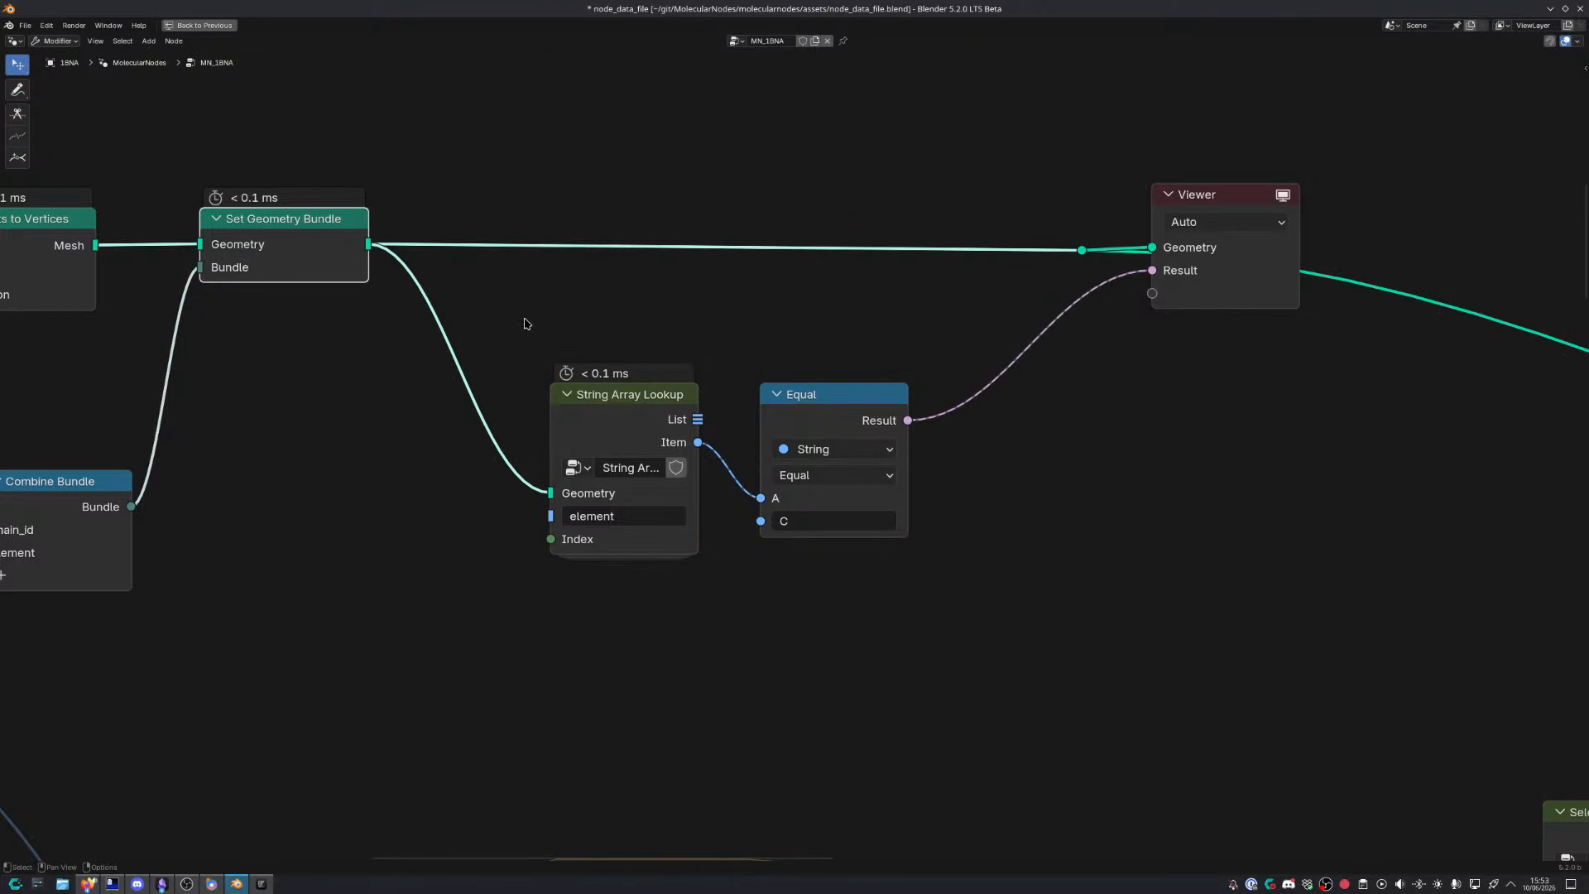
Add an Evaluate Closure node and place it in the empty space above the link from Set Geometry Bundle to the Viewer
{"action": "scroll", "coordinate": [737, 323], "scroll_direction": "down", "scroll_amount": 3}
{"action": "middle_click_drag", "start_coordinate": [767, 274], "coordinate": [737, 404]}
{"action": "key", "text": "shift+a"}
{"action": "type", "text": "eval clos"}
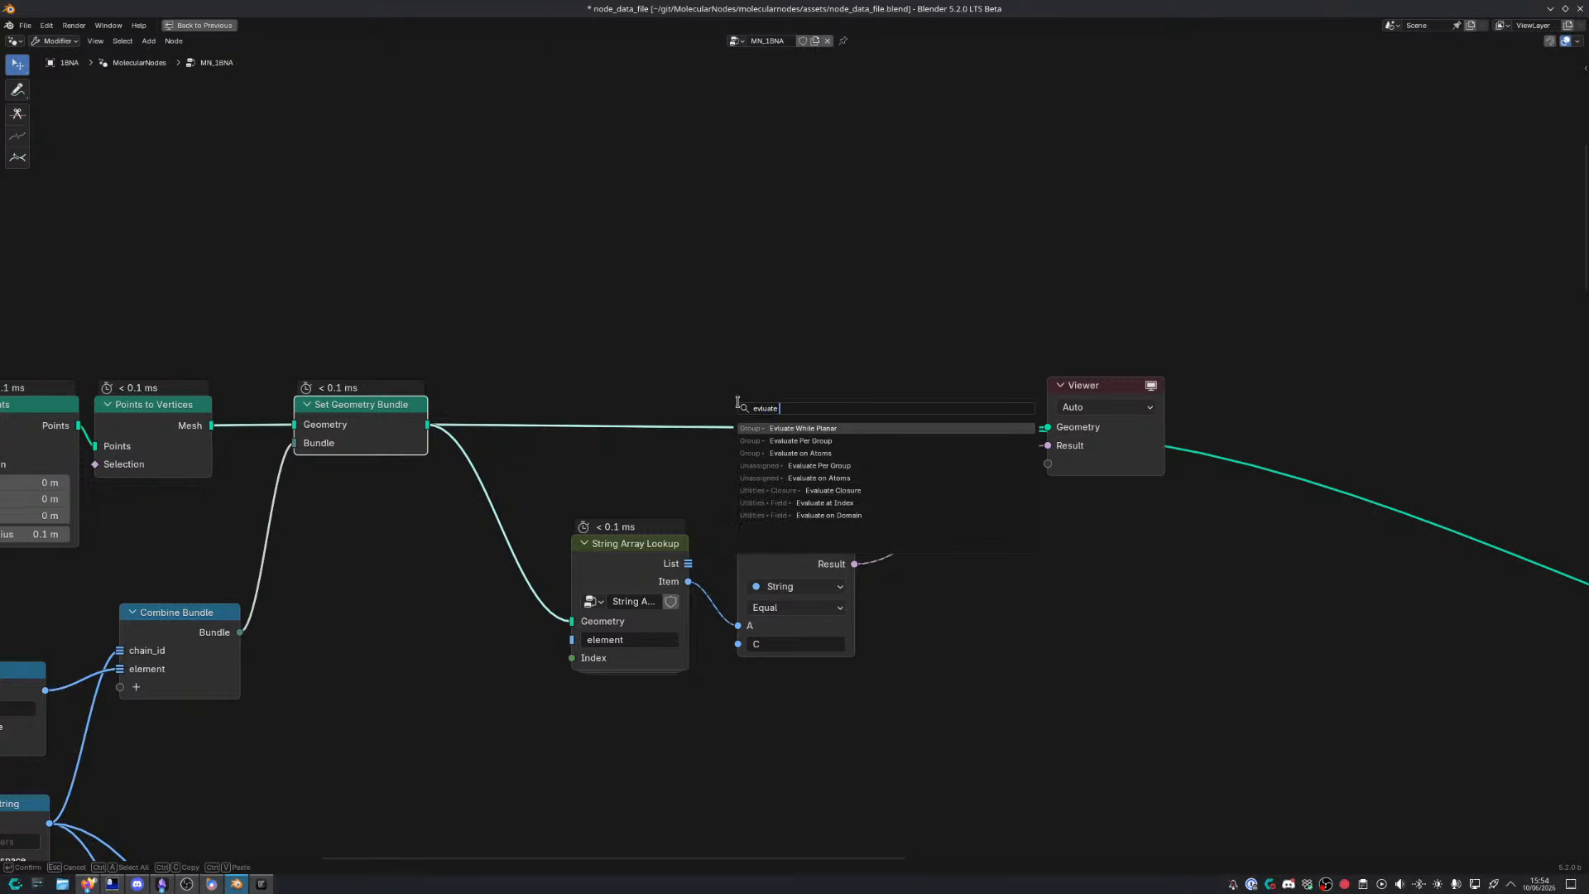
{"action": "key", "text": "Return"}
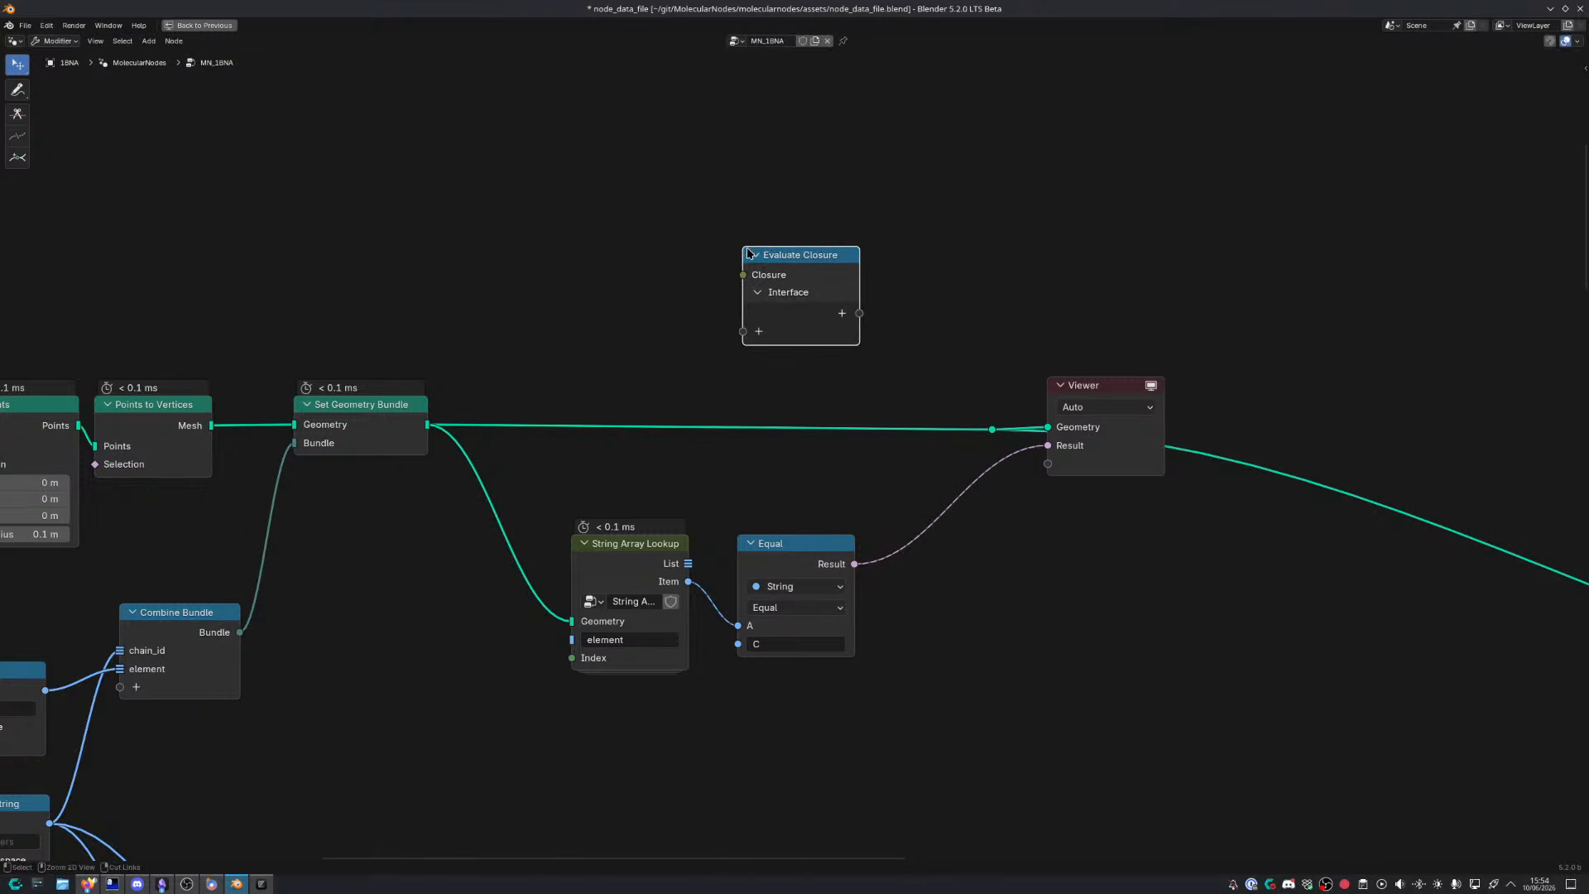
{"action": "left_click", "coordinate": [743, 246]}
{"action": "left_click_drag", "start_coordinate": [814, 257], "coordinate": [769, 192]}
{"action": "middle_click_drag", "start_coordinate": [768, 198], "coordinate": [795, 324]}
{"action": "left_click_drag", "start_coordinate": [823, 313], "coordinate": [789, 264]}
{"action": "middle_click_drag", "start_coordinate": [647, 339], "coordinate": [657, 358]}
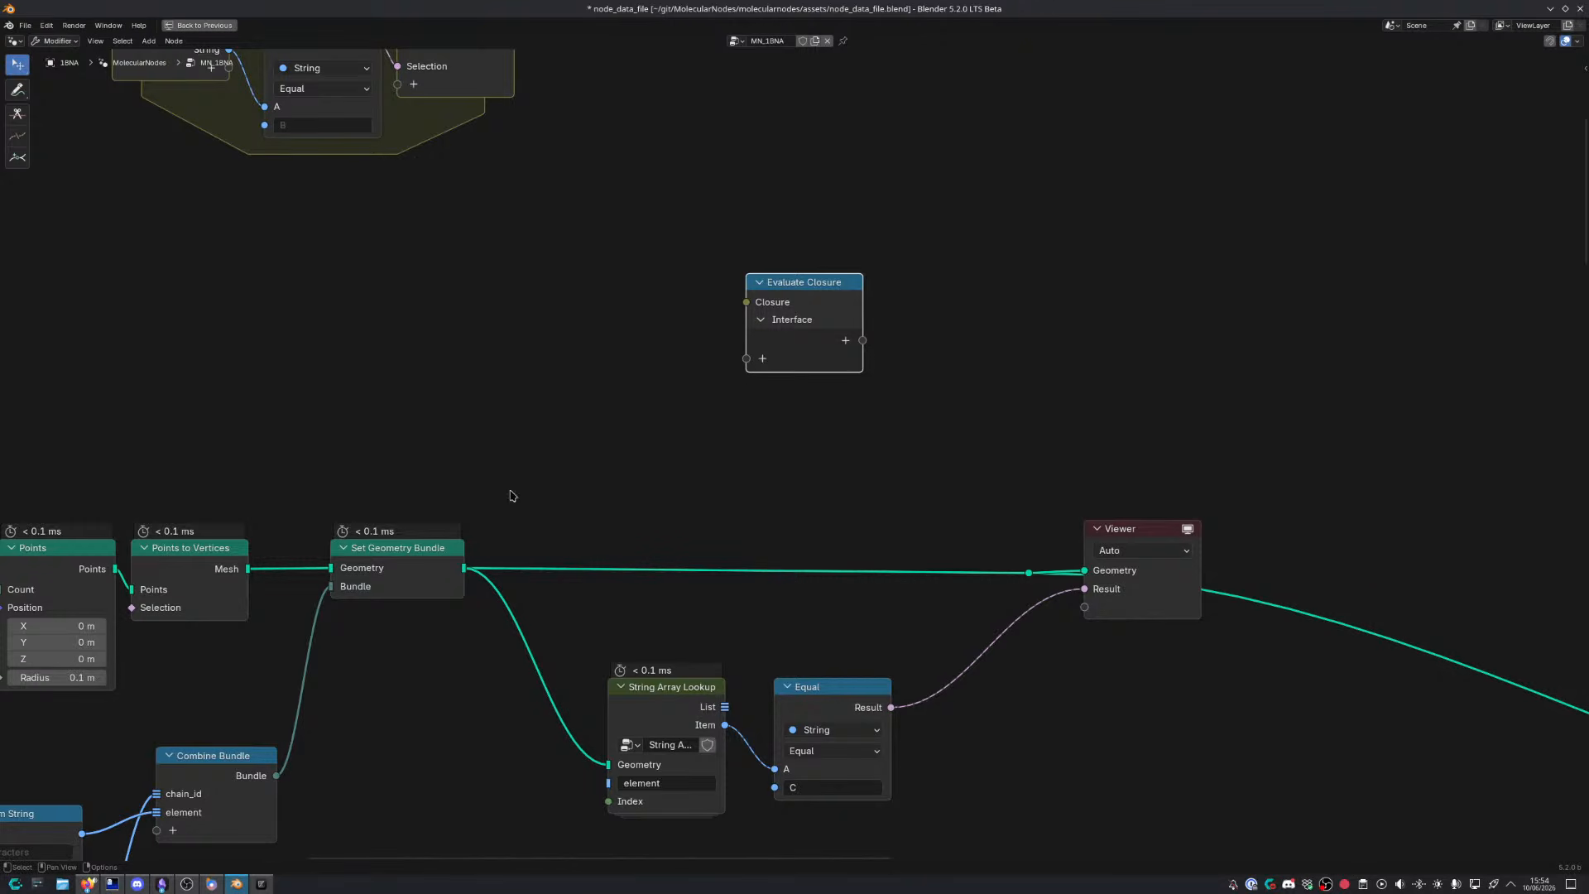
Add a Geometry input to the new Evaluate Closure node from Set Geometry Bundle's Geometry output
{"action": "left_click_drag", "start_coordinate": [465, 568], "coordinate": [669, 409]}
{"action": "left_click_drag", "start_coordinate": [863, 341], "coordinate": [978, 462]}
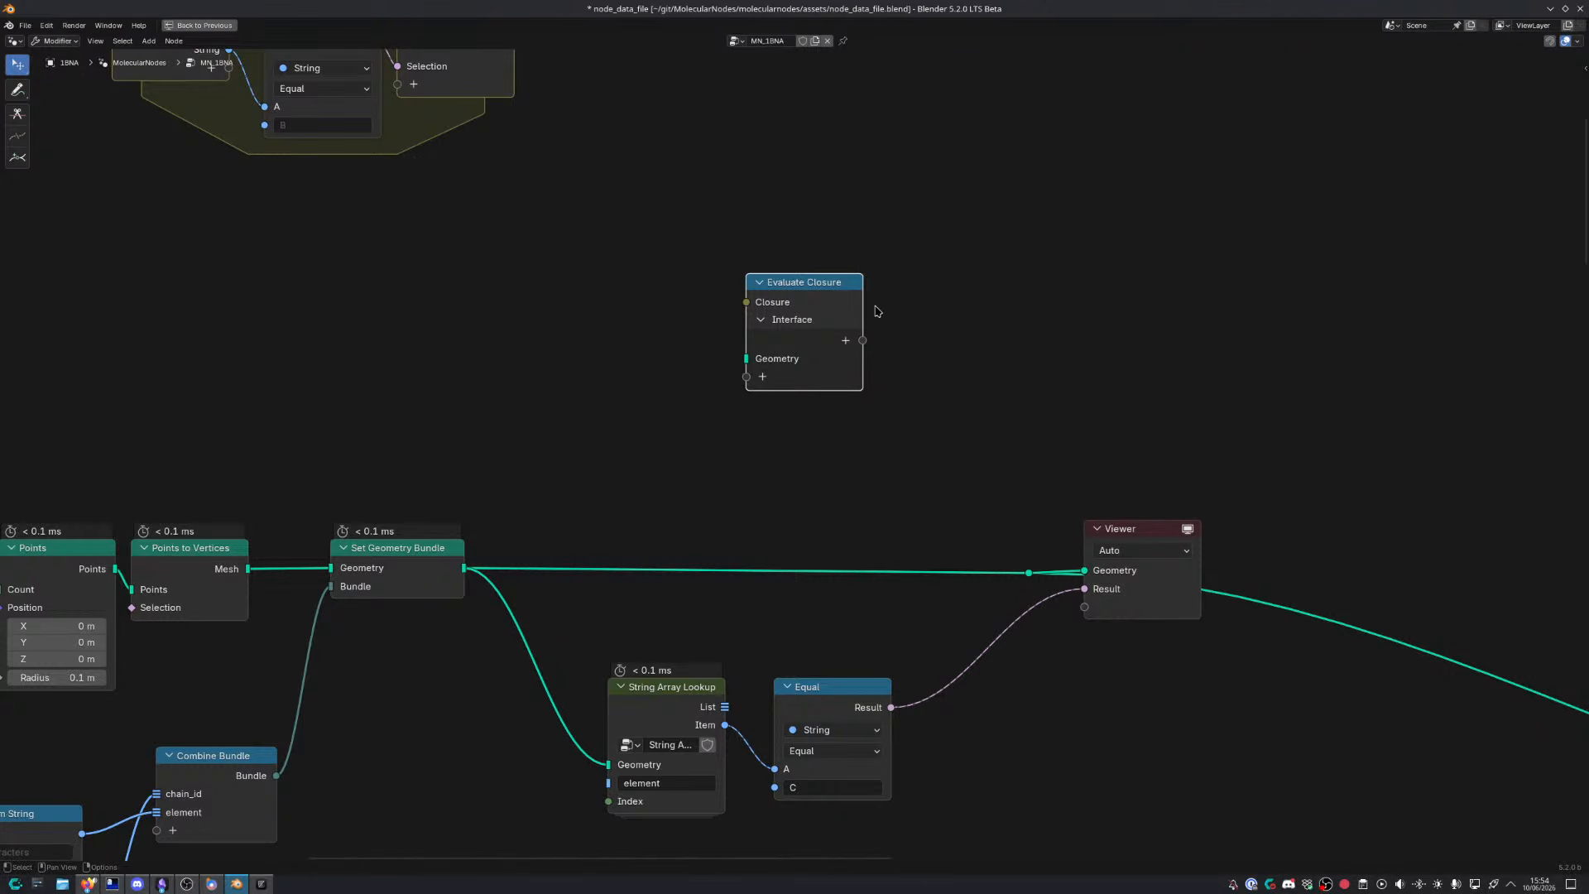
{"action": "left_click_drag", "start_coordinate": [823, 292], "coordinate": [689, 285]}
Add a Selection output to the new Evaluate Closure node by linking it to the string closure's Selection input, and cut that link
{"action": "scroll", "coordinate": [650, 373], "scroll_direction": "down", "scroll_amount": 4}
{"action": "middle_click_drag", "start_coordinate": [648, 369], "coordinate": [776, 481]}
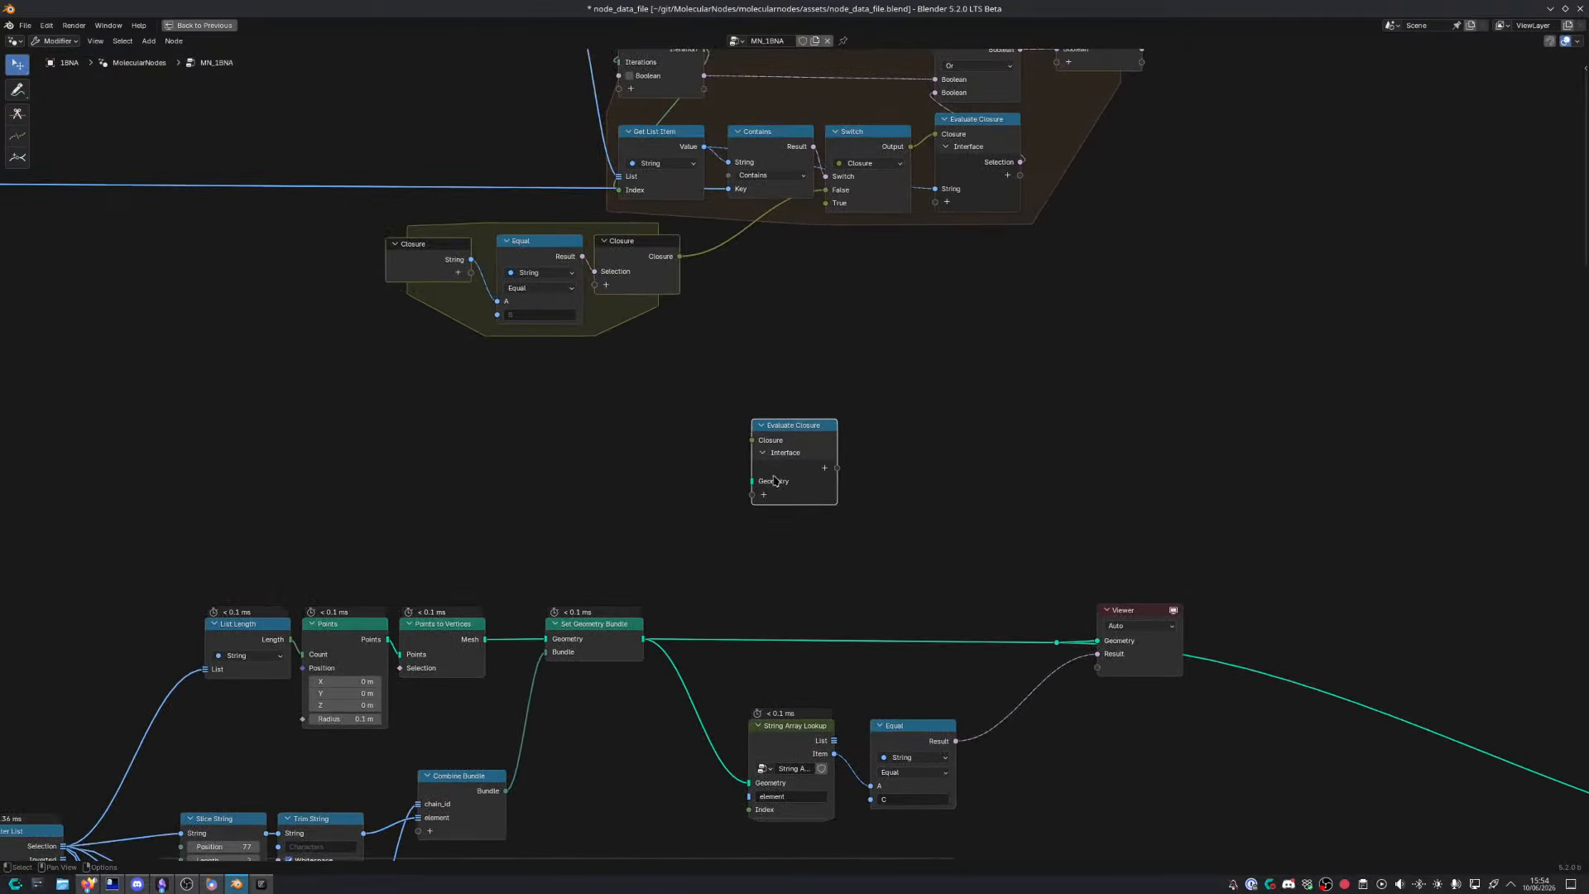
{"action": "left_click_drag", "start_coordinate": [774, 480], "coordinate": [595, 272]}
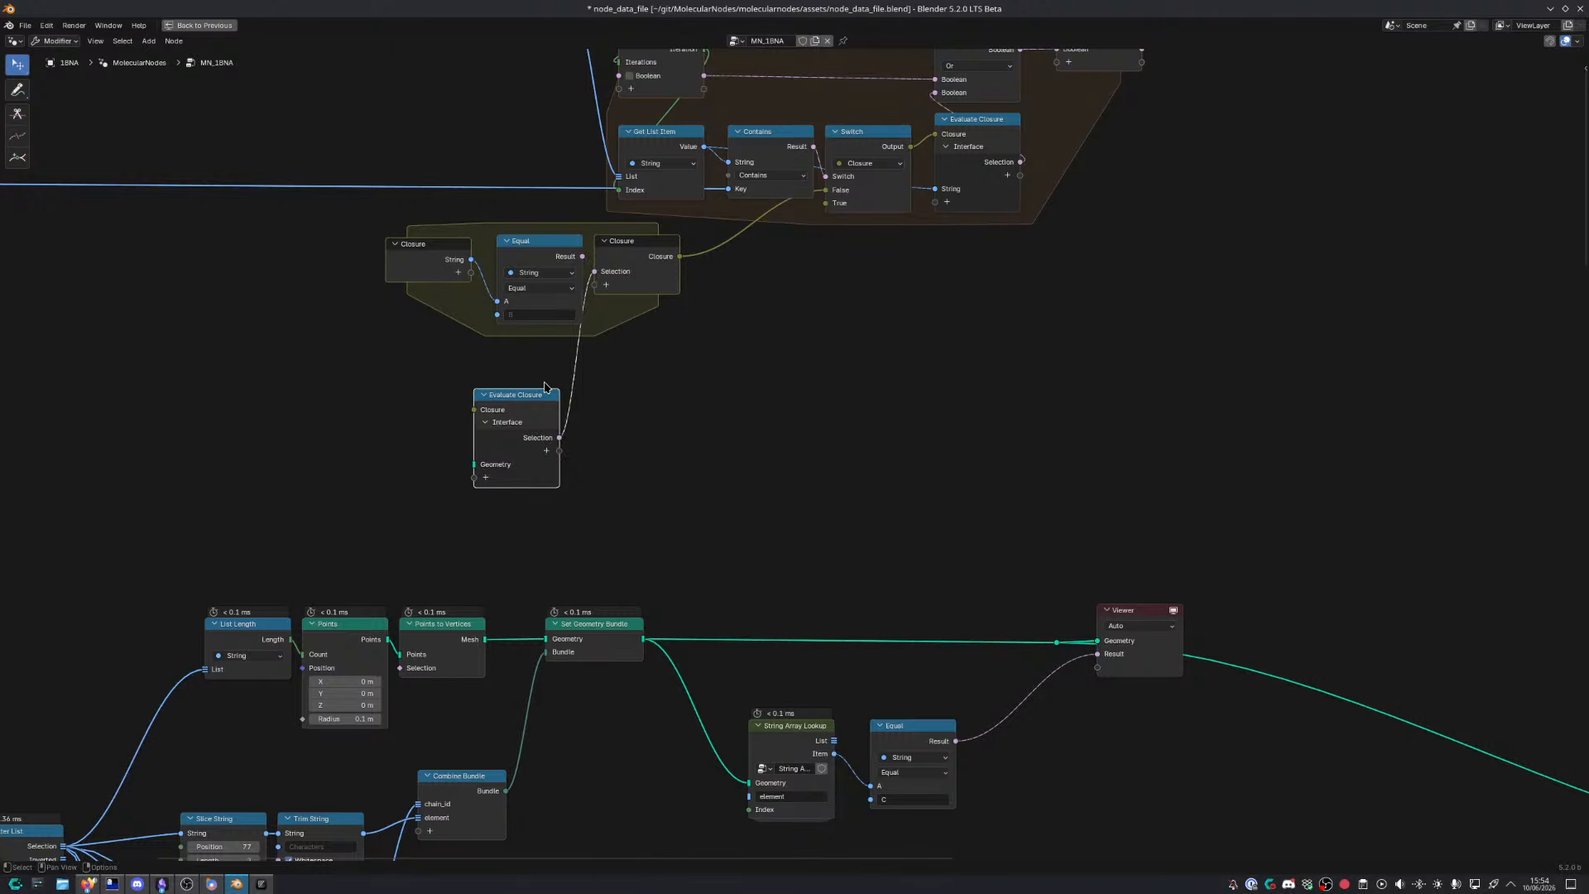
{"action": "mouse_move", "coordinate": [534, 397]}
{"action": "left_mouse_down"}
{"action": "mouse_move", "coordinate": [880, 410]}
{"action": "mouse_move", "coordinate": [802, 434]}
{"action": "left_mouse_up"}
{"action": "right_click_drag", "start_coordinate": [916, 334], "coordinate": [625, 388], "text": "ctrl"}
Add a Closure zone linked to the new Evaluate Closure node's Closure input and place it in front of that node
{"action": "mouse_move", "coordinate": [793, 442]}
{"action": "left_mouse_down"}
{"action": "mouse_move", "coordinate": [936, 422]}
{"action": "mouse_move", "coordinate": [856, 388]}
{"action": "left_mouse_up"}
{"action": "scroll", "coordinate": [936, 426], "scroll_direction": "up", "scroll_amount": 3}
{"action": "type", "text": "closu"}
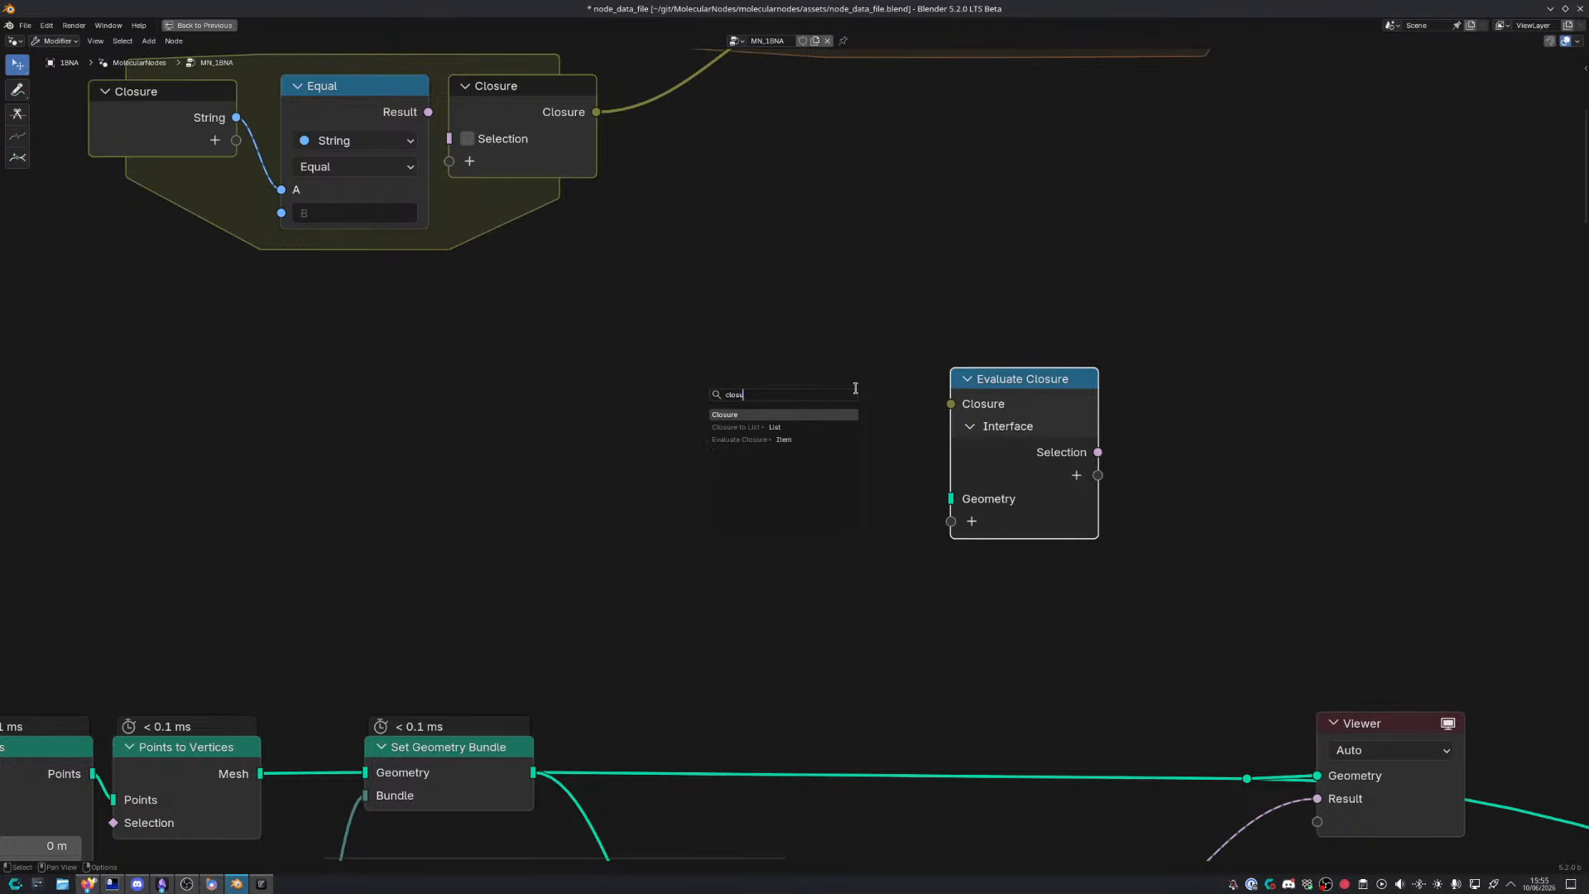
{"action": "key", "text": "Return"}
{"action": "left_click", "coordinate": [852, 379]}
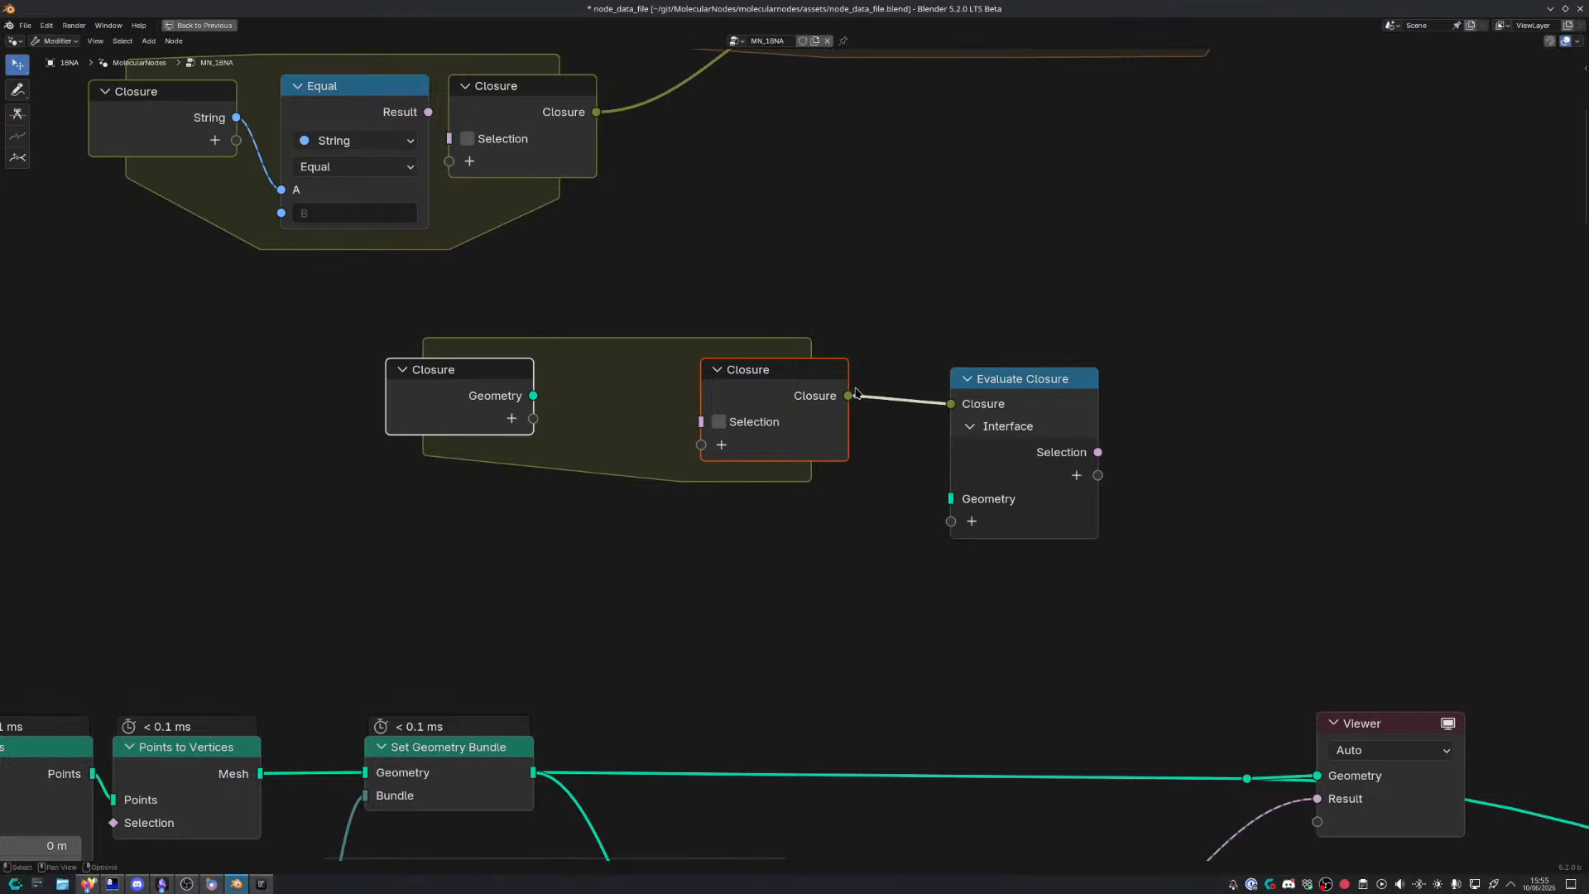
{"action": "key", "text": "g"}
{"action": "left_click", "coordinate": [873, 401]}
{"action": "scroll", "coordinate": [977, 463], "scroll_direction": "up", "scroll_amount": 1}
{"action": "scroll", "coordinate": [977, 466], "scroll_direction": "up", "scroll_amount": 3}
{"action": "scroll", "coordinate": [879, 500], "scroll_direction": "down", "scroll_amount": 6}
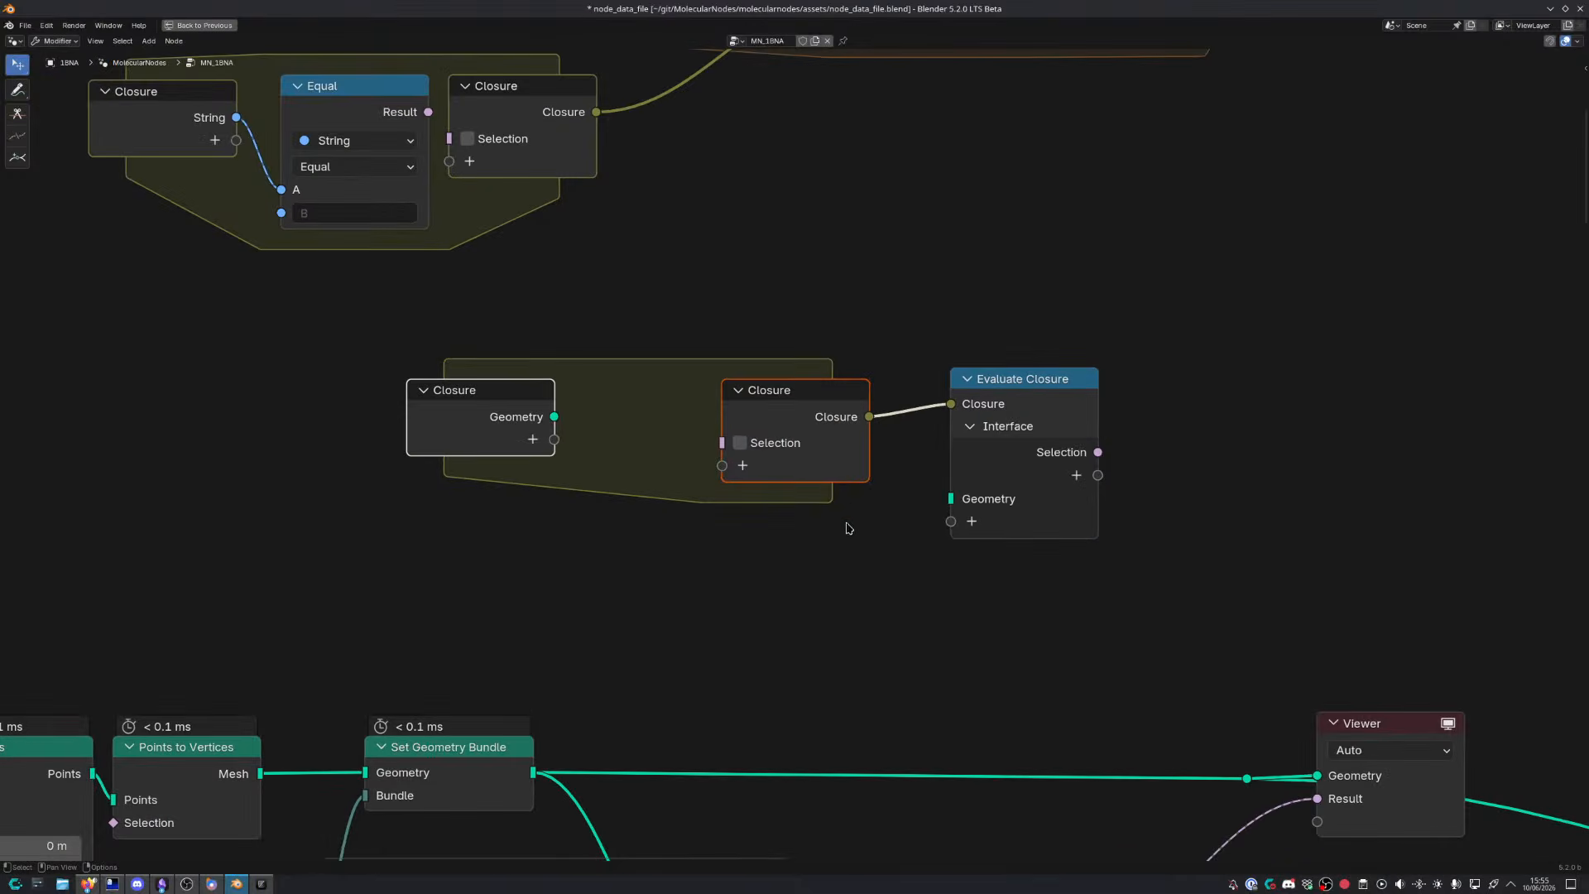
{"action": "middle_click_drag", "start_coordinate": [846, 523], "coordinate": [856, 504]}
{"action": "scroll", "coordinate": [856, 506], "scroll_direction": "up", "scroll_amount": 1}
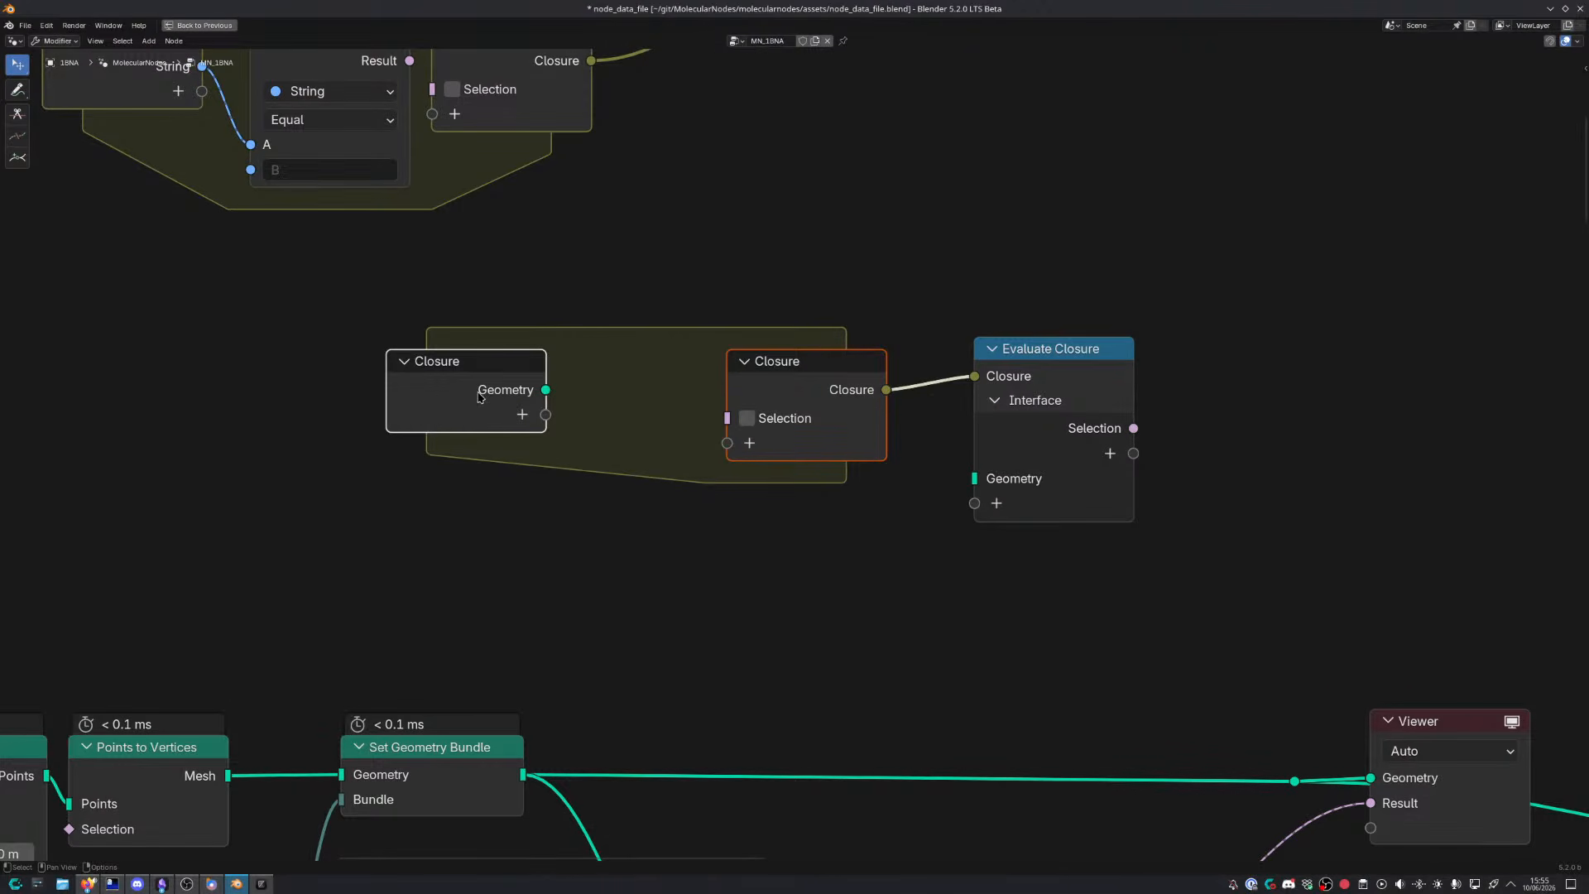
Widen the new closure zone and place duplicates of the String Array Lookup and Equal nodes inside it
{"action": "left_click_drag", "start_coordinate": [481, 395], "coordinate": [315, 400]}
{"action": "scroll", "coordinate": [314, 400], "scroll_direction": "down", "scroll_amount": 3}
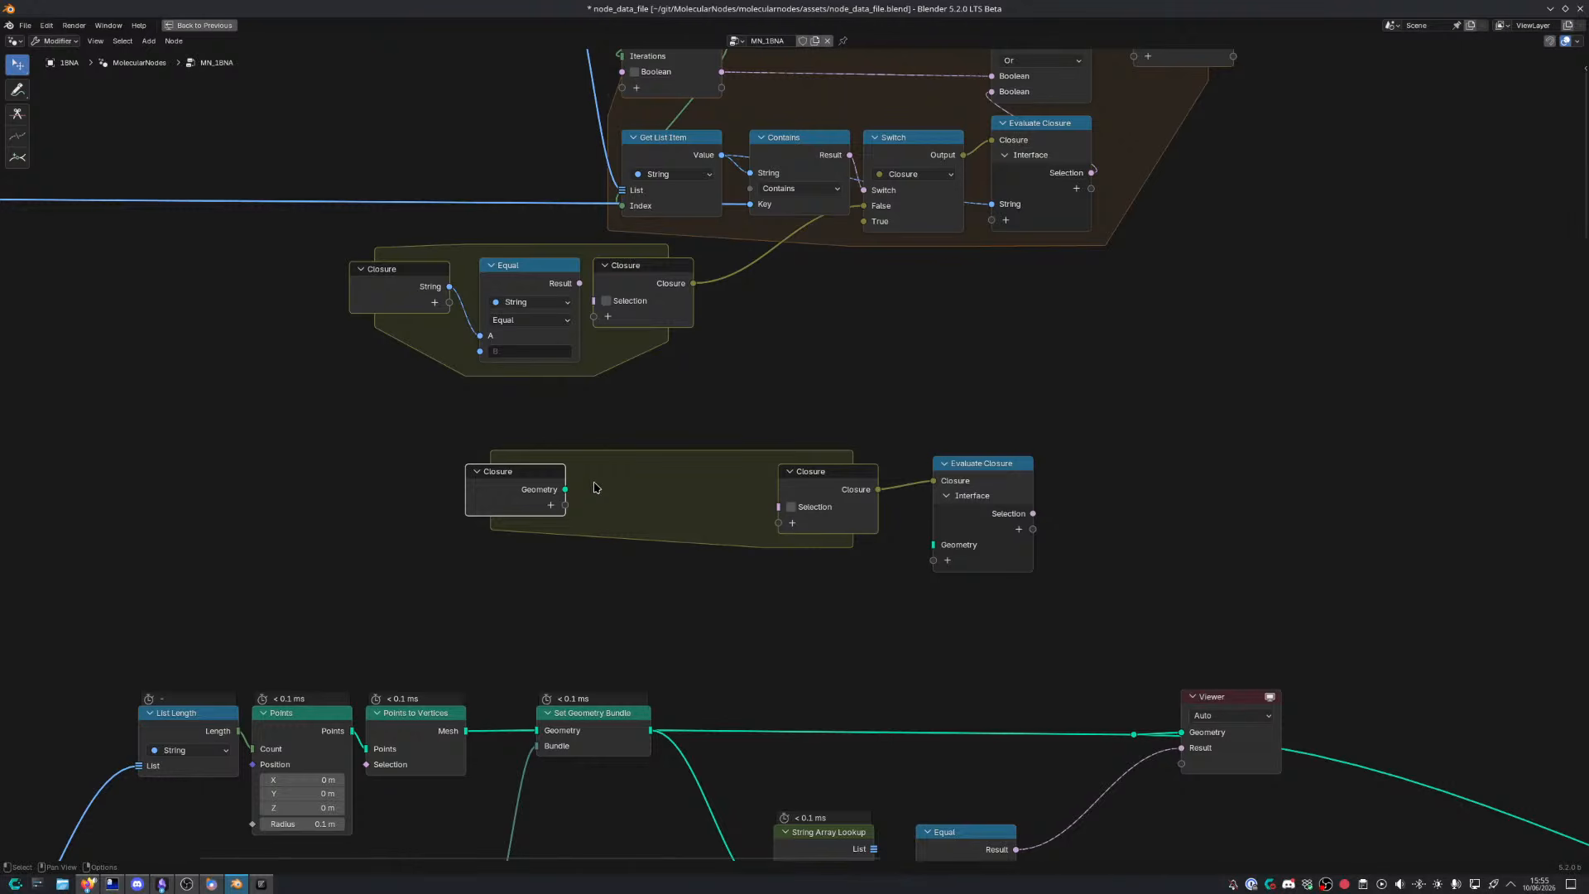
{"action": "middle_click_drag", "start_coordinate": [724, 658], "coordinate": [736, 519]}
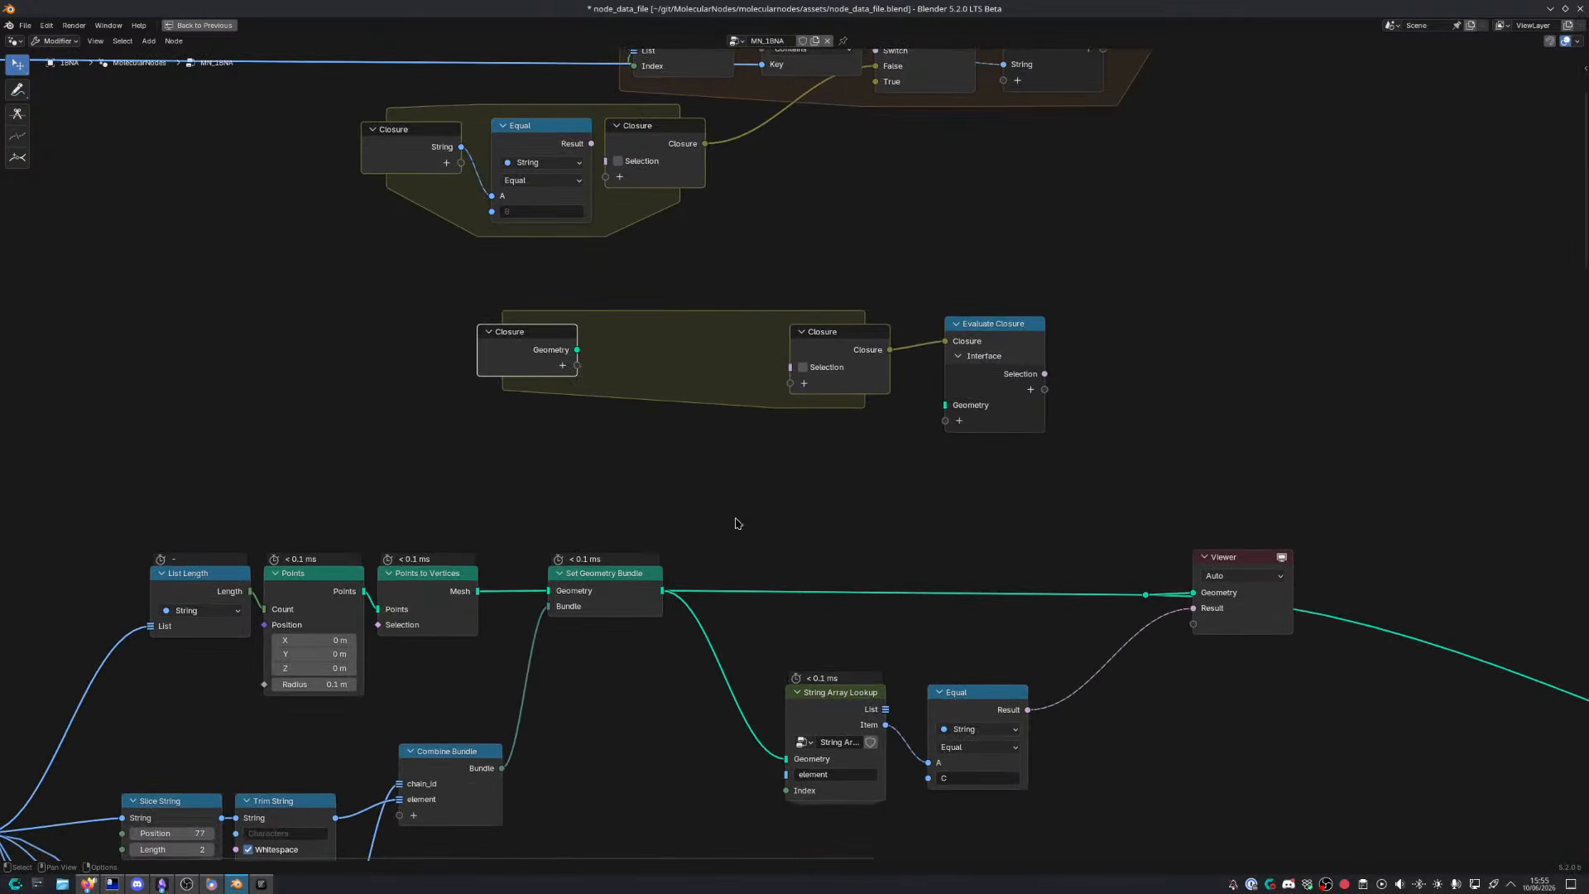
{"action": "left_click_drag", "start_coordinate": [827, 660], "coordinate": [977, 758]}
{"action": "key", "text": "shift+d"}
{"action": "left_click", "coordinate": [776, 418]}
{"action": "left_click_drag", "start_coordinate": [531, 339], "coordinate": [459, 341]}
{"action": "left_click_drag", "start_coordinate": [587, 320], "coordinate": [770, 423]}
{"action": "key", "text": "g"}
{"action": "left_click", "coordinate": [706, 388]}
Connect the closure's Geometry to the duplicated String Array Lookup and the Equal result to the closure's Selection
{"action": "left_click_drag", "start_coordinate": [505, 350], "coordinate": [519, 385]}
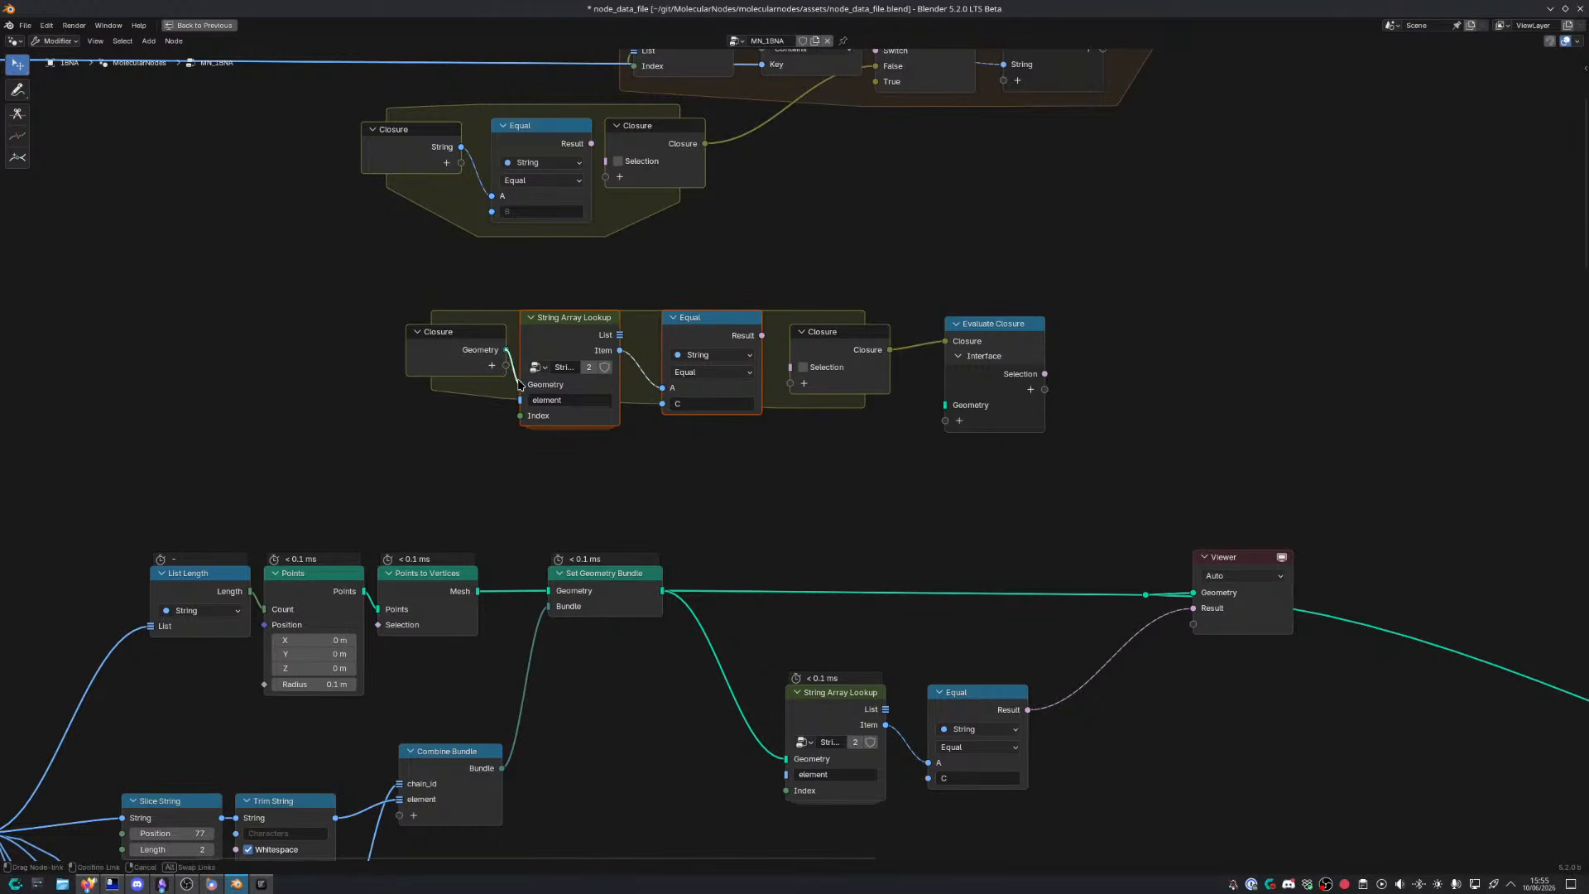
{"action": "left_click_drag", "start_coordinate": [718, 386], "coordinate": [733, 400]}
{"action": "left_click_drag", "start_coordinate": [776, 350], "coordinate": [720, 338]}
{"action": "left_click", "coordinate": [736, 337]}
{"action": "middle_click_drag", "start_coordinate": [766, 381], "coordinate": [730, 451]}
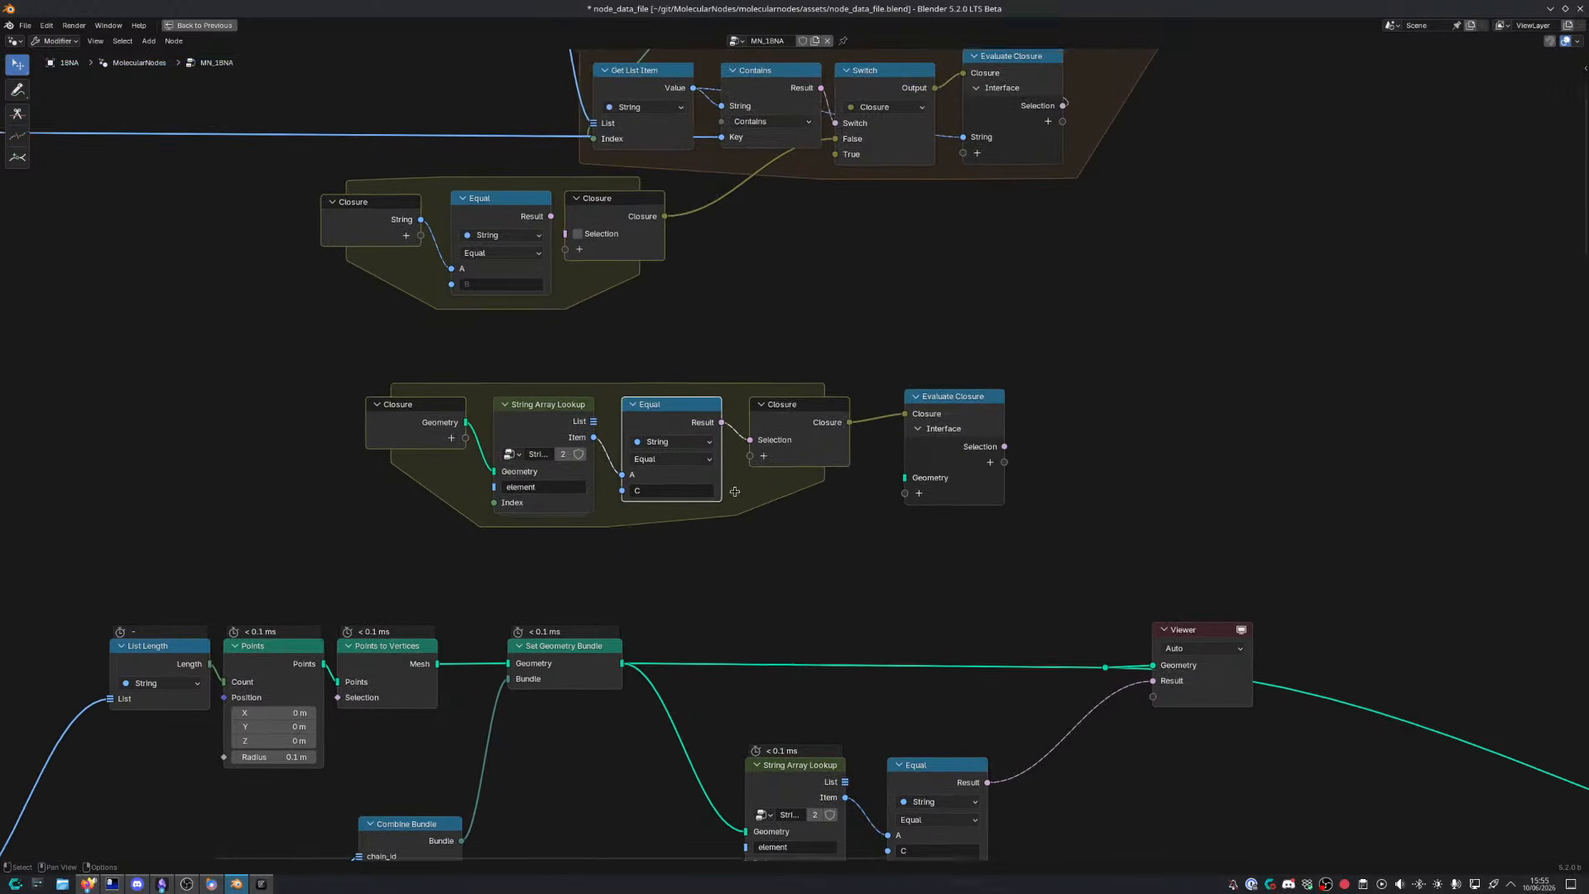
Move the lookup closure and its Evaluate Closure node up toward the repeat zone, and delete the old string closure
{"action": "middle_click_drag", "start_coordinate": [960, 418], "coordinate": [918, 634]}
{"action": "middle_click_drag", "start_coordinate": [751, 490], "coordinate": [771, 506]}
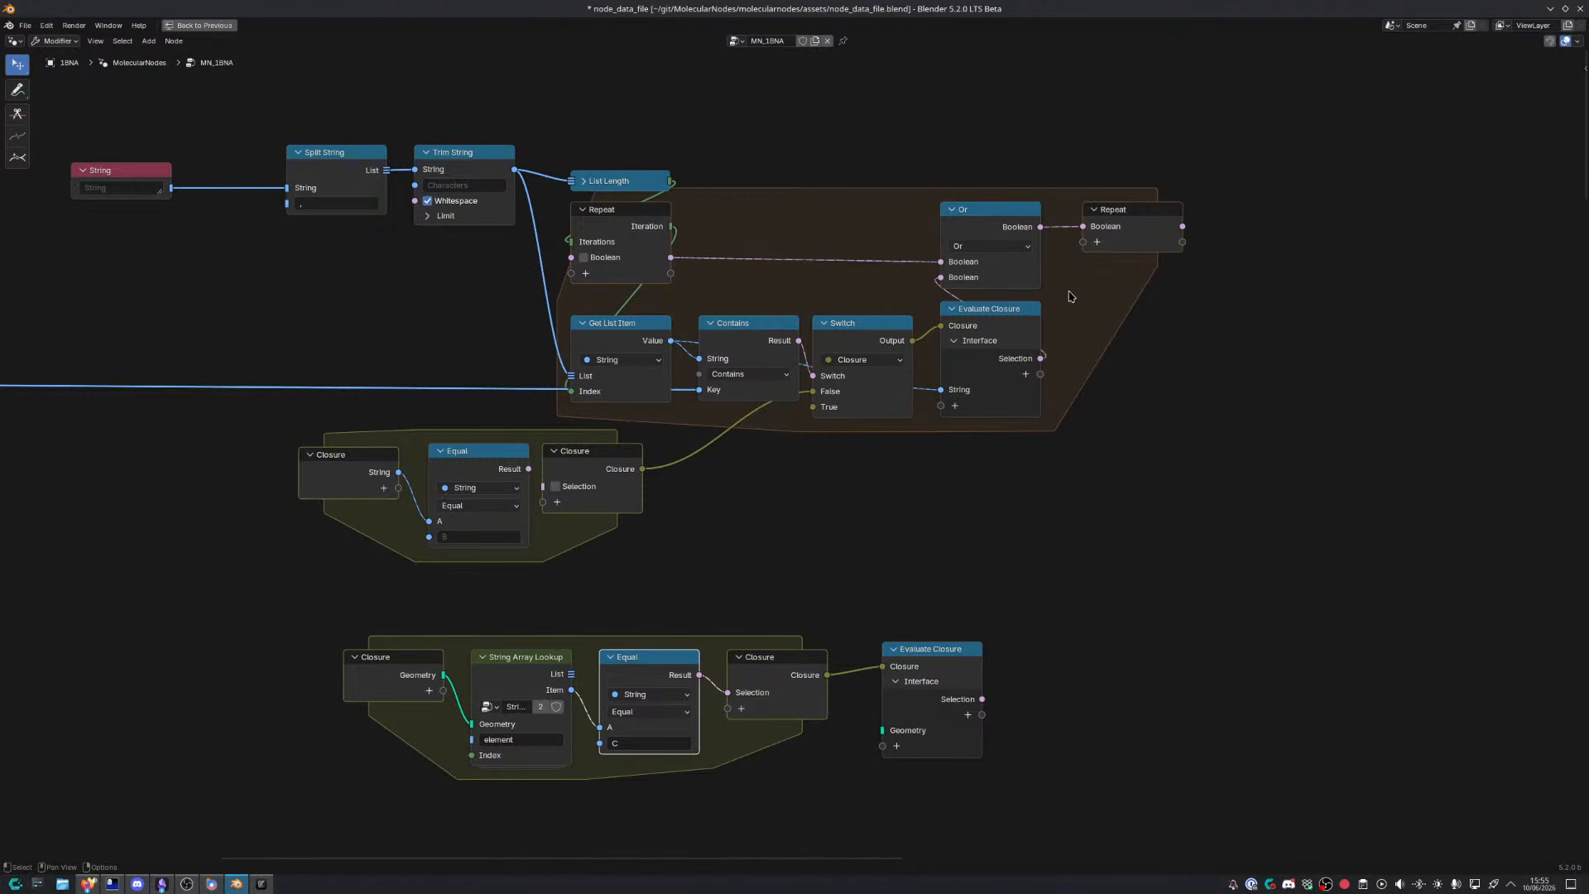
{"action": "left_click_drag", "start_coordinate": [939, 665], "coordinate": [943, 493]}
{"action": "left_click_drag", "start_coordinate": [437, 634], "coordinate": [251, 606]}
{"action": "left_click_drag", "start_coordinate": [941, 492], "coordinate": [843, 511]}
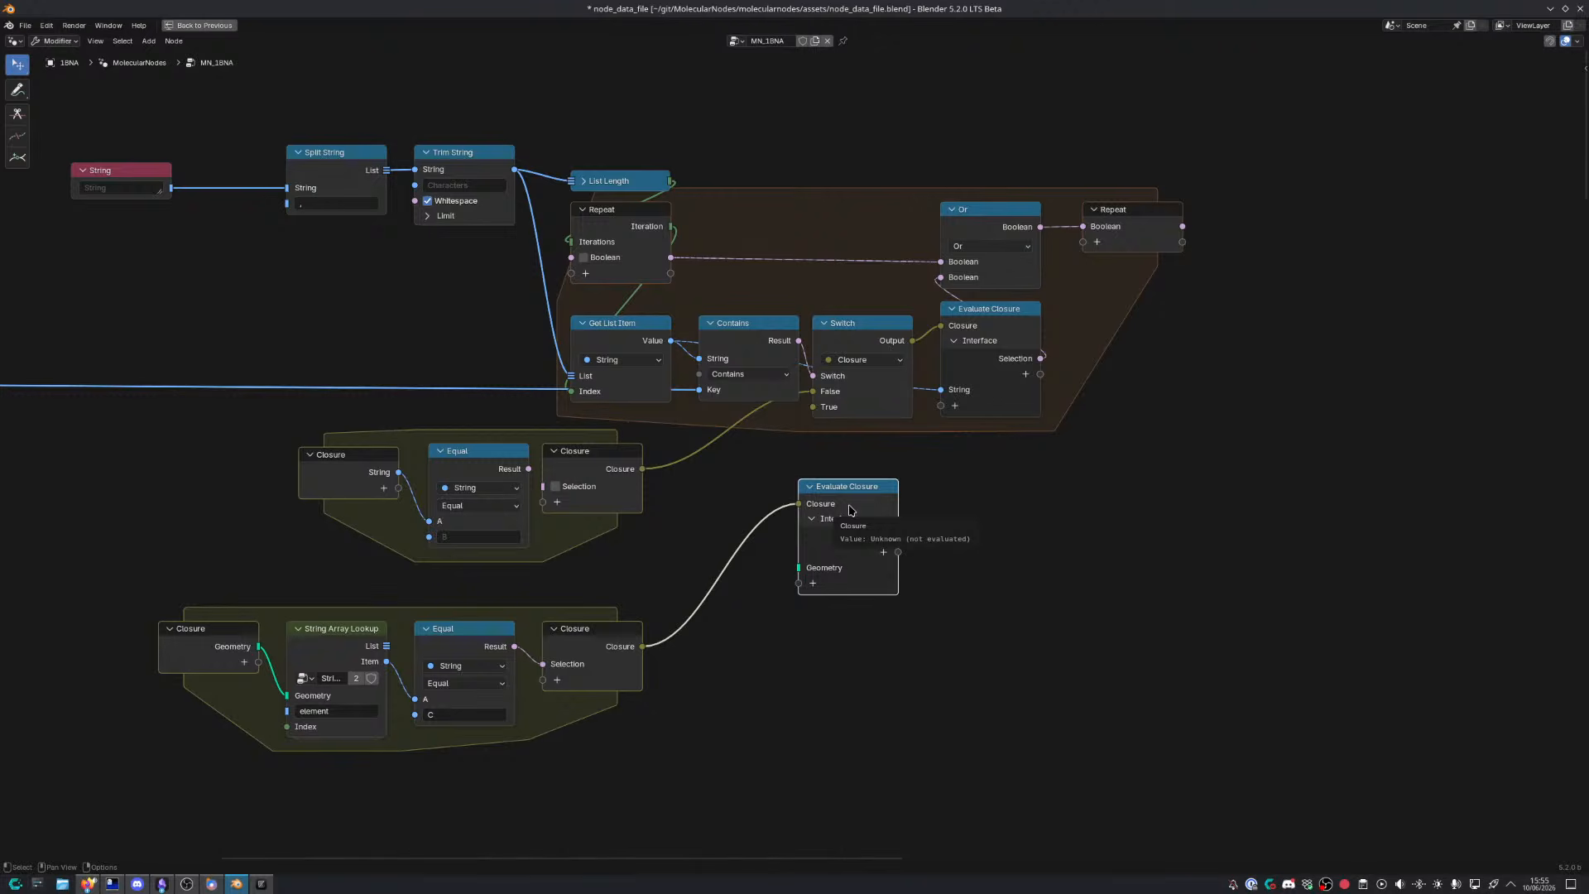
{"action": "middle_click_drag", "start_coordinate": [718, 520], "coordinate": [713, 525]}
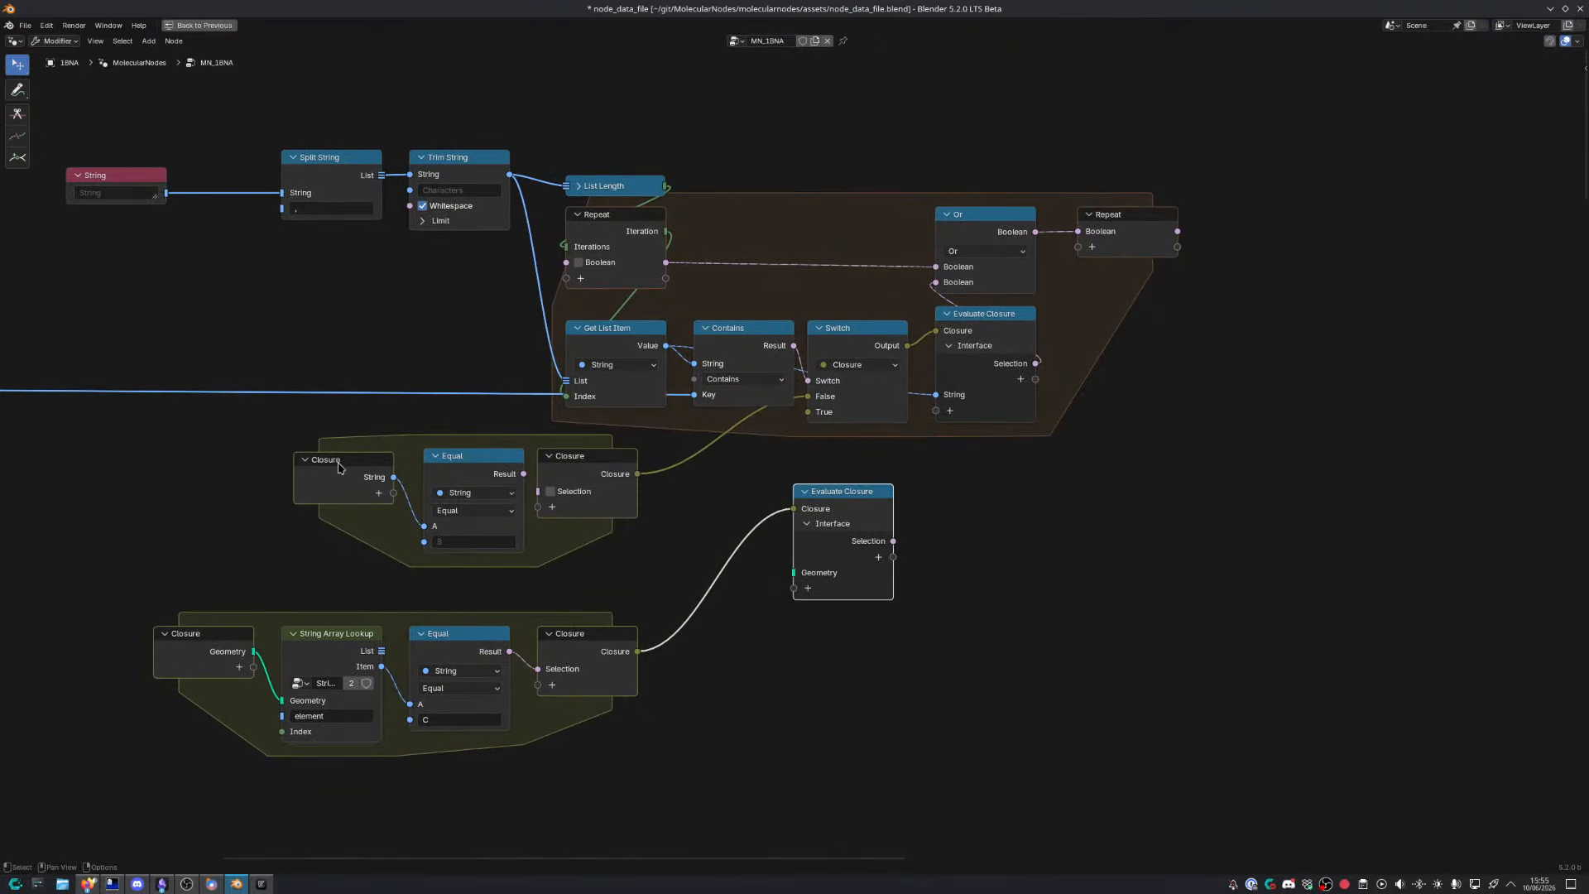
{"action": "left_click_drag", "start_coordinate": [315, 428], "coordinate": [643, 539]}
{"action": "key", "text": "x"}
Move the Or node and the Repeat output node farther right to widen the repeat zone
{"action": "middle_click_drag", "start_coordinate": [863, 436], "coordinate": [700, 483]}
{"action": "left_click_drag", "start_coordinate": [804, 222], "coordinate": [961, 331]}
{"action": "key", "text": "g"}
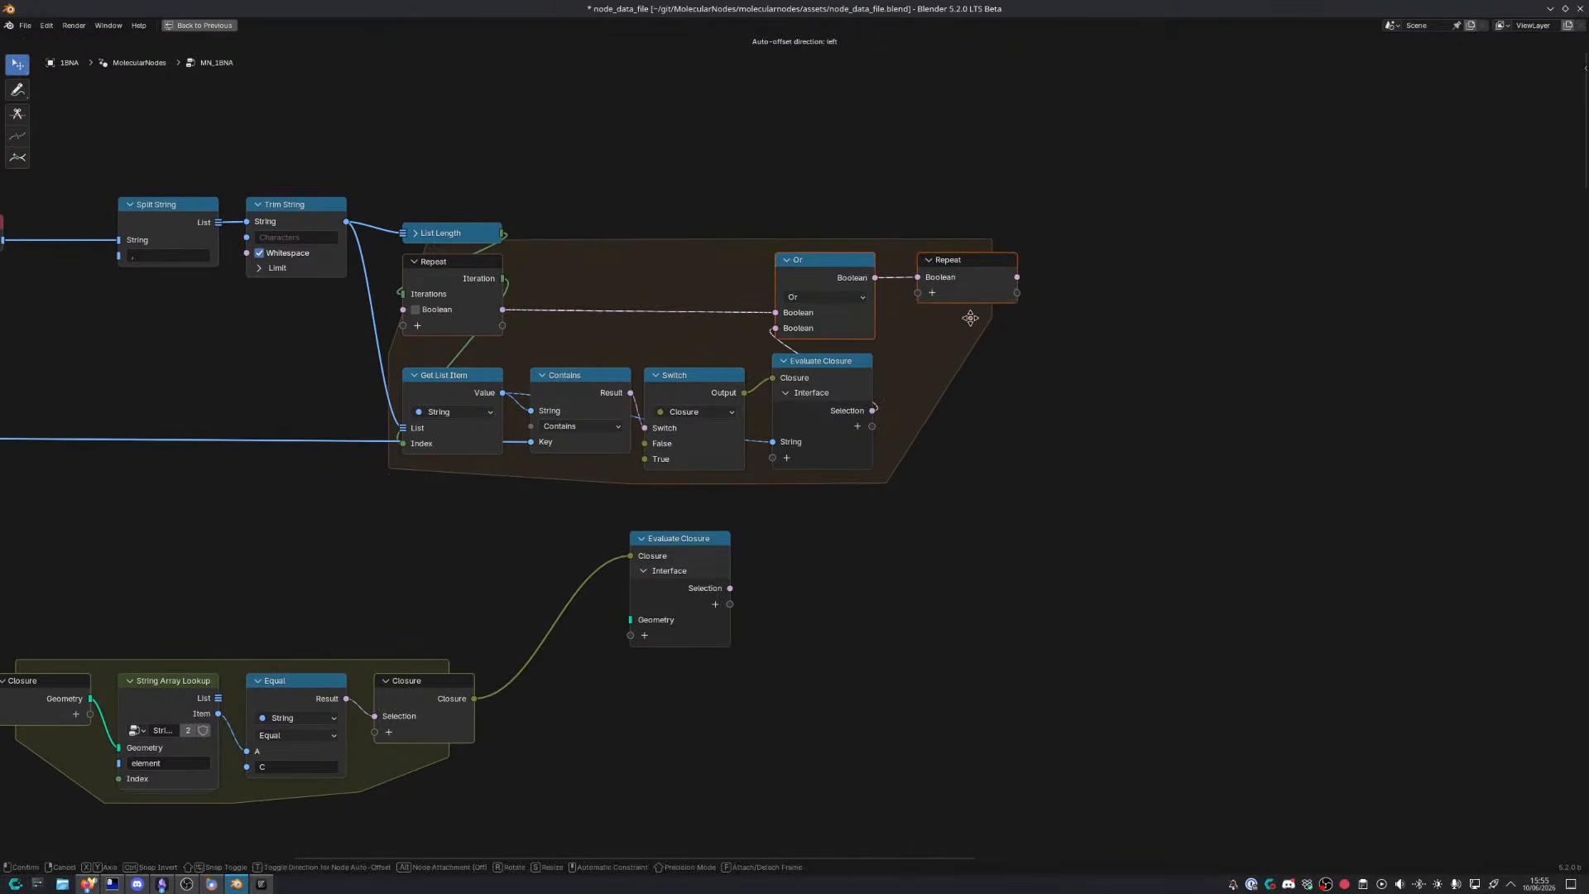
{"action": "left_click", "coordinate": [1174, 324]}
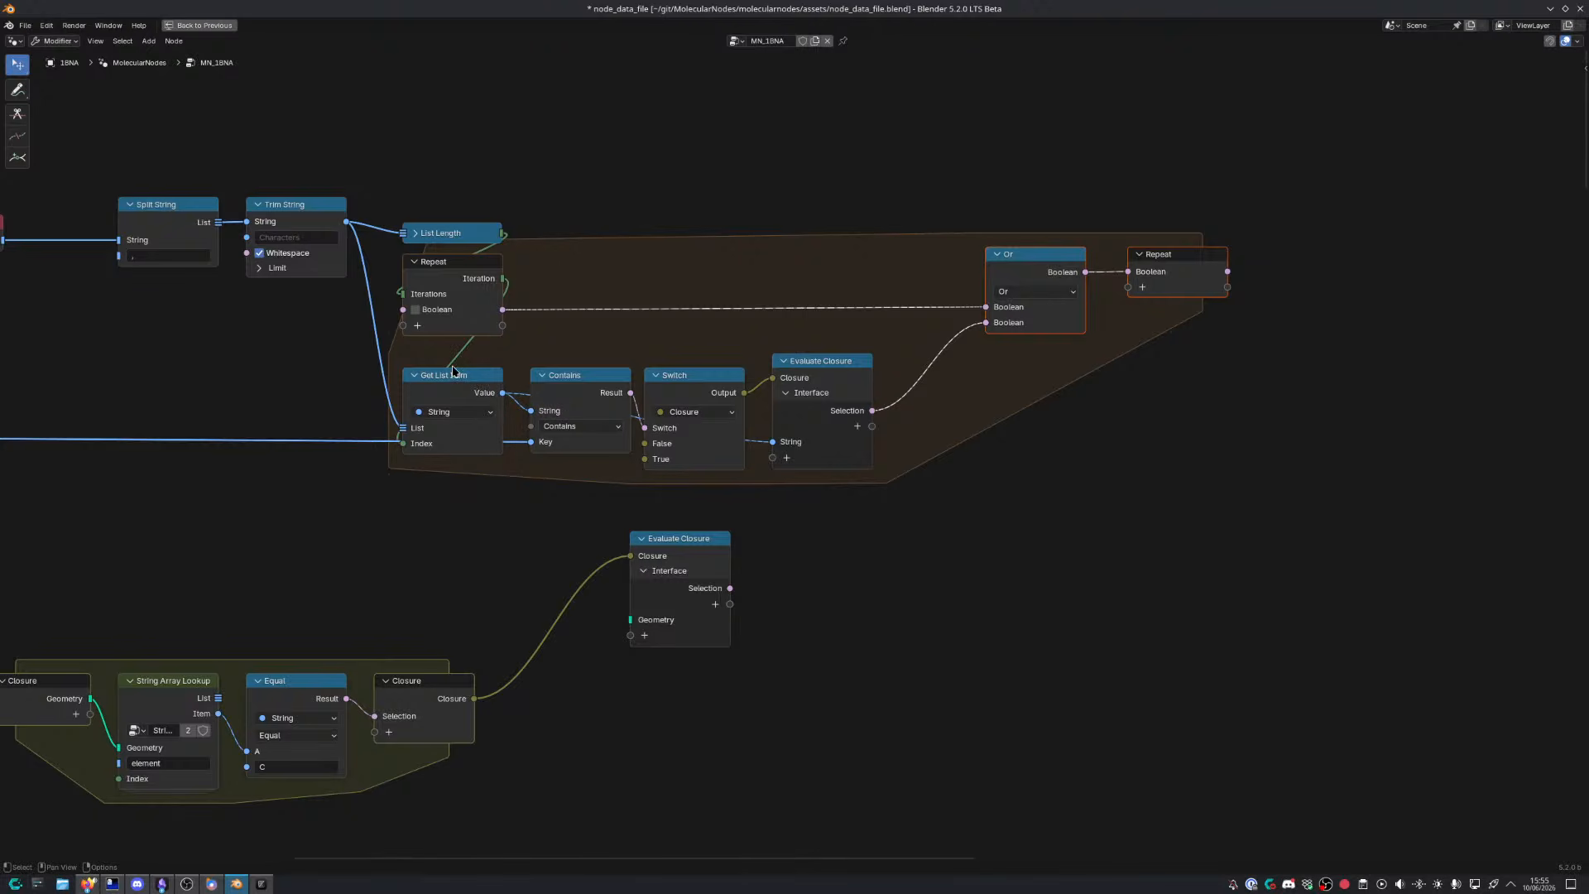
{"action": "middle_click_drag", "start_coordinate": [428, 407], "coordinate": [730, 404]}
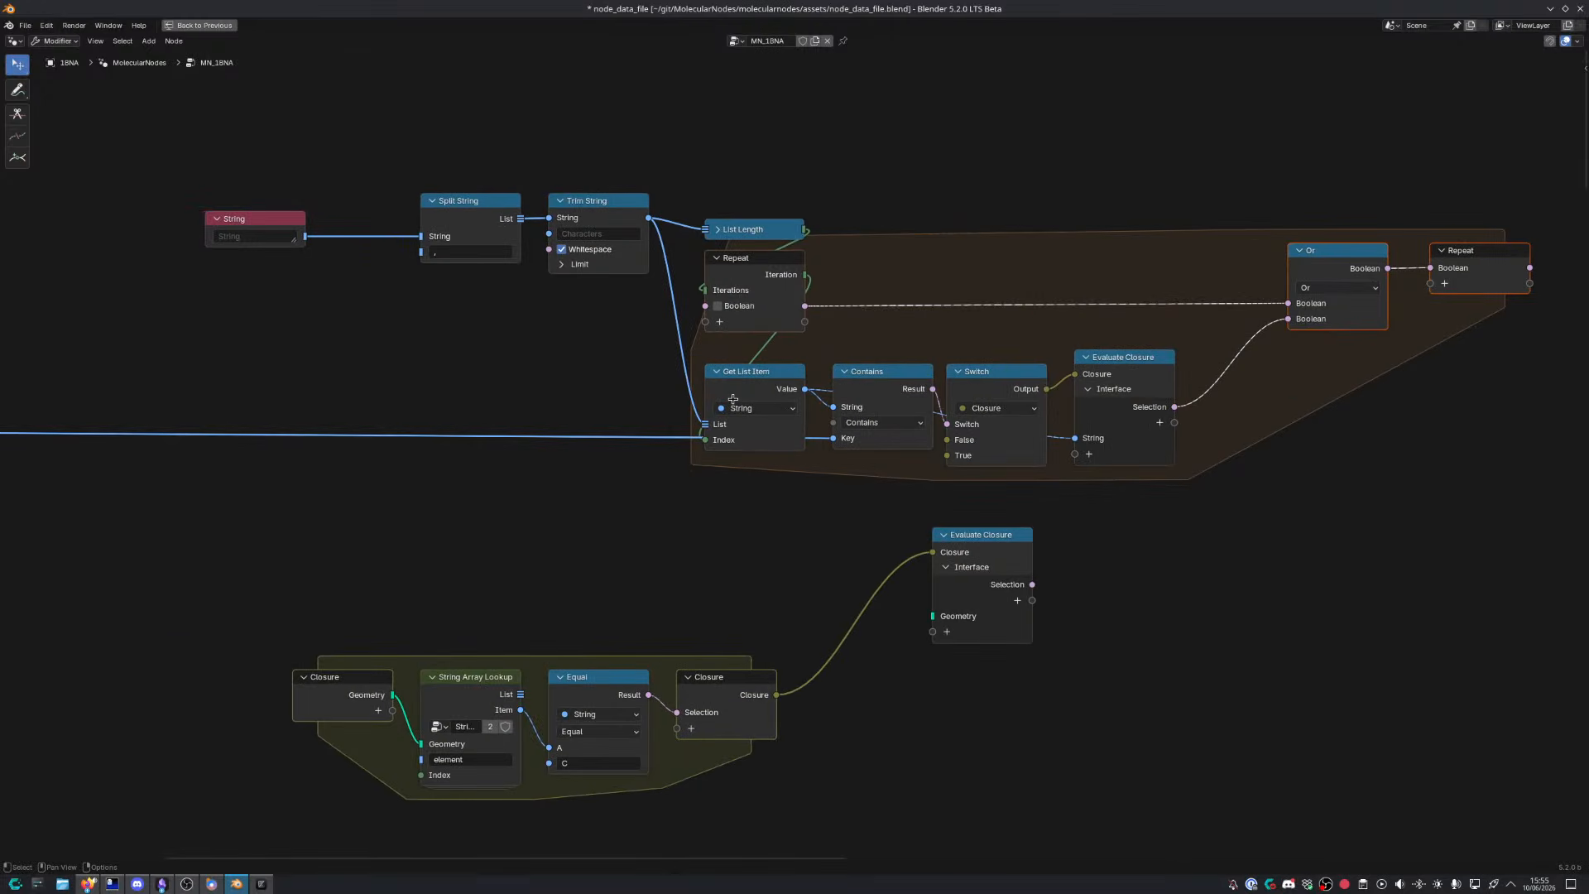
Move the whole String Array Lookup closure up directly beneath the repeat zone
{"action": "left_click_drag", "start_coordinate": [260, 623], "coordinate": [747, 792]}
{"action": "key", "text": "g"}
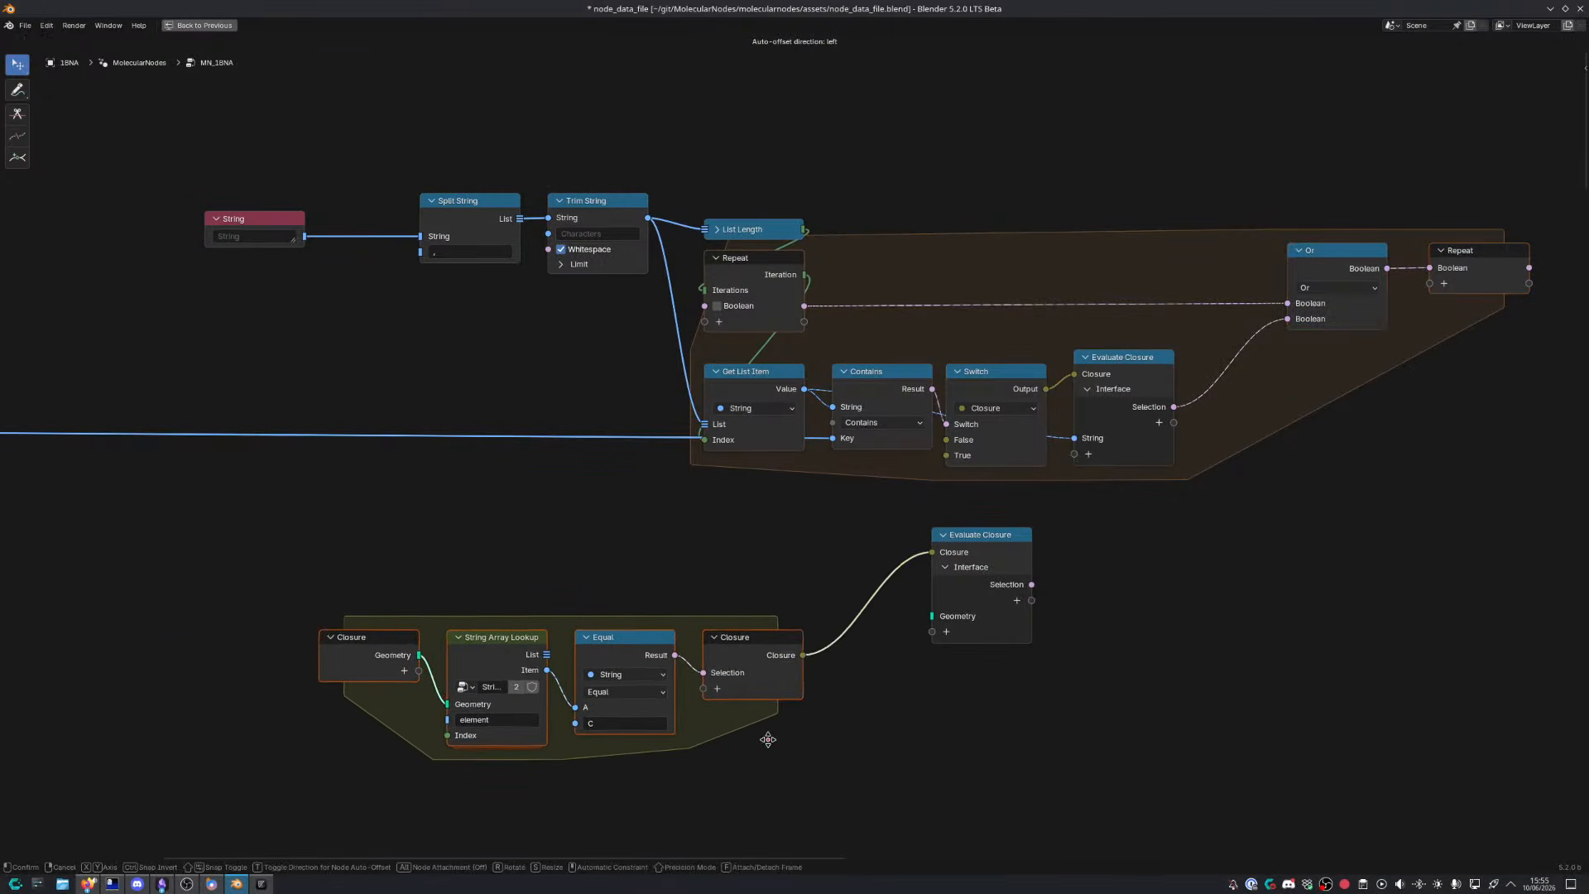
{"action": "left_click", "coordinate": [798, 613]}
{"action": "middle_click_drag", "start_coordinate": [639, 538], "coordinate": [697, 570]}
Move the String input node farther left and slightly above the Split String node
{"action": "middle_click_drag", "start_coordinate": [617, 506], "coordinate": [1067, 454]}
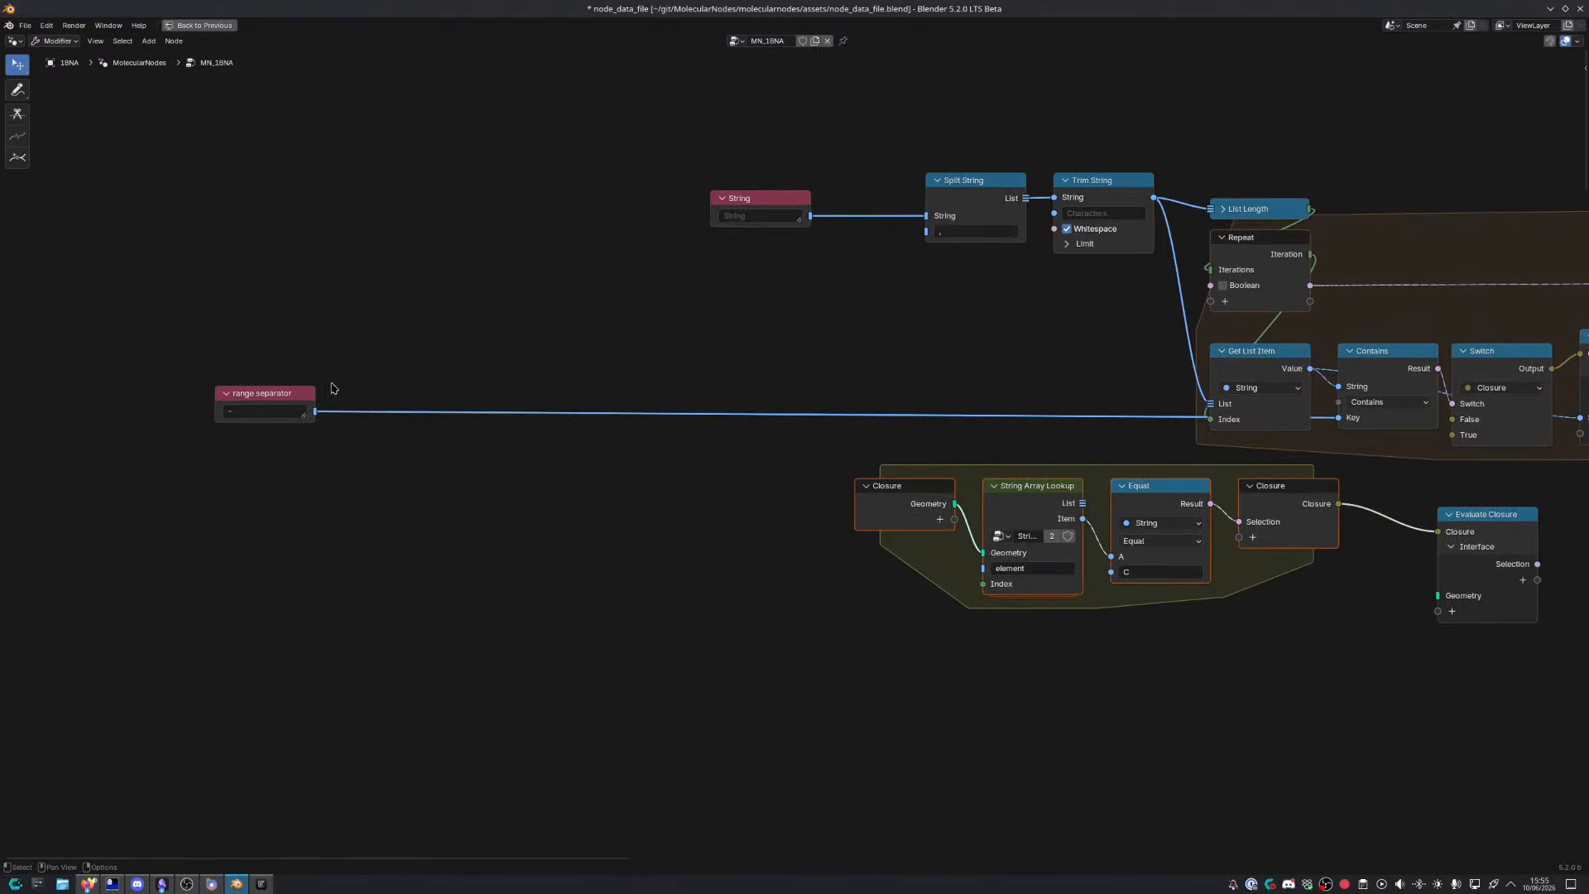
{"action": "middle_click_drag", "start_coordinate": [847, 377], "coordinate": [496, 386]}
{"action": "left_click_drag", "start_coordinate": [401, 208], "coordinate": [357, 170]}
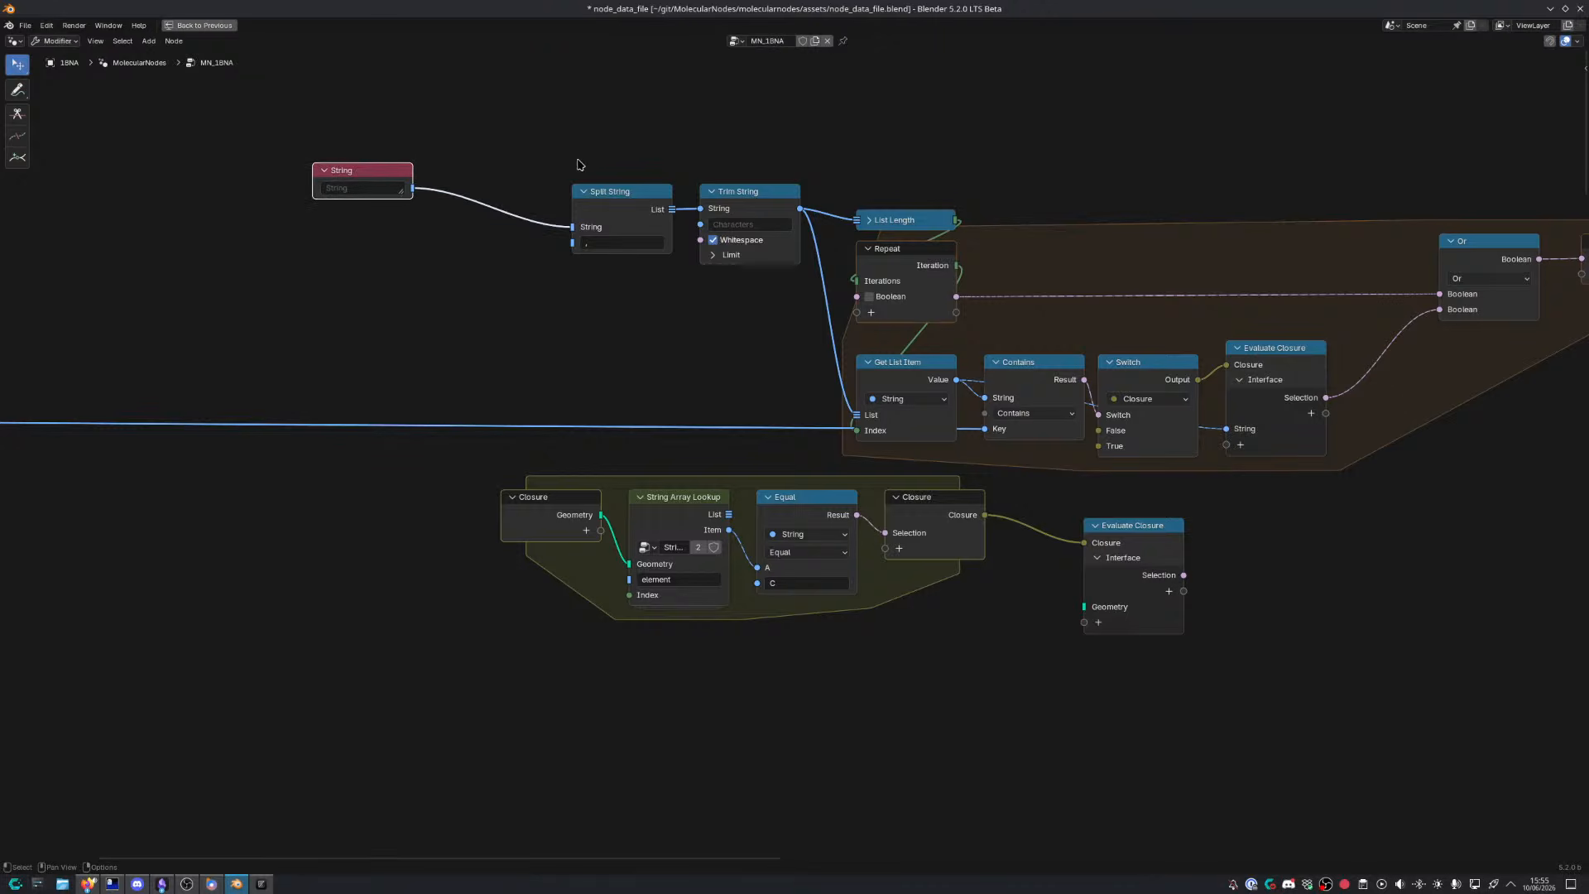
Move the Split String and Trim String nodes left and link the Trim String output to B of the closure's Equal node
{"action": "left_click_drag", "start_coordinate": [578, 160], "coordinate": [801, 298]}
{"action": "key", "text": "g"}
{"action": "left_click", "coordinate": [631, 305]}
{"action": "left_click_drag", "start_coordinate": [860, 534], "coordinate": [758, 585]}
Move the lookup's Evaluate Closure node next to its closure and delete the Contains and Switch nodes from the repeat zone
{"action": "middle_click_drag", "start_coordinate": [866, 574], "coordinate": [611, 576]}
{"action": "left_click_drag", "start_coordinate": [898, 538], "coordinate": [836, 513]}
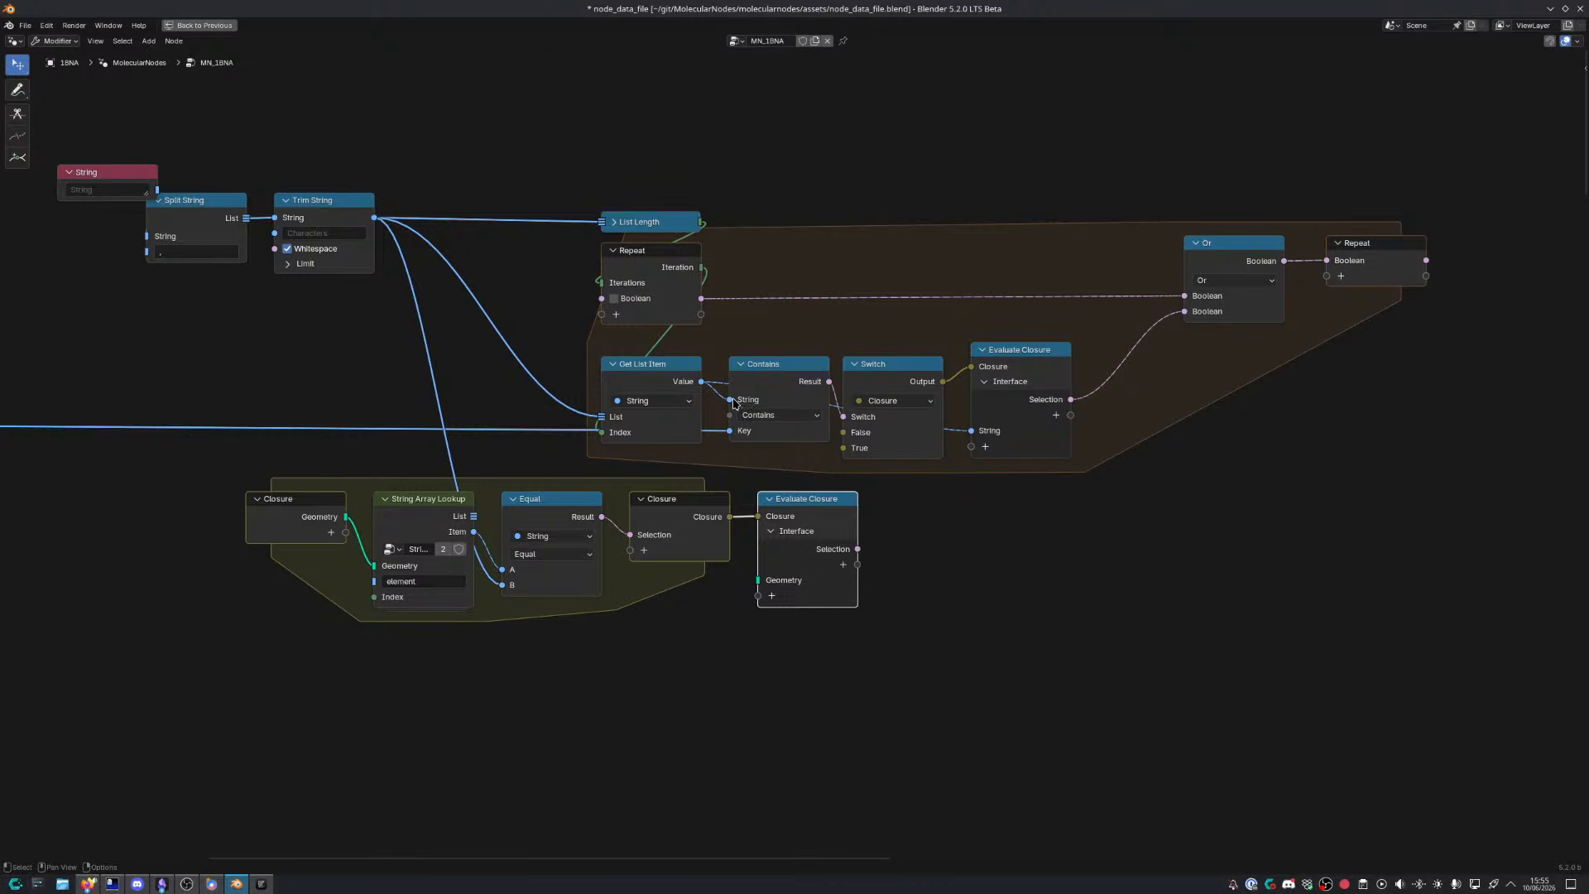
{"action": "left_click", "coordinate": [776, 370]}
{"action": "key", "text": "x"}
{"action": "left_click", "coordinate": [896, 382]}
{"action": "key", "text": "x"}
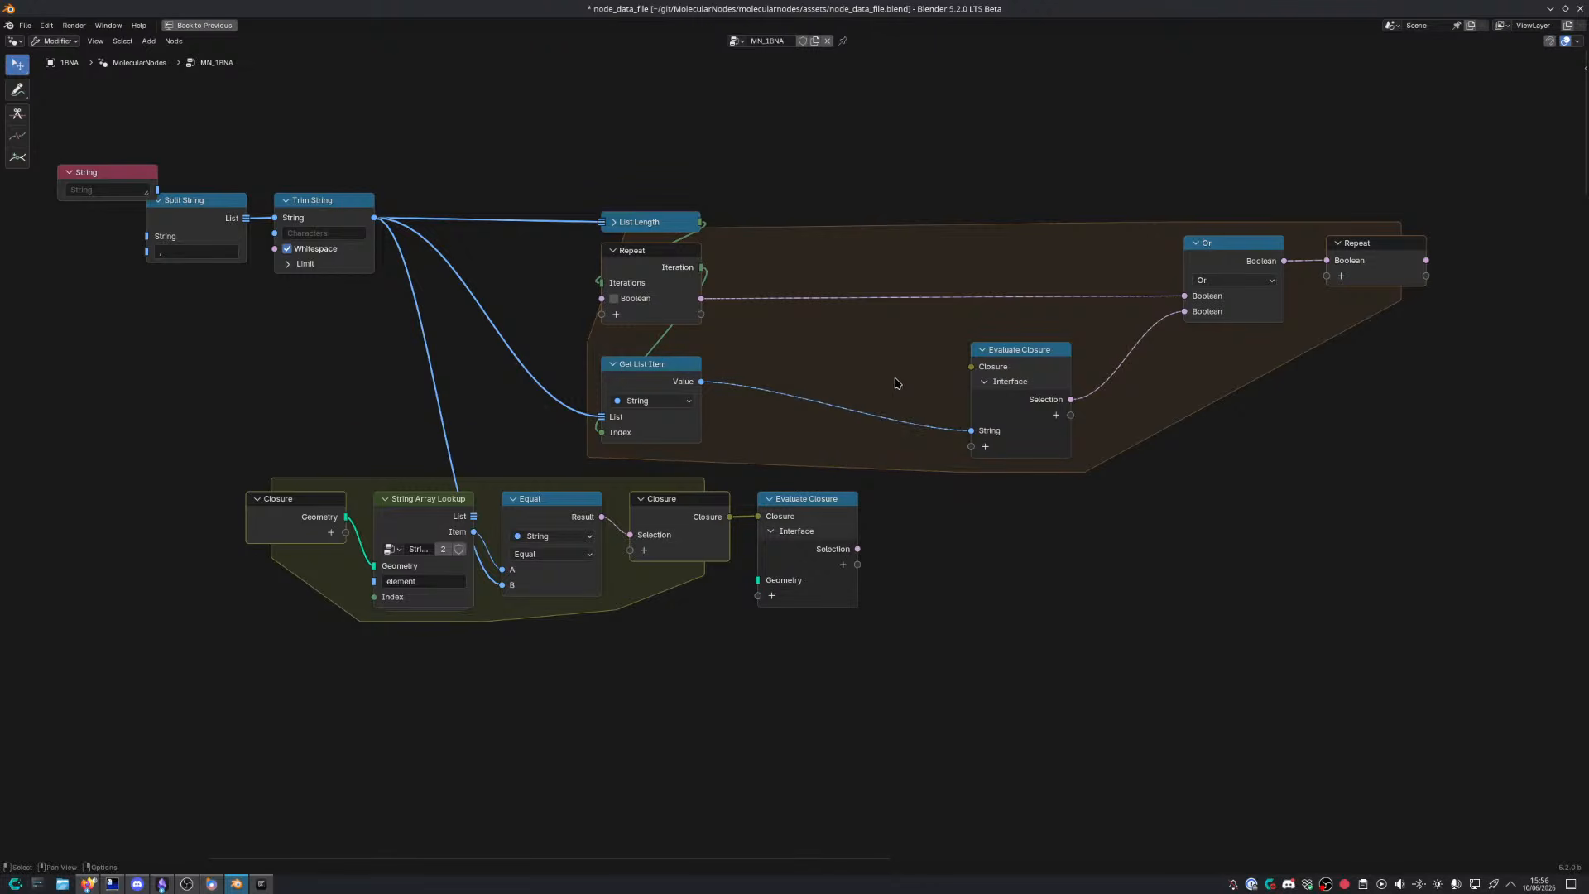
Move the lookup's Evaluate Closure node into the repeat zone and shift the String Array Lookup closure down and right
{"action": "left_click_drag", "start_coordinate": [832, 505], "coordinate": [931, 348]}
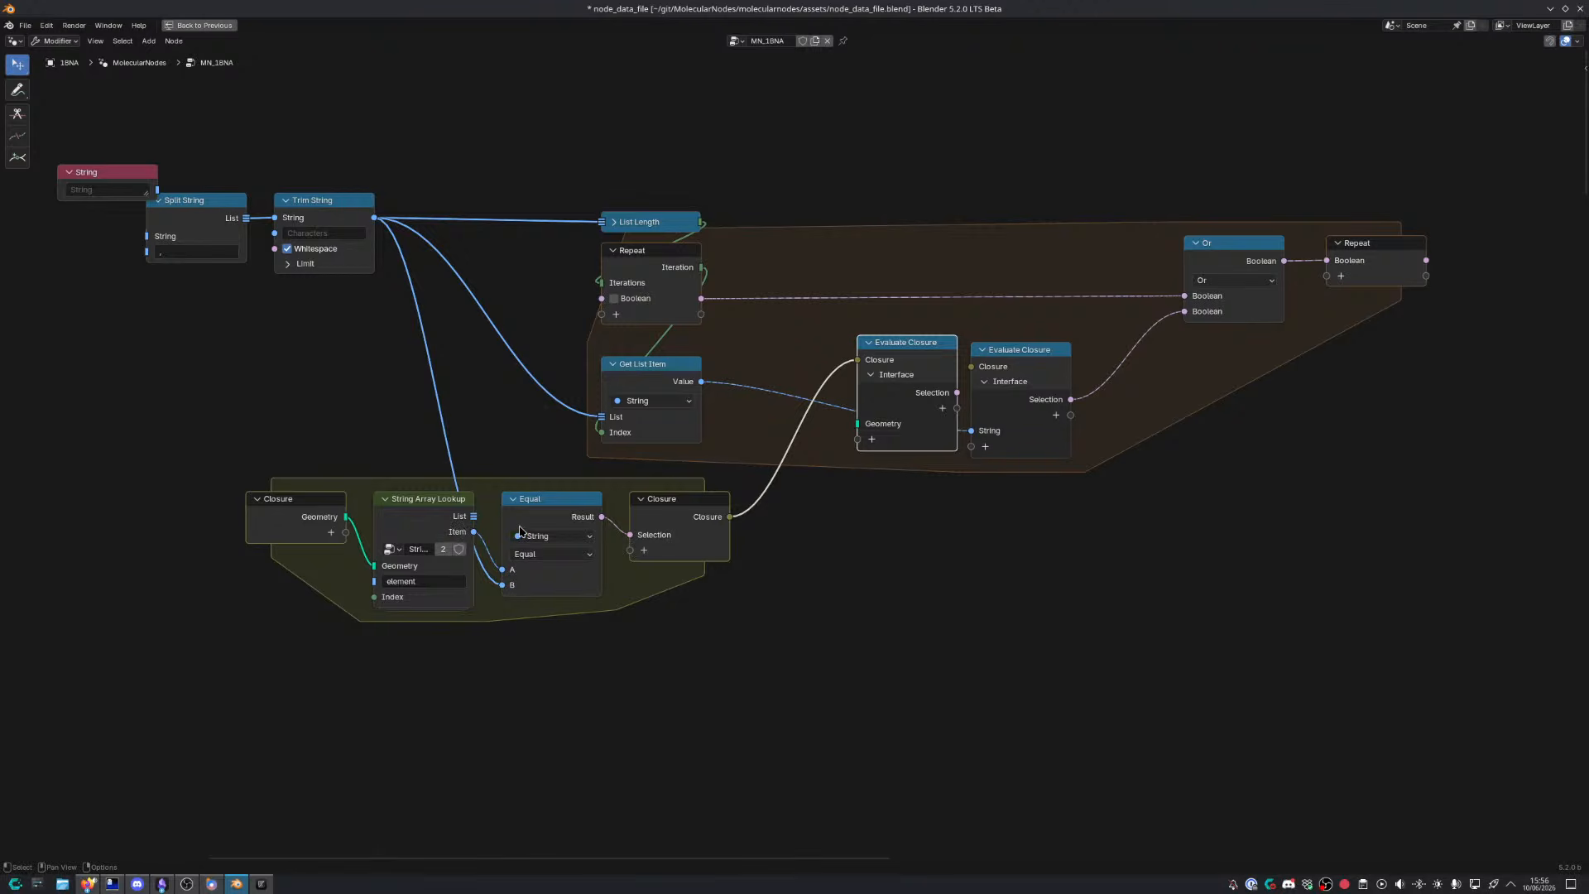
{"action": "left_click_drag", "start_coordinate": [304, 475], "coordinate": [718, 567]}
{"action": "key", "text": "g"}
{"action": "left_click", "coordinate": [762, 606]}
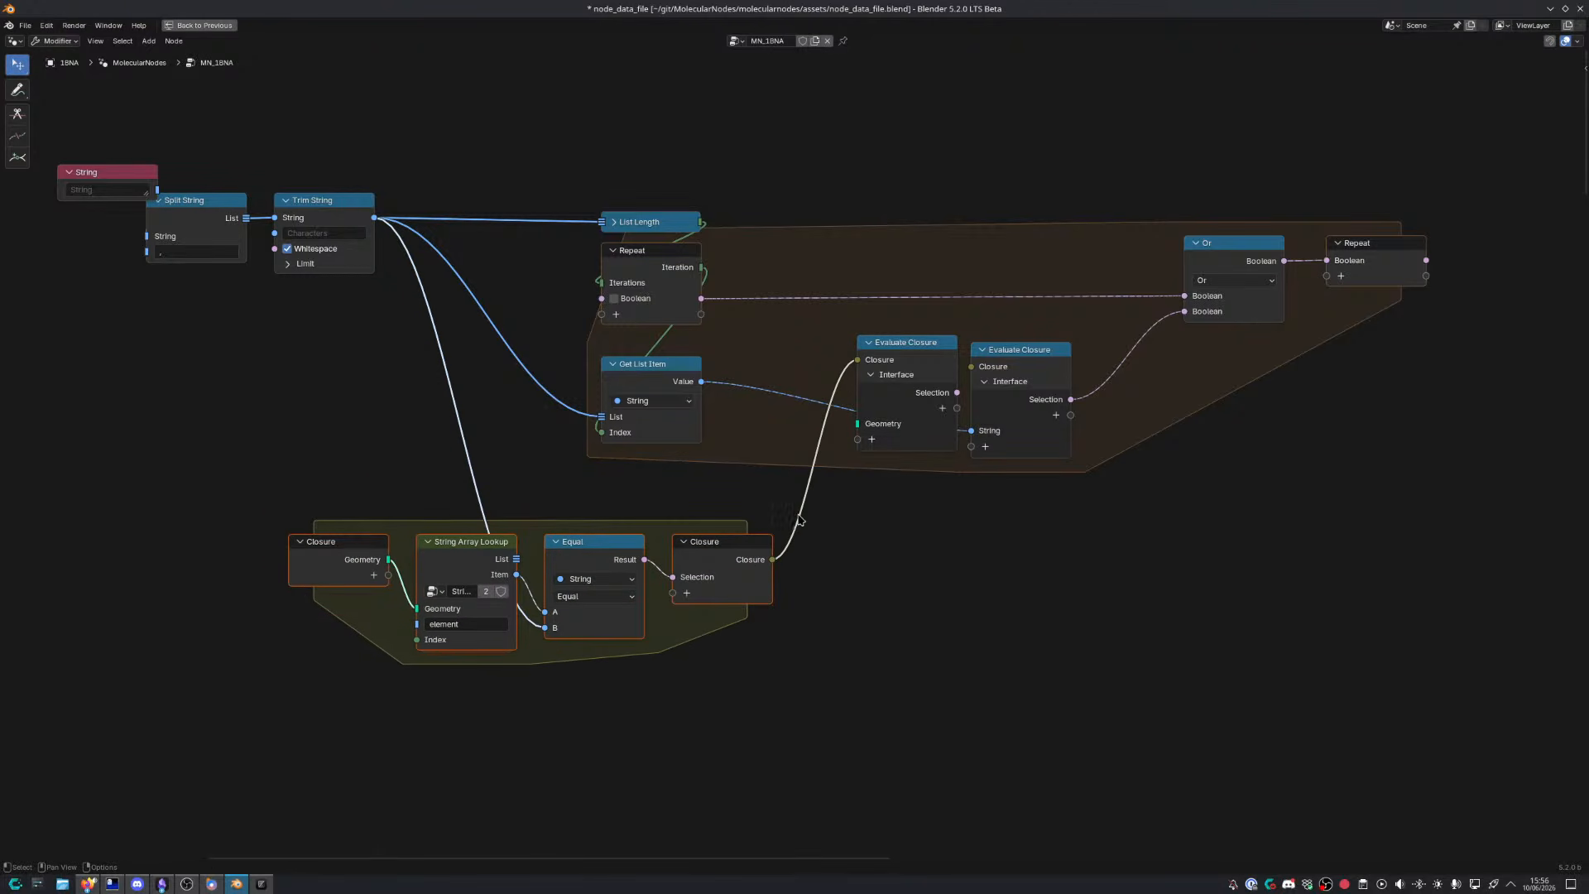
Nudge Get List Item up under the Repeat input and move the lookup's Evaluate Closure back out beside its closure
{"action": "middle_click_drag", "start_coordinate": [800, 520], "coordinate": [707, 562]}
{"action": "left_click_drag", "start_coordinate": [554, 418], "coordinate": [562, 406]}
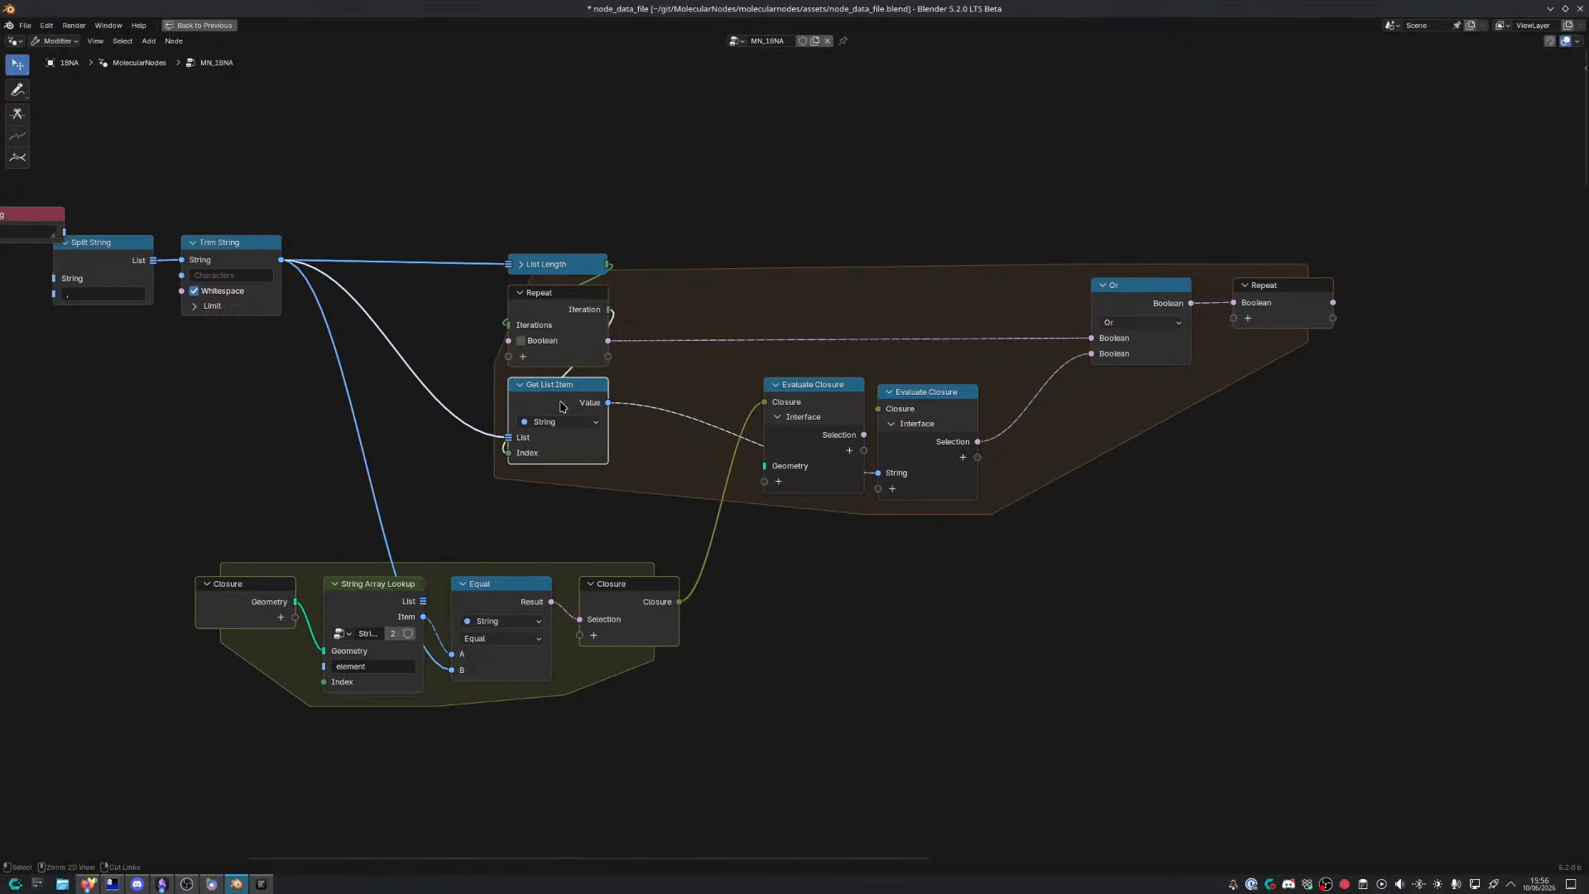
{"action": "left_click_drag", "start_coordinate": [818, 398], "coordinate": [793, 588]}
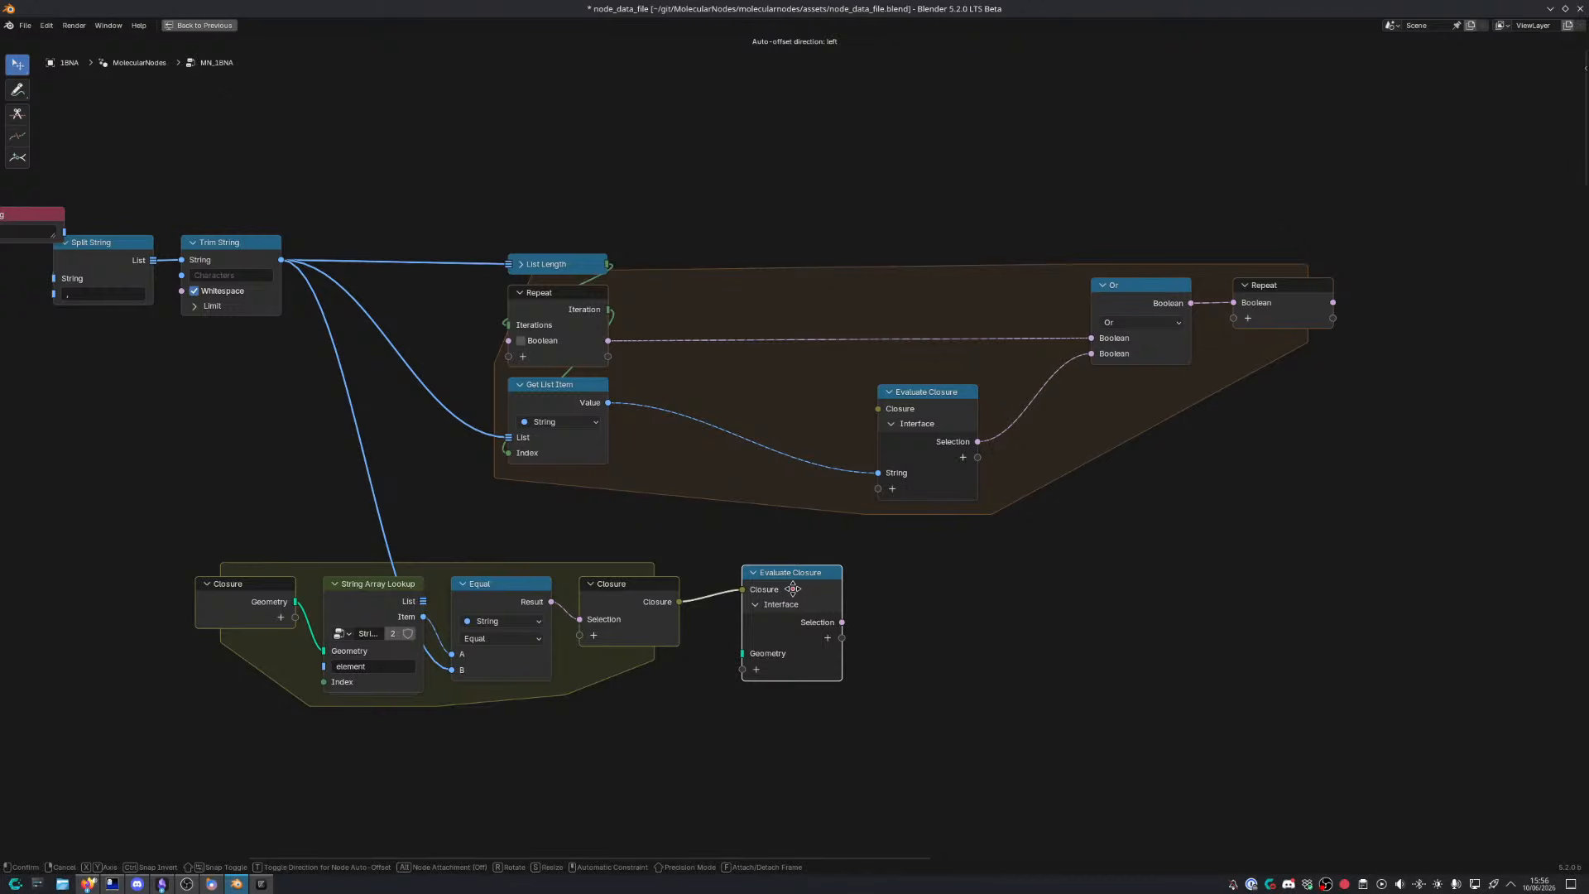
{"action": "left_click_drag", "start_coordinate": [793, 589], "coordinate": [801, 566]}
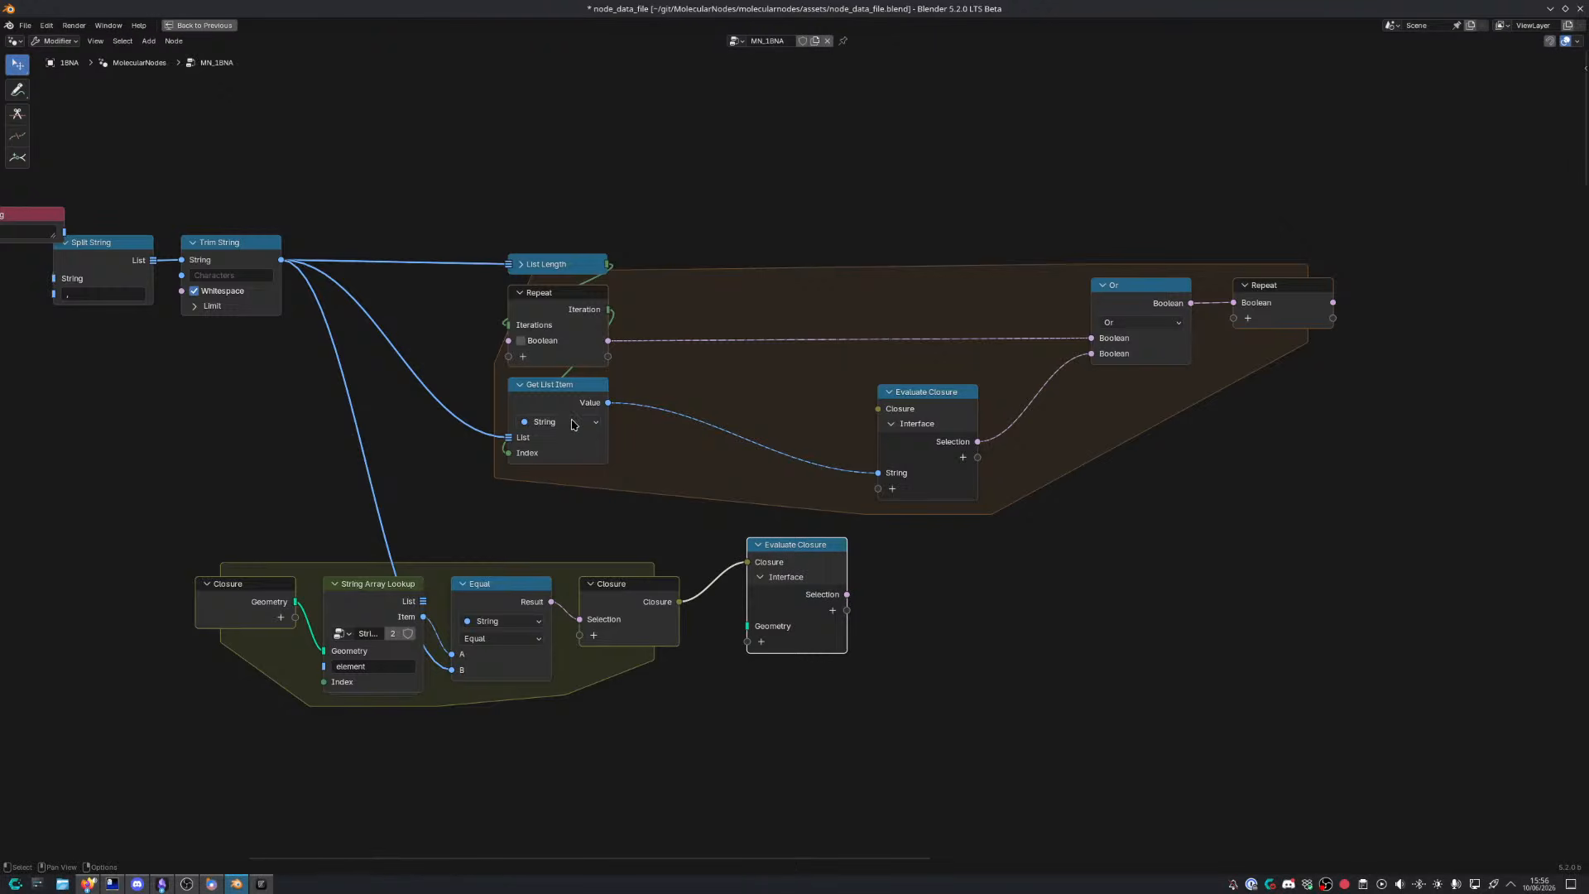
Move the List Length, Repeat input and Get List Item nodes up and left to enlarge the repeat zone
{"action": "left_click_drag", "start_coordinate": [494, 212], "coordinate": [623, 272]}
{"action": "key", "text": "g"}
{"action": "left_click", "coordinate": [595, 222]}
{"action": "left_click_drag", "start_coordinate": [436, 246], "coordinate": [681, 467]}
{"action": "key", "text": "g"}
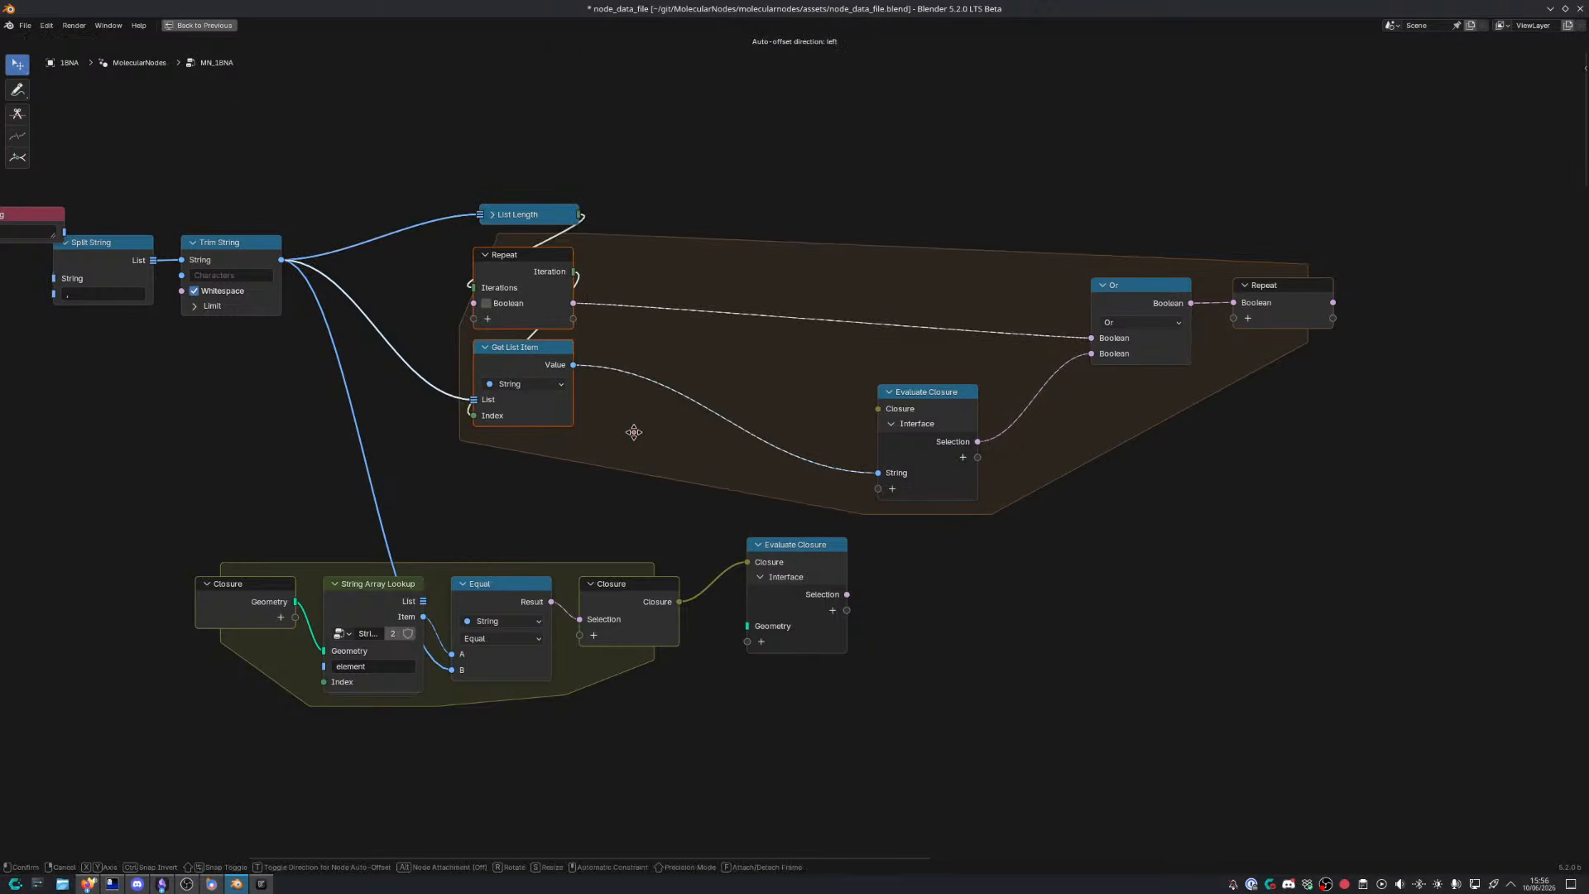
{"action": "left_click", "coordinate": [657, 387]}
{"action": "left_click", "coordinate": [760, 363]}
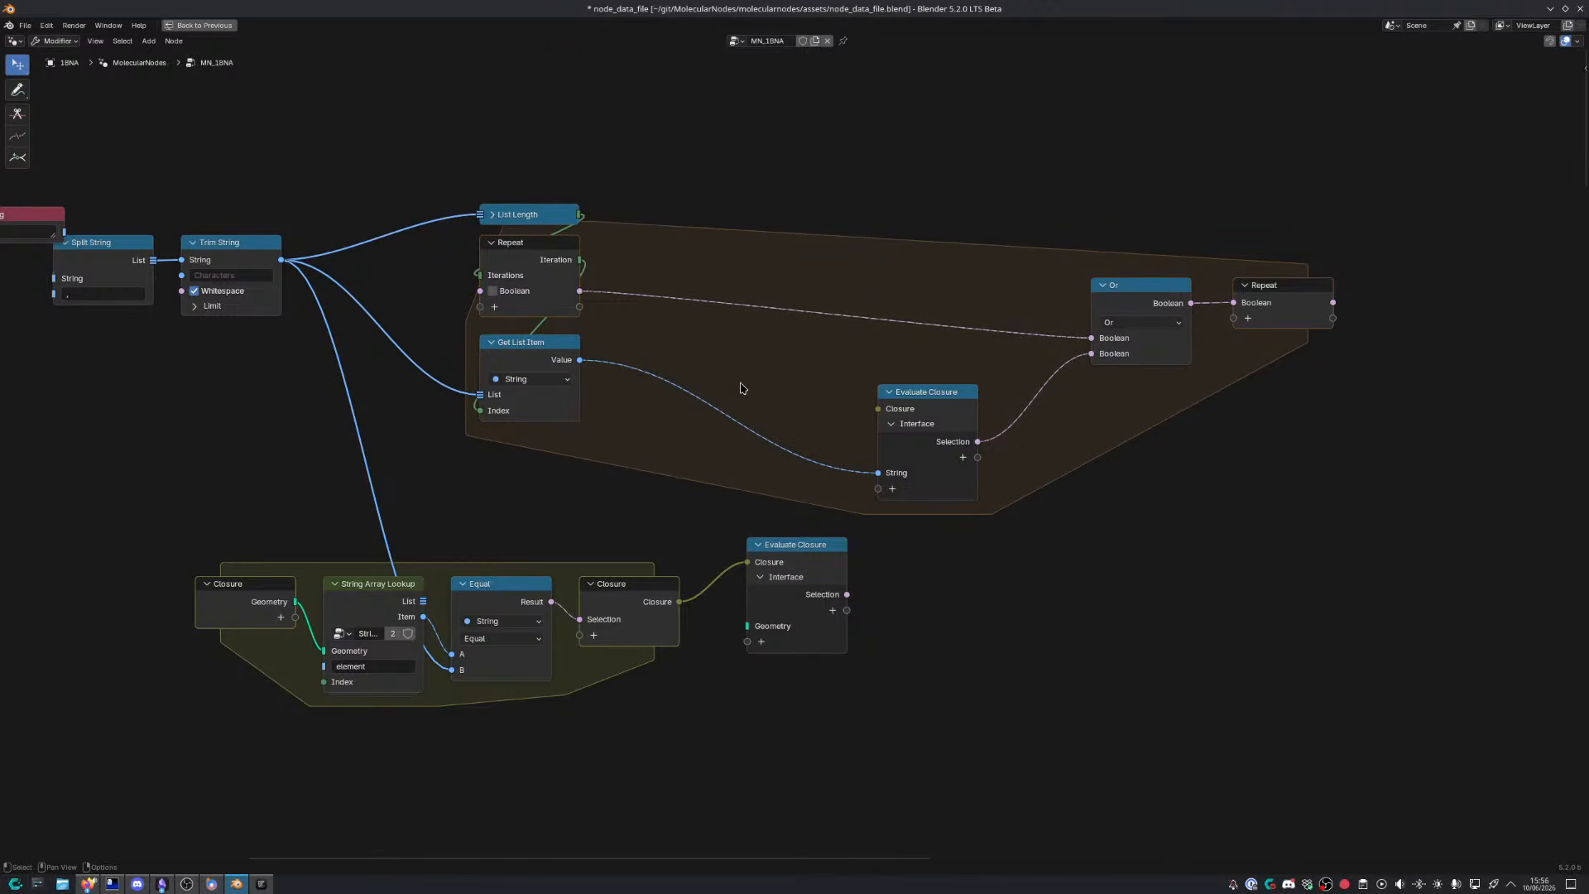
Duplicate the viewer's String Array Lookup and Equal nodes into the empty area above the Set Geometry Bundle link
{"action": "scroll", "coordinate": [717, 580], "scroll_direction": "down", "scroll_amount": 6}
{"action": "middle_click_drag", "start_coordinate": [702, 578], "coordinate": [693, 187]}
{"action": "scroll", "coordinate": [773, 327], "scroll_direction": "up", "scroll_amount": 7}
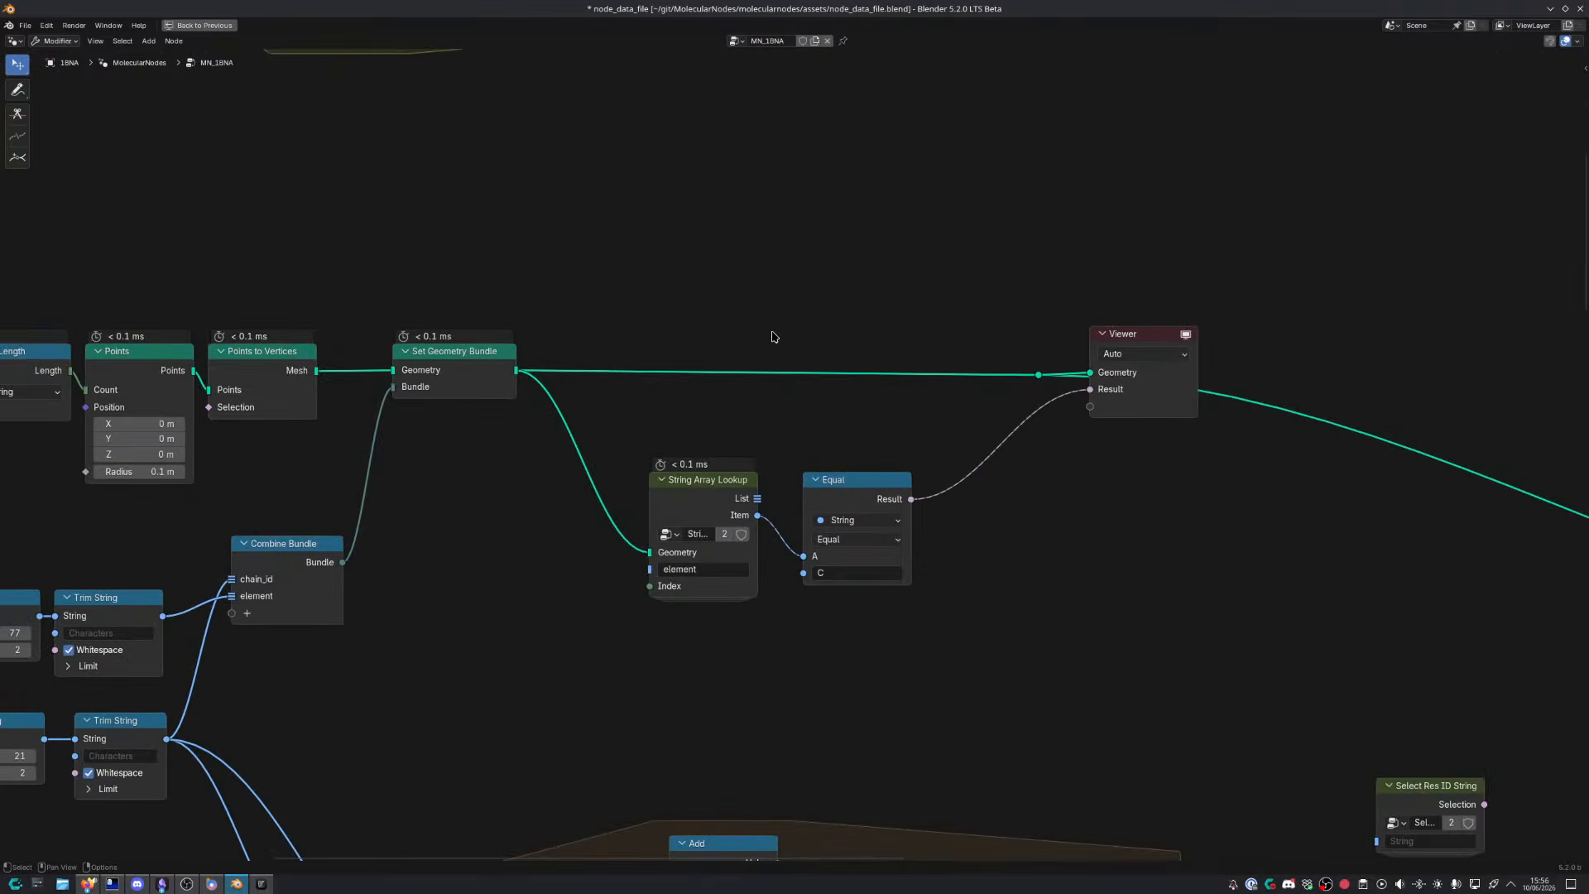
{"action": "scroll", "coordinate": [773, 336], "scroll_direction": "up", "scroll_amount": 2}
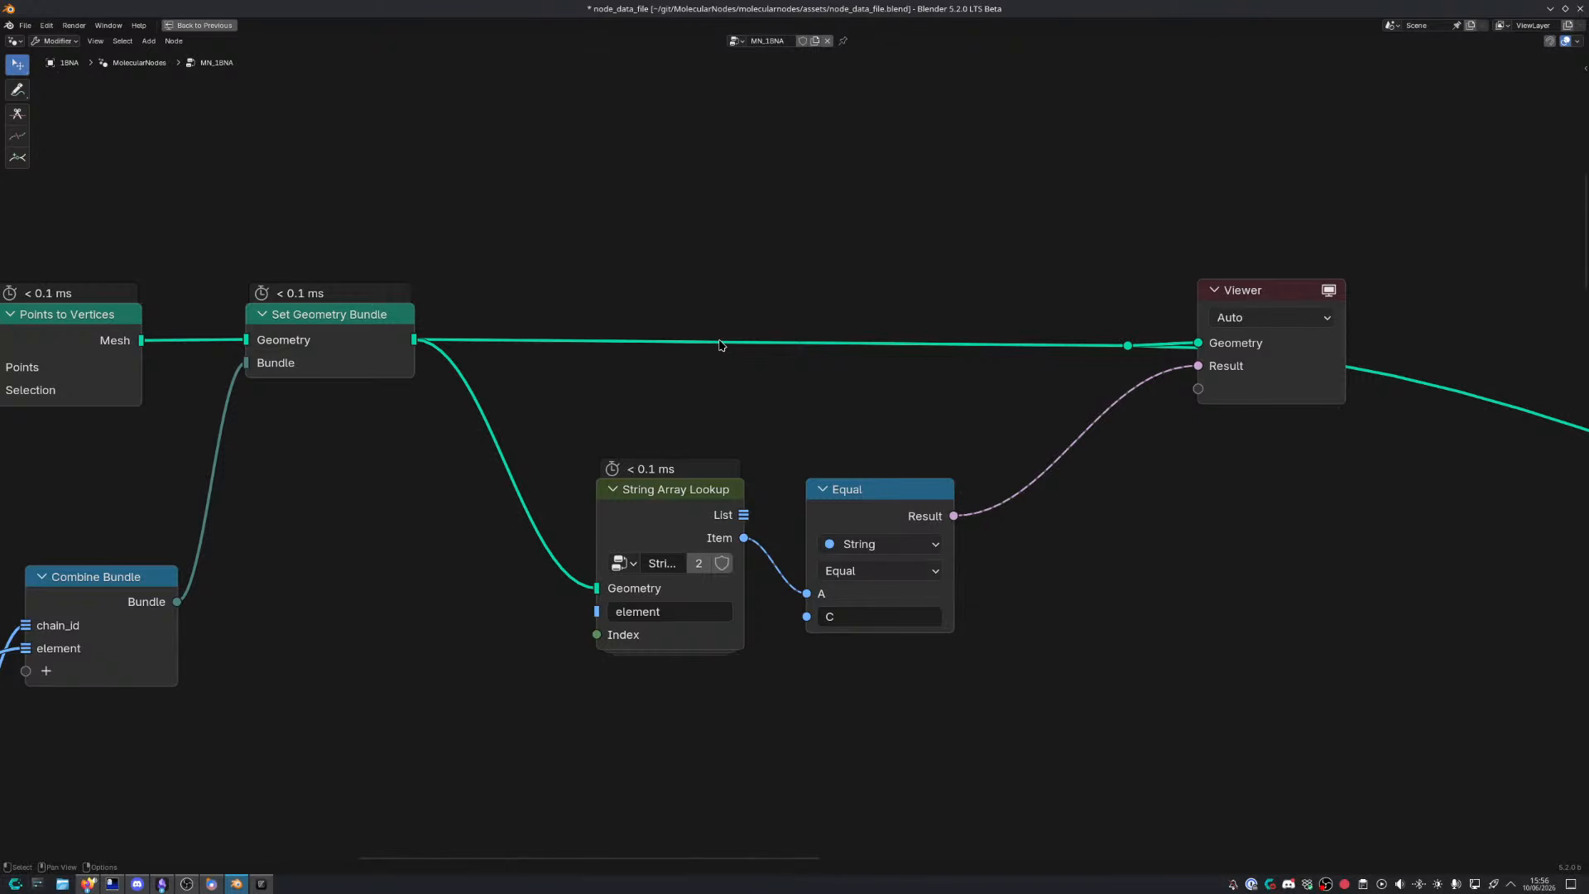
{"action": "scroll", "coordinate": [739, 329], "scroll_direction": "down", "scroll_amount": 2}
{"action": "middle_click_drag", "start_coordinate": [745, 362], "coordinate": [755, 411]}
{"action": "key", "text": "shift+a"}
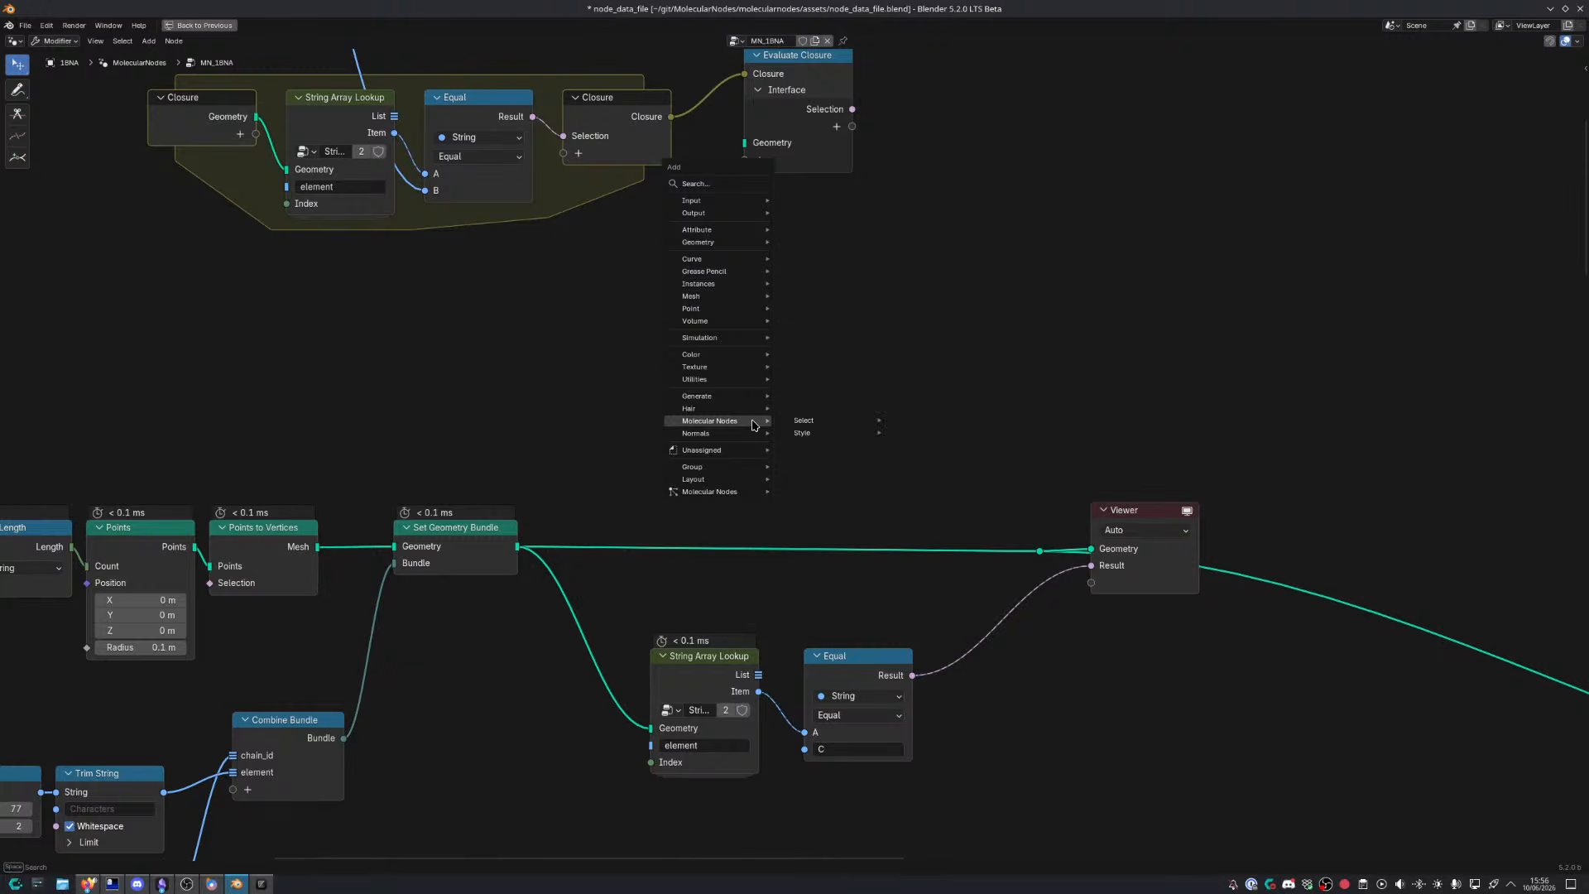
{"action": "key", "text": "Escape"}
{"action": "left_click_drag", "start_coordinate": [659, 611], "coordinate": [880, 701]}
{"action": "key", "text": "shift+d"}
{"action": "left_click", "coordinate": [913, 346]}
{"action": "middle_click_drag", "start_coordinate": [614, 384], "coordinate": [568, 449]}
{"action": "scroll", "coordinate": [570, 452], "scroll_direction": "up", "scroll_amount": 4}
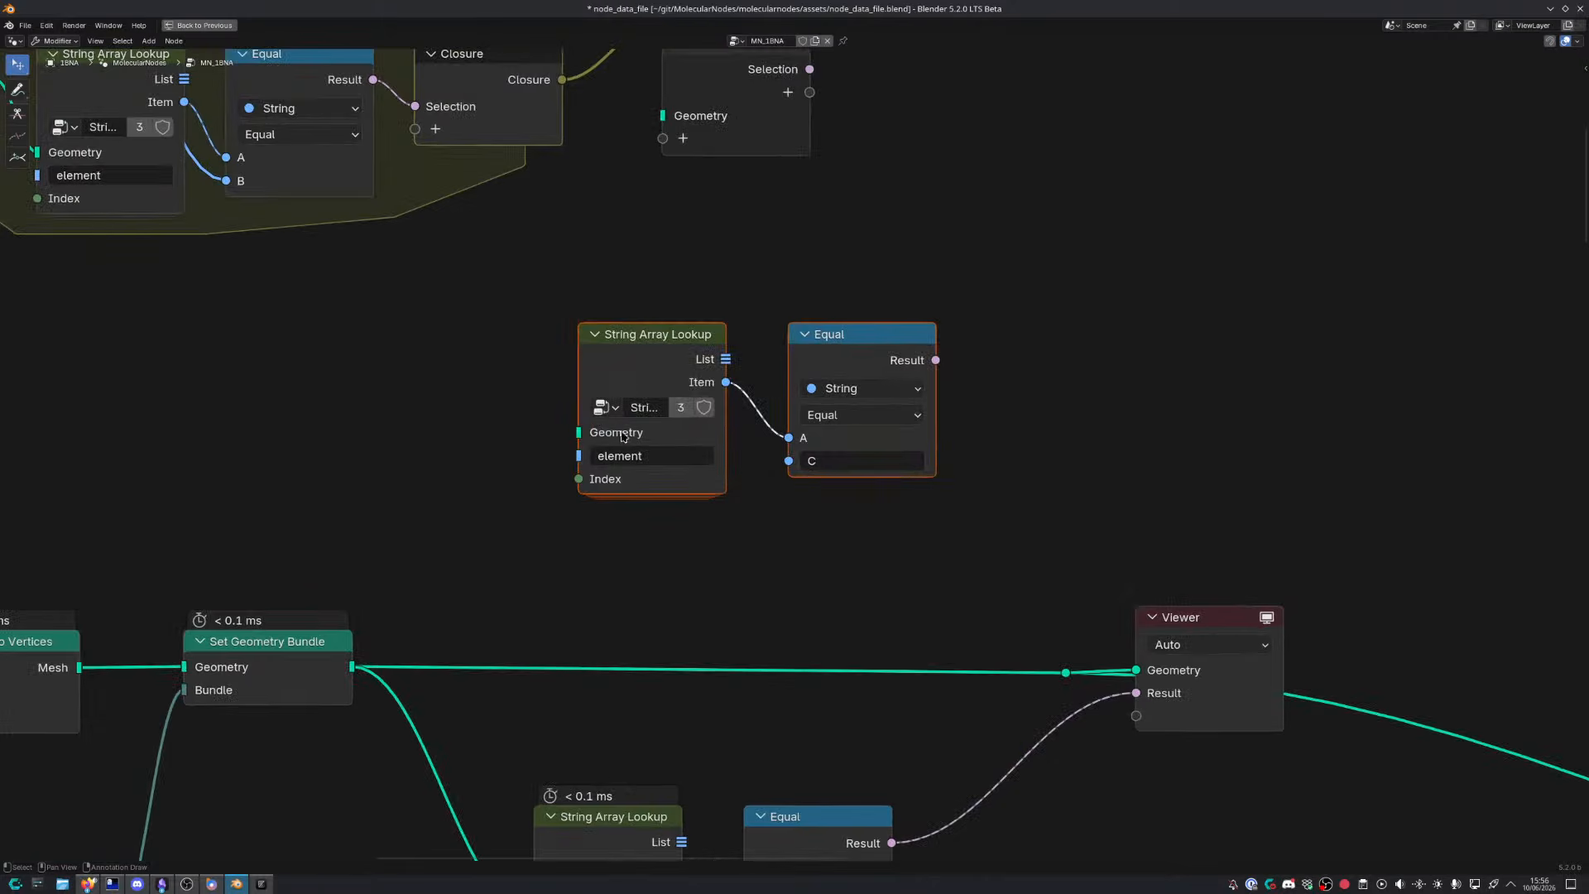
Add a Capture Attribute node, capture the copied Equal node's result in it, and lower the copied lookup nodes beneath it
{"action": "key", "text": "shift+a"}
{"action": "type", "text": "cap"}
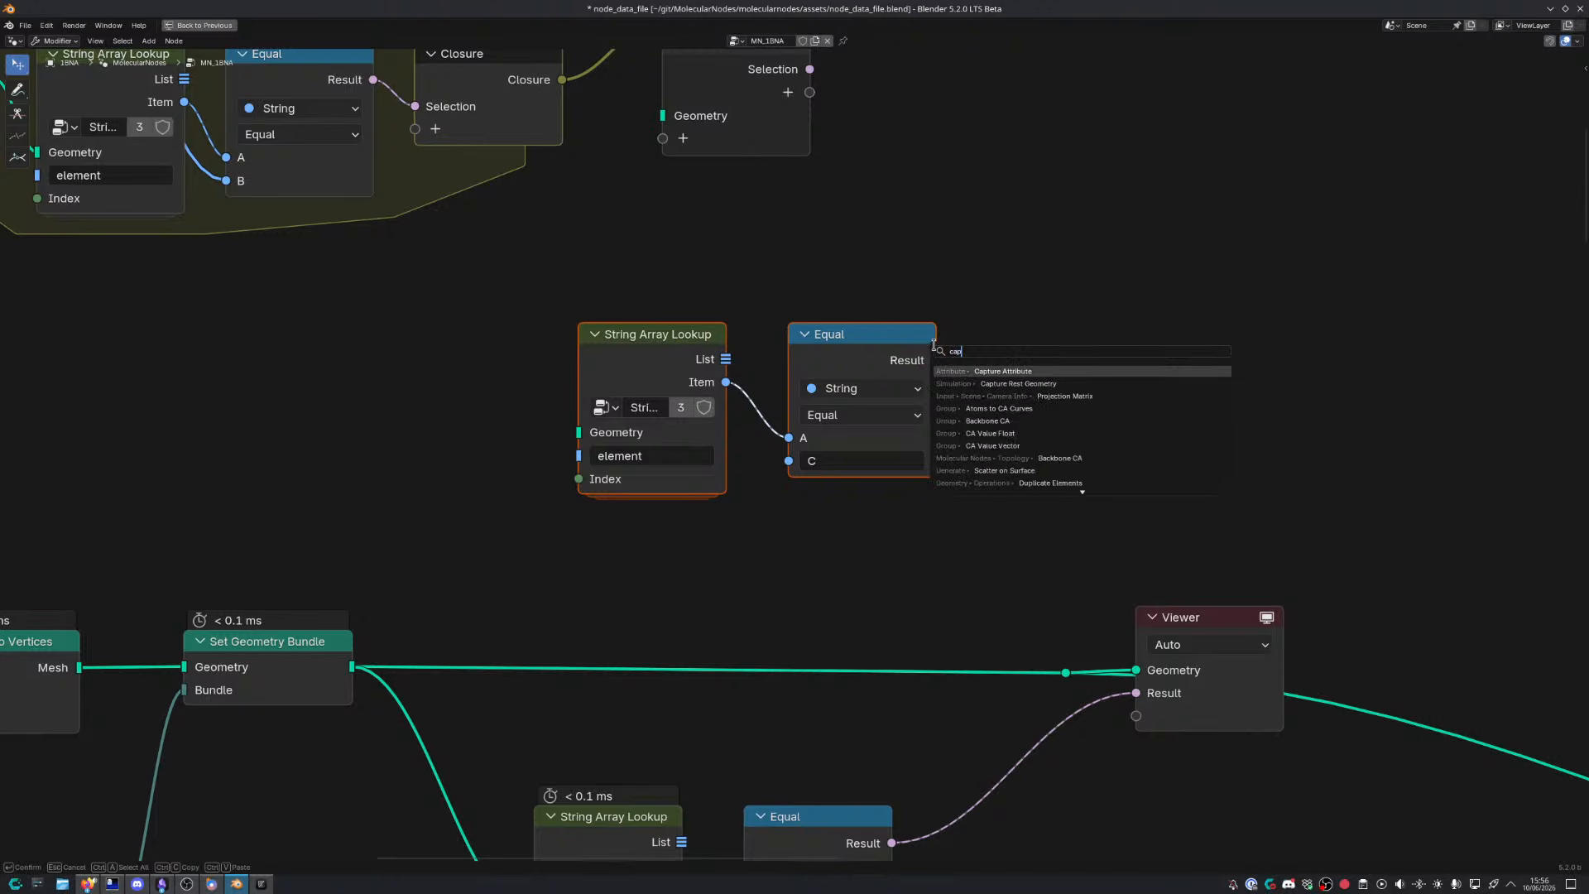
{"action": "key", "text": "Return"}
{"action": "left_click", "coordinate": [980, 317]}
{"action": "left_click_drag", "start_coordinate": [936, 360], "coordinate": [984, 404]}
{"action": "left_click_drag", "start_coordinate": [640, 276], "coordinate": [877, 463]}
{"action": "key", "text": "g"}
{"action": "left_click", "coordinate": [903, 540]}
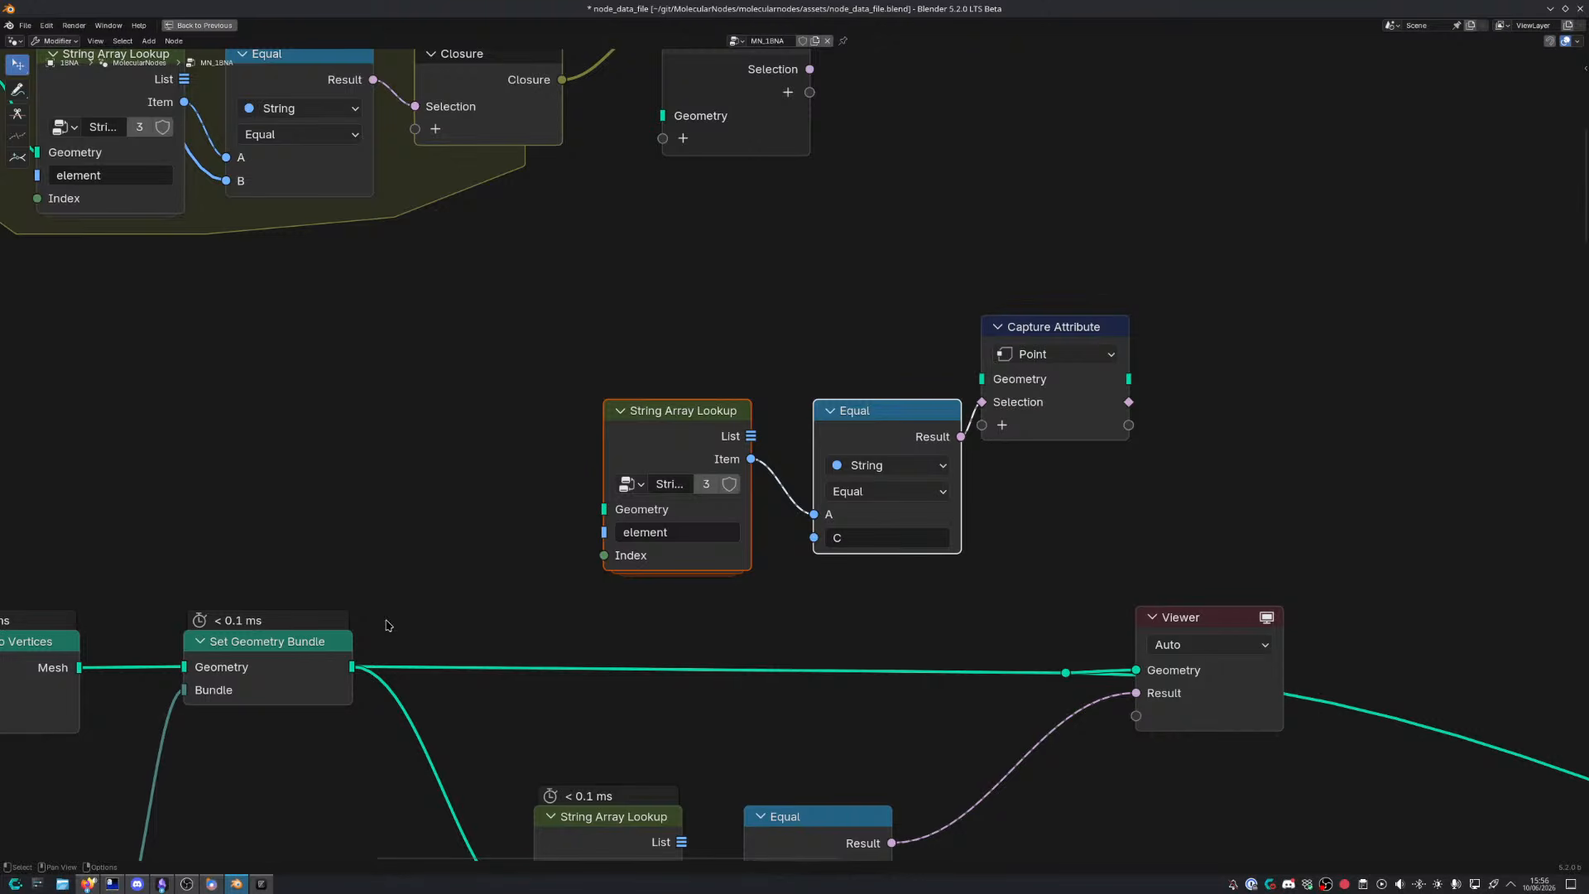
Link the Set Geometry Bundle output through a shared reroute to the Capture Attribute and the copied String Array Lookup
{"action": "left_click_drag", "start_coordinate": [352, 667], "coordinate": [980, 379]}
{"action": "left_click_drag", "start_coordinate": [353, 669], "coordinate": [604, 509]}
{"action": "right_click_drag", "start_coordinate": [617, 620], "coordinate": [457, 482], "text": "shift"}
{"action": "key", "text": "g"}
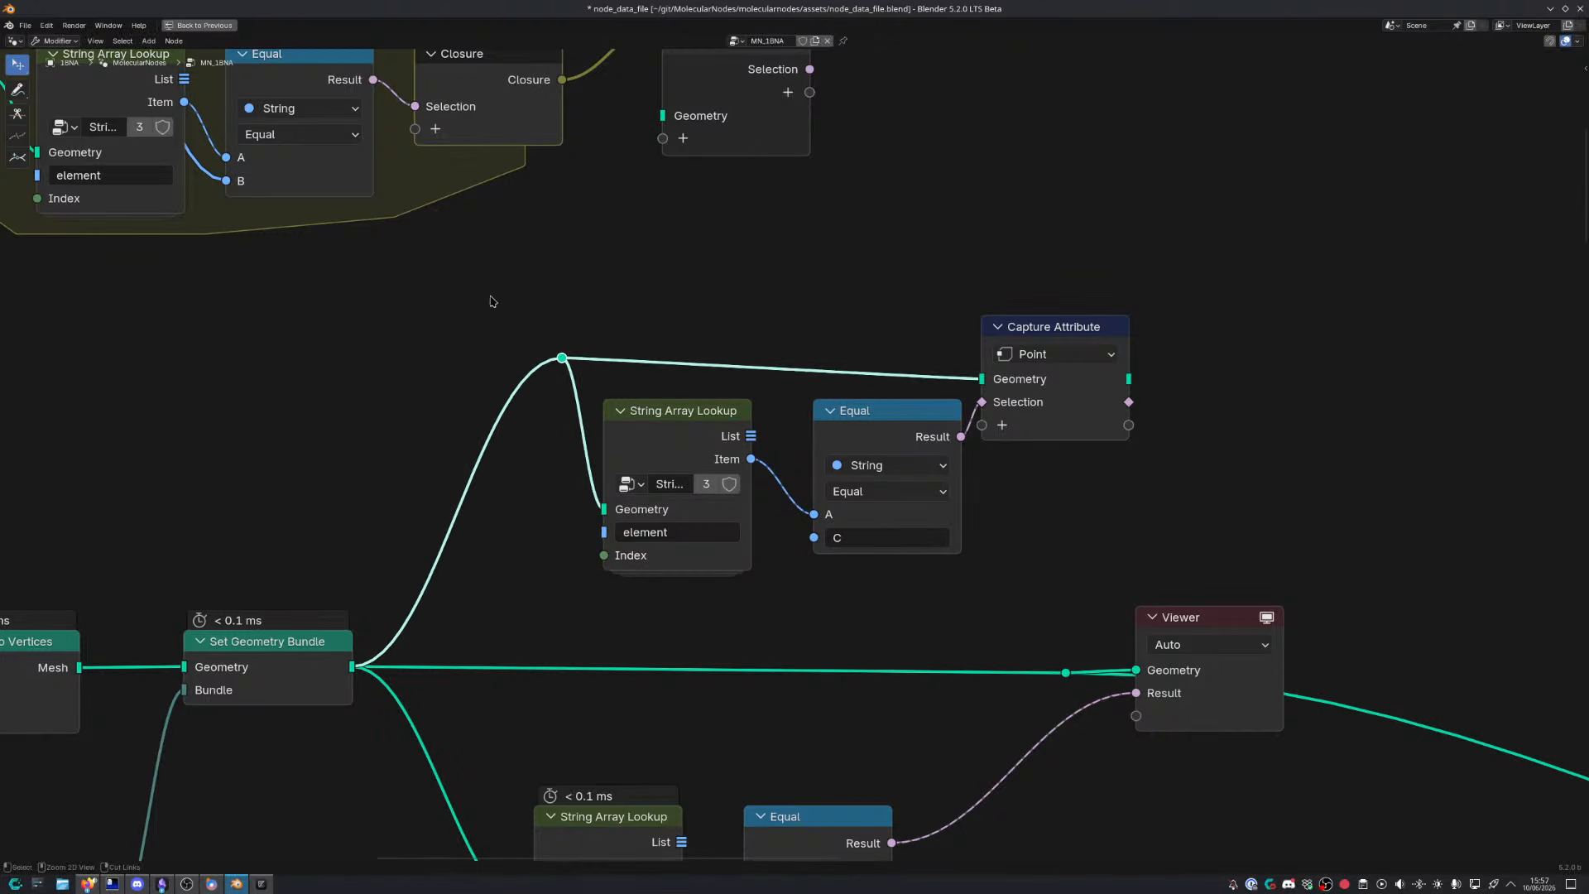
{"action": "left_click", "coordinate": [486, 277]}
Align the reroute, copied lookup nodes and Capture Attribute so the geometry link runs straight
{"action": "left_click_drag", "start_coordinate": [483, 280], "coordinate": [1045, 588]}
{"action": "key", "text": "g"}
{"action": "left_click", "coordinate": [993, 564]}
{"action": "left_click_drag", "start_coordinate": [465, 314], "coordinate": [526, 371]}
{"action": "key", "text": "g"}
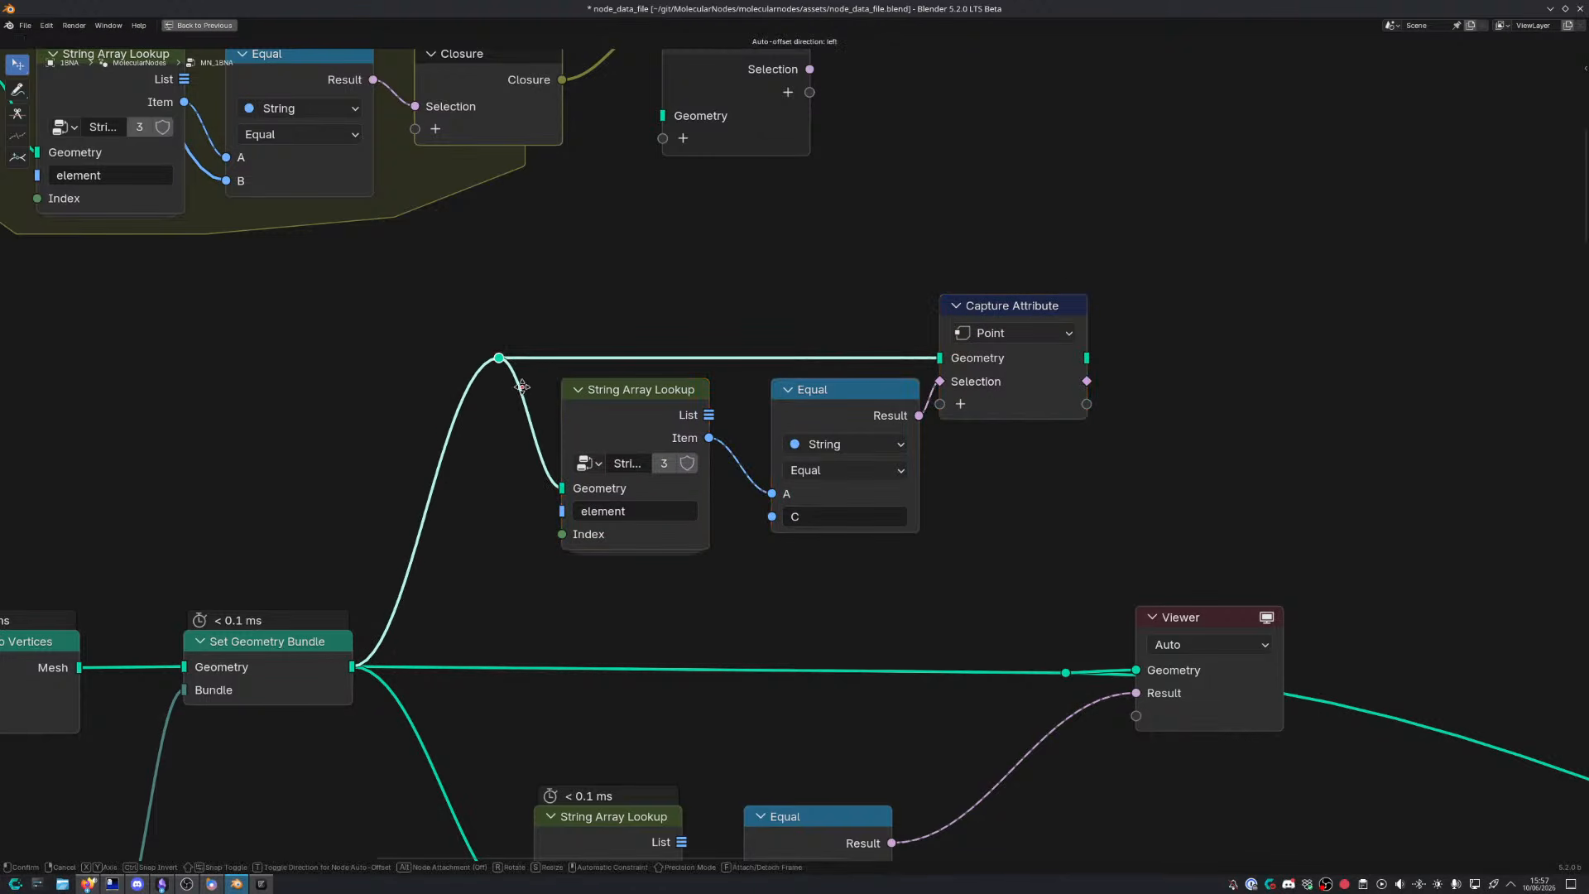
{"action": "left_click", "coordinate": [525, 384]}
{"action": "left_click", "coordinate": [726, 292]}
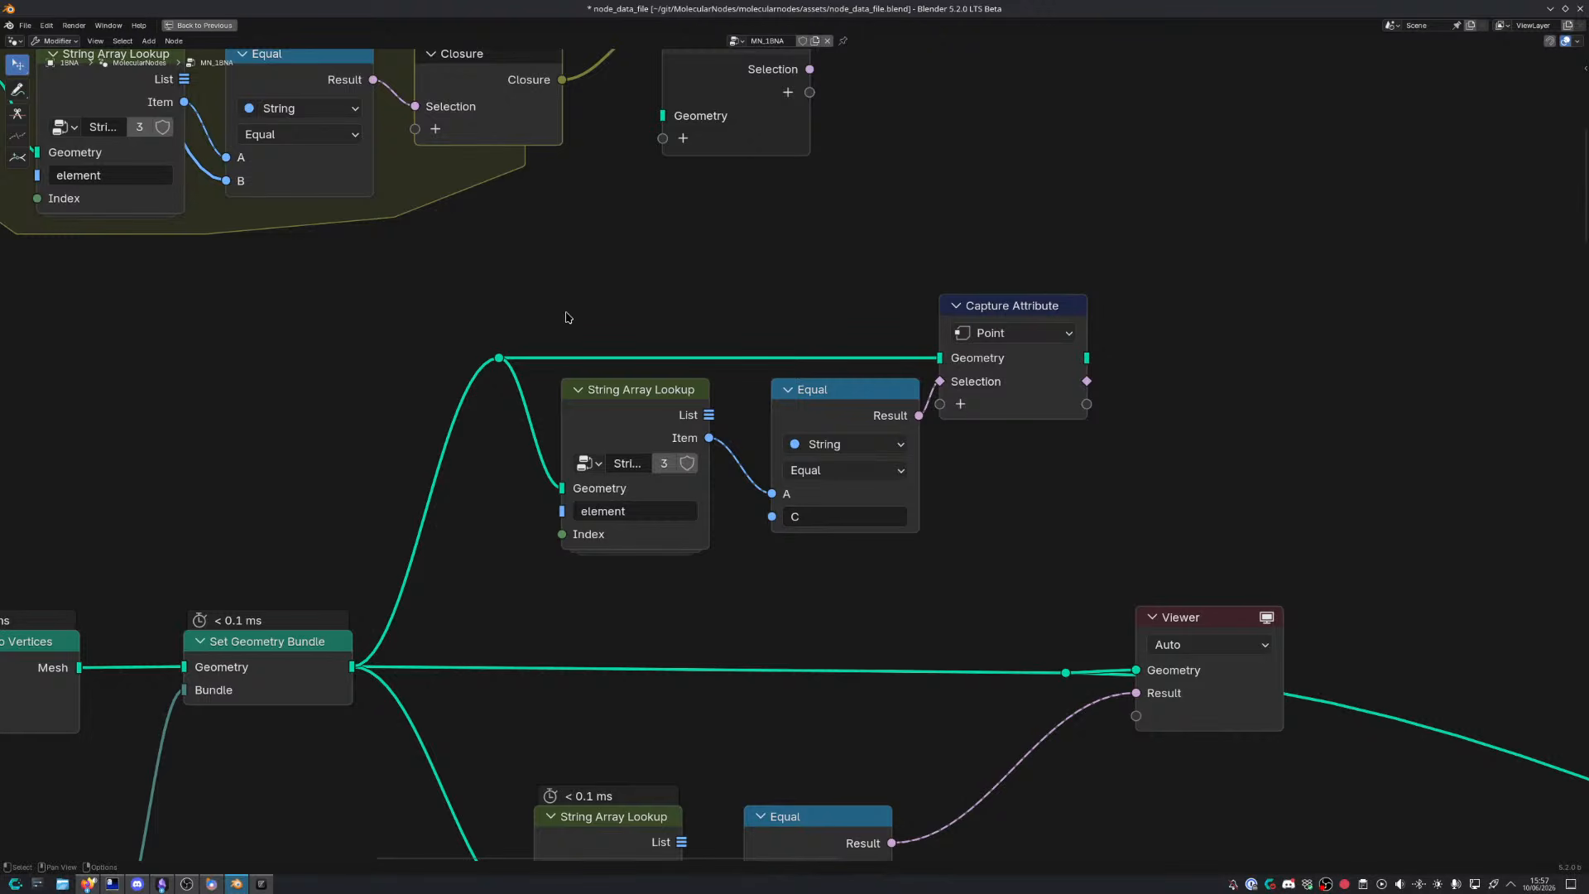
Group the reroute, copied String Array Lookup, Equal and Capture Attribute nodes, and move the Group Output farther right
{"action": "left_click_drag", "start_coordinate": [459, 286], "coordinate": [1091, 555]}
{"action": "key", "text": "ctrl+g"}
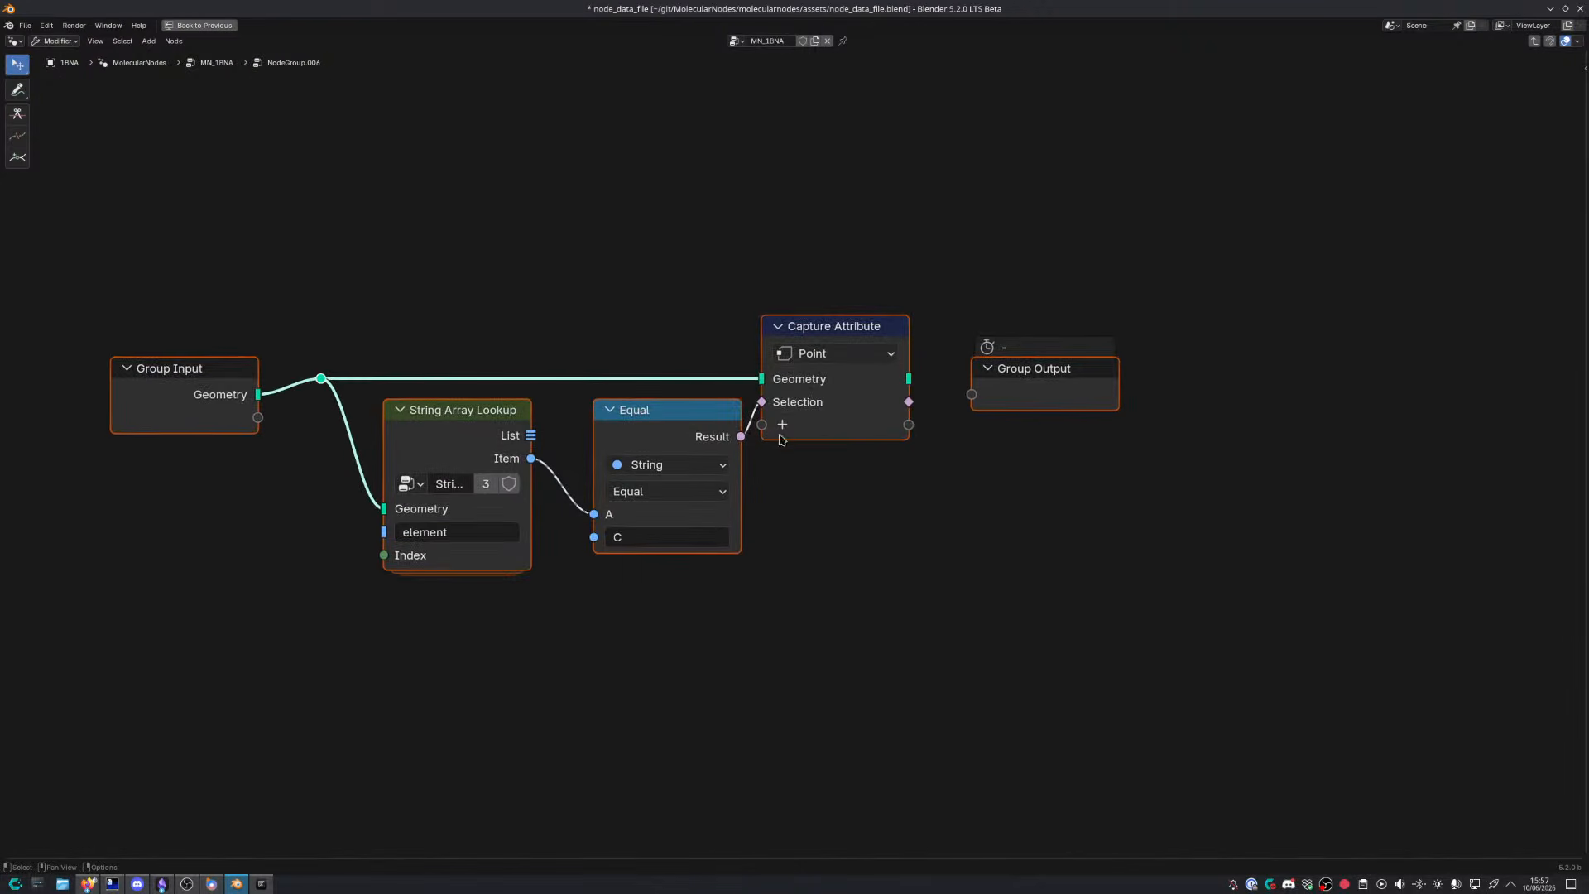
{"action": "left_click_drag", "start_coordinate": [1047, 387], "coordinate": [1131, 366]}
{"action": "key", "text": "shift+a"}
{"action": "type", "text": "sample in"}
{"action": "key", "text": "Return"}
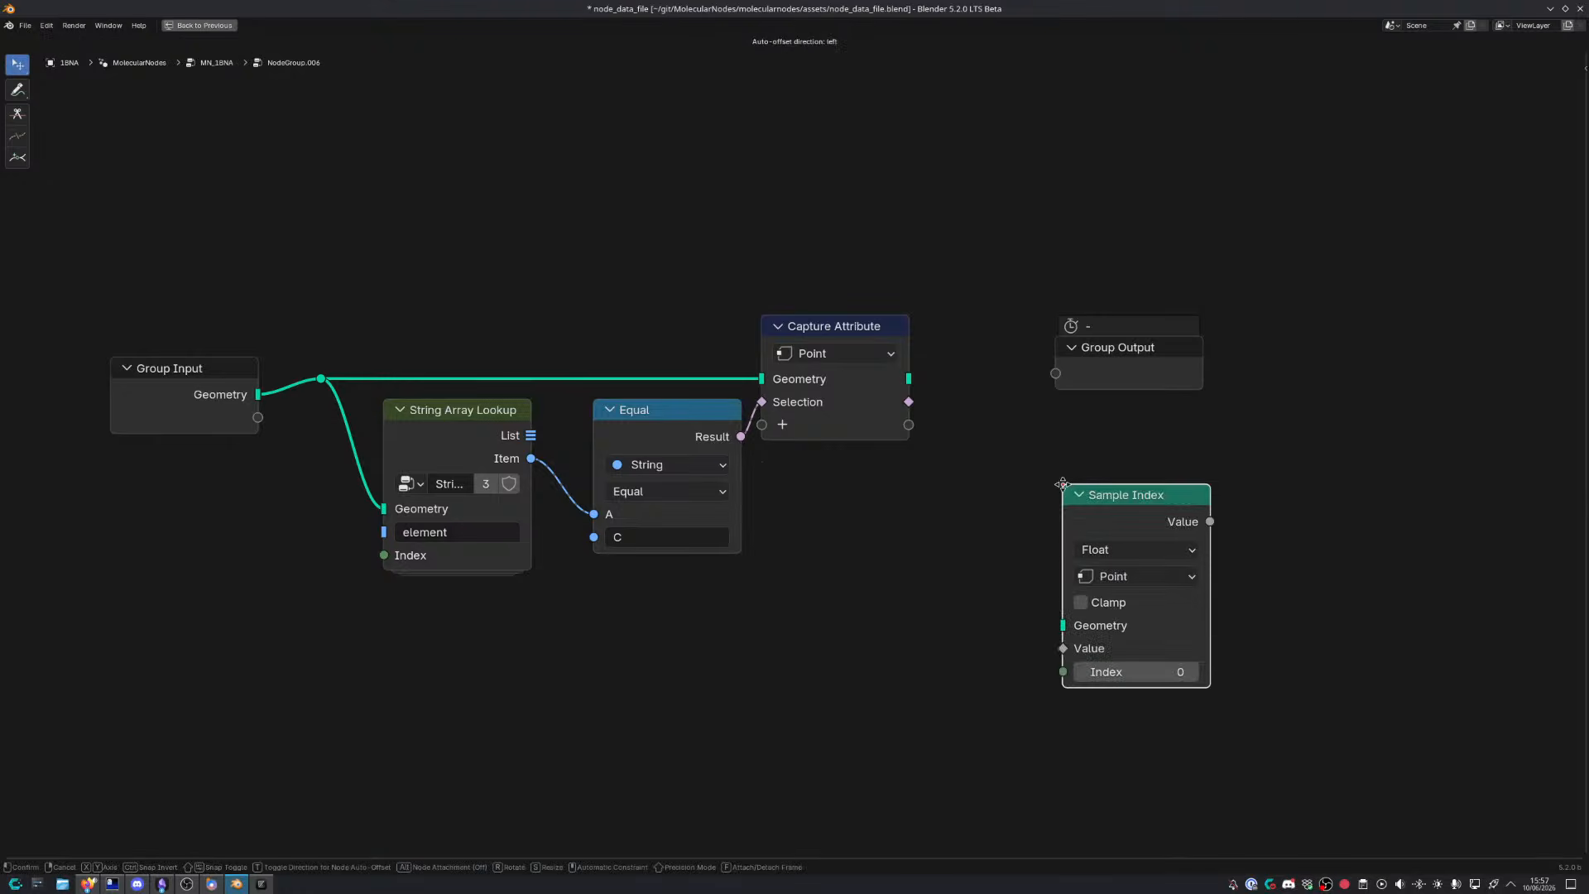
{"action": "left_click", "coordinate": [965, 454]}
{"action": "key", "text": "x"}
Link the Capture Attribute's geometry and selection to the Group Output, and nudge the group's input and output nodes
{"action": "left_click_drag", "start_coordinate": [909, 379], "coordinate": [1017, 348]}
{"action": "left_click", "coordinate": [1101, 370]}
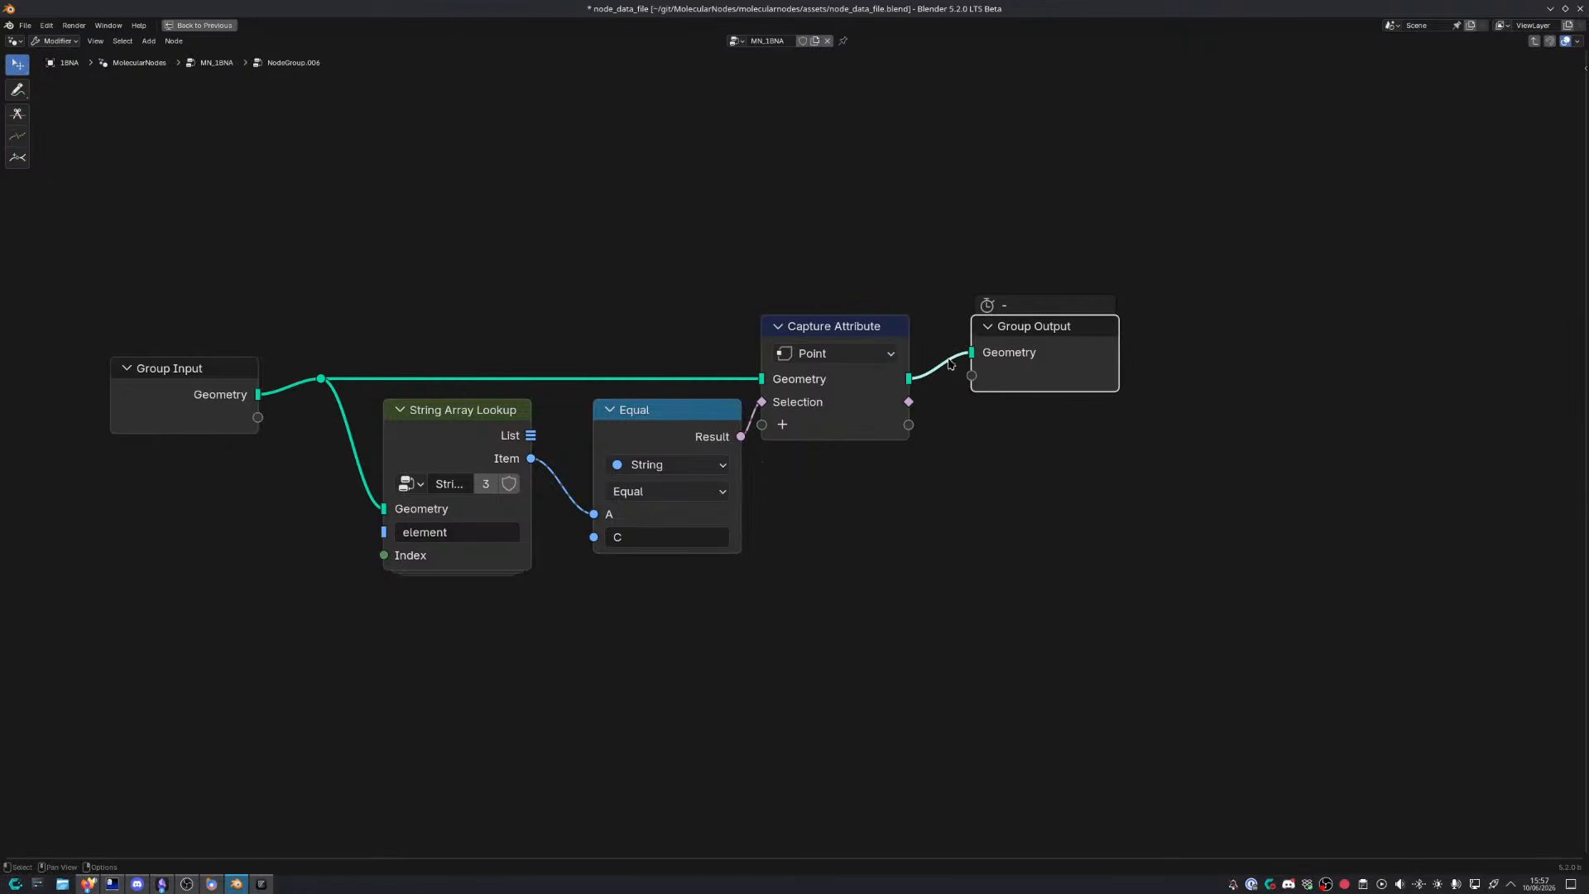
{"action": "left_click_drag", "start_coordinate": [174, 428], "coordinate": [153, 408]}
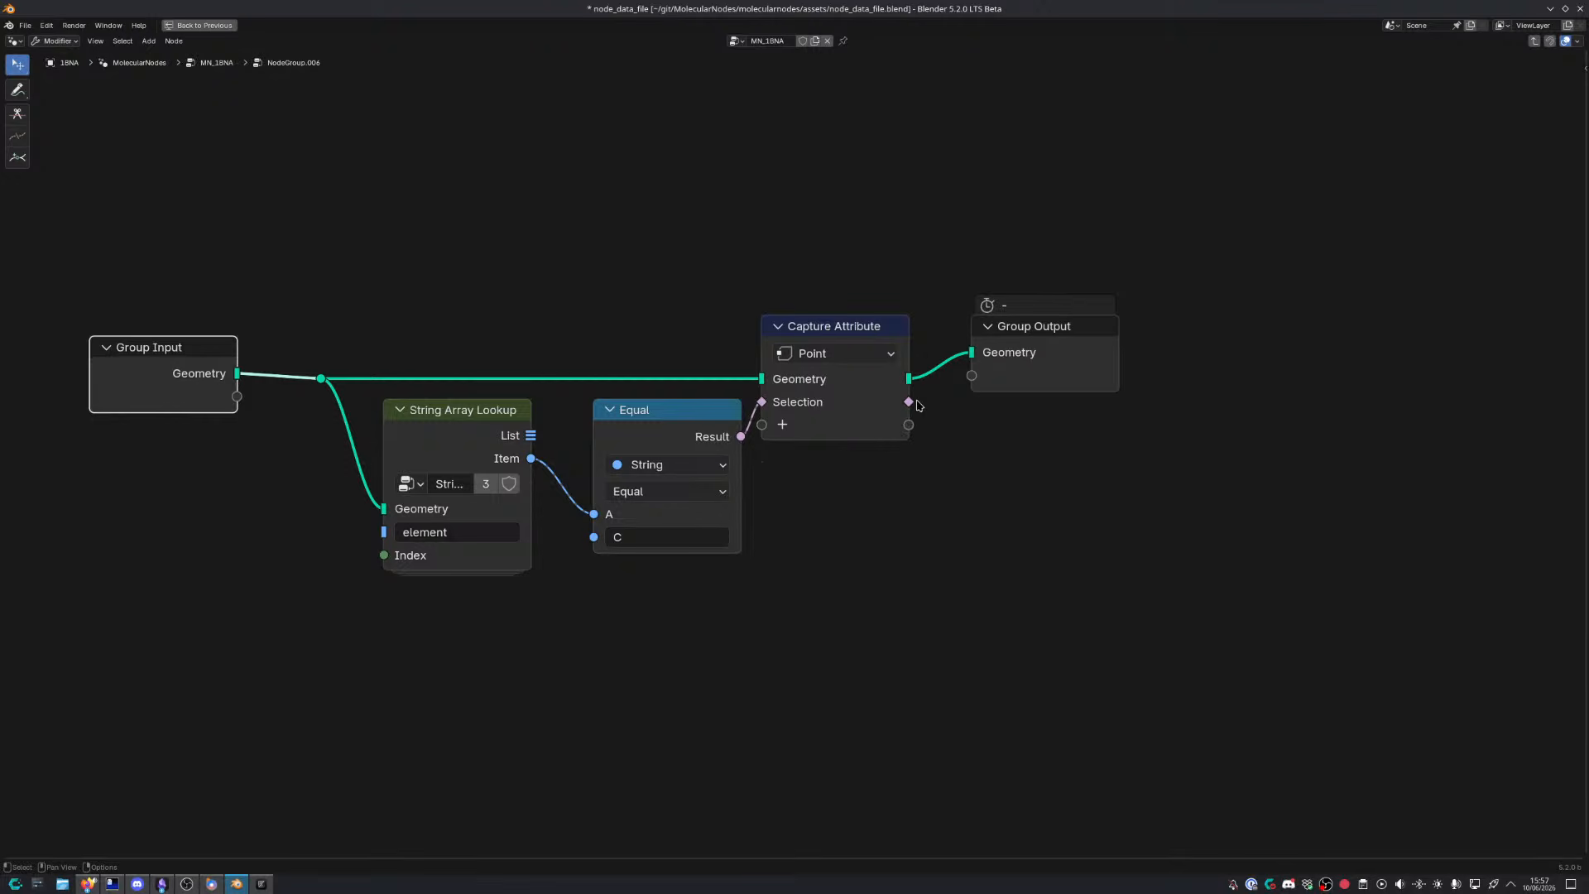
{"action": "left_click_drag", "start_coordinate": [919, 405], "coordinate": [972, 376]}
Rename the group's geometry input and output sockets to Atoms and shift the Group Output closer to Capture Attribute
{"action": "double_click", "coordinate": [180, 374]}
{"action": "type", "text": "Atom"}
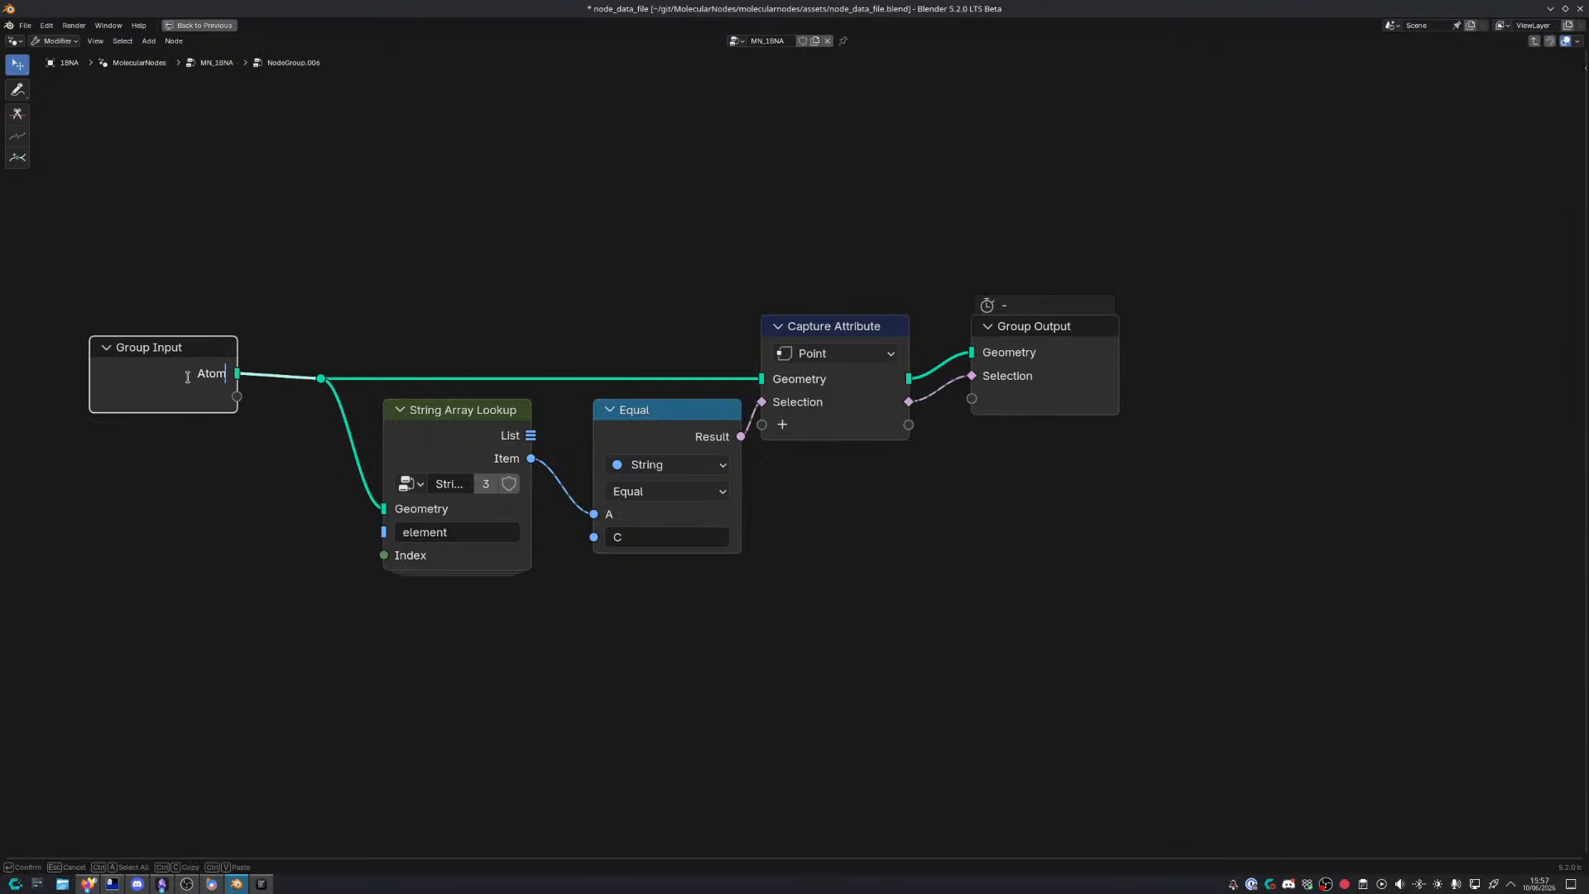
{"action": "type", "text": "s"}
{"action": "key", "text": "Return"}
{"action": "double_click", "coordinate": [1017, 354]}
{"action": "type", "text": "Atoms"}
{"action": "key", "text": "Return"}
{"action": "left_click", "coordinate": [1018, 358]}
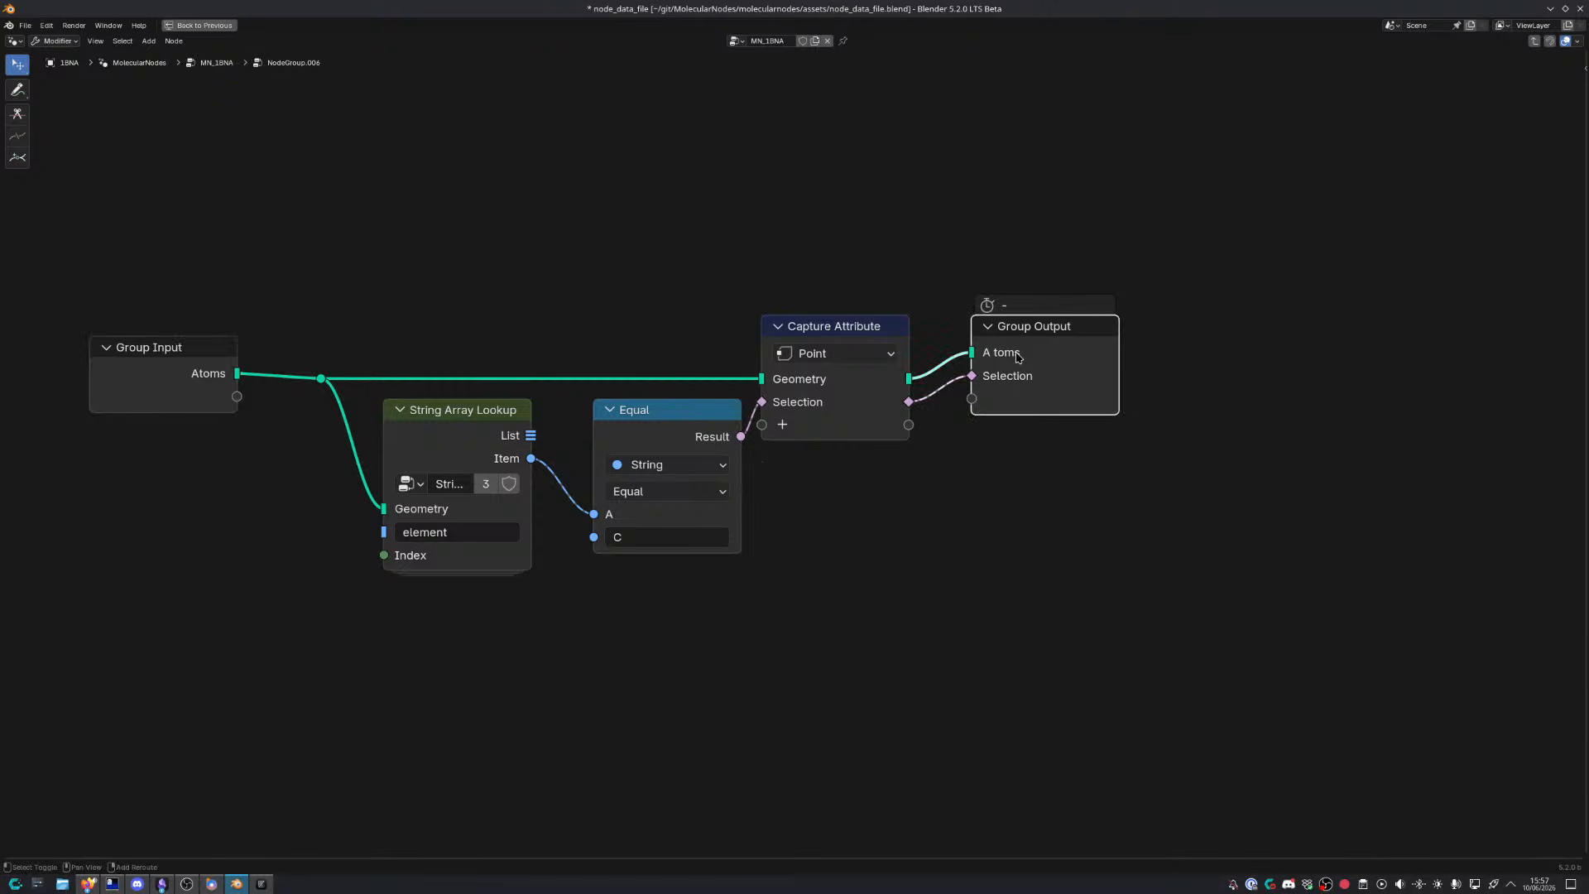
{"action": "double_click", "coordinate": [1000, 353]}
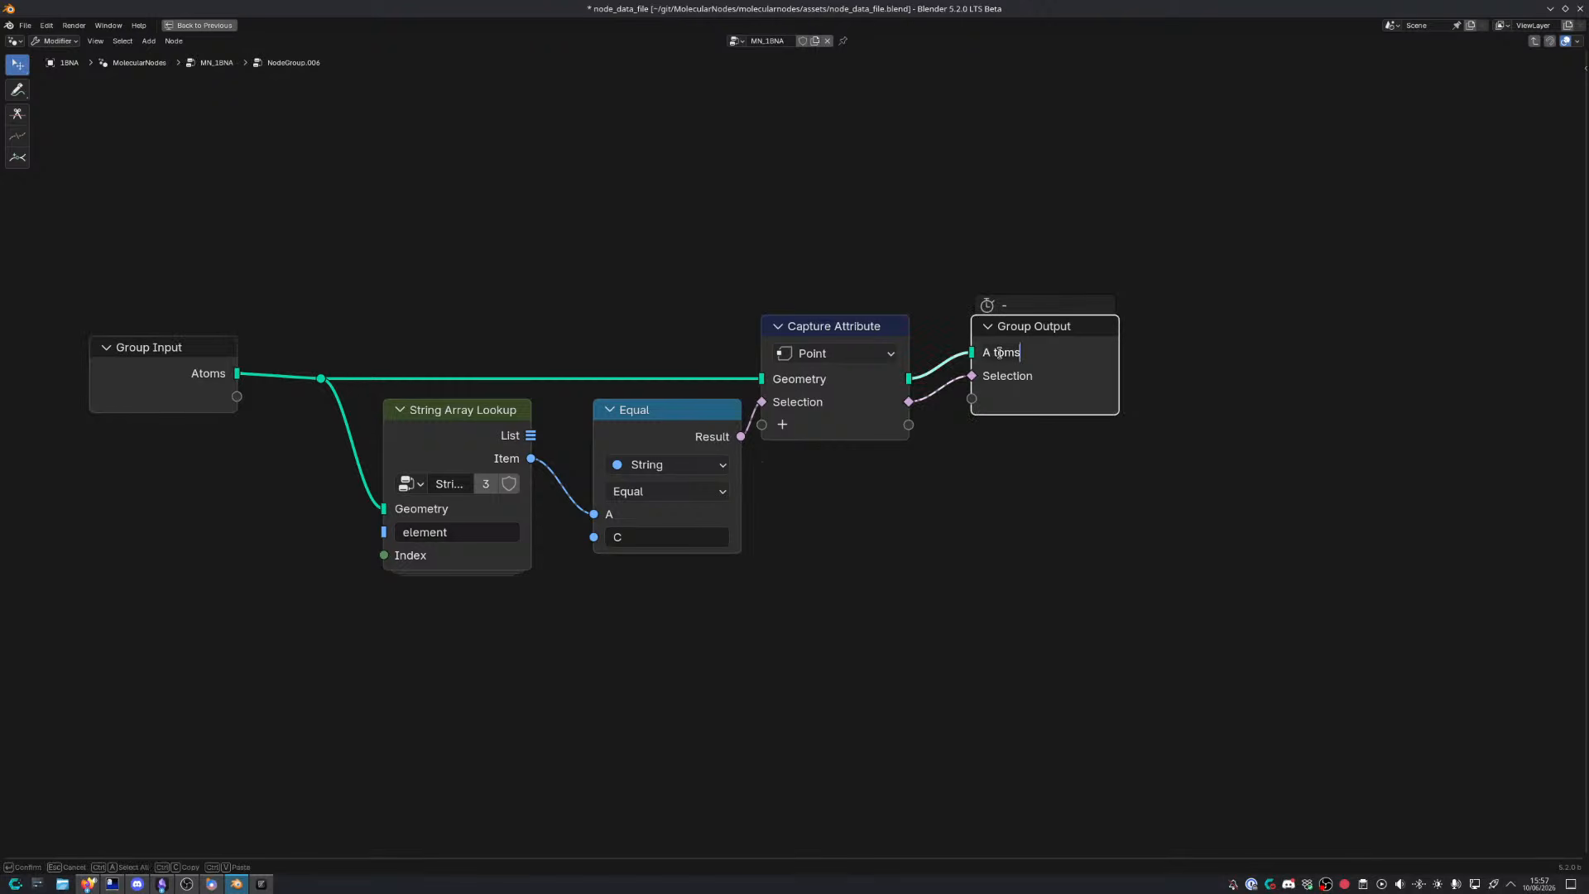
{"action": "left_click", "coordinate": [1009, 400]}
{"action": "left_click_drag", "start_coordinate": [1019, 395], "coordinate": [1004, 391]}
{"action": "left_click", "coordinate": [997, 483]}
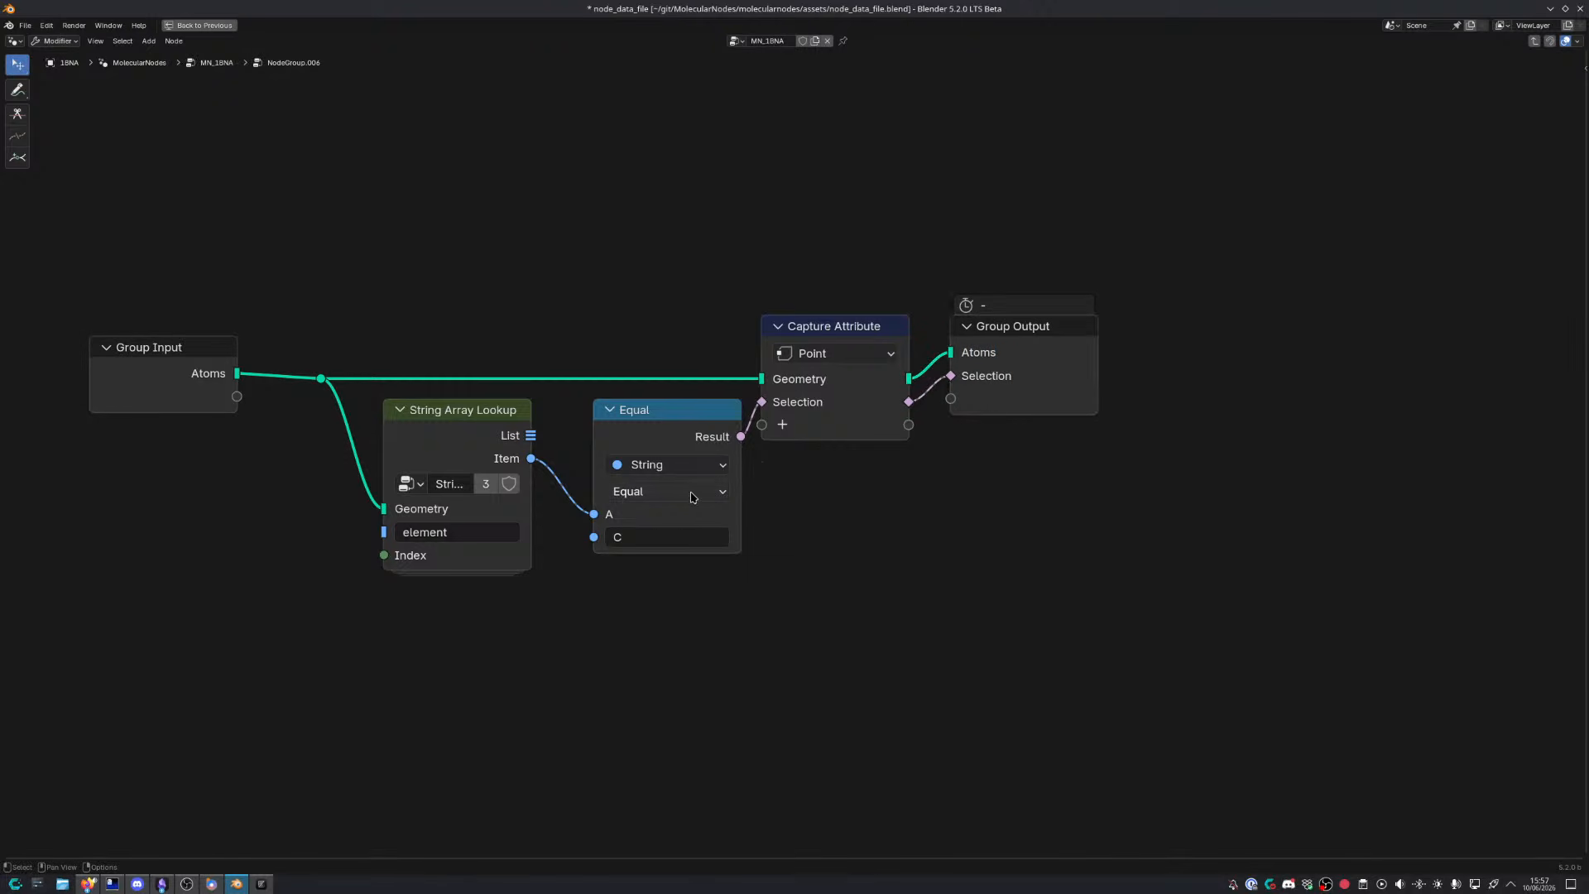
Move the Equal node slightly left, and the Group Input and reroute farther left of the String Array Lookup
{"action": "left_click_drag", "start_coordinate": [621, 442], "coordinate": [601, 442]}
{"action": "left_click_drag", "start_coordinate": [236, 396], "coordinate": [403, 667]}
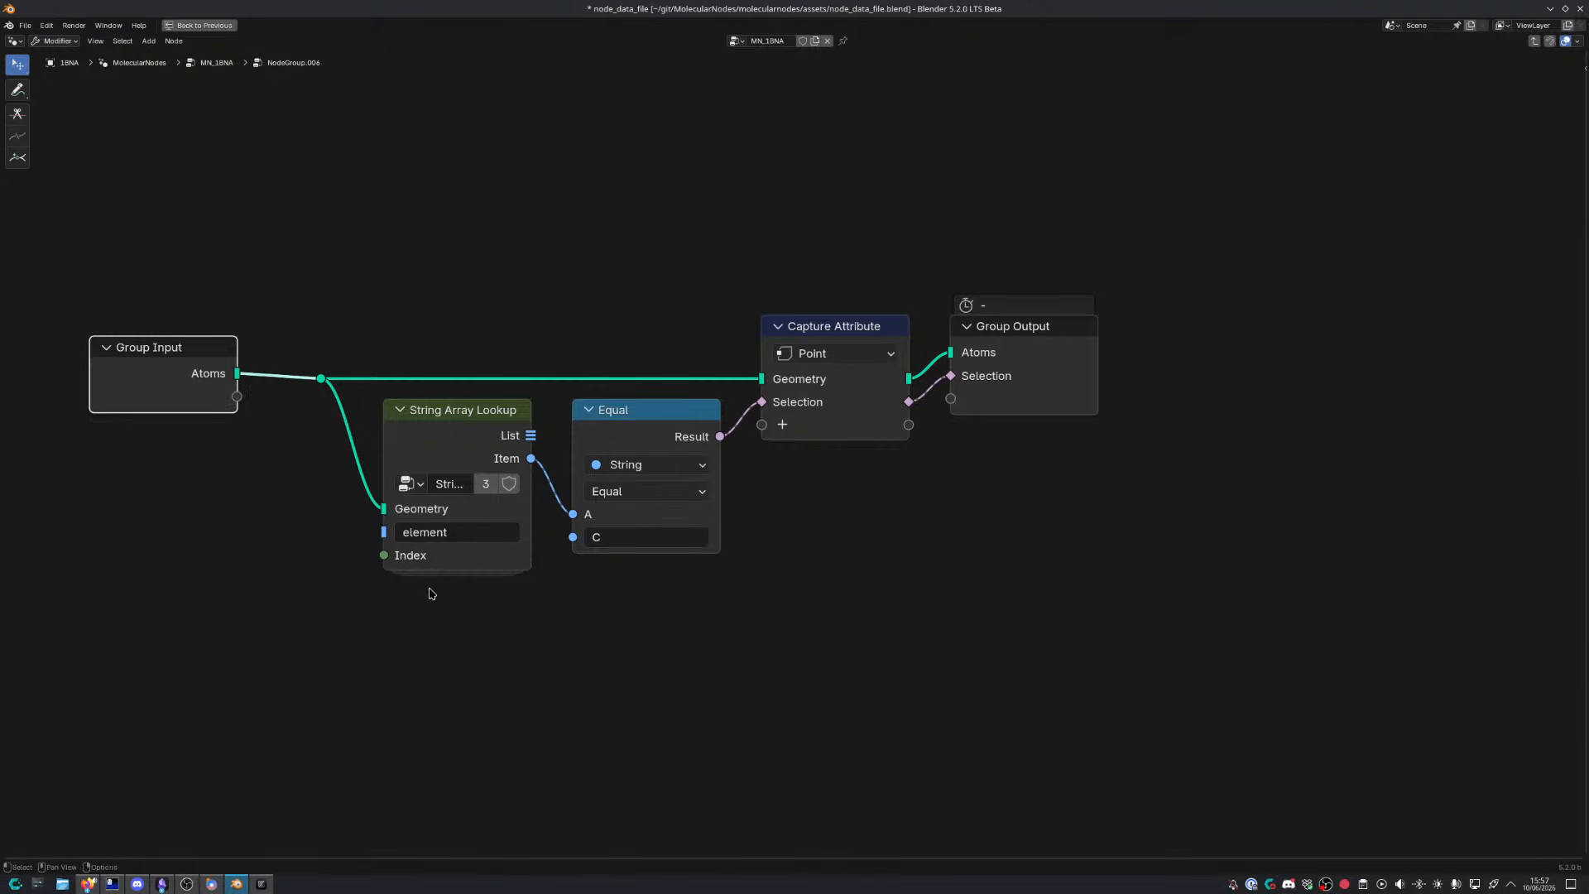
{"action": "middle_click_drag", "start_coordinate": [487, 515], "coordinate": [743, 468]}
{"action": "key", "text": "g"}
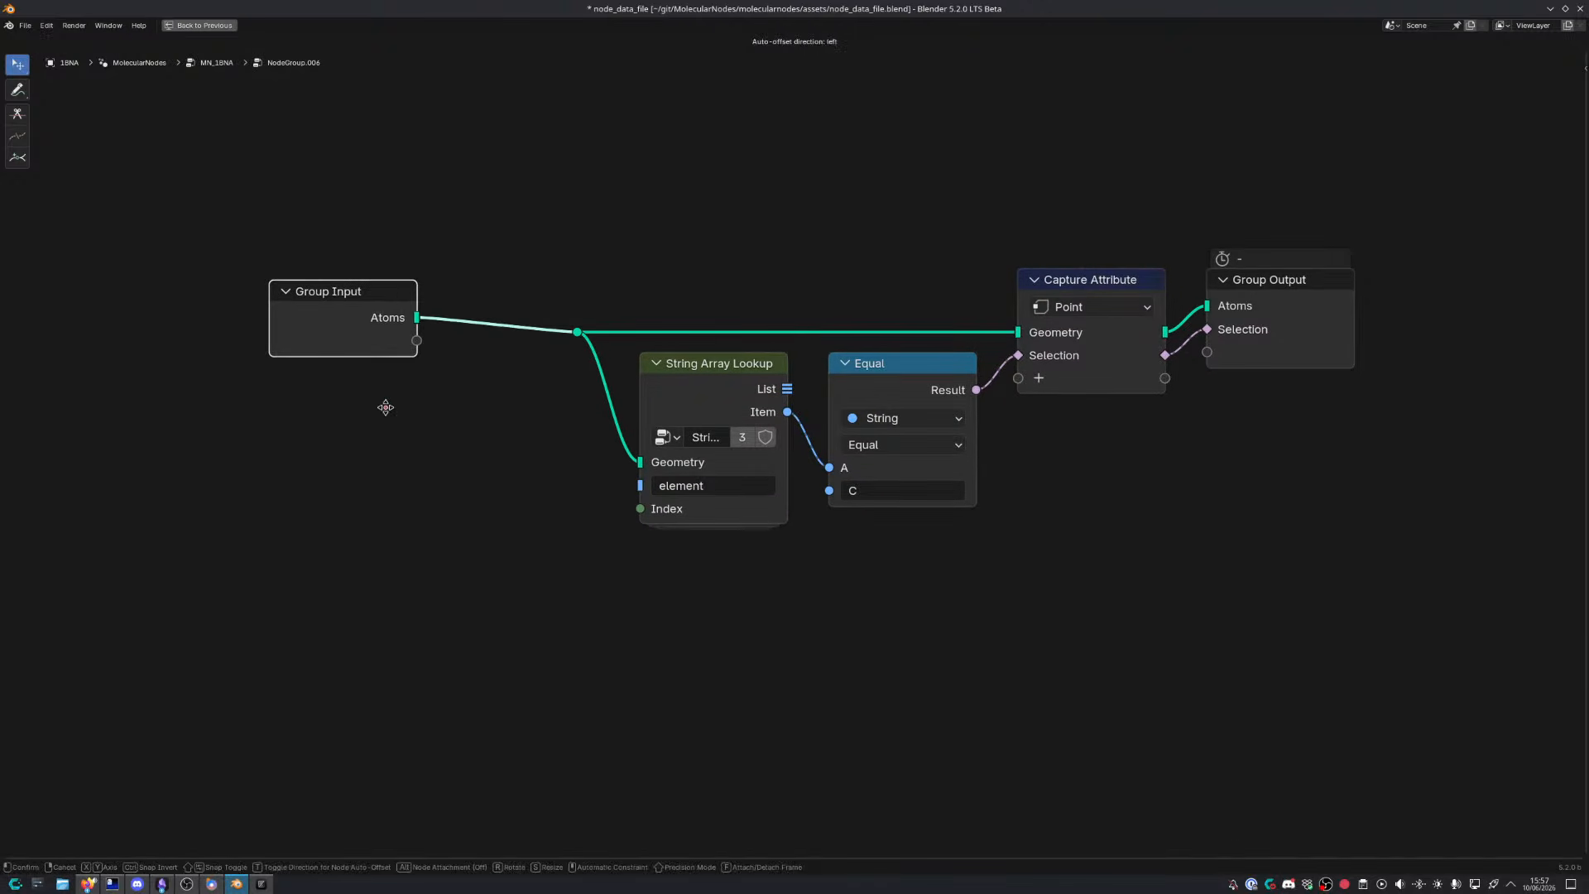
{"action": "left_click", "coordinate": [170, 395]}
{"action": "left_click_drag", "start_coordinate": [523, 261], "coordinate": [618, 390]}
{"action": "key", "text": "g"}
{"action": "left_click", "coordinate": [294, 355]}
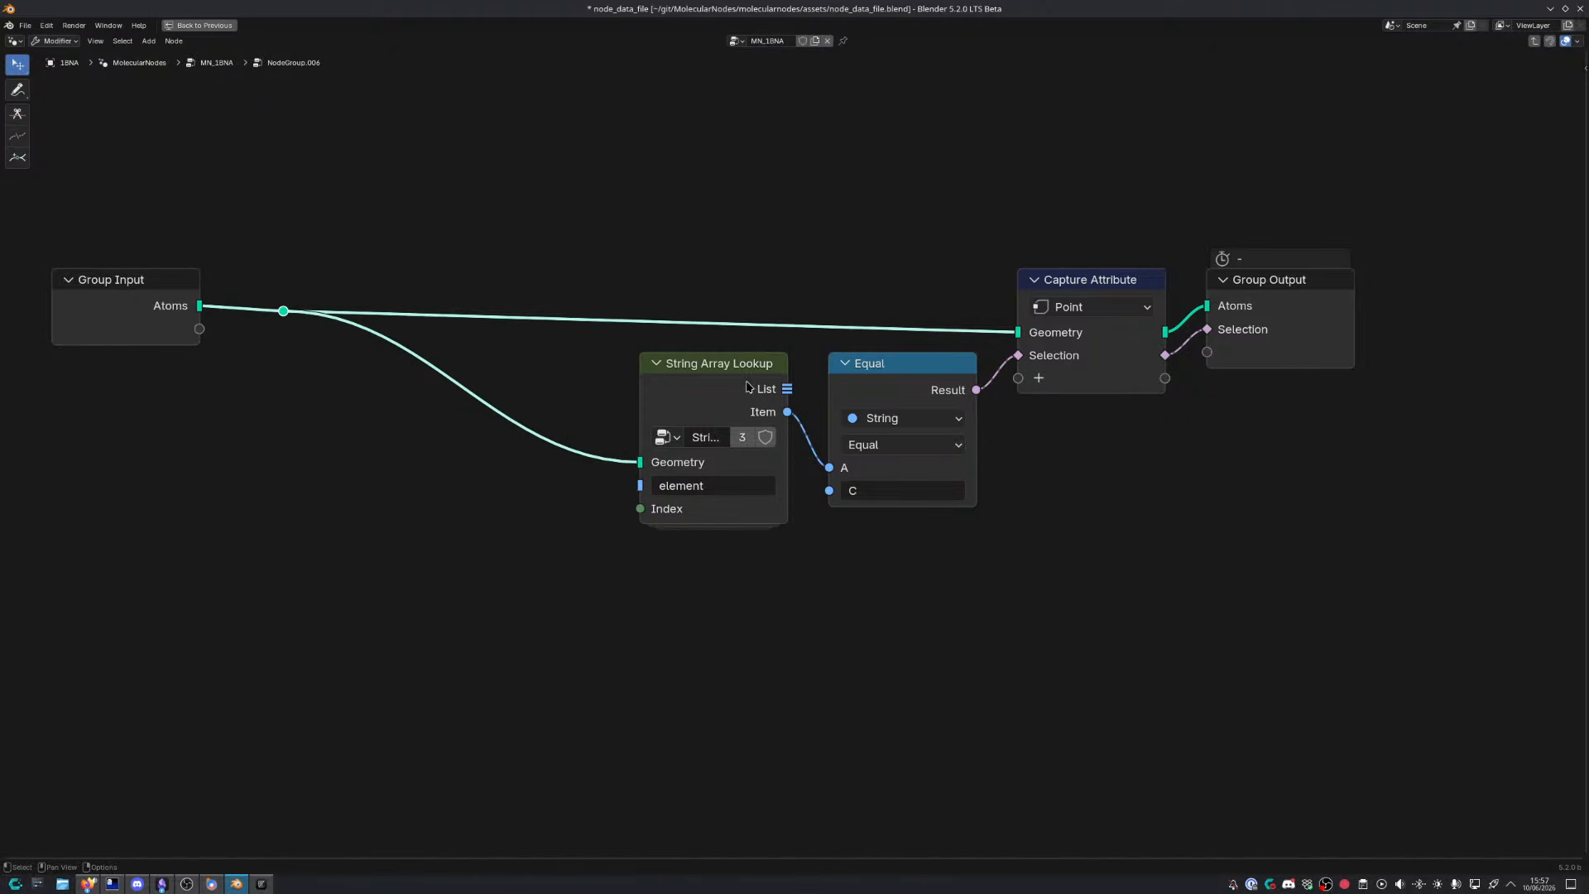
Leave the new node group and delete it from the MN_1BNA tree
{"action": "left_click", "coordinate": [747, 387]}
{"action": "key", "text": "ctrl+Tab"}
{"action": "scroll", "coordinate": [514, 380], "scroll_direction": "down", "scroll_amount": 5}
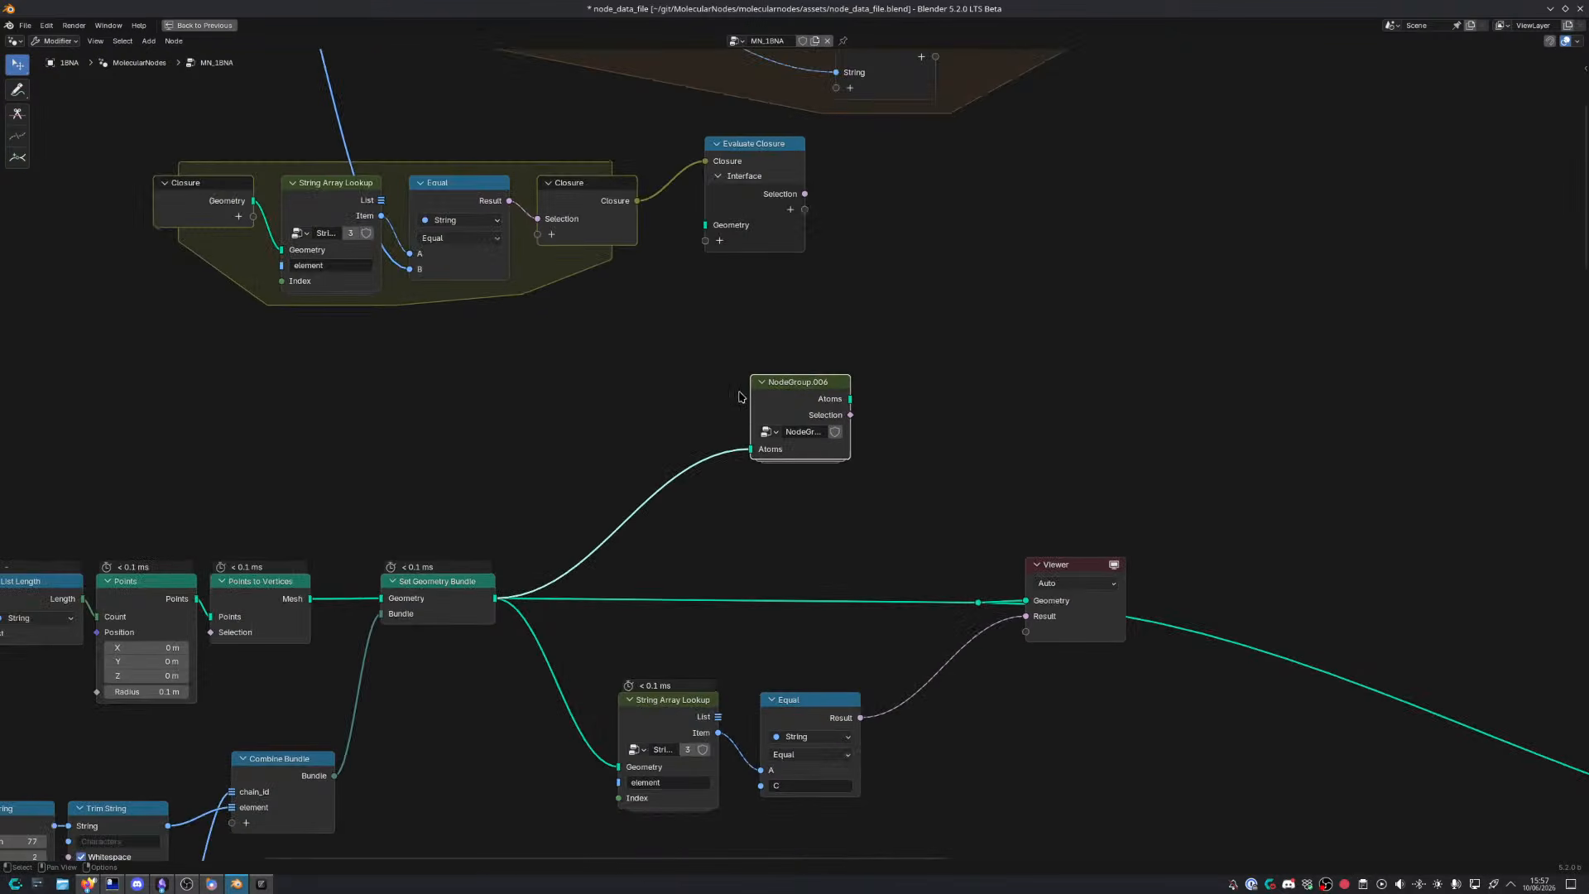
{"action": "scroll", "coordinate": [741, 396], "scroll_direction": "down", "scroll_amount": 4}
{"action": "key", "text": "Tab"}
{"action": "key", "text": "ctrl+Tab"}
{"action": "middle_click_drag", "start_coordinate": [761, 317], "coordinate": [739, 512]}
{"action": "left_click_drag", "start_coordinate": [755, 607], "coordinate": [975, 585]}
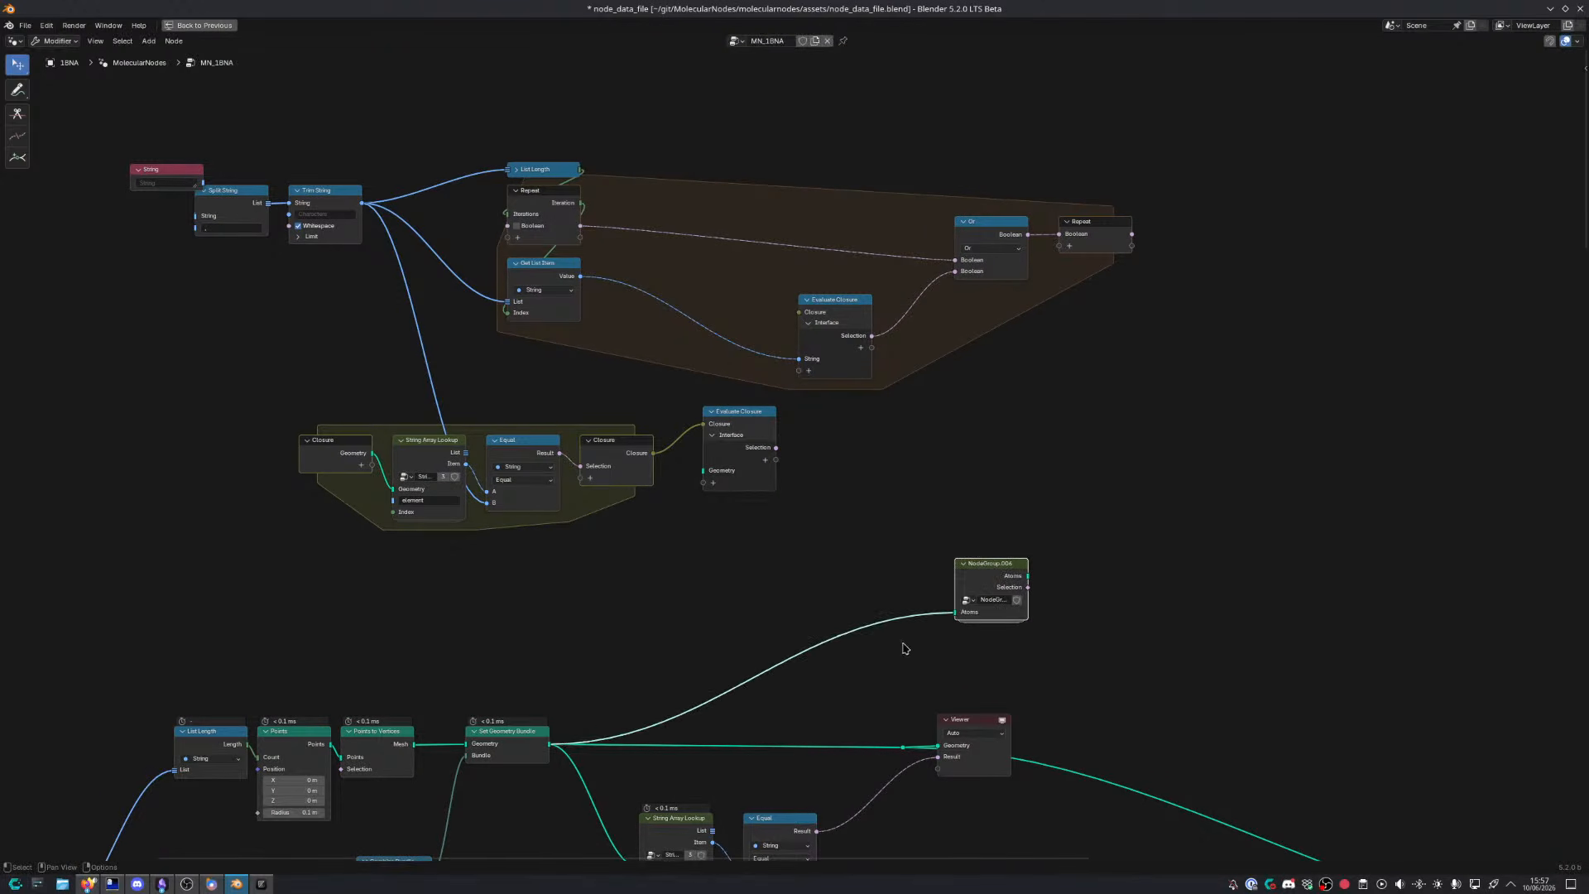
{"action": "key", "text": "x"}
Add a Capture Attribute node fed by the Set Geometry Bundle output and place it below the Repeat output
{"action": "left_click_drag", "start_coordinate": [550, 744], "coordinate": [730, 570]}
{"action": "type", "text": "capture a"}
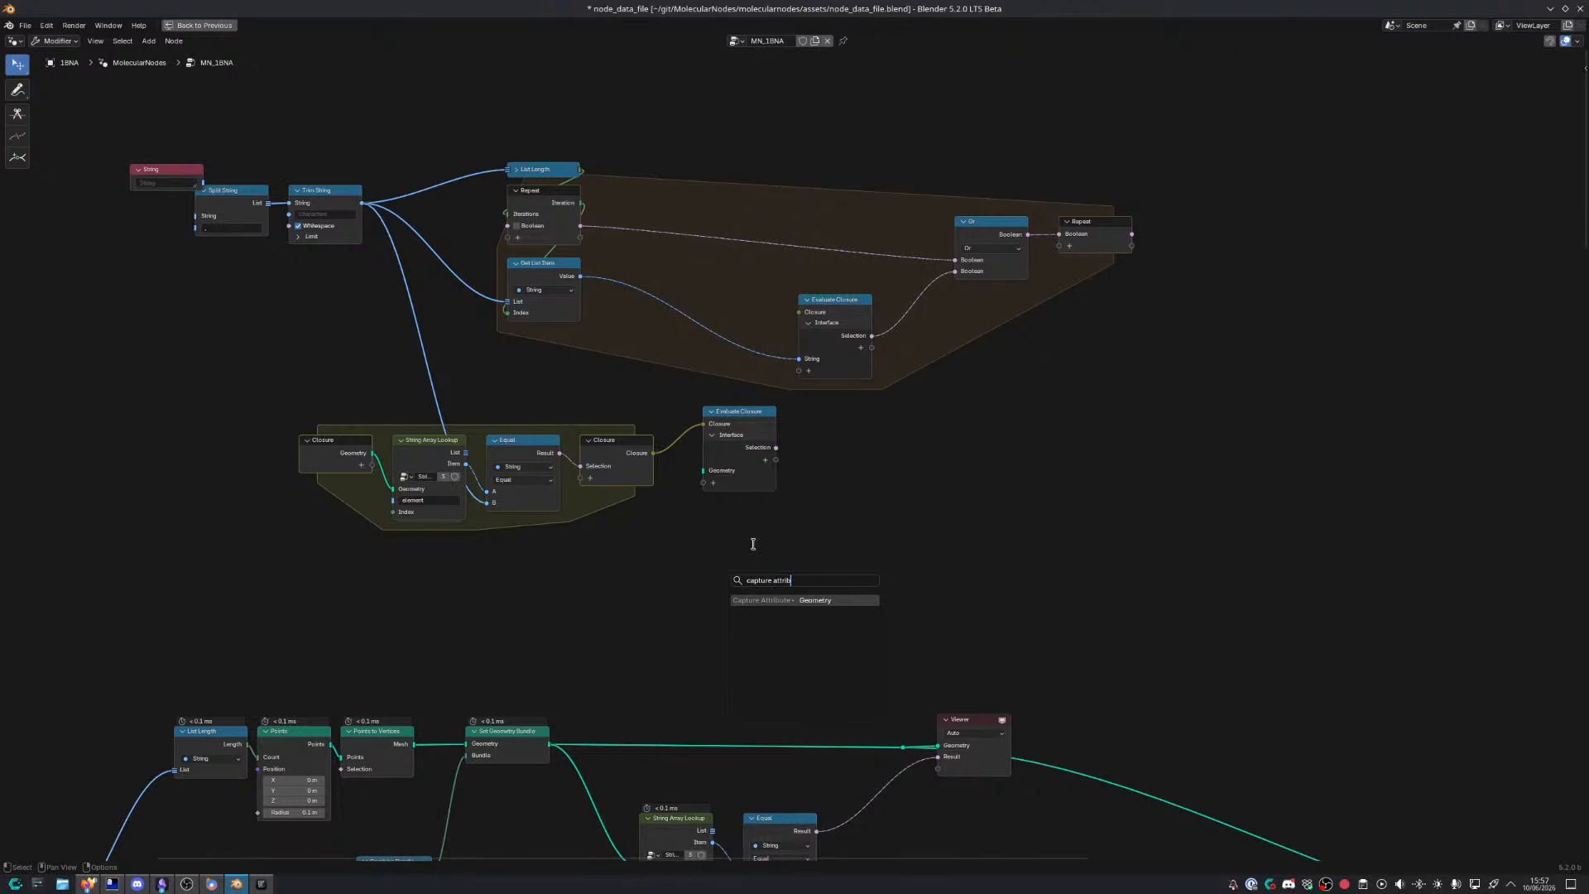
{"action": "type", "text": "ttrib"}
{"action": "key", "text": "Return"}
{"action": "left_click", "coordinate": [1045, 337]}
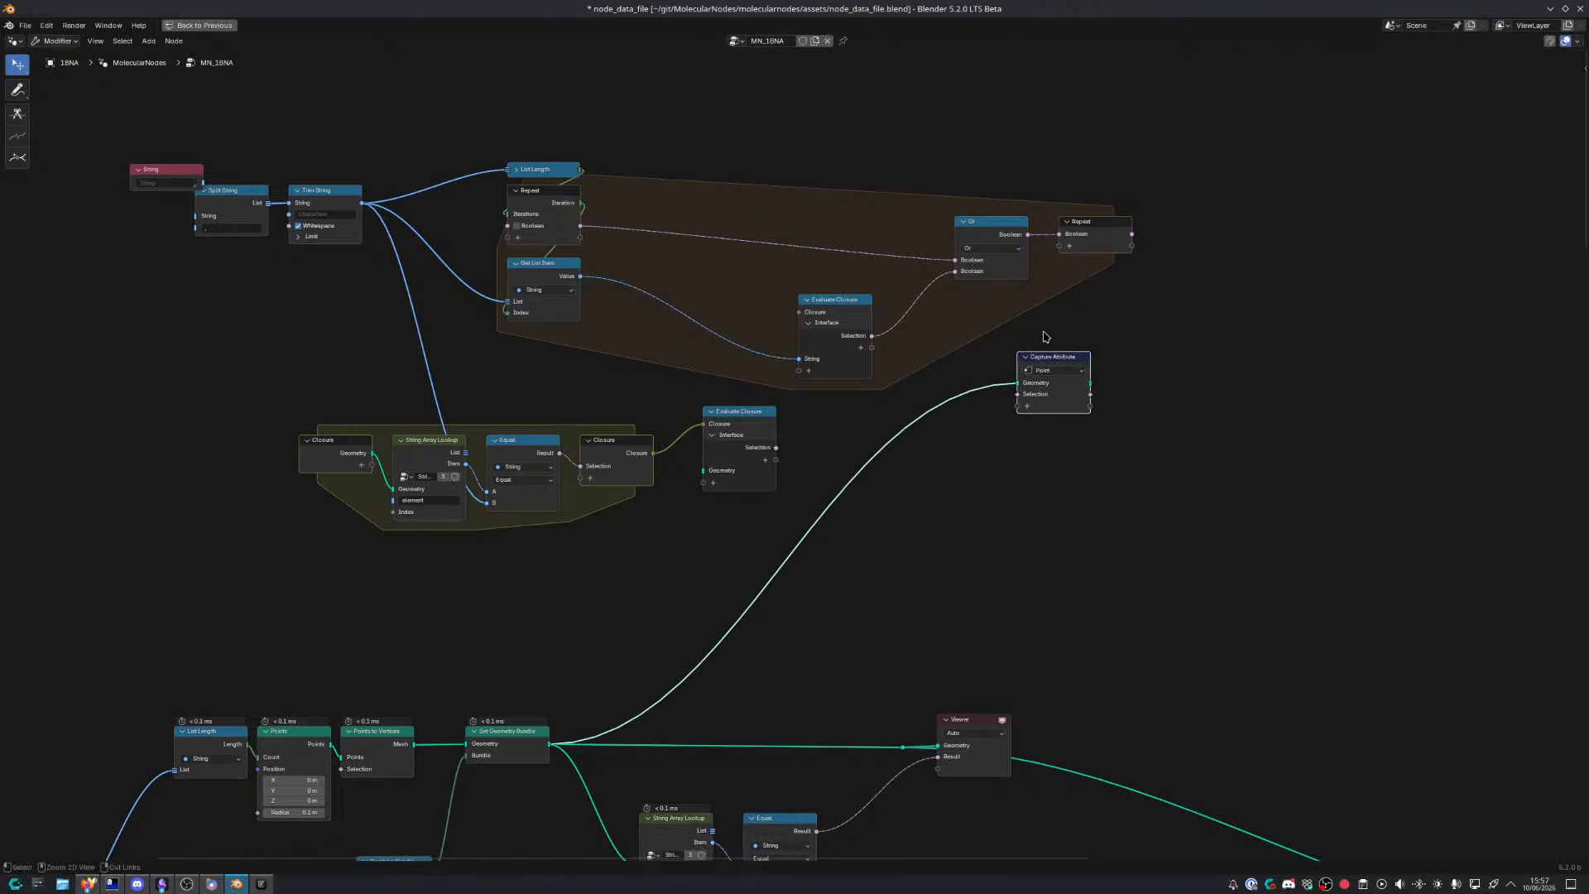
Move the String input node well clear to the left of the Split String node
{"action": "scroll", "coordinate": [445, 206], "scroll_direction": "left", "scroll_amount": 2, "text": "ctrl"}
{"action": "left_click", "coordinate": [225, 178]}
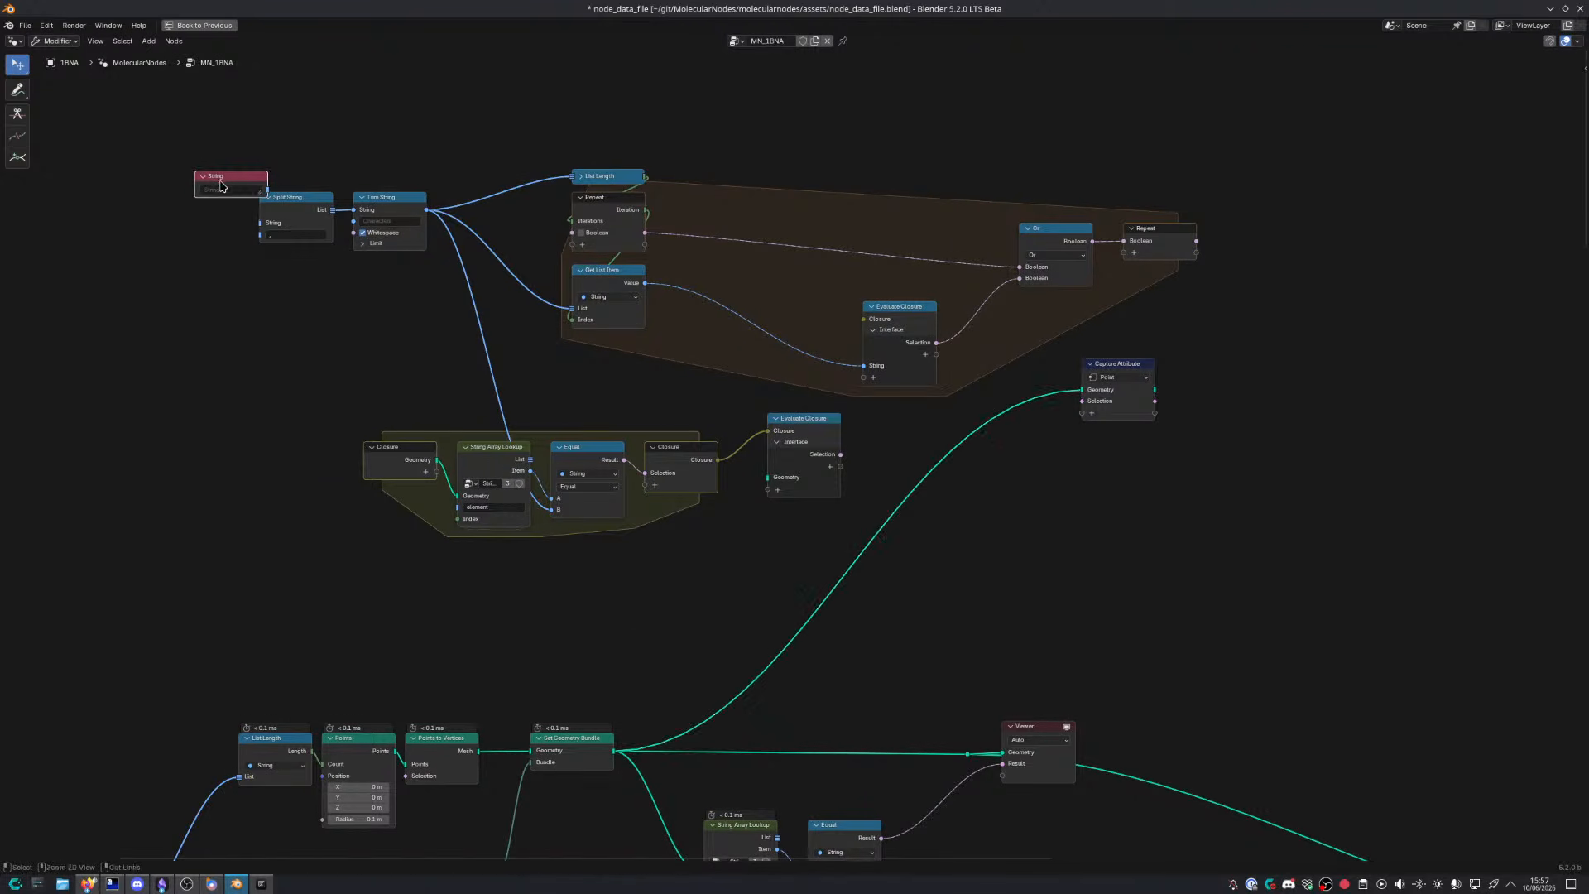
{"action": "key", "text": "x"}
{"action": "key", "text": "ctrl+z"}
{"action": "left_click_drag", "start_coordinate": [257, 185], "coordinate": [109, 186]}
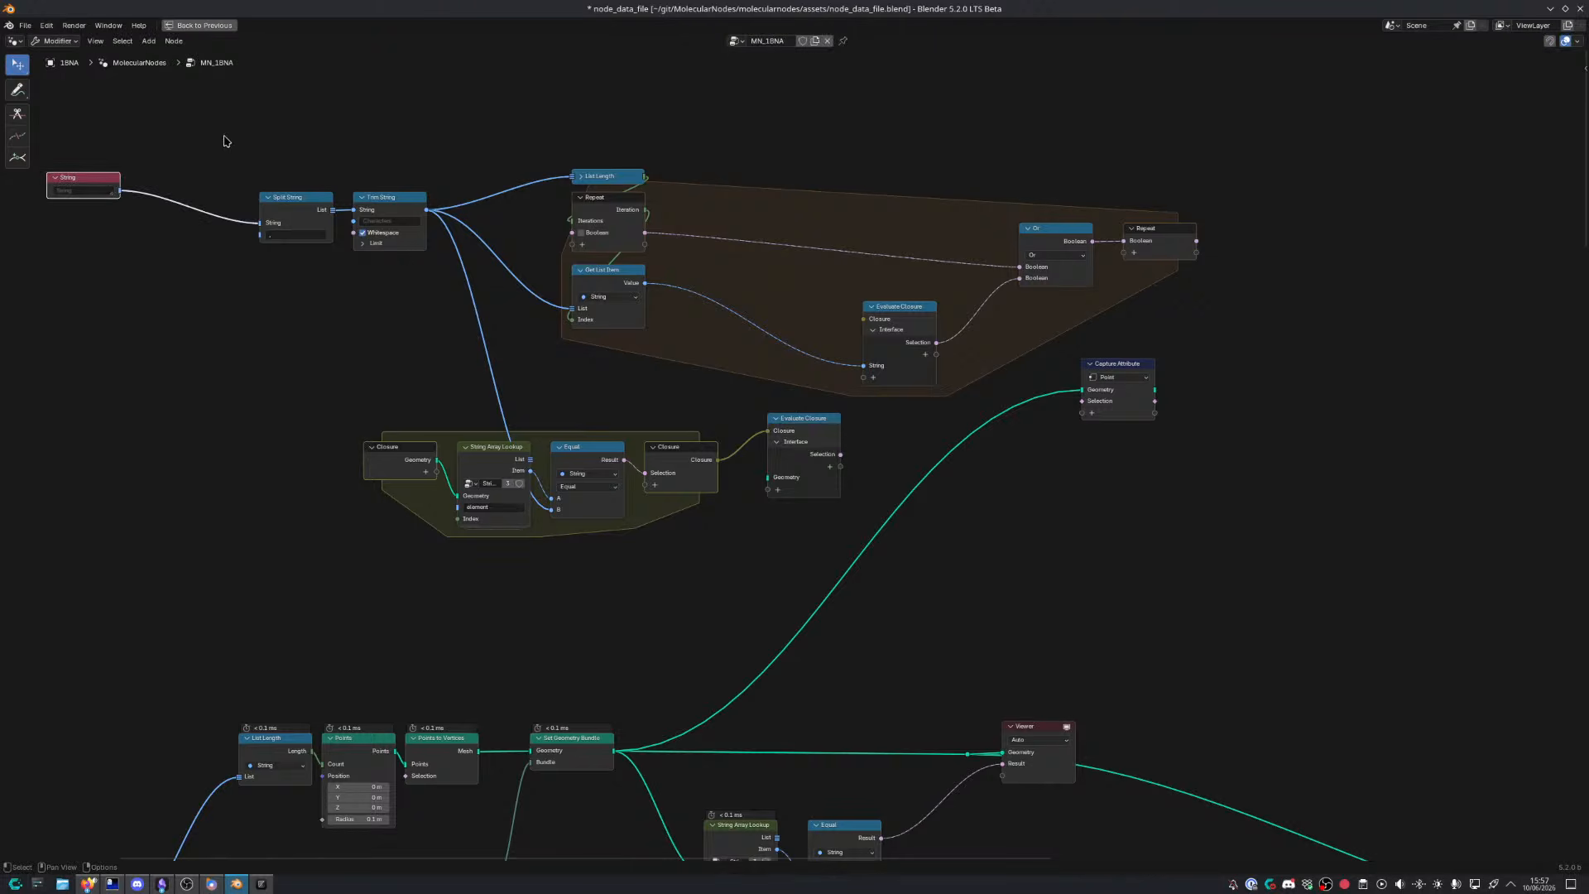
Shift the string splitting and repeat nodes left, then spread the Or, Repeat output and inner Evaluate Closure nodes back to the right
{"action": "left_click_drag", "start_coordinate": [227, 115], "coordinate": [1201, 337]}
{"action": "key", "text": "g"}
{"action": "left_click", "coordinate": [1066, 337]}
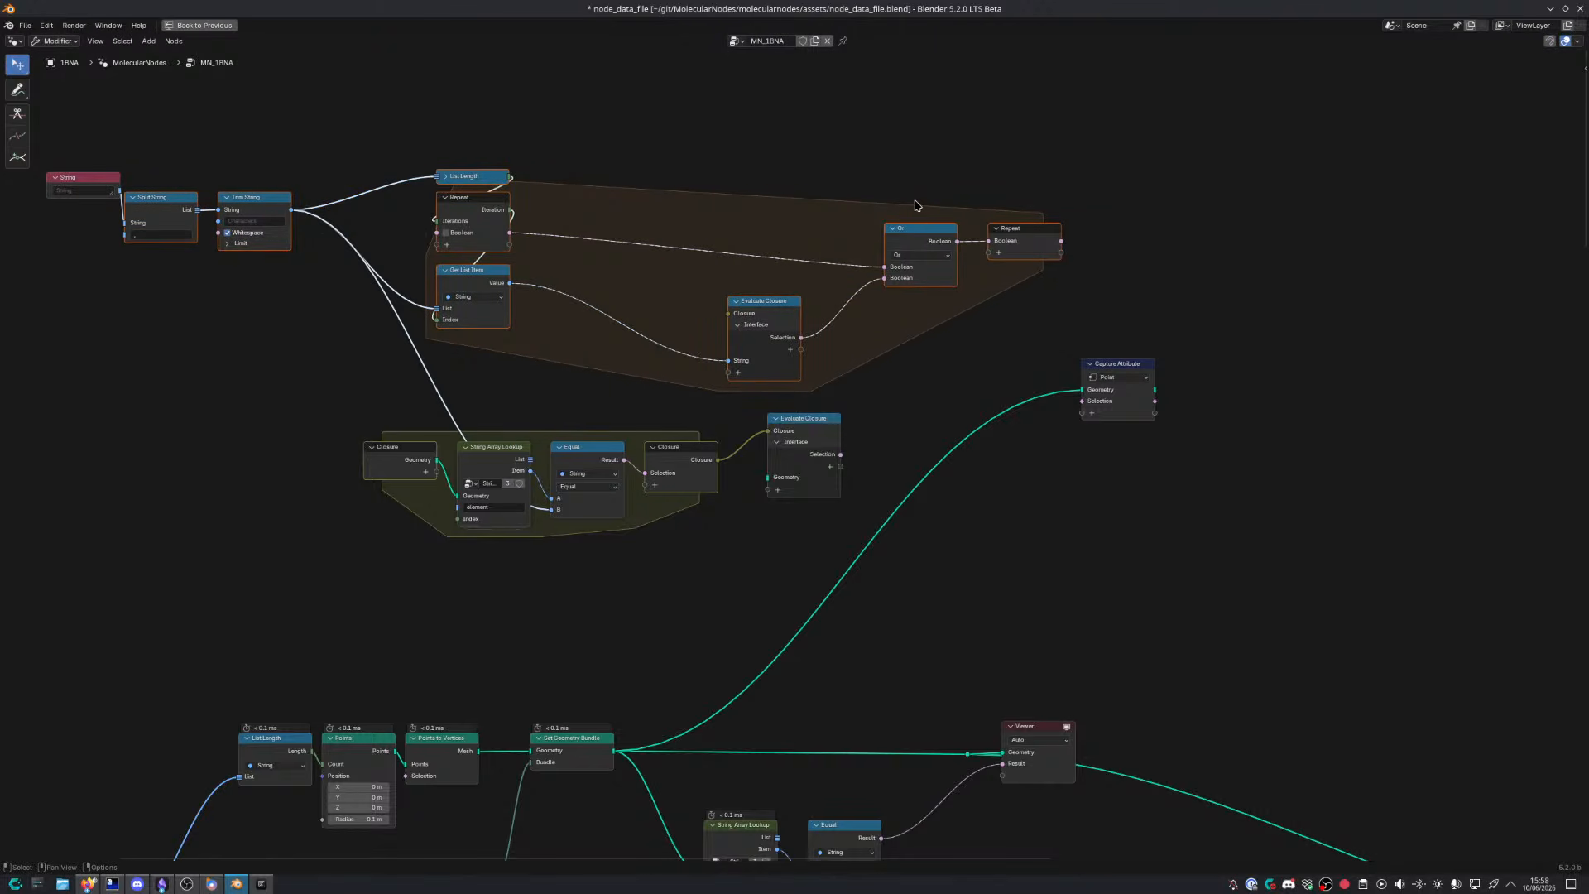
{"action": "left_click_drag", "start_coordinate": [878, 190], "coordinate": [1039, 282]}
{"action": "key", "text": "g"}
{"action": "left_click", "coordinate": [1193, 276]}
{"action": "left_click_drag", "start_coordinate": [747, 303], "coordinate": [815, 281]}
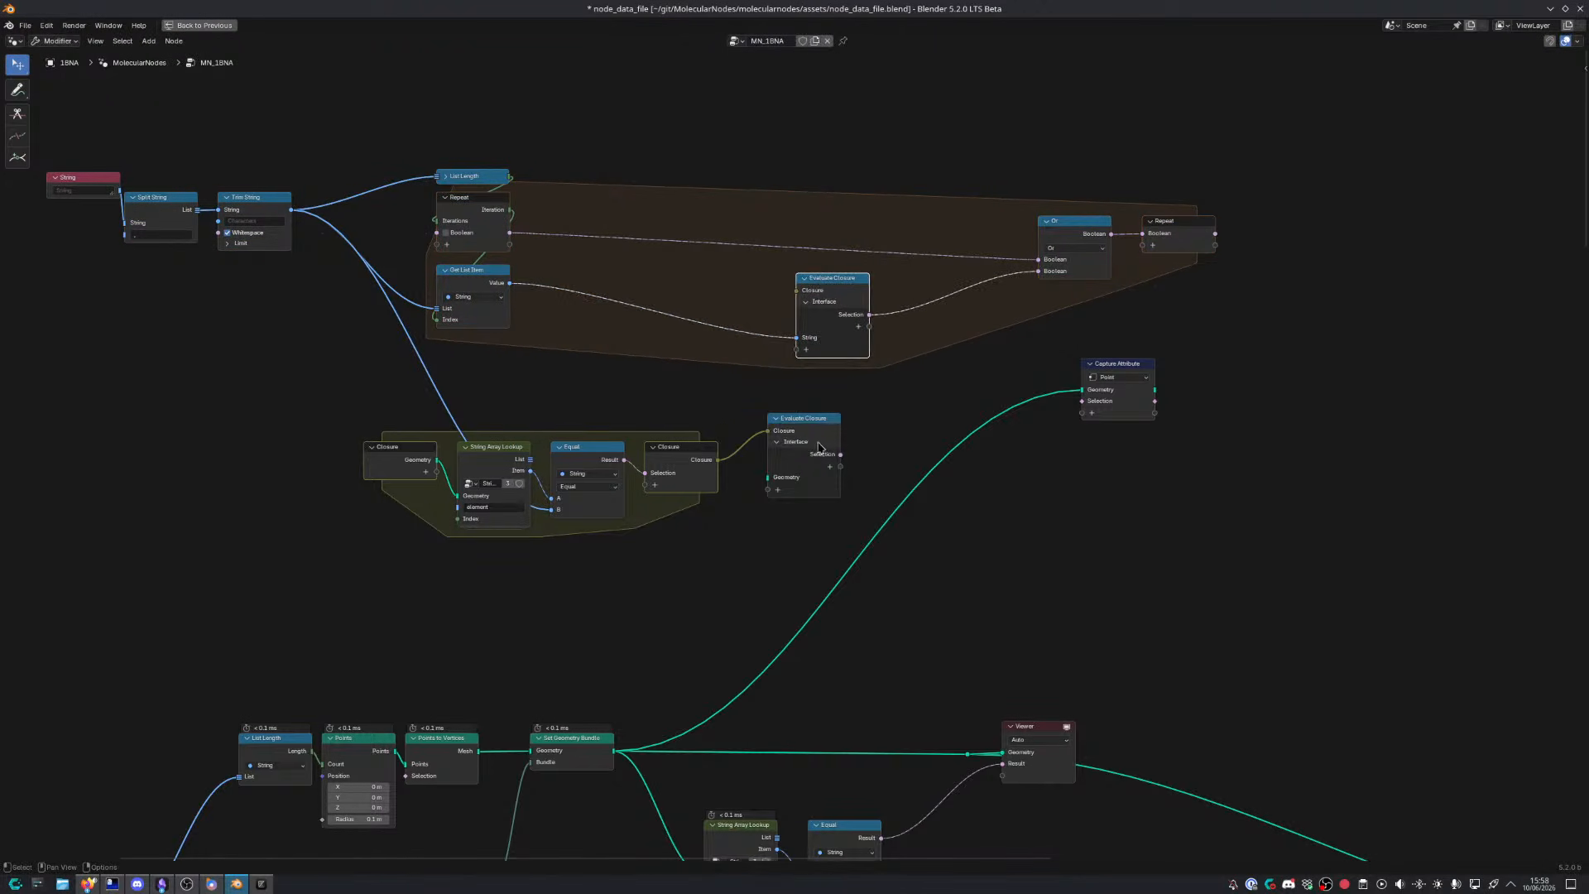
Move the closure zone farther left and feed the Set Geometry Bundle output into the lower Evaluate Closure's Geometry input
{"action": "scroll", "coordinate": [818, 447], "scroll_direction": "up", "scroll_amount": 2}
{"action": "left_click_drag", "start_coordinate": [273, 431], "coordinate": [717, 614]}
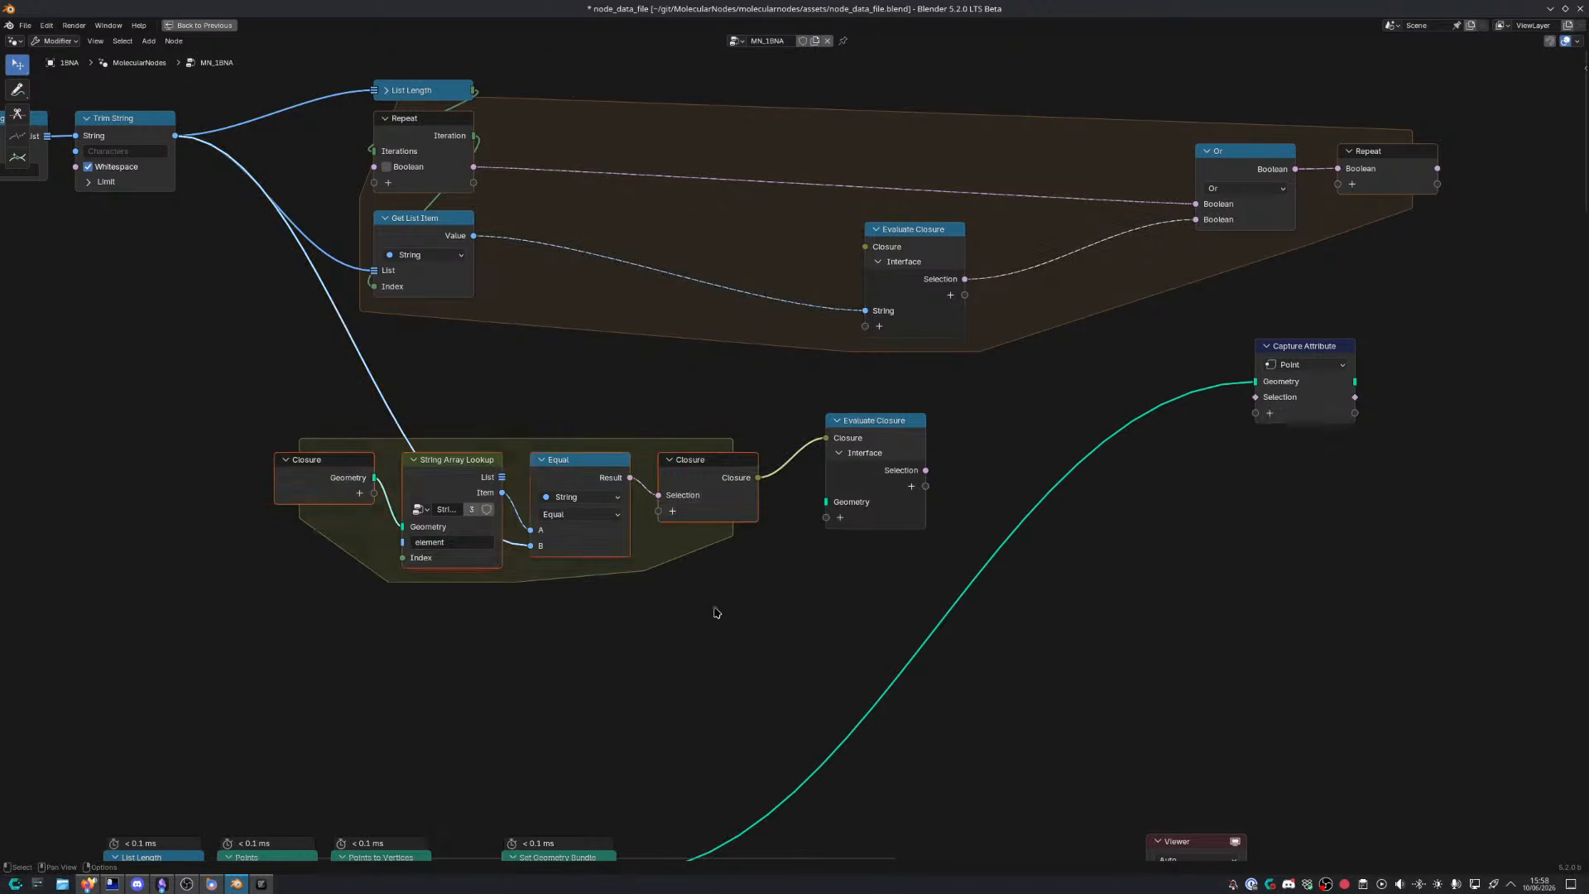
{"action": "key", "text": "g"}
{"action": "left_click", "coordinate": [667, 544]}
{"action": "middle_click_drag", "start_coordinate": [695, 776], "coordinate": [706, 653]}
{"action": "left_click_drag", "start_coordinate": [628, 753], "coordinate": [829, 383]}
{"action": "left_click_drag", "start_coordinate": [626, 751], "coordinate": [837, 379]}
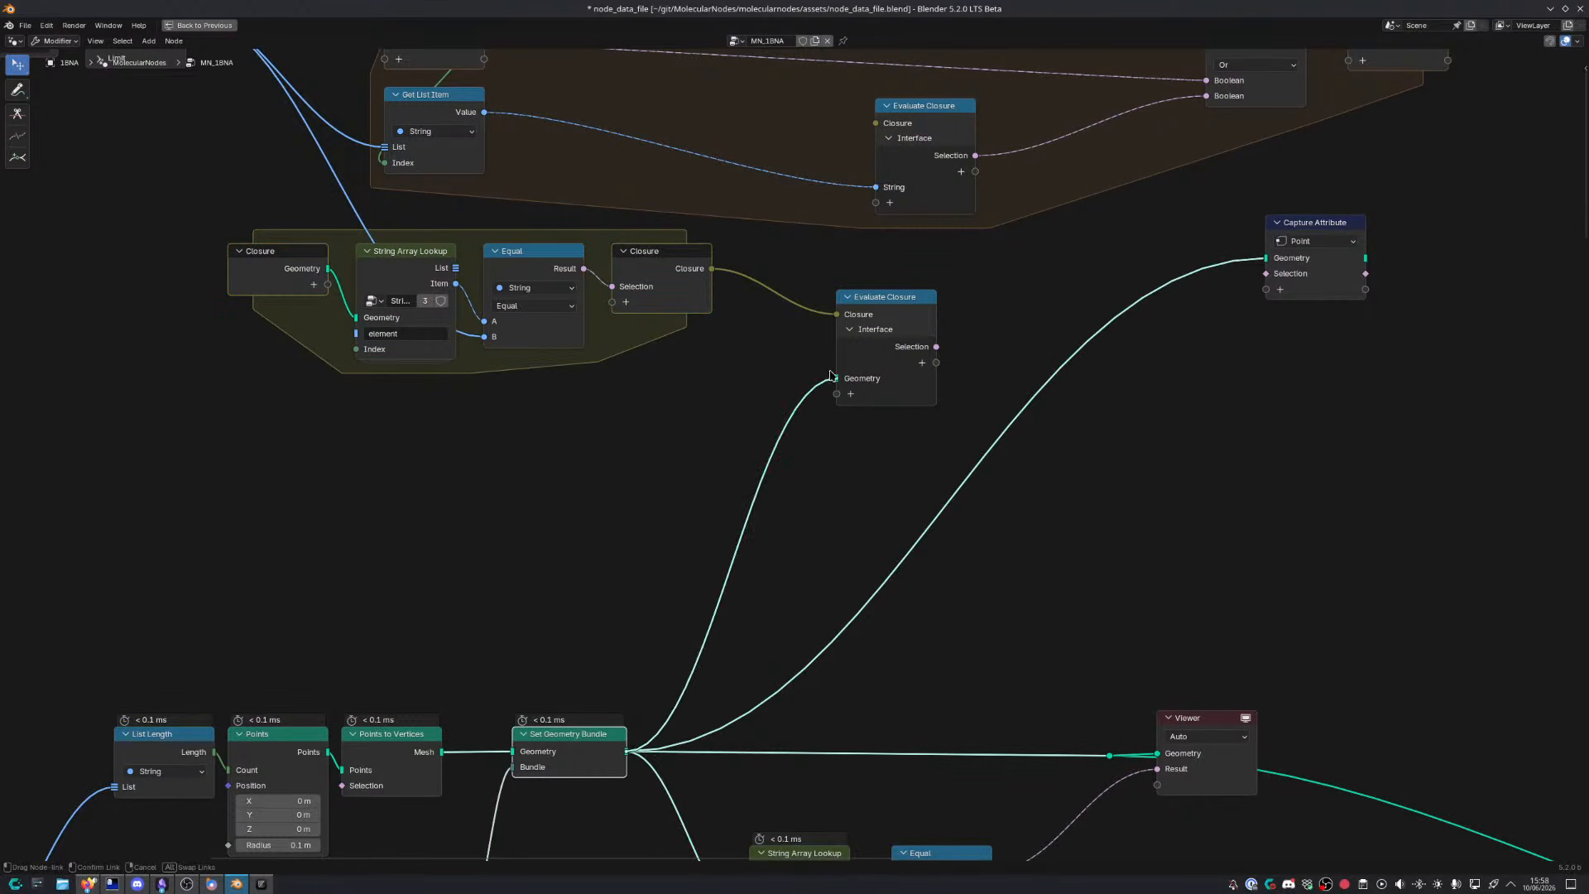
{"action": "key", "text": "g"}
{"action": "left_click", "coordinate": [448, 407]}
{"action": "middle_click_drag", "start_coordinate": [616, 403], "coordinate": [528, 572]}
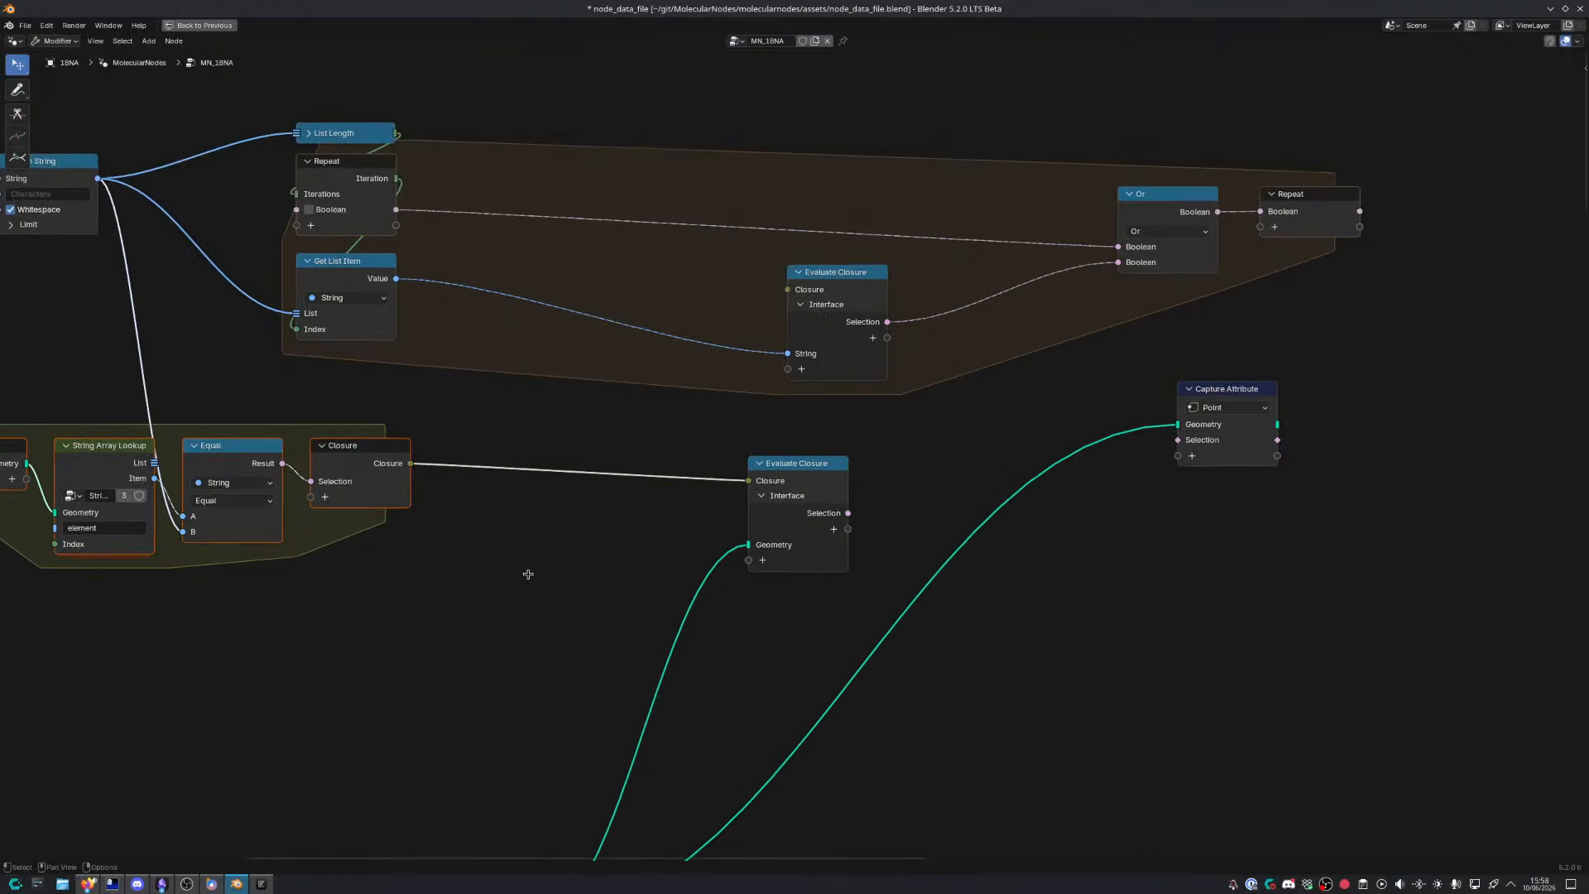
Link the lower Evaluate Closure's Selection to the Or node's second input and delete the old Evaluate Closure in the repeat zone
{"action": "left_click_drag", "start_coordinate": [810, 471], "coordinate": [1118, 267]}
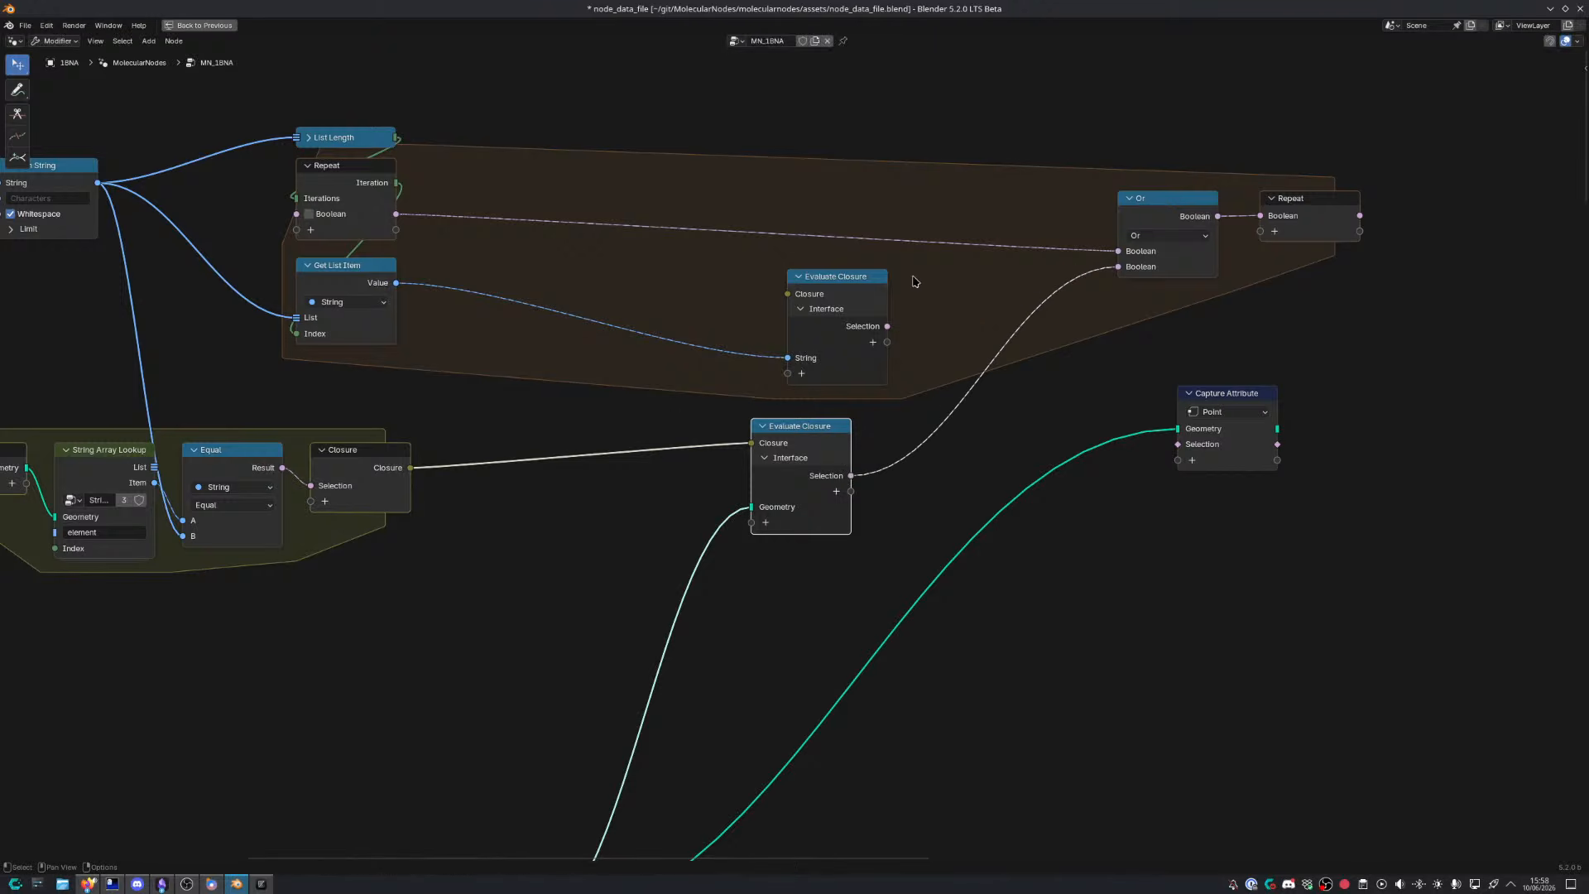
{"action": "left_click", "coordinate": [862, 296]}
{"action": "key", "text": "x"}
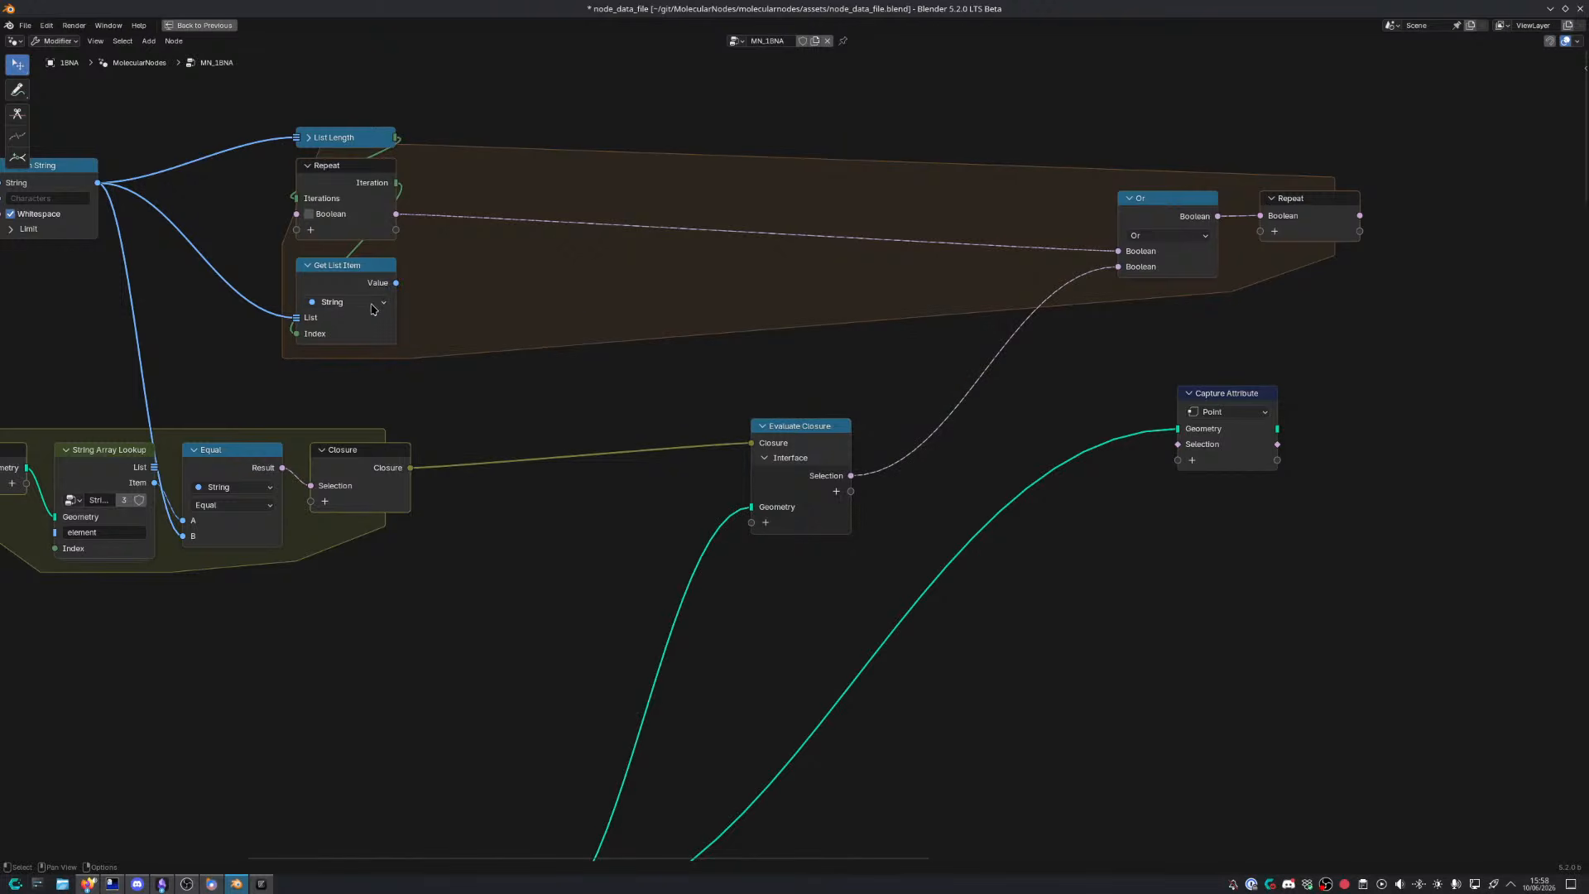
Try feeding the Get List Item value directly into the Equal node's B input, moving the closure zone and Evaluate Closure closer to it
{"action": "middle_click_drag", "start_coordinate": [372, 309], "coordinate": [515, 282]}
{"action": "left_click_drag", "start_coordinate": [539, 255], "coordinate": [331, 507]}
{"action": "left_click_drag", "start_coordinate": [138, 377], "coordinate": [544, 544]}
{"action": "key", "text": "g"}
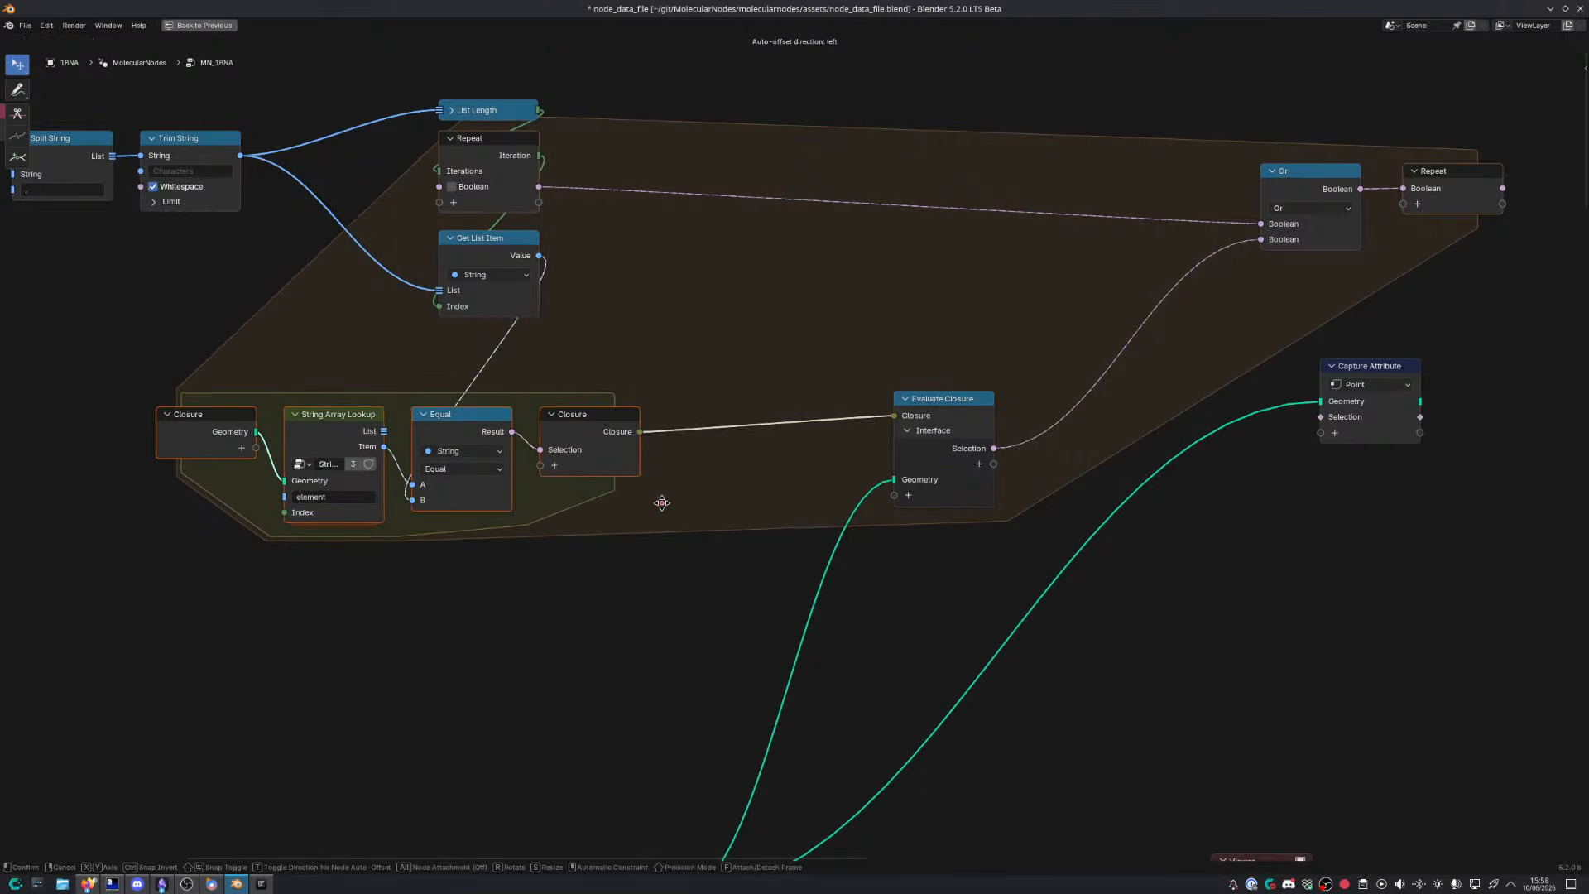
{"action": "left_click", "coordinate": [818, 440]}
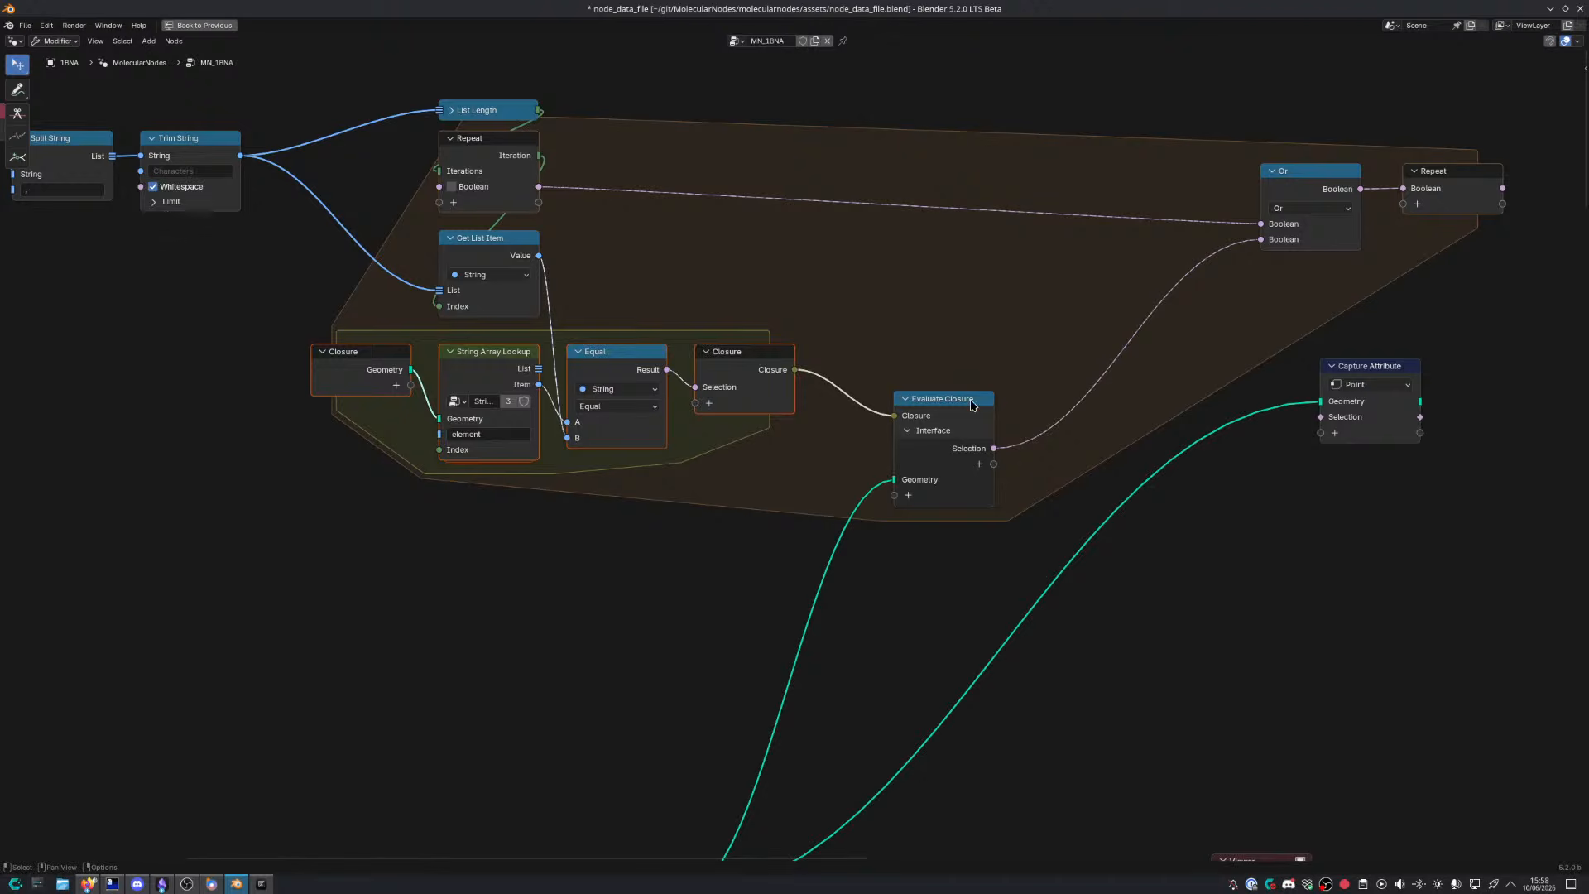
{"action": "left_click_drag", "start_coordinate": [973, 404], "coordinate": [972, 346]}
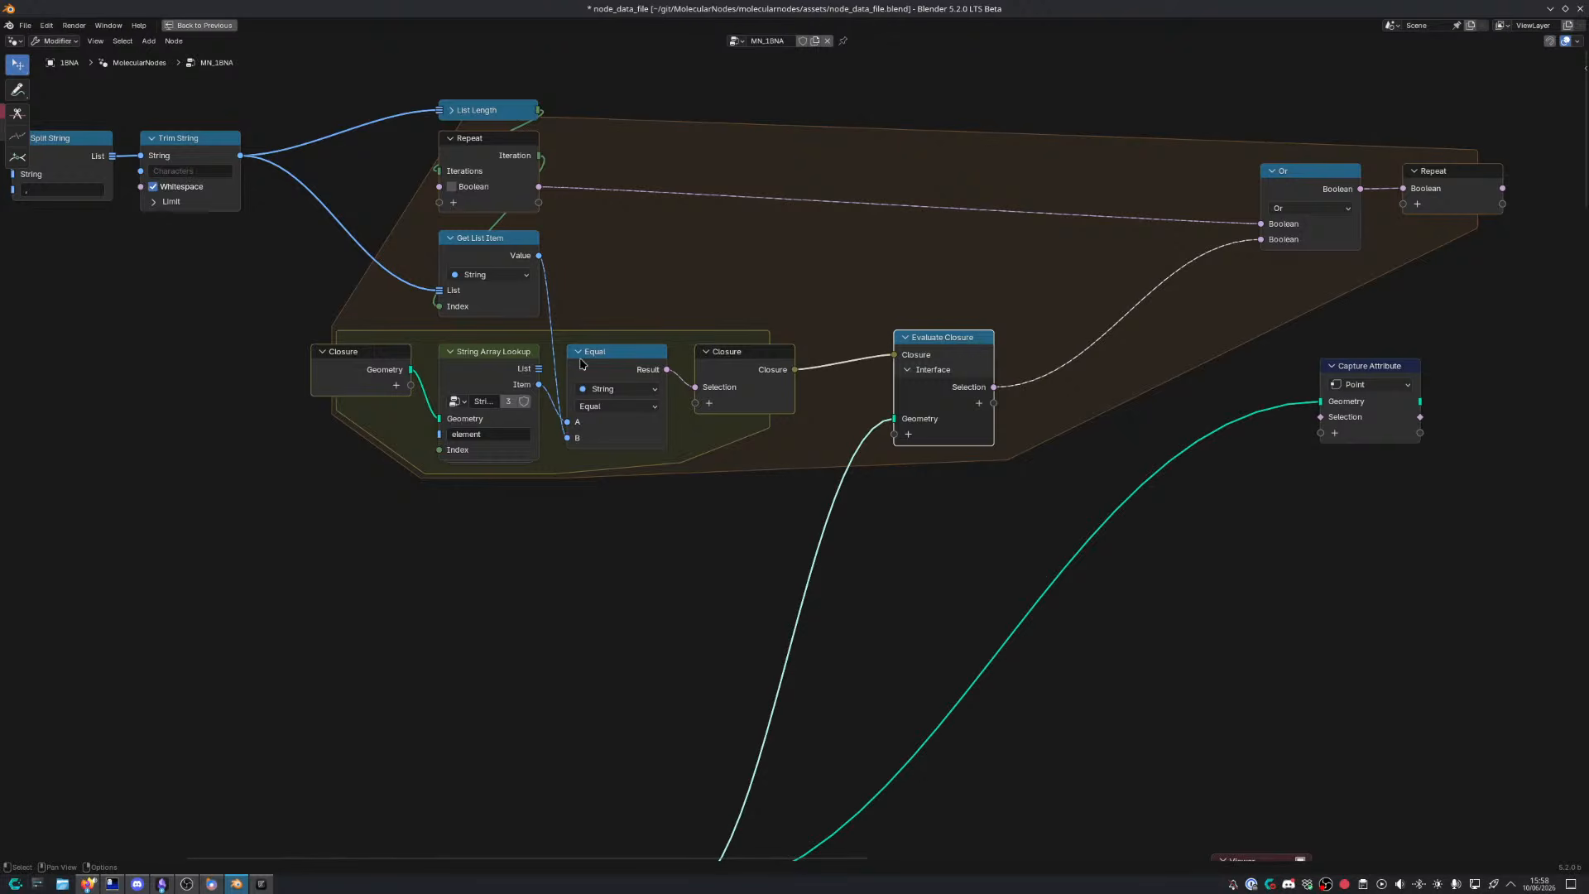
Add a String input to Evaluate Closure from the Get List Item value, sync the closure, and link its String to Equal's B input
{"action": "left_click_drag", "start_coordinate": [525, 261], "coordinate": [921, 449]}
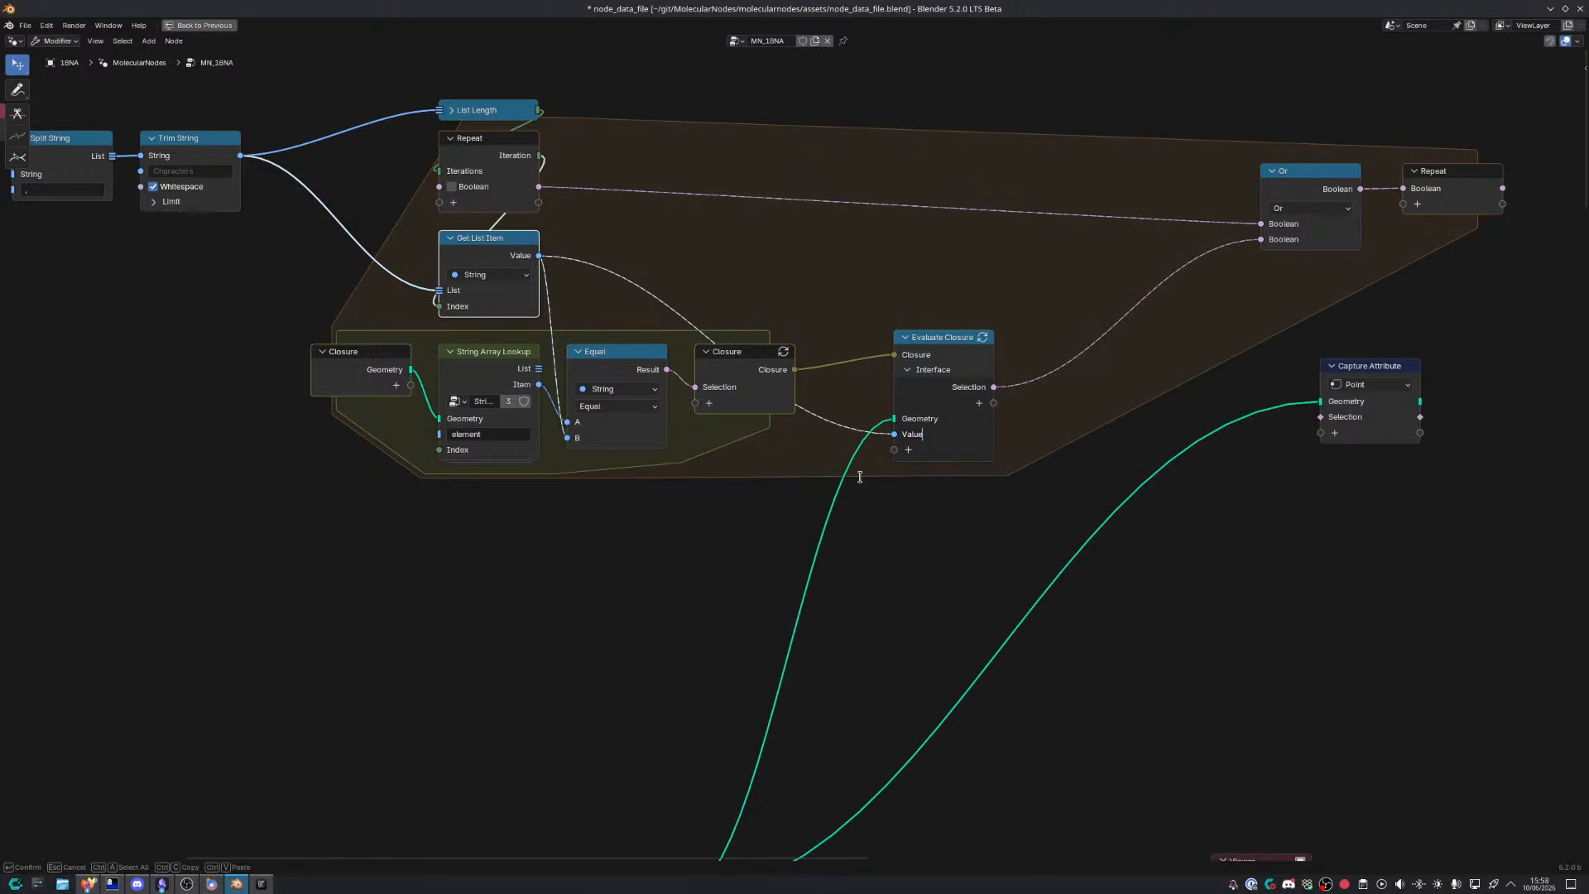
{"action": "type", "text": "String"}
{"action": "key", "text": "Return"}
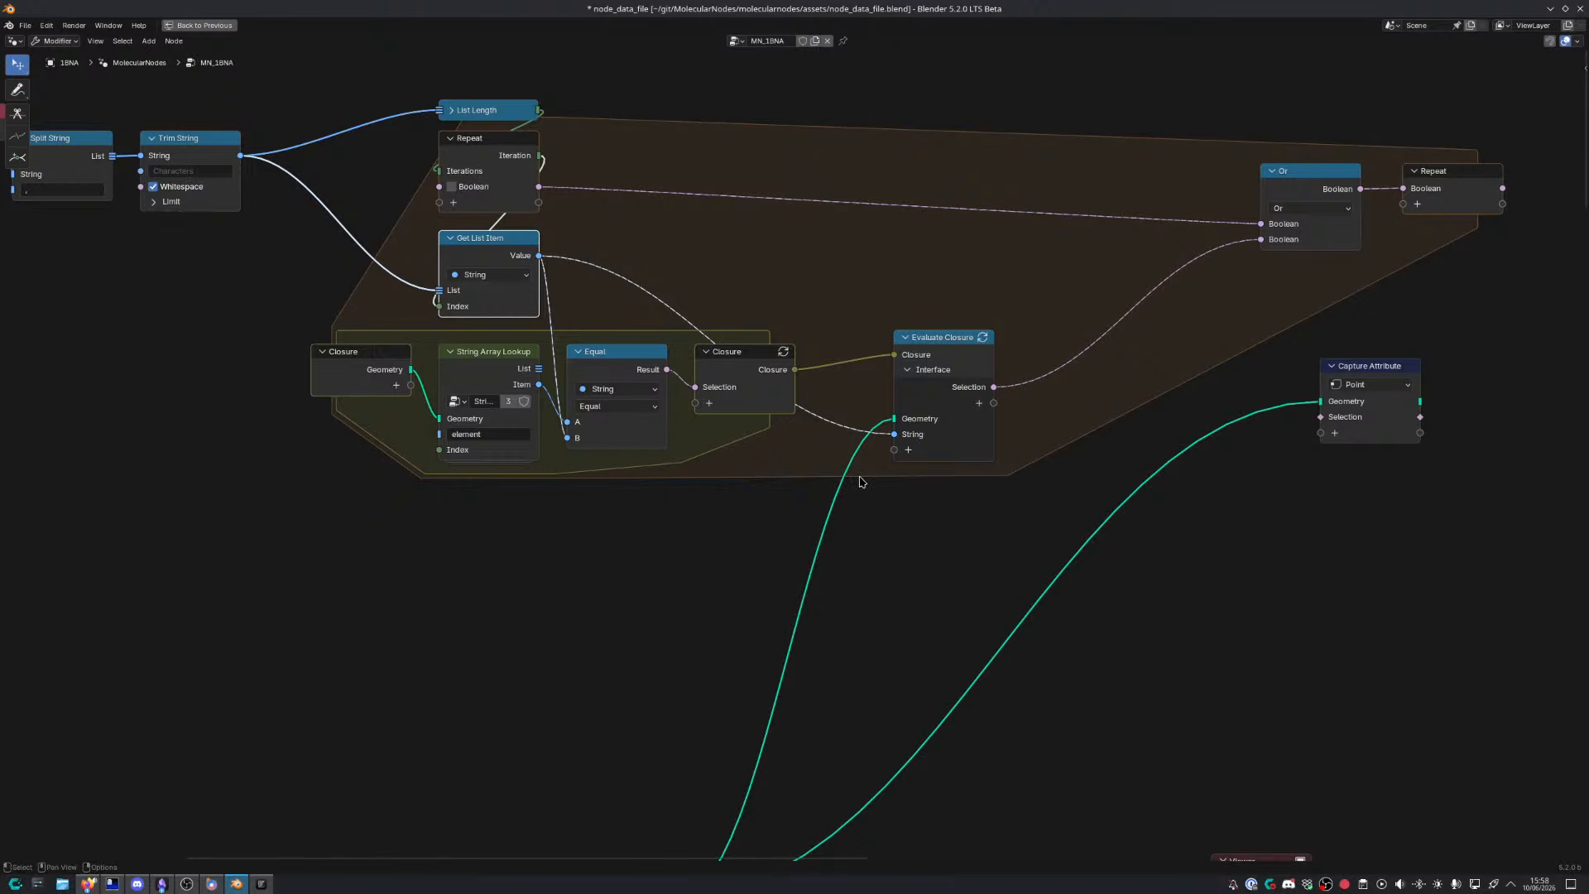
{"action": "left_click", "coordinate": [782, 352]}
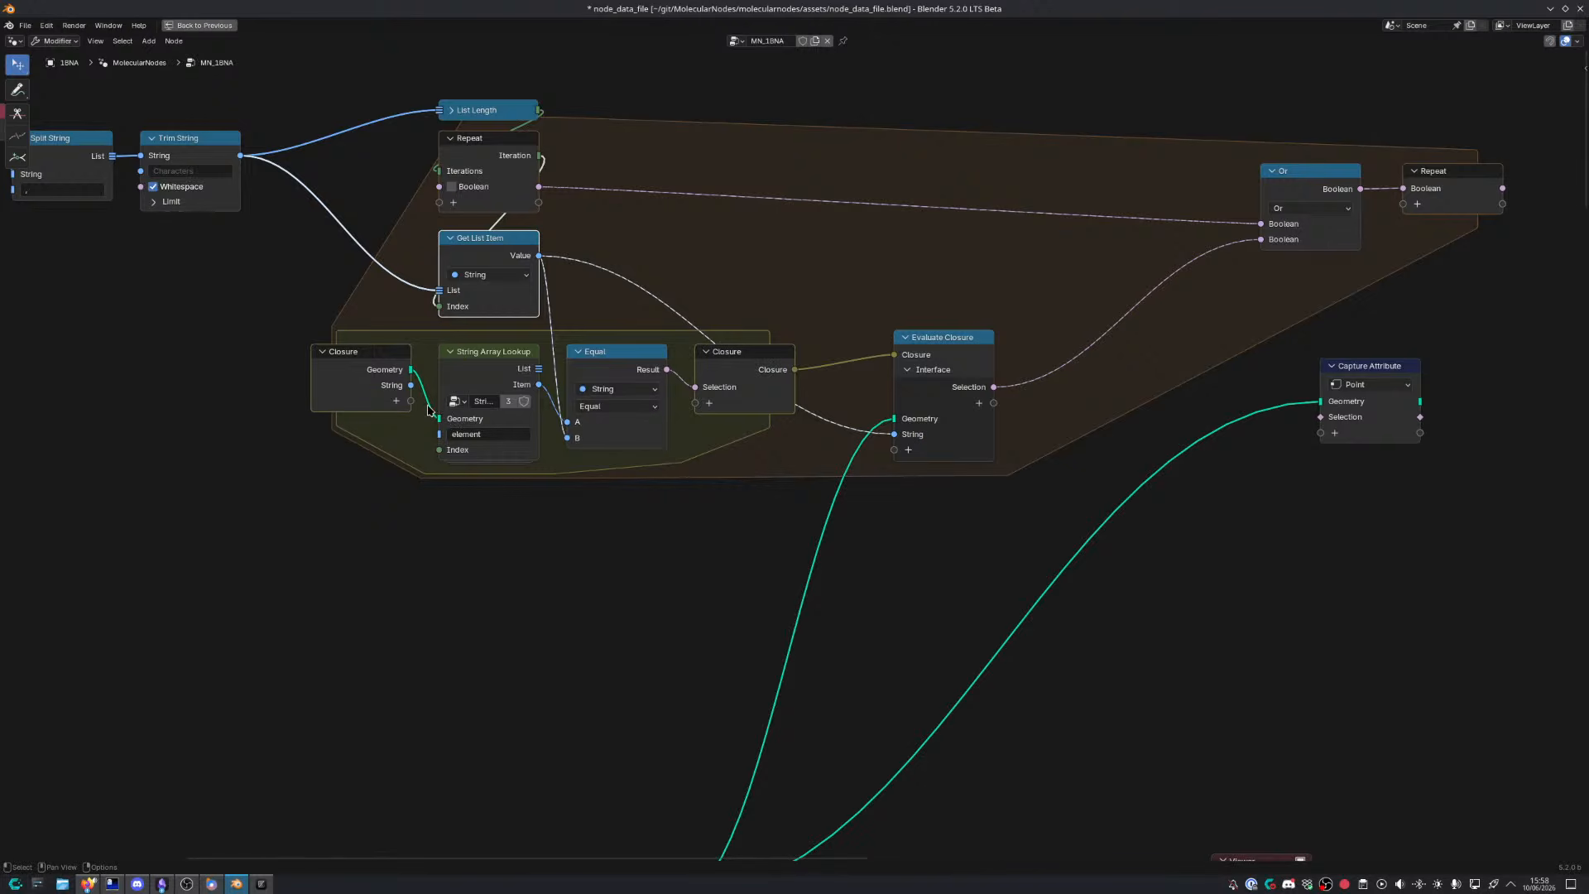
{"action": "left_click_drag", "start_coordinate": [411, 386], "coordinate": [565, 438]}
Move the closure zone left of the repeat zone and place Evaluate Closure up beside the Get List Item node
{"action": "left_click_drag", "start_coordinate": [304, 343], "coordinate": [793, 490]}
{"action": "key", "text": "g"}
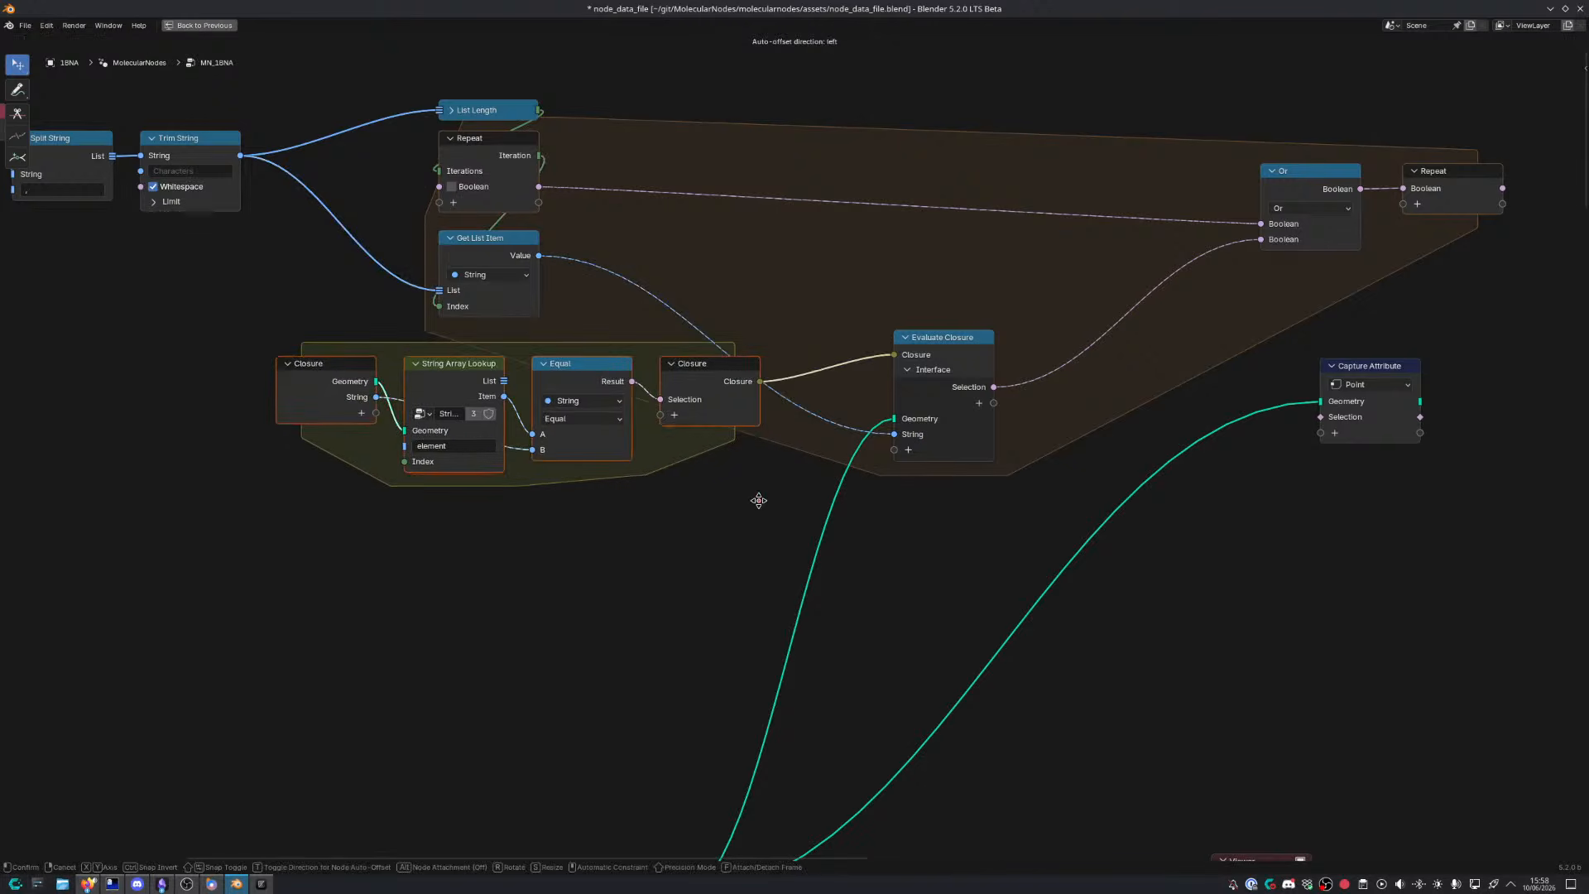
{"action": "left_click", "coordinate": [587, 529]}
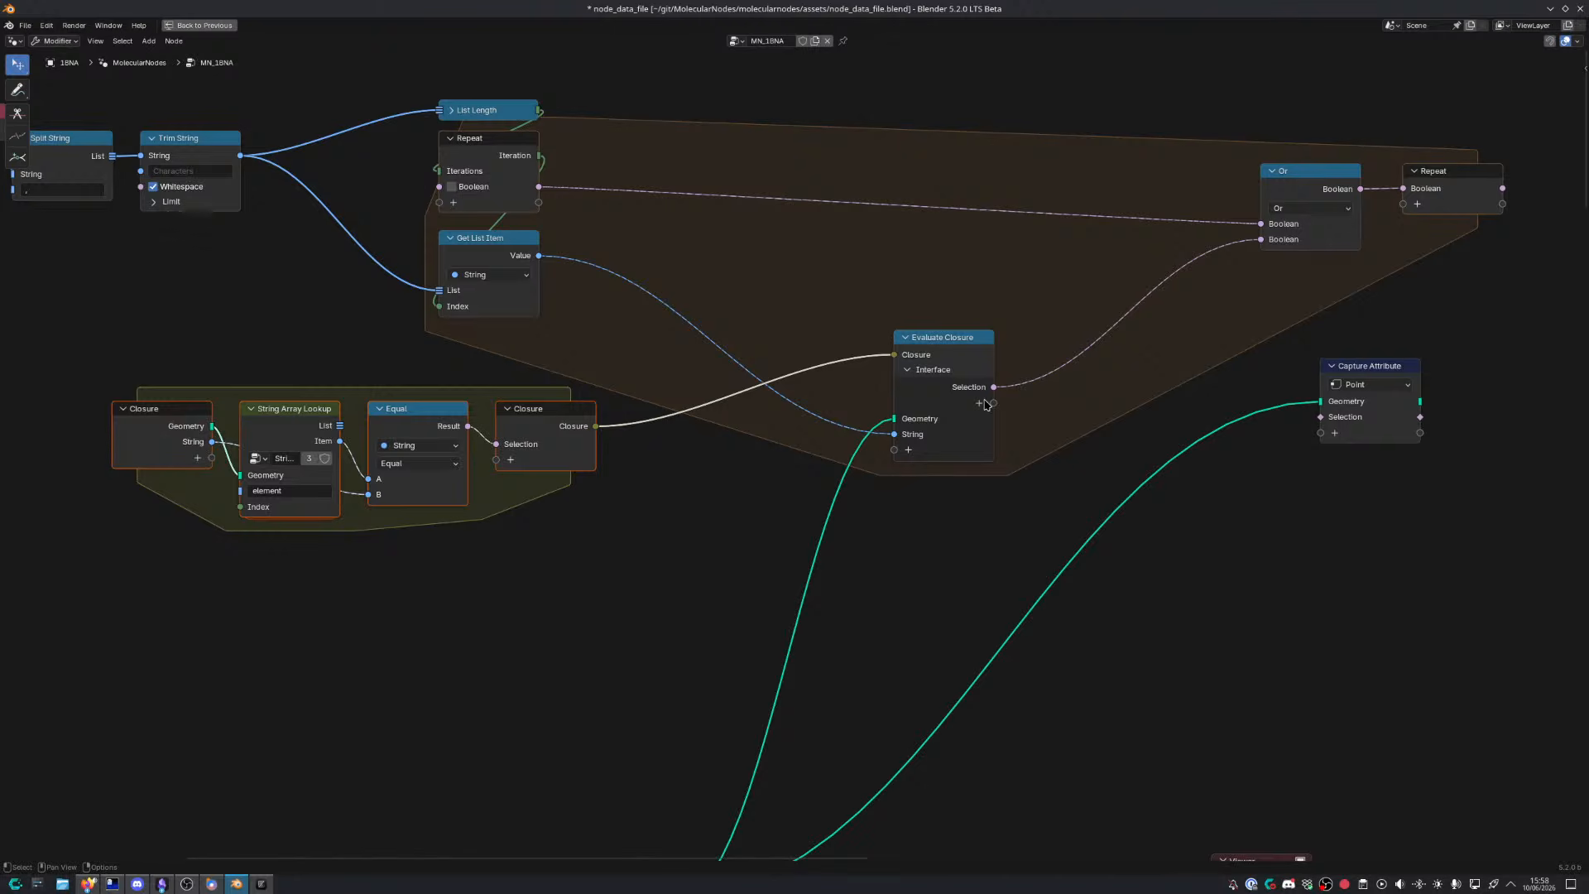
{"action": "left_click_drag", "start_coordinate": [932, 341], "coordinate": [794, 229]}
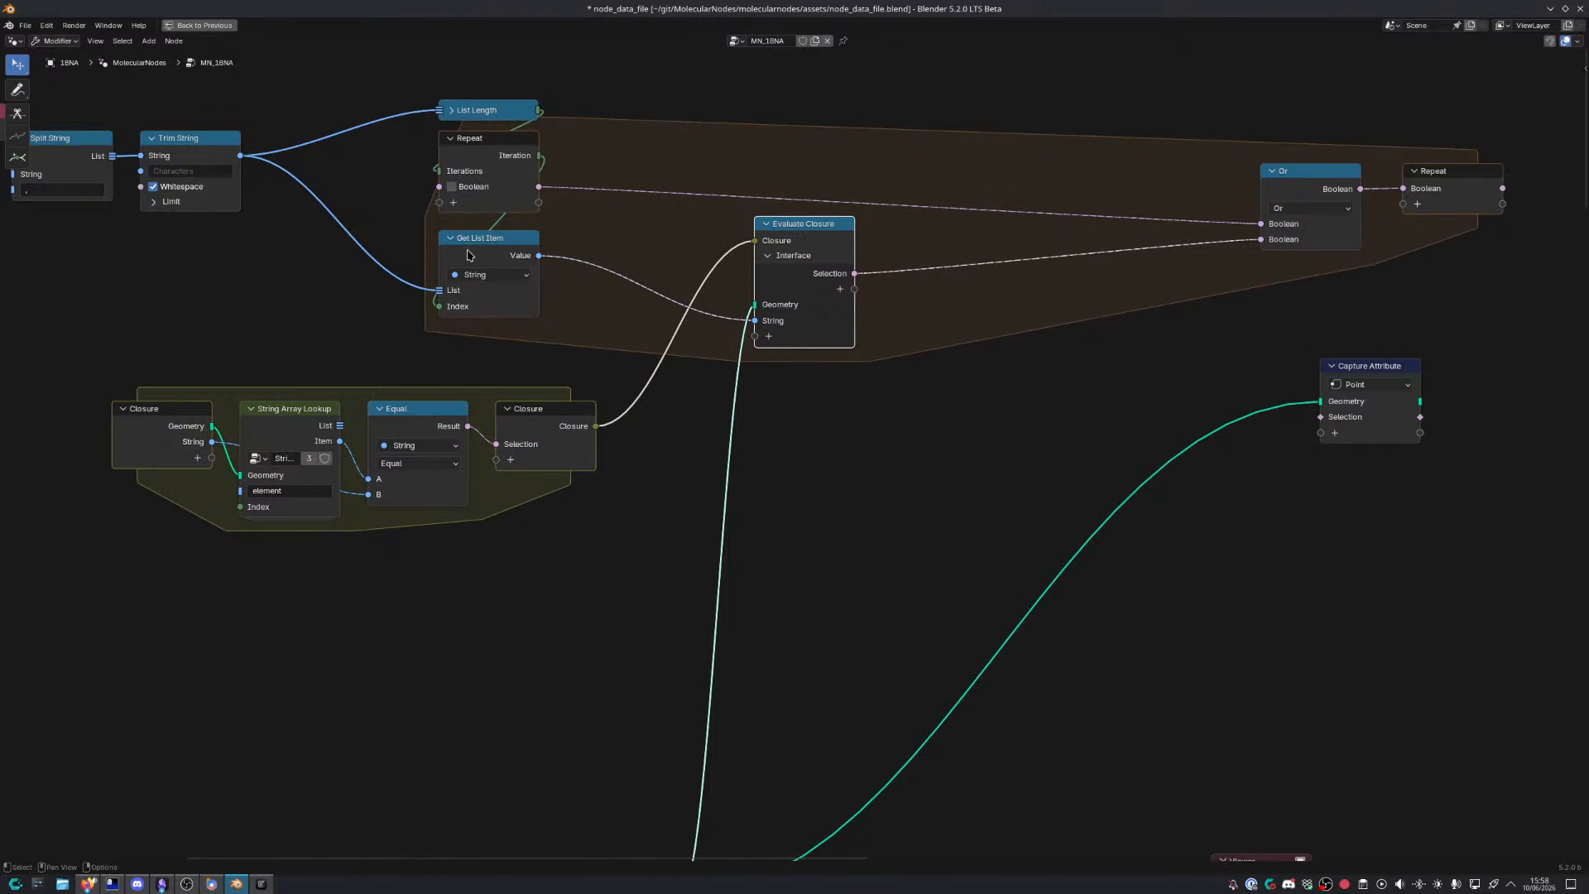
Pull the Or, Repeat output and Capture Attribute nodes closer in, and link the Repeat output's Boolean to Capture Attribute's Selection
{"action": "left_click_drag", "start_coordinate": [1312, 171], "coordinate": [931, 153]}
{"action": "left_click_drag", "start_coordinate": [1459, 185], "coordinate": [1063, 152]}
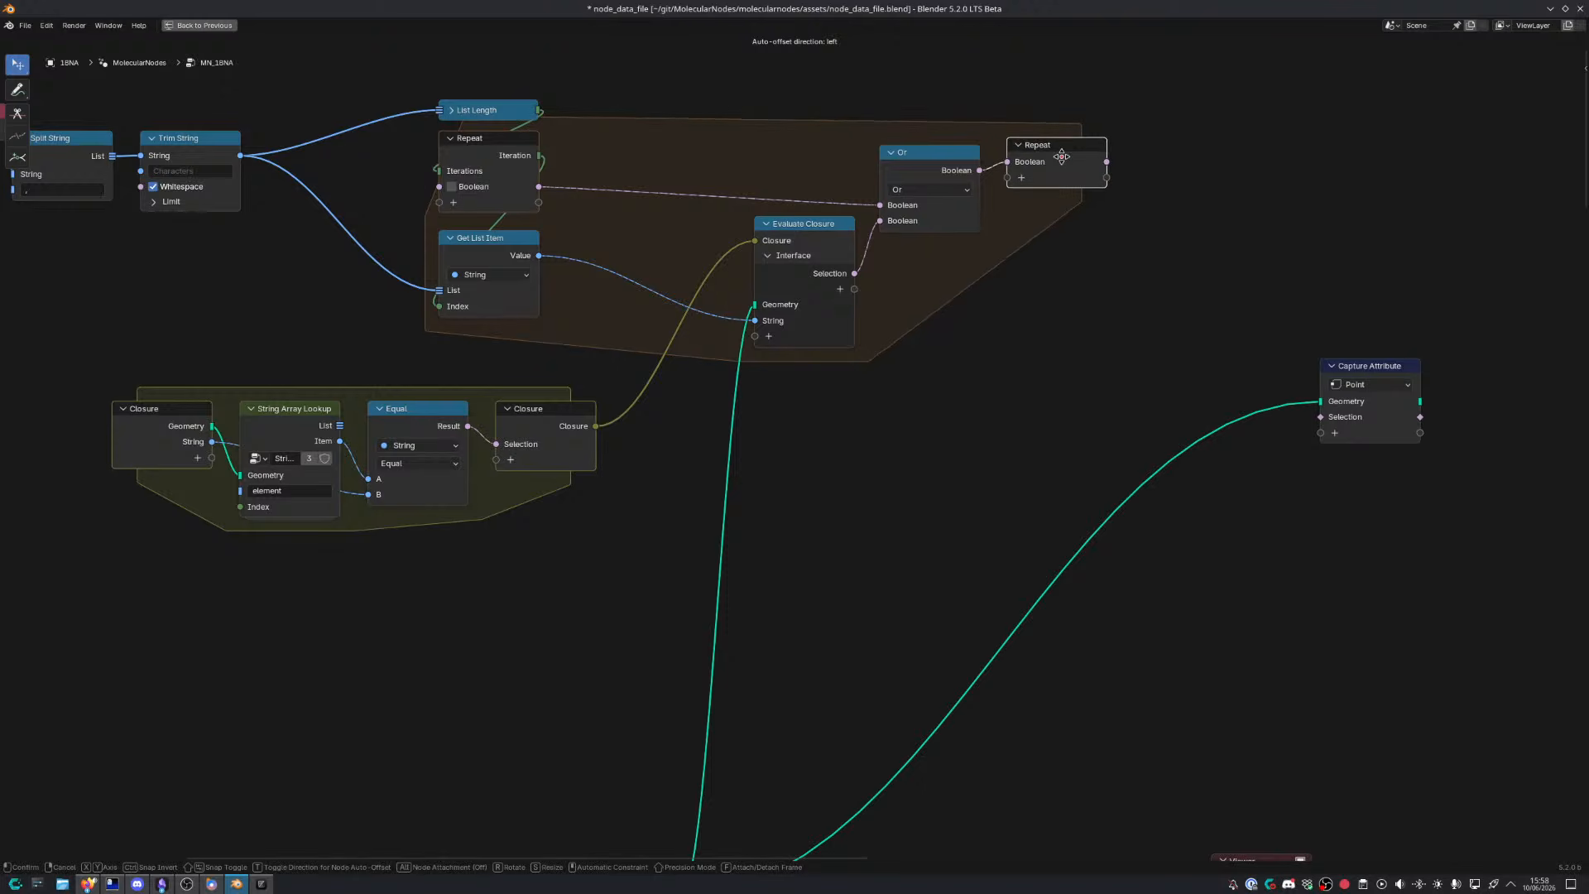
{"action": "left_click_drag", "start_coordinate": [1374, 382], "coordinate": [1292, 326]}
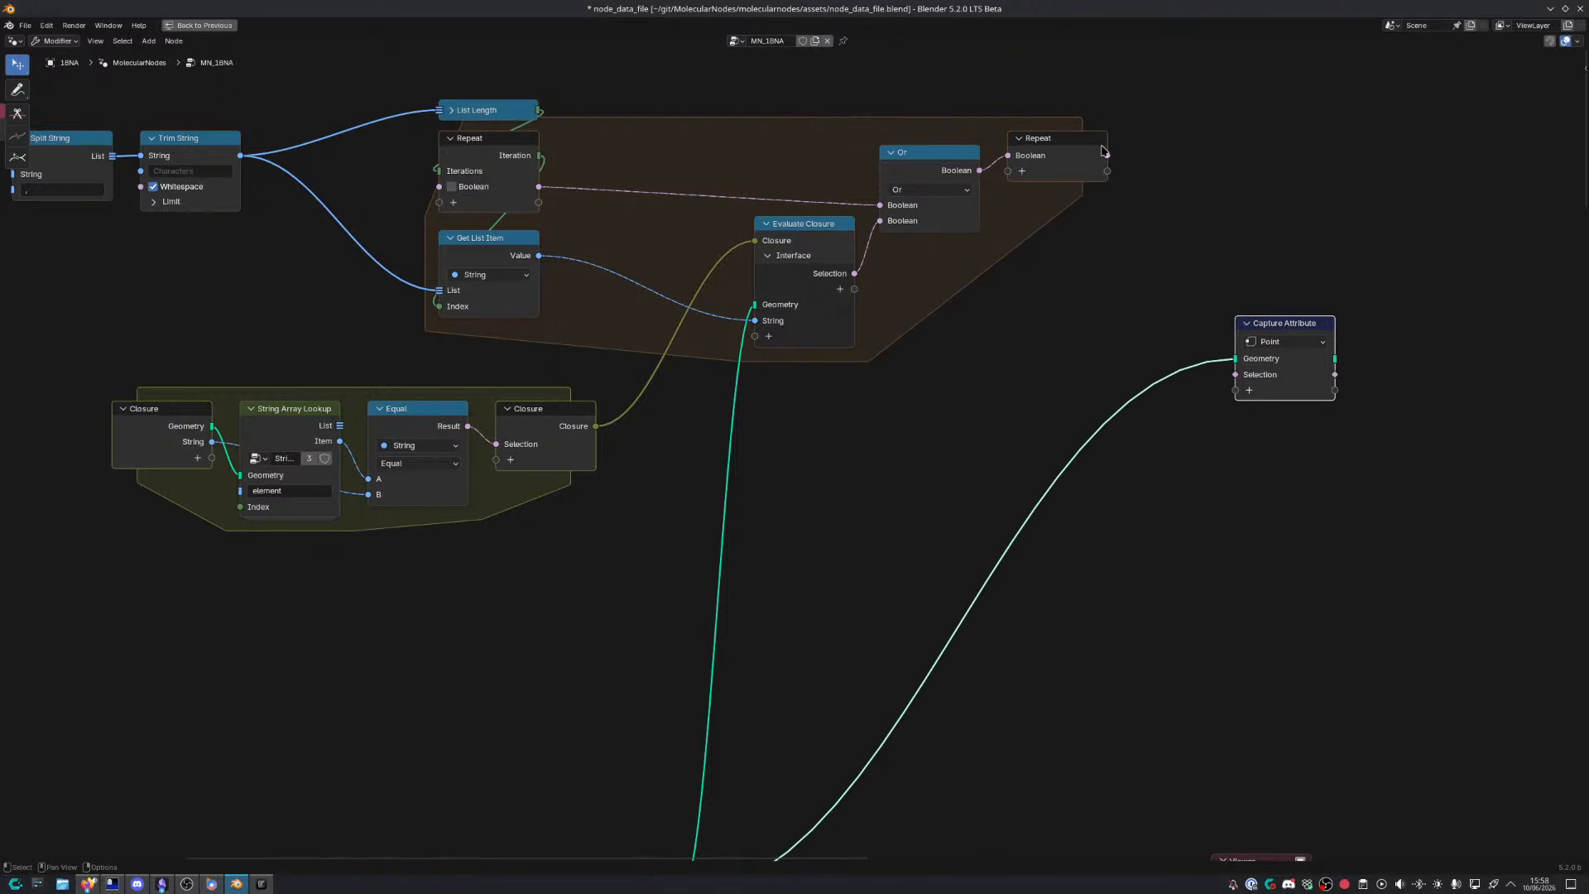
{"action": "left_click_drag", "start_coordinate": [1107, 155], "coordinate": [1235, 374]}
{"action": "left_click", "coordinate": [1277, 342]}
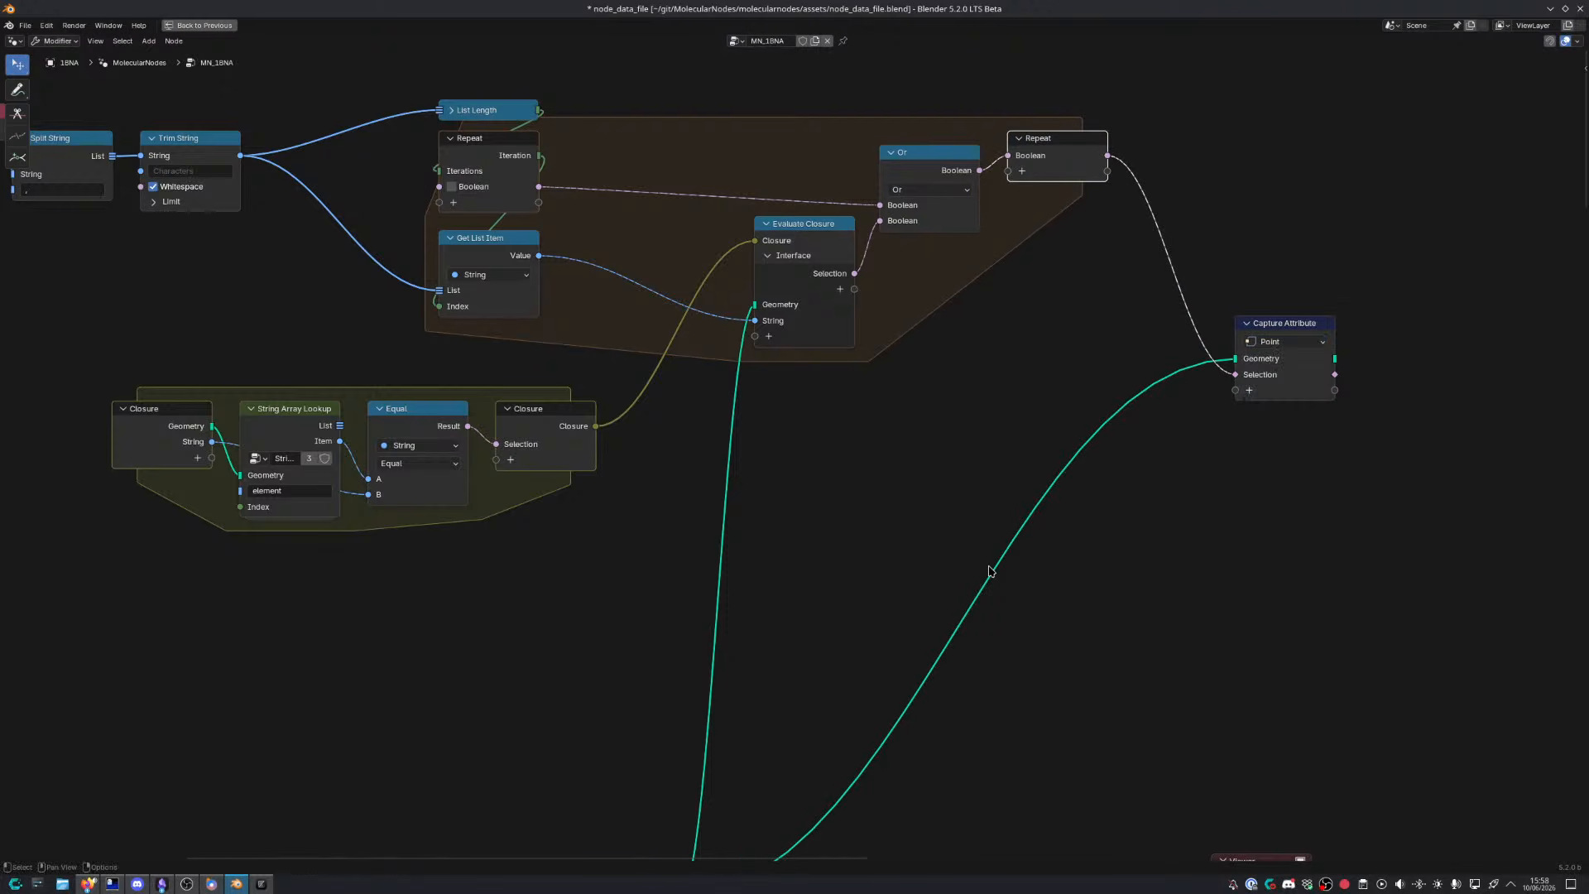
Move the whole closure zone farther down and left, well clear of the repeat zone
{"action": "middle_click_drag", "start_coordinate": [1011, 655], "coordinate": [1125, 603]}
{"action": "left_click_drag", "start_coordinate": [163, 306], "coordinate": [663, 508]}
{"action": "key", "text": "g"}
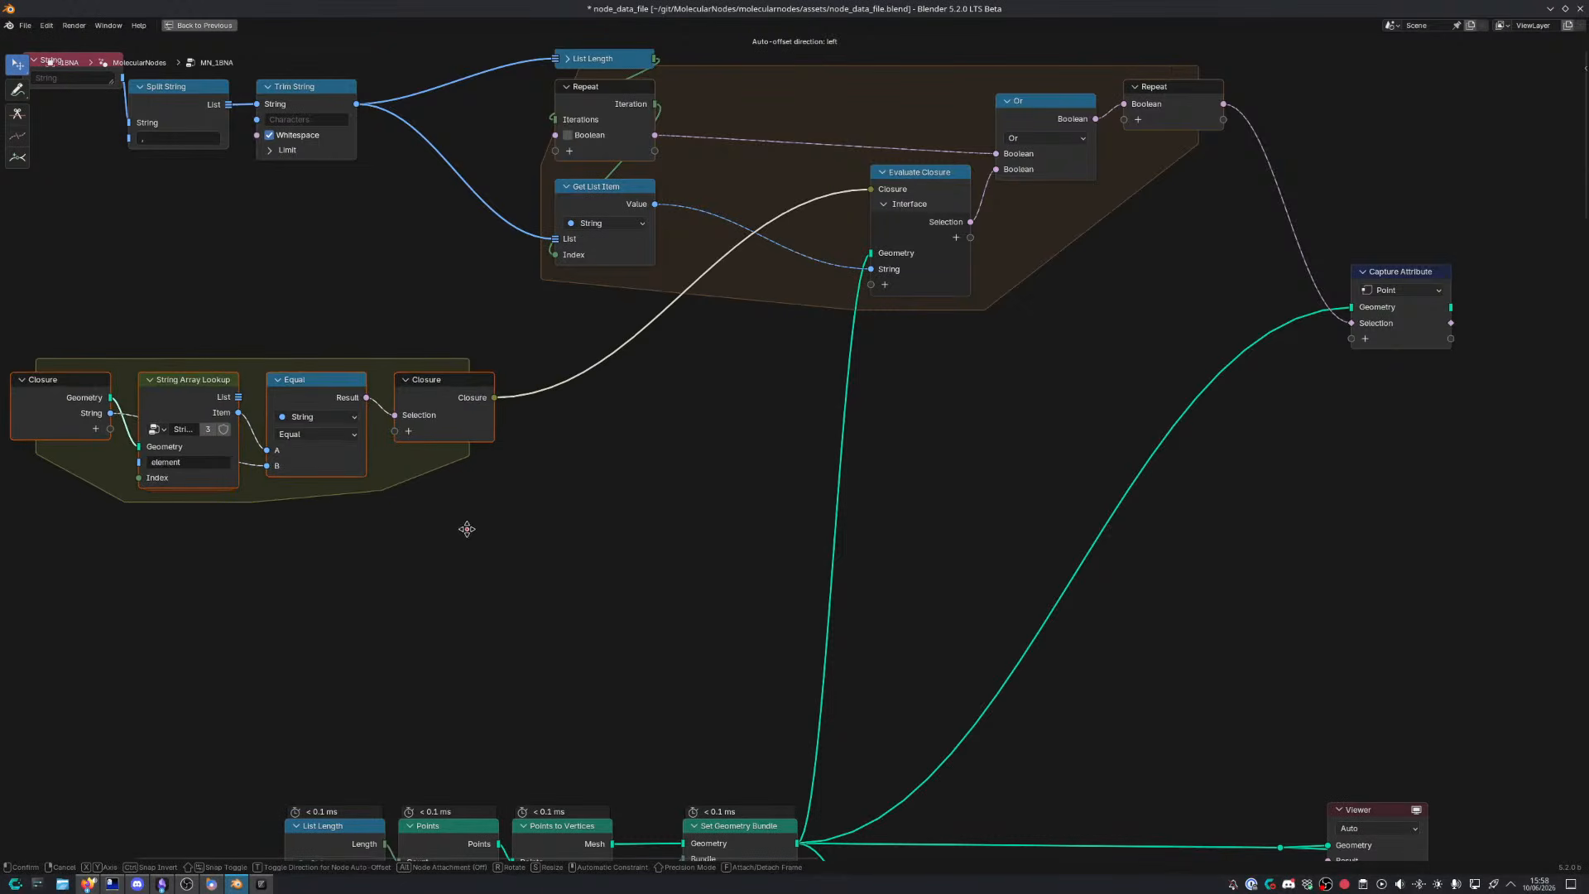
{"action": "left_click", "coordinate": [414, 593]}
Add a shared reroute on the geometry links to Evaluate Closure and Capture Attribute, and place it below the repeat zone
{"action": "scroll", "coordinate": [563, 500], "scroll_direction": "down", "scroll_amount": 3}
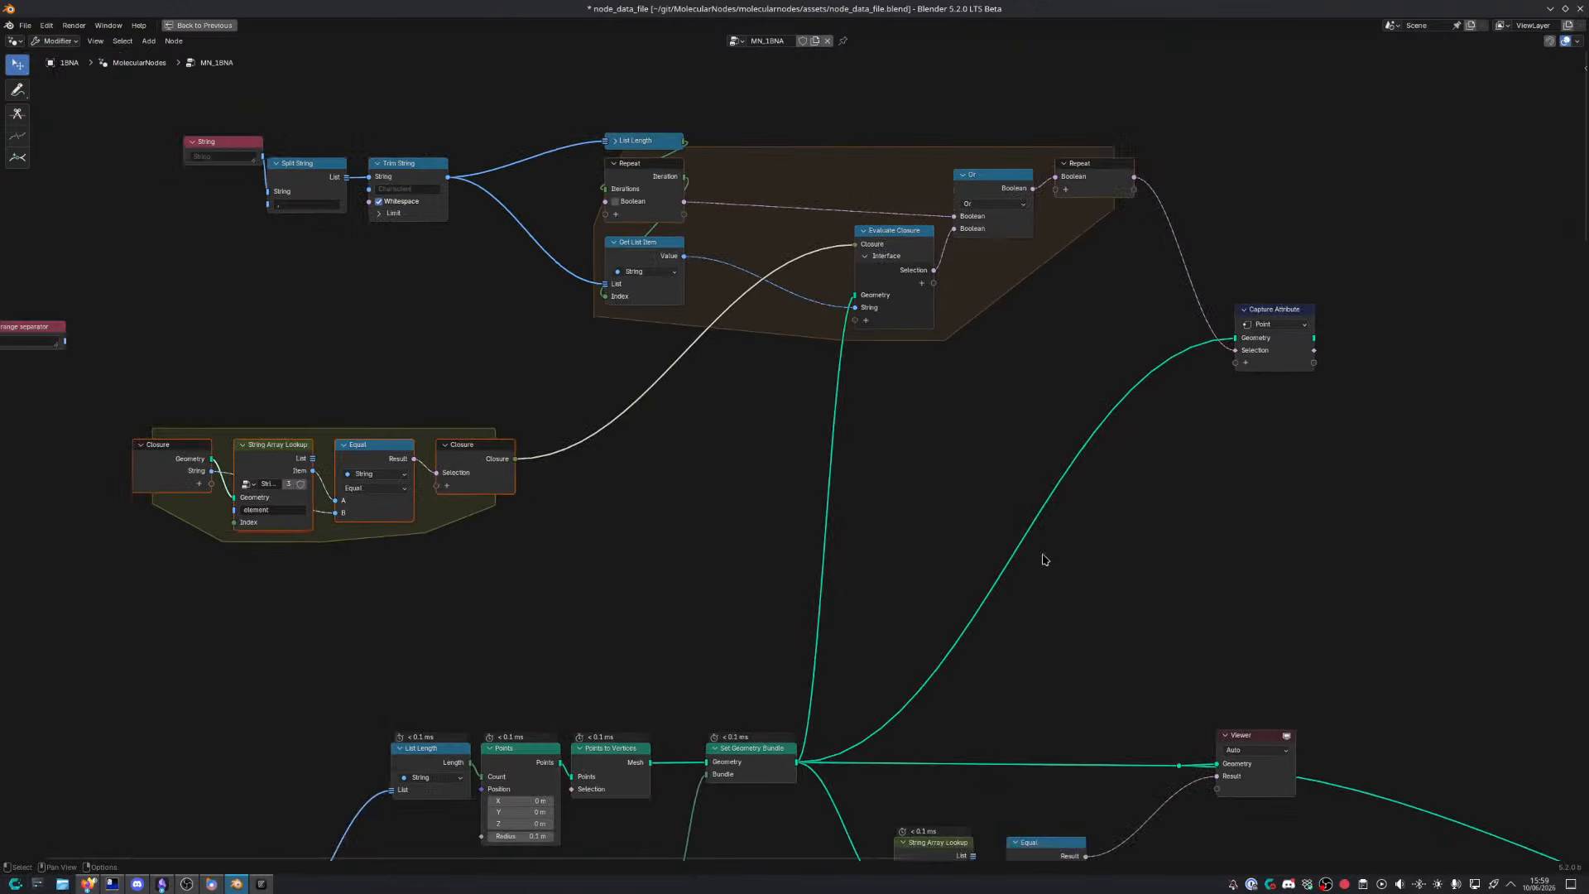
{"action": "right_click_drag", "start_coordinate": [1131, 593], "coordinate": [708, 480], "text": "shift"}
{"action": "key", "text": "g"}
{"action": "left_click", "coordinate": [463, 330]}
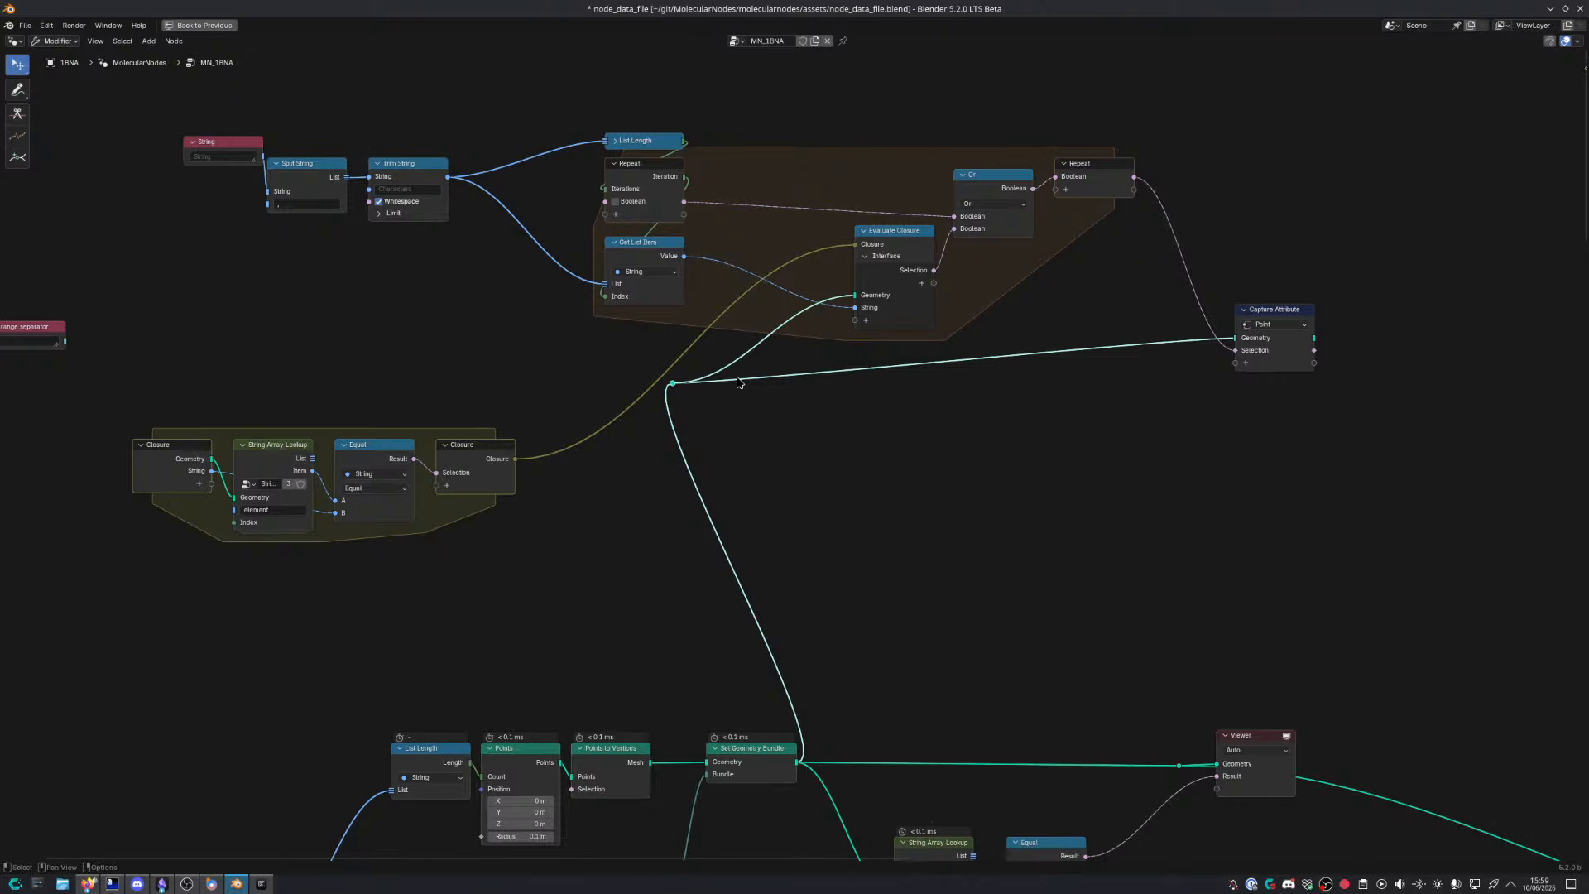
{"action": "middle_click_drag", "start_coordinate": [739, 378], "coordinate": [677, 423]}
{"action": "left_click", "coordinate": [1226, 362]}
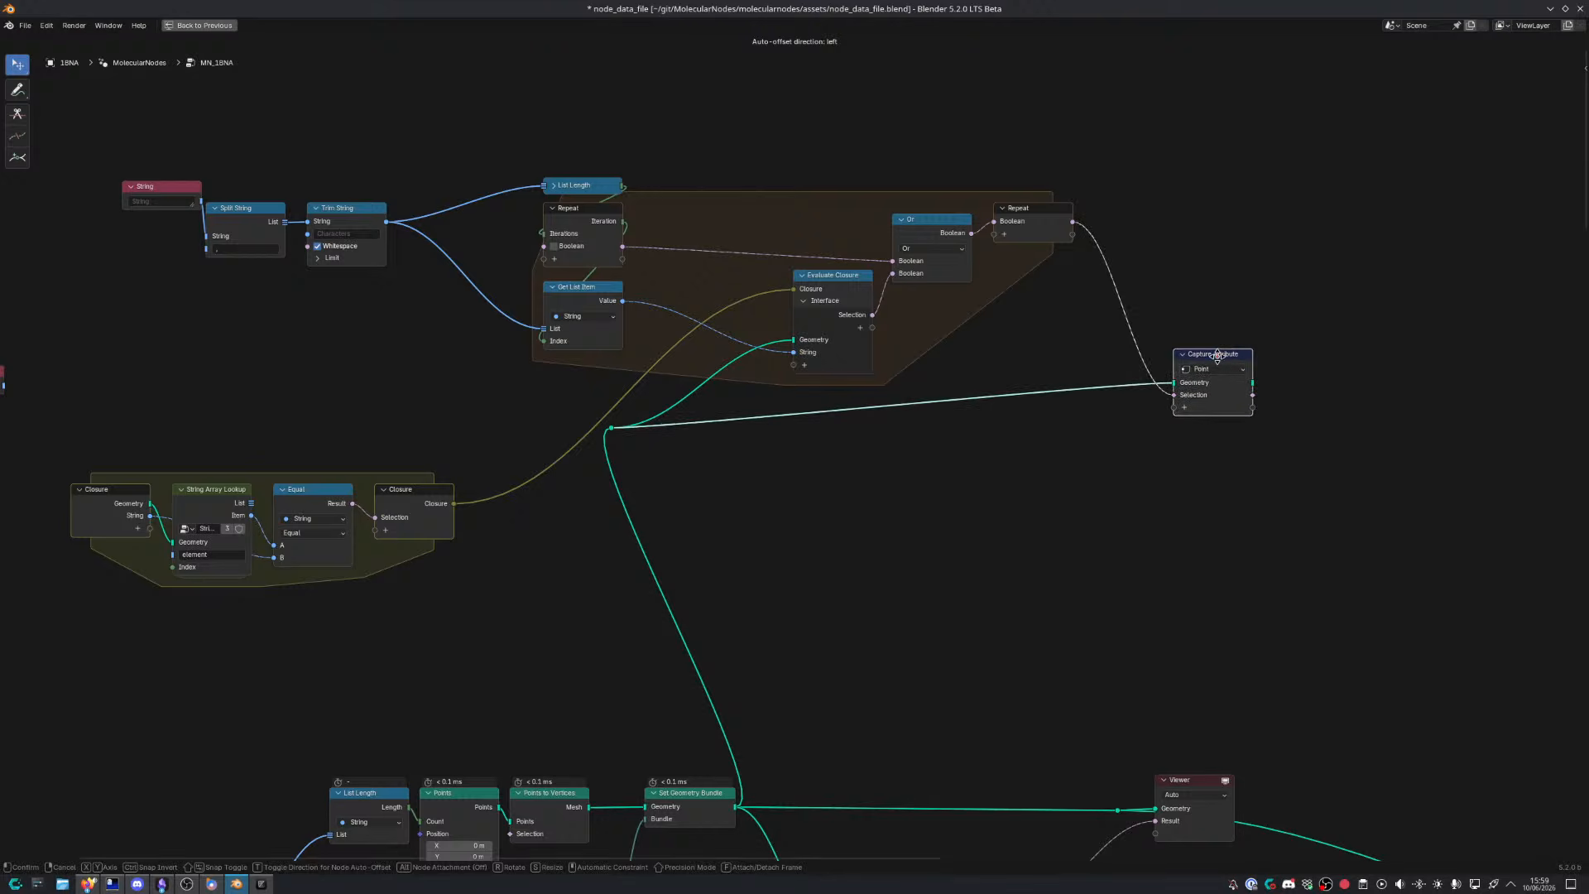
Move the Split String and Trim String nodes up next to the repeat zone, with the String input kept to their left
{"action": "left_click_drag", "start_coordinate": [229, 178], "coordinate": [359, 287]}
{"action": "key", "text": "g"}
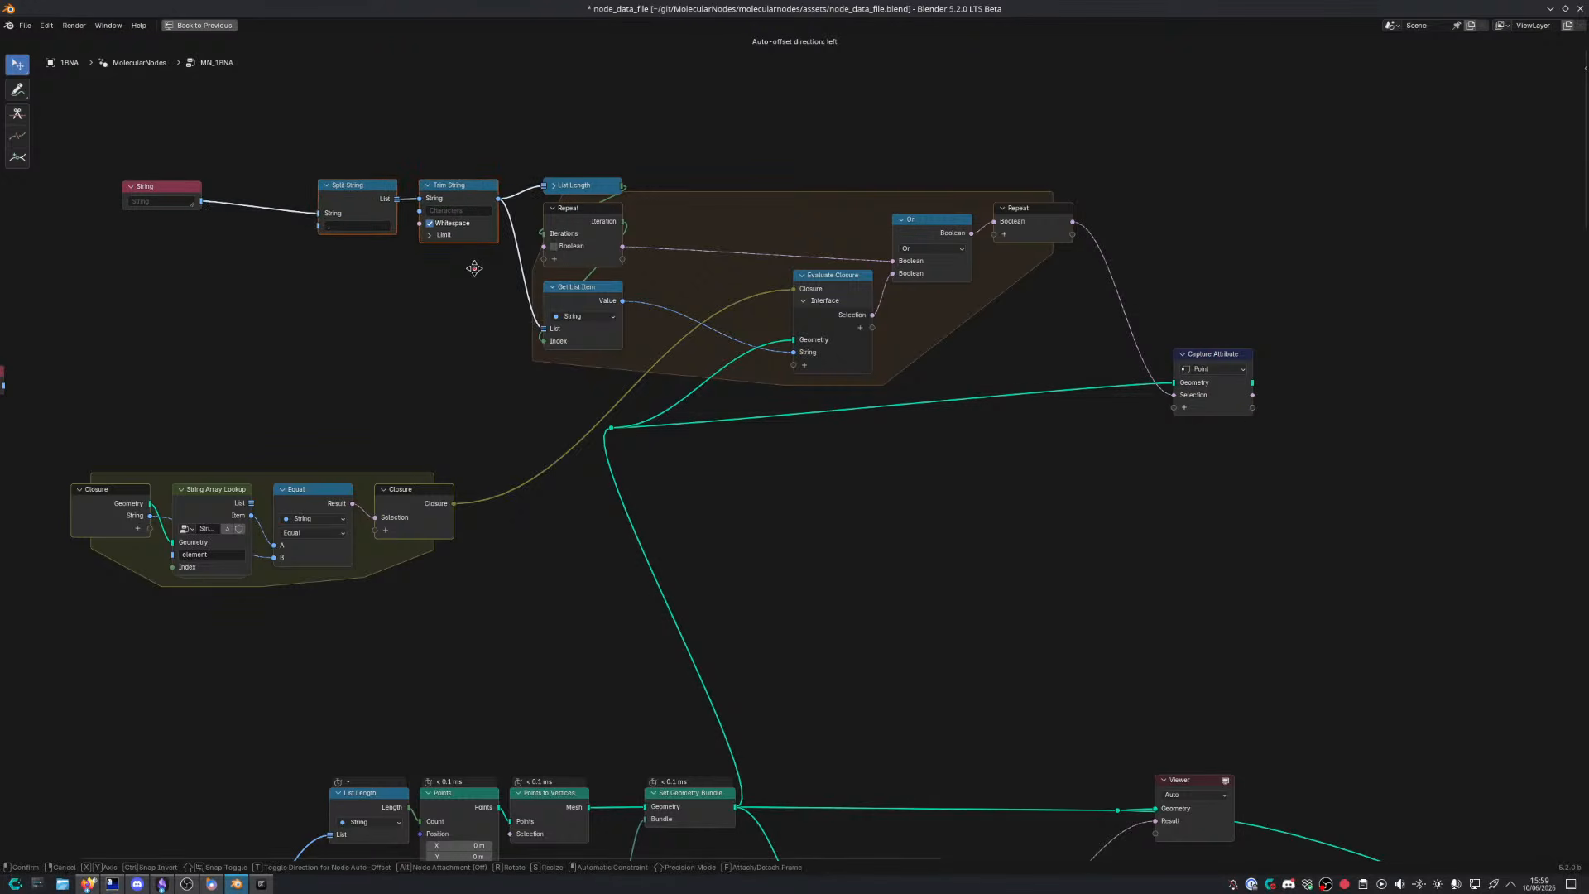
{"action": "left_click", "coordinate": [484, 265]}
{"action": "left_click", "coordinate": [432, 312]}
{"action": "scroll", "coordinate": [373, 240], "scroll_direction": "left", "scroll_amount": 5, "text": "ctrl"}
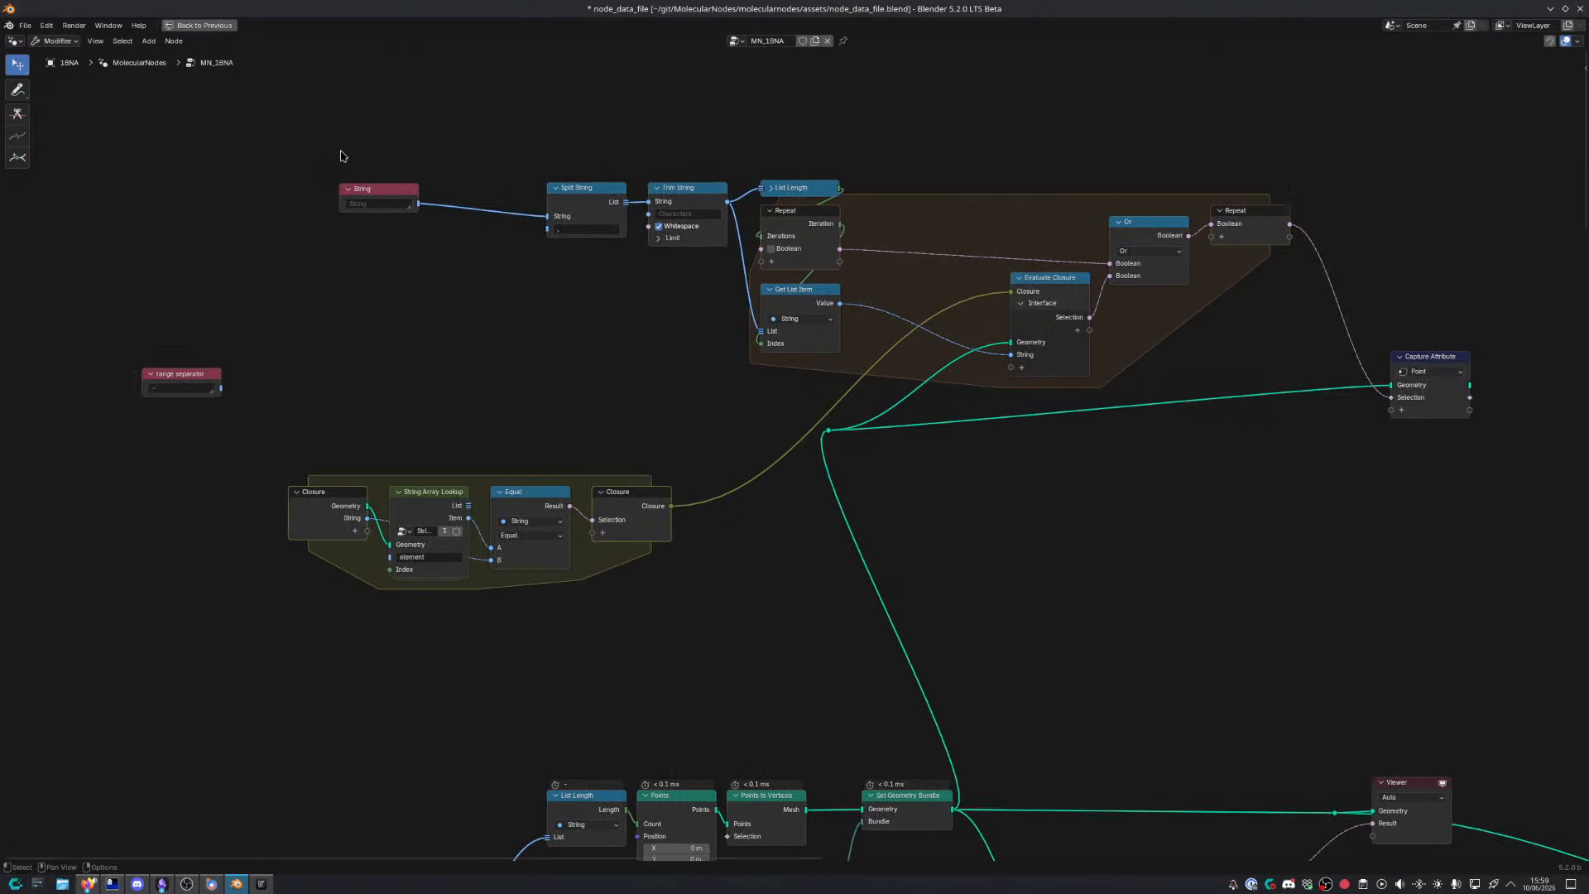
{"action": "left_click_drag", "start_coordinate": [335, 149], "coordinate": [648, 279]}
{"action": "key", "text": "g"}
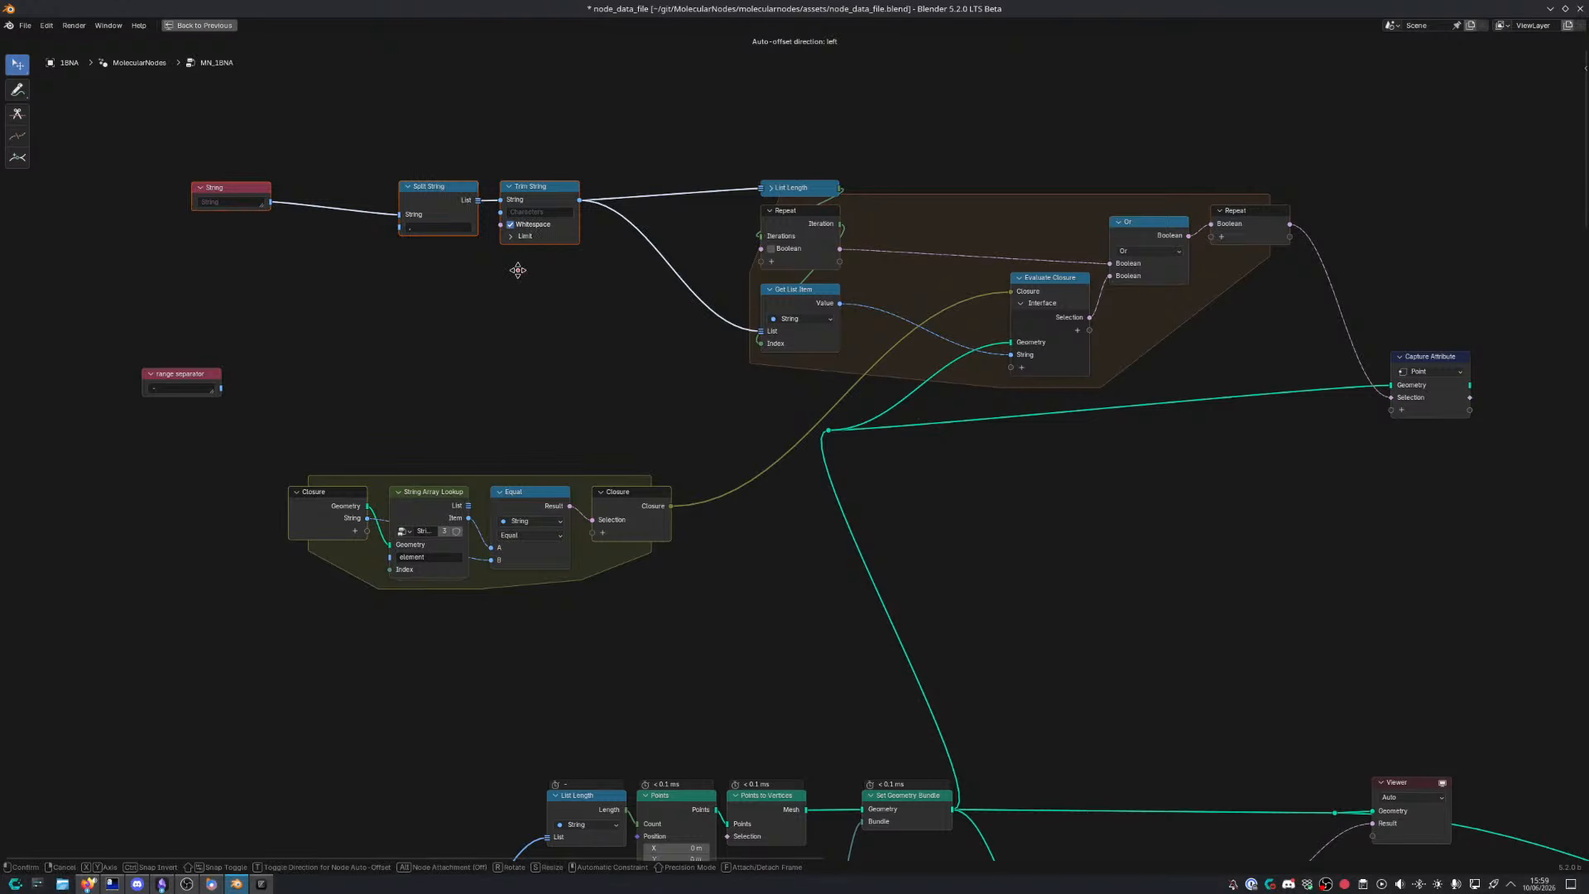
{"action": "left_click", "coordinate": [643, 272]}
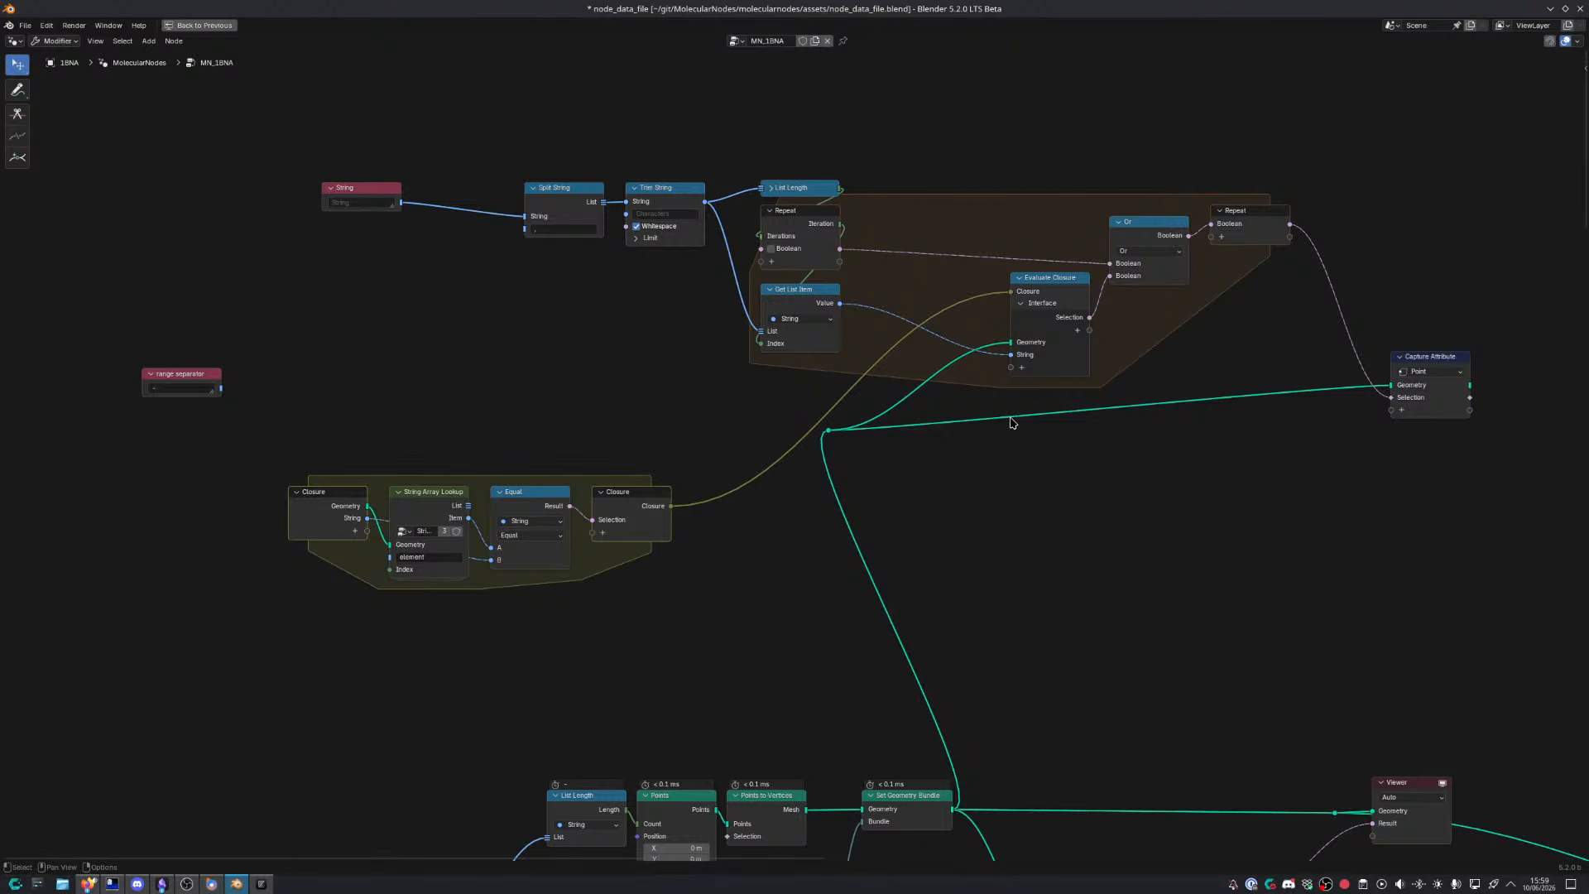
{"action": "scroll", "coordinate": [1130, 543], "scroll_direction": "down", "scroll_amount": 2}
{"action": "key", "text": "ctrl+space"}
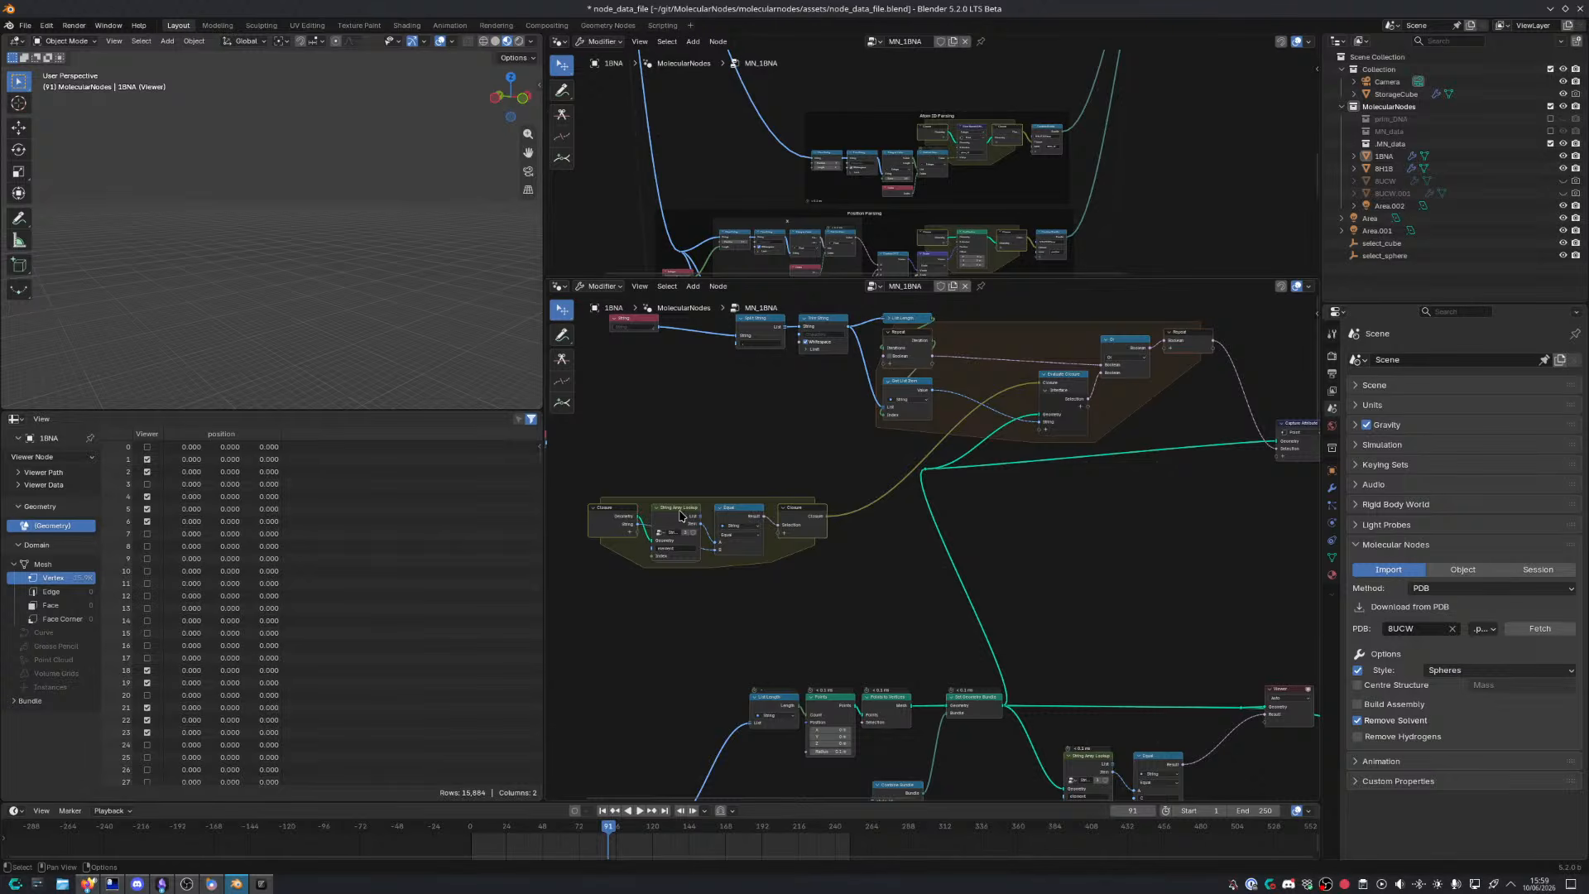
{"action": "key", "text": "ctrl+space"}
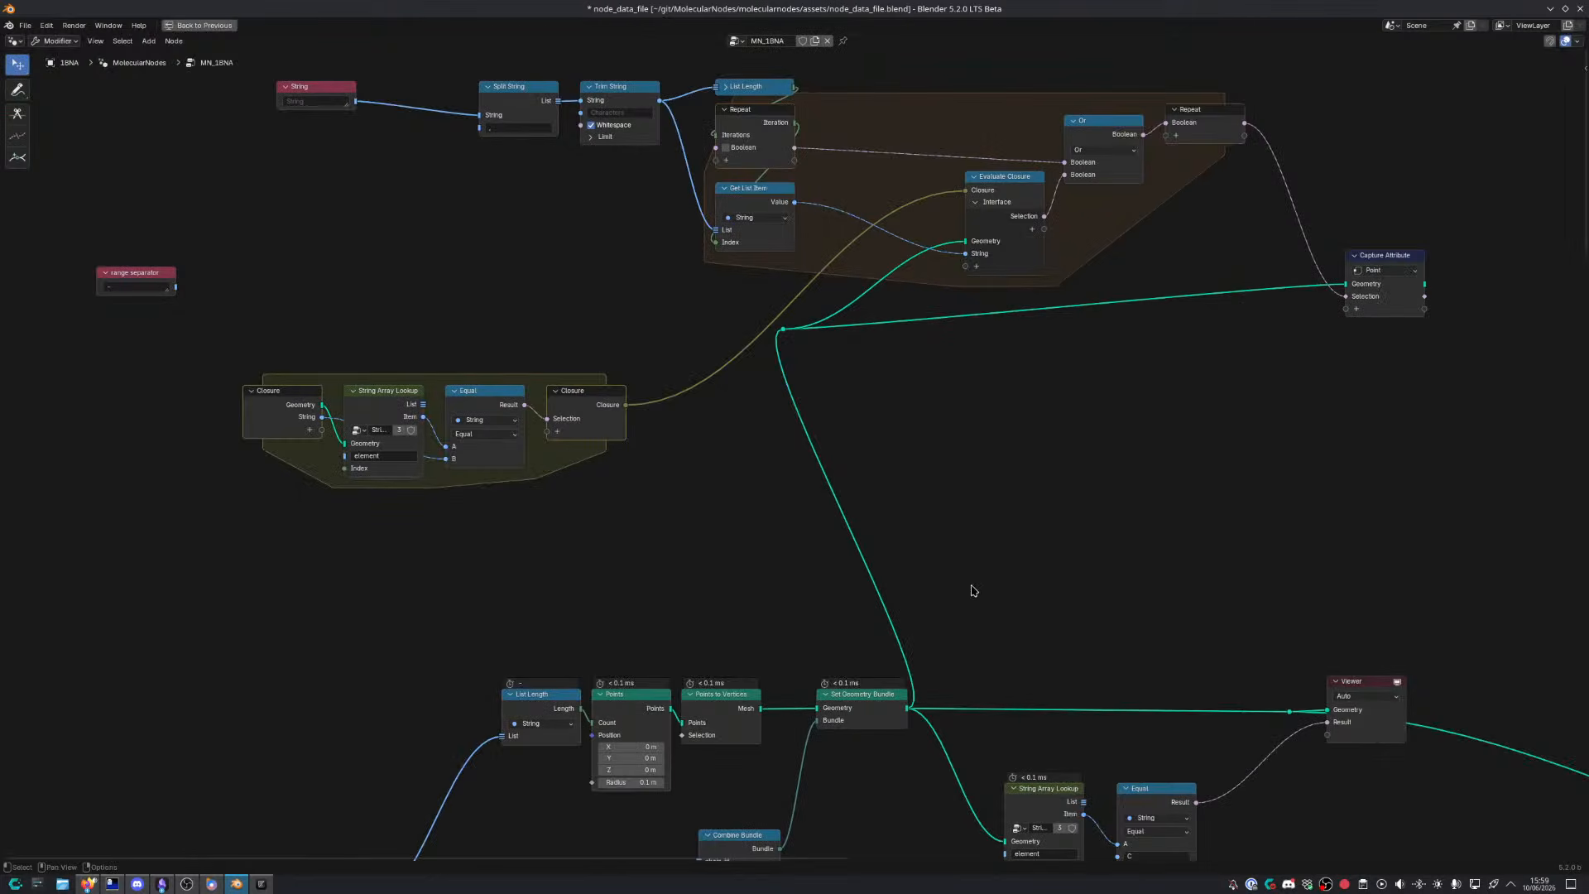
Nudge the lower String Array Lookup and Equal nodes up and right, and delete the Viewer node they feed
{"action": "middle_click_drag", "start_coordinate": [972, 589], "coordinate": [561, 369]}
{"action": "left_click_drag", "start_coordinate": [633, 543], "coordinate": [785, 668]}
{"action": "key", "text": "g"}
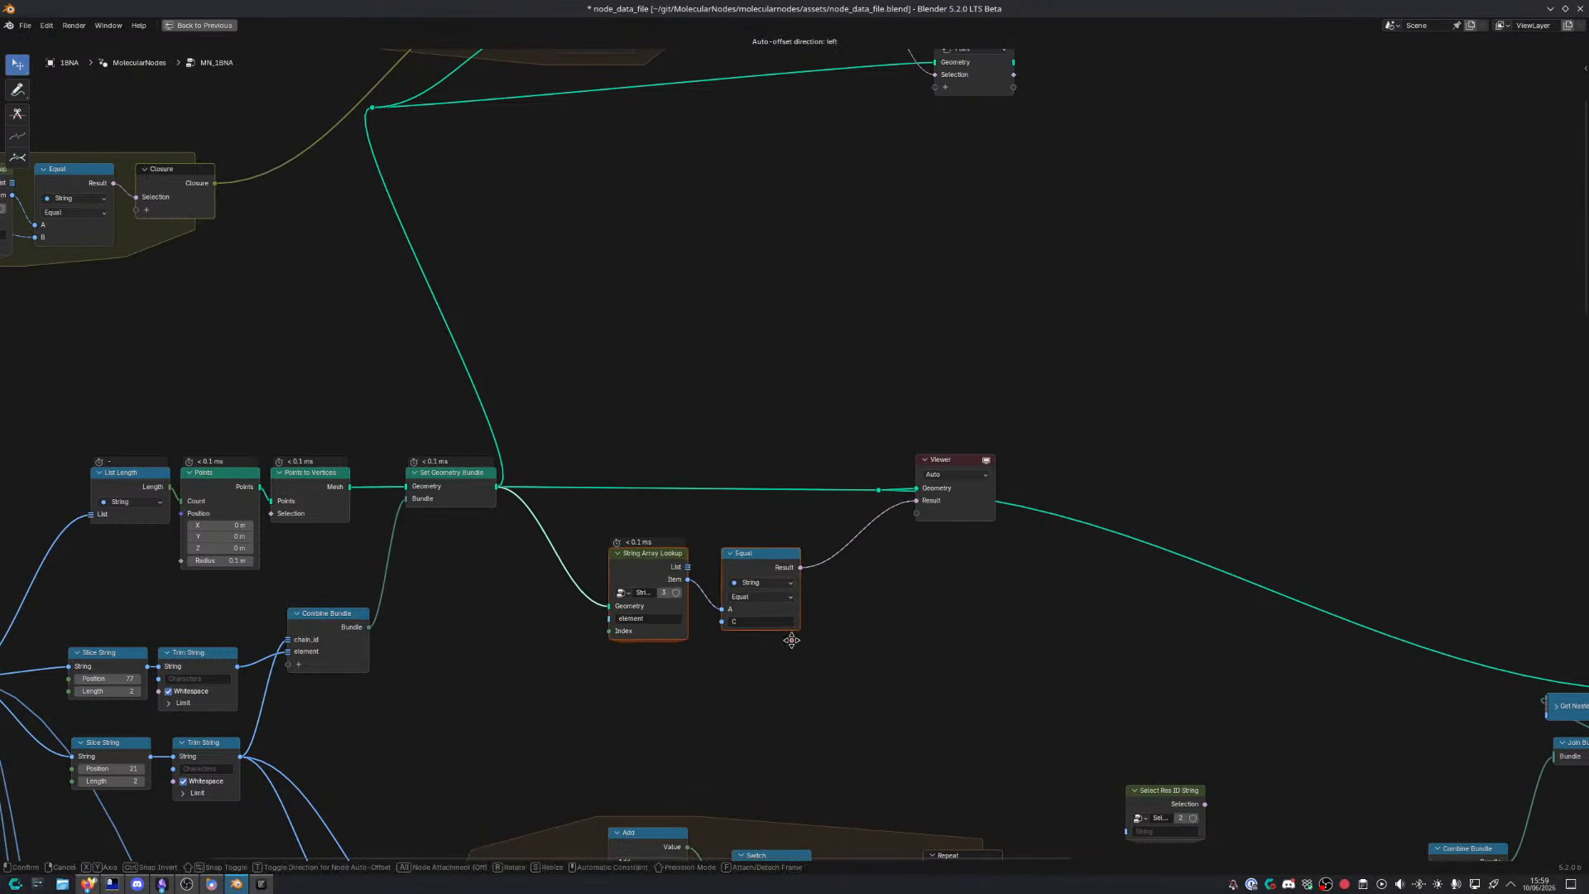
{"action": "left_click", "coordinate": [804, 638]}
{"action": "left_click_drag", "start_coordinate": [763, 566], "coordinate": [751, 566]}
{"action": "left_click", "coordinate": [712, 402]}
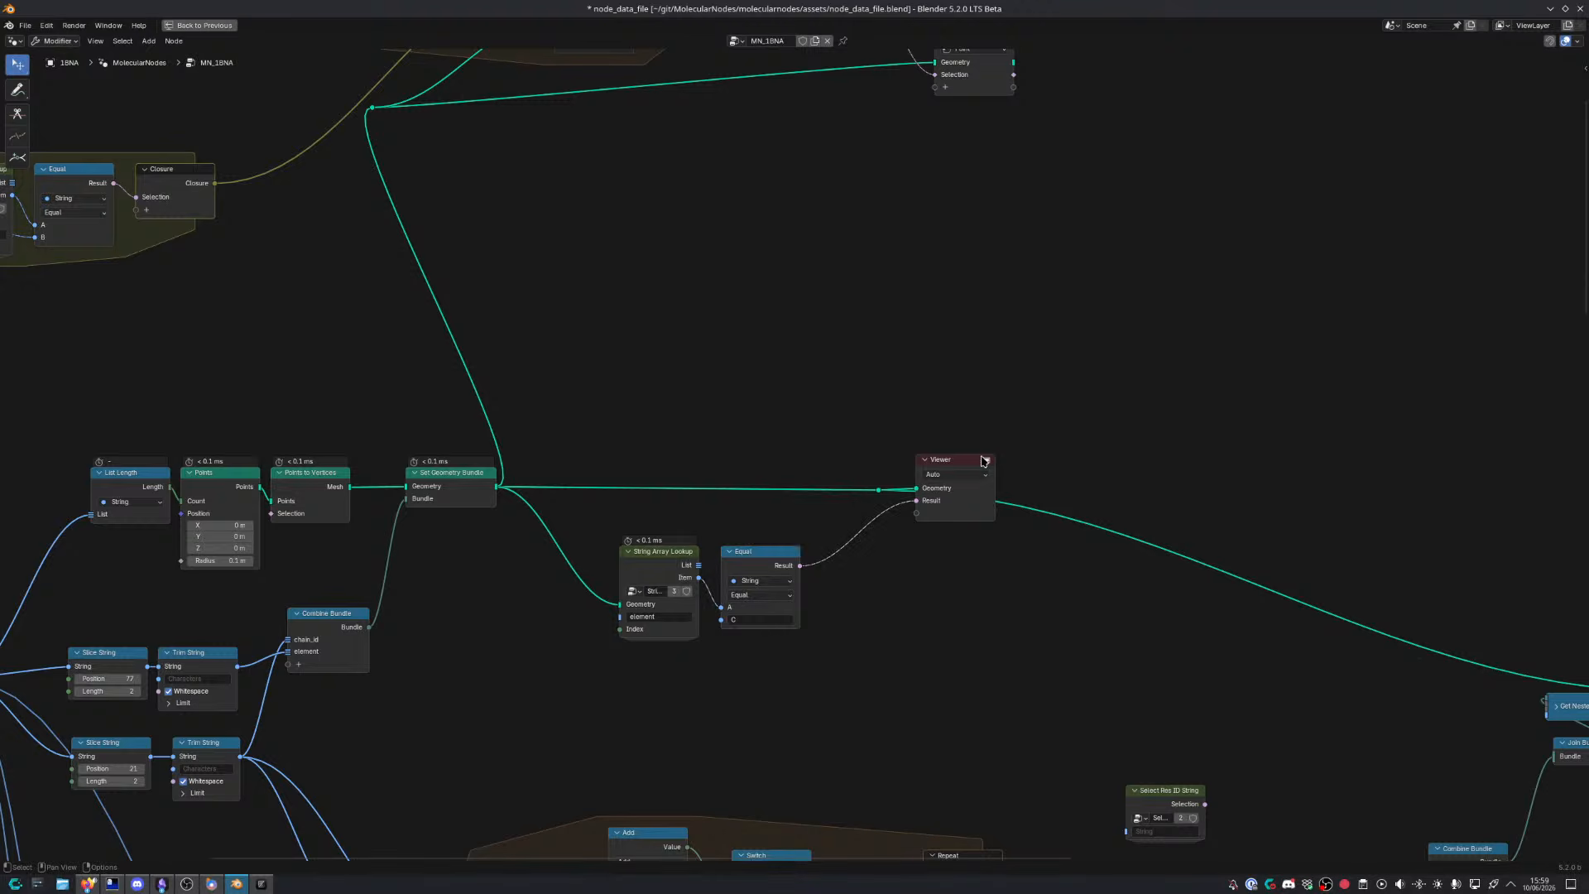
{"action": "left_click_drag", "start_coordinate": [953, 469], "coordinate": [1057, 469]}
{"action": "key", "text": "x"}
Move the closure zone up and right so it sits just below the string splitting nodes
{"action": "middle_click_drag", "start_coordinate": [805, 380], "coordinate": [901, 624]}
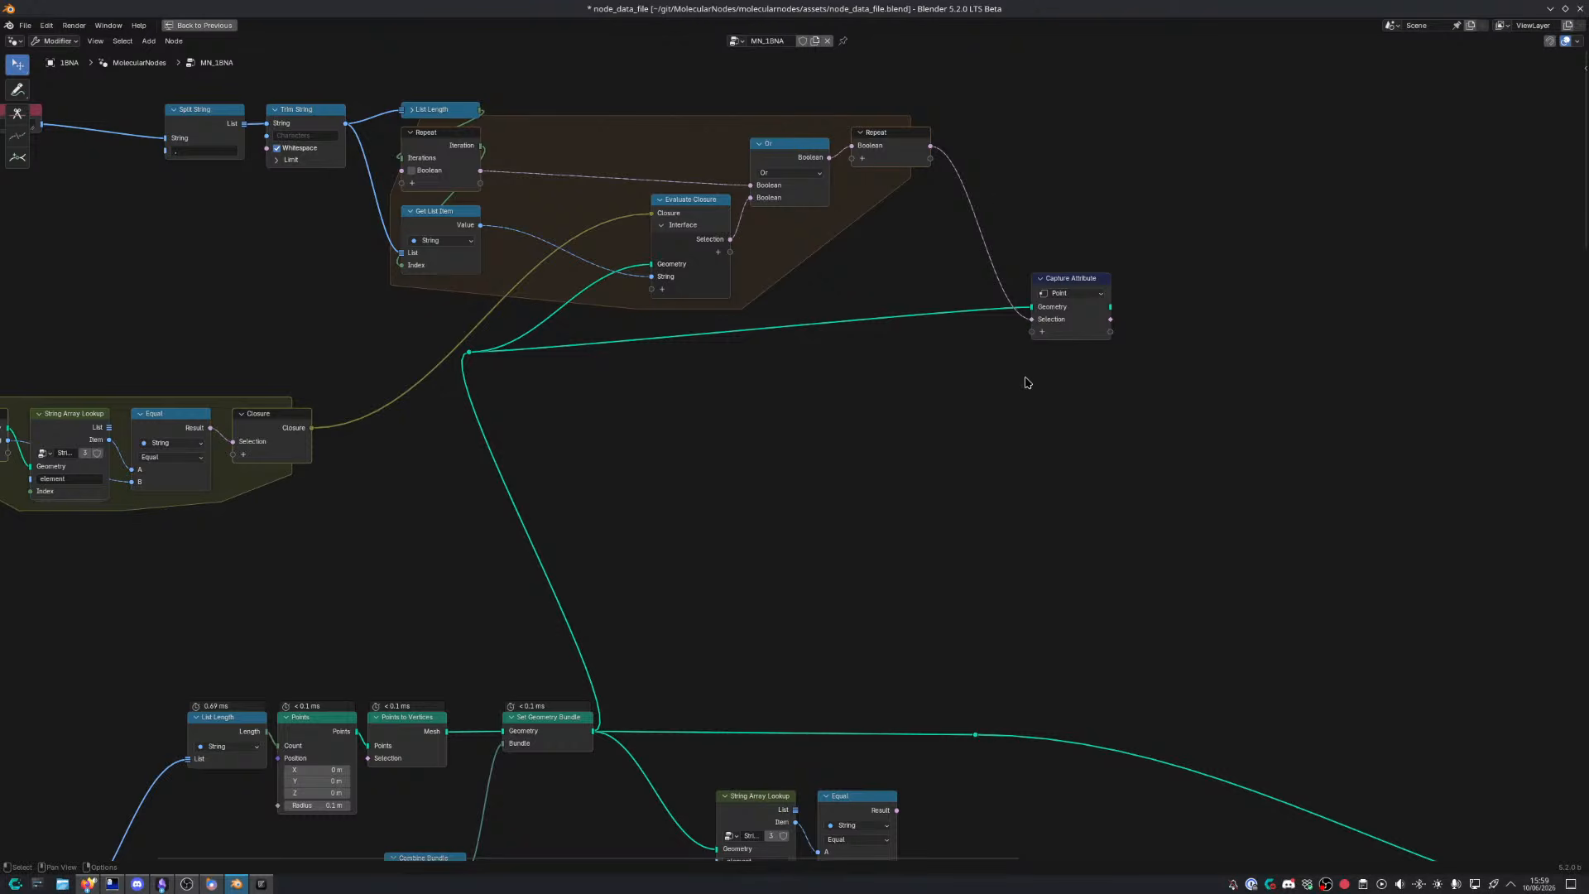
{"action": "middle_click_drag", "start_coordinate": [745, 337], "coordinate": [794, 436]}
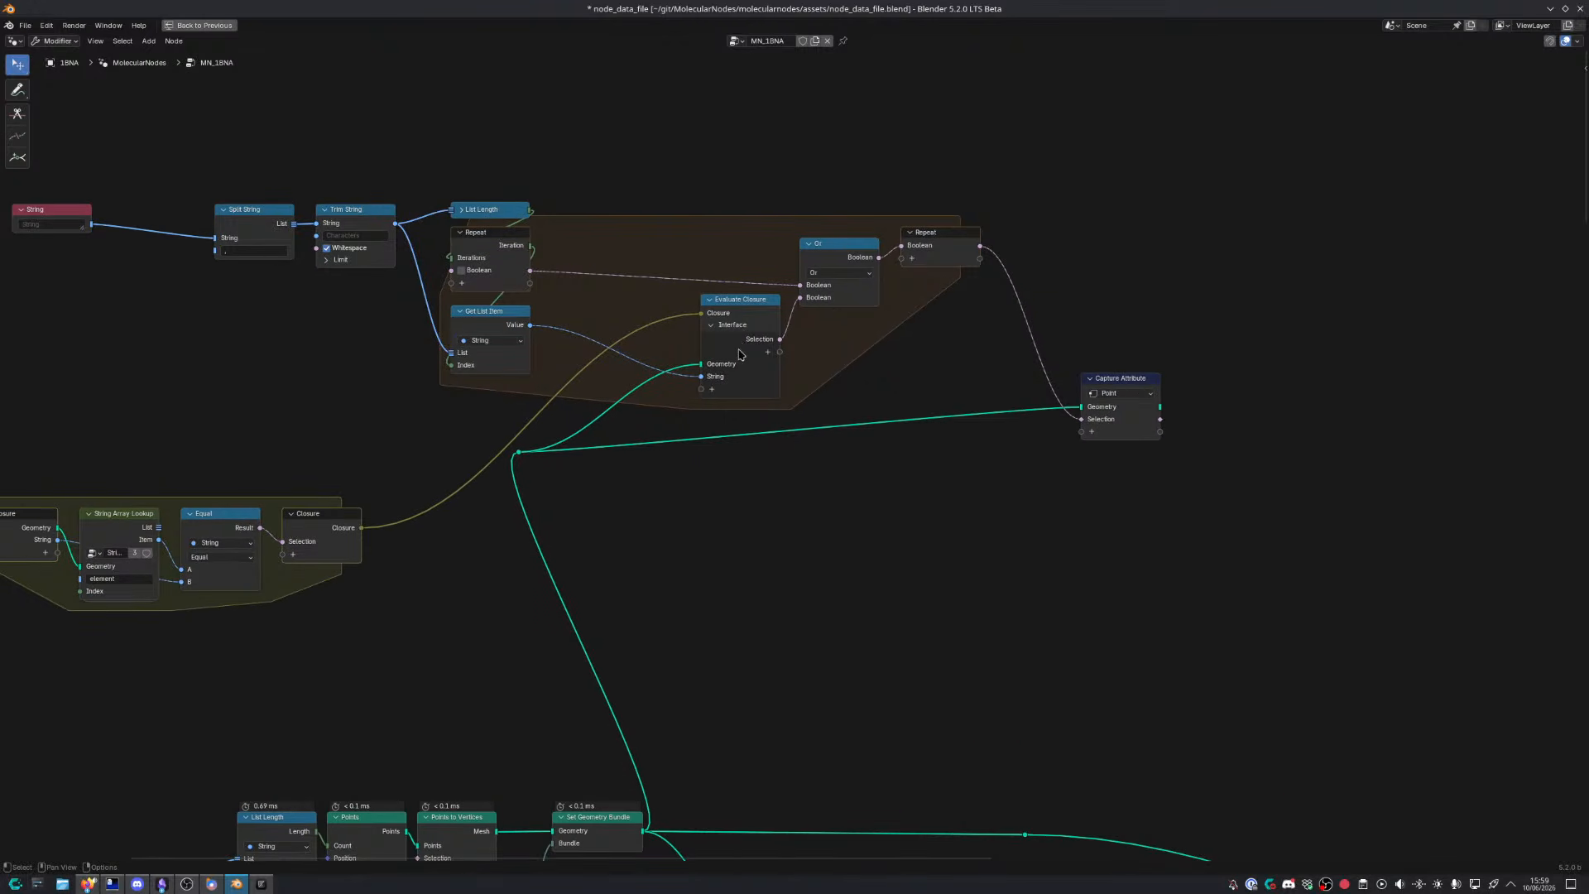
{"action": "middle_click_drag", "start_coordinate": [163, 477], "coordinate": [362, 444]}
{"action": "left_click_drag", "start_coordinate": [230, 444], "coordinate": [555, 581]}
{"action": "key", "text": "g"}
{"action": "left_click", "coordinate": [671, 489]}
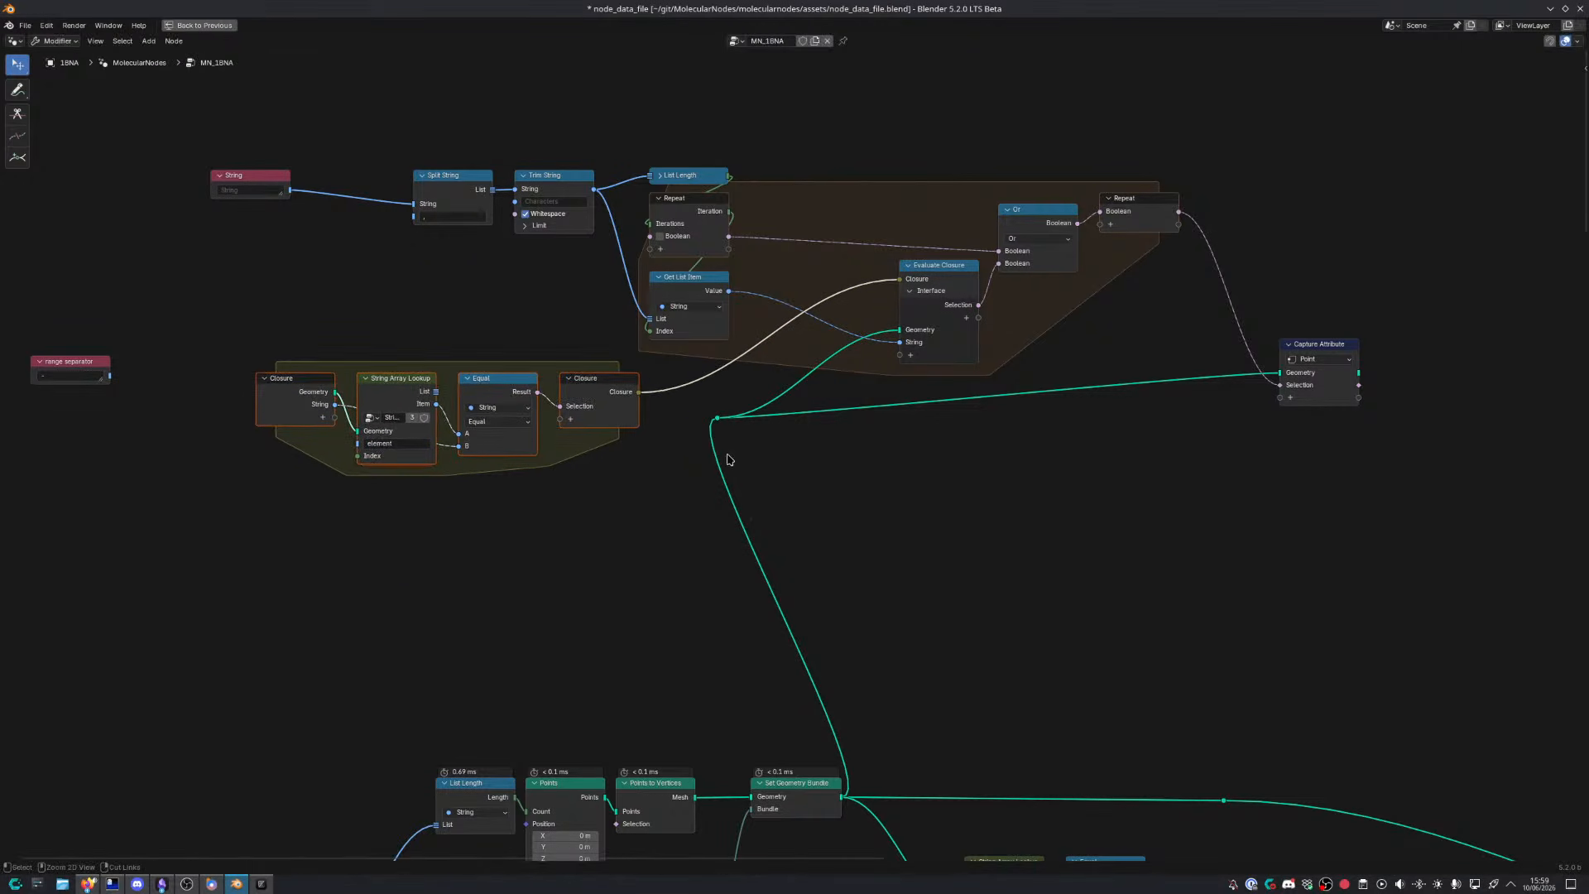
Preview Evaluate Closure's Selection on the Set Geometry Bundle geometry in a Viewer, and move that Viewer up below the repeat zone
{"action": "left_click", "coordinate": [977, 305], "text": "ctrl+shift"}
{"action": "middle_click_drag", "start_coordinate": [907, 821], "coordinate": [906, 727]}
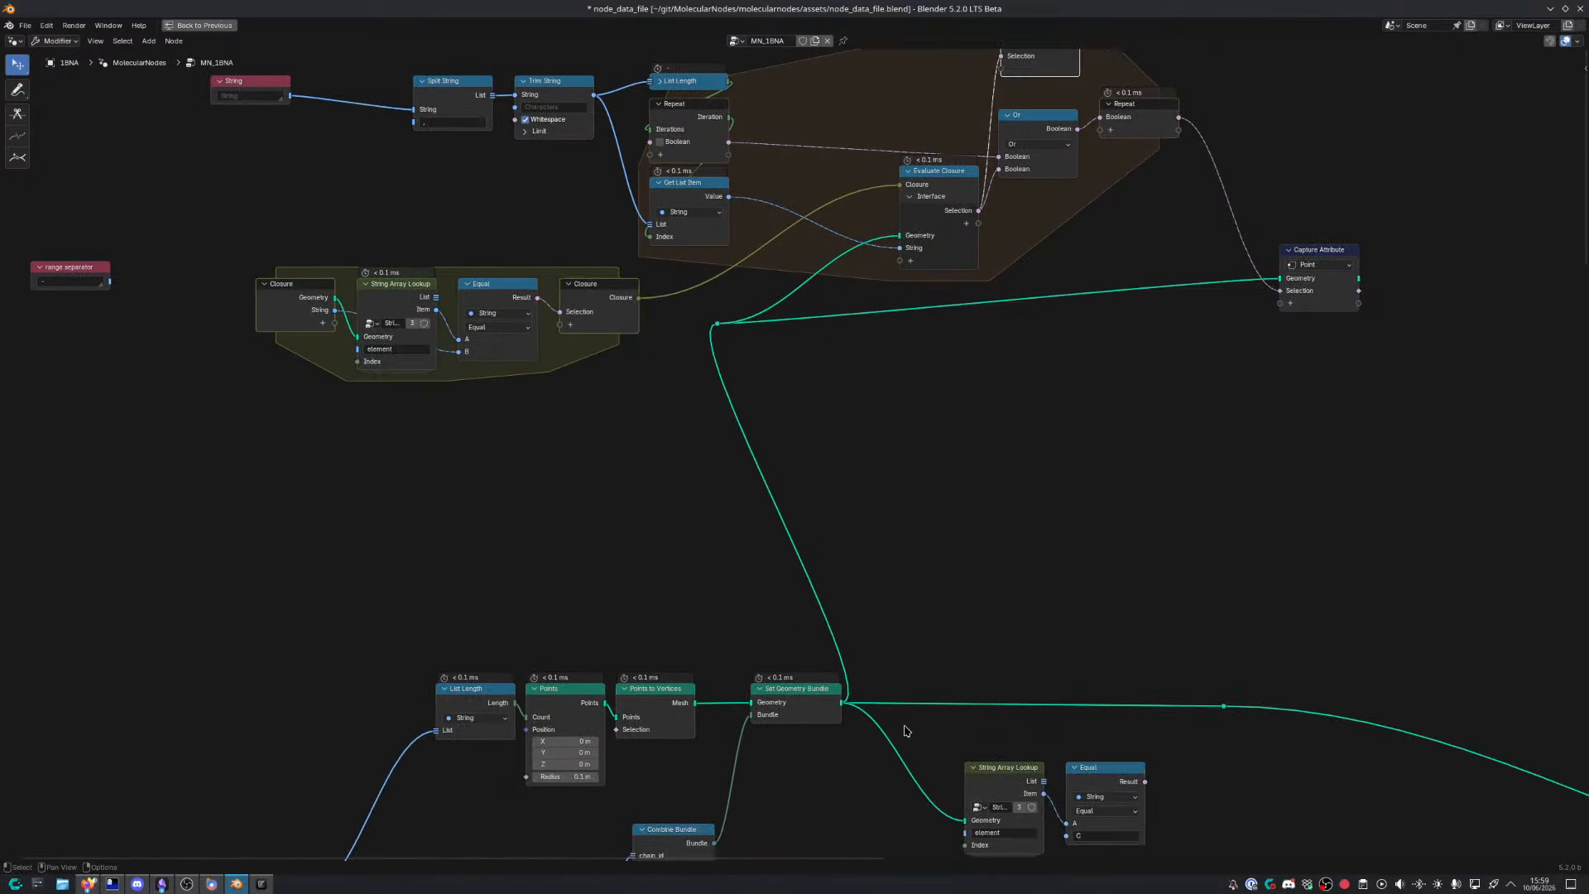
{"action": "left_click", "coordinate": [839, 707], "text": "ctrl+shift"}
{"action": "key", "text": "ctrl+space"}
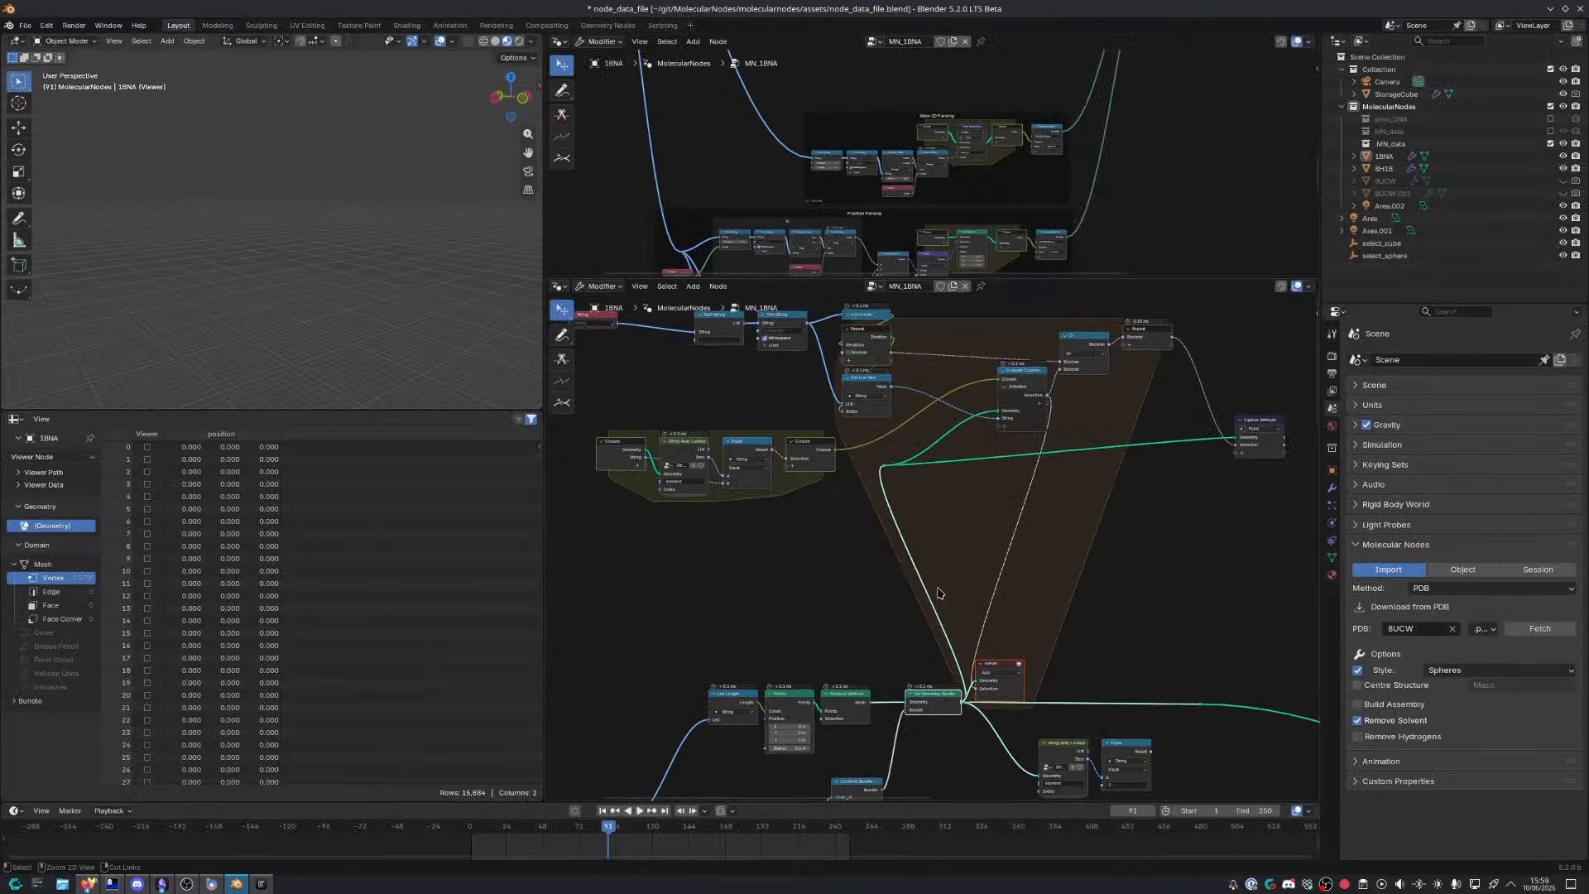
{"action": "left_click_drag", "start_coordinate": [1005, 667], "coordinate": [1167, 495]}
{"action": "scroll", "coordinate": [994, 473], "scroll_direction": "up", "scroll_amount": 1}
{"action": "scroll", "coordinate": [977, 473], "scroll_direction": "up", "scroll_amount": 2}
{"action": "middle_click_drag", "start_coordinate": [949, 490], "coordinate": [956, 554]}
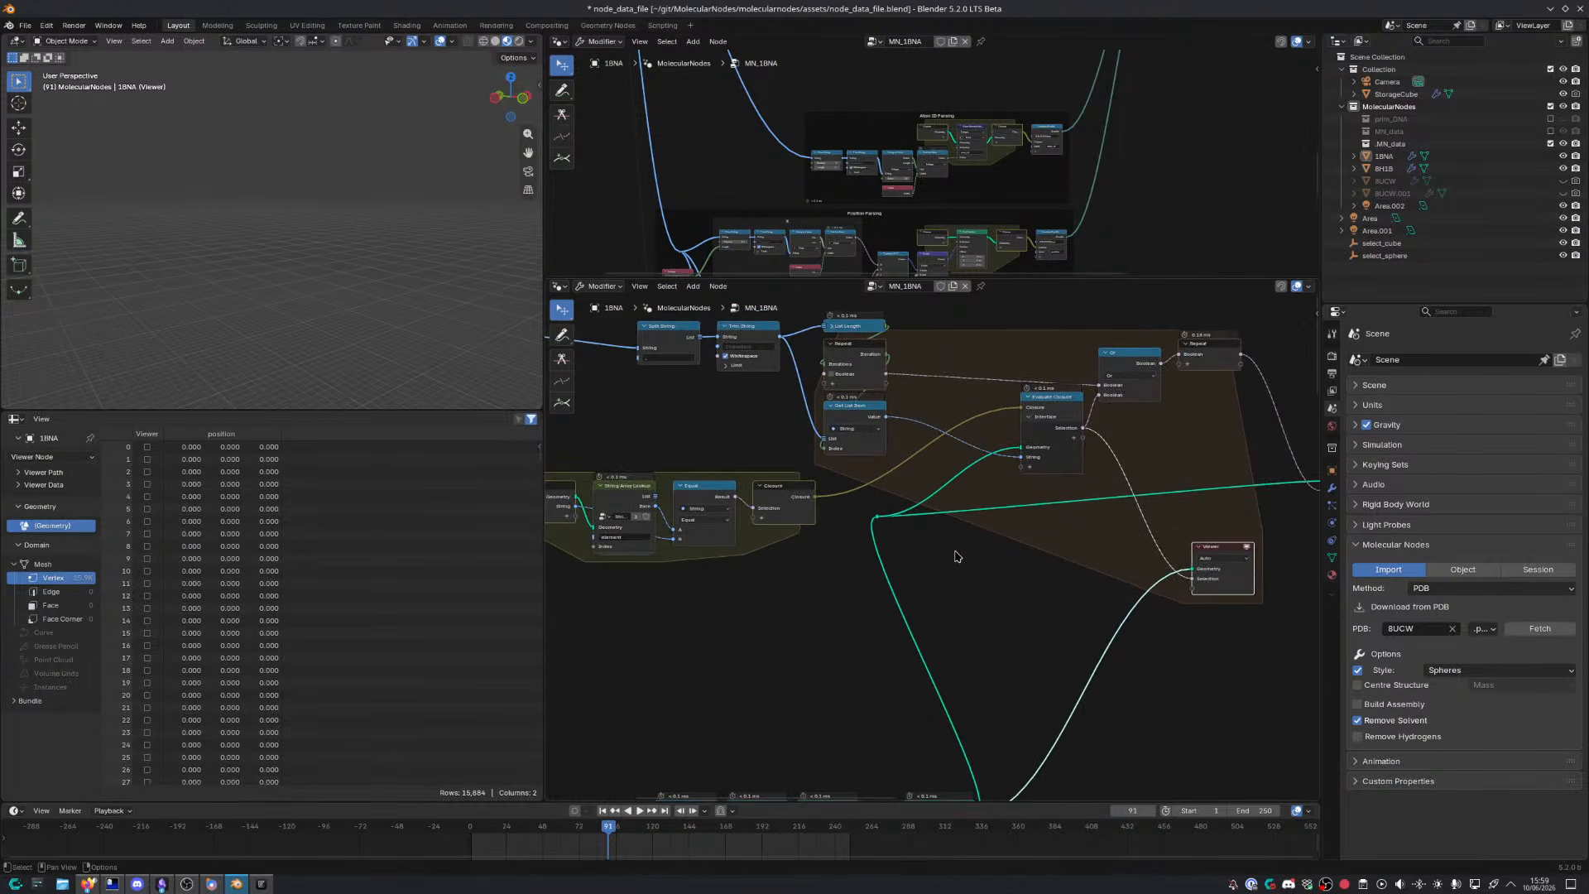
Enter C in the String input feeding Split String, and extend it to C,N
{"action": "scroll", "coordinate": [958, 553], "scroll_direction": "down", "scroll_amount": 3}
{"action": "left_click", "coordinate": [601, 381]}
{"action": "type", "text": "C"}
{"action": "key", "text": "Return"}
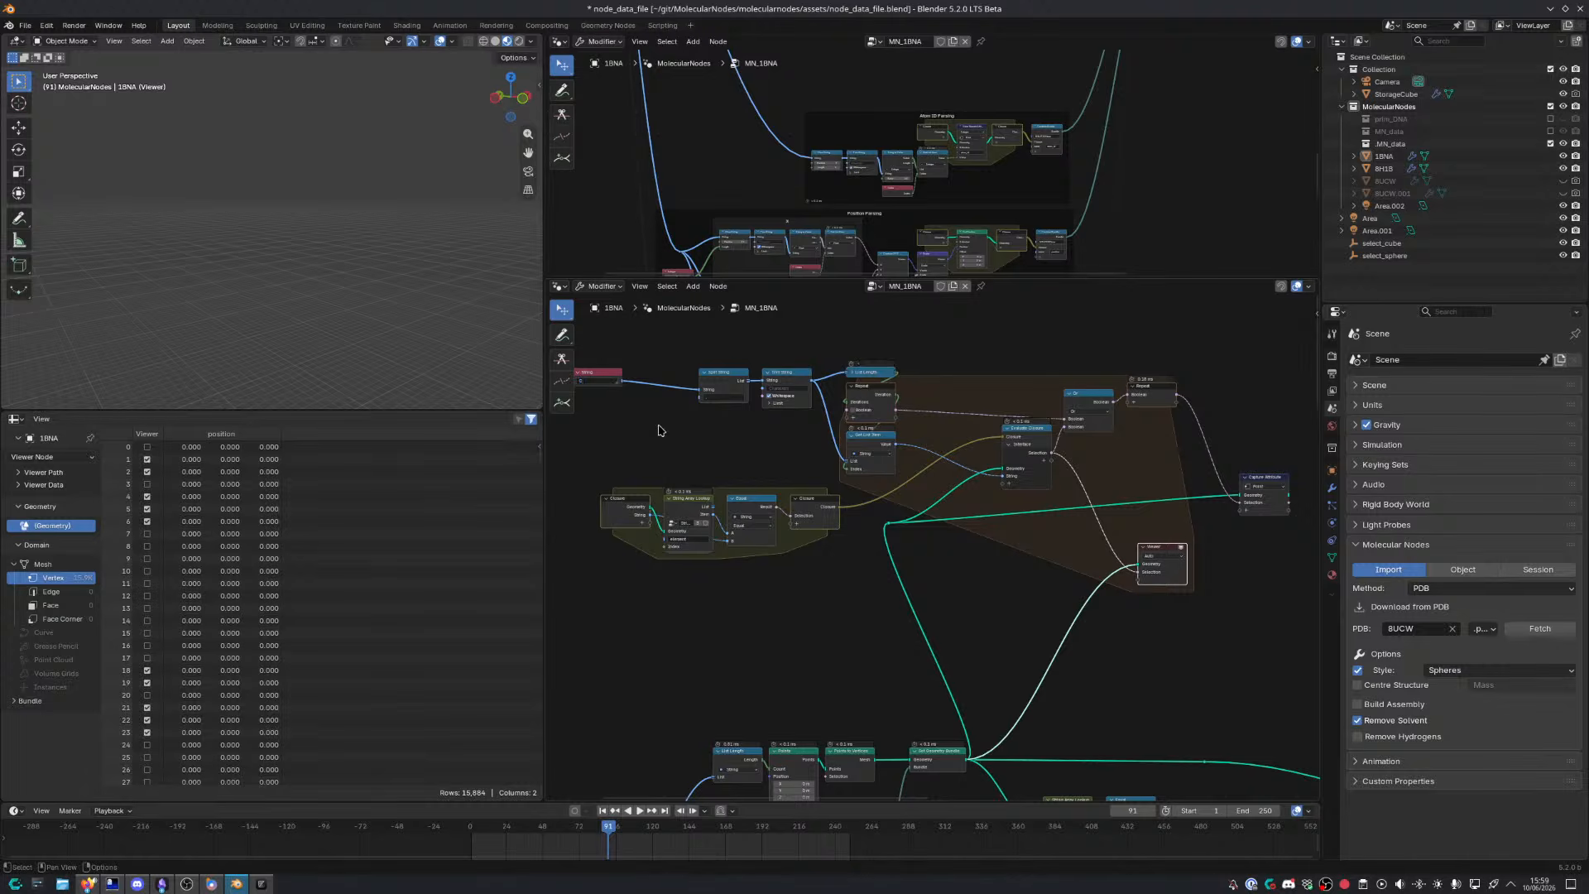
{"action": "left_click", "coordinate": [590, 380]}
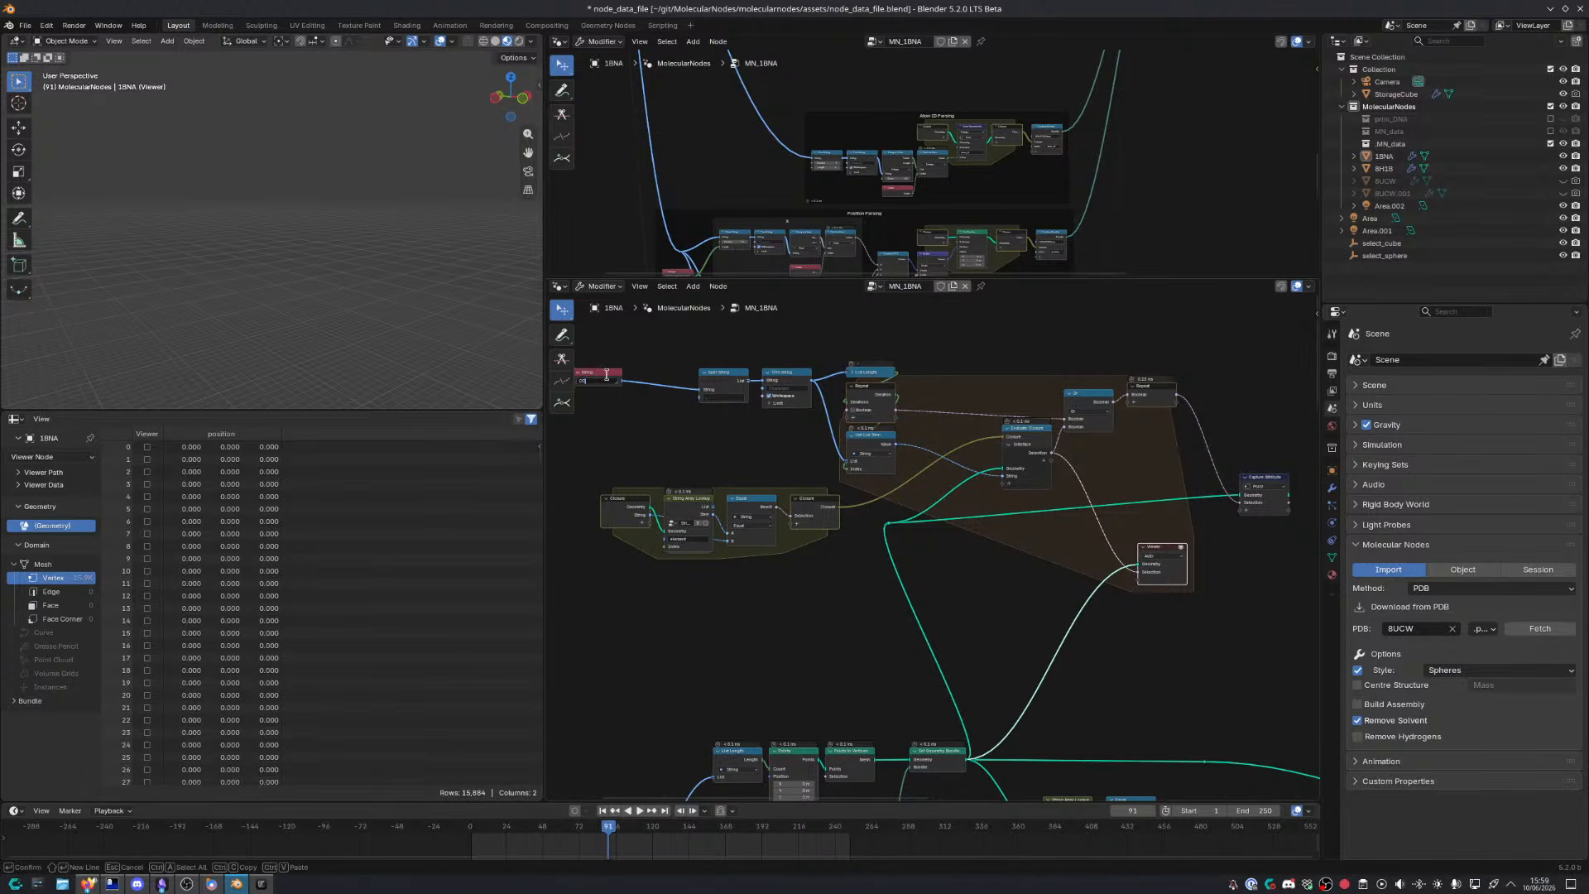
{"action": "type", "text": ",N"}
{"action": "key", "text": "Return"}
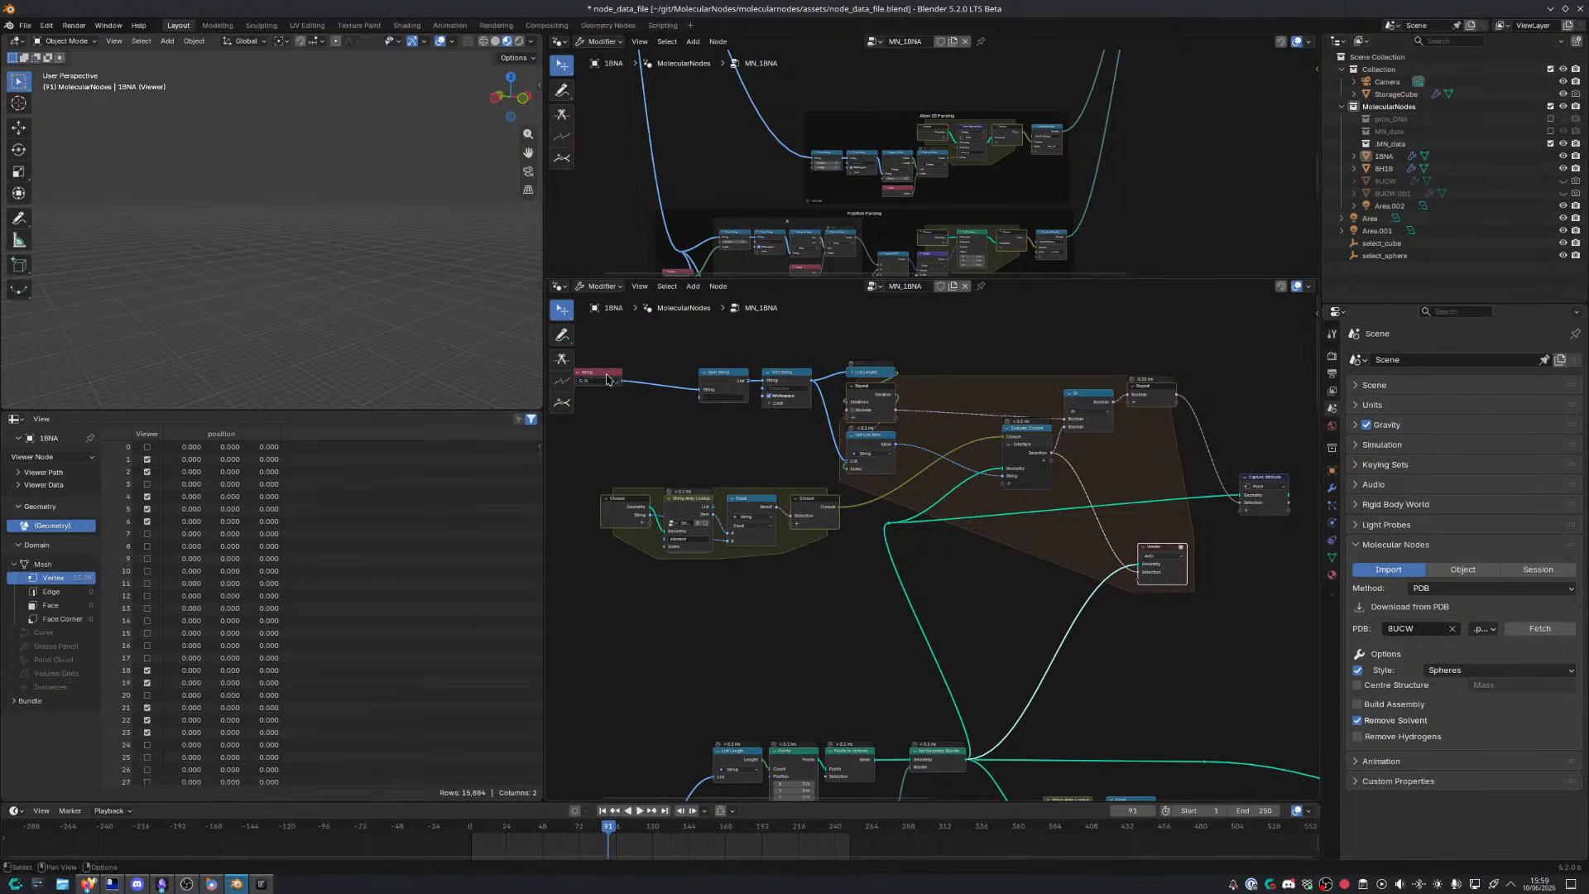
Preview the Capture Attribute geometry and Selection in the Viewer, and re-enter C,N in the String input
{"action": "left_click", "coordinate": [1291, 505], "text": "ctrl+shift"}
{"action": "middle_click_drag", "start_coordinate": [1180, 618], "coordinate": [1092, 611]}
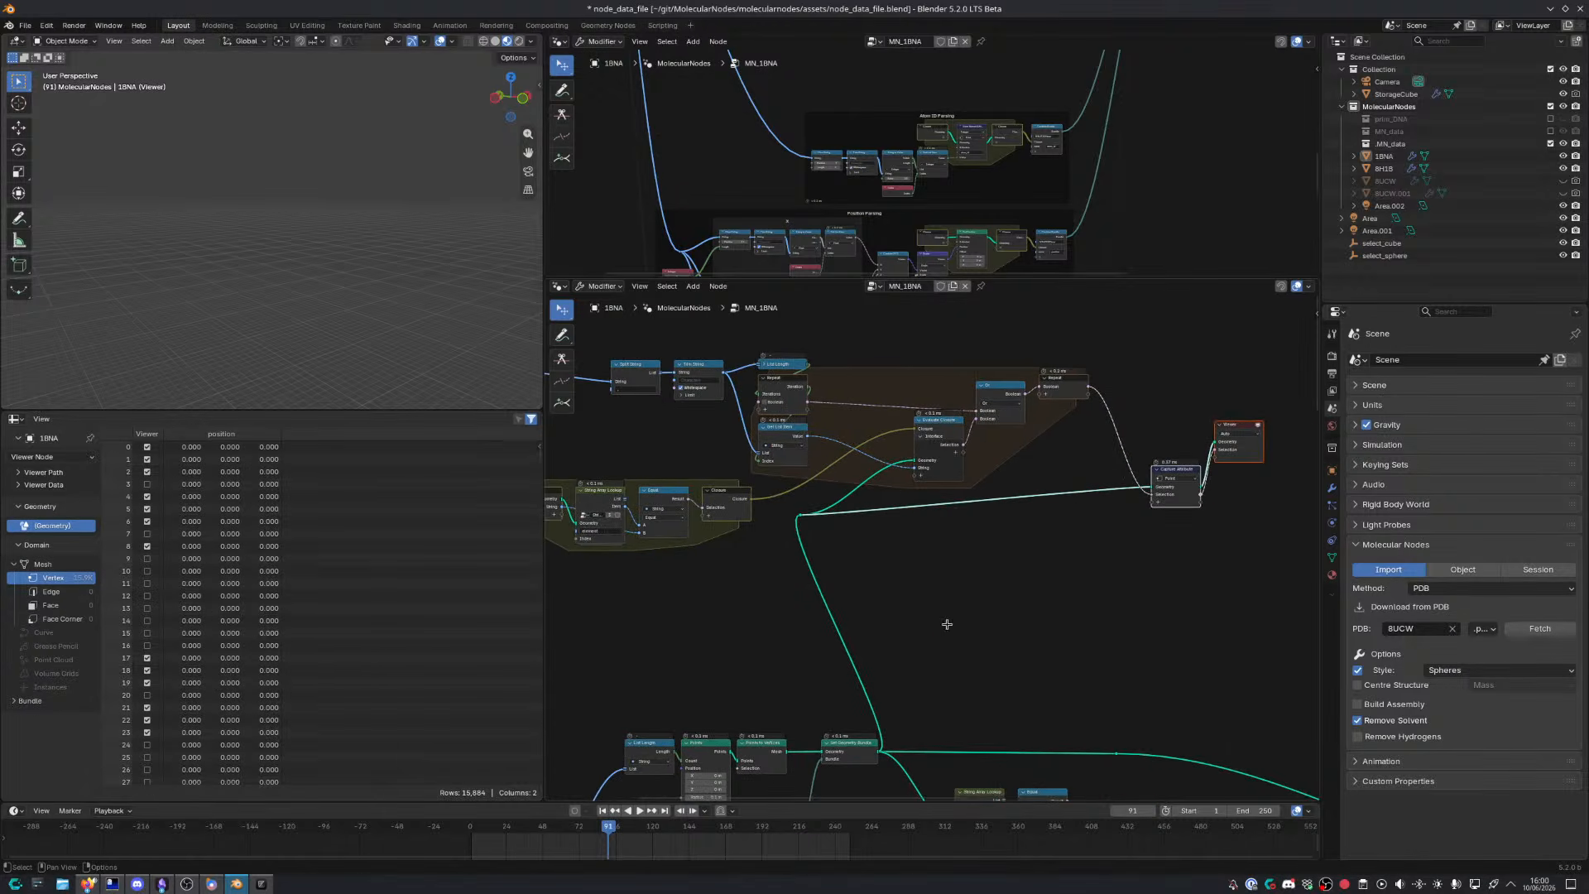
{"action": "middle_click_drag", "start_coordinate": [638, 480], "coordinate": [869, 530]}
{"action": "scroll", "coordinate": [795, 534], "scroll_direction": "up", "scroll_amount": 5}
{"action": "left_click", "coordinate": [702, 383]}
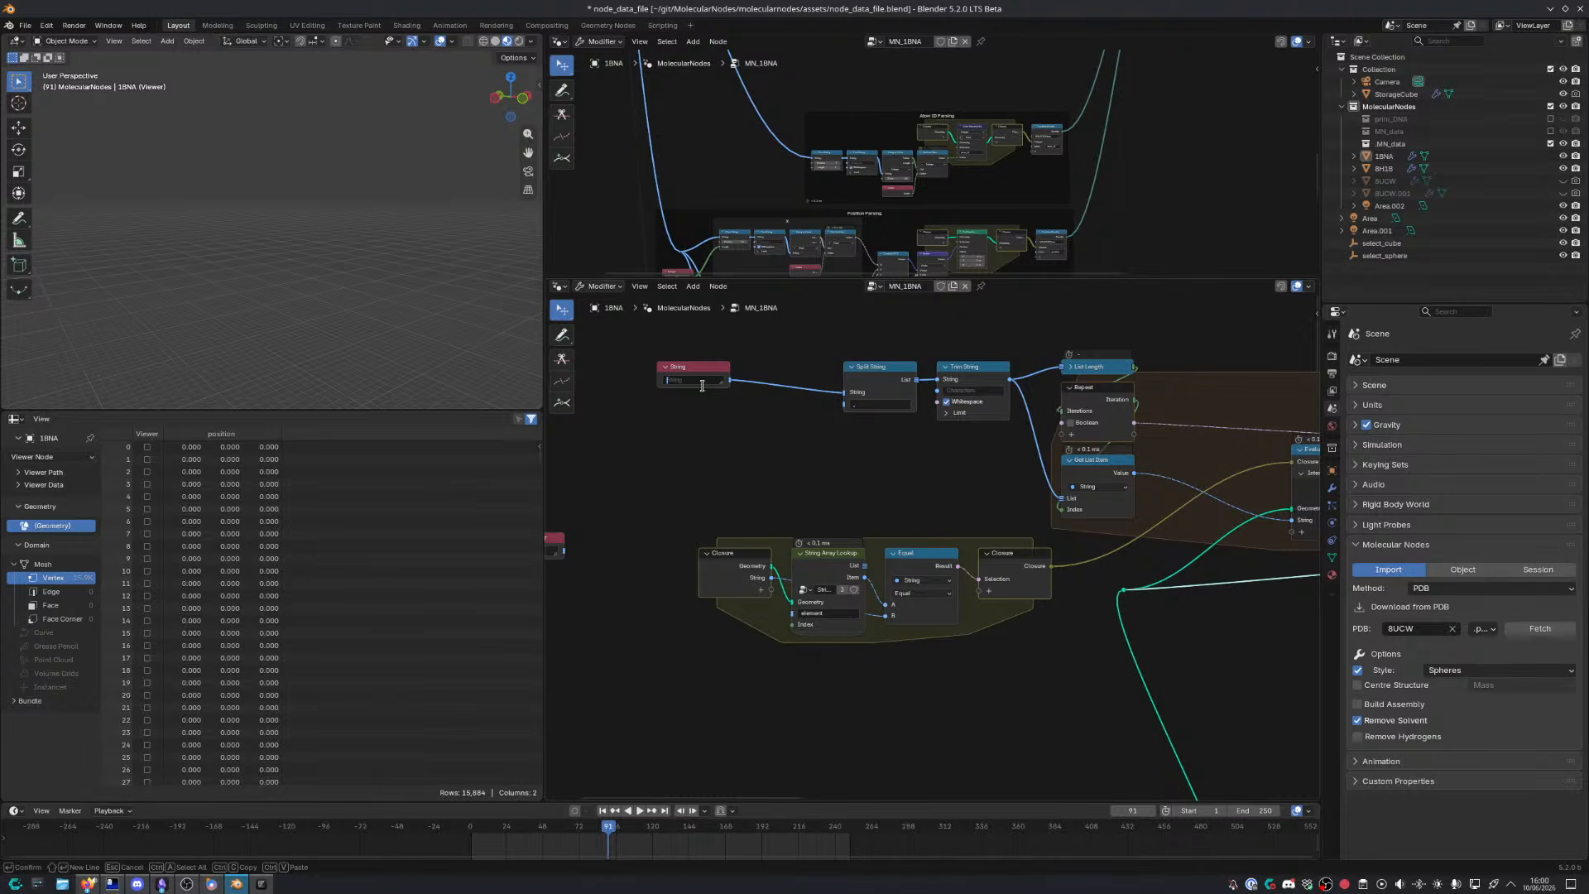
{"action": "type", "text": "C,N"}
{"action": "key", "text": "Return"}
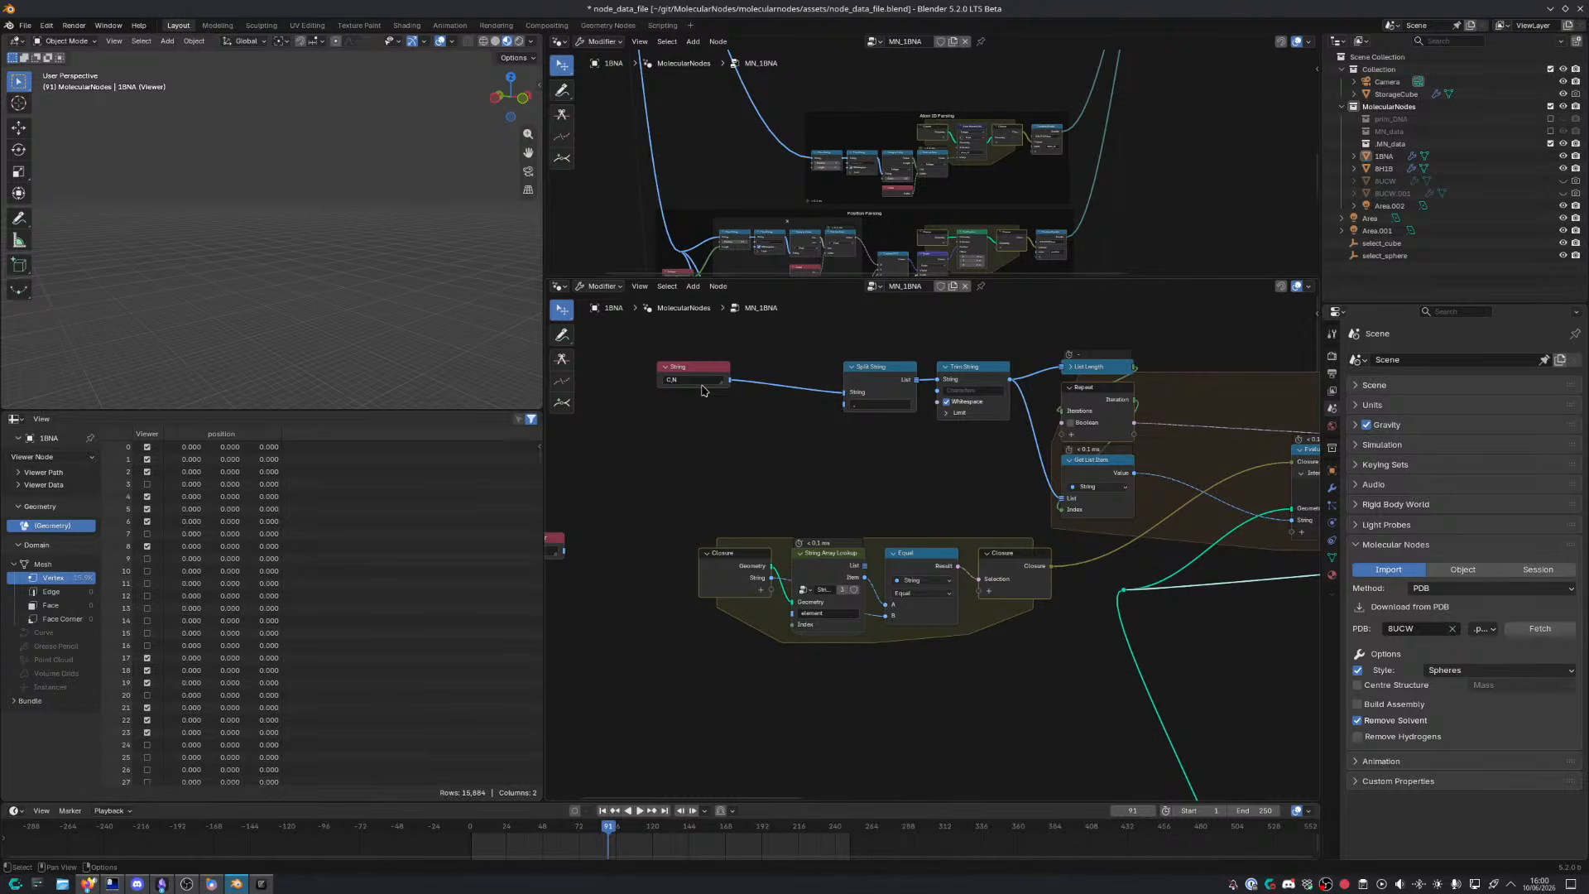
Place the String input beside Split String, and move String, Split String and Trim String down to just above the closure zone
{"action": "key", "text": "ctrl+space"}
{"action": "left_click_drag", "start_coordinate": [442, 181], "coordinate": [610, 183]}
{"action": "middle_click_drag", "start_coordinate": [804, 335], "coordinate": [615, 324]}
{"action": "middle_click_drag", "start_coordinate": [668, 260], "coordinate": [600, 243]}
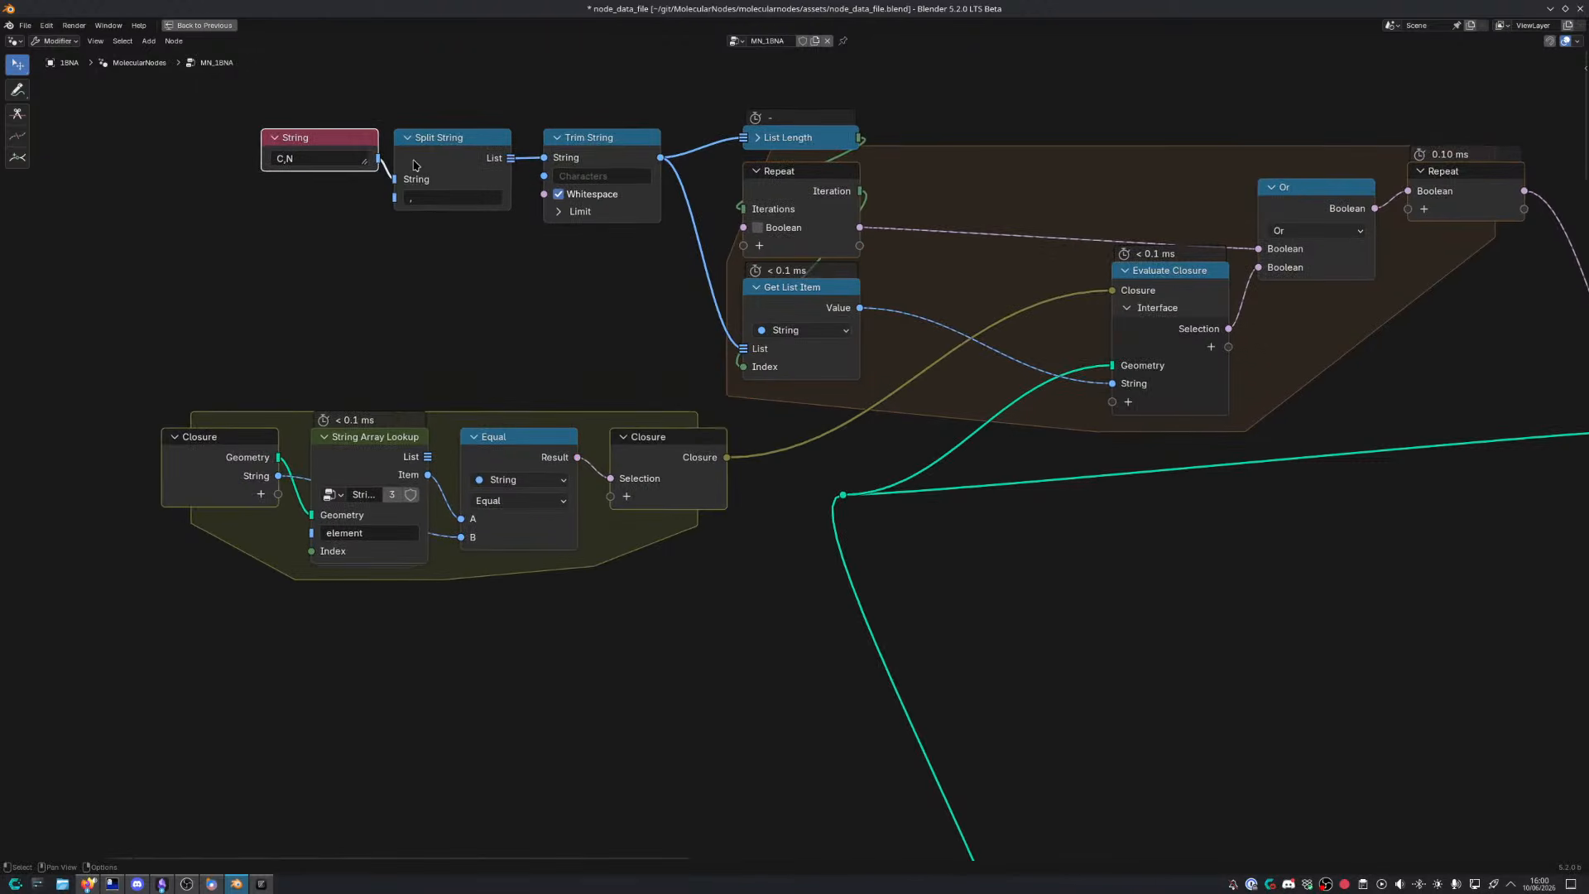
{"action": "left_click_drag", "start_coordinate": [278, 87], "coordinate": [611, 236]}
{"action": "key", "text": "g"}
{"action": "left_click", "coordinate": [528, 402]}
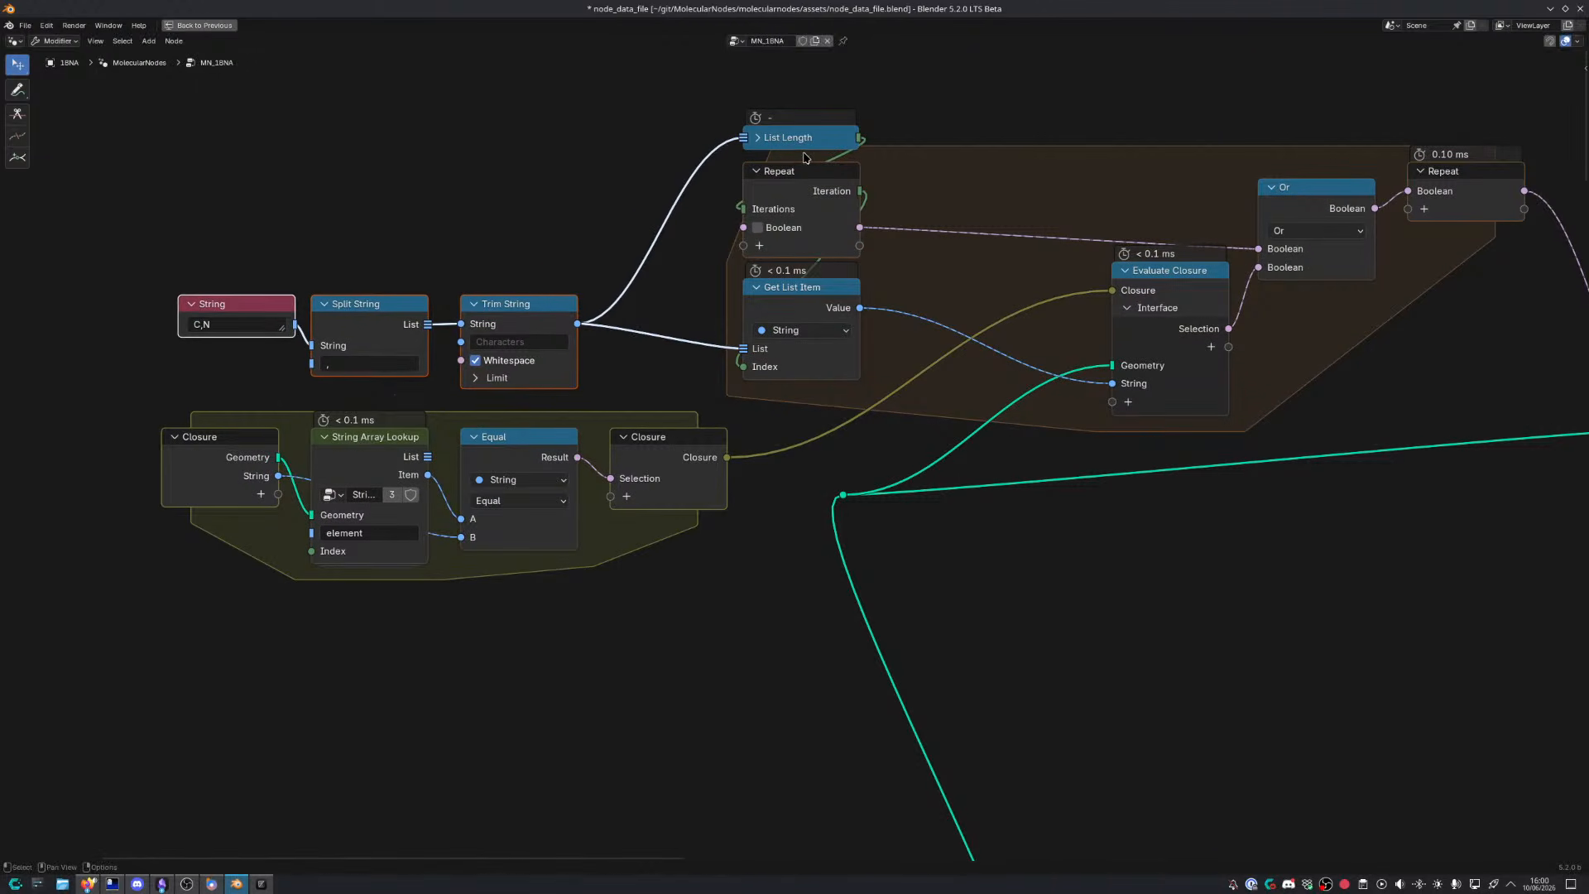
Move List Length above Trim String, and shift the Repeat input, Get List Item and Evaluate Closure nodes left and down
{"action": "left_click_drag", "start_coordinate": [807, 141], "coordinate": [522, 257]}
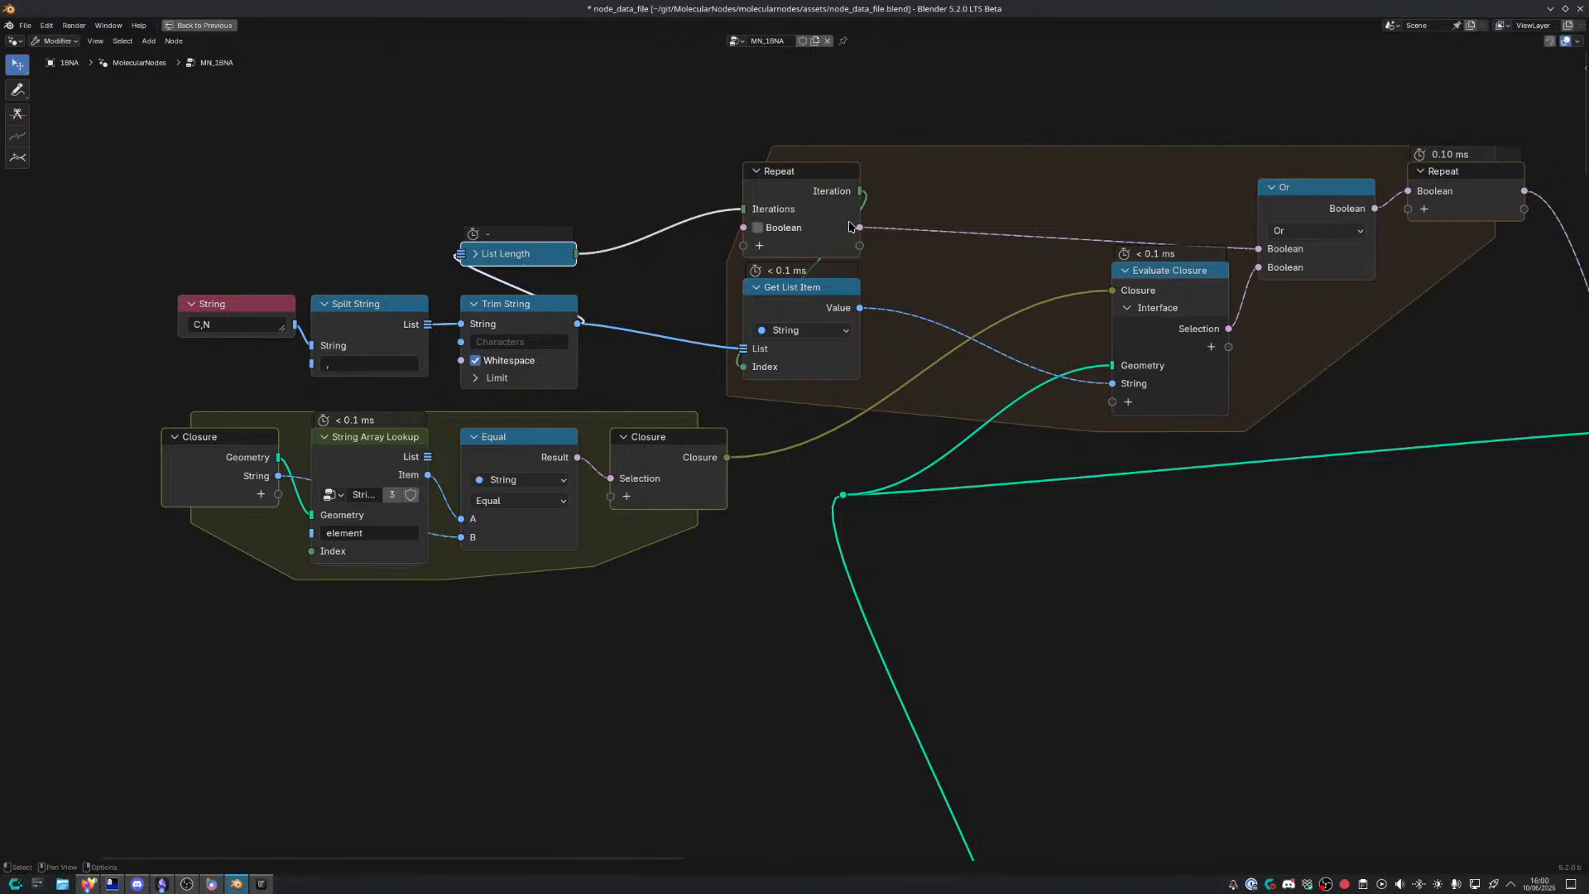
{"action": "middle_click_drag", "start_coordinate": [824, 190], "coordinate": [579, 182]}
{"action": "left_click_drag", "start_coordinate": [571, 173], "coordinate": [464, 208]}
{"action": "left_click_drag", "start_coordinate": [666, 283], "coordinate": [617, 322]}
{"action": "left_click_drag", "start_coordinate": [919, 283], "coordinate": [784, 336]}
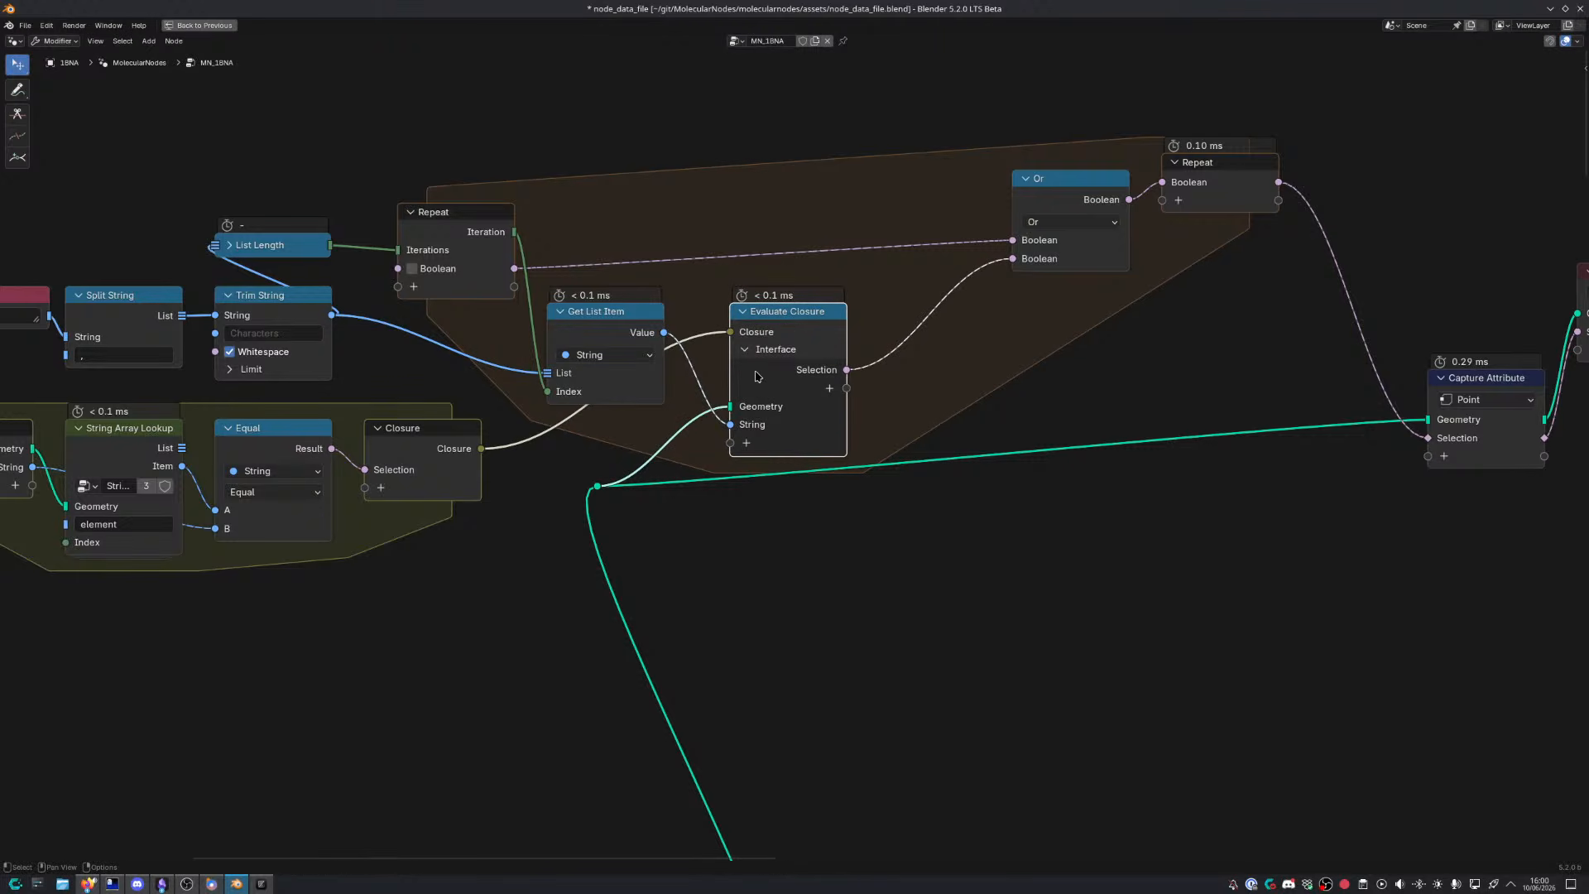
{"action": "scroll", "coordinate": [755, 385], "scroll_direction": "up", "scroll_amount": 3}
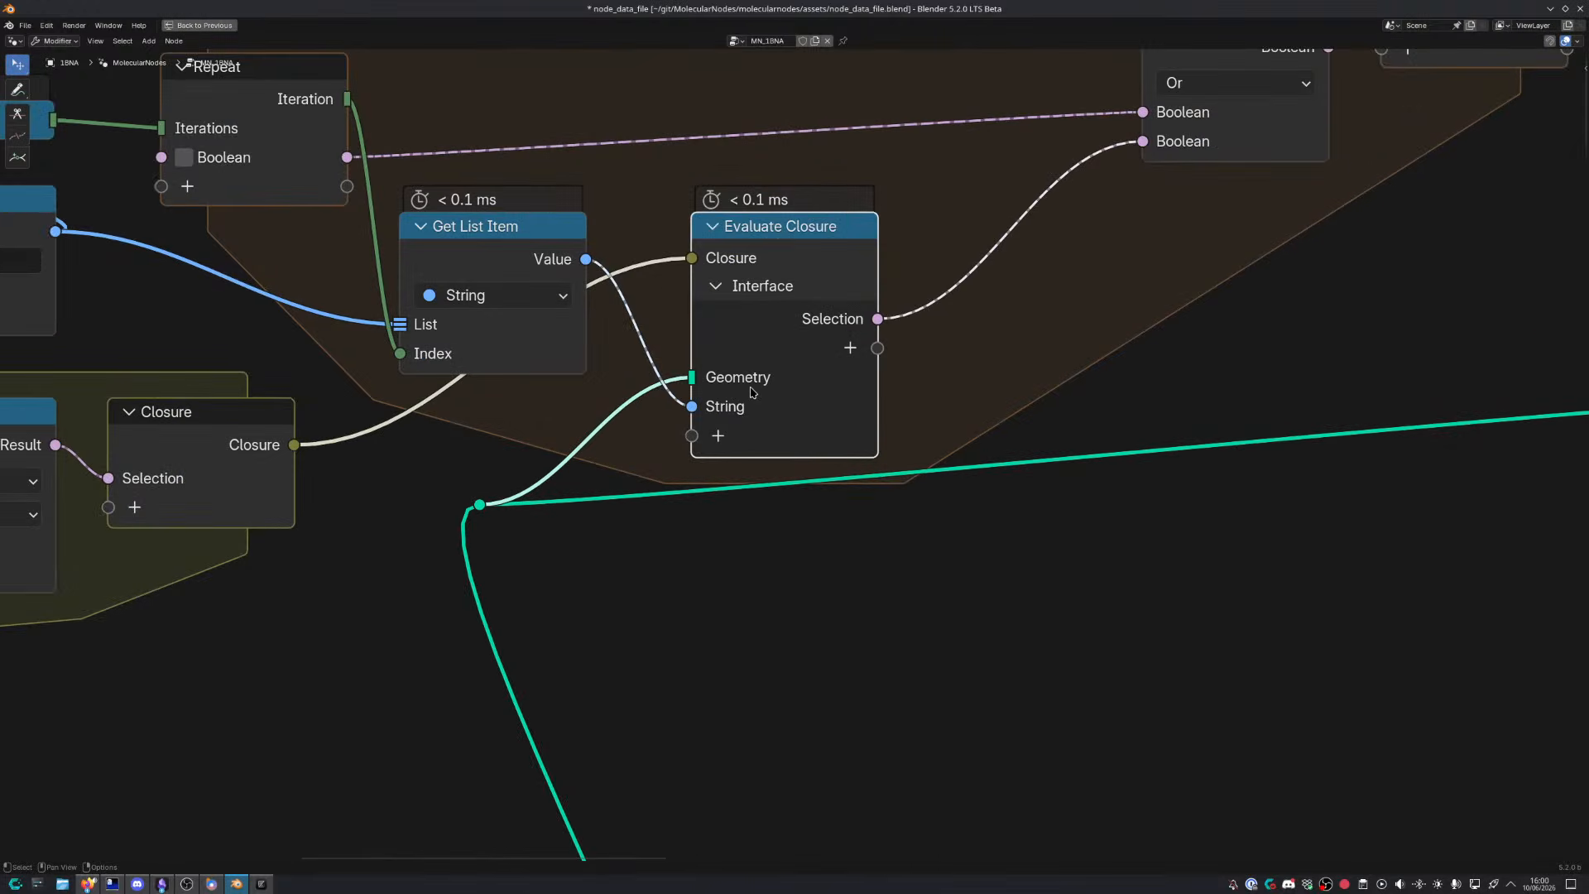
{"action": "key", "text": "d"}
{"action": "mouse_move", "coordinate": [755, 362]}
{"action": "left_mouse_down"}
{"action": "mouse_move", "coordinate": [775, 452]}
{"action": "mouse_move", "coordinate": [636, 425]}
{"action": "mouse_move", "coordinate": [785, 405]}
{"action": "mouse_move", "coordinate": [669, 345]}
{"action": "left_mouse_up"}
{"action": "key", "text": "ctrl+z"}
{"action": "middle_click_drag", "start_coordinate": [778, 382], "coordinate": [795, 424]}
{"action": "scroll", "coordinate": [832, 432], "scroll_direction": "down", "scroll_amount": 2}
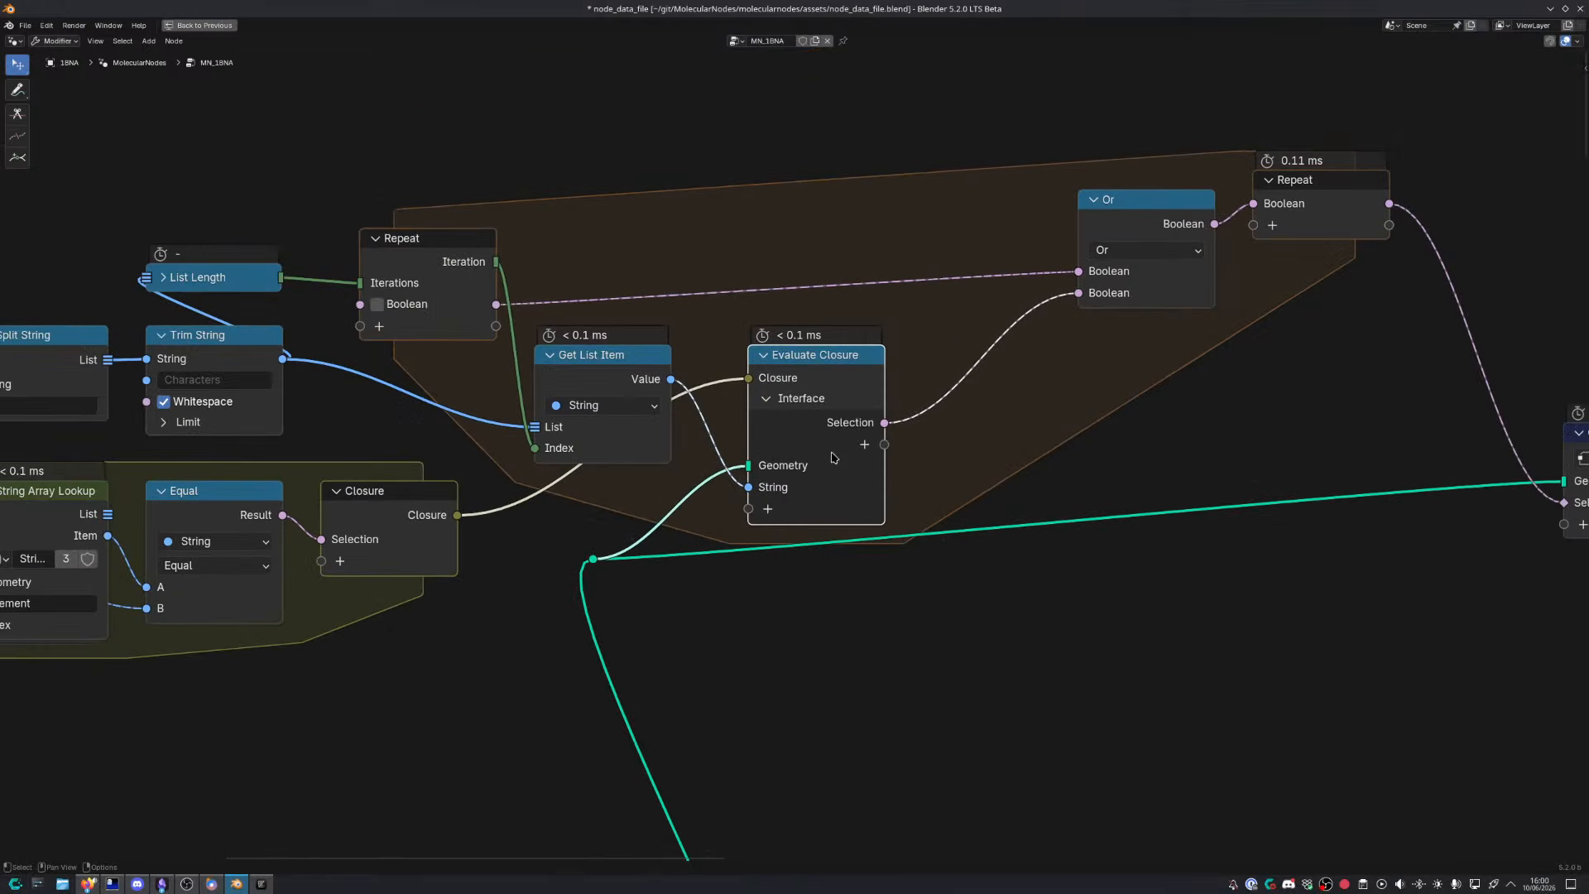
Move Get List Item closer to Evaluate Closure, and align the Or and Repeat output nodes with the Repeat input
{"action": "left_click_drag", "start_coordinate": [604, 387], "coordinate": [655, 385]}
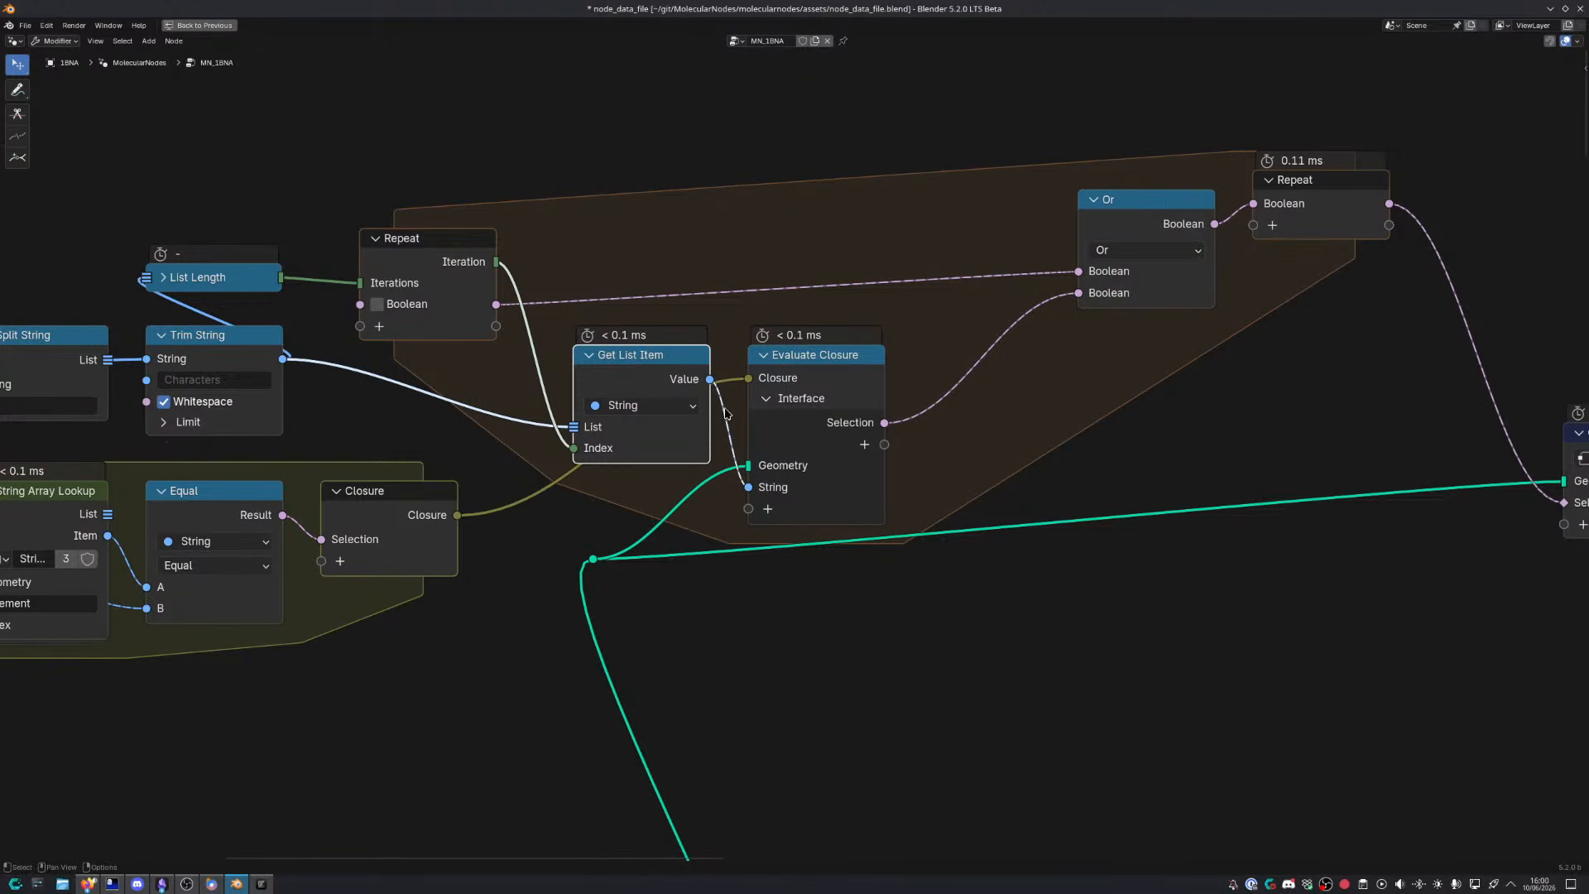
{"action": "middle_click_drag", "start_coordinate": [723, 404], "coordinate": [610, 356]}
{"action": "left_click_drag", "start_coordinate": [1030, 178], "coordinate": [1010, 217]}
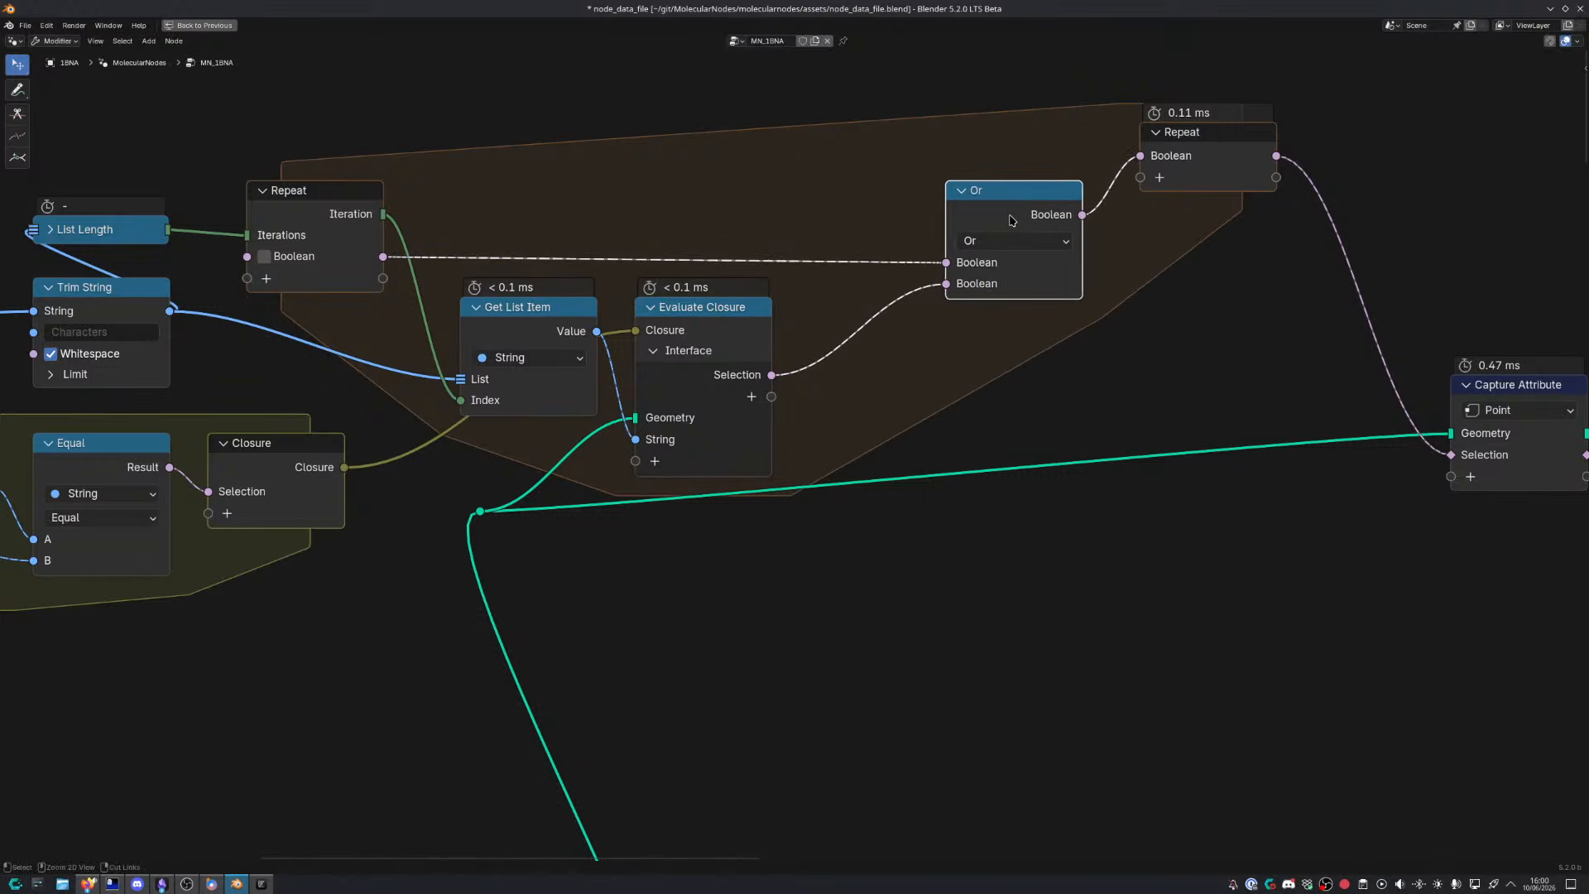
{"action": "left_click_drag", "start_coordinate": [1200, 132], "coordinate": [1200, 190]}
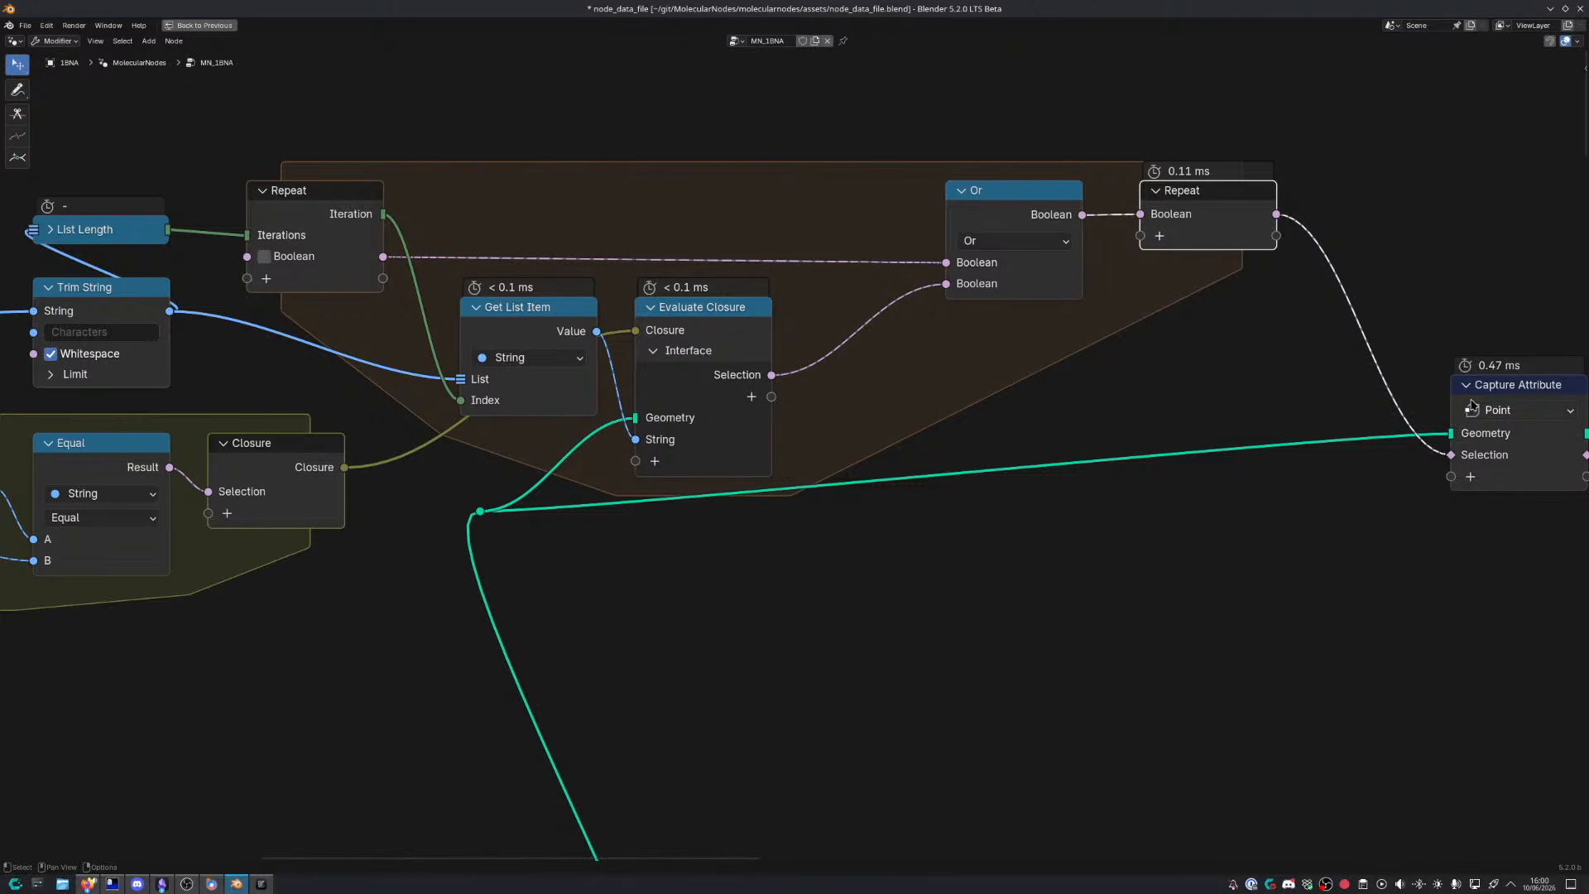
Place Capture Attribute below the Repeat output and line up the Viewer beside it so their geometry links run straight
{"action": "left_click_drag", "start_coordinate": [1480, 389], "coordinate": [1169, 388]}
{"action": "scroll", "coordinate": [1324, 417], "scroll_direction": "down", "scroll_amount": 3}
{"action": "middle_click_drag", "start_coordinate": [1324, 416], "coordinate": [1165, 313]}
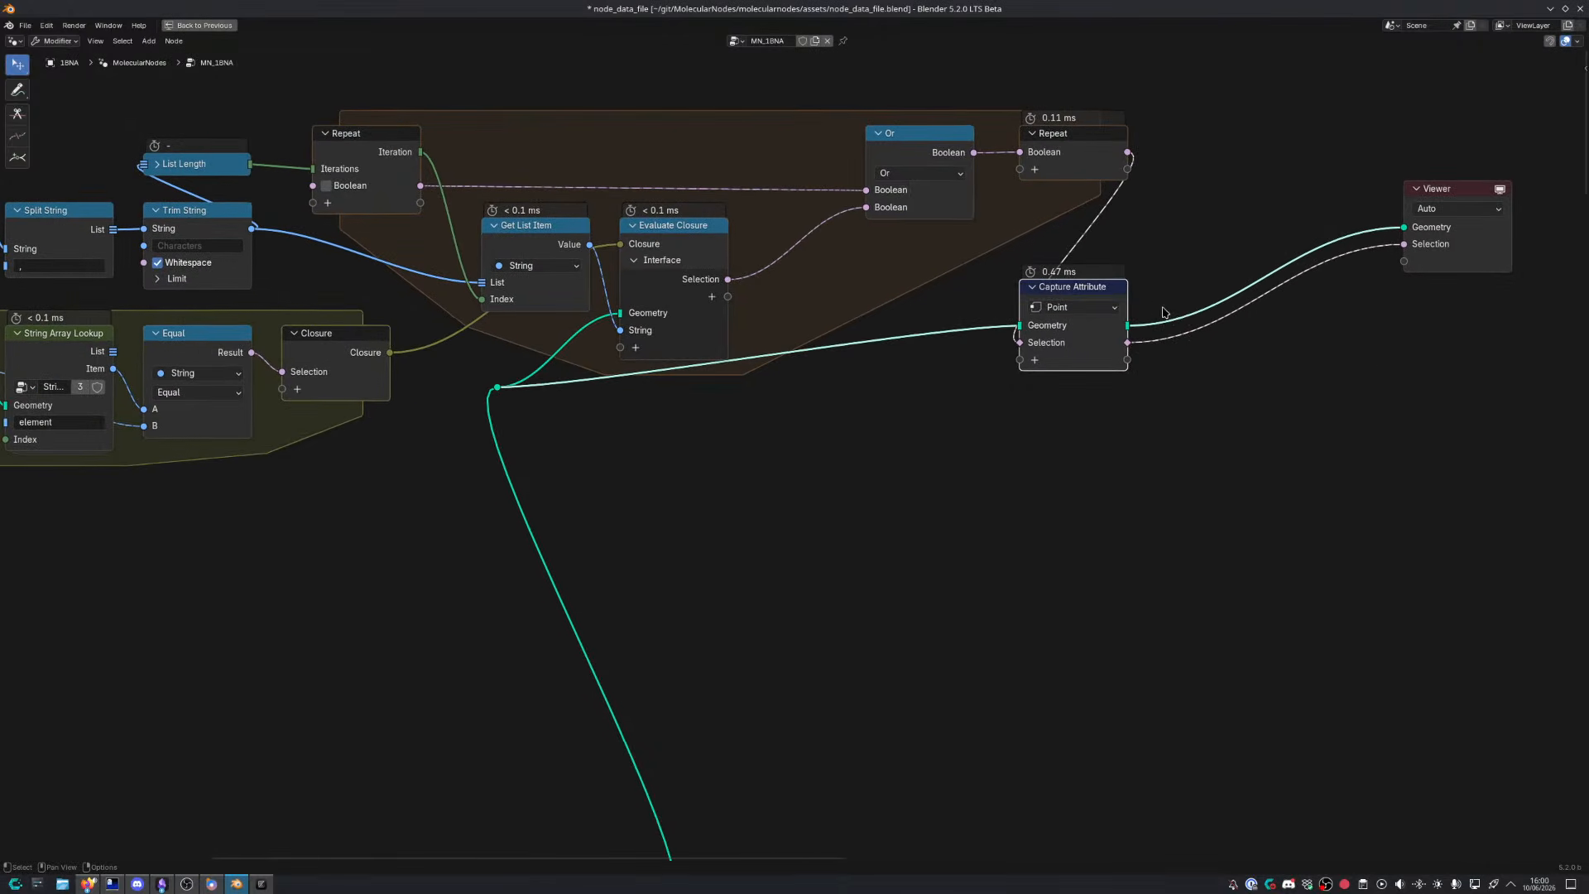
{"action": "left_click_drag", "start_coordinate": [1109, 287], "coordinate": [1125, 348]}
{"action": "left_click_drag", "start_coordinate": [1415, 193], "coordinate": [1322, 351]}
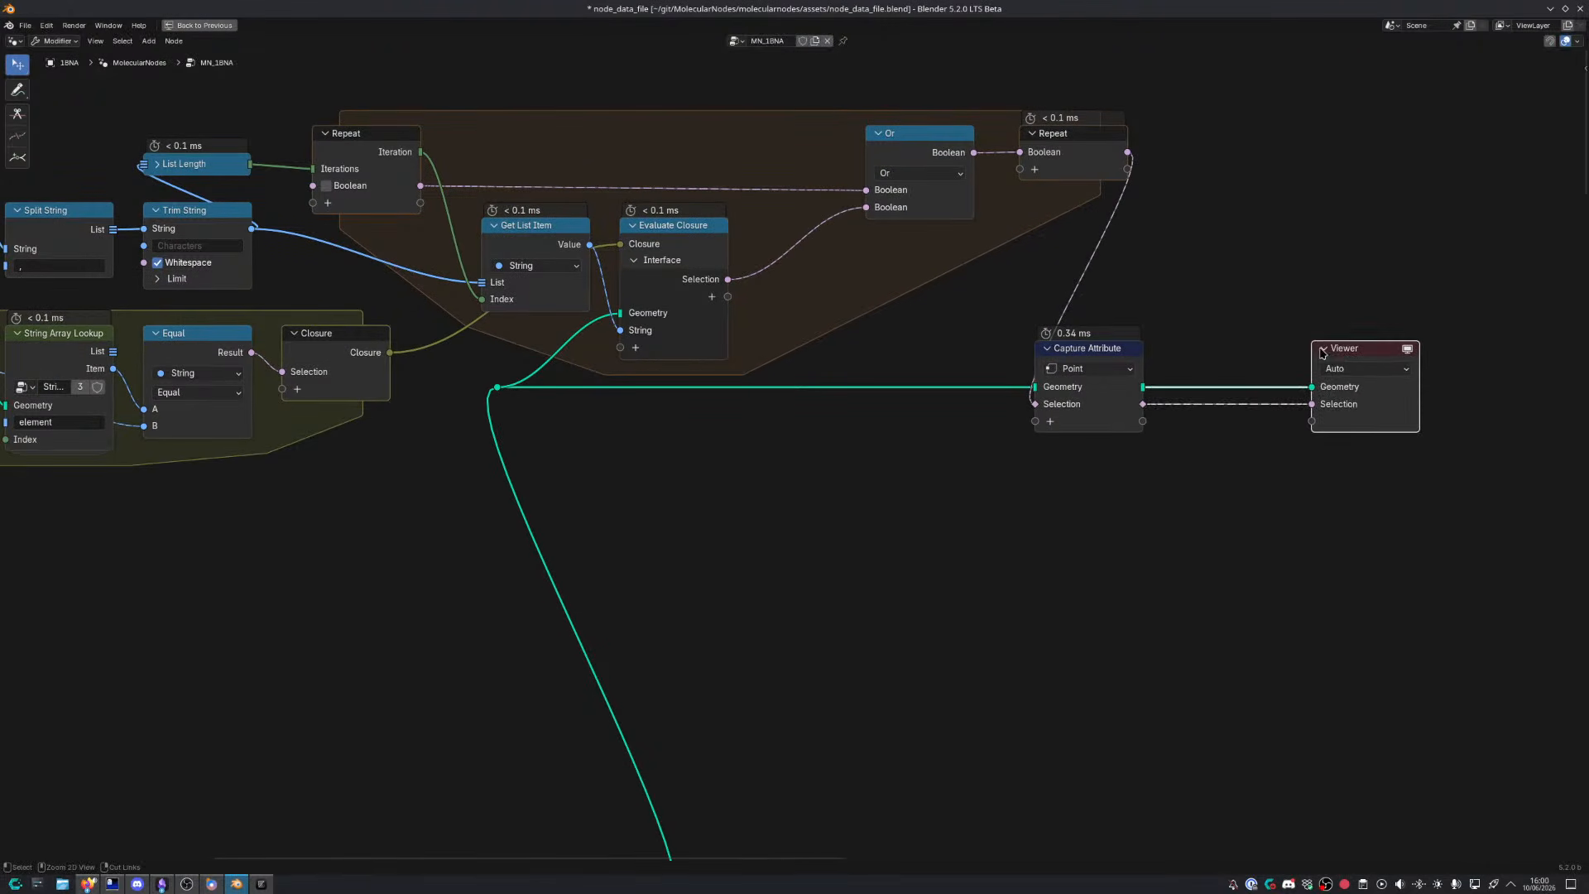
{"action": "key", "text": "ctrl+space"}
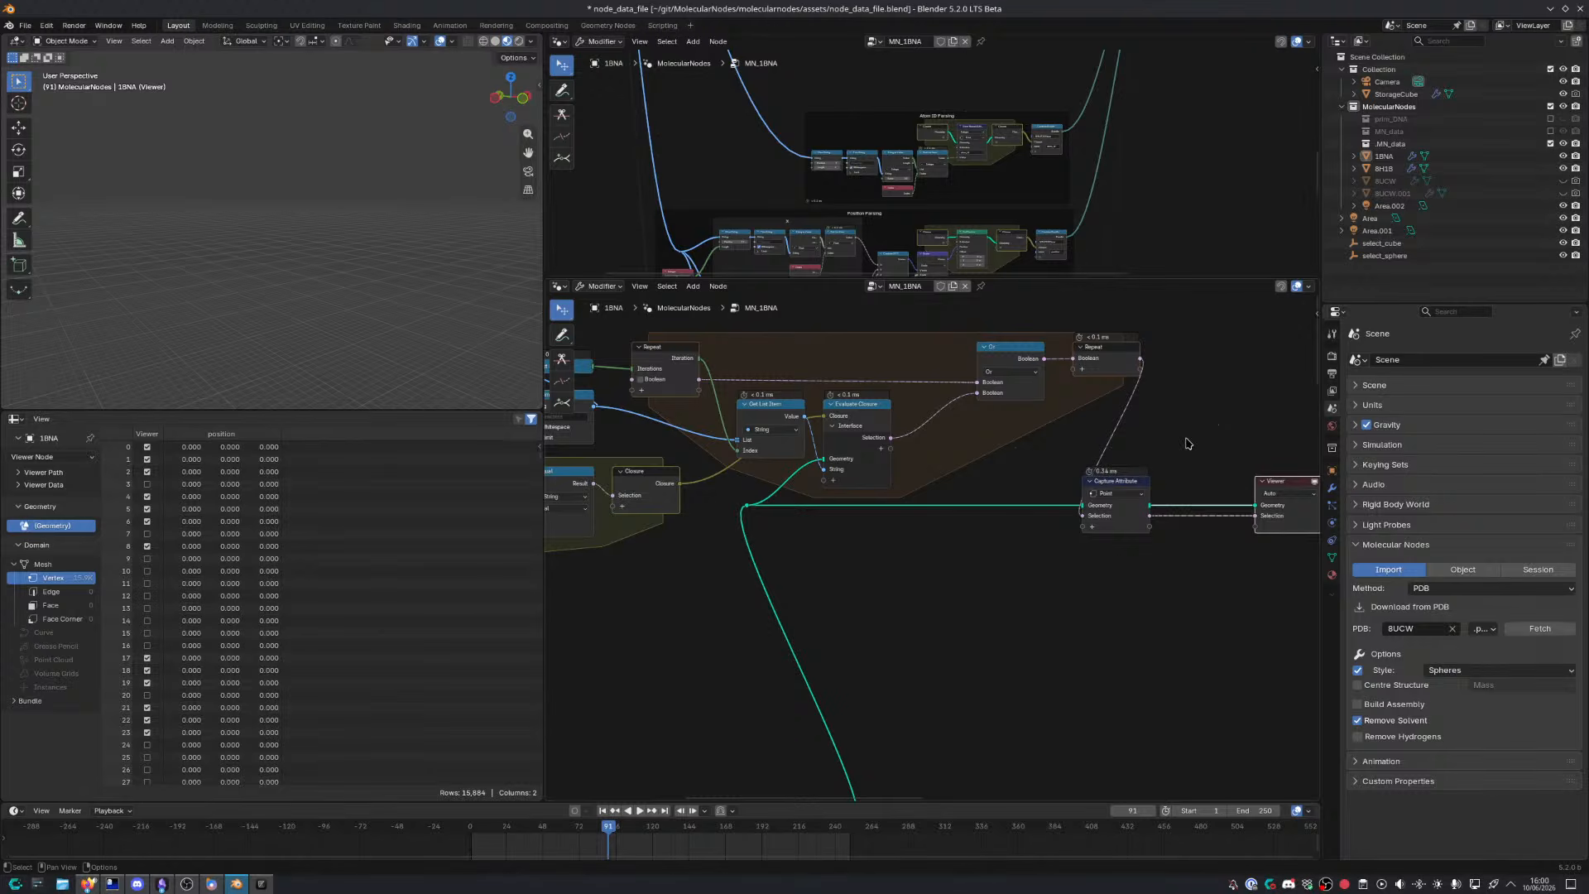
{"action": "middle_click_drag", "start_coordinate": [906, 545], "coordinate": [988, 529]}
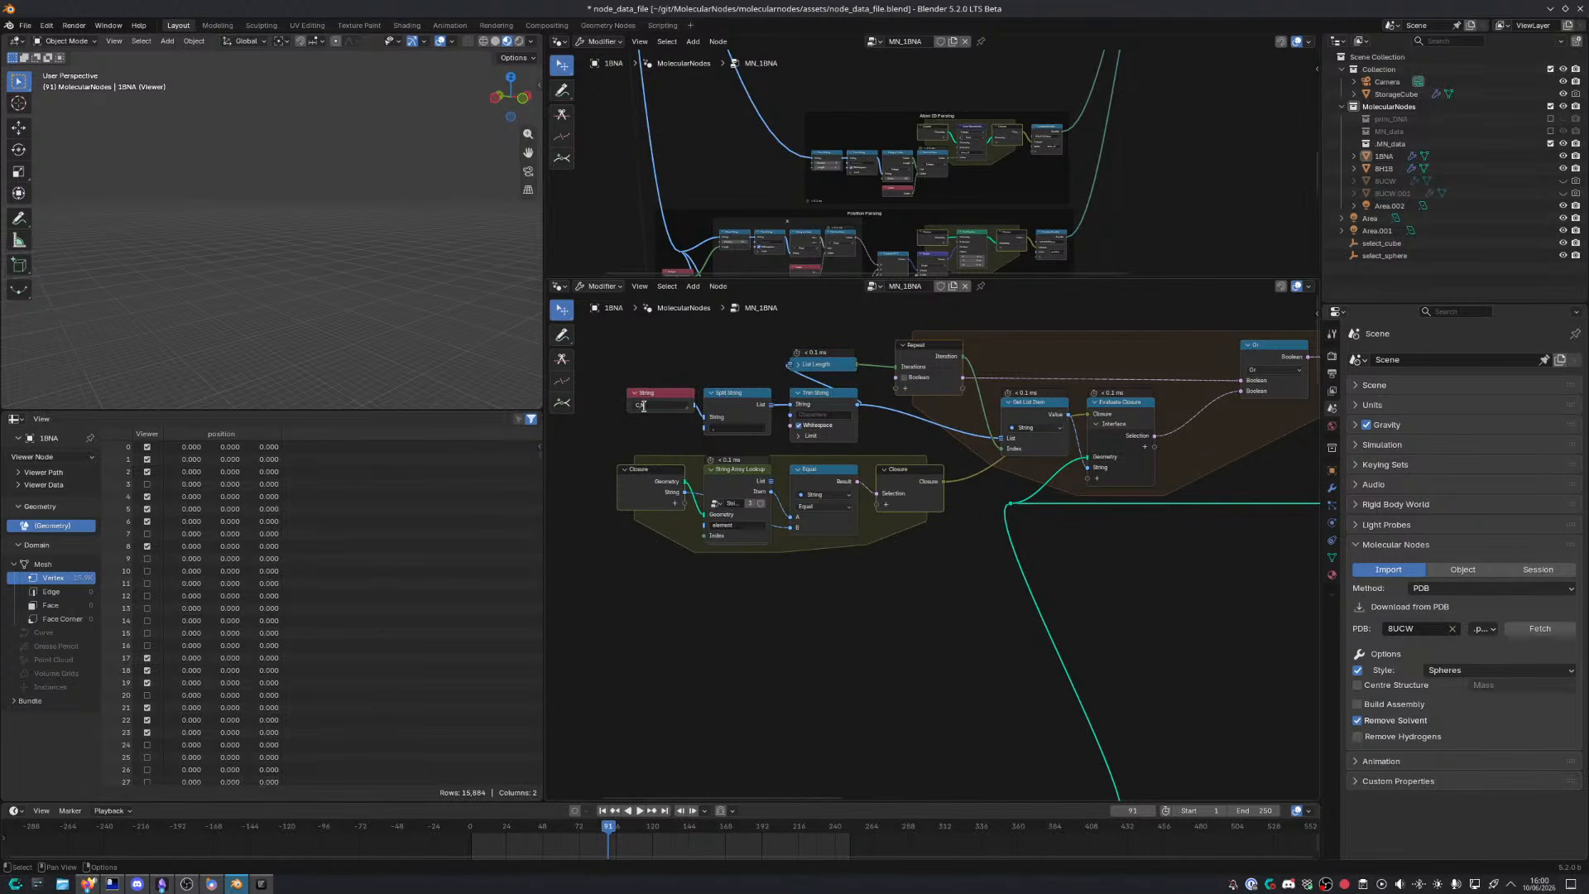
{"action": "key", "text": "ctrl+space"}
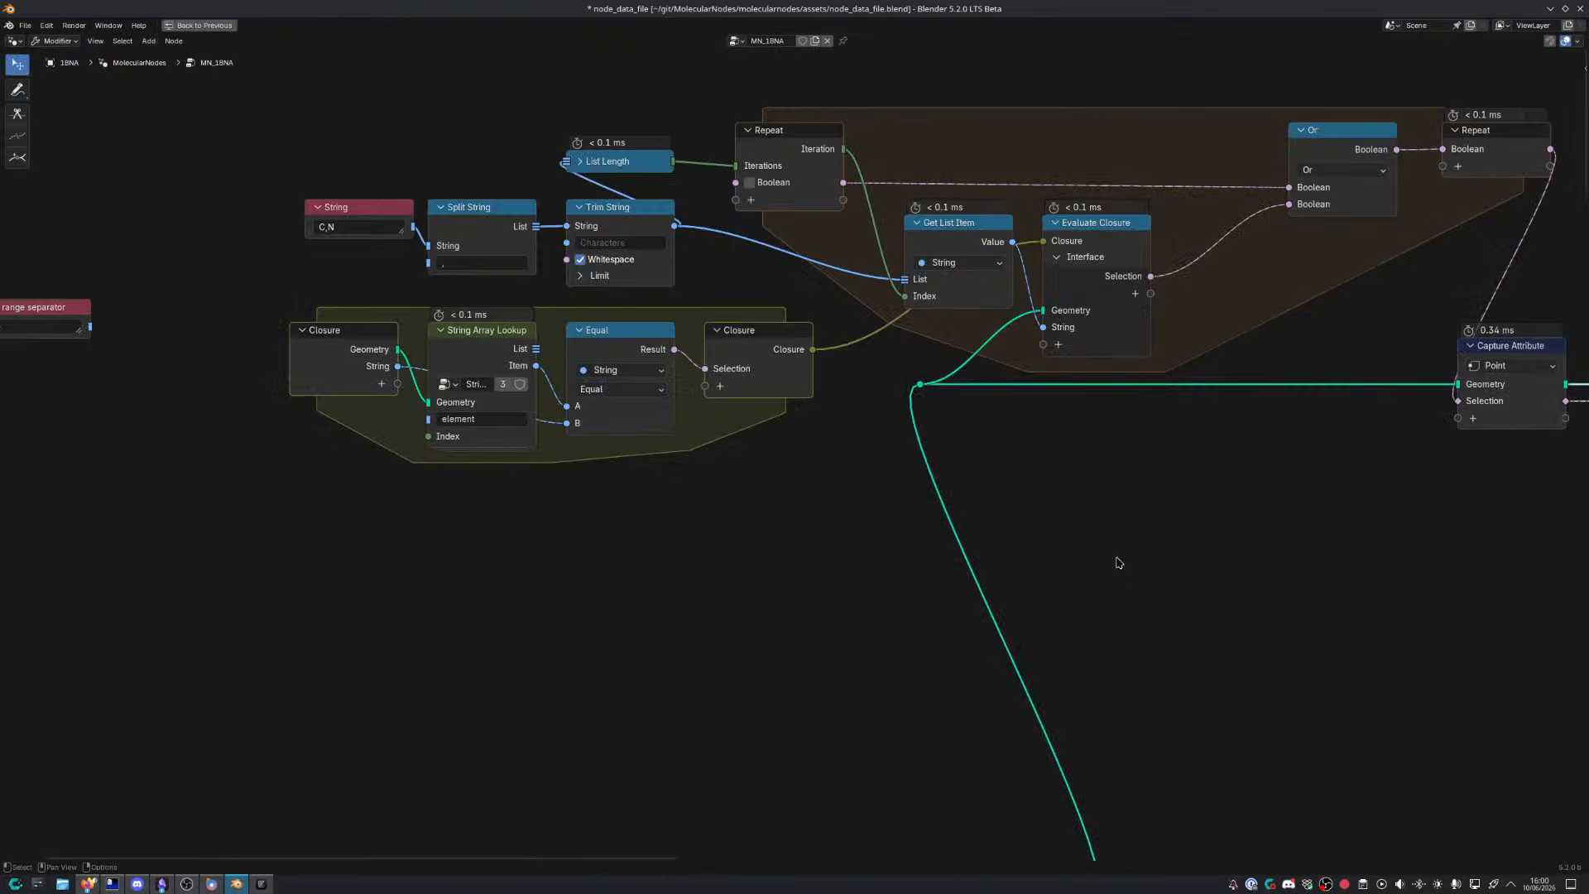
Move Combine Bundle down and shift List Length, Points, Points to Vertices and Set Geometry Bundle into a compact row above the slicing nodes
{"action": "scroll", "coordinate": [1114, 557], "scroll_direction": "down", "scroll_amount": 2}
{"action": "middle_click_drag", "start_coordinate": [1114, 579], "coordinate": [882, 301]}
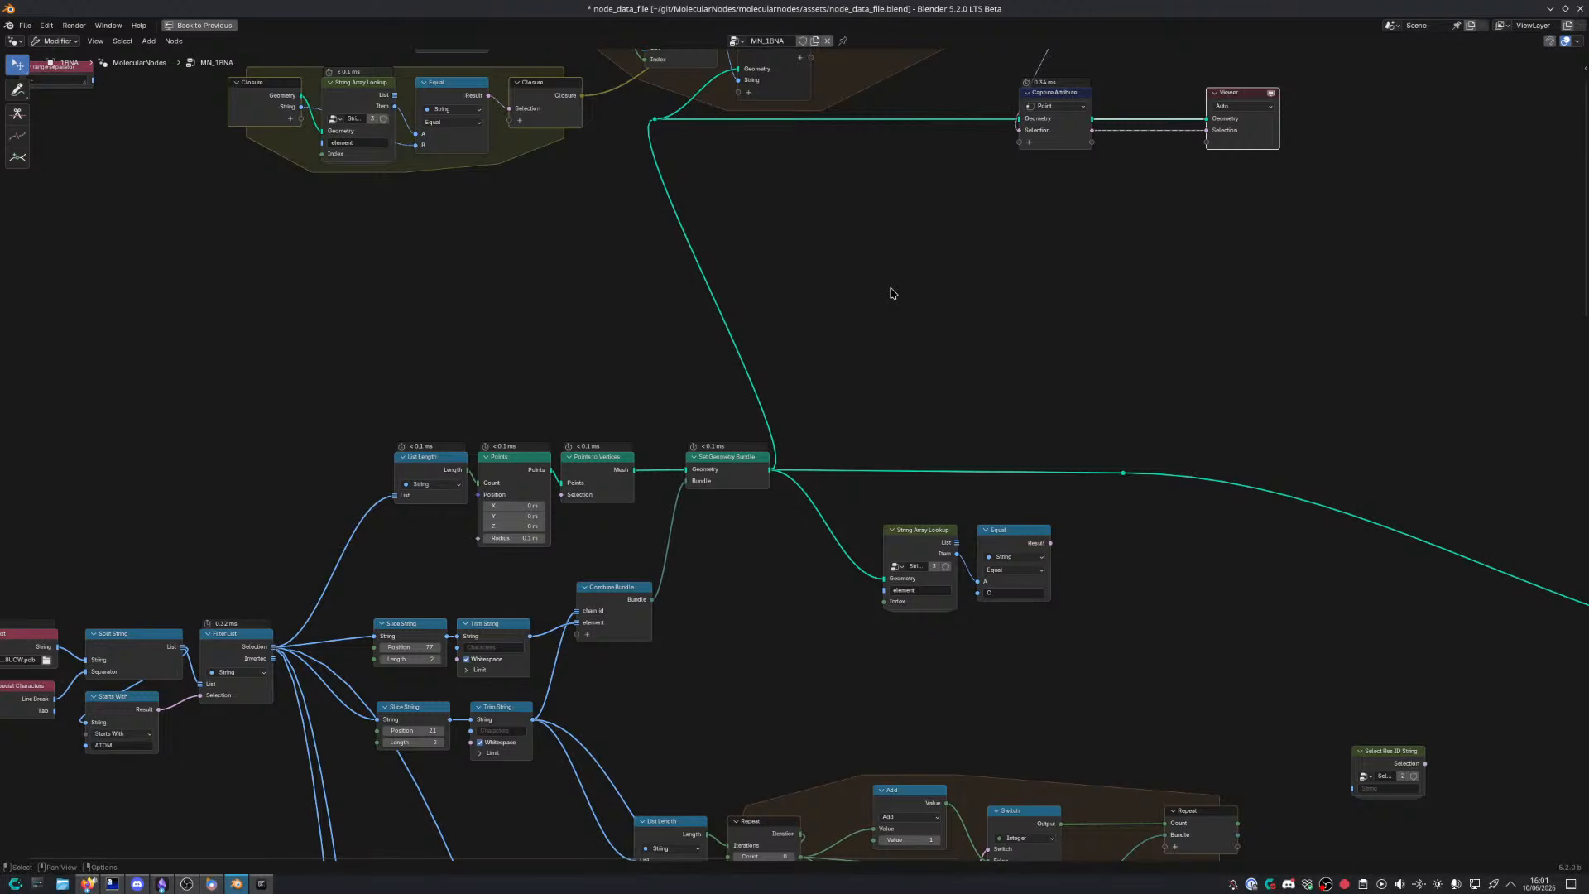
{"action": "left_click_drag", "start_coordinate": [608, 609], "coordinate": [624, 645]}
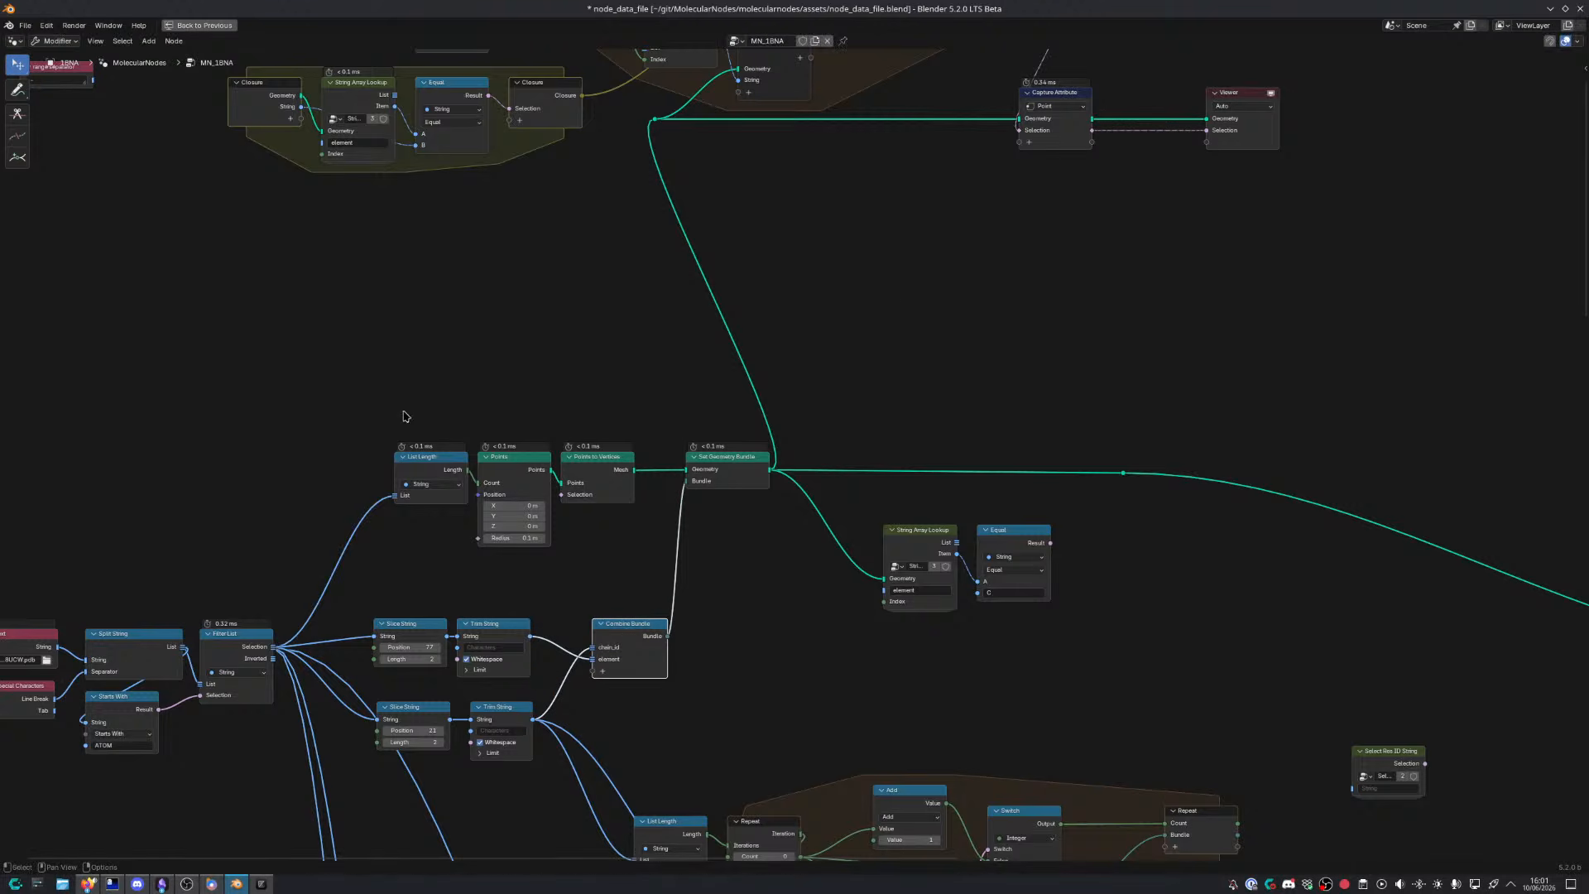
{"action": "left_click_drag", "start_coordinate": [402, 416], "coordinate": [593, 536]}
{"action": "key", "text": "g"}
{"action": "left_click", "coordinate": [573, 588]}
{"action": "left_click_drag", "start_coordinate": [723, 487], "coordinate": [666, 545]}
Move the whole string selection setup, including its closure, repeat zone, Capture Attribute and Viewer, down to just above the point creation row
{"action": "scroll", "coordinate": [747, 545], "scroll_direction": "down", "scroll_amount": 3}
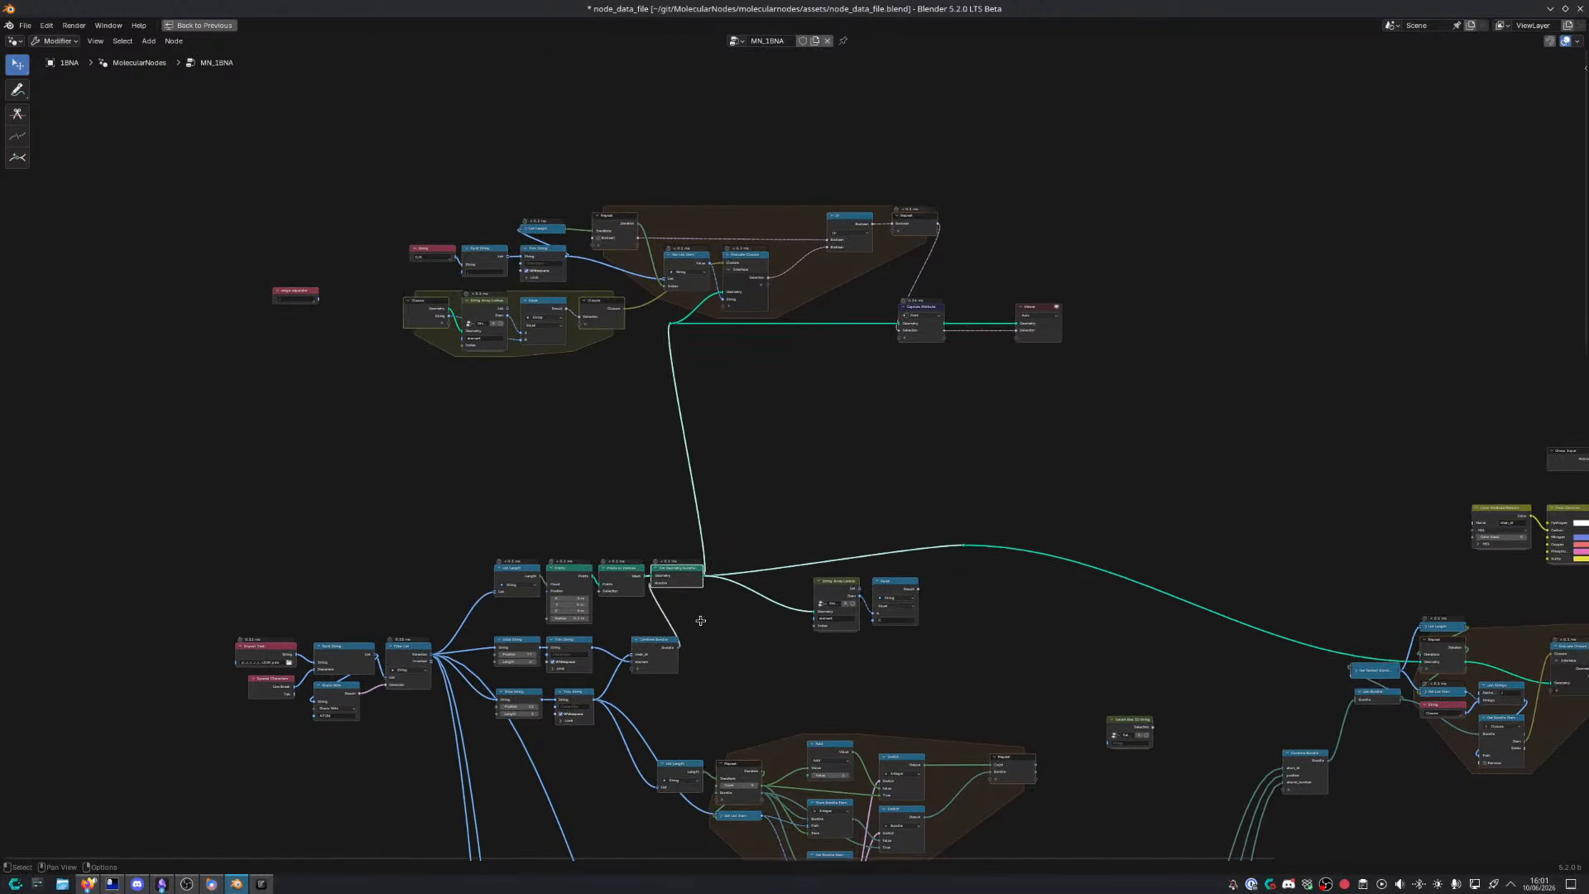
{"action": "left_click_drag", "start_coordinate": [379, 101], "coordinate": [1108, 382]}
{"action": "key", "text": "g"}
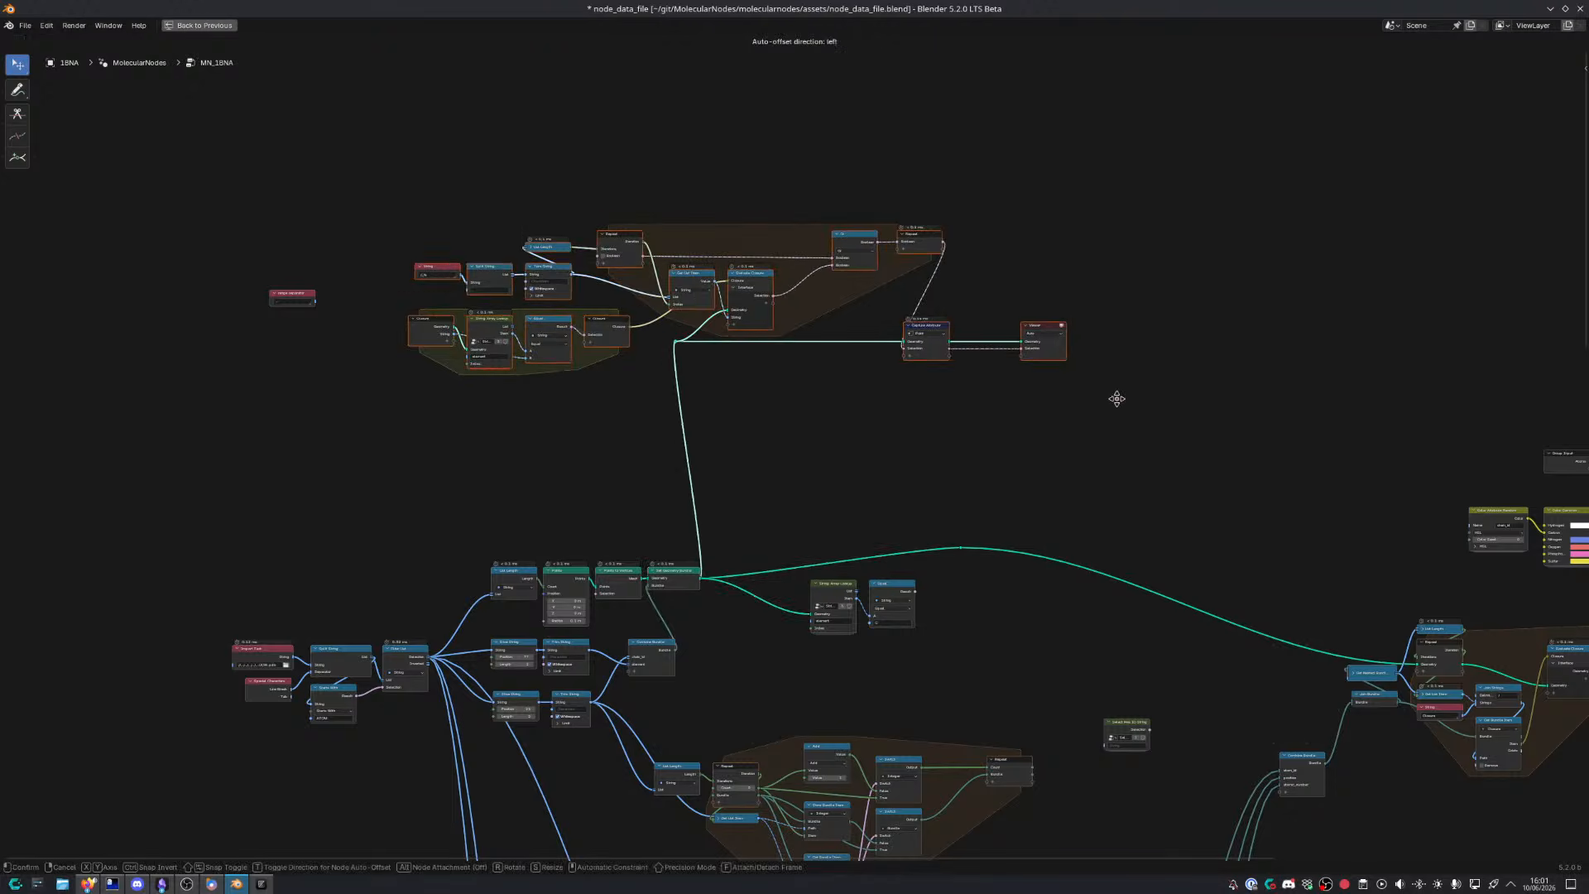
{"action": "left_click", "coordinate": [1172, 547]}
Nudge the Select Res ID String node right, and move the lower repeat zone's output closer to its Switch nodes
{"action": "scroll", "coordinate": [911, 637], "scroll_direction": "up", "scroll_amount": 5}
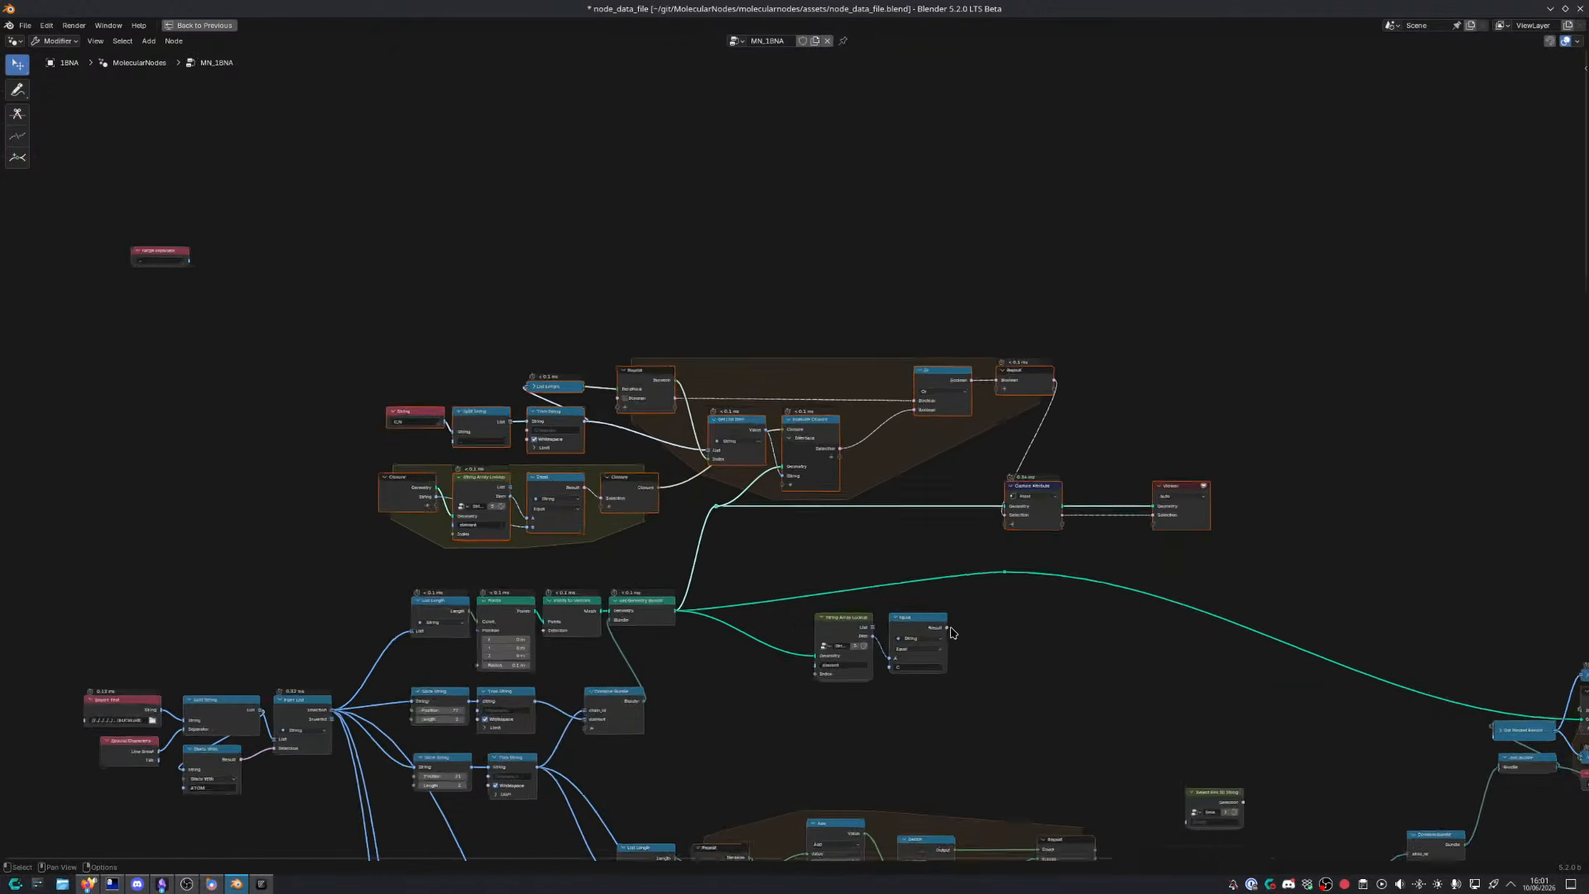
{"action": "middle_click_drag", "start_coordinate": [910, 606], "coordinate": [707, 201]}
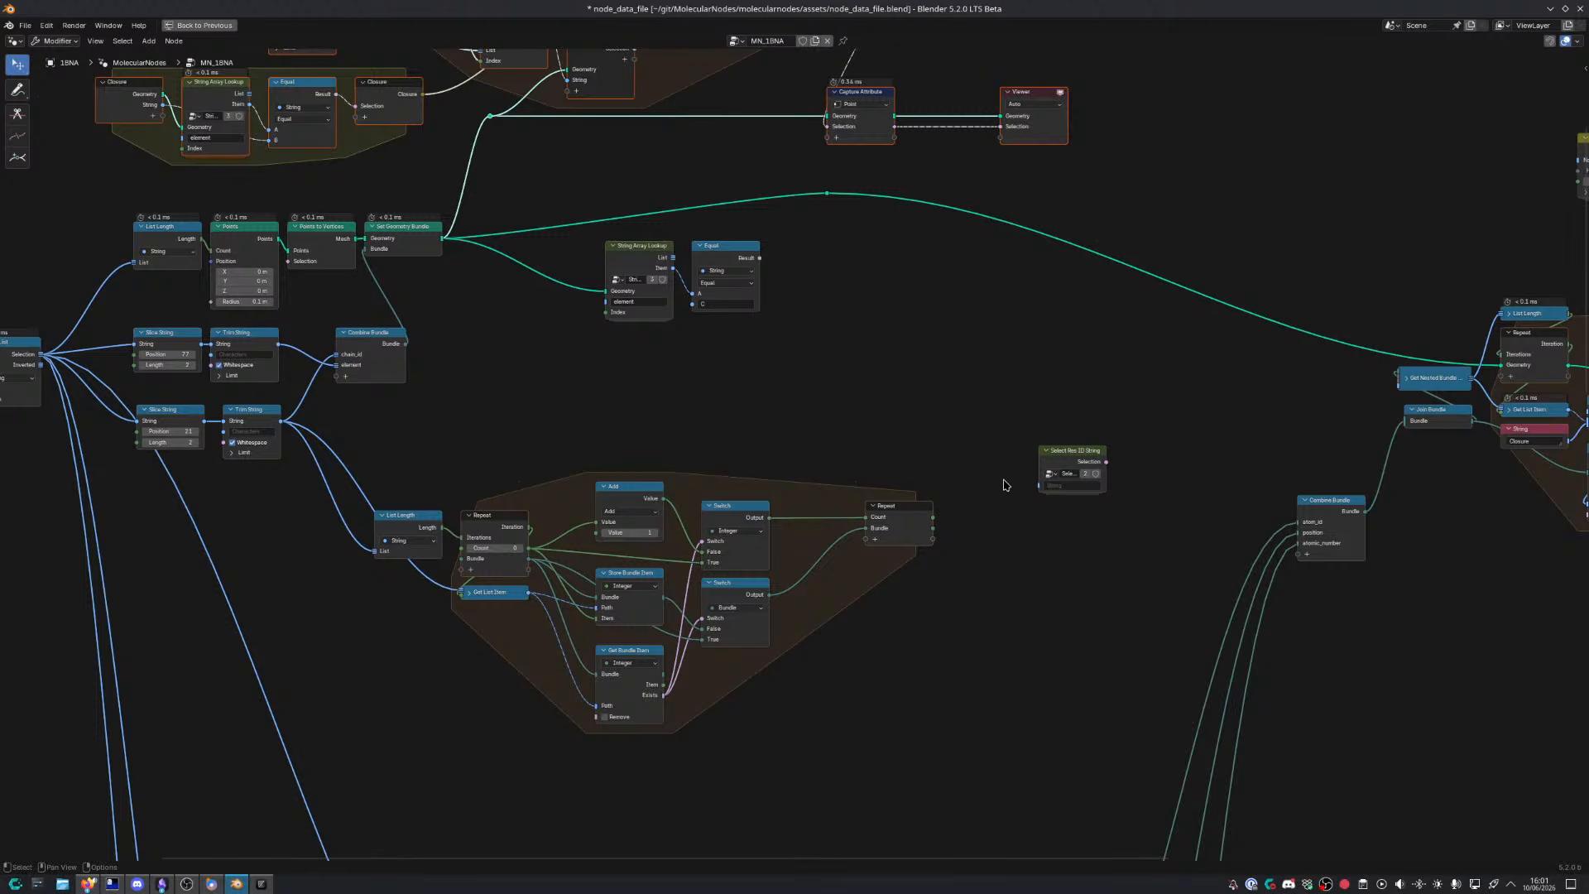
{"action": "left_click_drag", "start_coordinate": [1073, 463], "coordinate": [1103, 461]}
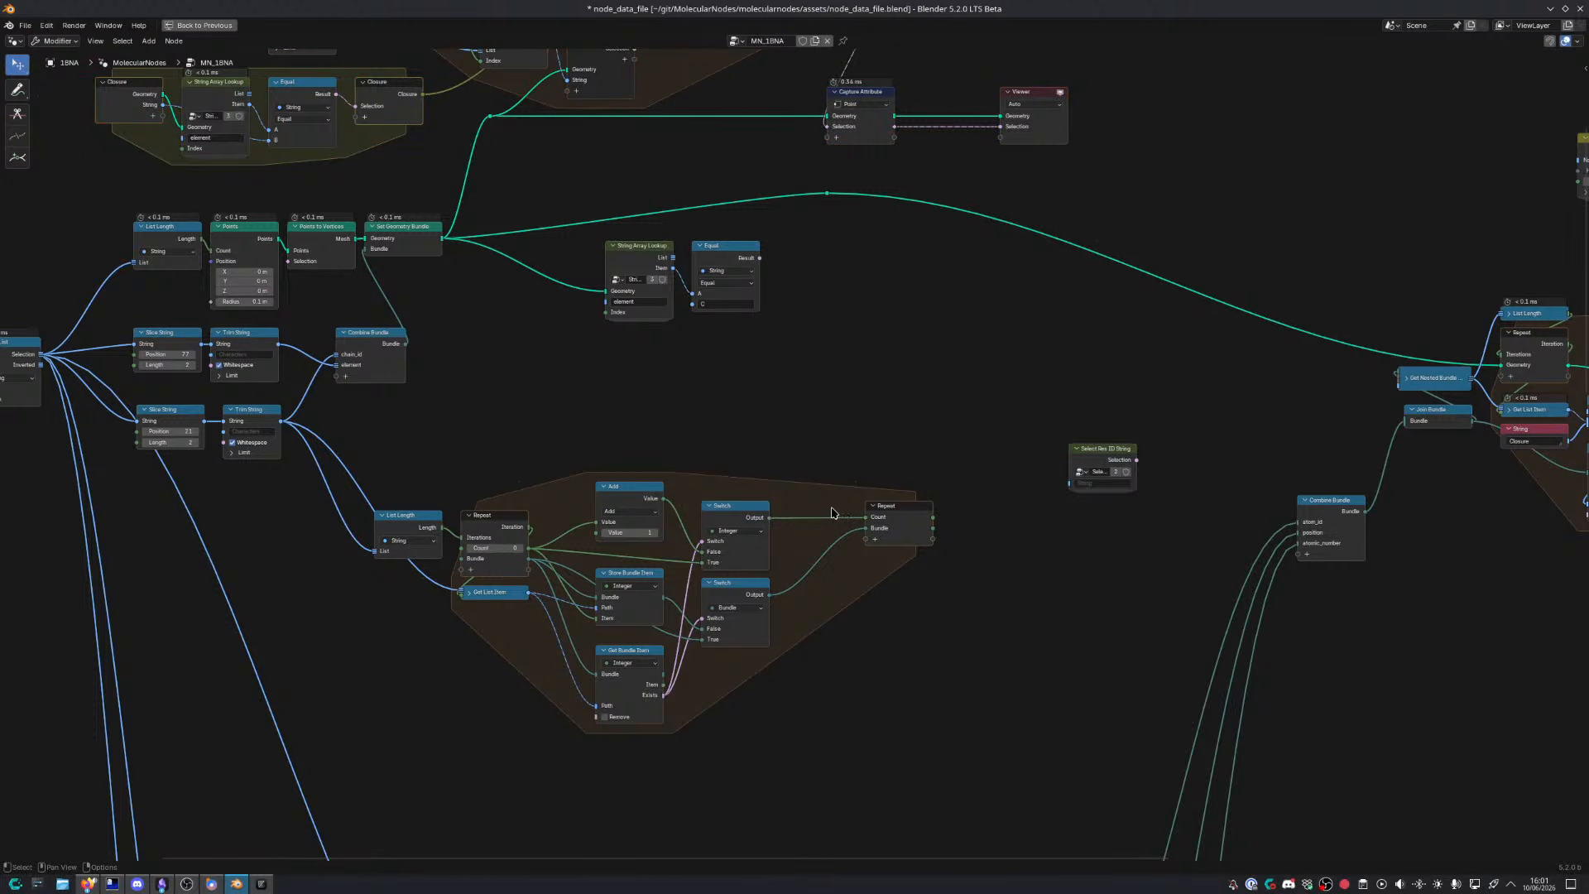
{"action": "left_click", "coordinate": [907, 528]}
{"action": "left_click_drag", "start_coordinate": [907, 528], "coordinate": [837, 519]}
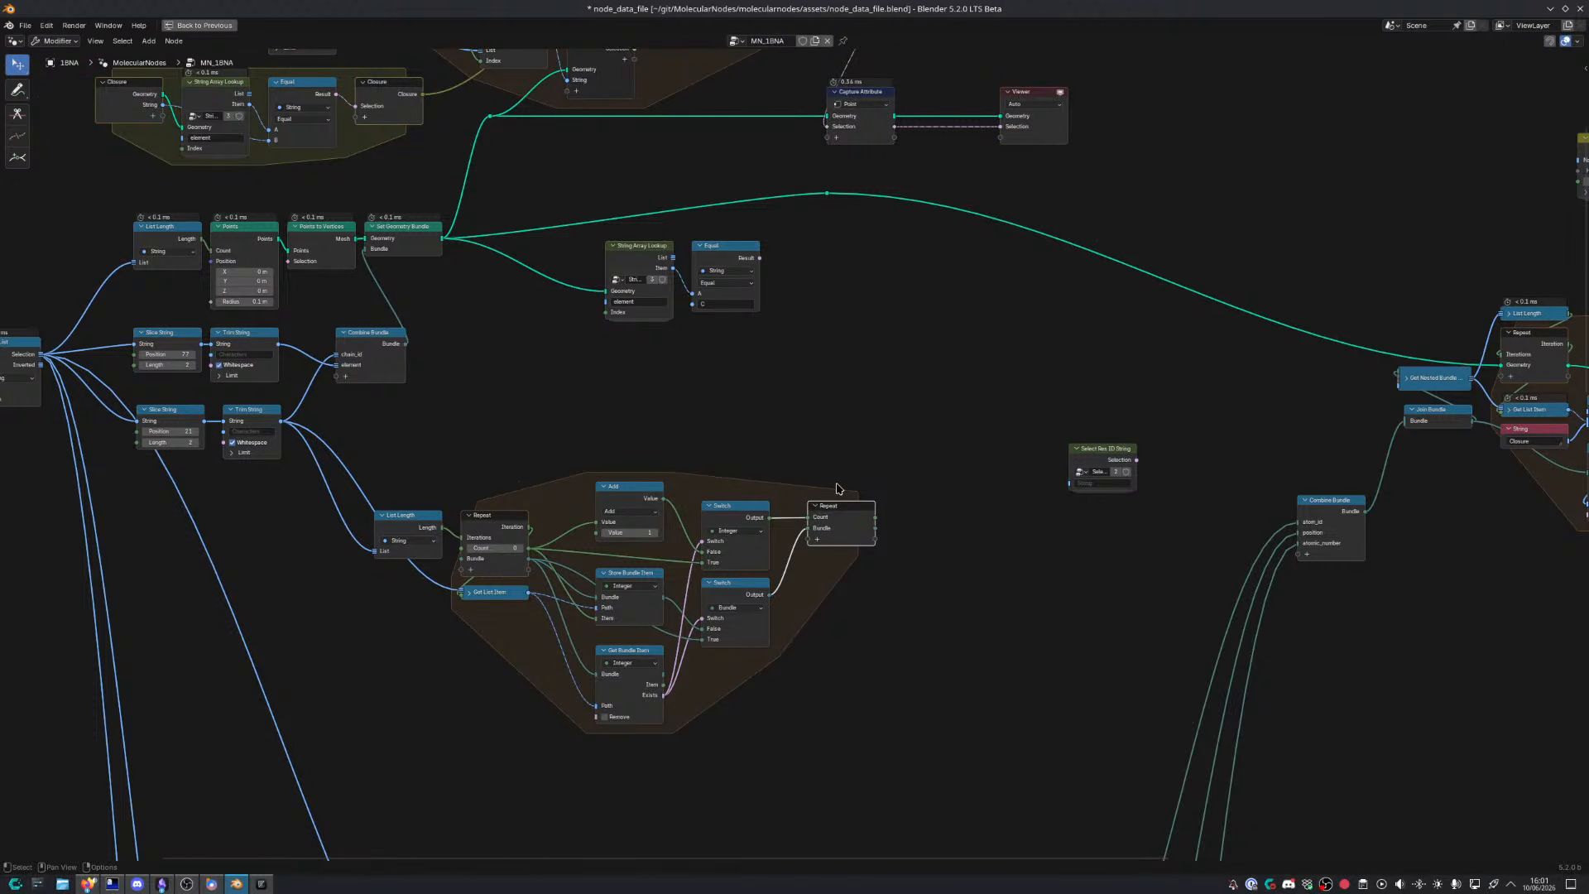
Preview the Bundle output of the lower repeat zone in the Viewer and show its items in the spreadsheet
{"action": "middle_click_drag", "start_coordinate": [836, 497], "coordinate": [881, 263]}
{"action": "scroll", "coordinate": [890, 298], "scroll_direction": "down", "scroll_amount": 2}
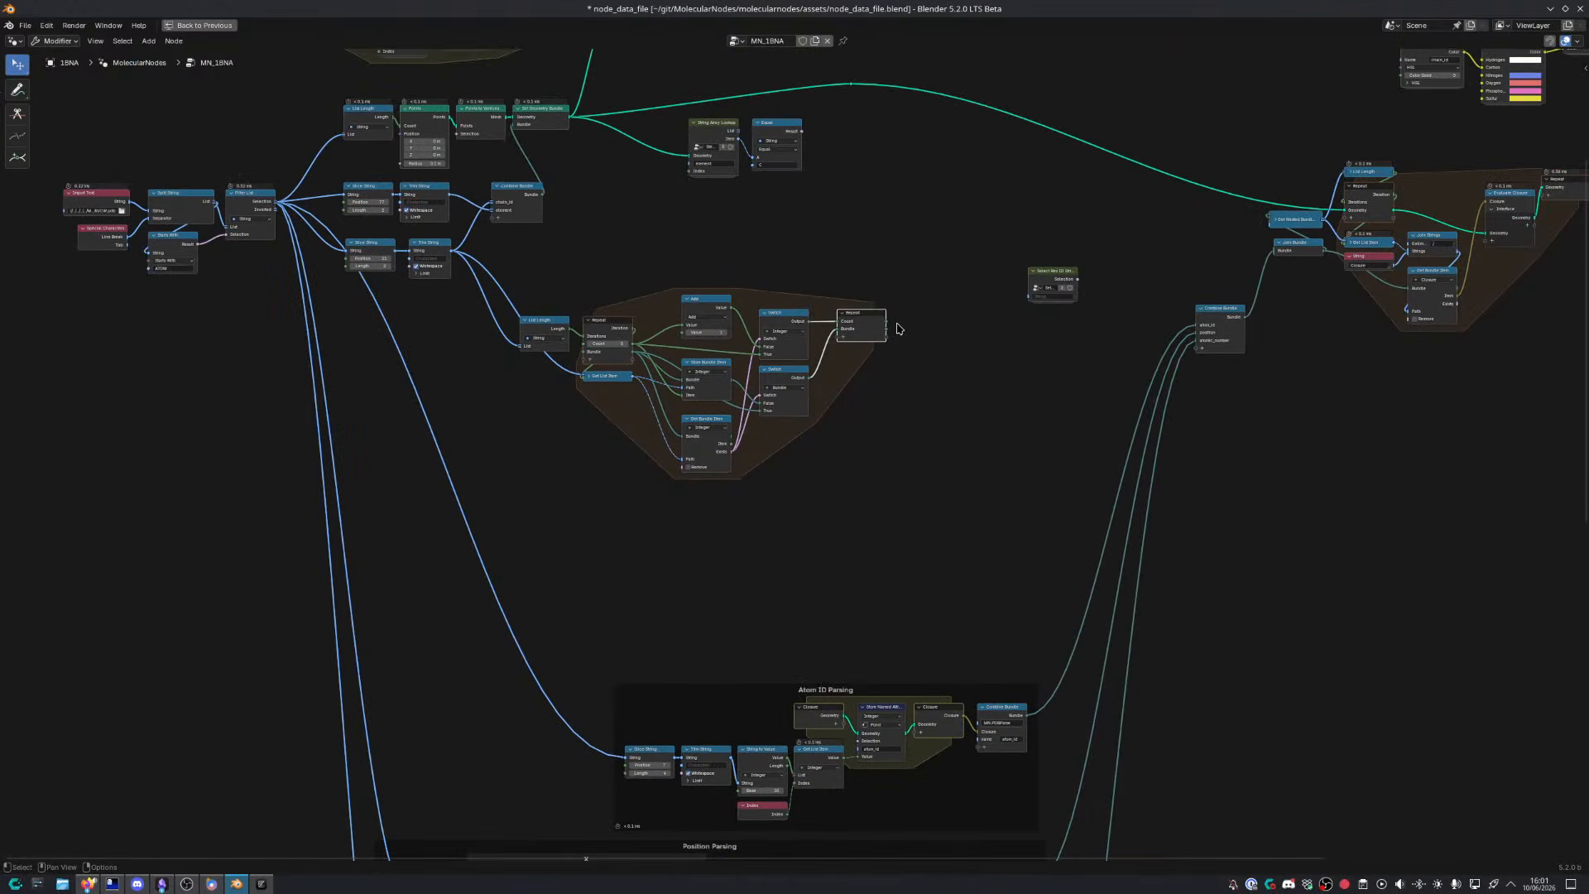
{"action": "scroll", "coordinate": [898, 335], "scroll_direction": "up", "scroll_amount": 3}
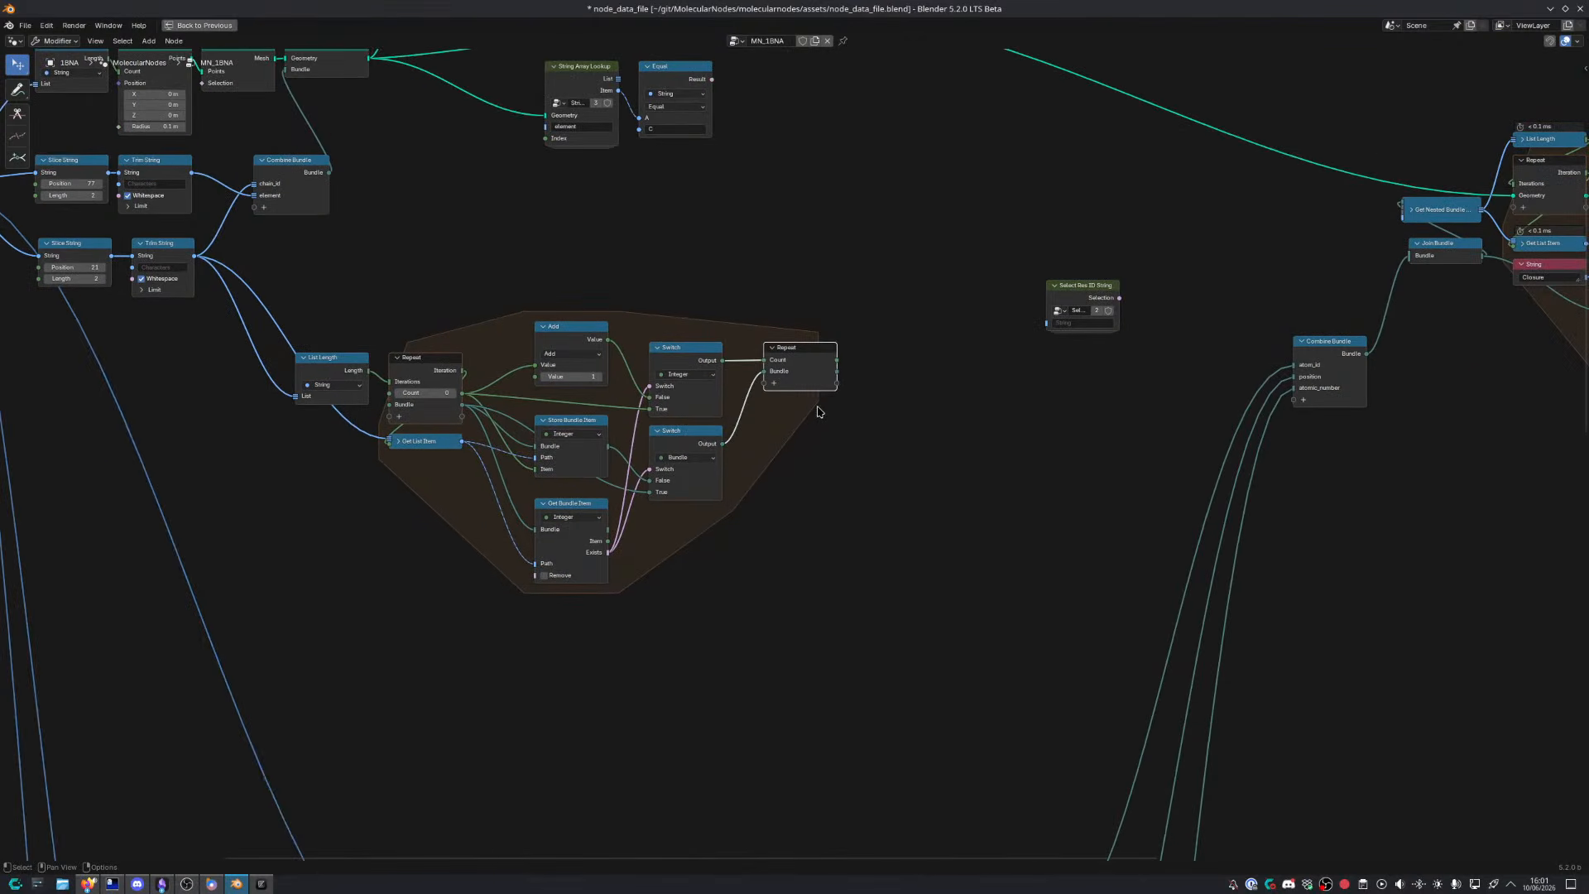
{"action": "left_click", "coordinate": [836, 365], "text": "ctrl+shift"}
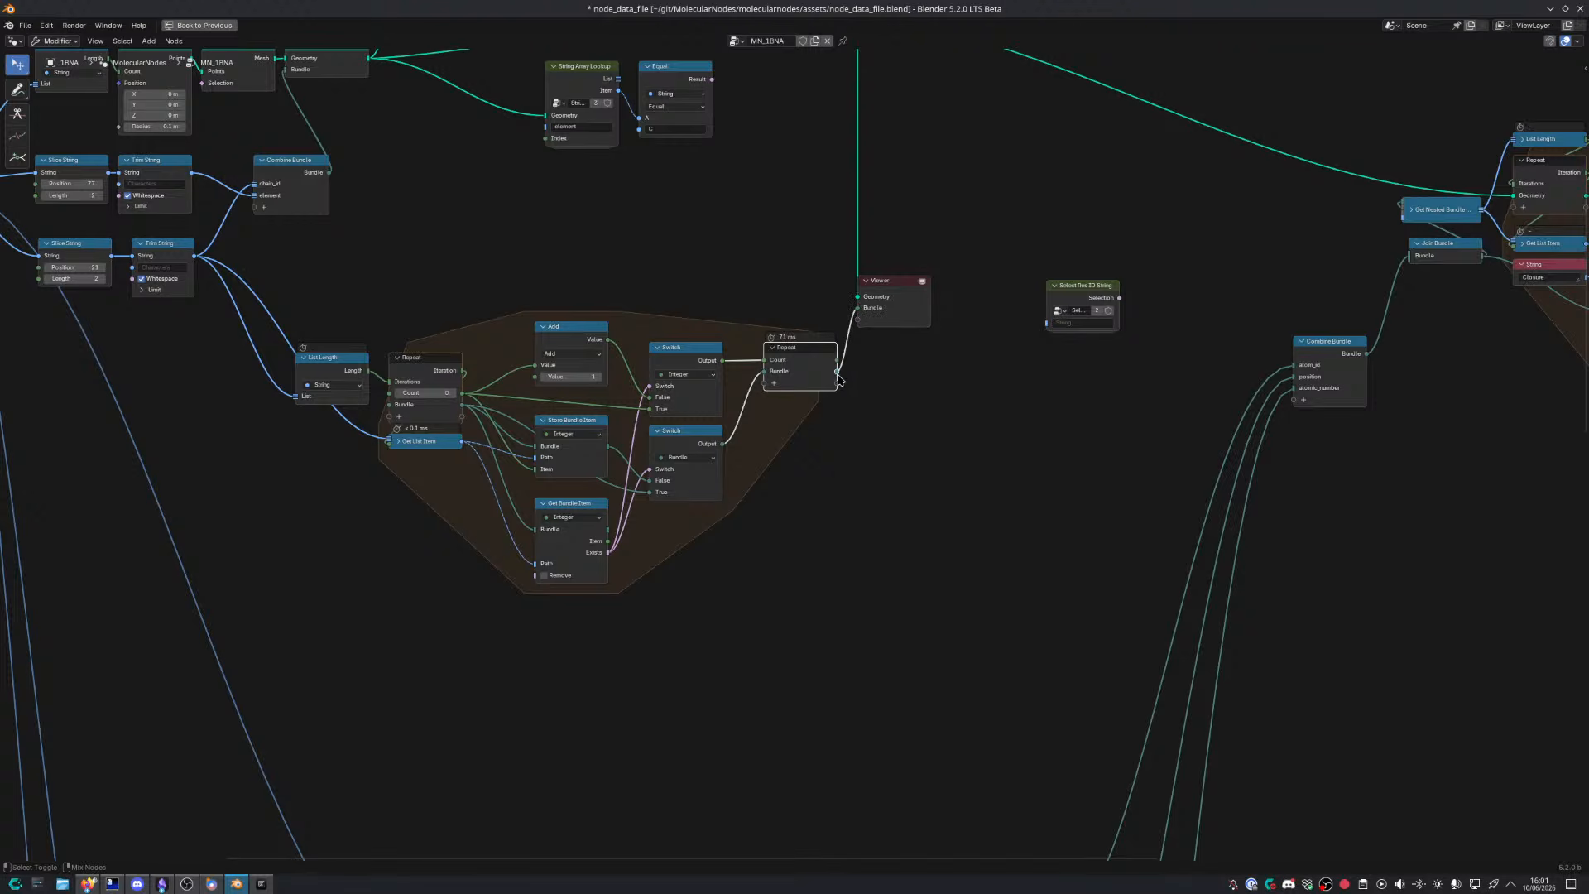
{"action": "scroll", "coordinate": [834, 364], "scroll_direction": "down", "scroll_amount": 1}
{"action": "key", "text": "ctrl+space"}
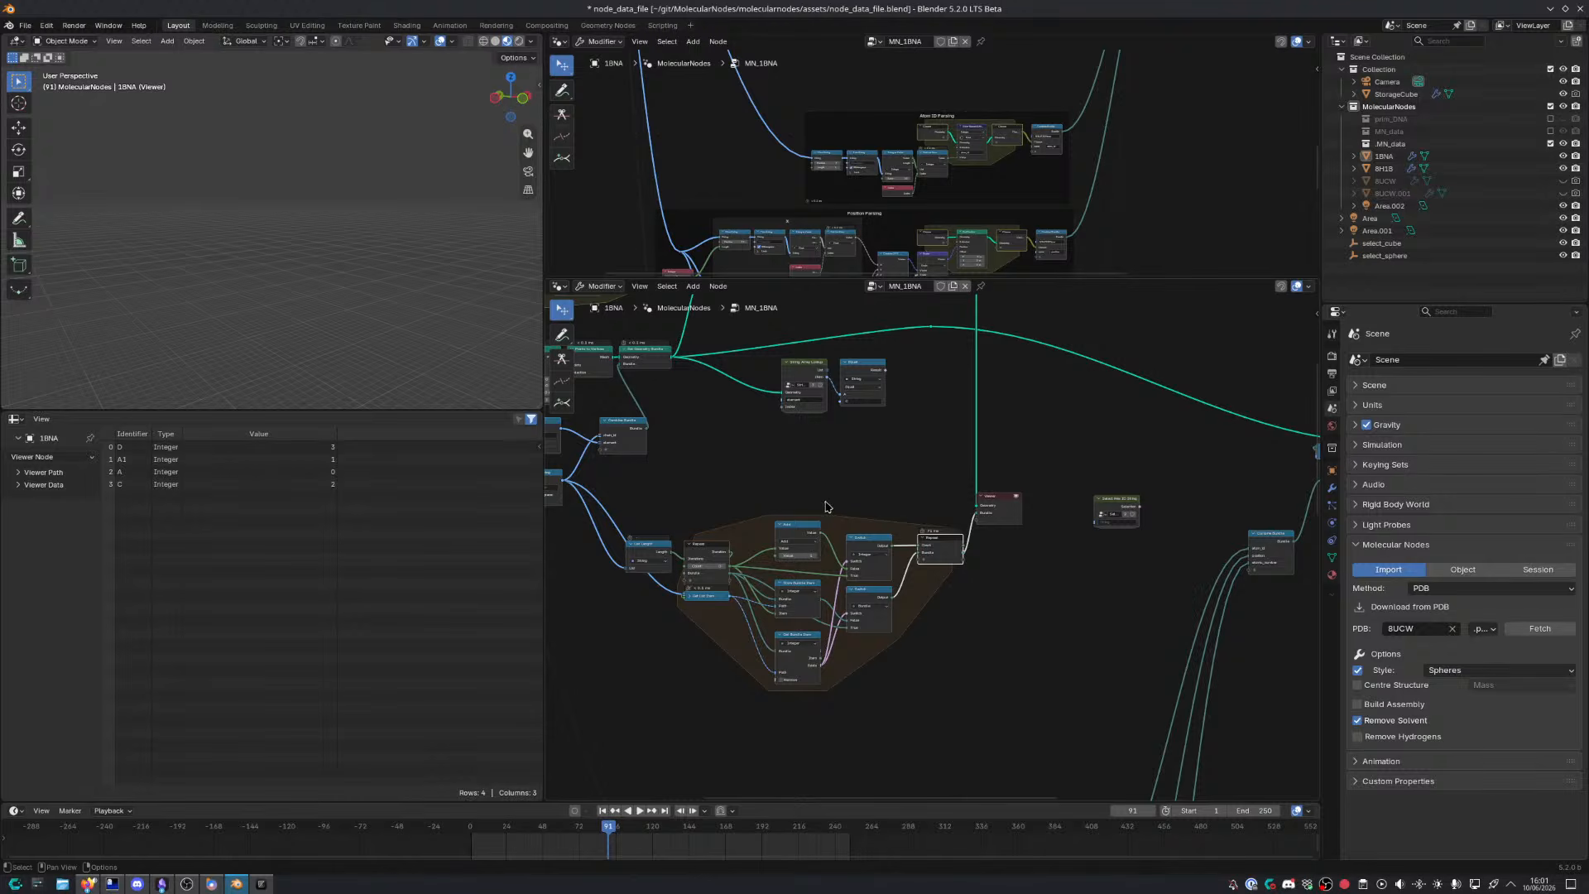
Move the Viewer right, closer to Select Res ID String, and shift String Array Lookup and Equal left
{"action": "left_click_drag", "start_coordinate": [979, 521], "coordinate": [1029, 530]}
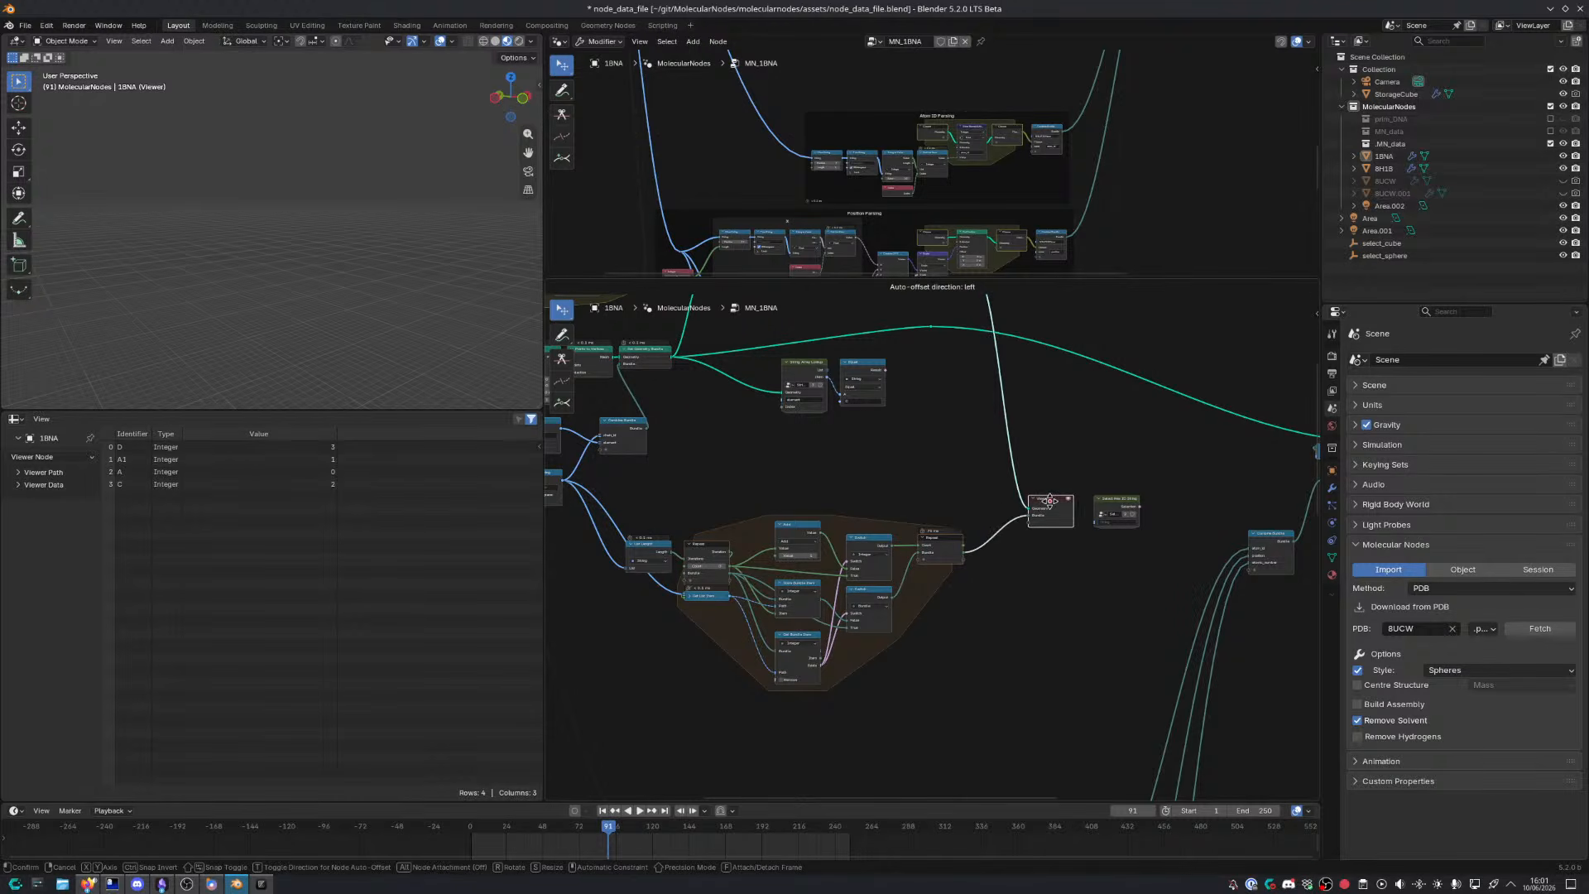
{"action": "scroll", "coordinate": [939, 523], "scroll_direction": "up", "scroll_amount": 3}
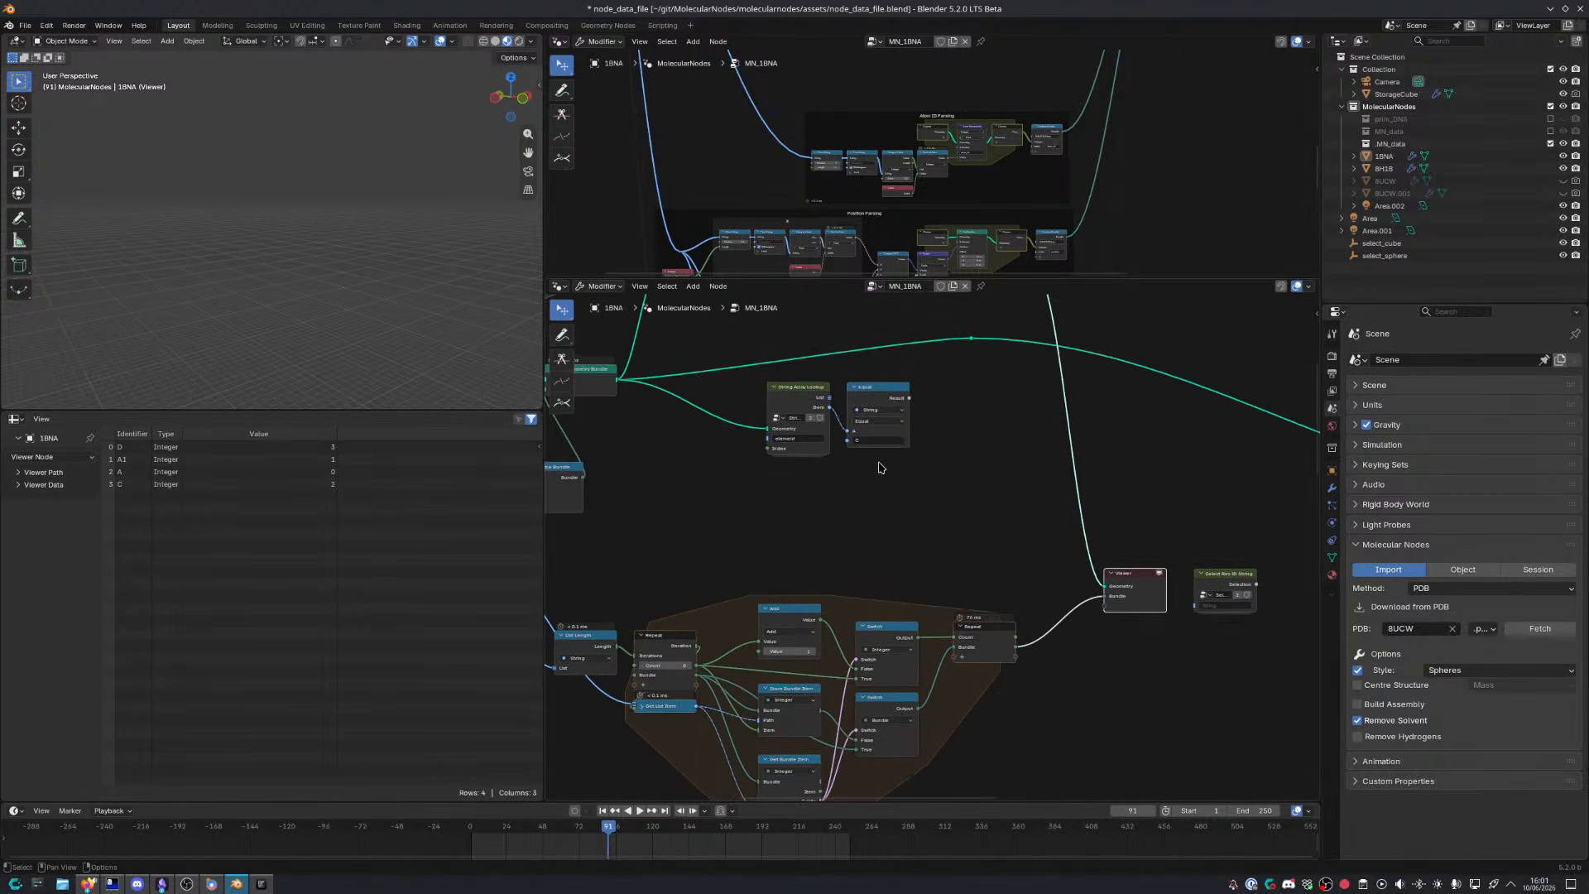
{"action": "left_click_drag", "start_coordinate": [808, 363], "coordinate": [900, 454]}
{"action": "key", "text": "g"}
{"action": "left_click", "coordinate": [776, 487]}
{"action": "middle_click_drag", "start_coordinate": [956, 507], "coordinate": [836, 459]}
{"action": "middle_click_drag", "start_coordinate": [883, 562], "coordinate": [943, 560]}
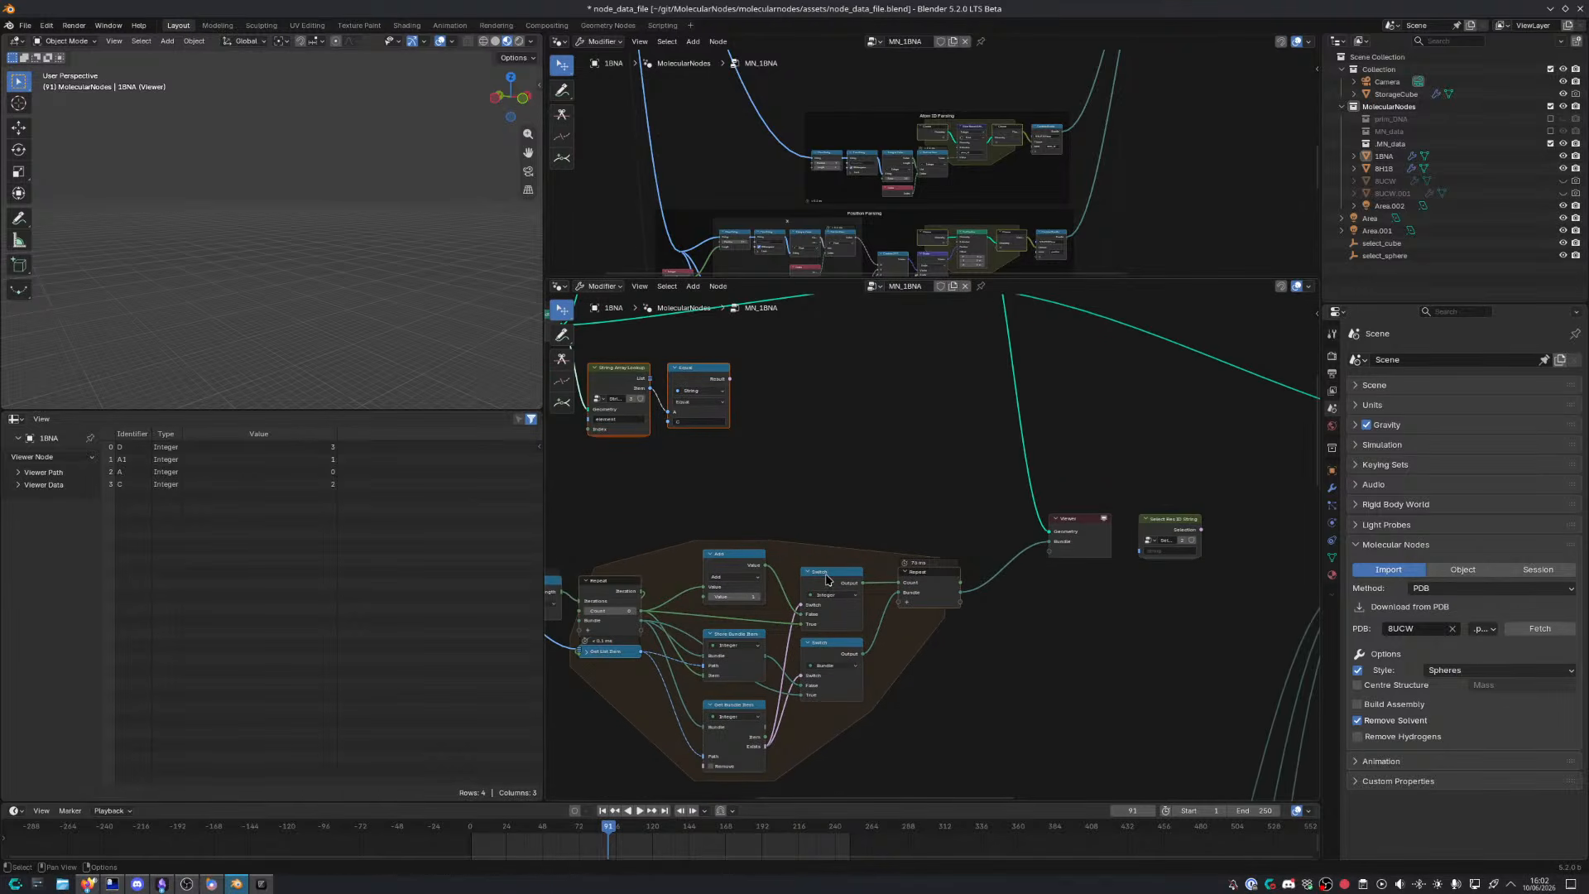
Maximize the node editor, lower Get List Item, and add a reroute joining the Trim String links to List Length and Get List Item
{"action": "key", "text": "ctrl+space"}
{"action": "scroll", "coordinate": [828, 571], "scroll_direction": "up", "scroll_amount": 5}
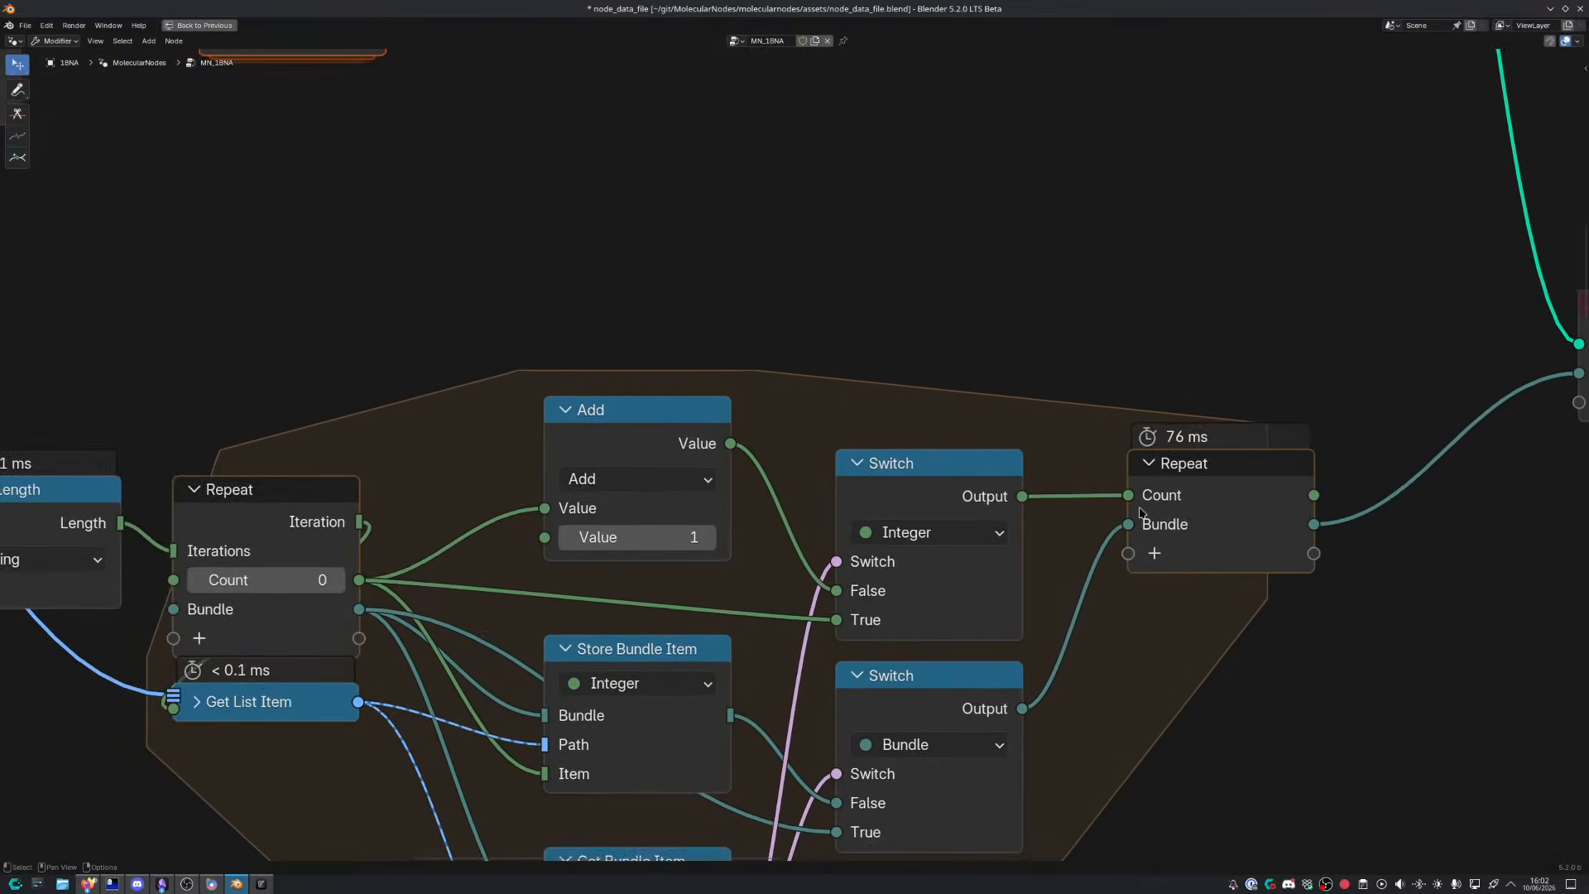
{"action": "scroll", "coordinate": [1140, 513], "scroll_direction": "down", "scroll_amount": 6}
{"action": "middle_click_drag", "start_coordinate": [596, 554], "coordinate": [698, 494]}
{"action": "left_click_drag", "start_coordinate": [571, 554], "coordinate": [571, 605]}
{"action": "left_click", "coordinate": [402, 422], "text": "shift"}
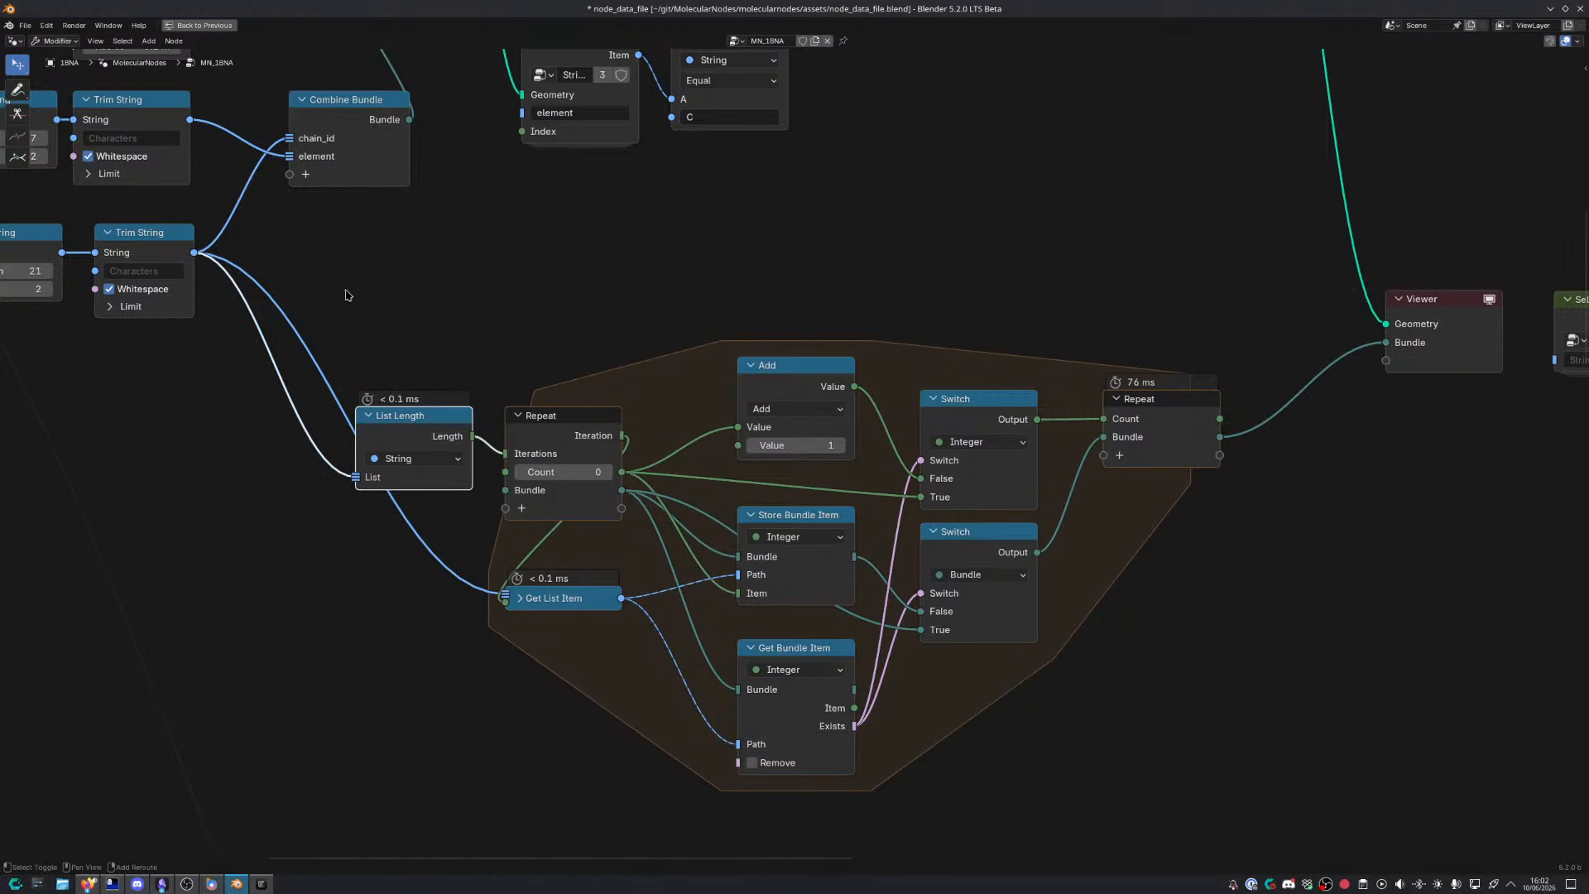
{"action": "right_click_drag", "start_coordinate": [346, 291], "coordinate": [235, 470], "text": "shift"}
{"action": "key", "text": "g"}
{"action": "left_click", "coordinate": [252, 691]}
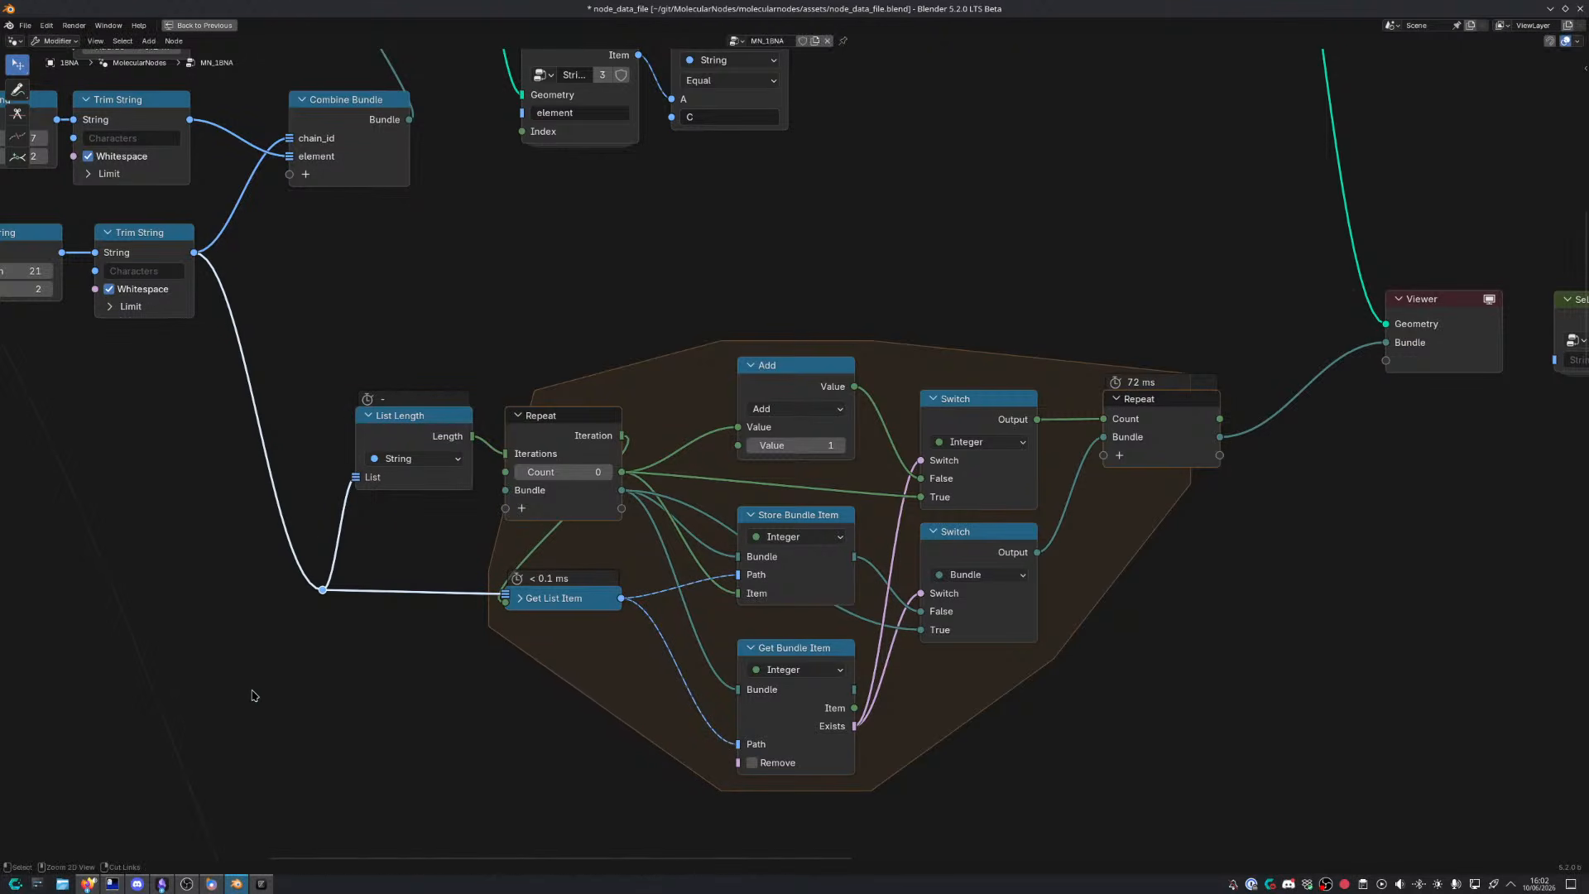
{"action": "left_click", "coordinate": [500, 662]}
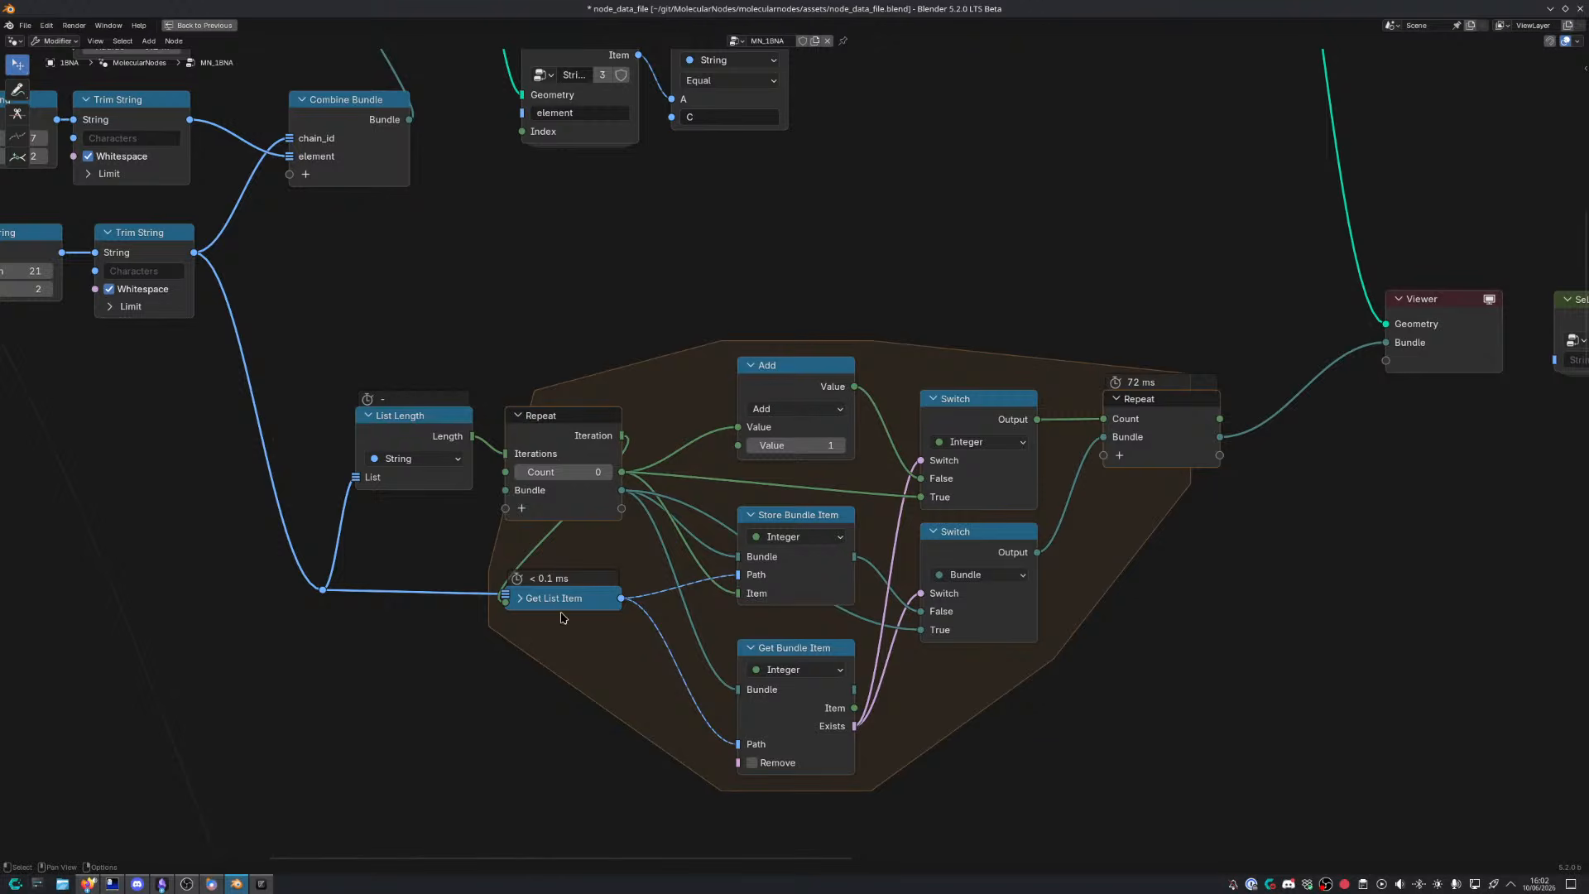
Lower the Add node, raise the Repeat input to the zone output's height, and shift it and List Length left
{"action": "middle_click_drag", "start_coordinate": [511, 558], "coordinate": [513, 728]}
{"action": "scroll", "coordinate": [504, 394], "scroll_direction": "down", "scroll_amount": 4}
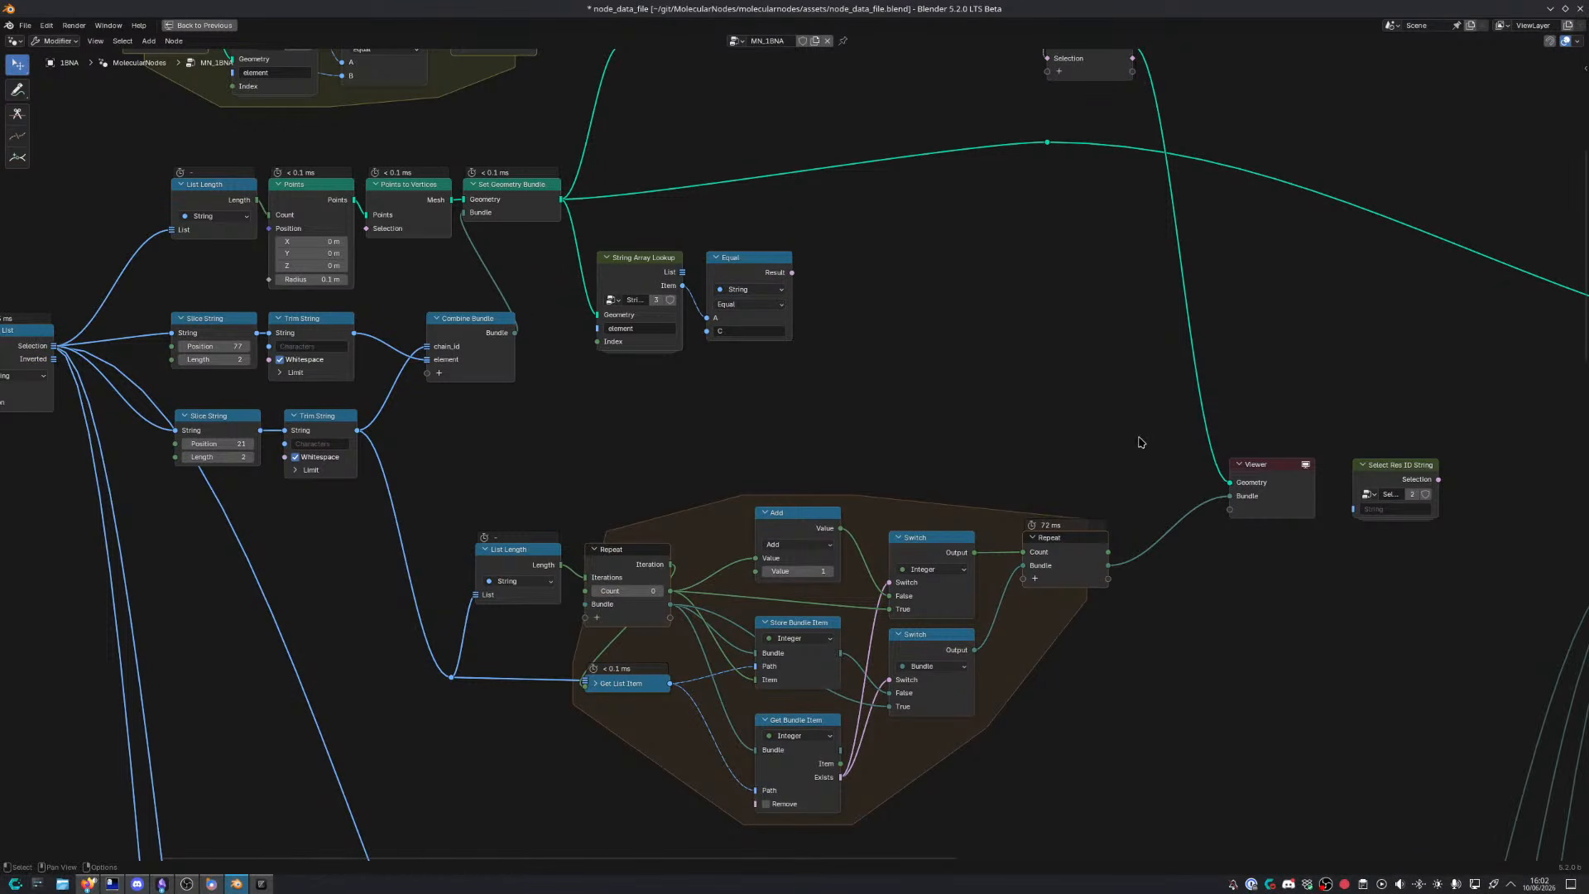
{"action": "scroll", "coordinate": [1141, 442], "scroll_direction": "up", "scroll_amount": 1}
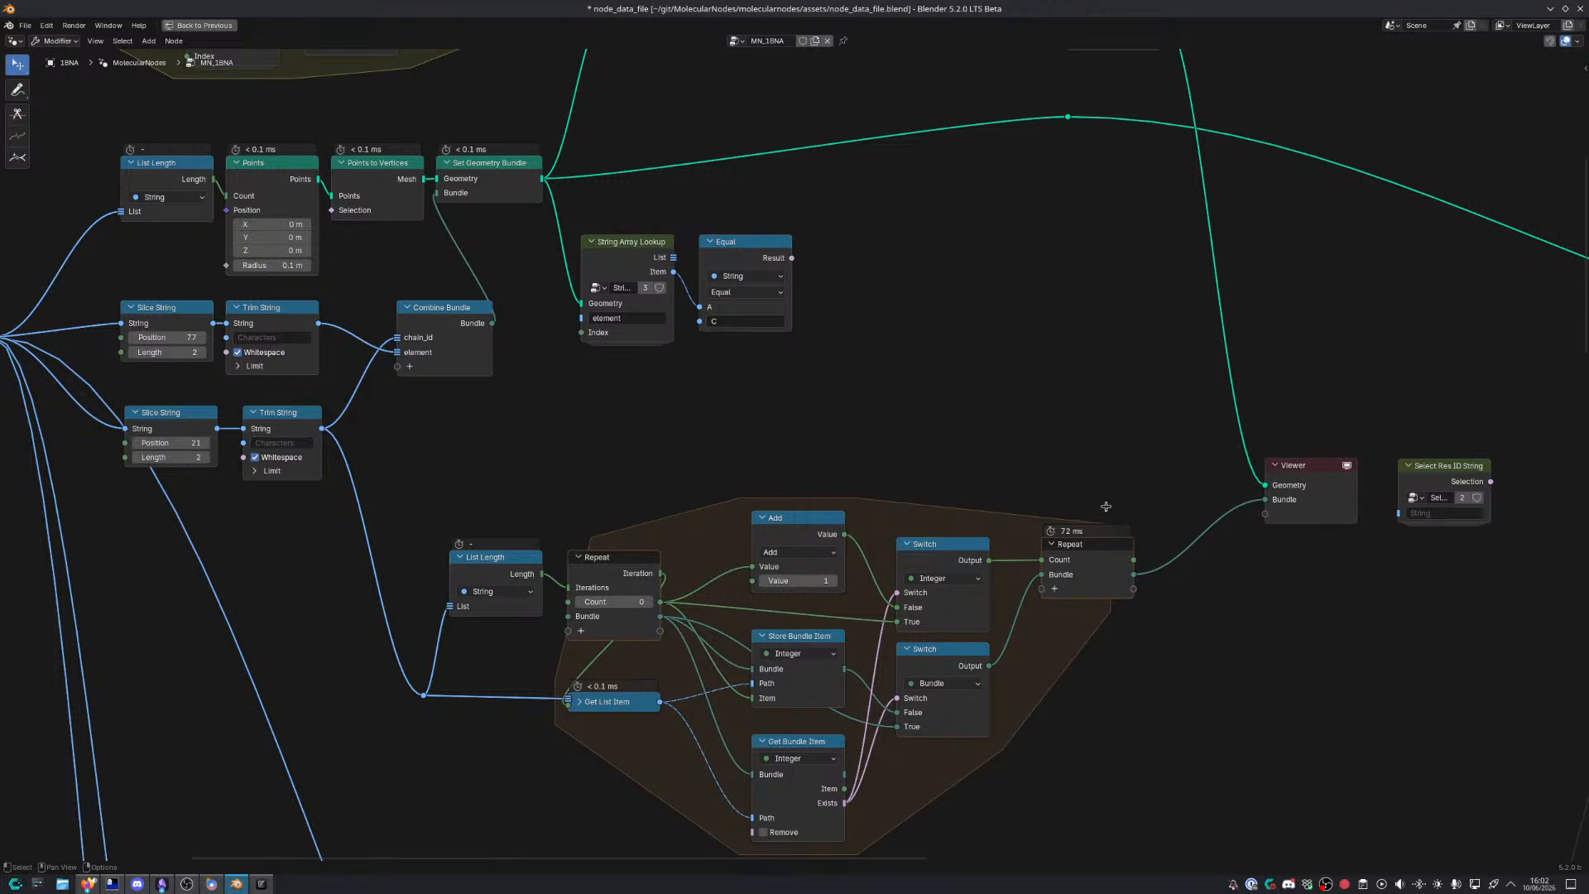
{"action": "middle_click_drag", "start_coordinate": [1106, 506], "coordinate": [1042, 338]}
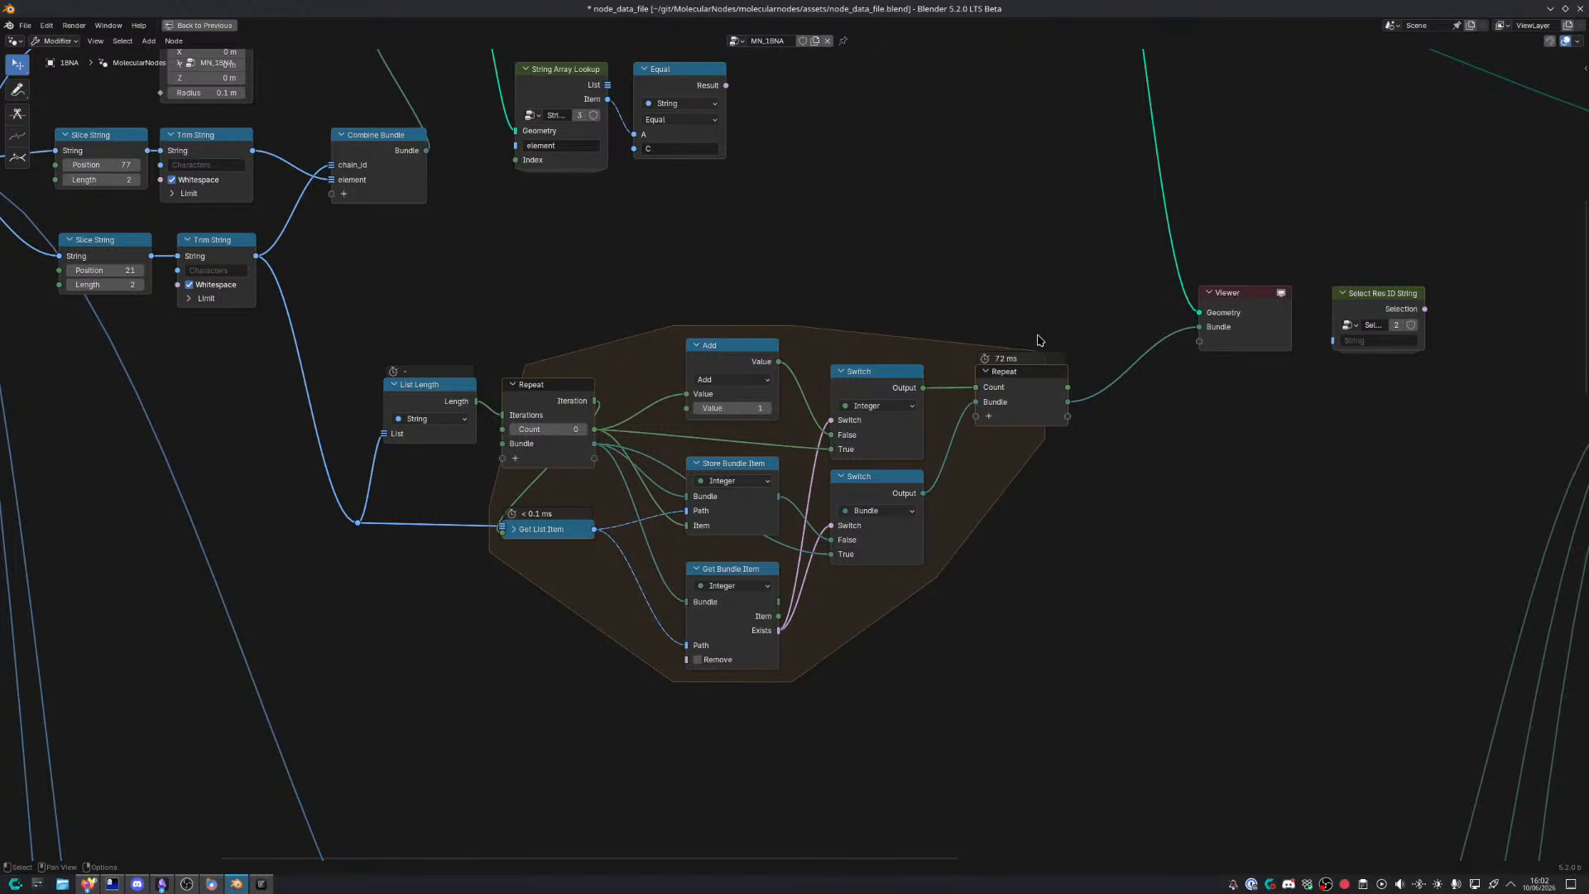
{"action": "middle_click_drag", "start_coordinate": [1026, 358], "coordinate": [927, 337]}
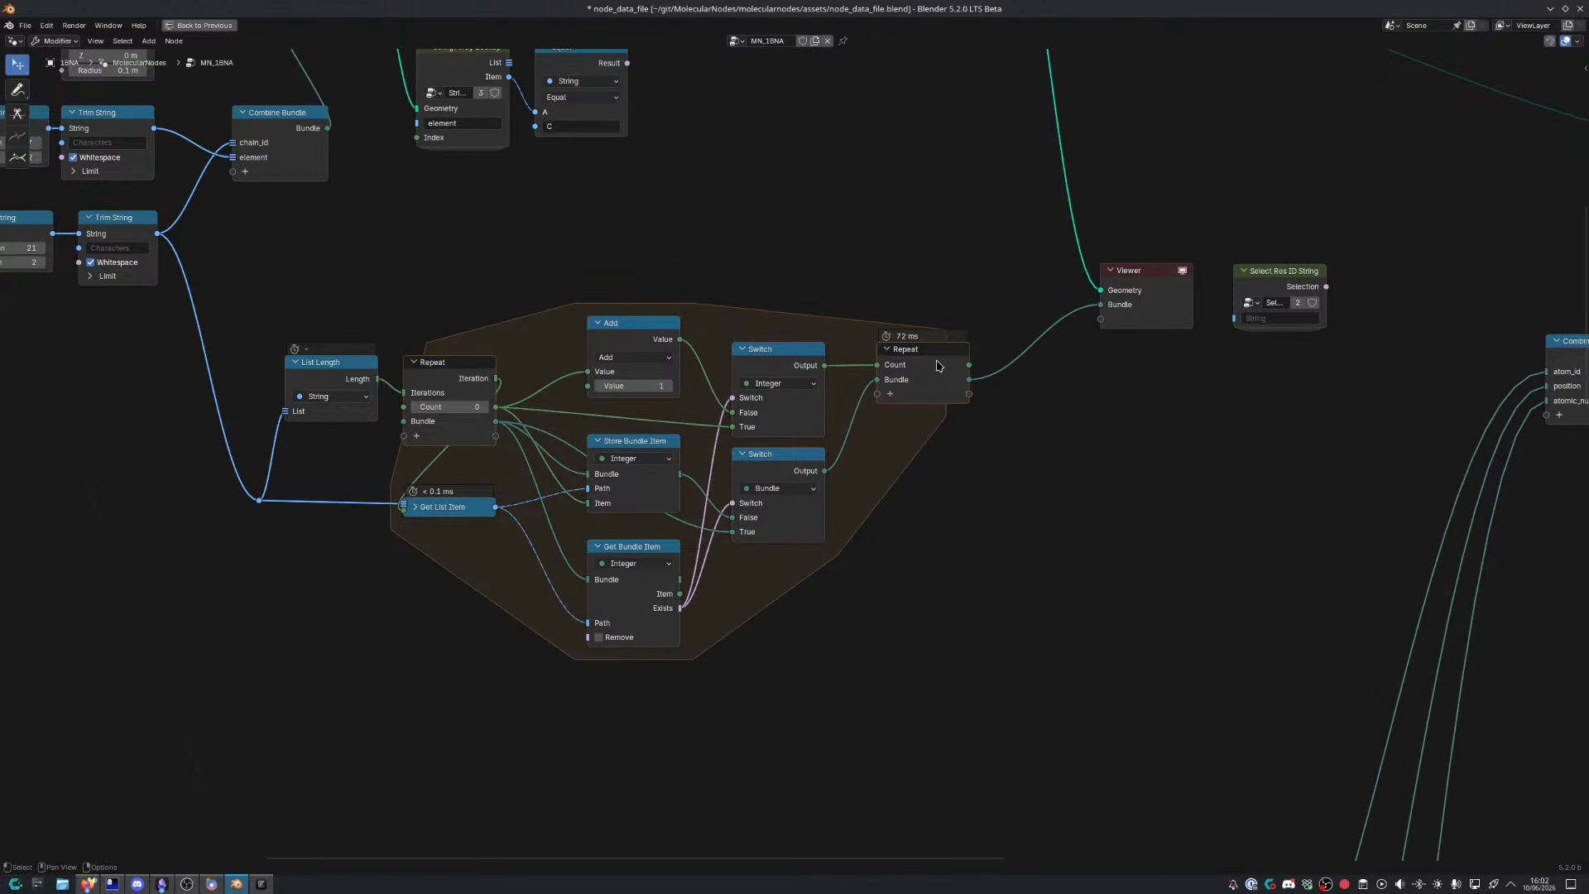
{"action": "left_click_drag", "start_coordinate": [622, 323], "coordinate": [622, 363]}
{"action": "left_click", "coordinate": [454, 372]}
{"action": "left_click_drag", "start_coordinate": [454, 373], "coordinate": [454, 359]}
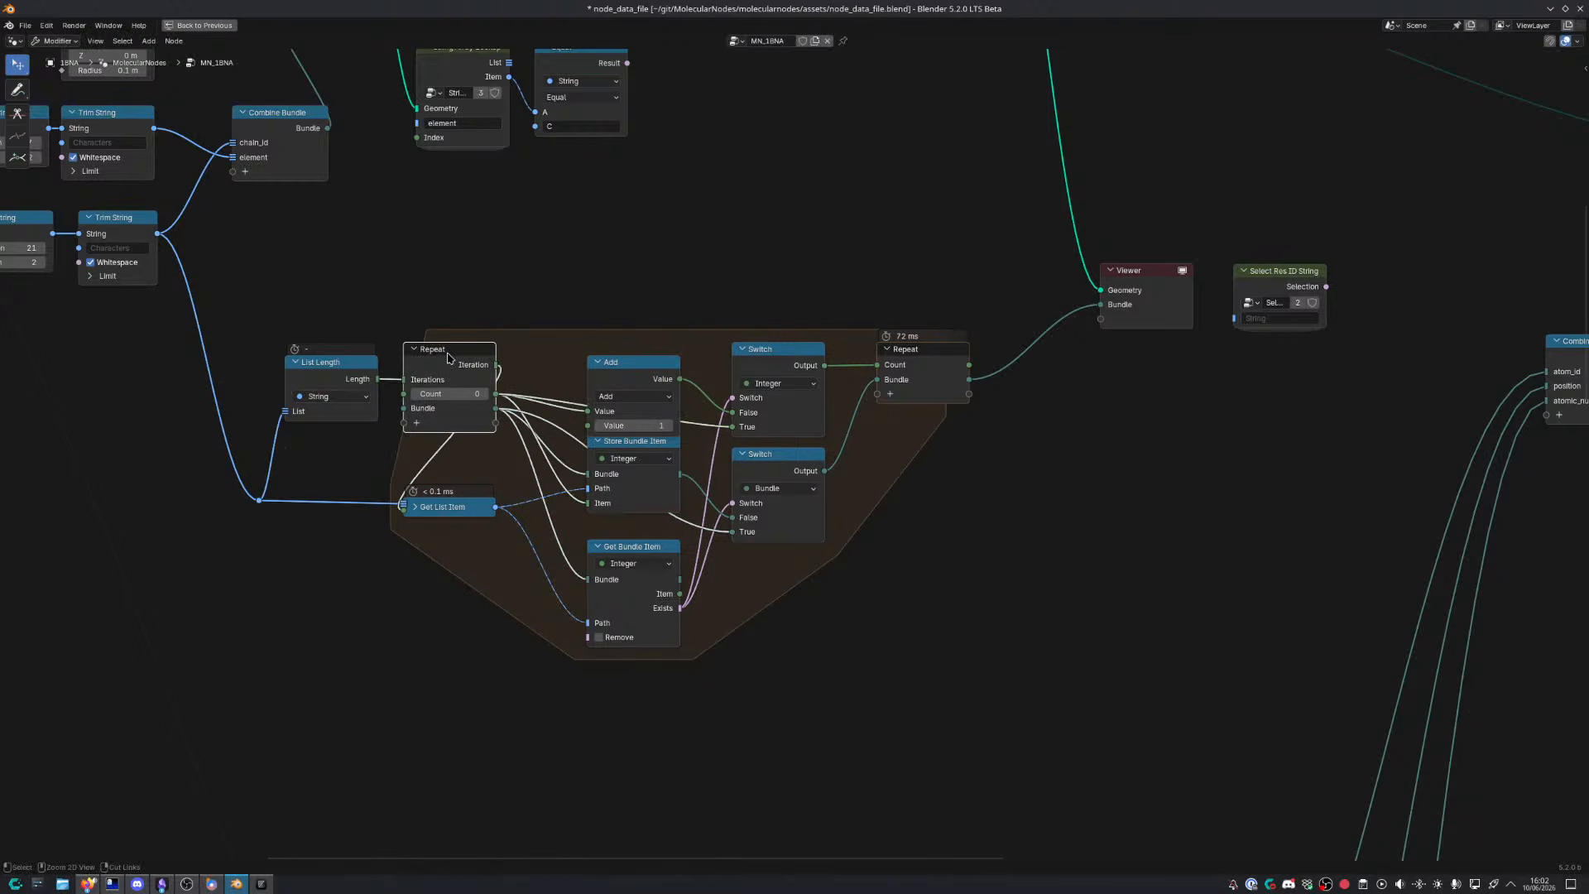
{"action": "left_click_drag", "start_coordinate": [359, 361], "coordinate": [332, 361]}
{"action": "left_click_drag", "start_coordinate": [449, 370], "coordinate": [436, 370]}
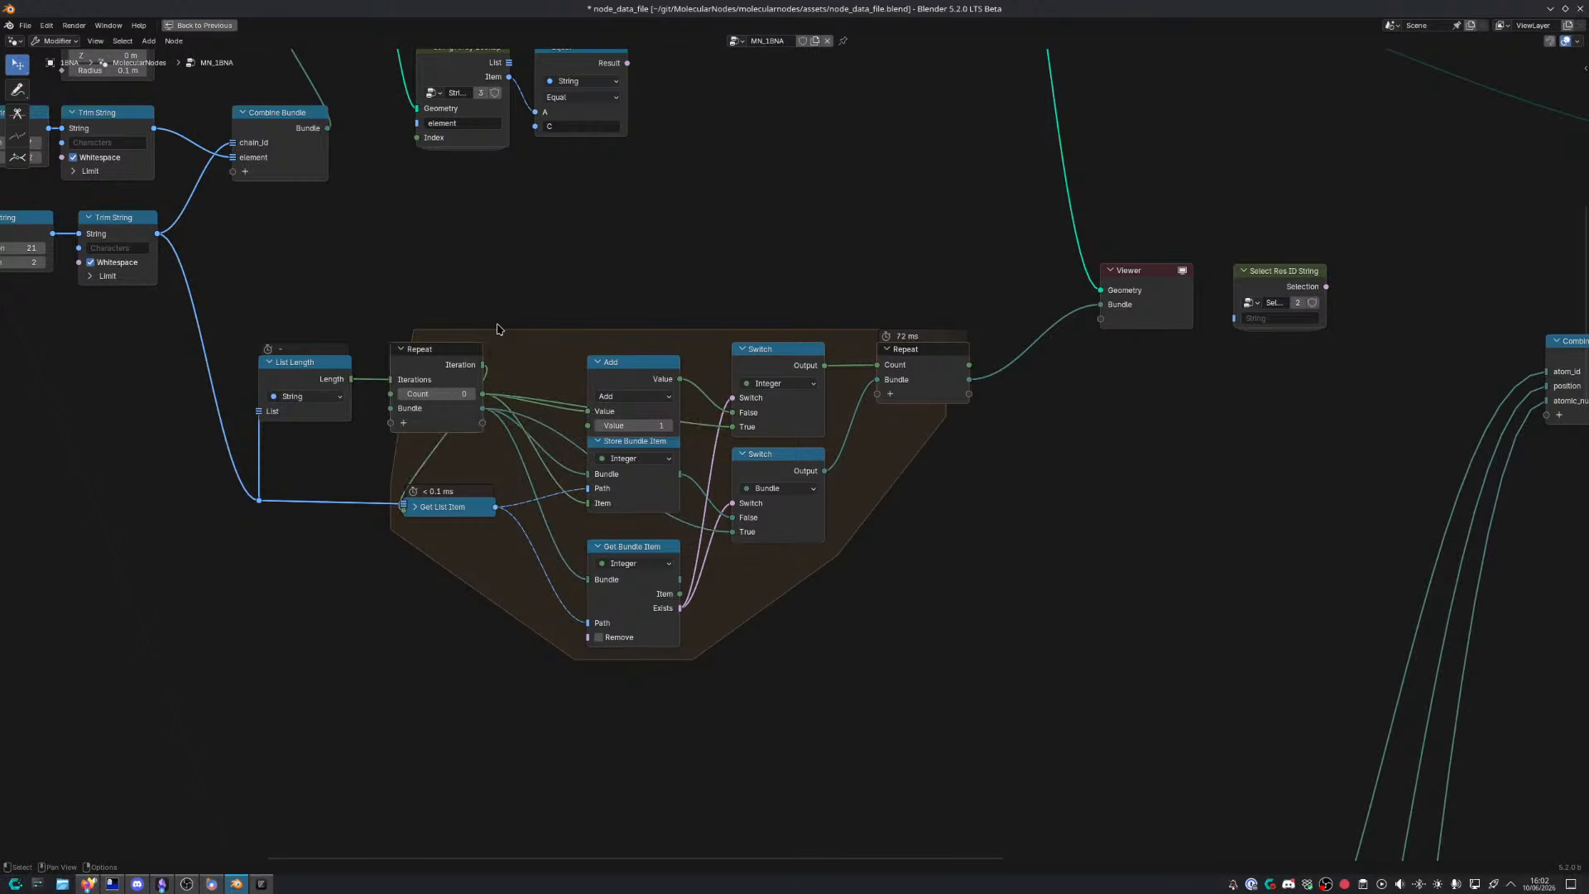
Space Store Bundle Item evenly between Add and Get Bundle Item, and align the Repeat input with Get List Item
{"action": "scroll", "coordinate": [497, 329], "scroll_direction": "up", "scroll_amount": 2}
{"action": "left_click_drag", "start_coordinate": [579, 447], "coordinate": [583, 456]}
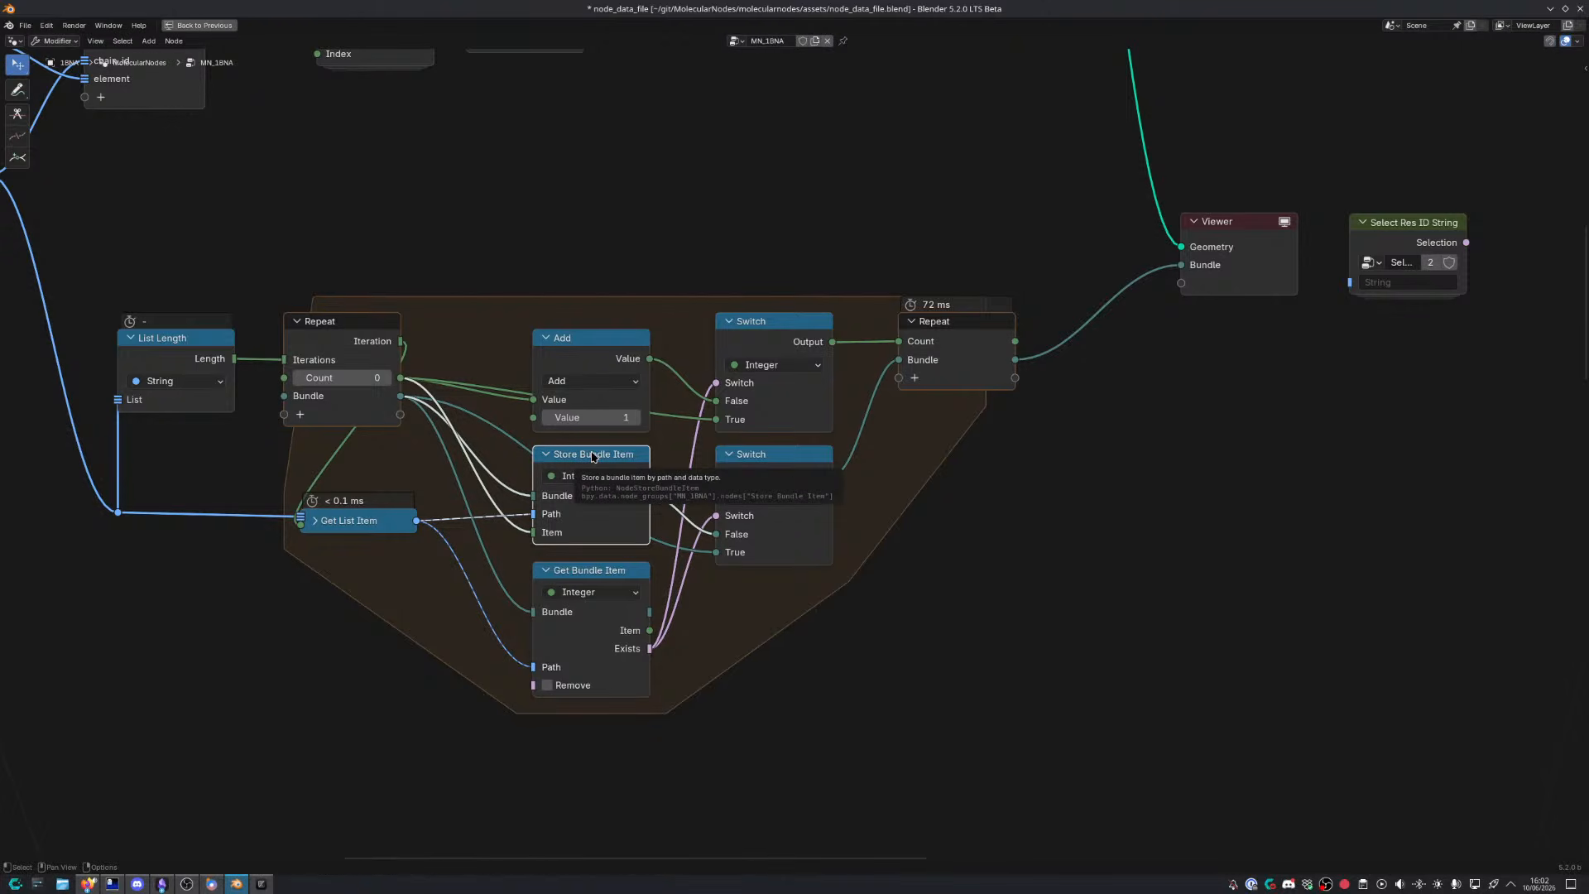
{"action": "middle_click_drag", "start_coordinate": [592, 460], "coordinate": [577, 565]}
{"action": "left_click_drag", "start_coordinate": [362, 440], "coordinate": [378, 439]}
{"action": "left_click", "coordinate": [509, 384]}
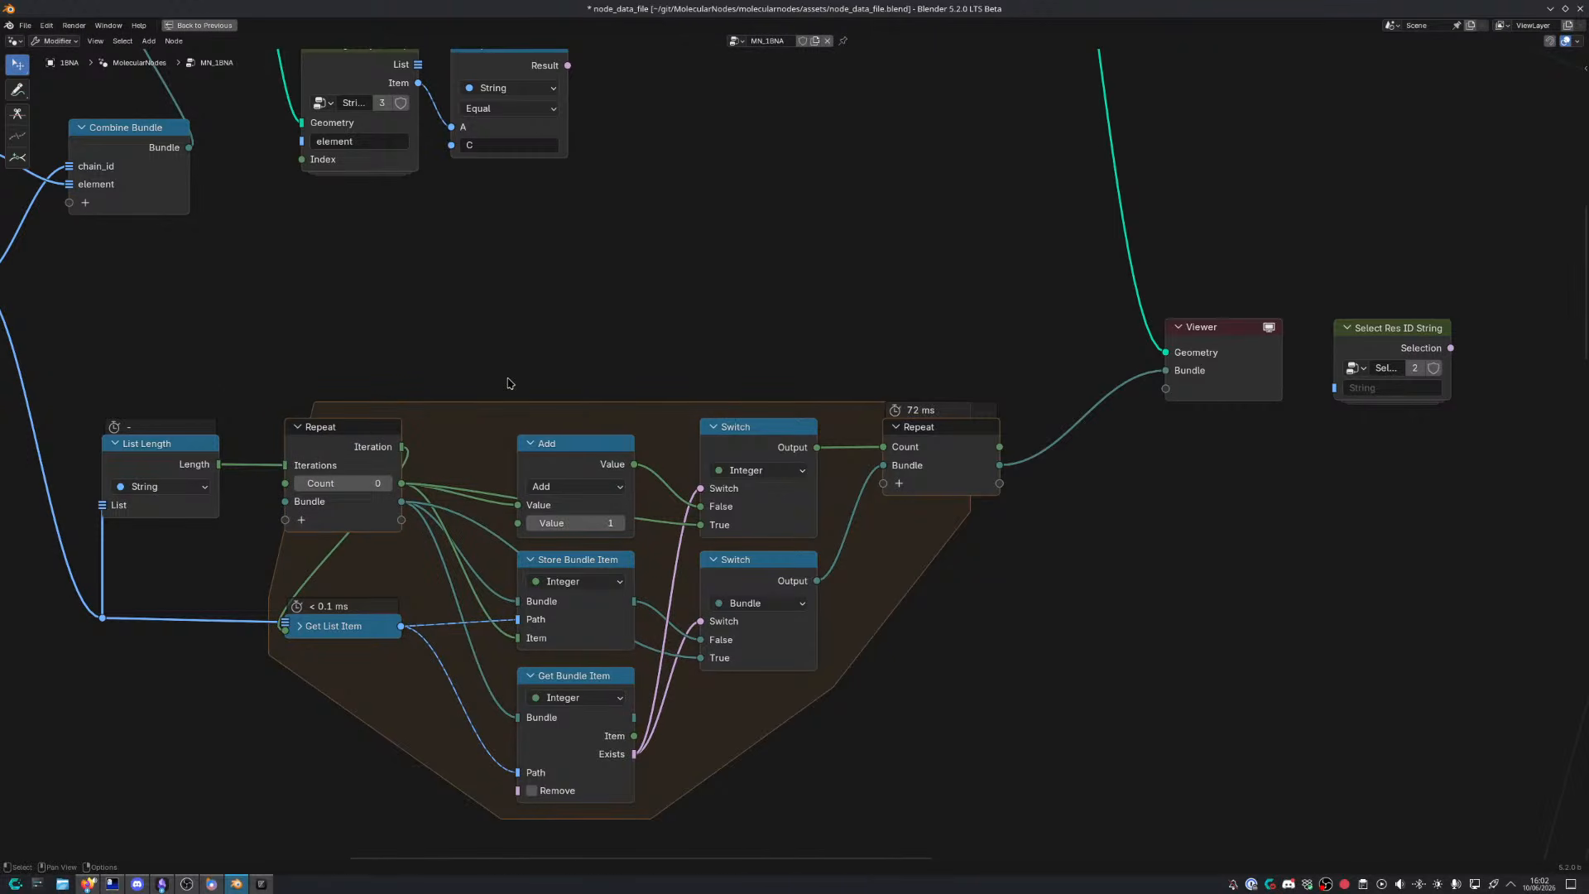
{"action": "key", "text": "shift+a"}
{"action": "type", "text": "closure"}
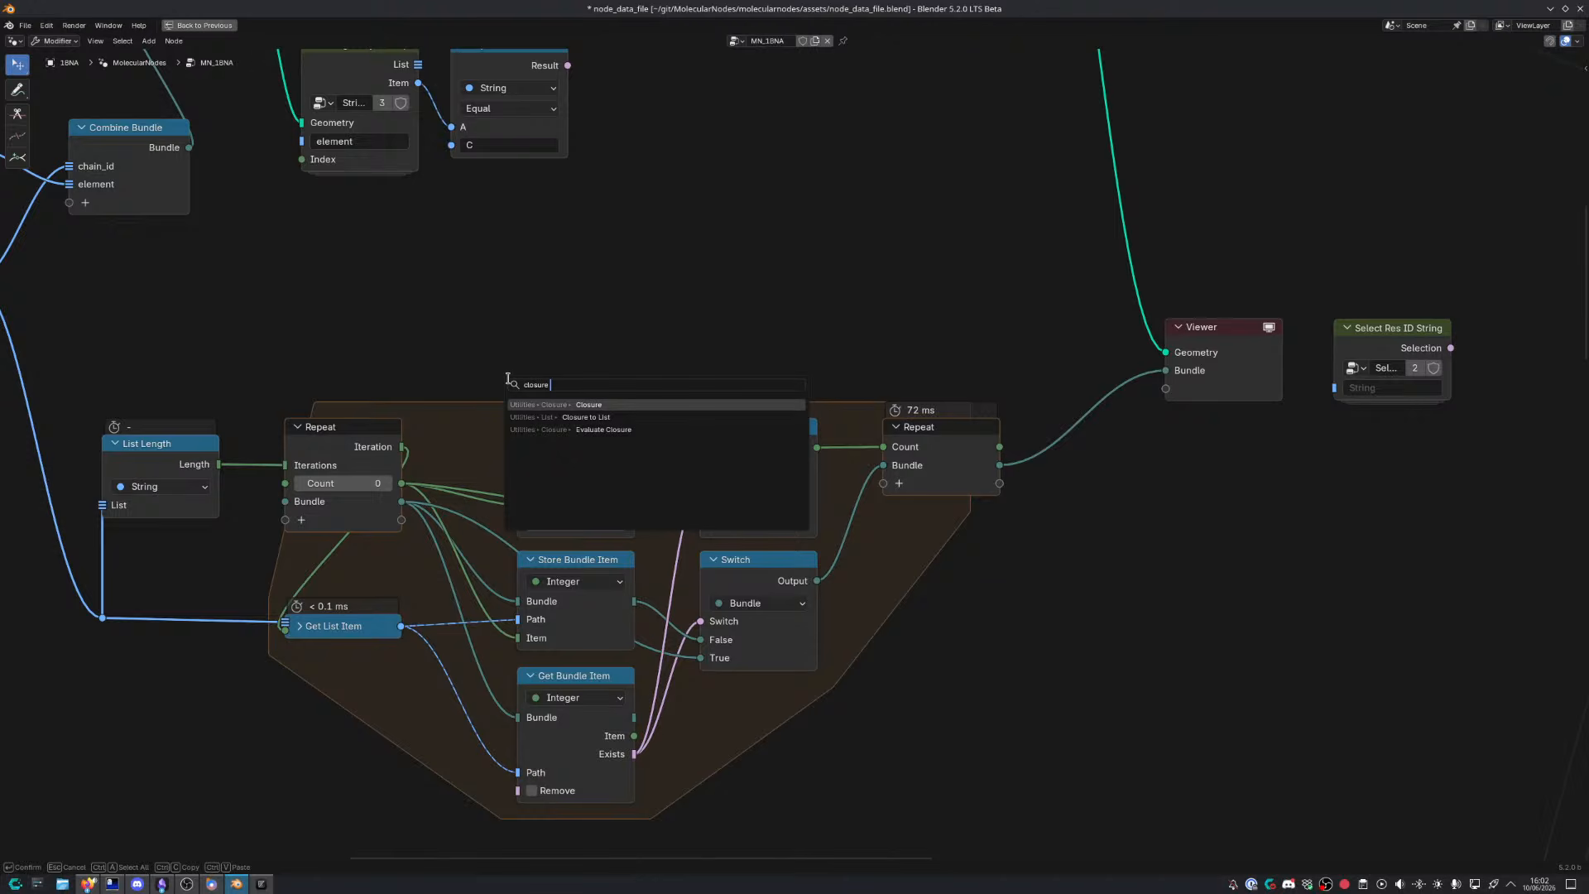
{"action": "key", "text": "Escape"}
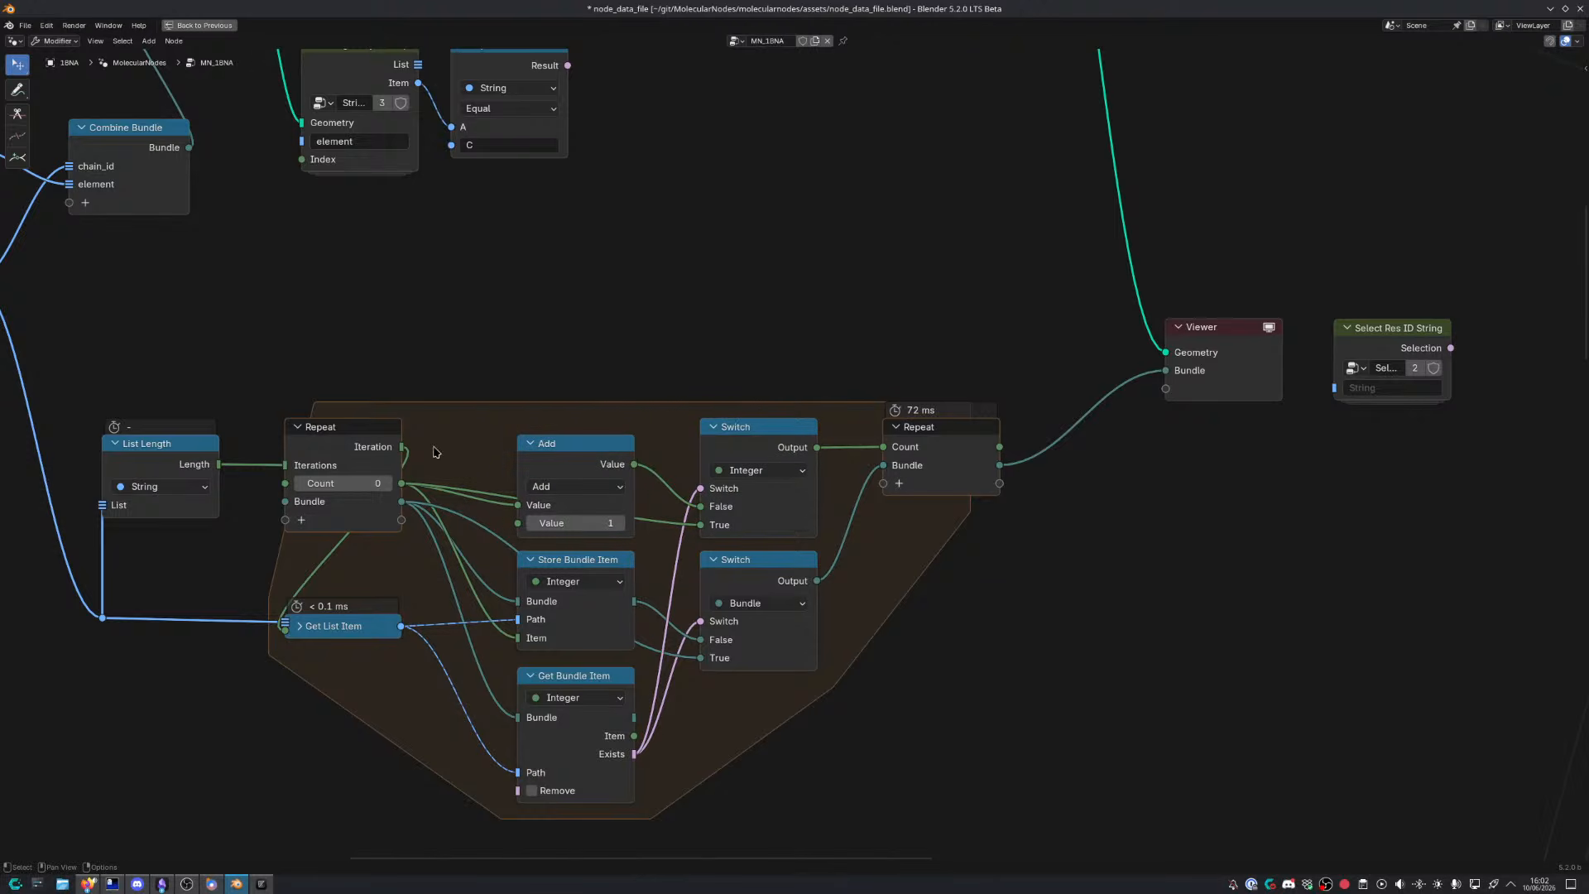
Duplicate the Repeat input and output as a new zone above the original, and link List Length to its Iterations
{"action": "left_click", "coordinate": [340, 432]}
{"action": "left_click", "coordinate": [929, 447], "text": "shift"}
{"action": "key", "text": "shift+d"}
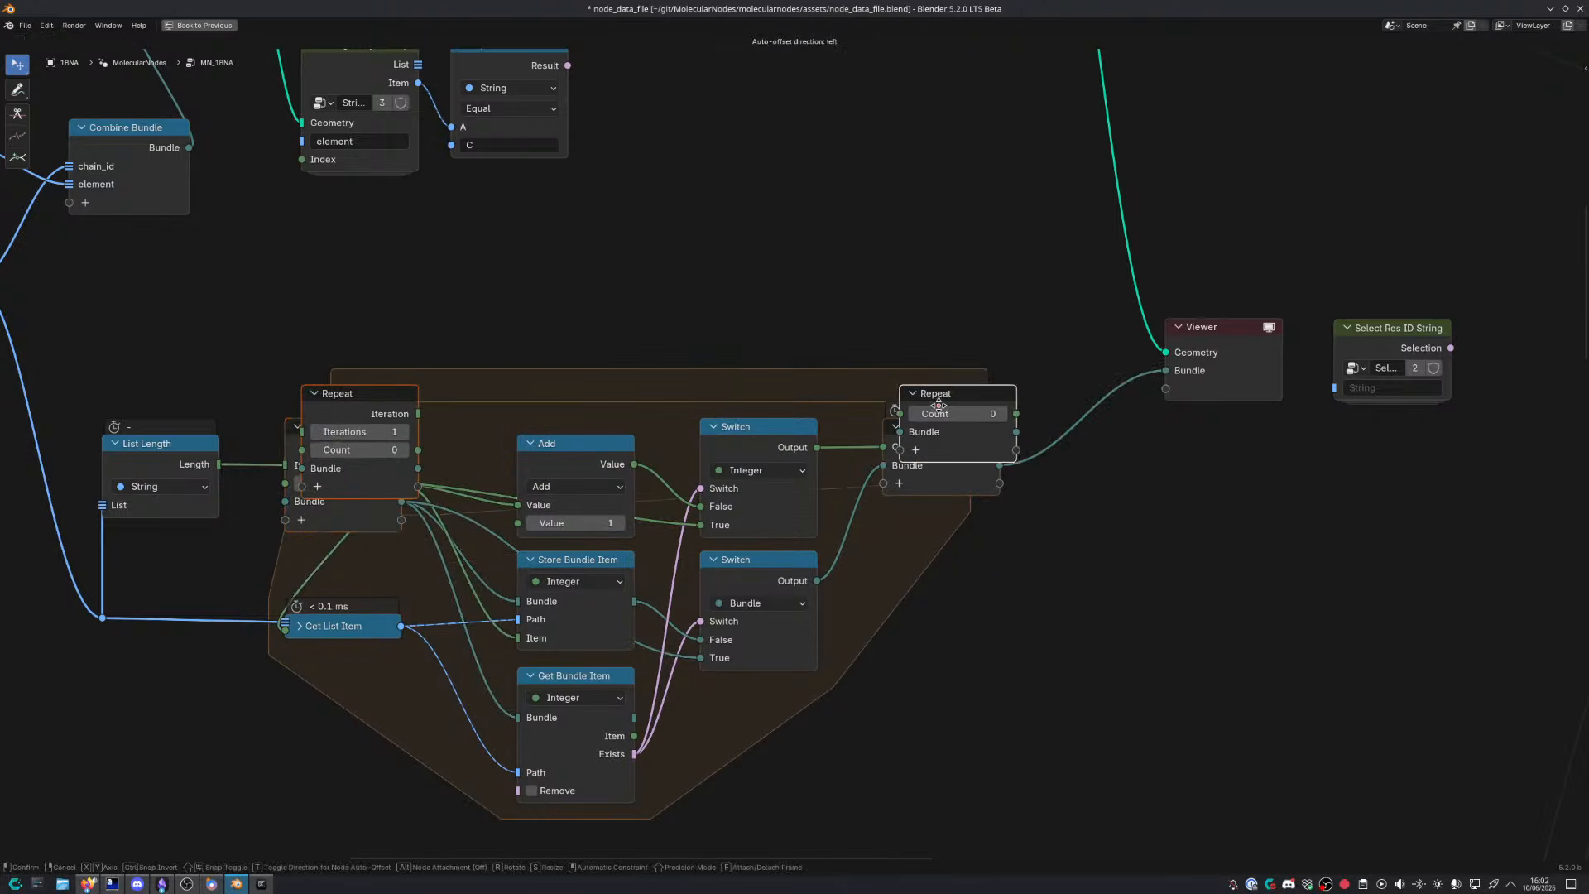
{"action": "left_click", "coordinate": [940, 278]}
{"action": "left_click_drag", "start_coordinate": [220, 467], "coordinate": [302, 299]}
Duplicate Store Bundle Item into the upper repeat zone and feed it the zone's Bundle
{"action": "left_click_drag", "start_coordinate": [418, 336], "coordinate": [606, 345]}
{"action": "left_click", "coordinate": [603, 565]}
{"action": "key", "text": "shift+d"}
{"action": "left_click", "coordinate": [743, 261]}
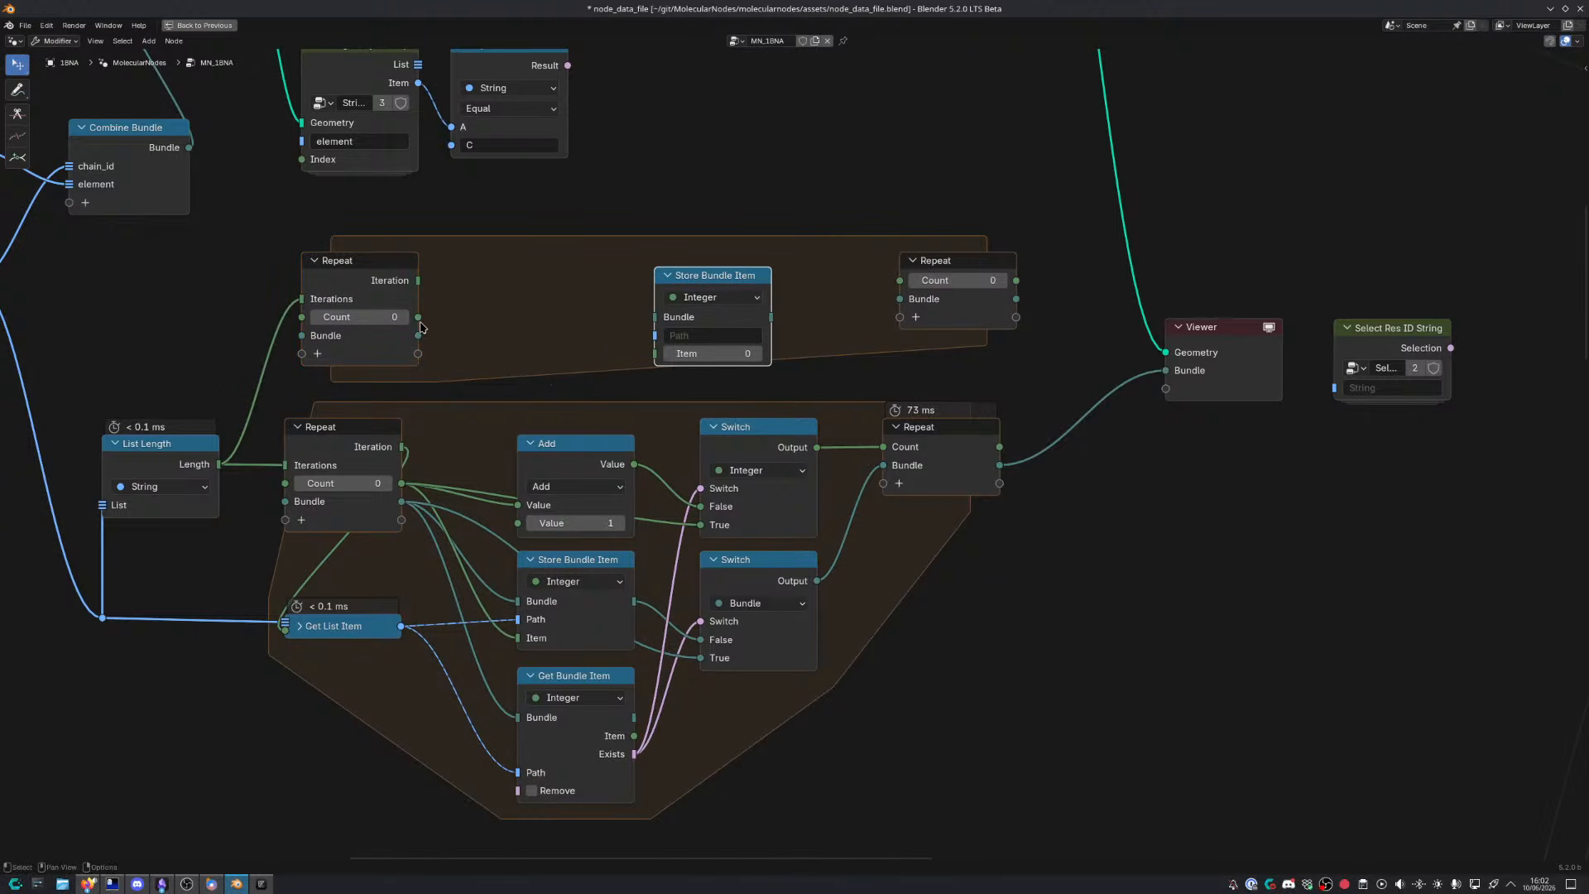
{"action": "left_click_drag", "start_coordinate": [418, 336], "coordinate": [655, 318]}
{"action": "left_click_drag", "start_coordinate": [717, 280], "coordinate": [713, 299]}
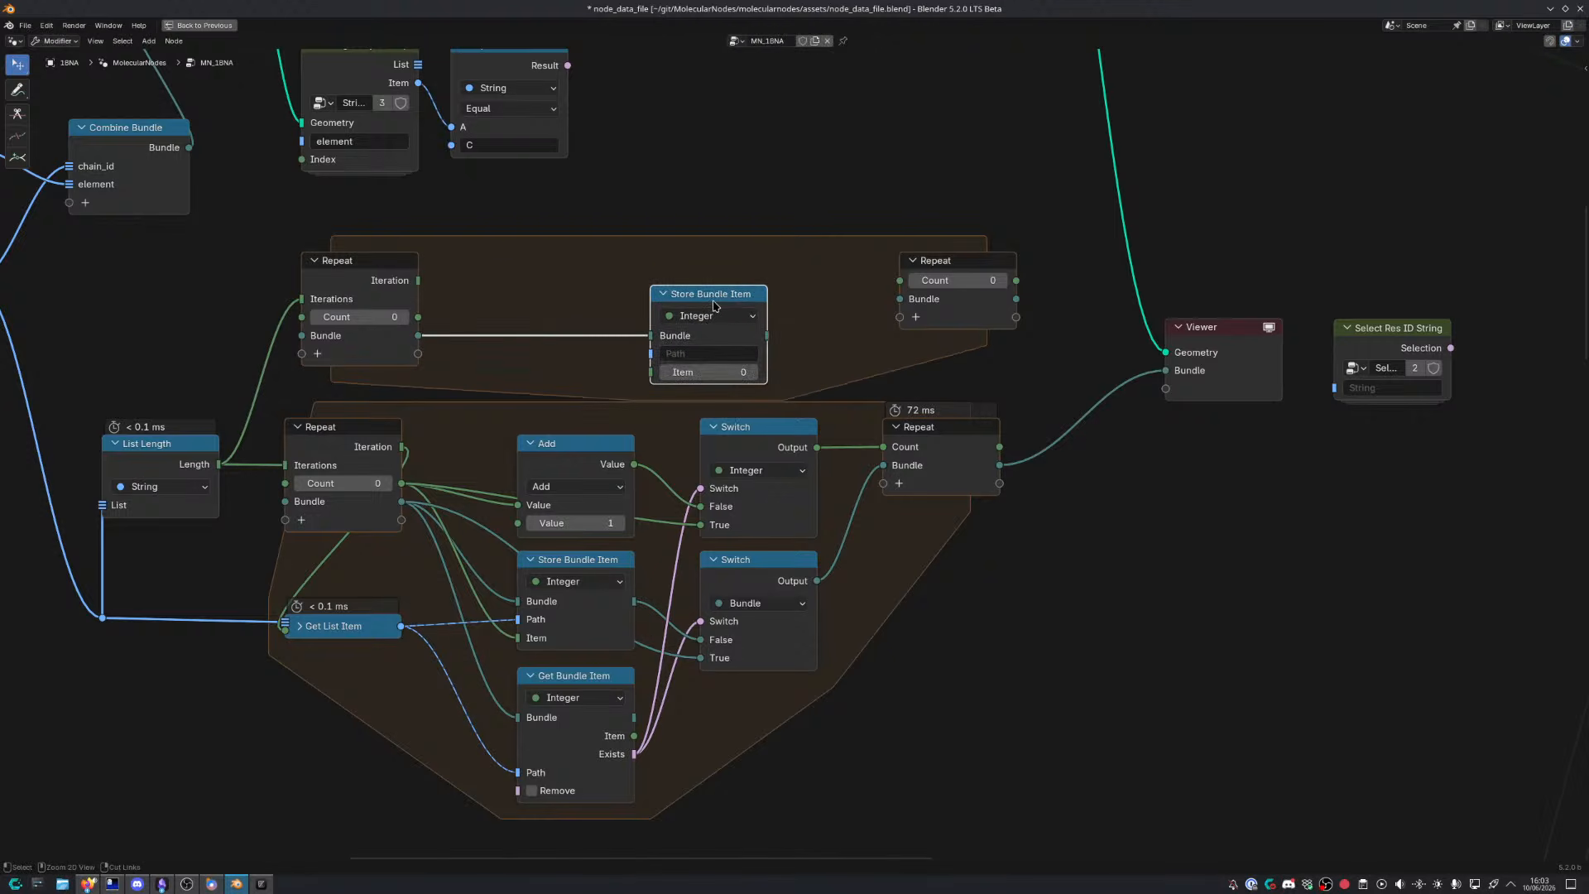
Duplicate Get List Item with its links below the upper Repeat input, drive it by Iteration and connect its output to Store Bundle Item's Path
{"action": "left_click", "coordinate": [353, 630]}
{"action": "key", "text": "ctrl+shift+d"}
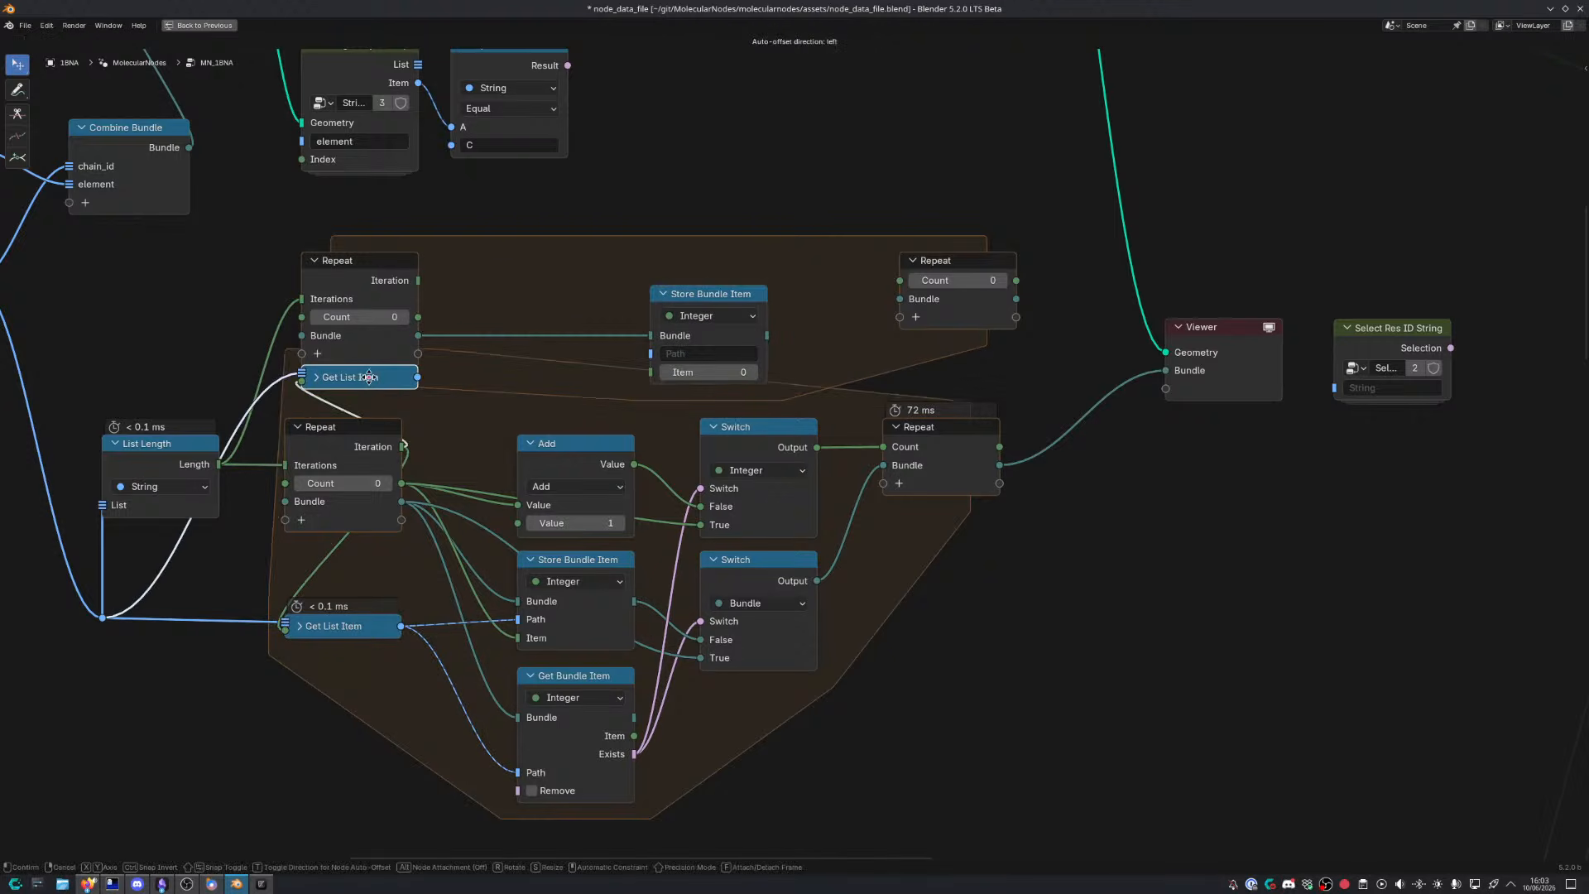
{"action": "left_click", "coordinate": [369, 397]}
{"action": "left_click_drag", "start_coordinate": [418, 281], "coordinate": [304, 397]}
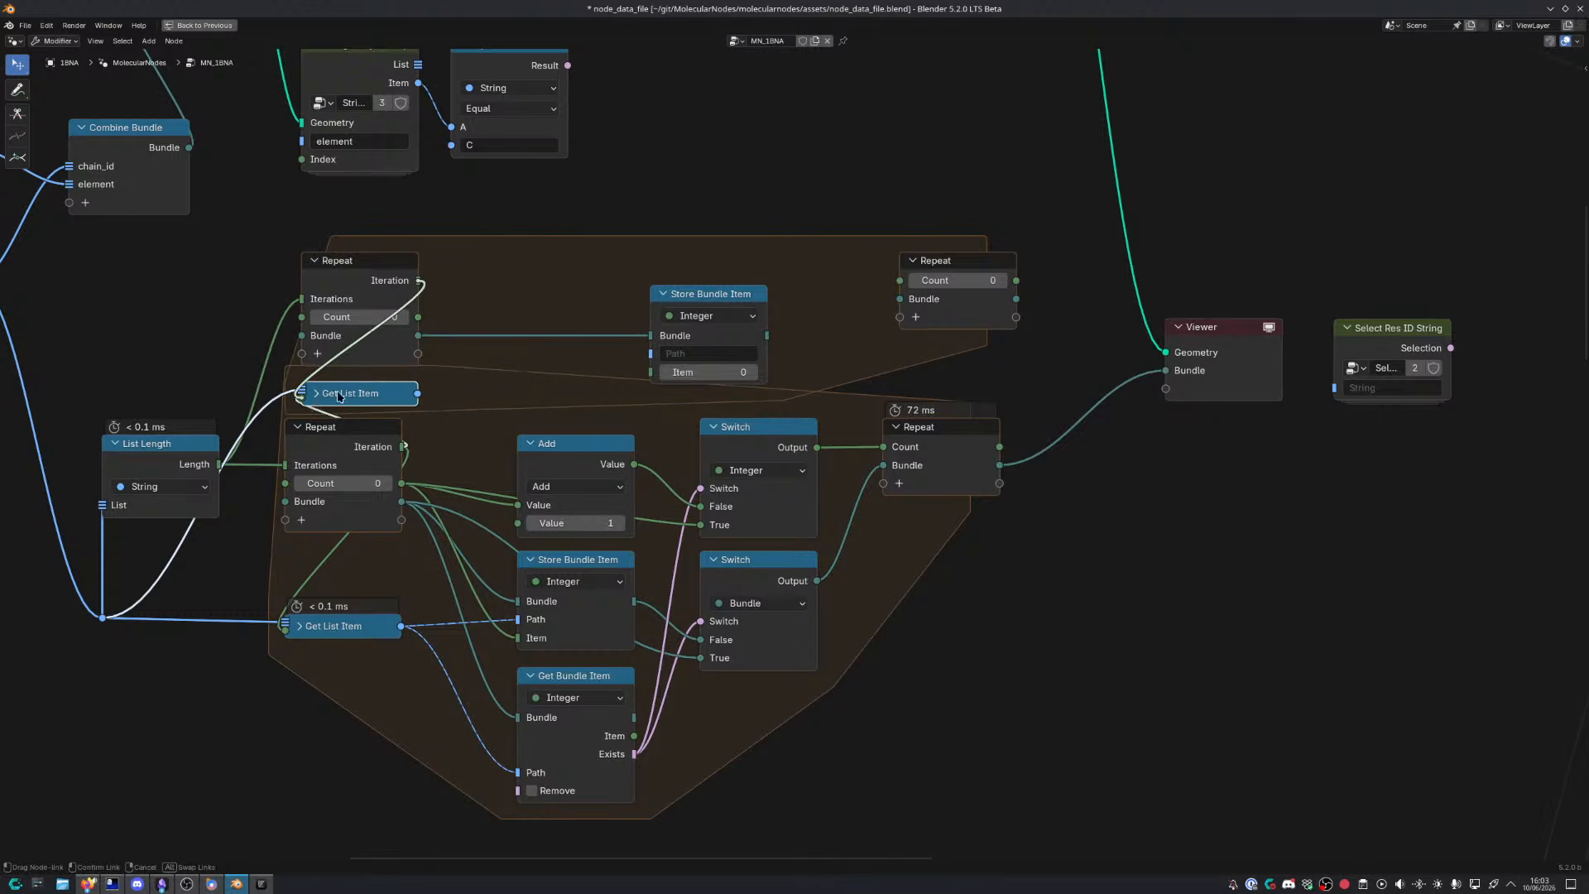
{"action": "left_click_drag", "start_coordinate": [418, 401], "coordinate": [651, 353]}
Move the whole lower repeat zone down to separate it from the new zone
{"action": "scroll", "coordinate": [956, 642], "scroll_direction": "down", "scroll_amount": 2}
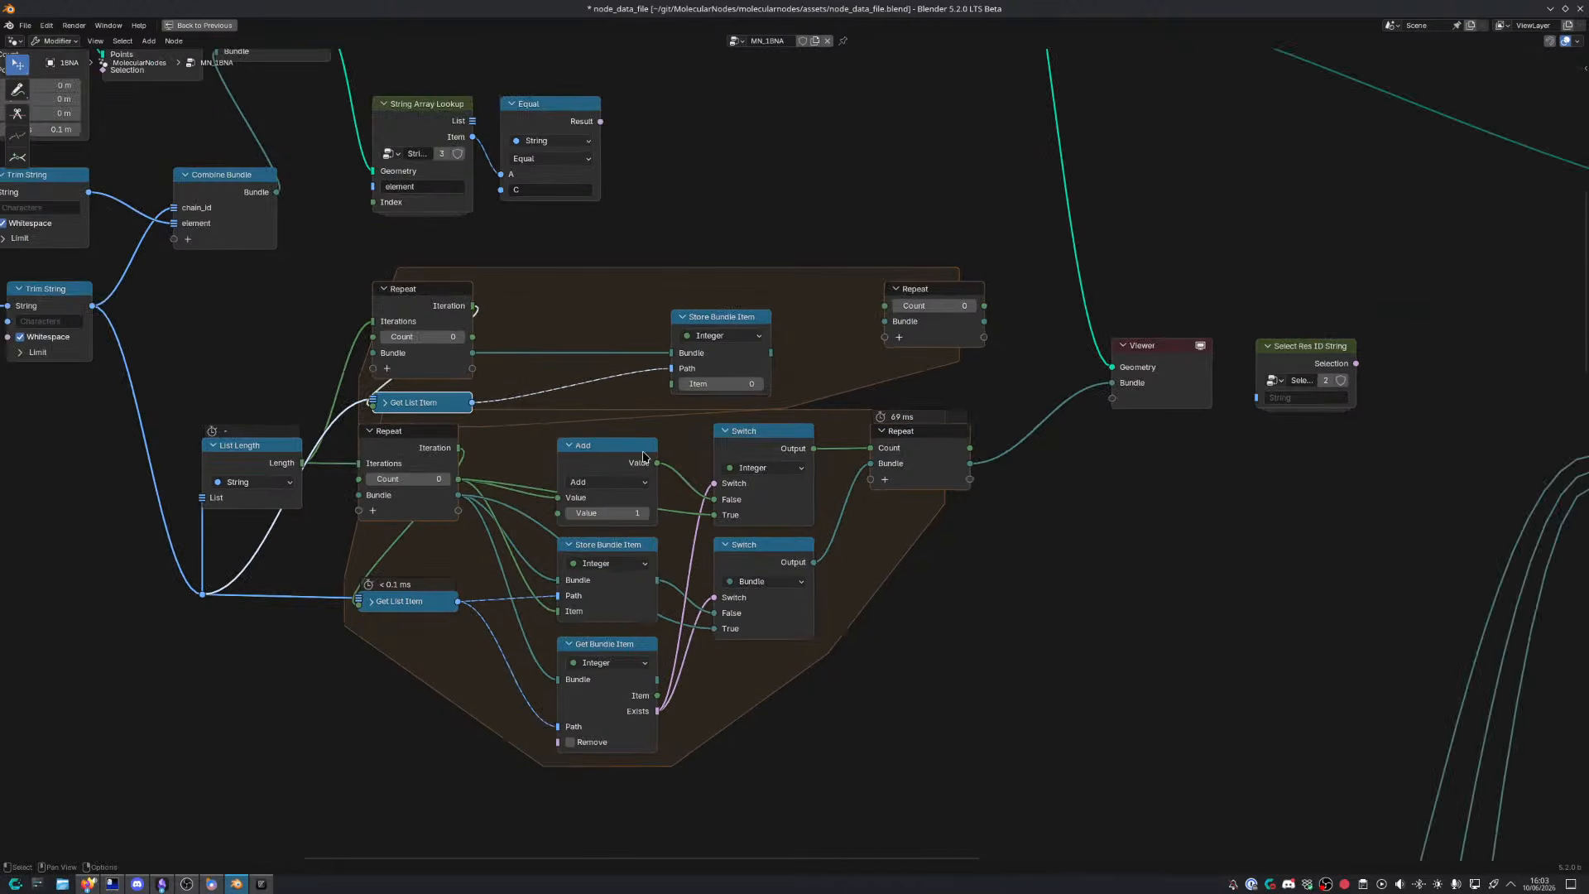
{"action": "left_click_drag", "start_coordinate": [953, 642], "coordinate": [392, 358]}
{"action": "key", "text": "g"}
{"action": "left_click", "coordinate": [379, 426]}
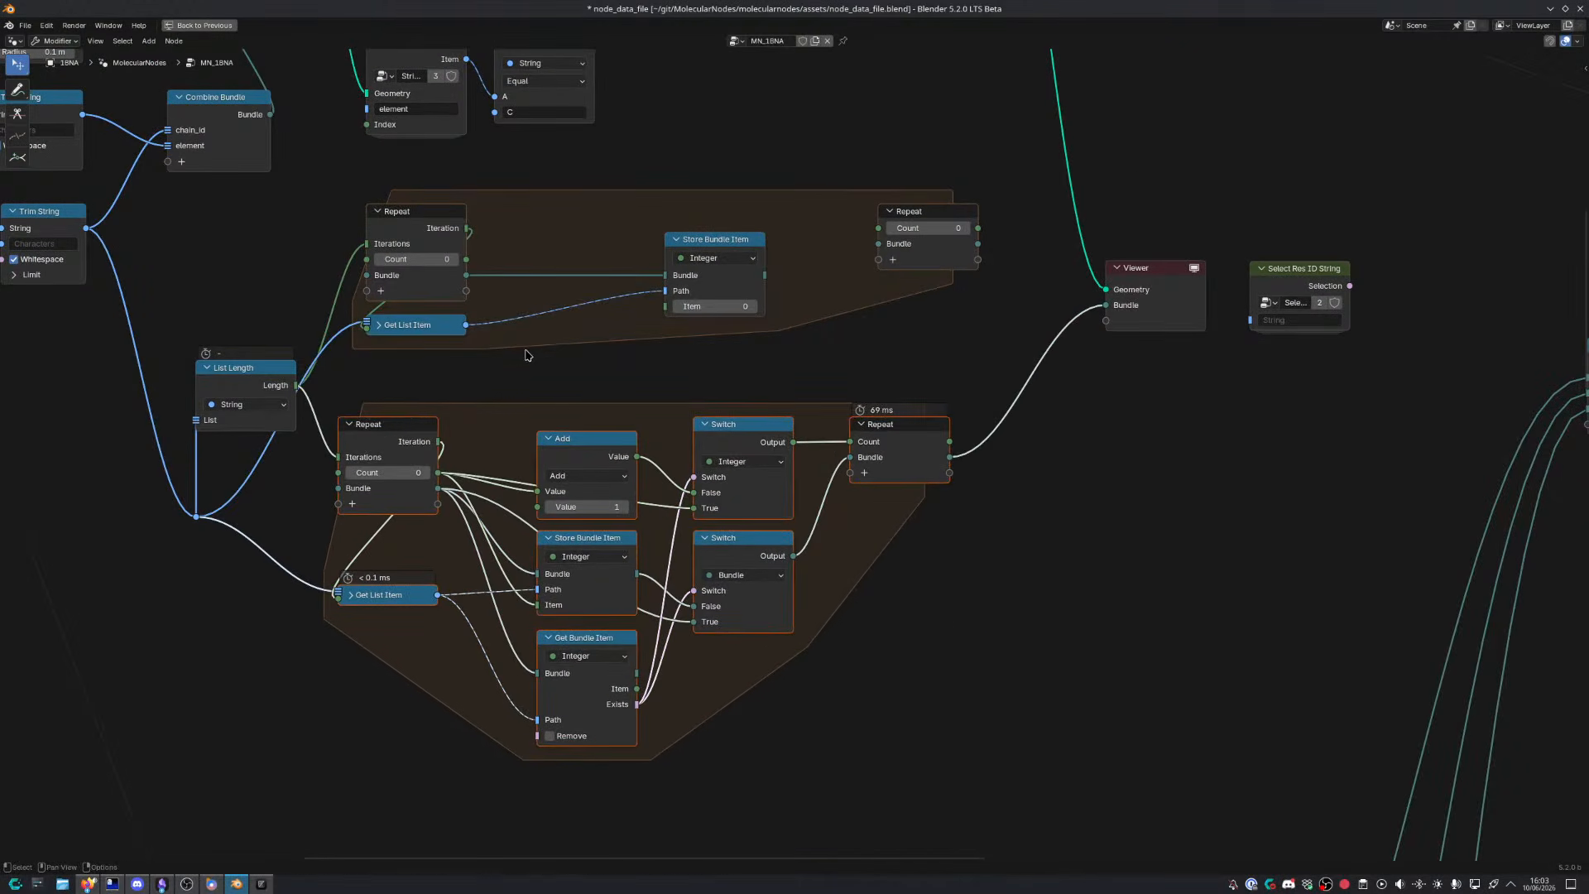
Add a String-type Hash Value node fed by the upper Get List Item, and connect its Hash to Store Bundle Item's Item
{"action": "scroll", "coordinate": [575, 372], "scroll_direction": "up", "scroll_amount": 4}
{"action": "middle_click_drag", "start_coordinate": [575, 373], "coordinate": [533, 405]}
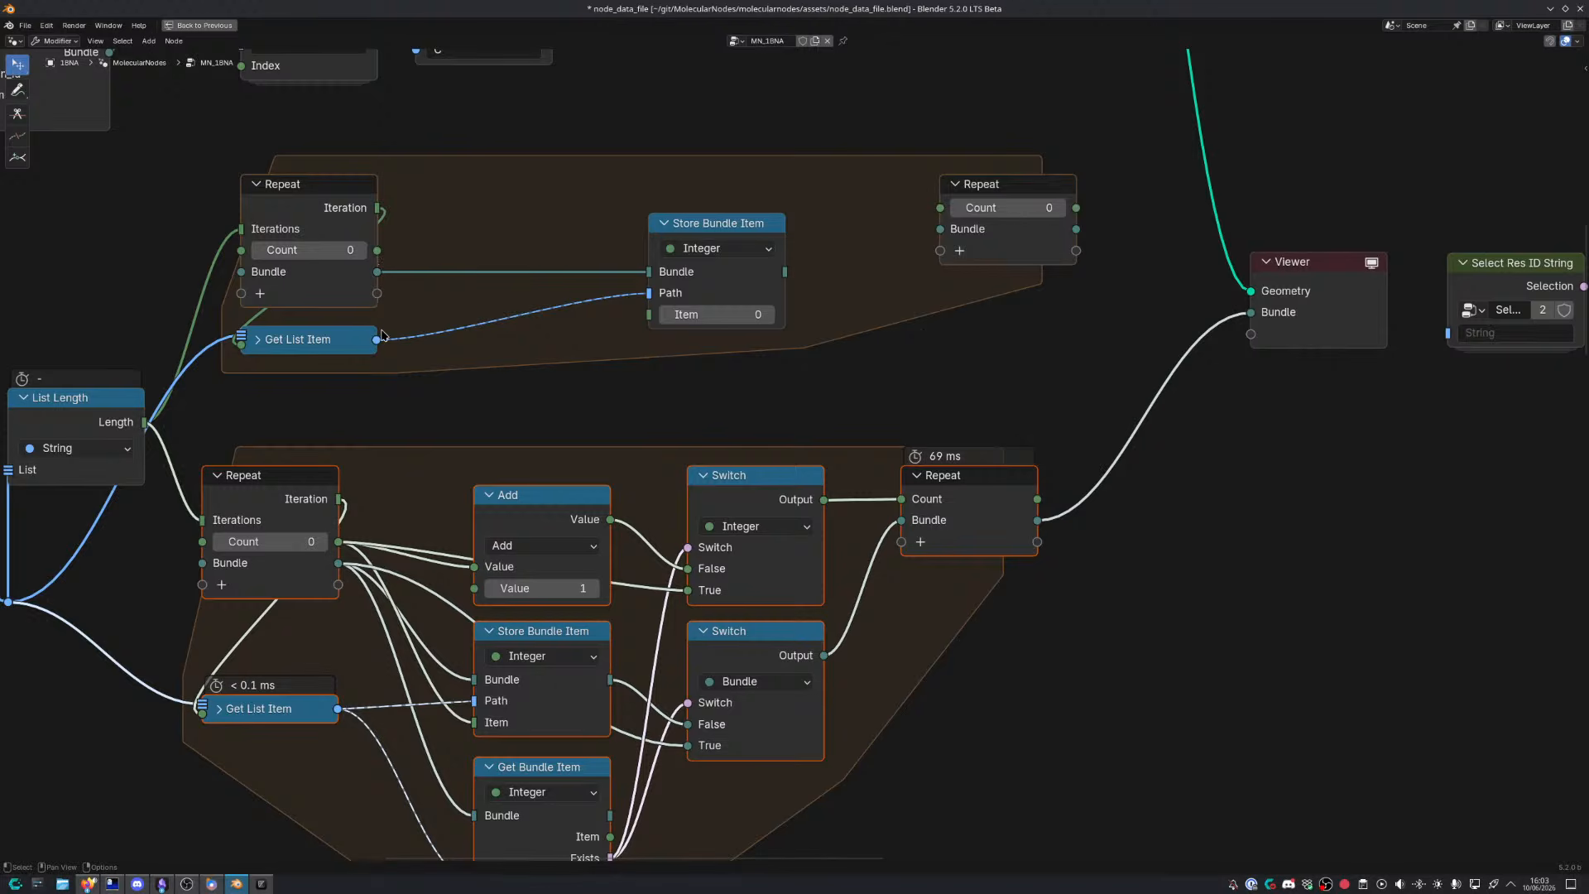
{"action": "left_click_drag", "start_coordinate": [377, 338], "coordinate": [426, 374]}
{"action": "type", "text": "g"}
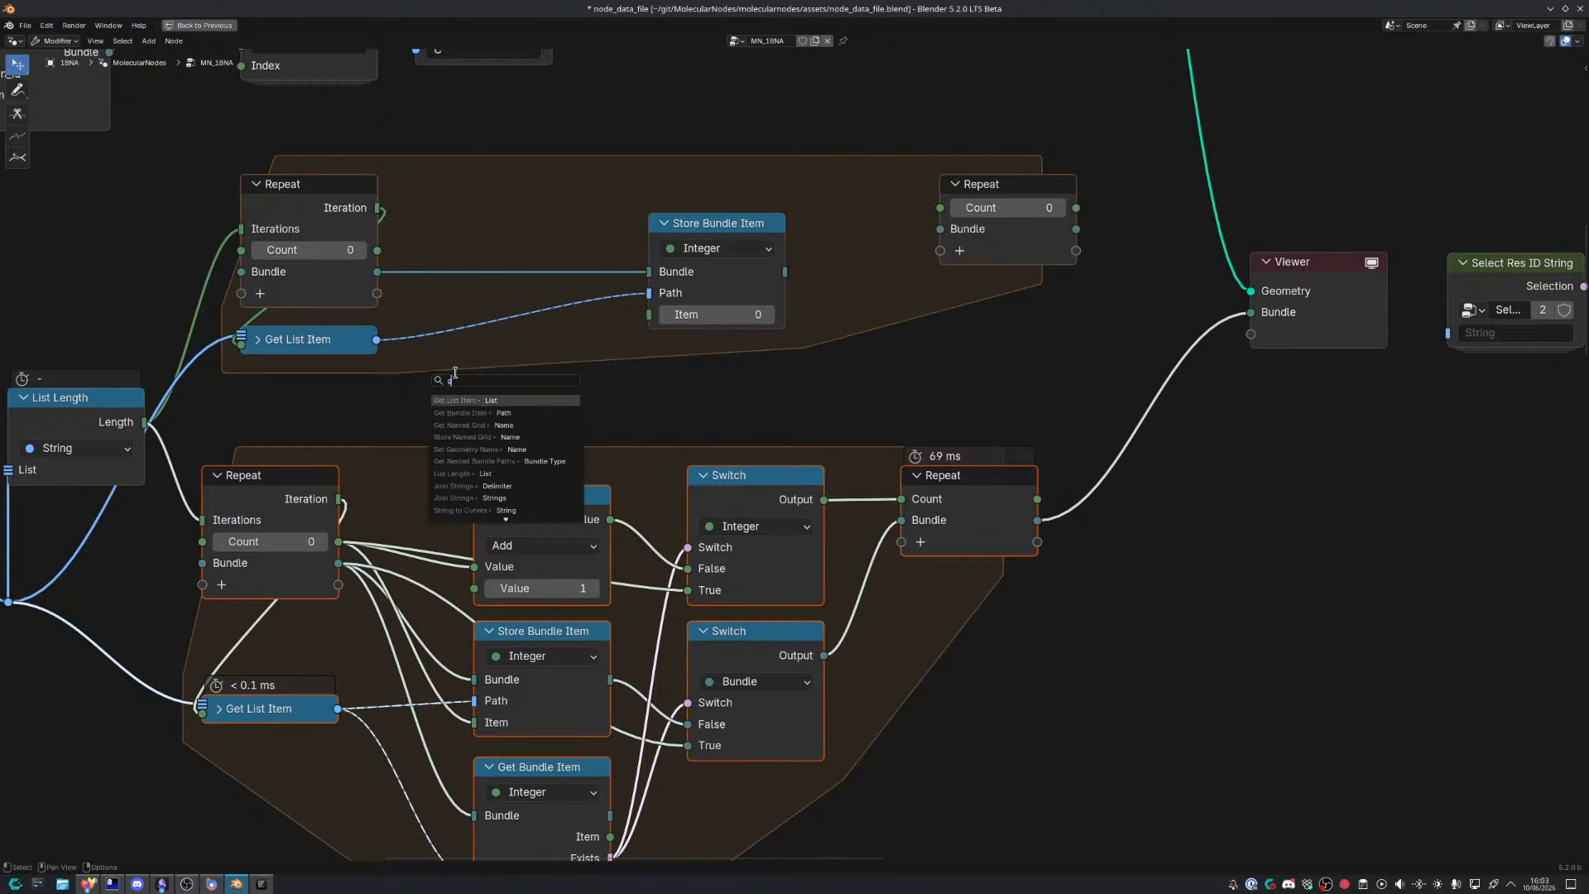
{"action": "key", "text": "BackSpace"}
{"action": "type", "text": "hash"}
{"action": "key", "text": "Return"}
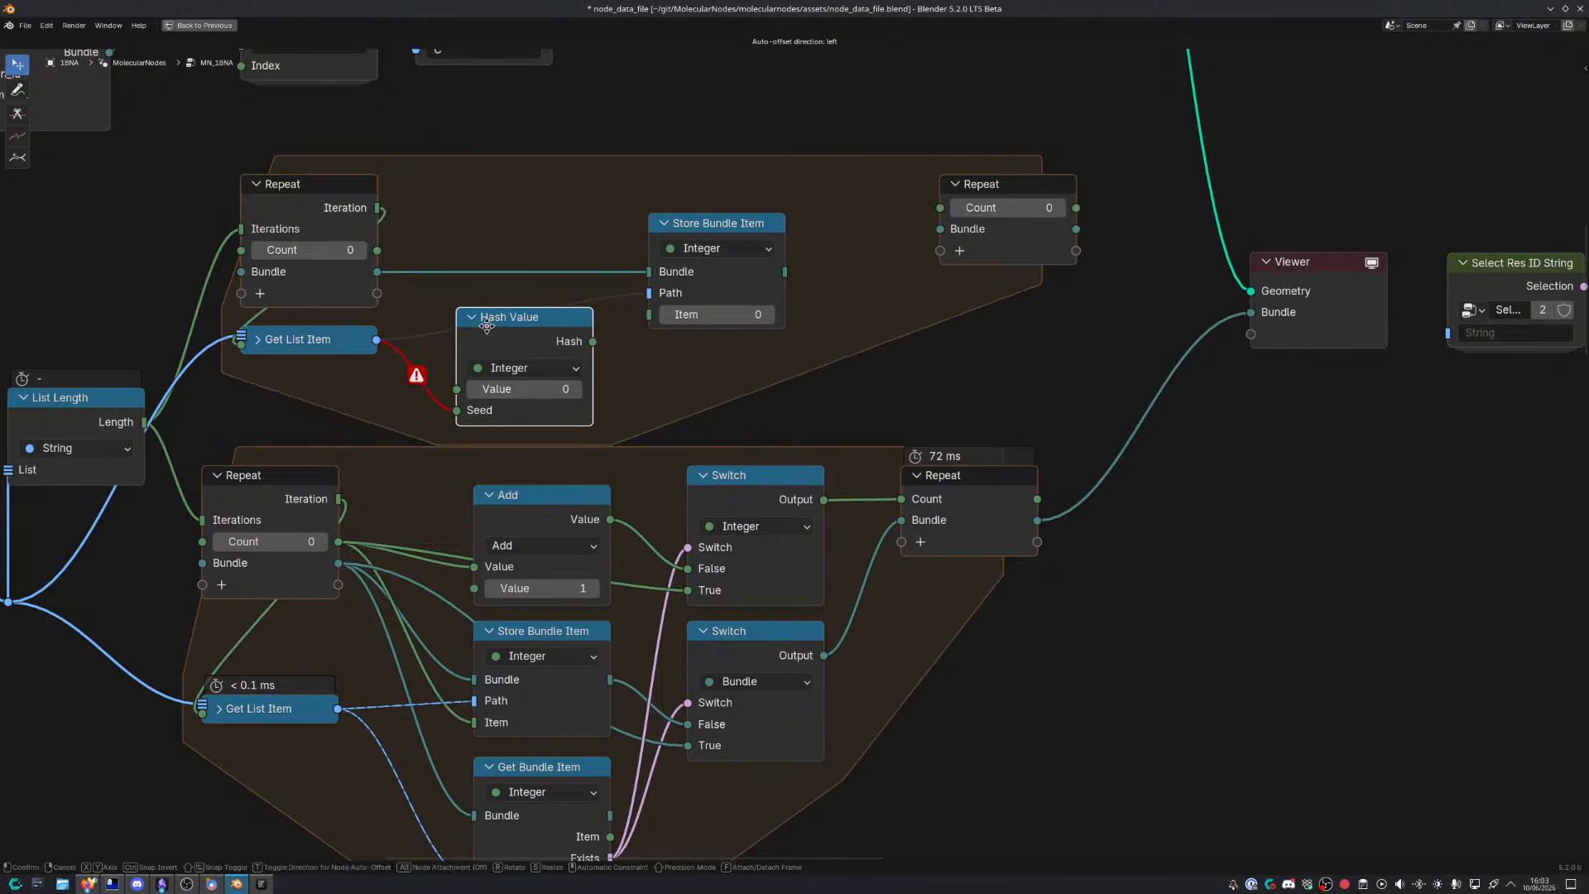
{"action": "left_click", "coordinate": [487, 326]}
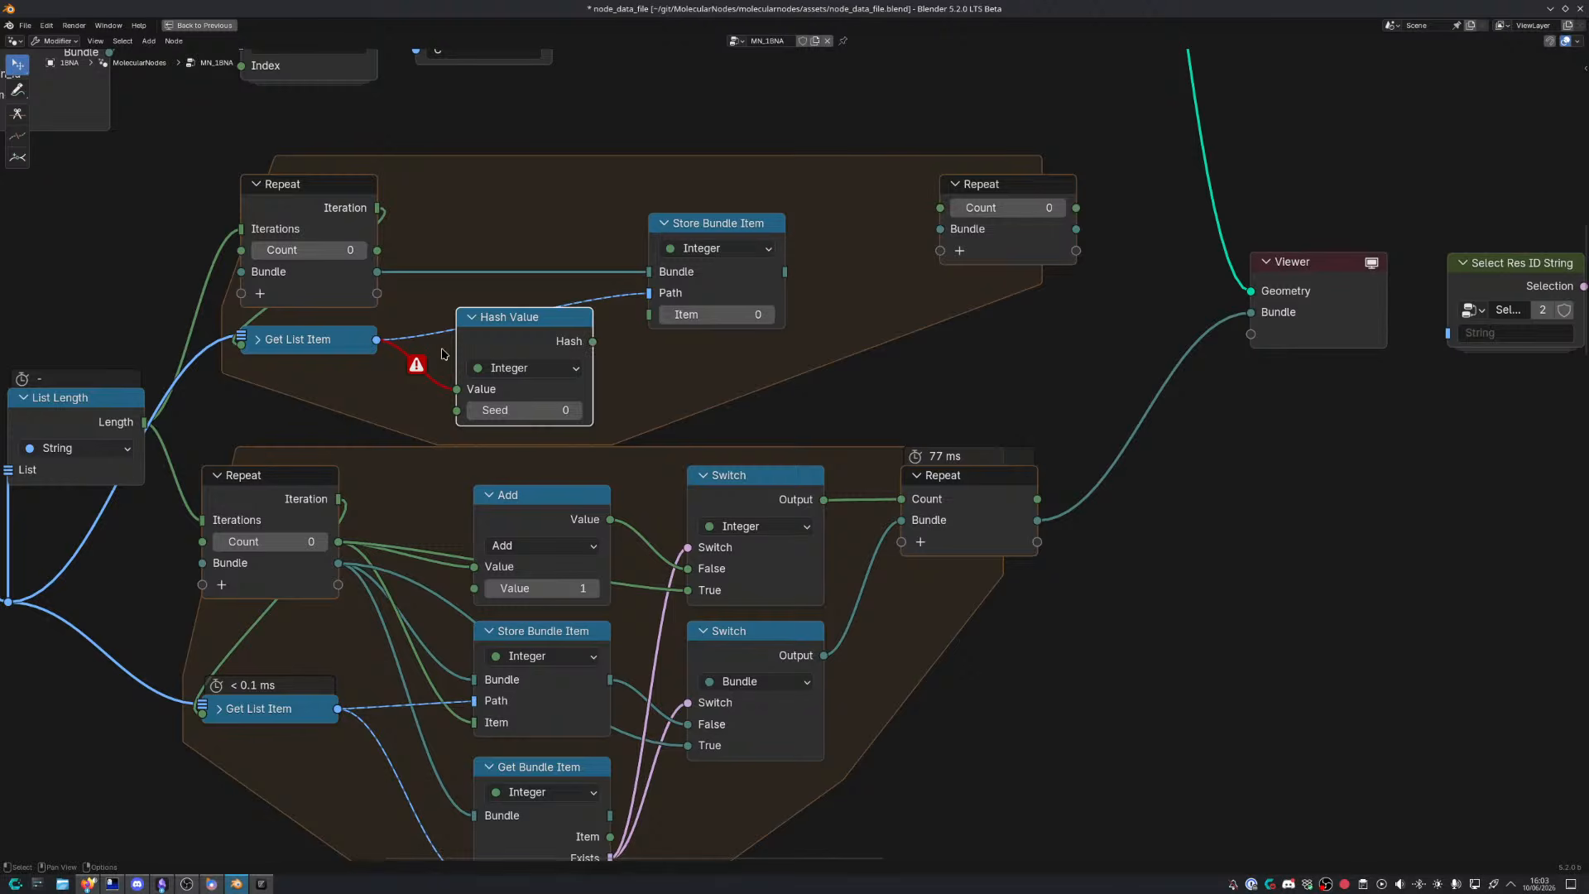
{"action": "left_click", "coordinate": [500, 368]}
{"action": "left_click", "coordinate": [501, 404]}
{"action": "left_click_drag", "start_coordinate": [594, 341], "coordinate": [649, 317]}
Connect Store Bundle Item to the upper zone output's Bundle, preview that output in the Viewer moved beside it, and restore the full layout
{"action": "left_click", "coordinate": [783, 274], "text": "ctrl+shift"}
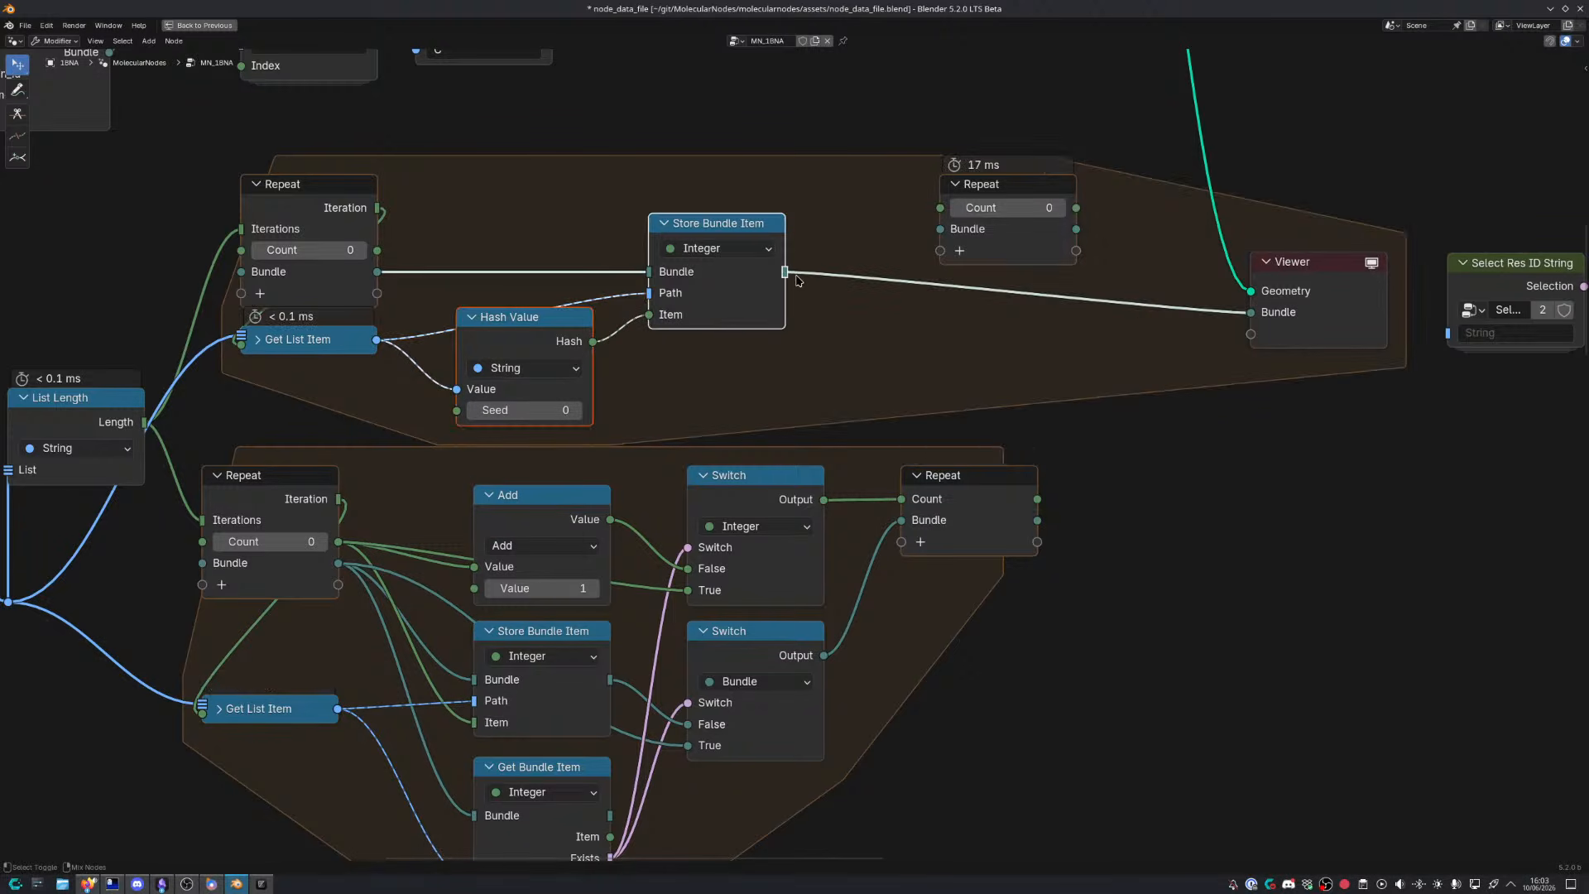
{"action": "left_click_drag", "start_coordinate": [786, 273], "coordinate": [941, 229]}
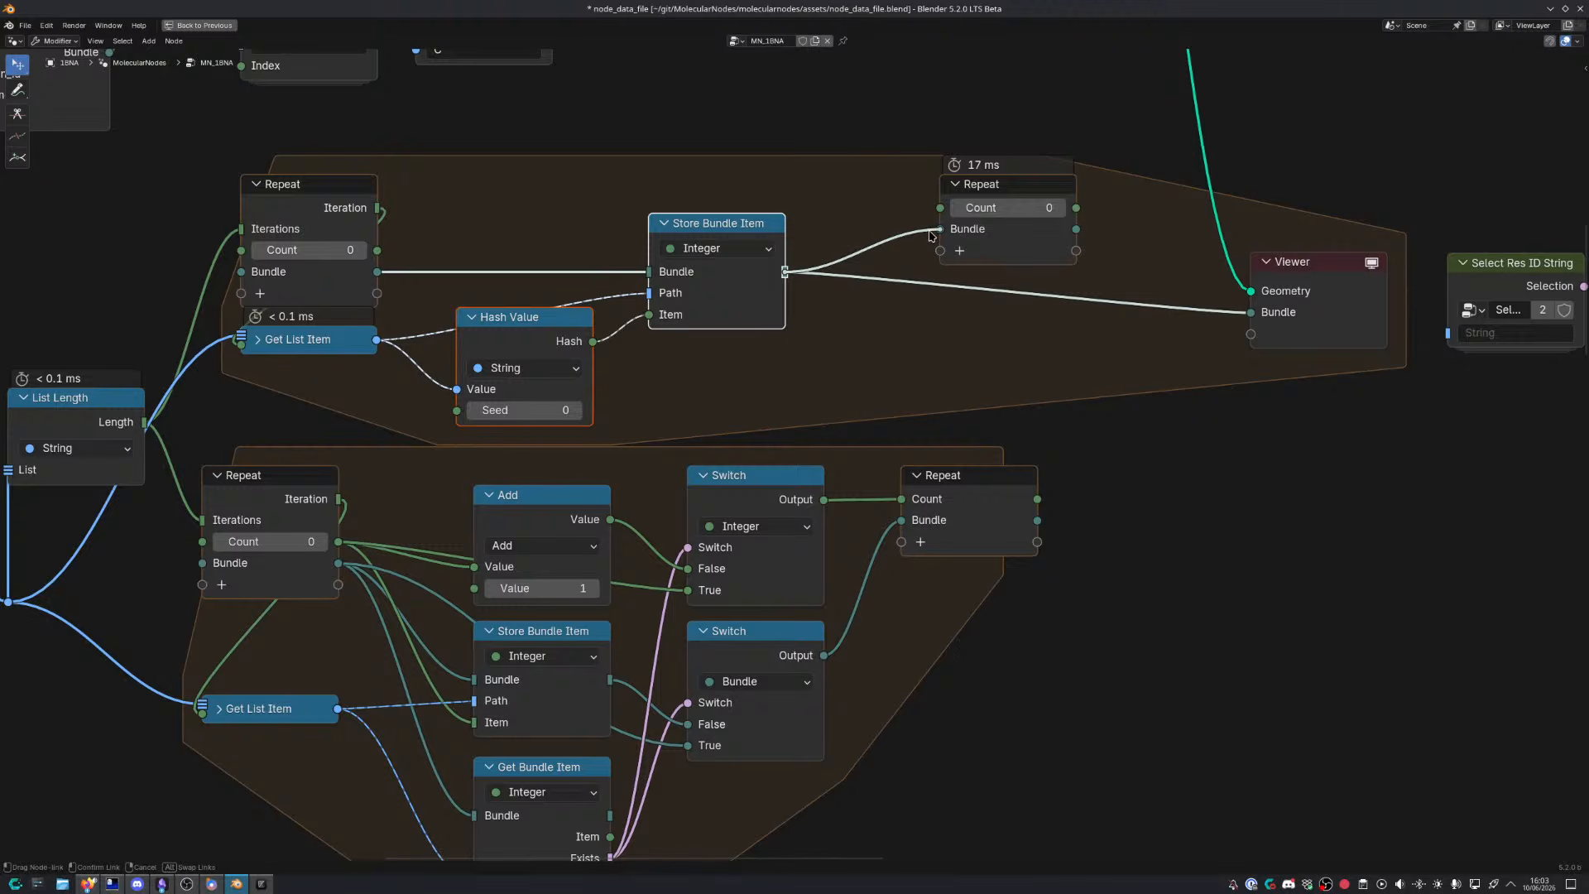
{"action": "left_click", "coordinate": [903, 294]}
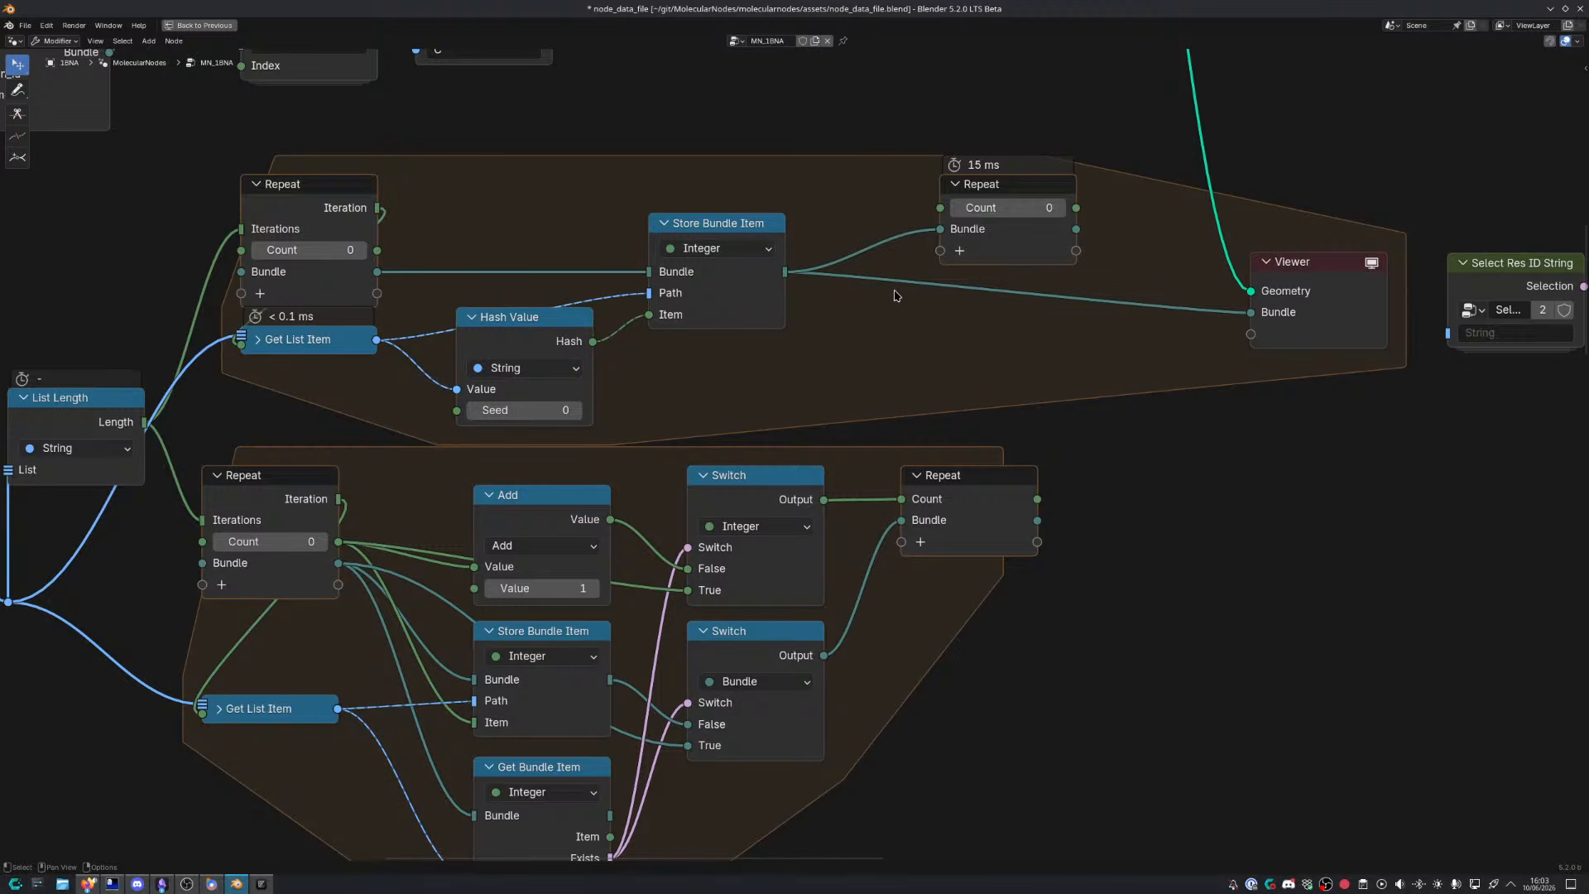
{"action": "middle_click_drag", "start_coordinate": [897, 296], "coordinate": [752, 300]}
{"action": "scroll", "coordinate": [758, 299], "scroll_direction": "down", "scroll_amount": 1}
{"action": "left_click", "coordinate": [915, 251], "text": "ctrl+shift"}
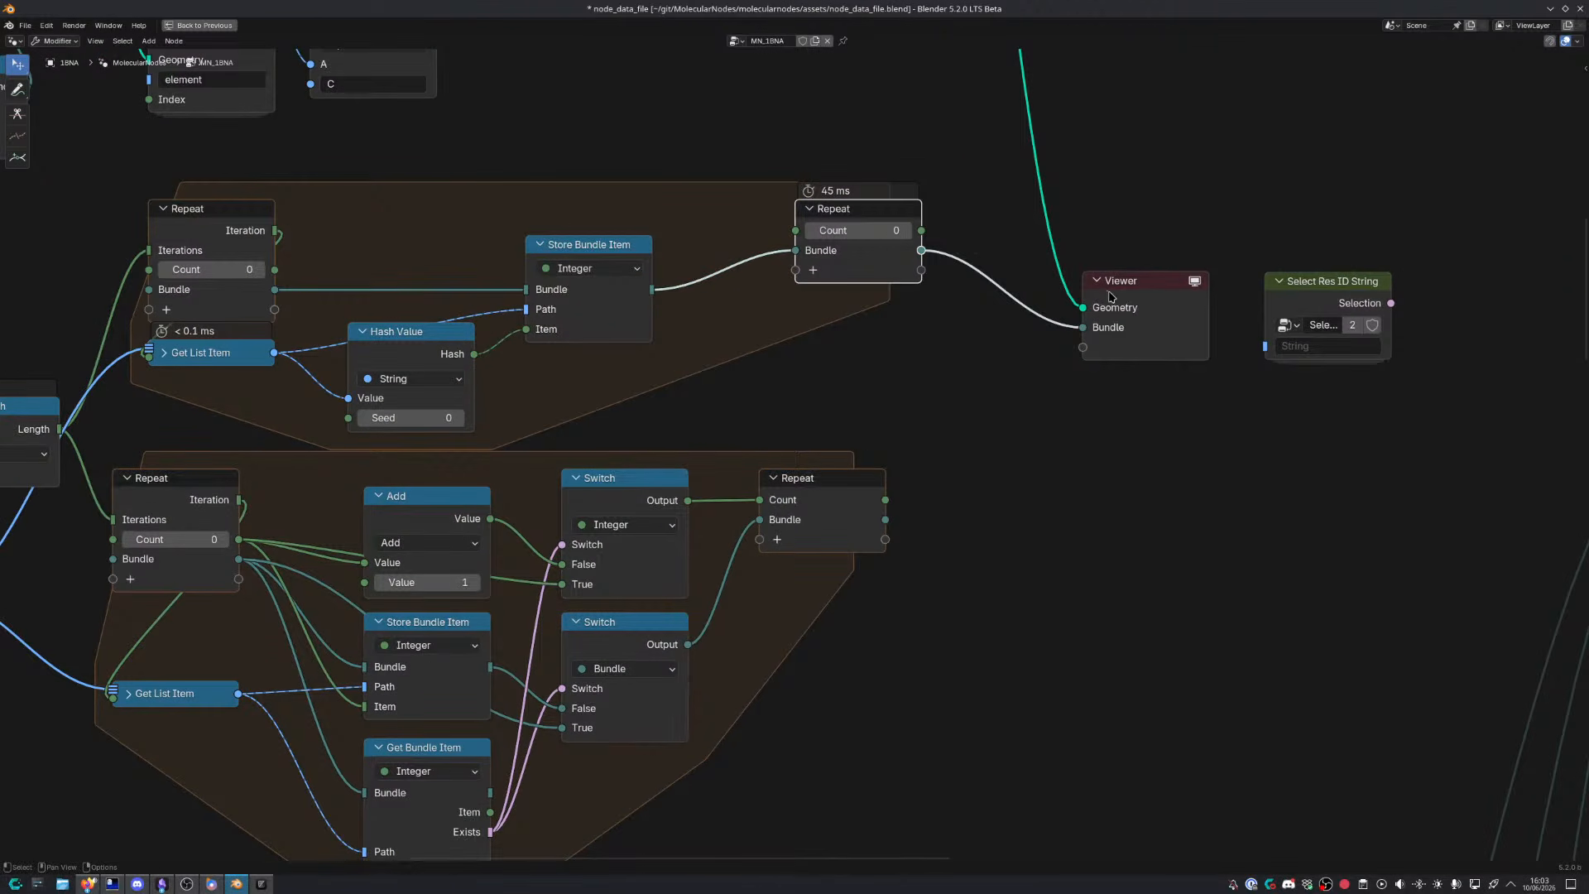
{"action": "left_click_drag", "start_coordinate": [1110, 295], "coordinate": [1019, 225]}
{"action": "key", "text": "ctrl+space"}
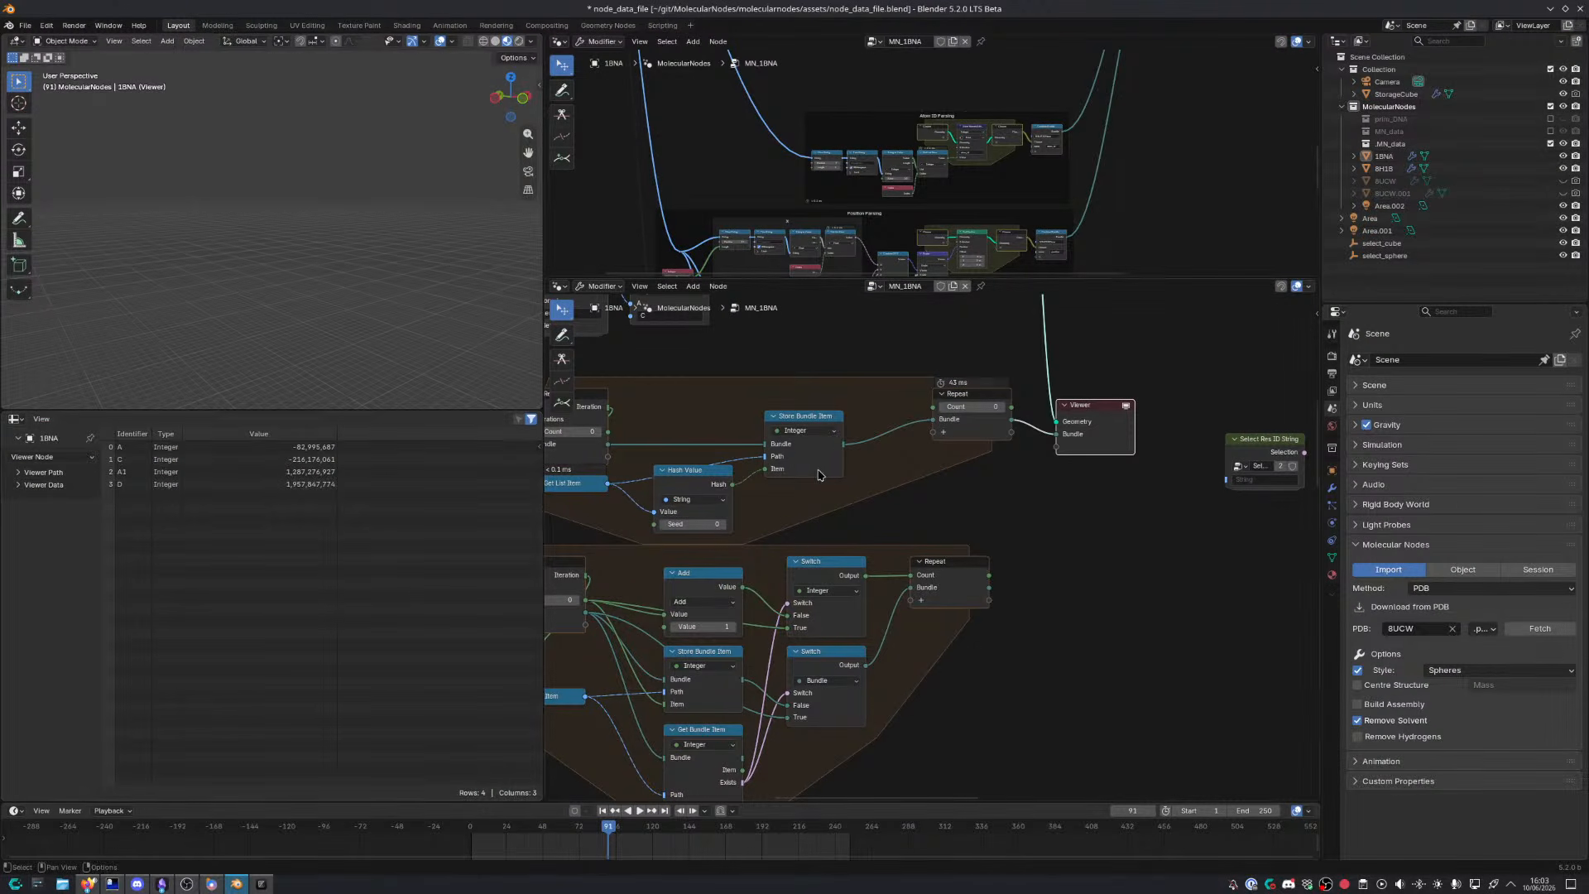
Move the lower repeat zone further down and lower the Hash Value node within the upper zone
{"action": "middle_click_drag", "start_coordinate": [585, 502], "coordinate": [790, 306]}
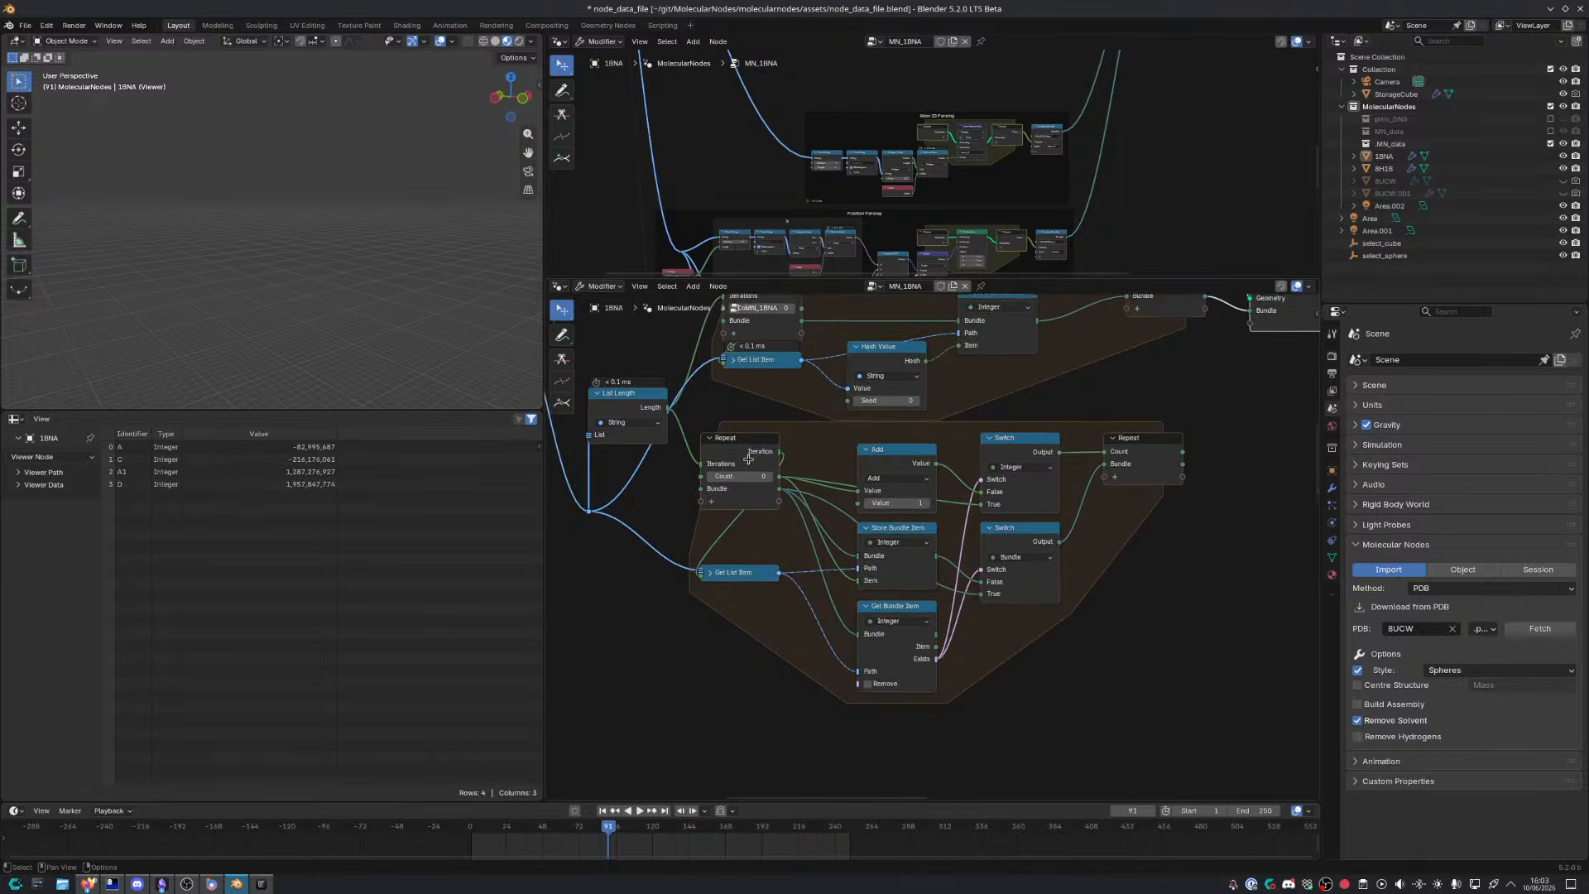
{"action": "left_click_drag", "start_coordinate": [673, 380], "coordinate": [1137, 638]}
{"action": "key", "text": "g"}
{"action": "left_click", "coordinate": [1139, 676]}
{"action": "middle_click_drag", "start_coordinate": [1120, 525], "coordinate": [998, 719]}
{"action": "left_click_drag", "start_coordinate": [765, 477], "coordinate": [763, 512]}
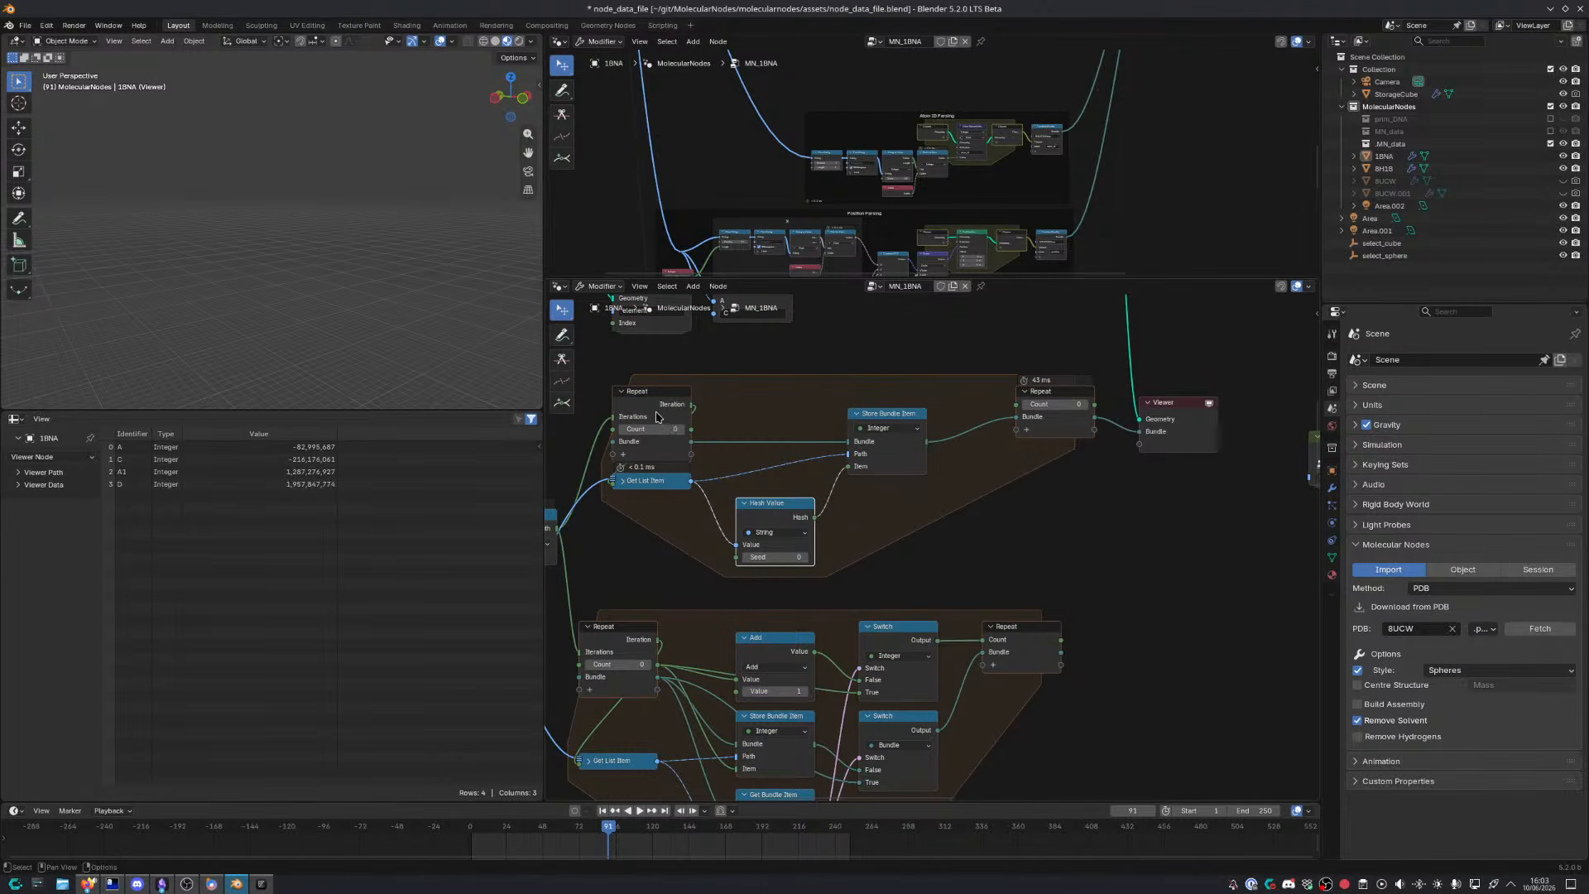
Compact the upper repeat zone by lowering Get List Item and moving Store Bundle Item and the zone output closer to the zone input
{"action": "left_click_drag", "start_coordinate": [653, 482], "coordinate": [653, 504]}
{"action": "left_click_drag", "start_coordinate": [902, 413], "coordinate": [768, 402]}
{"action": "left_click_drag", "start_coordinate": [1053, 397], "coordinate": [850, 397]}
{"action": "scroll", "coordinate": [911, 450], "scroll_direction": "up", "scroll_amount": 3}
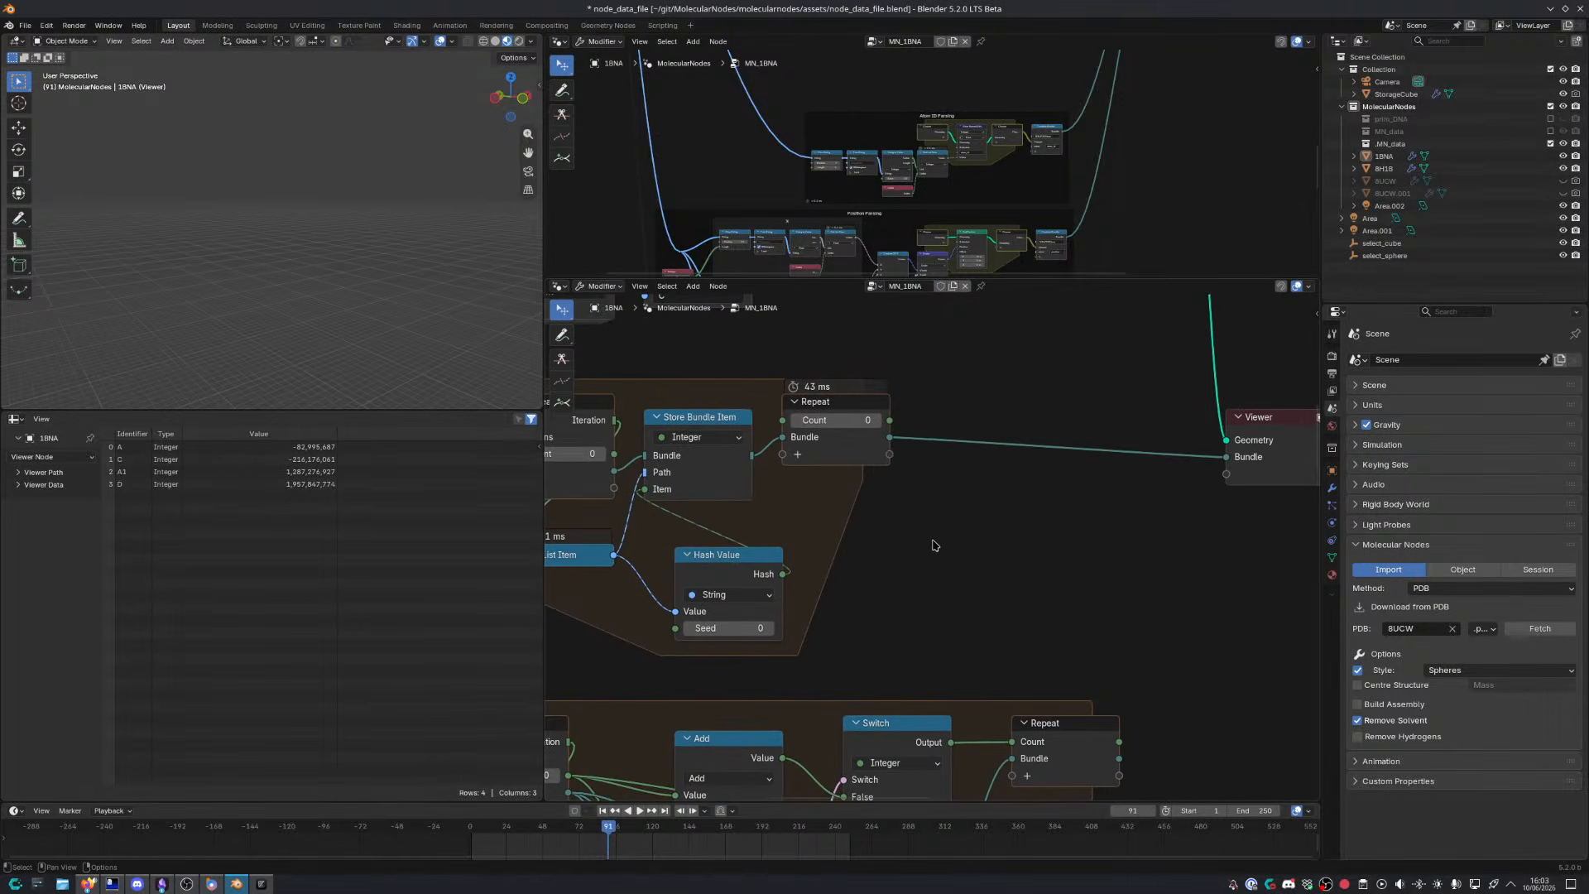
Add a Get Nested Bundle Paths node below the upper repeat zone output and connect the output's Bundle to it
{"action": "key", "text": "shift+a"}
{"action": "mouse_move", "coordinate": [981, 542]}
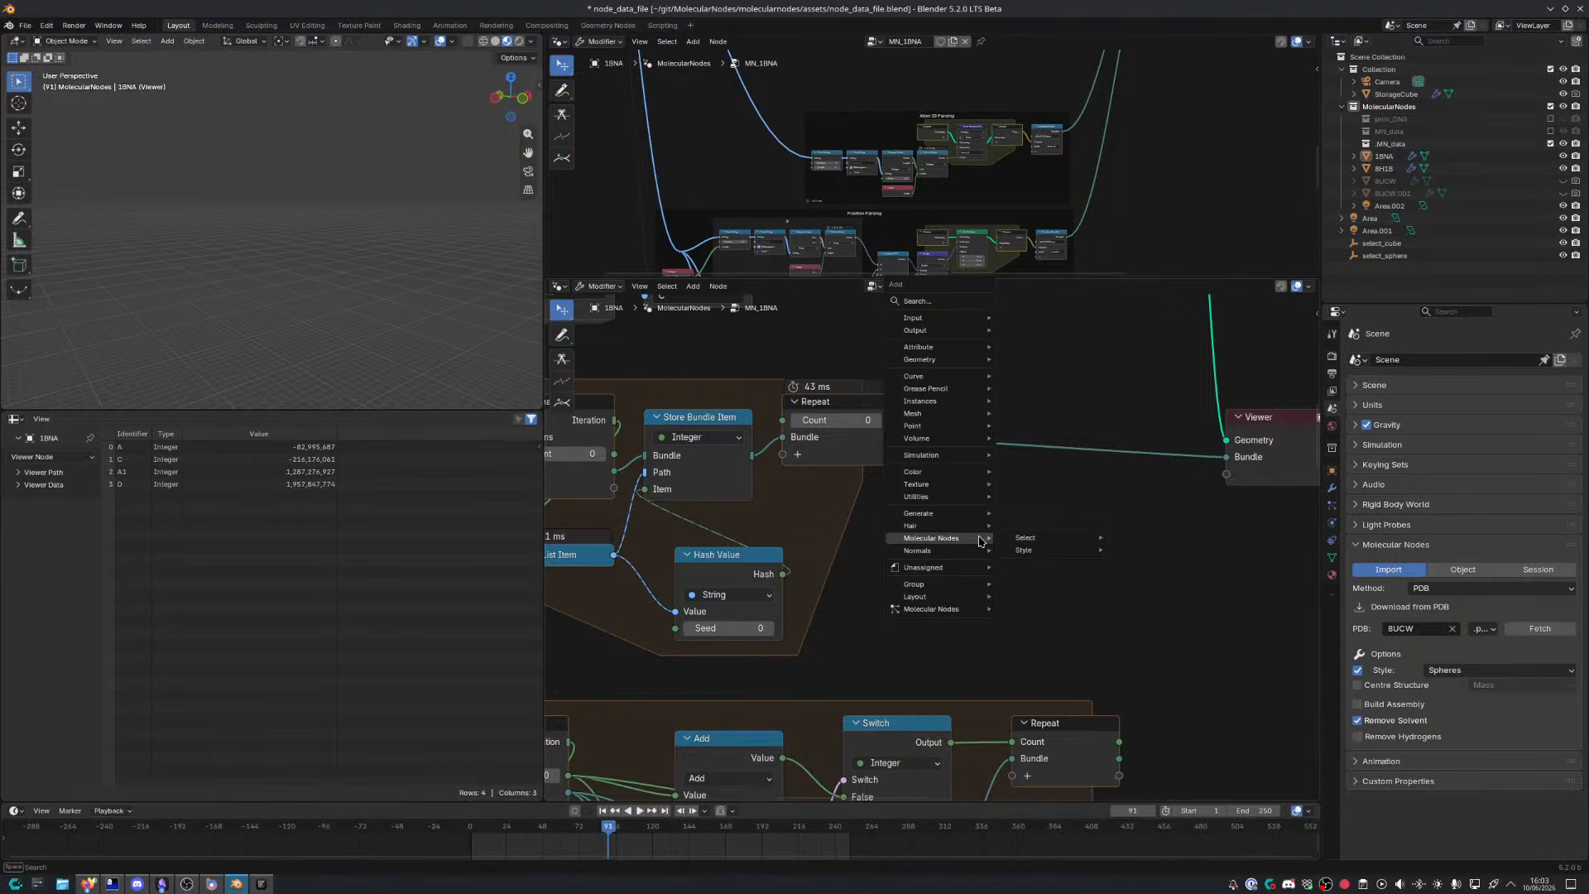
{"action": "type", "text": "bun"}
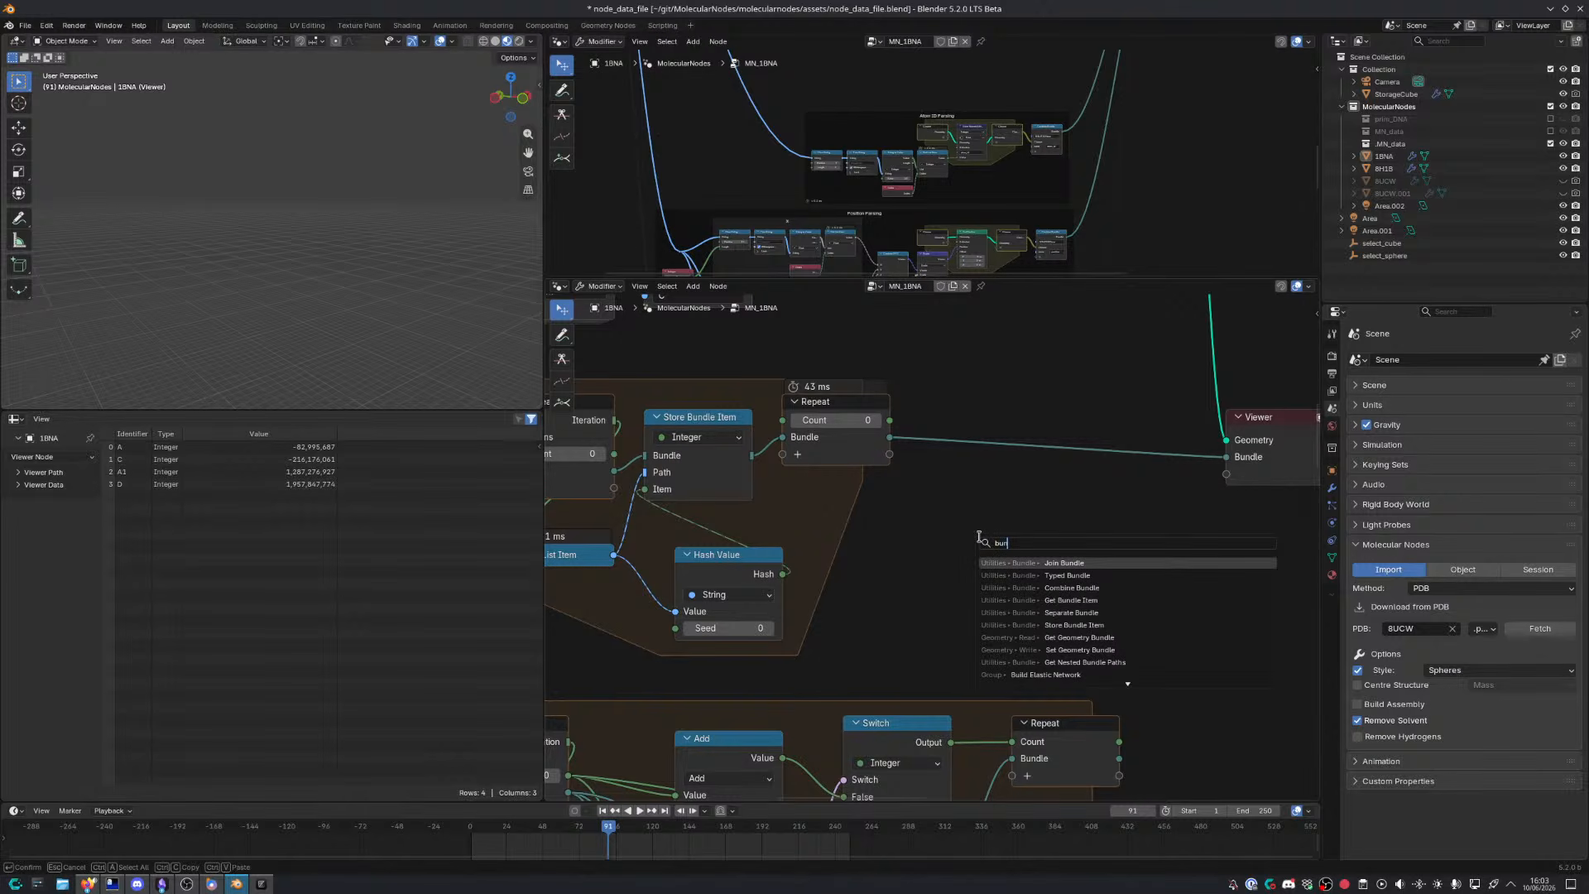
{"action": "key", "text": "BackSpace"}
{"action": "key", "text": "BackSpace"}
{"action": "key", "text": "BackSpace"}
{"action": "type", "text": "nested"}
{"action": "key", "text": "Return"}
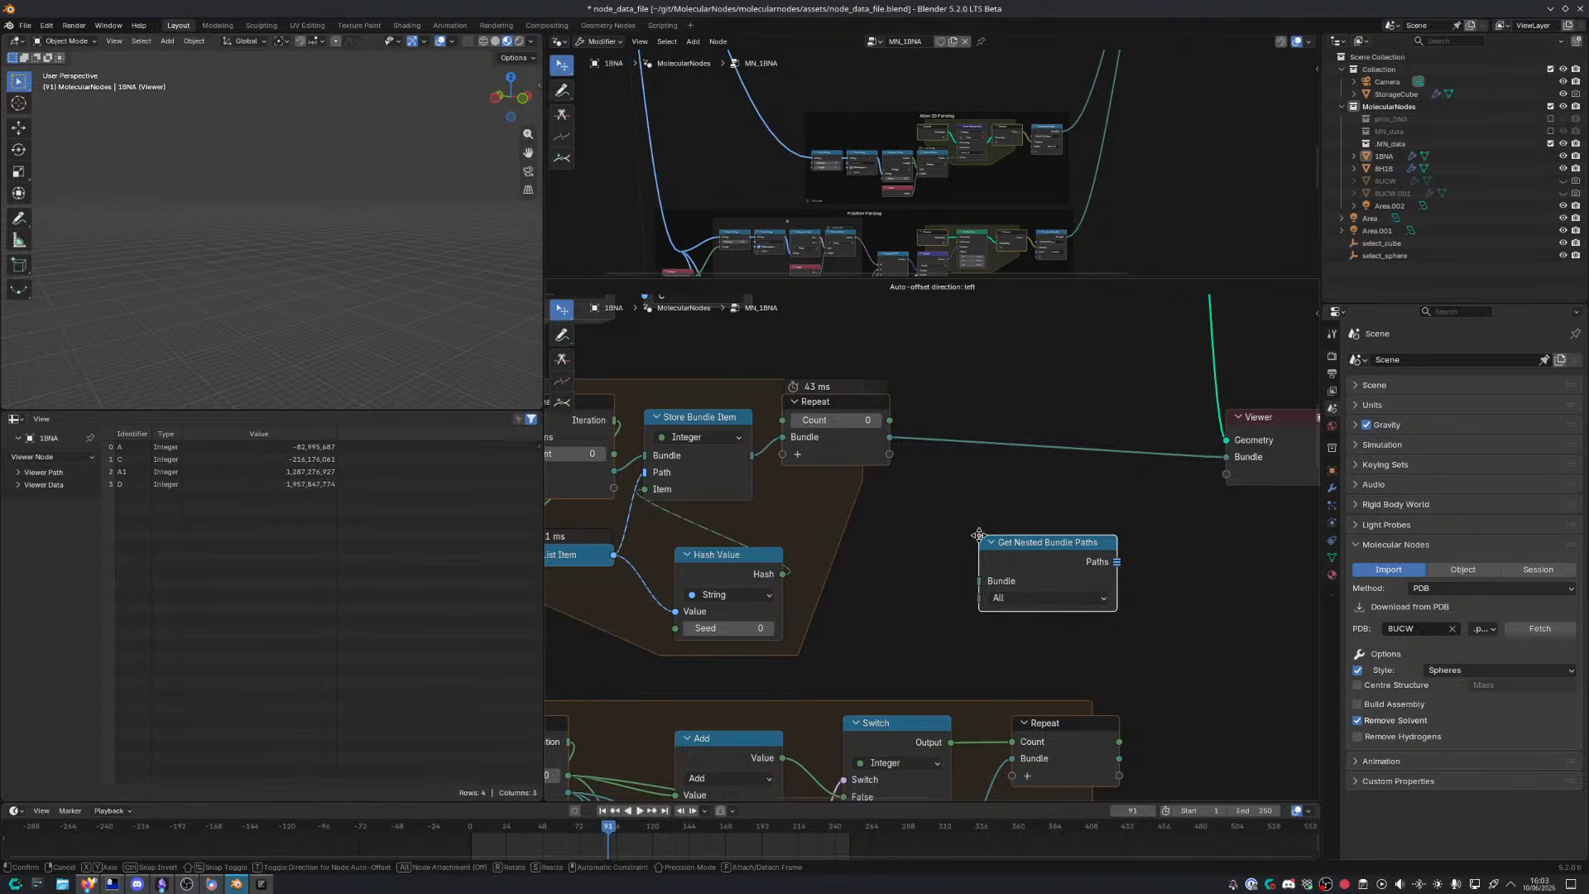
{"action": "left_click", "coordinate": [948, 492]}
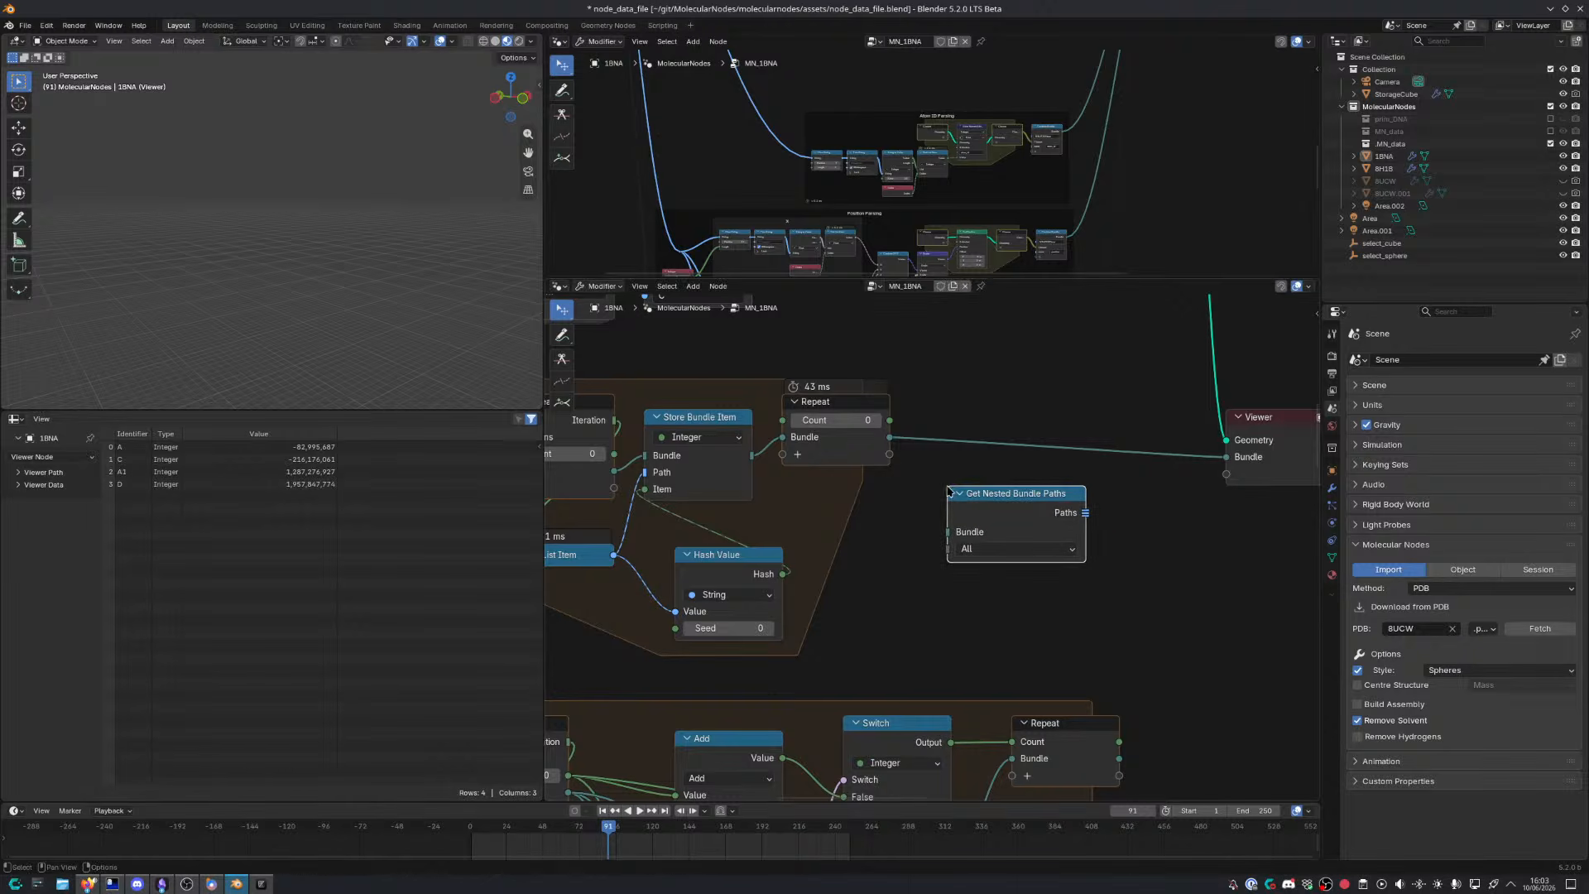
{"action": "left_click_drag", "start_coordinate": [892, 440], "coordinate": [870, 507]}
{"action": "key", "text": "shift+a"}
{"action": "type", "text": "field to"}
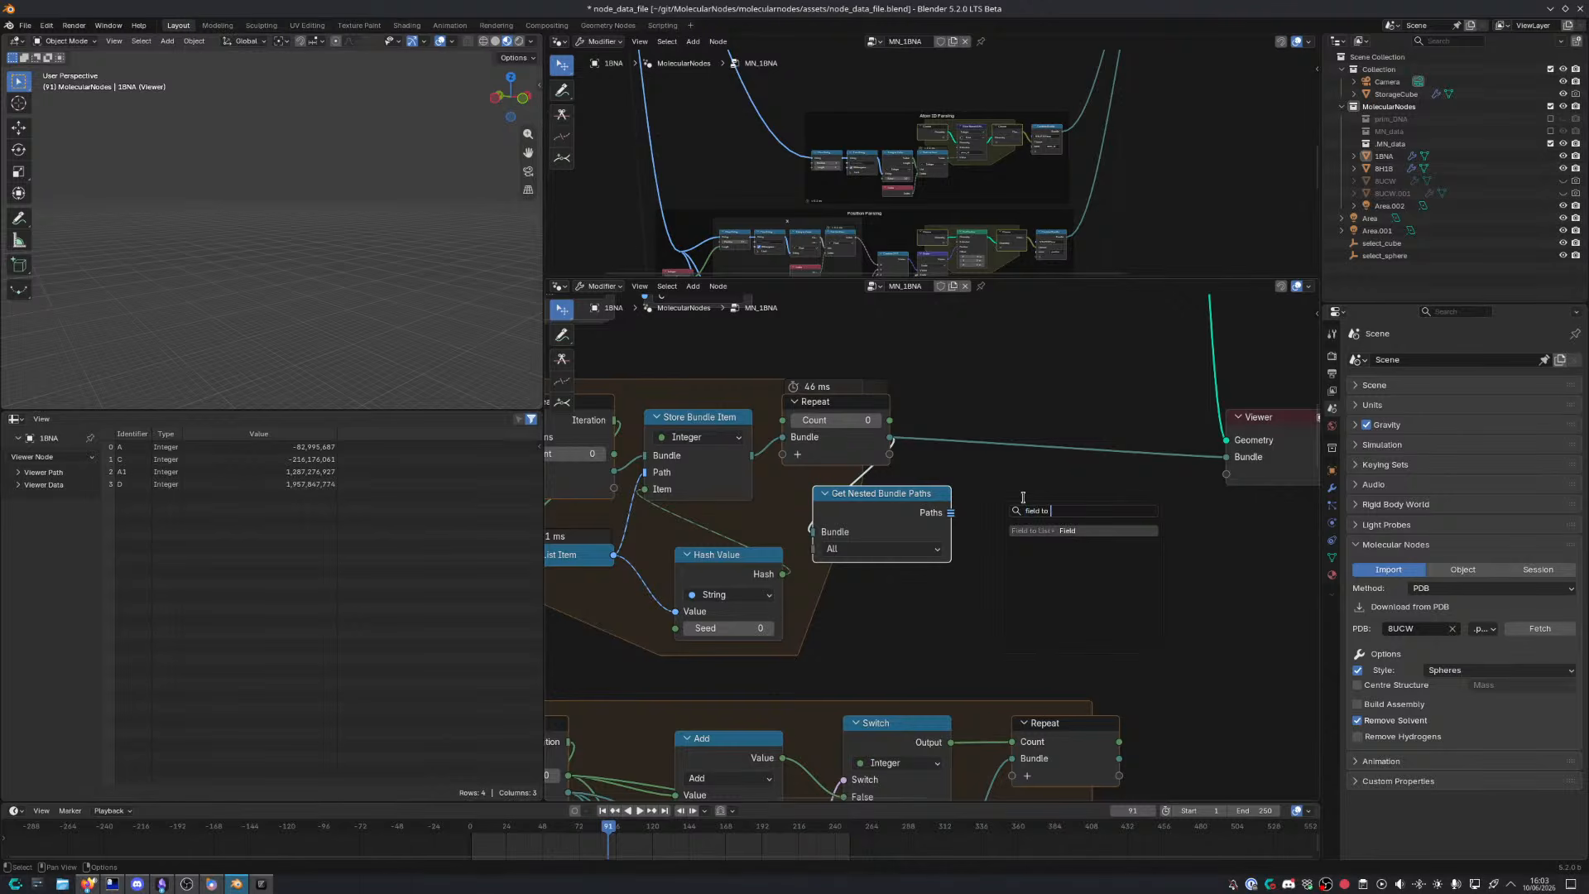
{"action": "key", "text": "Return"}
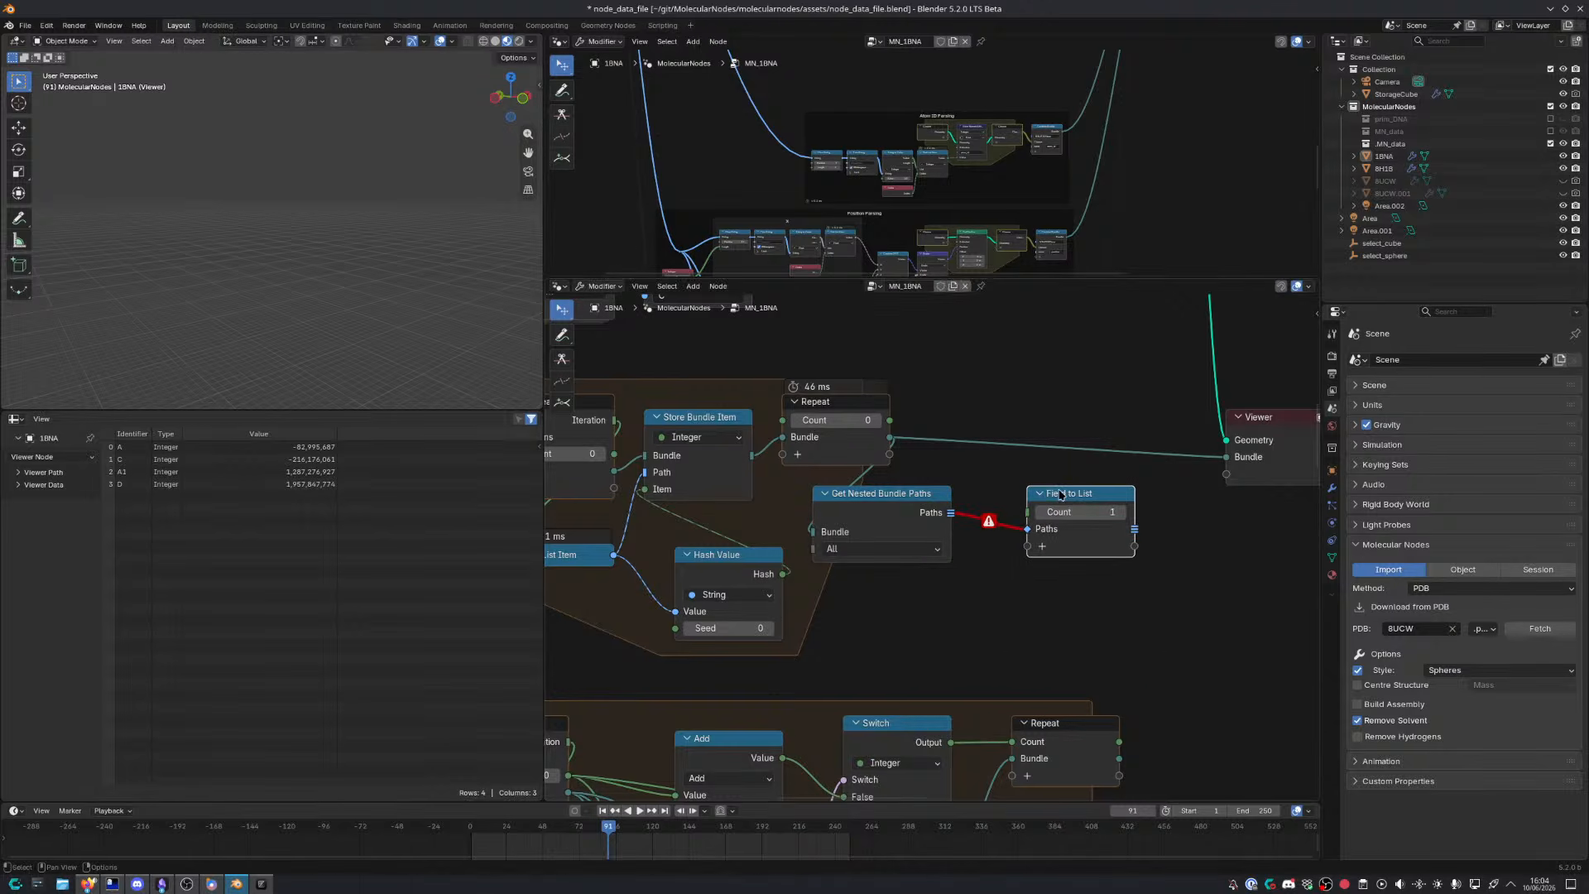
{"action": "key", "text": "Escape"}
Add a Closure to List node beside Get Nested Bundle Paths
{"action": "key", "text": "shift+a"}
{"action": "type", "text": "closure to"}
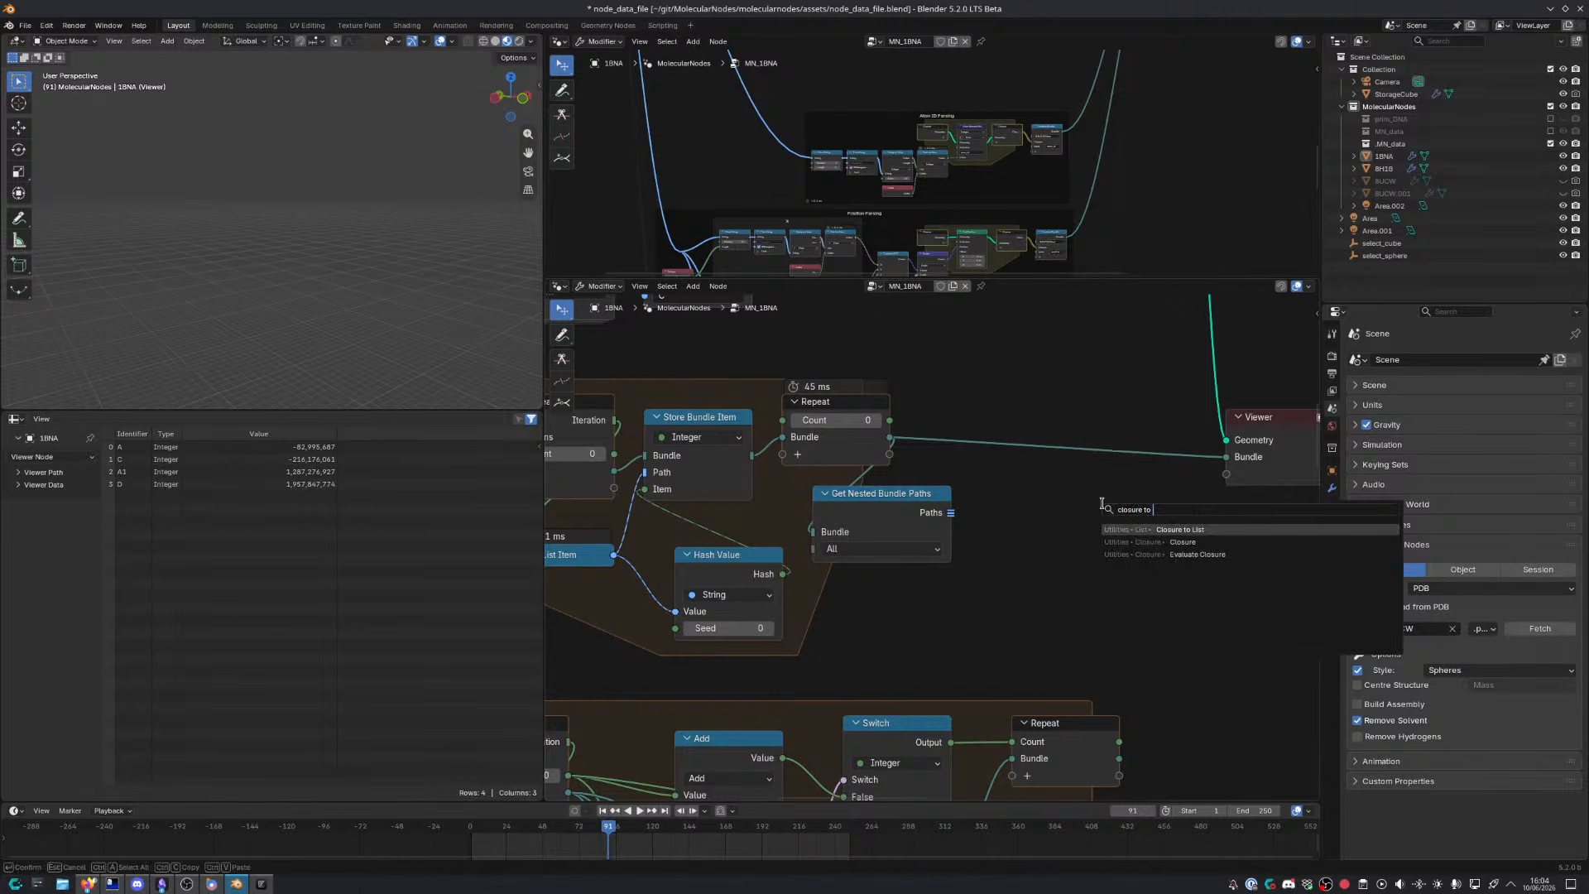
{"action": "key", "text": "Return"}
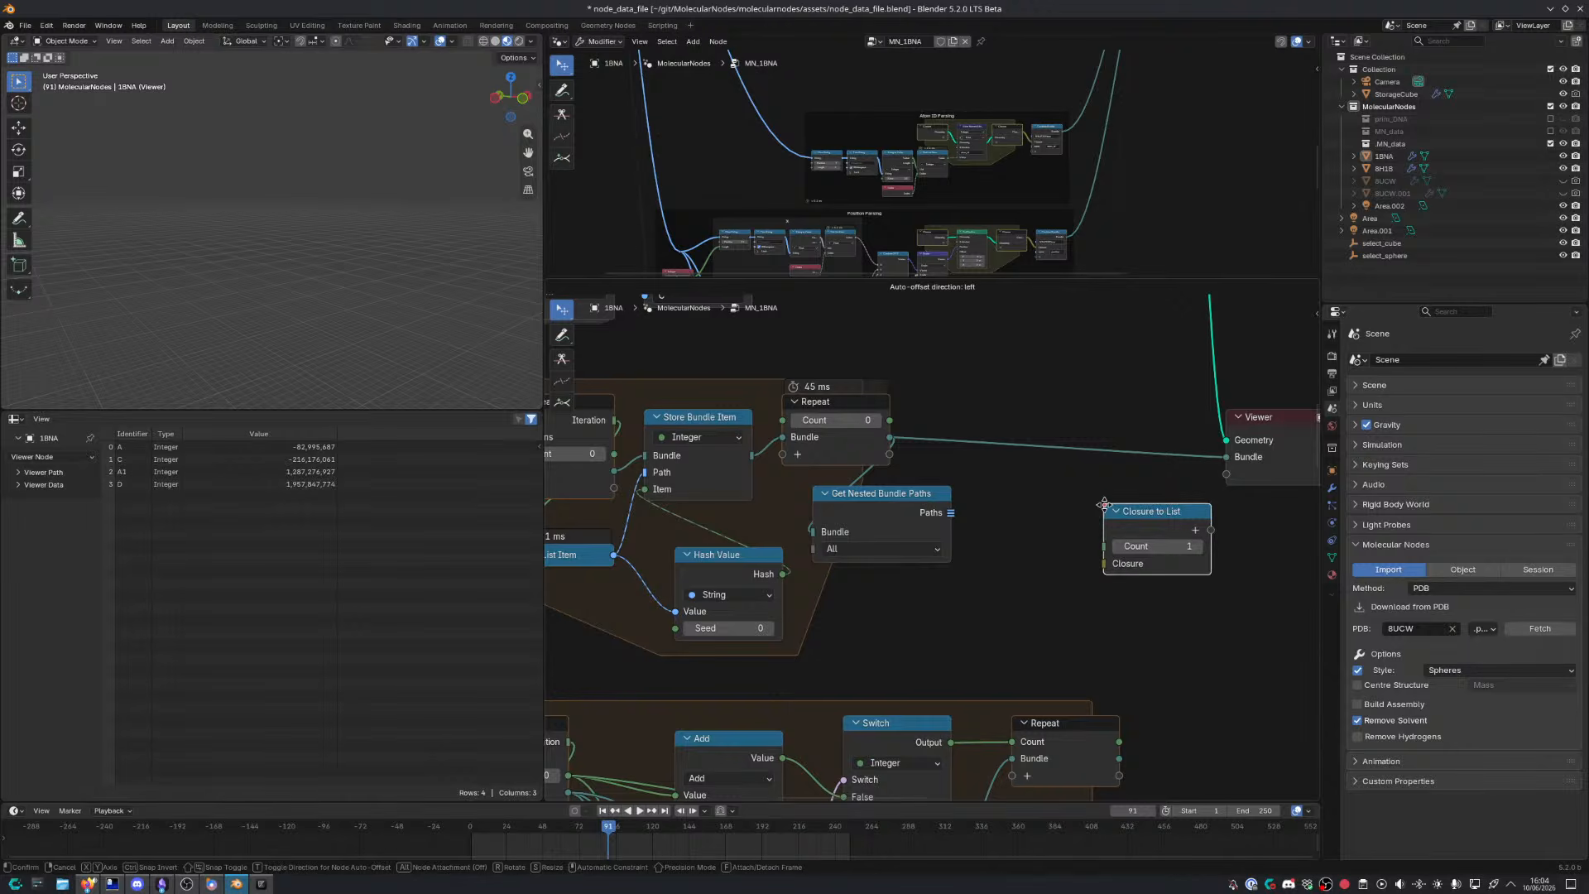
{"action": "left_click", "coordinate": [1066, 499]}
Maximize the node editor and spread out the Viewer, Get Nested Bundle Paths and Closure to List nodes
{"action": "key", "text": "ctrl+space"}
{"action": "middle_click_drag", "start_coordinate": [959, 515], "coordinate": [803, 507]}
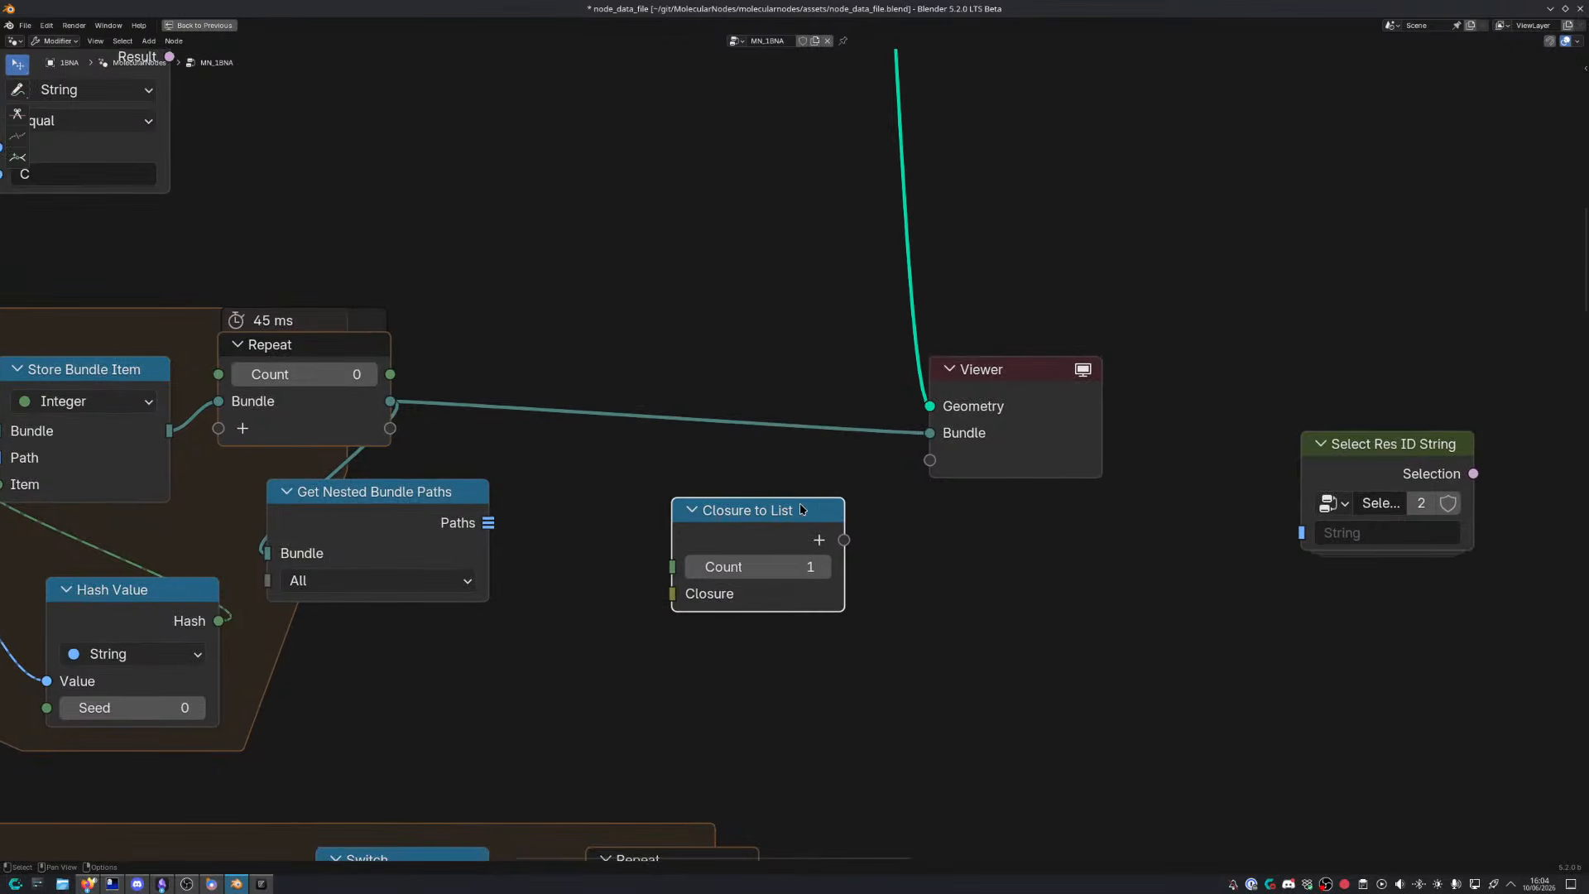
{"action": "left_click_drag", "start_coordinate": [1018, 398], "coordinate": [1292, 333]}
{"action": "left_click", "coordinate": [400, 509]}
{"action": "left_click_drag", "start_coordinate": [400, 509], "coordinate": [602, 501]}
{"action": "left_click_drag", "start_coordinate": [762, 515], "coordinate": [770, 495]}
Move Hash Value closer under Store Bundle Item and raise the List Length node that feeds the repeat zones
{"action": "scroll", "coordinate": [569, 535], "scroll_direction": "down", "scroll_amount": 4}
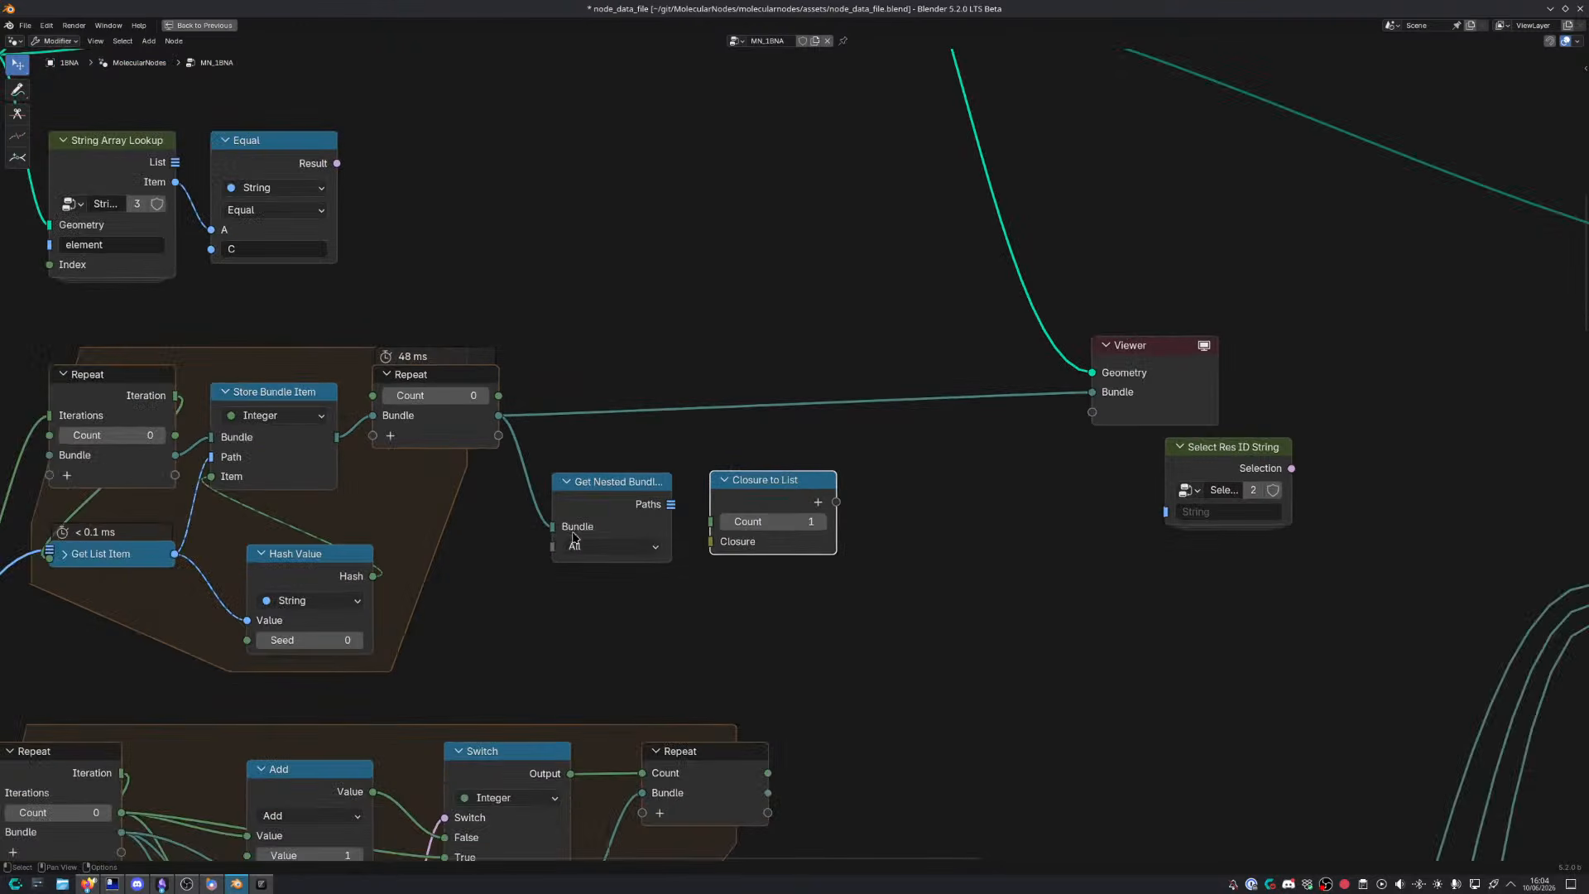
{"action": "middle_click_drag", "start_coordinate": [525, 556], "coordinate": [767, 528]}
{"action": "left_click_drag", "start_coordinate": [532, 542], "coordinate": [498, 509]}
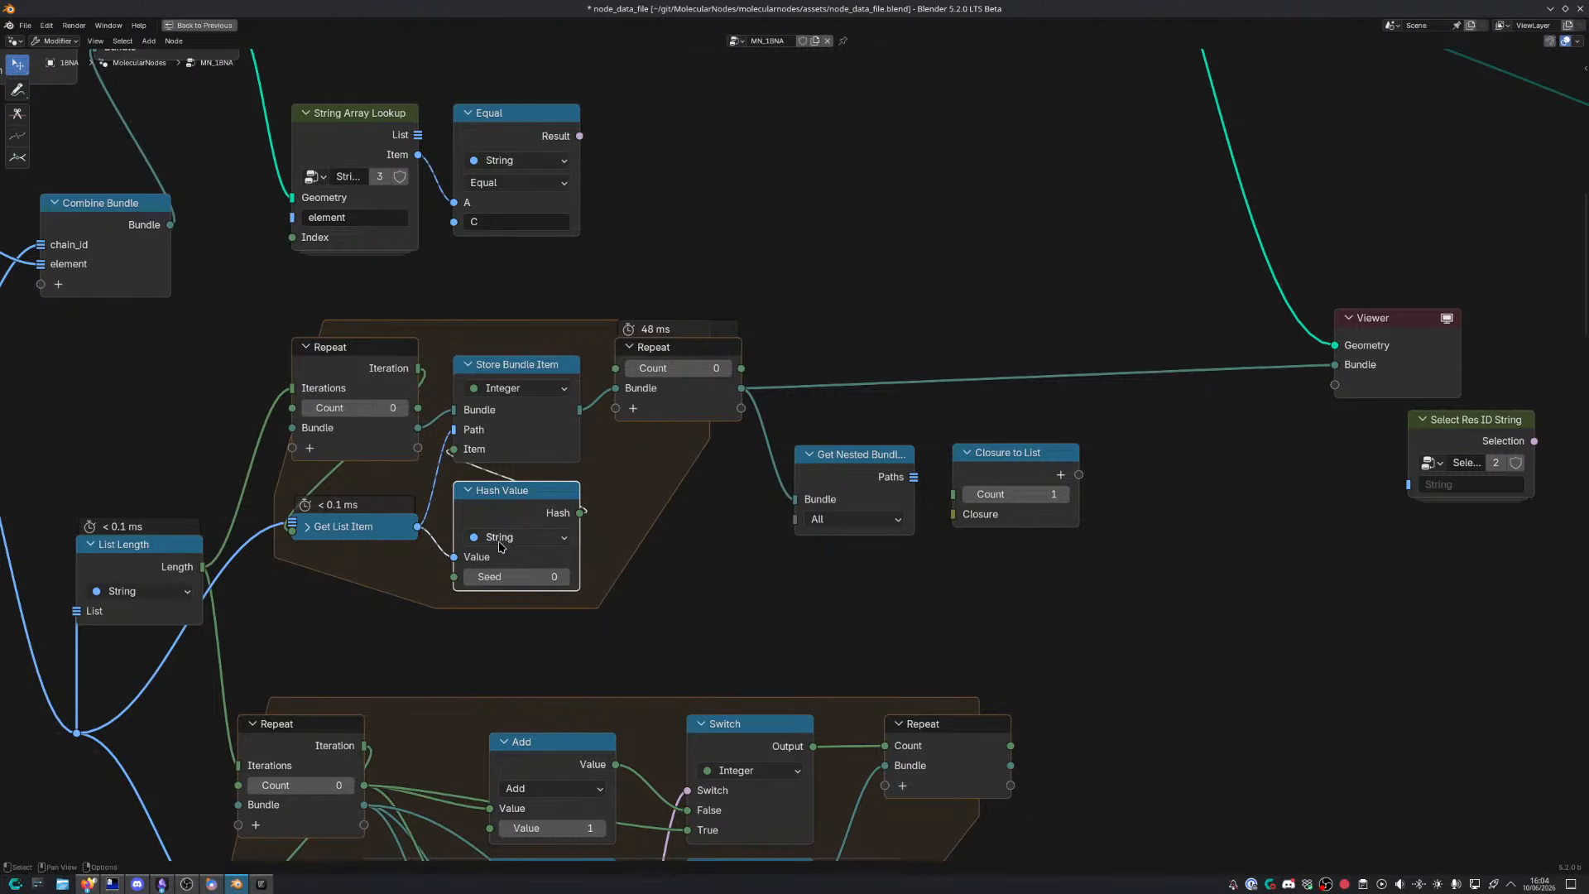
{"action": "middle_click_drag", "start_coordinate": [497, 543], "coordinate": [591, 542]}
{"action": "left_click_drag", "start_coordinate": [239, 544], "coordinate": [238, 489]}
Shift the reroute point on the trimmed chain string link away from the List Length node and save the file
{"action": "middle_click_drag", "start_coordinate": [228, 591], "coordinate": [483, 483]}
{"action": "left_click_drag", "start_coordinate": [340, 572], "coordinate": [448, 656]}
{"action": "key", "text": "g"}
{"action": "left_click", "coordinate": [358, 621]}
{"action": "left_click", "coordinate": [367, 627]}
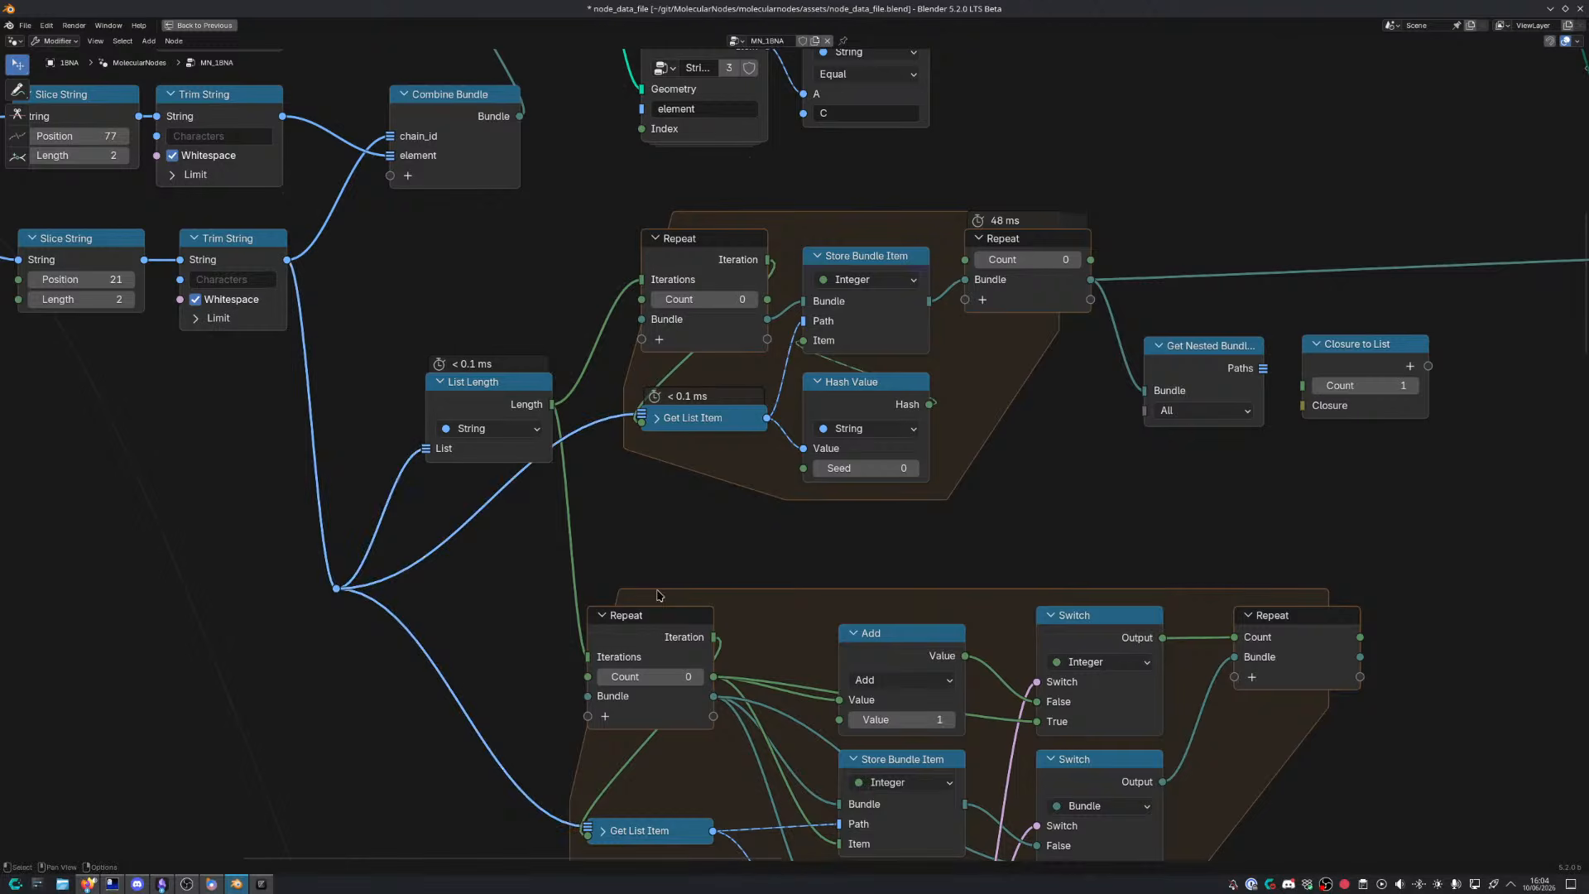
{"action": "key", "text": "ctrl+s"}
{"action": "middle_click_drag", "start_coordinate": [733, 576], "coordinate": [478, 638]}
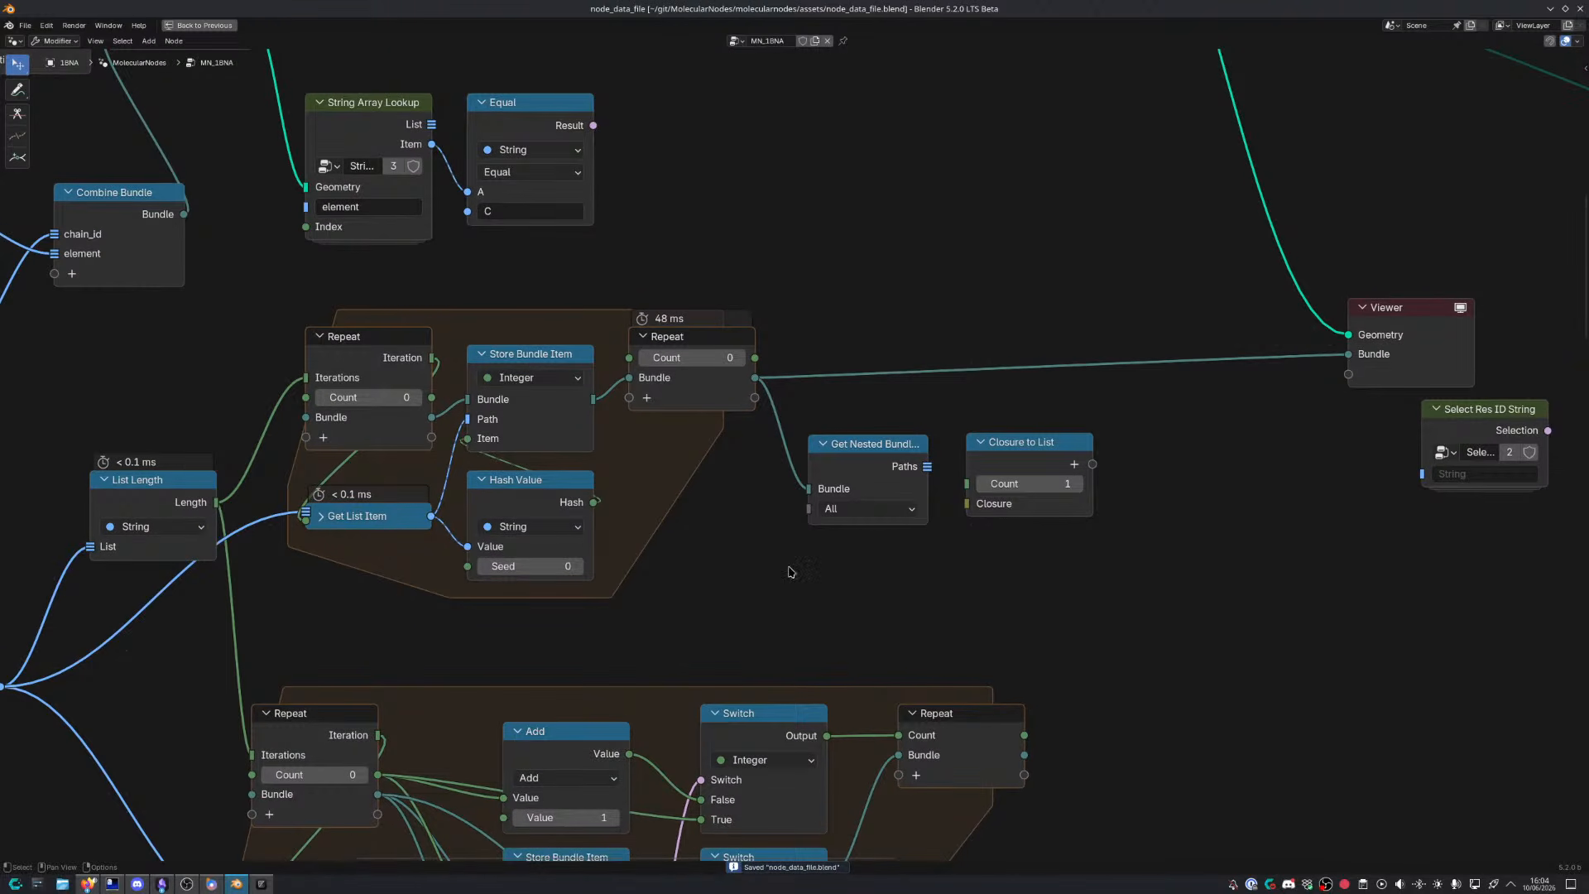
{"action": "middle_click_drag", "start_coordinate": [790, 572], "coordinate": [601, 560]}
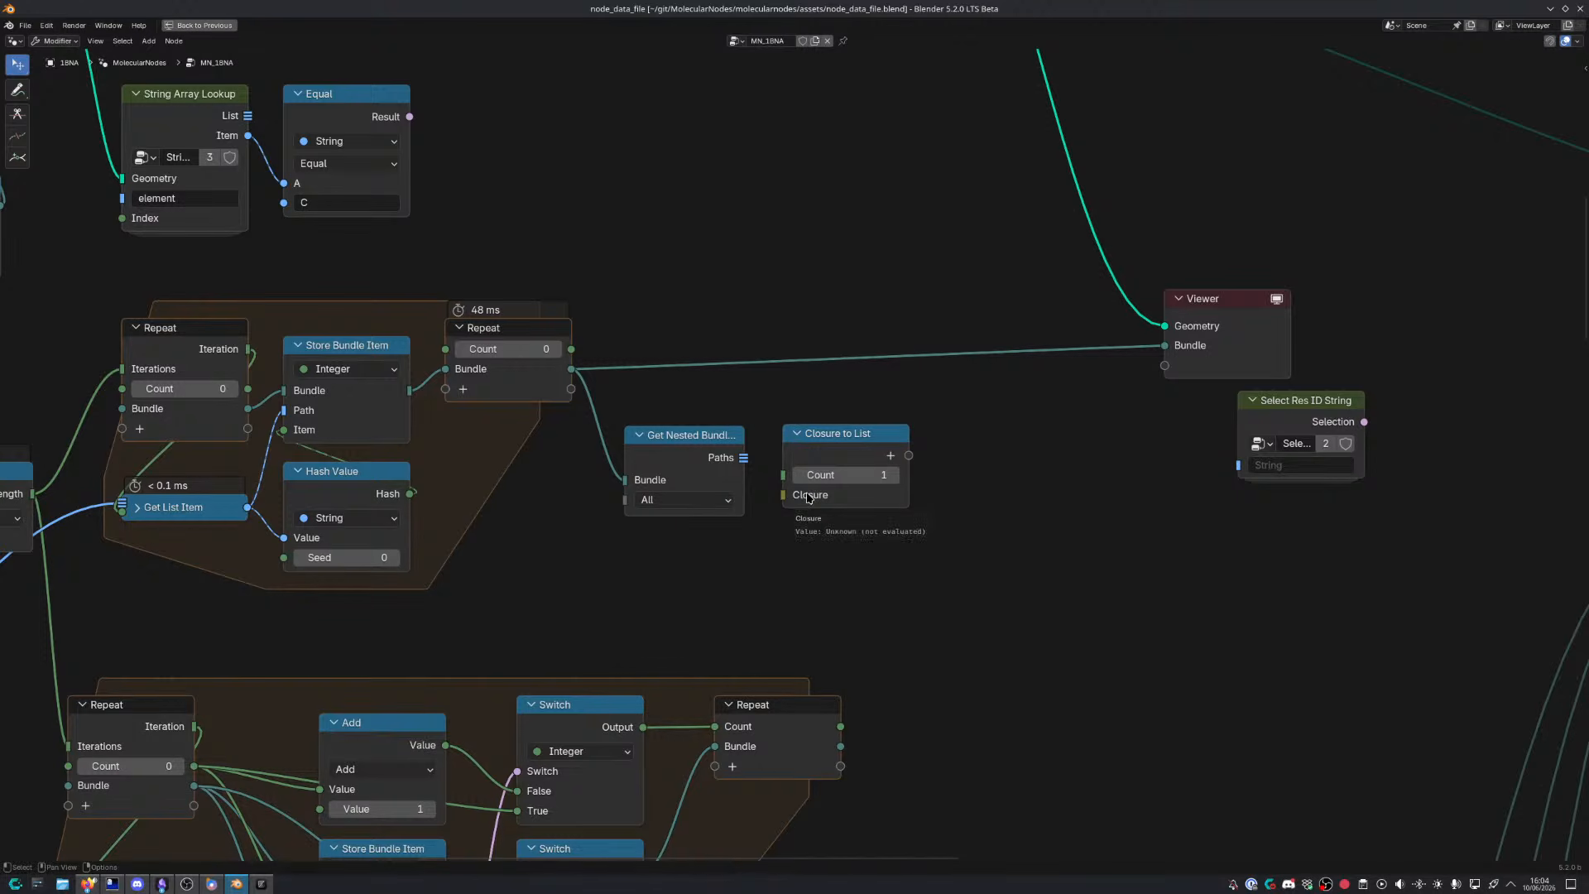
{"action": "scroll", "coordinate": [790, 450], "scroll_direction": "up", "scroll_amount": 1}
{"action": "key", "text": "shift+a"}
{"action": "type", "text": "index"}
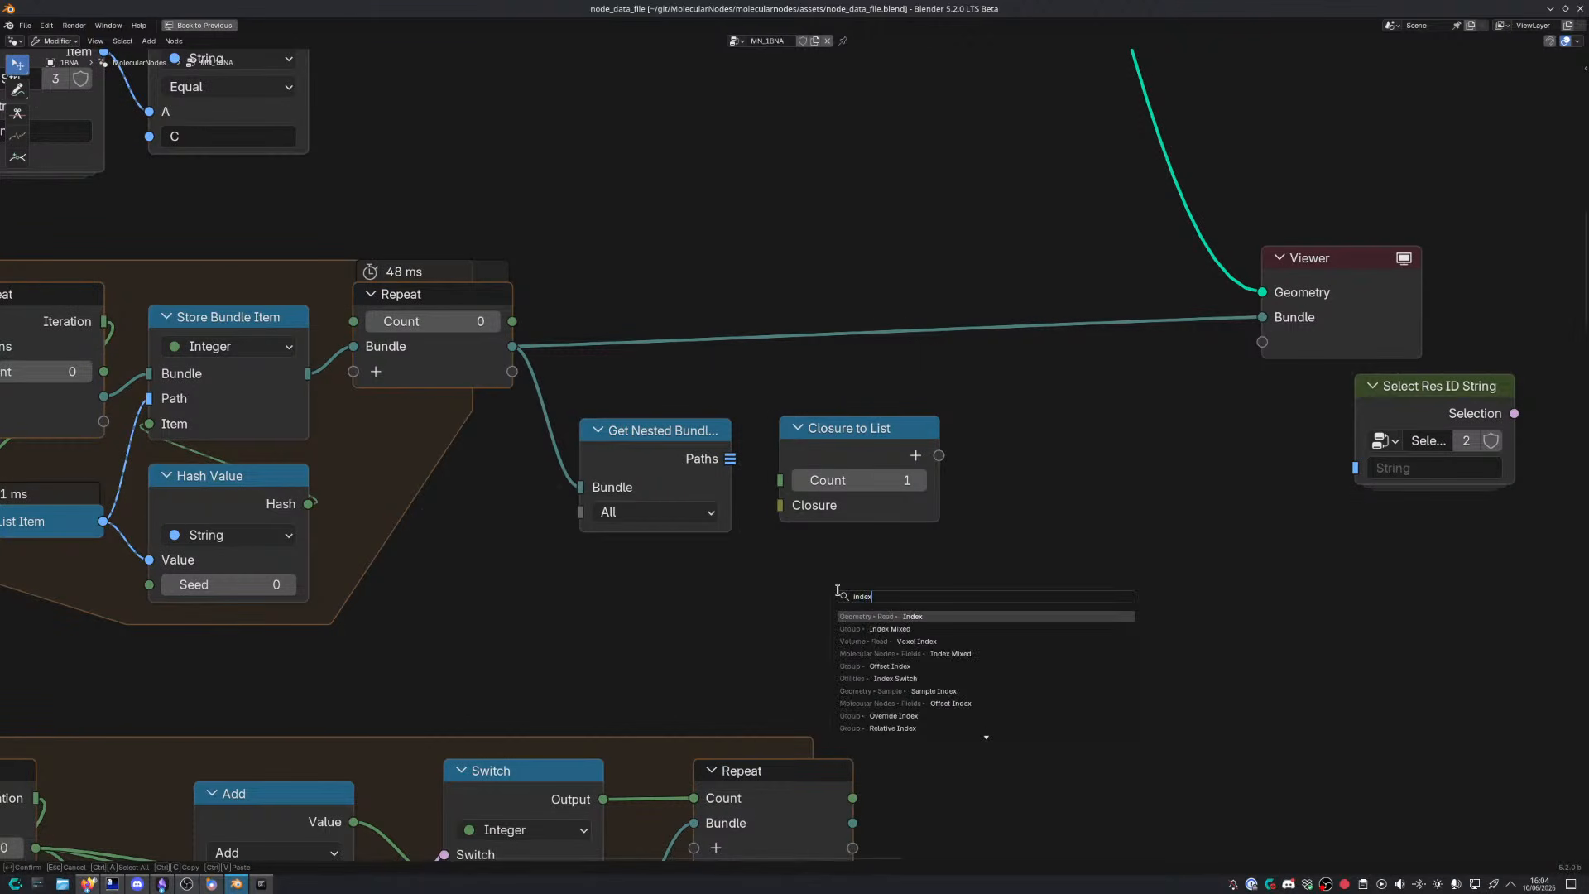
{"action": "key", "text": "Escape"}
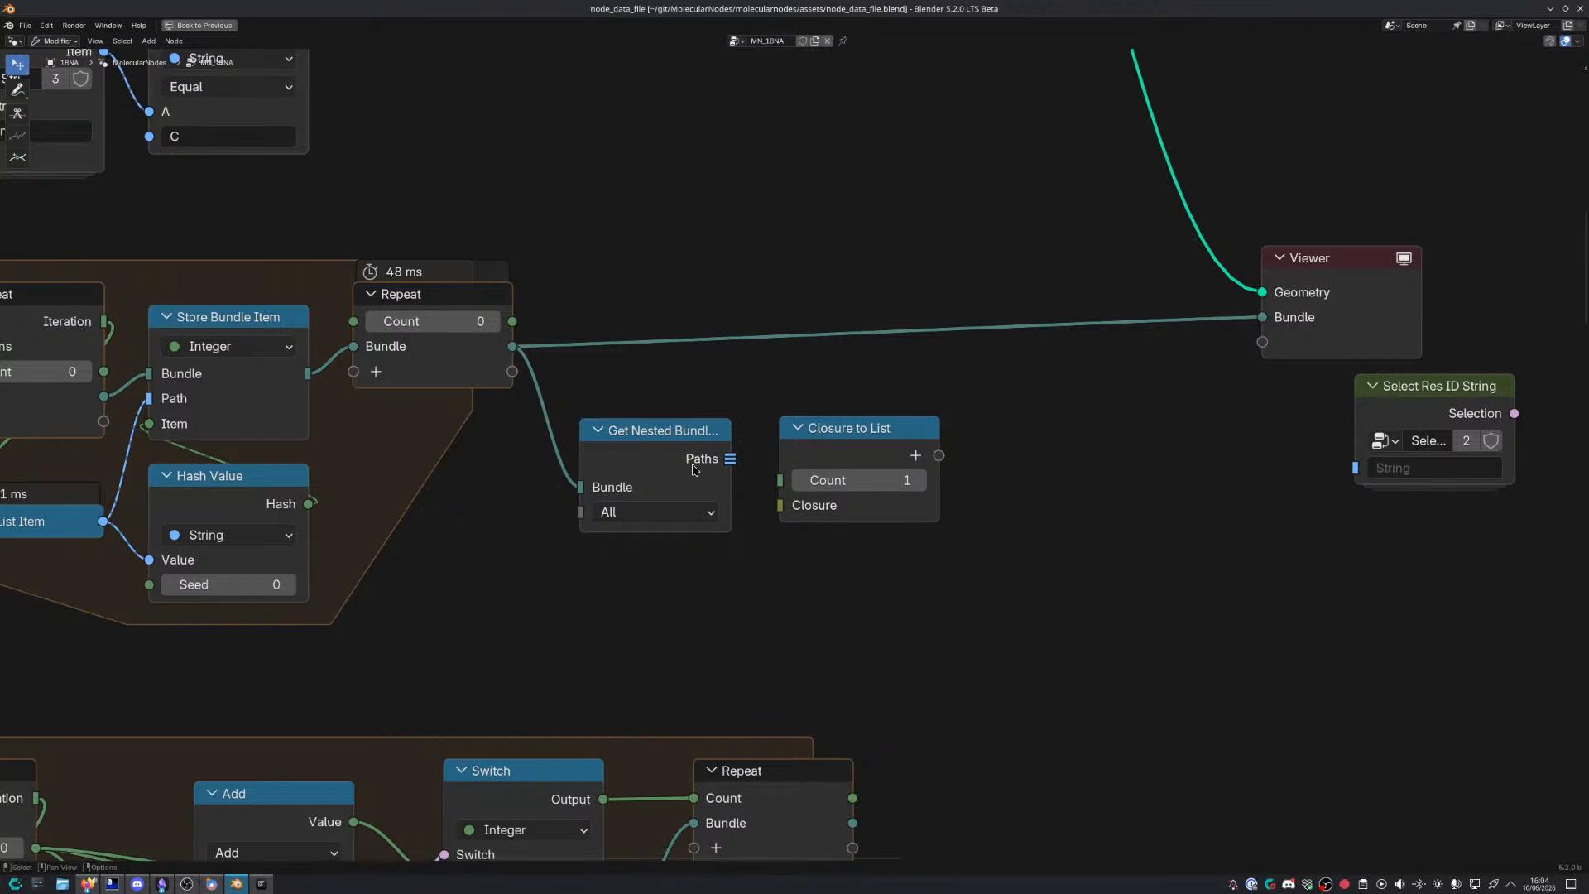
Add a List Length node fed by Paths, collapse it above Get Nested Bundle Paths, and connect its Length to Closure to List's Count
{"action": "left_click_drag", "start_coordinate": [730, 459], "coordinate": [790, 404]}
{"action": "type", "text": "length"}
{"action": "key", "text": "Return"}
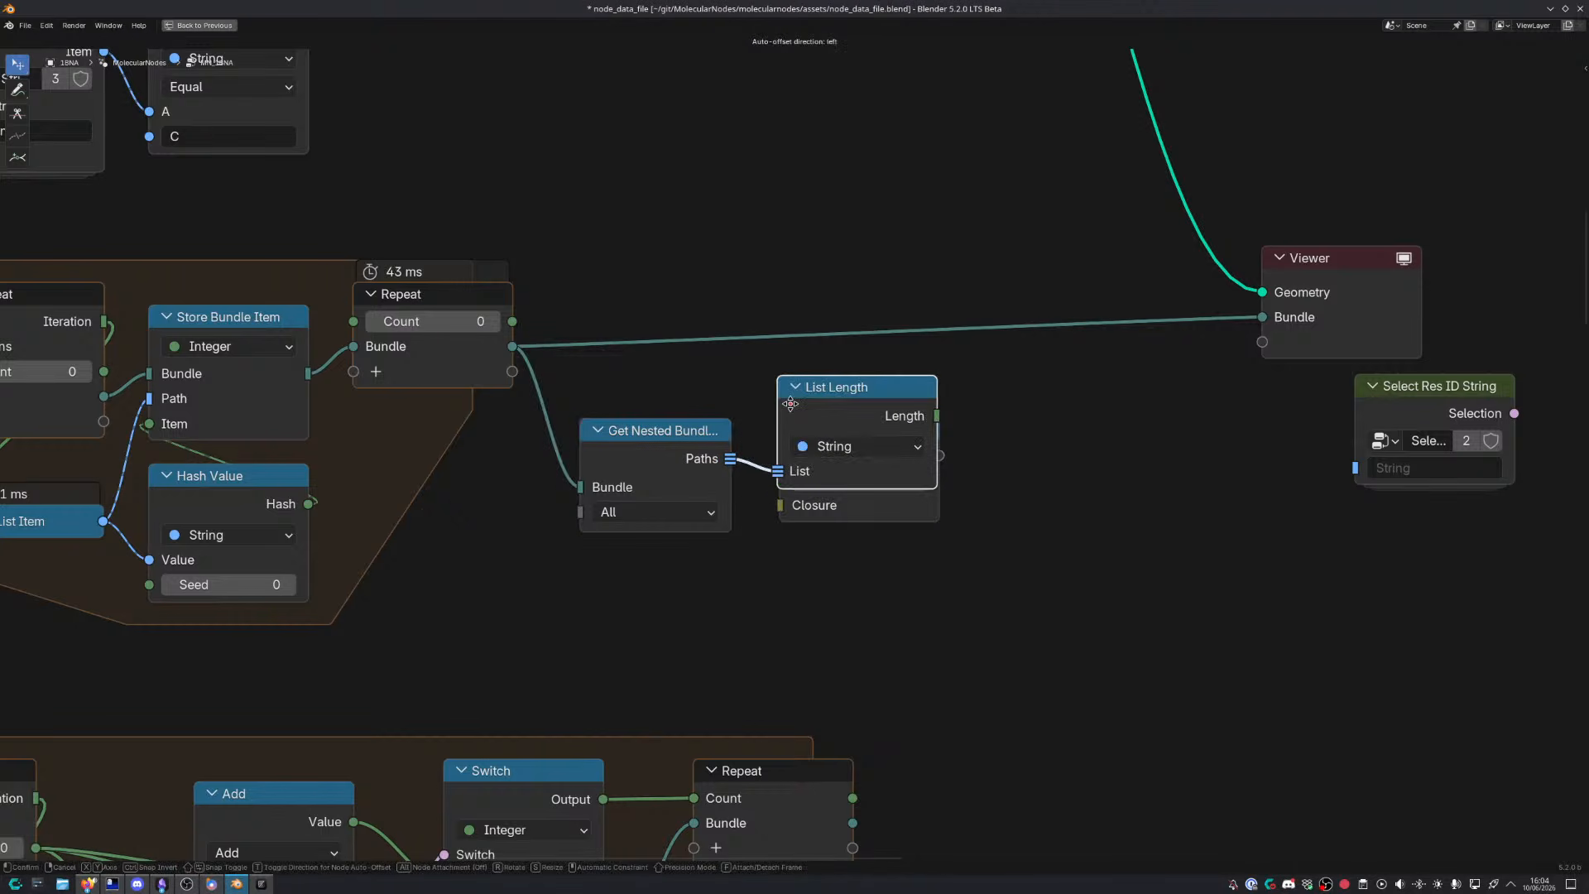
{"action": "left_click", "coordinate": [675, 355]}
{"action": "left_click", "coordinate": [679, 339]}
{"action": "left_click_drag", "start_coordinate": [693, 341], "coordinate": [610, 385]}
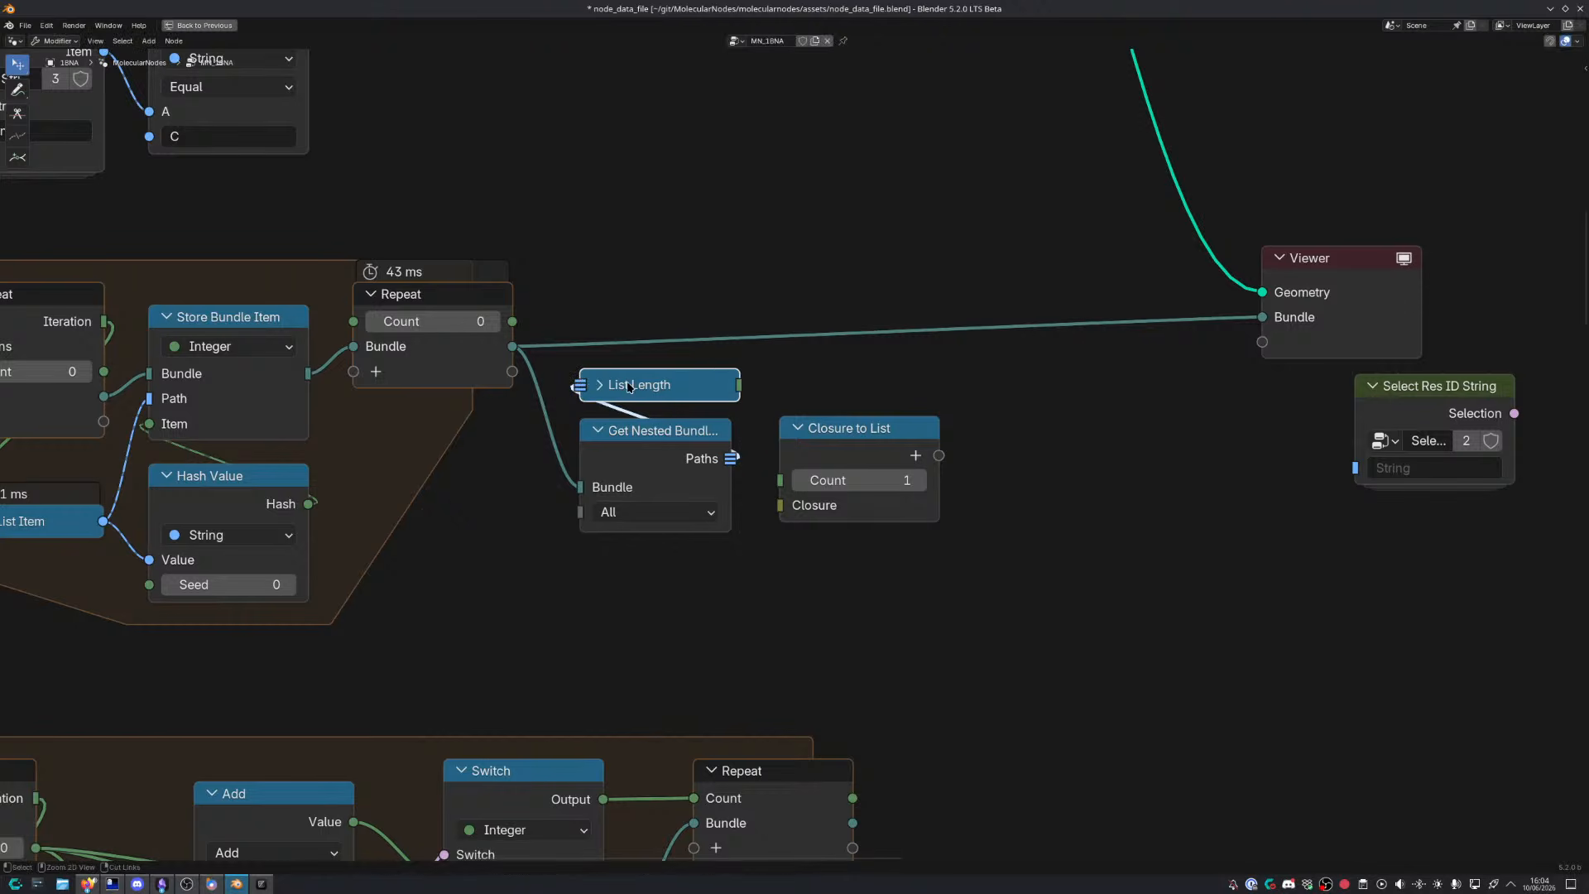
{"action": "left_click_drag", "start_coordinate": [738, 385], "coordinate": [869, 420]}
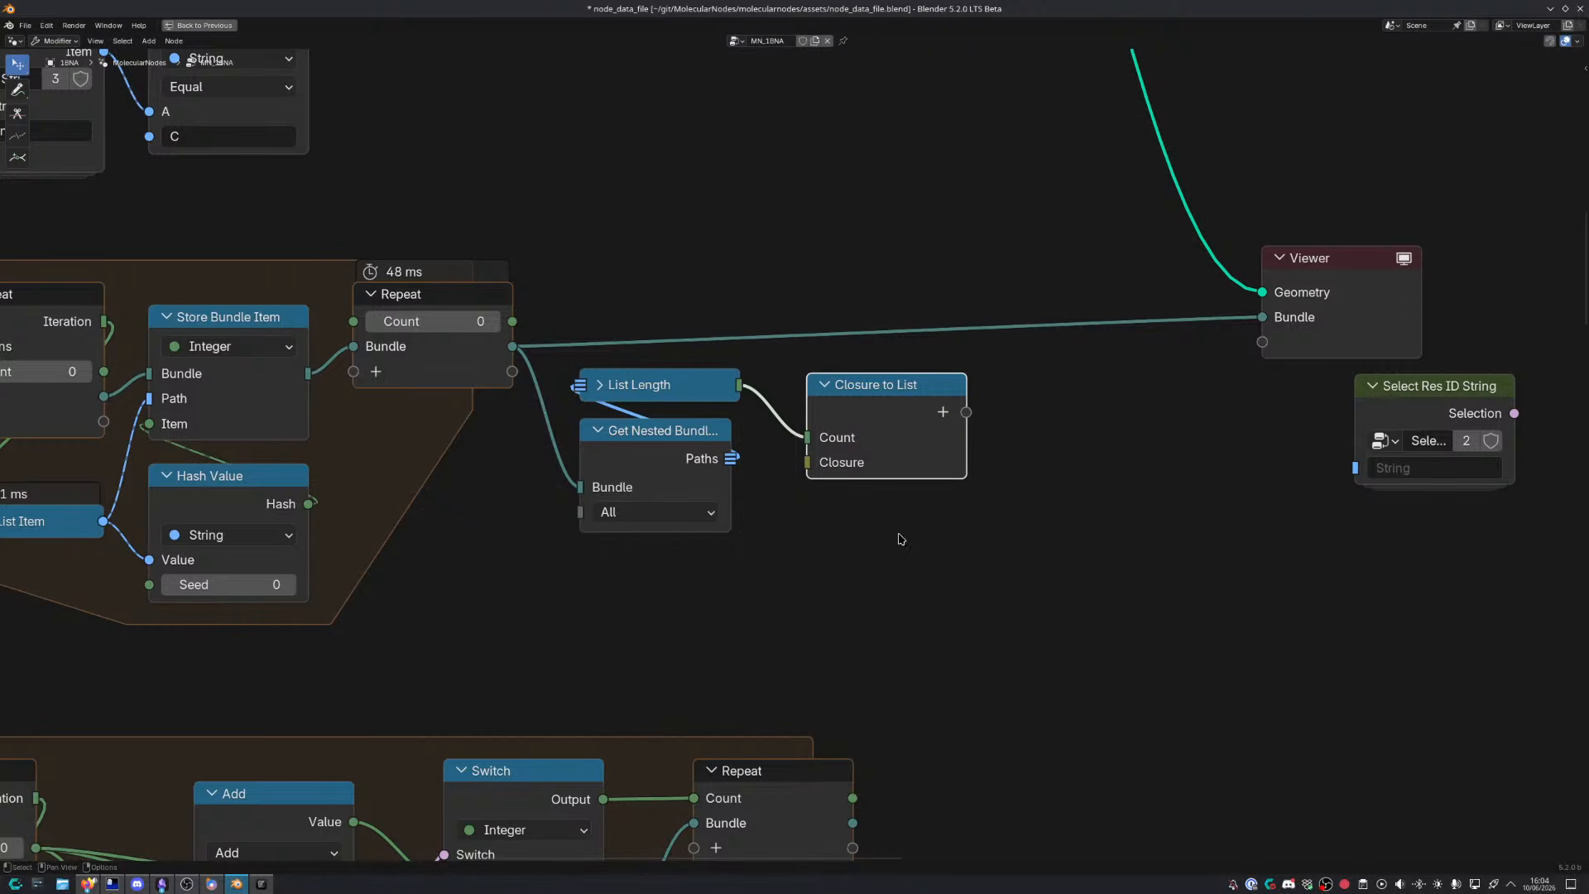
Add a Closure zone feeding Closure to List's Closure input and position it below the nodes
{"action": "left_click_drag", "start_coordinate": [807, 461], "coordinate": [717, 549]}
{"action": "type", "text": "closure"}
{"action": "key", "text": "Return"}
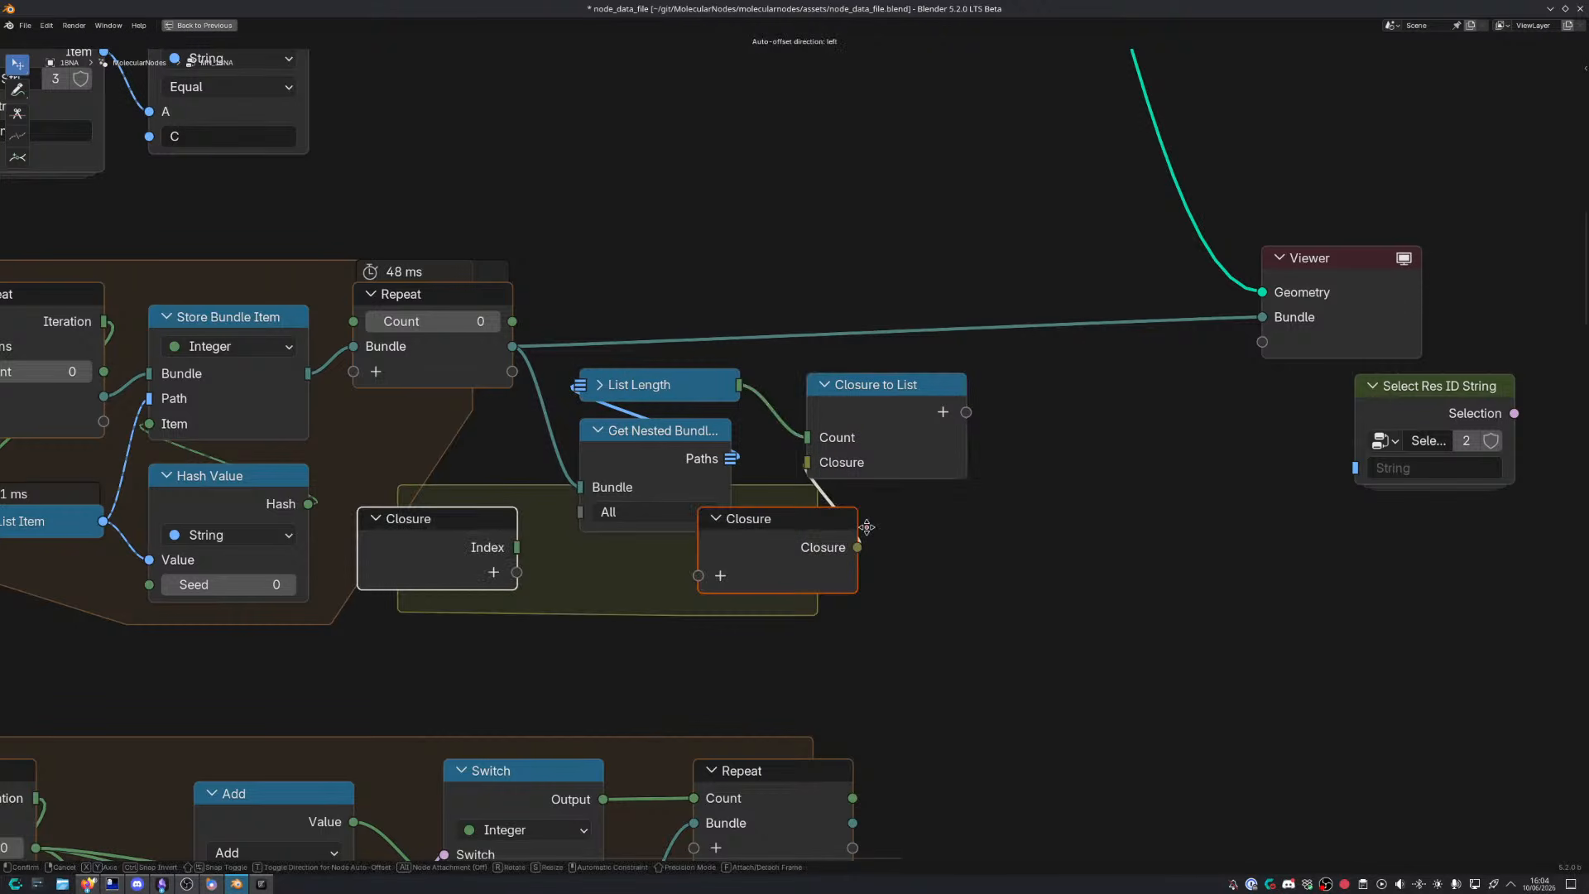
{"action": "left_click", "coordinate": [1066, 576]}
{"action": "left_click_drag", "start_coordinate": [919, 428], "coordinate": [1010, 405]}
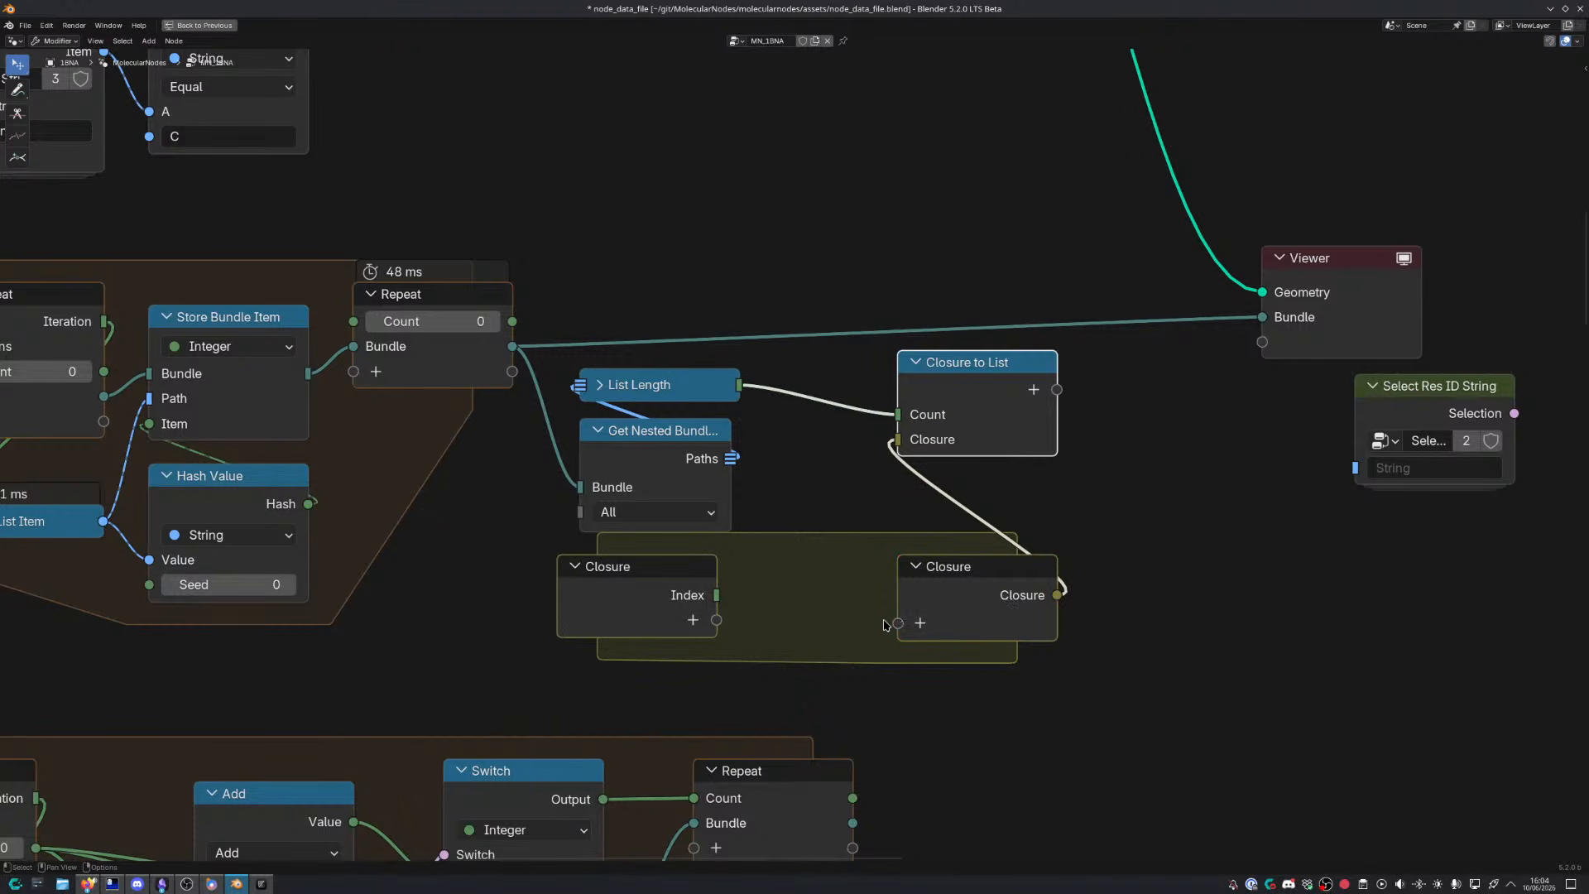
Align the collapsed List Length and Get Nested Bundle Paths nodes above the Closure zone
{"action": "middle_click_drag", "start_coordinate": [715, 594], "coordinate": [776, 555]}
{"action": "left_click_drag", "start_coordinate": [712, 302], "coordinate": [790, 469]}
{"action": "key", "text": "g"}
{"action": "left_click", "coordinate": [768, 447]}
{"action": "key", "text": "g"}
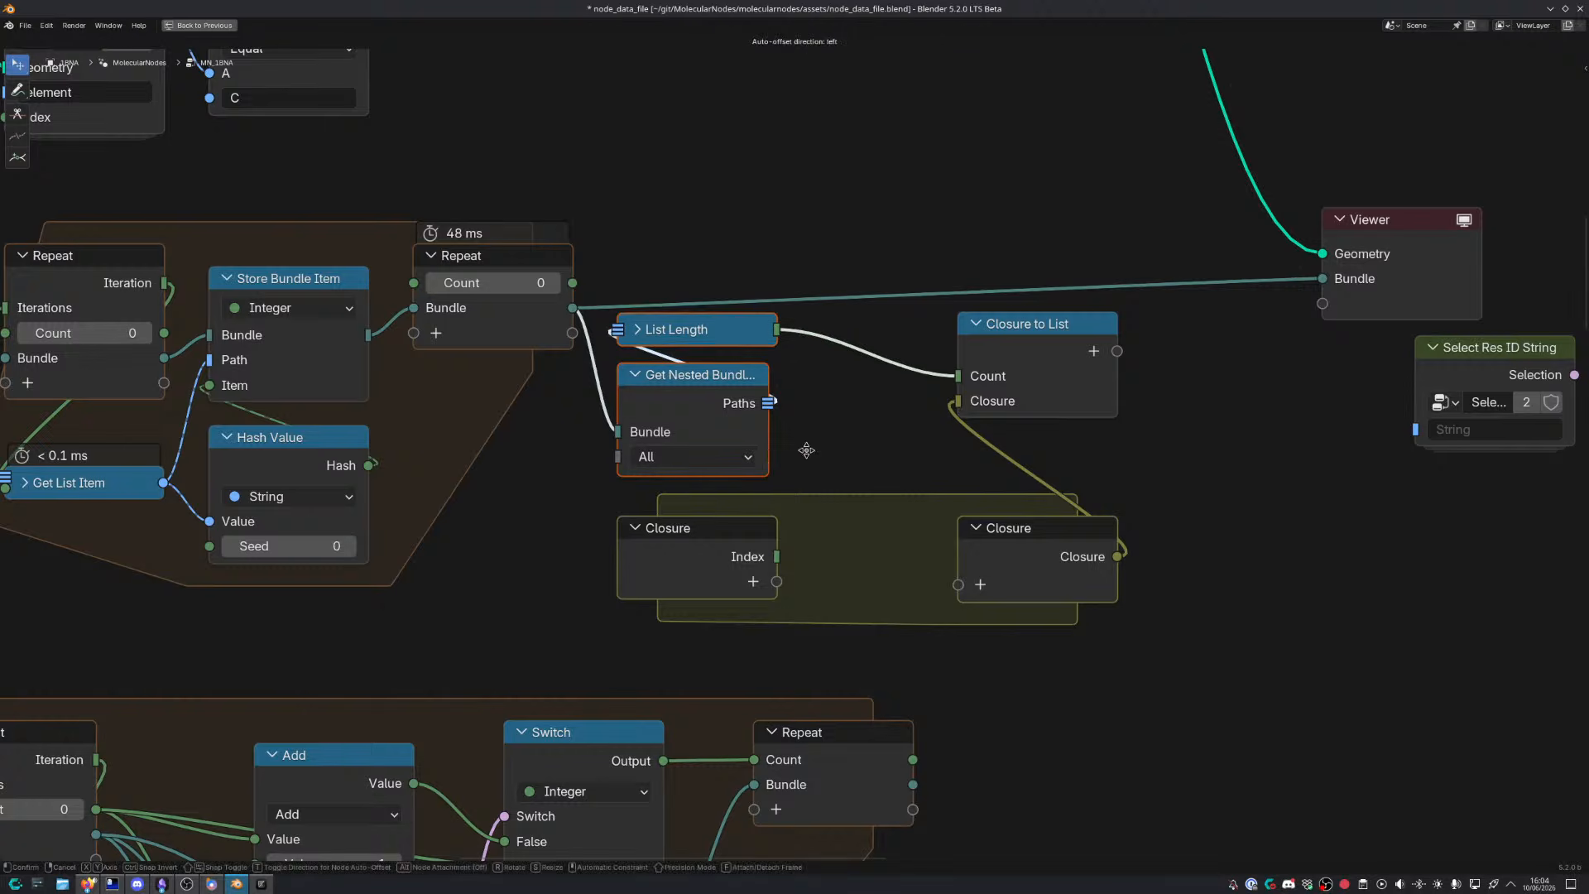
{"action": "left_click", "coordinate": [821, 451]}
{"action": "left_click", "coordinate": [840, 441]}
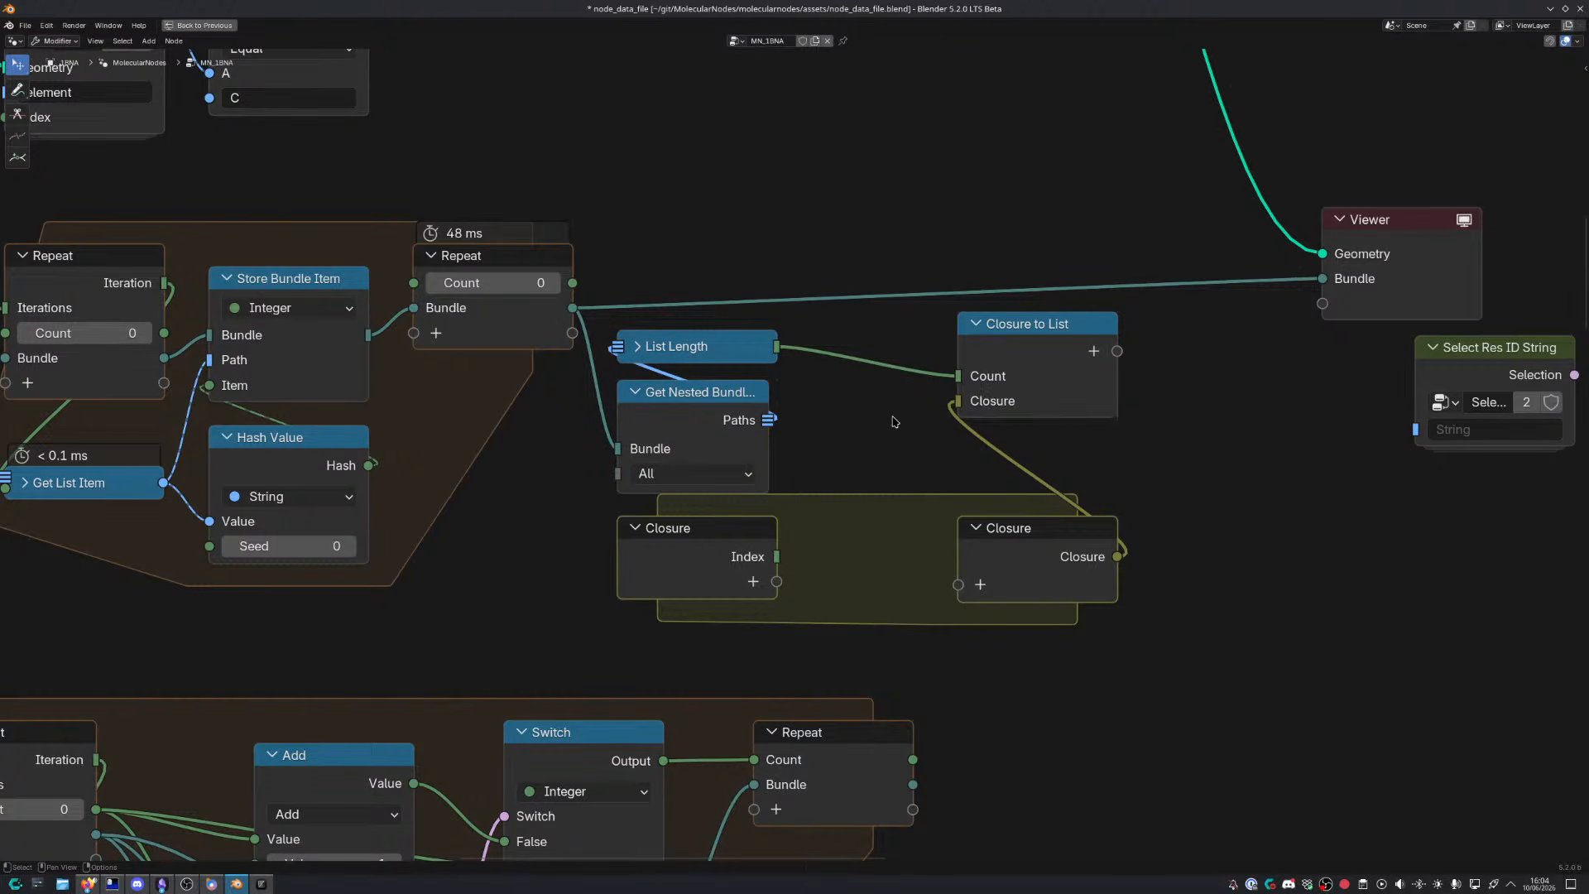
Preview Get Nested Bundle Paths' output in the Viewer and restore the full layout to examine the paths in the spreadsheet
{"action": "middle_click_drag", "start_coordinate": [861, 456], "coordinate": [827, 415]}
{"action": "left_click", "coordinate": [736, 379], "text": "ctrl+shift"}
{"action": "key", "text": "ctrl+space"}
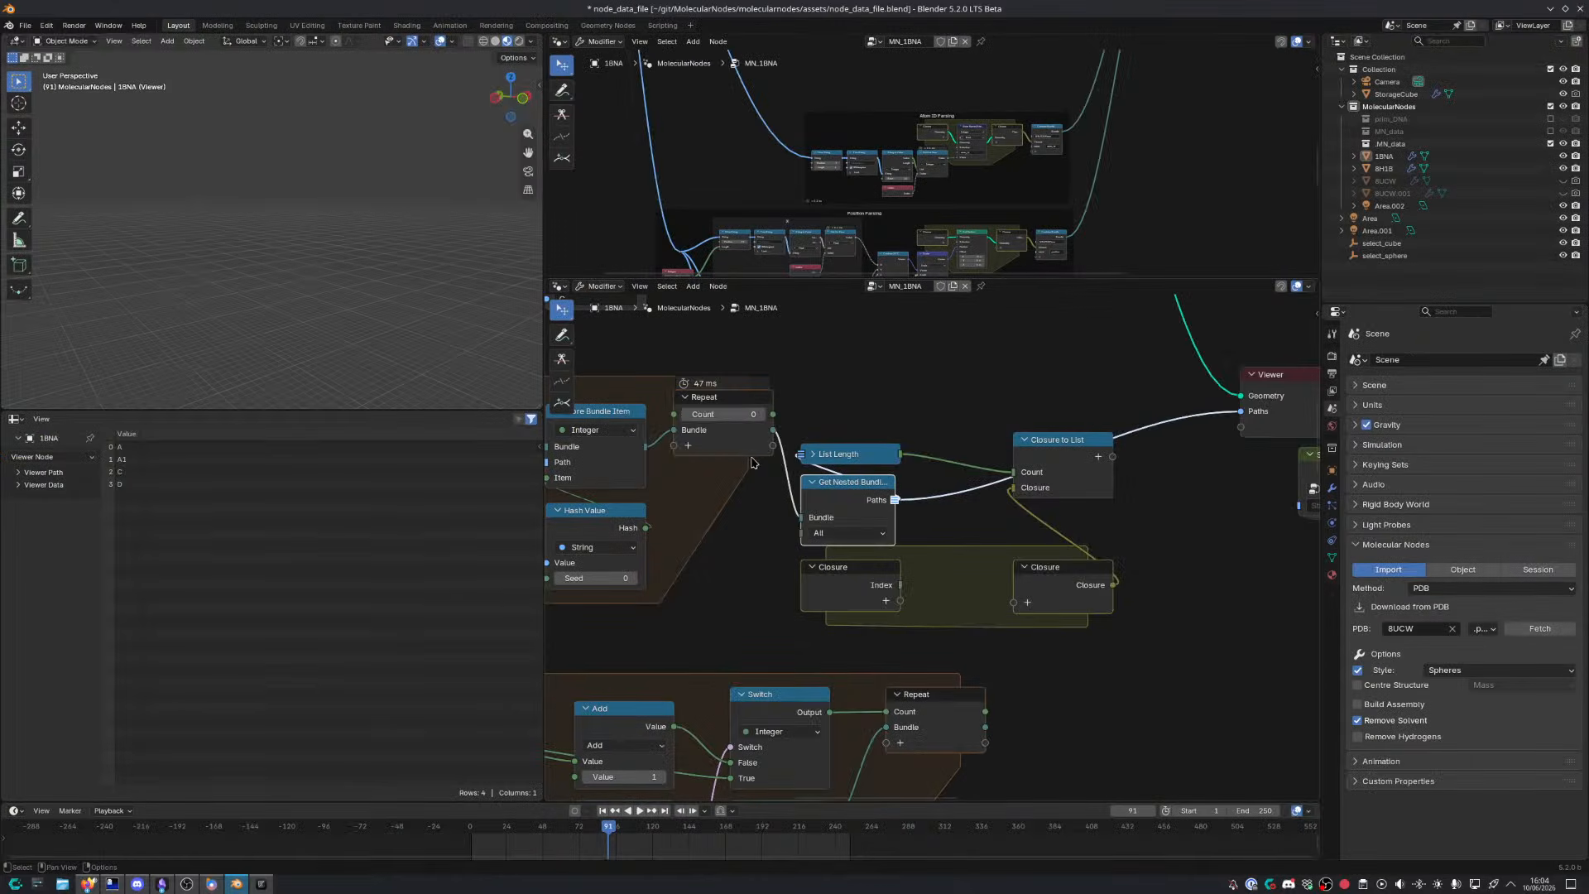
{"action": "middle_click_drag", "start_coordinate": [751, 508], "coordinate": [794, 495]}
Delete the collapsed List Length node, the Closure to List node and the Closure zone
{"action": "left_click", "coordinate": [917, 447]}
{"action": "key", "text": "x"}
{"action": "left_click", "coordinate": [1102, 433]}
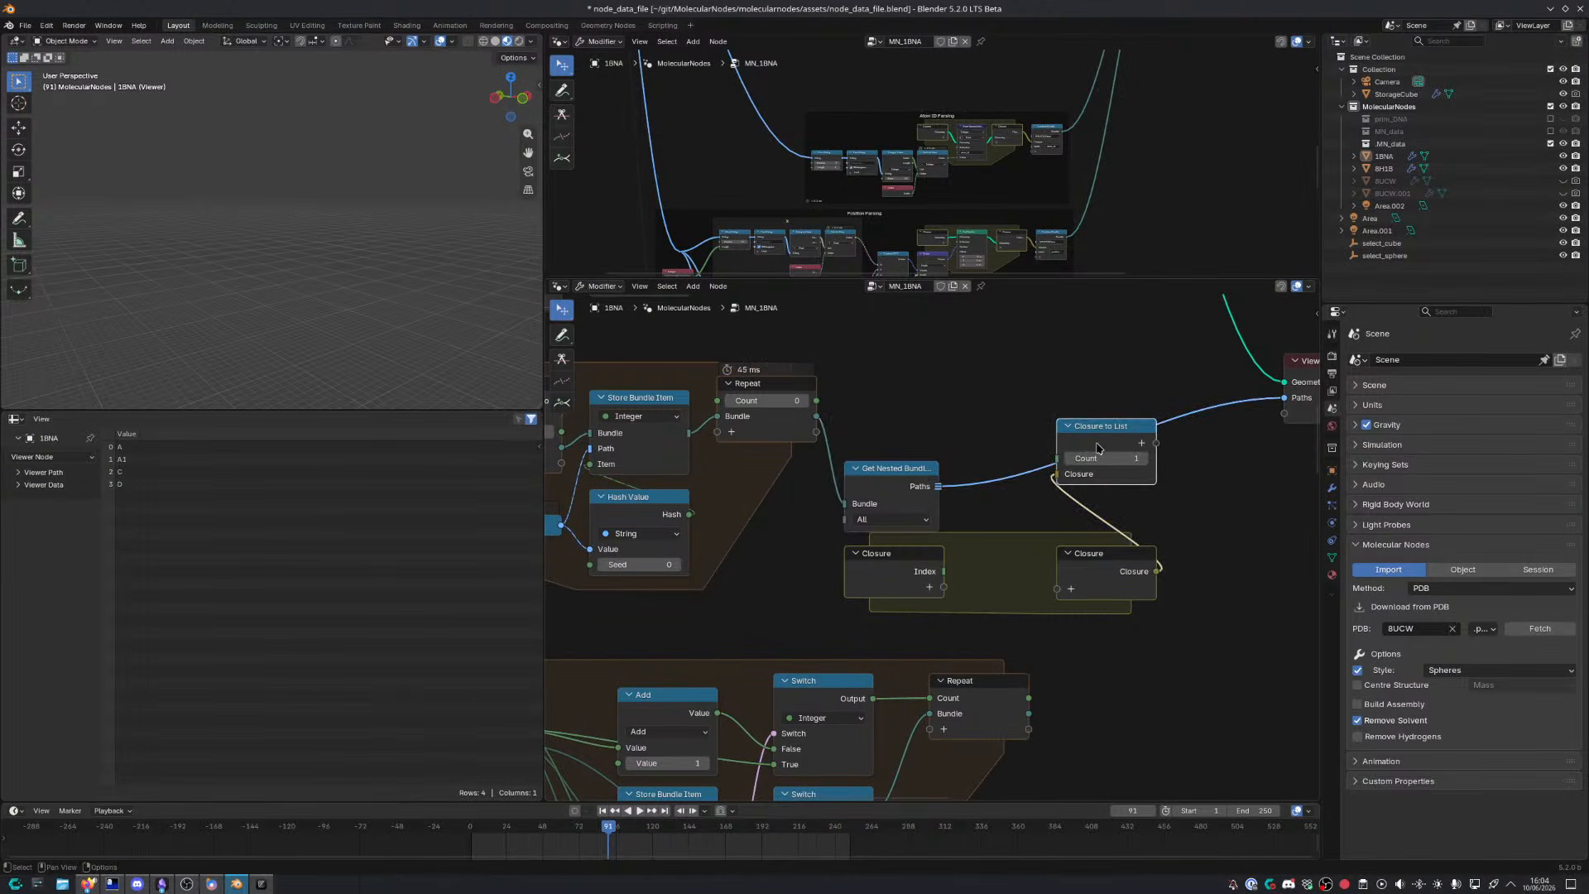
{"action": "key", "text": "x"}
{"action": "left_click", "coordinate": [1110, 558]}
{"action": "key", "text": "x"}
Move Get Nested Bundle Paths up beside the upper repeat zone output
{"action": "middle_click_drag", "start_coordinate": [901, 494], "coordinate": [917, 525]}
{"action": "left_click_drag", "start_coordinate": [913, 498], "coordinate": [941, 470]}
{"action": "middle_click_drag", "start_coordinate": [866, 544], "coordinate": [999, 528]}
{"action": "left_click_drag", "start_coordinate": [1065, 478], "coordinate": [1050, 421]}
{"action": "left_click", "coordinate": [1044, 507]}
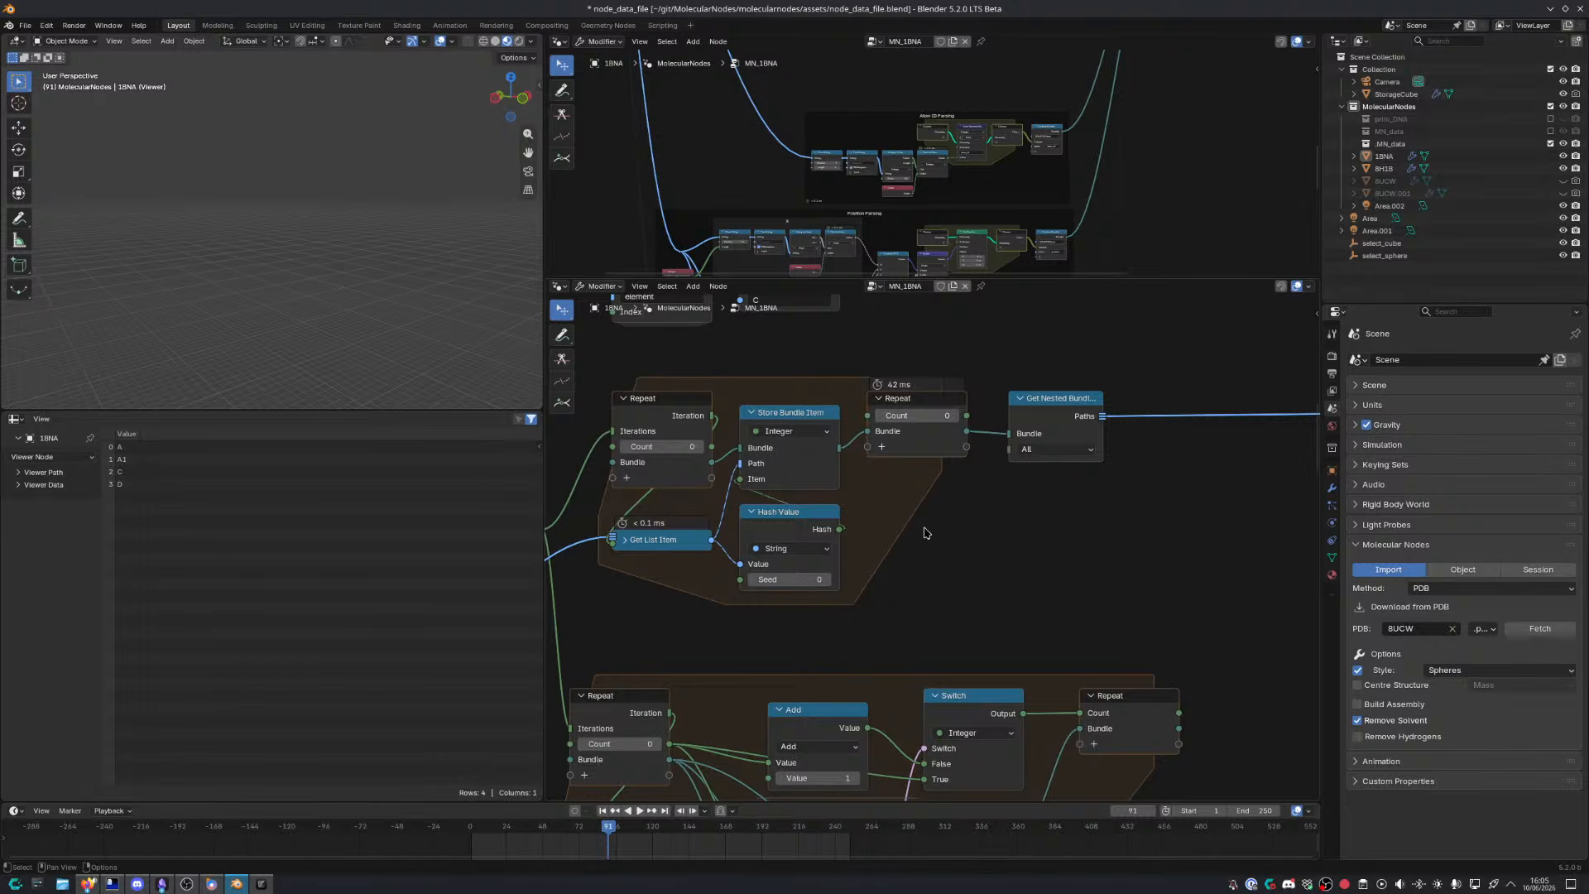
Add a String to Value node fed by the upper Get List Item, place it beside Hash Value, and set its type to Integer
{"action": "scroll", "coordinate": [925, 533], "scroll_direction": "up", "scroll_amount": 3}
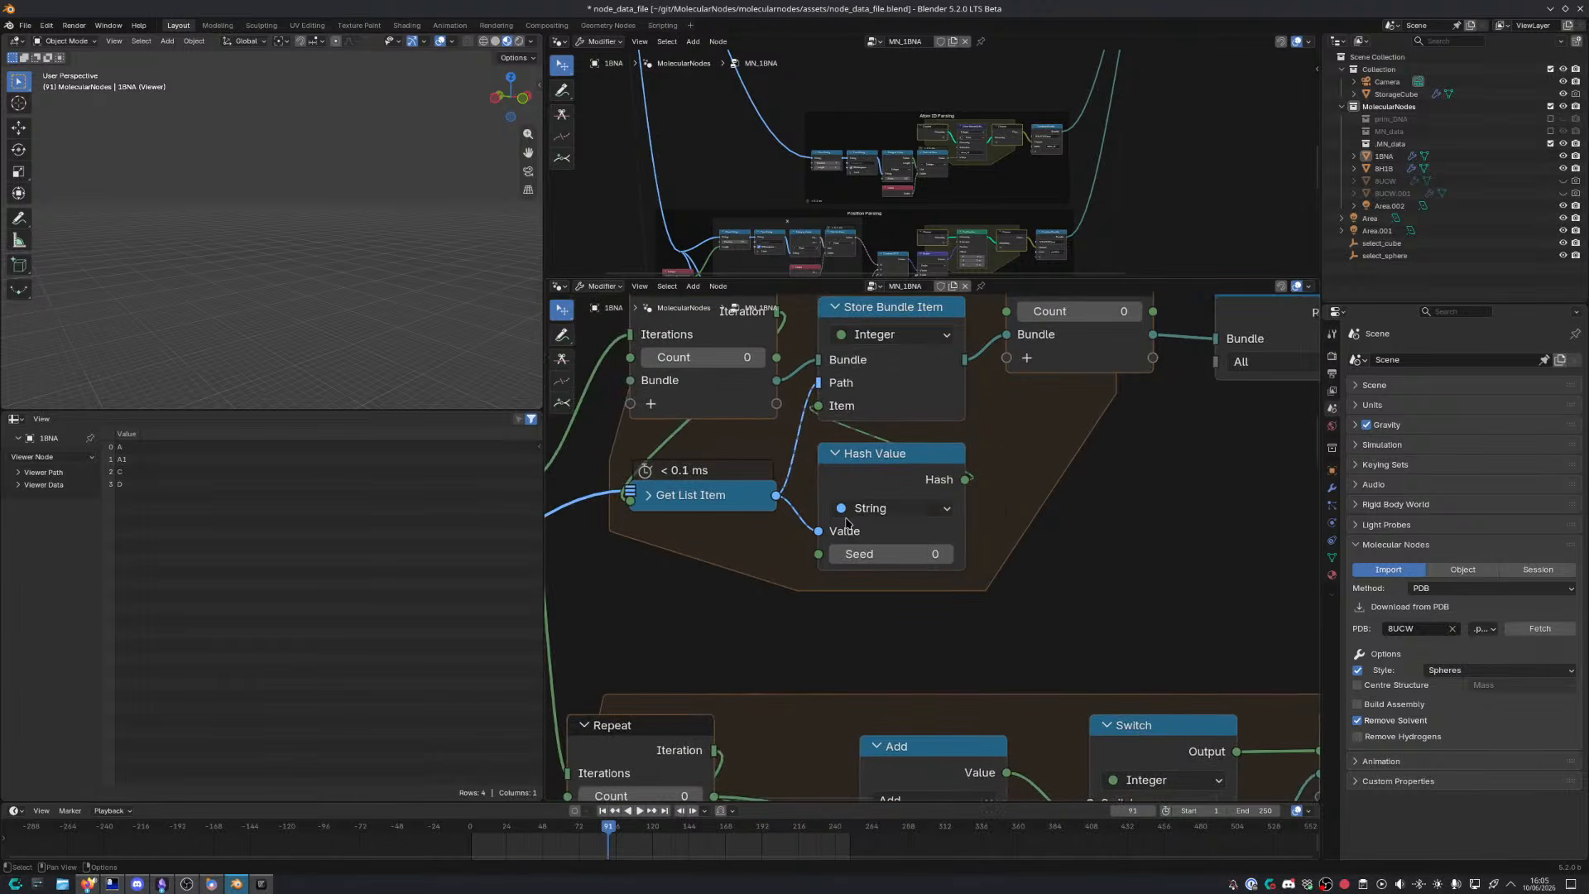
{"action": "left_click_drag", "start_coordinate": [776, 497], "coordinate": [1071, 530]}
{"action": "type", "text": "to value"}
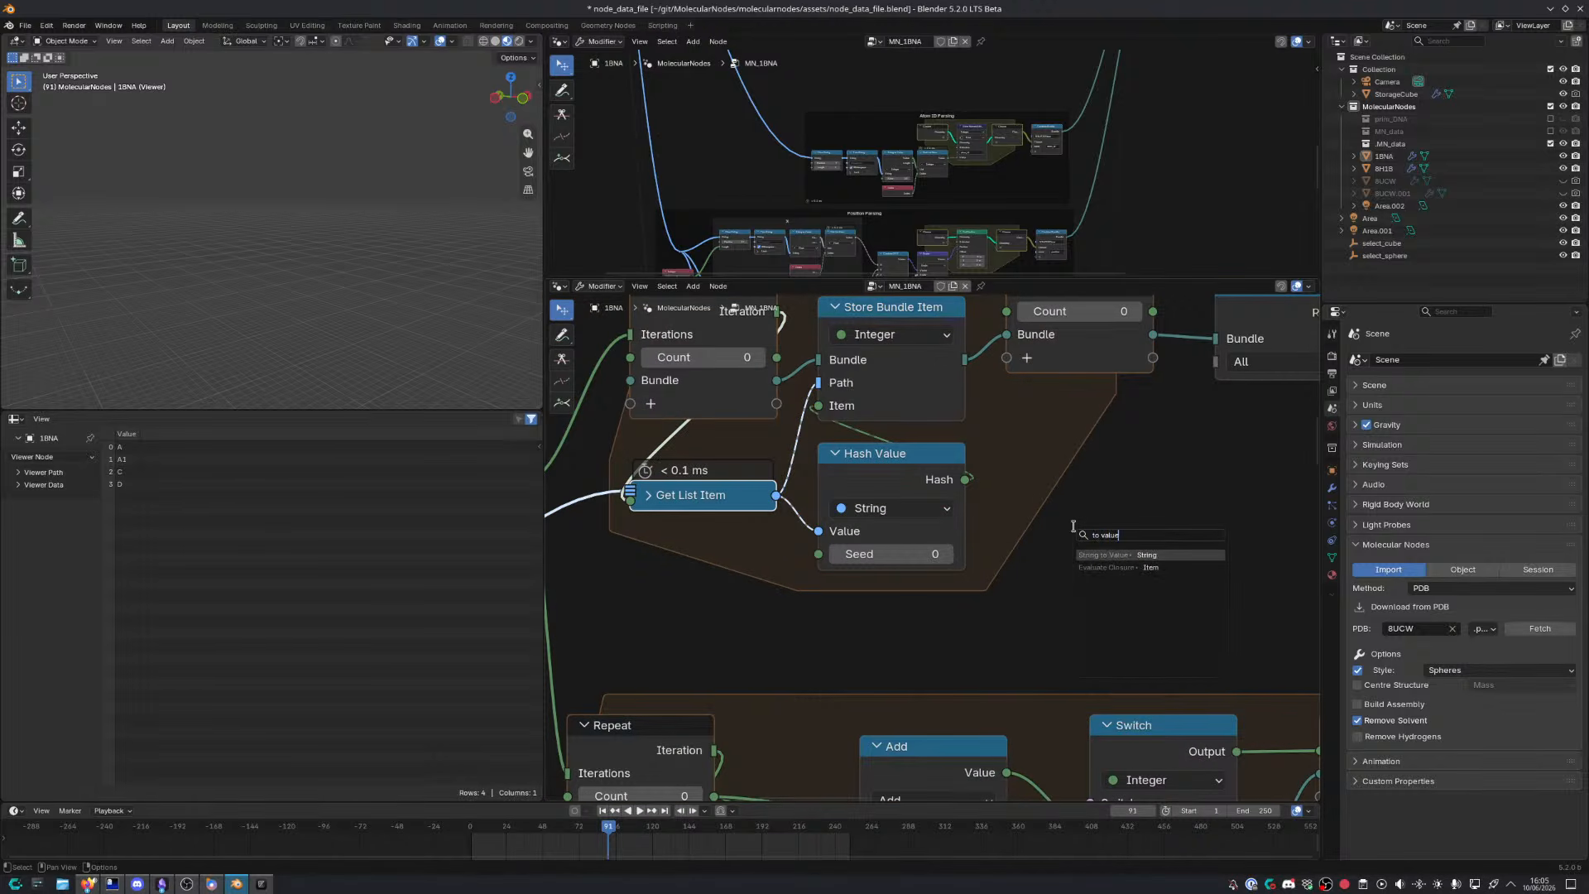
{"action": "key", "text": "Return"}
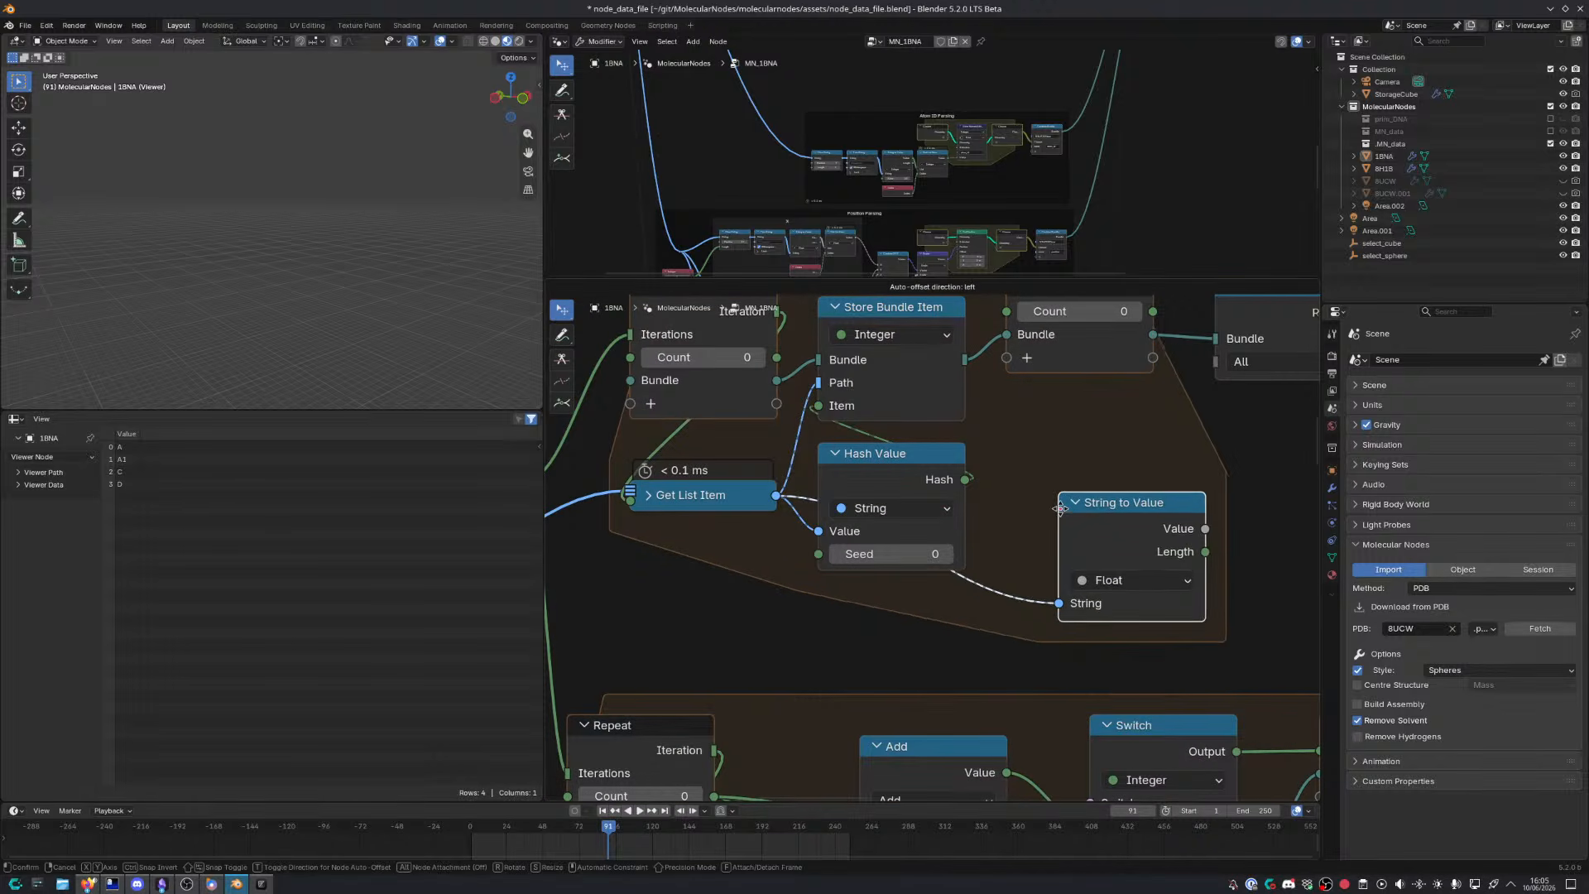
{"action": "left_click", "coordinate": [1076, 534]}
{"action": "left_click", "coordinate": [1078, 536]}
{"action": "left_click", "coordinate": [1077, 607]}
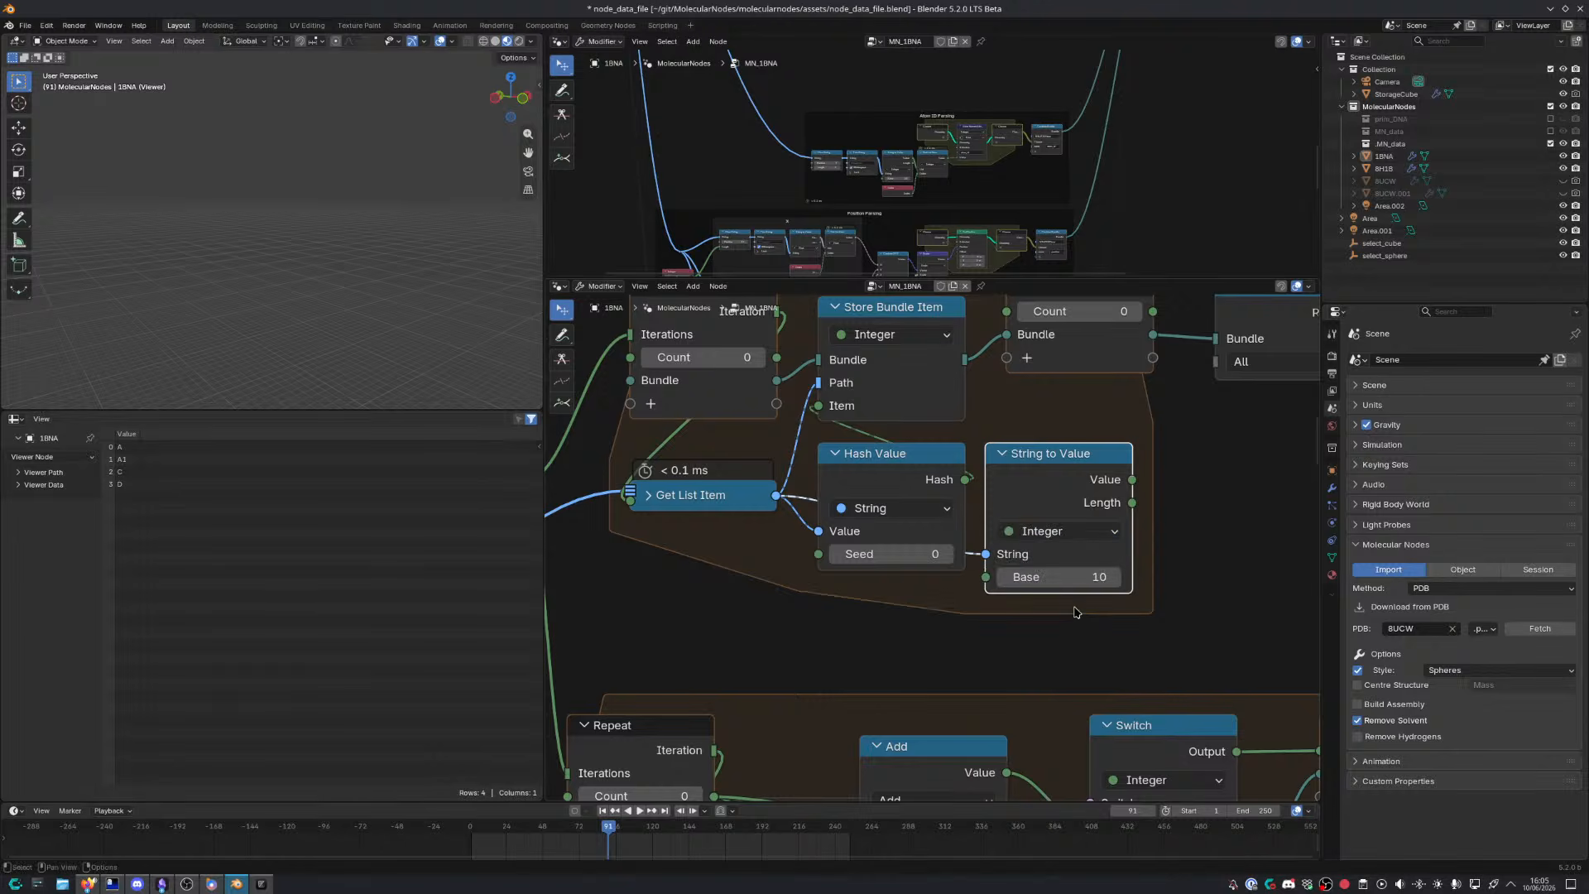
Set String to Value's Base to 26, connect its Value to Store Bundle Item's Item, and adjust the node's position beside Hash Value
{"action": "left_click", "coordinate": [1098, 580]}
{"action": "type", "text": "26"}
{"action": "key", "text": "Return"}
{"action": "left_click_drag", "start_coordinate": [1131, 481], "coordinate": [808, 413]}
{"action": "scroll", "coordinate": [1055, 538], "scroll_direction": "down", "scroll_amount": 3}
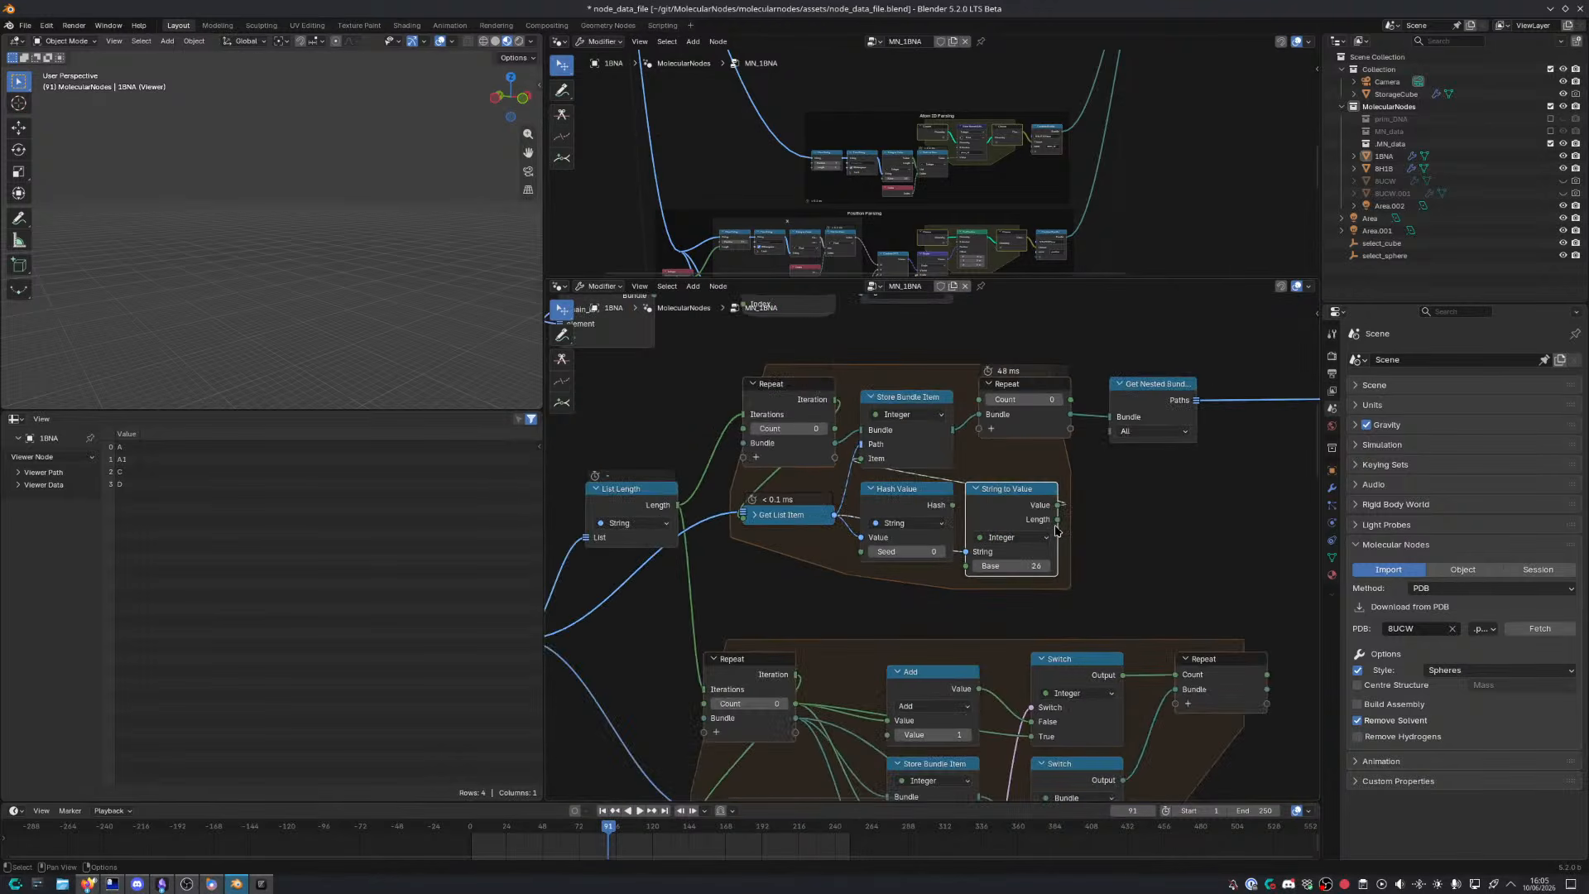
{"action": "middle_click_drag", "start_coordinate": [973, 539], "coordinate": [983, 545]}
{"action": "left_click_drag", "start_coordinate": [966, 512], "coordinate": [984, 521]}
Preview the upper repeat zone output's Bundle in the Viewer and inspect the integers stored for each chain ID
{"action": "left_click", "coordinate": [1035, 403], "text": "ctrl+shift"}
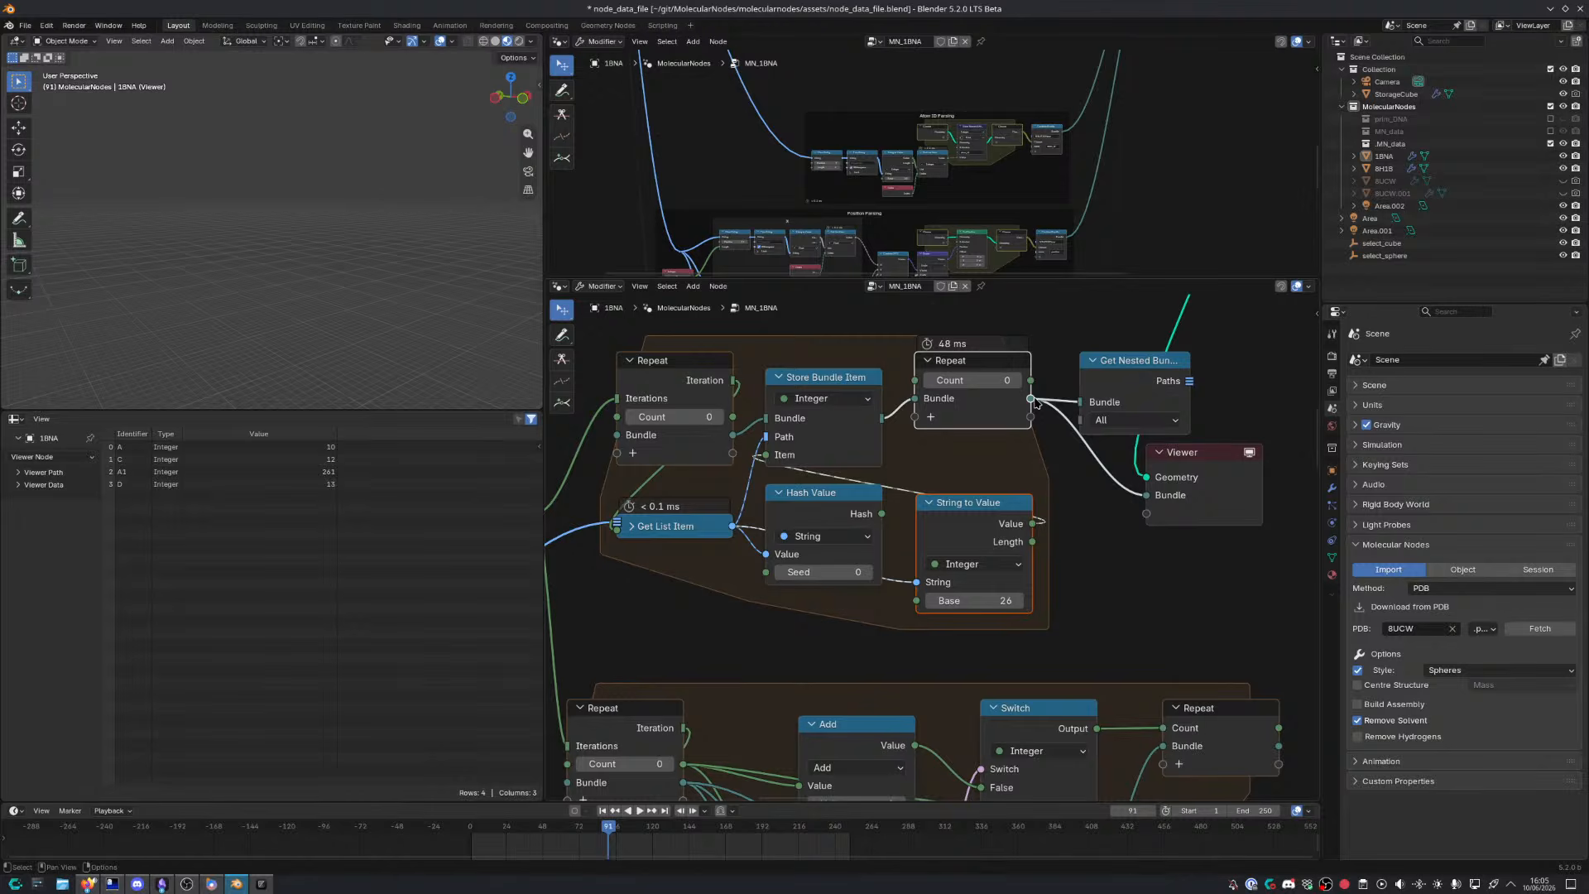
{"action": "middle_click_drag", "start_coordinate": [1034, 443], "coordinate": [1014, 450]}
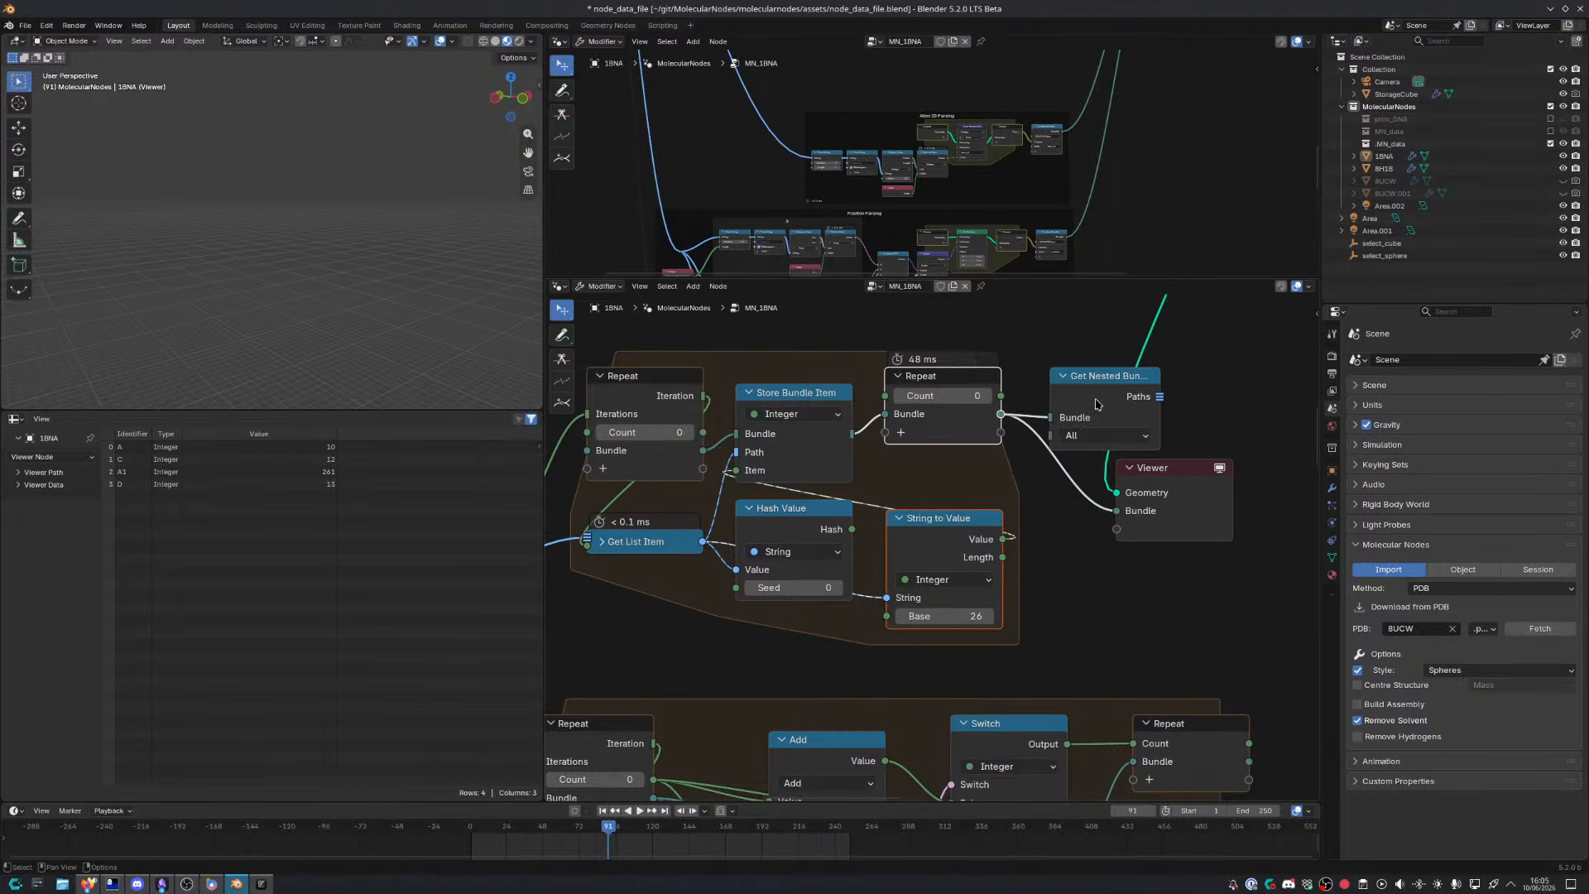
{"action": "mouse_move", "coordinate": [1106, 416]}
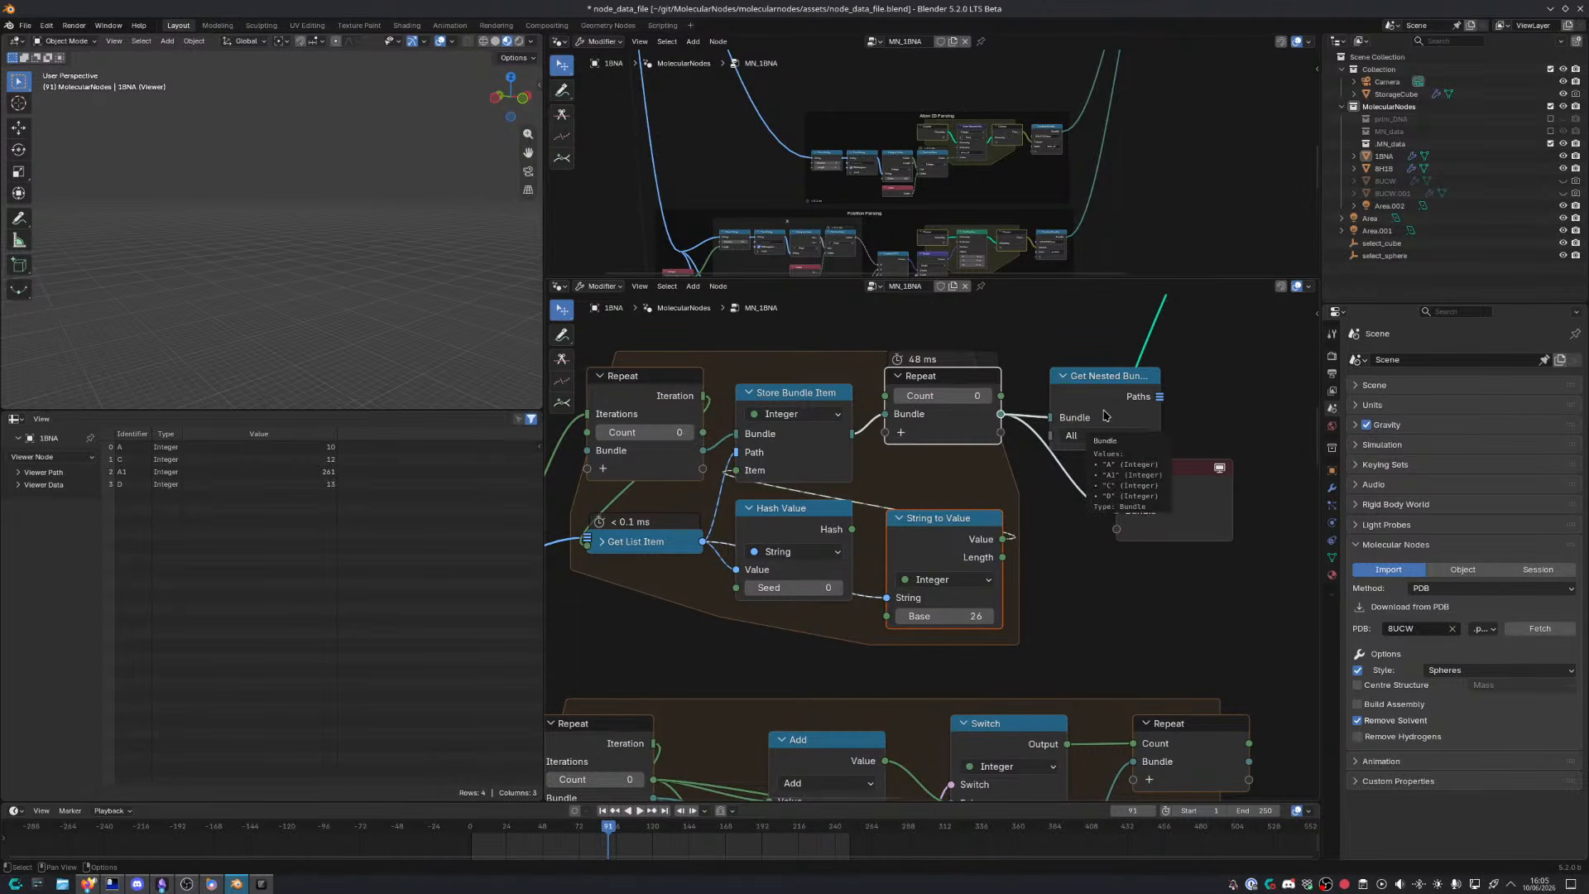
Set String to Value's Base to 36 and align the node with Hash Value
{"action": "left_click", "coordinate": [962, 618]}
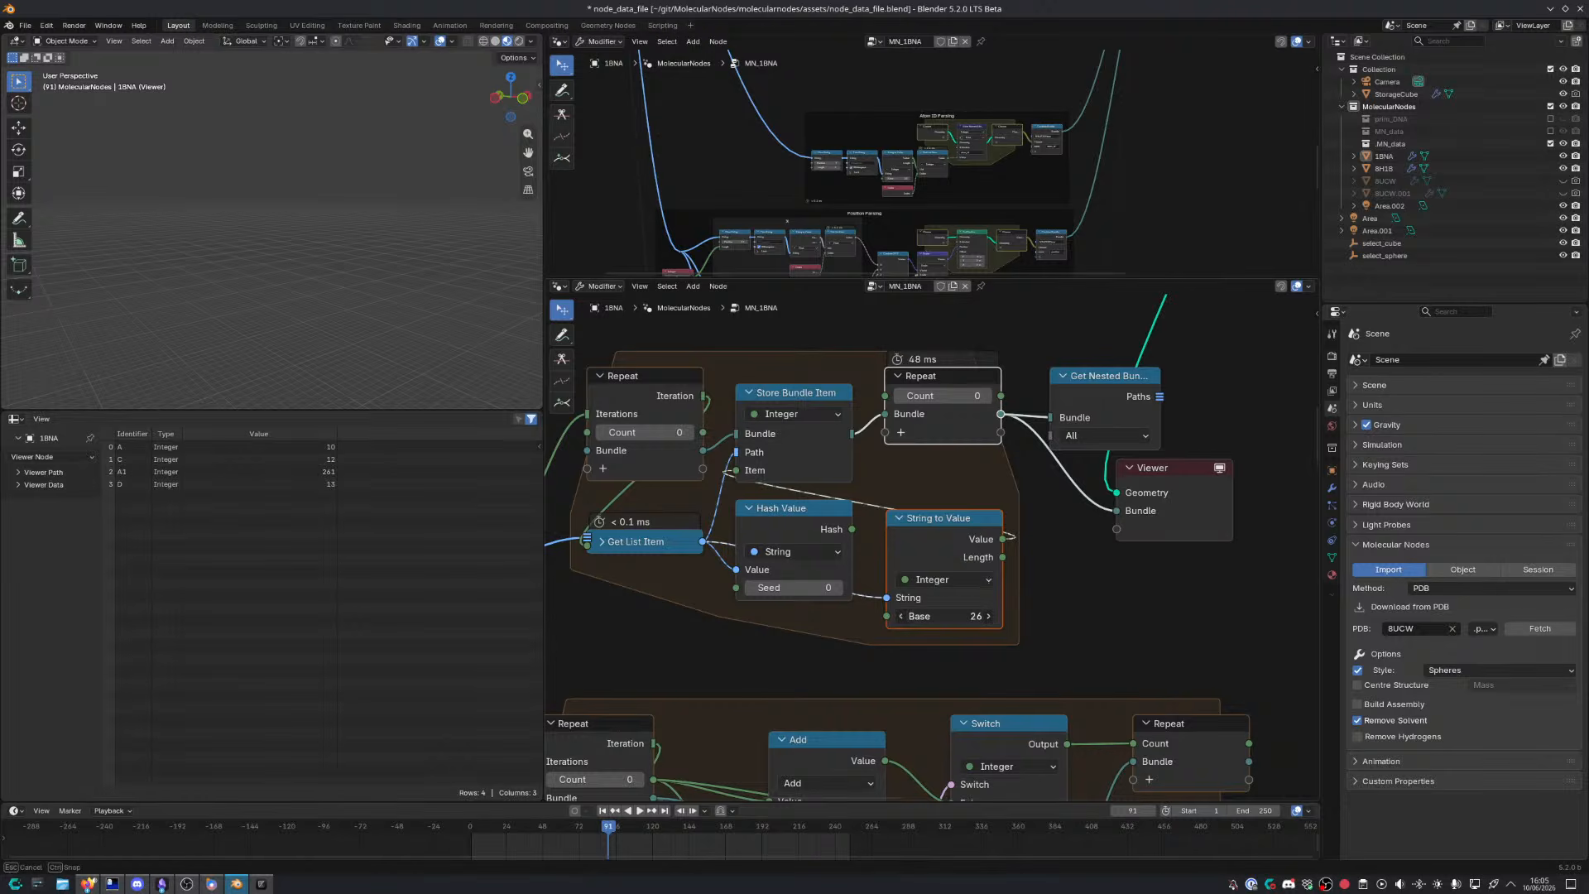
{"action": "mouse_move", "coordinate": [963, 618]}
{"action": "left_mouse_down"}
{"action": "mouse_move", "coordinate": [987, 618]}
{"action": "mouse_move", "coordinate": [886, 618]}
{"action": "mouse_move", "coordinate": [952, 618]}
{"action": "left_mouse_up"}
{"action": "left_click_drag", "start_coordinate": [935, 618], "coordinate": [985, 618]}
{"action": "left_click_drag", "start_coordinate": [950, 546], "coordinate": [948, 535], "text": "ctrl"}
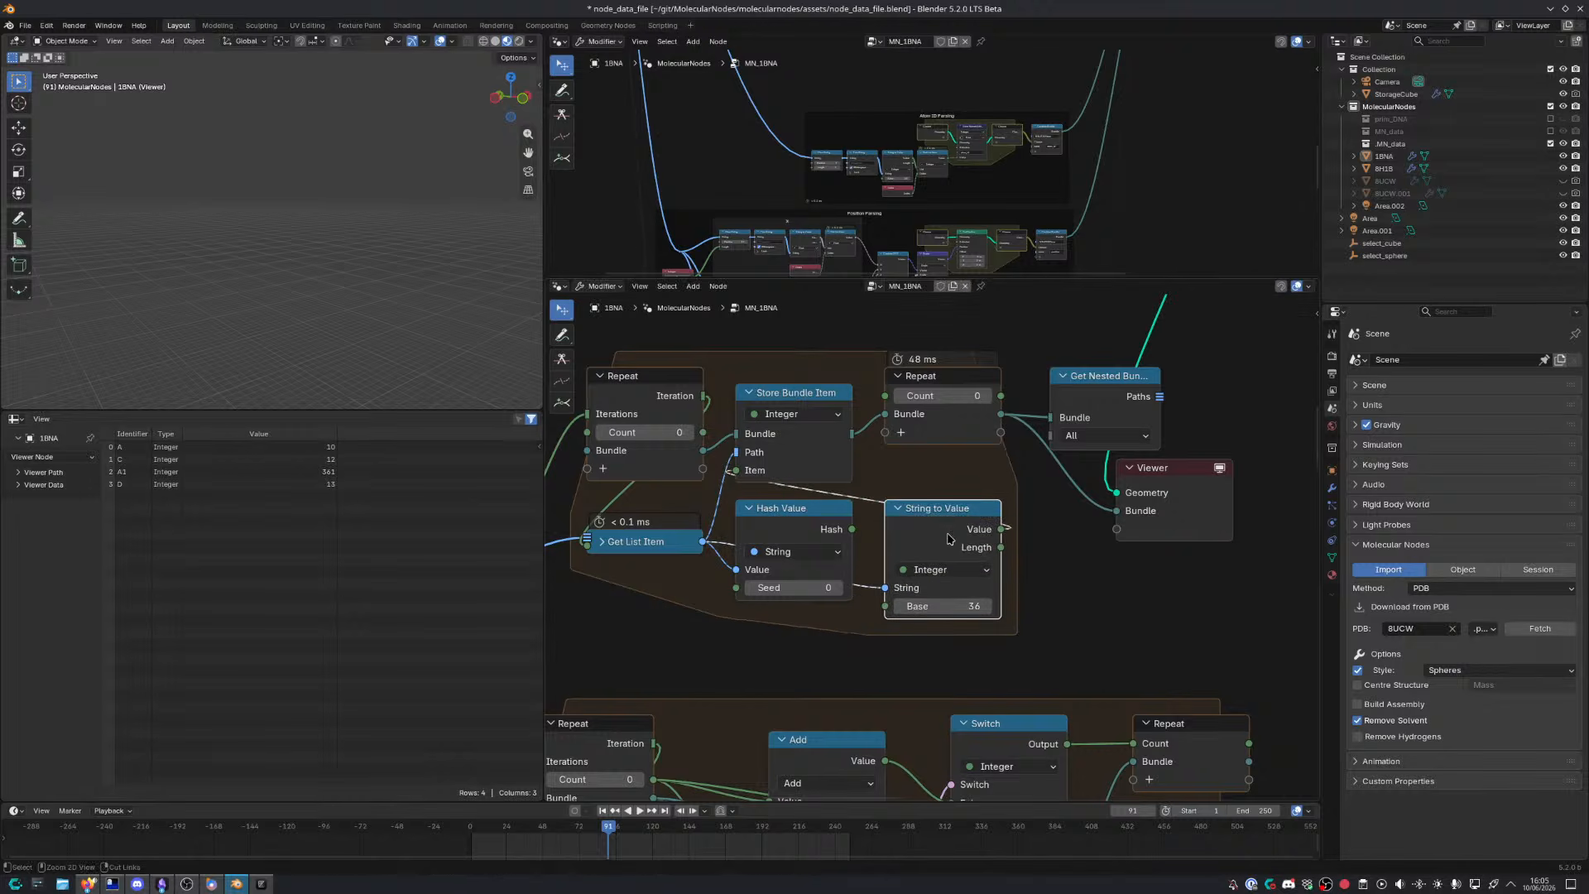
Reposition Get Nested Bundle Paths and the Viewer beside the upper repeat zone output
{"action": "middle_click_drag", "start_coordinate": [1084, 487], "coordinate": [1050, 515]}
{"action": "left_click_drag", "start_coordinate": [1062, 429], "coordinate": [1099, 387]}
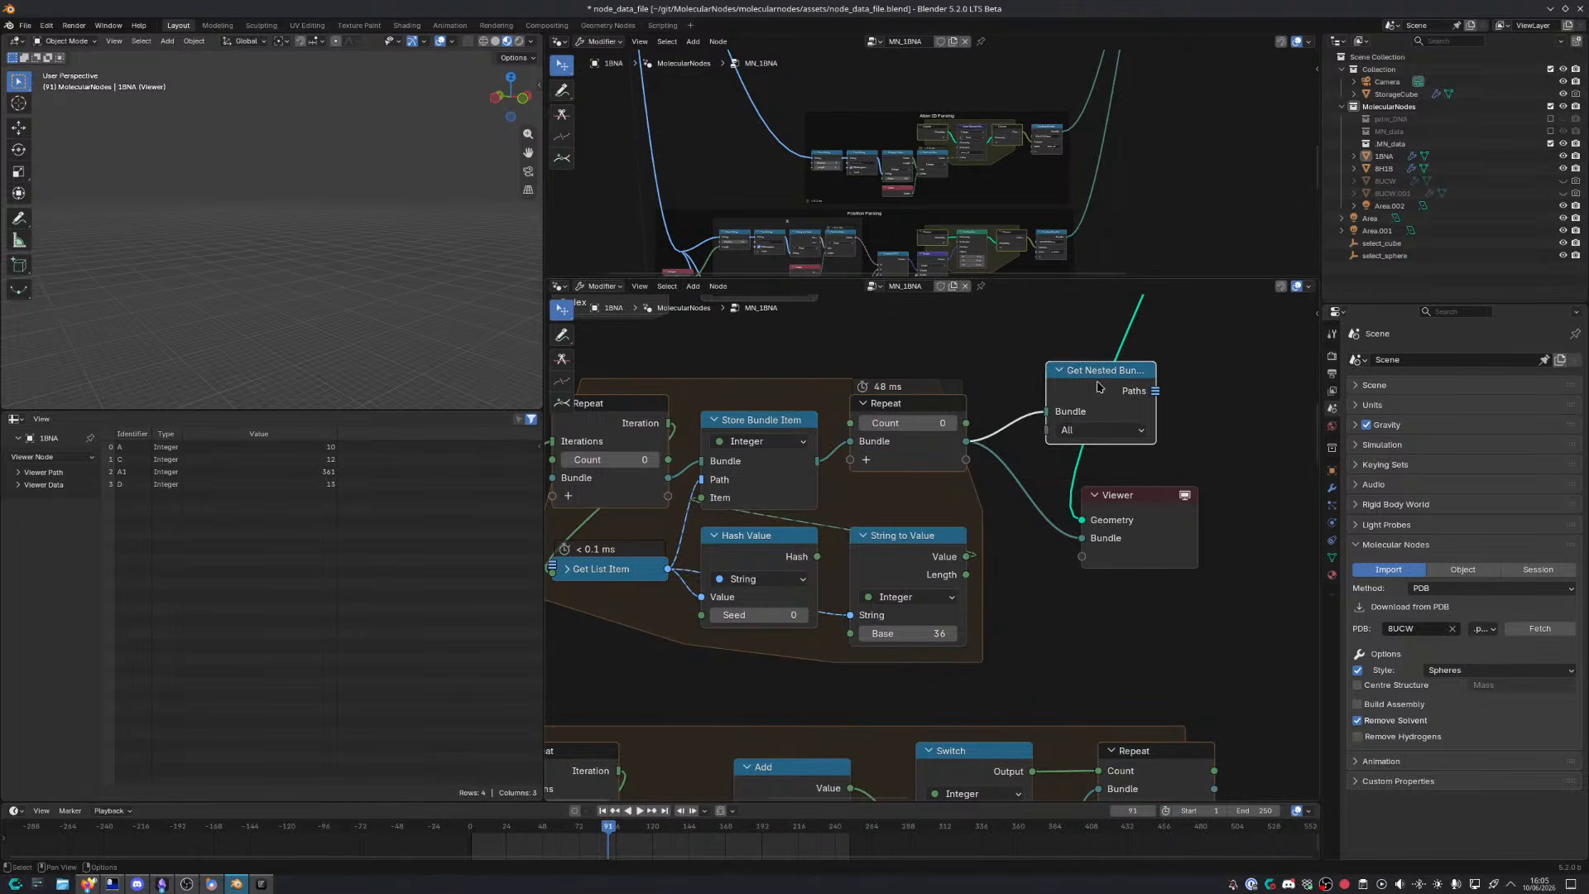
{"action": "left_click_drag", "start_coordinate": [1130, 520], "coordinate": [1098, 527]}
{"action": "middle_click_drag", "start_coordinate": [926, 556], "coordinate": [1108, 540]}
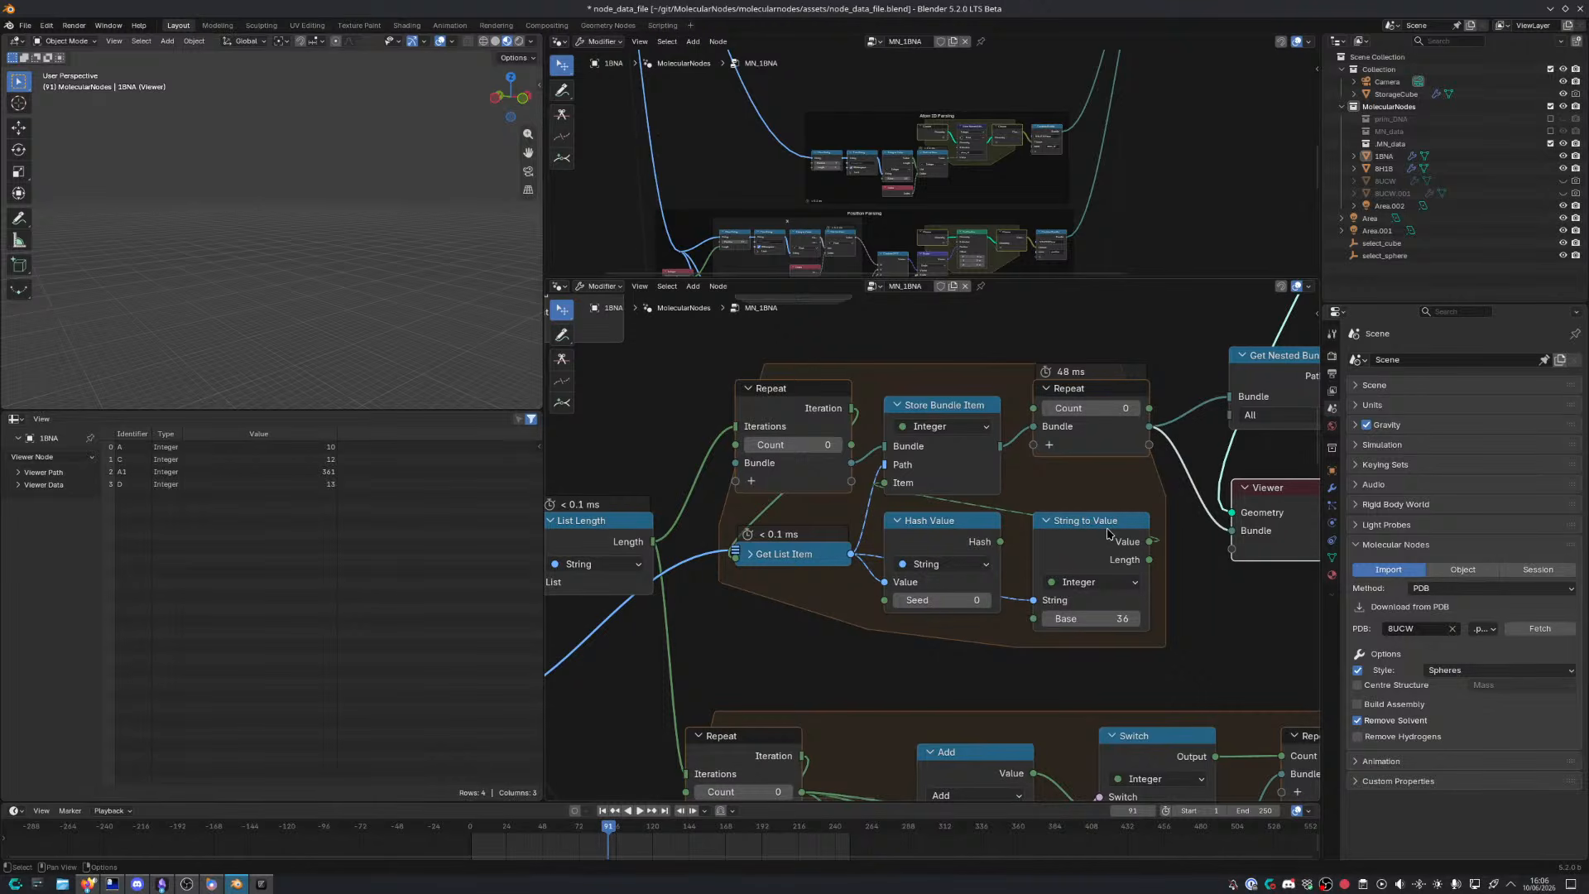
{"action": "middle_click_drag", "start_coordinate": [1007, 506], "coordinate": [977, 495]}
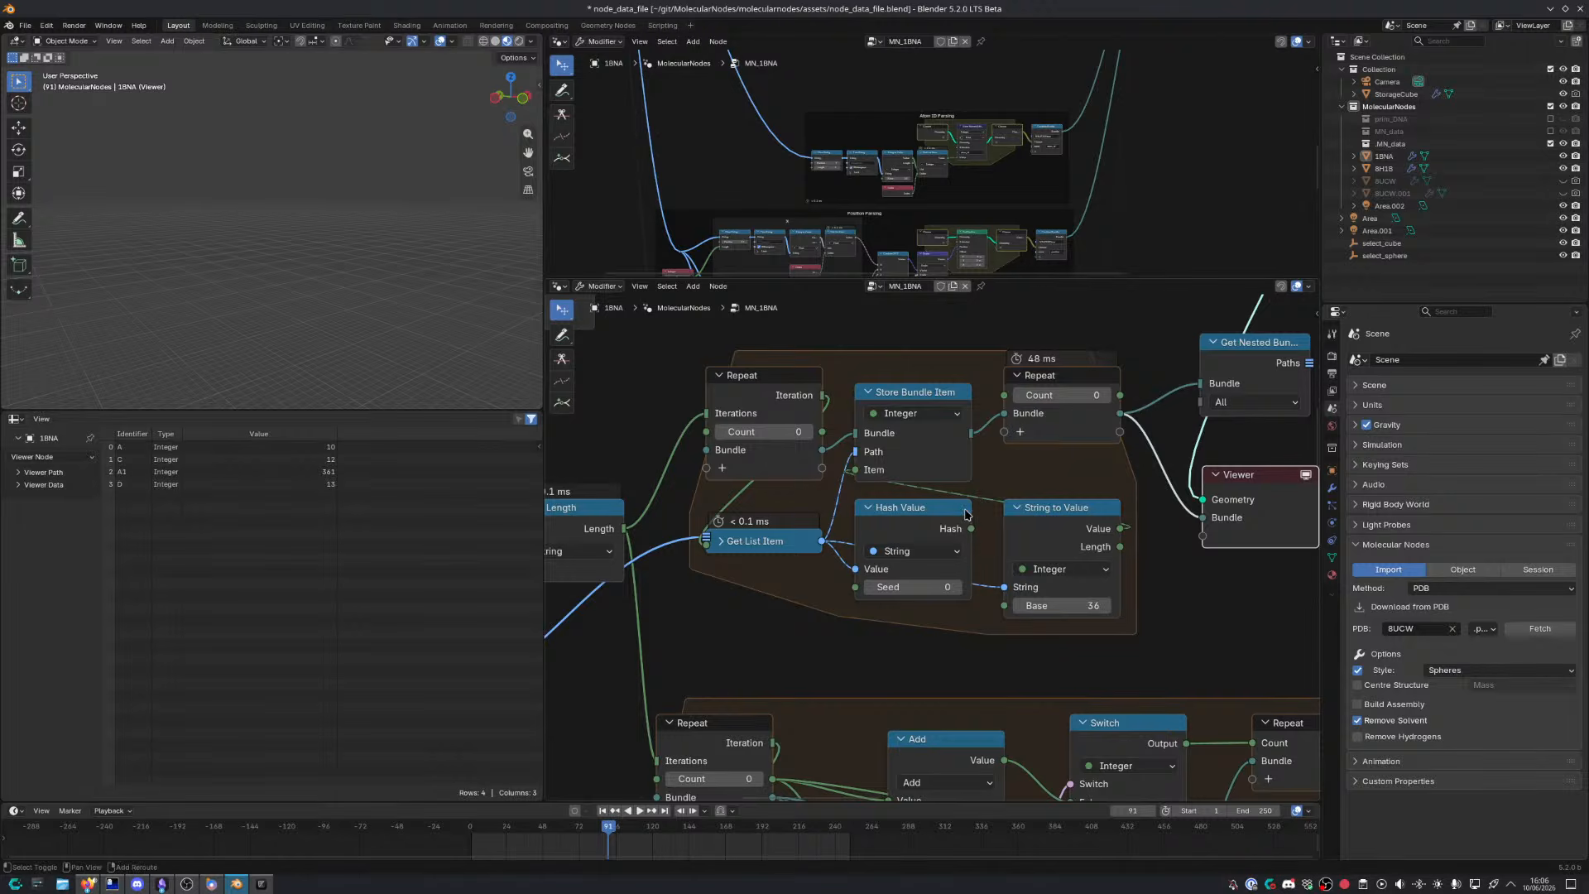
{"action": "key", "text": "shift+a"}
{"action": "type", "text": "combine bun"}
{"action": "key", "text": "Return"}
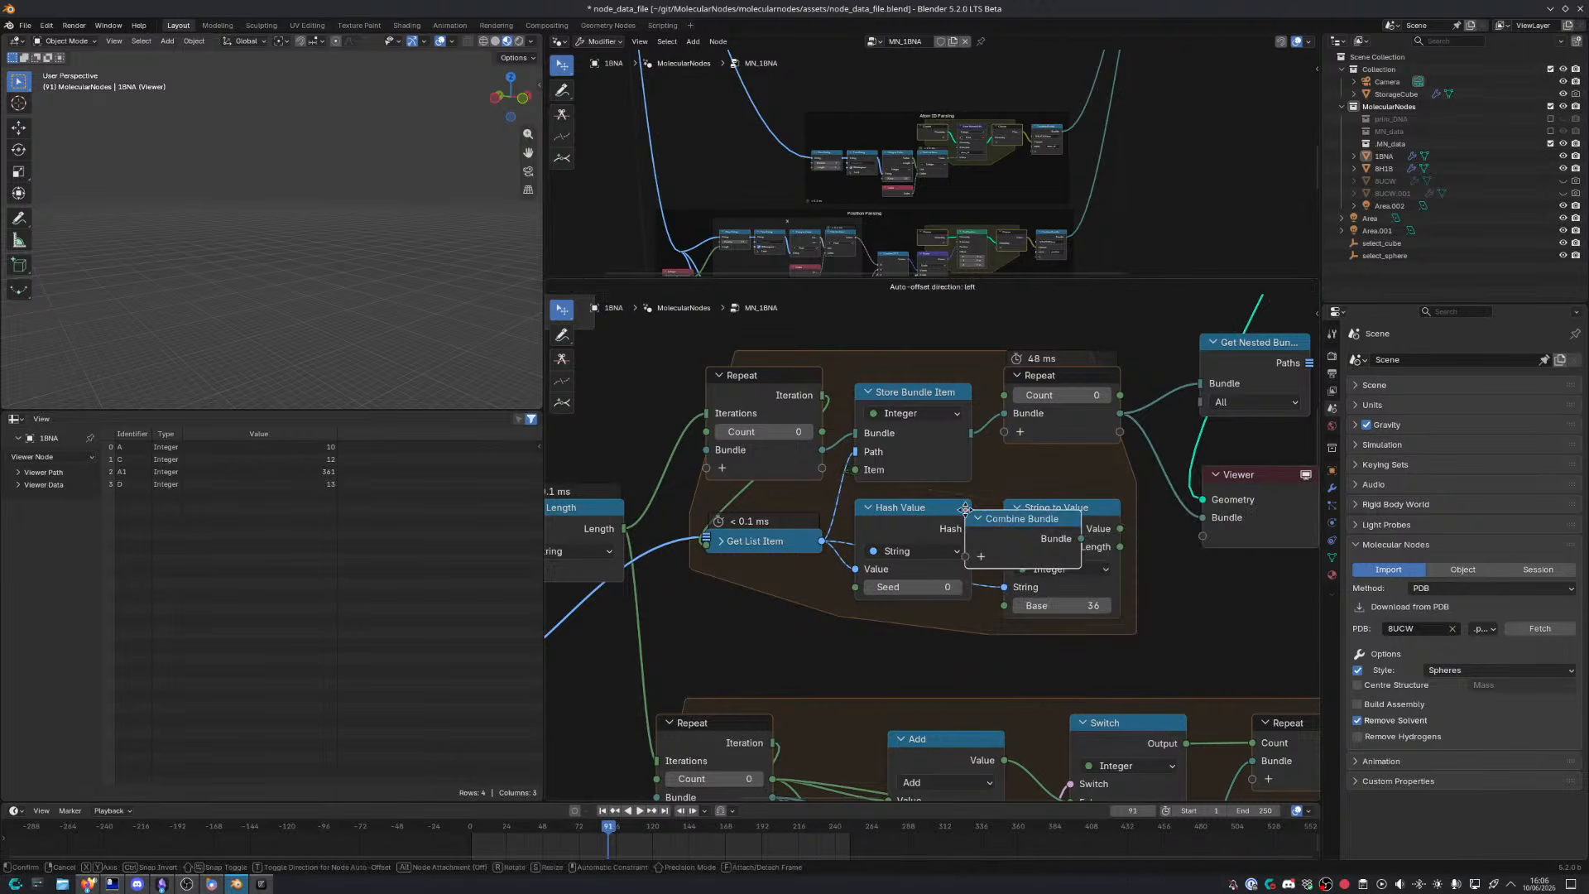
{"action": "left_click", "coordinate": [846, 315]}
{"action": "scroll", "coordinate": [919, 393], "scroll_direction": "down", "scroll_amount": 4}
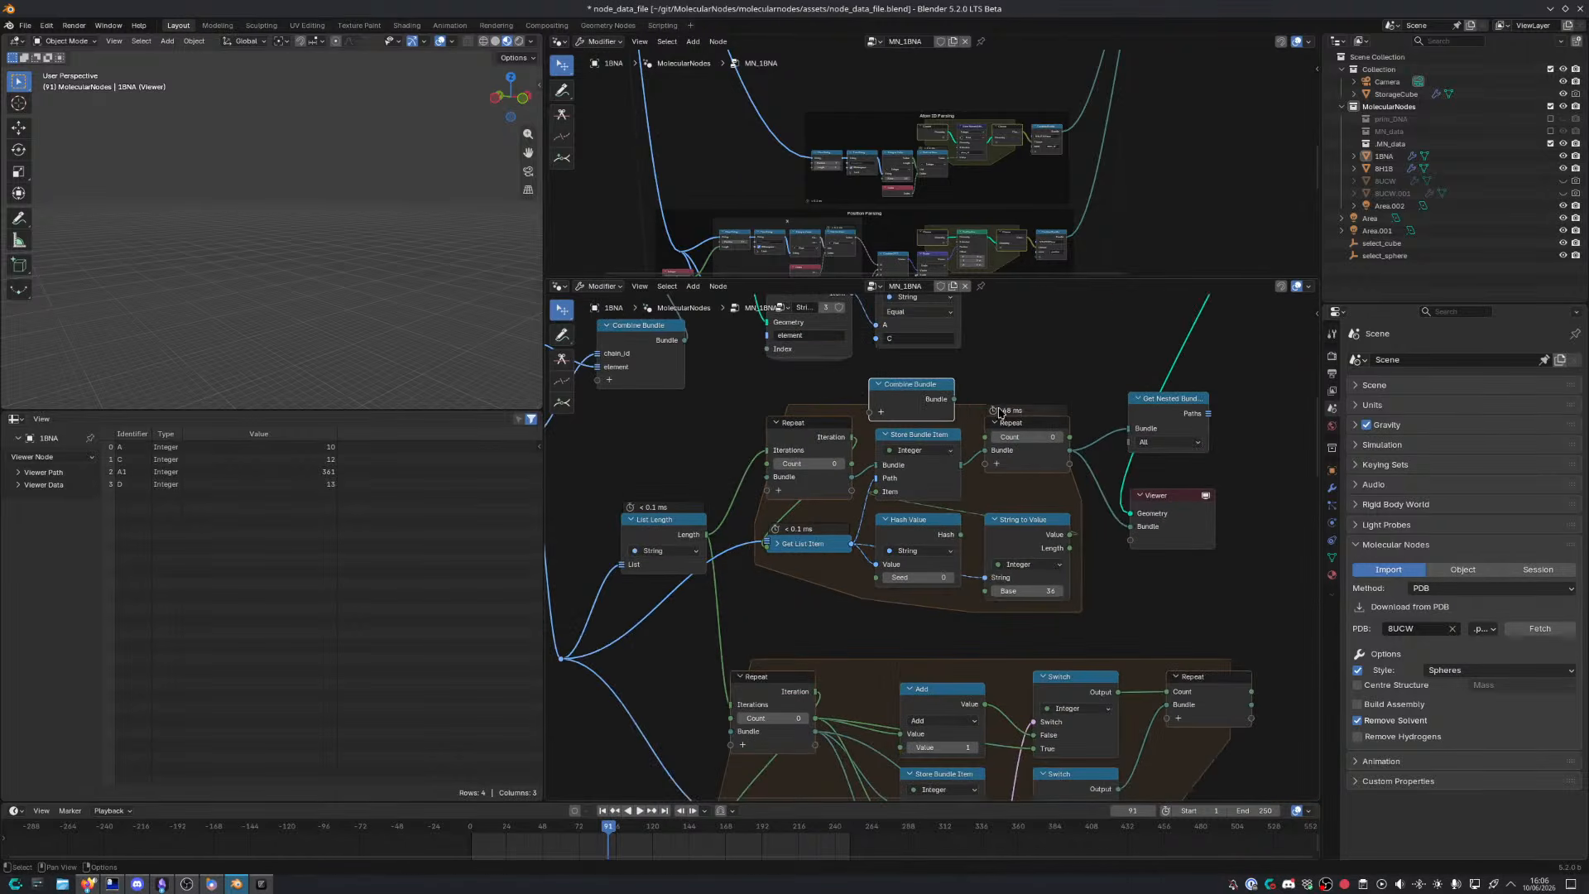
{"action": "middle_click_drag", "start_coordinate": [1005, 413], "coordinate": [720, 478]}
{"action": "scroll", "coordinate": [723, 478], "scroll_direction": "down", "scroll_amount": 4}
{"action": "scroll", "coordinate": [1088, 464], "scroll_direction": "down", "scroll_amount": 4}
{"action": "middle_click_drag", "start_coordinate": [1027, 458], "coordinate": [110, 405]}
{"action": "scroll", "coordinate": [1134, 585], "scroll_direction": "up", "scroll_amount": 3}
{"action": "scroll", "coordinate": [1136, 586], "scroll_direction": "up", "scroll_amount": 2}
{"action": "key", "text": "ctrl+space"}
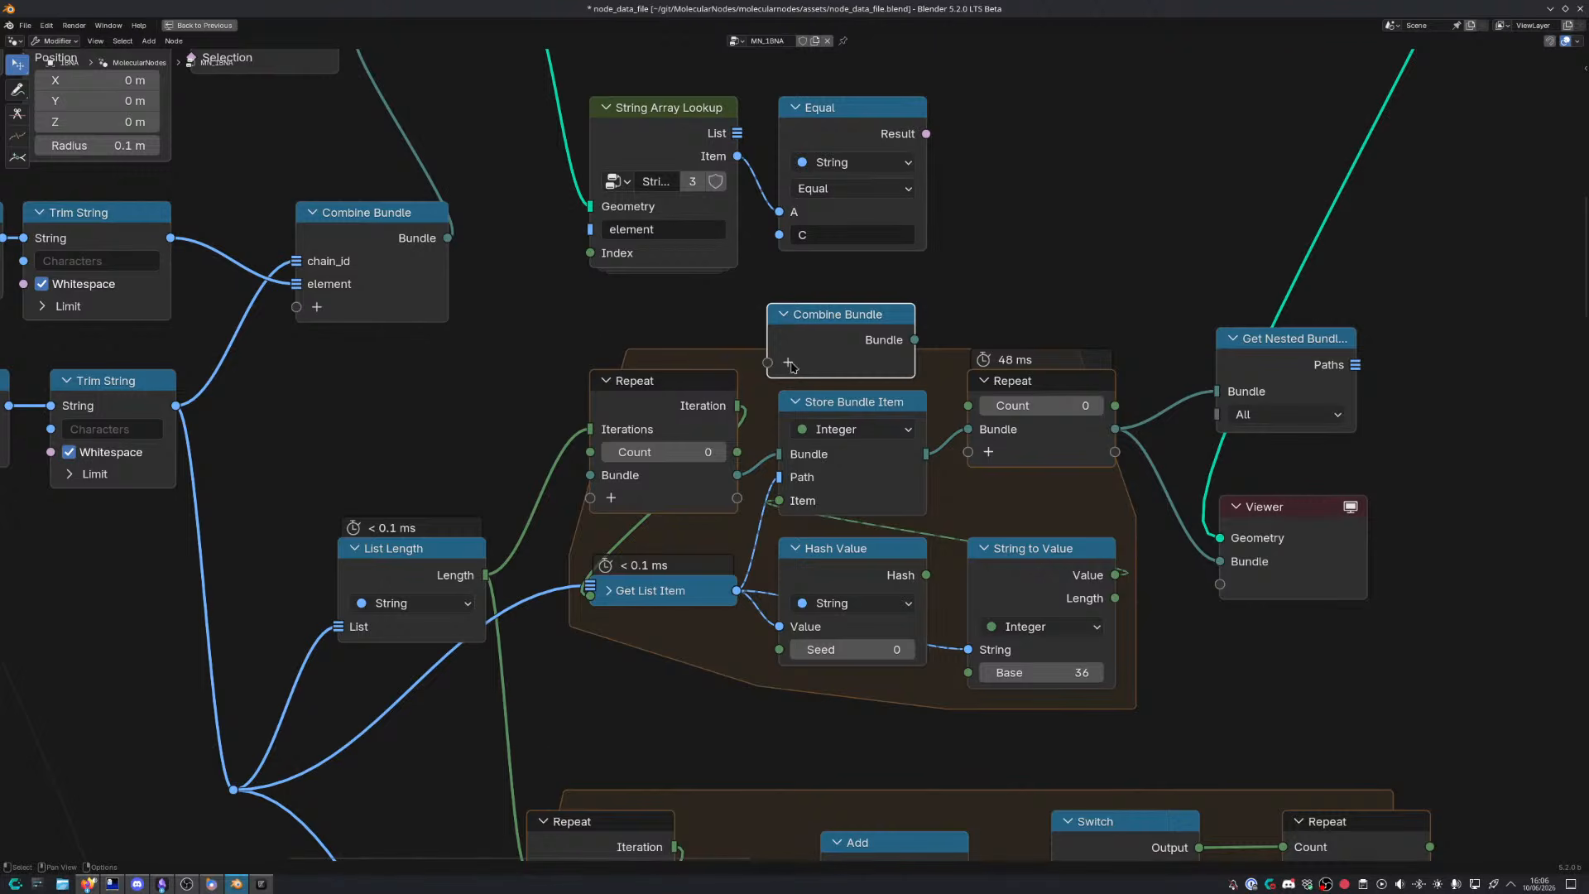
{"action": "key", "text": "x"}
Add a Join Bundle node above Store Bundle Item and feed it the upper repeat input's Bundle
{"action": "key", "text": "shift+a"}
{"action": "type", "text": "join"}
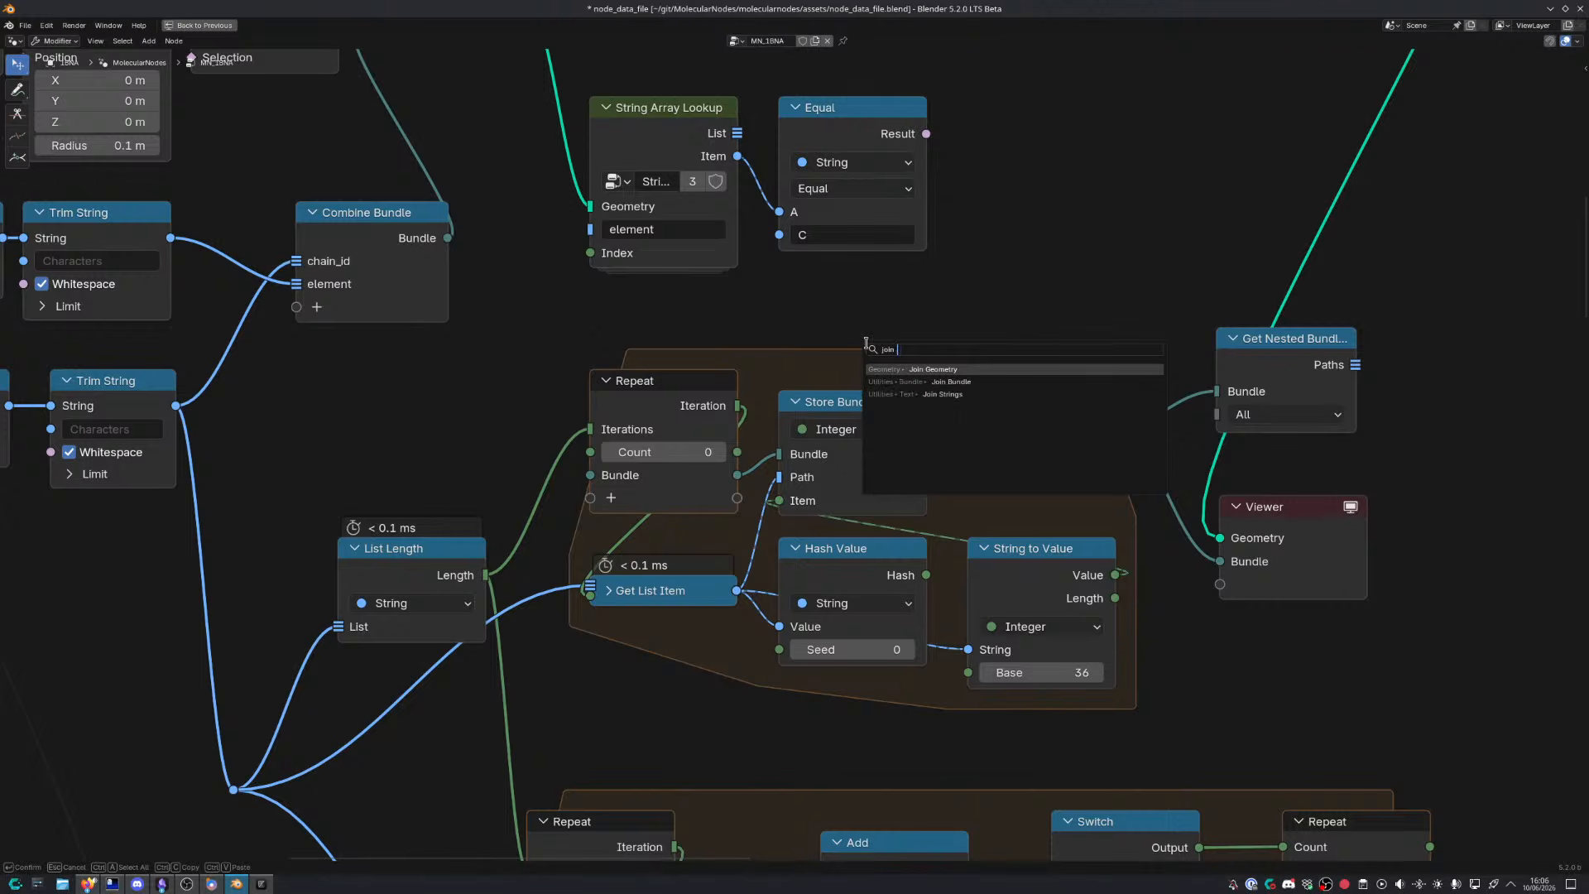
{"action": "type", "text": " u"}
{"action": "key", "text": "Return"}
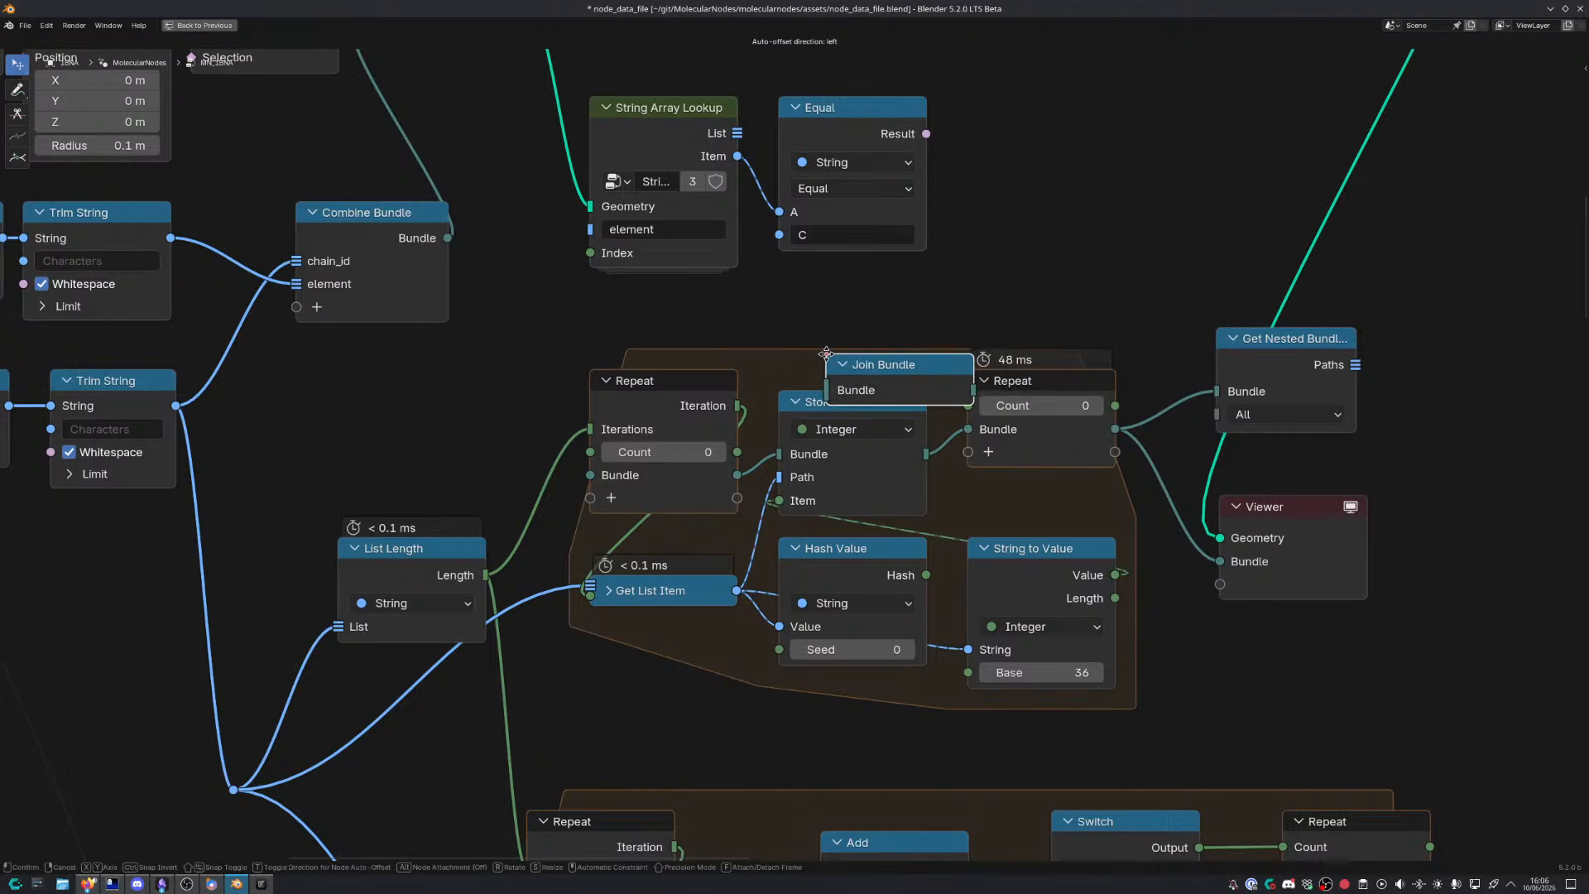
{"action": "left_click", "coordinate": [816, 331]}
{"action": "left_click_drag", "start_coordinate": [737, 476], "coordinate": [789, 351]}
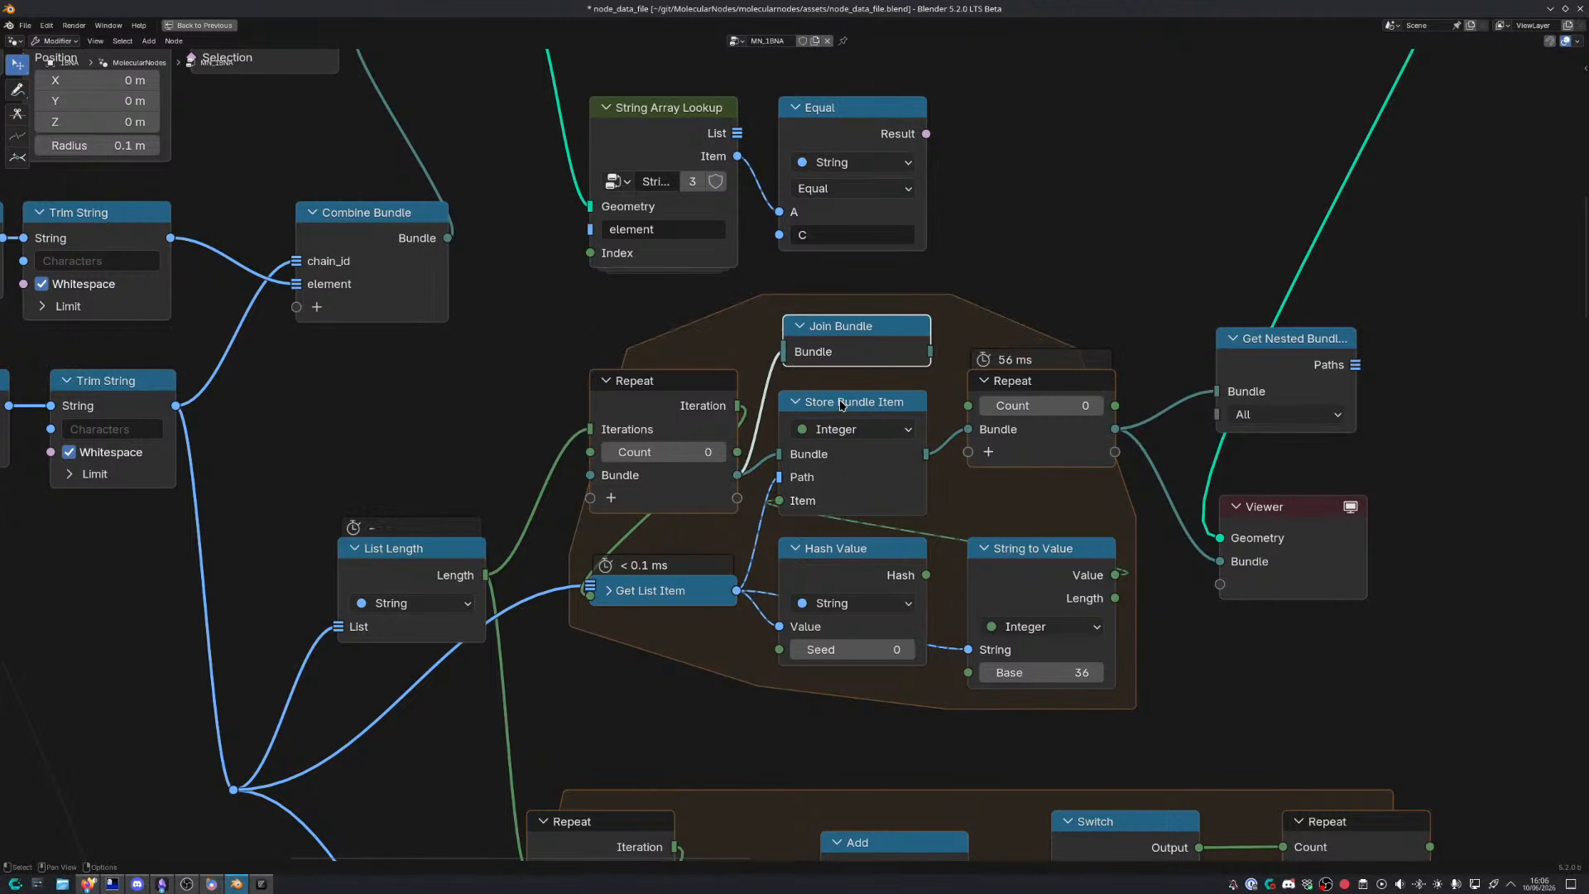
Cut Store Bundle Item's Bundle and Path inputs and route its output through Join Bundle into the repeat output's Bundle
{"action": "right_click_drag", "start_coordinate": [770, 448], "coordinate": [796, 488], "text": "ctrl"}
{"action": "middle_click_drag", "start_coordinate": [796, 488], "coordinate": [760, 475]}
{"action": "left_click_drag", "start_coordinate": [892, 439], "coordinate": [748, 340]}
{"action": "left_click_drag", "start_coordinate": [895, 339], "coordinate": [931, 415]}
{"action": "middle_click_drag", "start_coordinate": [1060, 445], "coordinate": [977, 373]}
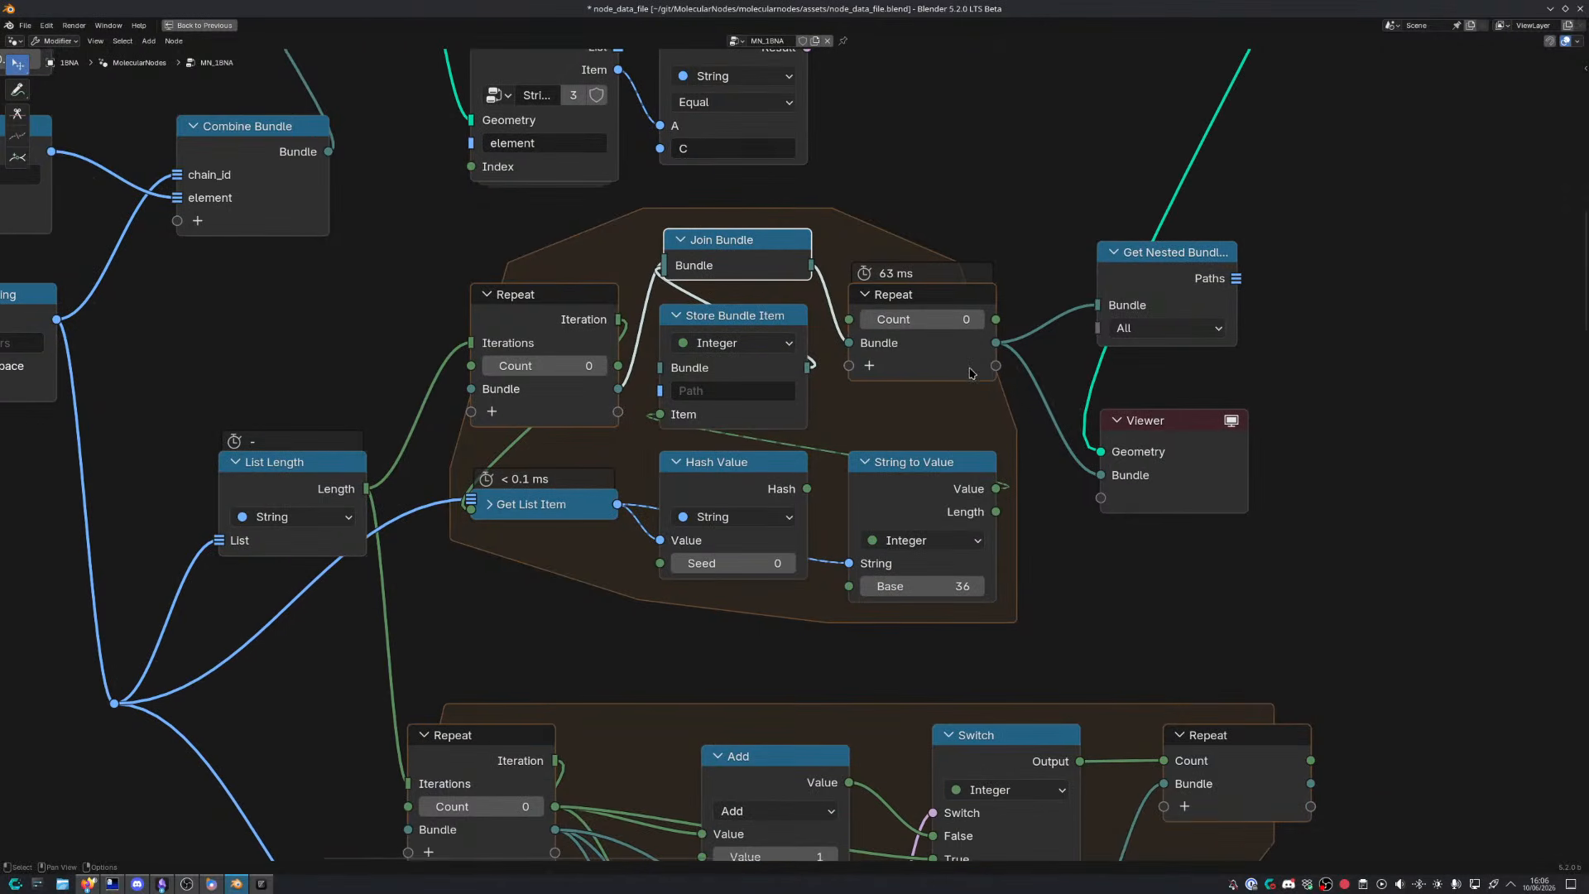
Spread out the upper repeat zone, placing Join Bundle and Store Bundle Item above String to Value and raising the repeat input
{"action": "left_click_drag", "start_coordinate": [977, 218], "coordinate": [1376, 397]}
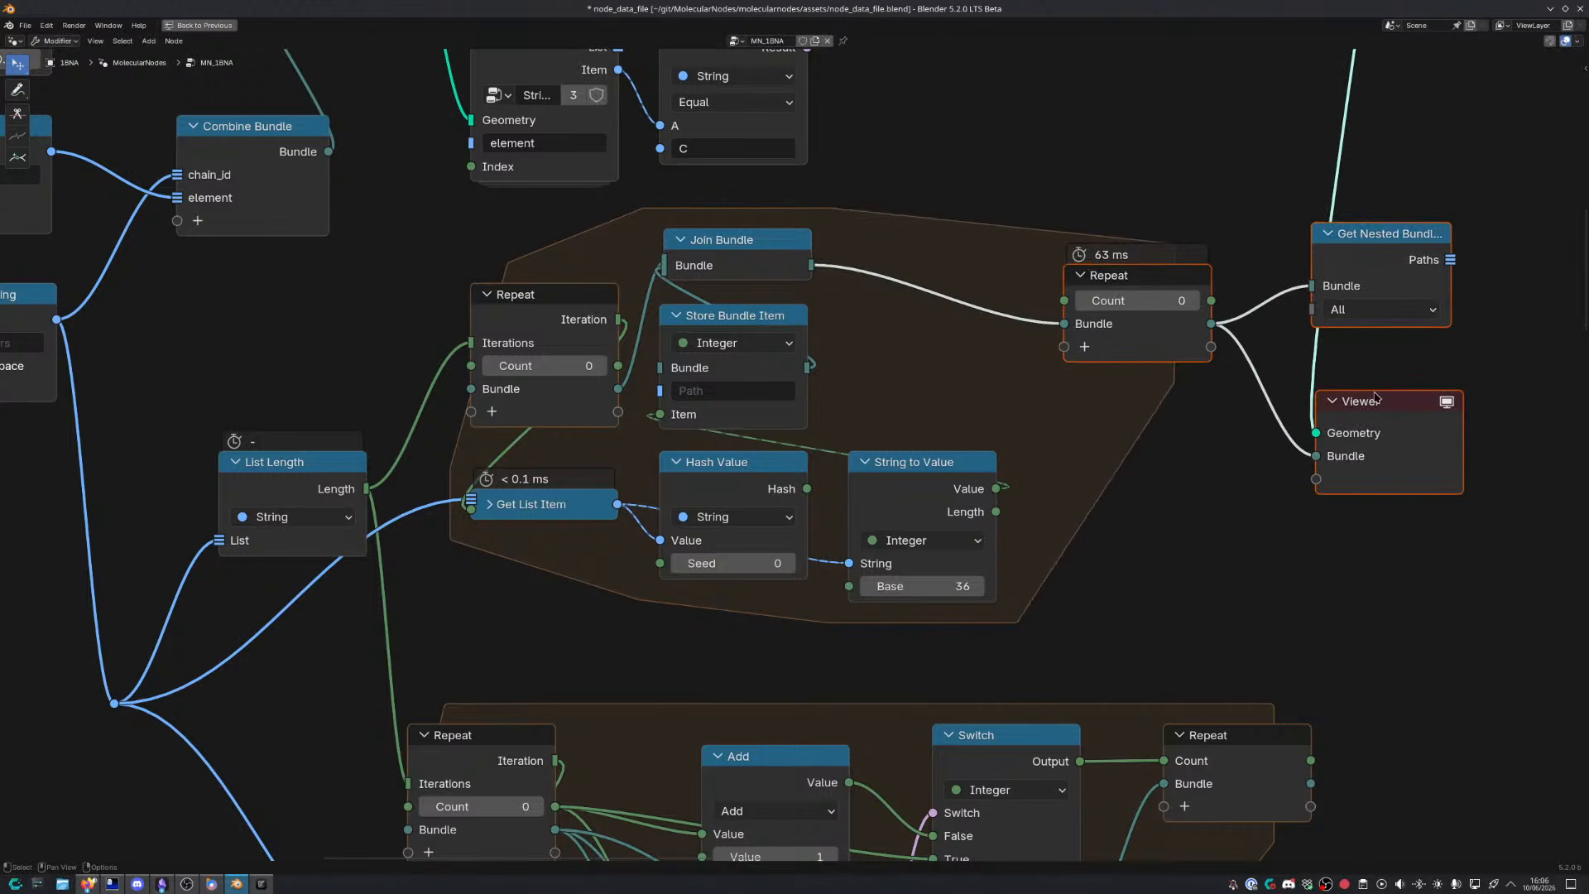
{"action": "left_click_drag", "start_coordinate": [736, 327], "coordinate": [917, 332]}
{"action": "left_click_drag", "start_coordinate": [728, 240], "coordinate": [913, 253]}
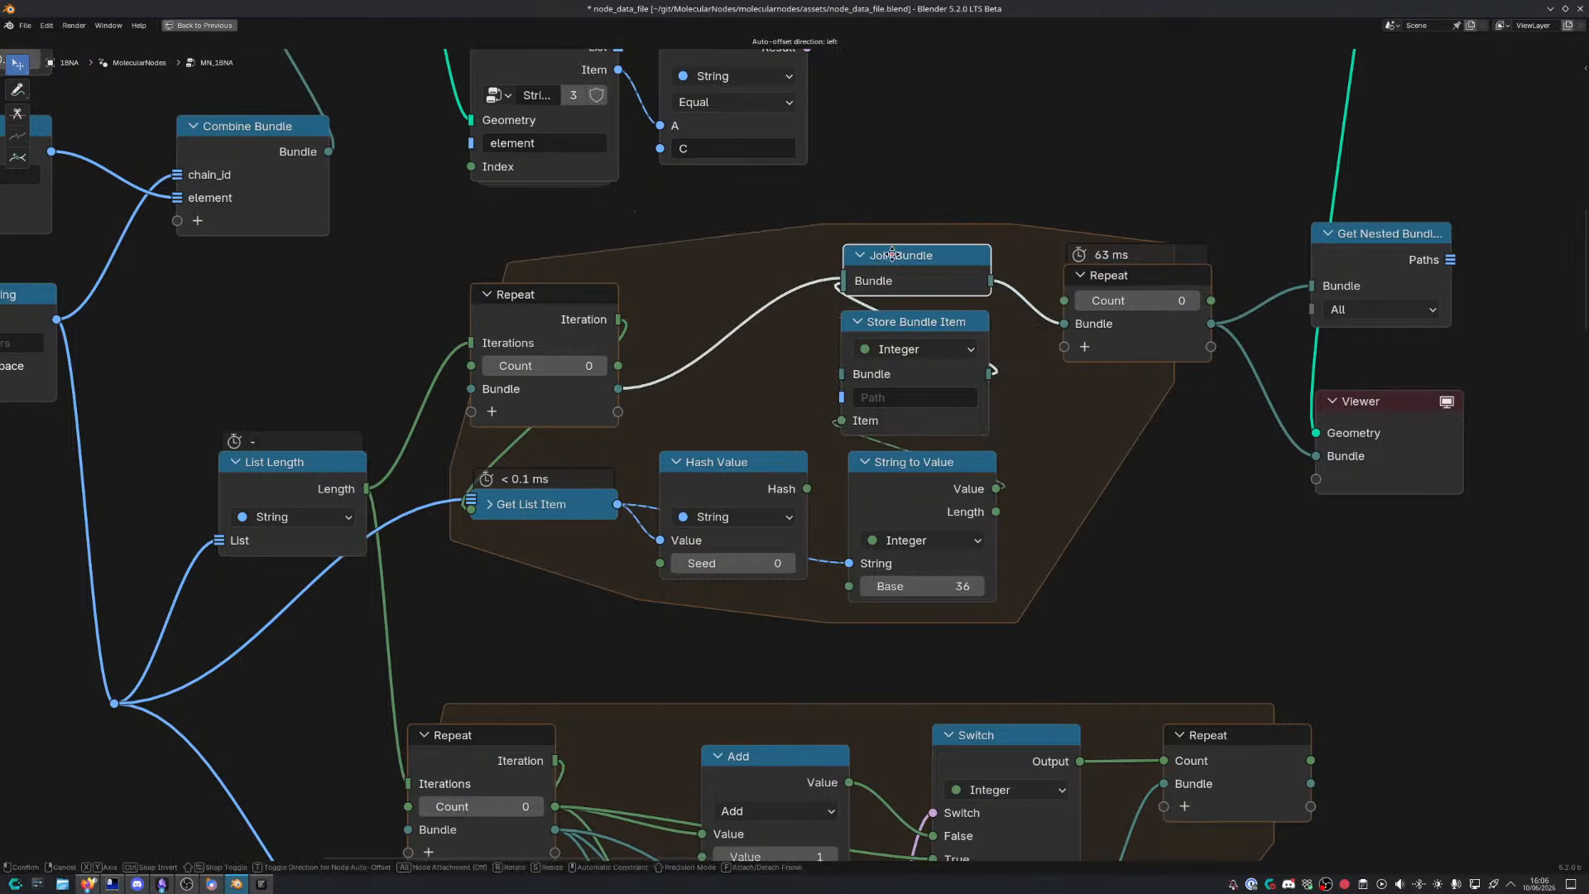
{"action": "left_click_drag", "start_coordinate": [499, 318], "coordinate": [500, 274]}
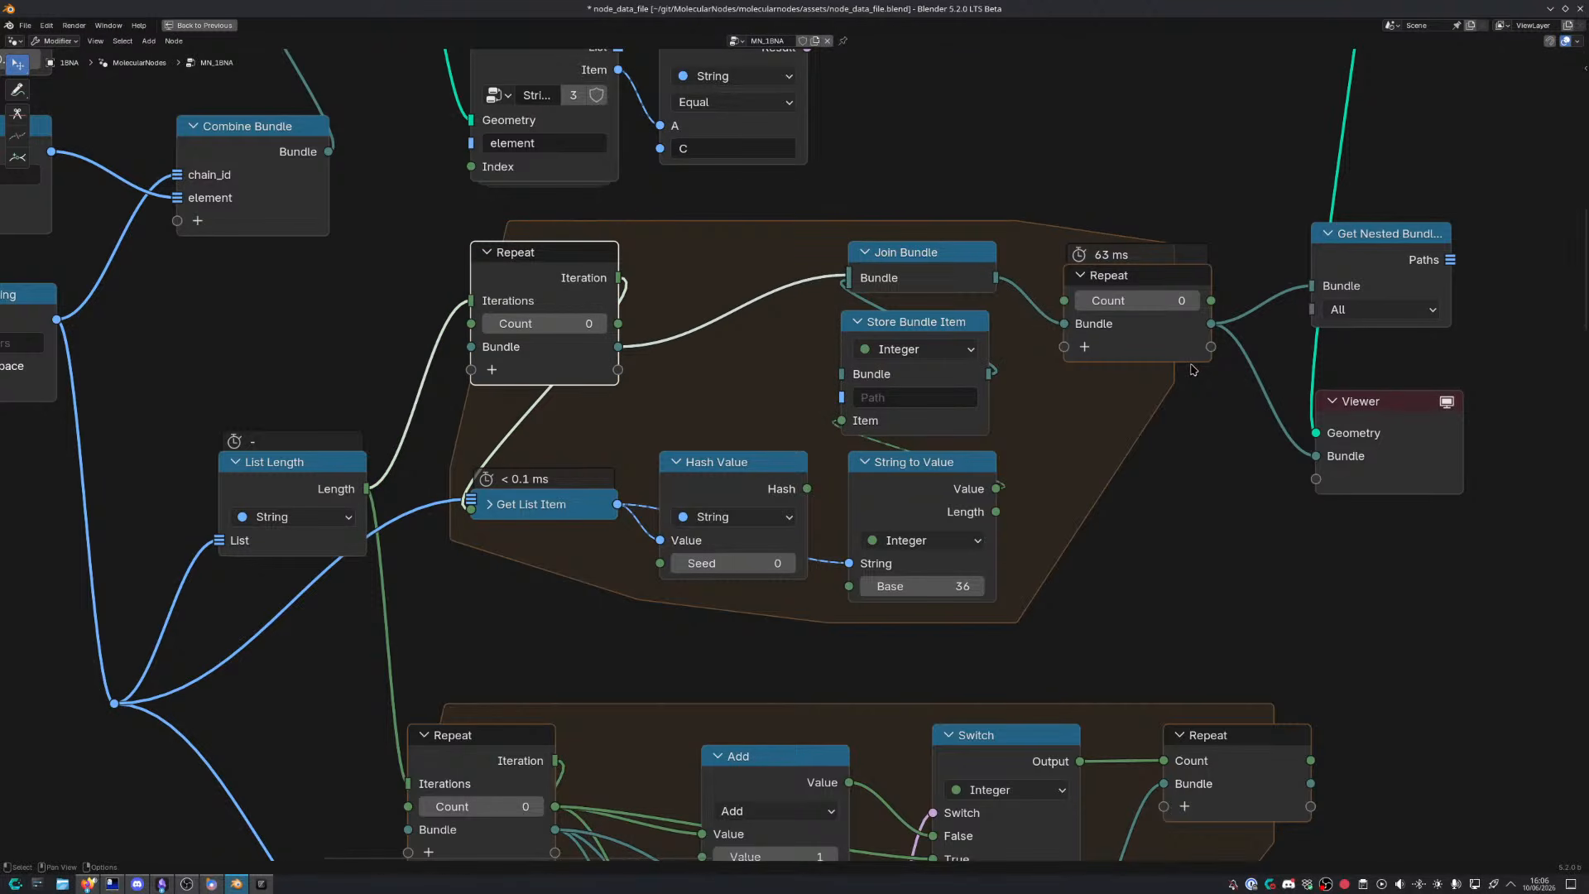
{"action": "middle_click_drag", "start_coordinate": [1146, 367], "coordinate": [1078, 394]}
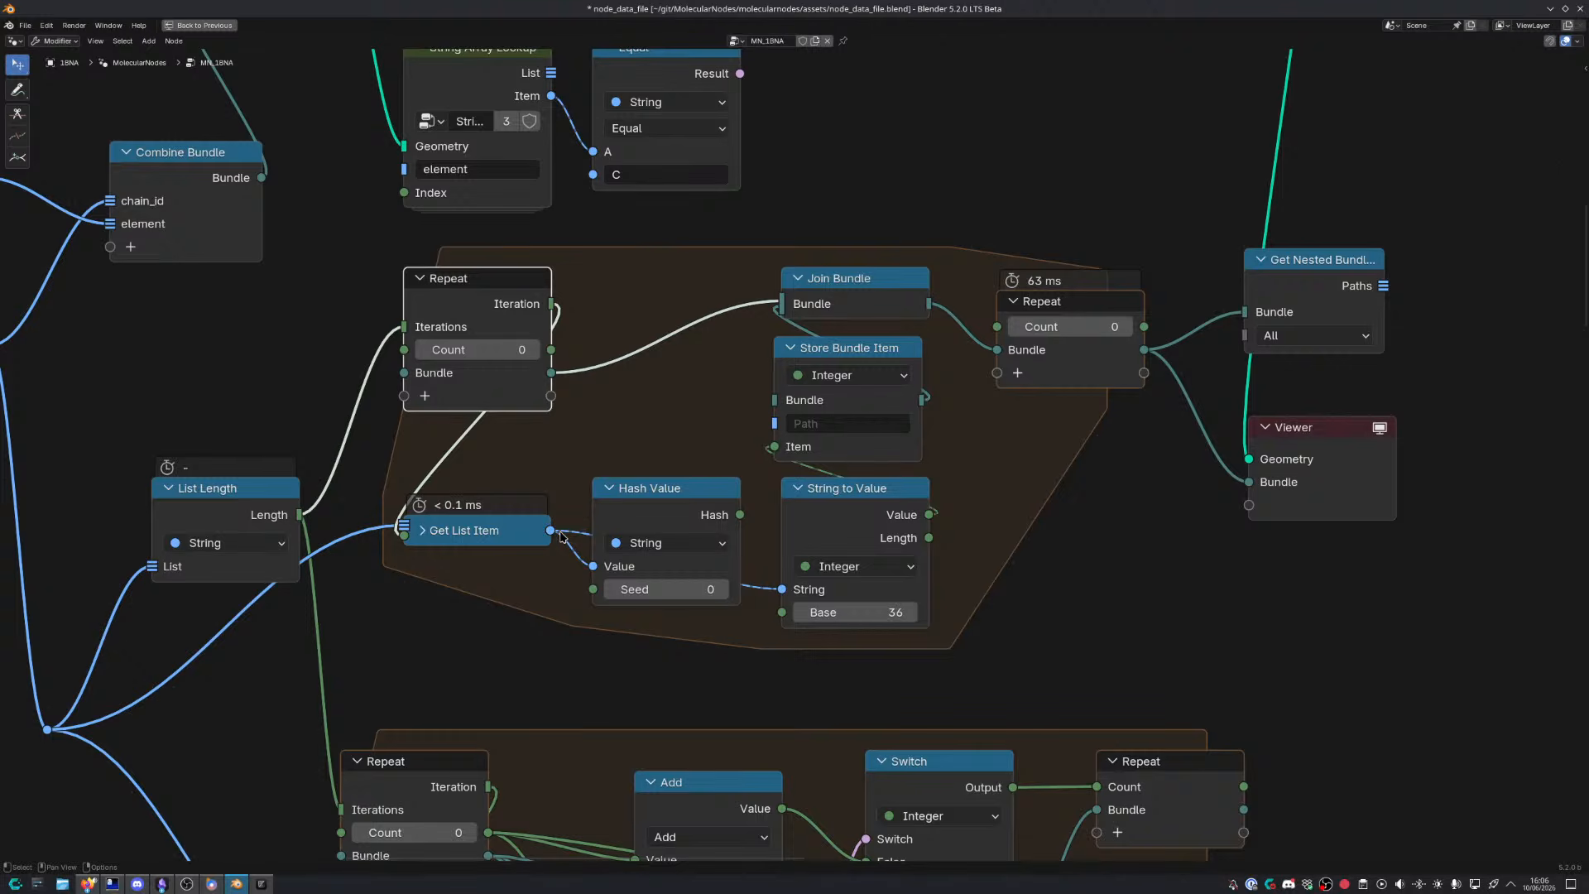
Reconnect Get List Item to Store Bundle Item's Path and preview Get Nested Bundle Paths in the Viewer
{"action": "left_click_drag", "start_coordinate": [551, 531], "coordinate": [775, 424]}
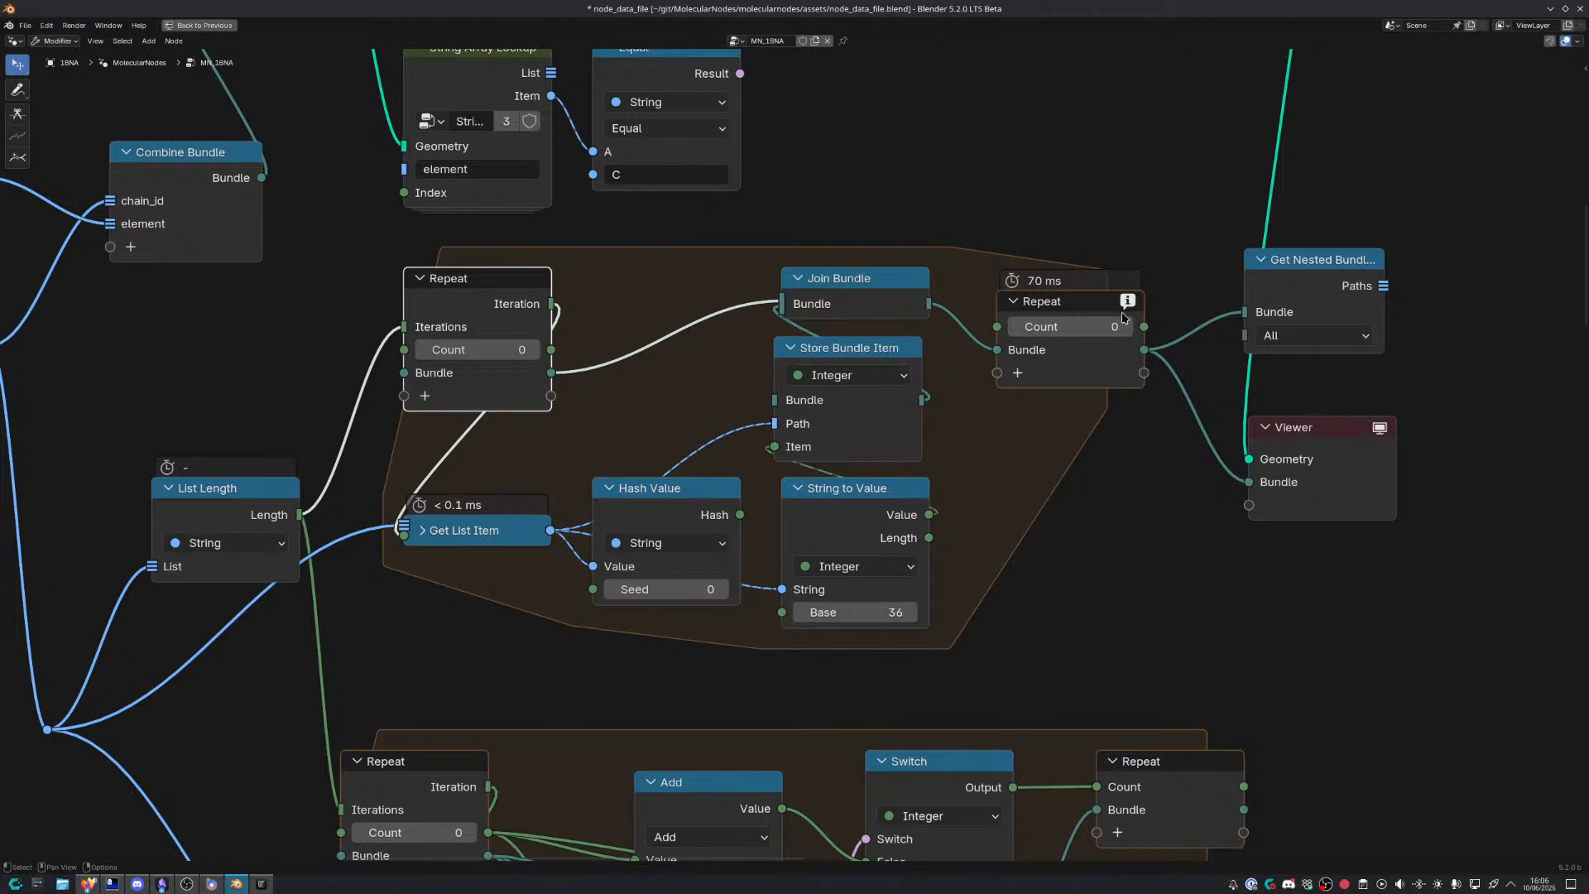
{"action": "mouse_move", "coordinate": [1127, 303]}
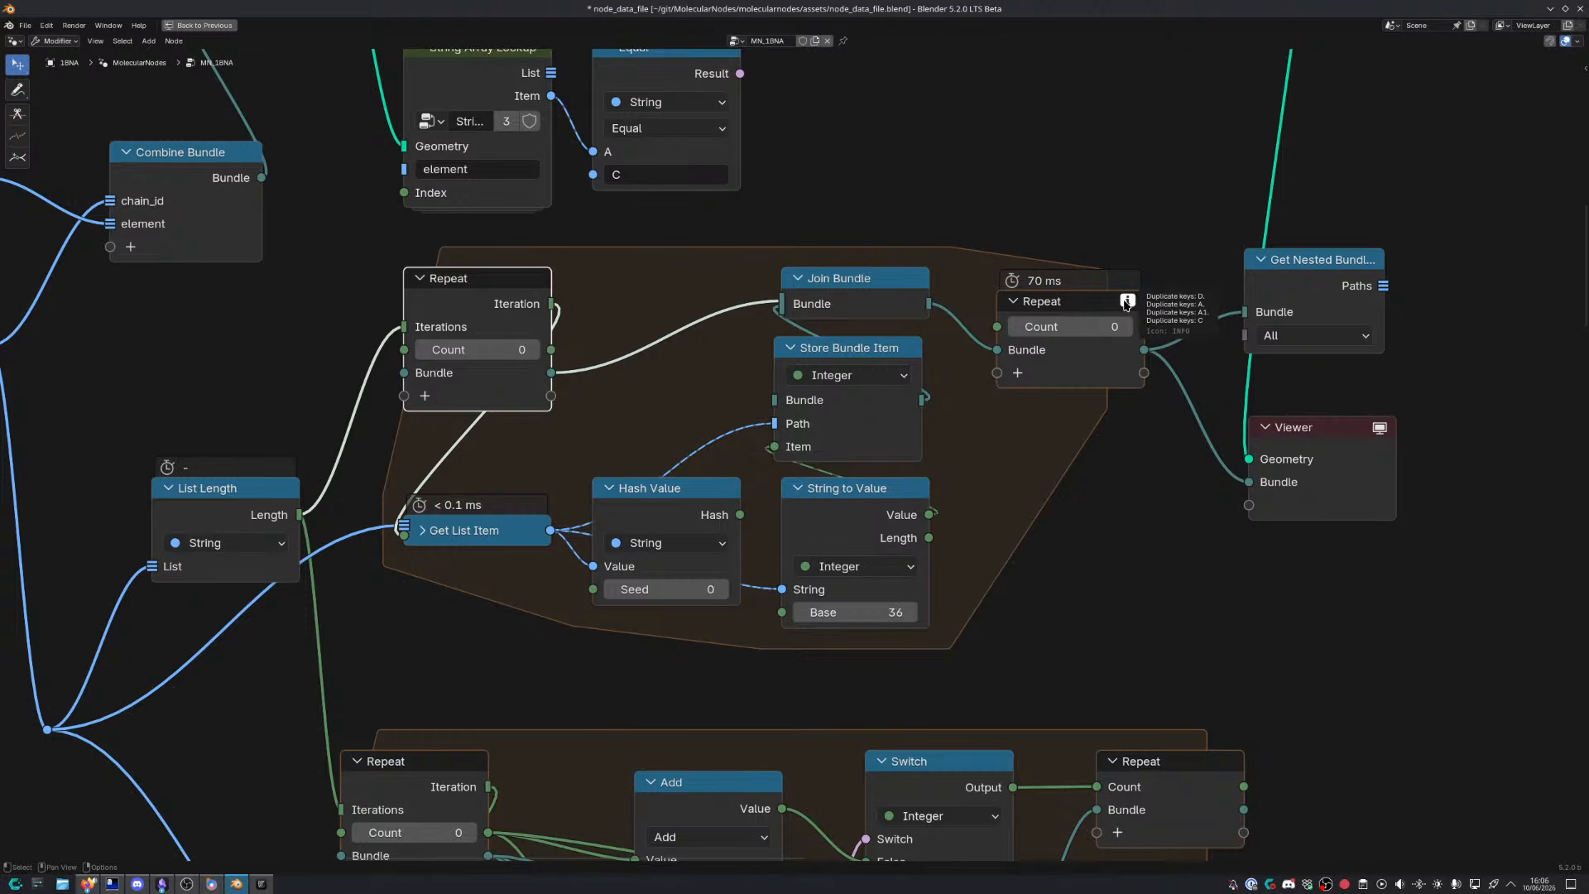
{"action": "left_click_drag", "start_coordinate": [1091, 306], "coordinate": [1086, 283]}
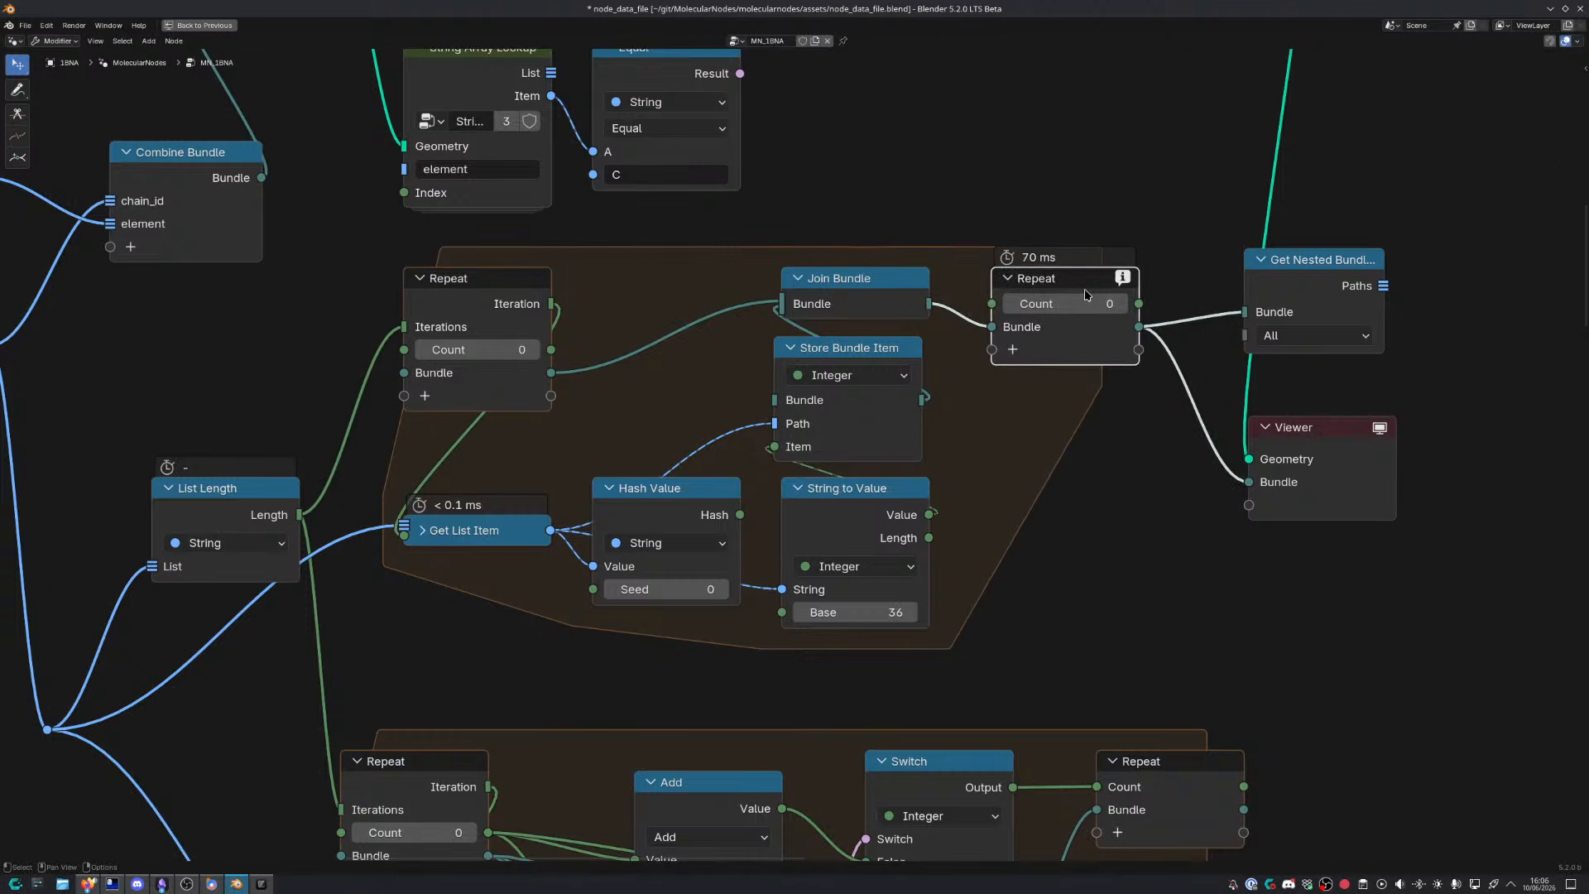
{"action": "middle_click_drag", "start_coordinate": [1269, 315], "coordinate": [1156, 341]}
{"action": "left_click", "coordinate": [1260, 318], "text": "ctrl+shift"}
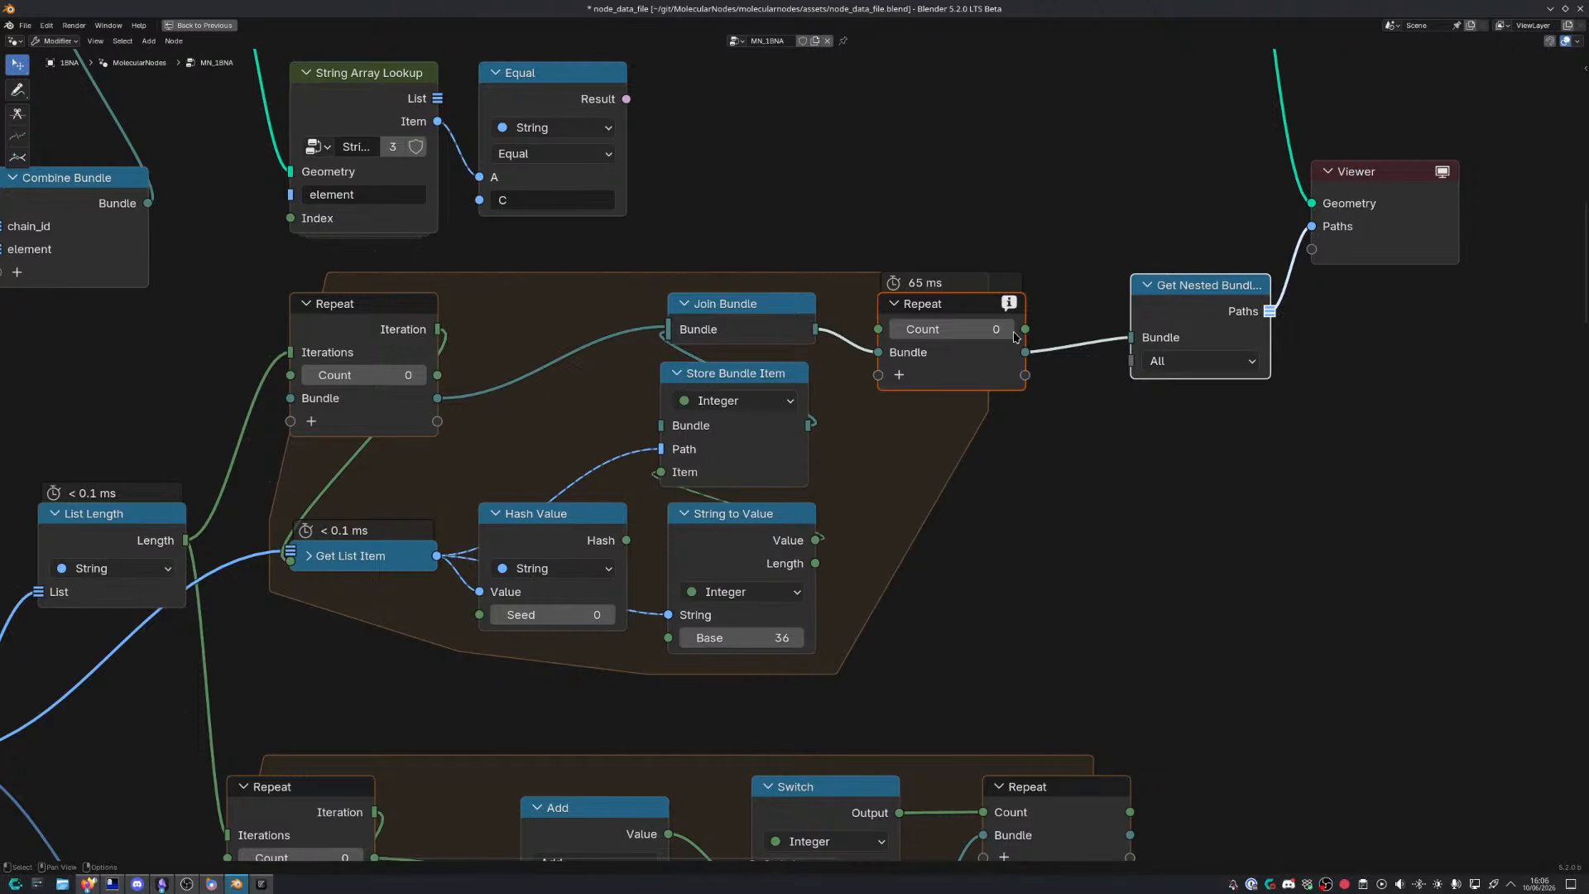
Wire the upper repeat zone's Bundle directly through Store Bundle Item and delete Join Bundle
{"action": "left_click_drag", "start_coordinate": [437, 399], "coordinate": [660, 424]}
{"action": "left_click_drag", "start_coordinate": [808, 424], "coordinate": [878, 353]}
{"action": "left_click", "coordinate": [702, 305]}
{"action": "key", "text": "x"}
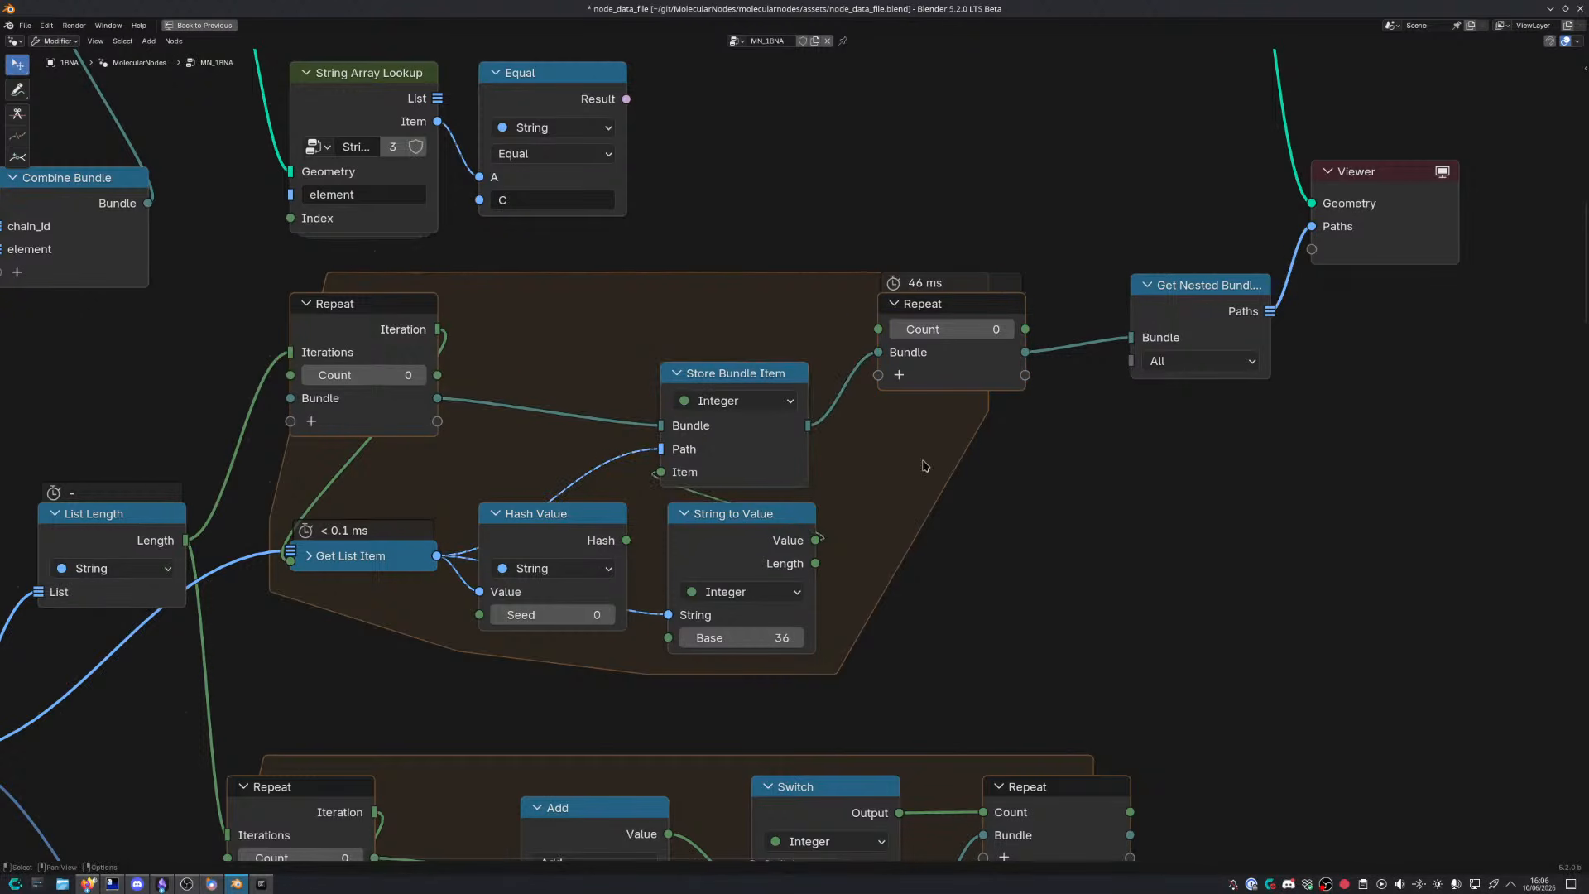
Move Store Bundle Item up and raise Get List Item, Hash Value and String to Value together
{"action": "left_click_drag", "start_coordinate": [733, 373], "coordinate": [677, 304]}
{"action": "left_click_drag", "start_coordinate": [372, 477], "coordinate": [747, 637]}
{"action": "key", "text": "g"}
{"action": "left_click", "coordinate": [743, 573]}
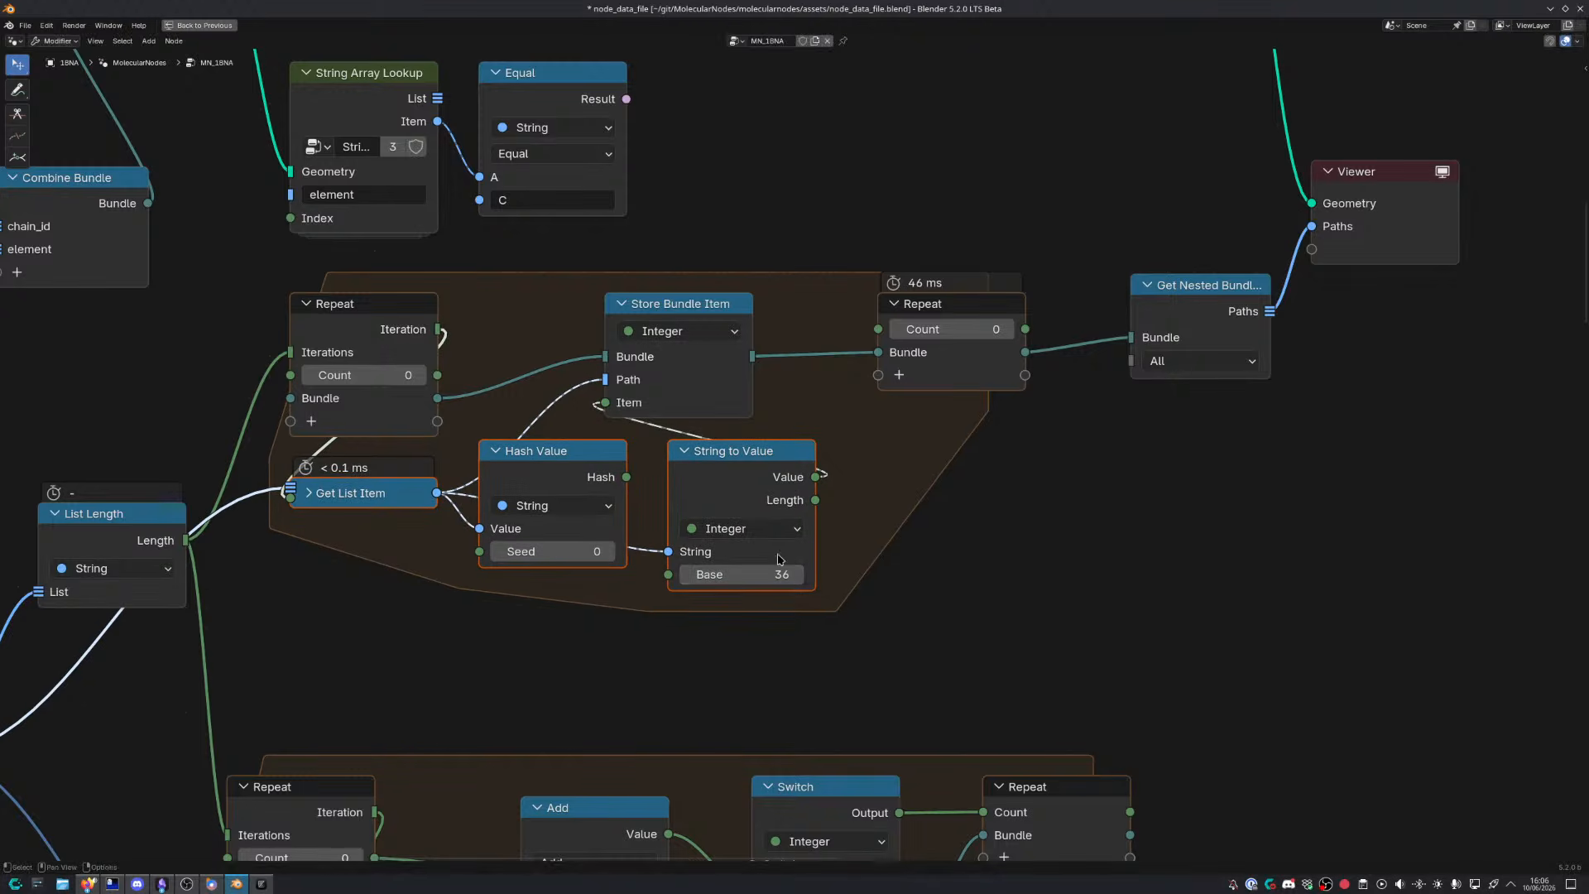
Compact the upper repeat zone with Hash Value under Get List Item, String to Value under Store Bundle Item, and the repeat output alongside
{"action": "left_click", "coordinate": [1000, 561]}
{"action": "left_click", "coordinate": [569, 470]}
{"action": "left_click_drag", "start_coordinate": [568, 469], "coordinate": [380, 554]}
{"action": "left_click", "coordinate": [720, 468]}
{"action": "left_click_drag", "start_coordinate": [720, 468], "coordinate": [552, 531]}
{"action": "left_click", "coordinate": [702, 480]}
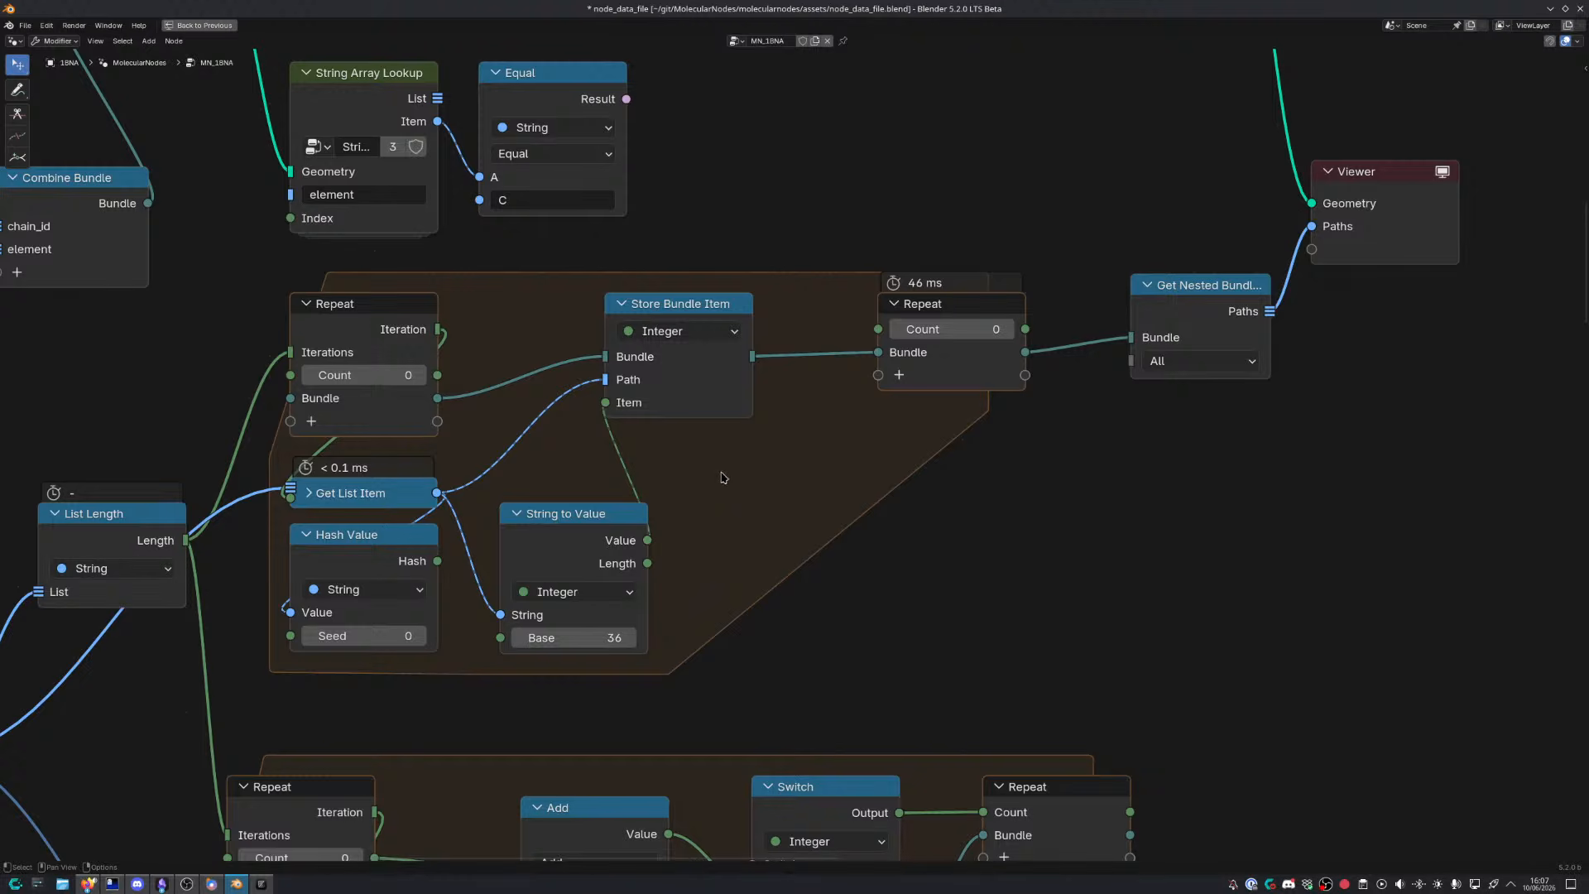
{"action": "left_click_drag", "start_coordinate": [677, 296], "coordinate": [569, 314]}
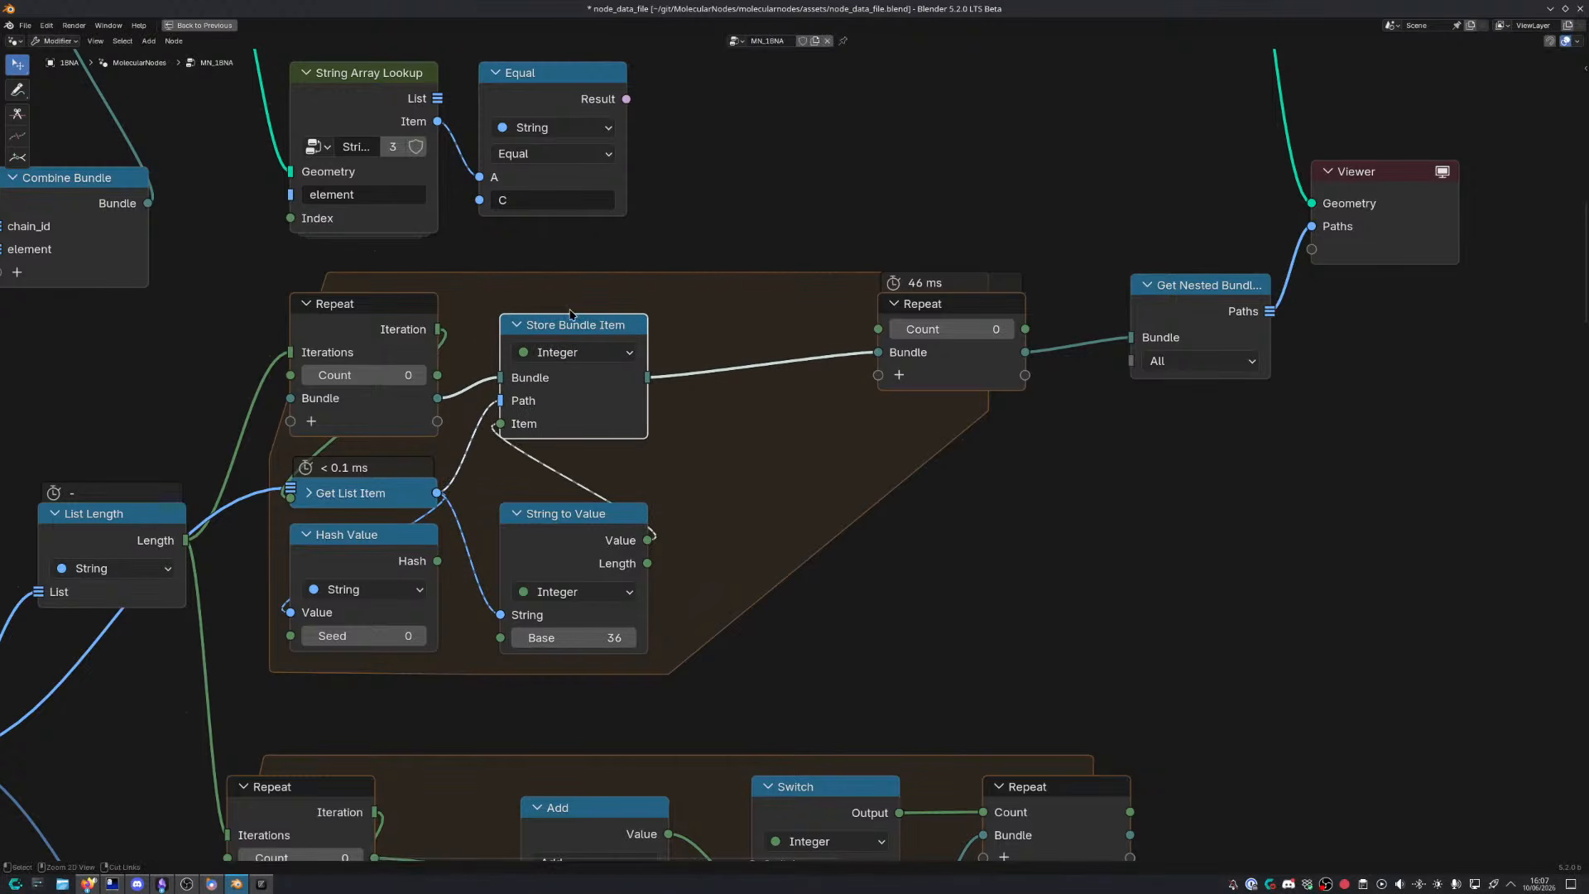
{"action": "left_click_drag", "start_coordinate": [948, 314], "coordinate": [755, 311]}
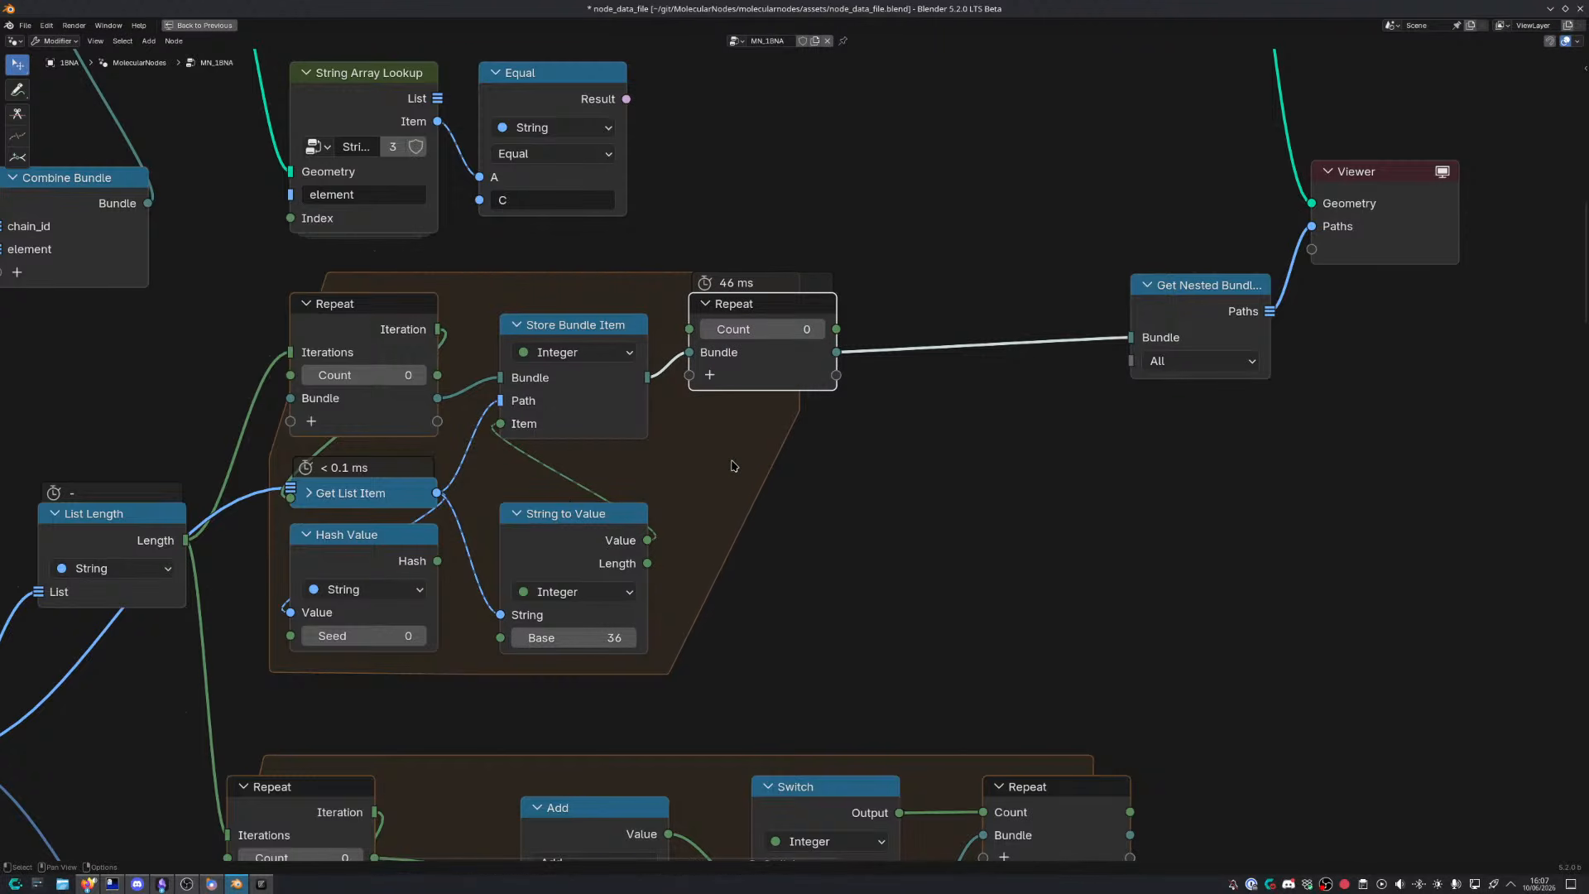
Connect Hash Value's Hash to Store Bundle Item's Item and add a Scene Time node beside the upper repeat zone
{"action": "left_click_drag", "start_coordinate": [437, 562], "coordinate": [502, 429]}
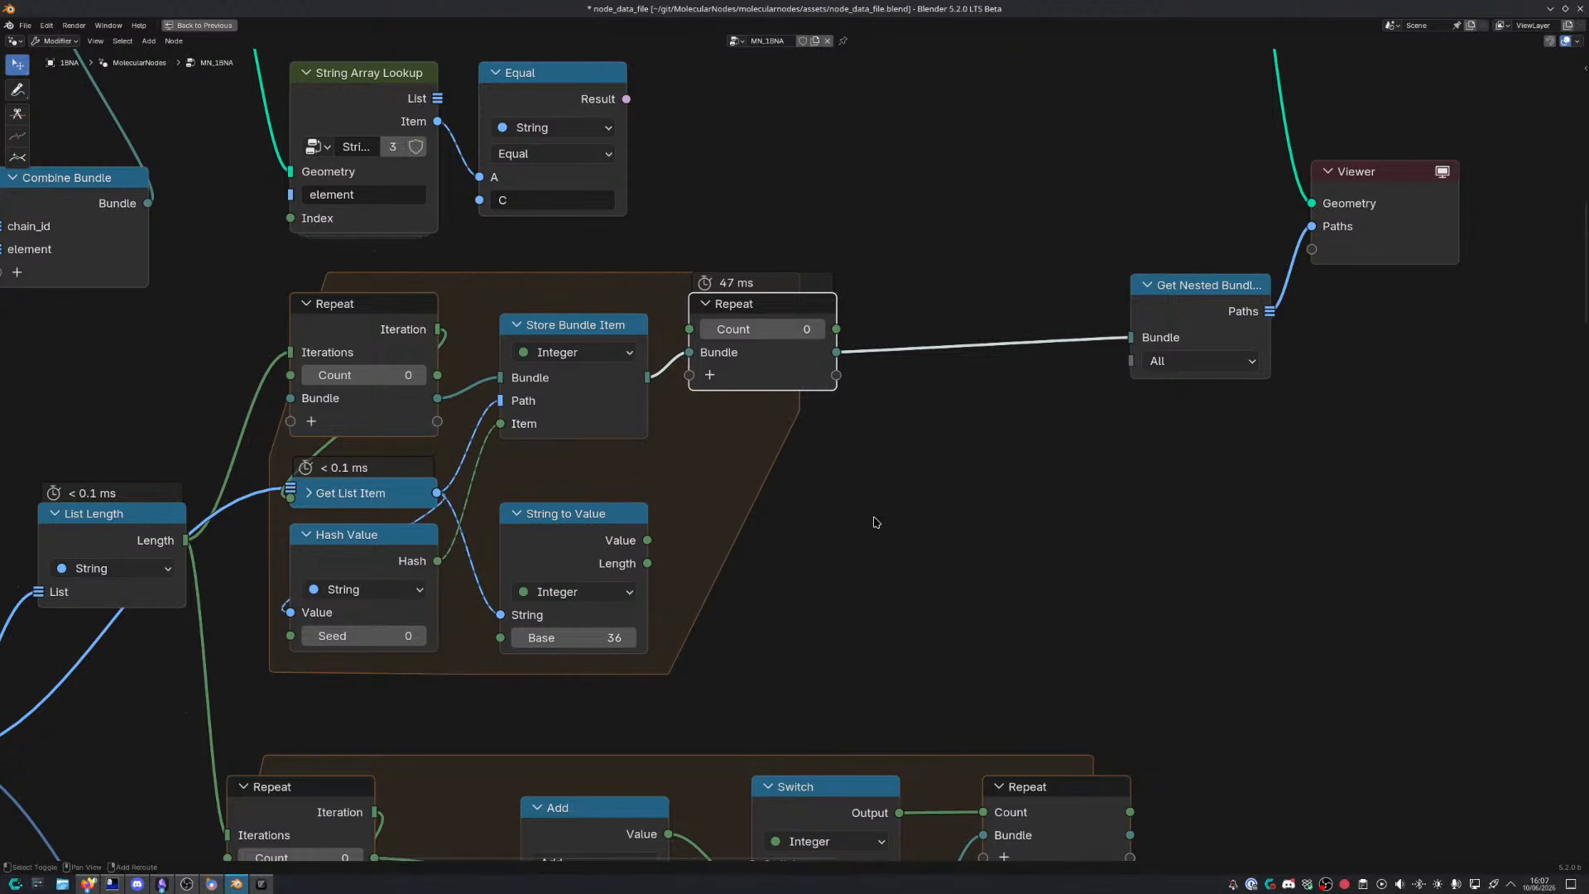
{"action": "key", "text": "shift+a"}
{"action": "mouse_move", "coordinate": [876, 522]}
{"action": "type", "text": "scene t"}
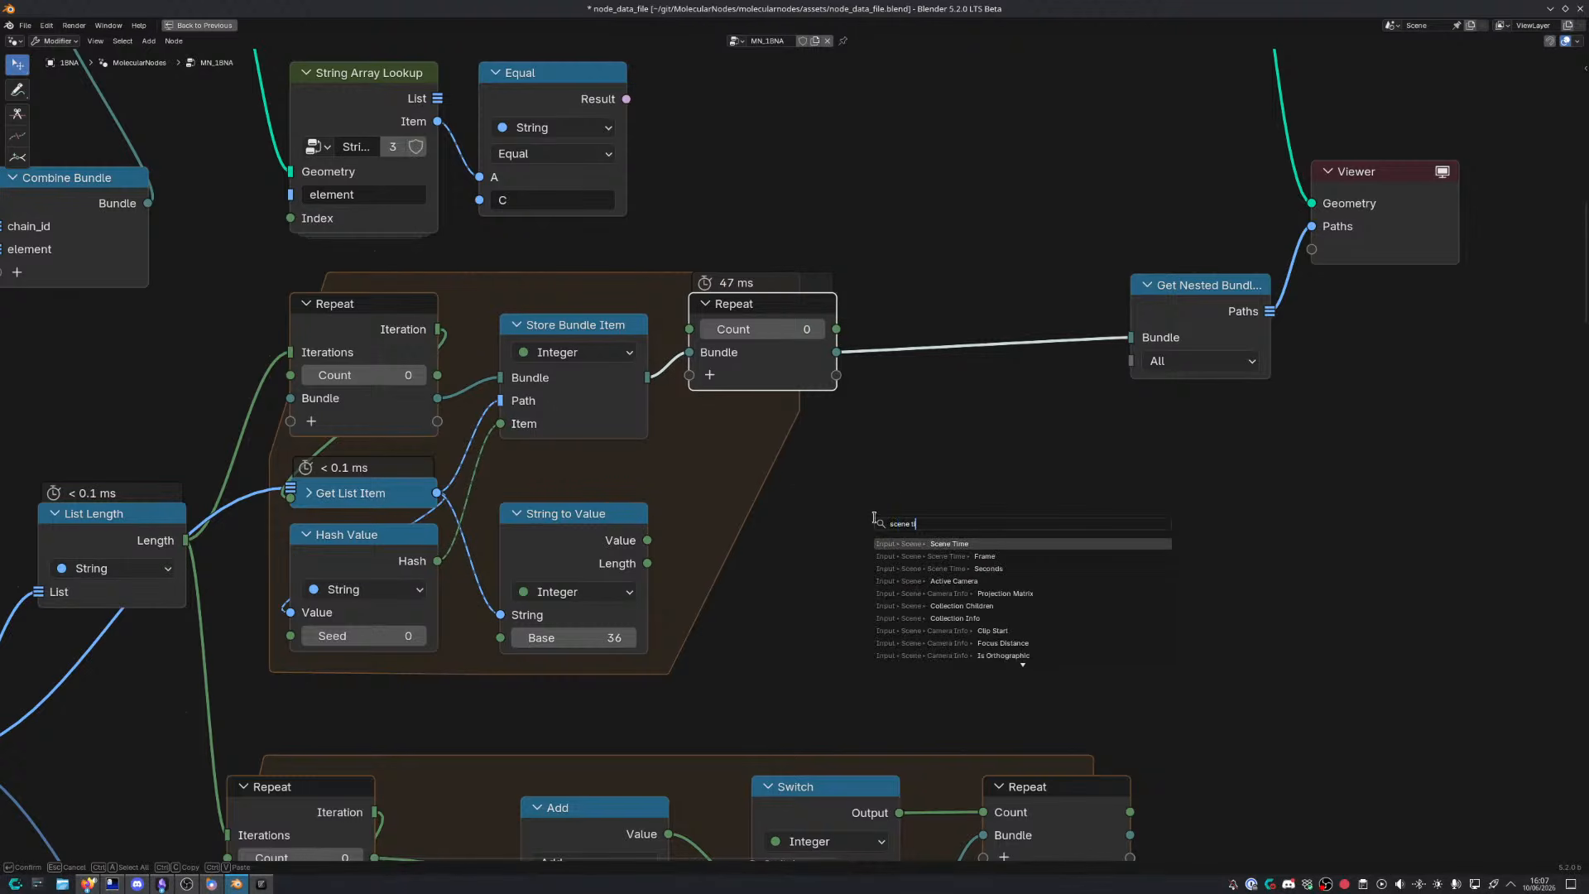
{"action": "key", "text": "Return"}
{"action": "left_click", "coordinate": [738, 521]}
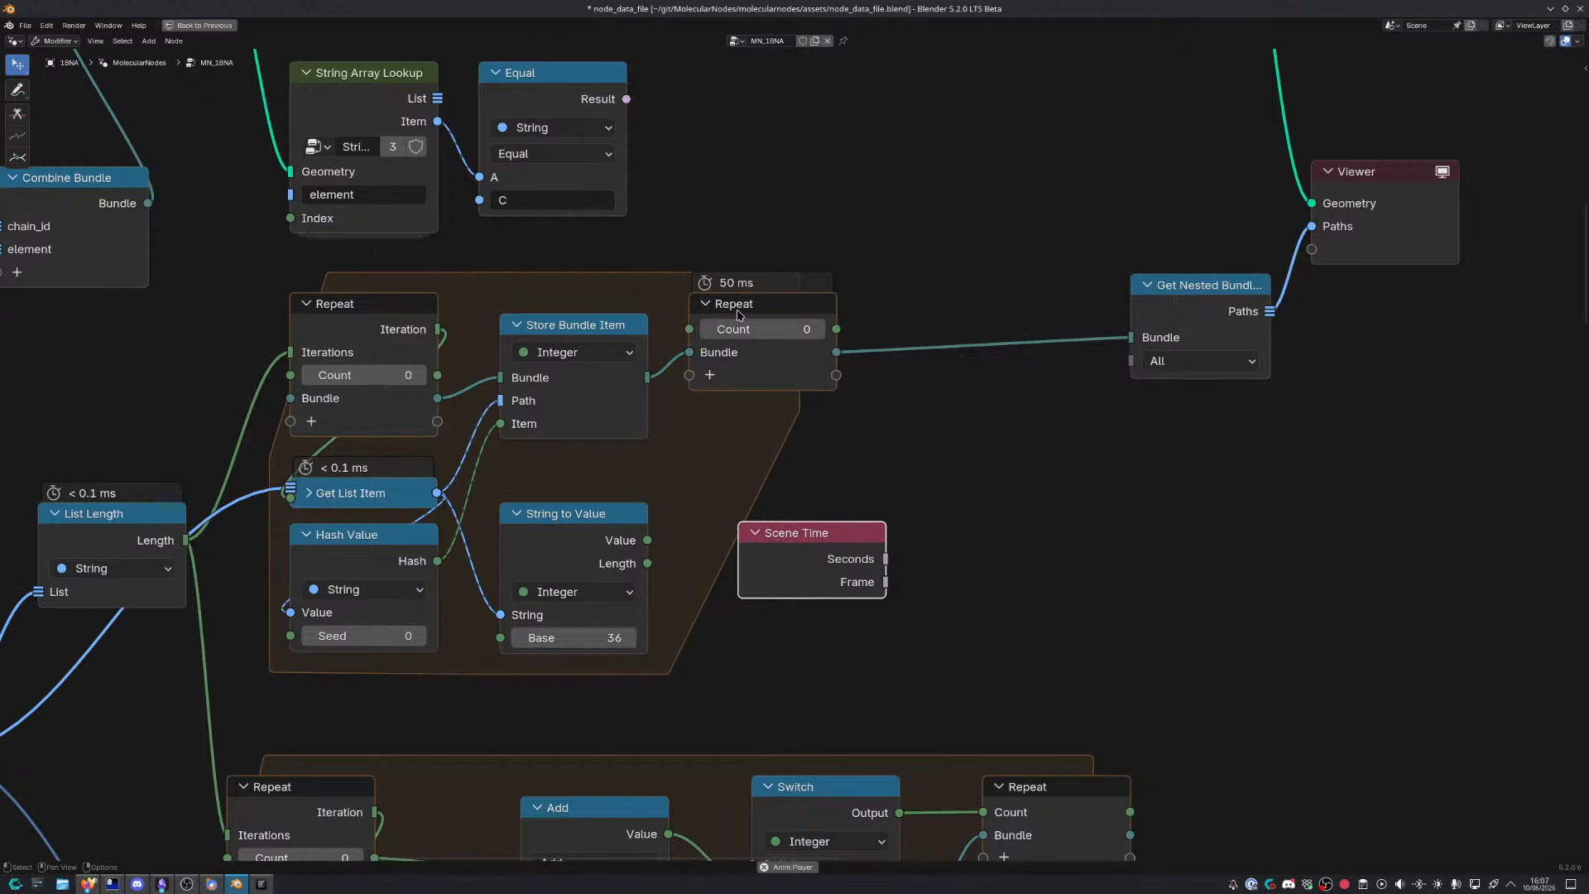
Try String to Value's Value as the stored Item, switch back to Hash Value's Hash, and delete String to Value
{"action": "left_click_drag", "start_coordinate": [649, 540], "coordinate": [507, 429]}
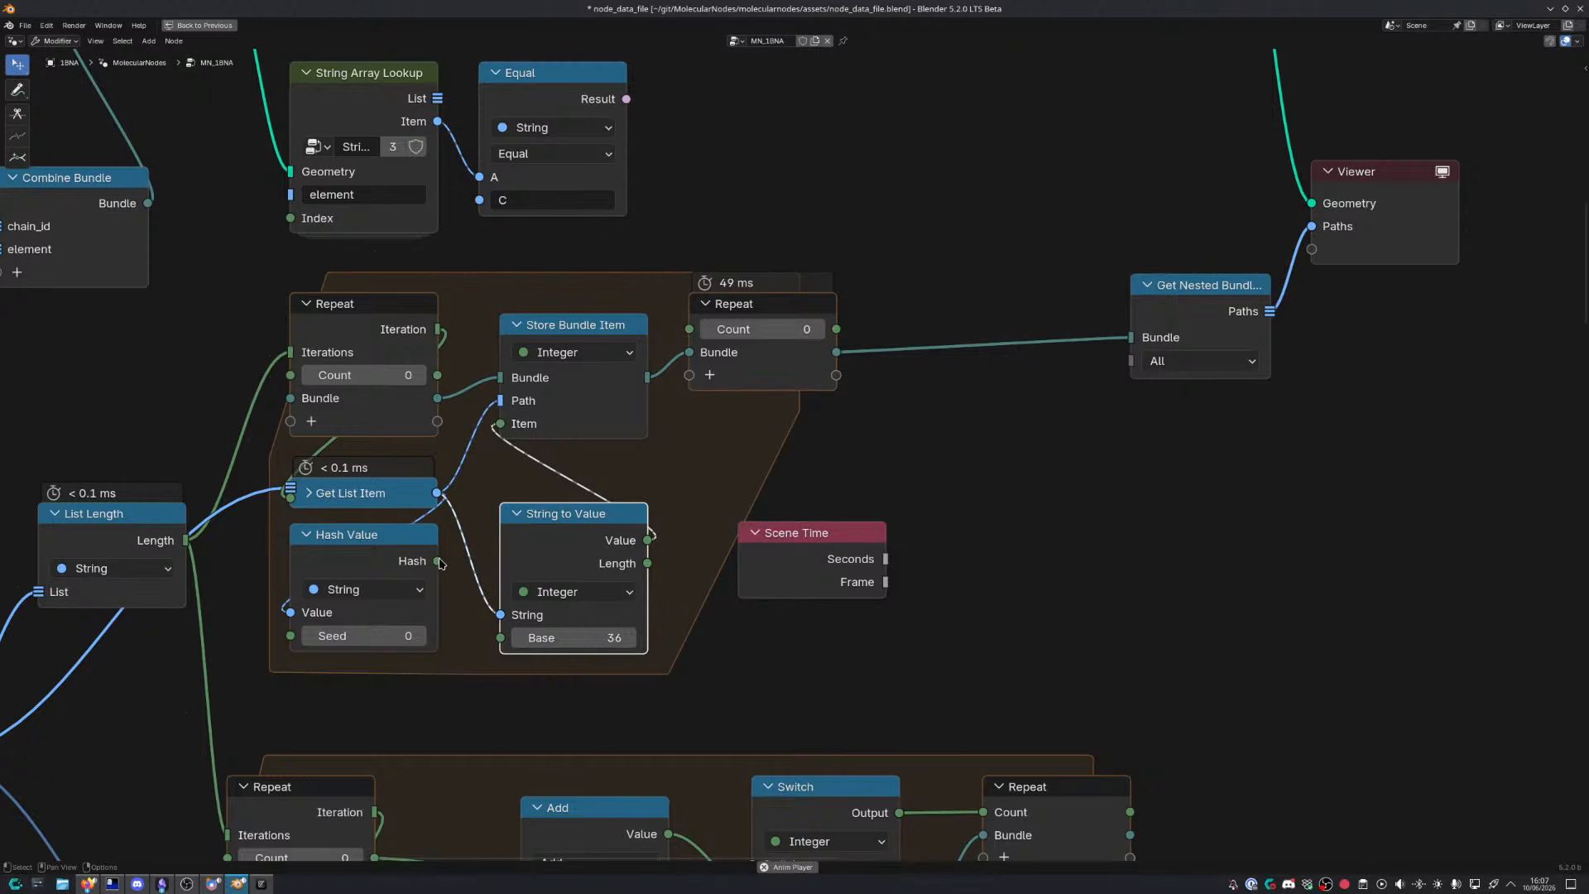
{"action": "left_click_drag", "start_coordinate": [439, 561], "coordinate": [490, 426]}
{"action": "key", "text": "x"}
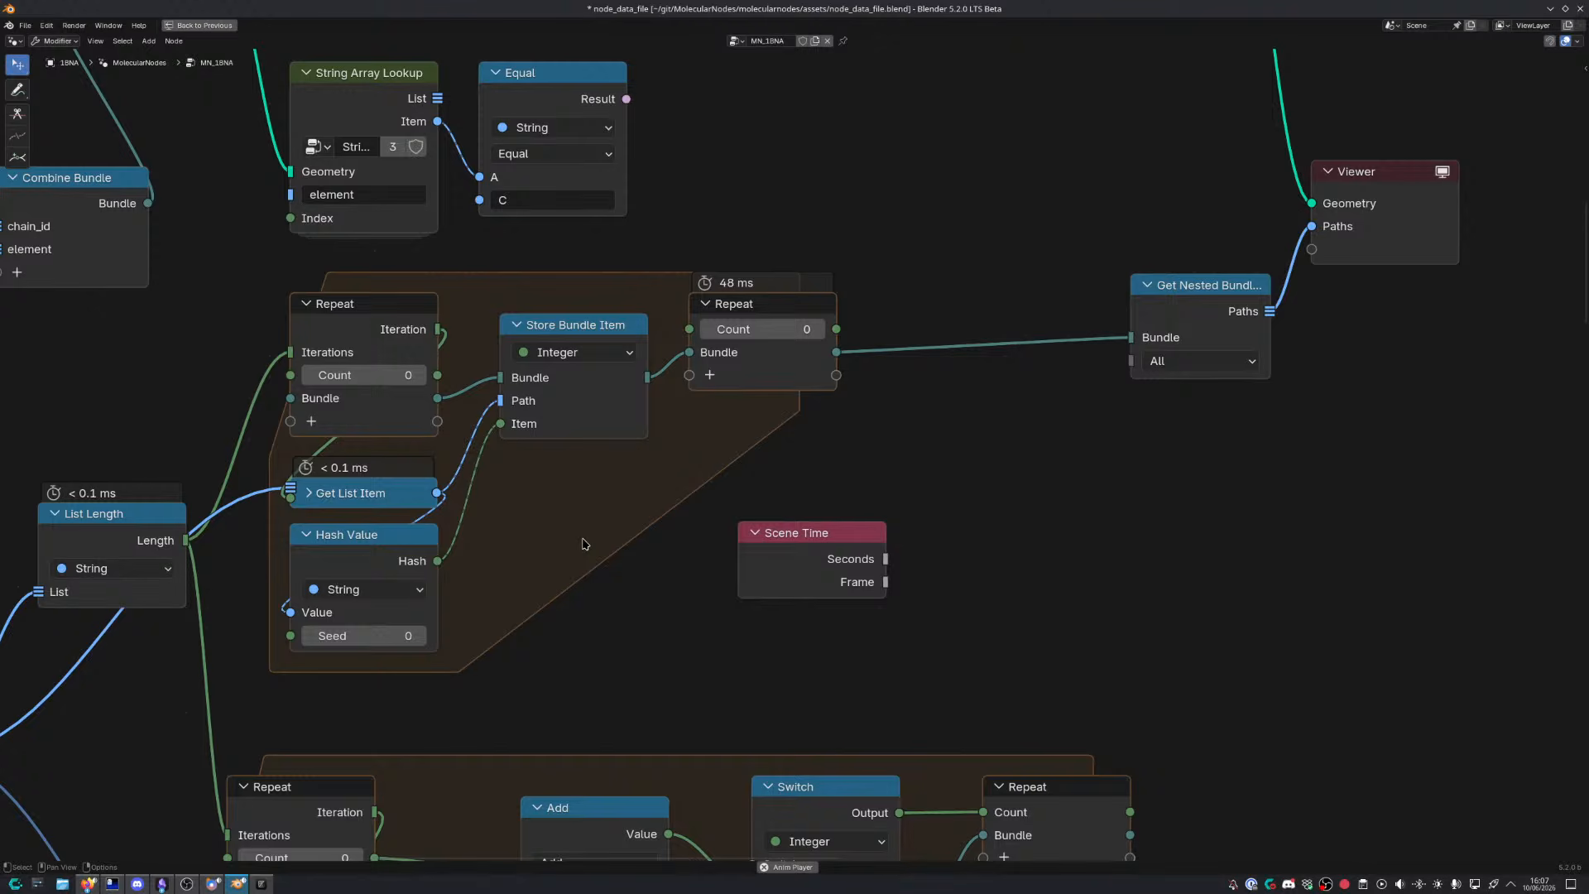
Place Hash Value under Store Bundle Item and Get Nested Bundle Paths right beside the upper repeat output
{"action": "left_click_drag", "start_coordinate": [326, 571], "coordinate": [536, 506]}
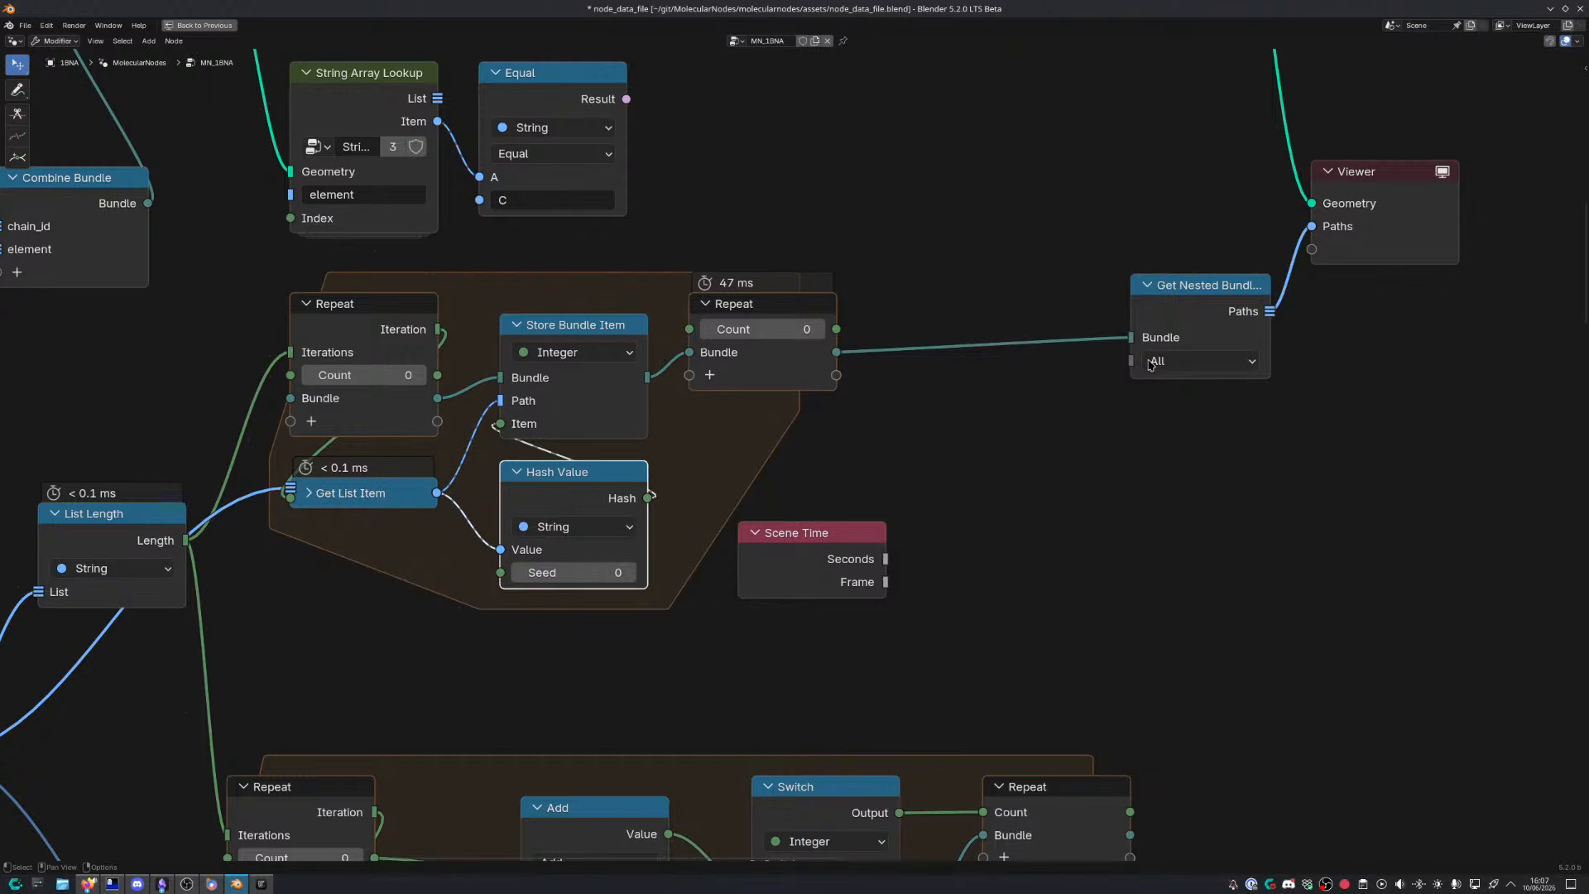
{"action": "left_click_drag", "start_coordinate": [1194, 306], "coordinate": [944, 328]}
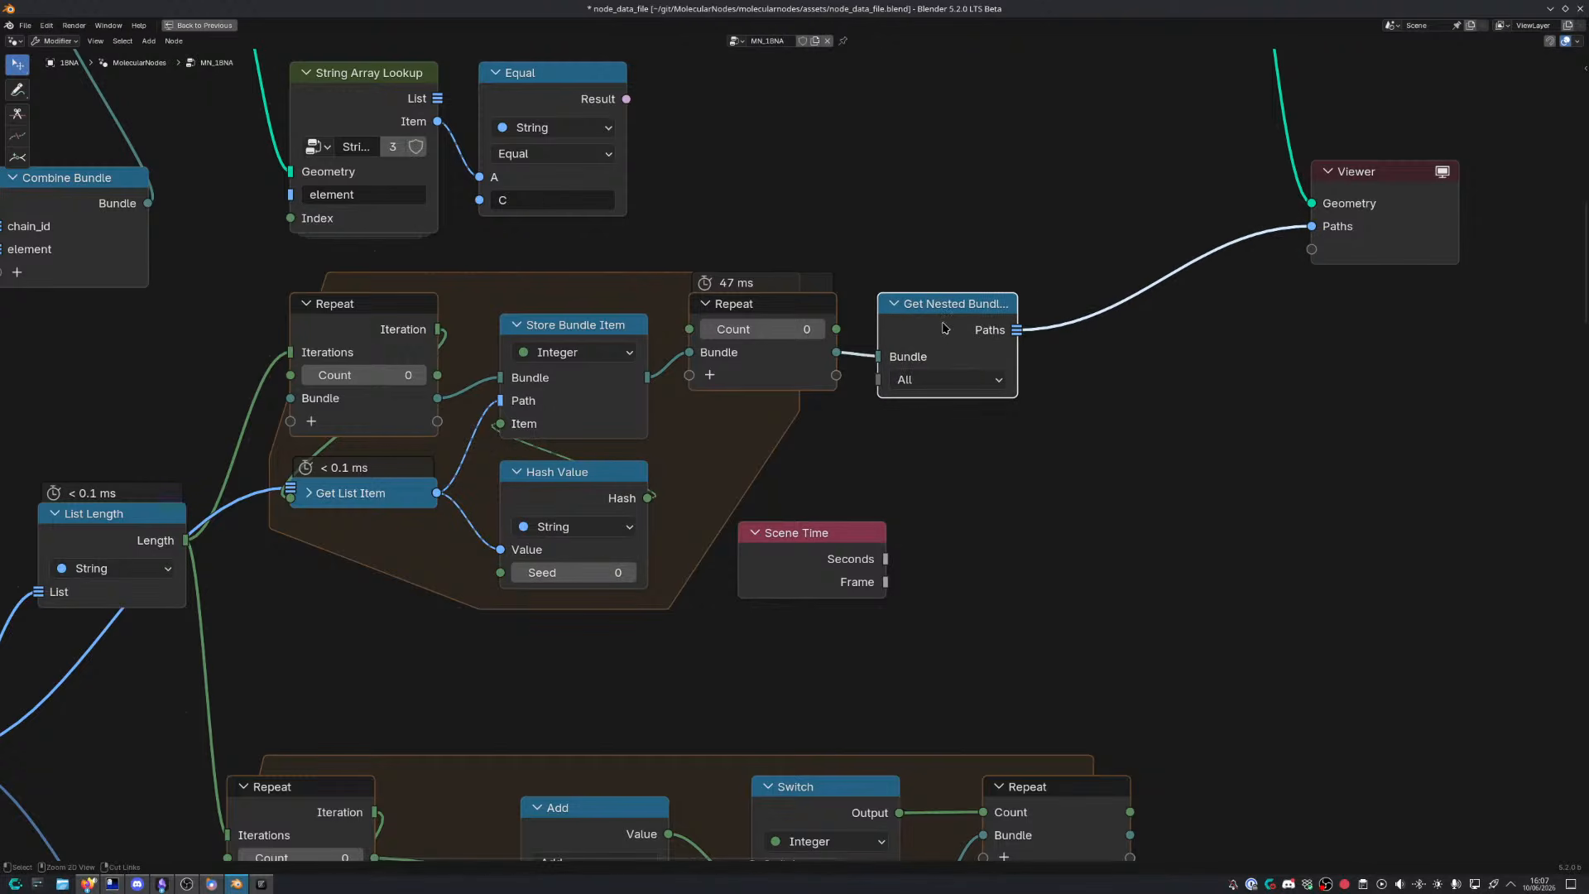
{"action": "key", "text": "ctrl+space"}
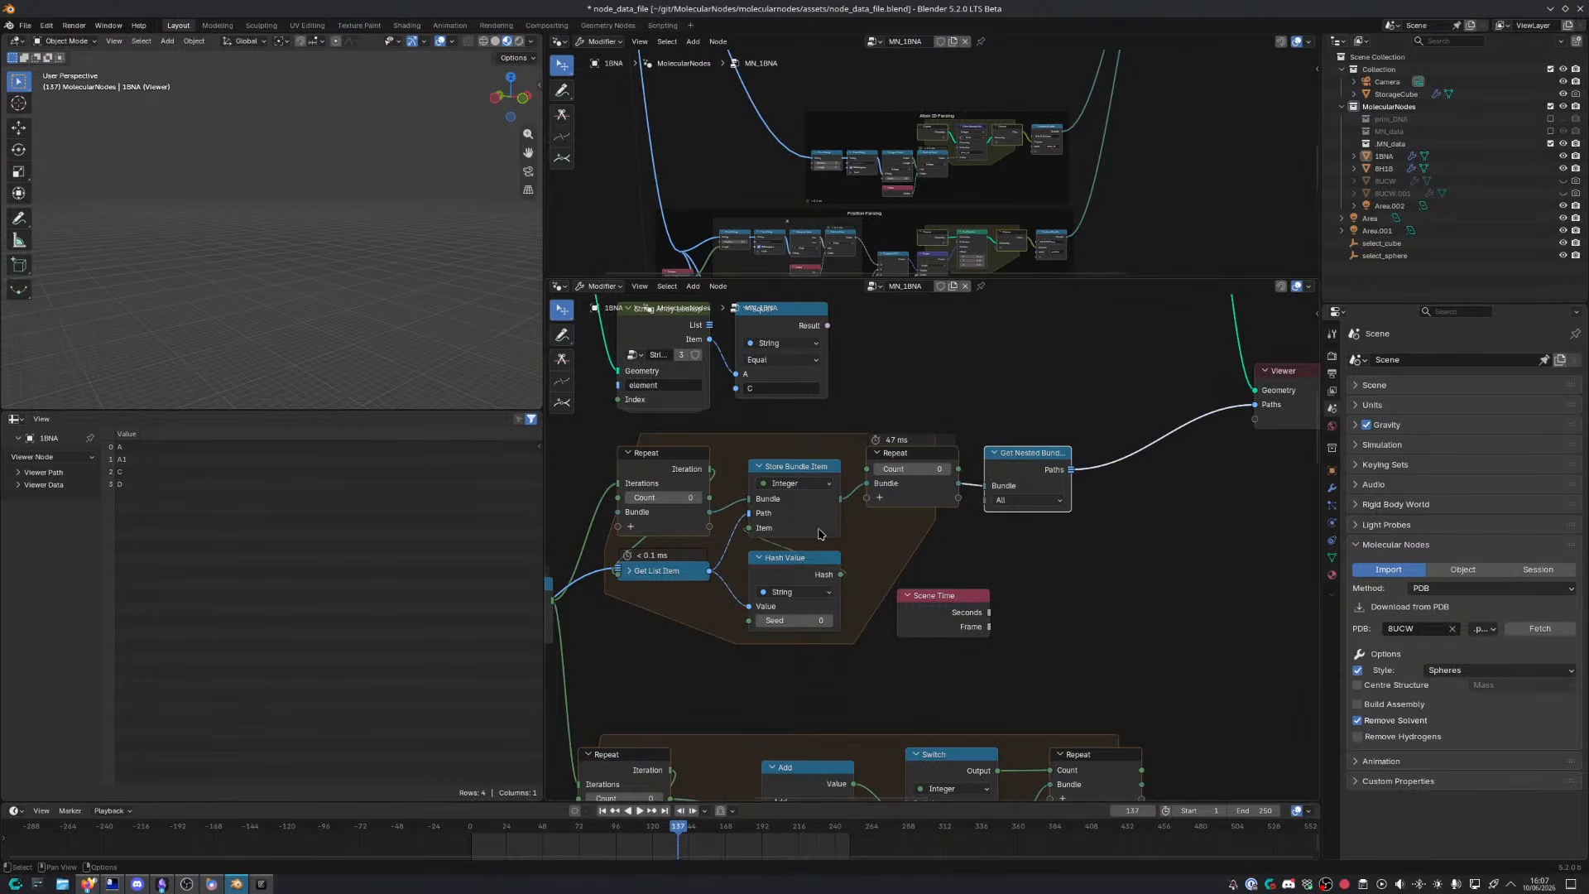
{"action": "middle_click_drag", "start_coordinate": [821, 527], "coordinate": [856, 516]}
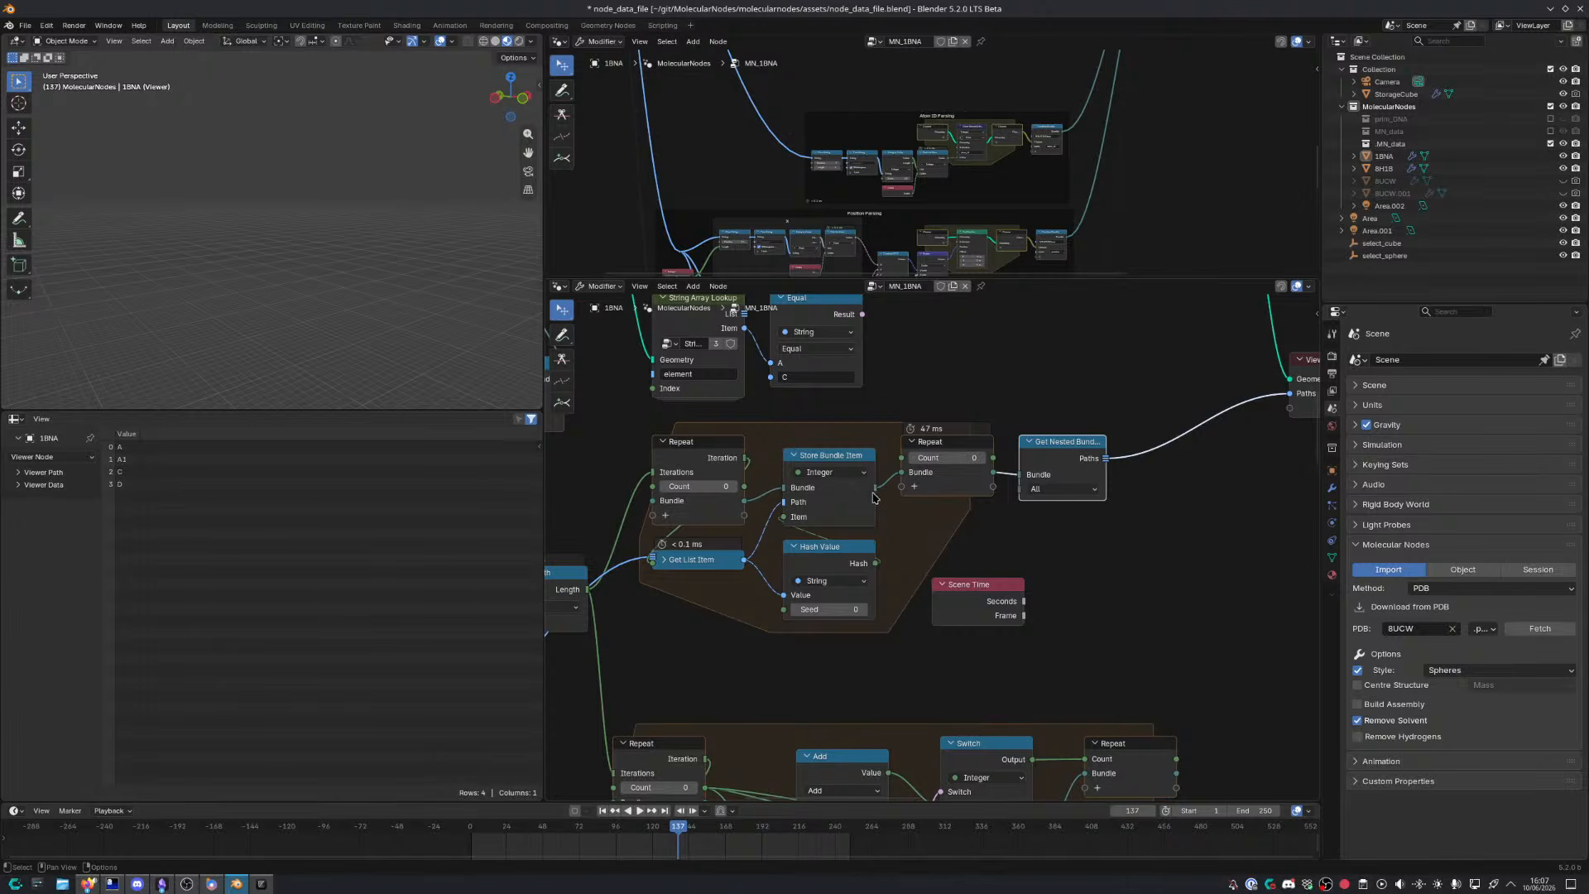
{"action": "scroll", "coordinate": [872, 506], "scroll_direction": "up", "scroll_amount": 2}
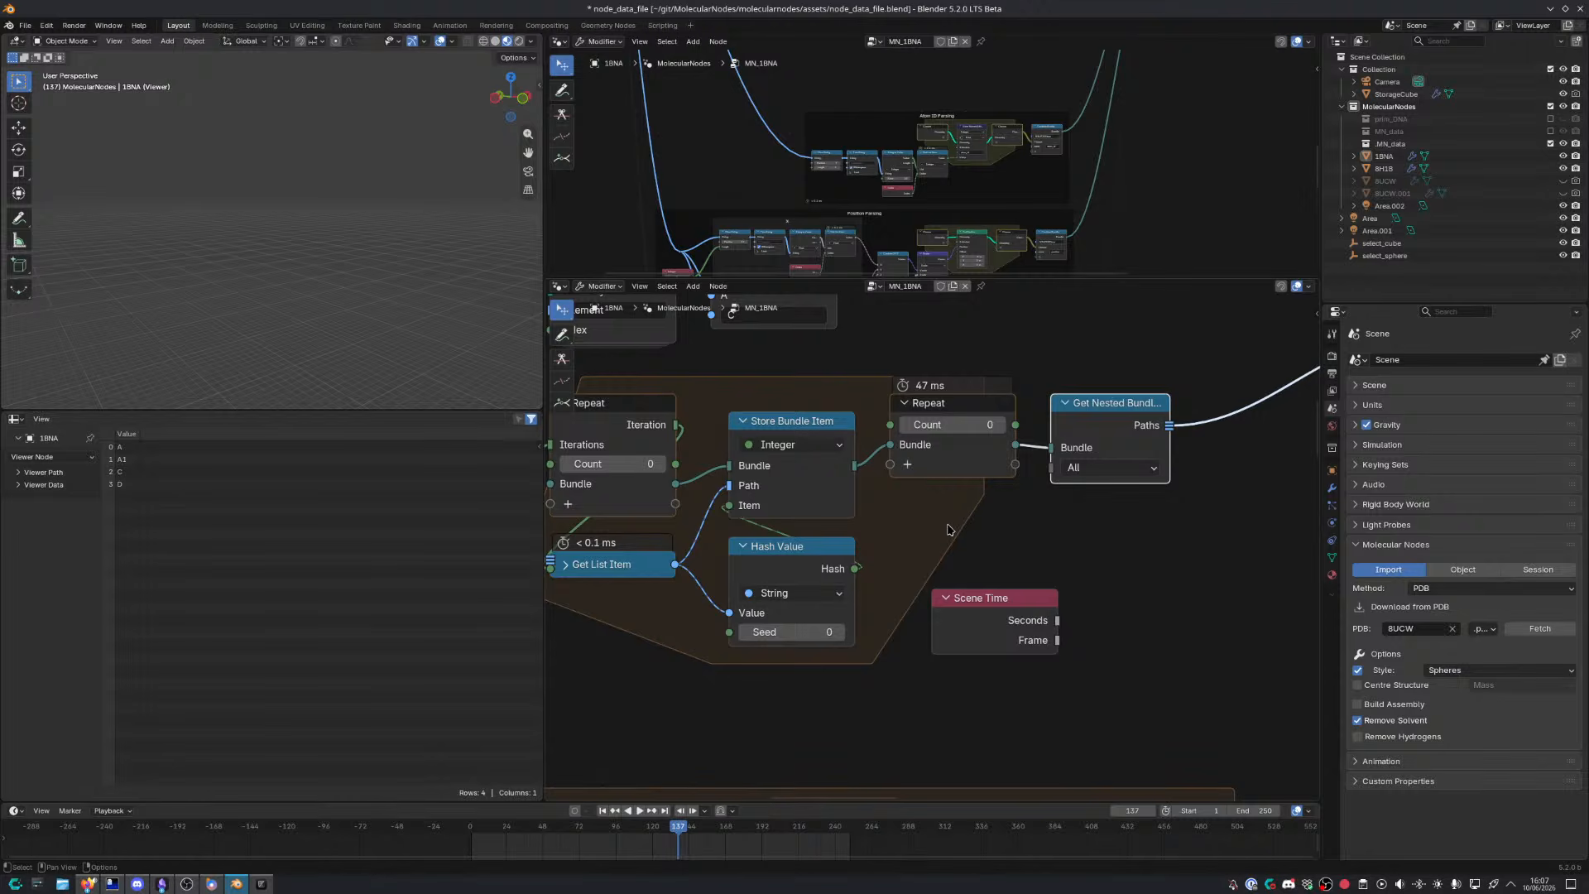
{"action": "middle_click_drag", "start_coordinate": [926, 531], "coordinate": [993, 519]}
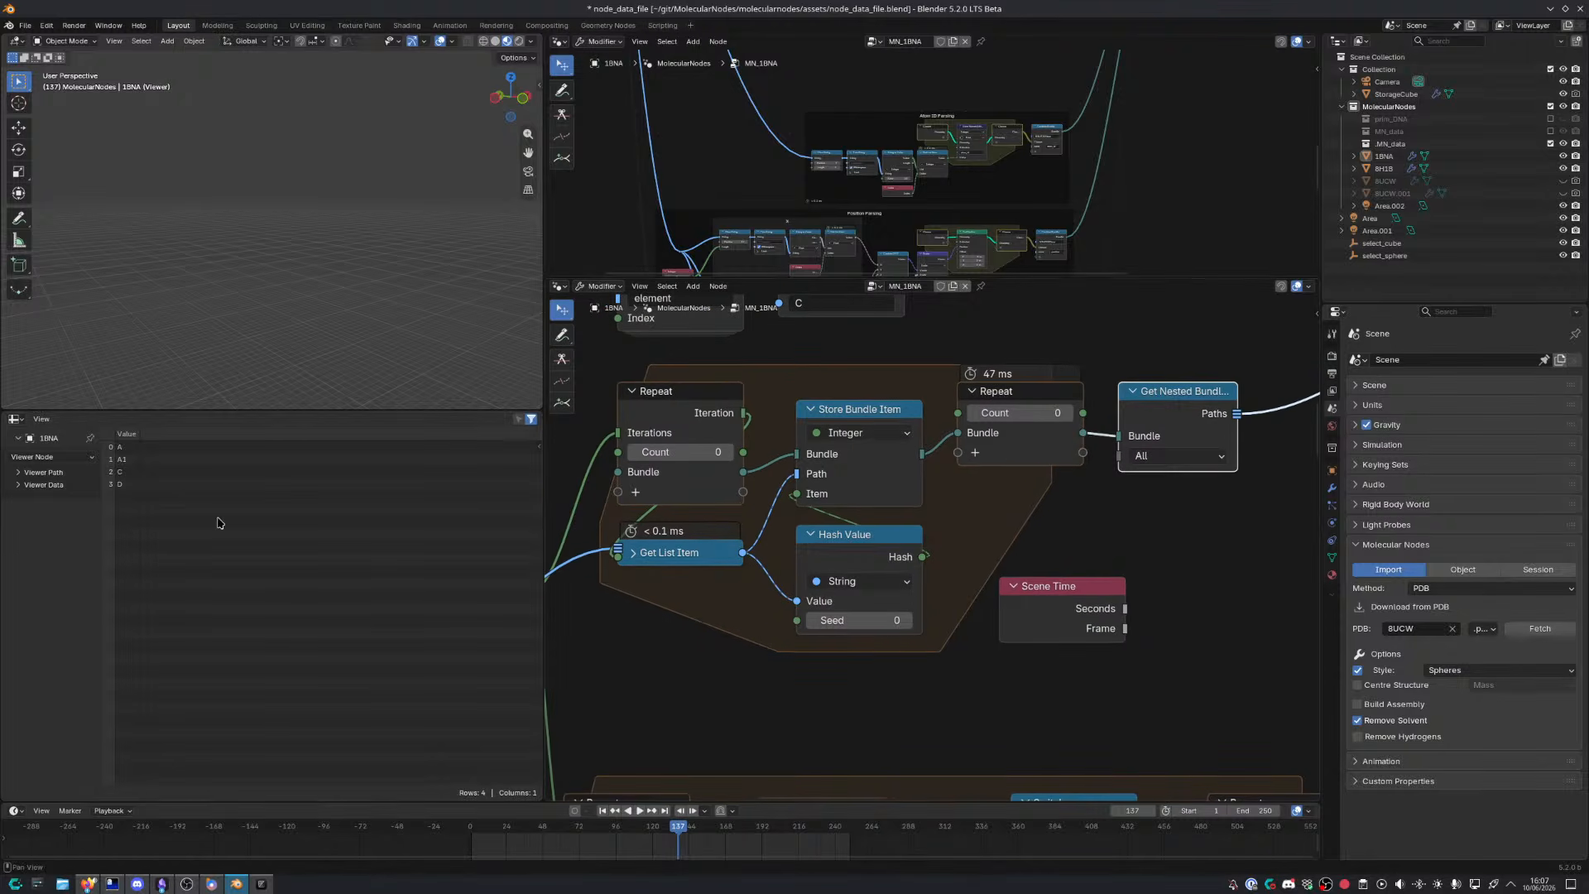
{"action": "key", "text": "ctrl+space"}
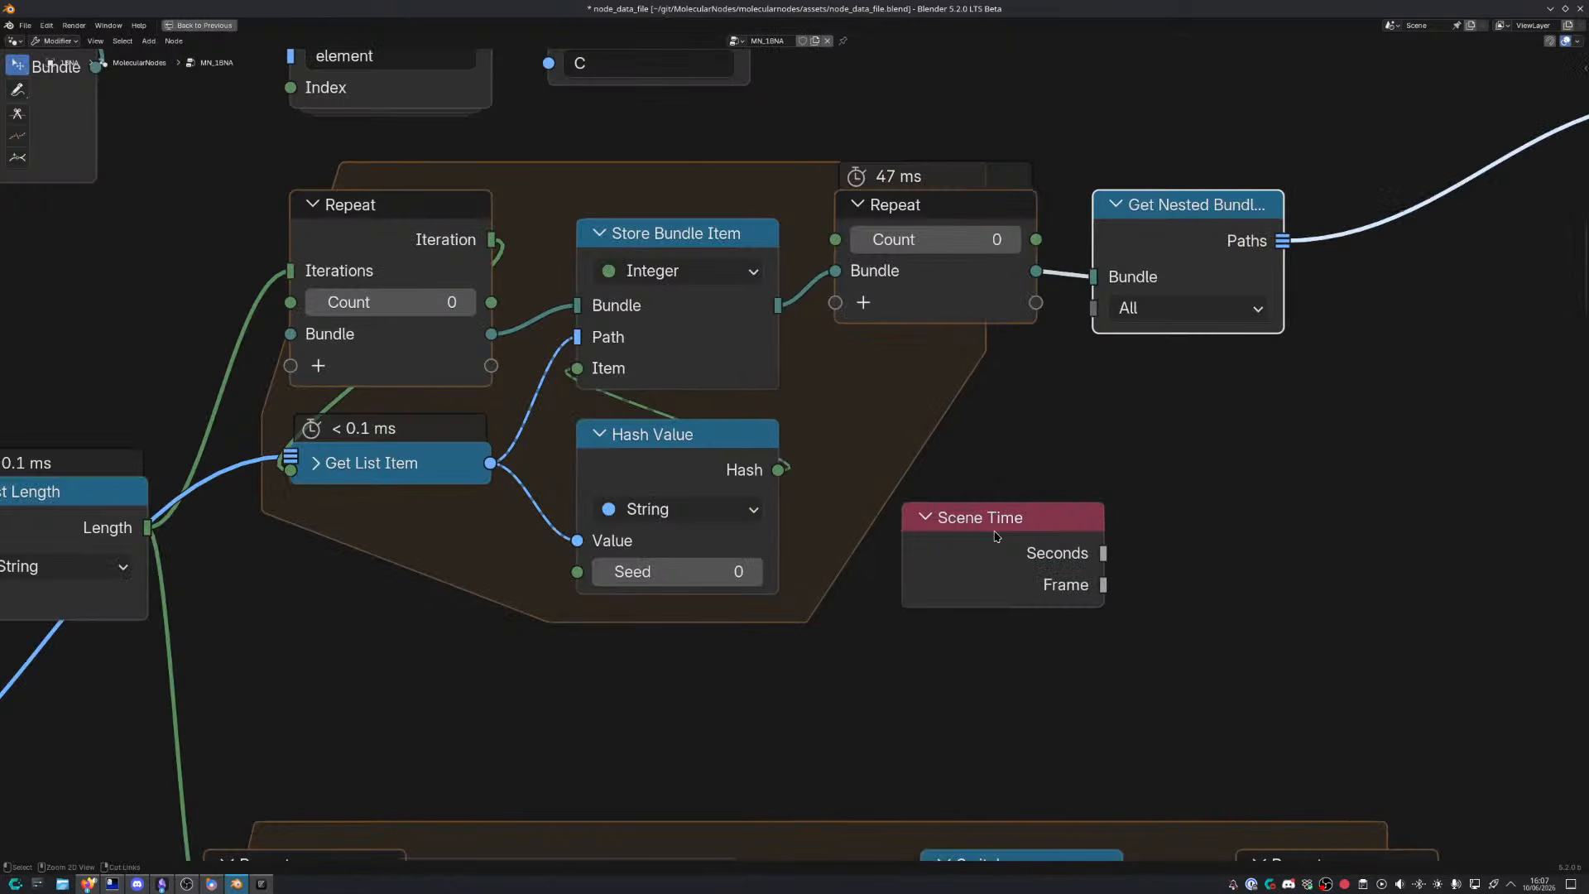
Move List Length down below the upper repeat zone and shift the reroute point feeding it away from the node
{"action": "middle_click_drag", "start_coordinate": [688, 504], "coordinate": [1069, 422]}
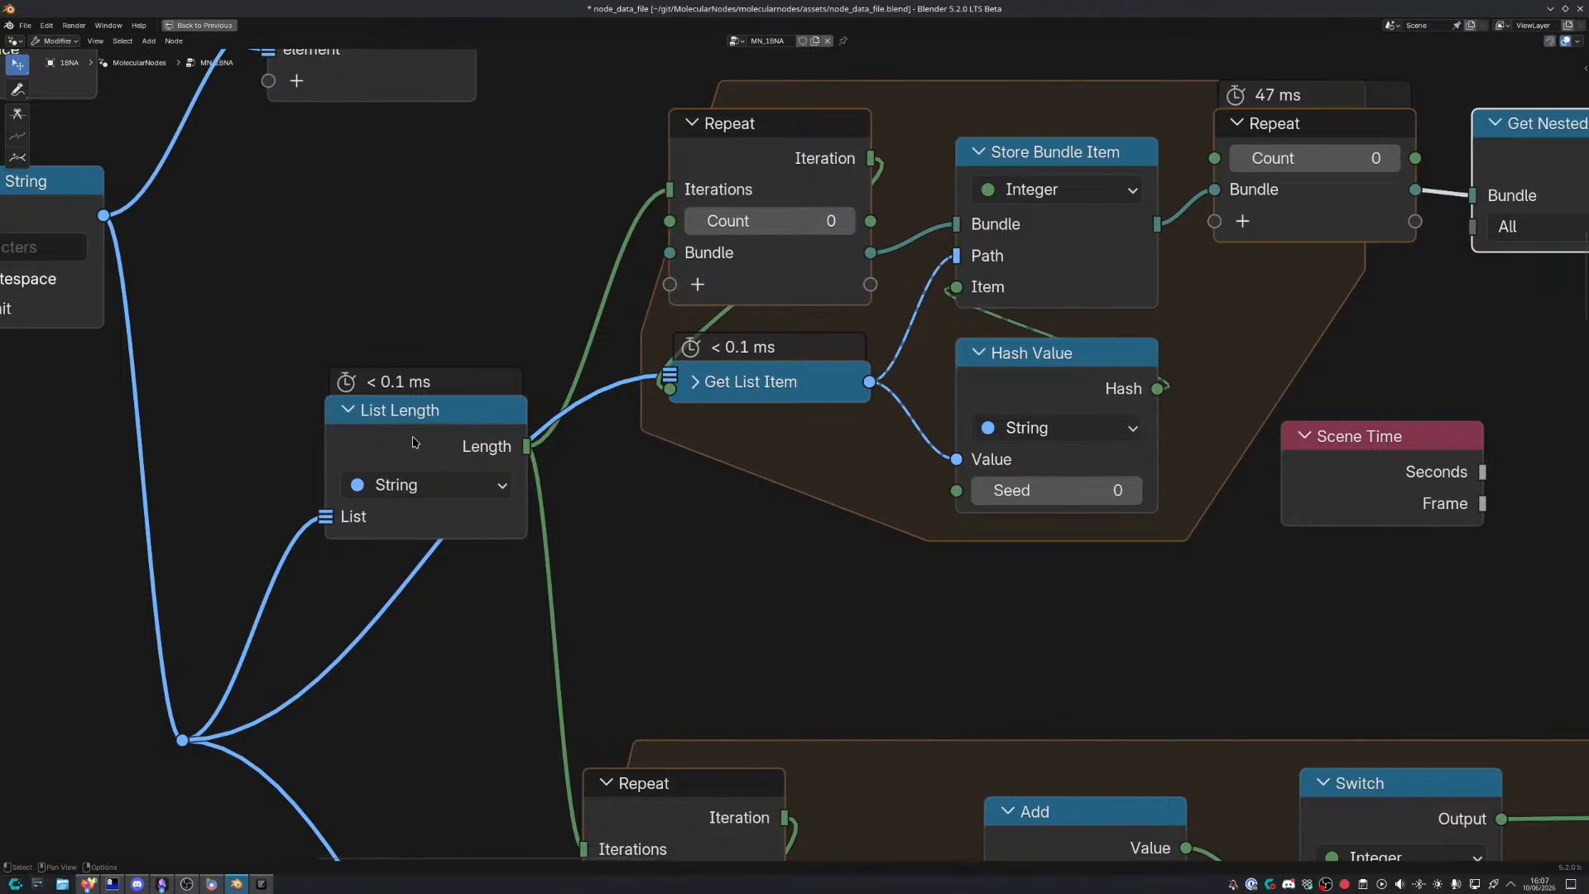
{"action": "left_click_drag", "start_coordinate": [417, 442], "coordinate": [443, 685]}
{"action": "left_click_drag", "start_coordinate": [204, 787], "coordinate": [60, 585]}
{"action": "left_click", "coordinate": [60, 585]}
{"action": "scroll", "coordinate": [762, 465], "scroll_direction": "down", "scroll_amount": 5}
{"action": "middle_click_drag", "start_coordinate": [960, 479], "coordinate": [572, 573]}
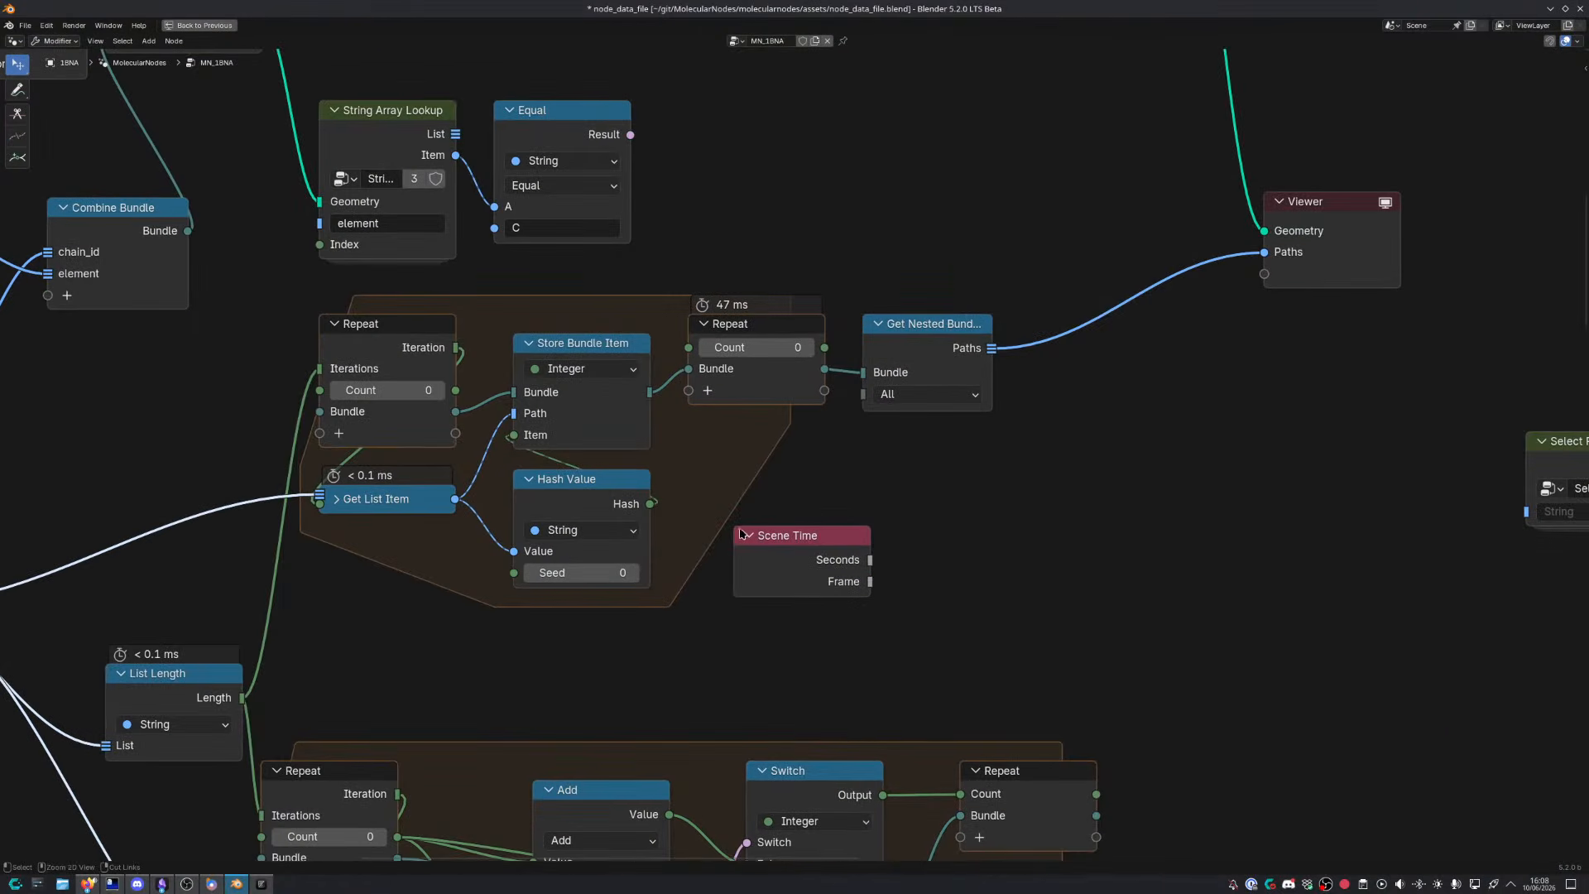
Save the file and delete the unused Scene Time node beside the Hash Value repeat zone
{"action": "key", "text": "ctrl+s"}
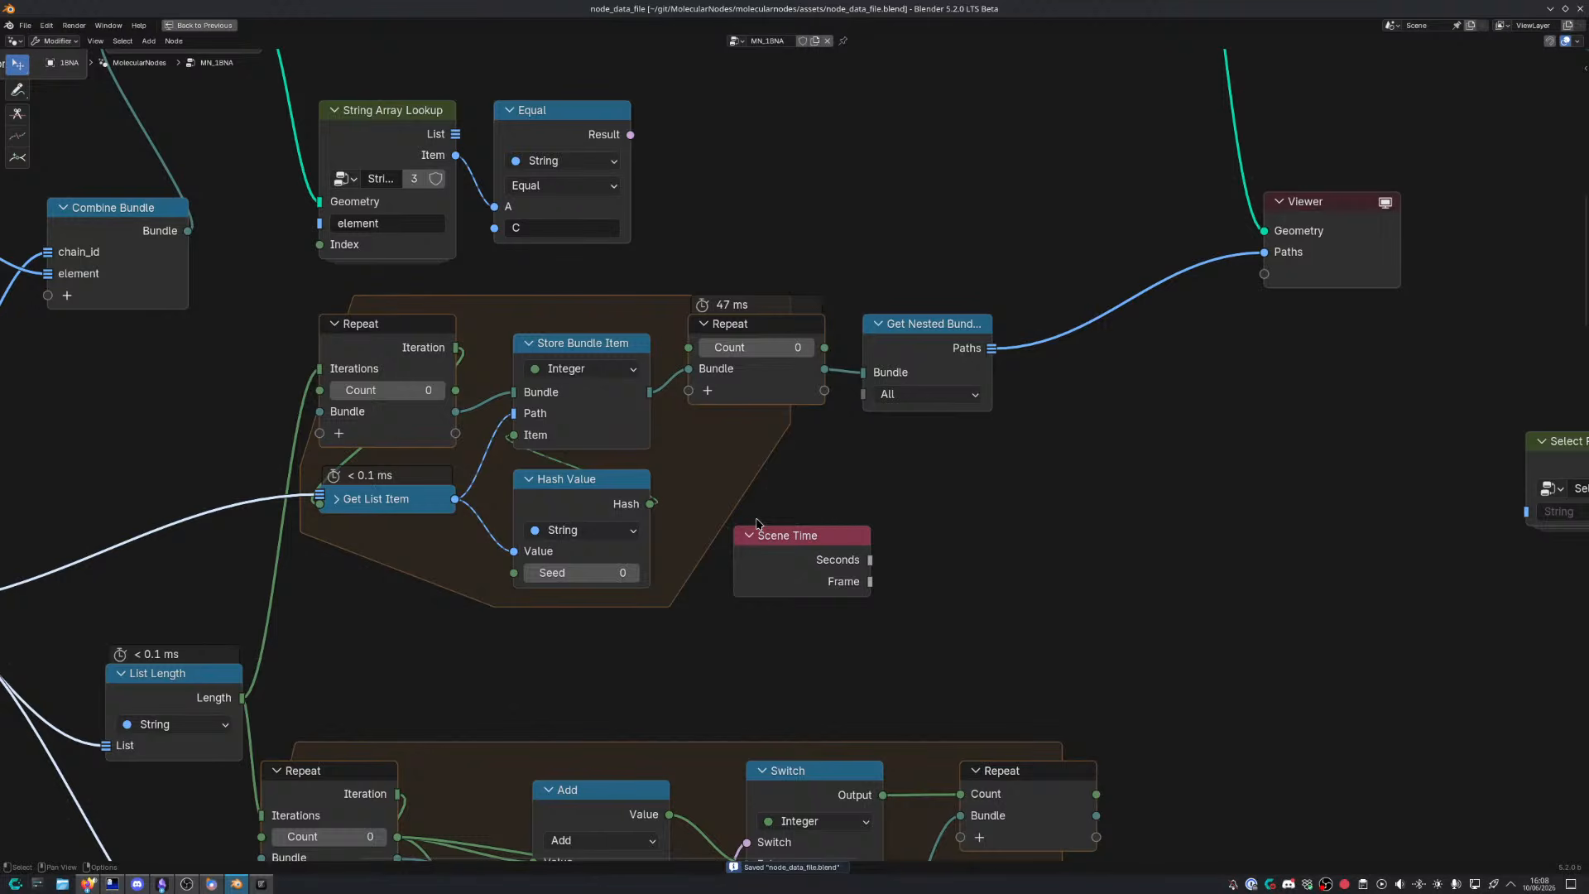
{"action": "left_click", "coordinate": [785, 550]}
{"action": "key", "text": "x"}
{"action": "middle_click_drag", "start_coordinate": [764, 560], "coordinate": [775, 680]}
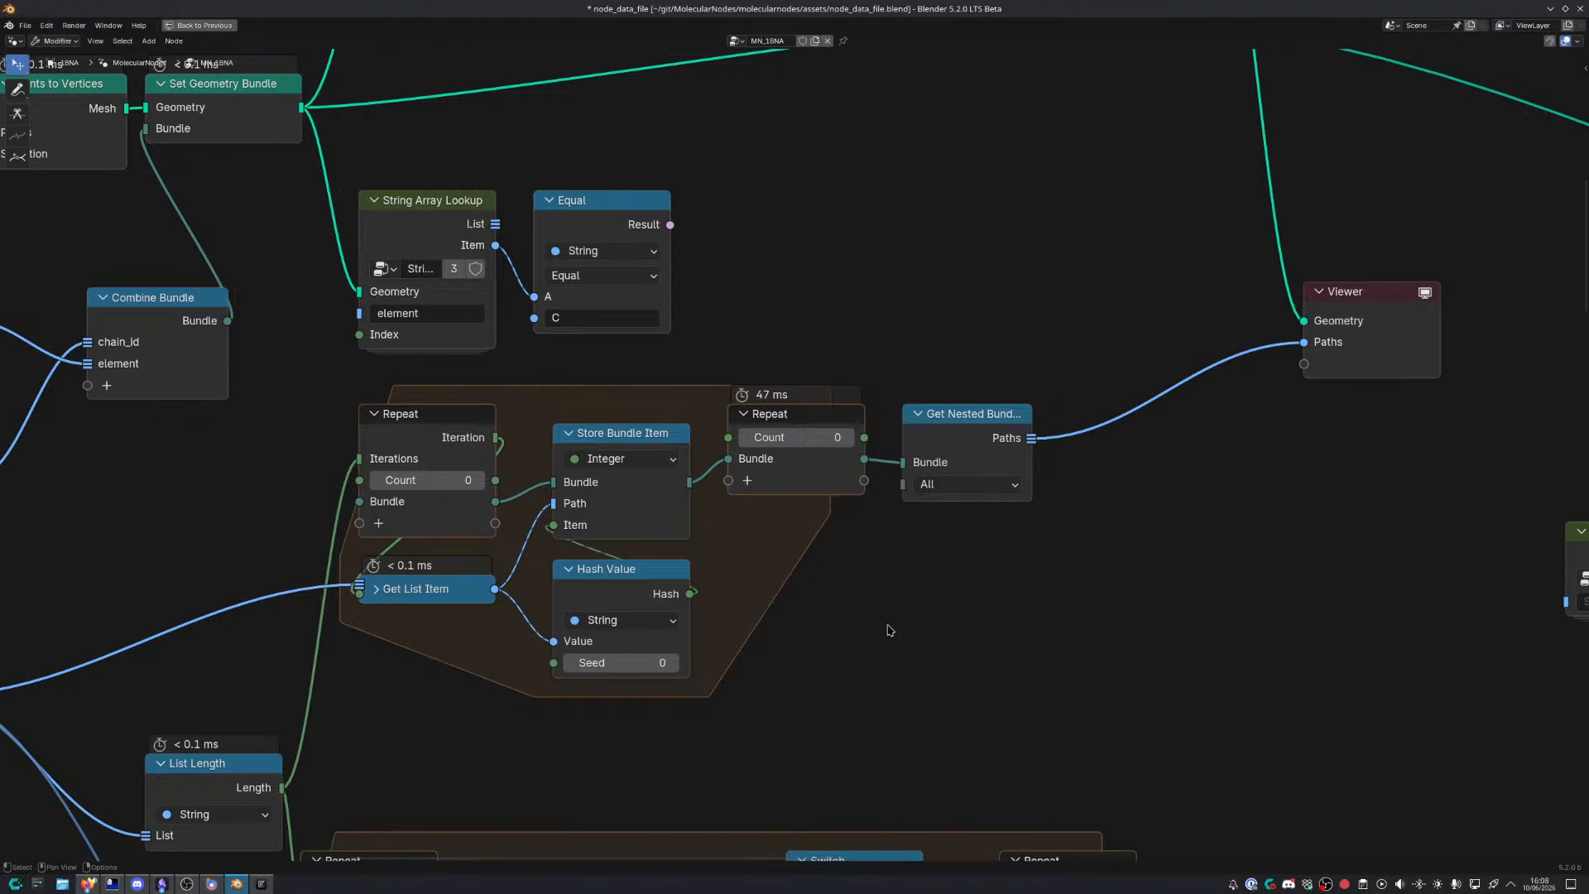
Shift the Hash Value repeat zone slightly rightward and reposition the Get Nested Bundle node just after it
{"action": "middle_click_drag", "start_coordinate": [859, 635], "coordinate": [940, 613]}
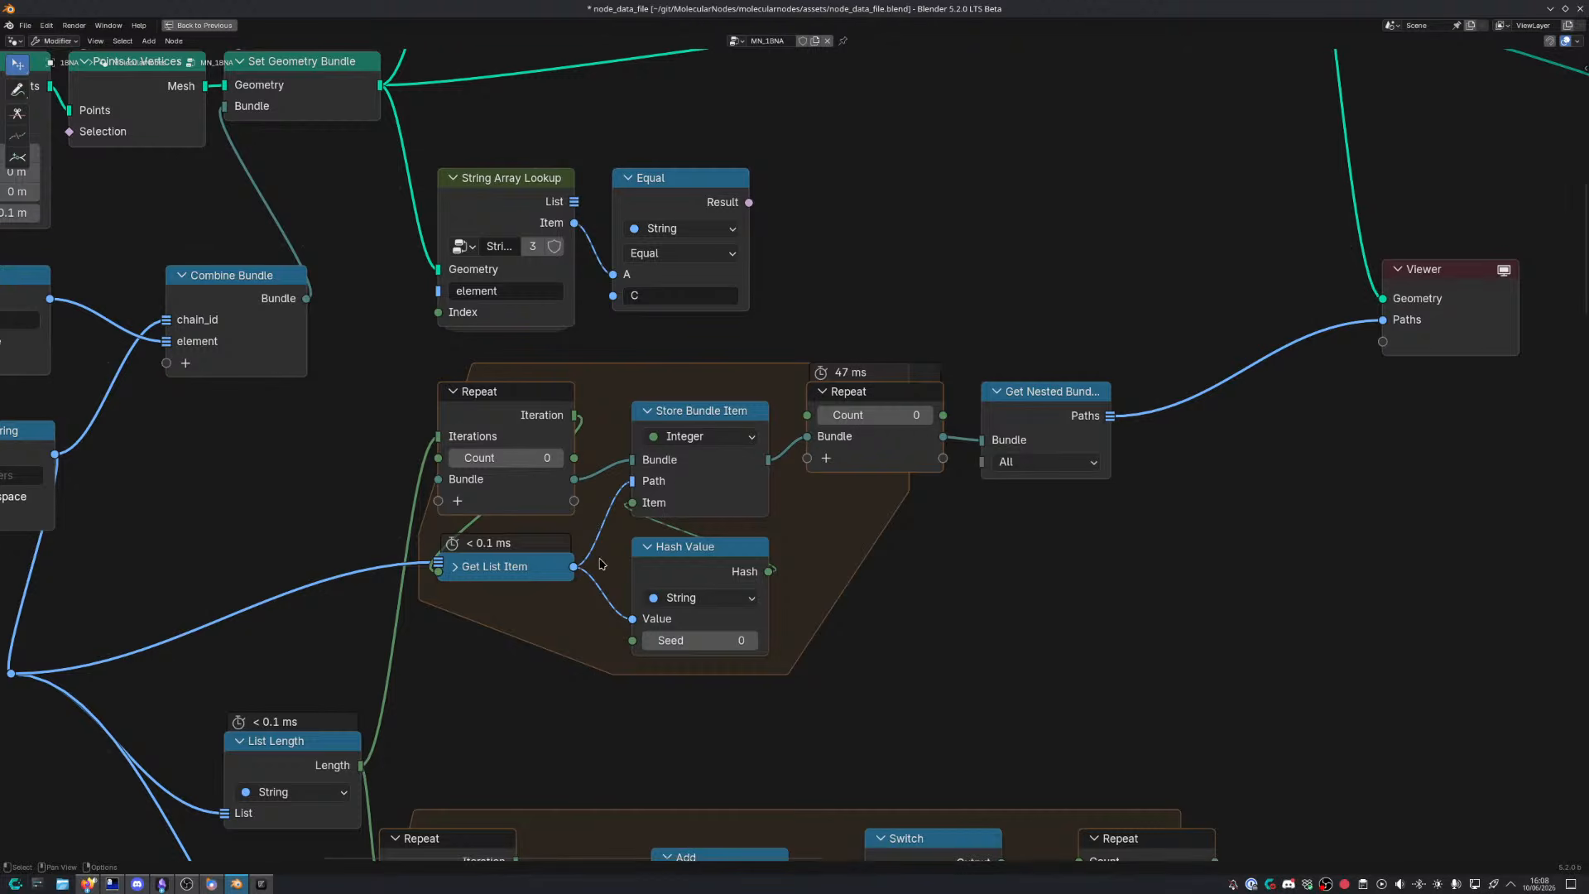
{"action": "middle_click_drag", "start_coordinate": [602, 563], "coordinate": [659, 541]}
{"action": "key", "text": "ctrl+space"}
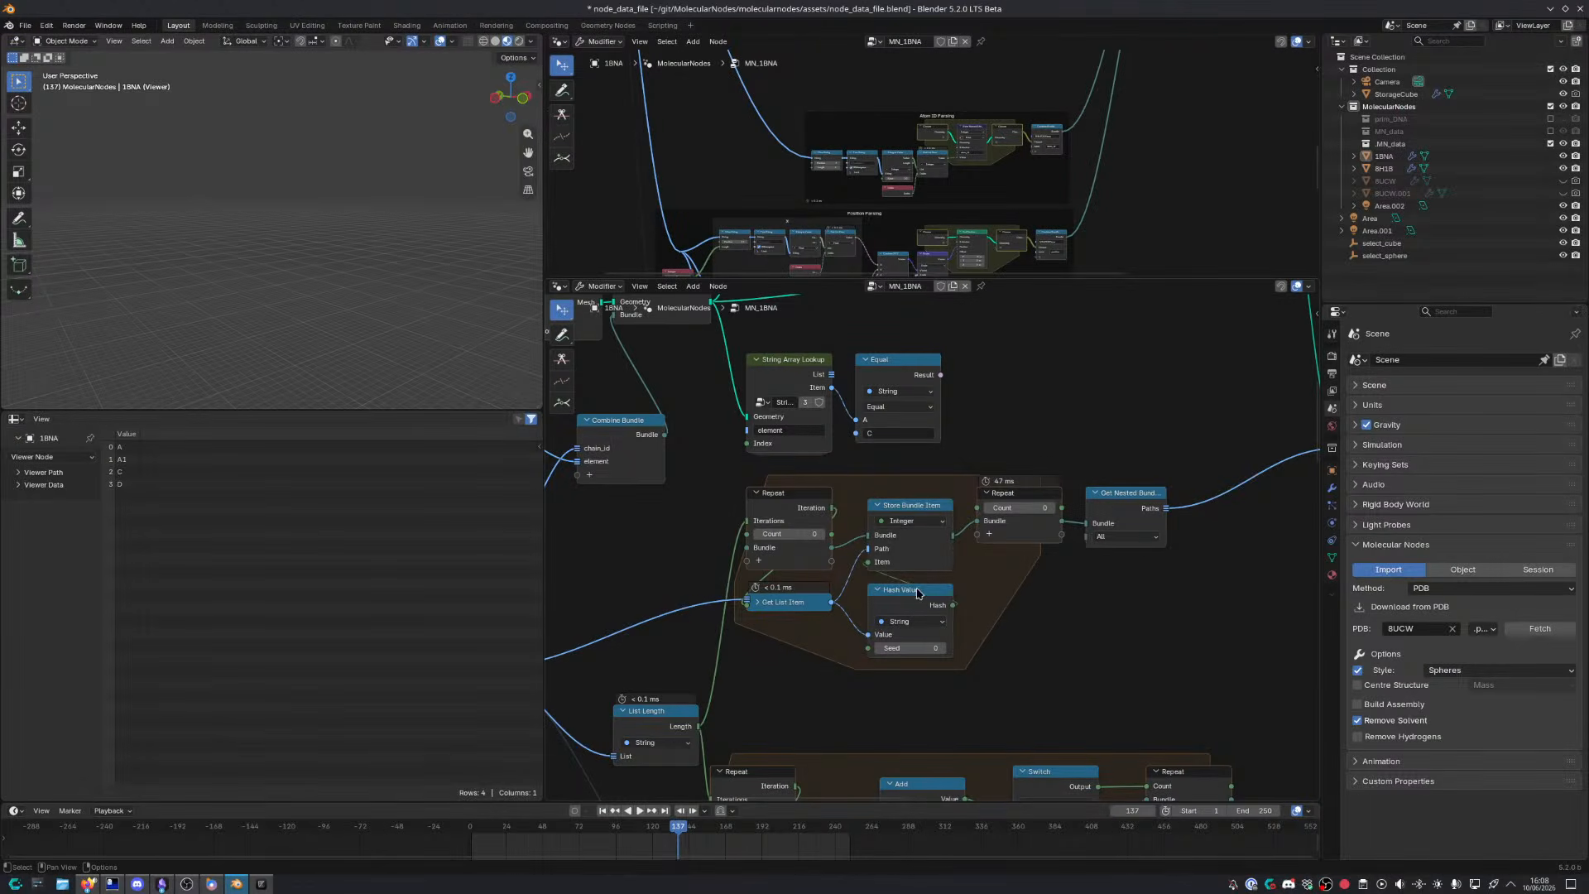
{"action": "middle_click_drag", "start_coordinate": [917, 593], "coordinate": [875, 587]}
{"action": "key", "text": "ctrl+space"}
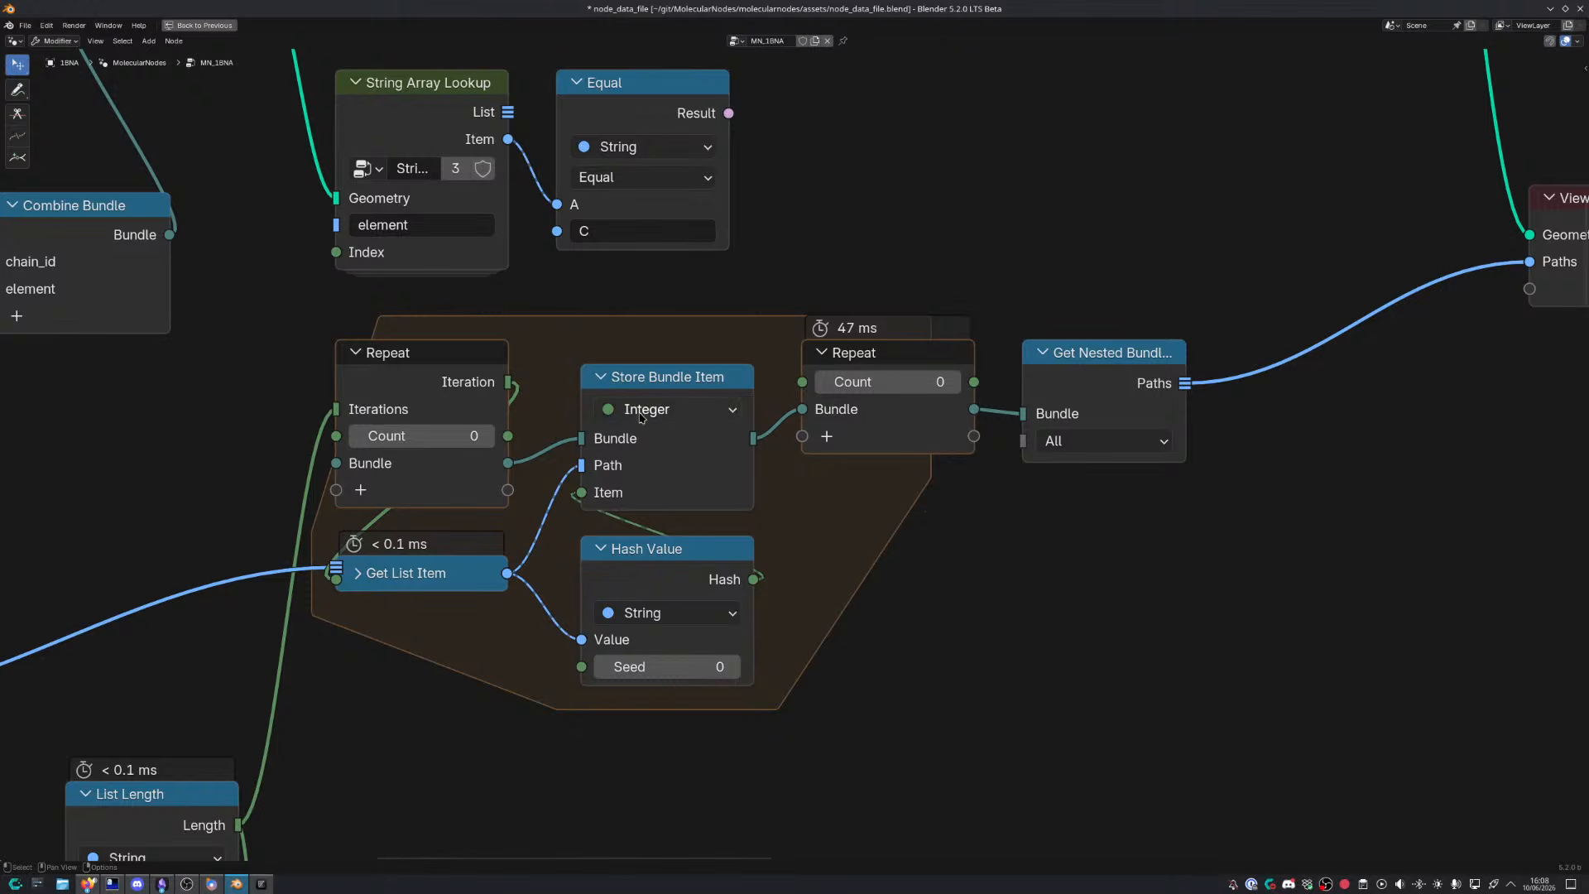
{"action": "left_click_drag", "start_coordinate": [415, 311], "coordinate": [1026, 707]}
{"action": "key", "text": "g"}
{"action": "left_click_drag", "start_coordinate": [1125, 365], "coordinate": [1177, 362]}
{"action": "middle_click_drag", "start_coordinate": [1051, 565], "coordinate": [954, 585]}
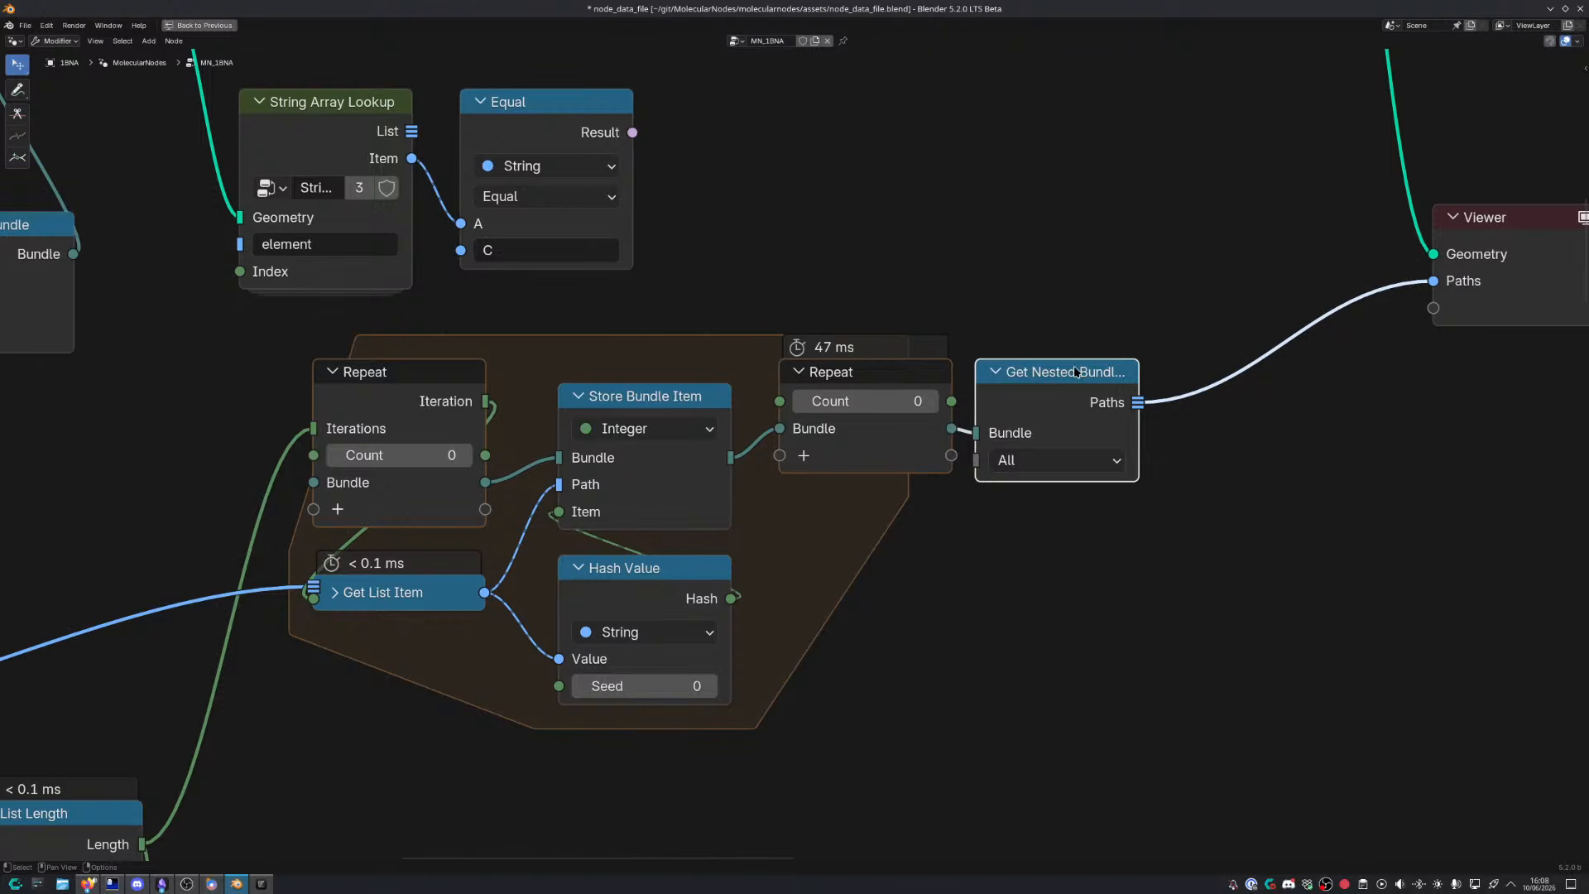
{"action": "left_click_drag", "start_coordinate": [1072, 383], "coordinate": [1098, 382]}
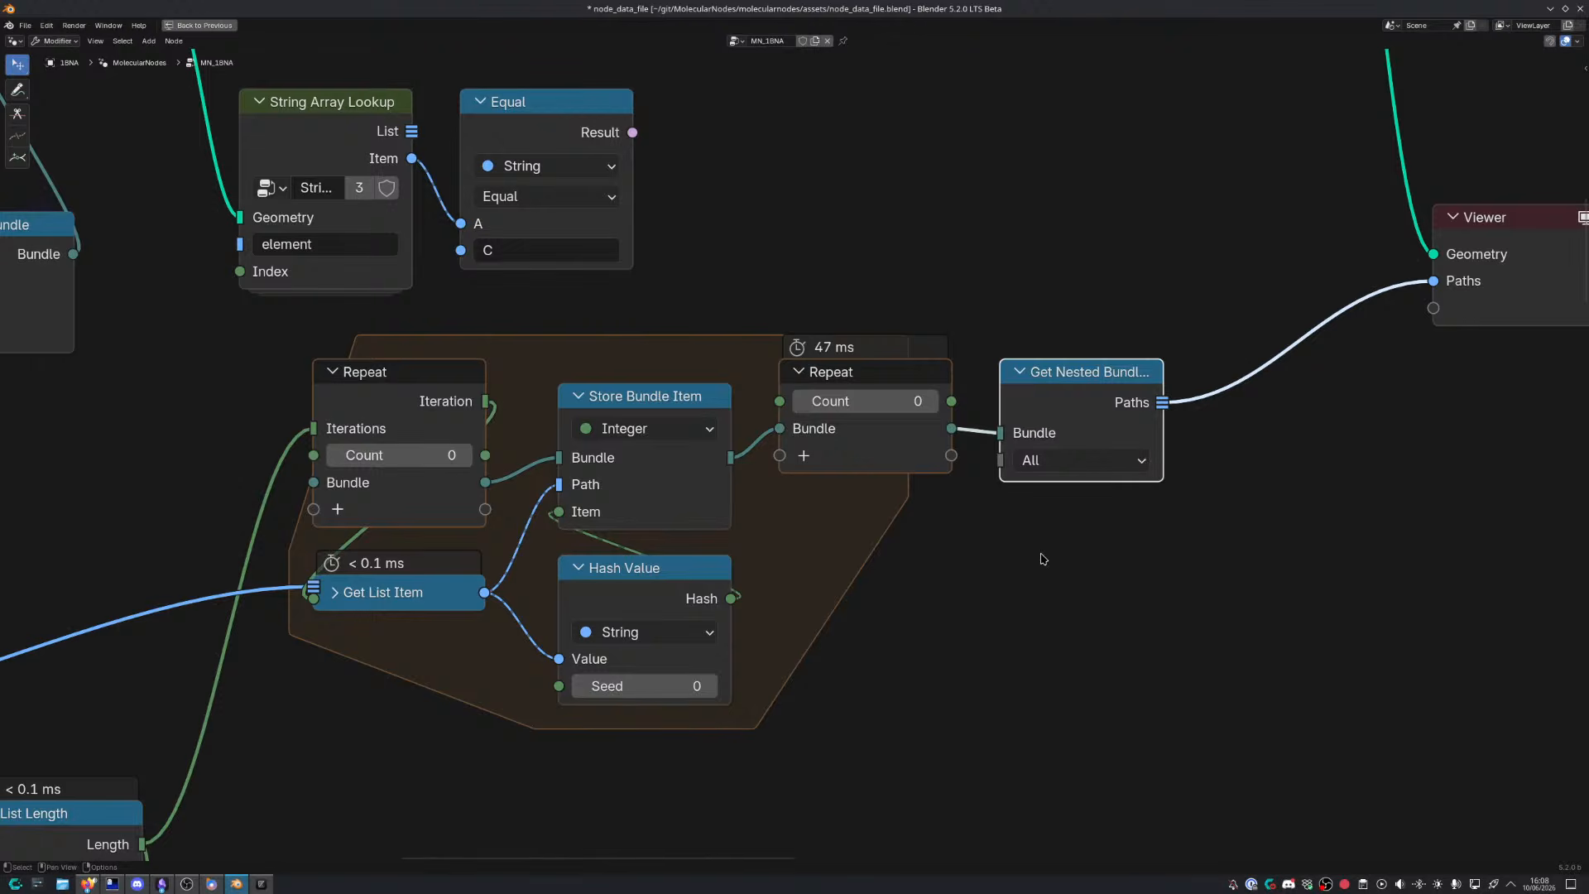
{"action": "middle_click_drag", "start_coordinate": [1045, 556], "coordinate": [652, 562]}
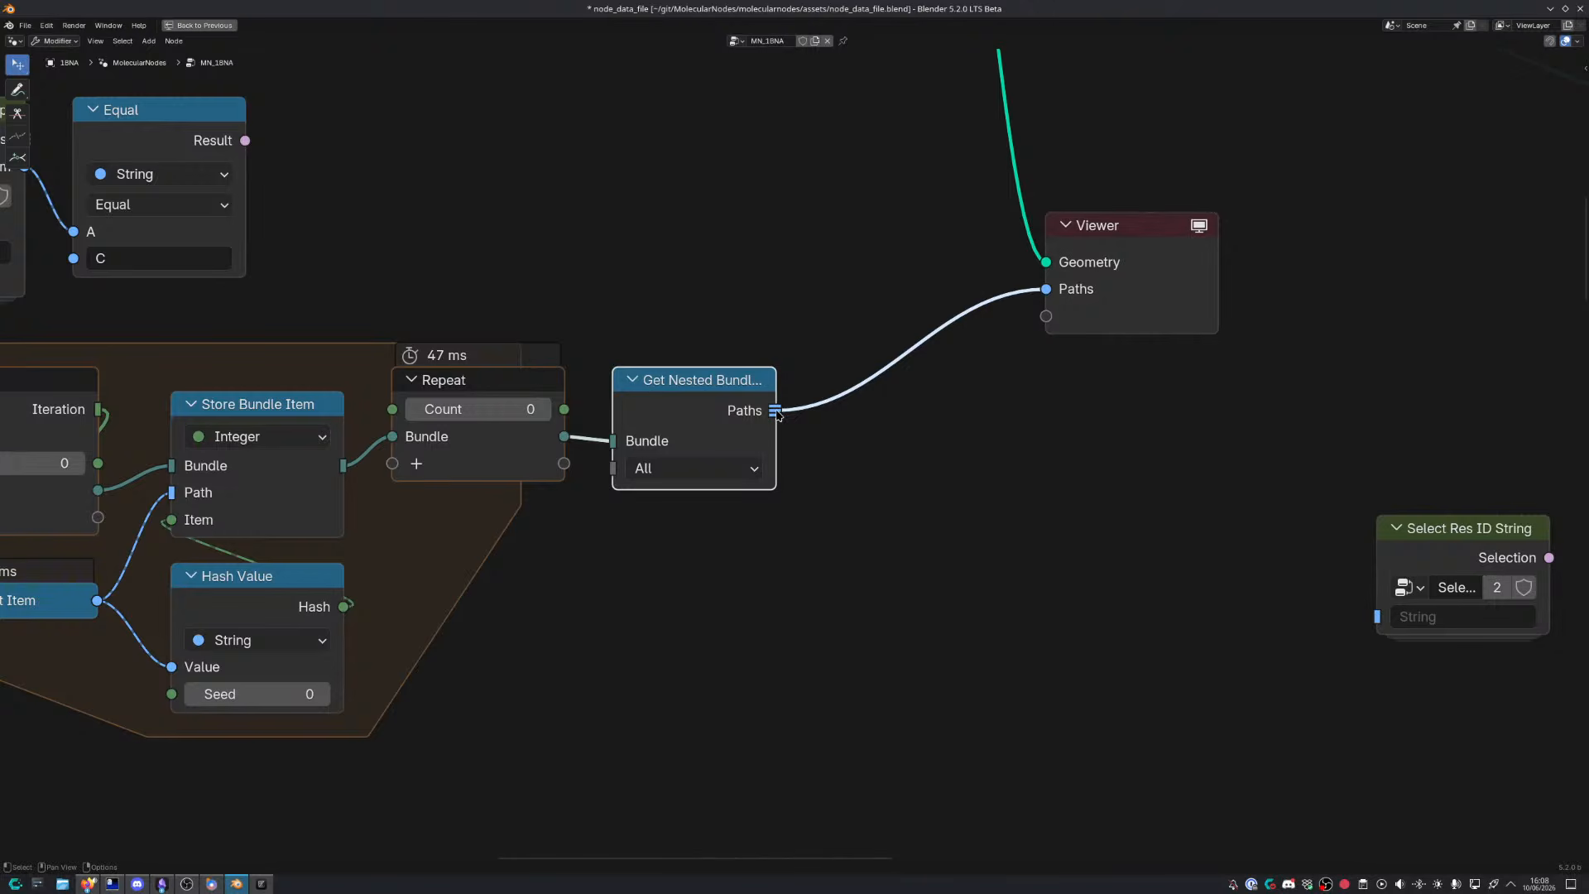
{"action": "mouse_move", "coordinate": [778, 413]}
{"action": "left_click_drag", "start_coordinate": [777, 411], "coordinate": [888, 434]}
{"action": "right_click", "coordinate": [887, 436]}
{"action": "scroll", "coordinate": [869, 451], "scroll_direction": "down", "scroll_amount": 2}
Inspect the List Length output through the Viewer alongside the spreadsheet, and return the Viewer to Get Nested Bundle's Paths output
{"action": "key", "text": "ctrl+space"}
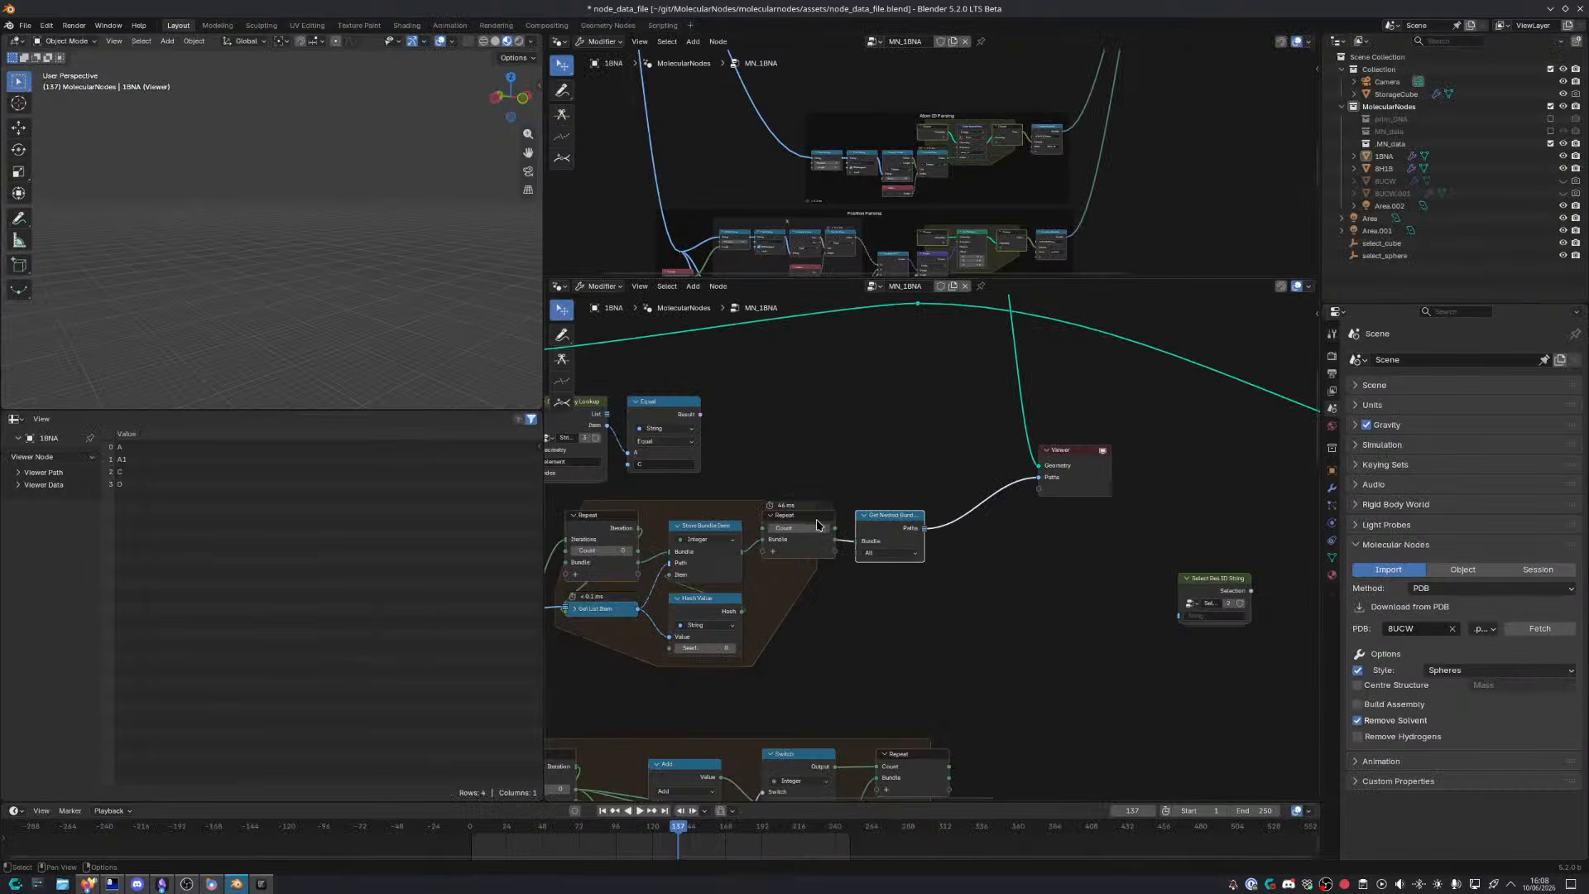
{"action": "scroll", "coordinate": [846, 518], "scroll_direction": "up", "scroll_amount": 2}
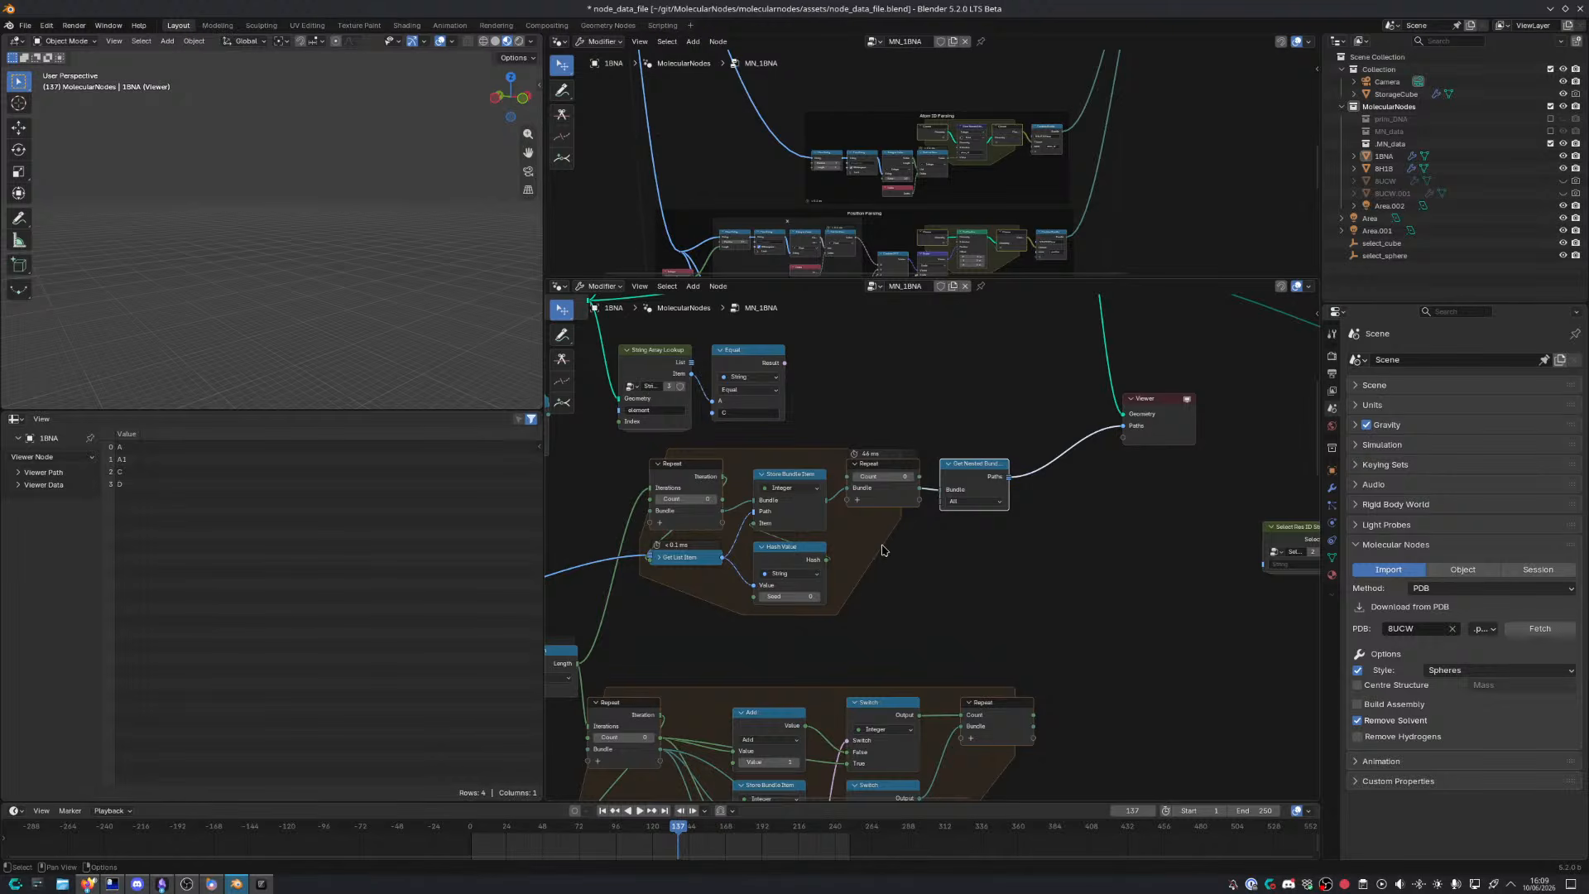
{"action": "key", "text": "ctrl+space"}
{"action": "middle_click_drag", "start_coordinate": [835, 576], "coordinate": [998, 611]}
{"action": "key", "text": "ctrl+space"}
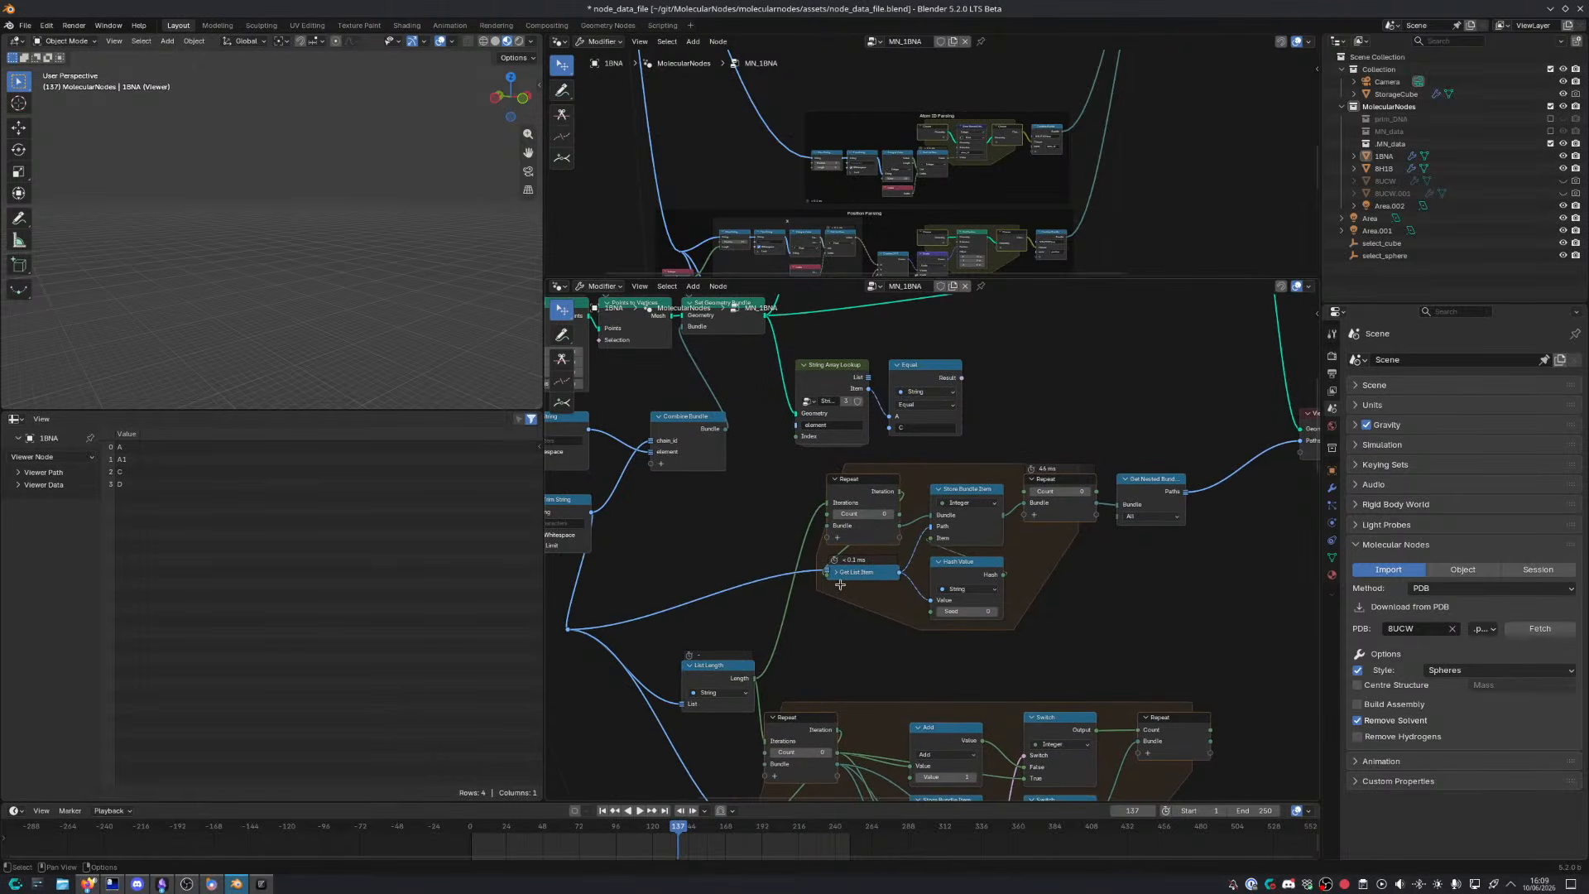
{"action": "left_click", "coordinate": [793, 628], "text": "ctrl+shift"}
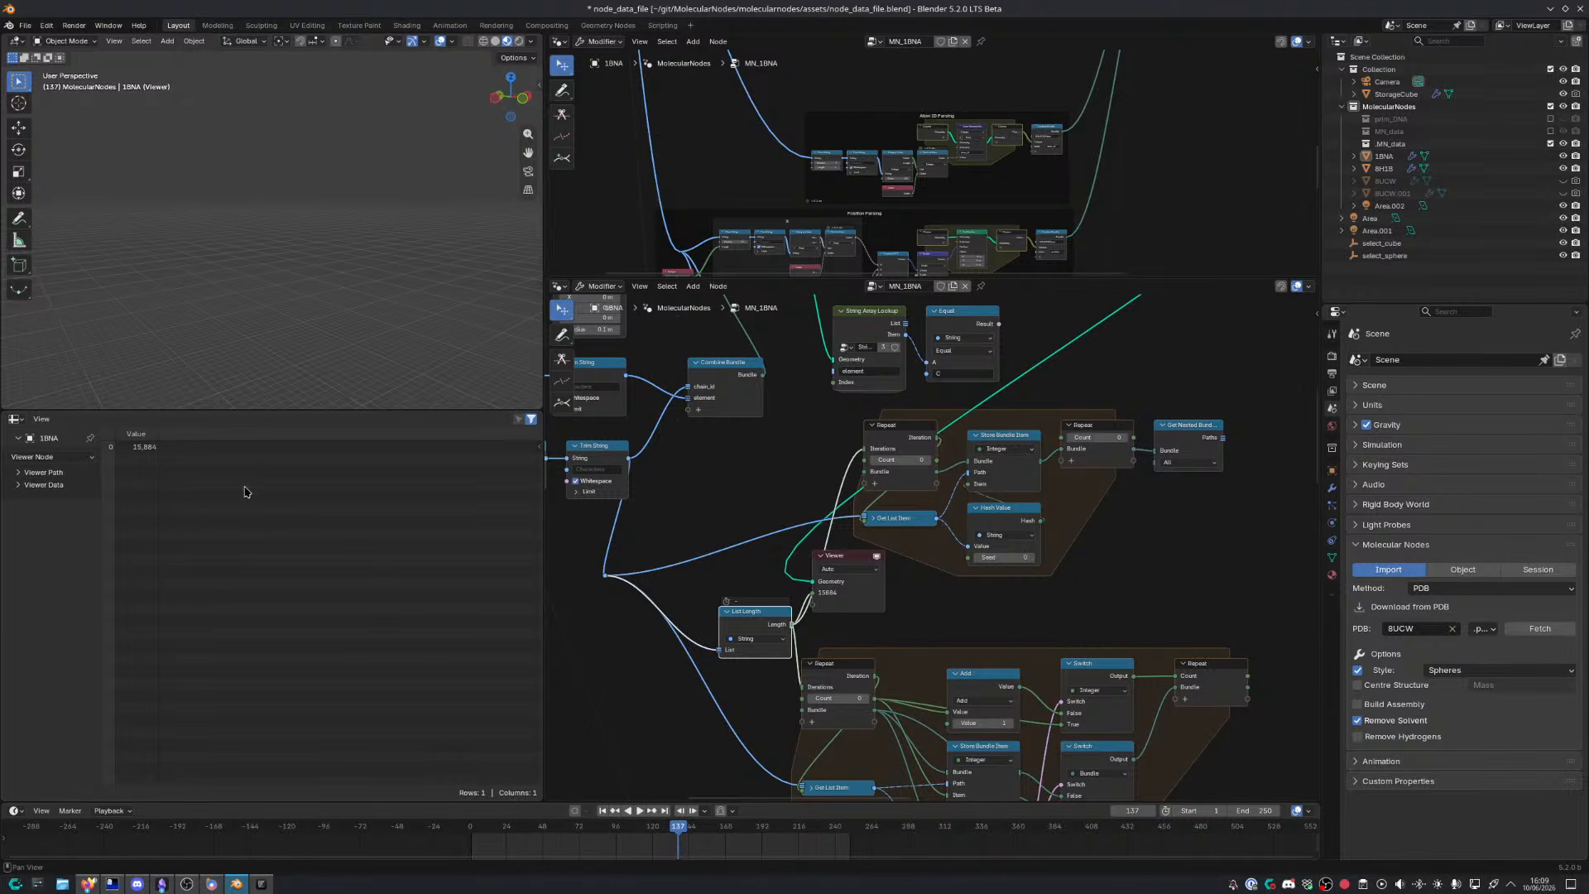
{"action": "middle_click_drag", "start_coordinate": [1011, 586], "coordinate": [822, 592]}
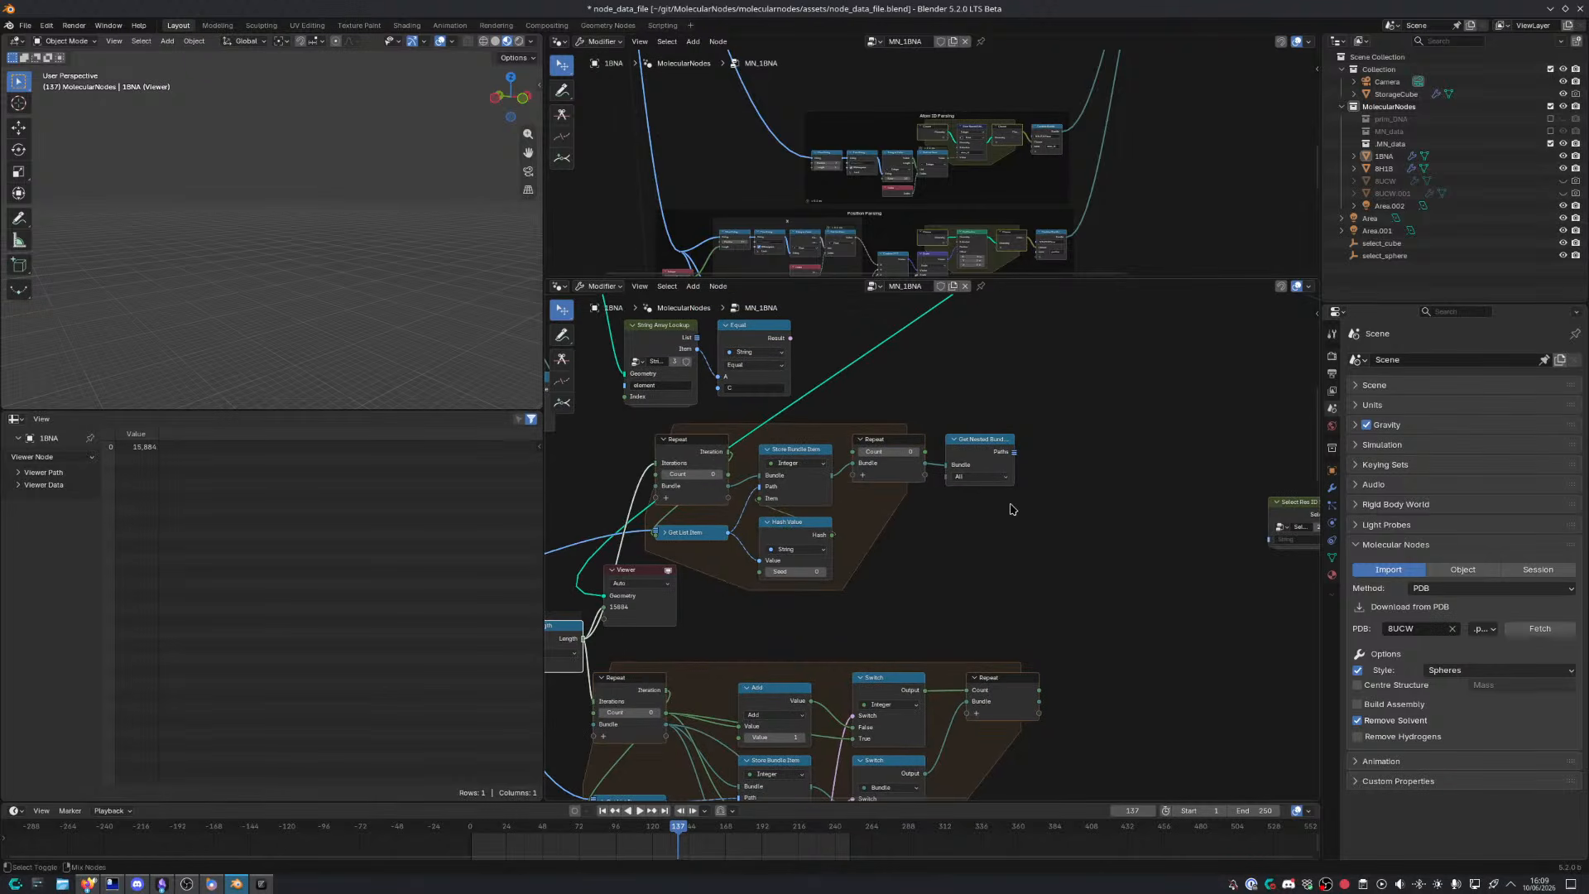
{"action": "left_click", "coordinate": [1013, 461], "text": "ctrl+shift"}
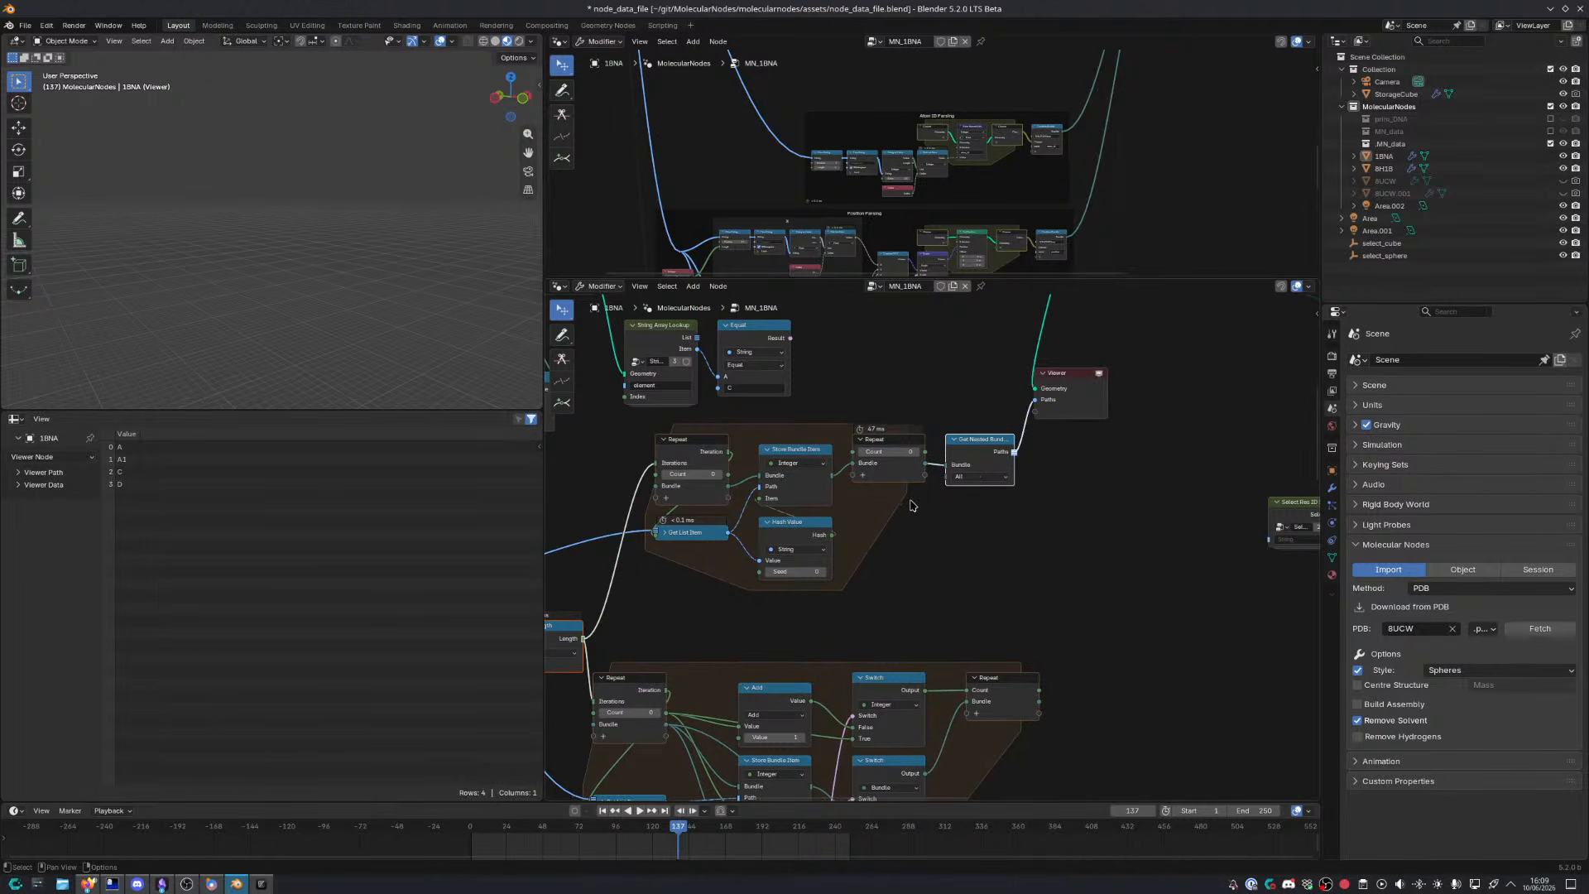
Switch the Import Text node's source file to 1BNA.pdb from the MolecularNodesCache folder, with all file types shown
{"action": "middle_click_drag", "start_coordinate": [708, 497], "coordinate": [896, 666]}
{"action": "middle_click_drag", "start_coordinate": [925, 480], "coordinate": [812, 365]}
{"action": "left_click", "coordinate": [791, 468]}
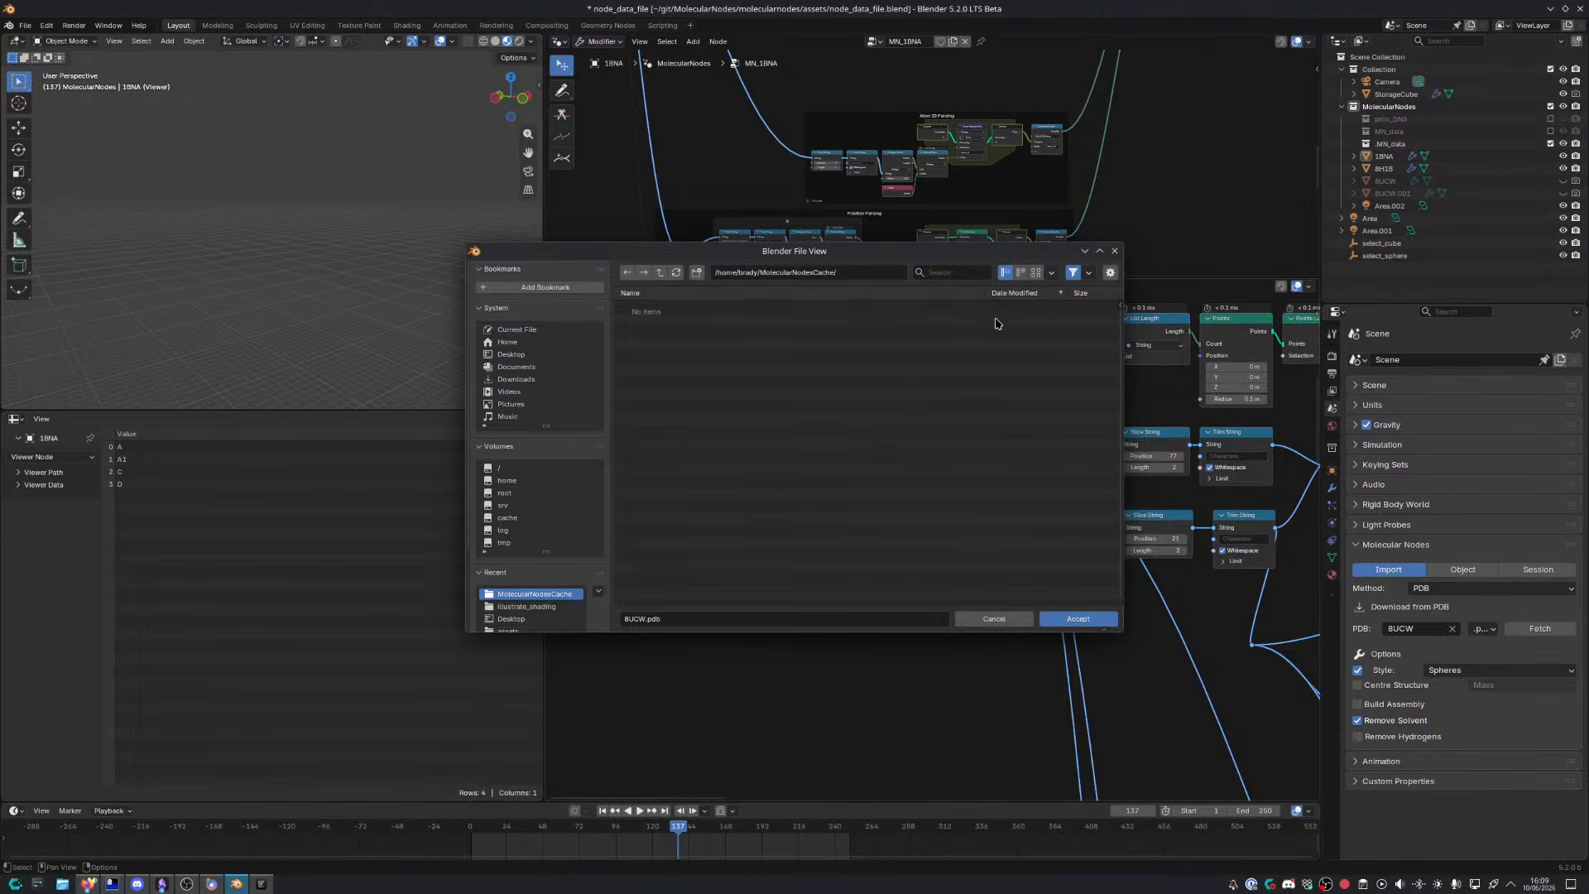
{"action": "left_click", "coordinate": [1072, 274]}
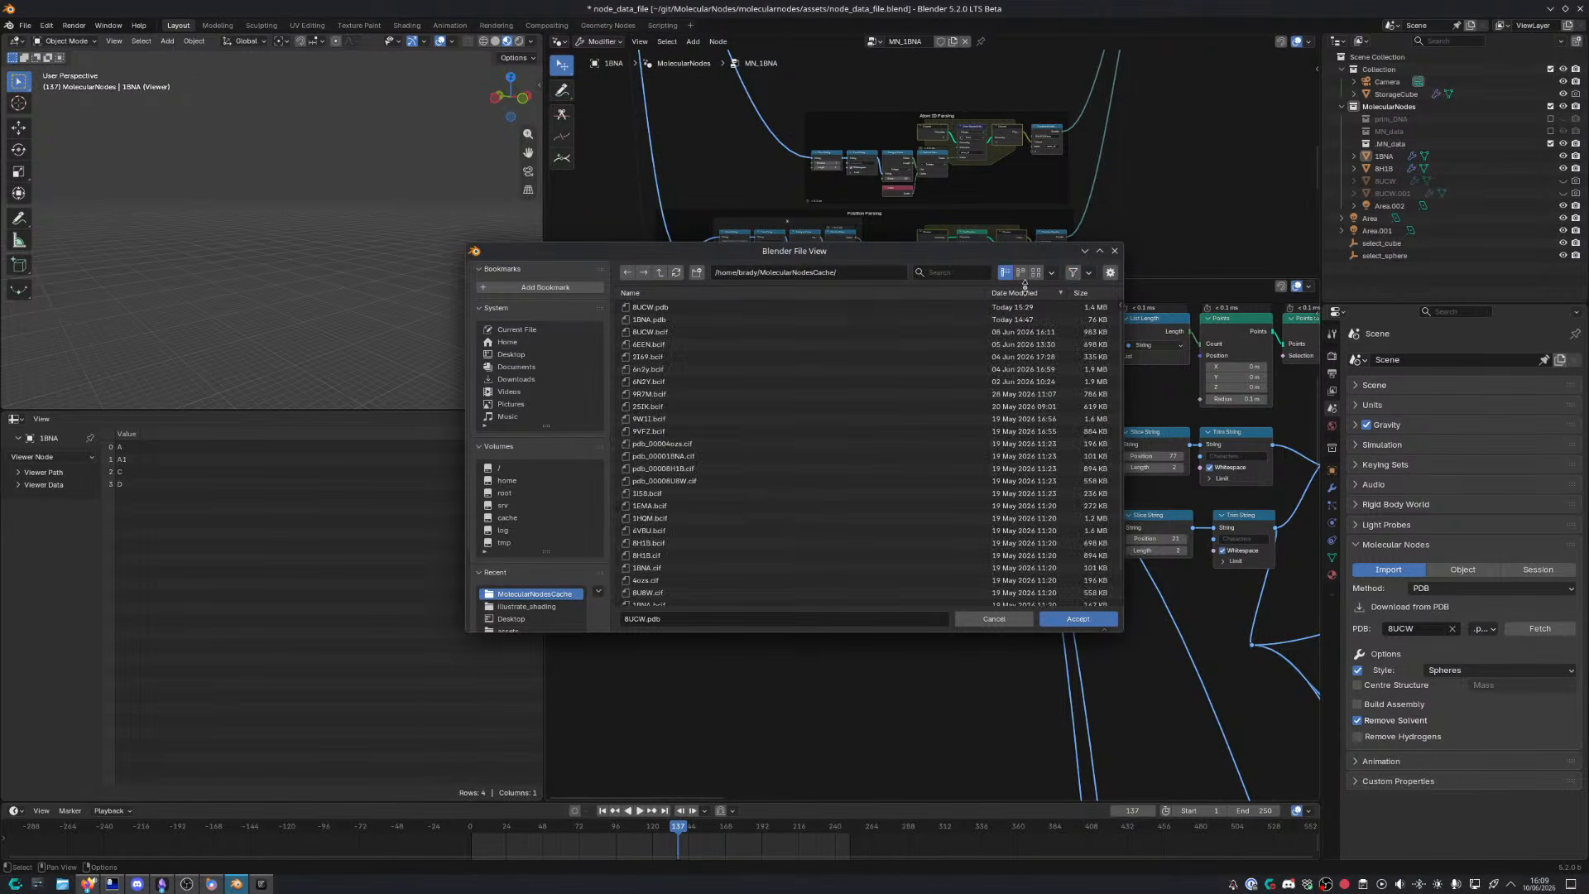
{"action": "double_click", "coordinate": [754, 324]}
{"action": "middle_click_drag", "start_coordinate": [1035, 598], "coordinate": [920, 603]}
{"action": "left_click", "coordinate": [997, 499], "text": "shift"}
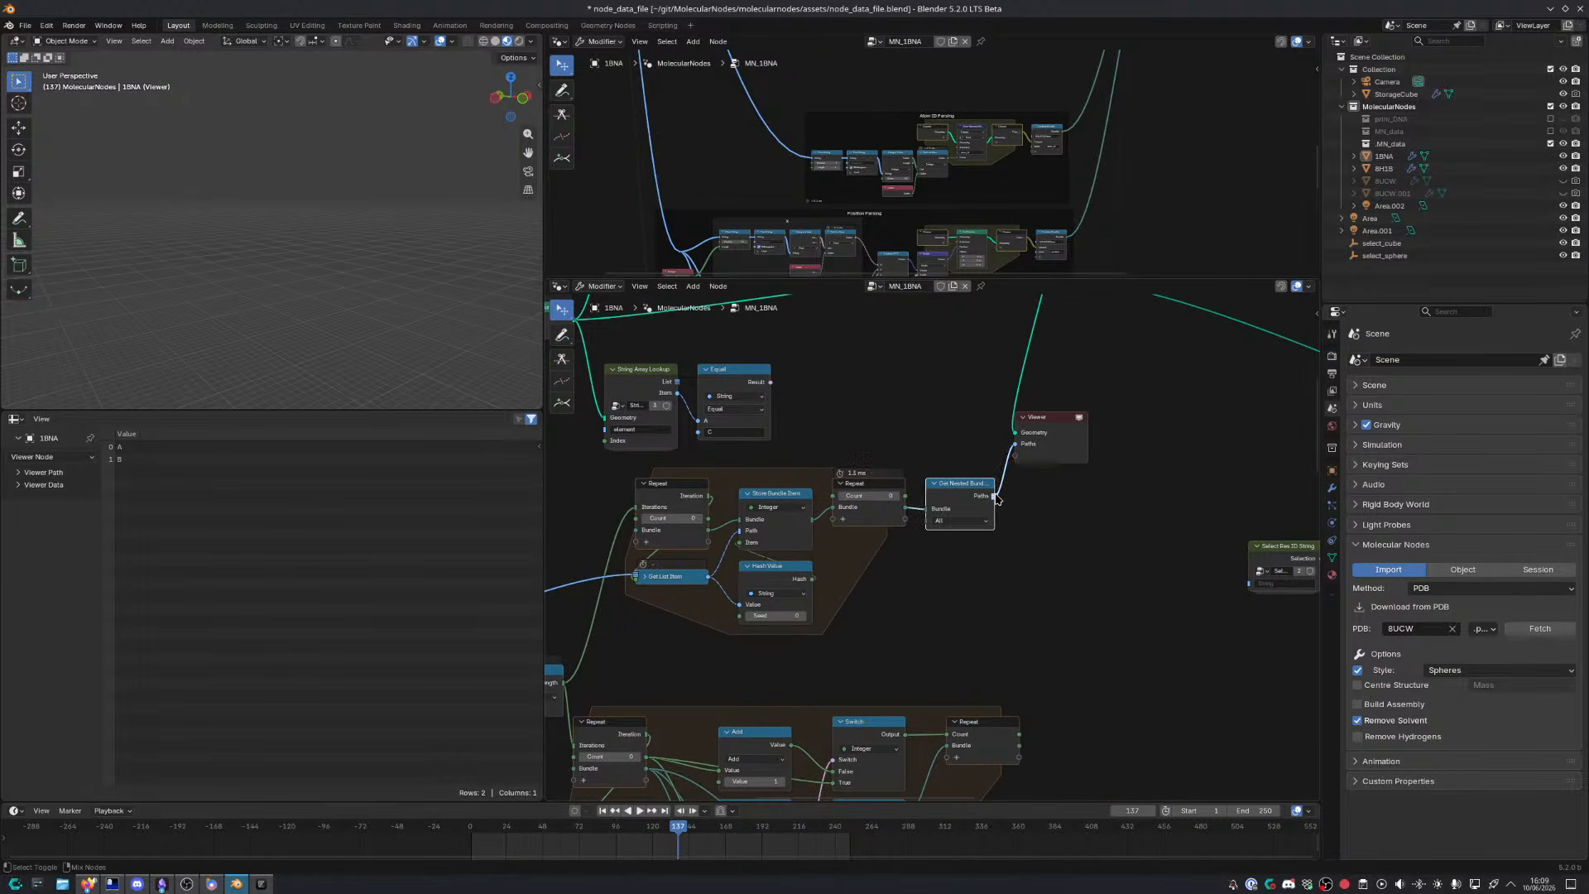
Check the List Length result for the 1BNA.pdb data, and return the Viewer to the nested bundle Paths
{"action": "key", "text": "ctrl+space"}
{"action": "key", "text": "ctrl+space"}
{"action": "middle_click_drag", "start_coordinate": [729, 538], "coordinate": [1017, 484]}
{"action": "middle_click_drag", "start_coordinate": [920, 506], "coordinate": [928, 536]}
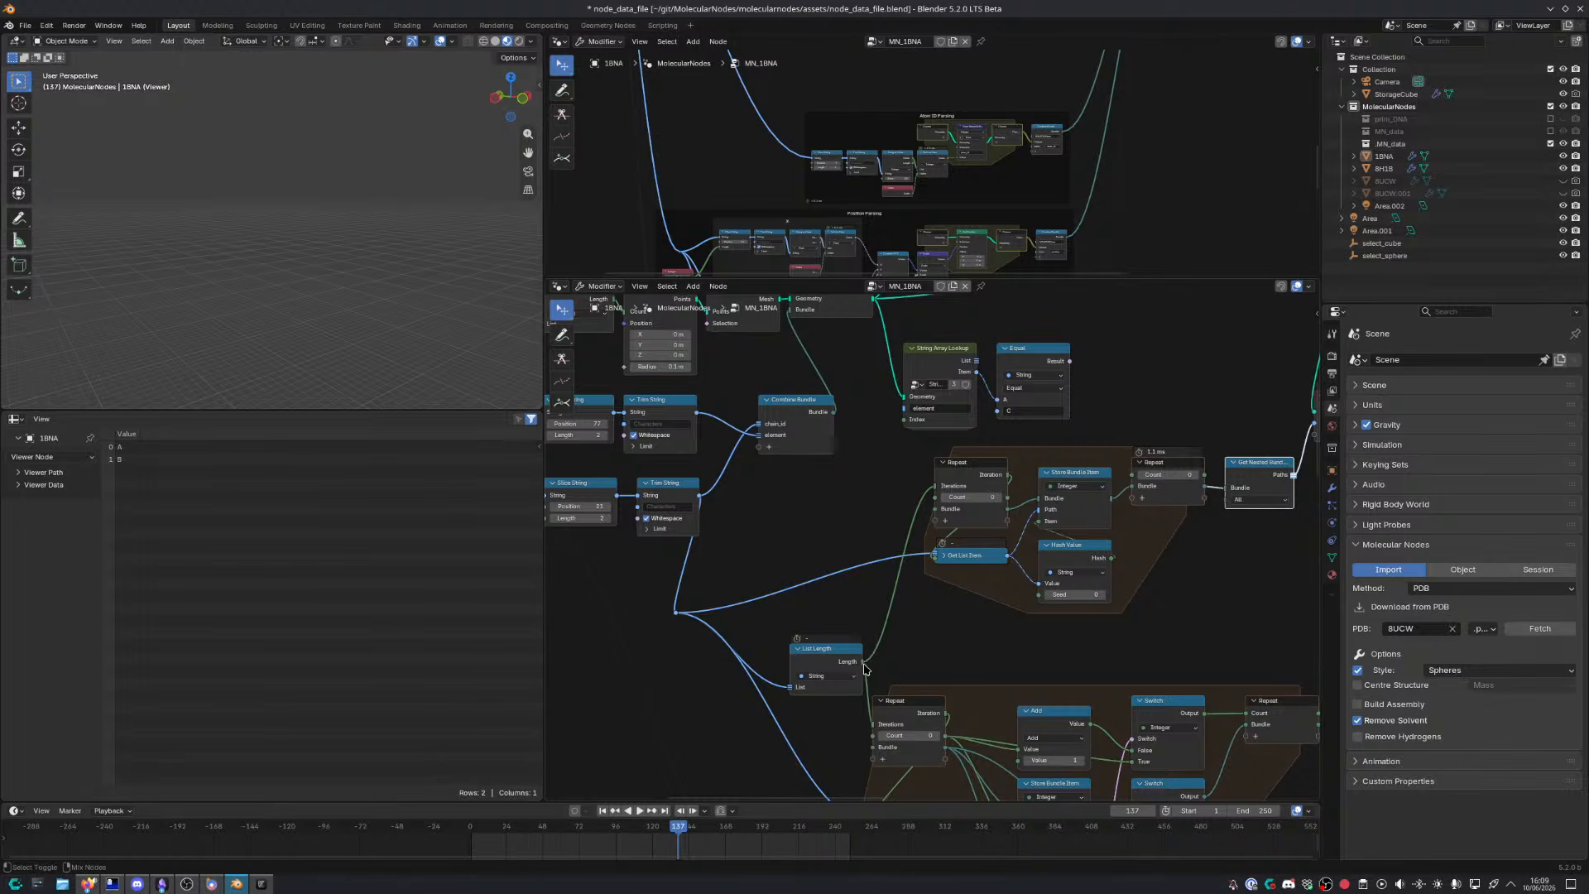
{"action": "left_click", "coordinate": [864, 667], "text": "ctrl+shift"}
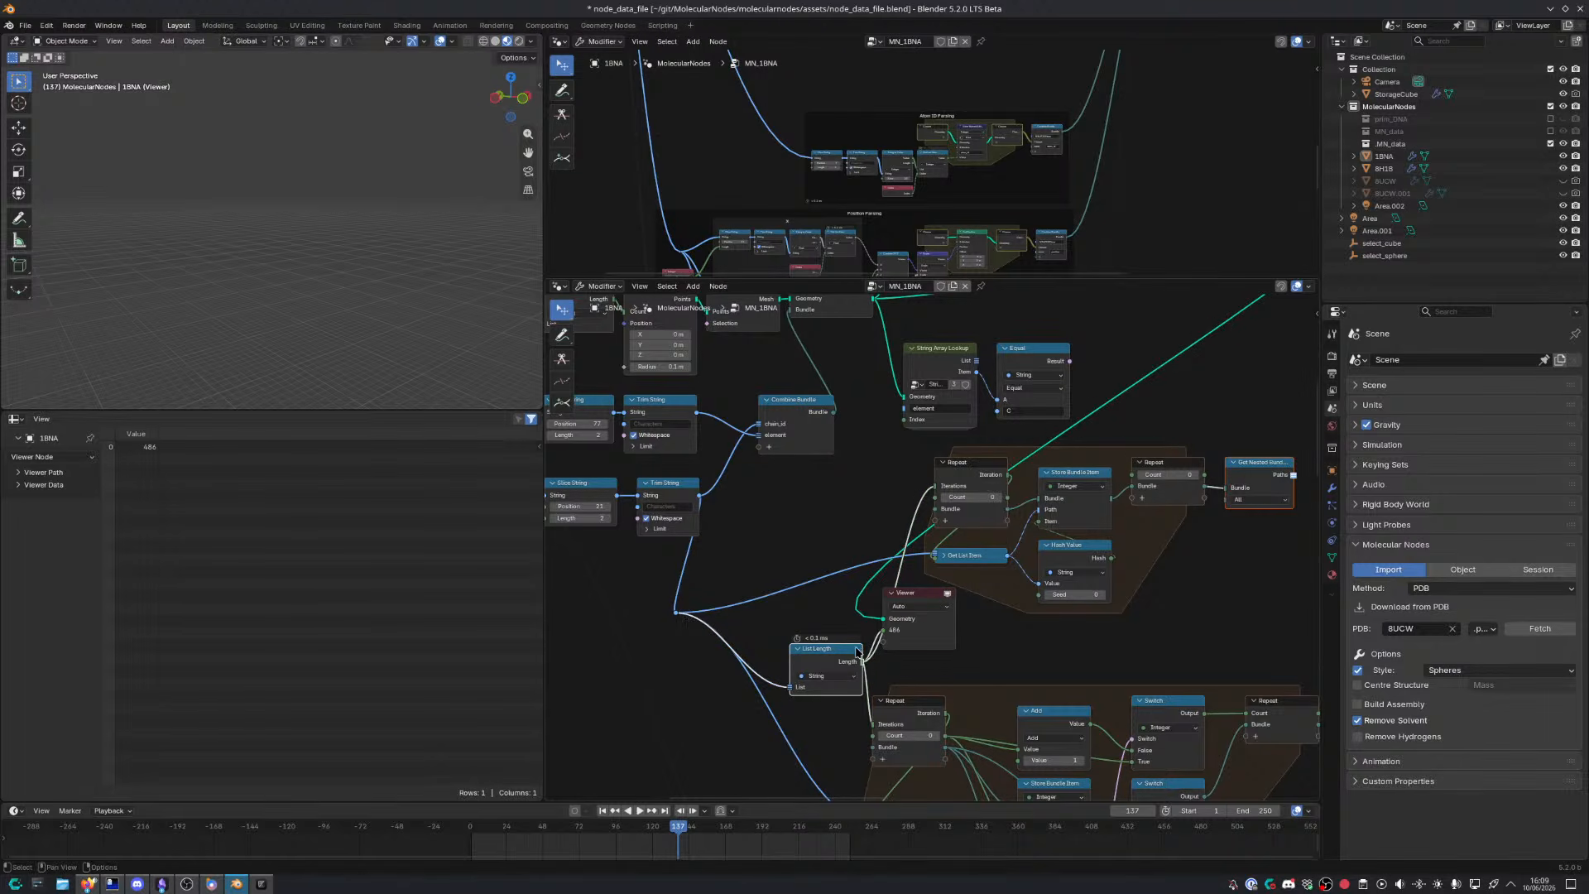
{"action": "middle_click_drag", "start_coordinate": [970, 634], "coordinate": [808, 612]}
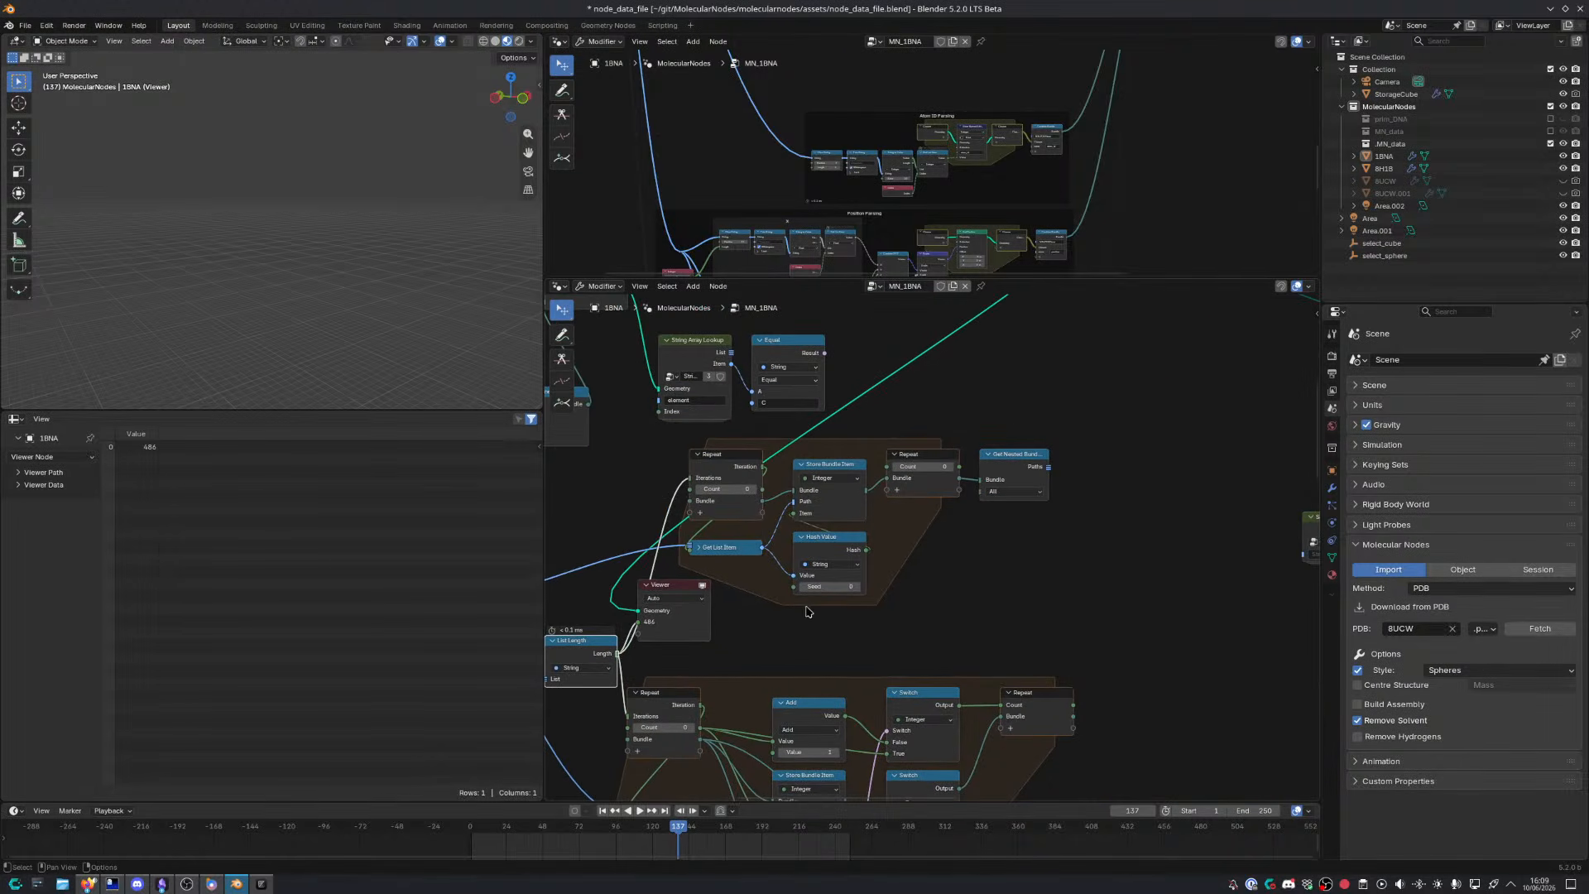
{"action": "left_click", "coordinate": [1054, 474], "text": "ctrl+shift"}
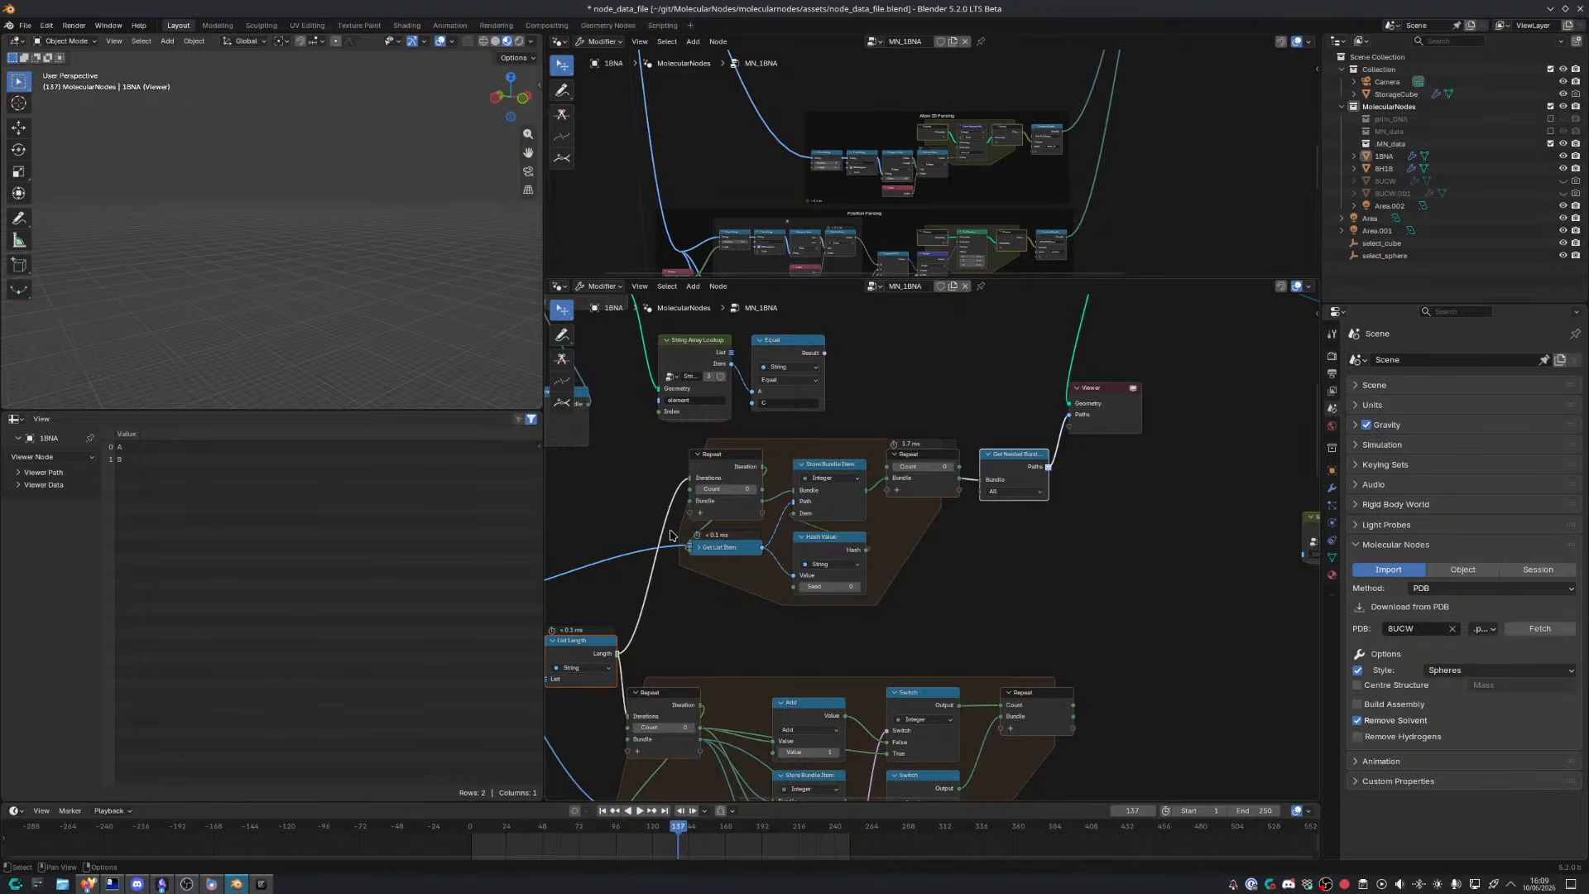
Set the Import Text node's source file back to 8UCW.pdb in the MolecularNodesCache folder
{"action": "middle_click_drag", "start_coordinate": [673, 536], "coordinate": [27, 658]}
{"action": "key", "text": "ctrl+space"}
{"action": "left_click", "coordinate": [382, 454]}
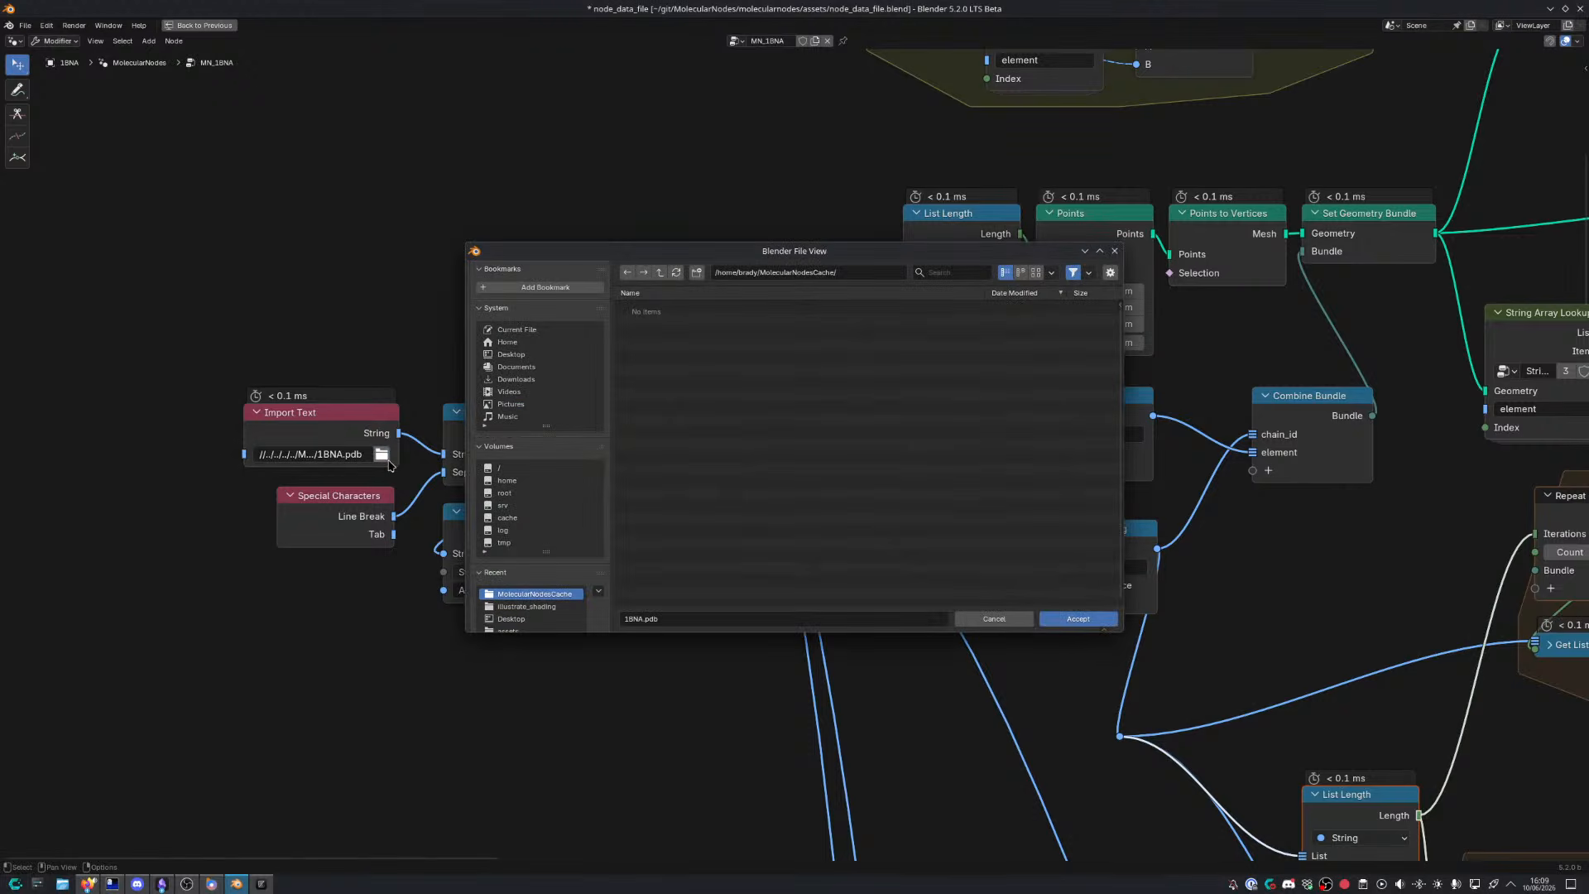
{"action": "left_click", "coordinate": [1075, 274]}
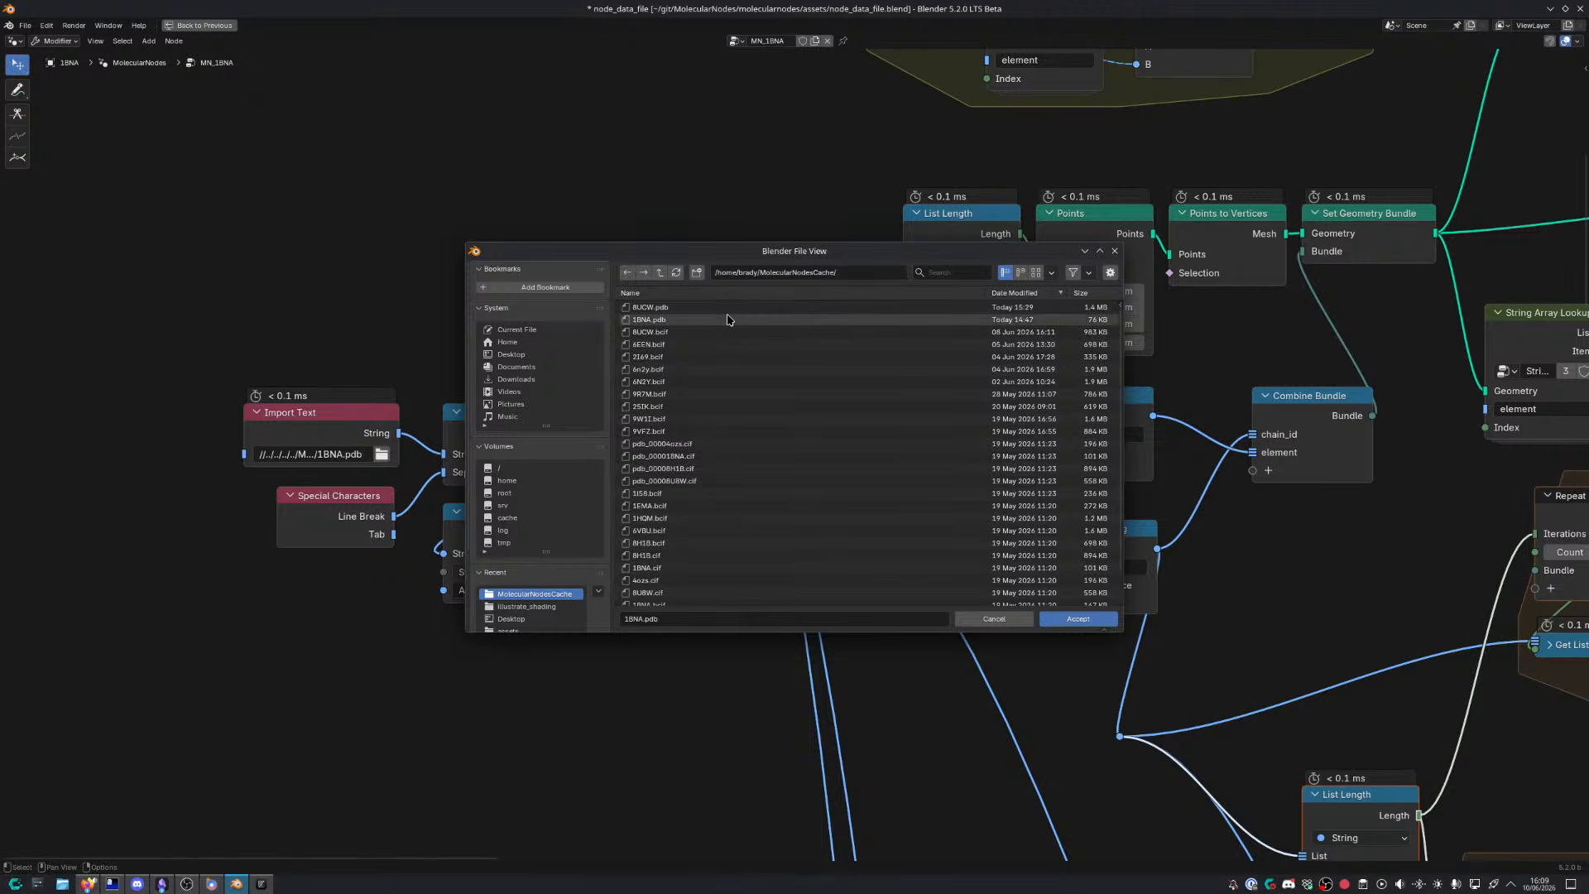
{"action": "double_click", "coordinate": [733, 322]}
{"action": "middle_click_drag", "start_coordinate": [1206, 626], "coordinate": [1214, 337]}
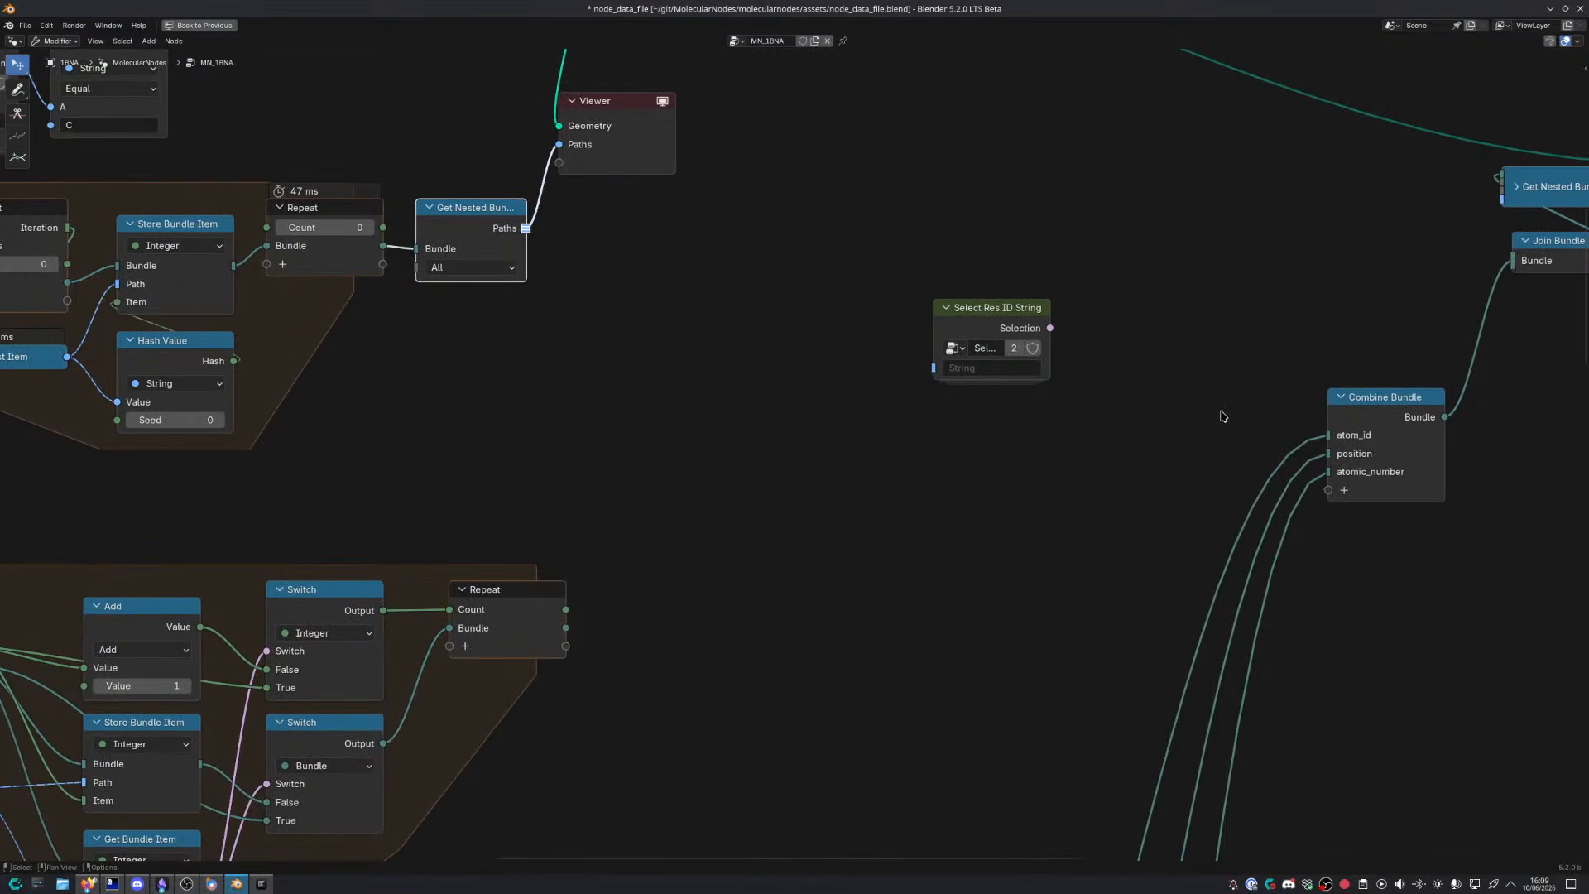
Examine the two repeat zones and how the Atom ID Parsing and Position Parsing frames feed the rest of the node tree
{"action": "key", "text": "ctrl+space"}
{"action": "scroll", "coordinate": [1068, 533], "scroll_direction": "down", "scroll_amount": 4}
{"action": "key", "text": "ctrl+space"}
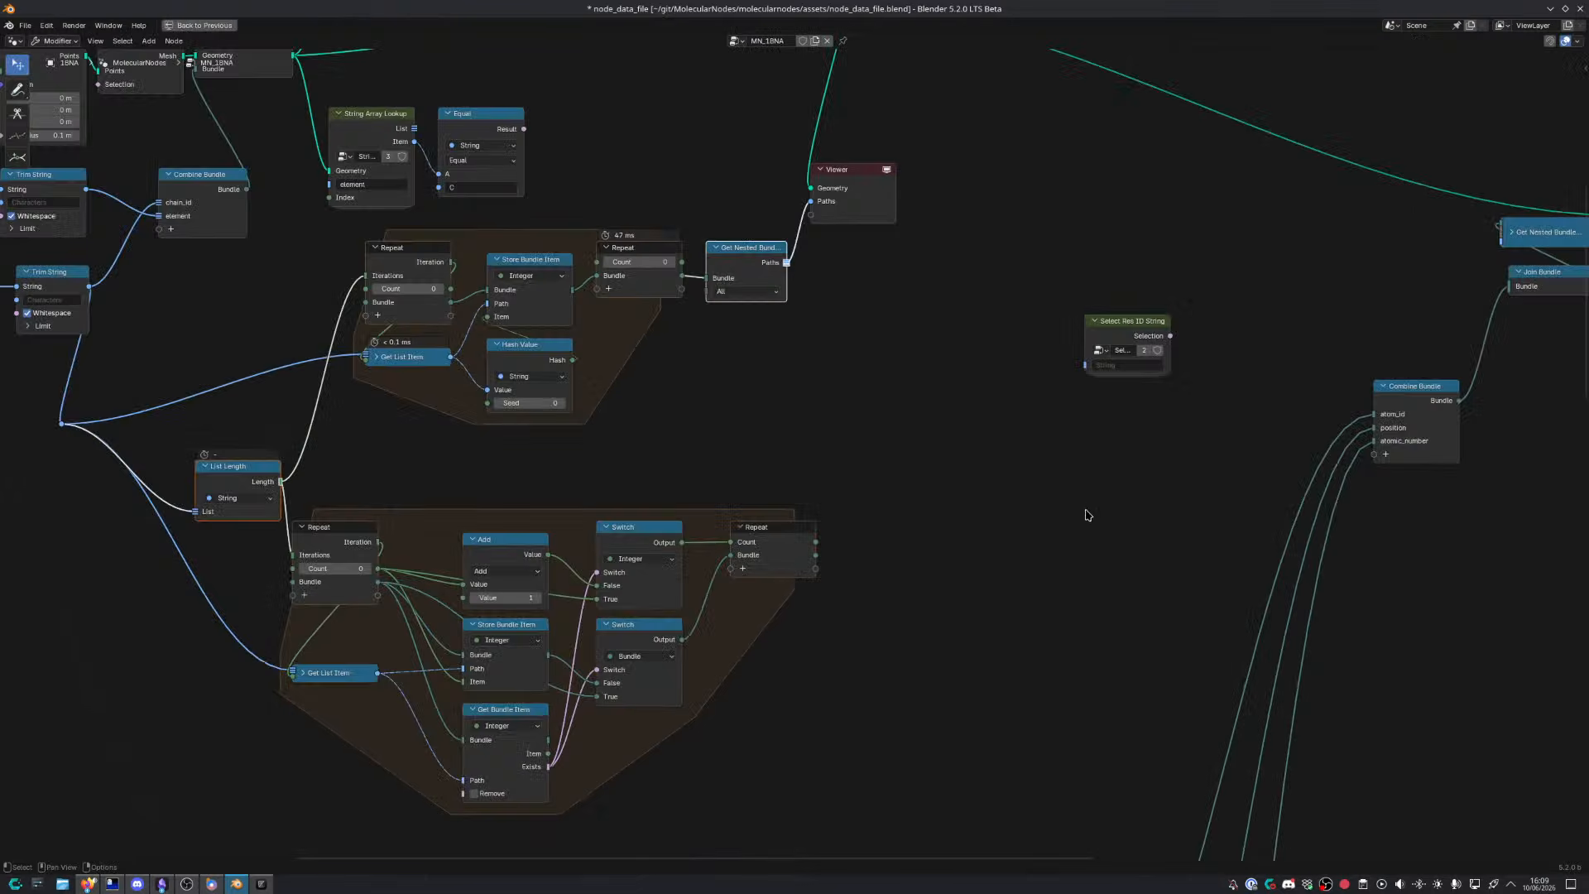
{"action": "middle_click_drag", "start_coordinate": [1089, 518], "coordinate": [816, 665]}
{"action": "scroll", "coordinate": [862, 656], "scroll_direction": "down", "scroll_amount": 6}
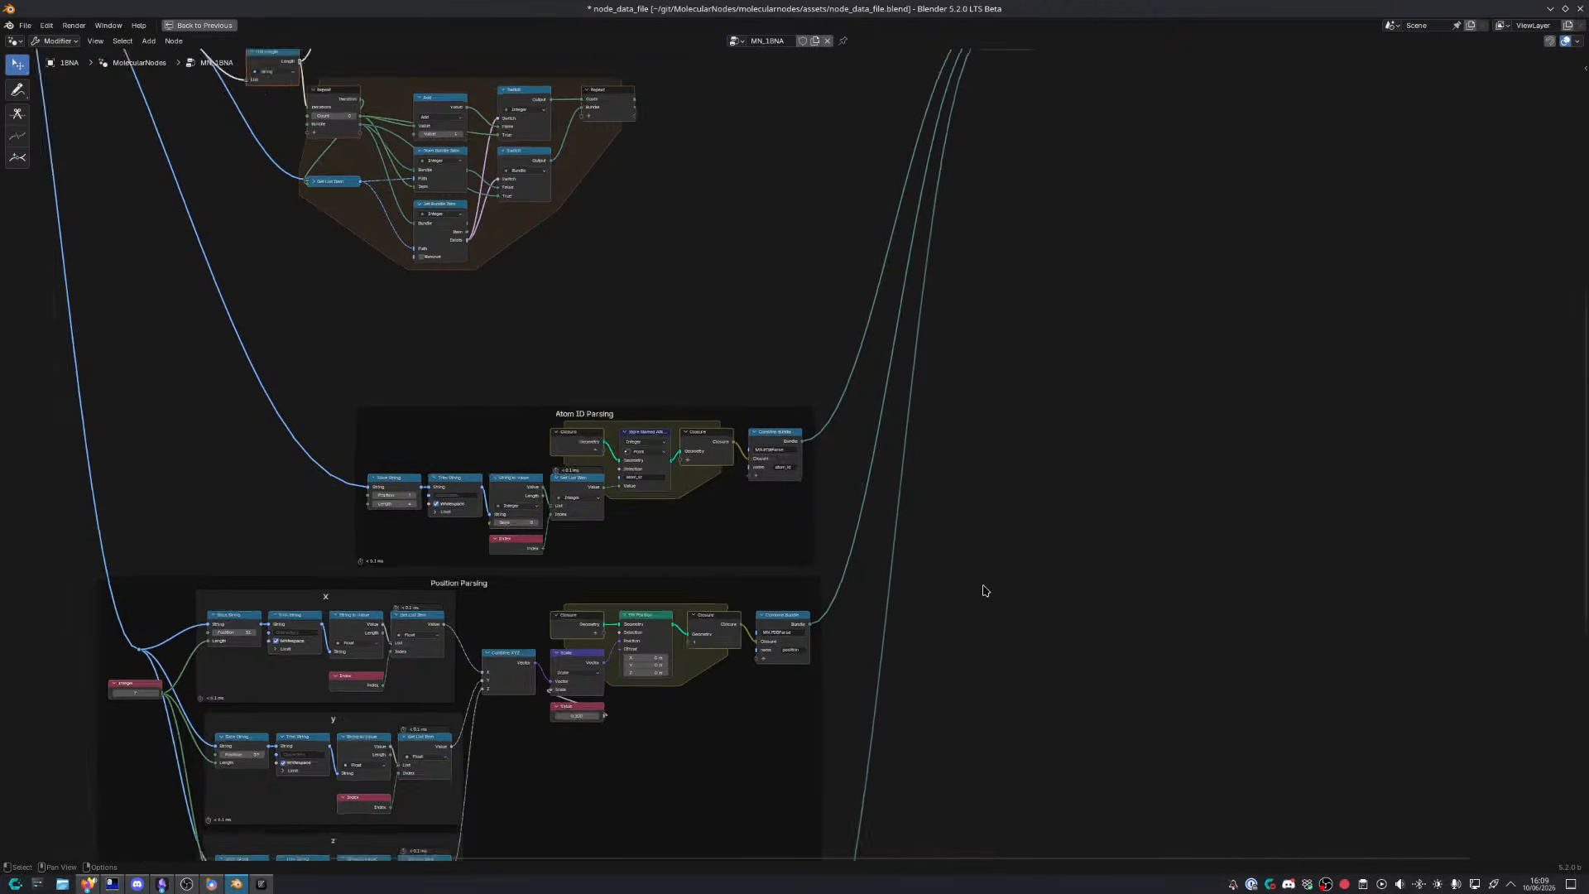
{"action": "scroll", "coordinate": [988, 591], "scroll_direction": "up", "scroll_amount": 4}
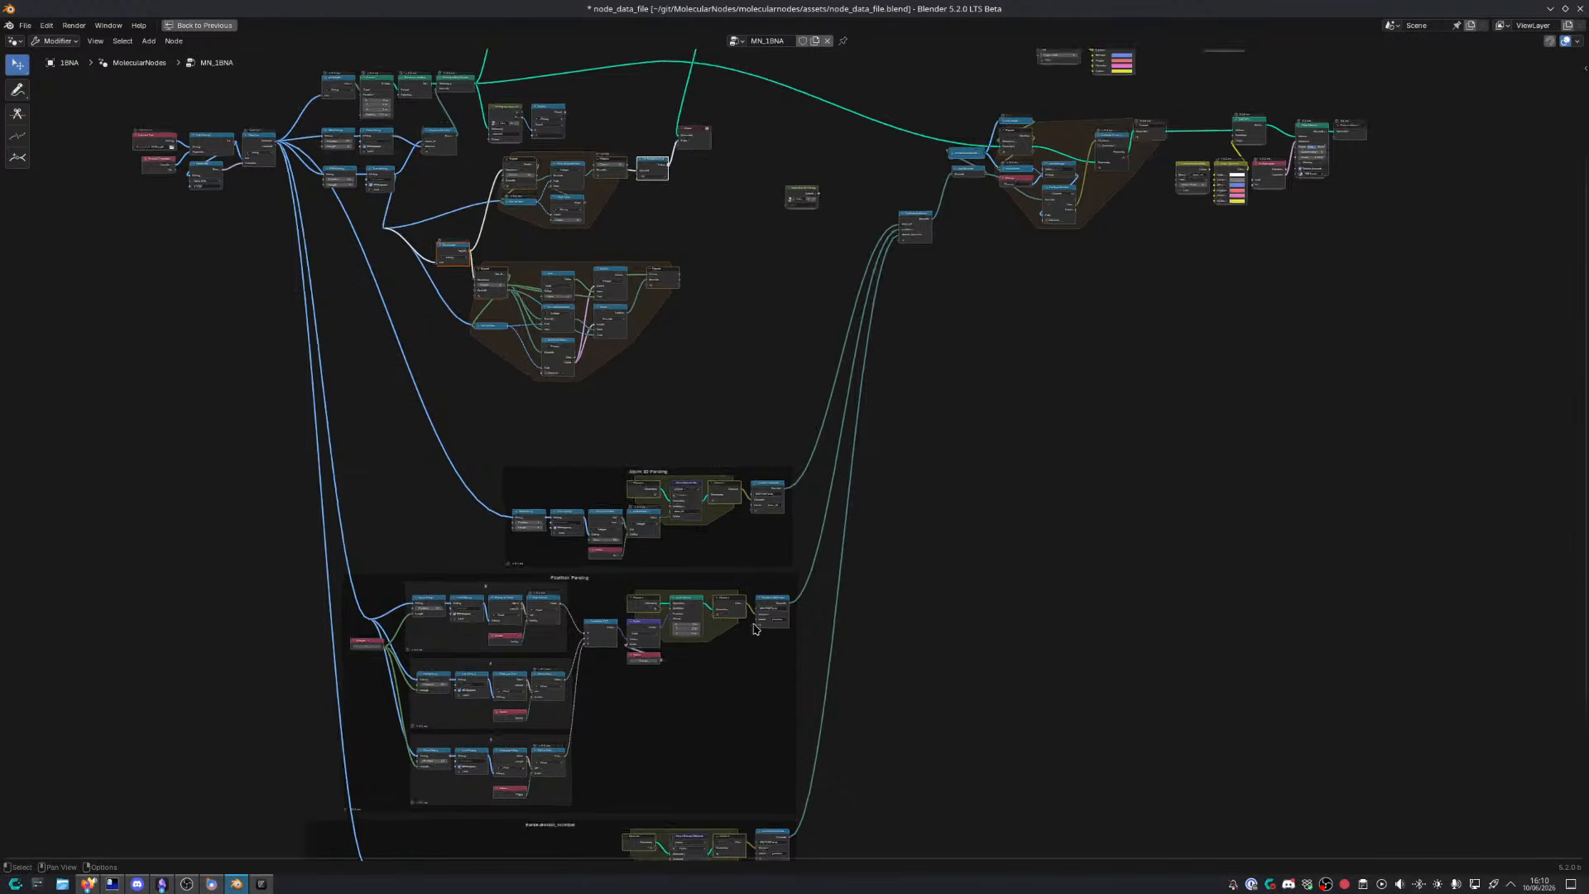
{"action": "middle_click_drag", "start_coordinate": [692, 642], "coordinate": [594, 193]}
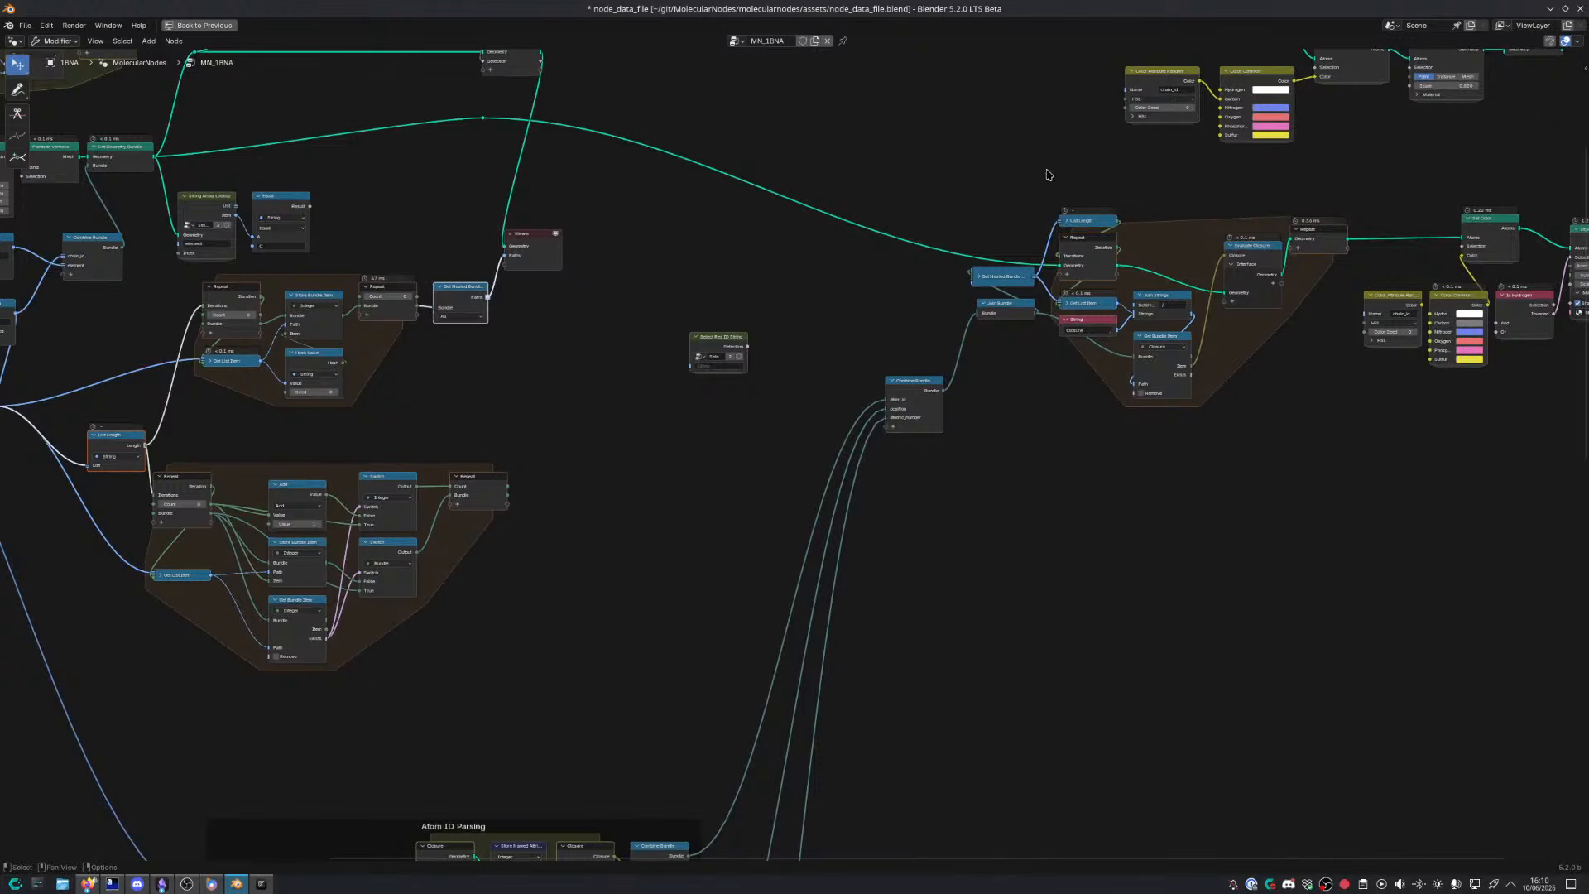
Nudge the Evaluate Closure node and the Repeat output node within the closure-evaluating repeat zone
{"action": "scroll", "coordinate": [810, 316], "scroll_direction": "up", "scroll_amount": 6}
{"action": "middle_click_drag", "start_coordinate": [1047, 171], "coordinate": [435, 328]}
{"action": "middle_click_drag", "start_coordinate": [522, 370], "coordinate": [399, 374]}
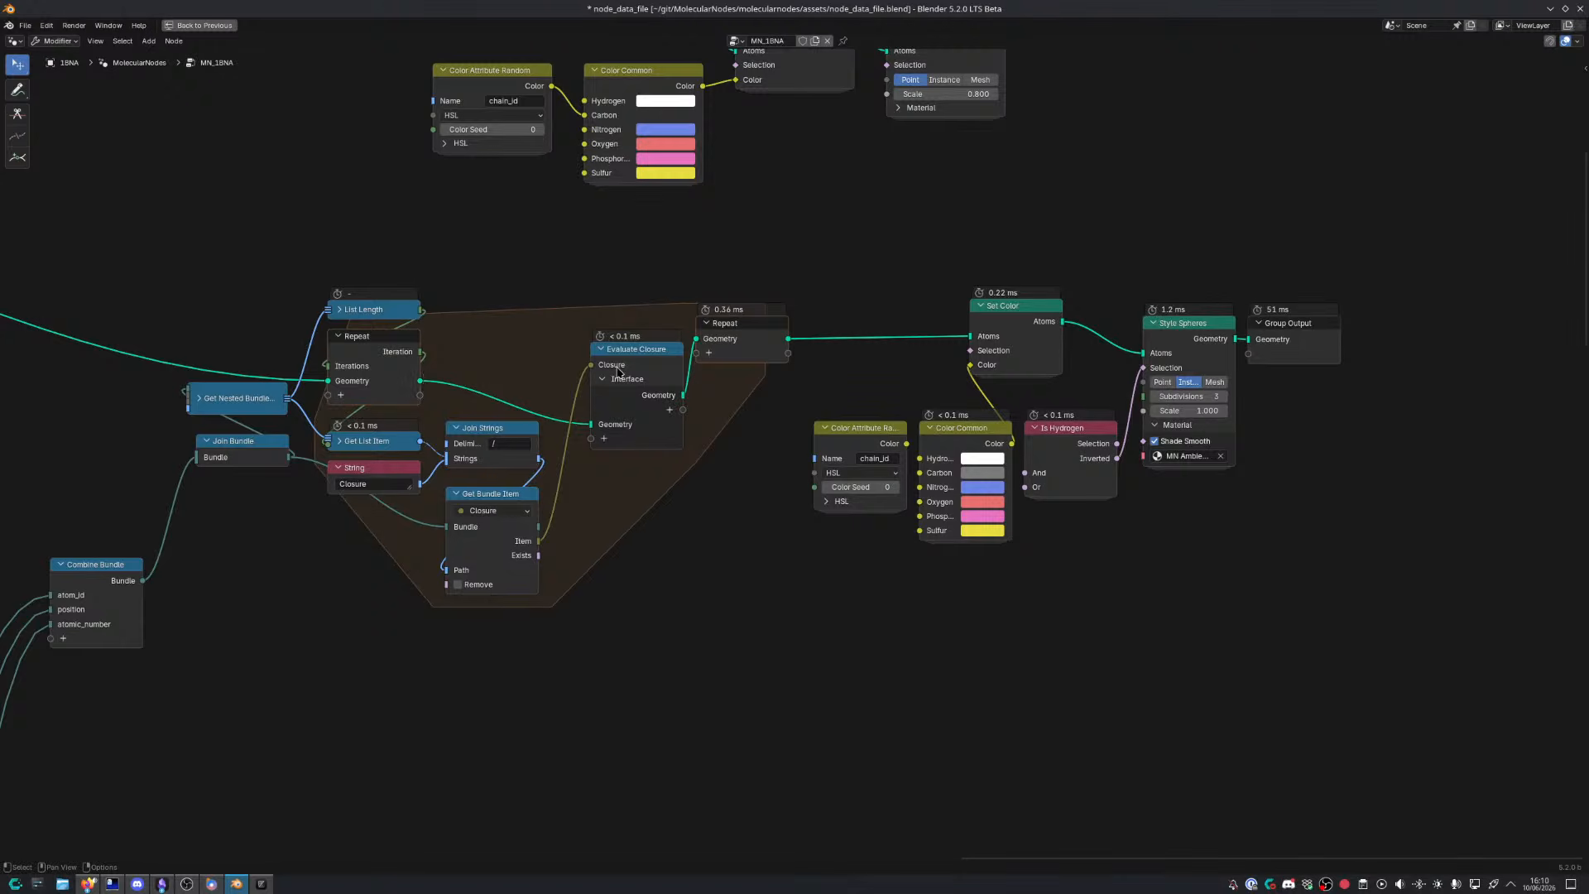
{"action": "mouse_move", "coordinate": [637, 348]}
{"action": "left_mouse_down"}
{"action": "mouse_move", "coordinate": [625, 321]}
{"action": "mouse_move", "coordinate": [629, 352]}
{"action": "left_mouse_up"}
{"action": "left_click_drag", "start_coordinate": [744, 352], "coordinate": [744, 365]}
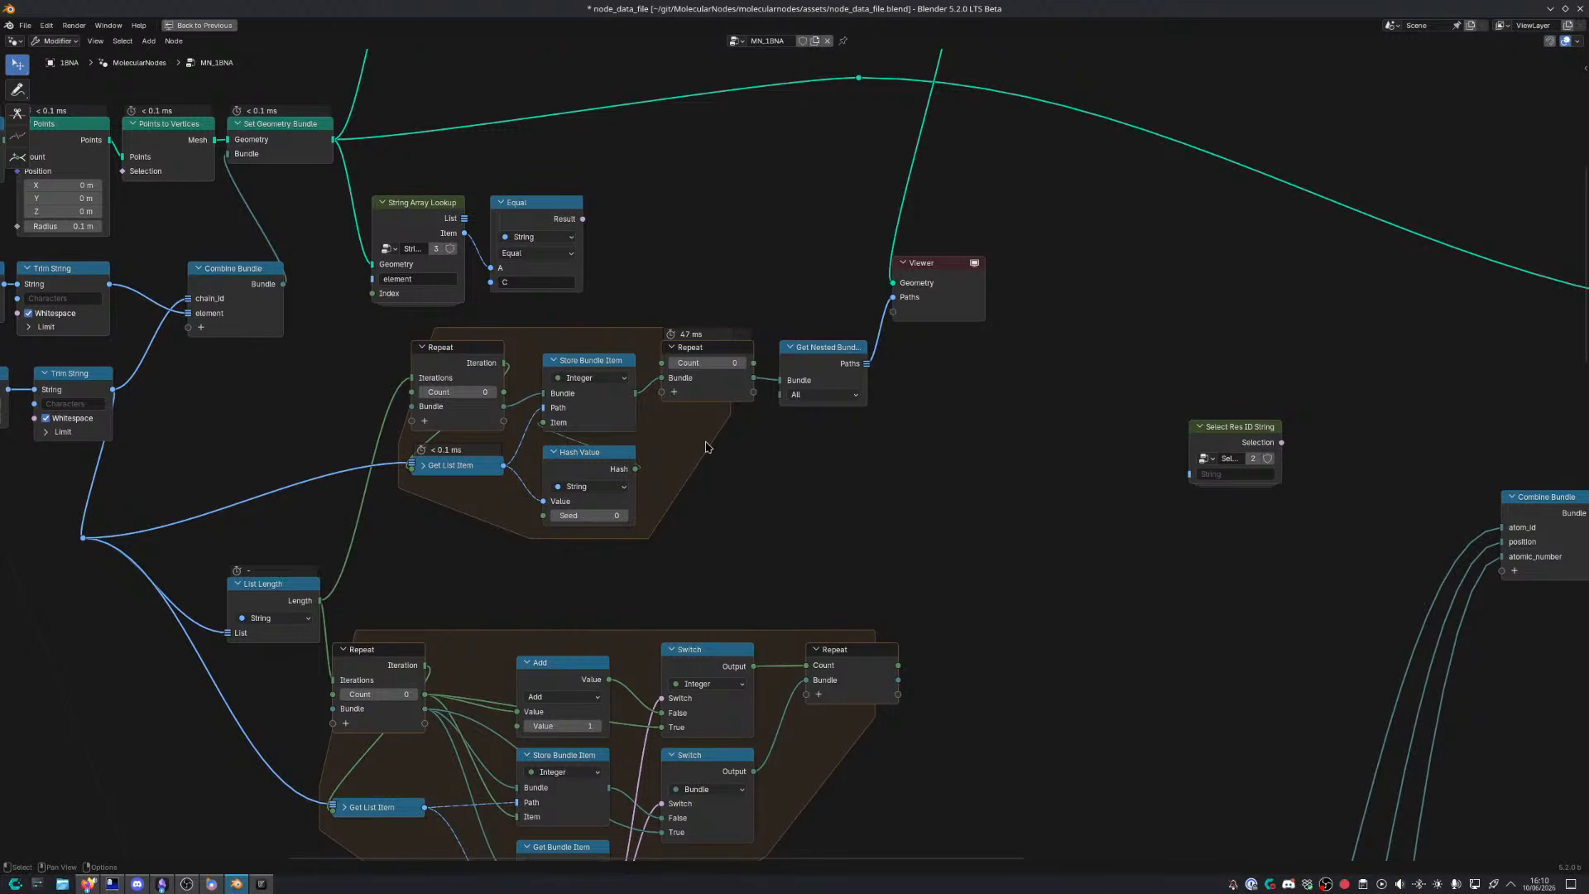
Move the String List Length node feeding both repeat zones slightly upward, clear of the lower repeat zone
{"action": "middle_click_drag", "start_coordinate": [882, 451], "coordinate": [1017, 451]}
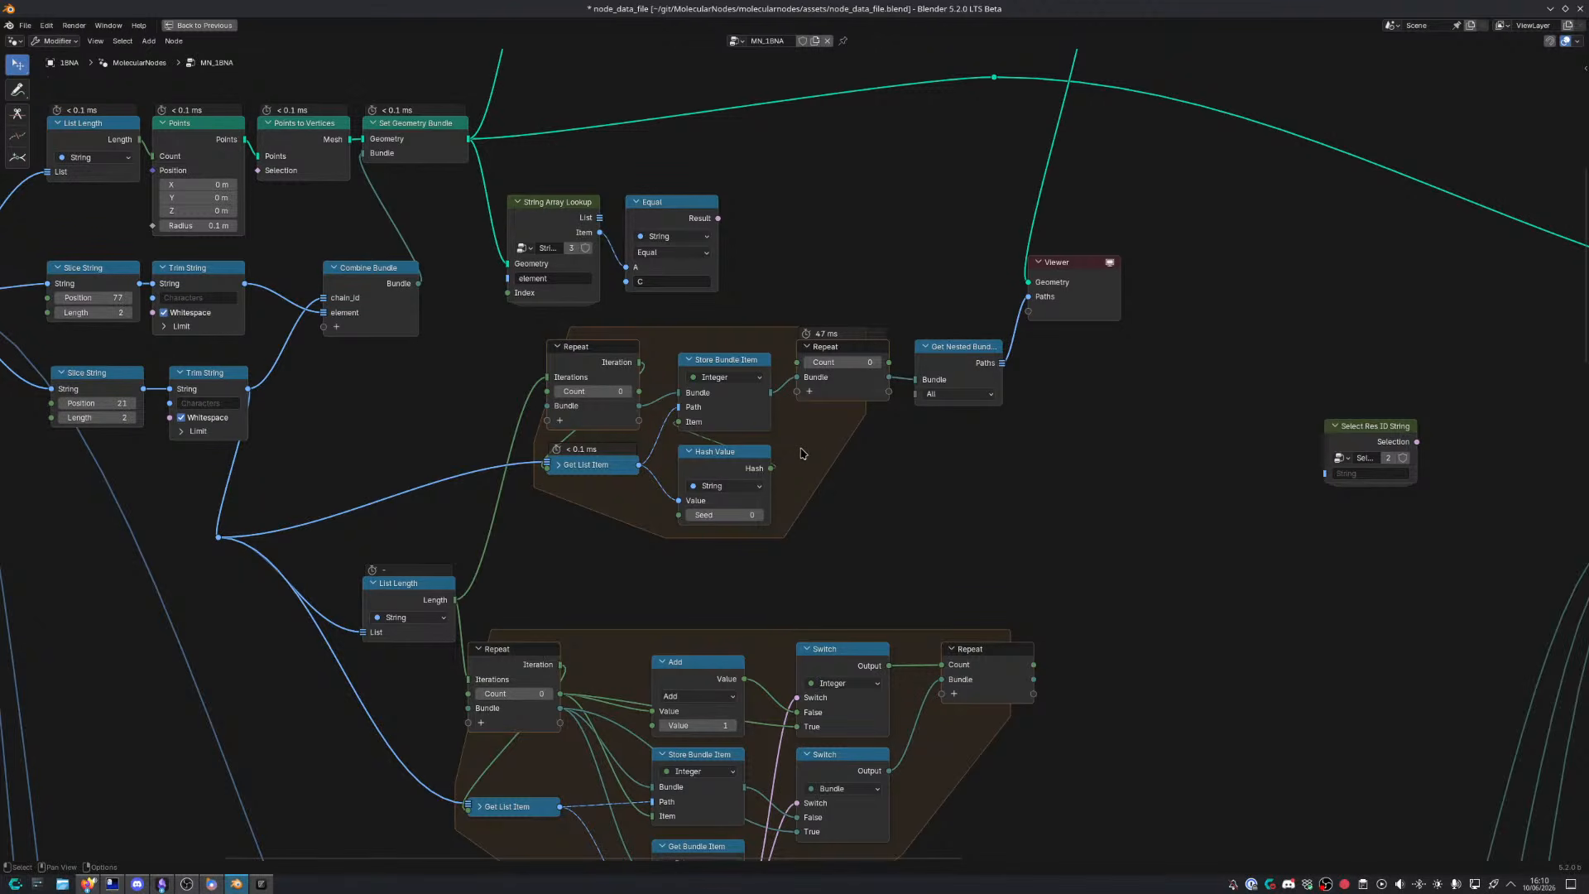
{"action": "middle_click_drag", "start_coordinate": [801, 463], "coordinate": [530, 242]}
{"action": "scroll", "coordinate": [617, 333], "scroll_direction": "down", "scroll_amount": 4}
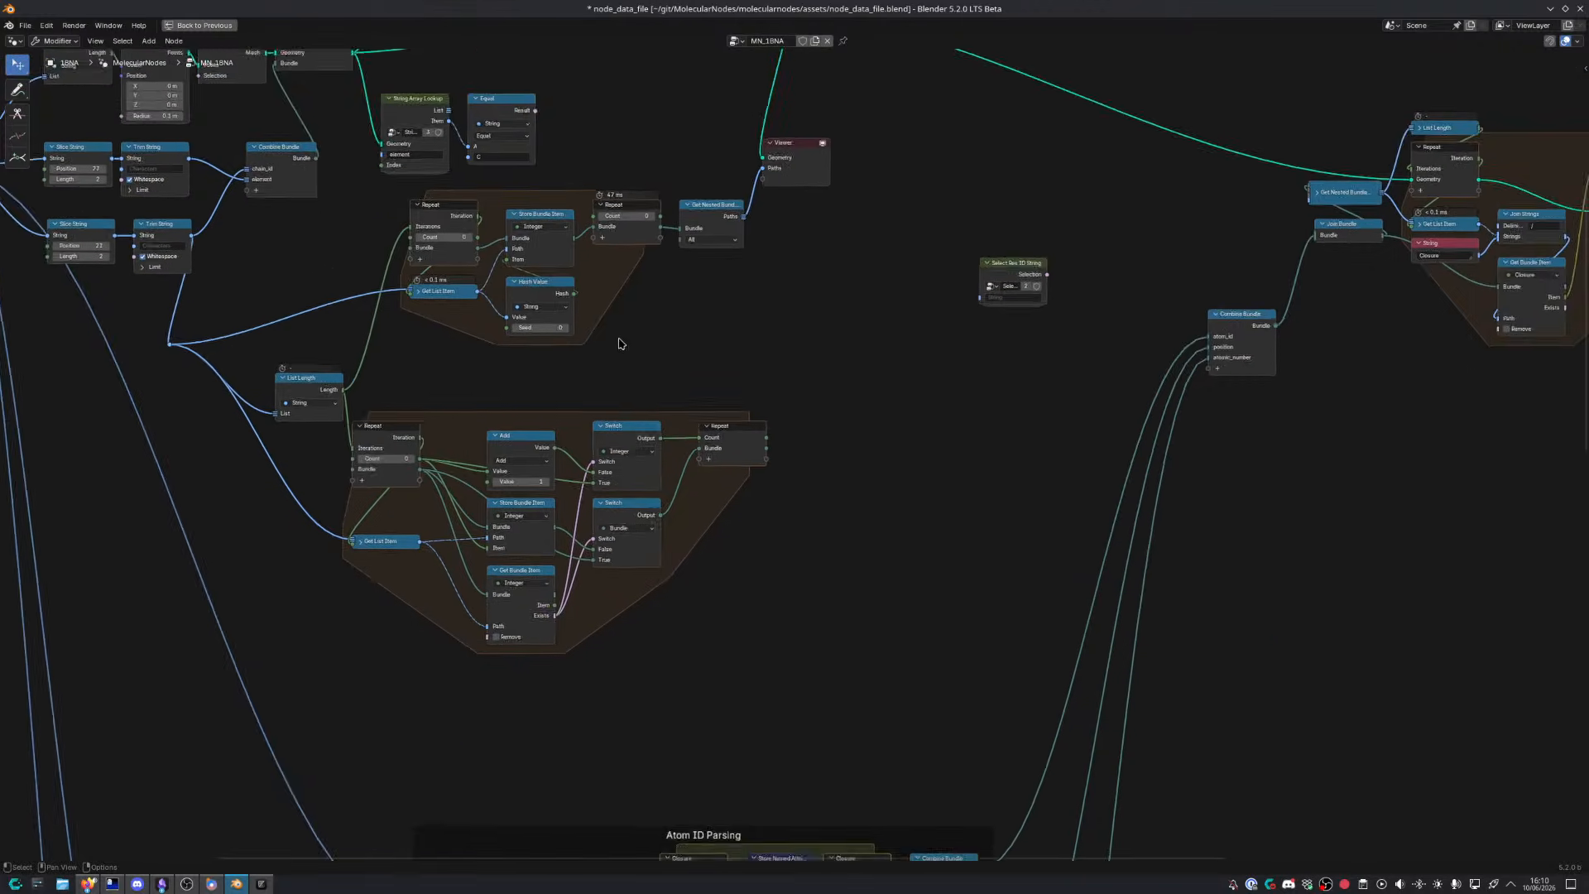
{"action": "middle_click_drag", "start_coordinate": [621, 343], "coordinate": [720, 259]}
{"action": "scroll", "coordinate": [704, 273], "scroll_direction": "up", "scroll_amount": 4}
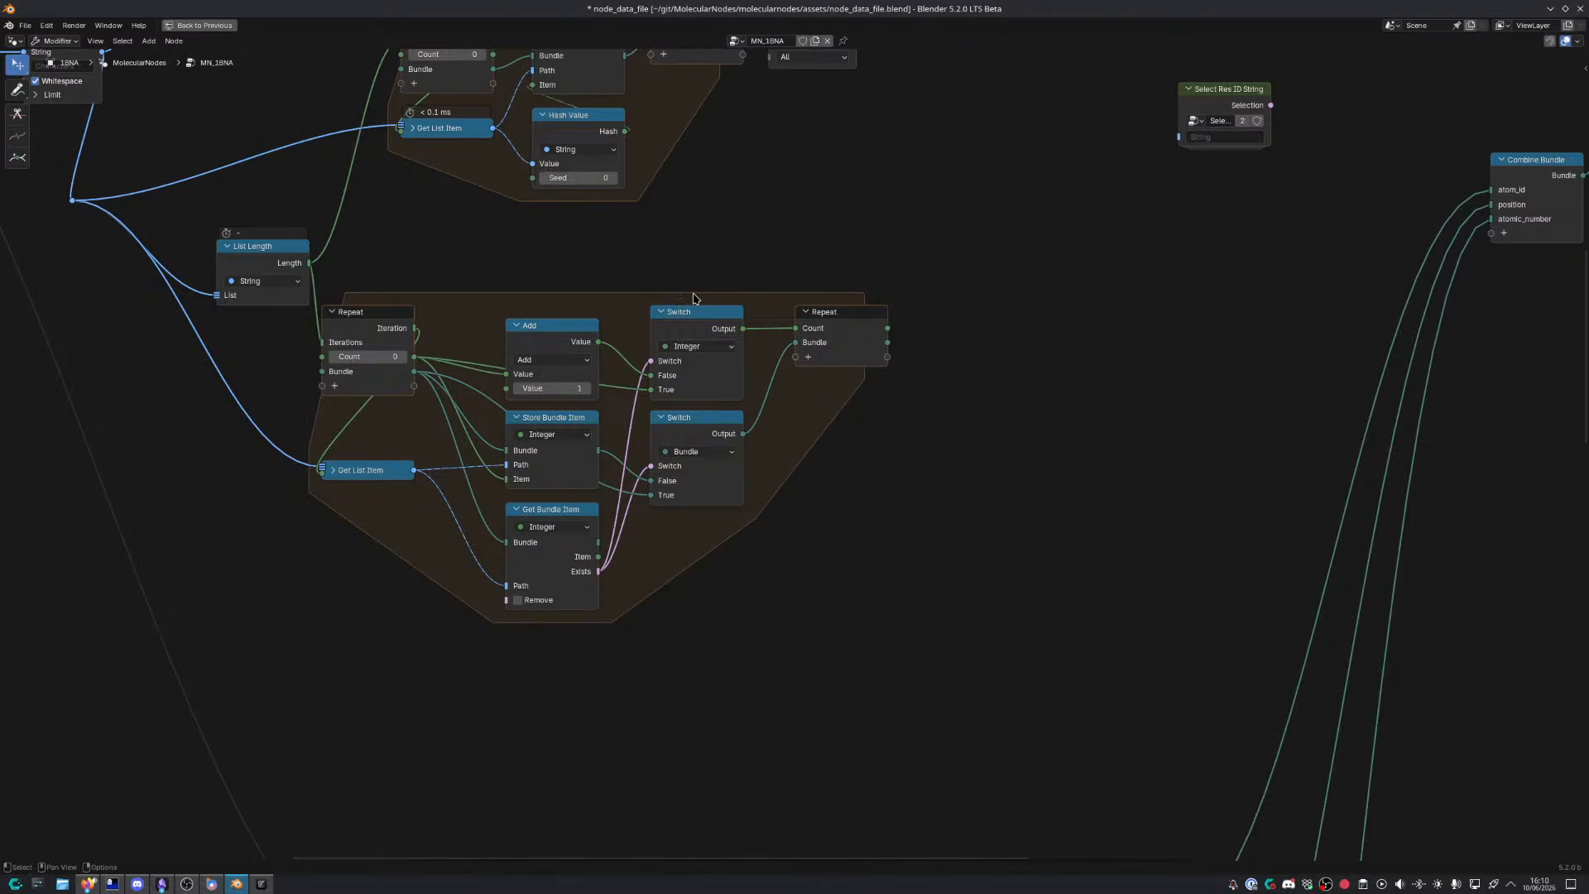
{"action": "middle_click_drag", "start_coordinate": [464, 311], "coordinate": [656, 321]}
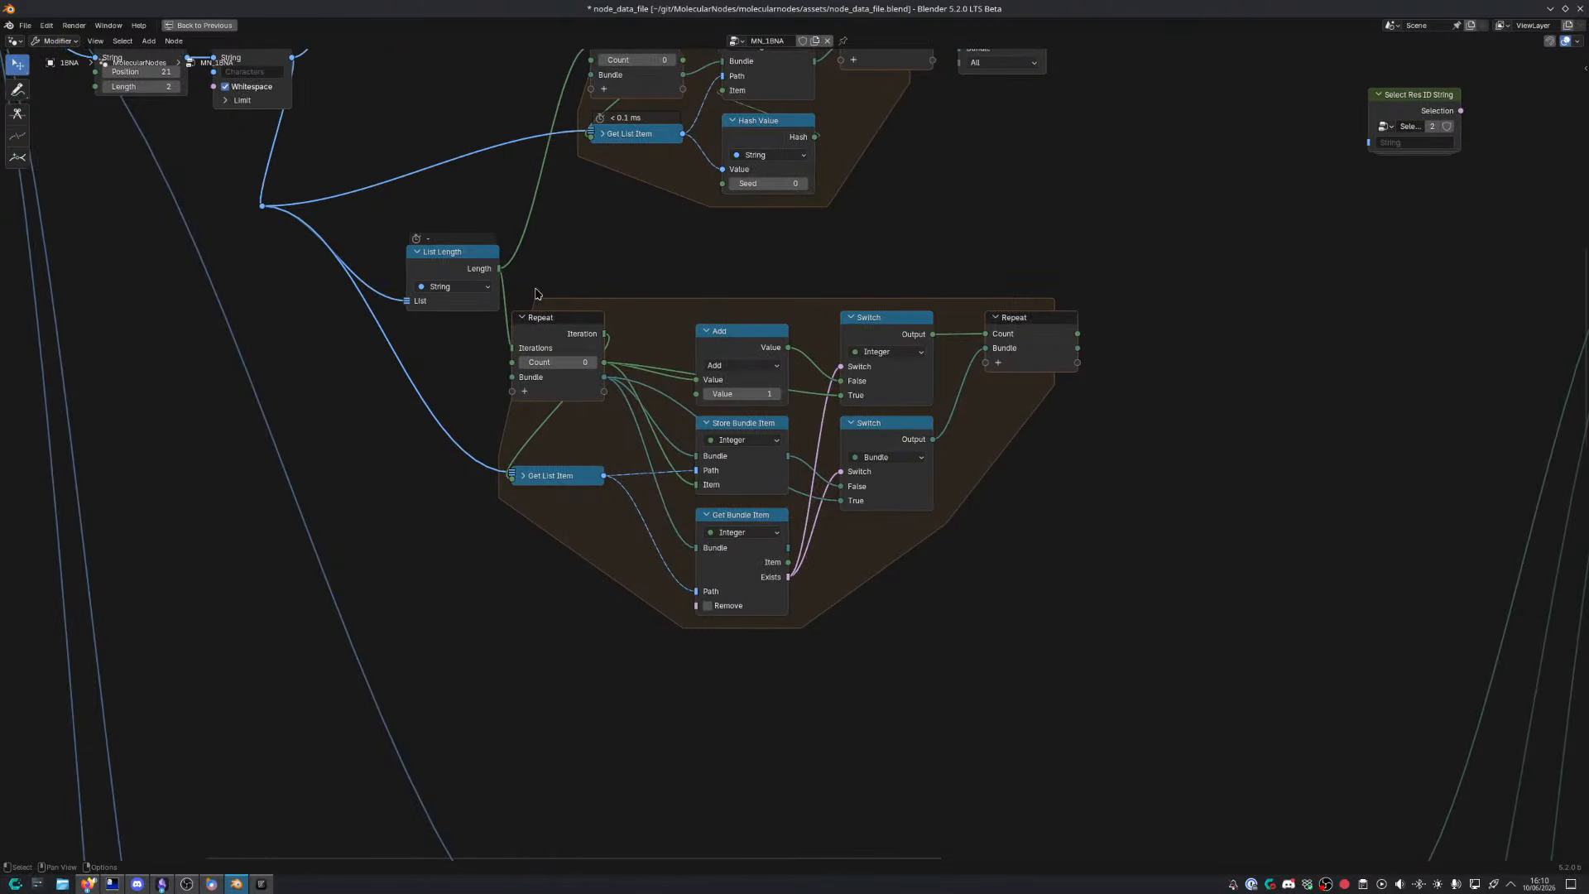
{"action": "mouse_move", "coordinate": [470, 256]}
{"action": "left_mouse_down"}
{"action": "mouse_move", "coordinate": [430, 199]}
{"action": "mouse_move", "coordinate": [478, 240]}
{"action": "left_mouse_up"}
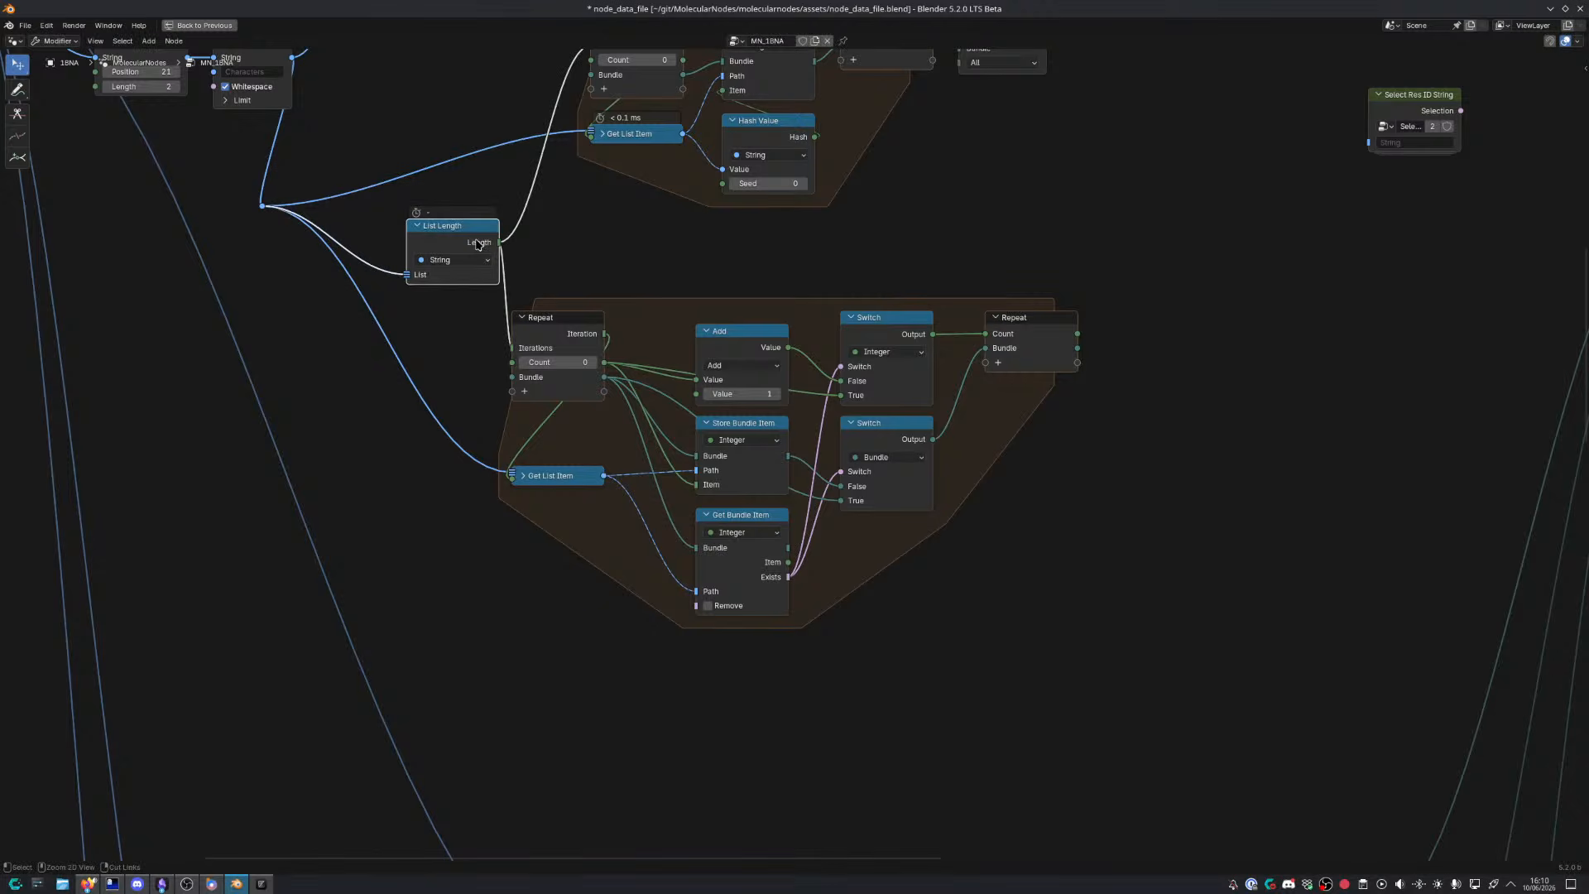
Move the Viewer nearer the repeat zones and alternate its preview between the lower zone's Bundle output and the upper zone's nested paths
{"action": "middle_click_drag", "start_coordinate": [757, 298], "coordinate": [622, 503]}
{"action": "left_click_drag", "start_coordinate": [994, 137], "coordinate": [1110, 243]}
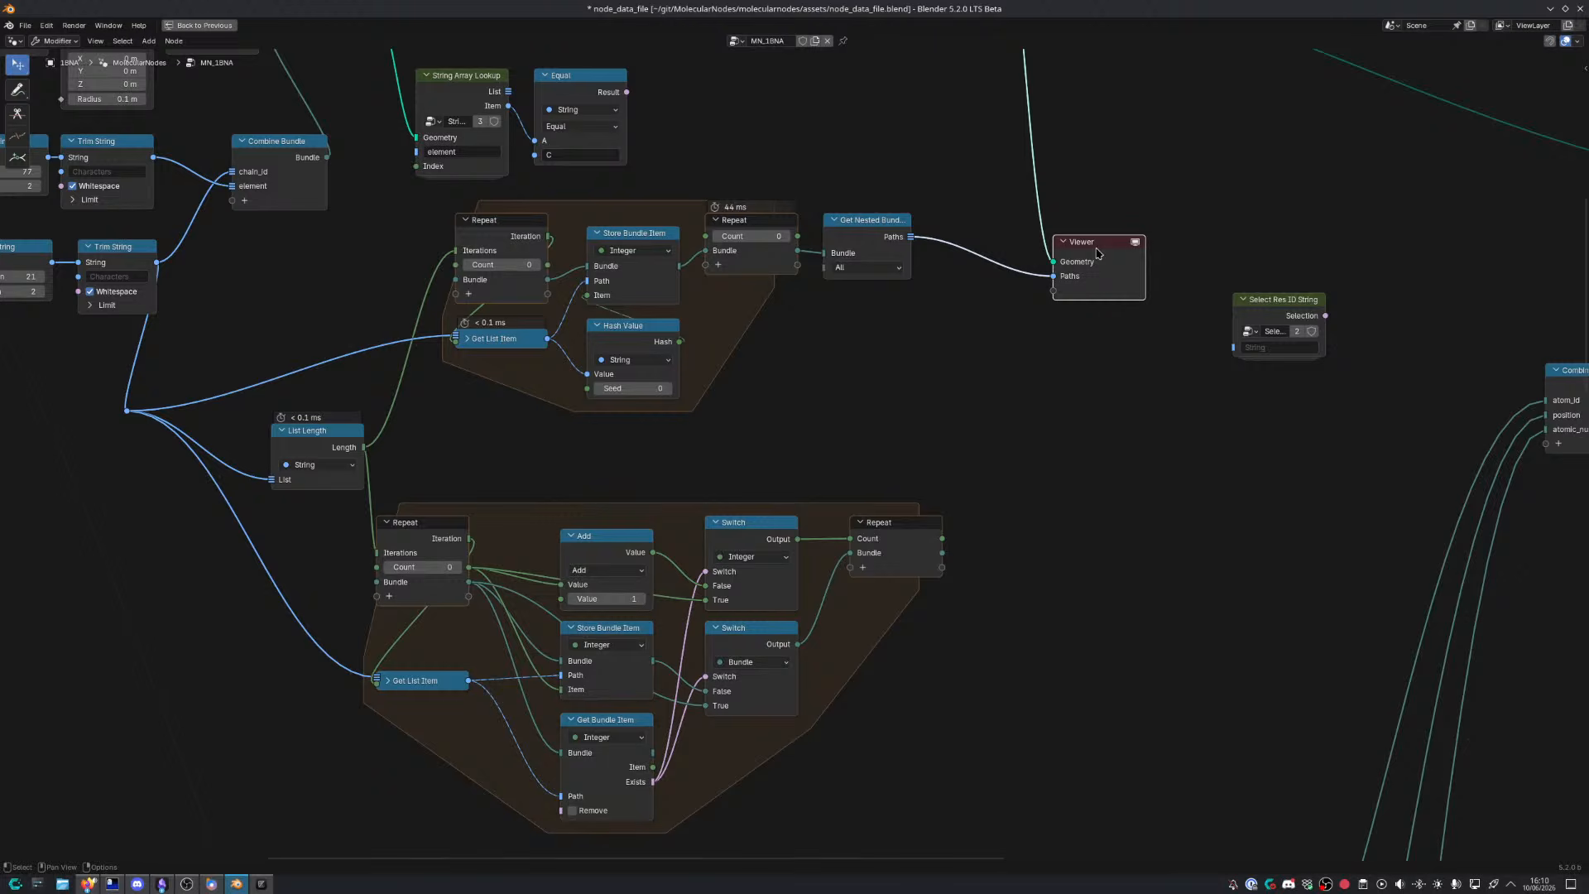
{"action": "left_click", "coordinate": [946, 560], "text": "ctrl+shift"}
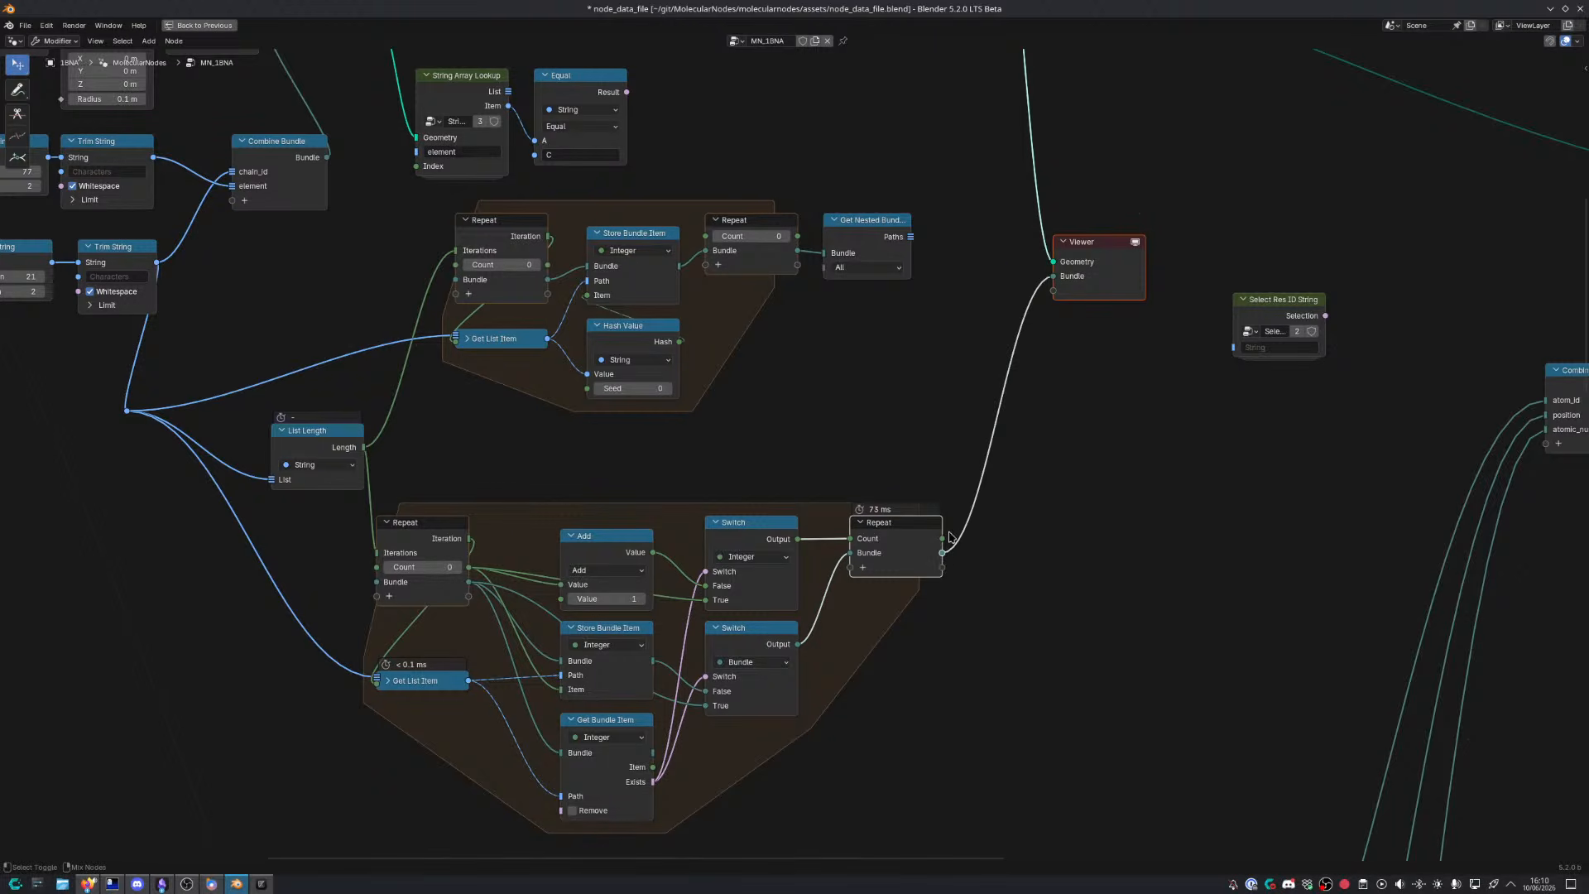
{"action": "left_click", "coordinate": [917, 240], "text": "ctrl+shift"}
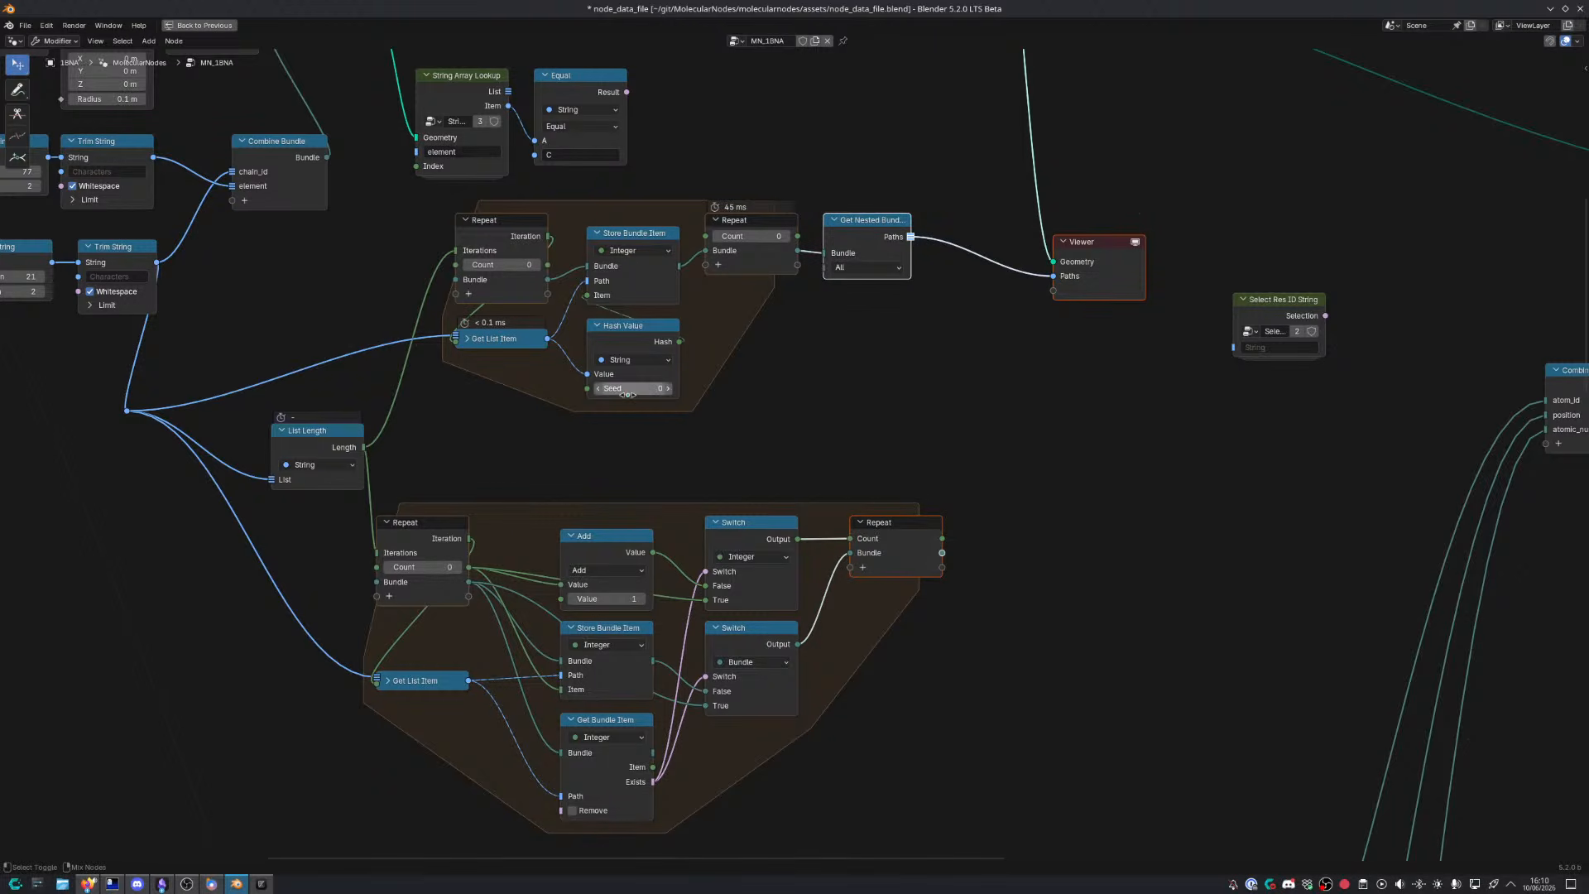
{"action": "left_click", "coordinate": [946, 560], "text": "ctrl+shift"}
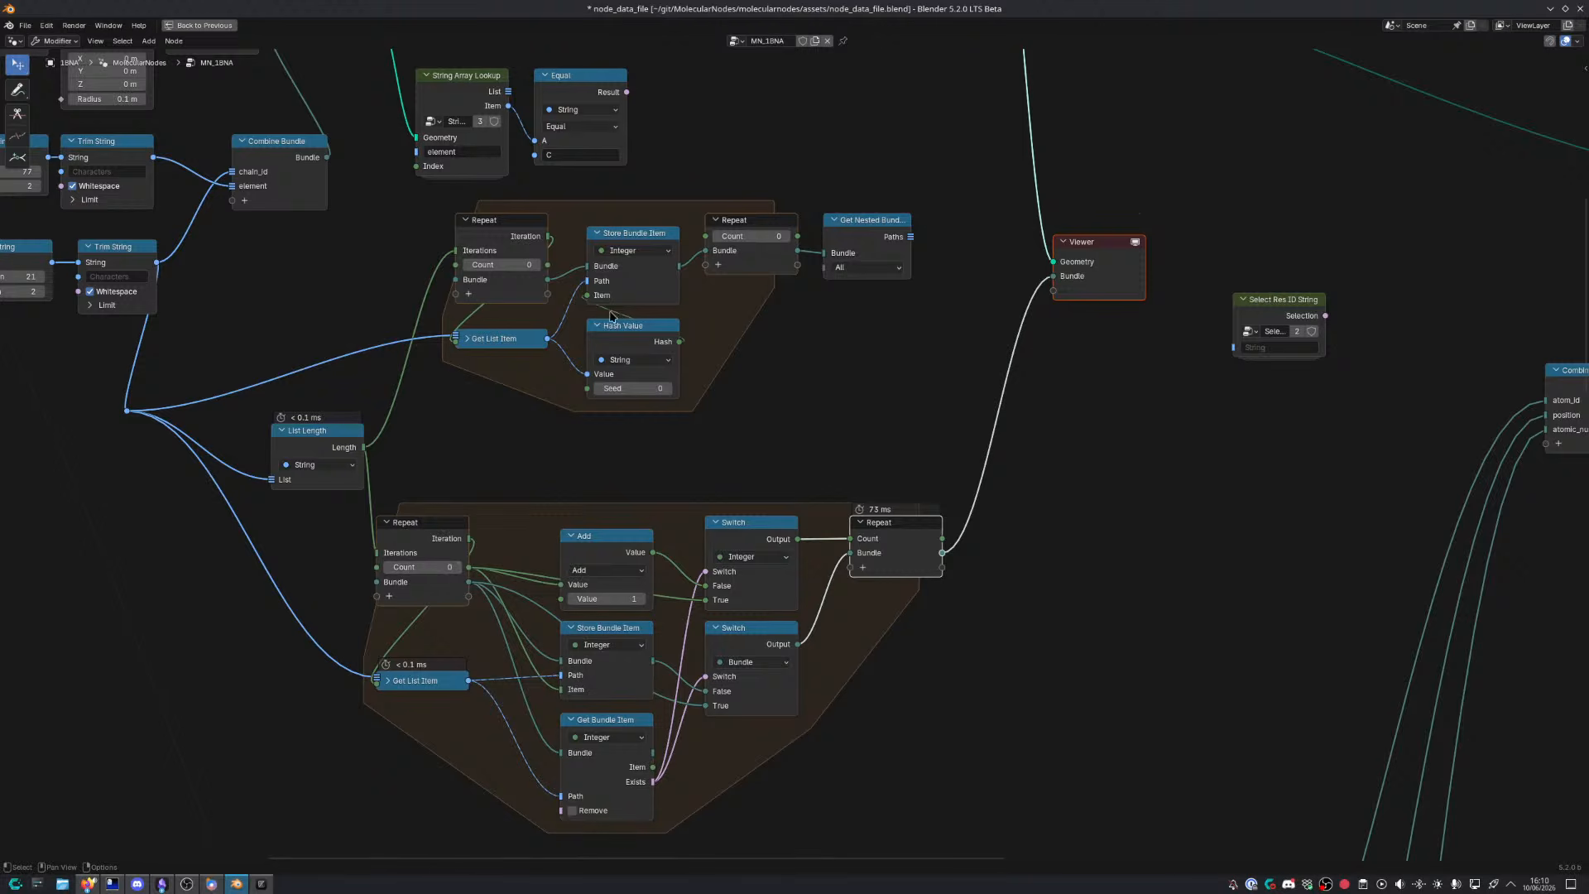
{"action": "left_click", "coordinate": [911, 238], "text": "ctrl+shift"}
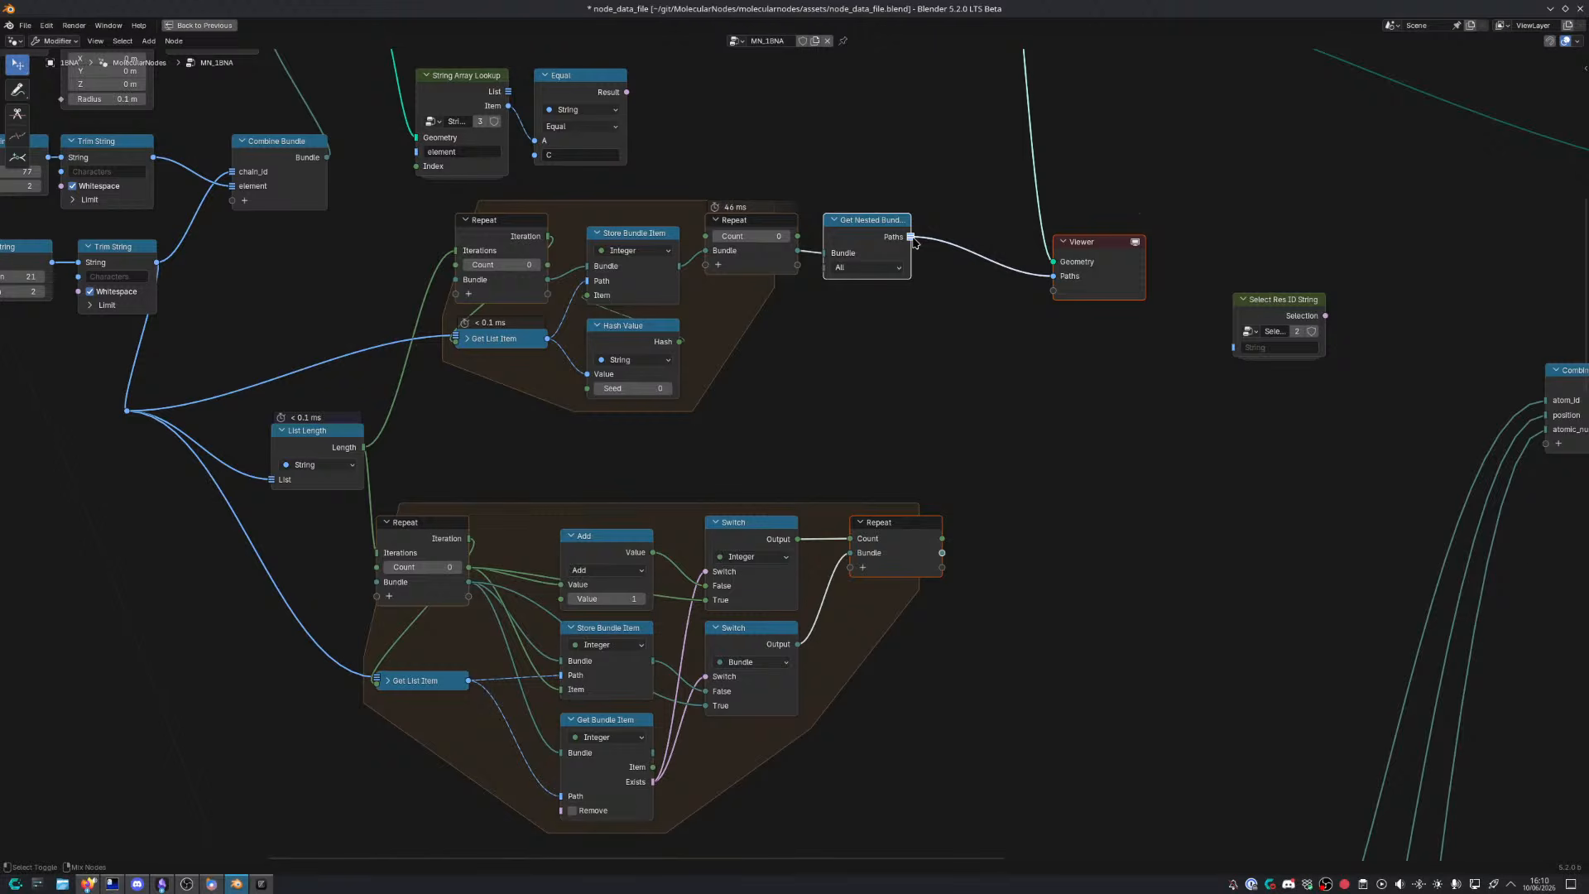
Set the upper zone's Store Bundle Item type to String and feed its Item input from the Get List Item node
{"action": "scroll", "coordinate": [844, 348], "scroll_direction": "up", "scroll_amount": 6}
{"action": "middle_click_drag", "start_coordinate": [838, 348], "coordinate": [839, 500]}
{"action": "scroll", "coordinate": [838, 499], "scroll_direction": "up", "scroll_amount": 1}
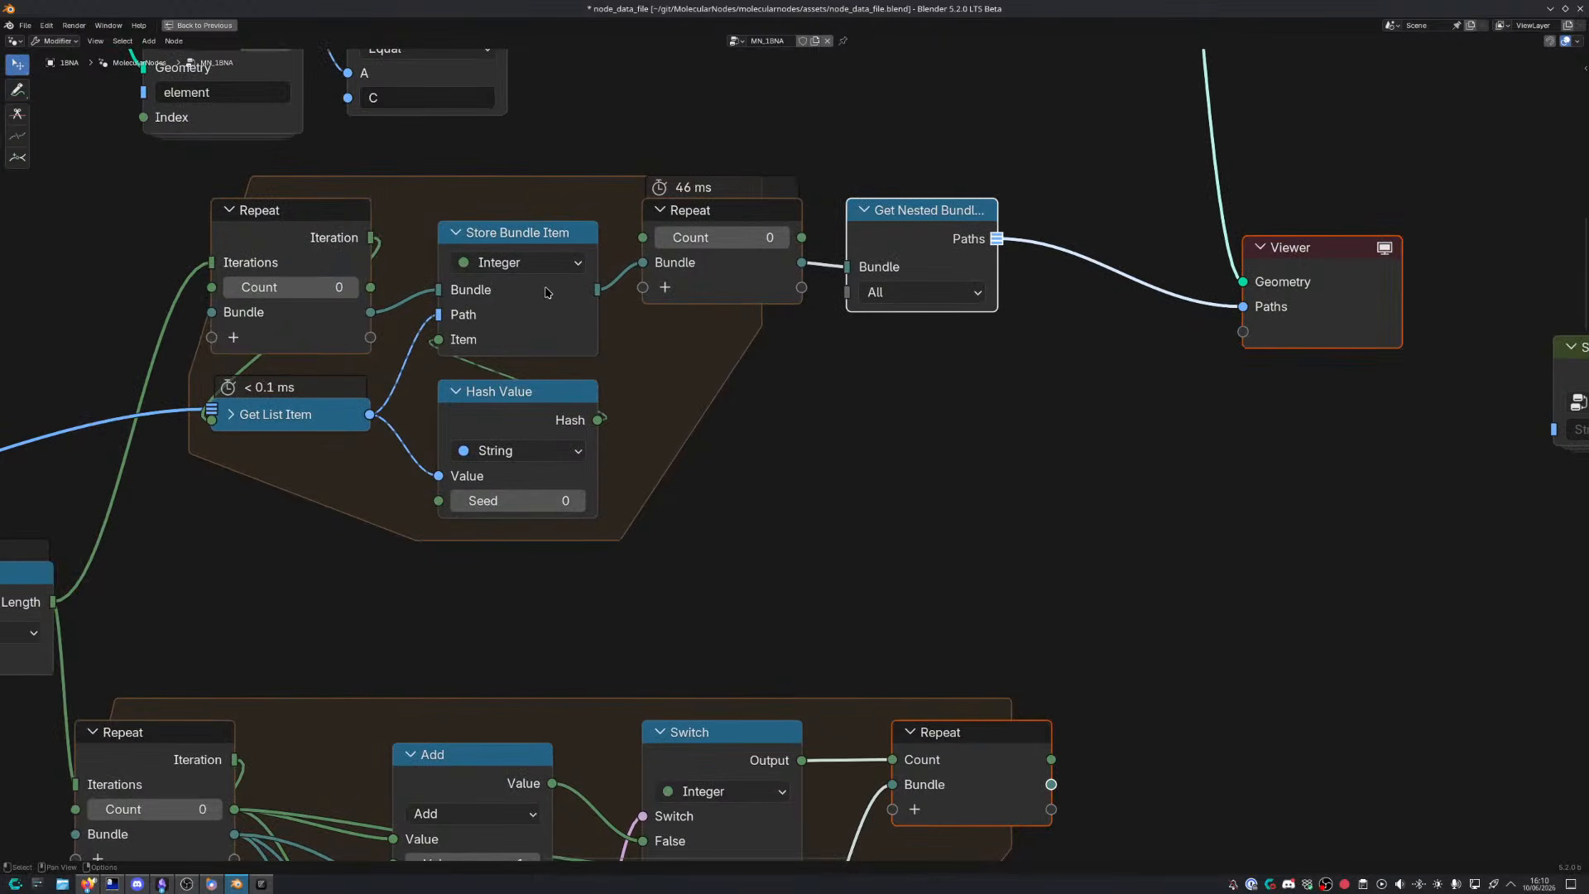
{"action": "left_click", "coordinate": [549, 269]}
{"action": "key", "text": "s"}
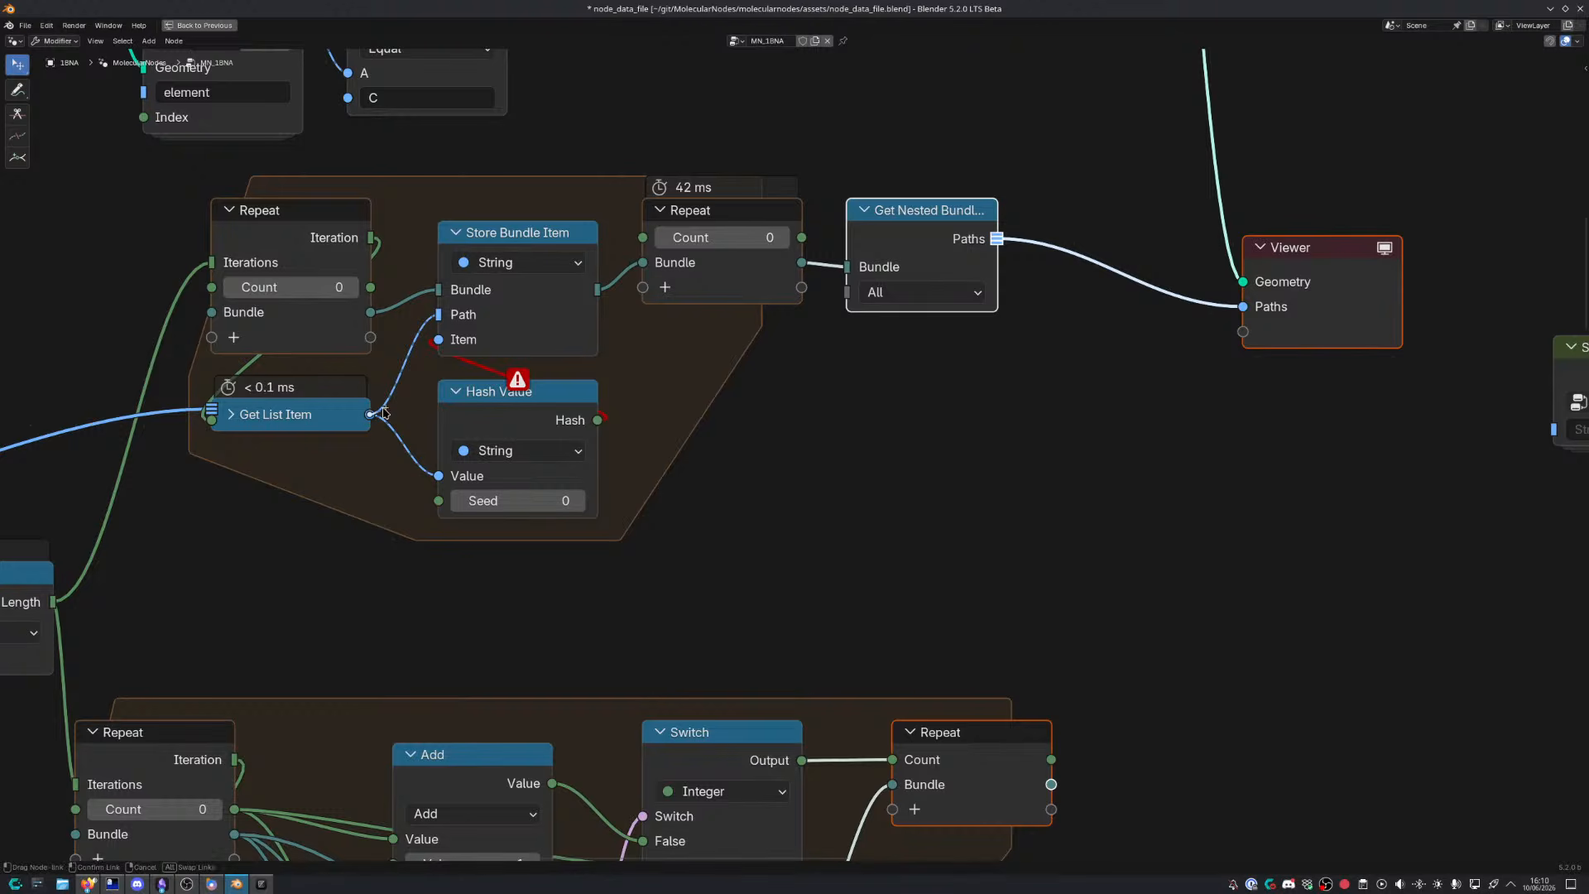
{"action": "left_click_drag", "start_coordinate": [369, 414], "coordinate": [438, 339]}
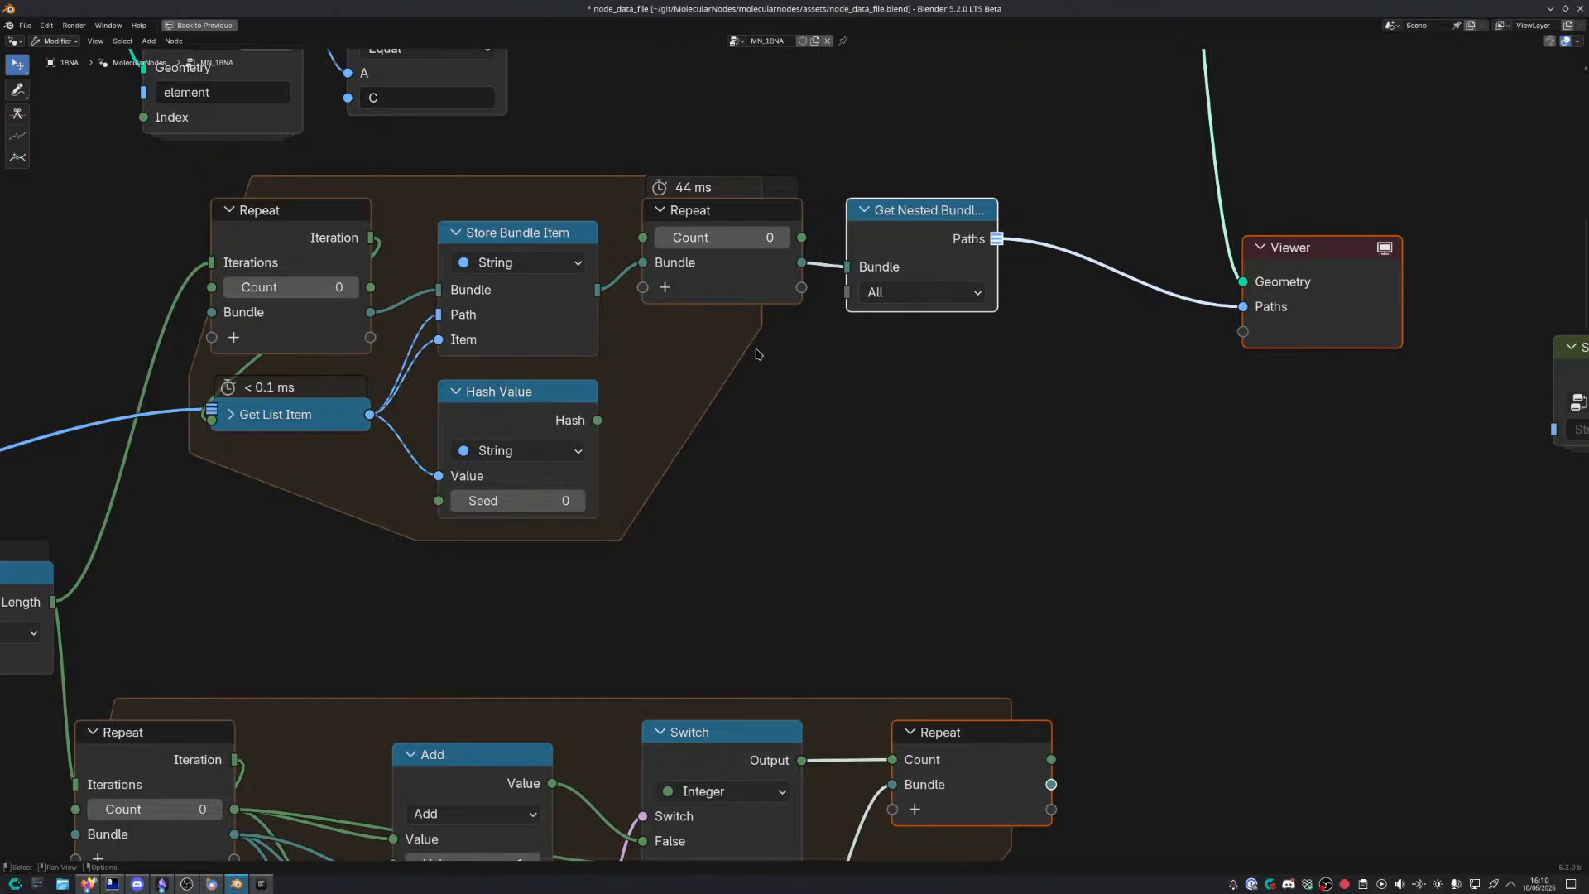
Restore the full workspace layout and inspect the upper repeat zone's Bundle output in the spreadsheet
{"action": "key", "text": "ctrl+space"}
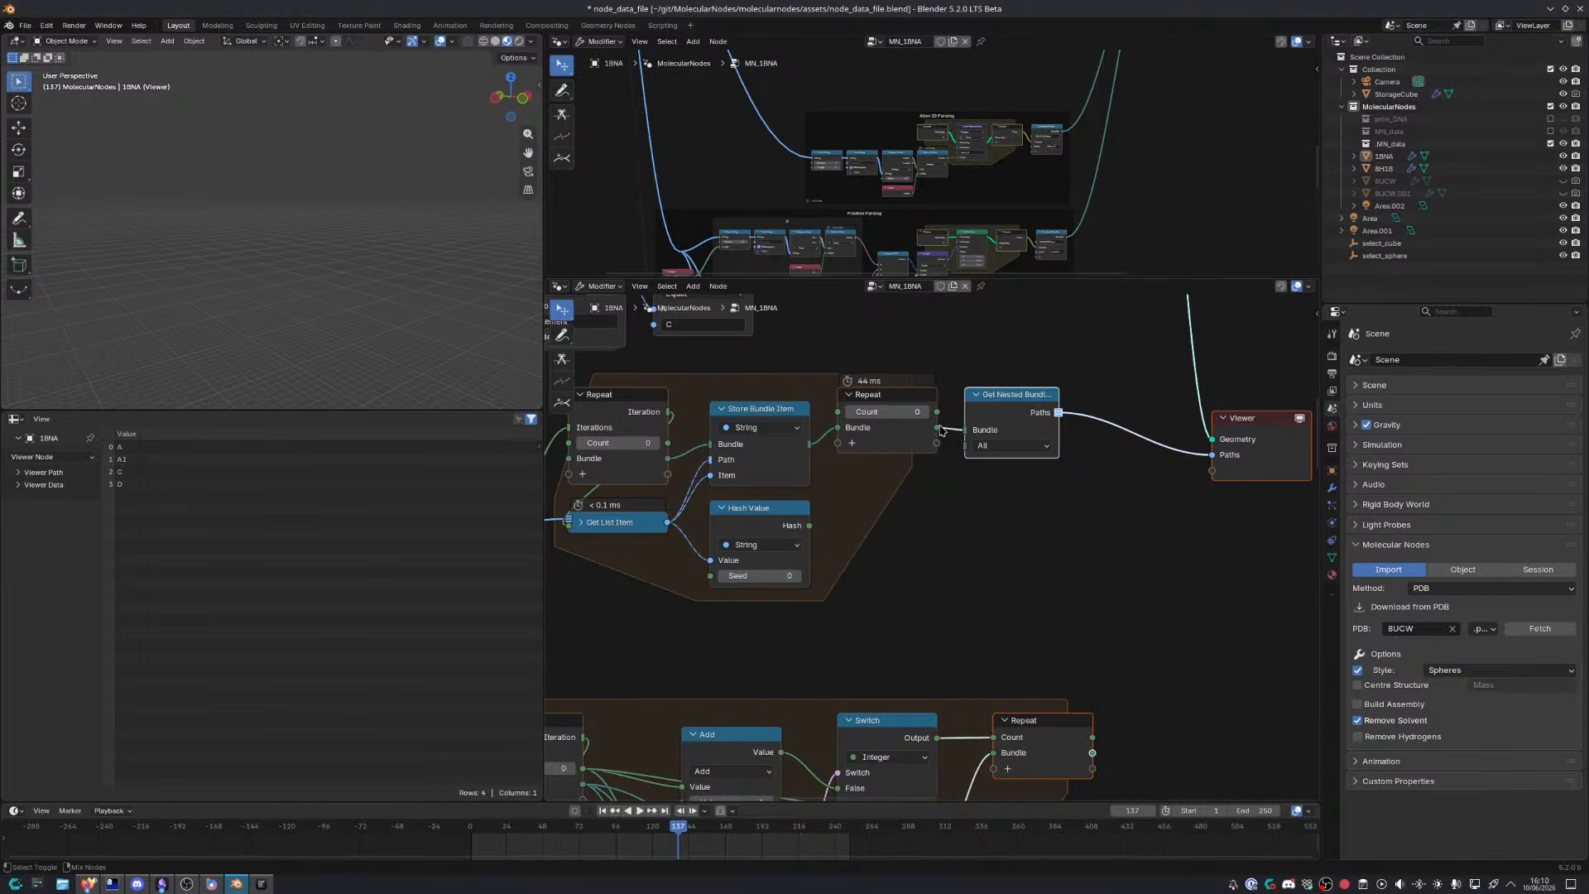
{"action": "left_click", "coordinate": [939, 429], "text": "ctrl+shift"}
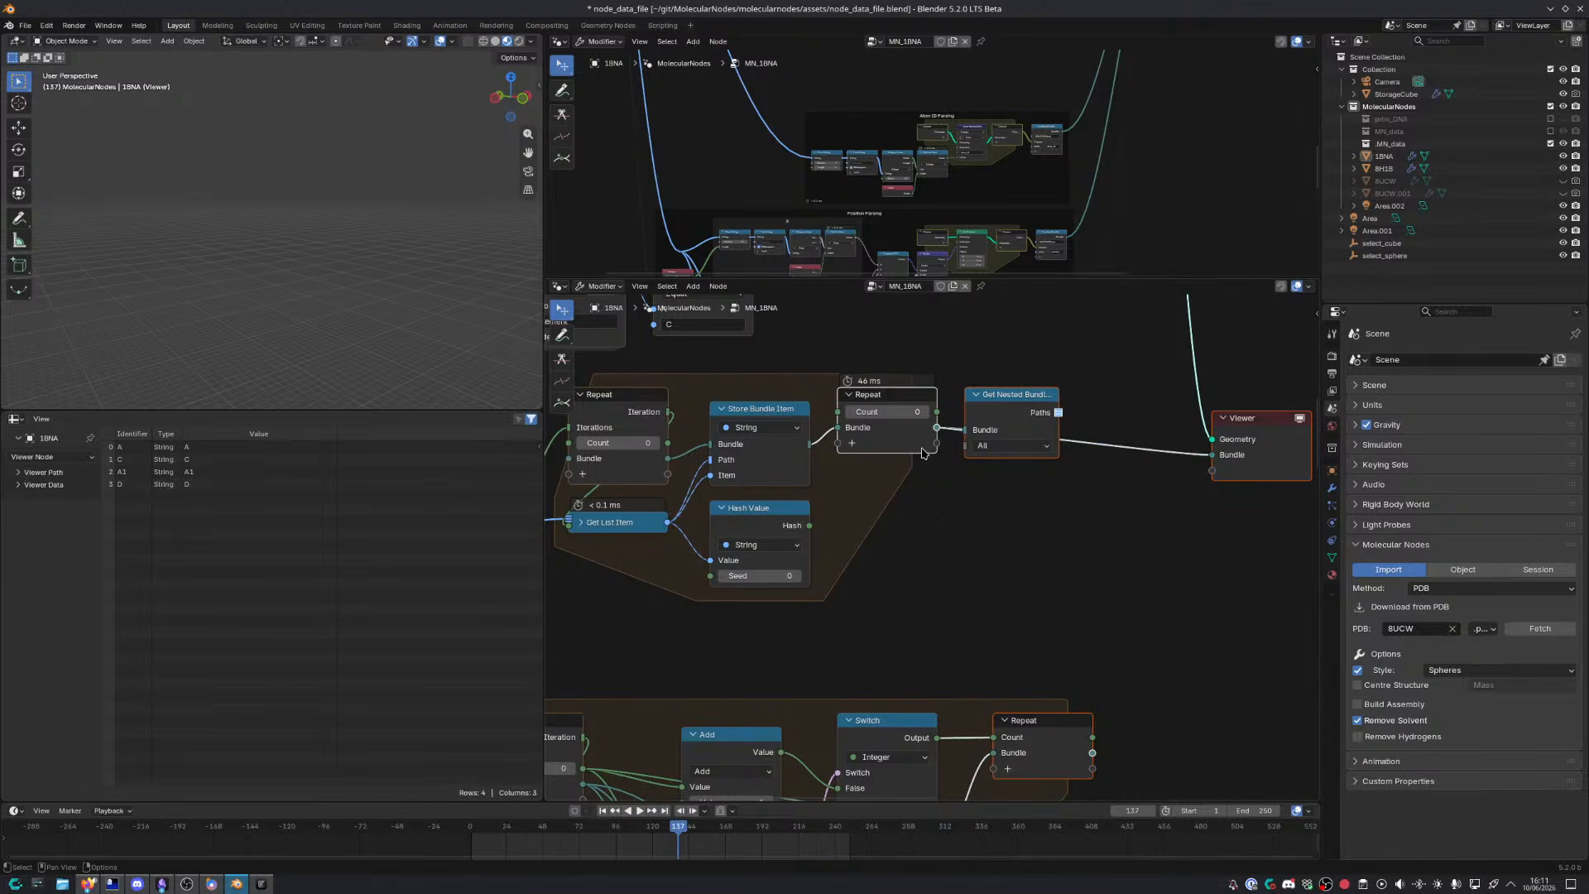
{"action": "scroll", "coordinate": [907, 493], "scroll_direction": "up", "scroll_amount": 3}
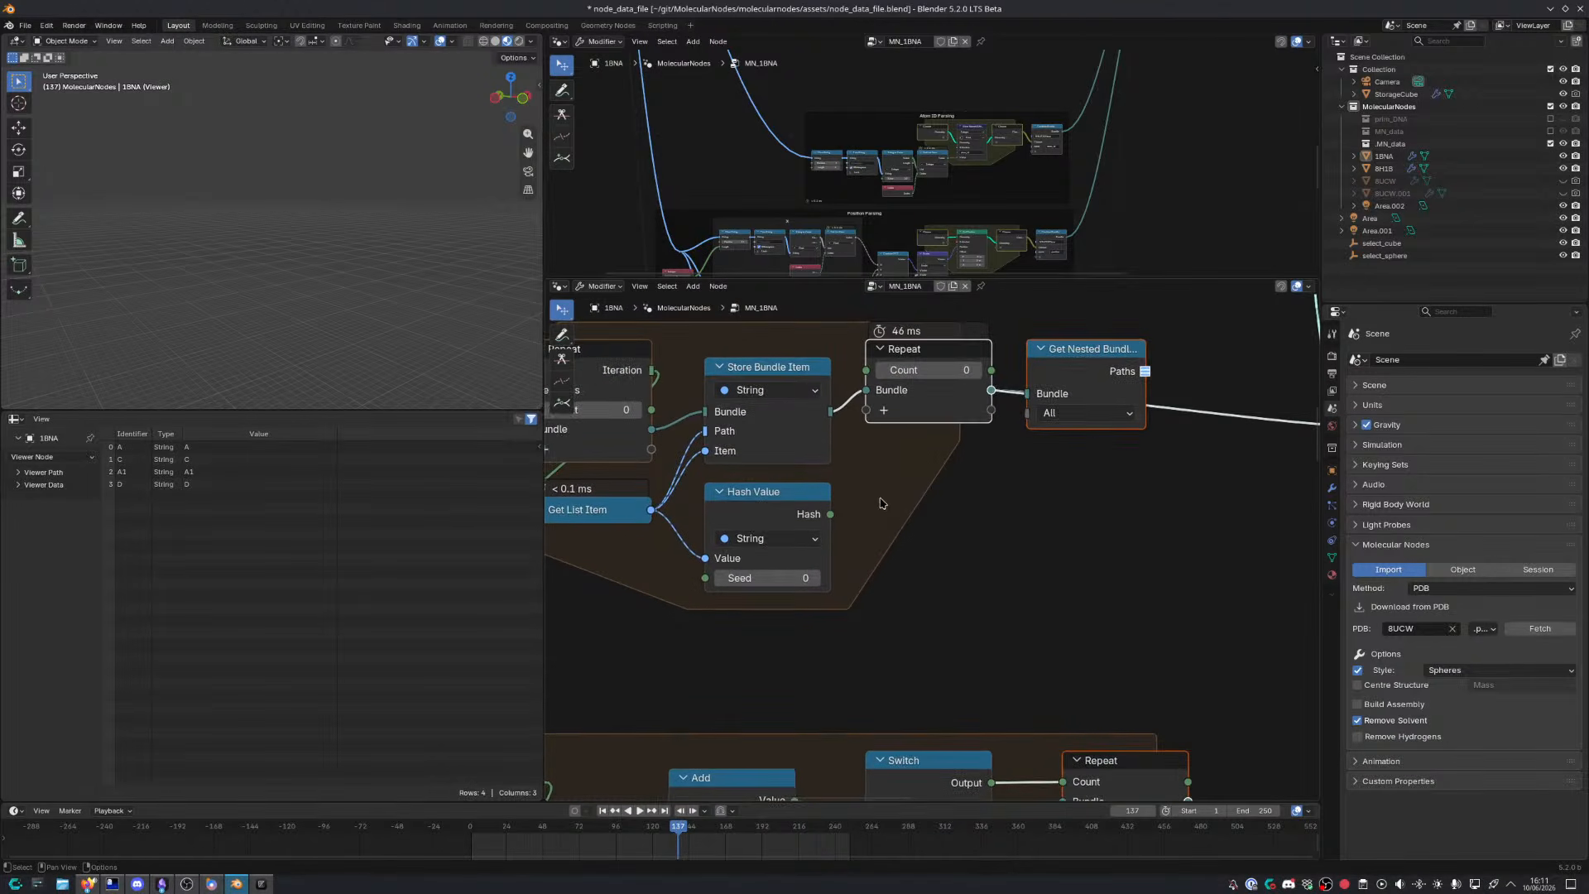
Try feeding the hash into the String Store Bundle Item's Item input, cut that link and check the available socket types
{"action": "left_click_drag", "start_coordinate": [831, 515], "coordinate": [705, 452]}
{"action": "right_click_drag", "start_coordinate": [795, 472], "coordinate": [731, 480], "text": "ctrl"}
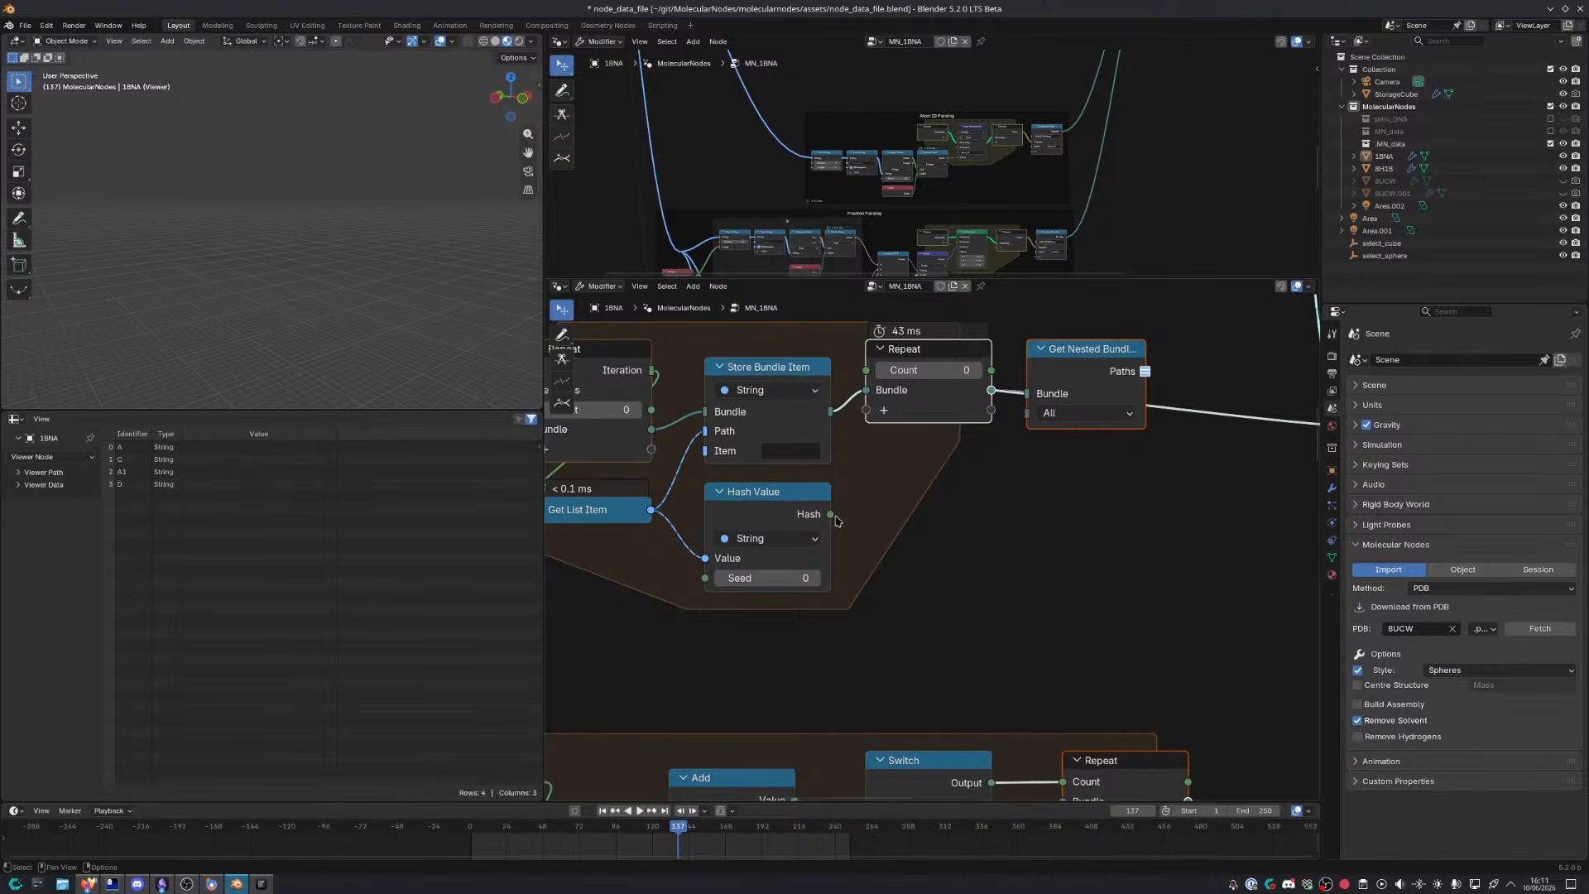
{"action": "left_click", "coordinate": [781, 389]}
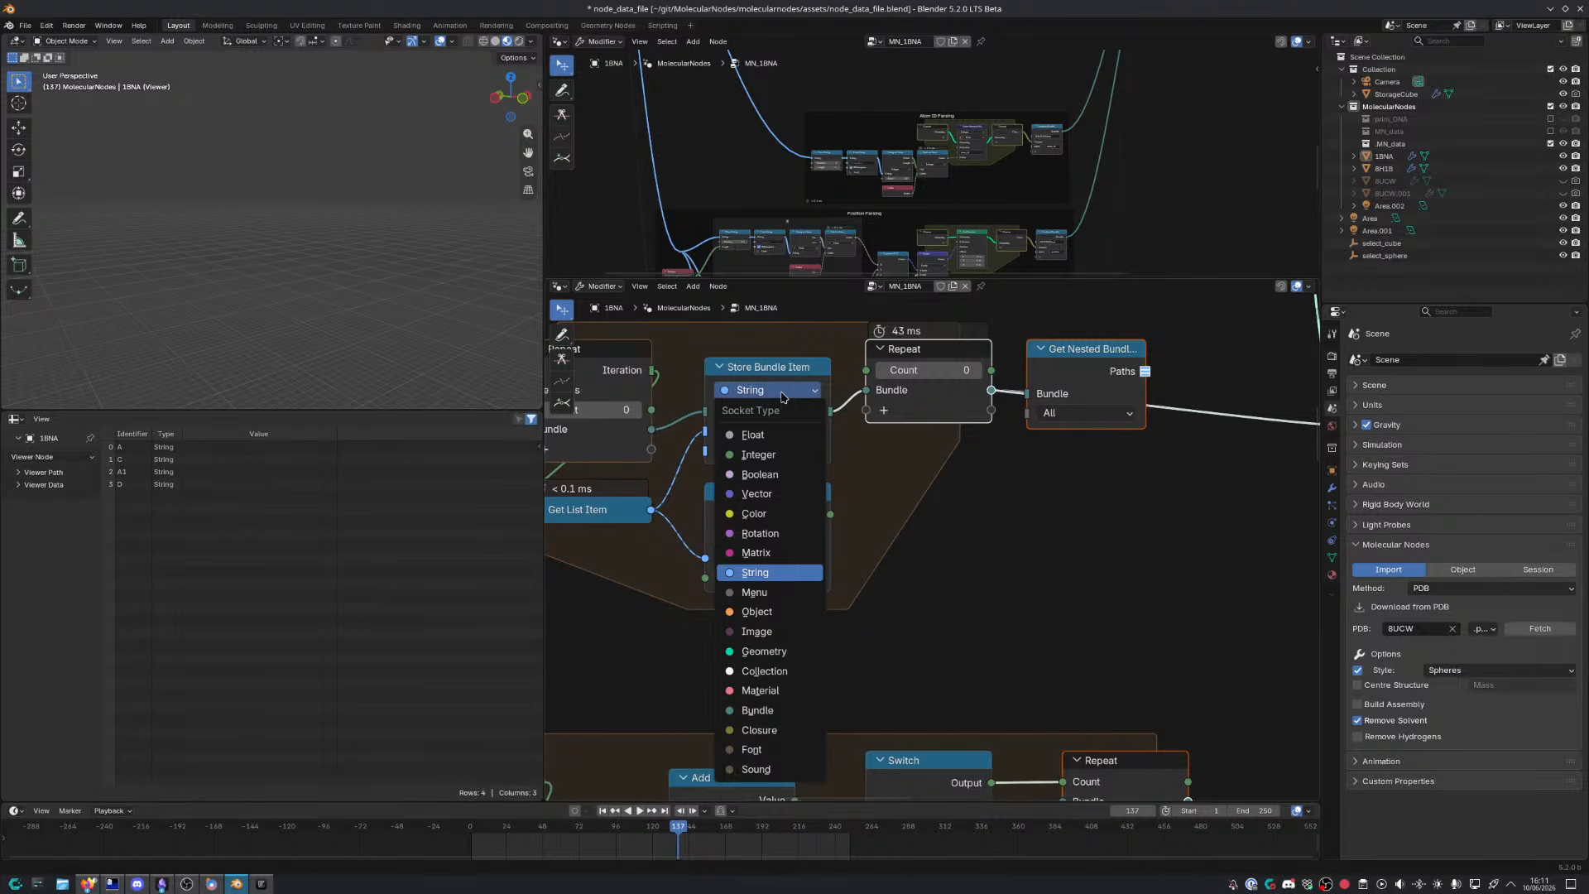
{"action": "middle_click_drag", "start_coordinate": [783, 396], "coordinate": [790, 459]}
Maximize the node editor and add a Scene Time node below Get Nested Bundle Paths
{"action": "key", "text": "ctrl+space"}
{"action": "key", "text": "shift+a"}
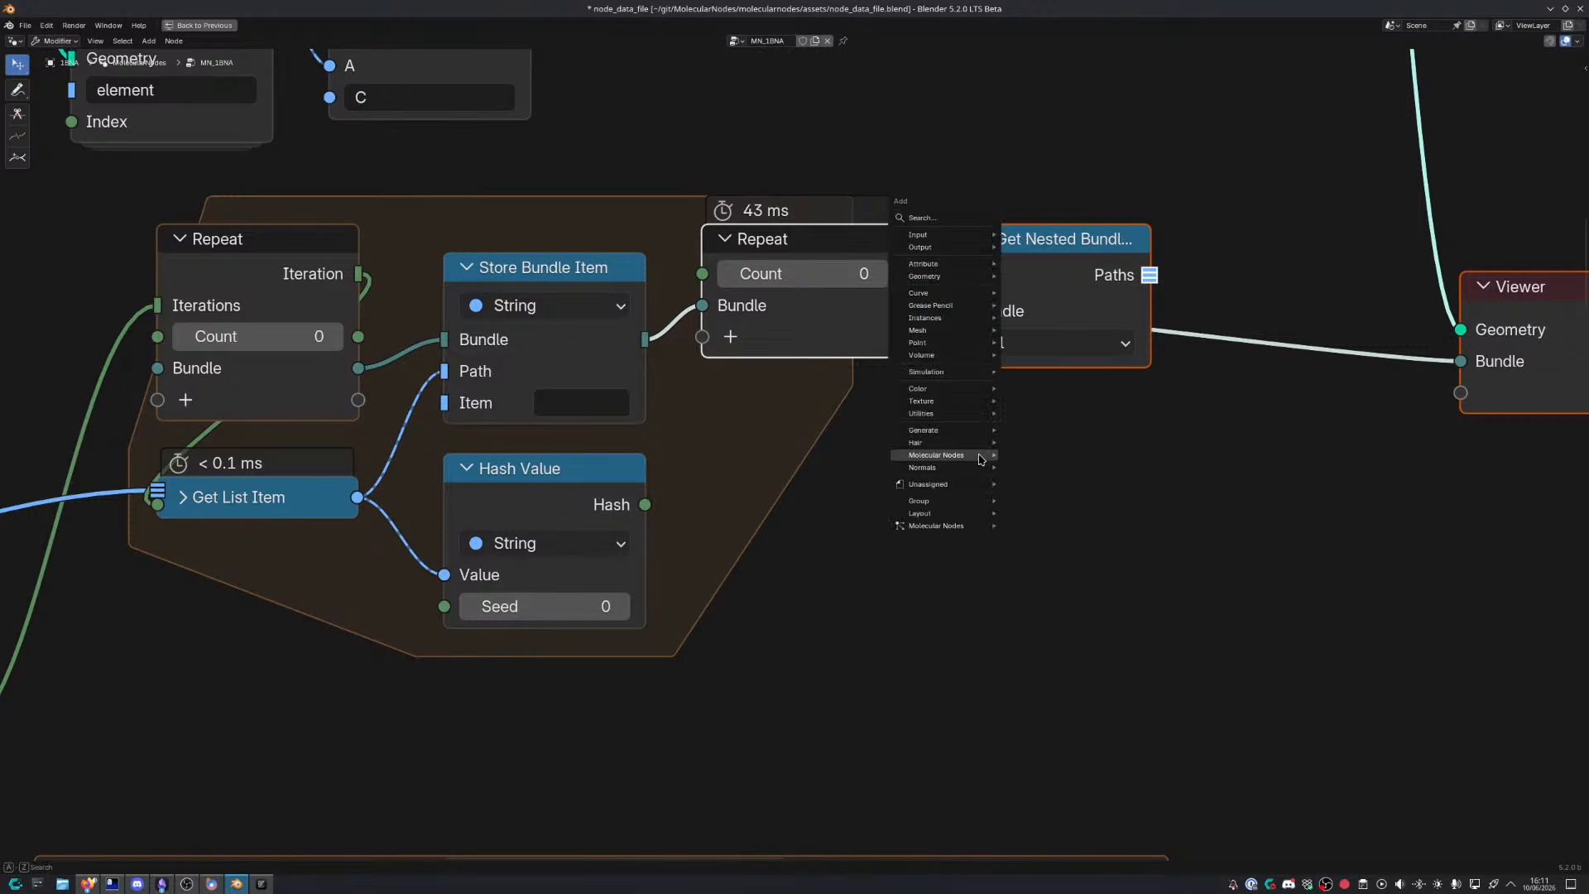
{"action": "type", "text": "scene time"}
{"action": "key", "text": "Return"}
{"action": "left_click", "coordinate": [979, 460]}
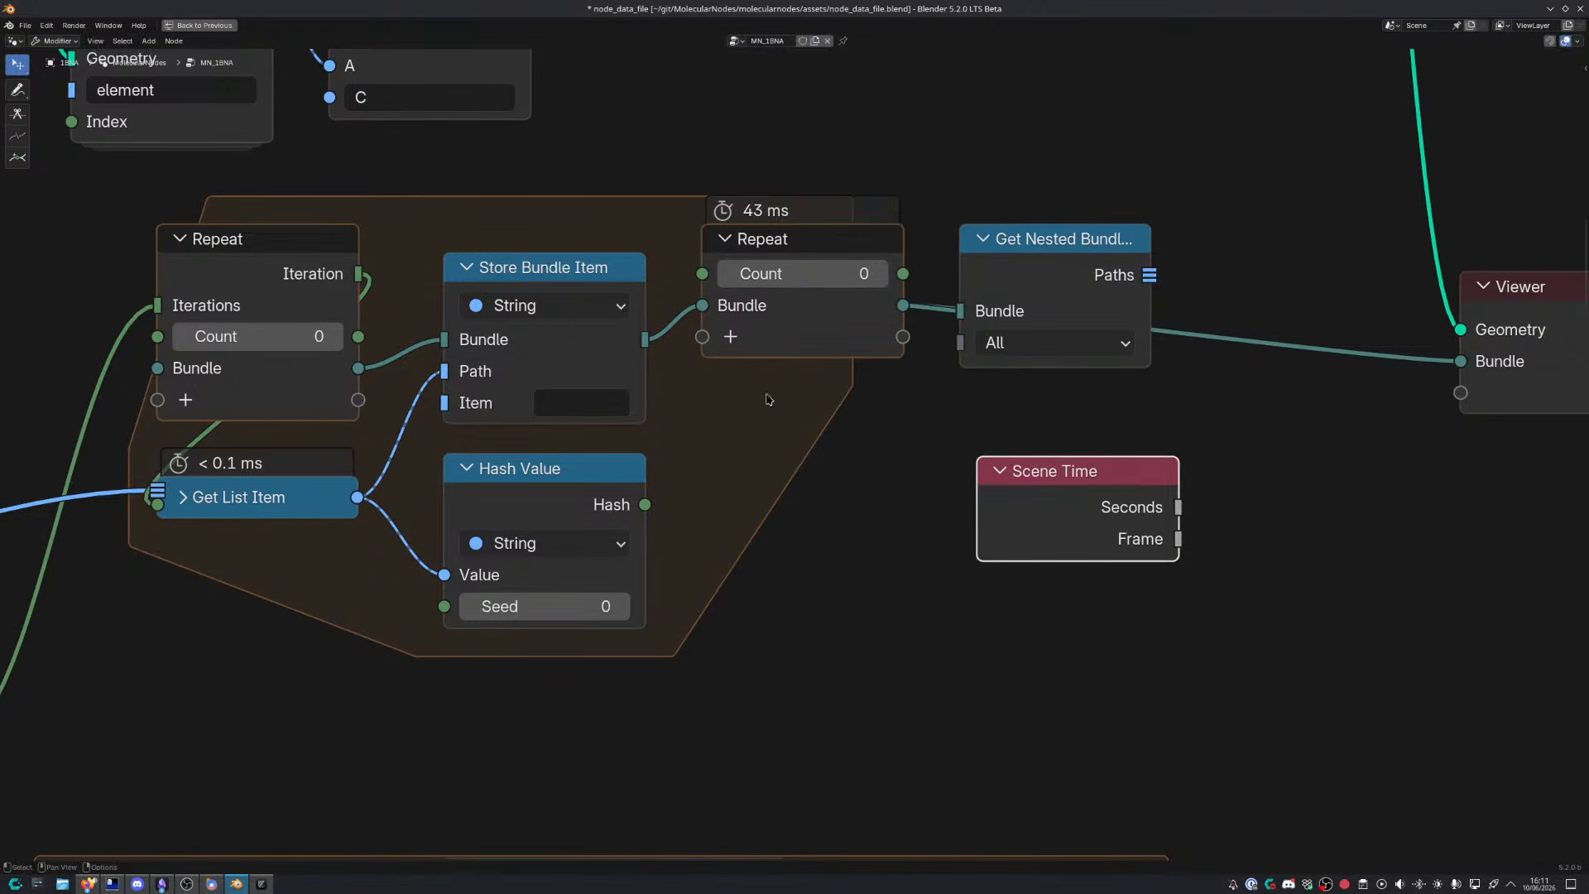
Move the Hash Value node down and duplicate the Store Bundle Item with its incoming links directly below the original
{"action": "middle_click_drag", "start_coordinate": [769, 400], "coordinate": [779, 452]}
{"action": "left_click_drag", "start_coordinate": [596, 549], "coordinate": [588, 756]}
{"action": "left_click", "coordinate": [563, 328]}
{"action": "key", "text": "ctrl+shift+d"}
{"action": "left_click", "coordinate": [569, 532]}
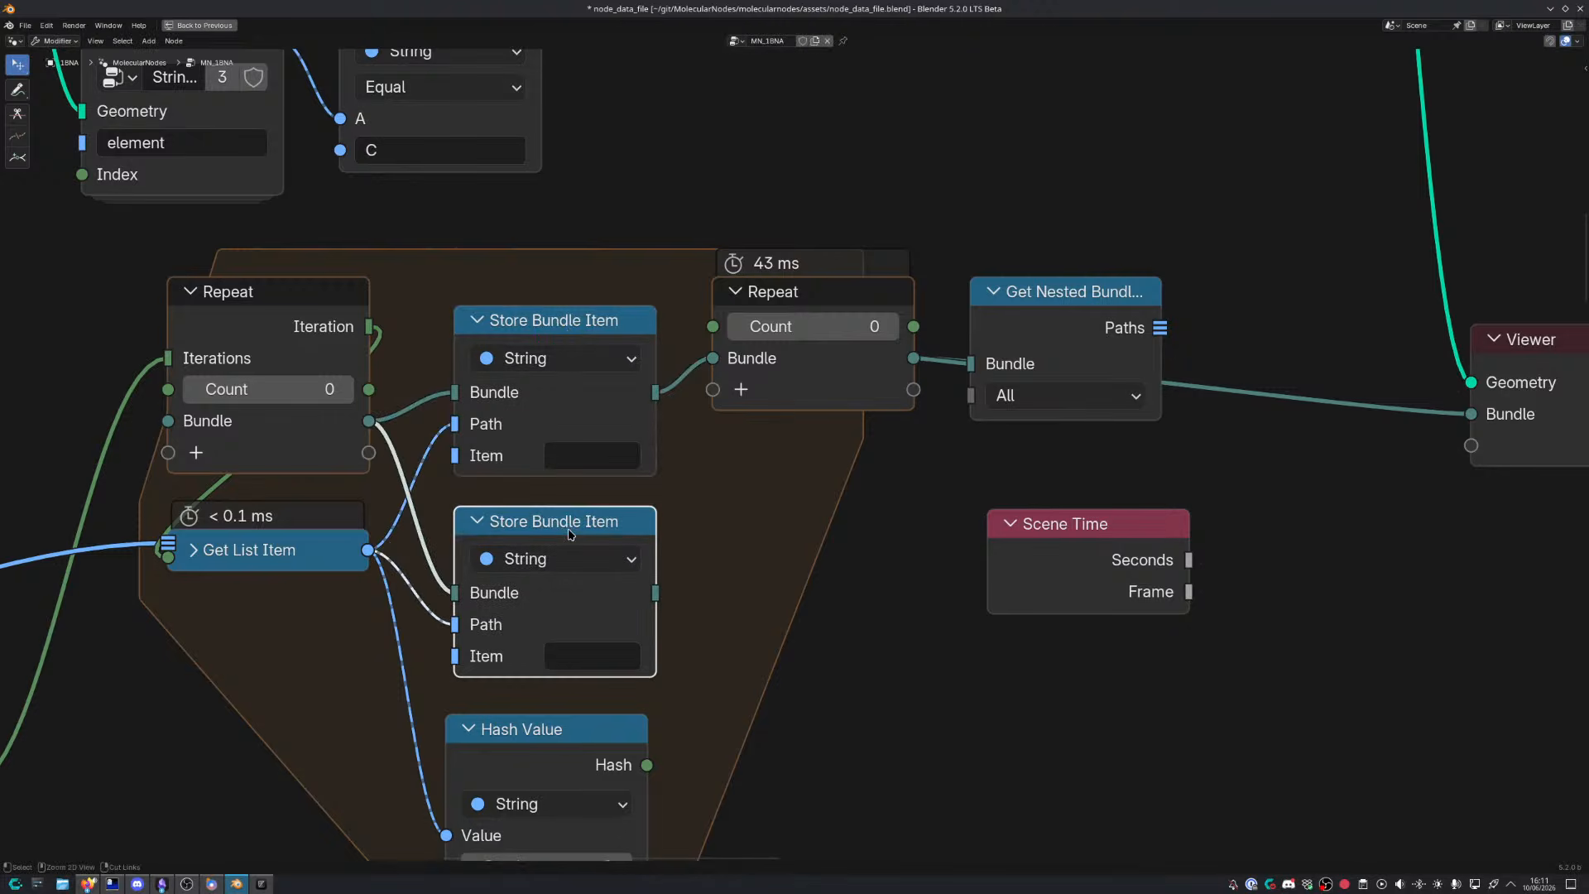
Set the duplicated Store Bundle Item to Integer and feed its Item input from the Hash Value node
{"action": "left_click", "coordinate": [567, 558]}
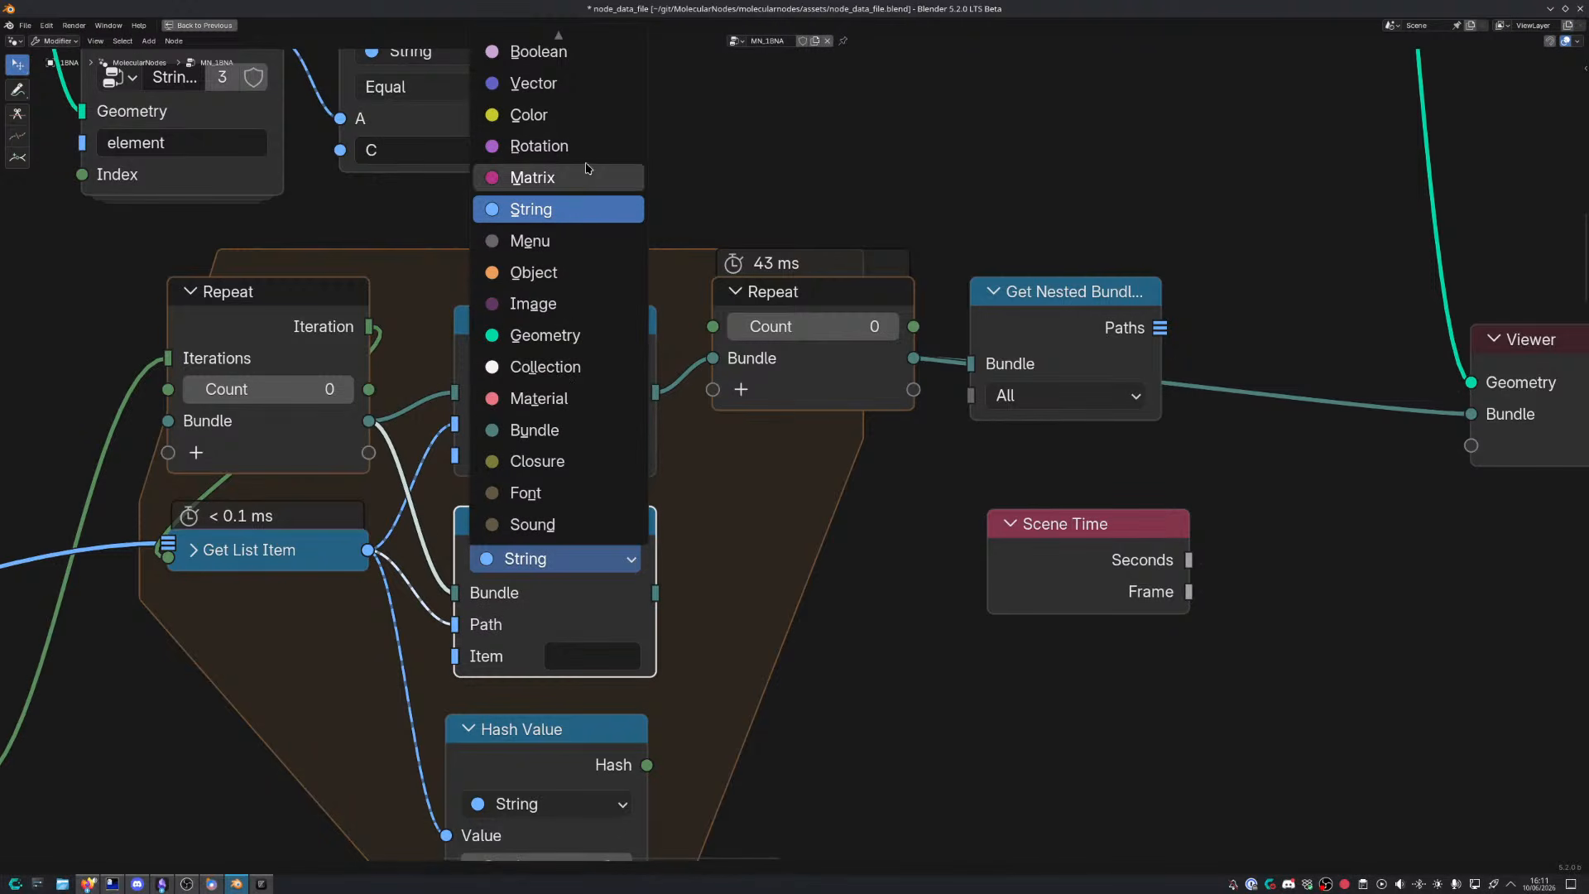
{"action": "scroll", "coordinate": [577, 364], "scroll_direction": "up", "scroll_amount": 3}
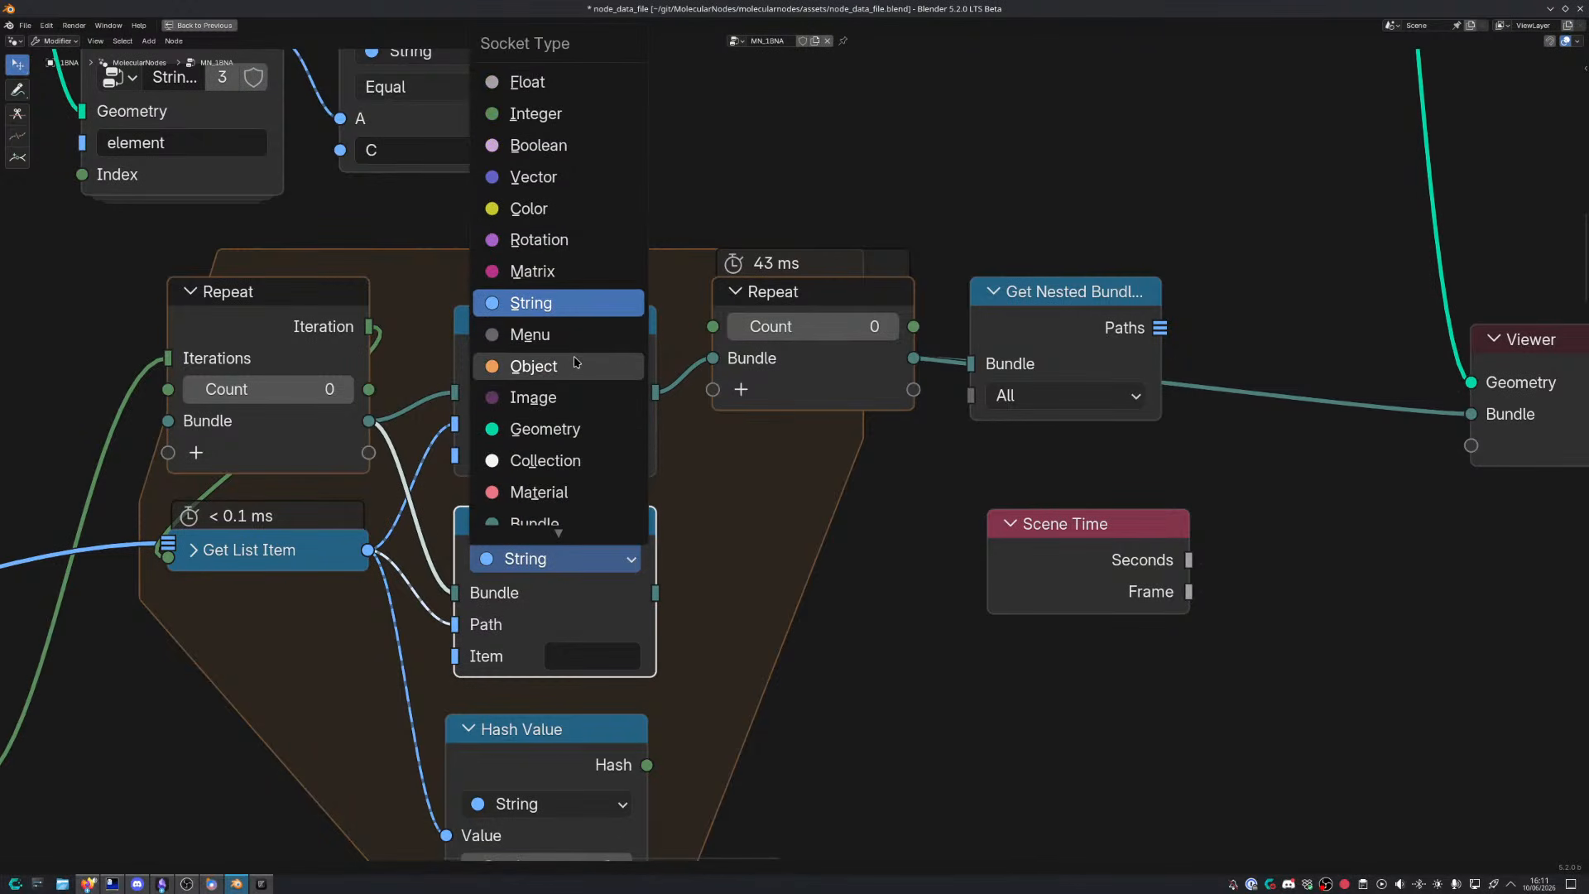
{"action": "left_click", "coordinate": [534, 113]}
{"action": "middle_click_drag", "start_coordinate": [672, 636], "coordinate": [731, 476]}
{"action": "left_click_drag", "start_coordinate": [687, 599], "coordinate": [494, 490]}
{"action": "scroll", "coordinate": [758, 472], "scroll_direction": "down", "scroll_amount": 3}
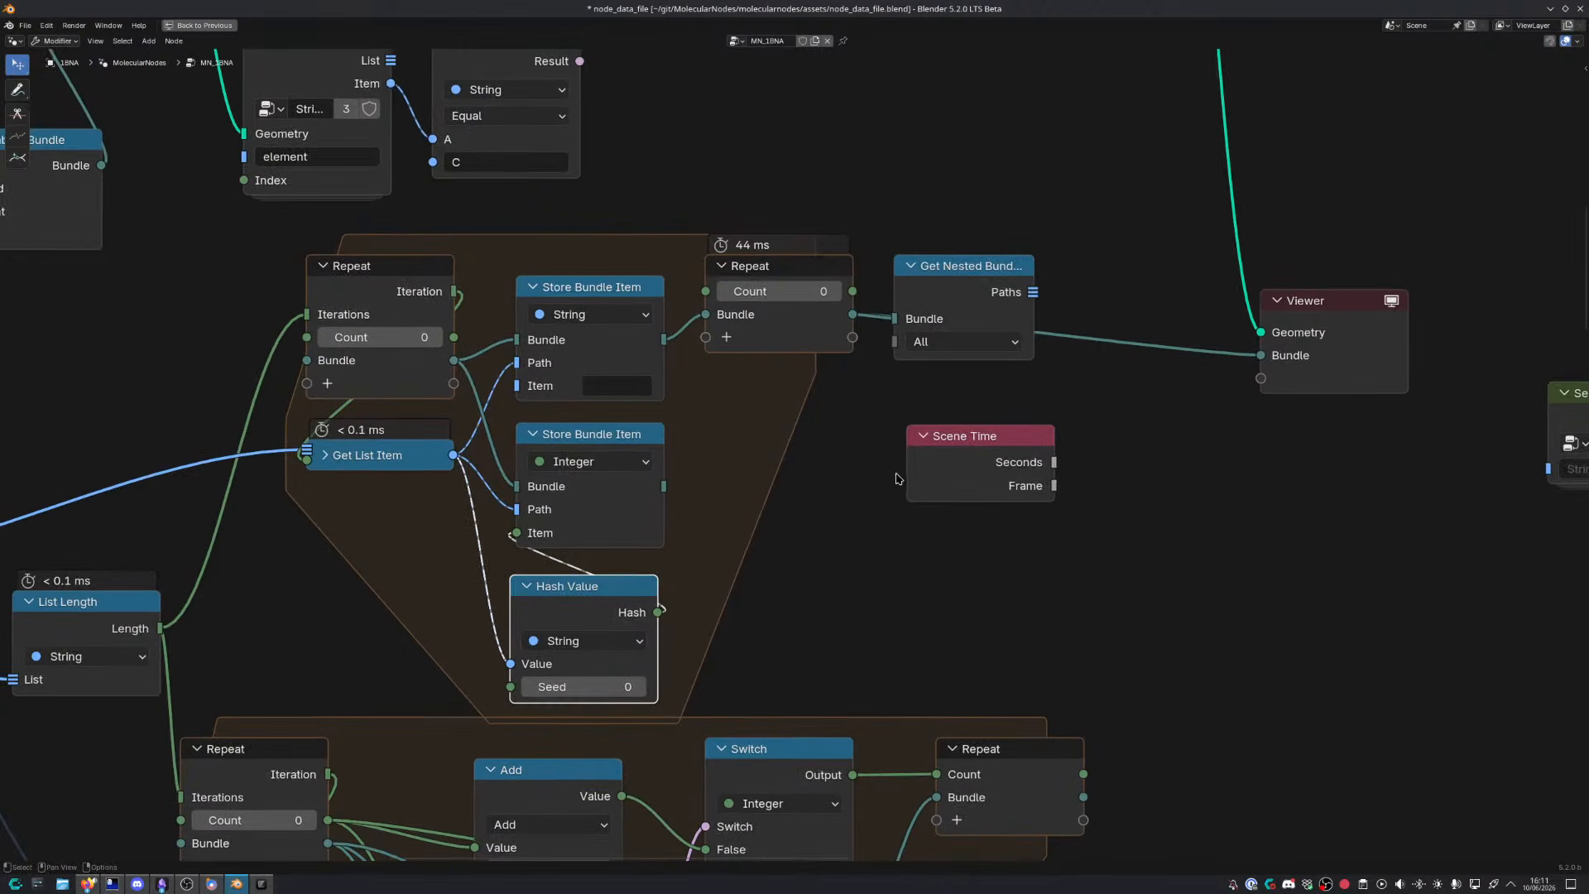
During animation playback, link the list item to the String store node's Item and compare both store nodes on the Repeat output
{"action": "key", "text": "space"}
{"action": "left_click_drag", "start_coordinate": [454, 456], "coordinate": [530, 386]}
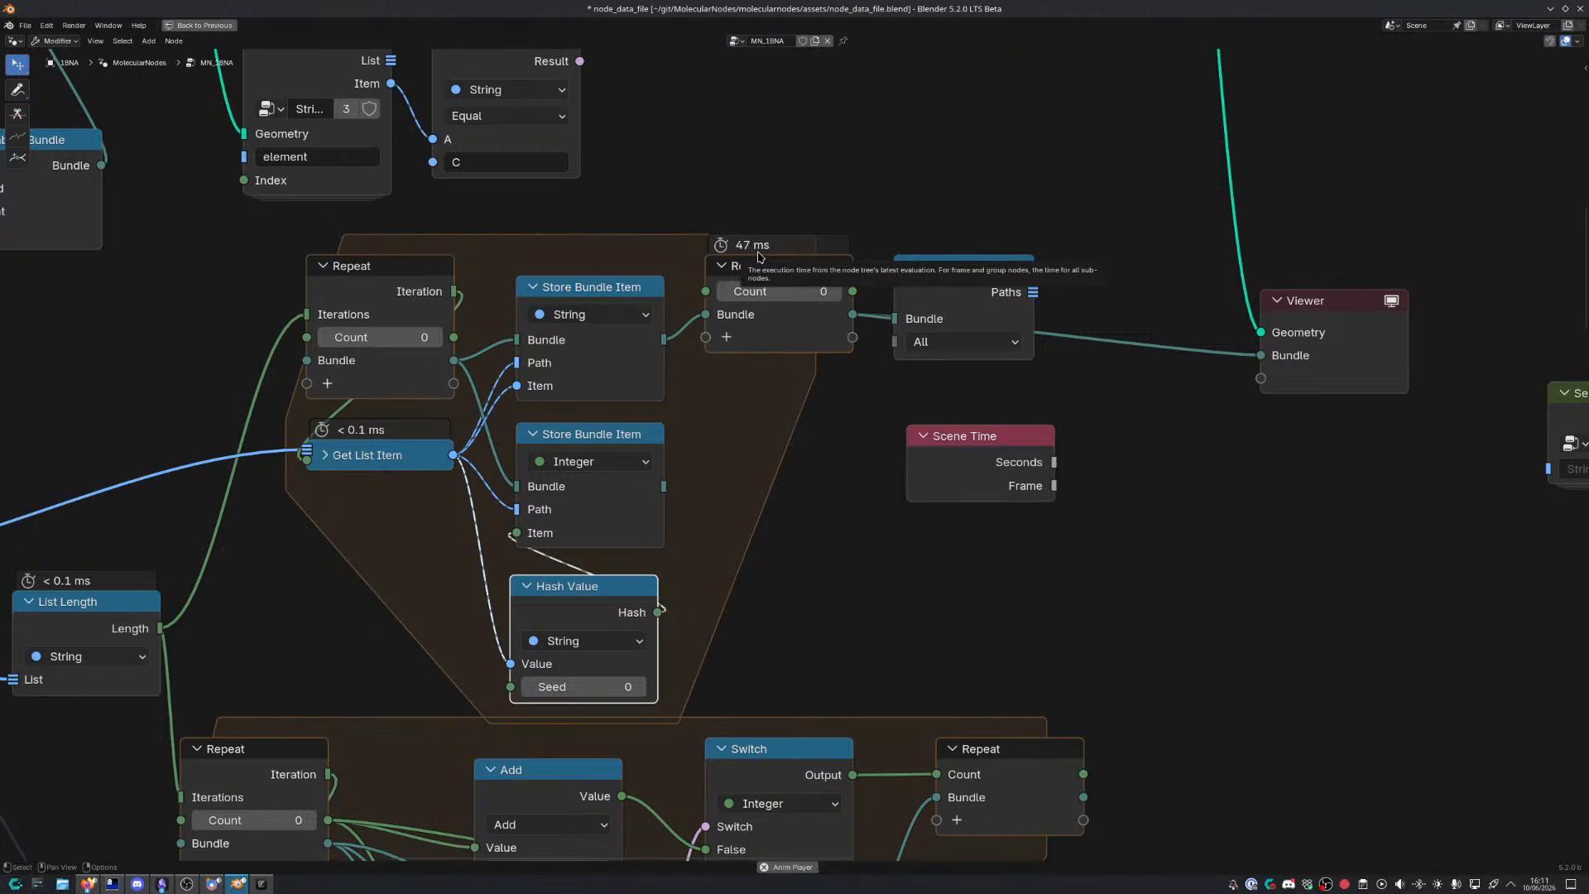
{"action": "left_click_drag", "start_coordinate": [663, 487], "coordinate": [698, 322]}
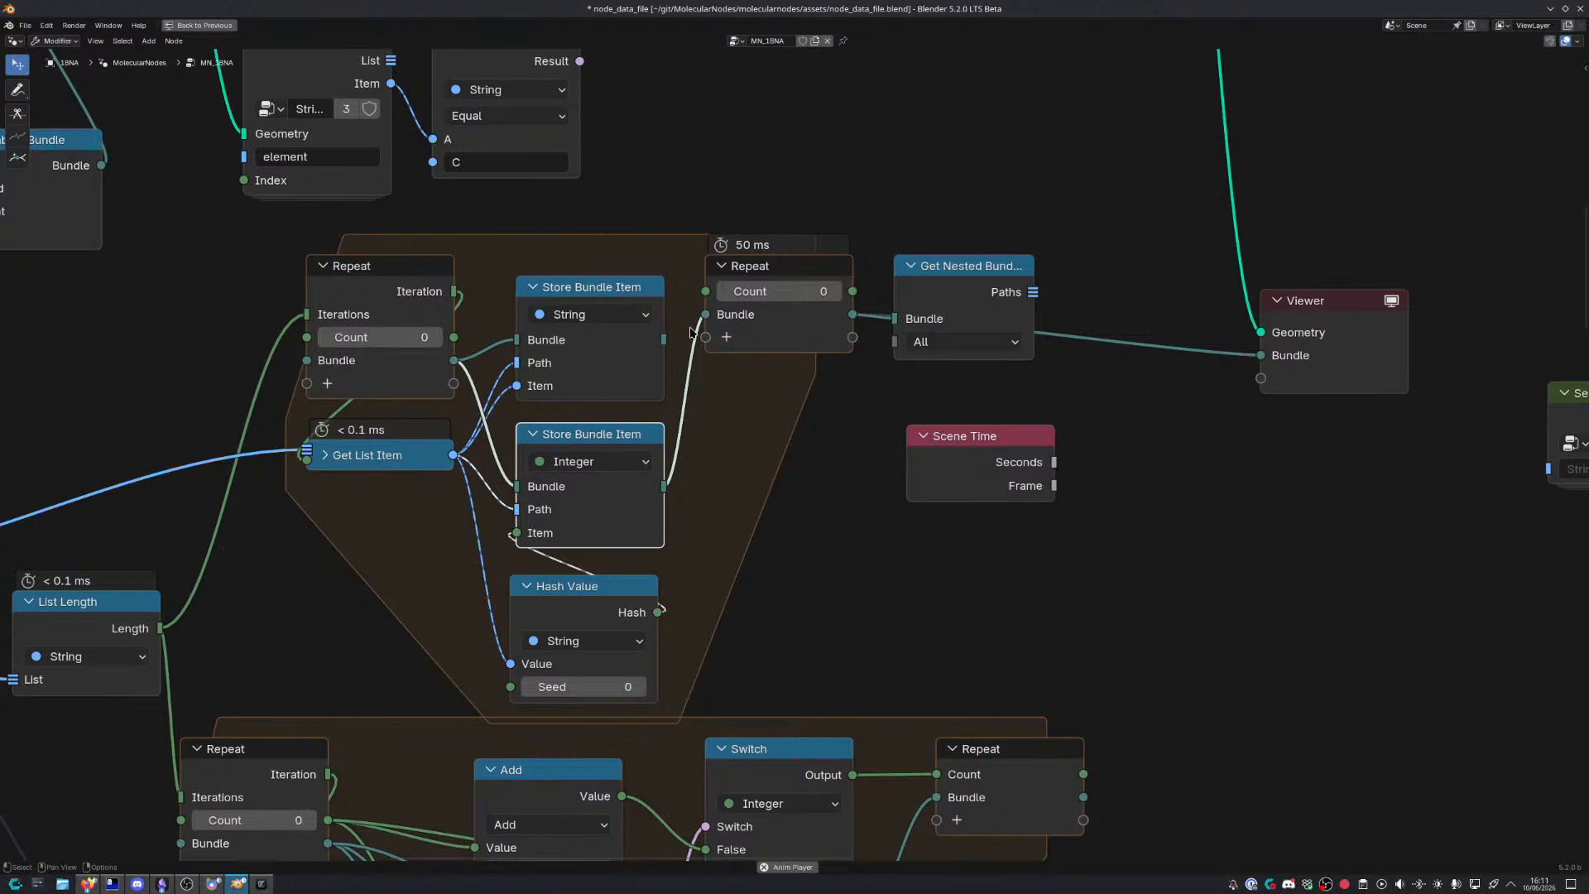
{"action": "left_click_drag", "start_coordinate": [665, 339], "coordinate": [705, 314]}
Delete the Integer Store Bundle Item, the Hash Value node and the unused Scene Time node
{"action": "left_click_drag", "start_coordinate": [730, 641], "coordinate": [586, 451]}
{"action": "key", "text": "x"}
{"action": "middle_click_drag", "start_coordinate": [633, 466], "coordinate": [603, 574]}
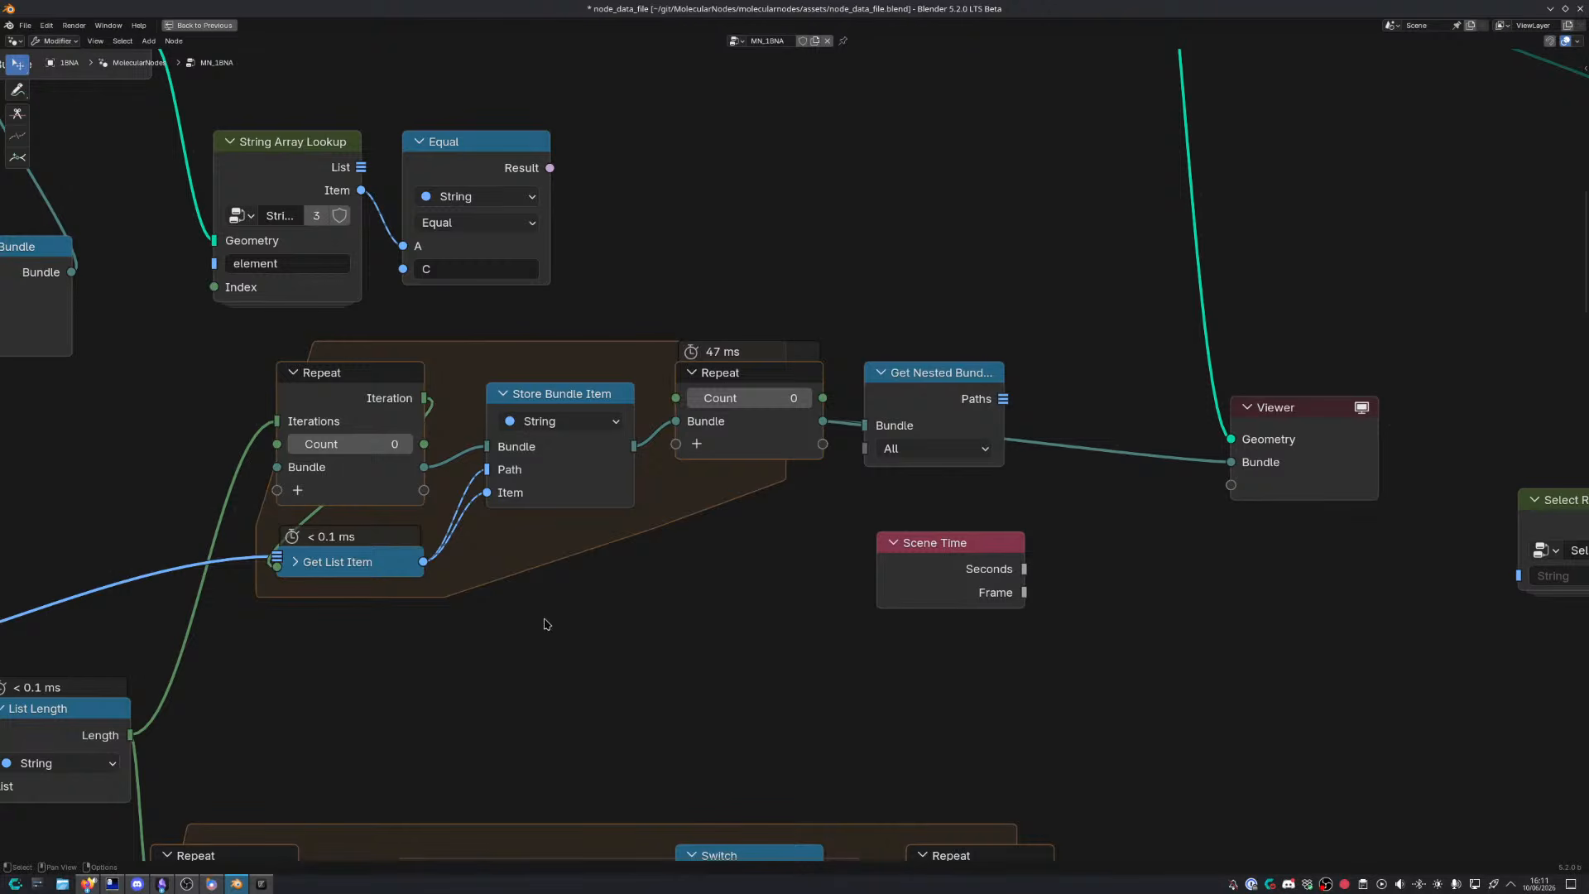
{"action": "key", "text": "ctrl+space"}
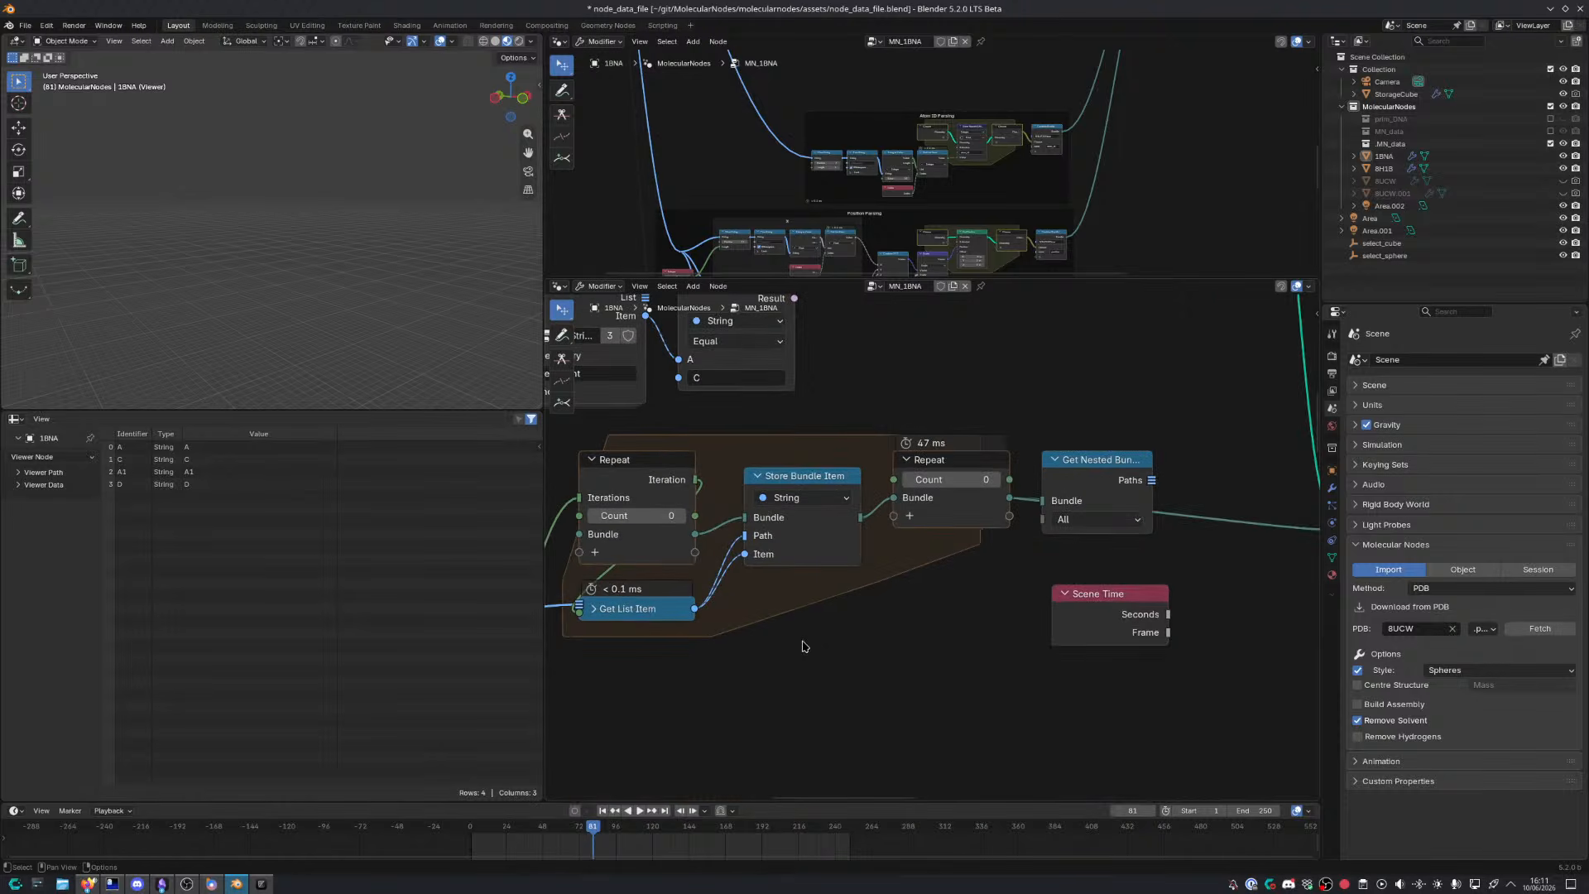
{"action": "middle_click_drag", "start_coordinate": [840, 626], "coordinate": [789, 577]}
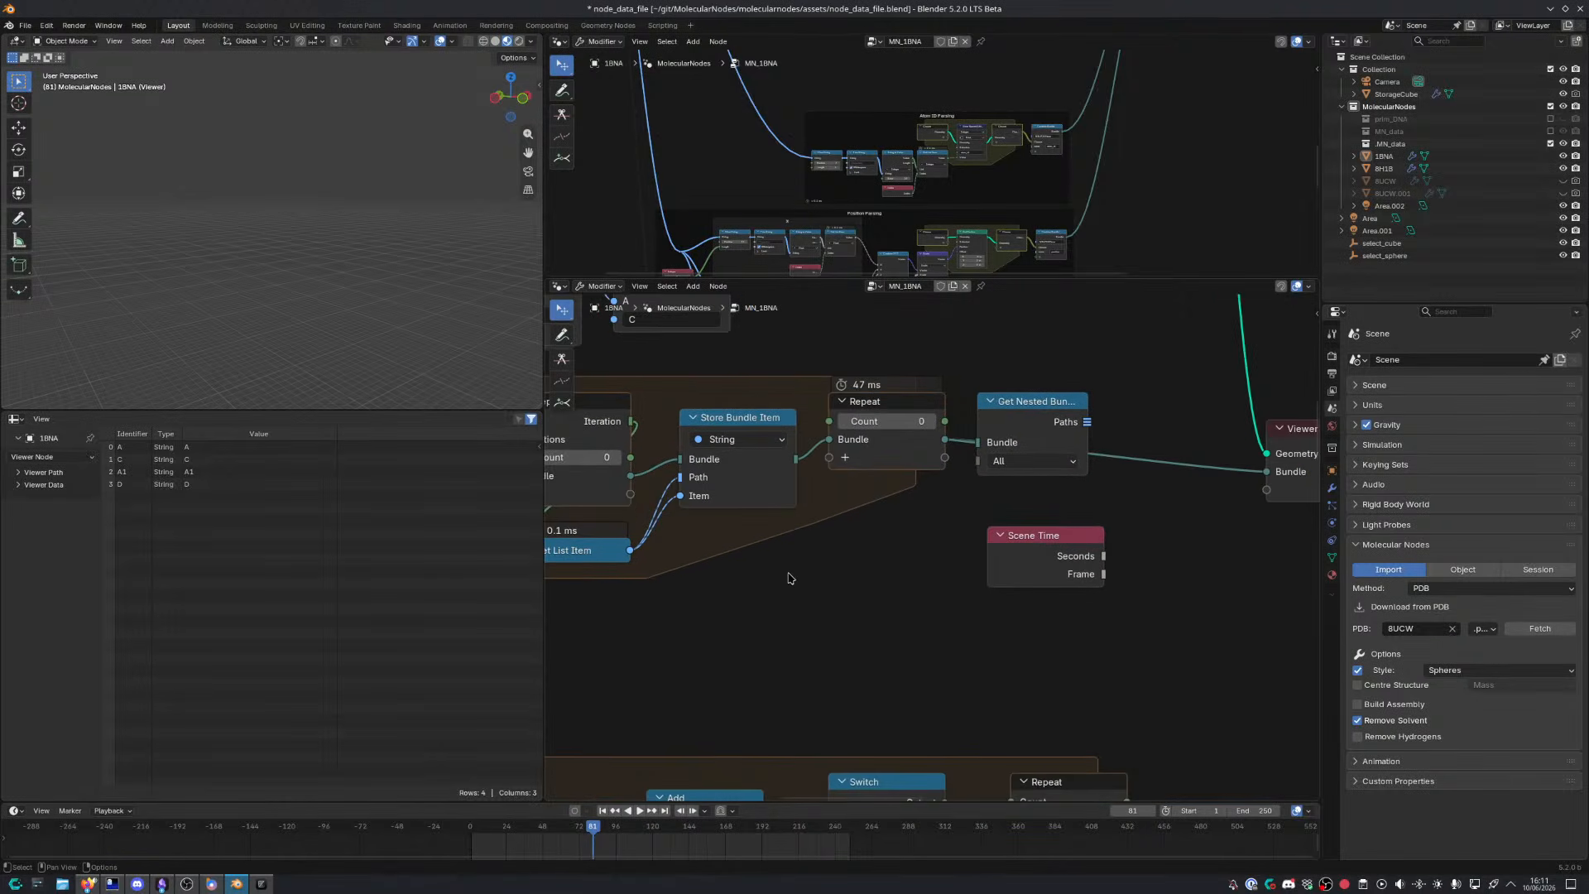
{"action": "left_click", "coordinate": [1018, 565]}
{"action": "key", "text": "x"}
Preview the Get Nested Bundle Paths output in the Viewer and tidy both nodes beside the upper repeat zone
{"action": "left_click_drag", "start_coordinate": [1023, 430], "coordinate": [884, 512], "text": "ctrl"}
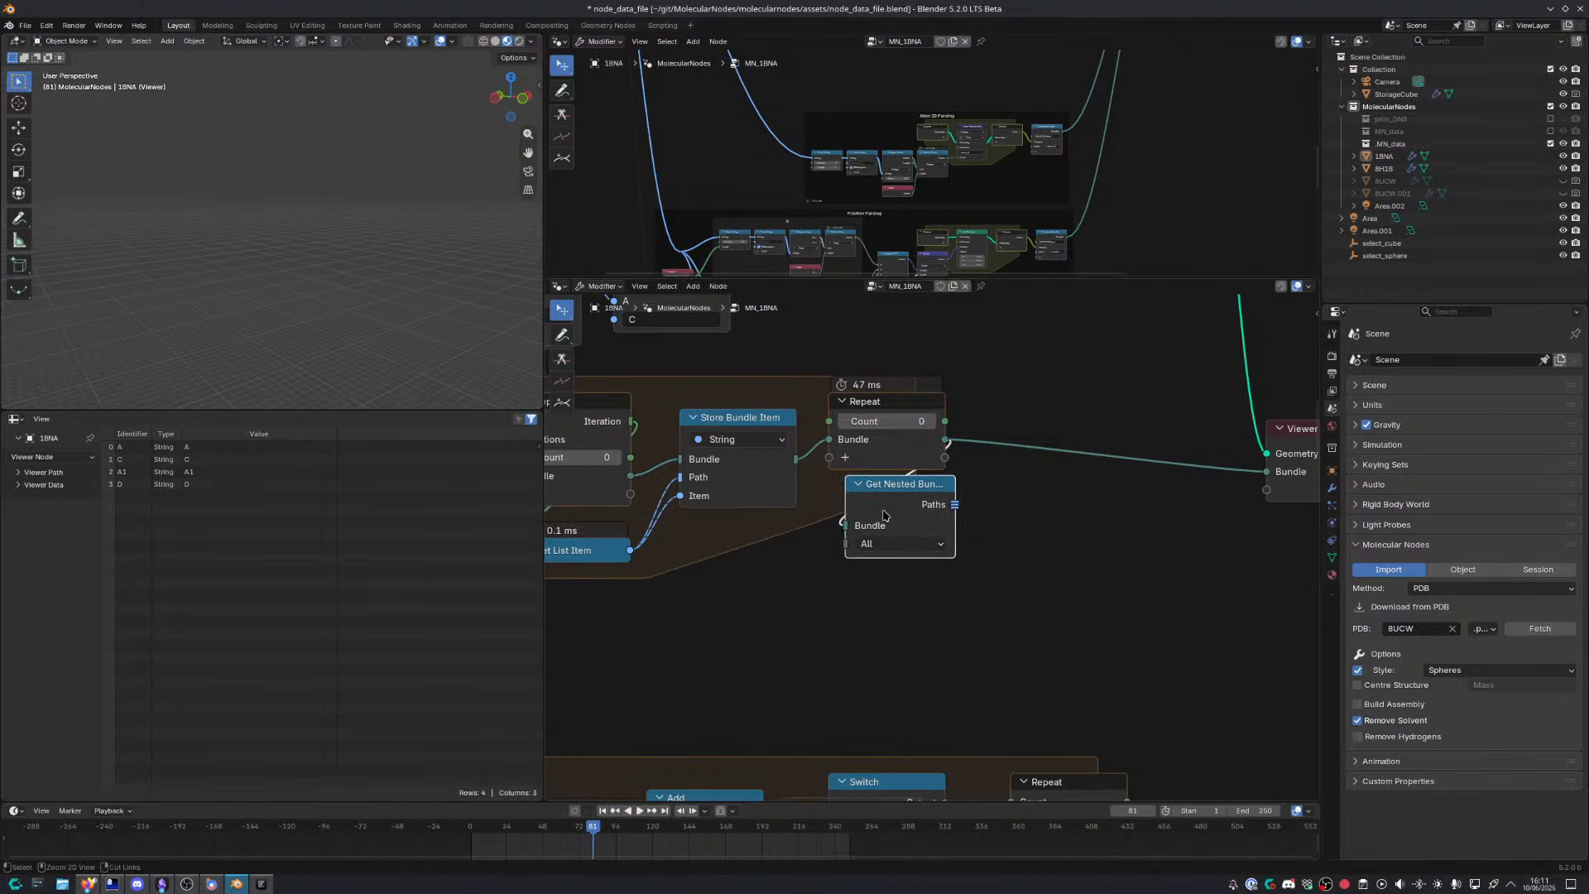
{"action": "left_click", "coordinate": [953, 506], "text": "ctrl+shift"}
{"action": "left_click_drag", "start_coordinate": [1022, 422], "coordinate": [1256, 437]}
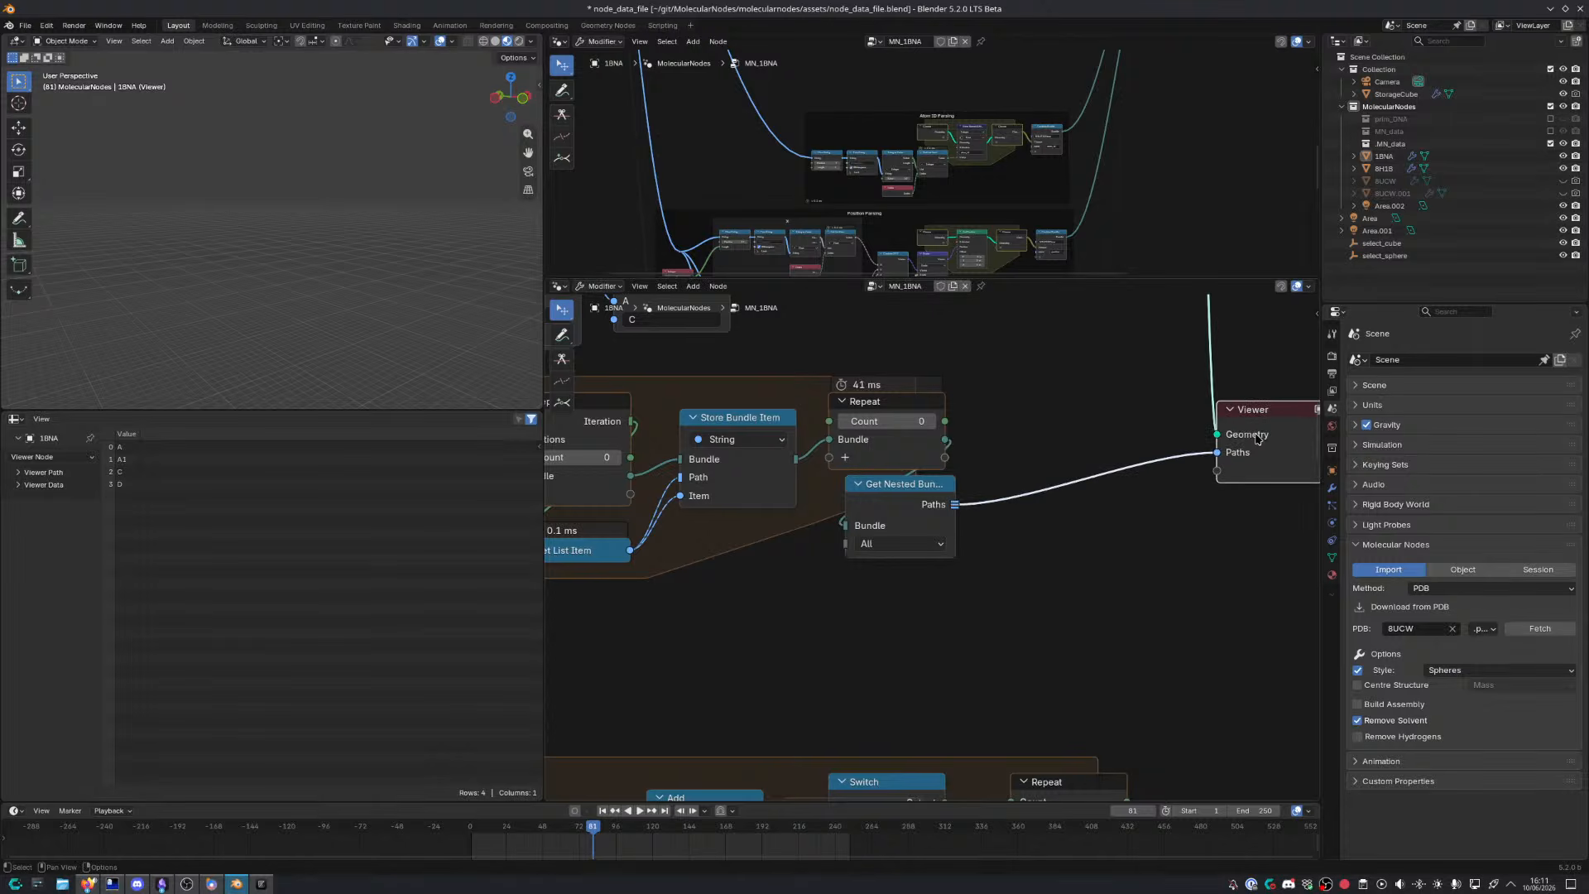
{"action": "left_click_drag", "start_coordinate": [906, 484], "coordinate": [1038, 402]}
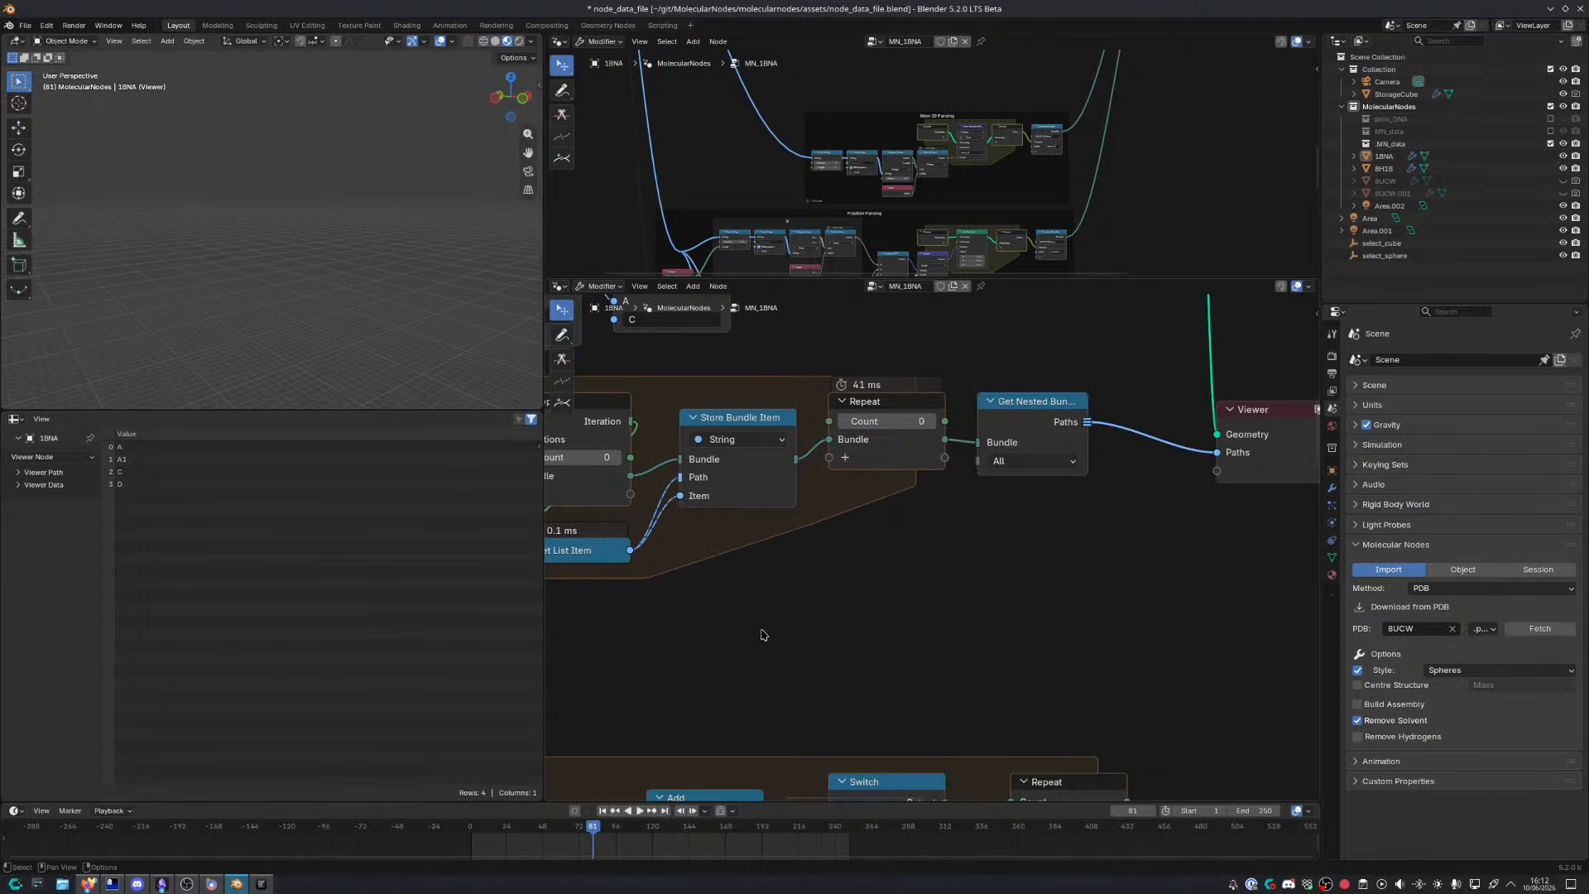
Widen the upper repeat zone by moving its Repeat input outward and placing Get List Item below the Store Bundle Item
{"action": "middle_click_drag", "start_coordinate": [816, 596], "coordinate": [979, 547]}
{"action": "key", "text": "ctrl+space"}
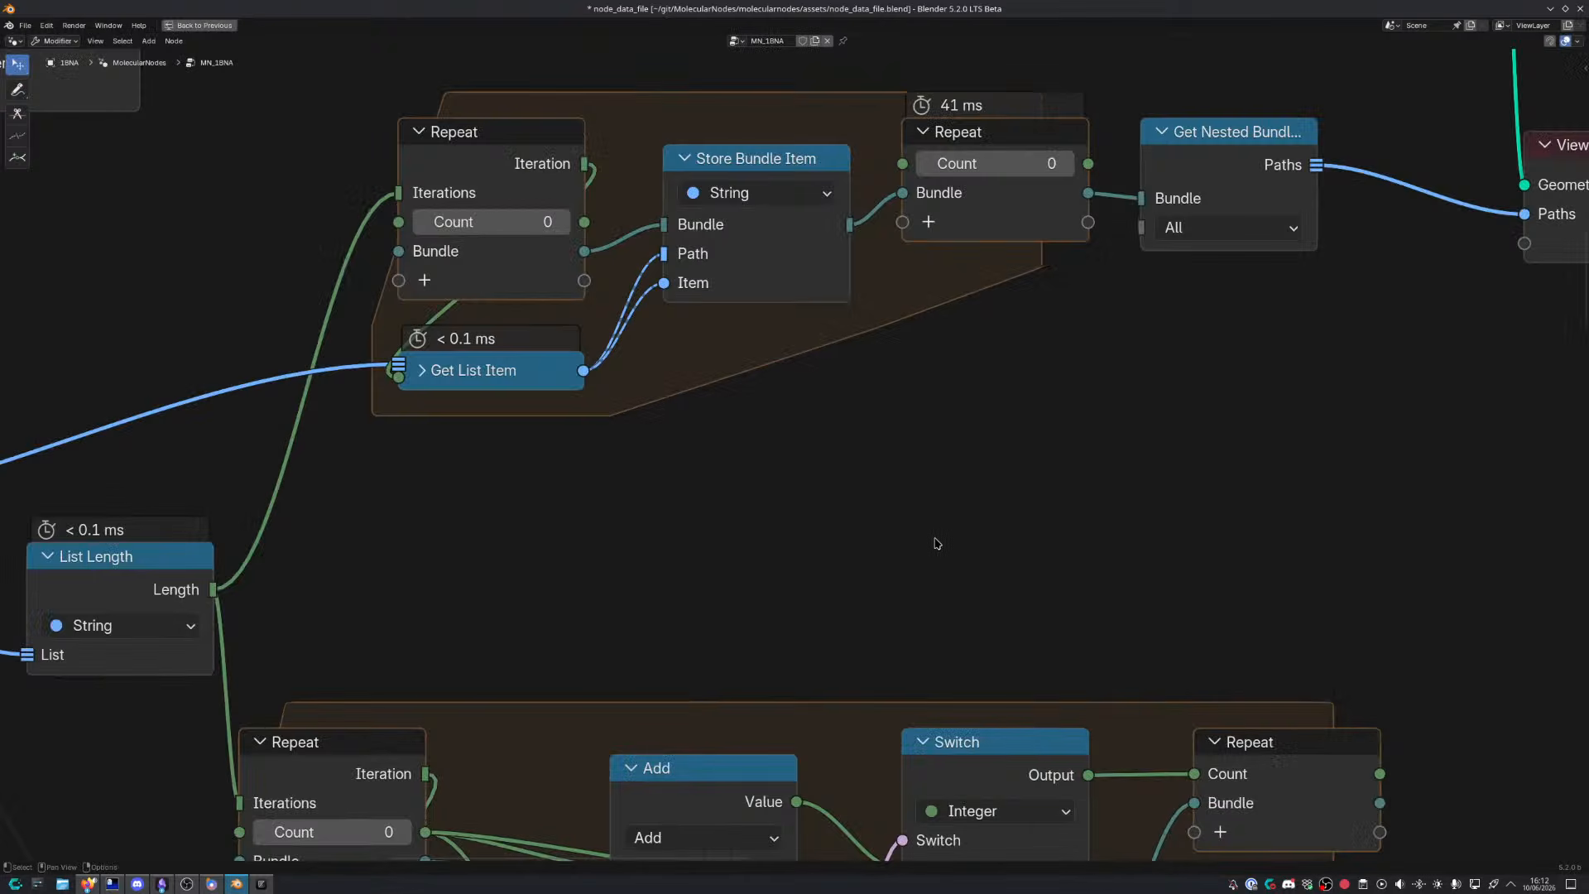
{"action": "middle_click_drag", "start_coordinate": [684, 344], "coordinate": [732, 448]}
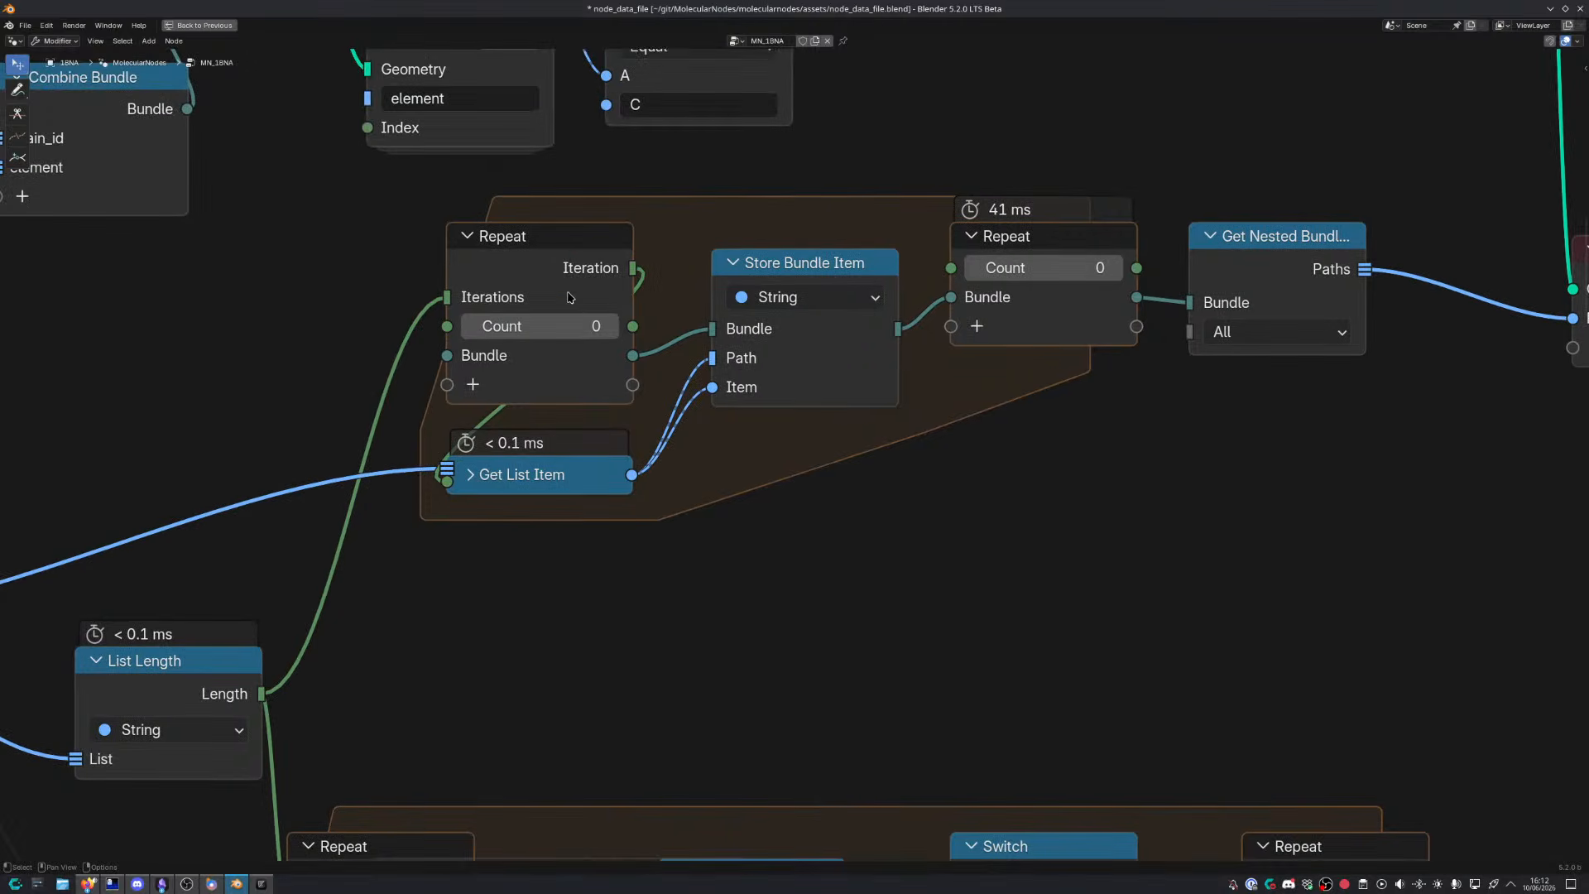
{"action": "left_click_drag", "start_coordinate": [568, 294], "coordinate": [461, 293]}
{"action": "left_click_drag", "start_coordinate": [548, 490], "coordinate": [712, 472]}
{"action": "middle_click_drag", "start_coordinate": [863, 507], "coordinate": [802, 525]}
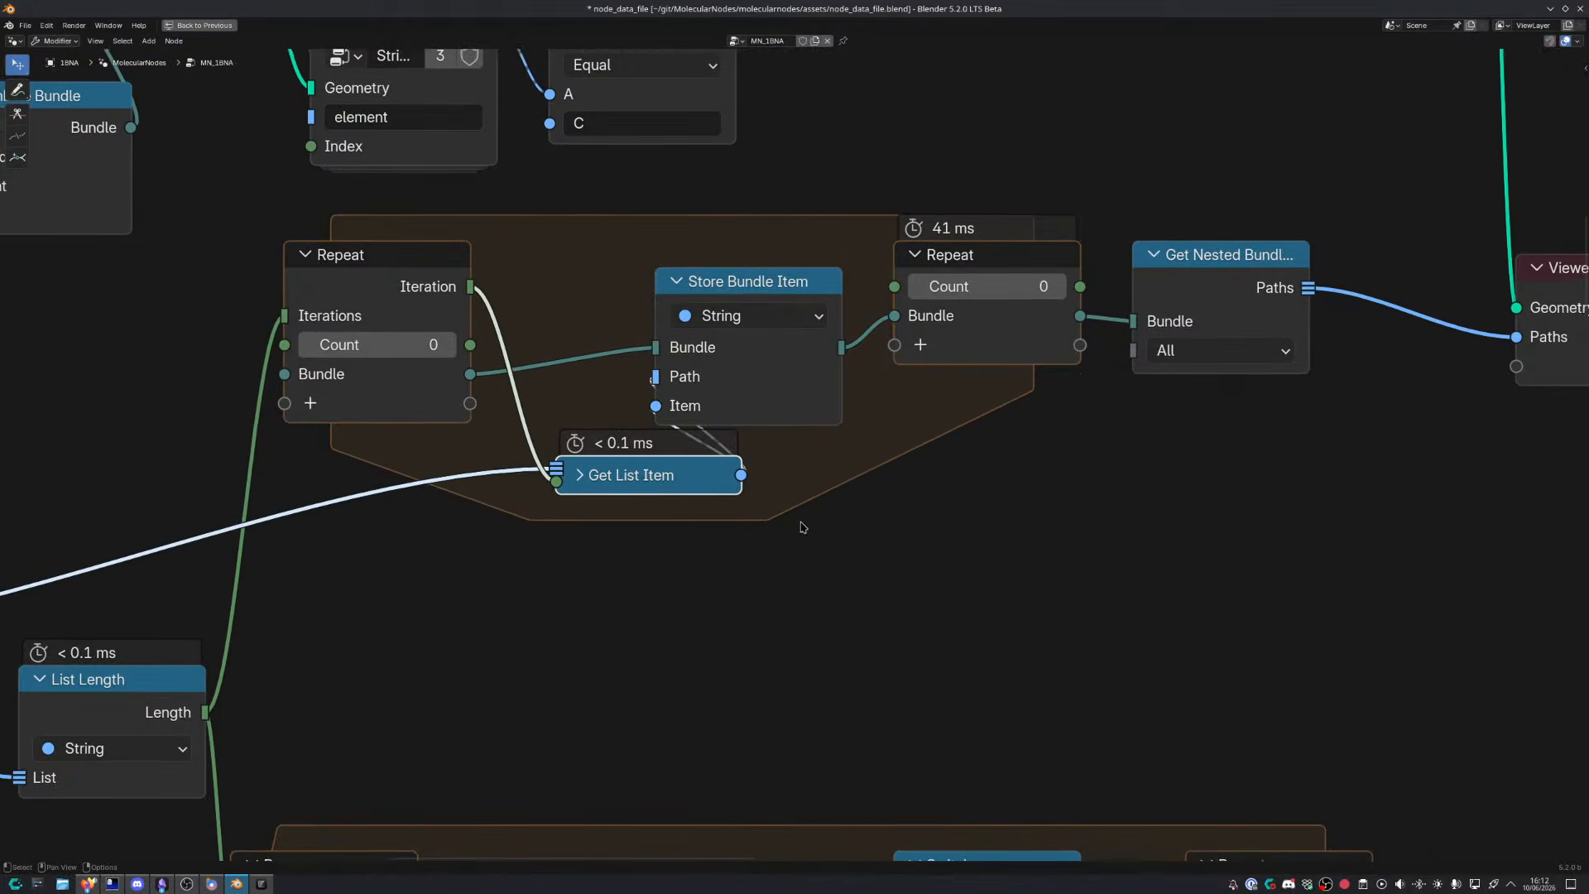
Search the addable nodes for "closure" and "bundle" to review the available closure and bundle nodes
{"action": "key", "text": "shift+a"}
{"action": "mouse_move", "coordinate": [821, 531]}
{"action": "type", "text": "c"}
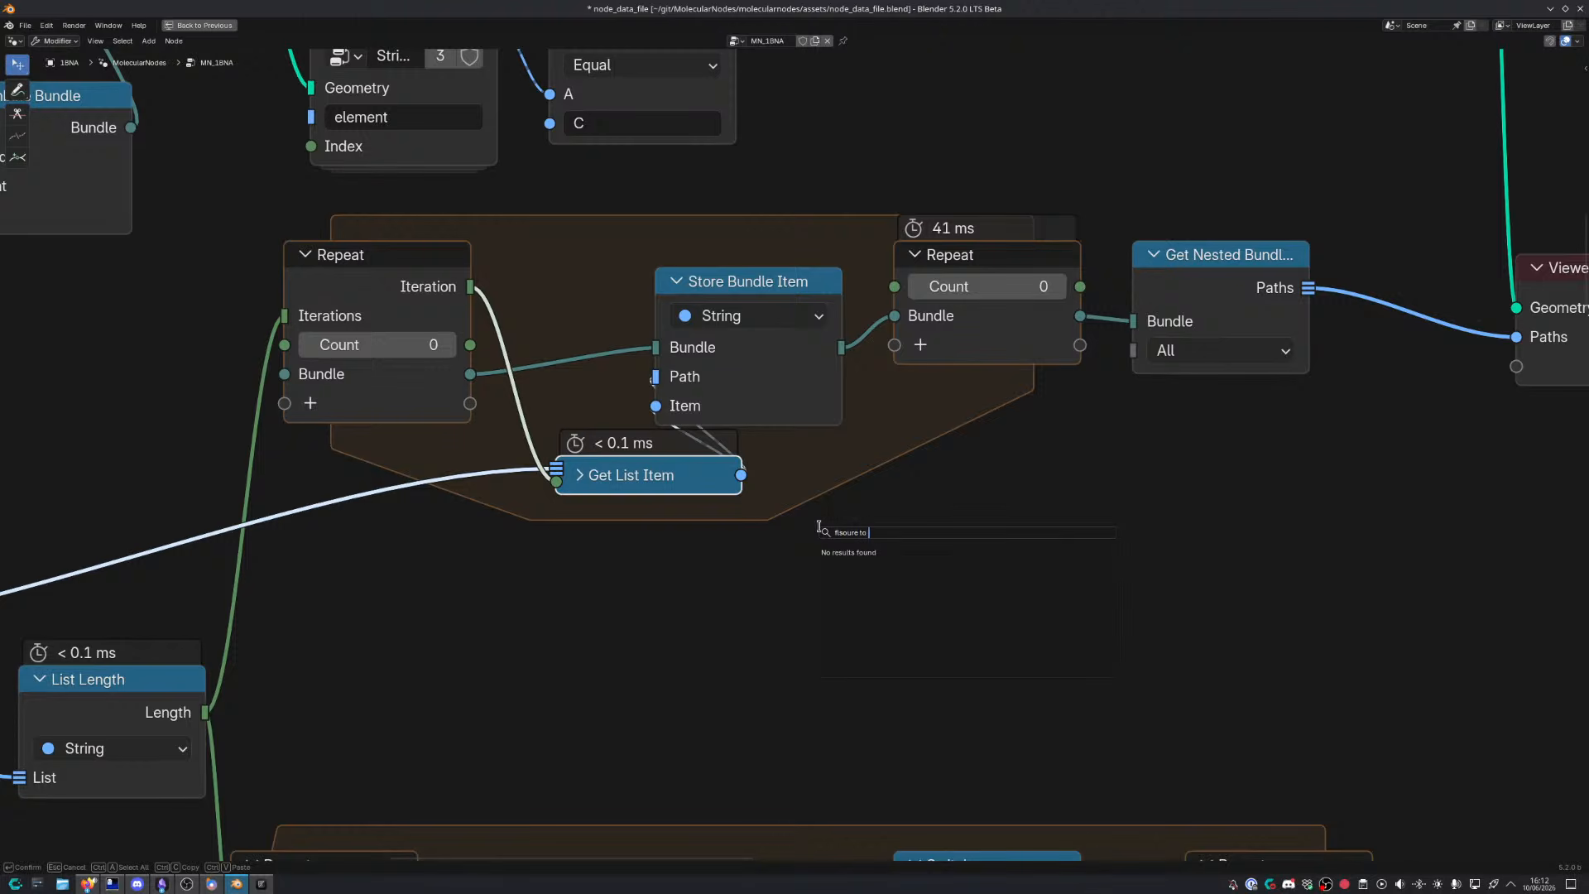
{"action": "type", "text": "losure"}
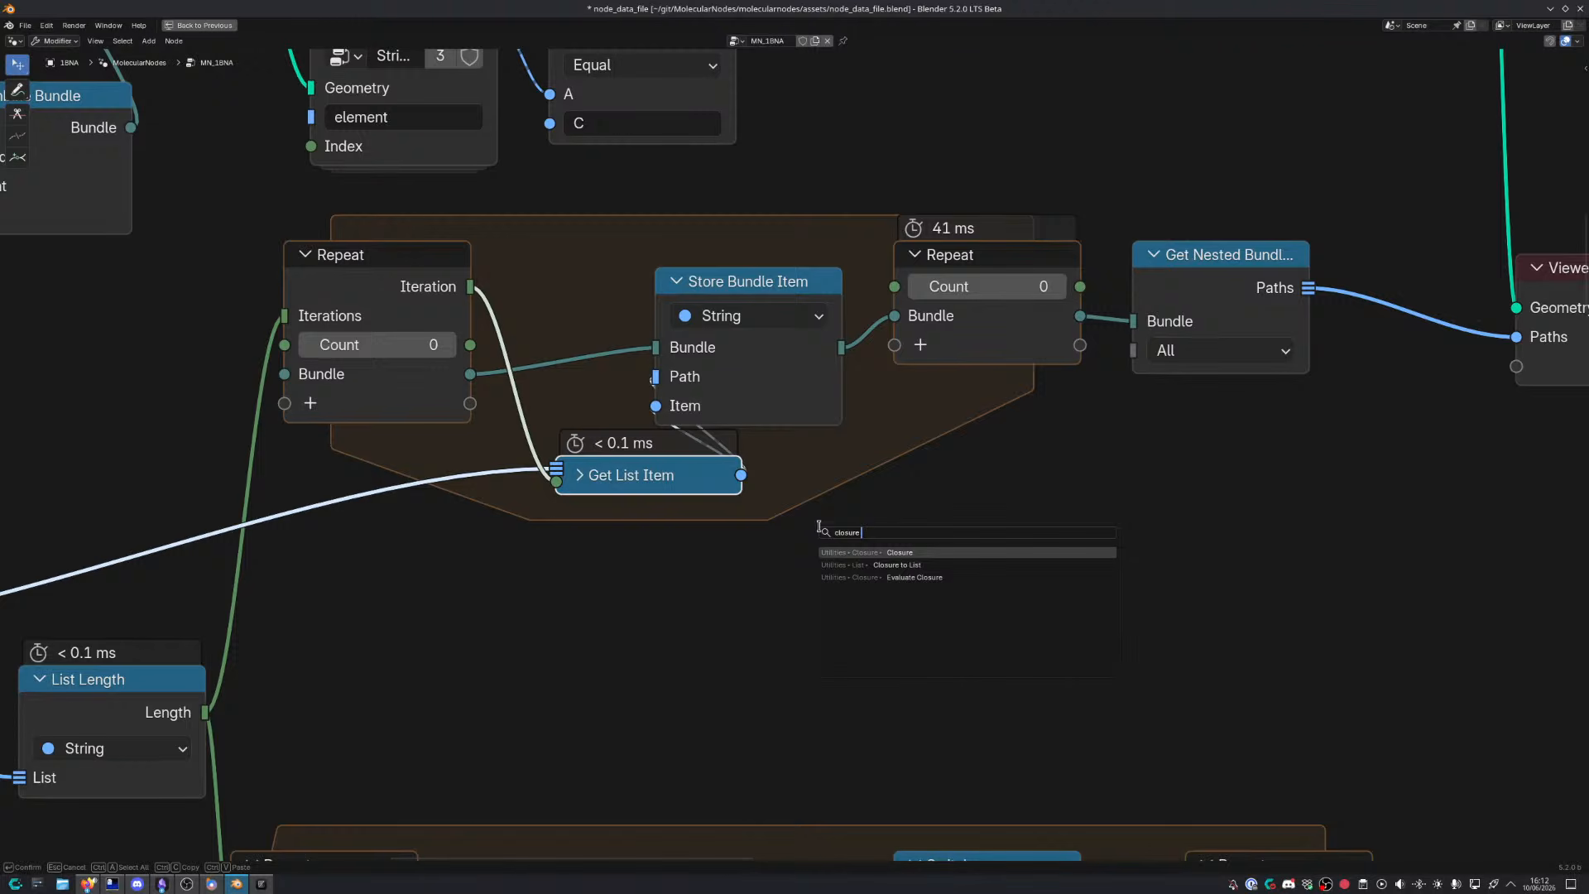
{"action": "key", "text": "ctrl+BackSpace"}
{"action": "type", "text": "bundl"}
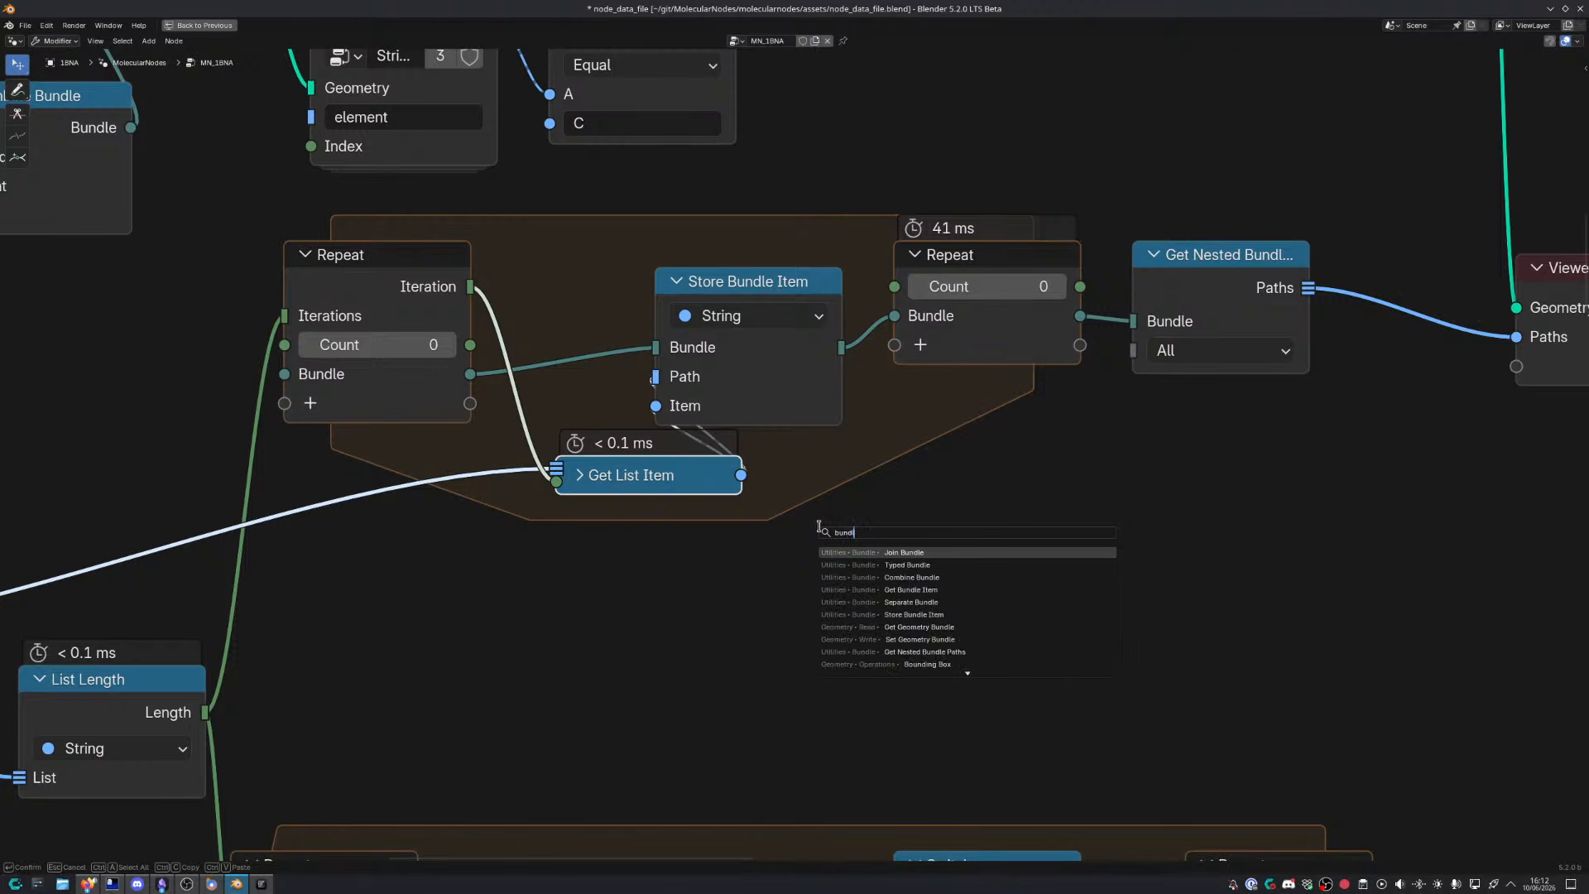
{"action": "type", "text": "e"}
{"action": "key", "text": "Escape"}
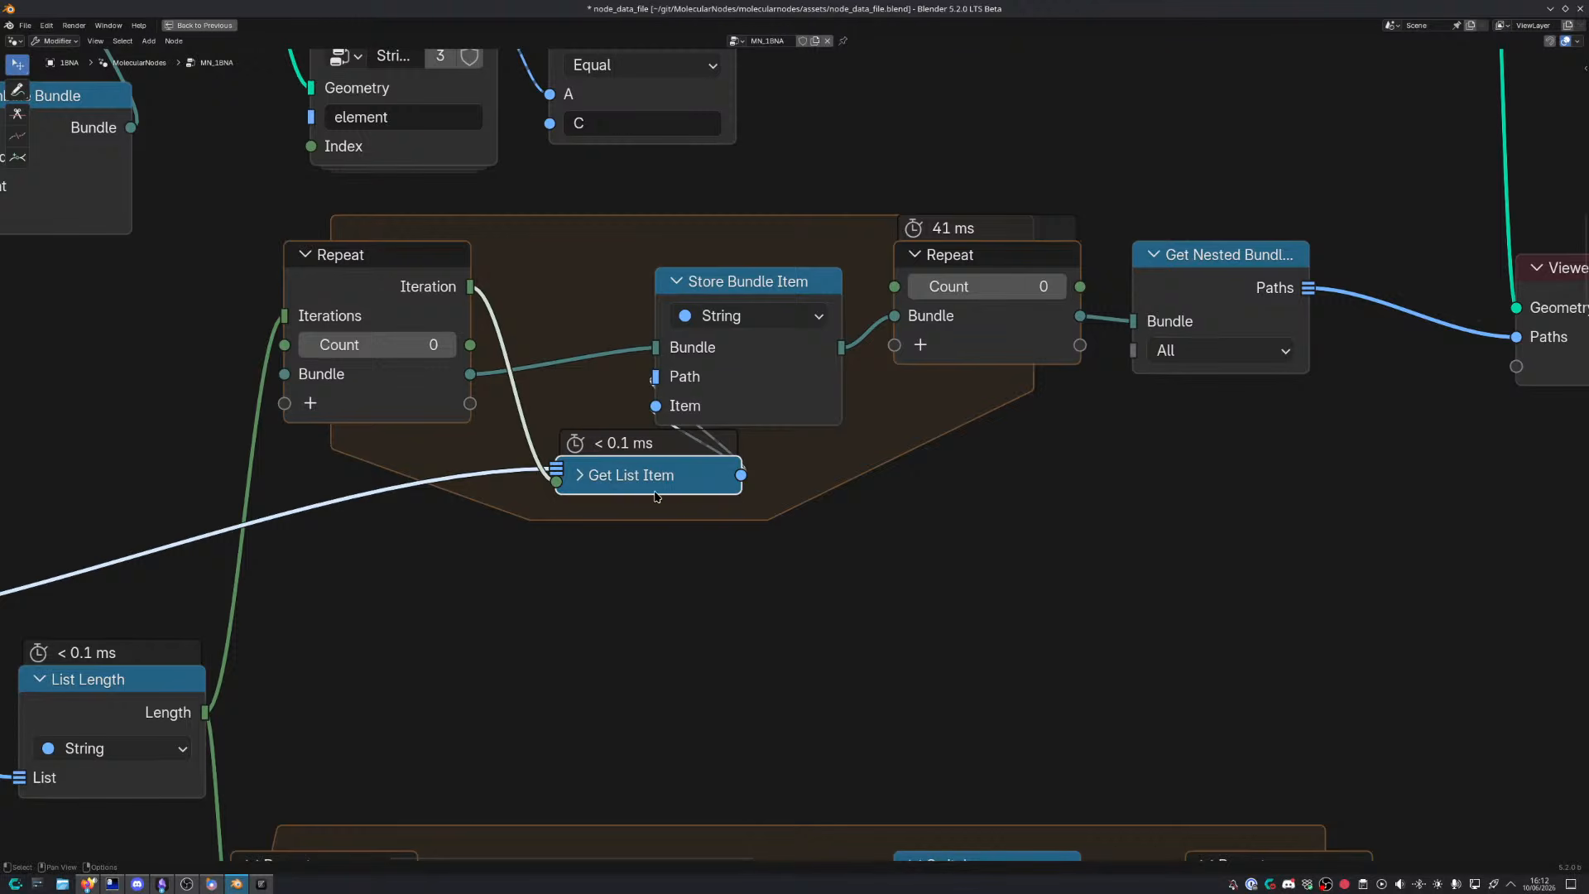
Move the Get List Item node back directly beneath the upper zone's Repeat input node
{"action": "left_click_drag", "start_coordinate": [649, 492], "coordinate": [377, 471]}
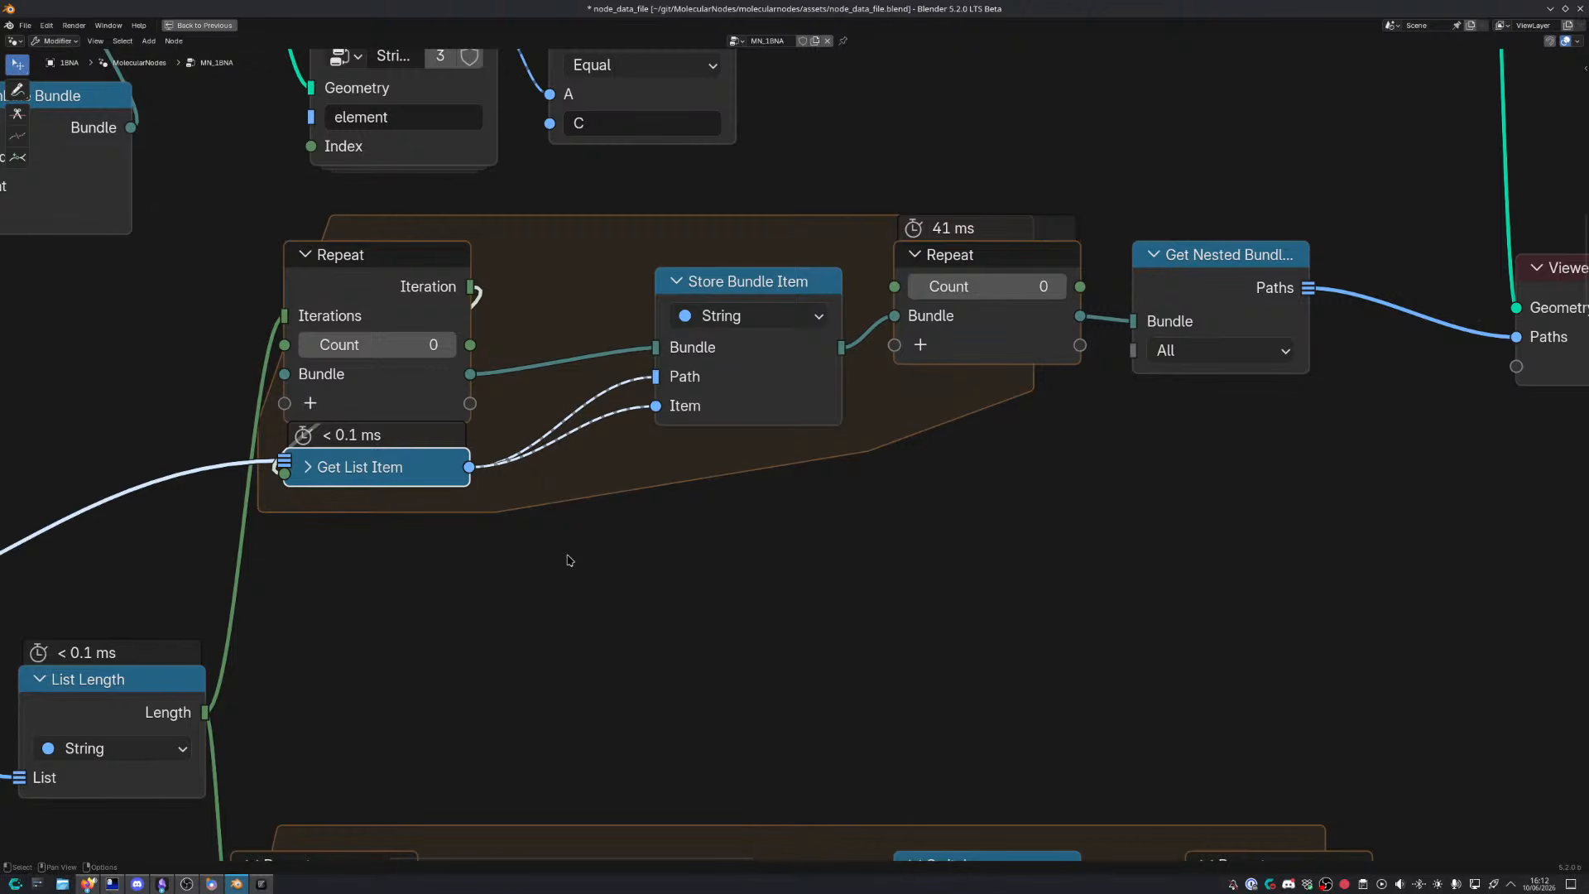
Restore the multi-editor layout from the full-screen node editor and move the Group Output node further away from Style Spheres
{"action": "scroll", "coordinate": [673, 495], "scroll_direction": "down", "scroll_amount": 10}
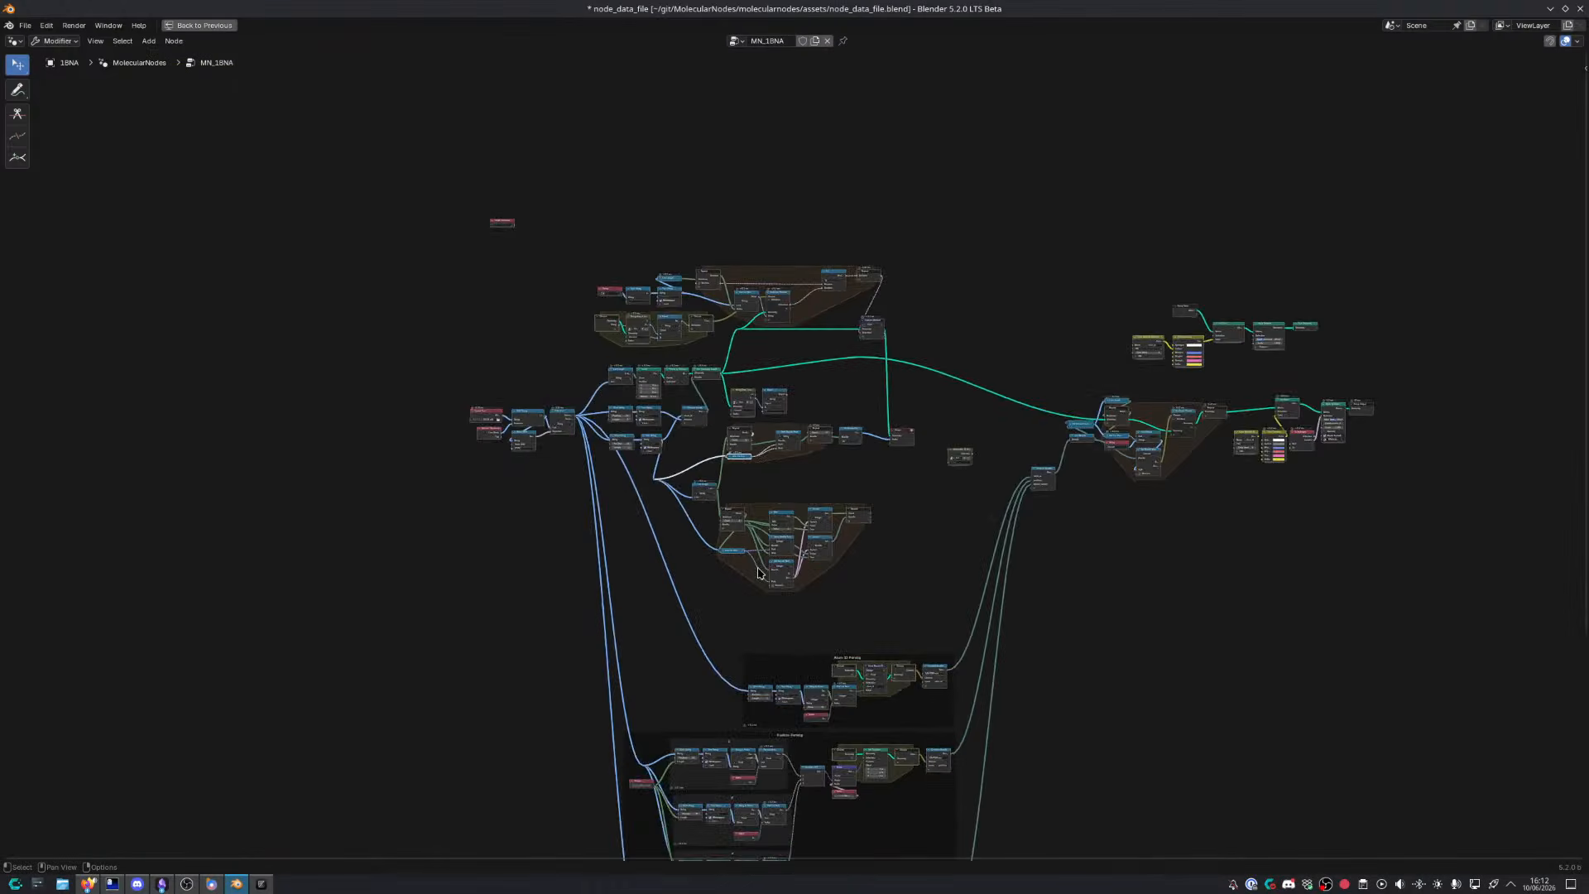
{"action": "scroll", "coordinate": [758, 593], "scroll_direction": "up", "scroll_amount": 4}
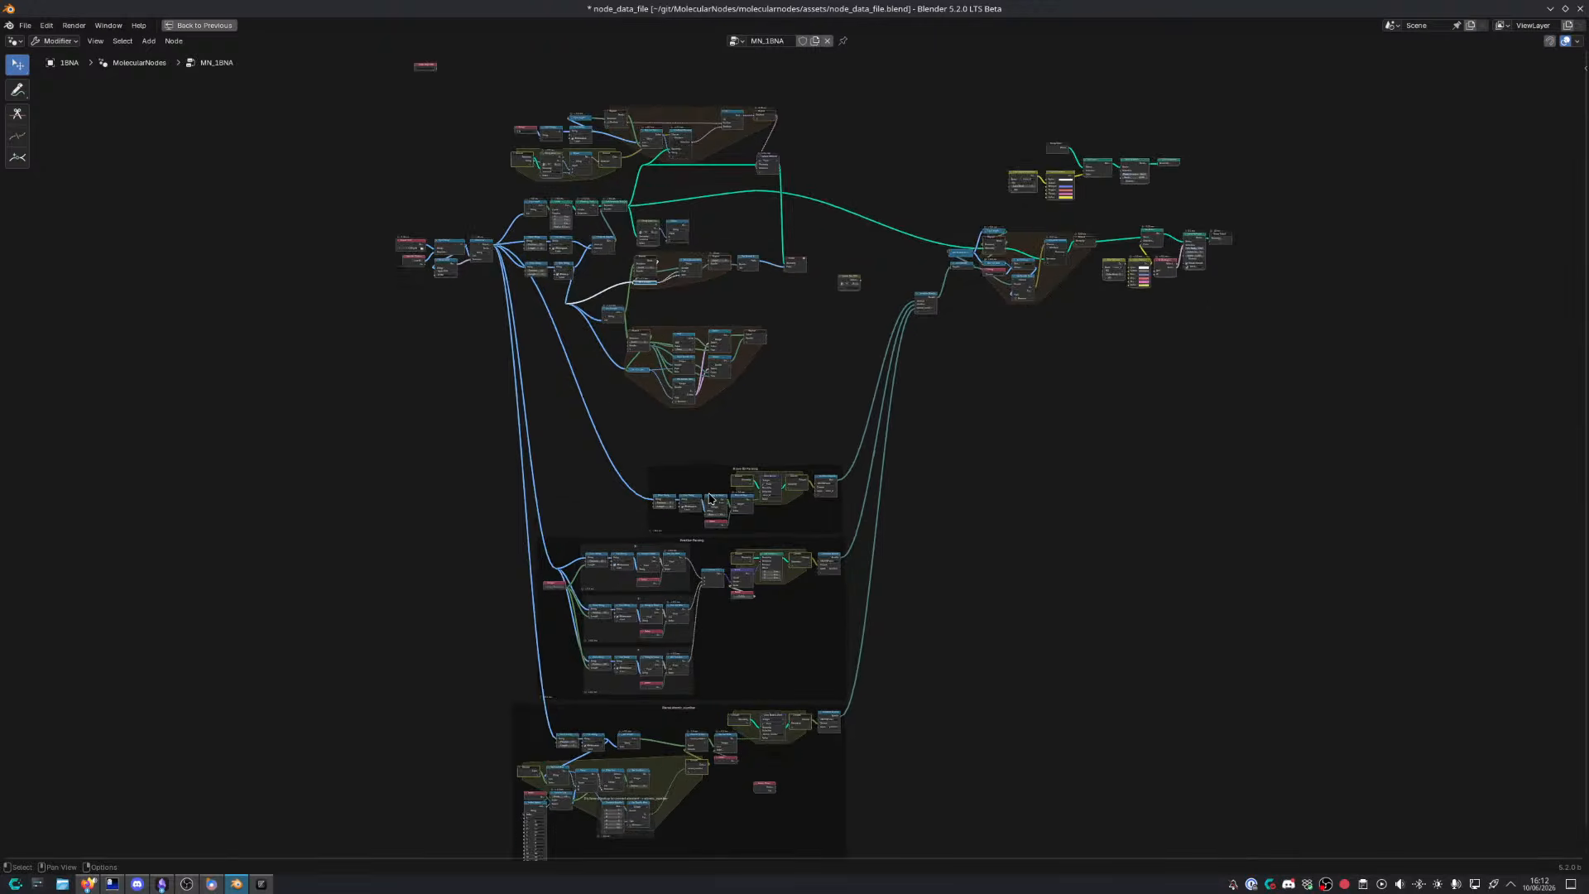
{"action": "key", "text": "ctrl+space"}
{"action": "middle_click_drag", "start_coordinate": [718, 472], "coordinate": [666, 545]}
{"action": "middle_click_drag", "start_coordinate": [1118, 542], "coordinate": [969, 564]}
{"action": "scroll", "coordinate": [968, 563], "scroll_direction": "up", "scroll_amount": 8}
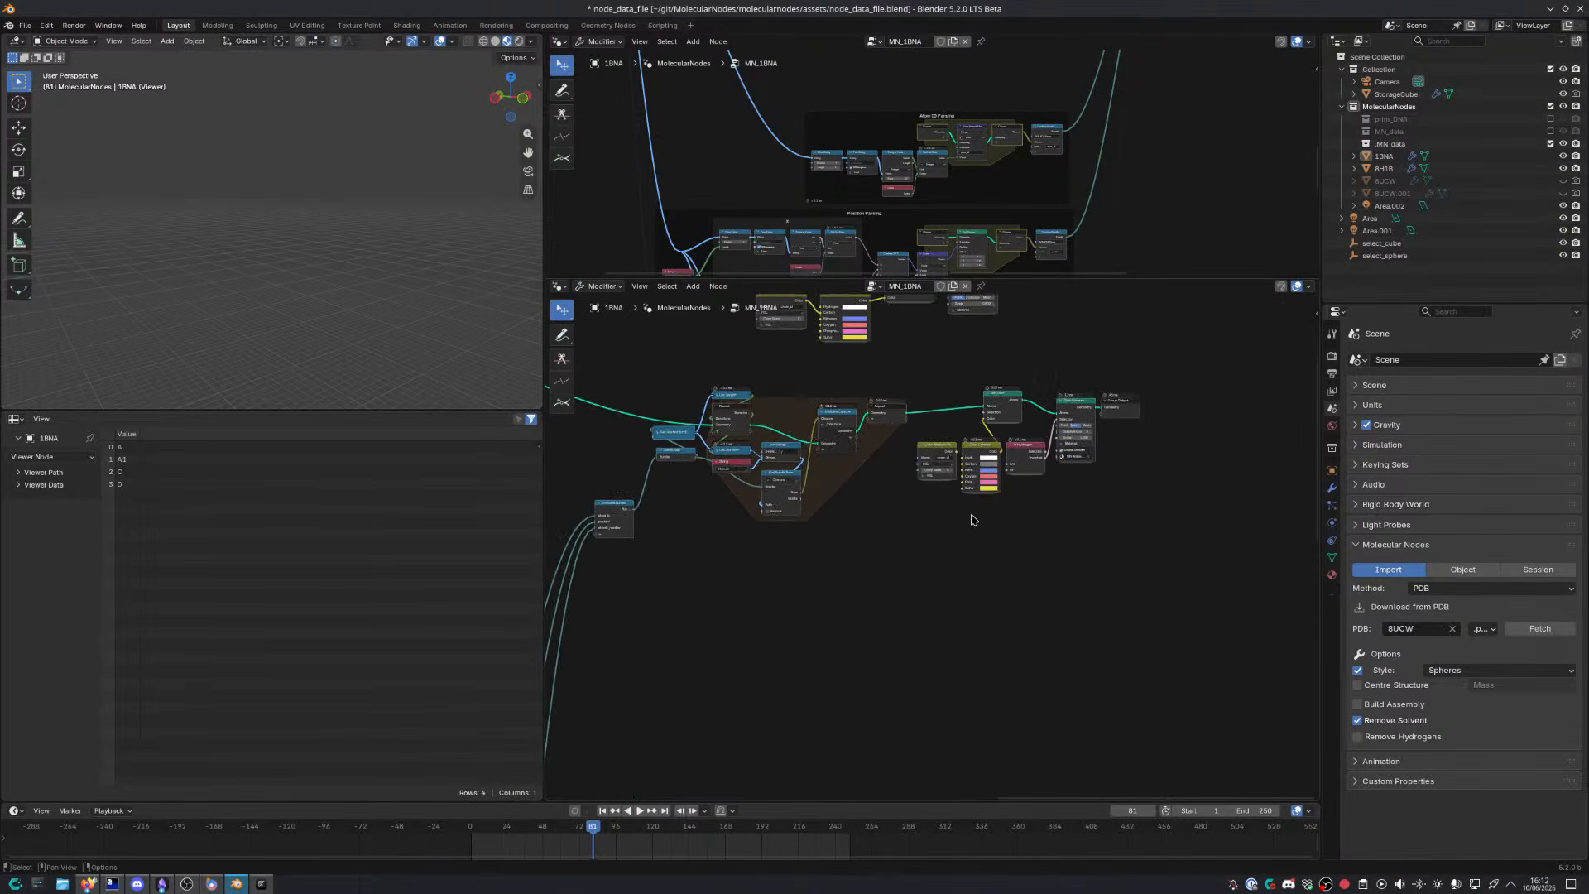
{"action": "middle_click_drag", "start_coordinate": [987, 495], "coordinate": [786, 605]}
{"action": "scroll", "coordinate": [932, 548], "scroll_direction": "up", "scroll_amount": 4}
{"action": "left_click_drag", "start_coordinate": [901, 513], "coordinate": [945, 515]}
Preview the Style Spheres geometry in the Viewer and inspect the resulting molecule in the 3D viewport
{"action": "middle_click_drag", "start_coordinate": [432, 233], "coordinate": [232, 325]}
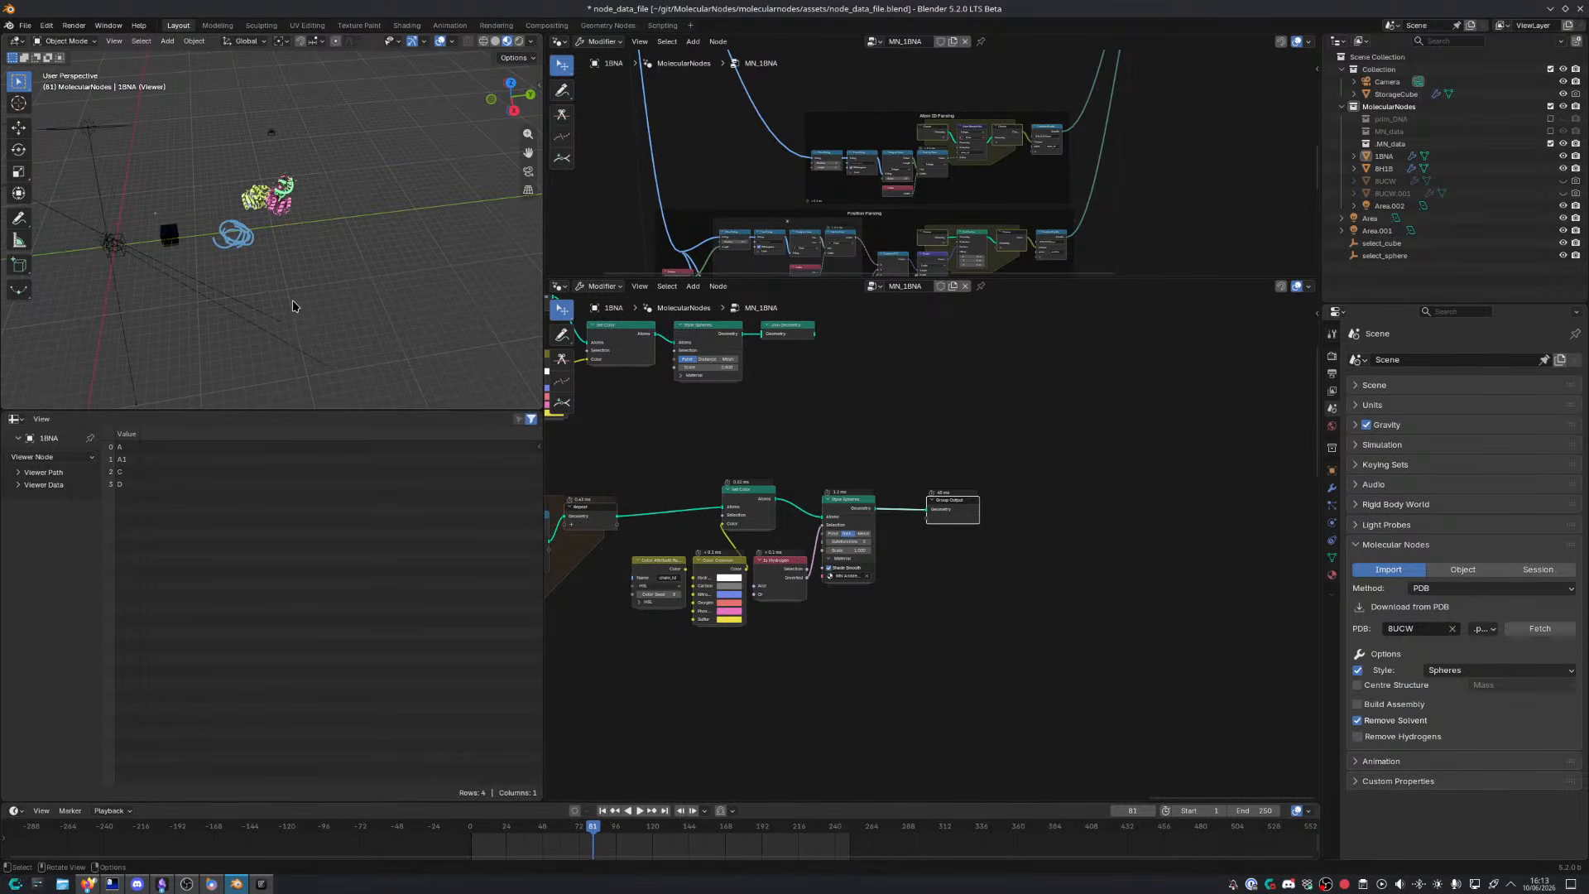
{"action": "scroll", "coordinate": [820, 497], "scroll_direction": "up", "scroll_amount": 3}
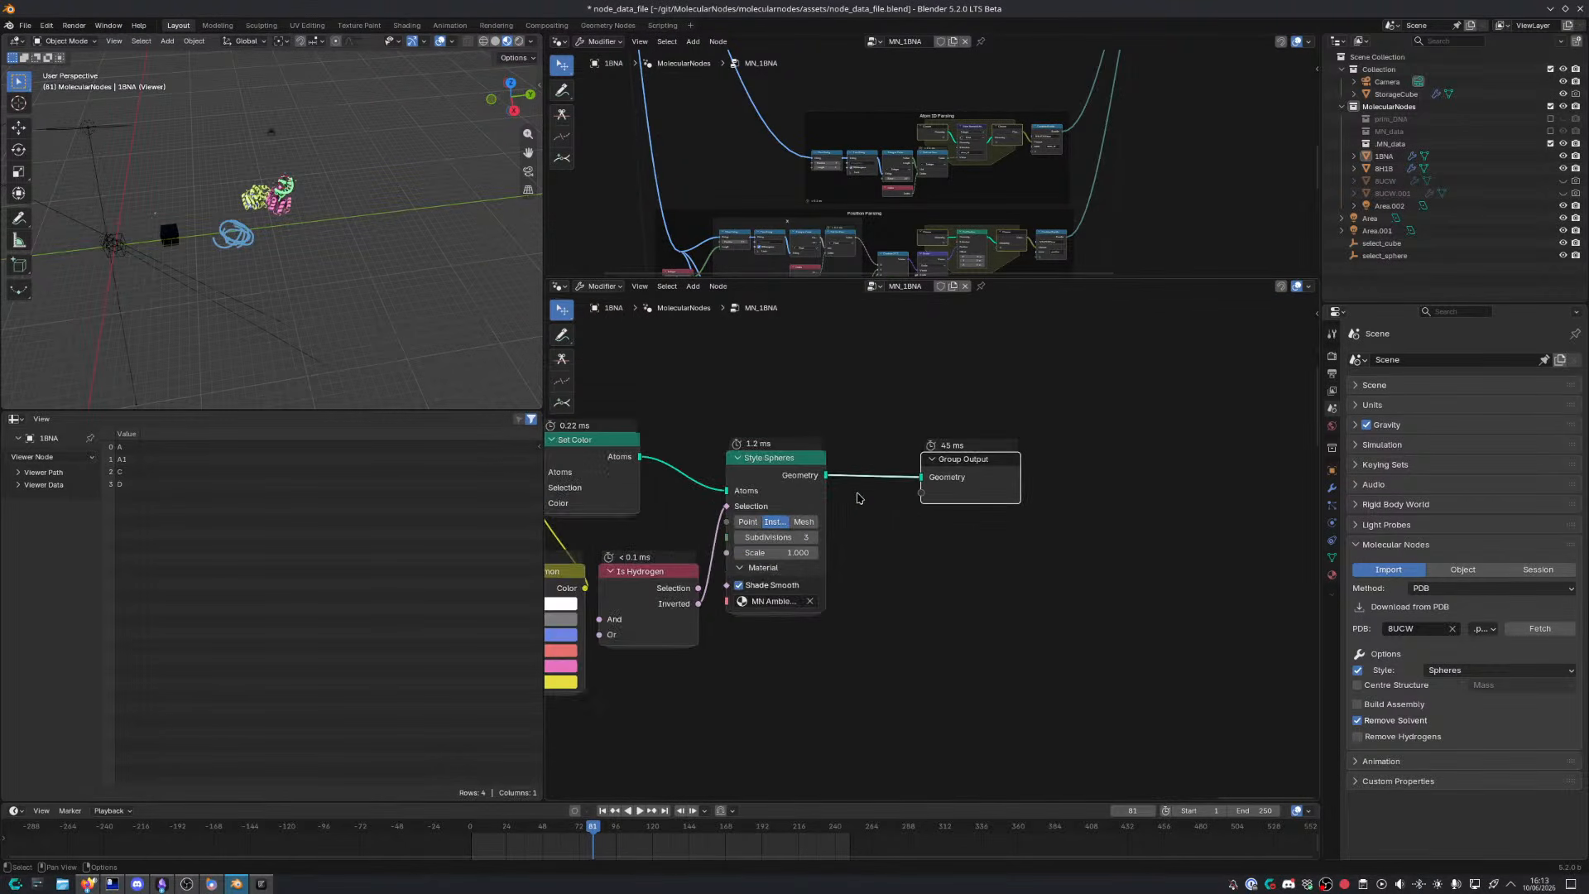
{"action": "left_click", "coordinate": [824, 478], "text": "ctrl+shift"}
{"action": "middle_click_drag", "start_coordinate": [458, 287], "coordinate": [321, 238]}
{"action": "left_click", "coordinate": [254, 213]}
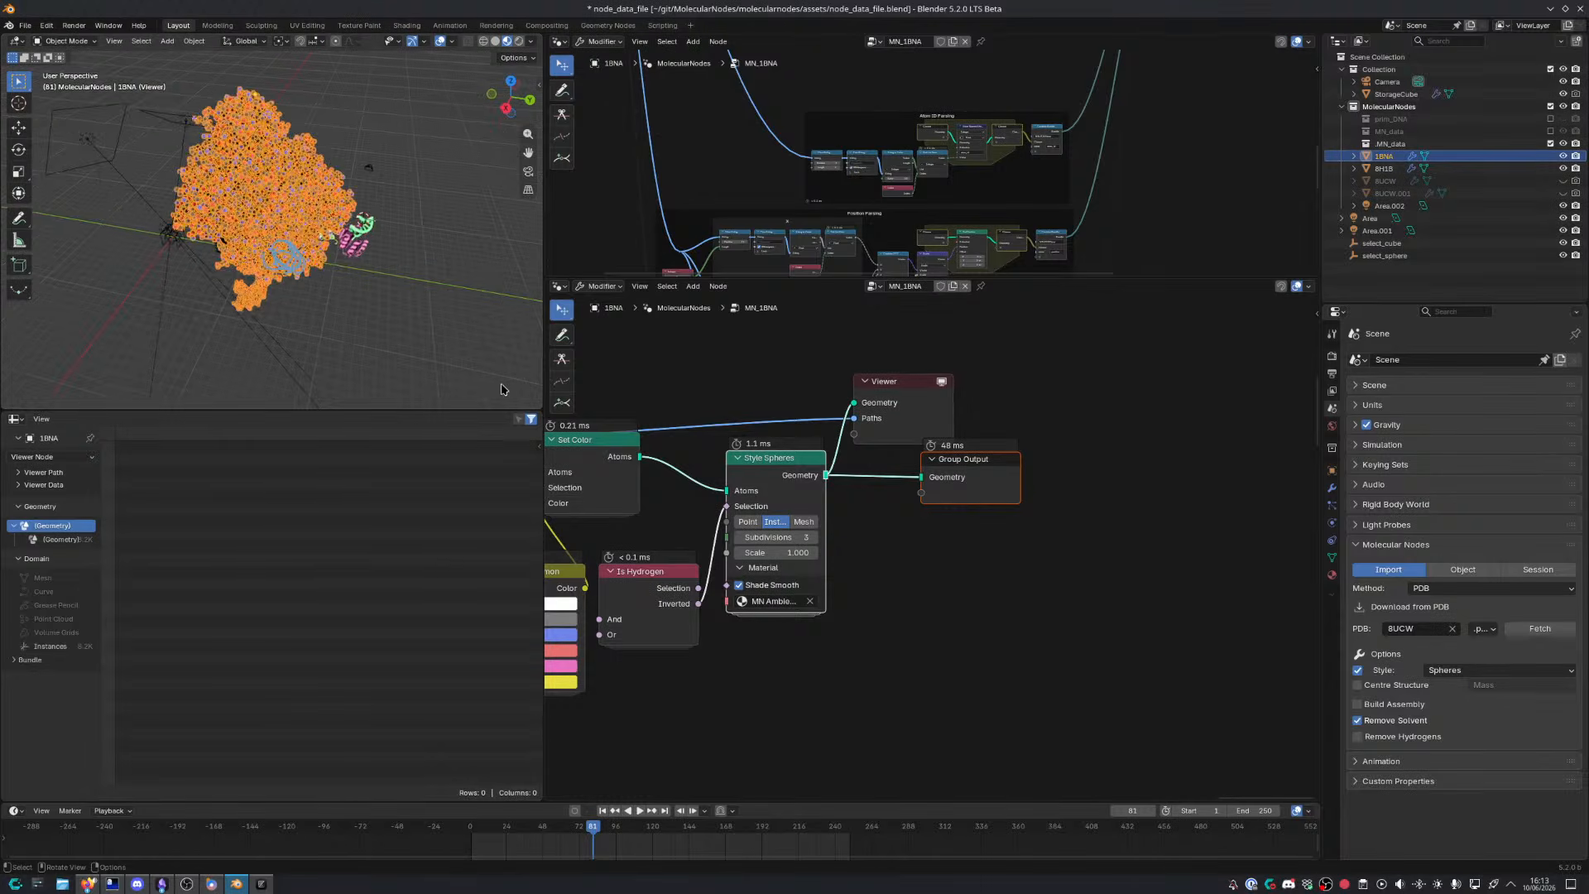
{"action": "middle_click_drag", "start_coordinate": [447, 370], "coordinate": [227, 278]}
{"action": "left_click", "coordinate": [357, 336]}
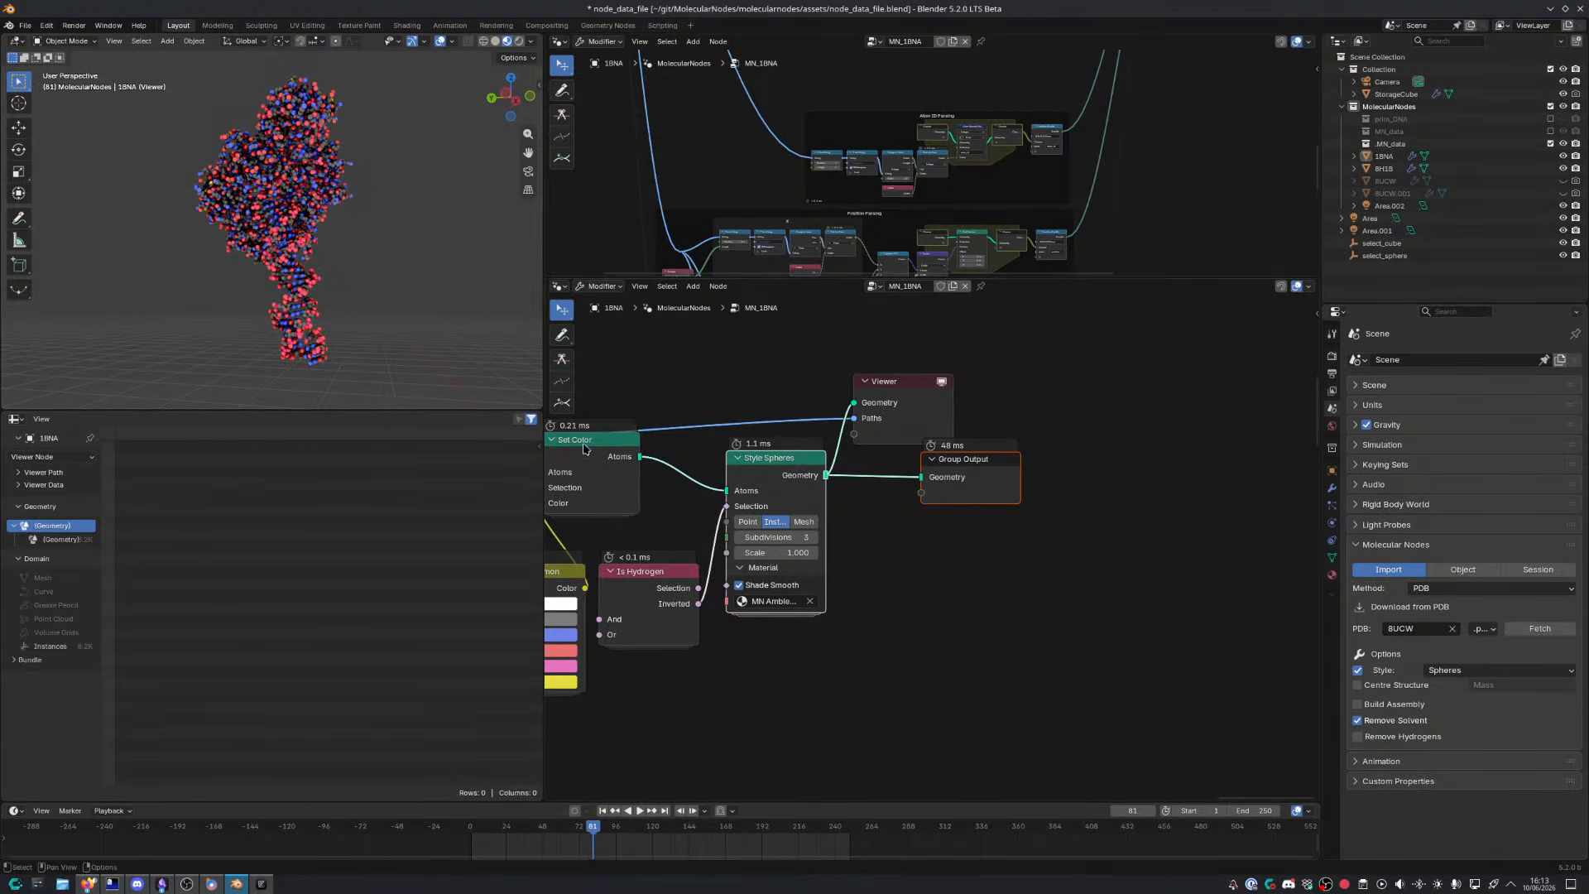
Select the Import Text, Special Characters, Split String, Starts With and Filter List nodes and reposition them as a group
{"action": "middle_click_drag", "start_coordinate": [664, 532], "coordinate": [1006, 470]}
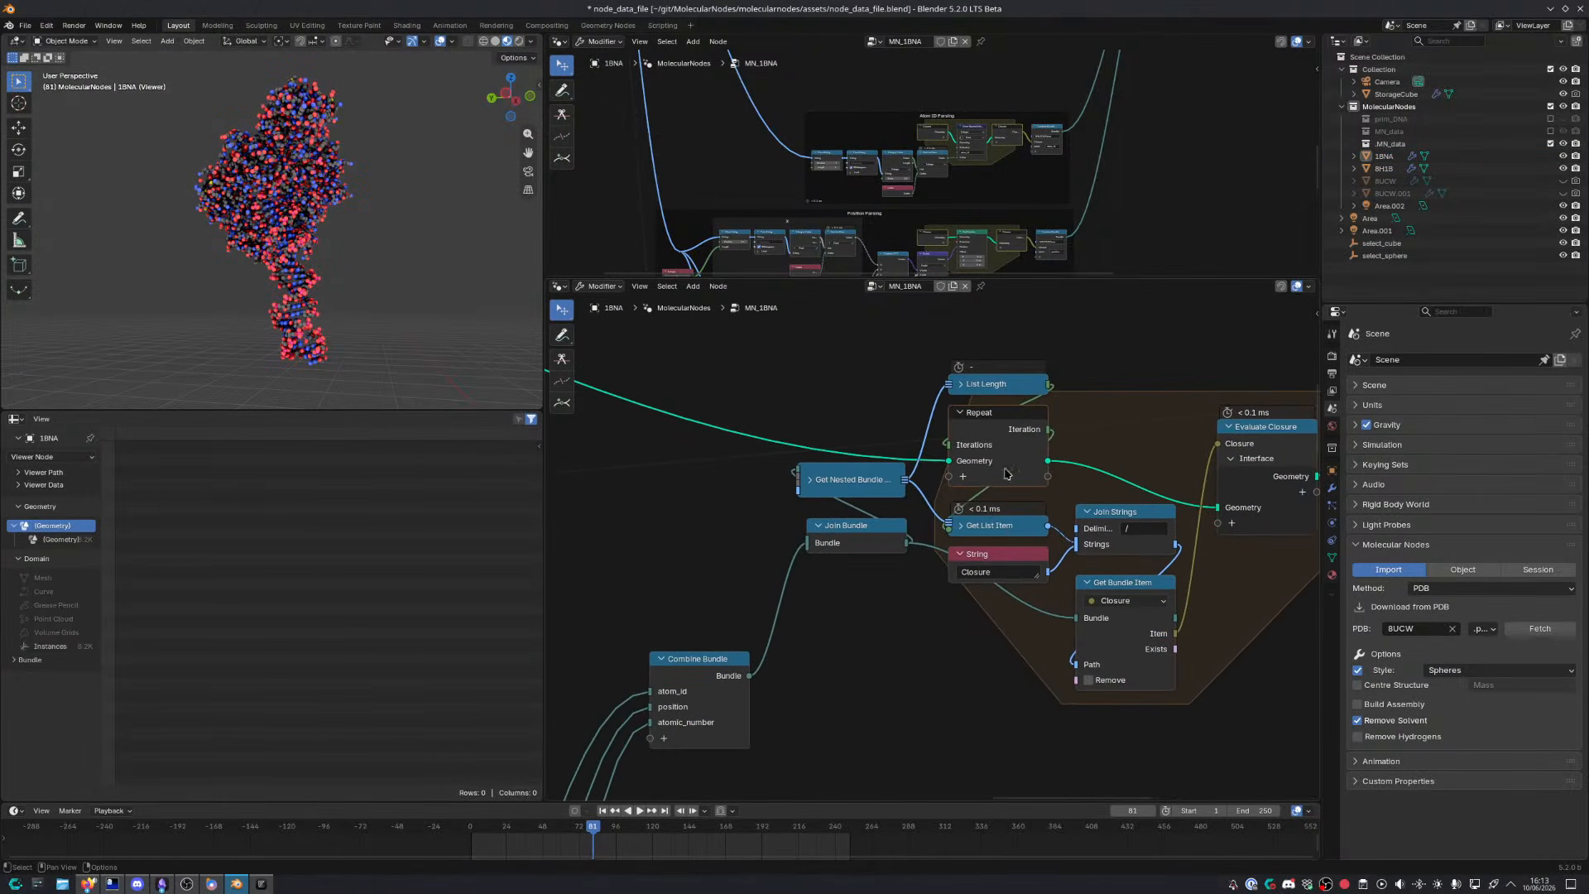
{"action": "scroll", "coordinate": [1031, 496], "scroll_direction": "down", "scroll_amount": 7}
{"action": "middle_click_drag", "start_coordinate": [757, 625], "coordinate": [967, 597]}
{"action": "scroll", "coordinate": [841, 483], "scroll_direction": "up", "scroll_amount": 6}
{"action": "scroll", "coordinate": [911, 497], "scroll_direction": "down", "scroll_amount": 2}
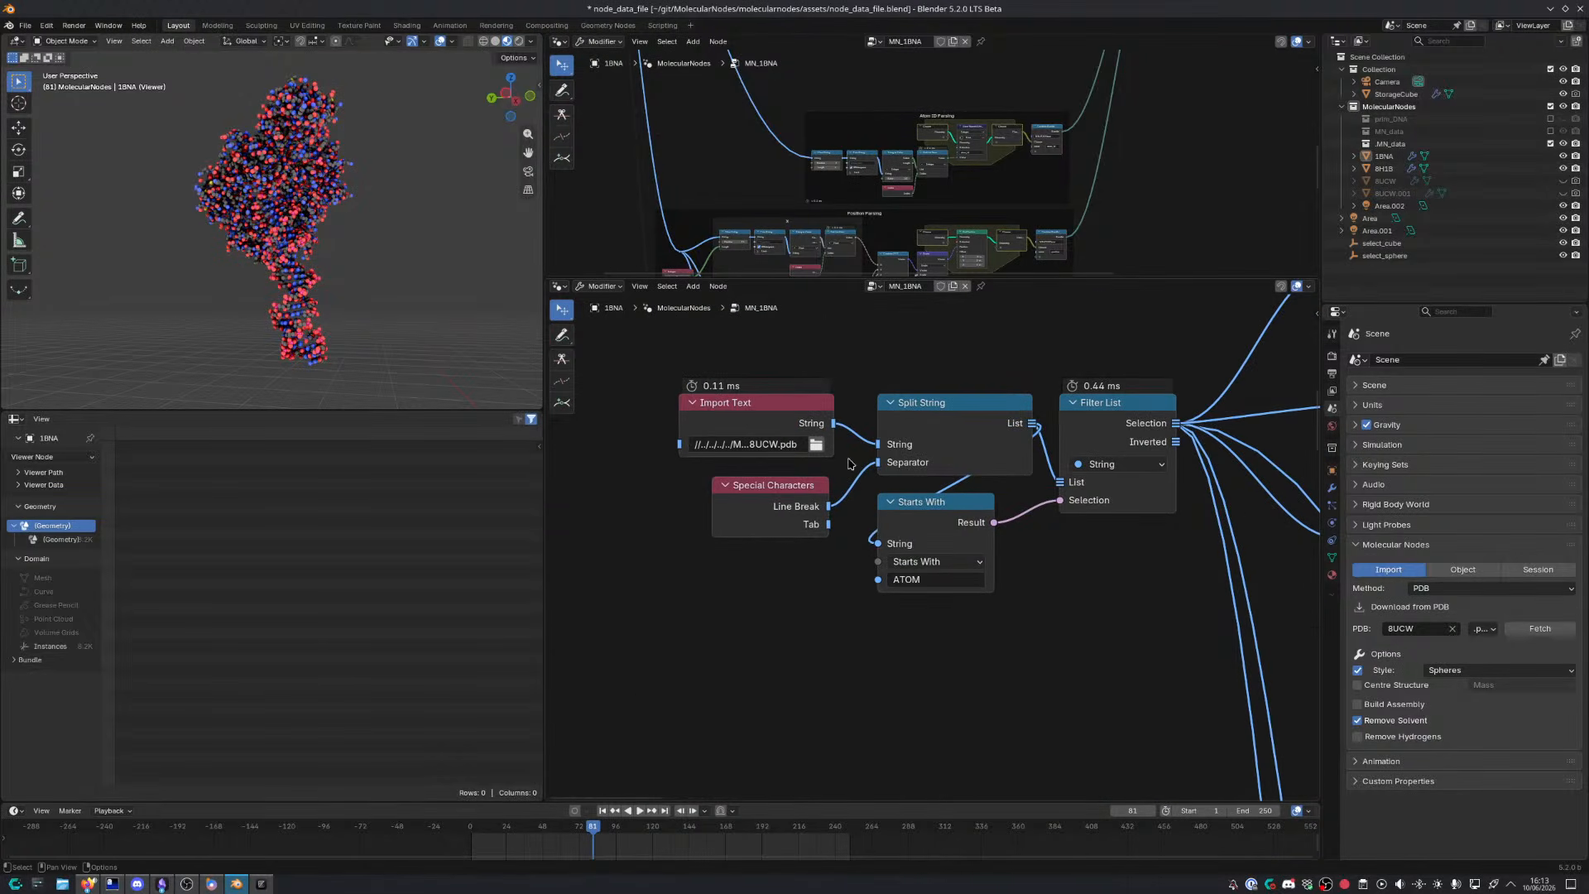
{"action": "left_click_drag", "start_coordinate": [733, 349], "coordinate": [1120, 600]}
{"action": "key", "text": "g"}
{"action": "left_click", "coordinate": [991, 596]}
Enlarge the lower node editor and space the Filter List node further away from Split String
{"action": "left_click_drag", "start_coordinate": [545, 350], "coordinate": [472, 403]}
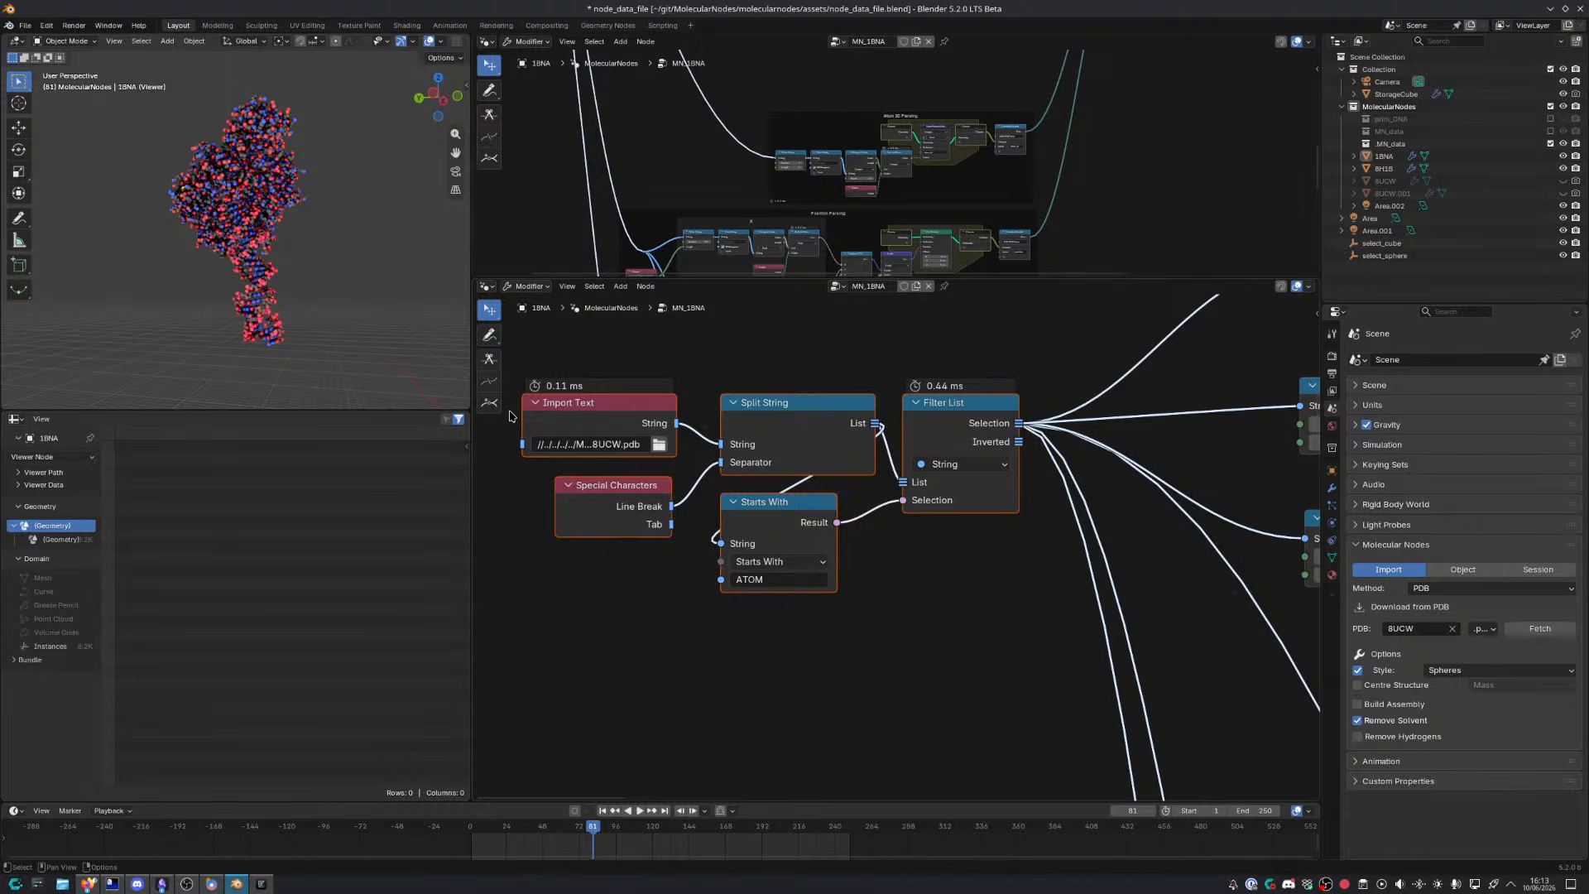
{"action": "middle_click_drag", "start_coordinate": [816, 486], "coordinate": [784, 478]}
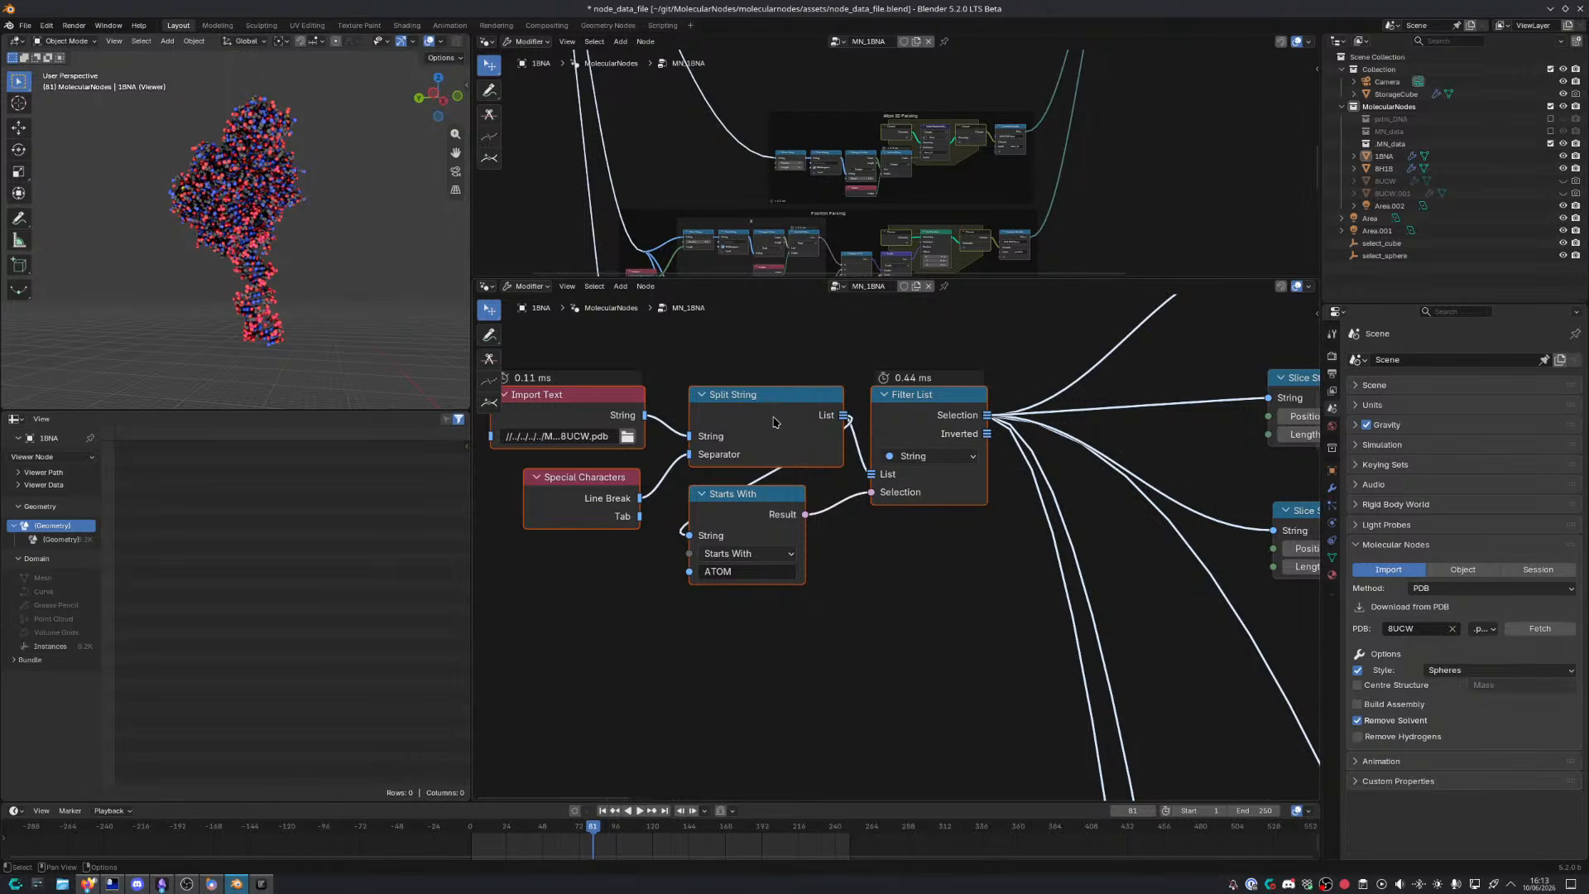
{"action": "left_click_drag", "start_coordinate": [804, 423], "coordinate": [788, 423]}
{"action": "left_click_drag", "start_coordinate": [910, 413], "coordinate": [961, 414]}
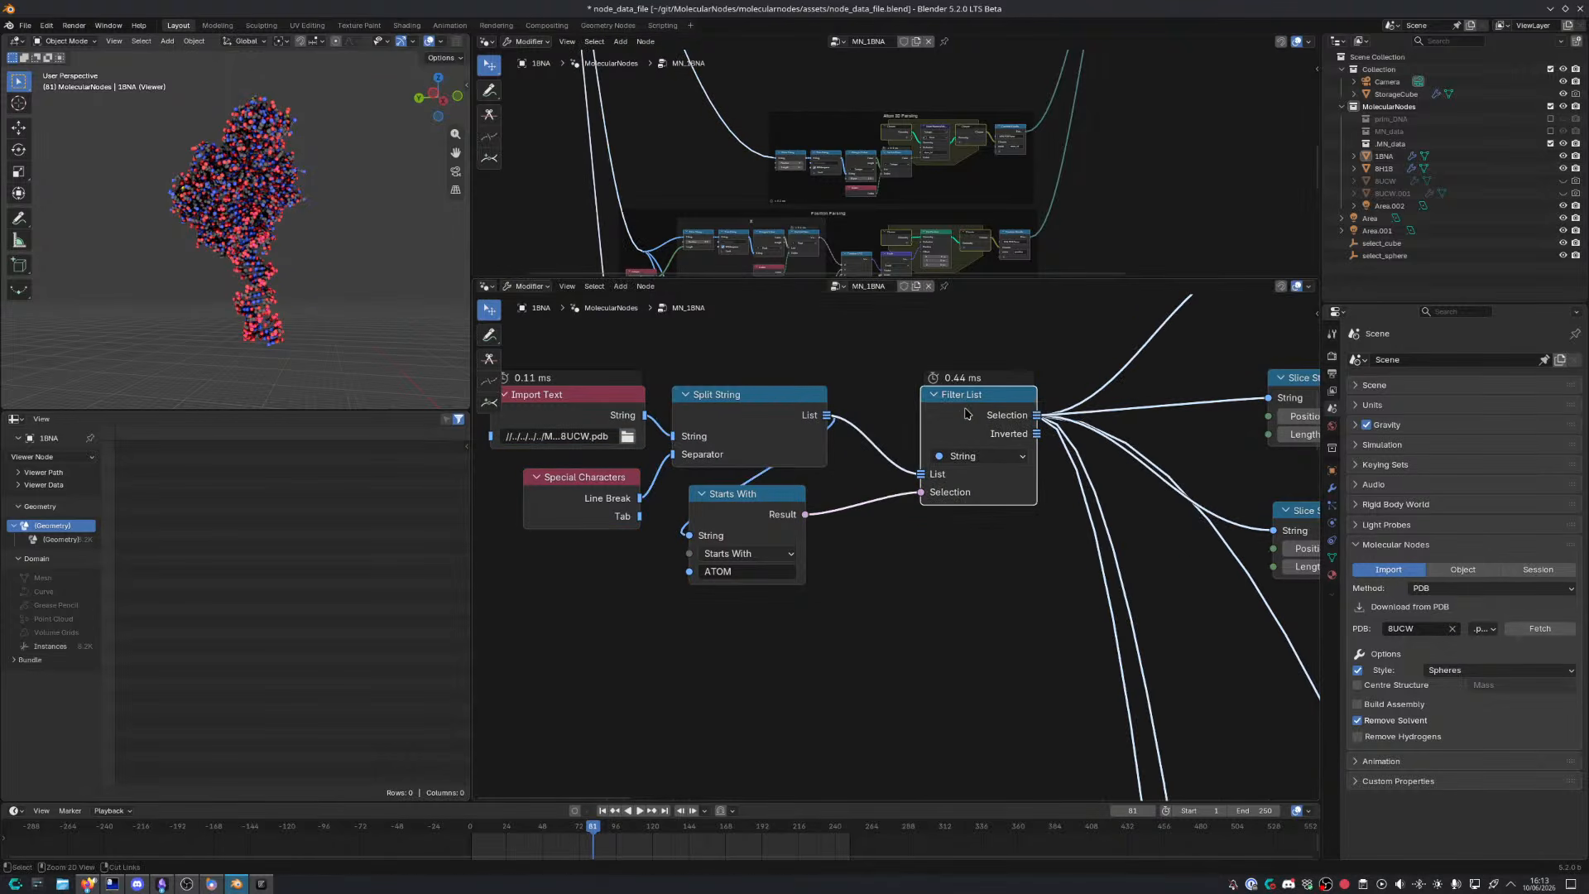
{"action": "middle_click_drag", "start_coordinate": [719, 404], "coordinate": [764, 408]}
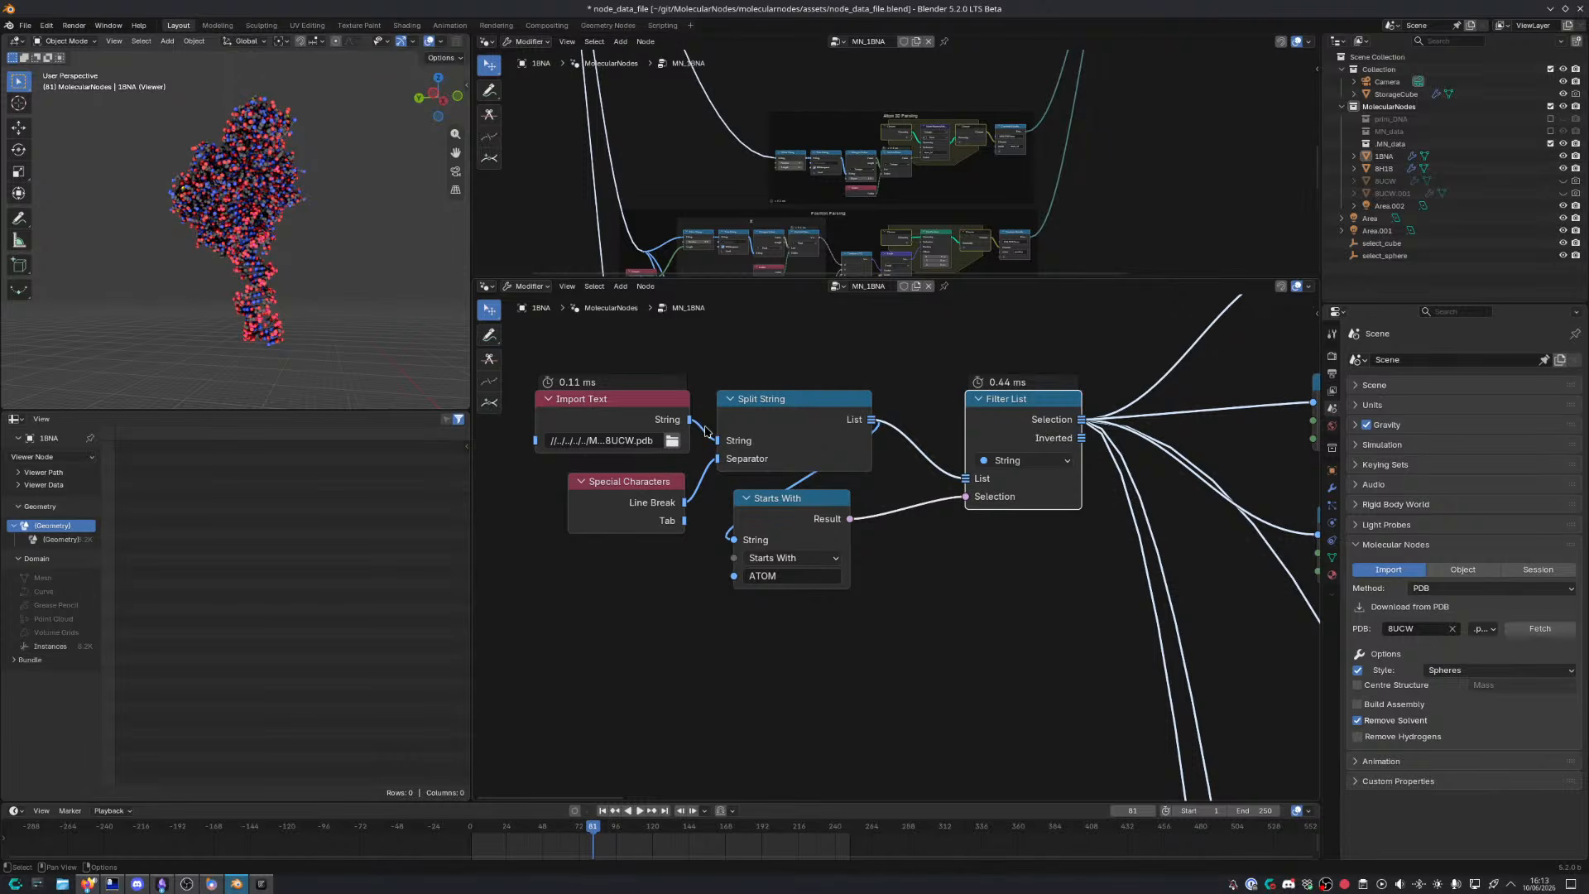
{"action": "middle_click_drag", "start_coordinate": [719, 440], "coordinate": [713, 475]}
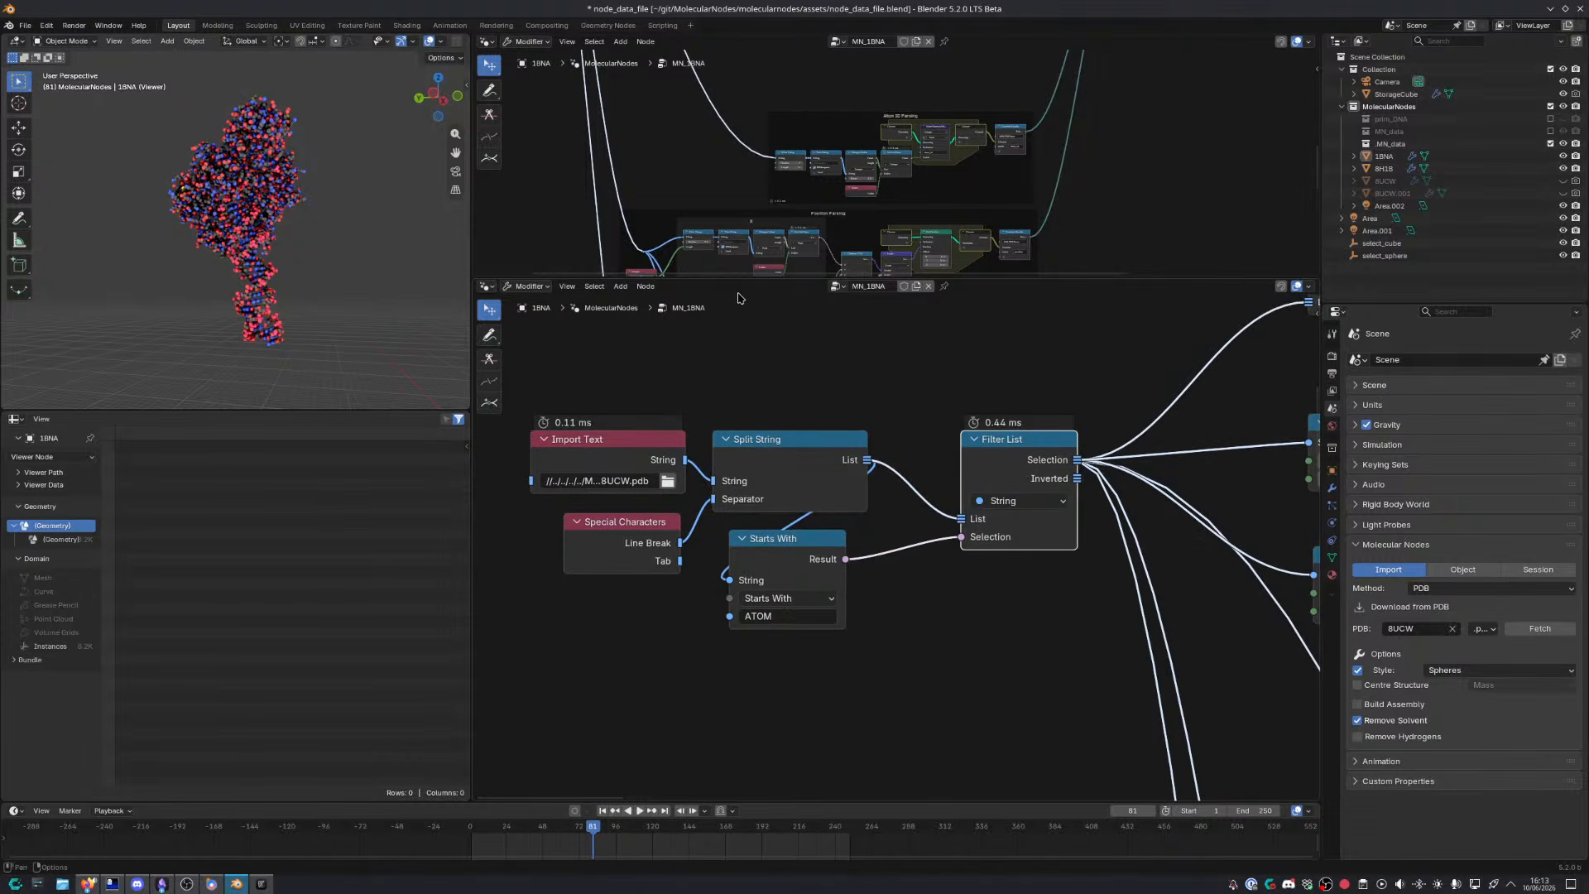
{"action": "left_click_drag", "start_coordinate": [751, 279], "coordinate": [751, 249]}
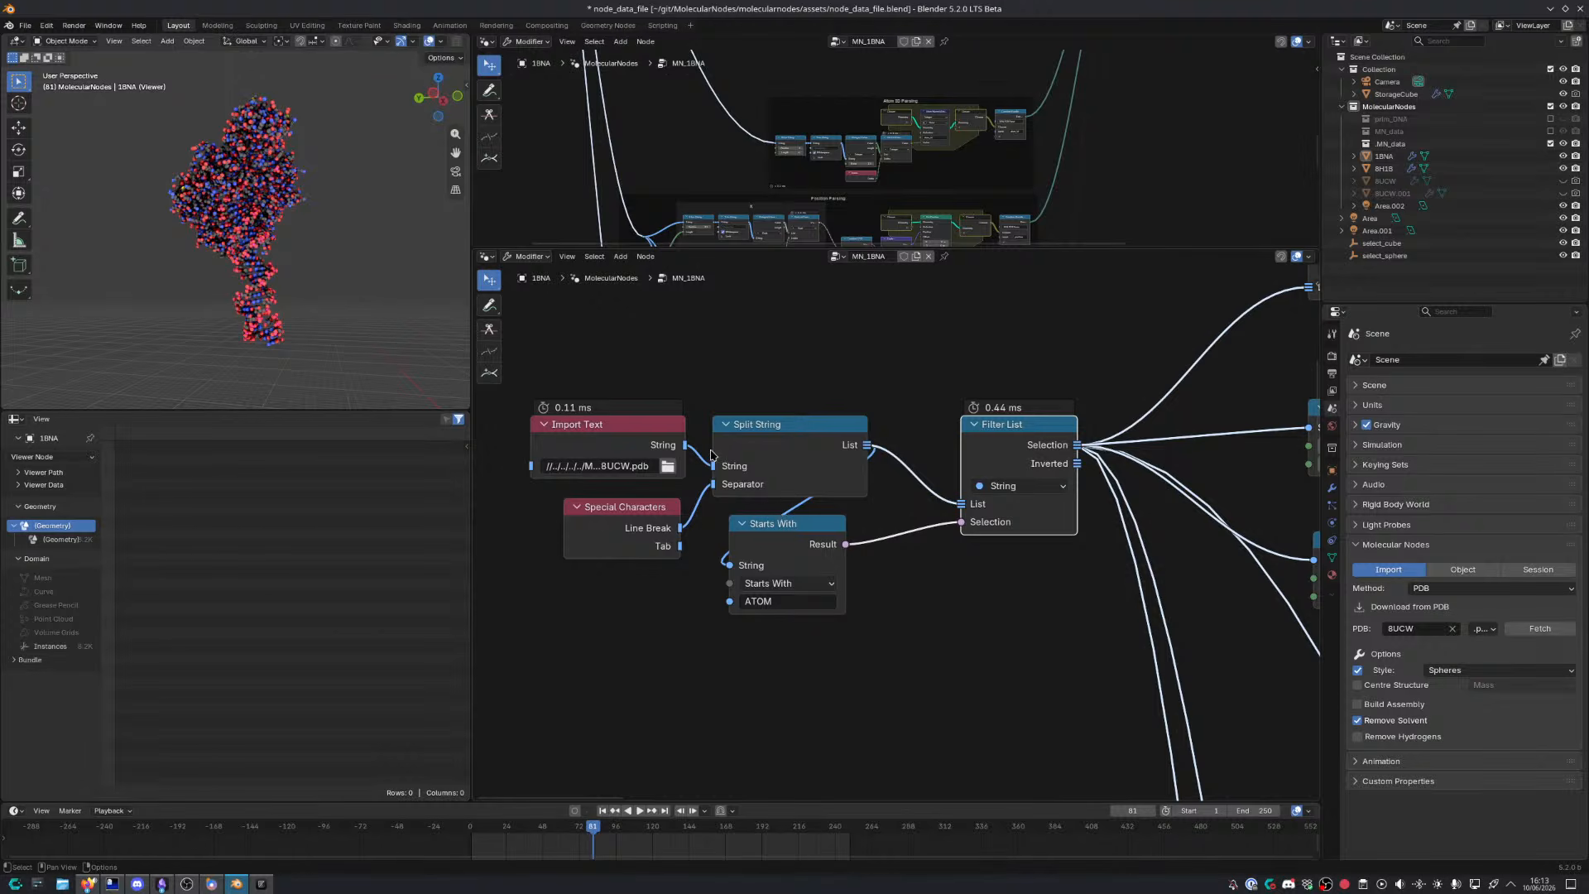
Widen the Import Text node until its full file path fits and move it further from Split String
{"action": "scroll", "coordinate": [755, 461], "scroll_direction": "up", "scroll_amount": 2}
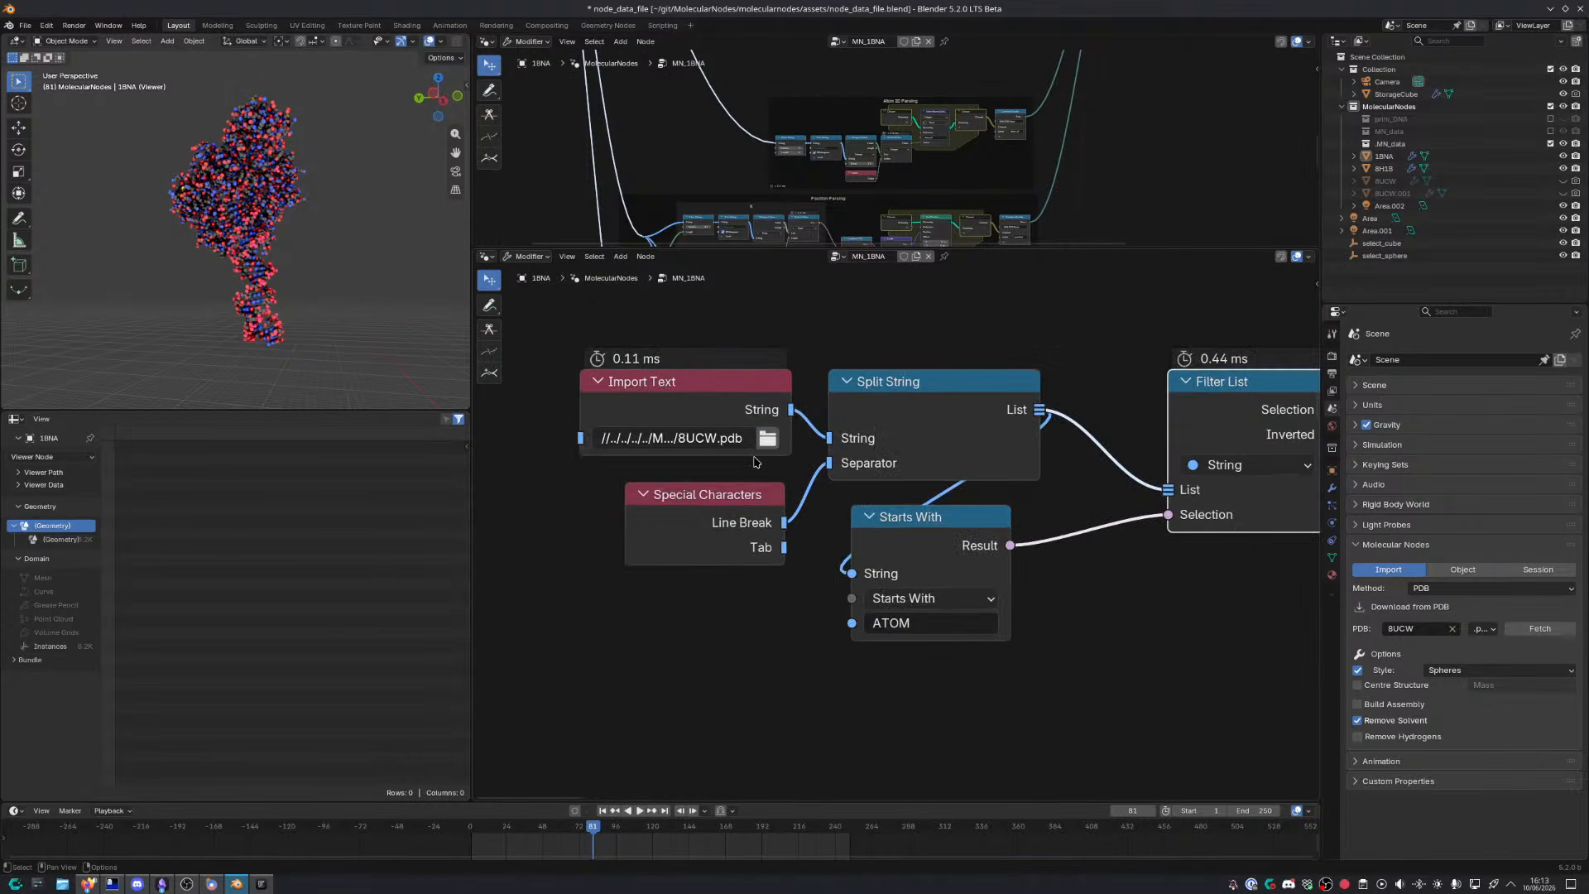
{"action": "middle_click_drag", "start_coordinate": [755, 461], "coordinate": [793, 466]}
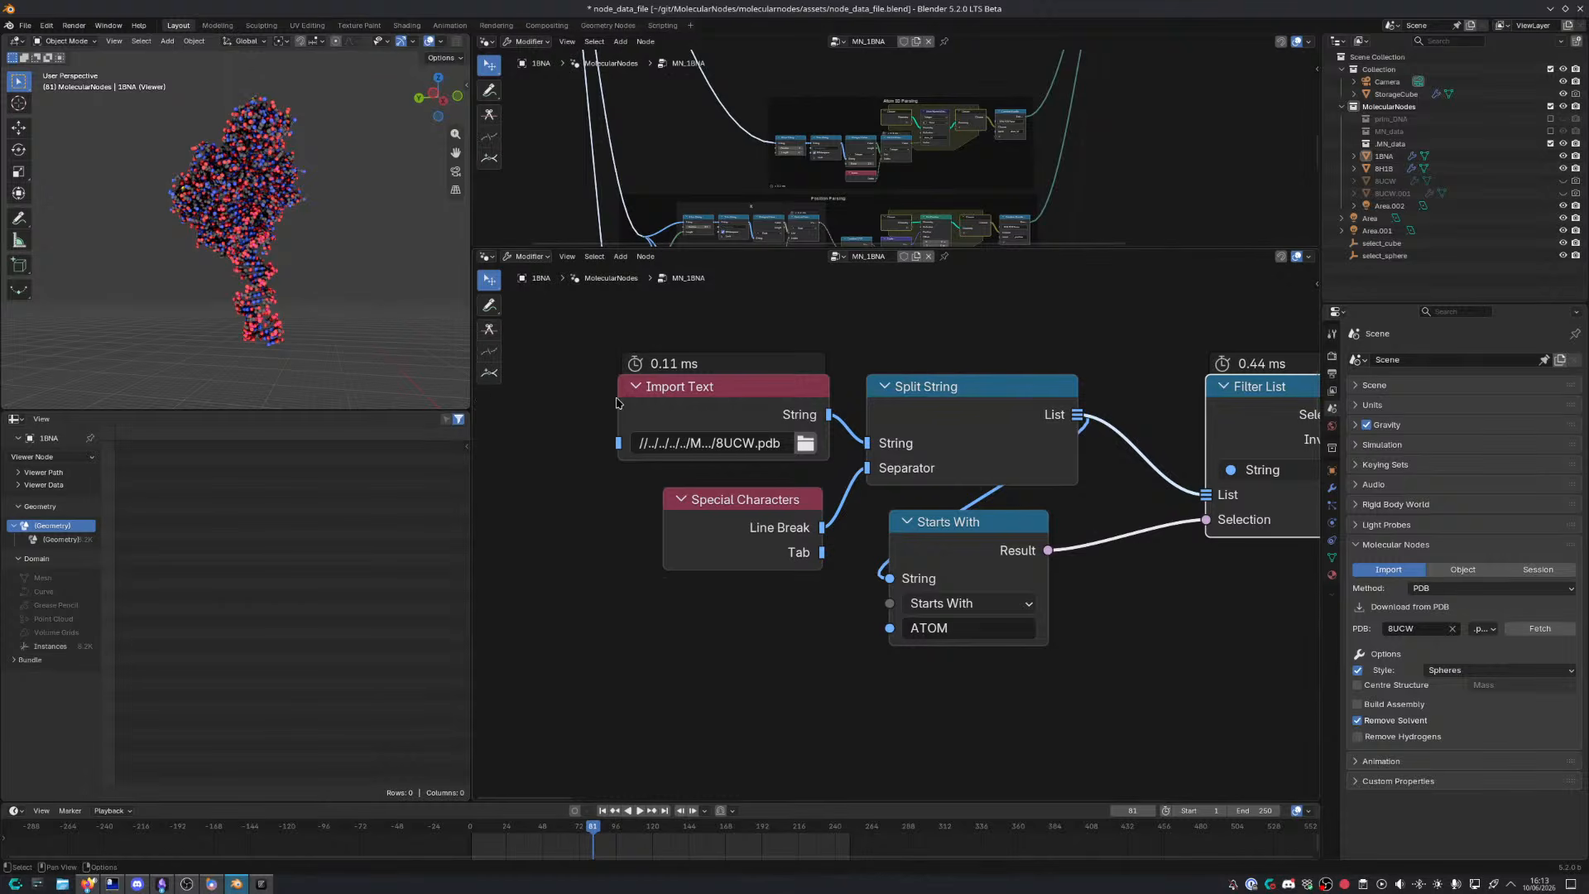
{"action": "left_click_drag", "start_coordinate": [616, 403], "coordinate": [484, 399]}
{"action": "middle_click_drag", "start_coordinate": [484, 399], "coordinate": [696, 392]}
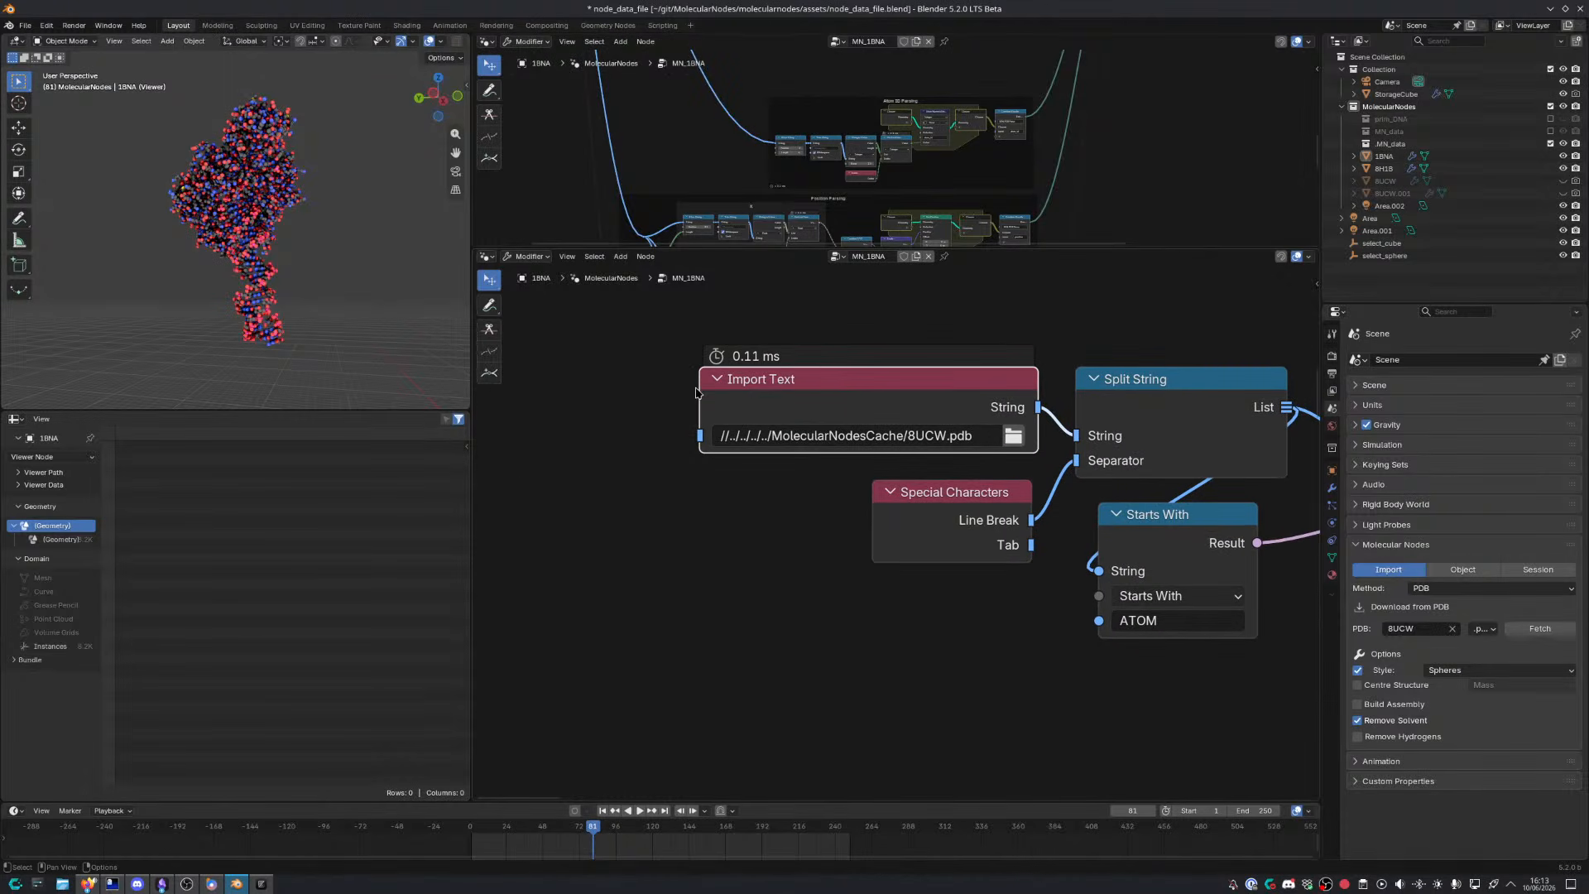
{"action": "left_click_drag", "start_coordinate": [699, 389], "coordinate": [627, 388]}
{"action": "left_click_drag", "start_coordinate": [803, 397], "coordinate": [690, 370]}
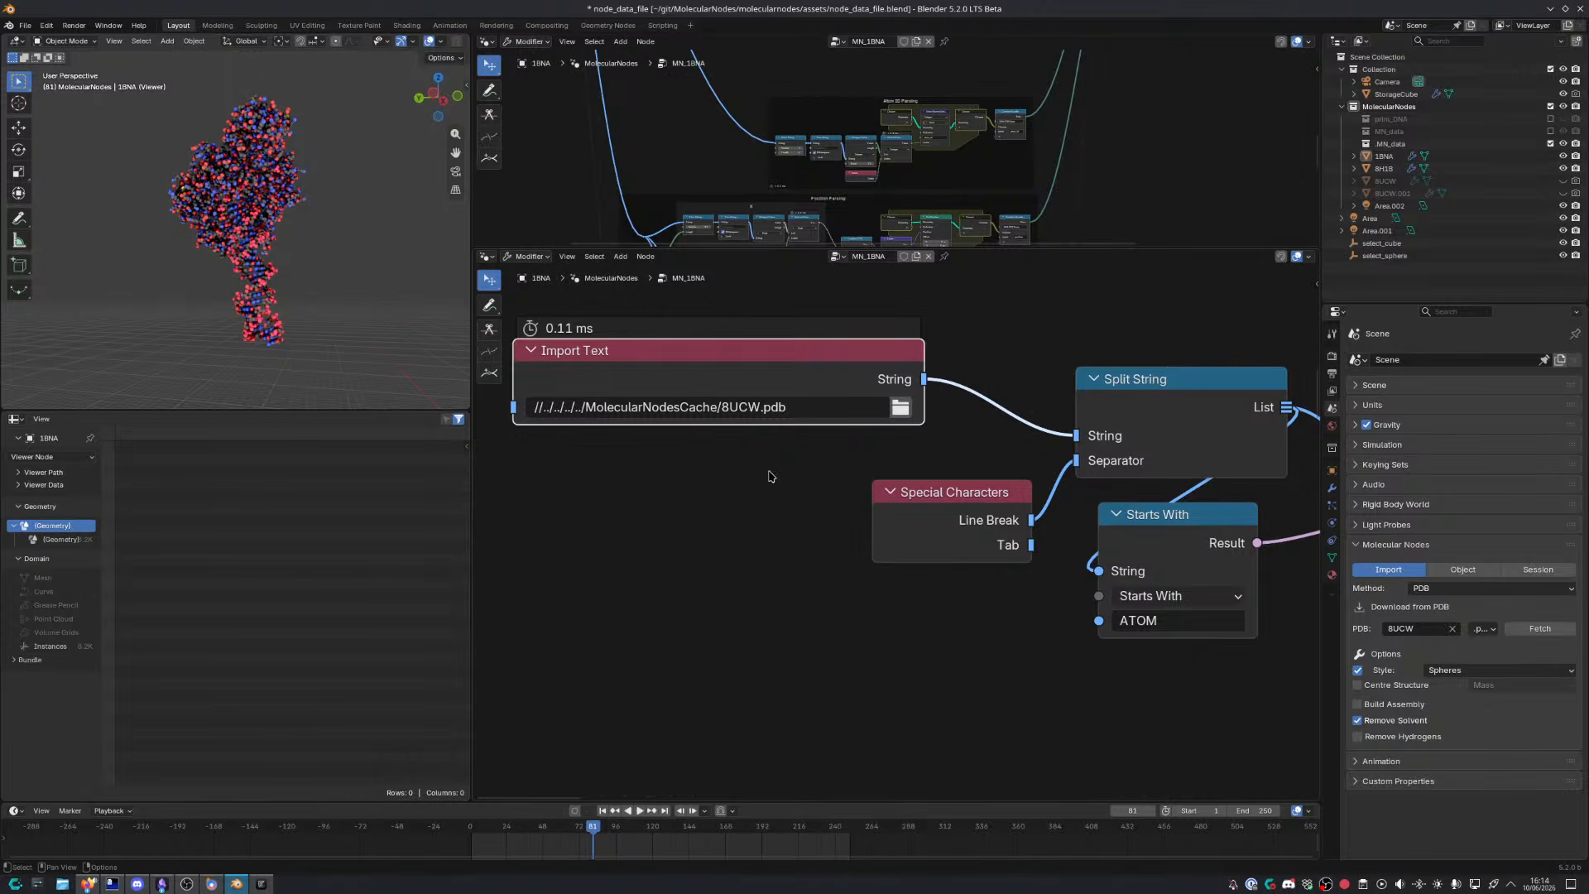
Examine the two chain ID repeat zones and the text-import and line-splitting nodes that feed them
{"action": "scroll", "coordinate": [788, 474], "scroll_direction": "down", "scroll_amount": 10}
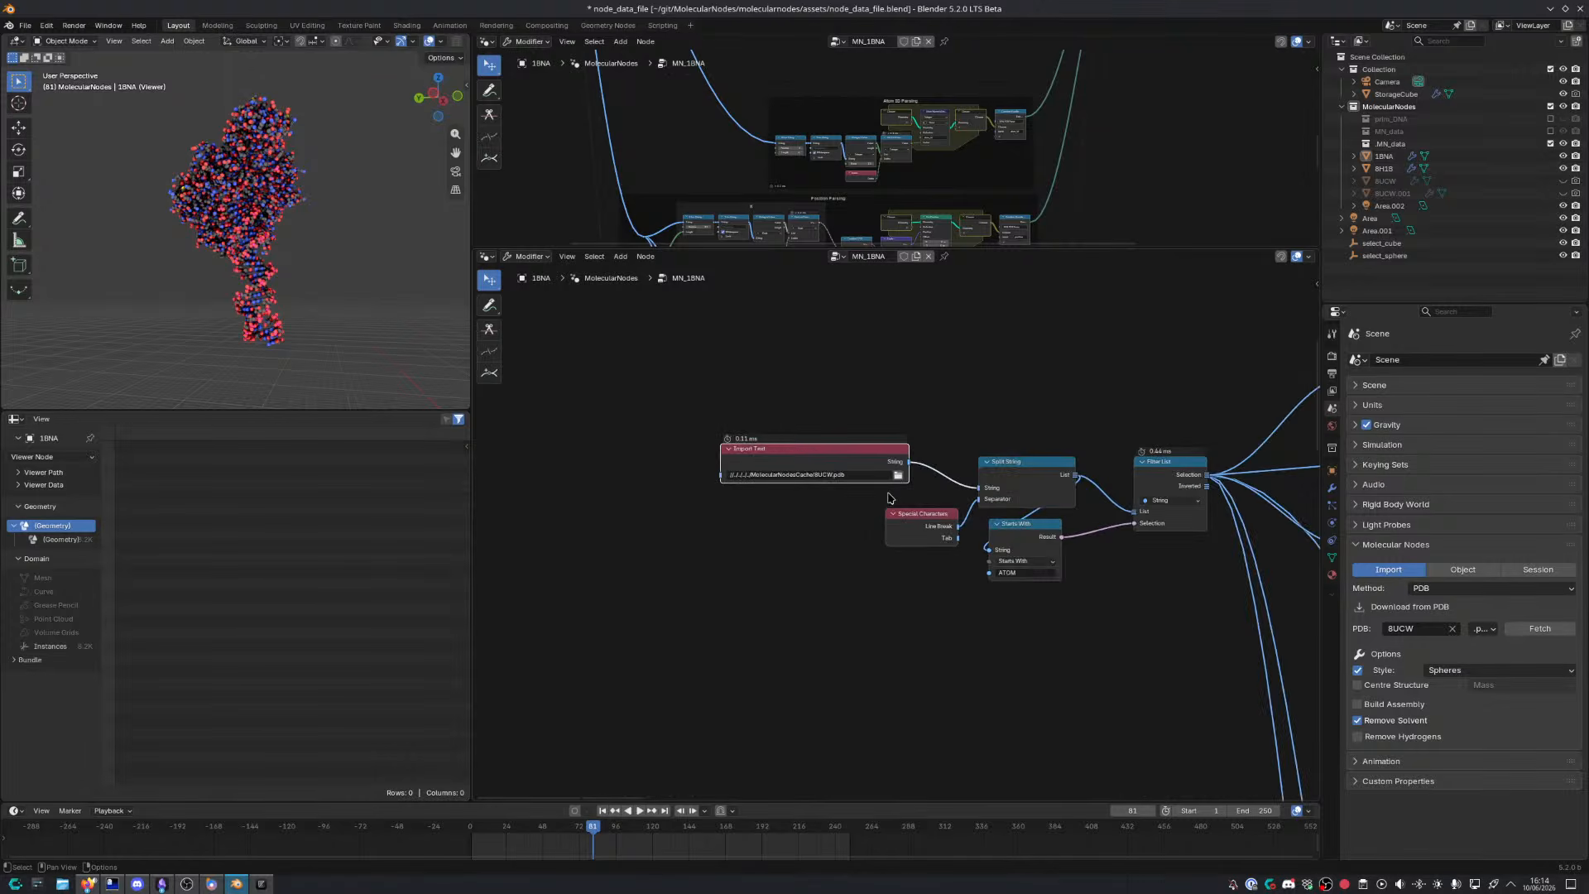
{"action": "middle_click_drag", "start_coordinate": [1051, 547], "coordinate": [678, 439]}
{"action": "middle_click_drag", "start_coordinate": [1070, 457], "coordinate": [843, 594]}
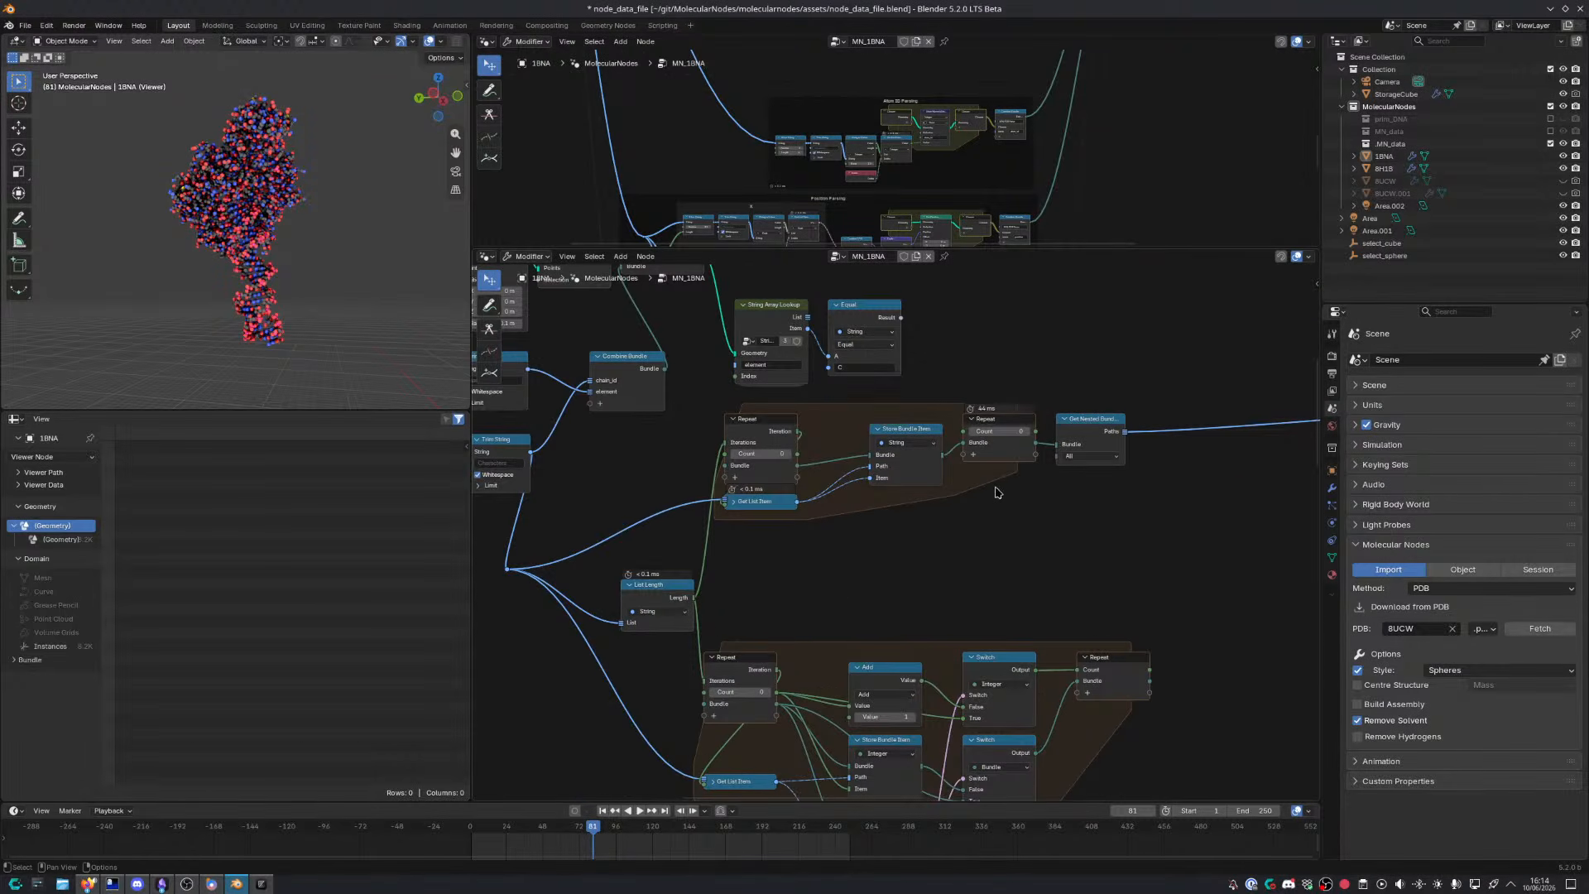
{"action": "middle_click_drag", "start_coordinate": [941, 687], "coordinate": [909, 579]}
{"action": "middle_click_drag", "start_coordinate": [854, 521], "coordinate": [861, 536]}
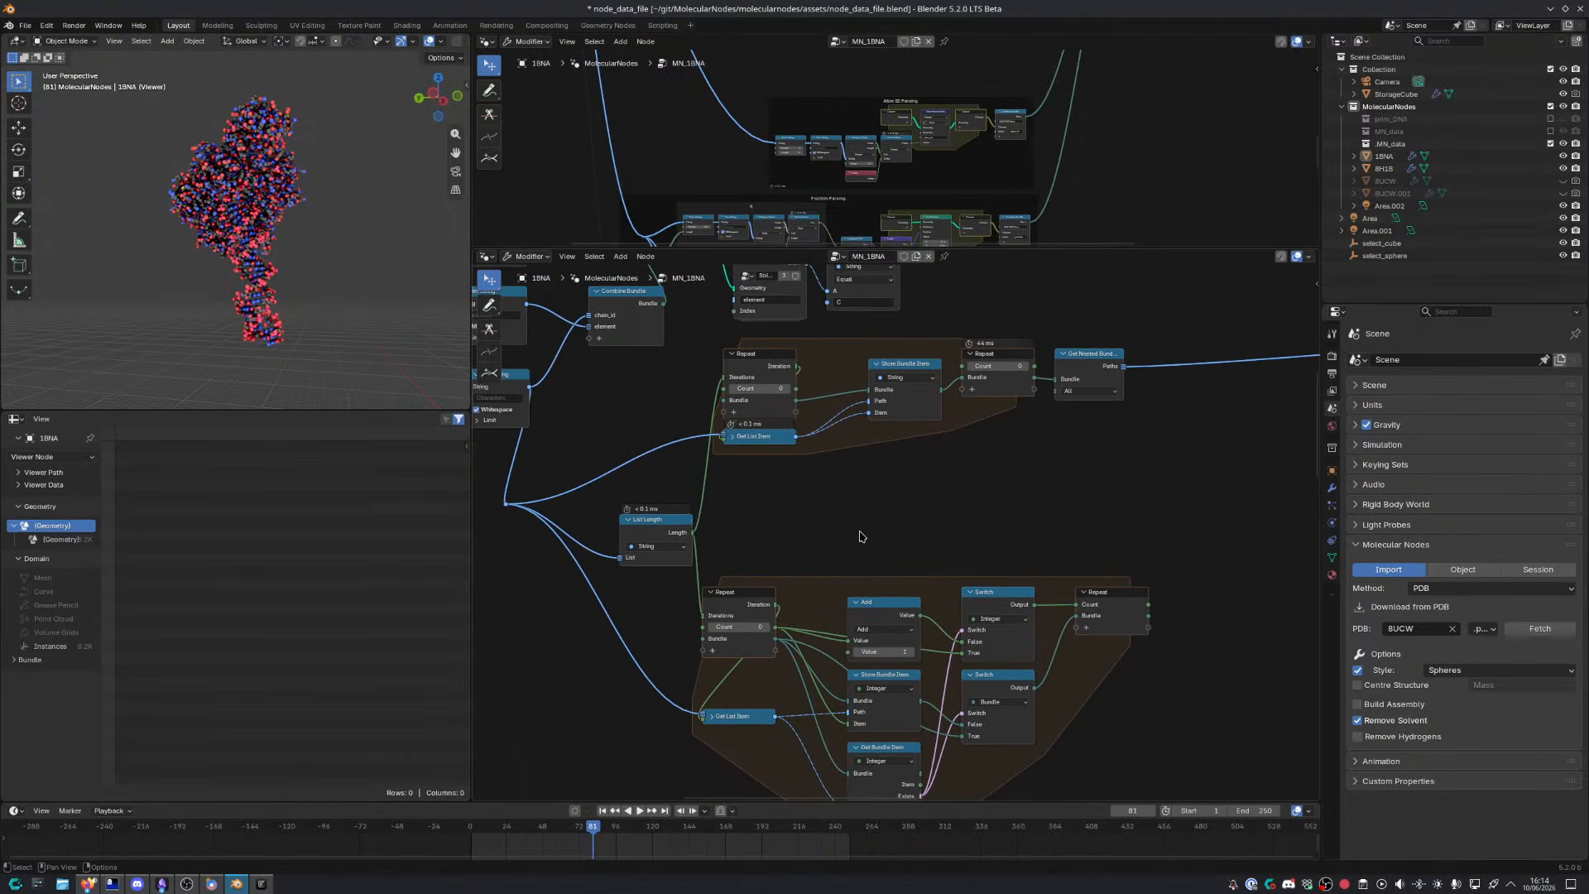
{"action": "middle_click_drag", "start_coordinate": [724, 549], "coordinate": [1200, 602]}
{"action": "middle_click_drag", "start_coordinate": [1004, 545], "coordinate": [1240, 593]}
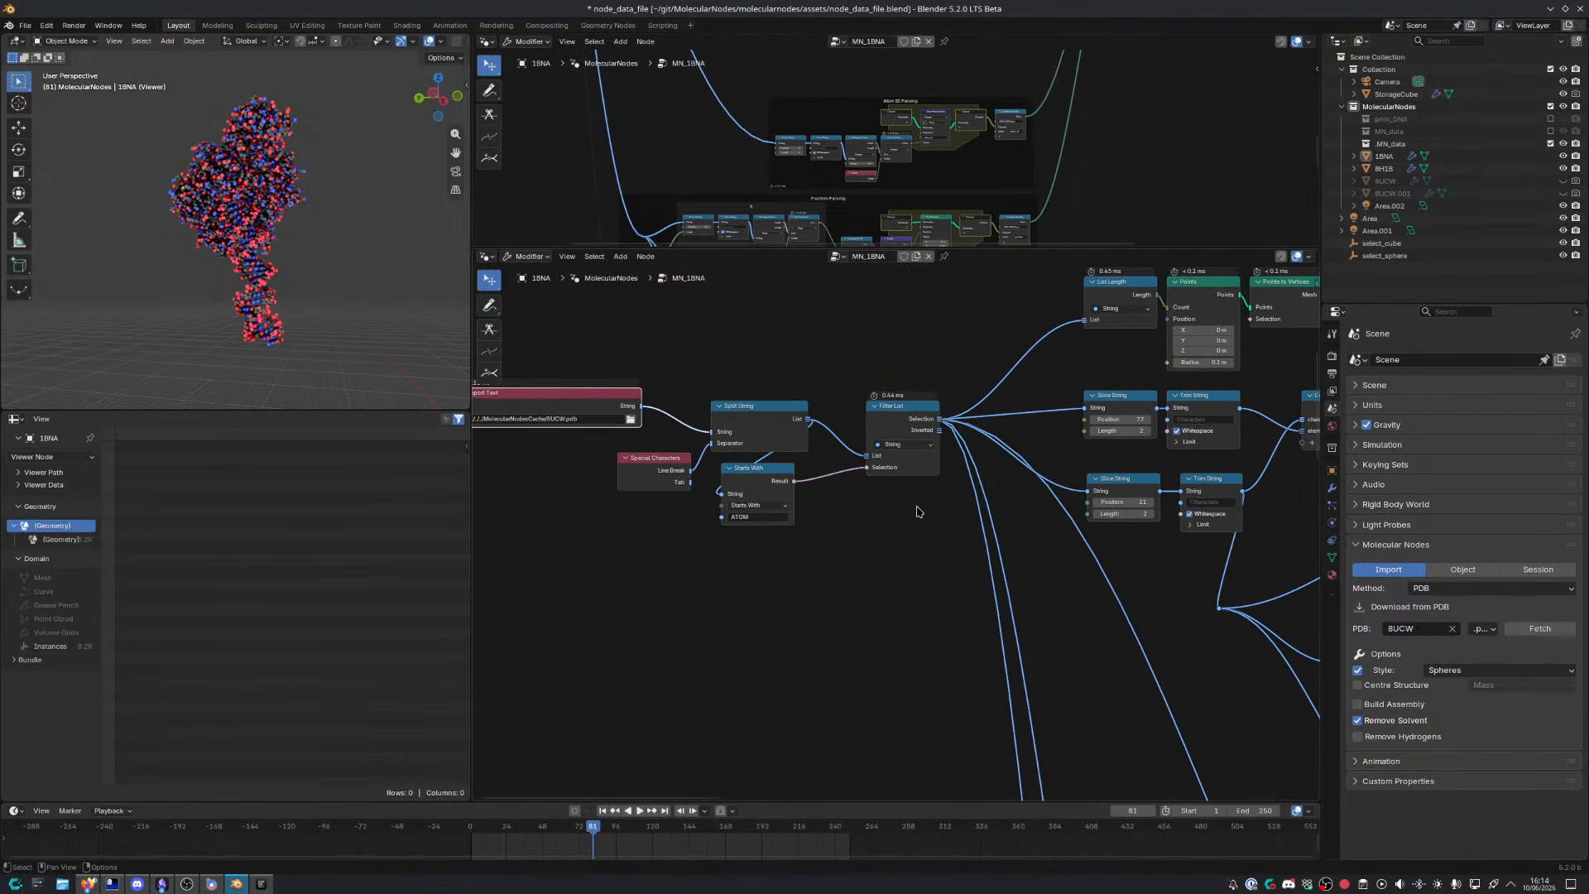
{"action": "scroll", "coordinate": [919, 510], "scroll_direction": "up", "scroll_amount": 6}
{"action": "middle_click_drag", "start_coordinate": [908, 558], "coordinate": [1167, 607]}
{"action": "scroll", "coordinate": [867, 522], "scroll_direction": "down", "scroll_amount": 1}
{"action": "scroll", "coordinate": [889, 526], "scroll_direction": "up", "scroll_amount": 7}
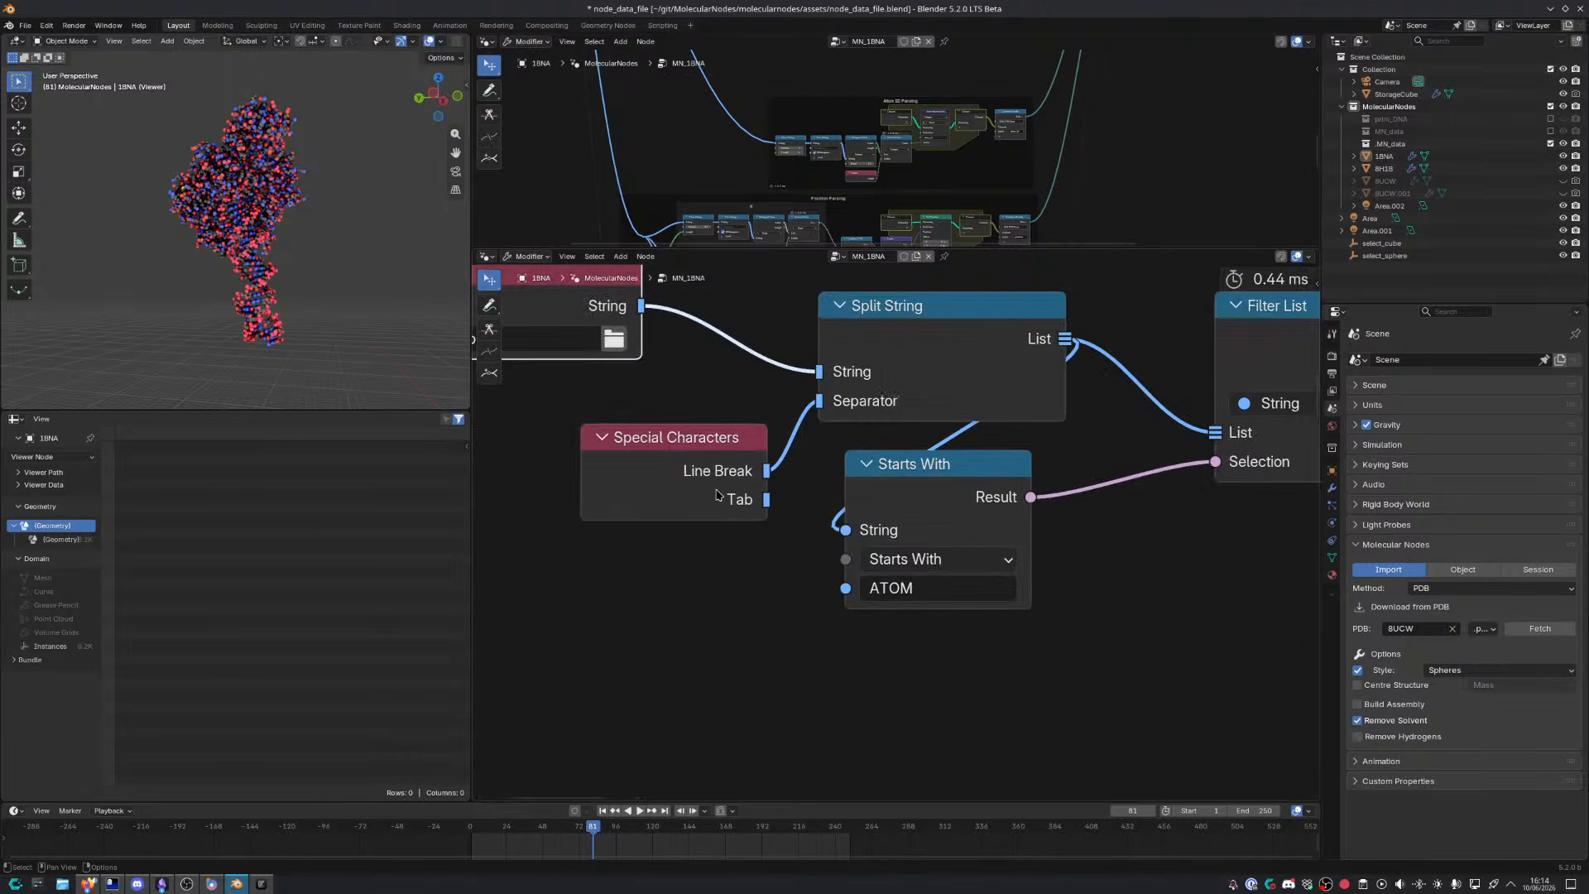
{"action": "middle_click_drag", "start_coordinate": [733, 502], "coordinate": [903, 598]}
{"action": "middle_click_drag", "start_coordinate": [950, 494], "coordinate": [938, 506]}
{"action": "scroll", "coordinate": [915, 507], "scroll_direction": "down", "scroll_amount": 2}
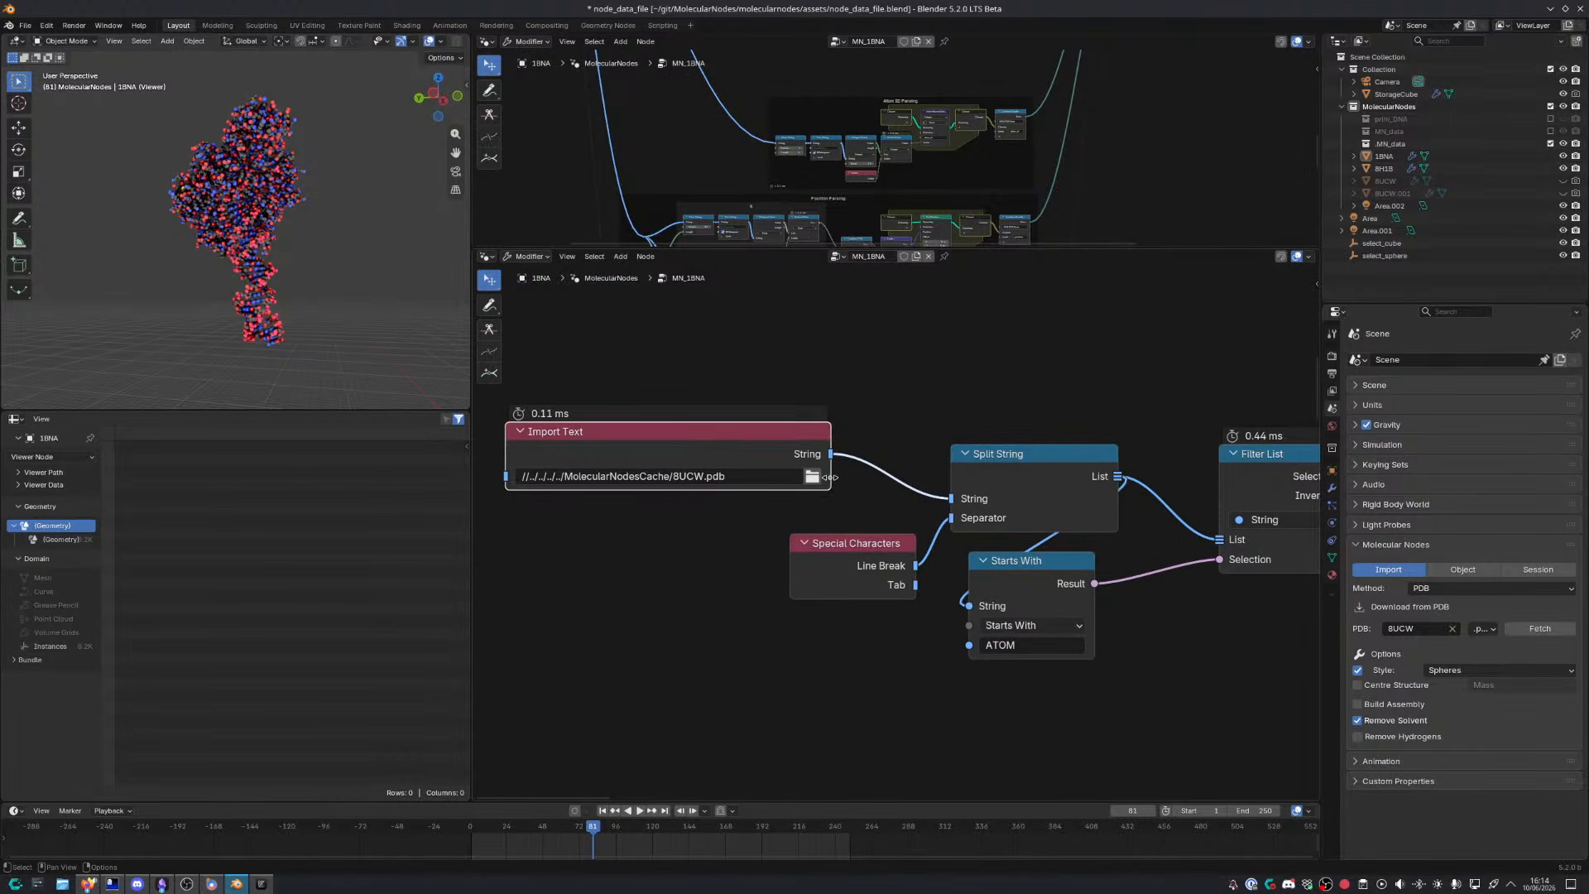
Move Import Text further from Split String and preview its String output in a fresh Viewer node
{"action": "left_click_drag", "start_coordinate": [745, 445], "coordinate": [657, 430]}
{"action": "left_click", "coordinate": [753, 443], "text": "ctrl+shift"}
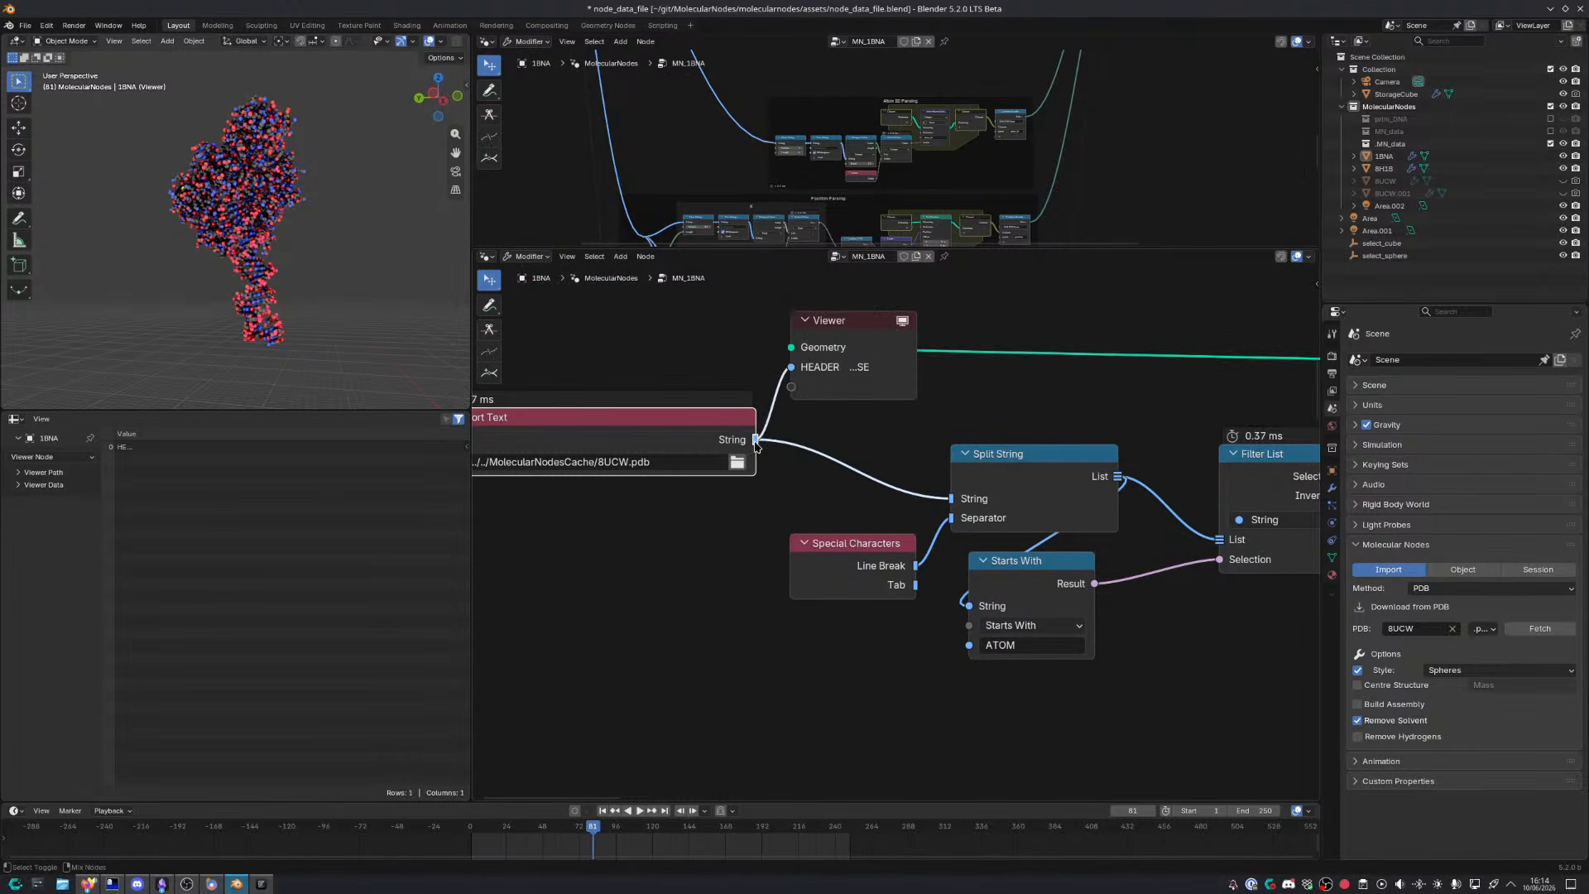
{"action": "left_click", "coordinate": [850, 333]}
{"action": "key", "text": "x"}
{"action": "left_click", "coordinate": [753, 441], "text": "ctrl+shift"}
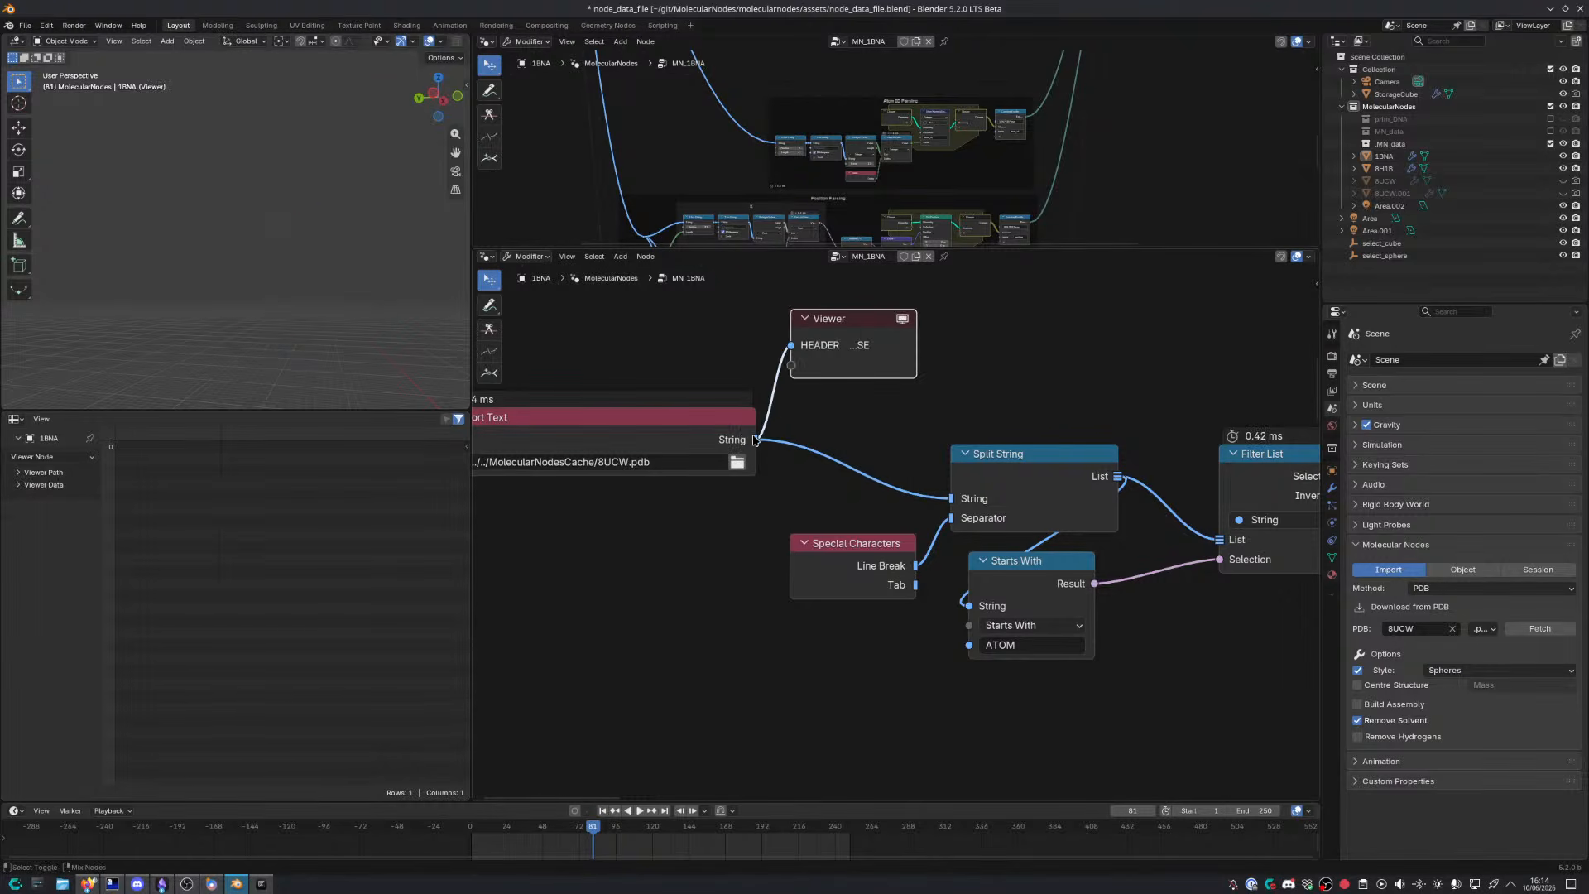
Widen the Viewer node and inspect the imported PDB text shown on its String input
{"action": "scroll", "coordinate": [802, 423], "scroll_direction": "up", "scroll_amount": 2}
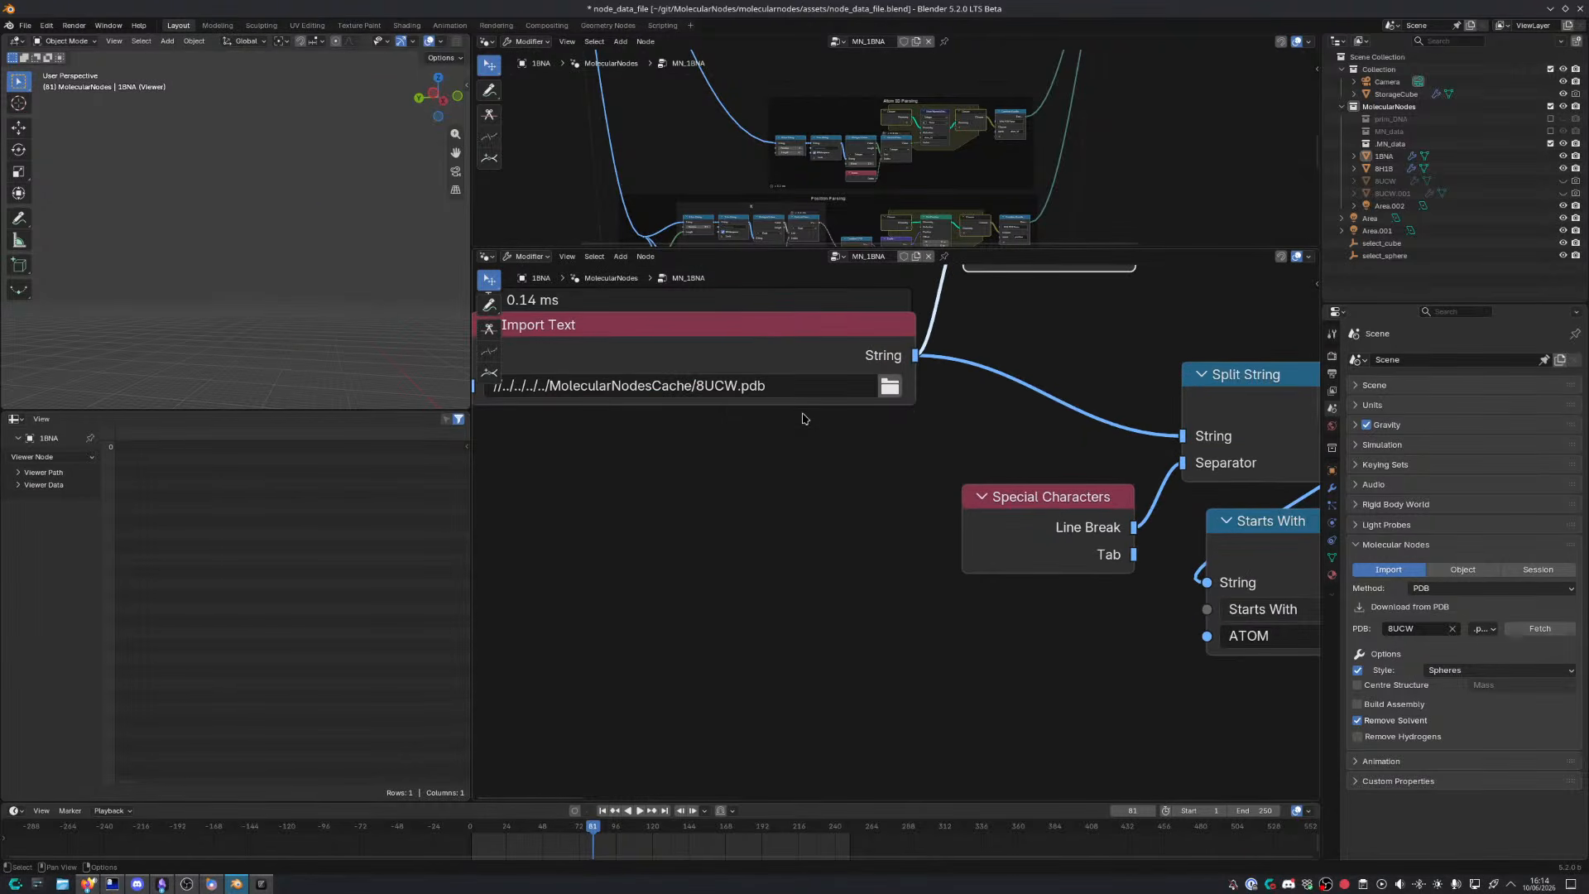
{"action": "middle_click_drag", "start_coordinate": [803, 426], "coordinate": [658, 538]}
{"action": "left_click_drag", "start_coordinate": [985, 319], "coordinate": [1315, 318]}
{"action": "middle_click_drag", "start_coordinate": [974, 308], "coordinate": [857, 326]}
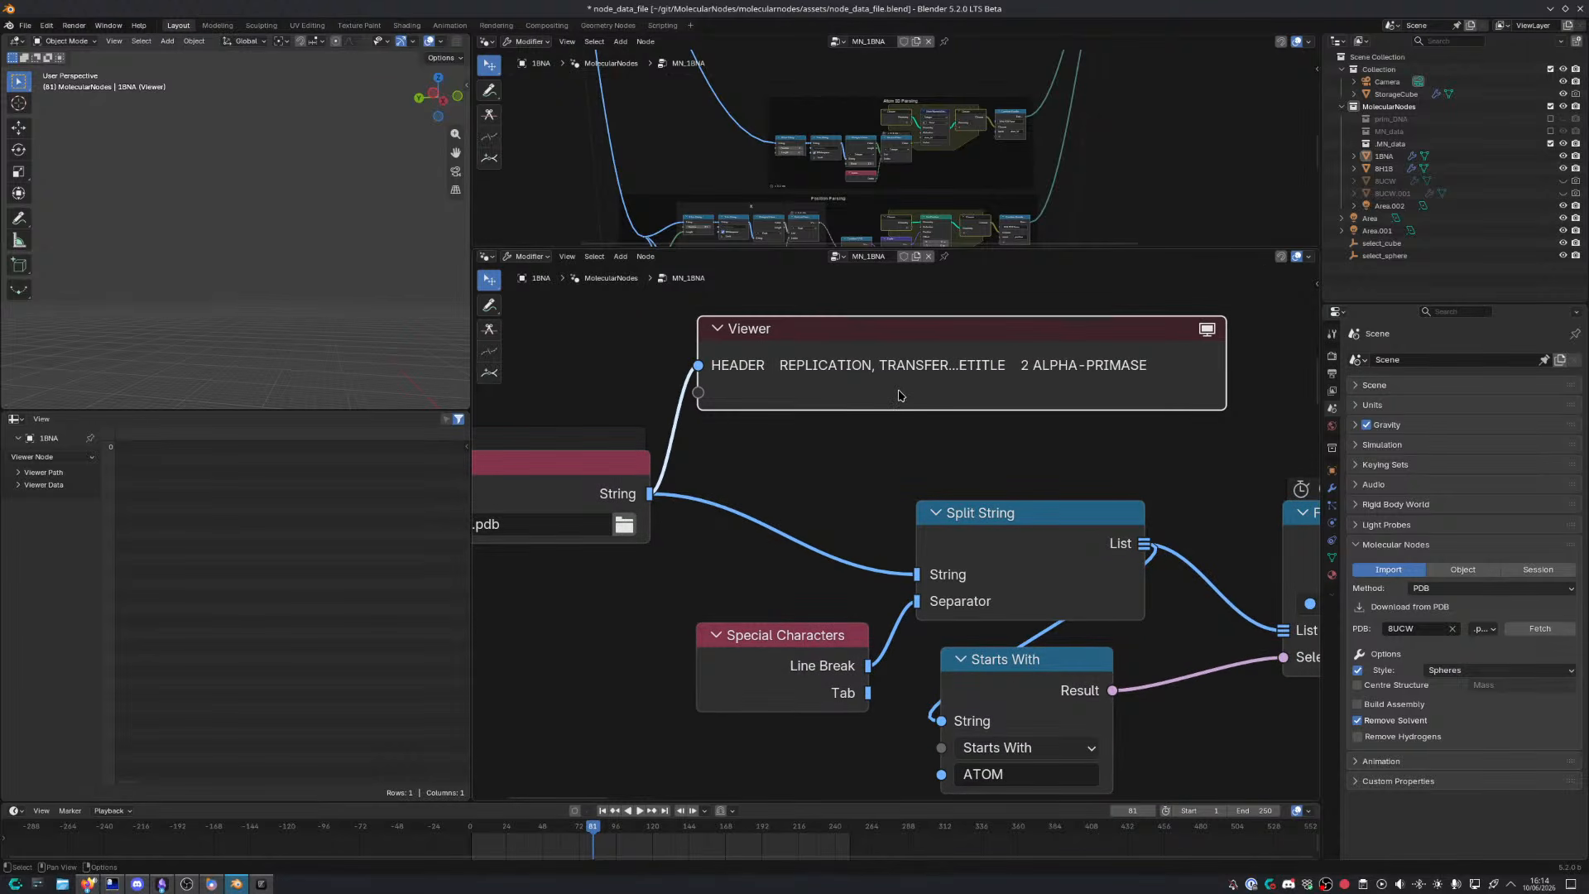
{"action": "mouse_move", "coordinate": [907, 371]}
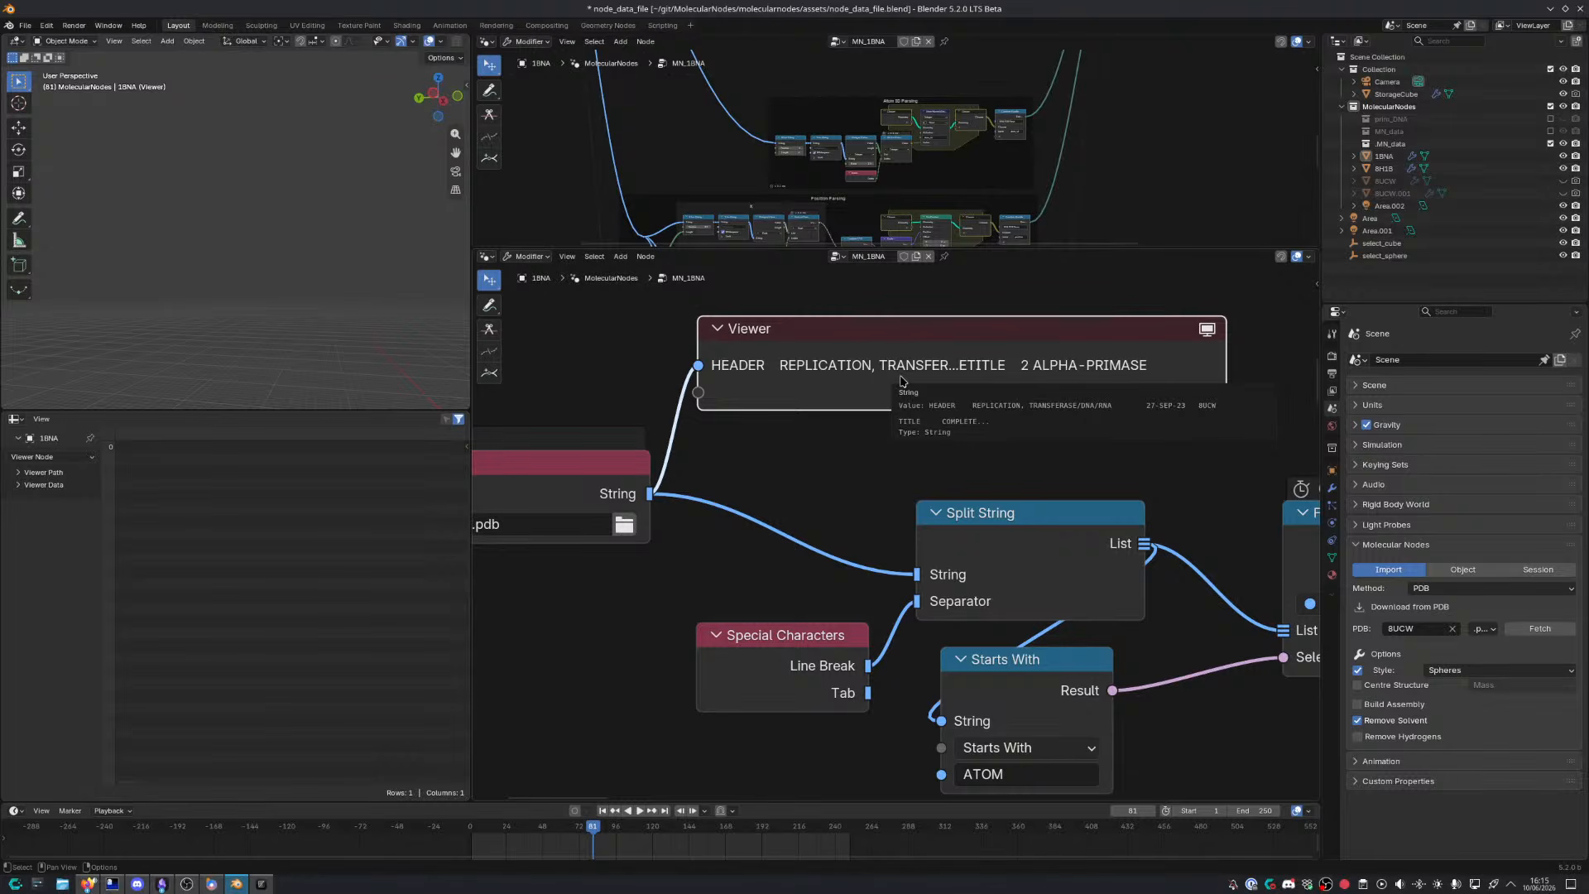
{"action": "left_click_drag", "start_coordinate": [799, 351], "coordinate": [817, 361]}
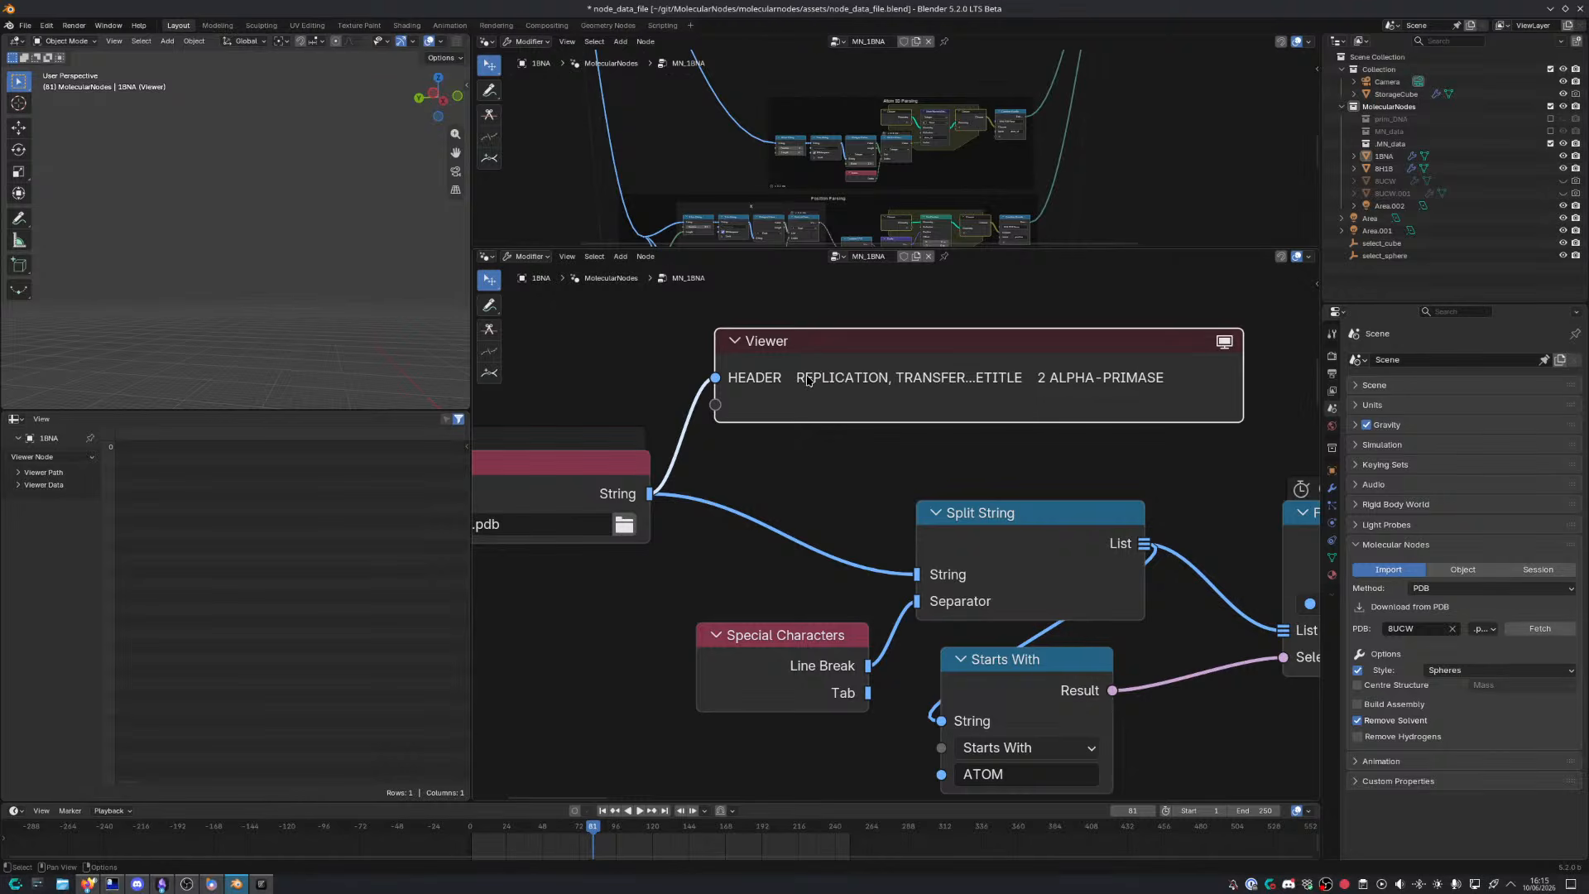
Move the Special Characters and Split String nodes closer to the Import Text node
{"action": "middle_click_drag", "start_coordinate": [835, 431], "coordinate": [727, 367]}
{"action": "left_click_drag", "start_coordinate": [727, 581], "coordinate": [531, 539]}
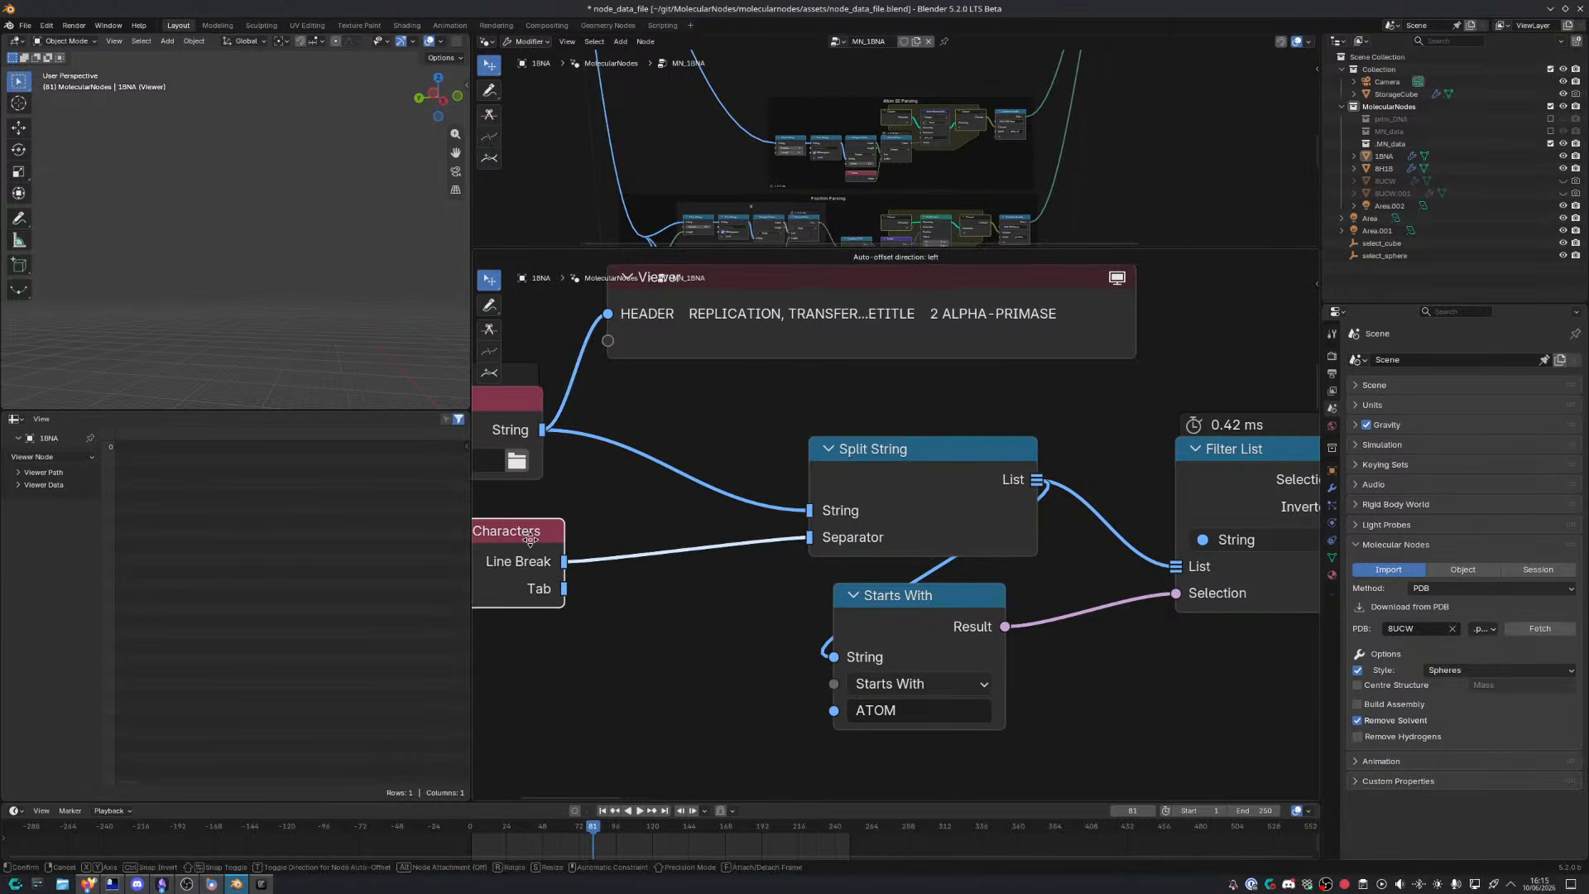
{"action": "left_click_drag", "start_coordinate": [967, 508], "coordinate": [746, 458]}
Preview the Split String list in a fresh Viewer node and widen the spreadsheet to browse the PDB lines
{"action": "left_click", "coordinate": [822, 438], "text": "ctrl+shift"}
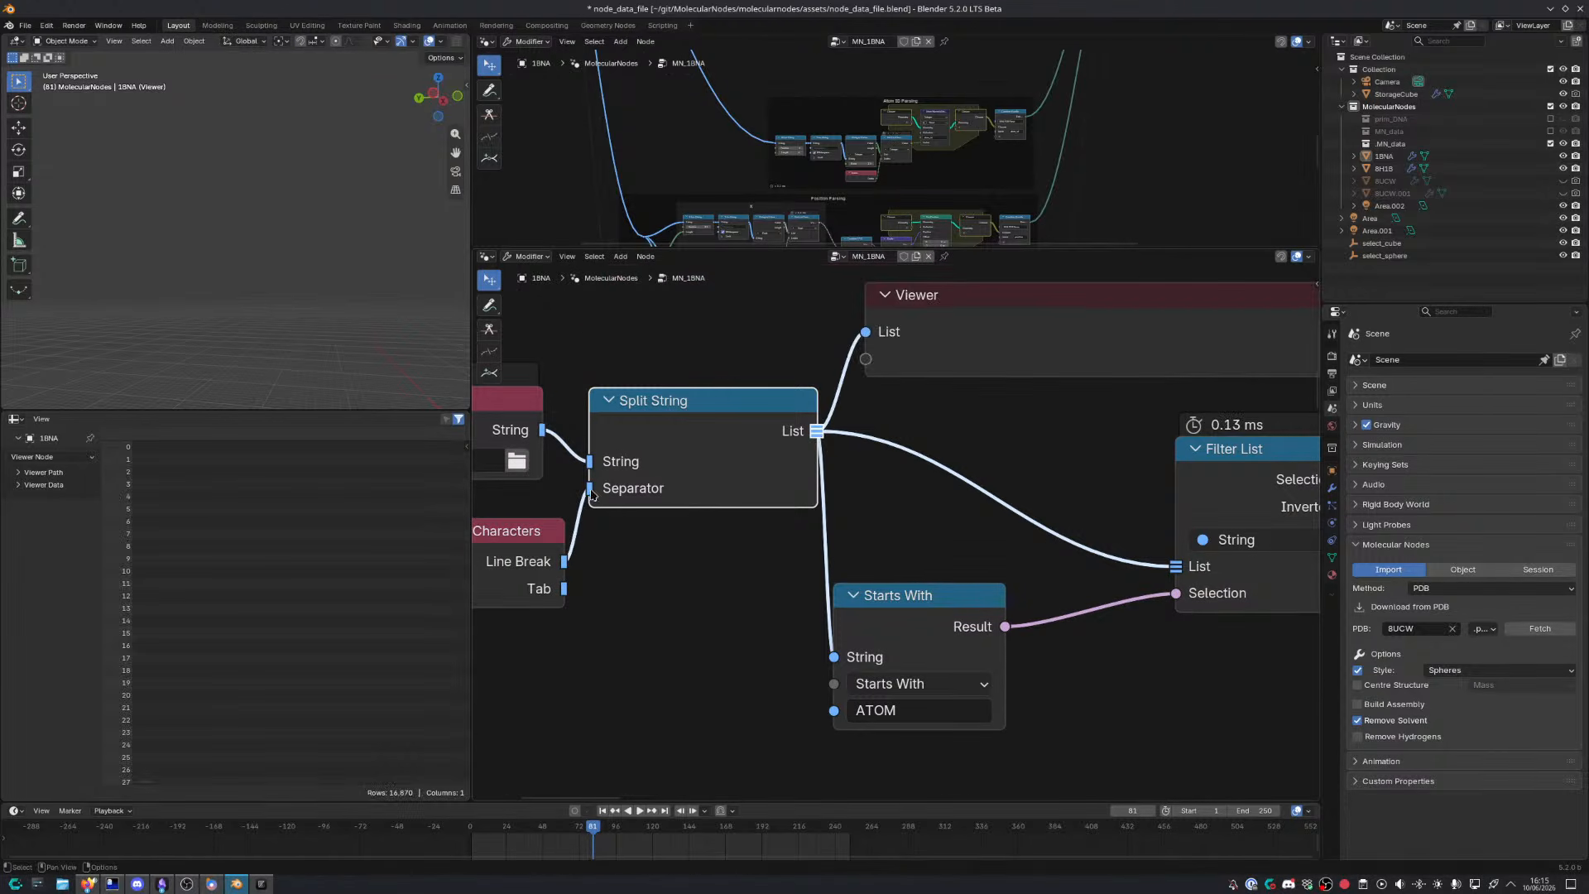
{"action": "left_click", "coordinate": [966, 366]}
{"action": "key", "text": "x"}
{"action": "left_click", "coordinate": [816, 443], "text": "ctrl+shift"}
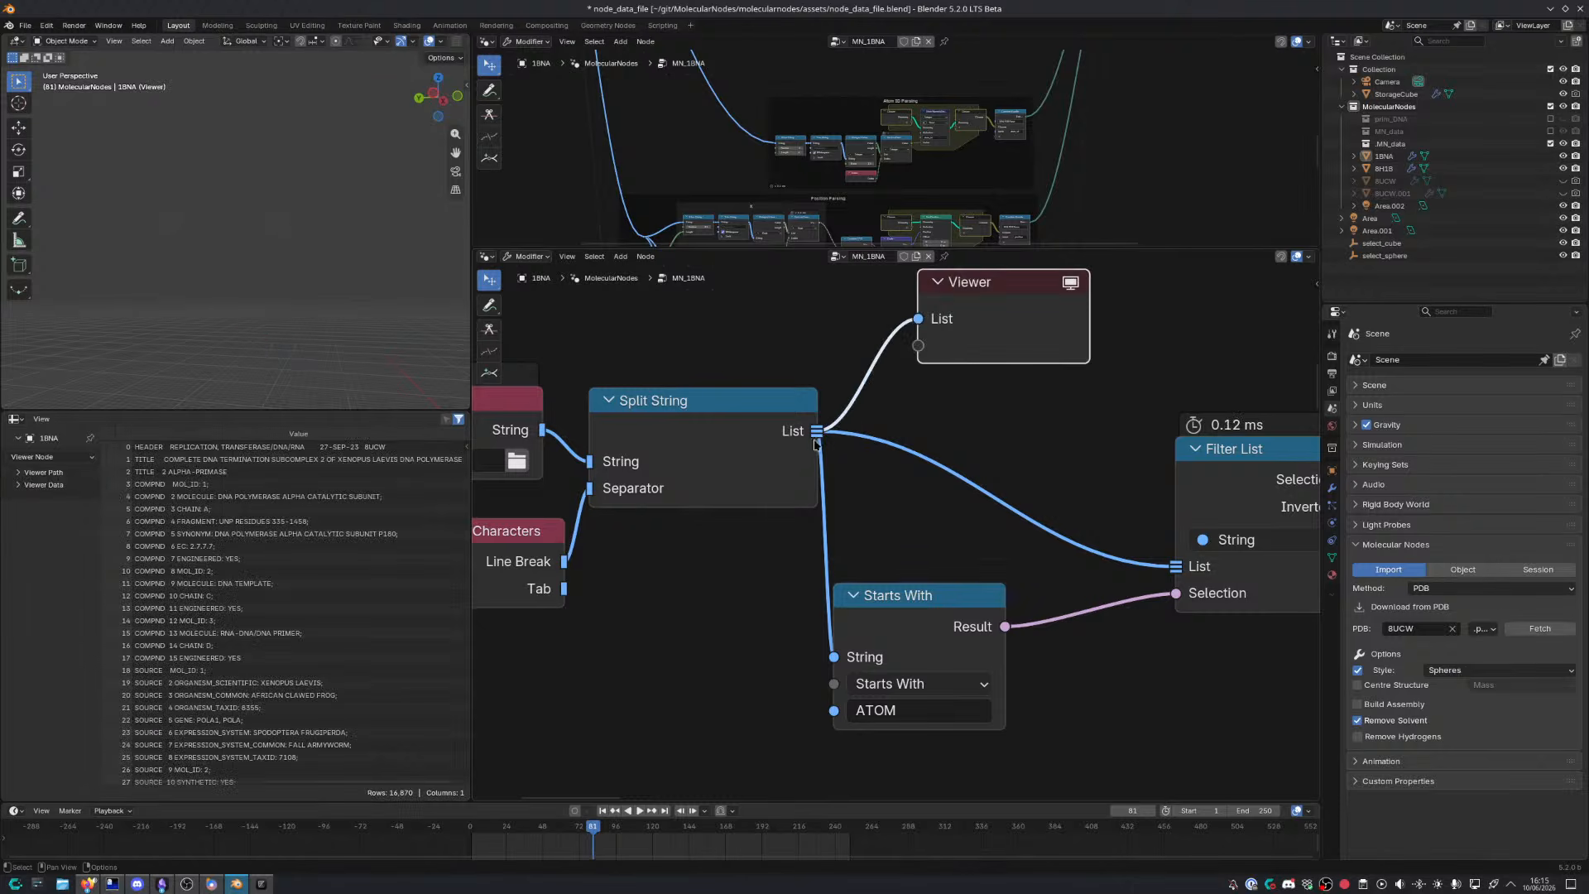
{"action": "left_click_drag", "start_coordinate": [470, 497], "coordinate": [499, 445]}
{"action": "scroll", "coordinate": [470, 478], "scroll_direction": "down", "scroll_amount": 12}
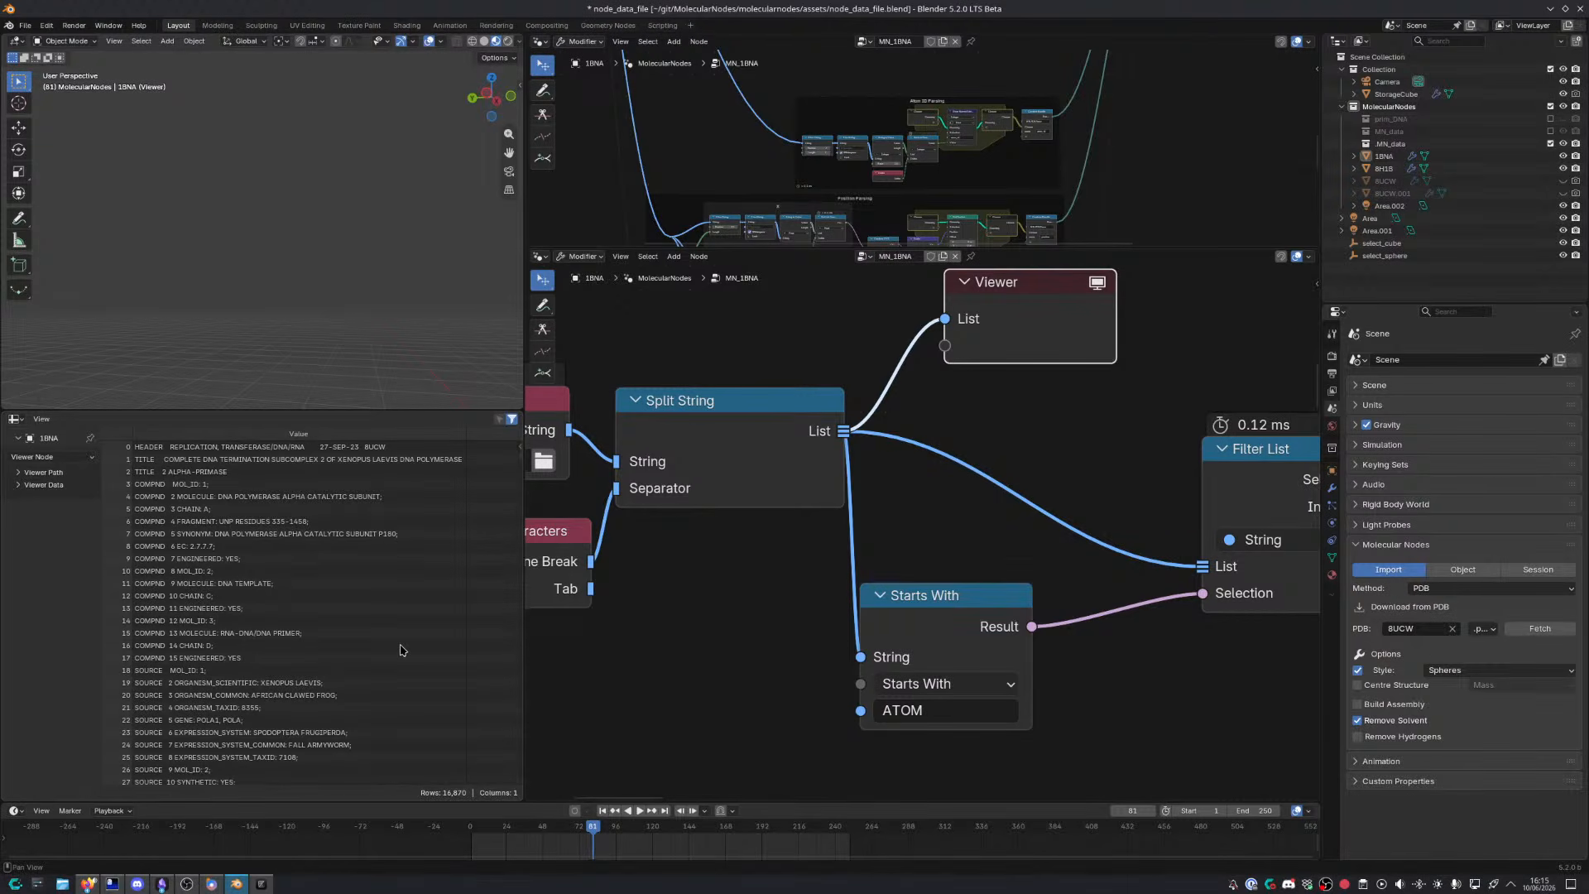
Browse the split PDB lines in the spreadsheet, from the header records down to the ATOM records
{"action": "scroll", "coordinate": [400, 650], "scroll_direction": "down", "scroll_amount": 20}
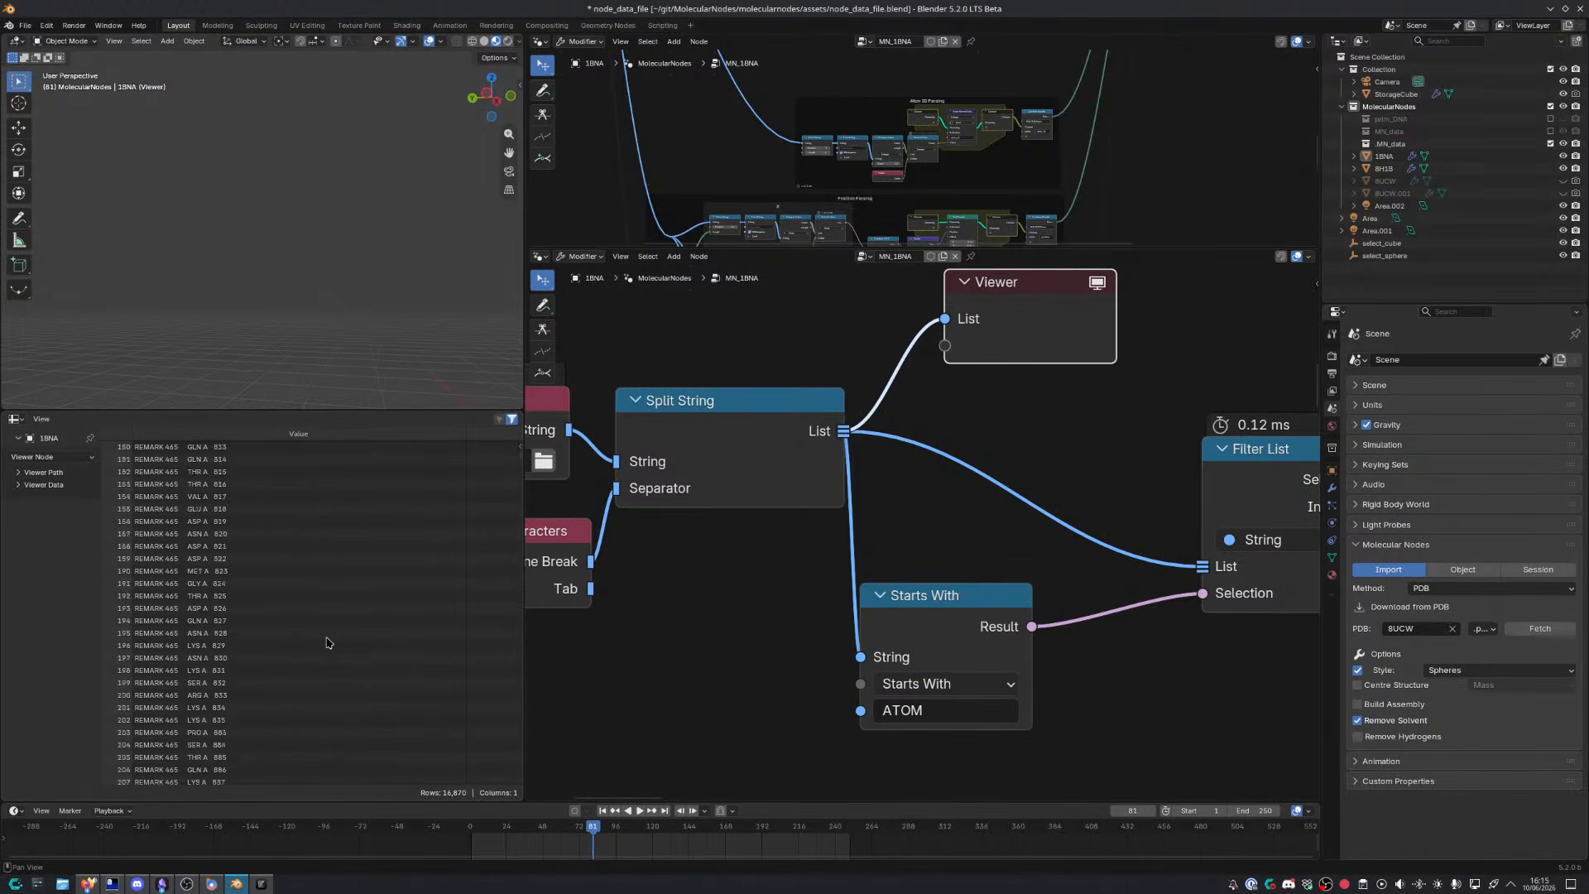
{"action": "mouse_move", "coordinate": [519, 454]}
{"action": "left_mouse_down"}
{"action": "mouse_move", "coordinate": [514, 519]}
{"action": "mouse_move", "coordinate": [509, 461]}
{"action": "left_mouse_up"}
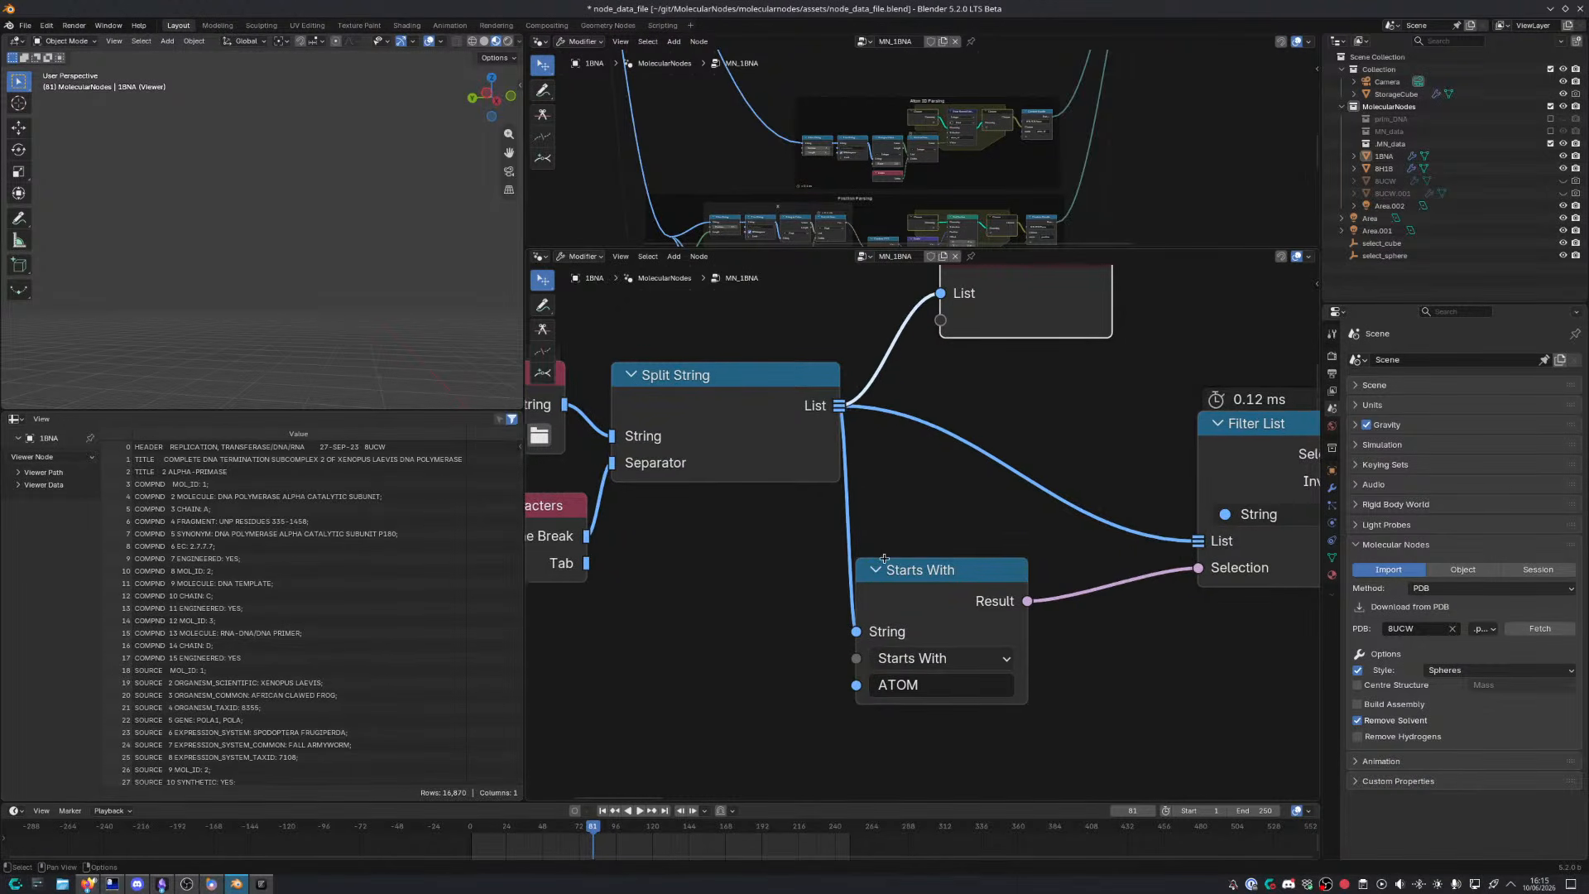
{"action": "scroll", "coordinate": [778, 497], "scroll_direction": "down", "scroll_amount": 4}
{"action": "left_click_drag", "start_coordinate": [767, 418], "coordinate": [805, 392]}
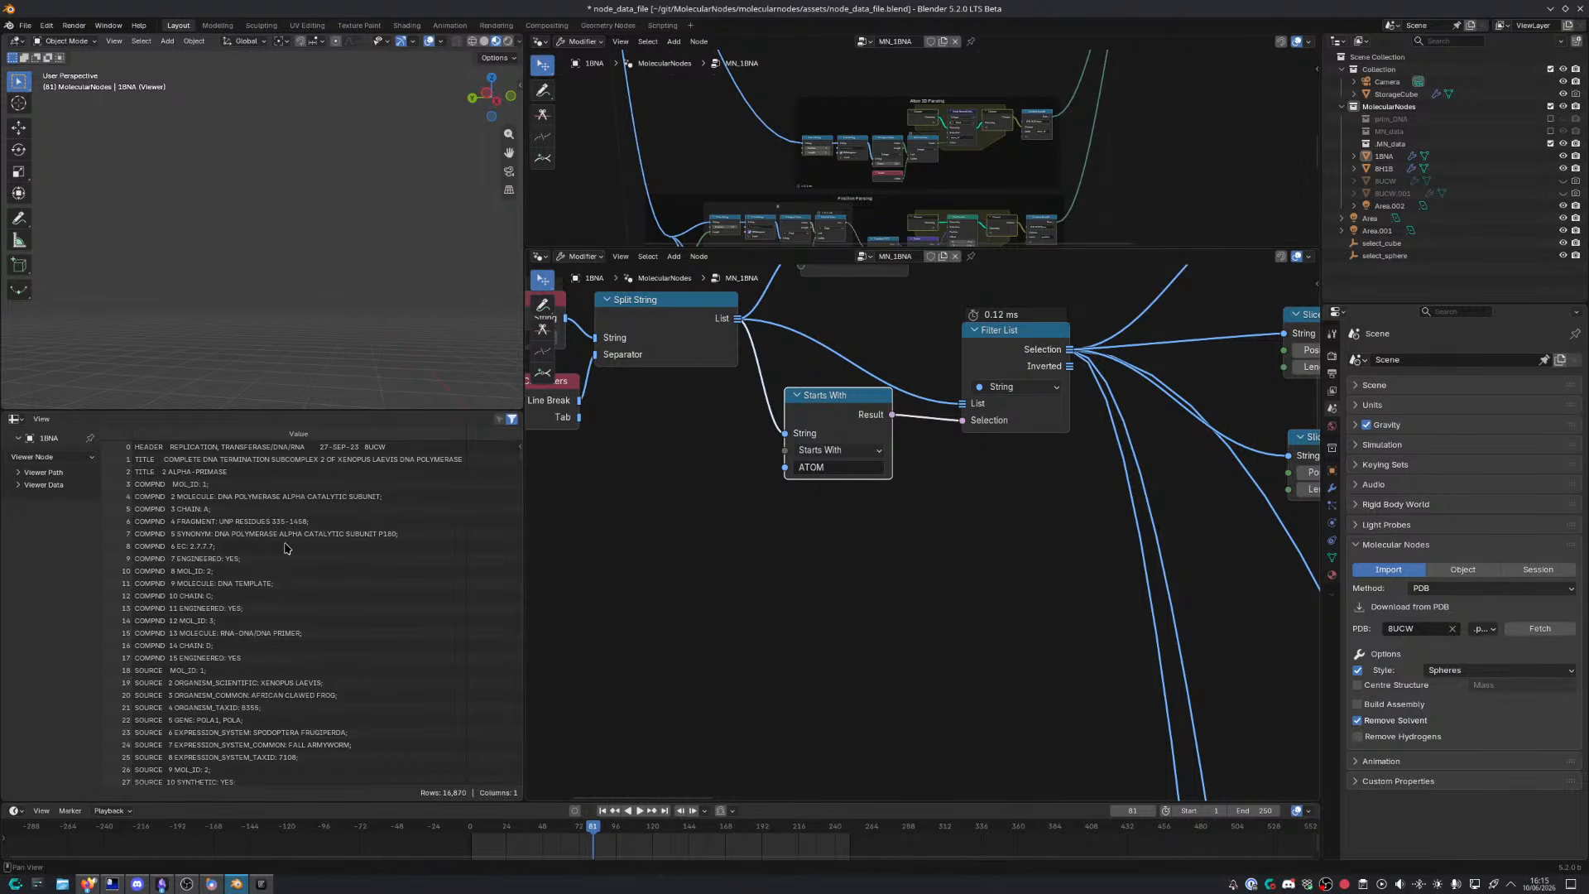
{"action": "scroll", "coordinate": [503, 541], "scroll_direction": "down", "scroll_amount": 7}
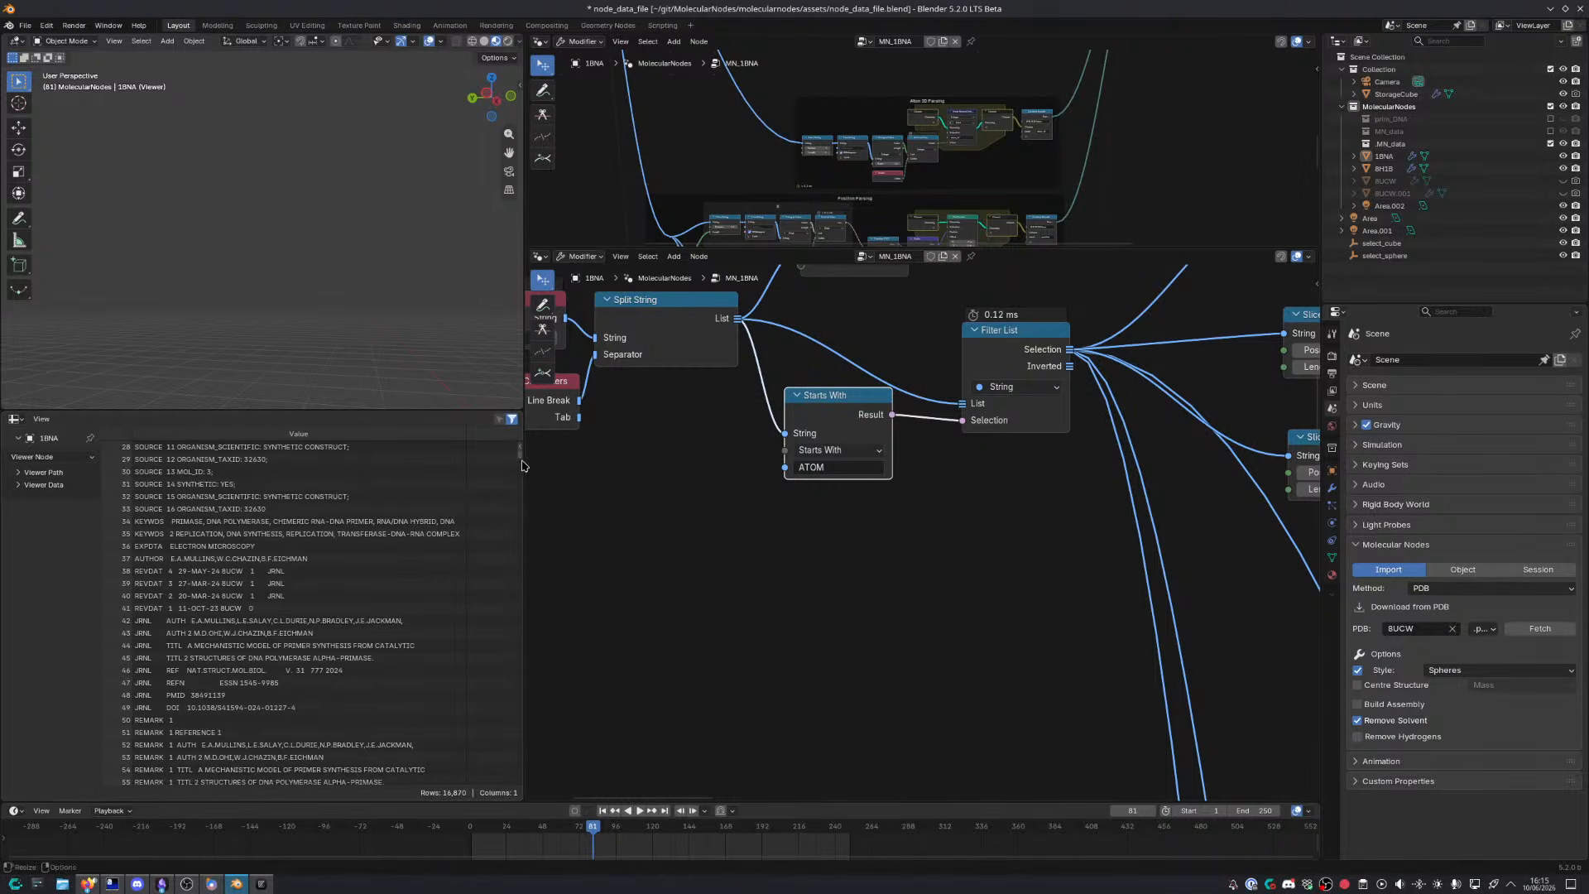
{"action": "left_click_drag", "start_coordinate": [521, 464], "coordinate": [516, 479]}
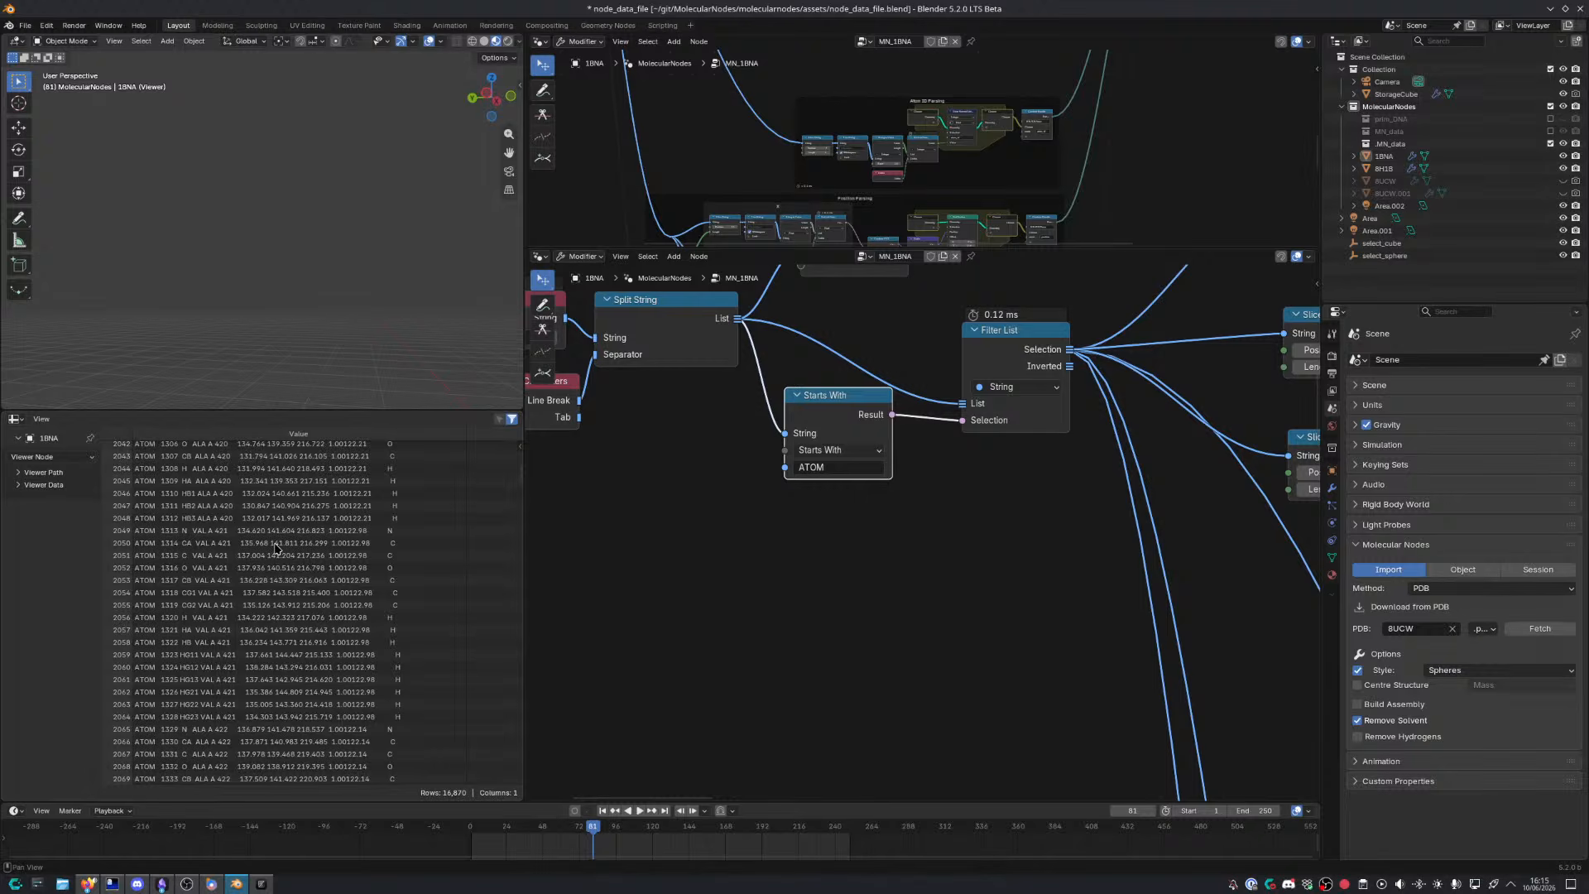
{"action": "scroll", "coordinate": [165, 517], "scroll_direction": "up", "scroll_amount": 8}
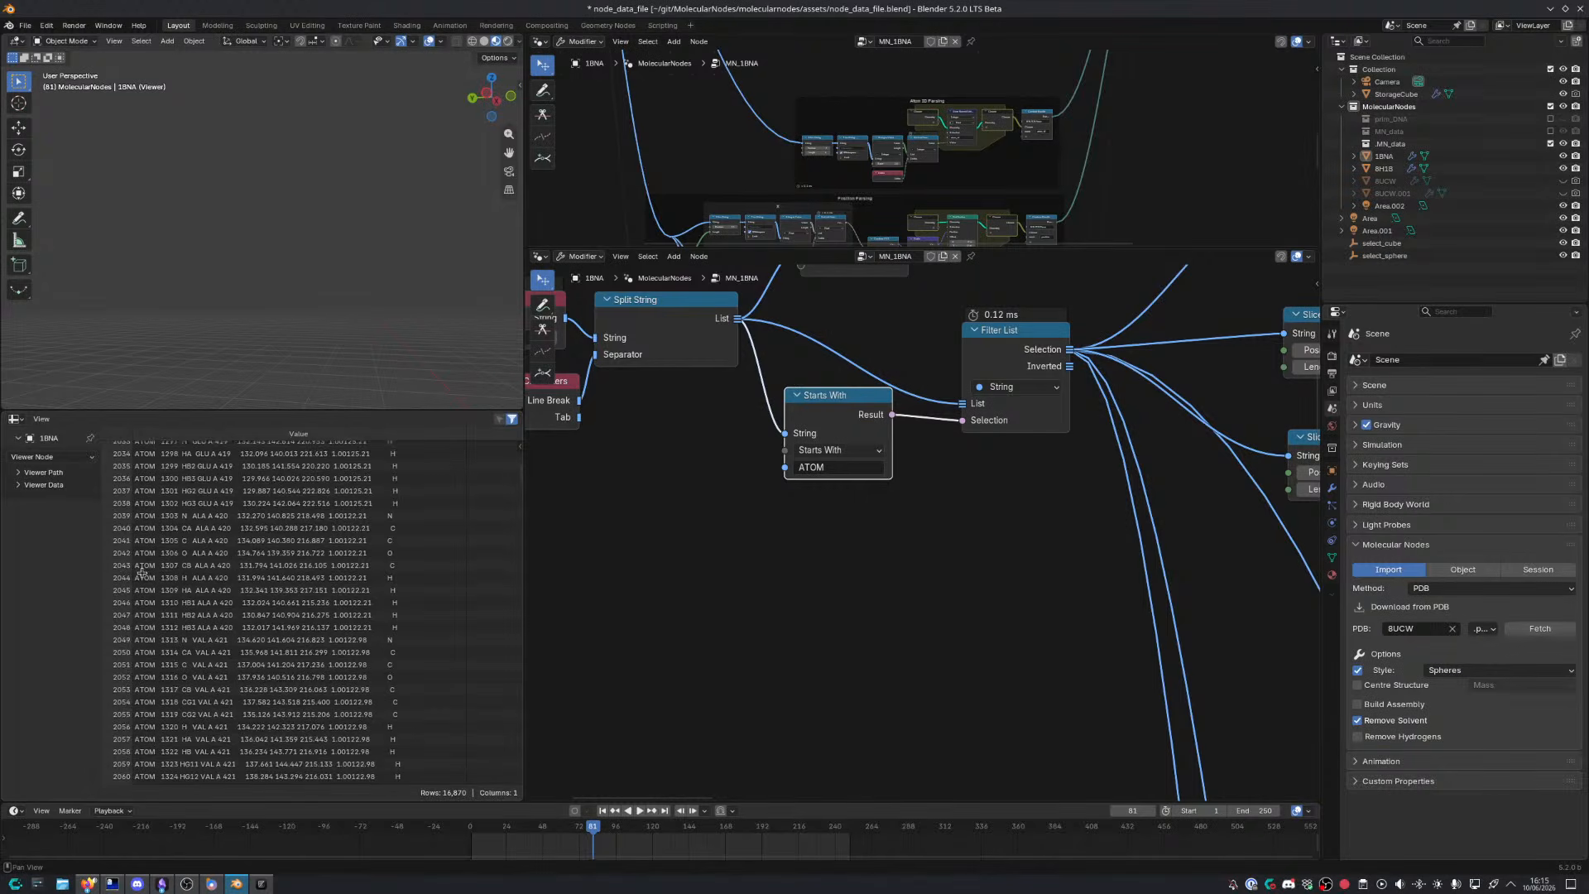
Preview the Filter List's Selection output in the Viewer and browse the filtered ATOM lines up to the first row
{"action": "middle_click_drag", "start_coordinate": [990, 385], "coordinate": [845, 441]}
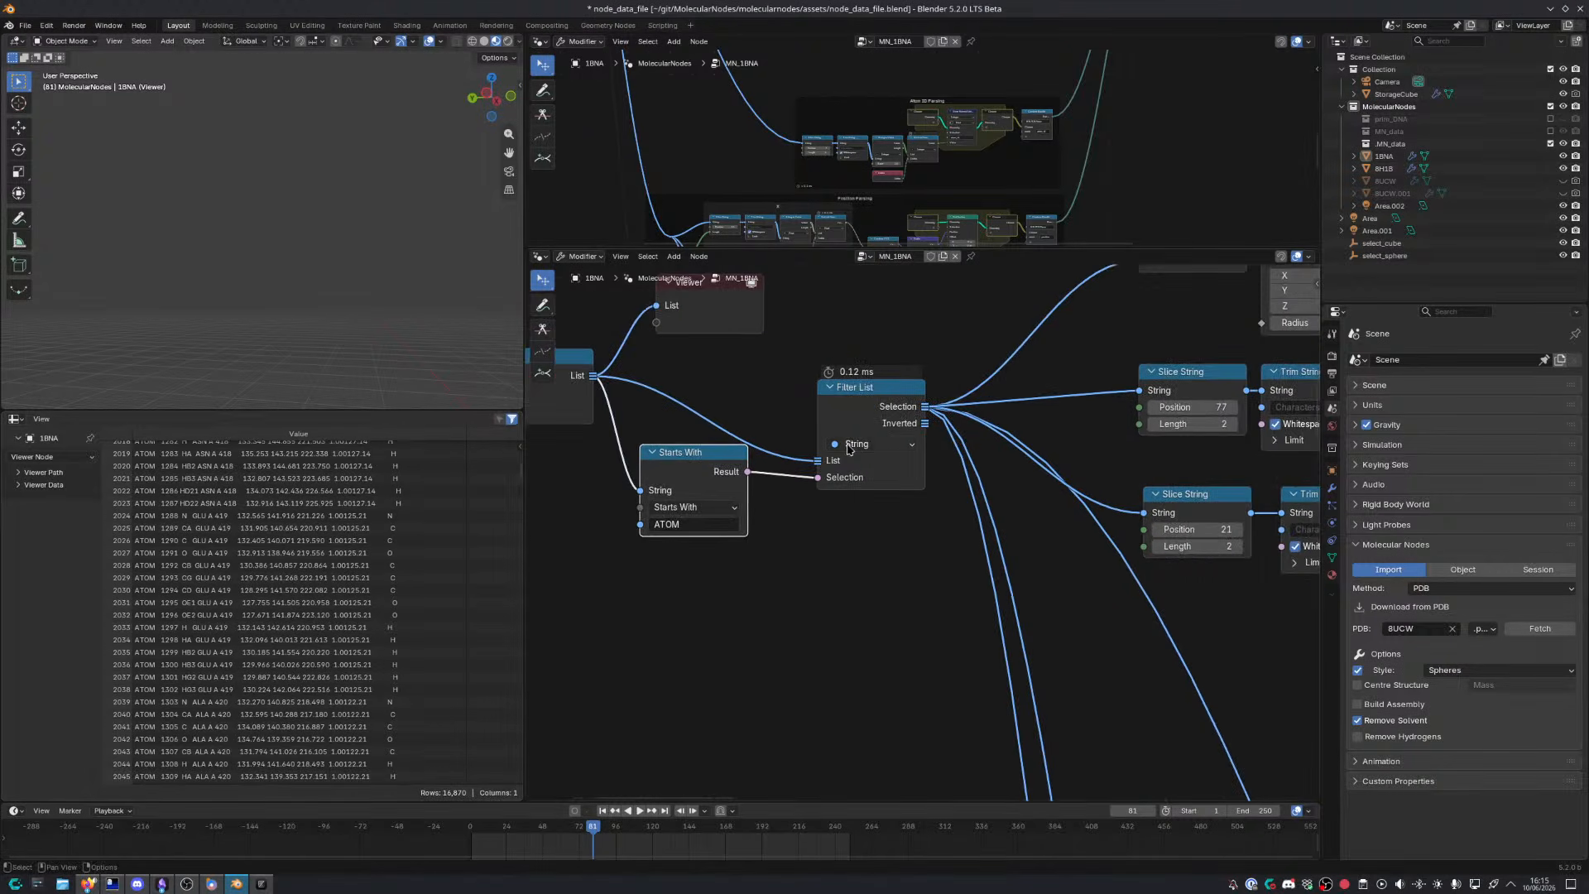
{"action": "left_click", "coordinate": [909, 420], "text": "ctrl+shift"}
{"action": "scroll", "coordinate": [495, 523], "scroll_direction": "up", "scroll_amount": 3}
{"action": "left_click_drag", "start_coordinate": [522, 482], "coordinate": [528, 446]}
{"action": "scroll", "coordinate": [410, 523], "scroll_direction": "up", "scroll_amount": 6}
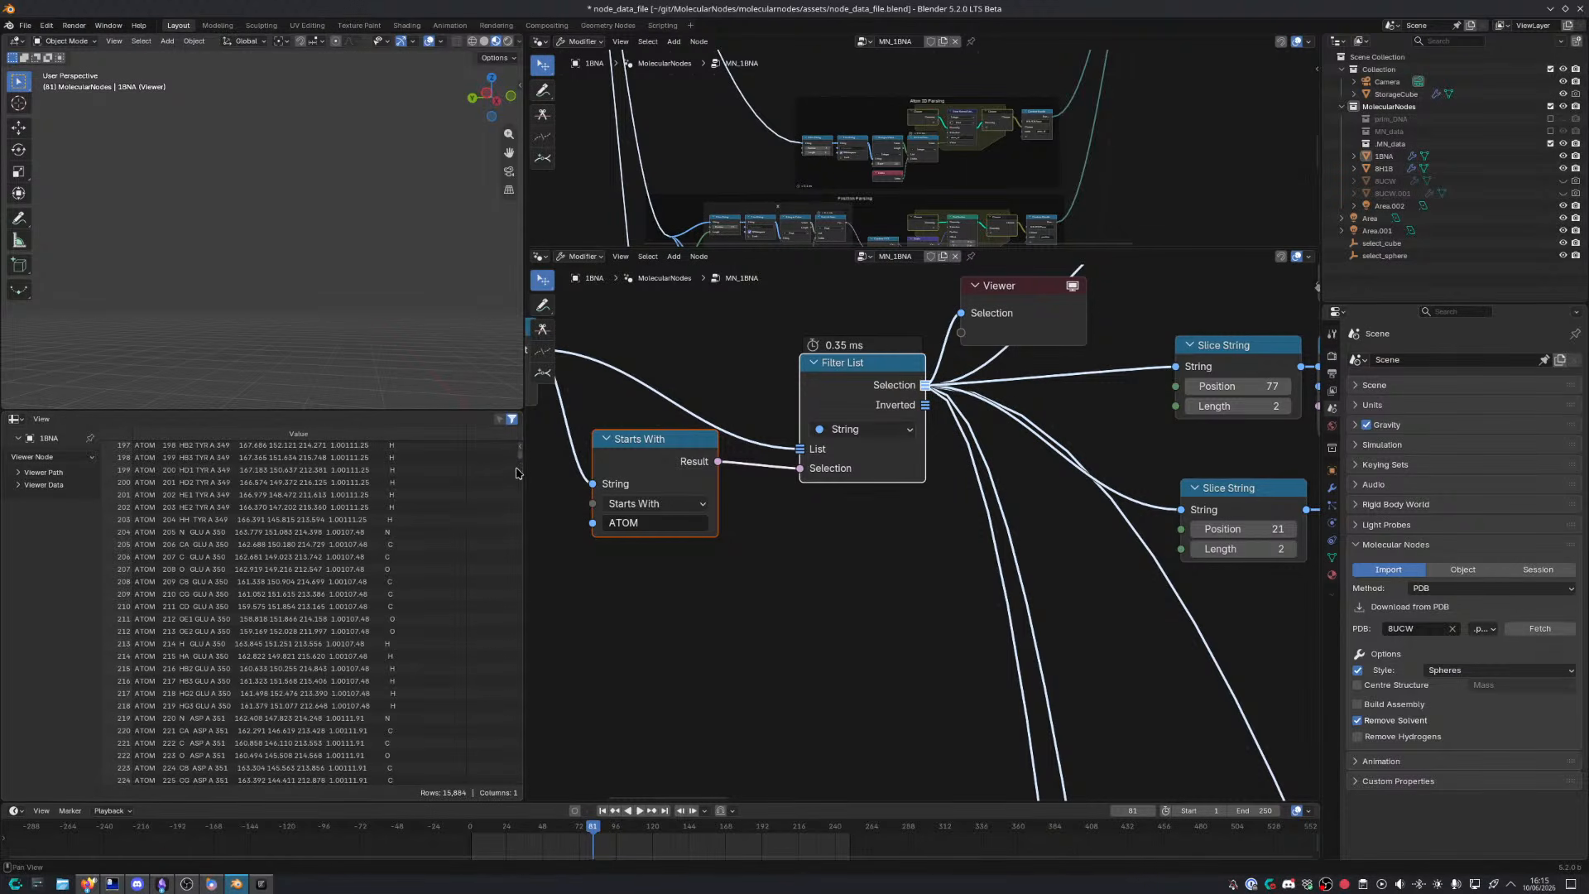
{"action": "left_click_drag", "start_coordinate": [519, 452], "coordinate": [519, 438]}
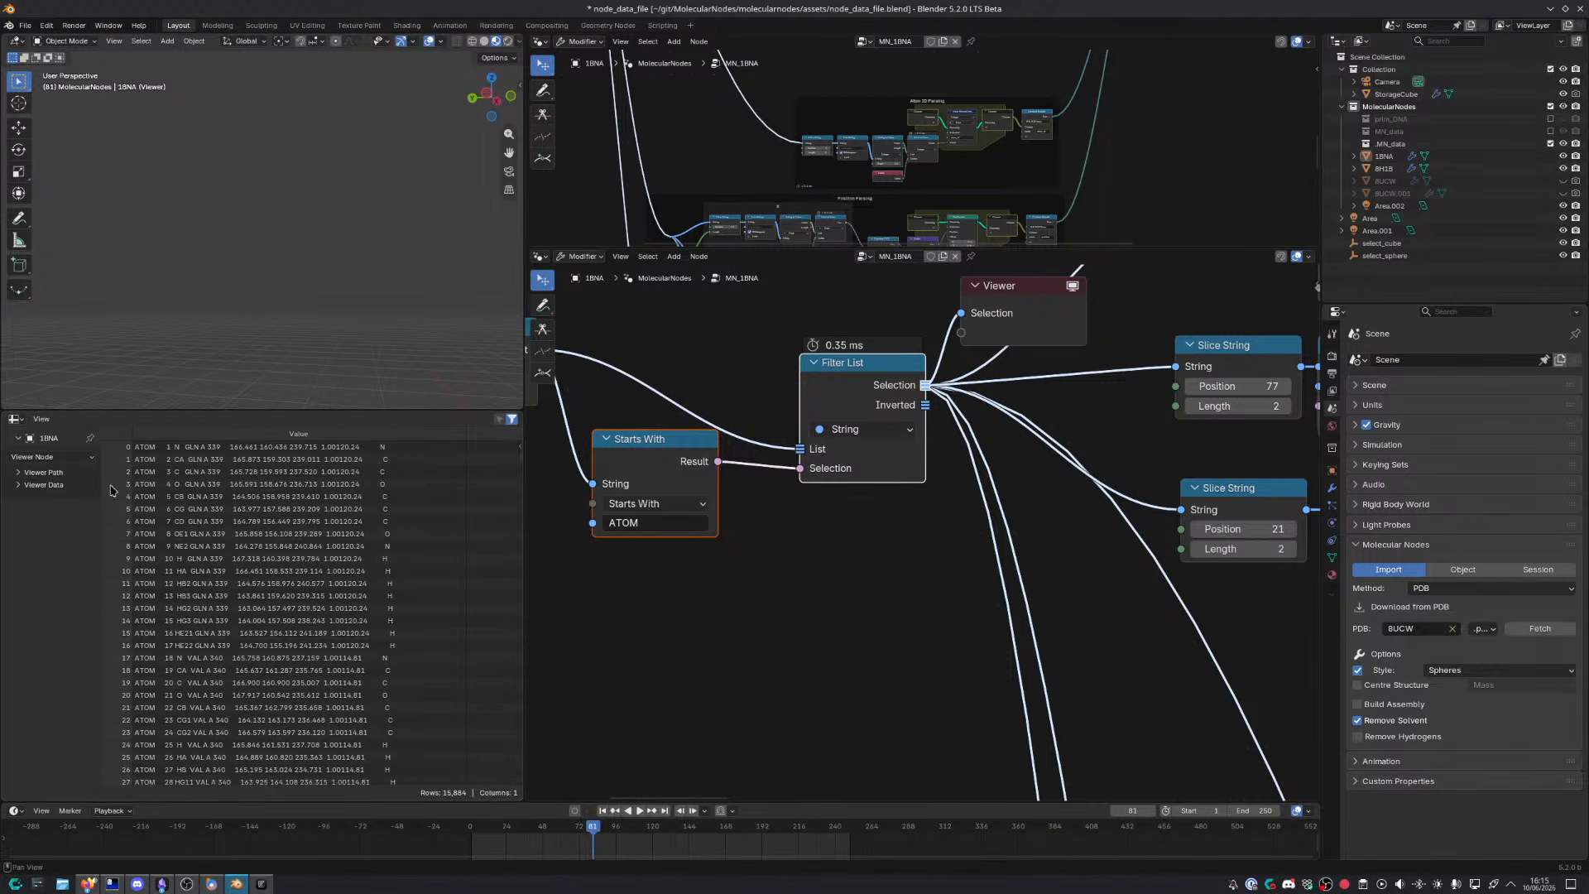
Move Starts With beneath Split String, bring Filter List closer to both nodes, and save the file
{"action": "middle_click_drag", "start_coordinate": [701, 501], "coordinate": [726, 533]}
{"action": "left_click", "coordinate": [657, 497]}
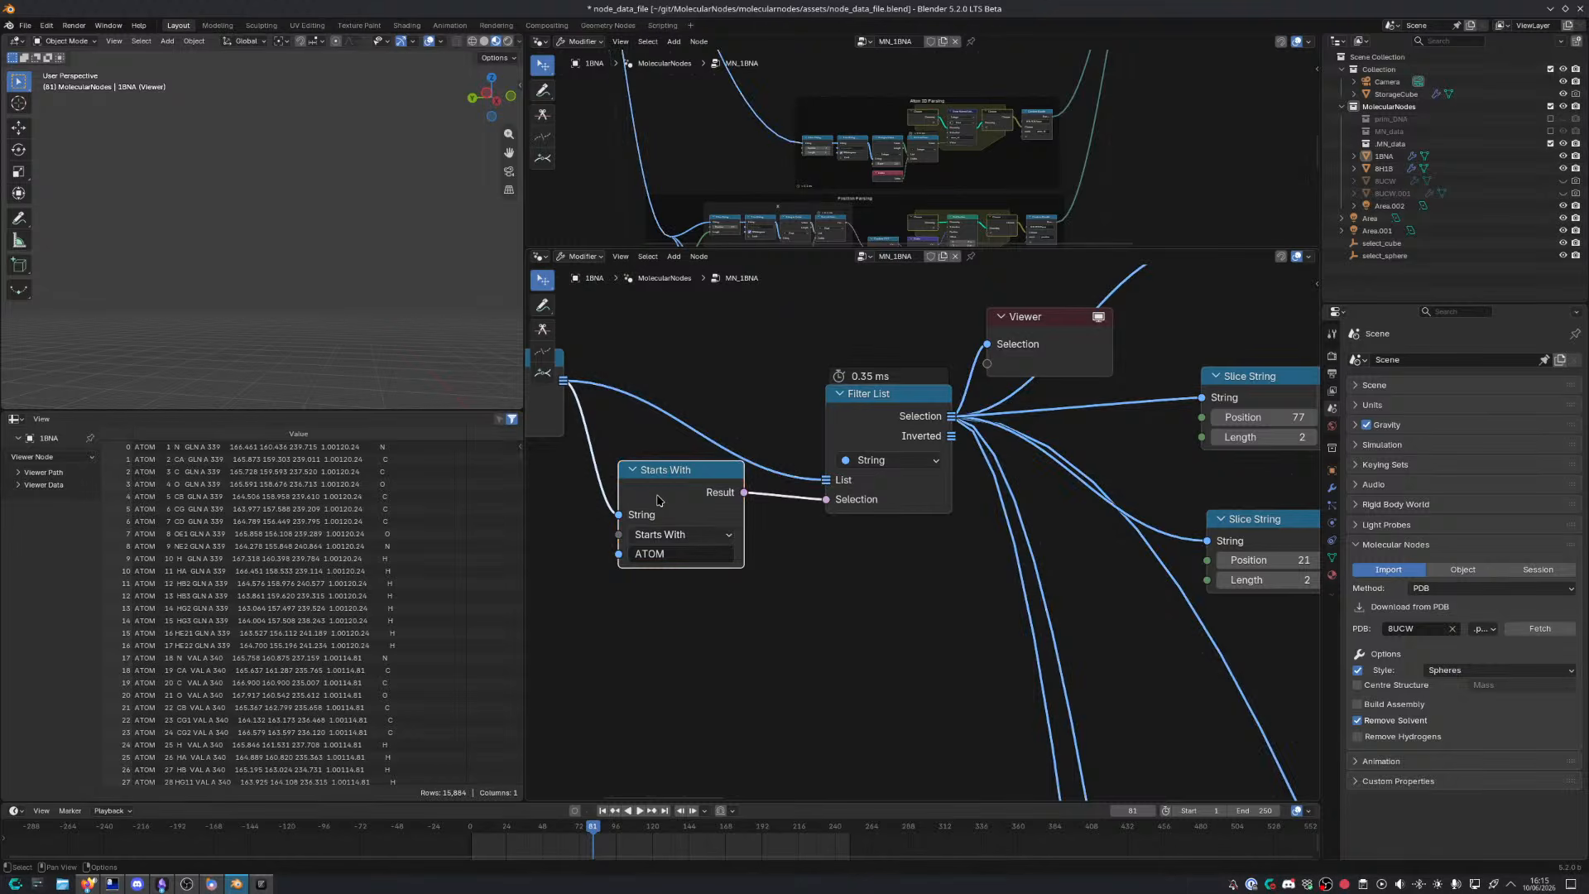
{"action": "left_click_drag", "start_coordinate": [657, 497], "coordinate": [612, 502]}
{"action": "middle_click_drag", "start_coordinate": [612, 507], "coordinate": [828, 484]}
{"action": "left_click_drag", "start_coordinate": [764, 465], "coordinate": [693, 465]}
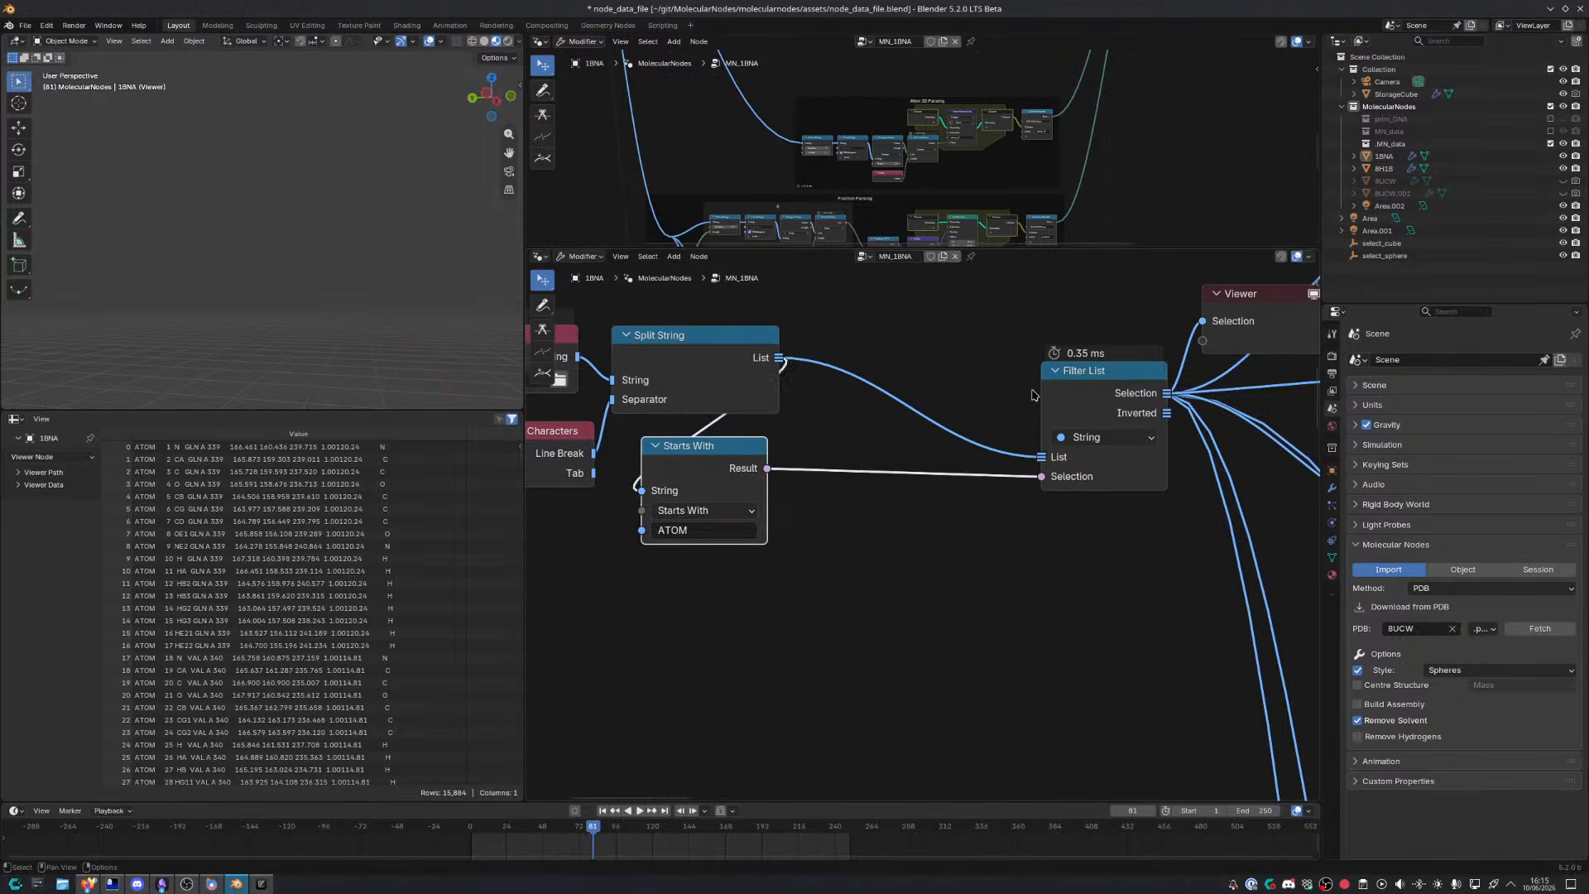
{"action": "left_click_drag", "start_coordinate": [1071, 393], "coordinate": [838, 358]}
{"action": "key", "text": "ctrl+s"}
Preview the Trim String output of the element slice at position 77 in the Viewer
{"action": "scroll", "coordinate": [950, 495], "scroll_direction": "down", "scroll_amount": 4}
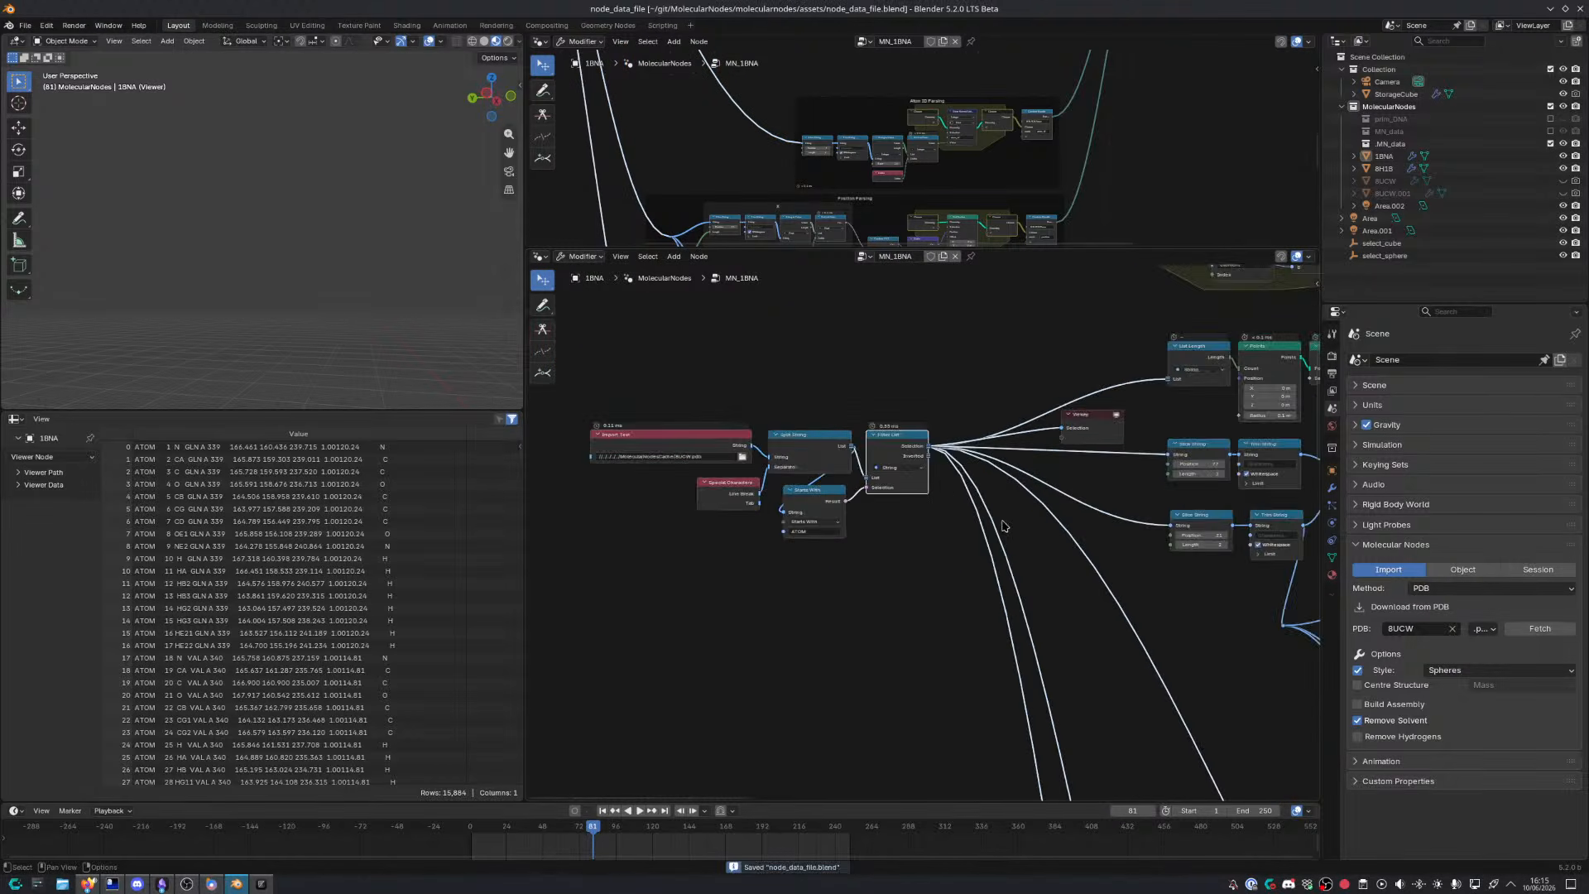
{"action": "middle_click_drag", "start_coordinate": [948, 453], "coordinate": [840, 476]}
{"action": "scroll", "coordinate": [827, 463], "scroll_direction": "up", "scroll_amount": 7}
{"action": "scroll", "coordinate": [840, 464], "scroll_direction": "up", "scroll_amount": 1}
{"action": "left_click", "coordinate": [852, 381], "text": "ctrl+shift"}
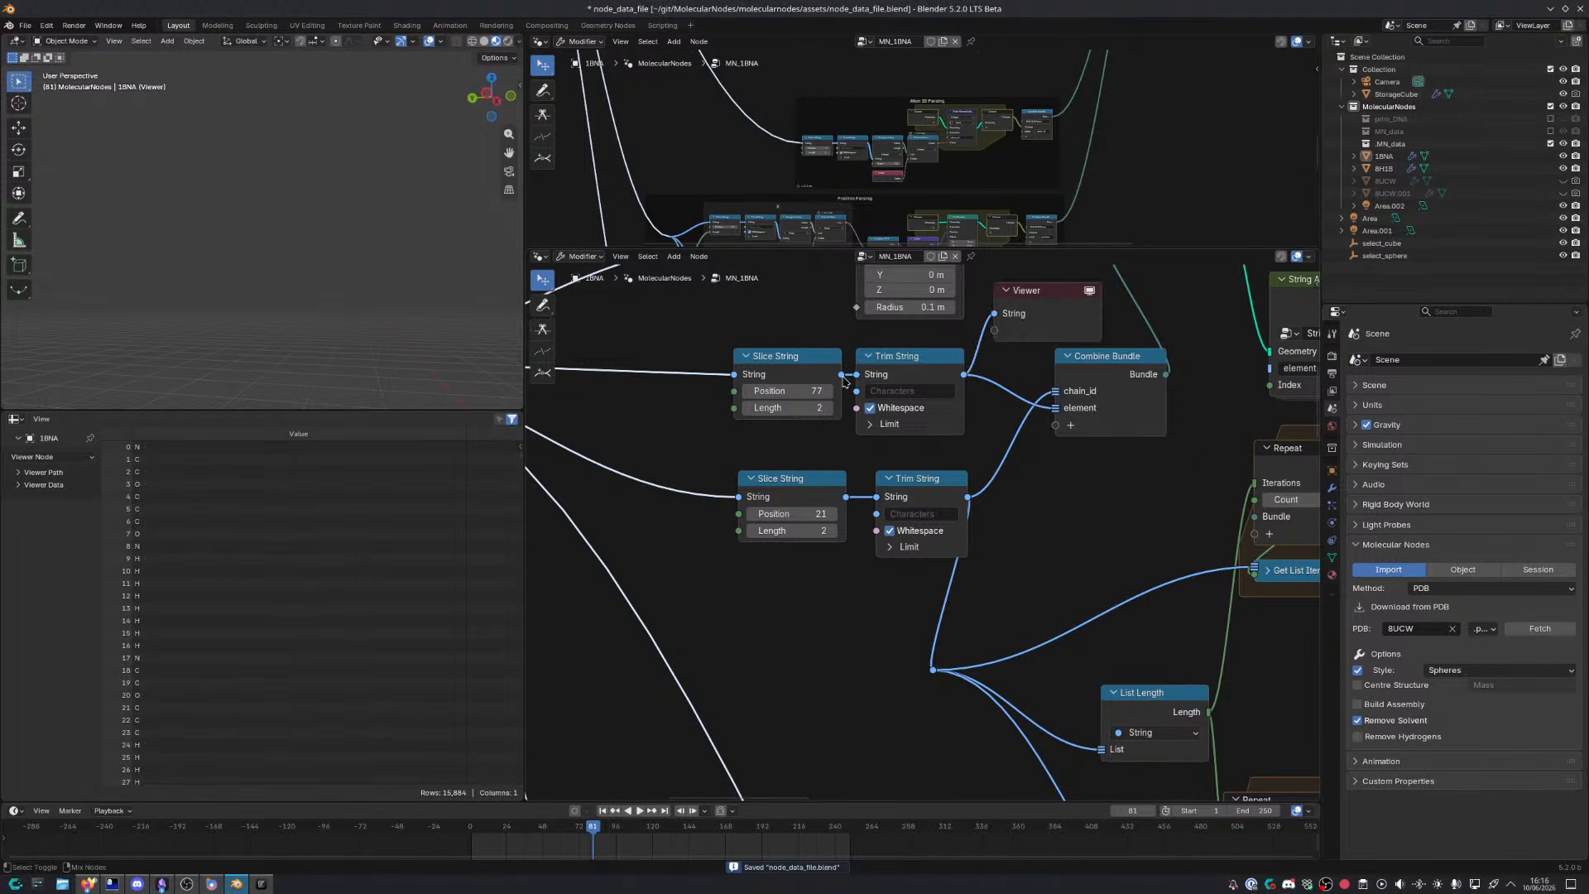
Move both Slice String and Trim String pairs further from Combine Bundle and preview the chain ID Trim String output
{"action": "middle_click_drag", "start_coordinate": [794, 395], "coordinate": [873, 397]}
{"action": "left_click_drag", "start_coordinate": [744, 367], "coordinate": [1049, 575]}
{"action": "left_click_drag", "start_coordinate": [878, 357], "coordinate": [770, 372]}
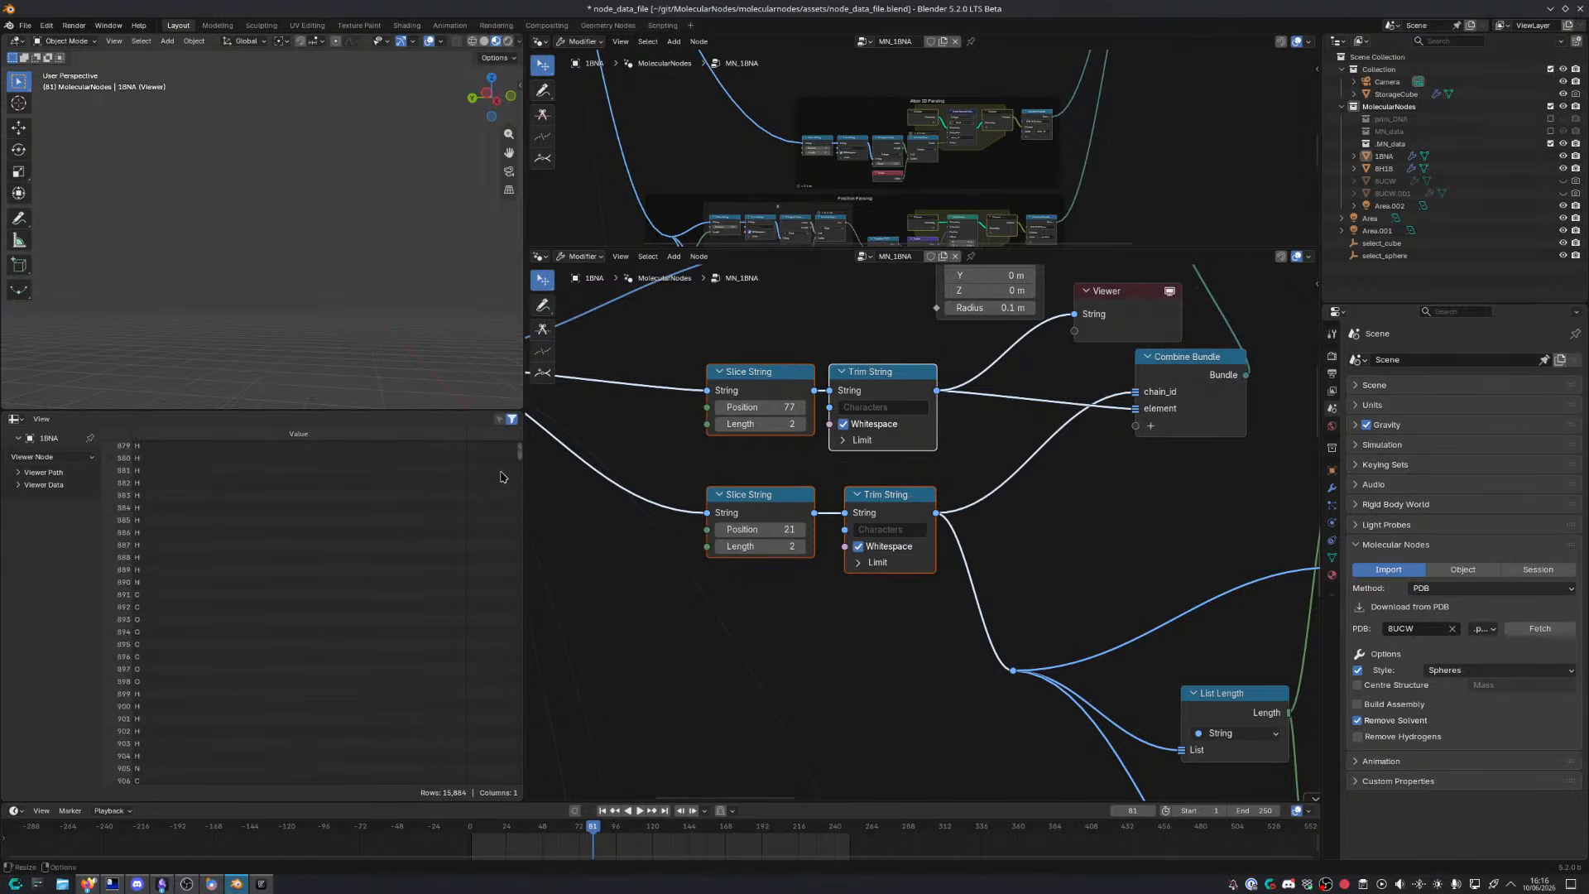
{"action": "left_click", "coordinate": [934, 516], "text": "ctrl+shift"}
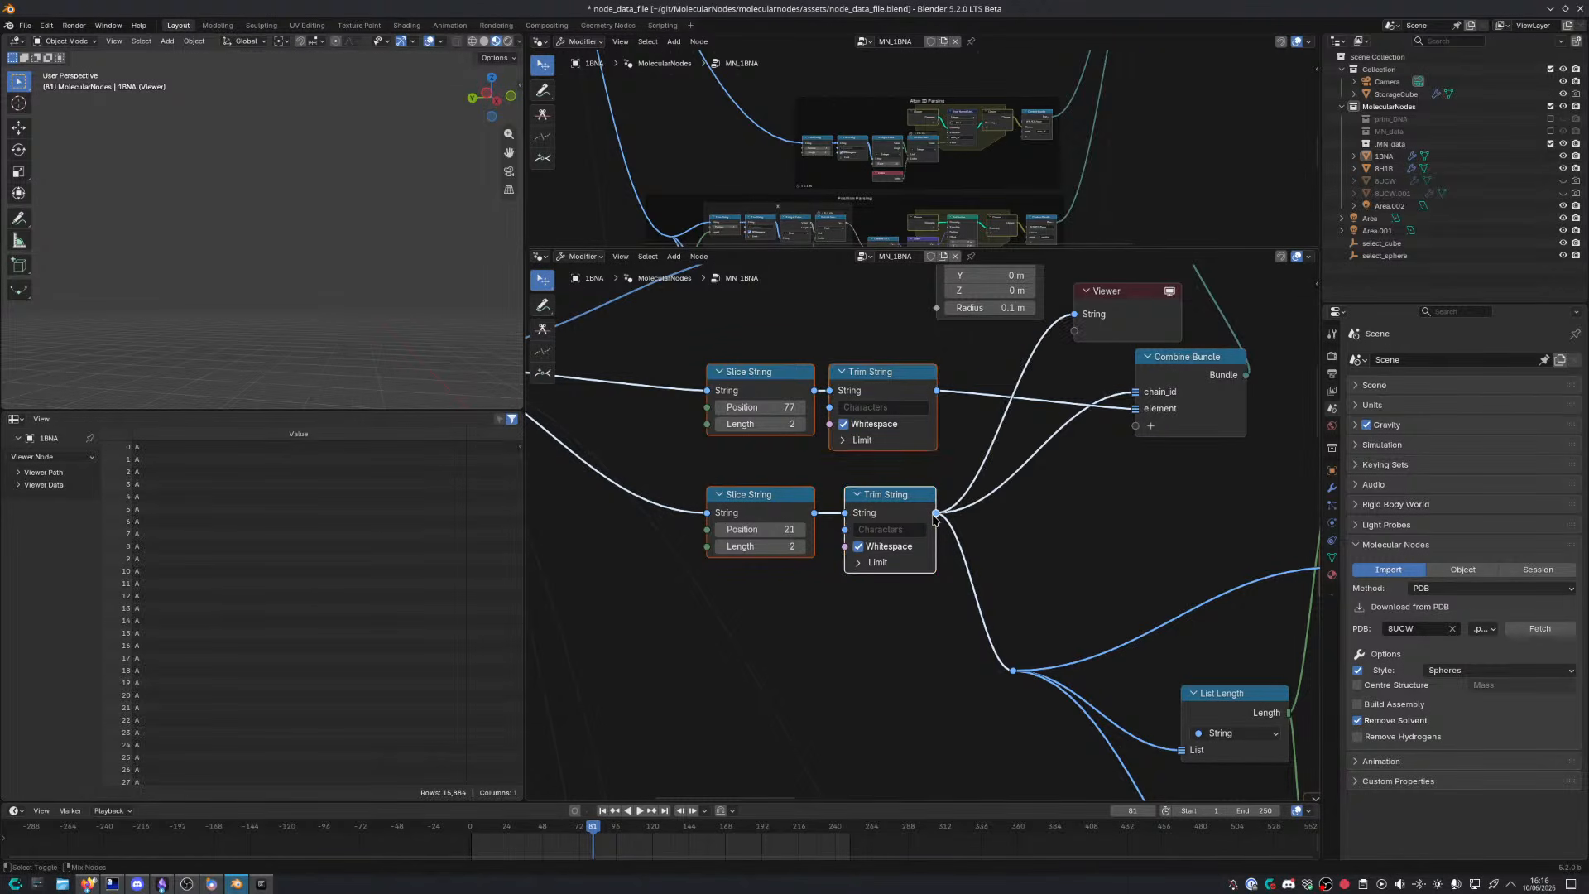
{"action": "scroll", "coordinate": [802, 610], "scroll_direction": "down", "scroll_amount": 1}
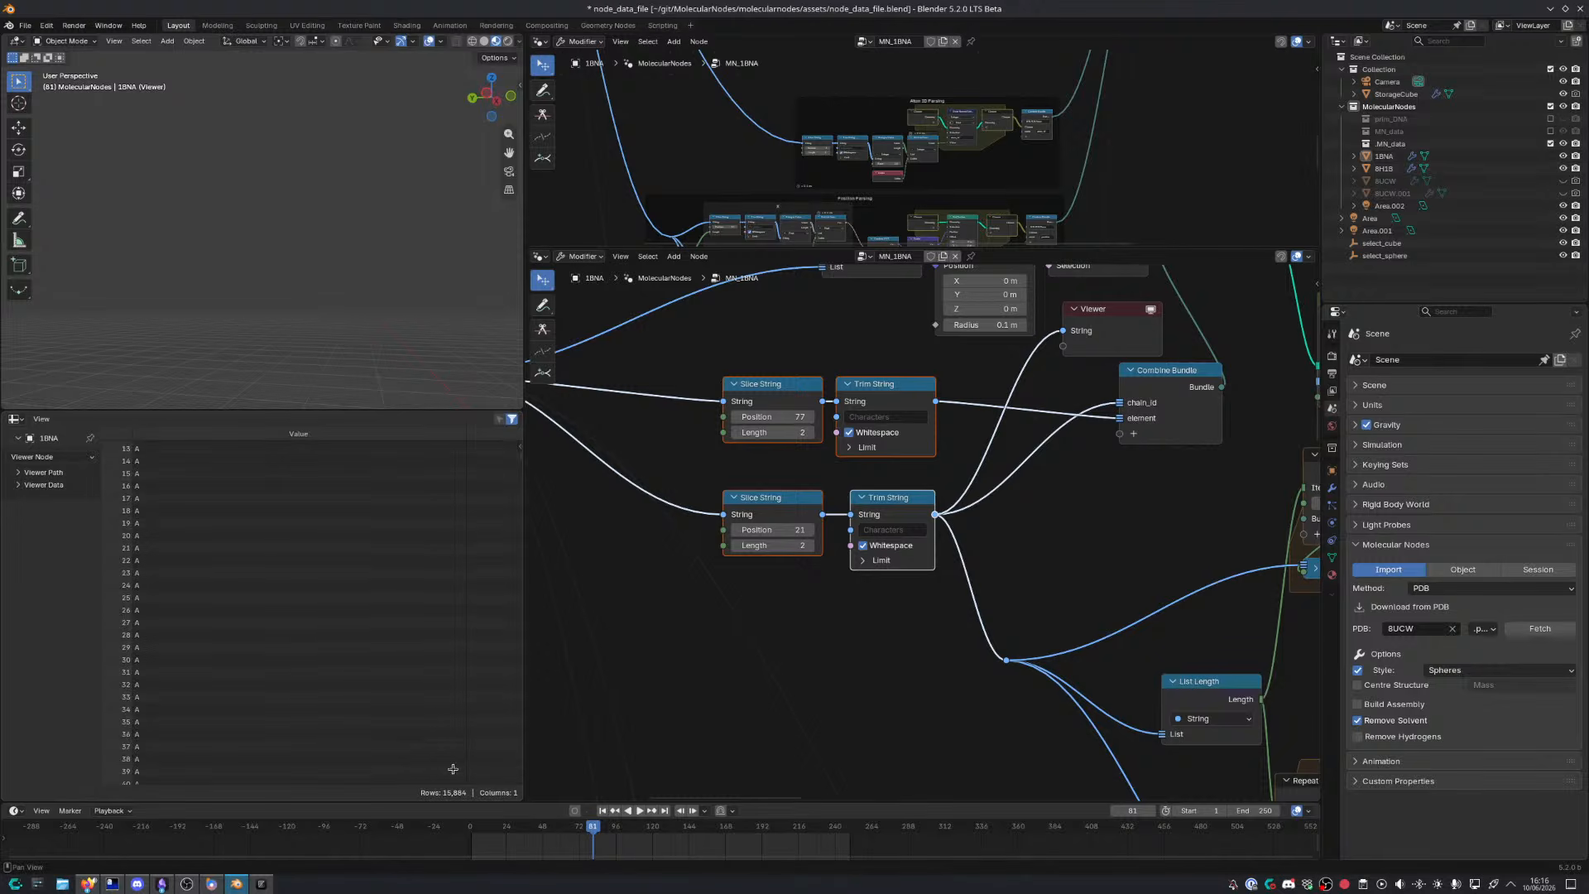
Preview the Get List Item, Trim String and String to Value outputs in the Atom ID Parsing frame
{"action": "scroll", "coordinate": [798, 703], "scroll_direction": "down", "scroll_amount": 7}
{"action": "middle_click_drag", "start_coordinate": [798, 703], "coordinate": [710, 281]}
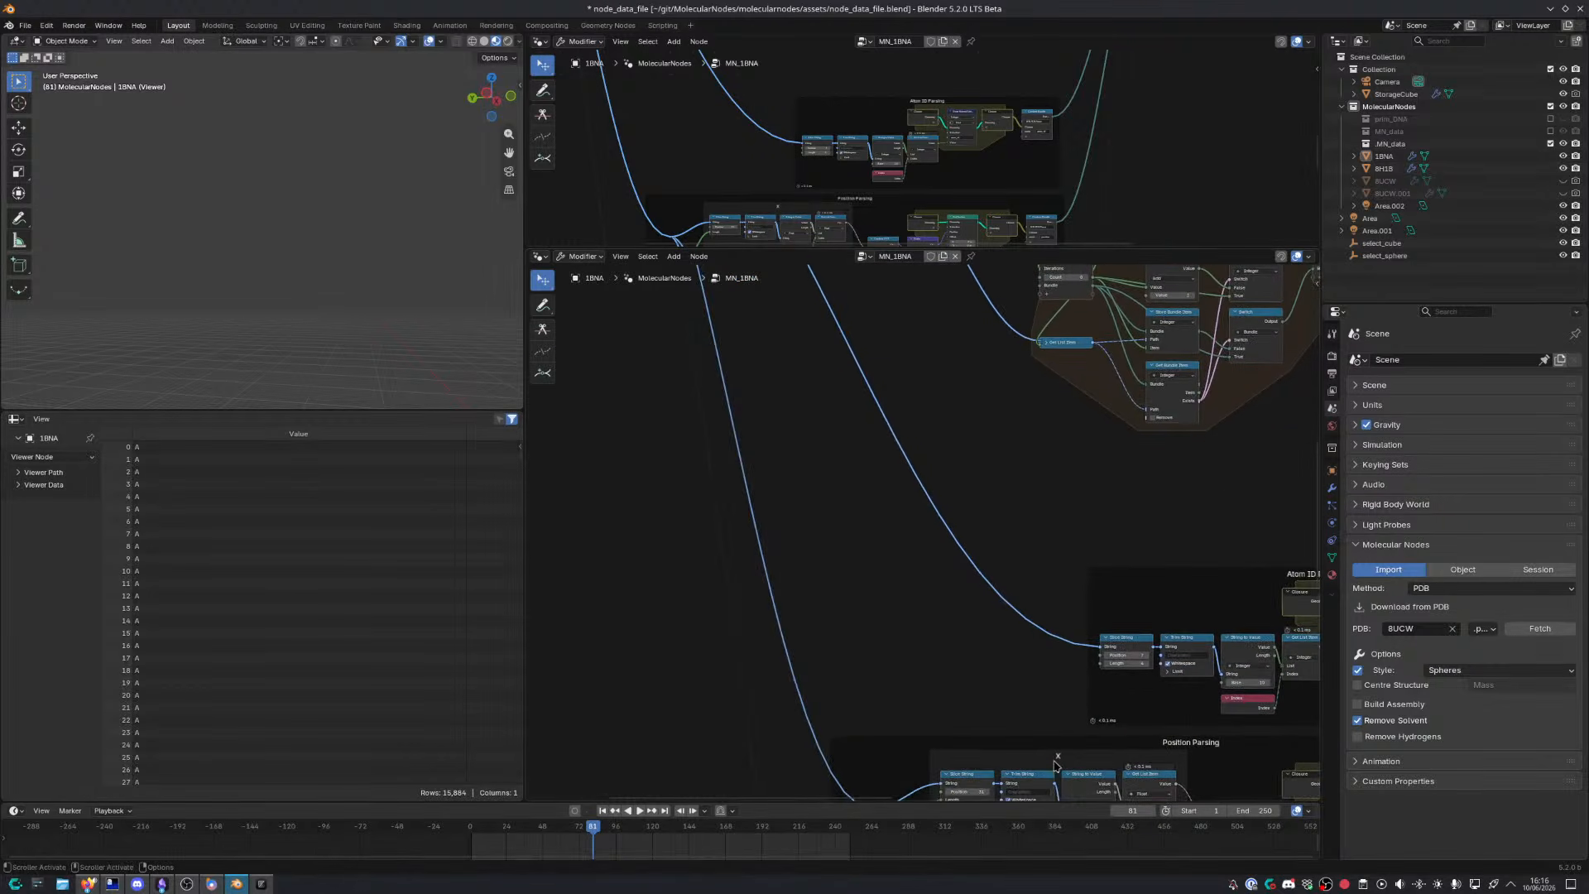
{"action": "middle_click_drag", "start_coordinate": [1154, 654], "coordinate": [965, 506]}
{"action": "middle_click_drag", "start_coordinate": [1009, 446], "coordinate": [800, 459]}
{"action": "scroll", "coordinate": [801, 459], "scroll_direction": "up", "scroll_amount": 4}
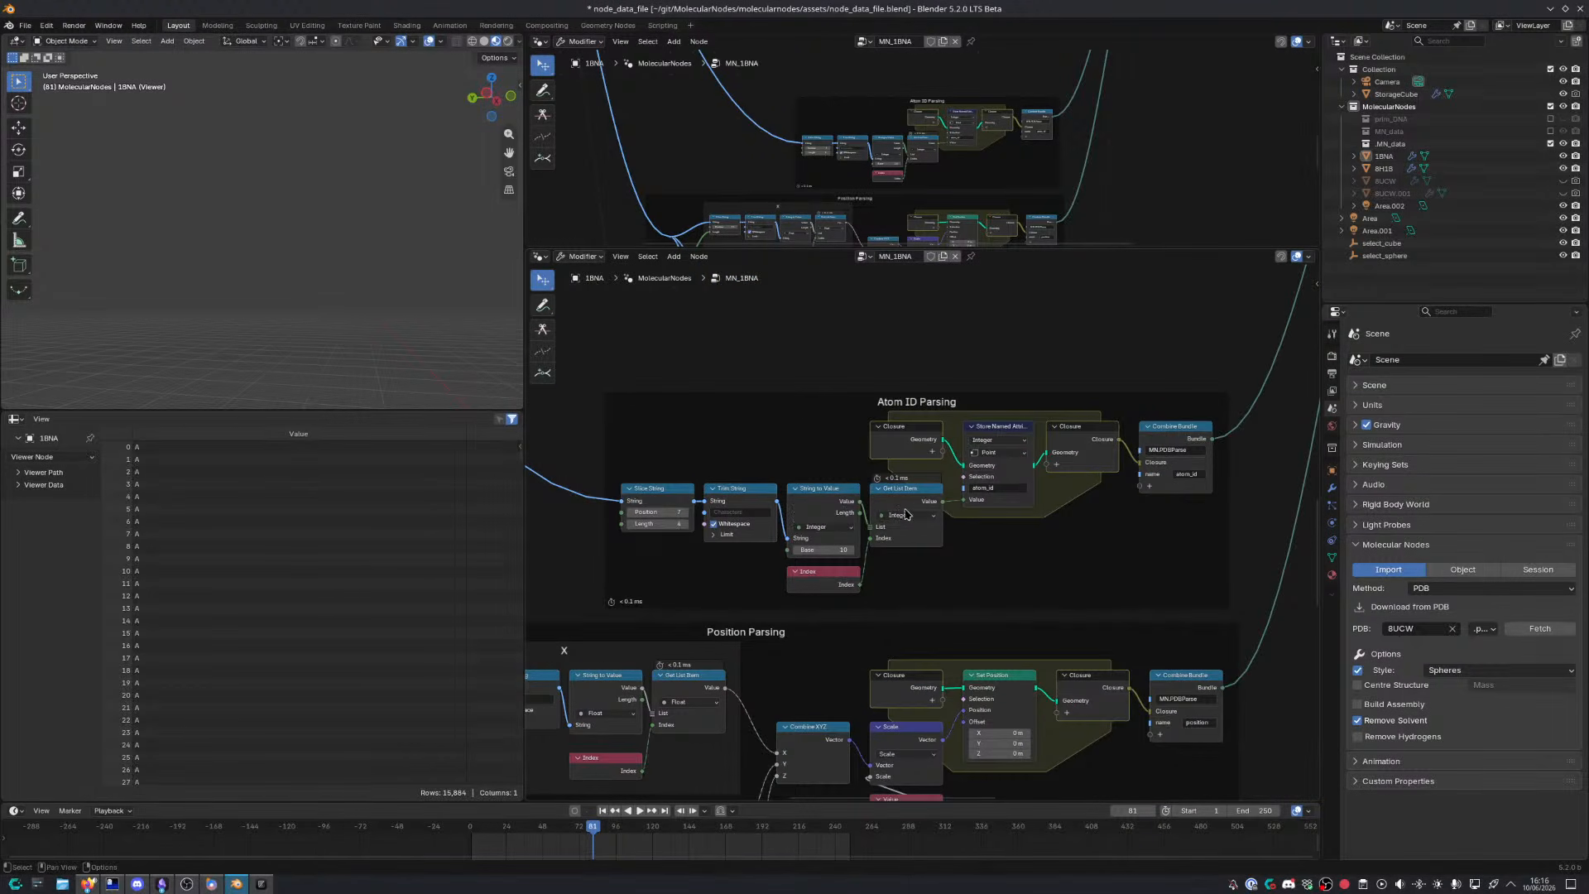
{"action": "left_click", "coordinate": [942, 508], "text": "ctrl+shift"}
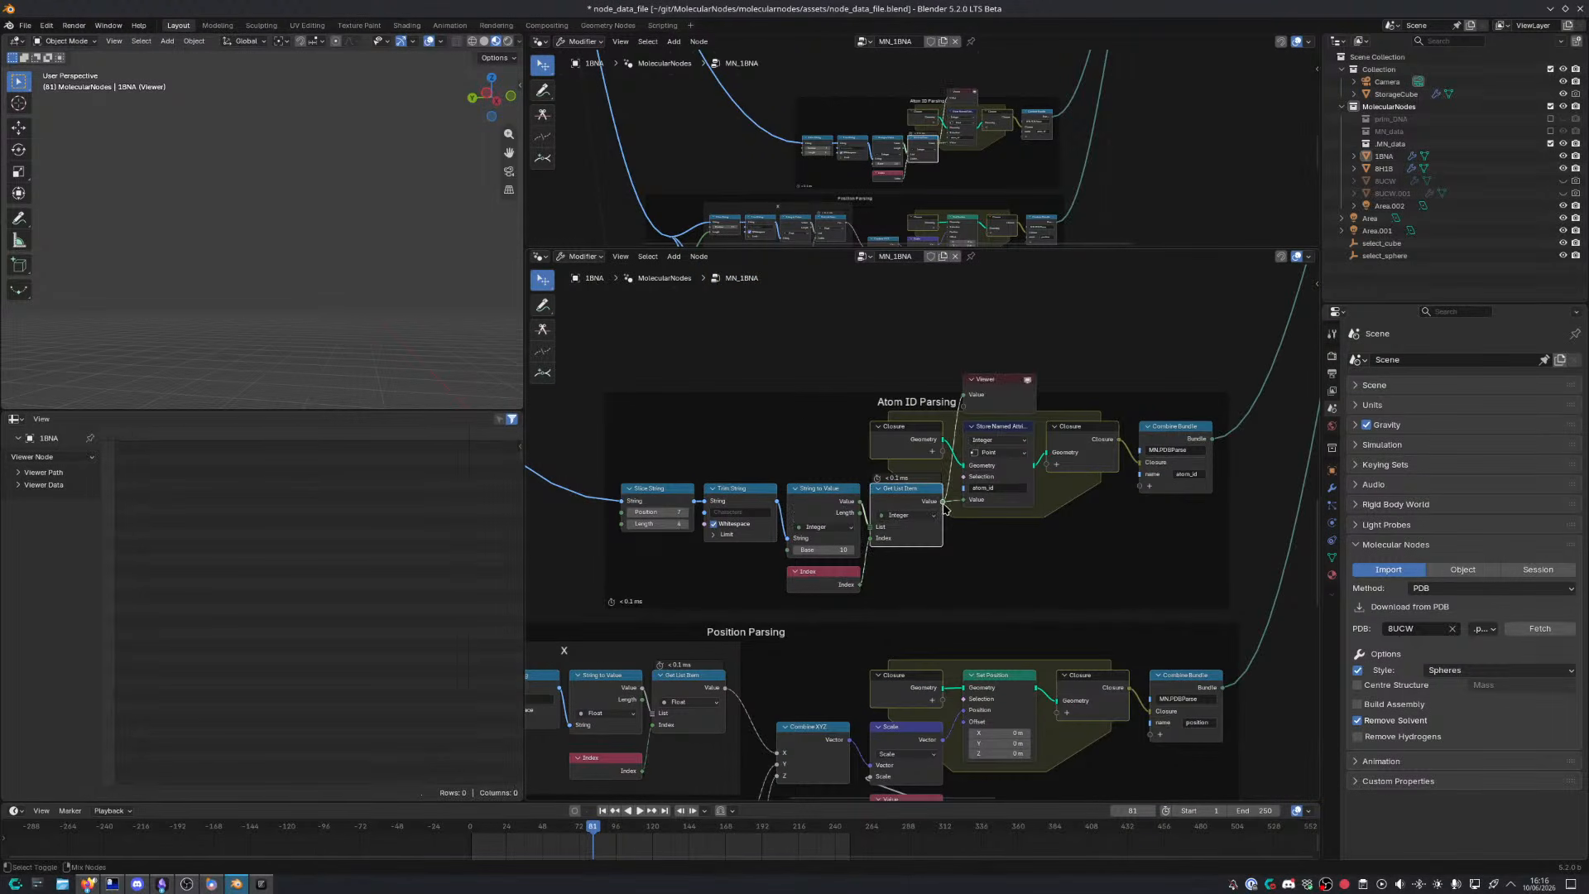
{"action": "left_click", "coordinate": [779, 506], "text": "ctrl+shift"}
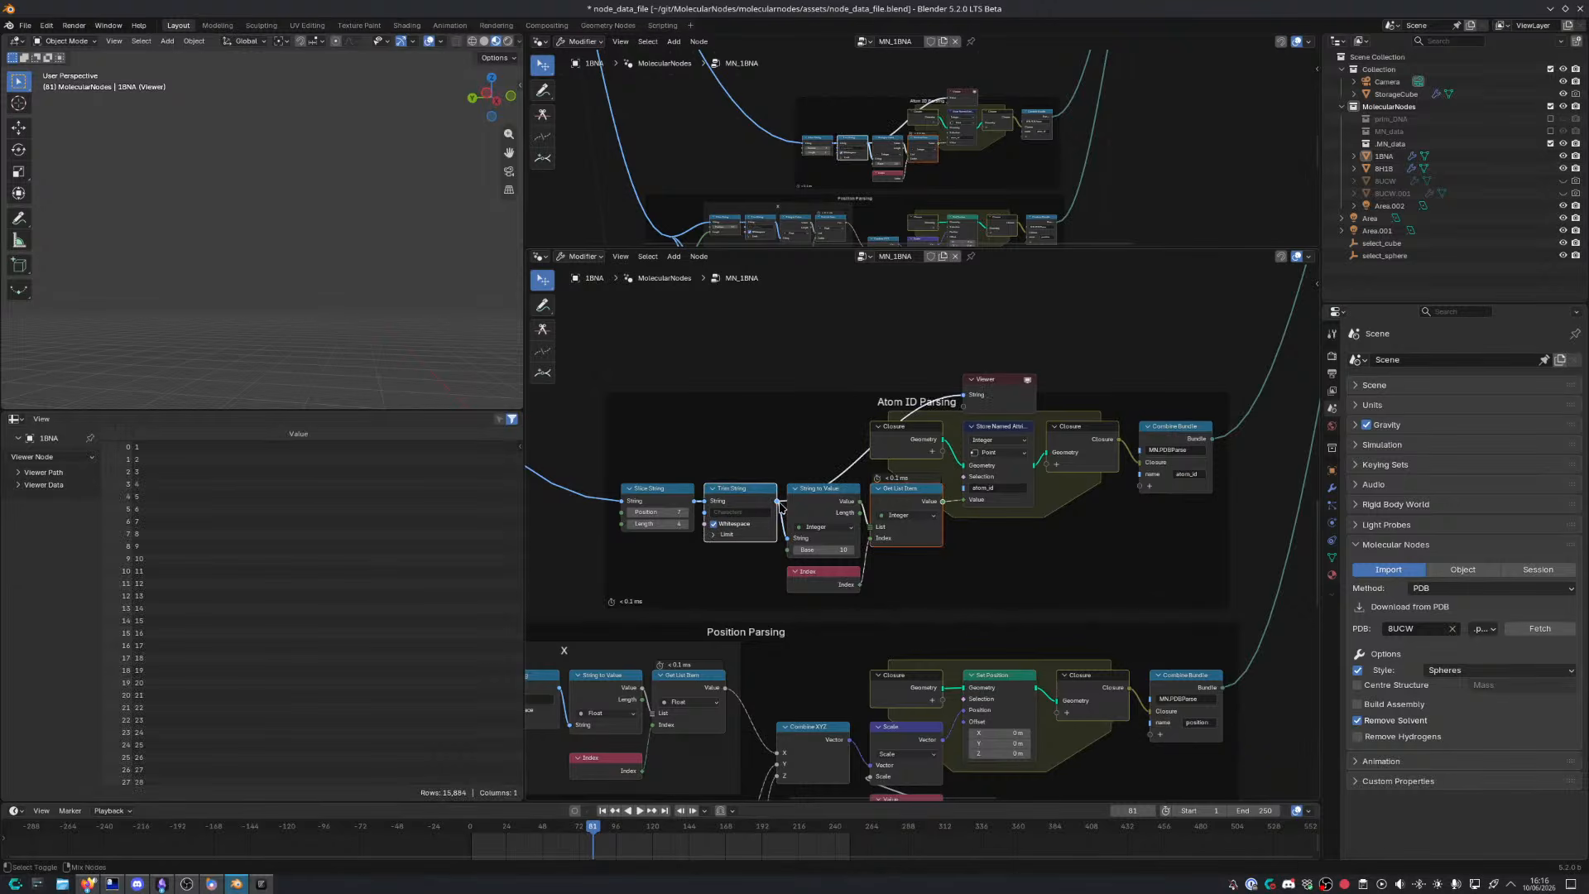
{"action": "left_click", "coordinate": [857, 506], "text": "ctrl+shift"}
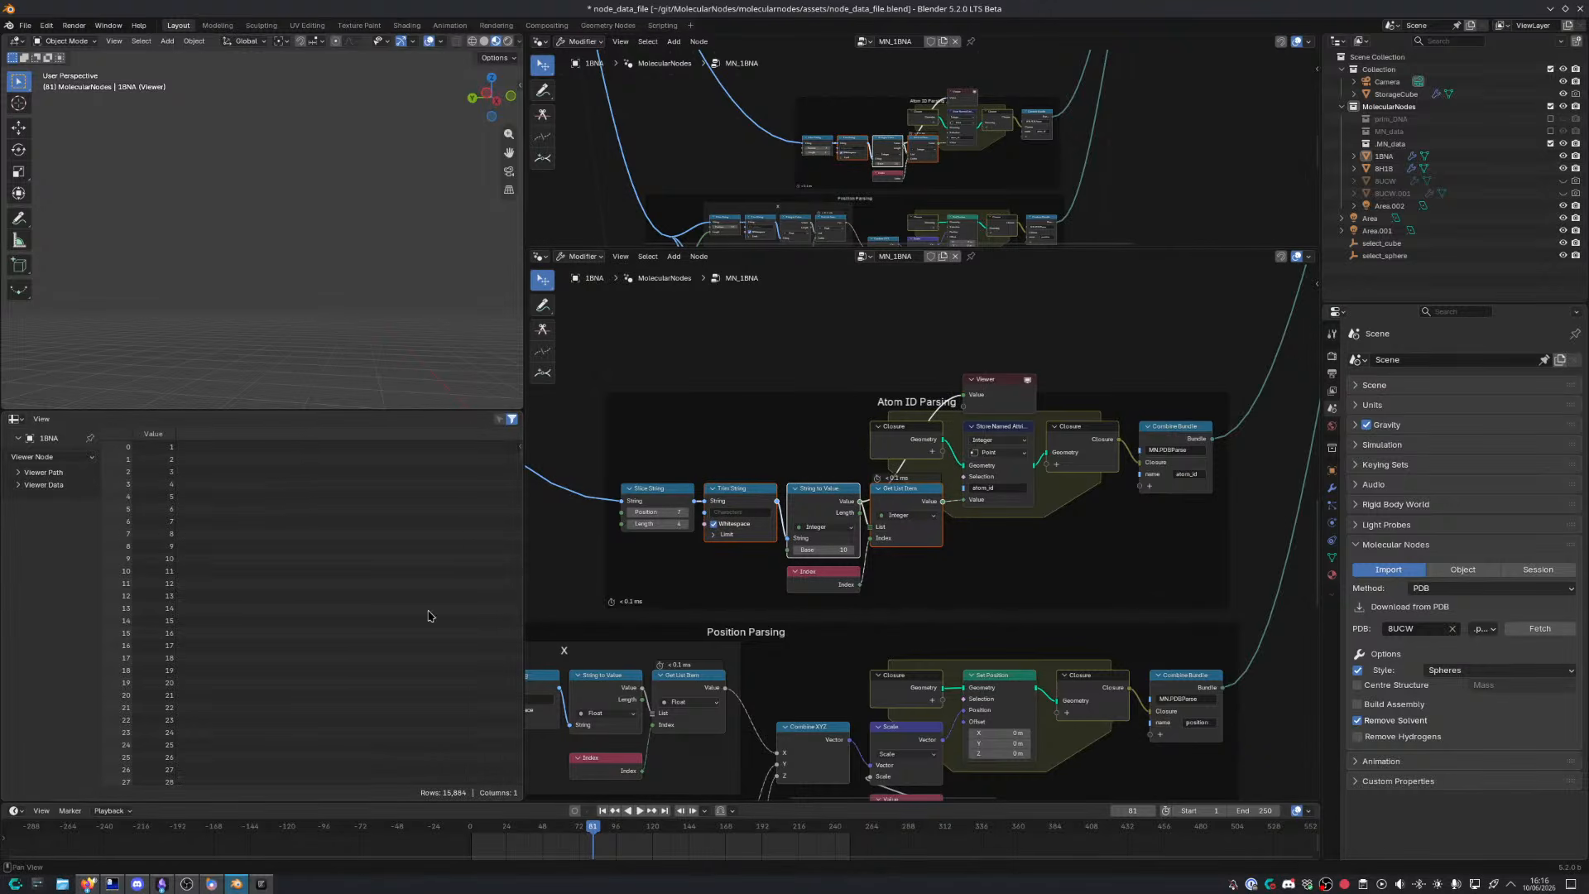
Preview the String to Value outputs of the X, Y and Z frames in Position Parsing
{"action": "scroll", "coordinate": [331, 604], "scroll_direction": "down", "scroll_amount": 1}
{"action": "middle_click_drag", "start_coordinate": [766, 747], "coordinate": [974, 386]}
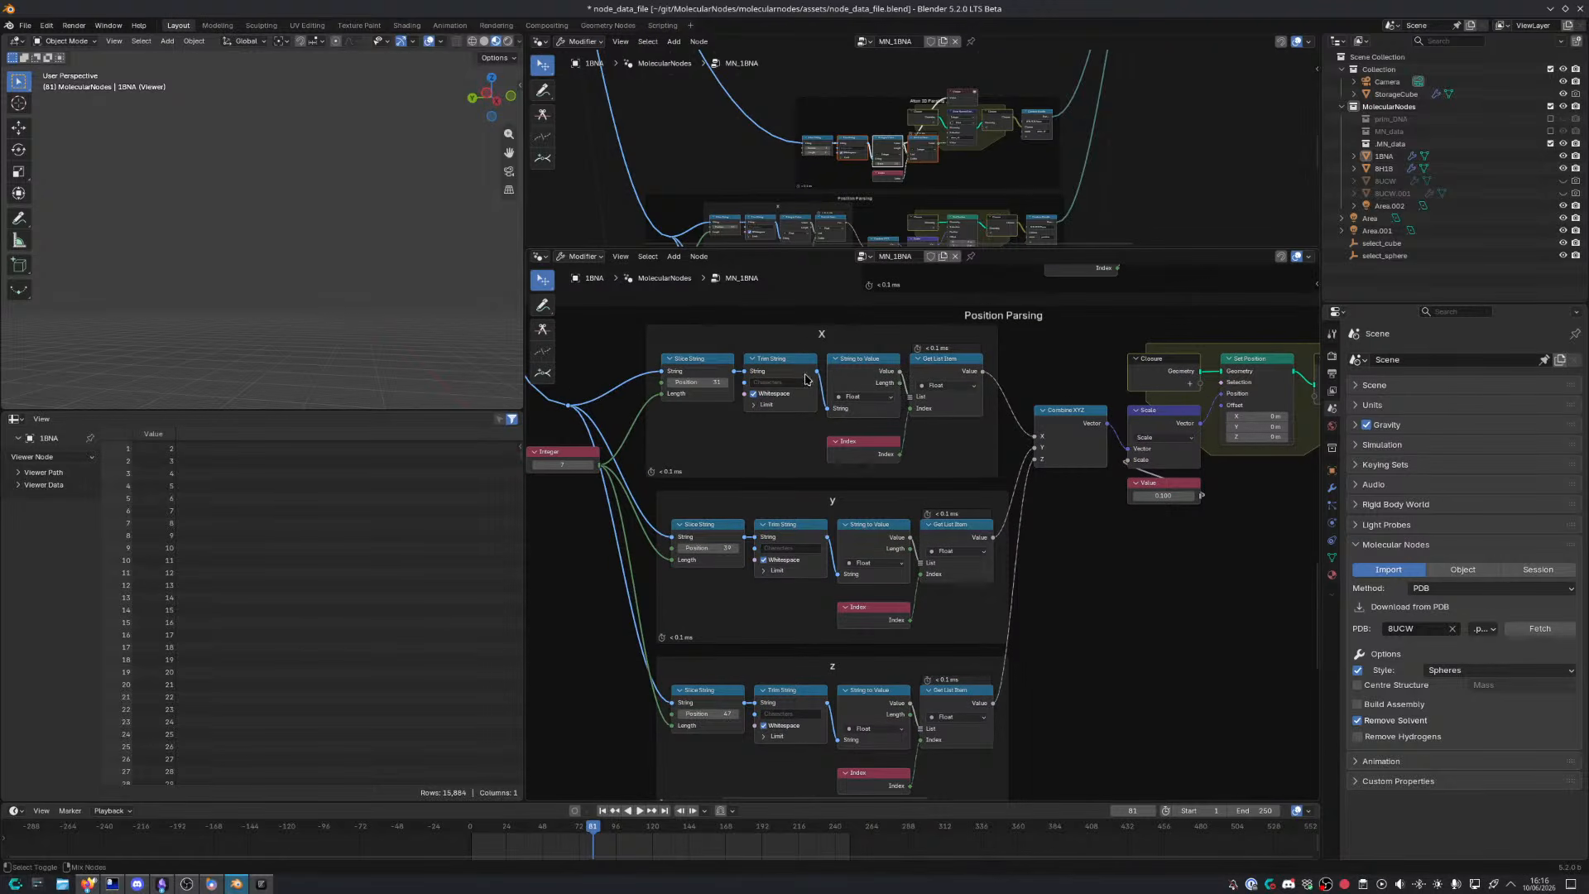
{"action": "left_click", "coordinate": [902, 379], "text": "ctrl+shift"}
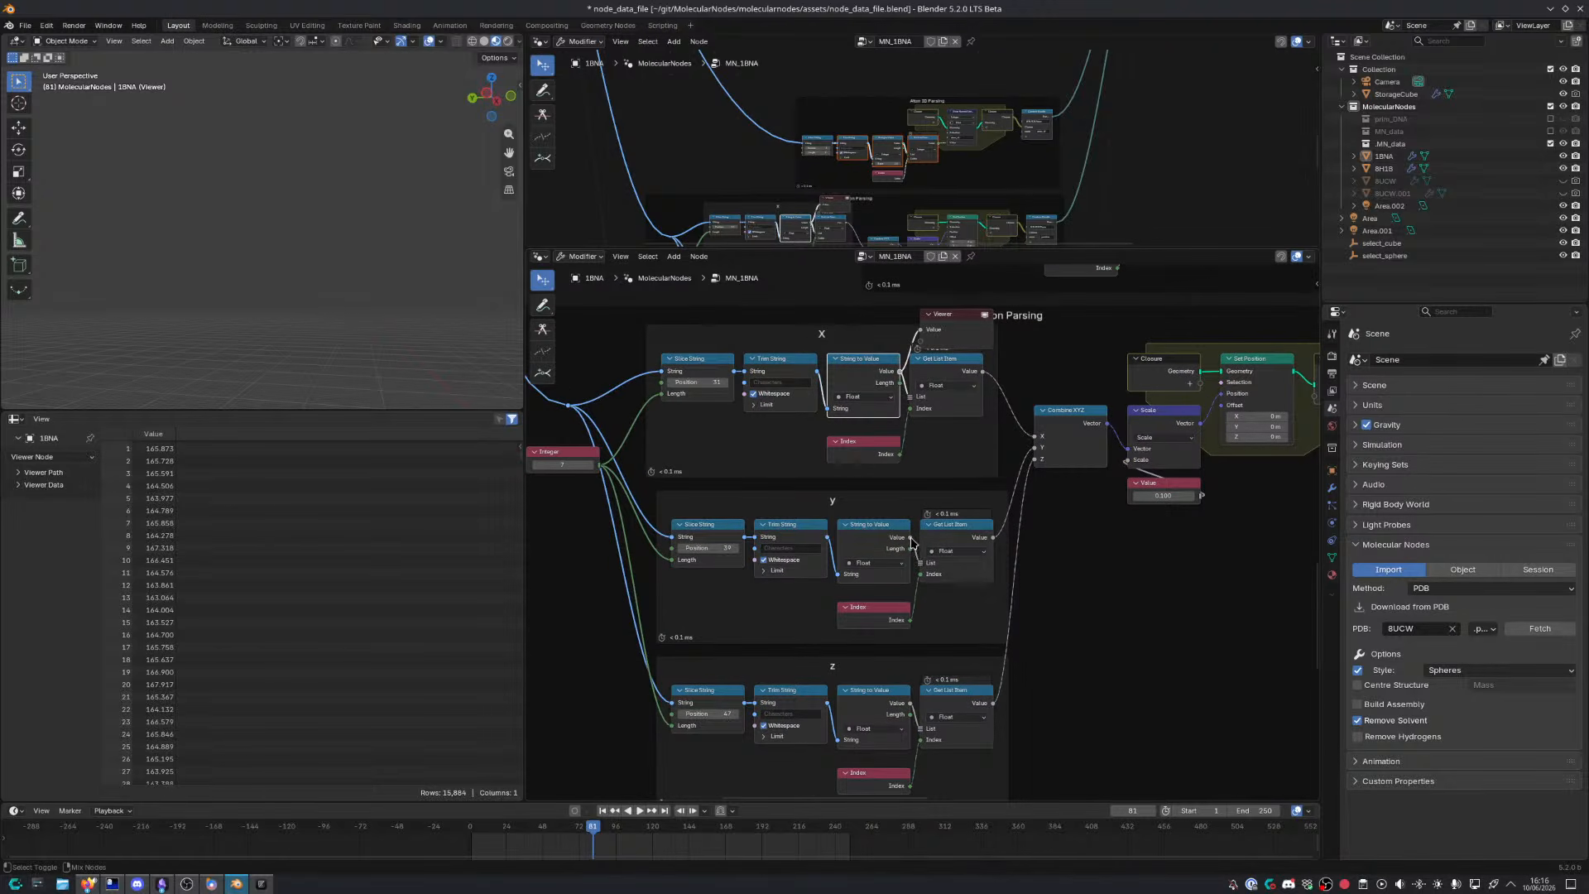
{"action": "left_click", "coordinate": [914, 544], "text": "ctrl+shift"}
{"action": "left_click", "coordinate": [914, 708], "text": "ctrl+shift"}
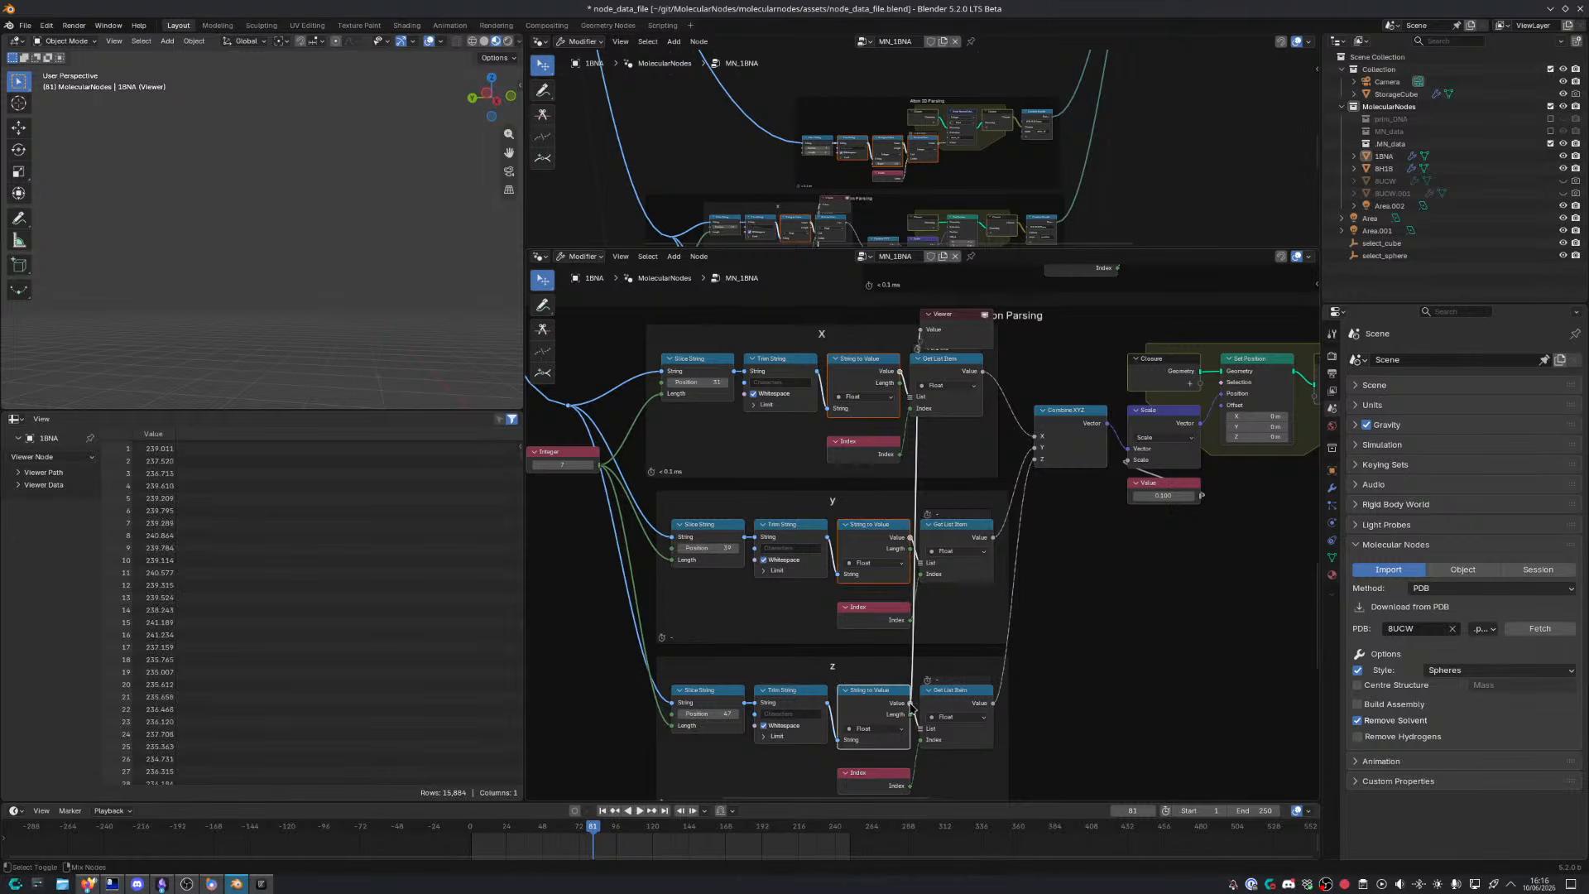
Maximize the node editor and trace the Position Parsing and Atom ID Parsing closures to the shared Combine Bundle node
{"action": "middle_click_drag", "start_coordinate": [1076, 534], "coordinate": [892, 582]}
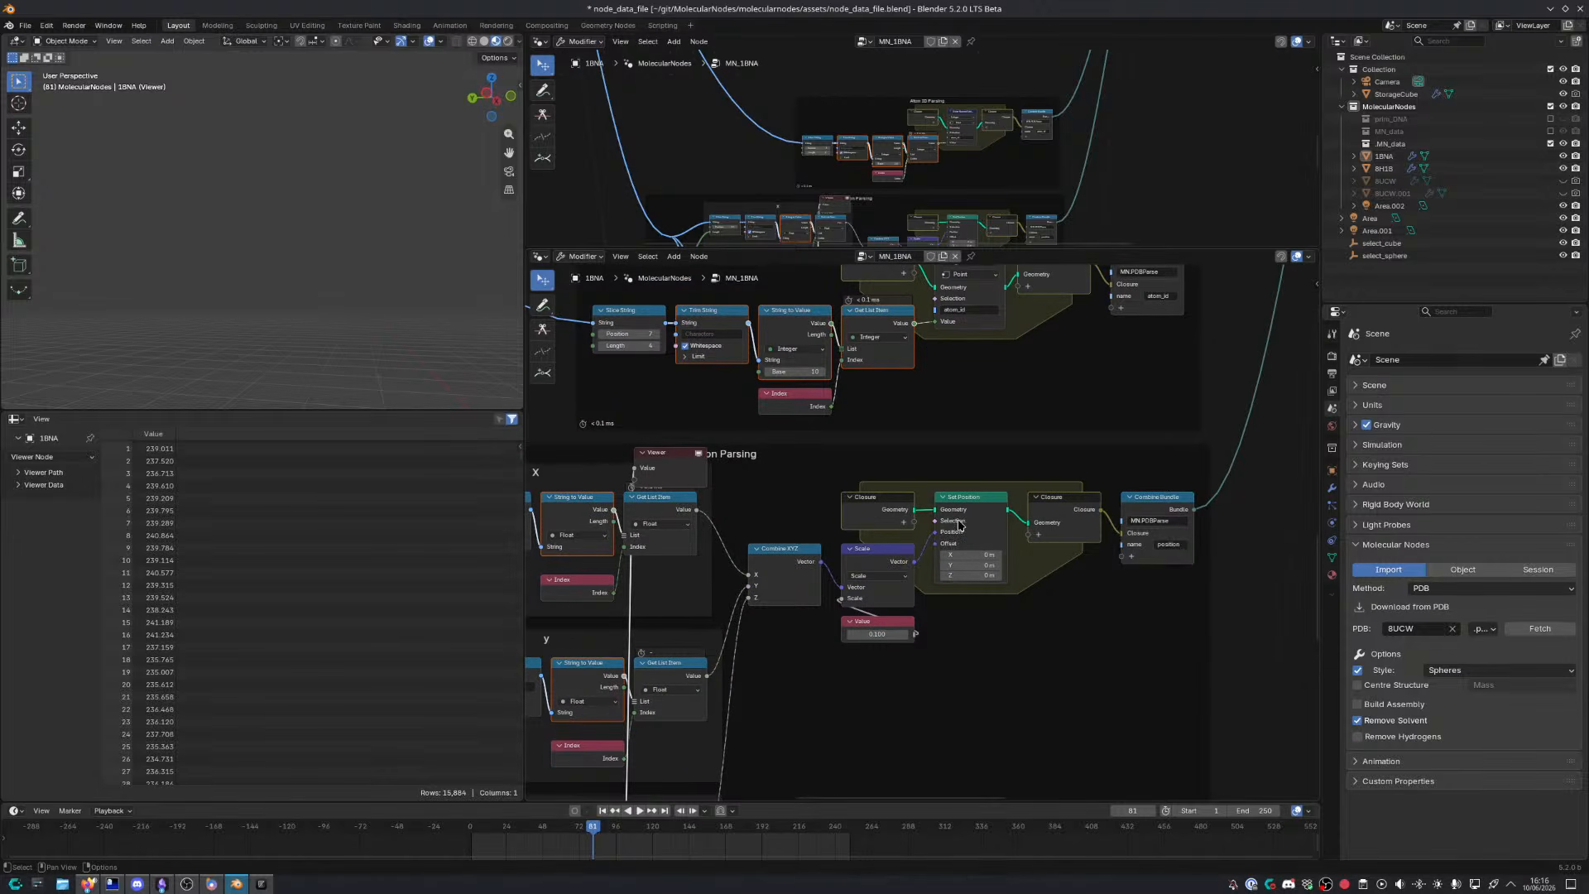
{"action": "middle_click_drag", "start_coordinate": [960, 525], "coordinate": [857, 533]}
{"action": "key", "text": "ctrl+space"}
{"action": "scroll", "coordinate": [856, 530], "scroll_direction": "down", "scroll_amount": 4}
{"action": "scroll", "coordinate": [848, 488], "scroll_direction": "up", "scroll_amount": 1}
{"action": "middle_click_drag", "start_coordinate": [852, 474], "coordinate": [769, 624]}
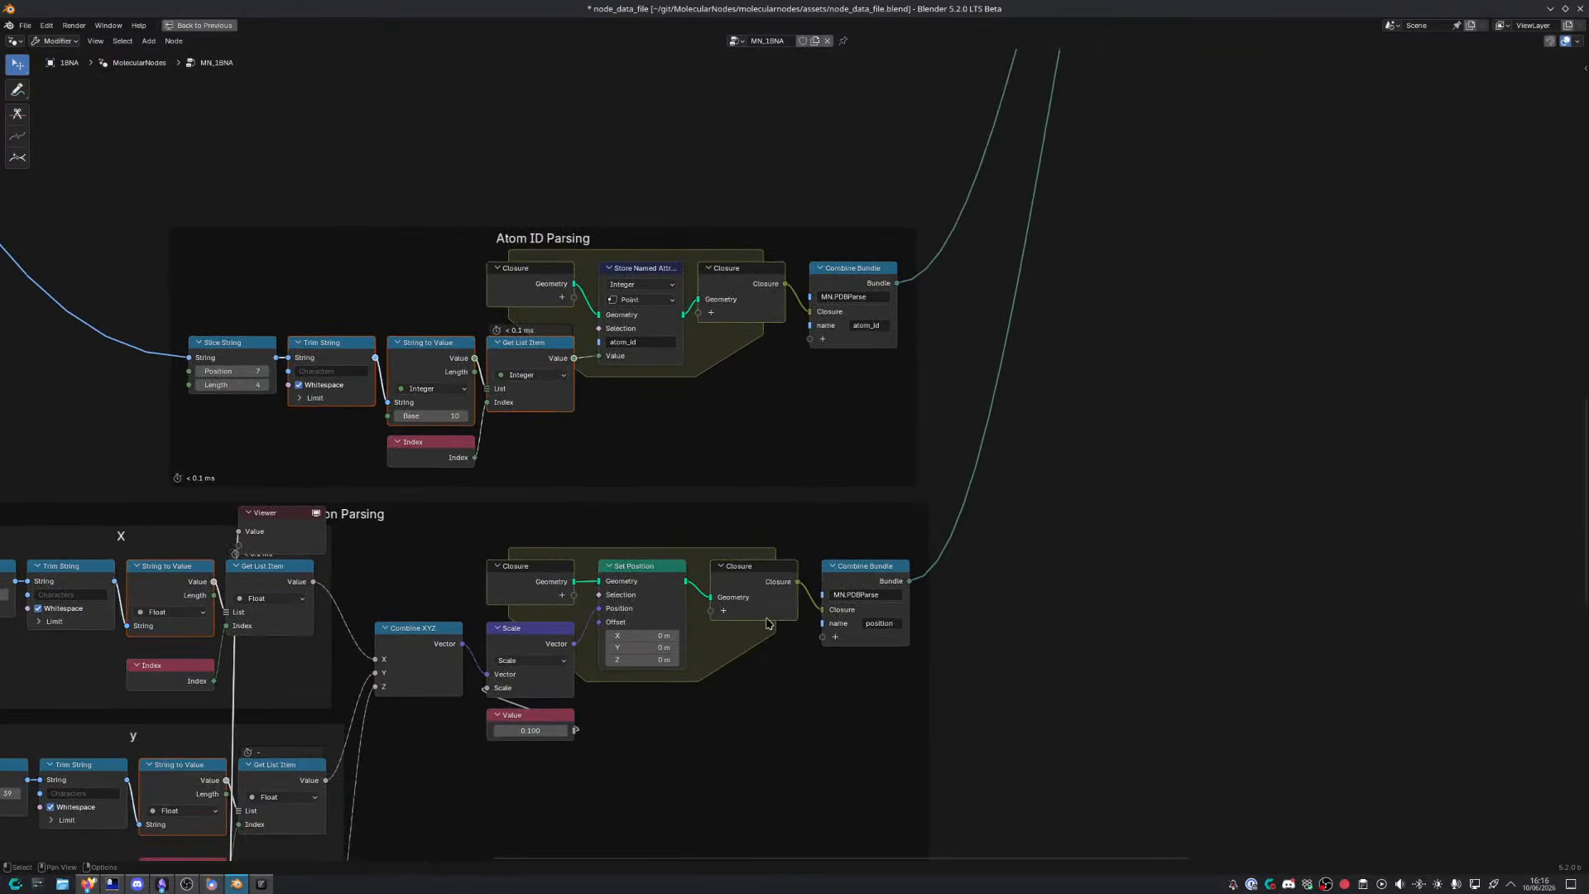
{"action": "scroll", "coordinate": [771, 497], "scroll_direction": "down", "scroll_amount": 5}
{"action": "middle_click_drag", "start_coordinate": [911, 331], "coordinate": [766, 637]}
{"action": "scroll", "coordinate": [927, 356], "scroll_direction": "up", "scroll_amount": 1}
{"action": "middle_click_drag", "start_coordinate": [1005, 219], "coordinate": [865, 420]}
Move the Combine Bundle node holding atom_id, position and atomic_number directly beneath Join Bundle
{"action": "mouse_move", "coordinate": [767, 374]}
{"action": "left_mouse_down"}
{"action": "mouse_move", "coordinate": [855, 411]}
{"action": "mouse_move", "coordinate": [775, 400]}
{"action": "left_mouse_up"}
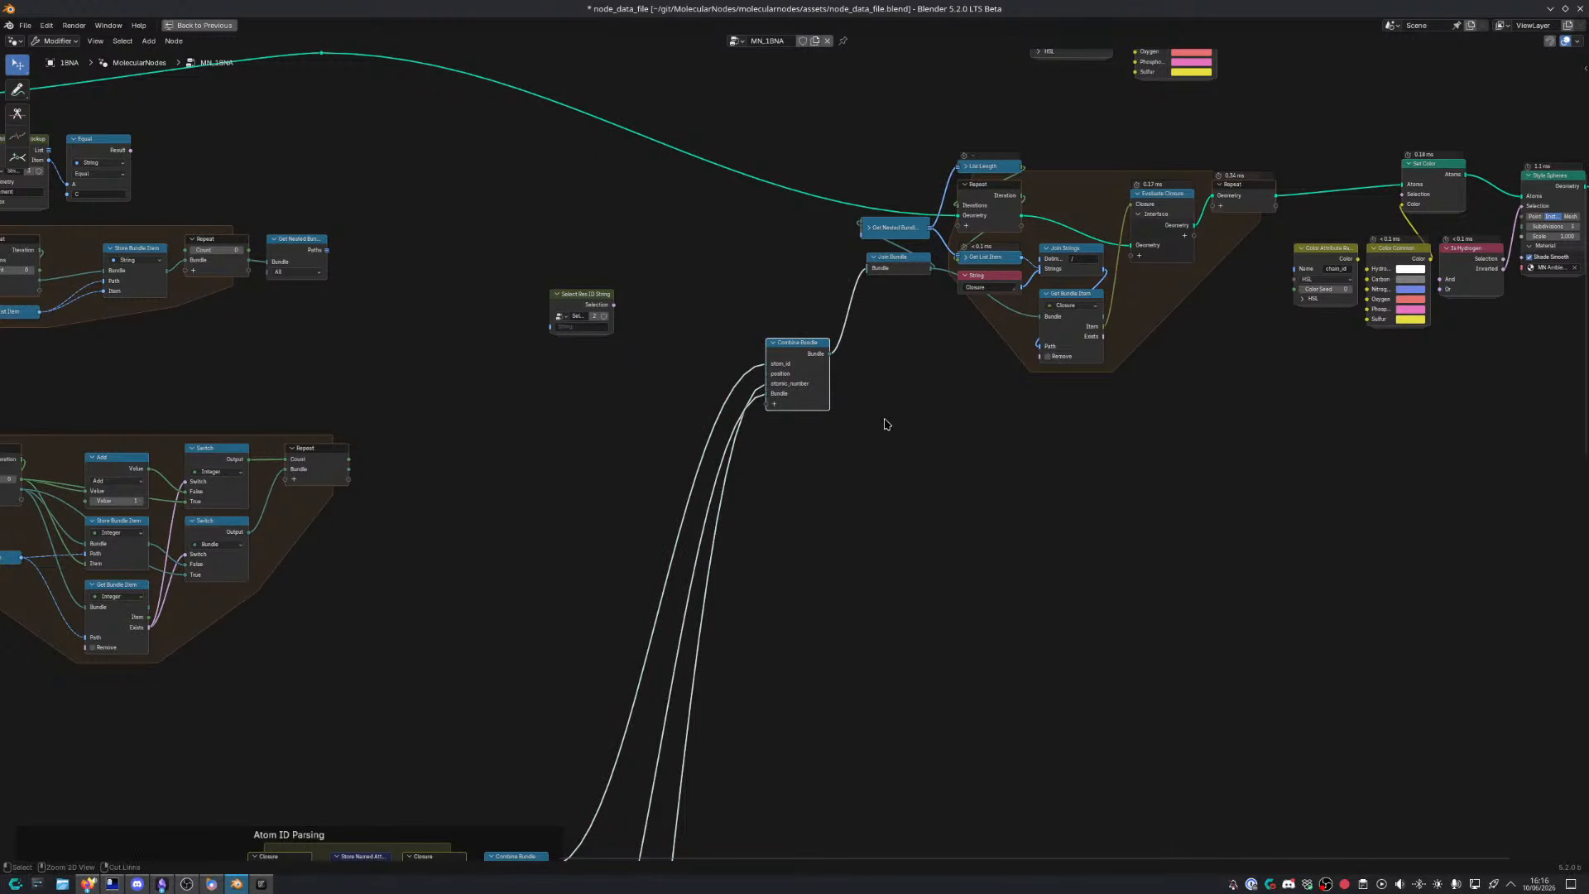
{"action": "key", "text": "ctrl+z"}
{"action": "middle_click_drag", "start_coordinate": [933, 385], "coordinate": [864, 457]}
{"action": "left_click_drag", "start_coordinate": [729, 428], "coordinate": [830, 379]}
{"action": "middle_click_drag", "start_coordinate": [1022, 295], "coordinate": [897, 447]}
{"action": "scroll", "coordinate": [898, 447], "scroll_direction": "up", "scroll_amount": 3}
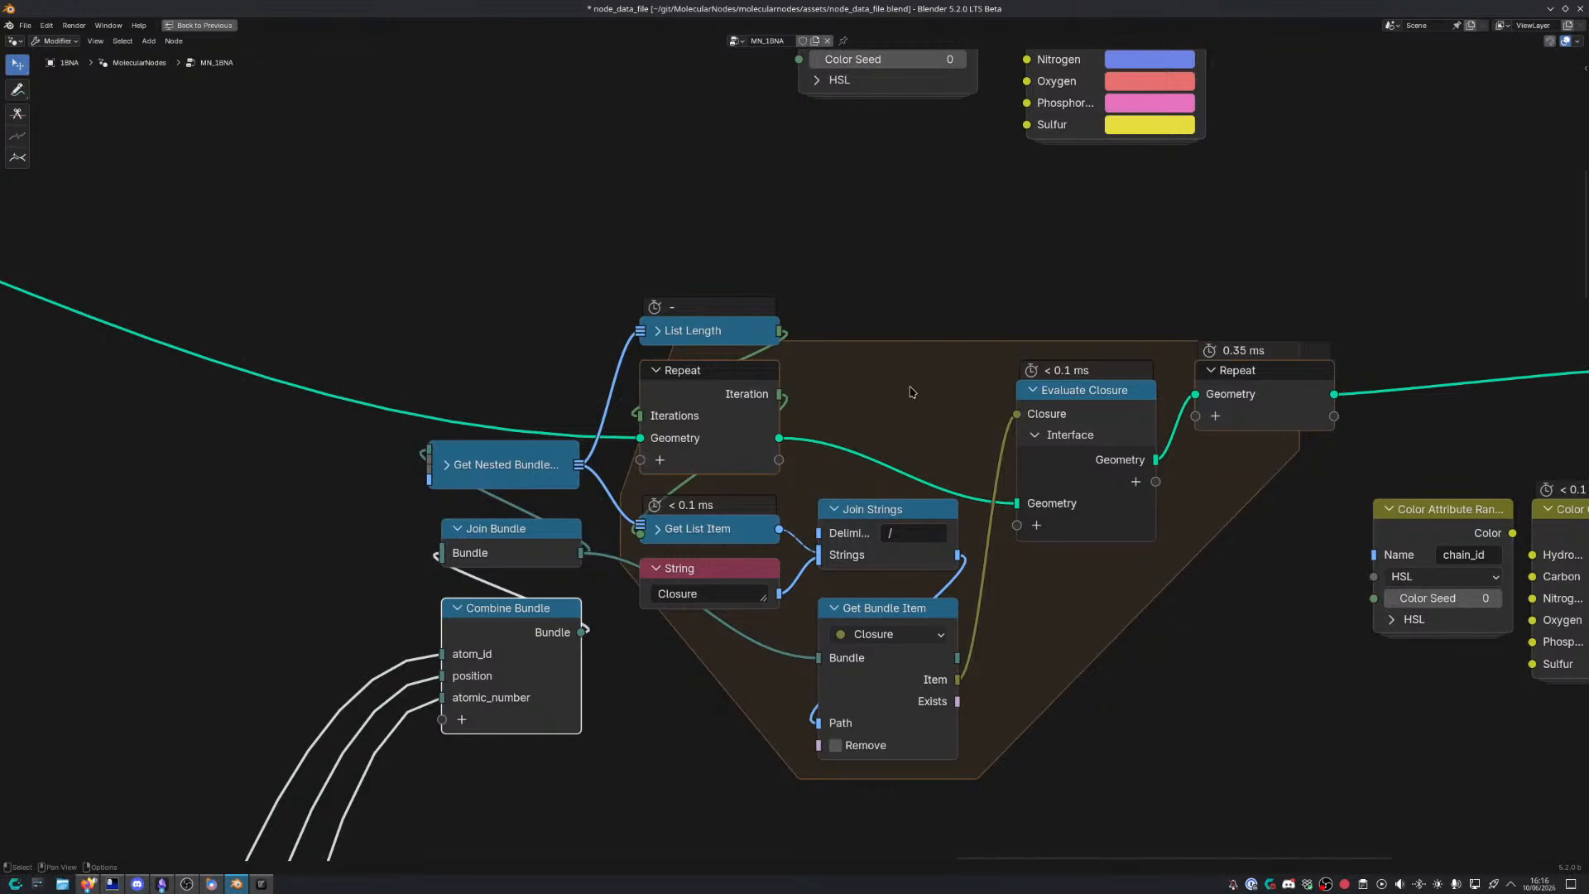
Move the Repeat zone nodes that evaluate the closures level with Set Color and restore the multi-editor layout
{"action": "scroll", "coordinate": [911, 392], "scroll_direction": "down", "scroll_amount": 3}
{"action": "middle_click_drag", "start_coordinate": [1033, 536], "coordinate": [620, 489]}
{"action": "scroll", "coordinate": [936, 400], "scroll_direction": "up", "scroll_amount": 2}
{"action": "scroll", "coordinate": [796, 436], "scroll_direction": "up", "scroll_amount": 1}
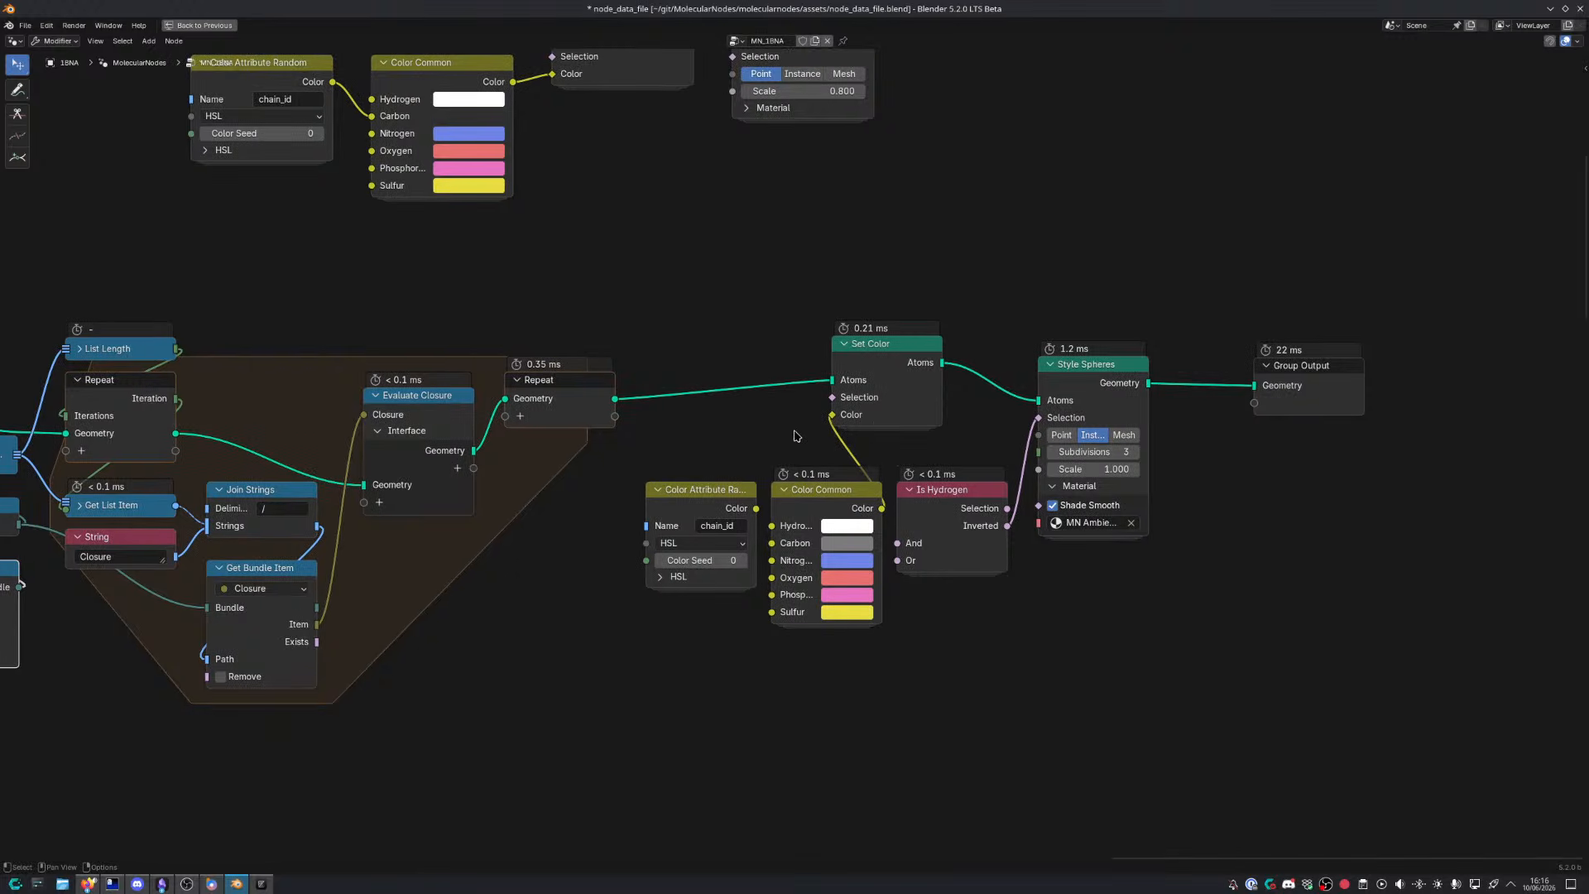
{"action": "middle_click_drag", "start_coordinate": [593, 394], "coordinate": [856, 375]}
{"action": "scroll", "coordinate": [465, 324], "scroll_direction": "down", "scroll_amount": 1}
{"action": "middle_click_drag", "start_coordinate": [465, 324], "coordinate": [617, 300]}
{"action": "left_click_drag", "start_coordinate": [265, 242], "coordinate": [923, 667]}
{"action": "key", "text": "g"}
{"action": "left_click", "coordinate": [917, 592]}
{"action": "middle_click_drag", "start_coordinate": [993, 568], "coordinate": [727, 576]}
{"action": "key", "text": "ctrl+space"}
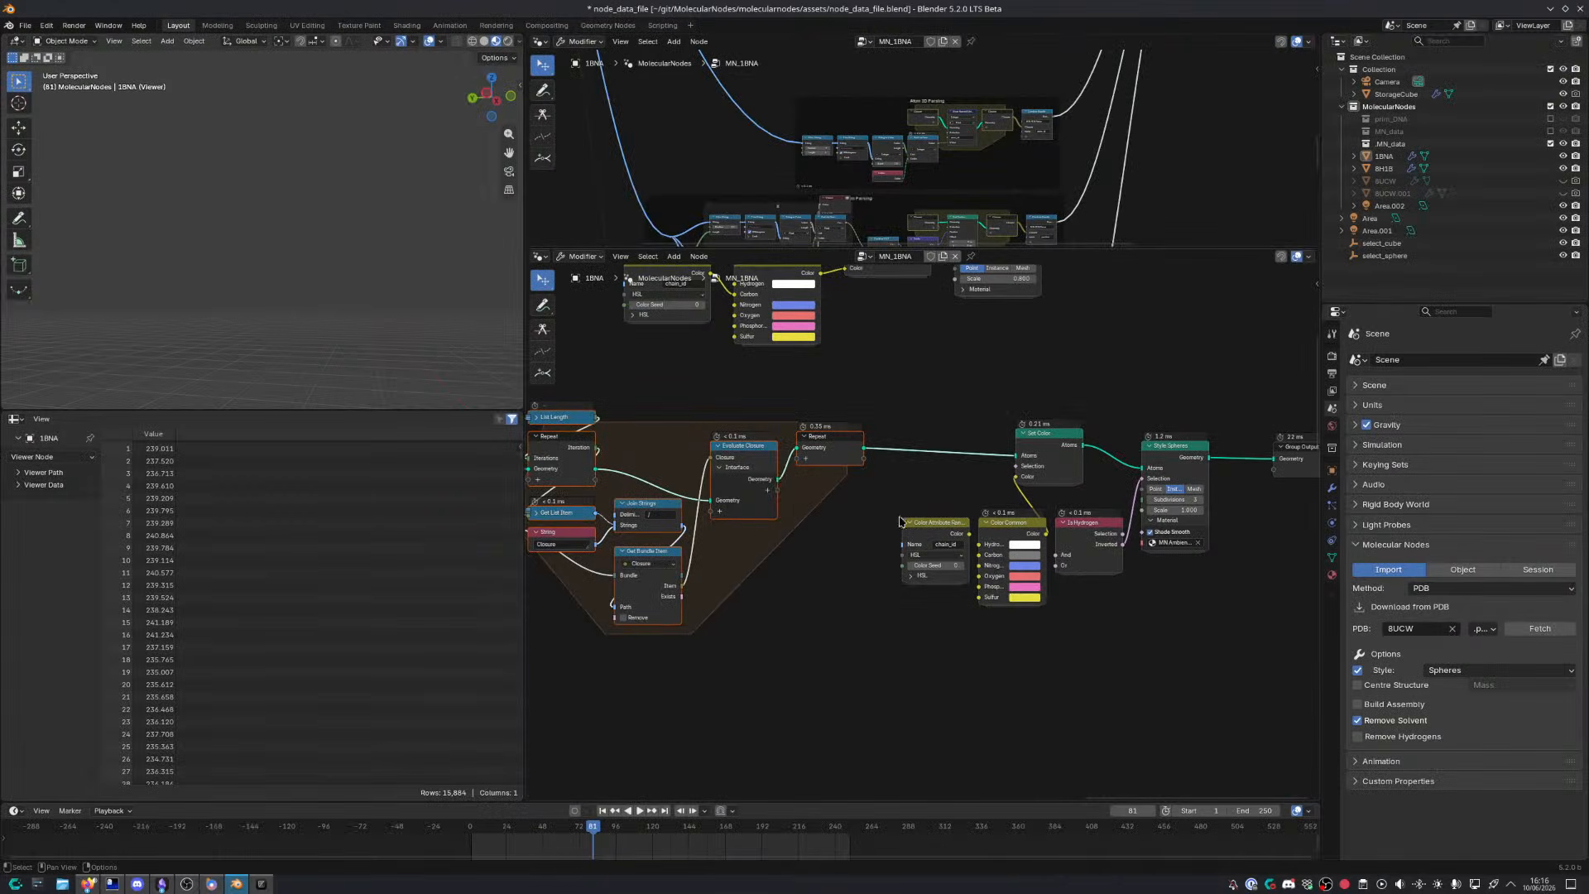
Preview the Style Spheres and Set Color outputs in a widened spreadsheet and place the Viewer above Style Spheres
{"action": "middle_click_drag", "start_coordinate": [892, 440], "coordinate": [716, 396]}
{"action": "left_click", "coordinate": [997, 430], "text": "ctrl+shift"}
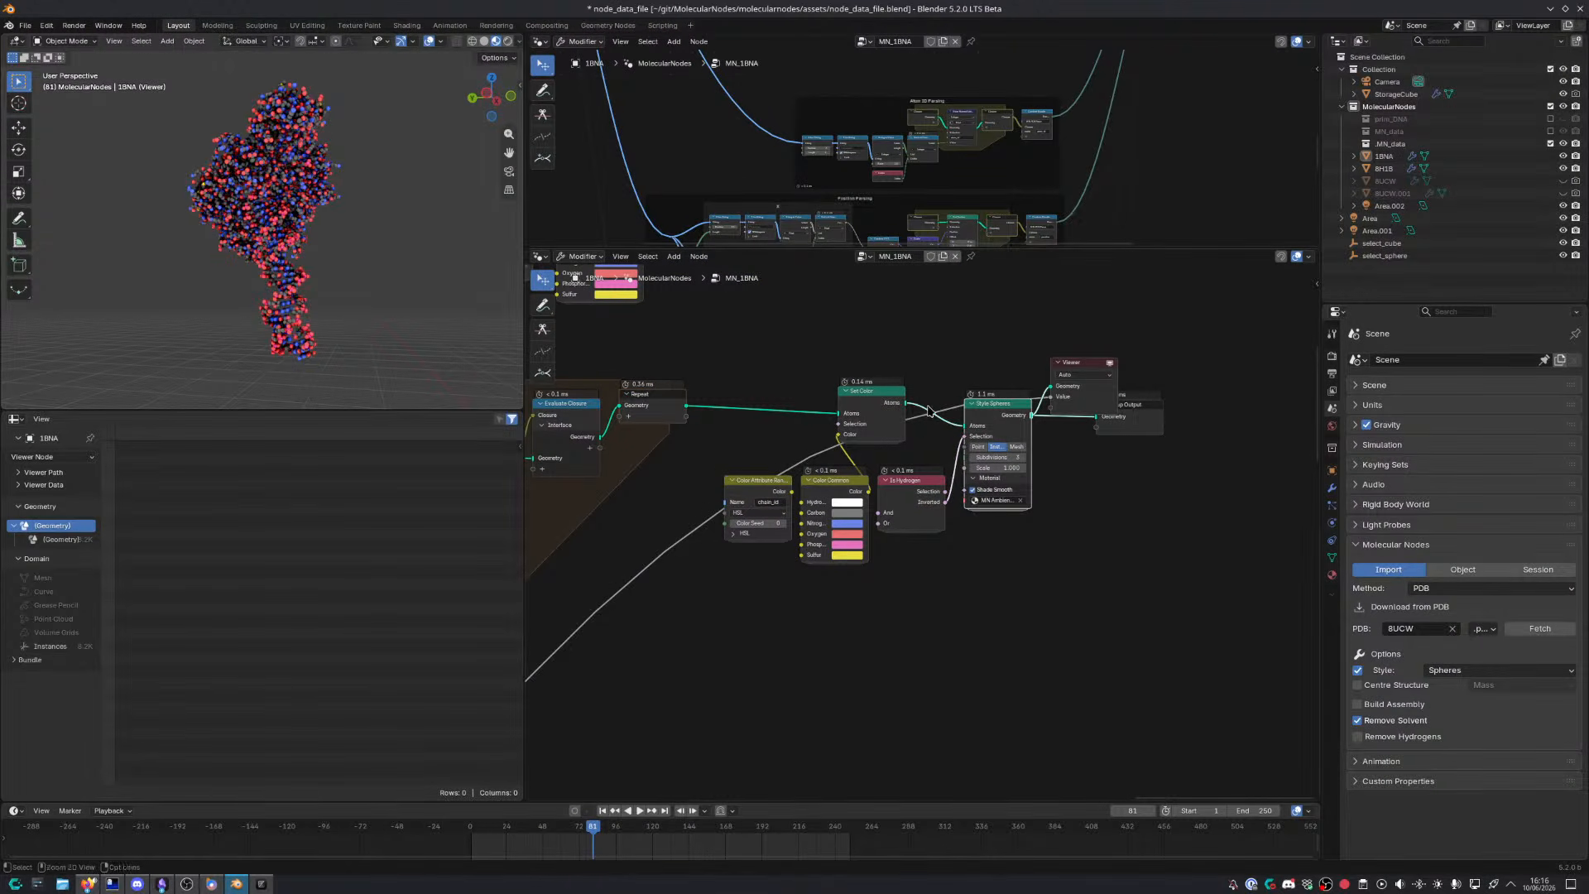
{"action": "left_click_drag", "start_coordinate": [524, 484], "coordinate": [762, 497]}
{"action": "scroll", "coordinate": [239, 504], "scroll_direction": "down", "scroll_amount": 1}
{"action": "scroll", "coordinate": [238, 503], "scroll_direction": "down", "scroll_amount": 1}
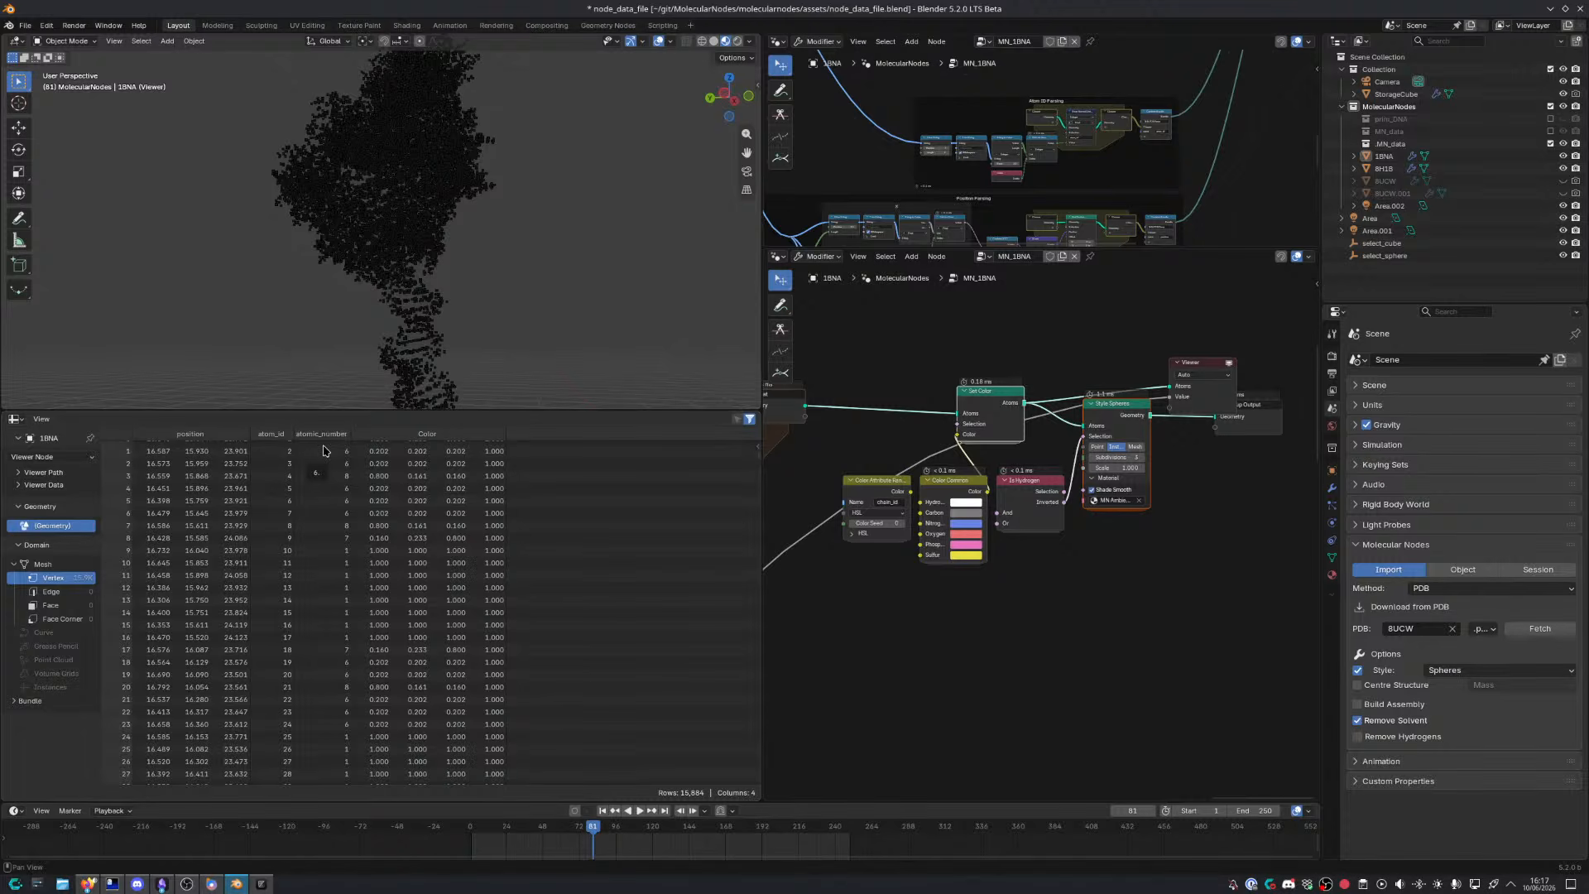
{"action": "left_click_drag", "start_coordinate": [1200, 362], "coordinate": [1112, 323]}
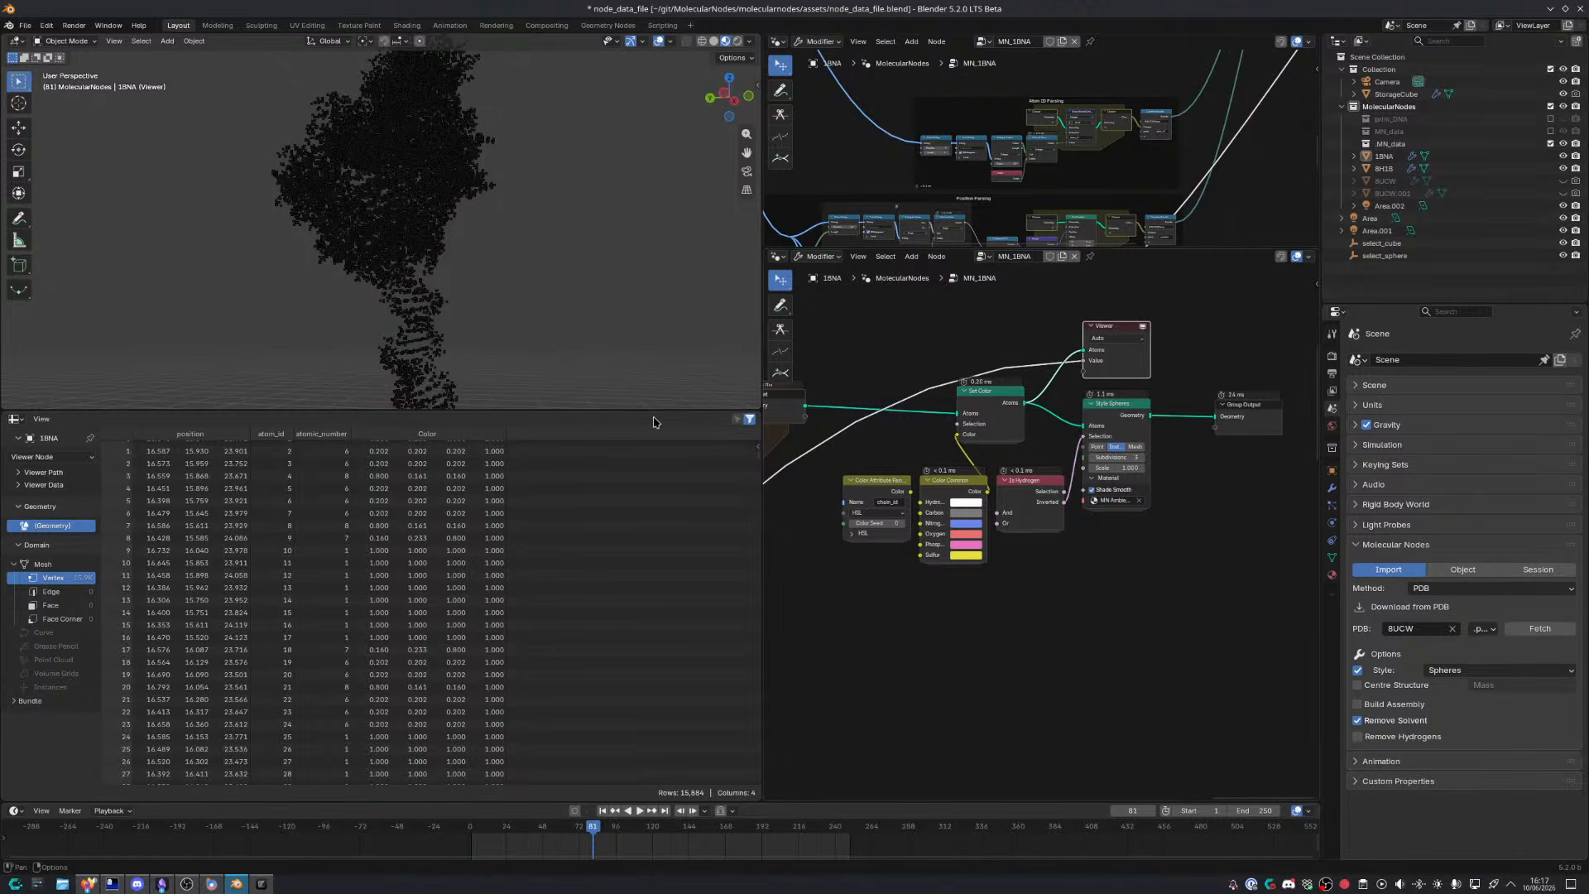
Maximize the node editor and examine the Parse atomic_number frame with its element dictionary lookup
{"action": "key", "text": "ctrl+space"}
{"action": "scroll", "coordinate": [797, 648], "scroll_direction": "down", "scroll_amount": 3}
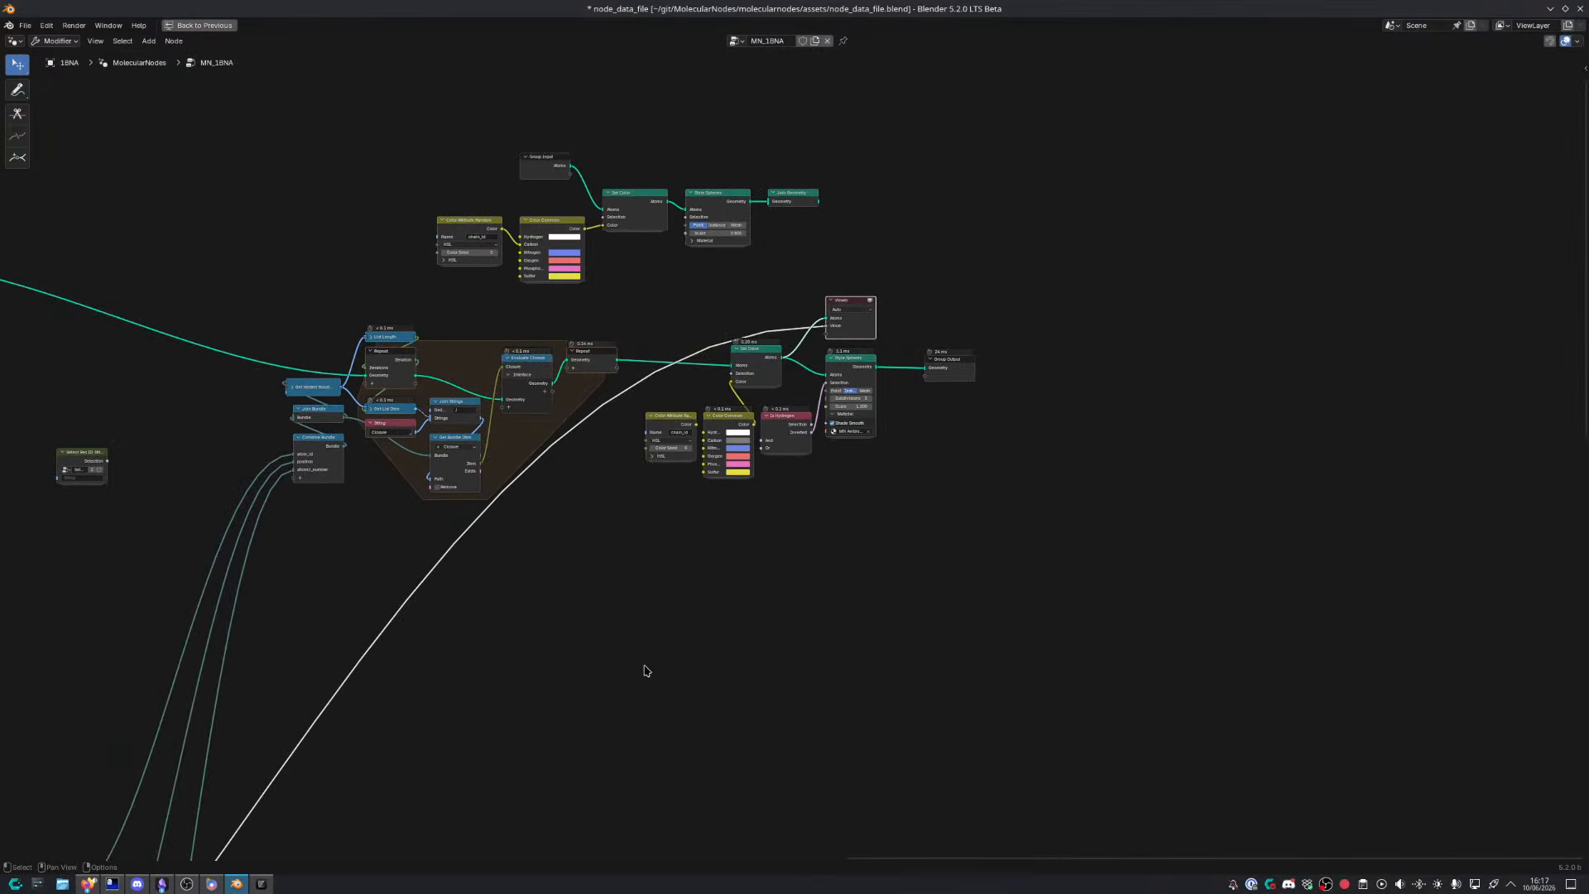
{"action": "scroll", "coordinate": [555, 741], "scroll_direction": "down", "scroll_amount": 5}
{"action": "middle_click_drag", "start_coordinate": [500, 782], "coordinate": [1204, 191]}
{"action": "scroll", "coordinate": [828, 489], "scroll_direction": "up", "scroll_amount": 7}
{"action": "middle_click_drag", "start_coordinate": [778, 596], "coordinate": [936, 192]}
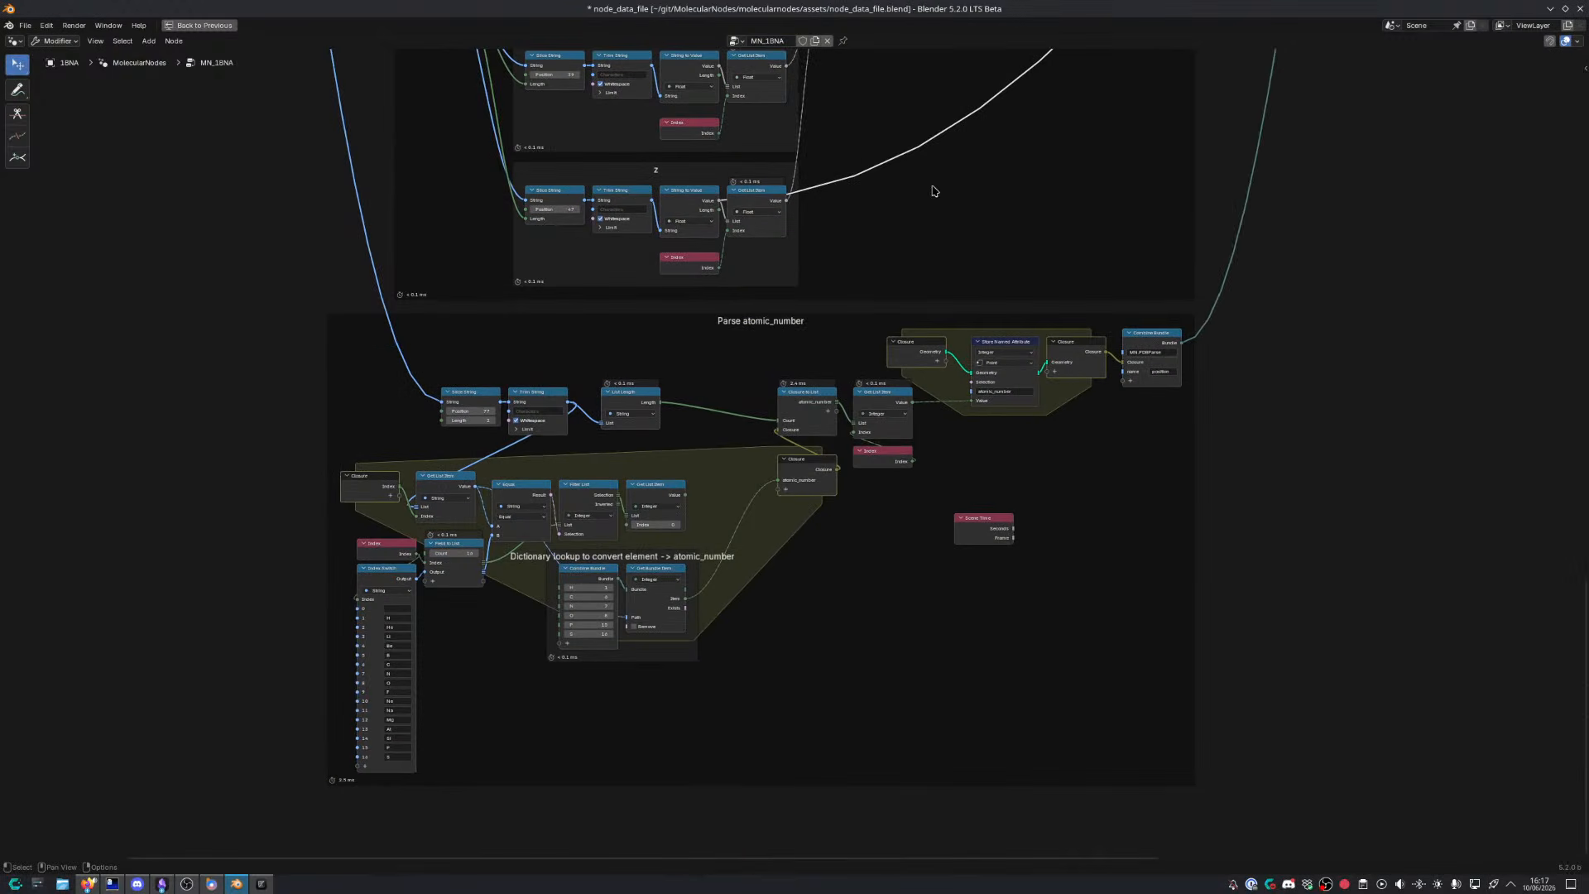
Nudge the element-to-atomic_number dictionary lookup frame slightly down inside the Parse atomic_number frame
{"action": "scroll", "coordinate": [906, 273], "scroll_direction": "up", "scroll_amount": 4}
{"action": "middle_click_drag", "start_coordinate": [911, 282], "coordinate": [1050, 169]}
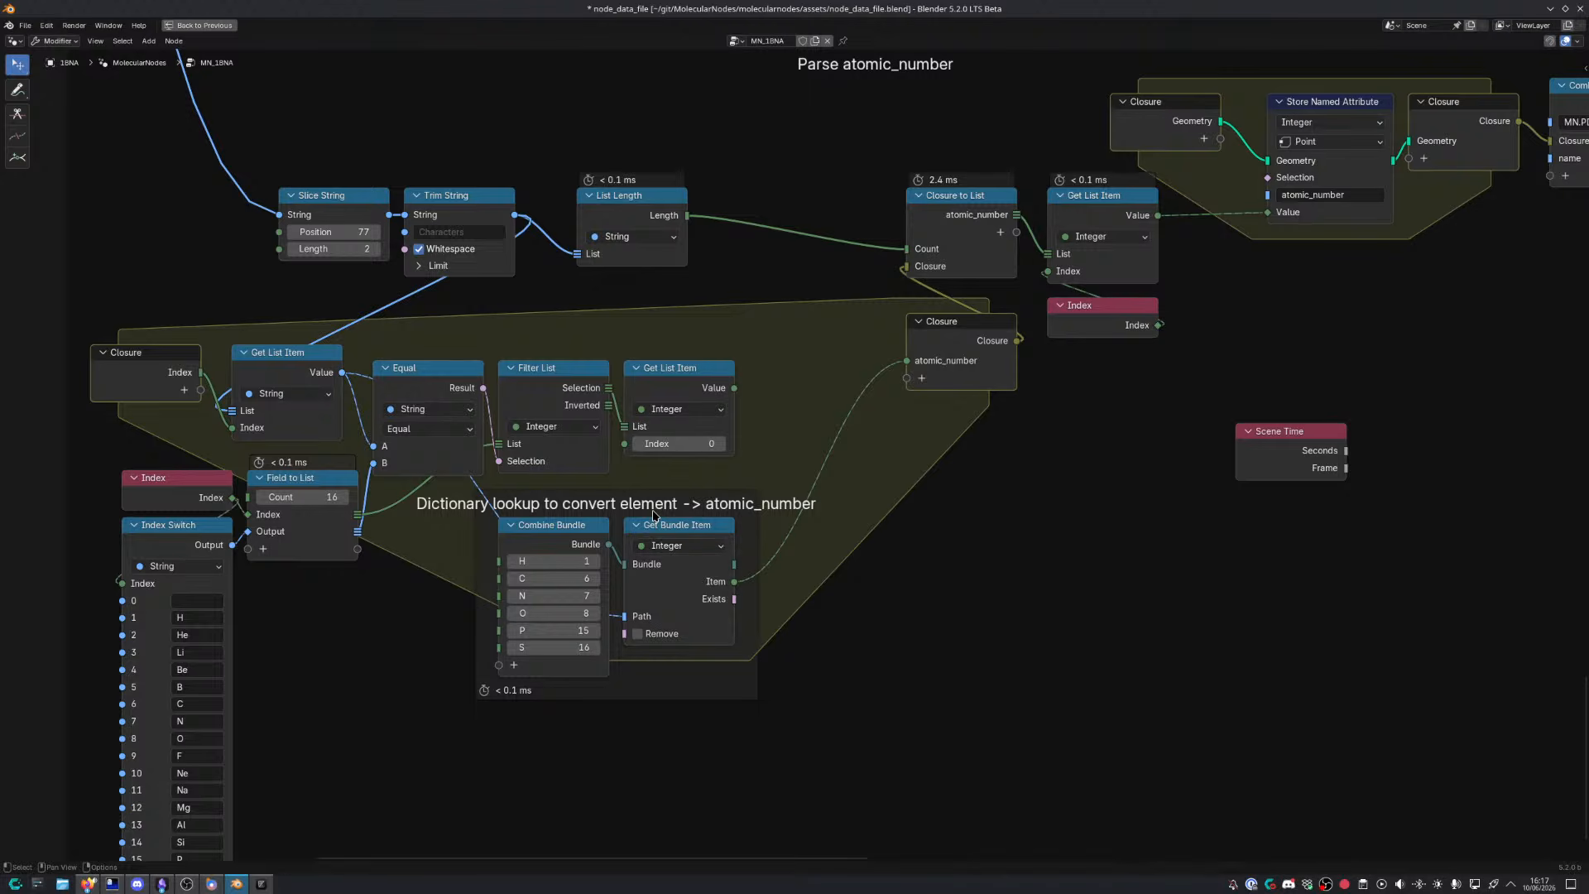
{"action": "left_click_drag", "start_coordinate": [651, 490], "coordinate": [647, 503]}
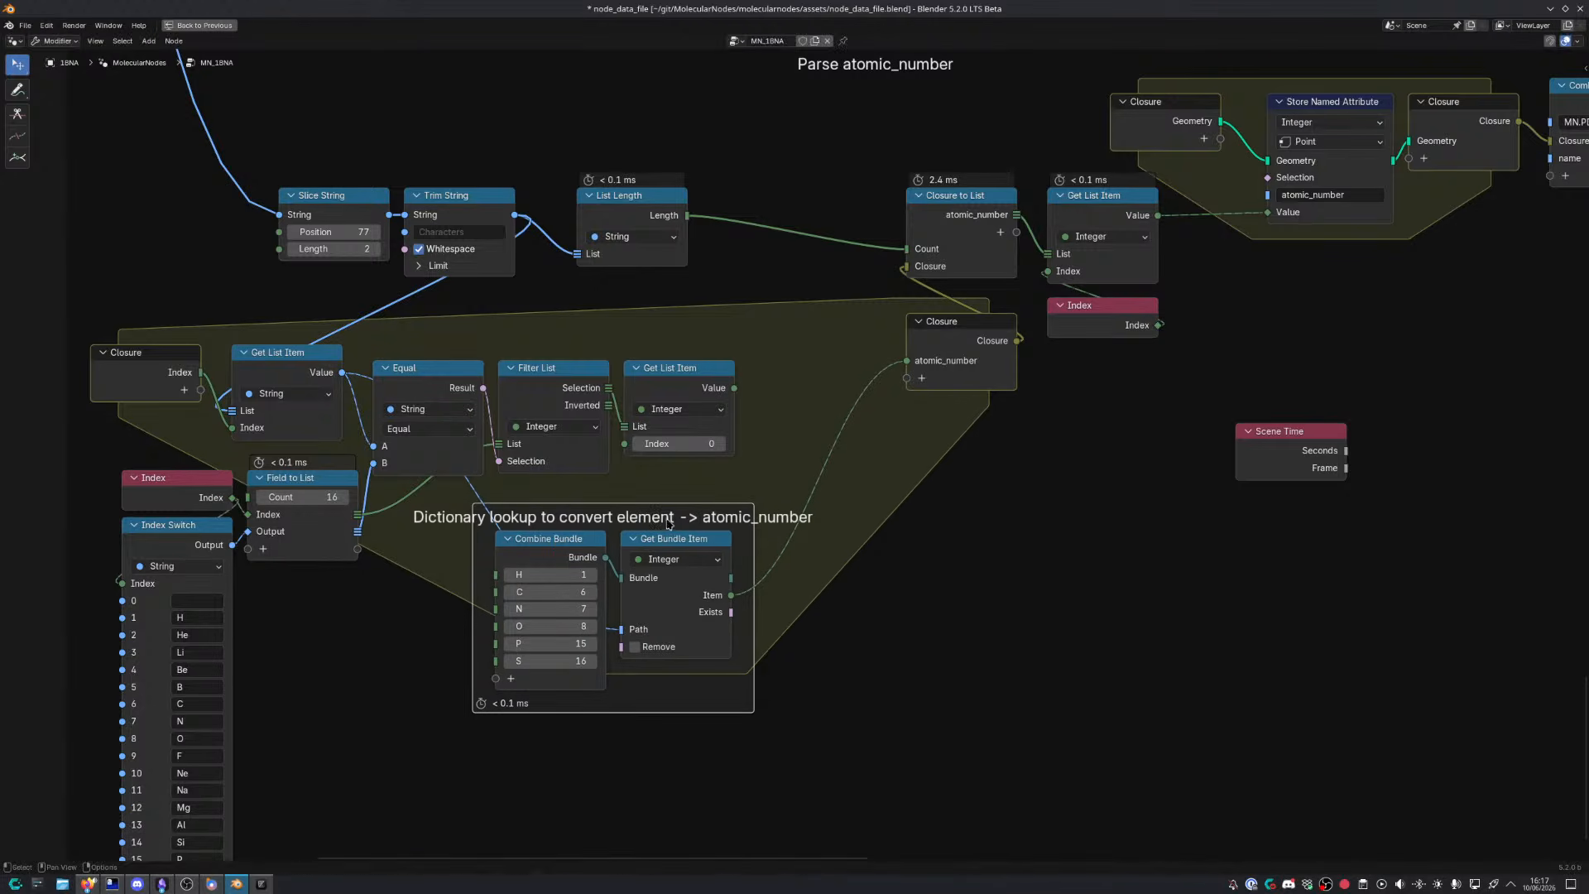
Cut the stray link running out of the z Get List Item node in the Position Parsing frame
{"action": "scroll", "coordinate": [672, 523], "scroll_direction": "down", "scroll_amount": 4}
{"action": "scroll", "coordinate": [673, 523], "scroll_direction": "up", "scroll_amount": 3}
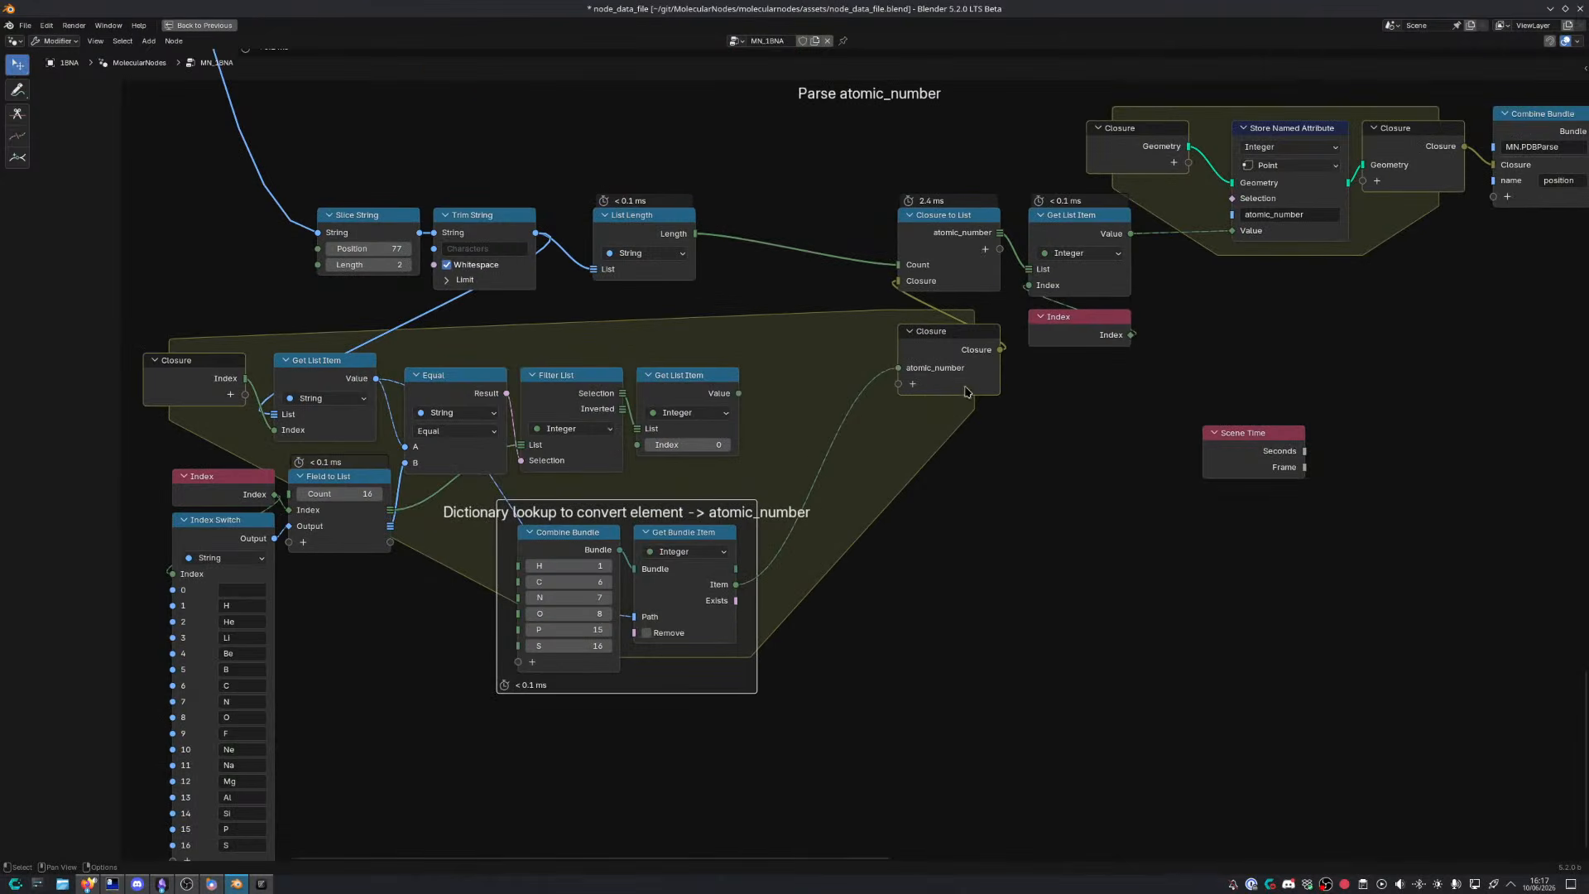
{"action": "middle_click_drag", "start_coordinate": [1004, 403], "coordinate": [576, 593]}
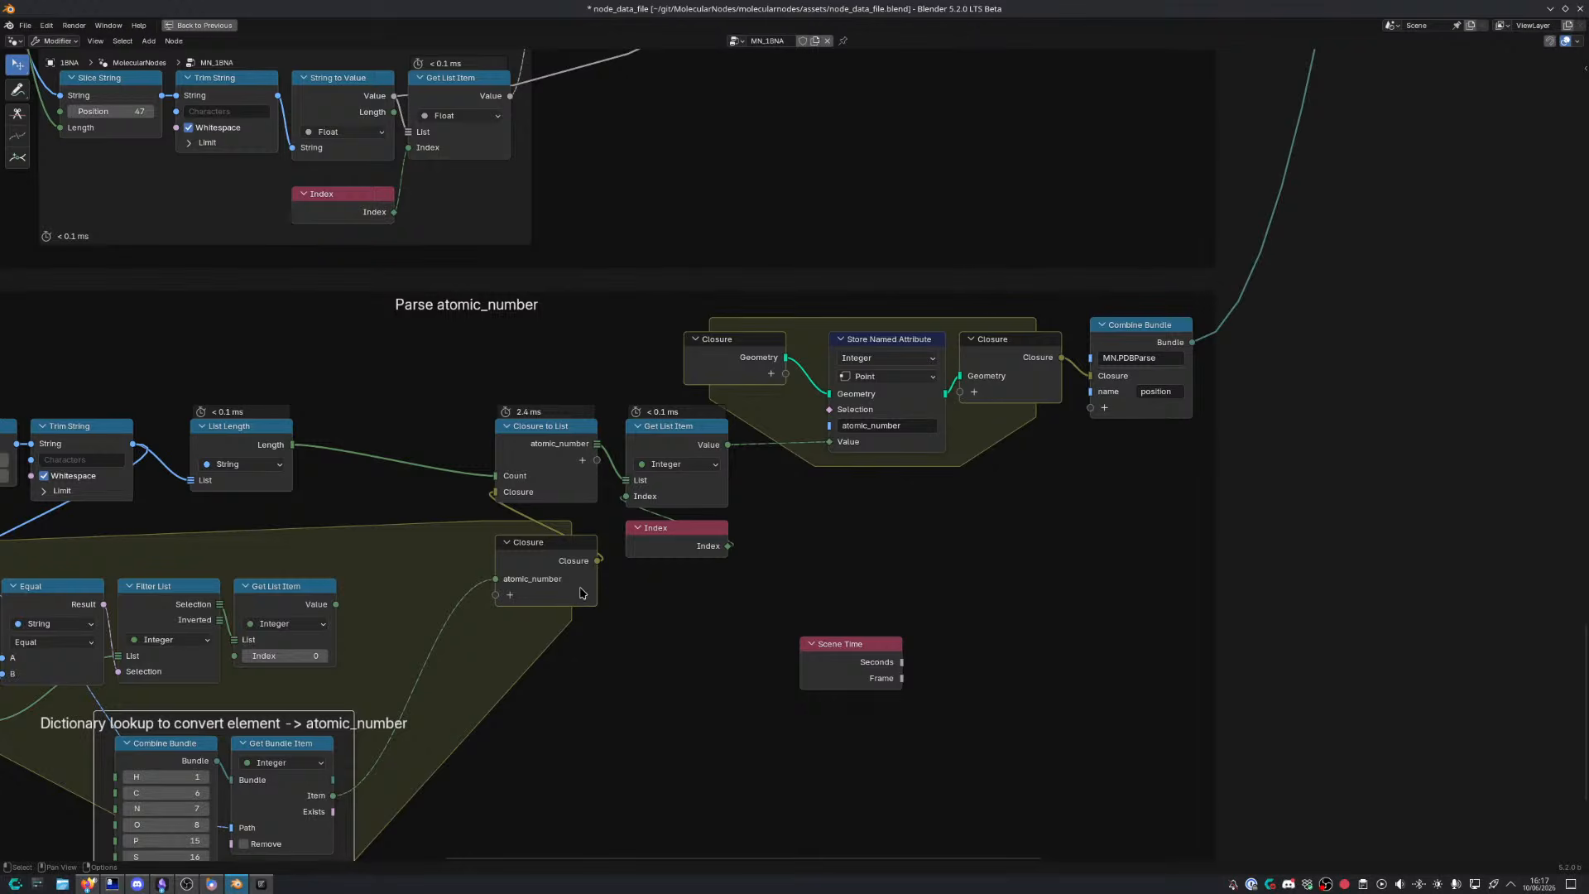
{"action": "scroll", "coordinate": [583, 593], "scroll_direction": "down", "scroll_amount": 5}
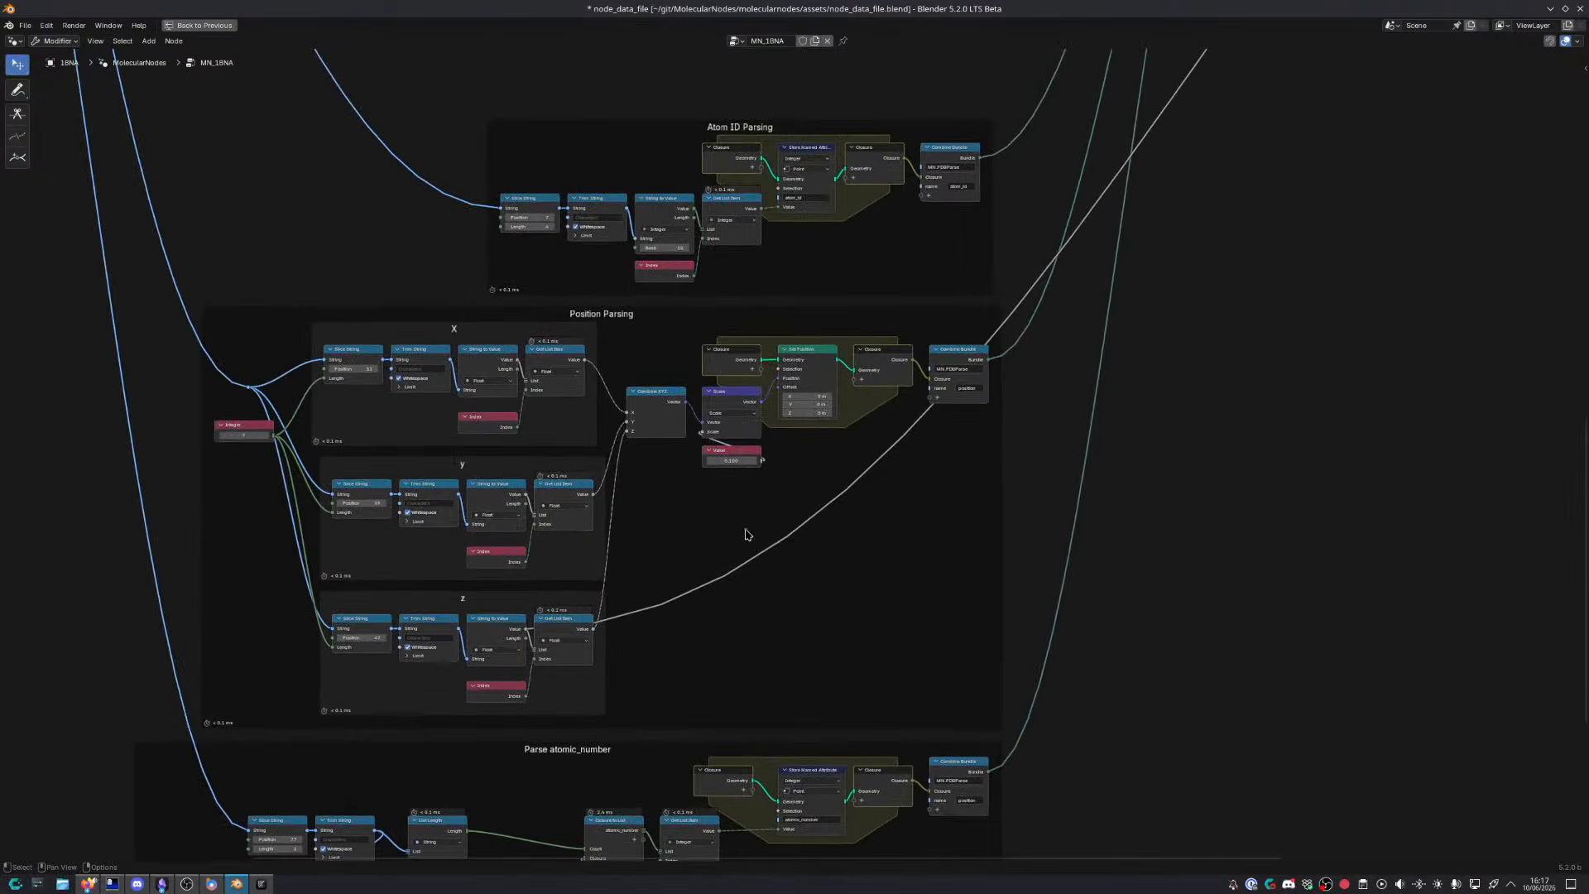
{"action": "middle_click_drag", "start_coordinate": [810, 514], "coordinate": [629, 622]}
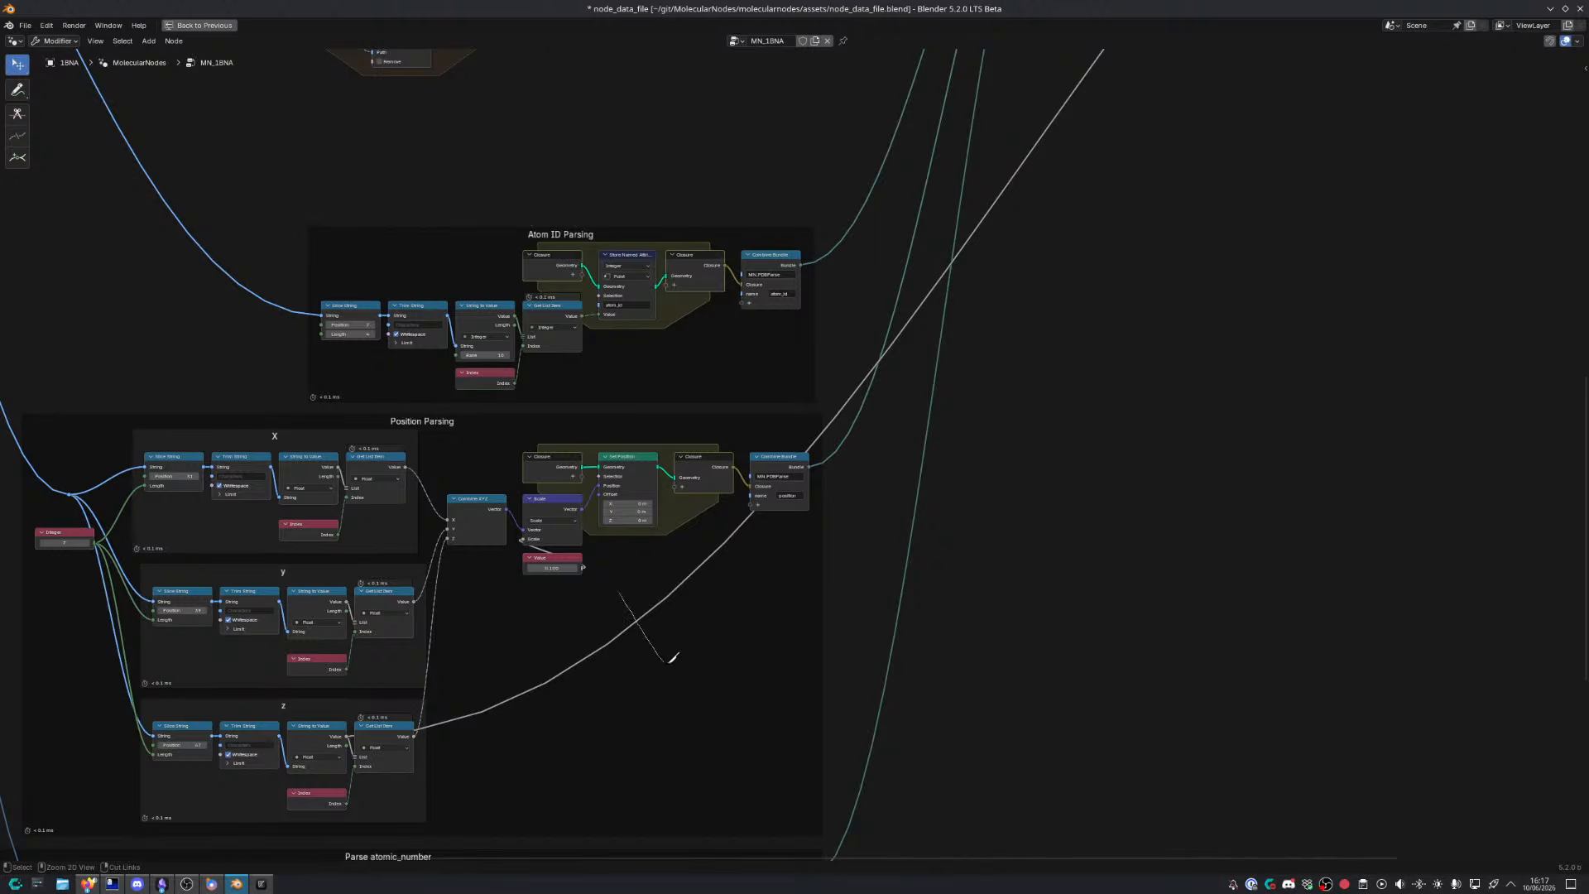
Restore the multi-editor layout and preview the Style Spheres output through the Viewer
{"action": "middle_click_drag", "start_coordinate": [750, 428], "coordinate": [1409, 597]}
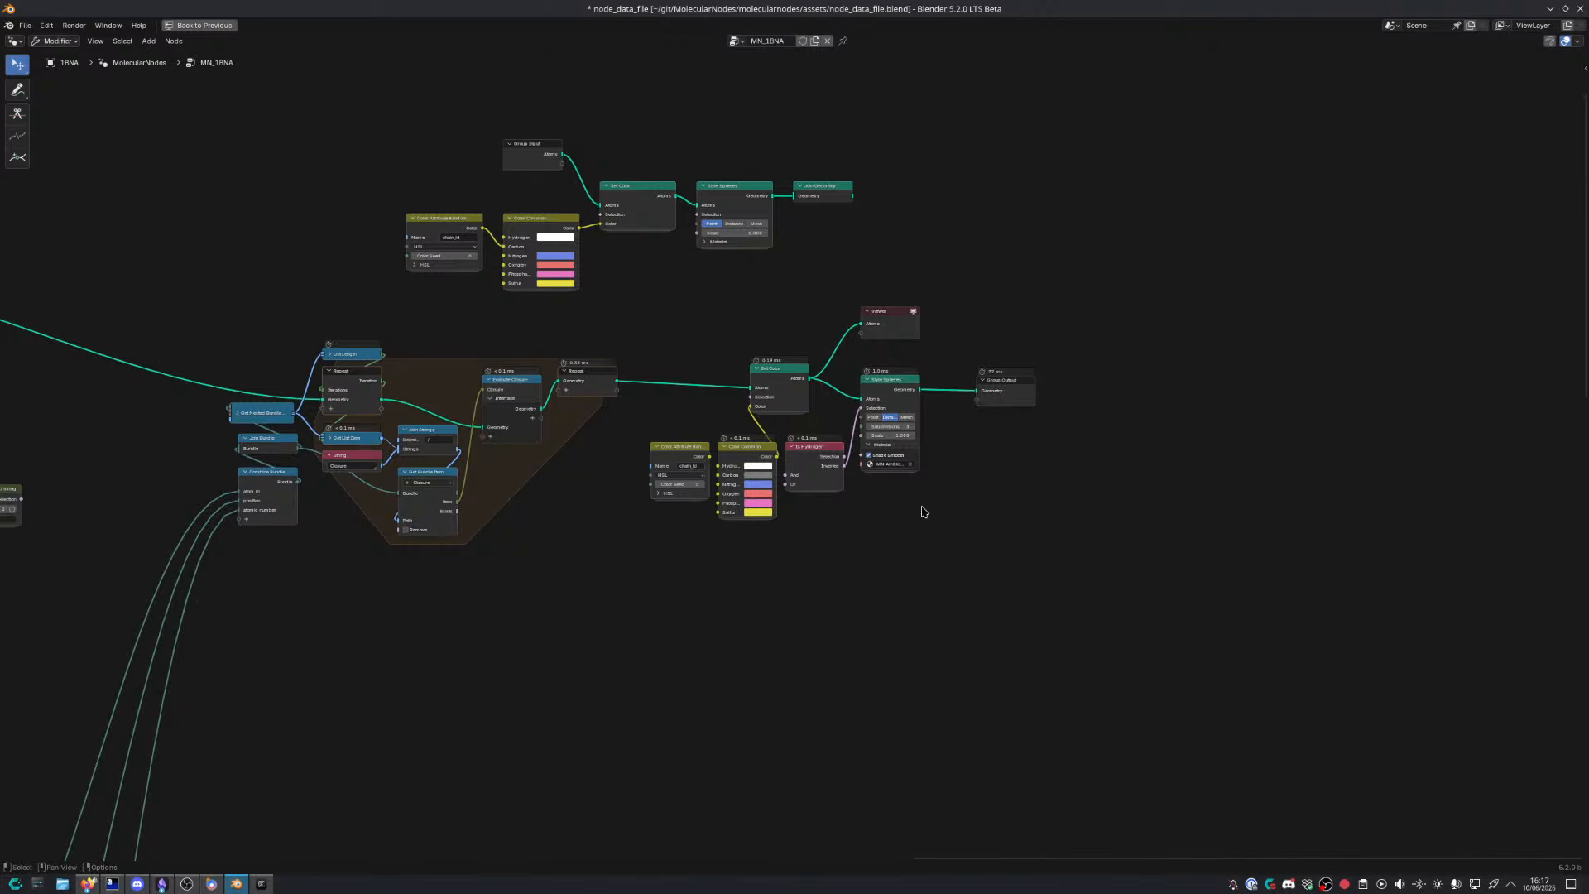
{"action": "scroll", "coordinate": [923, 511], "scroll_direction": "up", "scroll_amount": 2}
{"action": "key", "text": "ctrl+space"}
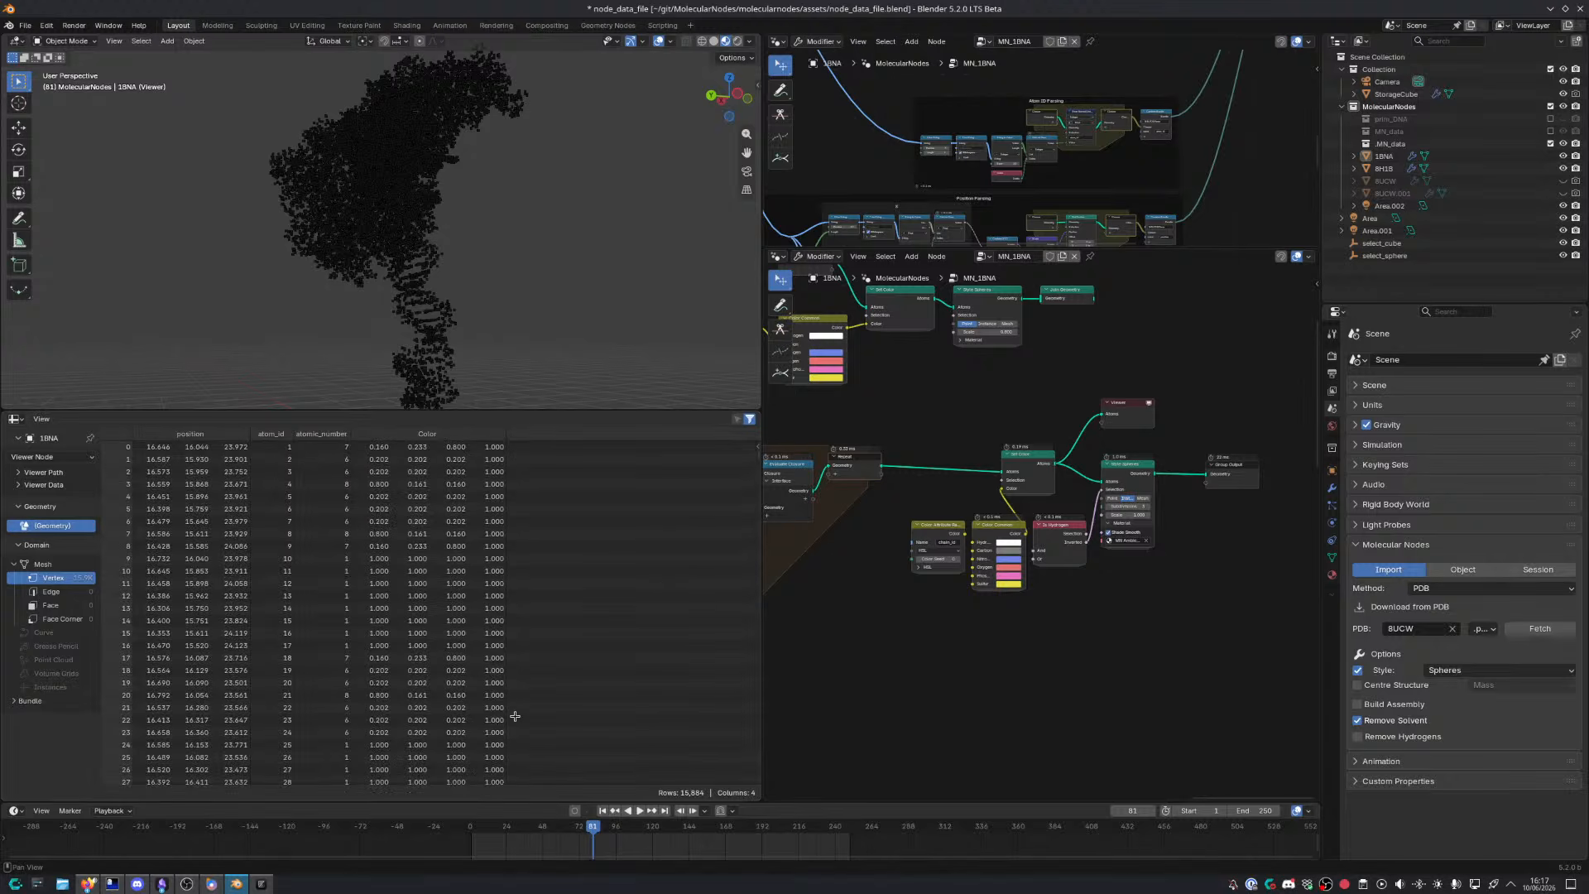
{"action": "scroll", "coordinate": [1043, 536], "scroll_direction": "up", "scroll_amount": 5}
{"action": "middle_click_drag", "start_coordinate": [1161, 465], "coordinate": [1003, 532]}
{"action": "left_click", "coordinate": [1061, 506], "text": "ctrl+shift"}
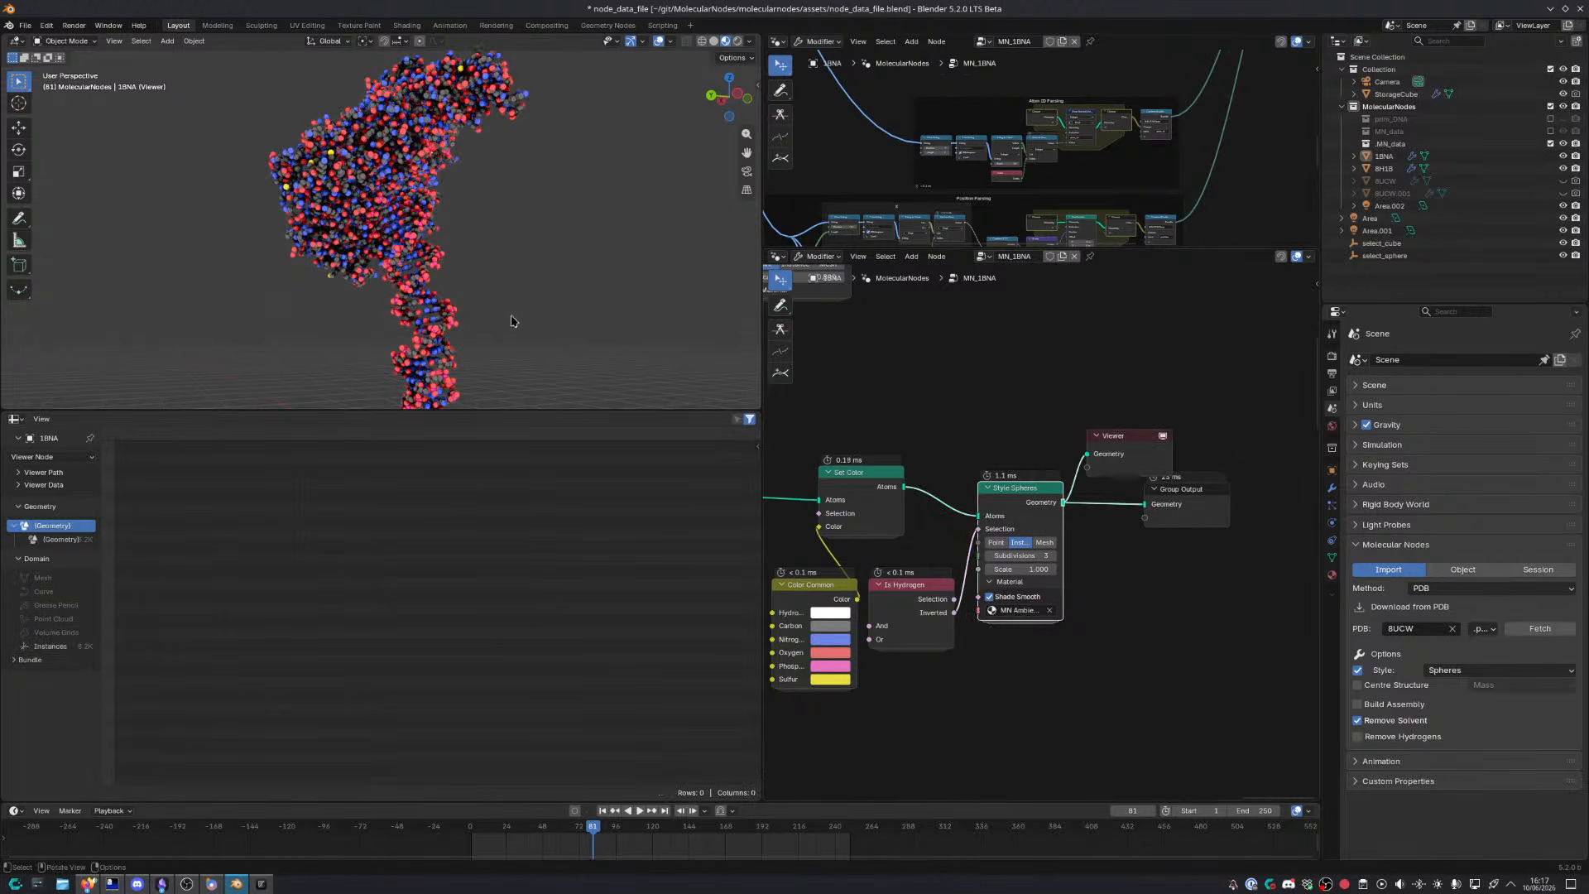
Enlarge the 3D viewport over the spreadsheet and inspect the coloured atom spheres up close
{"action": "middle_click_drag", "start_coordinate": [510, 321], "coordinate": [476, 387]}
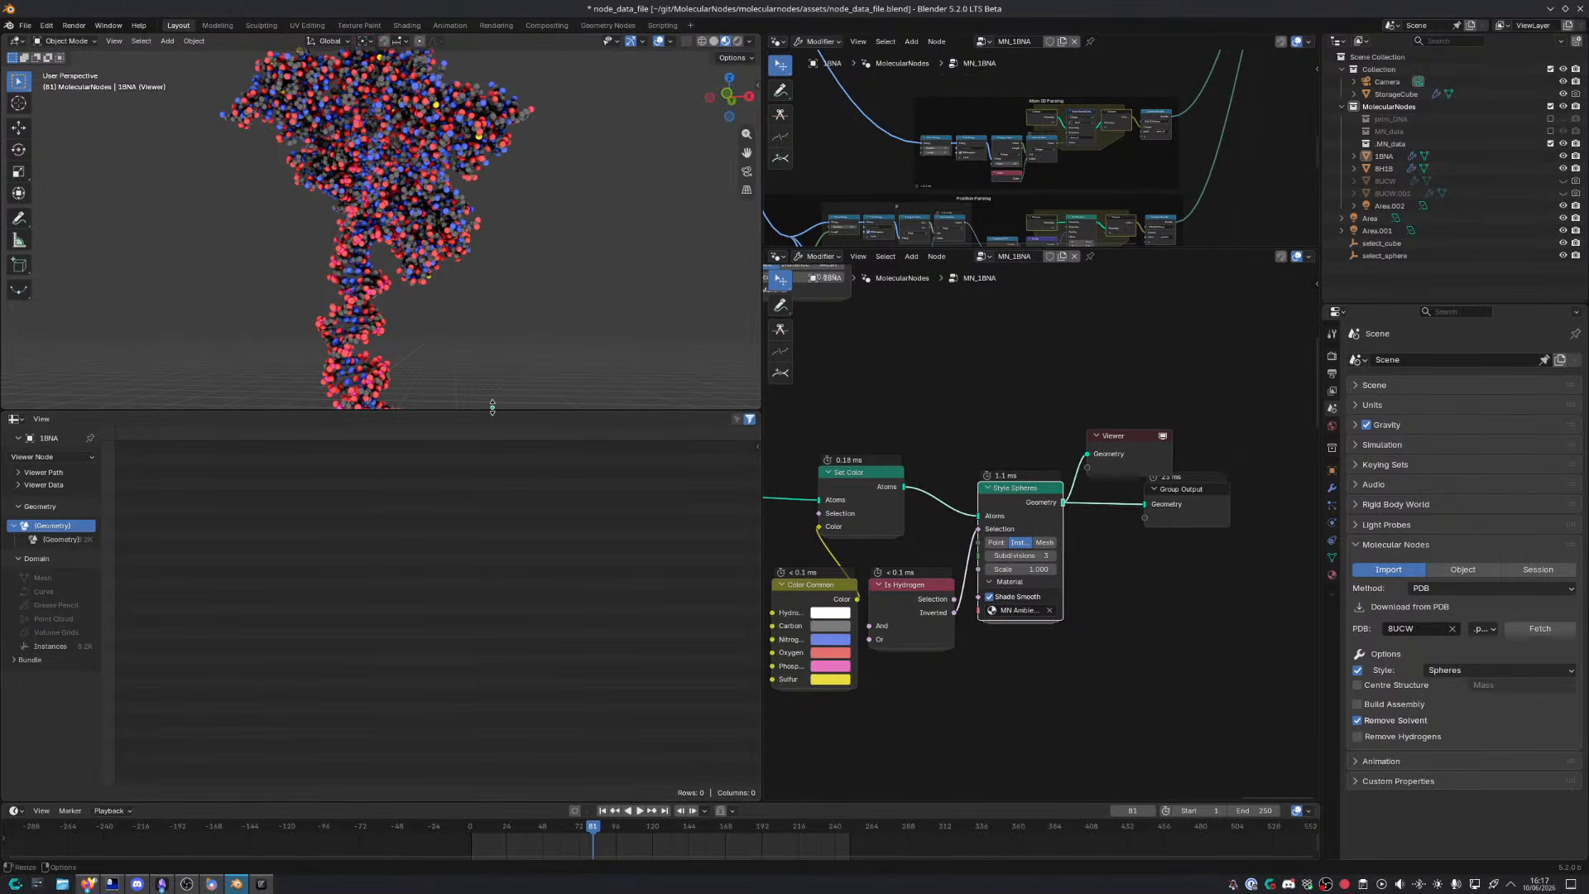
{"action": "left_click_drag", "start_coordinate": [493, 406], "coordinate": [480, 511]}
{"action": "middle_click_drag", "start_coordinate": [412, 321], "coordinate": [674, 347]}
{"action": "scroll", "coordinate": [504, 295], "scroll_direction": "up", "scroll_amount": 6}
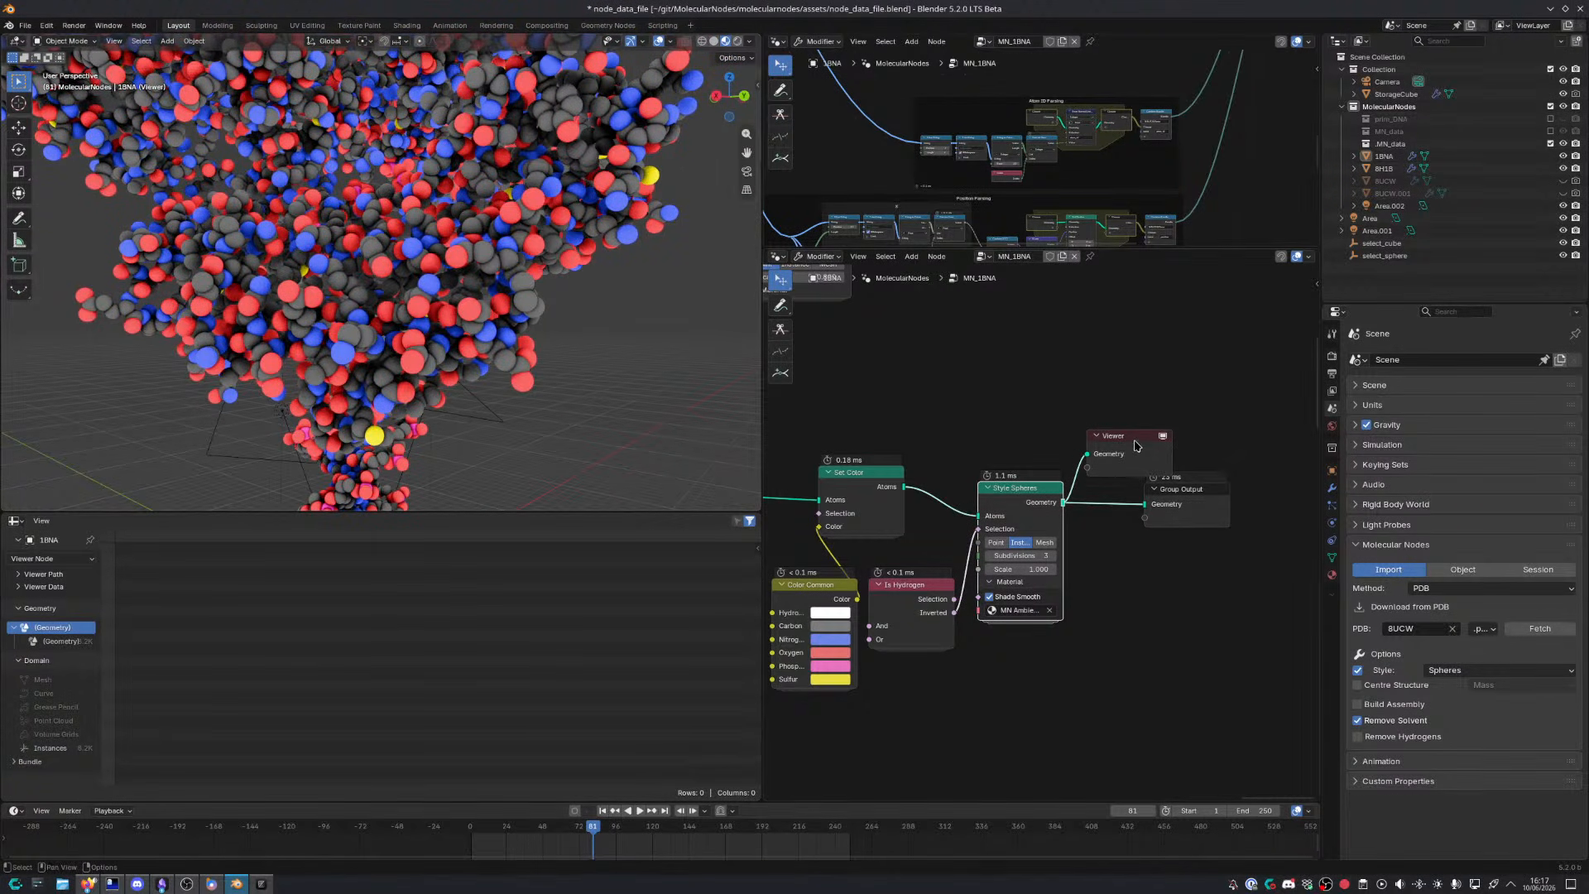
Move the Viewer node above Group Output and compare the Set Color and Style Spheres outputs in the viewport
{"action": "left_click_drag", "start_coordinate": [1138, 436], "coordinate": [1187, 428]}
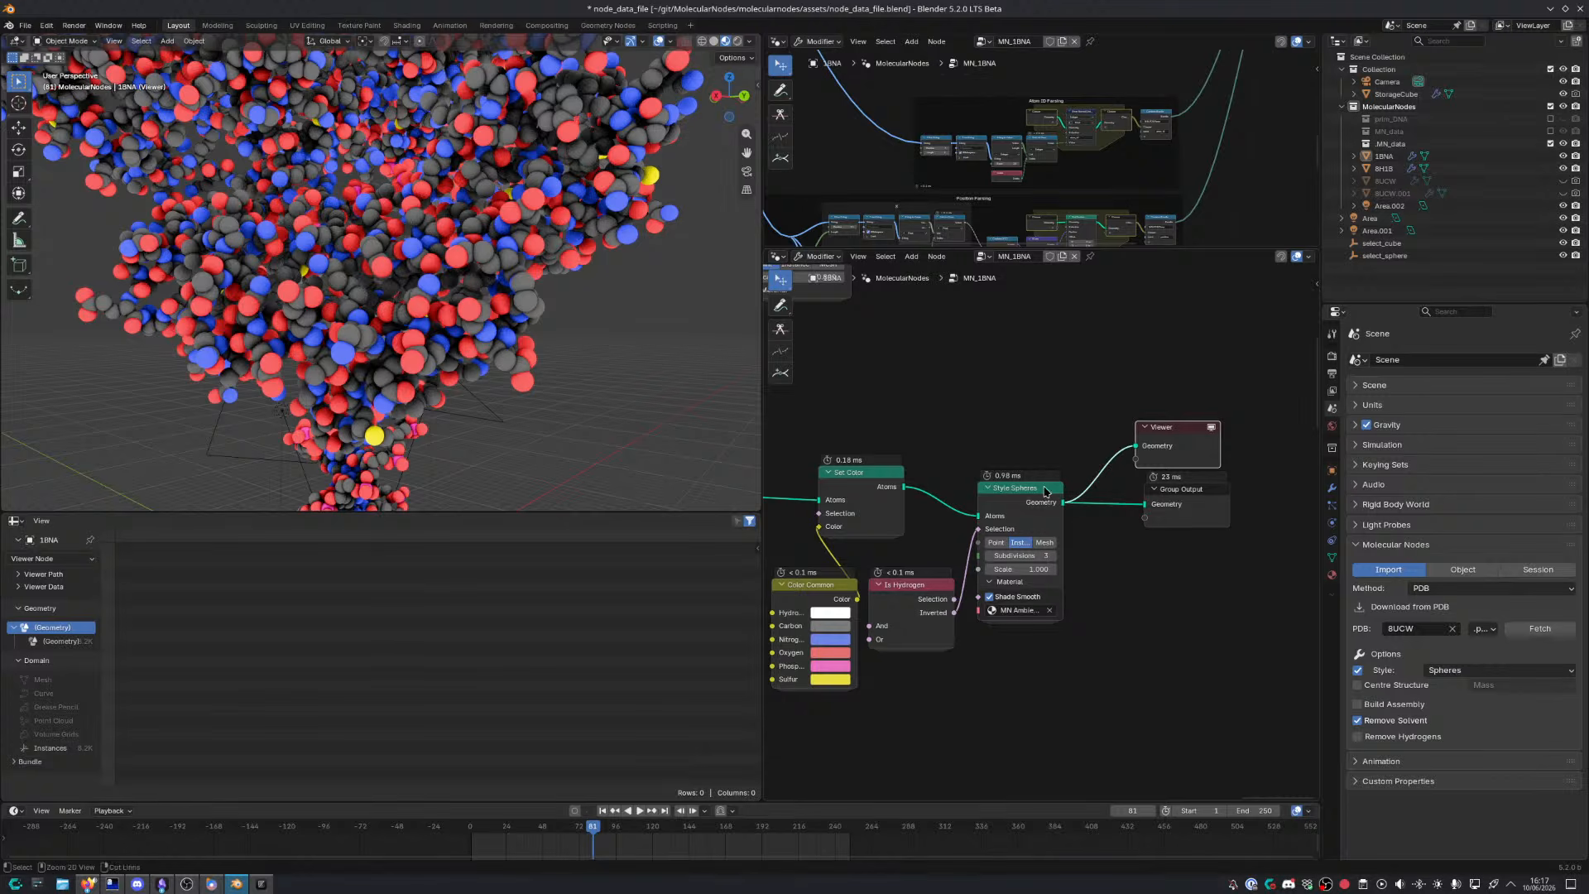
{"action": "left_click", "coordinate": [906, 491], "text": "ctrl+shift"}
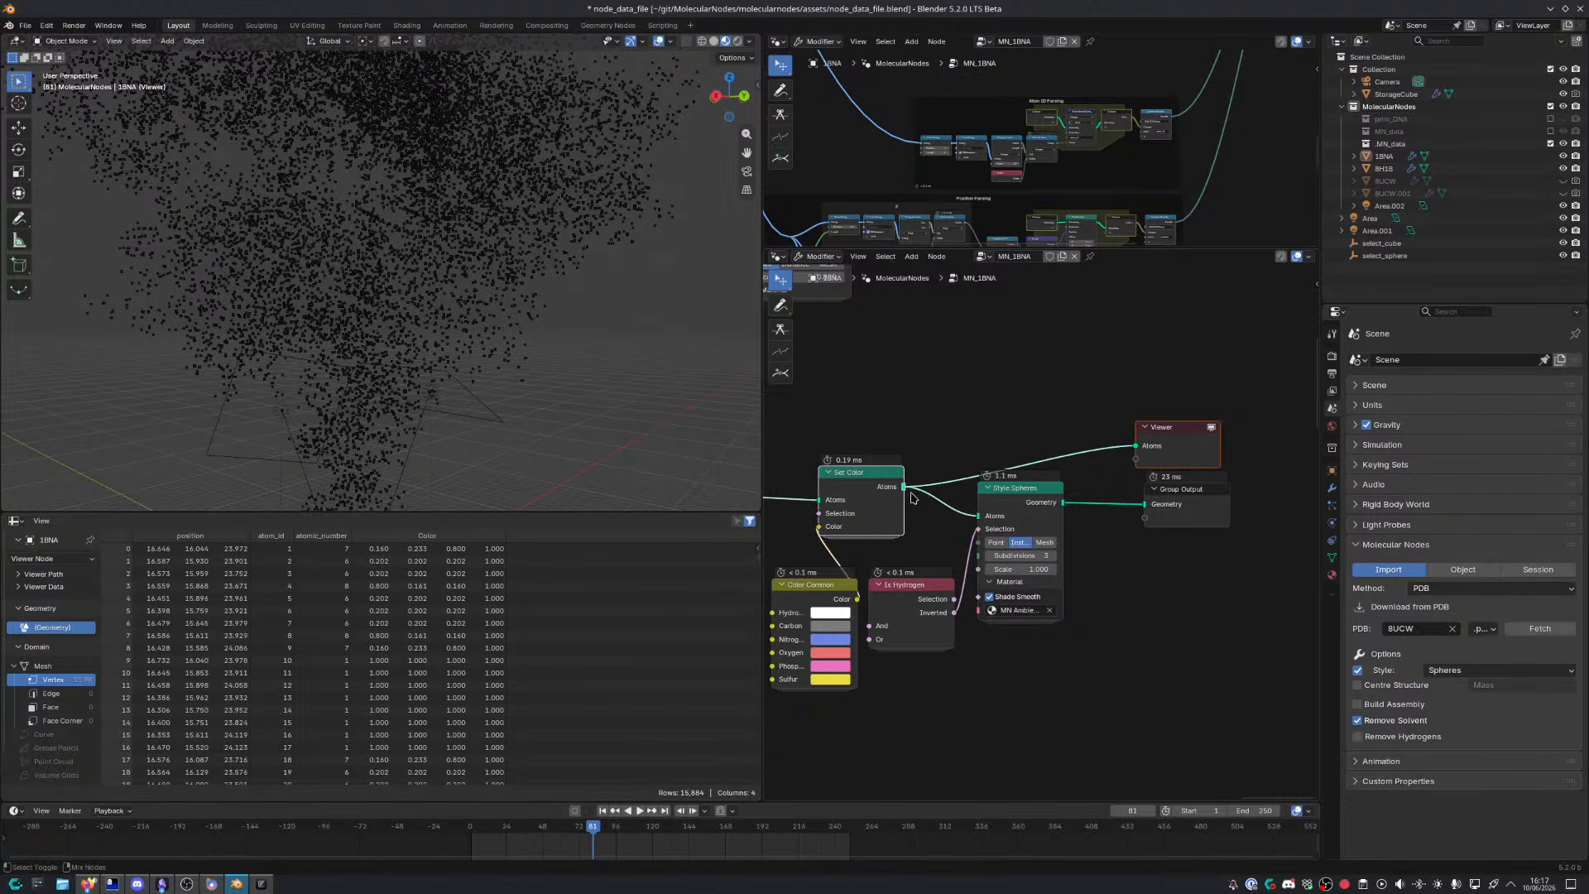
{"action": "left_click", "coordinate": [1058, 504], "text": "ctrl+shift"}
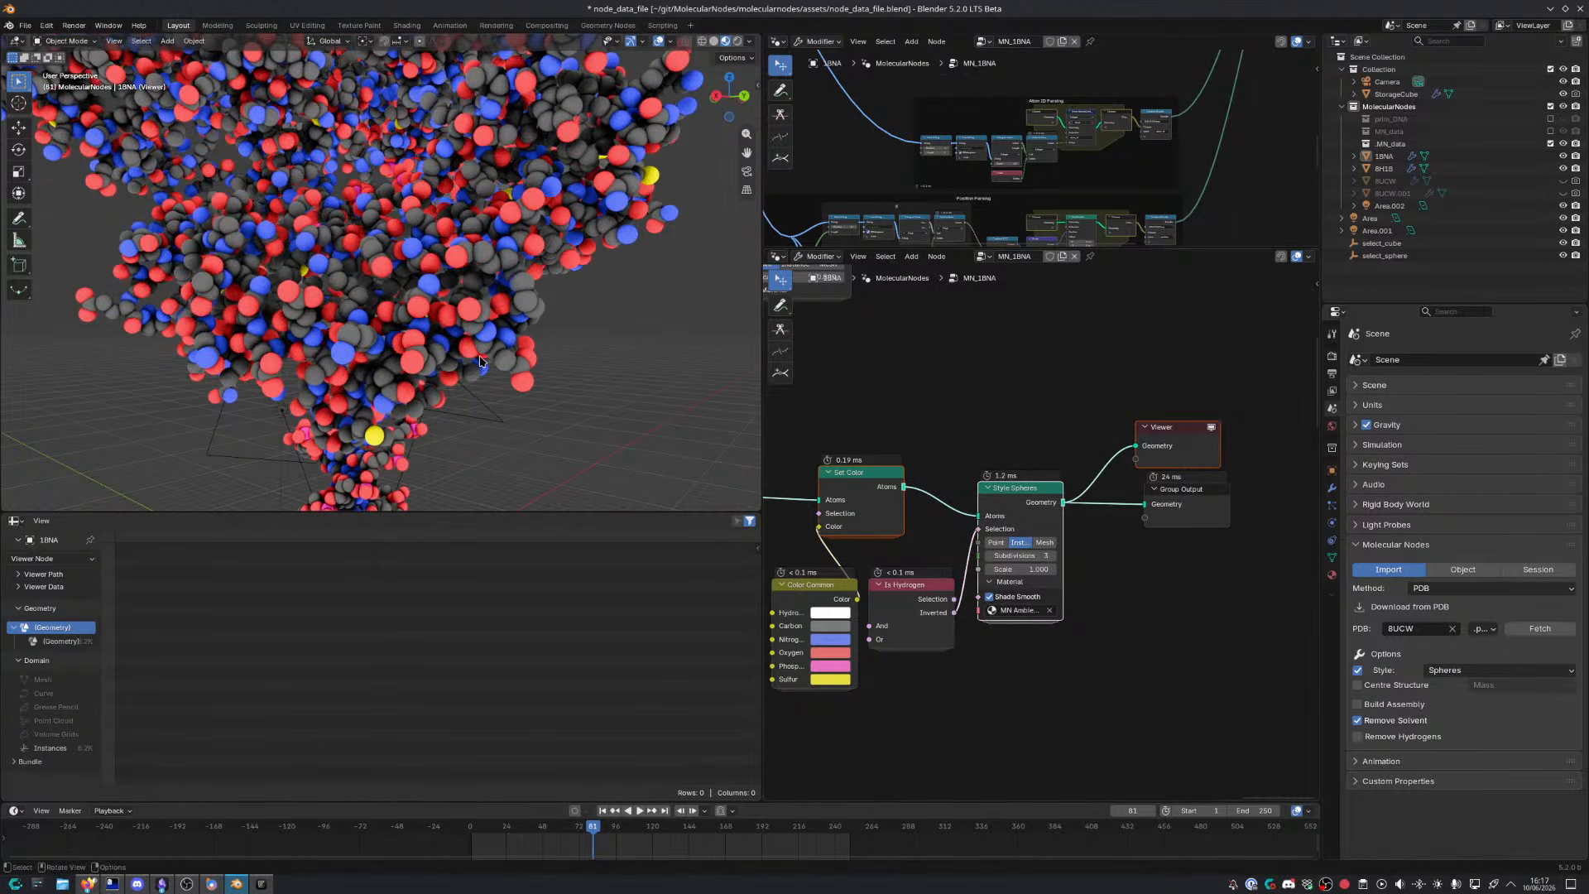
{"action": "scroll", "coordinate": [486, 356], "scroll_direction": "down", "scroll_amount": 2}
{"action": "middle_click_drag", "start_coordinate": [486, 355], "coordinate": [430, 367]}
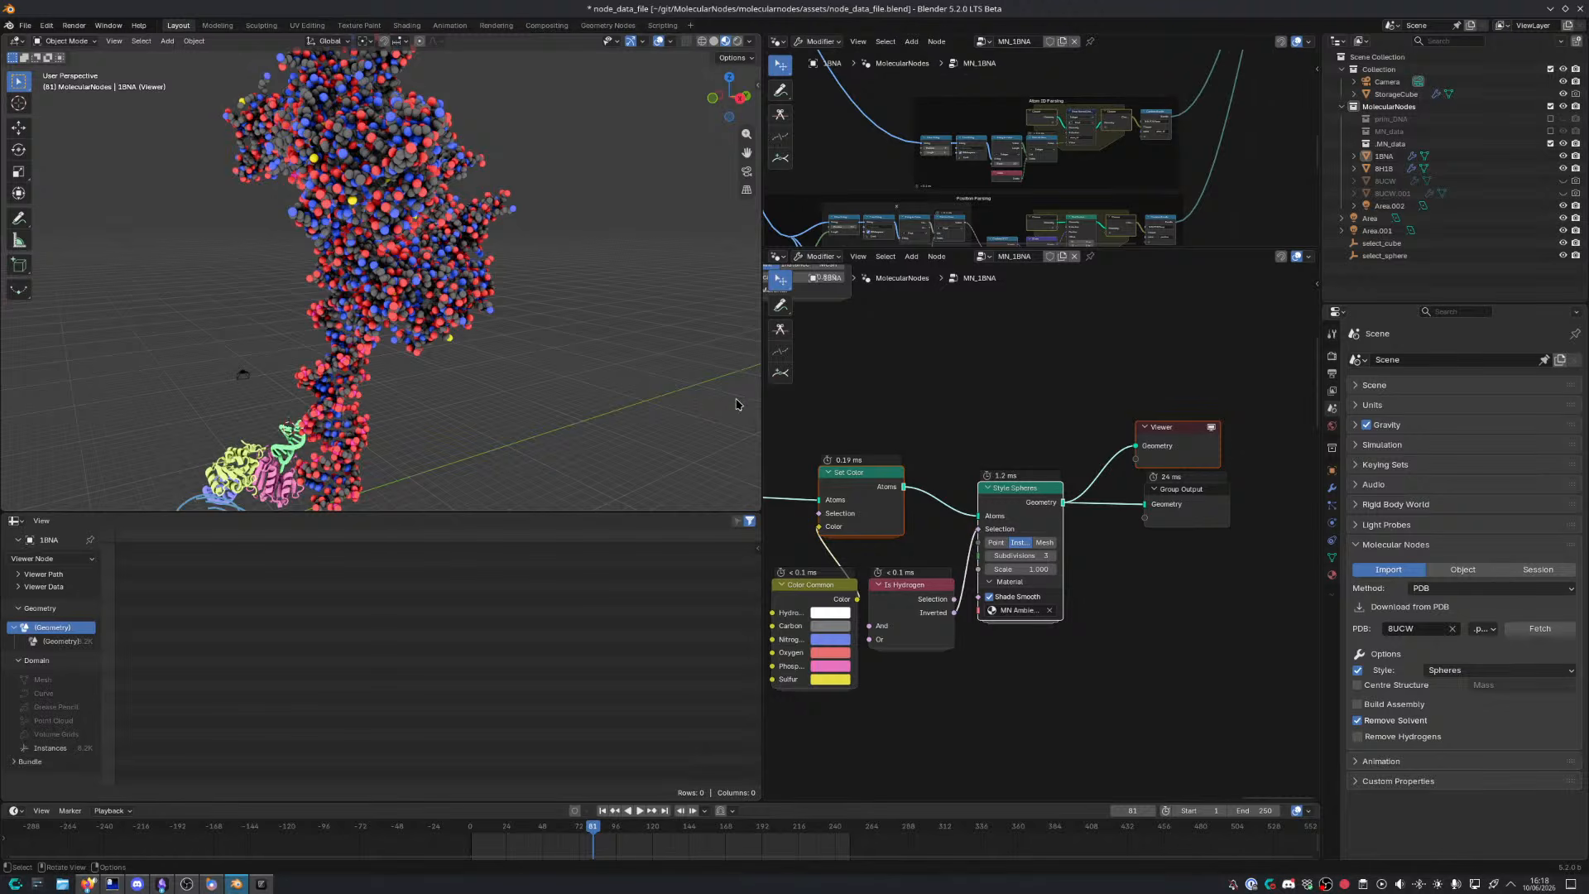
Widen the node editors by narrowing the 3D viewport and spreadsheet
{"action": "scroll", "coordinate": [562, 367], "scroll_direction": "down", "scroll_amount": 5}
{"action": "middle_click_drag", "start_coordinate": [561, 367], "coordinate": [445, 366]}
{"action": "left_click_drag", "start_coordinate": [762, 423], "coordinate": [596, 439]}
{"action": "scroll", "coordinate": [666, 496], "scroll_direction": "down", "scroll_amount": 4}
{"action": "middle_click_drag", "start_coordinate": [663, 509], "coordinate": [1095, 439]}
{"action": "middle_click_drag", "start_coordinate": [846, 506], "coordinate": [928, 468]}
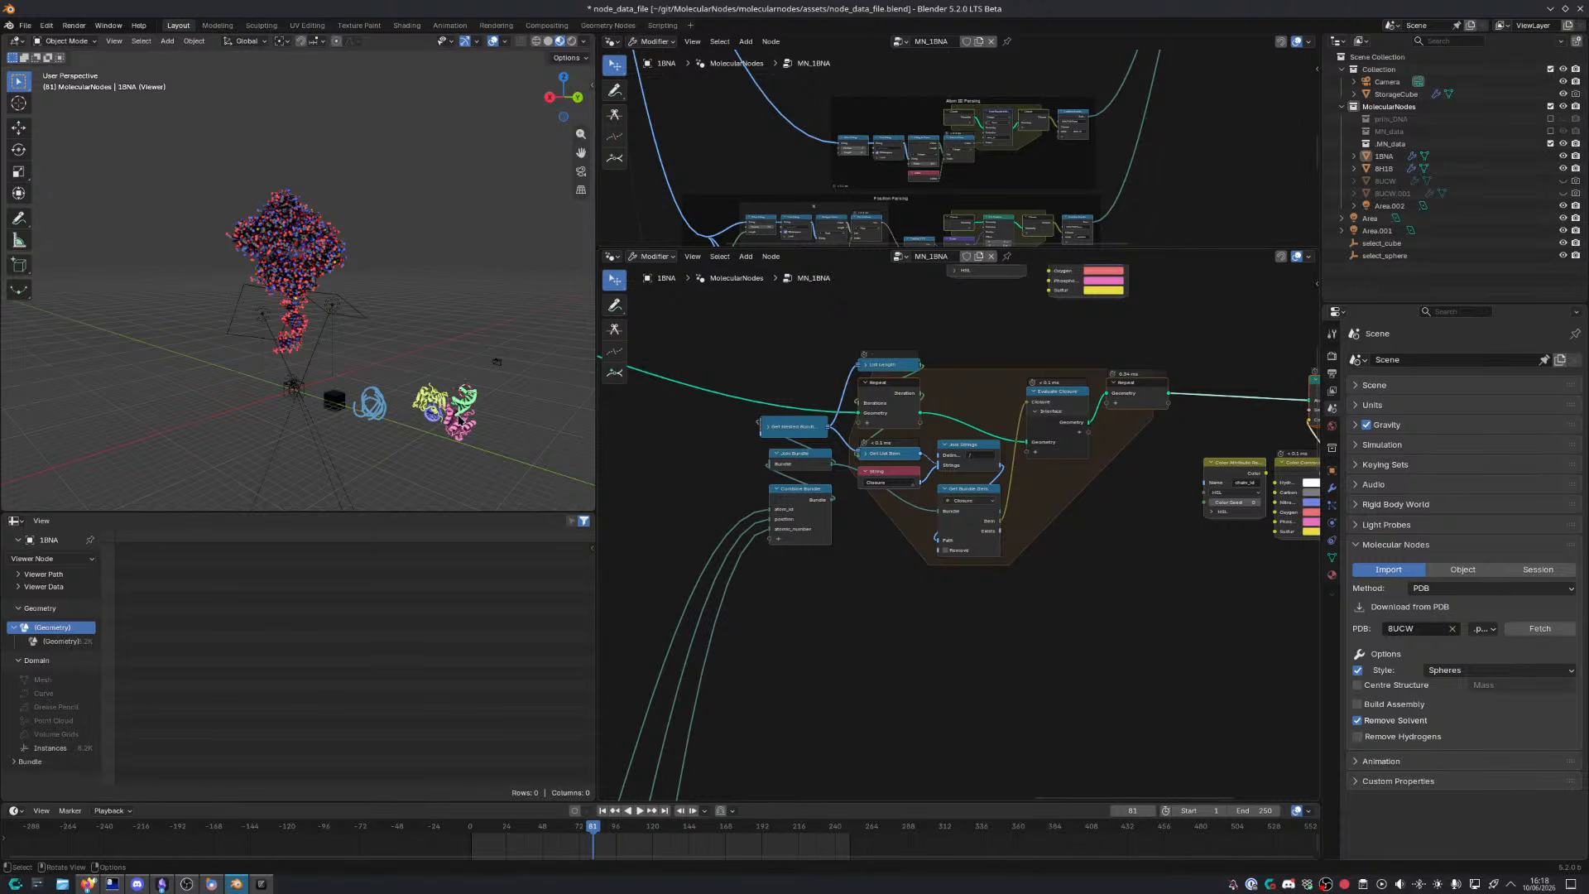
Place the 3D cursor beside the ribbon-style proteins on the ground and view the scene around it
{"action": "mouse_move", "coordinate": [416, 437]}
{"action": "middle_mouse_down"}
{"action": "mouse_move", "coordinate": [454, 437]}
{"action": "mouse_move", "coordinate": [408, 387]}
{"action": "middle_mouse_up"}
{"action": "right_click", "coordinate": [409, 387], "text": "shift"}
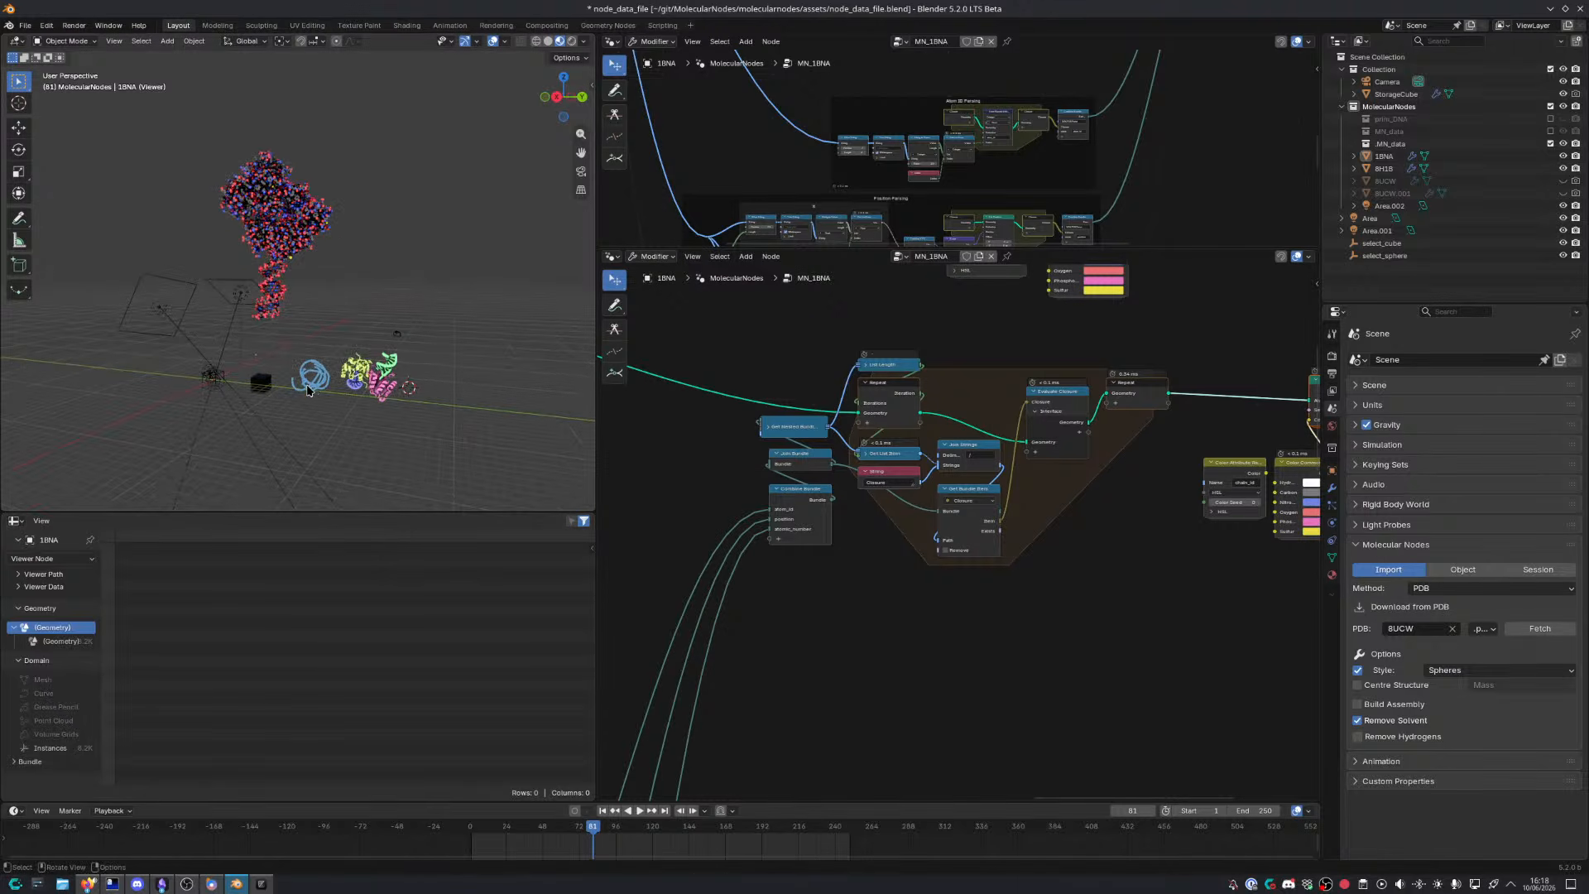
{"action": "mouse_move", "coordinate": [319, 365]}
{"action": "right_mouse_down"}
{"action": "mouse_move", "coordinate": [315, 410]}
{"action": "mouse_move", "coordinate": [280, 346]}
{"action": "right_mouse_up"}
{"action": "mouse_move", "coordinate": [308, 373]}
{"action": "middle_mouse_down"}
{"action": "mouse_move", "coordinate": [394, 369]}
{"action": "mouse_move", "coordinate": [340, 402]}
{"action": "middle_mouse_up"}
Move the Atom ID, Position and atomic_number parsing frames up, closer beneath the Repeat zones
{"action": "middle_click_drag", "start_coordinate": [966, 500], "coordinate": [987, 541]}
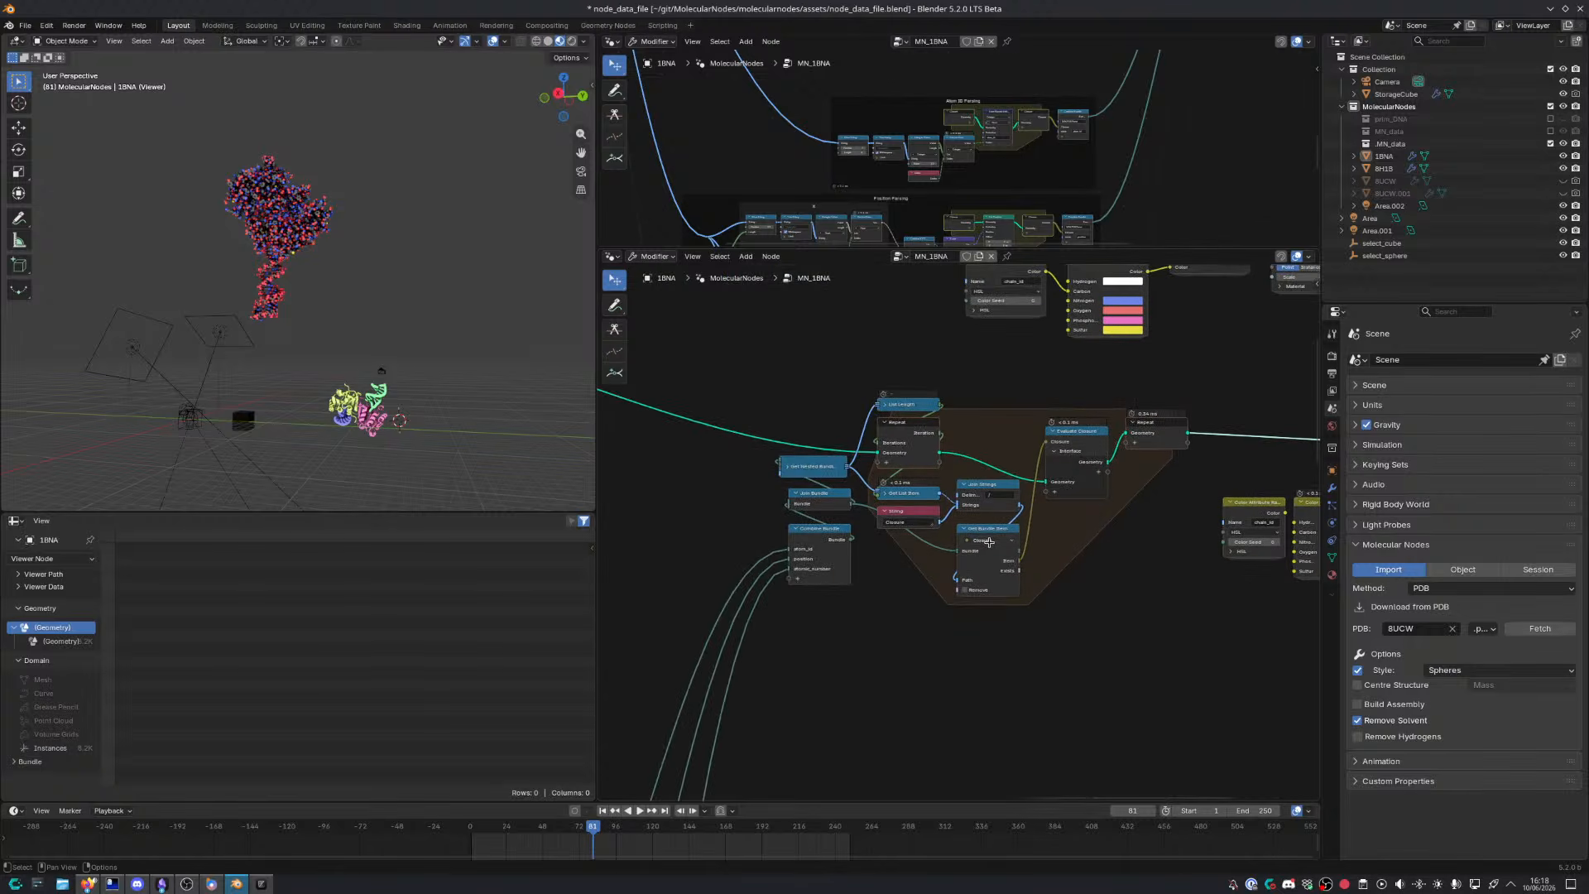
{"action": "middle_click_drag", "start_coordinate": [995, 604], "coordinate": [920, 524]}
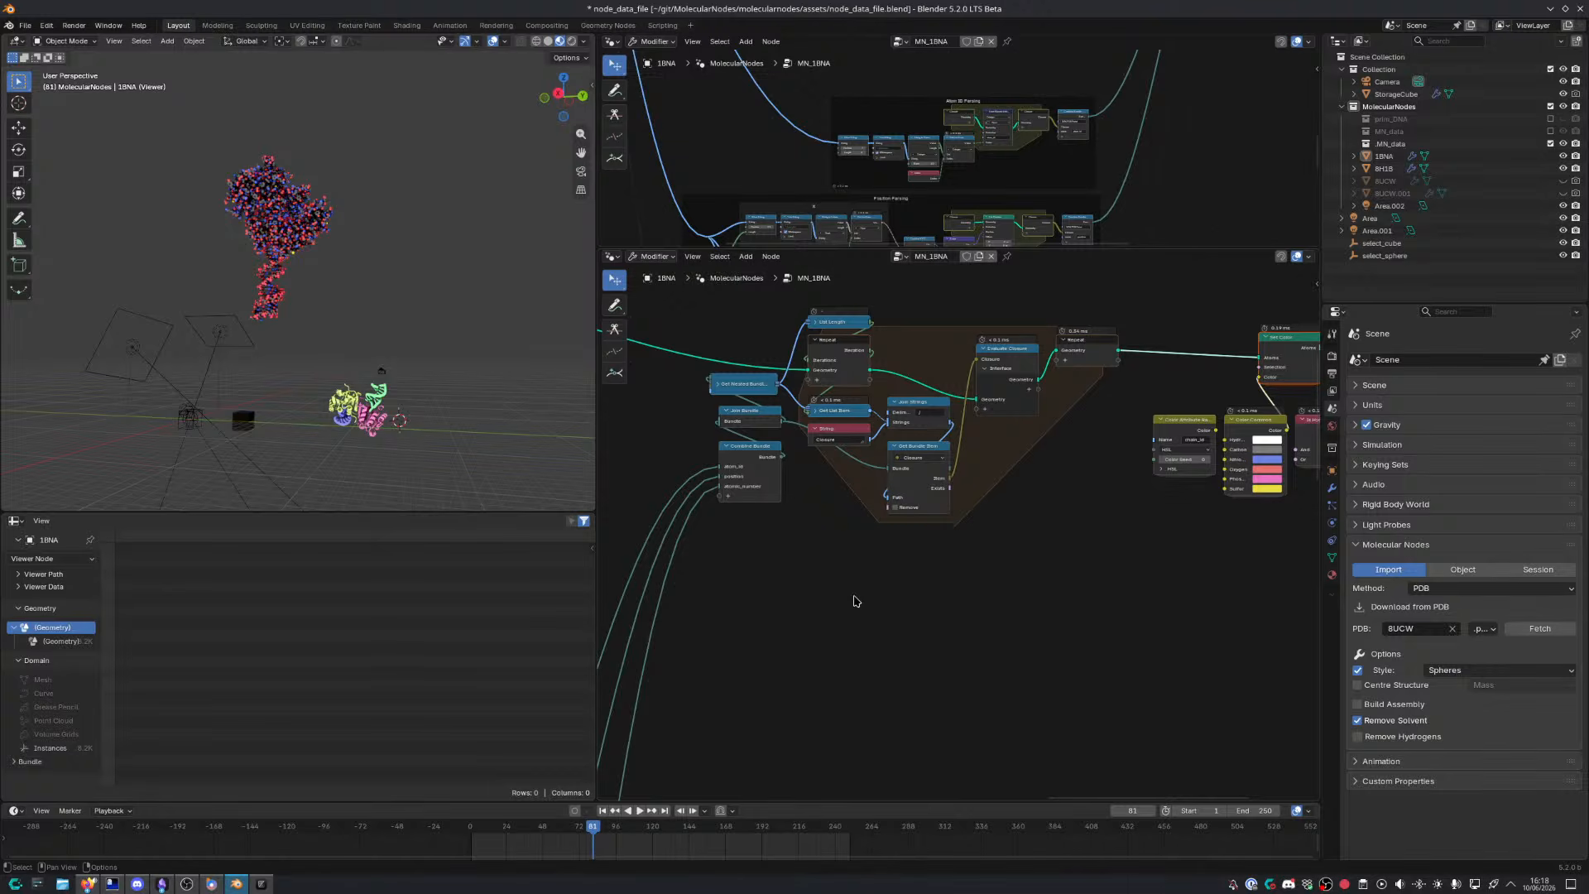
{"action": "scroll", "coordinate": [830, 589], "scroll_direction": "down", "scroll_amount": 4}
{"action": "middle_click_drag", "start_coordinate": [820, 584], "coordinate": [1153, 463]}
{"action": "scroll", "coordinate": [1085, 520], "scroll_direction": "down", "scroll_amount": 4}
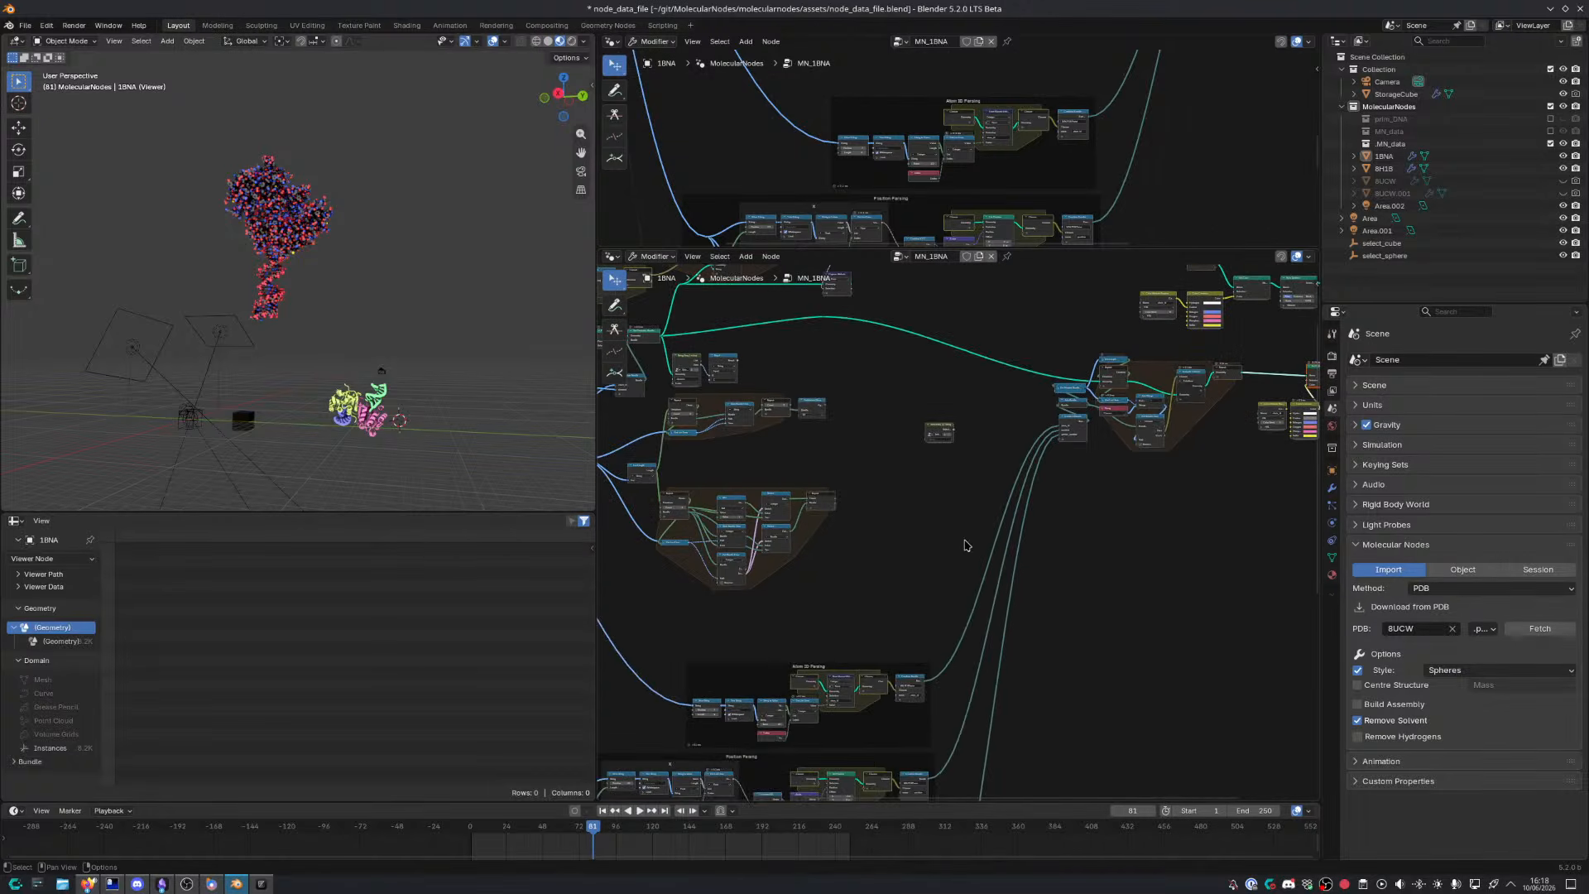
{"action": "scroll", "coordinate": [881, 423], "scroll_direction": "down", "scroll_amount": 3}
{"action": "left_click_drag", "start_coordinate": [773, 378], "coordinate": [1176, 693]}
{"action": "key", "text": "g"}
{"action": "left_click", "coordinate": [1139, 613]}
{"action": "left_click", "coordinate": [1180, 472]}
Move Store Bundle Item in the upper string Repeat zone down and closer to Get List Item
{"action": "scroll", "coordinate": [1065, 612], "scroll_direction": "up", "scroll_amount": 6}
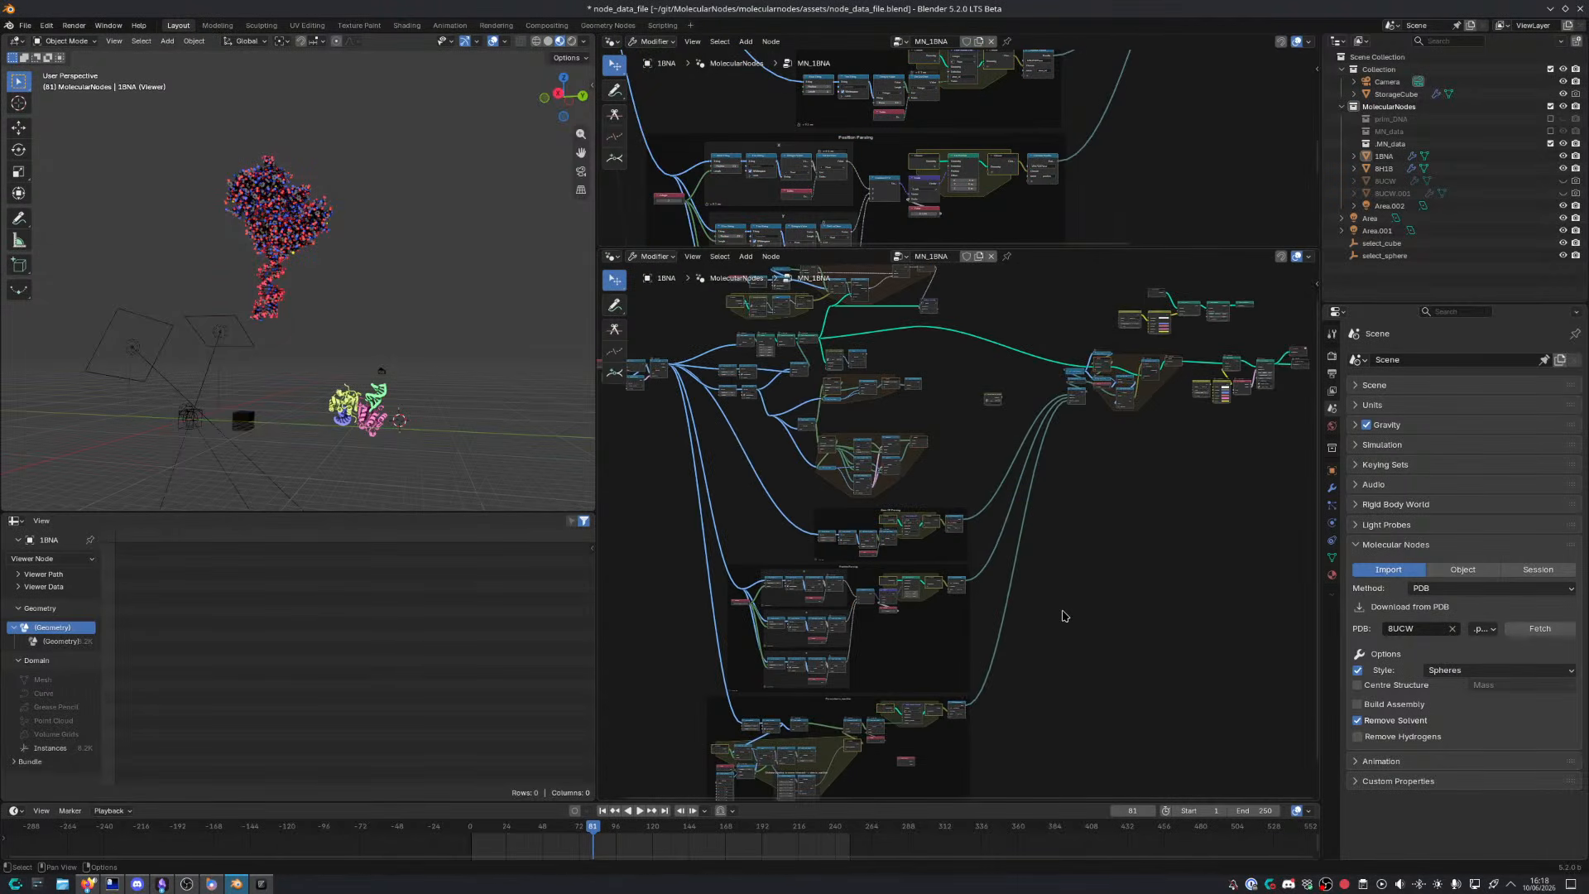
{"action": "scroll", "coordinate": [952, 580], "scroll_direction": "up", "scroll_amount": 3}
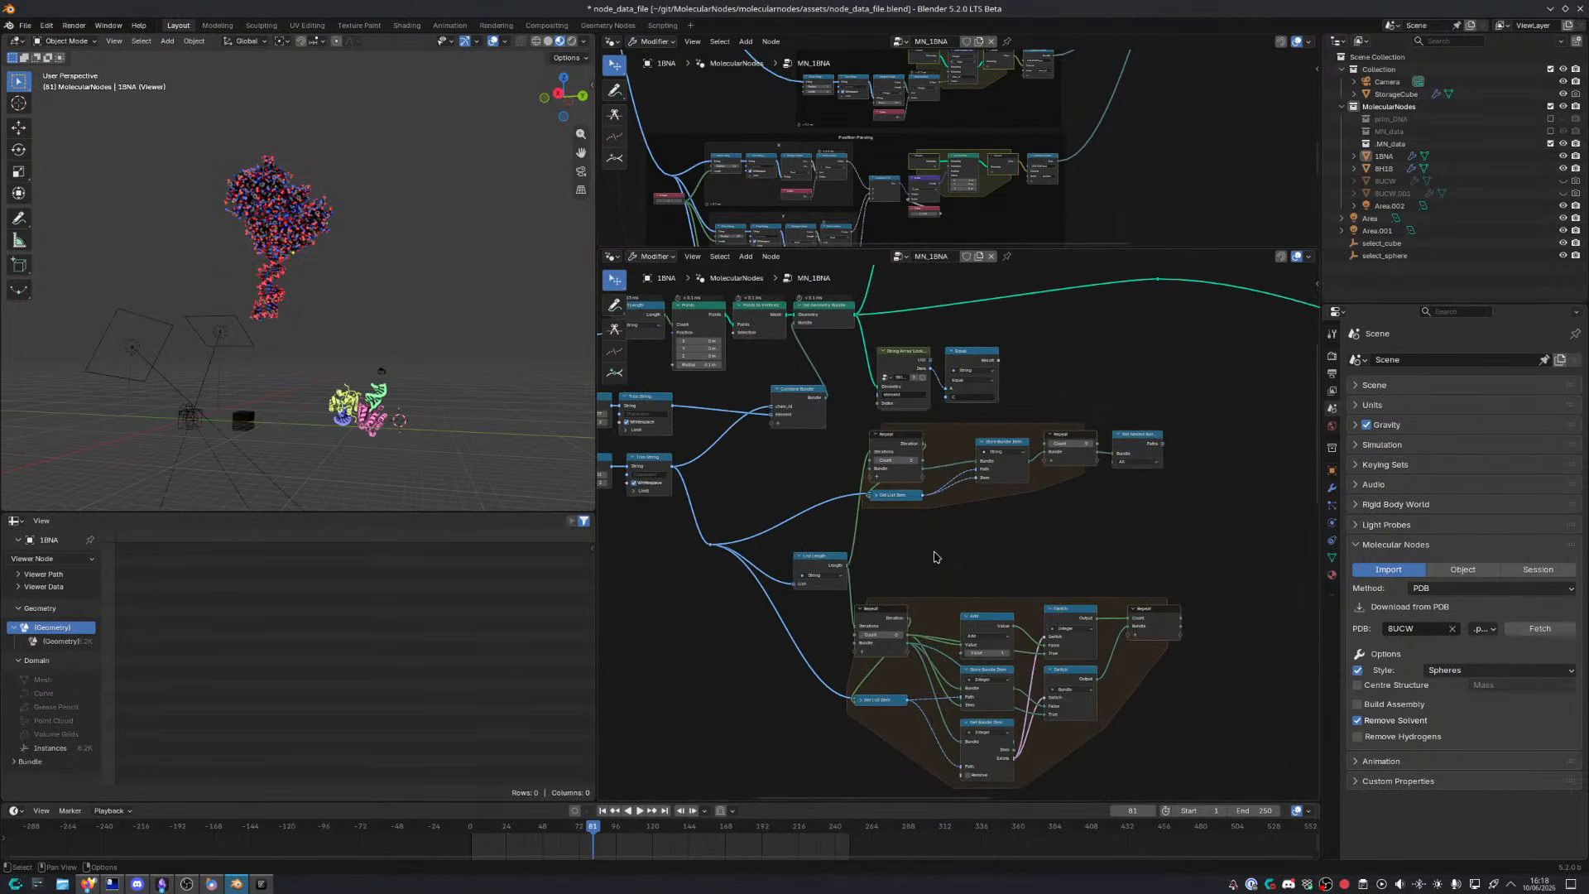
{"action": "scroll", "coordinate": [919, 580], "scroll_direction": "up", "scroll_amount": 3}
{"action": "scroll", "coordinate": [875, 571], "scroll_direction": "up", "scroll_amount": 2}
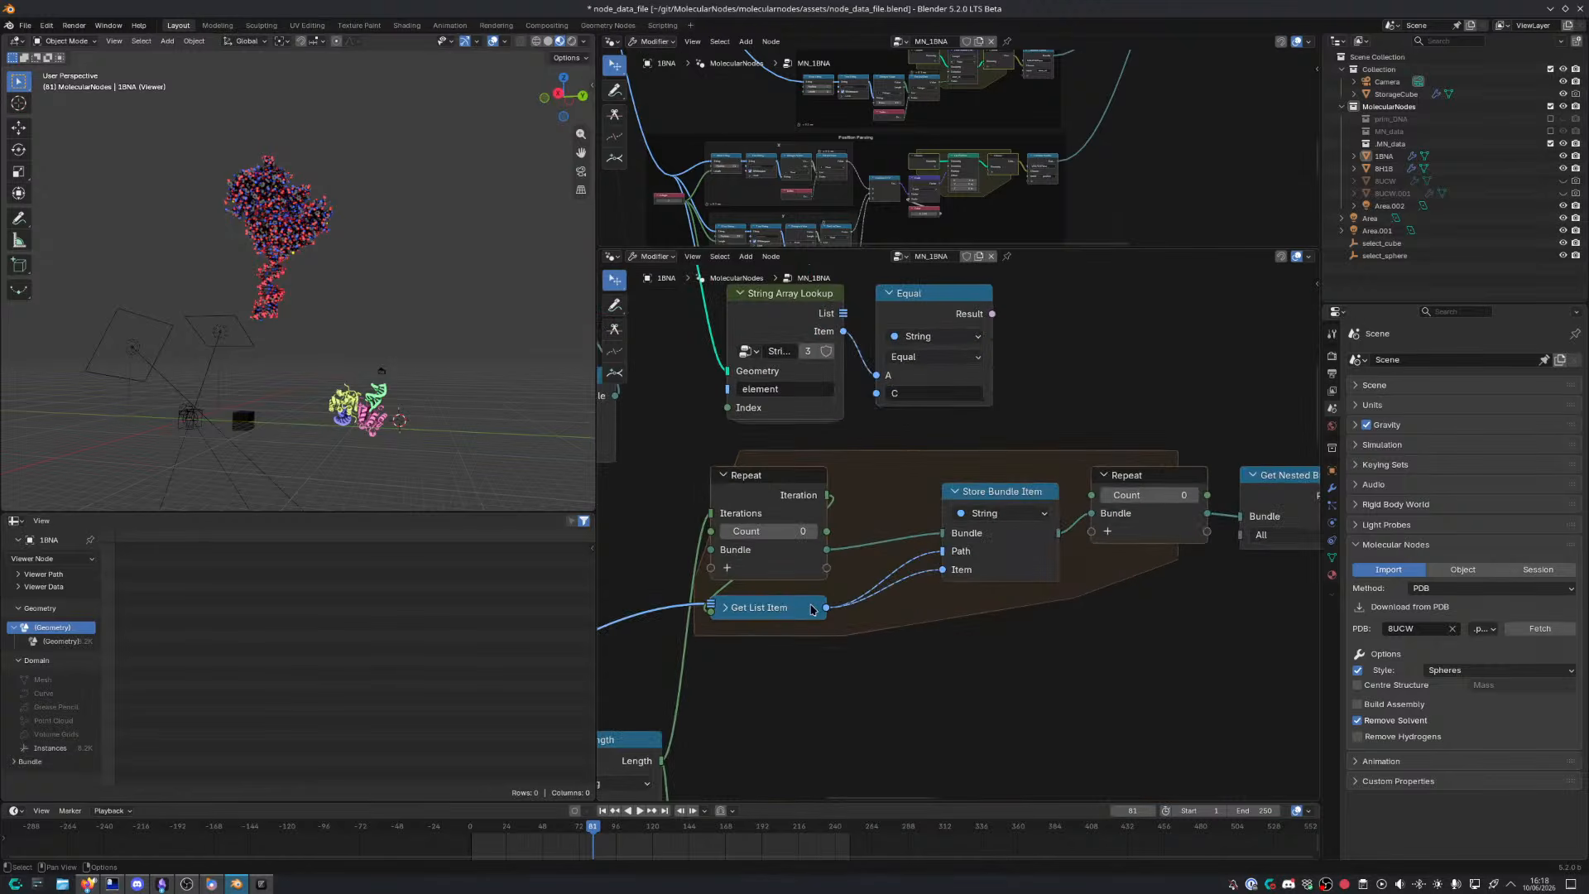
{"action": "scroll", "coordinate": [915, 638], "scroll_direction": "down", "scroll_amount": 4}
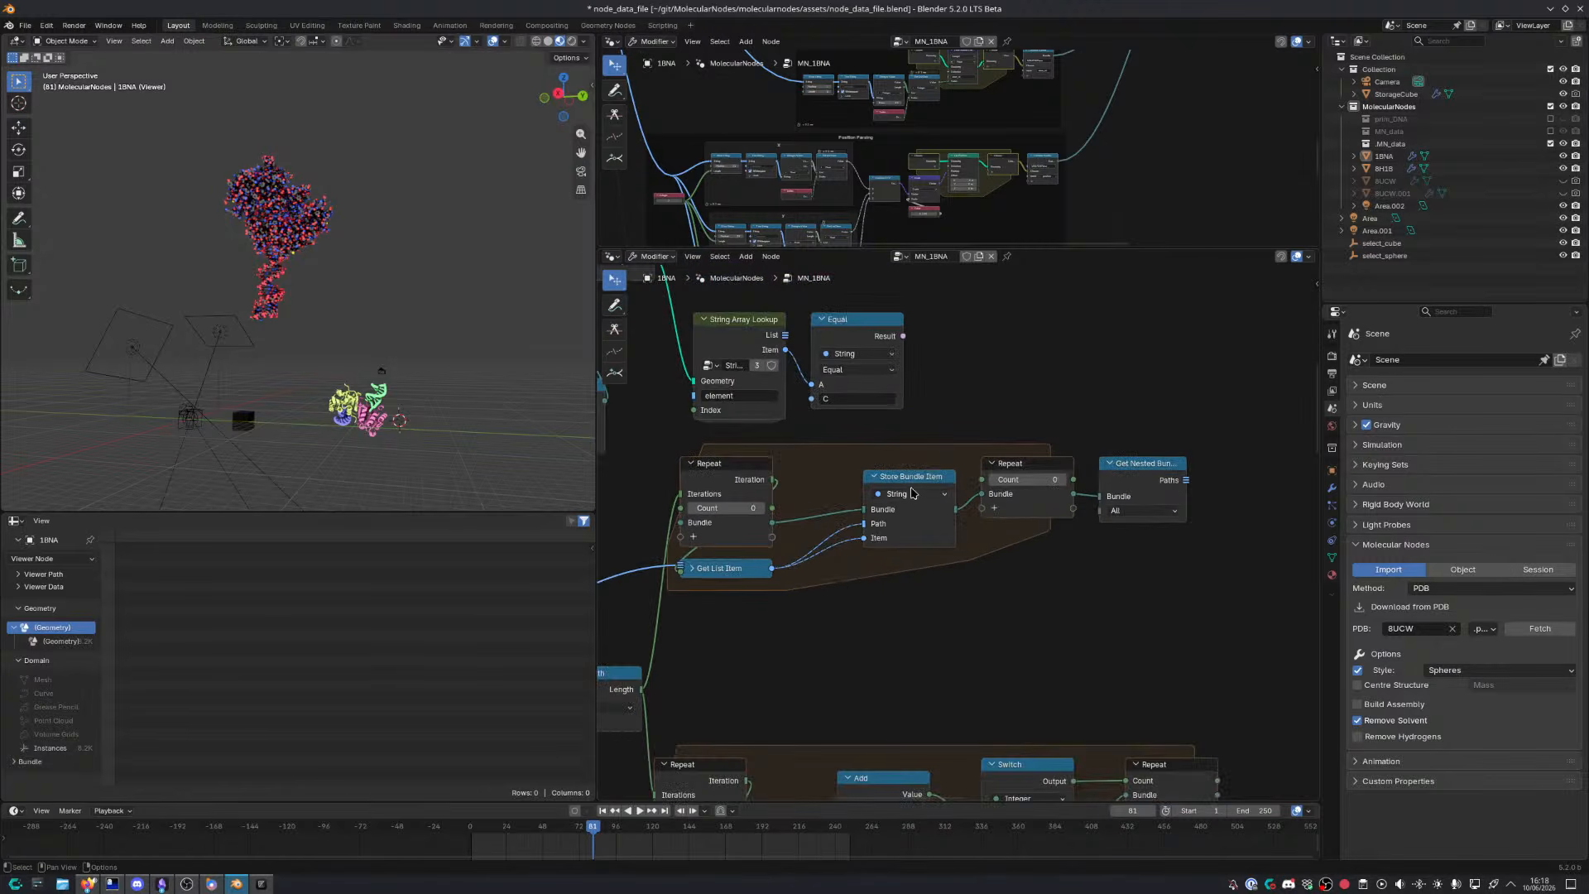
{"action": "left_click_drag", "start_coordinate": [907, 489], "coordinate": [834, 510]}
{"action": "key", "text": "g"}
{"action": "left_click", "coordinate": [841, 630]}
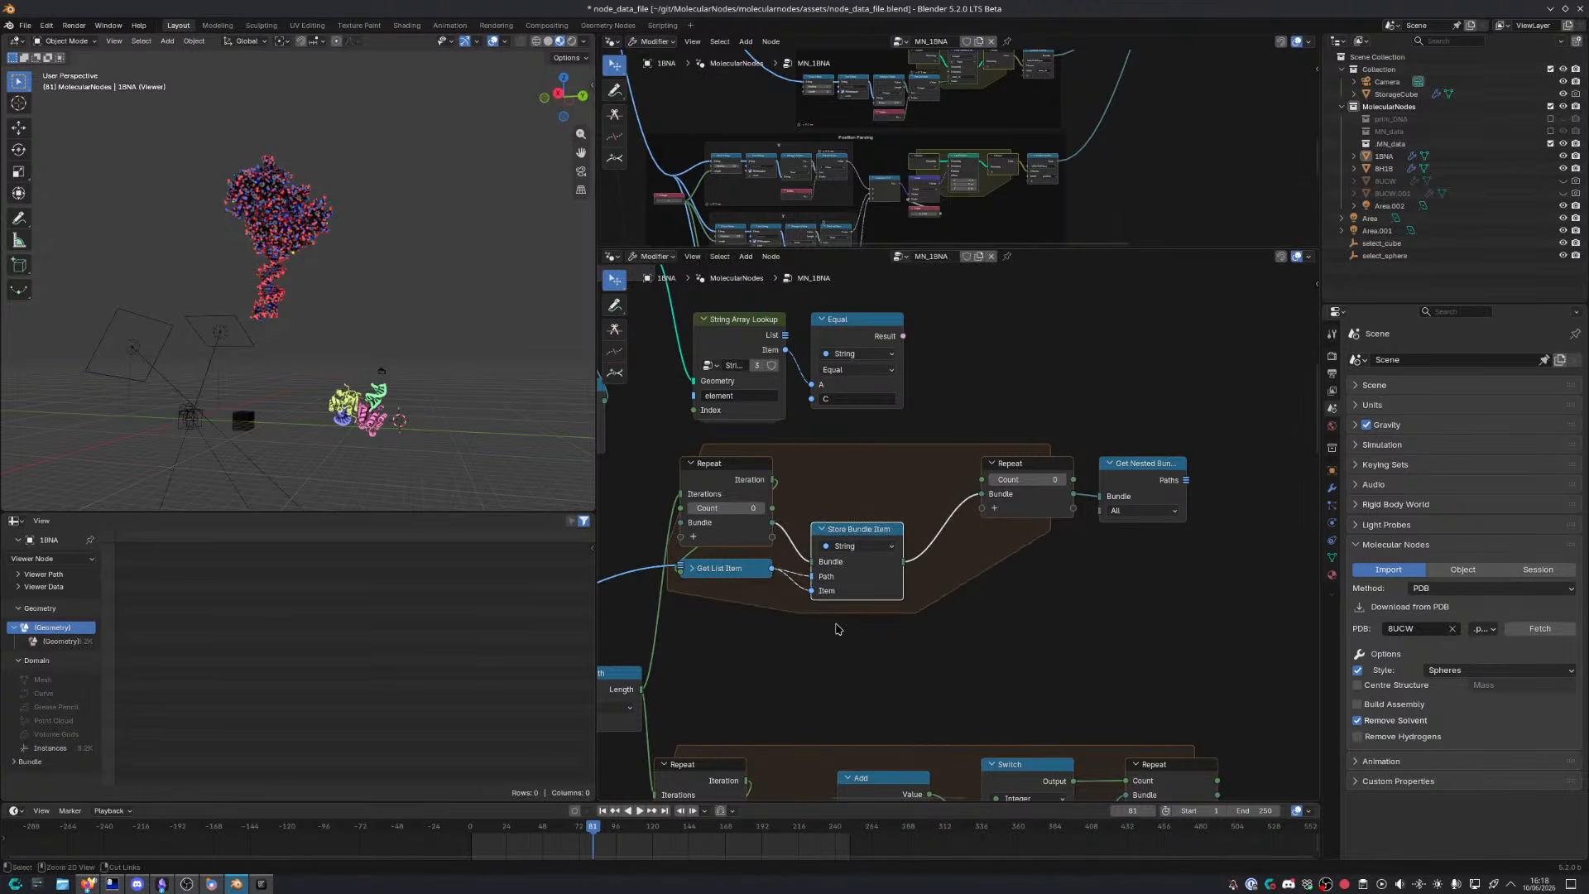
{"action": "left_click", "coordinate": [803, 645]}
Expand the collapsed Get List Item node in the upper string Repeat zone
{"action": "middle_click_drag", "start_coordinate": [769, 604], "coordinate": [798, 568]}
{"action": "key", "text": "h"}
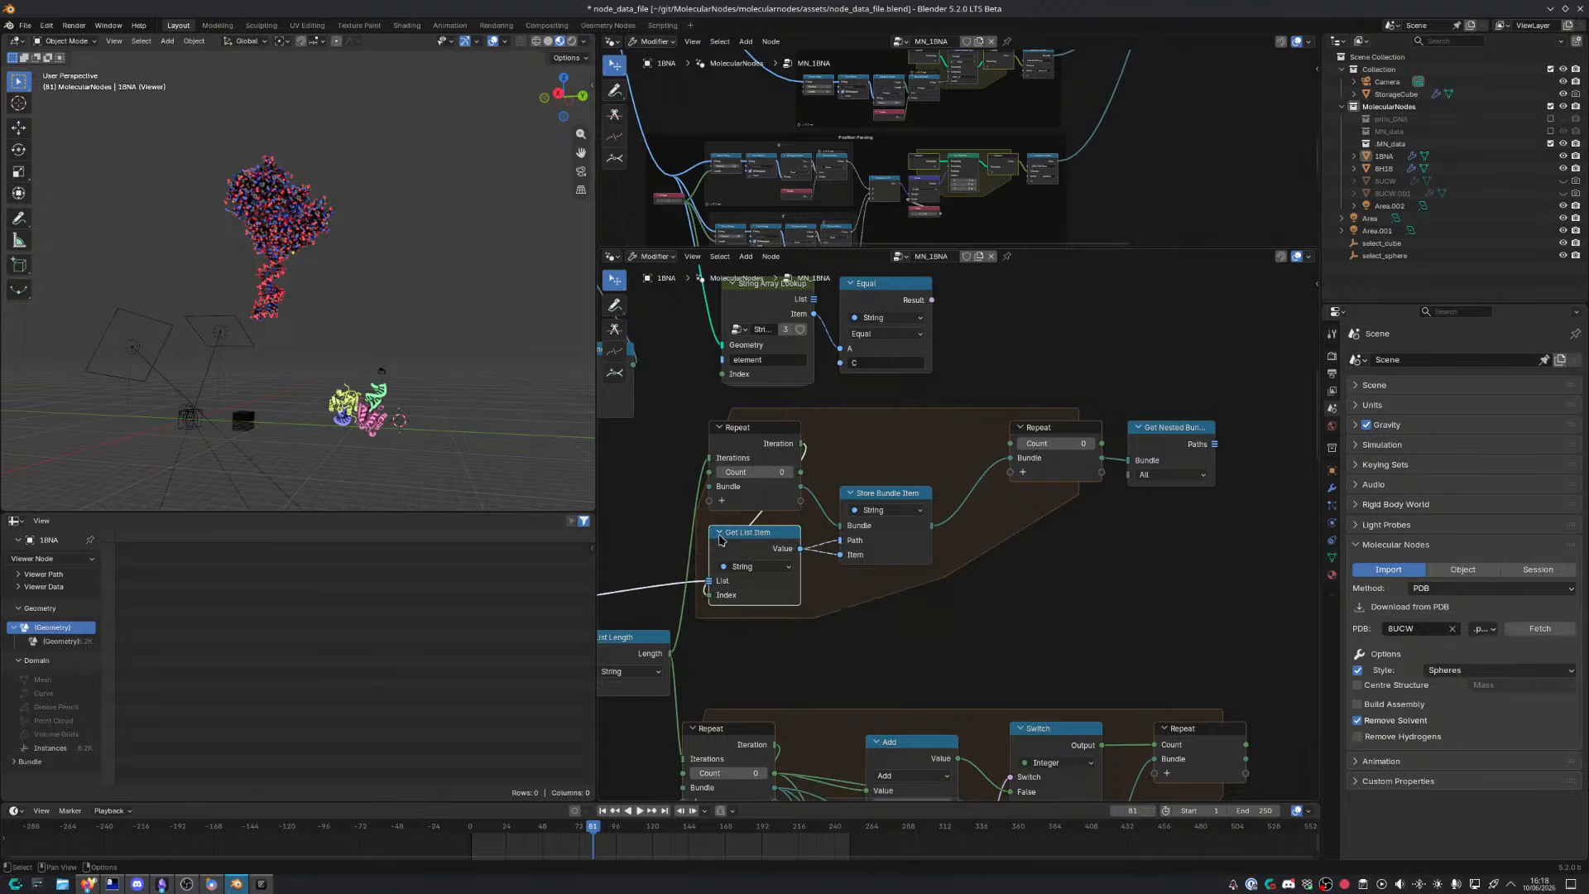
{"action": "scroll", "coordinate": [879, 598], "scroll_direction": "up", "scroll_amount": 1}
{"action": "scroll", "coordinate": [879, 598], "scroll_direction": "up", "scroll_amount": 1}
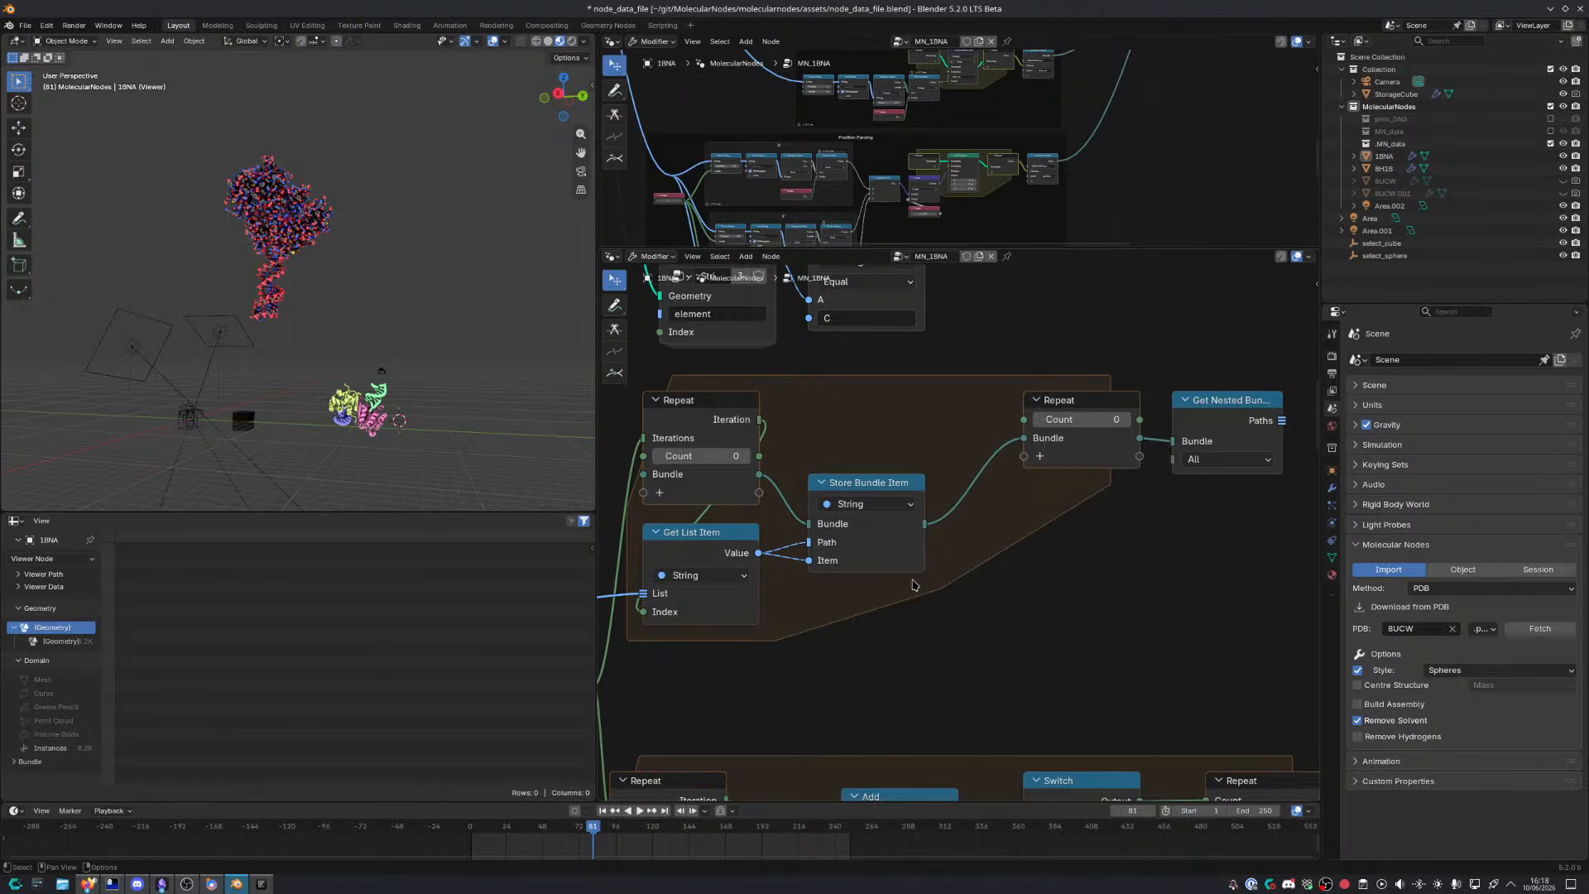
Examine the node tree's start, from Import Text through Split String and the ATOM filter to the chain_id and element Slice String branches
{"action": "scroll", "coordinate": [913, 585], "scroll_direction": "down", "scroll_amount": 10}
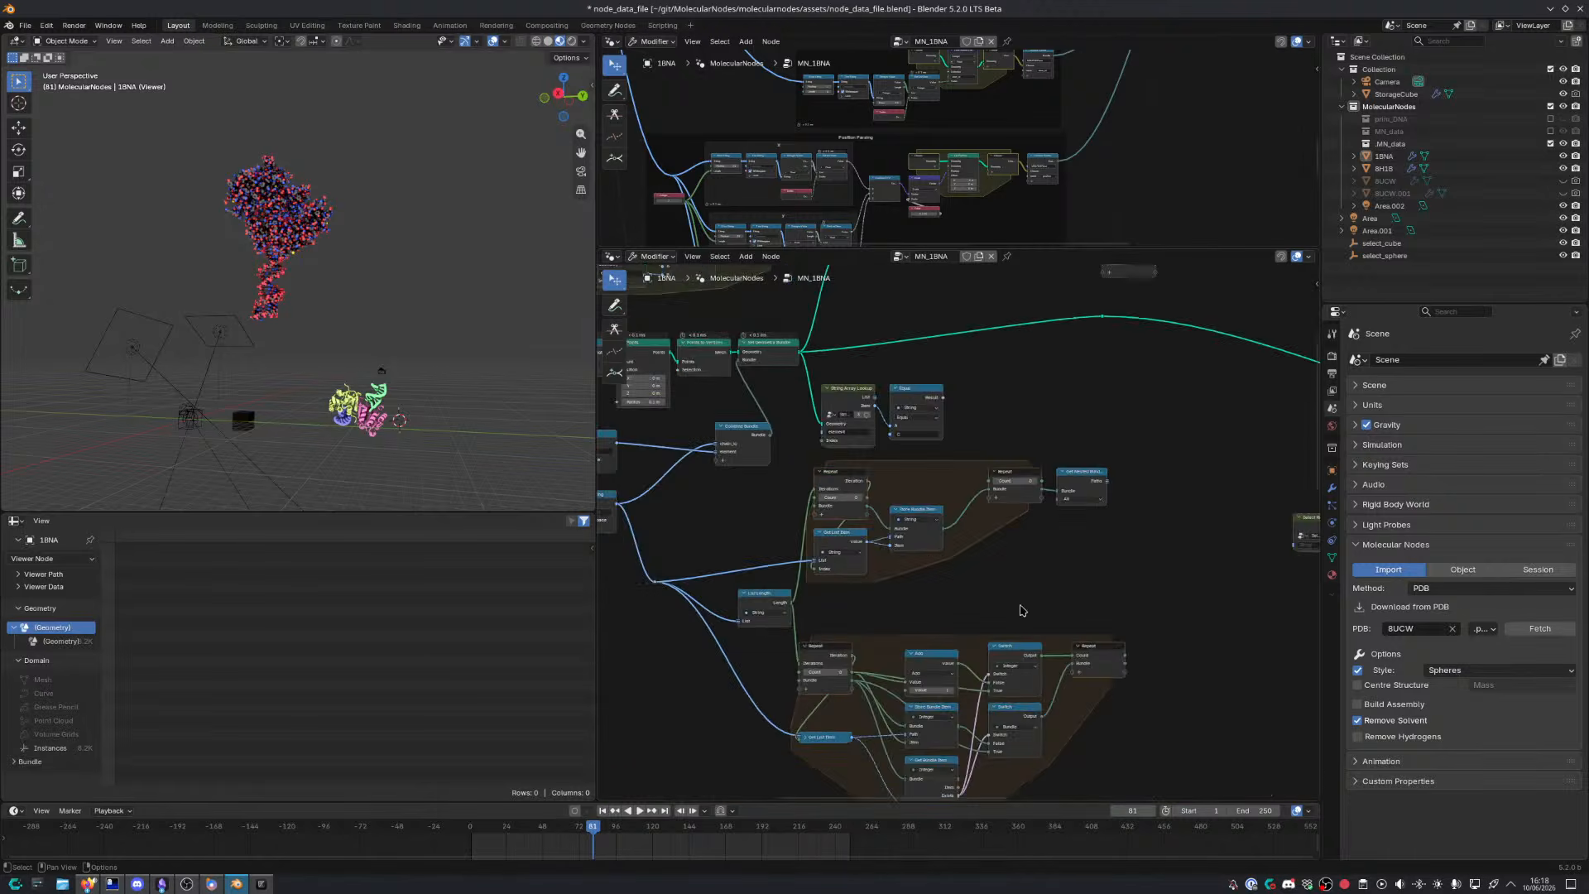
{"action": "middle_click_drag", "start_coordinate": [817, 445], "coordinate": [875, 491]}
{"action": "middle_click_drag", "start_coordinate": [849, 354], "coordinate": [926, 446]}
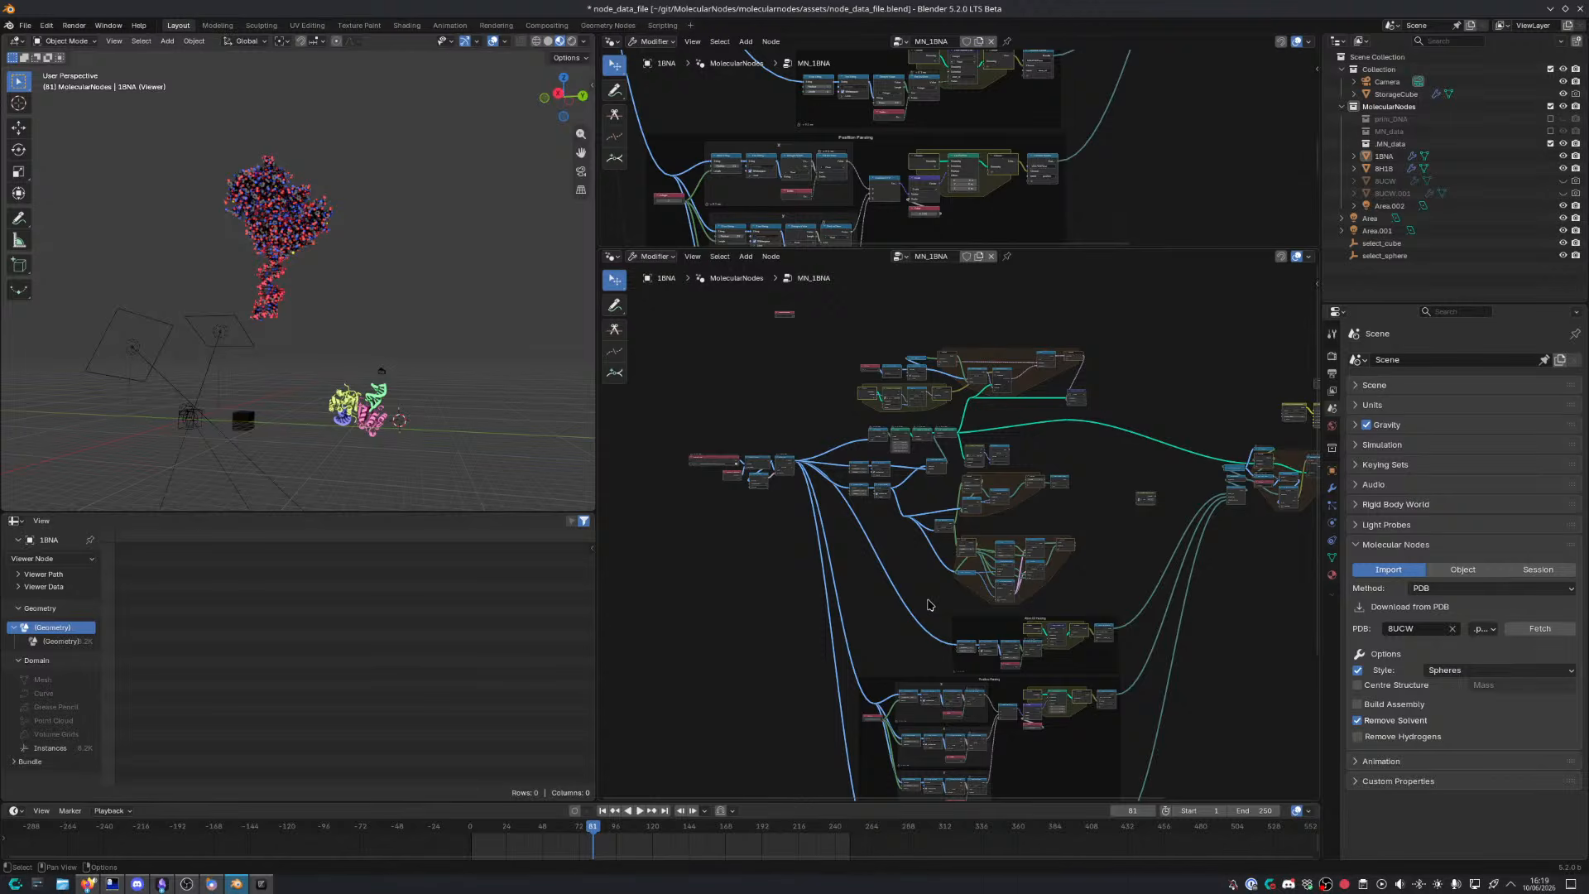
{"action": "scroll", "coordinate": [928, 605], "scroll_direction": "up", "scroll_amount": 5}
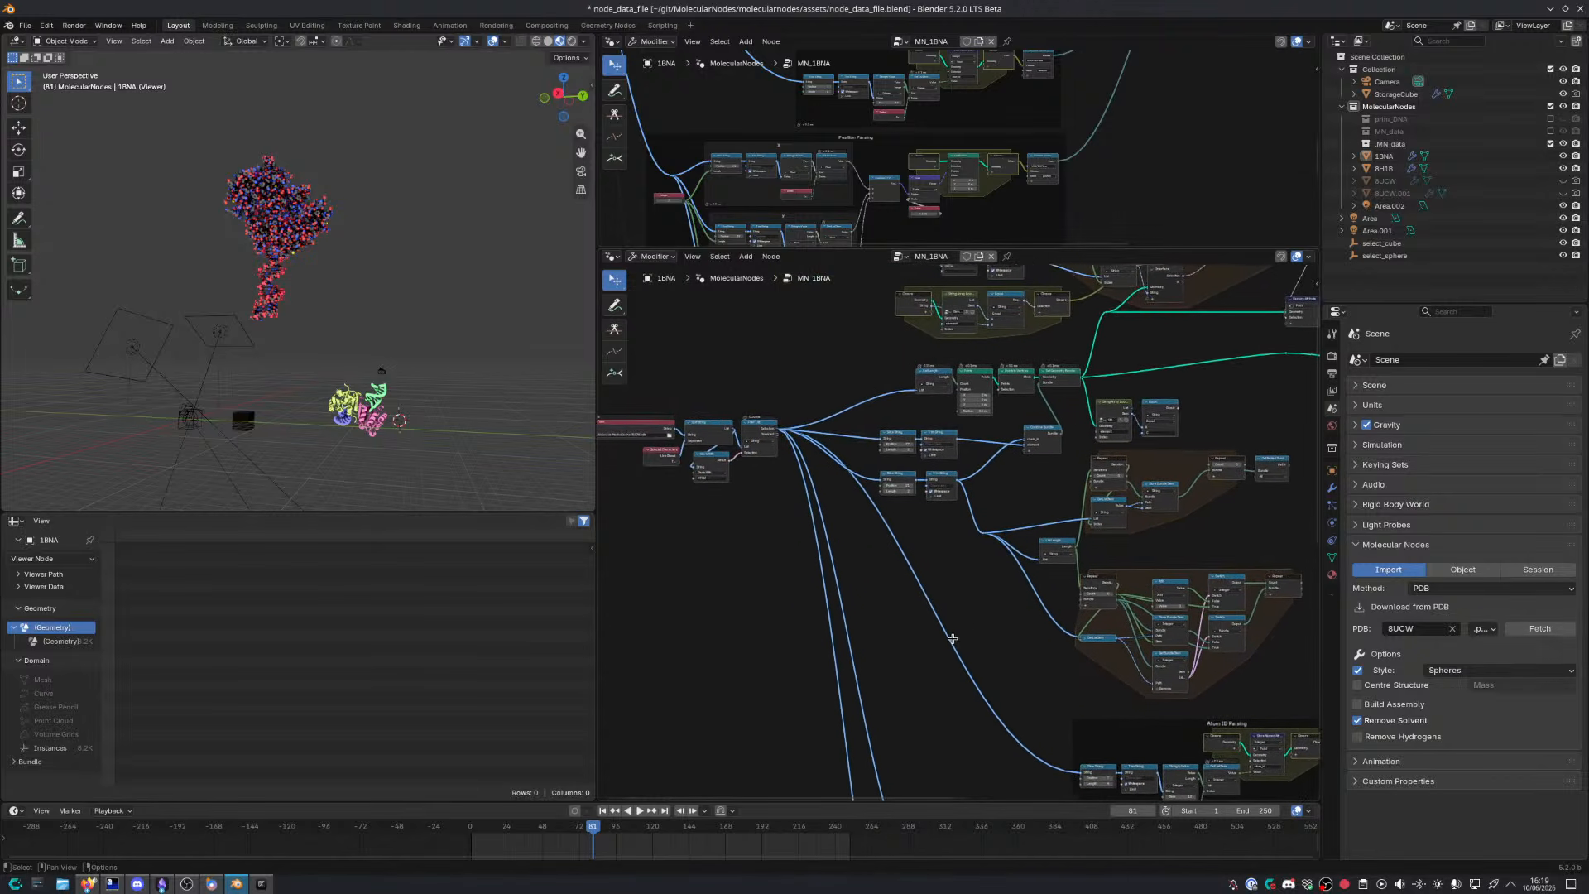
{"action": "scroll", "coordinate": [938, 627], "scroll_direction": "up", "scroll_amount": 2}
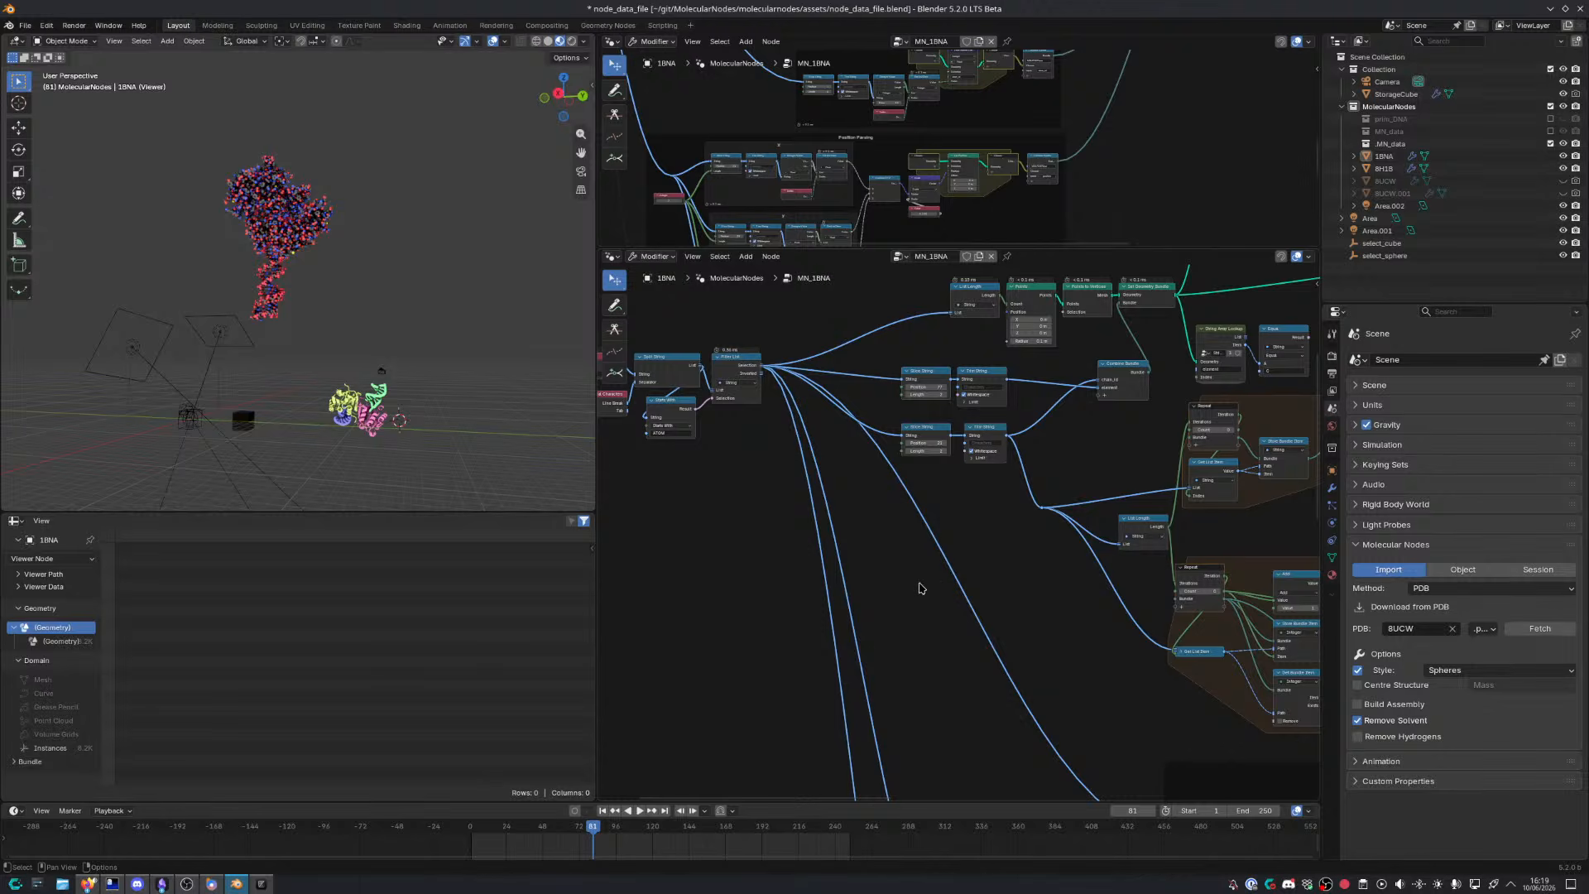
{"action": "middle_click_drag", "start_coordinate": [830, 562], "coordinate": [1026, 570]}
{"action": "scroll", "coordinate": [936, 577], "scroll_direction": "up", "scroll_amount": 5}
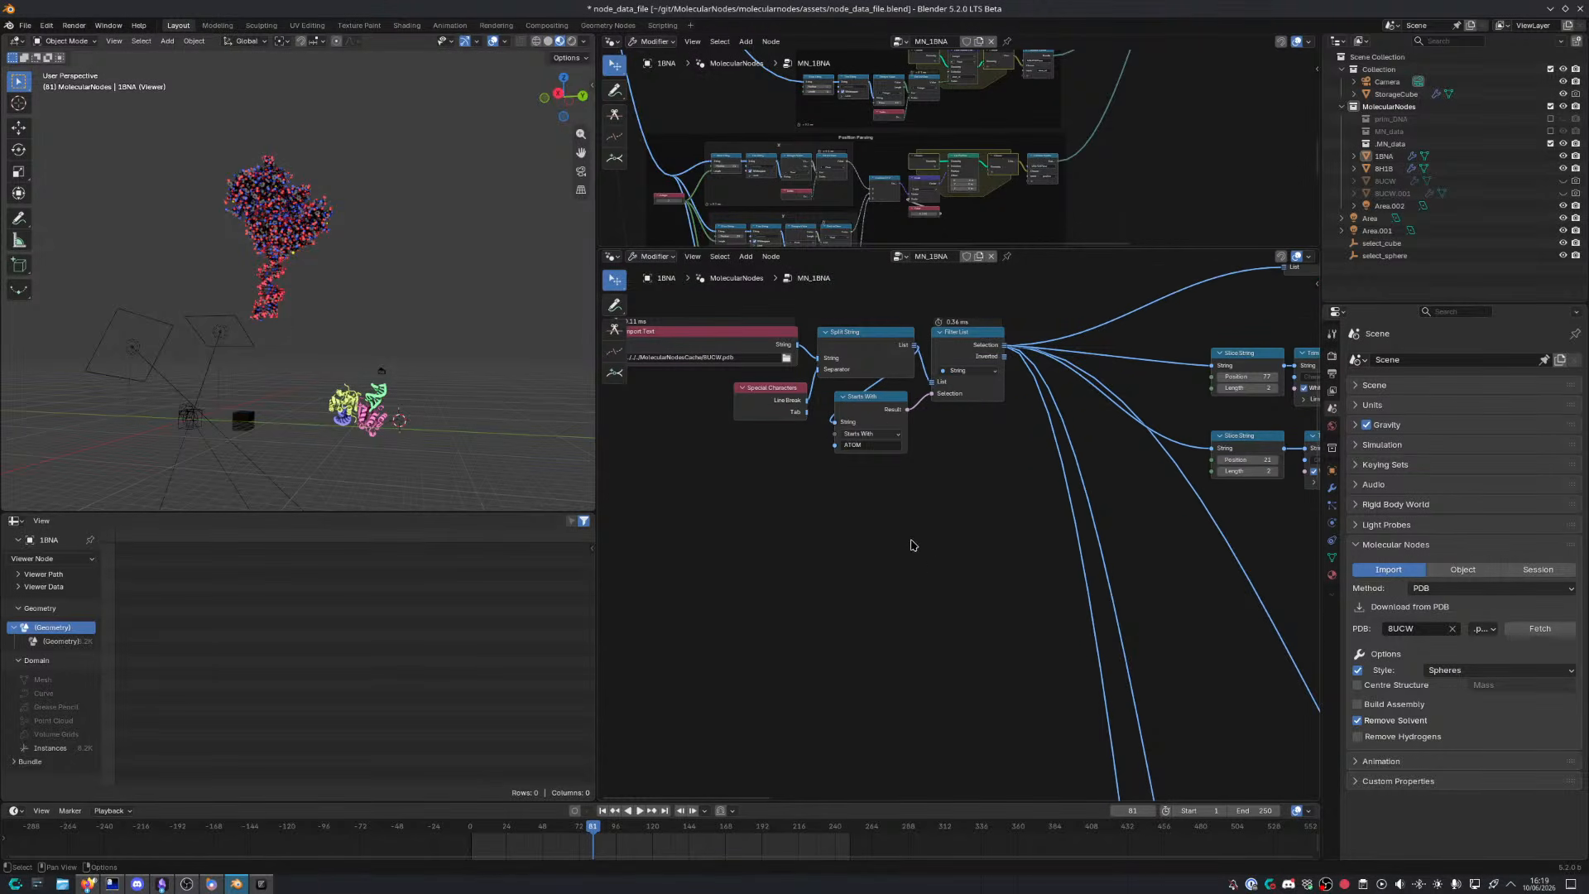
{"action": "scroll", "coordinate": [904, 523], "scroll_direction": "up", "scroll_amount": 3}
{"action": "middle_click_drag", "start_coordinate": [871, 493], "coordinate": [926, 616]}
{"action": "middle_click_drag", "start_coordinate": [814, 536], "coordinate": [940, 565]}
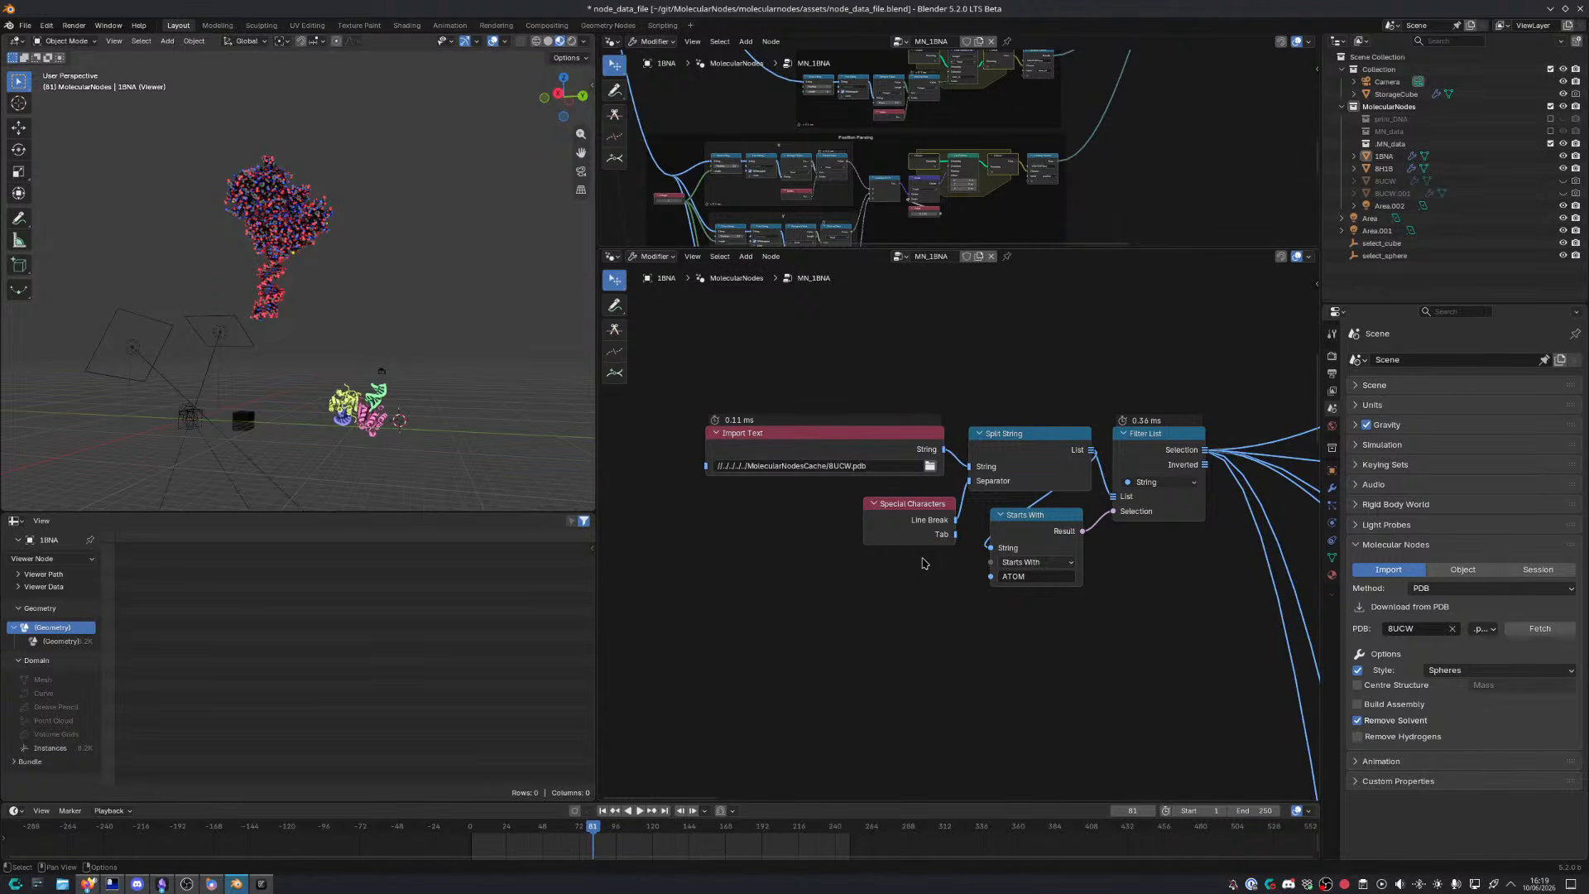
{"action": "middle_click_drag", "start_coordinate": [994, 555], "coordinate": [950, 546]}
{"action": "scroll", "coordinate": [1095, 482], "scroll_direction": "up", "scroll_amount": 4}
{"action": "middle_click_drag", "start_coordinate": [1116, 578], "coordinate": [1027, 592]}
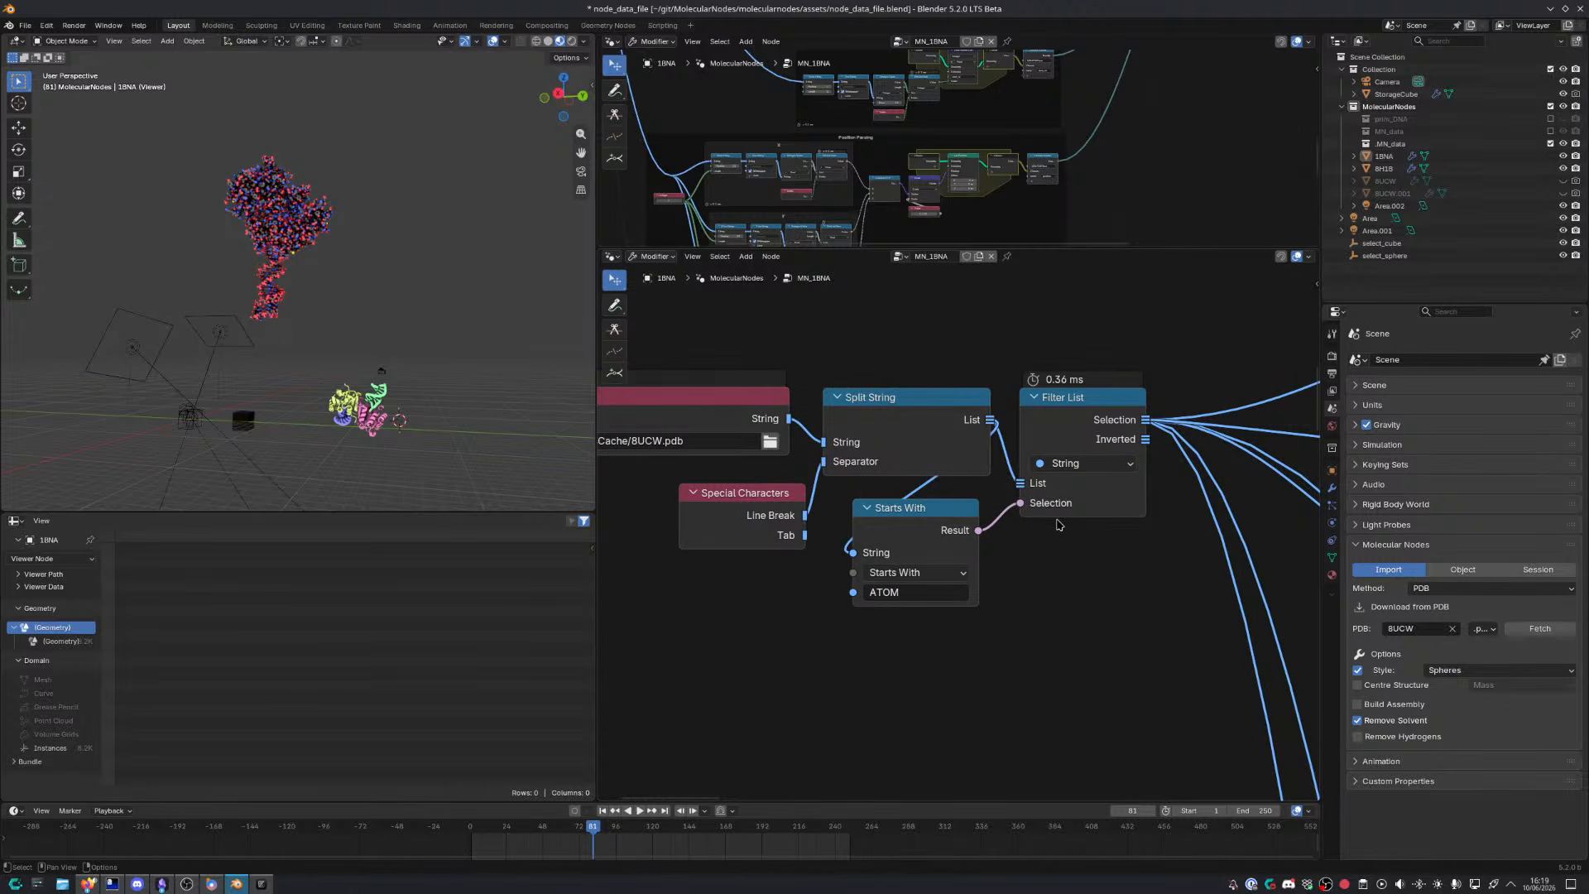
{"action": "scroll", "coordinate": [1057, 524], "scroll_direction": "down", "scroll_amount": 3}
{"action": "middle_click_drag", "start_coordinate": [1057, 524], "coordinate": [739, 434]}
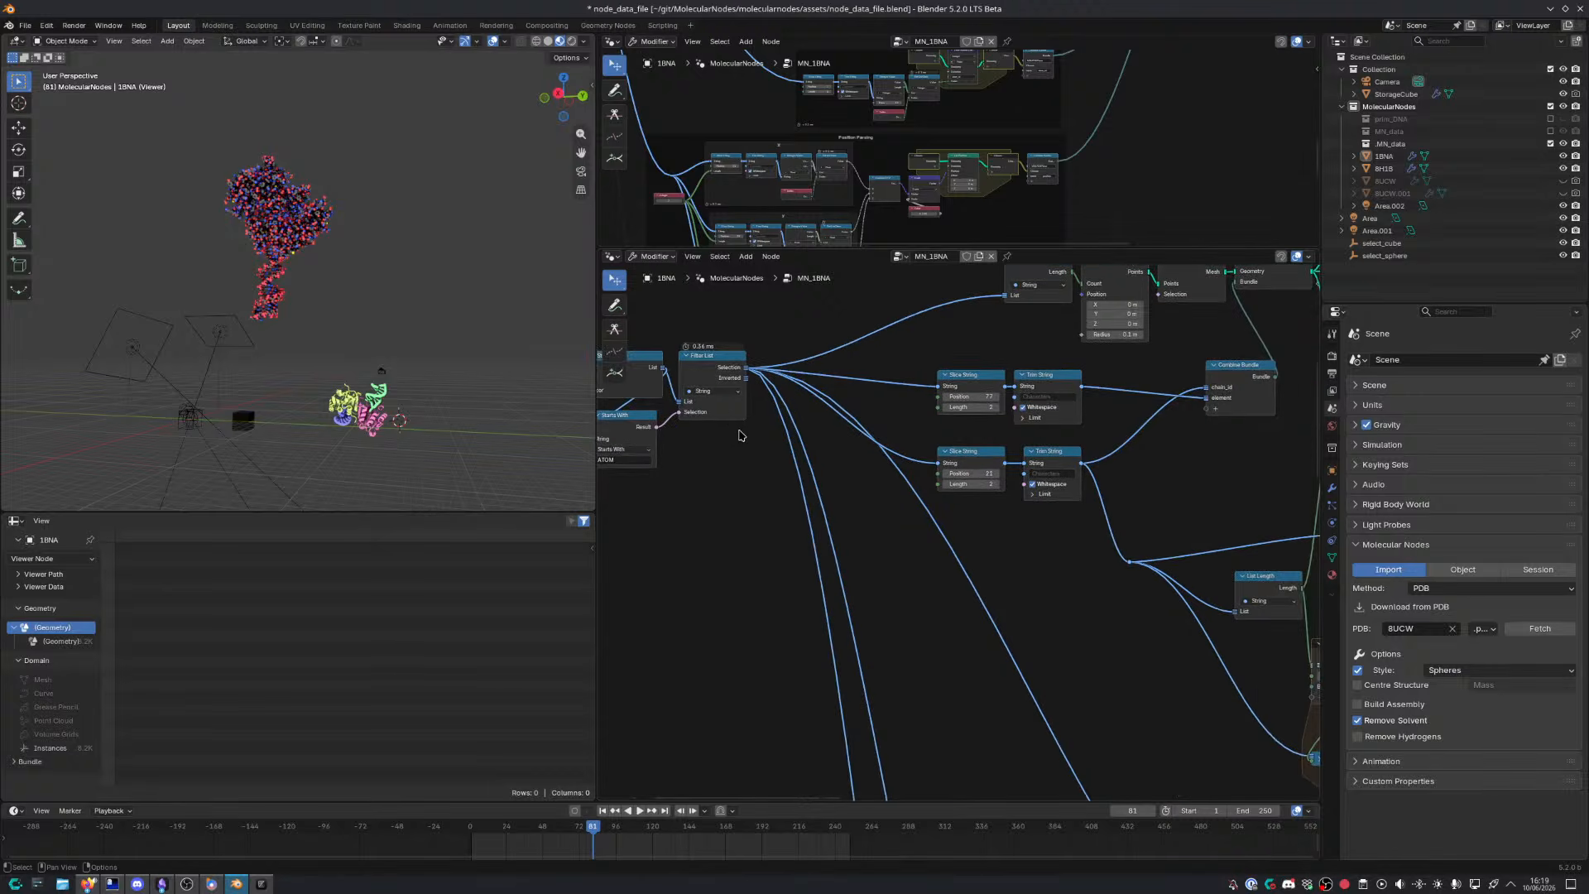
Maximize the node editor and examine the Repeat zones, the parsing frames and the Evaluate Closure zone they feed
{"action": "scroll", "coordinate": [853, 477], "scroll_direction": "down", "scroll_amount": 3}
{"action": "middle_click_drag", "start_coordinate": [1066, 581], "coordinate": [765, 506]}
{"action": "middle_click_drag", "start_coordinate": [1020, 548], "coordinate": [849, 484]}
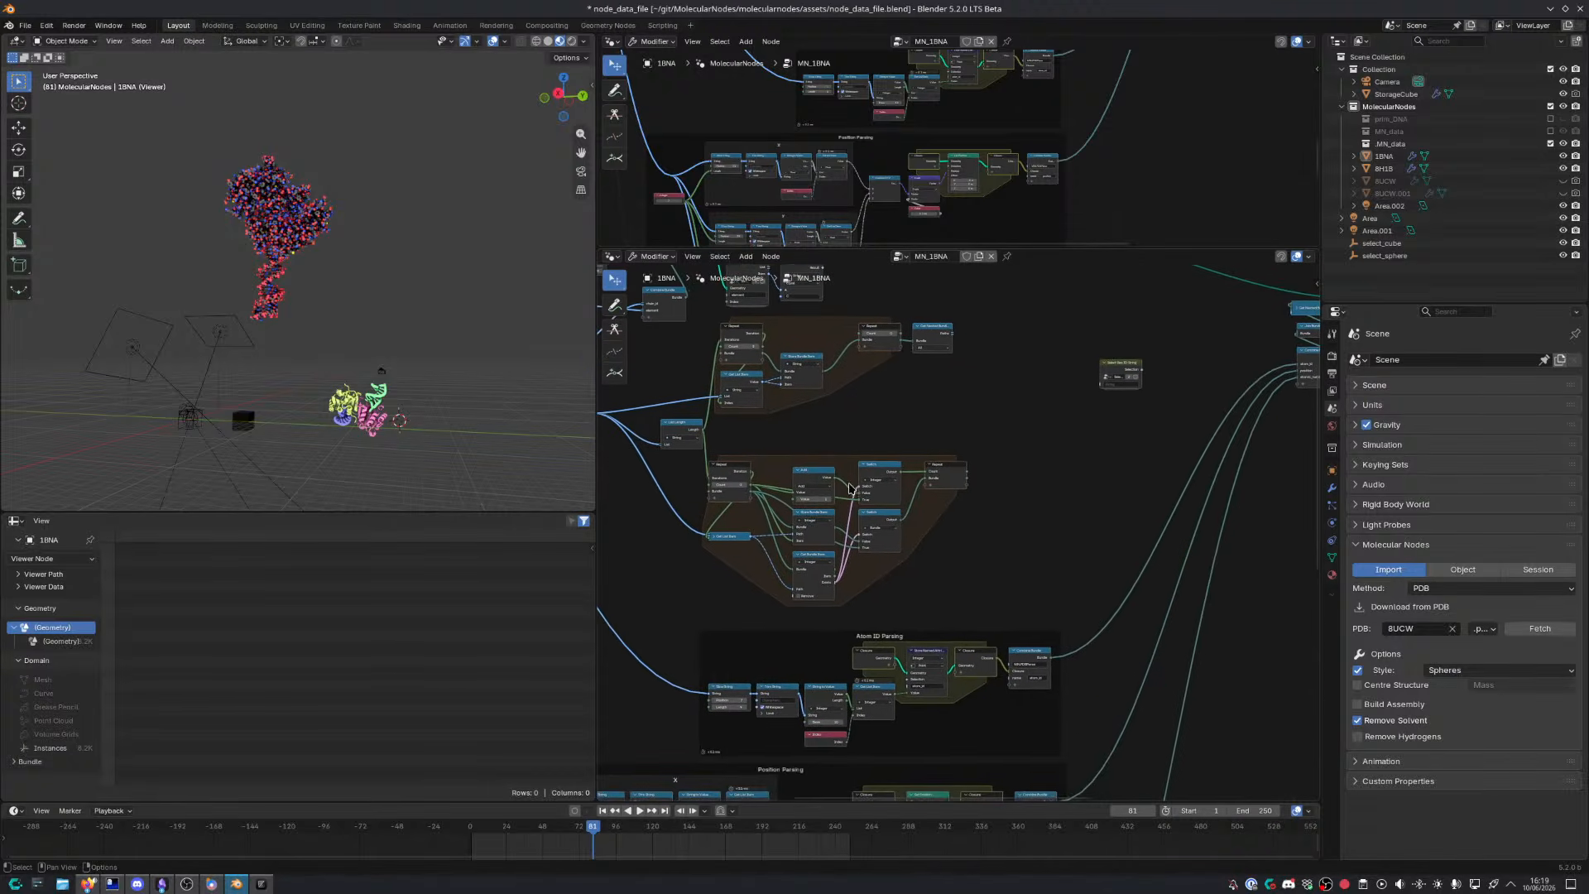
{"action": "key", "text": "ctrl+space"}
{"action": "middle_click_drag", "start_coordinate": [993, 635], "coordinate": [1079, 436]}
{"action": "scroll", "coordinate": [709, 457], "scroll_direction": "up", "scroll_amount": 8}
{"action": "left_click_drag", "start_coordinate": [709, 421], "coordinate": [709, 420]}
{"action": "scroll", "coordinate": [1031, 355], "scroll_direction": "down", "scroll_amount": 3}
{"action": "middle_click_drag", "start_coordinate": [1030, 355], "coordinate": [770, 554]}
{"action": "scroll", "coordinate": [770, 555], "scroll_direction": "down", "scroll_amount": 6}
{"action": "middle_click_drag", "start_coordinate": [911, 479], "coordinate": [856, 346]}
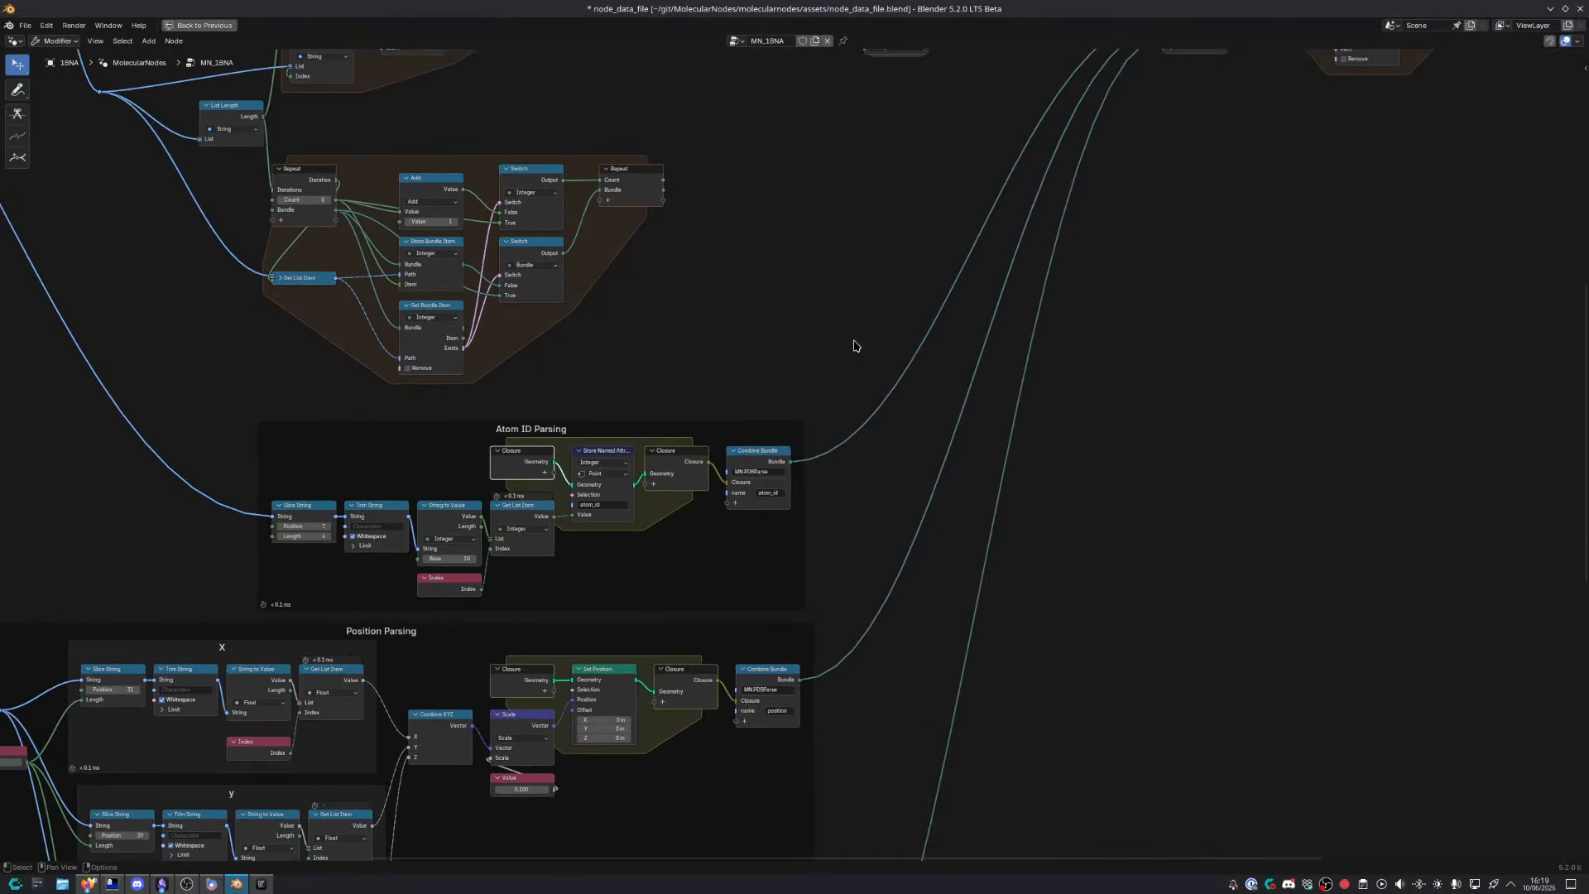
{"action": "middle_click_drag", "start_coordinate": [1007, 300], "coordinate": [727, 626]}
{"action": "scroll", "coordinate": [927, 497], "scroll_direction": "up", "scroll_amount": 5}
{"action": "middle_click_drag", "start_coordinate": [1003, 424], "coordinate": [786, 586]}
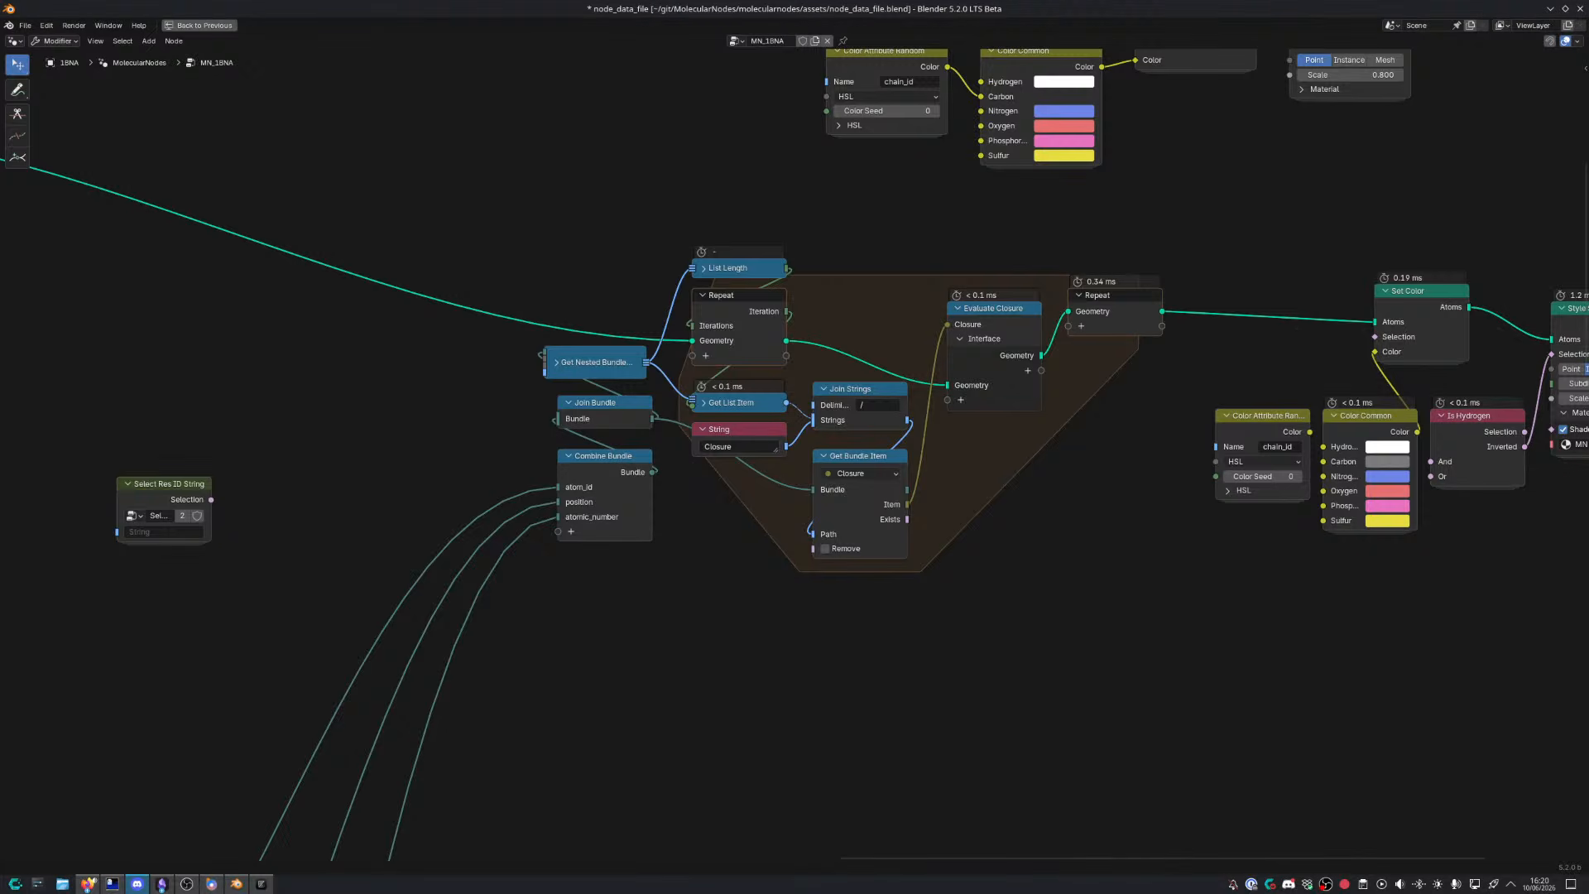
Switch to the browser to check the Blender pull request on new list utility nodes, and return to the node tree
{"action": "left_click", "coordinate": [87, 883]}
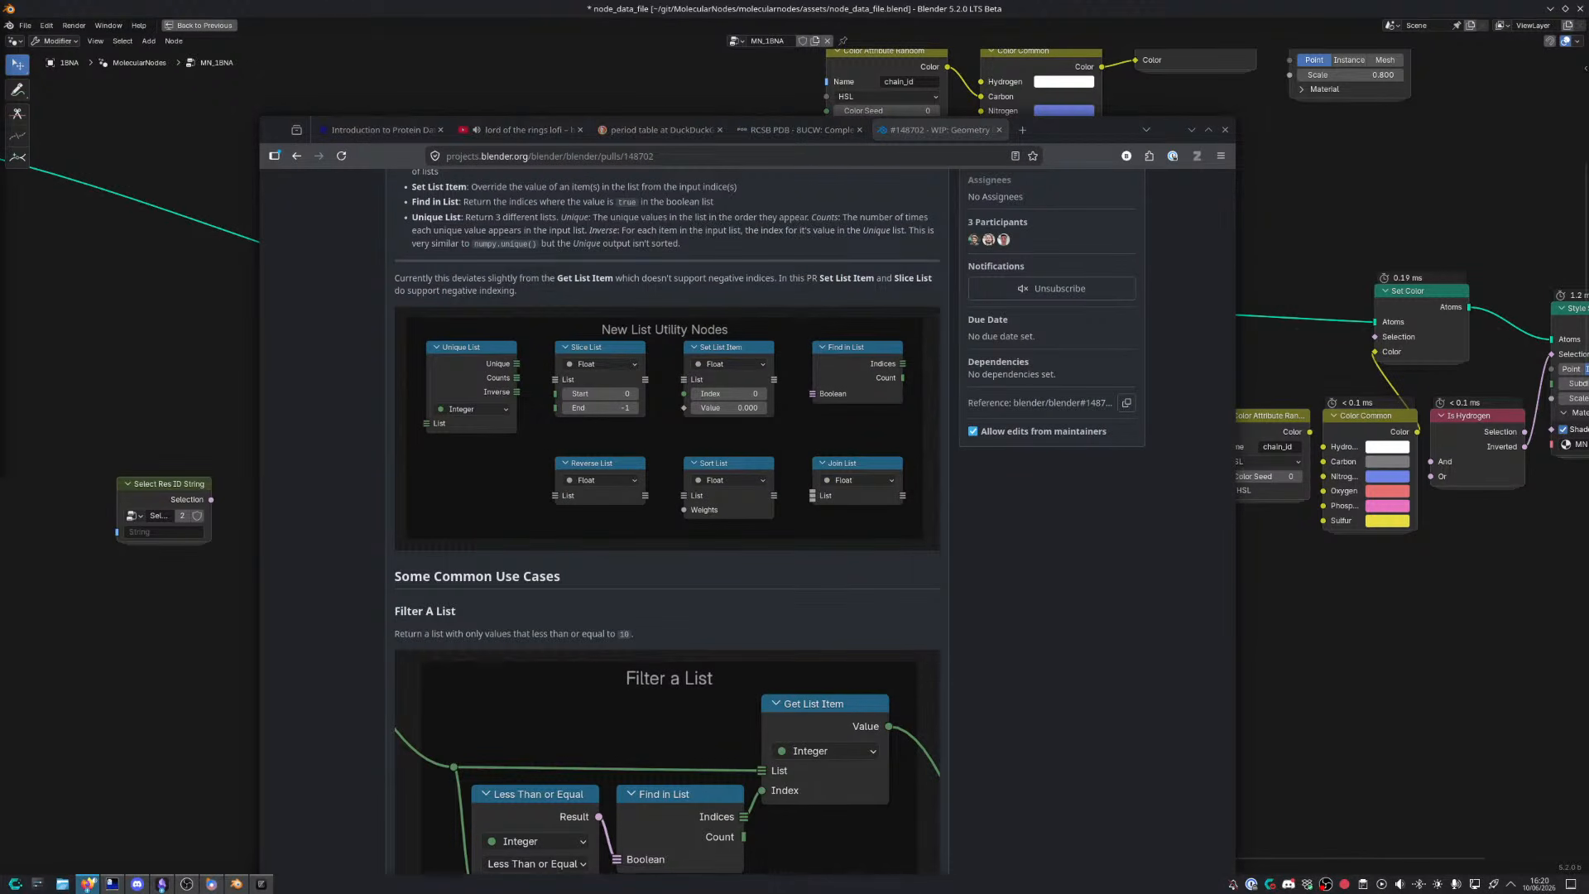
{"action": "left_click", "coordinate": [116, 340]}
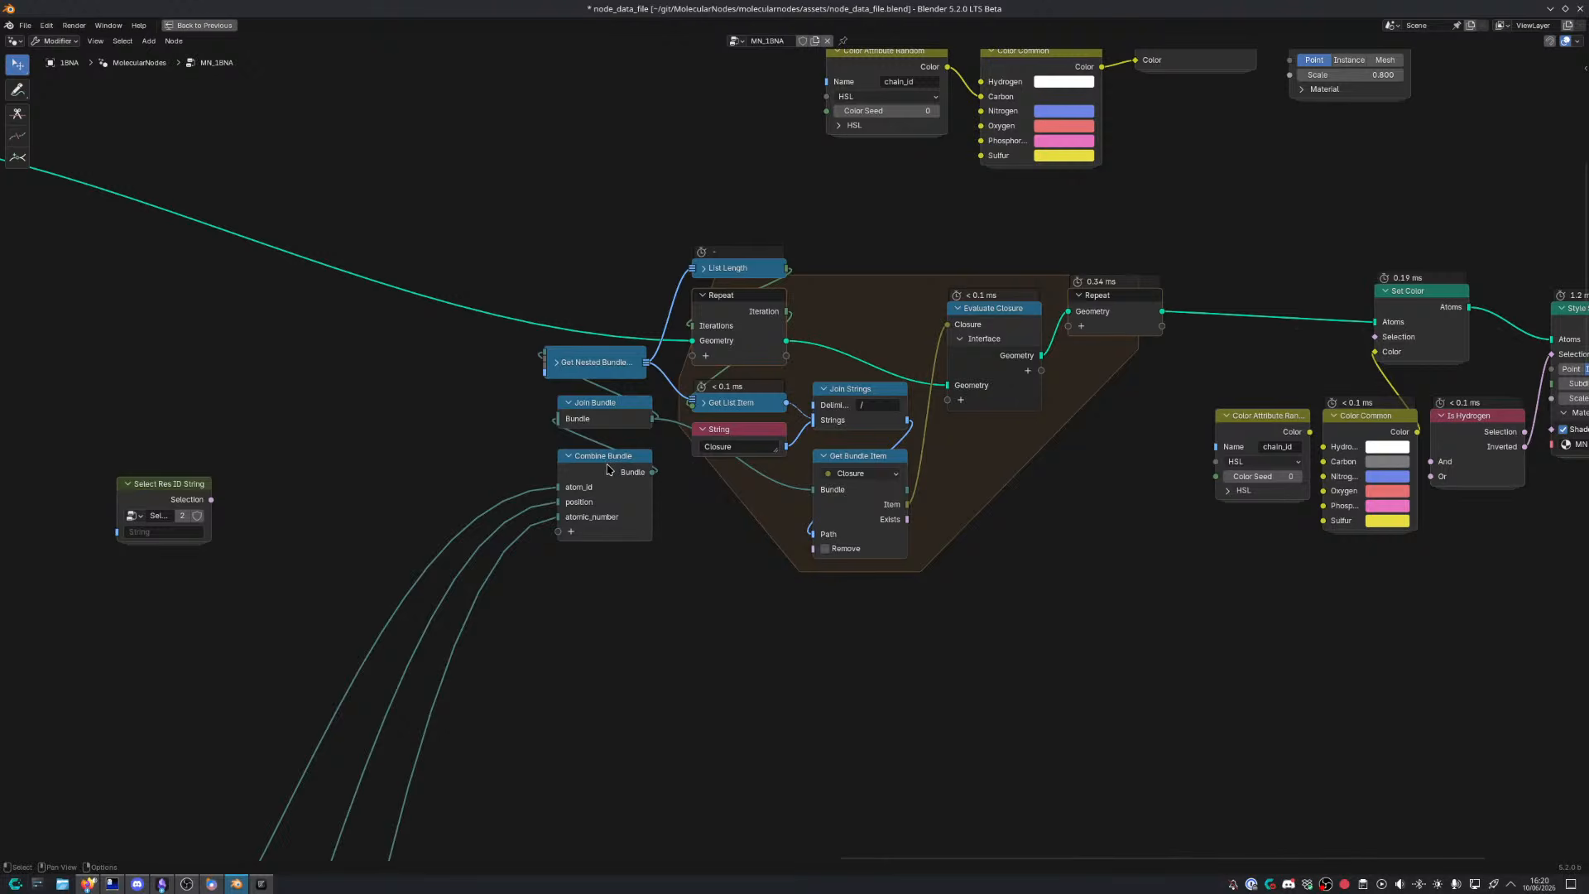
Move Combine Bundle level with and just before Join Bundle, shifting Join Bundle slightly away from the Repeat zone
{"action": "left_click_drag", "start_coordinate": [609, 463], "coordinate": [501, 409]}
{"action": "left_click_drag", "start_coordinate": [647, 454], "coordinate": [513, 406]}
{"action": "left_click_drag", "start_coordinate": [514, 408], "coordinate": [500, 408]}
{"action": "left_click", "coordinate": [623, 365]}
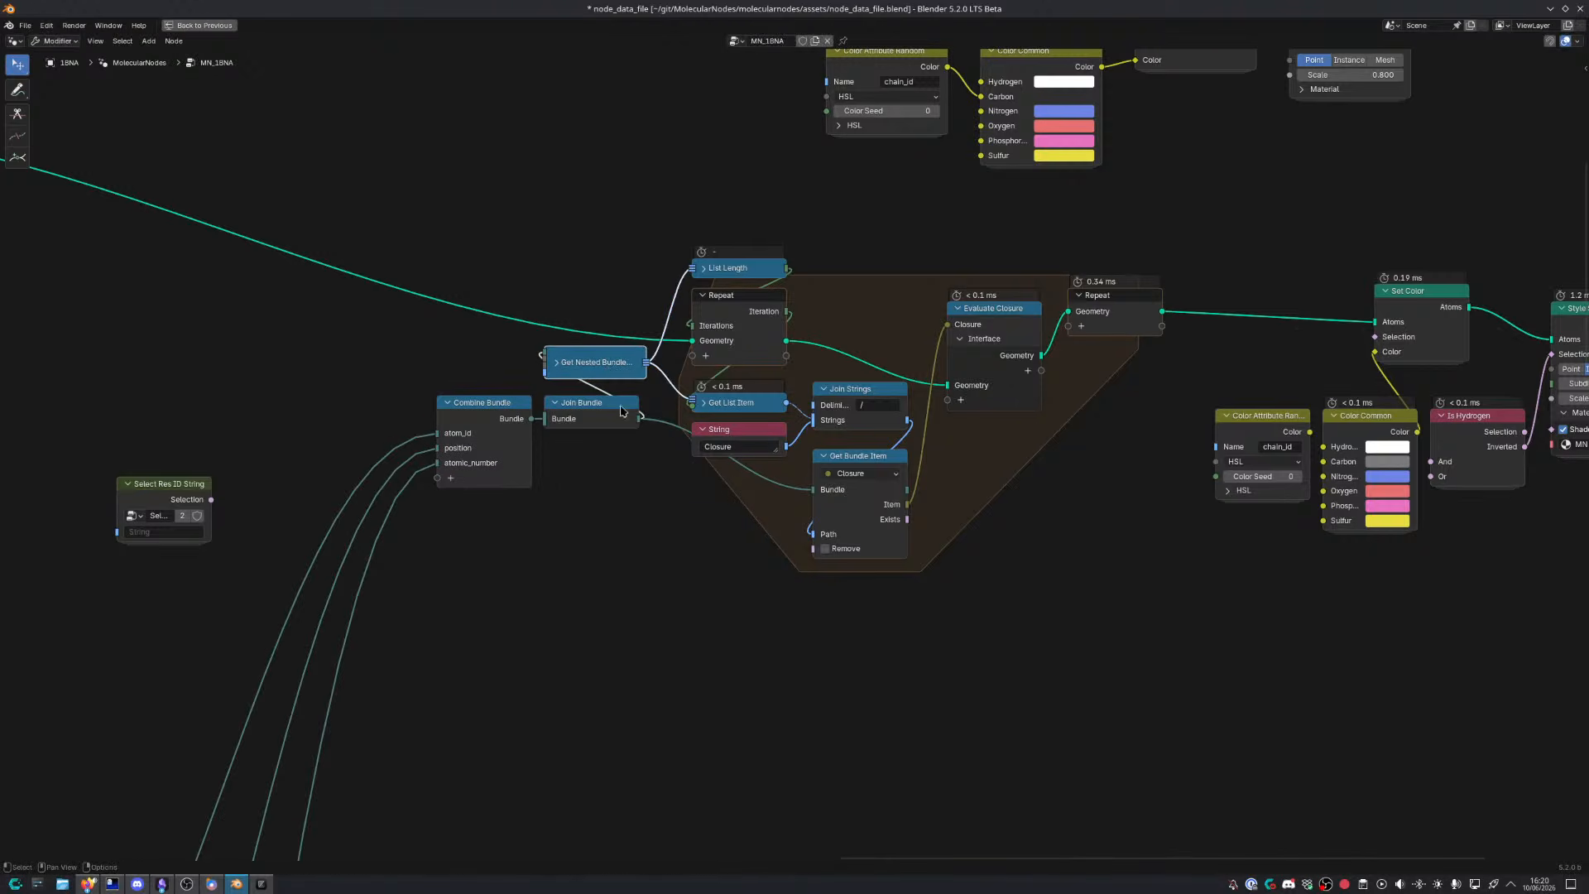
Move the element-symbol Index Switch slightly down in the Parse atomic_number frame, and check the dictionary lookup from element to atomic_number
{"action": "scroll", "coordinate": [626, 520], "scroll_direction": "down", "scroll_amount": 2}
{"action": "scroll", "coordinate": [627, 520], "scroll_direction": "down", "scroll_amount": 4}
{"action": "middle_click_drag", "start_coordinate": [627, 520], "coordinate": [922, 207]}
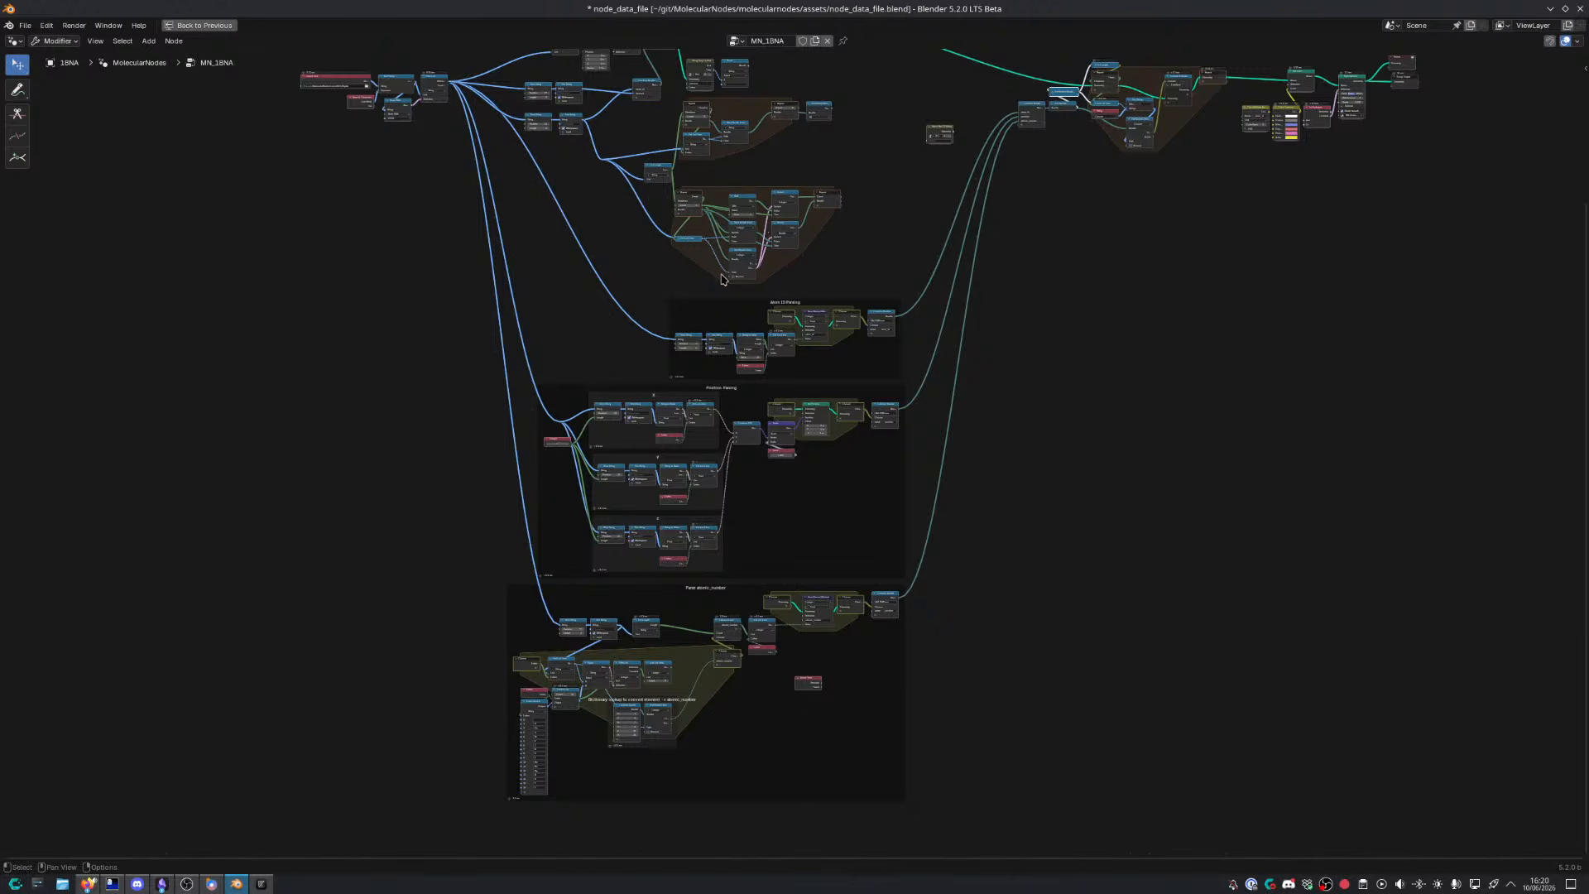
{"action": "scroll", "coordinate": [529, 693], "scroll_direction": "up", "scroll_amount": 3}
{"action": "scroll", "coordinate": [489, 615], "scroll_direction": "up", "scroll_amount": 1}
{"action": "scroll", "coordinate": [414, 604], "scroll_direction": "up", "scroll_amount": 2}
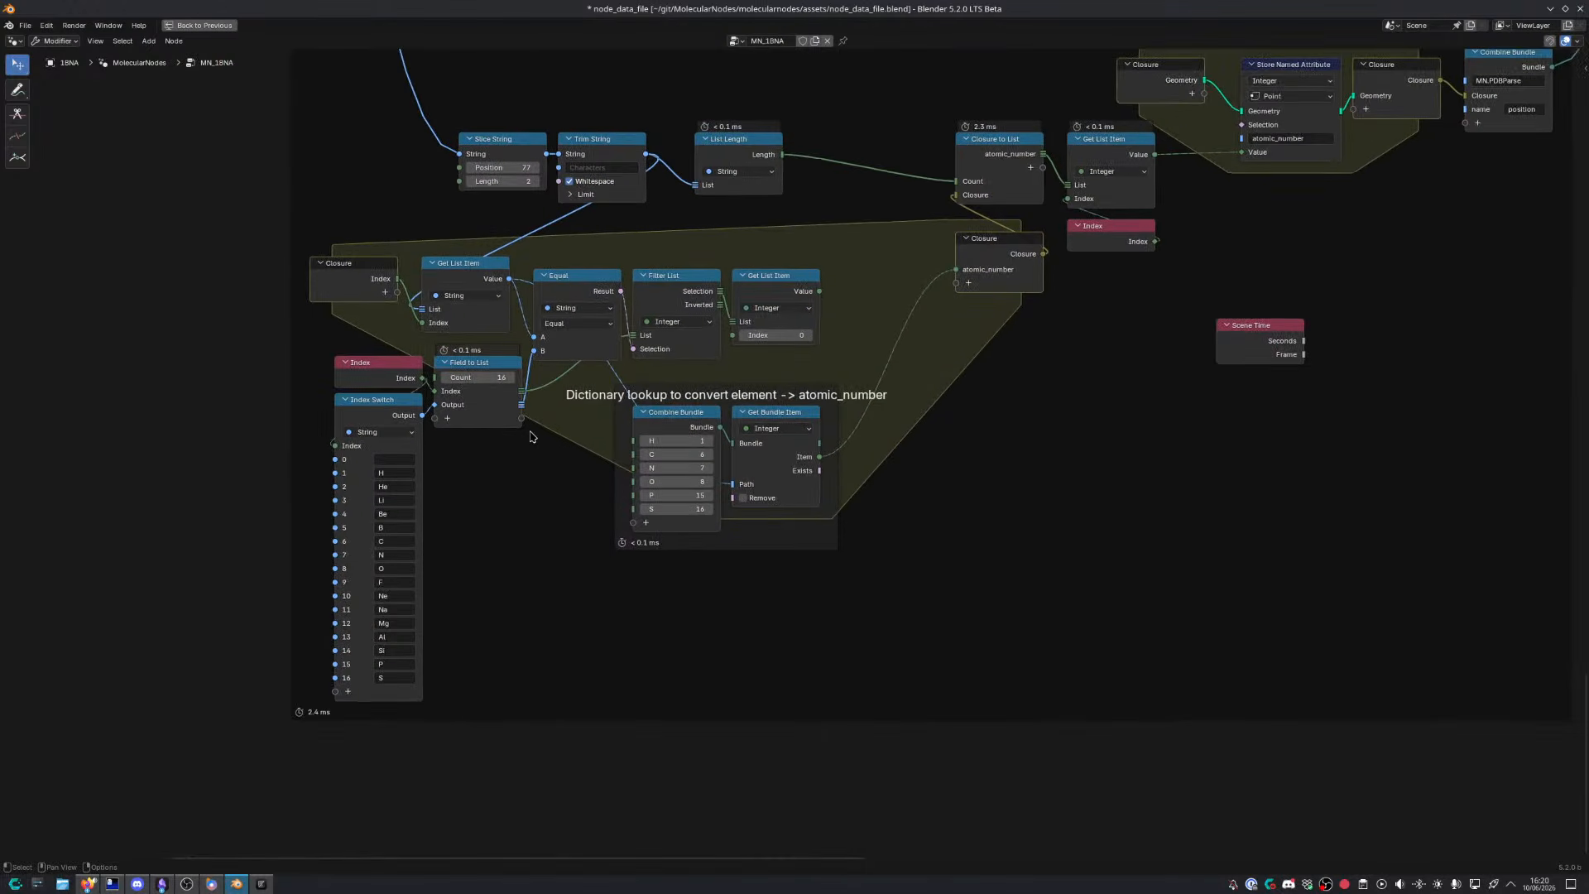
{"action": "left_click_drag", "start_coordinate": [388, 402], "coordinate": [389, 415]}
{"action": "left_click", "coordinate": [456, 480]}
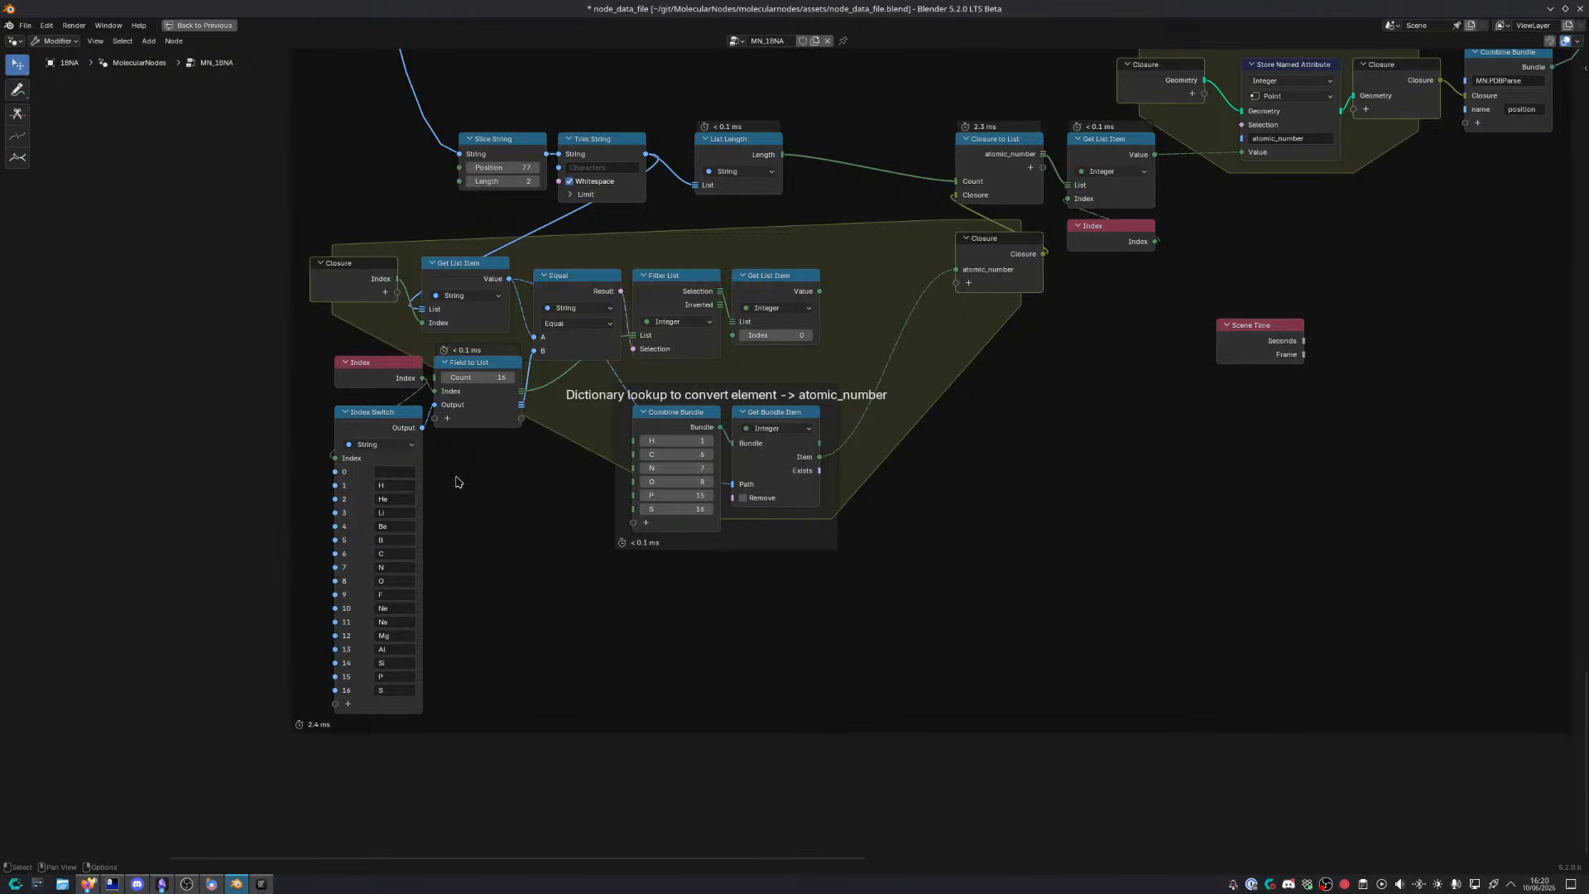
{"action": "scroll", "coordinate": [530, 478], "scroll_direction": "up", "scroll_amount": 6}
{"action": "middle_click_drag", "start_coordinate": [582, 520], "coordinate": [579, 550]}
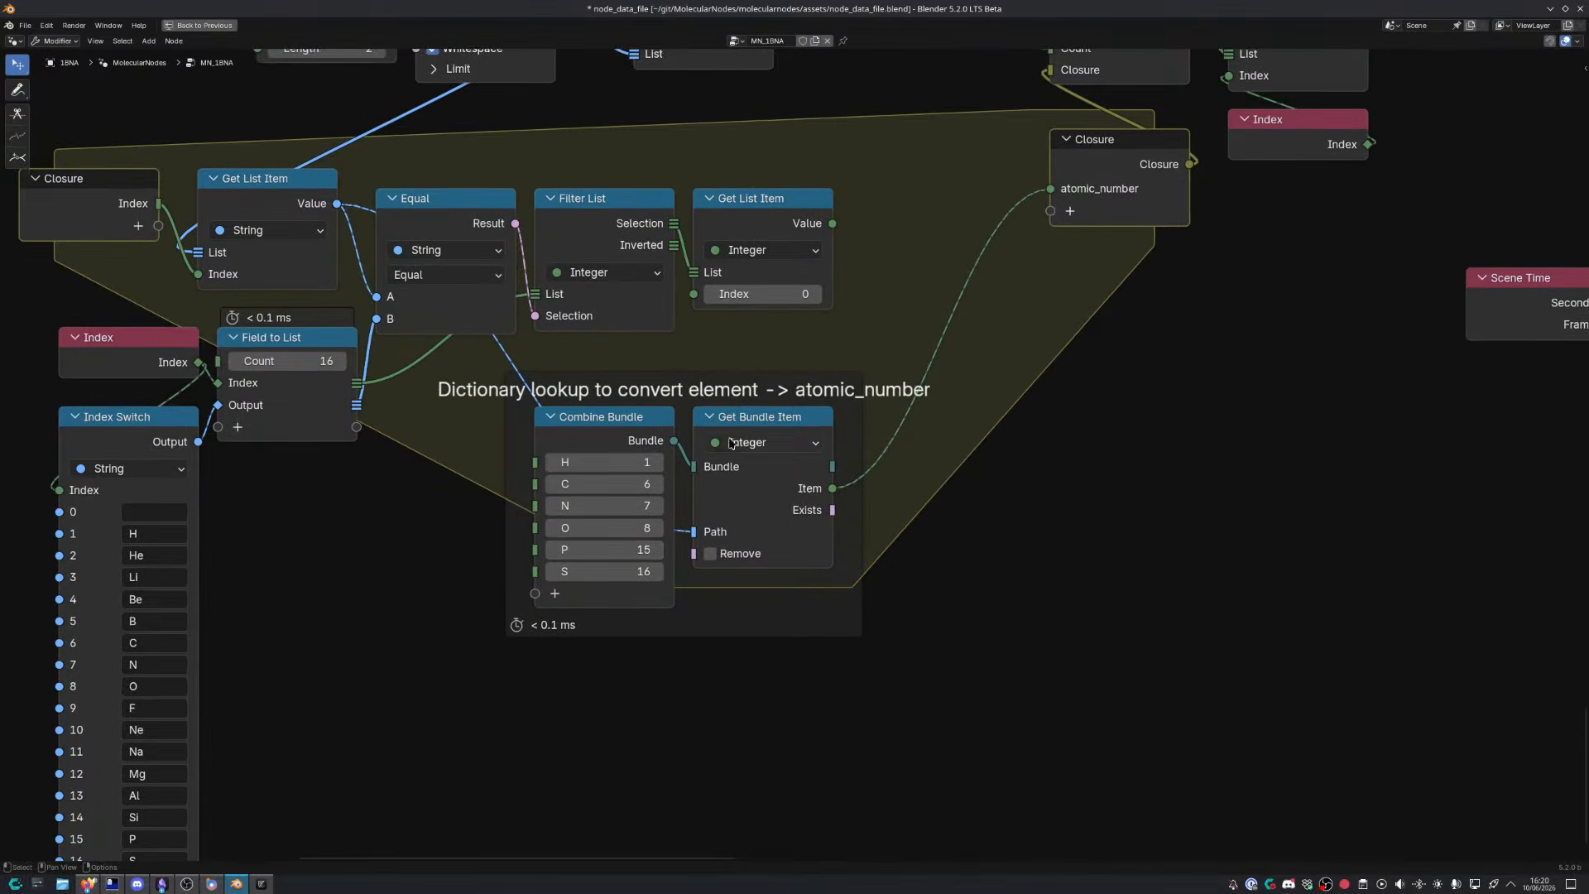
{"action": "left_click_drag", "start_coordinate": [735, 421], "coordinate": [746, 445]}
{"action": "left_click", "coordinate": [961, 433]}
Move the List Length, Points, Points to Vertices and Set Geometry Bundle row slightly up, away from the chain_id and element Combine Bundle
{"action": "scroll", "coordinate": [796, 454], "scroll_direction": "down", "scroll_amount": 18}
{"action": "middle_click_drag", "start_coordinate": [778, 389], "coordinate": [782, 743]}
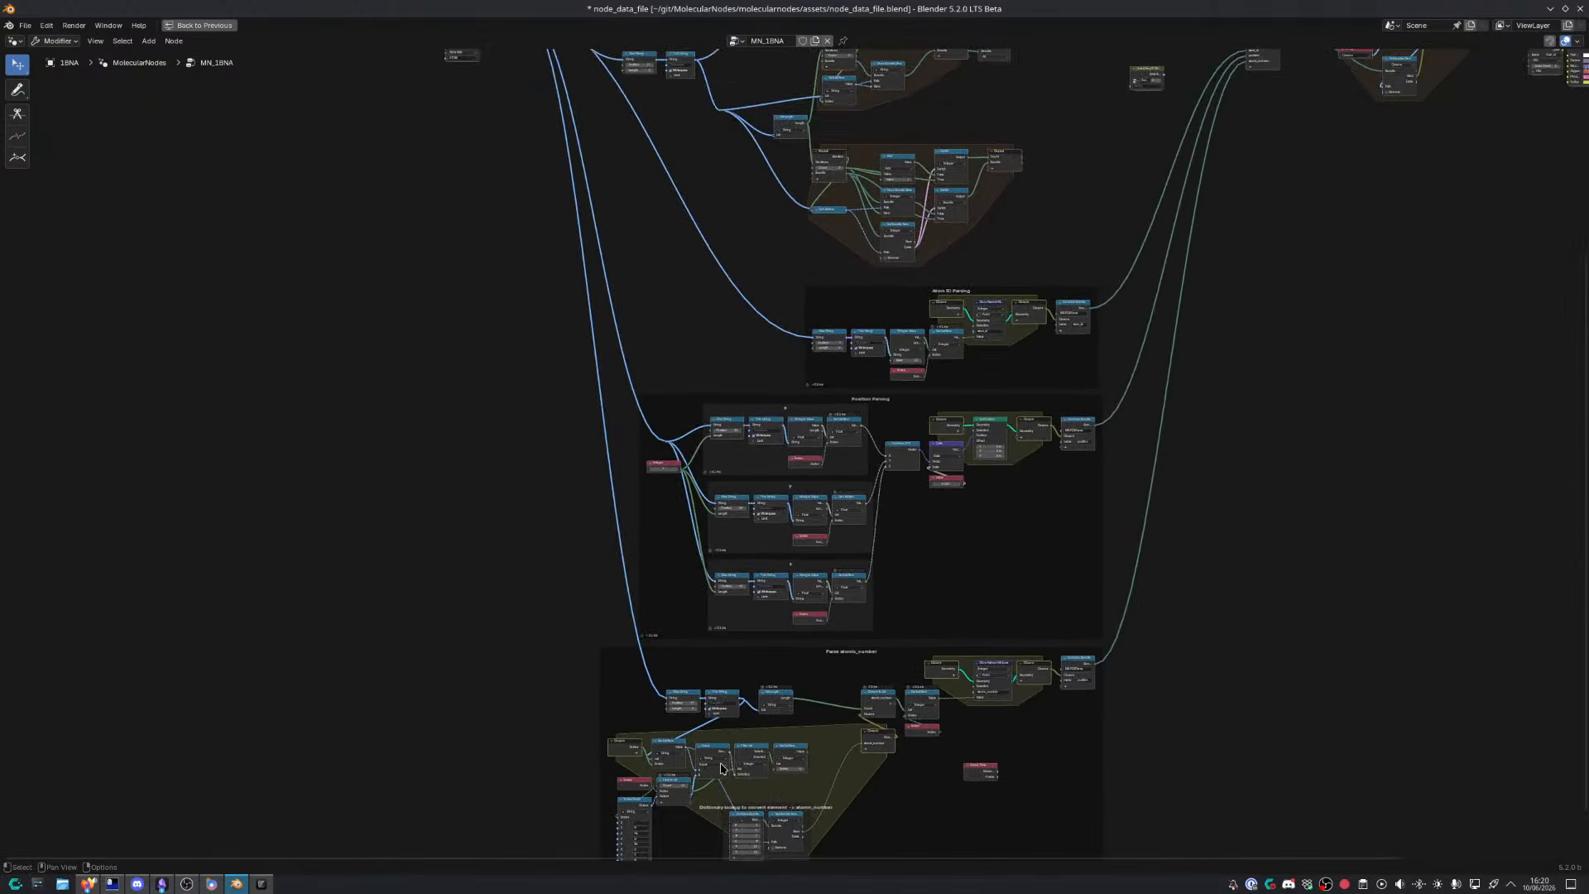
{"action": "middle_click_drag", "start_coordinate": [700, 260], "coordinate": [678, 650]}
{"action": "scroll", "coordinate": [689, 391], "scroll_direction": "up", "scroll_amount": 8}
{"action": "scroll", "coordinate": [743, 417], "scroll_direction": "up", "scroll_amount": 6}
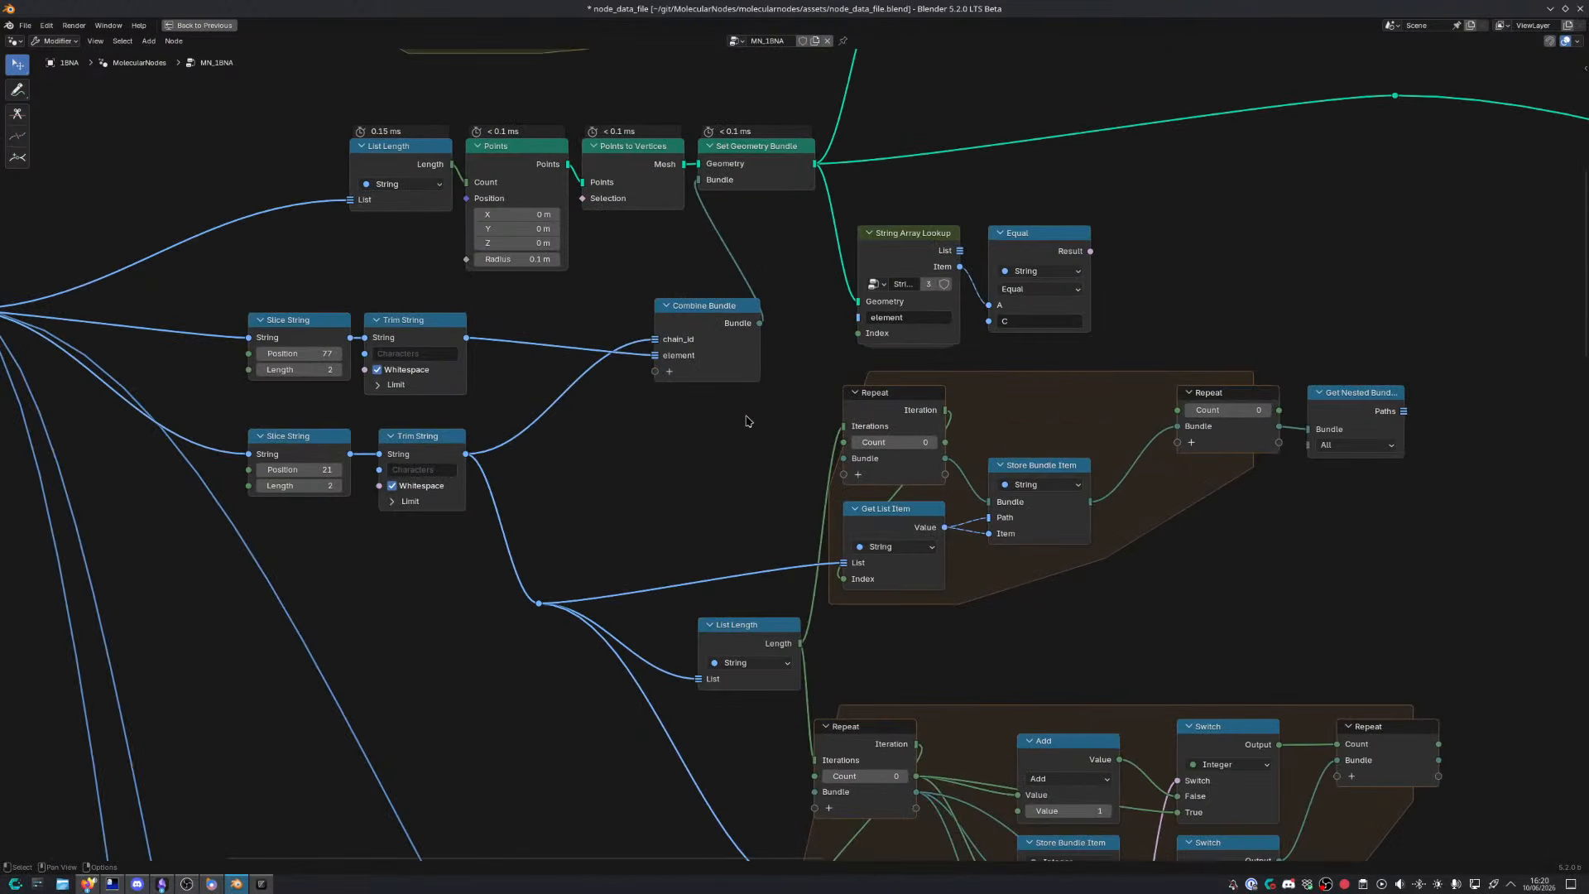
{"action": "middle_click_drag", "start_coordinate": [741, 417], "coordinate": [765, 489]}
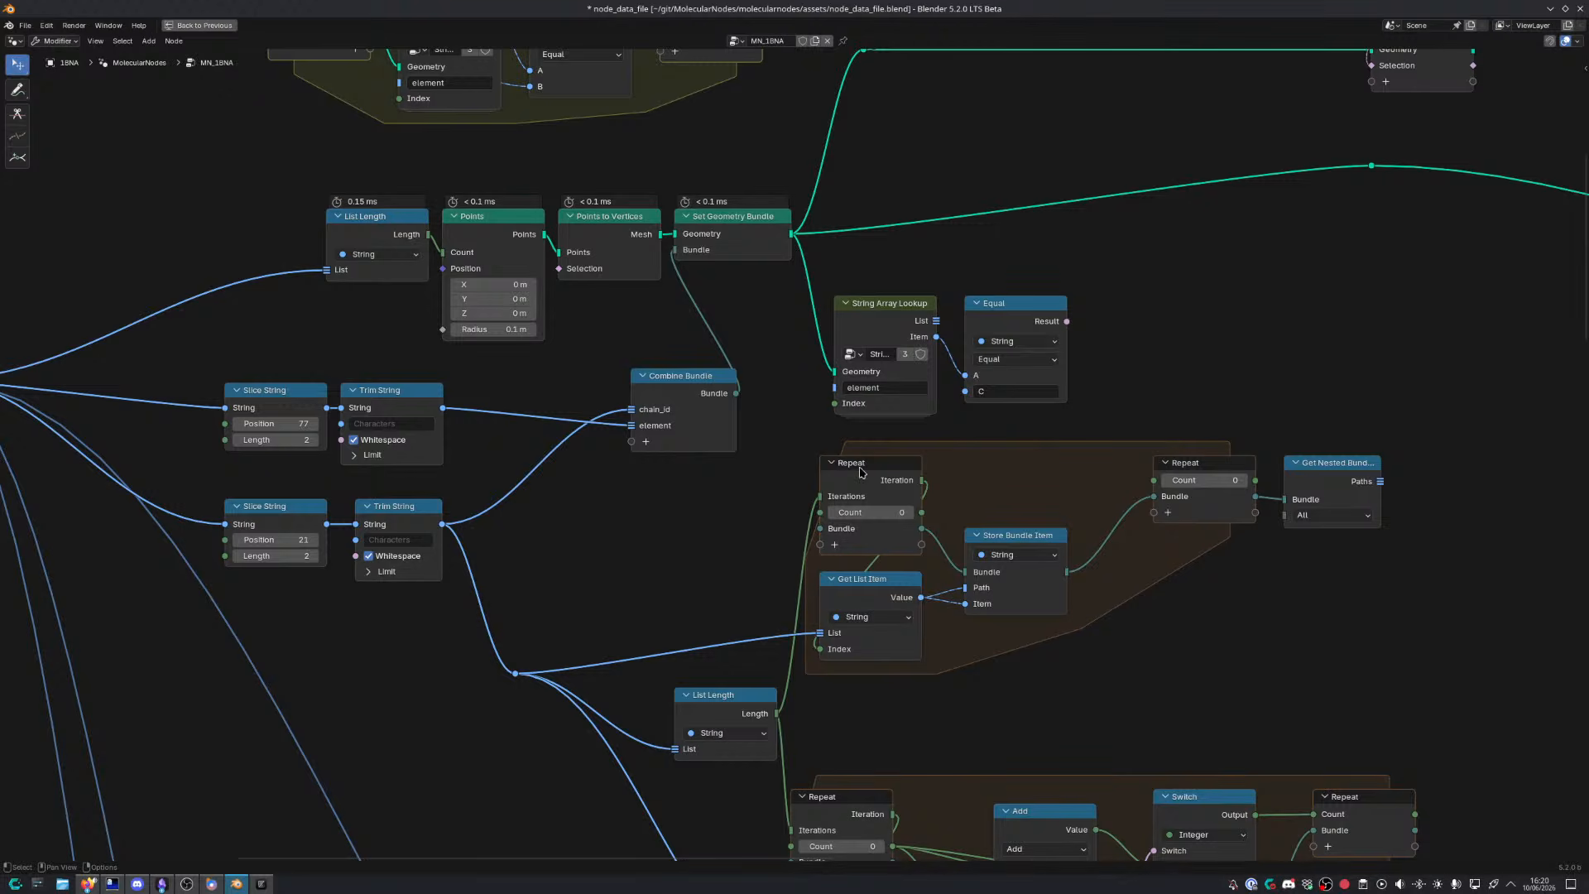
{"action": "middle_click_drag", "start_coordinate": [706, 399], "coordinate": [642, 420]}
{"action": "left_click_drag", "start_coordinate": [269, 177], "coordinate": [663, 321]}
{"action": "key", "text": "g"}
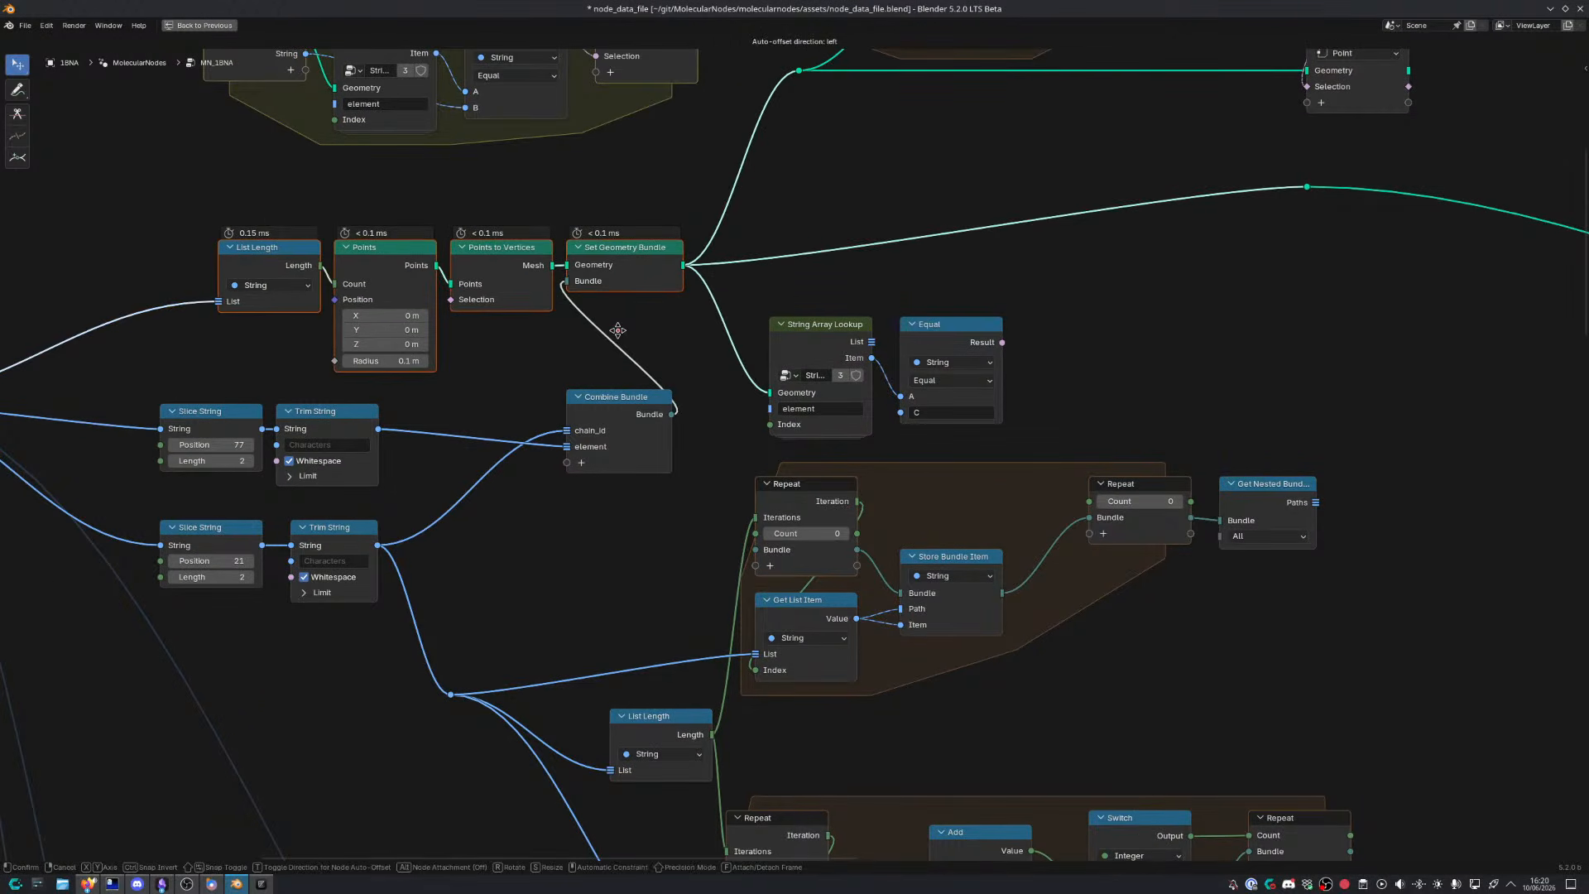
{"action": "left_click", "coordinate": [617, 323]}
Examine the geometry path from Set Geometry Bundle to the Evaluate Closure zone, and the counting Repeat zone with its Switch nodes
{"action": "middle_click_drag", "start_coordinate": [721, 324], "coordinate": [243, 303]}
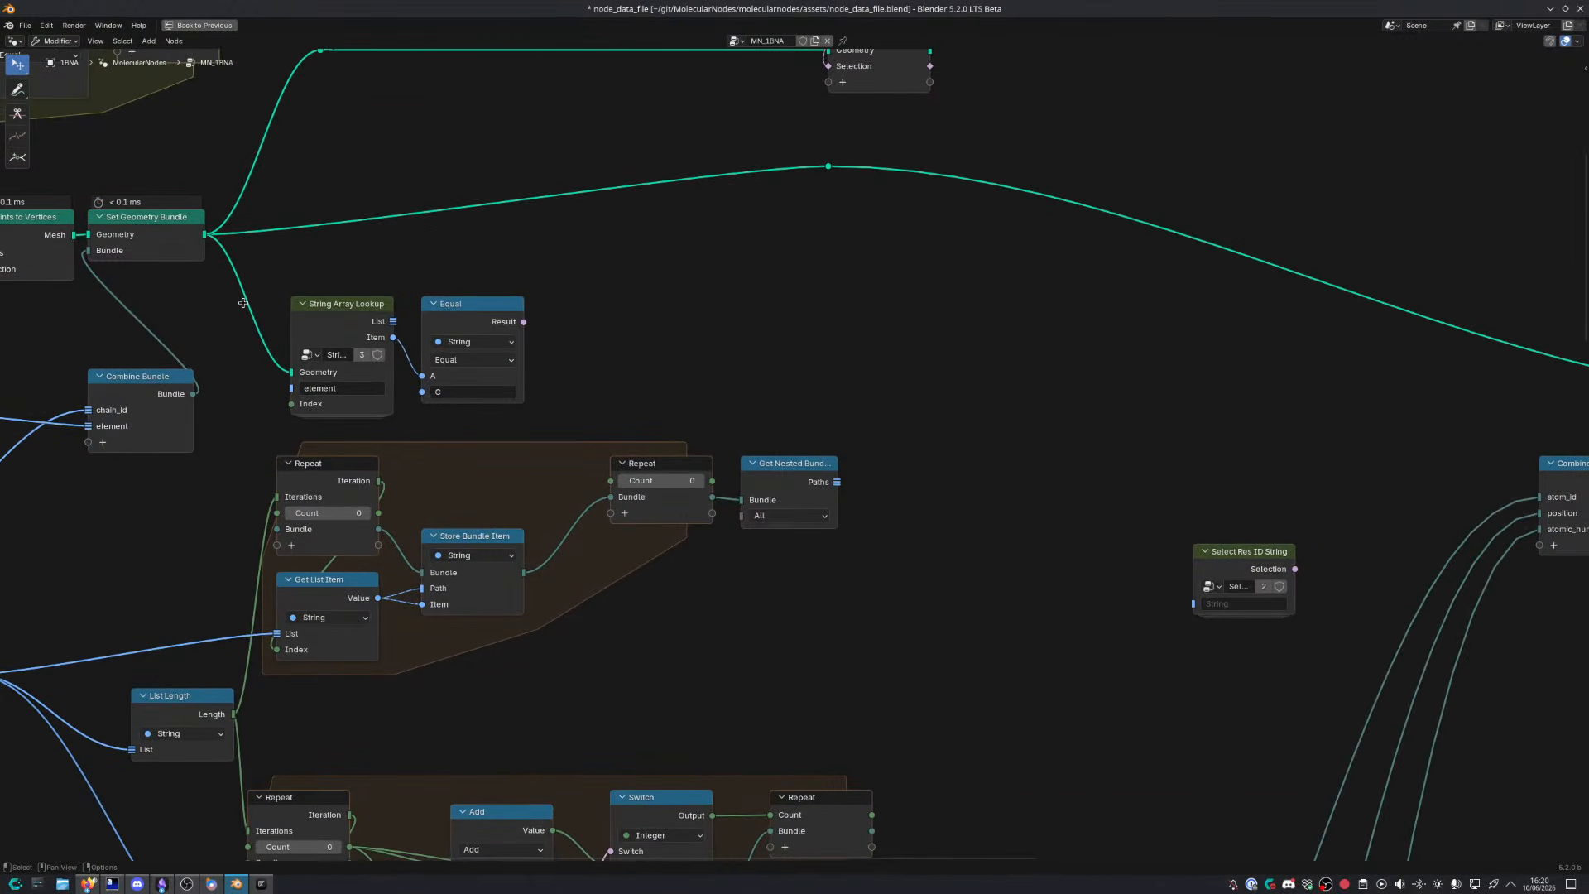
{"action": "middle_click_drag", "start_coordinate": [1176, 310], "coordinate": [386, 285]}
{"action": "scroll", "coordinate": [1083, 315], "scroll_direction": "down", "scroll_amount": 8}
{"action": "middle_click_drag", "start_coordinate": [1021, 367], "coordinate": [1428, 206]}
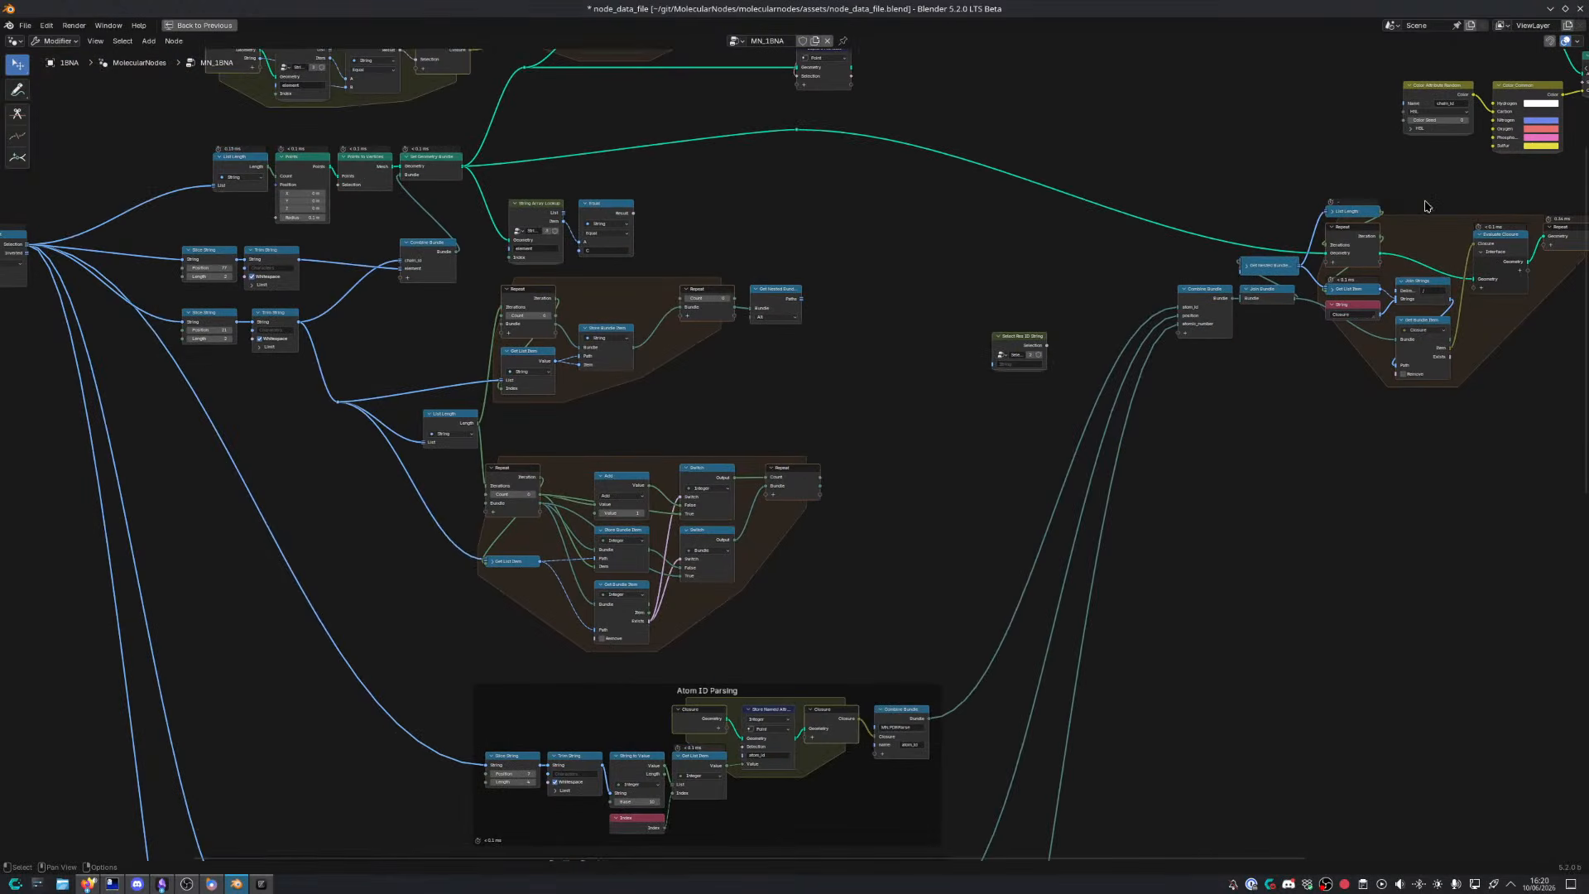
{"action": "scroll", "coordinate": [884, 396], "scroll_direction": "up", "scroll_amount": 5}
{"action": "middle_click_drag", "start_coordinate": [815, 452], "coordinate": [911, 246]}
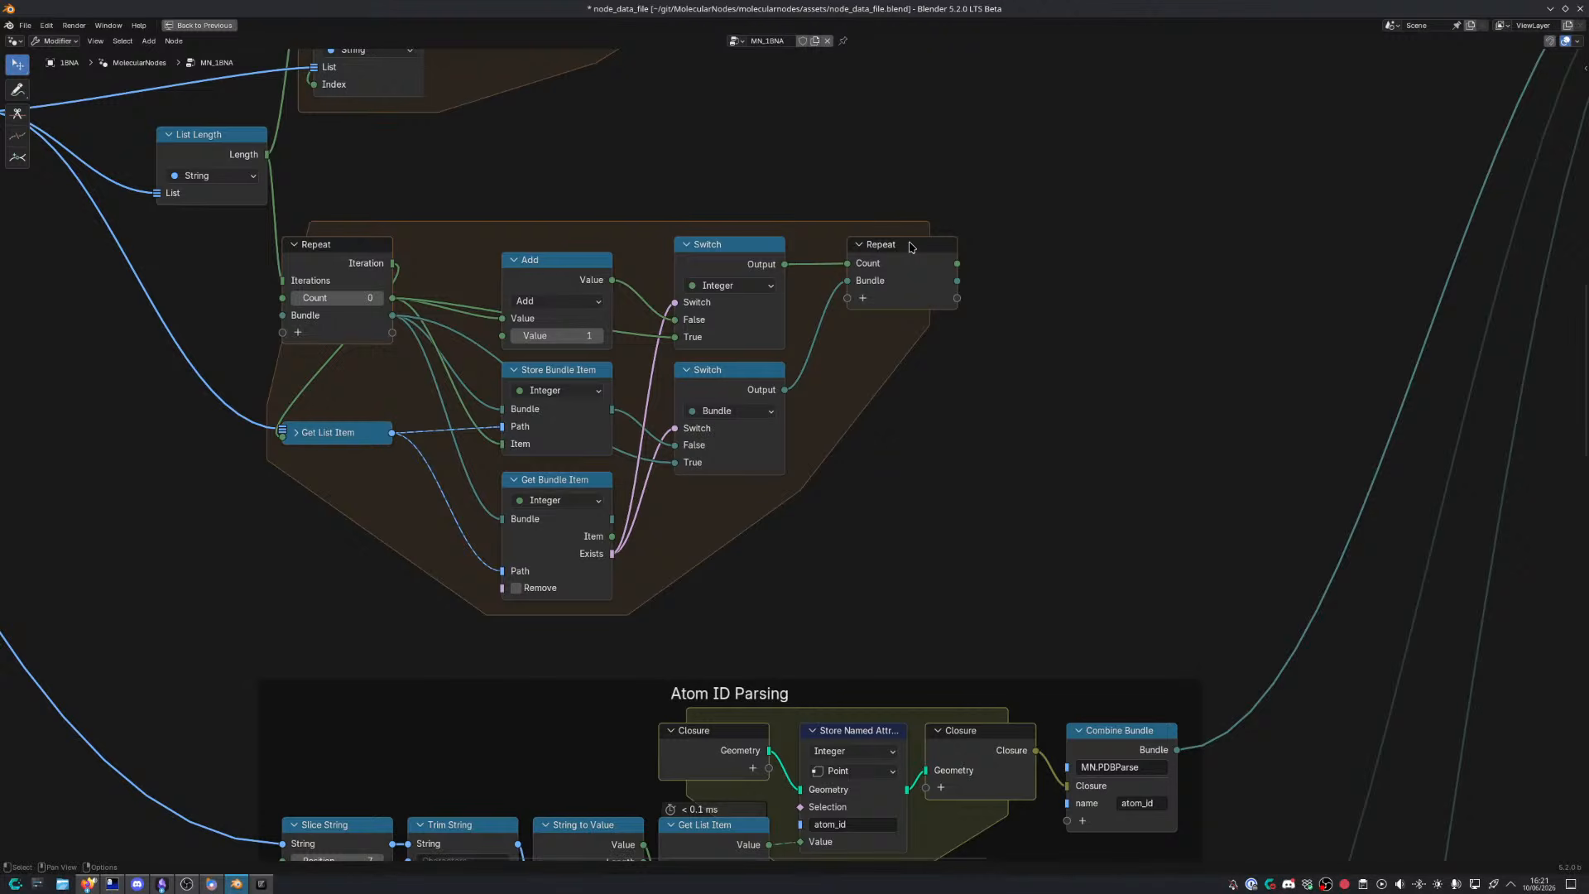
{"action": "scroll", "coordinate": [835, 285], "scroll_direction": "down", "scroll_amount": 2}
{"action": "middle_click_drag", "start_coordinate": [766, 278], "coordinate": [973, 561]}
{"action": "middle_click_drag", "start_coordinate": [551, 386], "coordinate": [698, 473]}
{"action": "scroll", "coordinate": [613, 433], "scroll_direction": "up", "scroll_amount": 3}
{"action": "scroll", "coordinate": [613, 433], "scroll_direction": "up", "scroll_amount": 2}
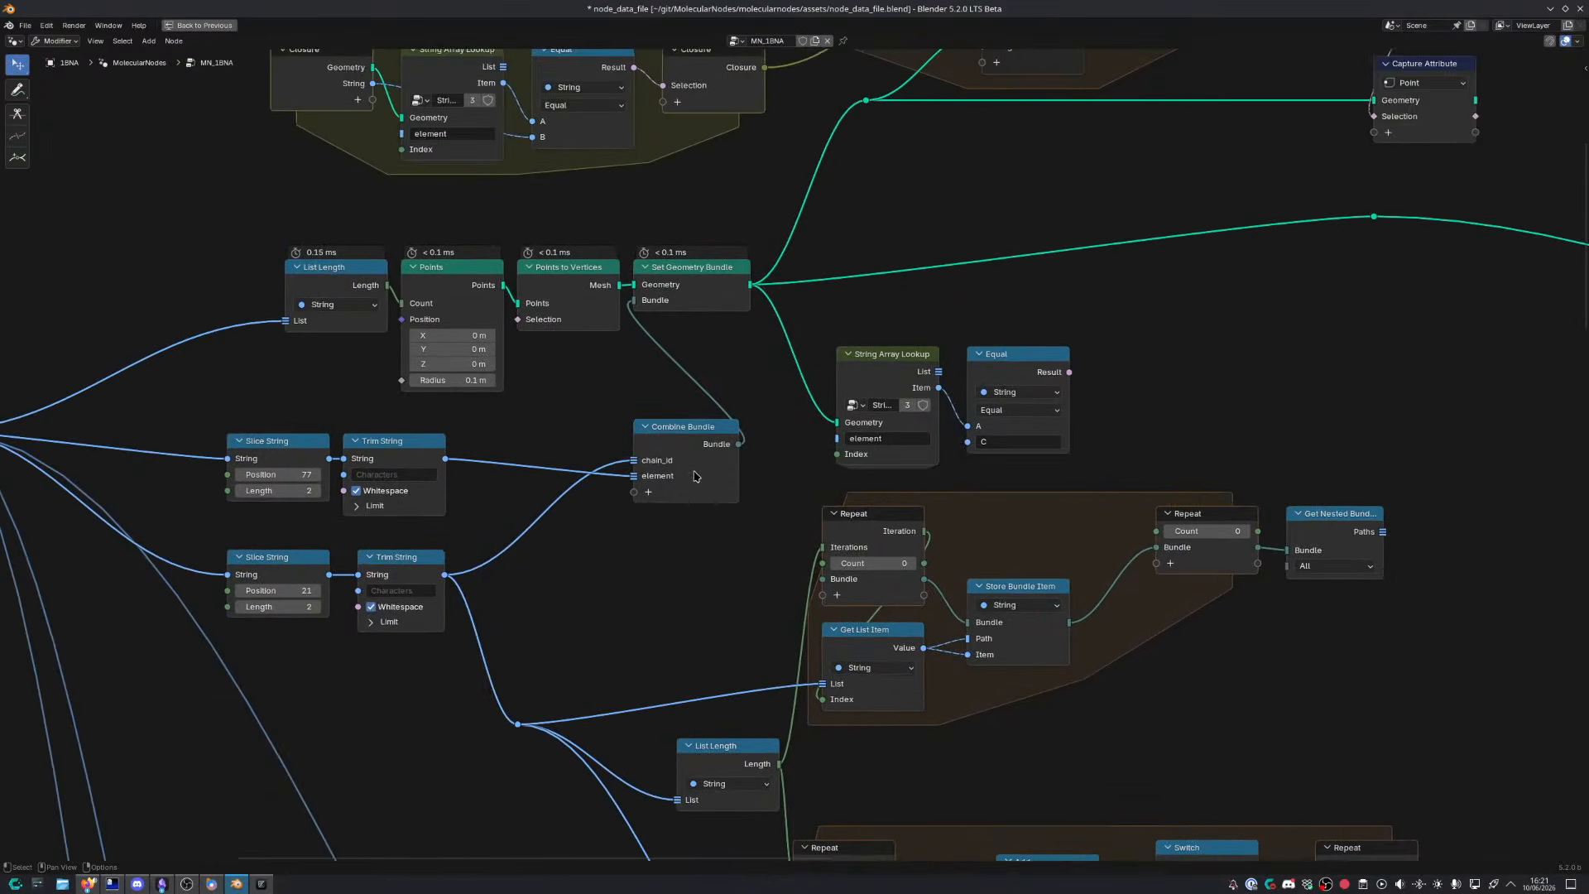
Connect a Viewer to the Set Geometry Bundle geometry output and place it above the String Array Lookup and Equal nodes
{"action": "scroll", "coordinate": [699, 474], "scroll_direction": "down", "scroll_amount": 1}
{"action": "middle_click_drag", "start_coordinate": [734, 309], "coordinate": [603, 308]}
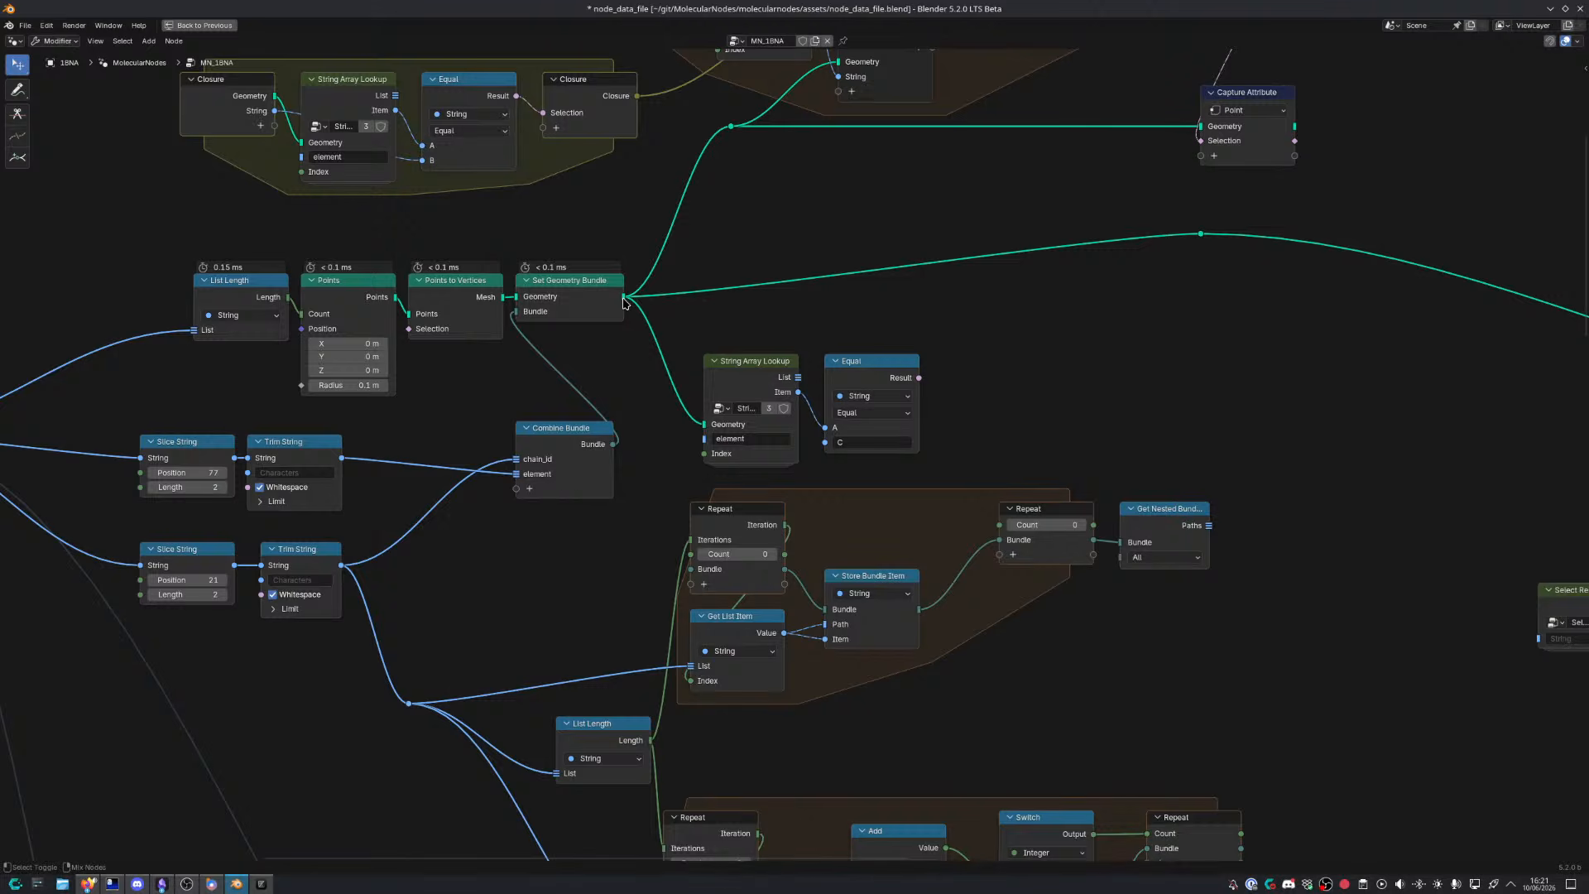
{"action": "left_click", "coordinate": [617, 302], "text": "ctrl+shift"}
{"action": "left_click_drag", "start_coordinate": [666, 264], "coordinate": [822, 313]}
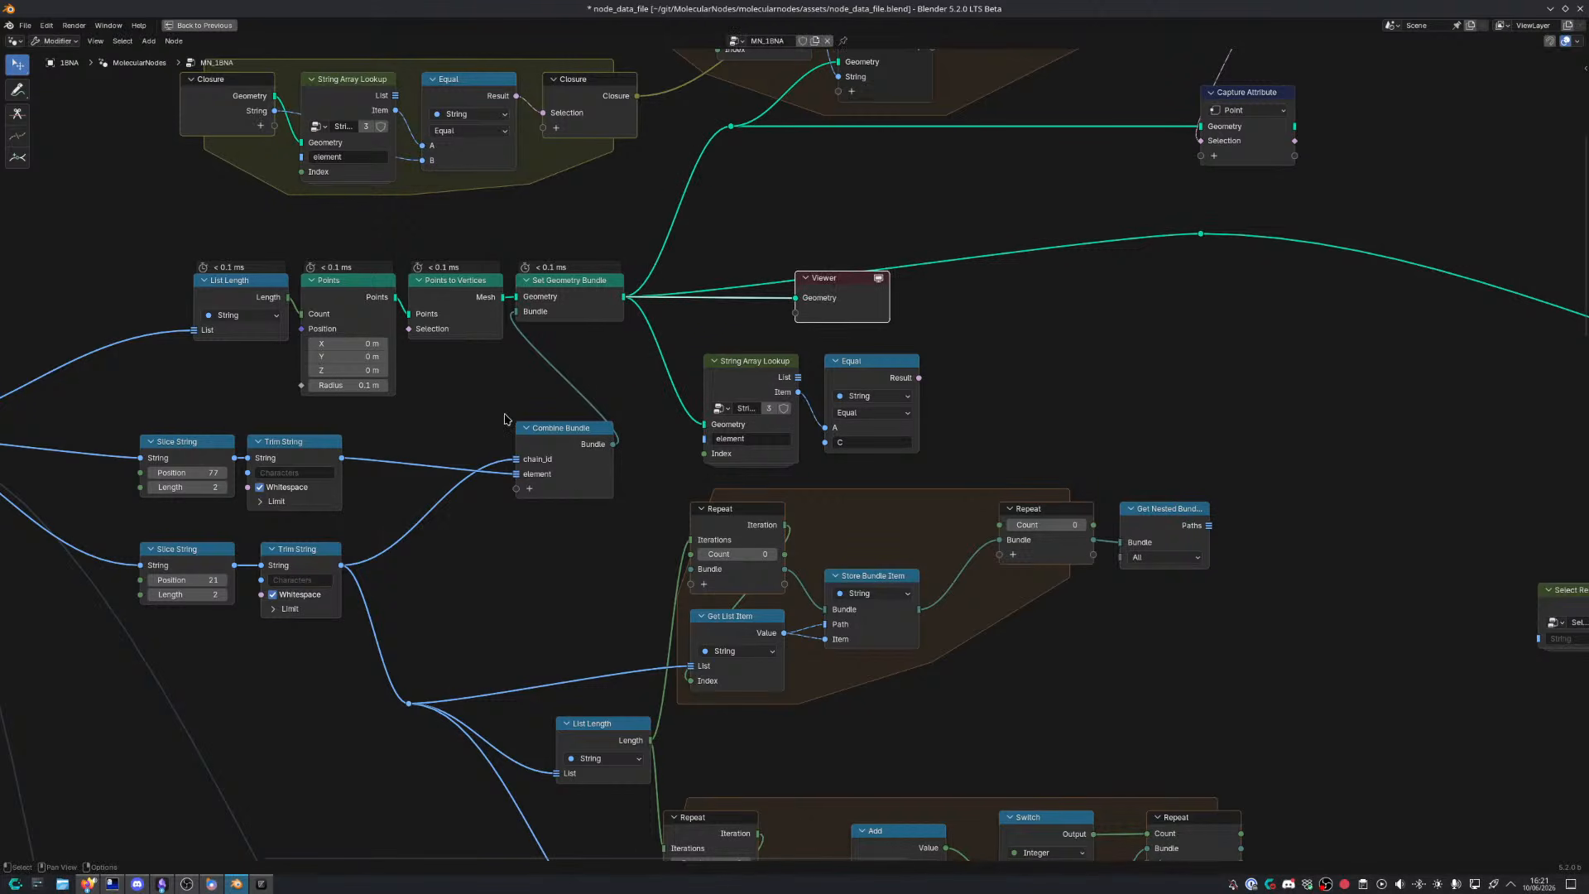
Move both Slice String and Trim String pairs level with Combine Bundle, and dissolve the reroute on the chain_id output, keeping its links
{"action": "middle_click_drag", "start_coordinate": [509, 414], "coordinate": [709, 345]}
{"action": "left_click_drag", "start_coordinate": [303, 374], "coordinate": [515, 549]}
{"action": "key", "text": "g"}
{"action": "left_click", "coordinate": [489, 535]}
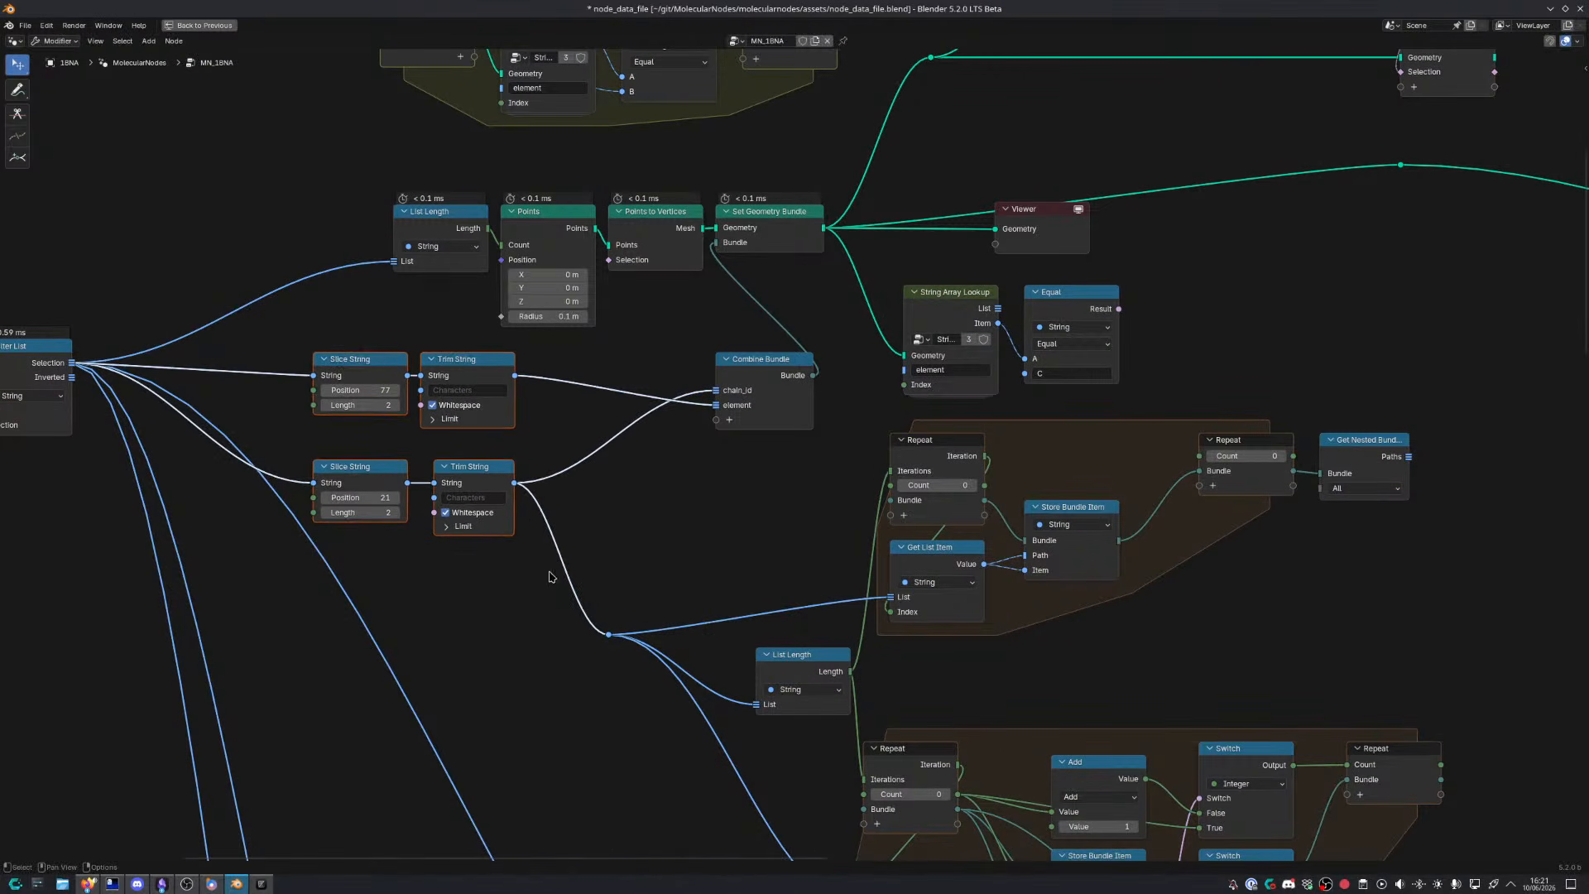
{"action": "left_click_drag", "start_coordinate": [573, 598], "coordinate": [649, 651]}
{"action": "key", "text": "ctrl+x"}
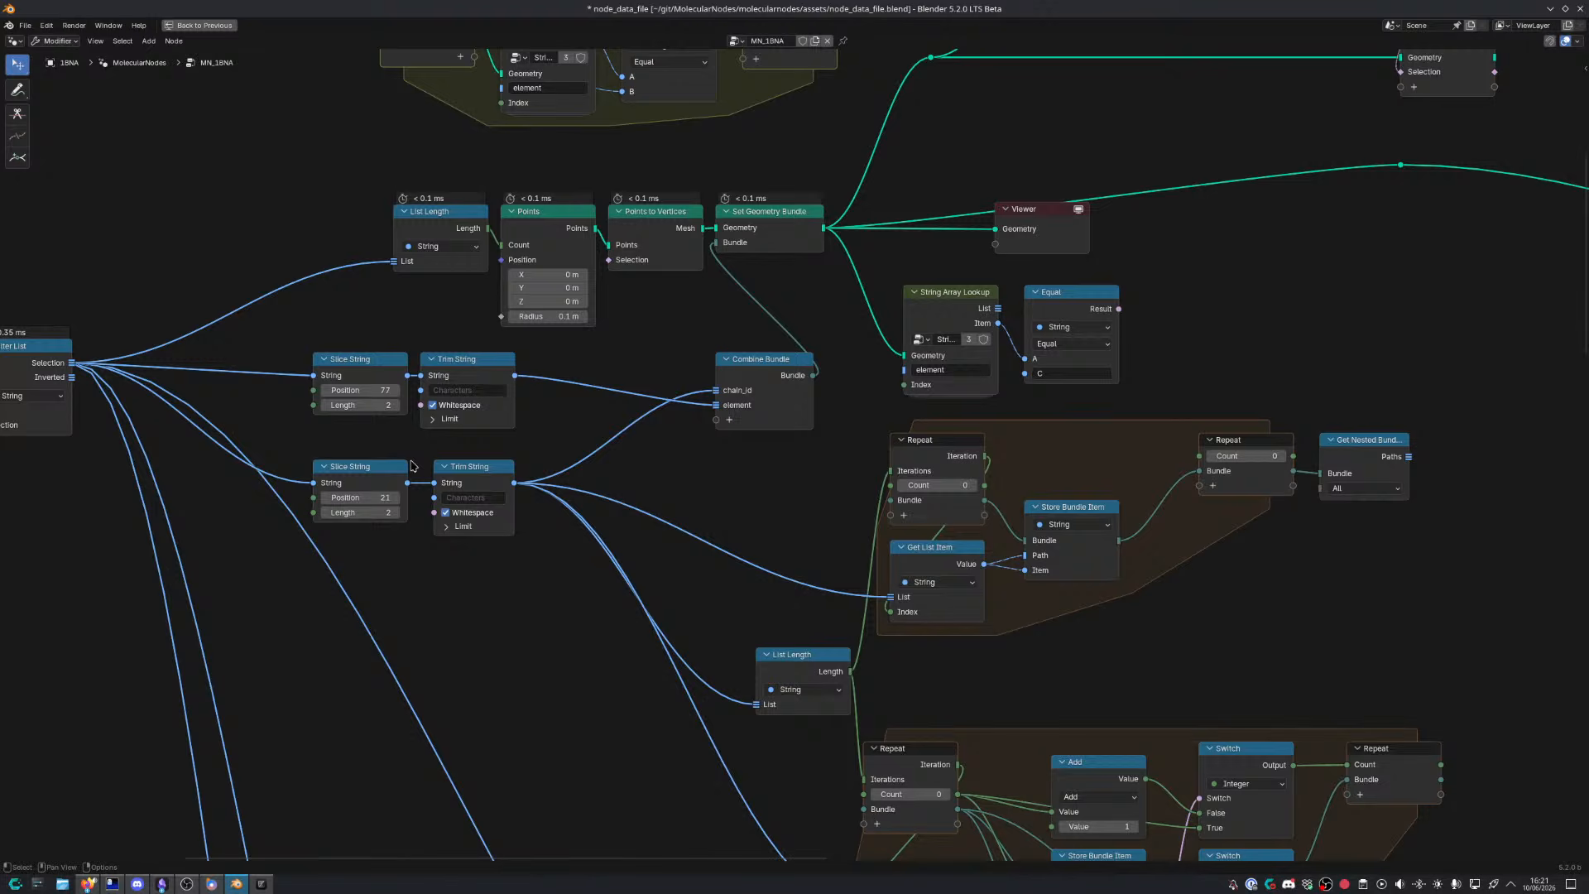
Move the chain_id Slice String and Trim String pair closer beneath the element pair, and bring Combine Bundle closer to both
{"action": "left_click_drag", "start_coordinate": [397, 444], "coordinate": [494, 536]}
{"action": "key", "text": "g"}
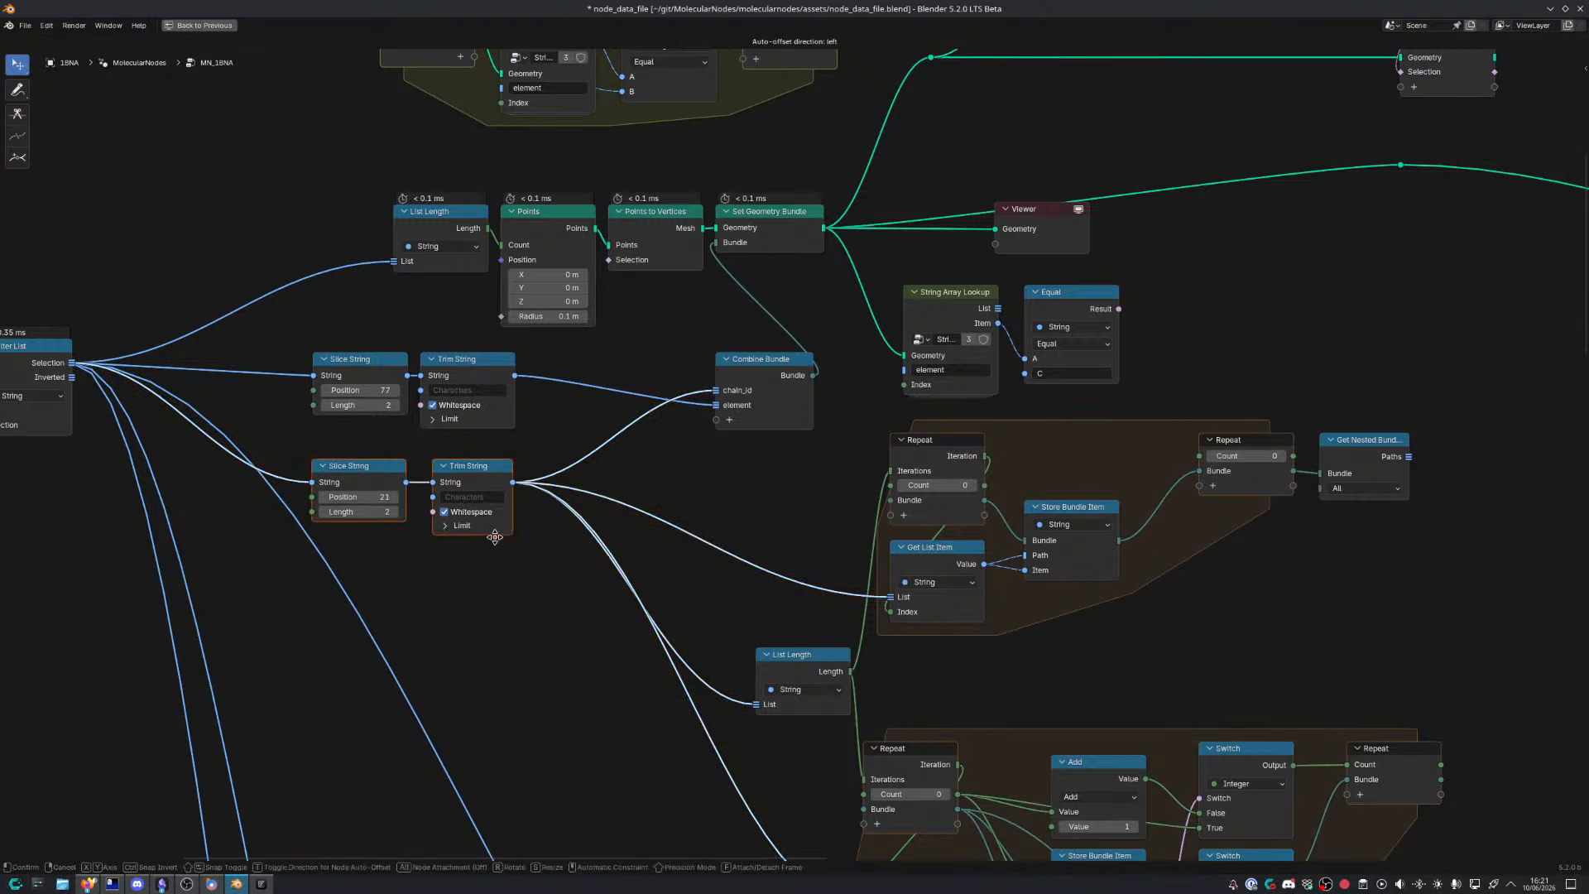
{"action": "left_click", "coordinate": [494, 522]}
{"action": "left_click_drag", "start_coordinate": [787, 377], "coordinate": [698, 378]}
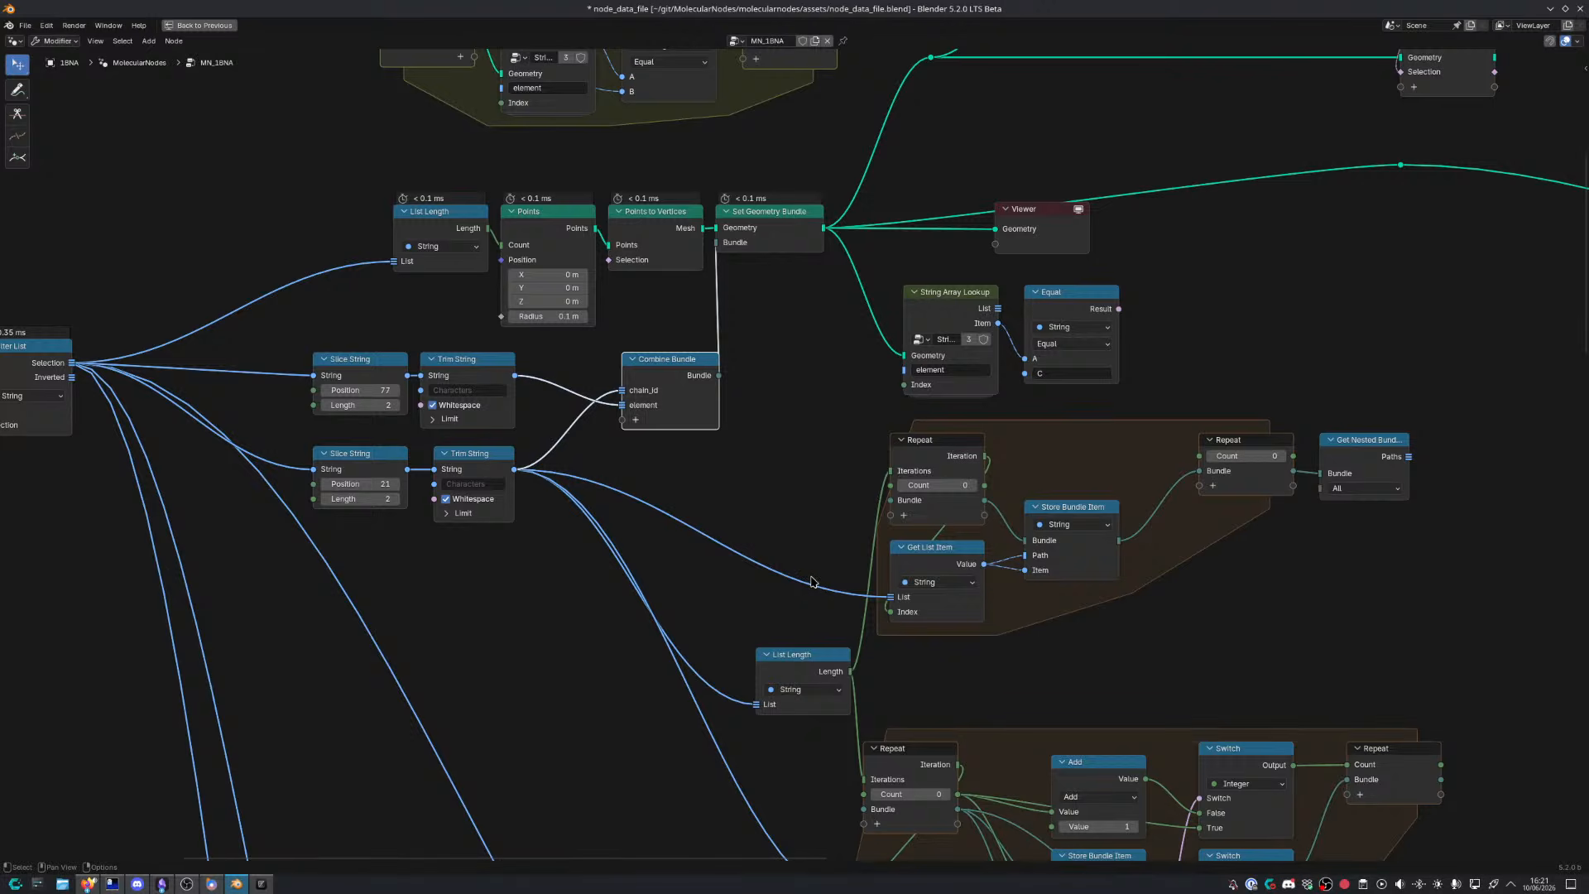
Move the Position Parsing and Parse atomic_number frames down to open space beneath the Atom ID Parsing frame
{"action": "middle_click_drag", "start_coordinate": [790, 575], "coordinate": [724, 575]}
{"action": "scroll", "coordinate": [724, 575], "scroll_direction": "down", "scroll_amount": 3}
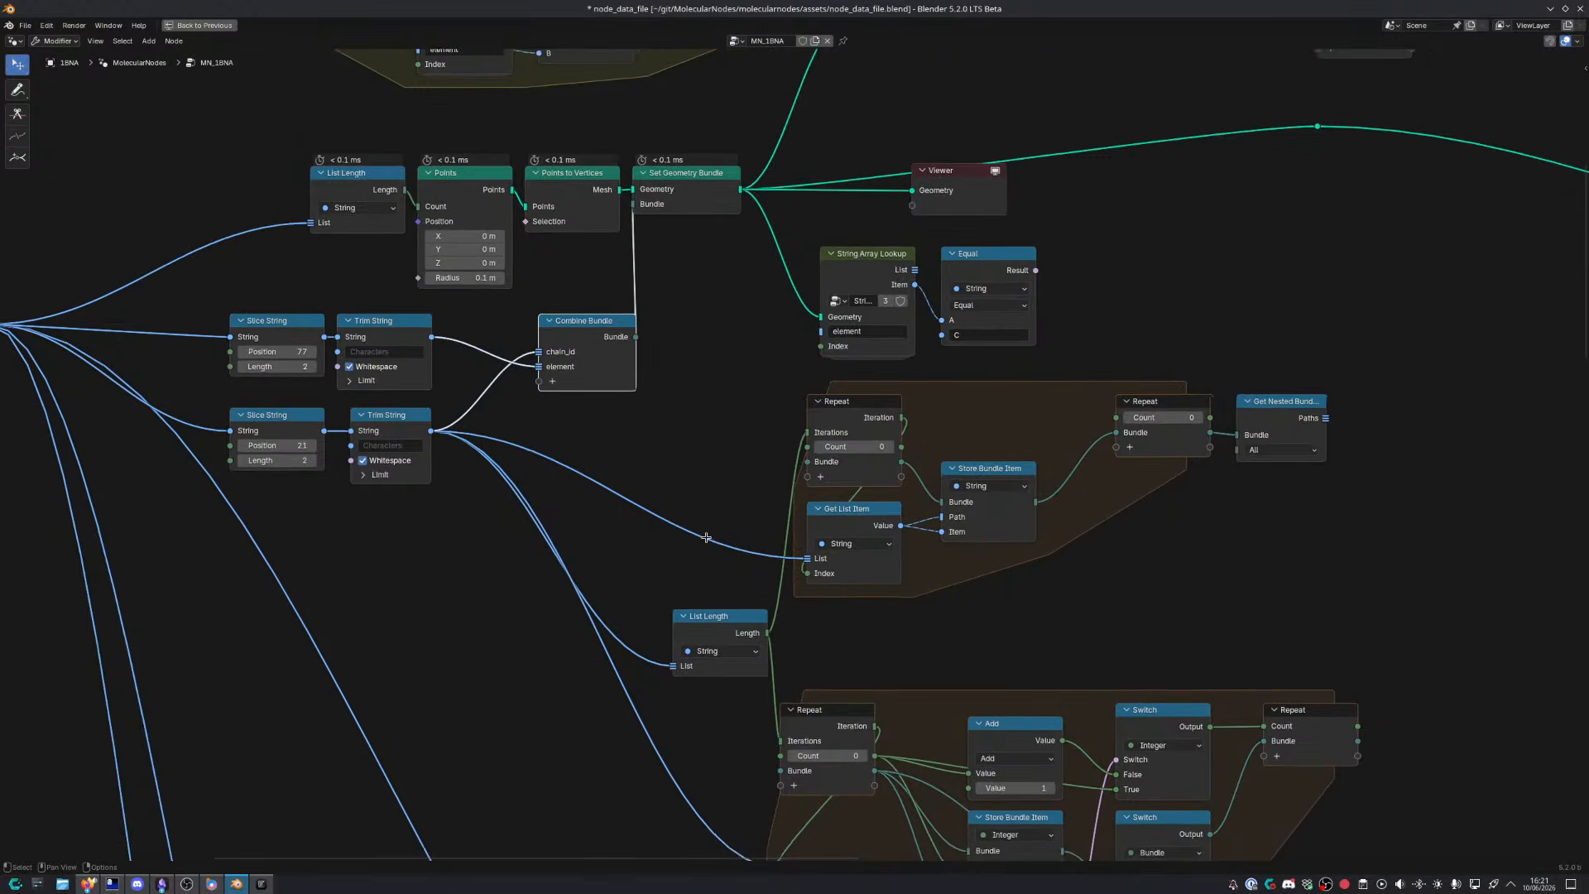
{"action": "middle_click_drag", "start_coordinate": [583, 373], "coordinate": [114, 342]}
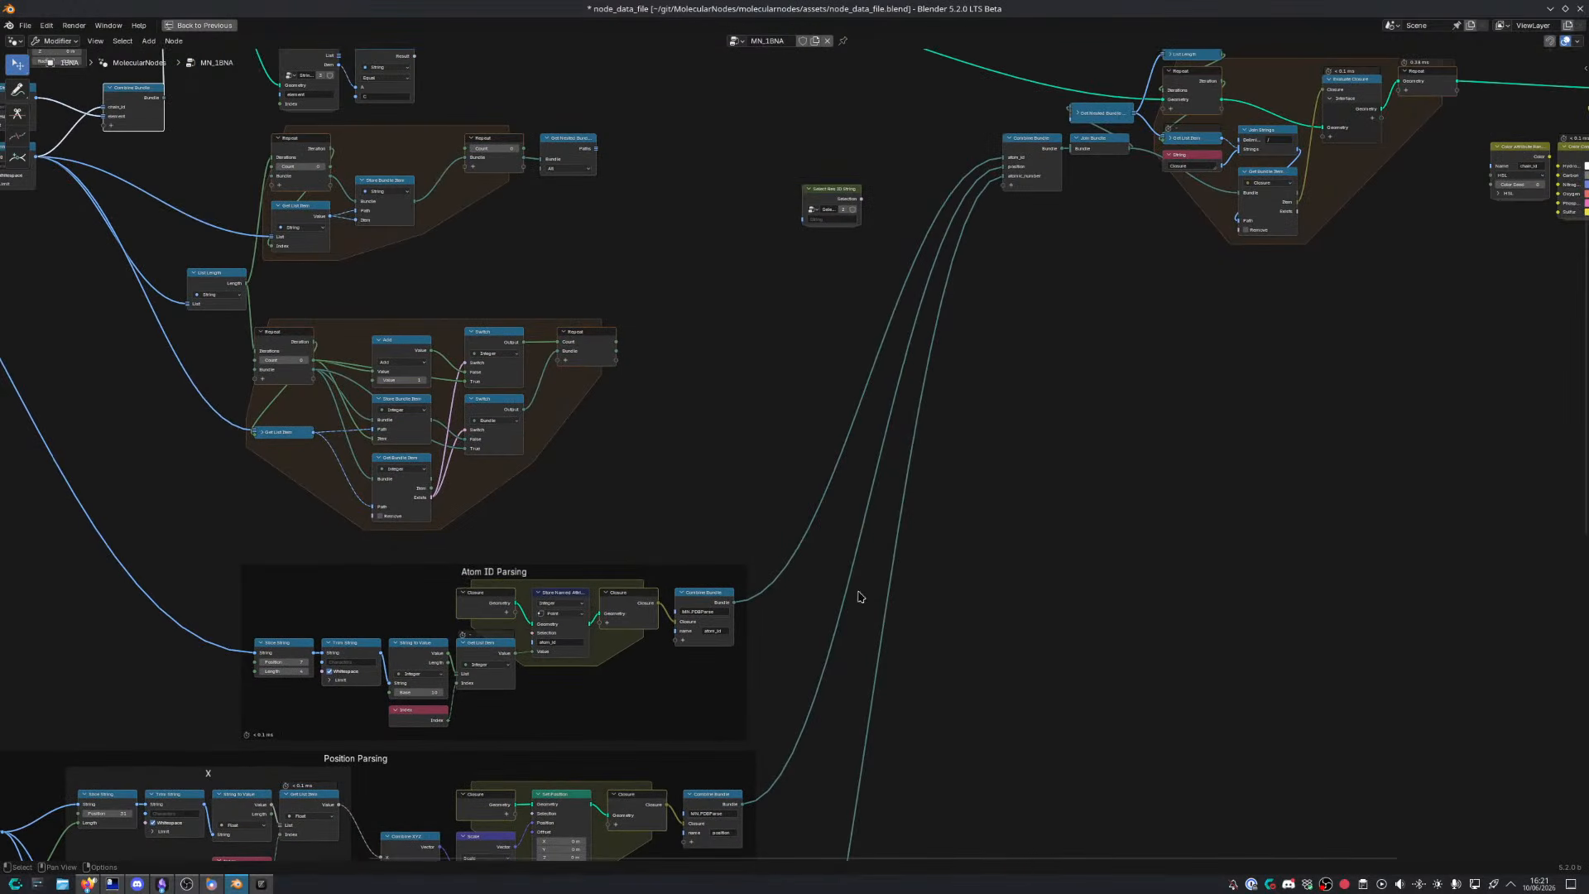
{"action": "middle_click_drag", "start_coordinate": [885, 596], "coordinate": [1065, 284]}
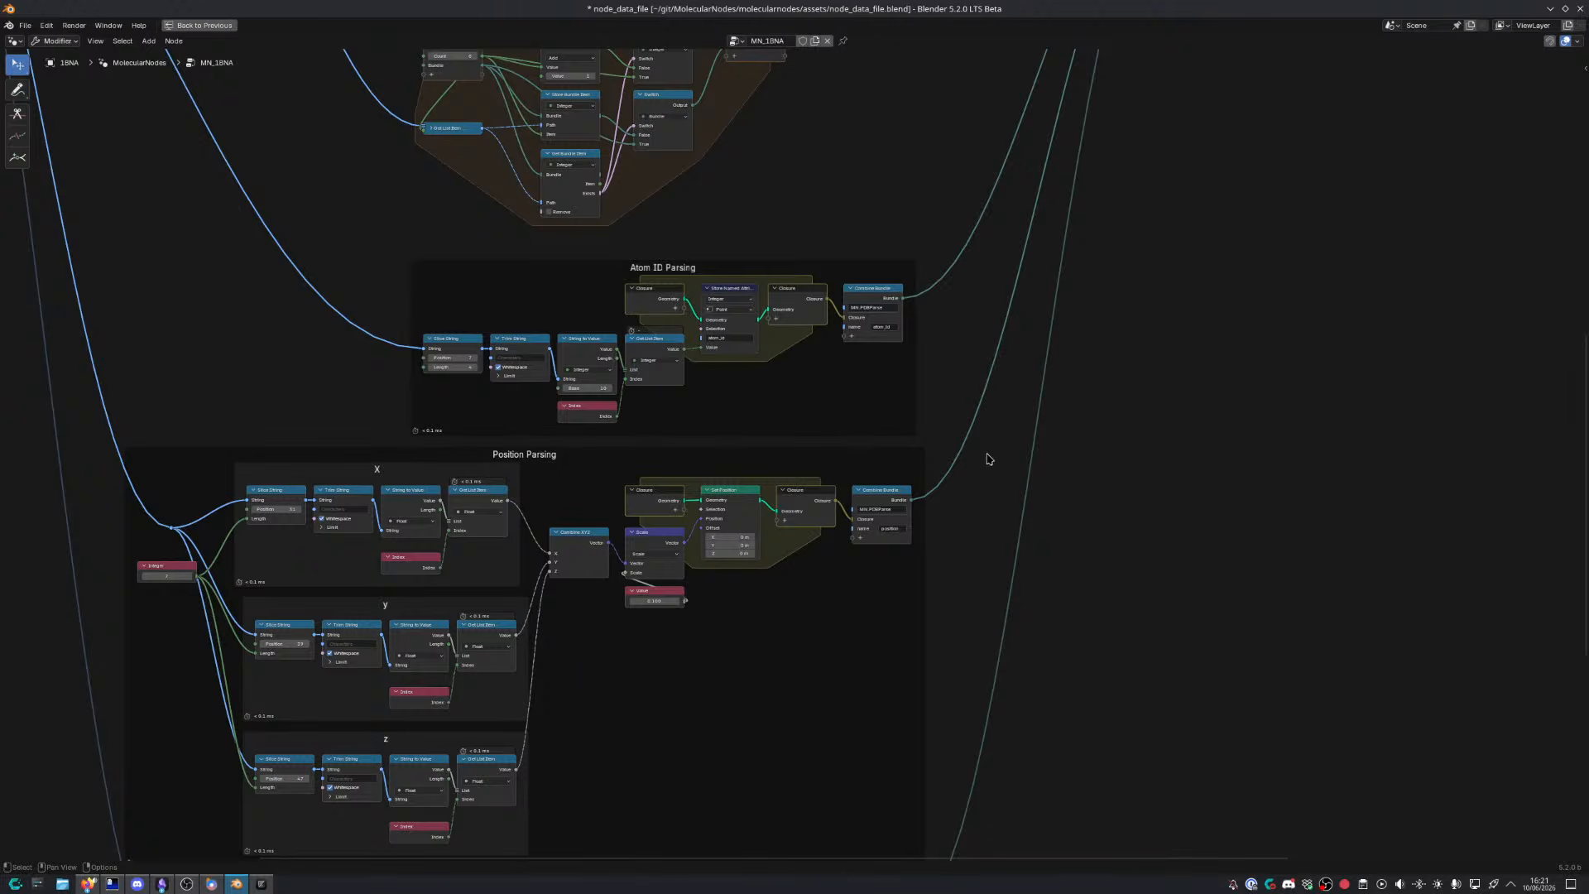
{"action": "middle_click_drag", "start_coordinate": [986, 462], "coordinate": [1065, 355]}
{"action": "middle_click_drag", "start_coordinate": [711, 341], "coordinate": [781, 319]}
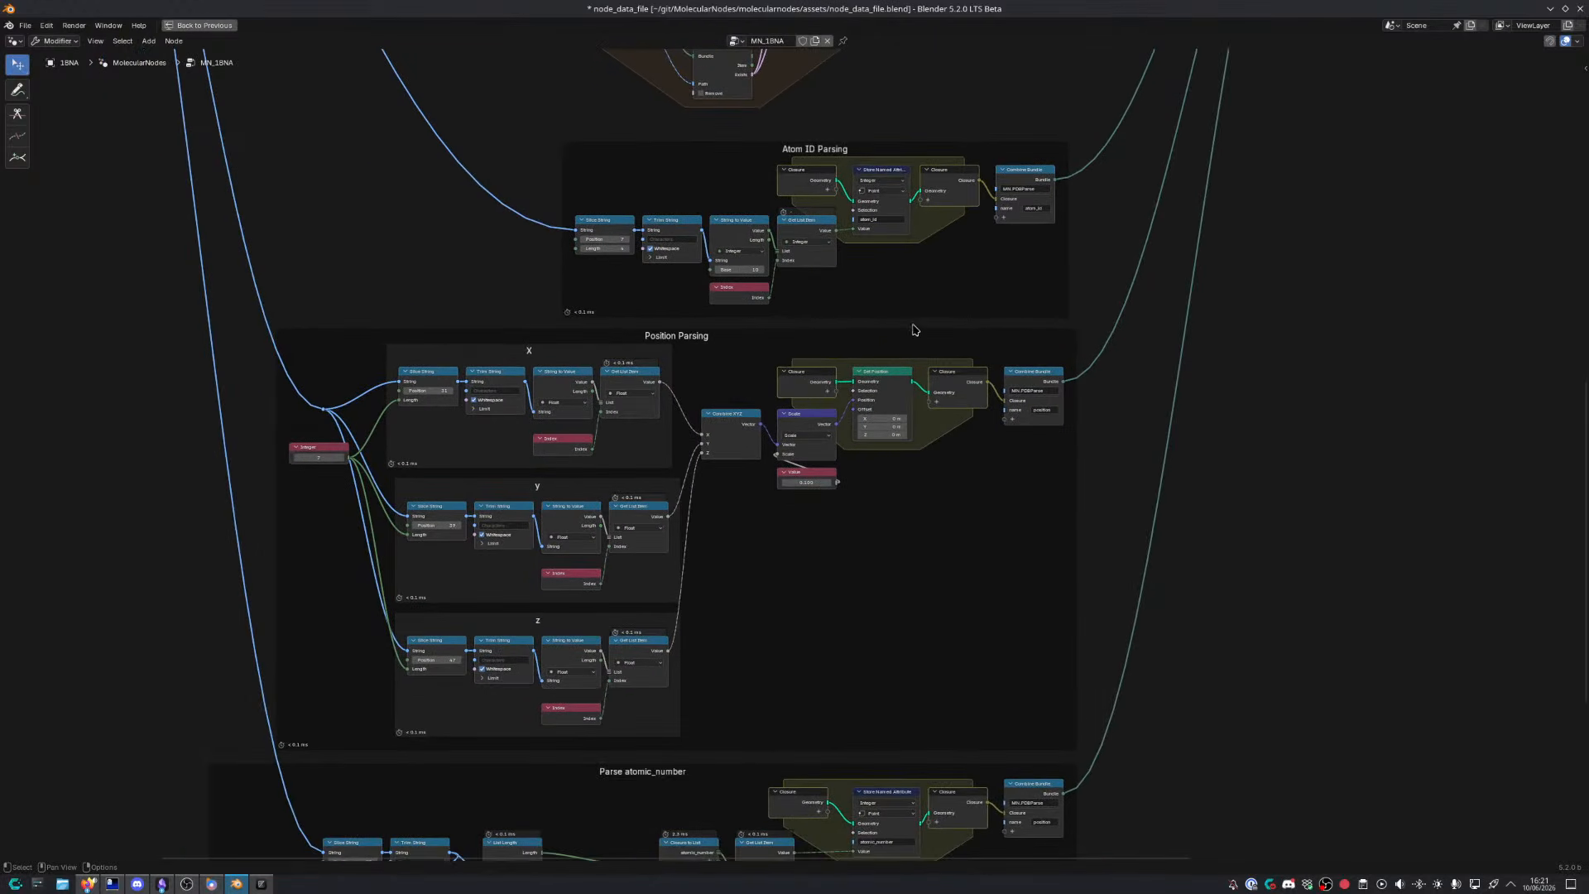
{"action": "scroll", "coordinate": [917, 331], "scroll_direction": "down", "scroll_amount": 4}
{"action": "middle_click_drag", "start_coordinate": [926, 342], "coordinate": [937, 245]}
{"action": "scroll", "coordinate": [669, 557], "scroll_direction": "down", "scroll_amount": 1}
{"action": "middle_click_drag", "start_coordinate": [669, 556], "coordinate": [725, 450]}
{"action": "left_click_drag", "start_coordinate": [313, 148], "coordinate": [1090, 625]}
{"action": "key", "text": "g"}
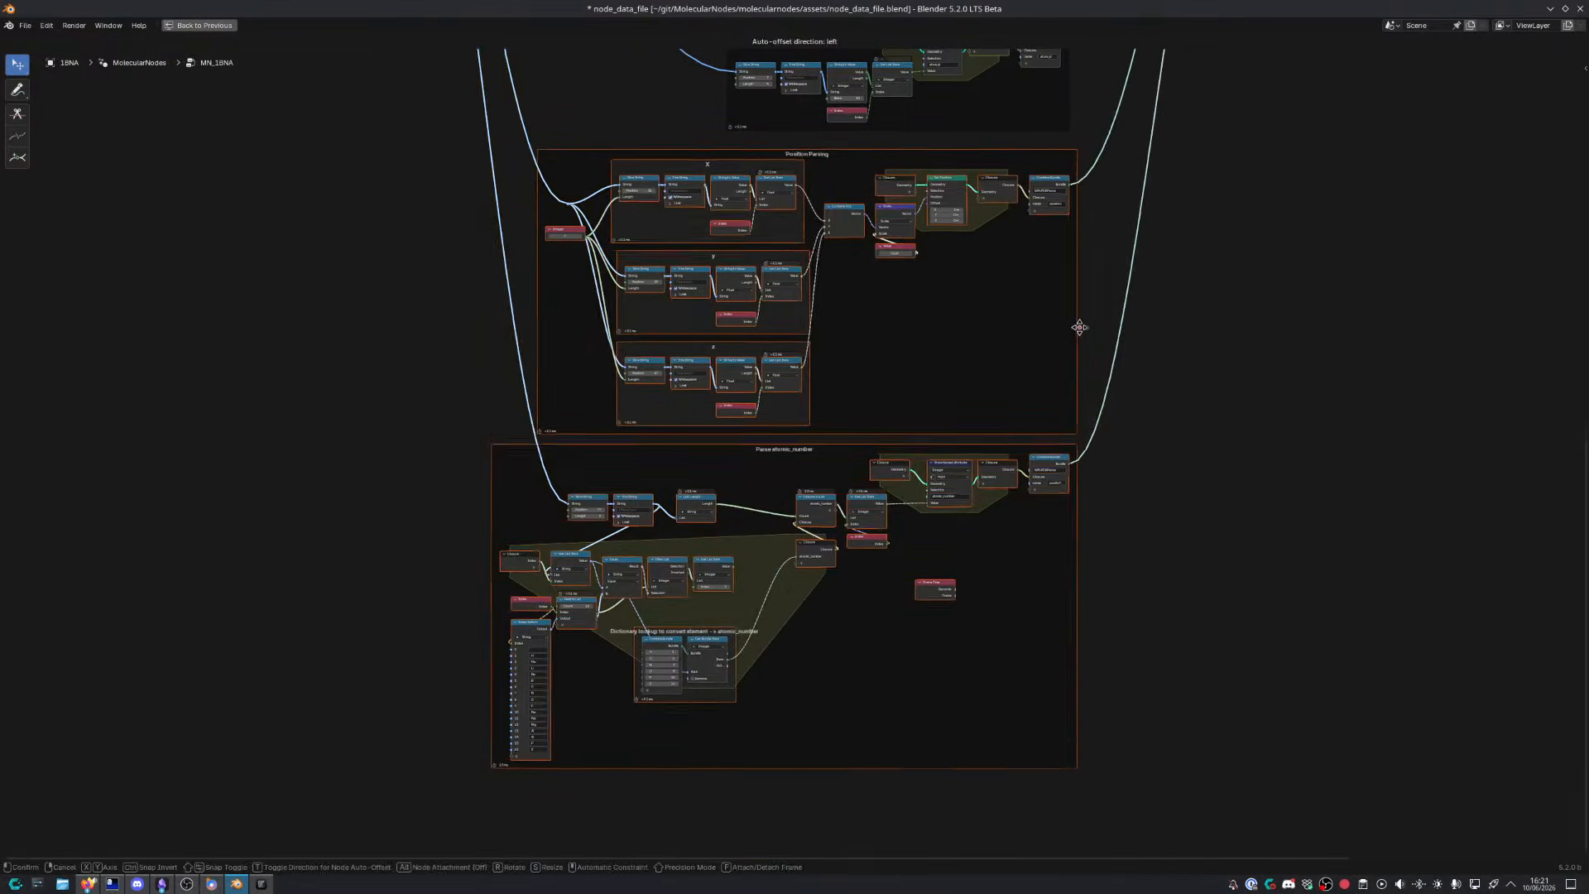
{"action": "left_click", "coordinate": [1089, 542]}
Duplicate the Atom ID Parsing frame with all its nodes and incoming link, and place the copy directly beneath the original
{"action": "middle_click_drag", "start_coordinate": [947, 202], "coordinate": [903, 541]}
{"action": "scroll", "coordinate": [904, 541], "scroll_direction": "up", "scroll_amount": 3}
{"action": "scroll", "coordinate": [903, 541], "scroll_direction": "up", "scroll_amount": 3}
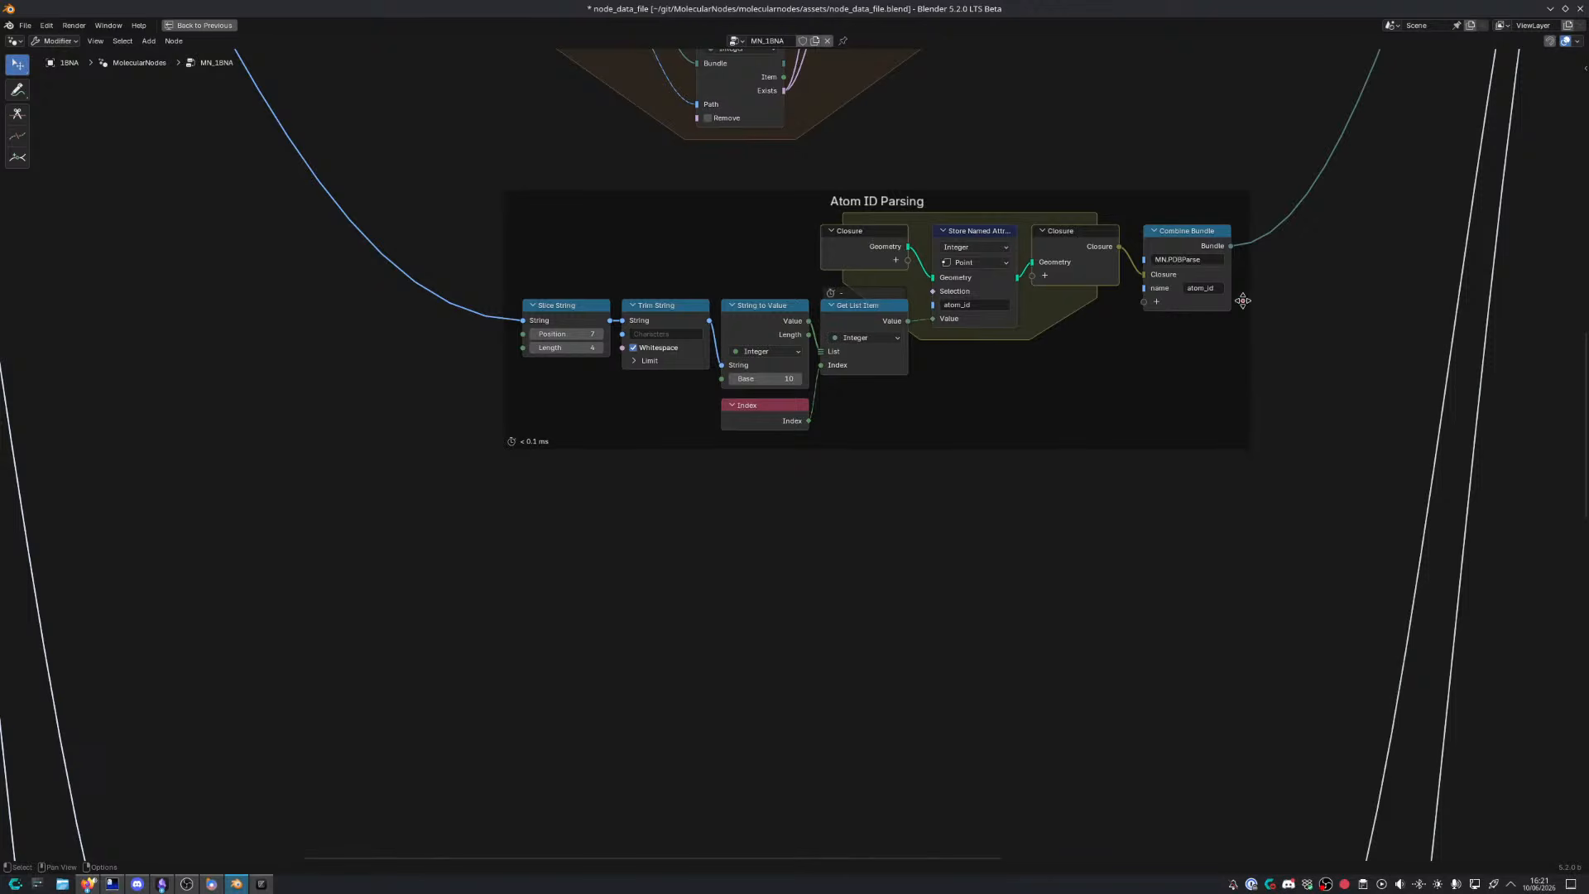
{"action": "left_click_drag", "start_coordinate": [405, 166], "coordinate": [1330, 443]}
{"action": "key", "text": "shift+d"}
{"action": "left_click", "coordinate": [1263, 658]}
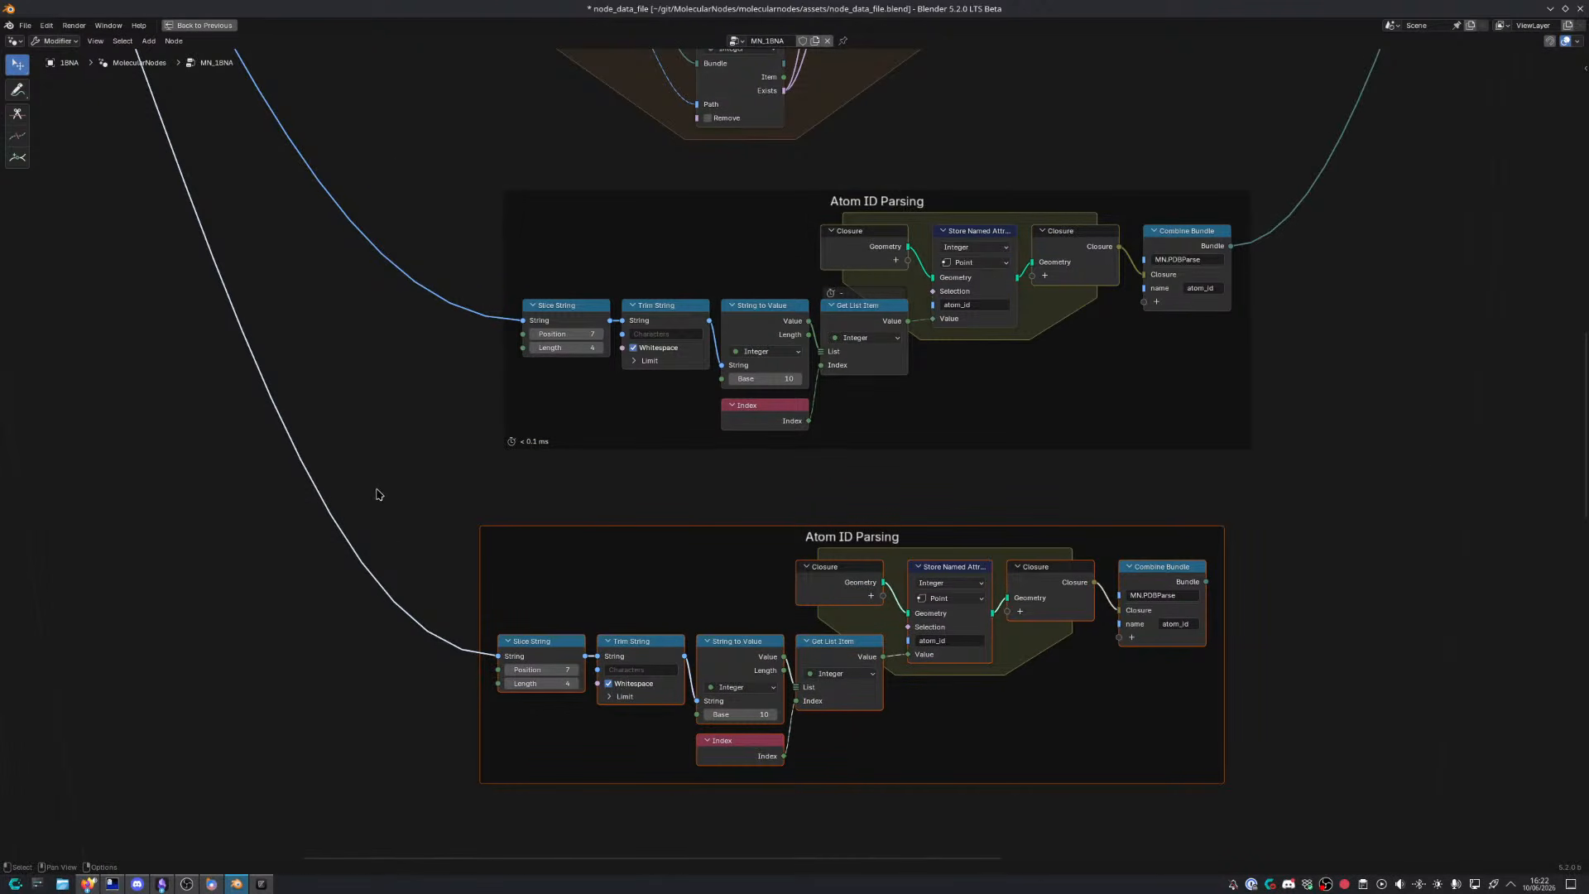
Move the Index node and the element-symbol Index Switch away from Field to List so their links in the atomic_number lookup are uncluttered
{"action": "scroll", "coordinate": [398, 530], "scroll_direction": "down", "scroll_amount": 5}
{"action": "middle_click_drag", "start_coordinate": [428, 578], "coordinate": [575, 830]}
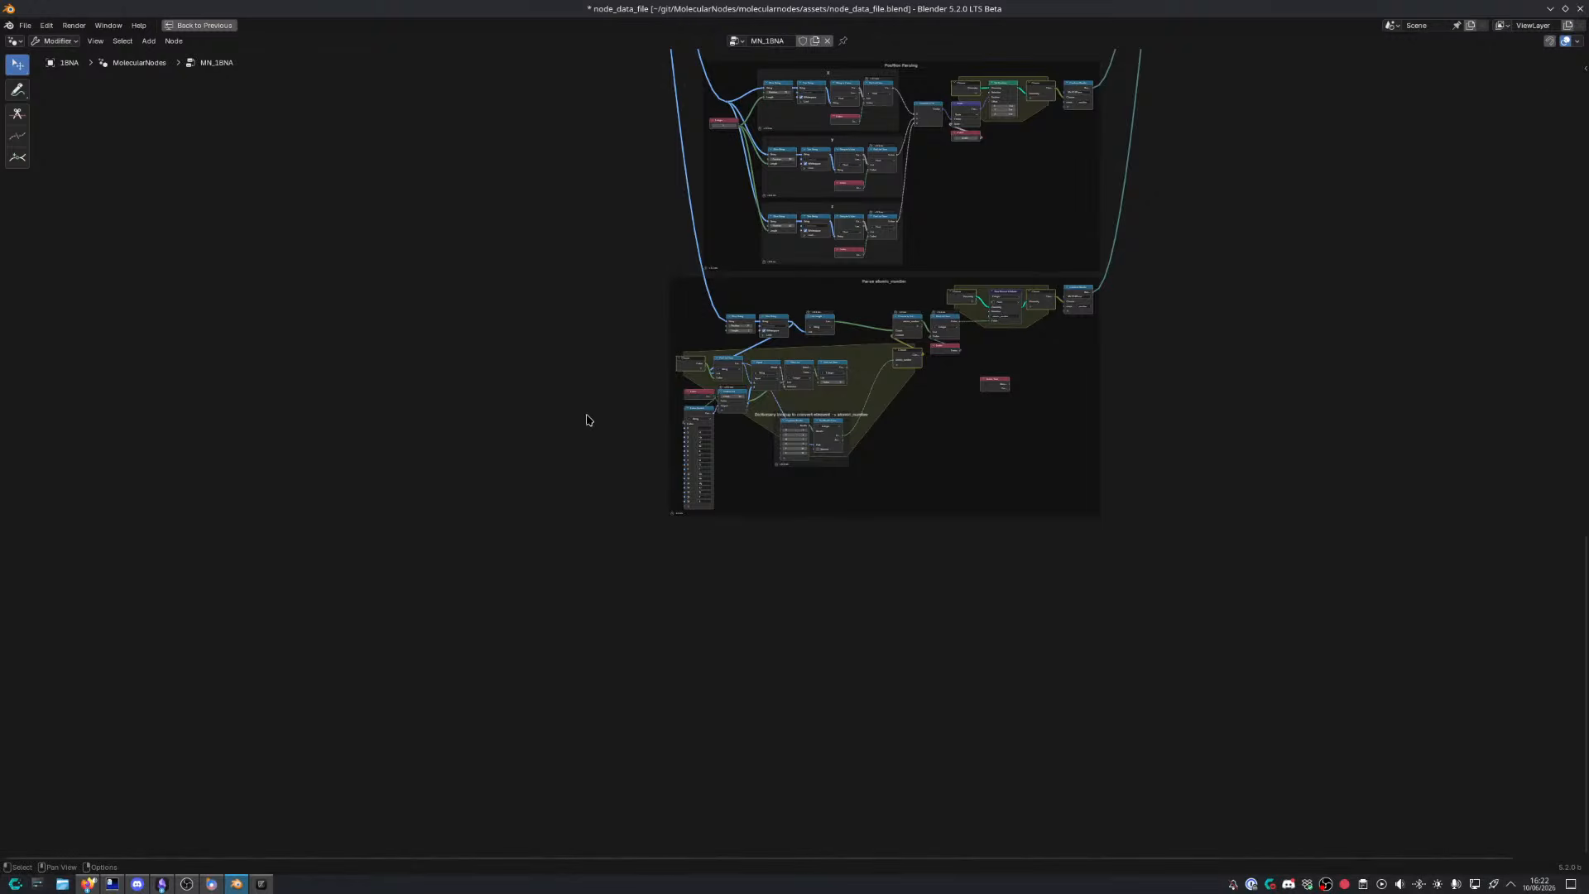
{"action": "scroll", "coordinate": [587, 414], "scroll_direction": "up", "scroll_amount": 7}
{"action": "scroll", "coordinate": [554, 421], "scroll_direction": "up", "scroll_amount": 2}
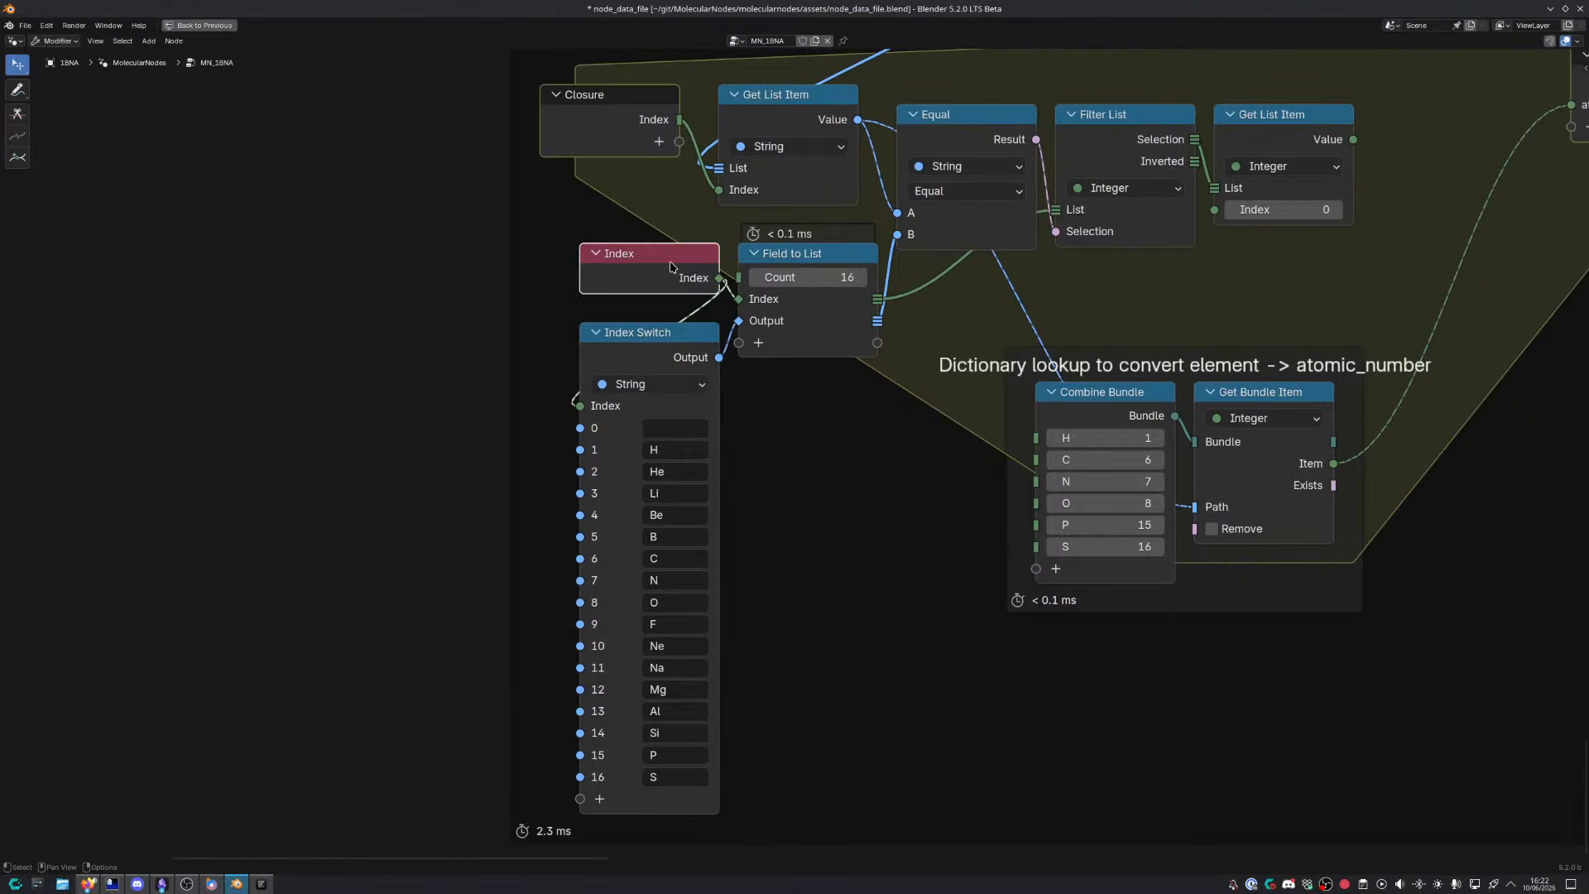
{"action": "left_click_drag", "start_coordinate": [672, 265], "coordinate": [473, 283]}
{"action": "left_click_drag", "start_coordinate": [647, 346], "coordinate": [609, 353]}
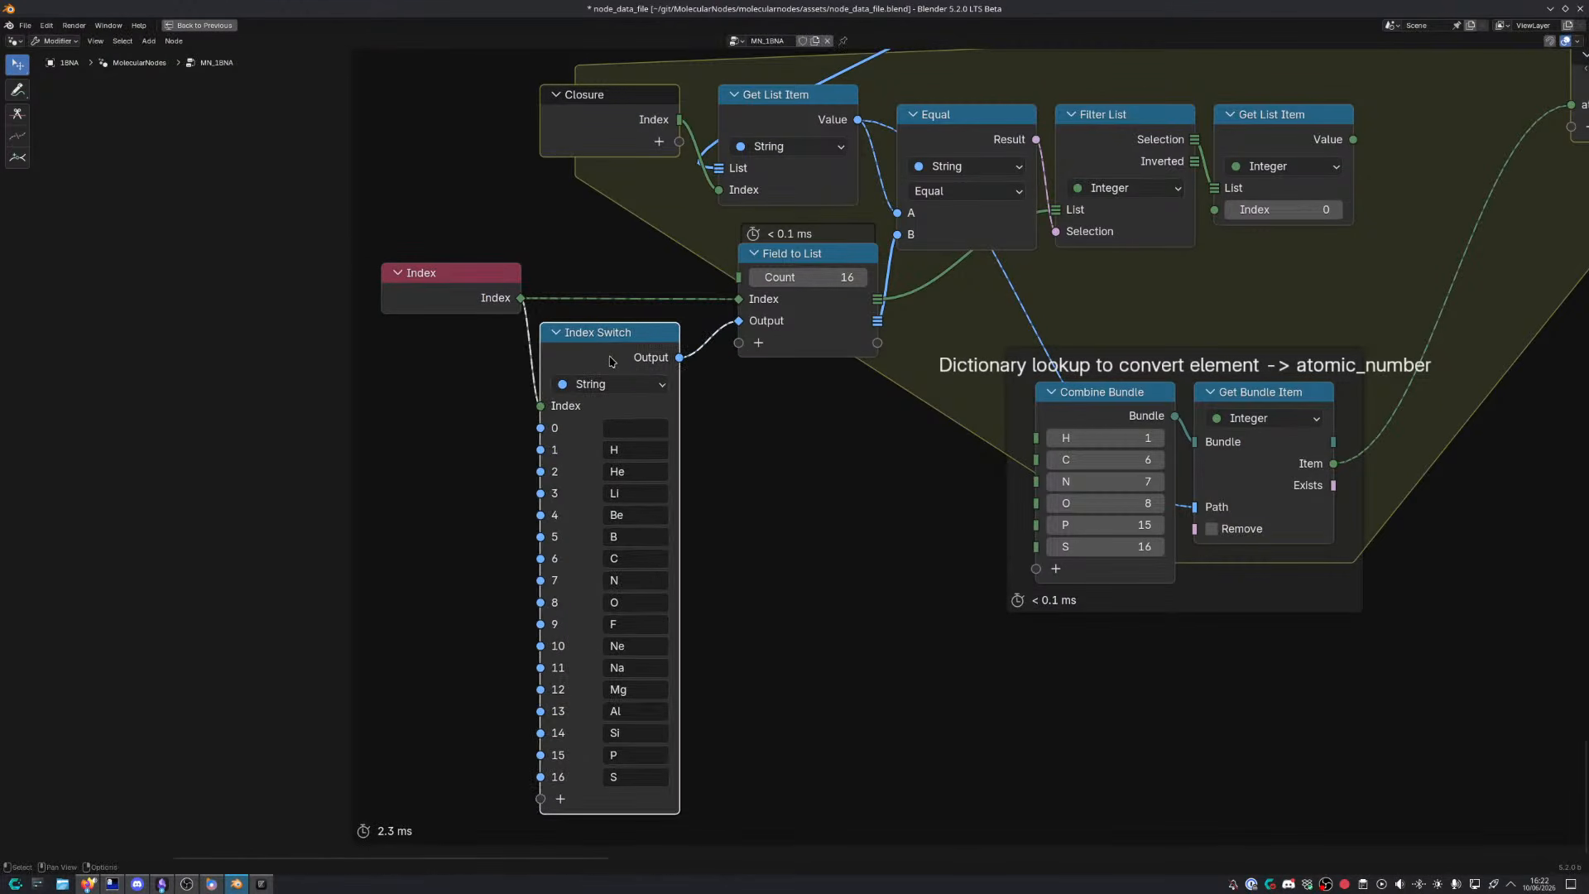
{"action": "left_click", "coordinate": [736, 407]}
{"action": "middle_click_drag", "start_coordinate": [697, 582], "coordinate": [734, 504]}
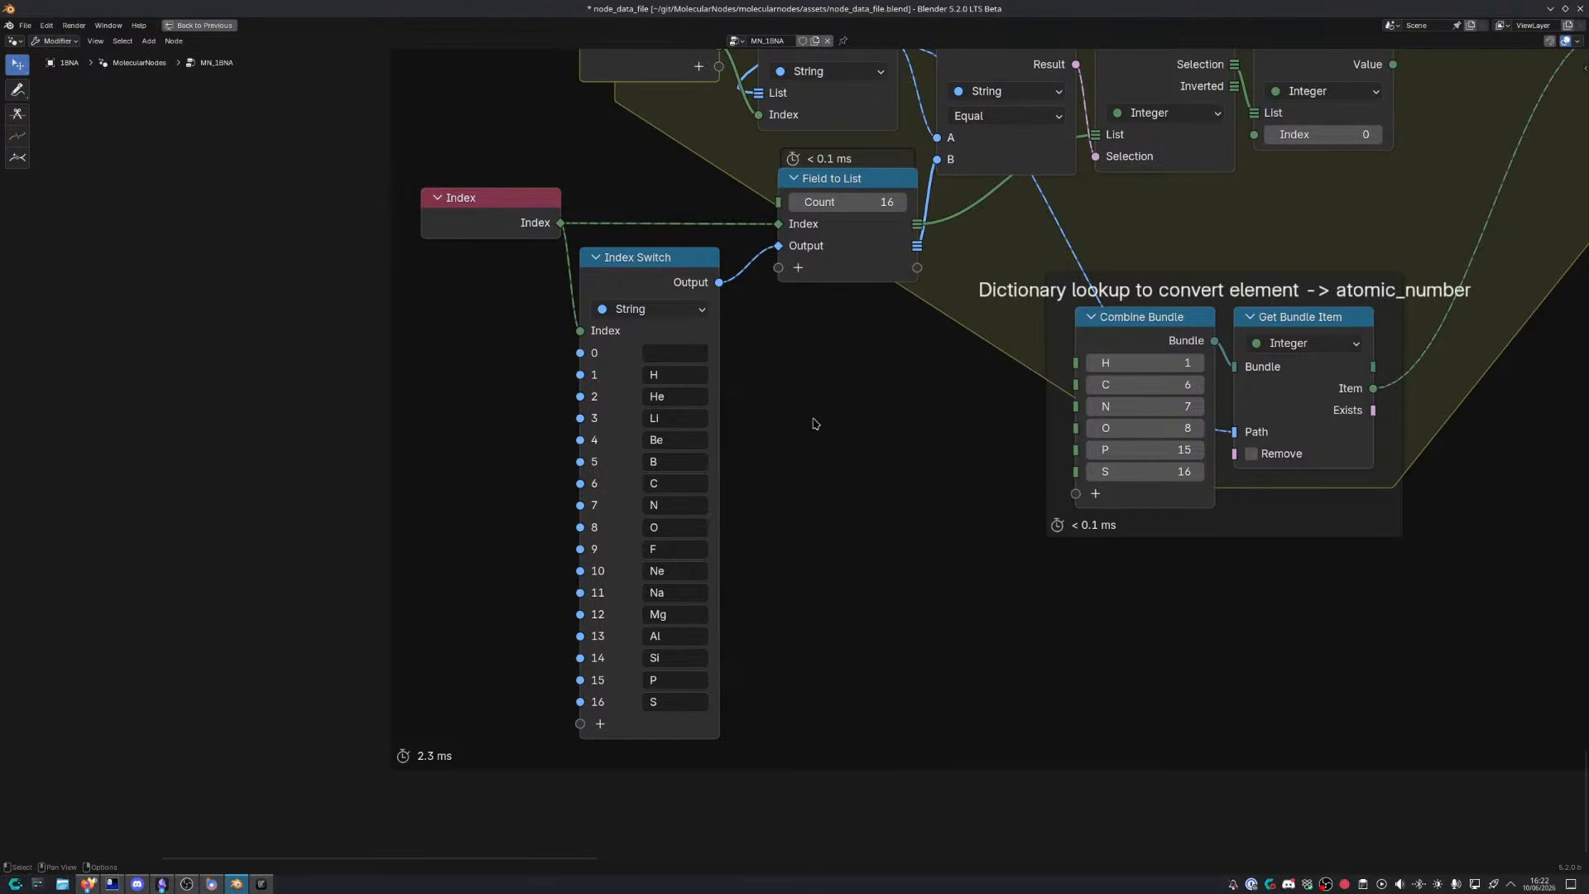
Add a String node in the empty area beside the element-symbol Index Switch and enter "H,He,Li,BeB" as its text
{"action": "key", "text": "shift+a"}
{"action": "type", "text": "string"}
{"action": "key", "text": "Return"}
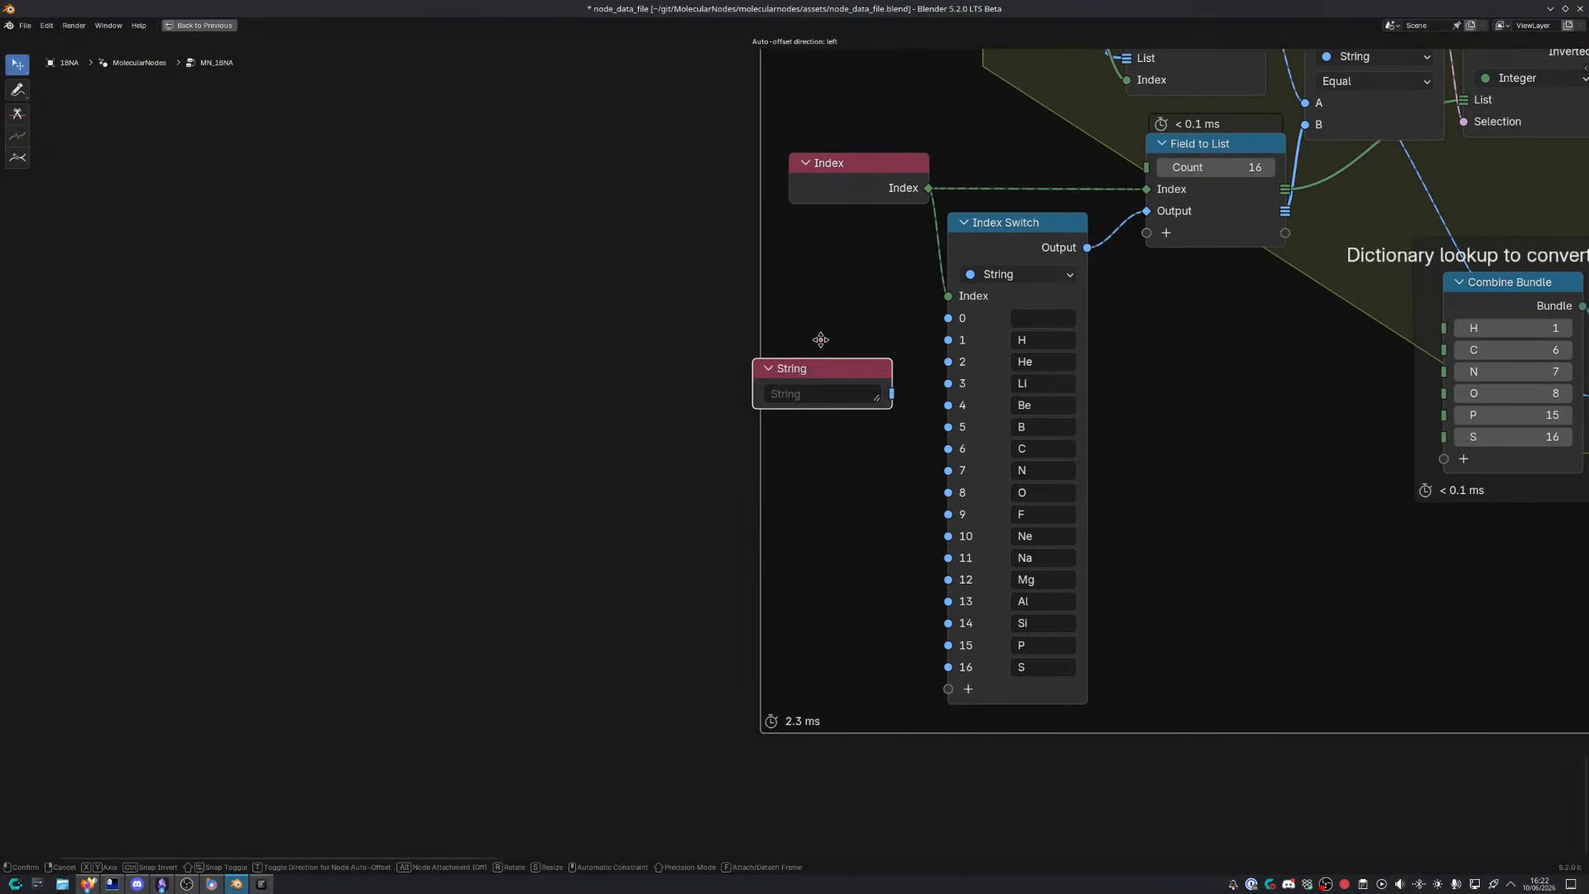
{"action": "left_click", "coordinate": [420, 364]}
{"action": "left_click", "coordinate": [426, 423]}
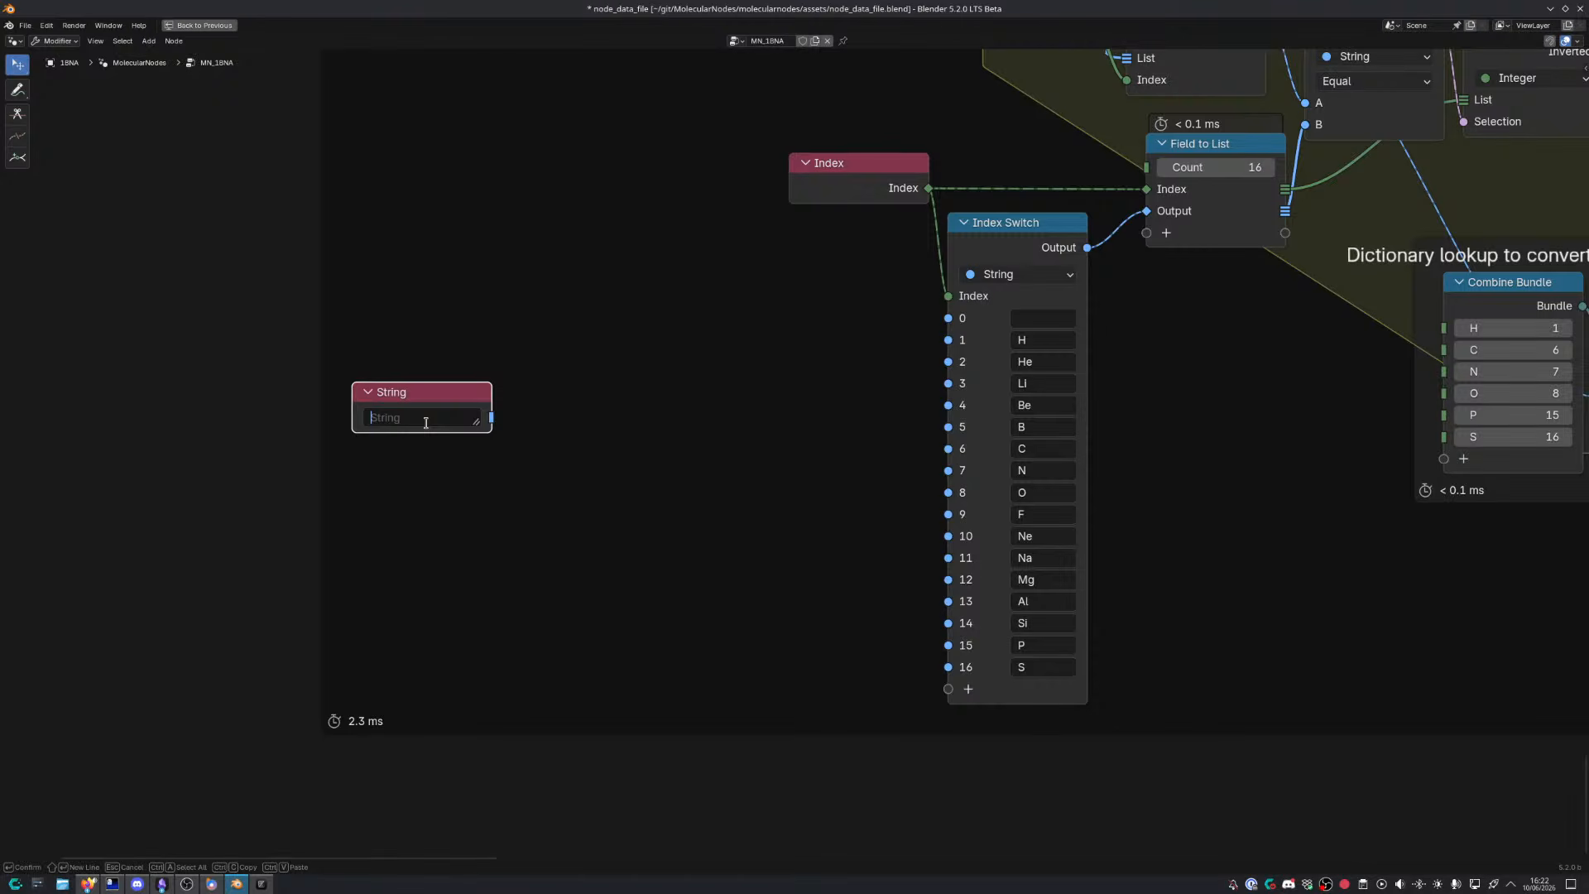
{"action": "type", "text": "H,He,Li,BeB"}
{"action": "key", "text": "Return"}
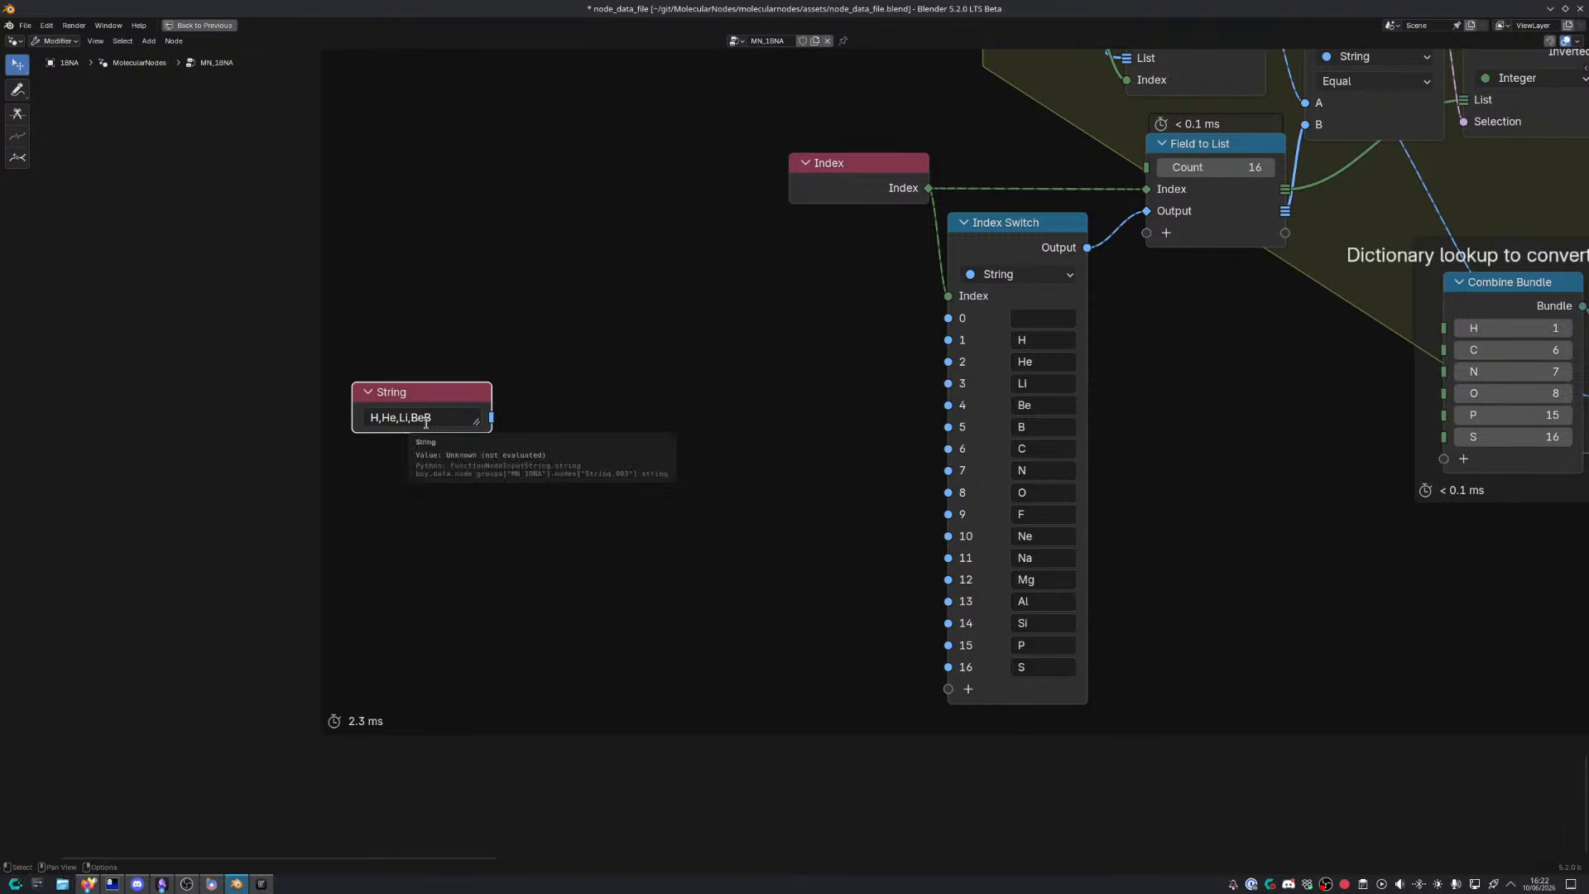
Connect a Split String node with a comma separator to the String node, and correct its text to "H,He,Li,Be,B"
{"action": "left_click_drag", "start_coordinate": [491, 418], "coordinate": [532, 419]}
{"action": "type", "text": "spli"}
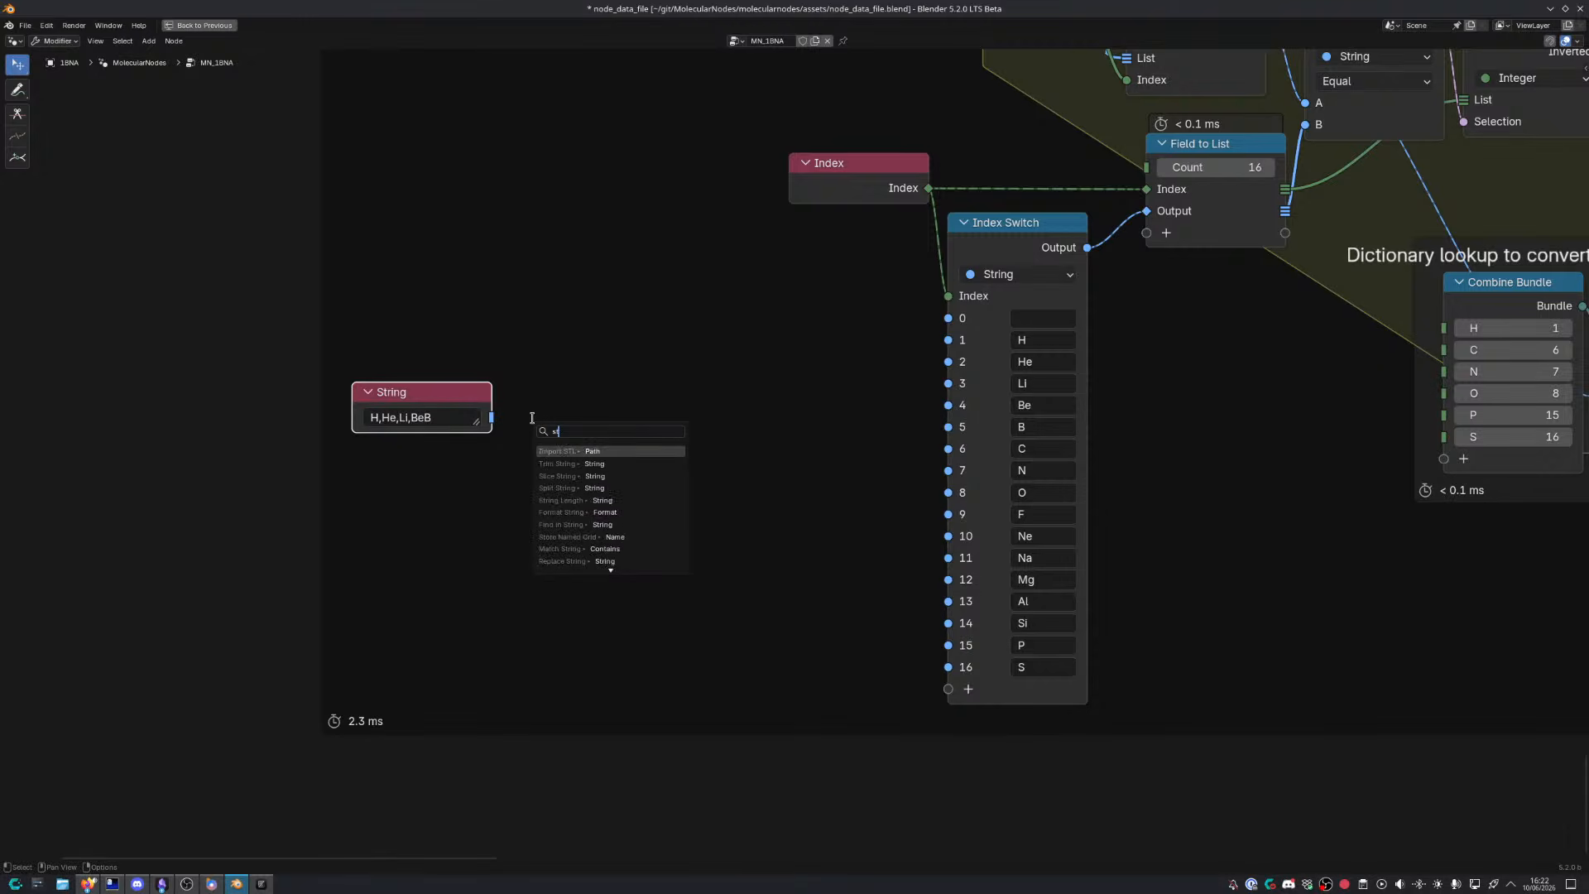
{"action": "key", "text": "Return"}
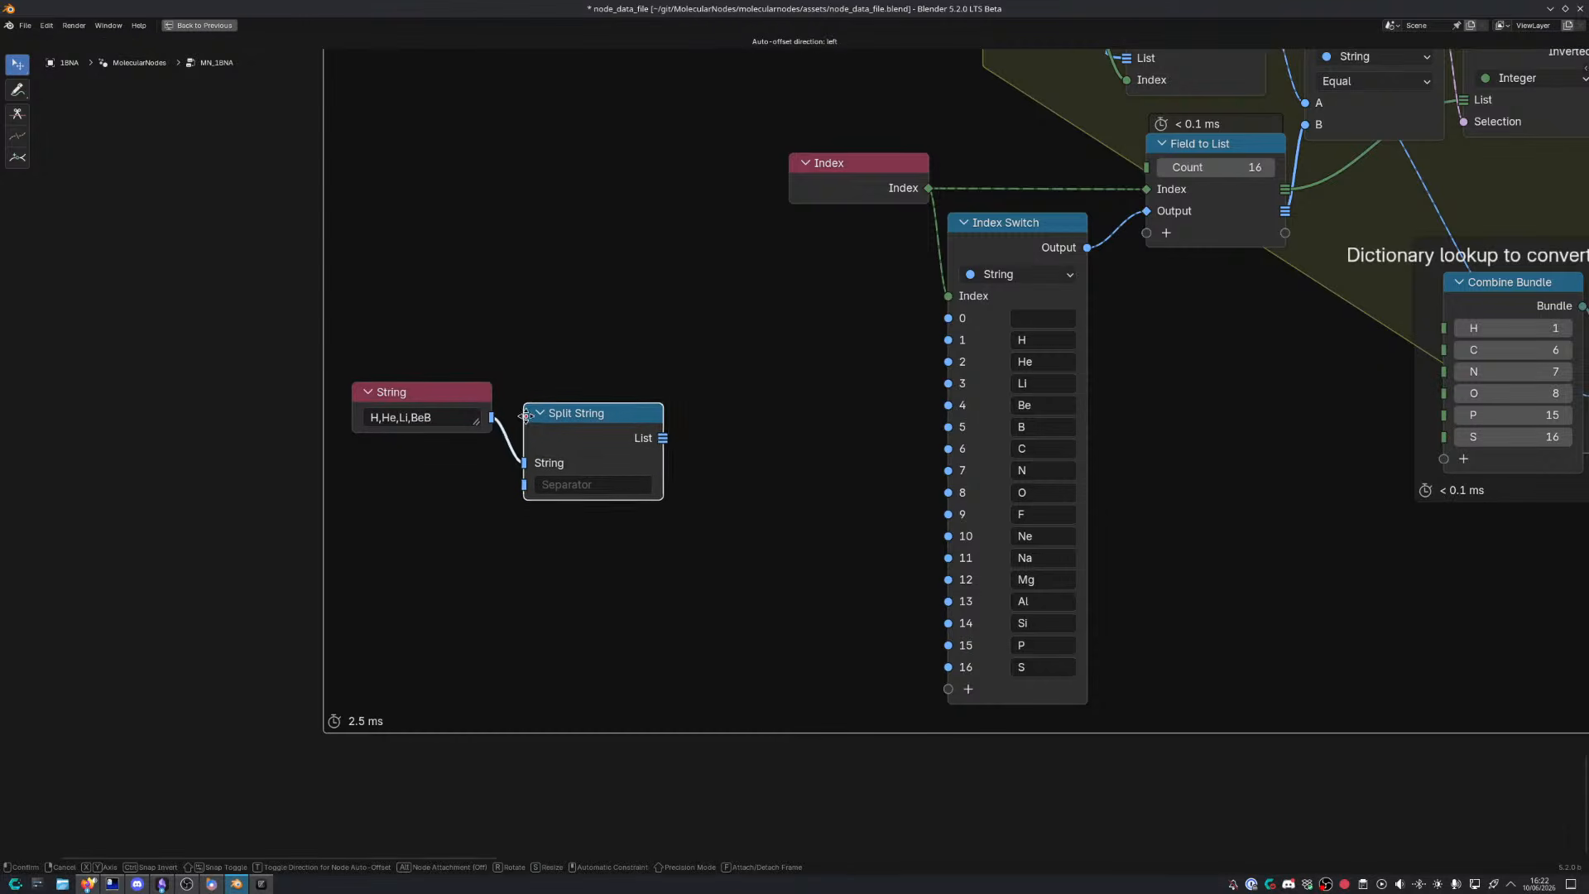
{"action": "left_click", "coordinate": [586, 473]}
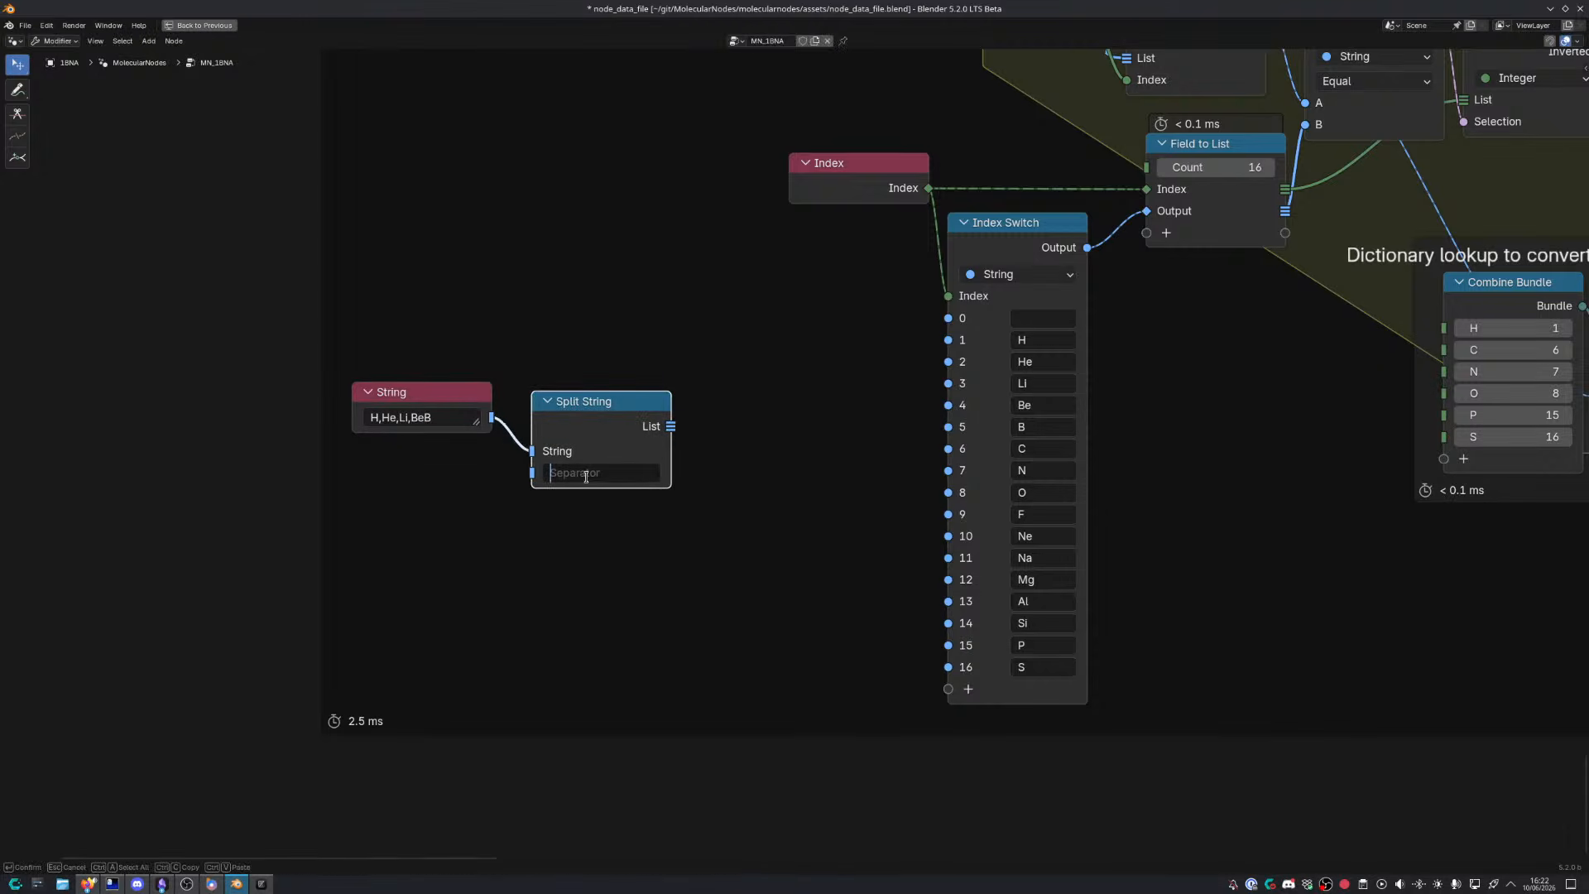
{"action": "left_click", "coordinate": [425, 418]}
{"action": "type", "text": ","}
{"action": "key", "text": "Return"}
Link the Split String list to a Viewer and inspect the split element symbols in the spreadsheet
{"action": "key", "text": "ctrl+space"}
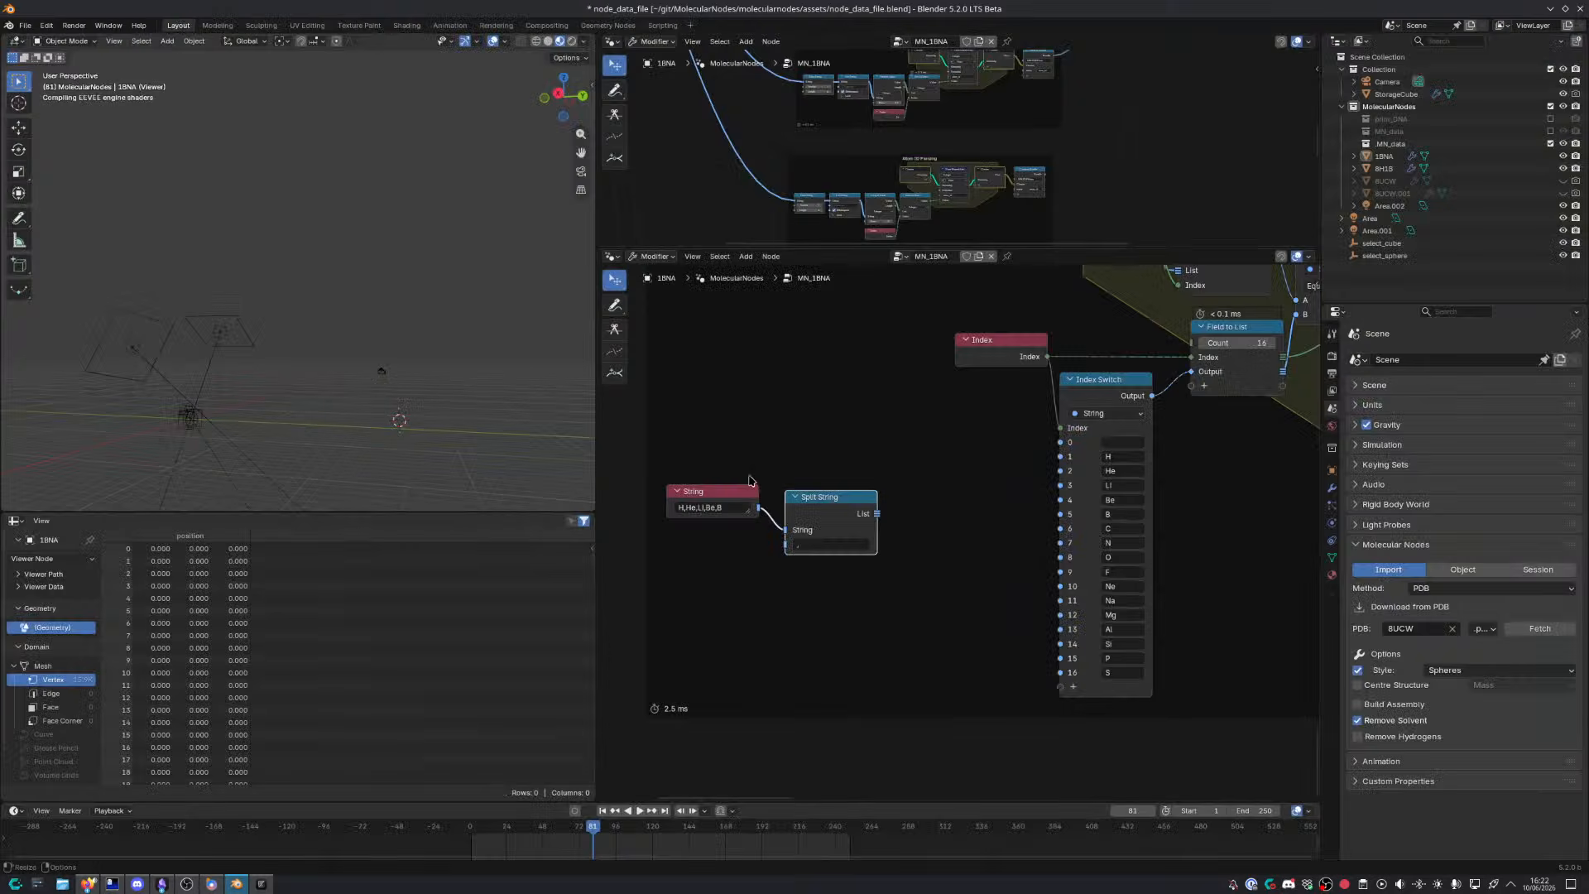
{"action": "left_click", "coordinate": [877, 514], "text": "ctrl+shift"}
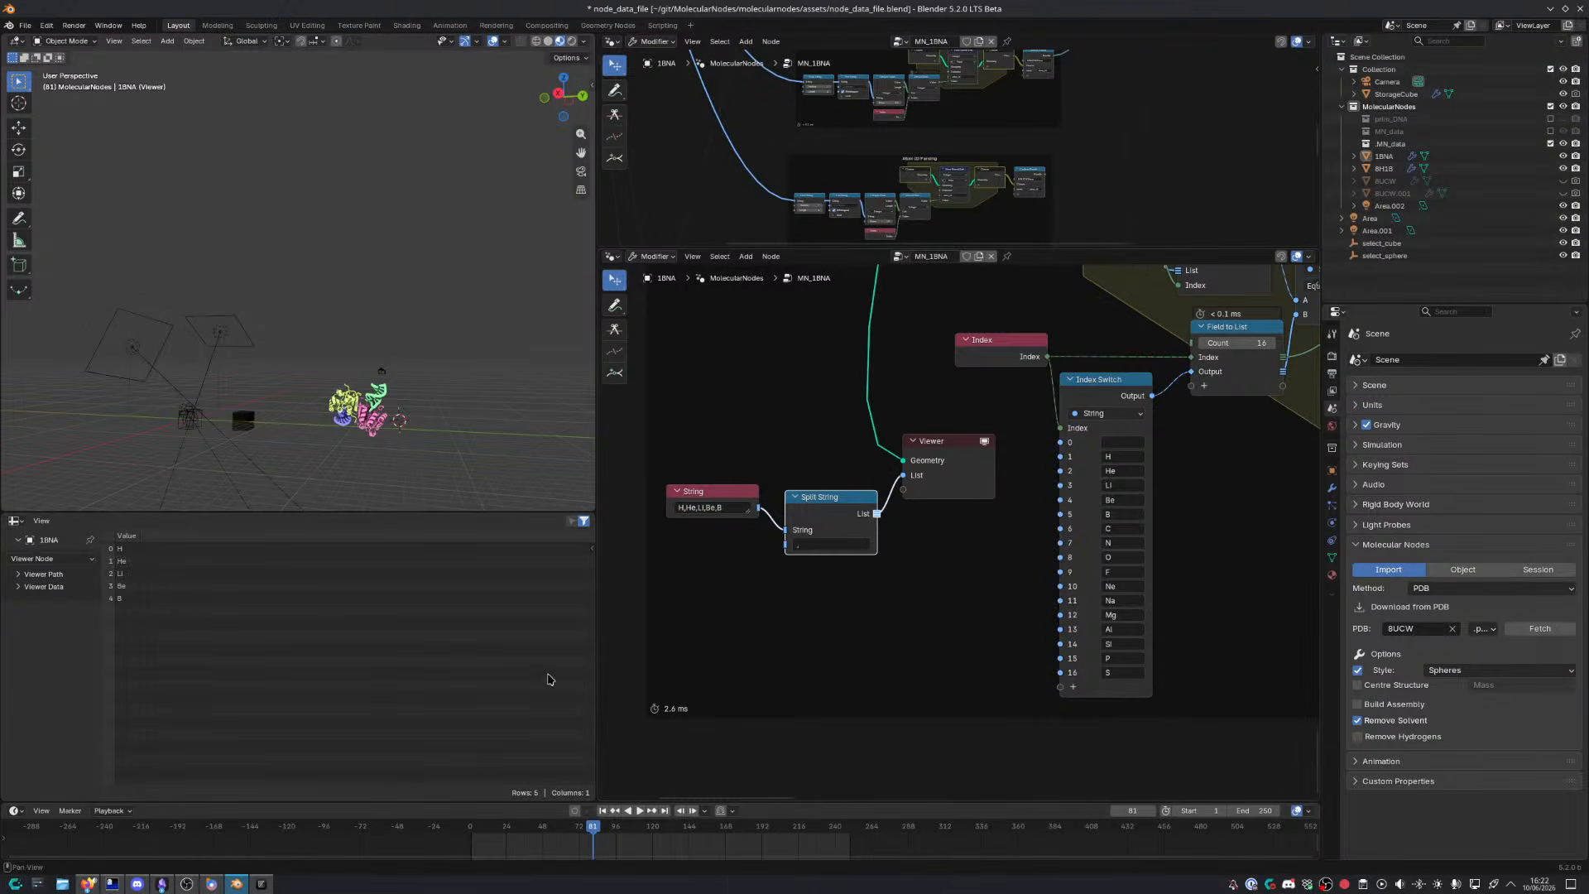
{"action": "left_click", "coordinate": [970, 450]}
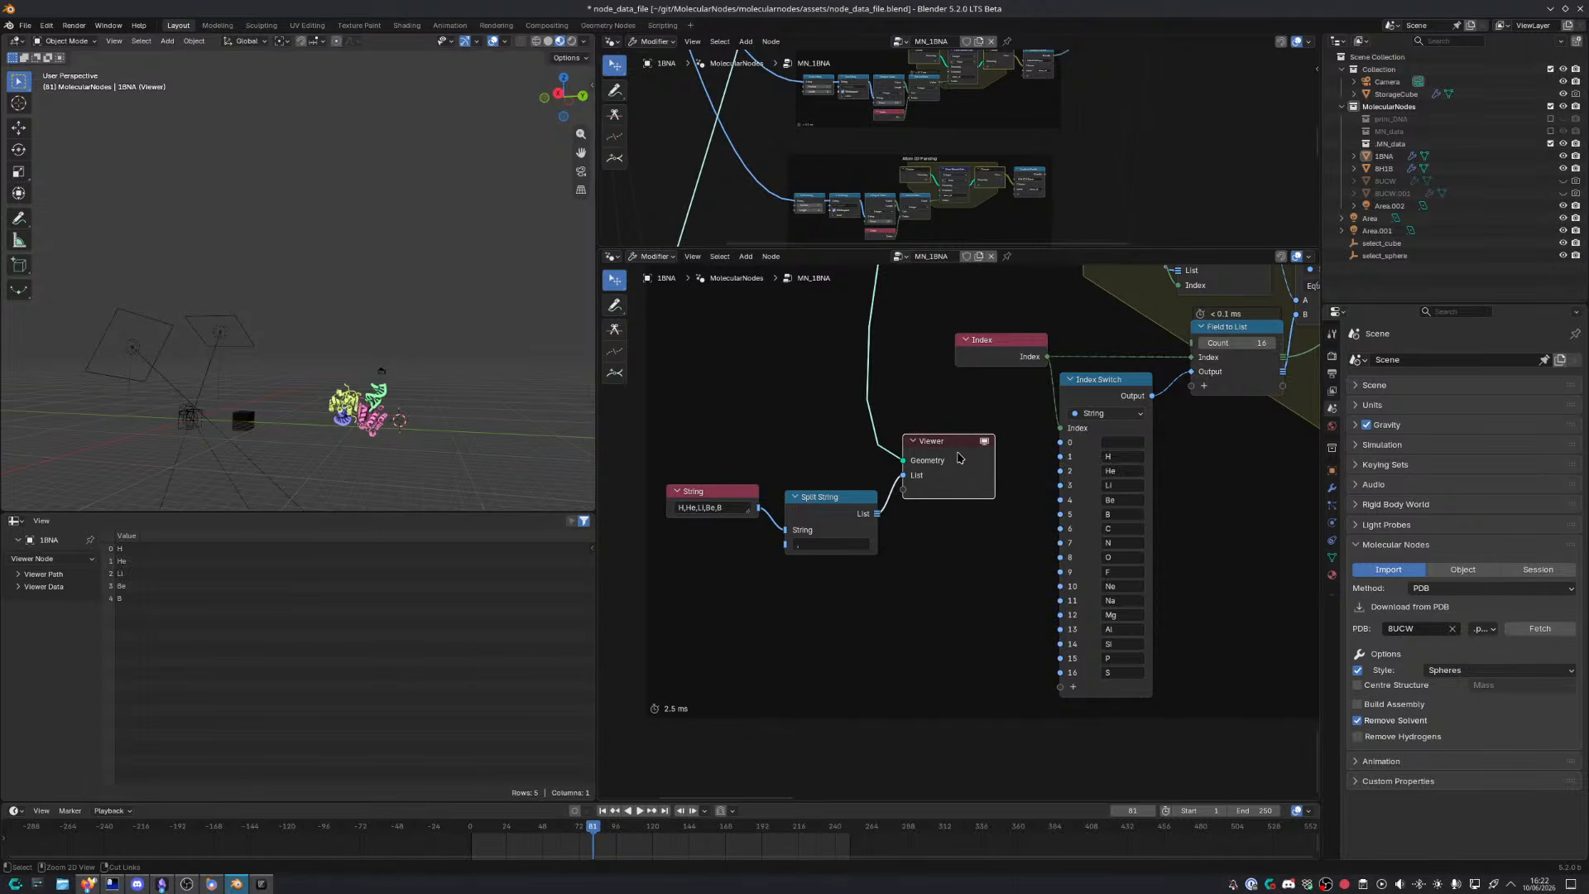
{"action": "left_click_drag", "start_coordinate": [716, 492], "coordinate": [732, 497]}
Unhide the 8UCW molecule and make it the active object so its node tree is open
{"action": "scroll", "coordinate": [915, 426], "scroll_direction": "down", "scroll_amount": 4}
{"action": "scroll", "coordinate": [915, 426], "scroll_direction": "down", "scroll_amount": 1}
{"action": "middle_click_drag", "start_coordinate": [871, 412], "coordinate": [756, 512]}
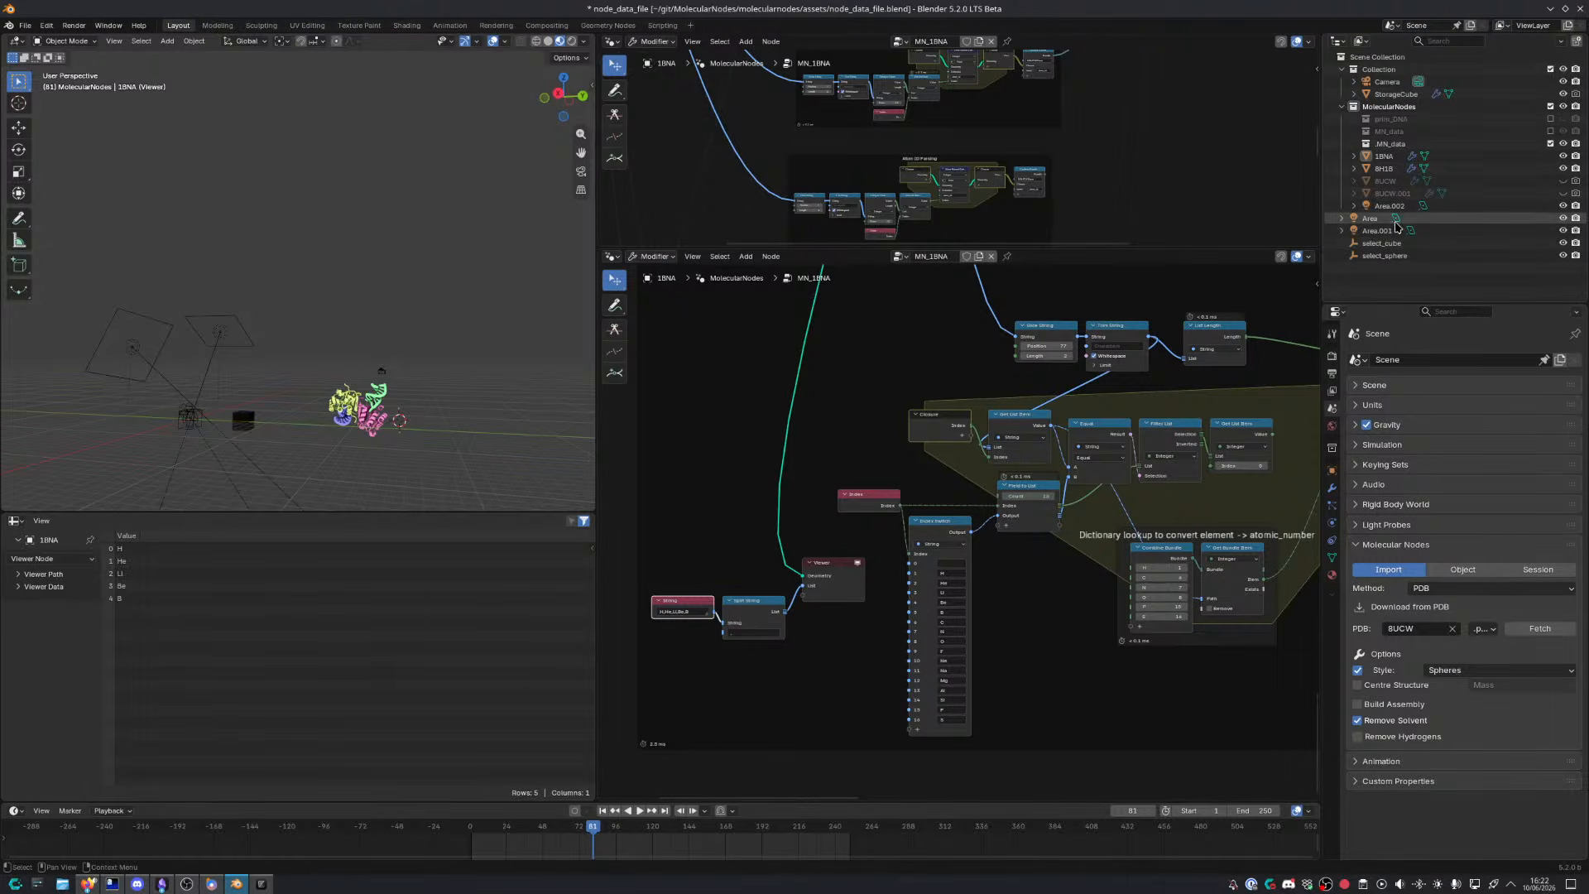
{"action": "left_click", "coordinate": [1388, 169]}
{"action": "scroll", "coordinate": [1062, 567], "scroll_direction": "down", "scroll_amount": 4}
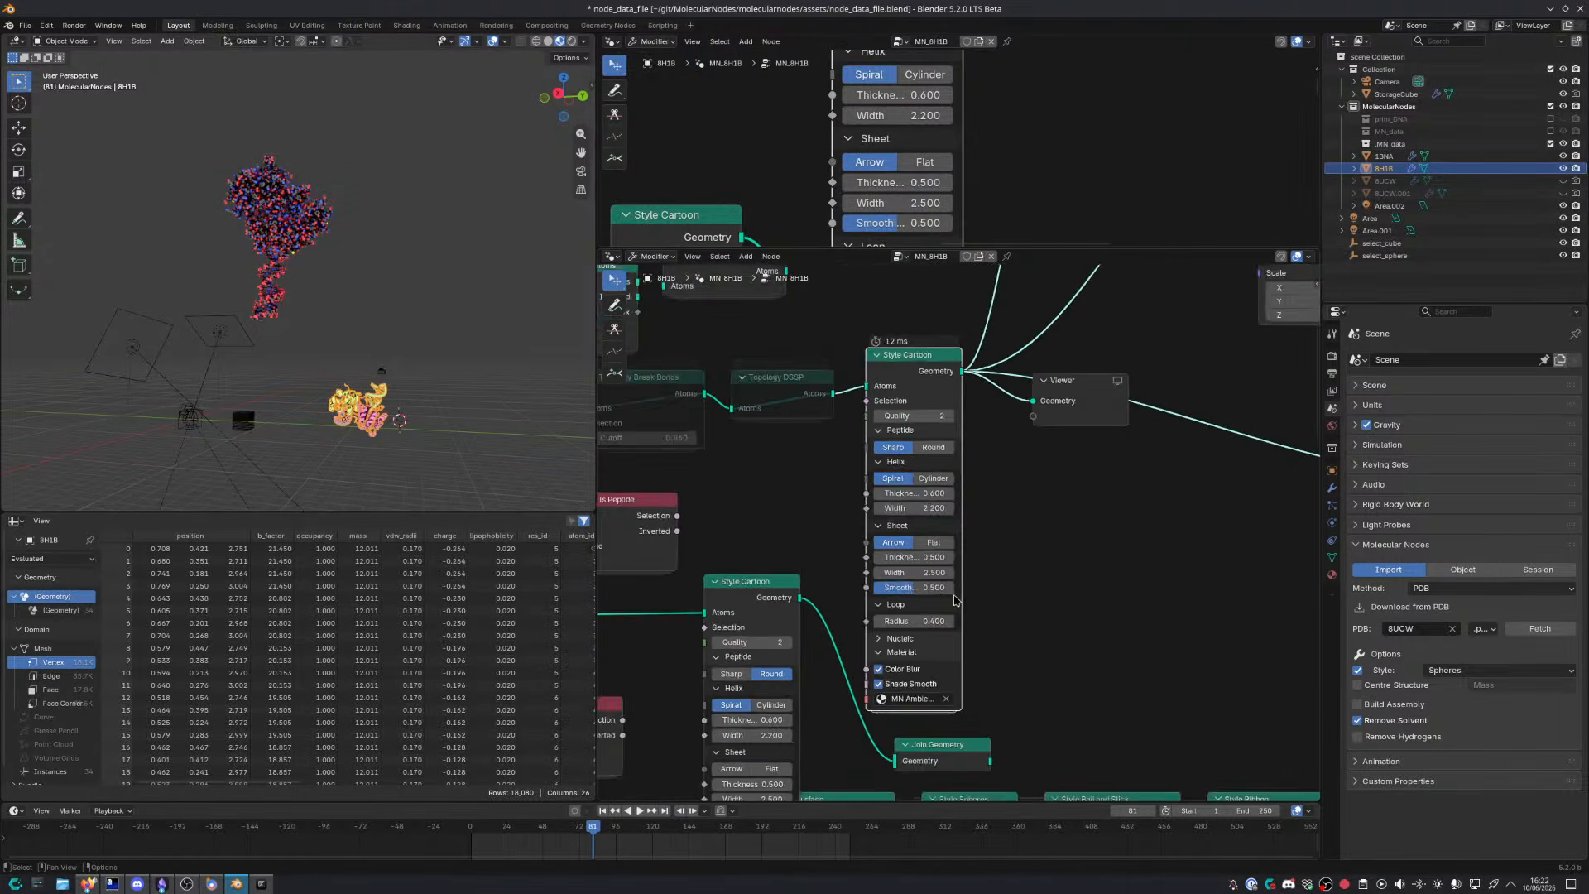
{"action": "middle_click_drag", "start_coordinate": [1061, 567], "coordinate": [917, 655]}
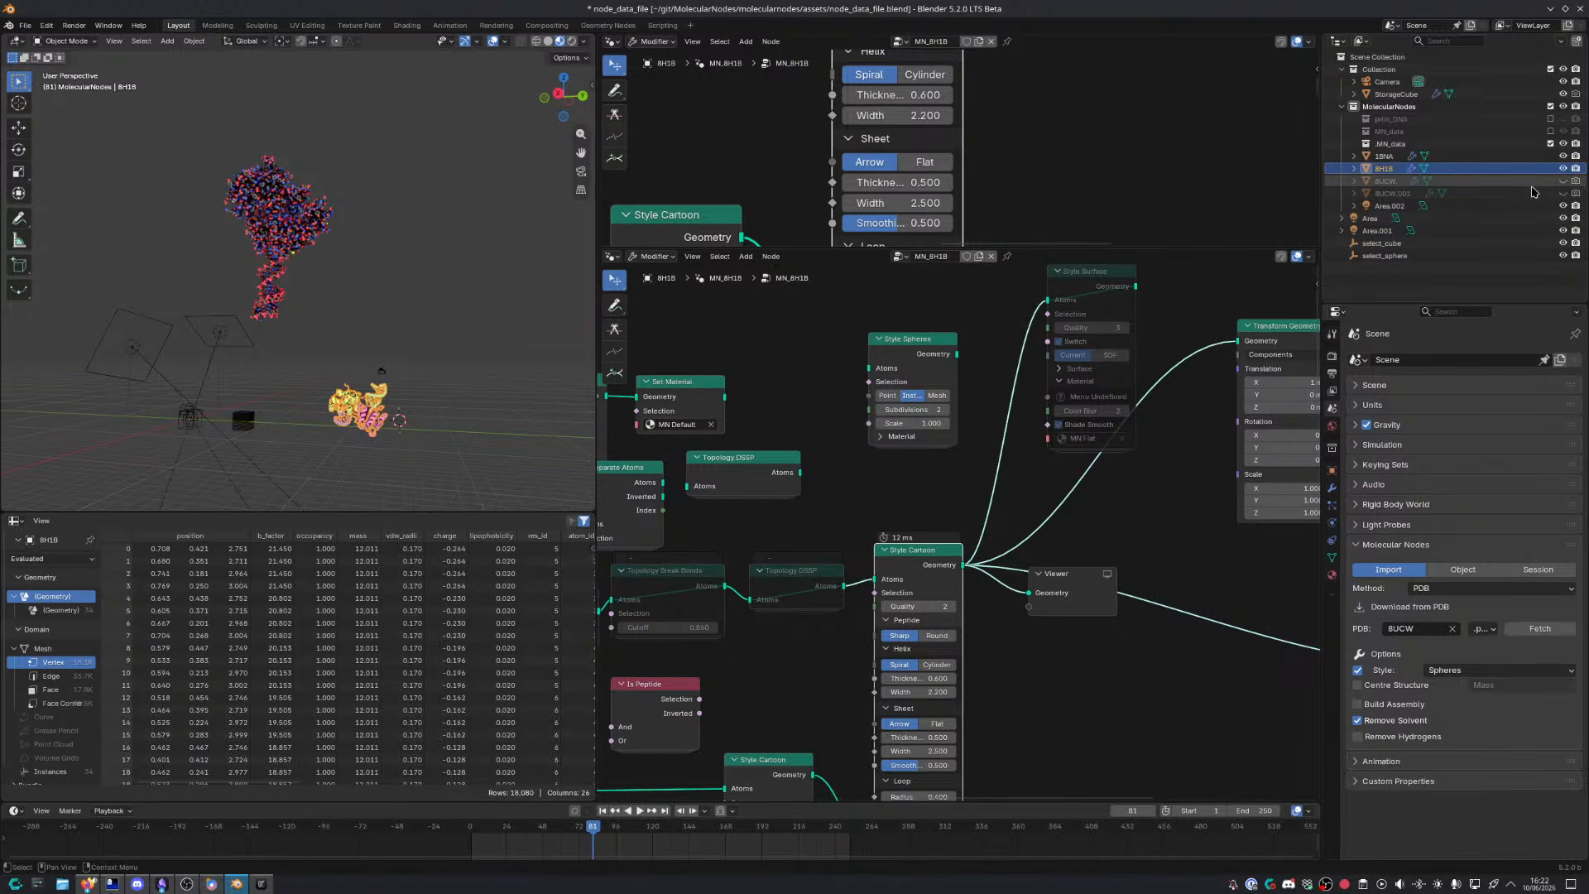
{"action": "left_click", "coordinate": [1562, 181]}
{"action": "left_click", "coordinate": [1532, 180]}
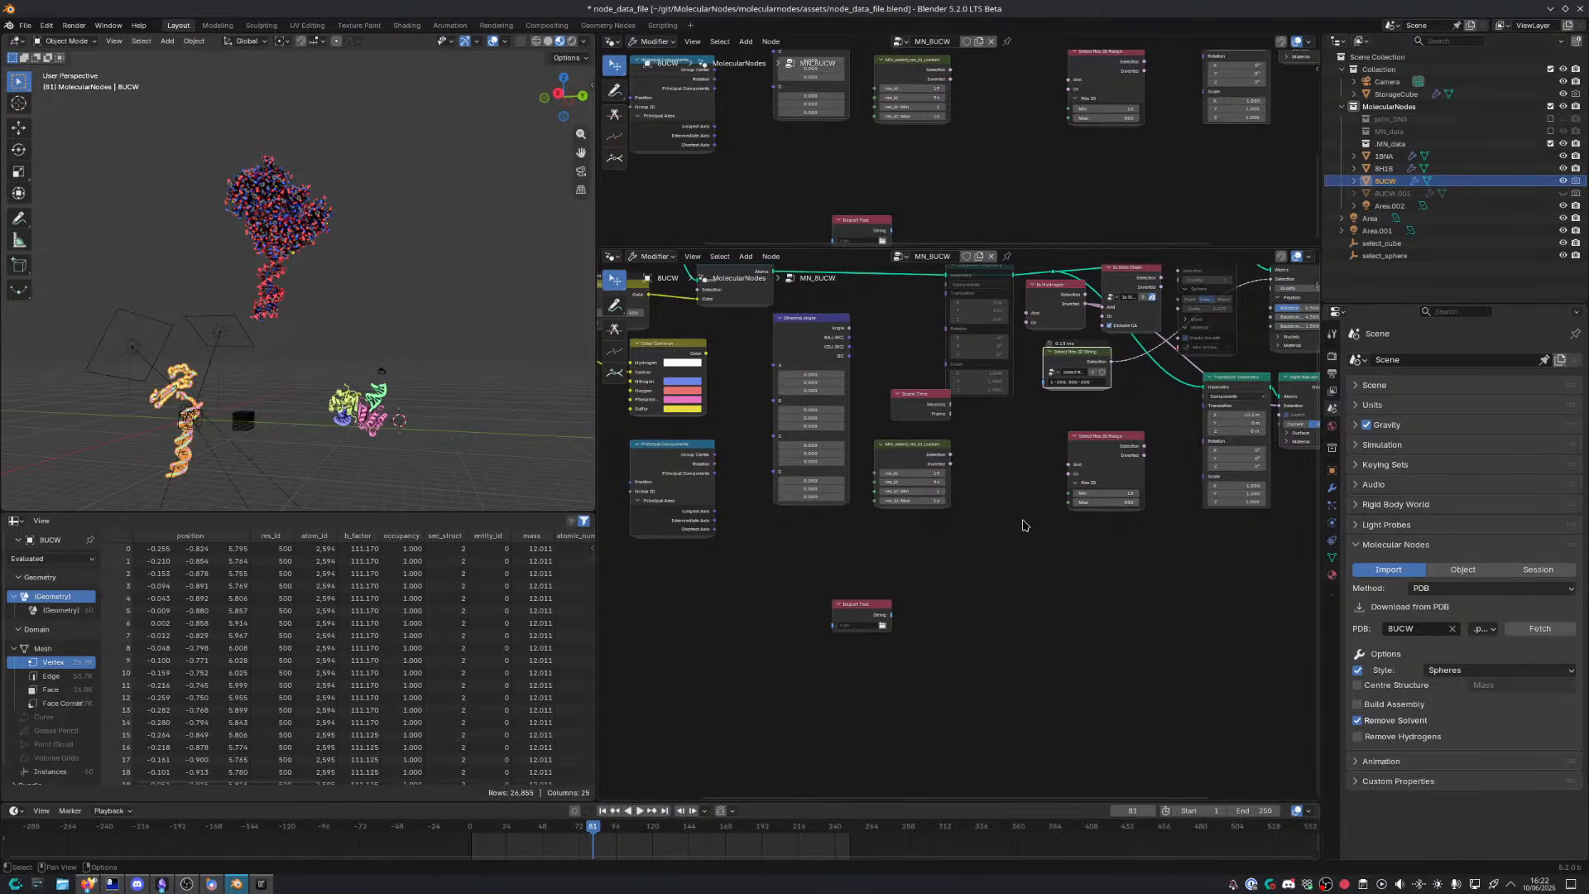
Move the Select Res ID Range, Transform Geometry and attached style nodes down into open space
{"action": "middle_click_drag", "start_coordinate": [1025, 526], "coordinate": [813, 614]}
{"action": "scroll", "coordinate": [890, 480], "scroll_direction": "up", "scroll_amount": 5}
{"action": "left_click_drag", "start_coordinate": [863, 473], "coordinate": [1208, 684]}
{"action": "key", "text": "g"}
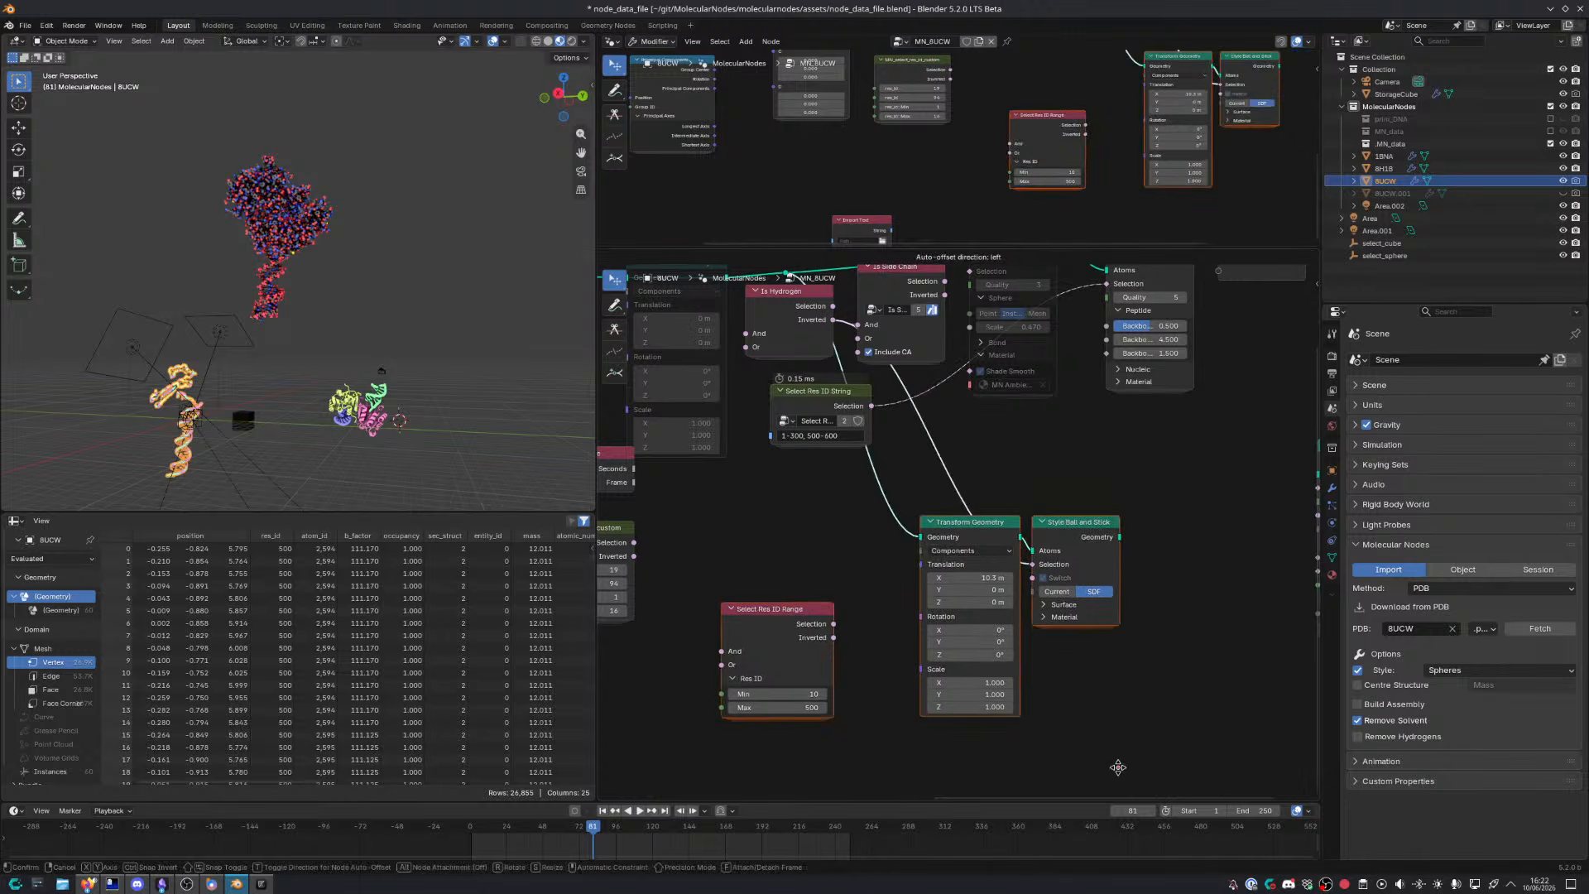
{"action": "left_click", "coordinate": [1091, 844]}
Place Select Res ID String beneath Style Ribbon and move the muted Style Ball and Stick node away to open a gap
{"action": "middle_click_drag", "start_coordinate": [881, 482], "coordinate": [754, 583]}
{"action": "left_click_drag", "start_coordinate": [715, 502], "coordinate": [963, 551]}
{"action": "middle_click_drag", "start_coordinate": [997, 510], "coordinate": [1107, 609]}
{"action": "left_click_drag", "start_coordinate": [717, 389], "coordinate": [917, 530]}
{"action": "left_click_drag", "start_coordinate": [674, 395], "coordinate": [1043, 572]}
{"action": "key", "text": "g"}
{"action": "left_click", "coordinate": [710, 568]}
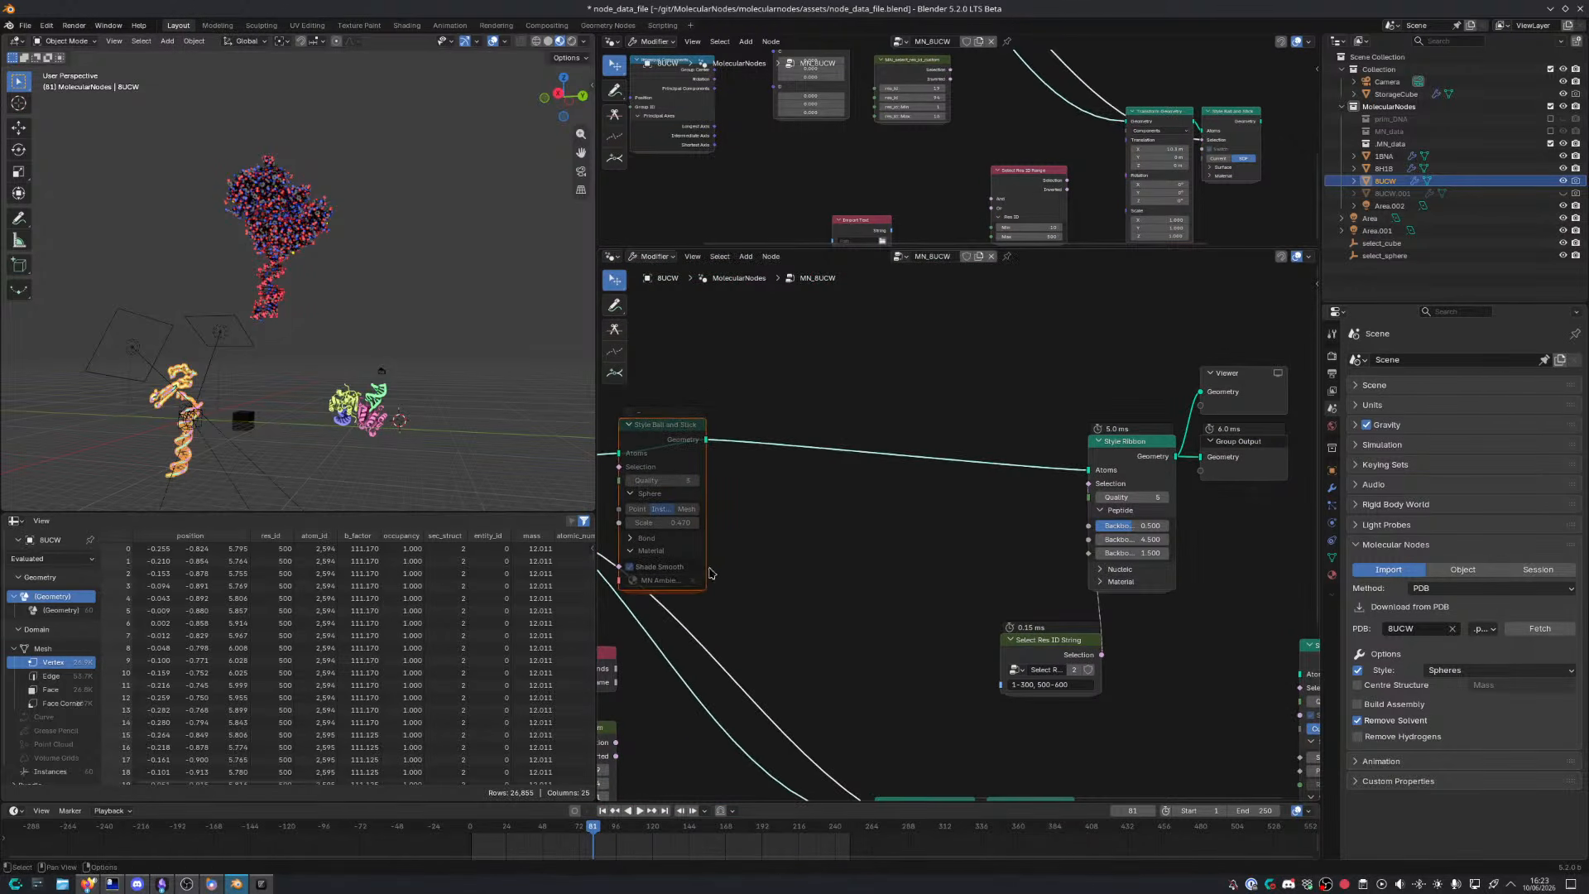
Move the Select Res ID String node into the gap directly before Style Ribbon's Selection input
{"action": "left_click_drag", "start_coordinate": [1011, 640], "coordinate": [928, 482]}
{"action": "scroll", "coordinate": [1018, 539], "scroll_direction": "up", "scroll_amount": 3}
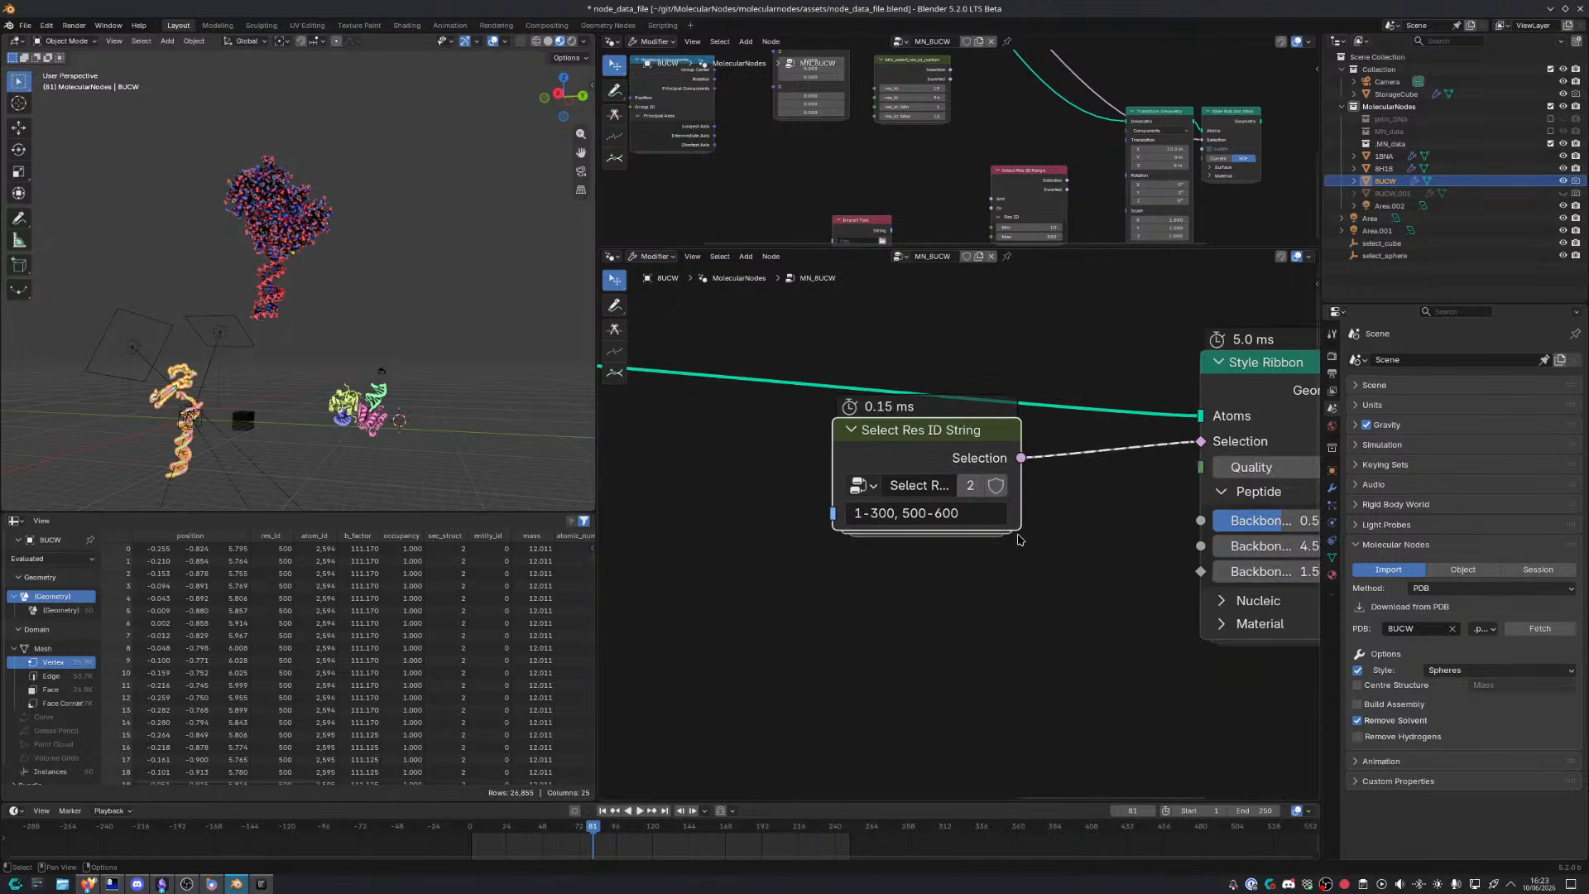
{"action": "scroll", "coordinate": [1019, 540], "scroll_direction": "up", "scroll_amount": 3}
{"action": "middle_click_drag", "start_coordinate": [995, 478], "coordinate": [883, 471]}
{"action": "left_click_drag", "start_coordinate": [821, 405], "coordinate": [898, 409]}
Restrict the Select Res ID String text to 1-300, and extend it to 1-300, 500-700
{"action": "left_click", "coordinate": [907, 507]}
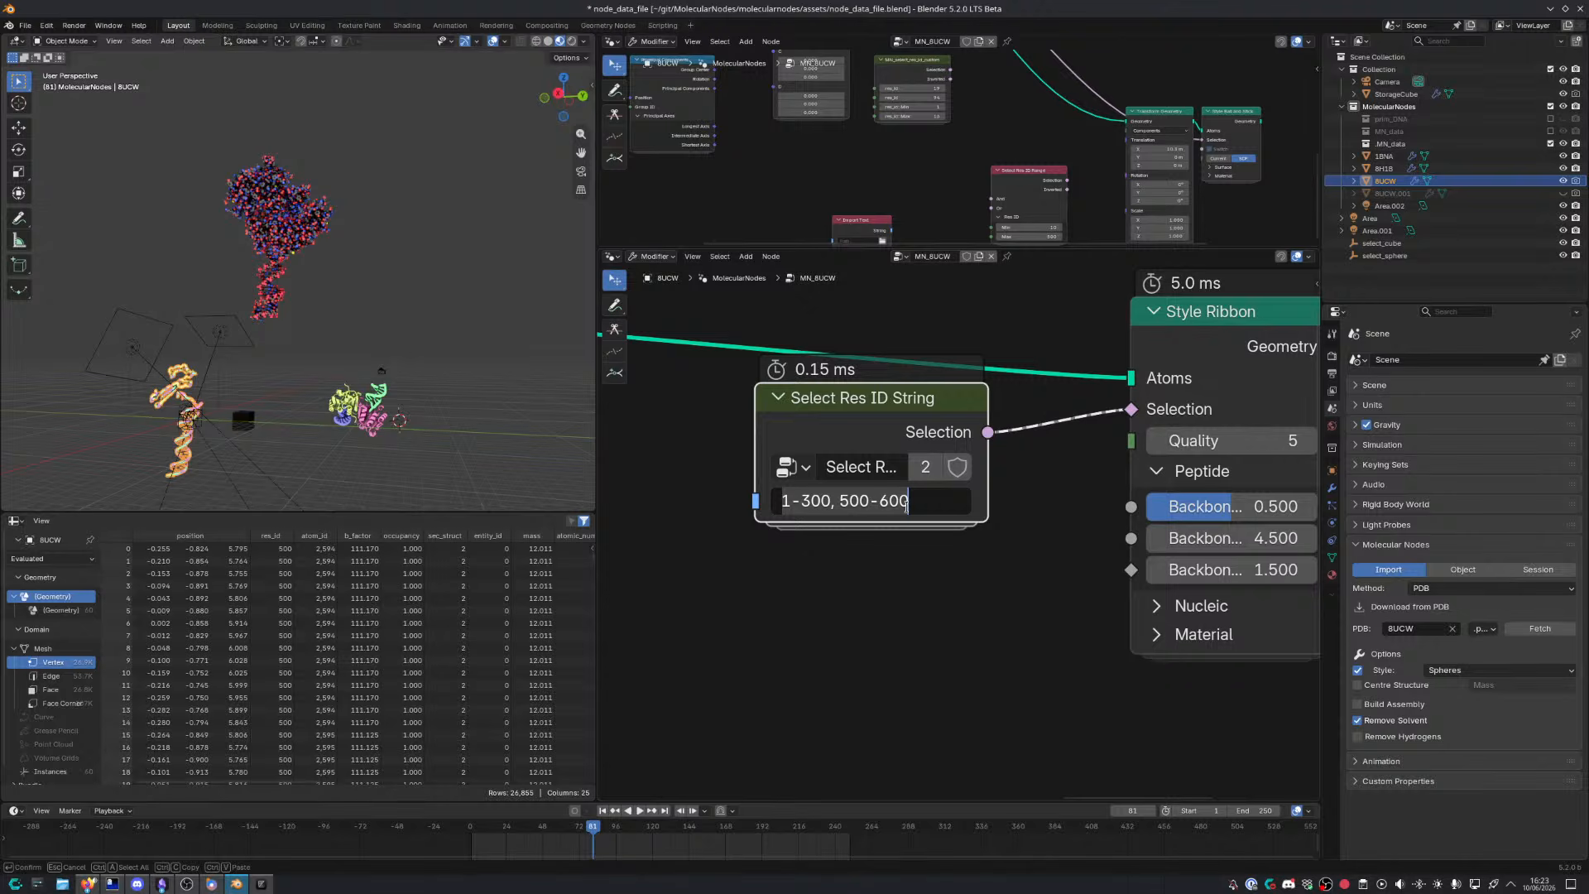
{"action": "type", "text": "1-300"}
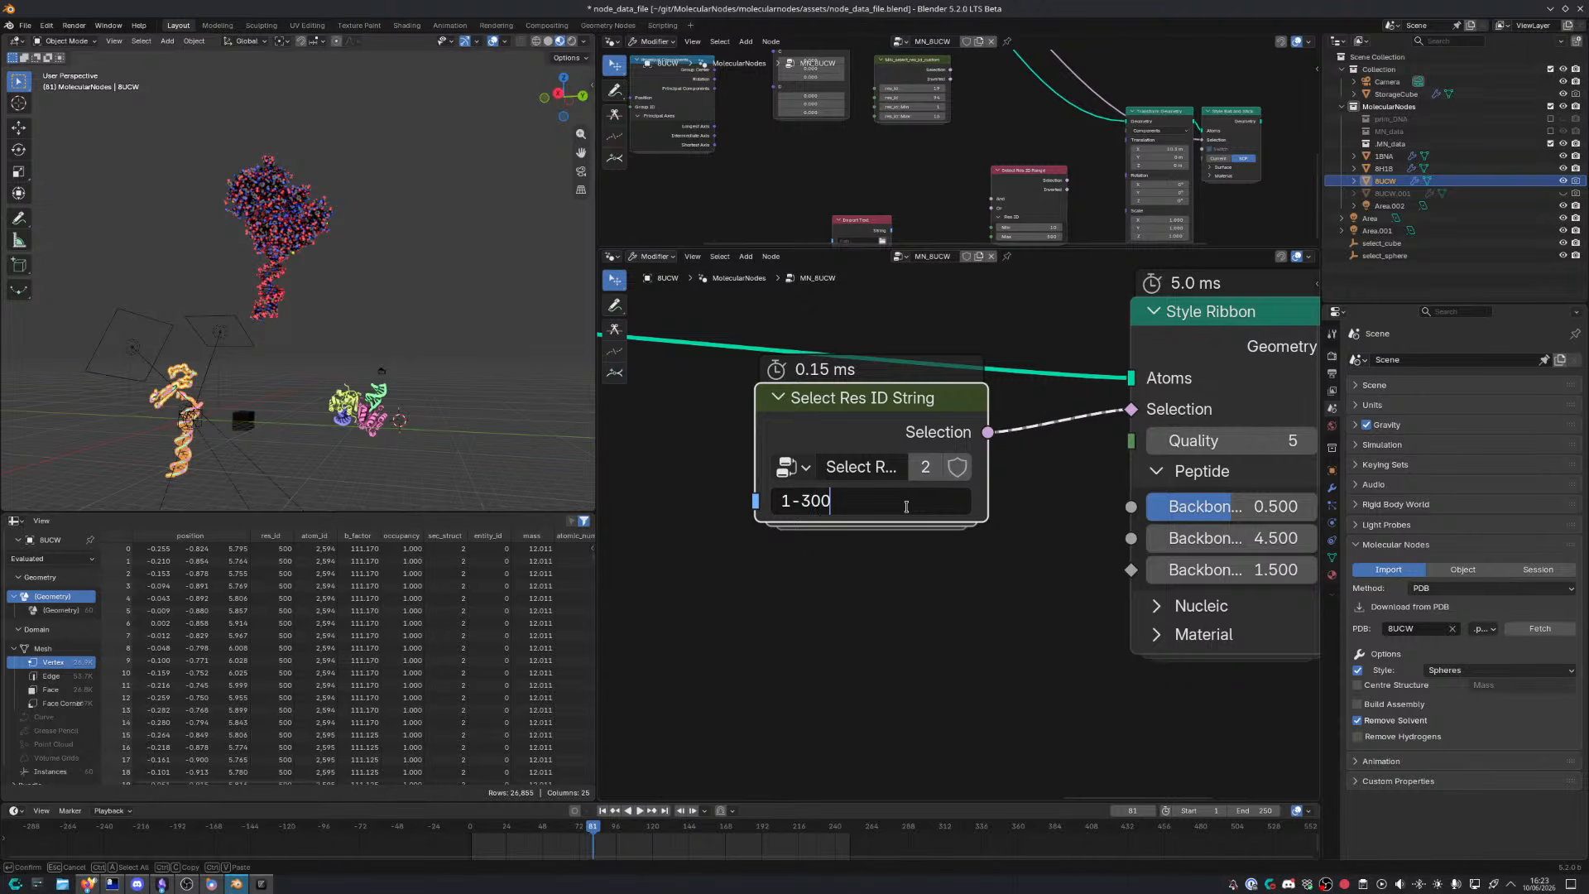
{"action": "key", "text": "Return"}
{"action": "left_click", "coordinate": [915, 505]}
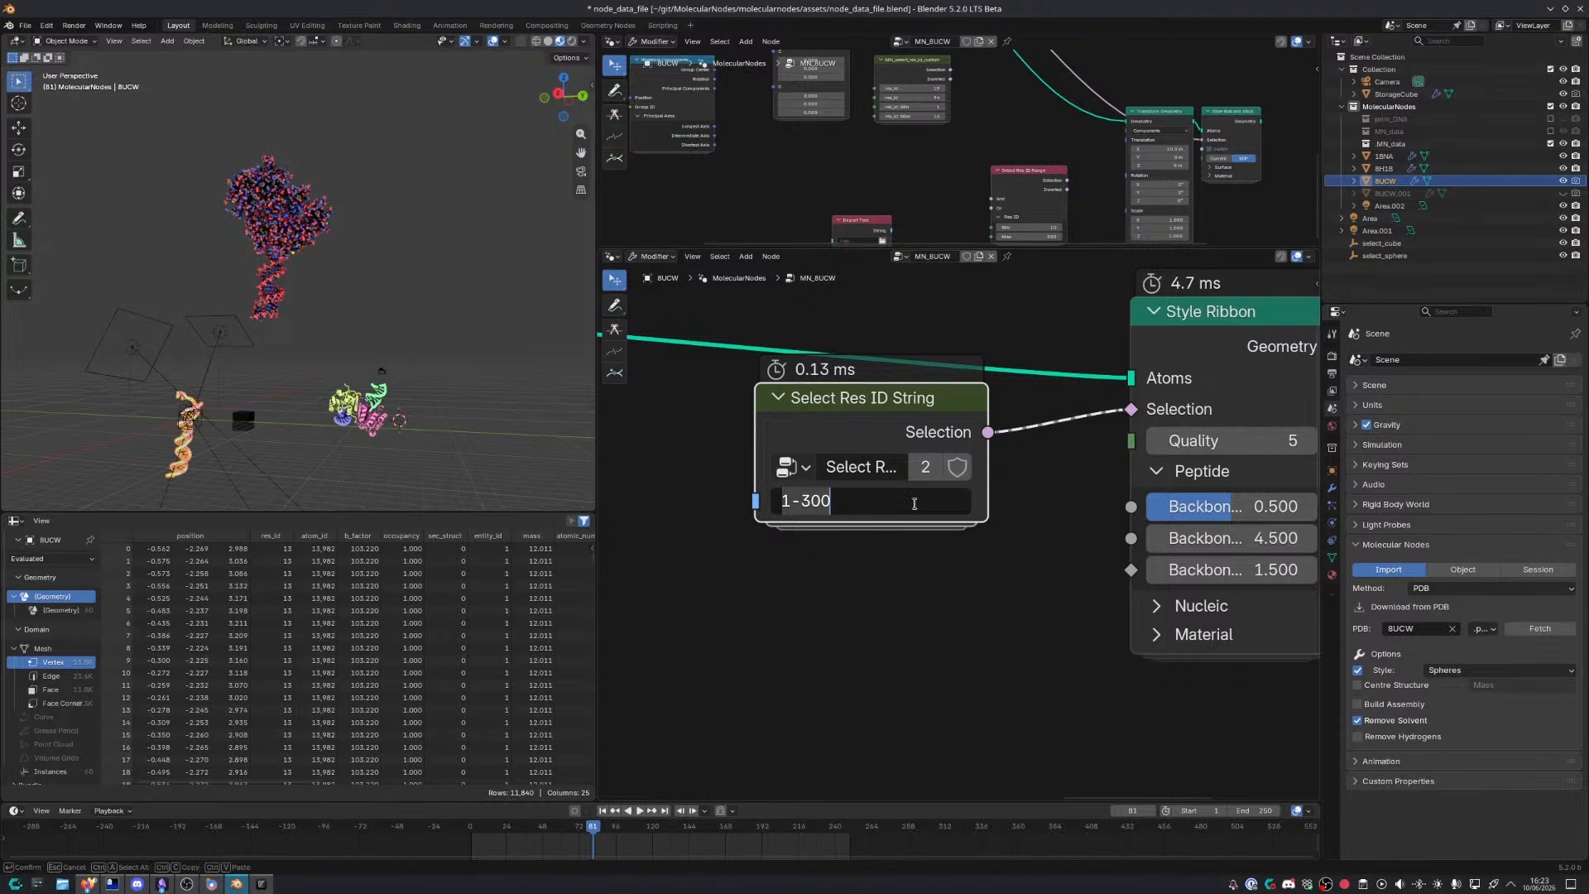
{"action": "left_click", "coordinate": [915, 503]}
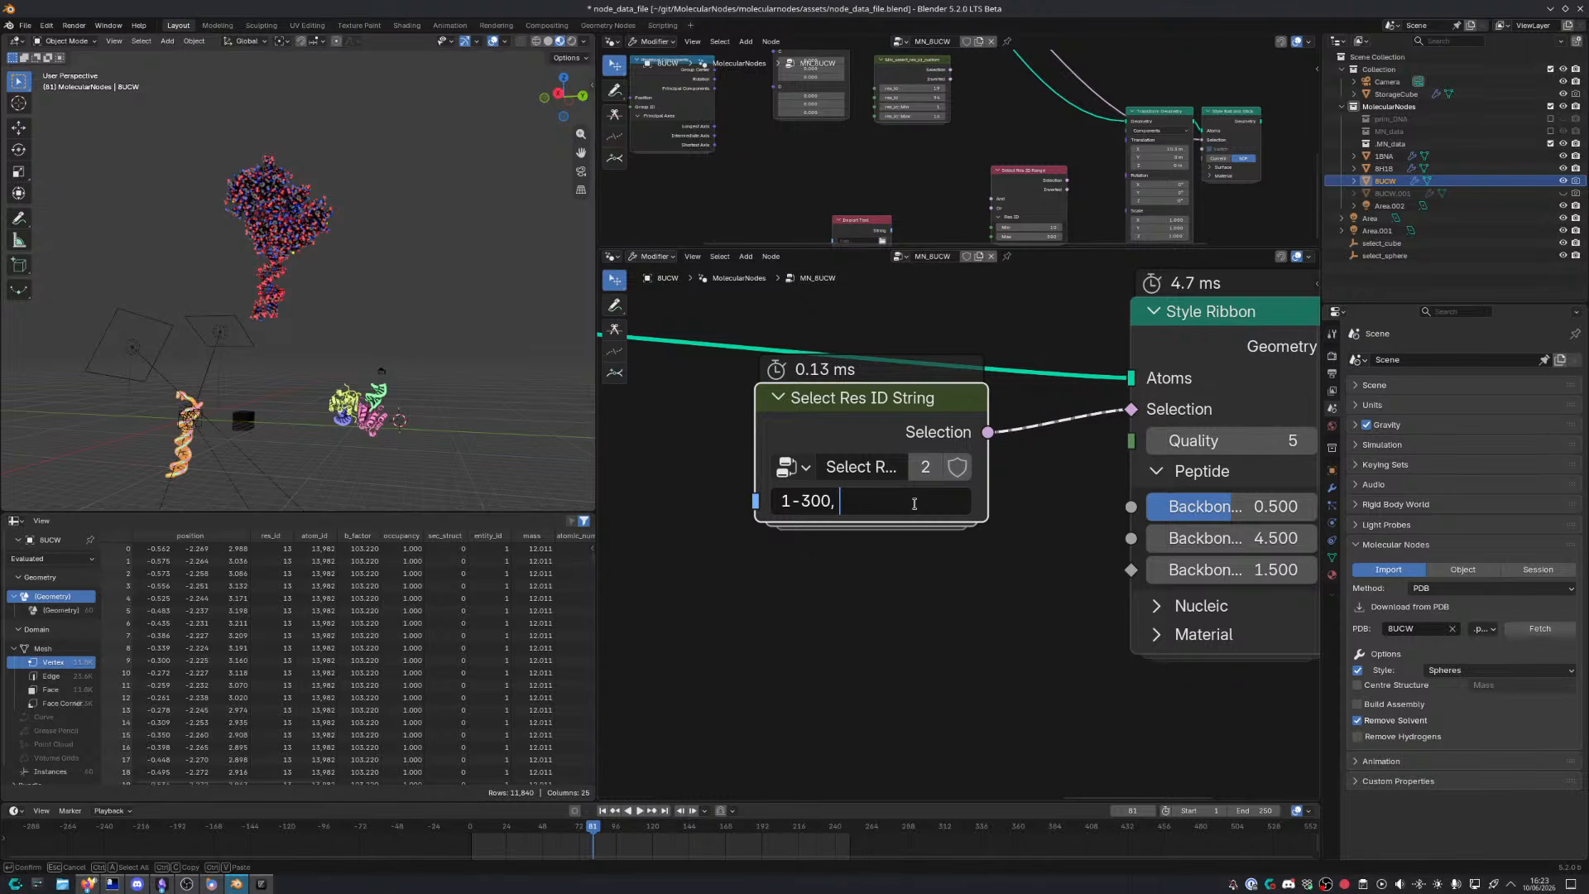
{"action": "type", "text": ", 500-700"}
{"action": "key", "text": "Return"}
Frame the 8UCW ribbon in the 3D viewport and inspect the selected residues
{"action": "middle_click_drag", "start_coordinate": [367, 477], "coordinate": [383, 400]}
{"action": "scroll", "coordinate": [382, 443], "scroll_direction": "up", "scroll_amount": 1}
{"action": "left_click", "coordinate": [377, 387]}
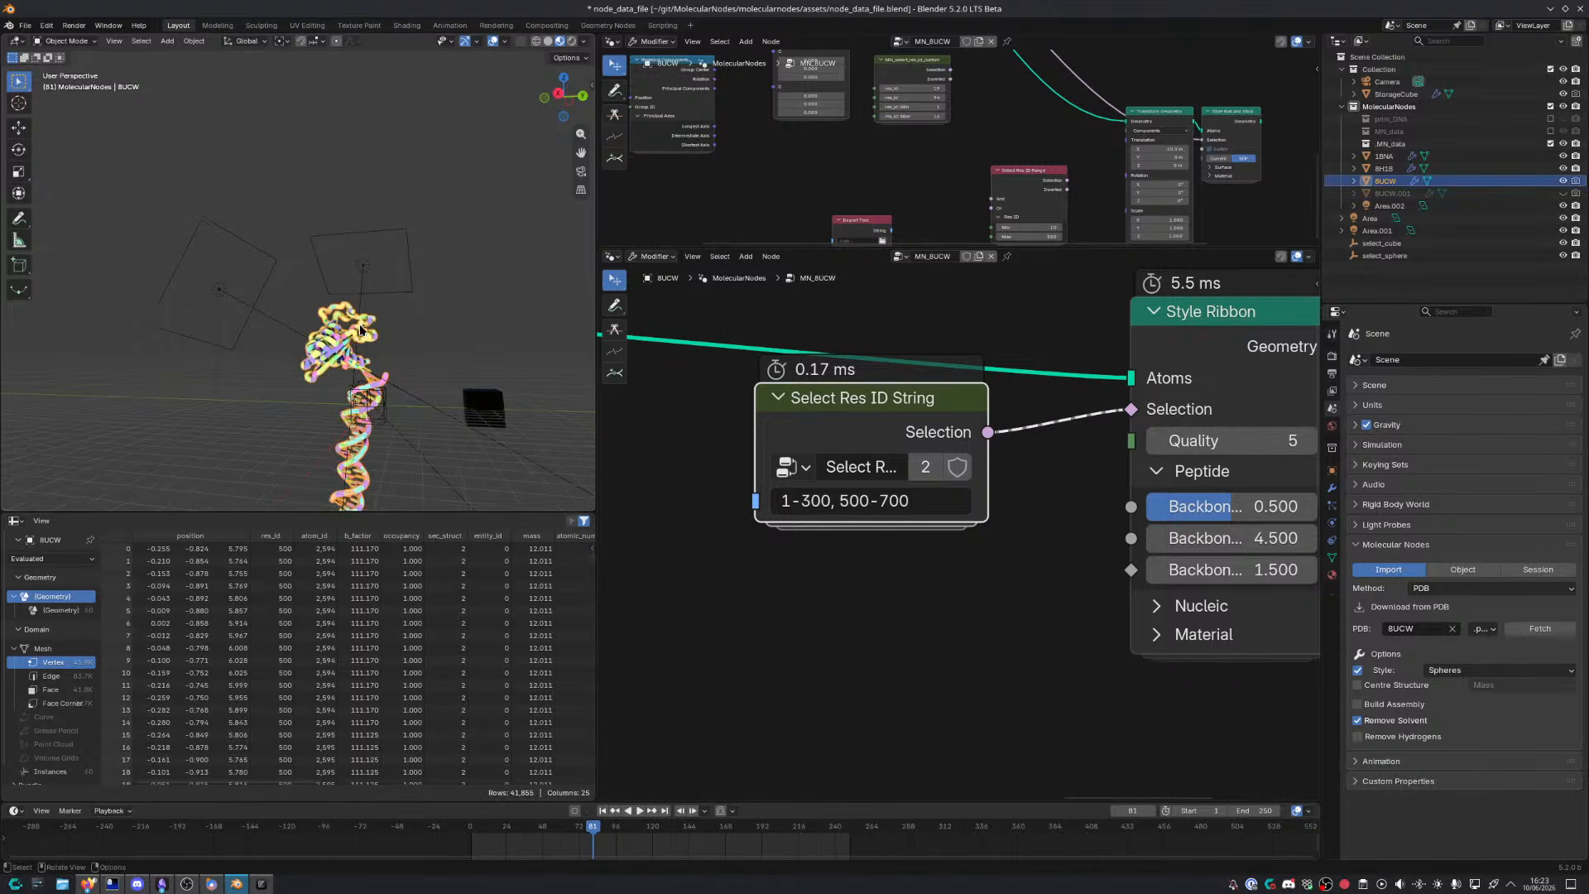
{"action": "key", "text": "KP_Decimal"}
{"action": "scroll", "coordinate": [406, 320], "scroll_direction": "down", "scroll_amount": 3}
{"action": "middle_click_drag", "start_coordinate": [404, 318], "coordinate": [410, 406], "text": "shift"}
{"action": "left_click", "coordinate": [411, 406]}
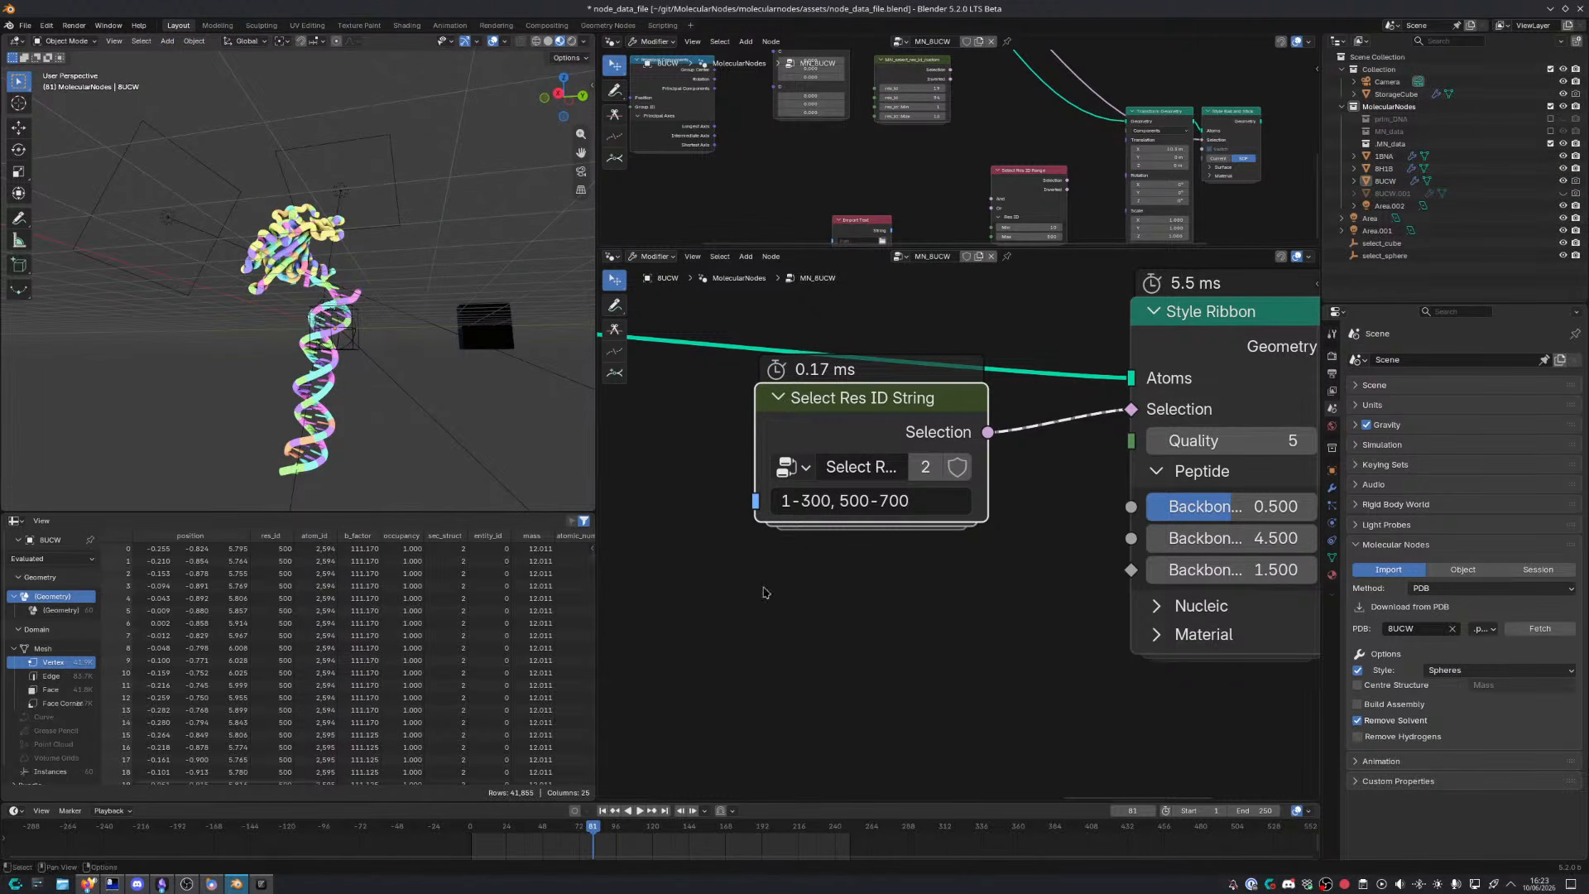
Extend the Select Res ID String text to 1-300, 500-700, 801, 802
{"action": "left_click", "coordinate": [936, 498]}
{"action": "left_click", "coordinate": [938, 497]}
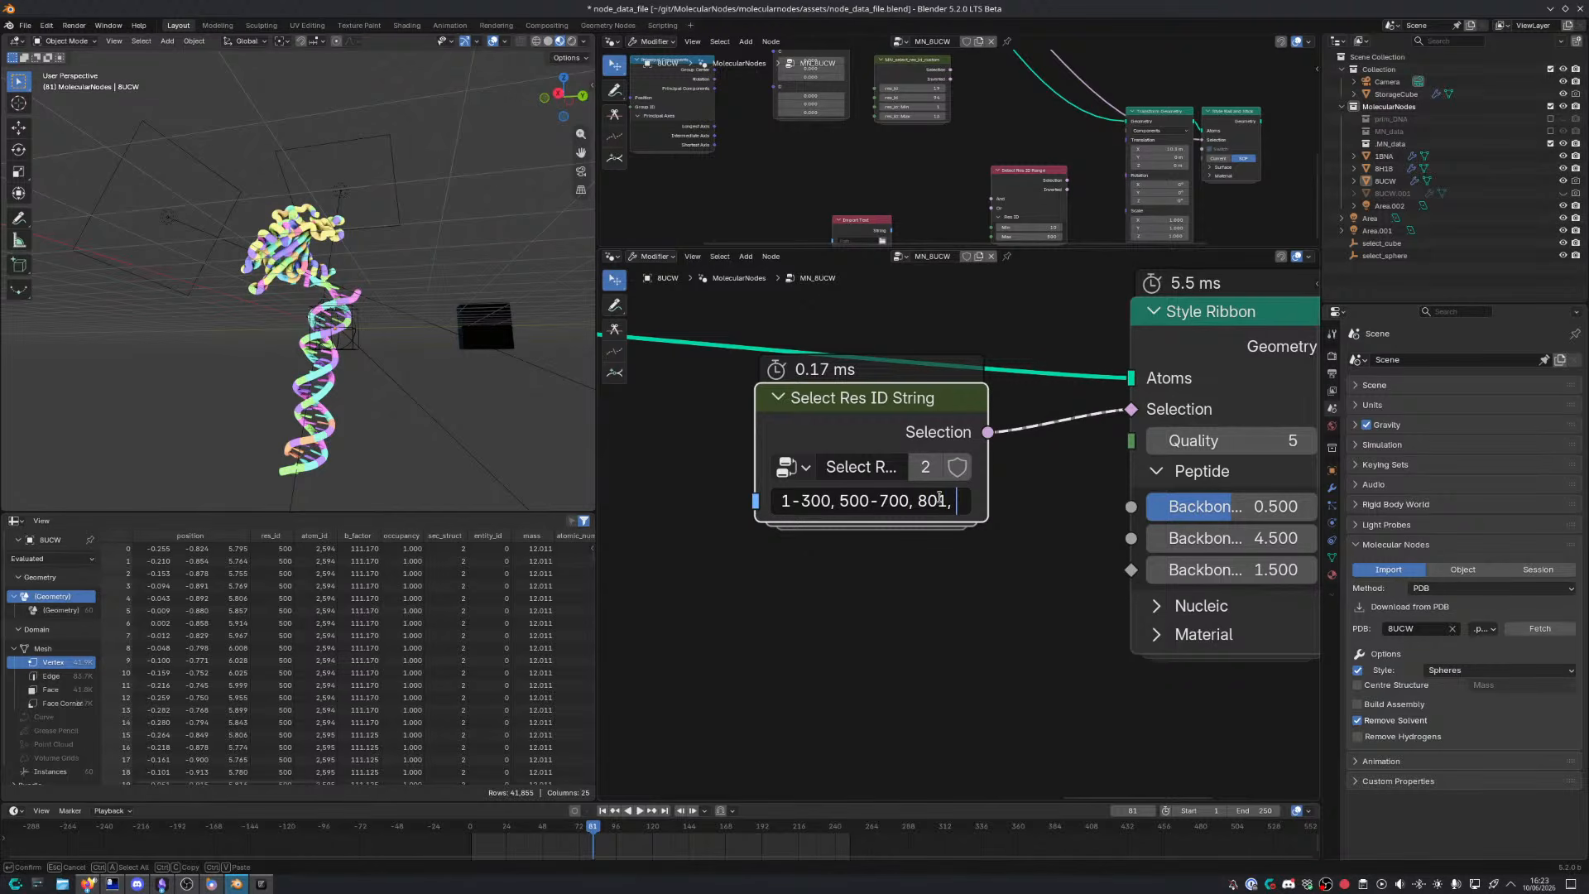
{"action": "type", "text": ", 801, 802"}
{"action": "key", "text": "Return"}
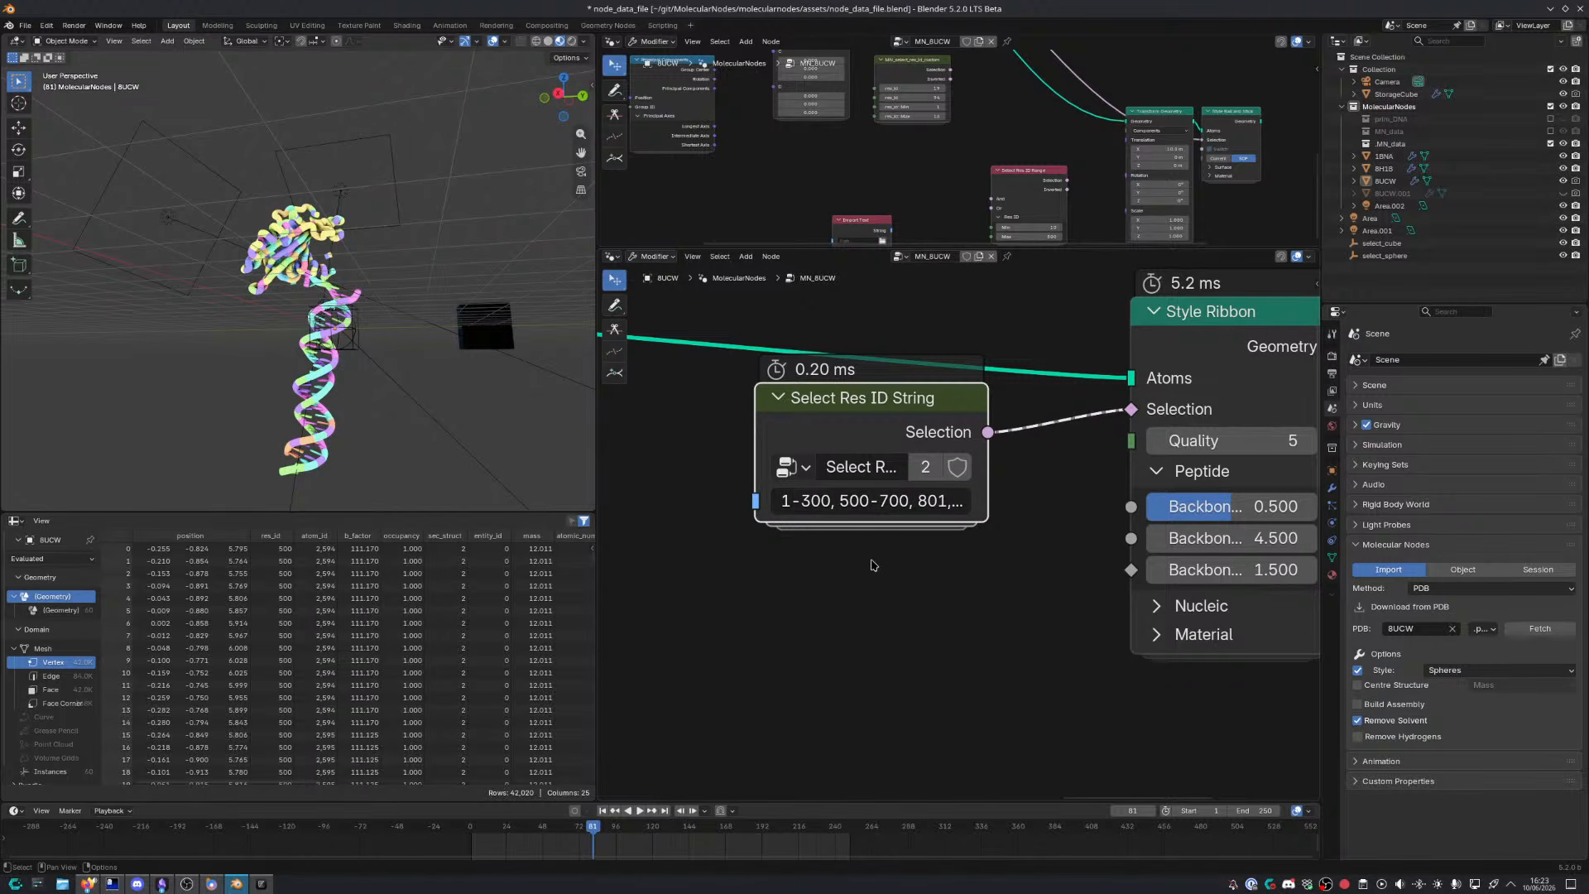
{"action": "scroll", "coordinate": [452, 293], "scroll_direction": "up", "scroll_amount": 3}
{"action": "scroll", "coordinate": [452, 293], "scroll_direction": "up", "scroll_amount": 3}
{"action": "middle_click_drag", "start_coordinate": [452, 293], "coordinate": [249, 303]}
{"action": "scroll", "coordinate": [238, 295], "scroll_direction": "down", "scroll_amount": 3}
Open the Select Res ID String group and move its range separator node farther away from the closures
{"action": "key", "text": "Tab"}
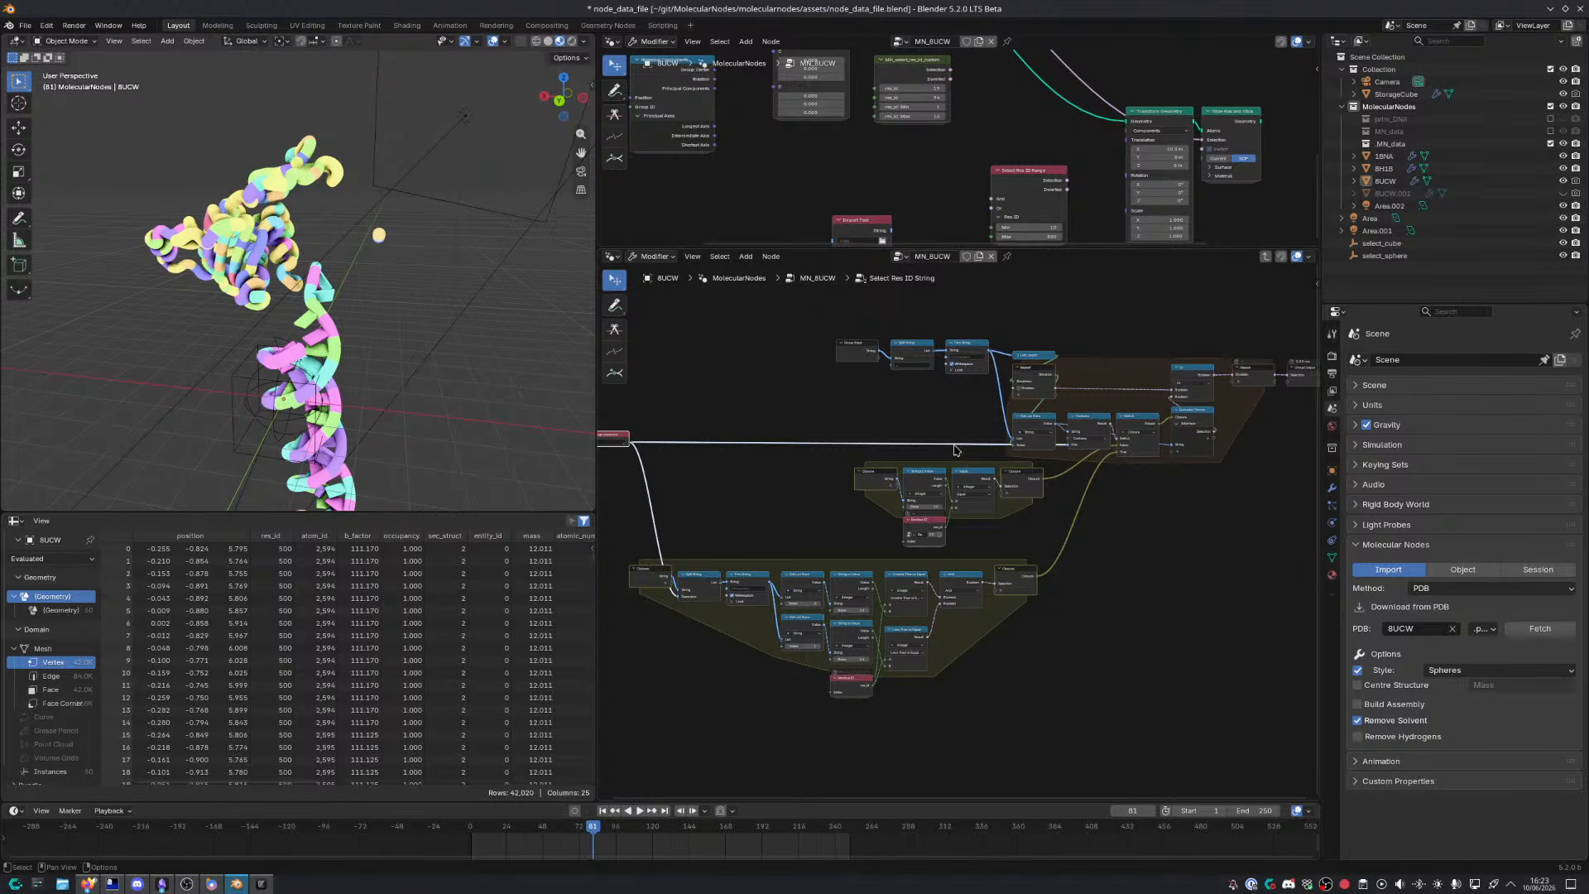
{"action": "key", "text": "ctrl+space"}
{"action": "scroll", "coordinate": [919, 455], "scroll_direction": "up", "scroll_amount": 5}
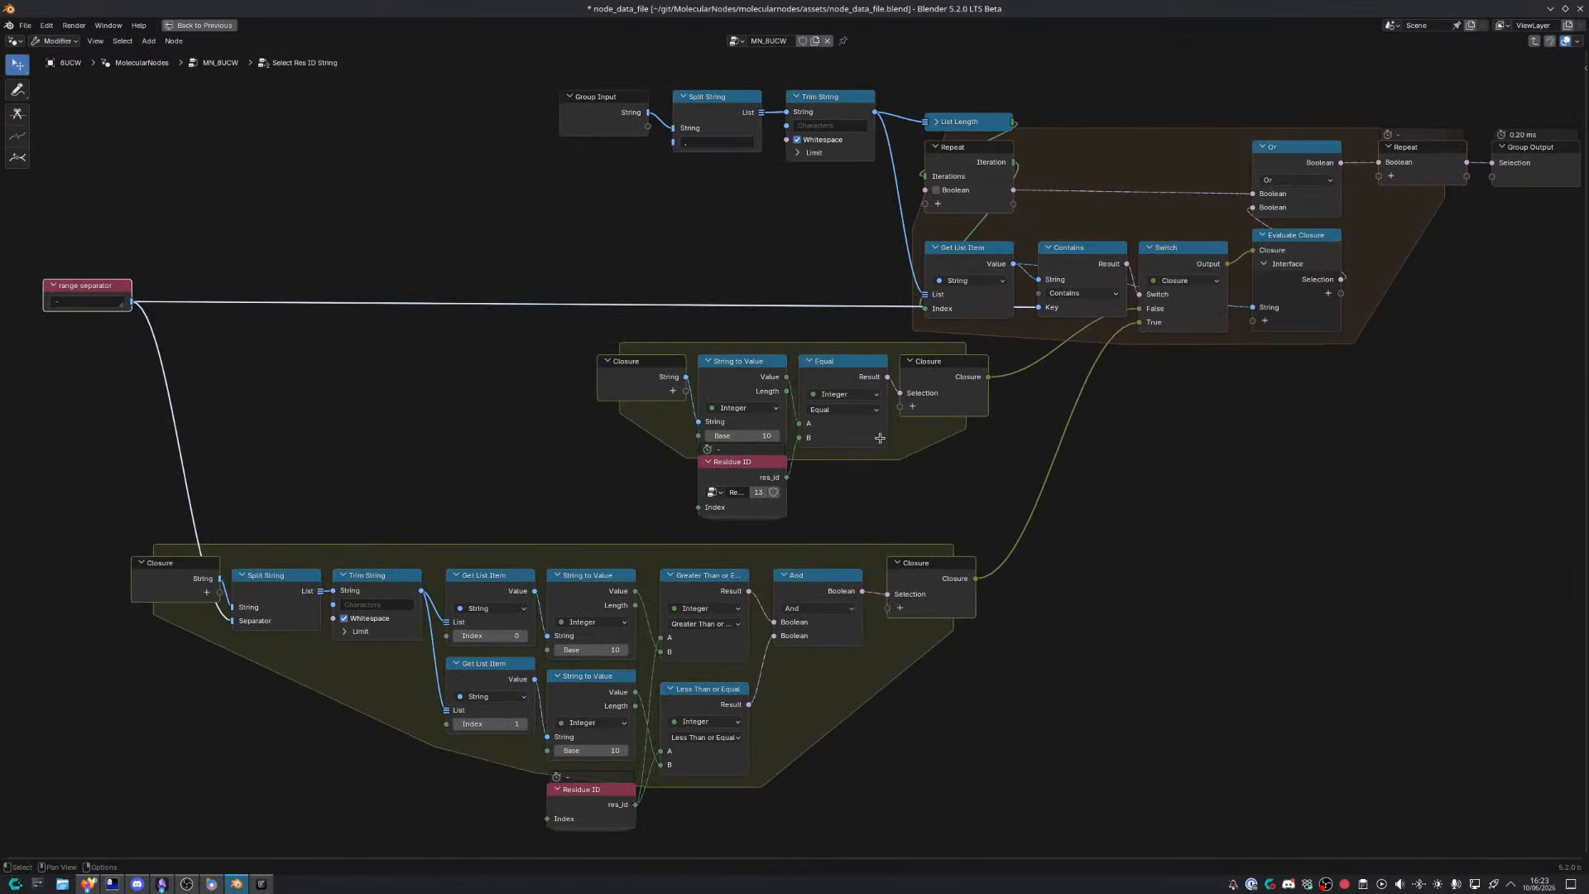
{"action": "middle_click_drag", "start_coordinate": [829, 430], "coordinate": [880, 438]}
{"action": "left_click_drag", "start_coordinate": [153, 301], "coordinate": [77, 301]}
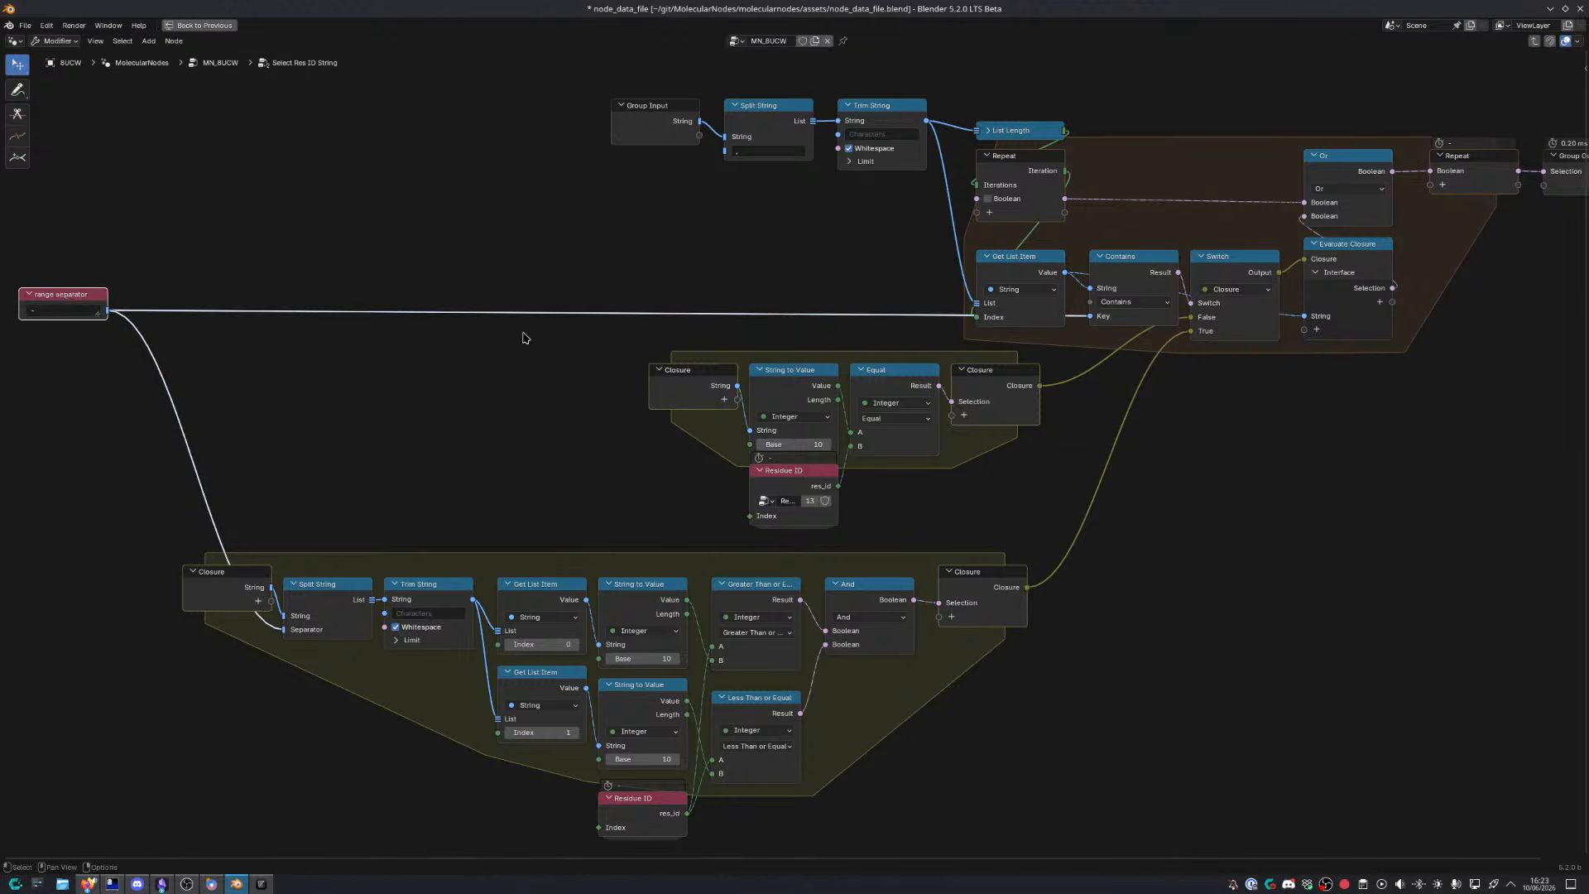
Hide the node options of the Residue ID node in the single-residue closure
{"action": "left_click_drag", "start_coordinate": [523, 332], "coordinate": [575, 369]}
{"action": "left_click", "coordinate": [825, 499]}
{"action": "right_click", "coordinate": [826, 500]}
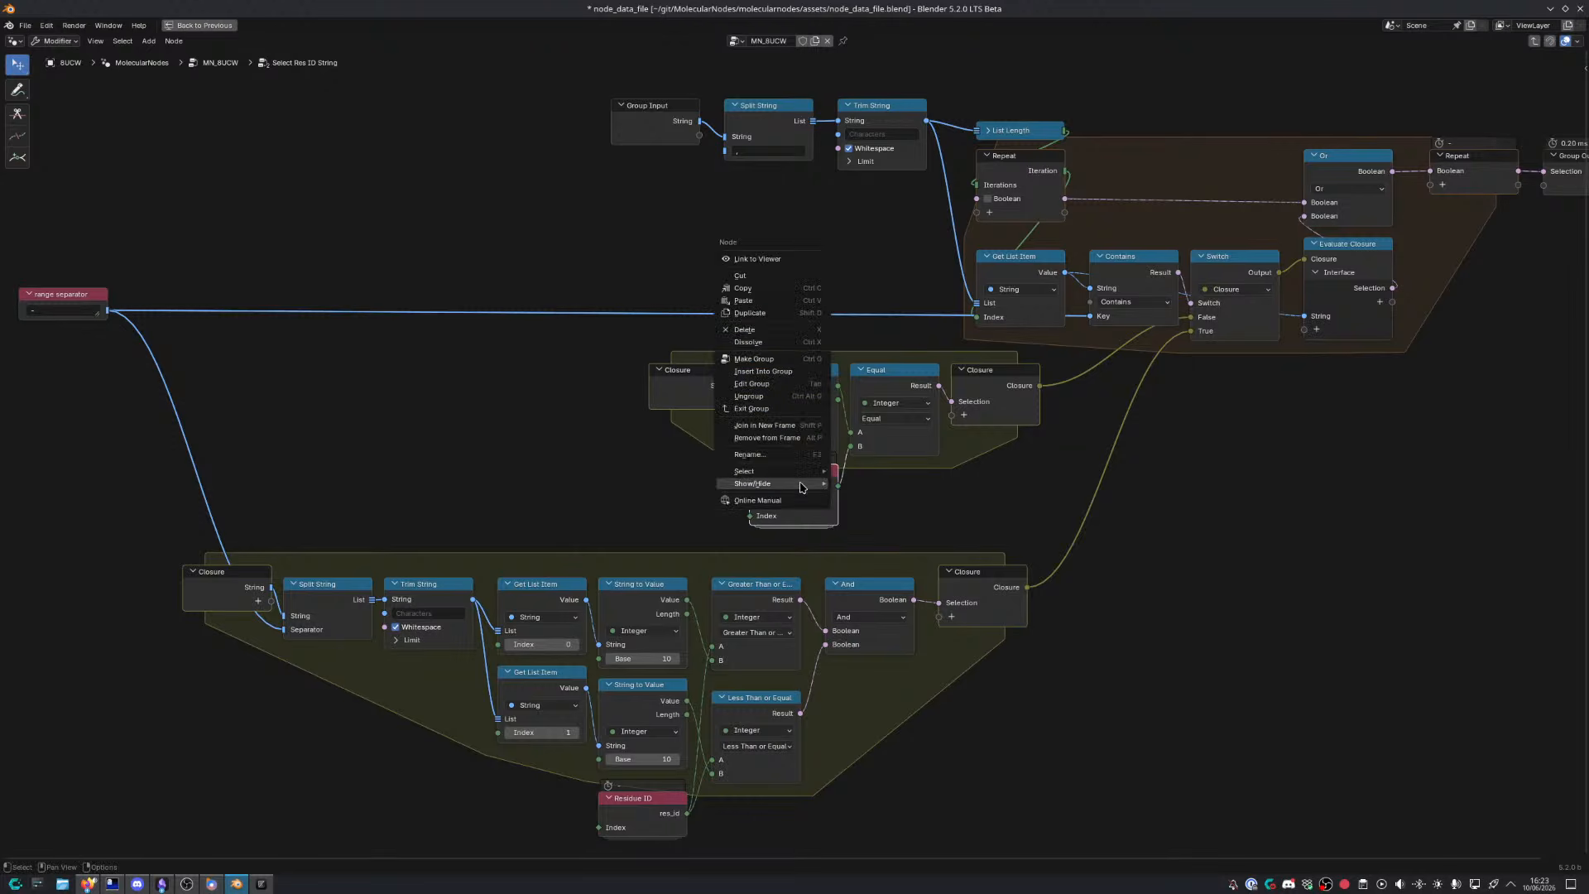
{"action": "mouse_move", "coordinate": [826, 500]}
{"action": "left_click", "coordinate": [919, 500]}
Move the single-residue closure zone with all its nodes slightly down
{"action": "left_click_drag", "start_coordinate": [1035, 512], "coordinate": [650, 376]}
{"action": "key", "text": "g"}
{"action": "left_click", "coordinate": [651, 389]}
{"action": "left_click", "coordinate": [865, 396]}
Examine how the group splits the text and switches between the two closures, and return to the parent node tree
{"action": "middle_click_drag", "start_coordinate": [767, 287], "coordinate": [671, 410]}
{"action": "scroll", "coordinate": [672, 410], "scroll_direction": "up", "scroll_amount": 3}
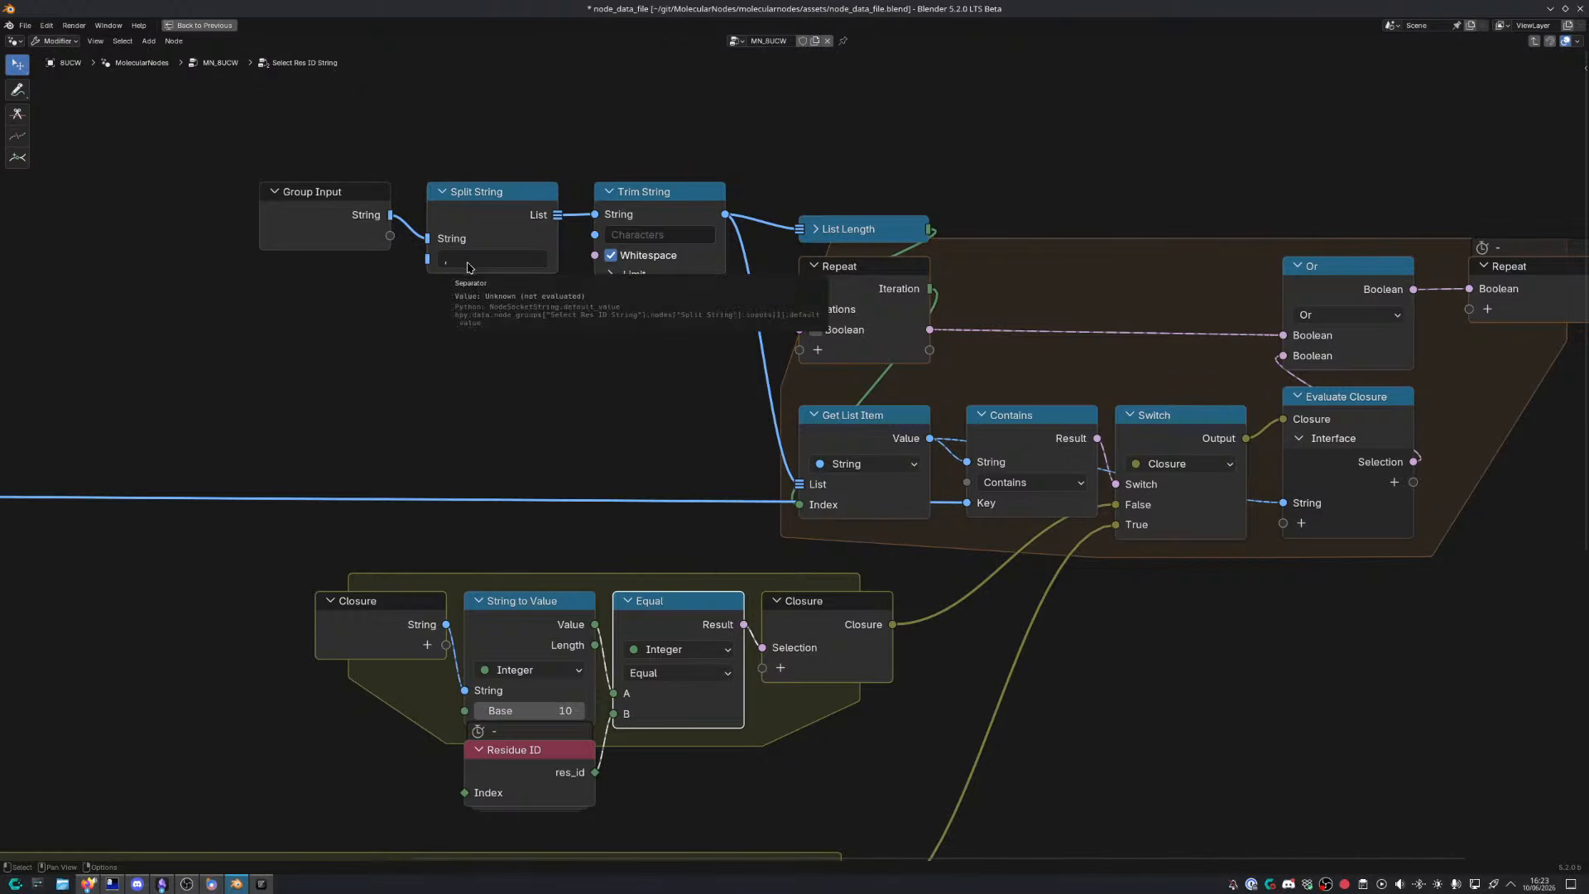
{"action": "middle_click_drag", "start_coordinate": [1057, 321], "coordinate": [895, 280]}
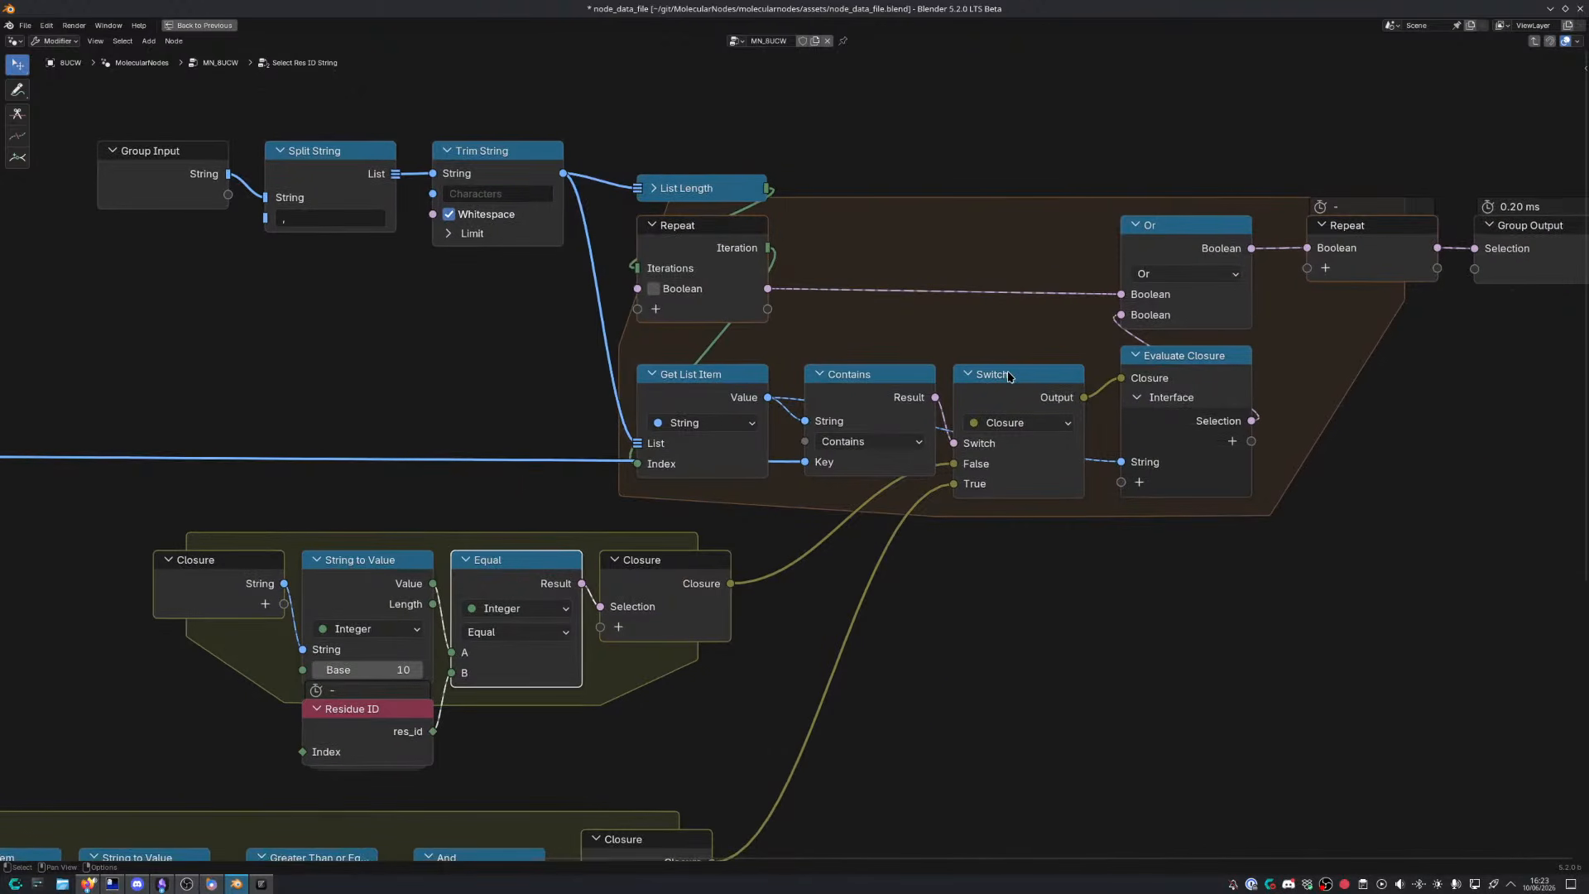
{"action": "middle_click_drag", "start_coordinate": [593, 653], "coordinate": [824, 397]}
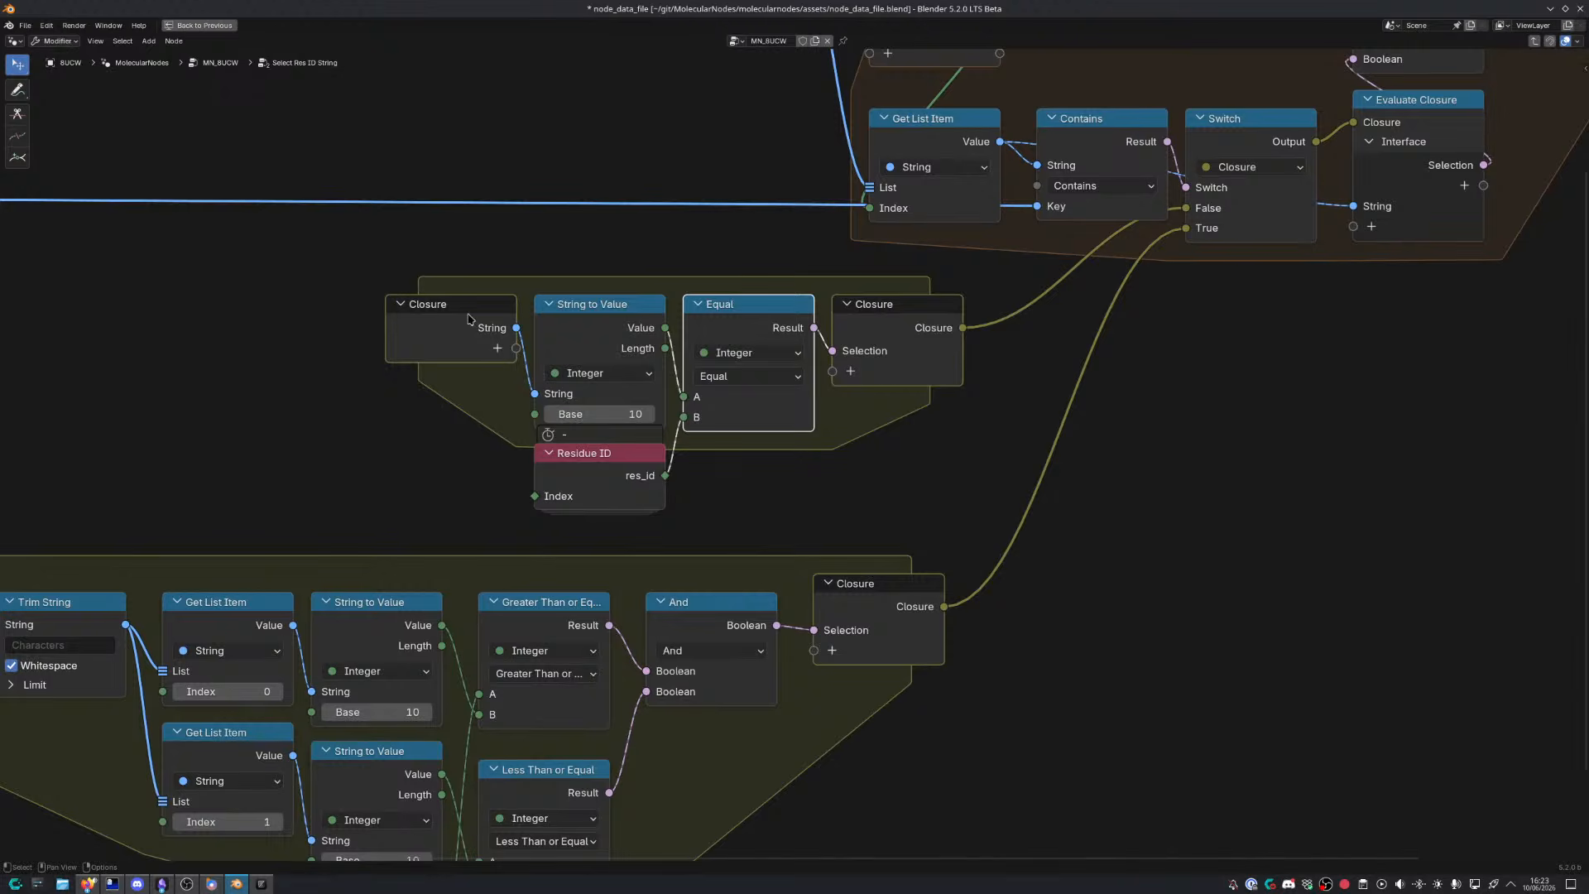
{"action": "left_click_drag", "start_coordinate": [374, 277], "coordinate": [591, 357]}
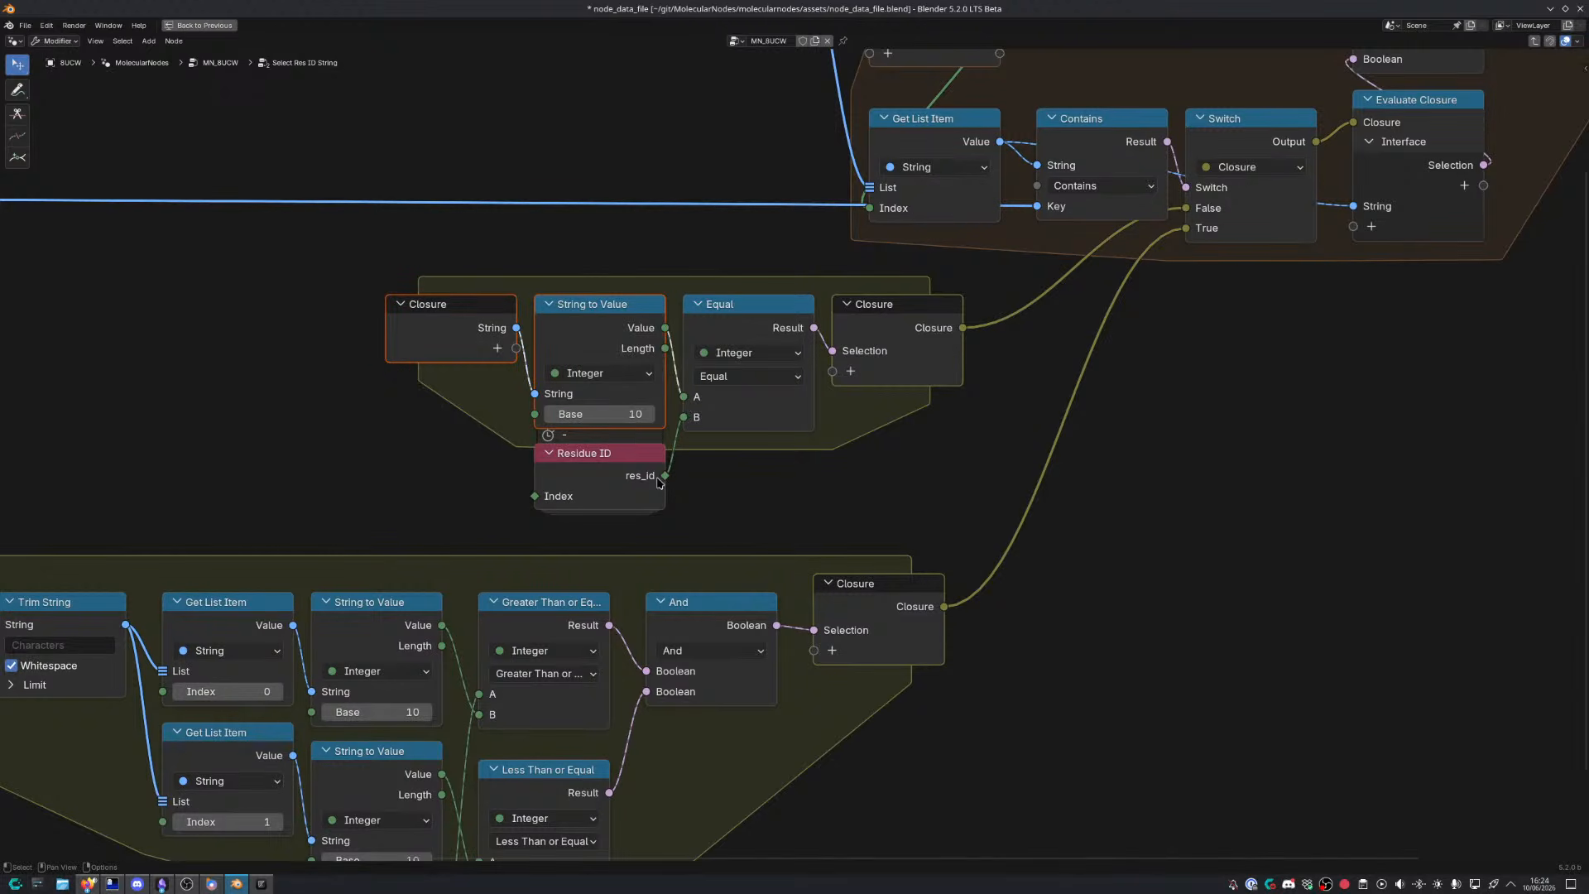
{"action": "middle_click_drag", "start_coordinate": [659, 482], "coordinate": [819, 327]}
{"action": "key", "text": "ctrl+space"}
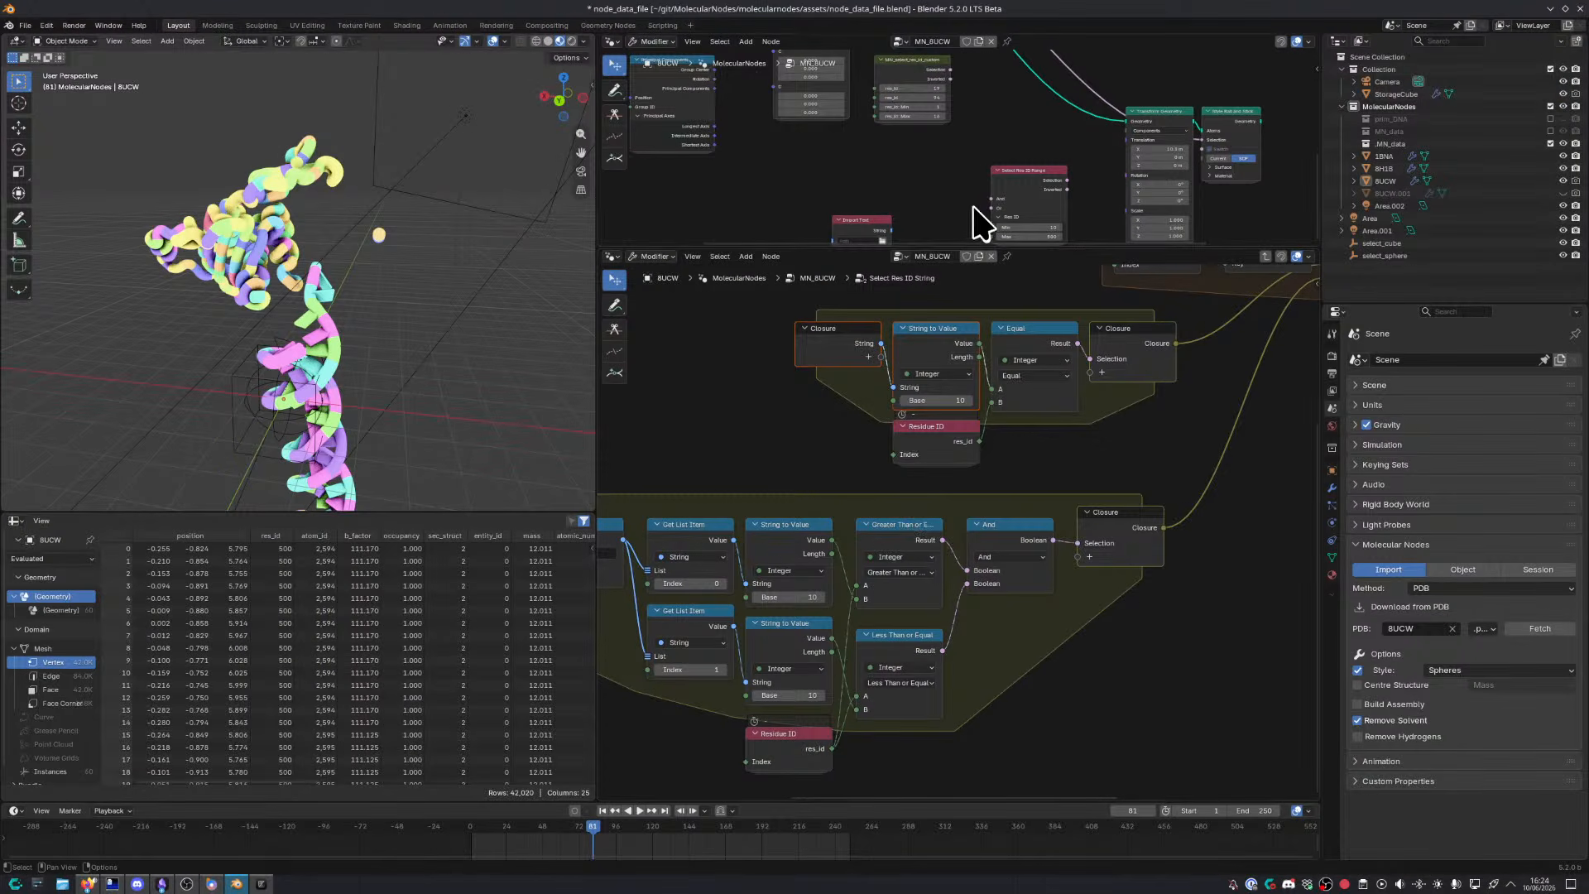
{"action": "key", "text": "Tab"}
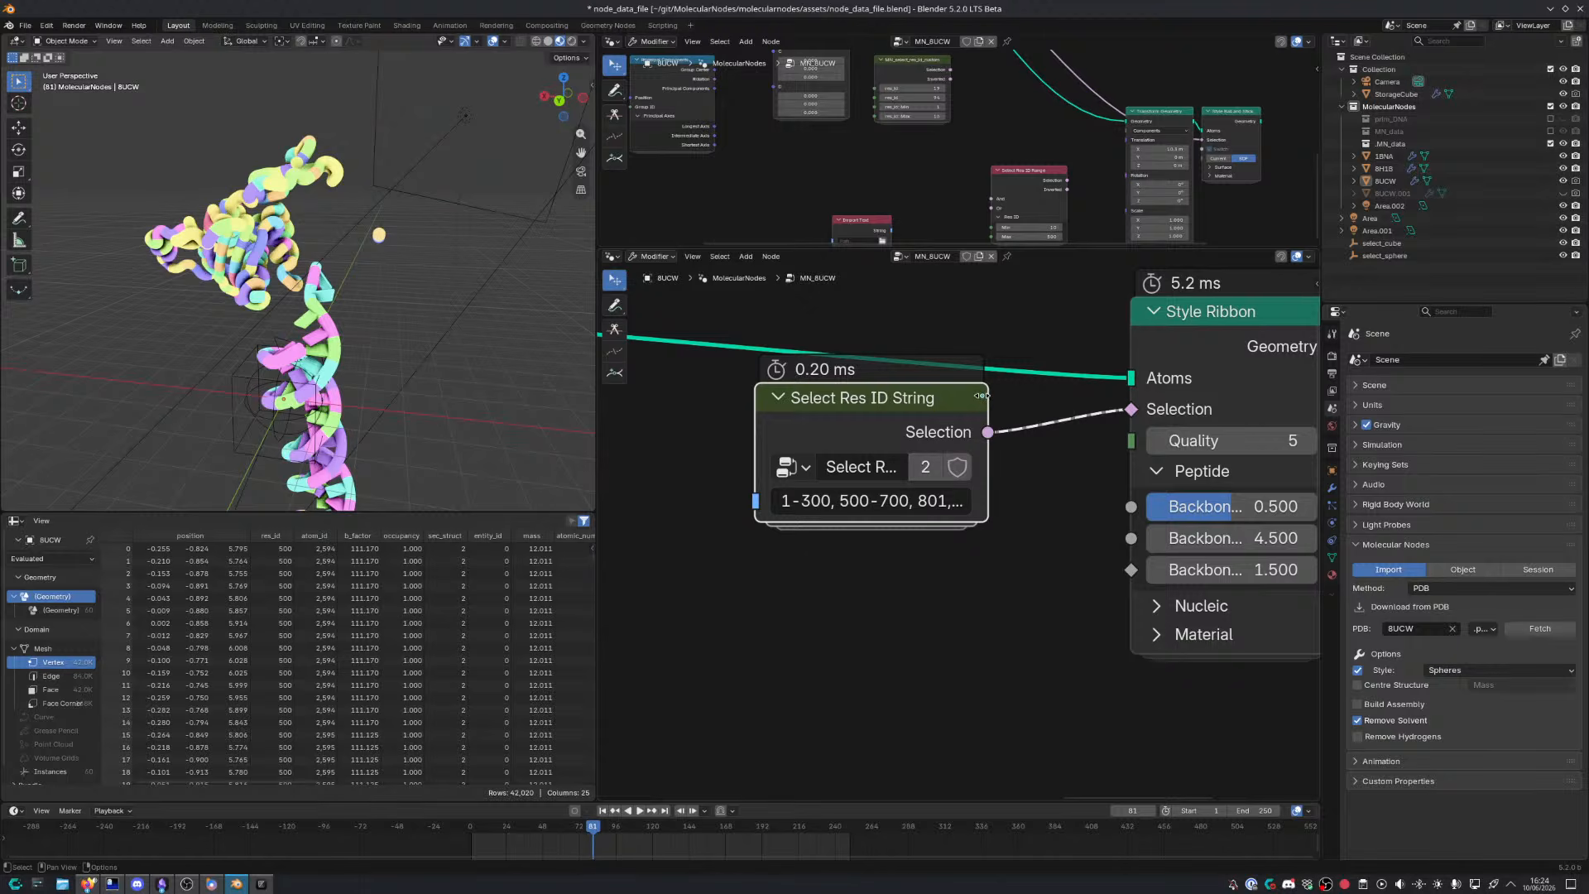
Widen the Select Res ID String node so that its full residue text fits in the field
{"action": "left_click_drag", "start_coordinate": [980, 396], "coordinate": [1058, 397]}
{"action": "left_click", "coordinate": [928, 504]}
{"action": "left_click", "coordinate": [926, 503]}
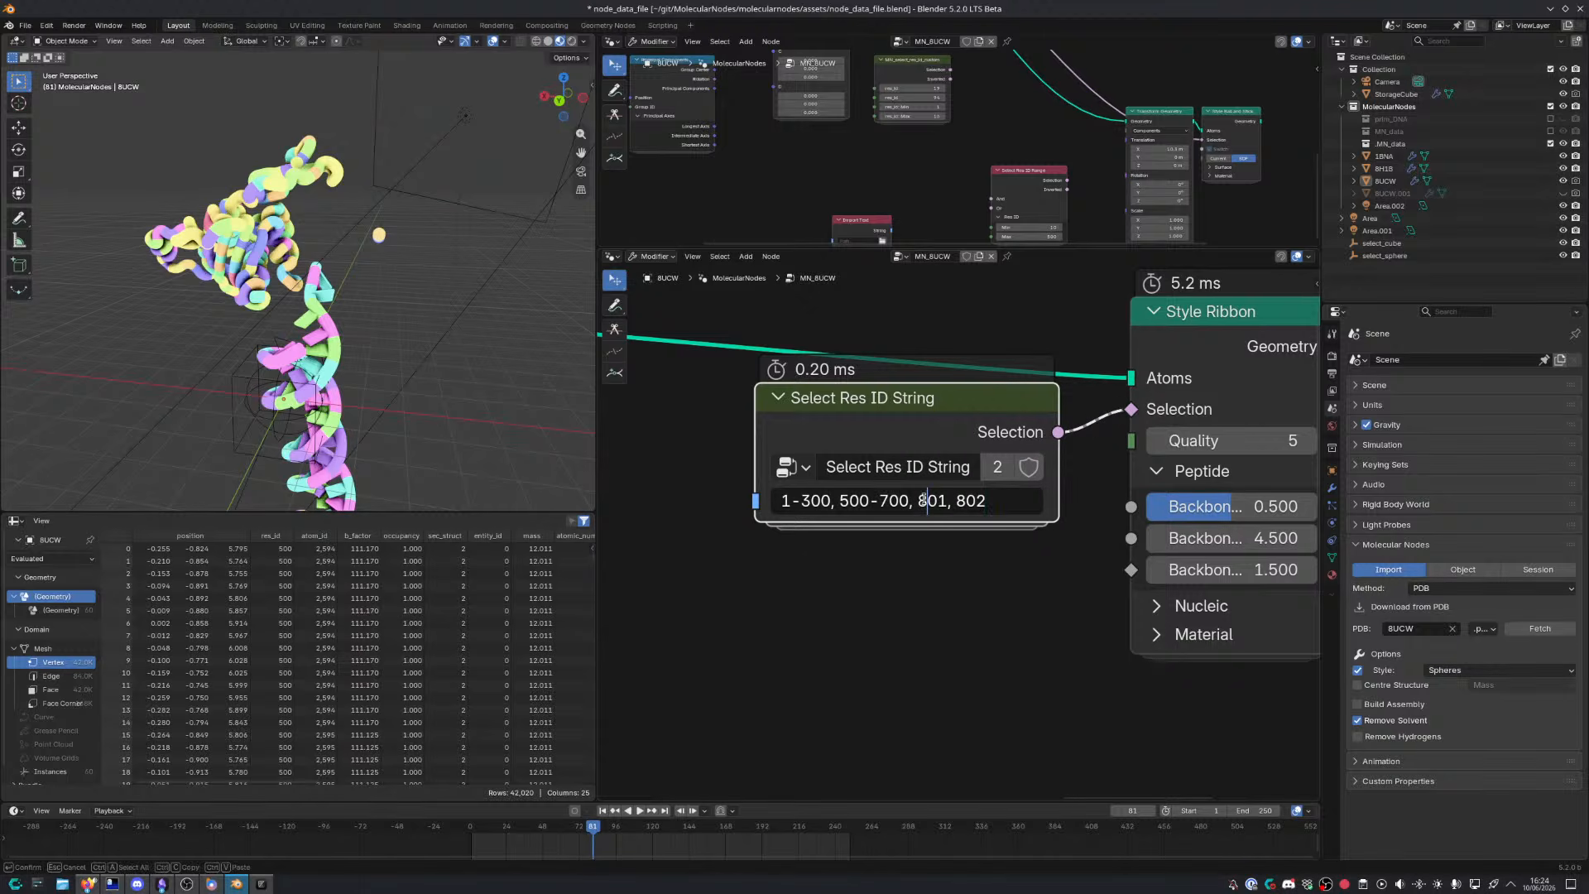
{"action": "left_click", "coordinate": [982, 502]}
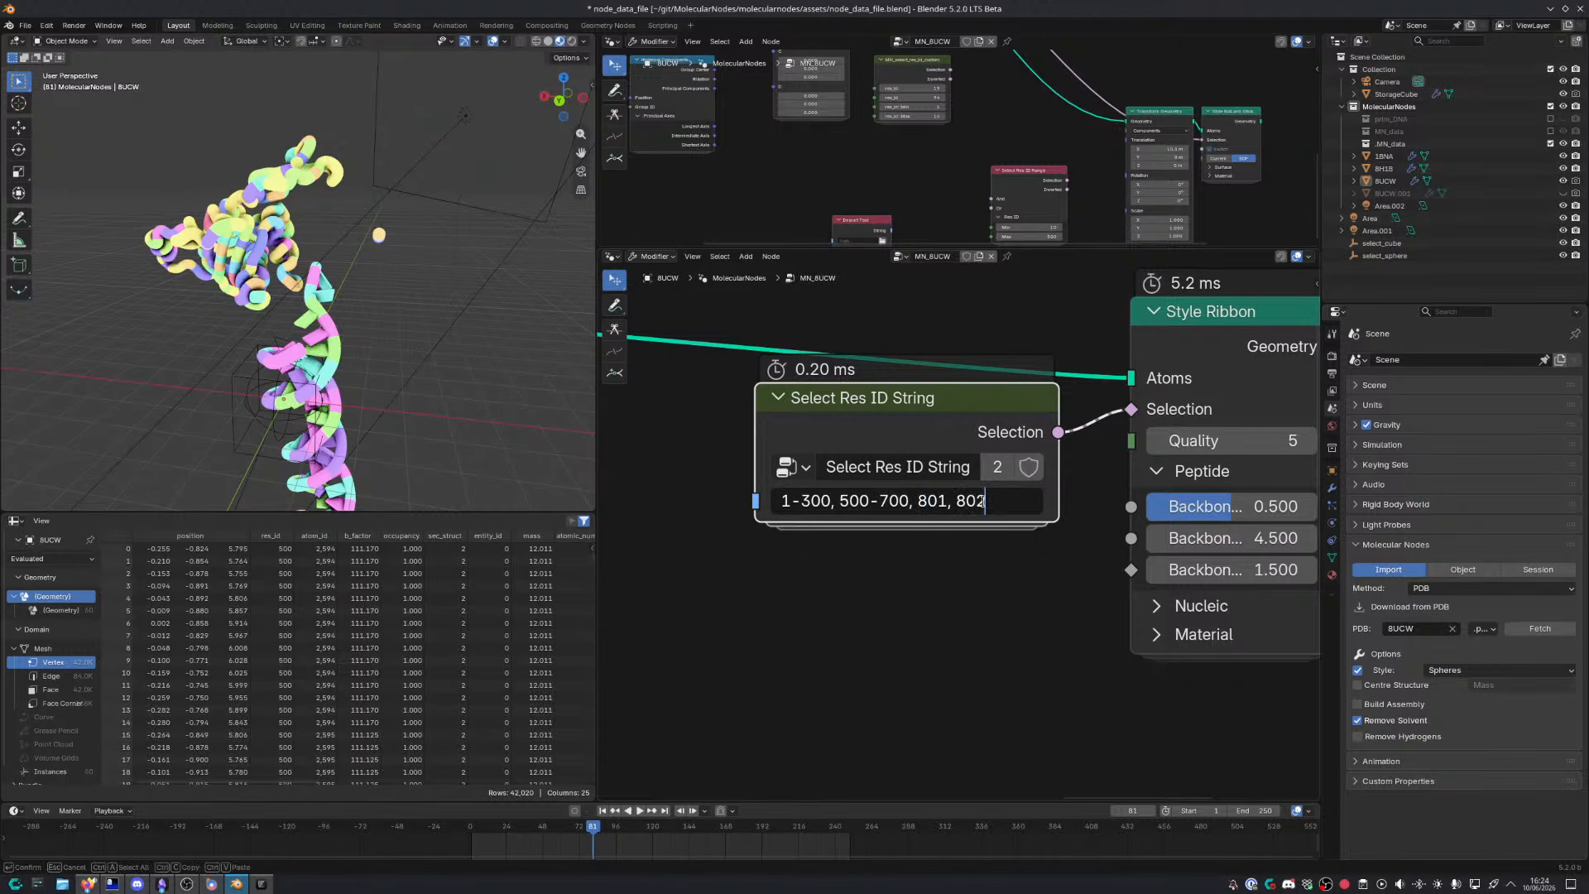
{"action": "left_click", "coordinate": [871, 502]}
{"action": "left_click", "coordinate": [888, 427]}
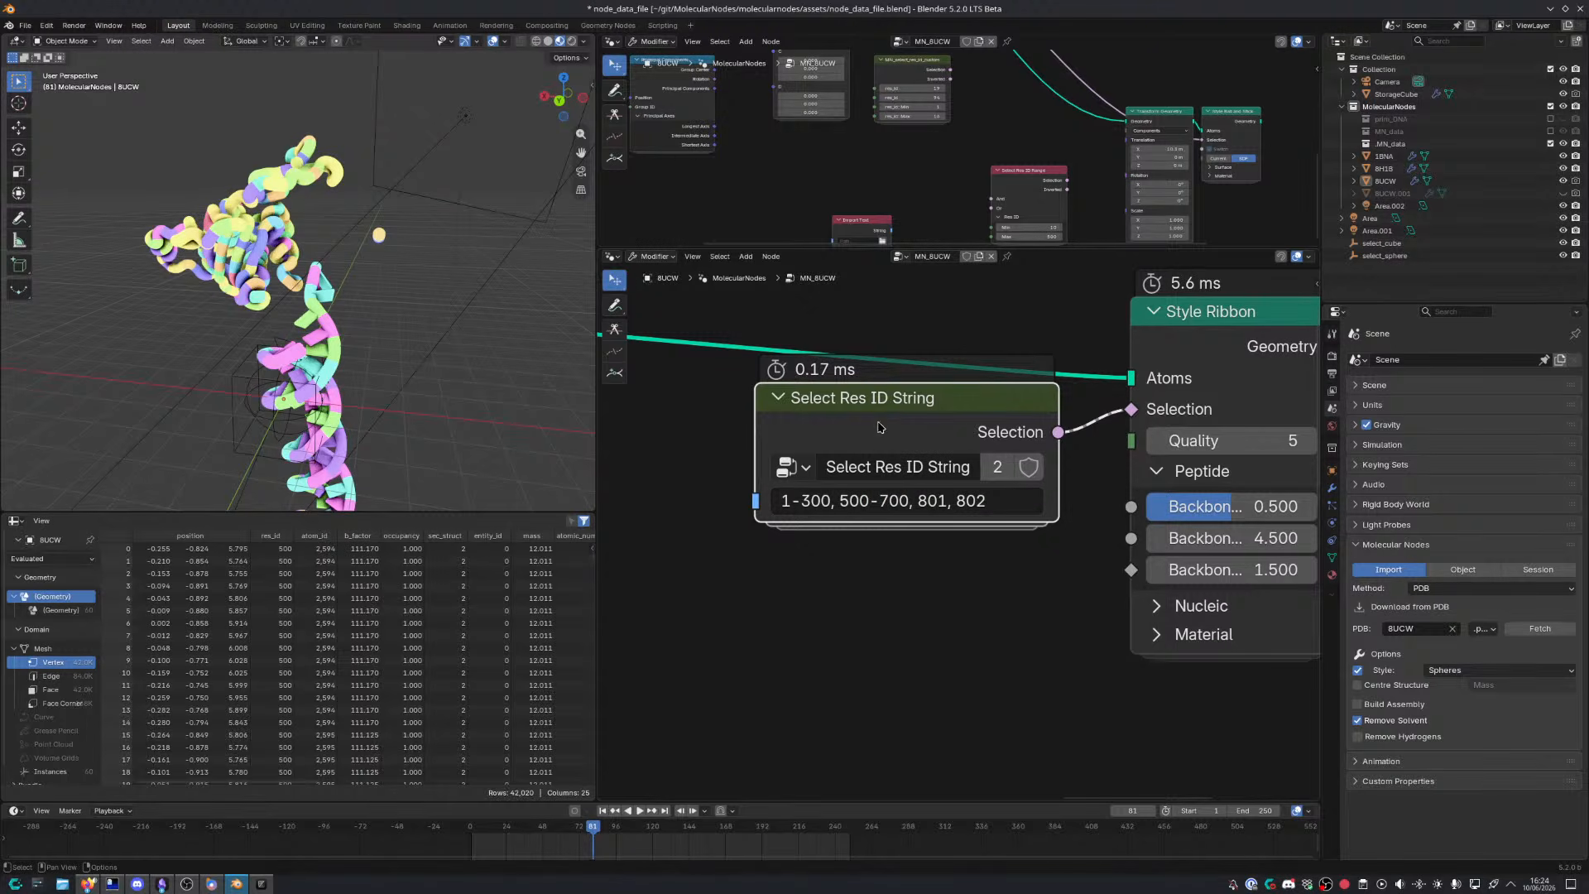
Examine how the Select Res ID String group parses ranges and evaluates its closures in the repeat zone, and return to the parent tree
{"action": "key", "text": "Tab"}
{"action": "scroll", "coordinate": [879, 431], "scroll_direction": "down", "scroll_amount": 3}
{"action": "key", "text": "ctrl+space"}
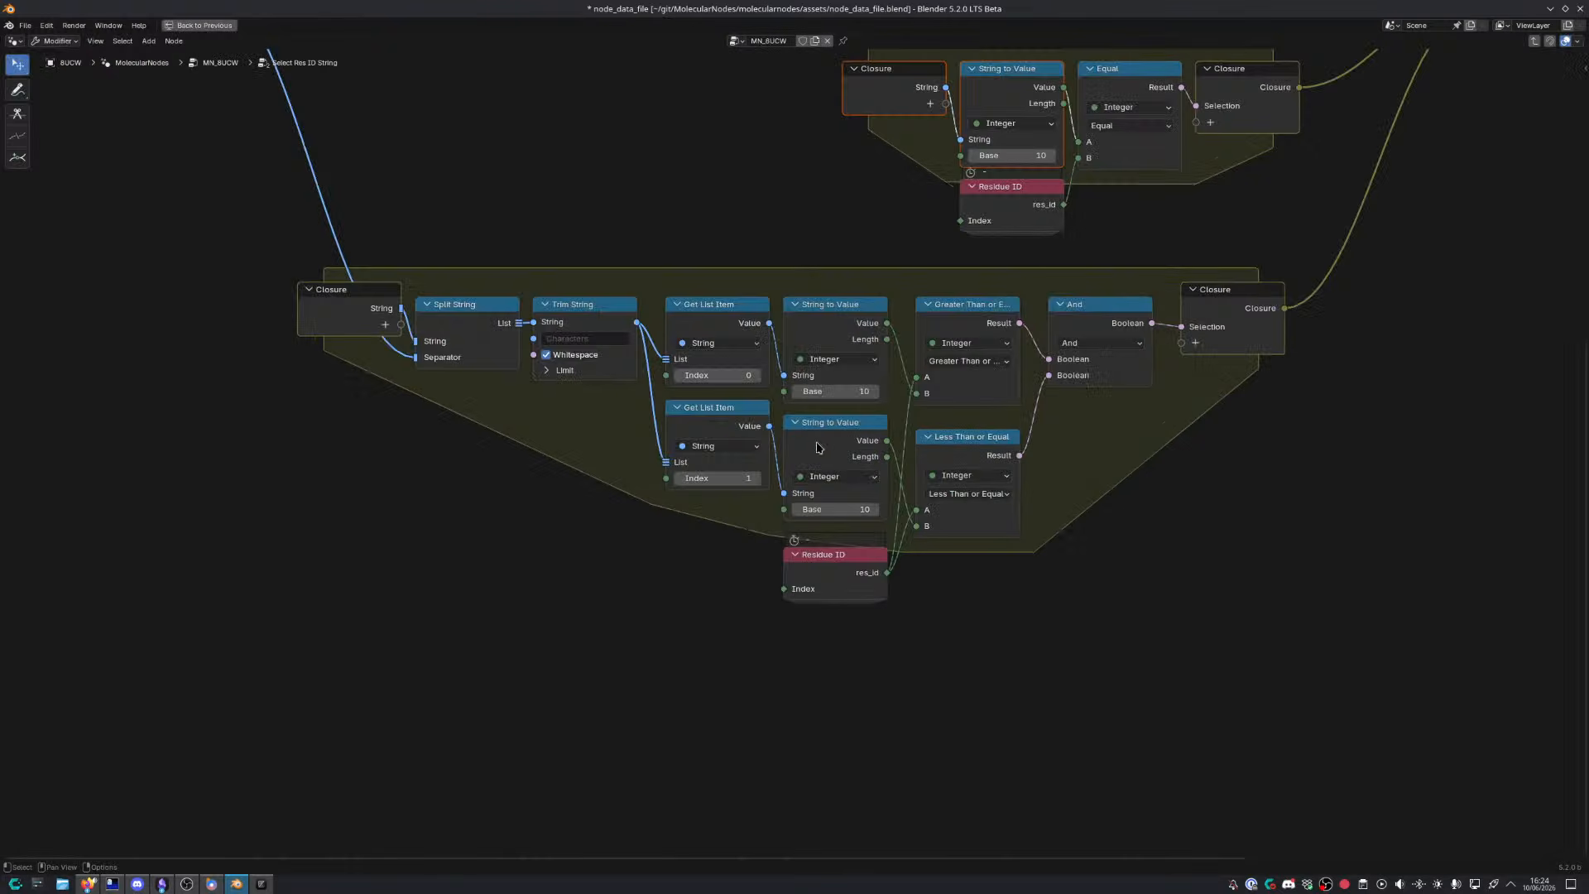
{"action": "scroll", "coordinate": [817, 447], "scroll_direction": "up", "scroll_amount": 2}
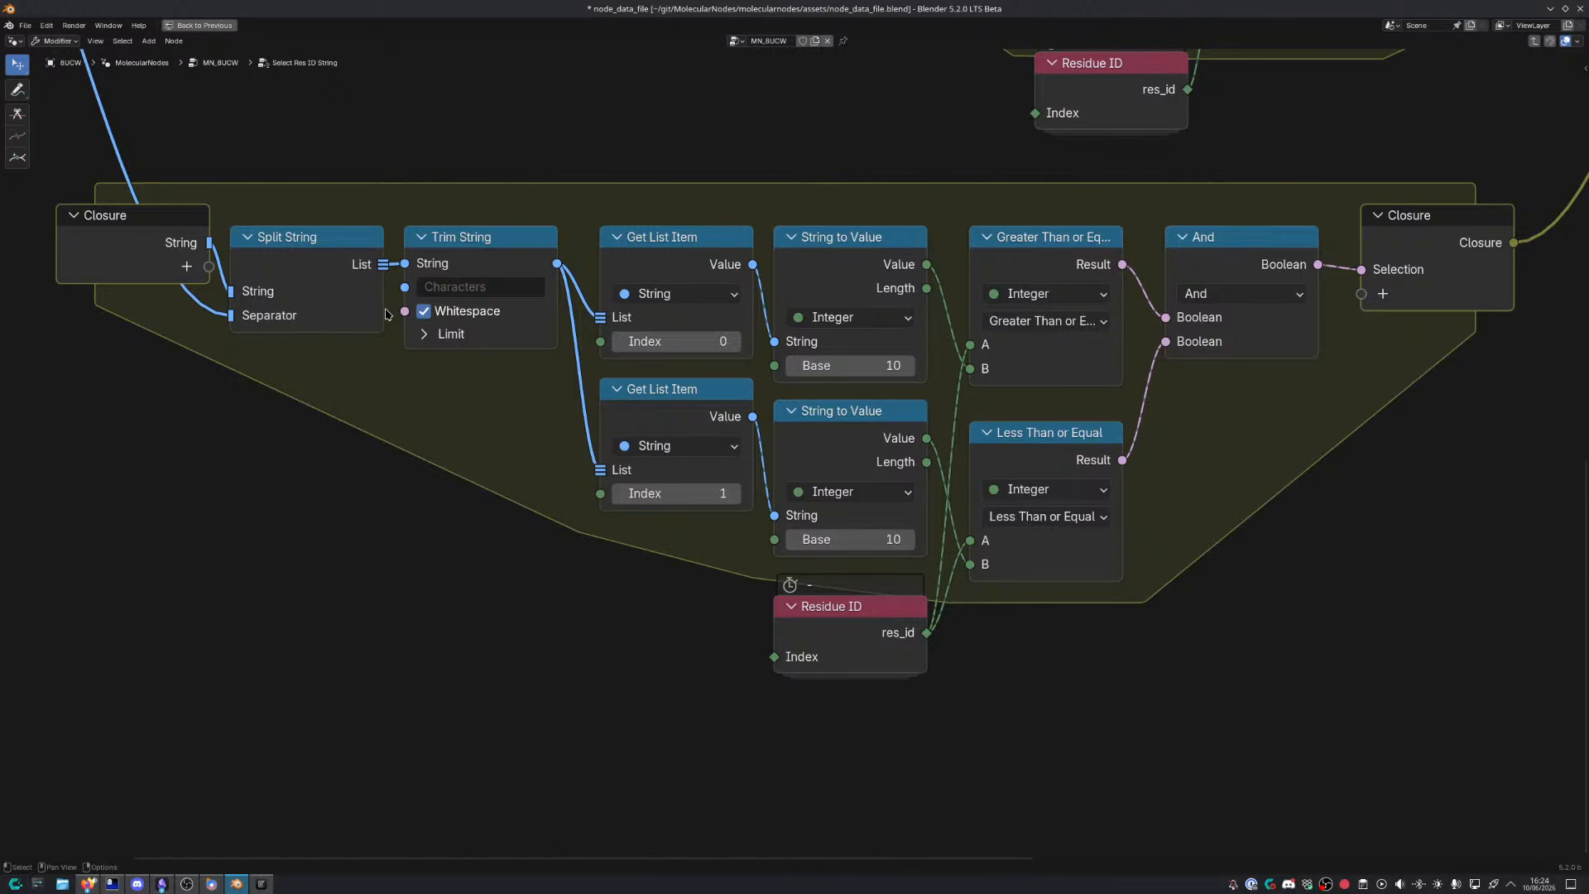
{"action": "scroll", "coordinate": [386, 315], "scroll_direction": "down", "scroll_amount": 6}
{"action": "middle_click_drag", "start_coordinate": [370, 325], "coordinate": [580, 609]}
{"action": "middle_click_drag", "start_coordinate": [883, 585], "coordinate": [660, 359]}
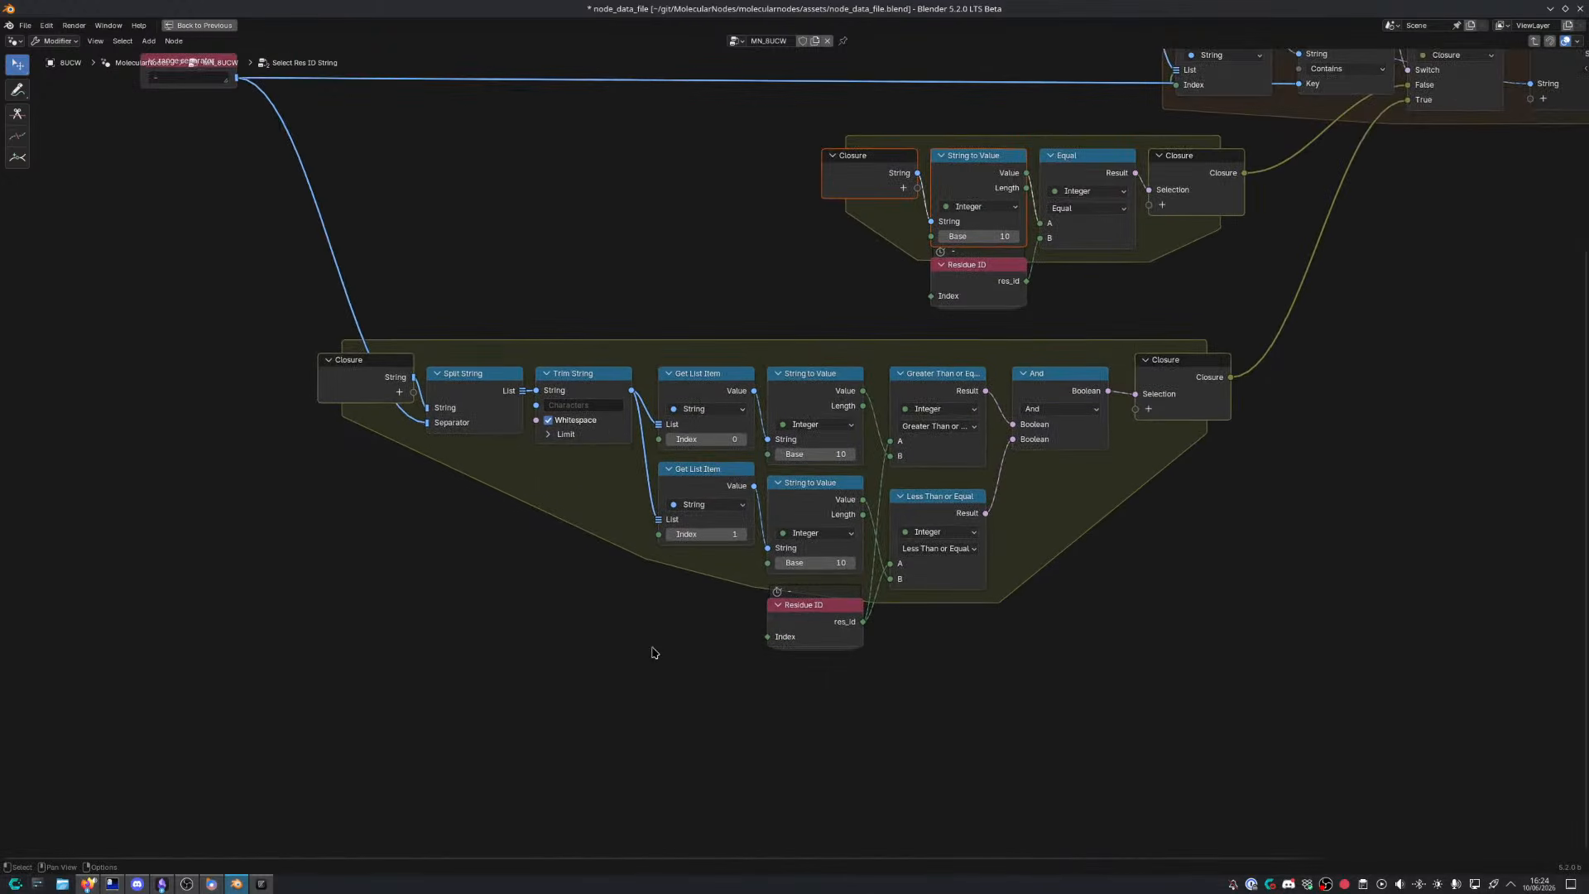
{"action": "scroll", "coordinate": [650, 654], "scroll_direction": "up", "scroll_amount": 5}
{"action": "middle_click_drag", "start_coordinate": [702, 655], "coordinate": [581, 605]}
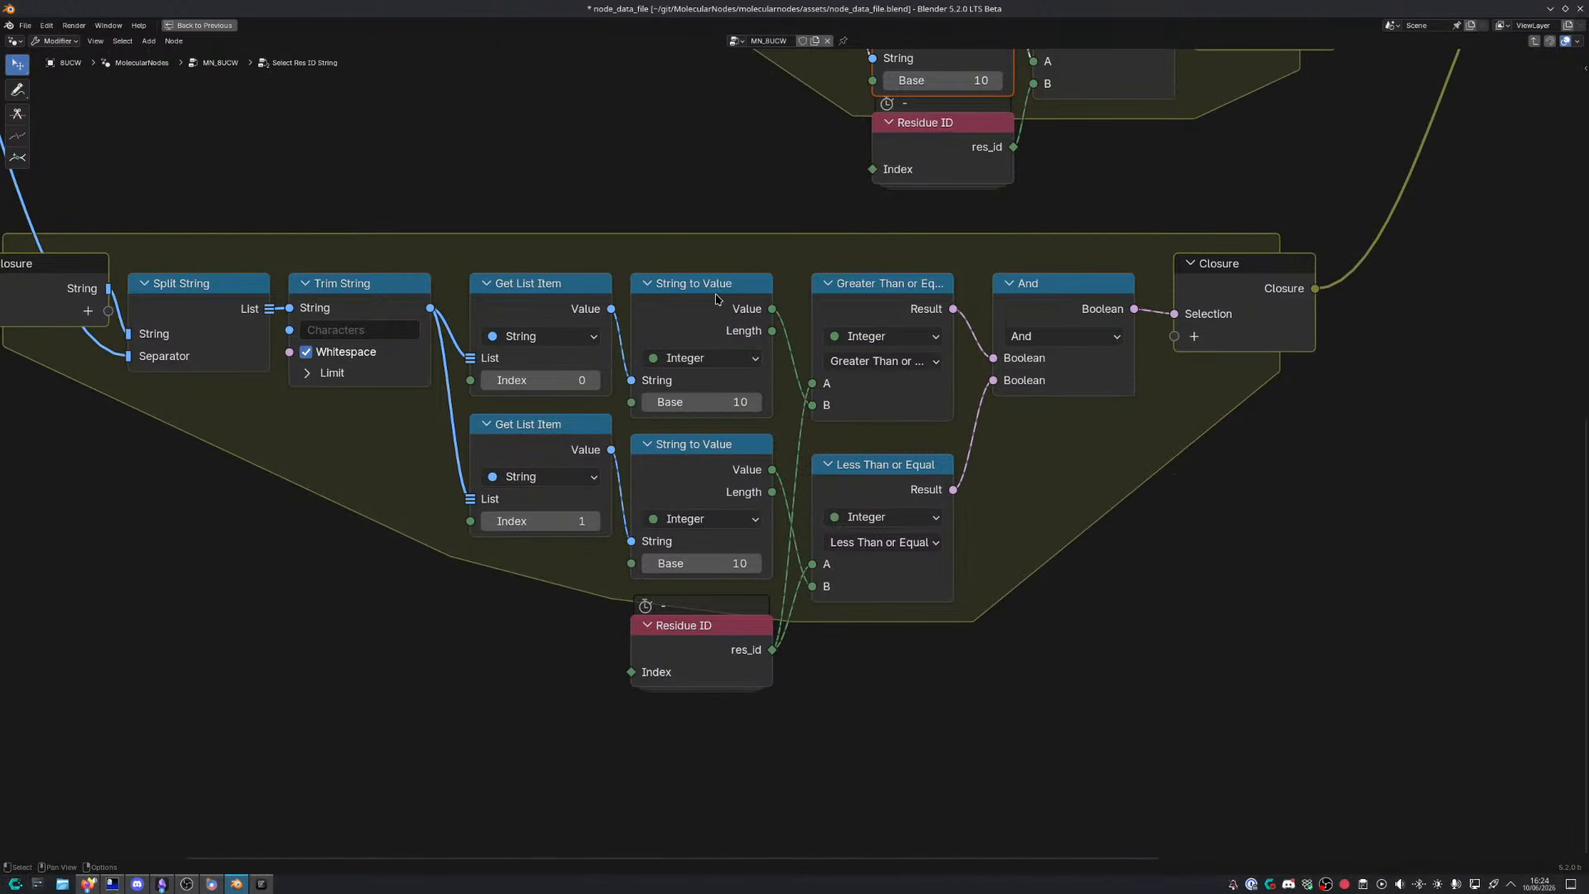
{"action": "middle_click_drag", "start_coordinate": [891, 590], "coordinate": [782, 587]}
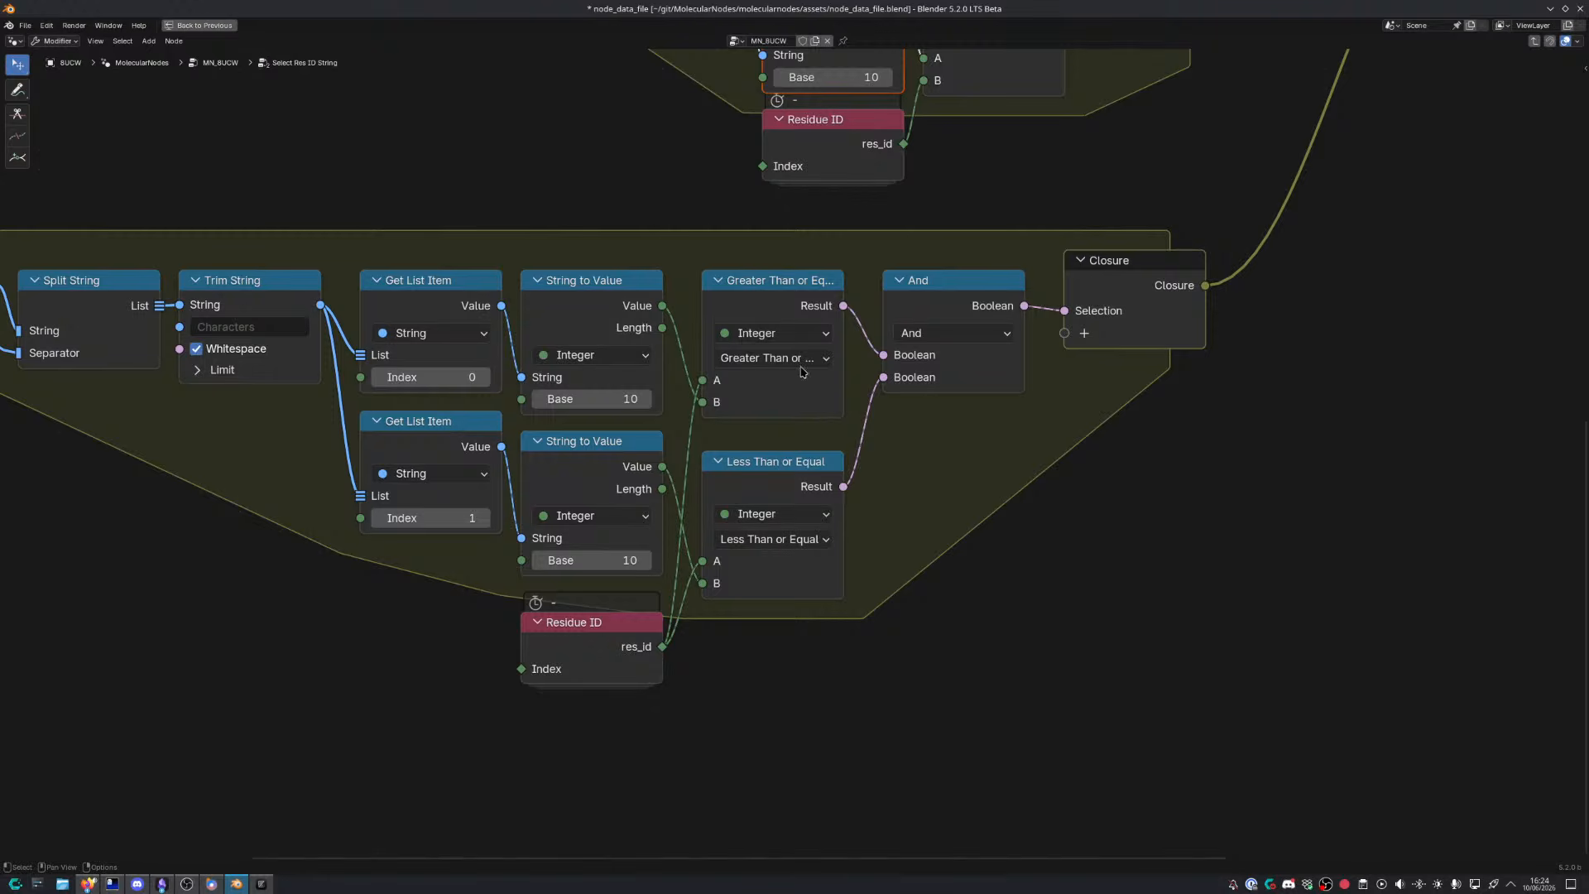
{"action": "middle_click_drag", "start_coordinate": [845, 387], "coordinate": [680, 515]}
{"action": "scroll", "coordinate": [956, 455], "scroll_direction": "down", "scroll_amount": 3}
{"action": "middle_click_drag", "start_coordinate": [1019, 325], "coordinate": [775, 591]}
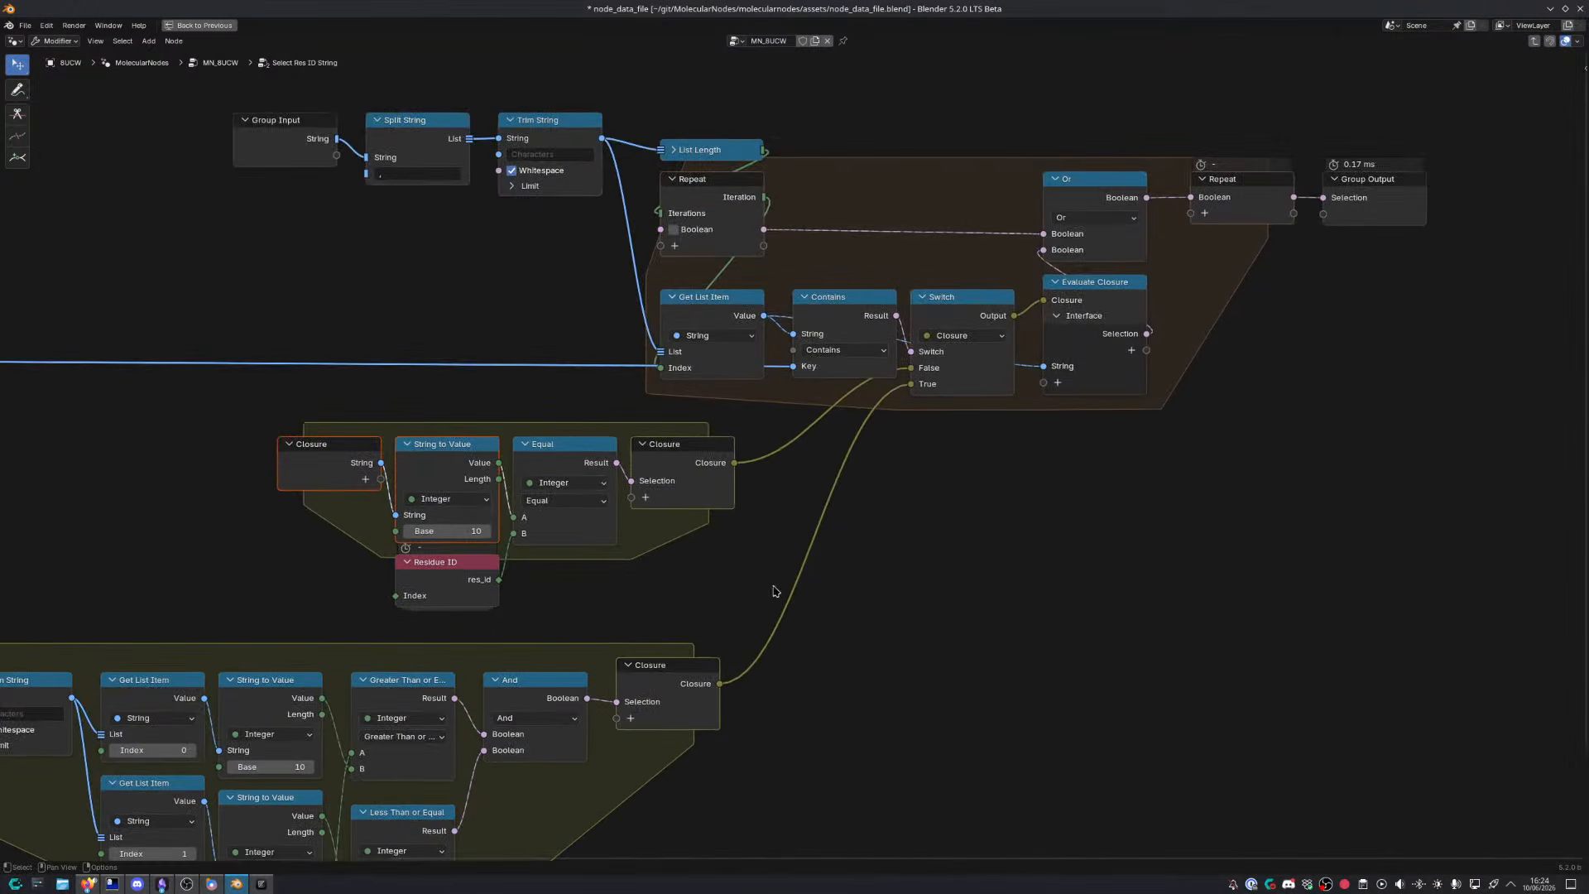
{"action": "scroll", "coordinate": [929, 427], "scroll_direction": "up", "scroll_amount": 2}
{"action": "middle_click_drag", "start_coordinate": [928, 427], "coordinate": [713, 573]}
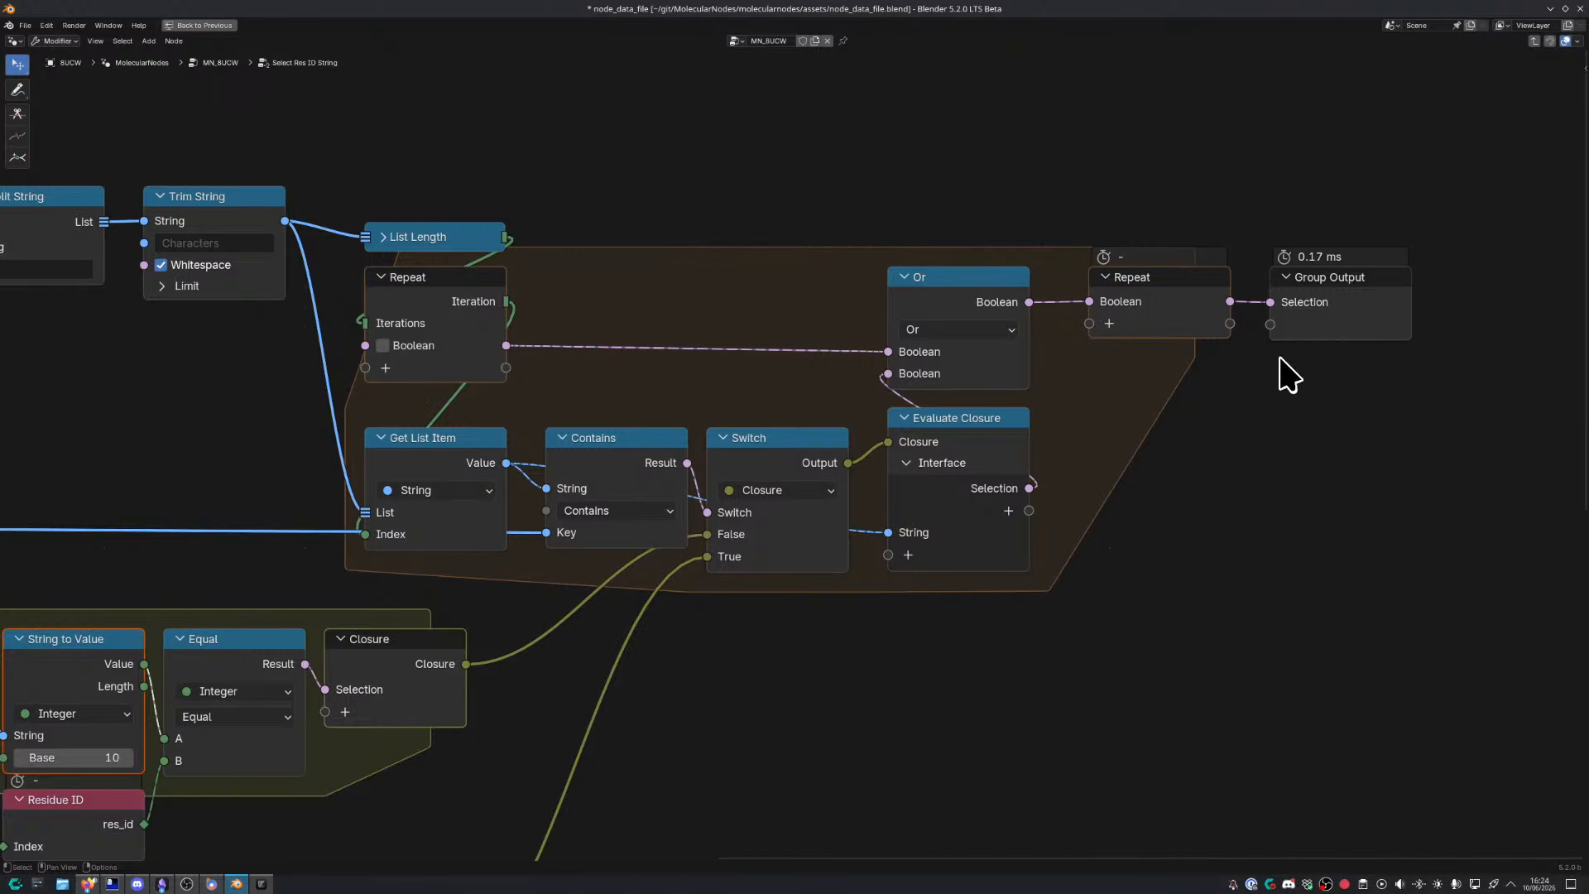
{"action": "key", "text": "Tab"}
Move the Select Res ID String node slightly down and set its residue text to 500-1200
{"action": "key", "text": "g"}
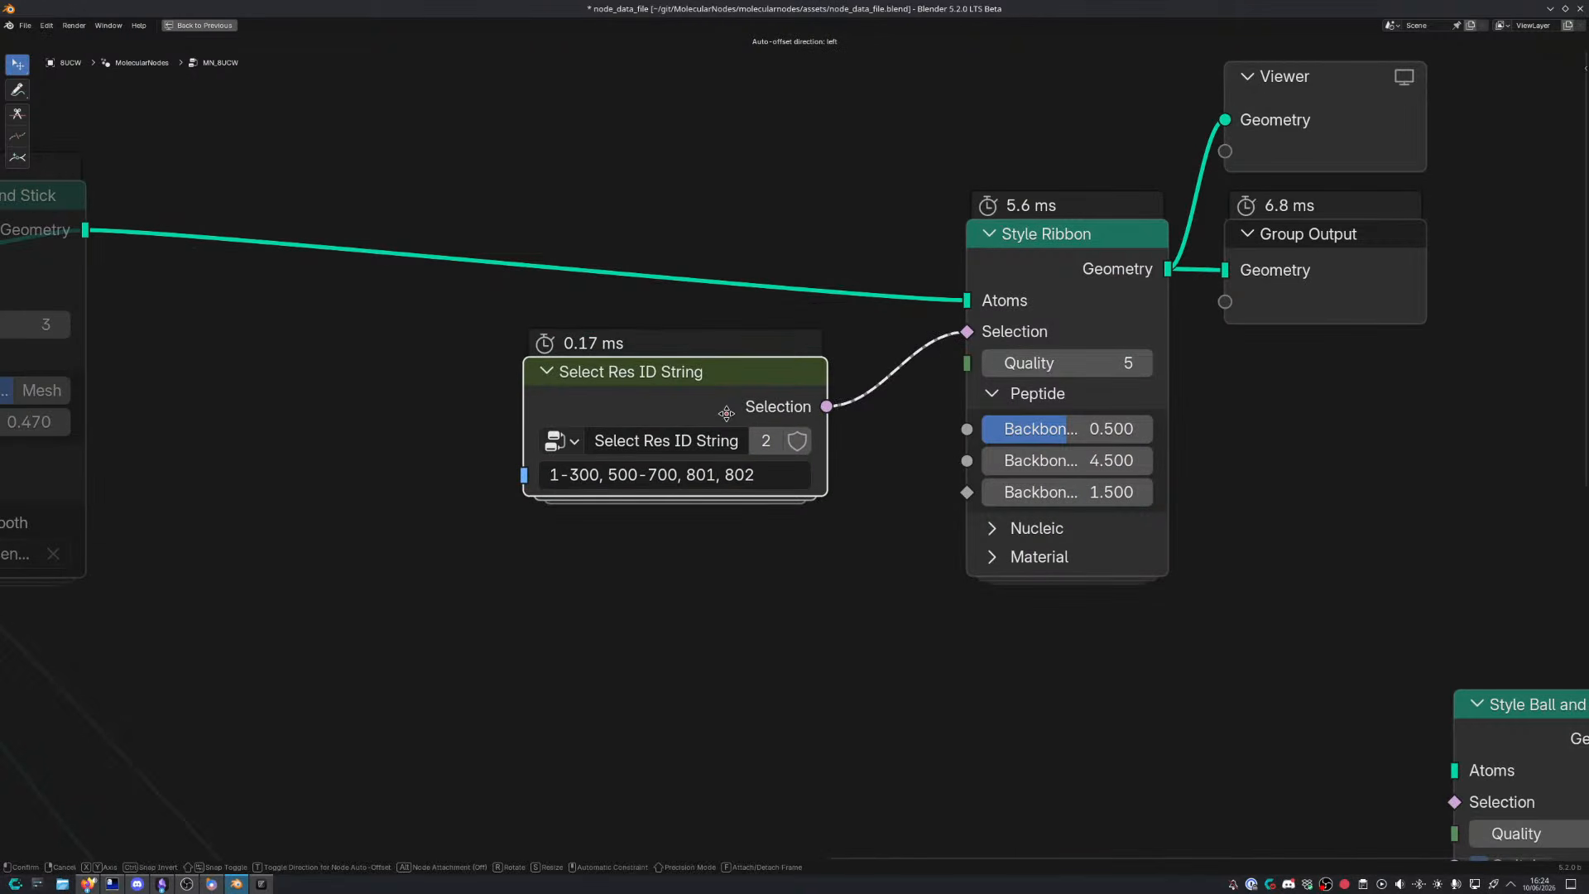
{"action": "left_click", "coordinate": [830, 528]}
{"action": "key", "text": "ctrl+space"}
{"action": "scroll", "coordinate": [961, 530], "scroll_direction": "up", "scroll_amount": 2}
{"action": "left_click", "coordinate": [928, 556]}
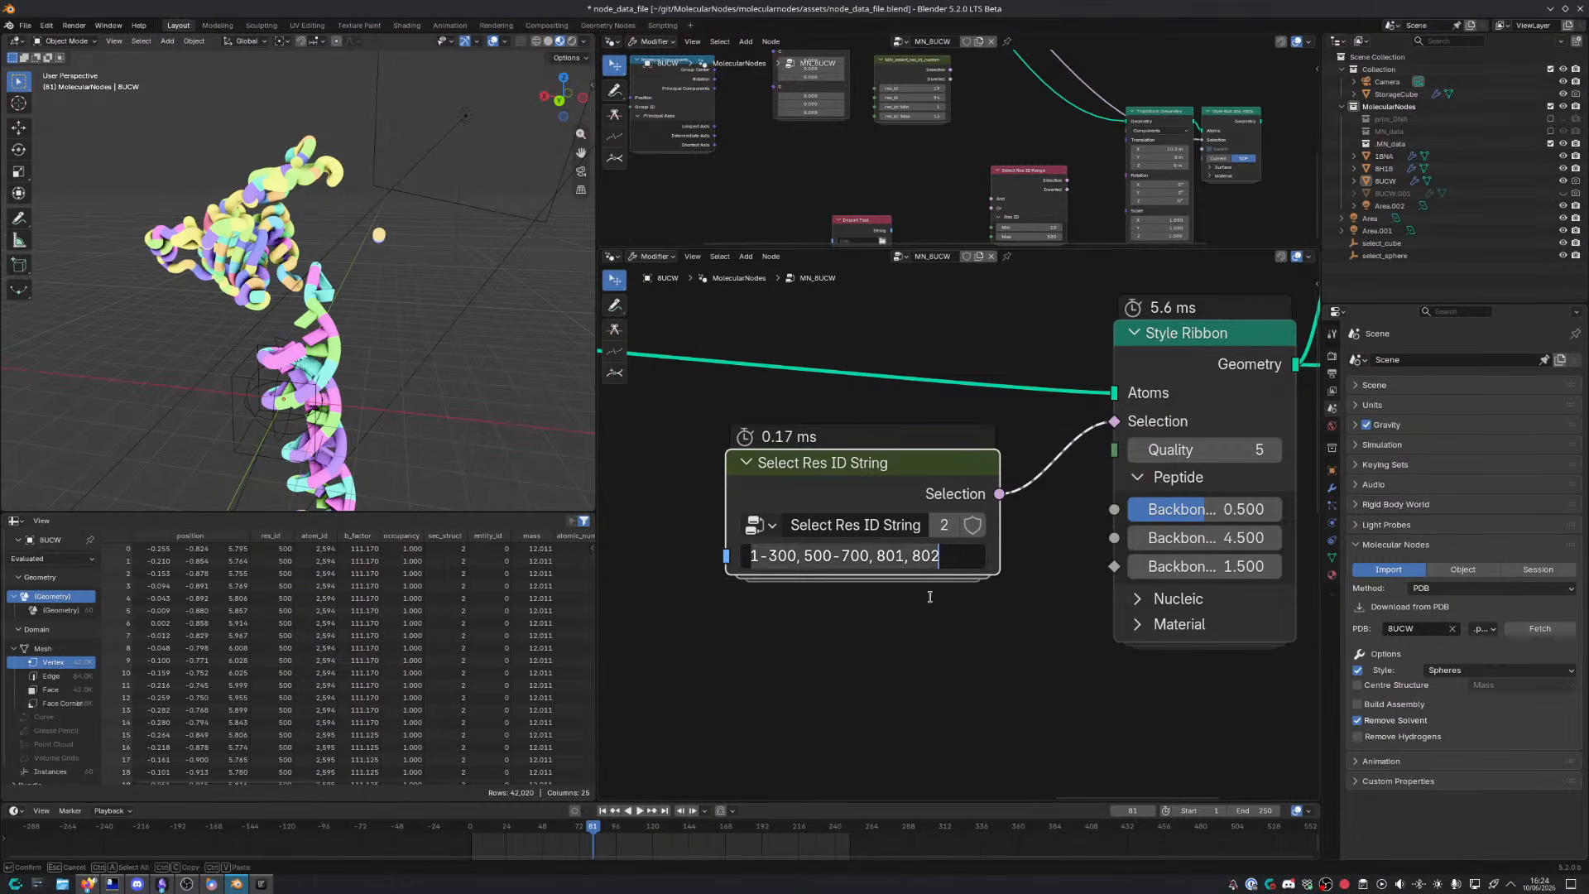
{"action": "key", "text": "ctrl+a"}
{"action": "type", "text": "50"}
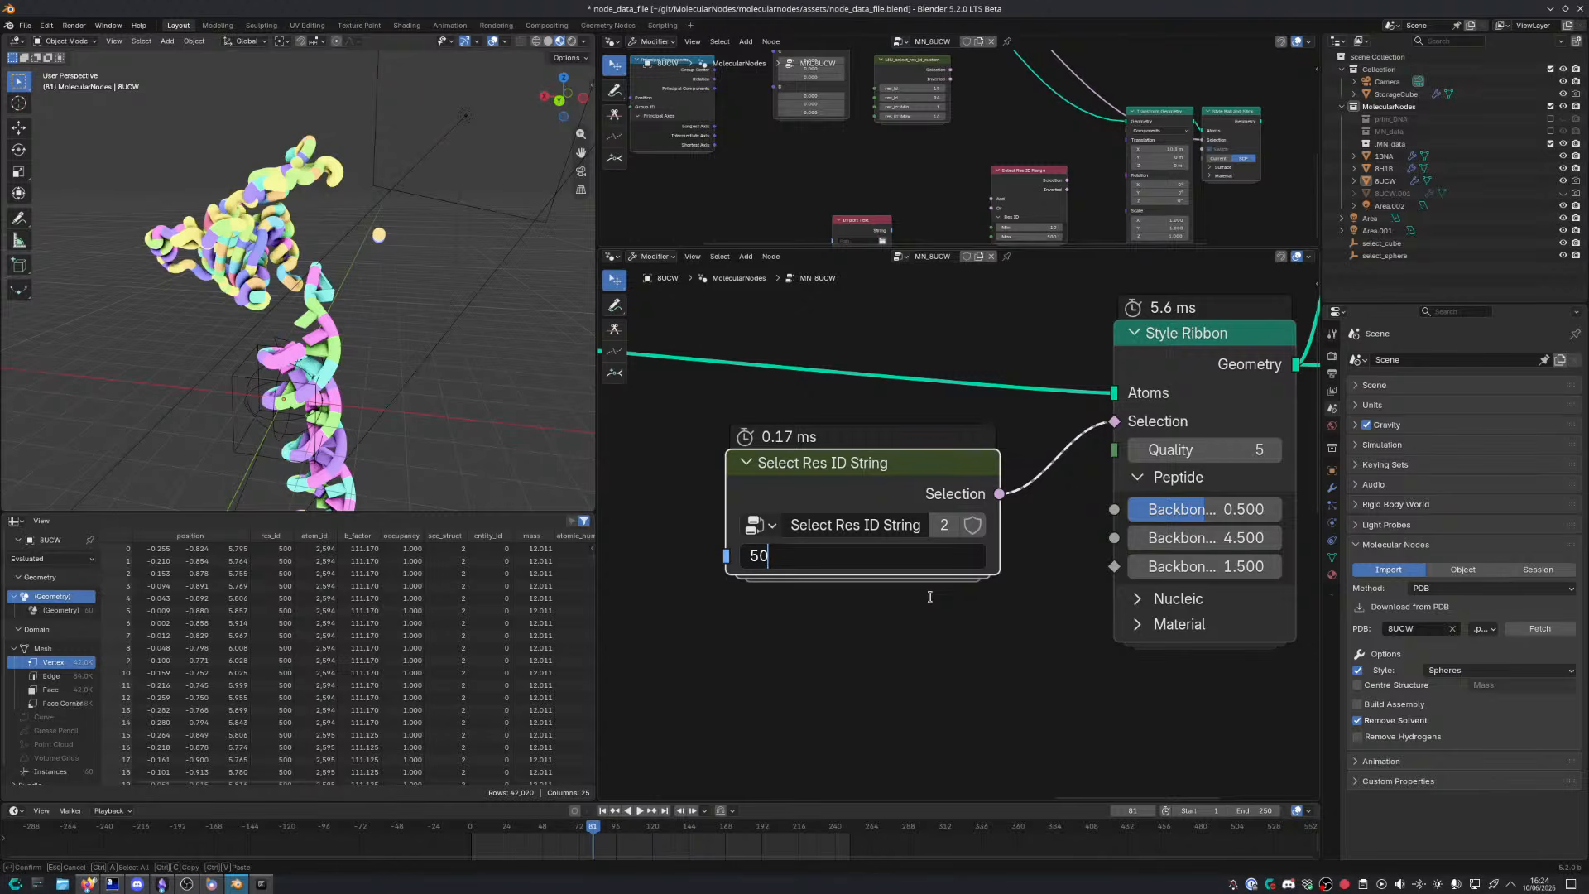
{"action": "type", "text": "0-1200"}
{"action": "key", "text": "Return"}
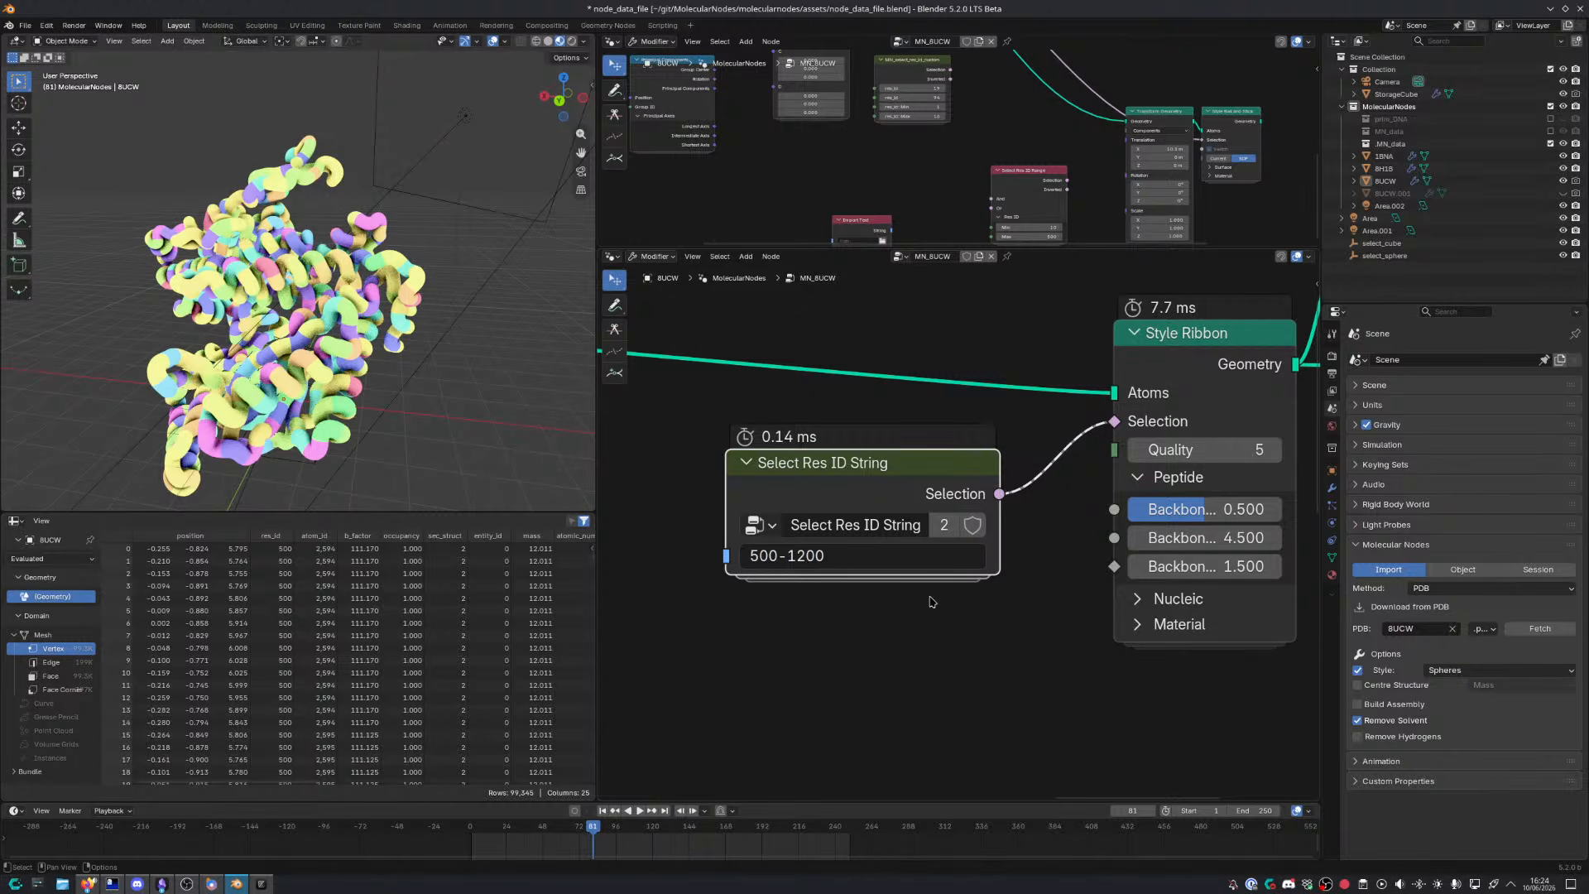
{"action": "middle_click_drag", "start_coordinate": [248, 315], "coordinate": [339, 341]}
{"action": "scroll", "coordinate": [279, 335], "scroll_direction": "up", "scroll_amount": 4}
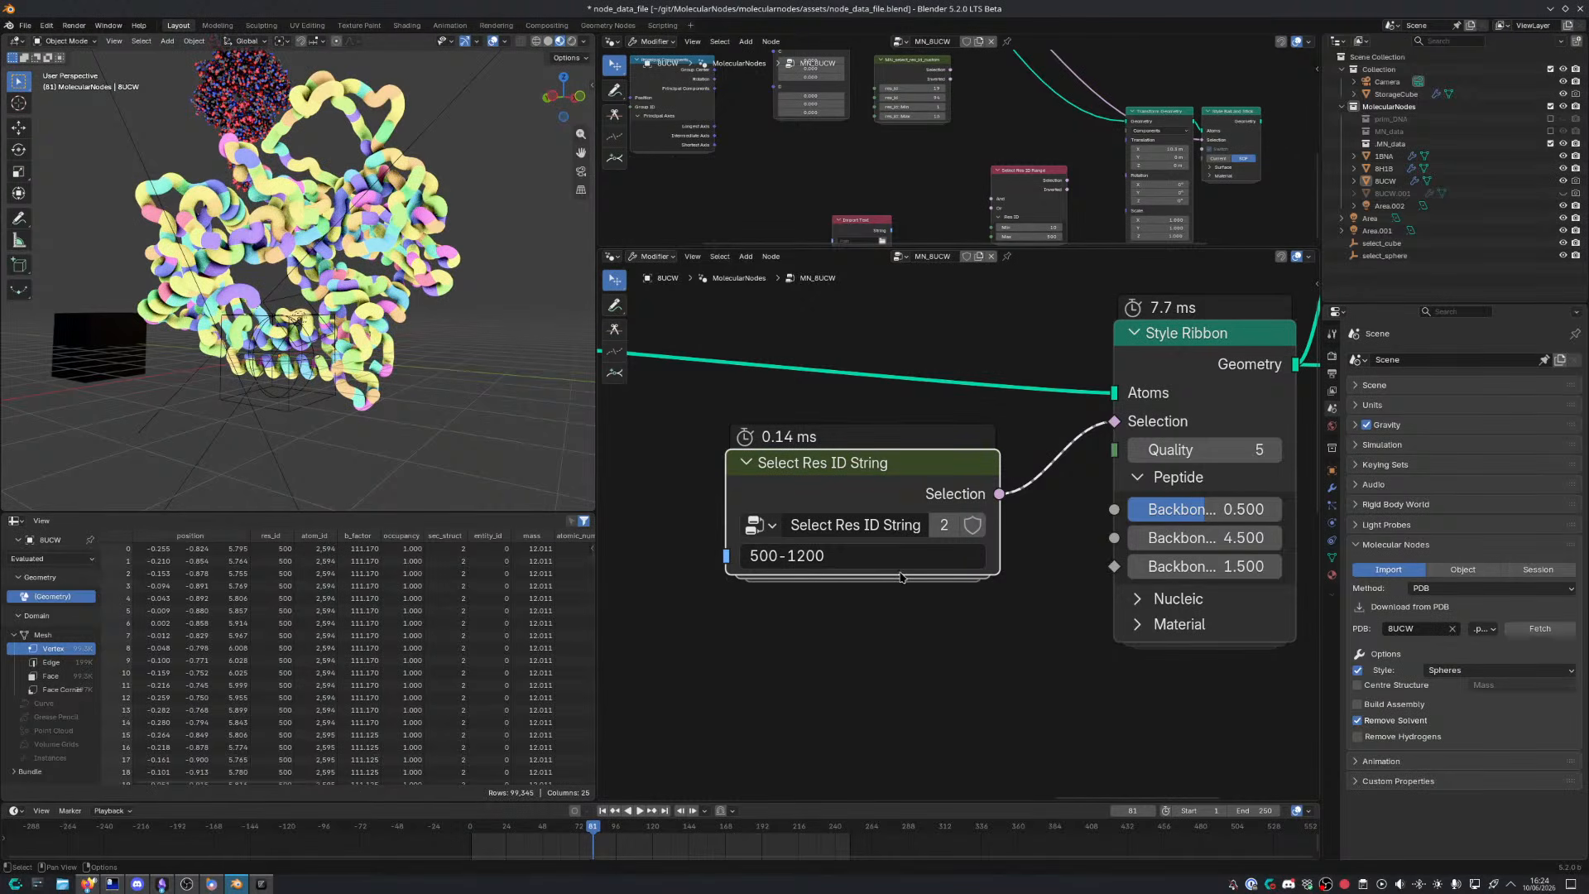
Set the residue text of the Select Res ID String node to 1-1200 and inspect the structure
{"action": "left_click", "coordinate": [927, 555]}
{"action": "type", "text": "1,"}
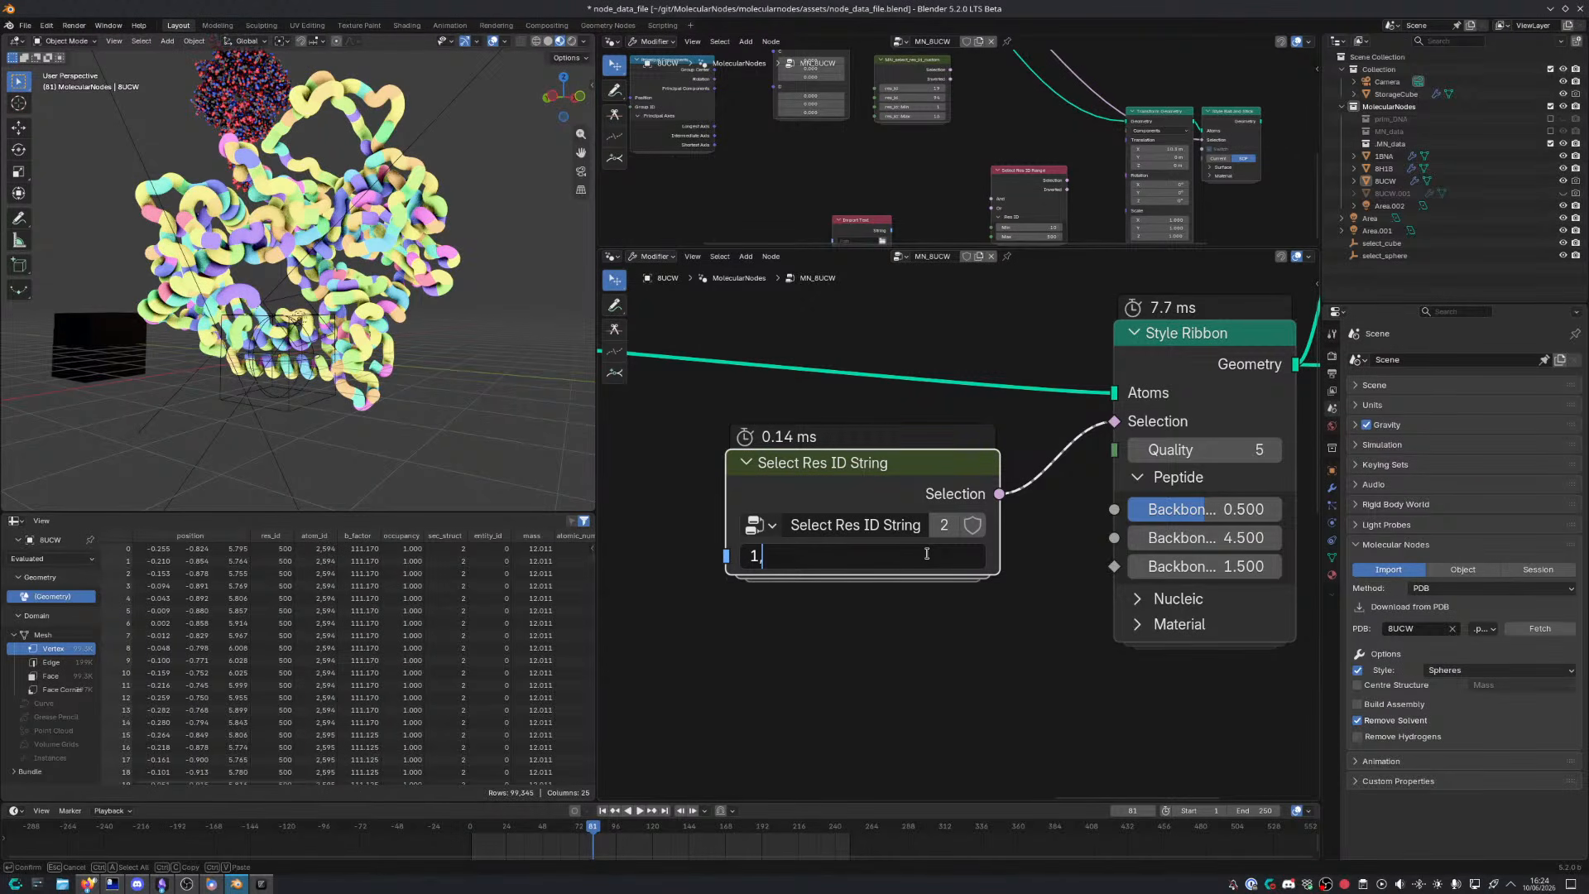
{"action": "type", "text": "1"}
{"action": "type", "text": "200"}
{"action": "key", "text": "Return"}
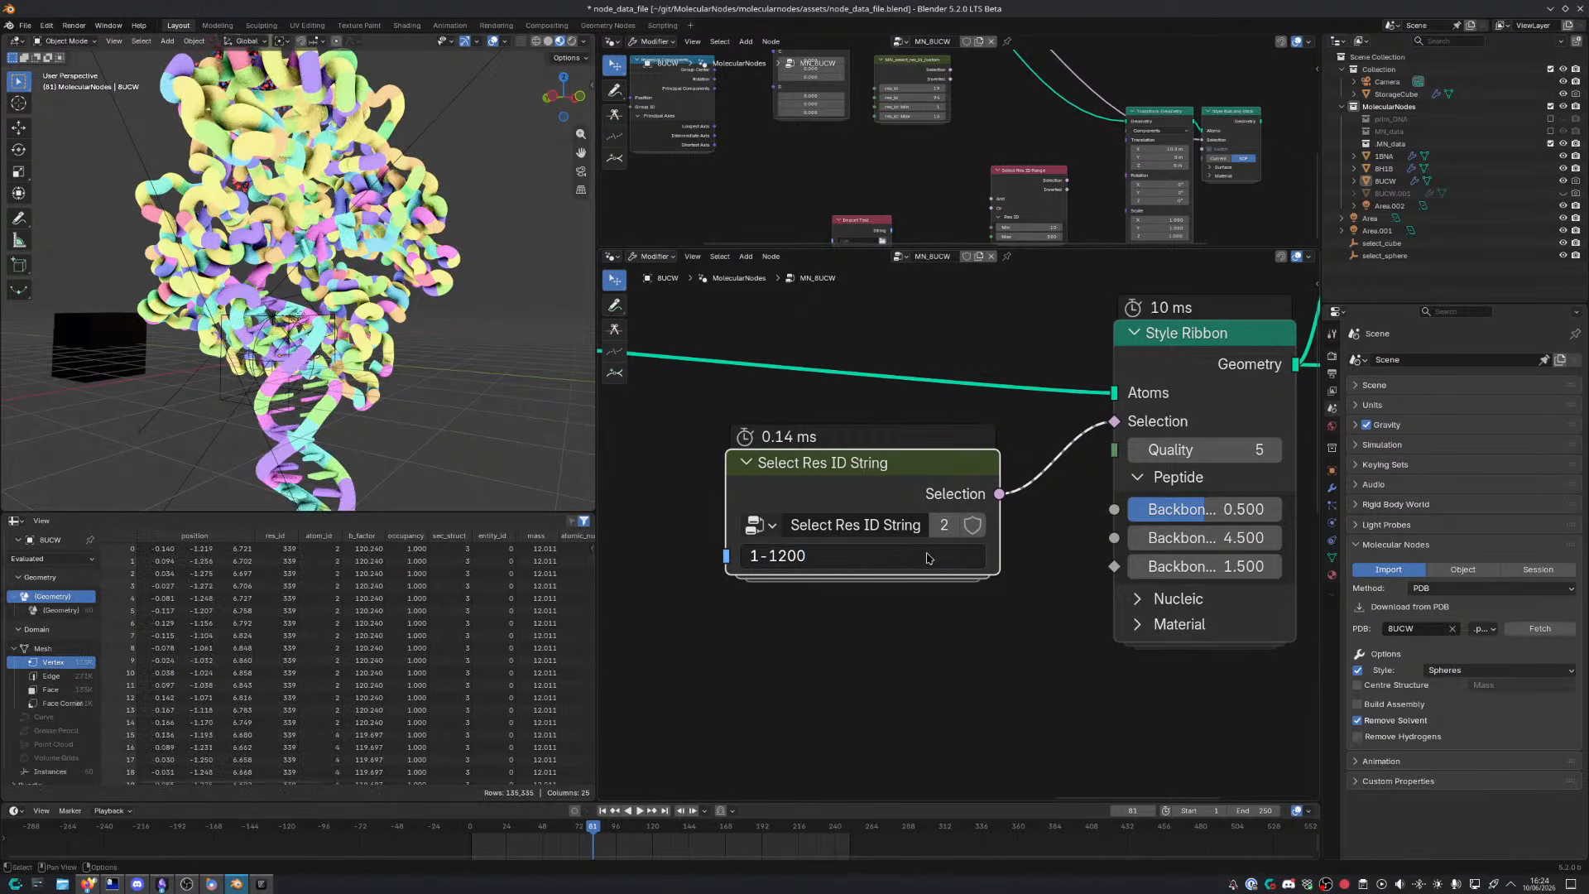
{"action": "scroll", "coordinate": [347, 331], "scroll_direction": "down", "scroll_amount": 5}
{"action": "middle_click_drag", "start_coordinate": [347, 332], "coordinate": [484, 358]}
{"action": "scroll", "coordinate": [413, 367], "scroll_direction": "up", "scroll_amount": 4}
Move the Select Res ID String node farther away from the Style Ribbon node
{"action": "left_click_drag", "start_coordinate": [903, 480], "coordinate": [938, 453]}
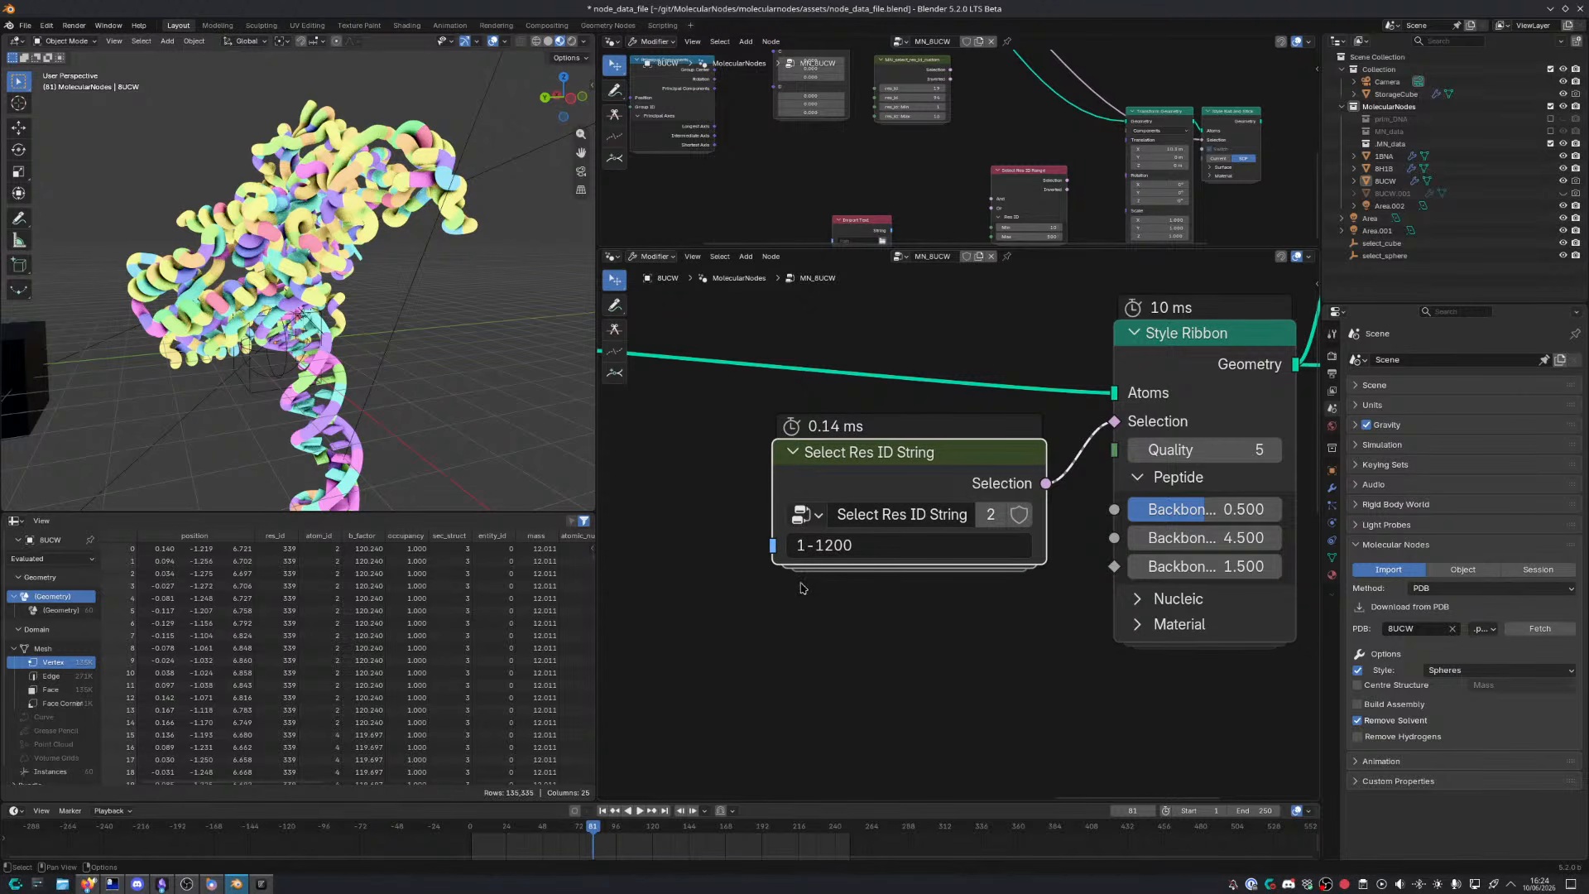
{"action": "left_click", "coordinate": [909, 546]}
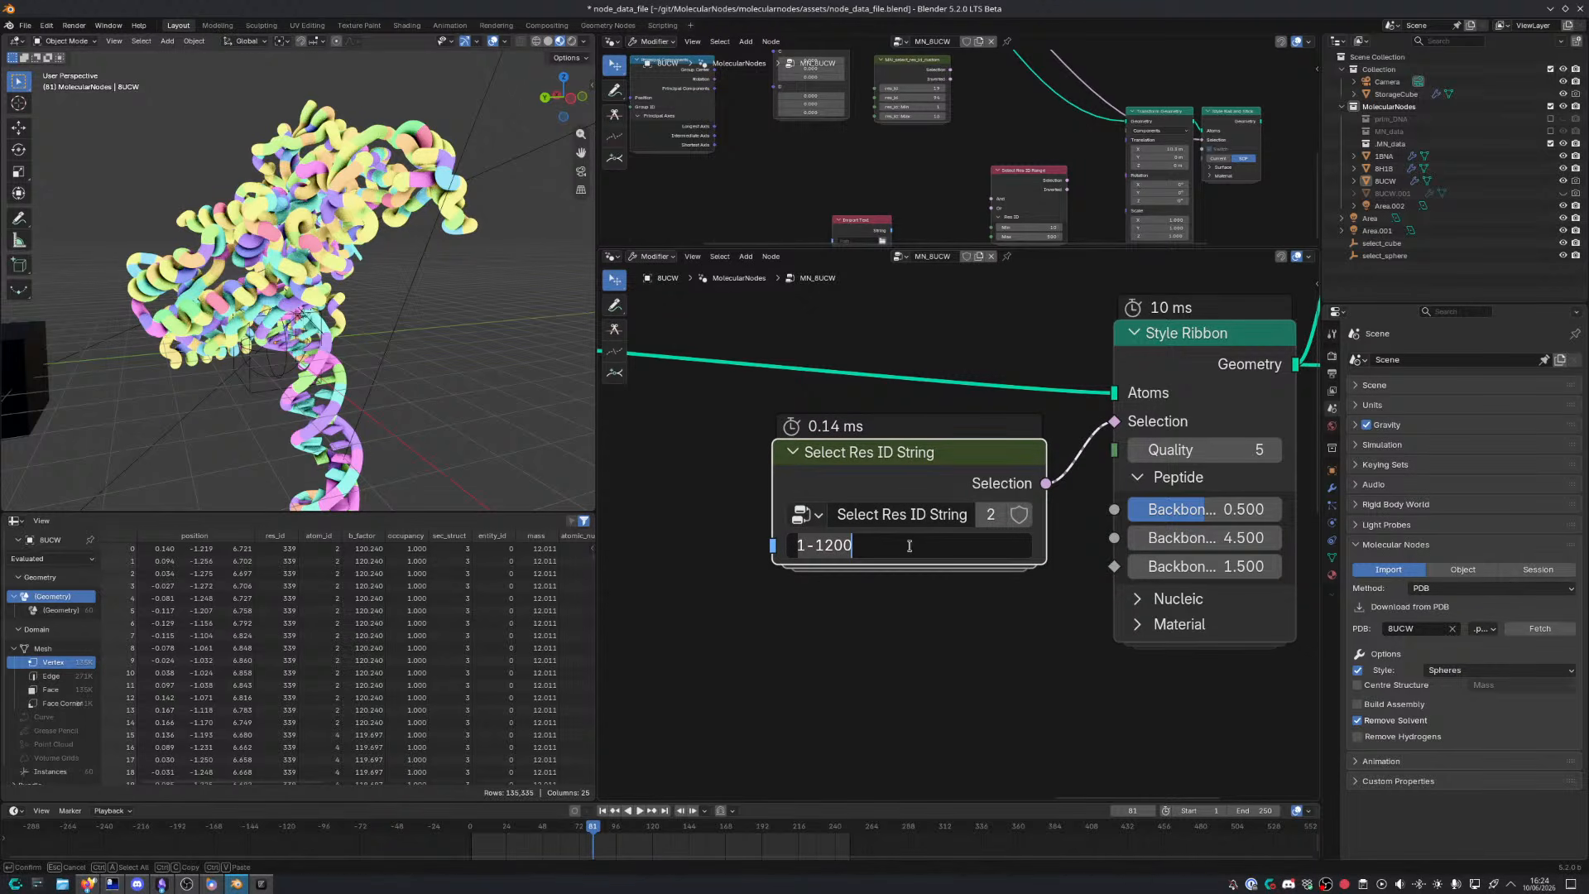
{"action": "key", "text": "Return"}
{"action": "left_click_drag", "start_coordinate": [877, 469], "coordinate": [764, 471]}
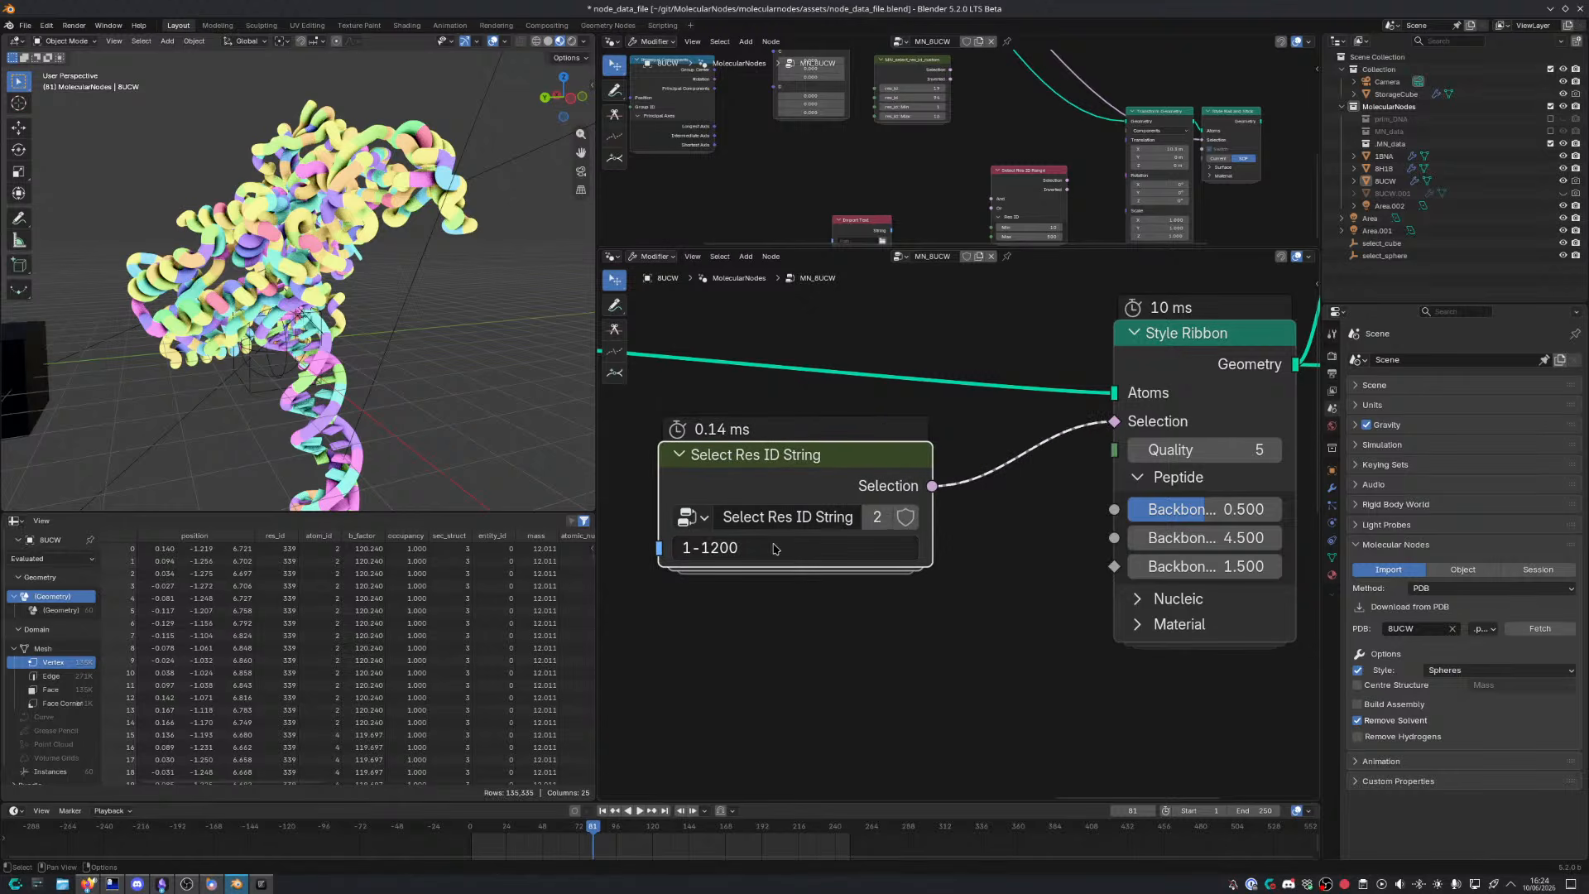
Try the selection text "resid 1-500 and resname LYS" in the Select Res ID String node and clear it again
{"action": "left_click", "coordinate": [797, 546]}
{"action": "key", "text": "BackSpace"}
{"action": "type", "text": "resid"}
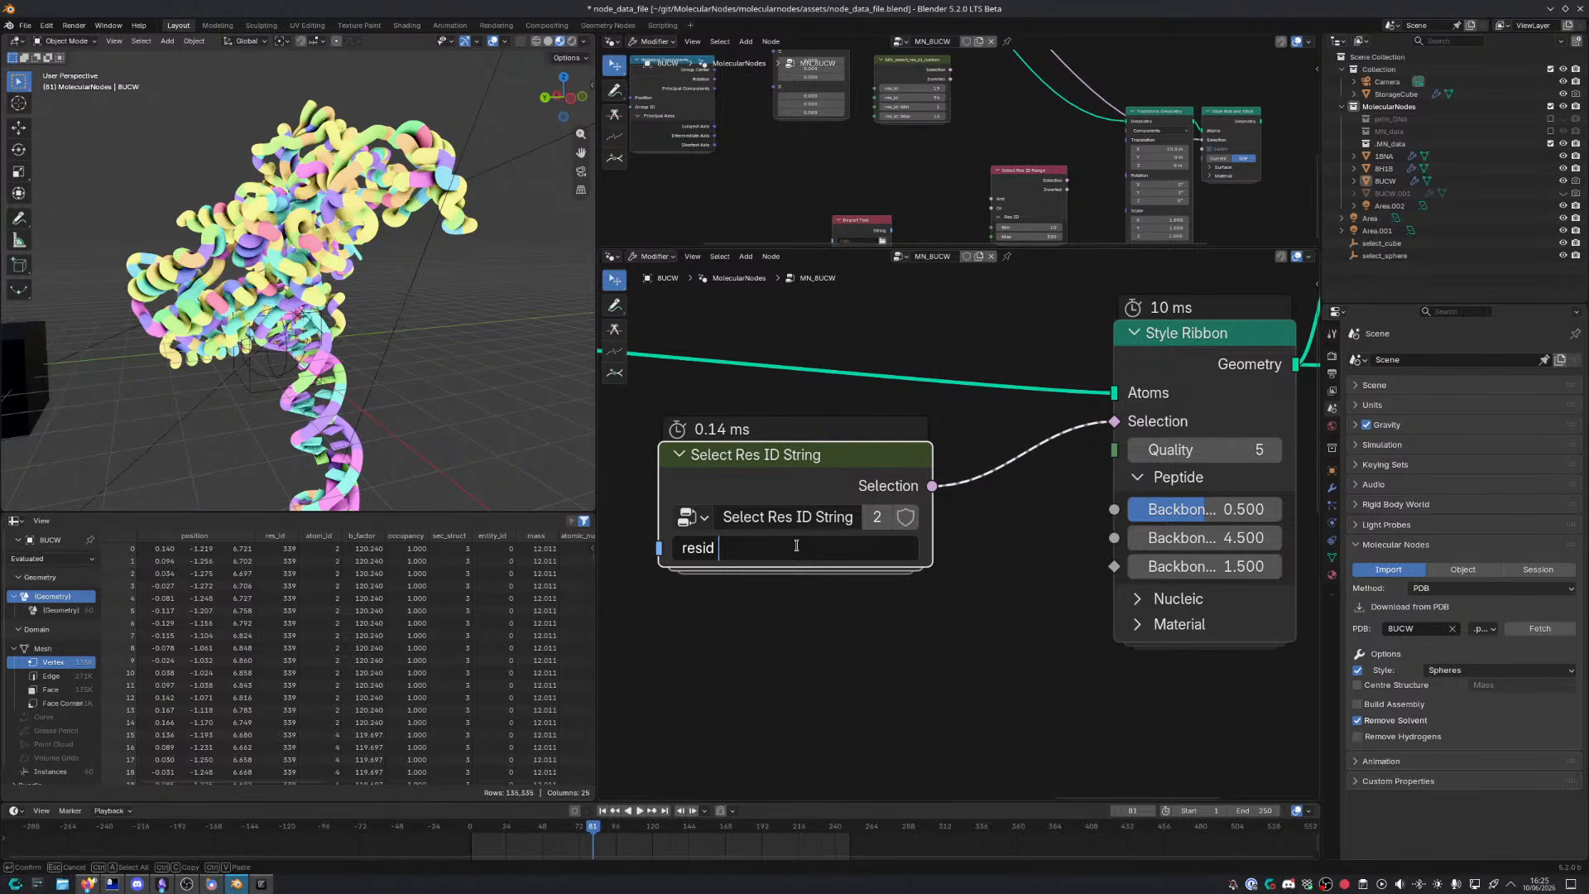
{"action": "type", "text": " 1-200"}
{"action": "key", "text": "BackSpace"}
{"action": "key", "text": "BackSpace"}
{"action": "key", "text": "BackSpace"}
{"action": "type", "text": "50"}
{"action": "type", "text": "0 and resname LYS"}
{"action": "key", "text": "ctrl+BackSpace"}
{"action": "key", "text": "ctrl+BackSpace"}
{"action": "key", "text": "ctrl+BackSpace"}
{"action": "key", "text": "ctrl+BackSpace"}
{"action": "key", "text": "ctrl+BackSpace"}
{"action": "key", "text": "ctrl+BackSpace"}
{"action": "key", "text": "ctrl+BackSpace"}
Set the residue text to 1-5000 and shift the Select Res ID String node slightly towards Style Ribbon
{"action": "type", "text": "1-50"}
{"action": "key", "text": "Return"}
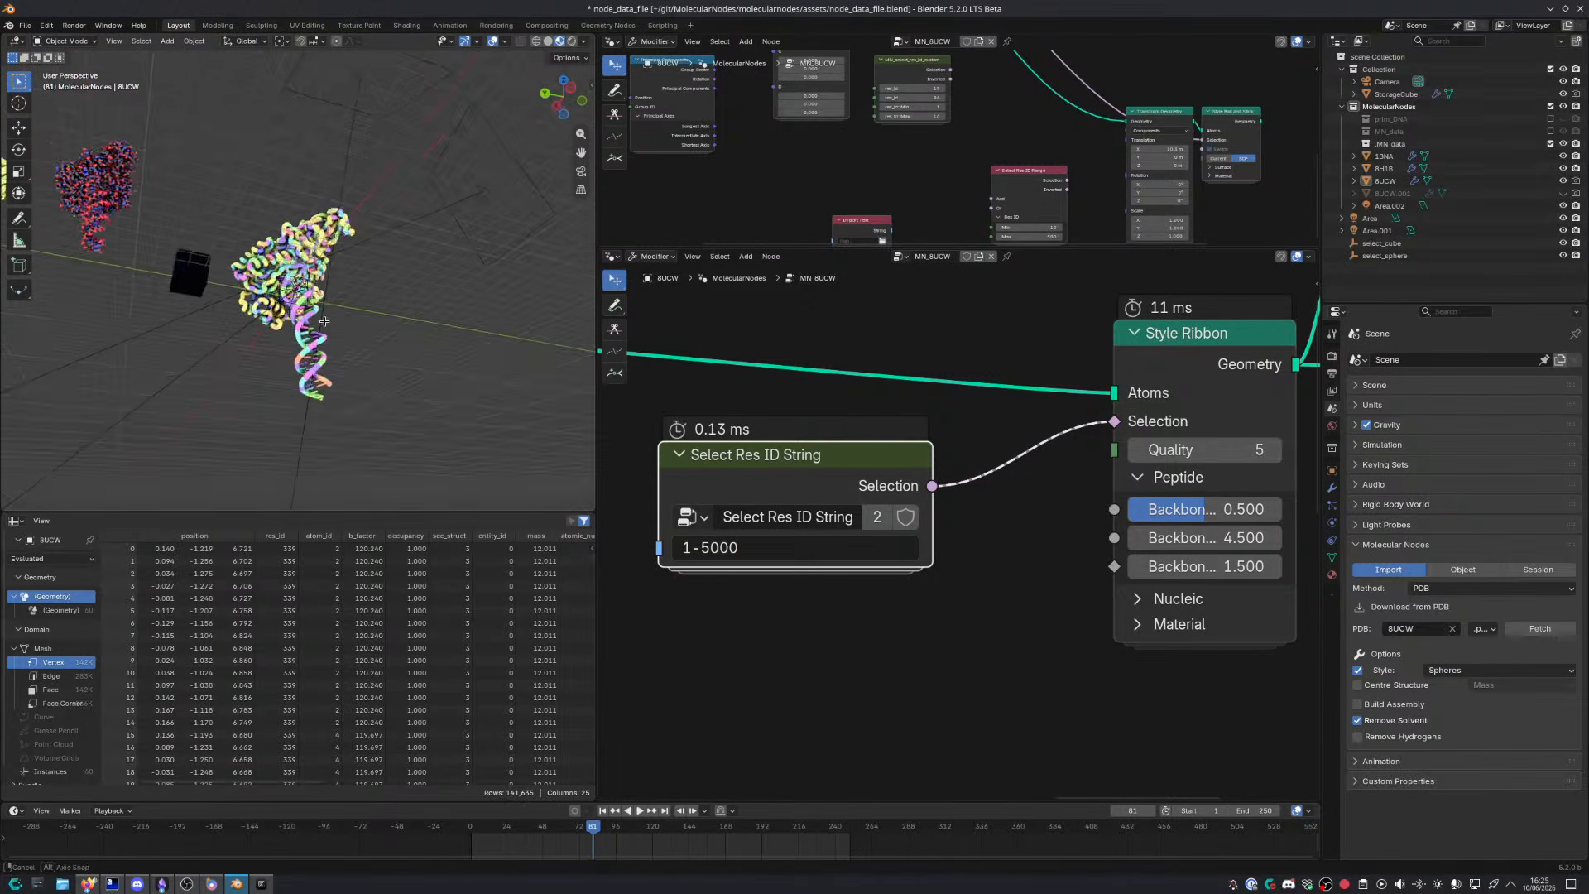
{"action": "mouse_move", "coordinate": [818, 465]}
{"action": "left_mouse_down"}
{"action": "mouse_move", "coordinate": [810, 477]}
{"action": "mouse_move", "coordinate": [831, 458]}
{"action": "left_mouse_up"}
{"action": "scroll", "coordinate": [797, 497], "scroll_direction": "up", "scroll_amount": 1}
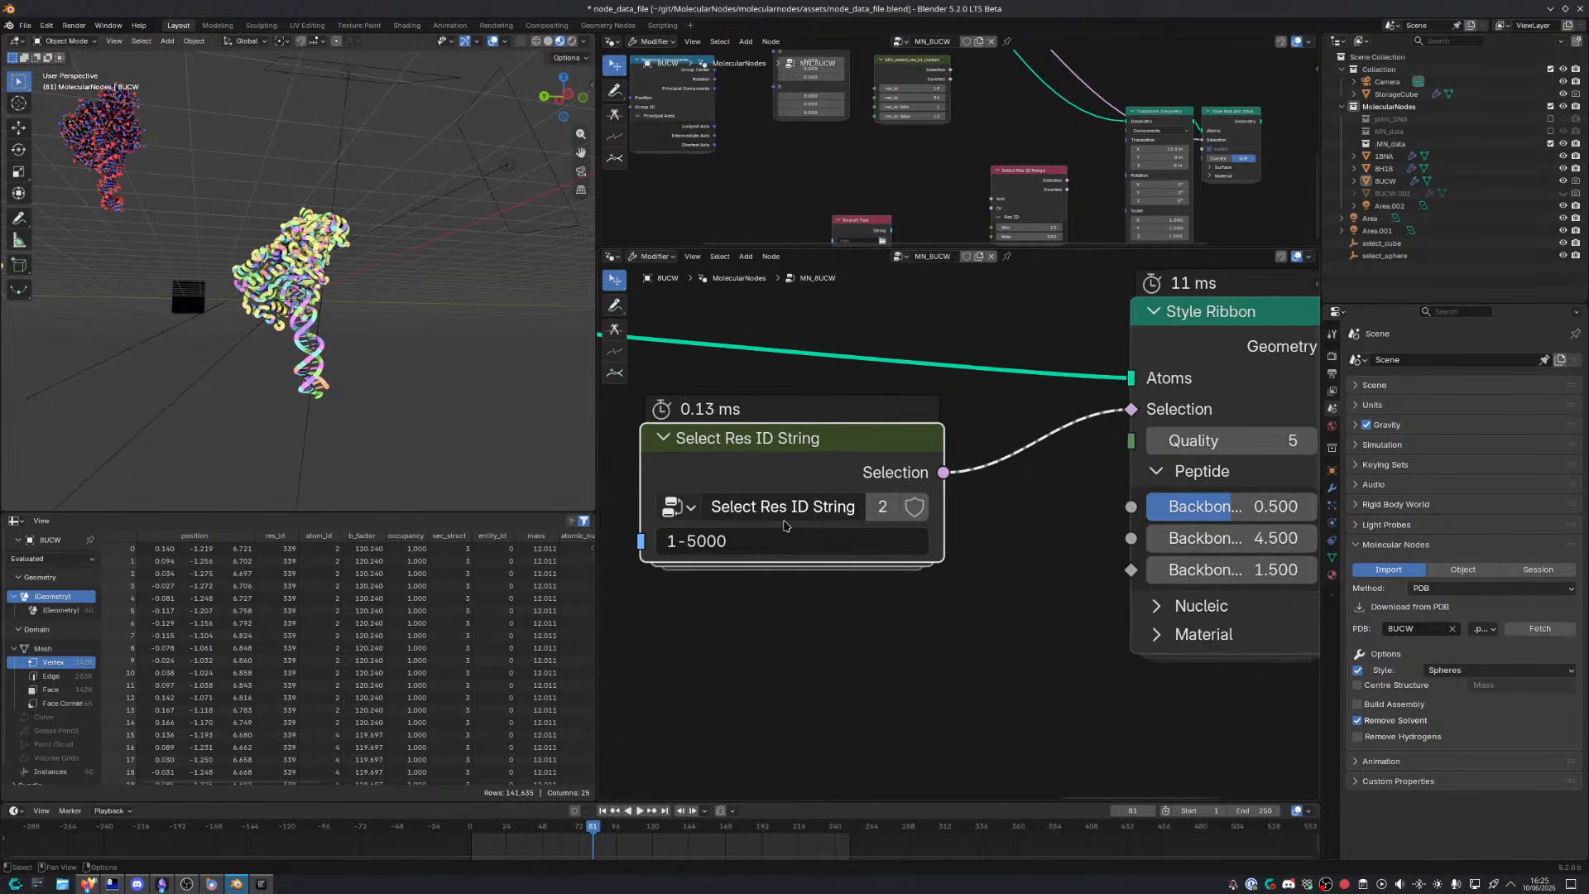
{"action": "middle_click_drag", "start_coordinate": [791, 501], "coordinate": [868, 478]}
{"action": "left_click_drag", "start_coordinate": [867, 452], "coordinate": [914, 440]}
Set the residue text of the Select Res ID String node to 500-800 and inspect the structure
{"action": "left_click", "coordinate": [875, 519]}
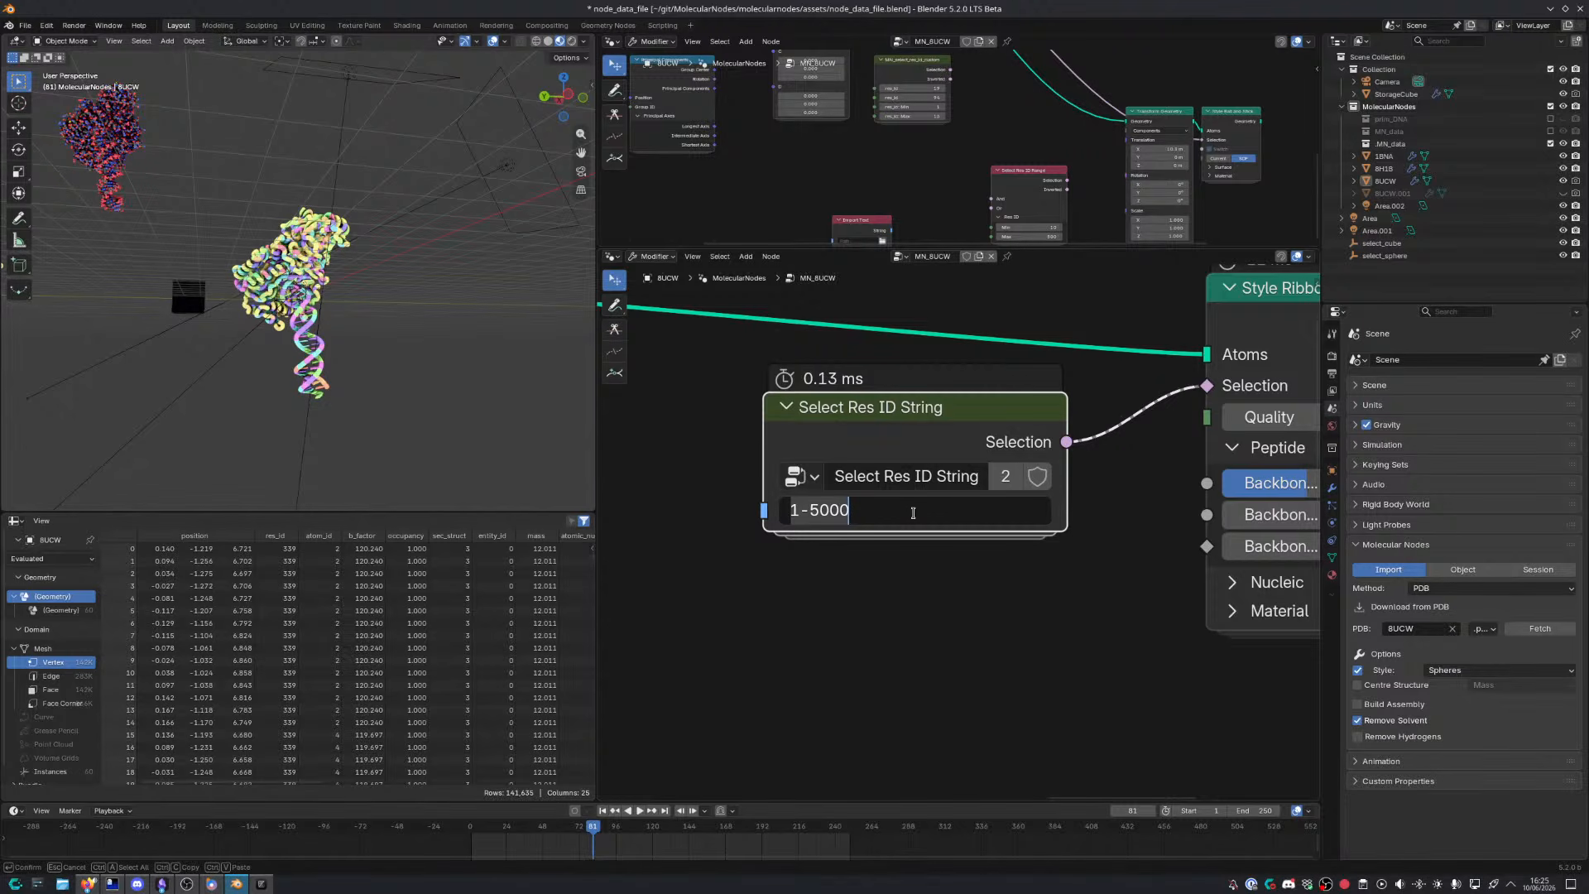
{"action": "type", "text": "500-800"}
{"action": "key", "text": "Return"}
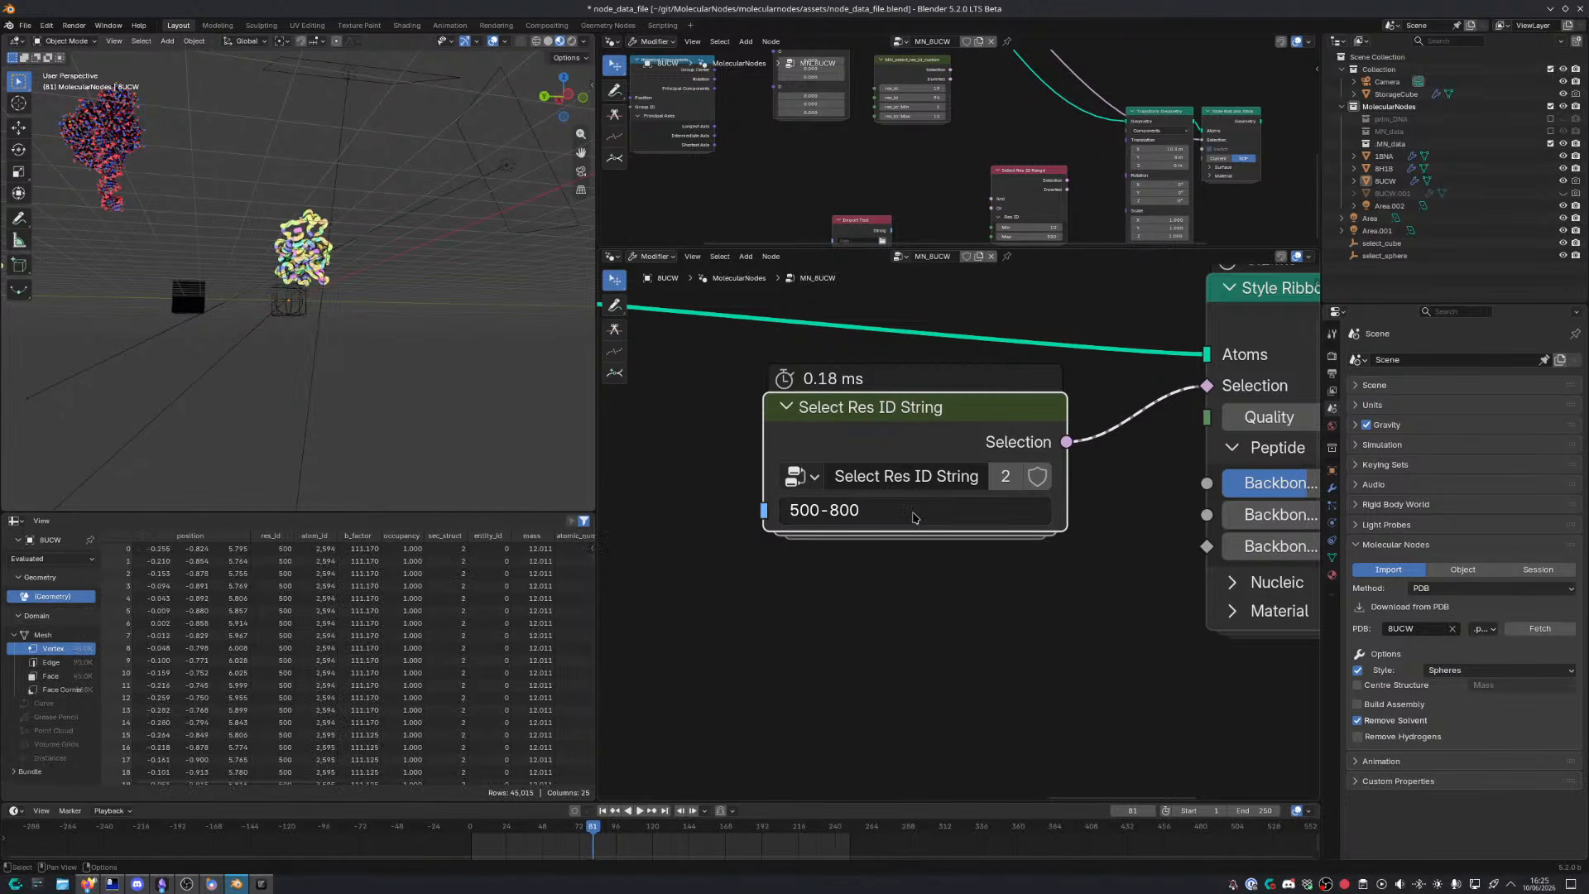
{"action": "middle_click_drag", "start_coordinate": [348, 318], "coordinate": [383, 373]}
{"action": "scroll", "coordinate": [497, 335], "scroll_direction": "up", "scroll_amount": 4}
{"action": "left_click_drag", "start_coordinate": [917, 453], "coordinate": [920, 479]}
{"action": "scroll", "coordinate": [1059, 467], "scroll_direction": "down", "scroll_amount": 4}
{"action": "middle_click_drag", "start_coordinate": [1064, 465], "coordinate": [900, 488]}
{"action": "middle_click_drag", "start_coordinate": [346, 335], "coordinate": [330, 294]}
Look briefly into the Select Res ID String group and move its node closer to Style Ribbon in the parent tree
{"action": "key", "text": "Tab"}
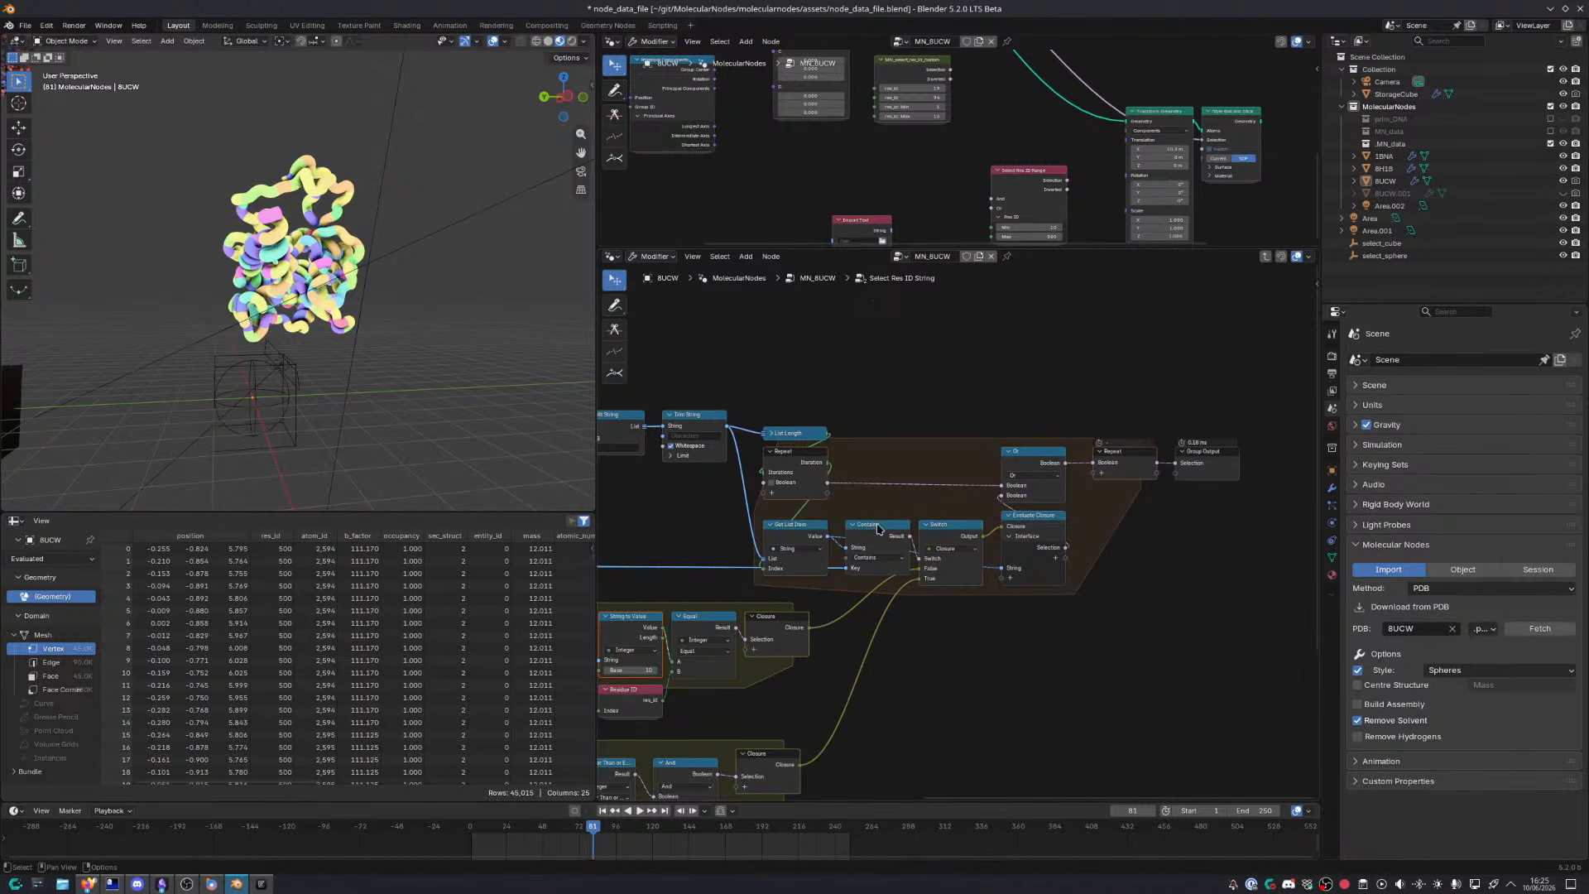
{"action": "scroll", "coordinate": [822, 618], "scroll_direction": "down", "scroll_amount": 1}
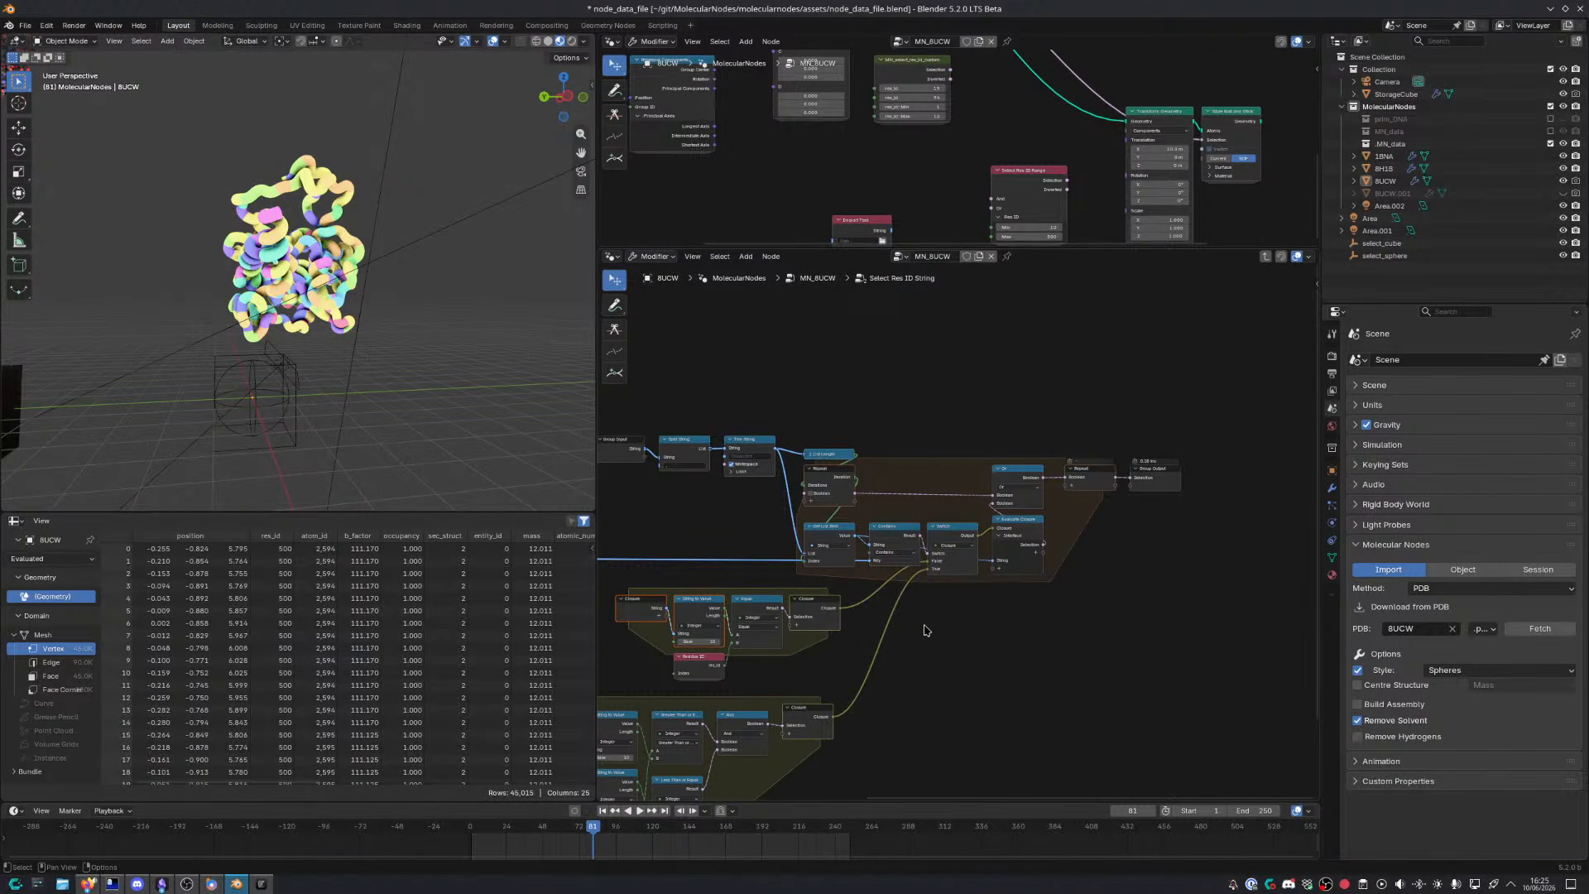
{"action": "key", "text": "Tab"}
{"action": "scroll", "coordinate": [952, 626], "scroll_direction": "up", "scroll_amount": 1}
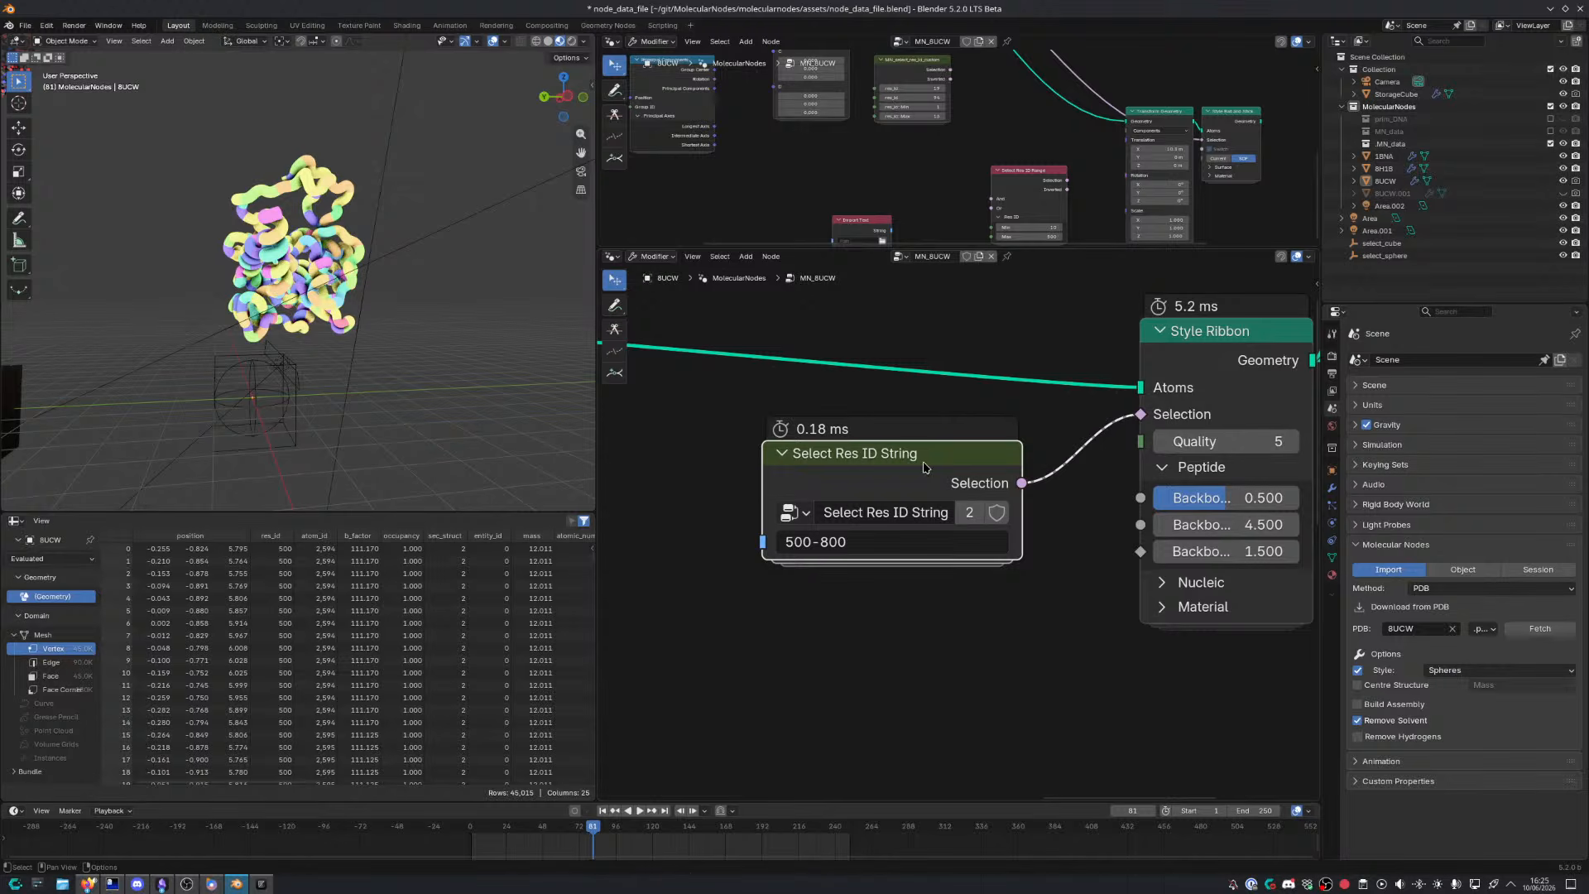
{"action": "left_click_drag", "start_coordinate": [922, 464], "coordinate": [978, 439]}
Select the 1BNA structure in the 3D scene to show its parser node tree
{"action": "scroll", "coordinate": [964, 474], "scroll_direction": "down", "scroll_amount": 5}
{"action": "middle_click_drag", "start_coordinate": [384, 391], "coordinate": [439, 454]}
{"action": "scroll", "coordinate": [438, 380], "scroll_direction": "down", "scroll_amount": 4}
{"action": "left_click", "coordinate": [265, 100]}
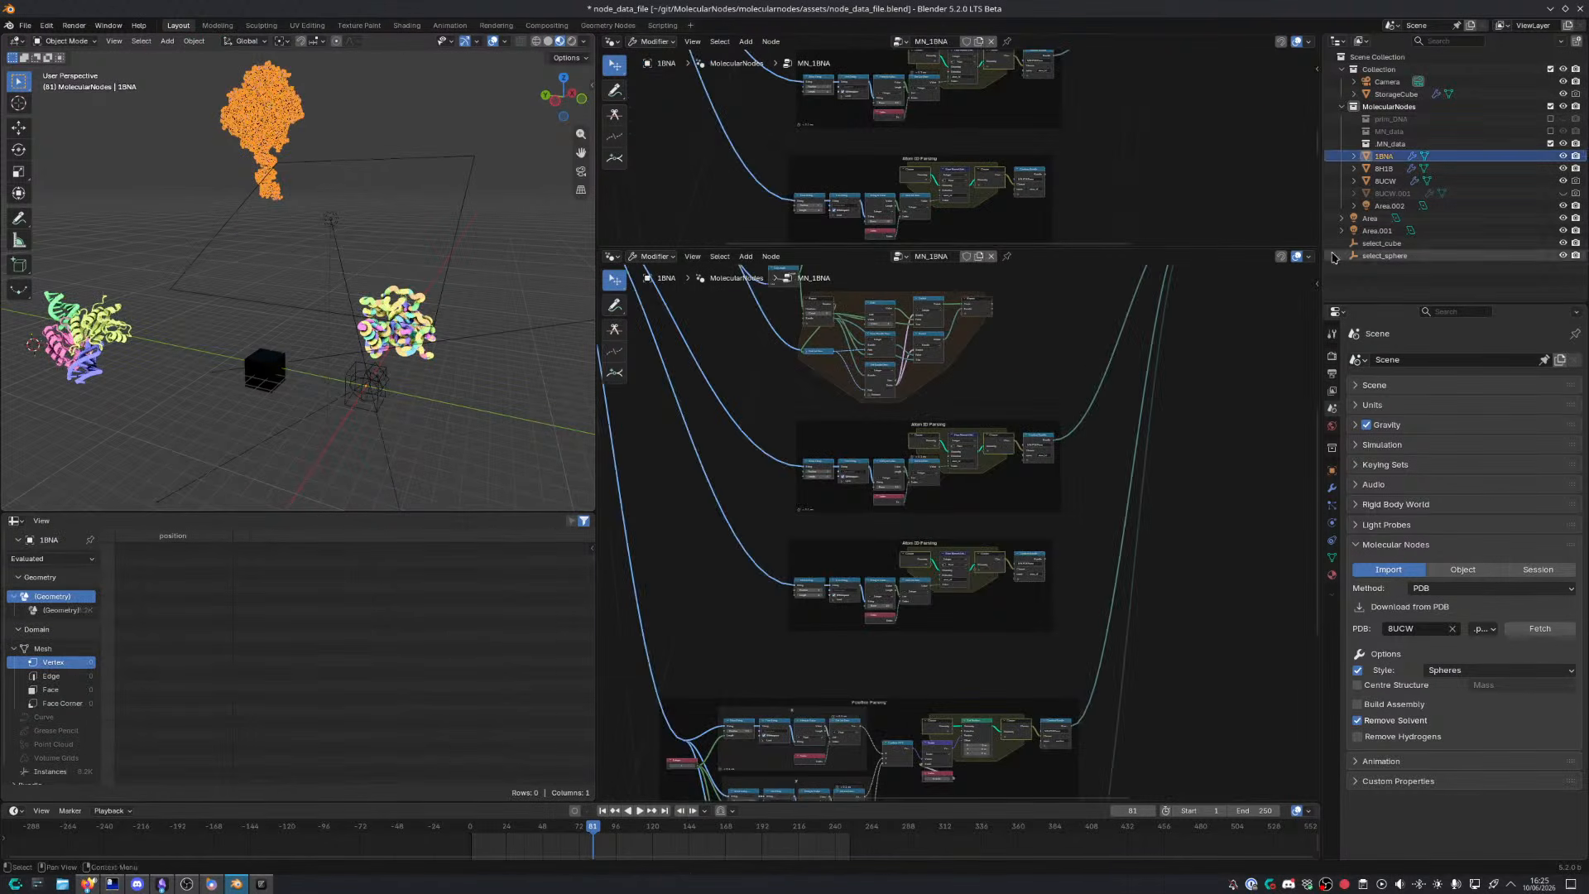
Examine the 1BNA parser tree in an enlarged node editor, from its bundle repeat zones to the Atom ID and position parsing frames
{"action": "scroll", "coordinate": [1084, 439], "scroll_direction": "down", "scroll_amount": 3}
{"action": "middle_click_drag", "start_coordinate": [1114, 419], "coordinate": [1023, 577]}
{"action": "scroll", "coordinate": [1022, 577], "scroll_direction": "up", "scroll_amount": 3}
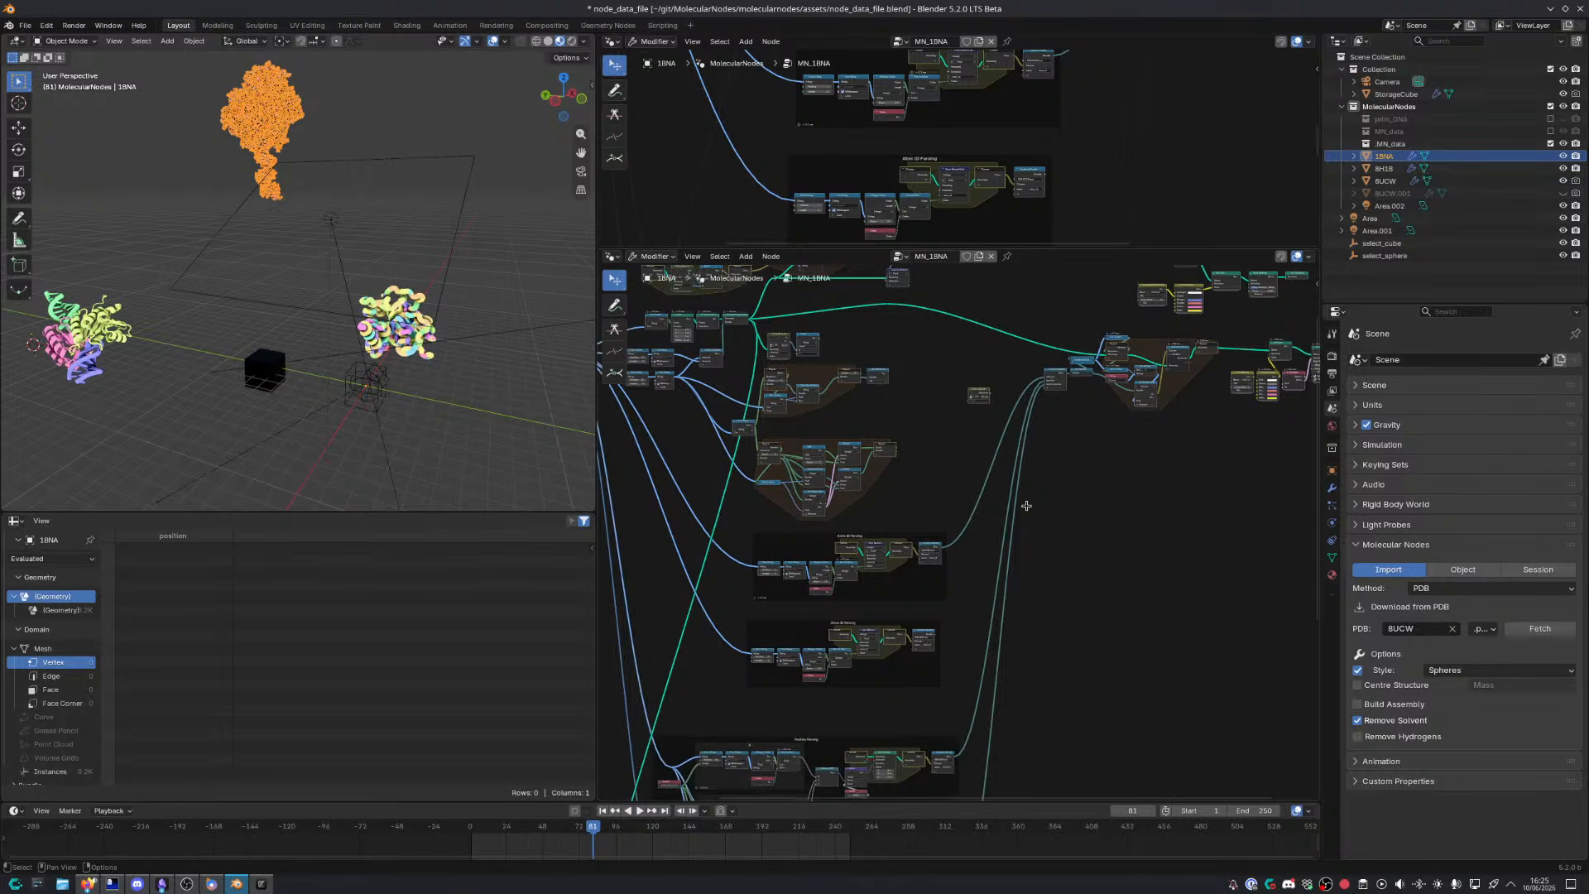
{"action": "key", "text": "ctrl+space"}
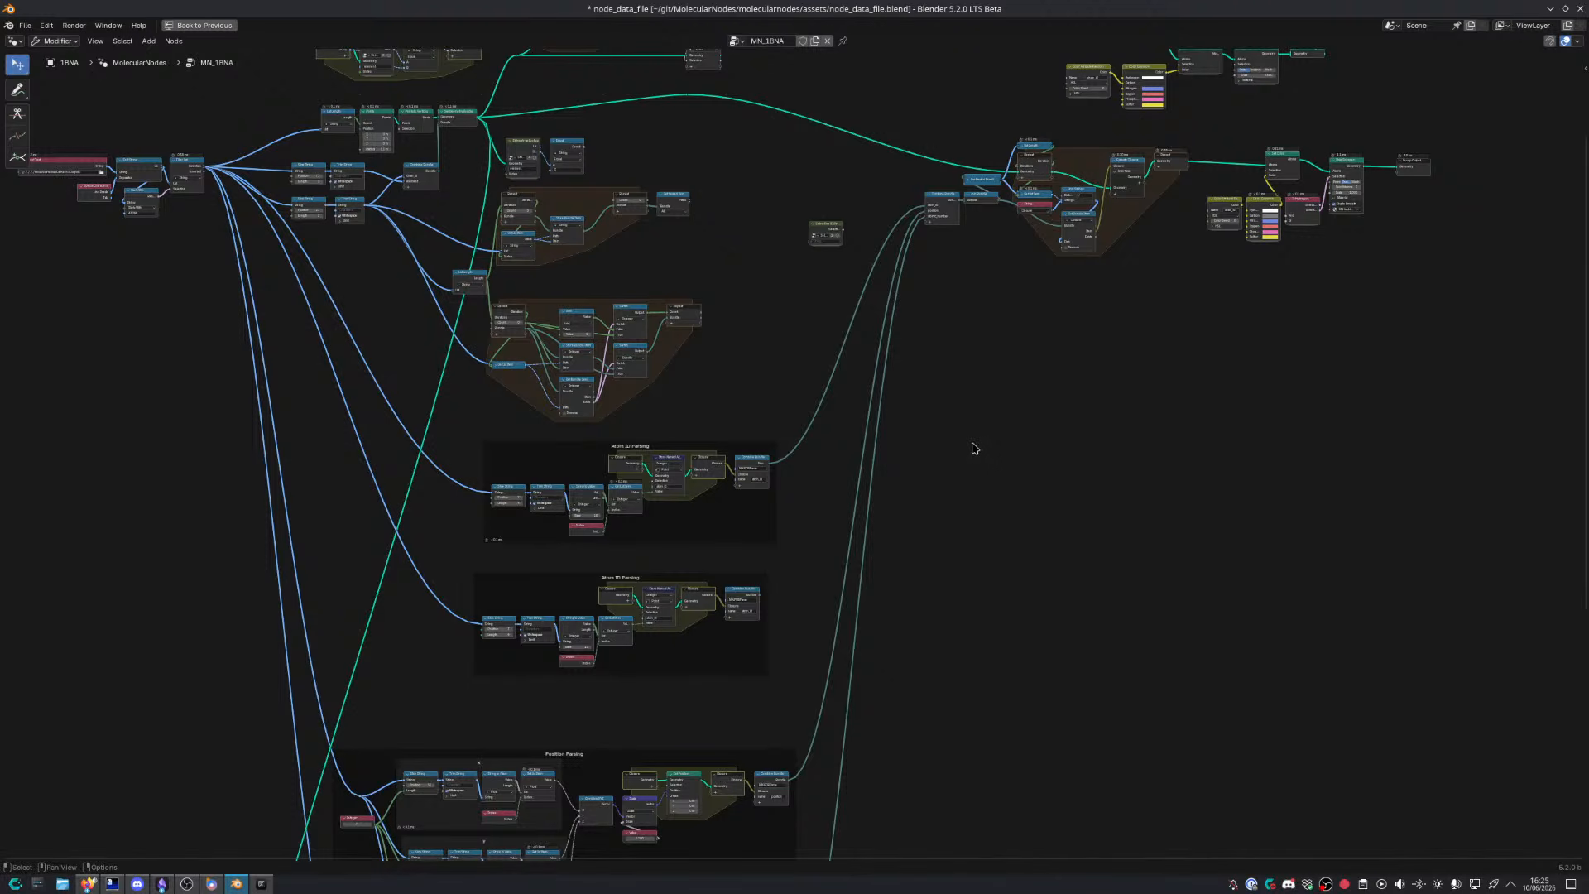
{"action": "middle_click_drag", "start_coordinate": [683, 447], "coordinate": [869, 567]}
{"action": "scroll", "coordinate": [653, 518], "scroll_direction": "up", "scroll_amount": 2}
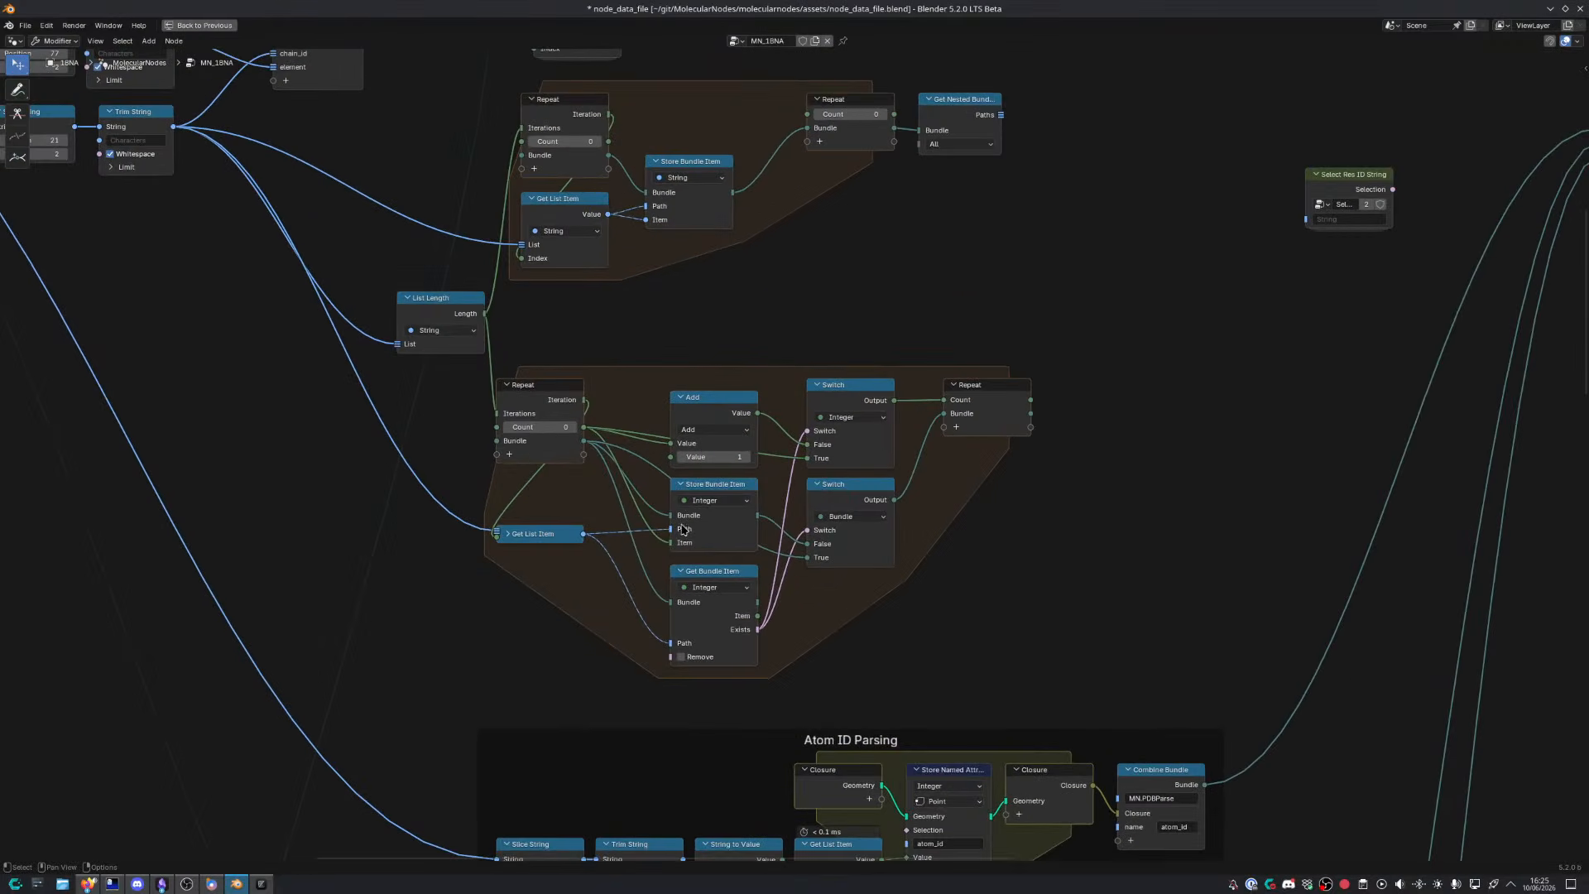
{"action": "scroll", "coordinate": [691, 488], "scroll_direction": "down", "scroll_amount": 8}
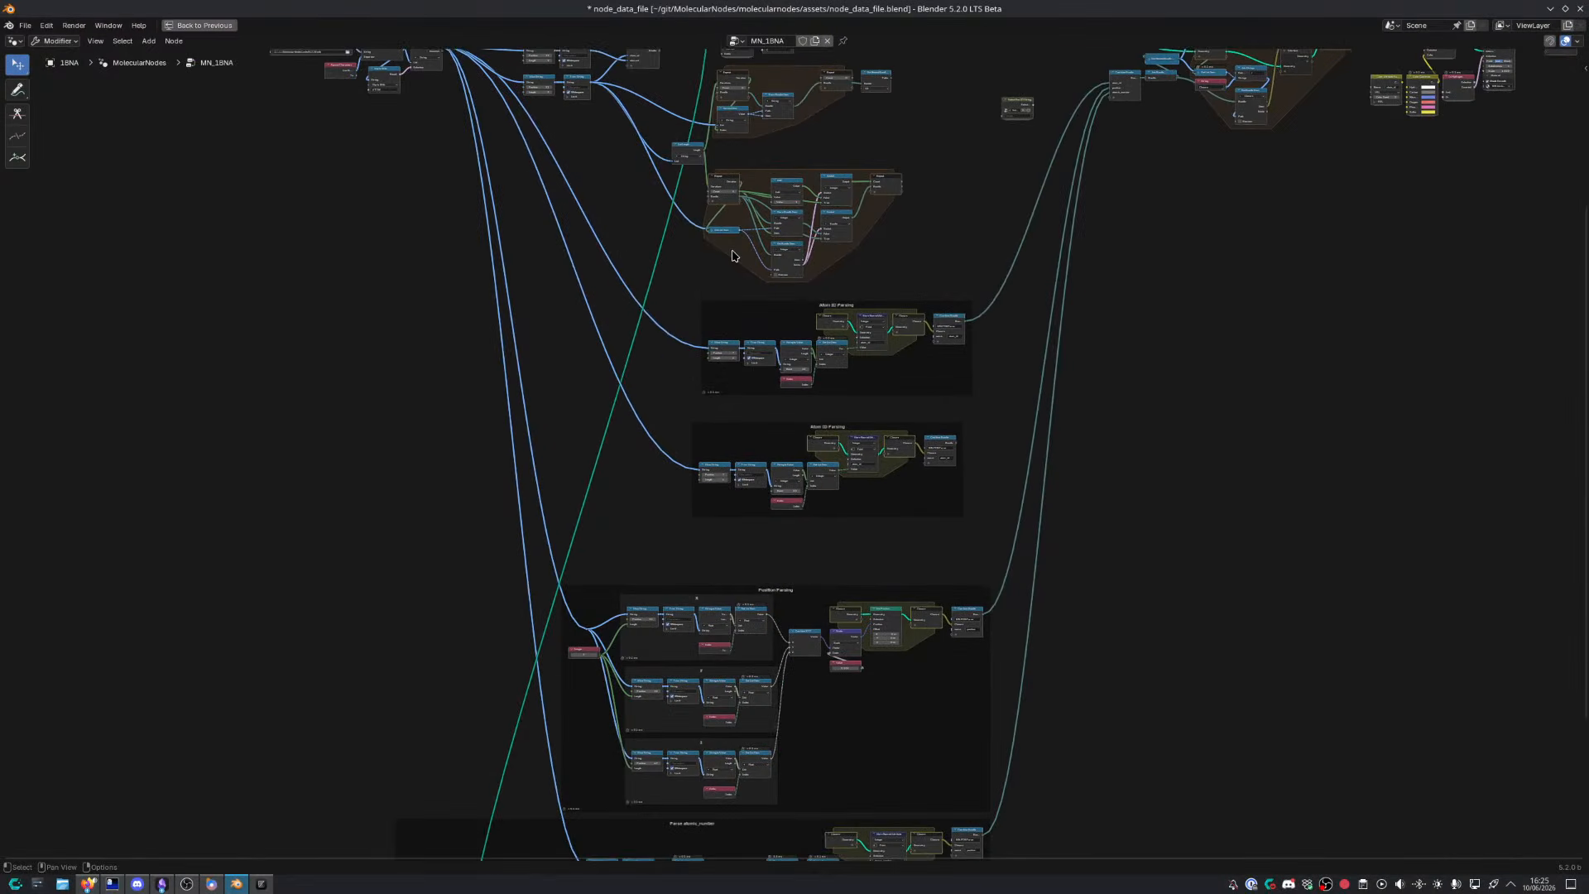
{"action": "middle_click_drag", "start_coordinate": [916, 184], "coordinate": [828, 590]}
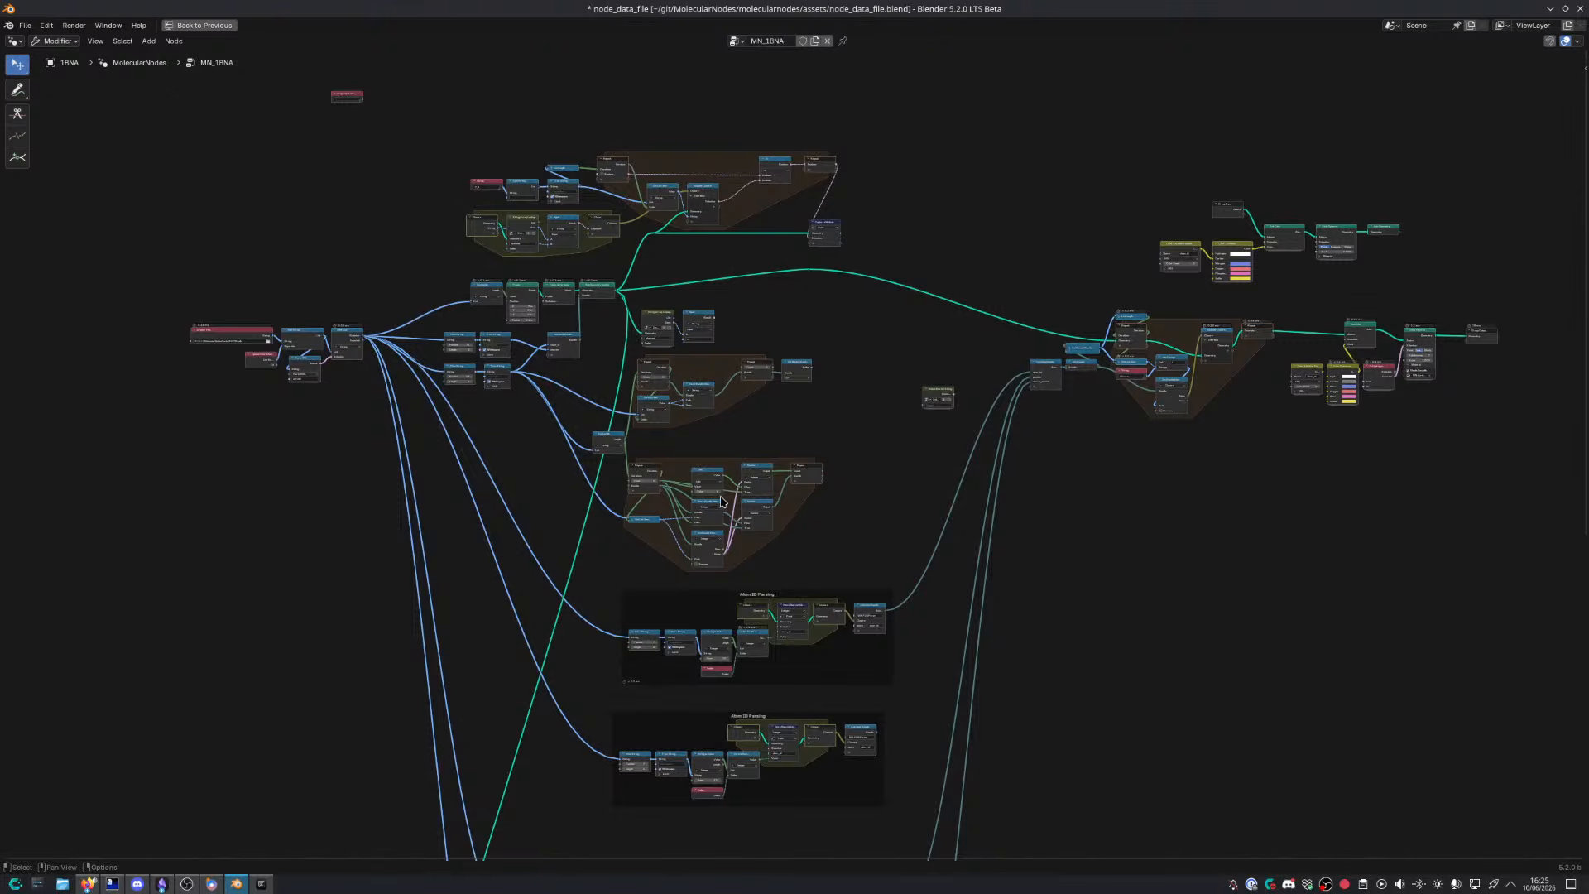
{"action": "scroll", "coordinate": [721, 501], "scroll_direction": "up", "scroll_amount": 6}
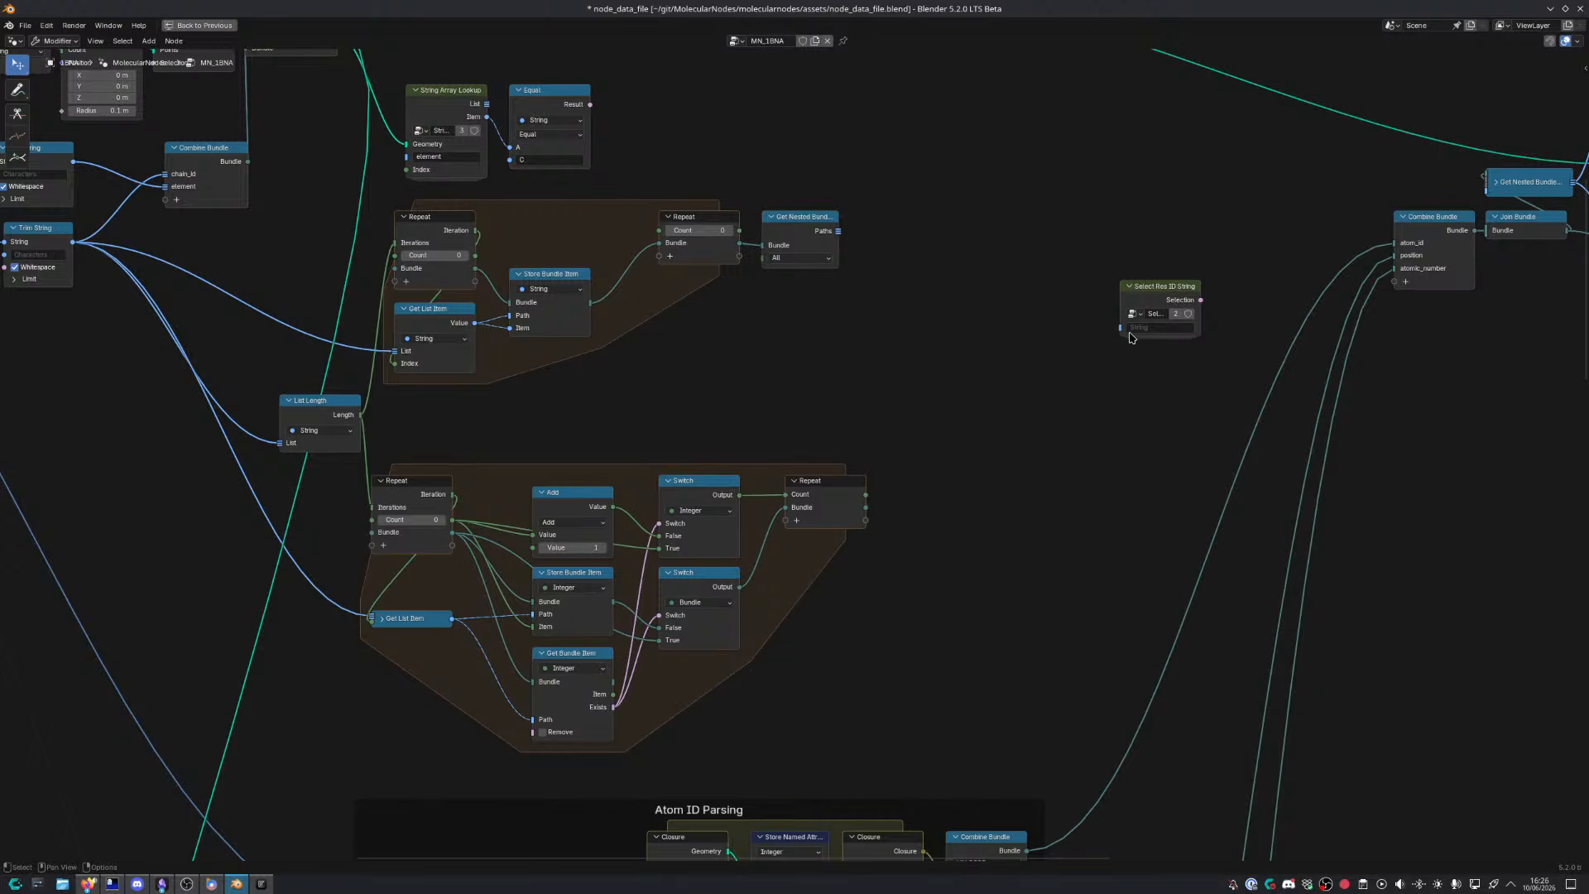
Move the Select Res ID String node clear of the working area and preview the lower repeat zone's Bundle output
{"action": "left_click_drag", "start_coordinate": [1168, 302], "coordinate": [992, 86]}
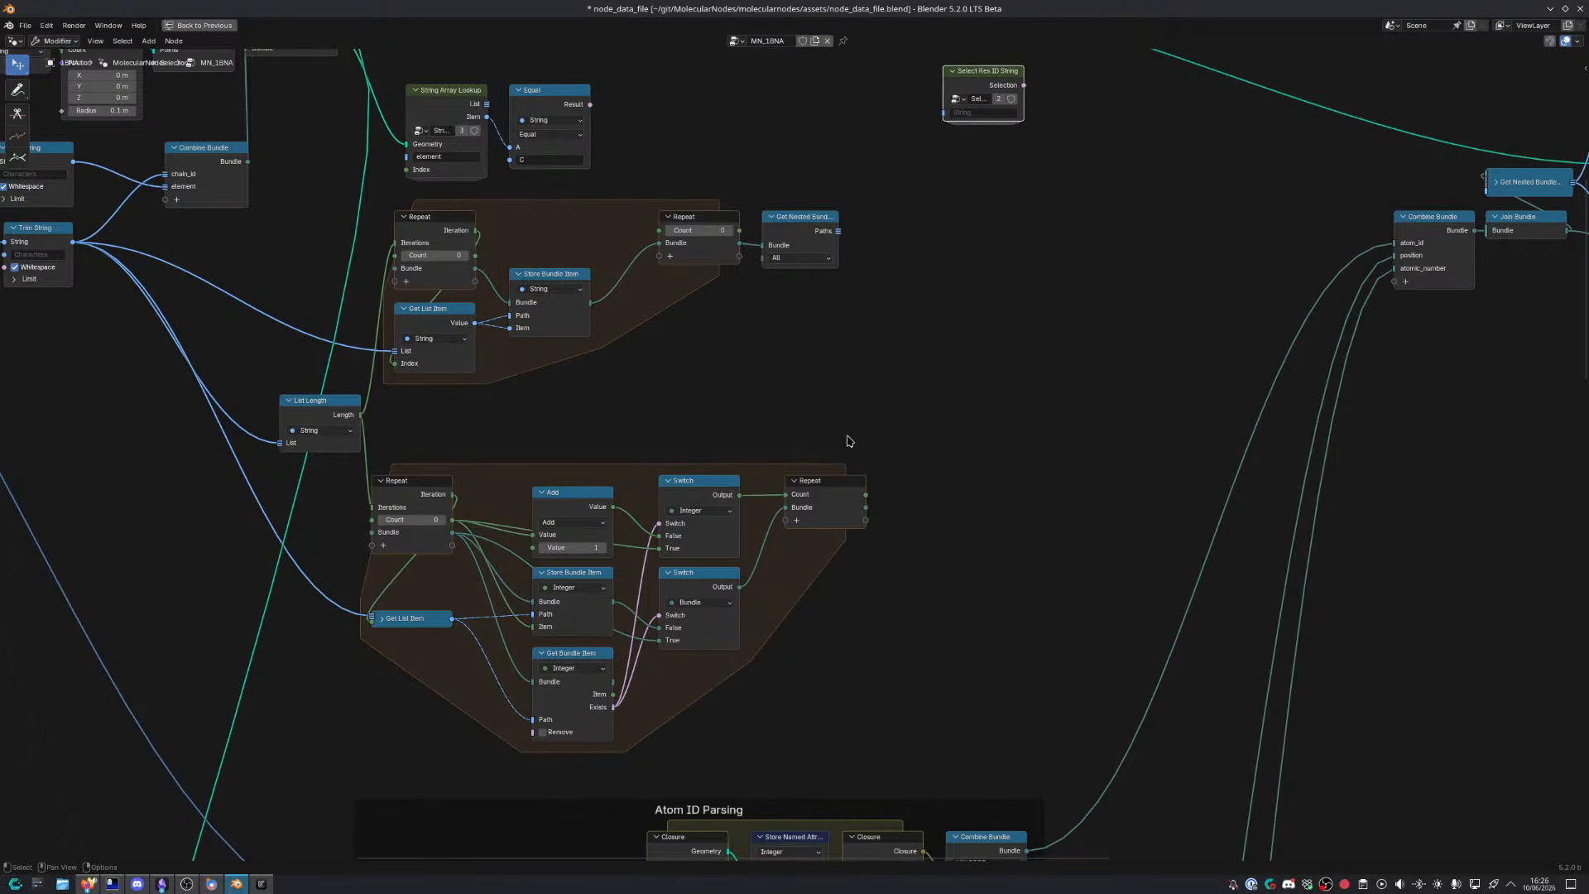
{"action": "left_click", "coordinate": [935, 434]}
{"action": "left_click", "coordinate": [867, 507], "text": "ctrl+shift"}
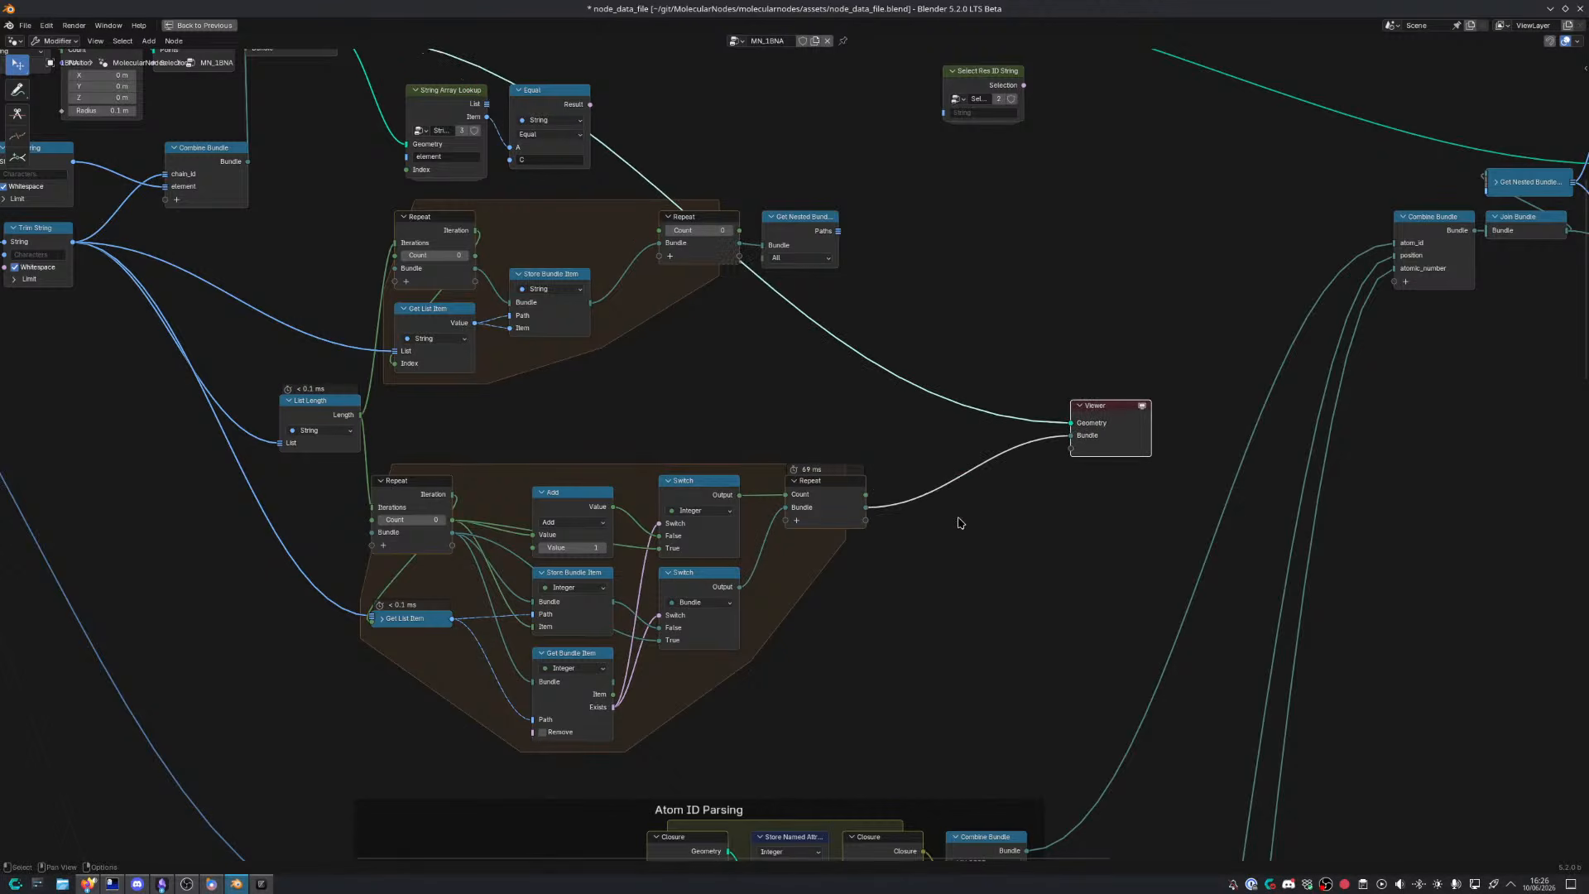
Preview the Paths output of the Get Nested Bundle Paths node with the Viewer level beside it, and read the list in the spreadsheet
{"action": "middle_click_drag", "start_coordinate": [864, 343], "coordinate": [882, 511]}
{"action": "left_click", "coordinate": [862, 403], "text": "ctrl+shift"}
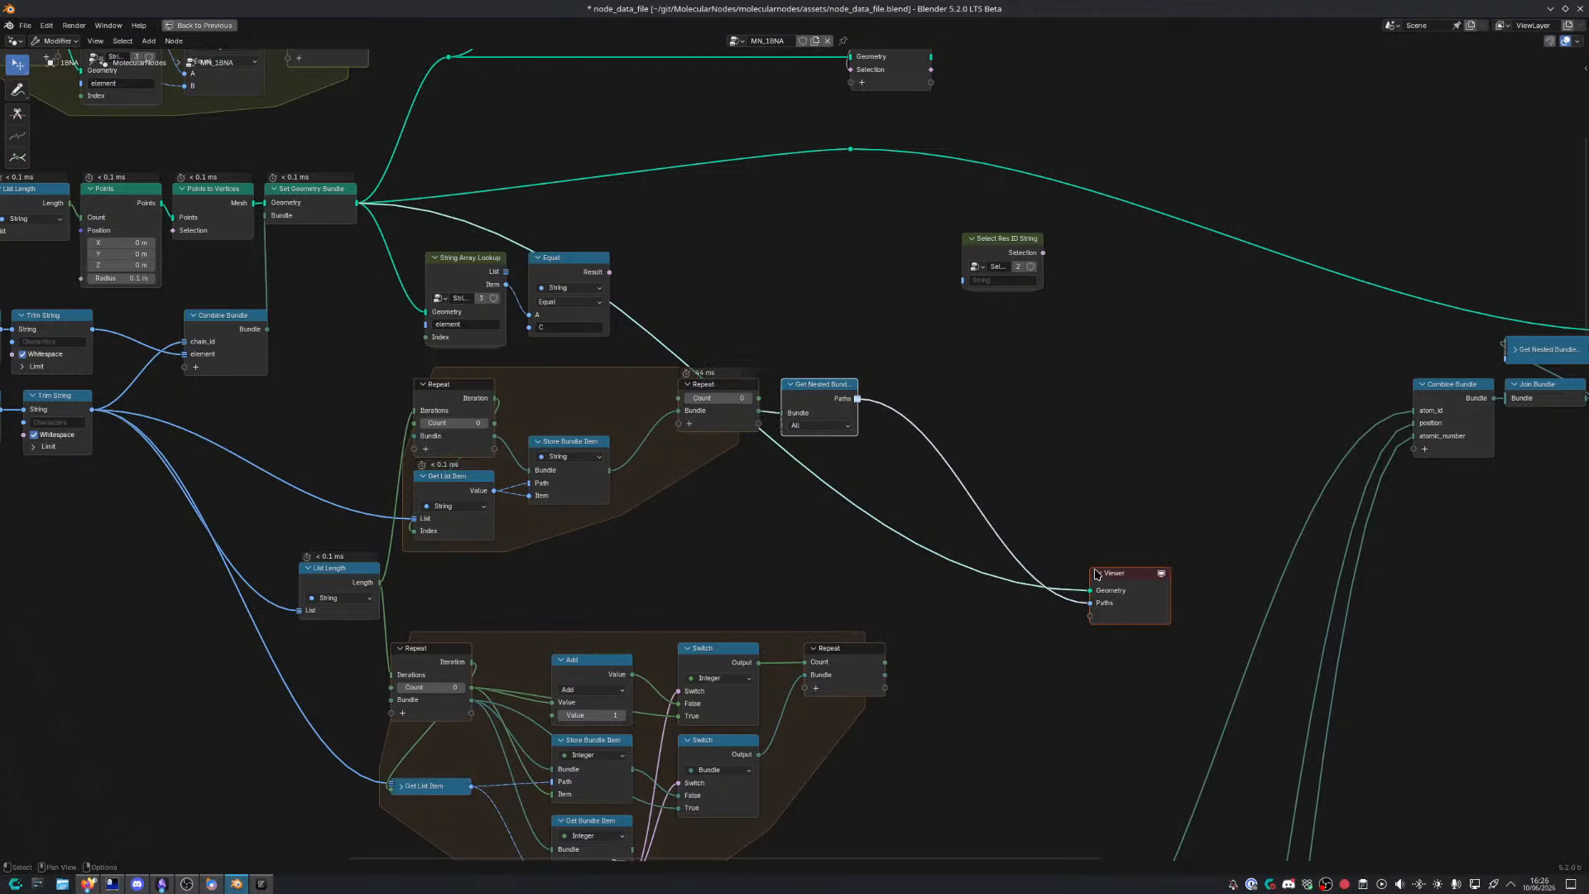
{"action": "left_click_drag", "start_coordinate": [1109, 589], "coordinate": [1098, 376]}
{"action": "key", "text": "ctrl+space"}
{"action": "scroll", "coordinate": [967, 518], "scroll_direction": "up", "scroll_amount": 5}
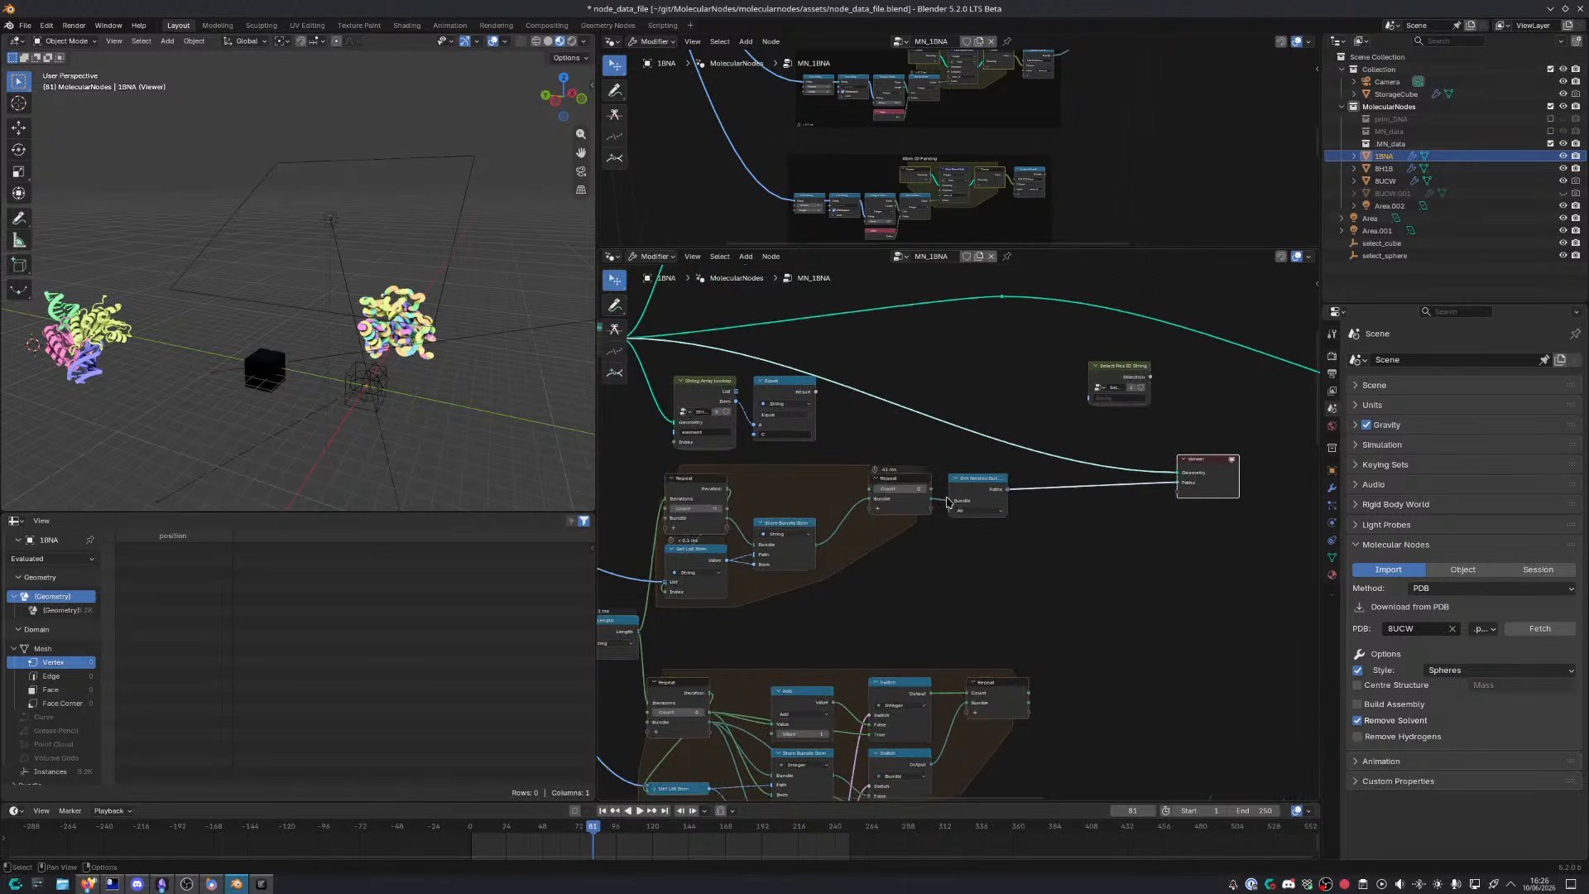
{"action": "middle_click_drag", "start_coordinate": [975, 518], "coordinate": [835, 497]}
{"action": "left_click", "coordinate": [883, 454], "text": "ctrl+shift"}
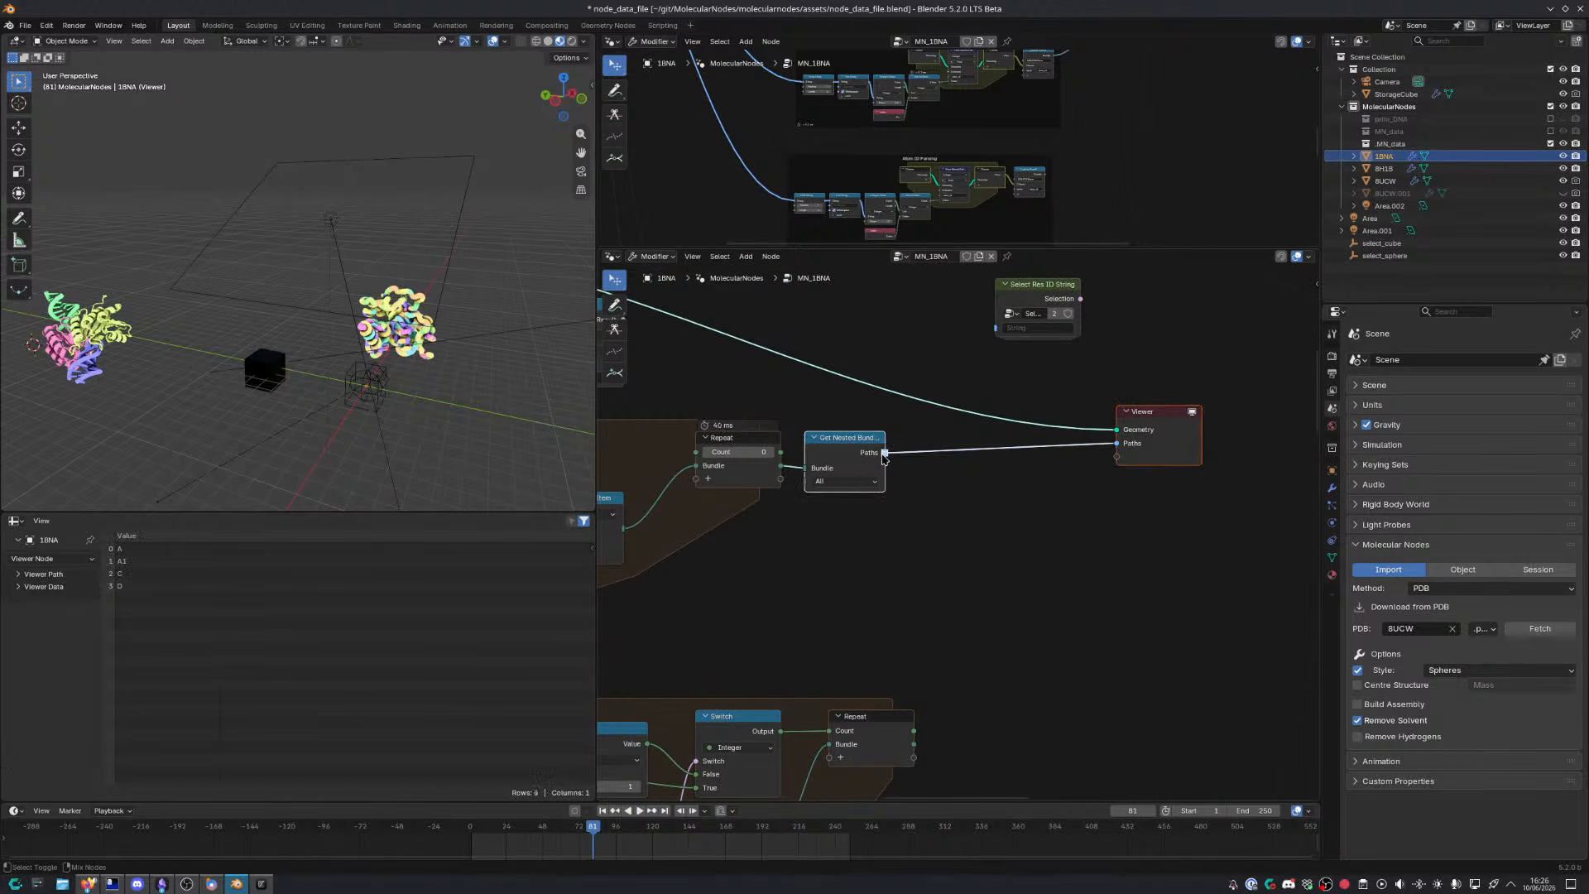
{"action": "mouse_move", "coordinate": [884, 455]}
{"action": "left_click", "coordinate": [927, 503]}
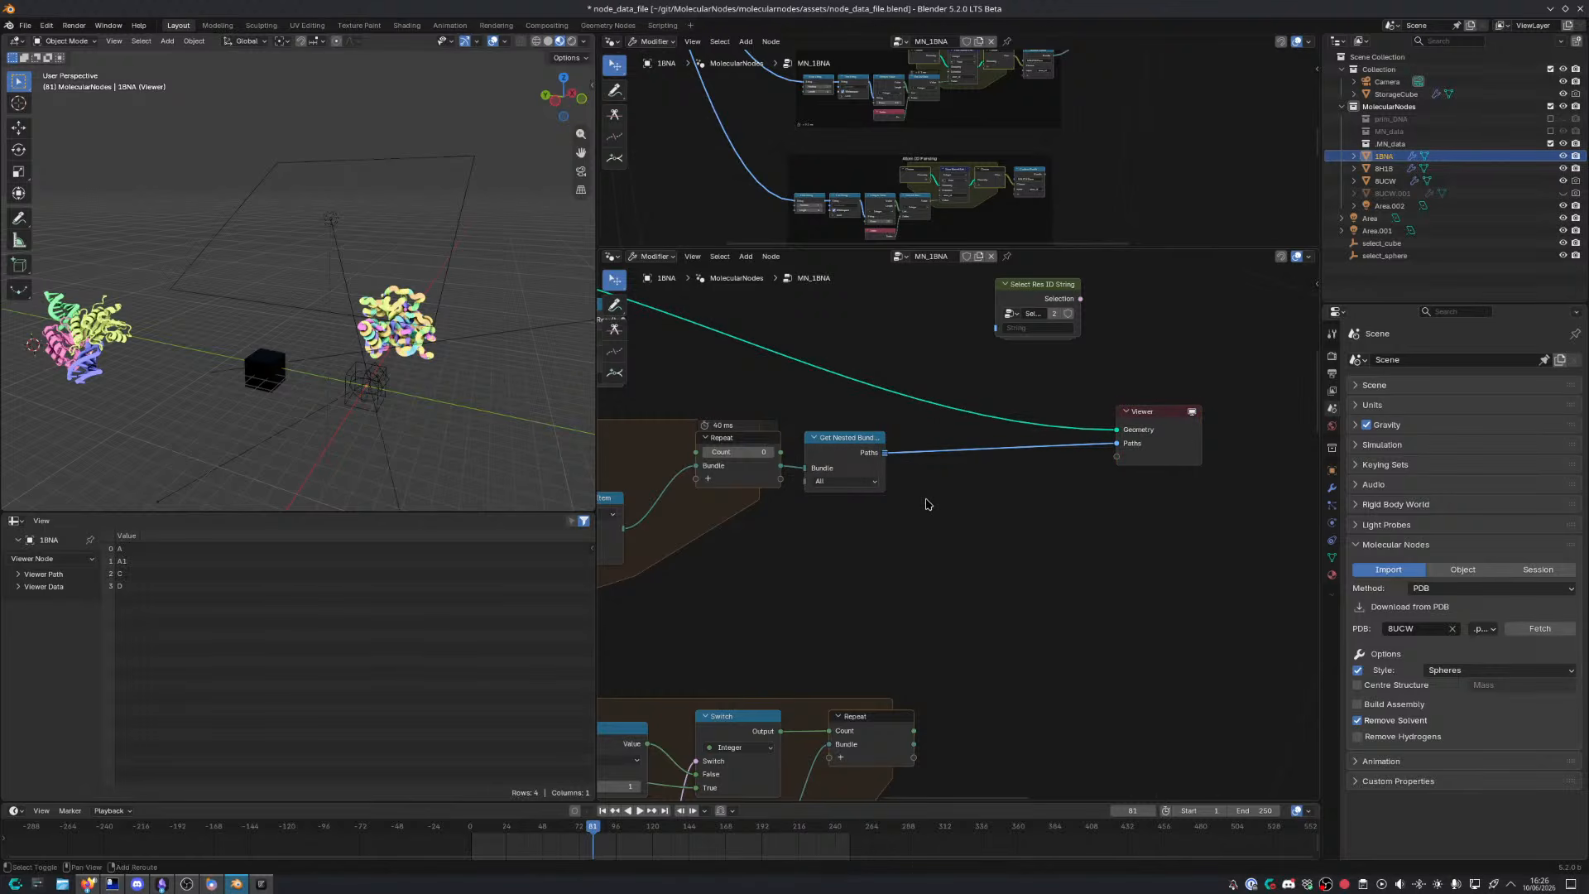
Add a String Equal comparison fed by the lower Trim String output and place it below the Get Nested Bundle Paths node
{"action": "key", "text": "shift+a"}
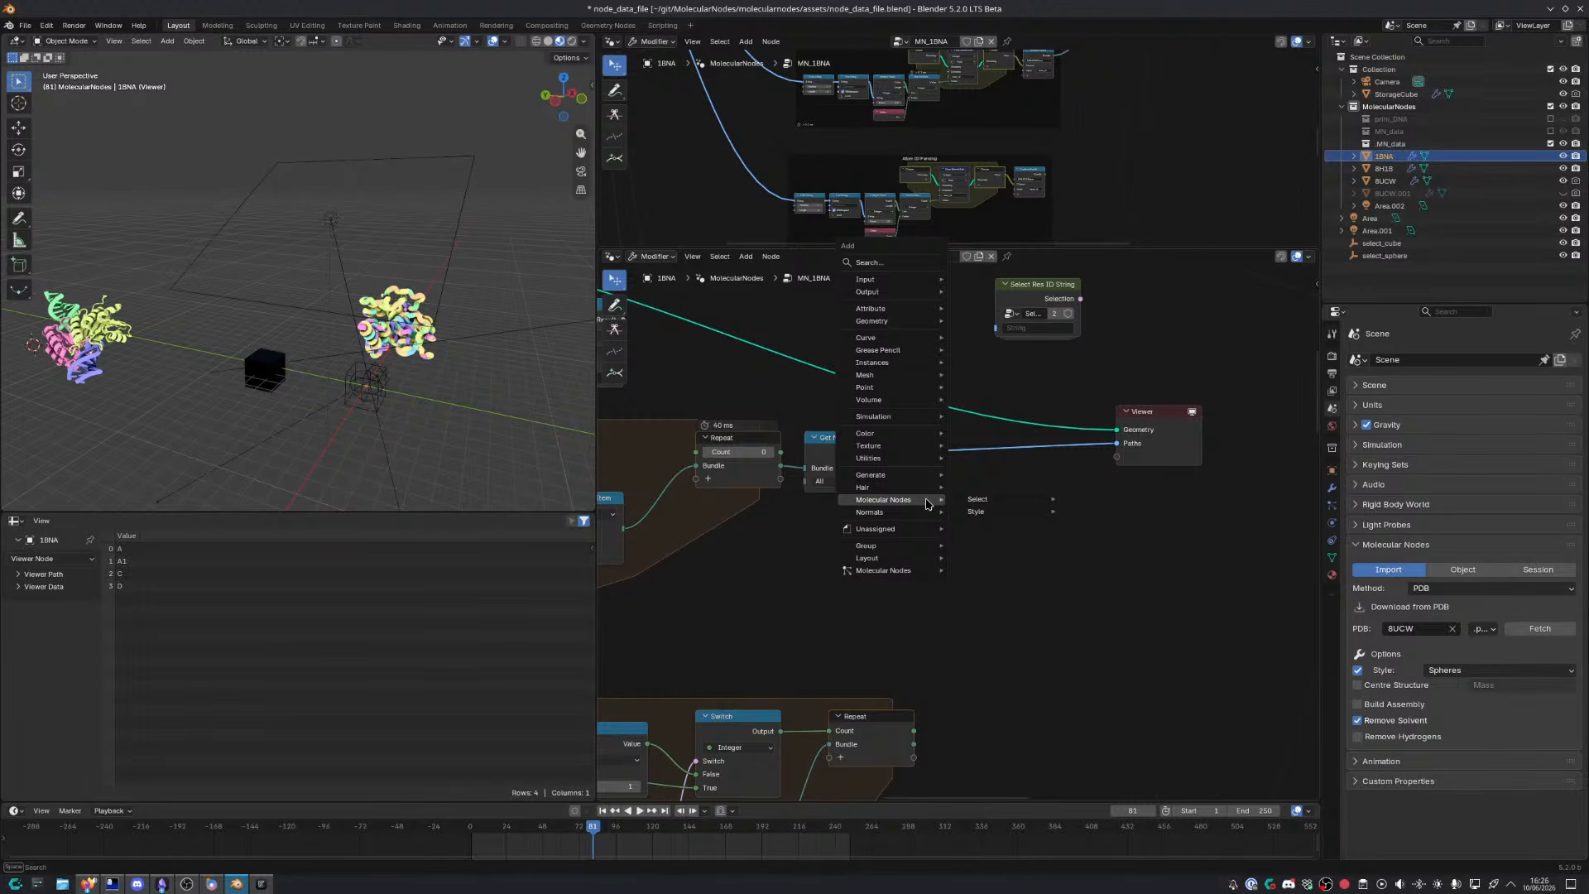
{"action": "key", "text": "Escape"}
{"action": "middle_click_drag", "start_coordinate": [853, 577], "coordinate": [1268, 555]}
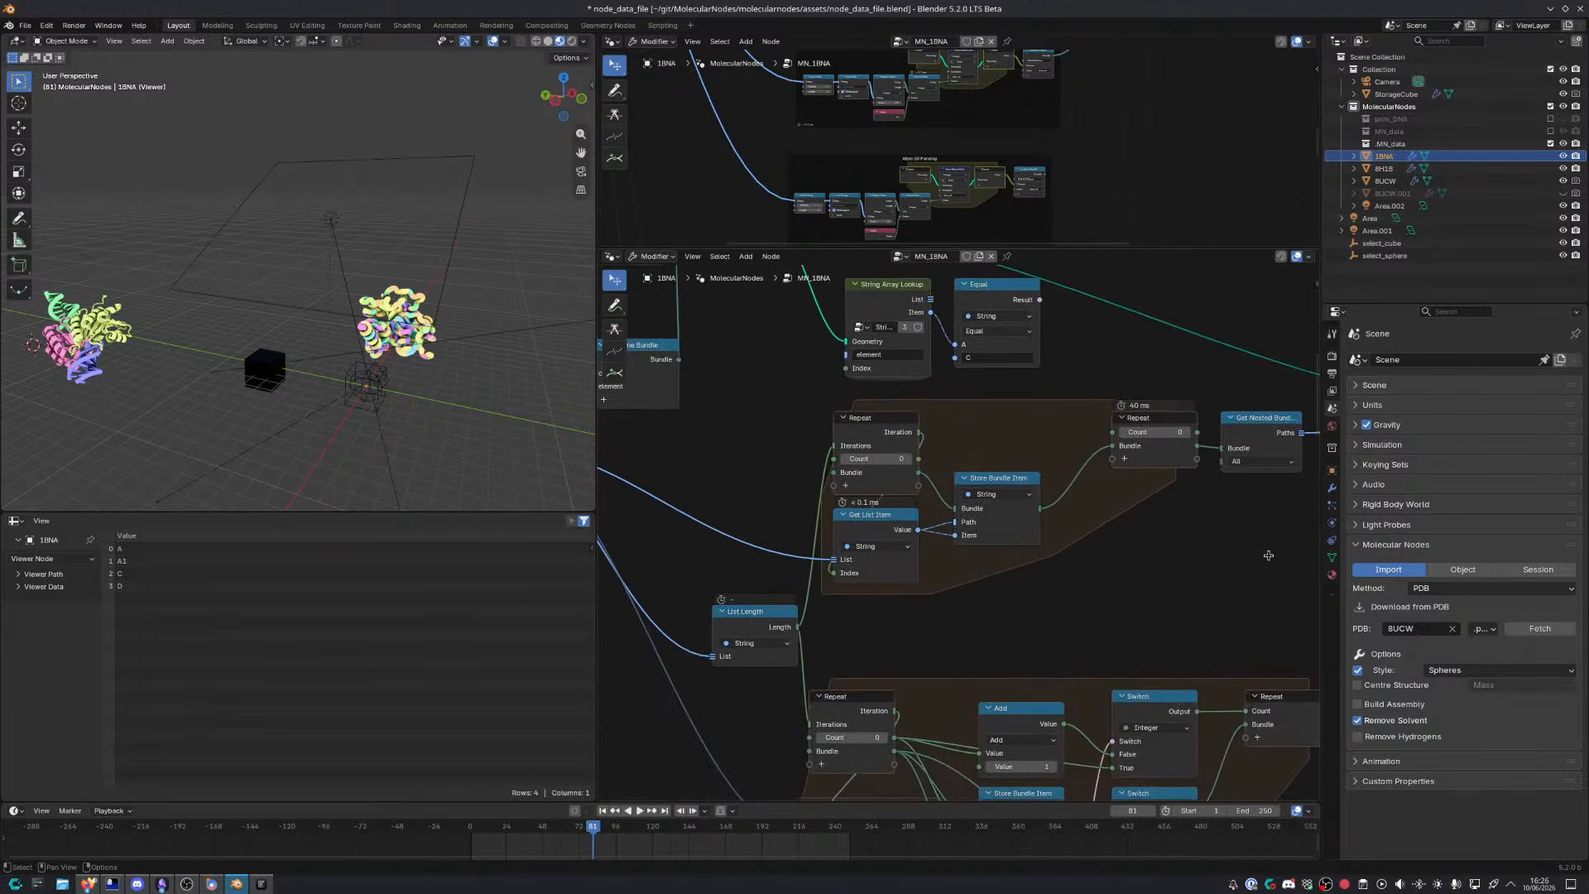
{"action": "scroll", "coordinate": [960, 547], "scroll_direction": "down", "scroll_amount": 2}
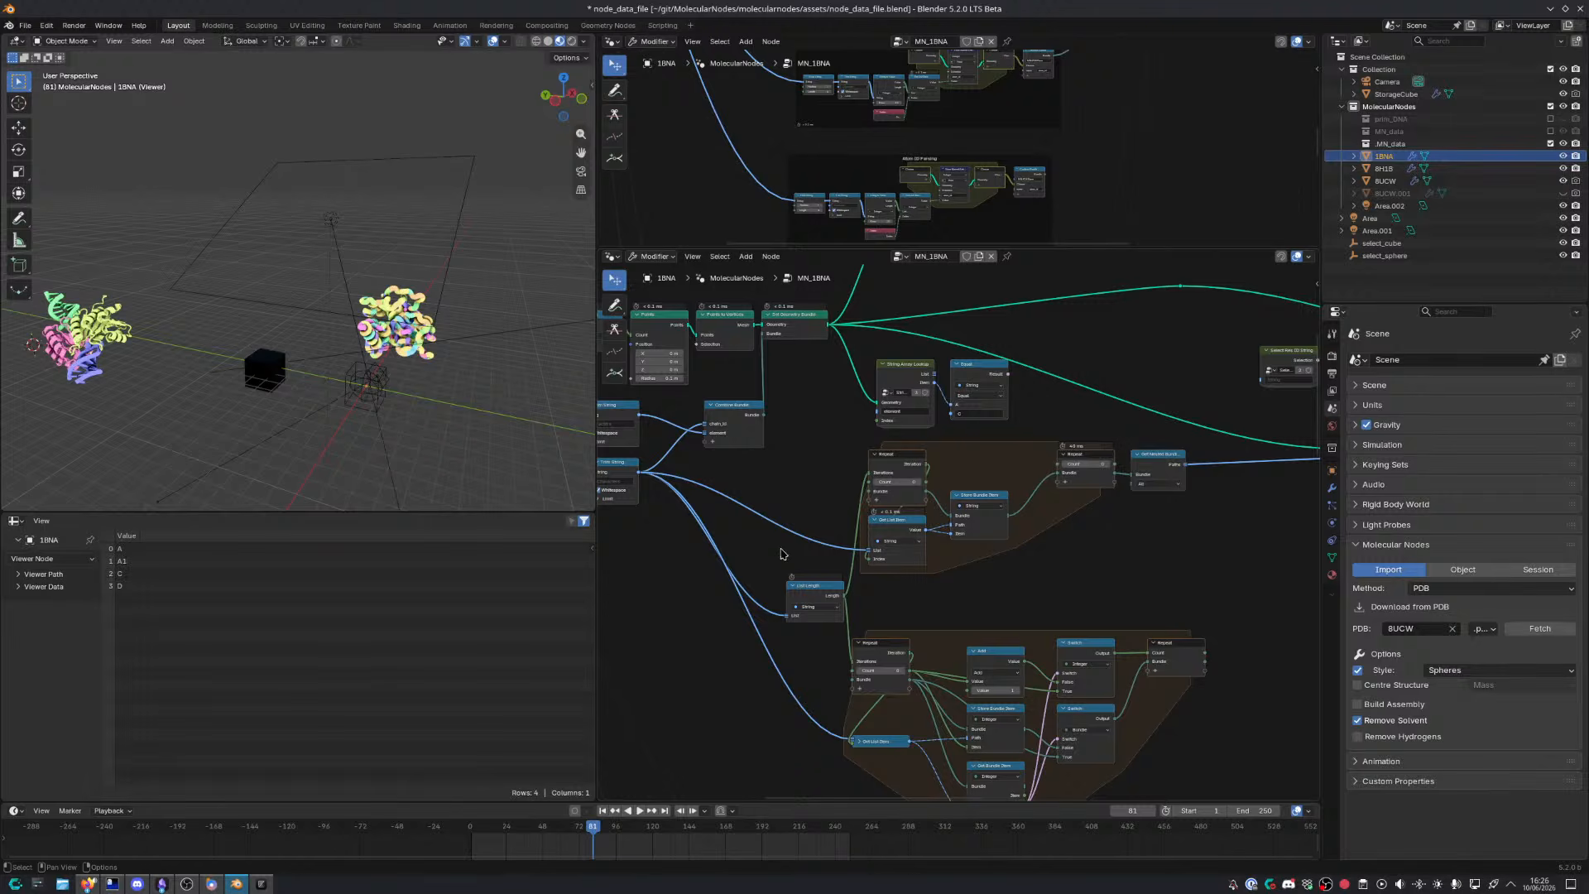
{"action": "middle_click_drag", "start_coordinate": [780, 554], "coordinate": [862, 531]}
{"action": "left_click_drag", "start_coordinate": [720, 450], "coordinate": [1177, 544]}
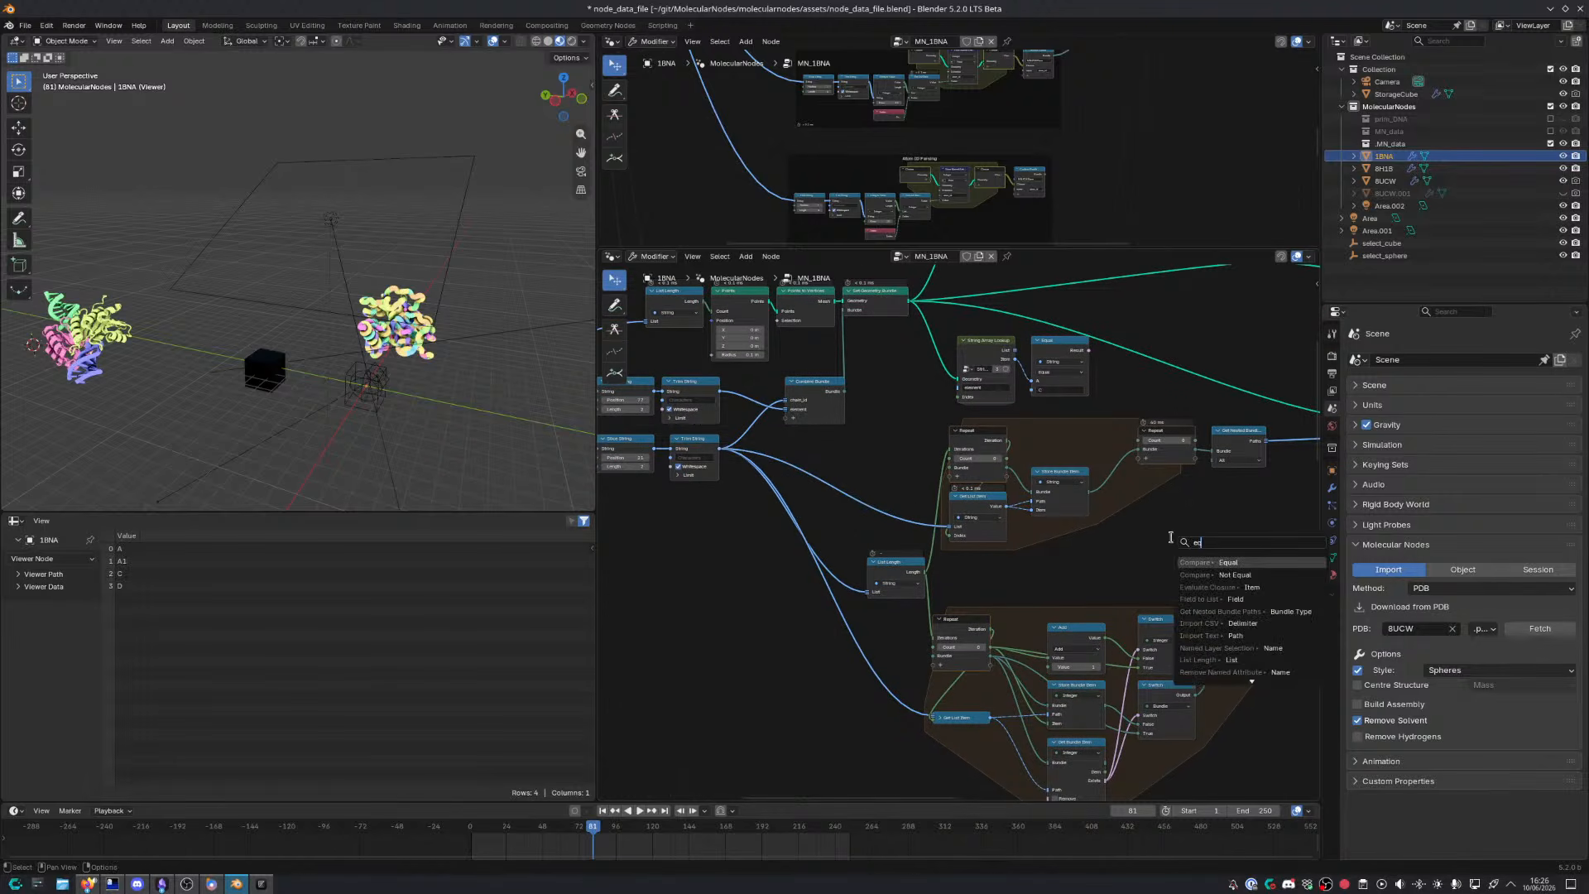
{"action": "key", "text": "Return"}
{"action": "scroll", "coordinate": [1244, 505], "scroll_direction": "up", "scroll_amount": 5}
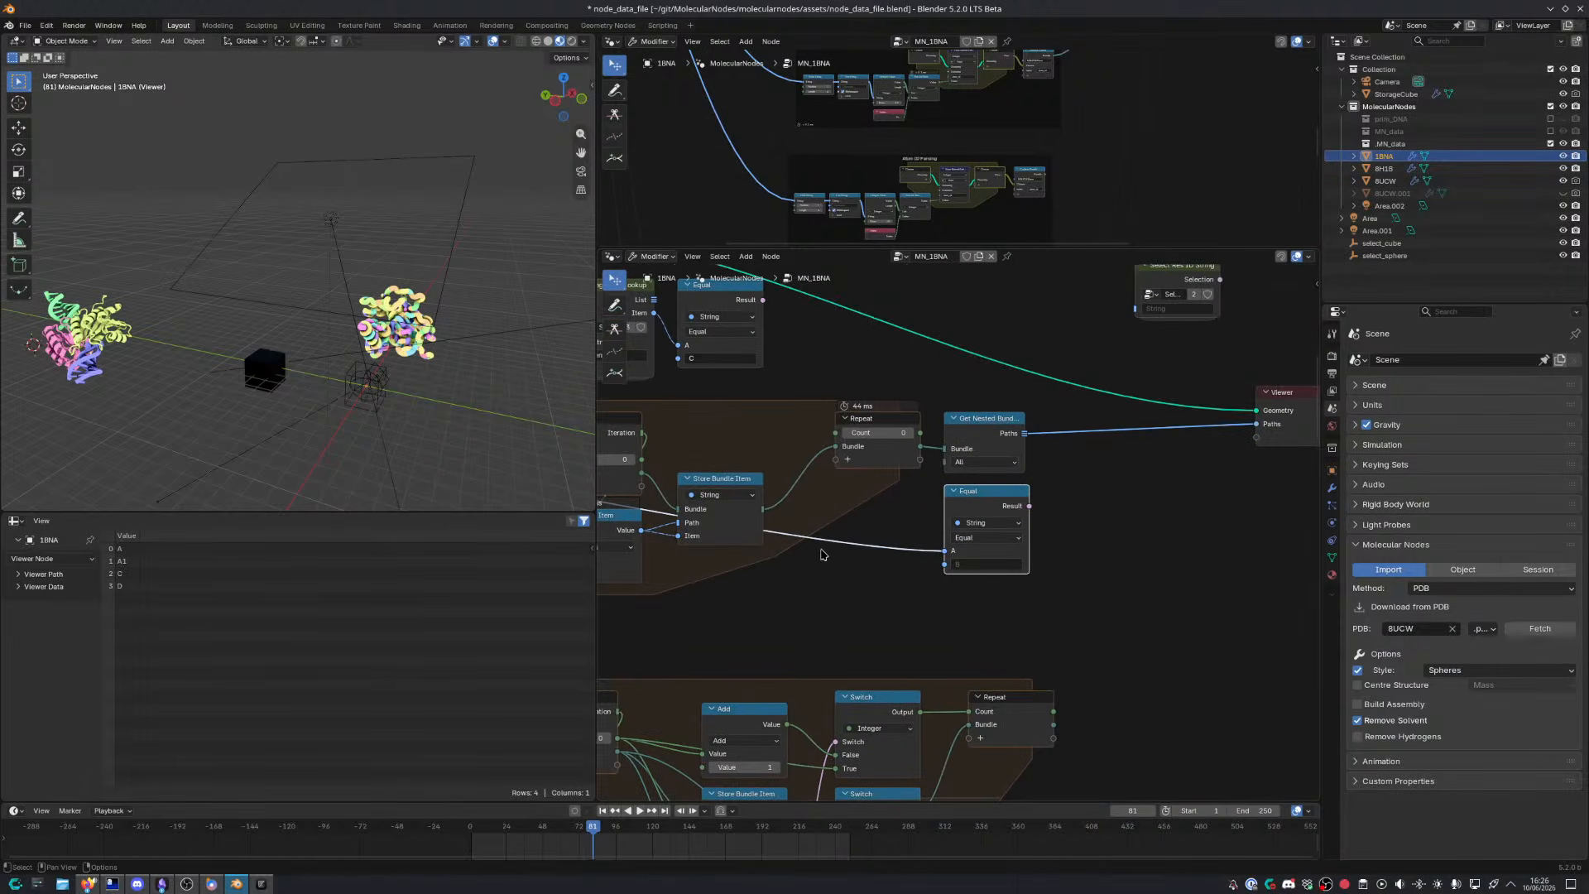
{"action": "left_click", "coordinate": [1031, 495]}
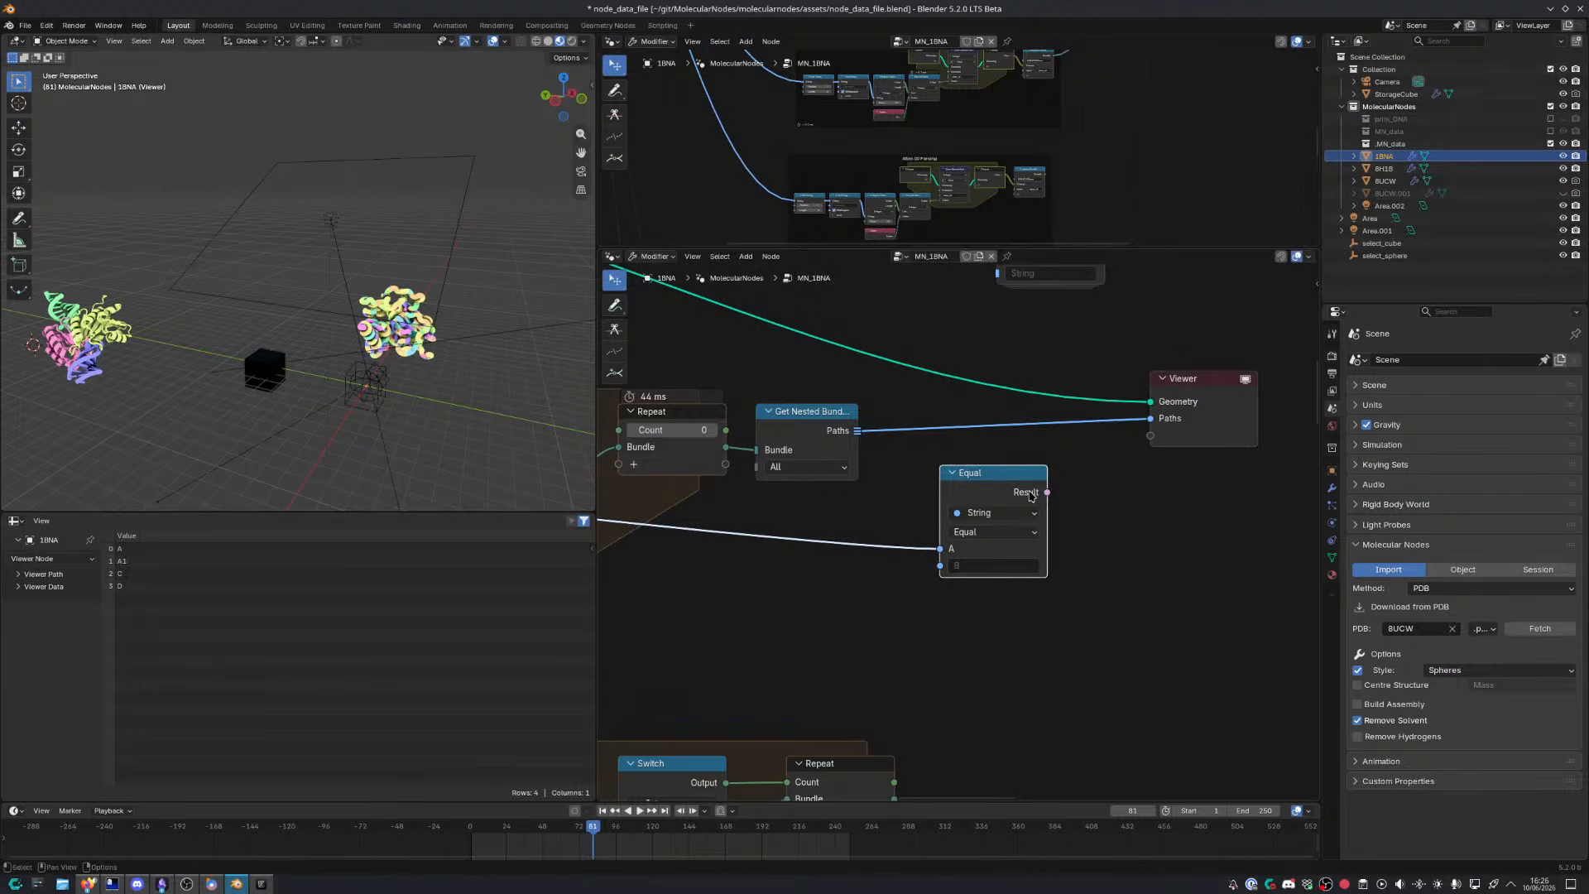
{"action": "left_click_drag", "start_coordinate": [1010, 488], "coordinate": [971, 589]}
{"action": "left_click", "coordinate": [963, 492]}
Try to feed the nested bundle Paths output into a new Field to List node
{"action": "left_click_drag", "start_coordinate": [858, 431], "coordinate": [904, 464]}
{"action": "type", "text": "fiel"}
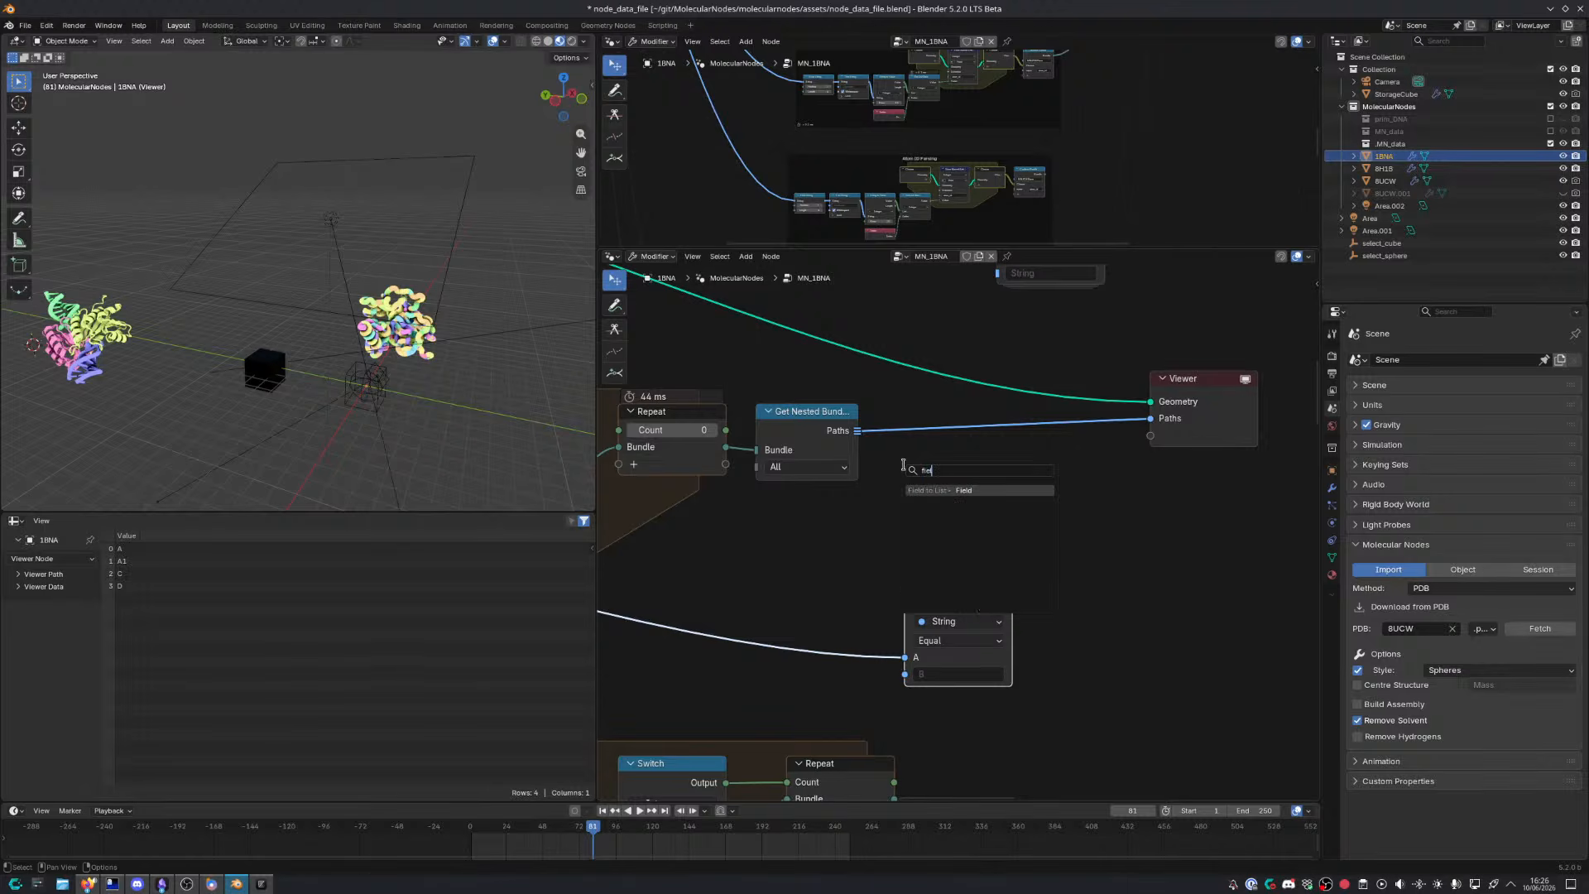
{"action": "type", "text": "d to l"}
{"action": "key", "text": "Return"}
{"action": "left_click", "coordinate": [903, 464]}
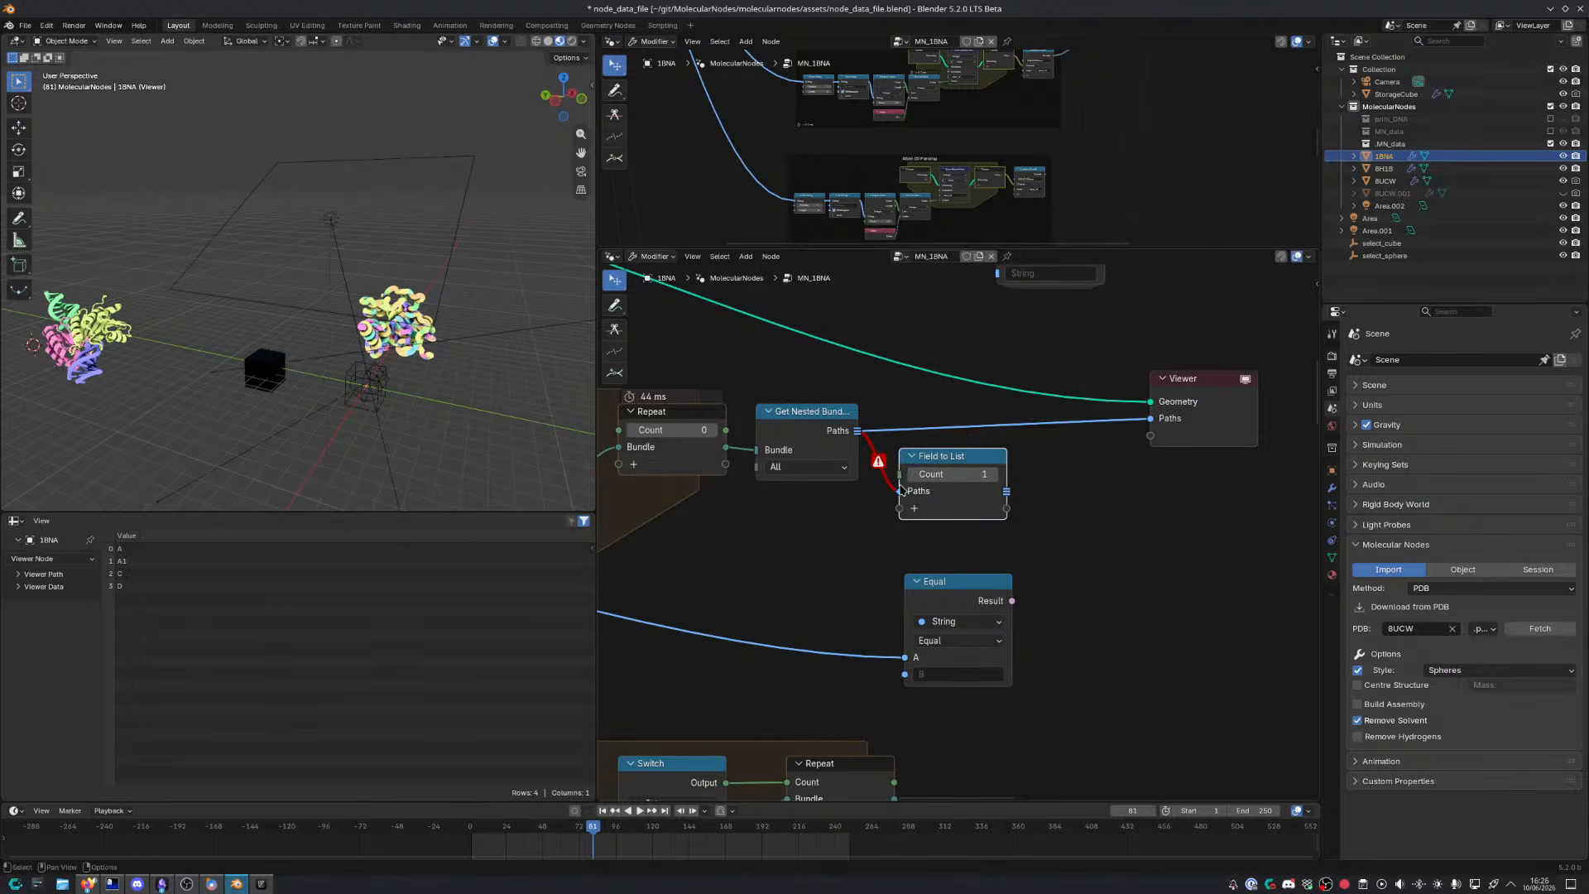
{"action": "scroll", "coordinate": [914, 507], "scroll_direction": "up", "scroll_amount": 2}
Add a List Length node fed by the Paths output and connect its Length to the Field to List node's Count
{"action": "left_click_drag", "start_coordinate": [831, 405], "coordinate": [881, 372]}
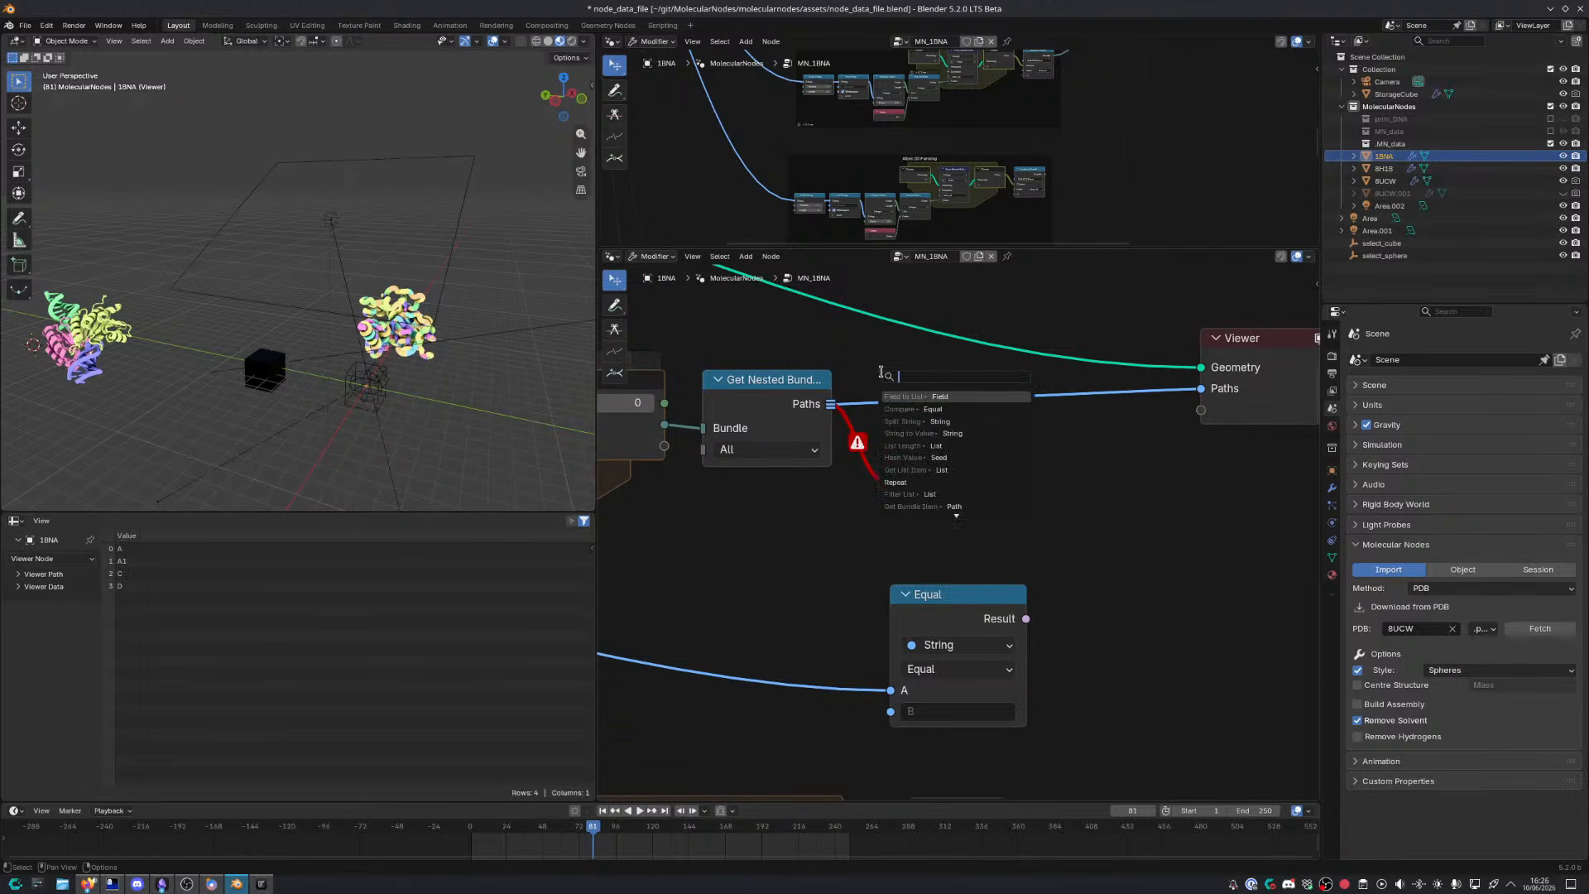
{"action": "type", "text": "length"}
{"action": "key", "text": "Return"}
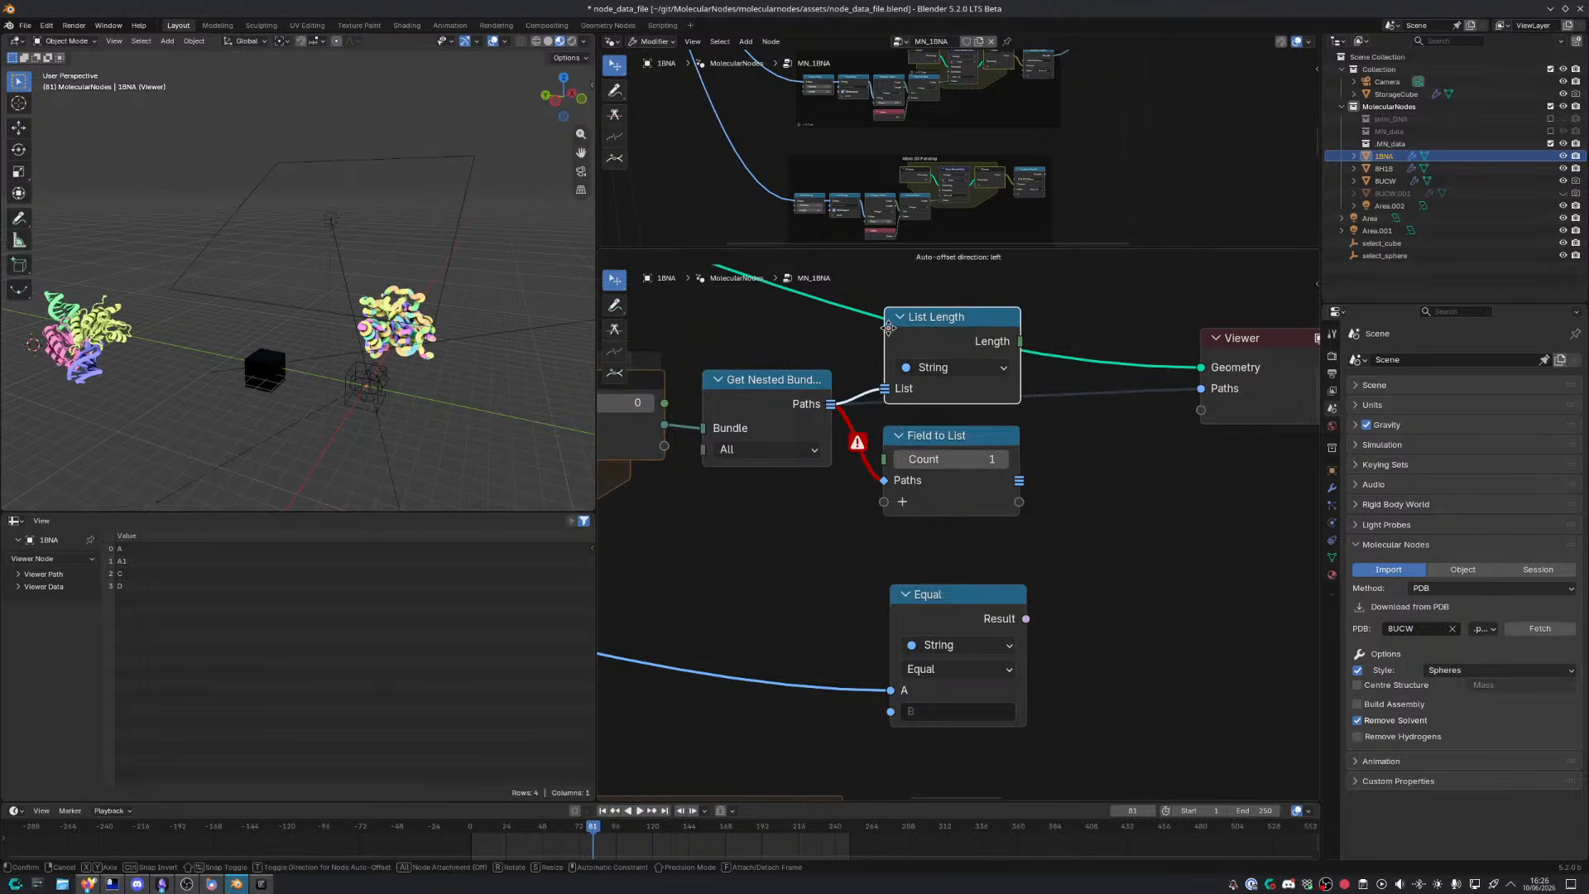
{"action": "left_click", "coordinate": [885, 333]}
{"action": "left_click_drag", "start_coordinate": [1019, 356], "coordinate": [952, 440]}
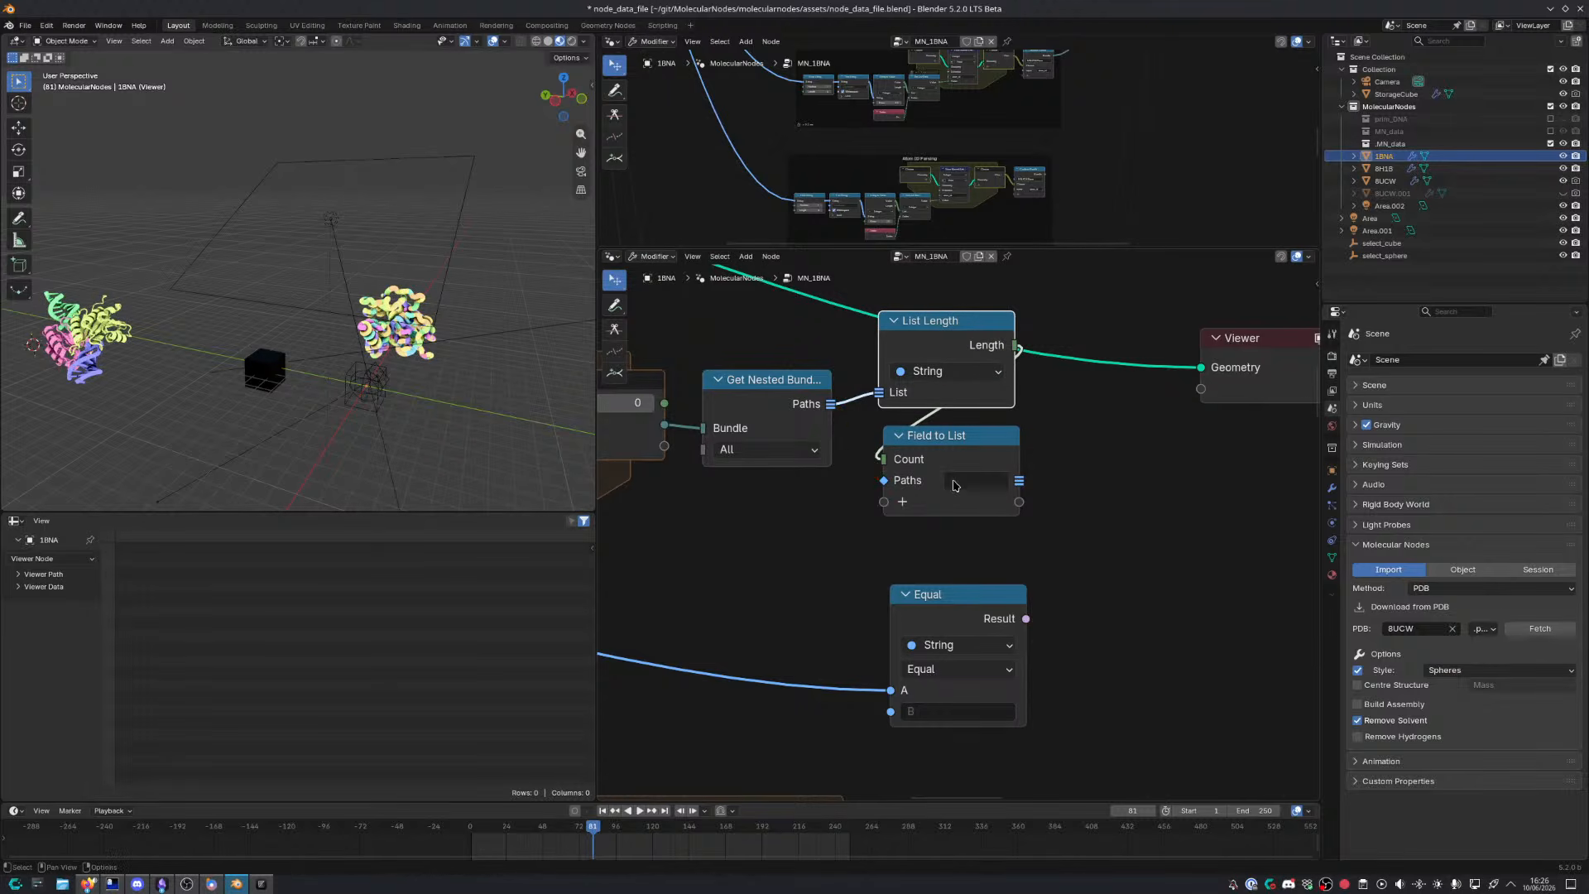
Replace the Field to List node with an empty one whose Count comes from the List Length output
{"action": "left_click", "coordinate": [967, 455]}
{"action": "key", "text": "x"}
{"action": "key", "text": "shift+a"}
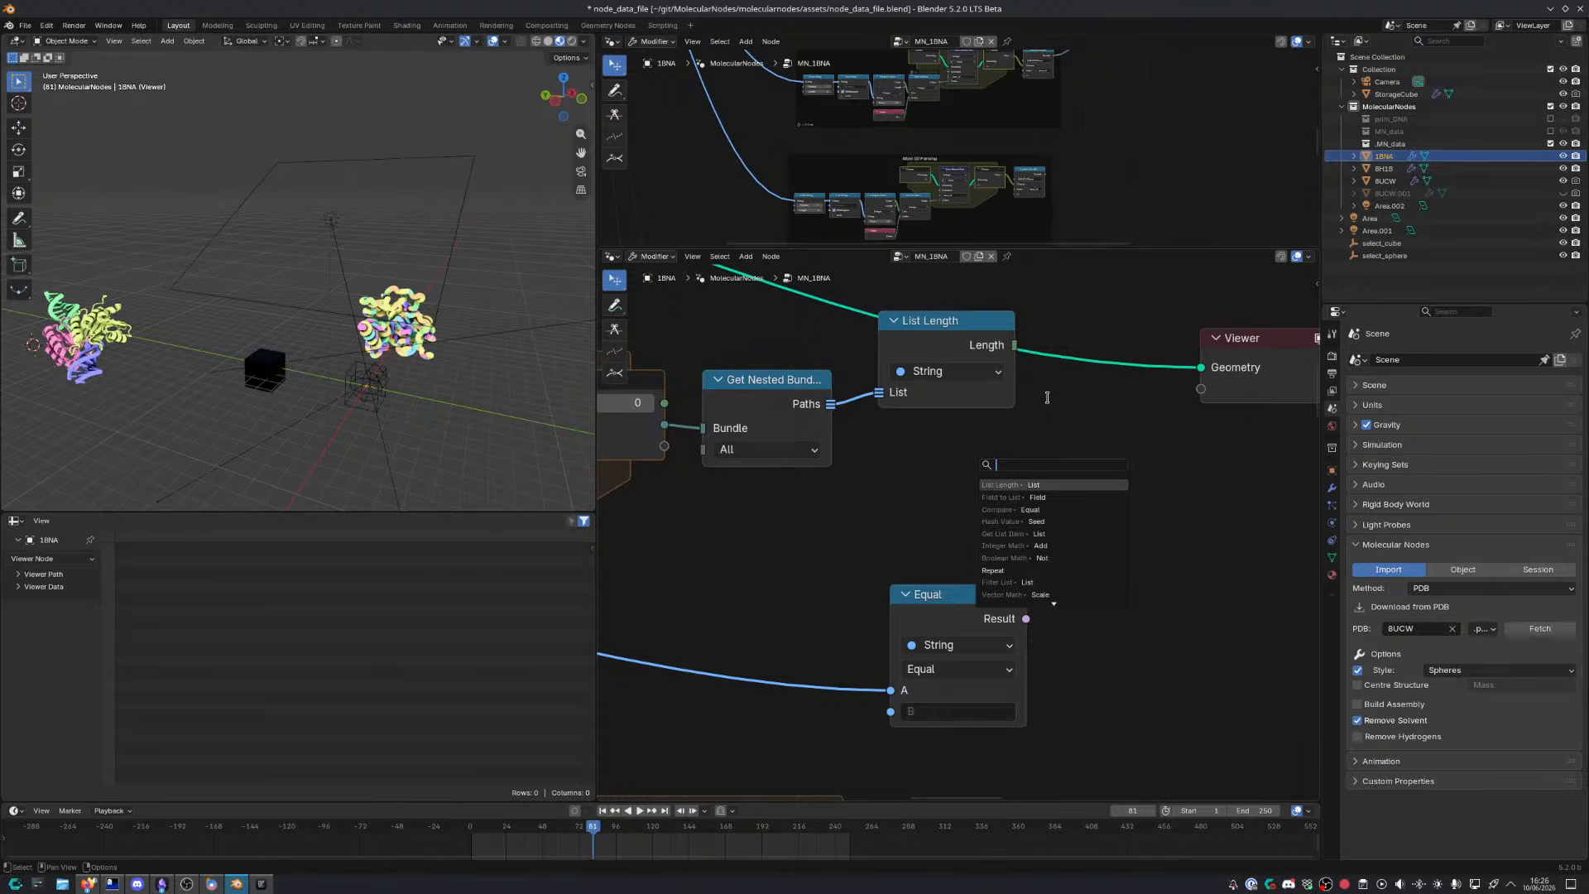
{"action": "type", "text": "fi"}
{"action": "key", "text": "Return"}
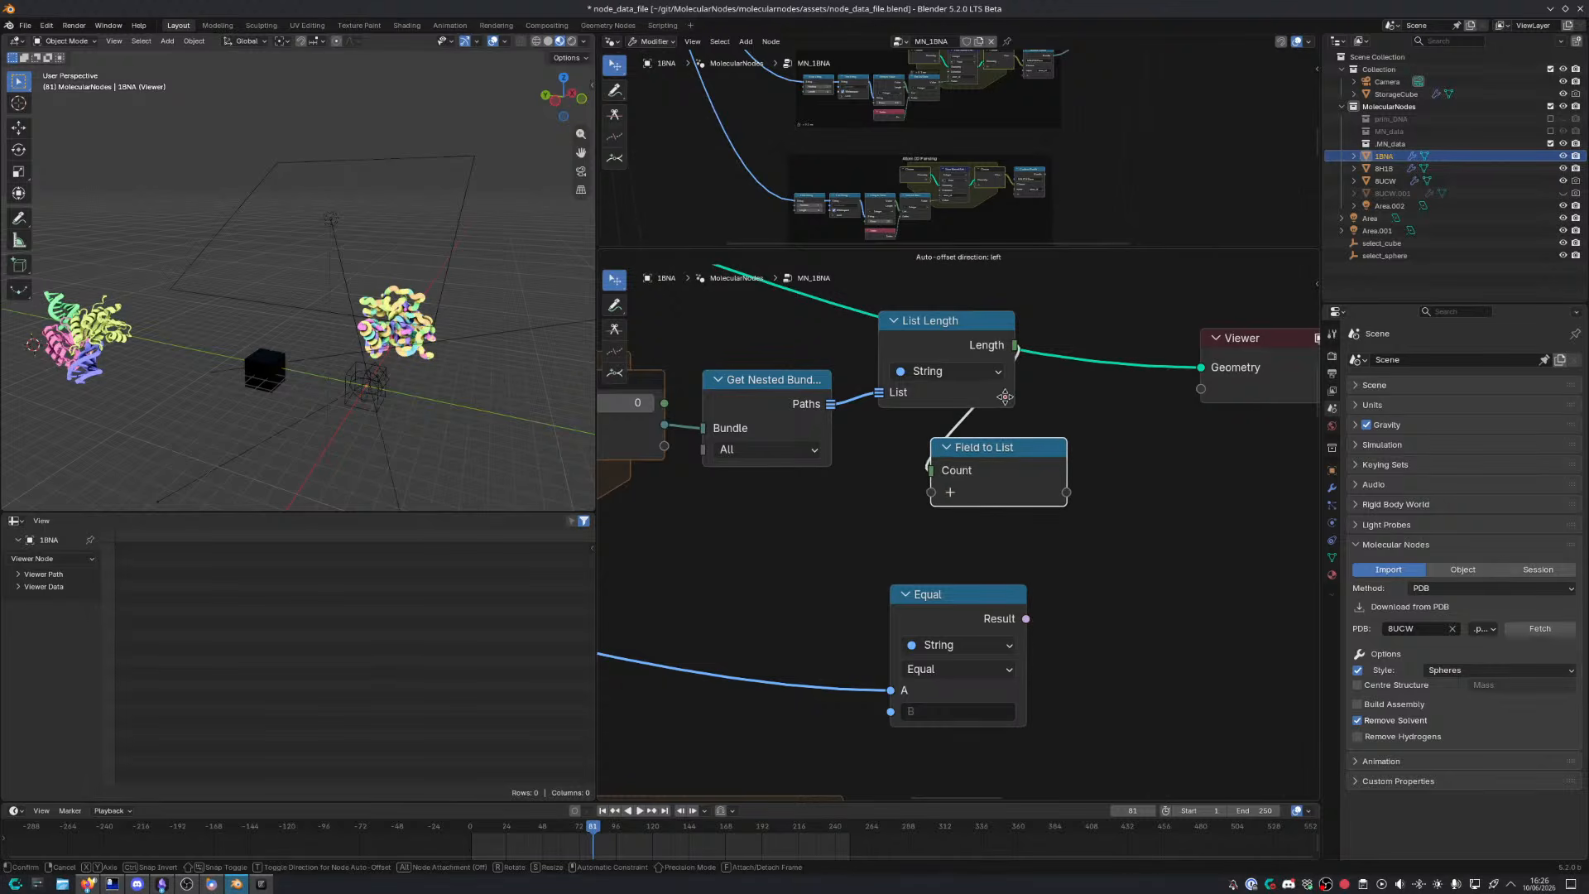
{"action": "left_click", "coordinate": [967, 406]}
Add an Index node and connect it to the Field to List node as a new item
{"action": "left_click", "coordinate": [861, 497]}
{"action": "key", "text": "shift+a"}
{"action": "type", "text": "index"}
{"action": "key", "text": "Return"}
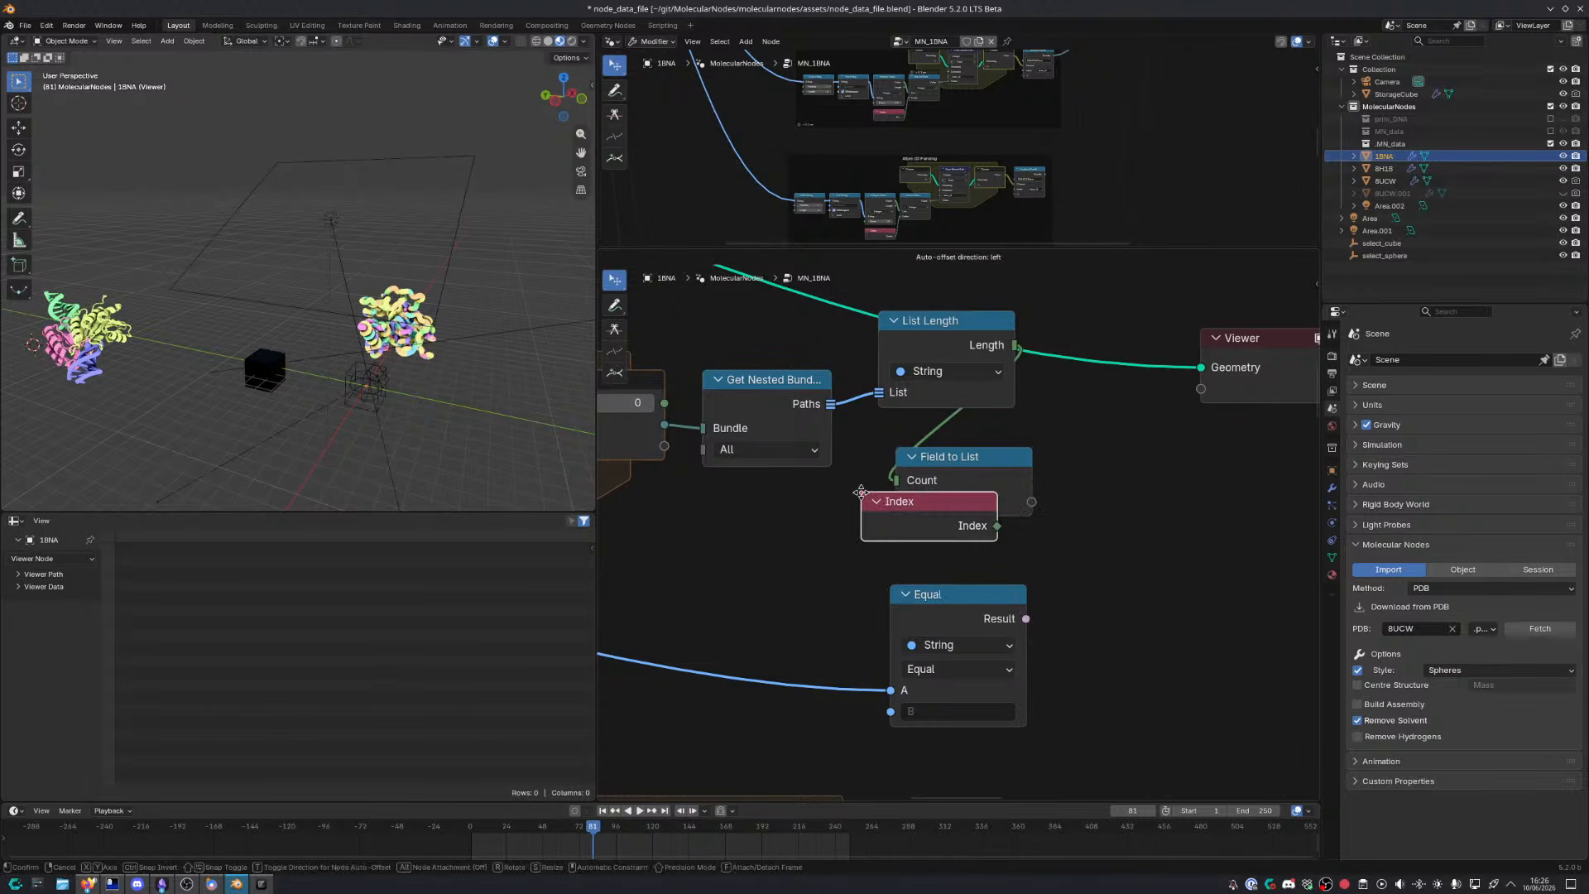
{"action": "left_click", "coordinate": [702, 493]}
{"action": "left_click_drag", "start_coordinate": [839, 519], "coordinate": [897, 502]}
Preview the Field to List index output in the Viewer and move the Viewer farther from the list nodes
{"action": "left_click", "coordinate": [1016, 507], "text": "ctrl+shift"}
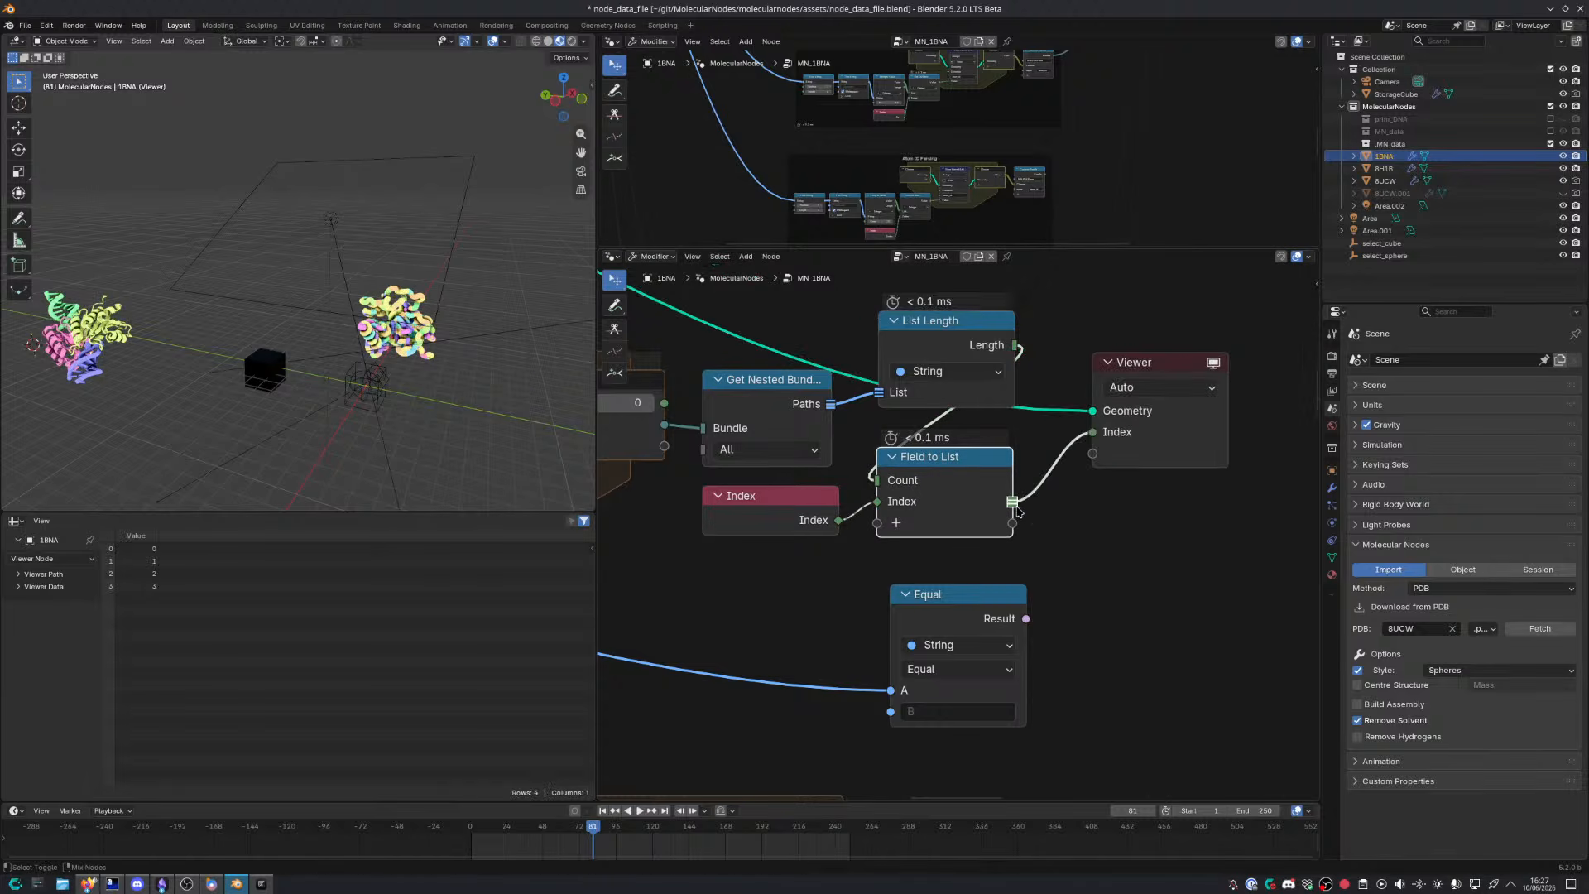
{"action": "middle_click_drag", "start_coordinate": [1020, 504], "coordinate": [894, 501]}
{"action": "left_click", "coordinate": [1038, 378]}
{"action": "left_click_drag", "start_coordinate": [1038, 380], "coordinate": [1214, 332]}
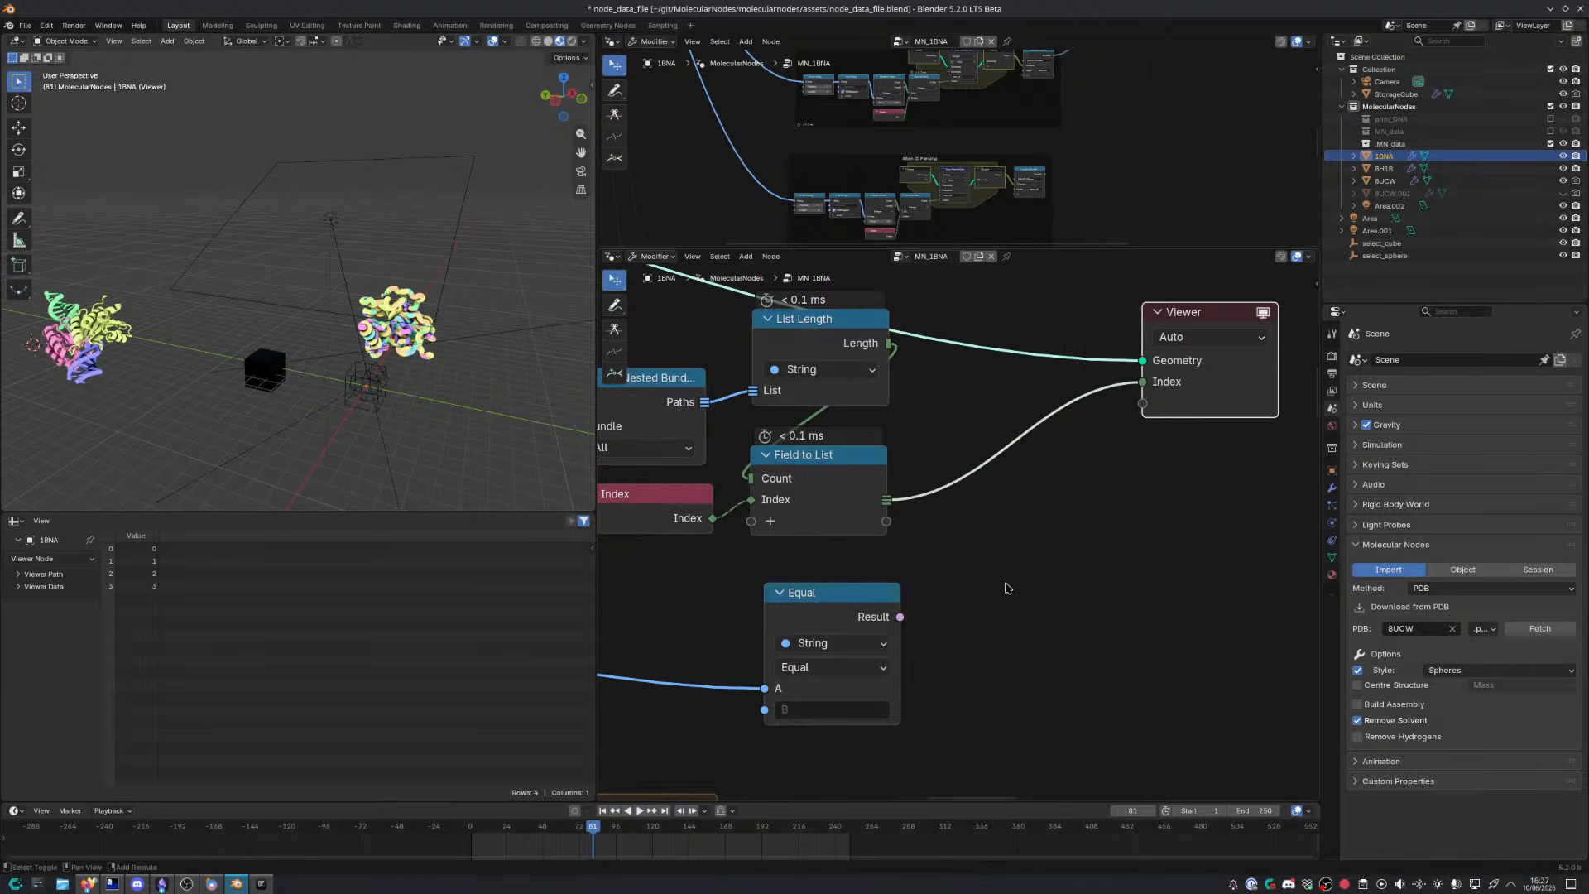
{"action": "key", "text": "shift+a"}
{"action": "type", "text": "closure to list"}
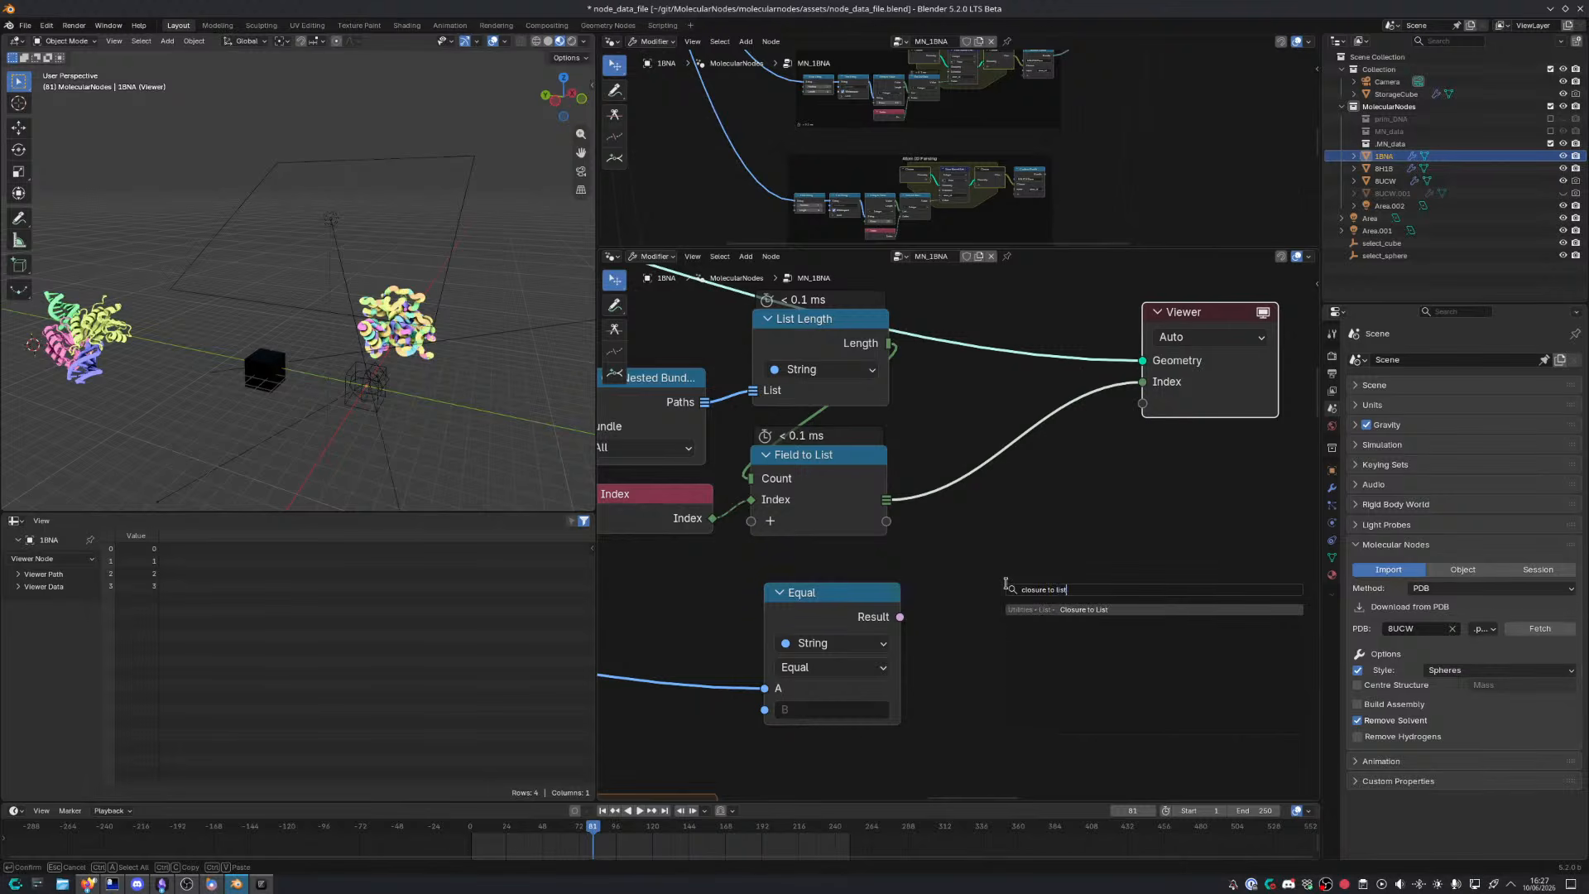
{"action": "key", "text": "Return"}
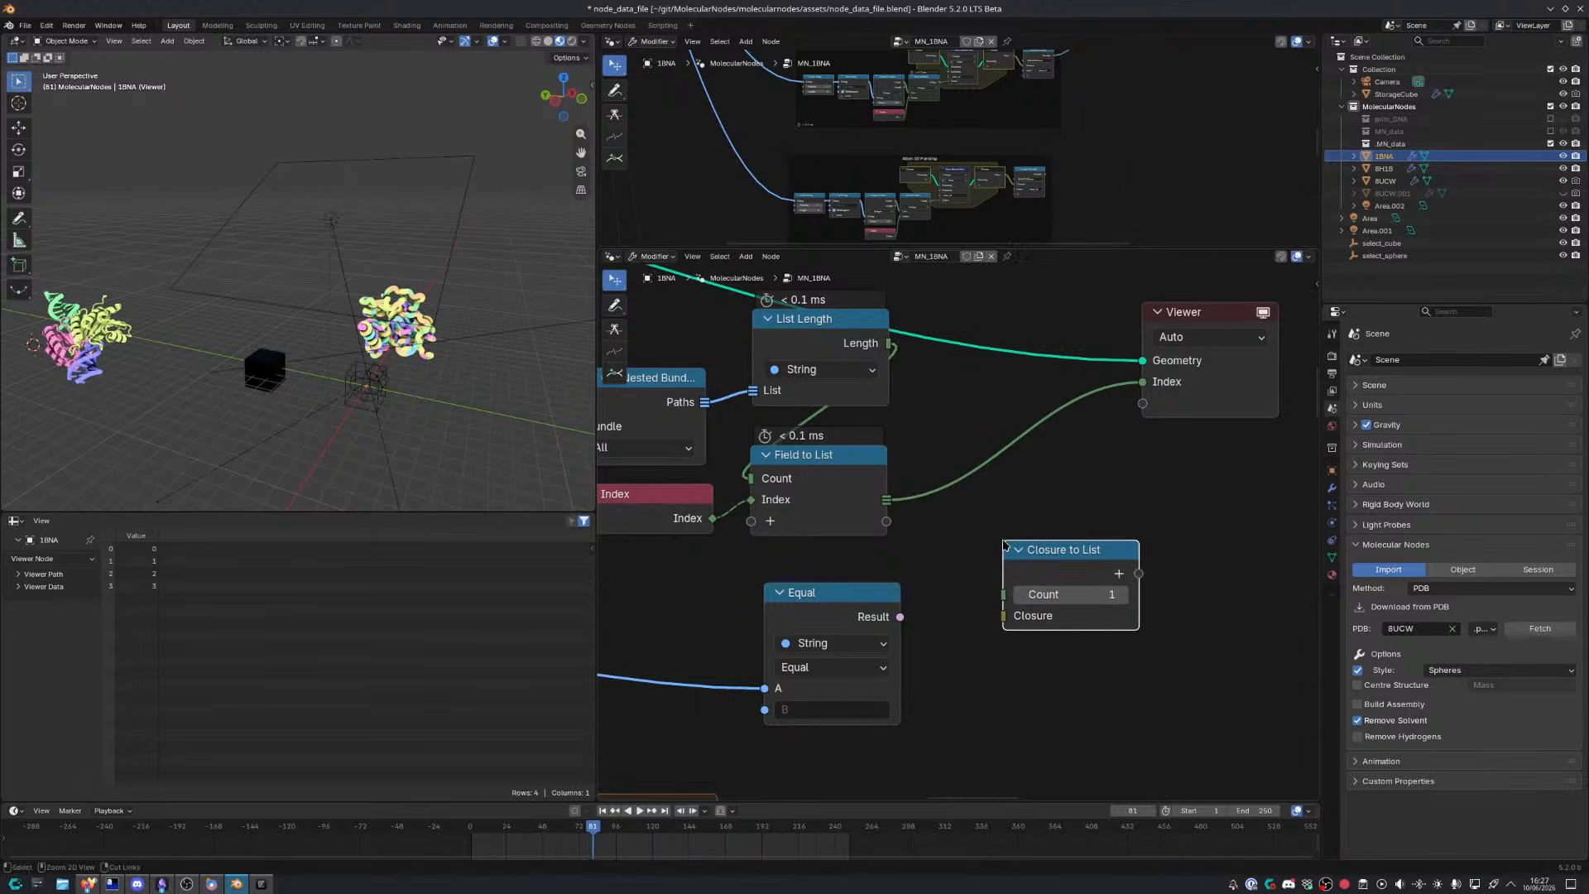
{"action": "right_click", "coordinate": [1003, 541]}
Reposition the Equal node just below the Field to List node, leaving a small gap between them
{"action": "left_click_drag", "start_coordinate": [841, 591], "coordinate": [827, 550]}
{"action": "scroll", "coordinate": [985, 567], "scroll_direction": "down", "scroll_amount": 9}
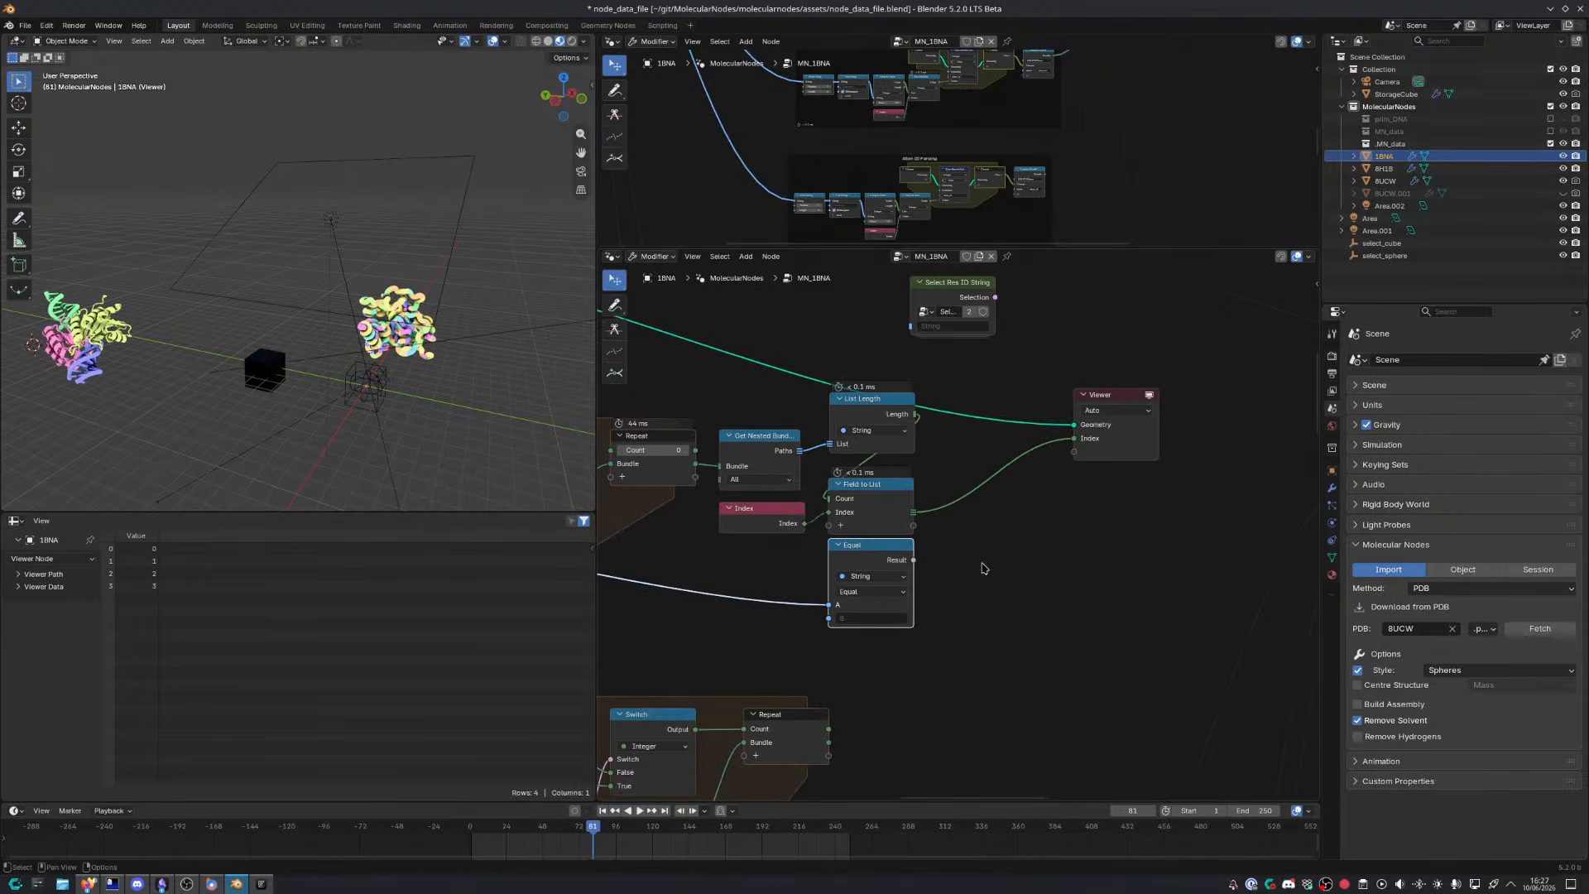
{"action": "middle_click_drag", "start_coordinate": [980, 577], "coordinate": [1134, 543]}
{"action": "scroll", "coordinate": [741, 486], "scroll_direction": "up", "scroll_amount": 6}
{"action": "key", "text": "shift+a"}
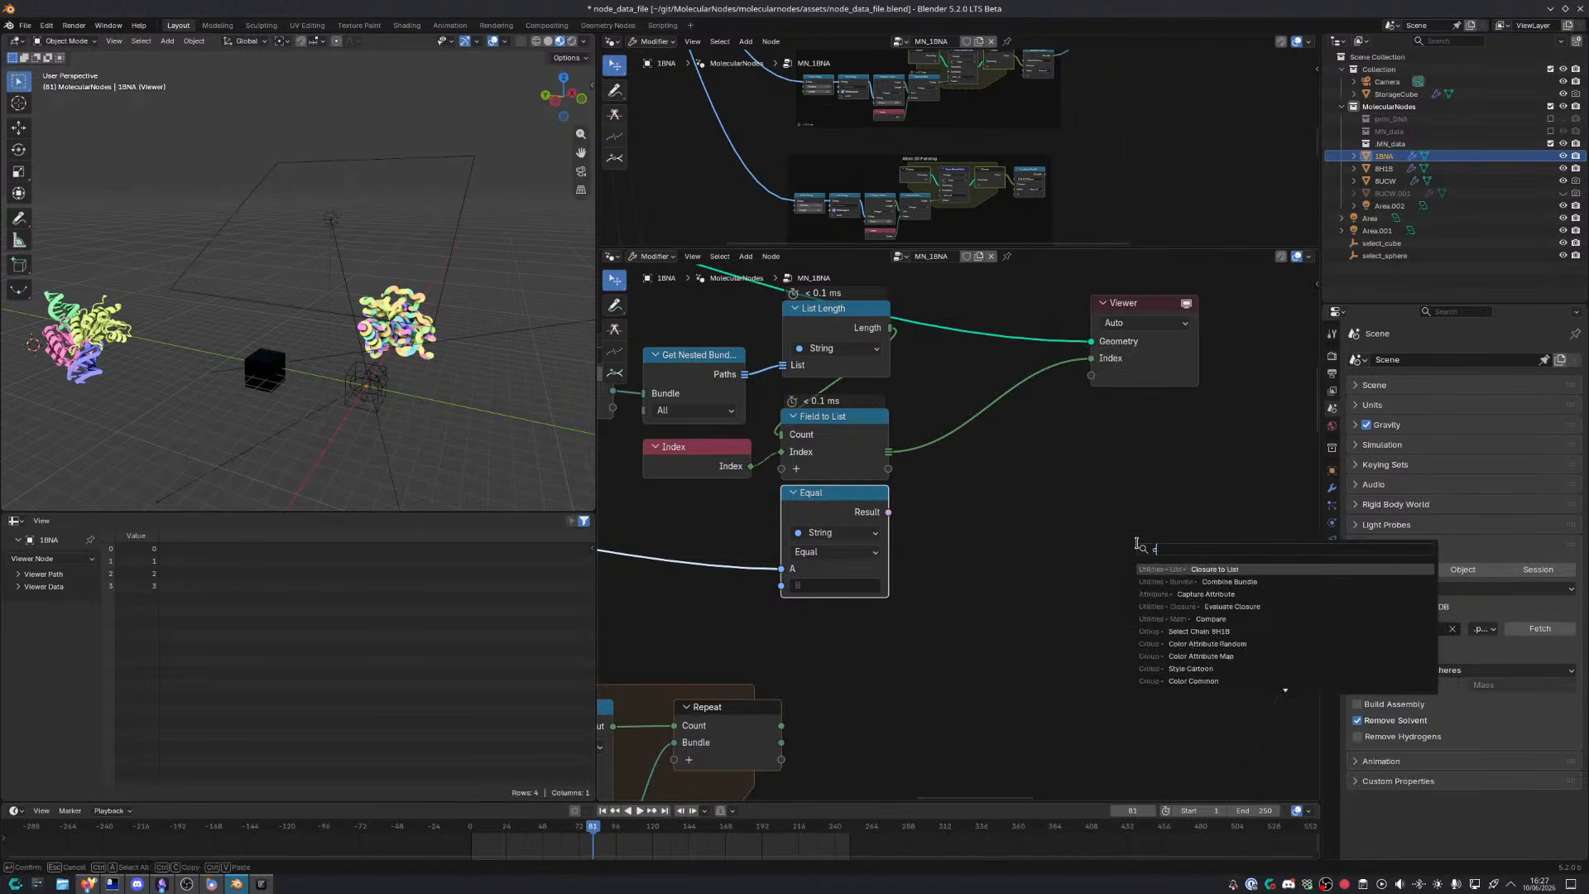
{"action": "key", "text": "Escape"}
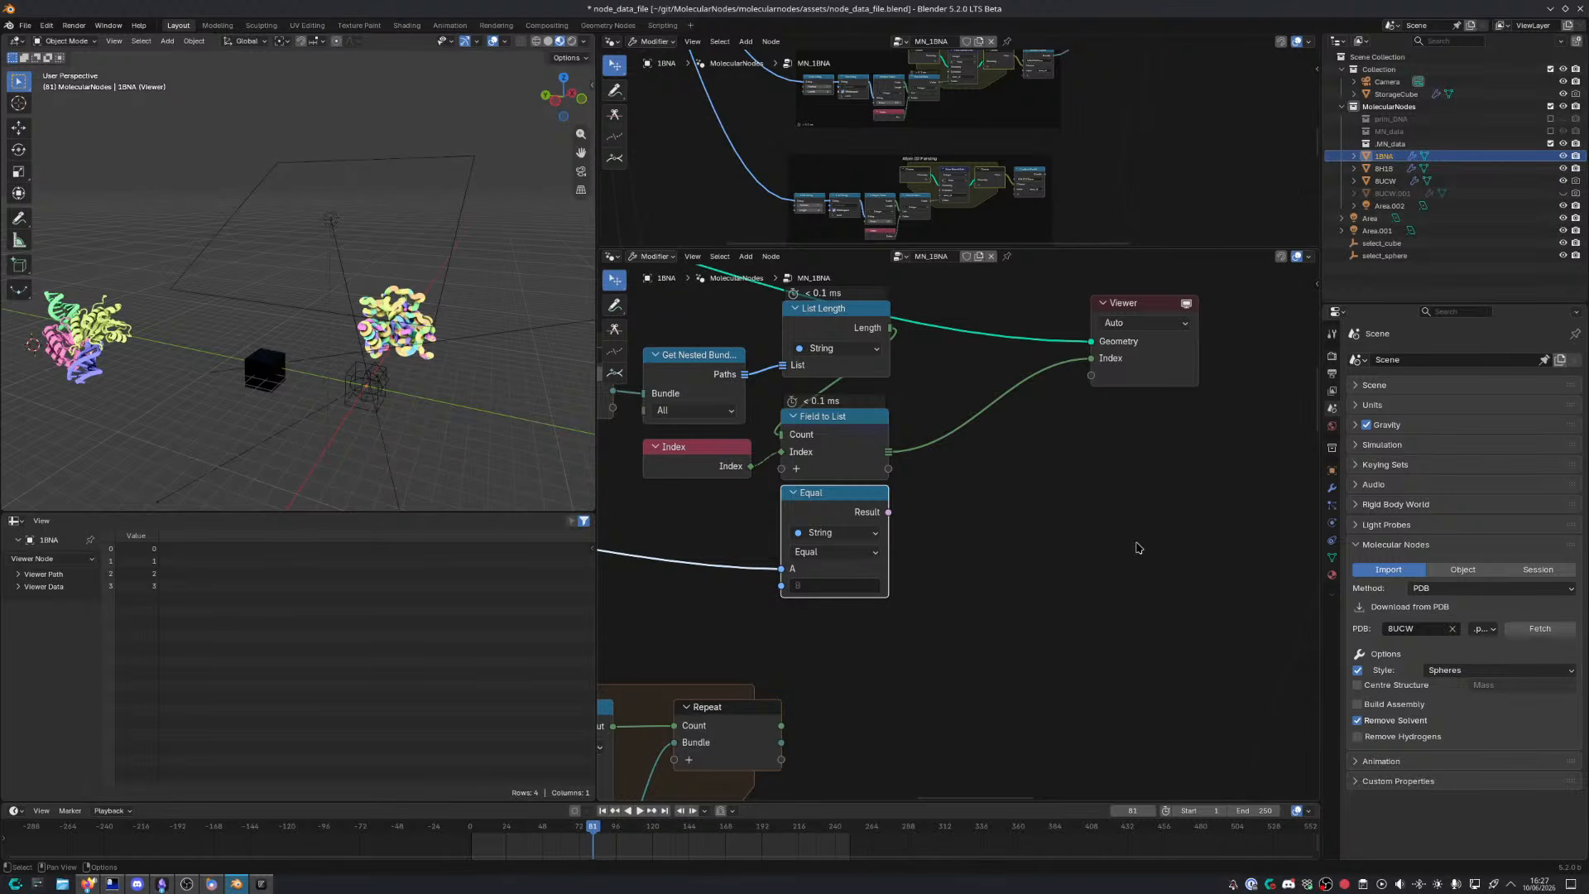
{"action": "left_click_drag", "start_coordinate": [841, 510], "coordinate": [841, 541]}
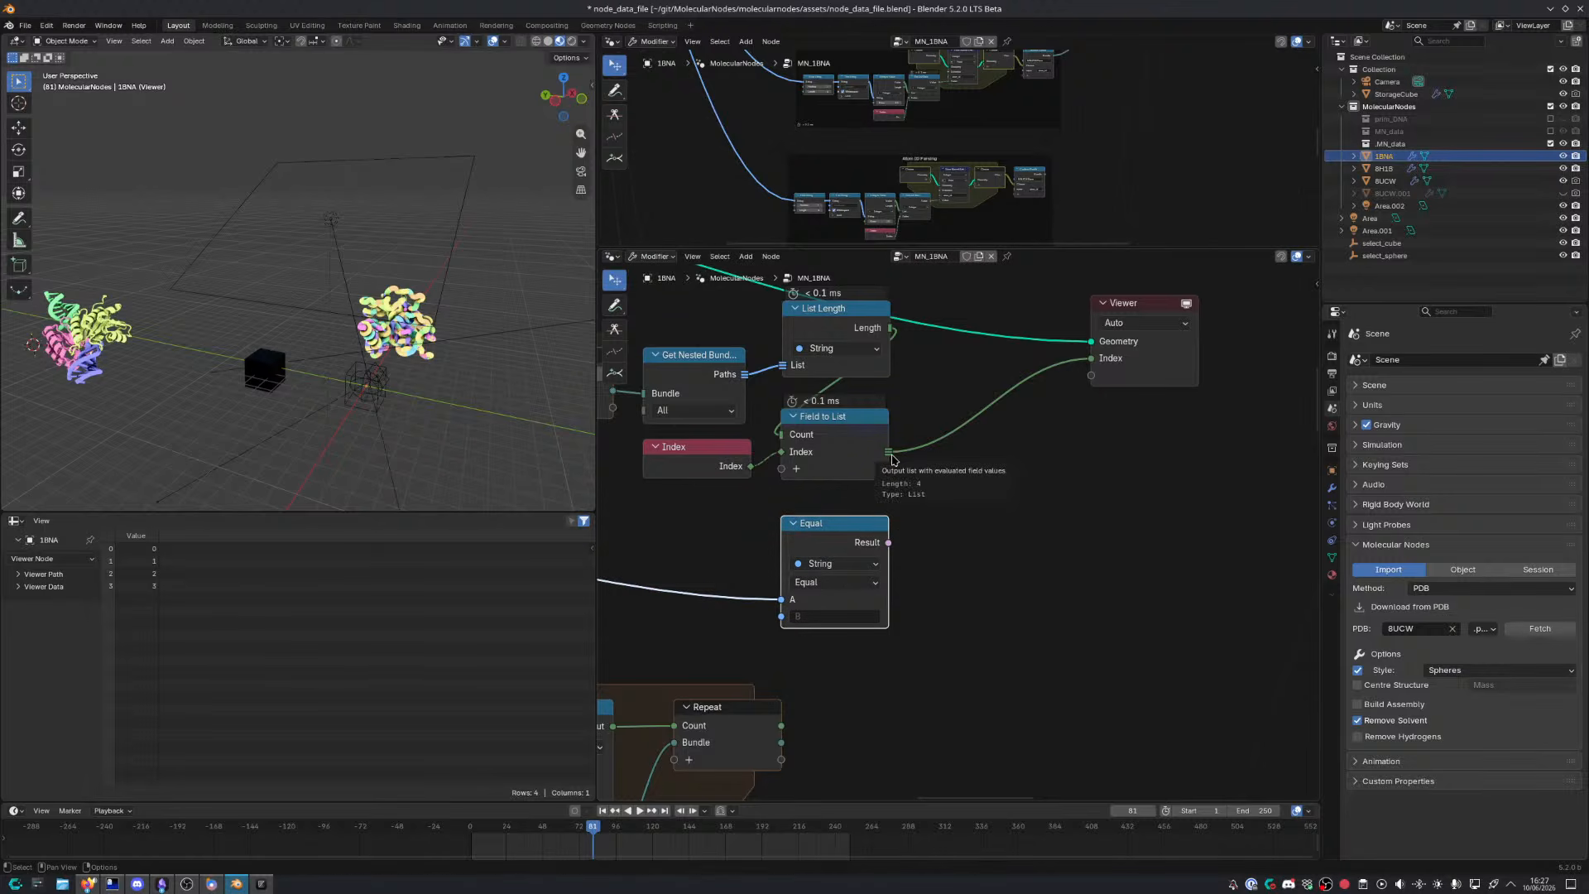
Try a second String Equal node fed by the Paths output, beside the Field to List node
{"action": "middle_click_drag", "start_coordinate": [801, 414], "coordinate": [864, 412]}
{"action": "left_click_drag", "start_coordinate": [811, 373], "coordinate": [1043, 431]}
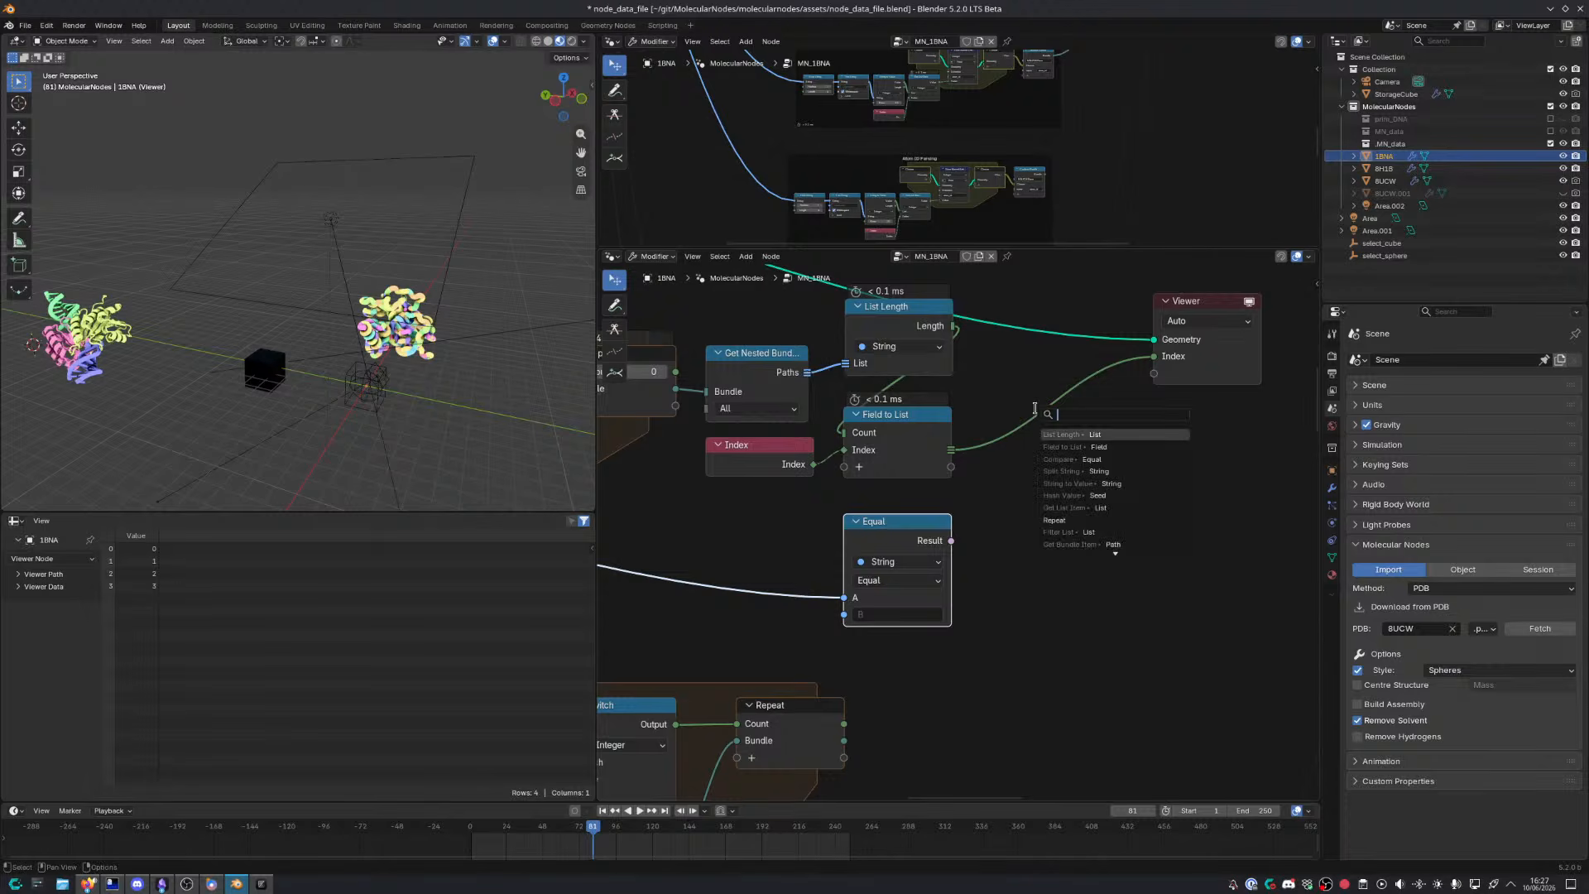
{"action": "left_click", "coordinate": [1066, 458]}
{"action": "left_click", "coordinate": [1065, 458]}
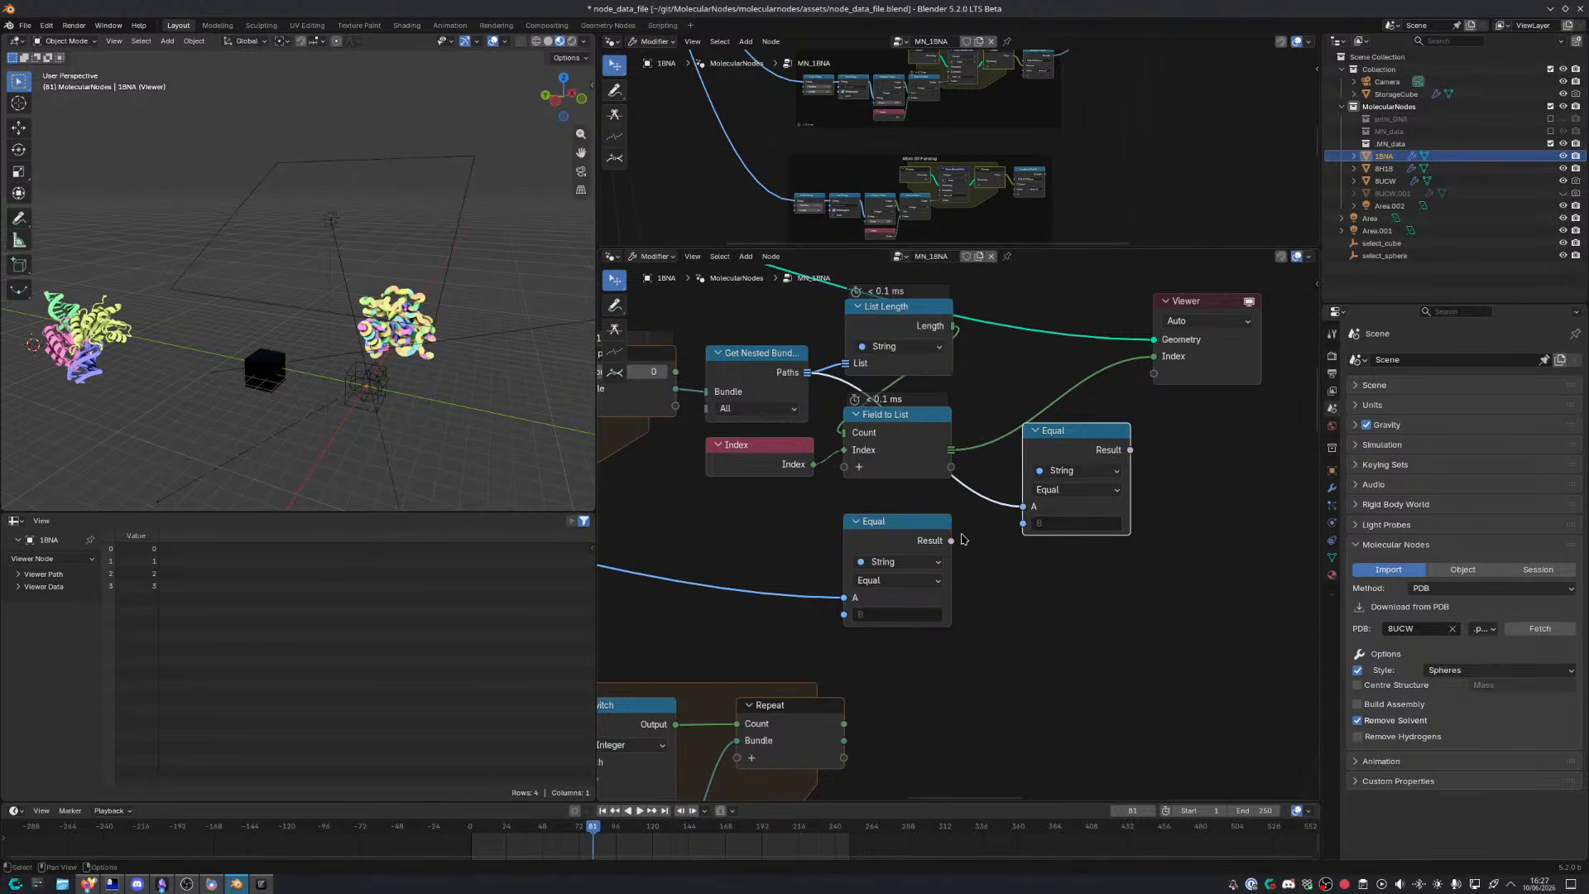
Compare Paths as A with the Trim String output as B in the original Equal node, discard the duplicate, and preview the Result values
{"action": "left_click_drag", "start_coordinate": [807, 372], "coordinate": [843, 598]}
{"action": "left_click", "coordinate": [949, 543], "text": "ctrl+shift"}
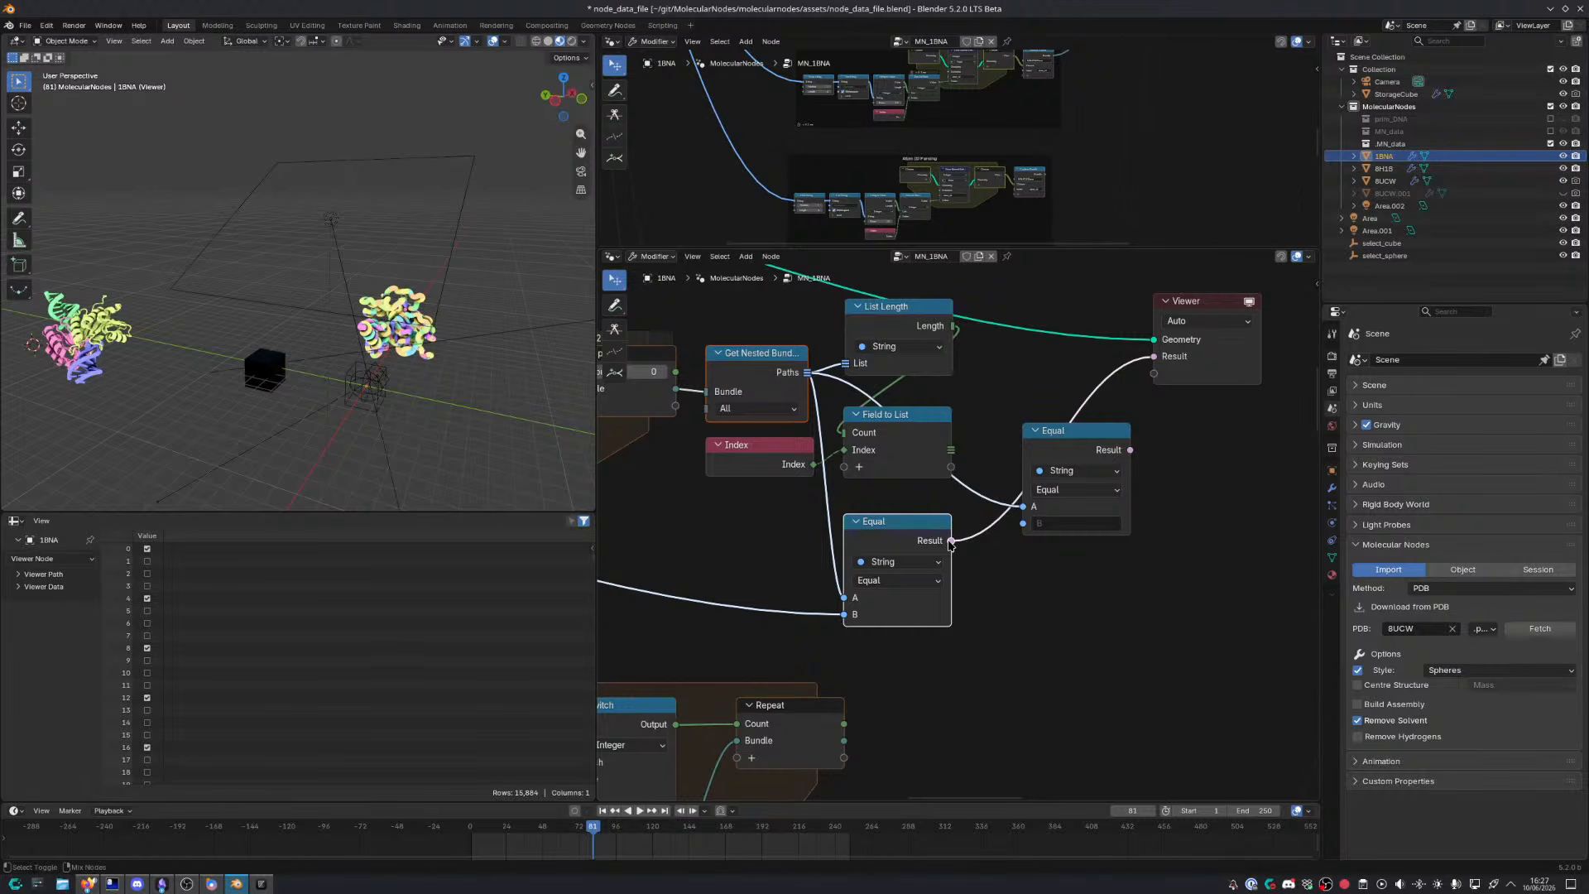
{"action": "key", "text": "ctrl+x"}
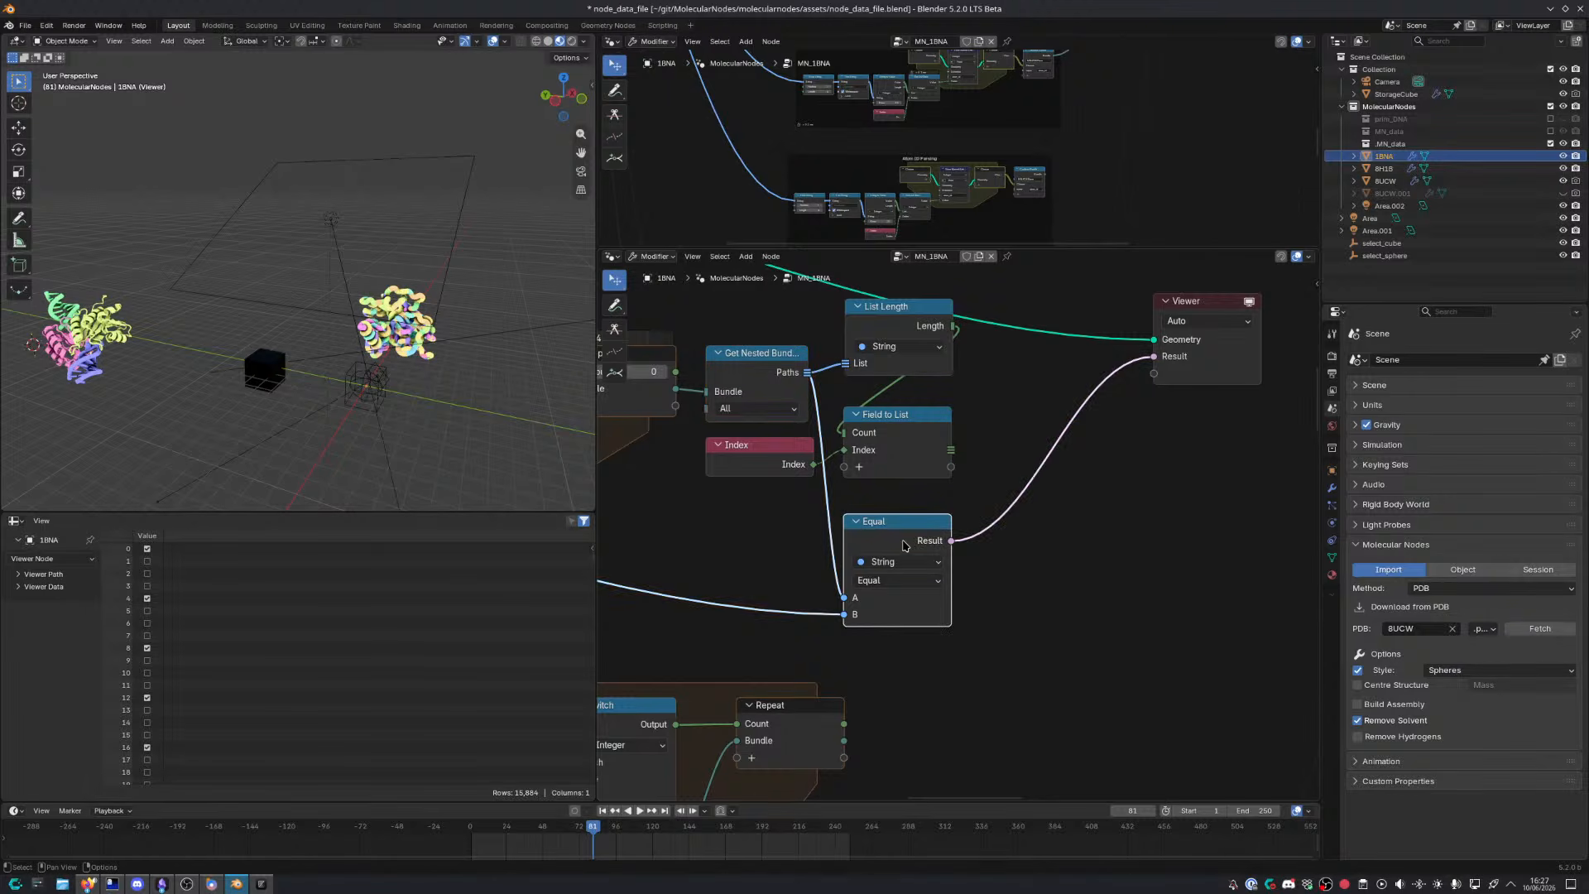
{"action": "left_click_drag", "start_coordinate": [908, 539], "coordinate": [908, 524]}
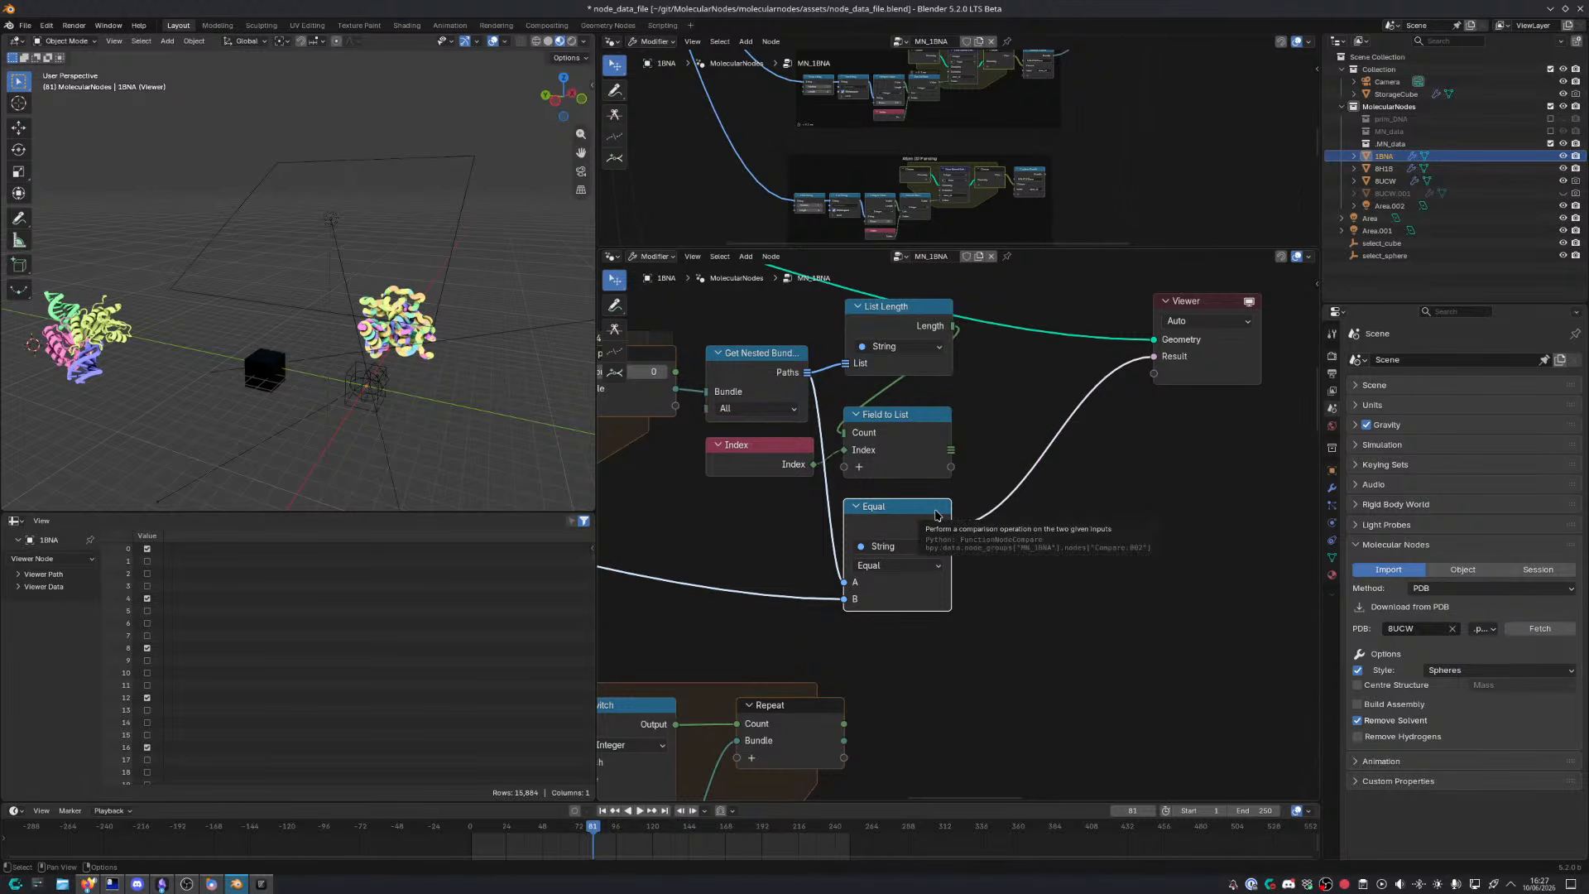
{"action": "scroll", "coordinate": [535, 650], "scroll_direction": "down", "scroll_amount": 5}
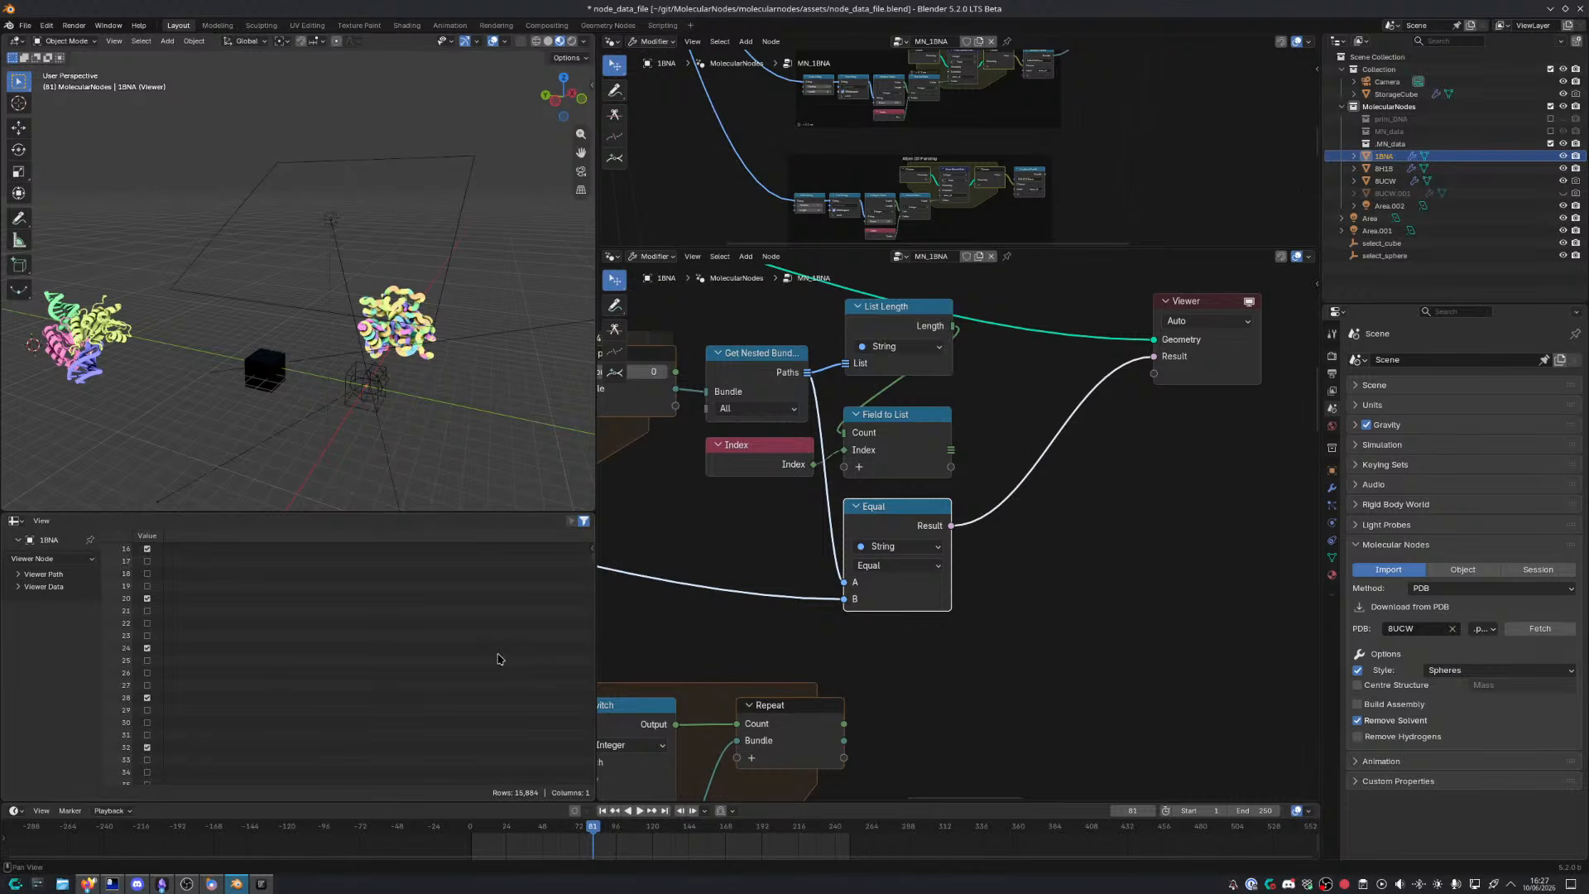
{"action": "scroll", "coordinate": [504, 656], "scroll_direction": "up", "scroll_amount": 2}
Add an Integer Filter List node fed by the Field to List index output, placed before the Viewer
{"action": "left_click_drag", "start_coordinate": [952, 451], "coordinate": [988, 454]}
{"action": "type", "text": "filter"}
{"action": "key", "text": "Return"}
{"action": "left_click", "coordinate": [988, 454]}
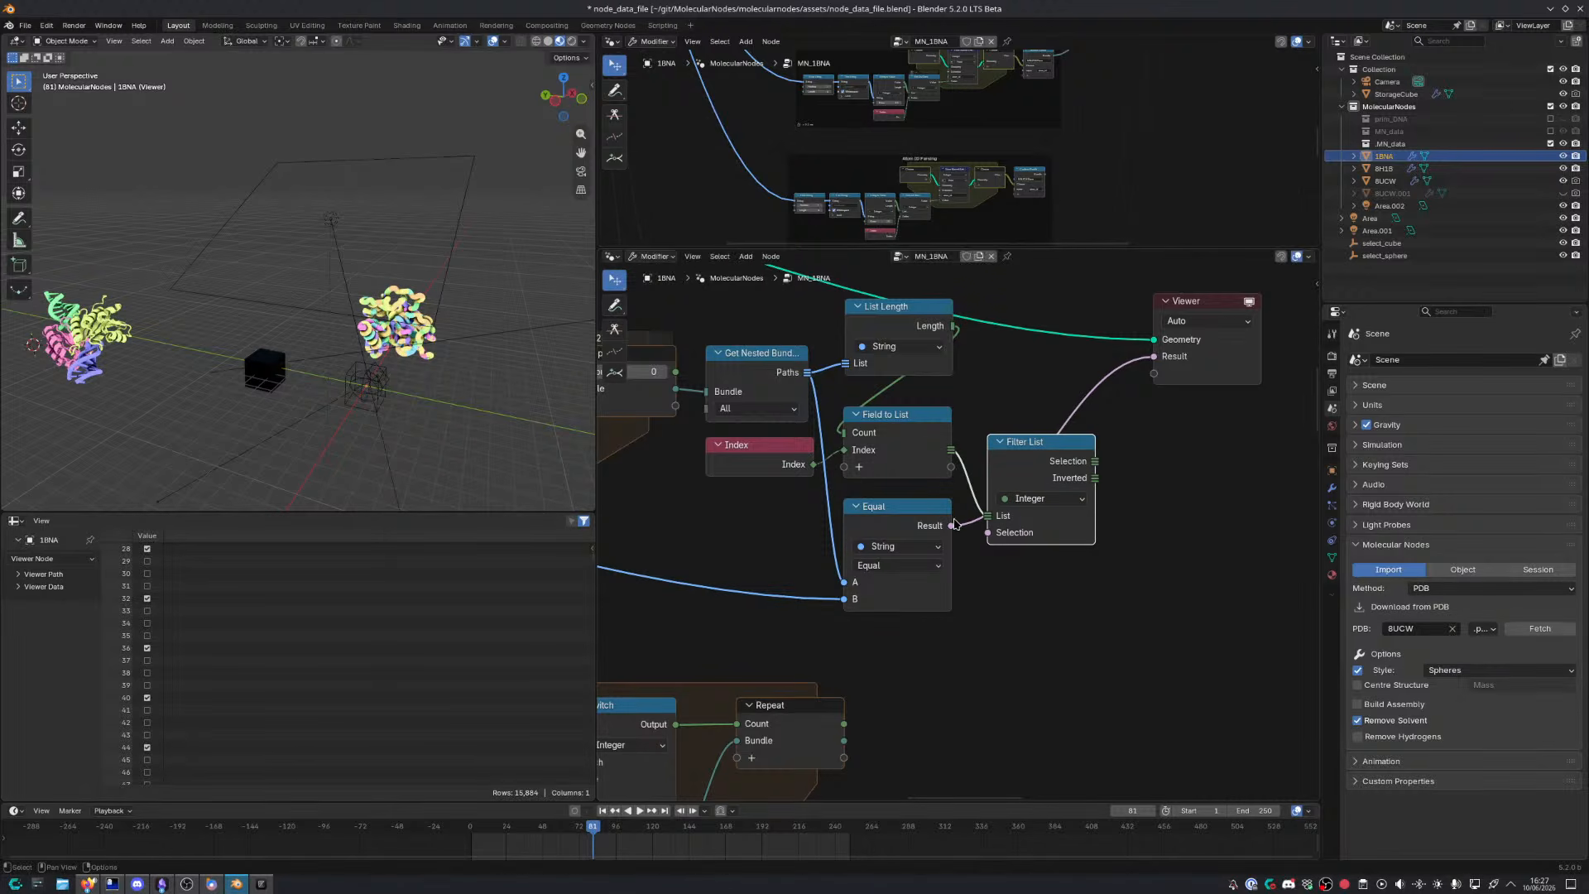
Feed the Equal Result into the Filter List Selection, preview the filtered list, and align the node beside Field to List
{"action": "left_click_drag", "start_coordinate": [954, 526], "coordinate": [991, 542]}
{"action": "left_click", "coordinate": [1051, 457], "text": "ctrl+shift"}
{"action": "left_click_drag", "start_coordinate": [1051, 457], "coordinate": [1045, 430]}
{"action": "left_click", "coordinate": [1080, 678]}
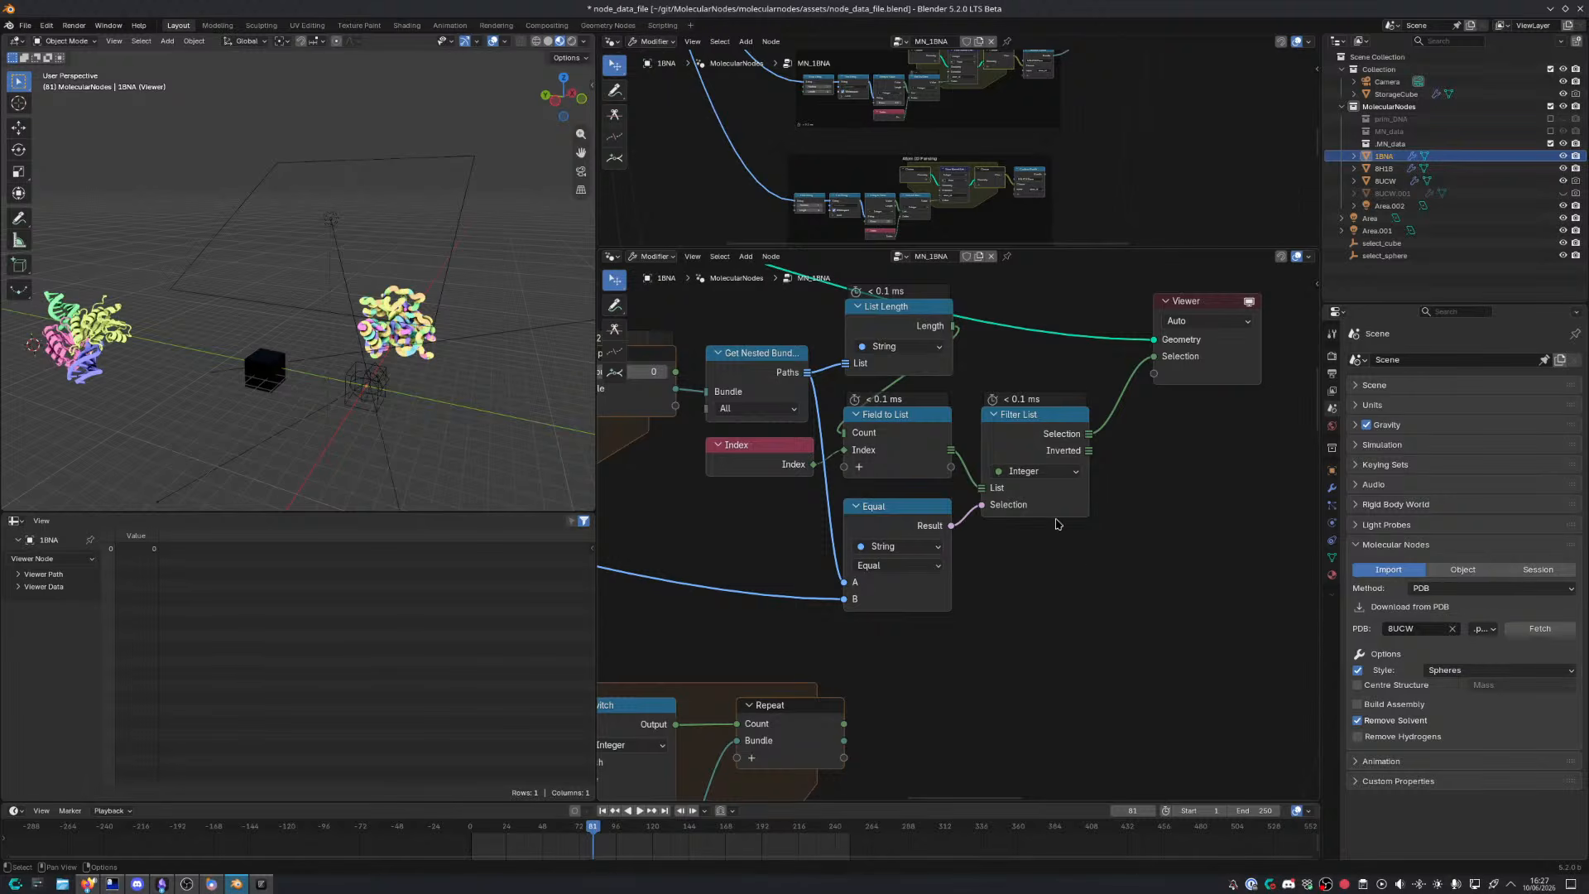
Maximize the node editor and add a Closure to List node between the Filter List node and the Viewer
{"action": "middle_click_drag", "start_coordinate": [857, 486], "coordinate": [681, 621]}
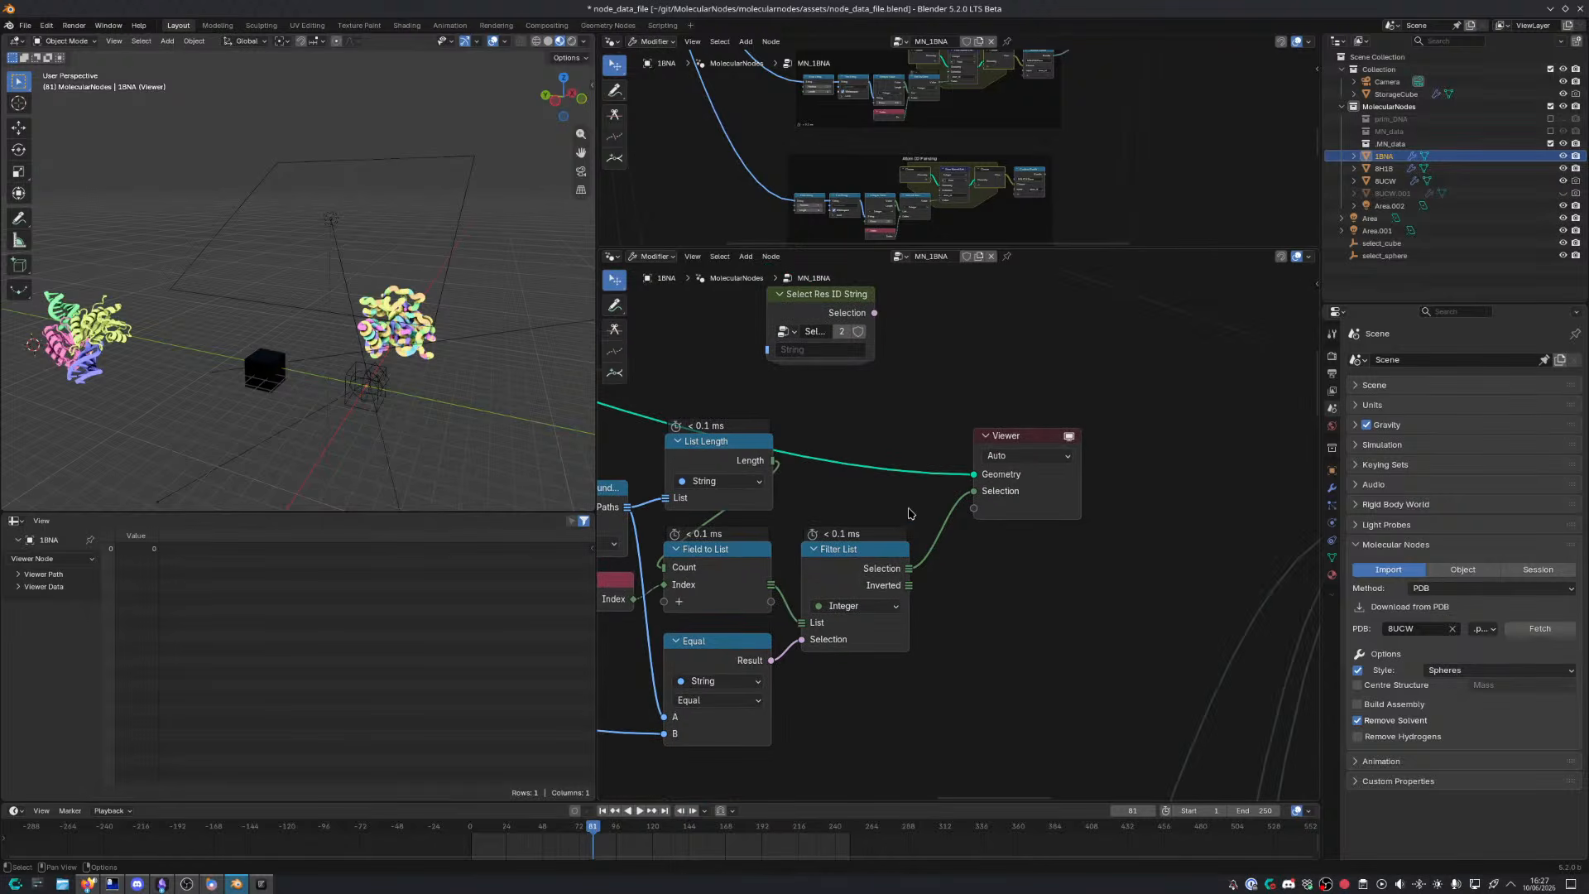
{"action": "key", "text": "ctrl+space"}
{"action": "middle_click_drag", "start_coordinate": [853, 445], "coordinate": [803, 460]}
{"action": "left_click", "coordinate": [823, 343]}
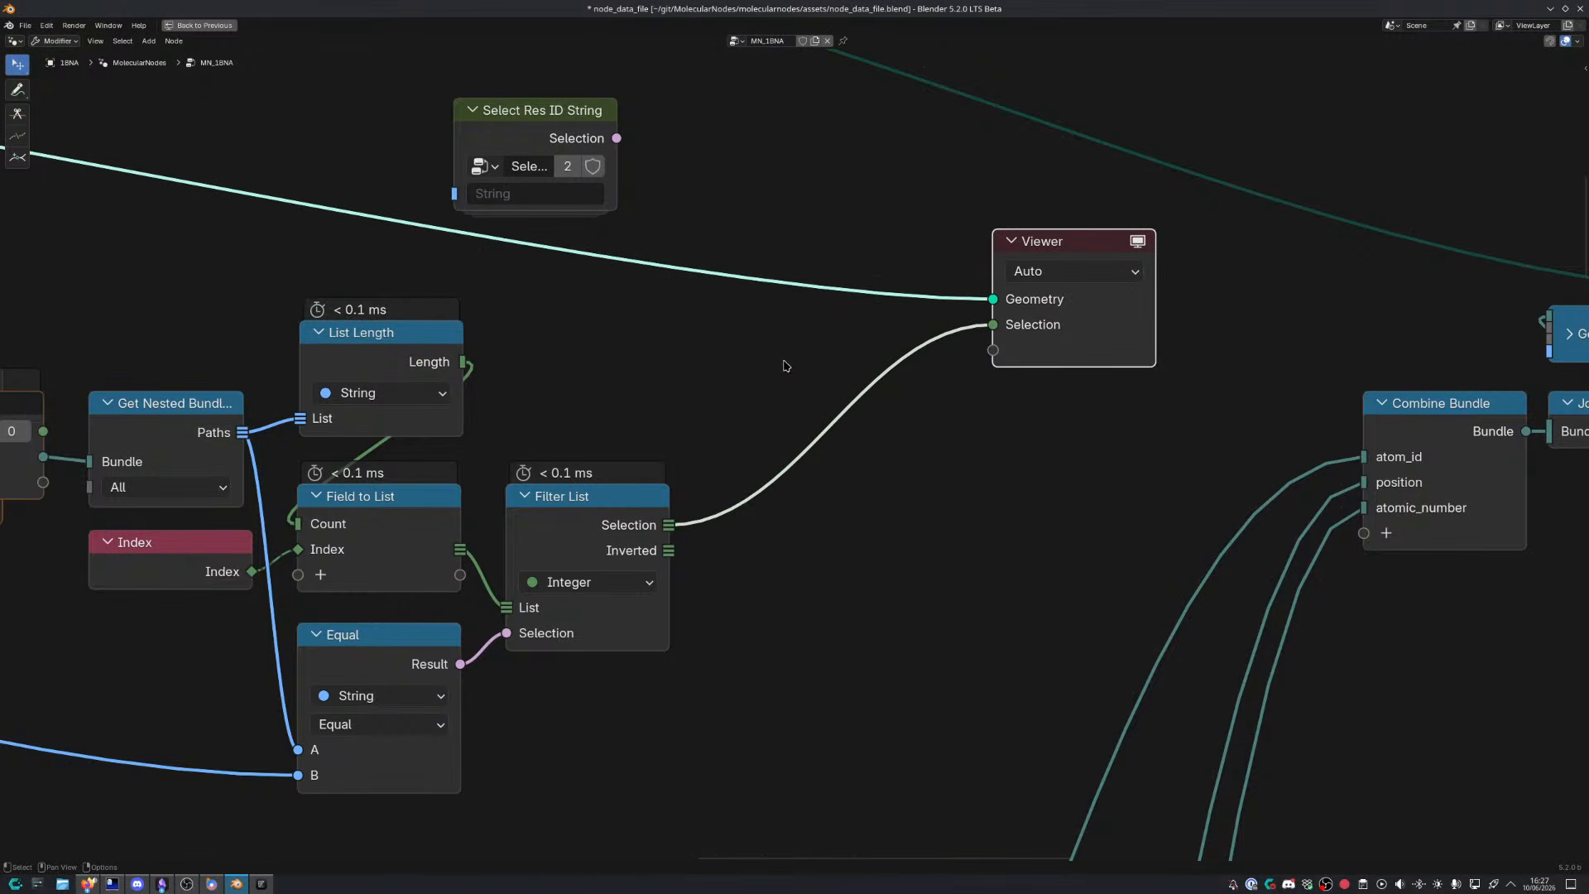
{"action": "key", "text": "shift+a"}
{"action": "type", "text": "closure to"}
{"action": "key", "text": "Return"}
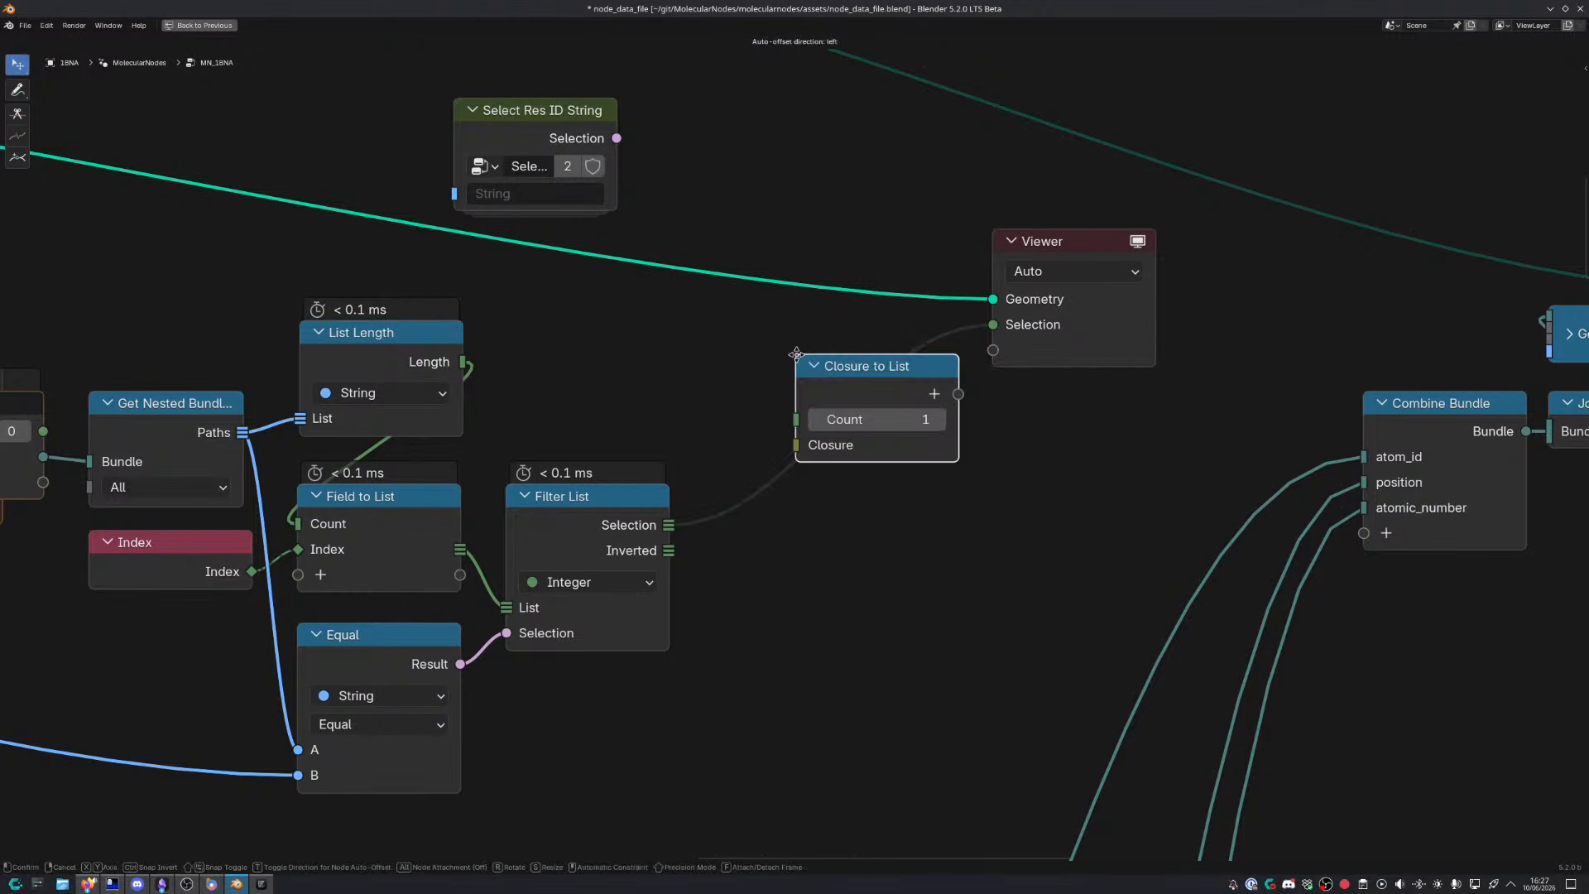
{"action": "left_click", "coordinate": [668, 341]}
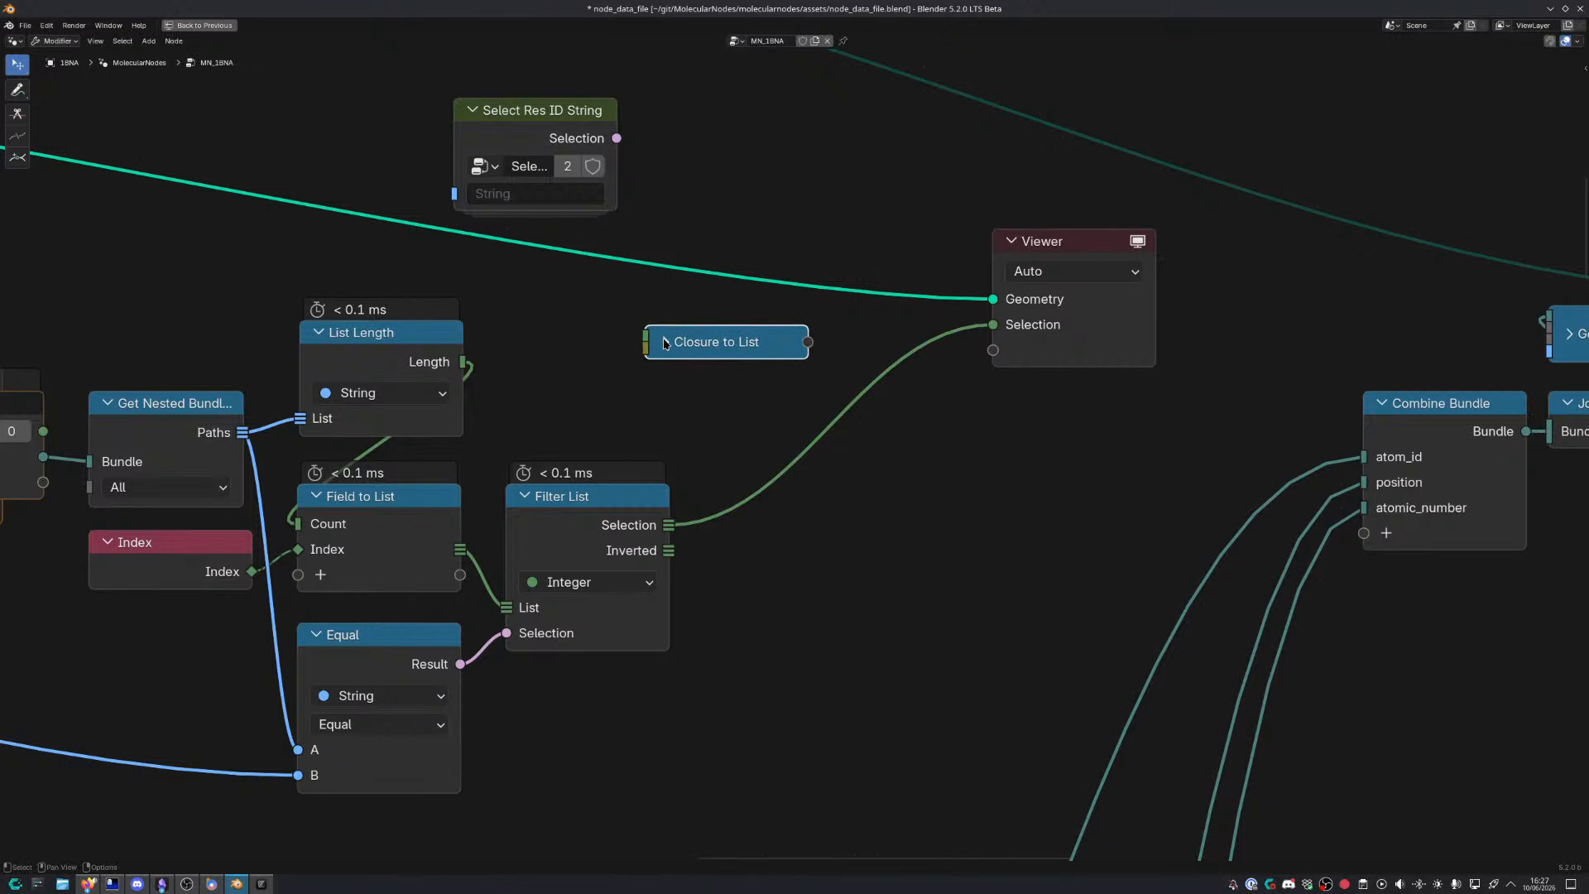
{"action": "left_click", "coordinate": [669, 341]}
Add a reroute to the Trim String link and feed it into a duplicate of the String List Length node
{"action": "scroll", "coordinate": [239, 540], "scroll_direction": "down", "scroll_amount": 4}
{"action": "middle_click_drag", "start_coordinate": [239, 541], "coordinate": [560, 496]}
{"action": "right_click_drag", "start_coordinate": [295, 599], "coordinate": [296, 664], "text": "shift"}
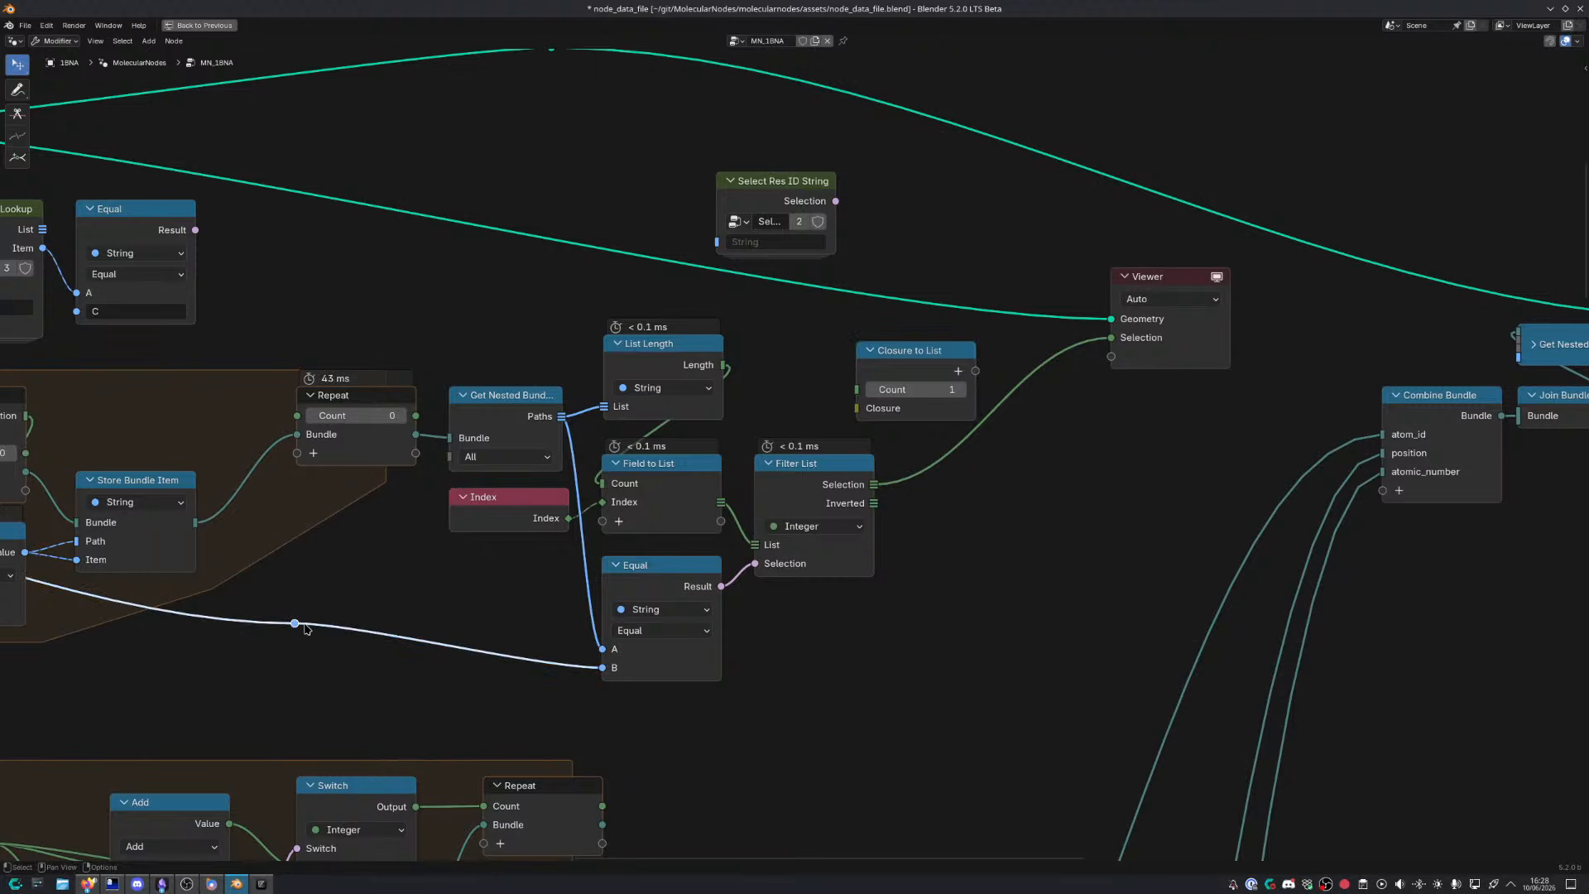
{"action": "left_click_drag", "start_coordinate": [296, 624], "coordinate": [702, 470]}
{"action": "key", "text": "shift+d"}
{"action": "left_click", "coordinate": [682, 305]}
{"action": "left_click_drag", "start_coordinate": [296, 623], "coordinate": [439, 326]}
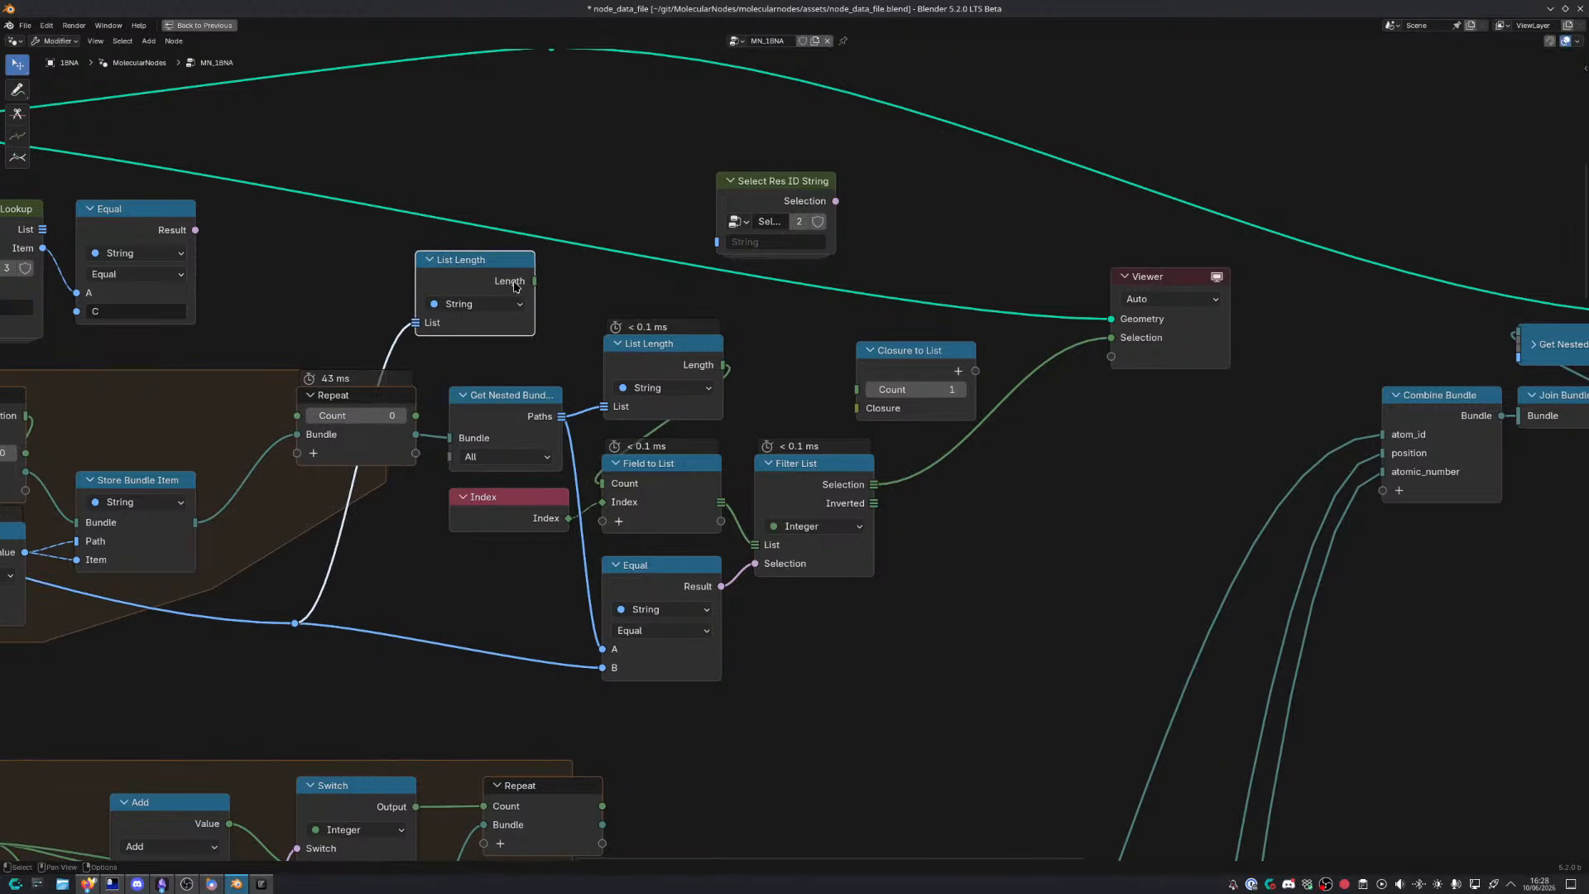
Use the duplicate List Length output as the Closure to List Count and line both nodes up beside the original List Length
{"action": "left_click_drag", "start_coordinate": [534, 281], "coordinate": [851, 390]}
{"action": "left_click_drag", "start_coordinate": [469, 279], "coordinate": [798, 355]}
{"action": "left_click_drag", "start_coordinate": [918, 389], "coordinate": [952, 367]}
{"action": "scroll", "coordinate": [951, 427], "scroll_direction": "up", "scroll_amount": 5}
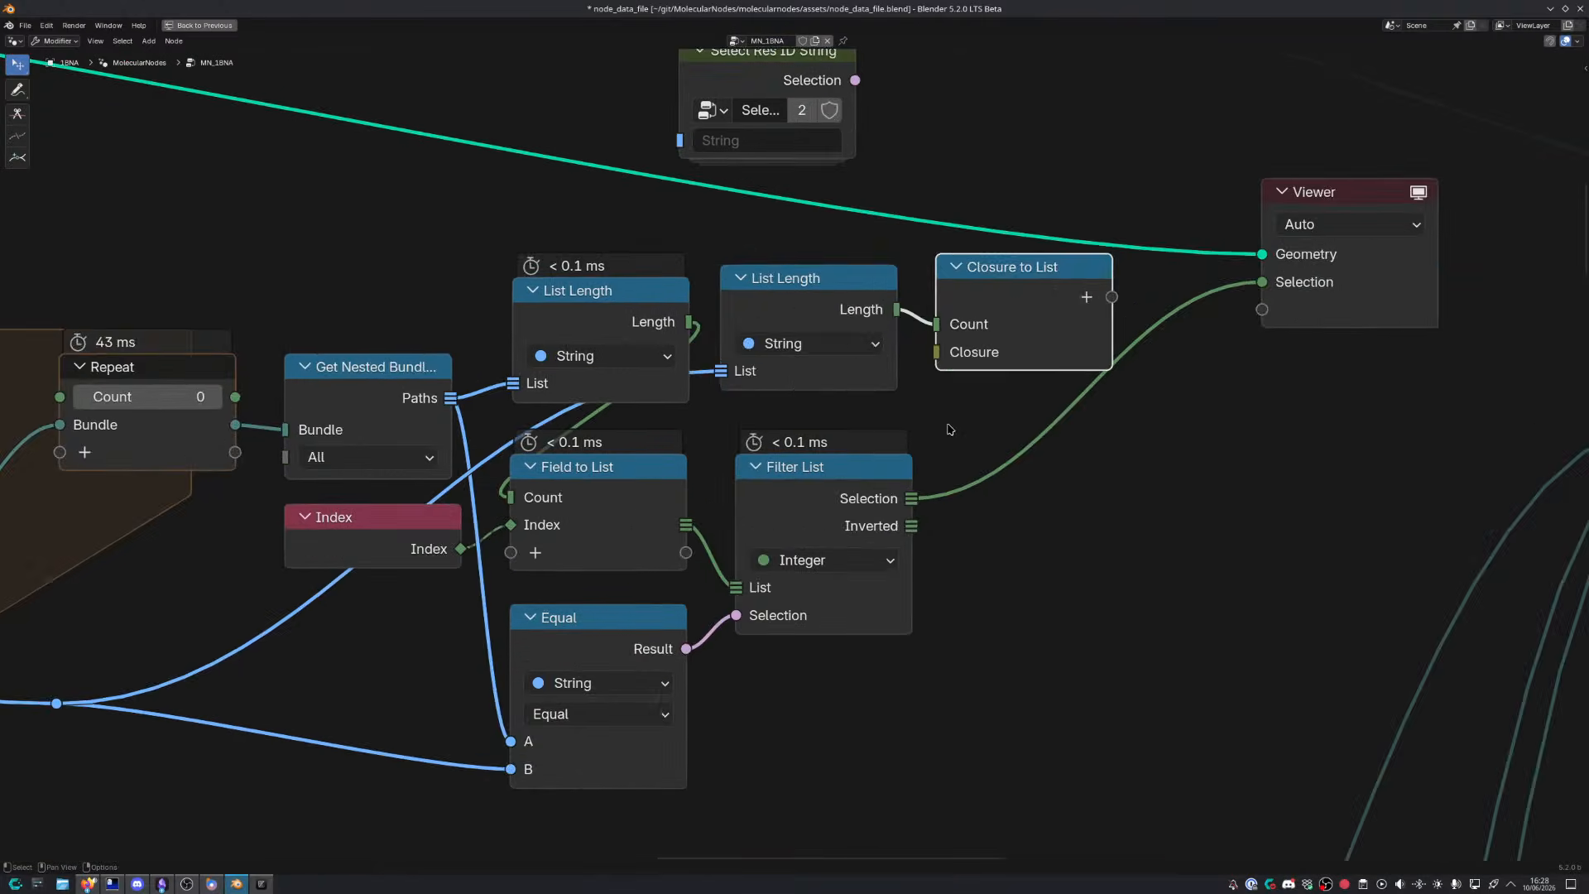
Add a Closure zone below the Filter List node that supplies the Closure input of Closure to List
{"action": "middle_click_drag", "start_coordinate": [951, 392], "coordinate": [688, 411]}
{"action": "left_click_drag", "start_coordinate": [734, 338], "coordinate": [942, 505]}
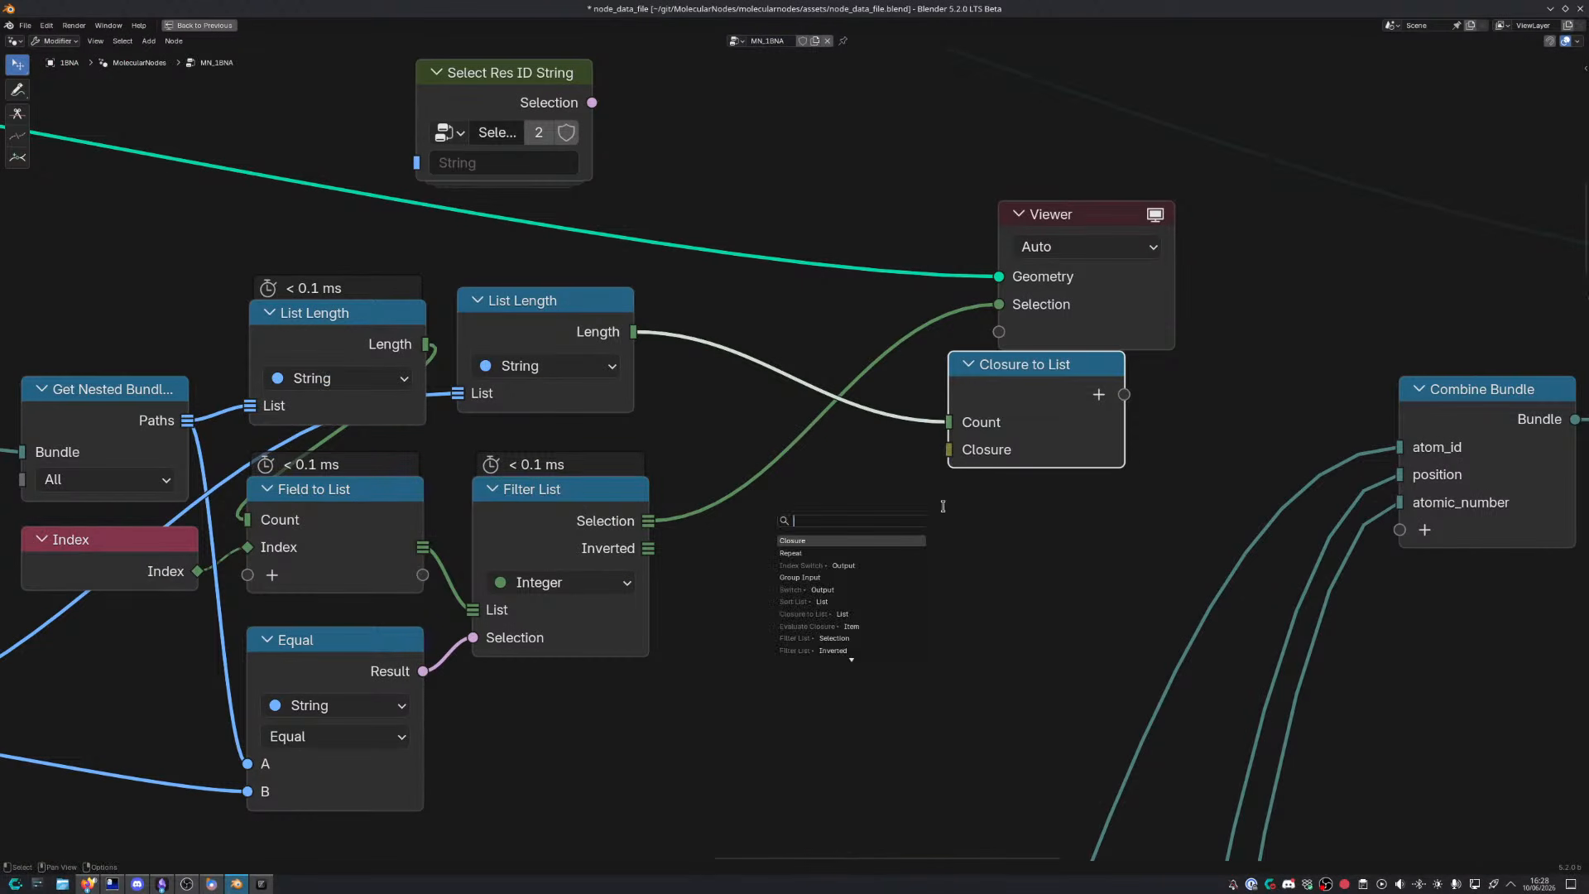
{"action": "type", "text": "clo"}
{"action": "key", "text": "Return"}
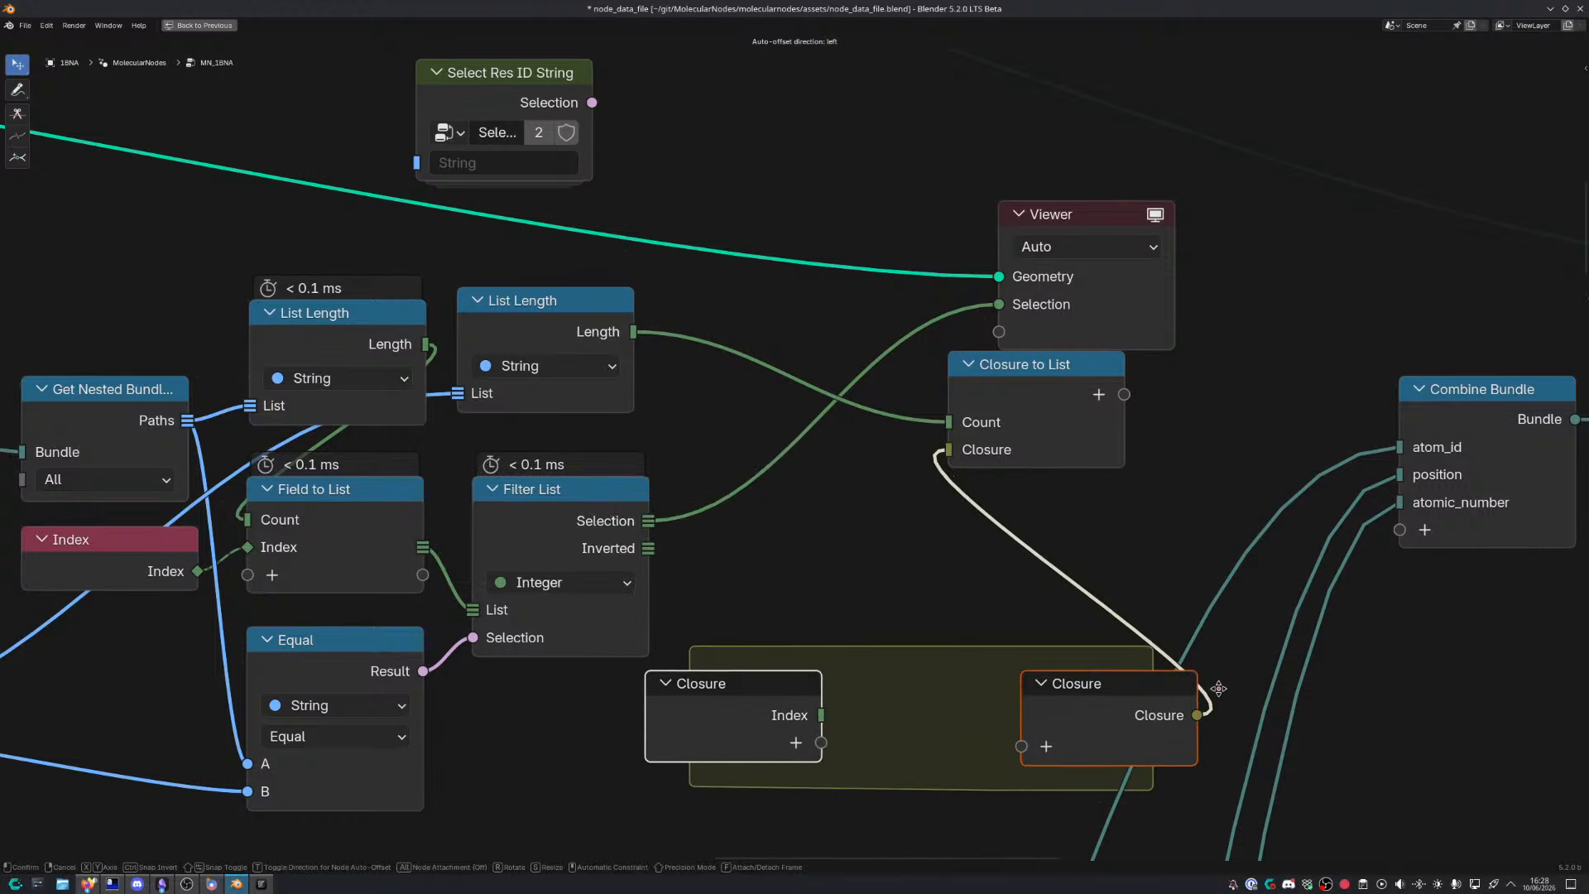
{"action": "left_click", "coordinate": [1067, 714]}
{"action": "middle_click_drag", "start_coordinate": [687, 764], "coordinate": [747, 478]}
{"action": "left_click_drag", "start_coordinate": [1024, 490], "coordinate": [1099, 490]}
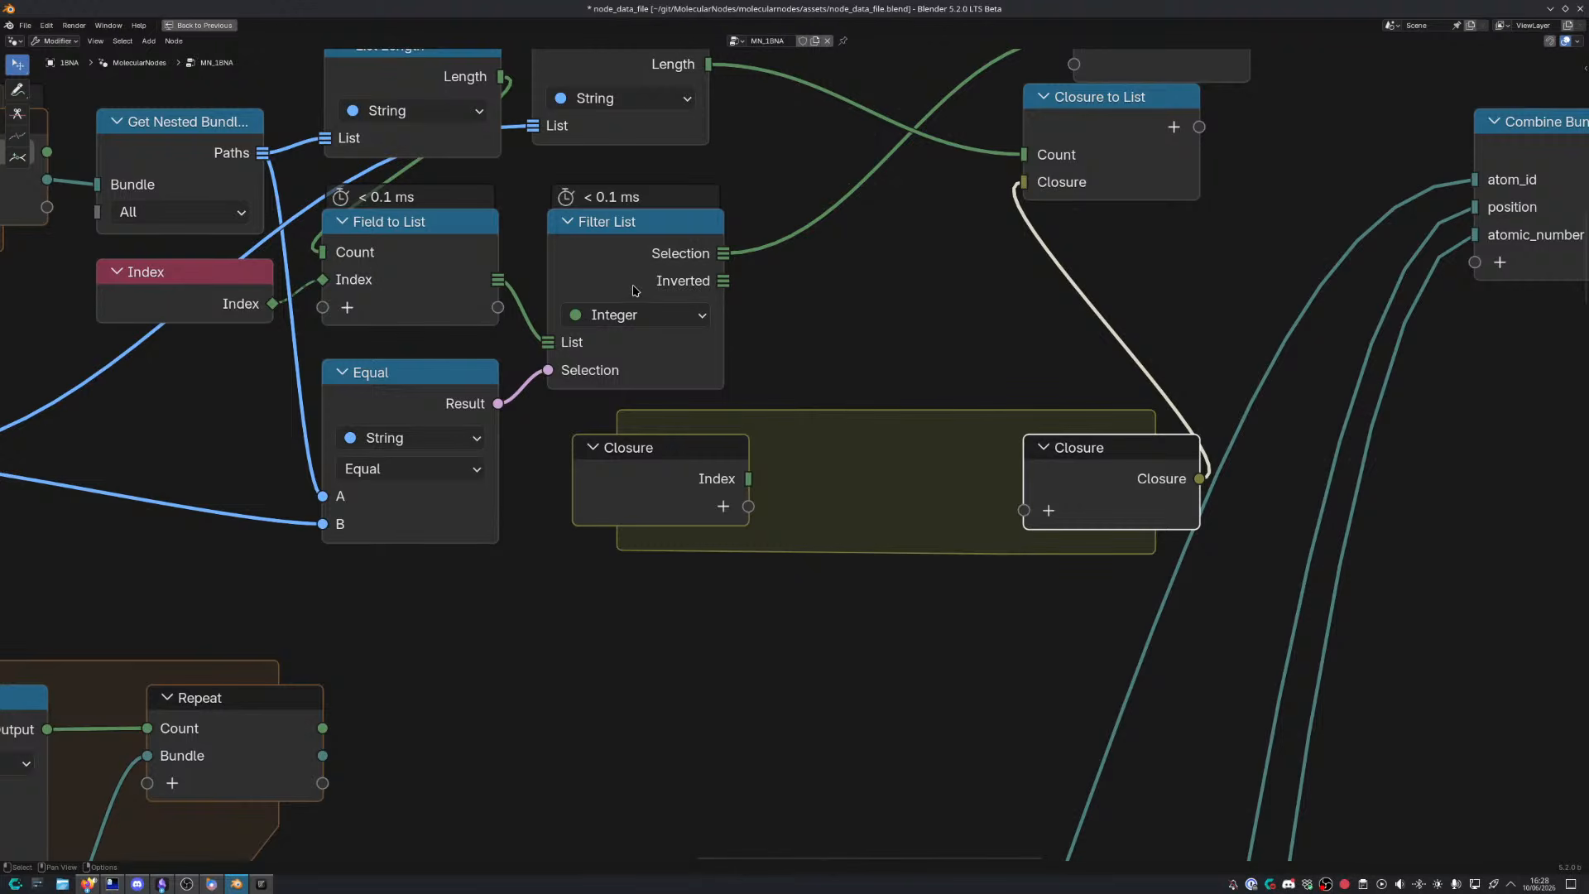
{"action": "left_click_drag", "start_coordinate": [645, 270], "coordinate": [876, 489]}
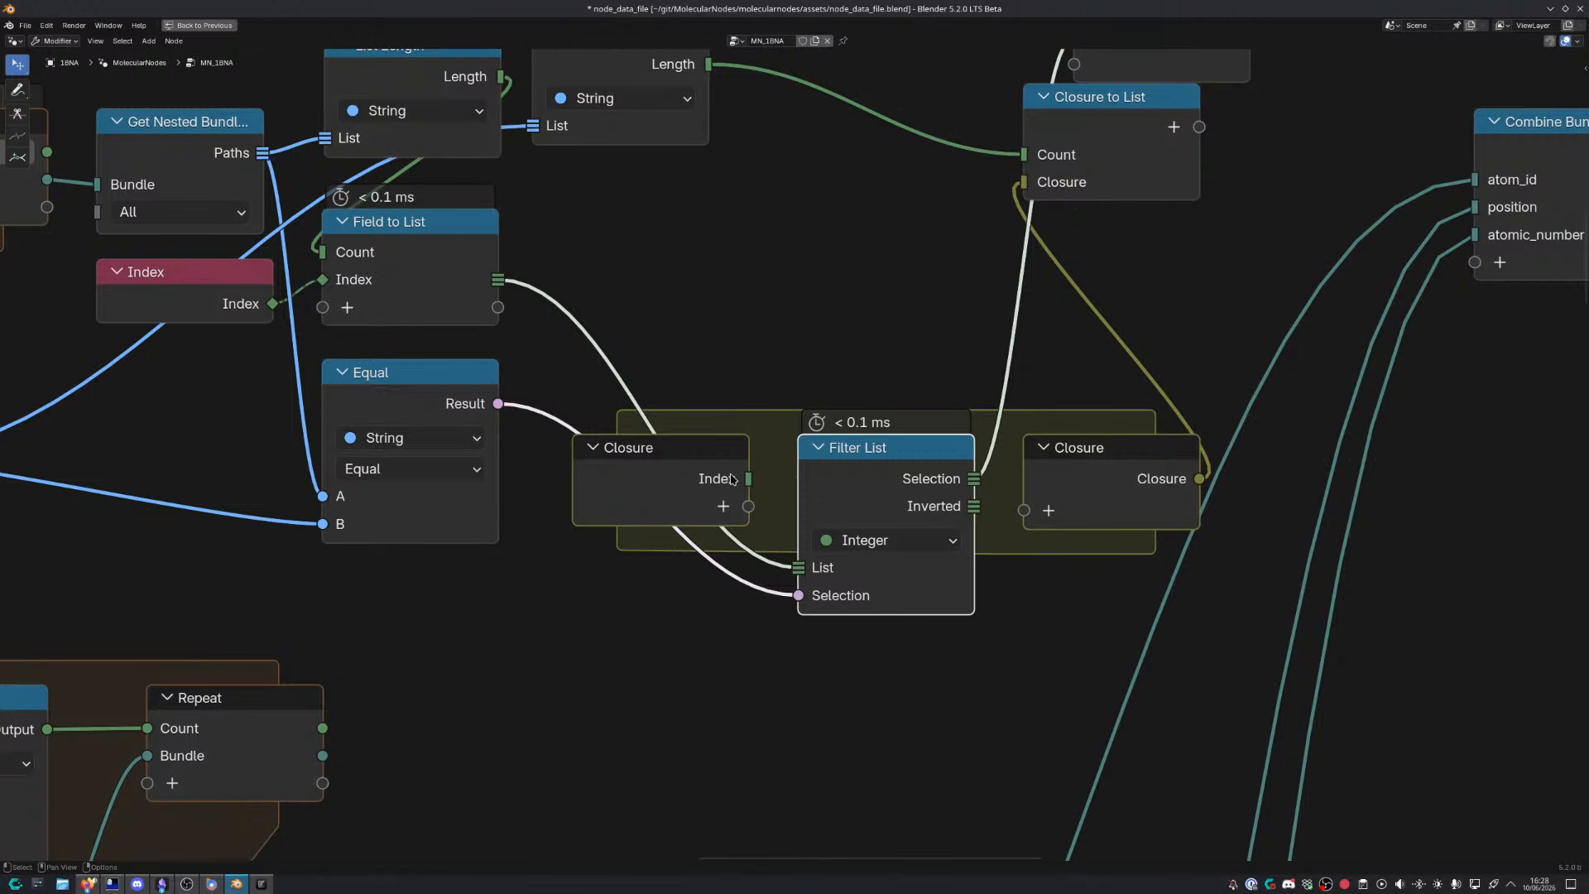
{"action": "left_click_drag", "start_coordinate": [747, 479], "coordinate": [764, 427]}
{"action": "left_click_drag", "start_coordinate": [917, 485], "coordinate": [708, 254]}
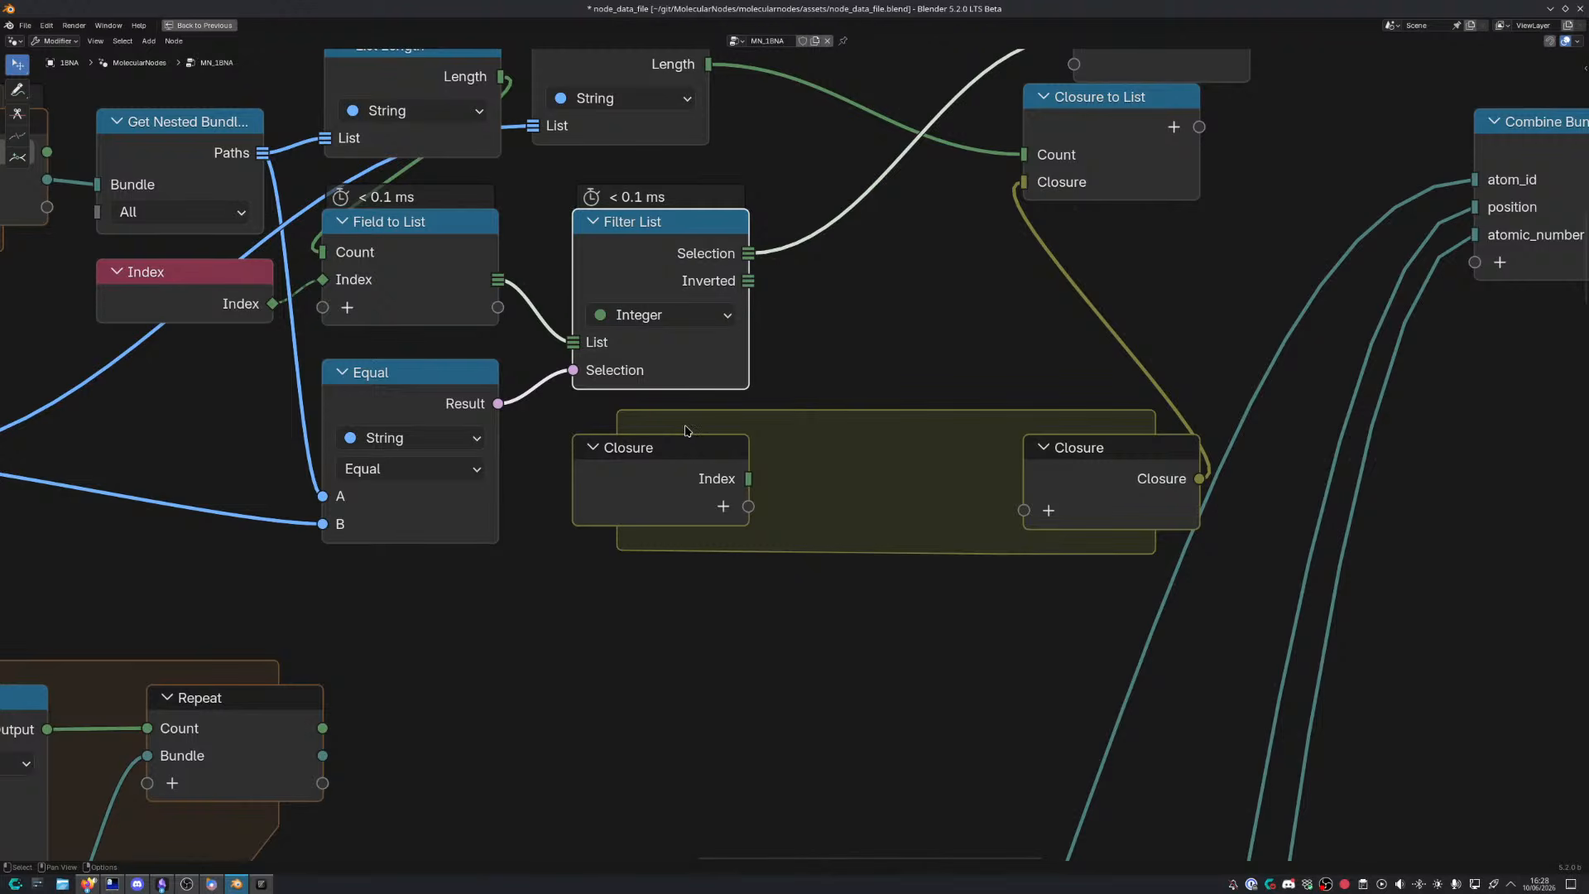
{"action": "scroll", "coordinate": [694, 439], "scroll_direction": "down", "scroll_amount": 9}
{"action": "middle_click_drag", "start_coordinate": [505, 479], "coordinate": [936, 500]}
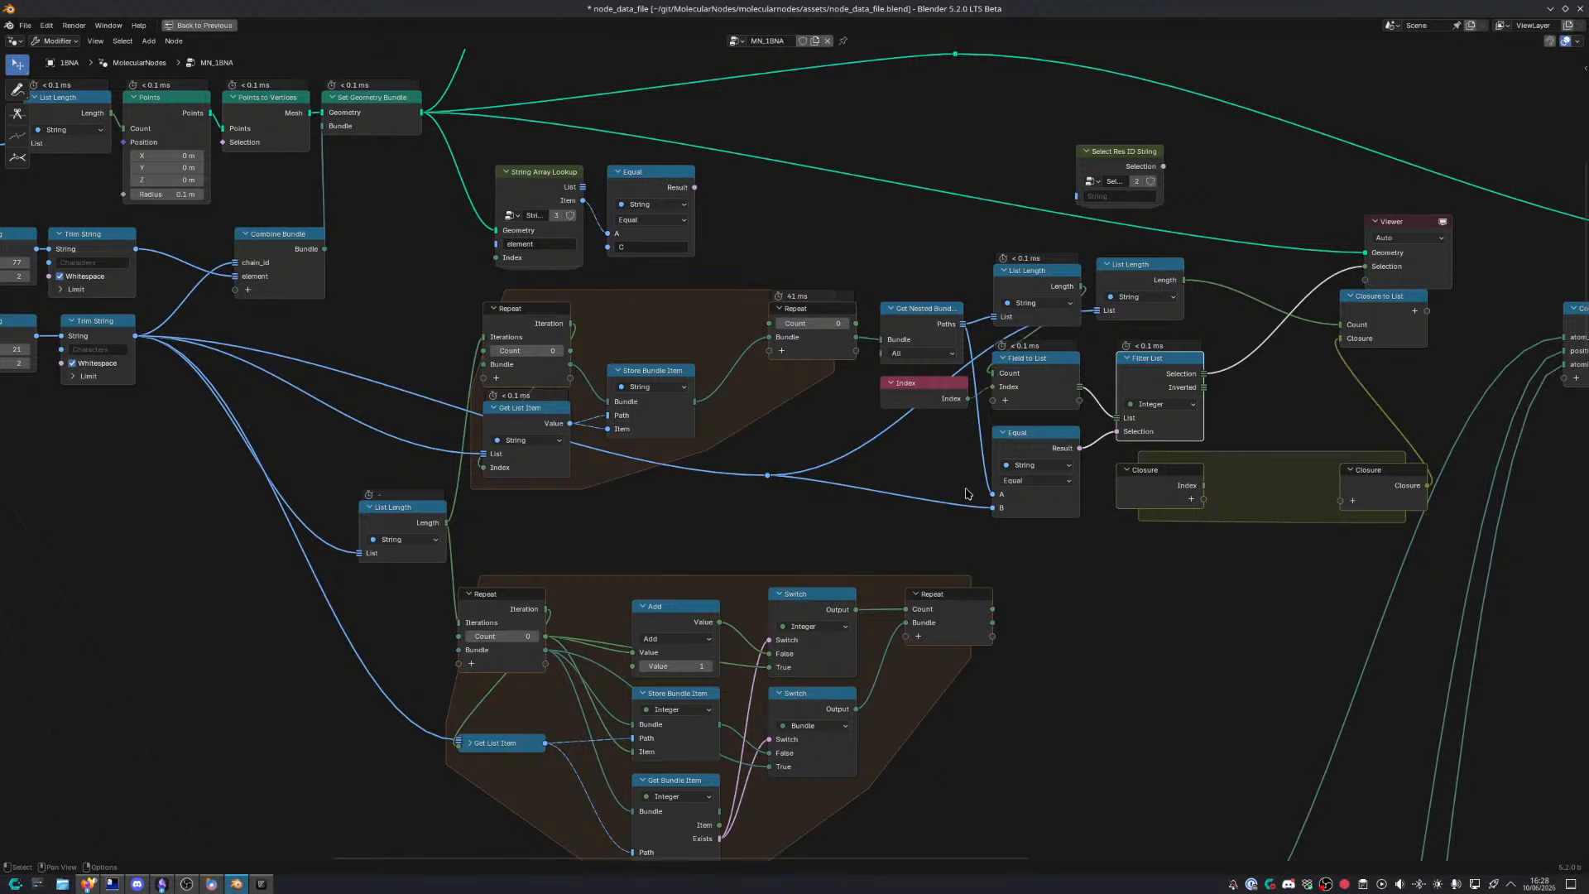
{"action": "scroll", "coordinate": [1331, 469], "scroll_direction": "up", "scroll_amount": 6}
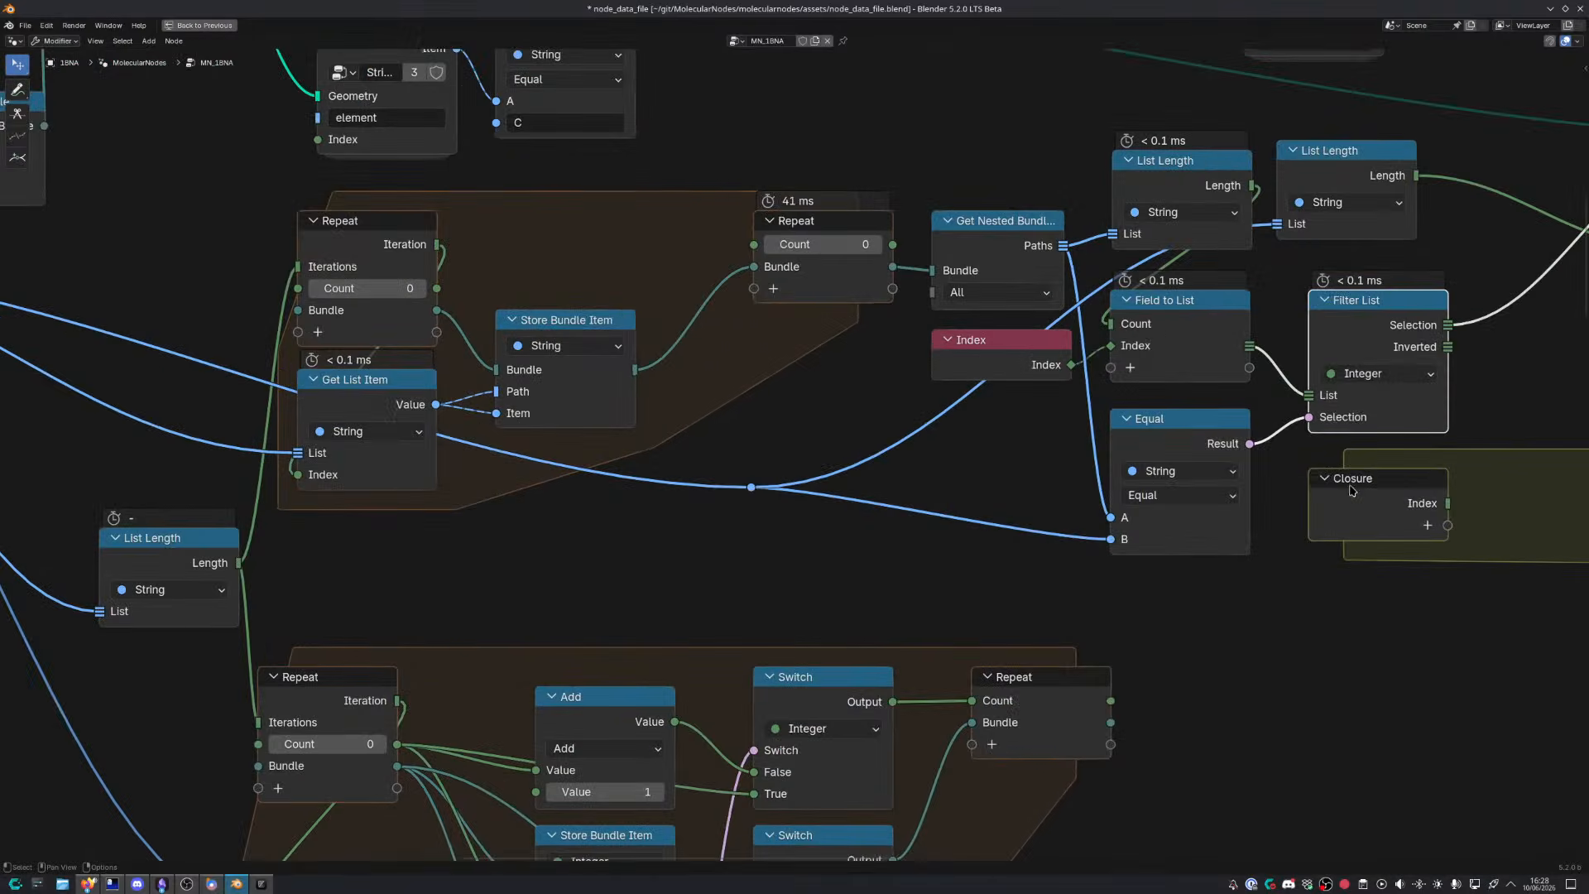
{"action": "middle_click_drag", "start_coordinate": [1307, 473], "coordinate": [735, 470]}
{"action": "scroll", "coordinate": [795, 470], "scroll_direction": "up", "scroll_amount": 5}
{"action": "middle_click_drag", "start_coordinate": [1019, 475], "coordinate": [686, 472]}
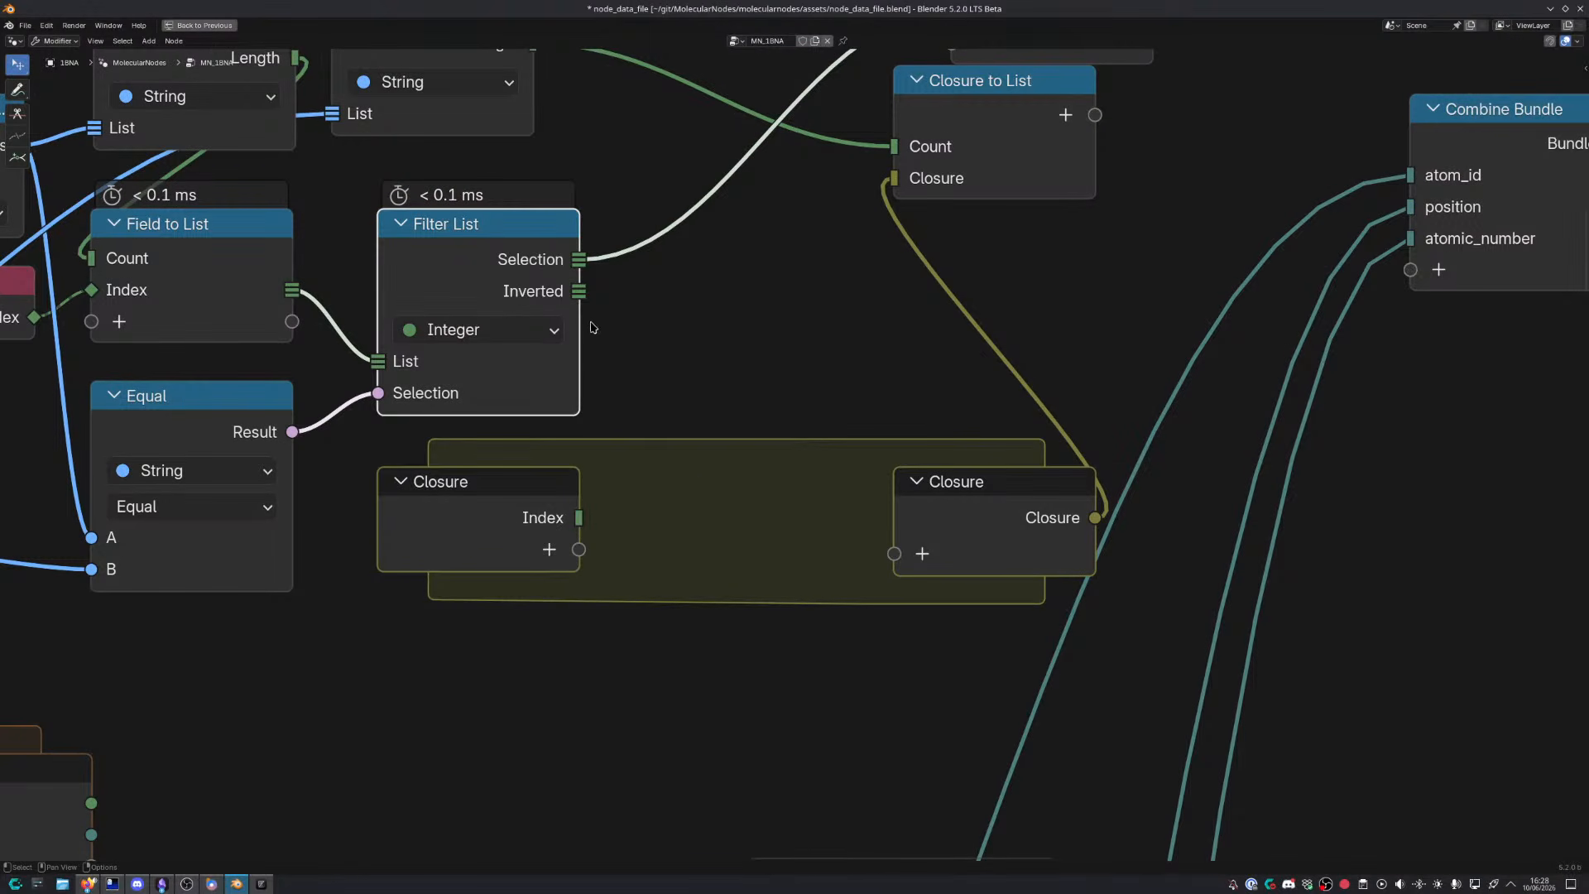
{"action": "left_click_drag", "start_coordinate": [579, 266], "coordinate": [681, 280]}
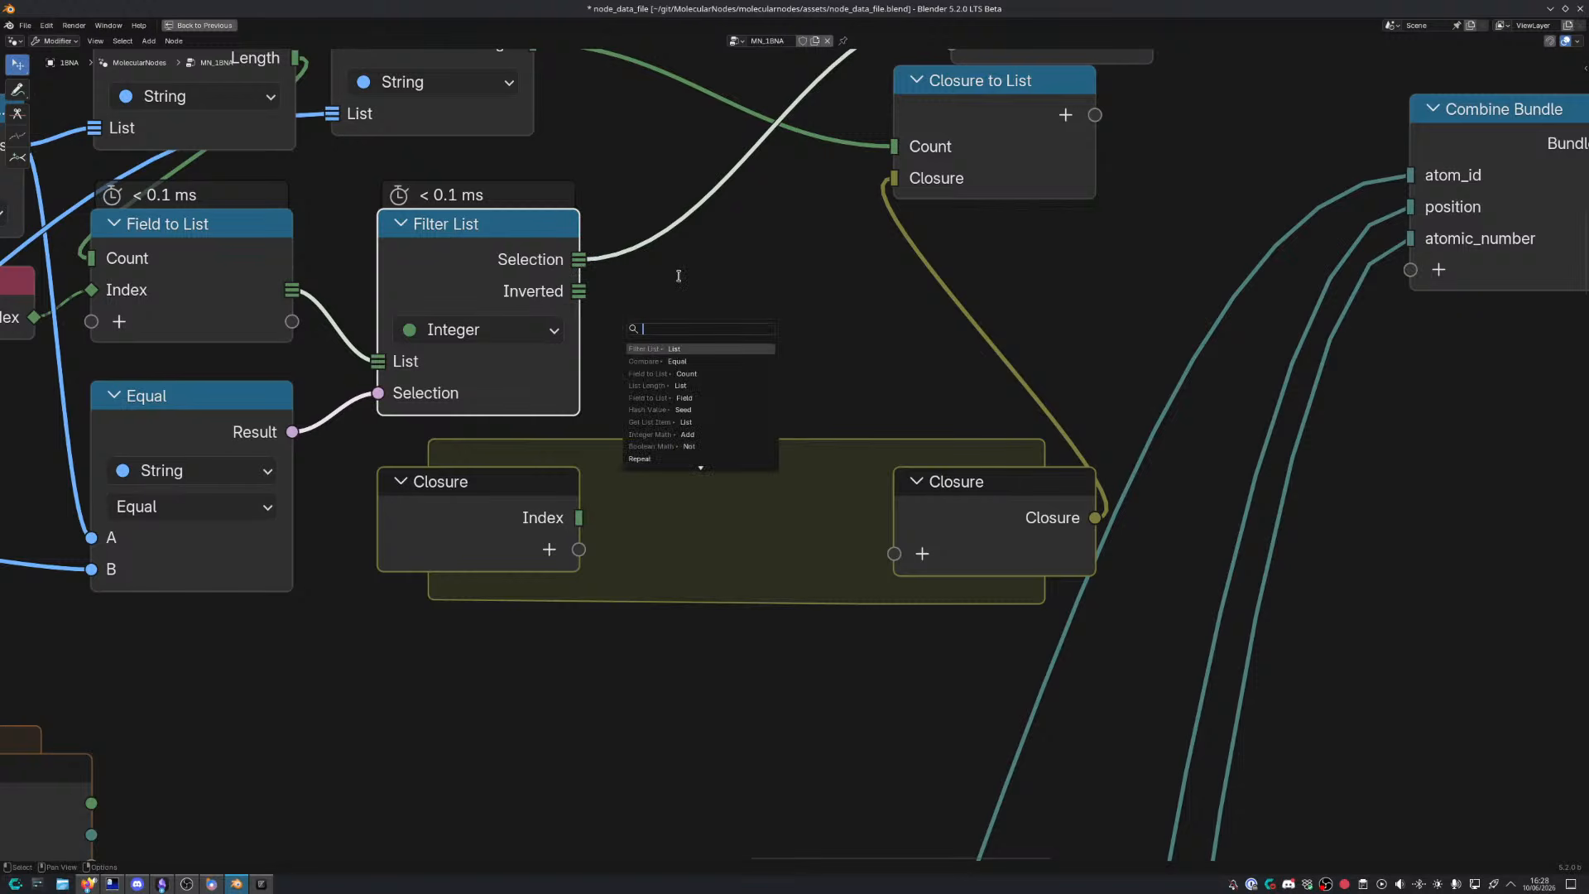
{"action": "type", "text": "get list"}
{"action": "key", "text": "Escape"}
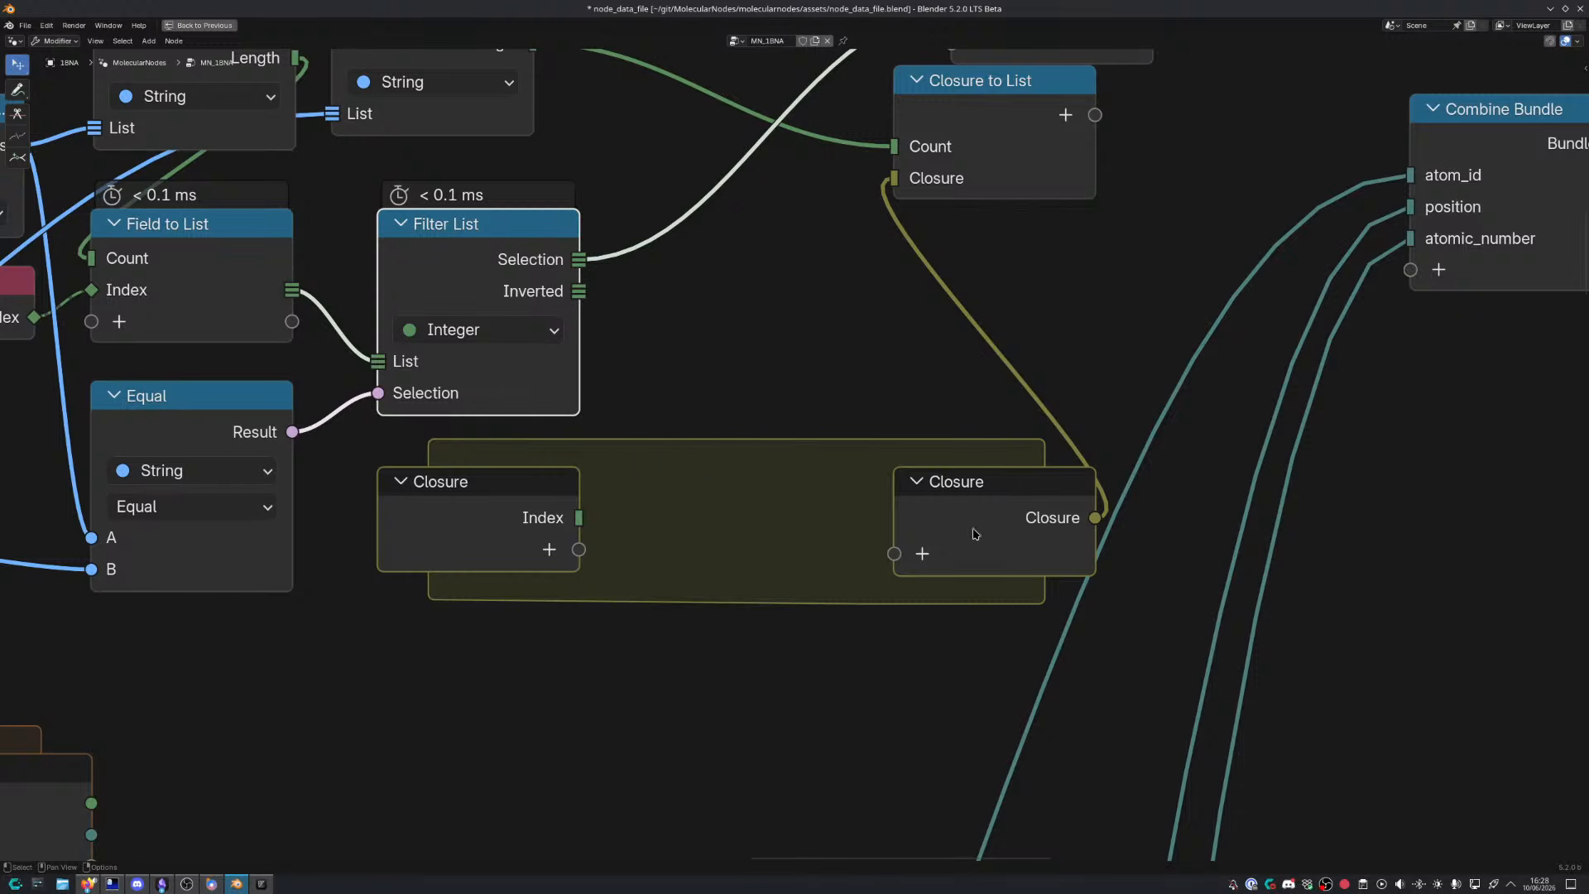
Widen the Closure zone and add a String Get List Item fed by the Trim String reroute and the closure's Index
{"action": "left_click_drag", "start_coordinate": [974, 530], "coordinate": [1153, 537]}
{"action": "scroll", "coordinate": [257, 687], "scroll_direction": "down", "scroll_amount": 5}
{"action": "middle_click_drag", "start_coordinate": [257, 687], "coordinate": [645, 573]}
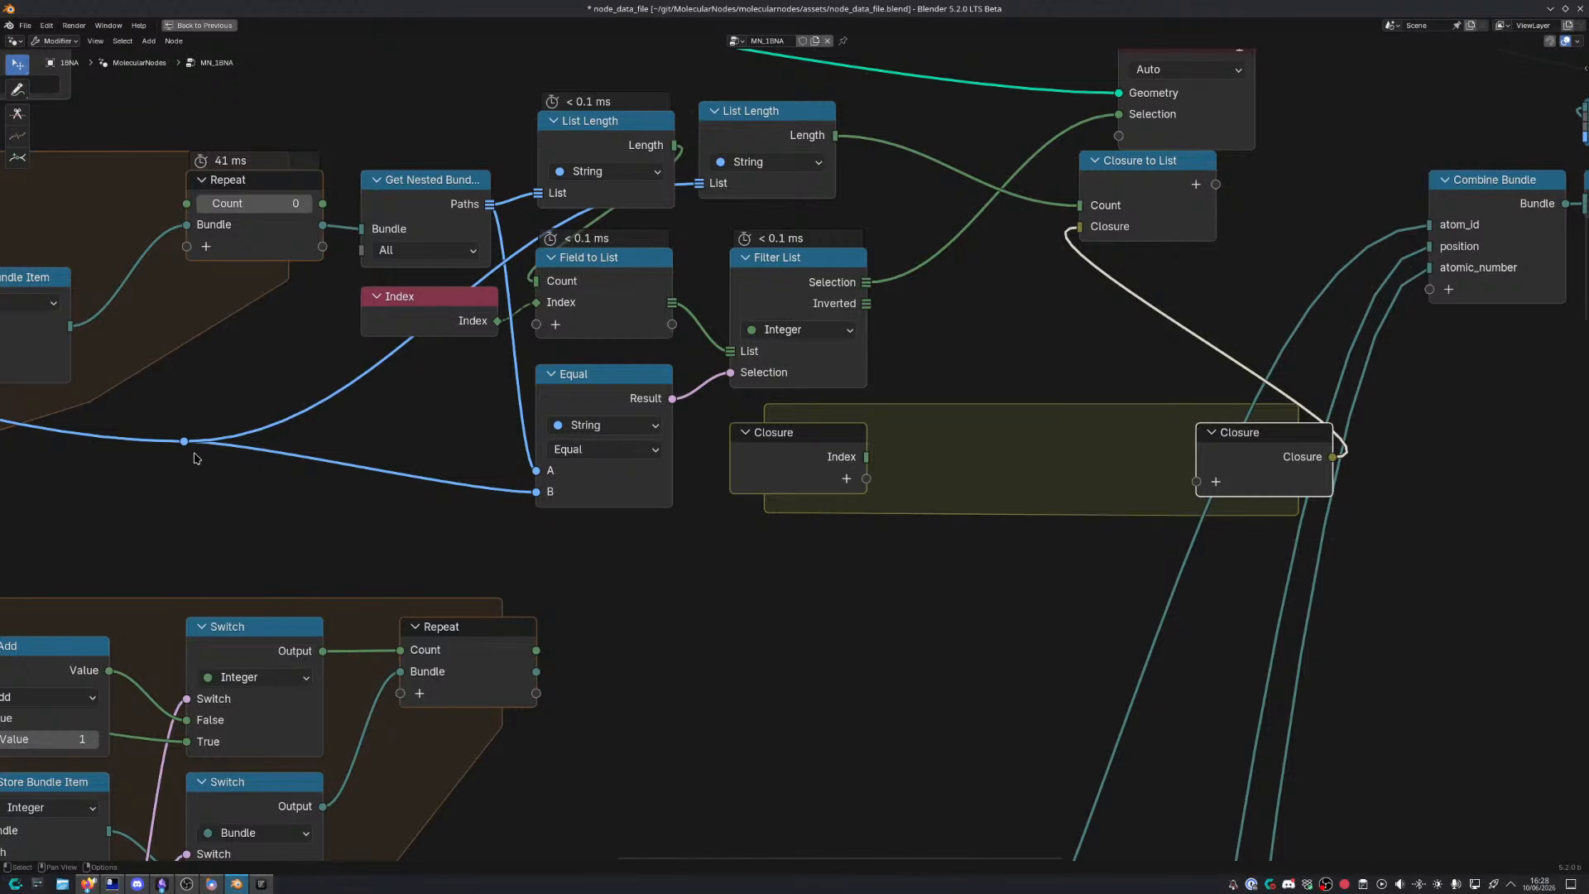
{"action": "left_click_drag", "start_coordinate": [185, 443], "coordinate": [718, 588]}
{"action": "type", "text": "get"}
{"action": "key", "text": "Return"}
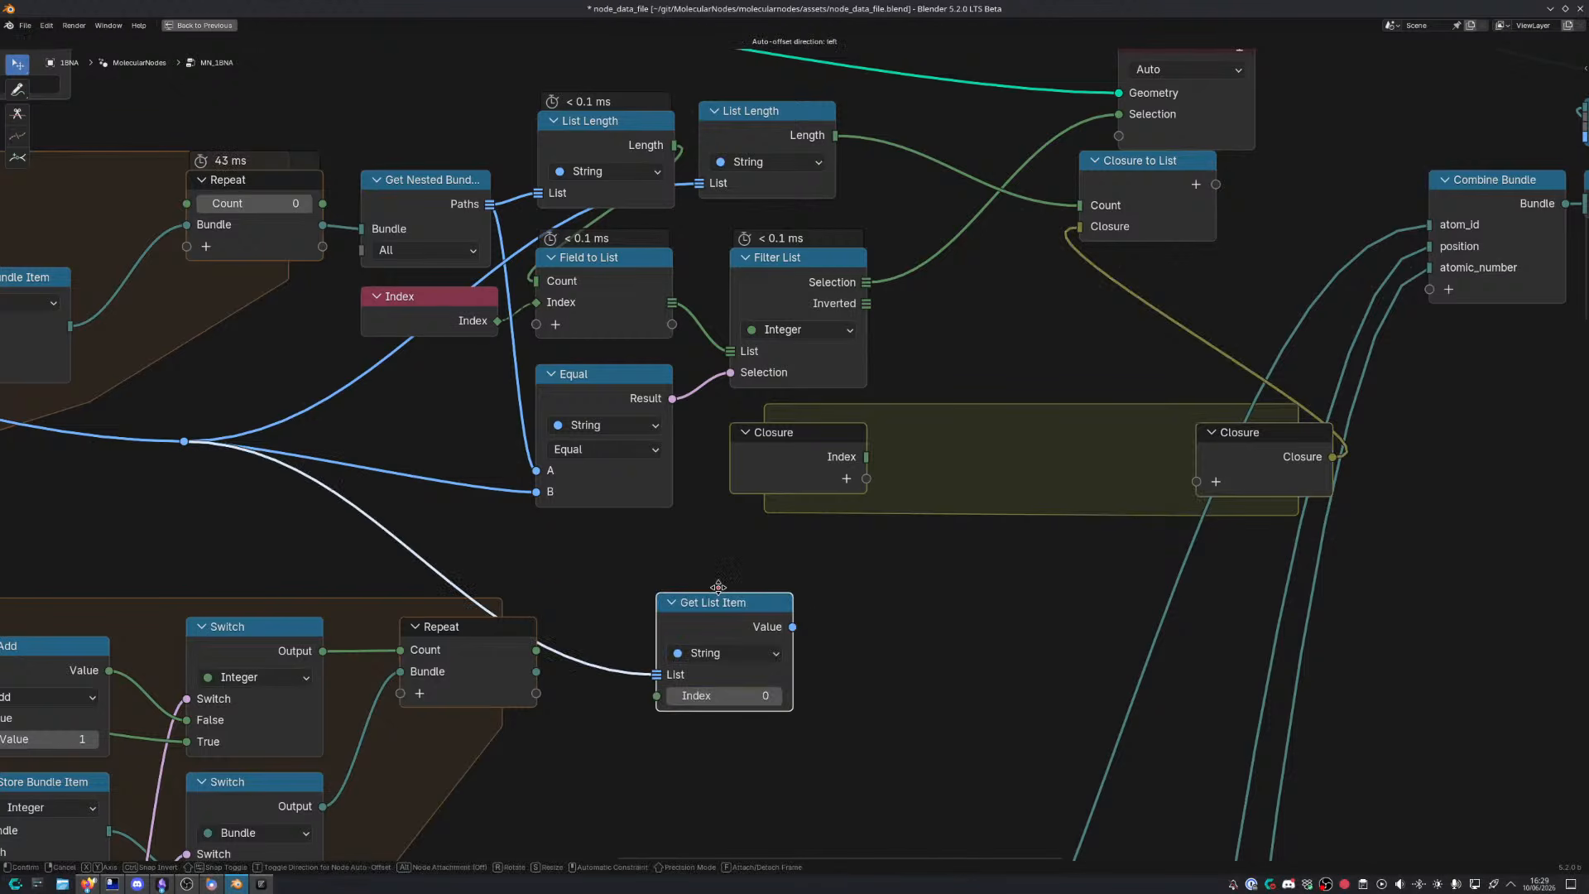
{"action": "left_click", "coordinate": [792, 535]}
{"action": "left_click_drag", "start_coordinate": [866, 457], "coordinate": [729, 643]}
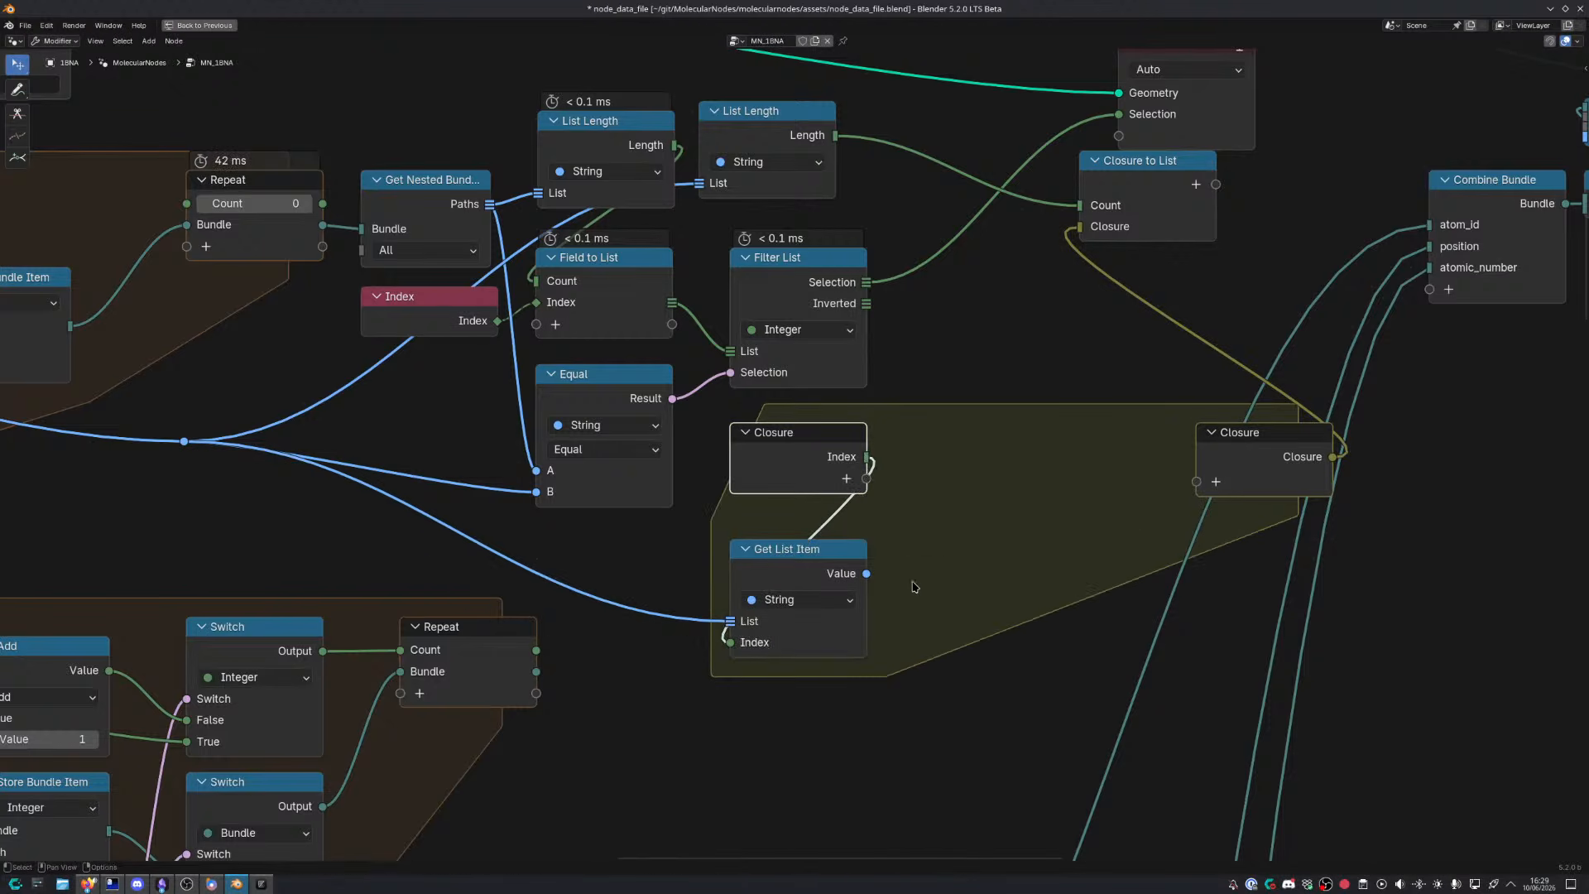
Add a String Equal node comparing the Get List Item Value as A with the Get Nested Bundle Paths as B
{"action": "left_click_drag", "start_coordinate": [866, 574], "coordinate": [923, 571]}
{"action": "type", "text": "equal"}
{"action": "key", "text": "Return"}
{"action": "left_click", "coordinate": [919, 547]}
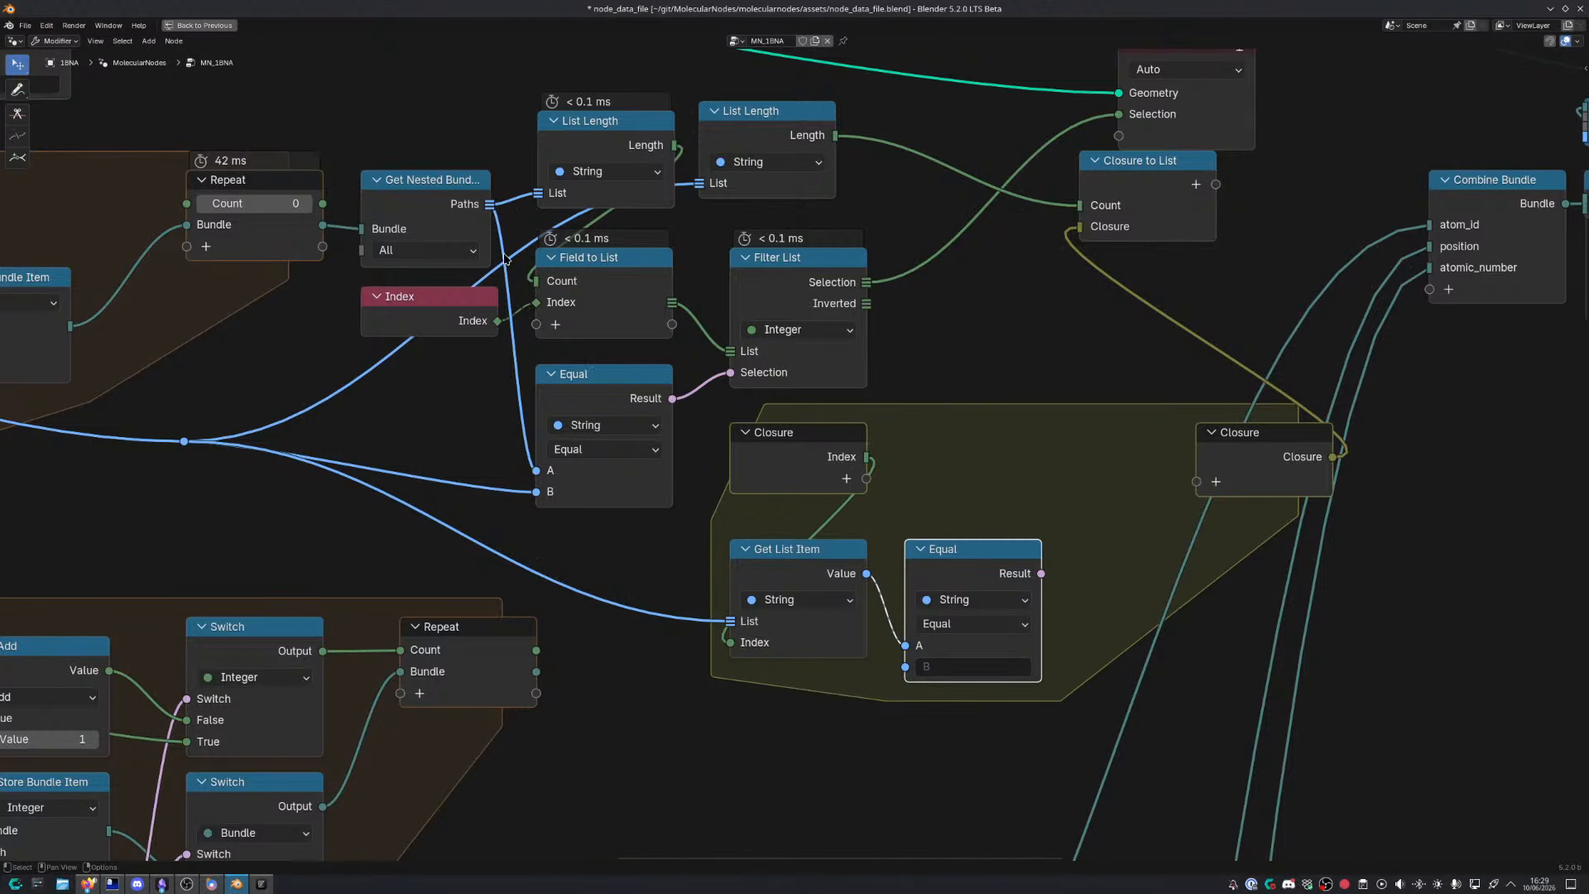
{"action": "left_click_drag", "start_coordinate": [490, 205], "coordinate": [906, 668]}
{"action": "middle_click_drag", "start_coordinate": [977, 616], "coordinate": [717, 626]}
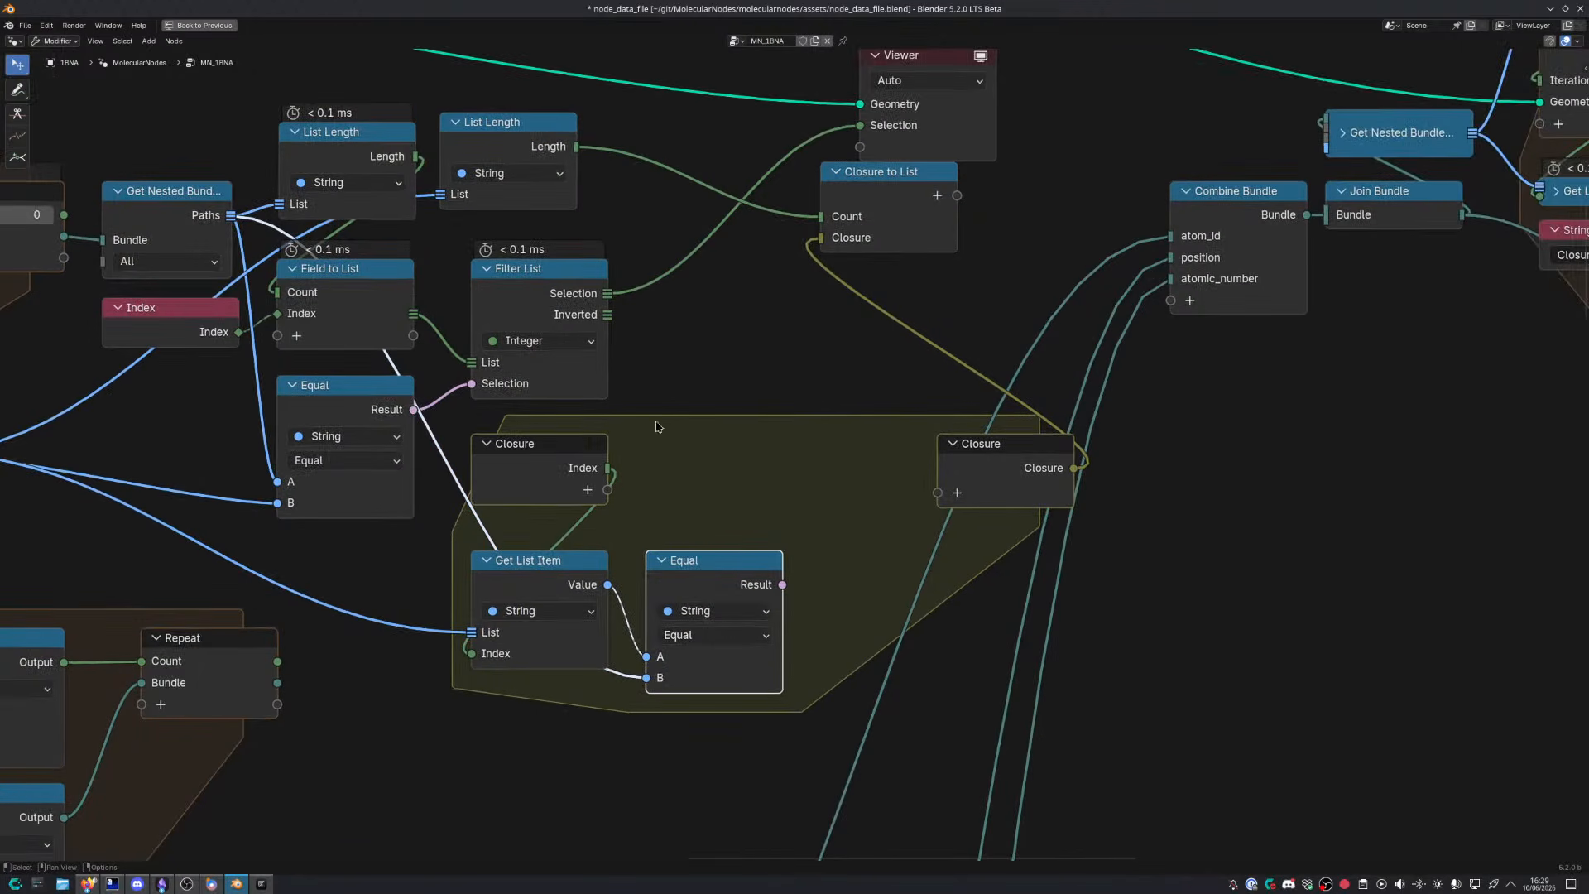
Move Filter List into the Closure zone, filter it by the new Equal result, and return its first item through an Integer Get List Item
{"action": "left_click_drag", "start_coordinate": [520, 296], "coordinate": [908, 490]}
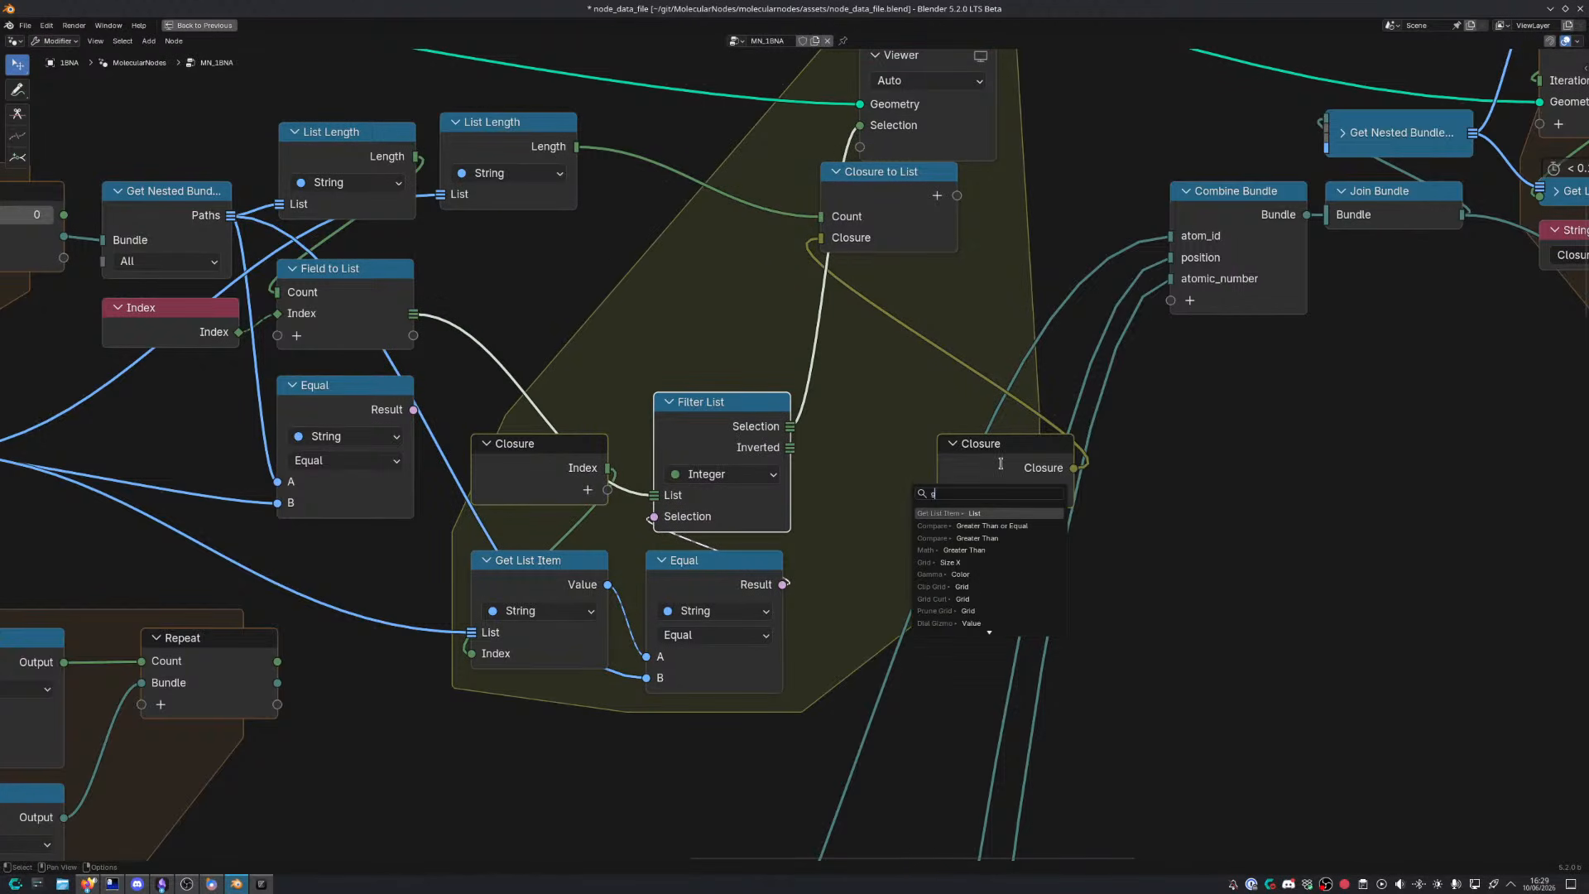
{"action": "key", "text": "Return"}
{"action": "left_click", "coordinate": [961, 436]}
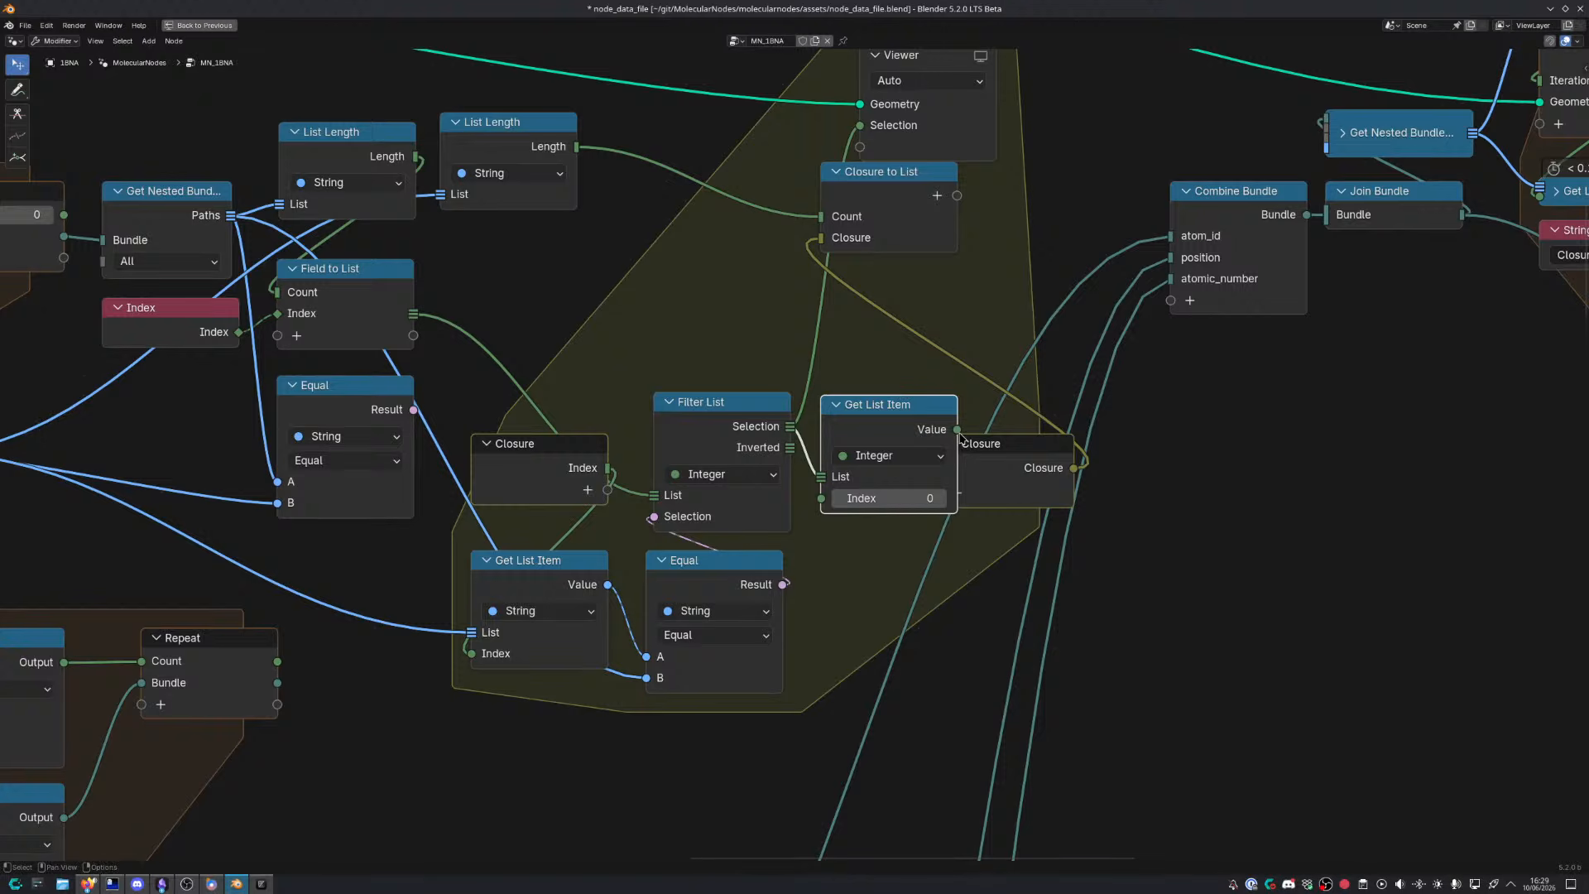
{"action": "left_click_drag", "start_coordinate": [959, 431], "coordinate": [982, 476]}
{"action": "left_click_drag", "start_coordinate": [1080, 436], "coordinate": [1079, 417]}
Preview the Closure to List Value output in the Viewer and restore the full workspace layout
{"action": "middle_click_drag", "start_coordinate": [983, 147], "coordinate": [960, 265]}
{"action": "left_click", "coordinate": [921, 292]}
{"action": "left_click_drag", "start_coordinate": [894, 295], "coordinate": [893, 316]}
{"action": "key", "text": "ctrl+space"}
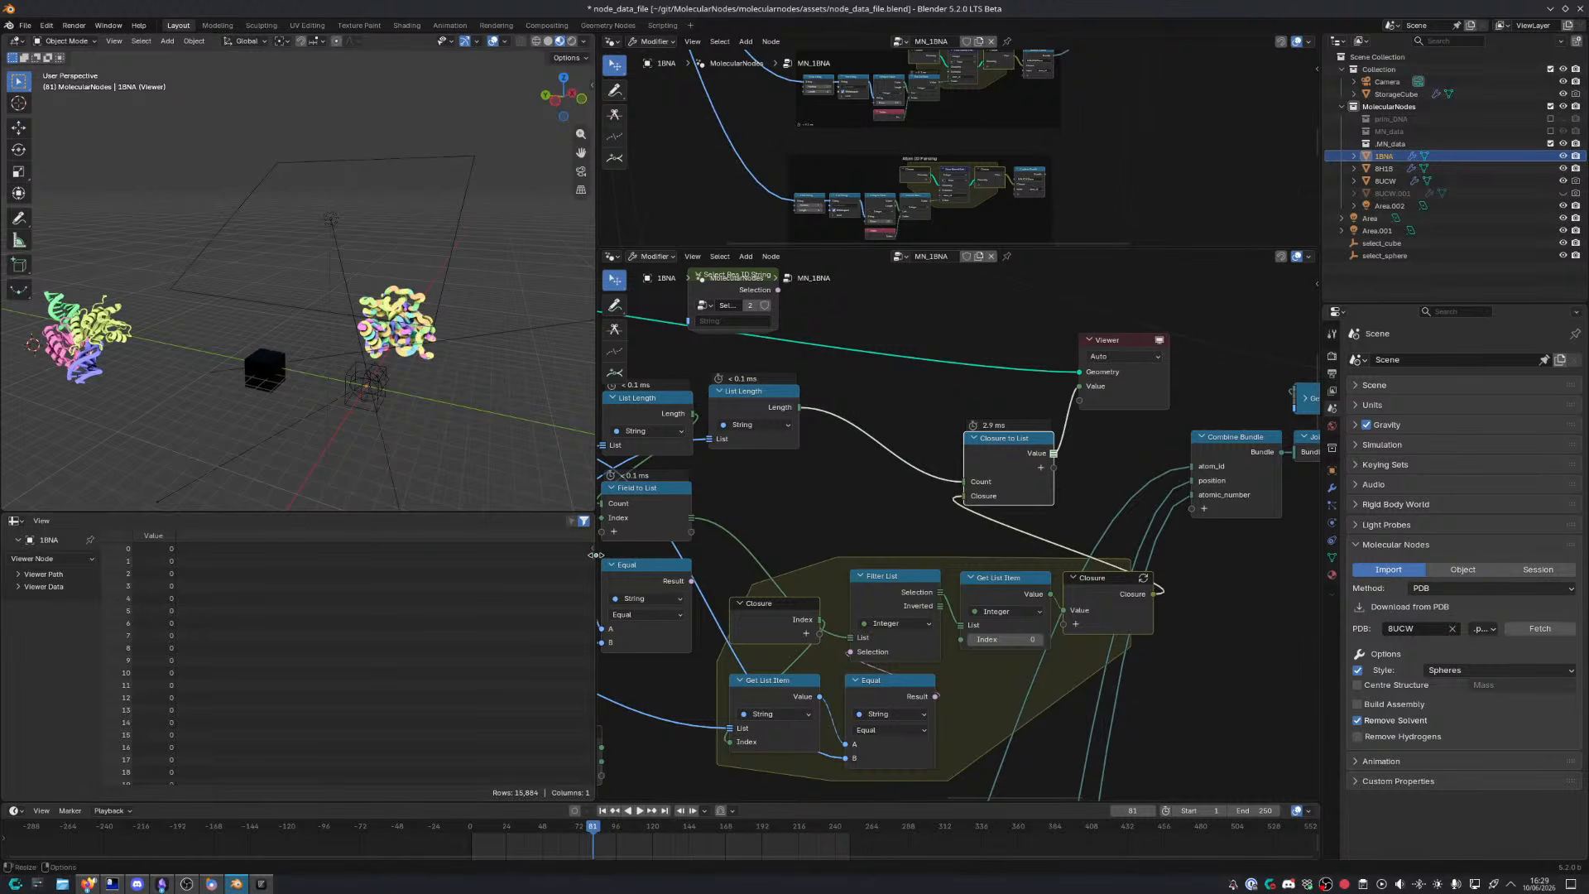
Review the spreadsheet values and trace the node tree back to the Combine Bundle holding chain_id and element
{"action": "left_click_drag", "start_coordinate": [591, 563], "coordinate": [602, 592]}
{"action": "mouse_move", "coordinate": [590, 568]}
{"action": "left_mouse_down"}
{"action": "mouse_move", "coordinate": [593, 807]}
{"action": "mouse_move", "coordinate": [598, 583]}
{"action": "left_mouse_up"}
{"action": "scroll", "coordinate": [894, 497], "scroll_direction": "down", "scroll_amount": 3}
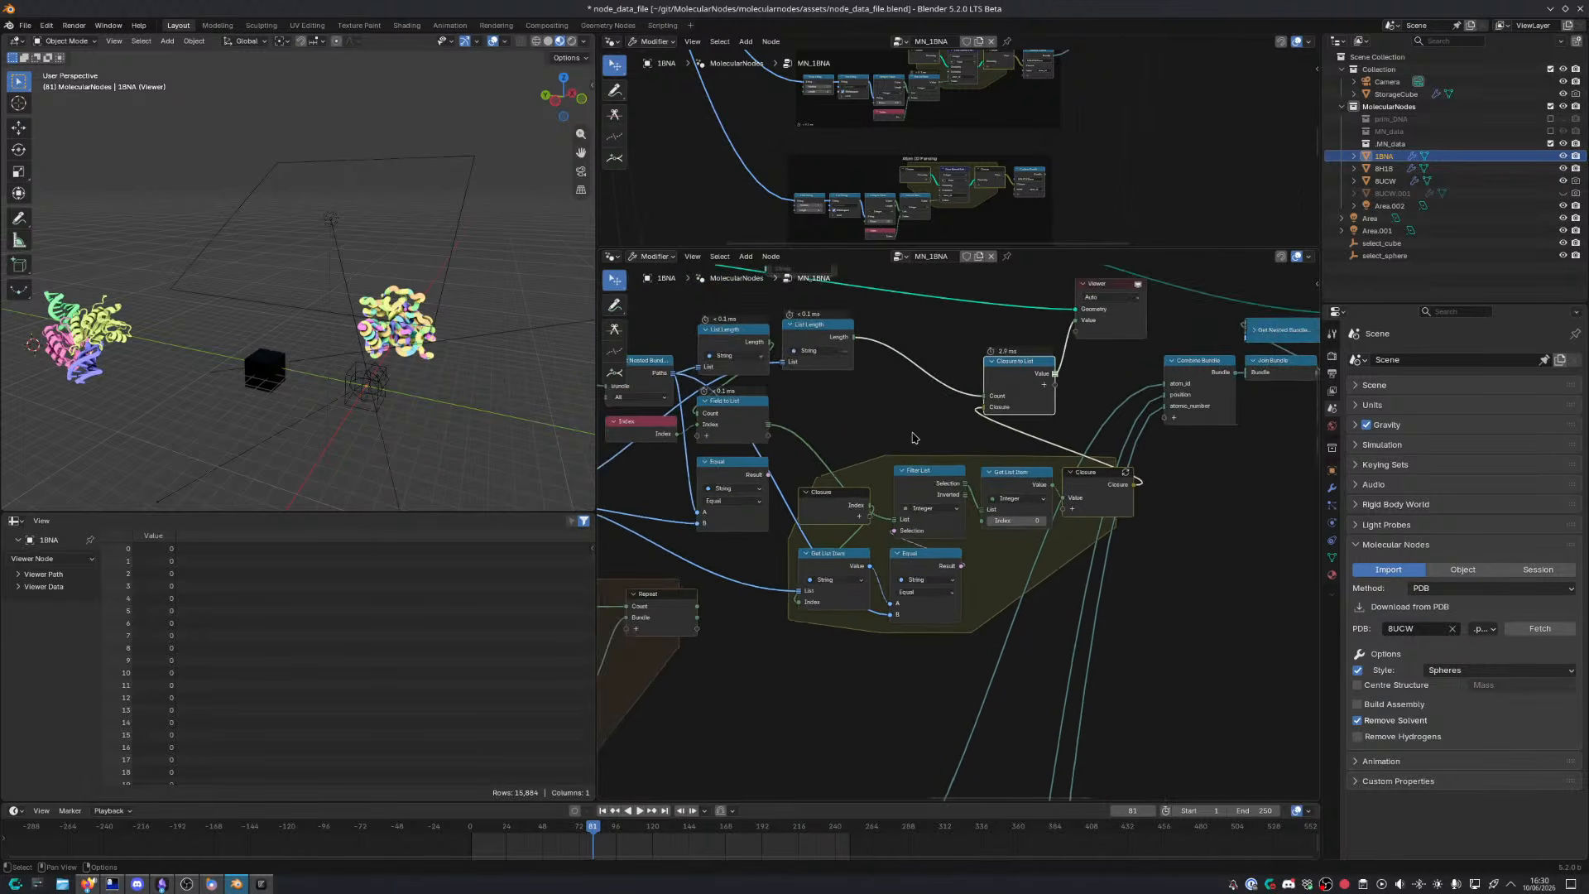
{"action": "scroll", "coordinate": [896, 460], "scroll_direction": "down", "scroll_amount": 2}
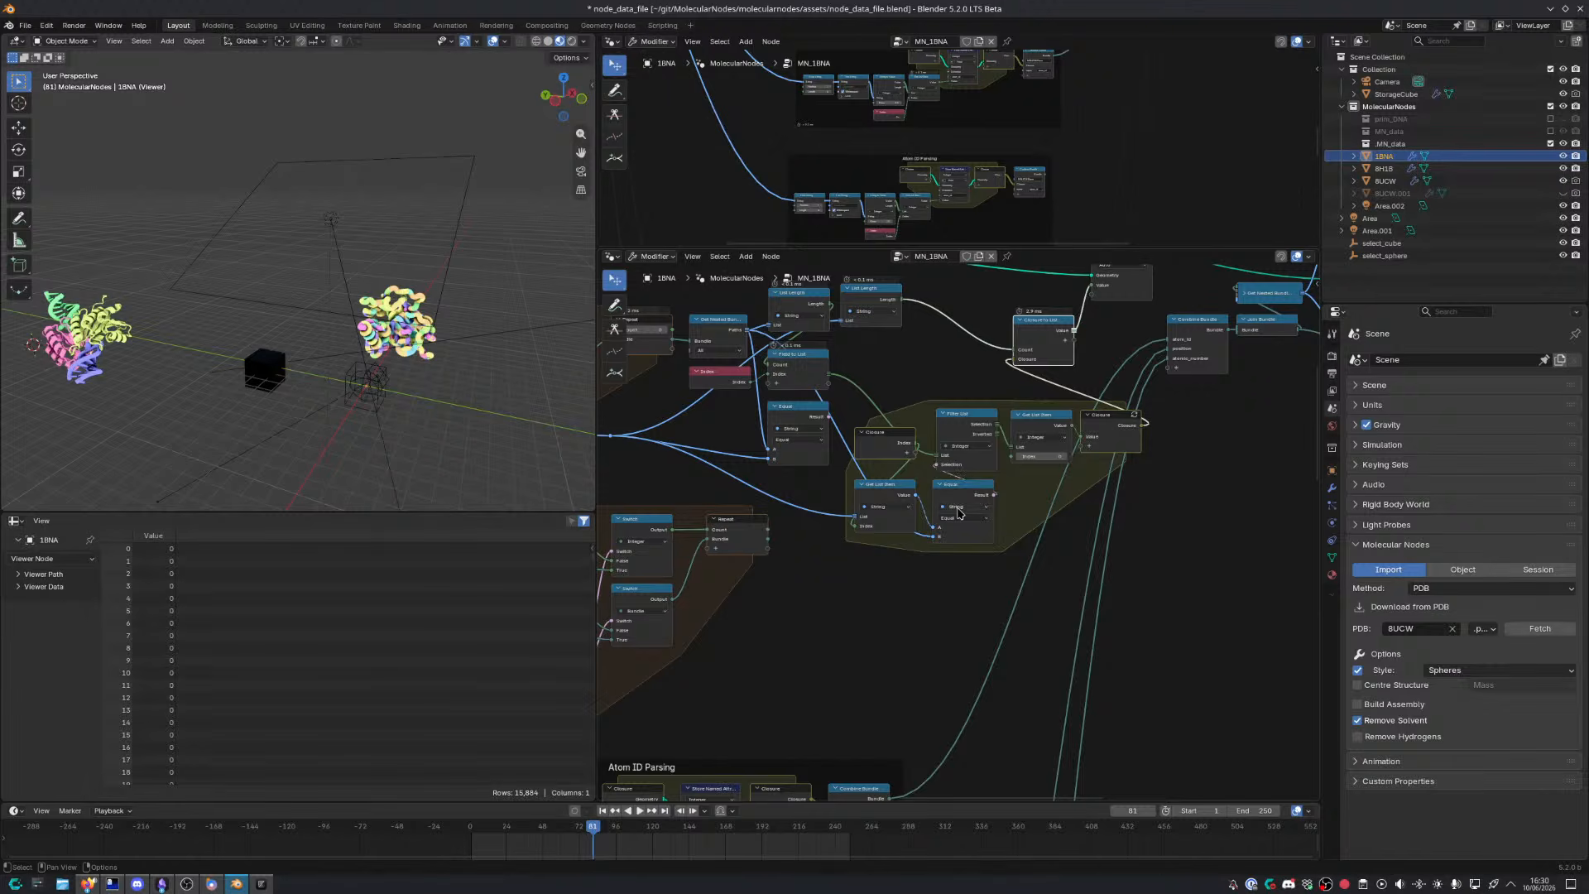
{"action": "scroll", "coordinate": [937, 525], "scroll_direction": "down", "scroll_amount": 1}
{"action": "middle_click_drag", "start_coordinate": [907, 561], "coordinate": [1026, 618]}
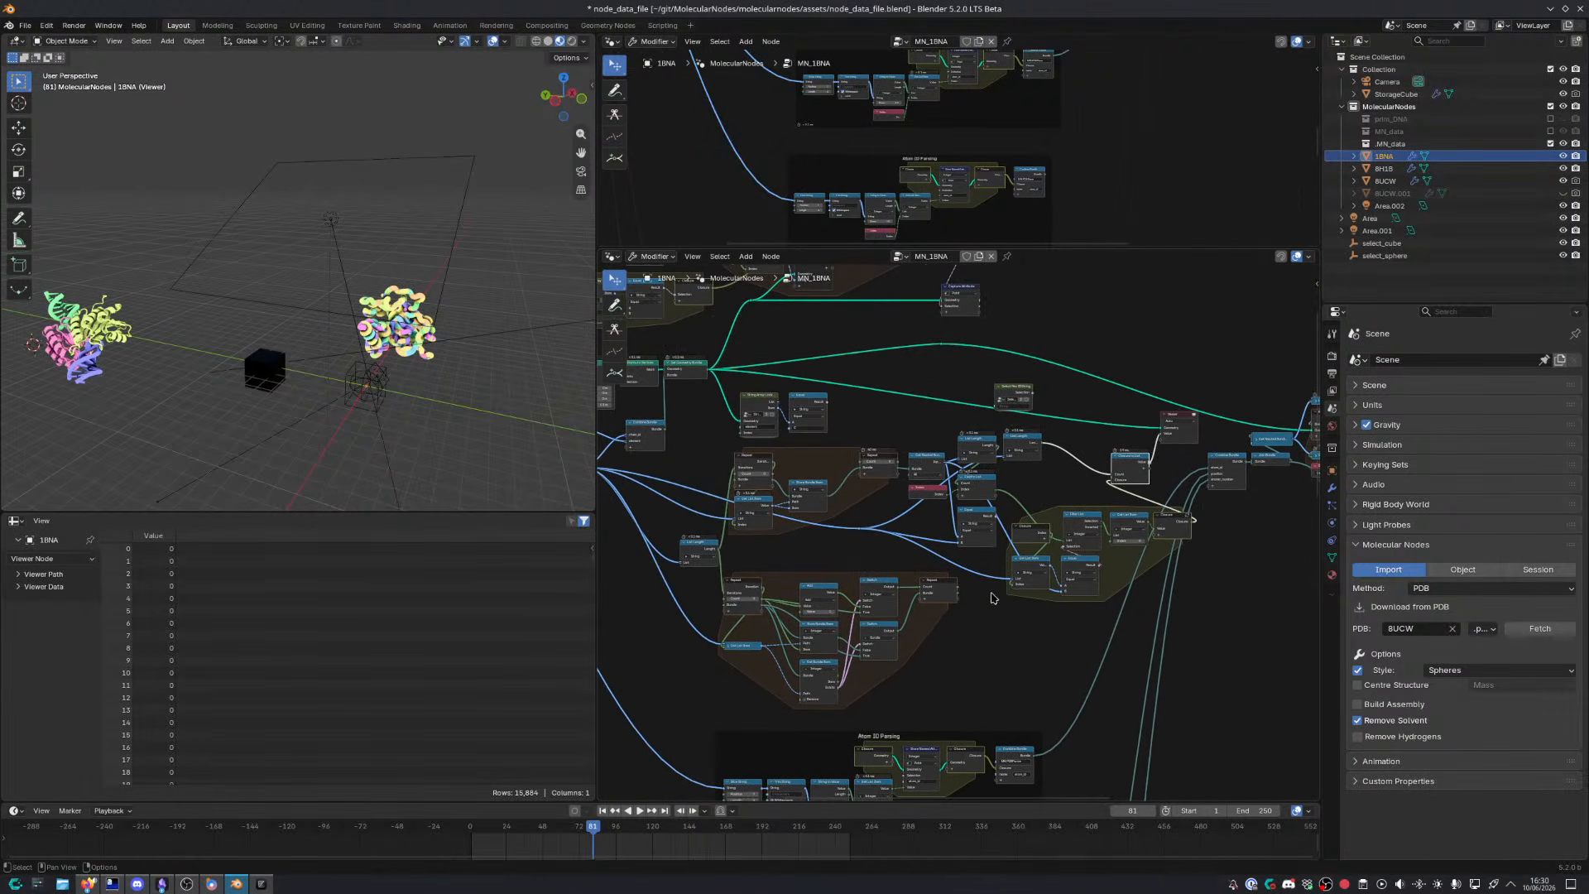
{"action": "middle_click_drag", "start_coordinate": [861, 535], "coordinate": [986, 626]}
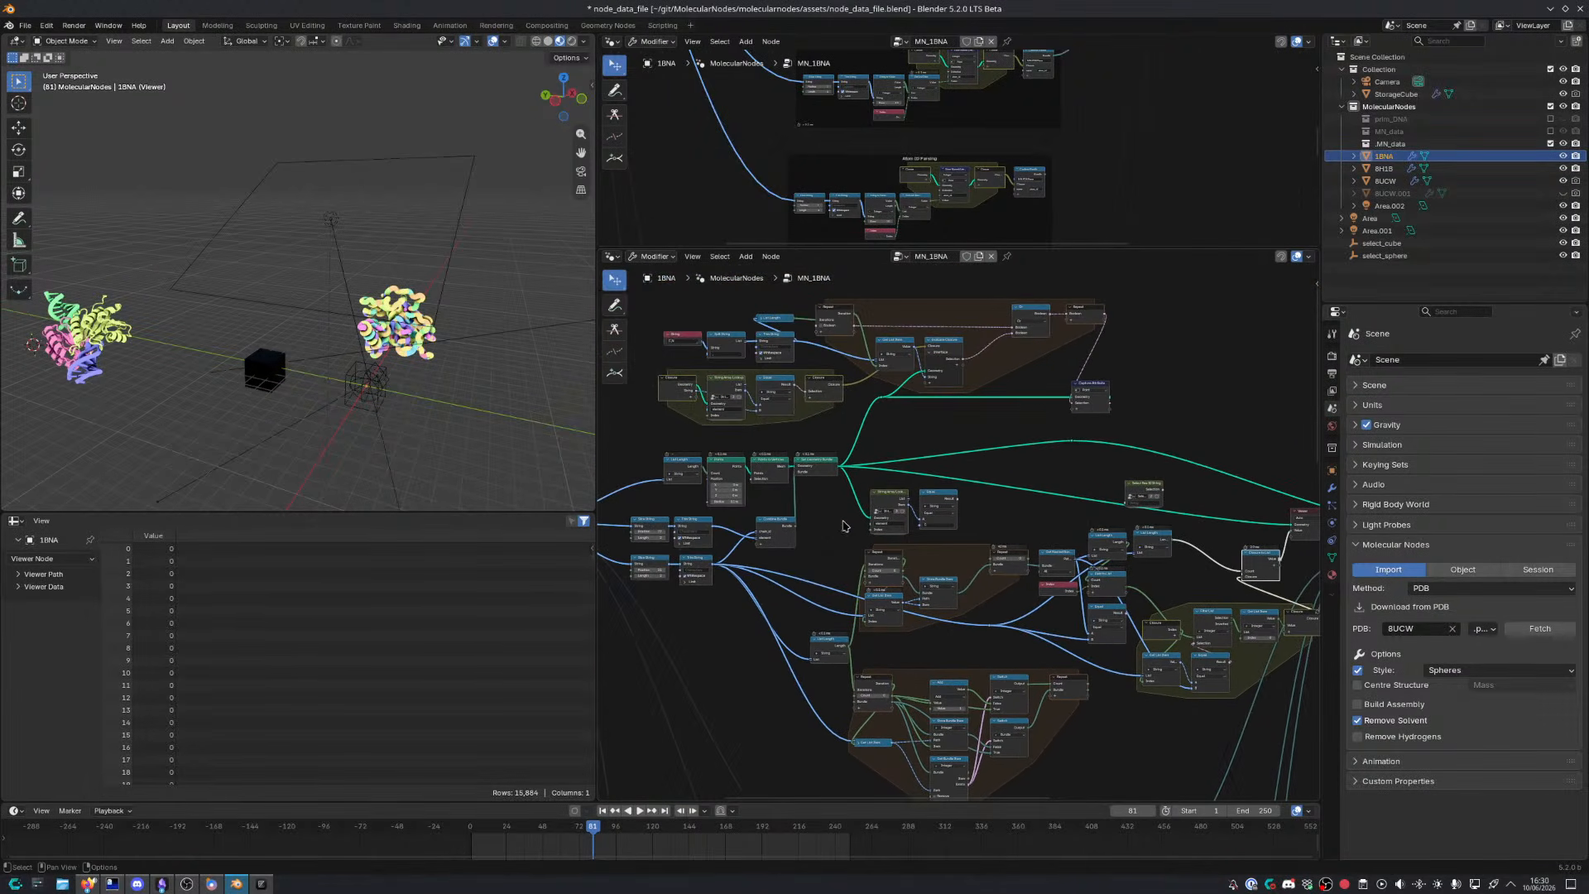
{"action": "middle_click_drag", "start_coordinate": [774, 535], "coordinate": [781, 543]}
{"action": "scroll", "coordinate": [781, 543], "scroll_direction": "up", "scroll_amount": 5}
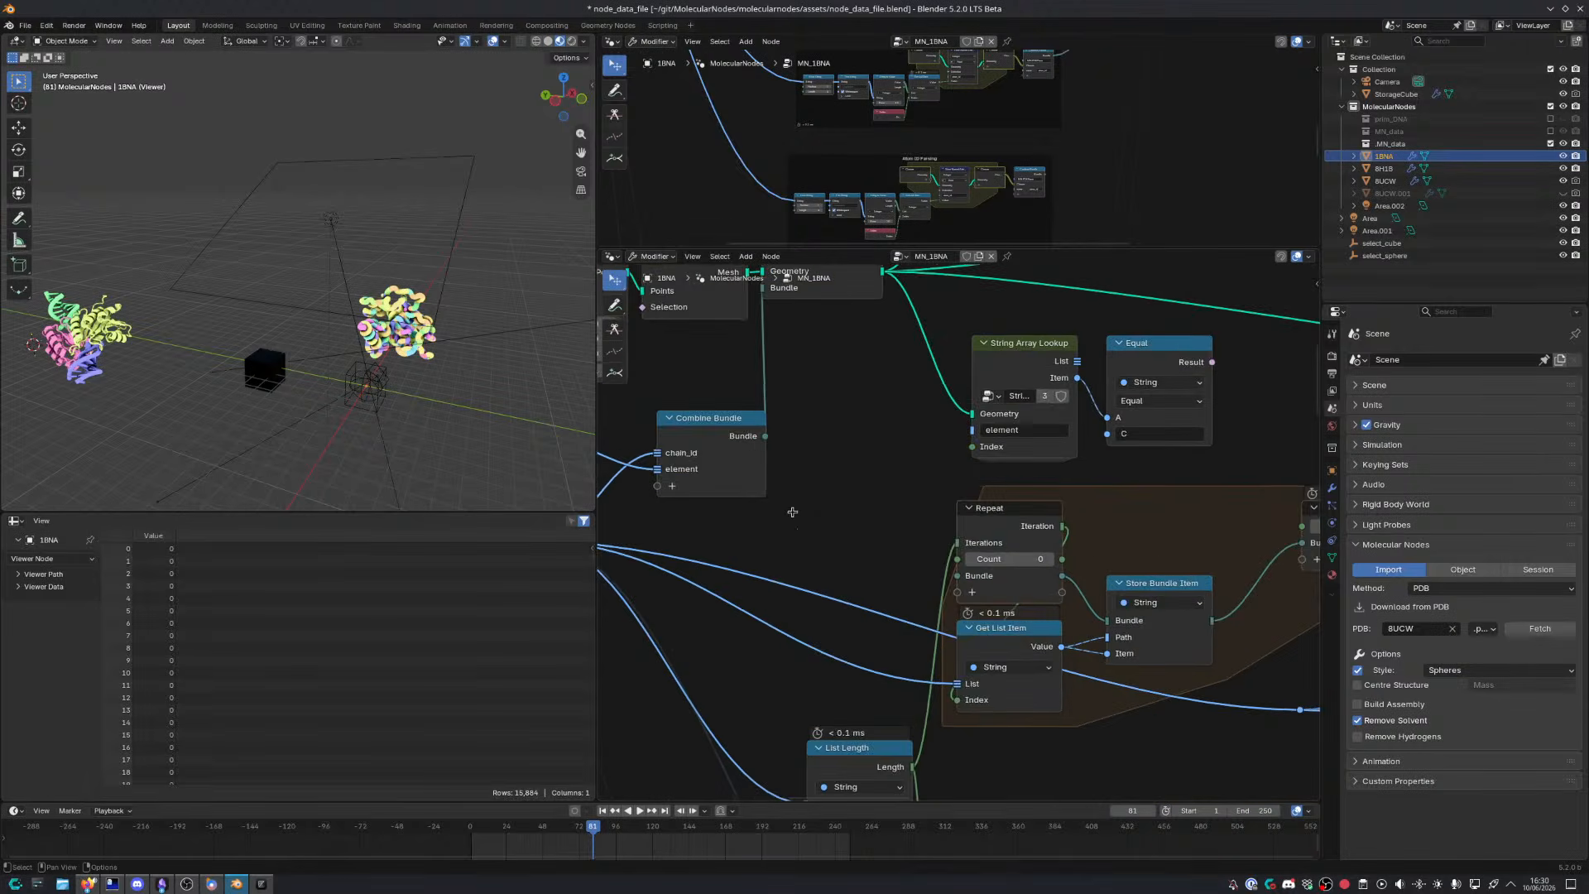
{"action": "scroll", "coordinate": [977, 609], "scroll_direction": "up", "scroll_amount": 2}
{"action": "left_click", "coordinate": [935, 612]}
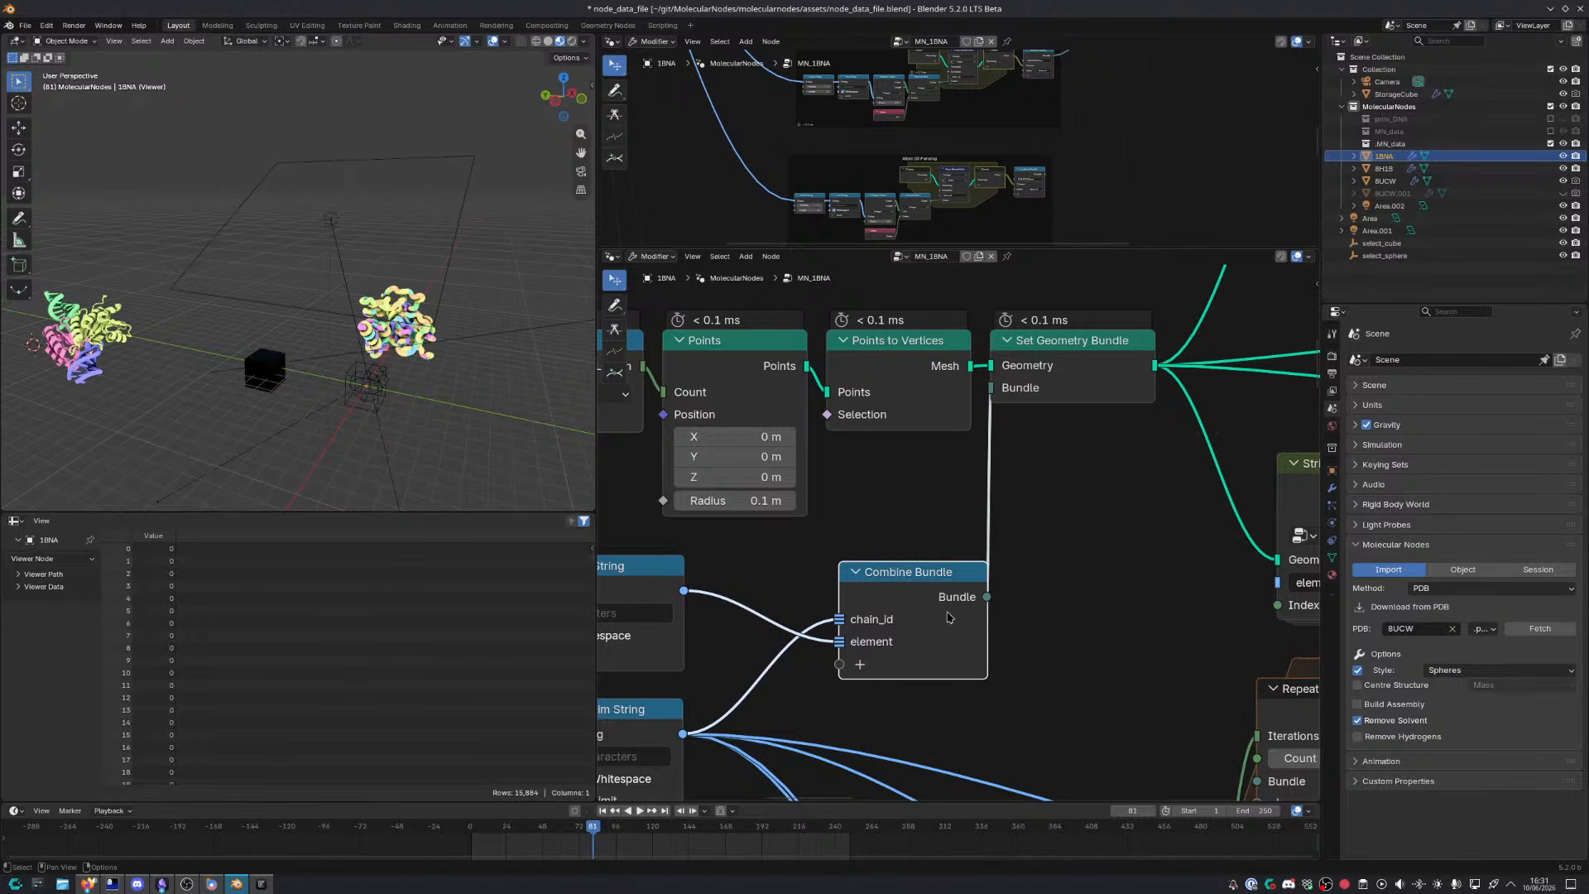
Survey the whole parser node tree, from the parsing frames to the styling nodes before the Group Output
{"action": "scroll", "coordinate": [1022, 671], "scroll_direction": "down", "scroll_amount": 8}
{"action": "middle_click_drag", "start_coordinate": [1022, 710], "coordinate": [698, 490]}
{"action": "scroll", "coordinate": [863, 494], "scroll_direction": "down", "scroll_amount": 1}
{"action": "scroll", "coordinate": [864, 494], "scroll_direction": "down", "scroll_amount": 8}
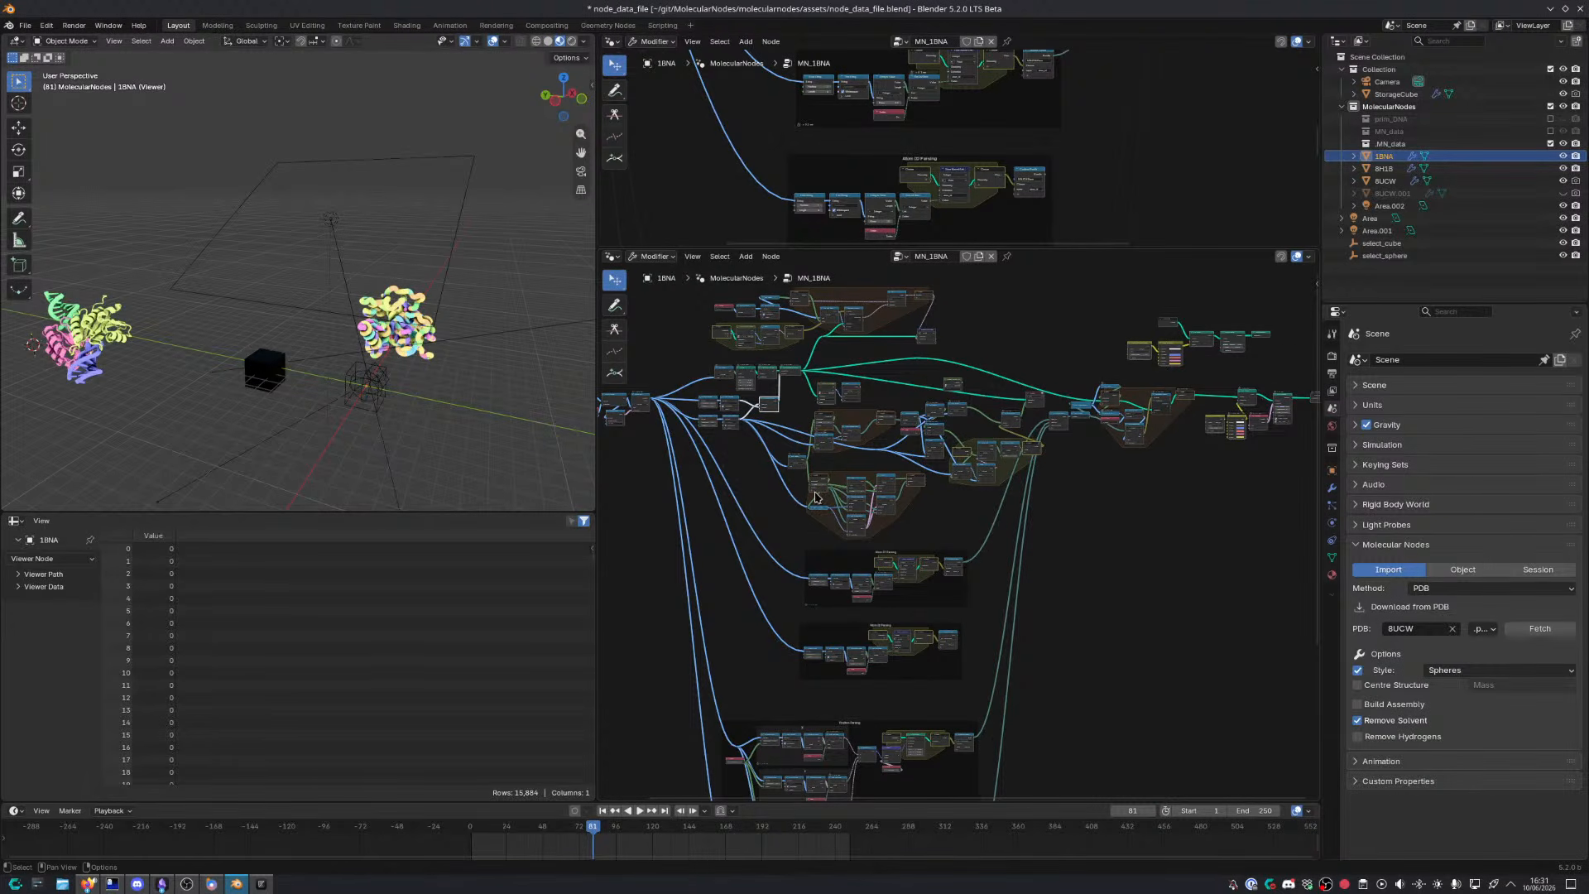
{"action": "middle_click_drag", "start_coordinate": [818, 499], "coordinate": [876, 533]}
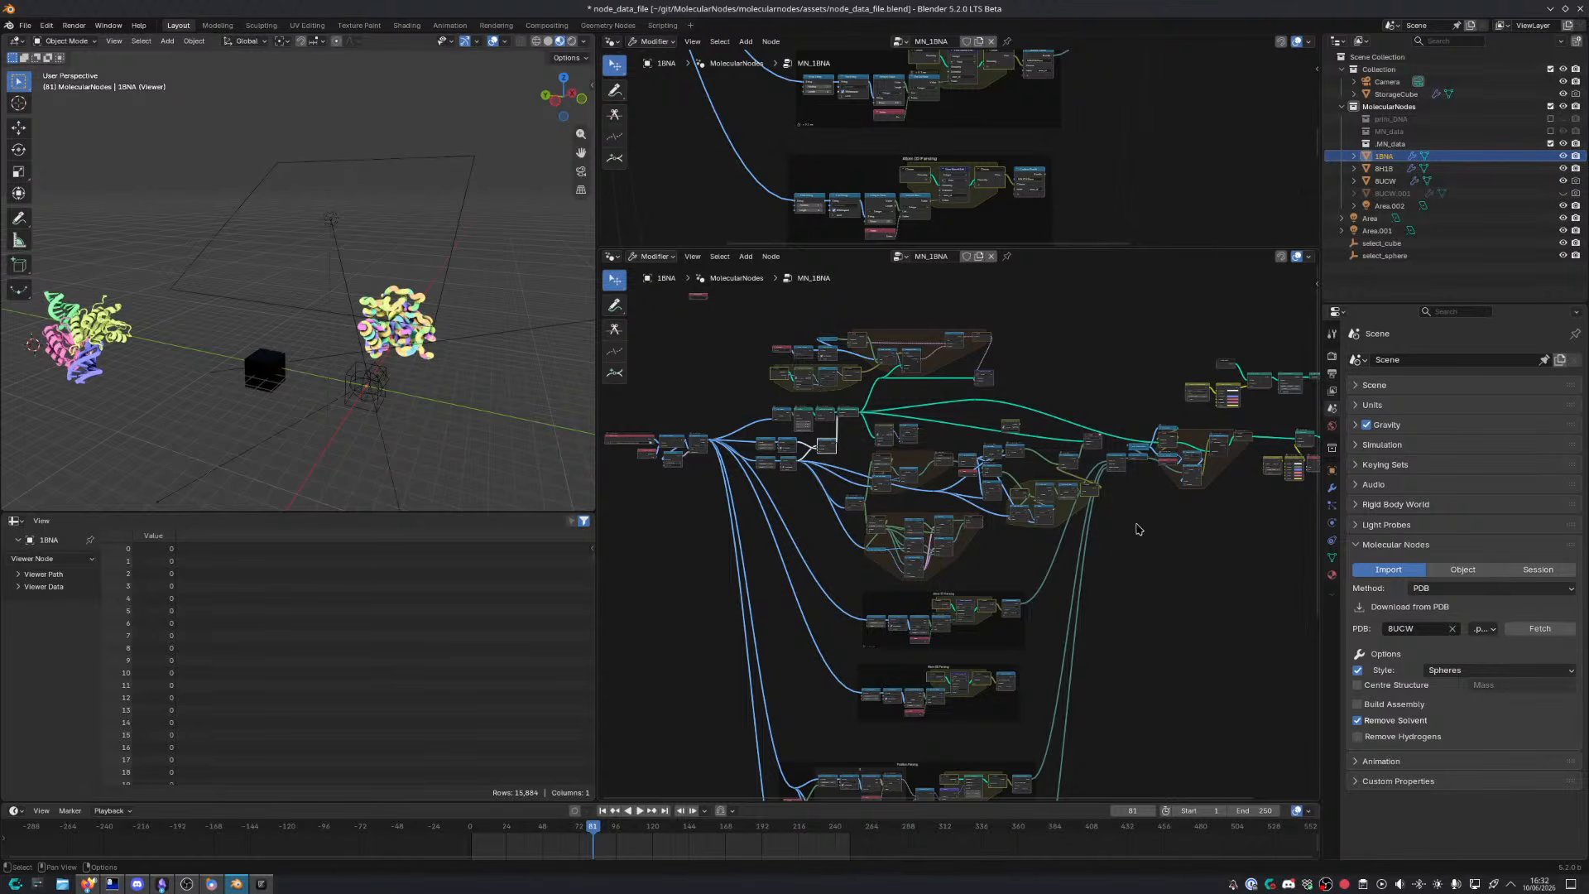
{"action": "scroll", "coordinate": [1138, 529], "scroll_direction": "up", "scroll_amount": 6}
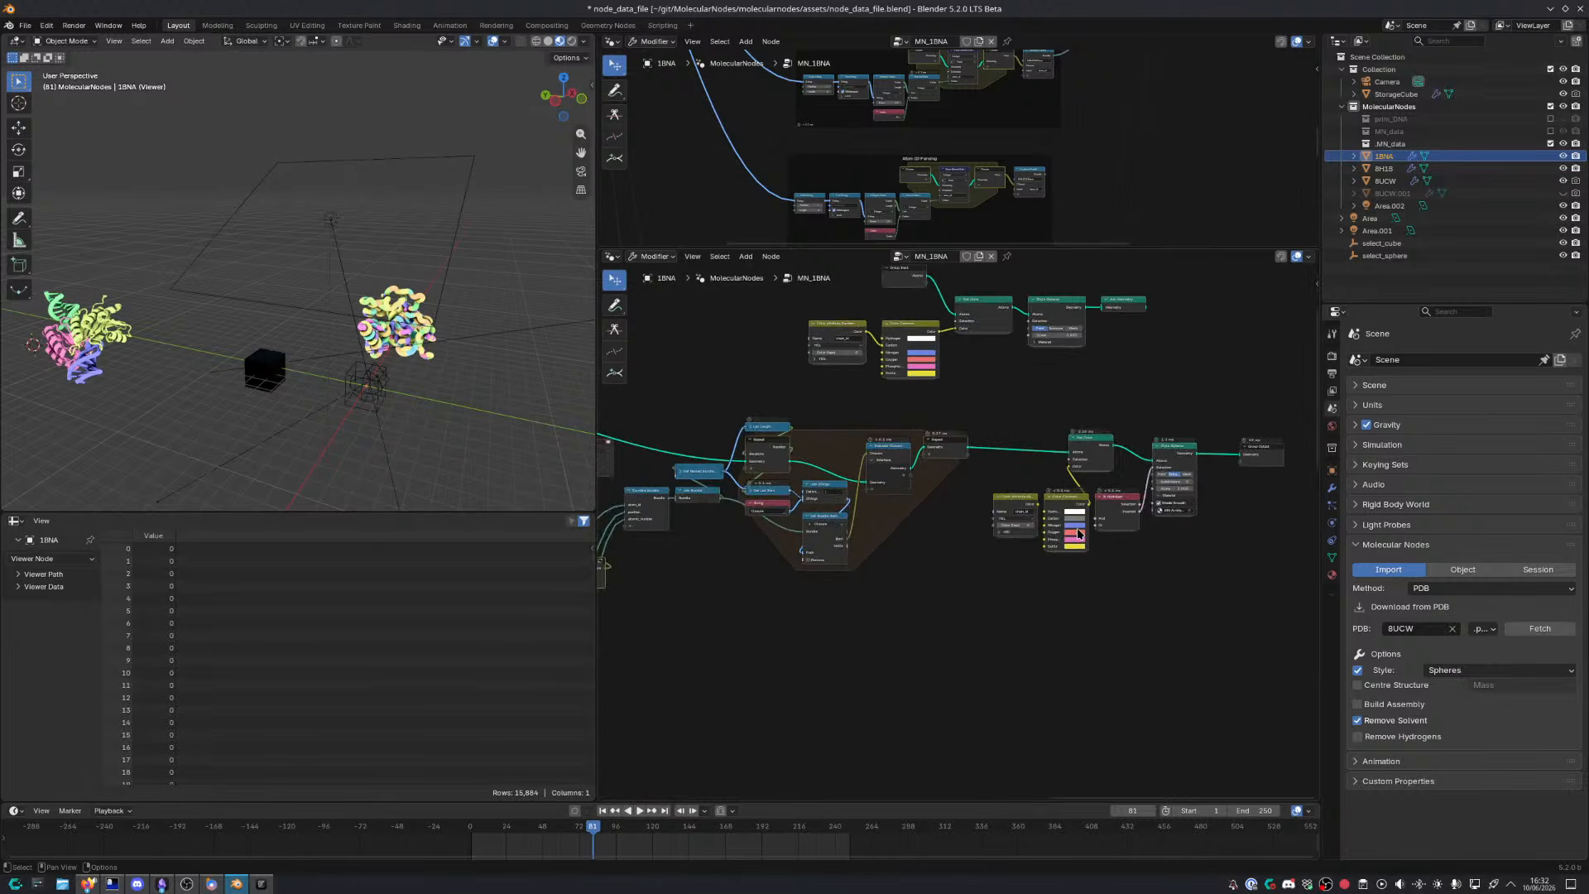
{"action": "scroll", "coordinate": [1085, 530], "scroll_direction": "up", "scroll_amount": 2}
{"action": "middle_click_drag", "start_coordinate": [1096, 523], "coordinate": [931, 568]}
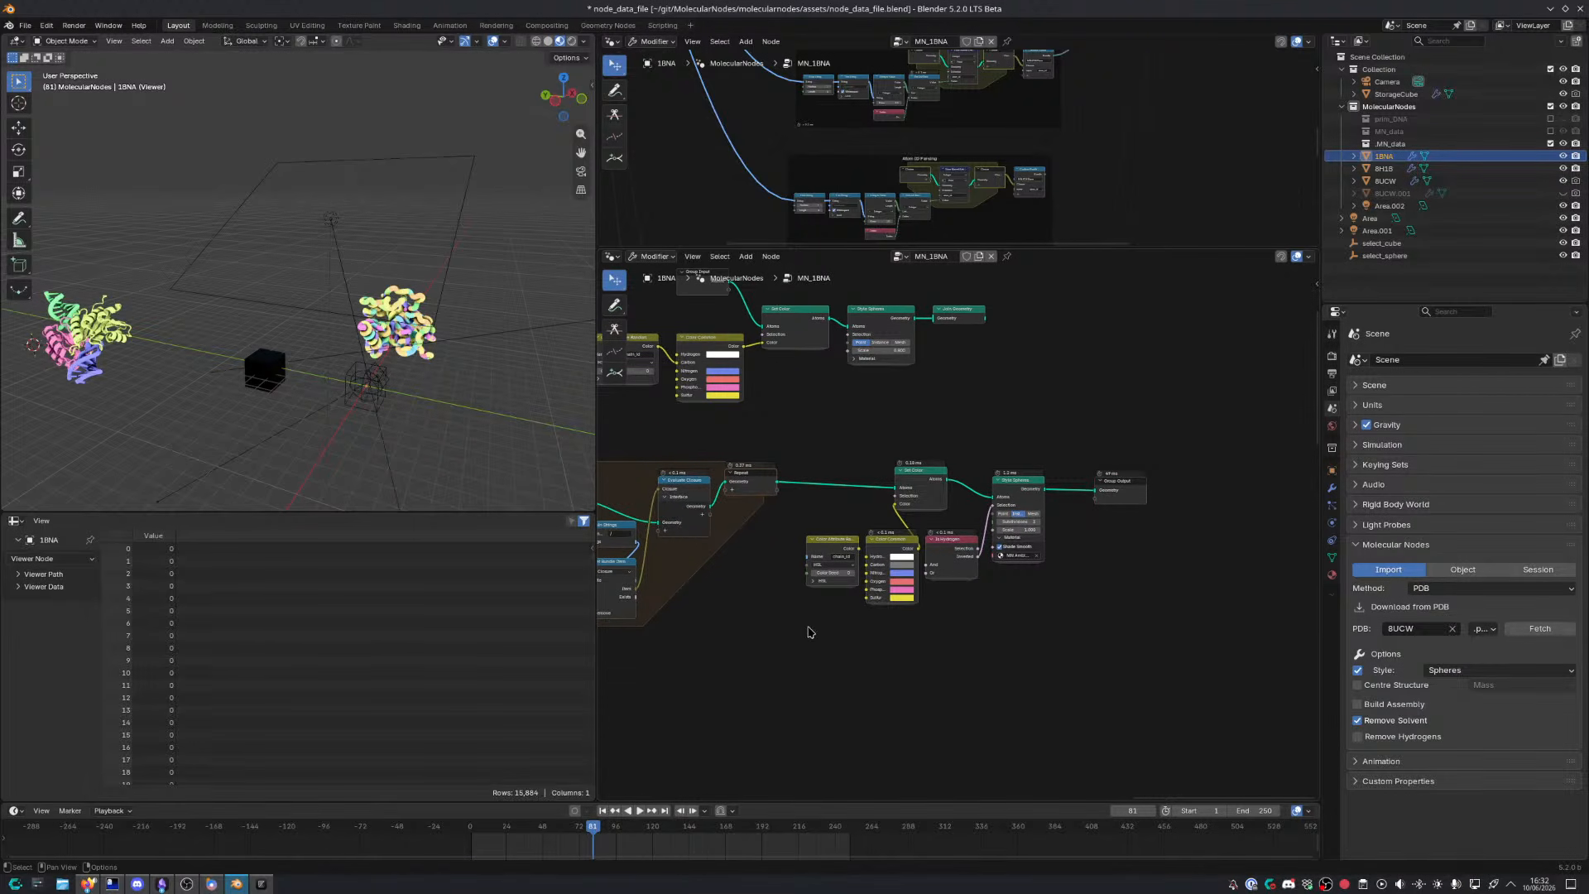
{"action": "scroll", "coordinate": [703, 640], "scroll_direction": "down", "scroll_amount": 6}
{"action": "middle_click_drag", "start_coordinate": [701, 641], "coordinate": [679, 371]}
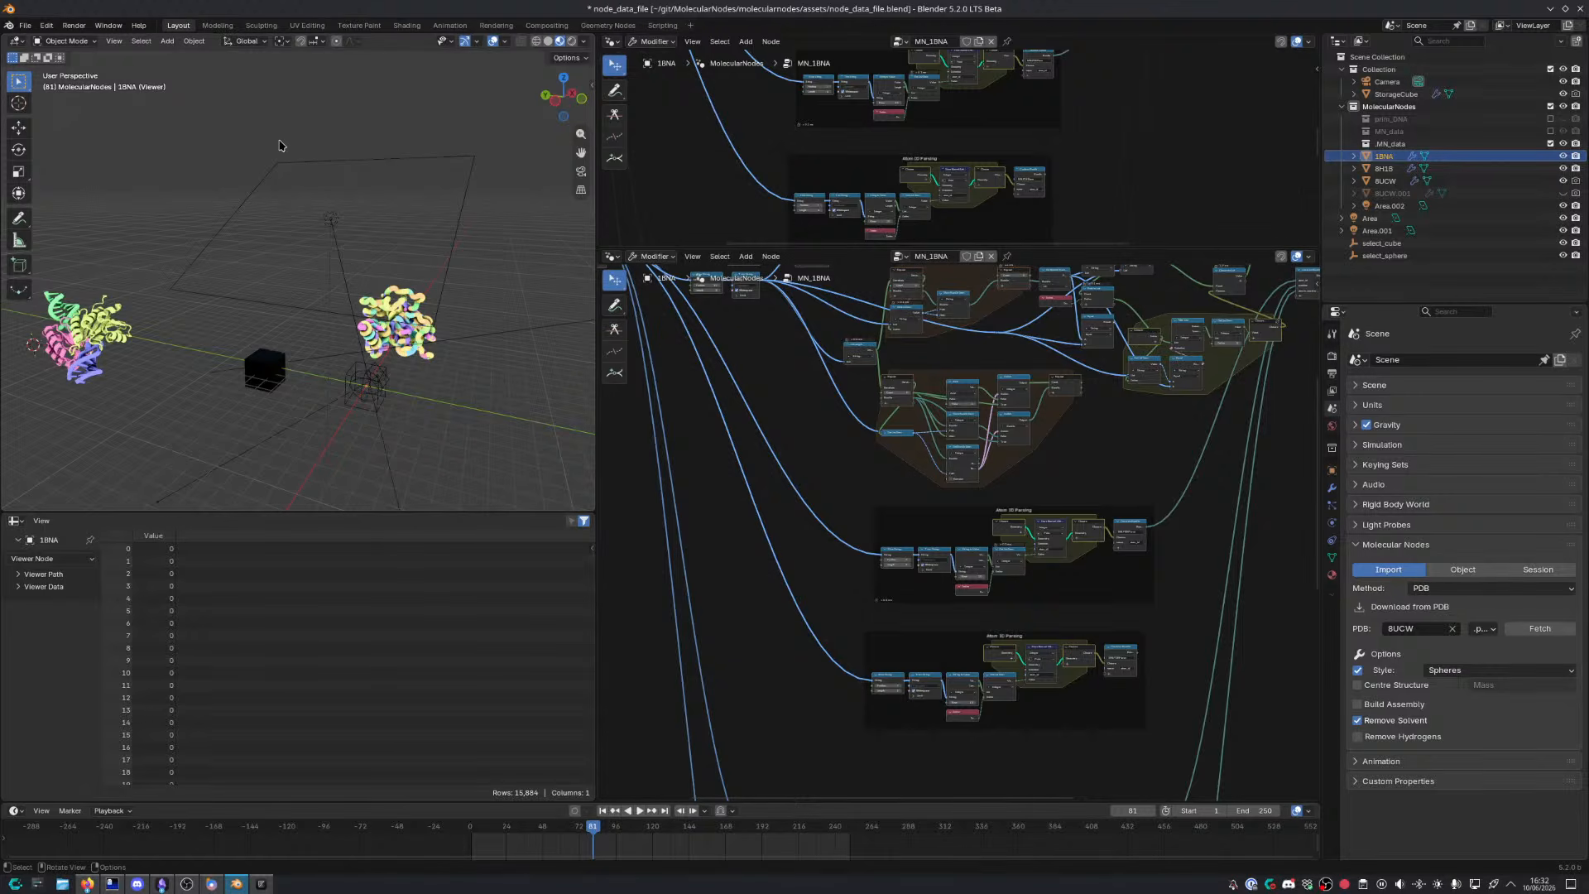
{"action": "mouse_move", "coordinate": [0, 0]}
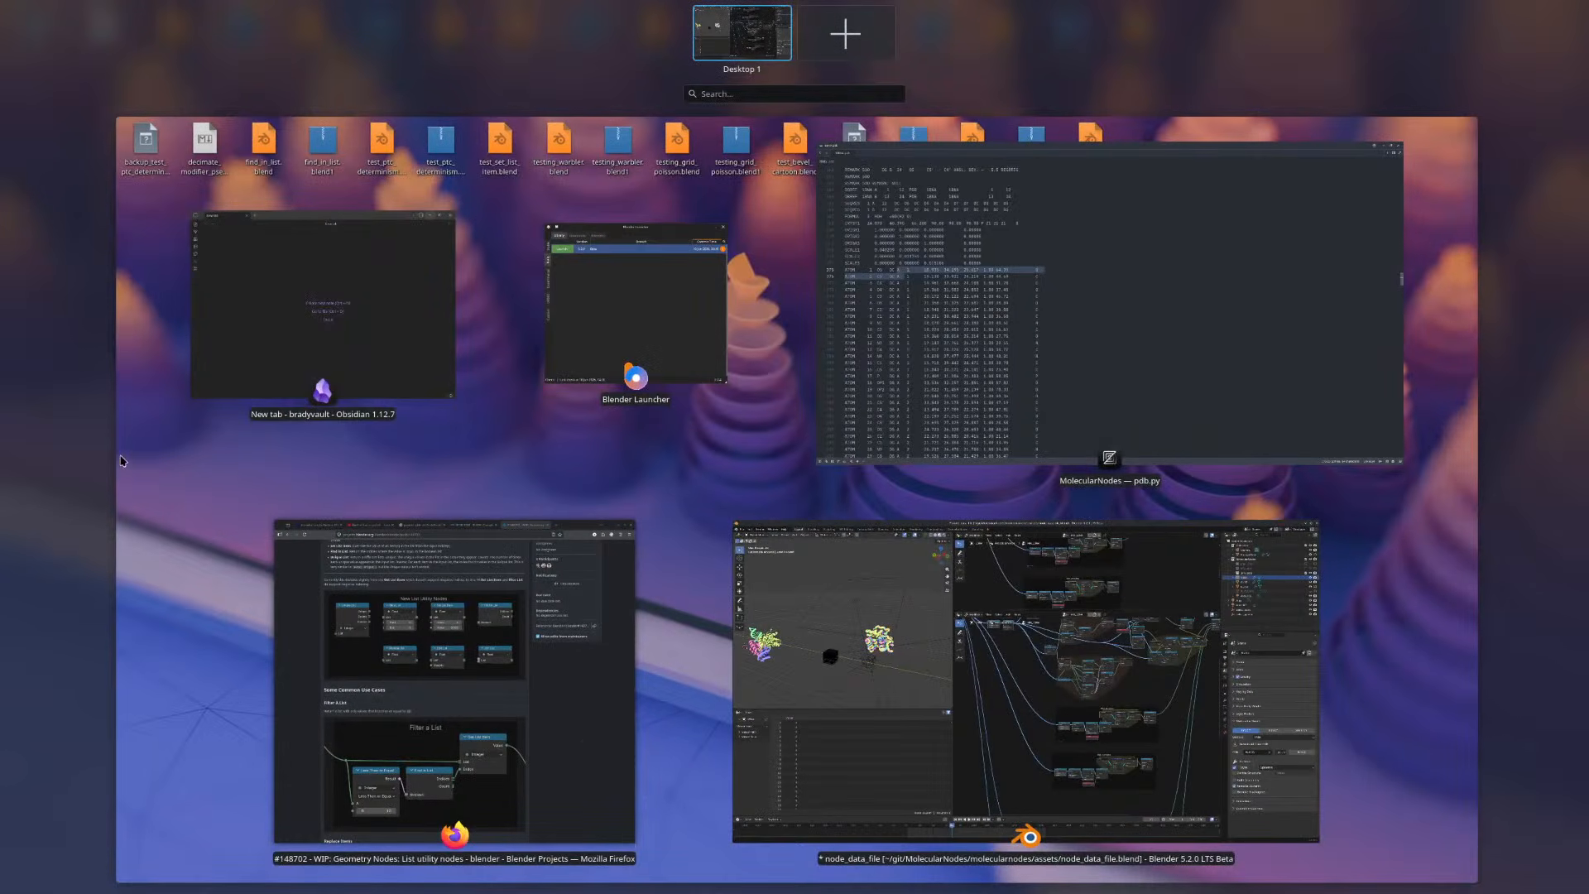
{"action": "left_click", "coordinate": [564, 452]}
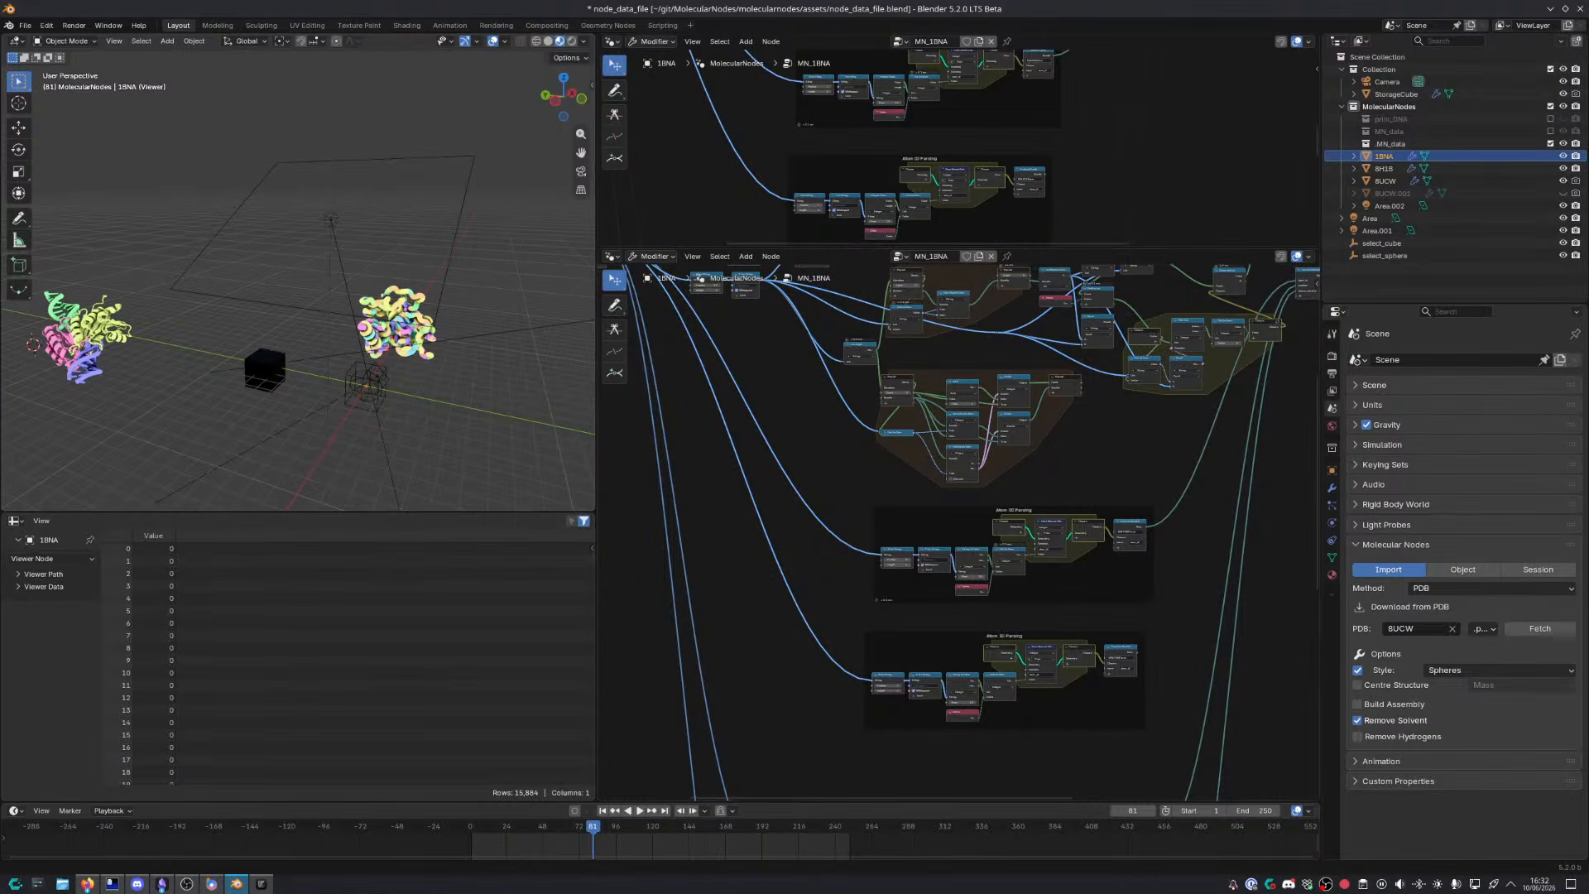